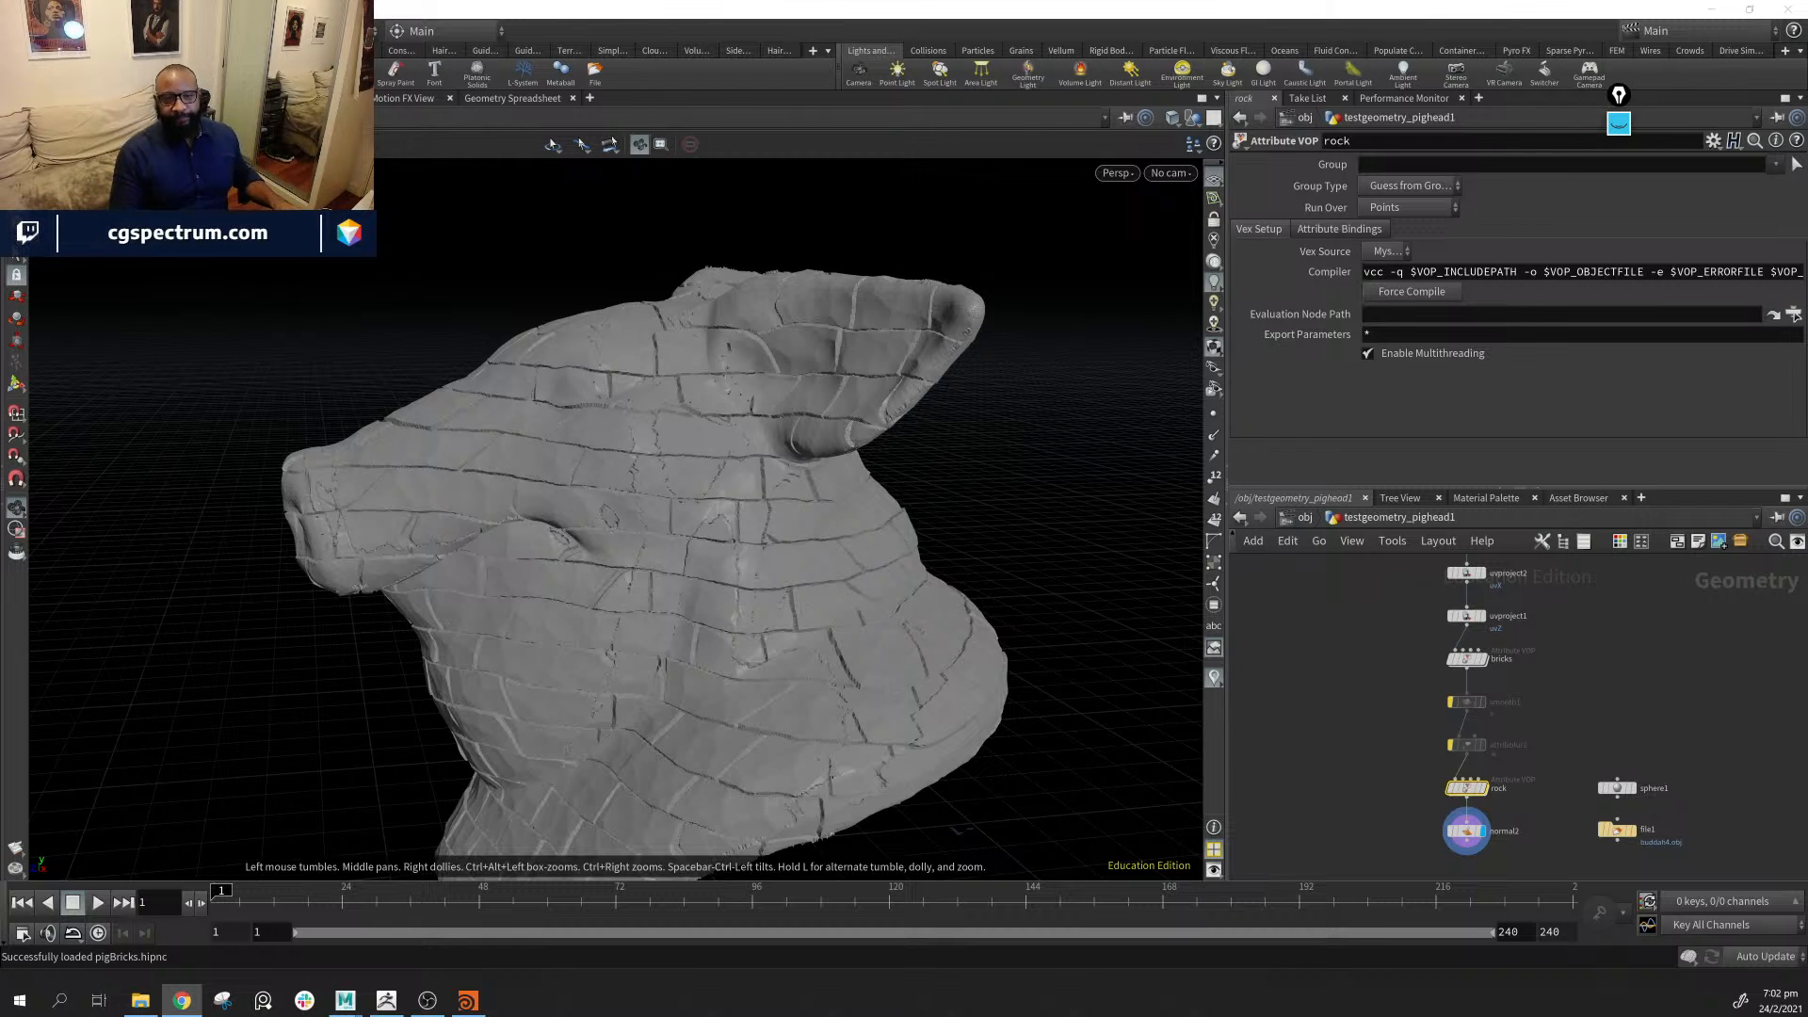
Examine the brick-patterned pig head from several angles and the network nodes running from maks to bricks
drag(826, 516, 1082, 432)
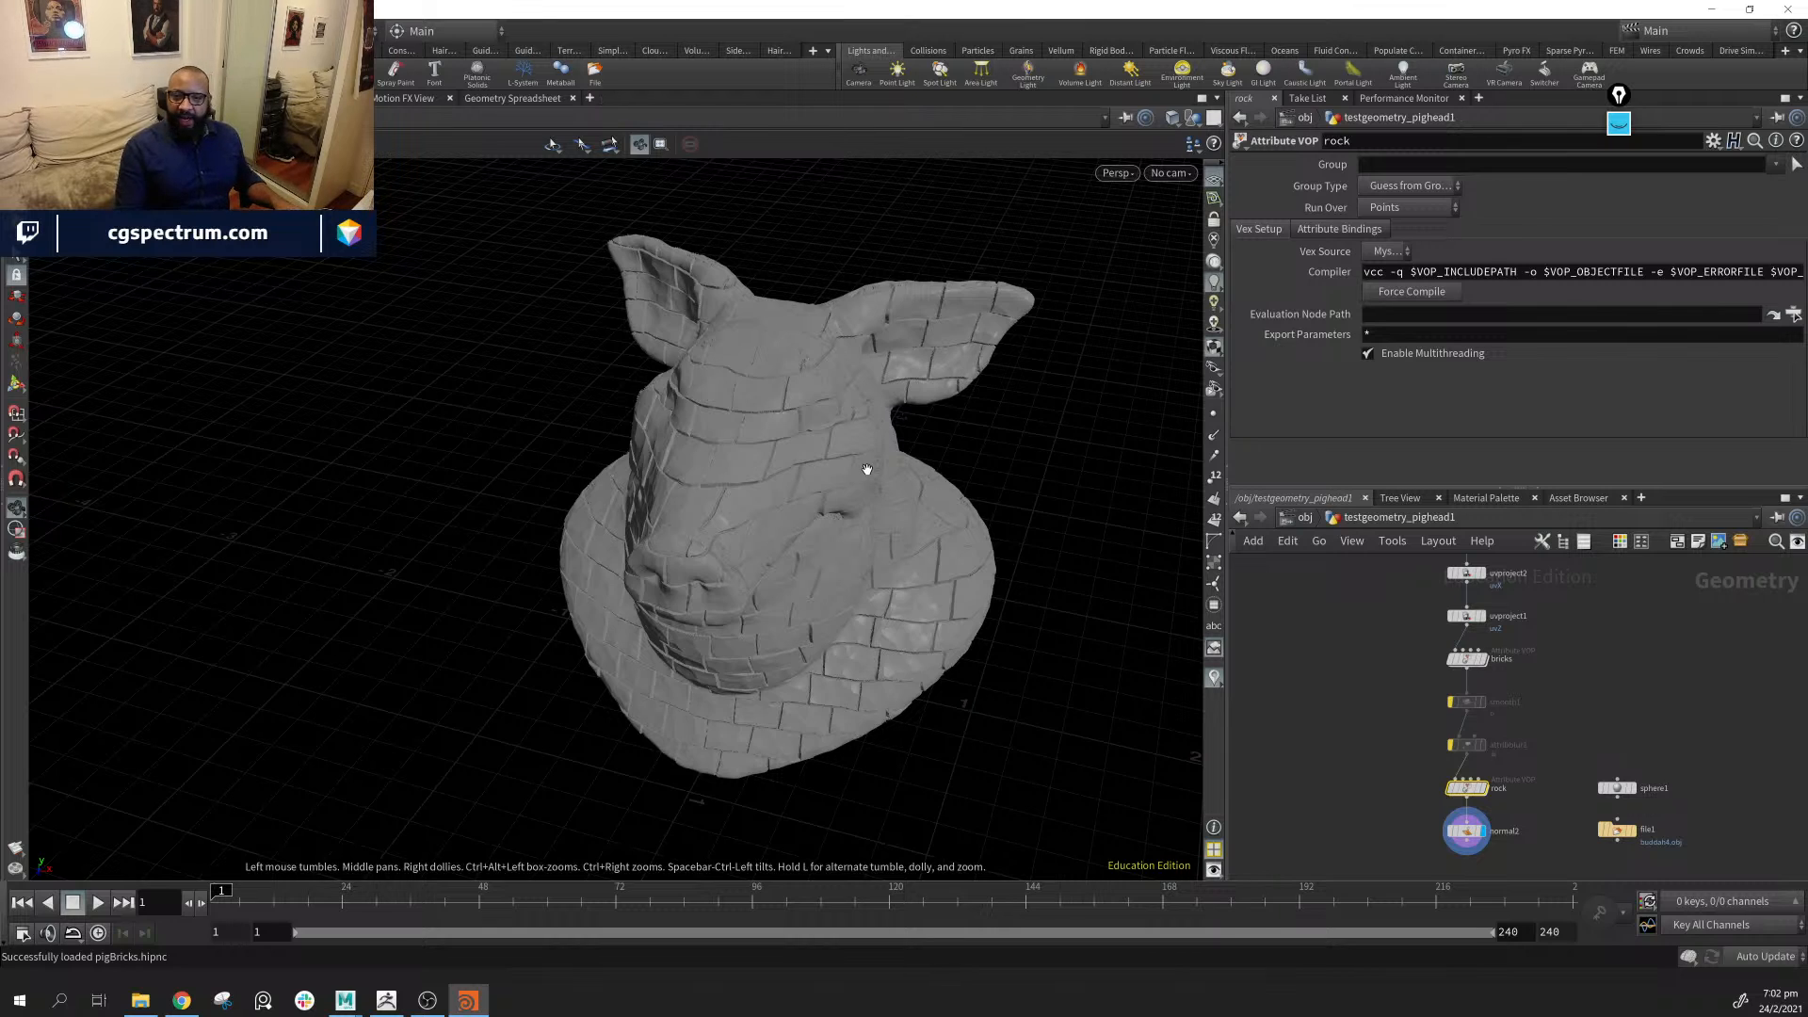
scroll(867, 468, up, 3)
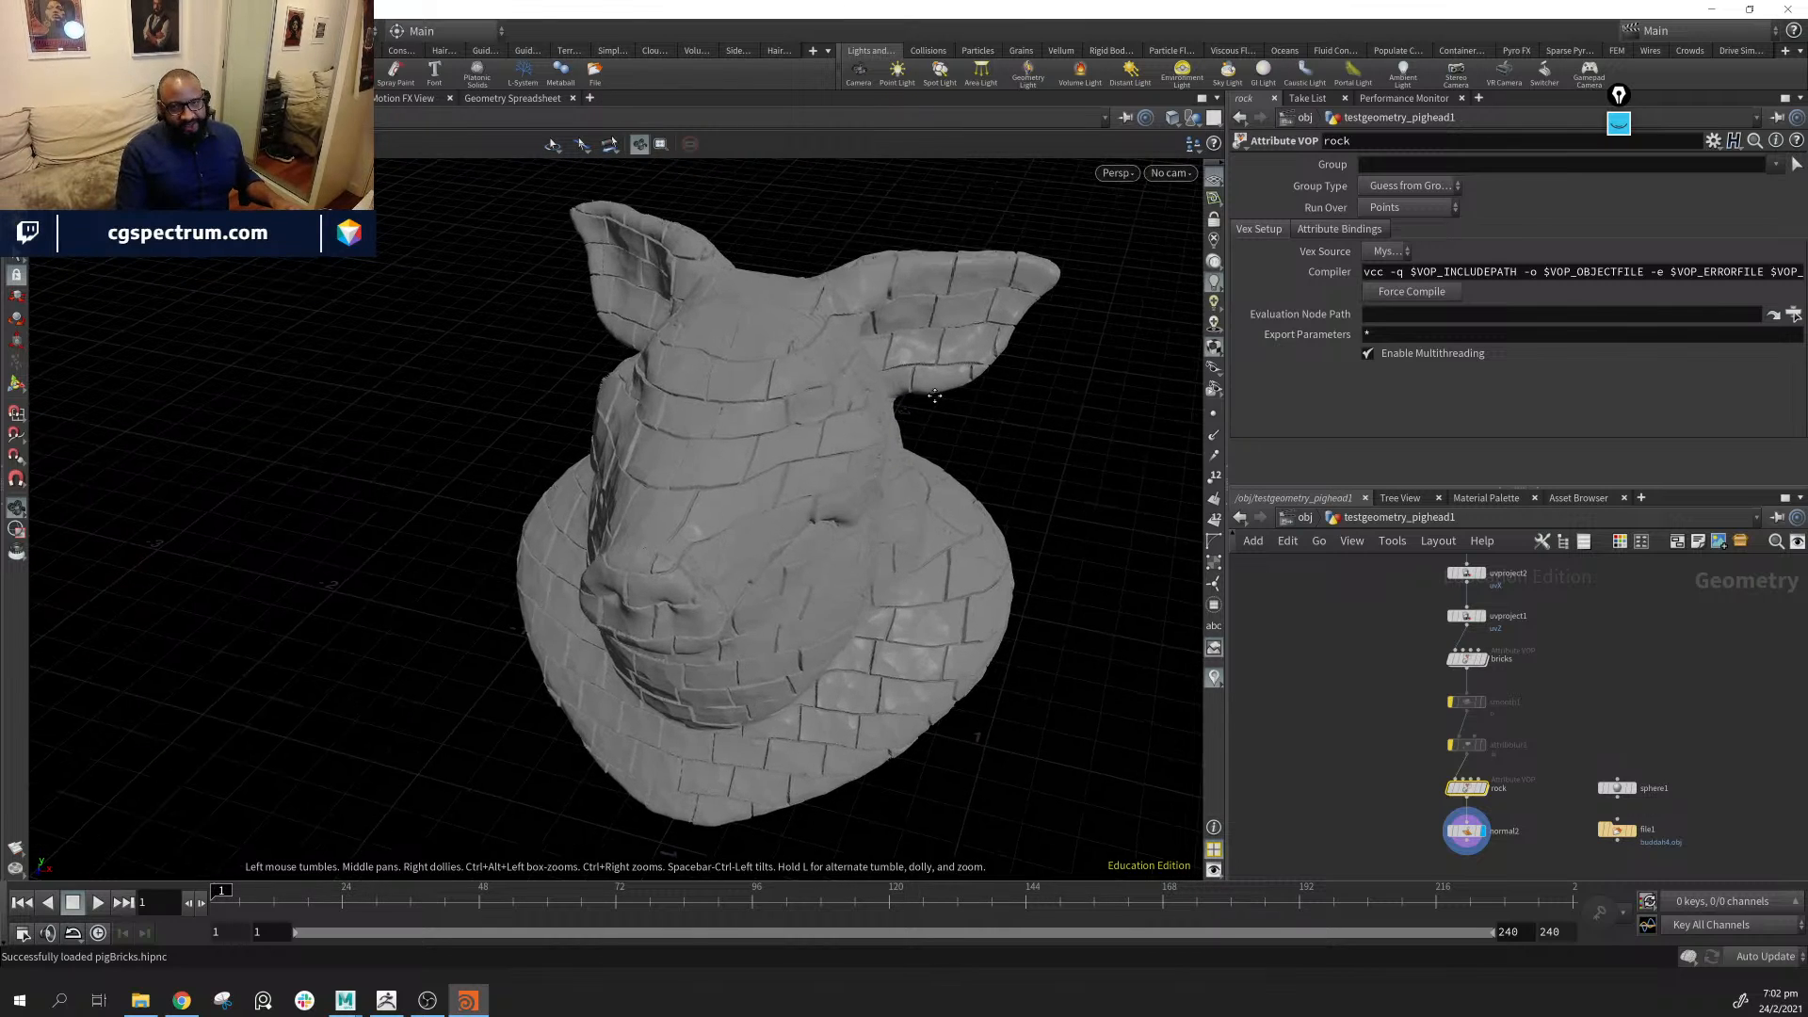
drag(934, 396, 678, 433)
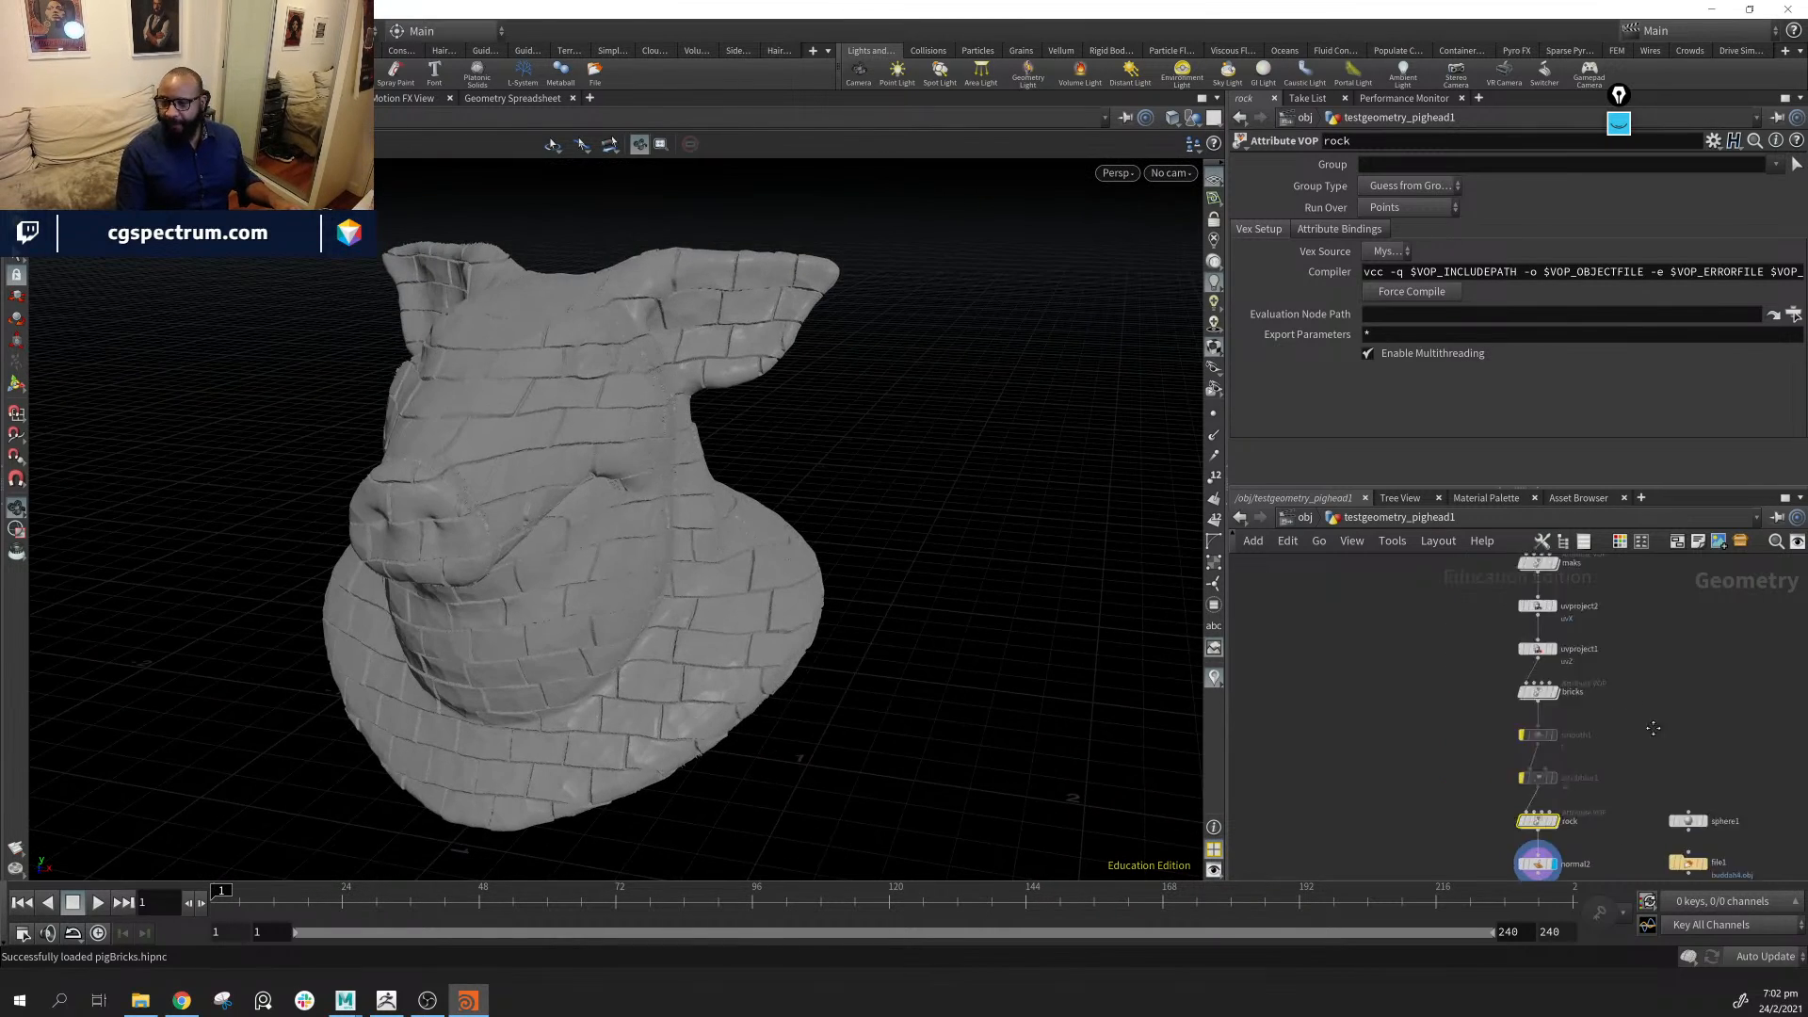
middle_drag(1653, 728, 1633, 804)
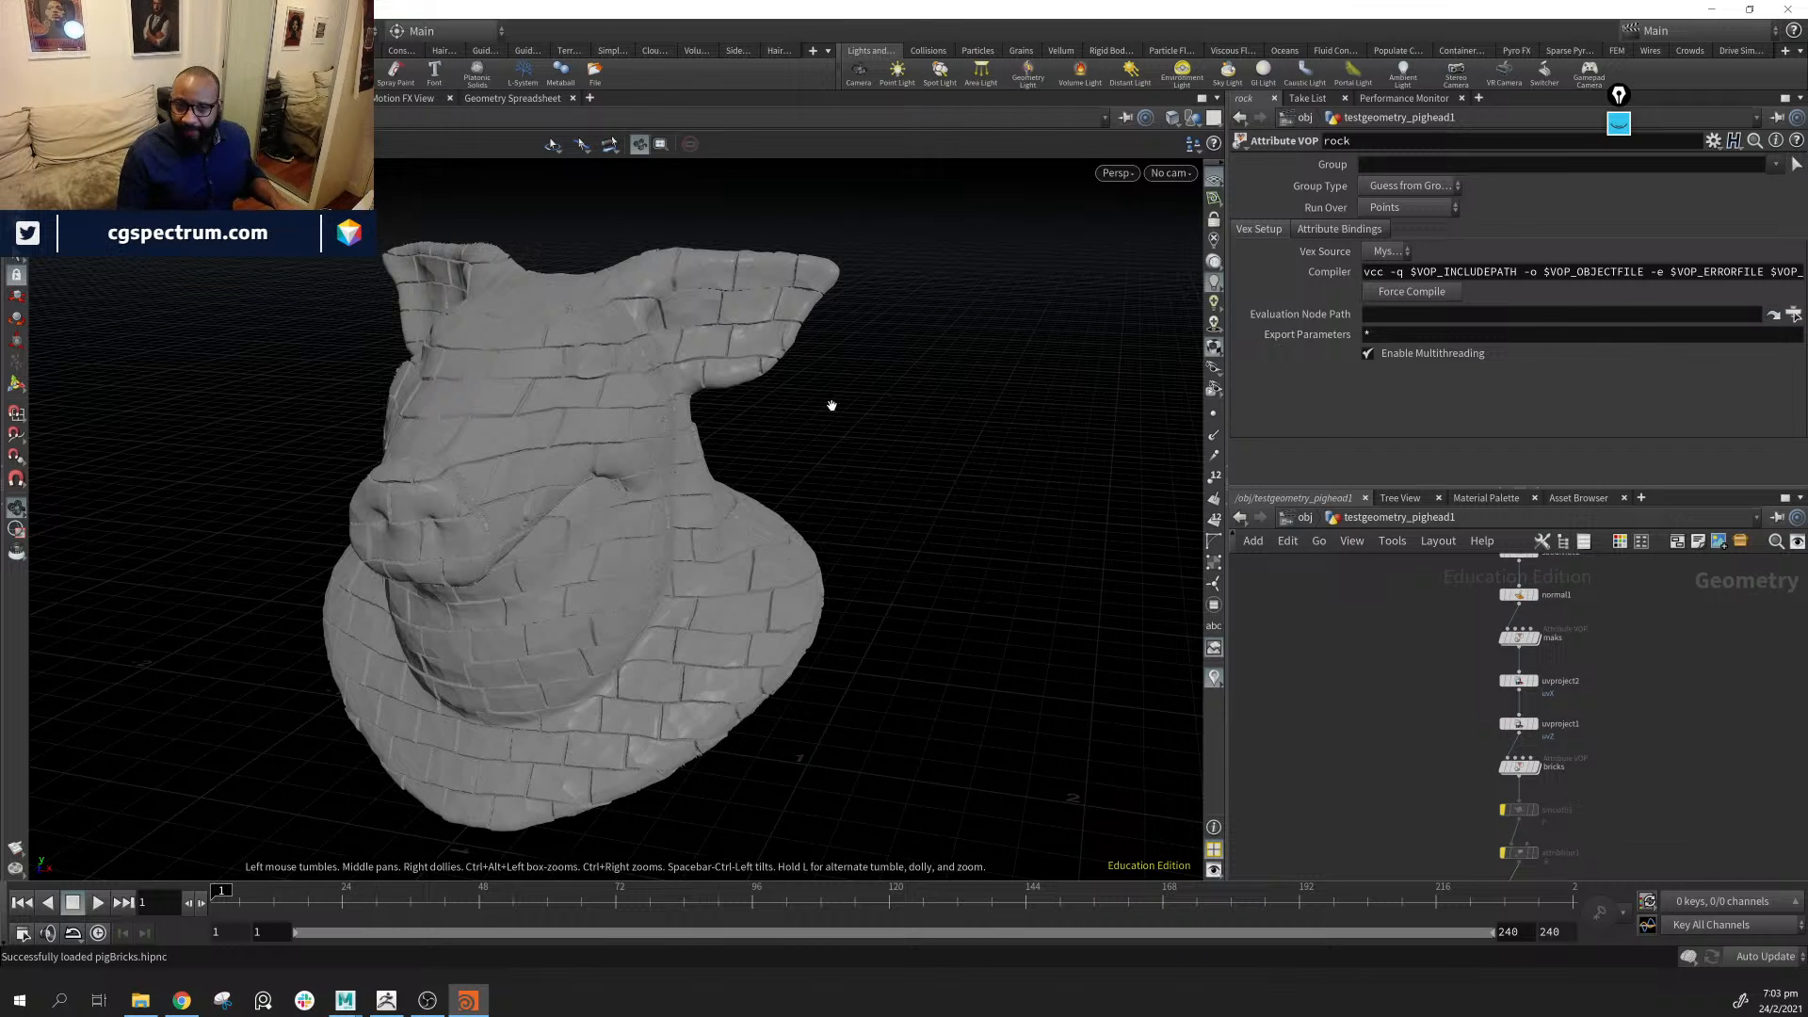
drag(901, 420, 827, 472)
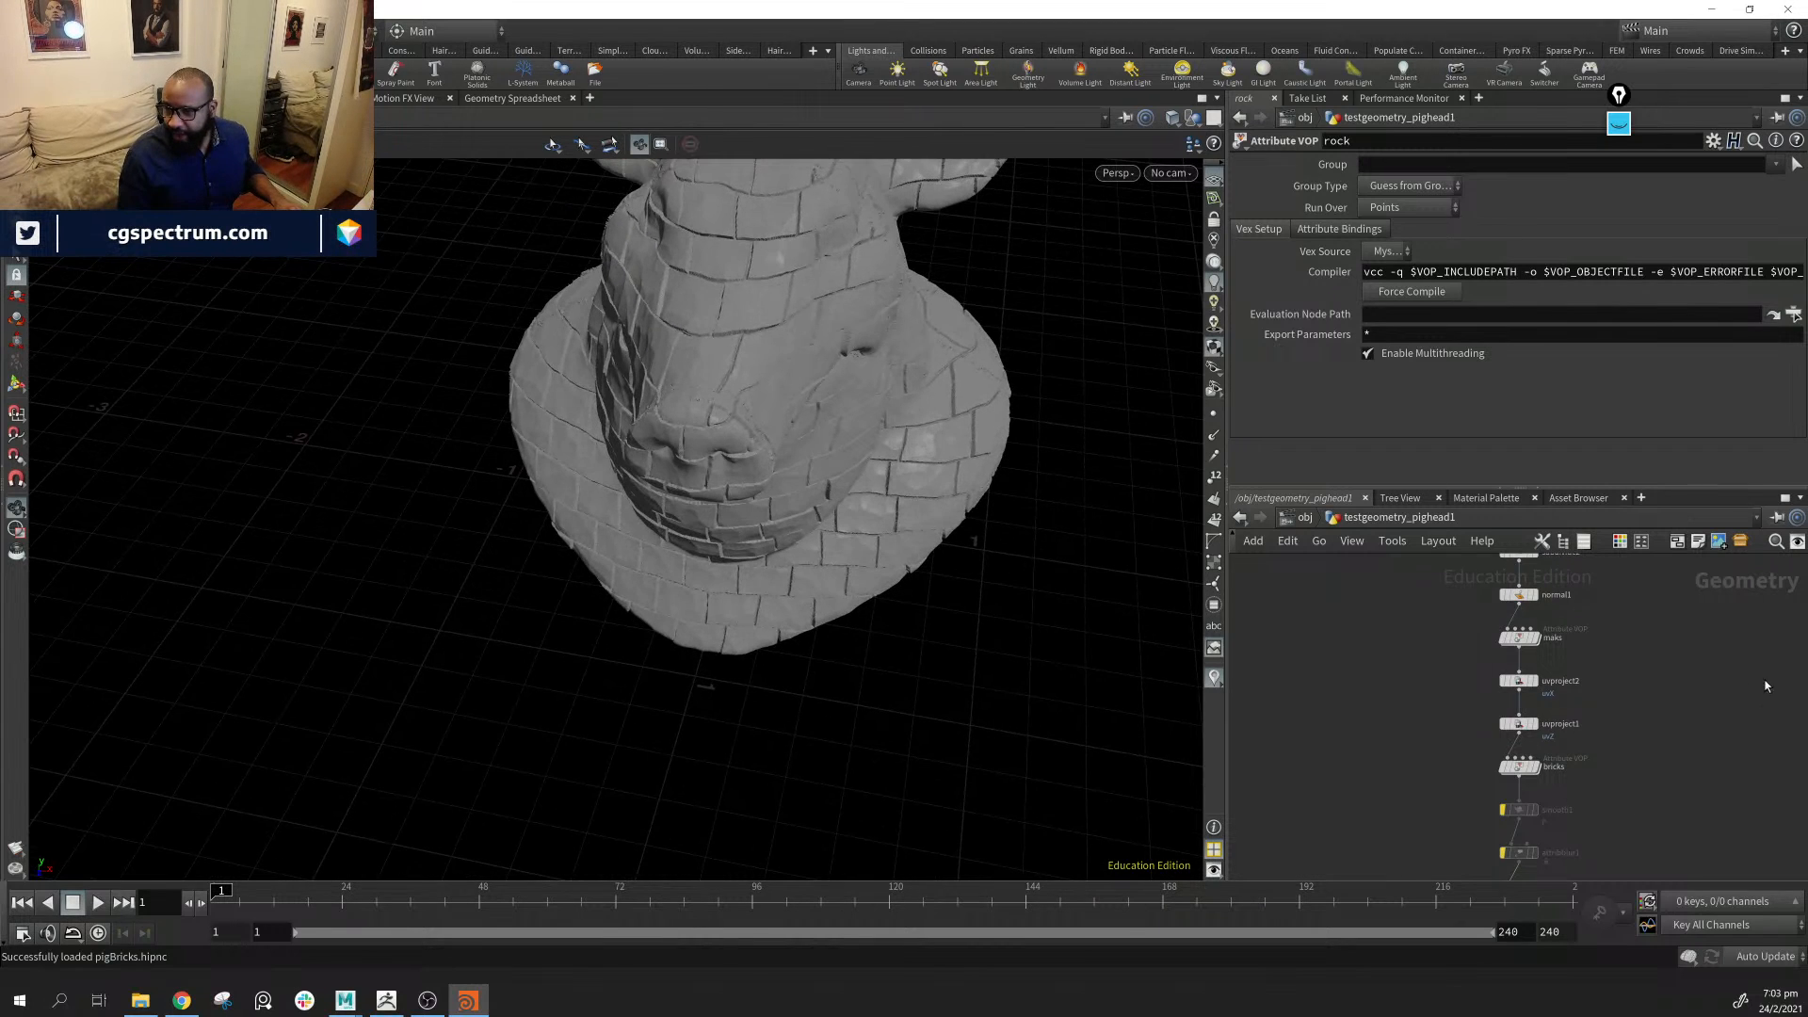
middle_drag(1751, 688, 1582, 690)
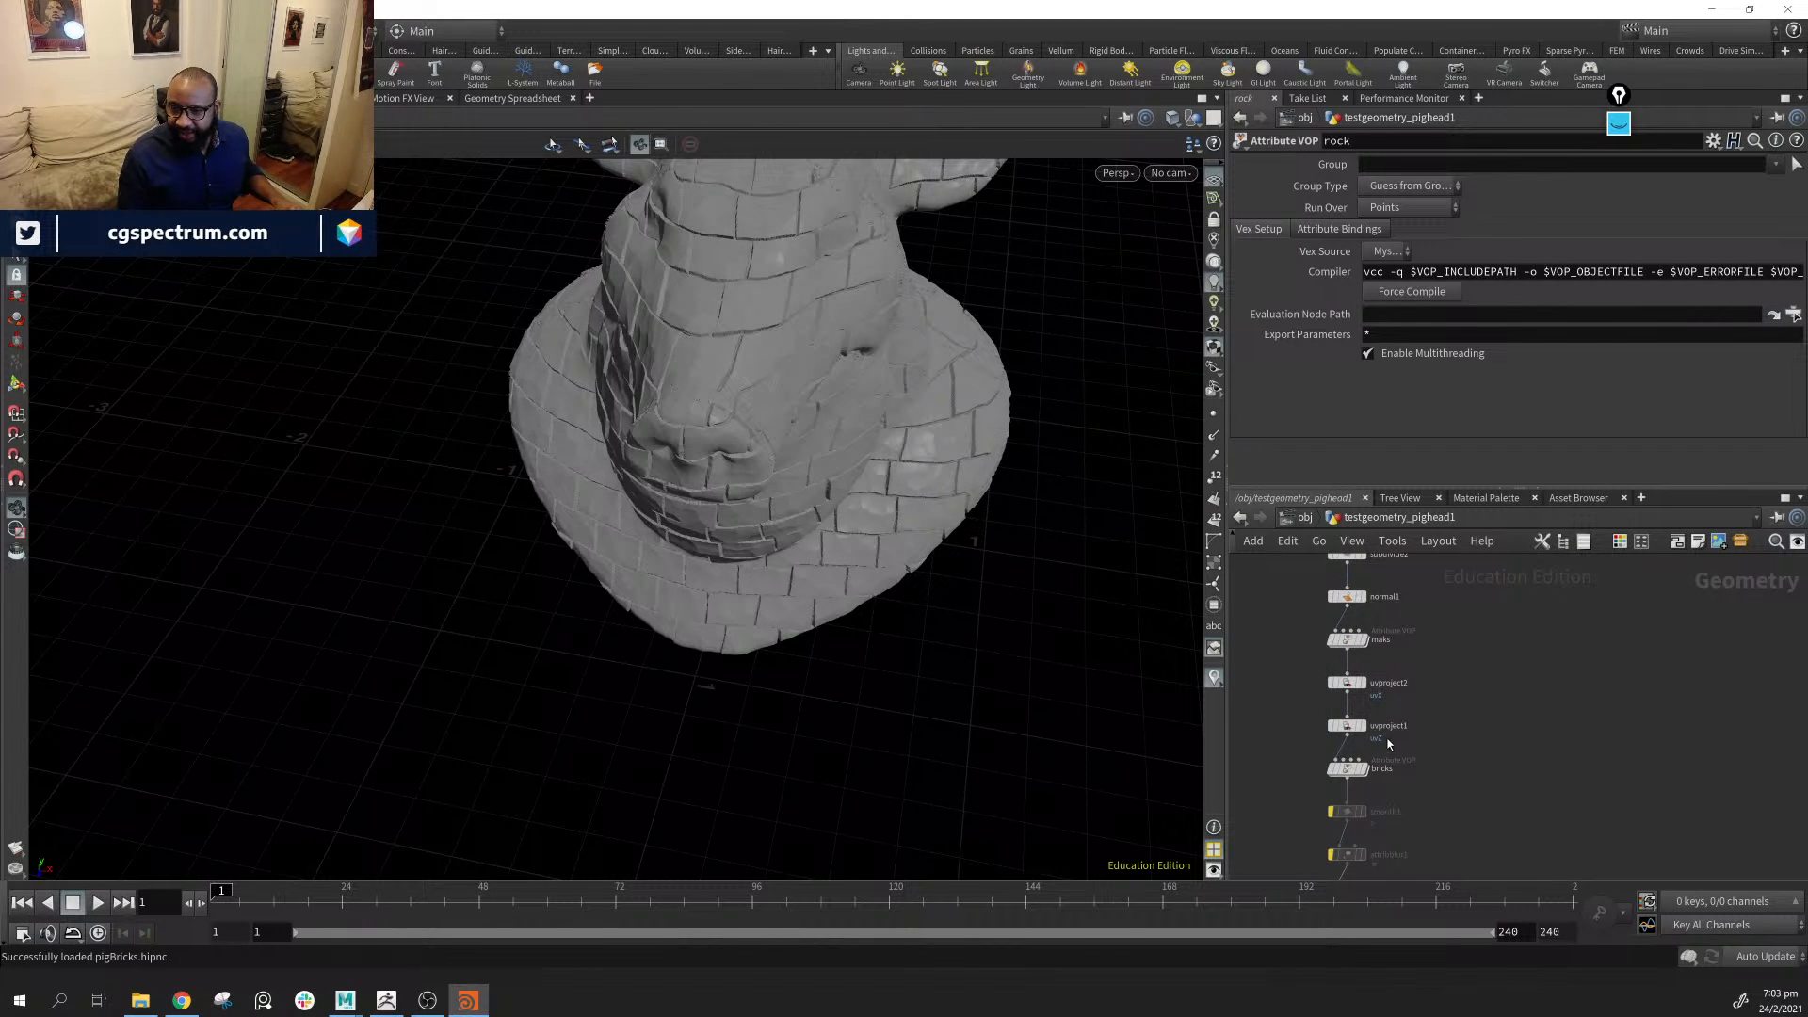
drag(1299, 622, 1413, 787)
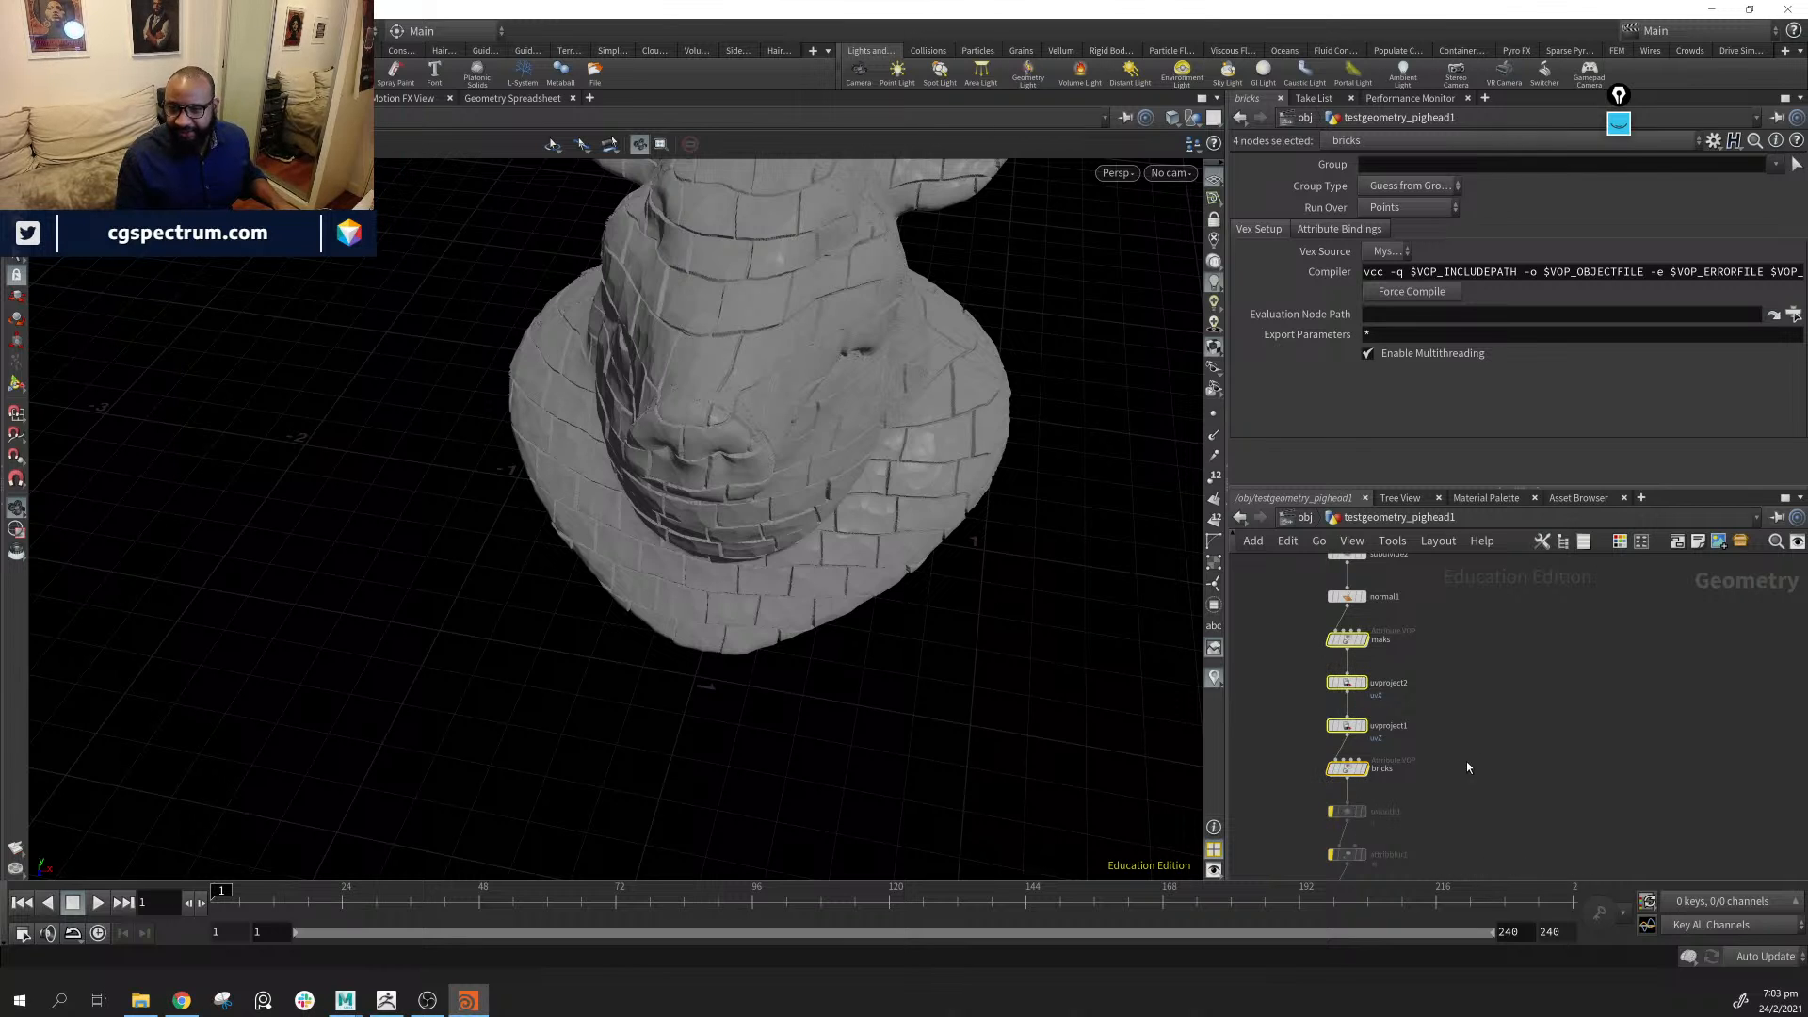
middle_drag(1478, 767, 1622, 678)
middle_drag(1560, 607, 1481, 731)
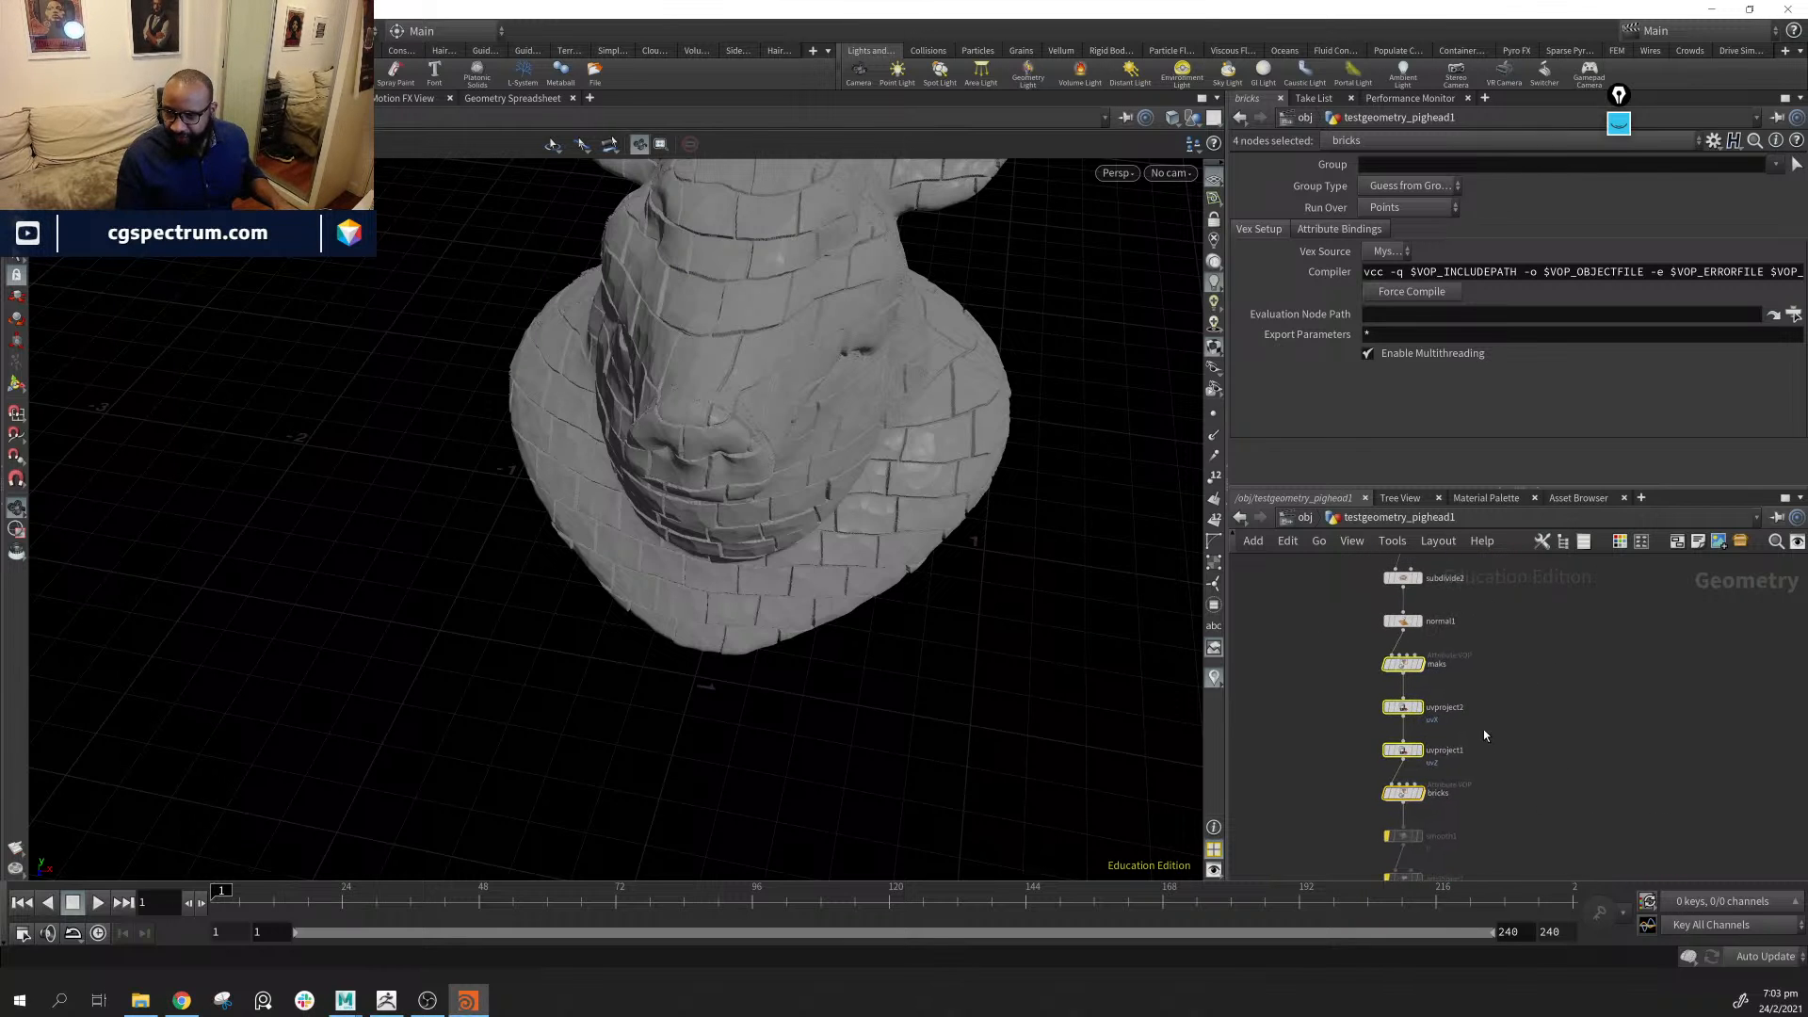
Display the output of the maks node to show the pig head before the brick displacement
click(1410, 669)
mouse_move(1410, 668)
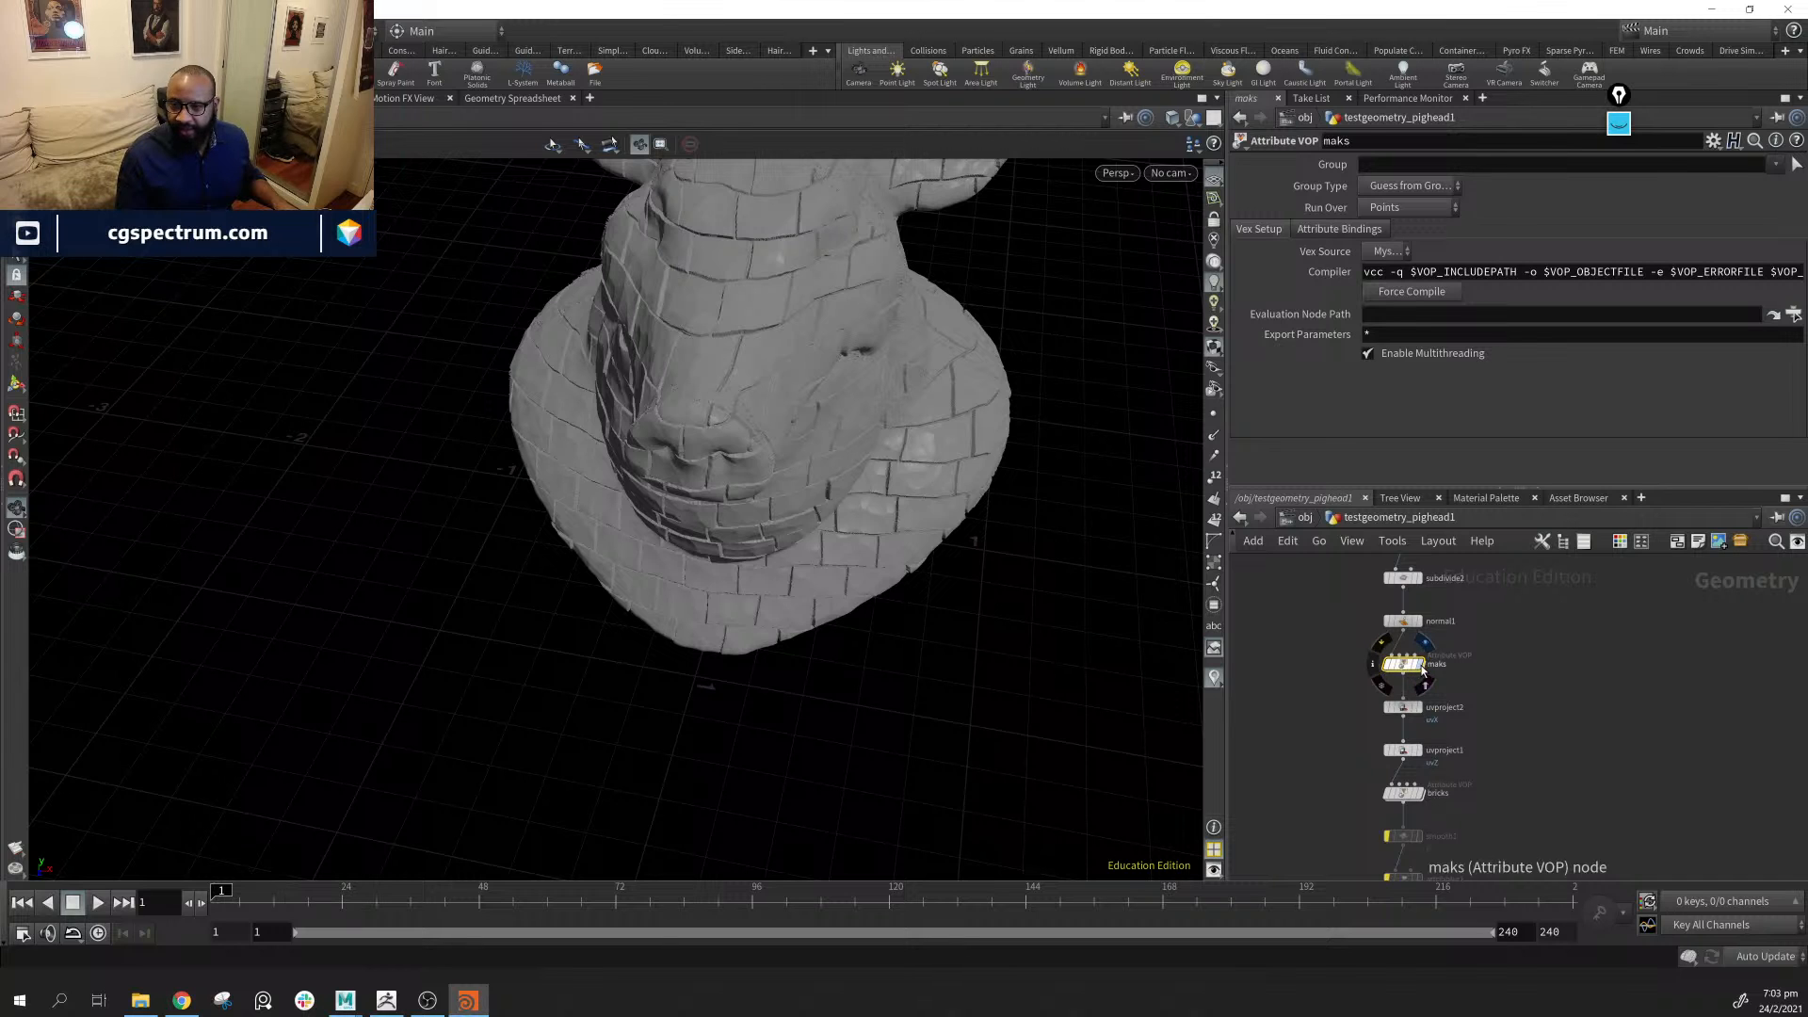
middle_drag(1037, 517, 936, 587)
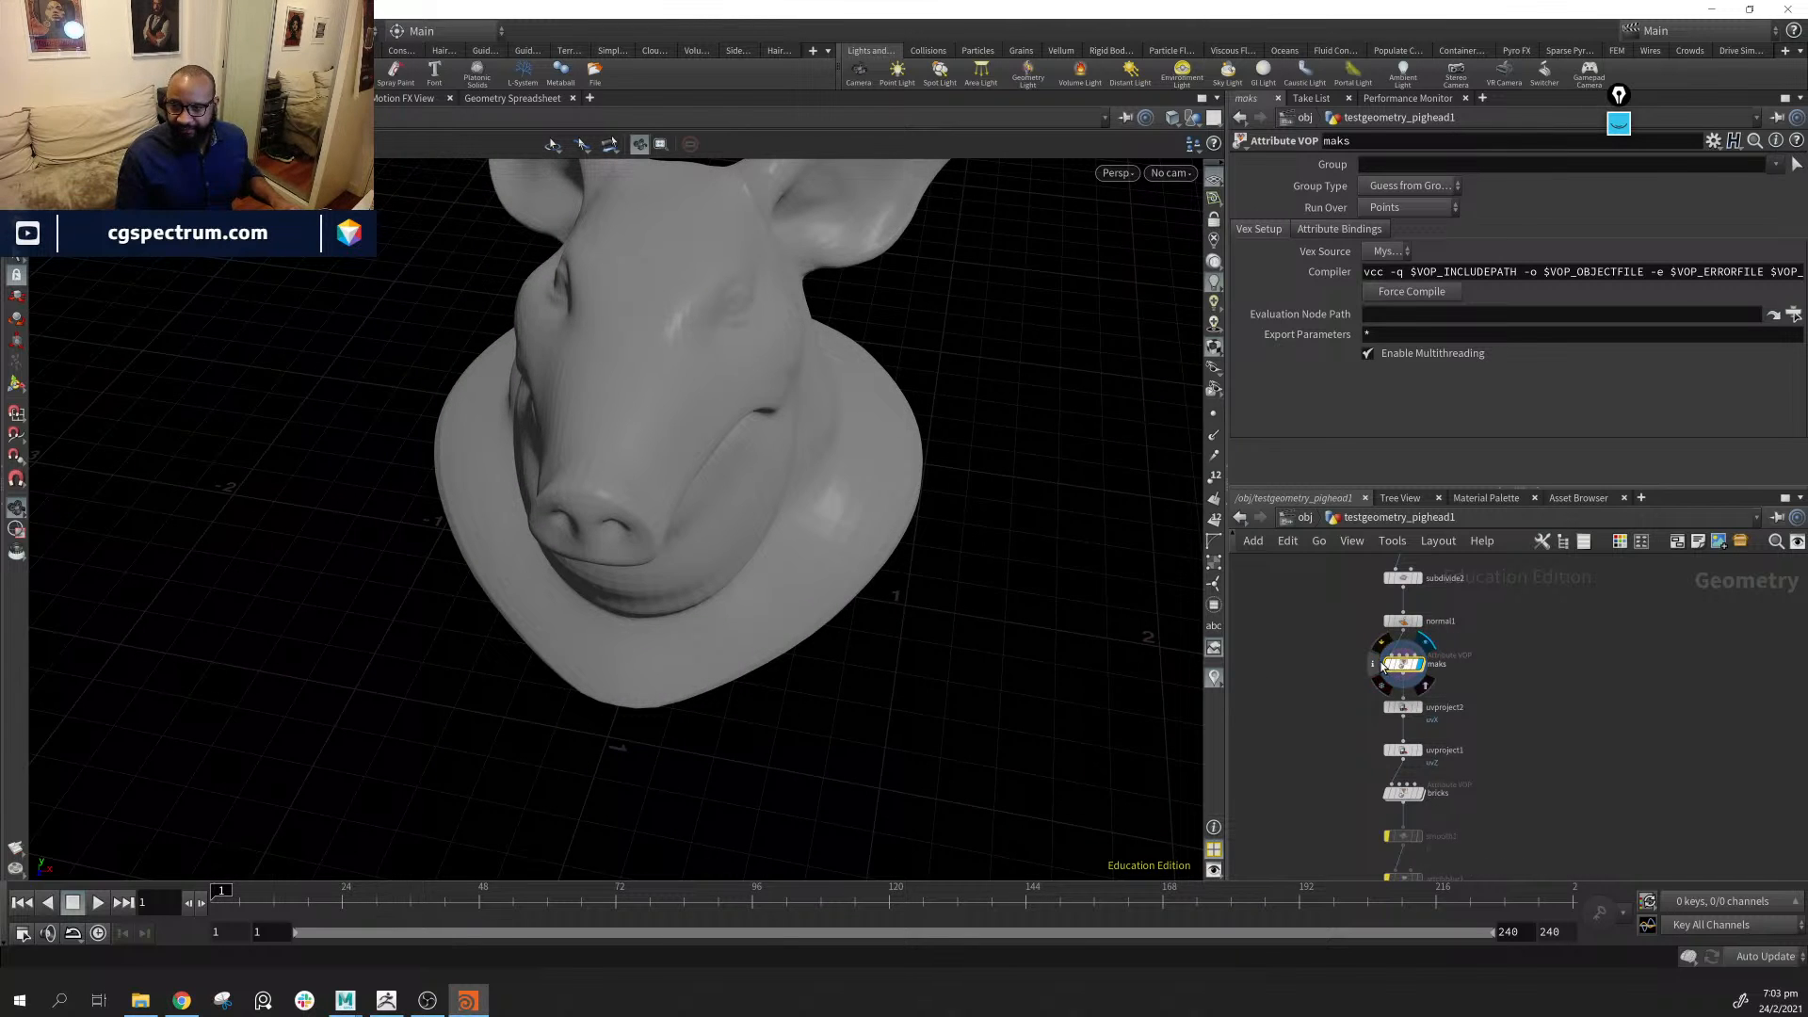
Visualize the maks node's maskX, maskY and maskZ attributes one after another, and switch the attribute visualization off
click(1374, 669)
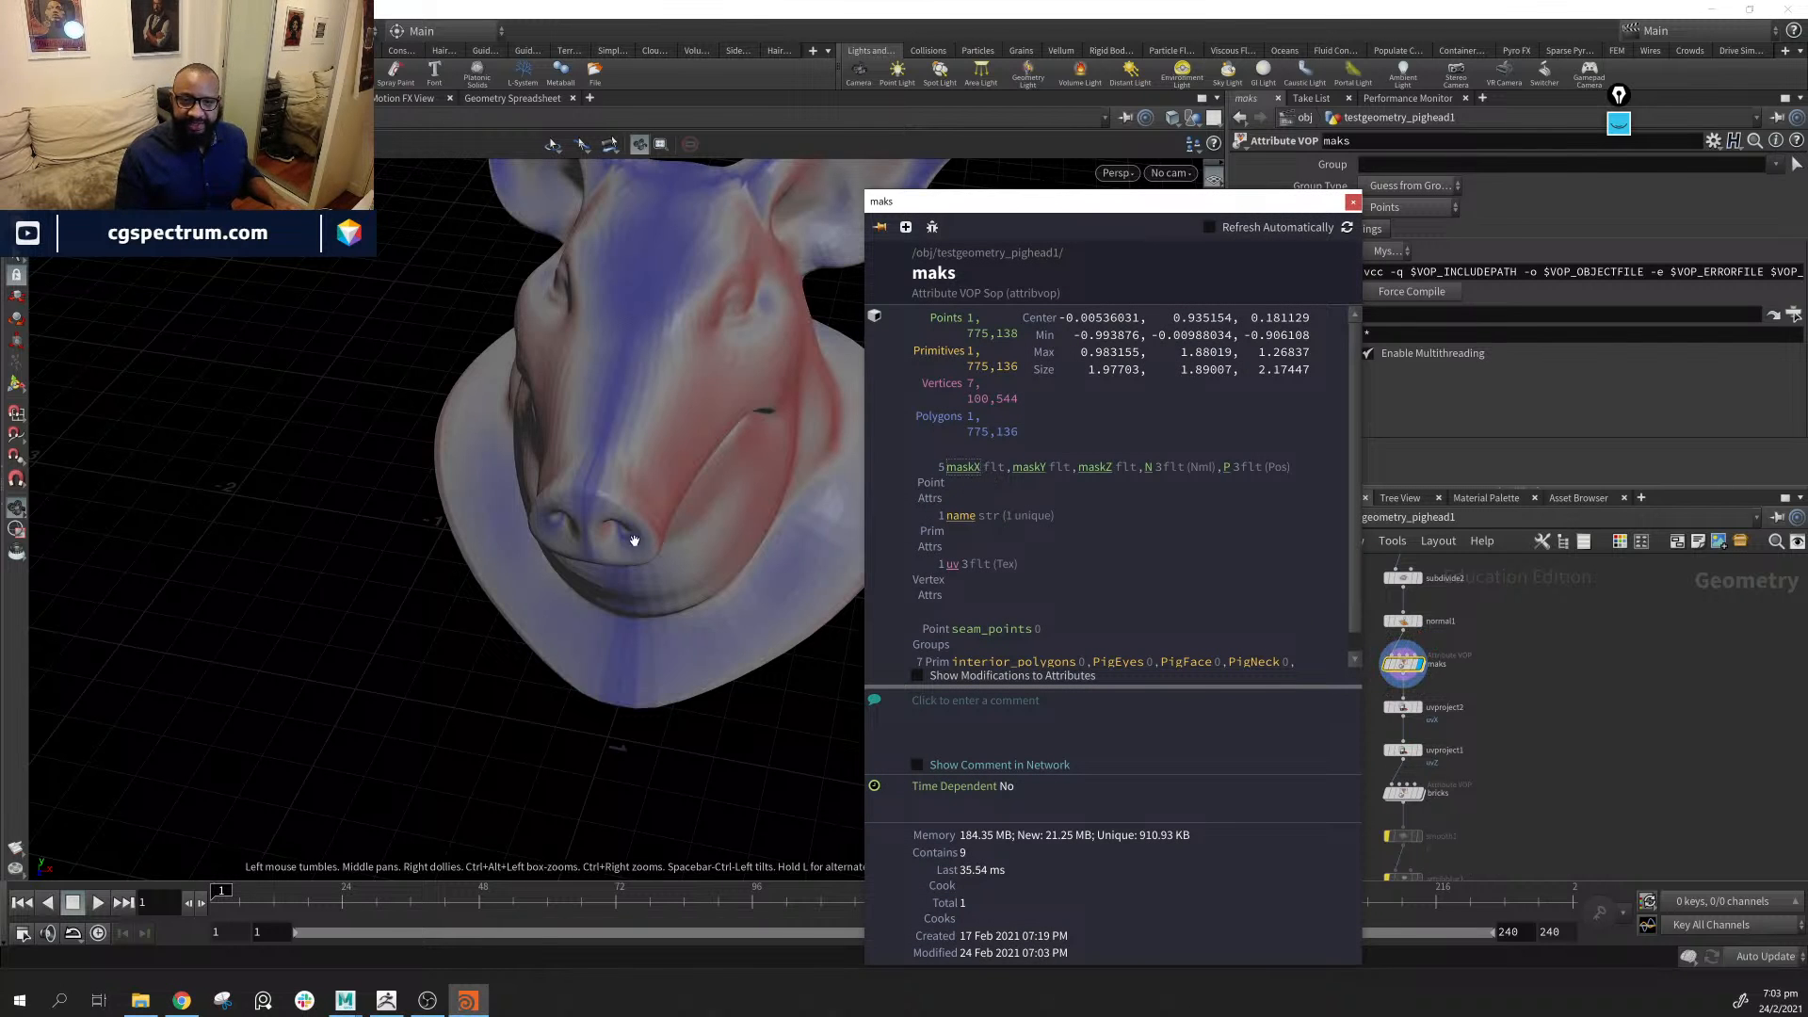
mouse_move(625, 524)
mouse_down()
mouse_move(456, 597)
mouse_move(659, 565)
mouse_up()
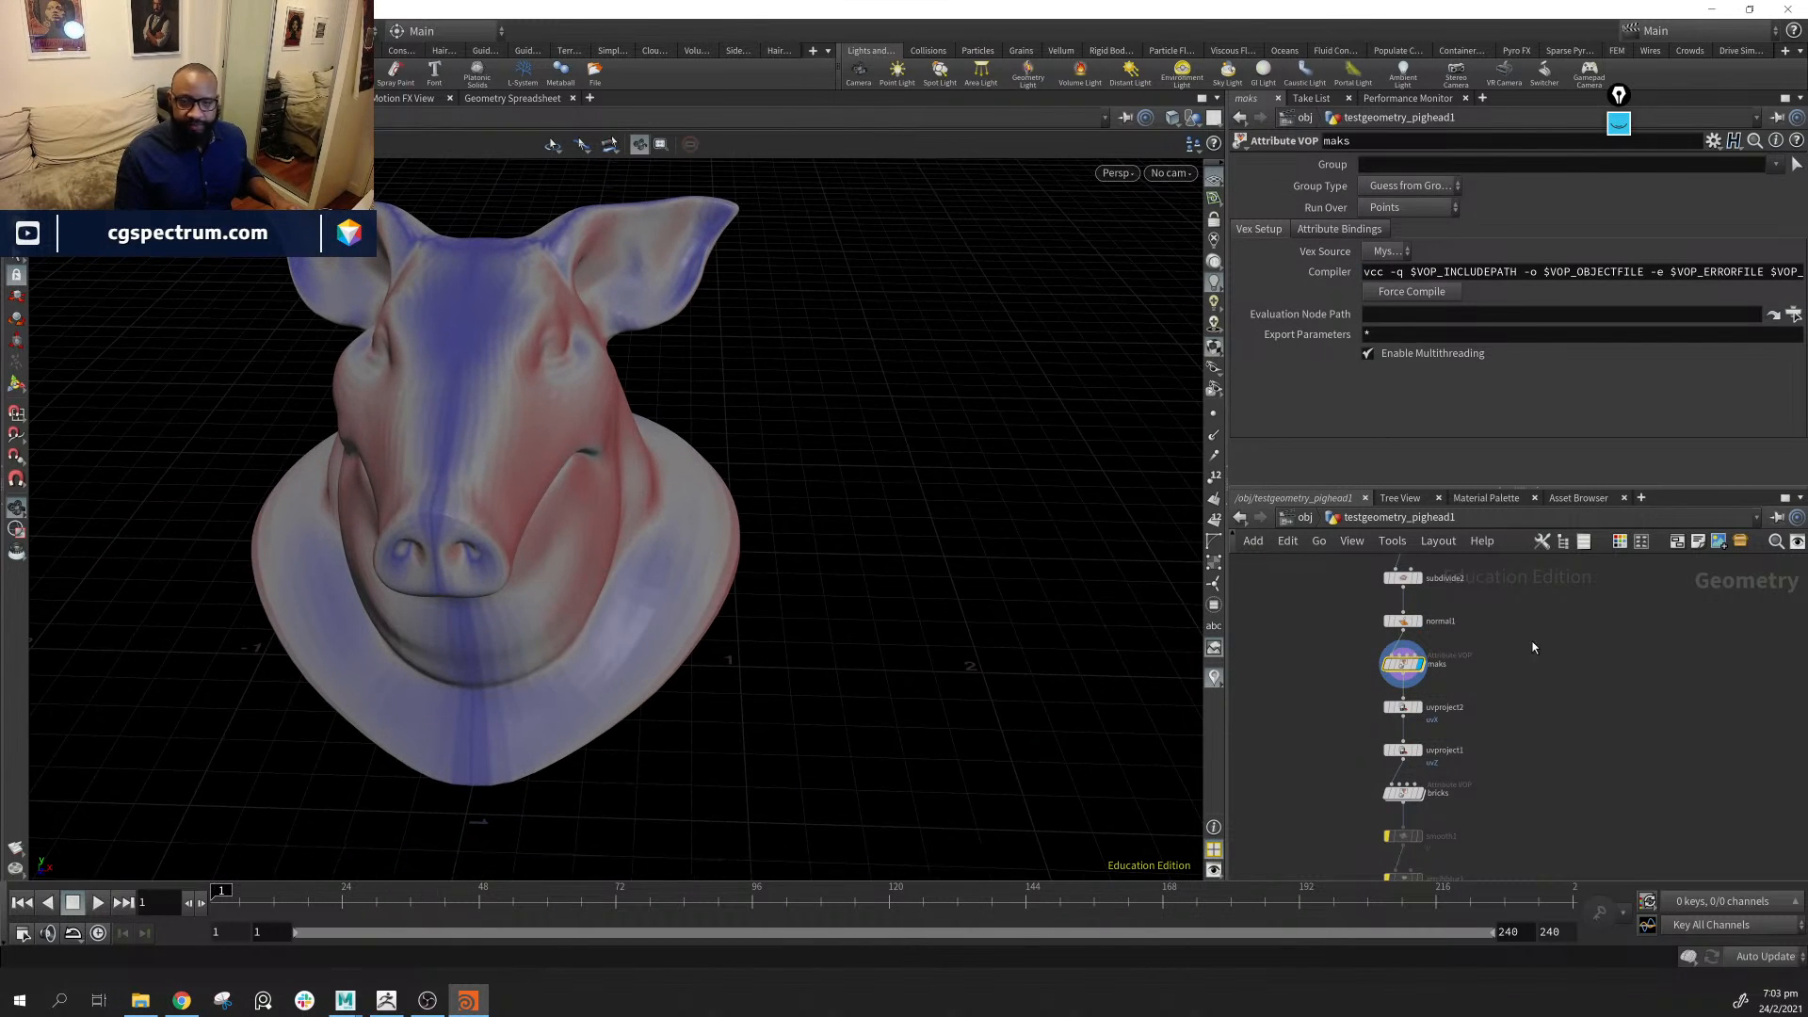
click(1373, 665)
click(1038, 462)
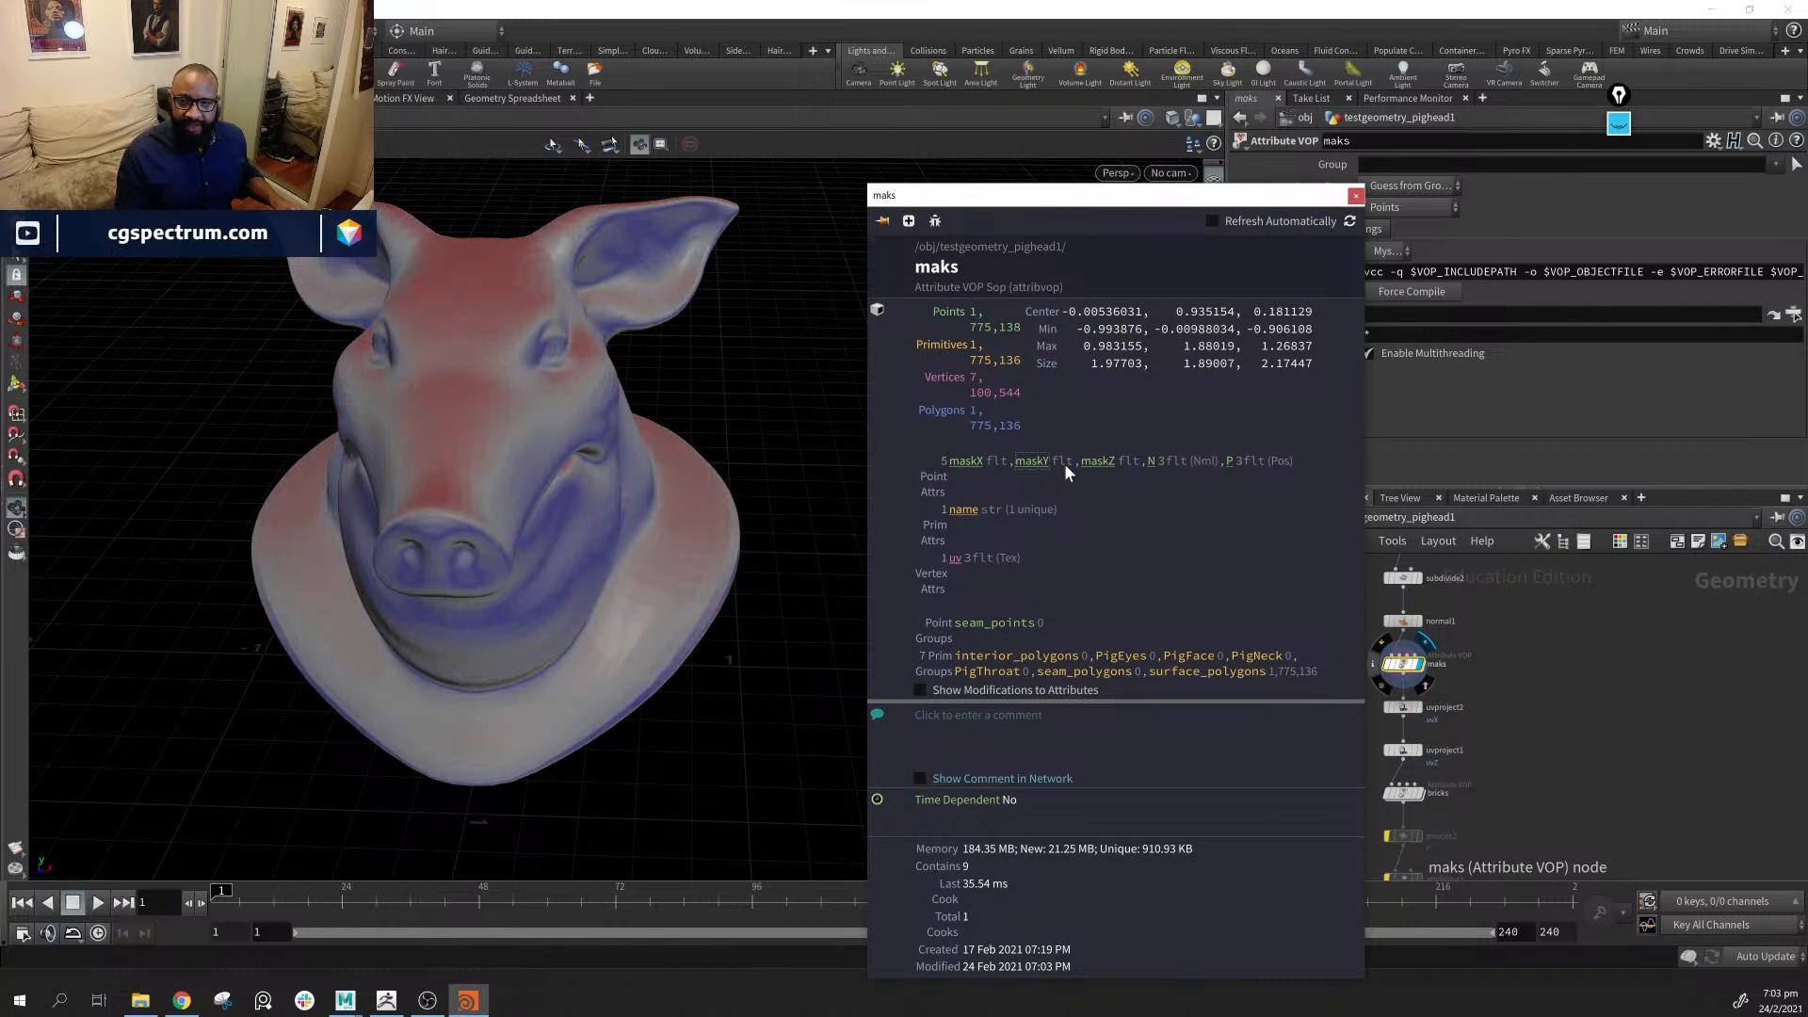
click(1098, 463)
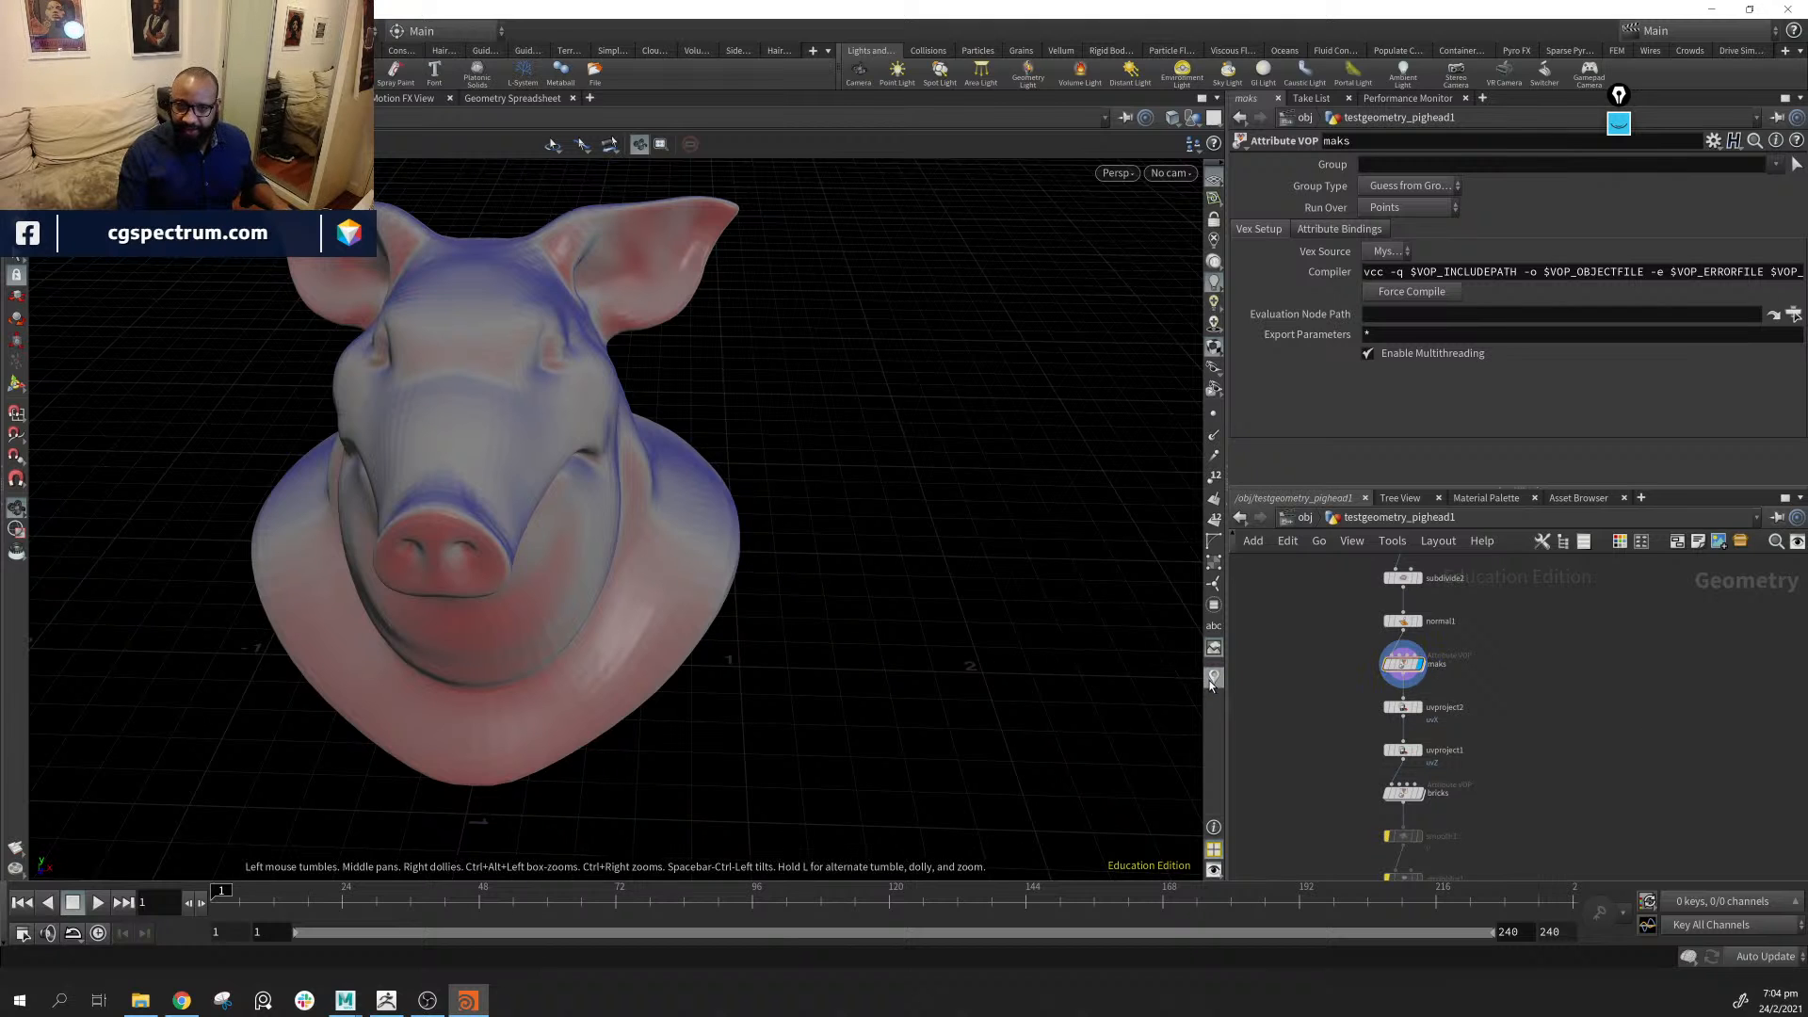
click(1211, 683)
middle_drag(697, 567, 948, 578)
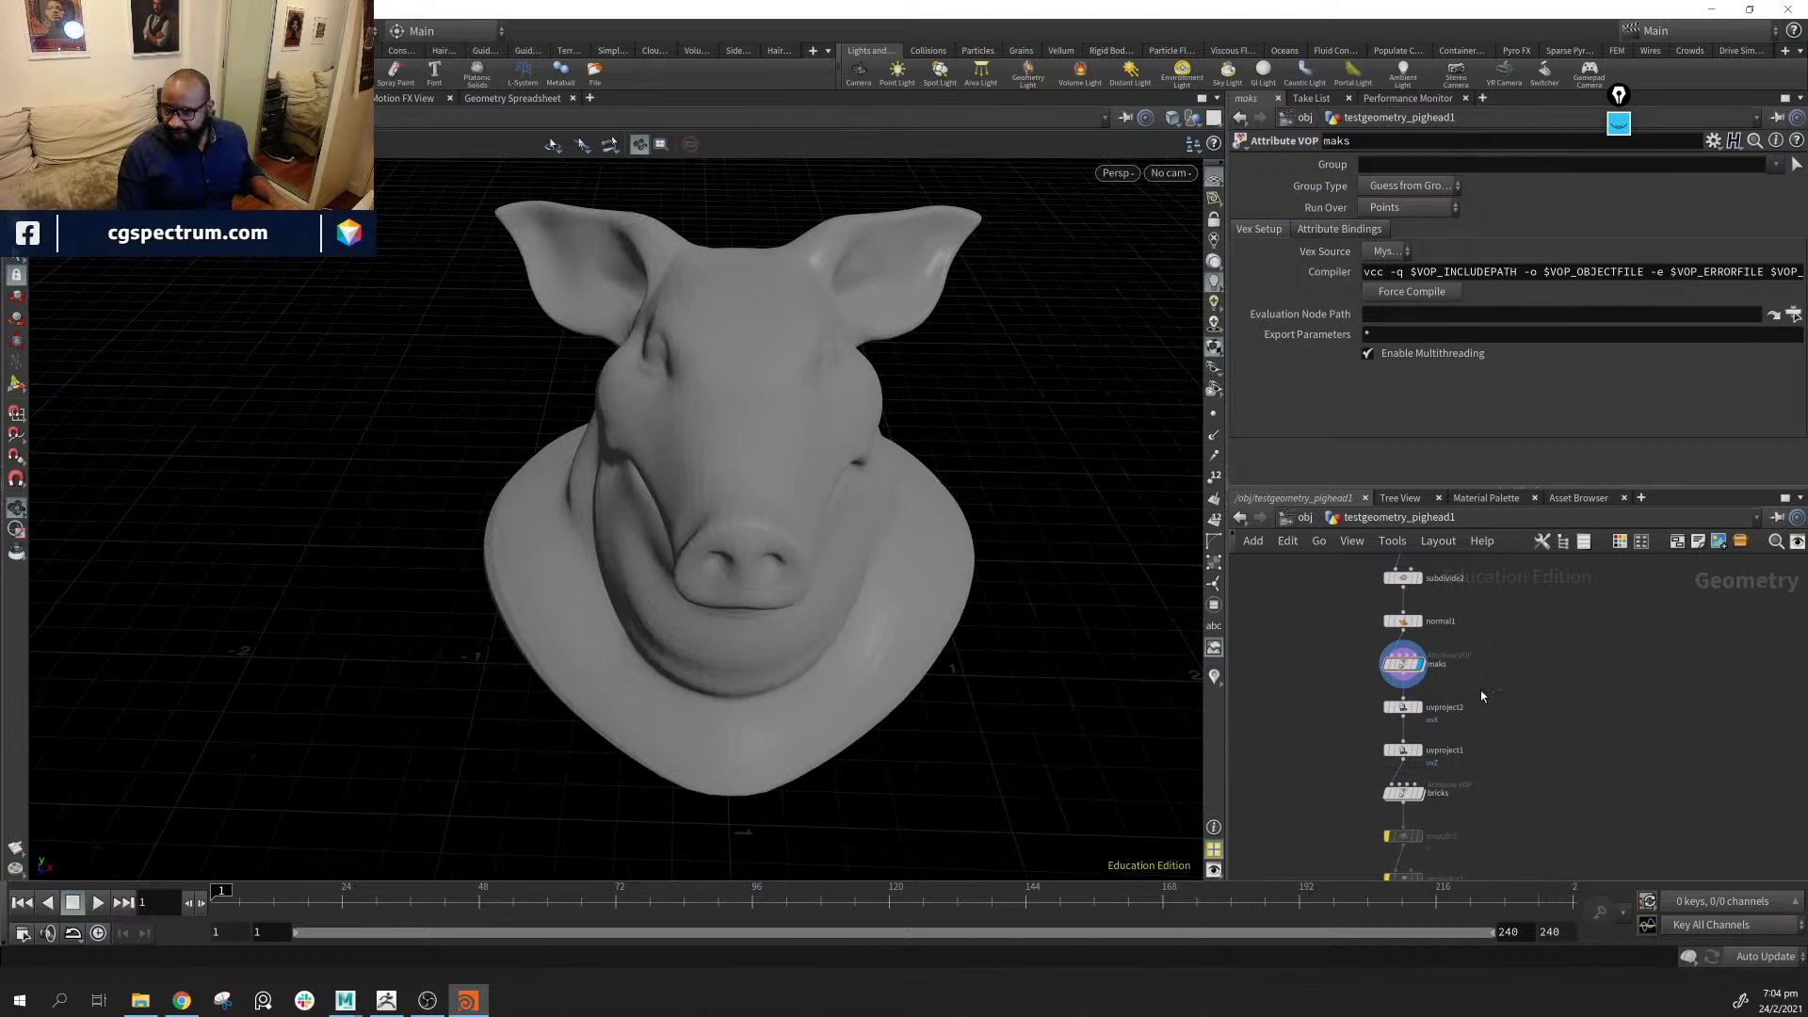
Display the uvproject2 node and show its projection plane handle around the pig head
click(1416, 707)
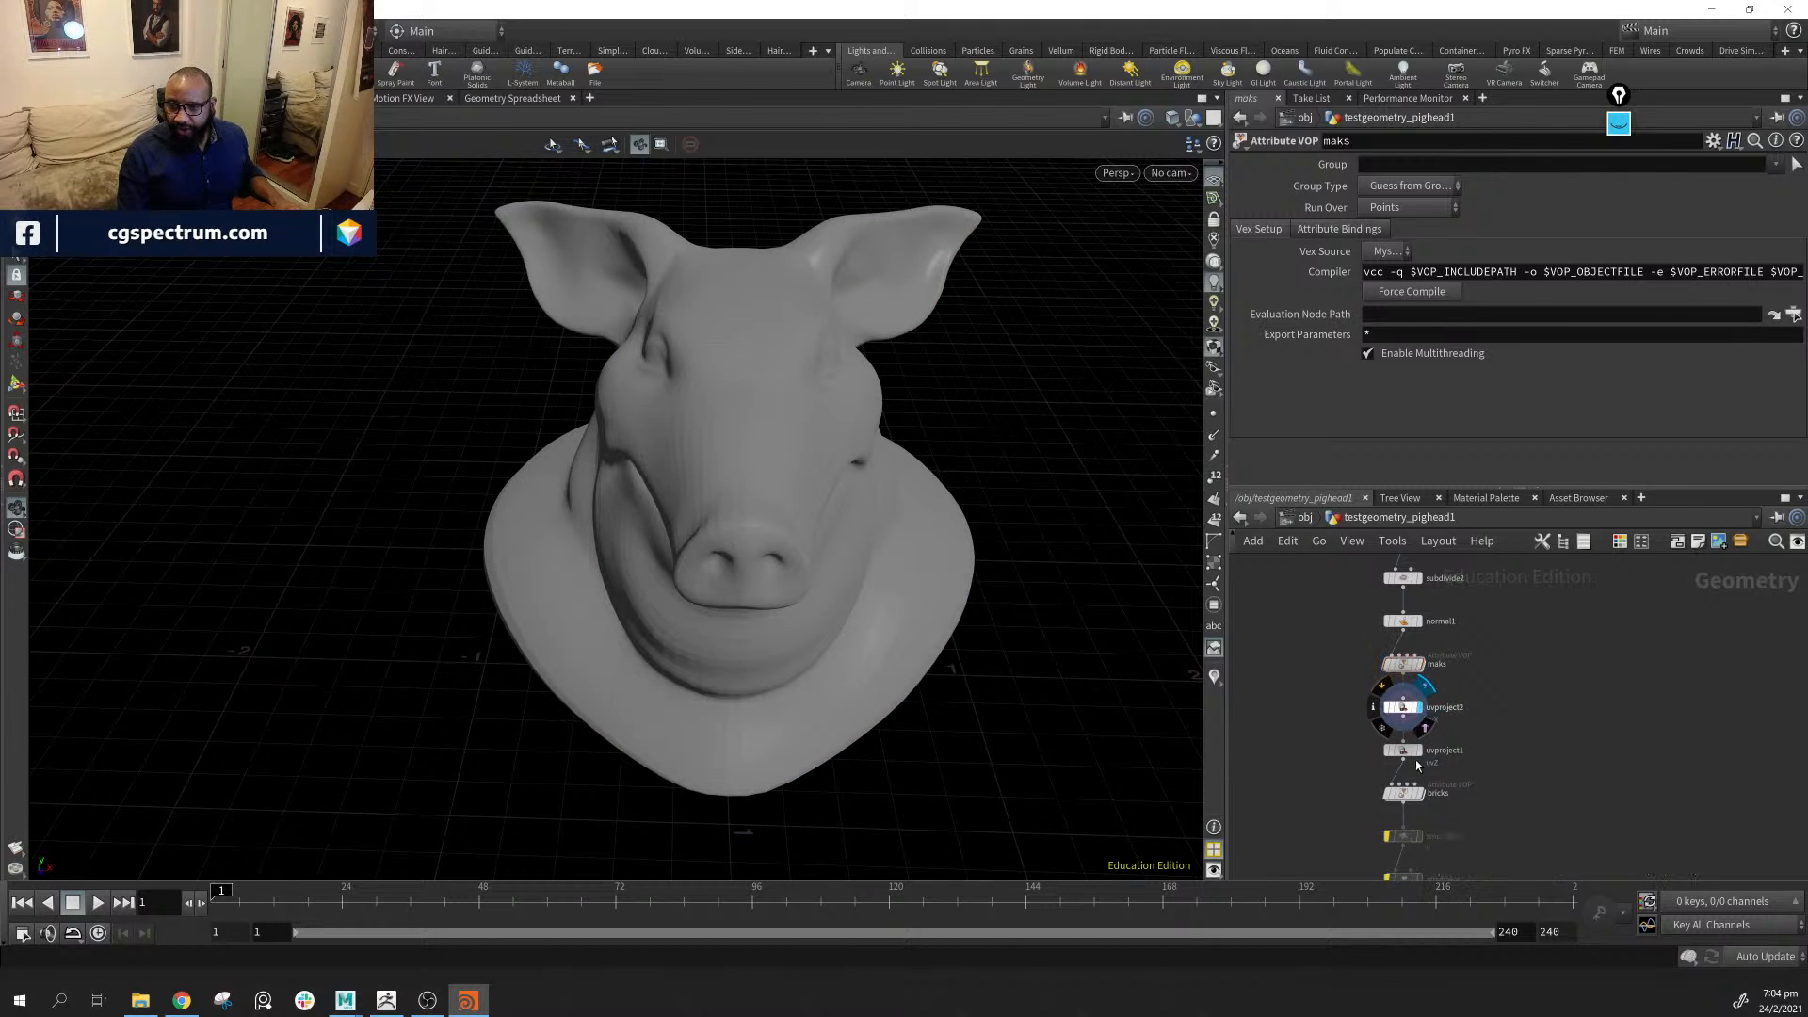
click(1403, 707)
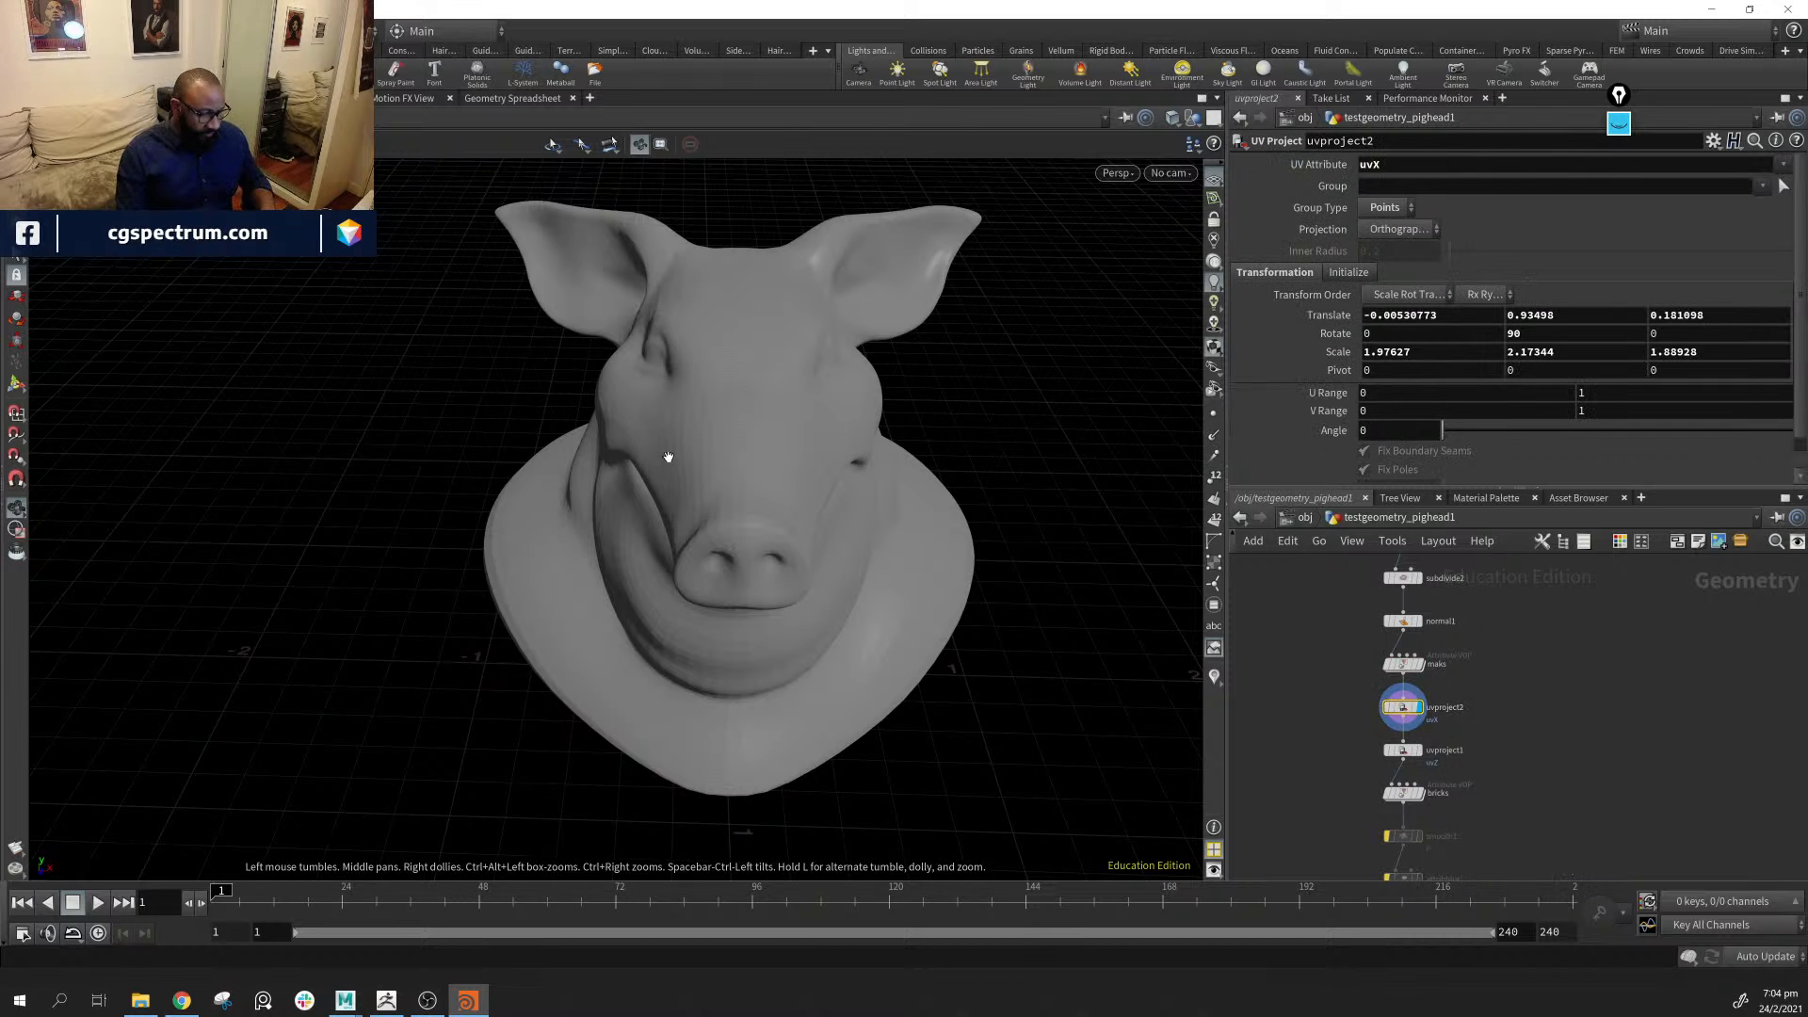
key(Return)
alt+drag(928, 646, 811, 397)
Display the uvproject1 node with its projection handle and examine how the plane faces the pig head
click(1403, 751)
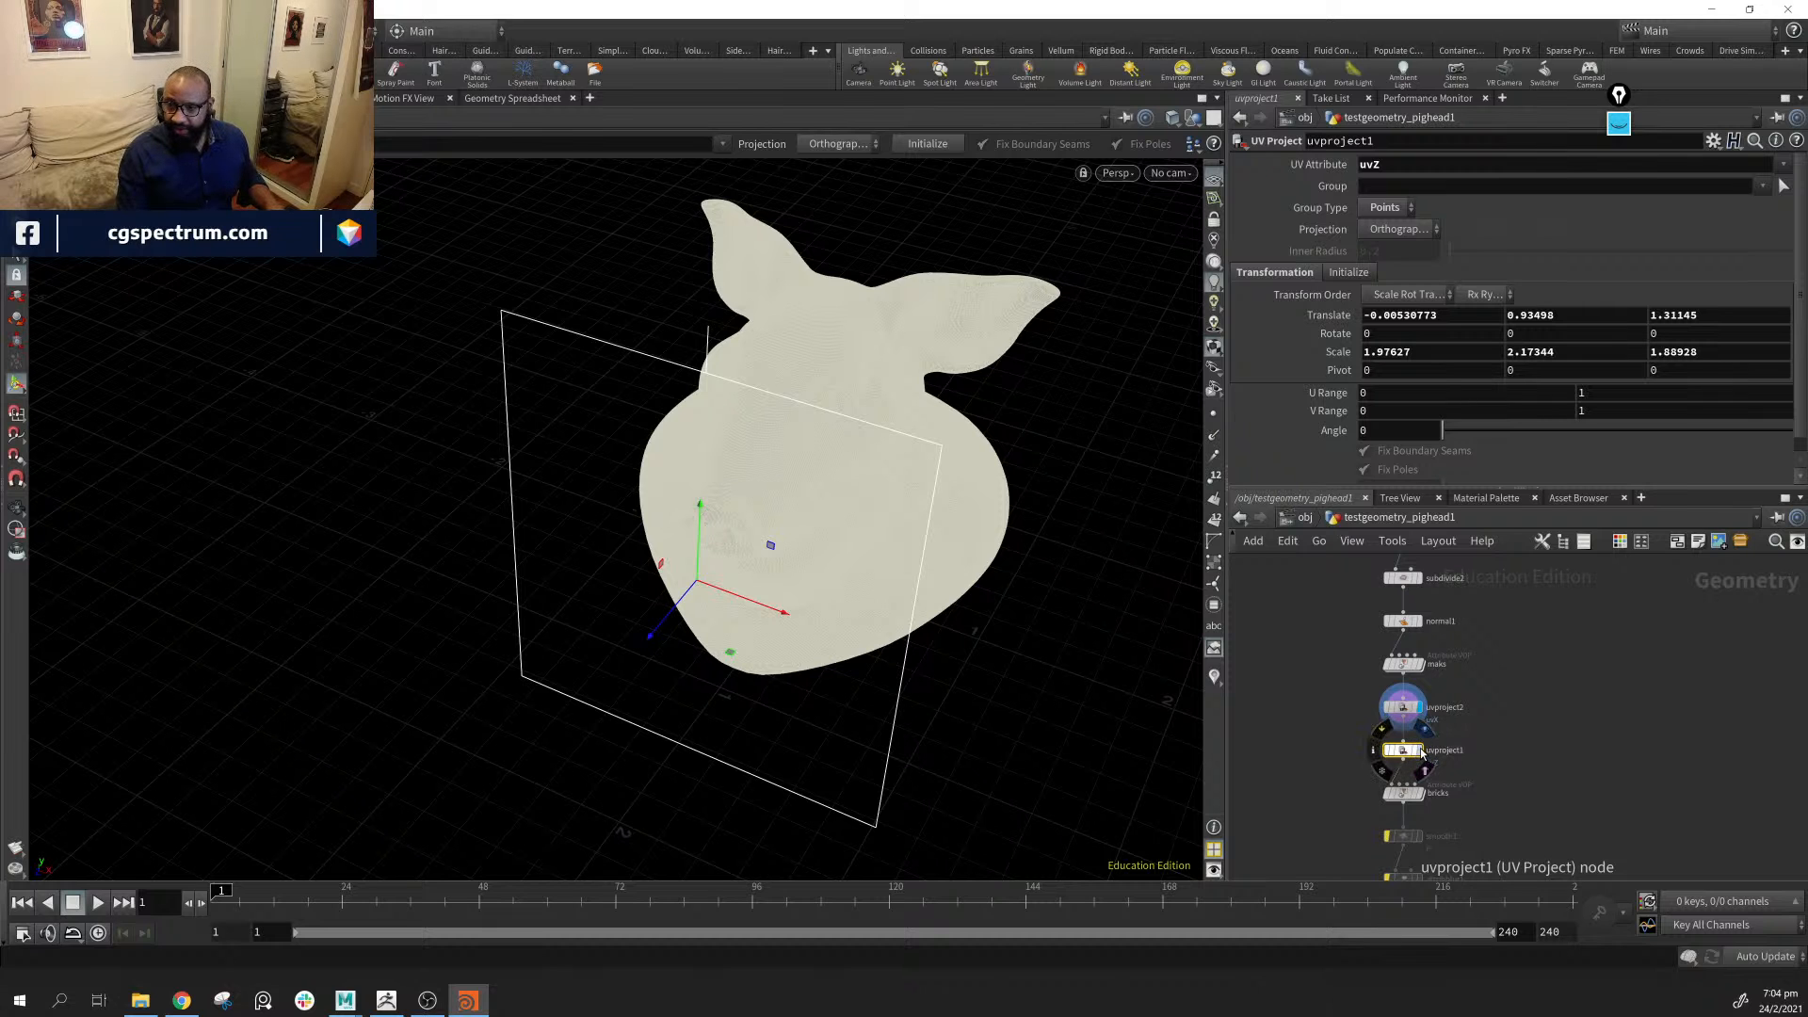
click(1420, 751)
alt+drag(855, 527, 586, 526)
key(Return)
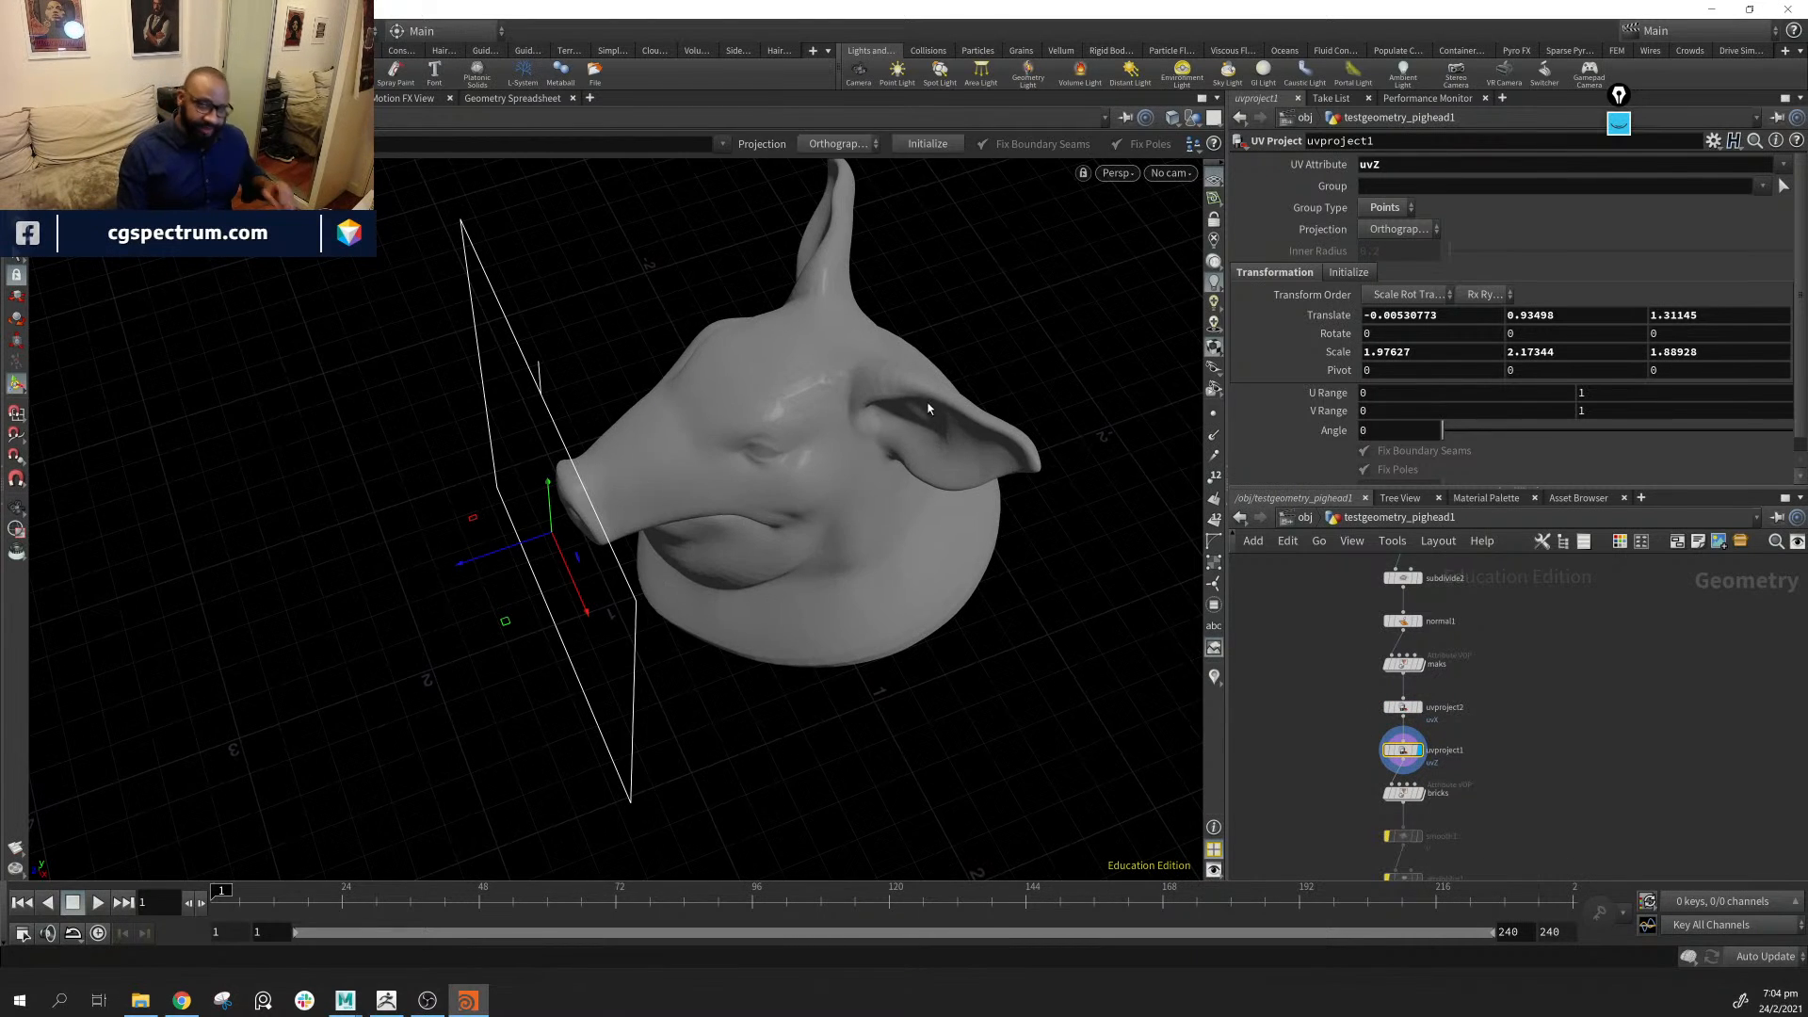
alt+drag(724, 594, 625, 467)
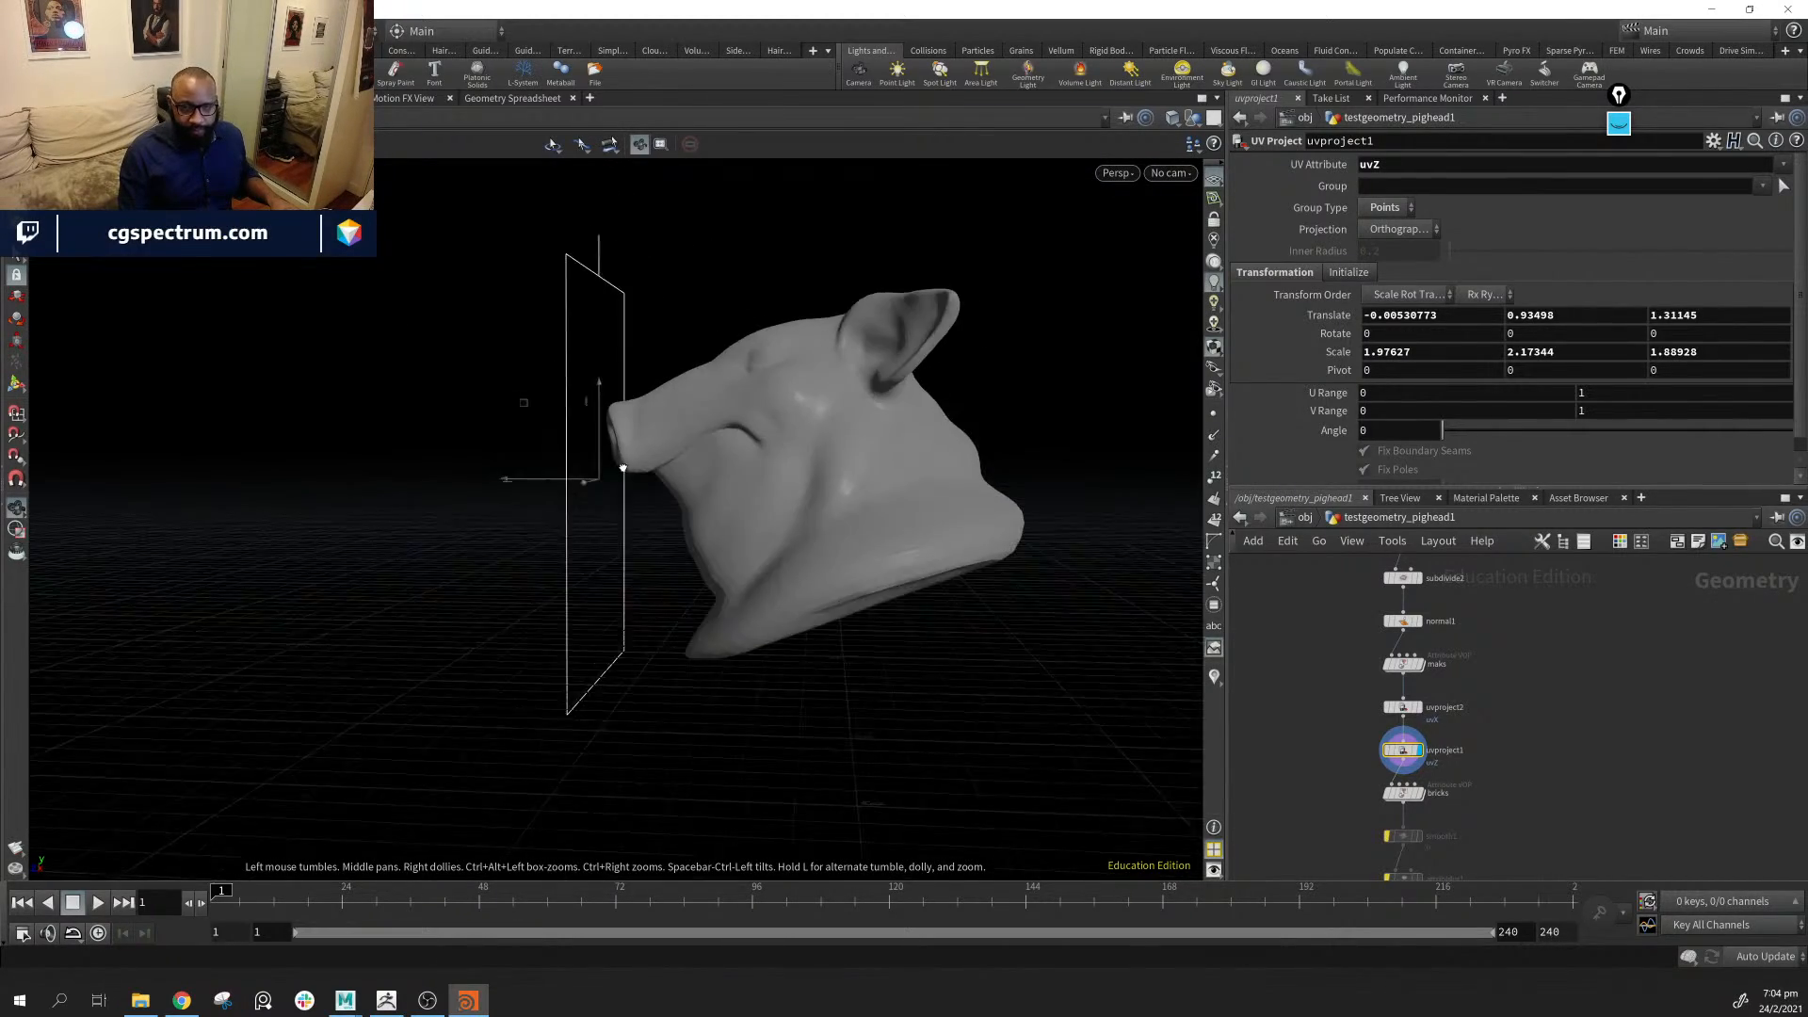
alt+middle_drag(766, 390, 682, 471)
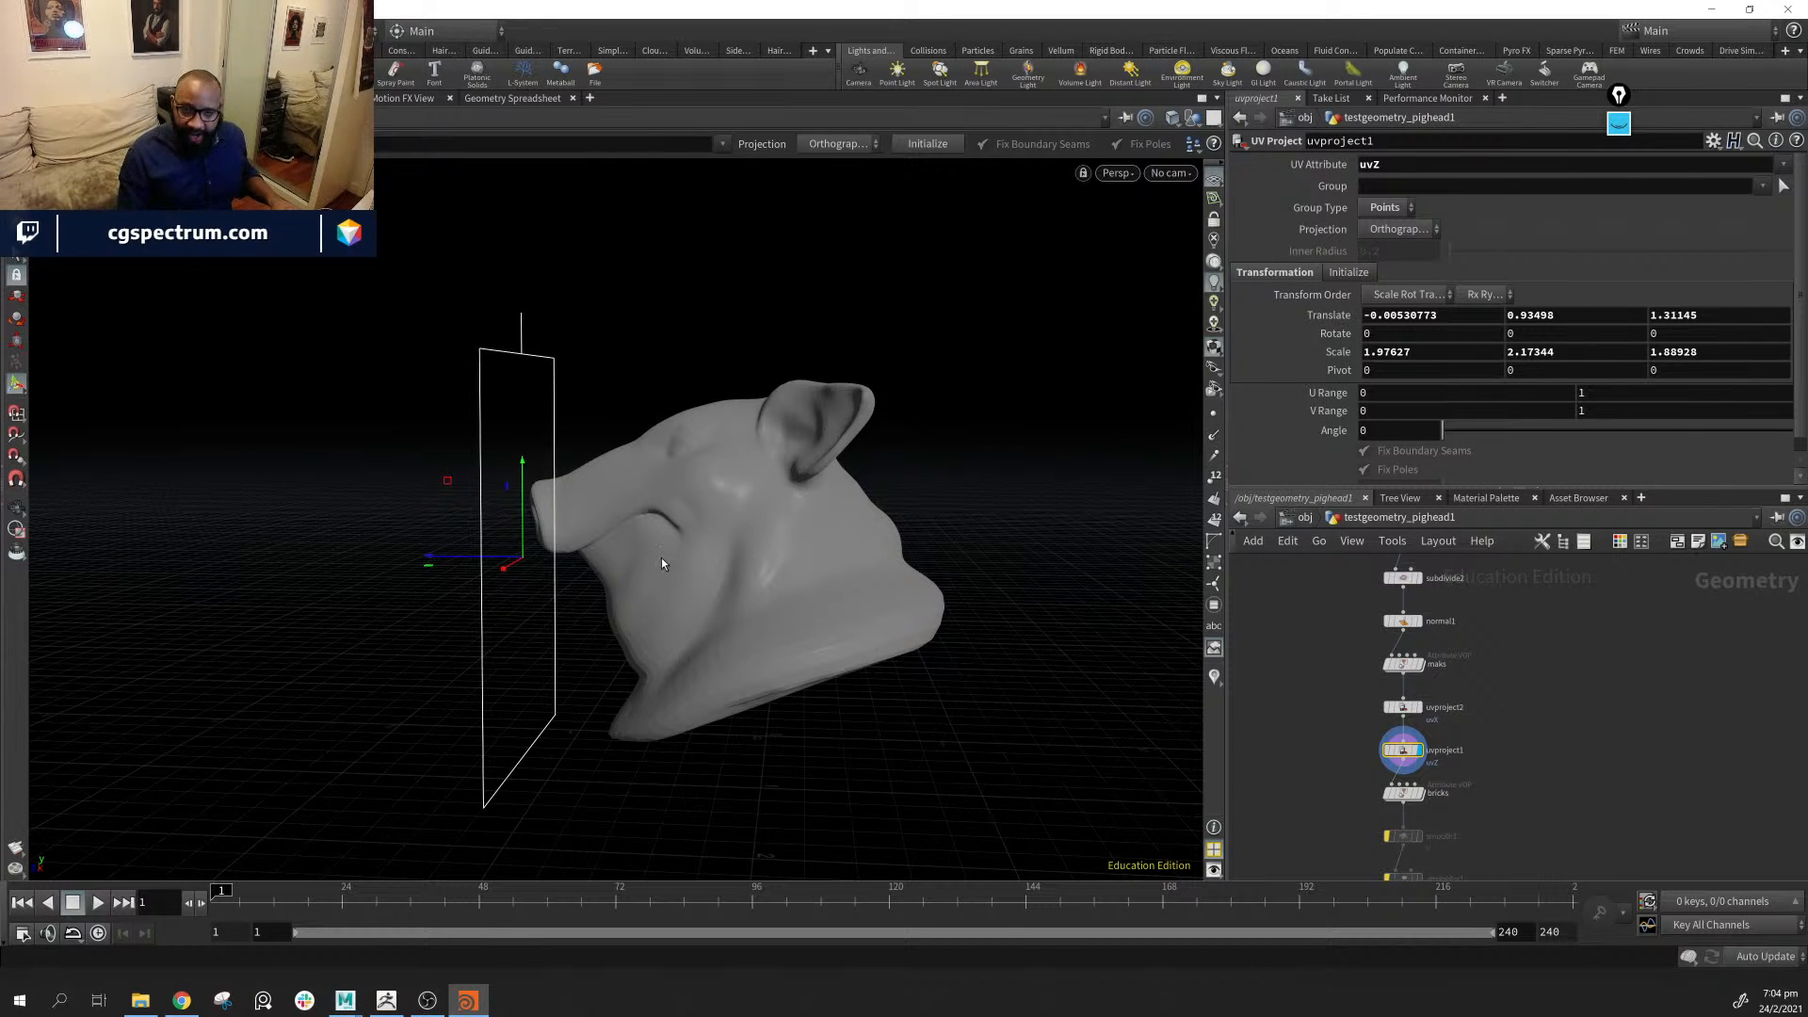
alt+drag(666, 557, 725, 692)
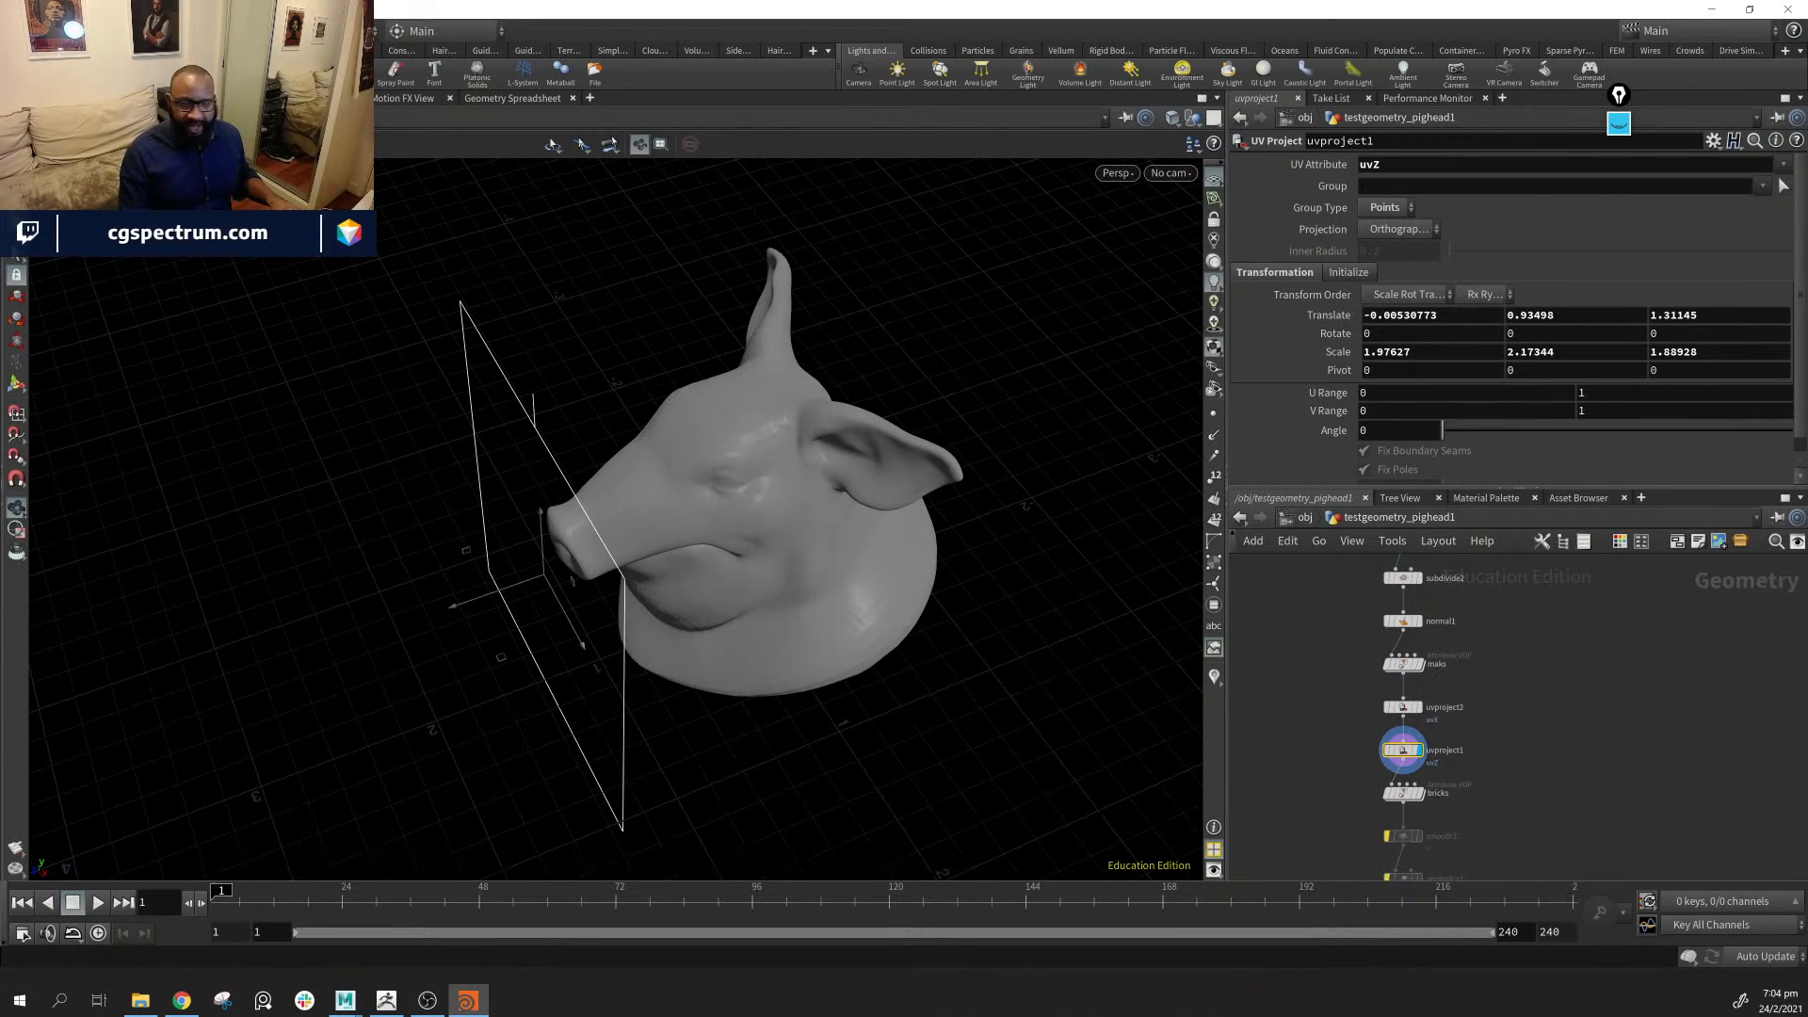
scroll(1652, 770, up, 4)
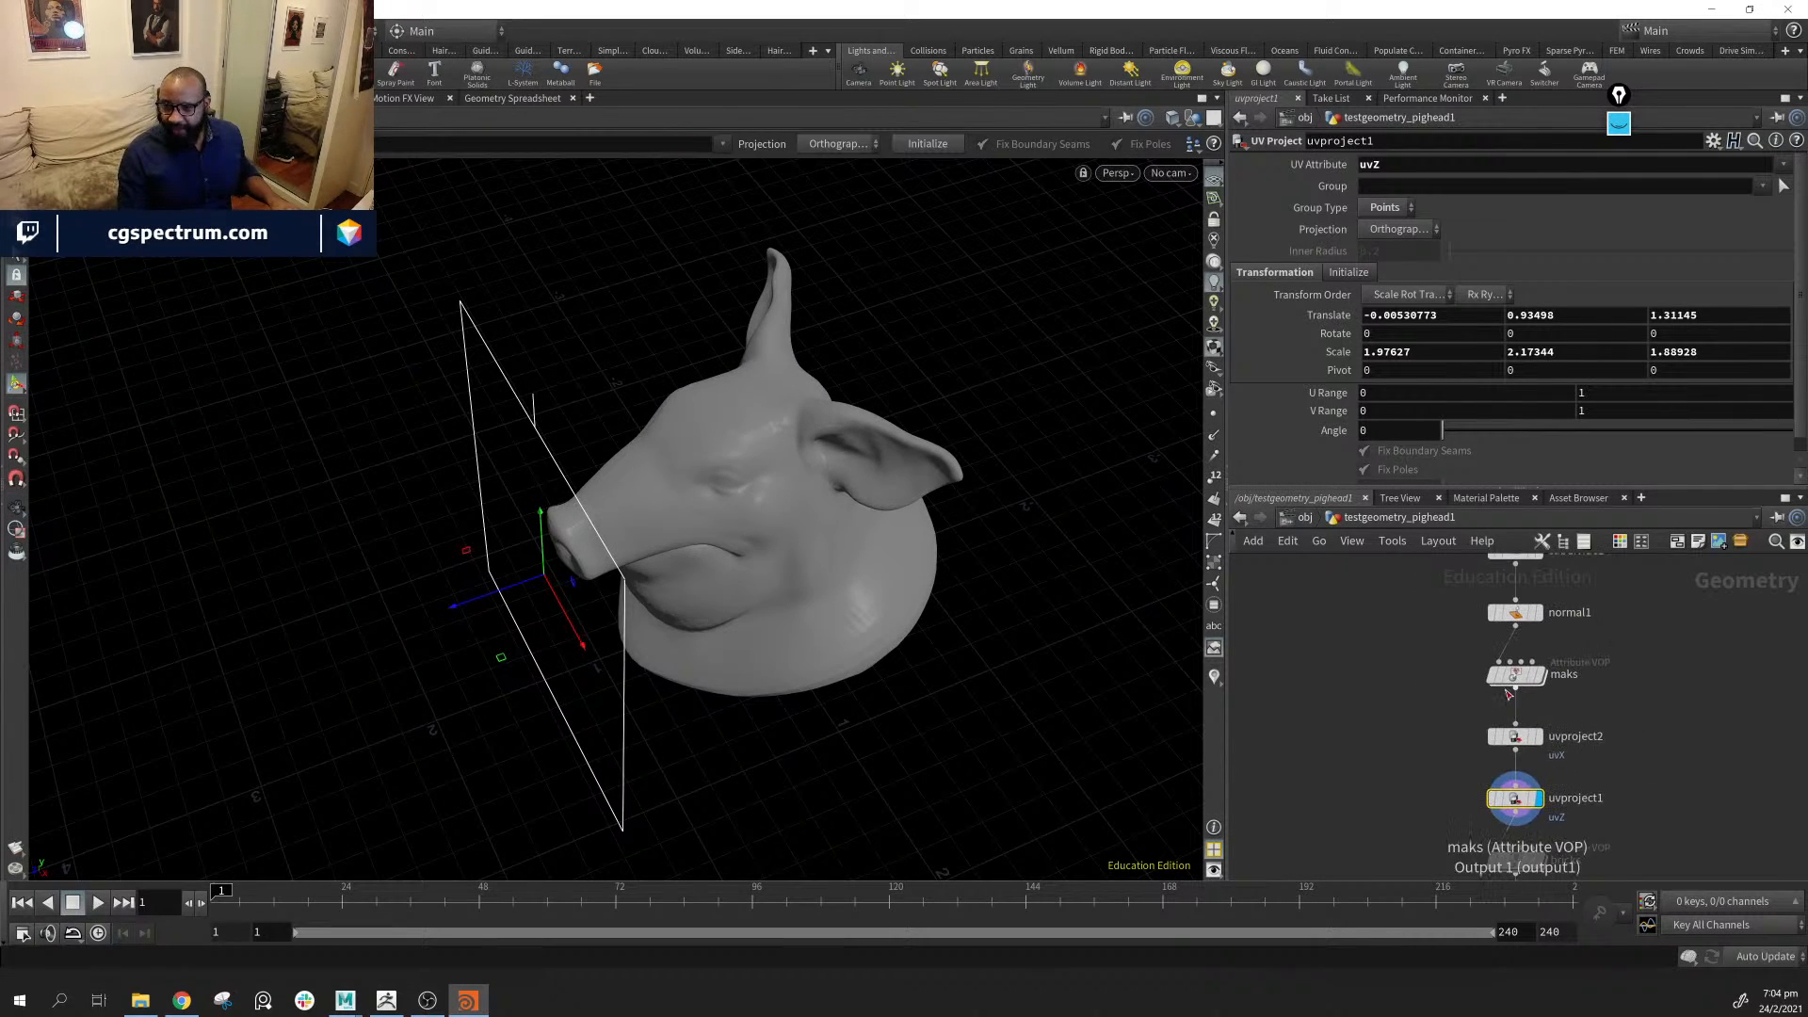
alt+middle_drag(1126, 691, 1145, 693)
alt+drag(945, 578, 681, 482)
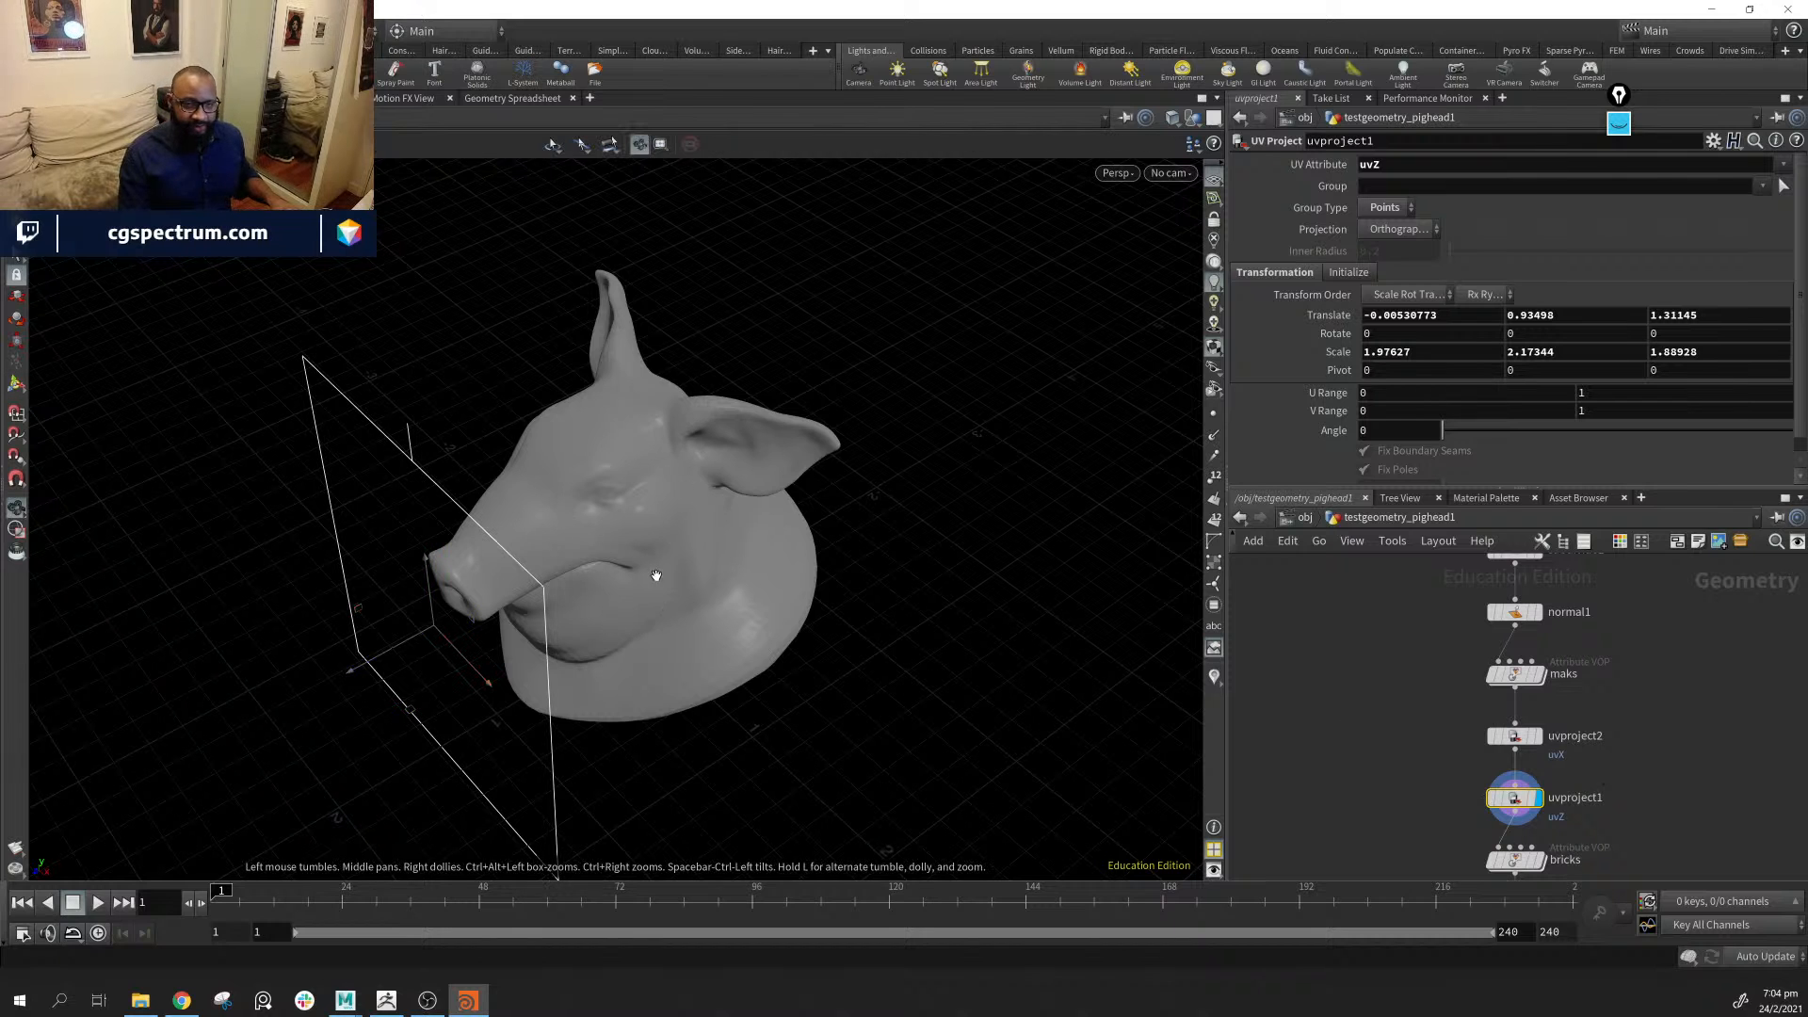
alt+drag(654, 573, 585, 415)
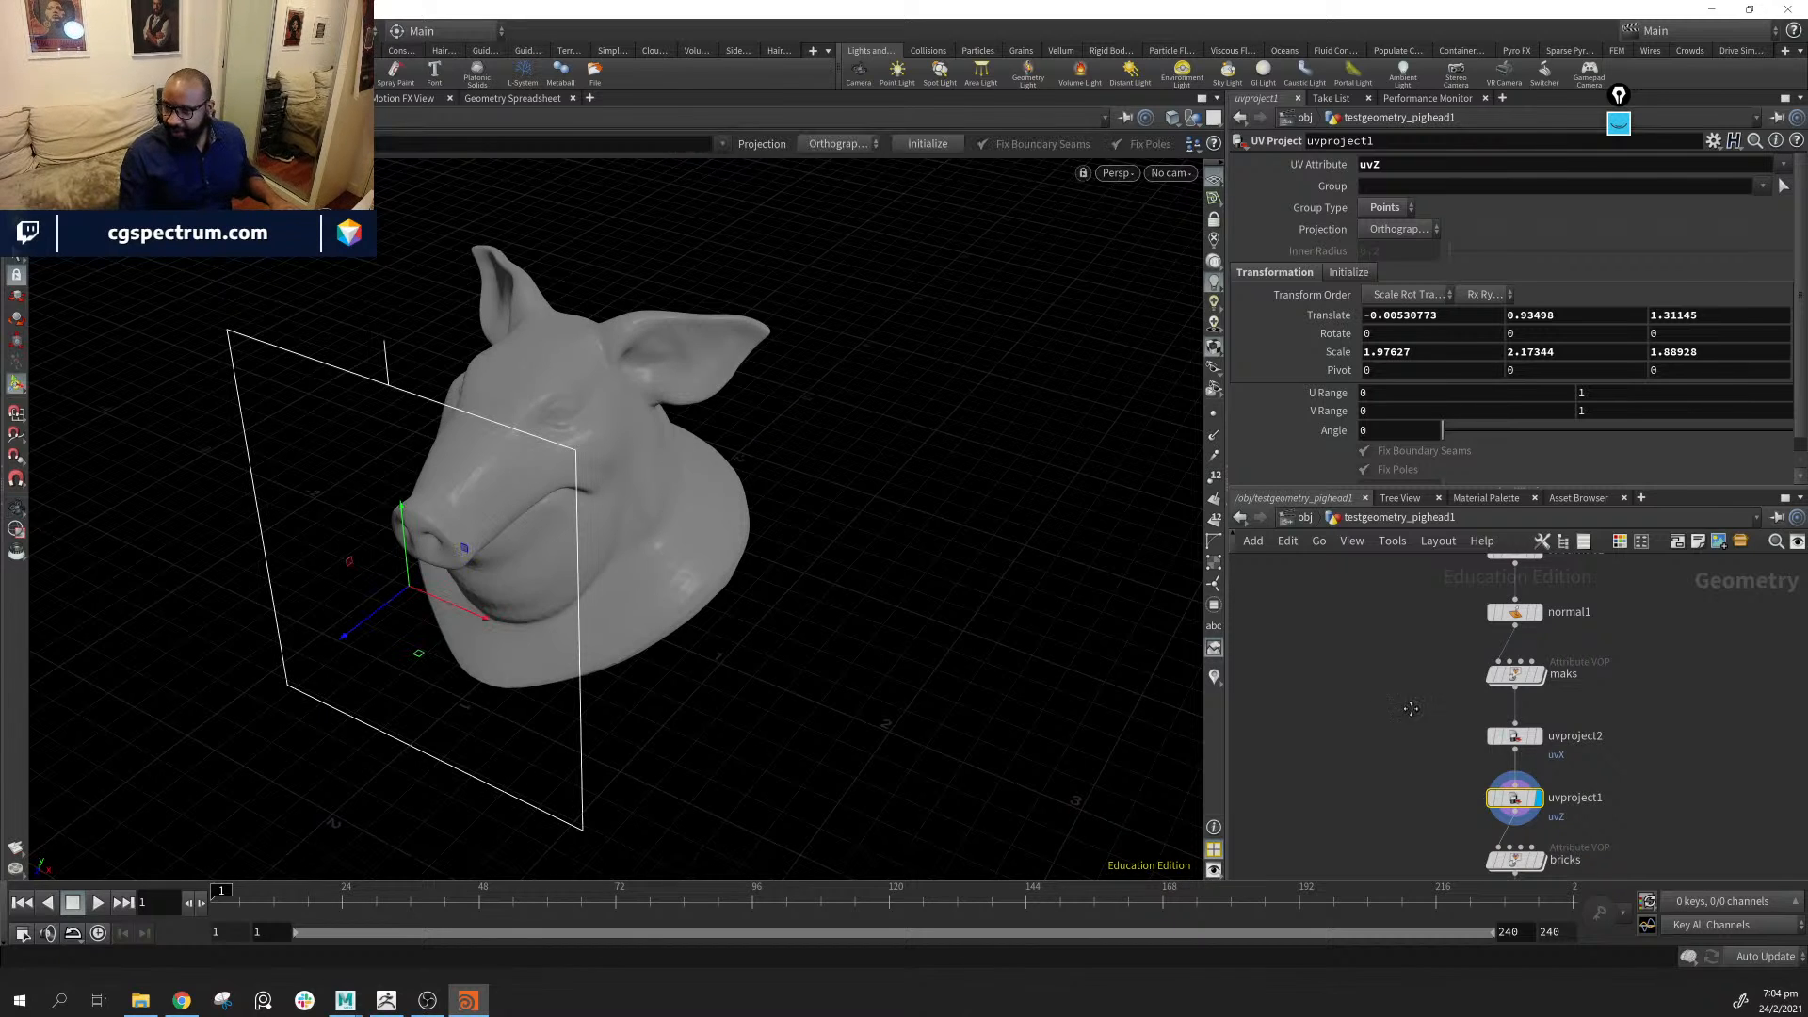
Add an Attribute Expression node in the empty space beside the uvproject nodes
middle_drag(1411, 708, 1466, 669)
scroll(1466, 670, down, 1)
click(1377, 724)
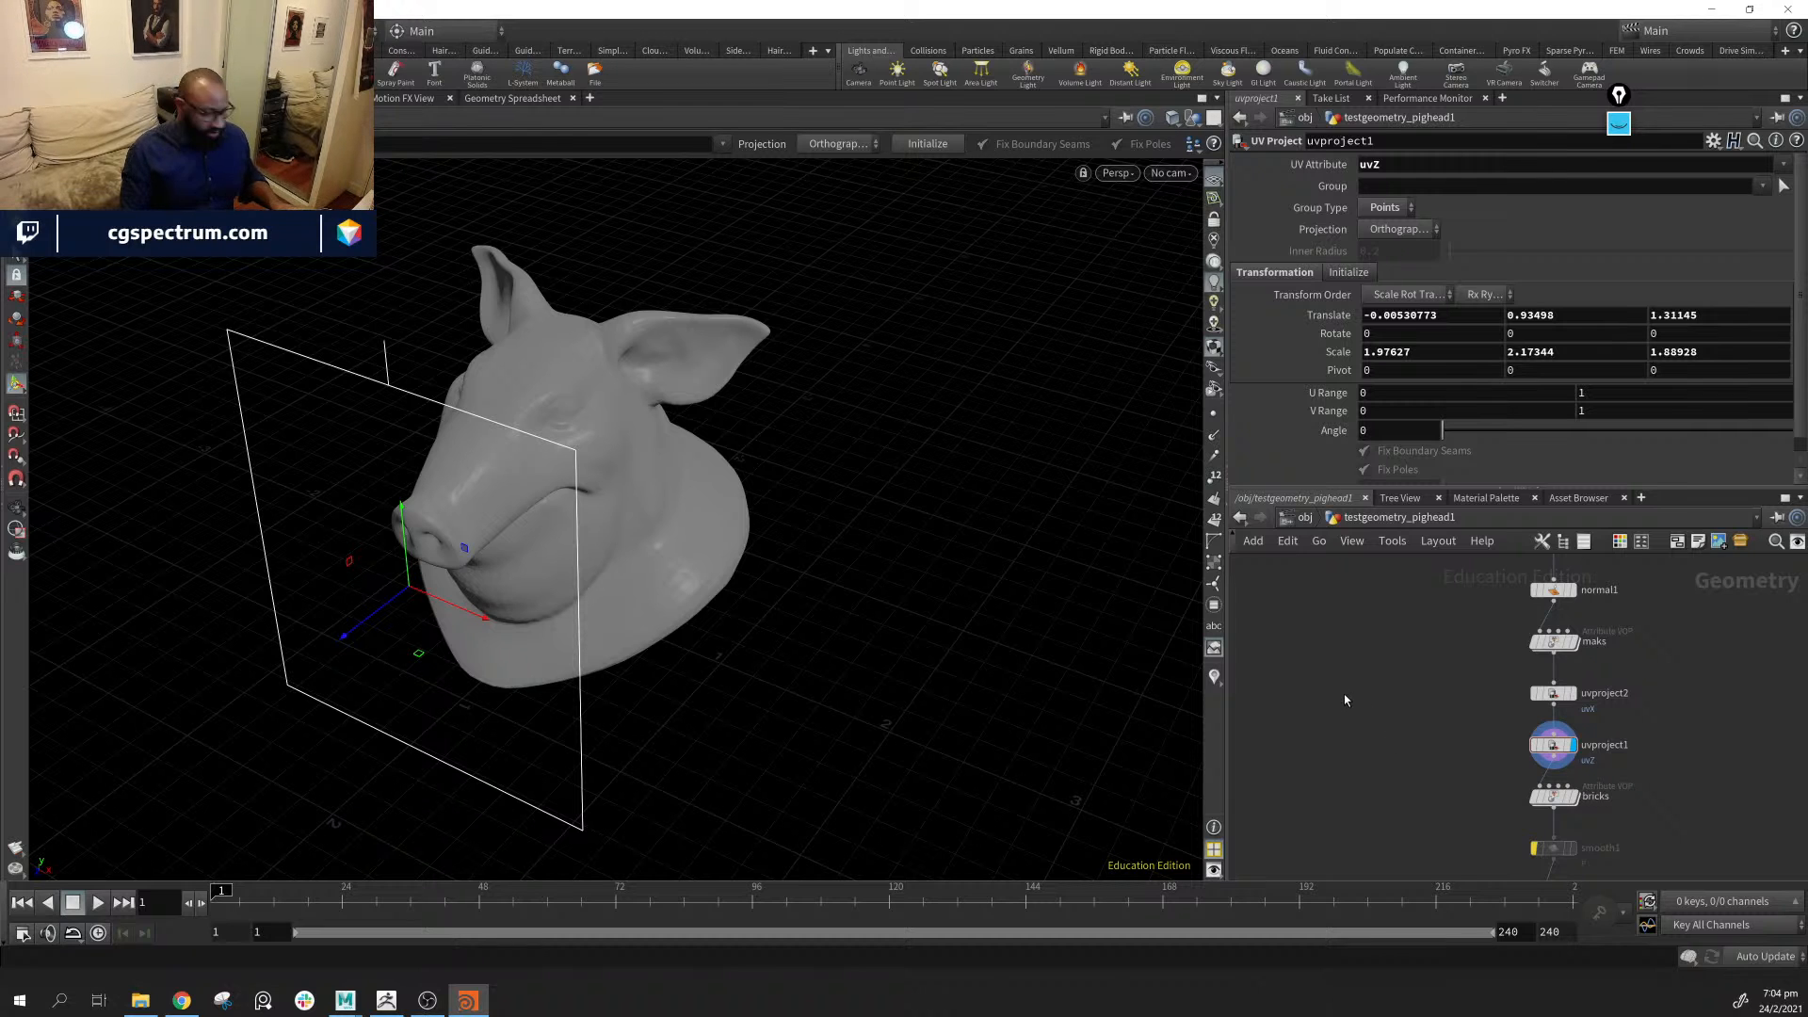
key(Tab)
text(ae)
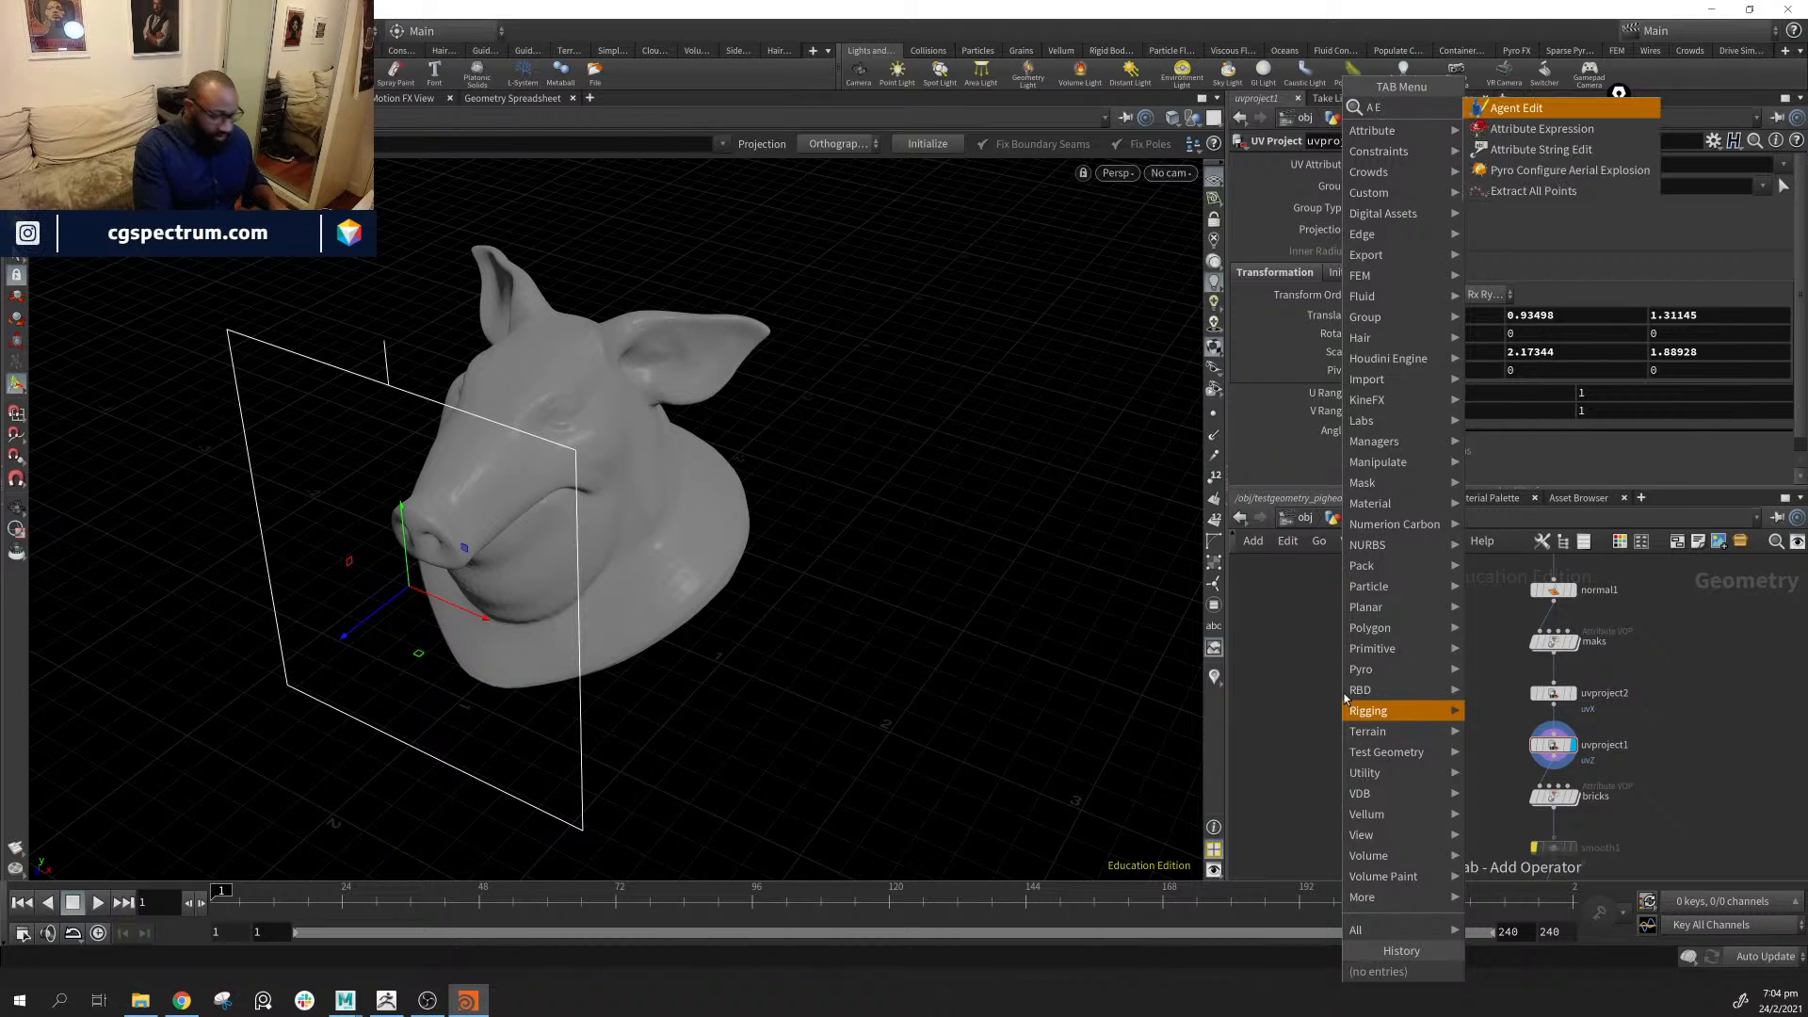
key(Down)
key(Return)
click(1343, 730)
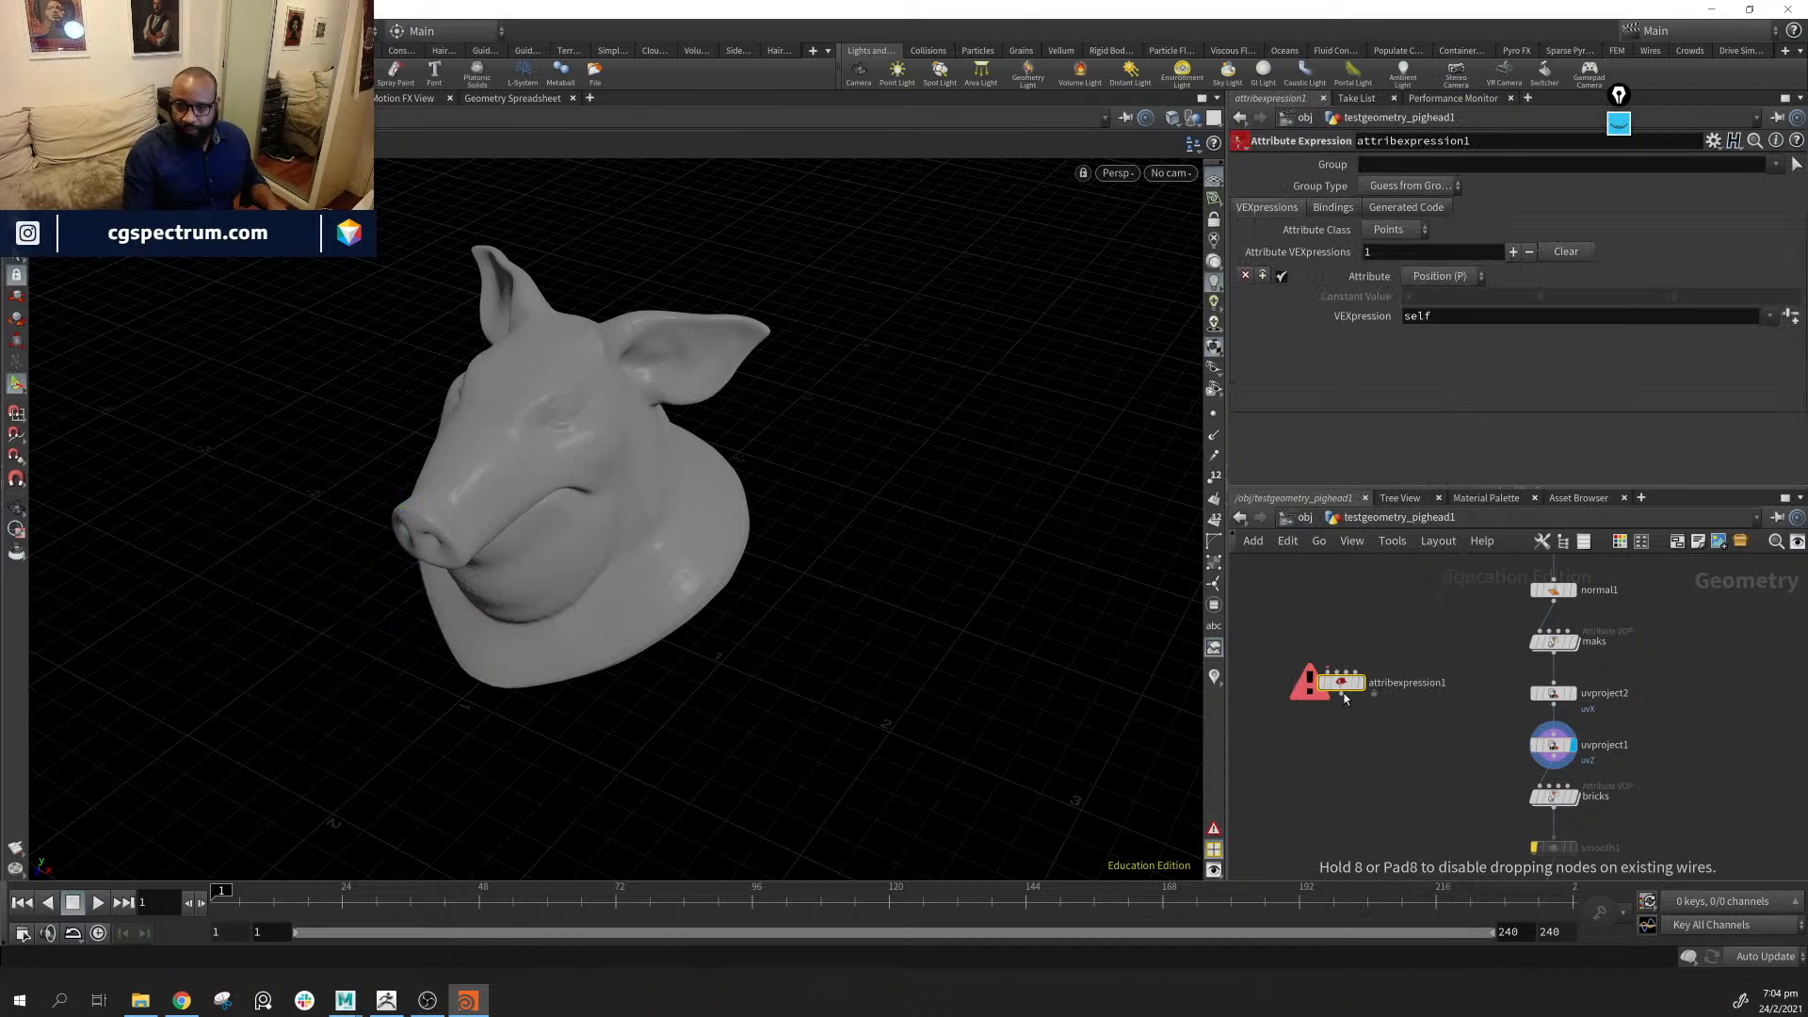
Connect the maks node's output to the Attribute Expression node and display its result
drag(1554, 652, 1359, 735)
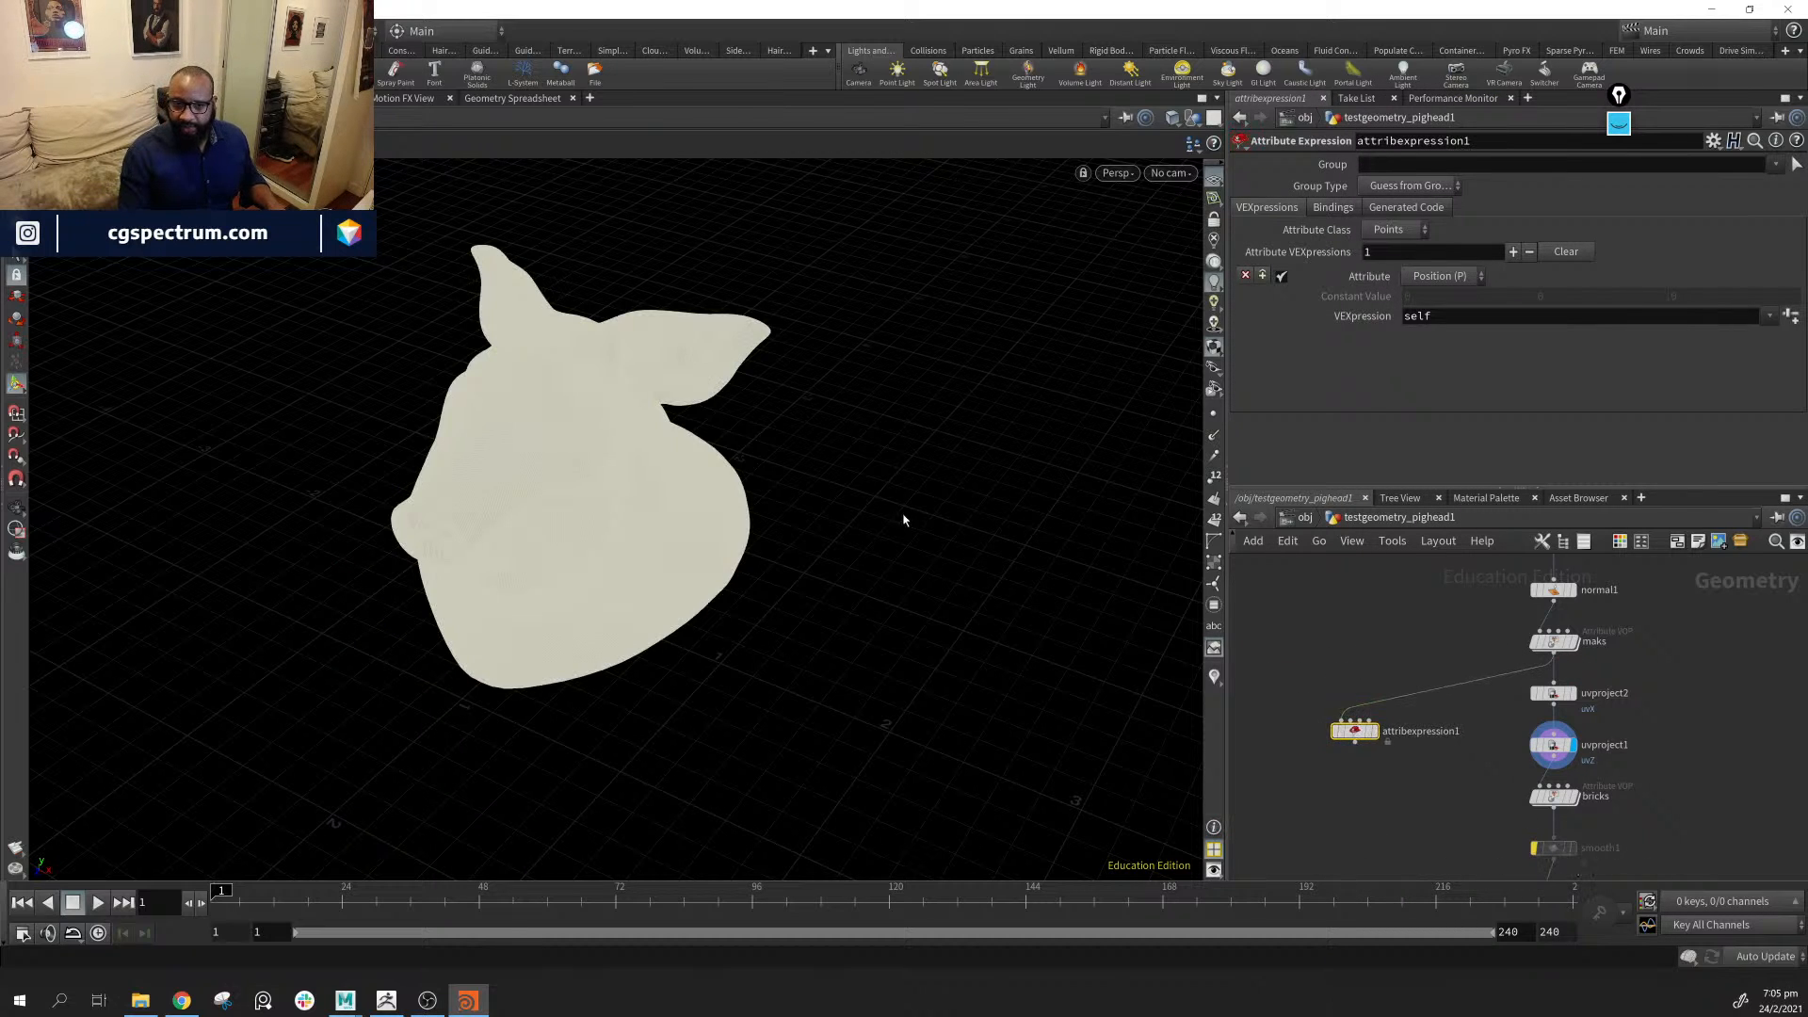
click(1374, 731)
alt+drag(836, 609, 842, 563)
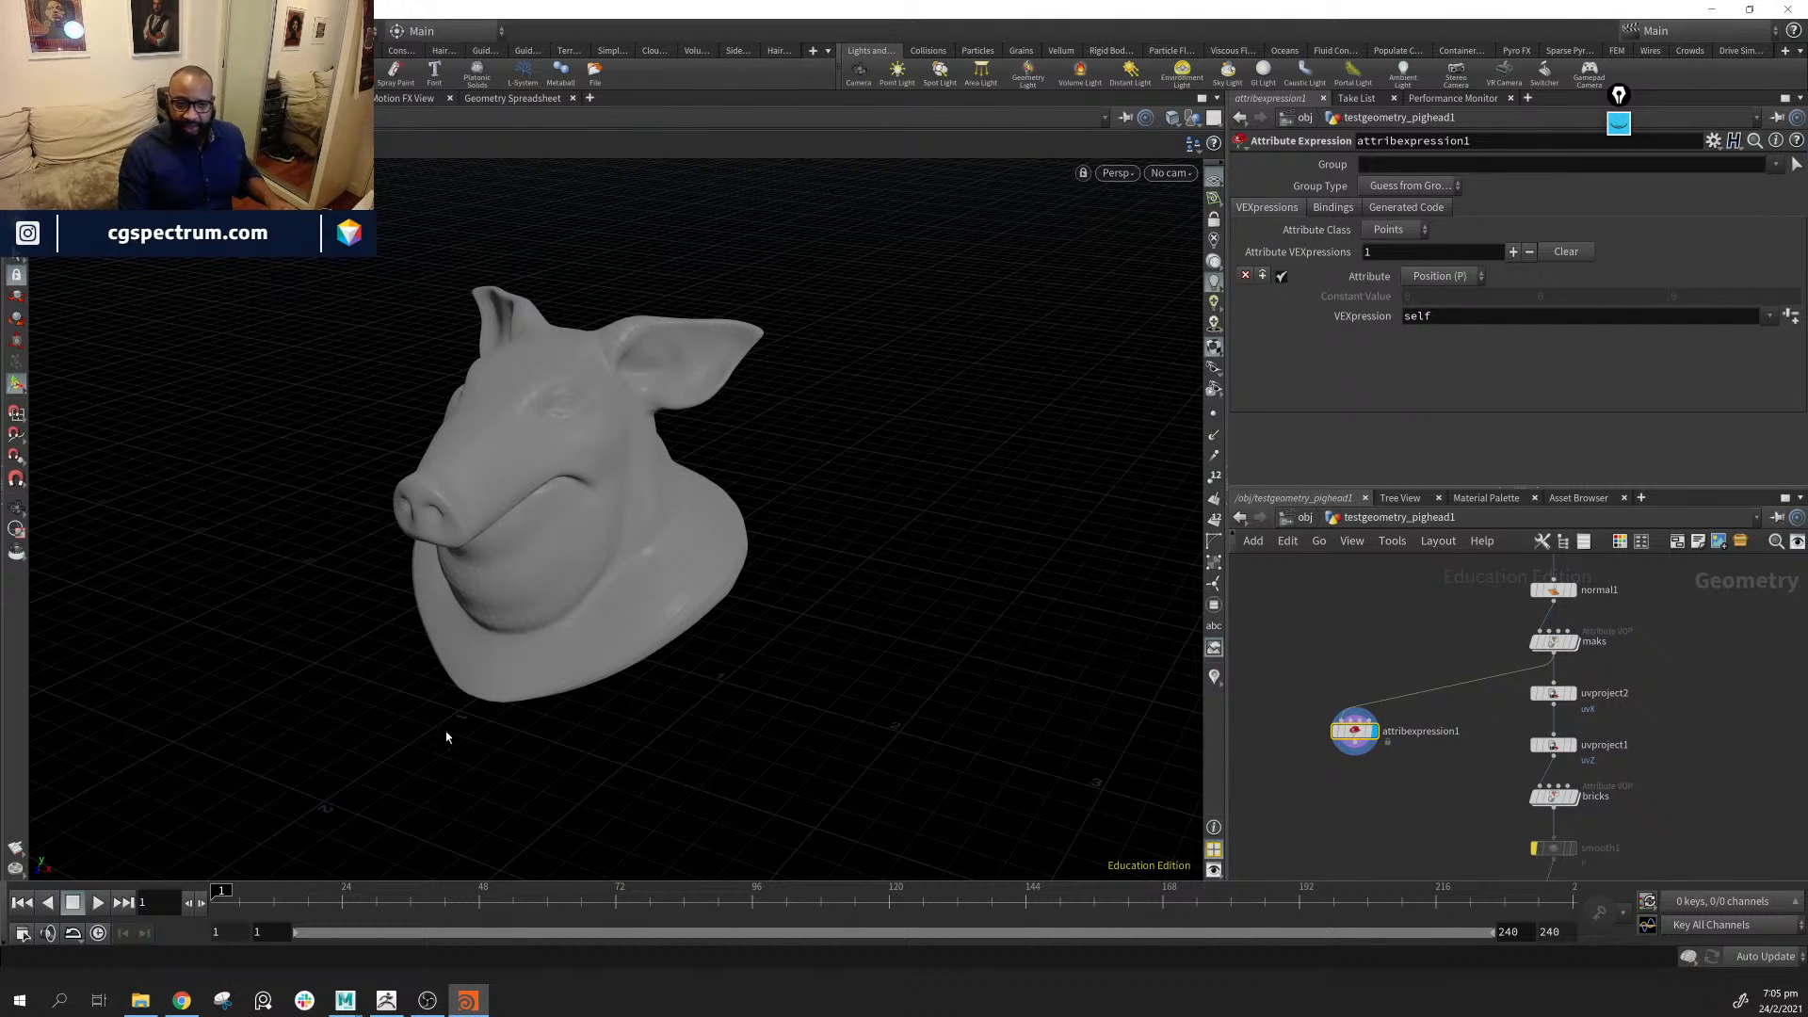
alt+drag(446, 737, 692, 517)
Set the Attribute Expression's VEXpression to set(self.x, self.y, 0) to flatten the point positions along Z
click(1439, 323)
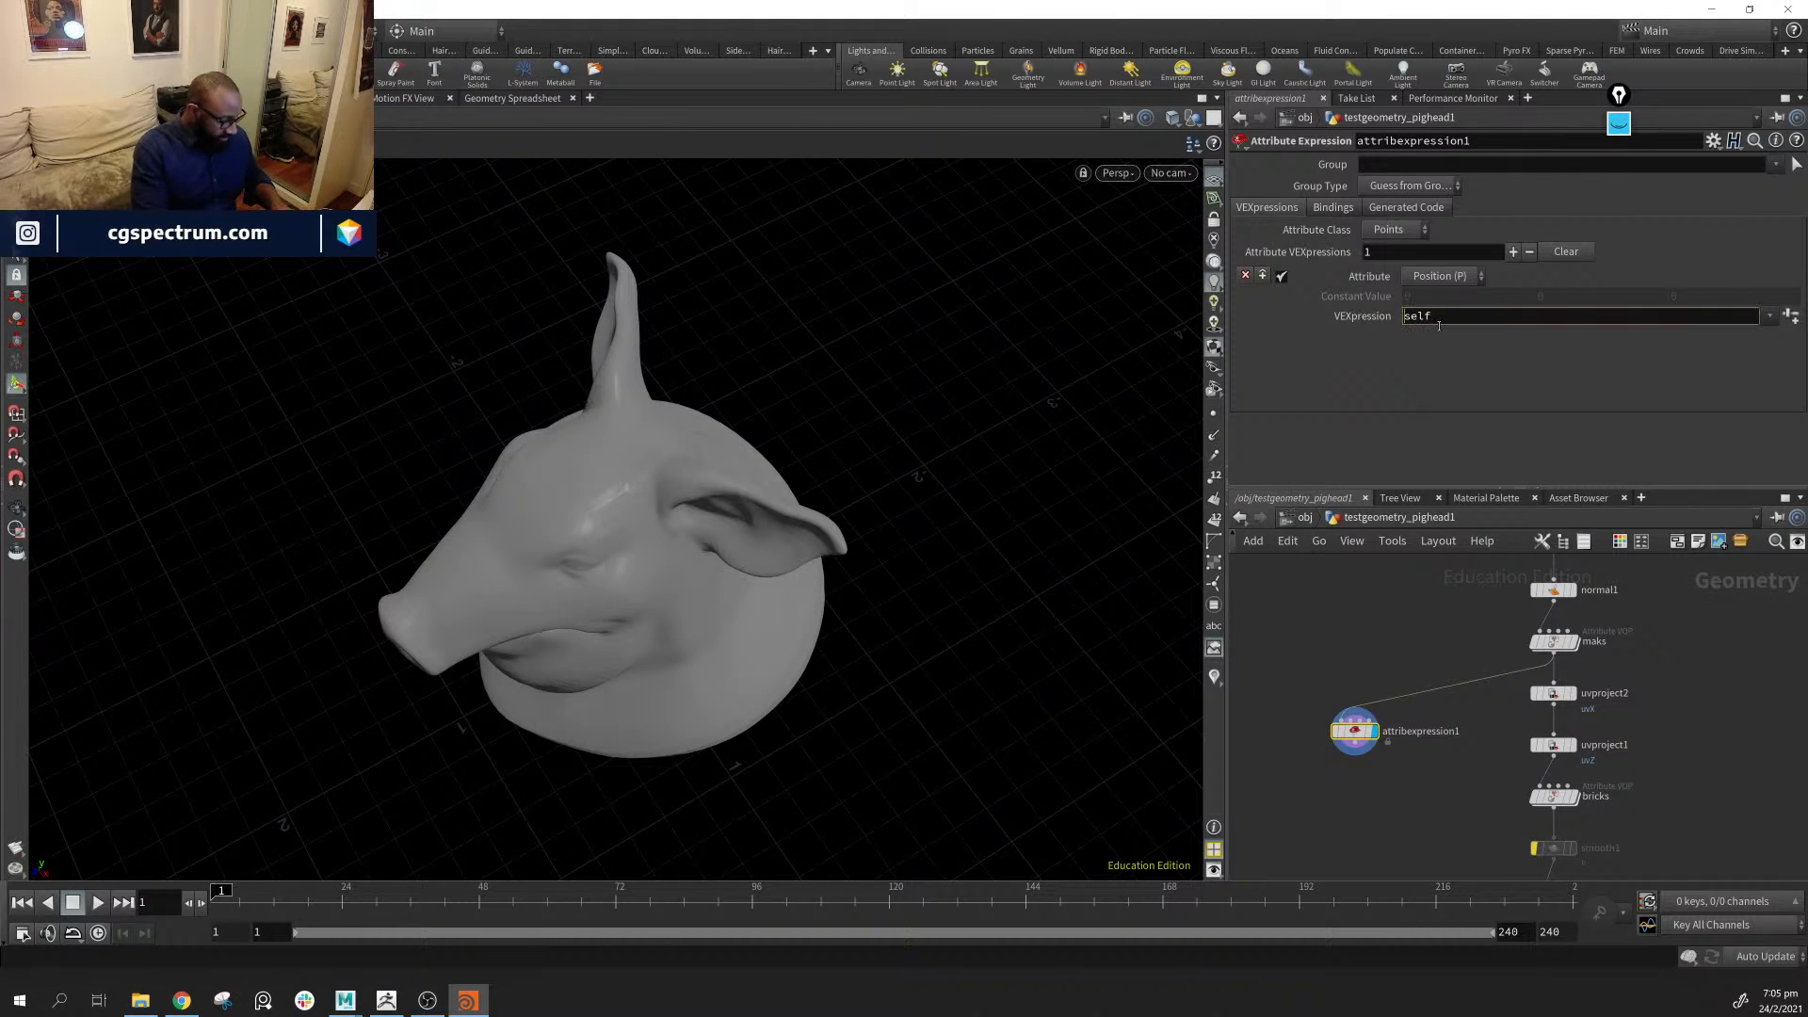
text(Sin()
key(BackSpace)
key(BackSpace)
key(BackSpace)
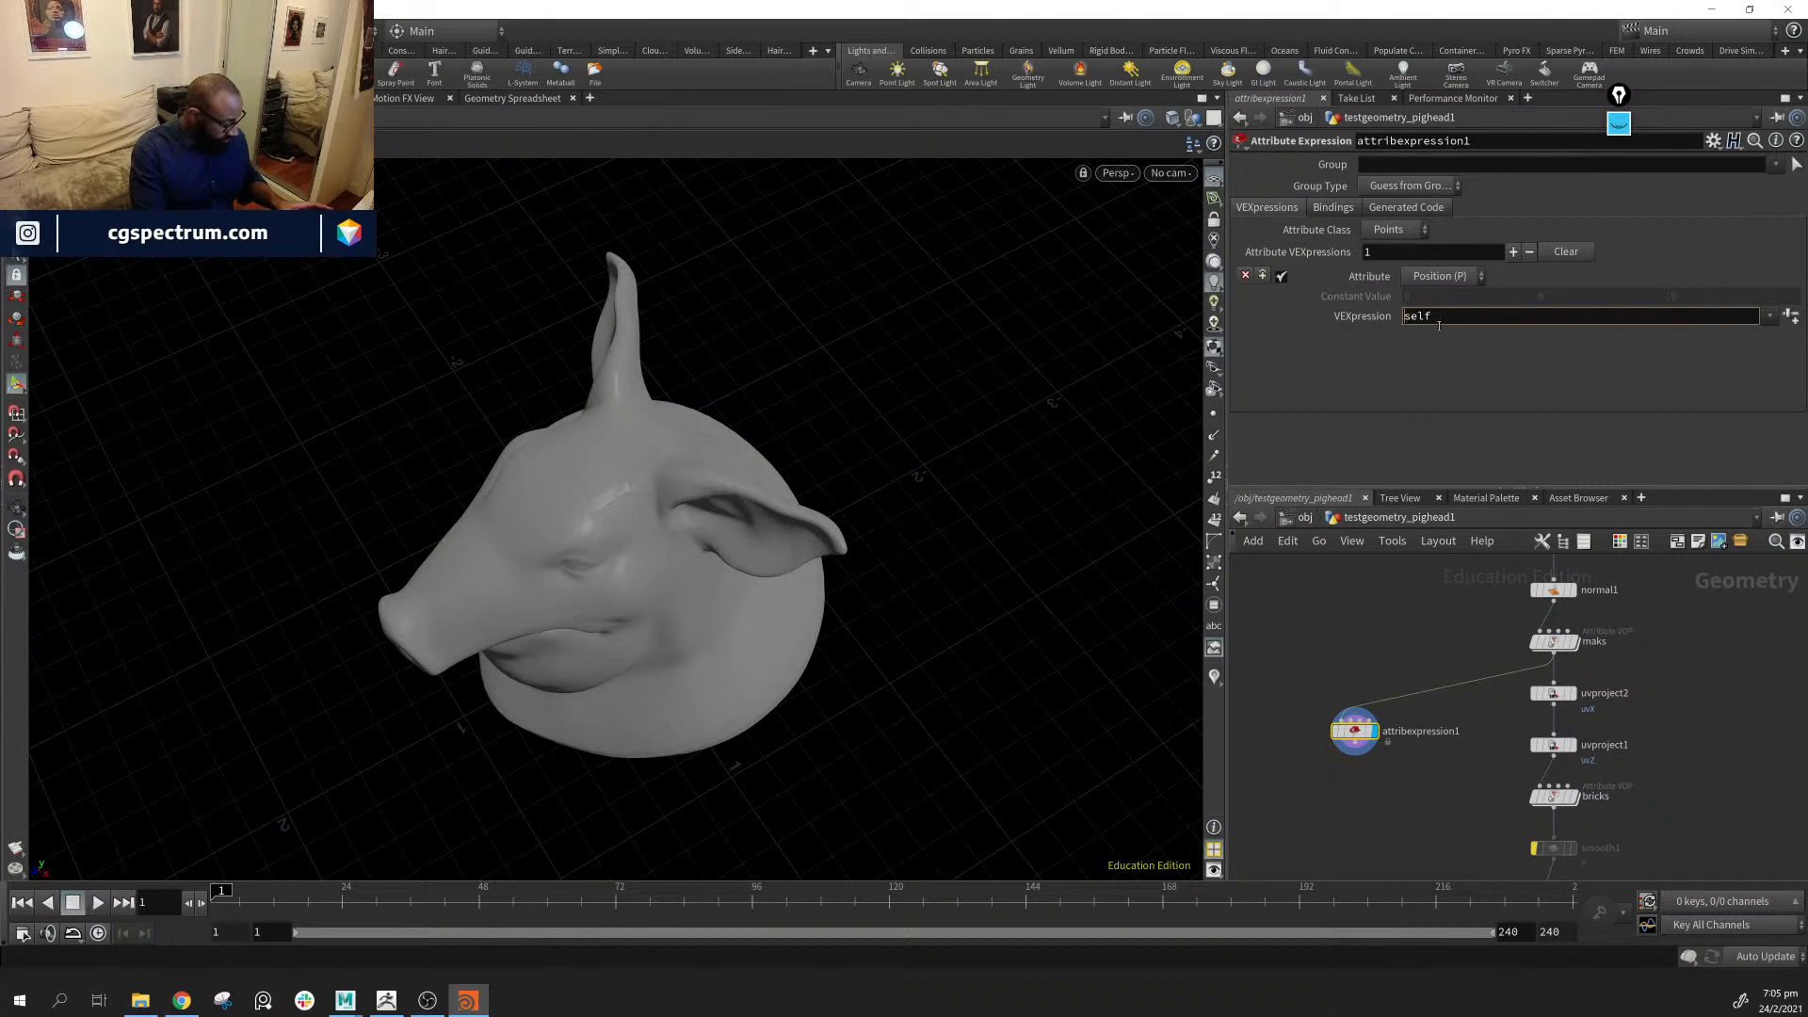
text(set)
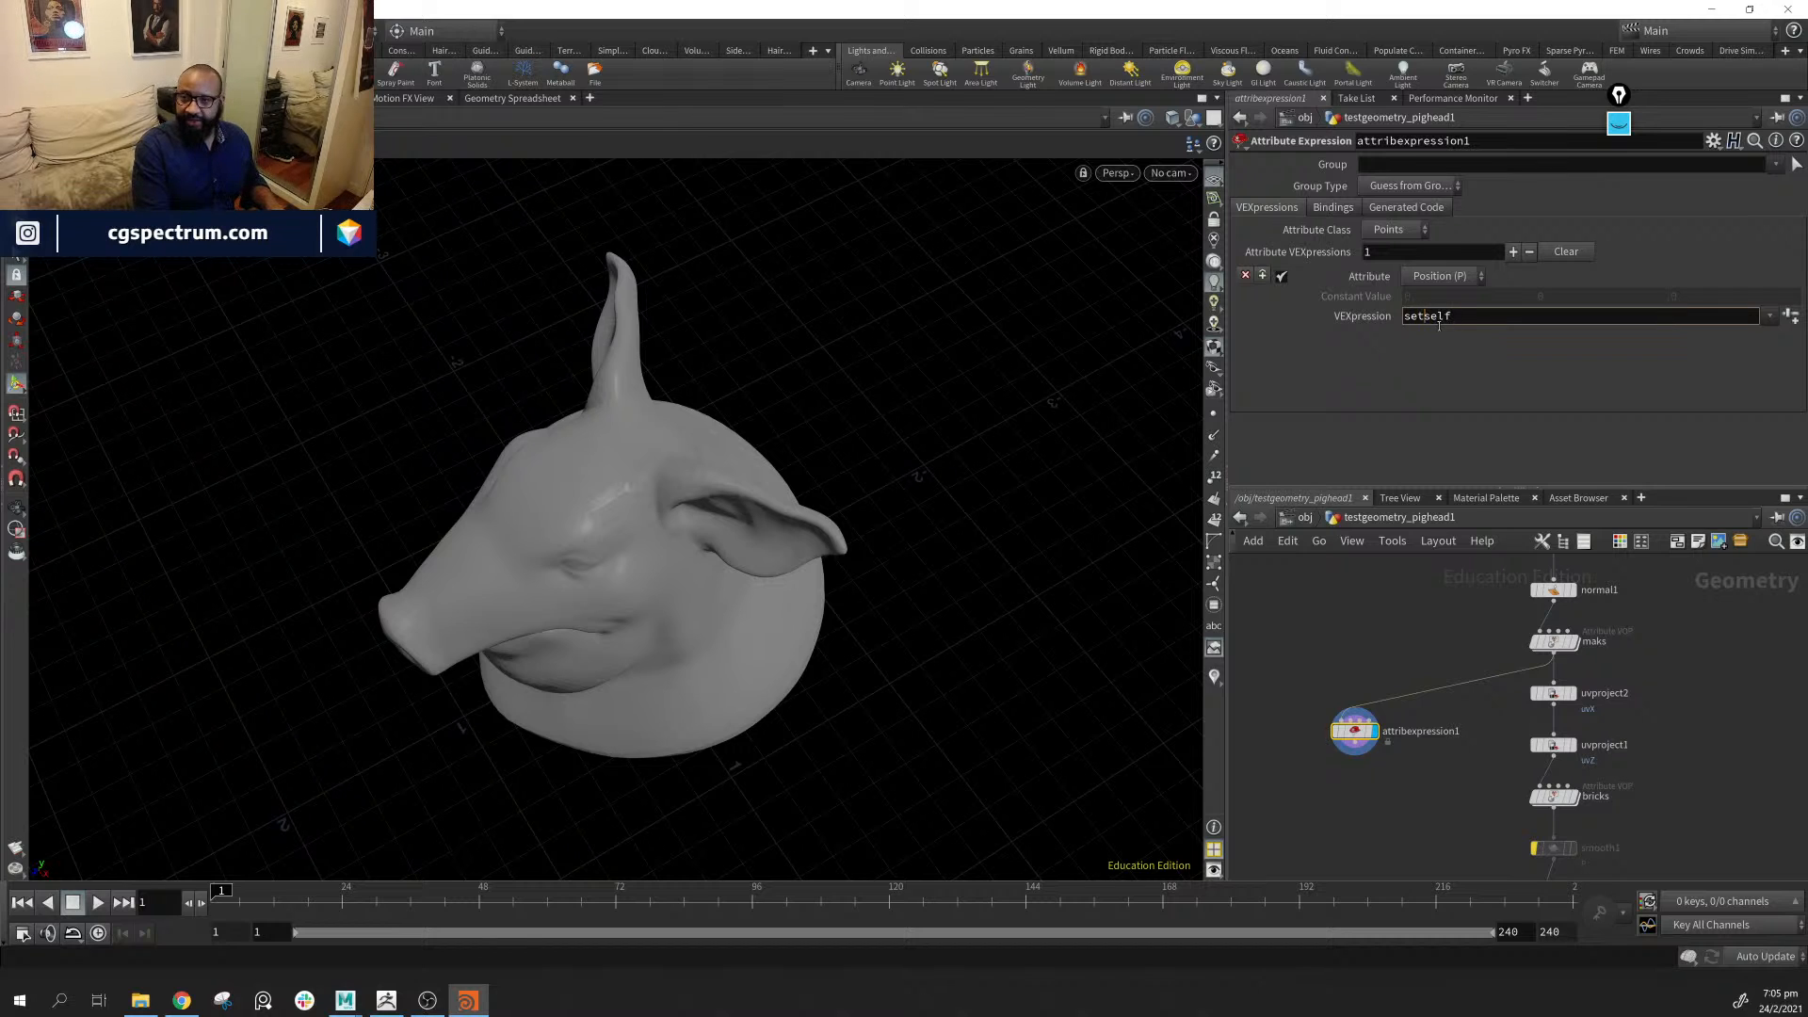
text(()
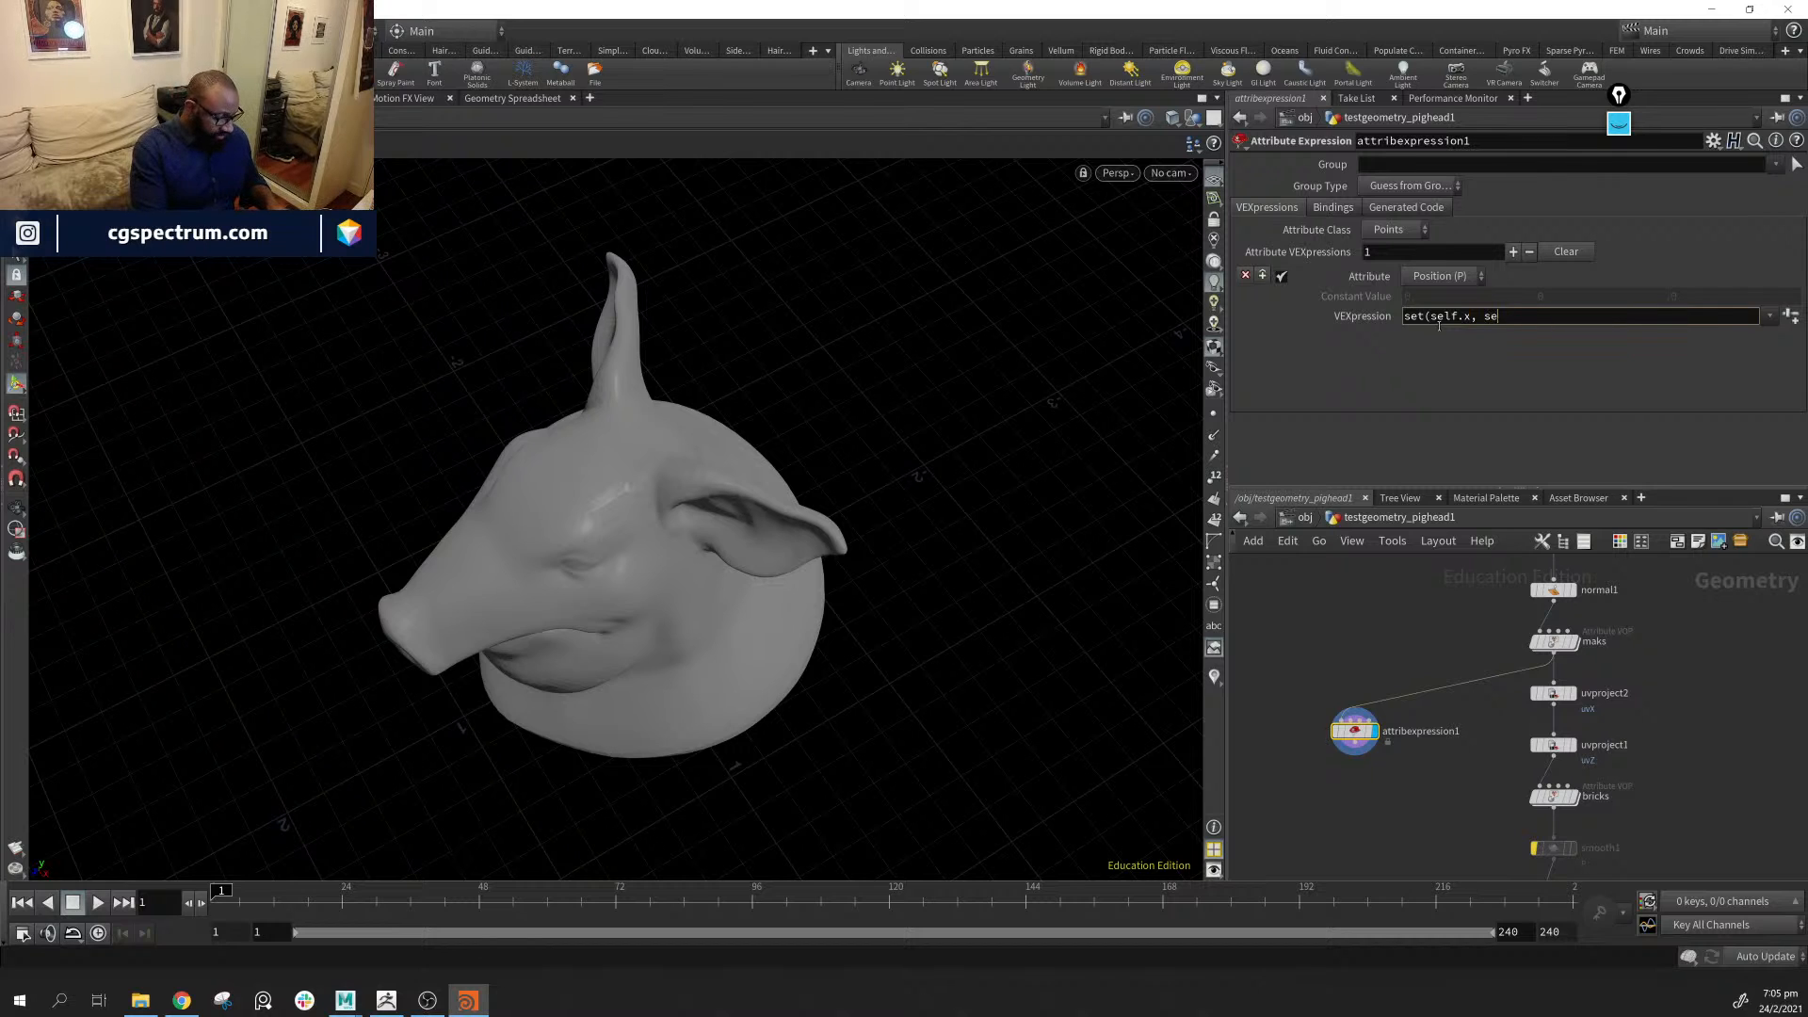
text(.z)
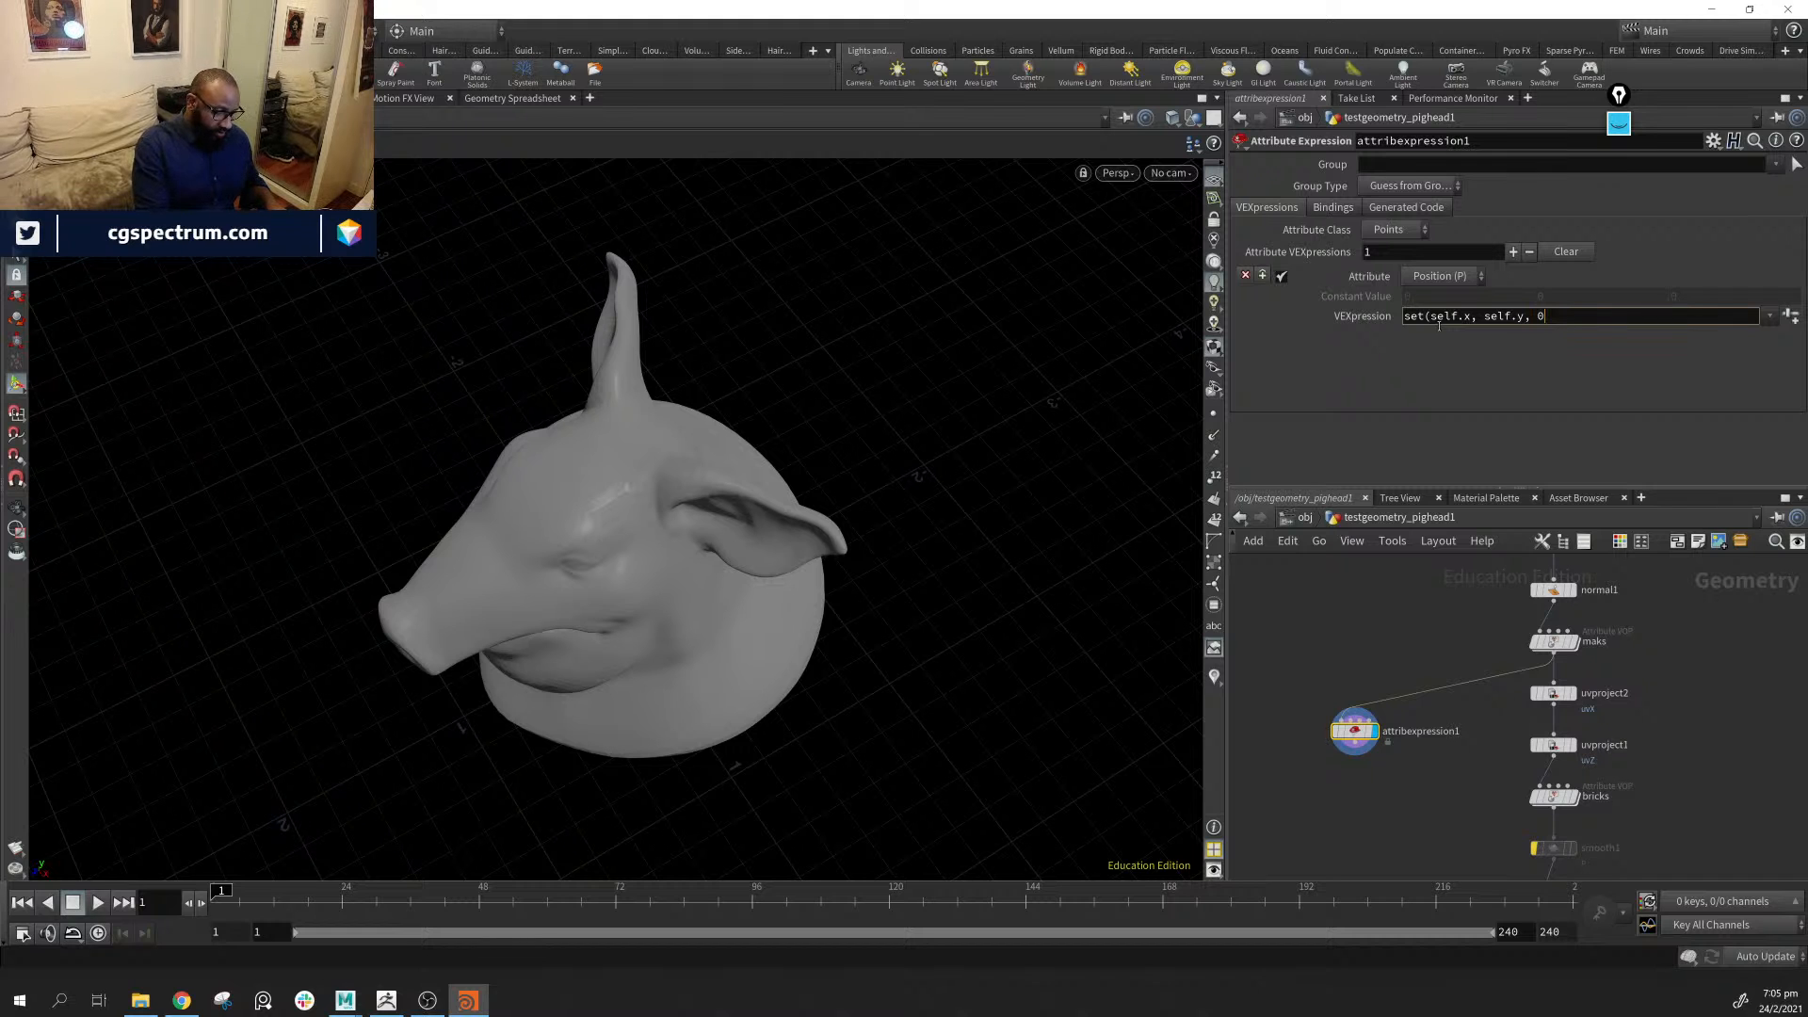
key(Return)
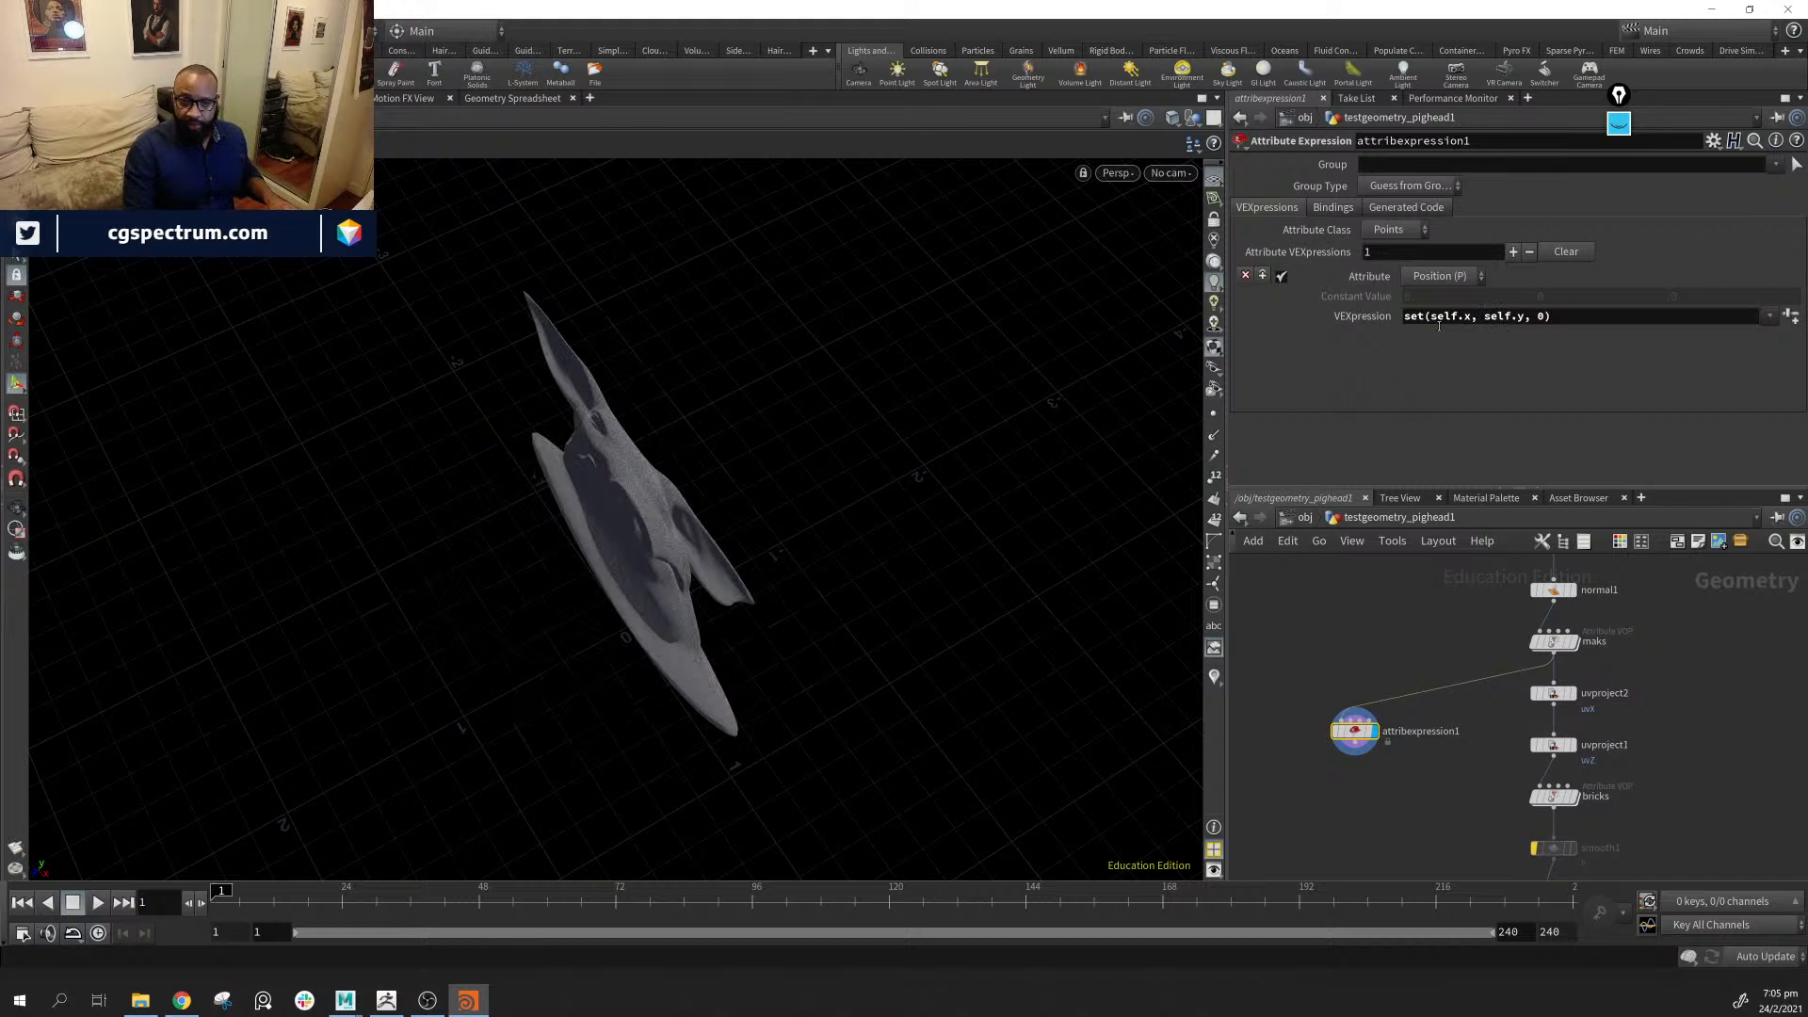
Examine the flattened pig head from the front and slightly off-axis
drag(844, 648, 780, 534)
right_drag(780, 534, 844, 504)
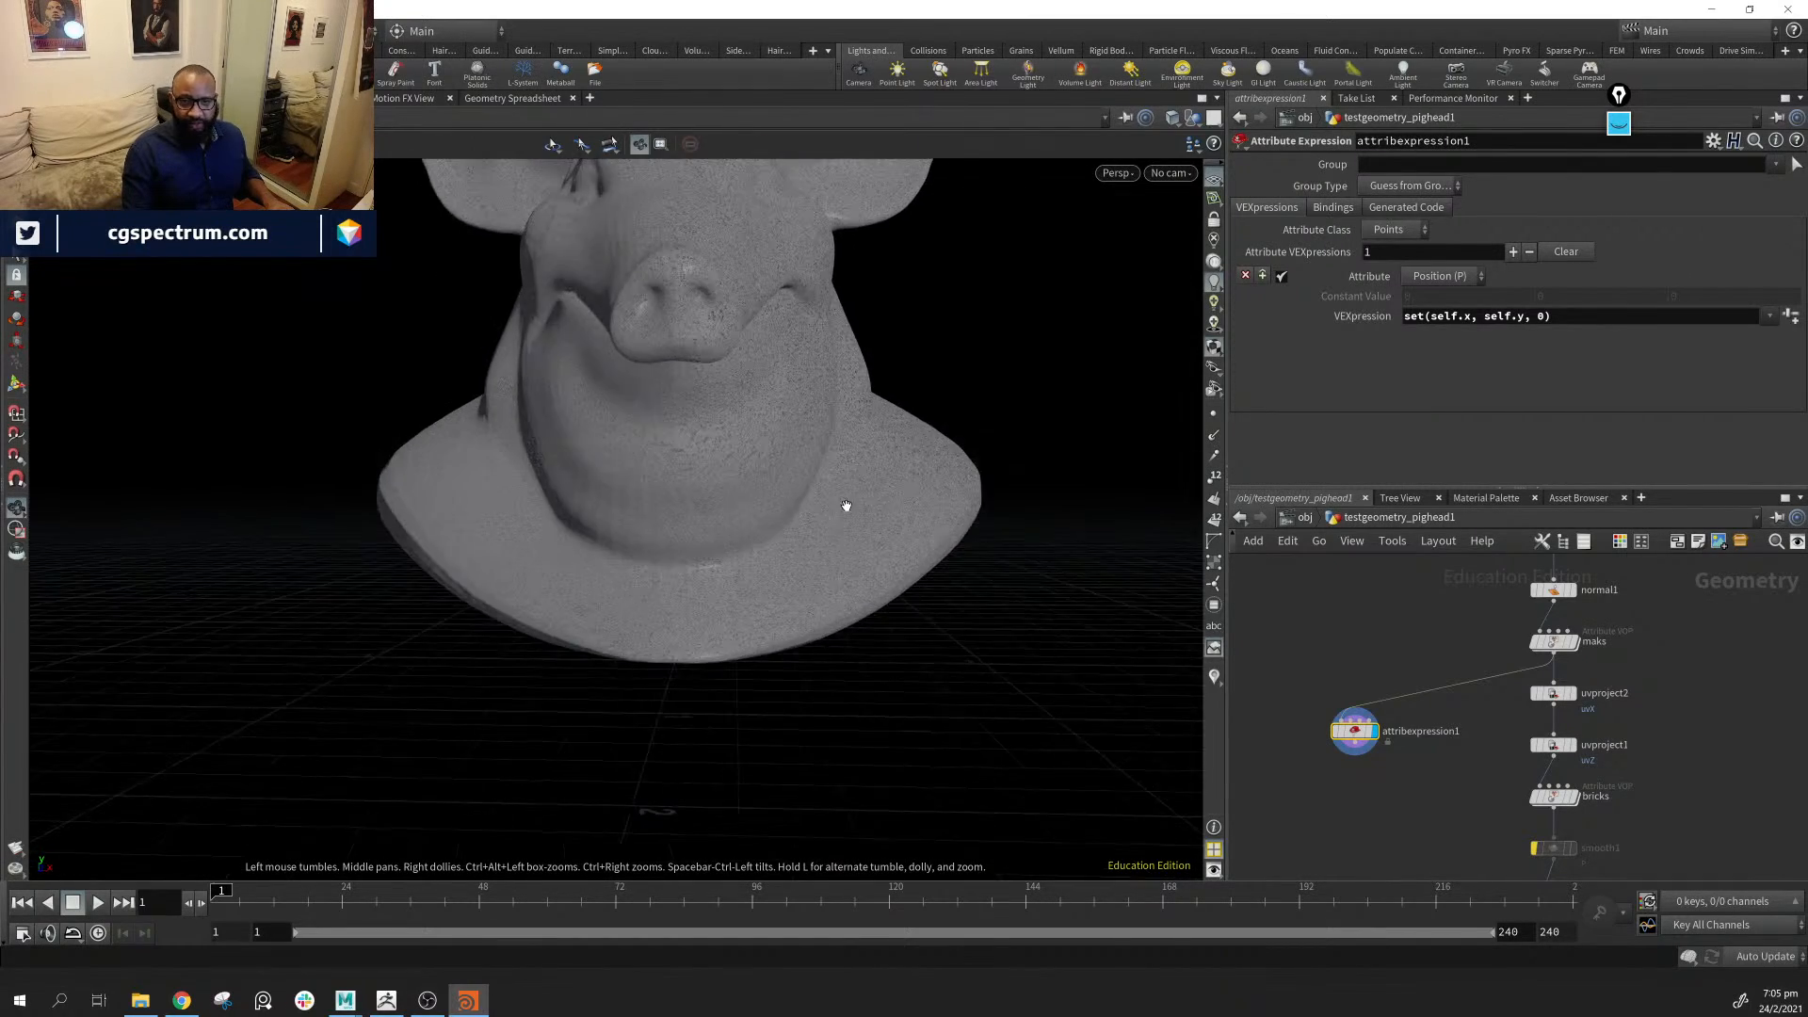
middle_drag(844, 505, 972, 585)
drag(973, 585, 933, 601)
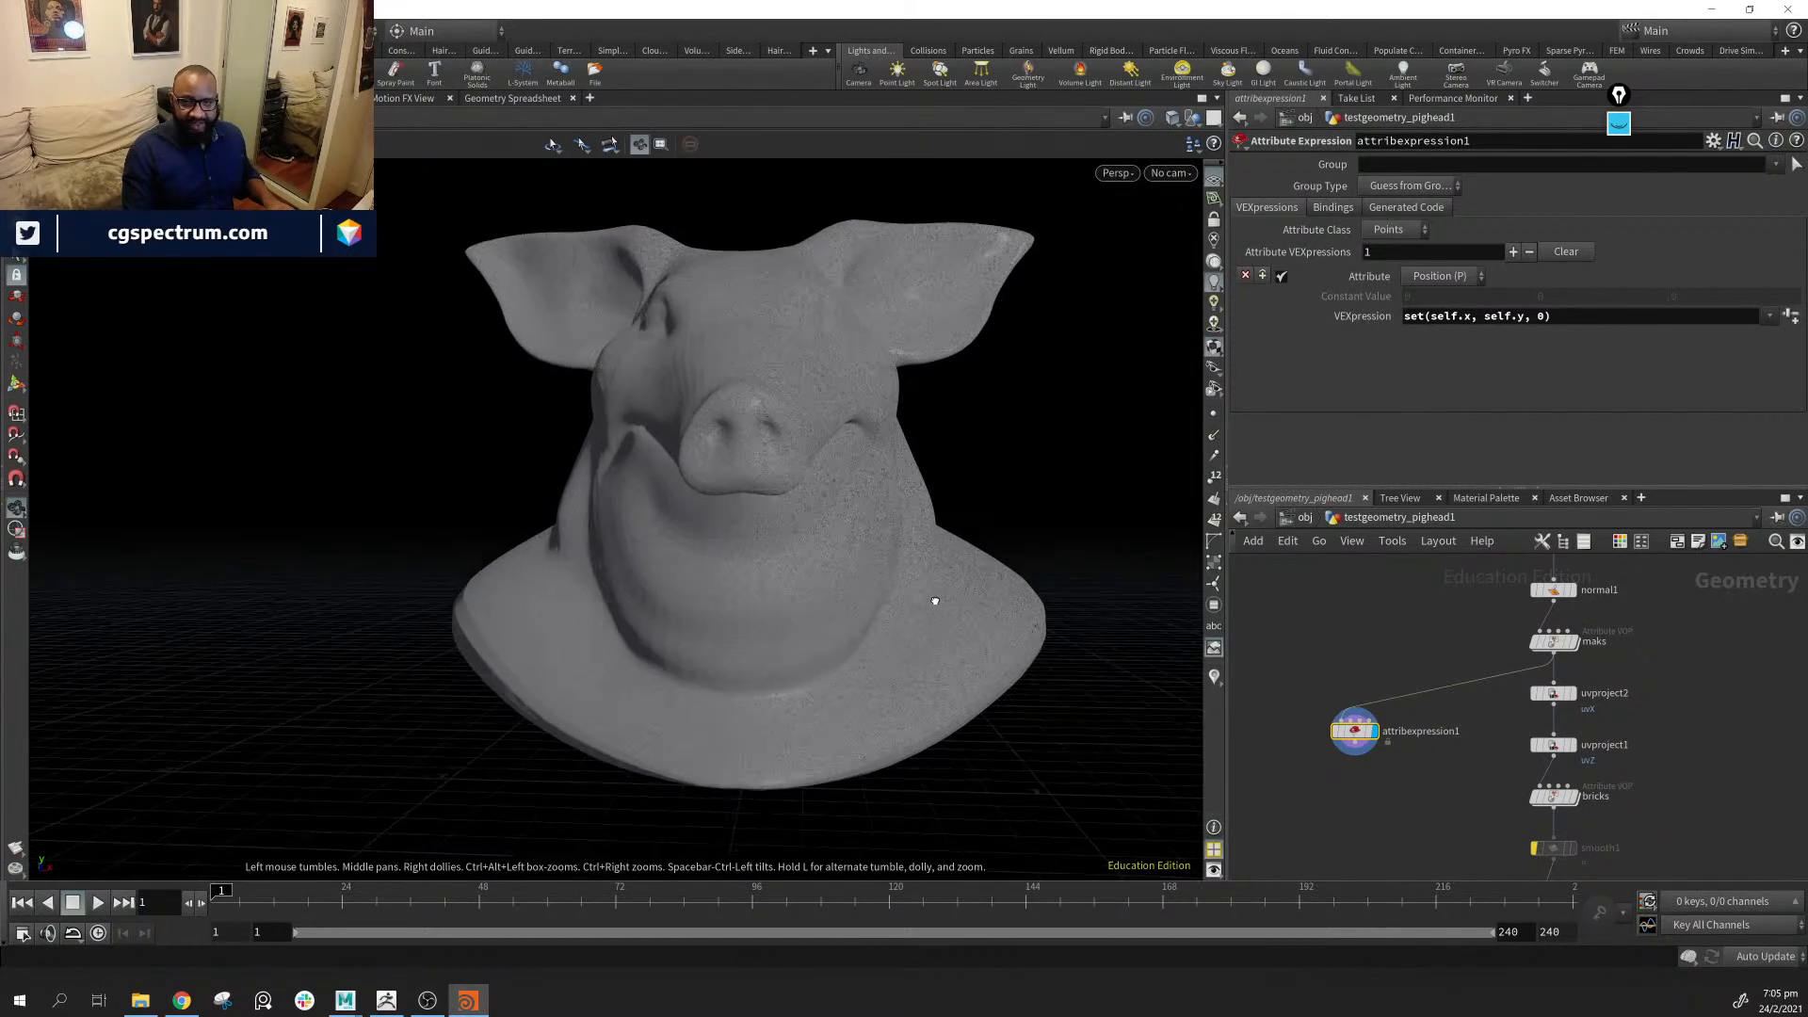
middle_drag(949, 651, 807, 683)
drag(807, 682, 924, 702)
Display the uvproject1 node and examine its projection frame around the pig head from the front
middle_drag(1597, 784, 1509, 811)
middle_drag(1567, 718, 1568, 651)
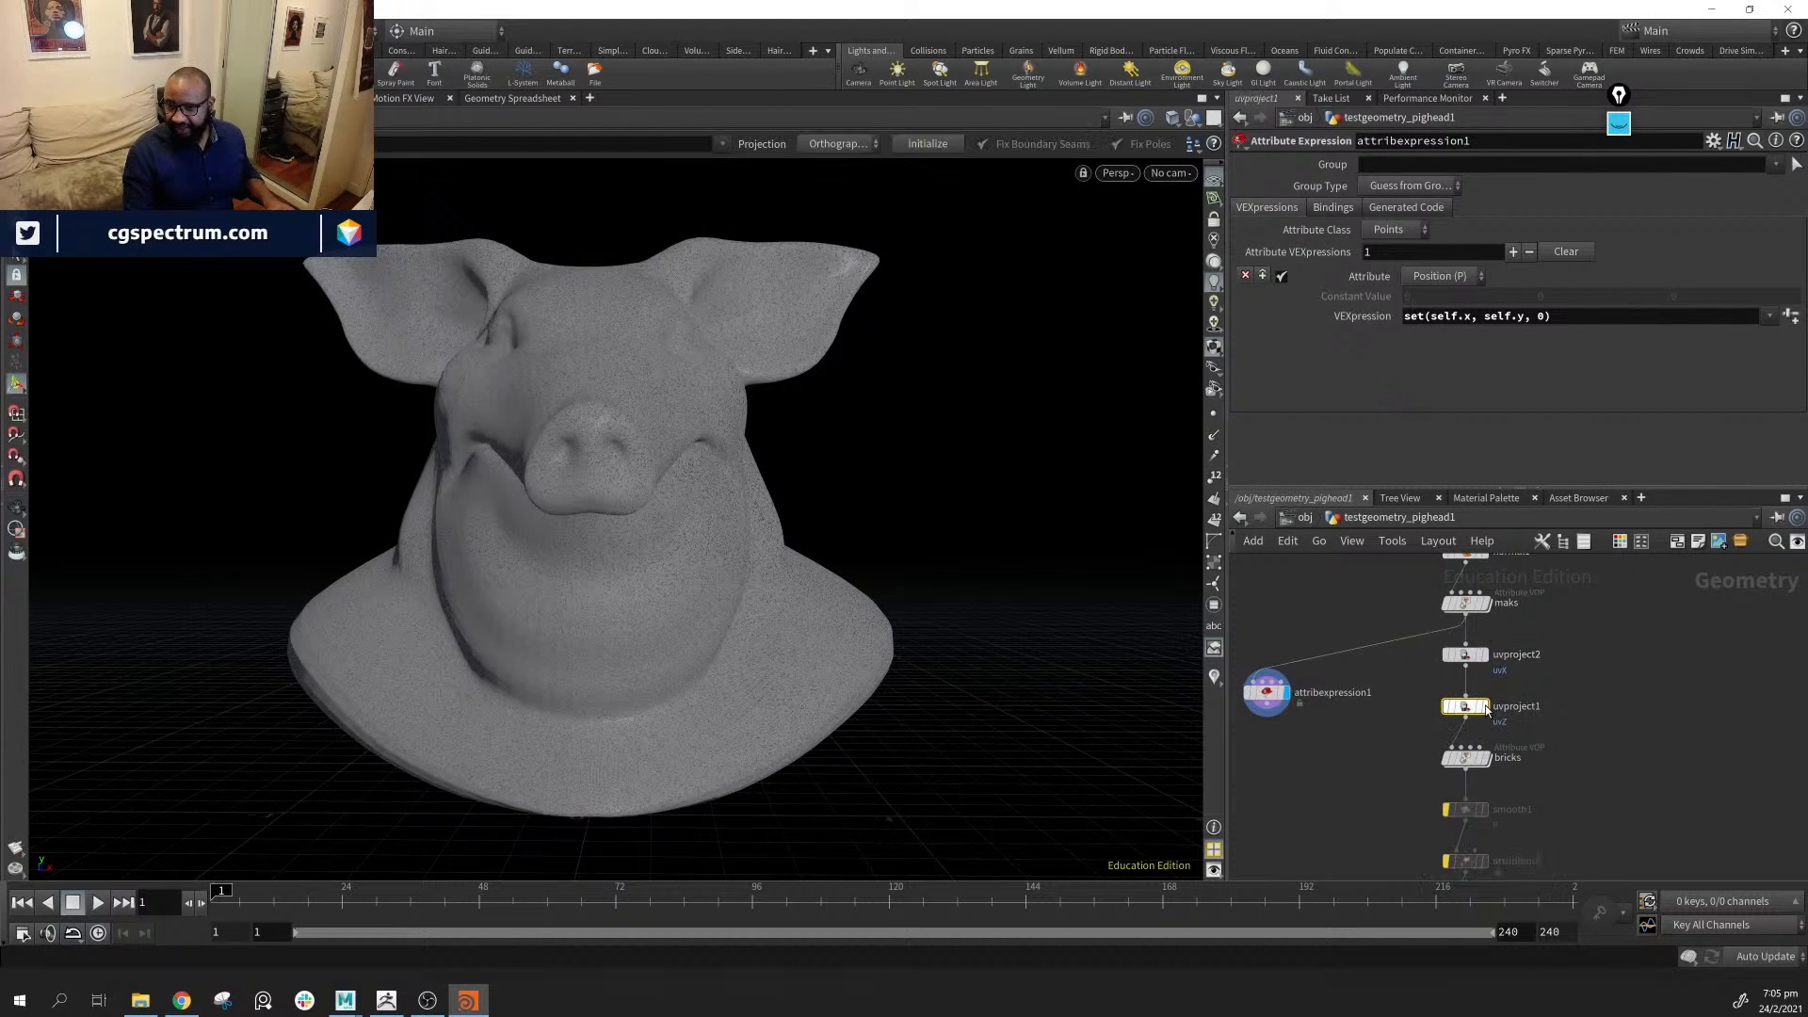
click(1464, 708)
middle_drag(651, 464, 654, 539)
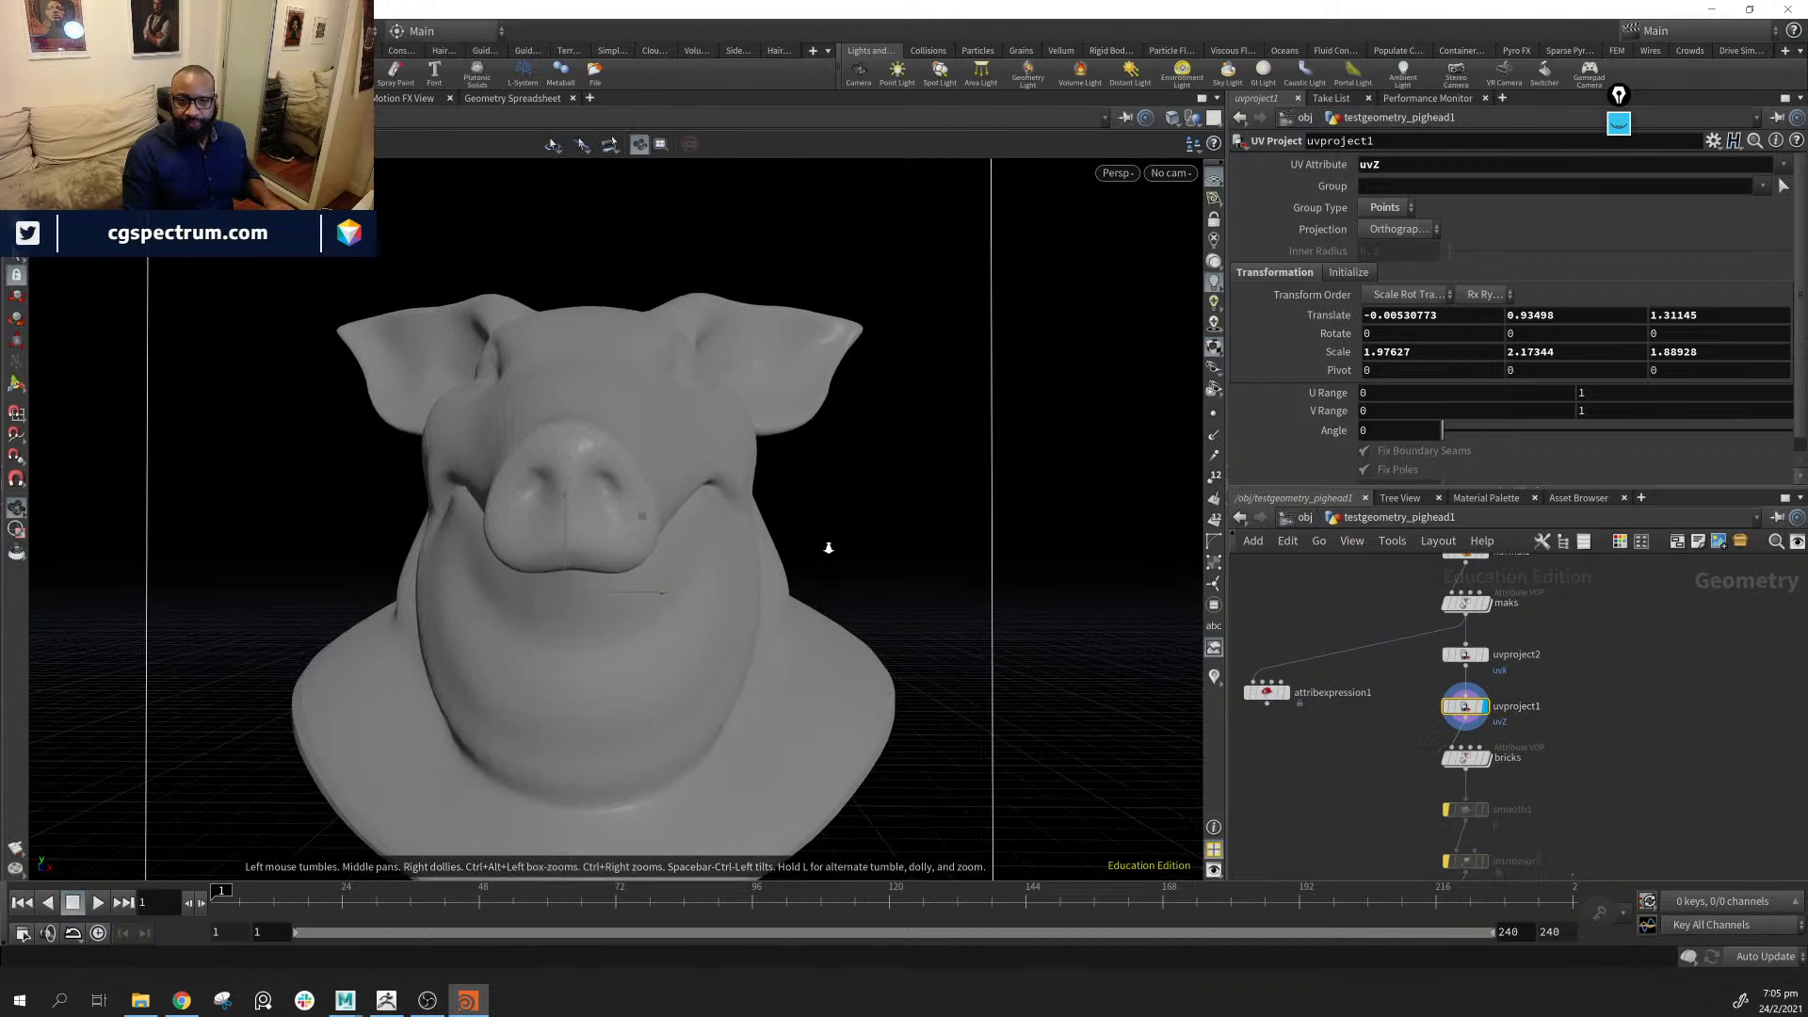
right_drag(828, 546, 567, 526)
middle_drag(567, 526, 642, 509)
drag(641, 509, 755, 517)
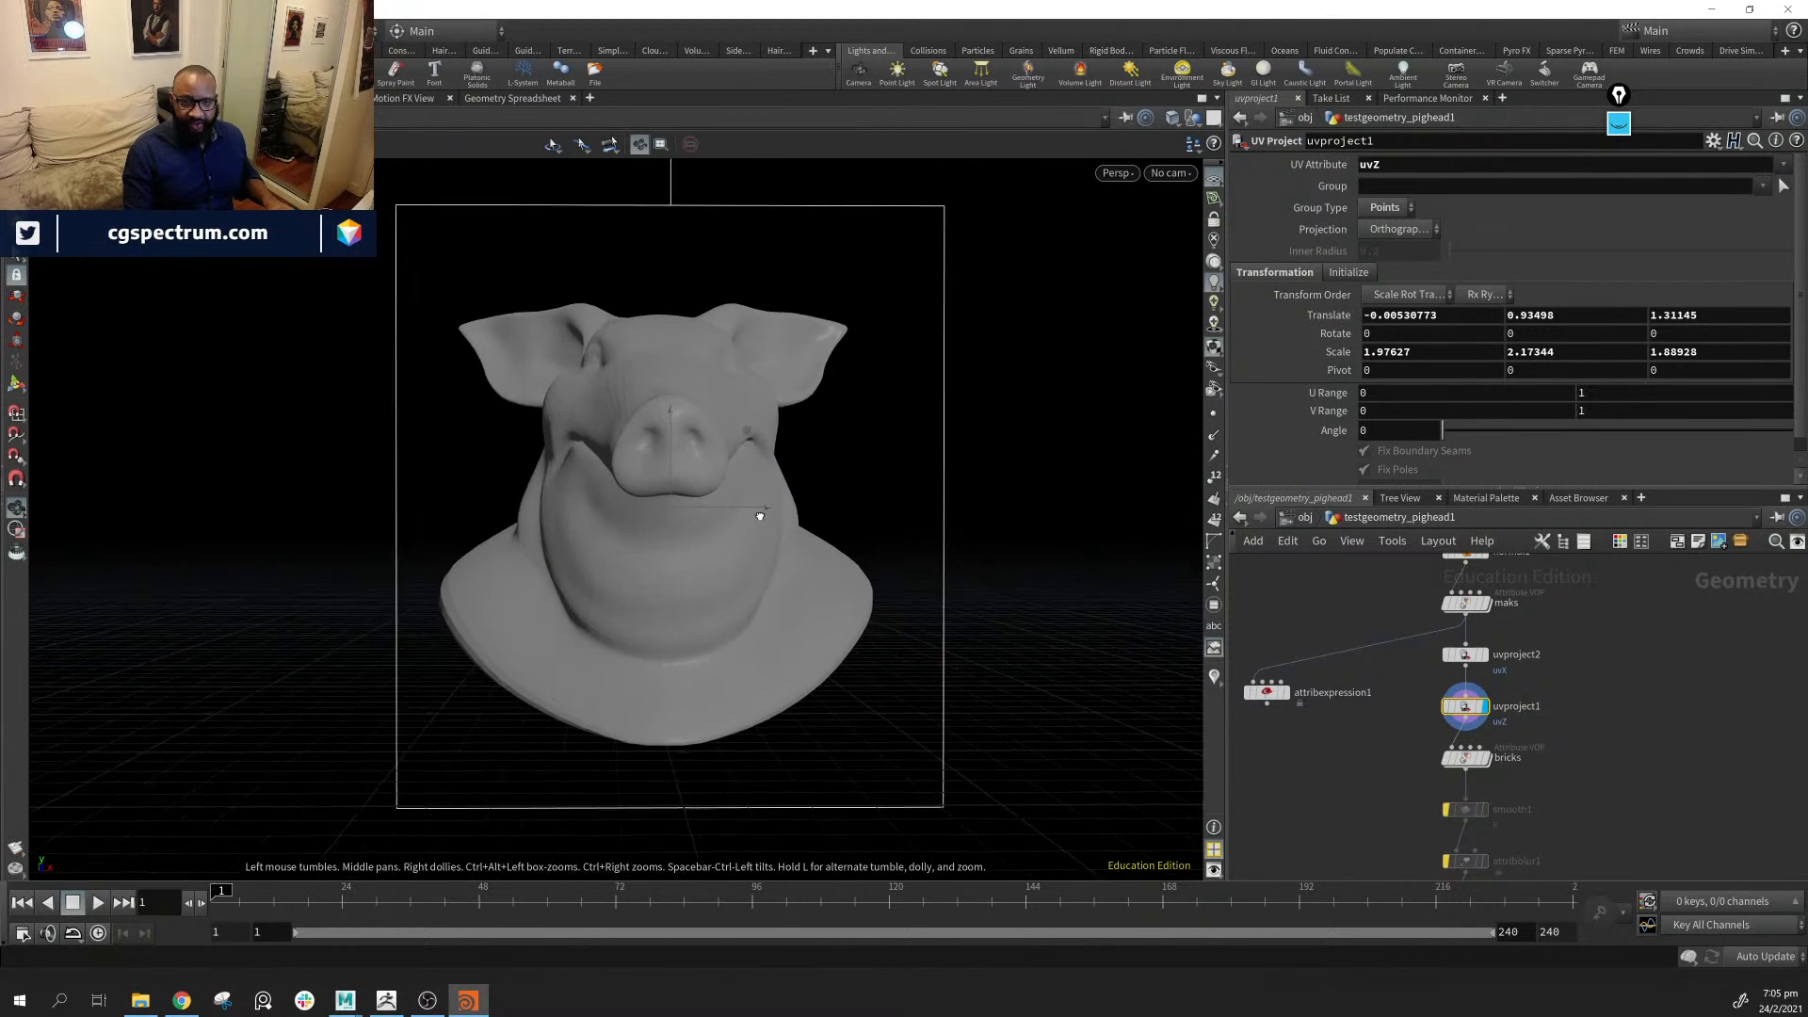
key(Return)
mouse_move(1392, 706)
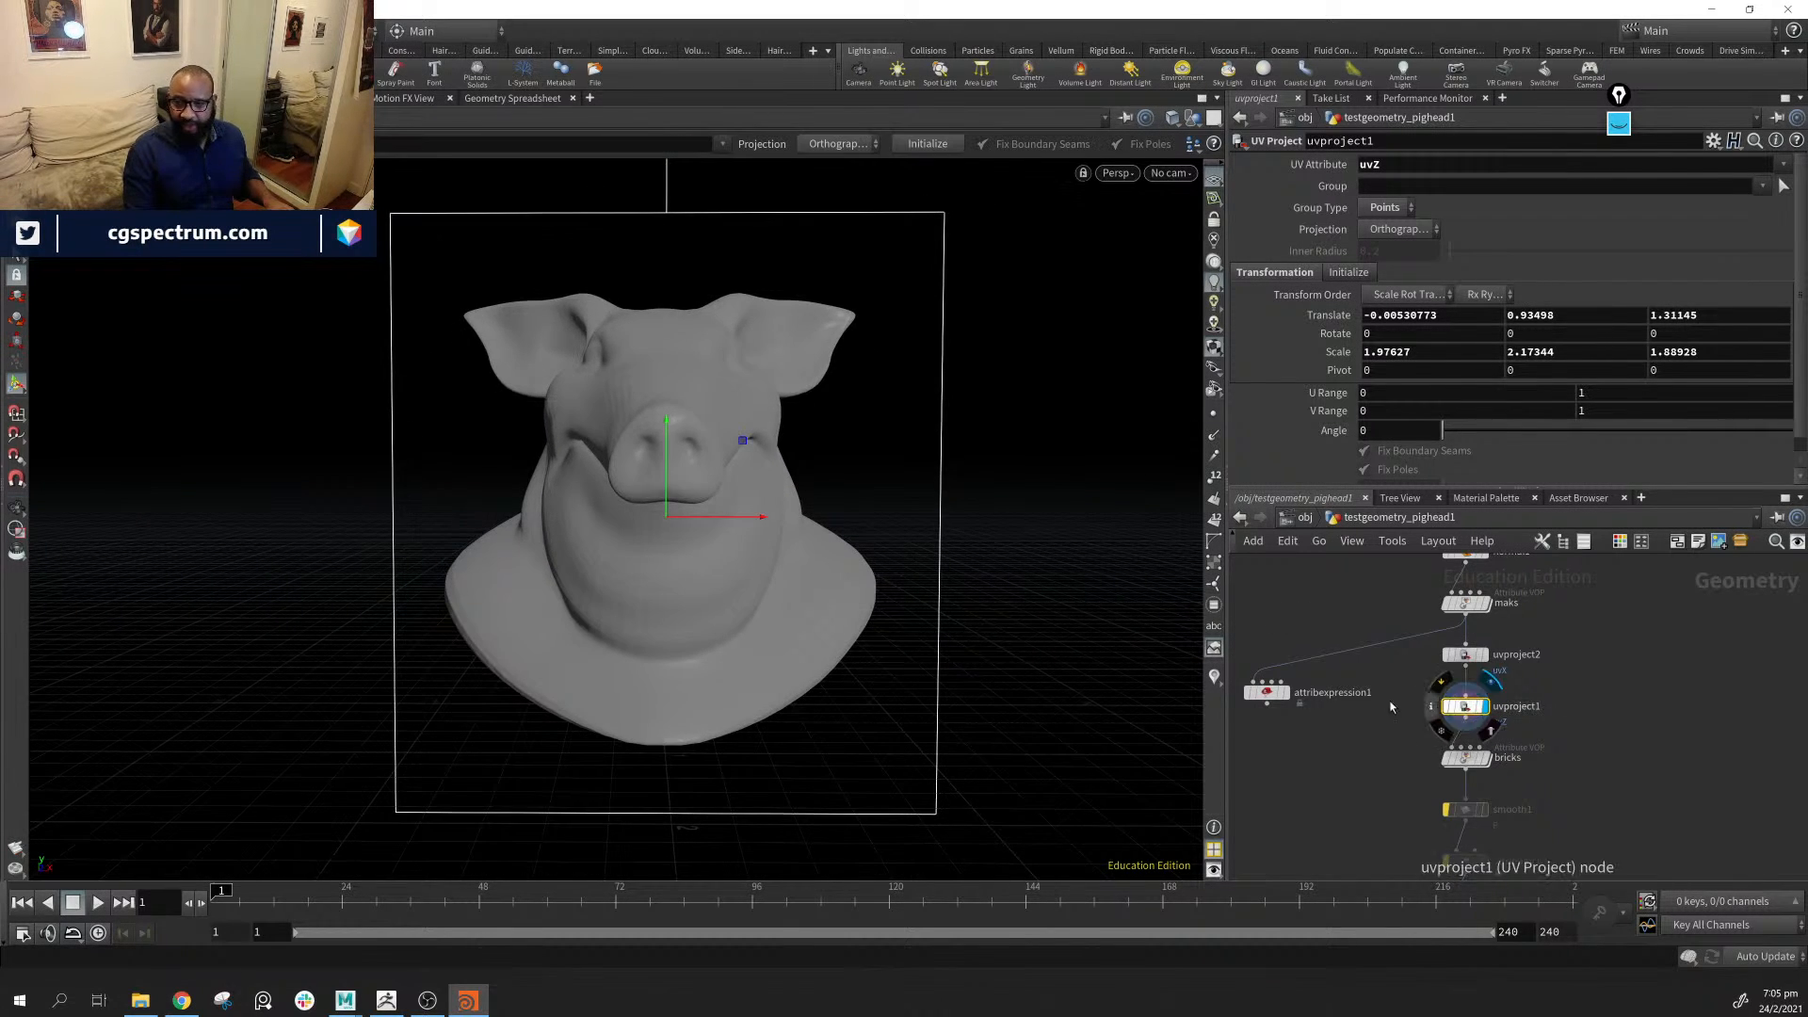
Compare the attribexpression1 and uvproject1 results by switching the display between them, and inspect the flattened head from the side
click(1287, 699)
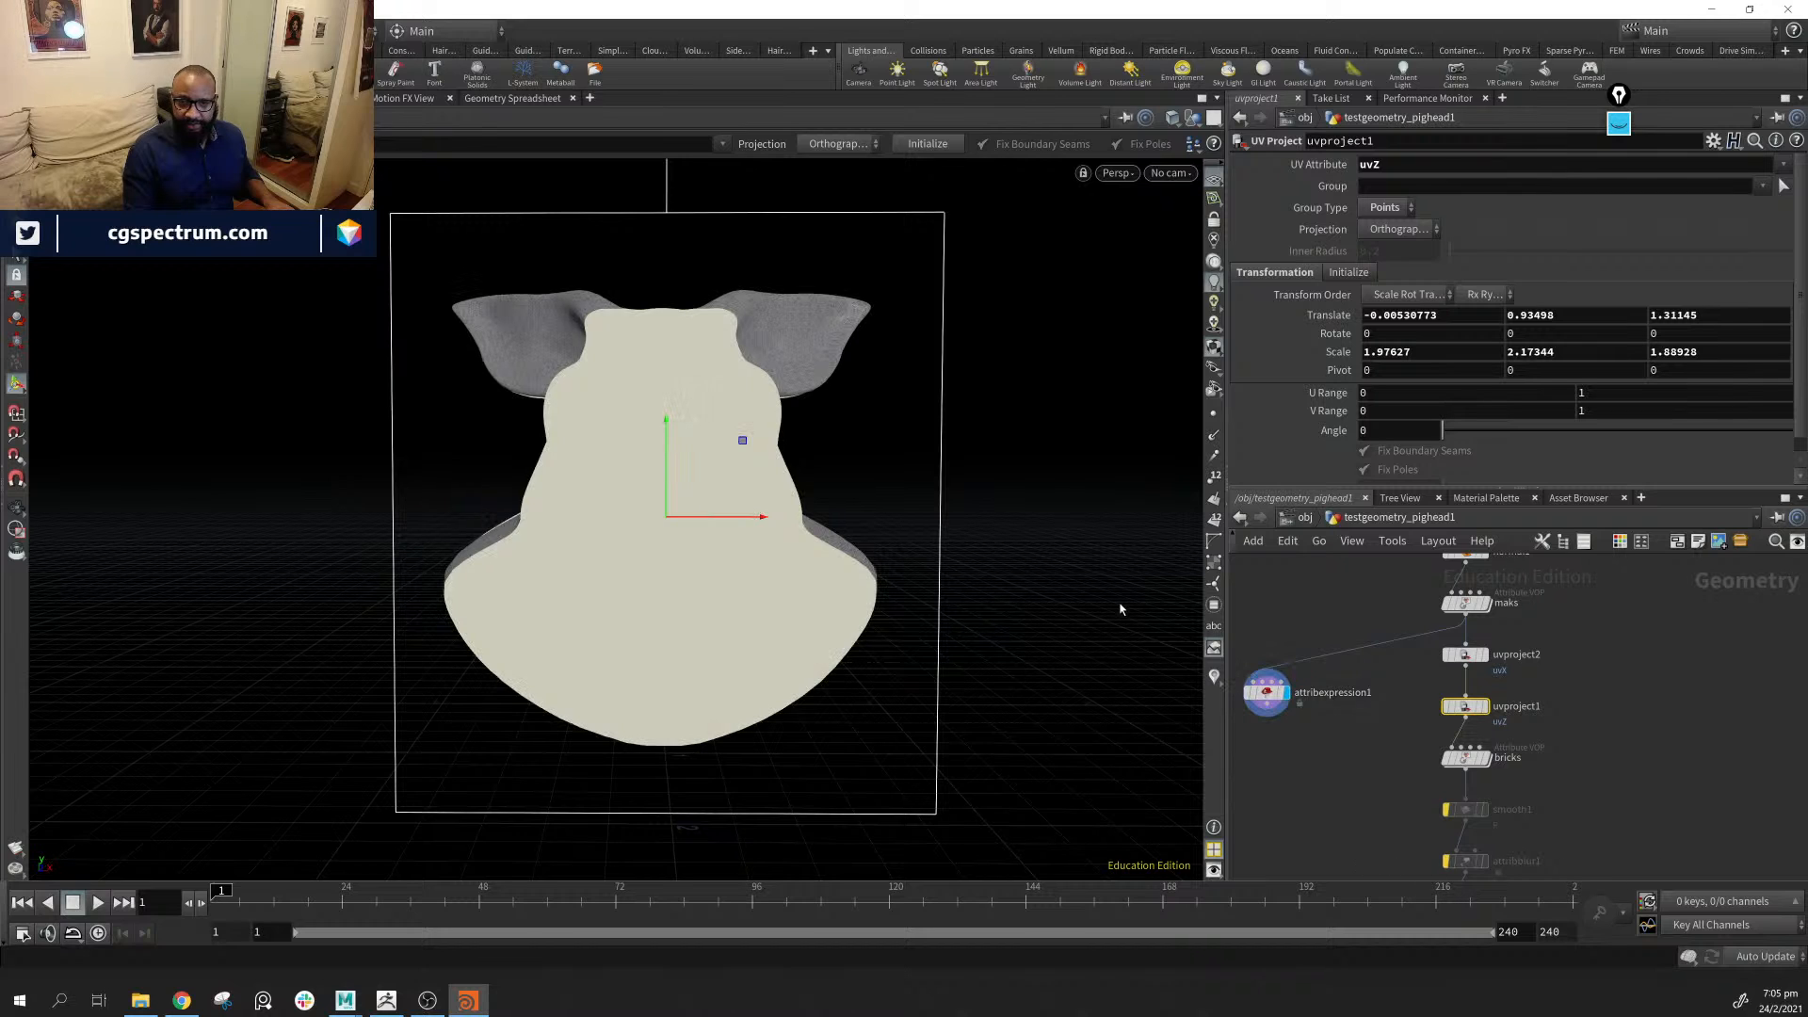
click(1427, 844)
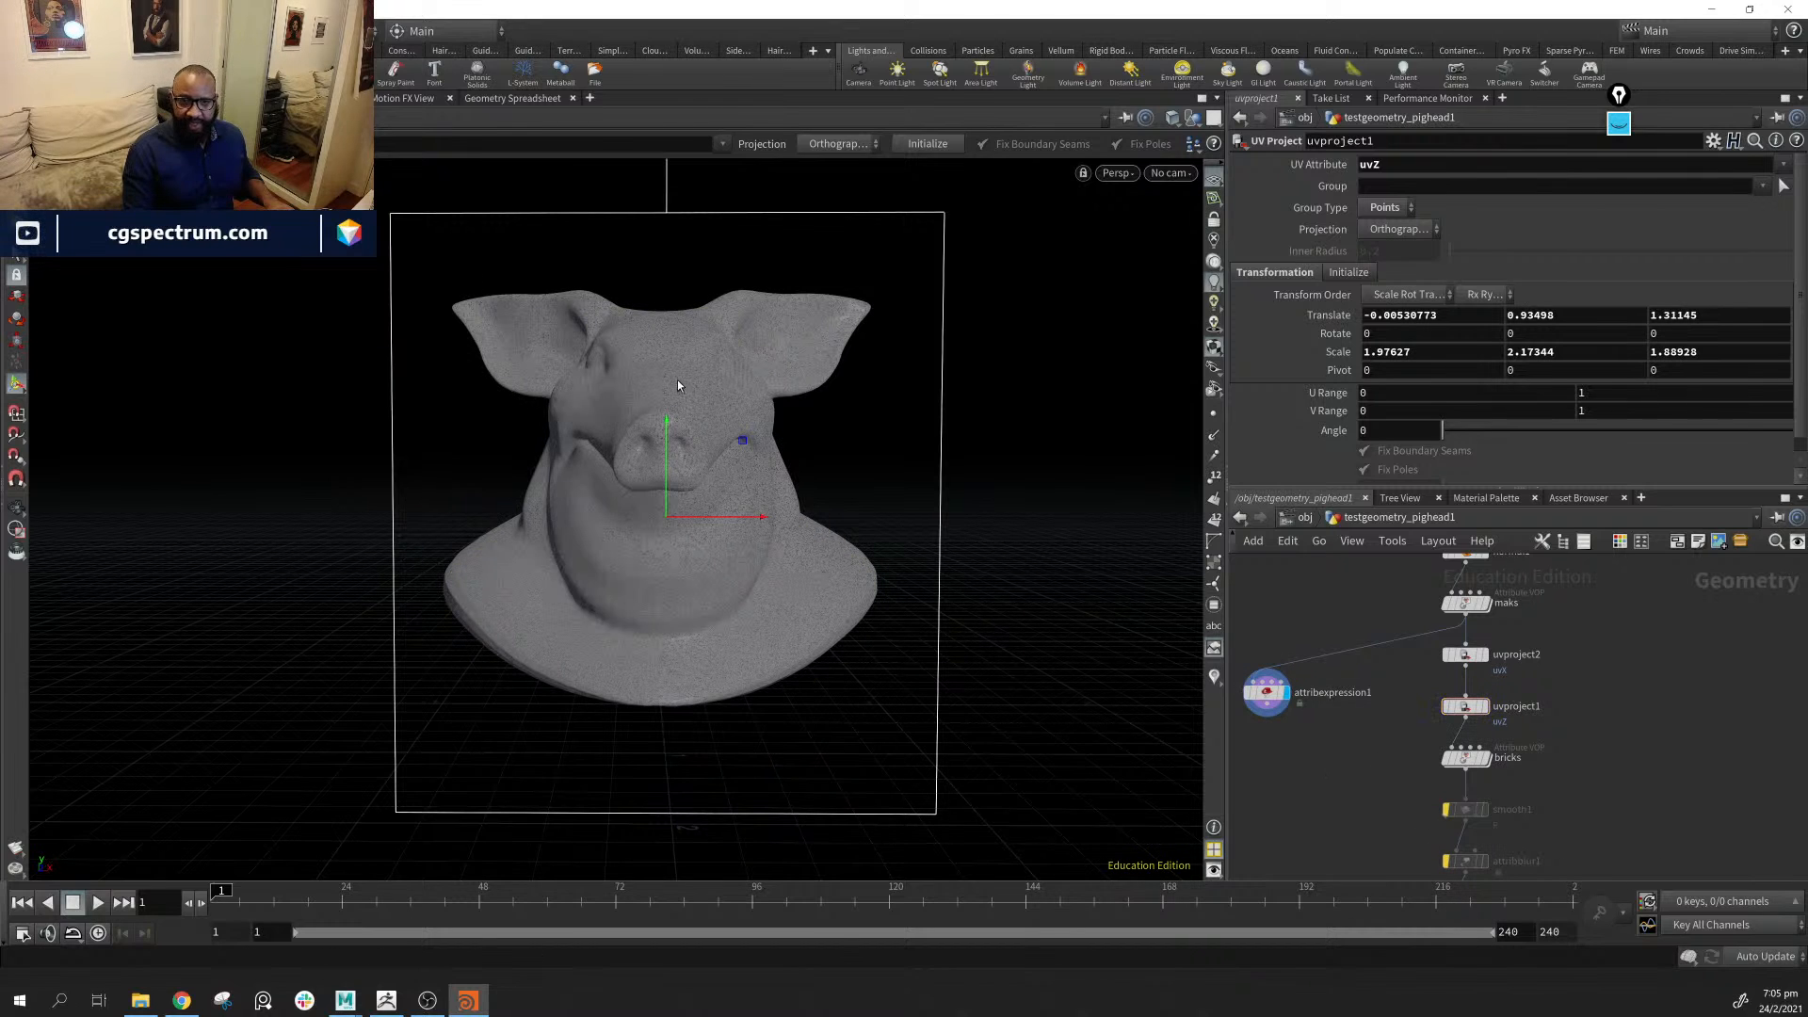
click(1485, 708)
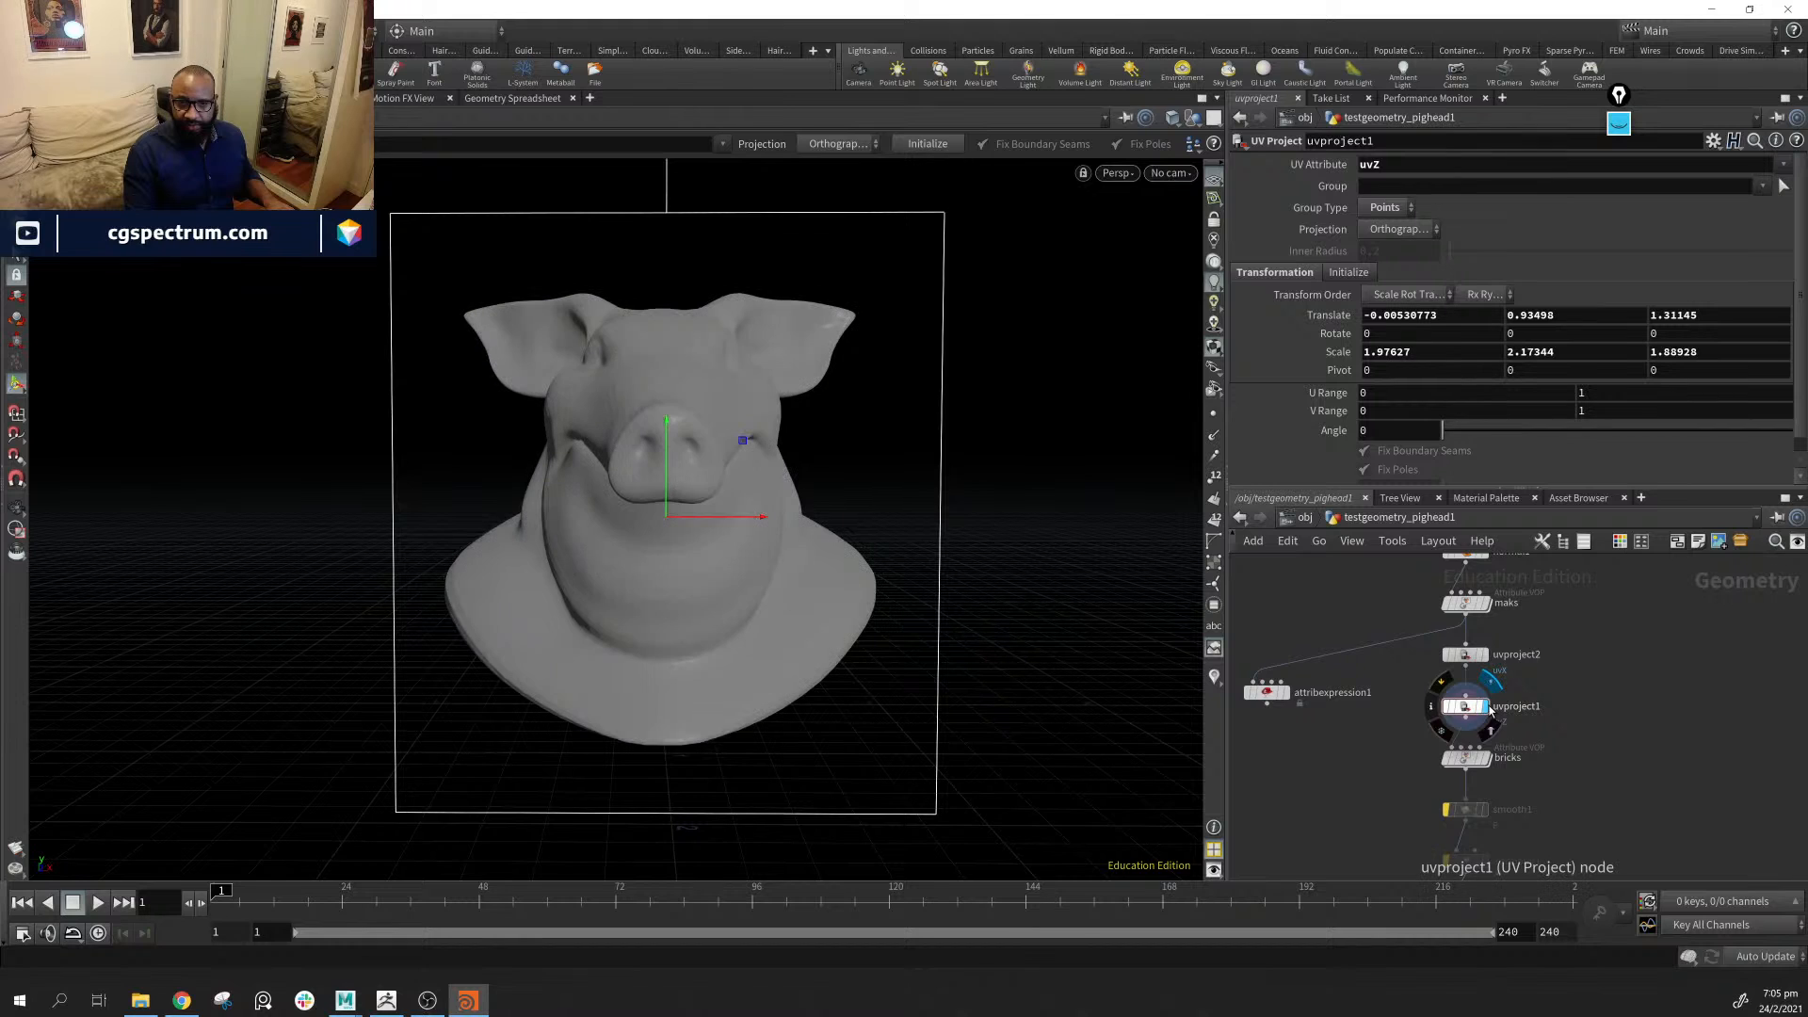
click(1285, 694)
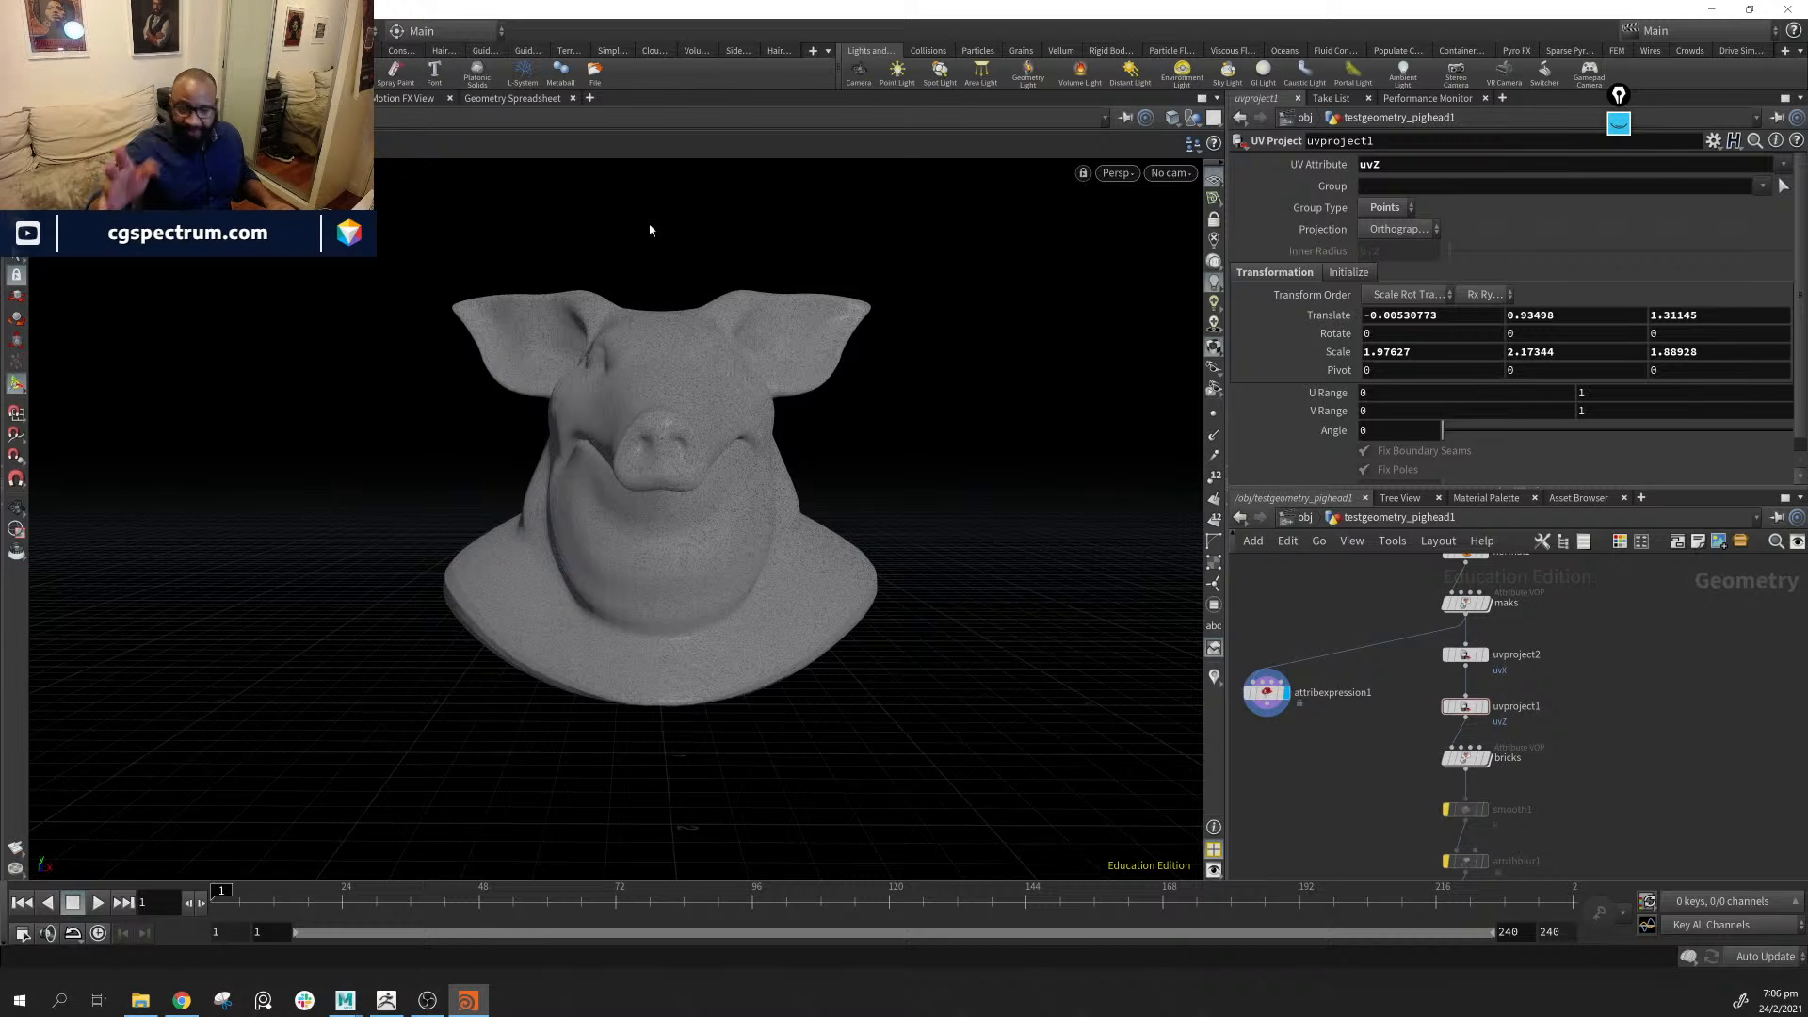
drag(850, 384, 772, 678)
drag(647, 580, 771, 513)
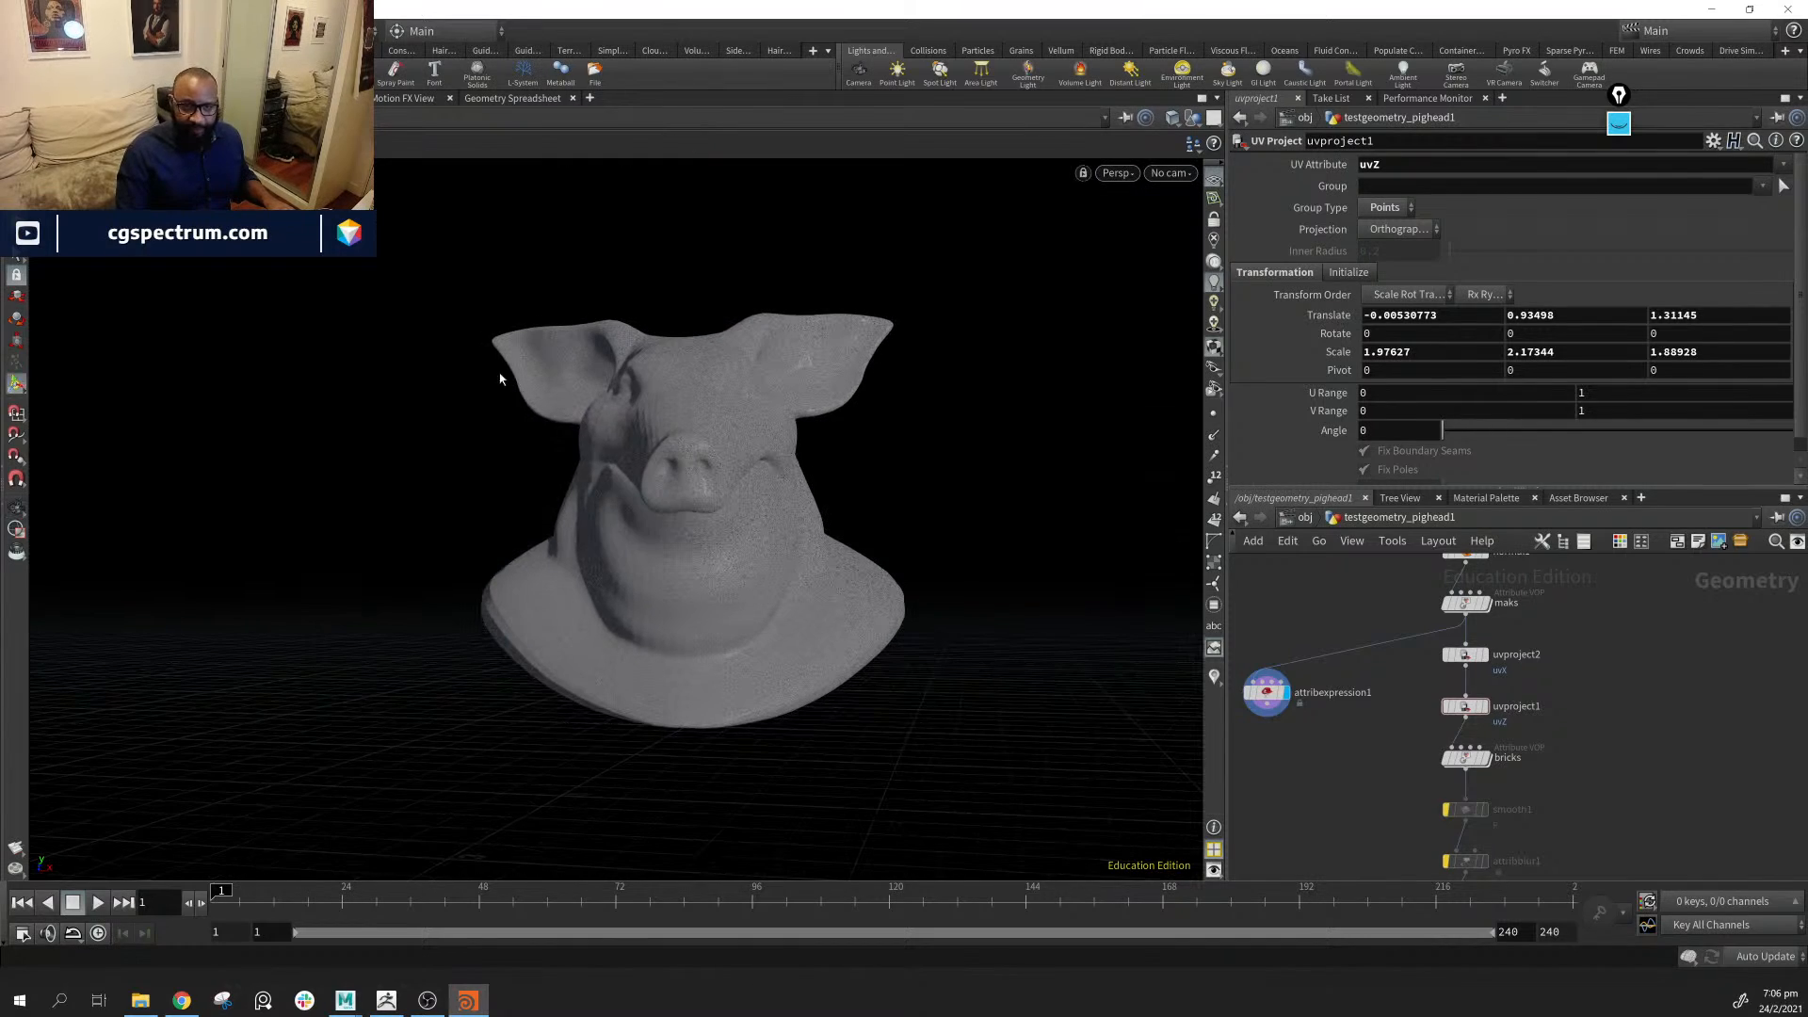
drag(734, 570, 500, 493)
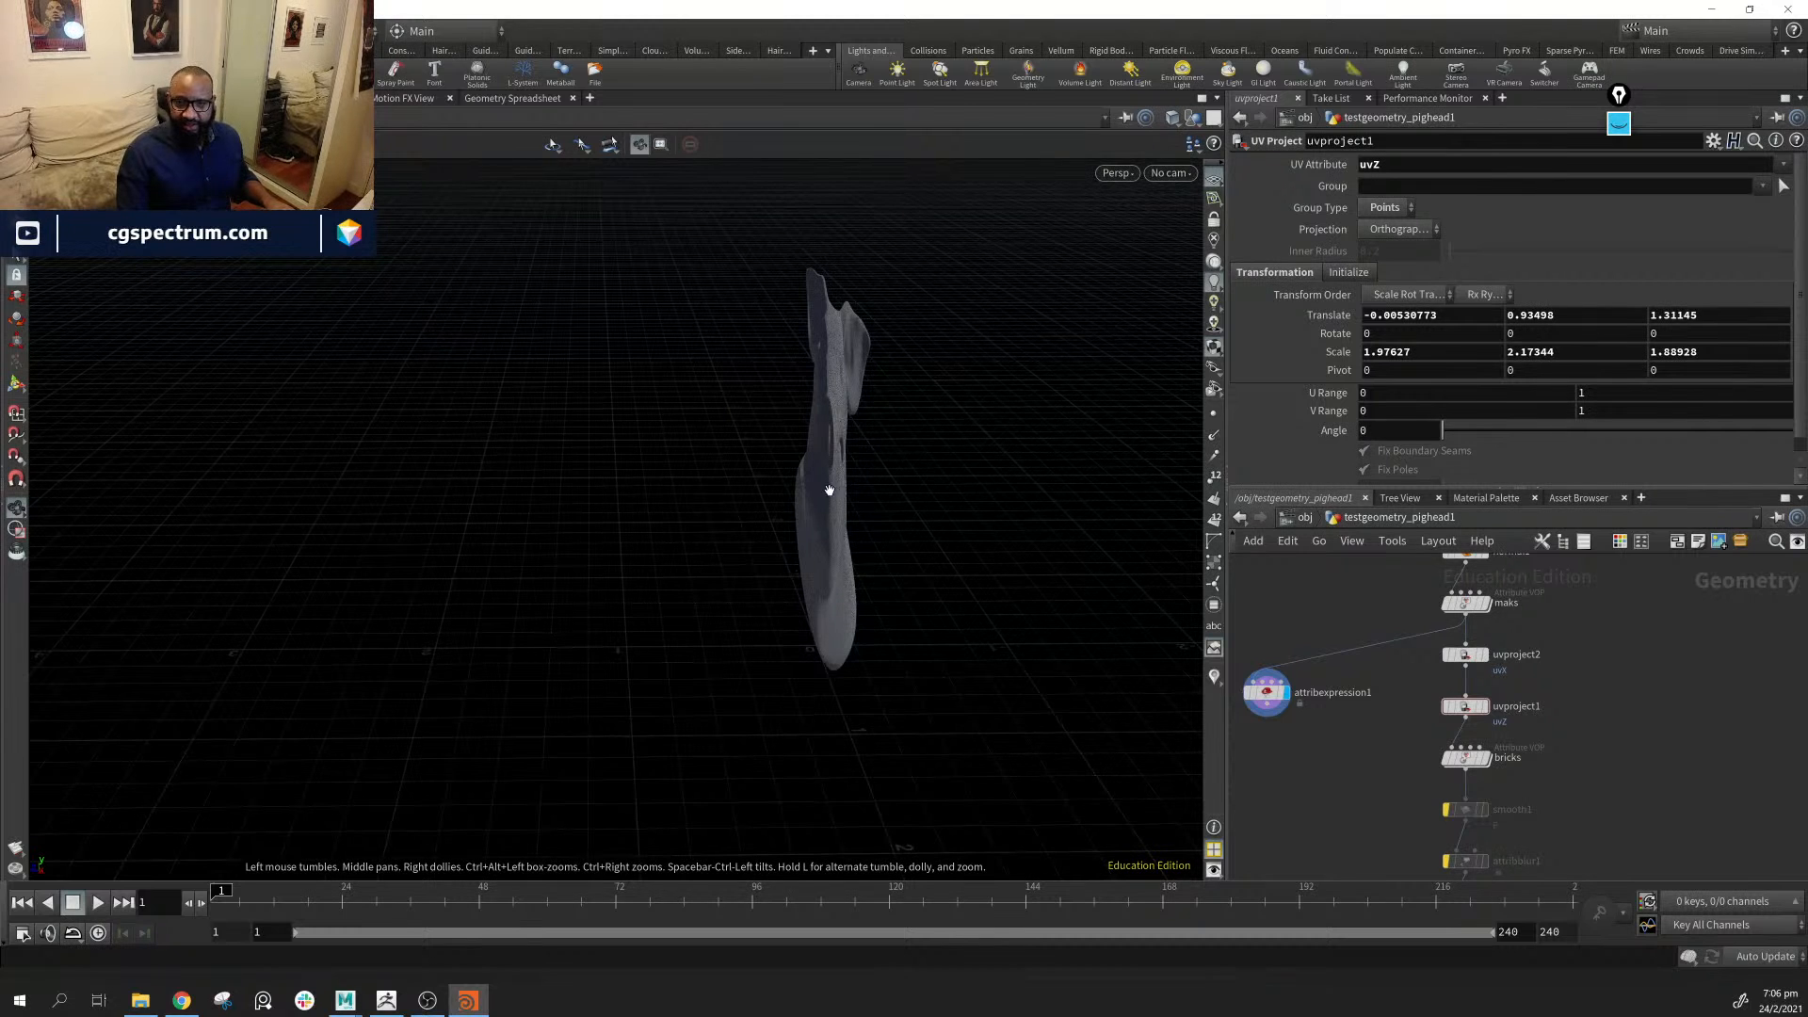
drag(829, 490, 859, 505)
Change attribexpression1's VEXpression to set(self.x, 0, self.z) and look at the head flattened along Y
click(1264, 694)
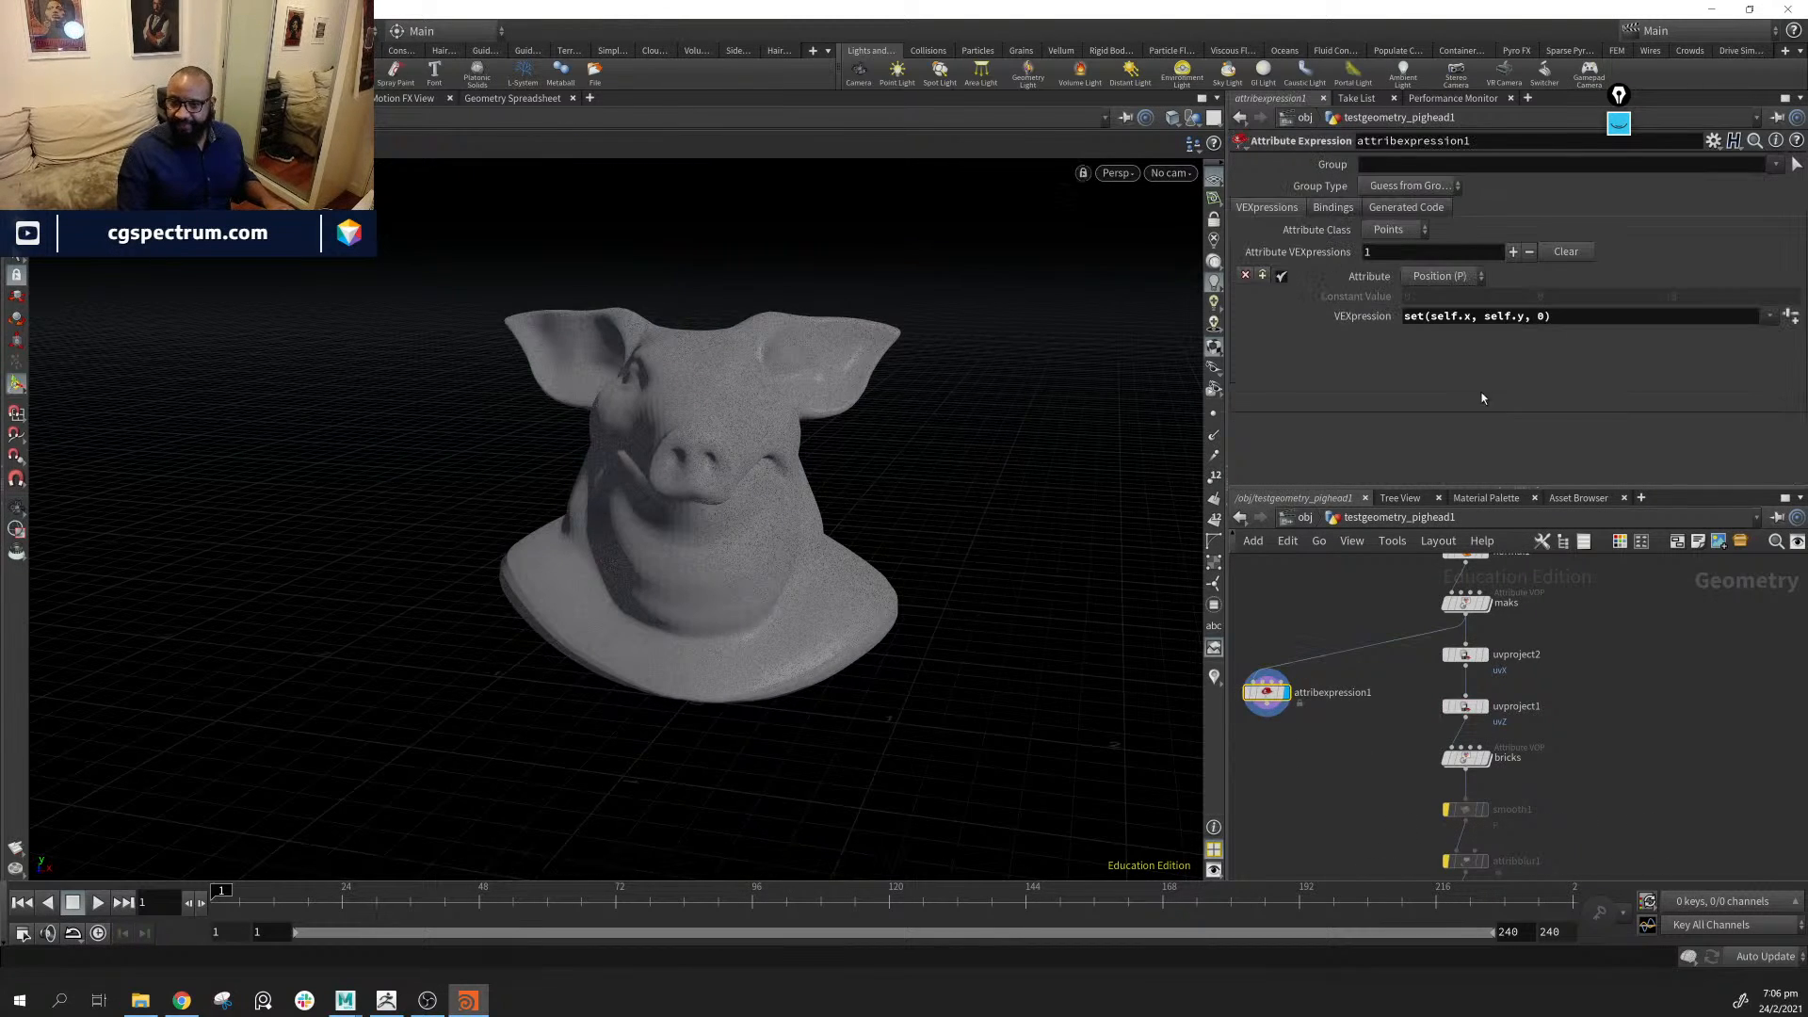
click(1520, 317)
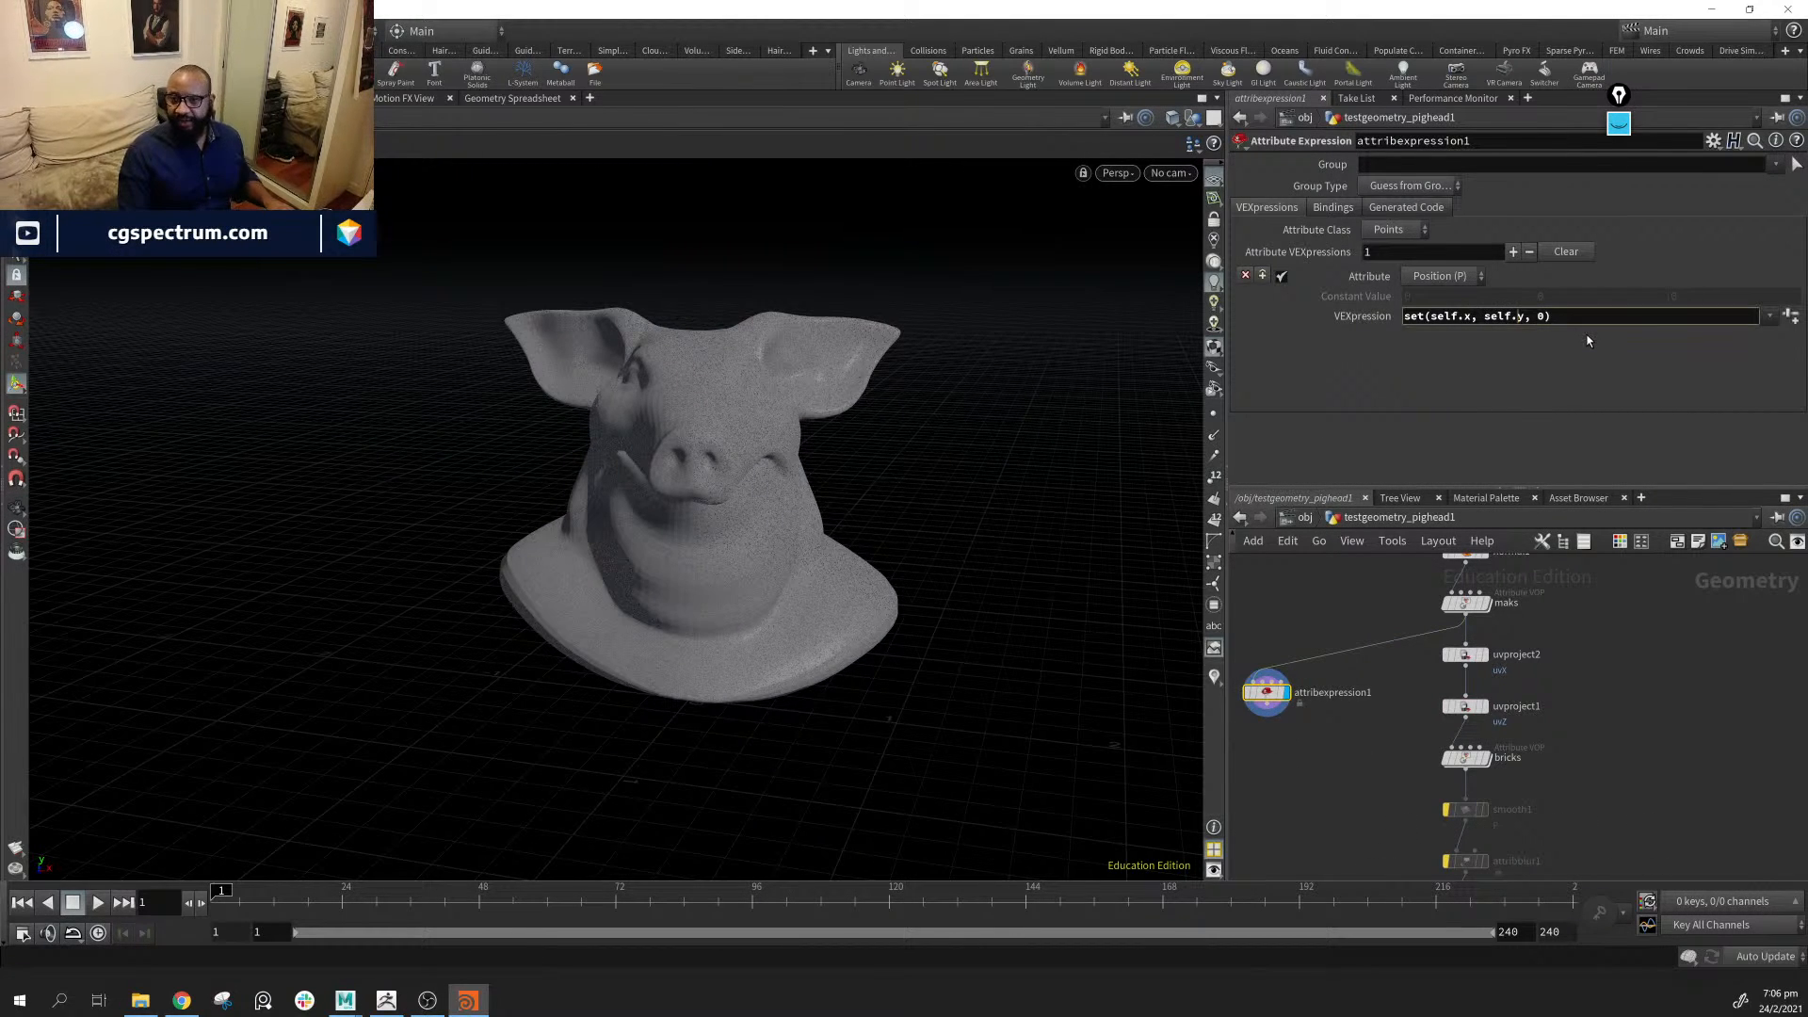
key(BackSpace)
key(BackSpace)
key(BackSpace)
key(BackSpace)
key(BackSpace)
key(BackSpace)
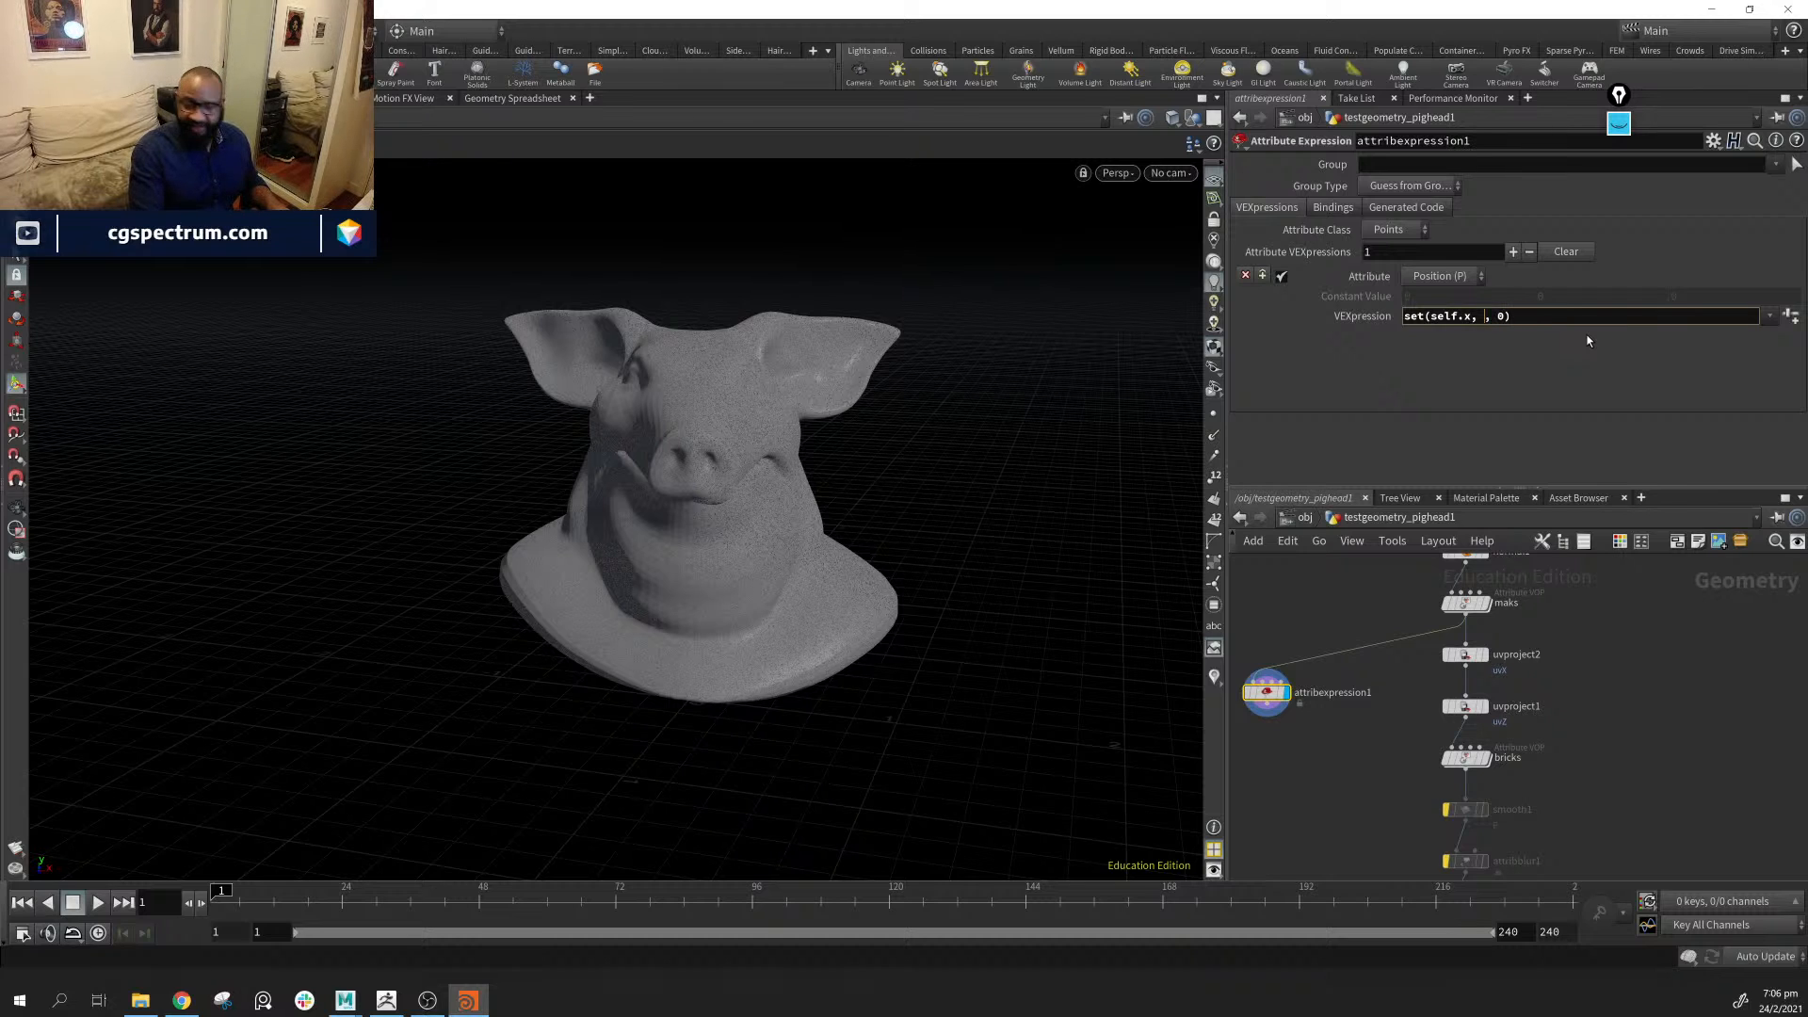
text(0)
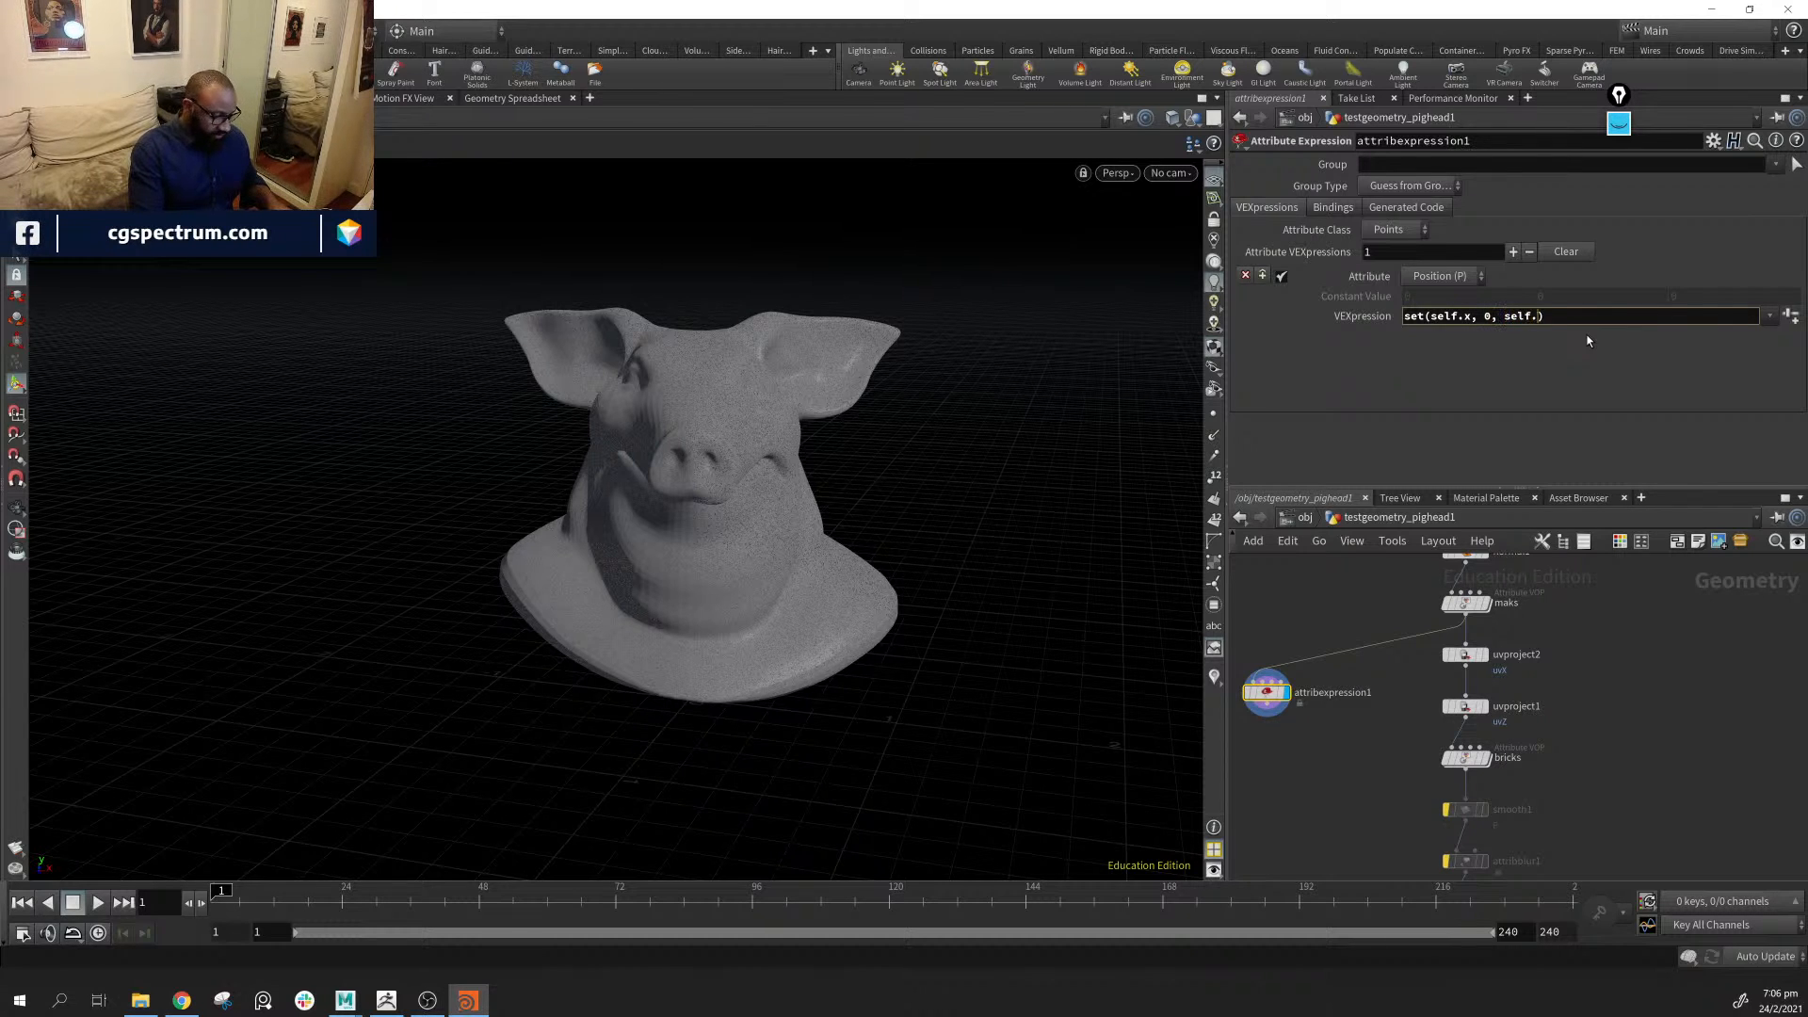
key(Return)
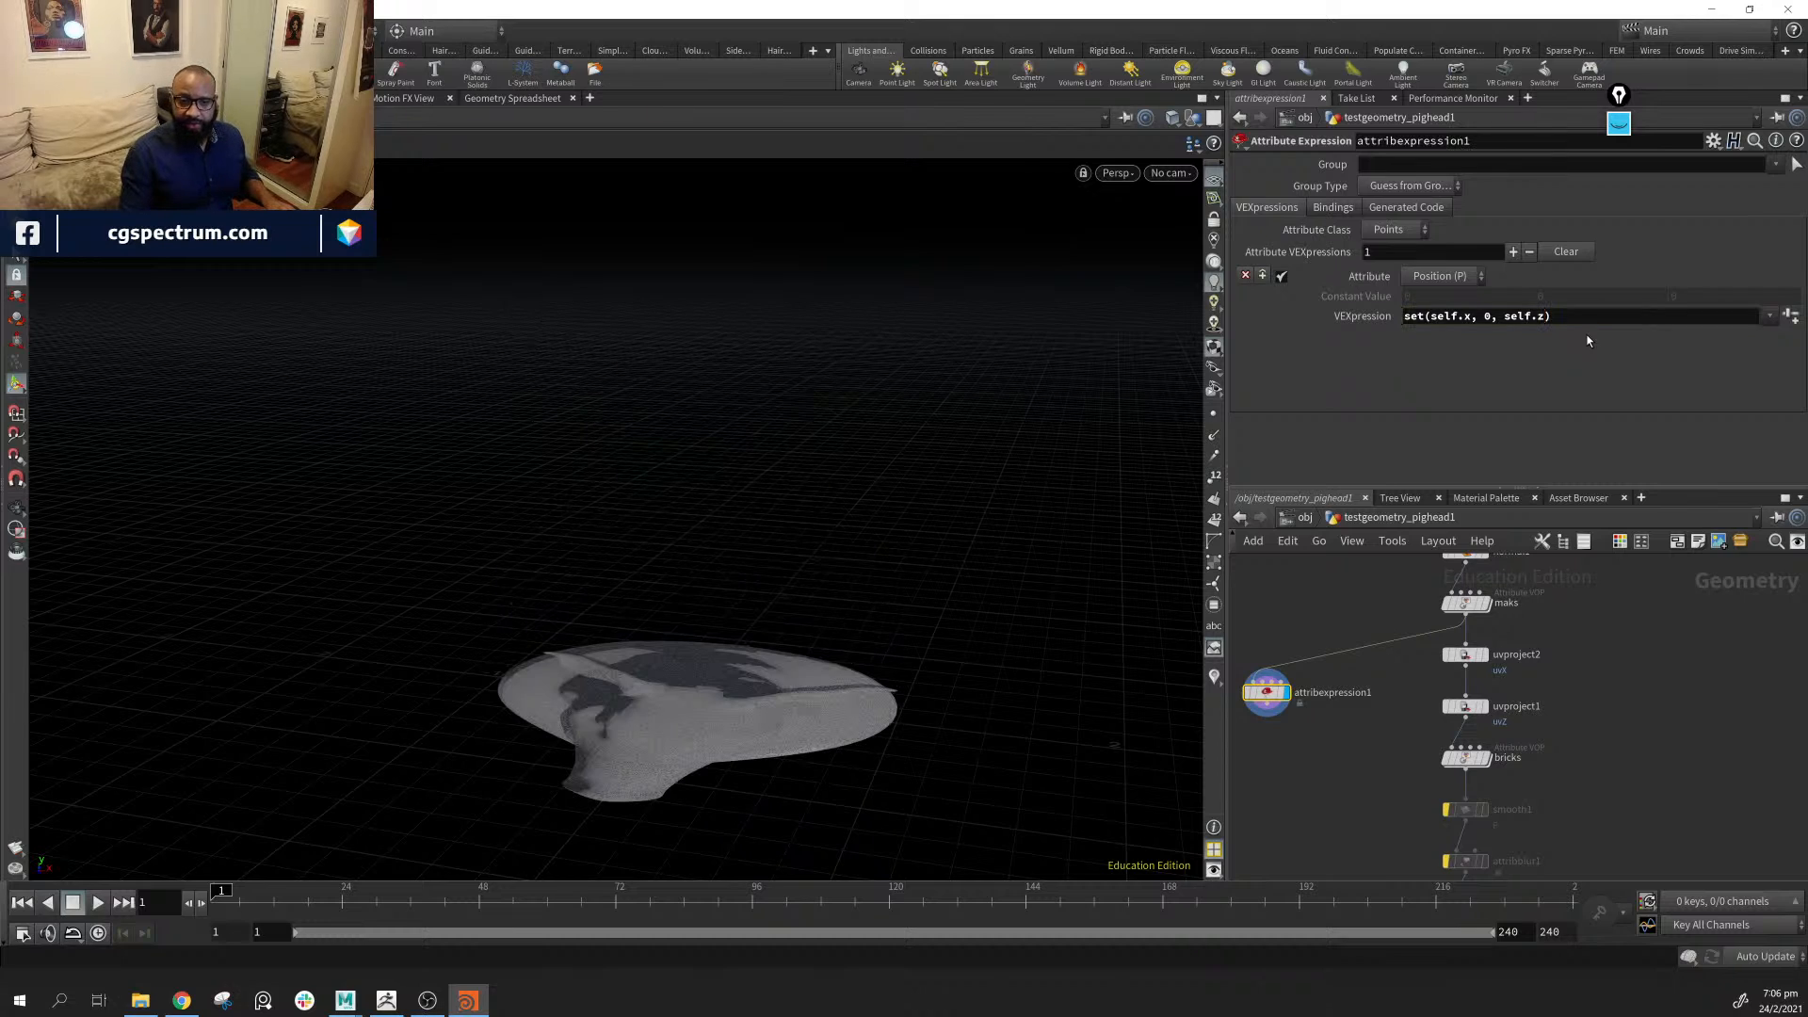
key(Escape)
drag(884, 569, 926, 513)
Change the VEXpression to set(0, self.y, self.z) and view the head flattened along X from the side
click(1537, 316)
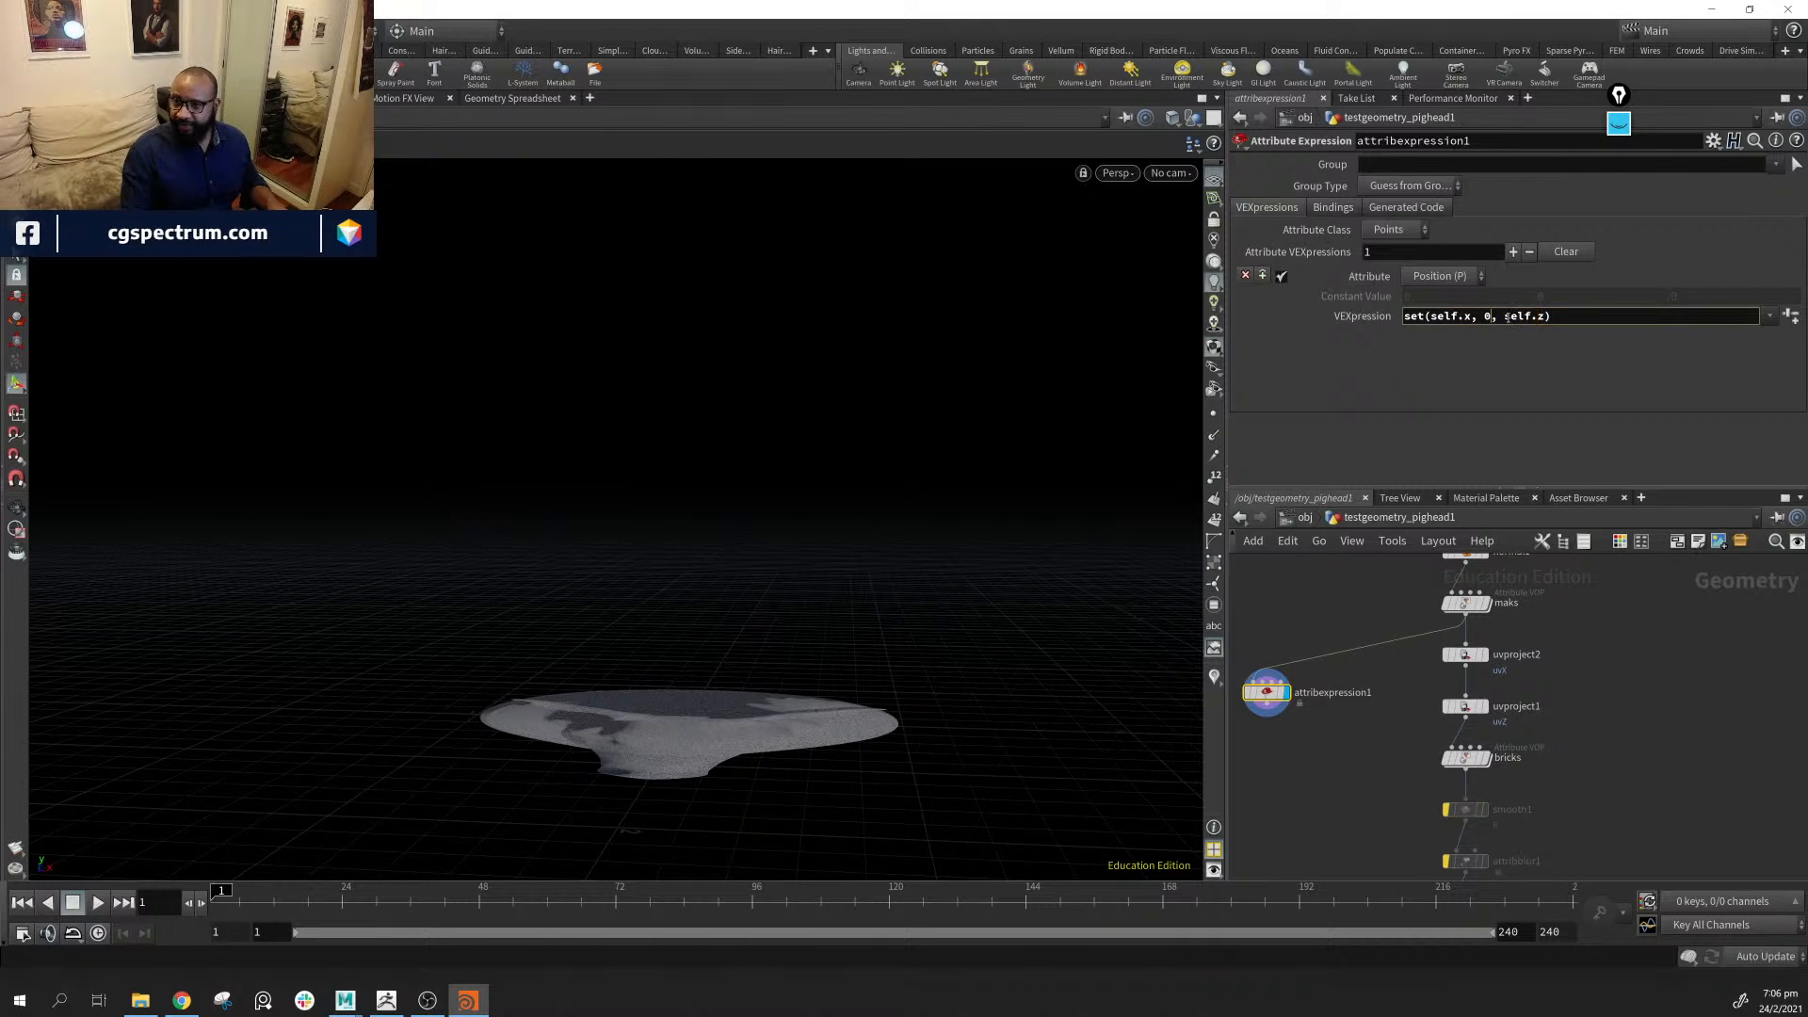
key(BackSpace)
text(sel)
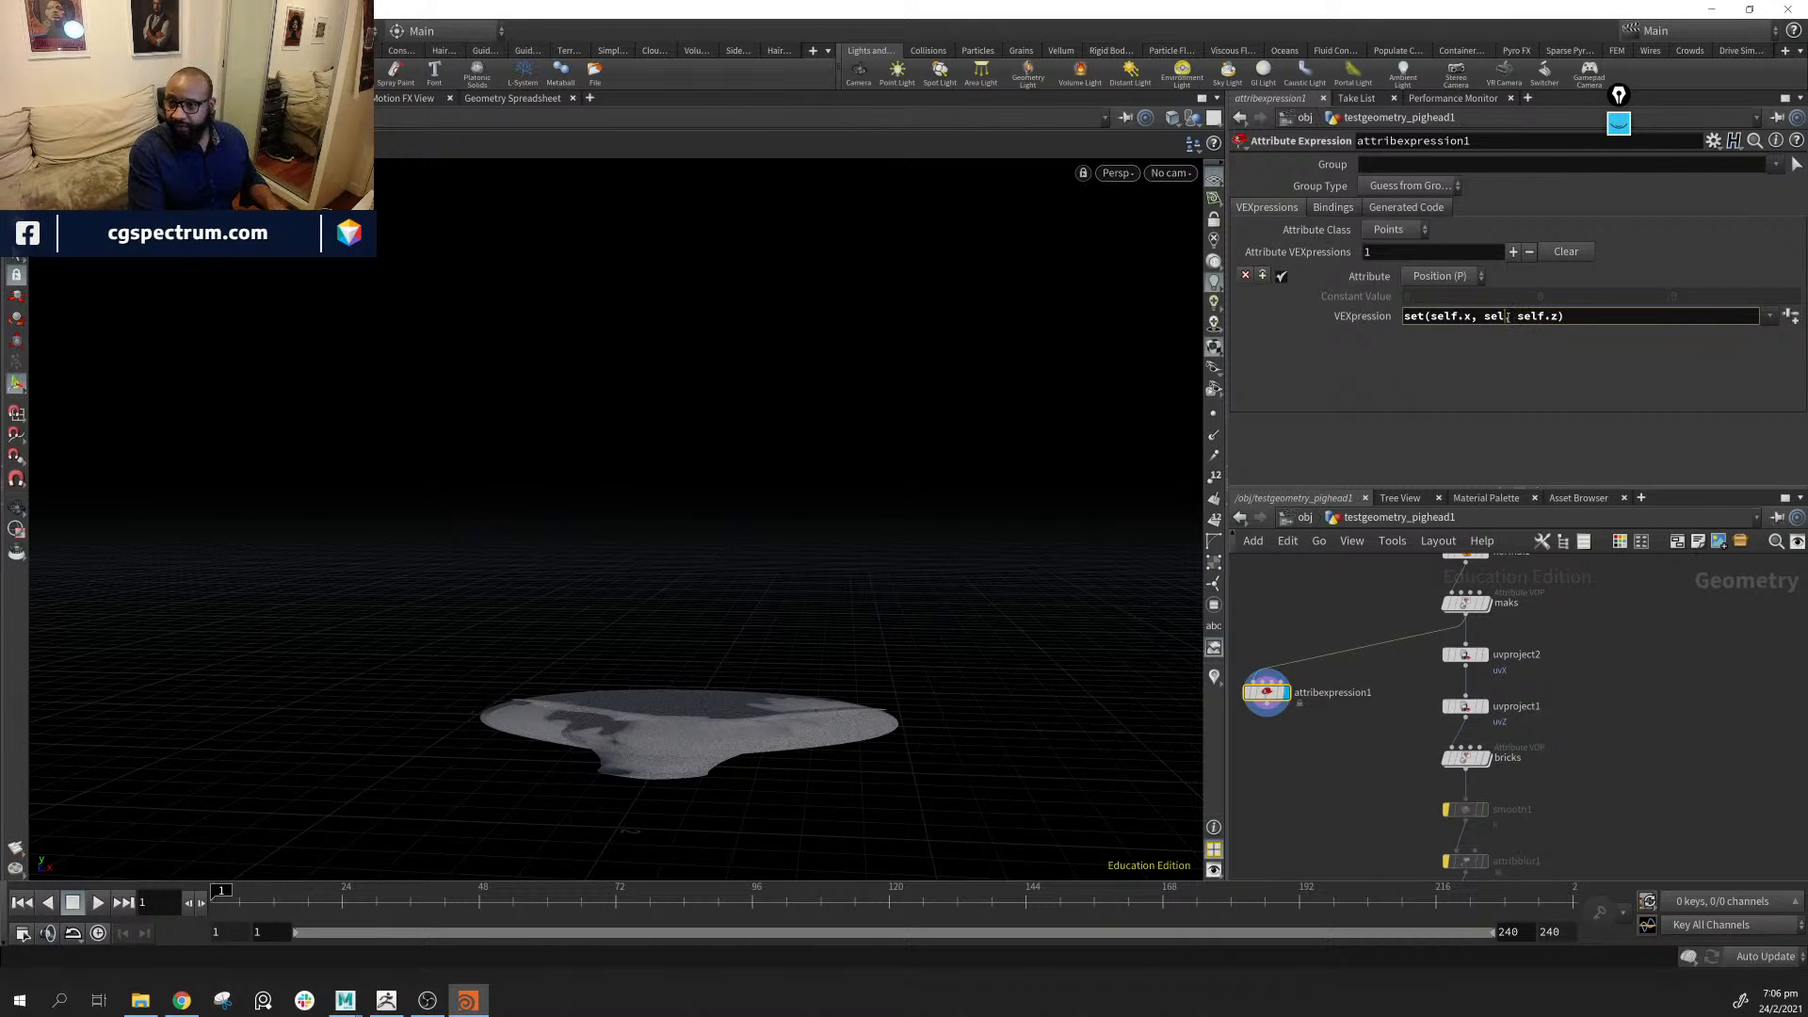
text(f.y)
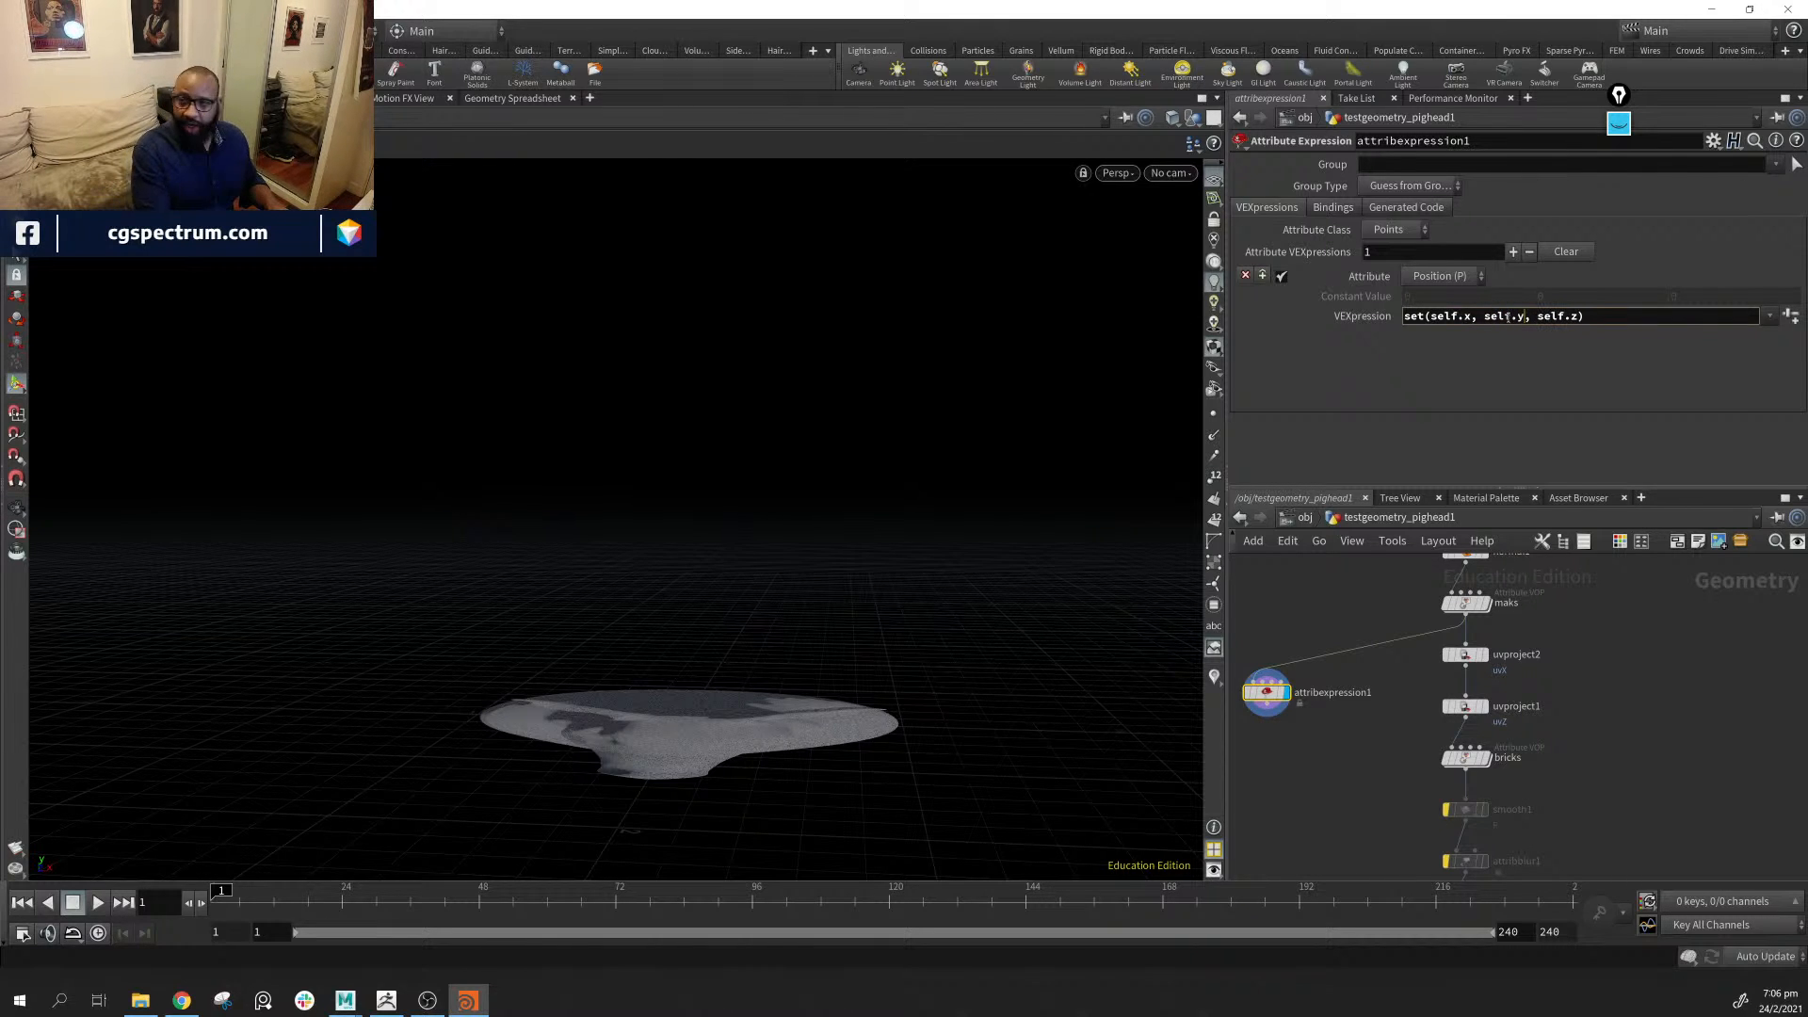
key(BackSpace)
key(BackSpace)
key(BackSpace)
key(BackSpace)
key(BackSpace)
key(BackSpace)
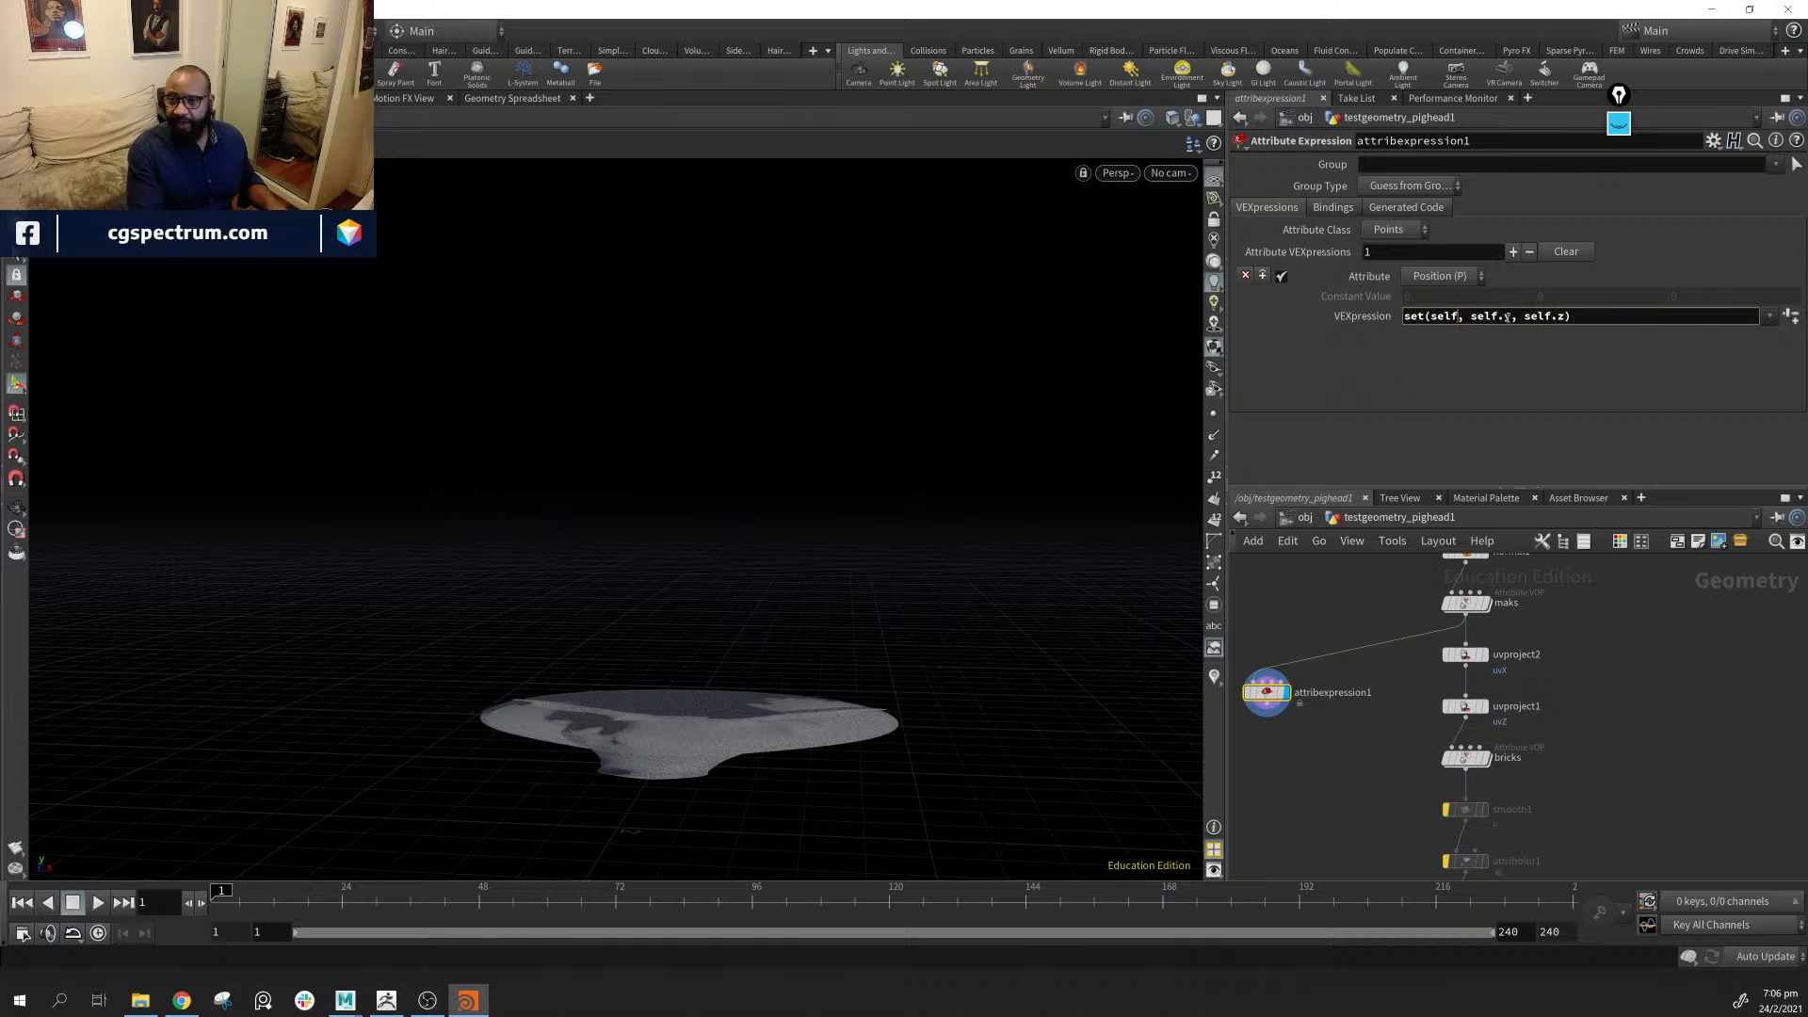
text(0)
key(Return)
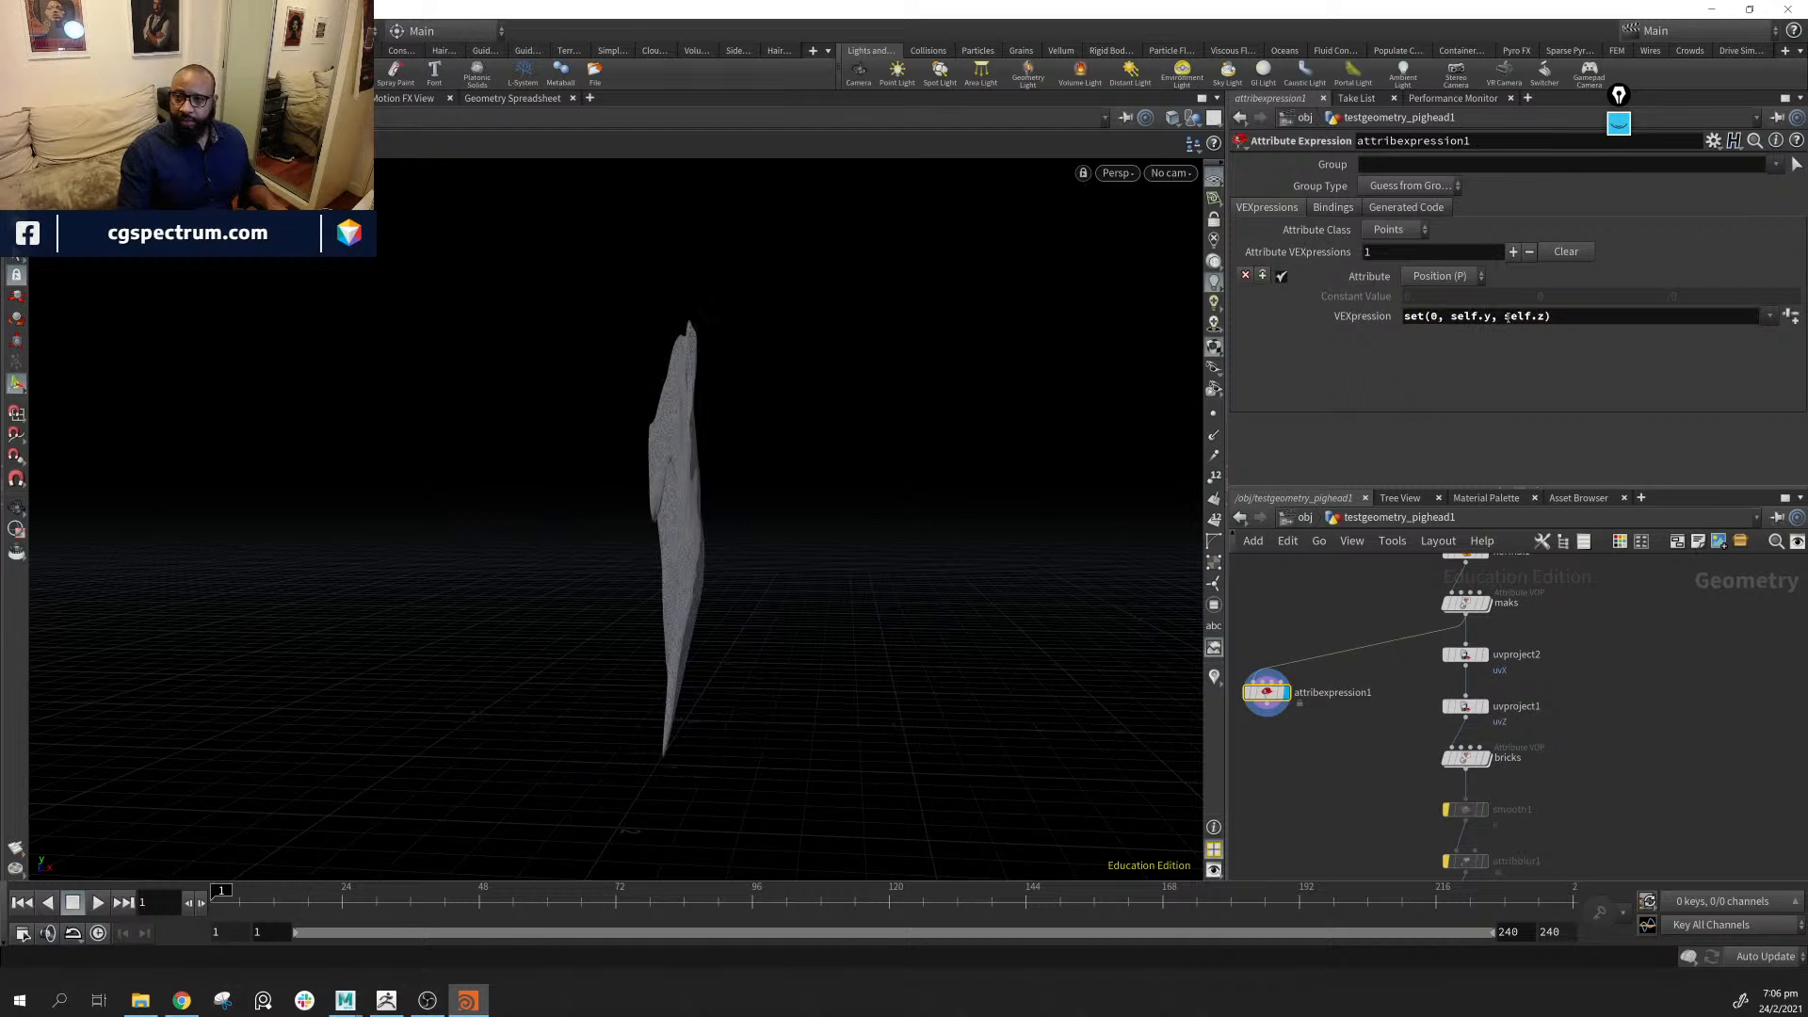
alt+drag(694, 585, 609, 449)
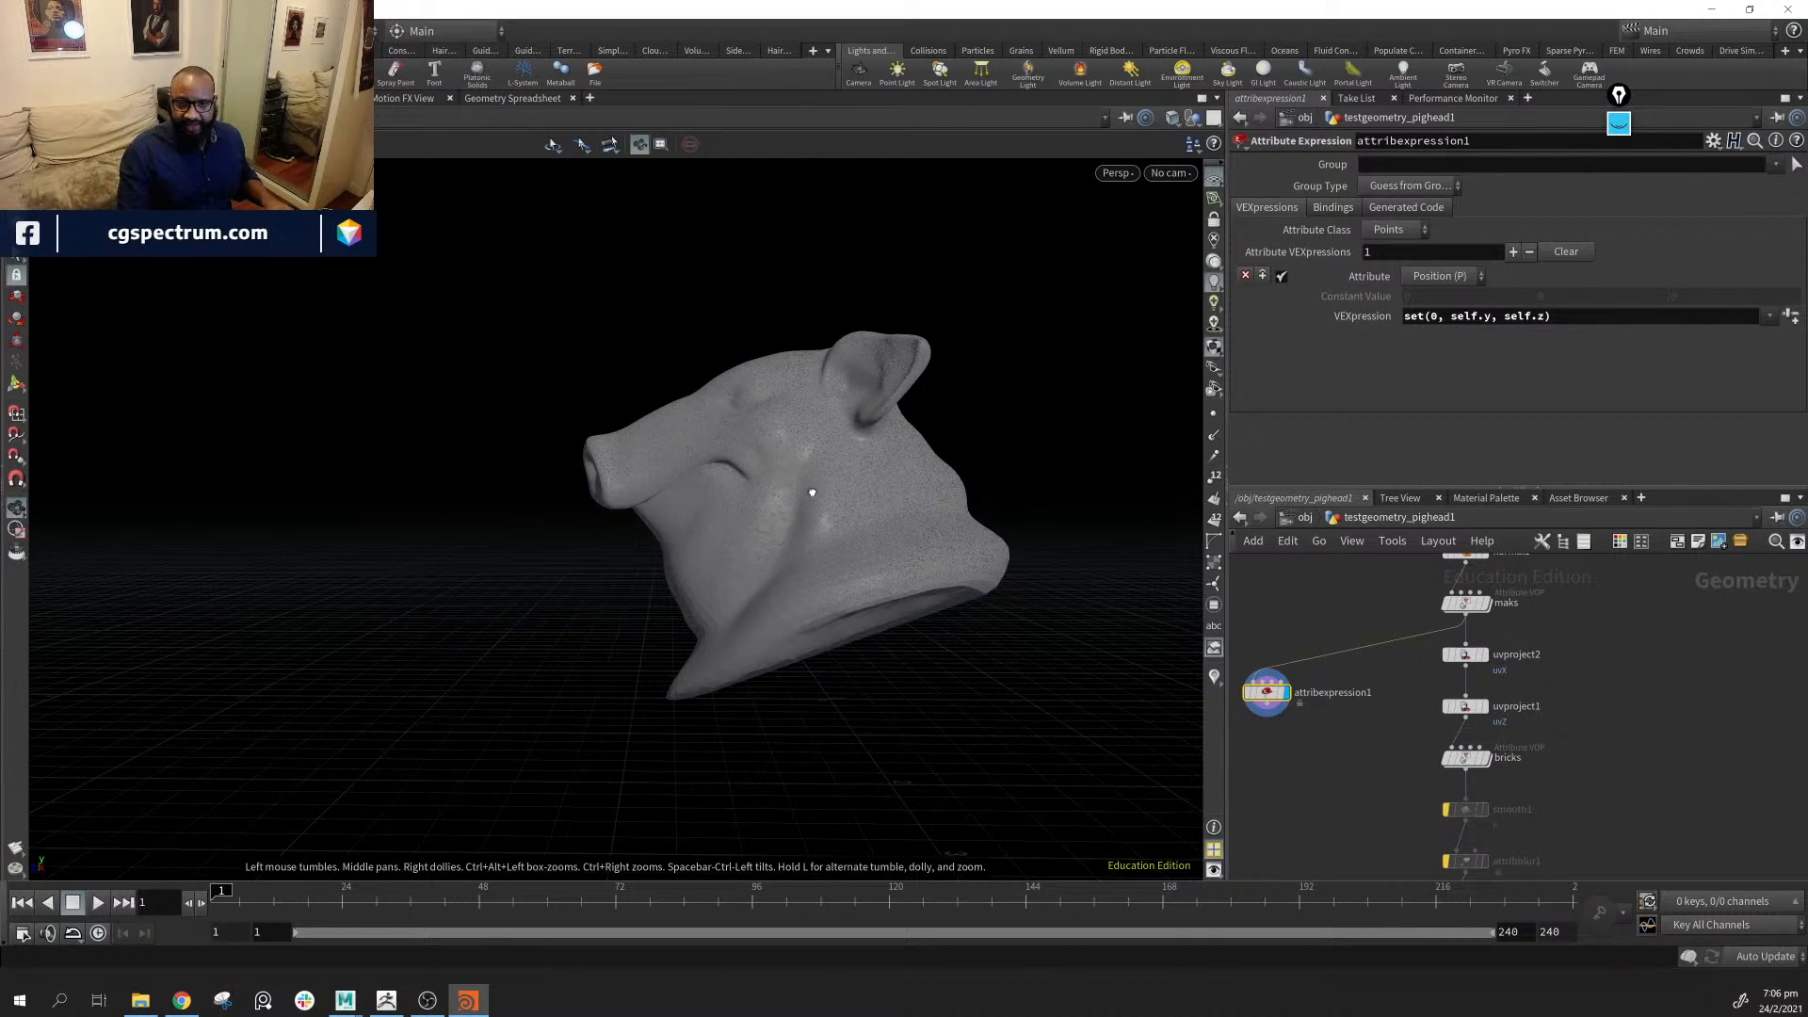
alt+drag(811, 492, 759, 494)
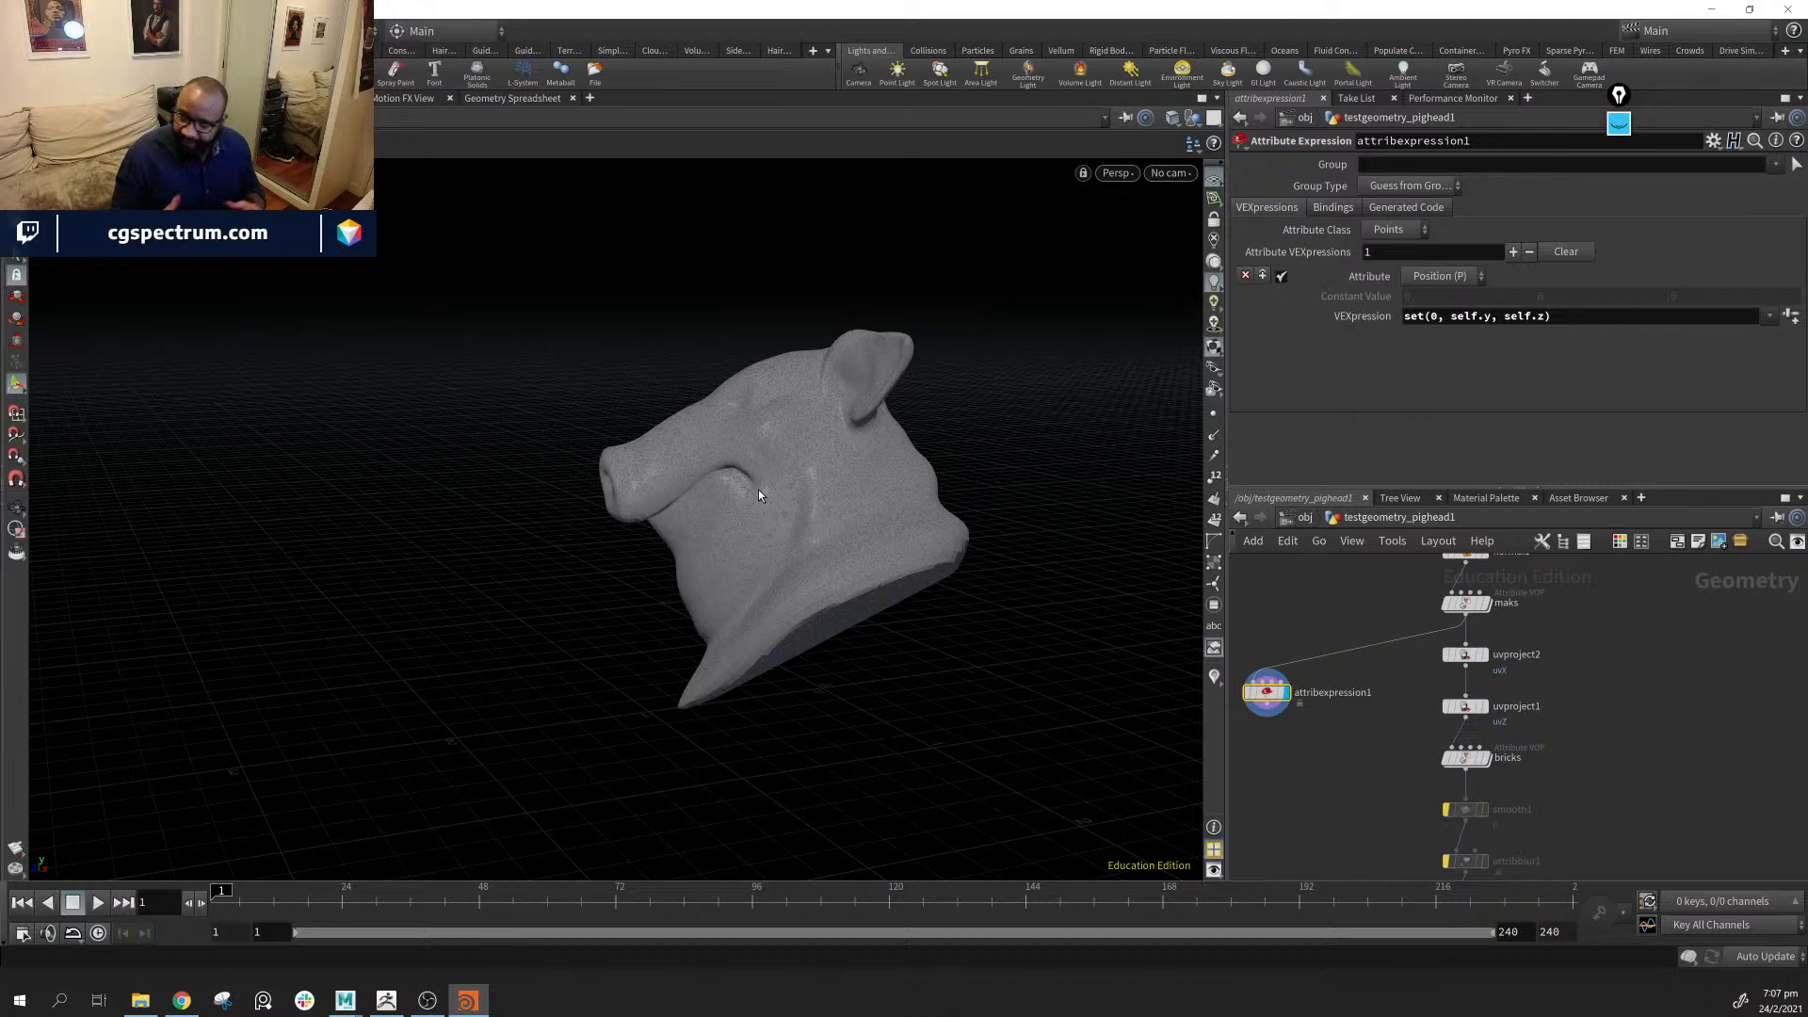
Move the attribexpression1 node and the whole node chain from uvproject2 downward aside, away from beneath the maks node
middle_drag(1647, 769, 1693, 734)
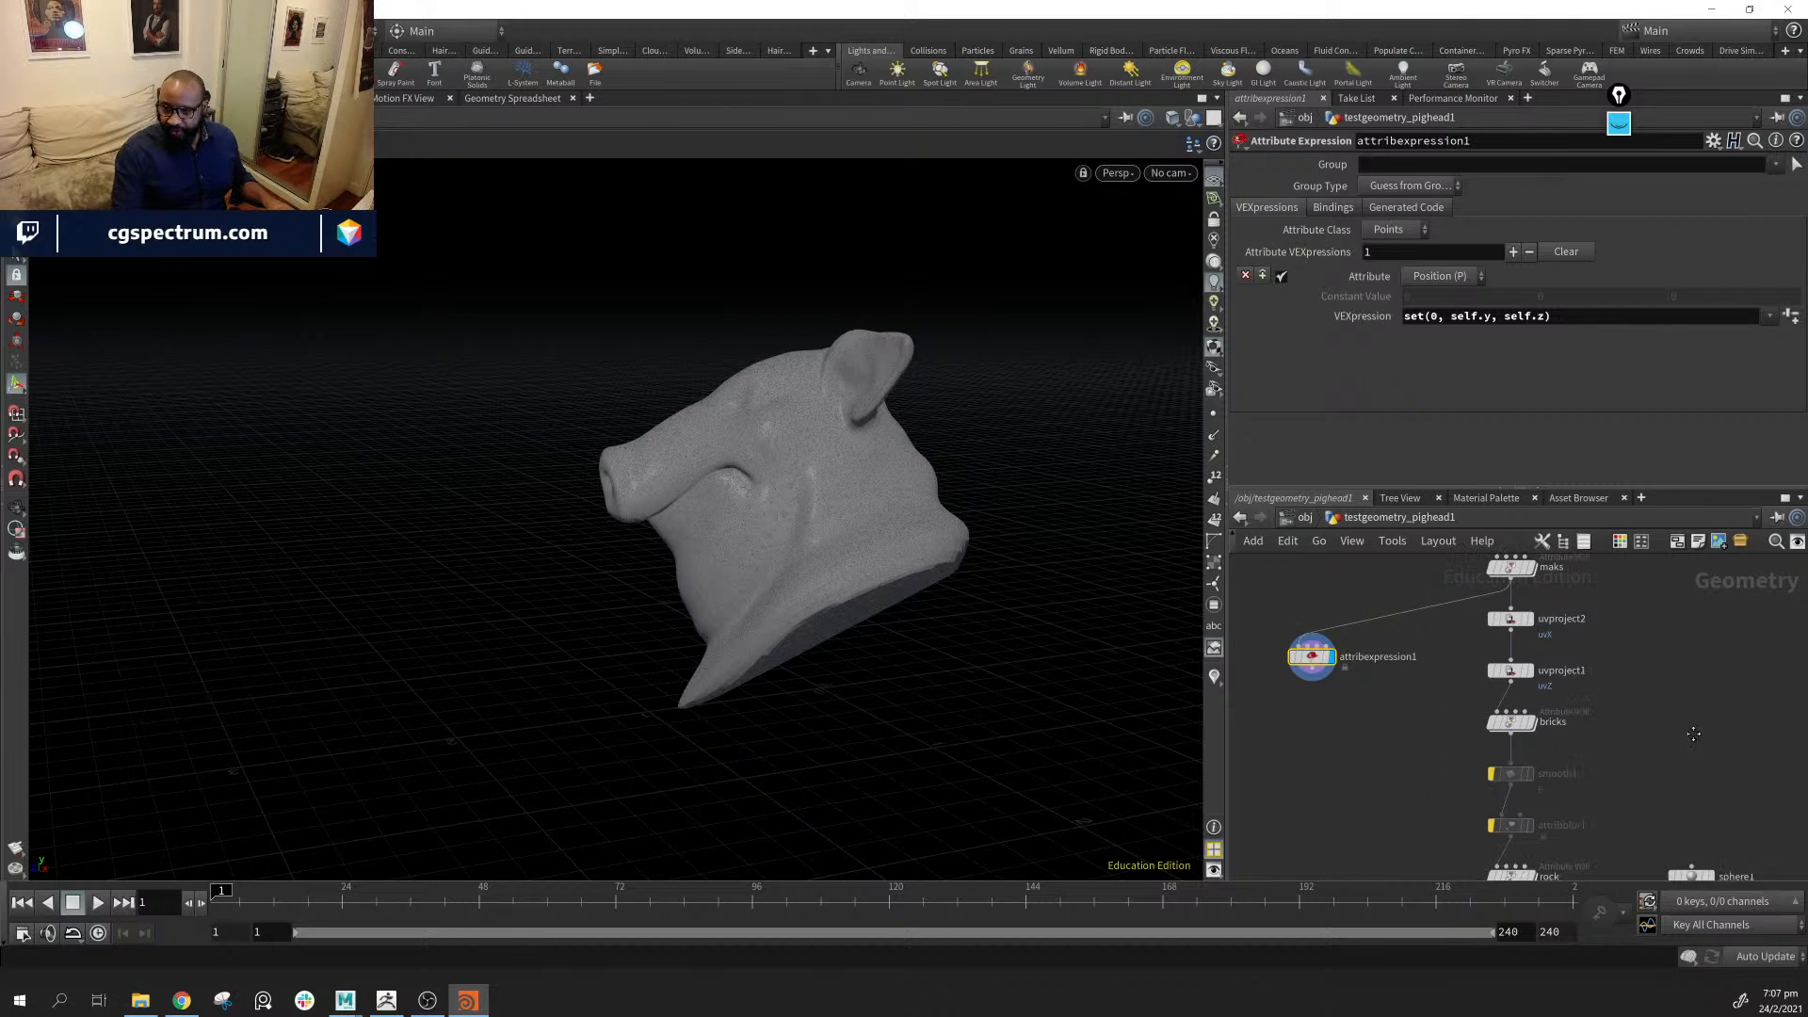
scroll(1693, 734, down, 4)
drag(1300, 674, 1525, 876)
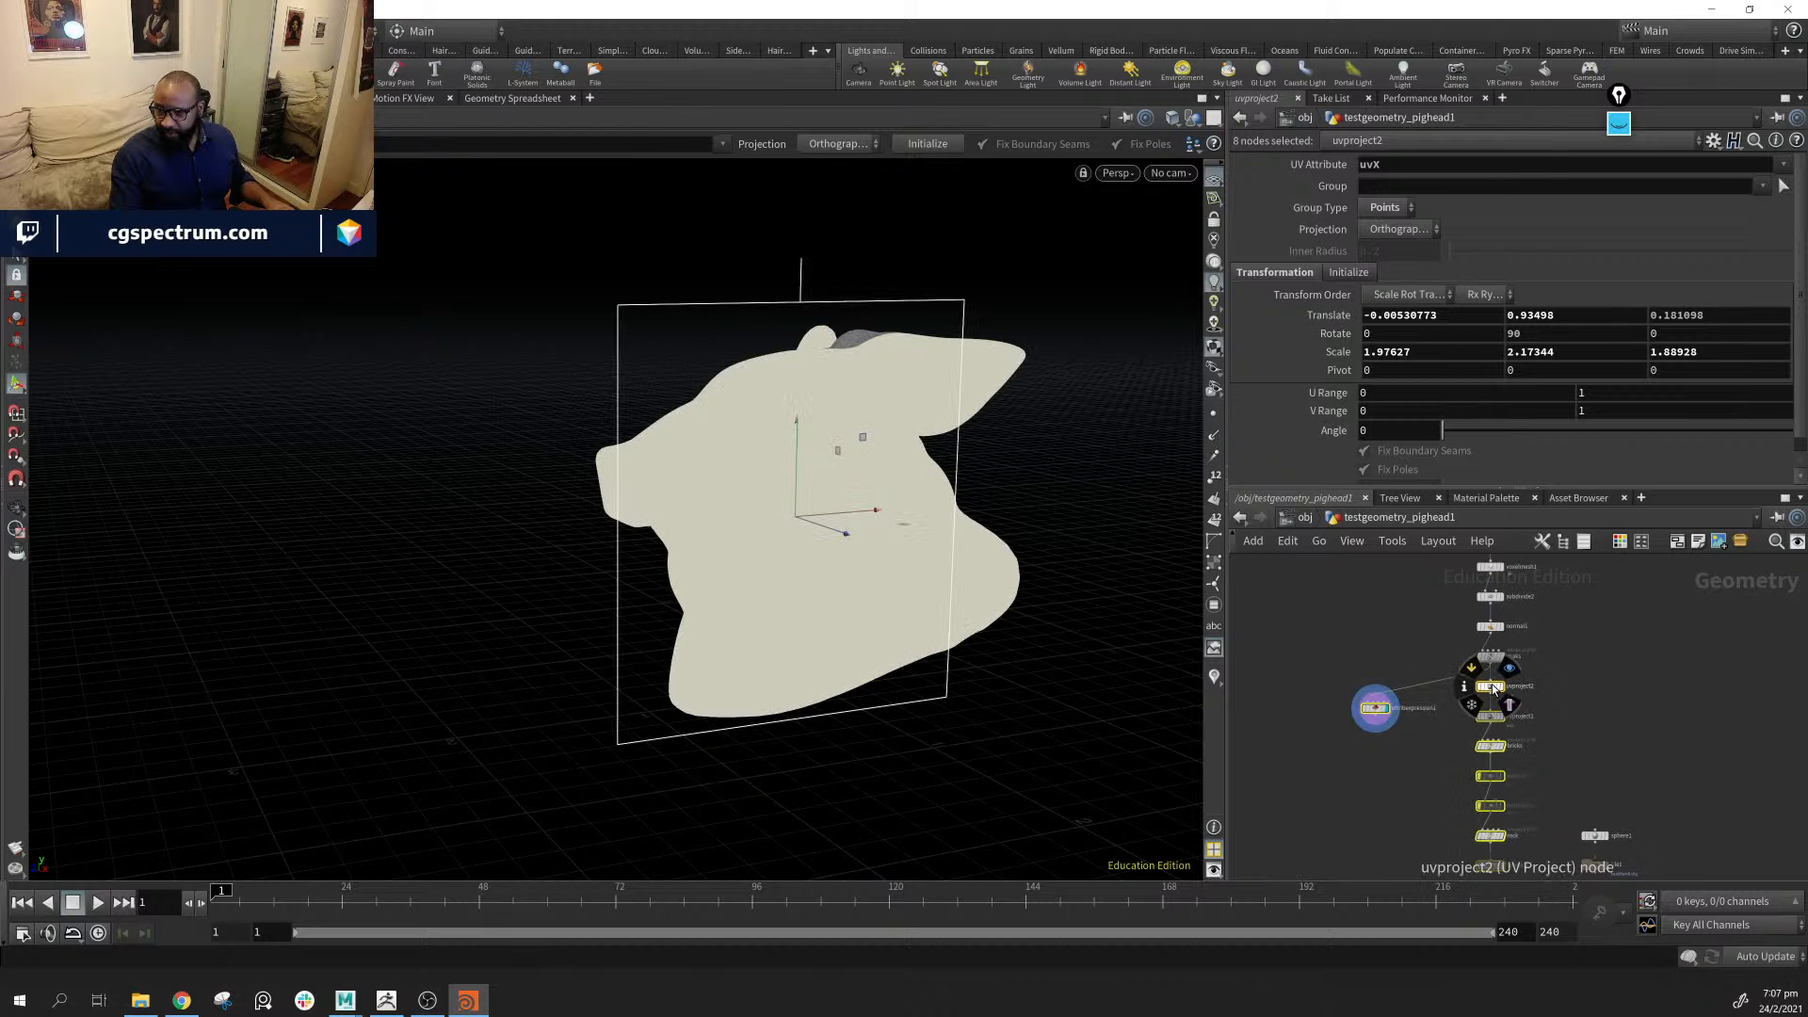
drag(1498, 695, 1355, 710)
middle_drag(1621, 767, 1635, 713)
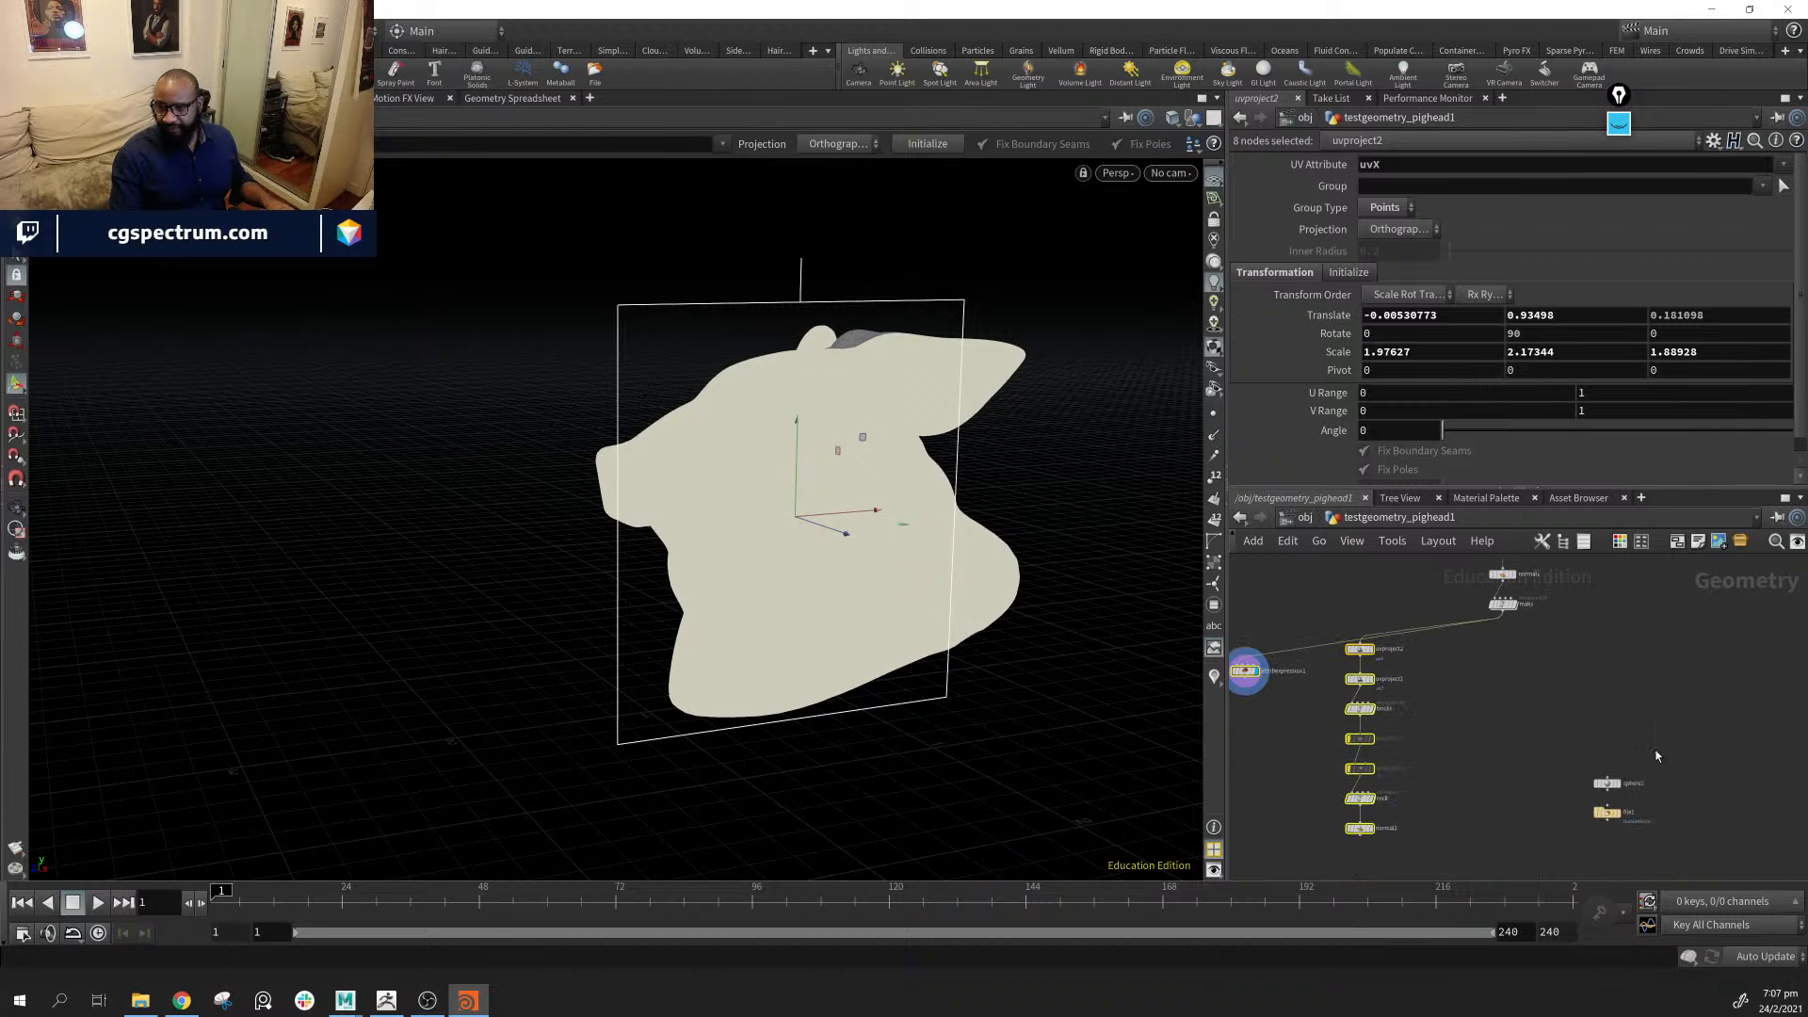
Delete the sphere1 node and the node connected below it, and return to the maks node
drag(1736, 758, 1574, 847)
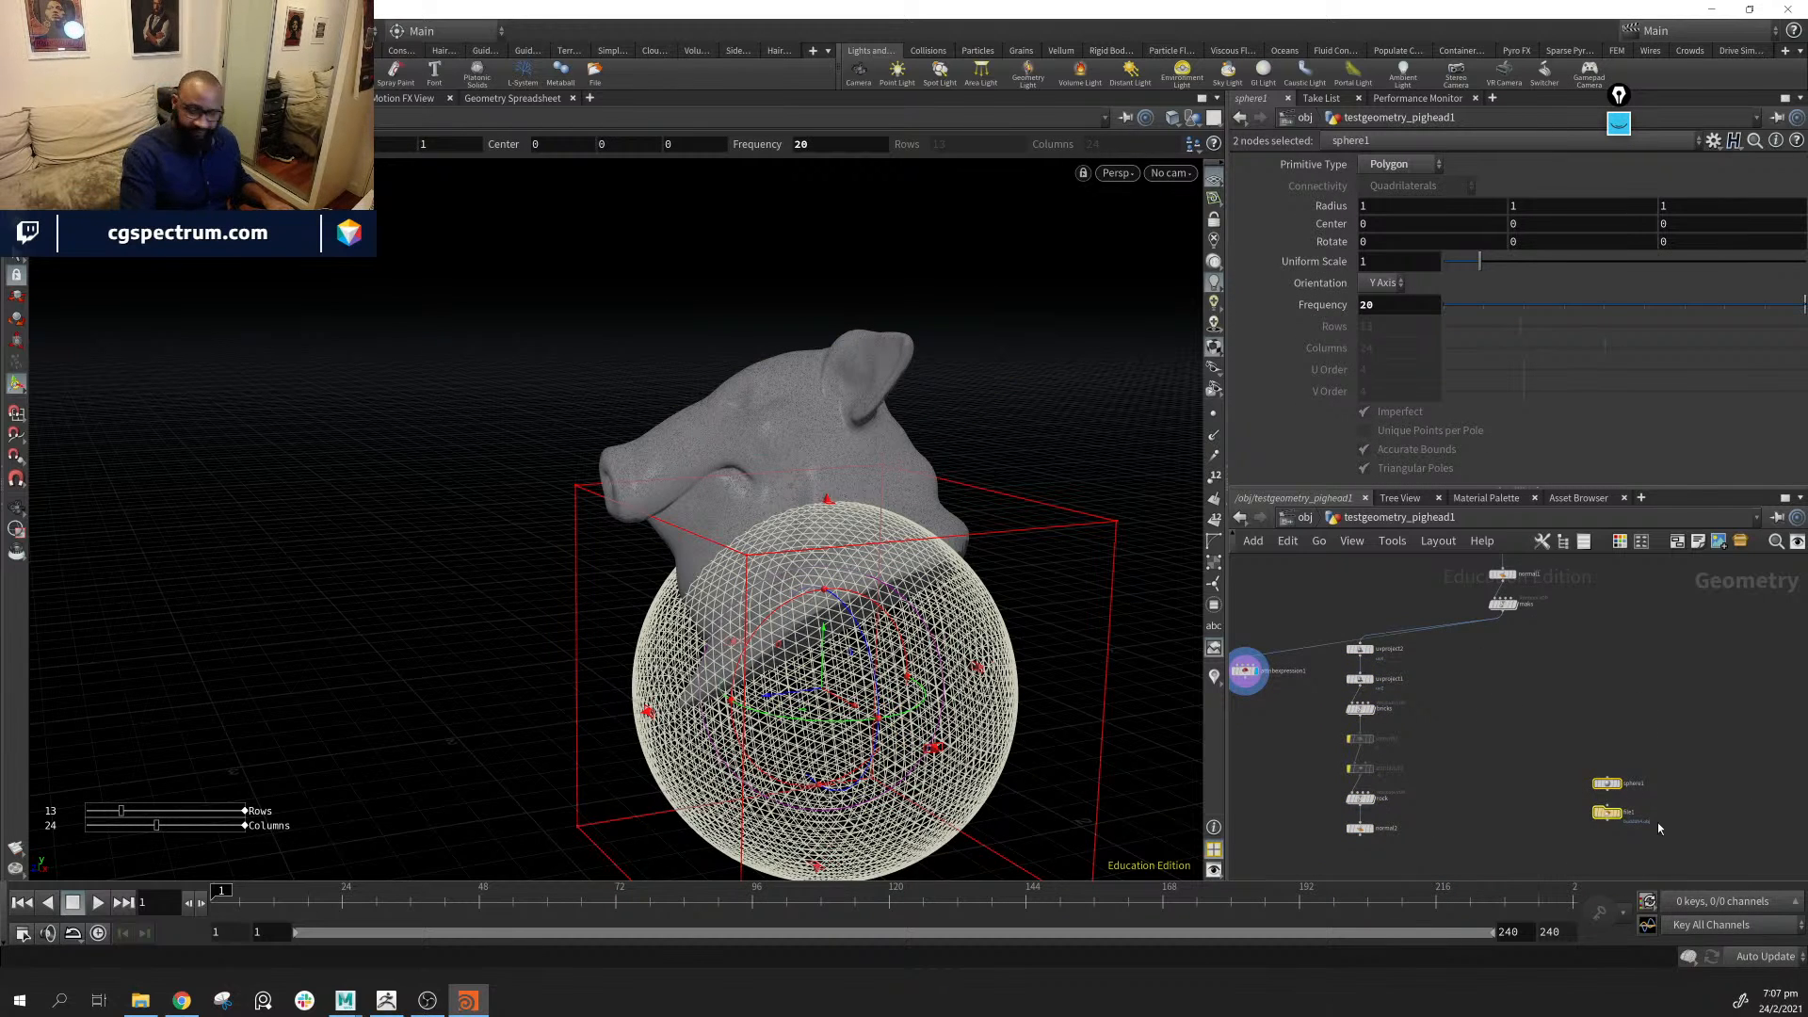
key(Delete)
middle_drag(1514, 682, 1505, 747)
scroll(1505, 743, up, 3)
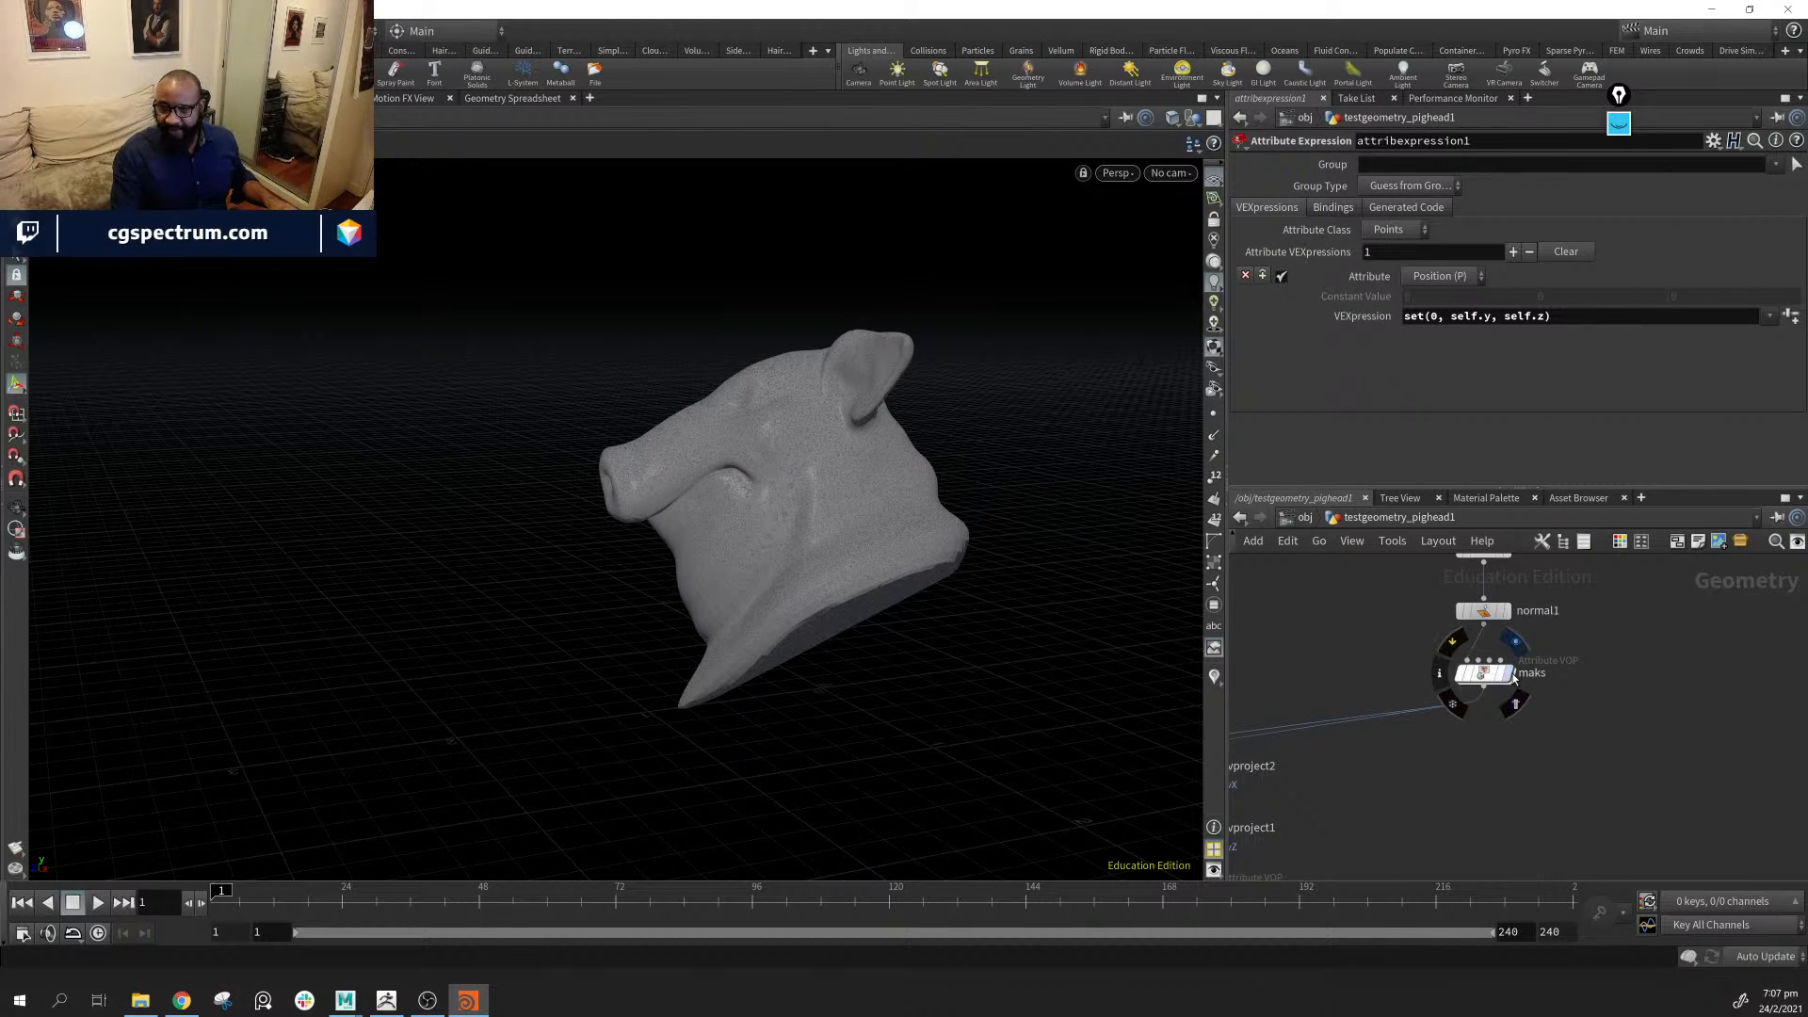
Display the maks node's result on the pig head and rename the node bick_stone
click(1509, 675)
drag(858, 538, 998, 603)
double_click(1528, 675)
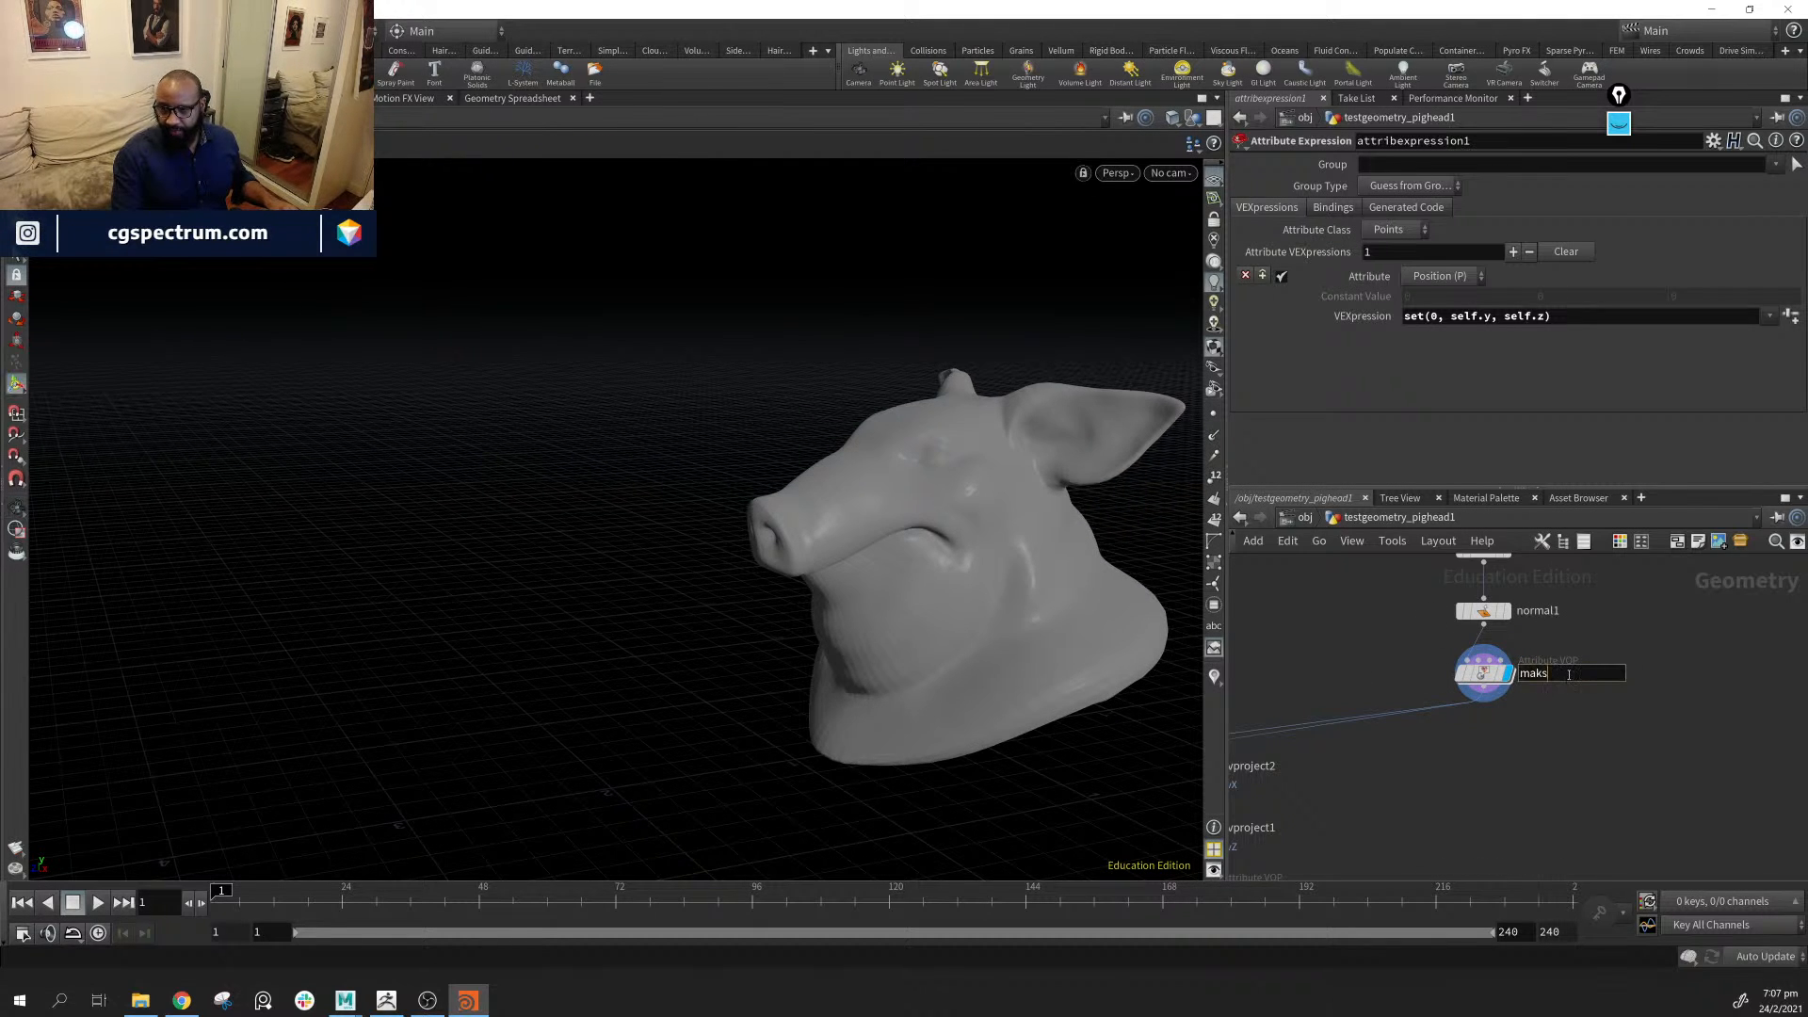
double_click(1568, 674)
text(bick_stone)
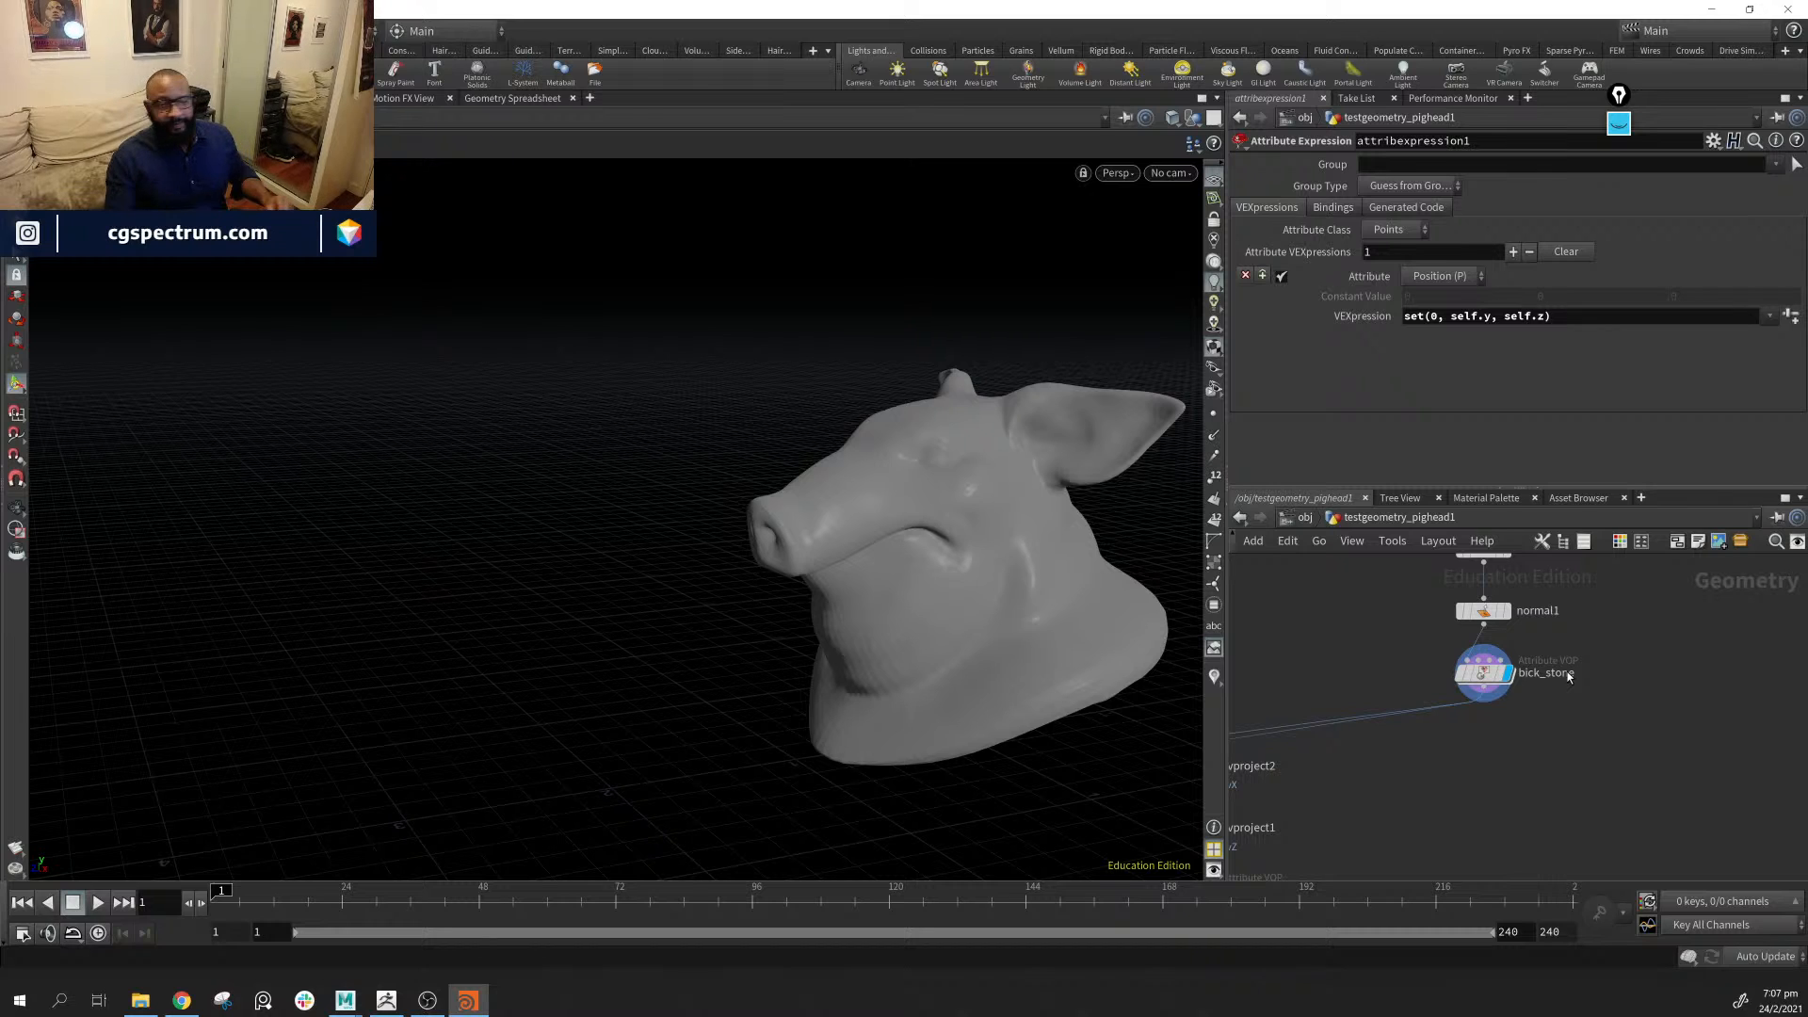
Look inside the bick_stone network, return to the geometry level and view the pig head closer from the front
mouse_move(1484, 677)
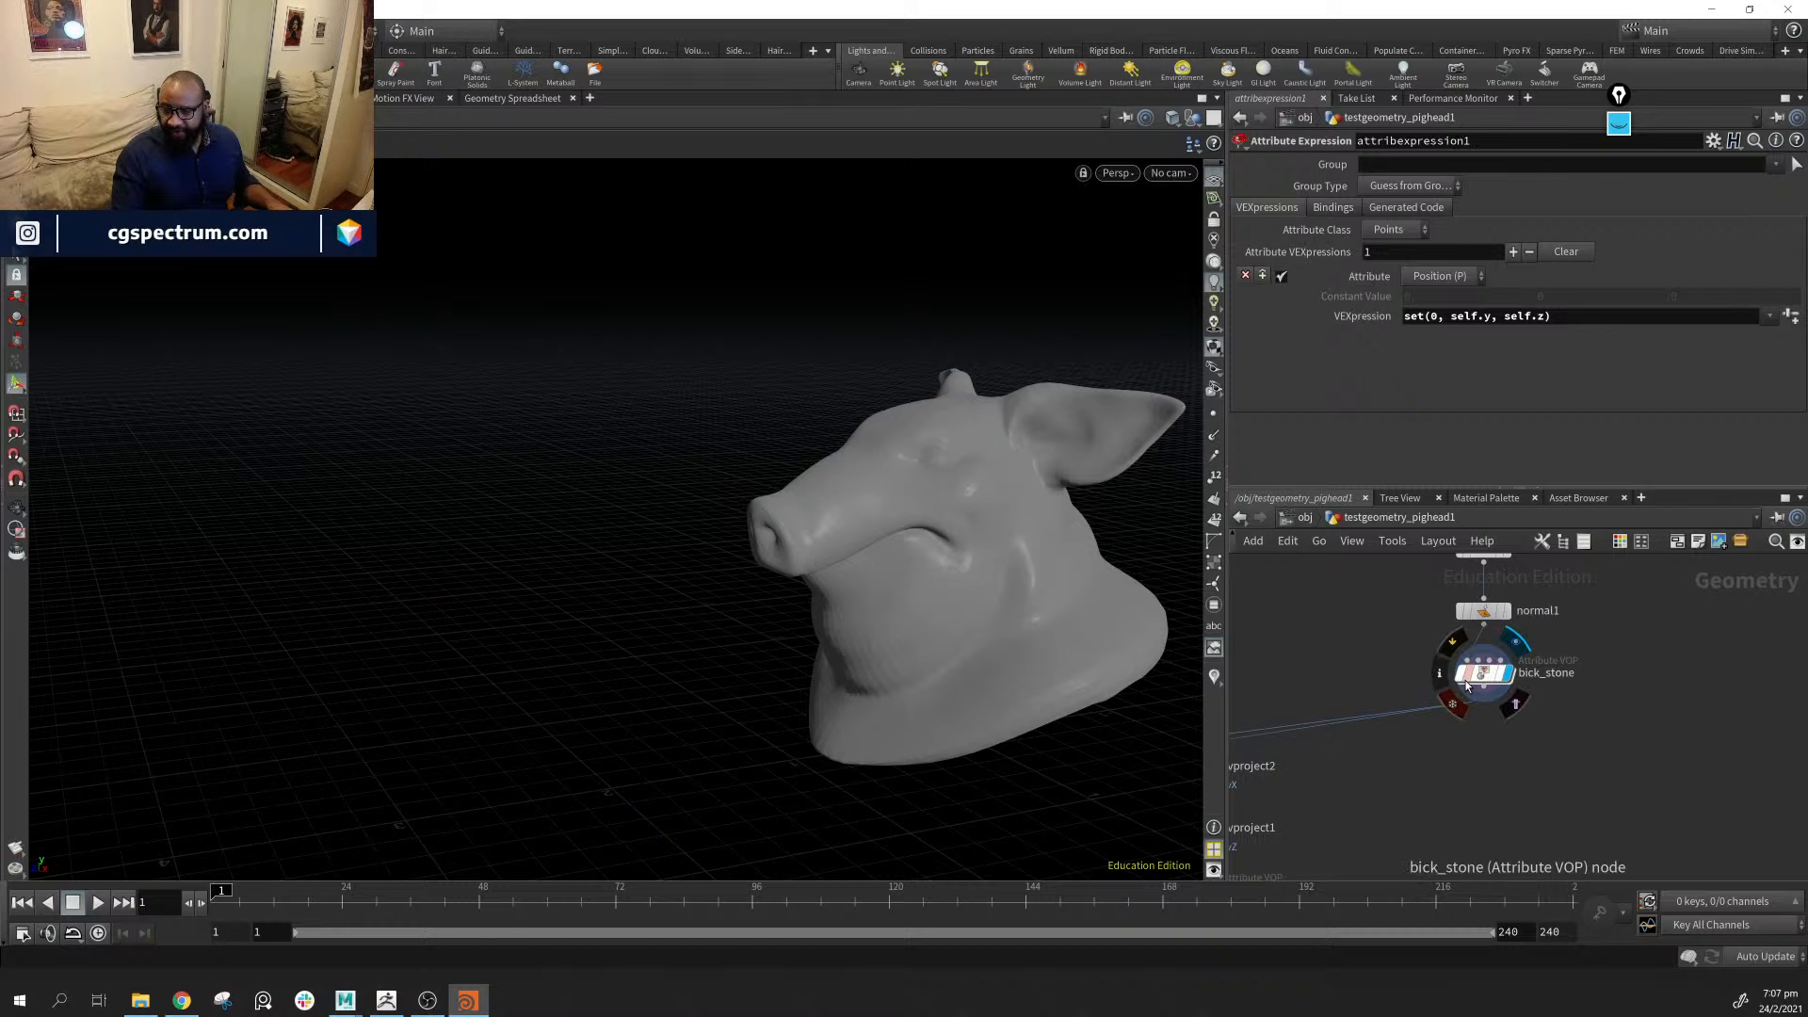
double_click(1484, 678)
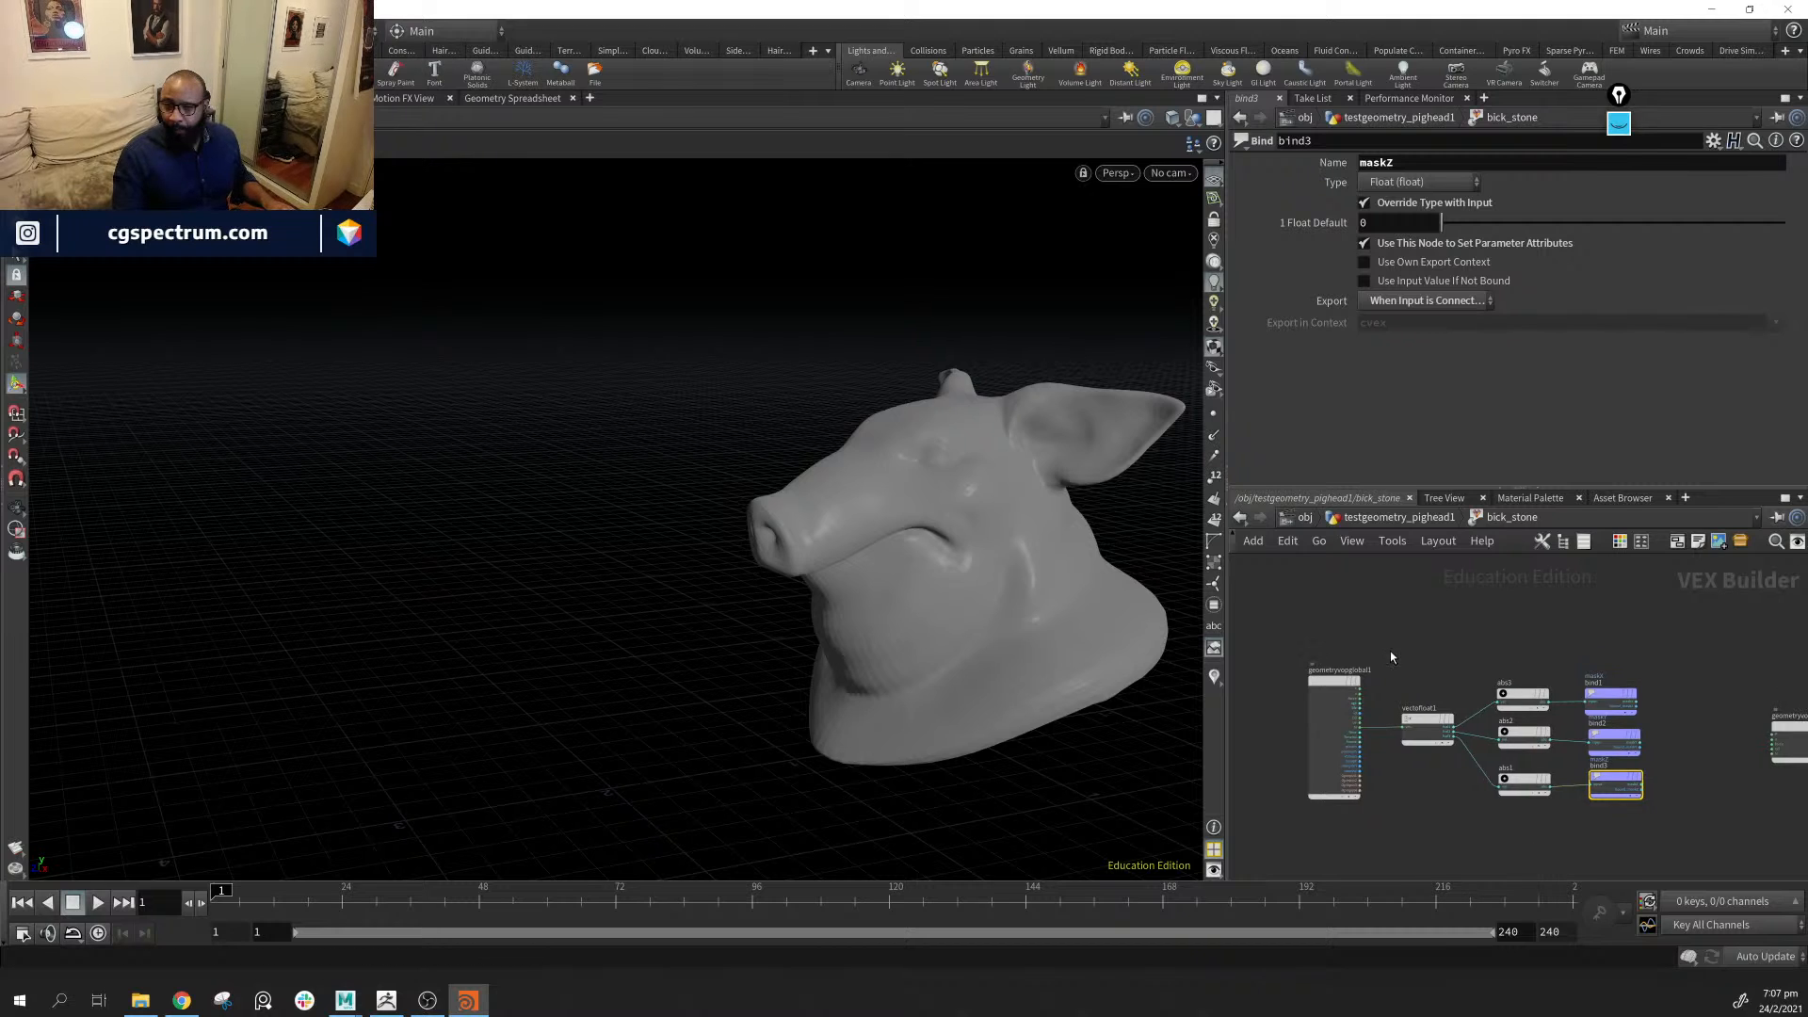
click(1391, 517)
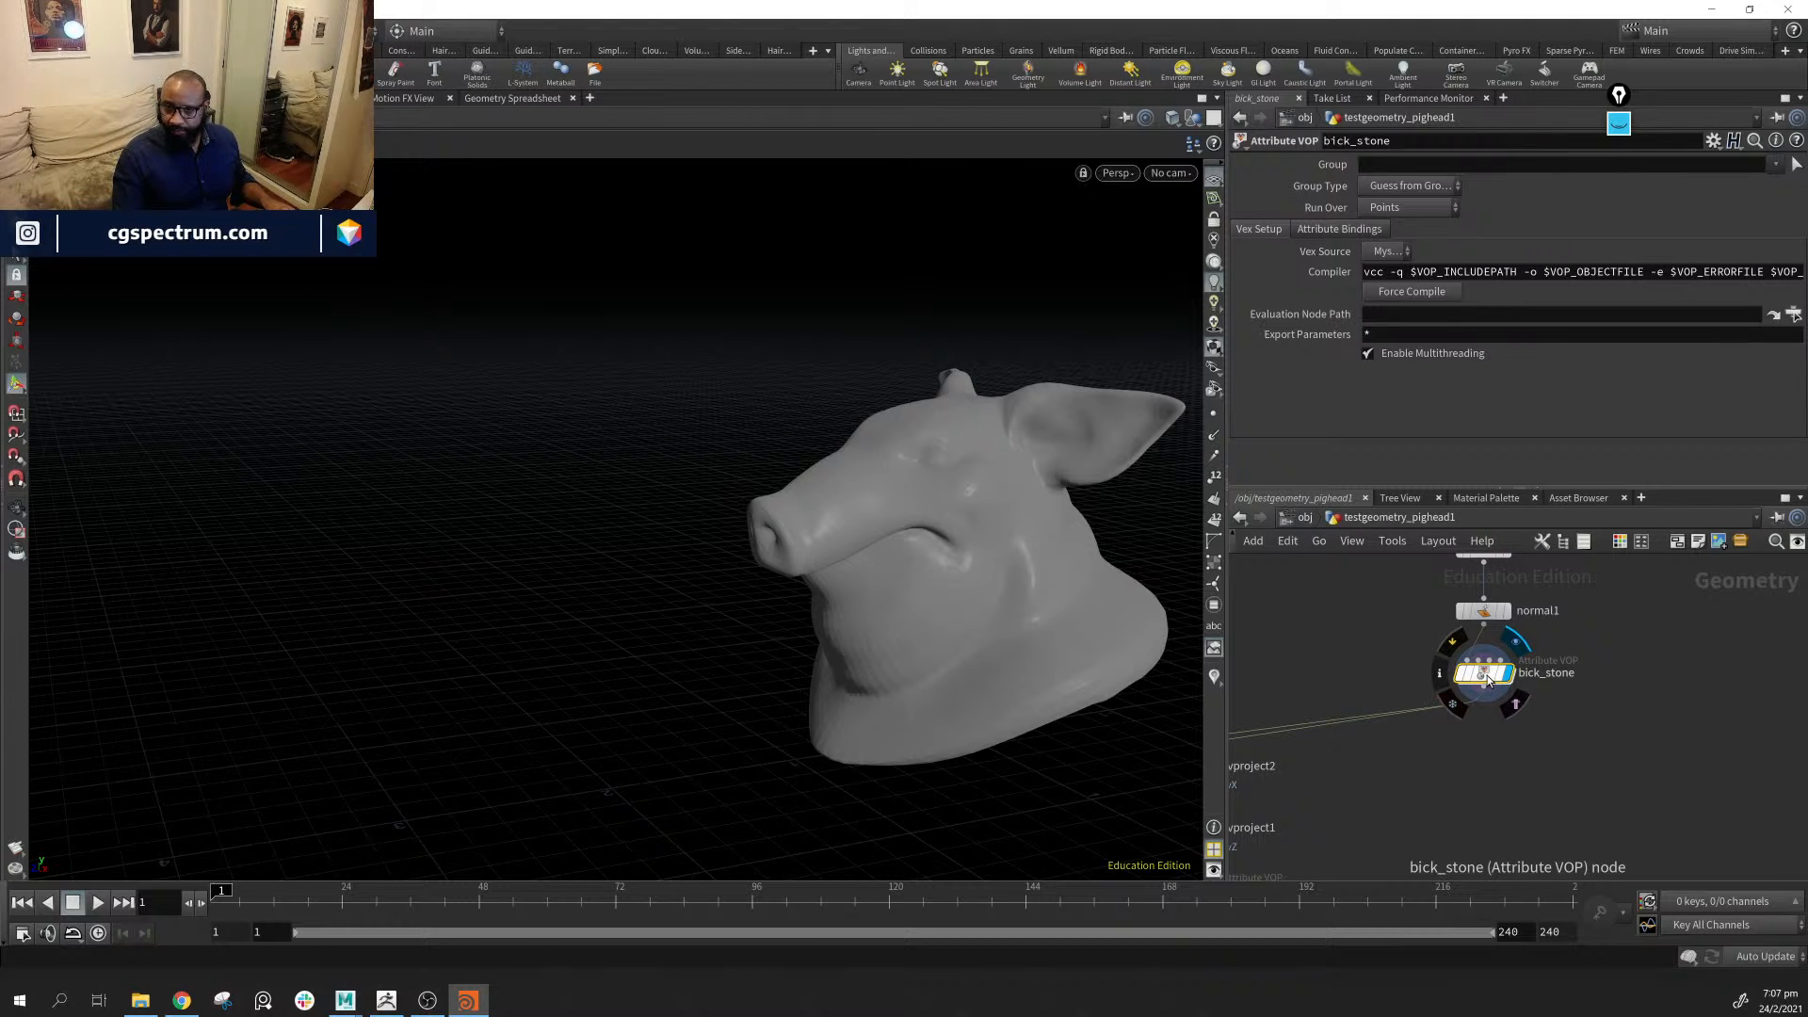
drag(837, 565, 920, 678)
middle_drag(1665, 717, 1629, 786)
drag(779, 530, 861, 550)
scroll(861, 550, up, 3)
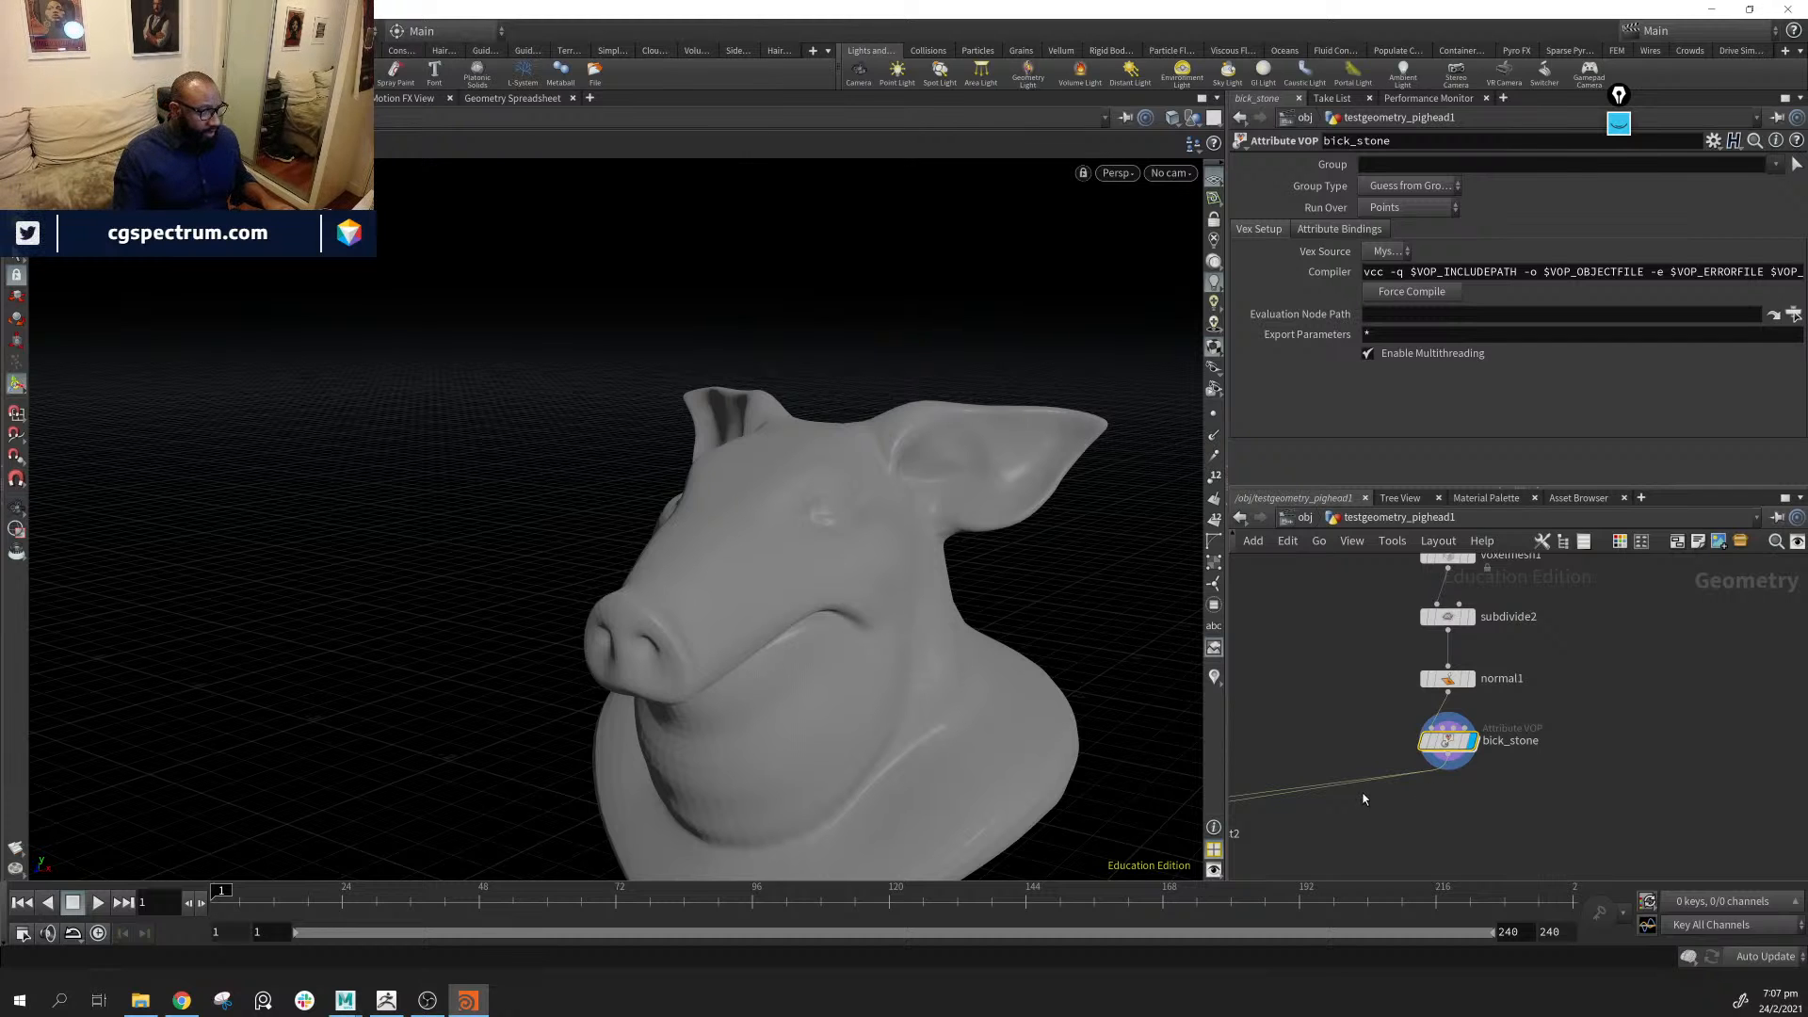
Enter the bick_stone network and delete the three Bind nodes connected after the abs nodes
double_click(1448, 741)
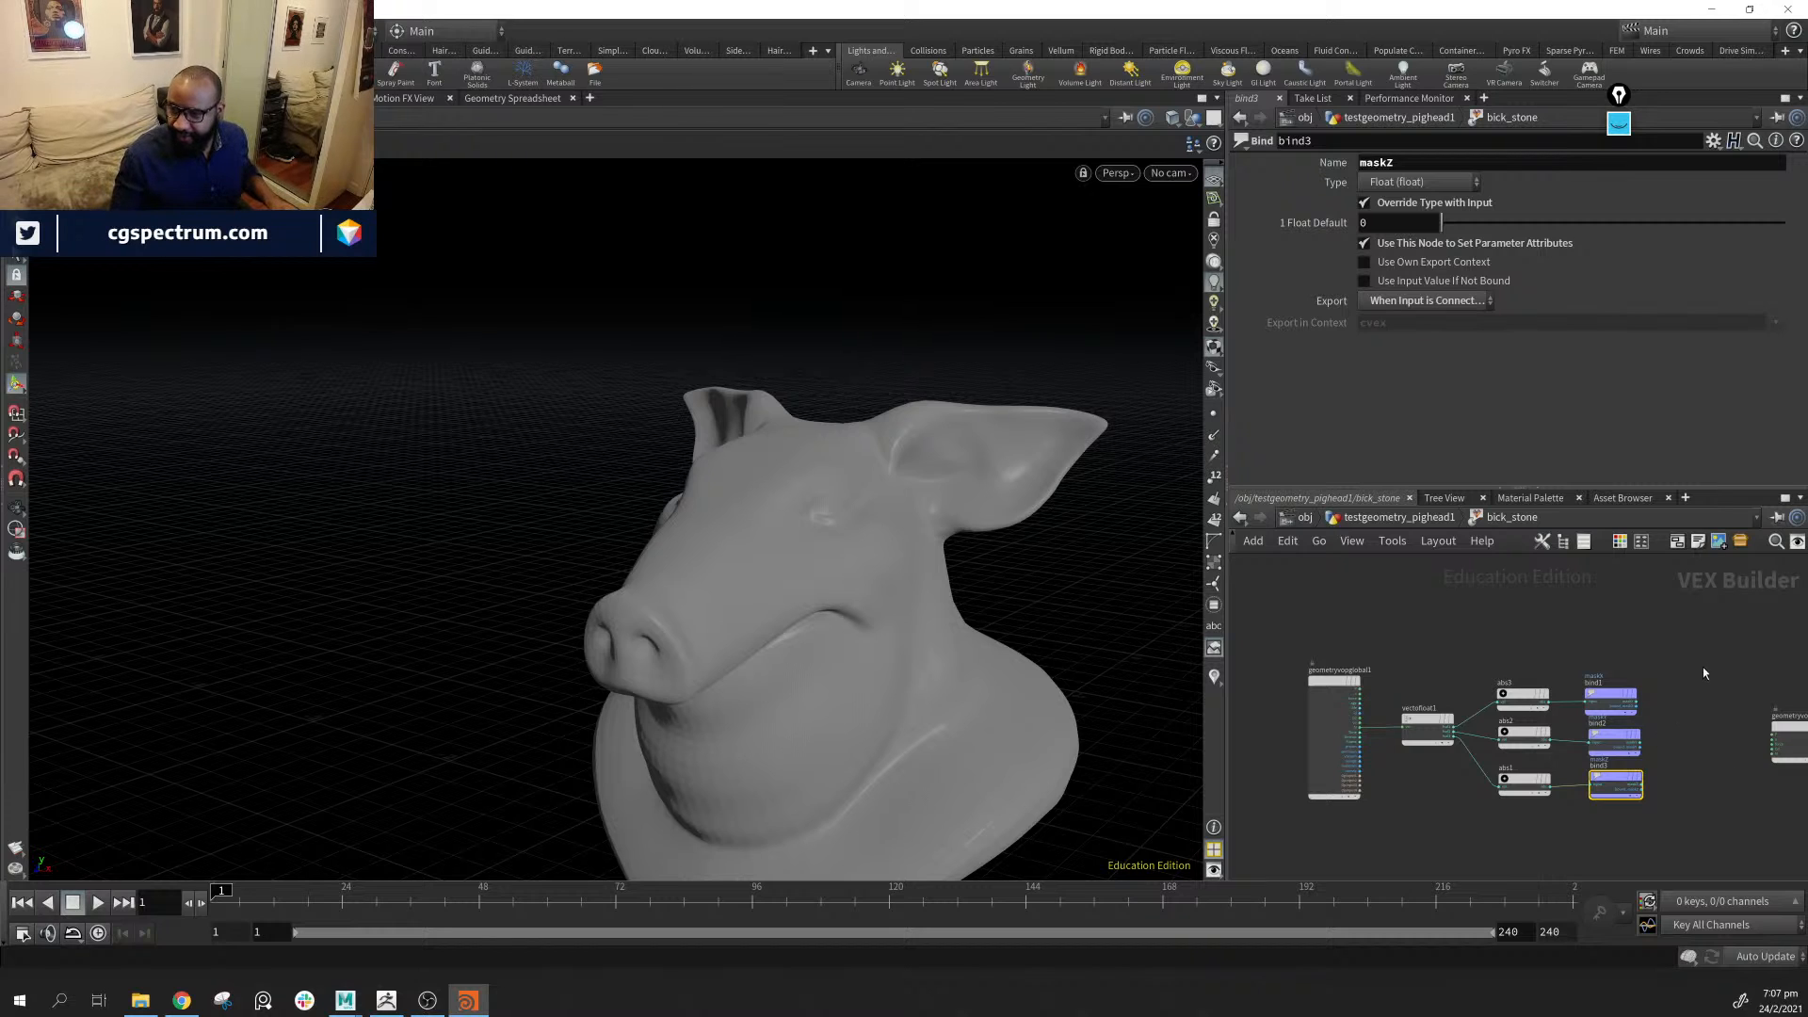
drag(1693, 669, 1586, 844)
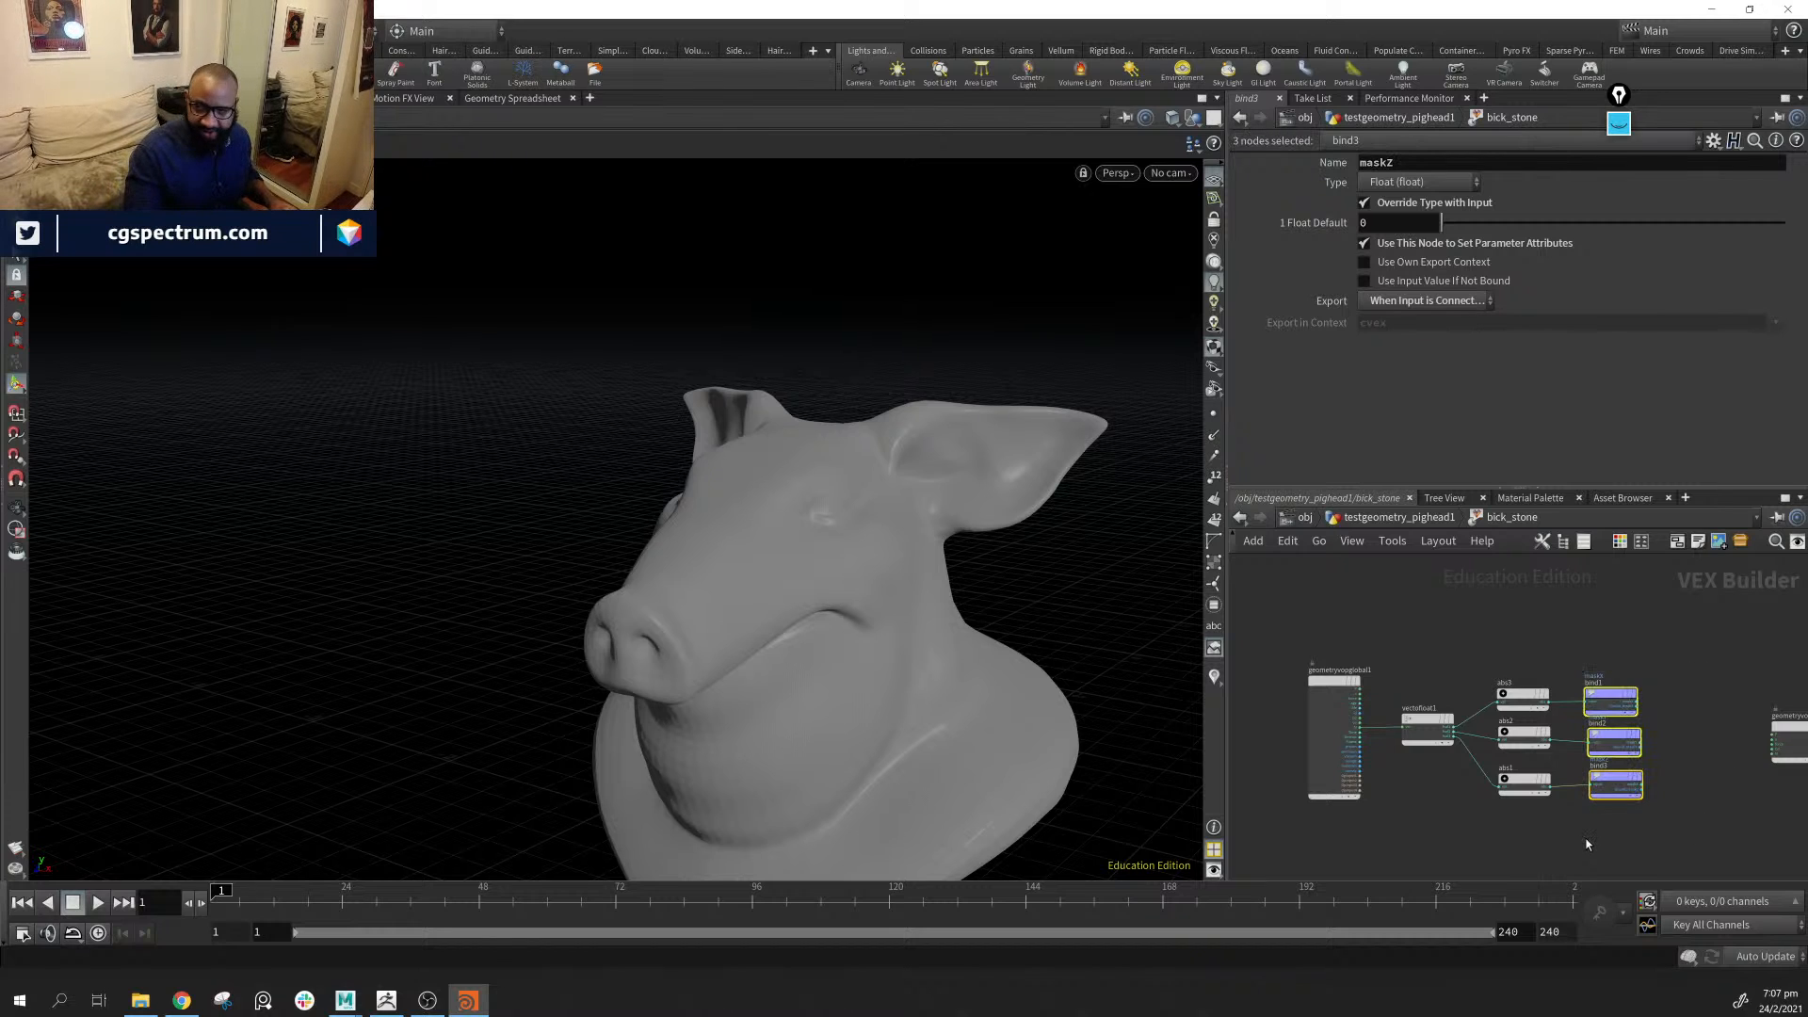
key(Delete)
key(h)
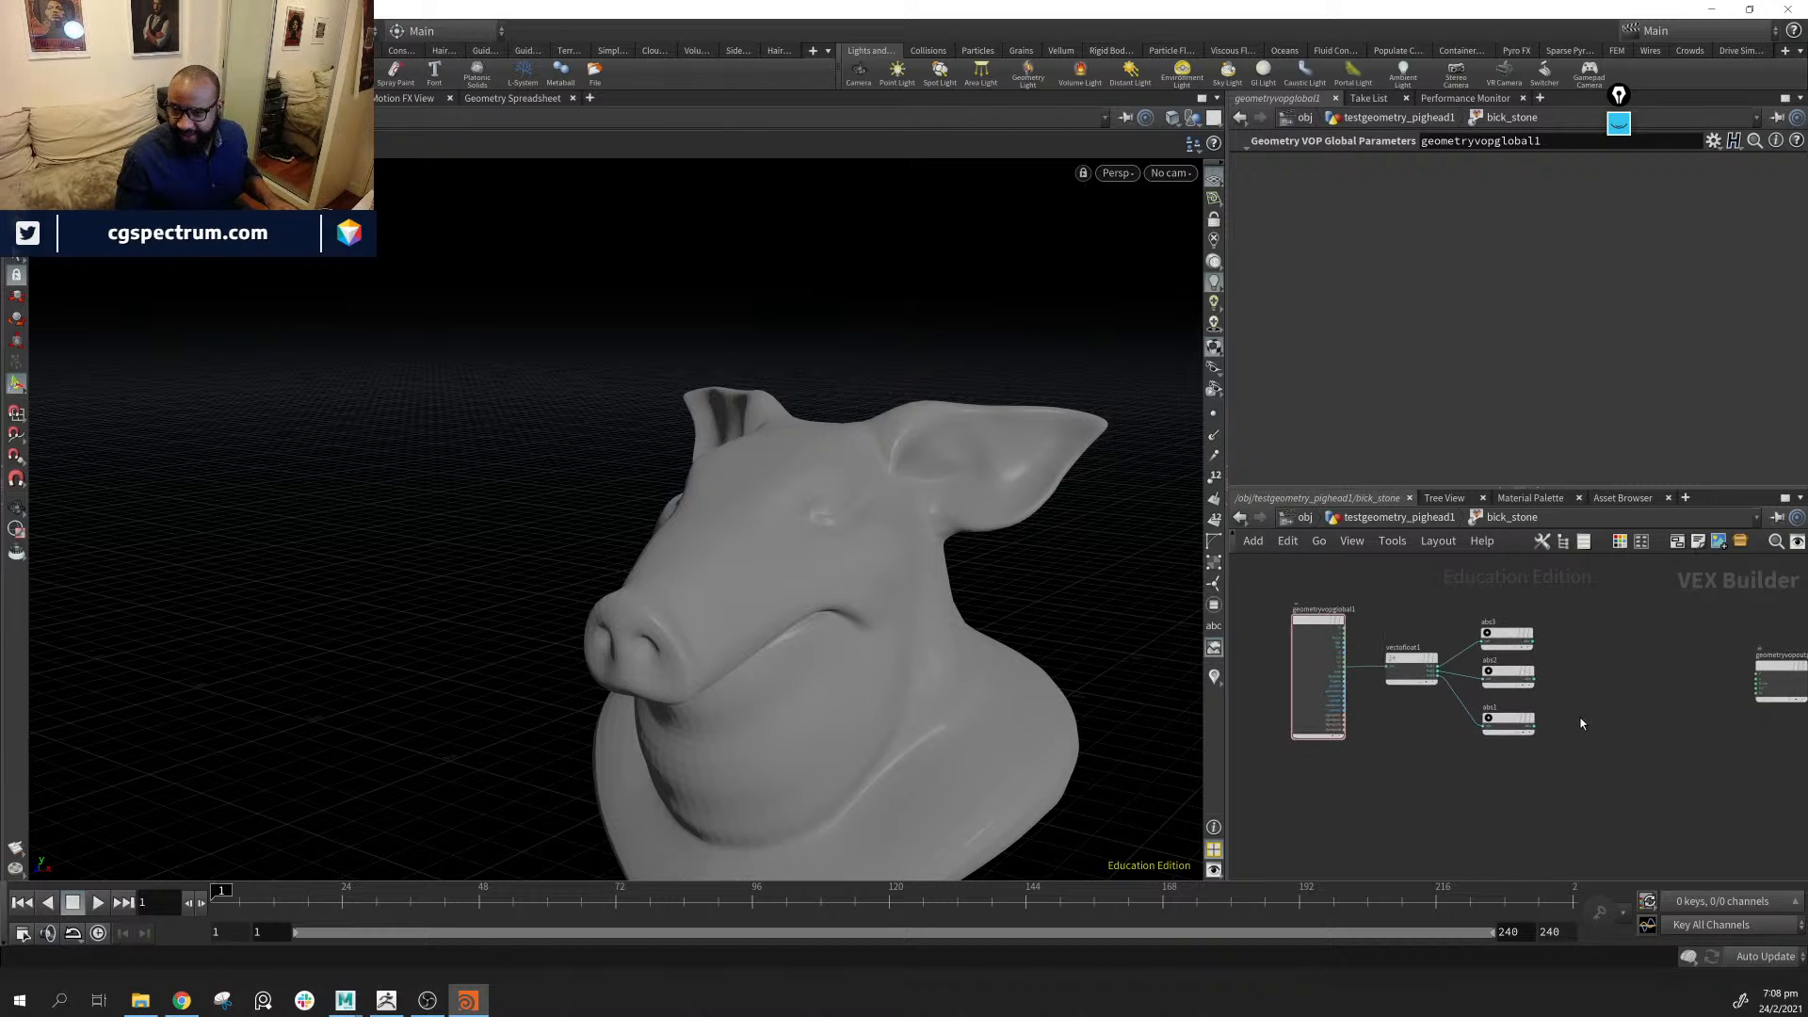
Select the abs1, abs2 and abs3 nodes and shift them together slightly closer to vectofloat1
scroll(1611, 676, up, 3)
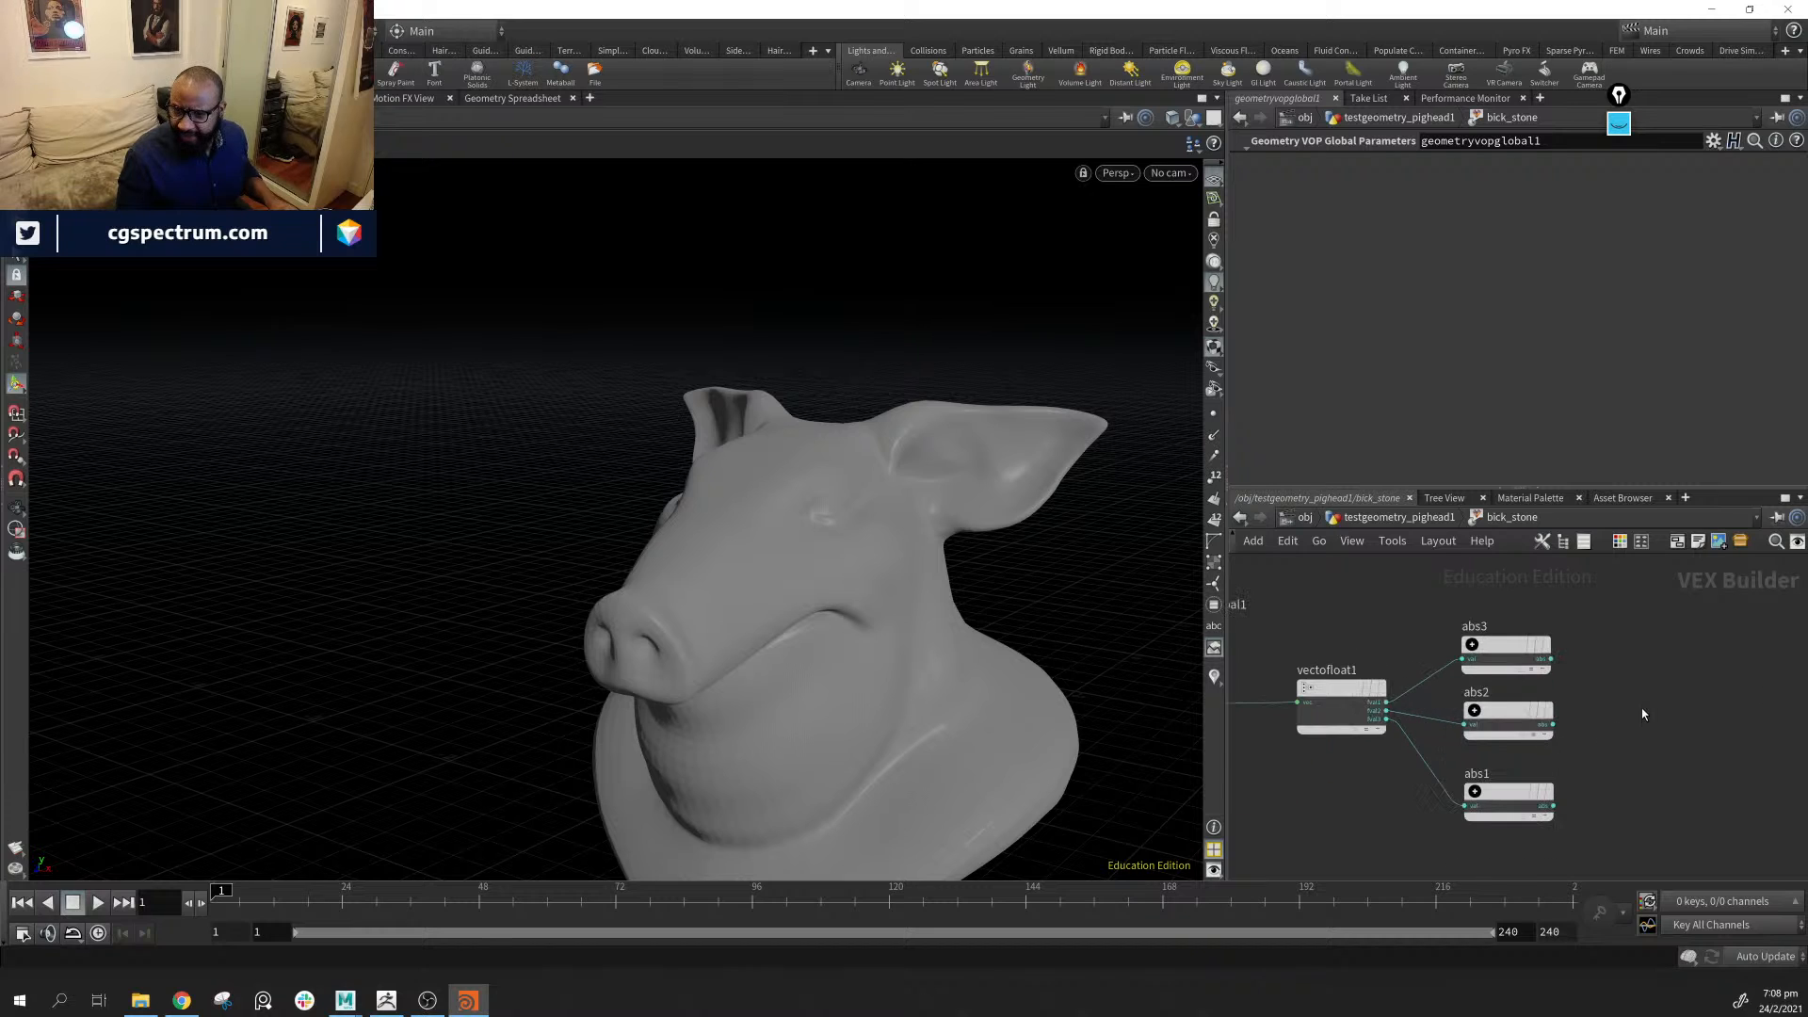
scroll(1642, 714, up, 1)
middle_drag(1643, 714, 1693, 732)
scroll(1693, 732, down, 1)
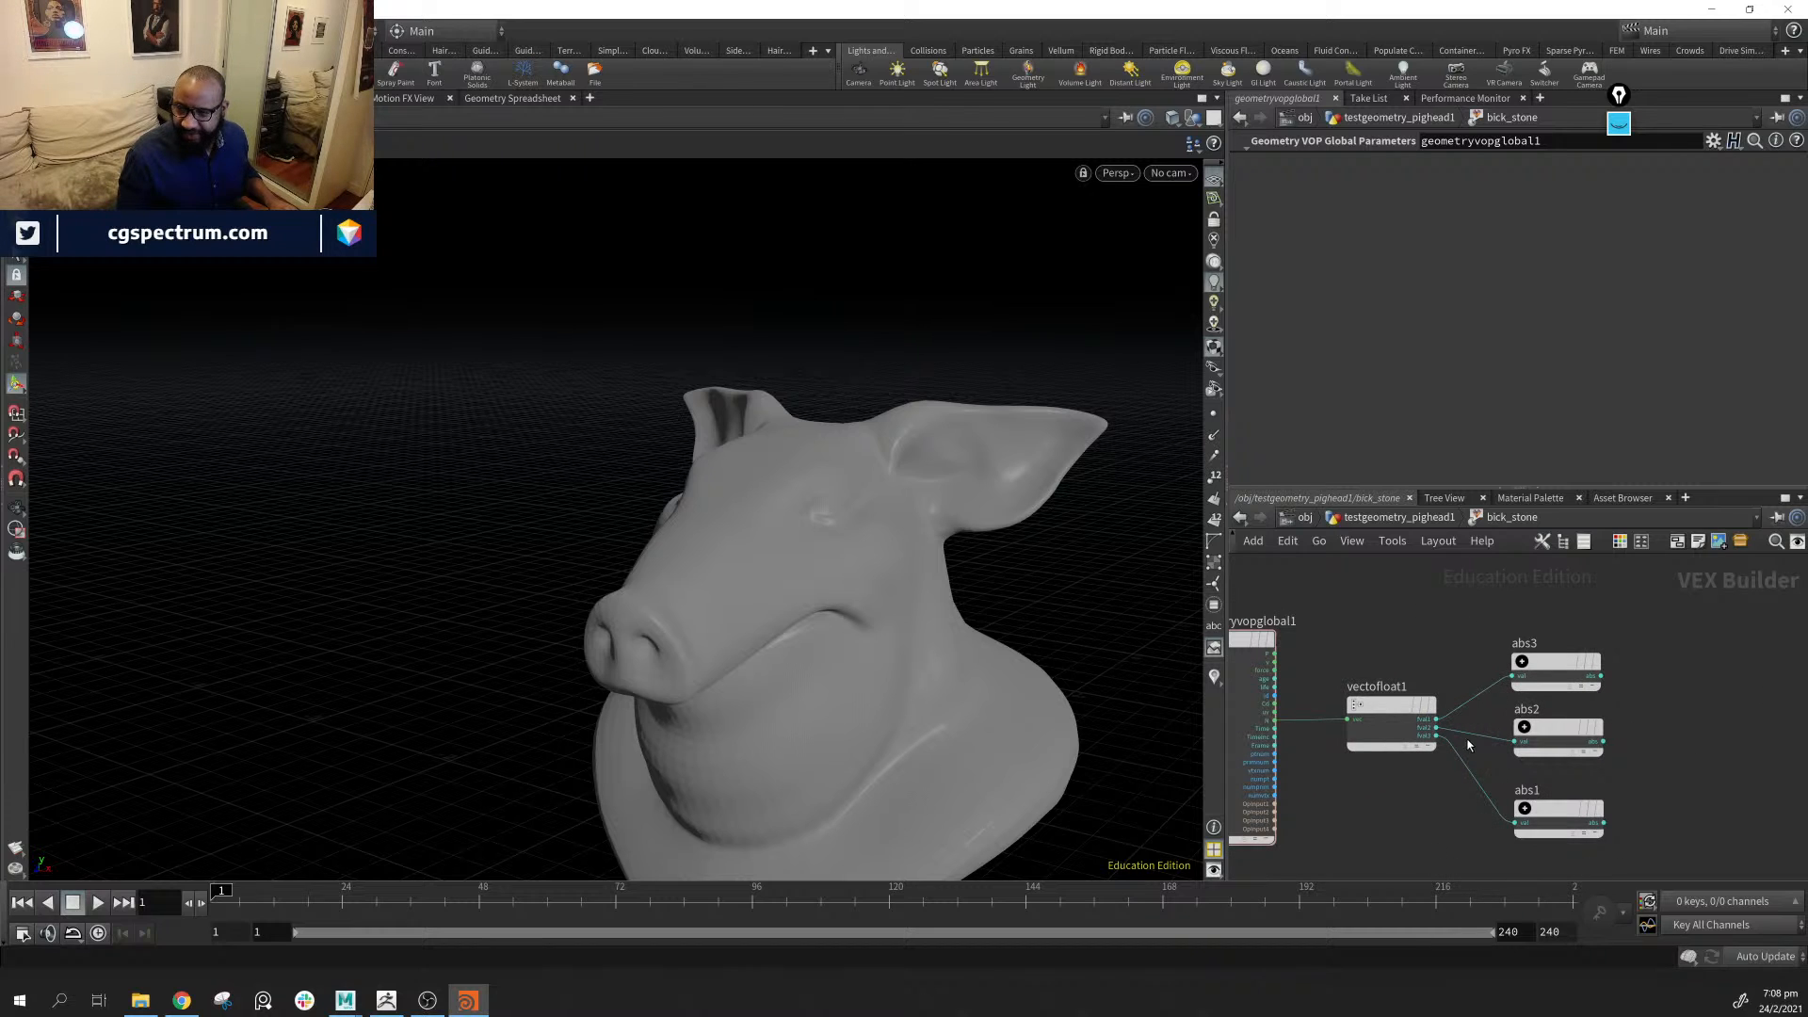
middle_drag(1612, 739, 1562, 722)
drag(1587, 675, 1477, 956)
mouse_move(1458, 697)
mouse_down()
mouse_move(1466, 683)
mouse_move(1445, 679)
mouse_up()
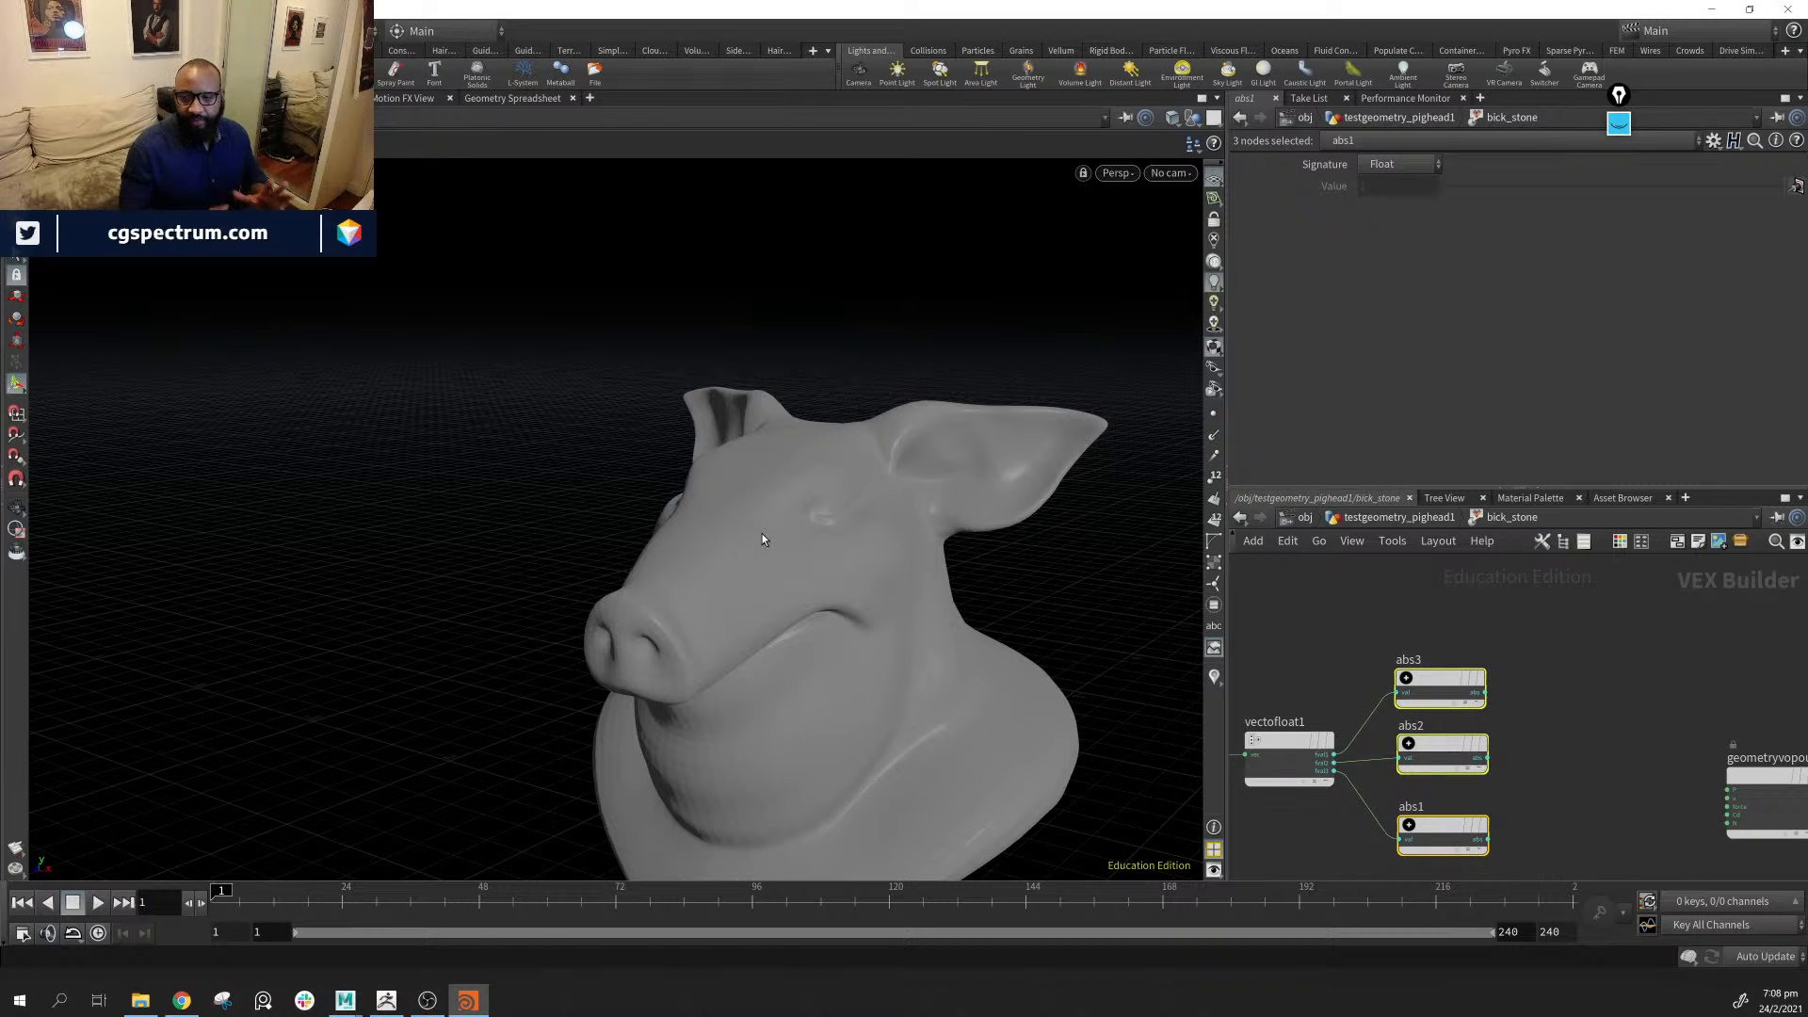
Move geometryvopoutput1 farther from the abs nodes and widen the network editor for more working space
middle_drag(1705, 660, 1420, 626)
scroll(1416, 625, down, 1)
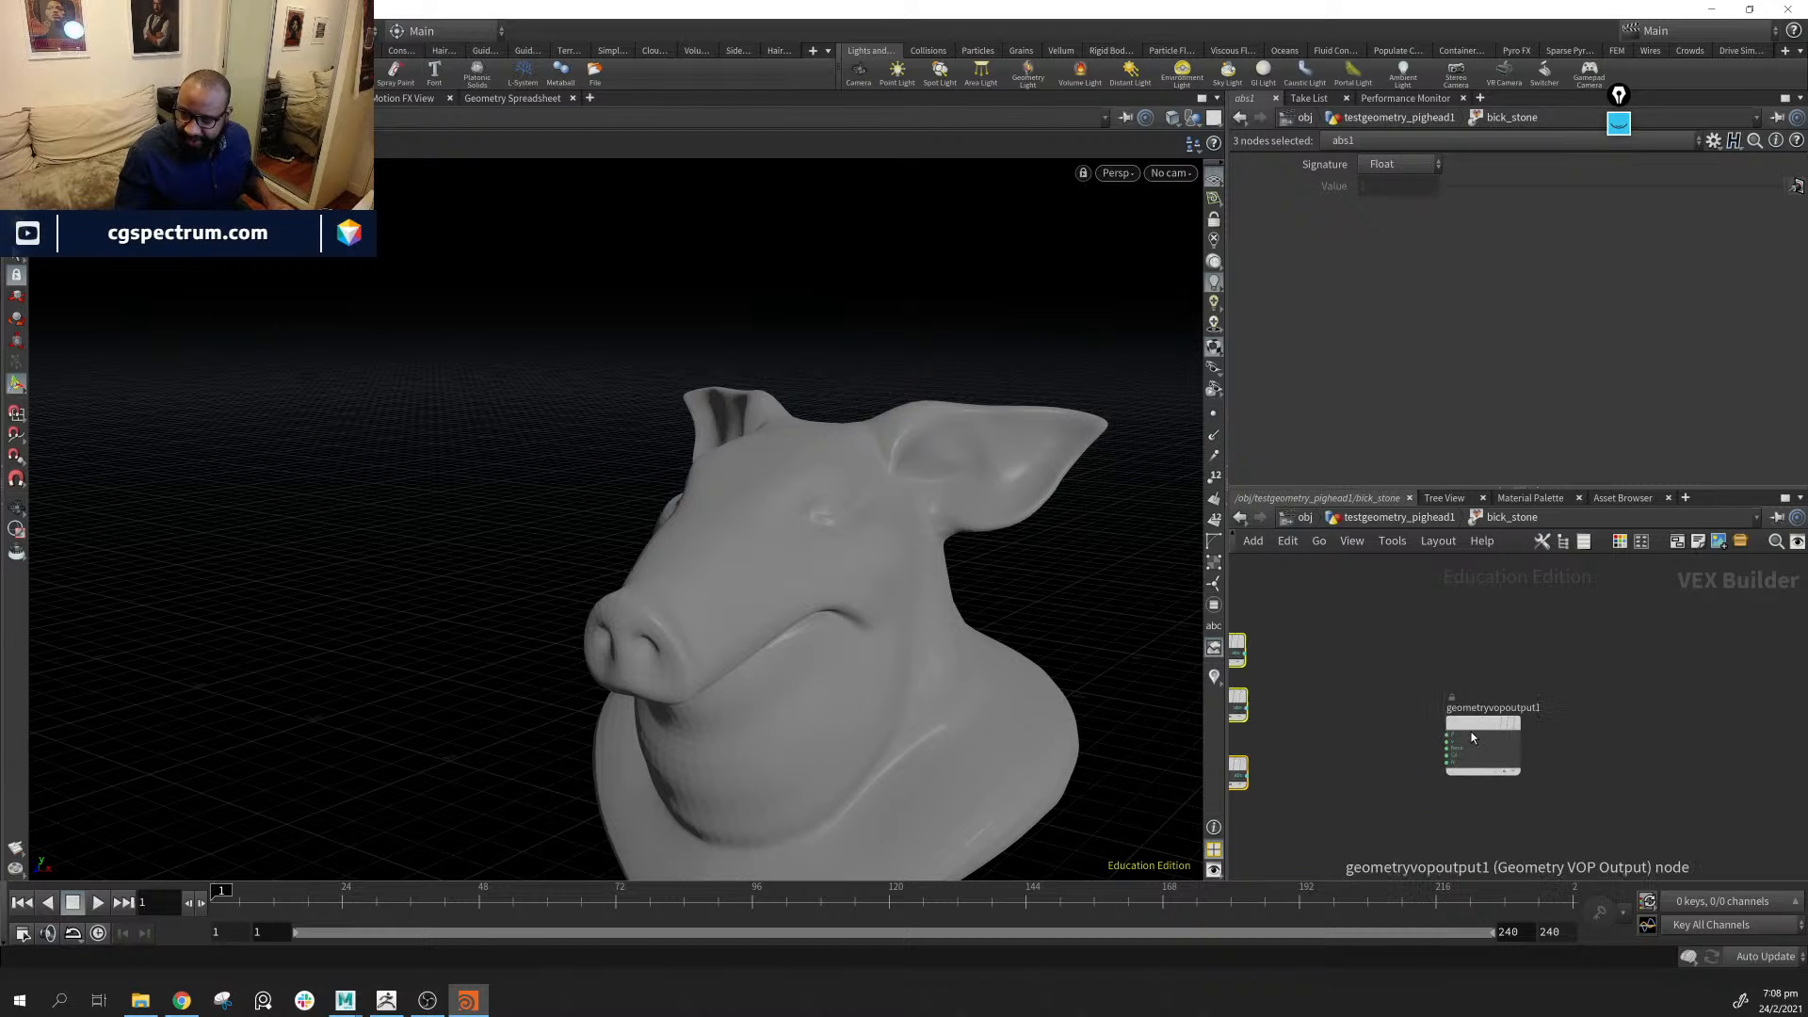
drag(1474, 739, 1595, 732)
middle_drag(1465, 719, 1692, 714)
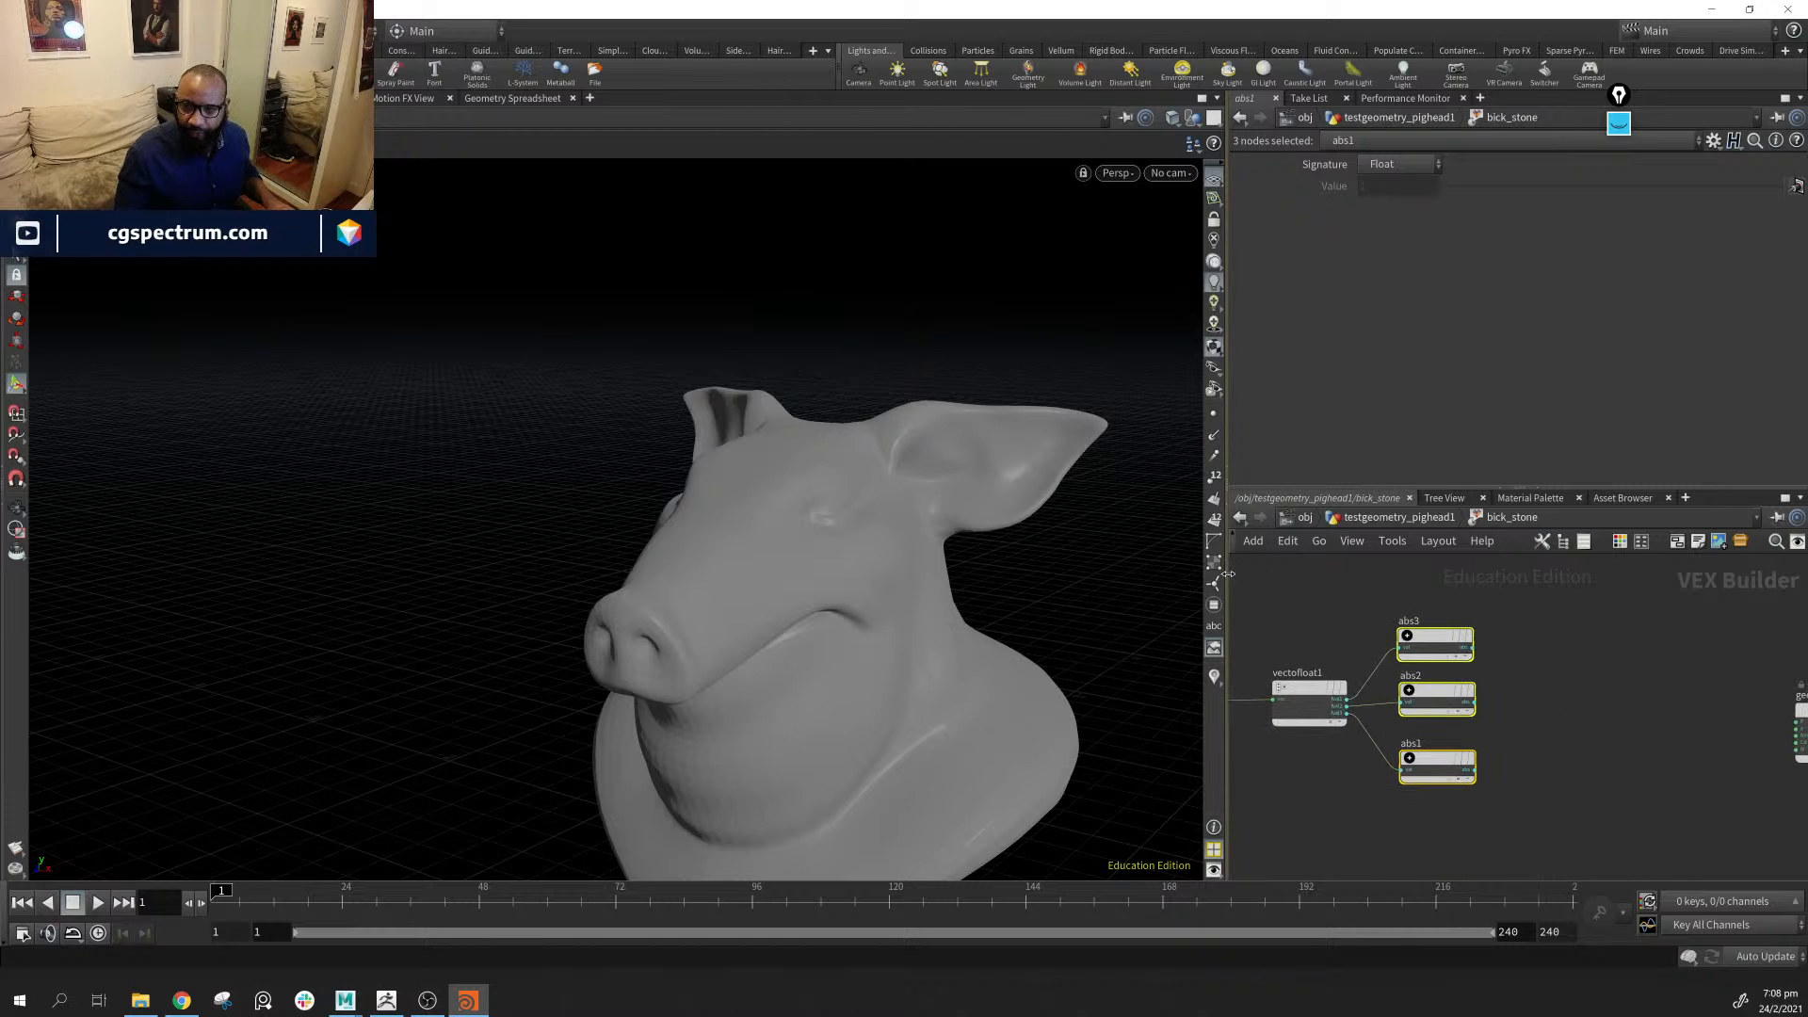
drag(1228, 573, 870, 573)
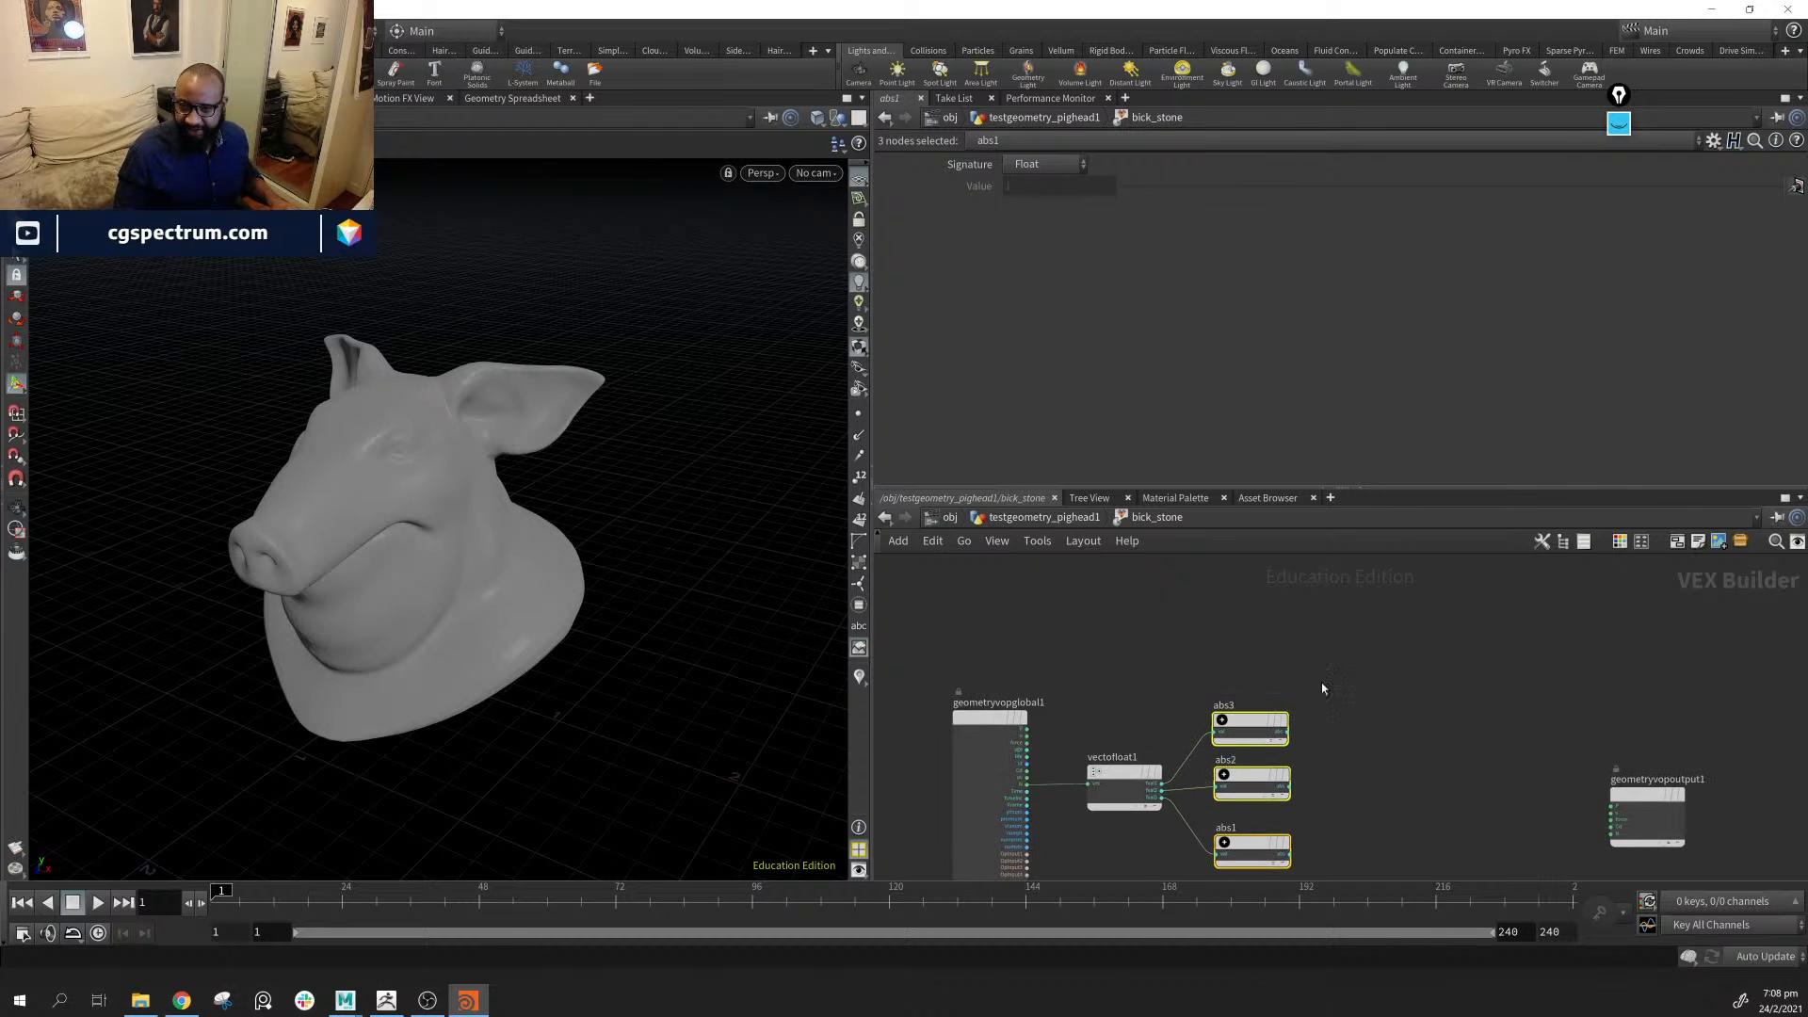
Add a Constant node in the empty space above the abs nodes
key(Tab)
text(coin)
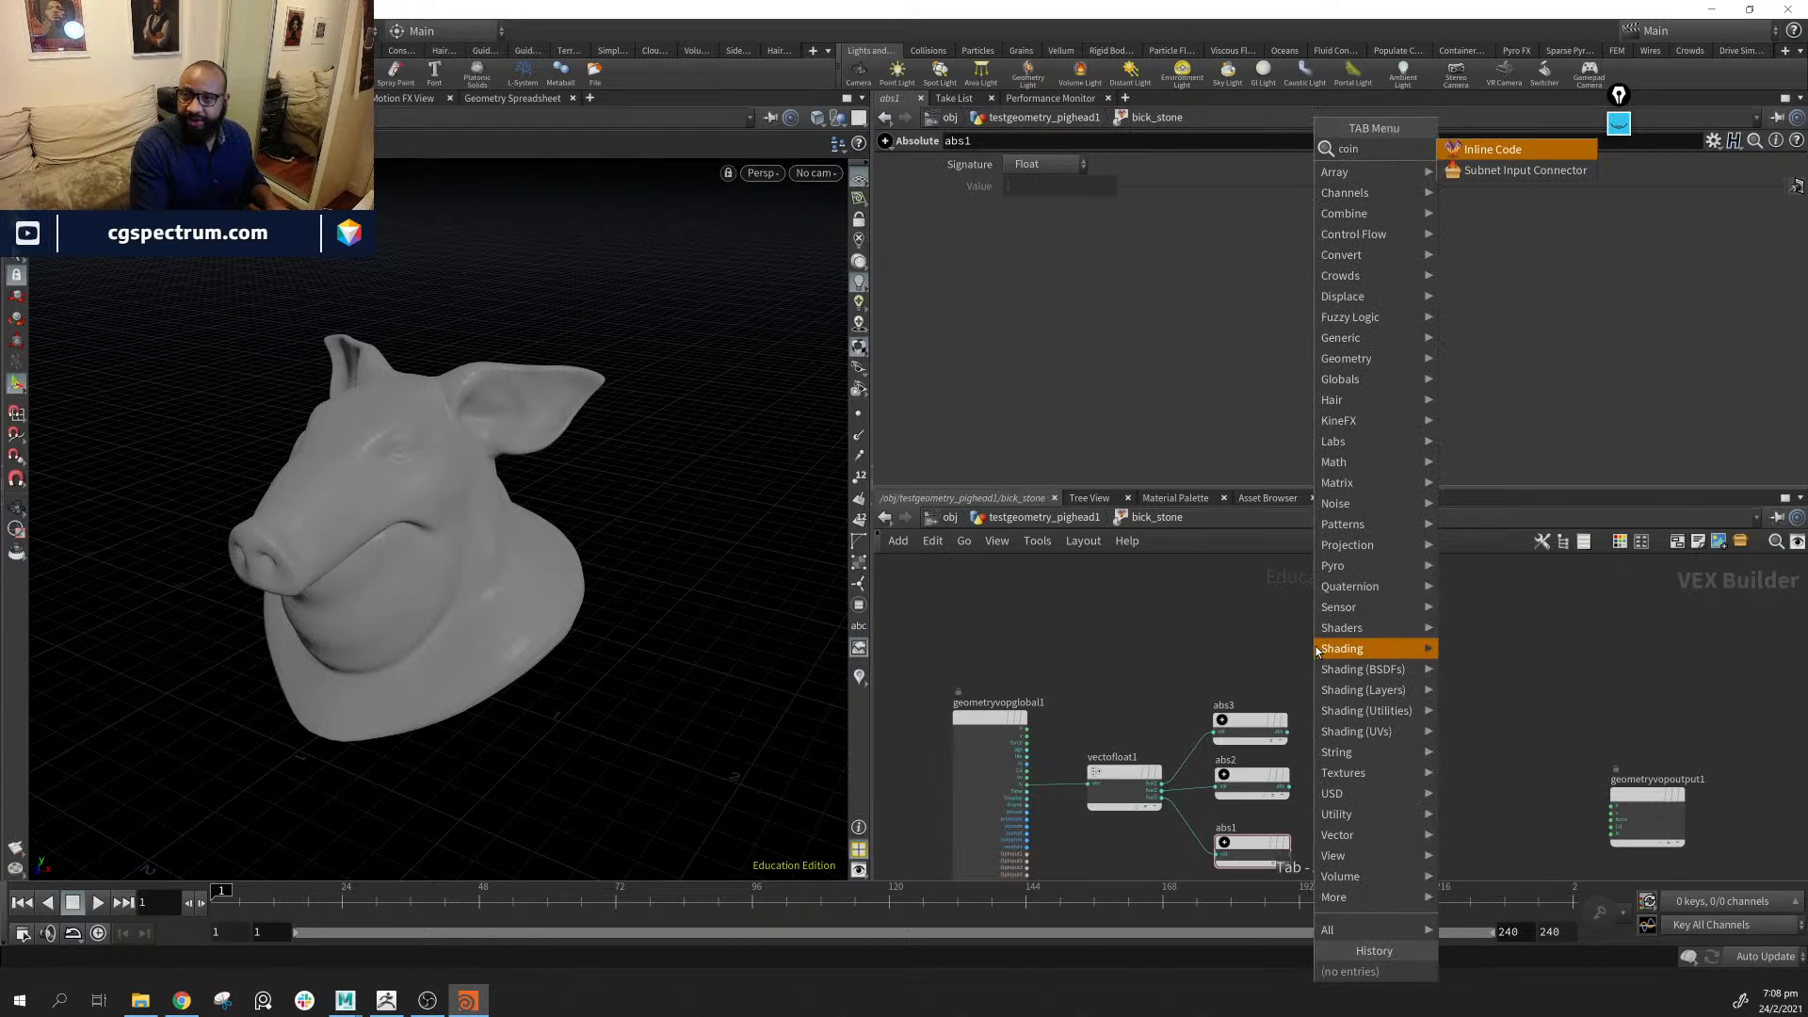
key(BackSpace)
key(BackSpace)
key(BackSpace)
key(BackSpace)
text(const)
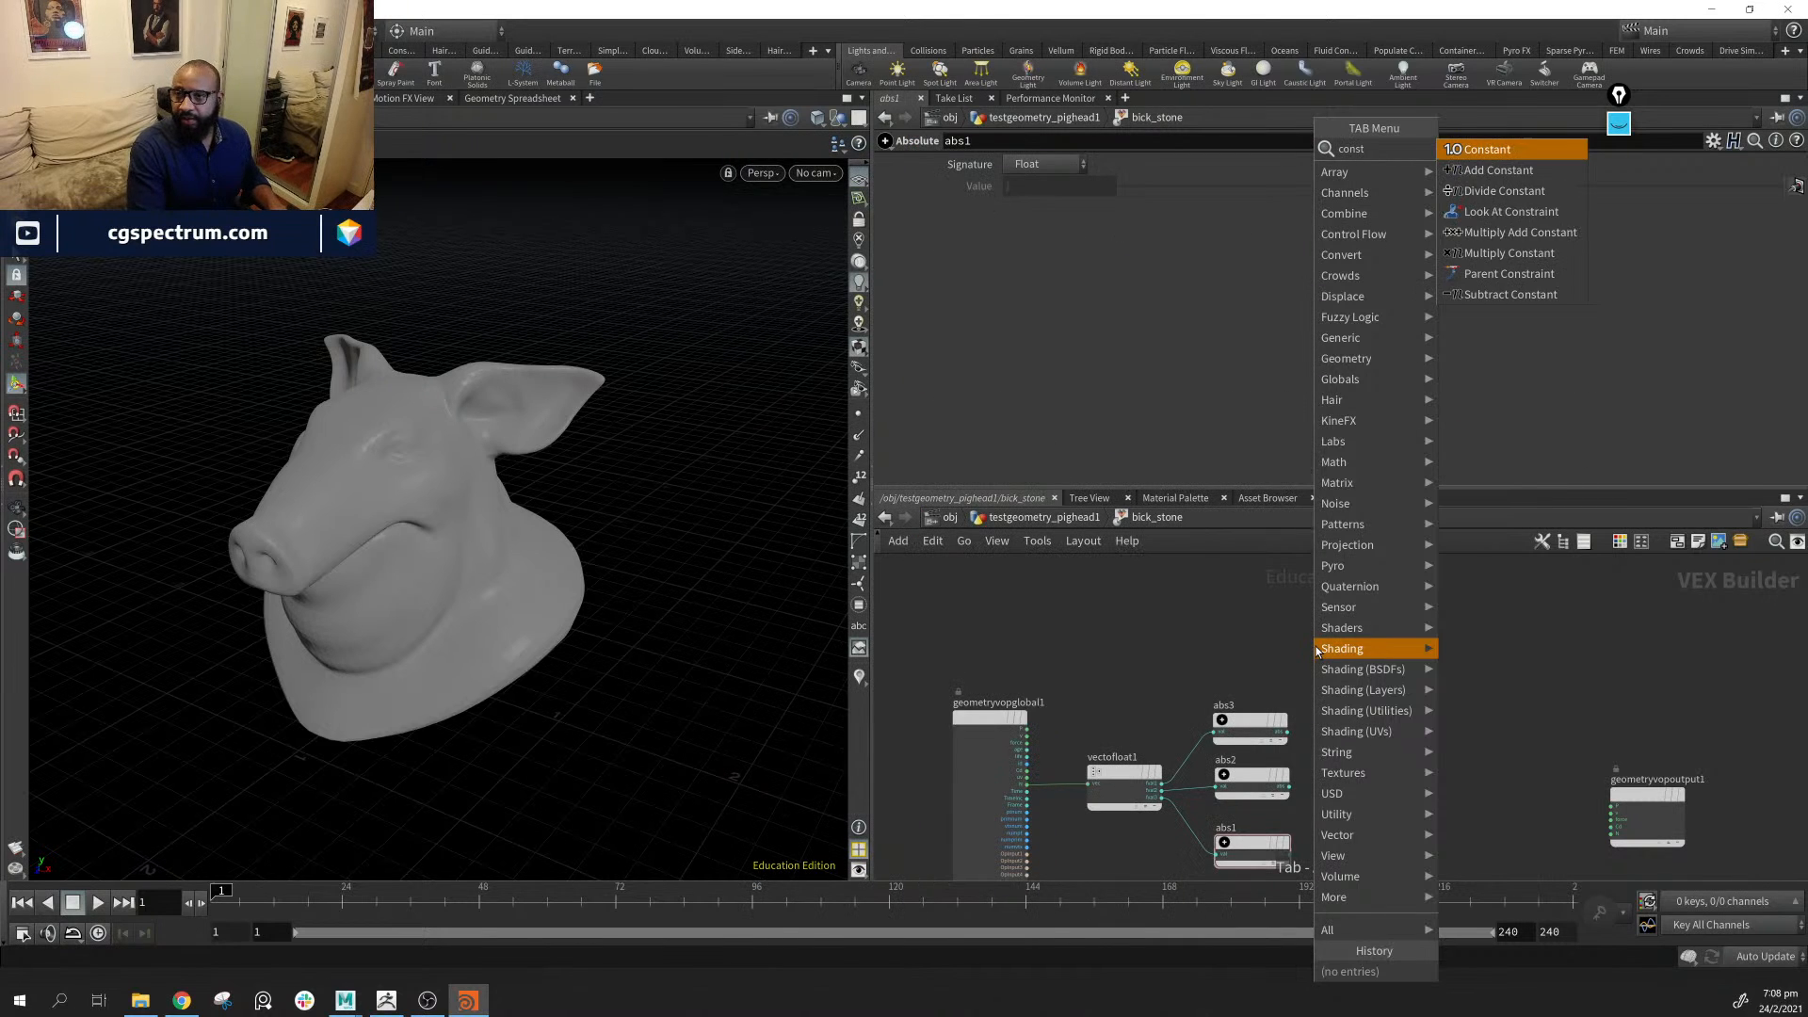
key(Return)
click(1316, 651)
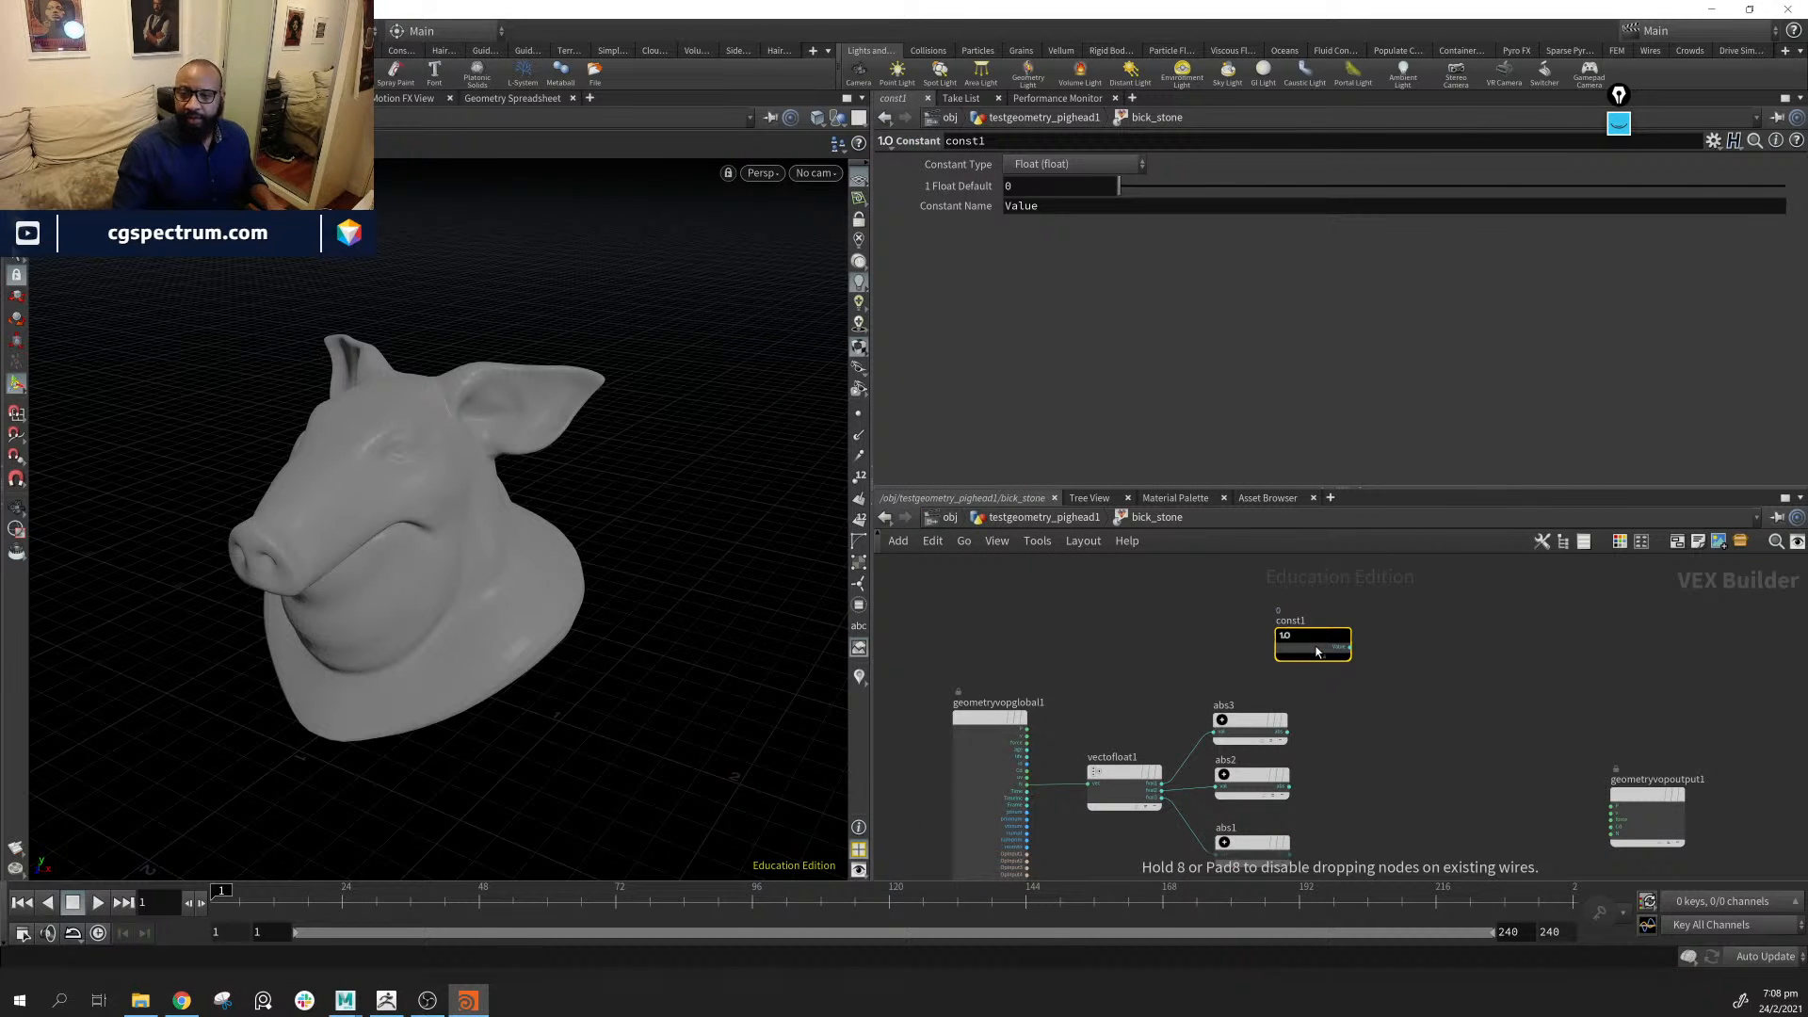
Set the new constant's type to Color (color) and rename the node RED
click(1090, 164)
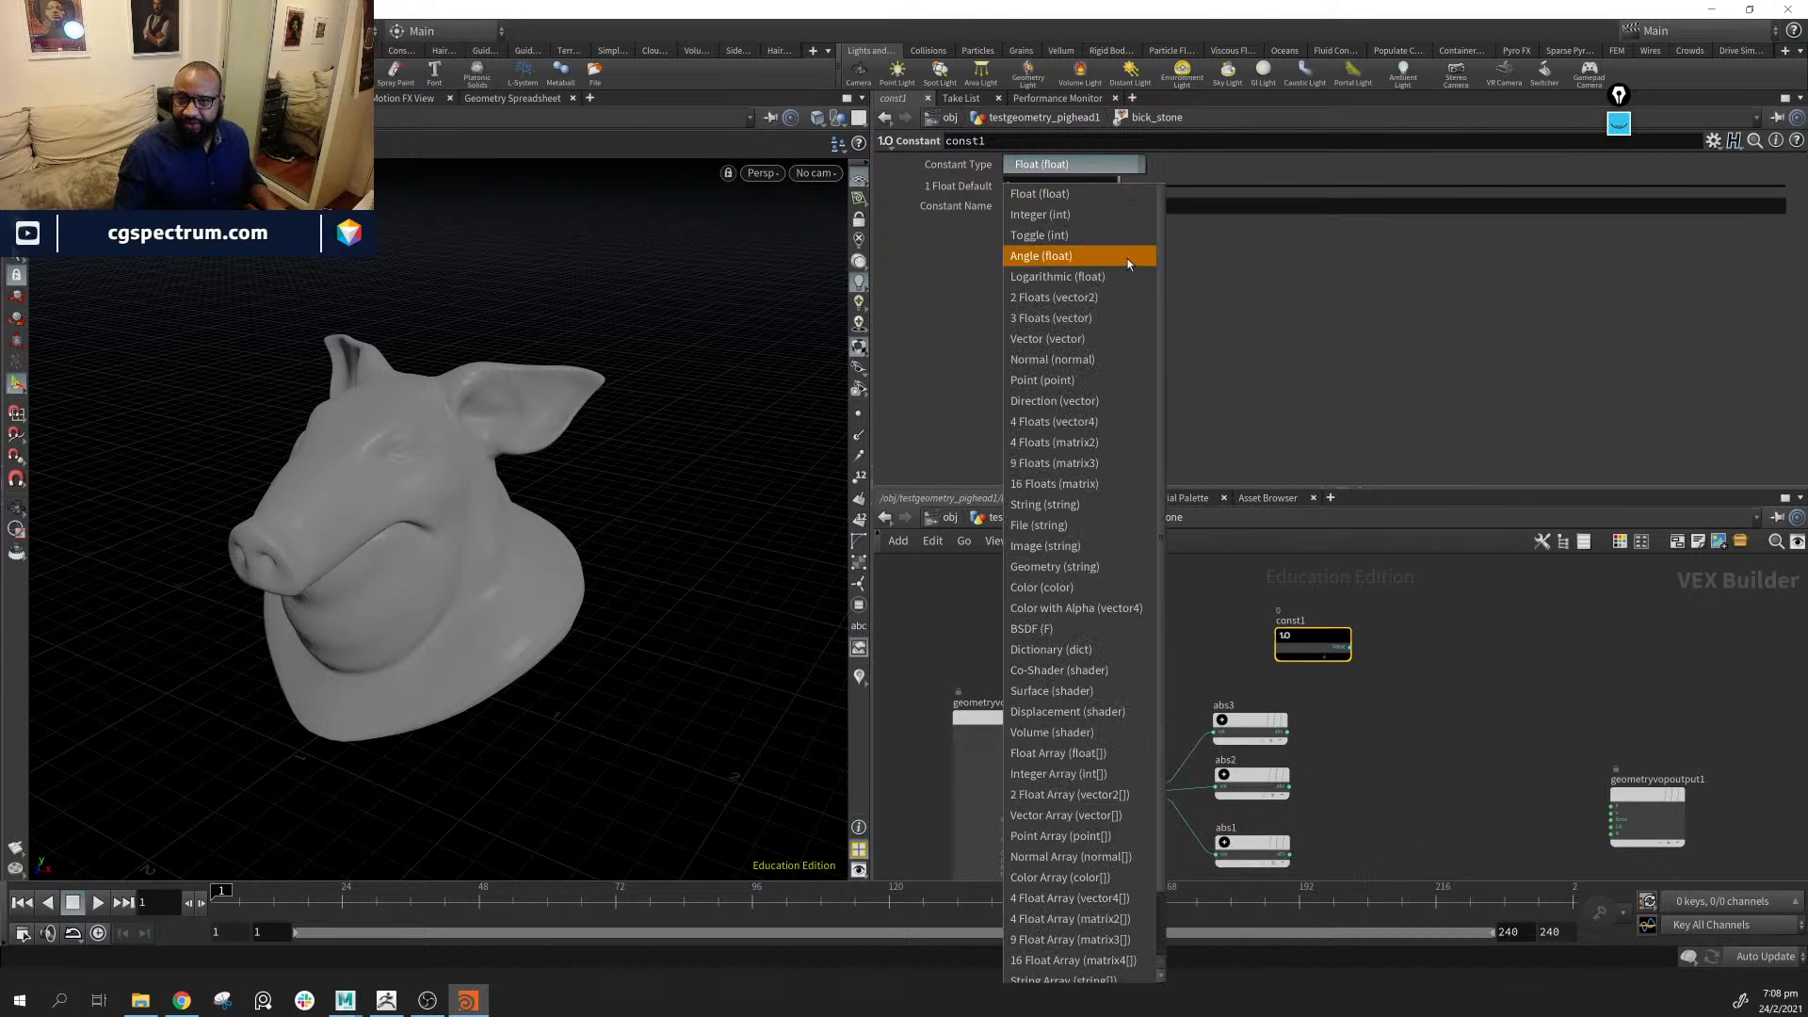
click(1102, 588)
double_click(1332, 625)
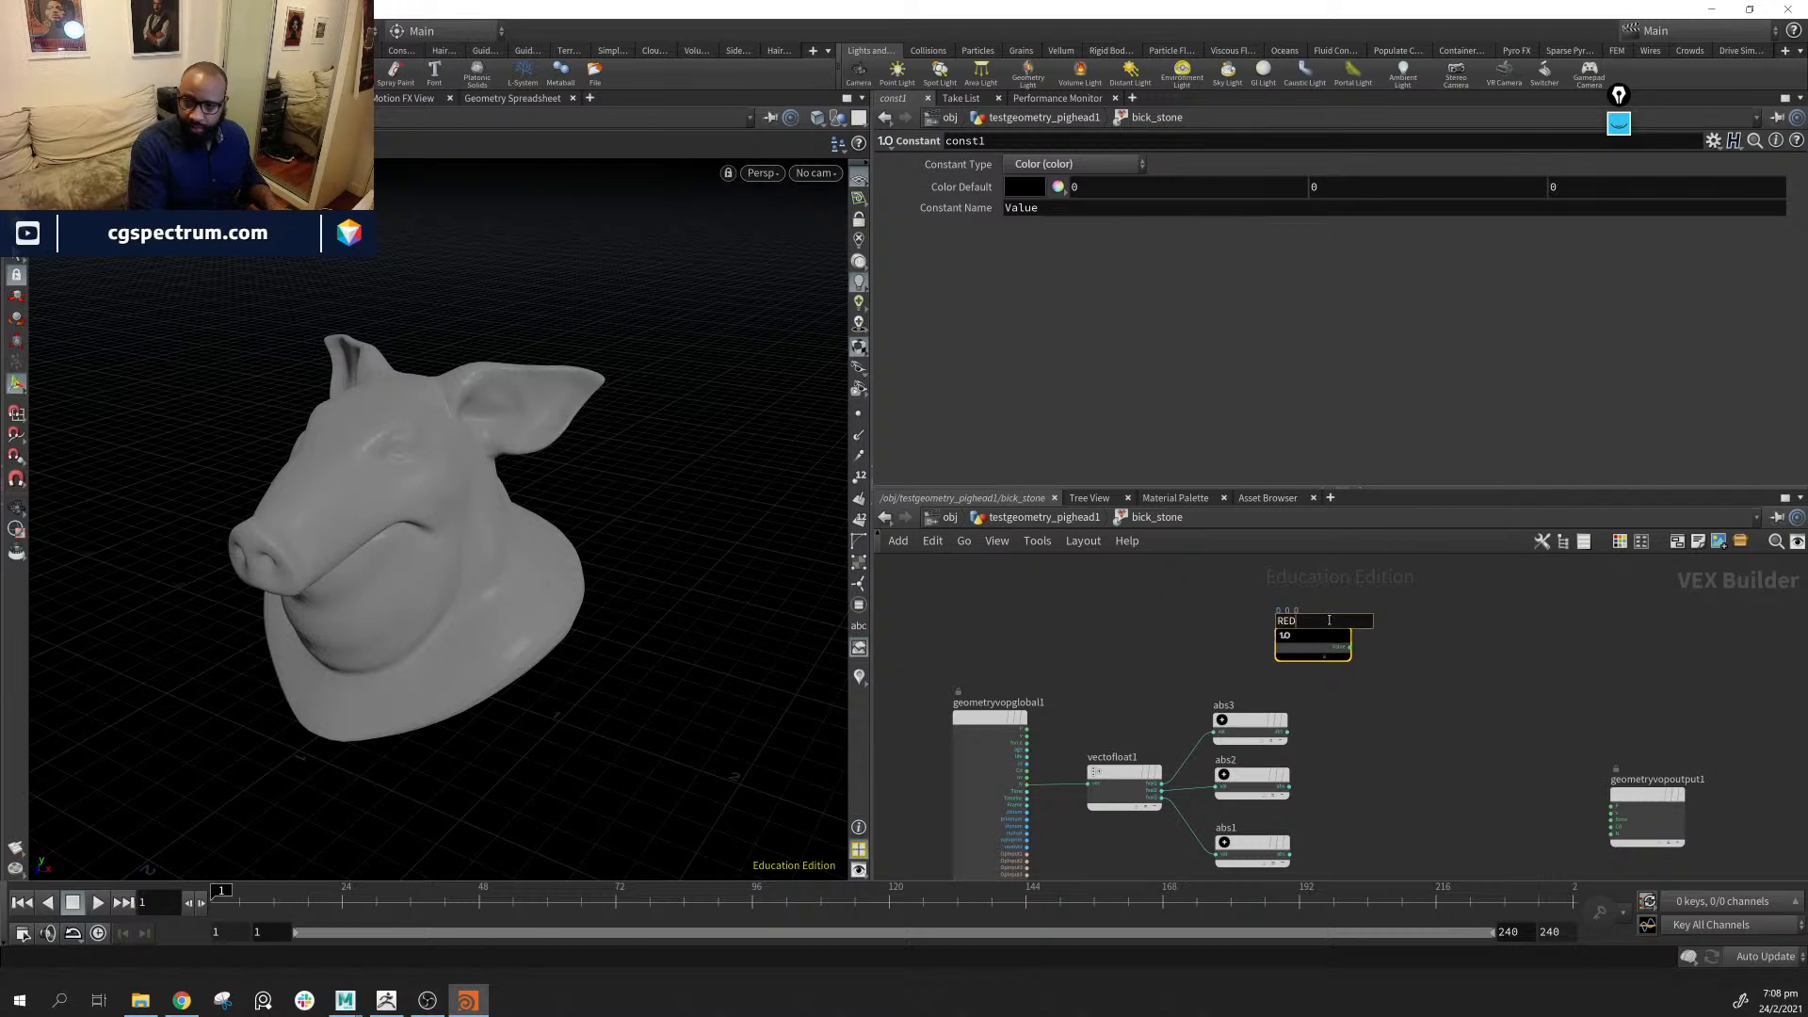
text(RED)
key(Return)
Duplicate the RED constant as GREEN, and duplicate GREEN as a third constant named BLUE
mouse_move(1316, 638)
mouse_down()
mouse_move(1290, 595)
mouse_move(1297, 654)
mouse_up()
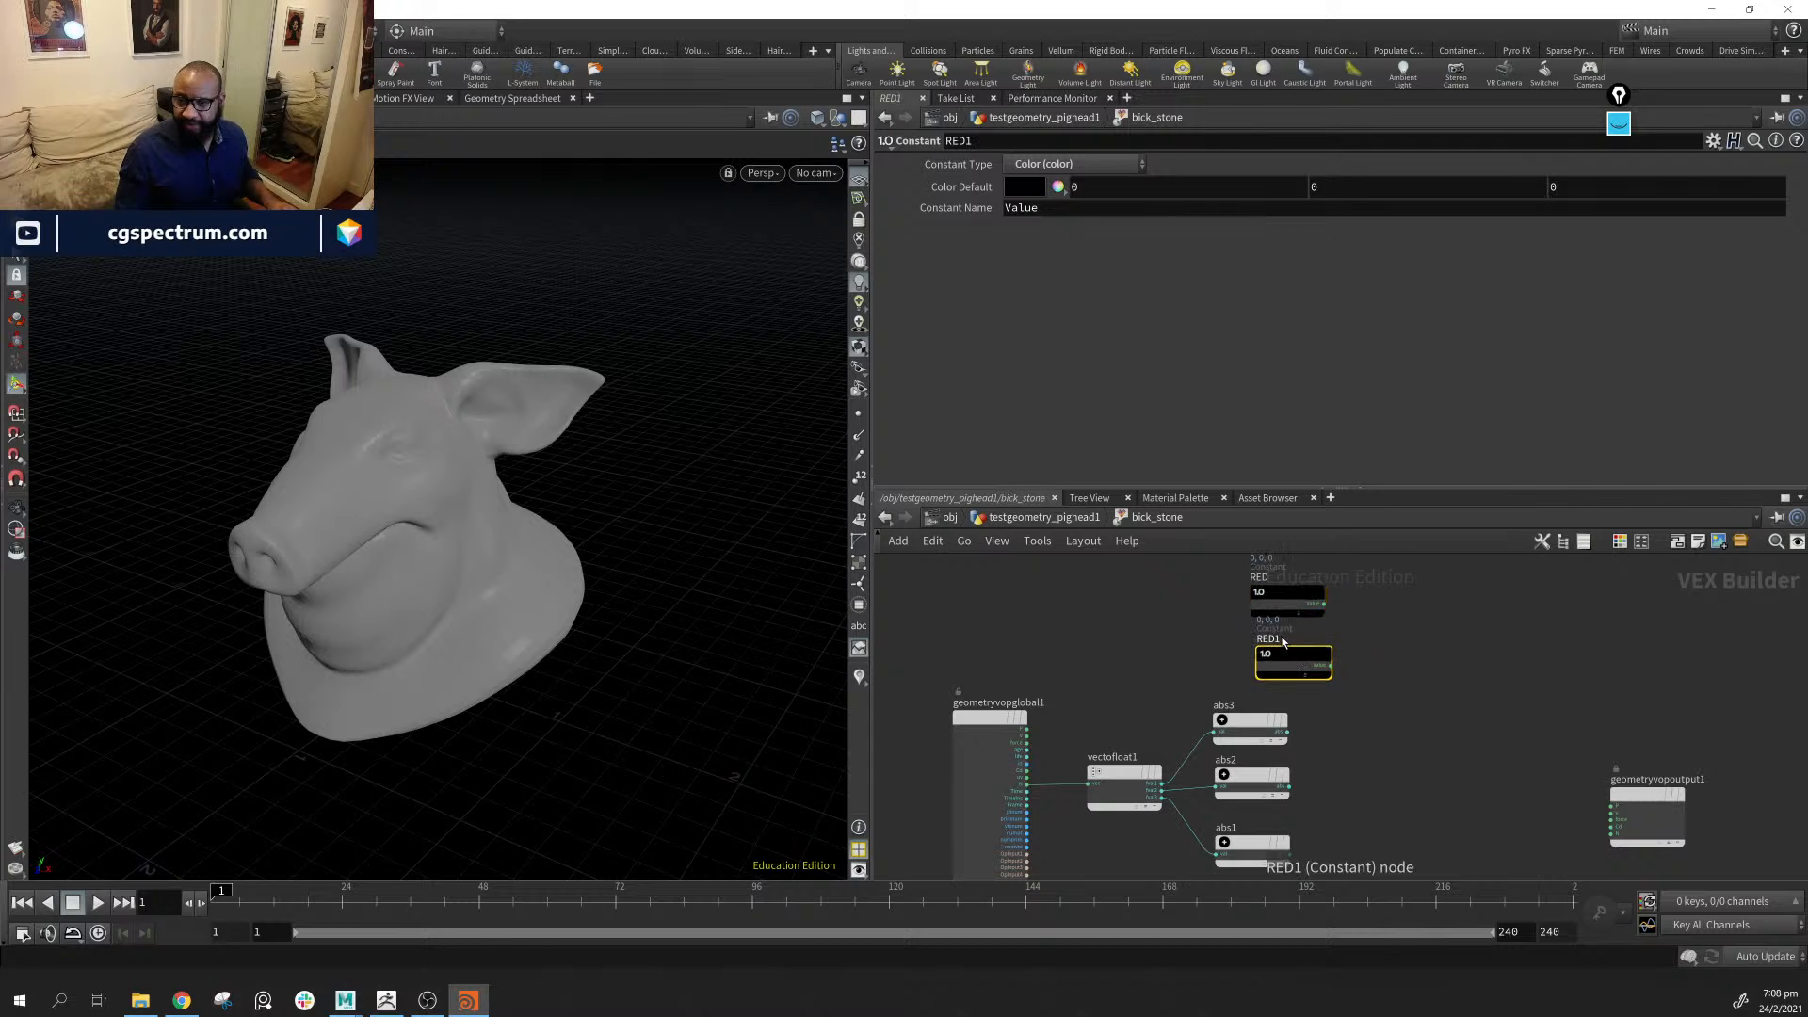
double_click(1289, 640)
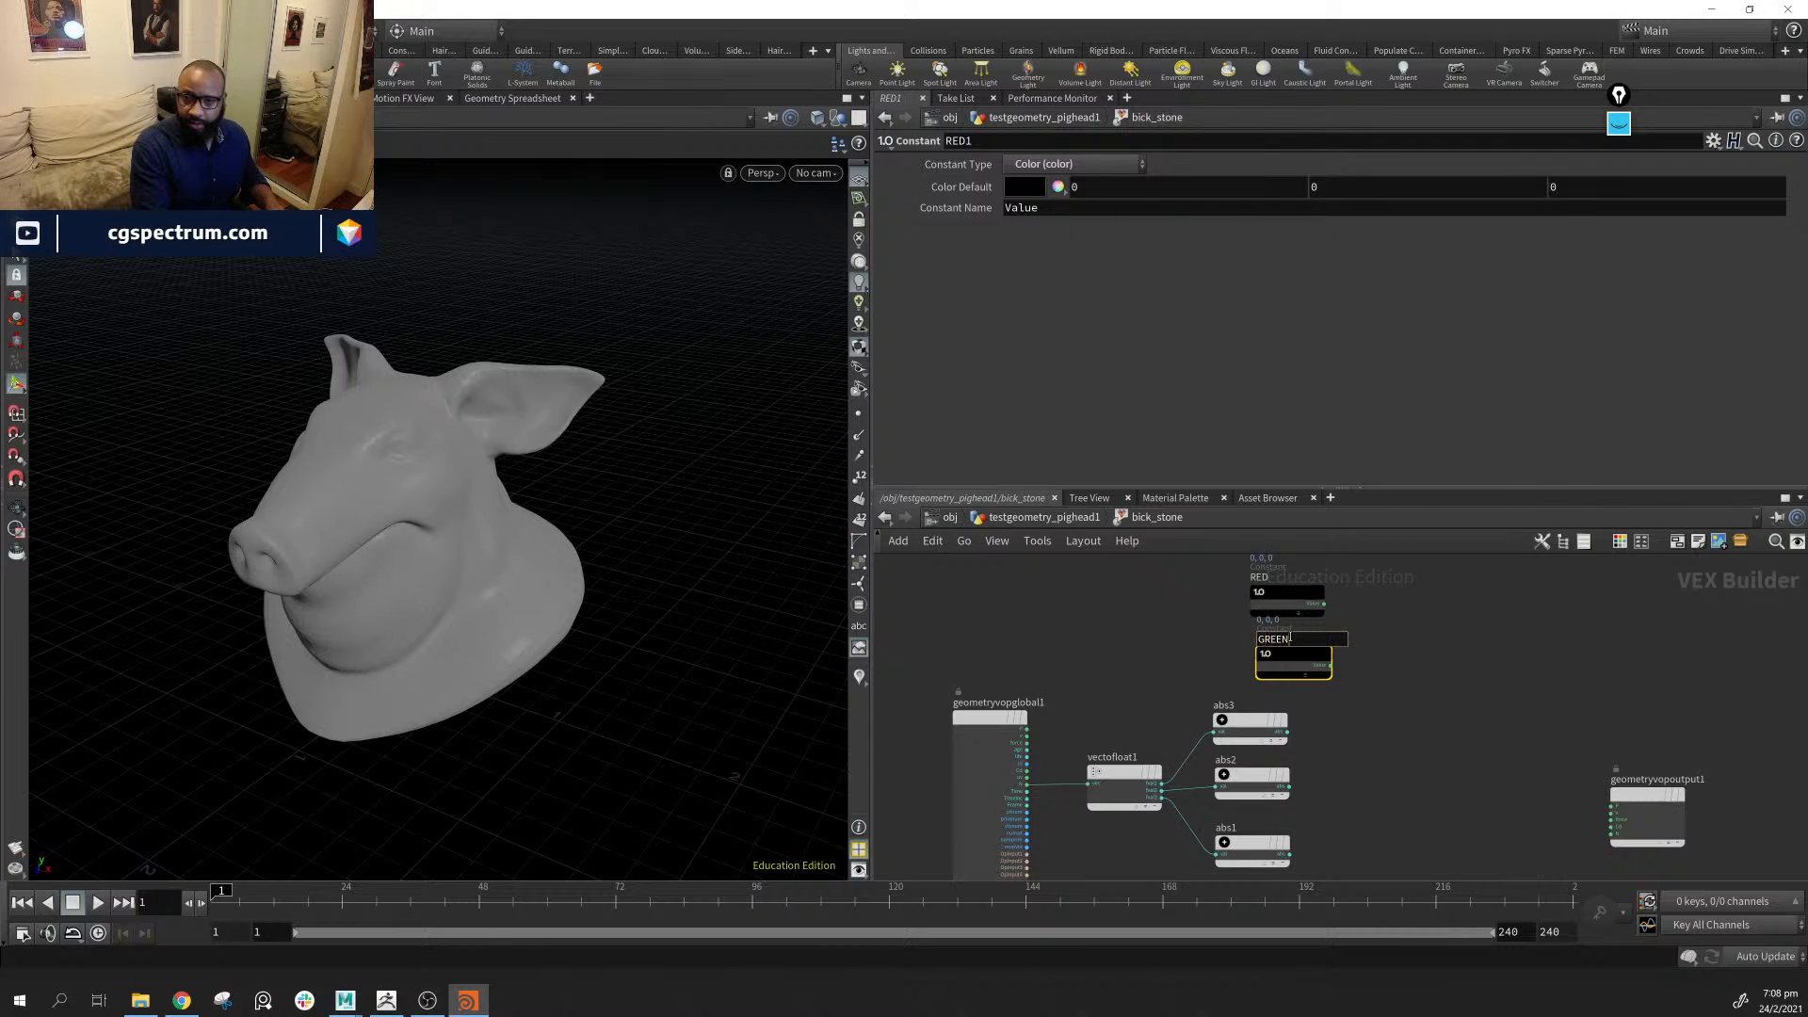
text(GREEN)
key(Return)
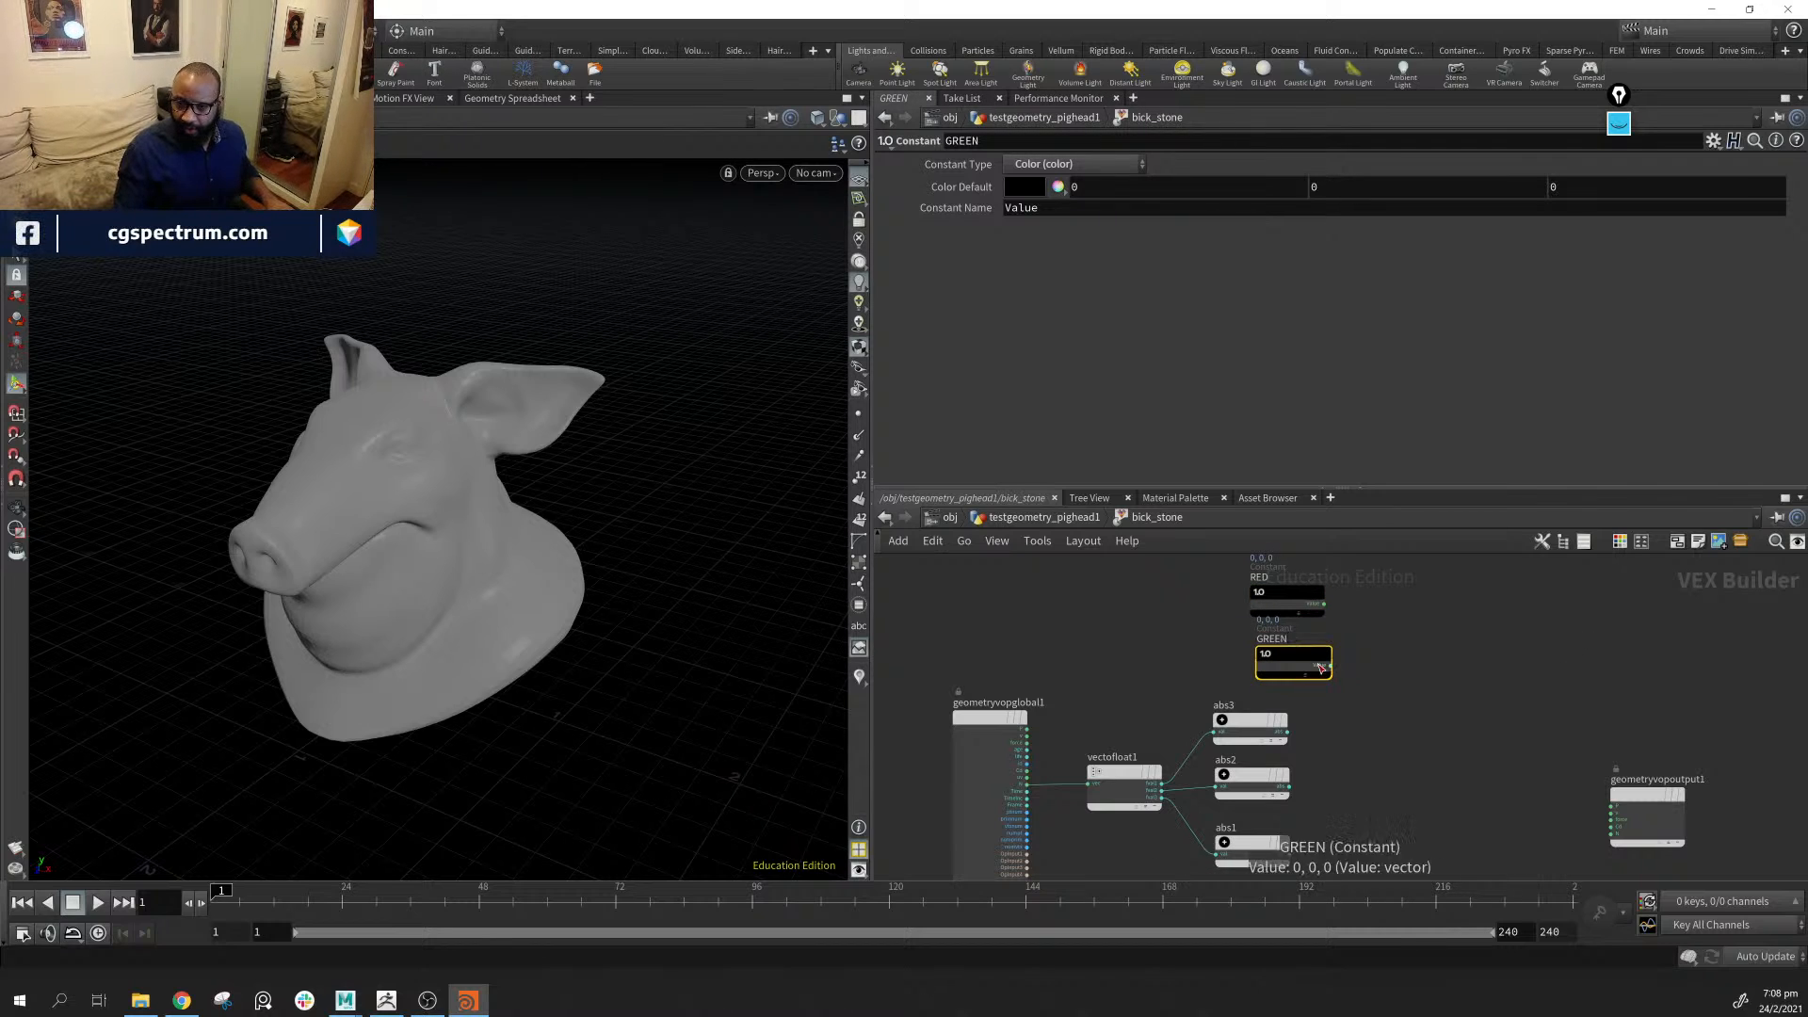
alt+drag(1318, 661, 1413, 744)
double_click(1382, 724)
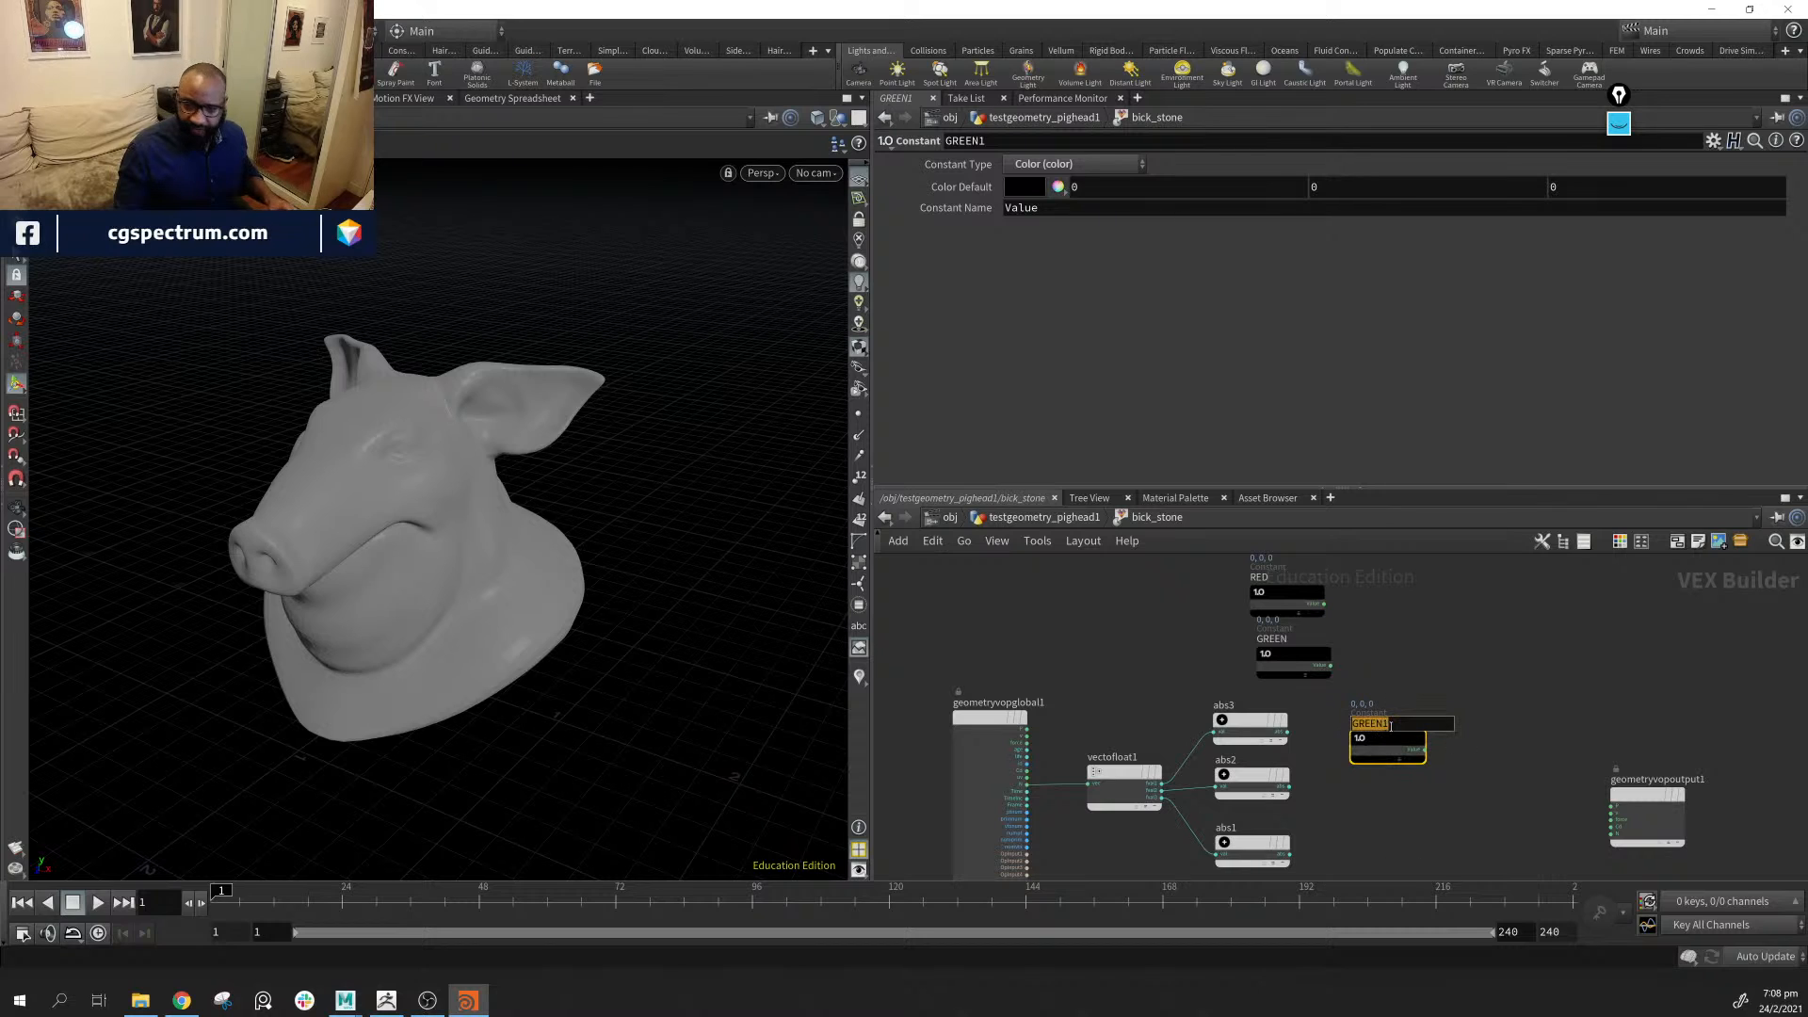
text(BLUE)
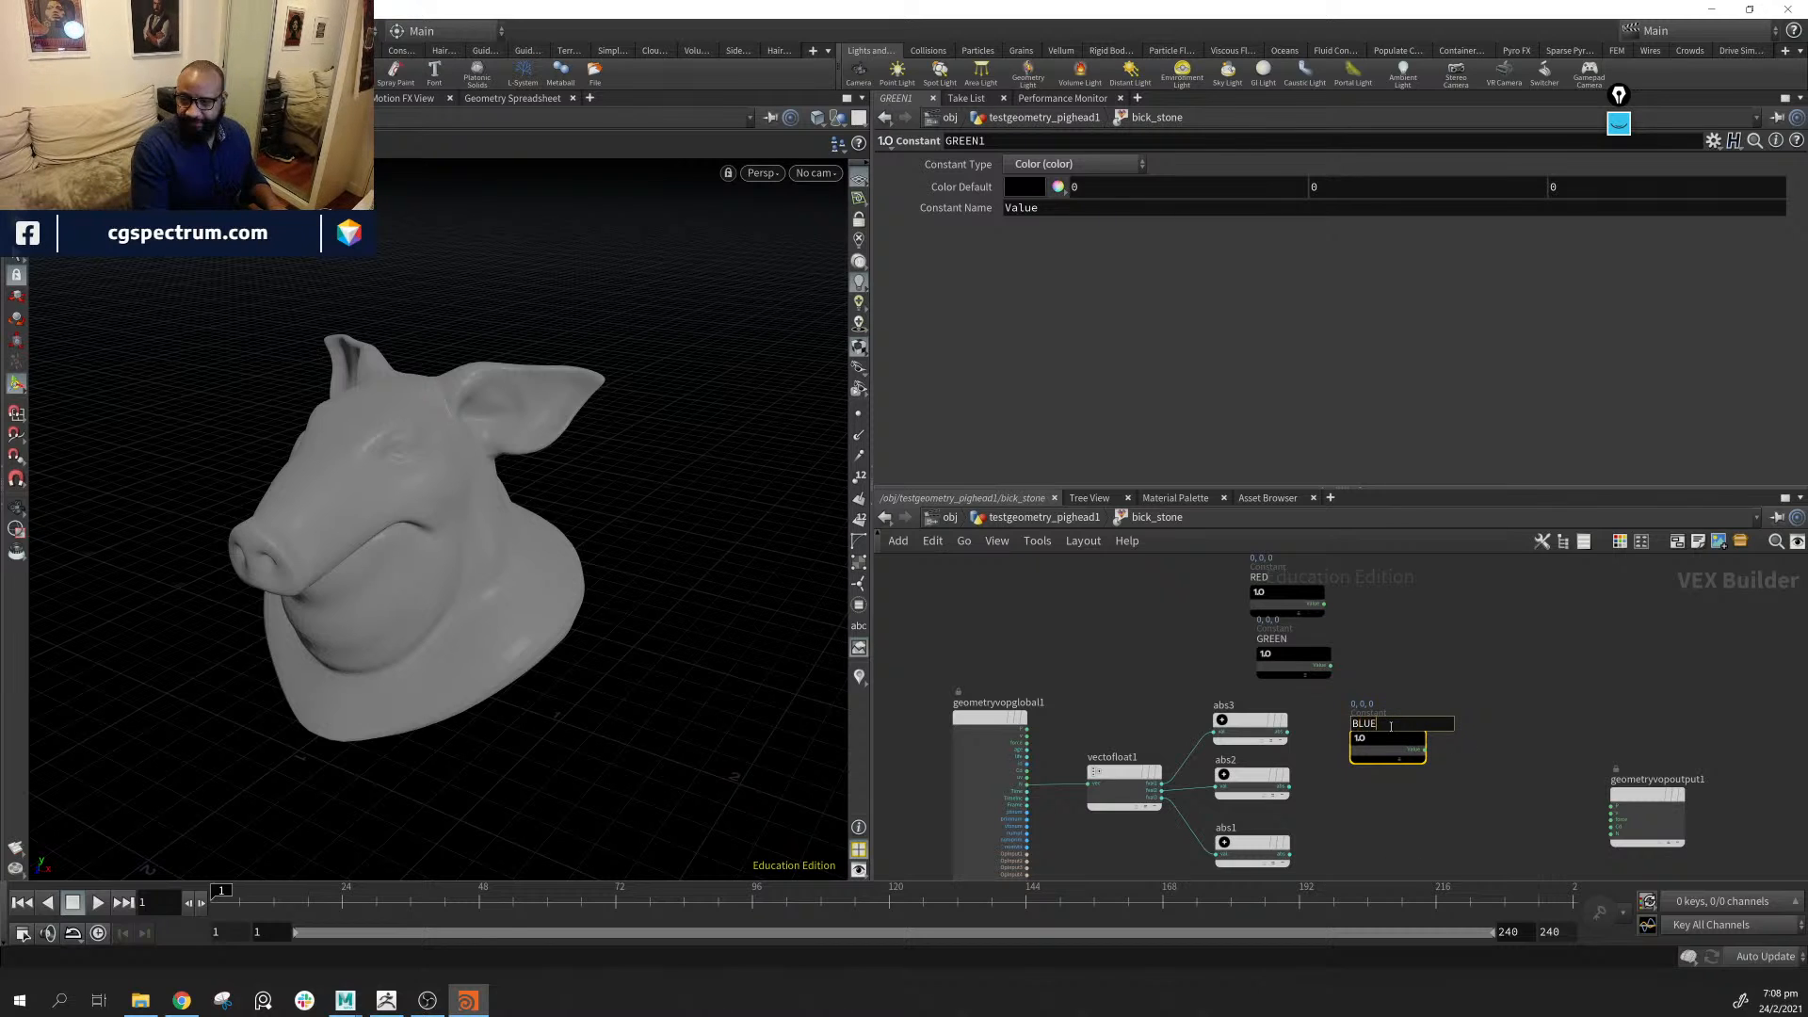
key(Return)
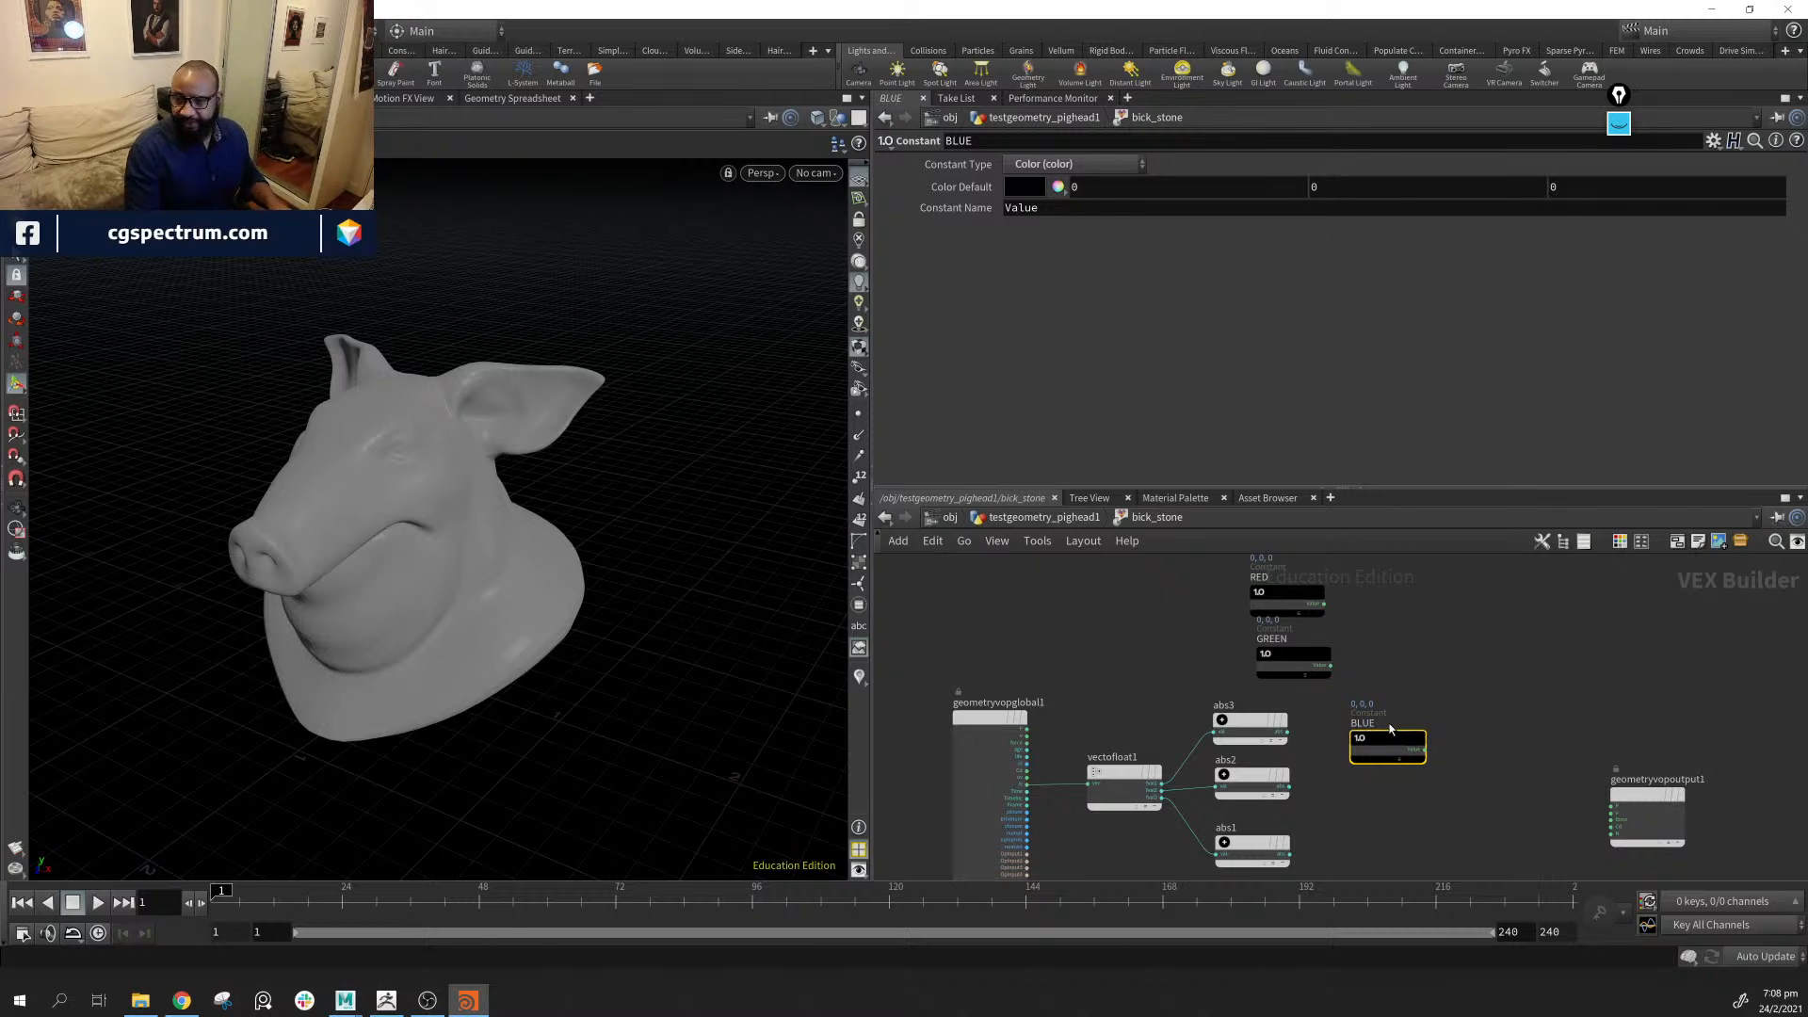
Set the RED constant's default color to pure red (1, 0, 0)
click(1287, 593)
click(1025, 187)
click(962, 75)
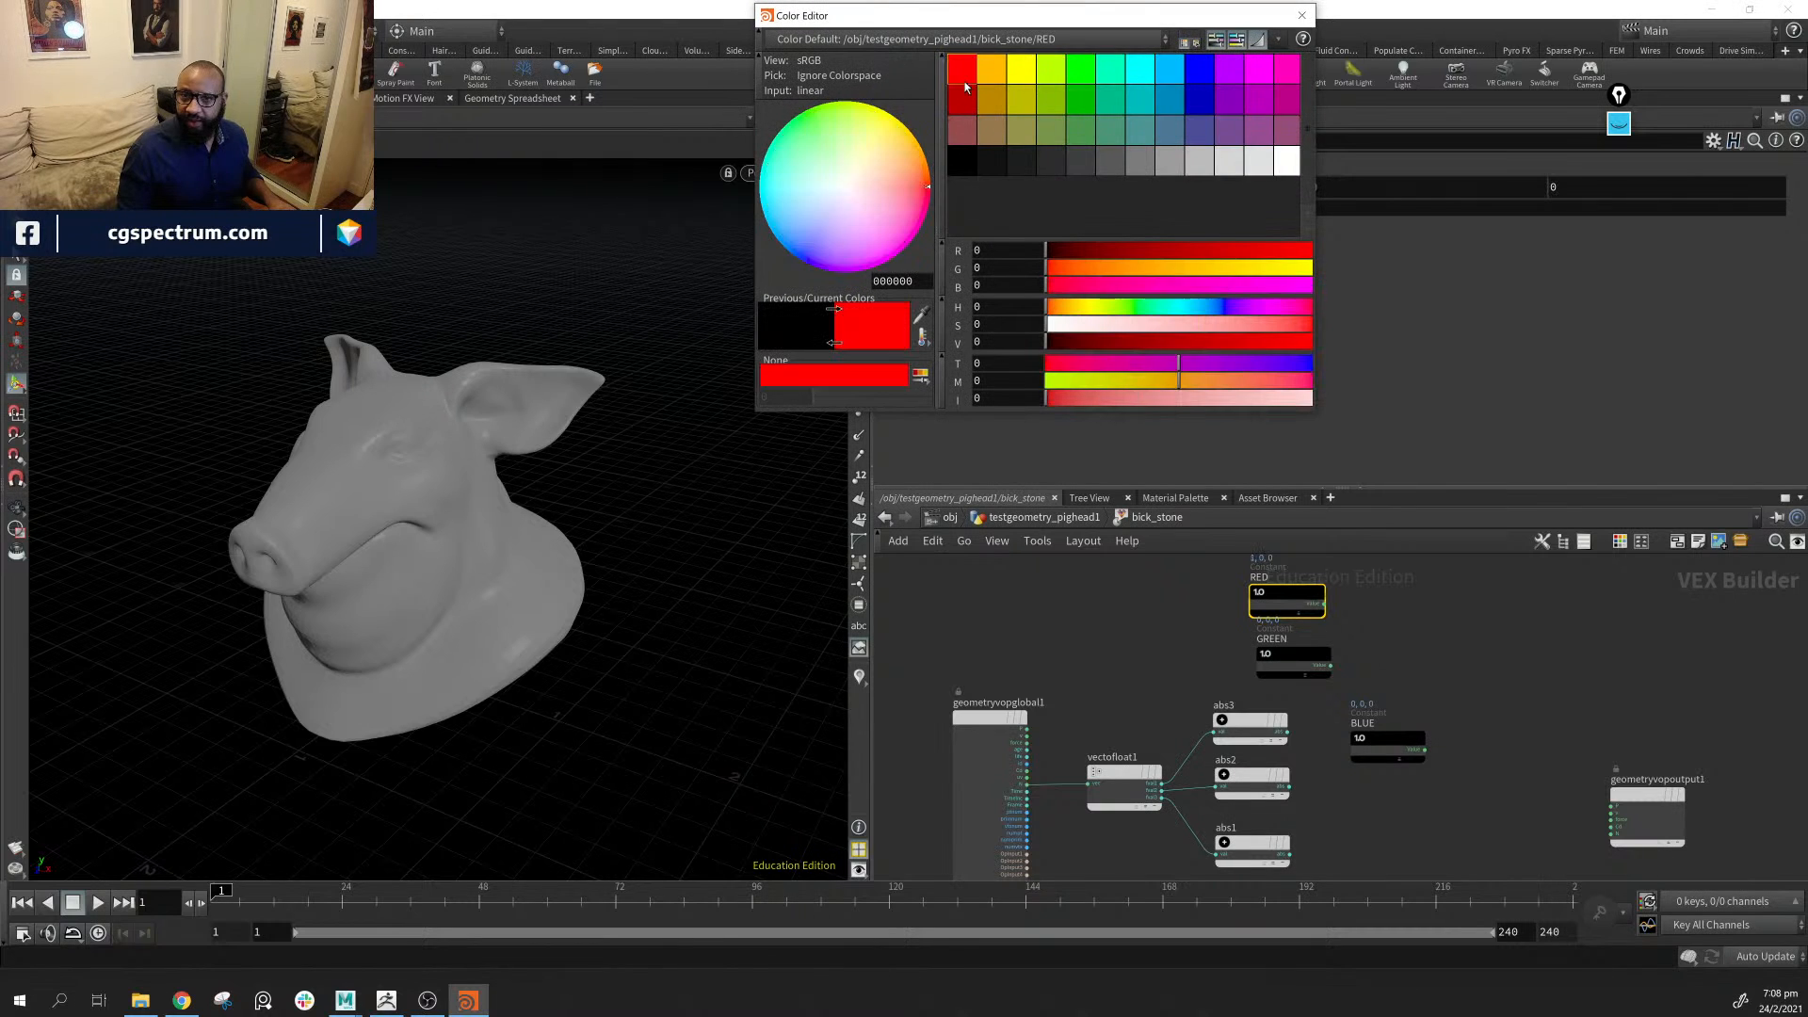
click(1302, 15)
Set the GREEN constant's default color to pure green (0, 1, 0)
click(1282, 660)
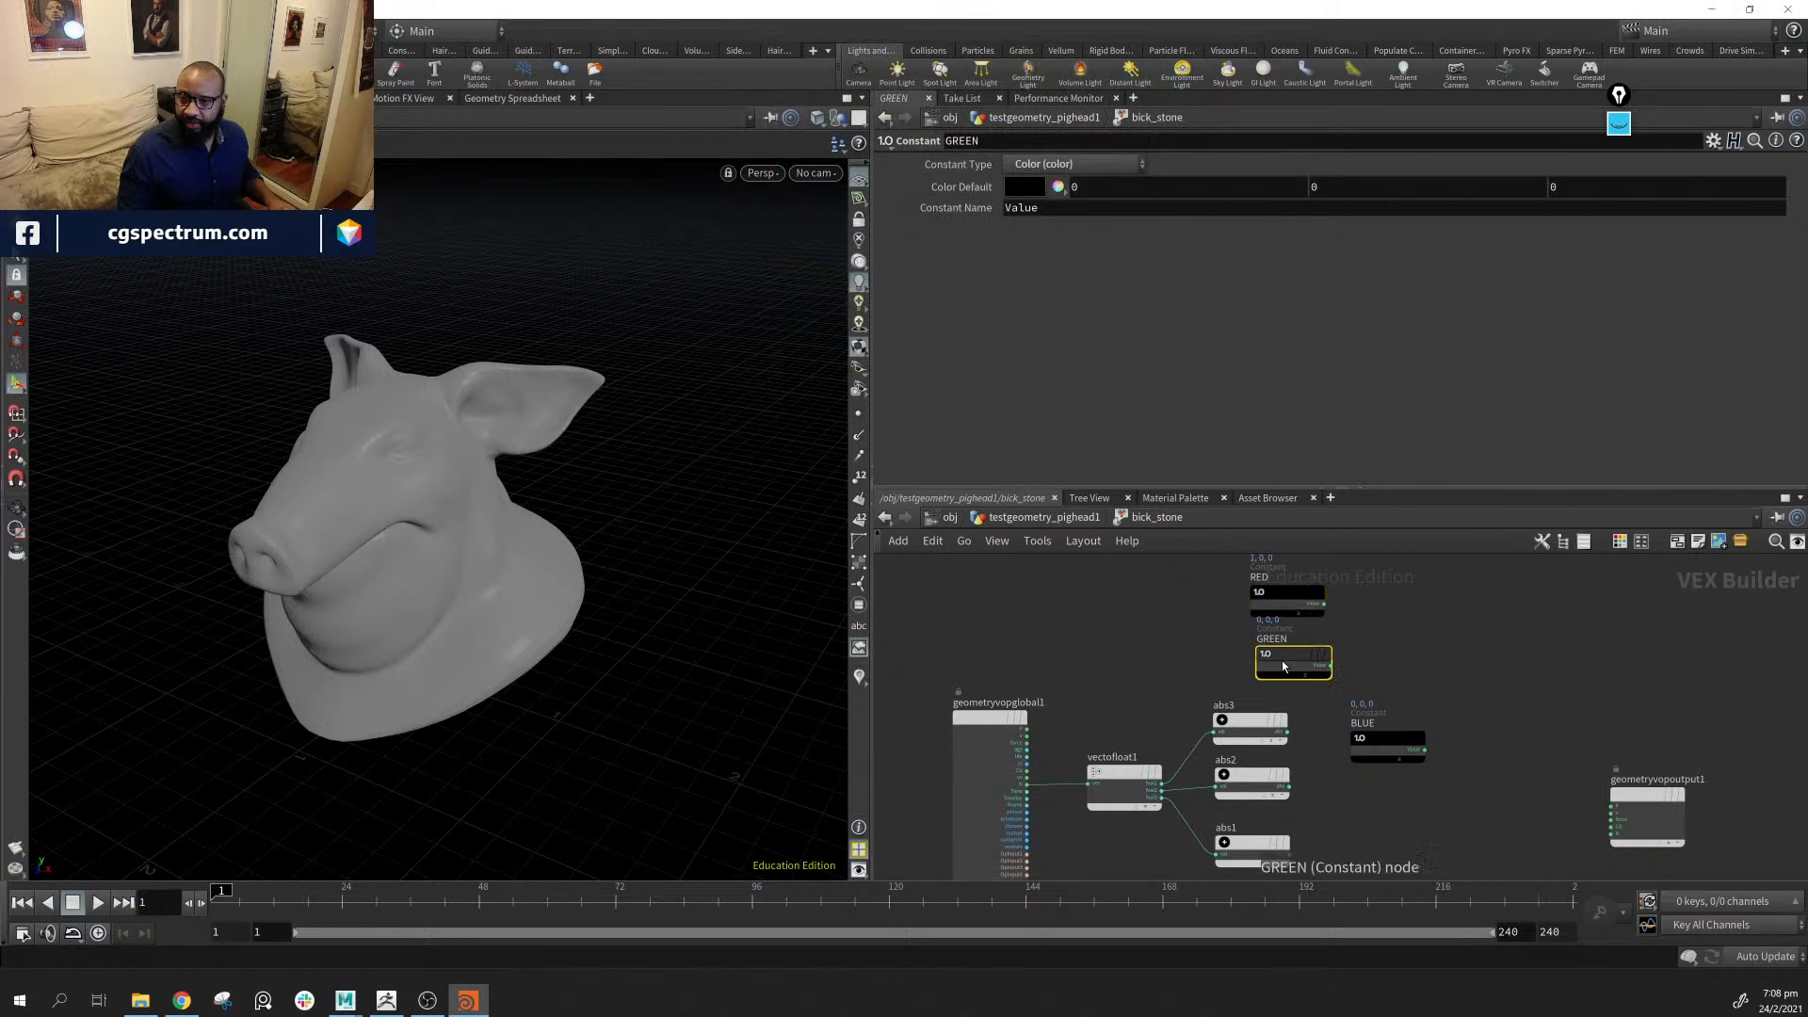
click(1025, 186)
click(1082, 79)
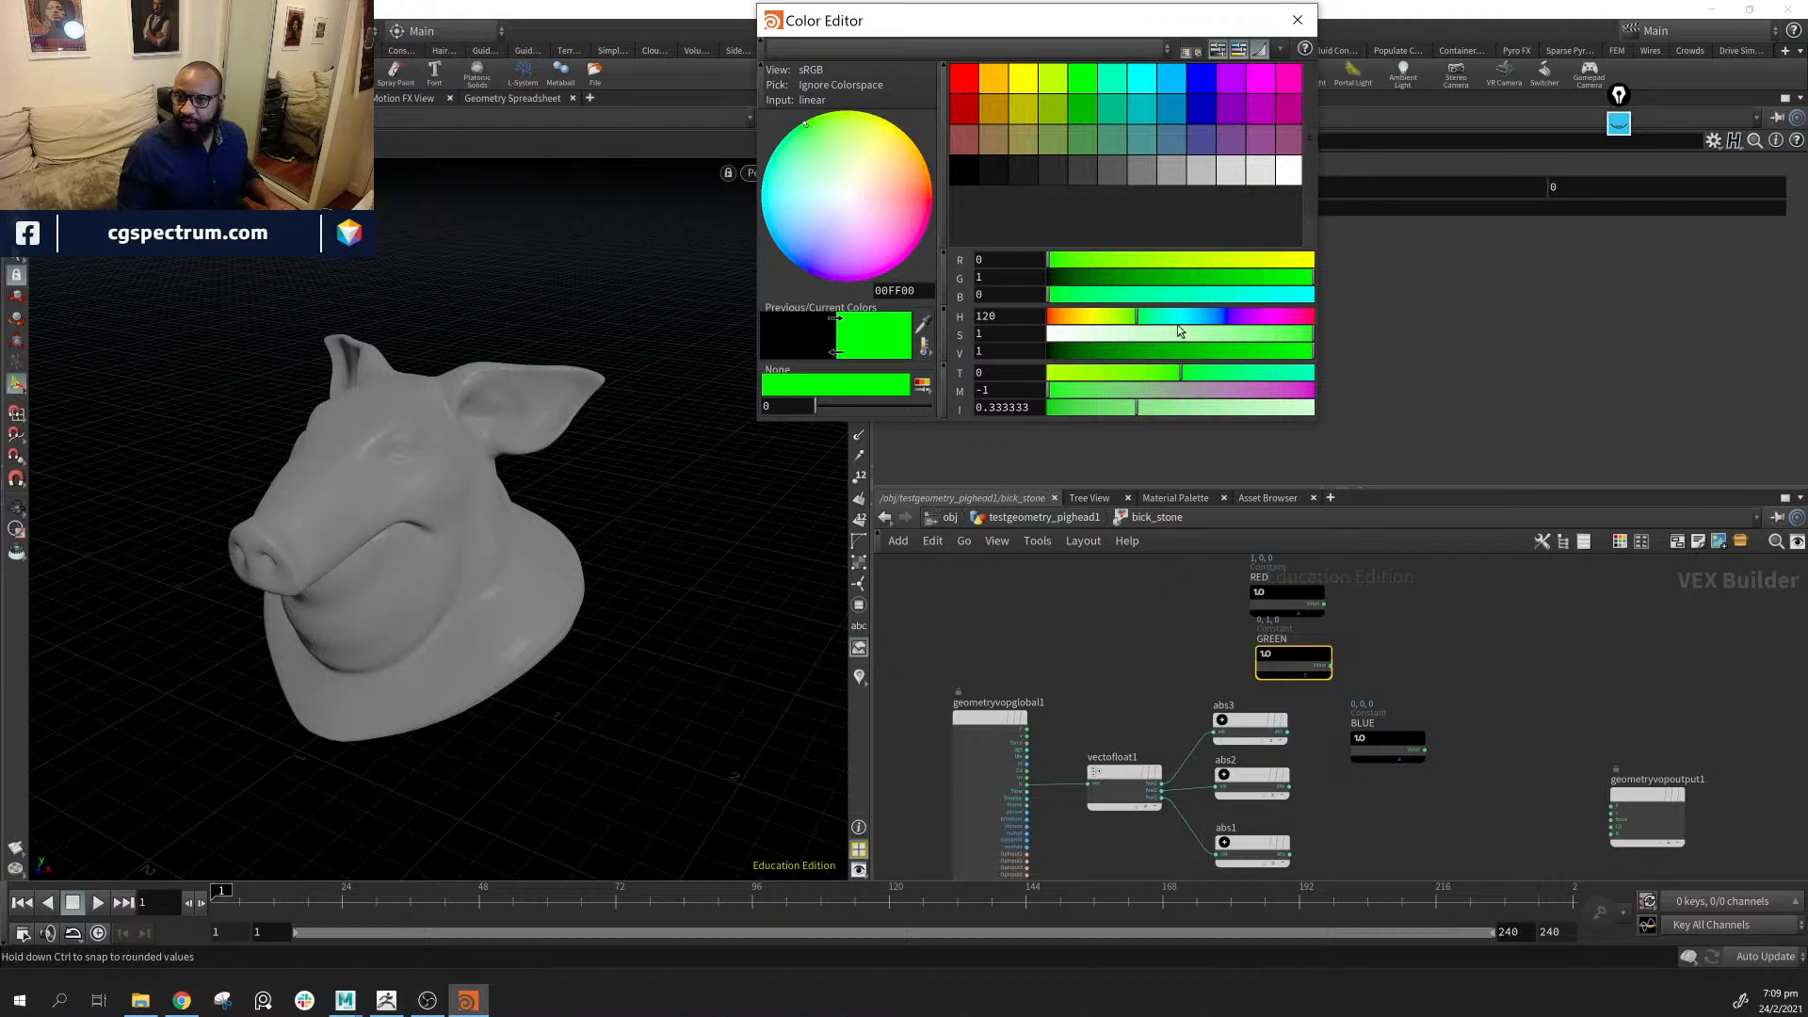
click(1414, 389)
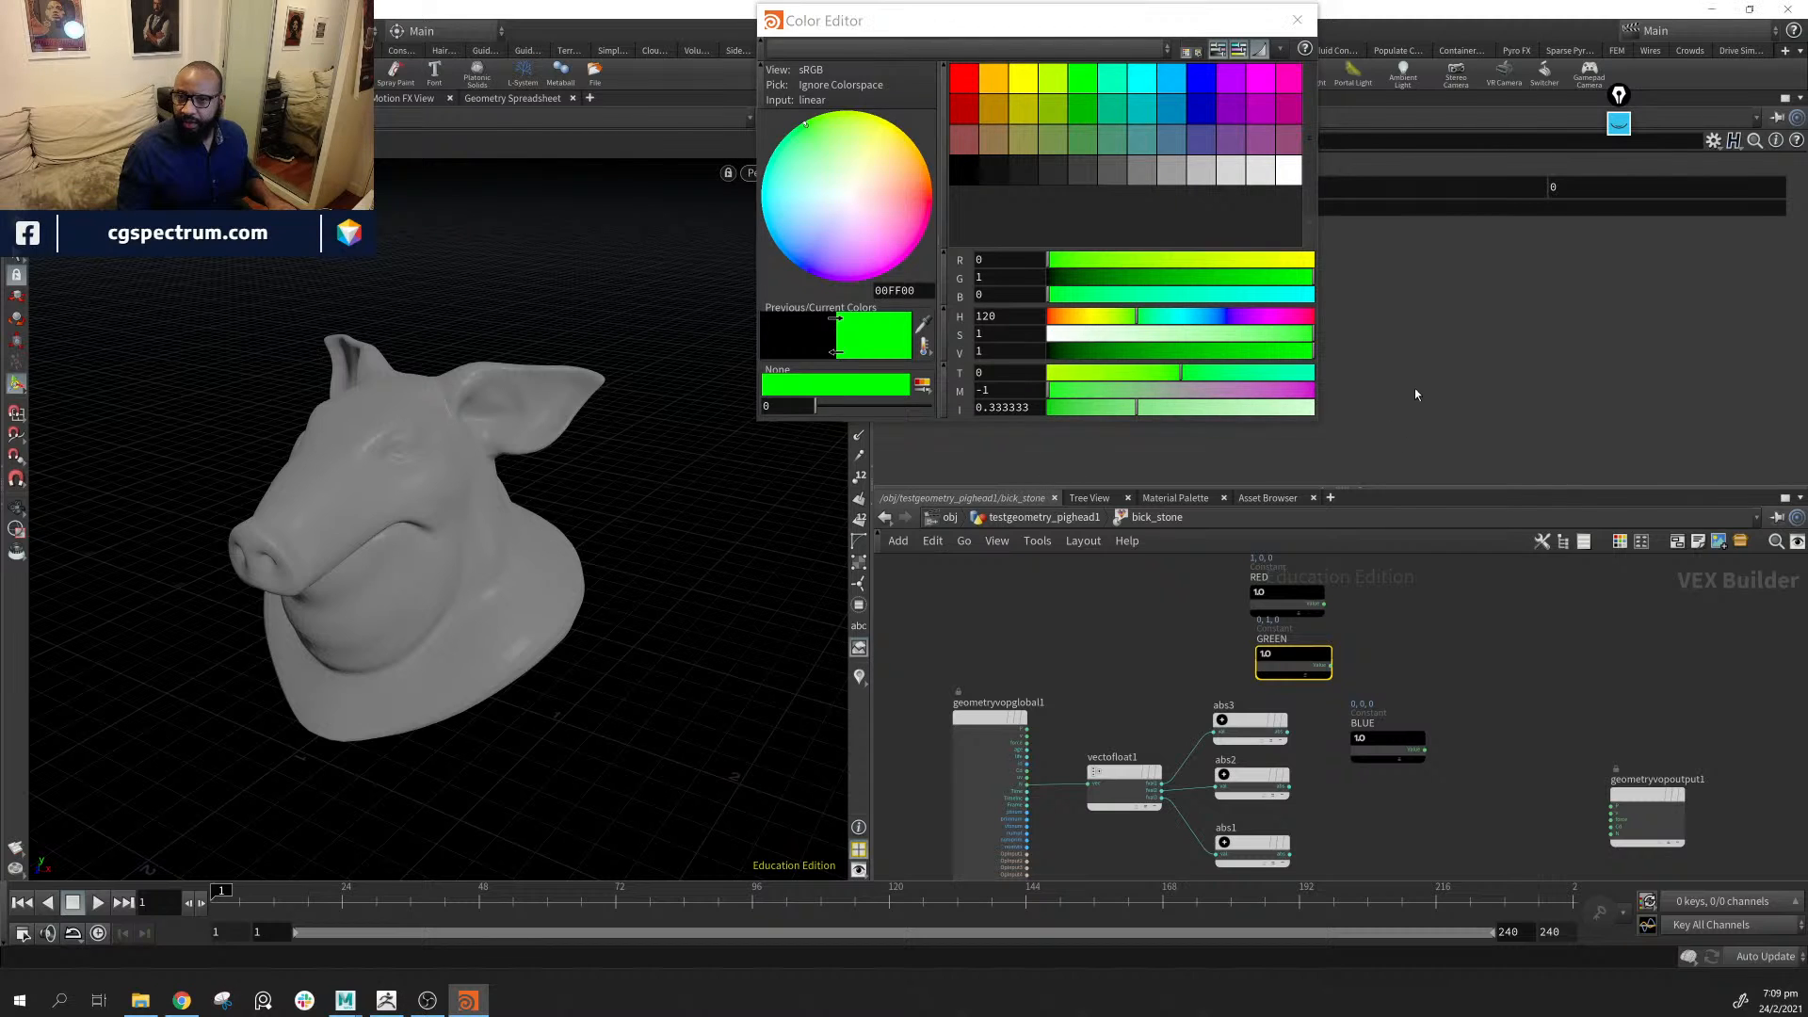
click(1297, 20)
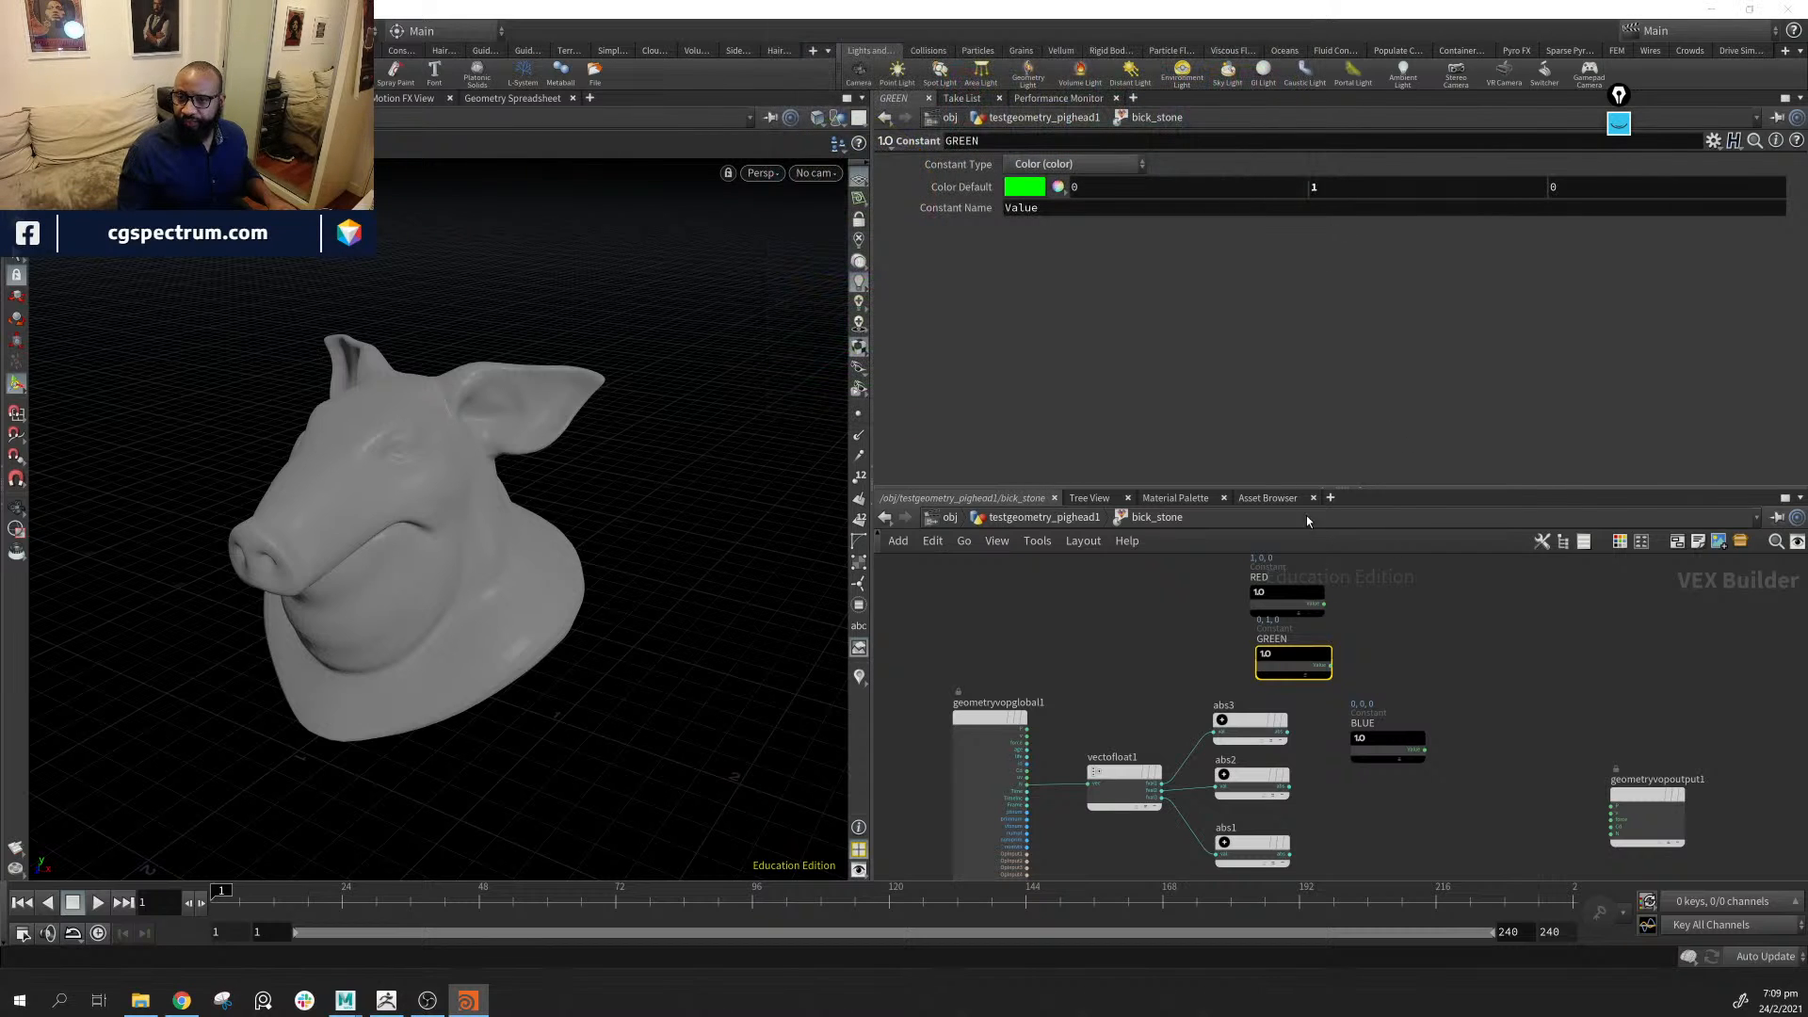
Set the BLUE constant's default color to pure blue (0, 0, 1)
click(1387, 742)
click(1024, 187)
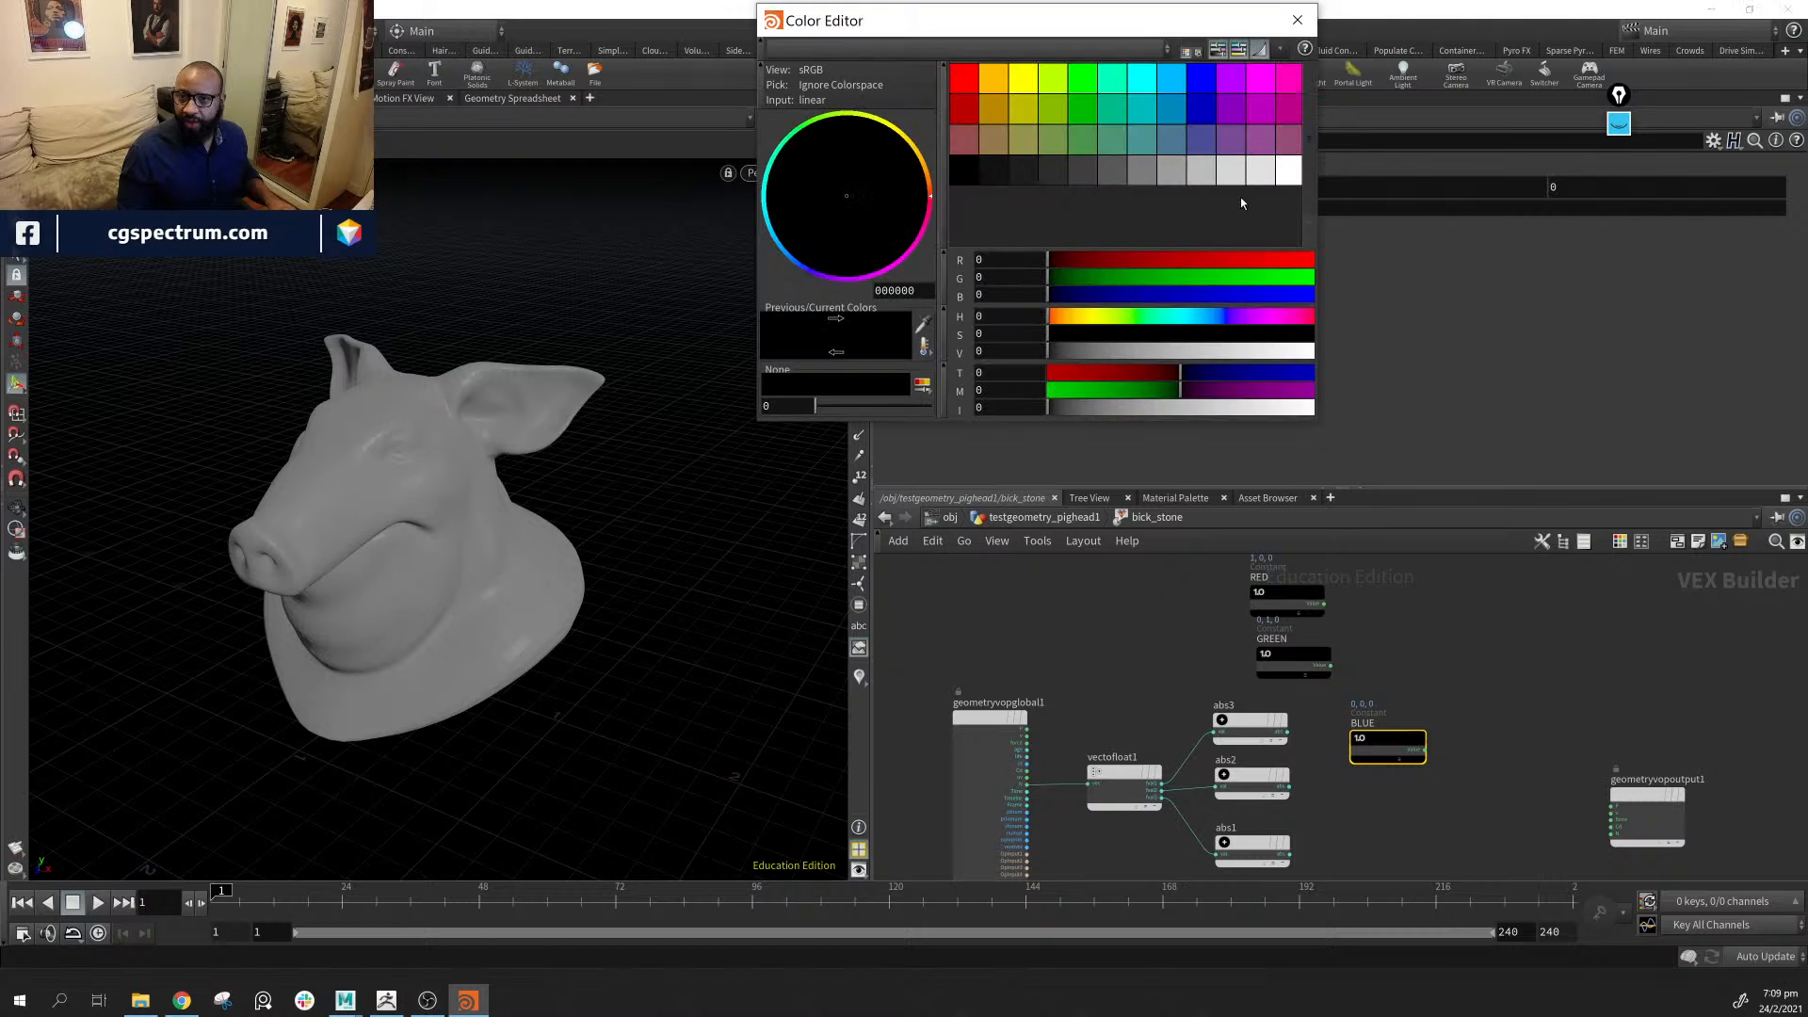
click(1194, 91)
click(1297, 19)
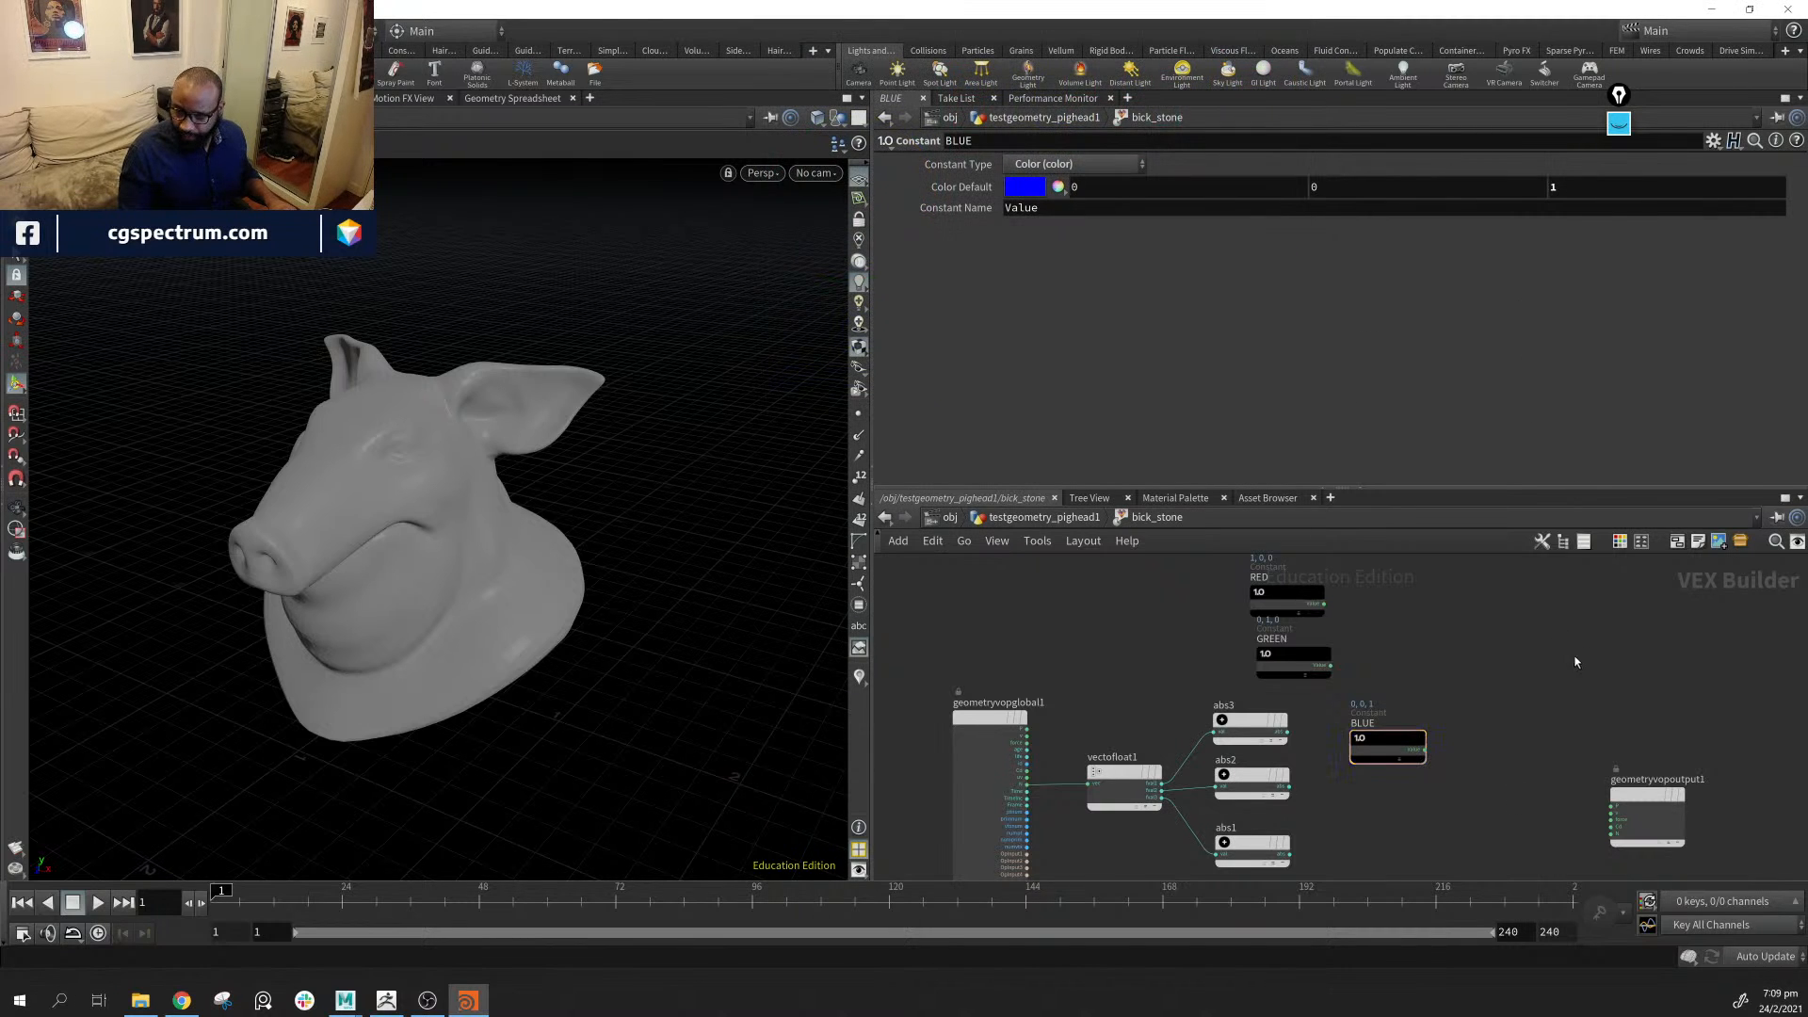
middle_drag(1384, 693, 1262, 747)
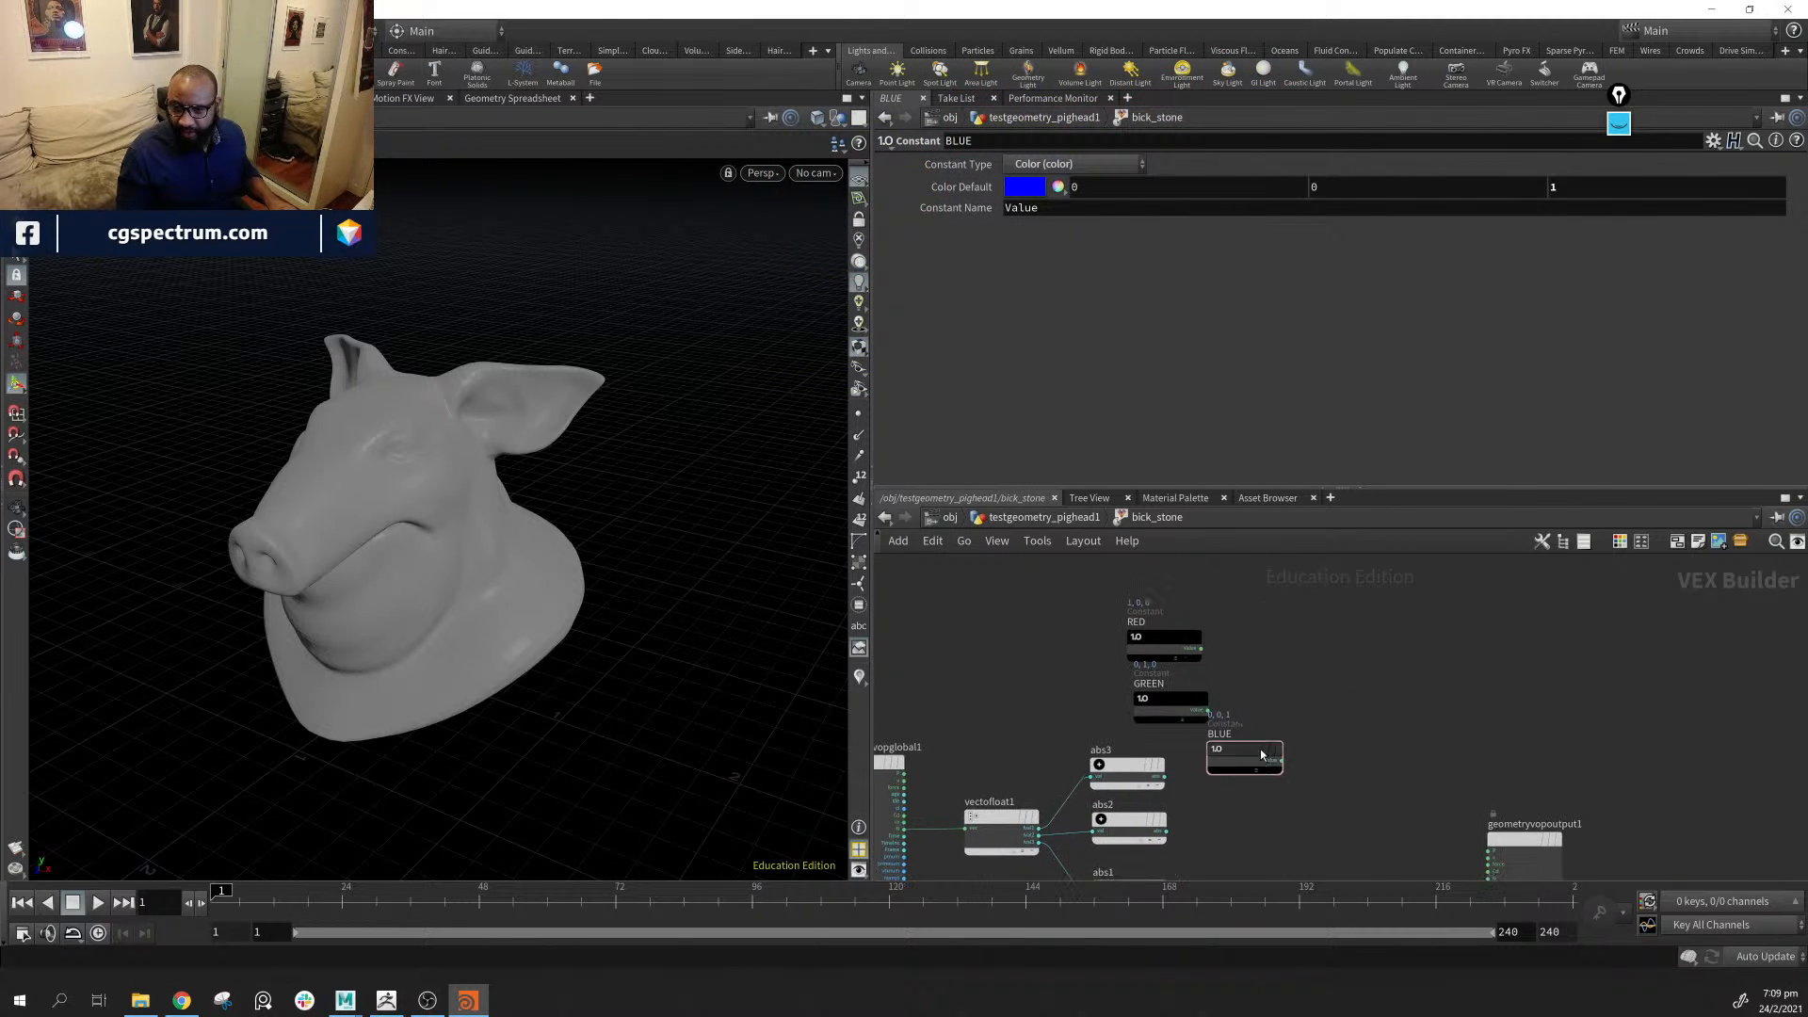
middle_drag(1319, 803, 1249, 645)
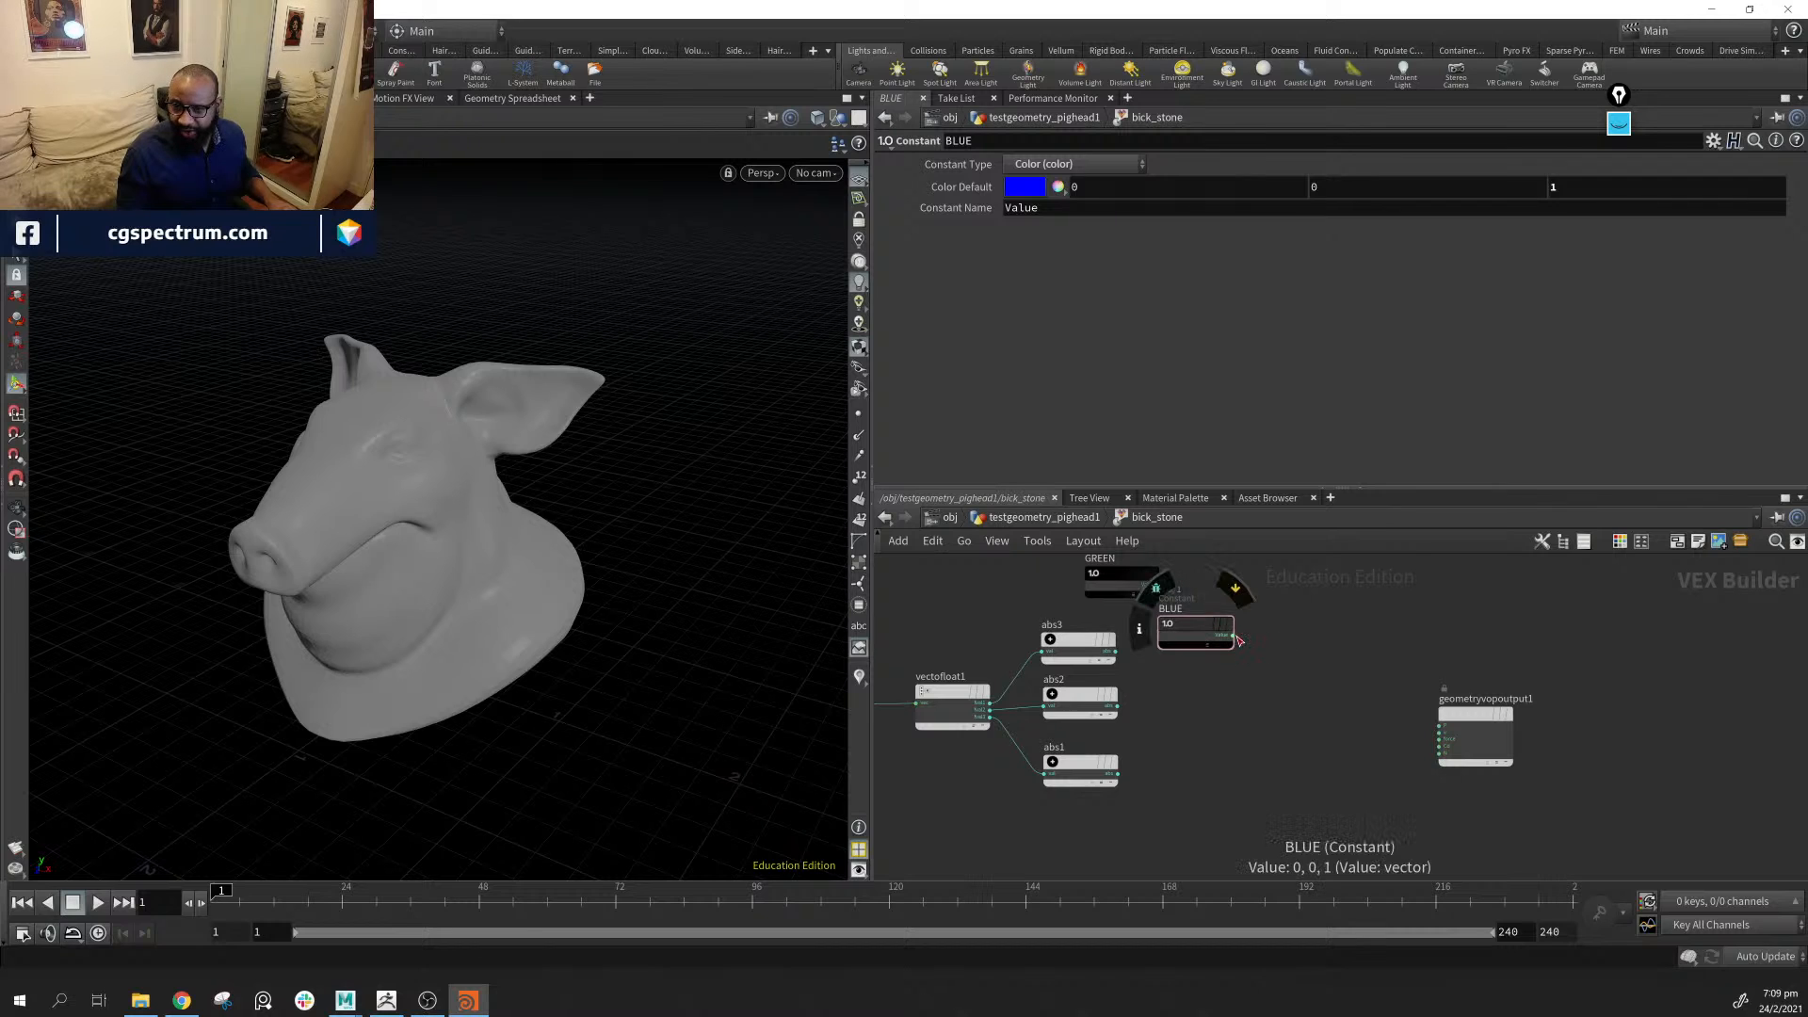
Wire the BLUE, GREEN and RED constants in turn into the geometry output's color input to preview each color on the pig head
drag(1232, 635, 1435, 745)
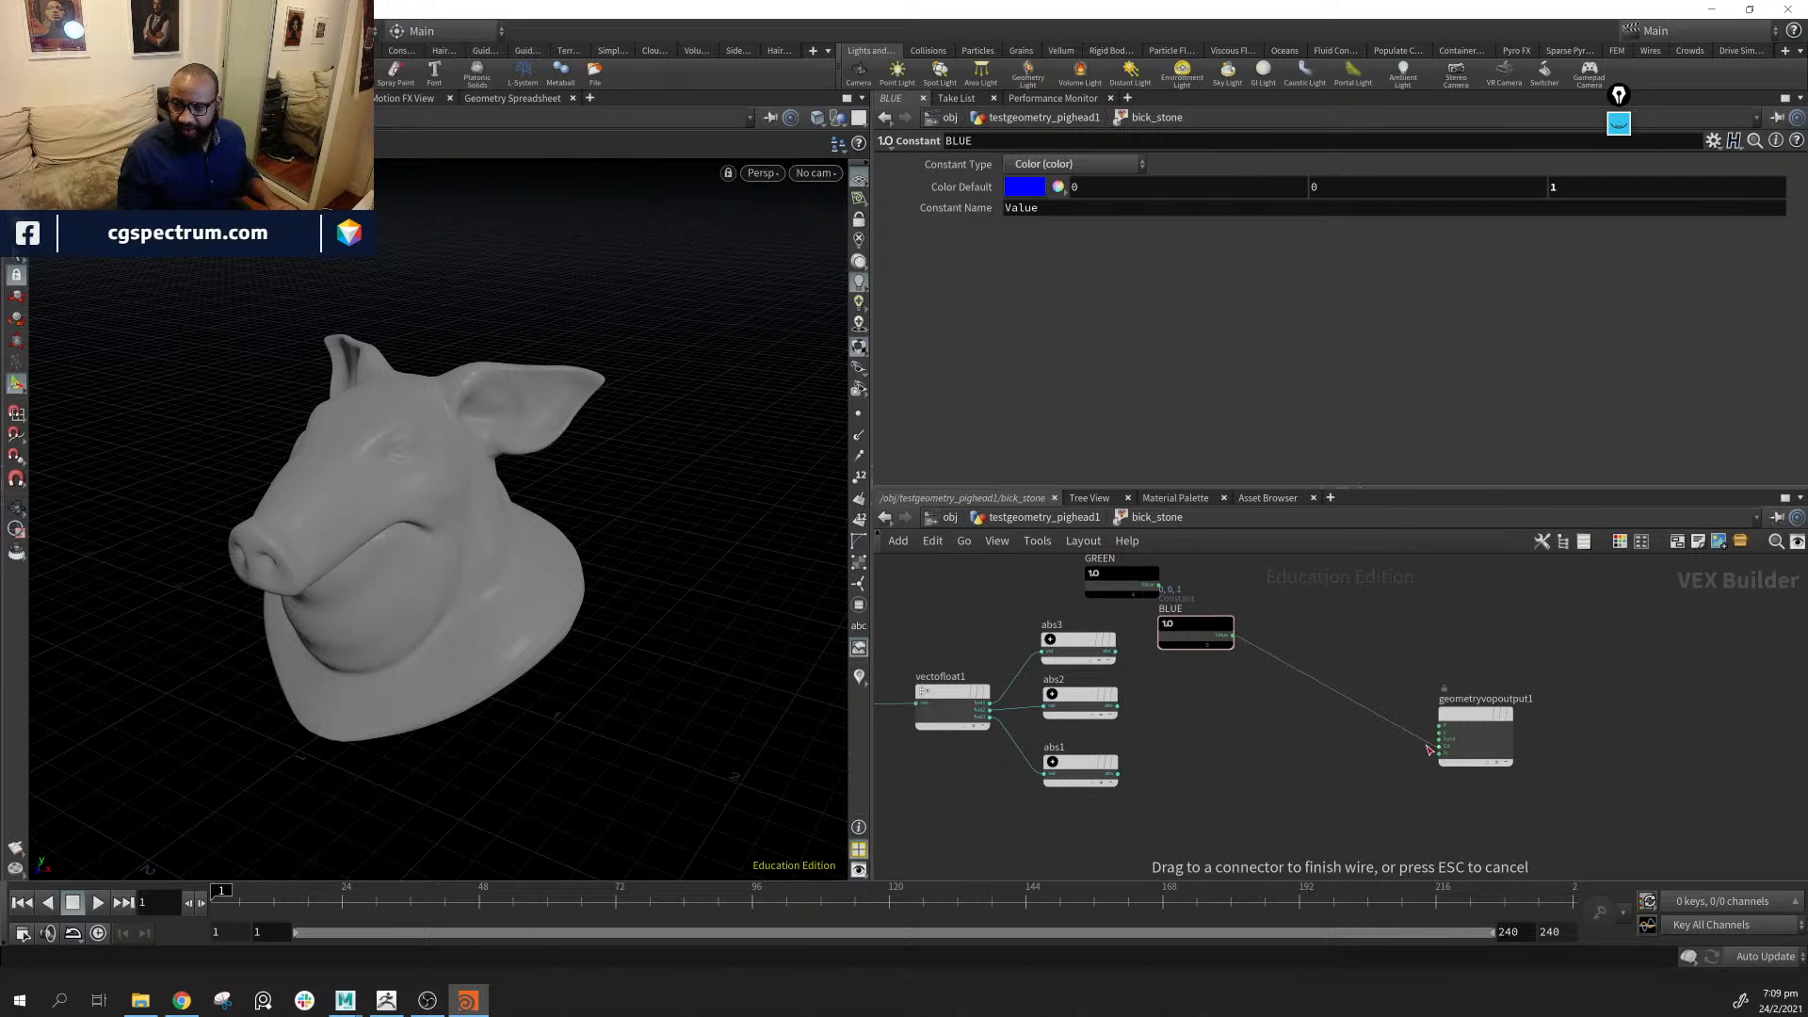
middle_drag(1240, 686, 1224, 746)
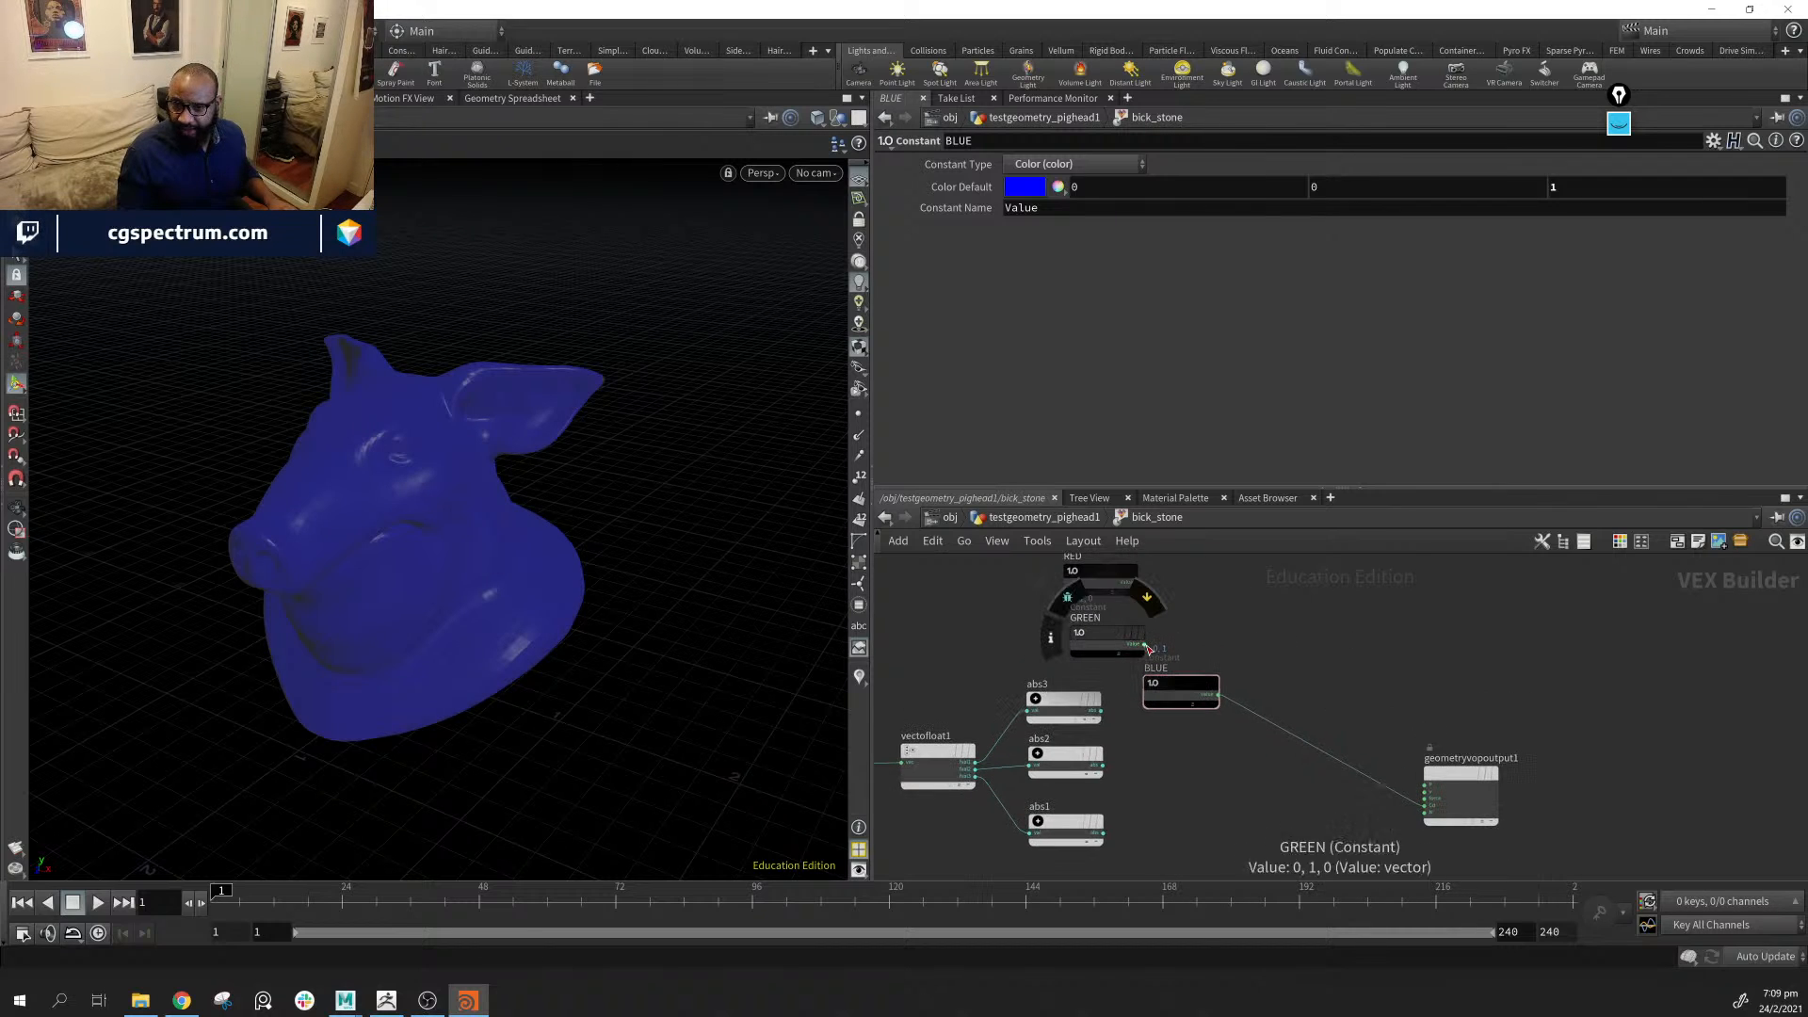
drag(1144, 646, 1425, 806)
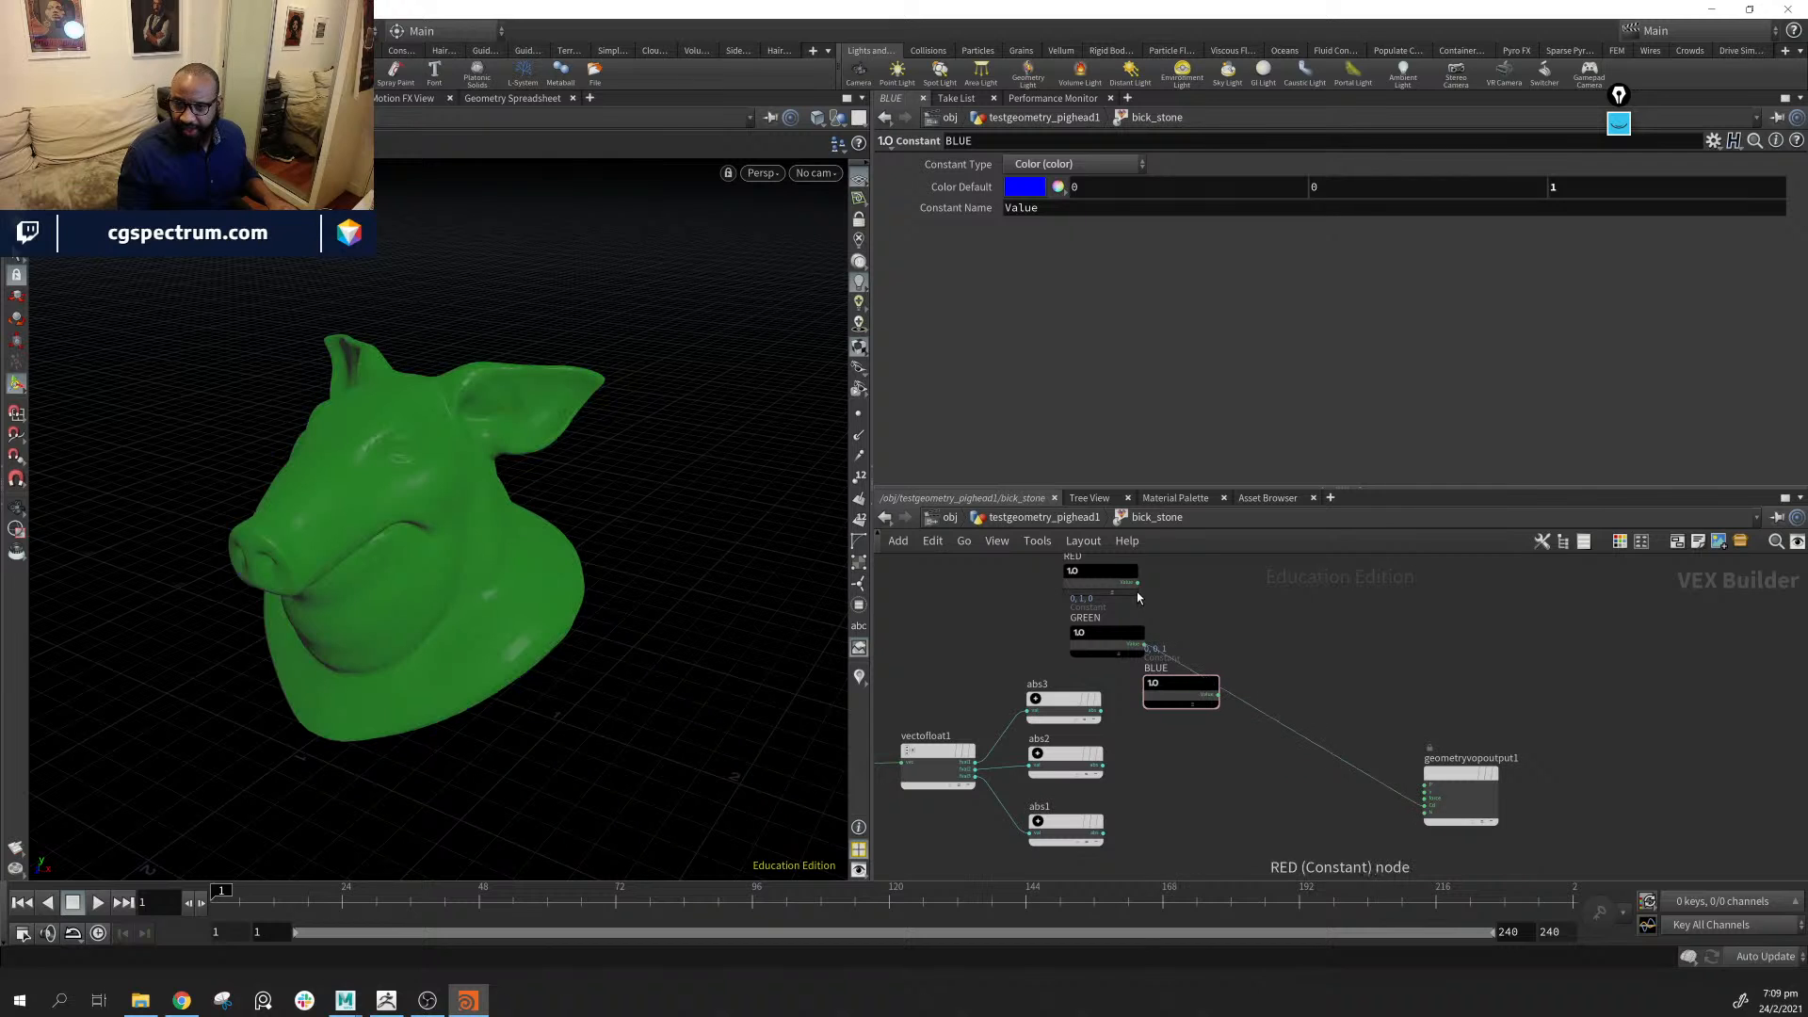
drag(1138, 583, 1424, 805)
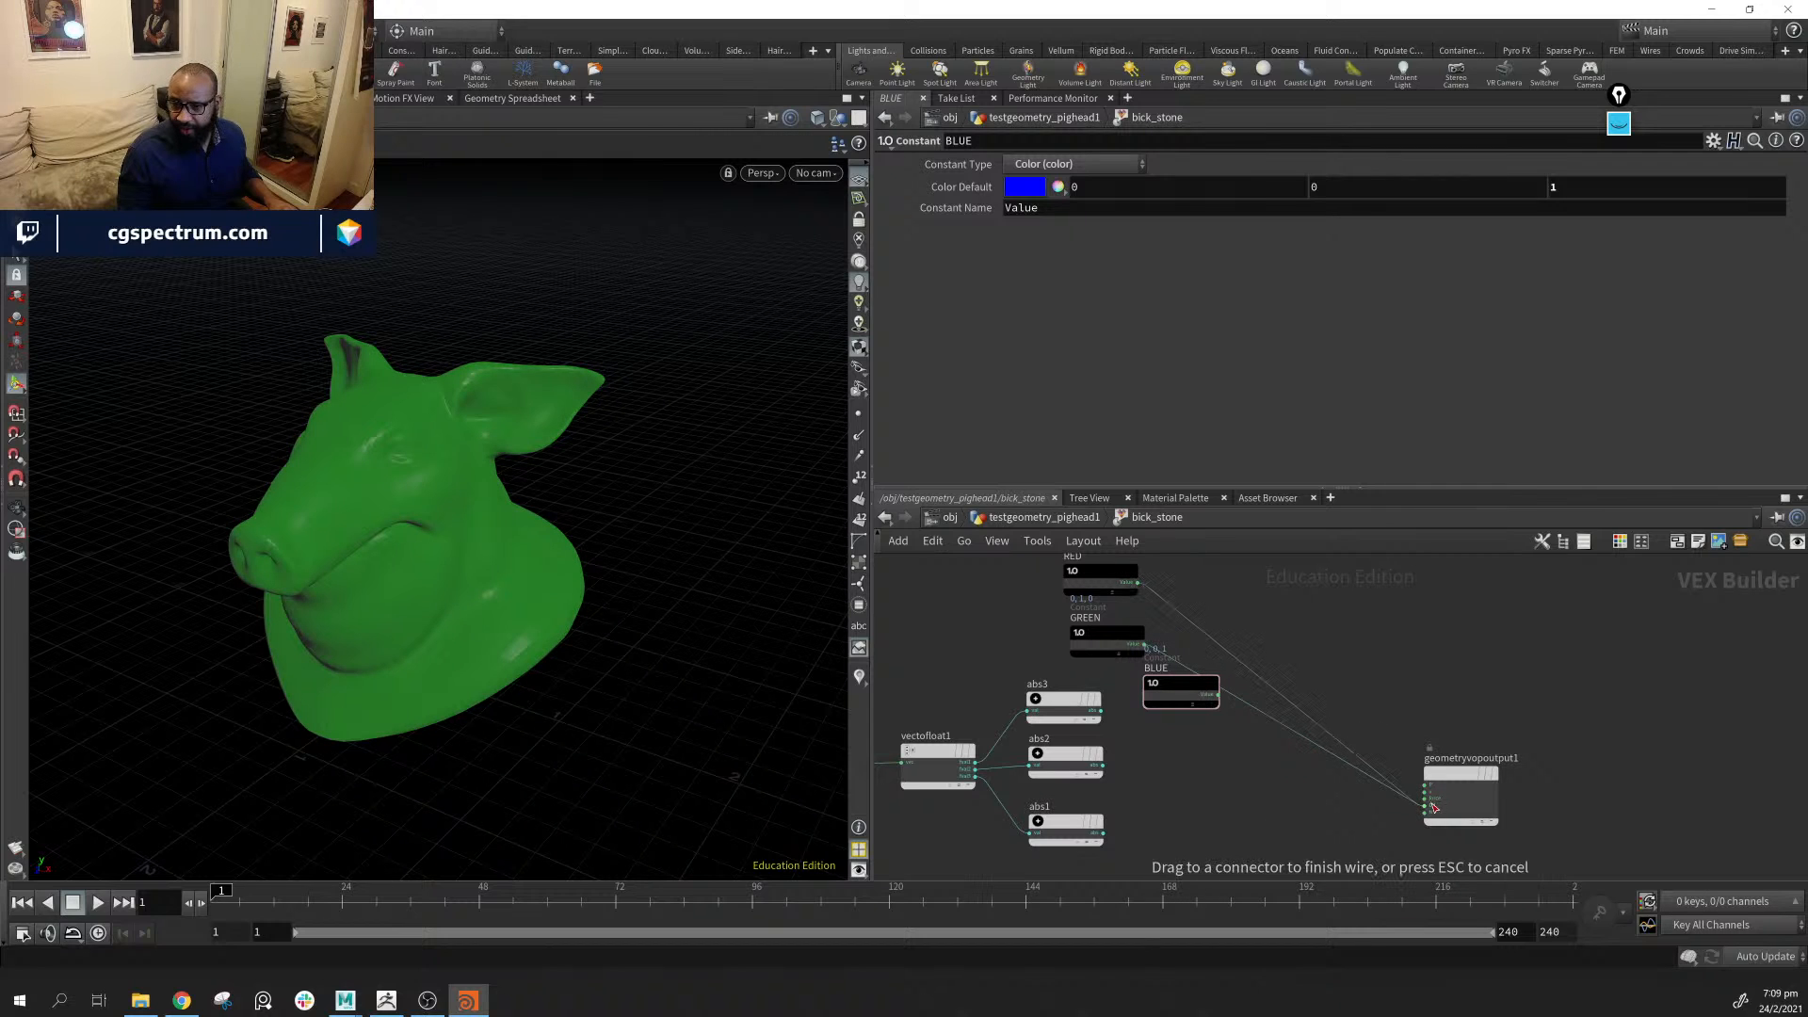
middle_drag(1103, 686, 1154, 692)
middle_drag(1406, 626, 1388, 686)
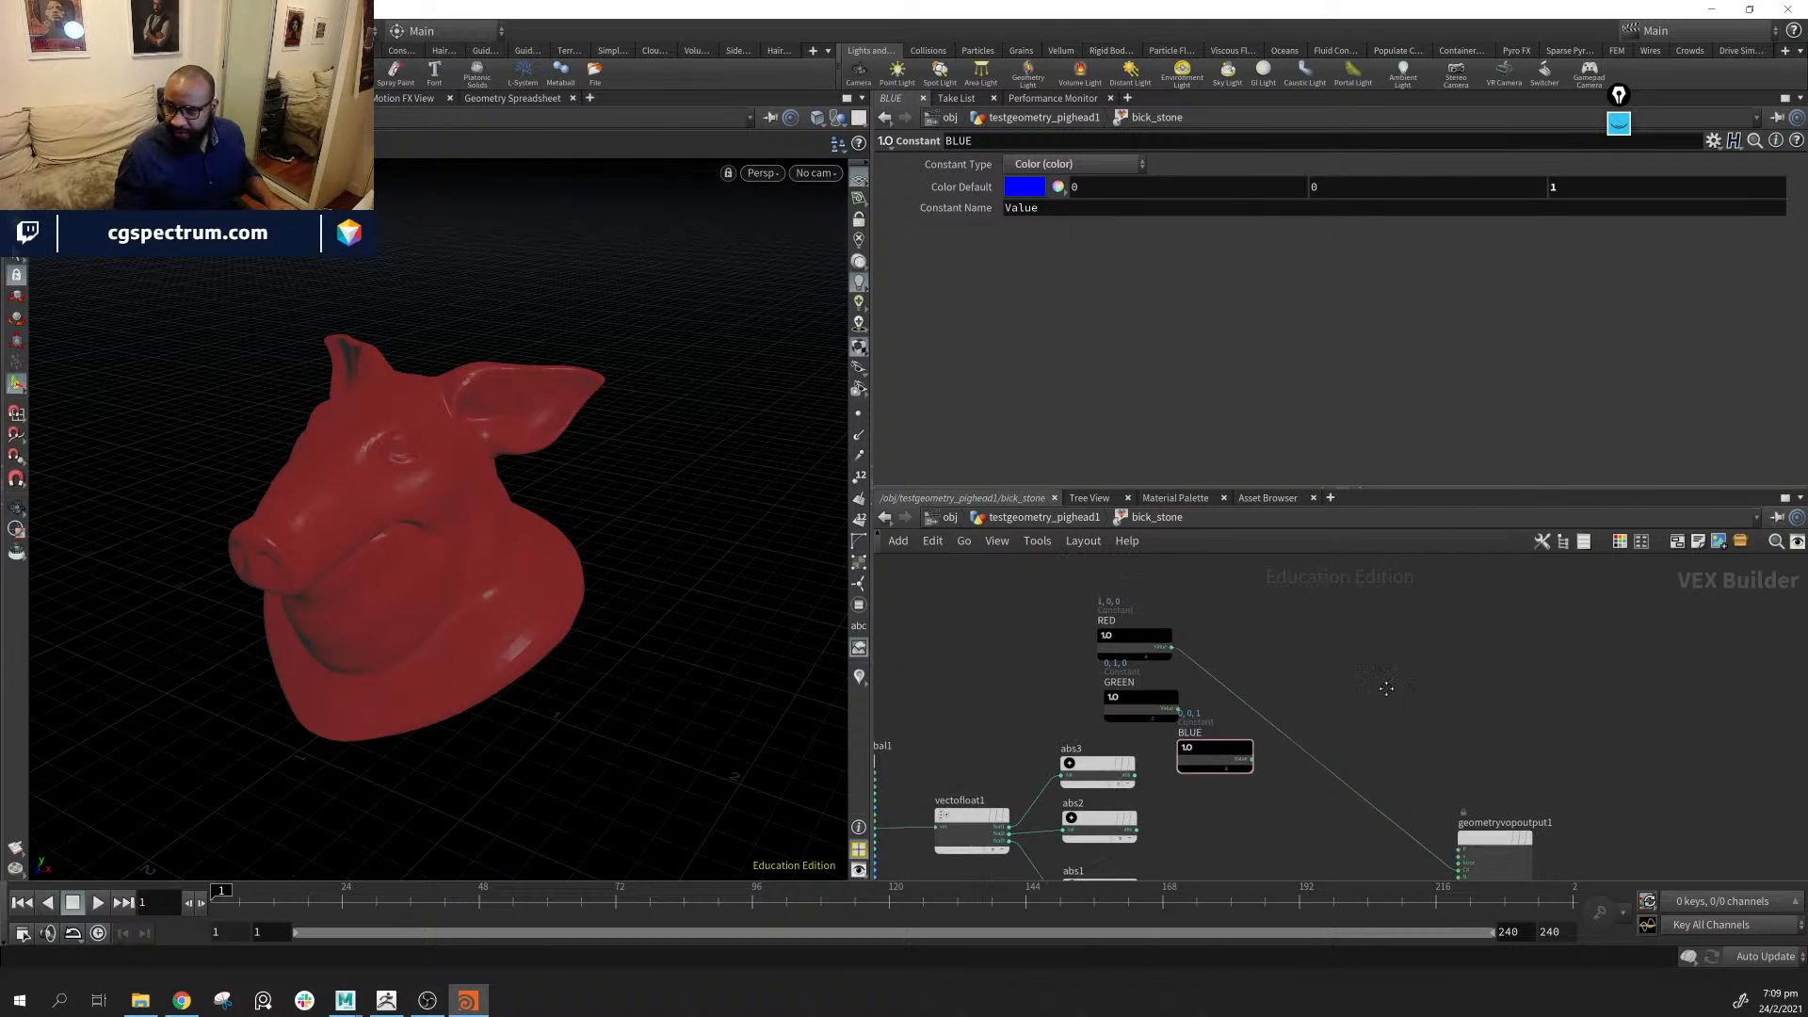
Stack the RED, GREEN and BLUE constants in a neat column and move the geometry output node farther away from them
drag(1241, 759, 1195, 761)
drag(1070, 593, 1240, 756)
click(1329, 749)
middle_drag(1339, 771, 1372, 694)
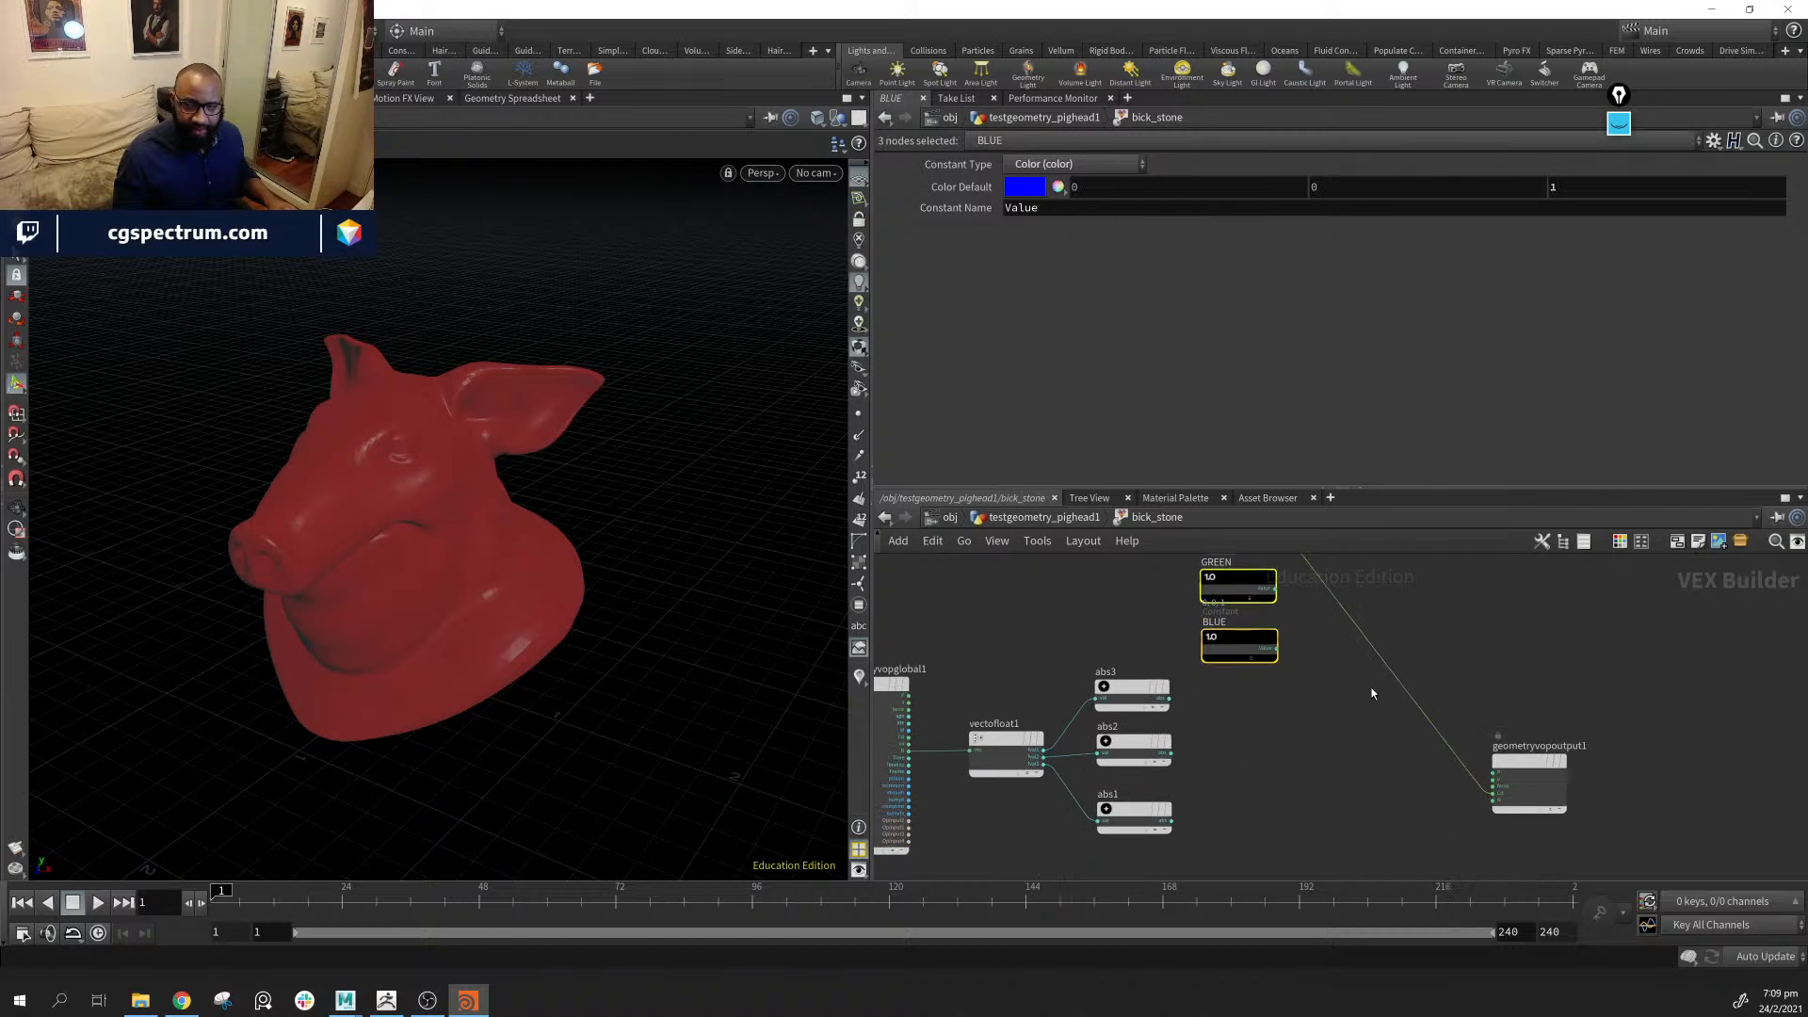
drag(1521, 759, 1601, 757)
middle_drag(1285, 717, 1273, 796)
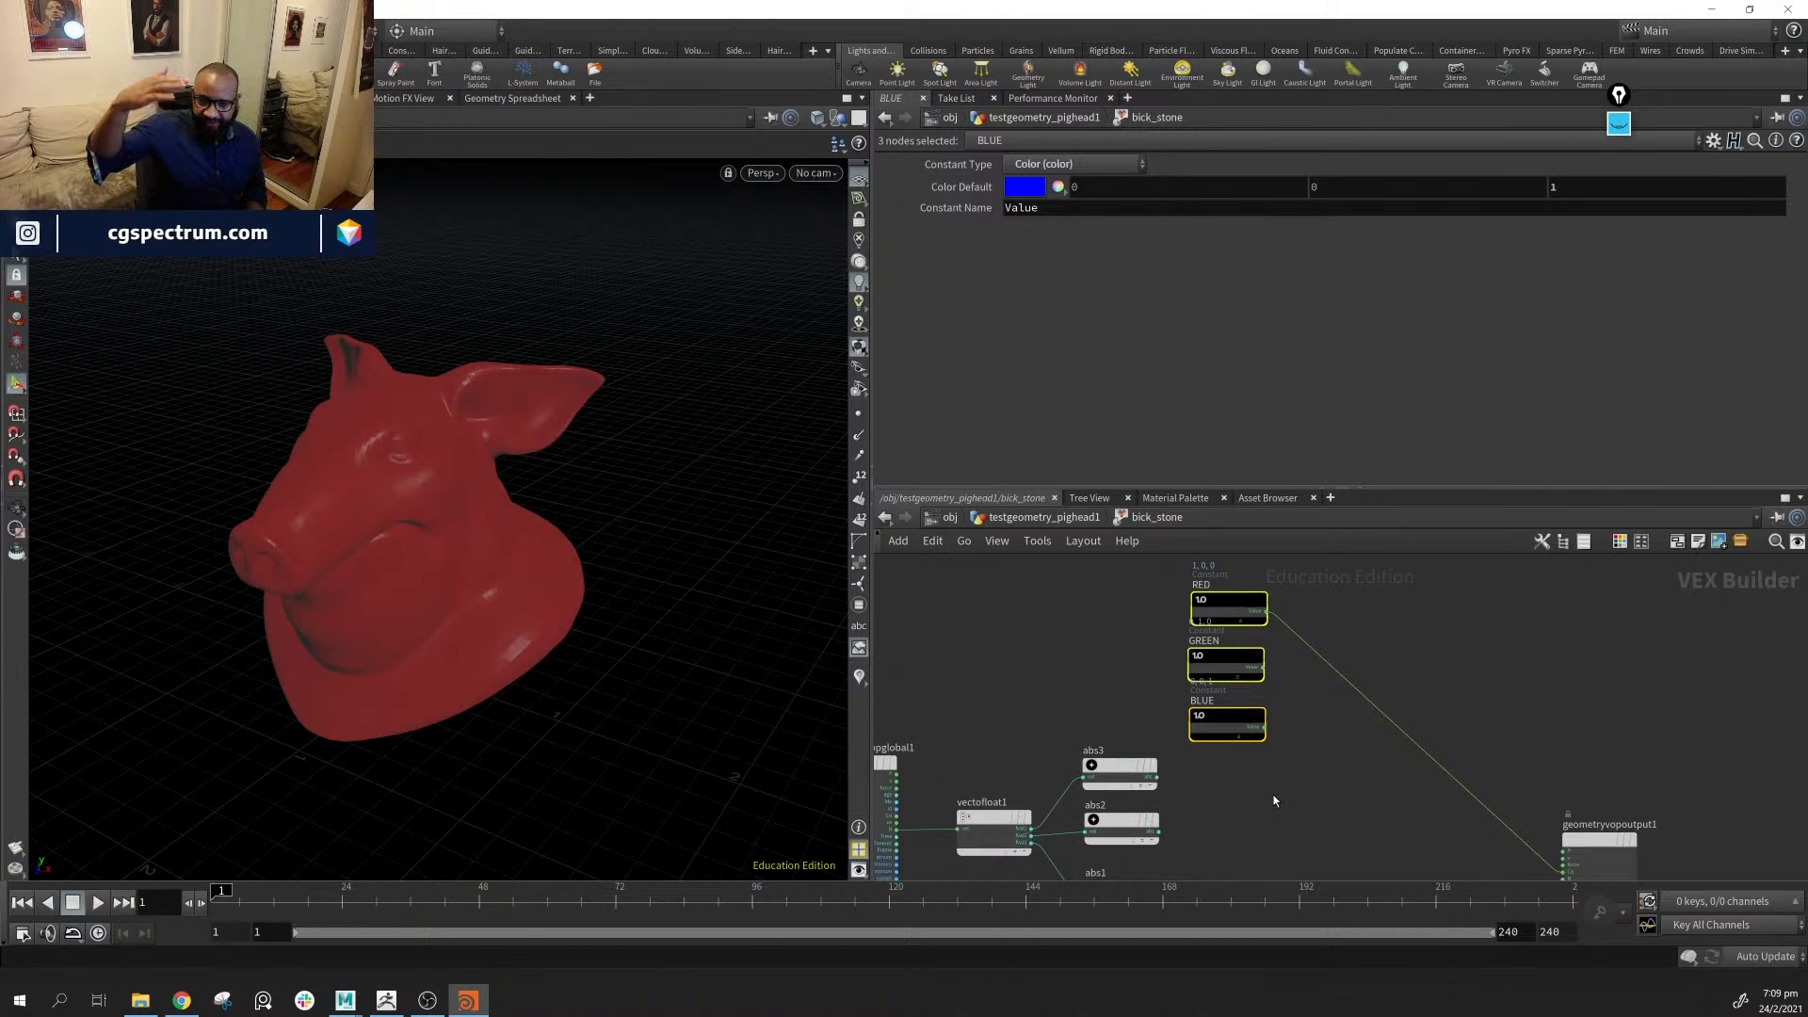
middle_drag(1253, 864, 1301, 746)
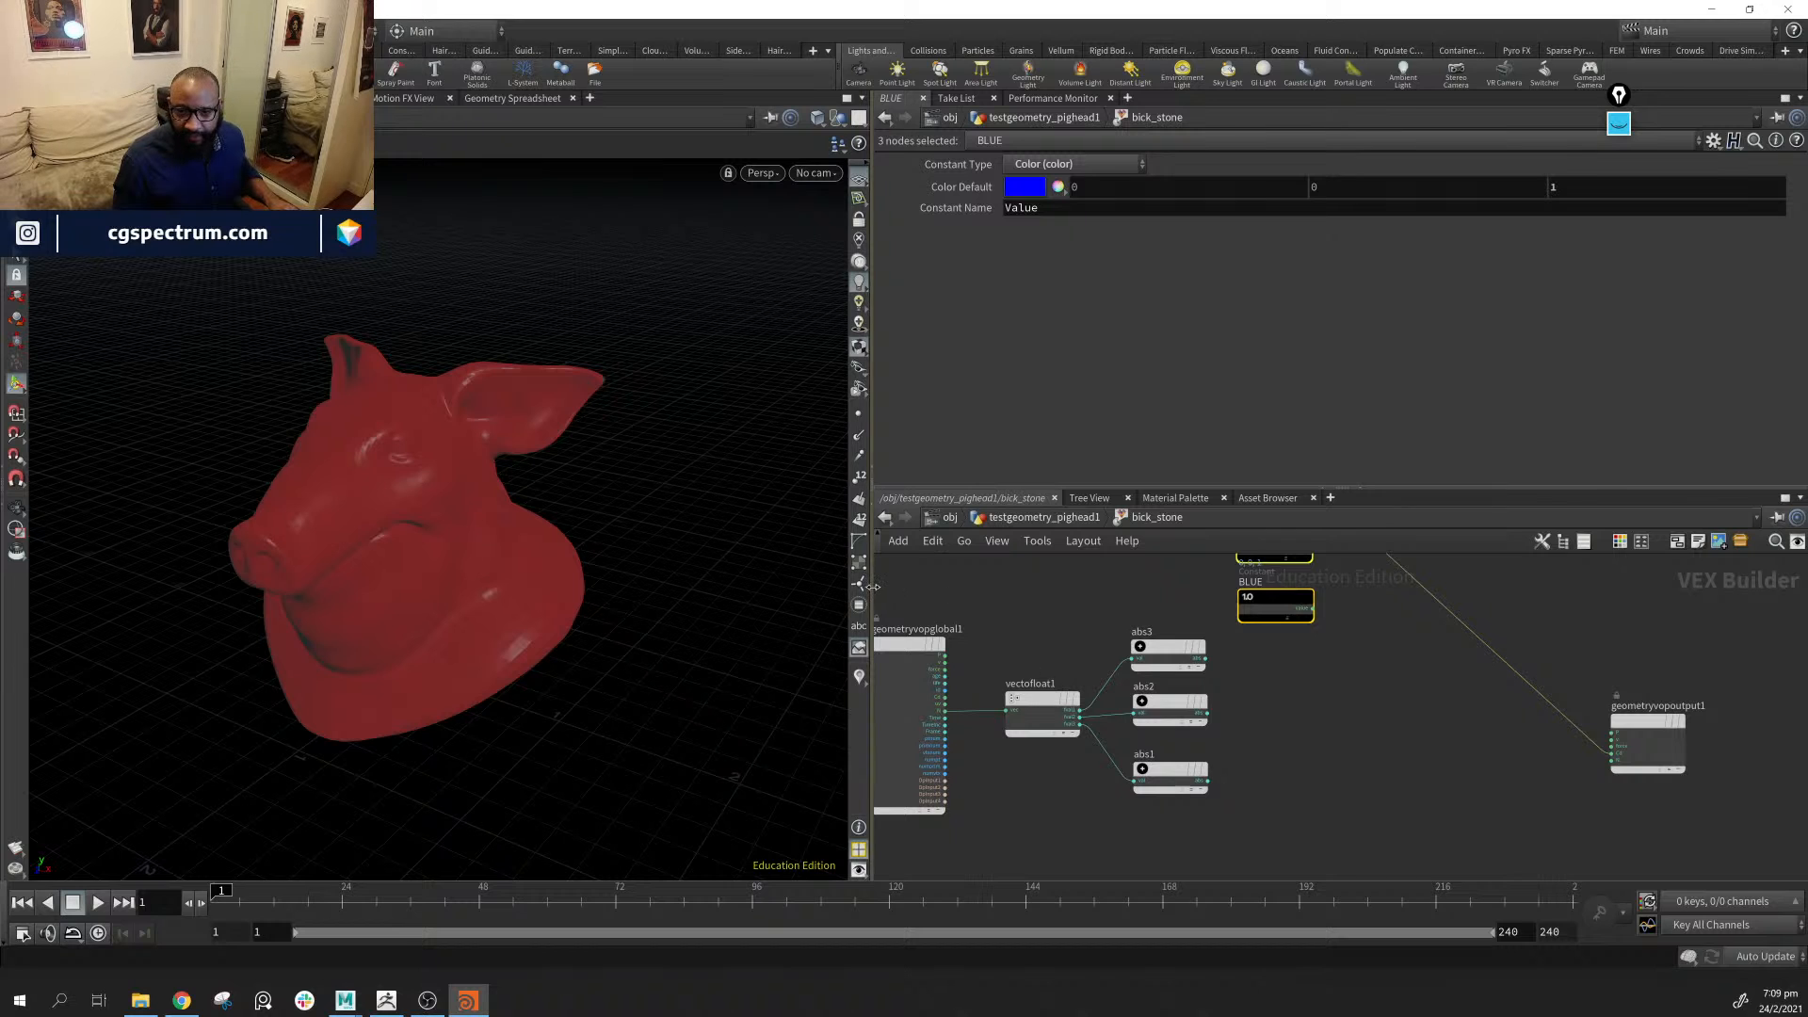
Widen the network editor and spread the three abs nodes apart vertically, leaving room beside each one
drag(872, 588, 663, 592)
middle_drag(1359, 720, 1319, 813)
middle_drag(1197, 637, 1201, 660)
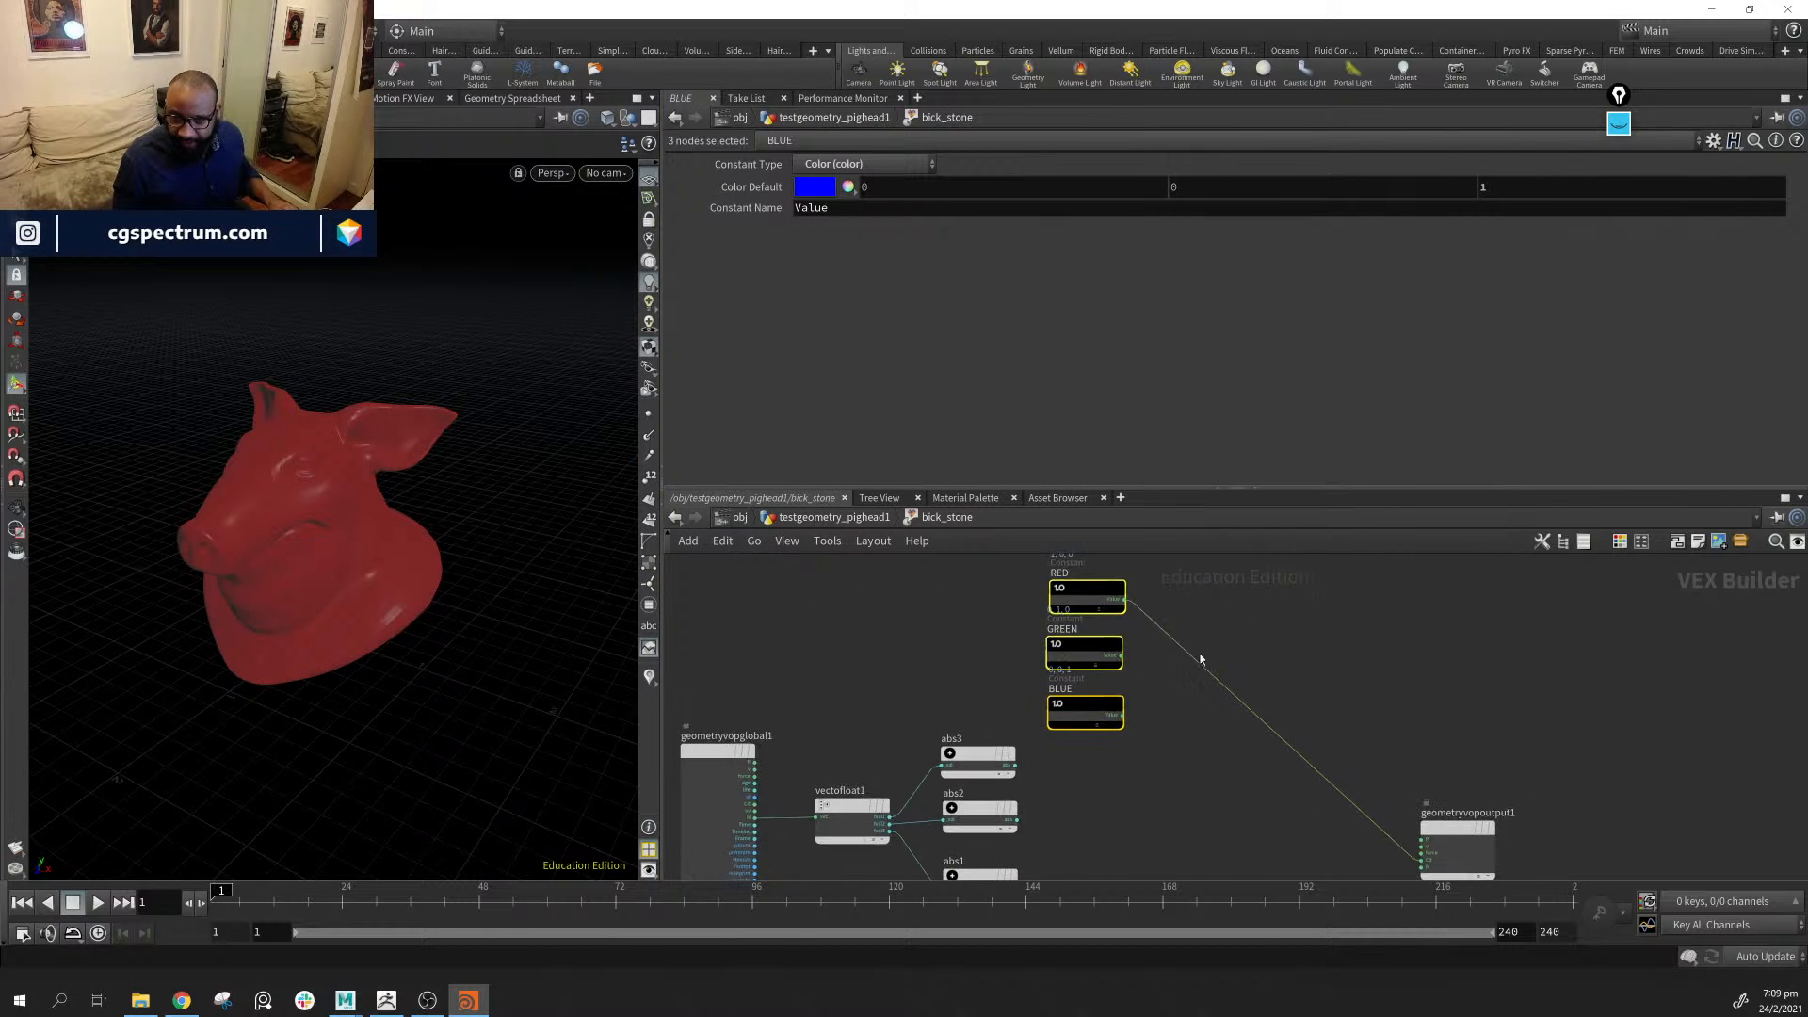
middle_drag(1207, 597, 1098, 654)
middle_drag(1139, 775, 1219, 646)
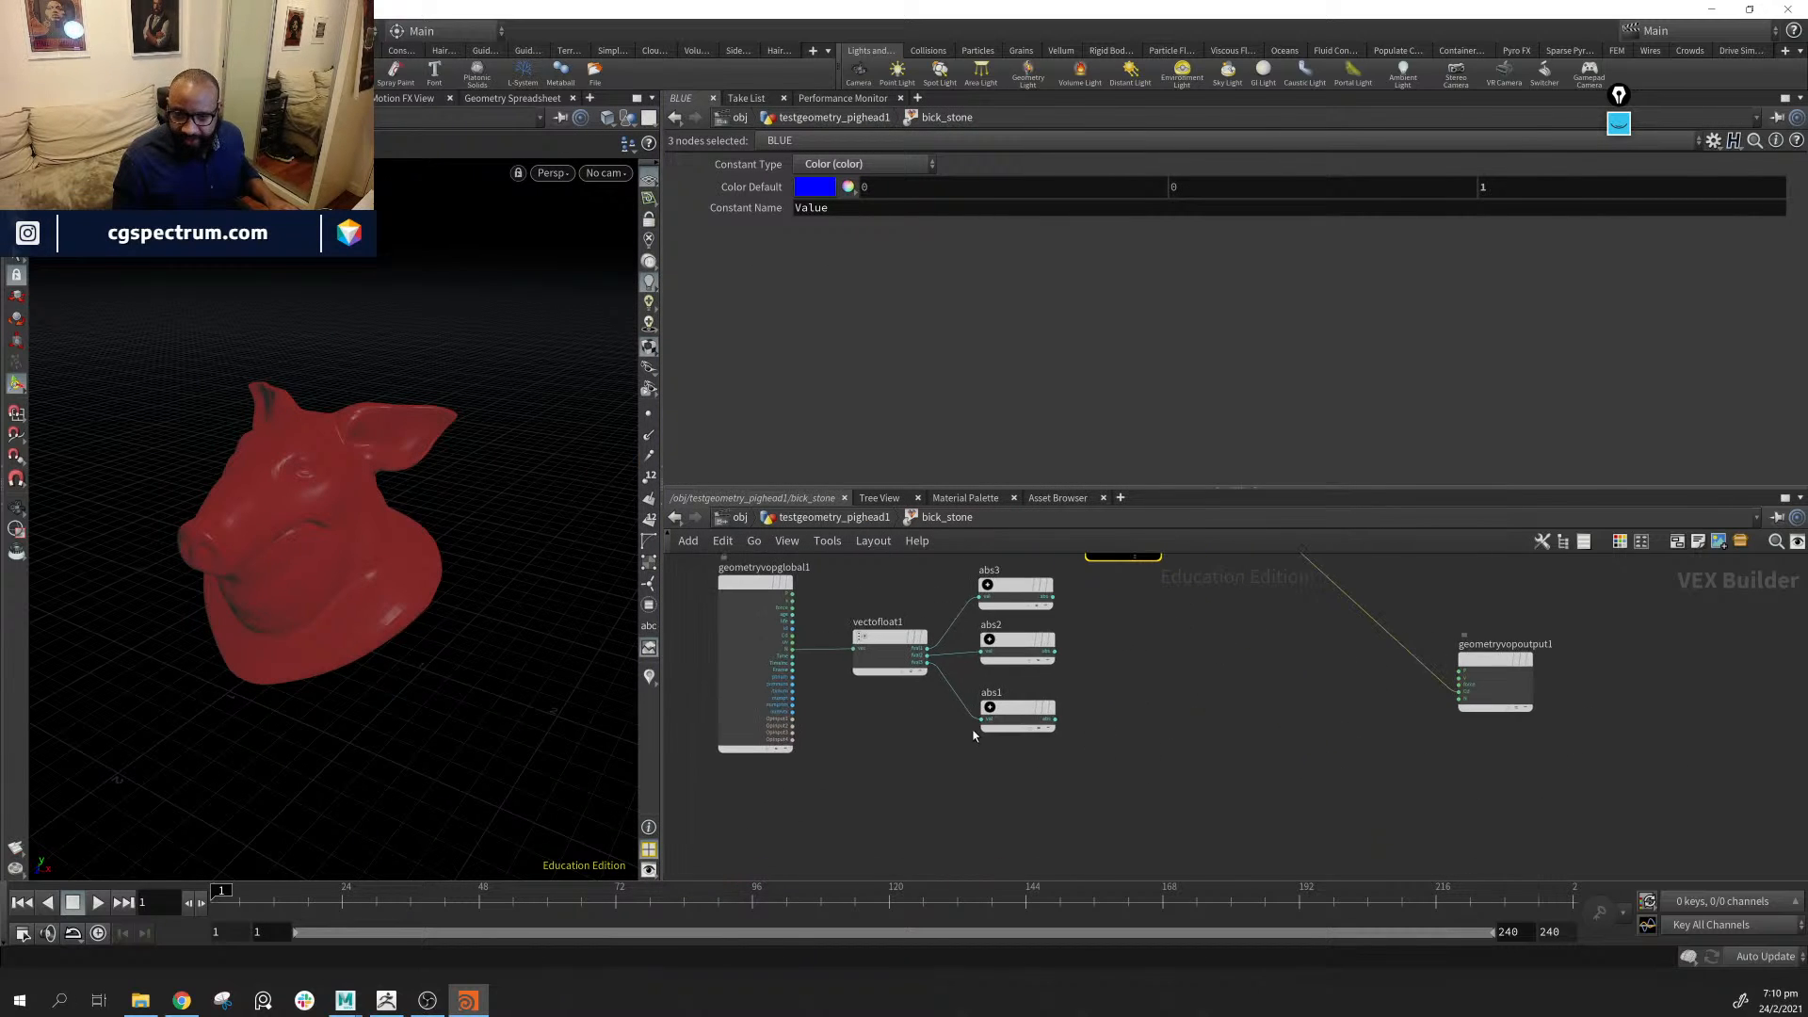
drag(1012, 709, 1016, 851)
drag(1018, 638, 1034, 695)
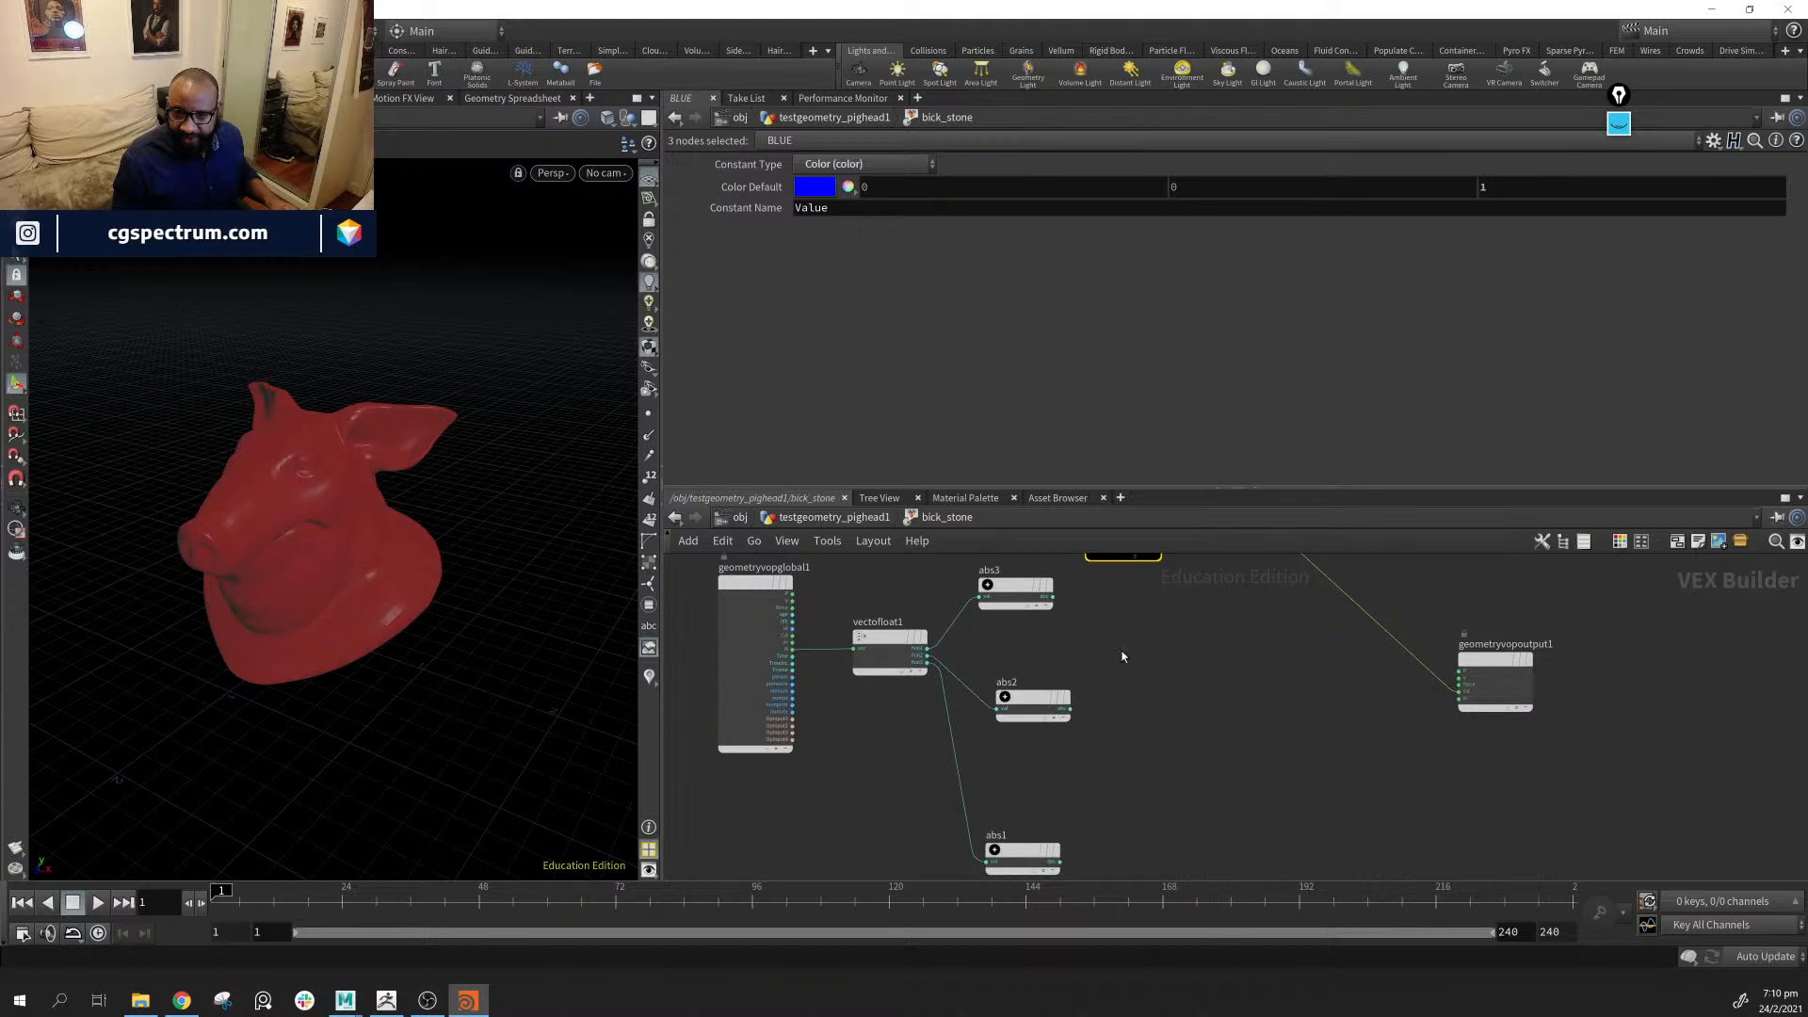
middle_drag(1123, 653, 1048, 842)
drag(961, 772, 970, 688)
Rename abs3, abs2 and abs1 as mask_x, mask_y and mask_z
click(933, 674)
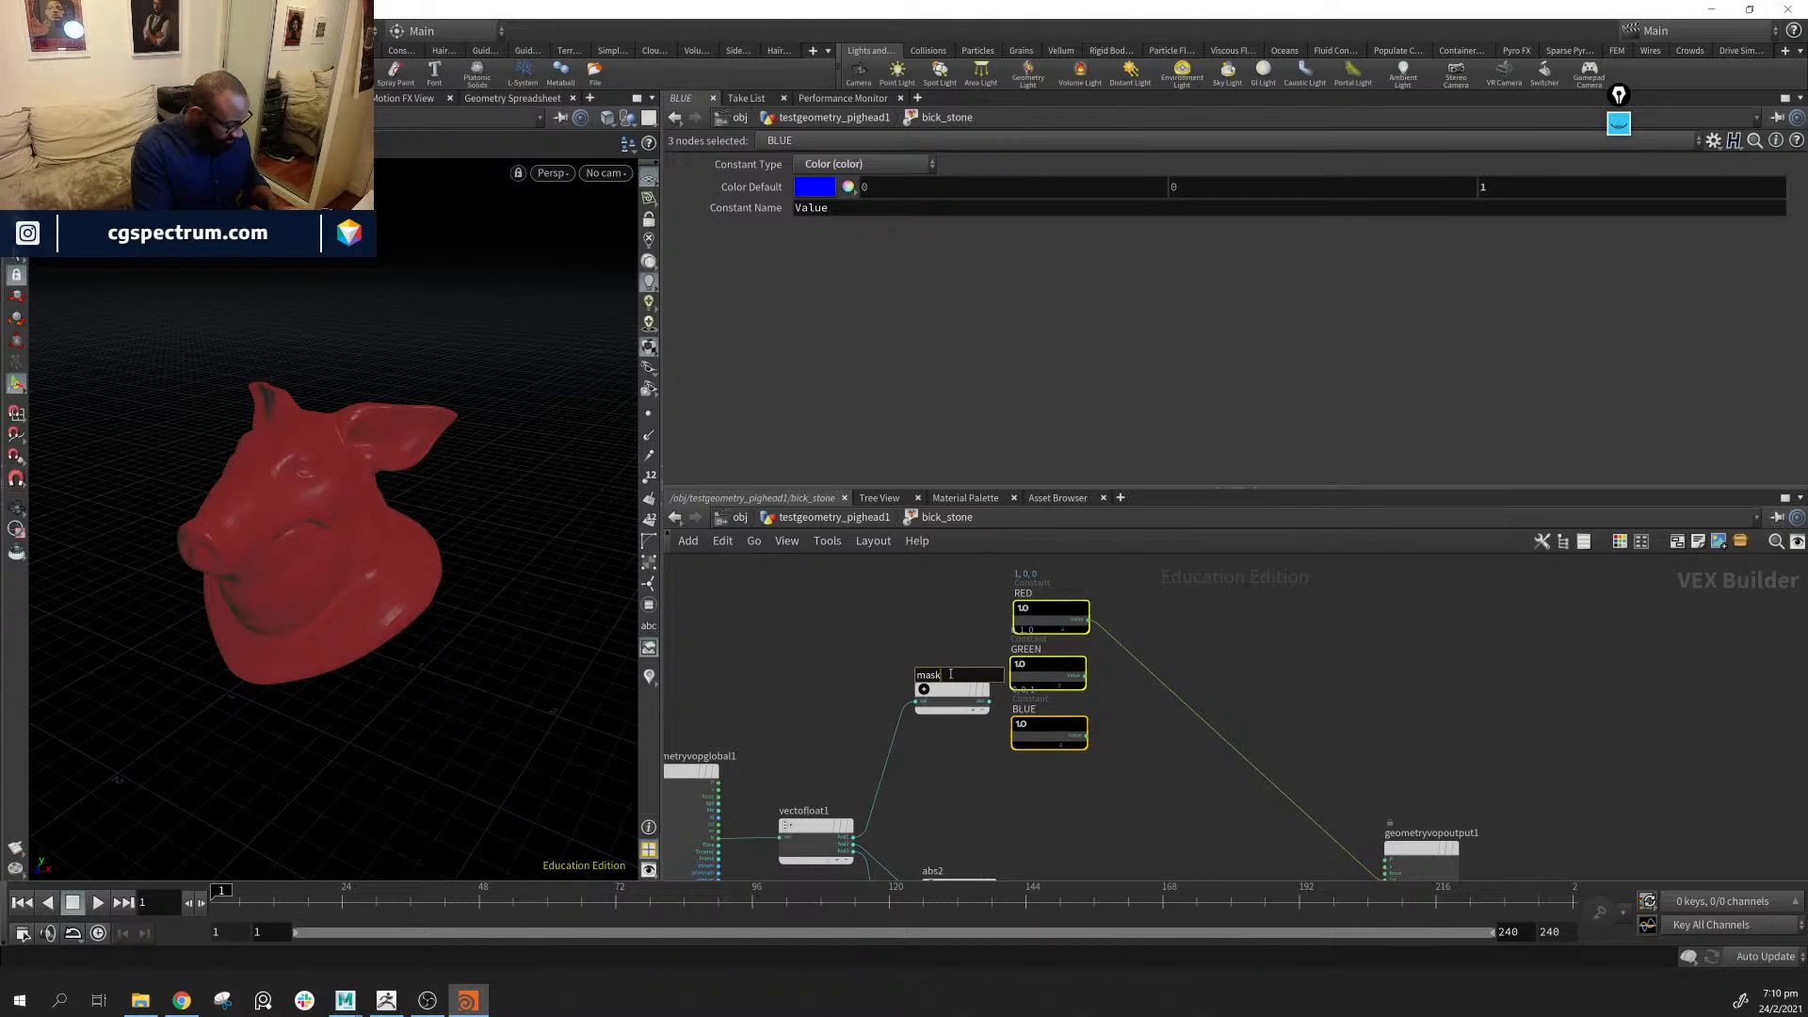
key(Return)
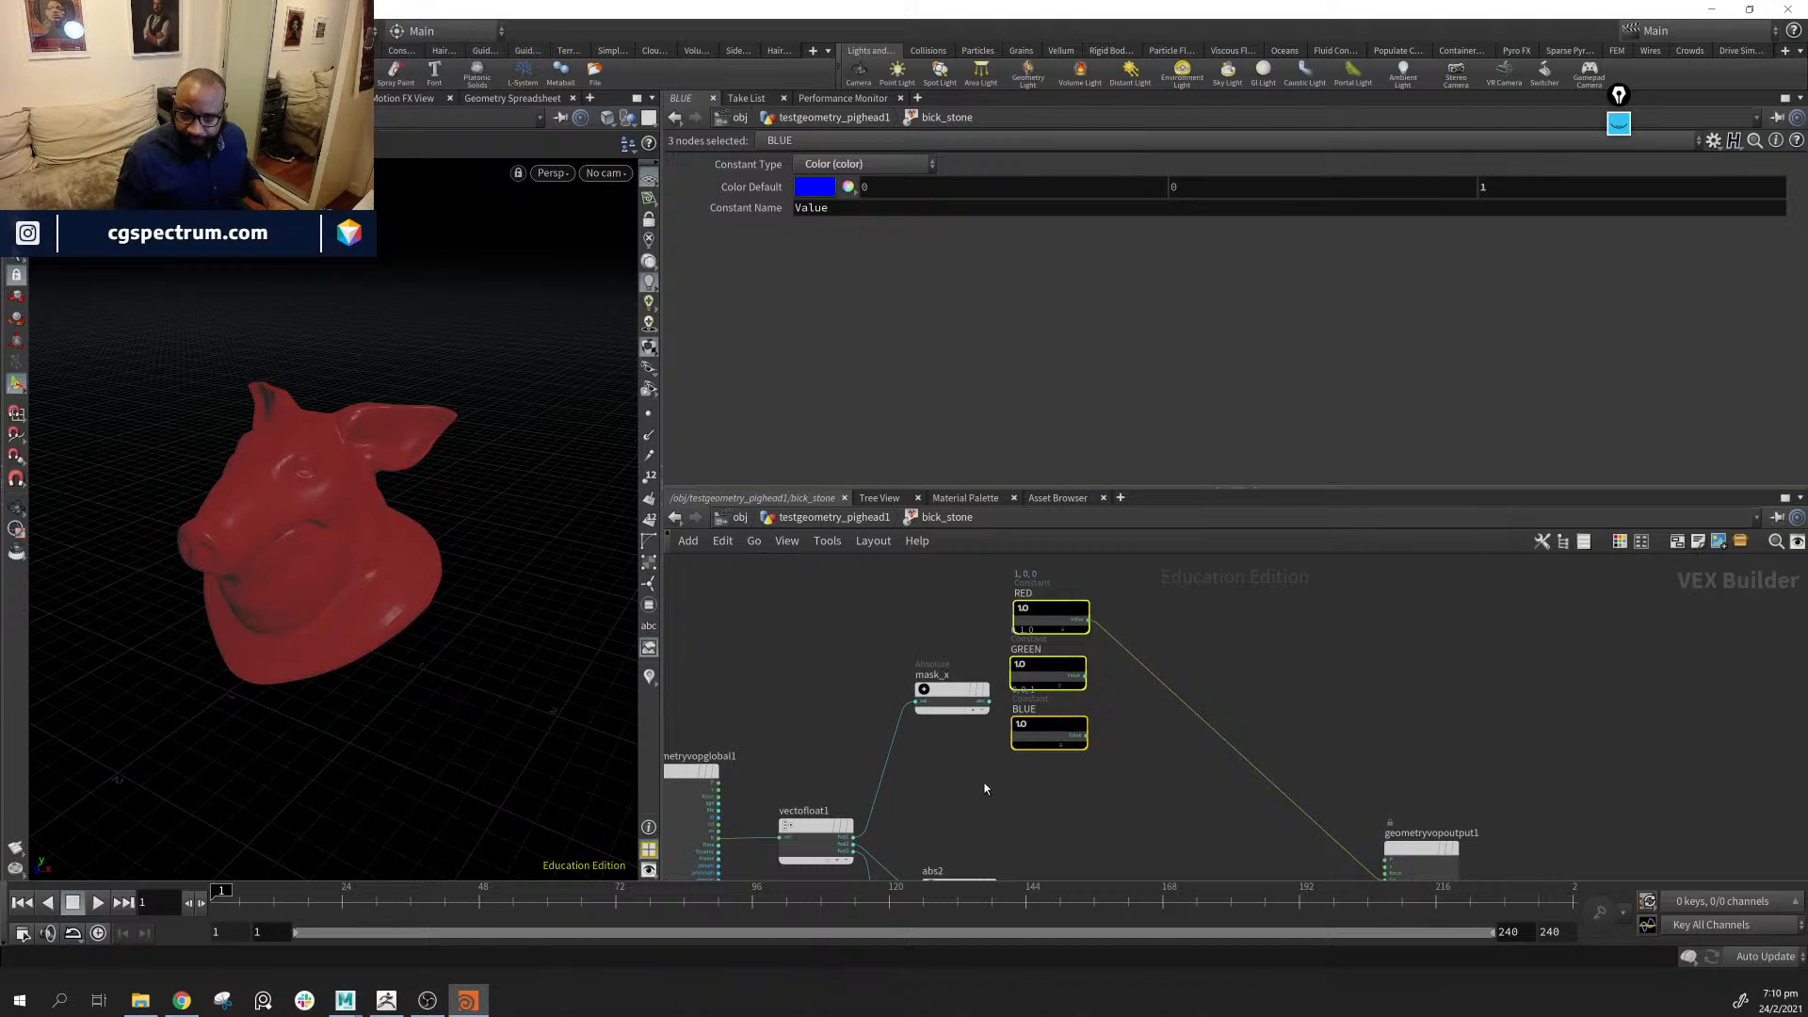
middle_drag(985, 788, 931, 718)
click(882, 607)
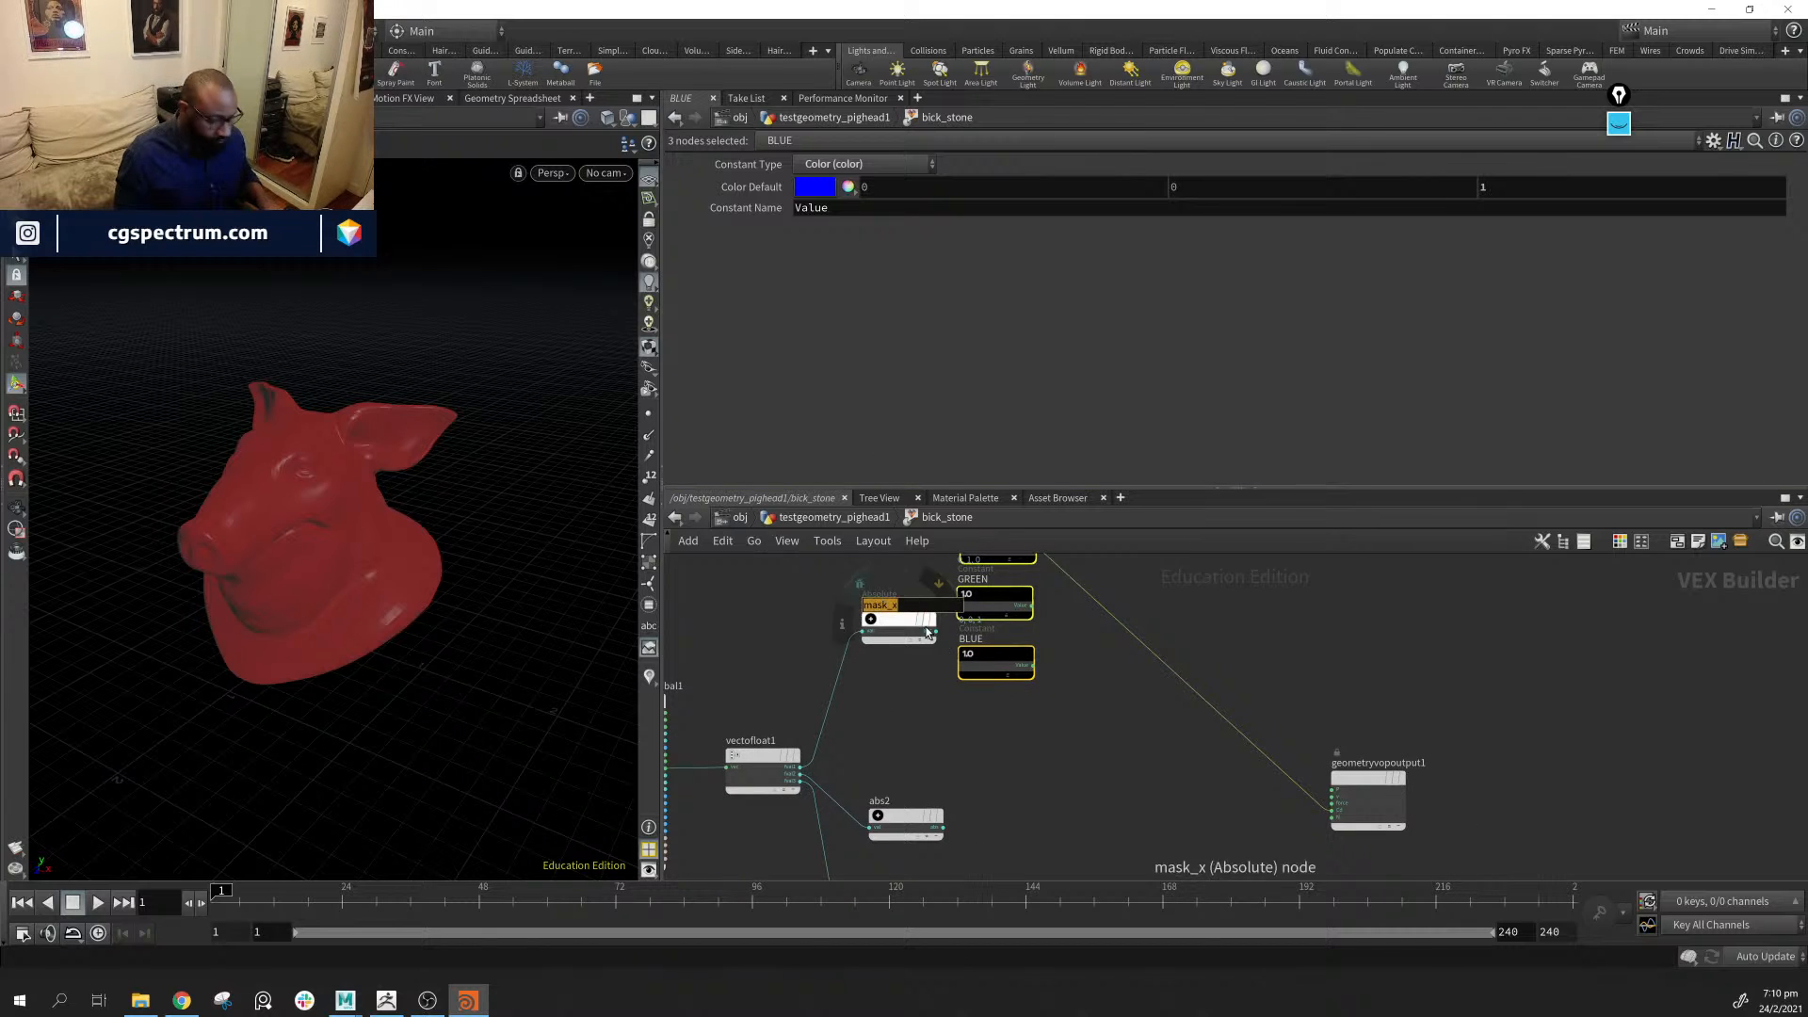
click(882, 802)
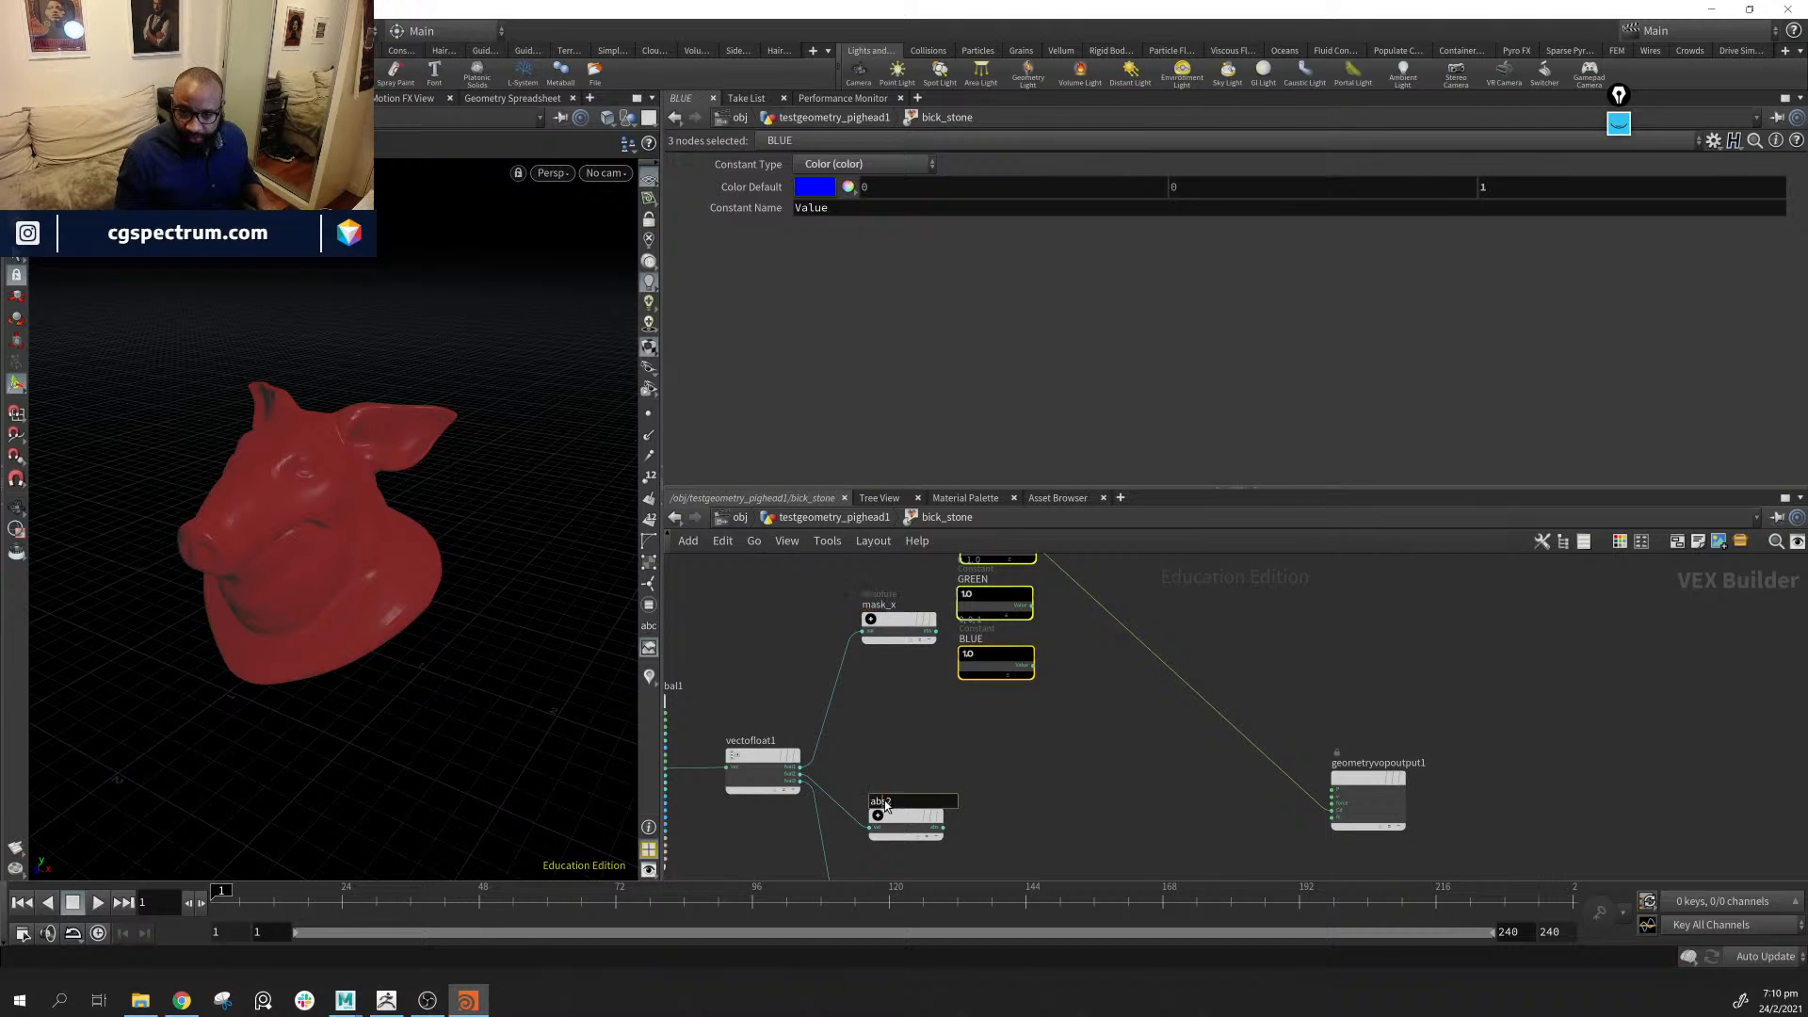
key(BackSpace)
text(y)
key(Return)
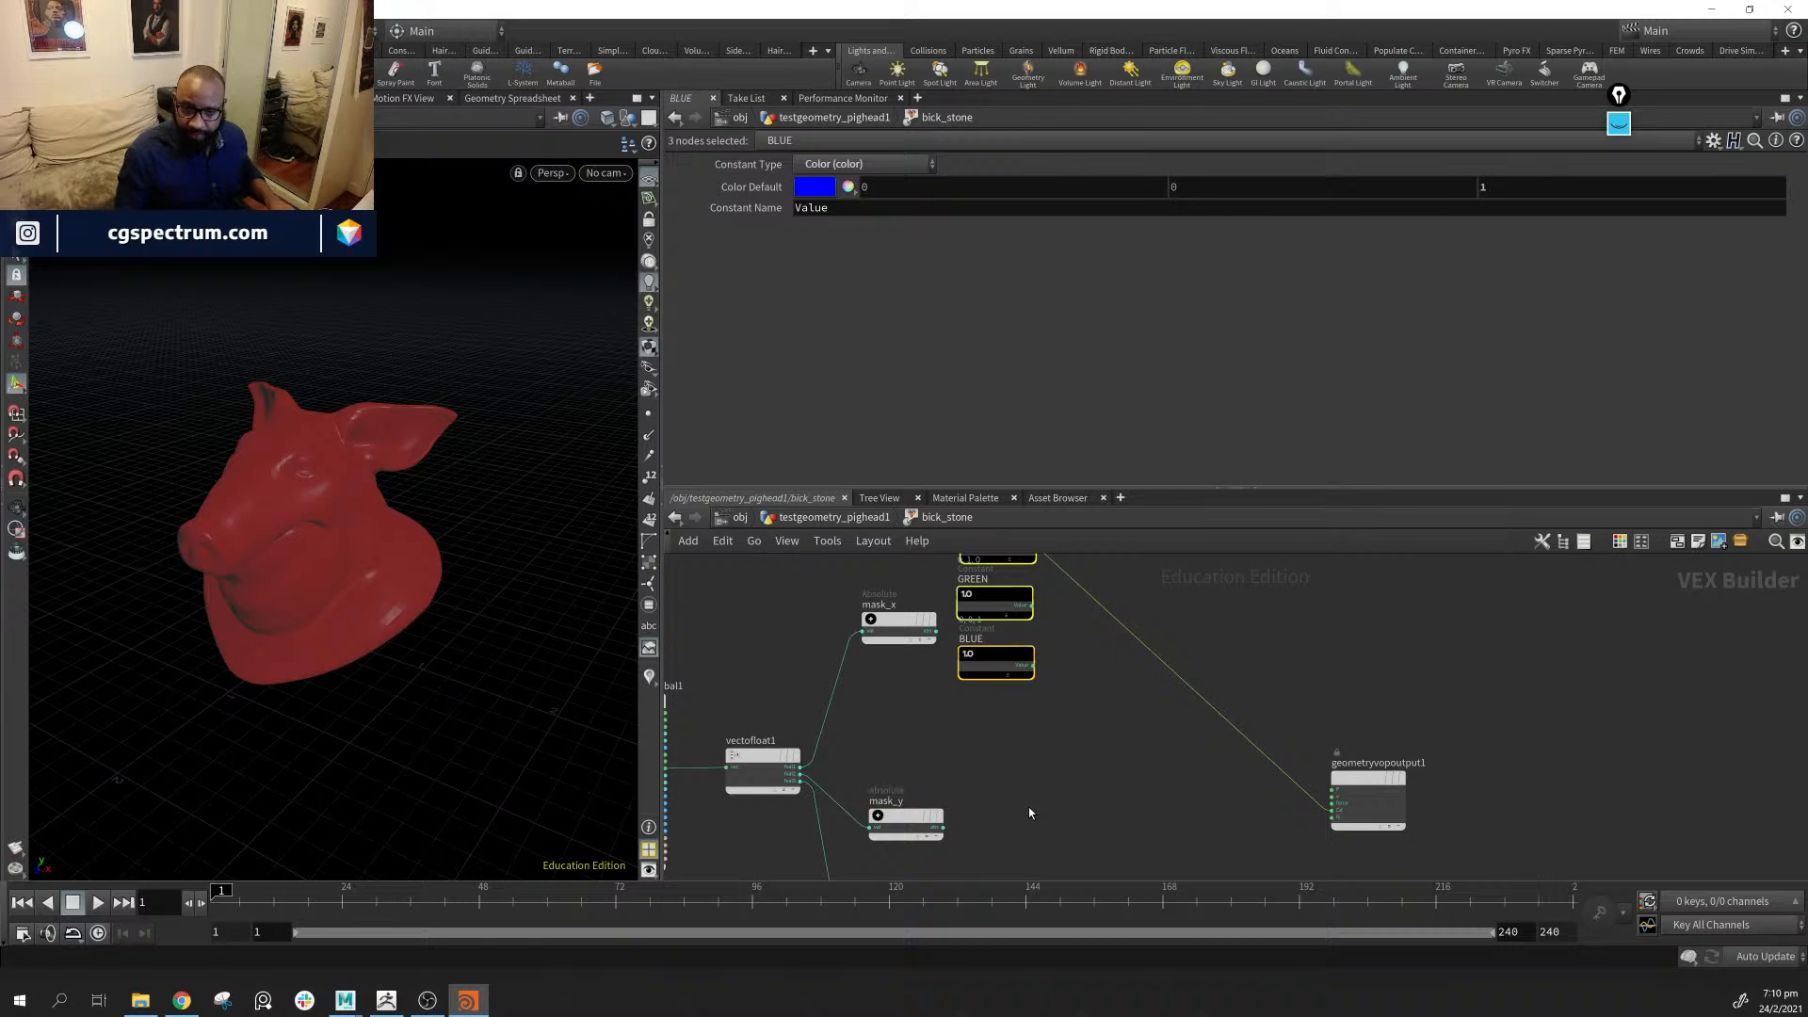
middle_drag(1114, 805, 1132, 682)
double_click(887, 830)
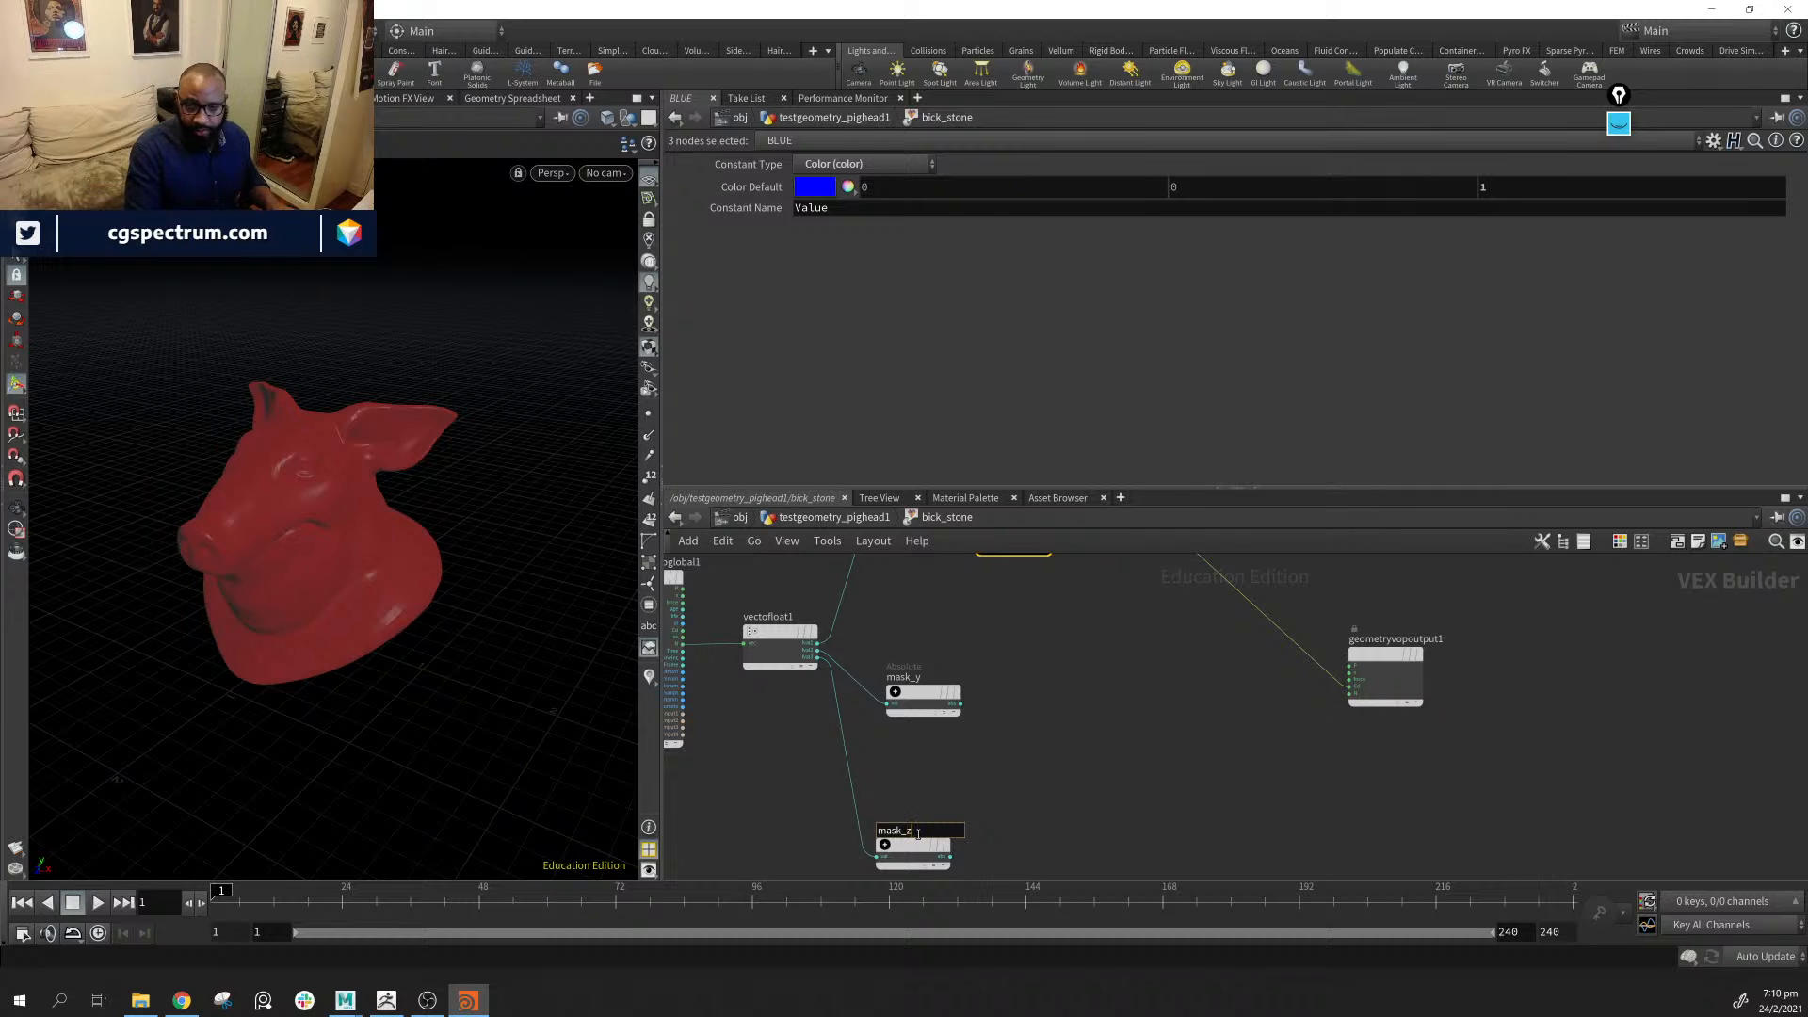
key(Return)
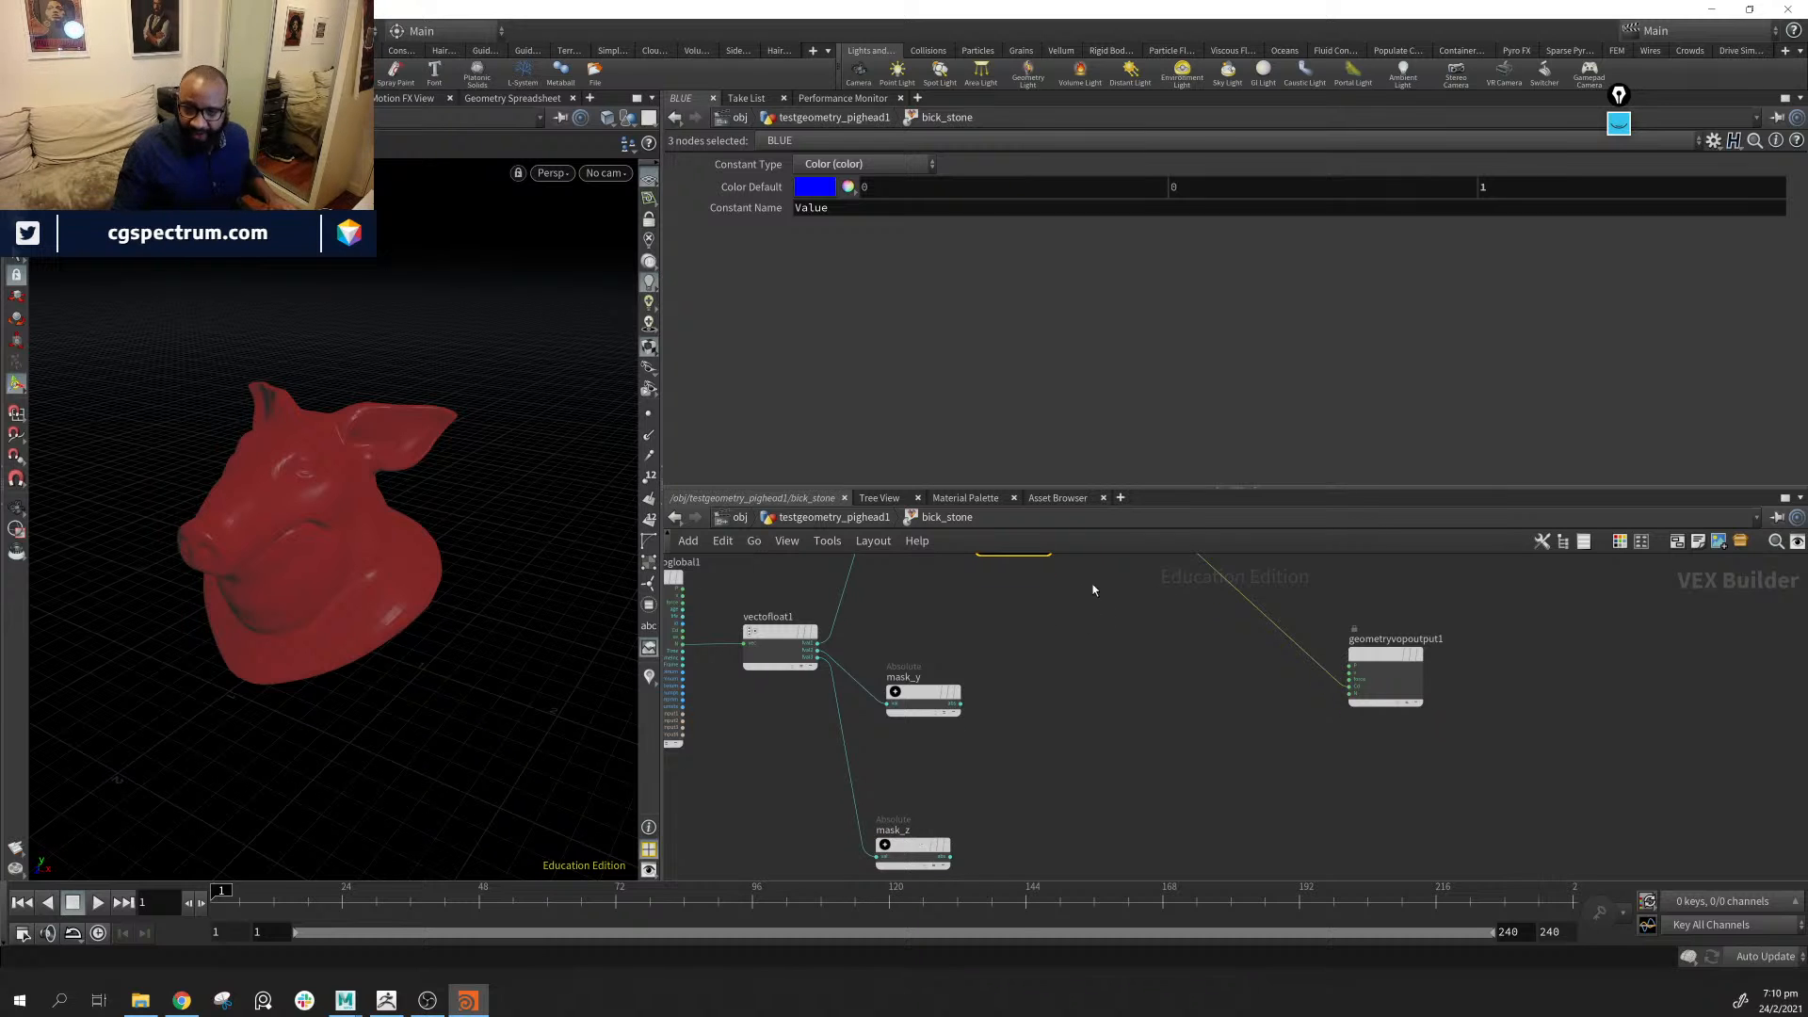
Place the BLUE constant directly above mask_z and the RED constant directly above mask_x
middle_drag(1093, 589, 1114, 703)
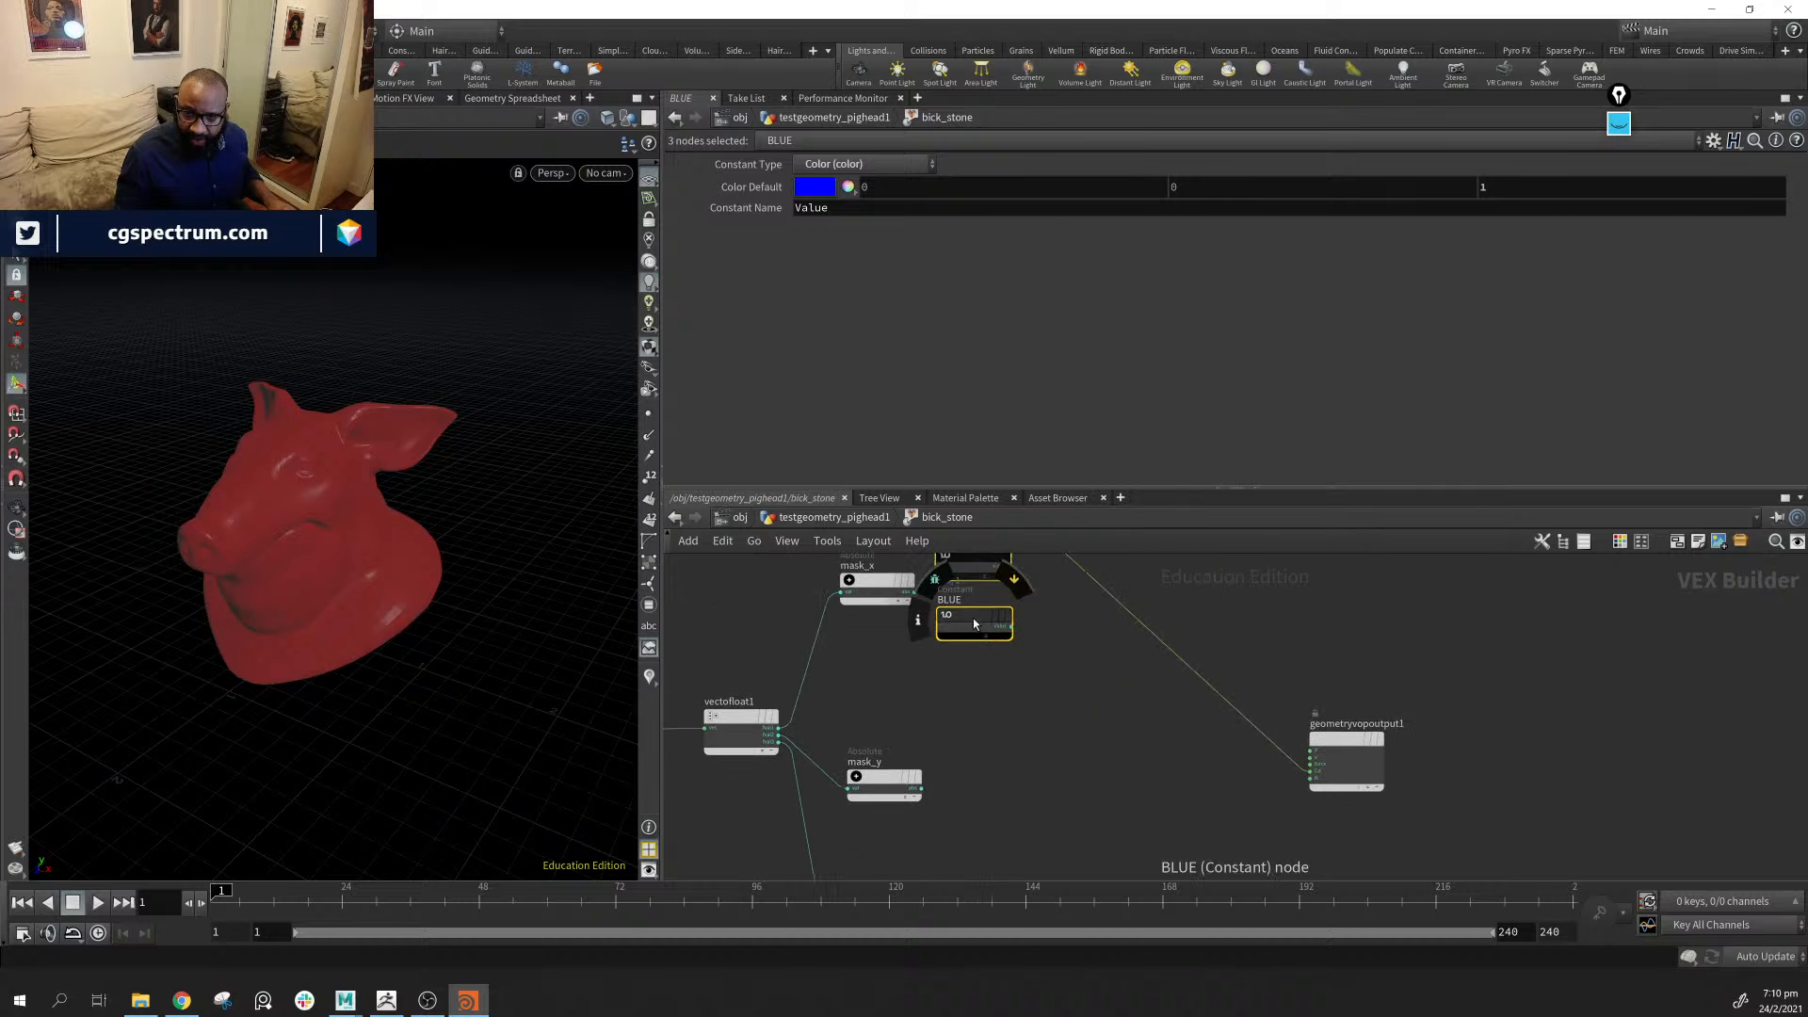
drag(973, 619, 1001, 849)
middle_drag(1115, 865, 1122, 743)
click(1120, 743)
drag(1000, 725, 838, 764)
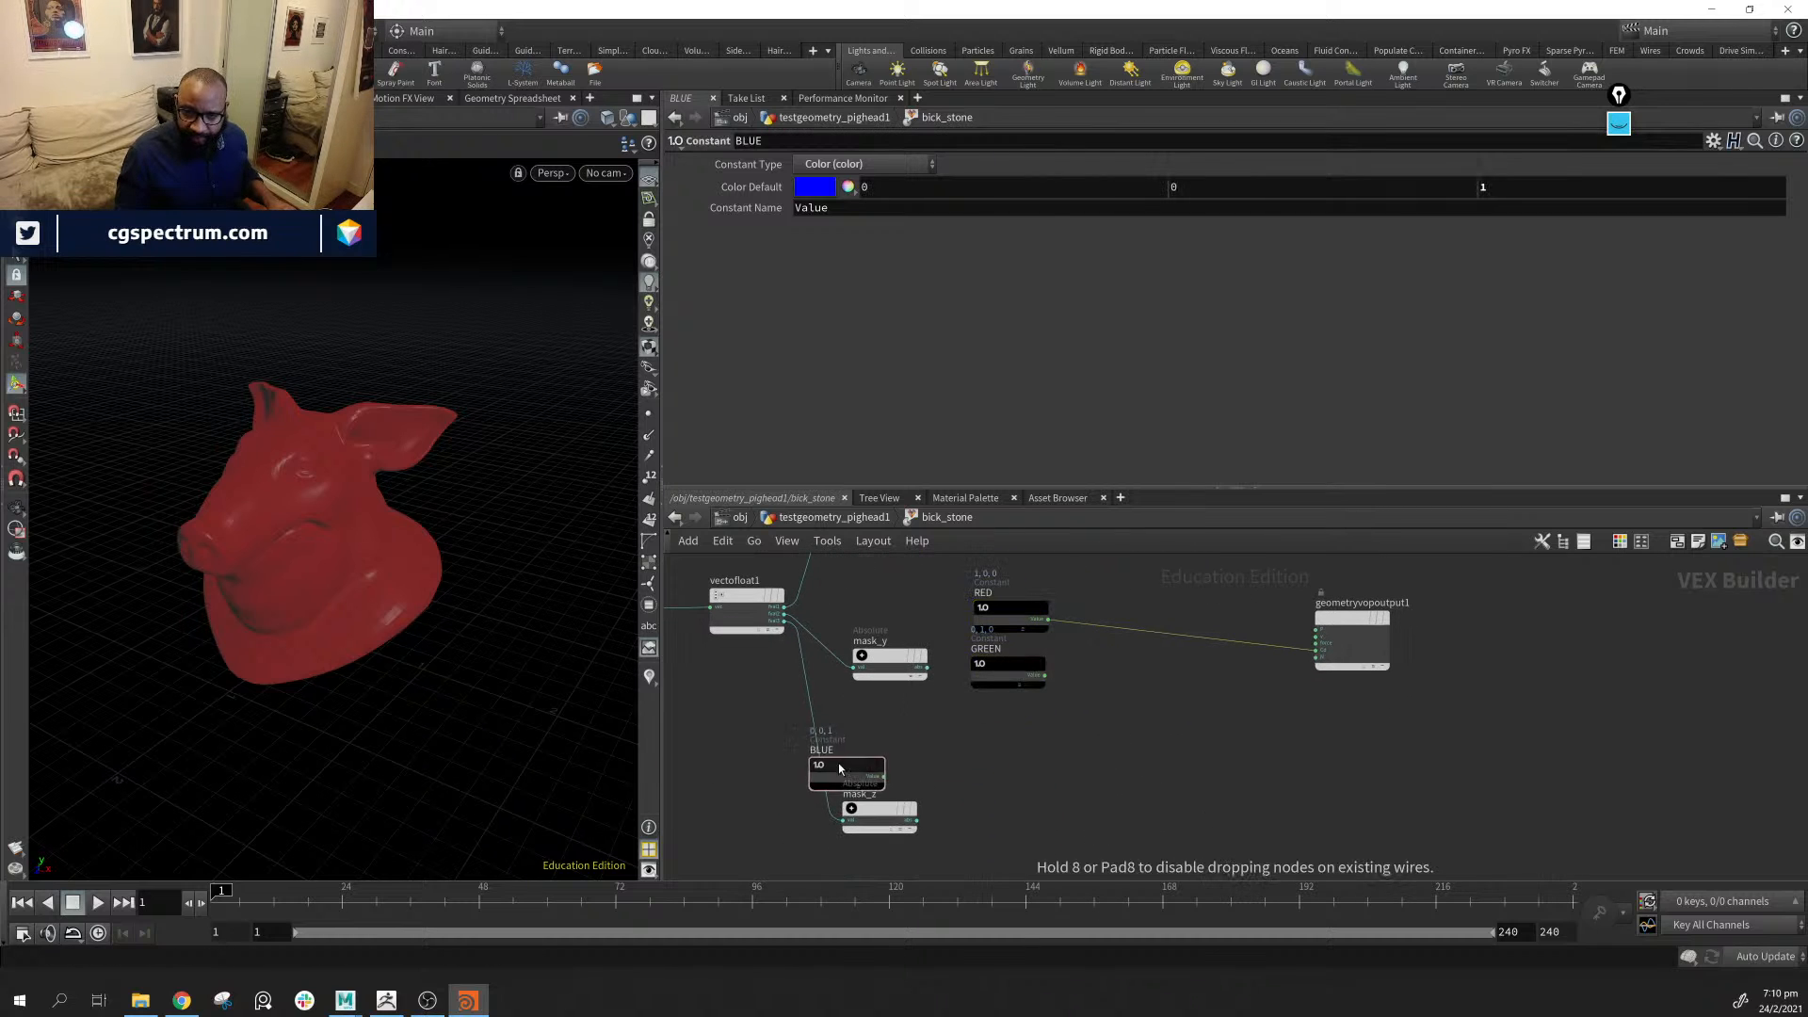
middle_drag(1006, 610, 926, 800)
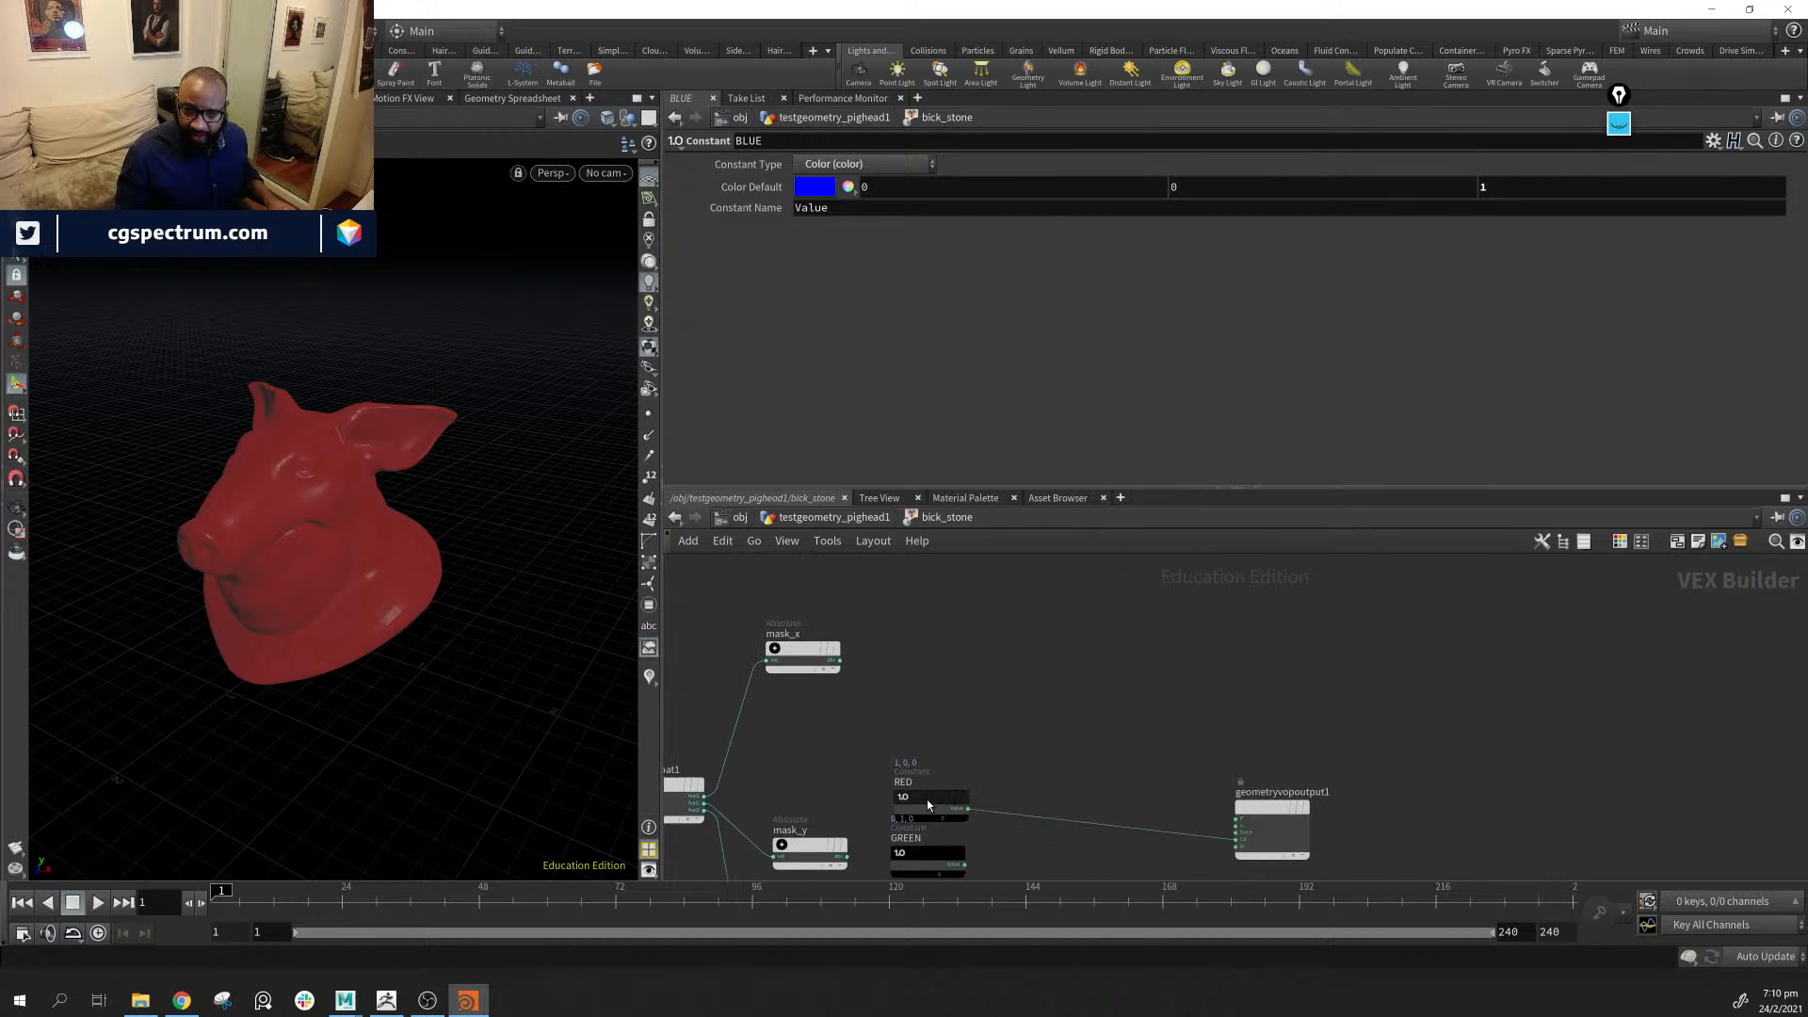
drag(926, 799, 798, 598)
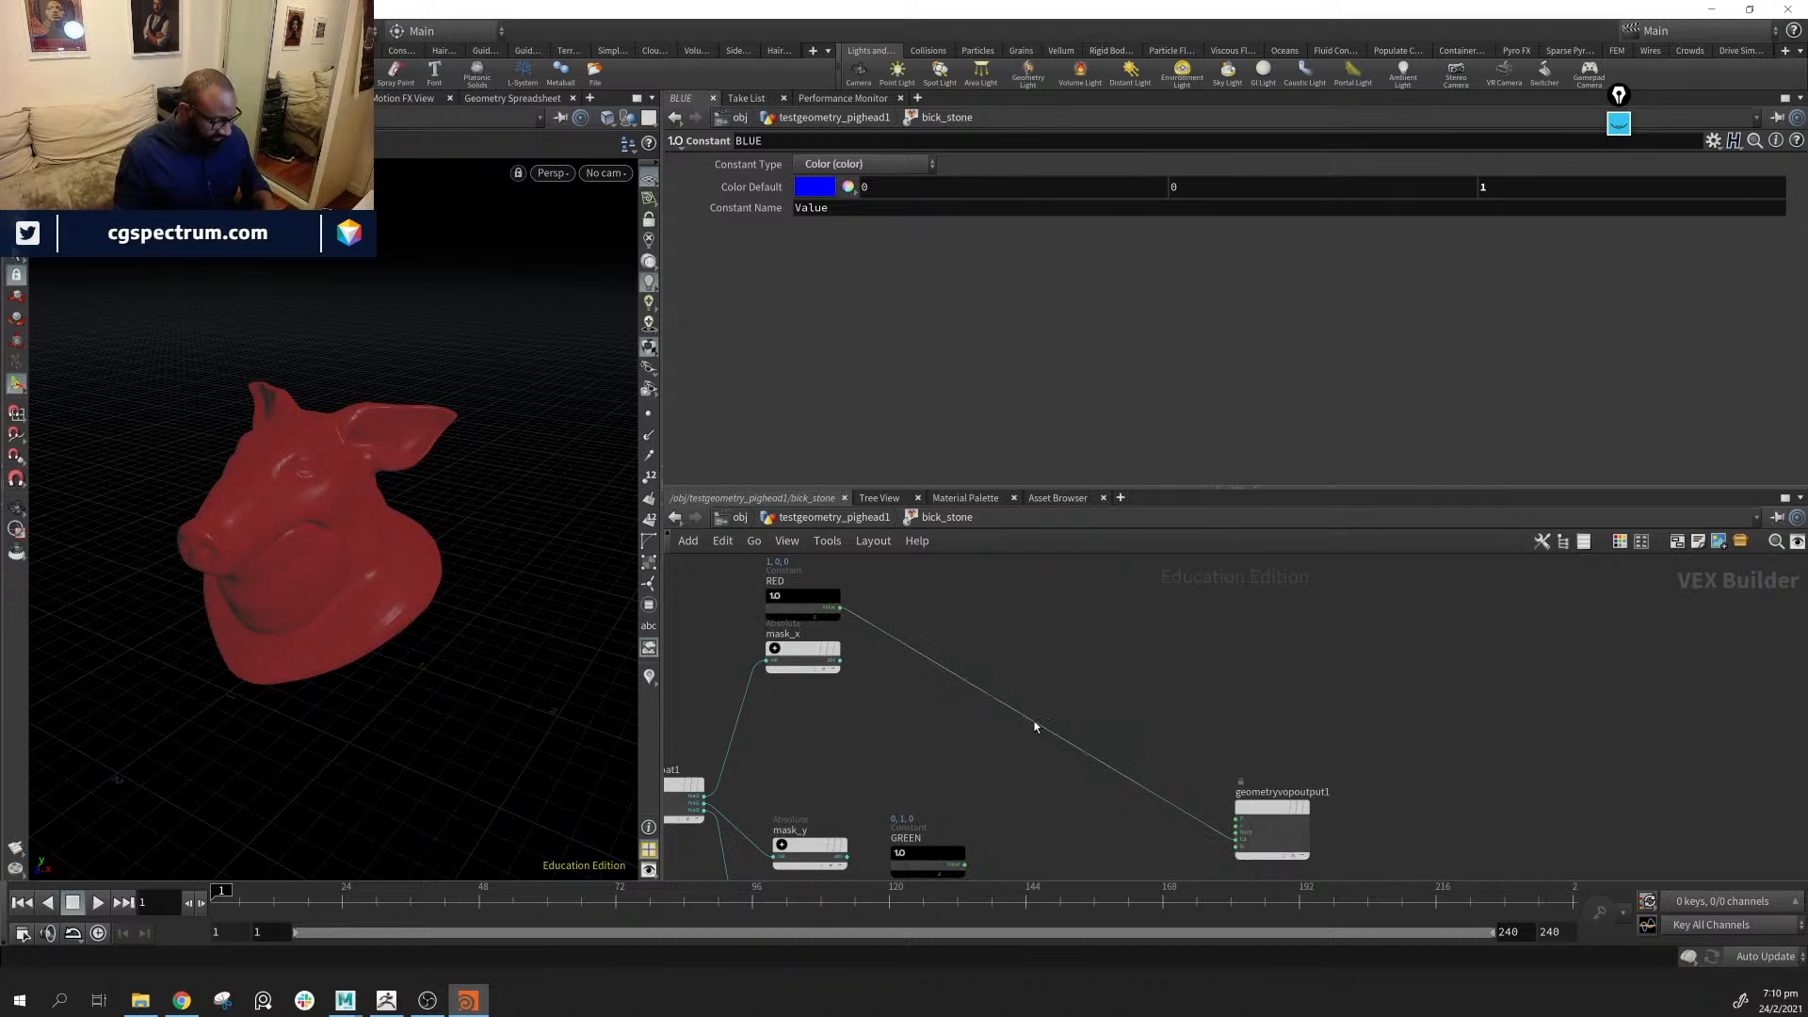
Cut the wire between RED and the geometry output, and place the GREEN constant directly above mask_y
key(y)
drag(1074, 718, 1053, 780)
middle_drag(989, 807, 1034, 738)
drag(957, 784, 862, 725)
middle_drag(863, 725, 873, 808)
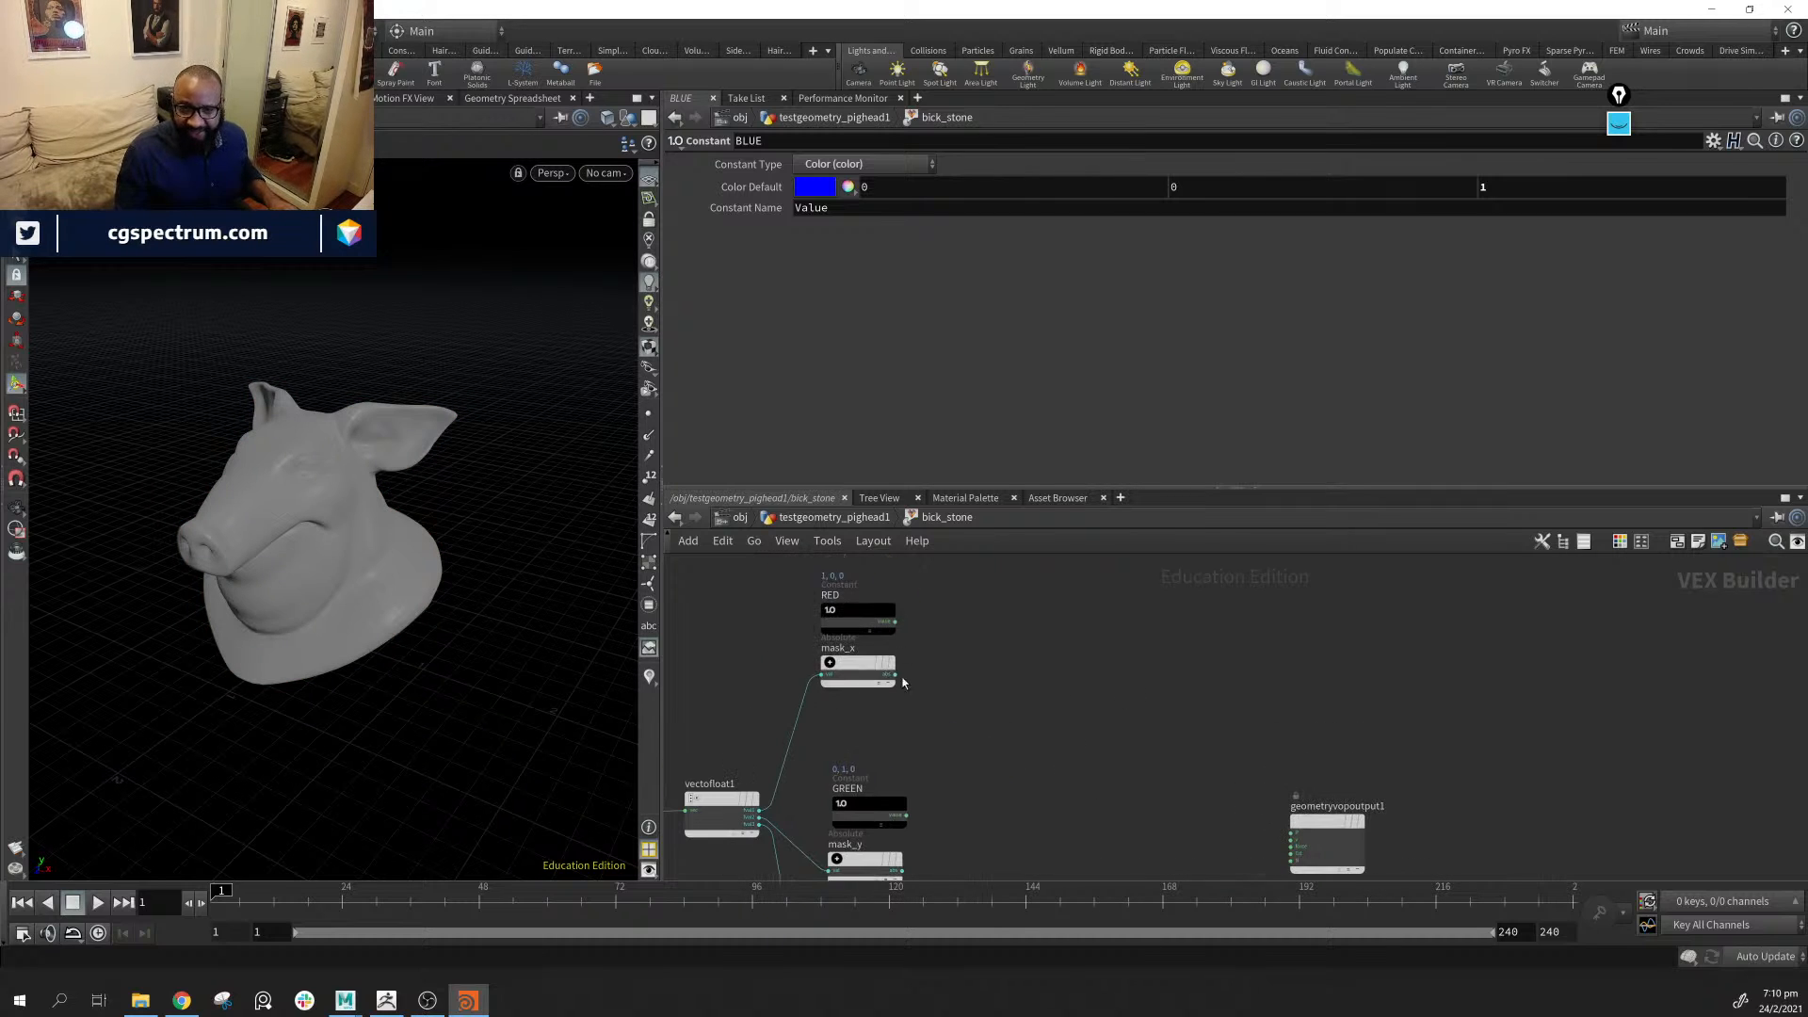
Add a Multiply node beside mask_x and feed it the RED constant and the mask_x result
middle_drag(902, 682, 985, 715)
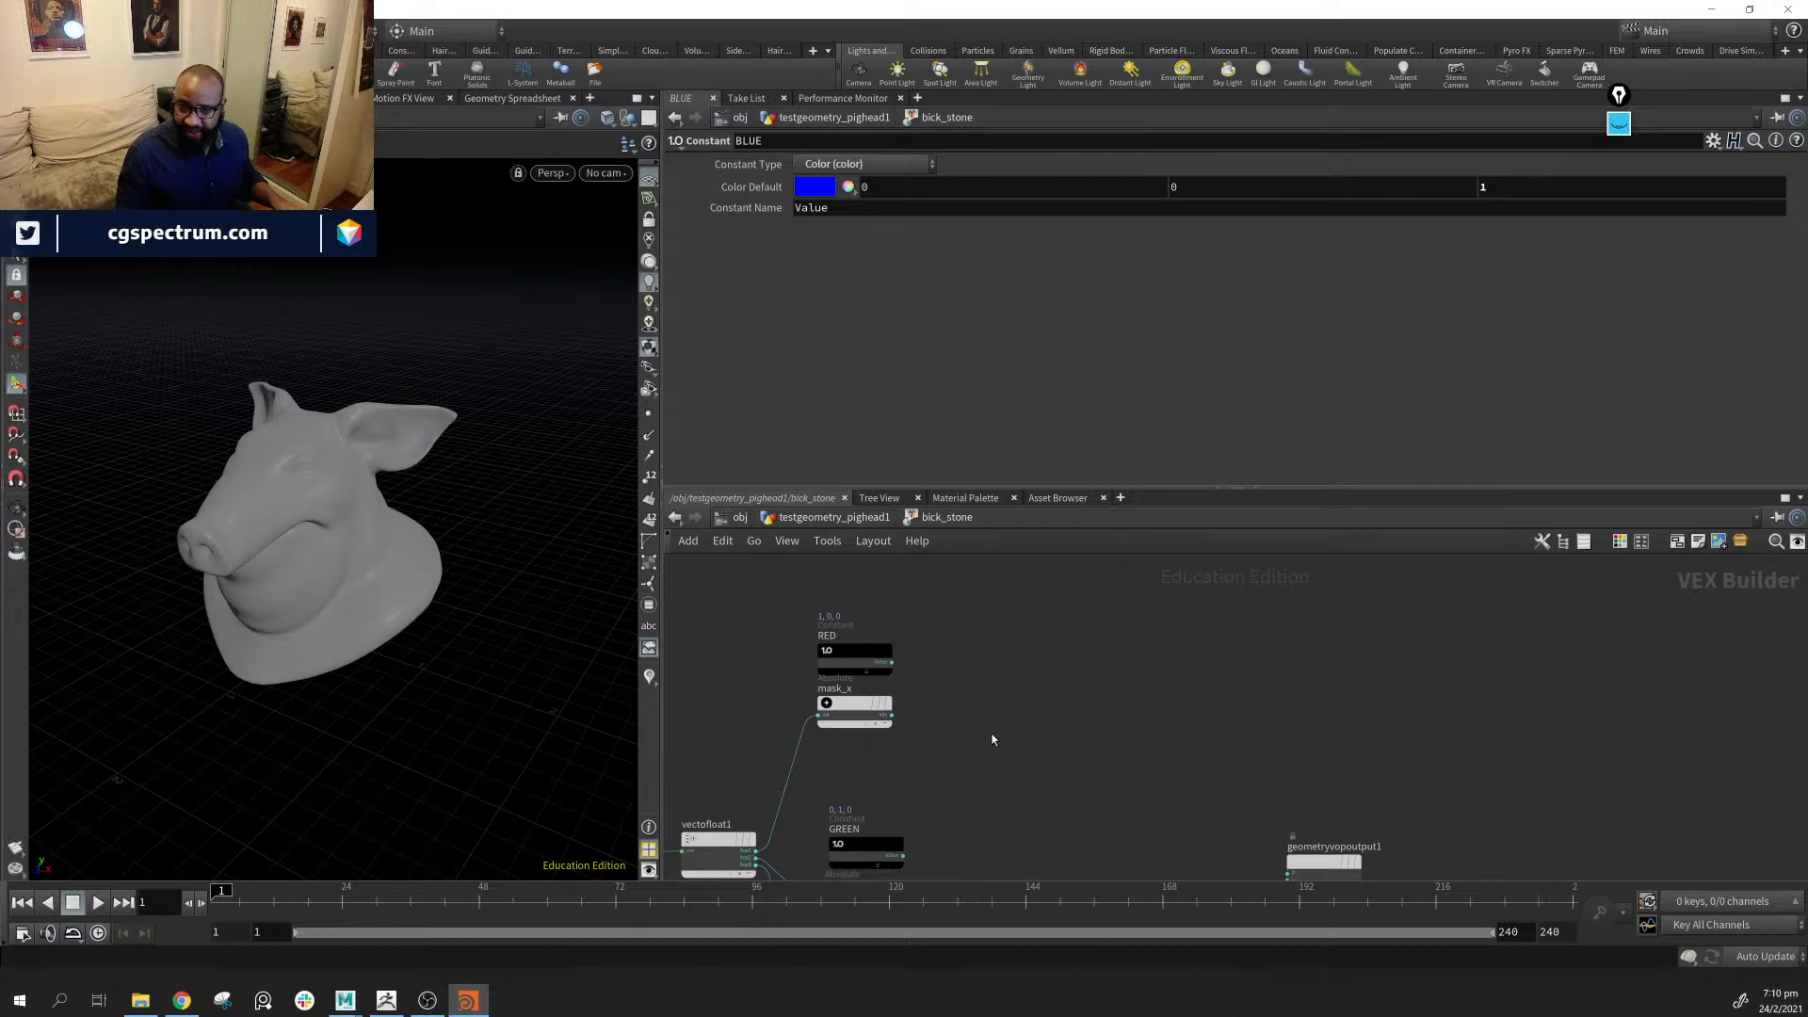
key(Tab)
text(mul)
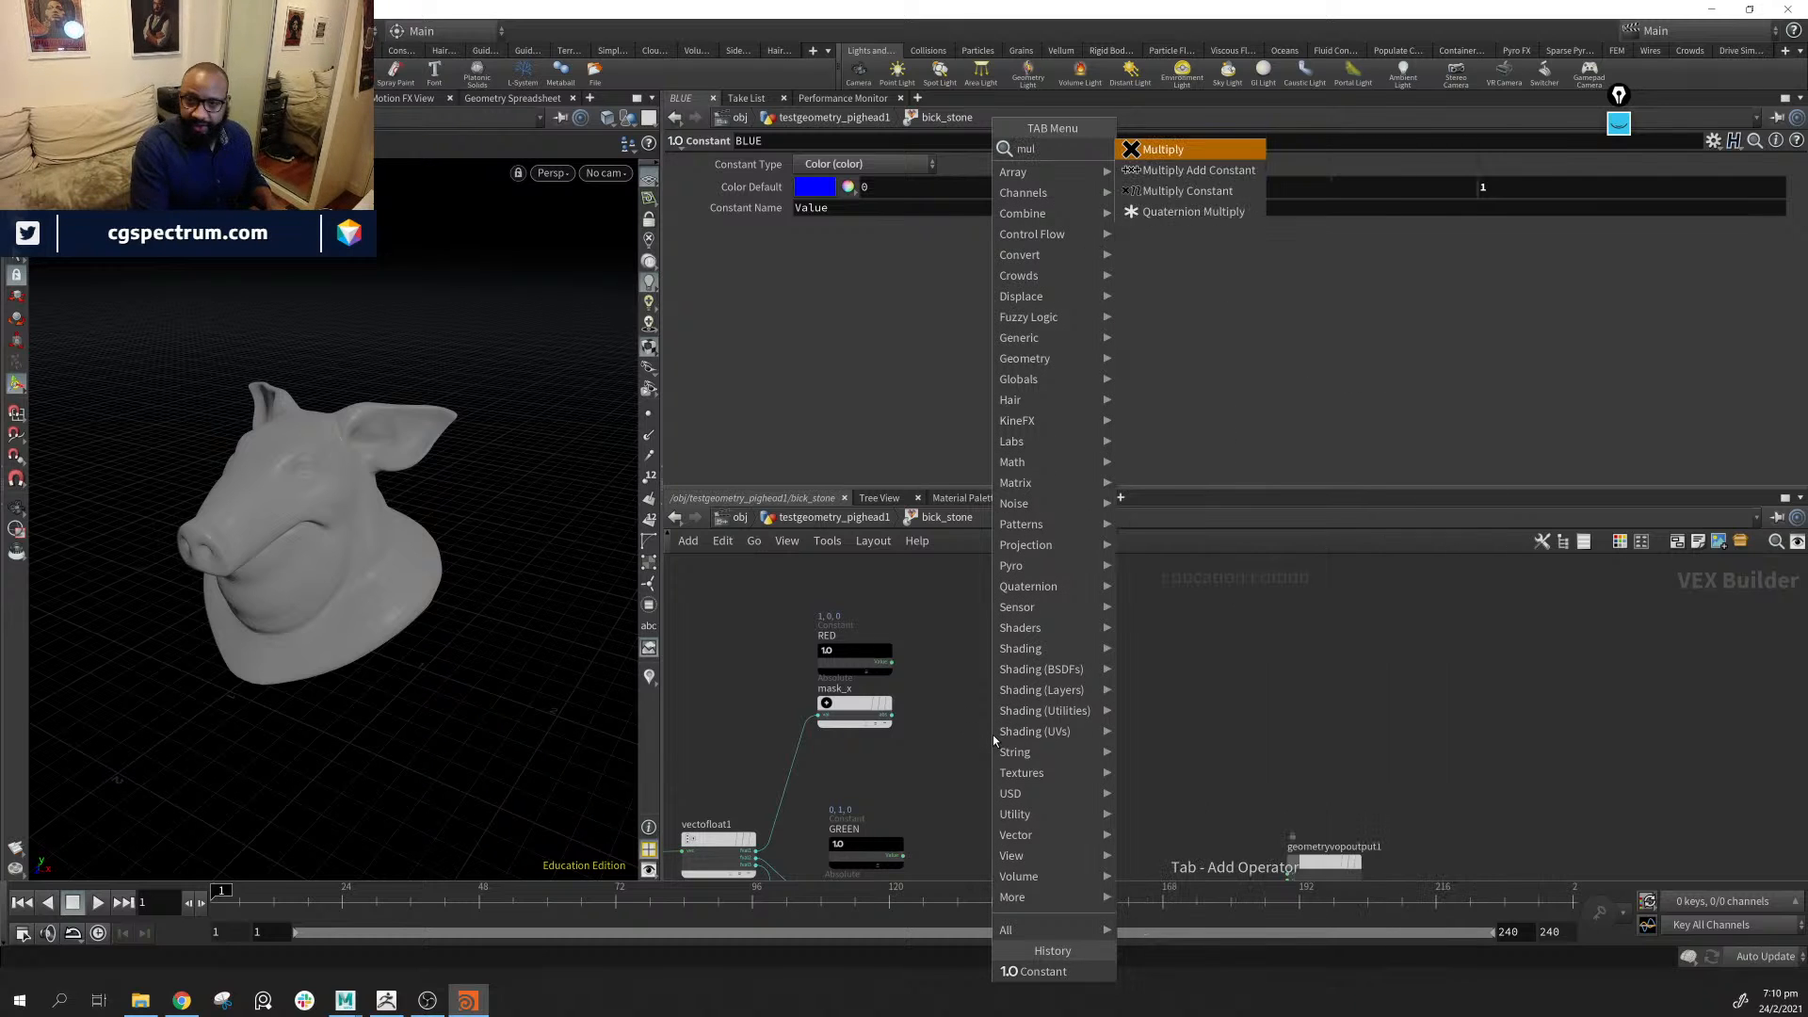
key(Return)
click(993, 736)
drag(986, 731, 997, 697)
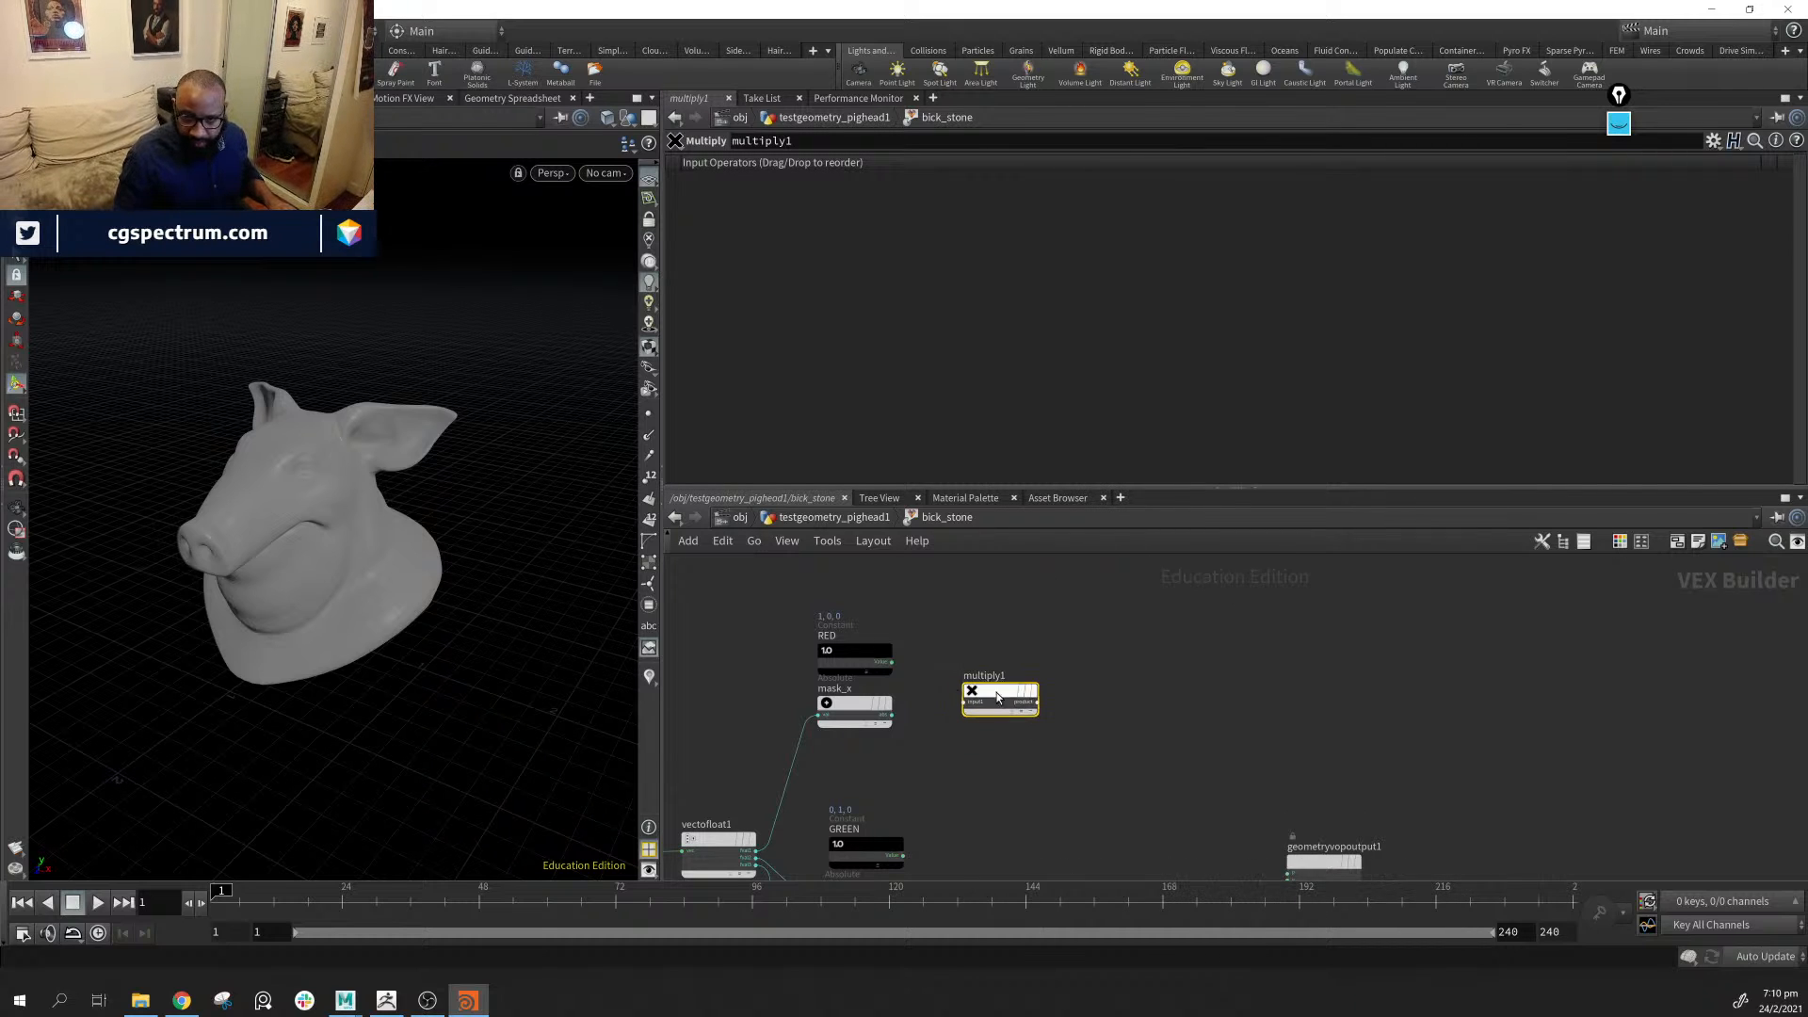
drag(895, 669, 965, 709)
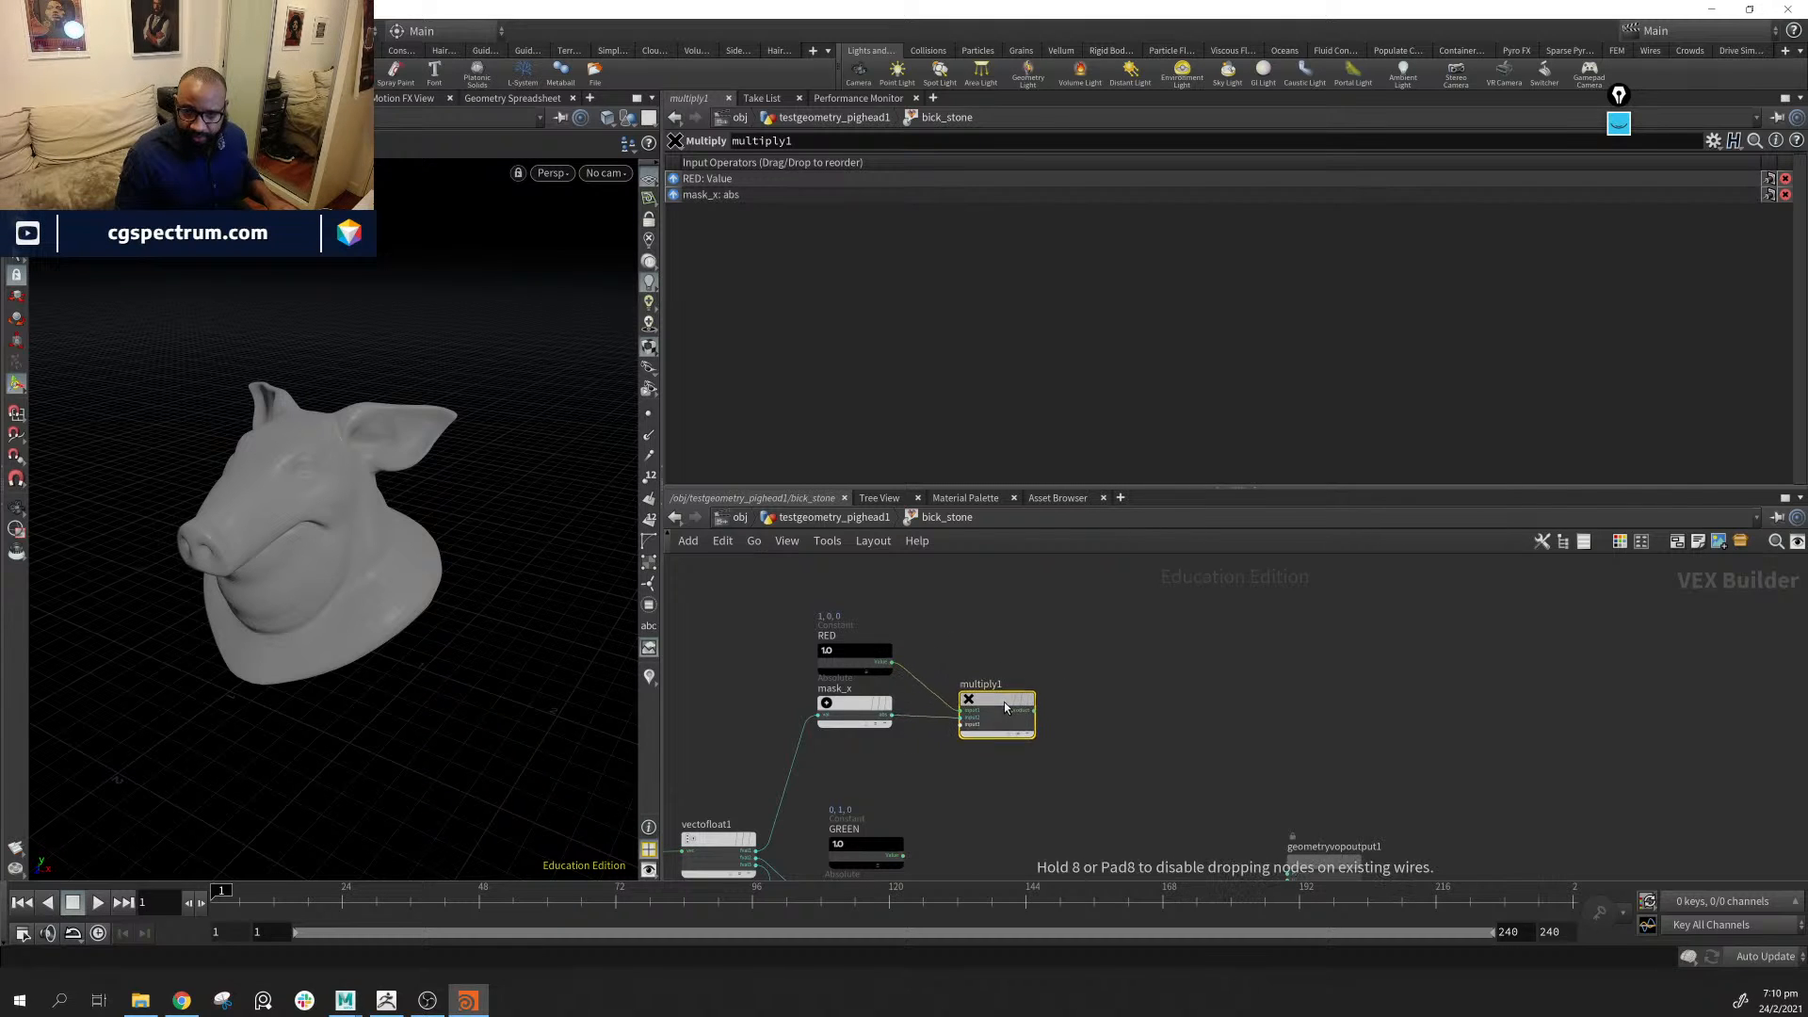
Wire the RED and mask_x product into the geometry output's color input and inspect the X mask around the pig head
middle_drag(1004, 703, 838, 629)
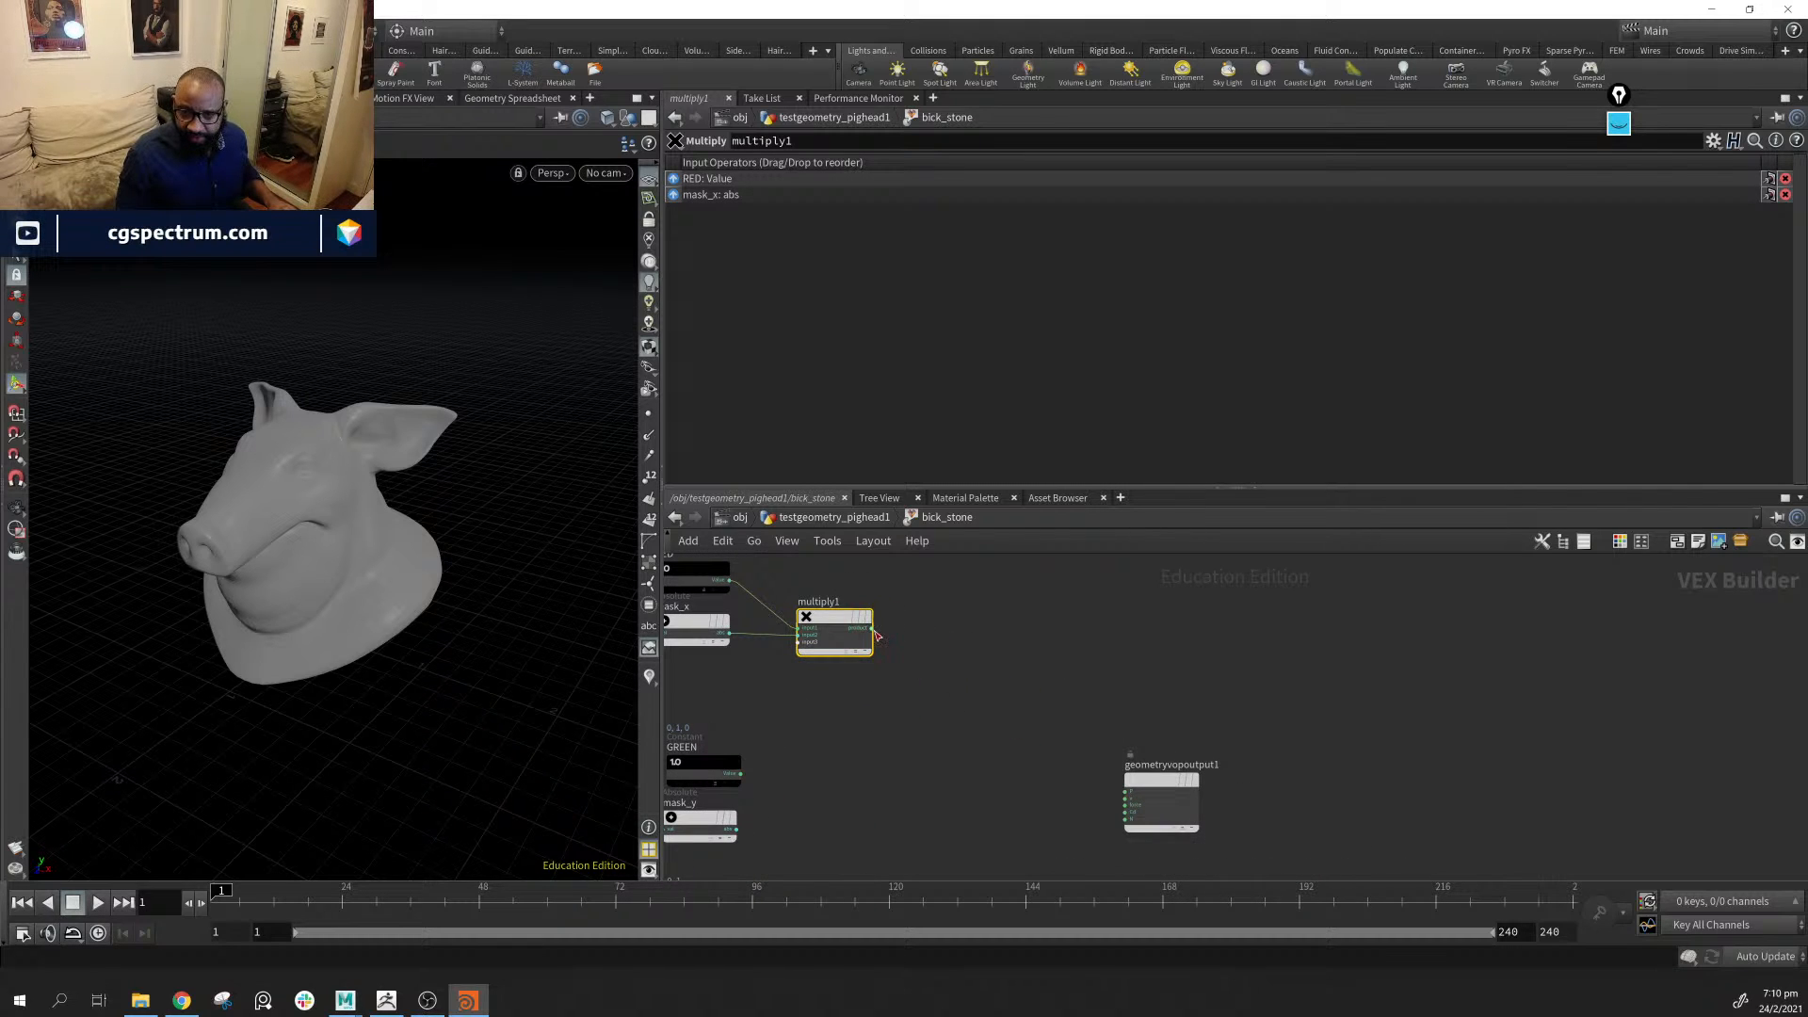
drag(872, 629, 1129, 819)
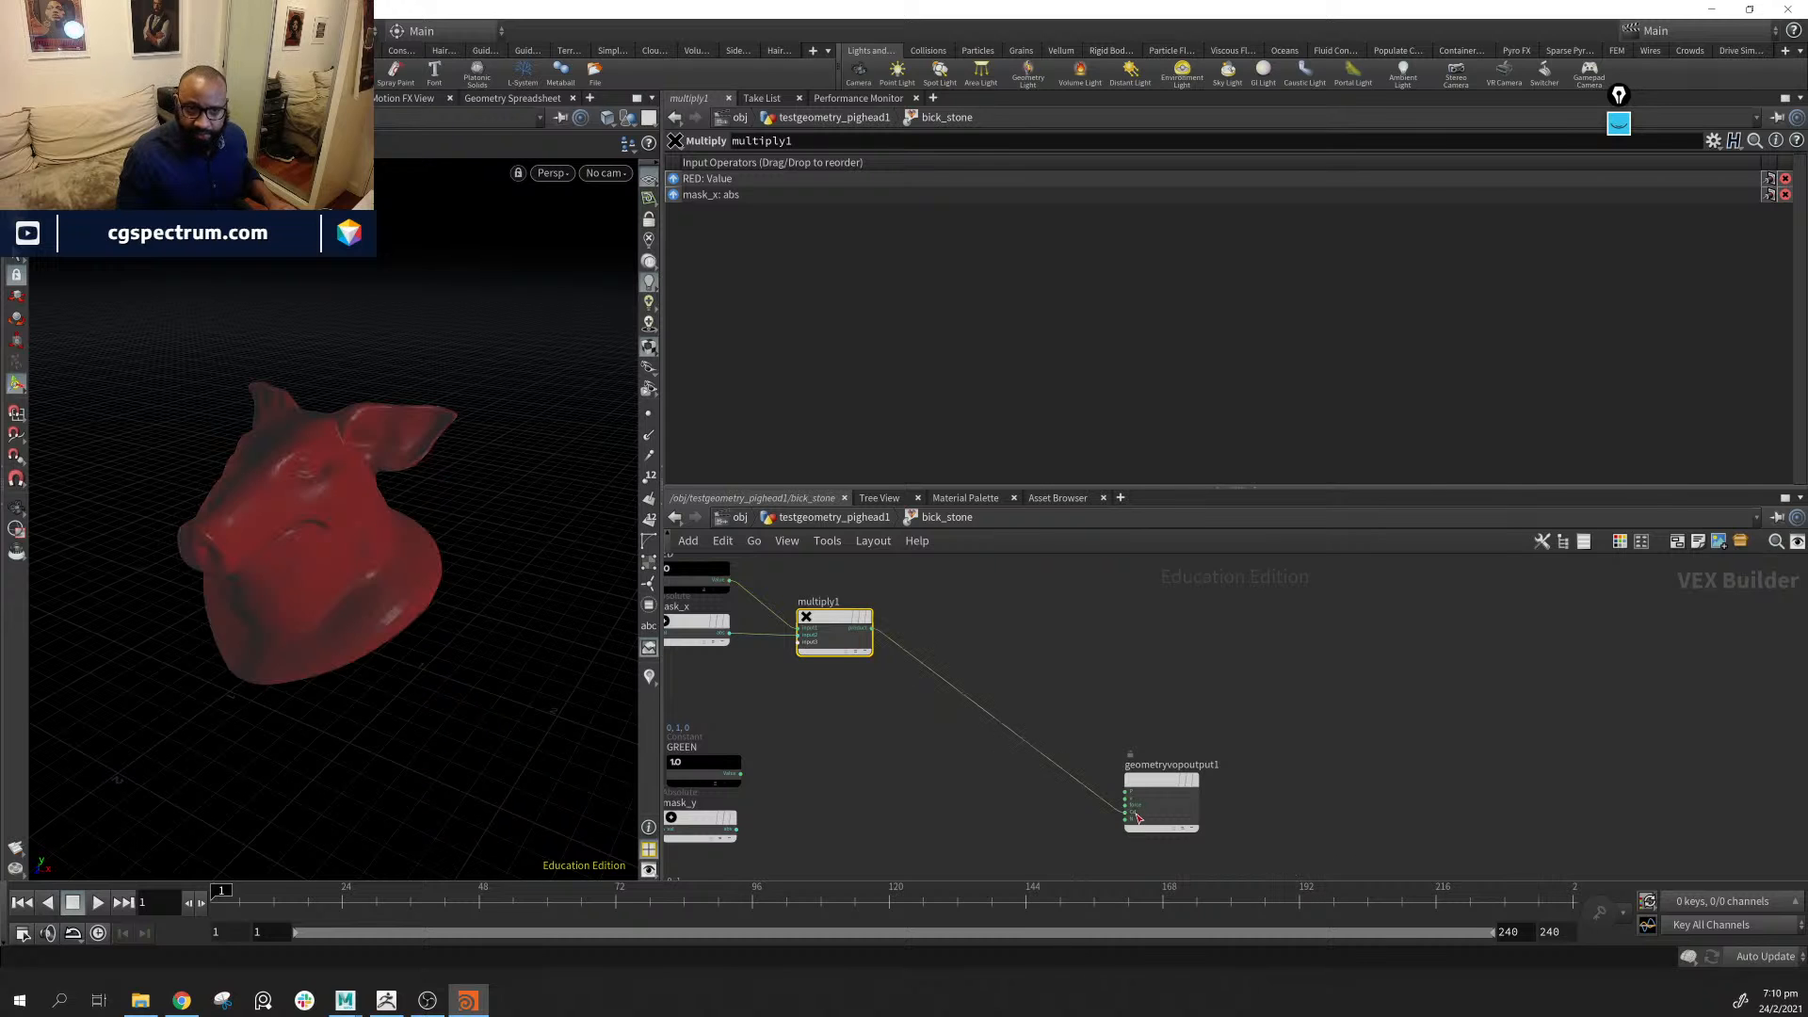
key(Escape)
mouse_move(274, 553)
mouse_down()
mouse_move(375, 548)
mouse_move(294, 565)
mouse_move(268, 547)
mouse_up()
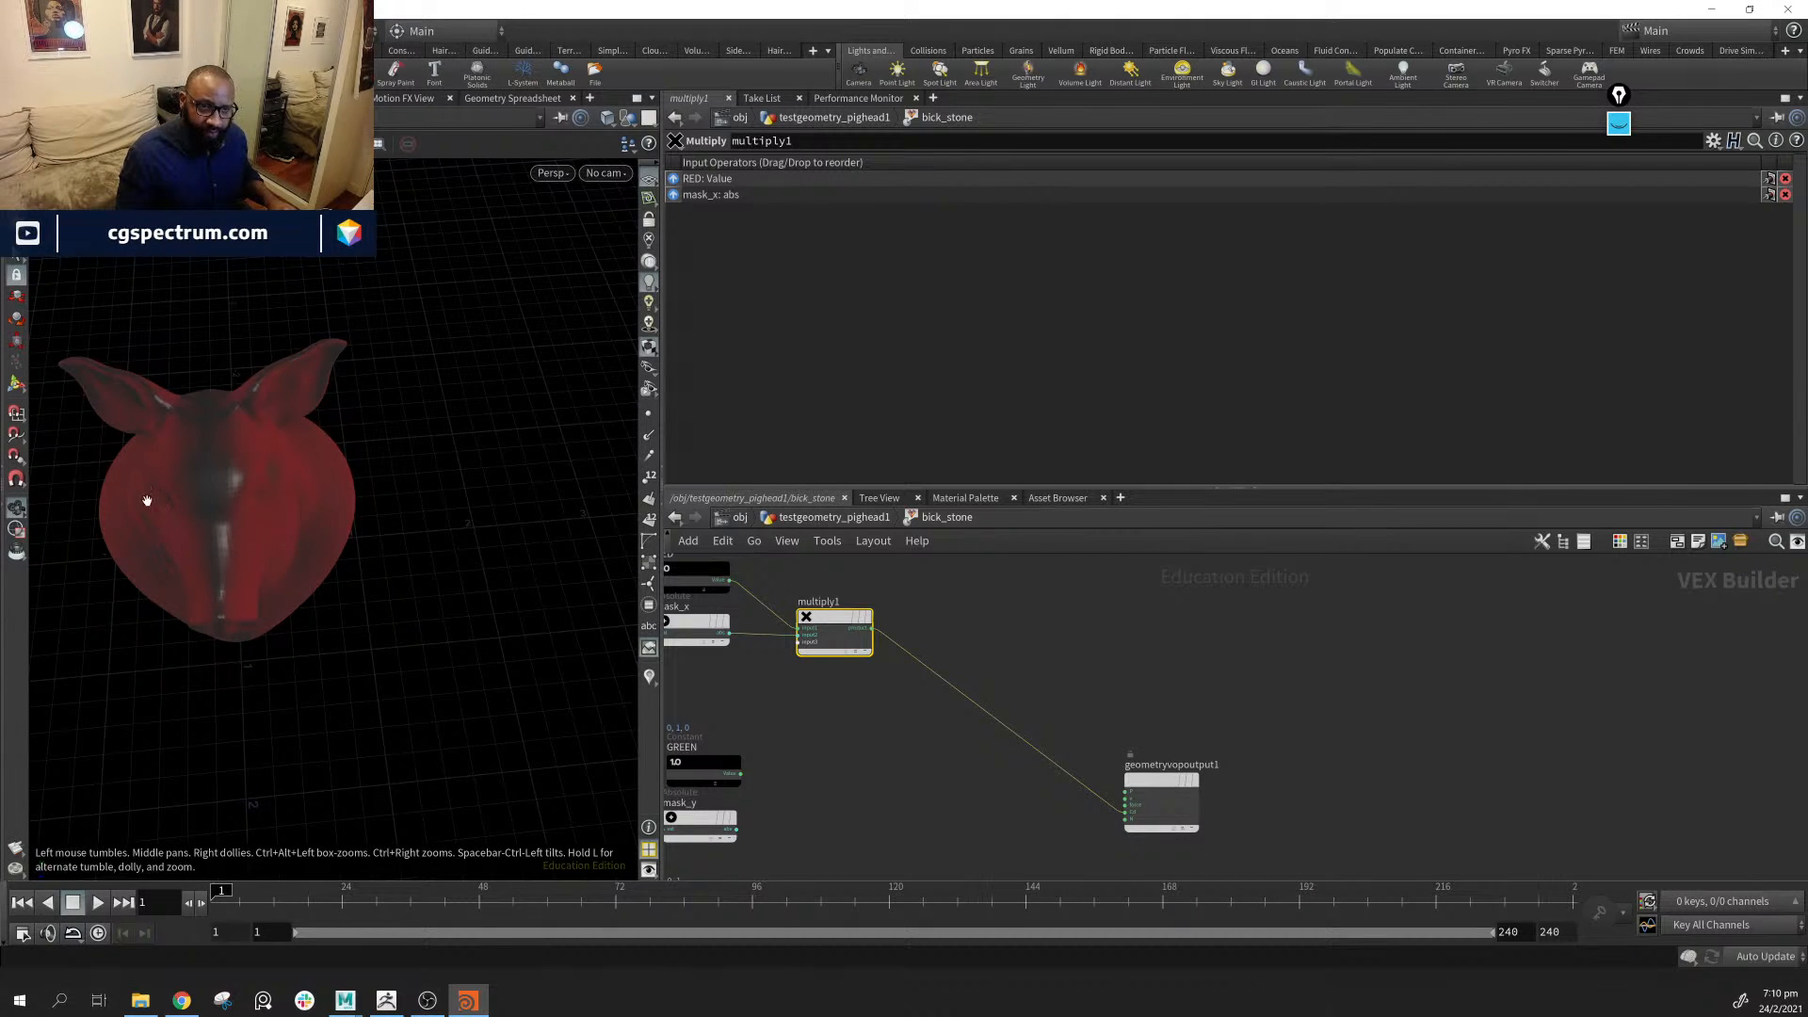
drag(252, 520, 250, 488)
Duplicate the Multiply node for GREEN and mask_y, and wire its product into the geometry output's color input to preview the mask
middle_drag(895, 752, 991, 735)
alt+drag(936, 599, 1229, 784)
alt+drag(240, 574, 305, 517)
middle_drag(1138, 804, 1203, 679)
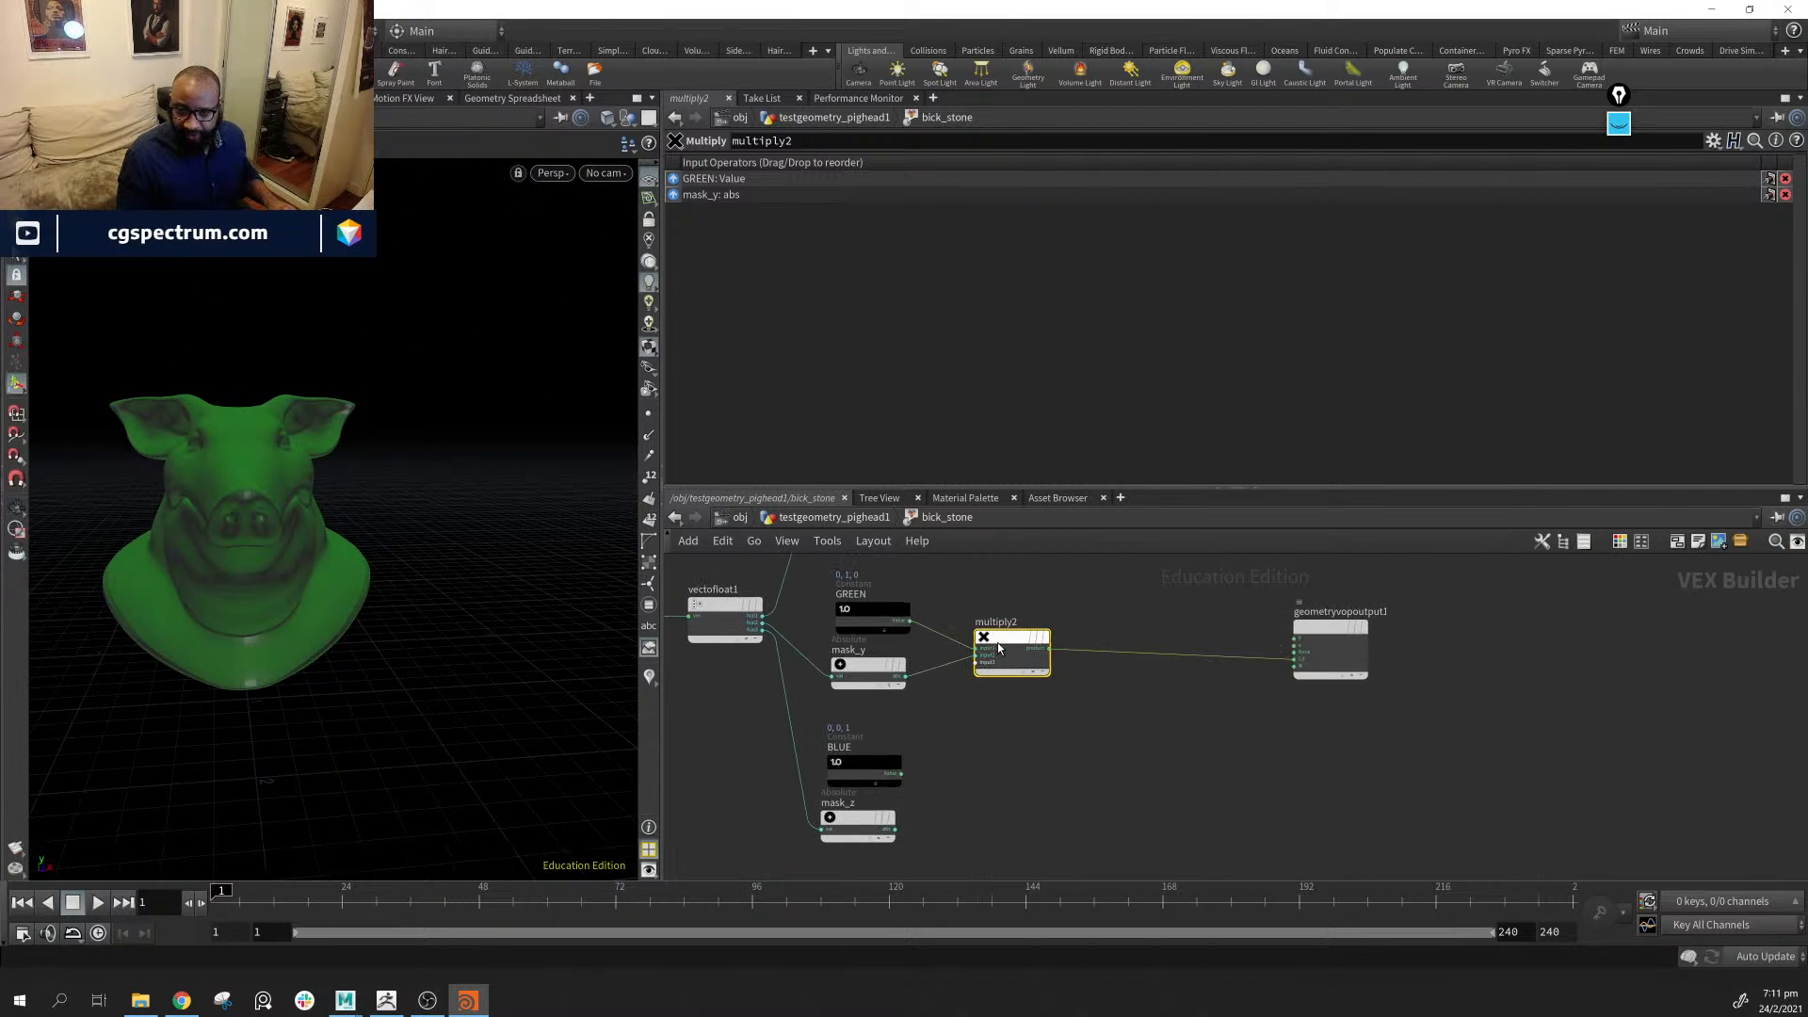
Duplicate the Multiply node for BLUE and mask_z, wire its product into the output's color input, and inspect the Z mask
alt+drag(997, 642, 1025, 798)
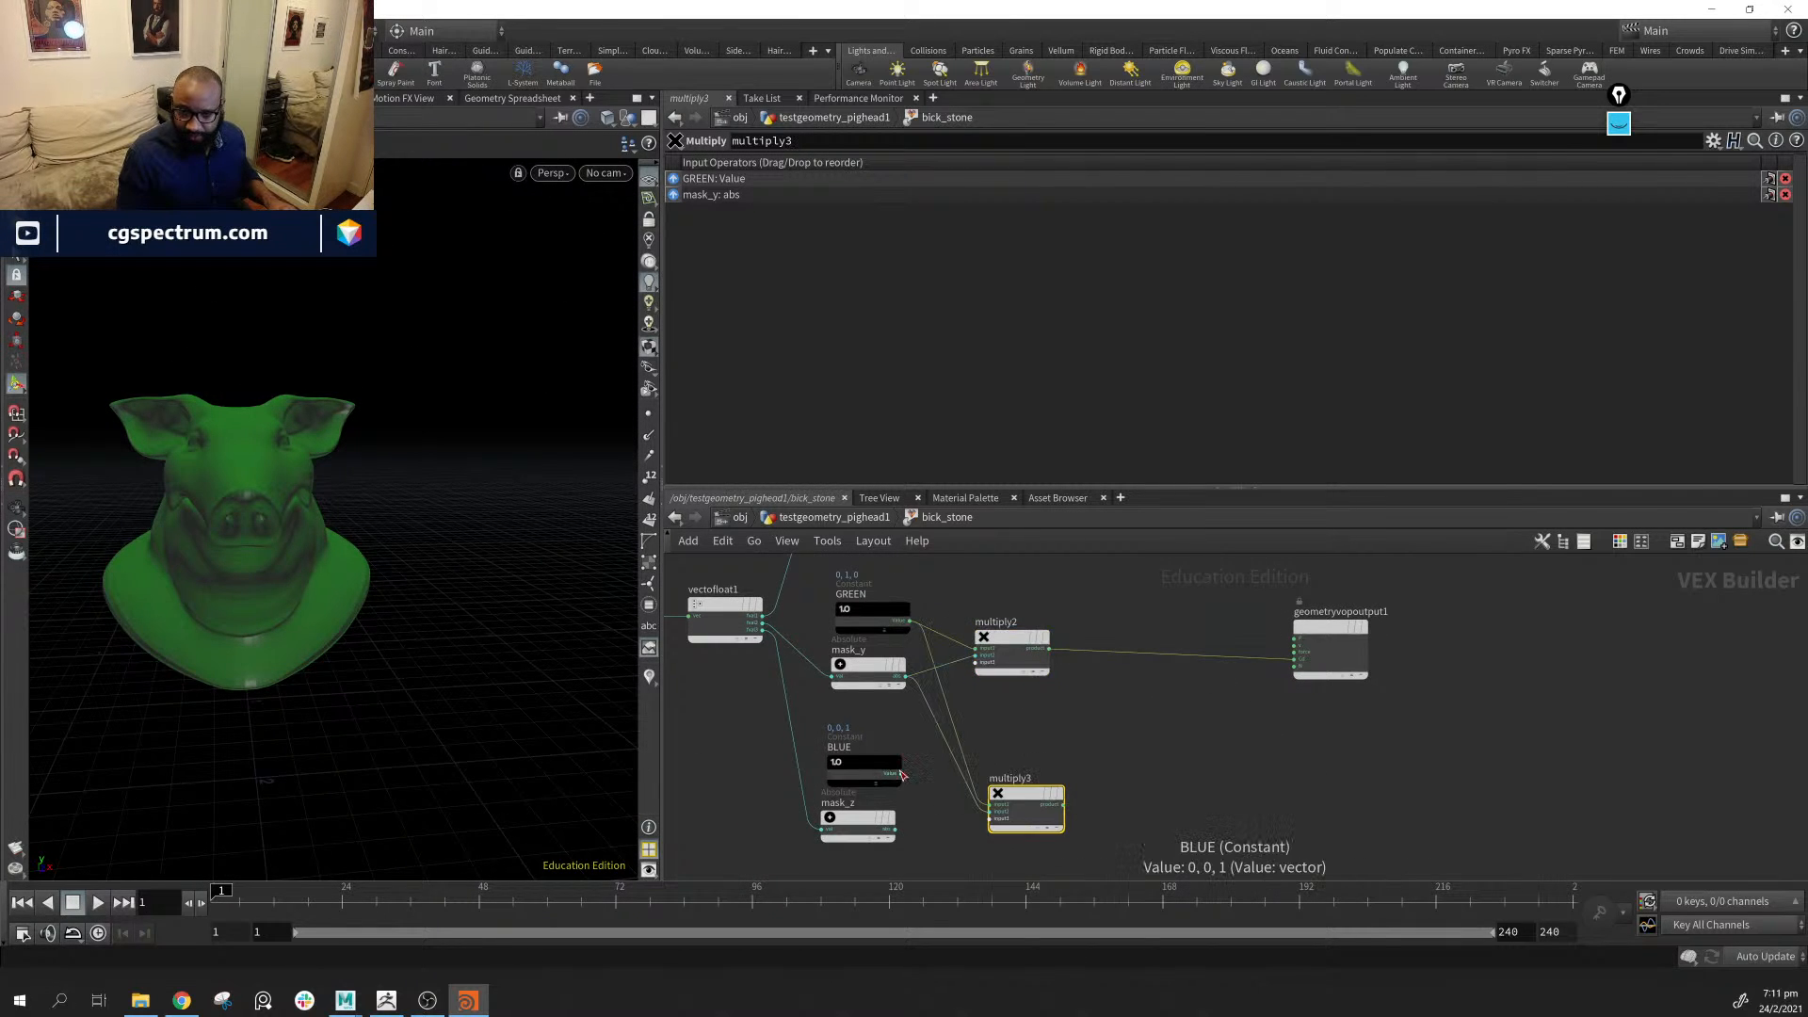
drag(902, 775, 1293, 664)
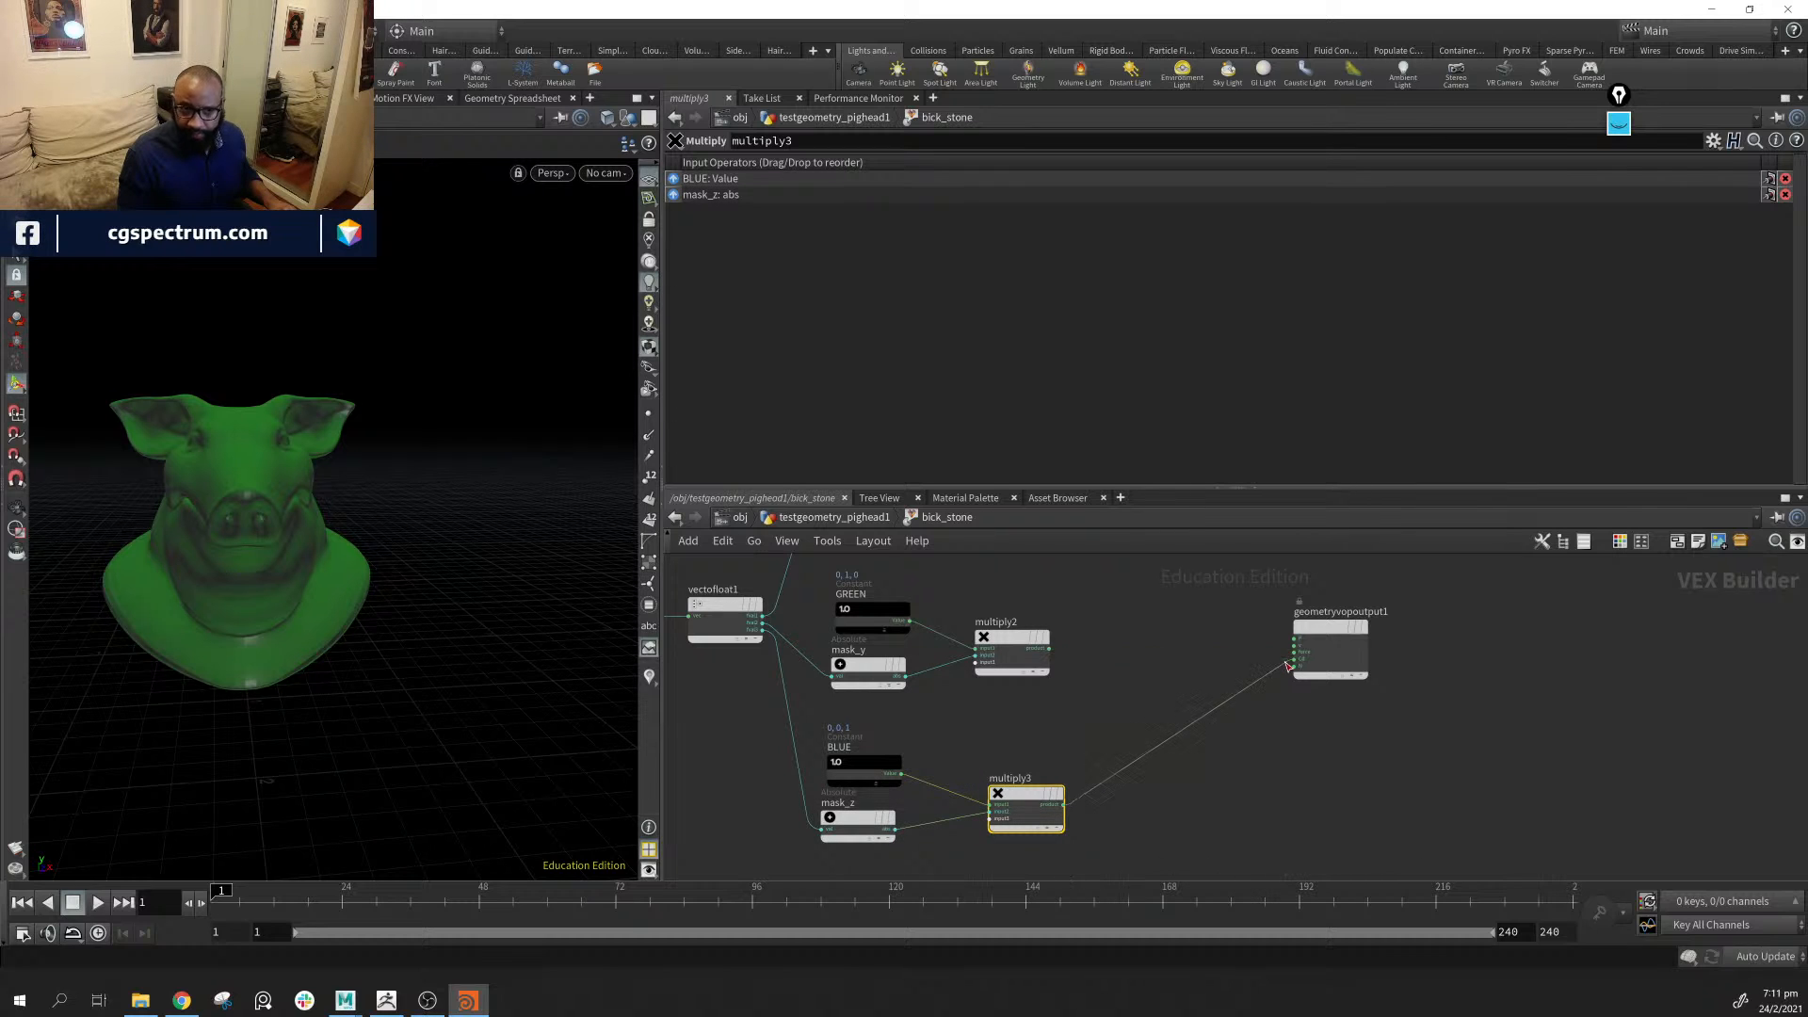
drag(339, 650, 315, 569)
middle_drag(1311, 790, 1495, 828)
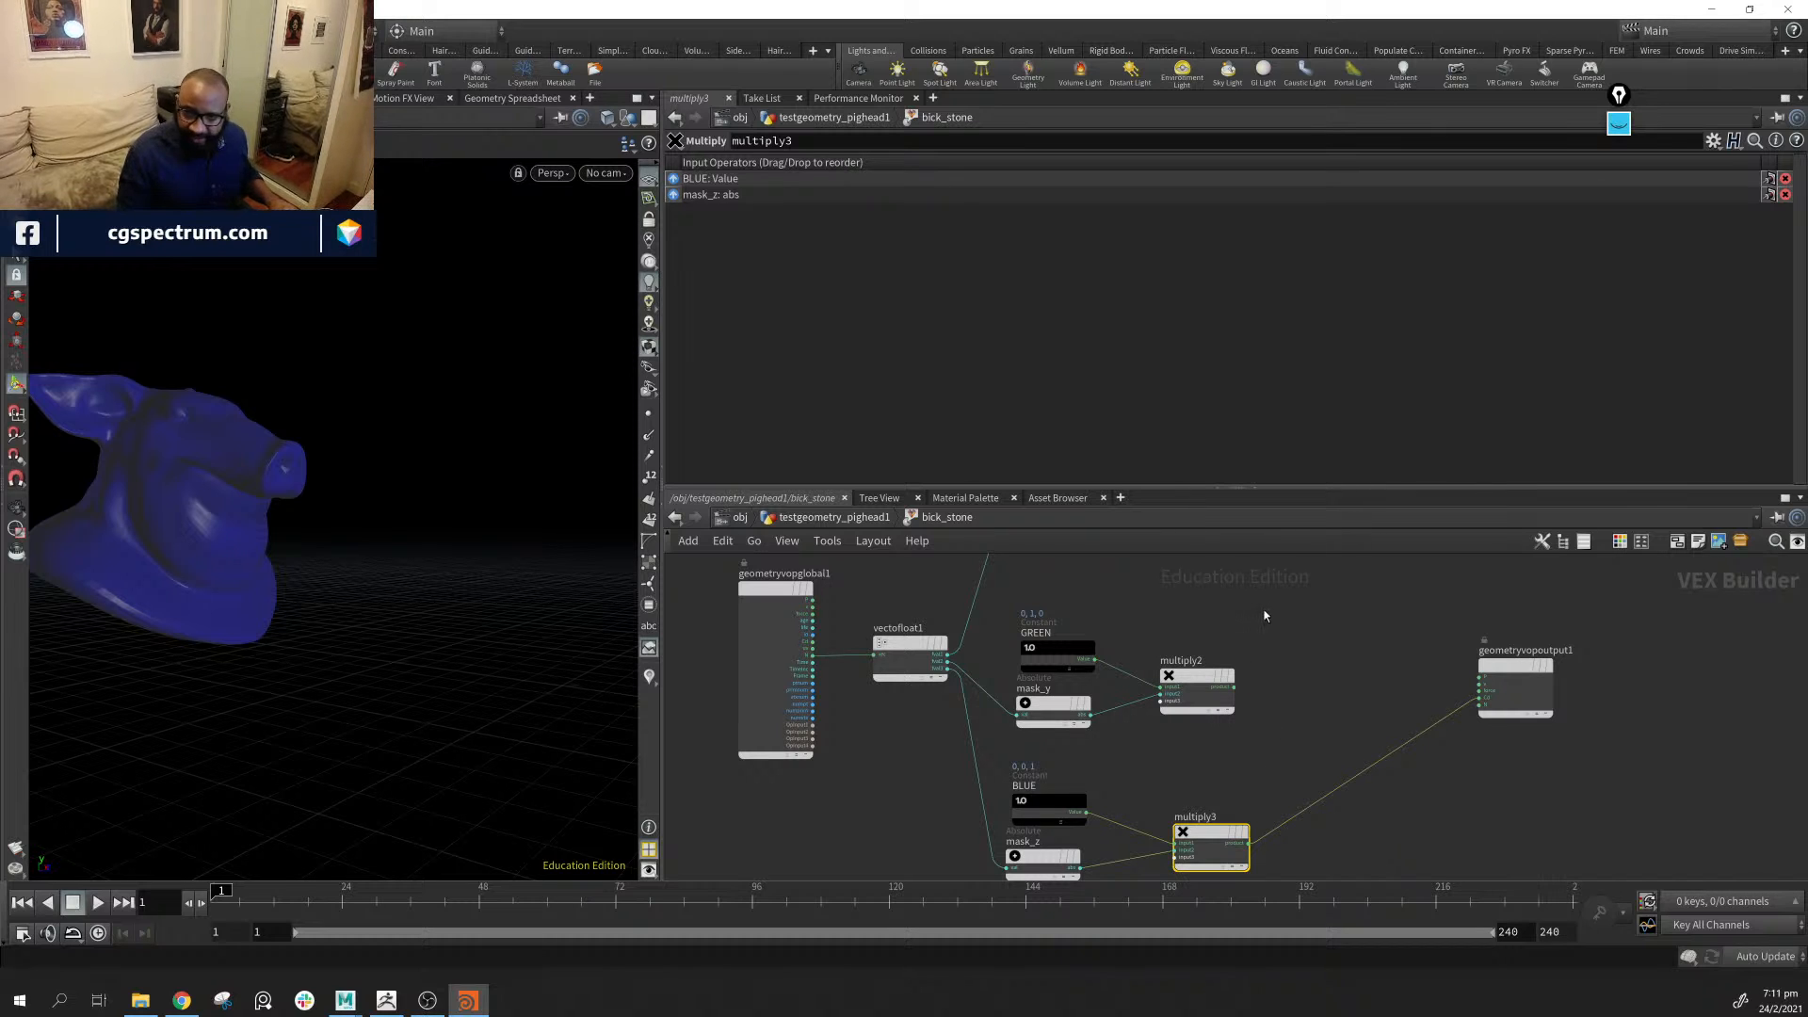
middle_drag(1265, 629, 1215, 630)
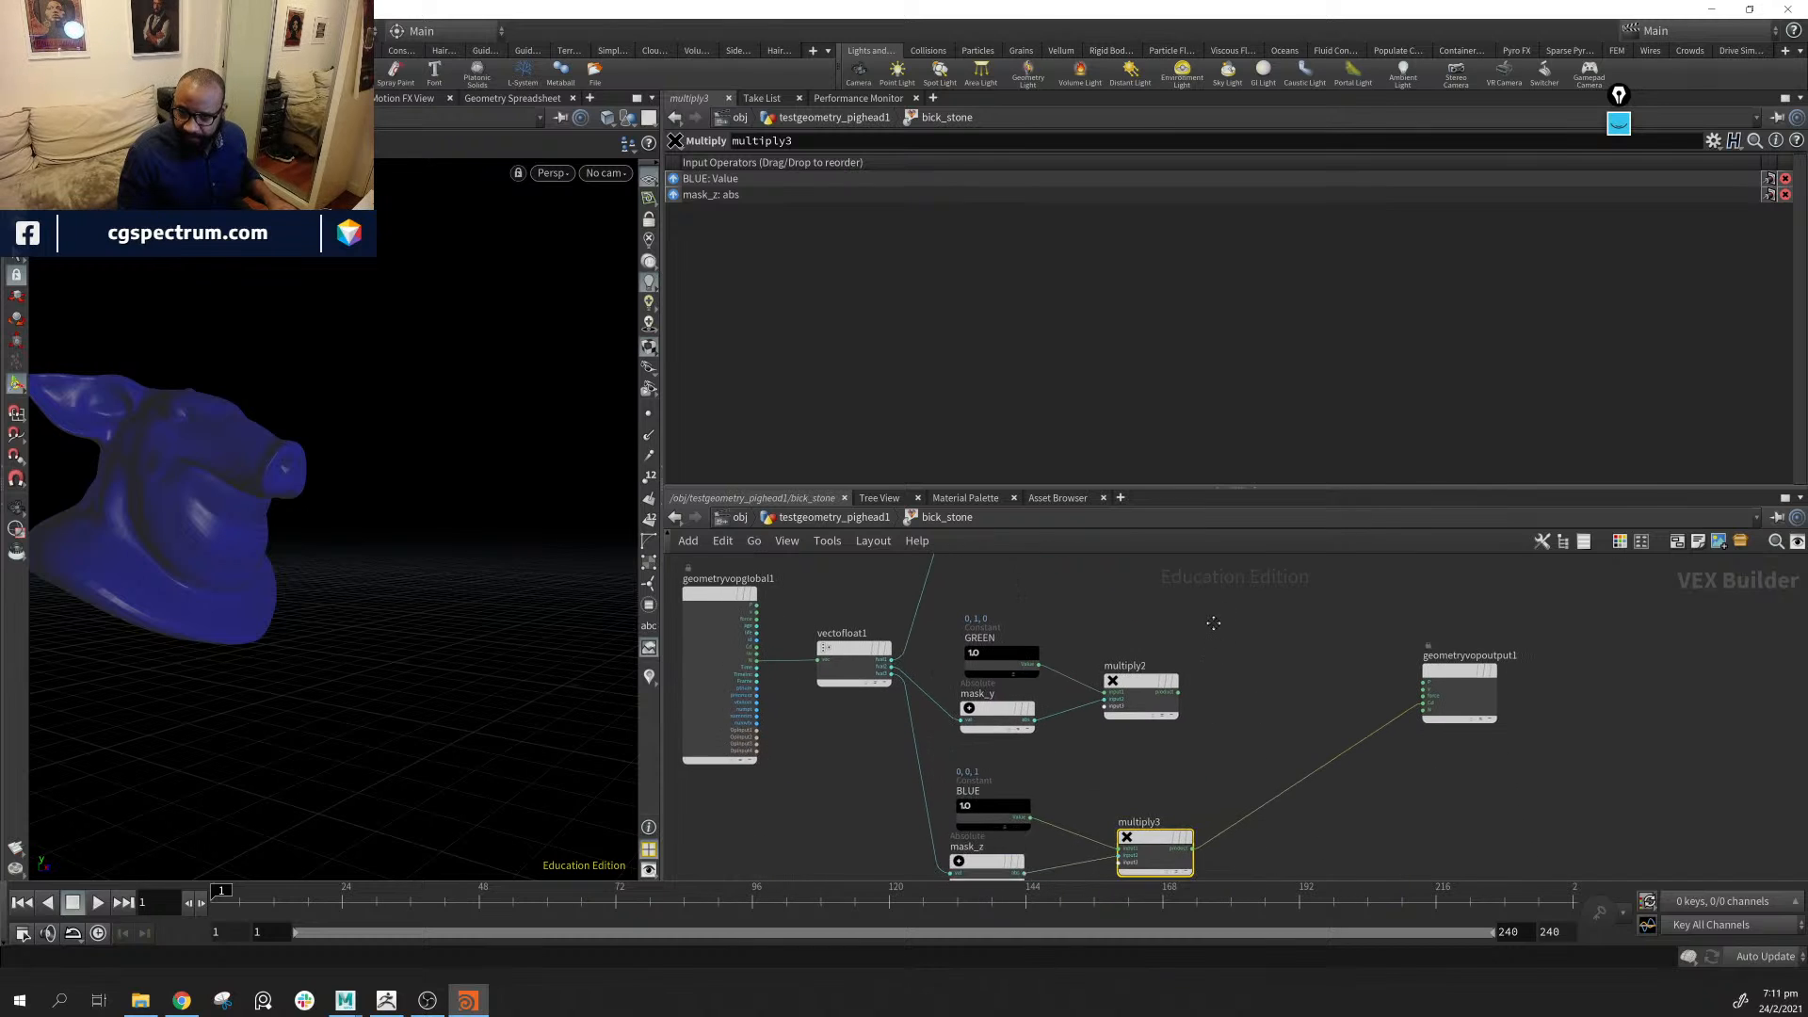
Move the geometry output node farther away and place an Add node between it and the Multiply nodes
scroll(1215, 636, up, 1)
middle_drag(1017, 638, 1017, 636)
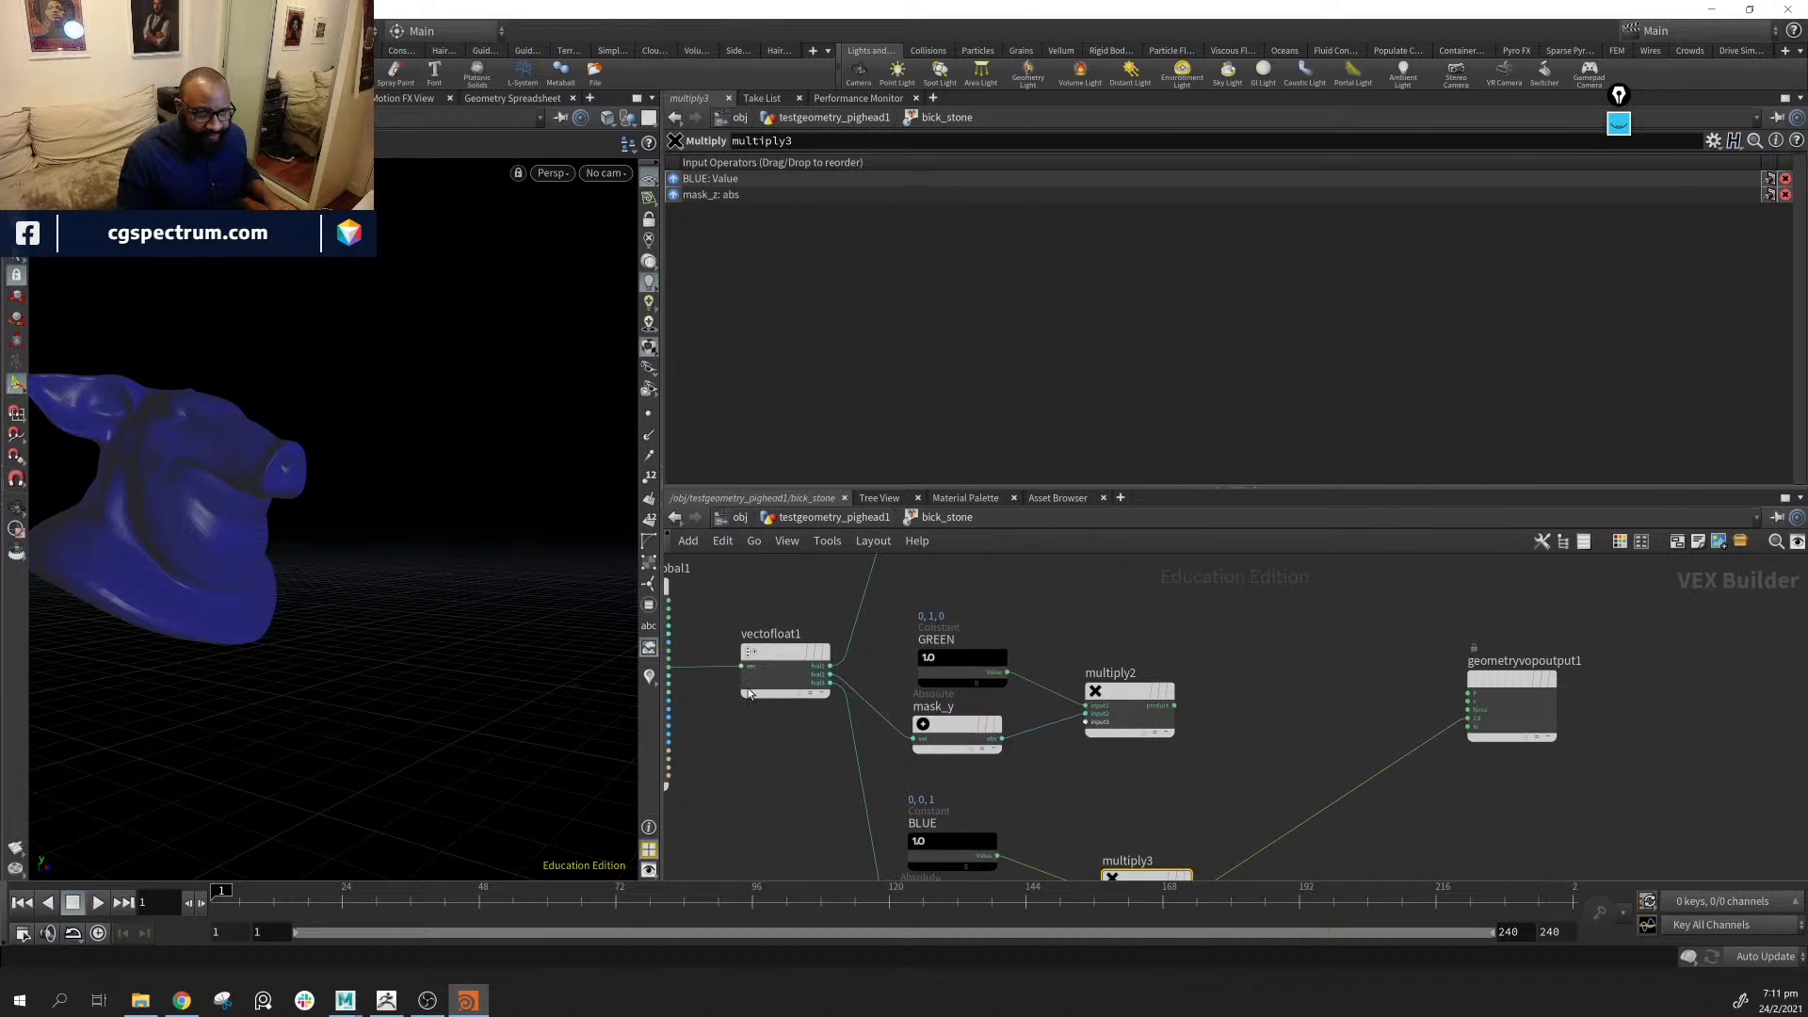
middle_drag(1324, 683, 1344, 768)
middle_drag(1104, 709, 1078, 641)
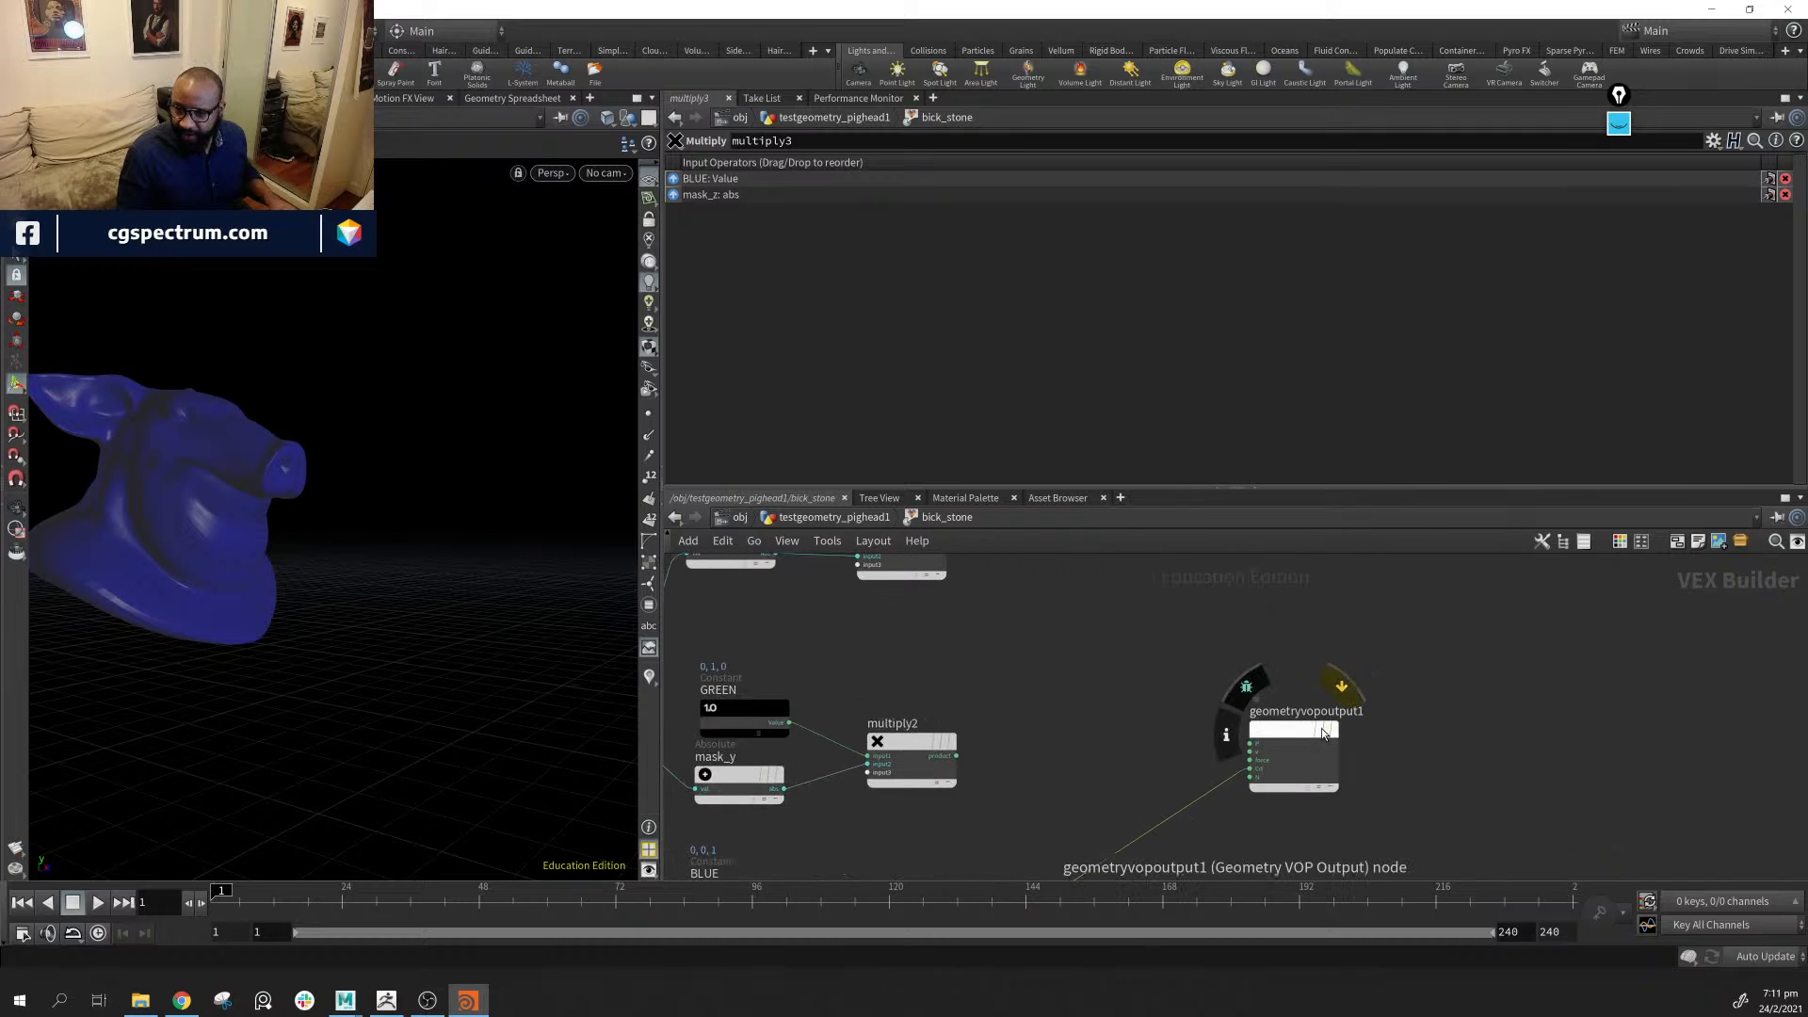
drag(1251, 722, 1381, 779)
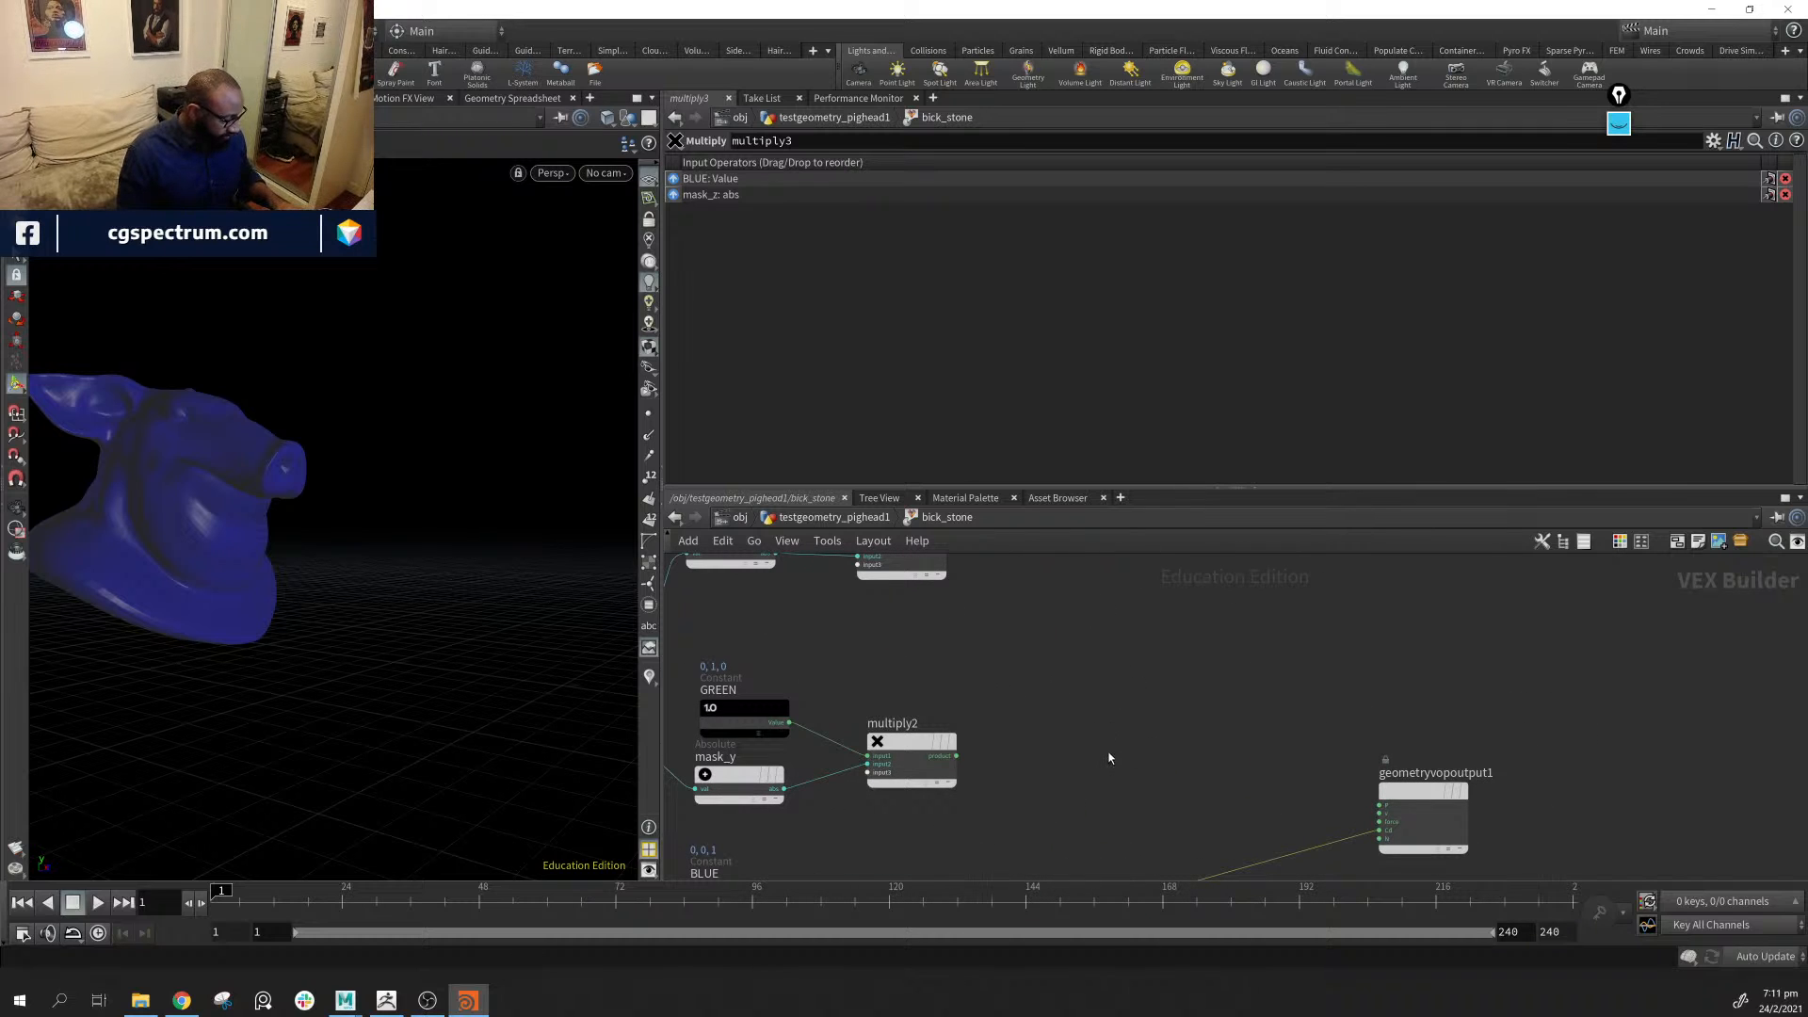
key(Tab)
text(add)
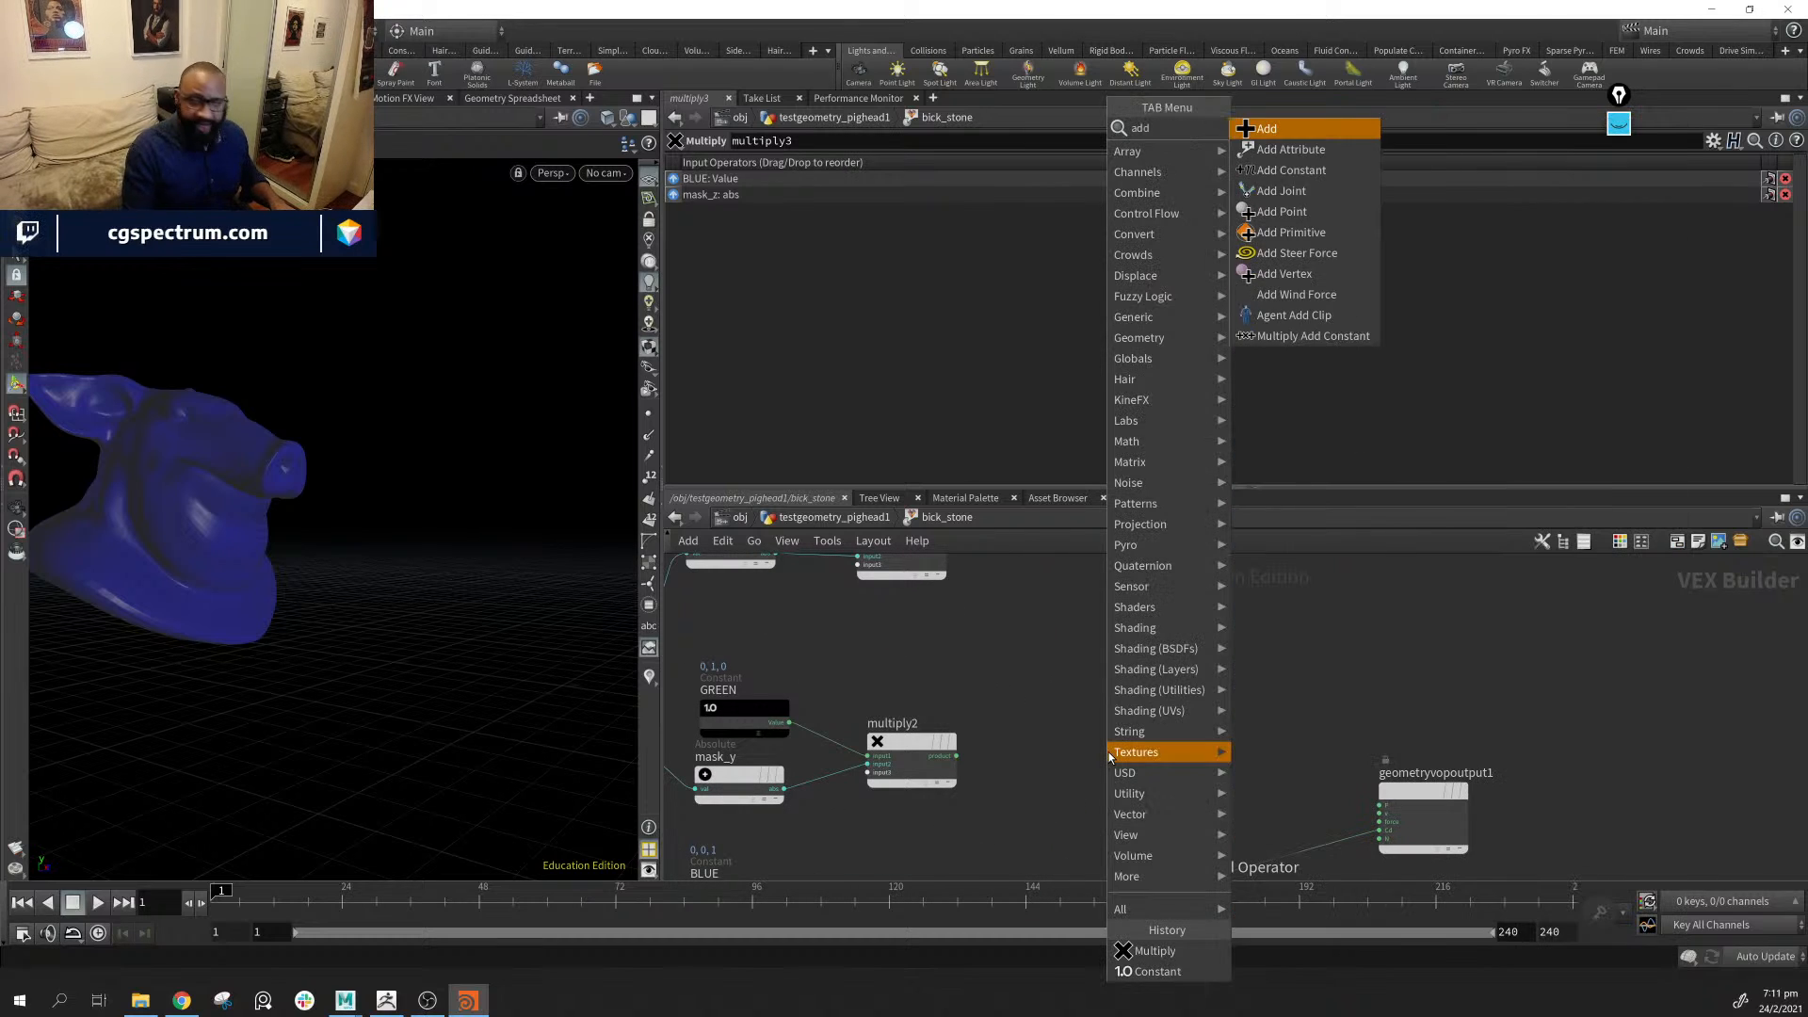
key(Return)
Sum the three Multiply products in the Add node and wire the sum into the geometry output's color input
middle_drag(1230, 664, 1284, 748)
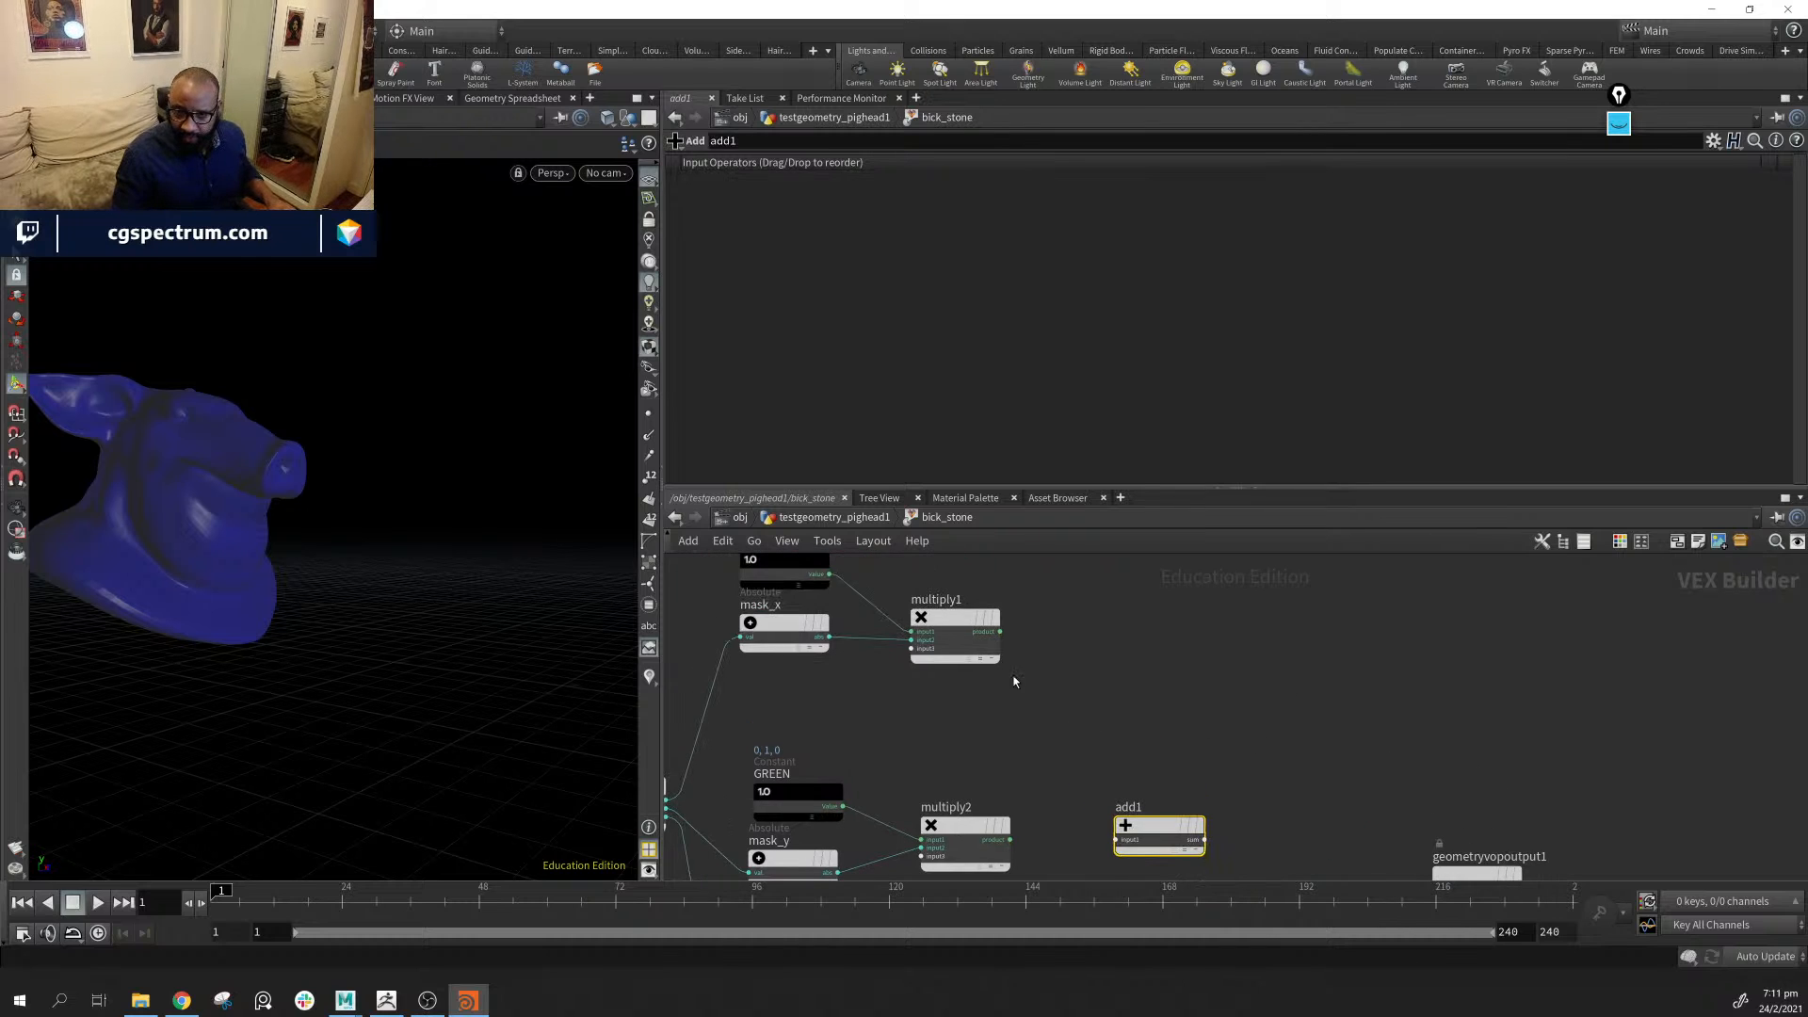
drag(1001, 632, 1116, 839)
middle_drag(1053, 820, 1110, 674)
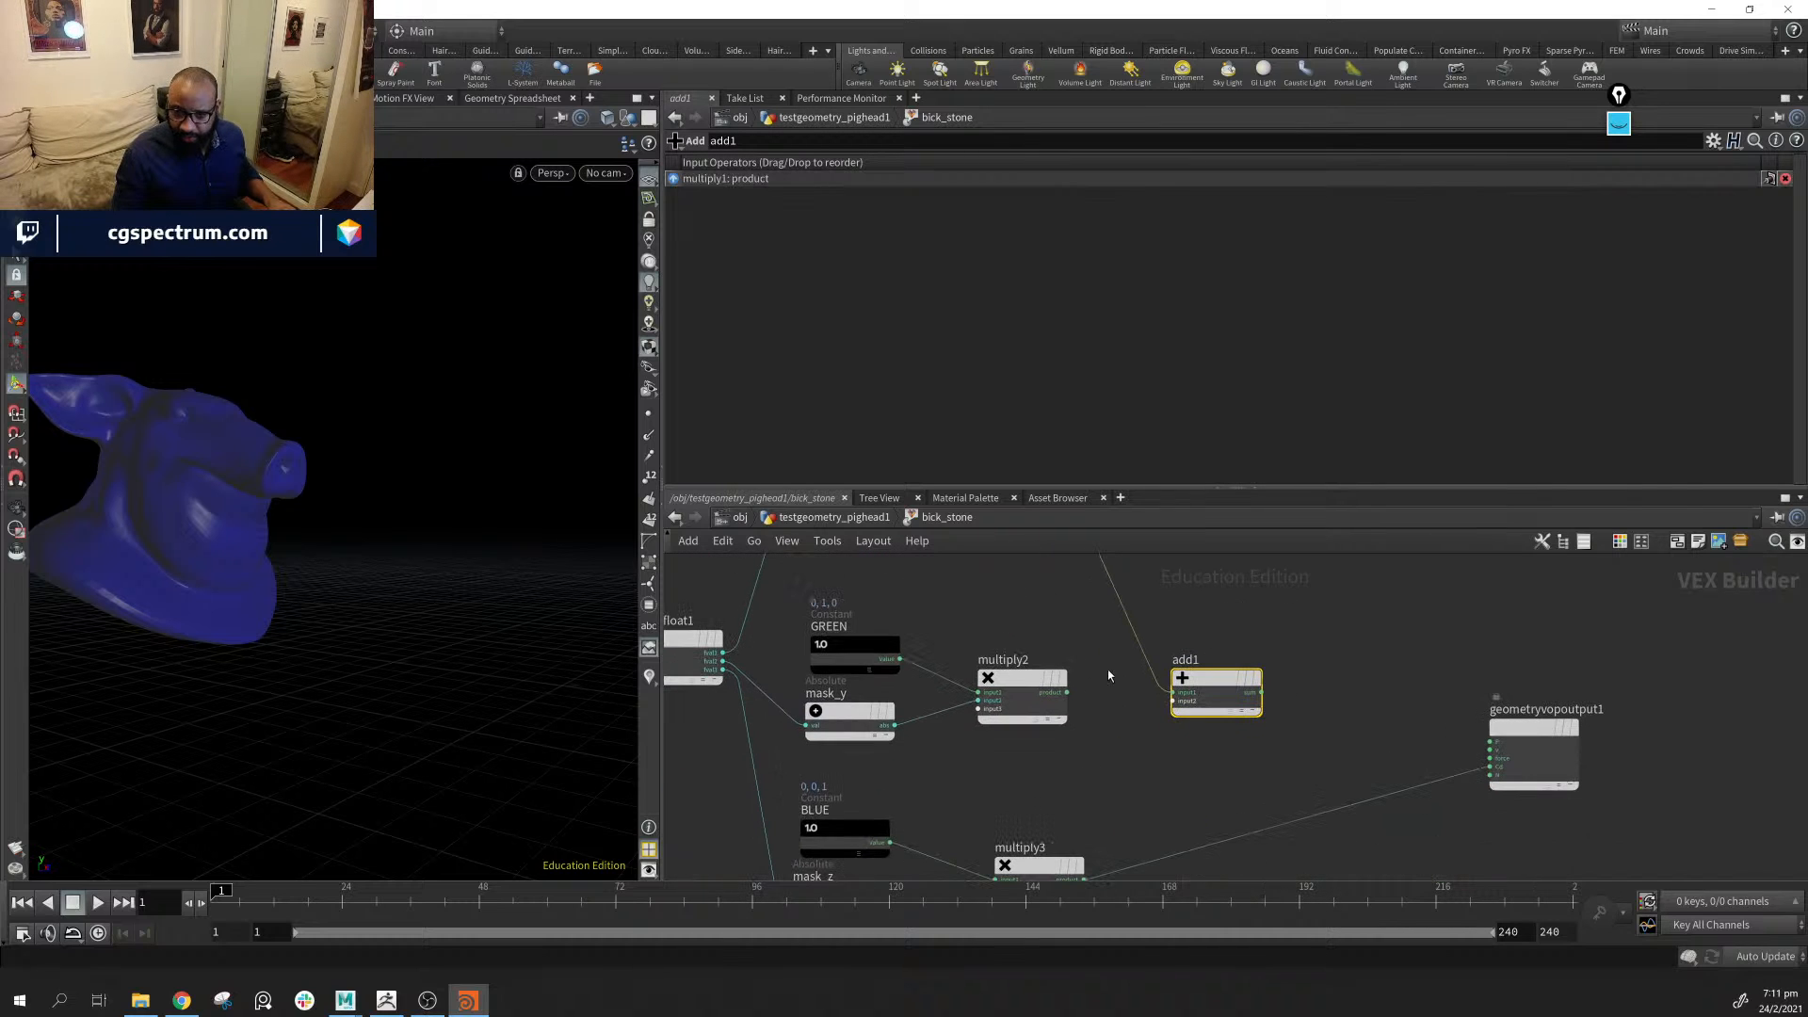
drag(1068, 693, 1172, 702)
middle_drag(1158, 803, 1167, 741)
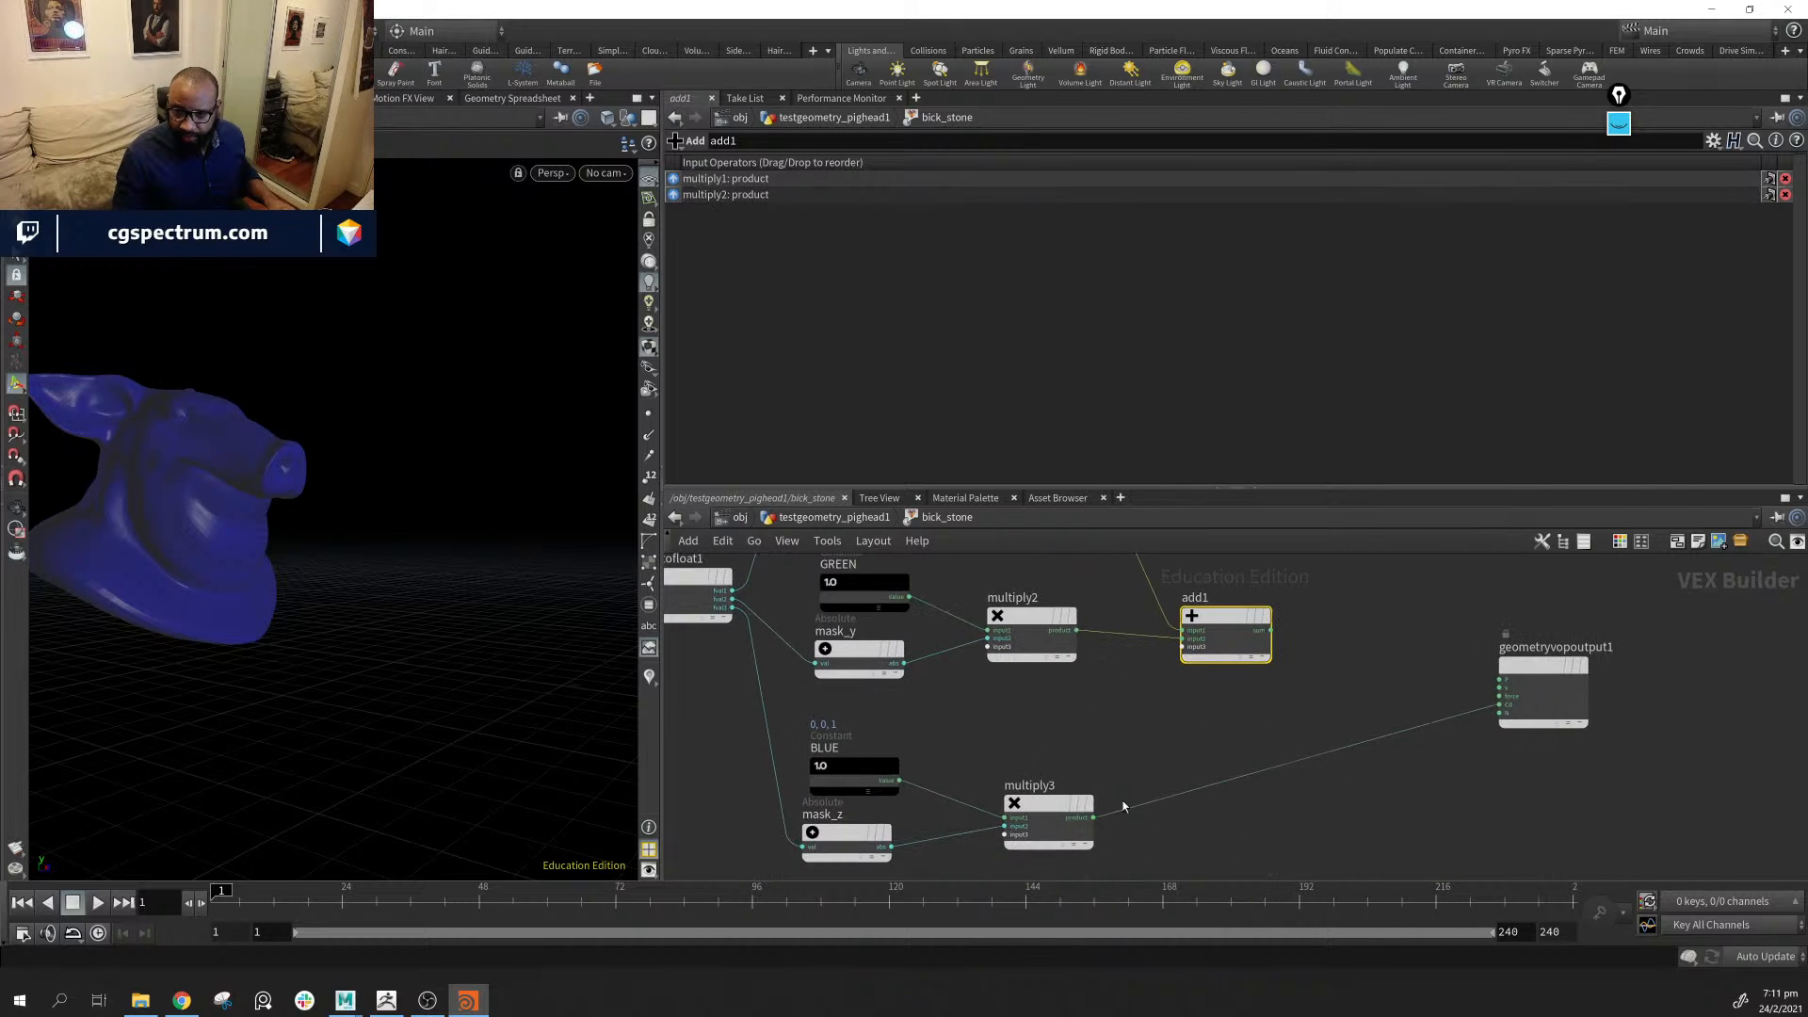
drag(1092, 817, 1499, 705)
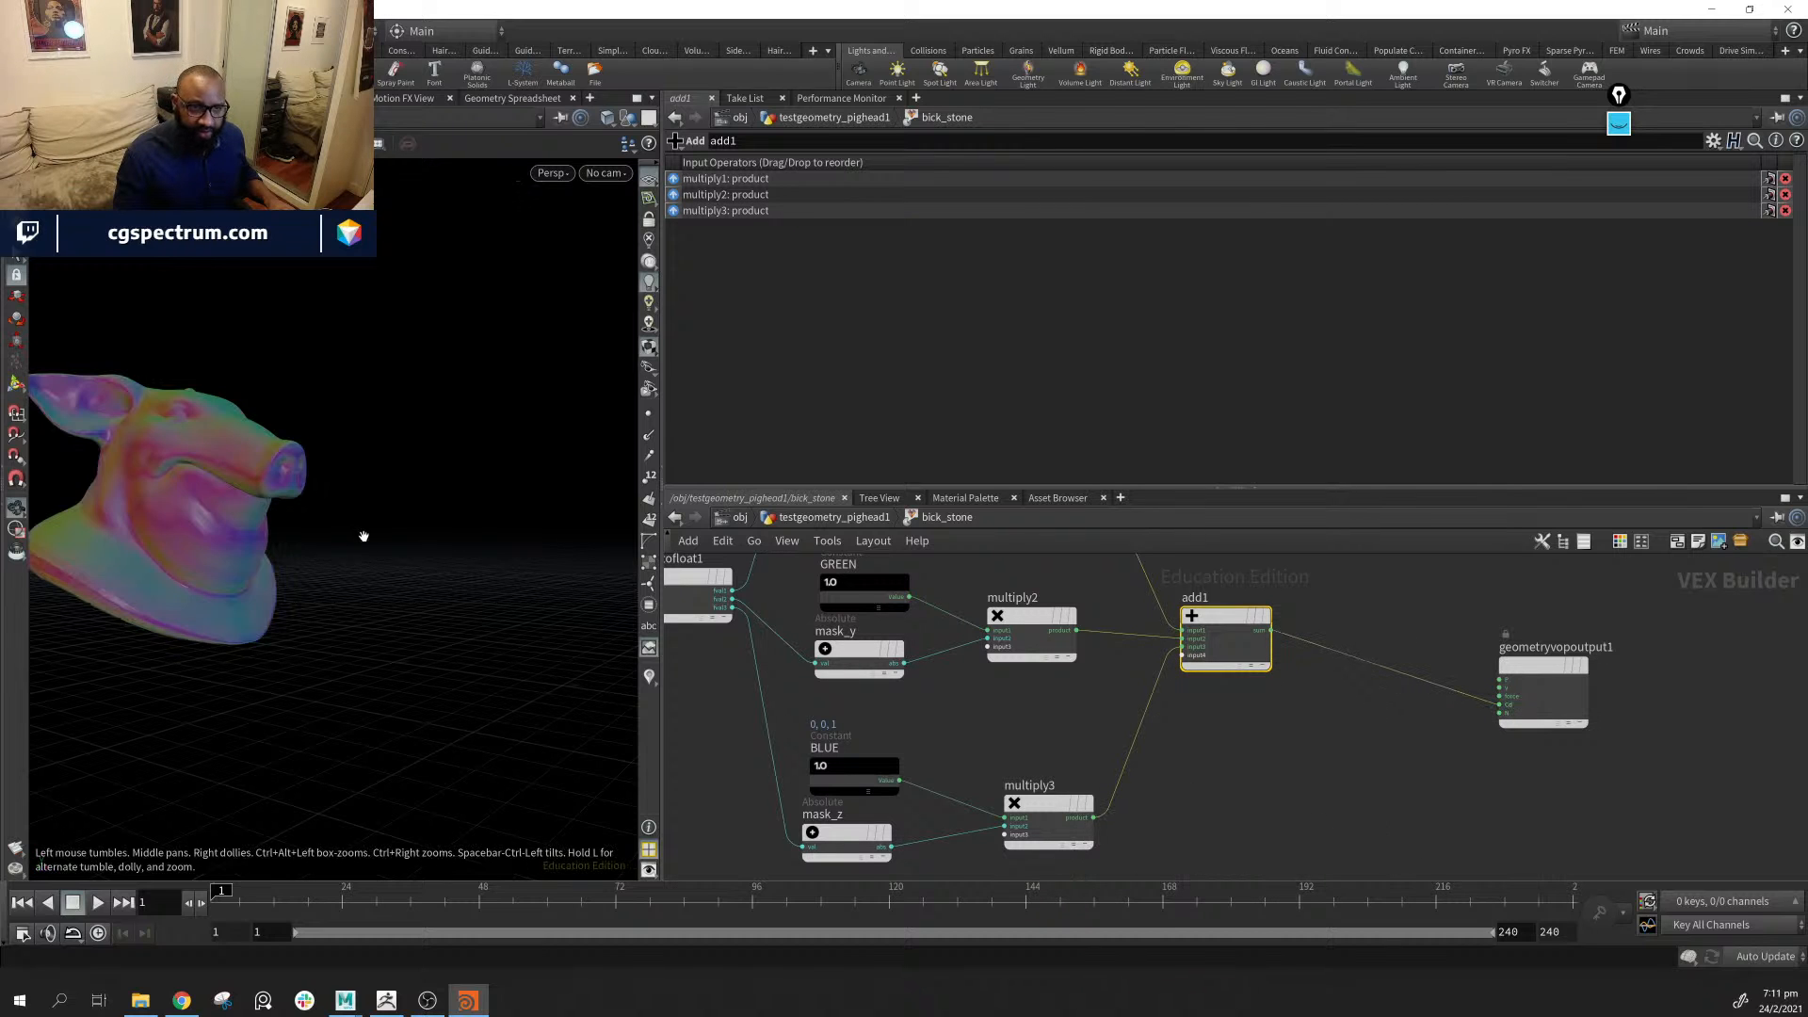
drag(363, 536, 345, 621)
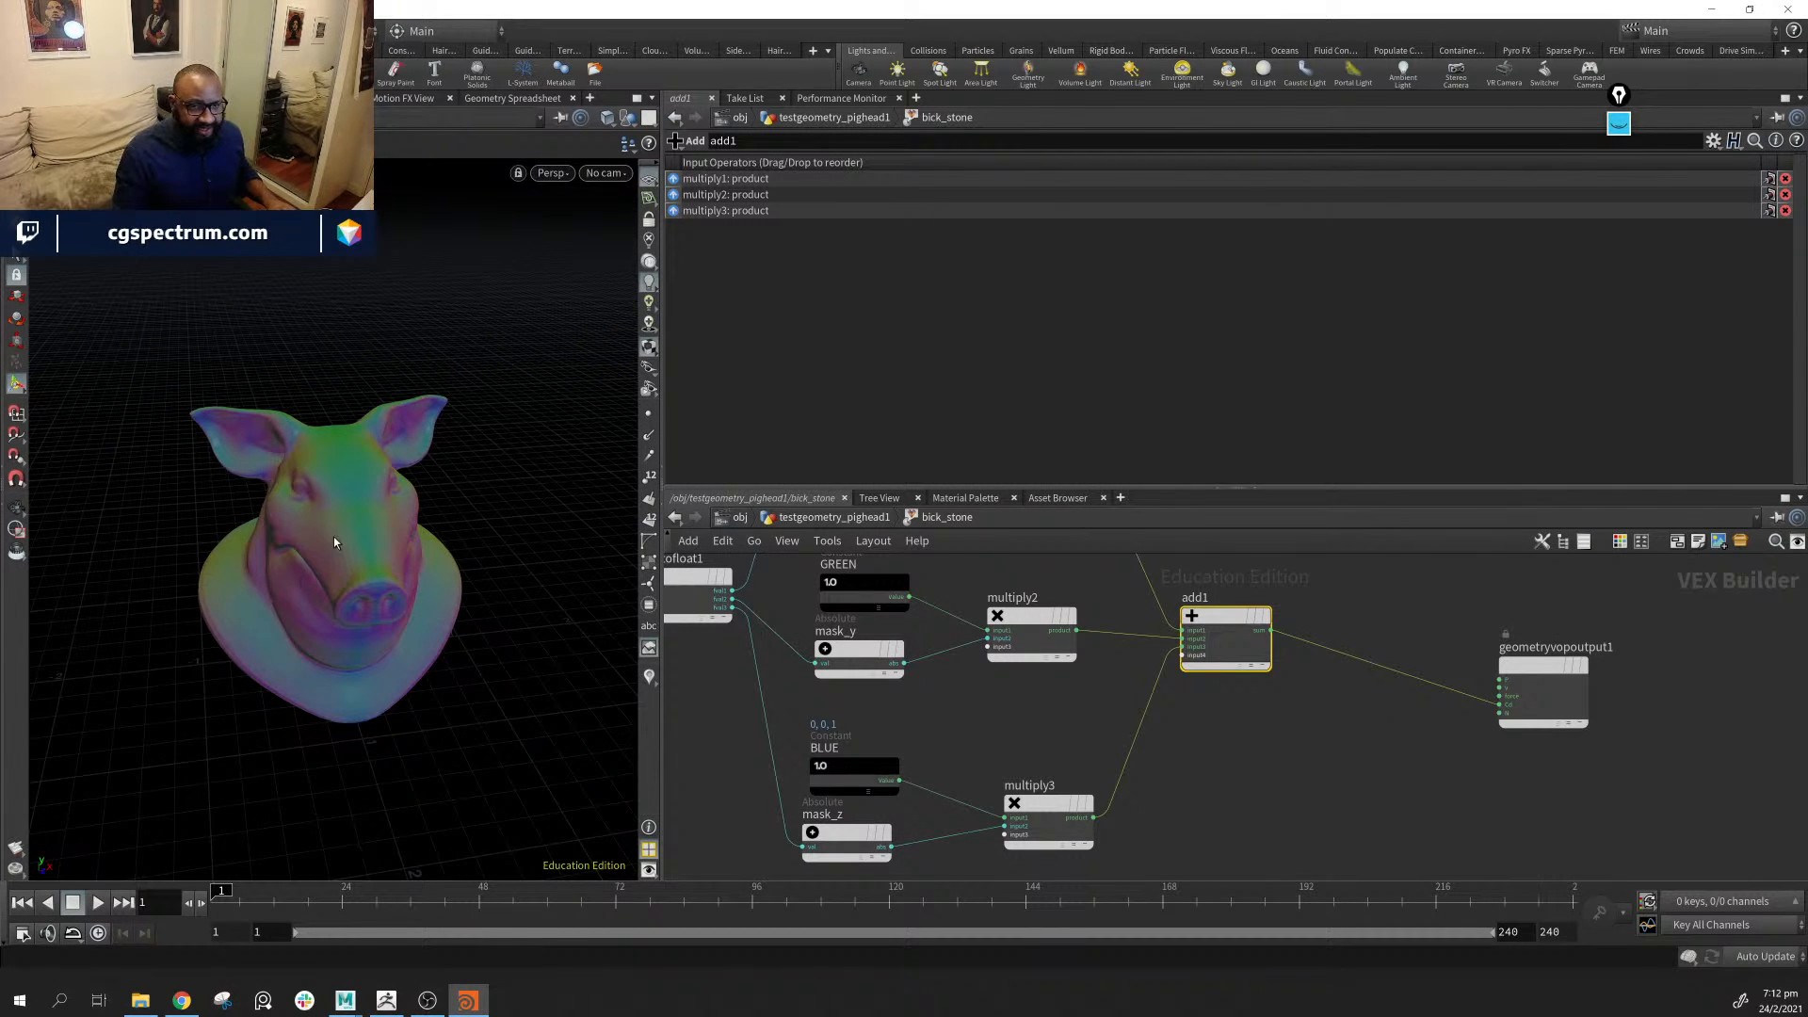
scroll(1218, 754, down, 2)
middle_drag(1256, 831, 1184, 878)
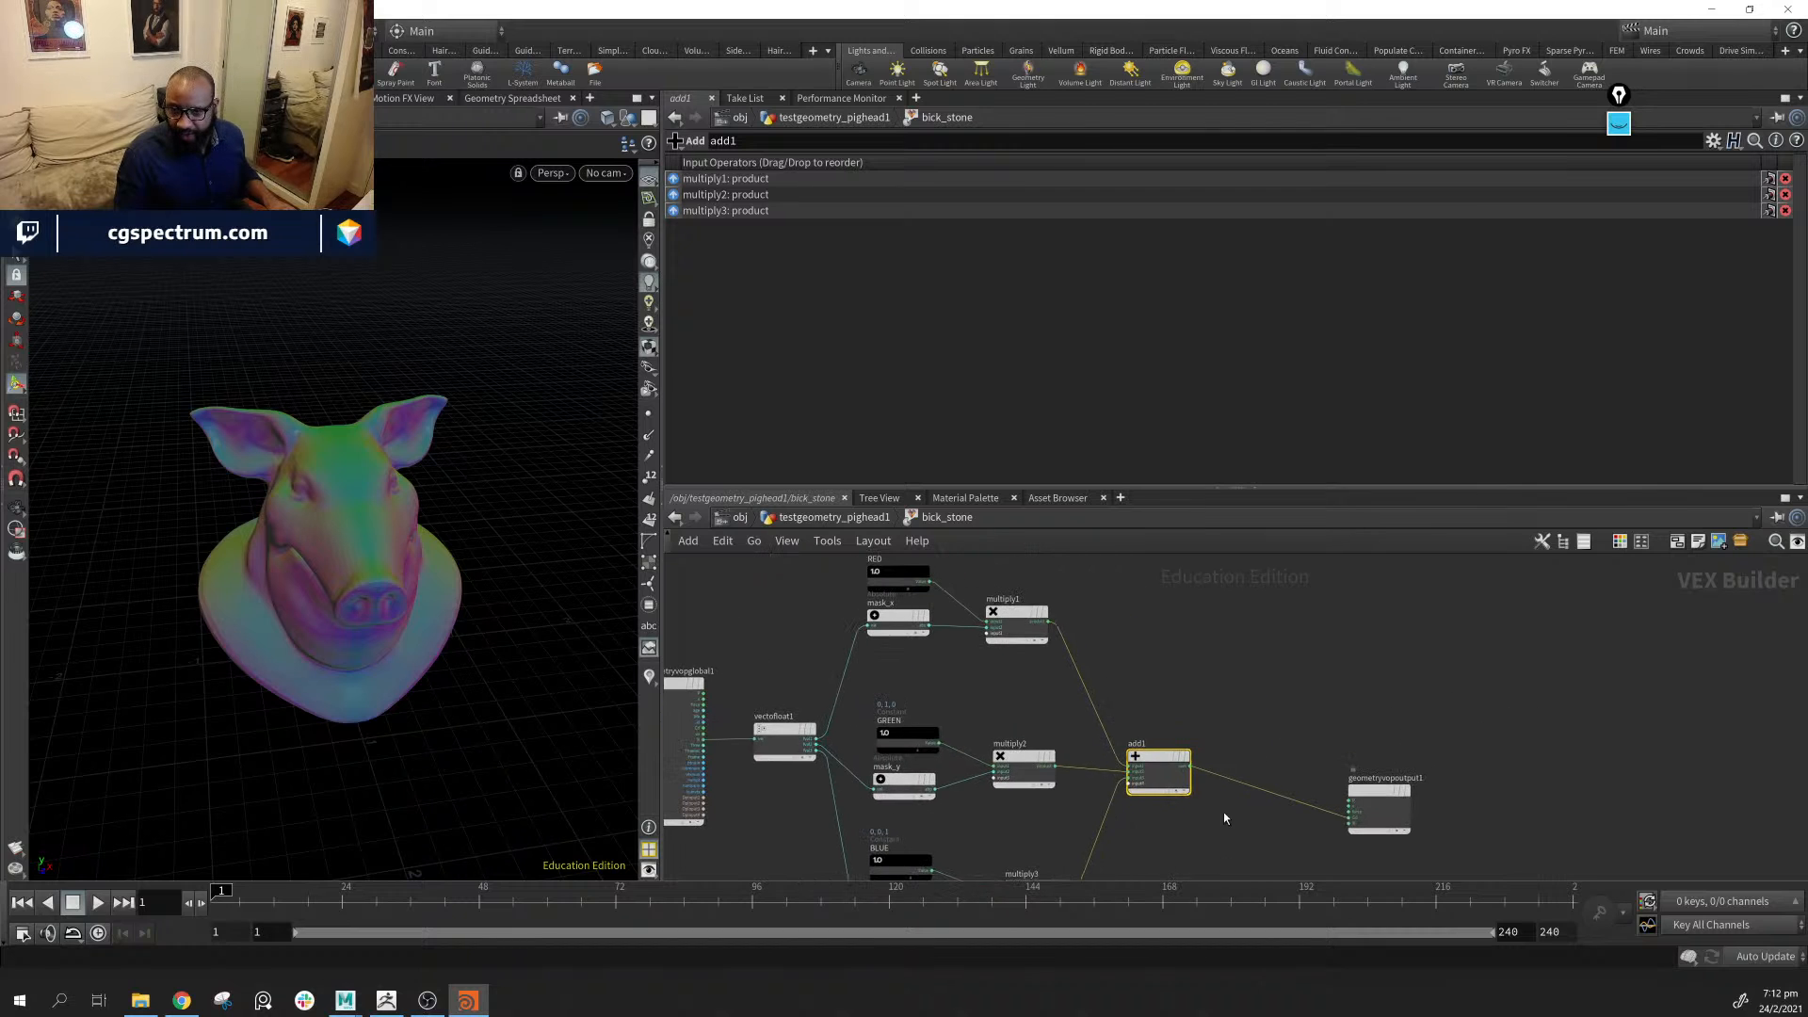
middle_drag(1251, 698, 1206, 682)
scroll(1197, 692, down, 1)
drag(999, 575, 1155, 871)
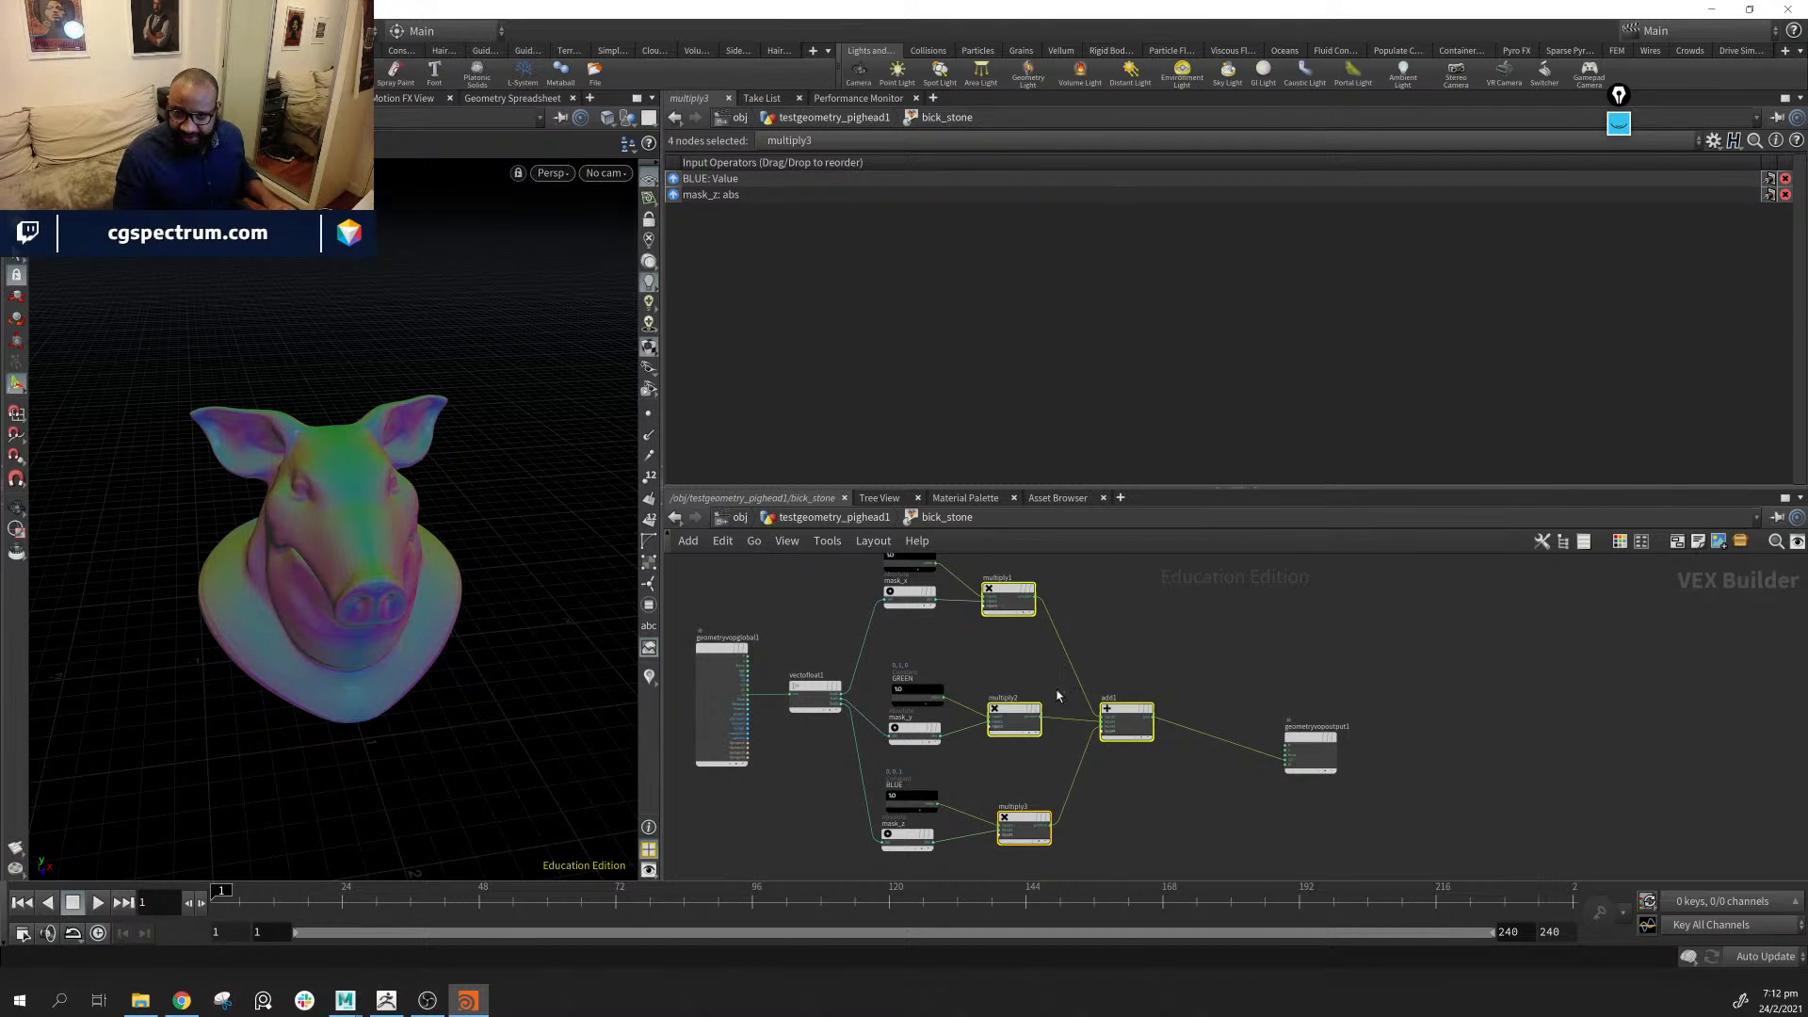
middle_drag(943, 602, 963, 675)
click(932, 630)
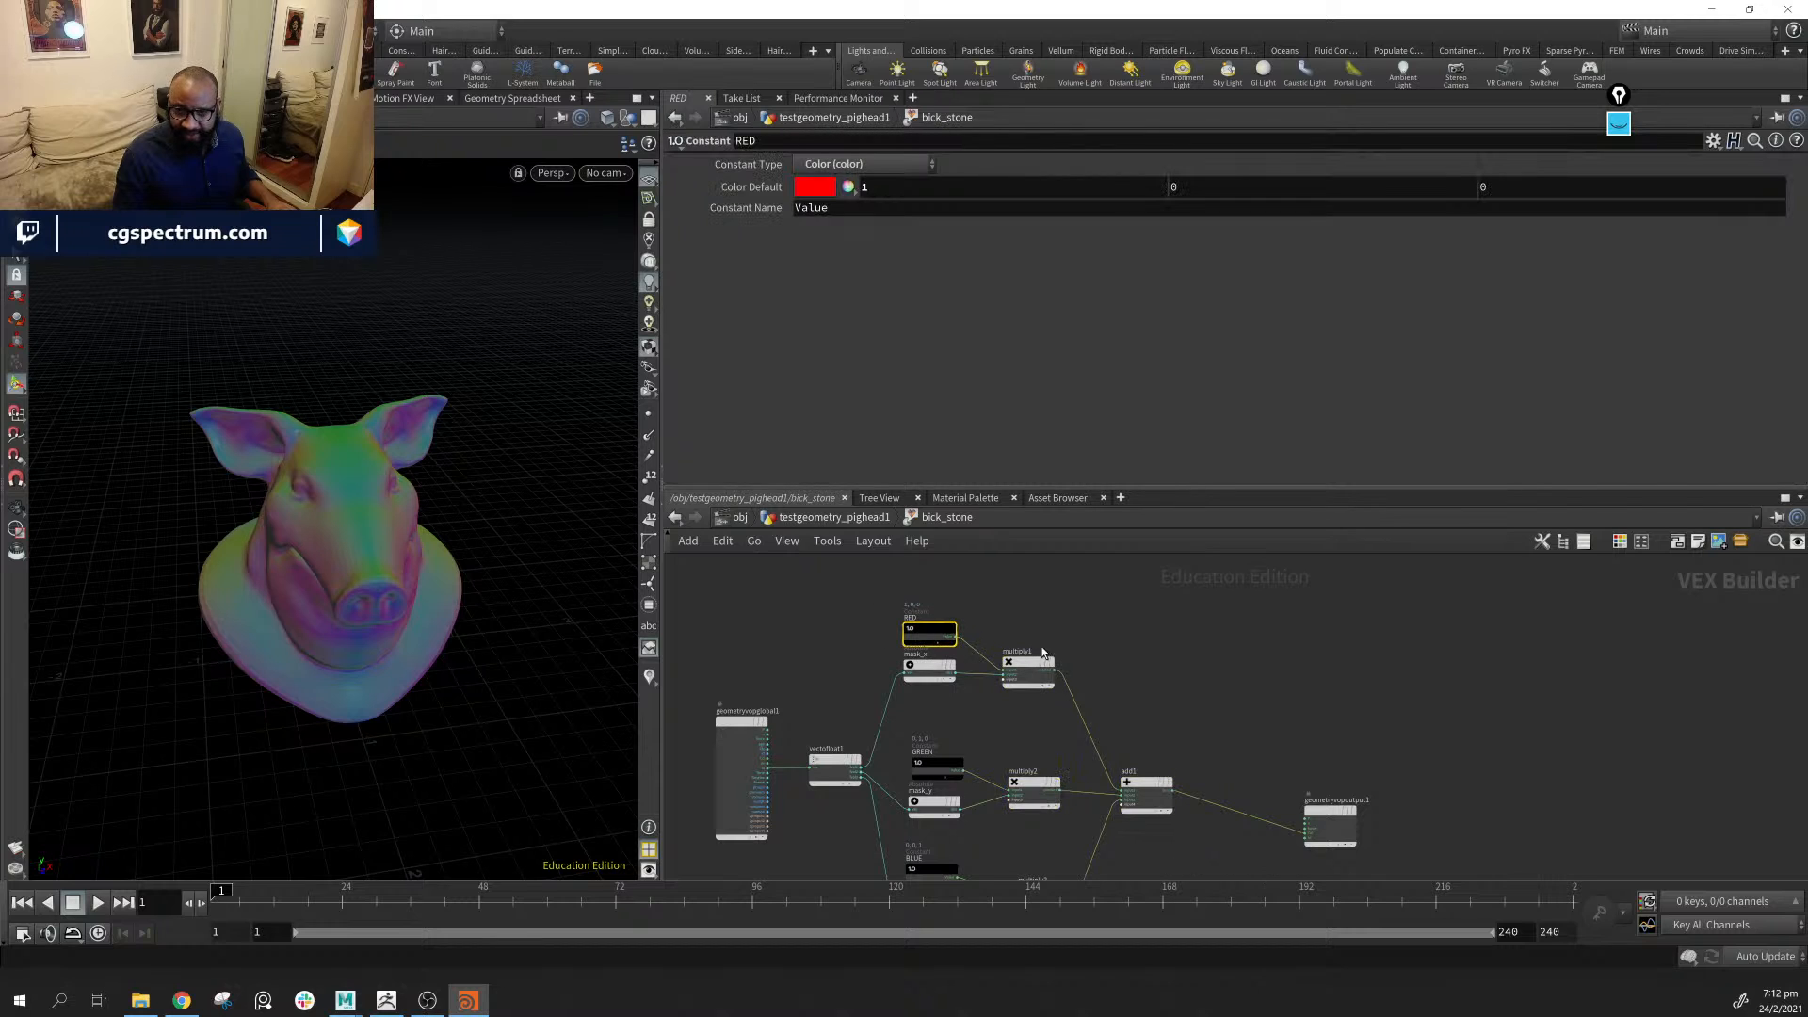
Move the RED, GREEN and BLUE constants, the Multiply and Add nodes, and the geometry output away from the masks to make room
middle_drag(1147, 649, 1116, 627)
drag(965, 621, 1150, 882)
middle_drag(1068, 809, 1091, 722)
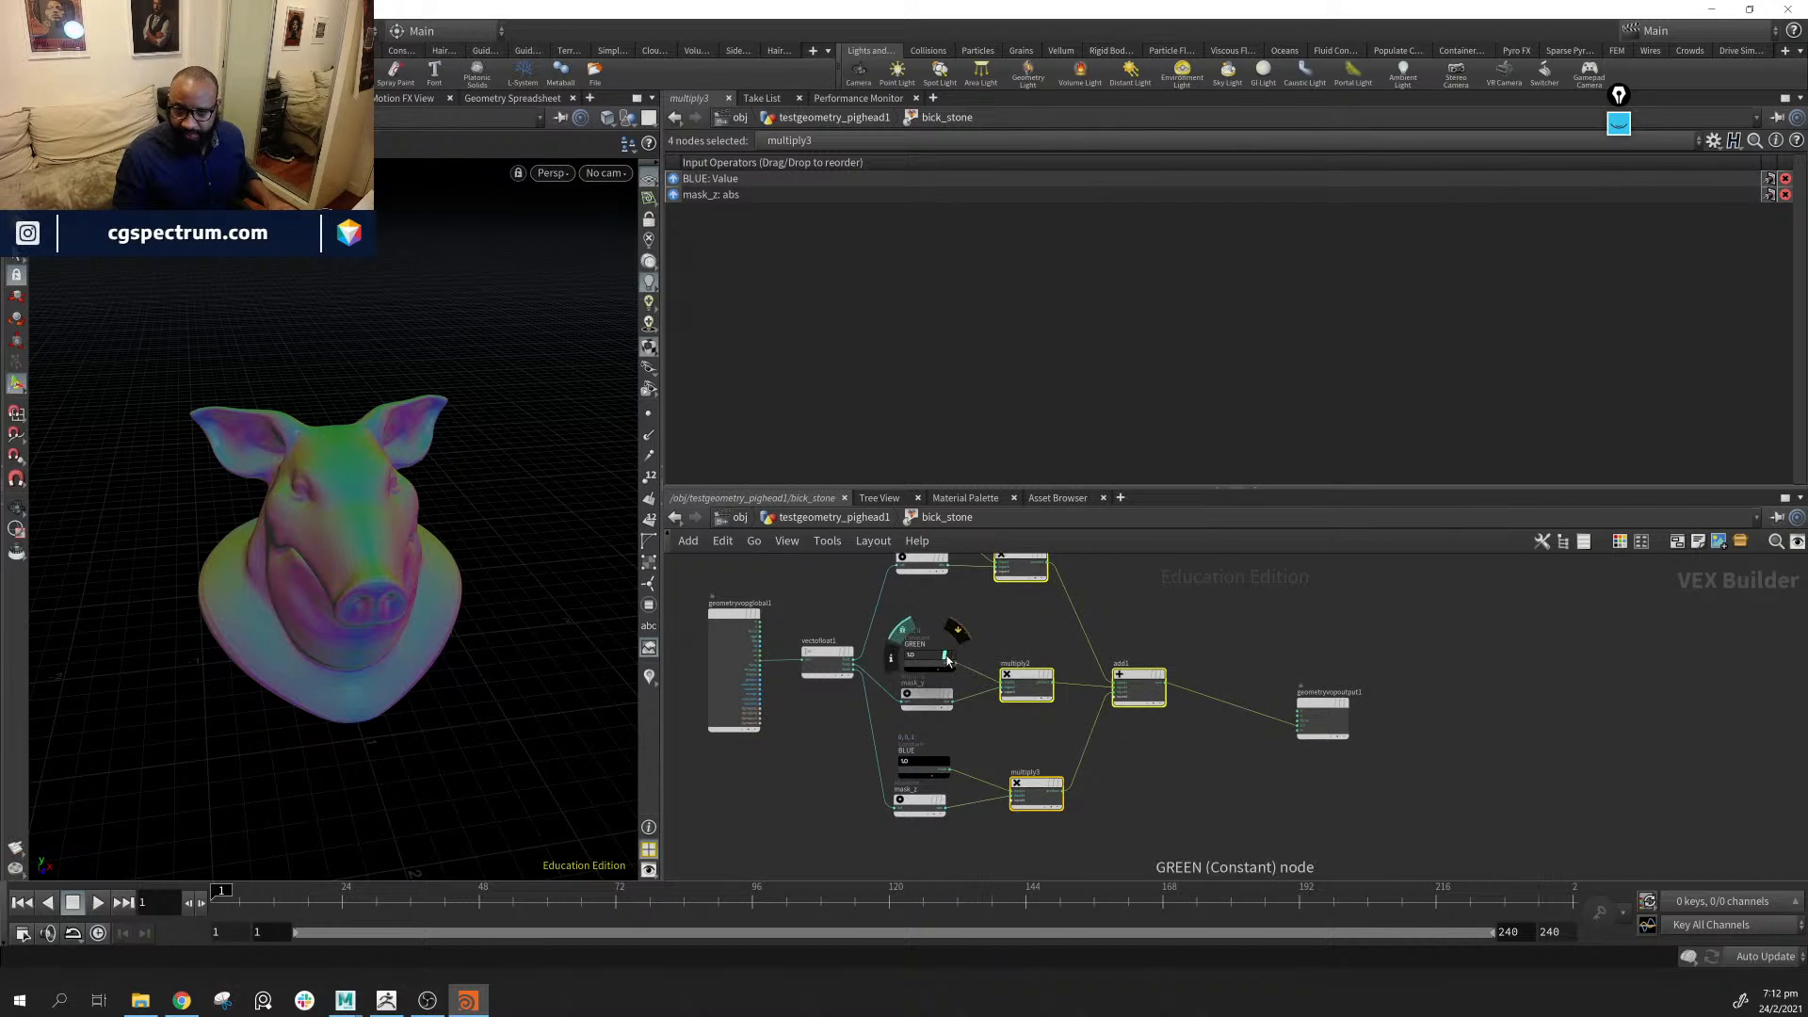
middle_drag(1086, 646, 1018, 685)
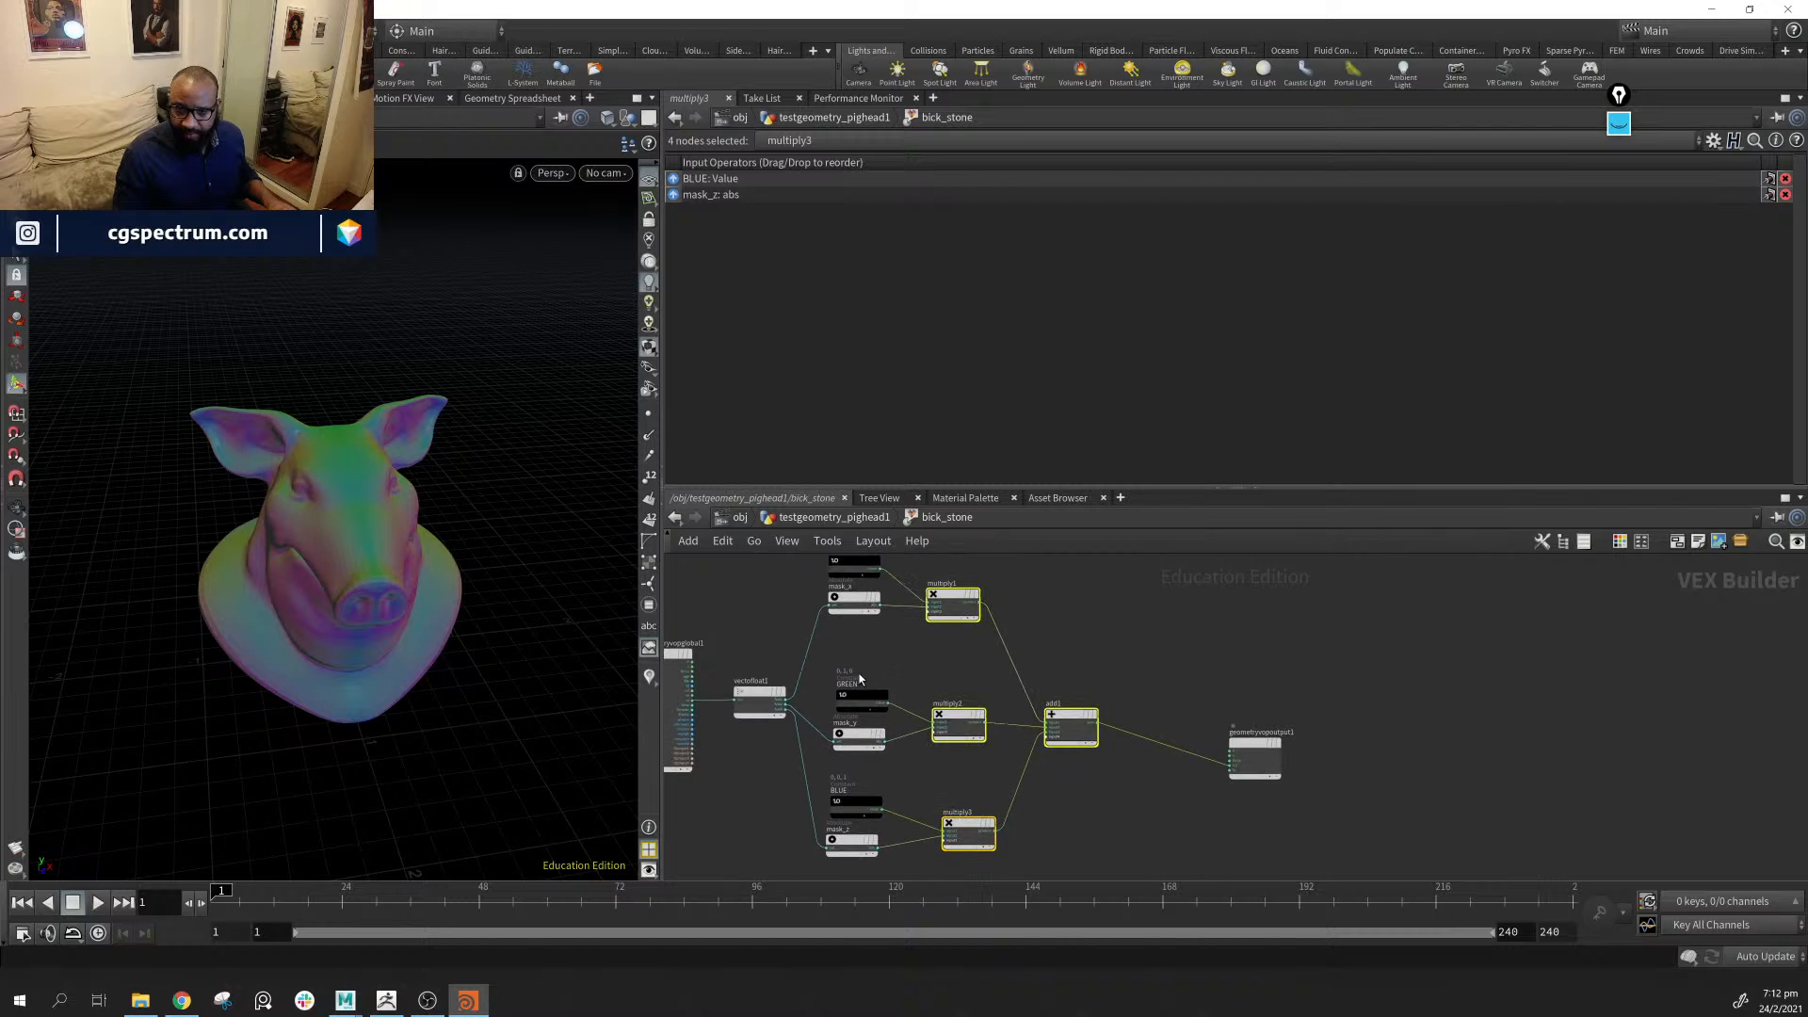
middle_drag(859, 678, 859, 715)
shift+click(854, 601)
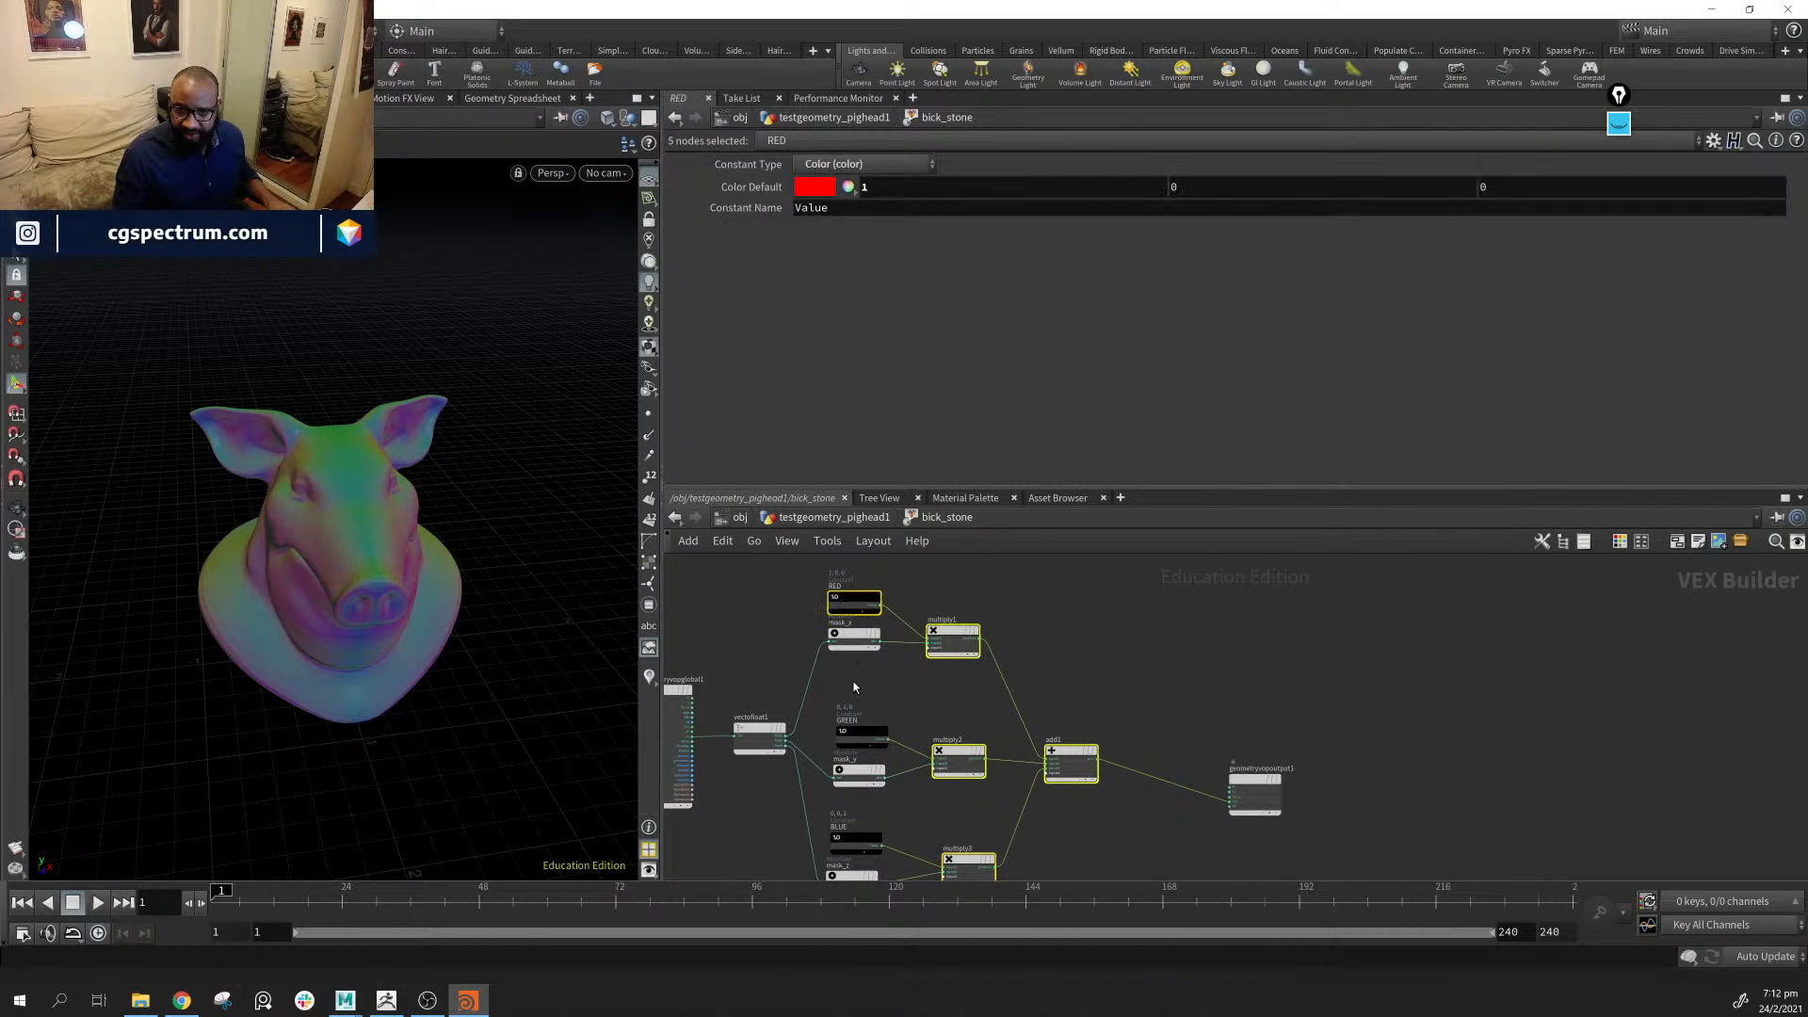
shift+click(853, 732)
shift+click(855, 837)
middle_drag(1173, 858, 1067, 817)
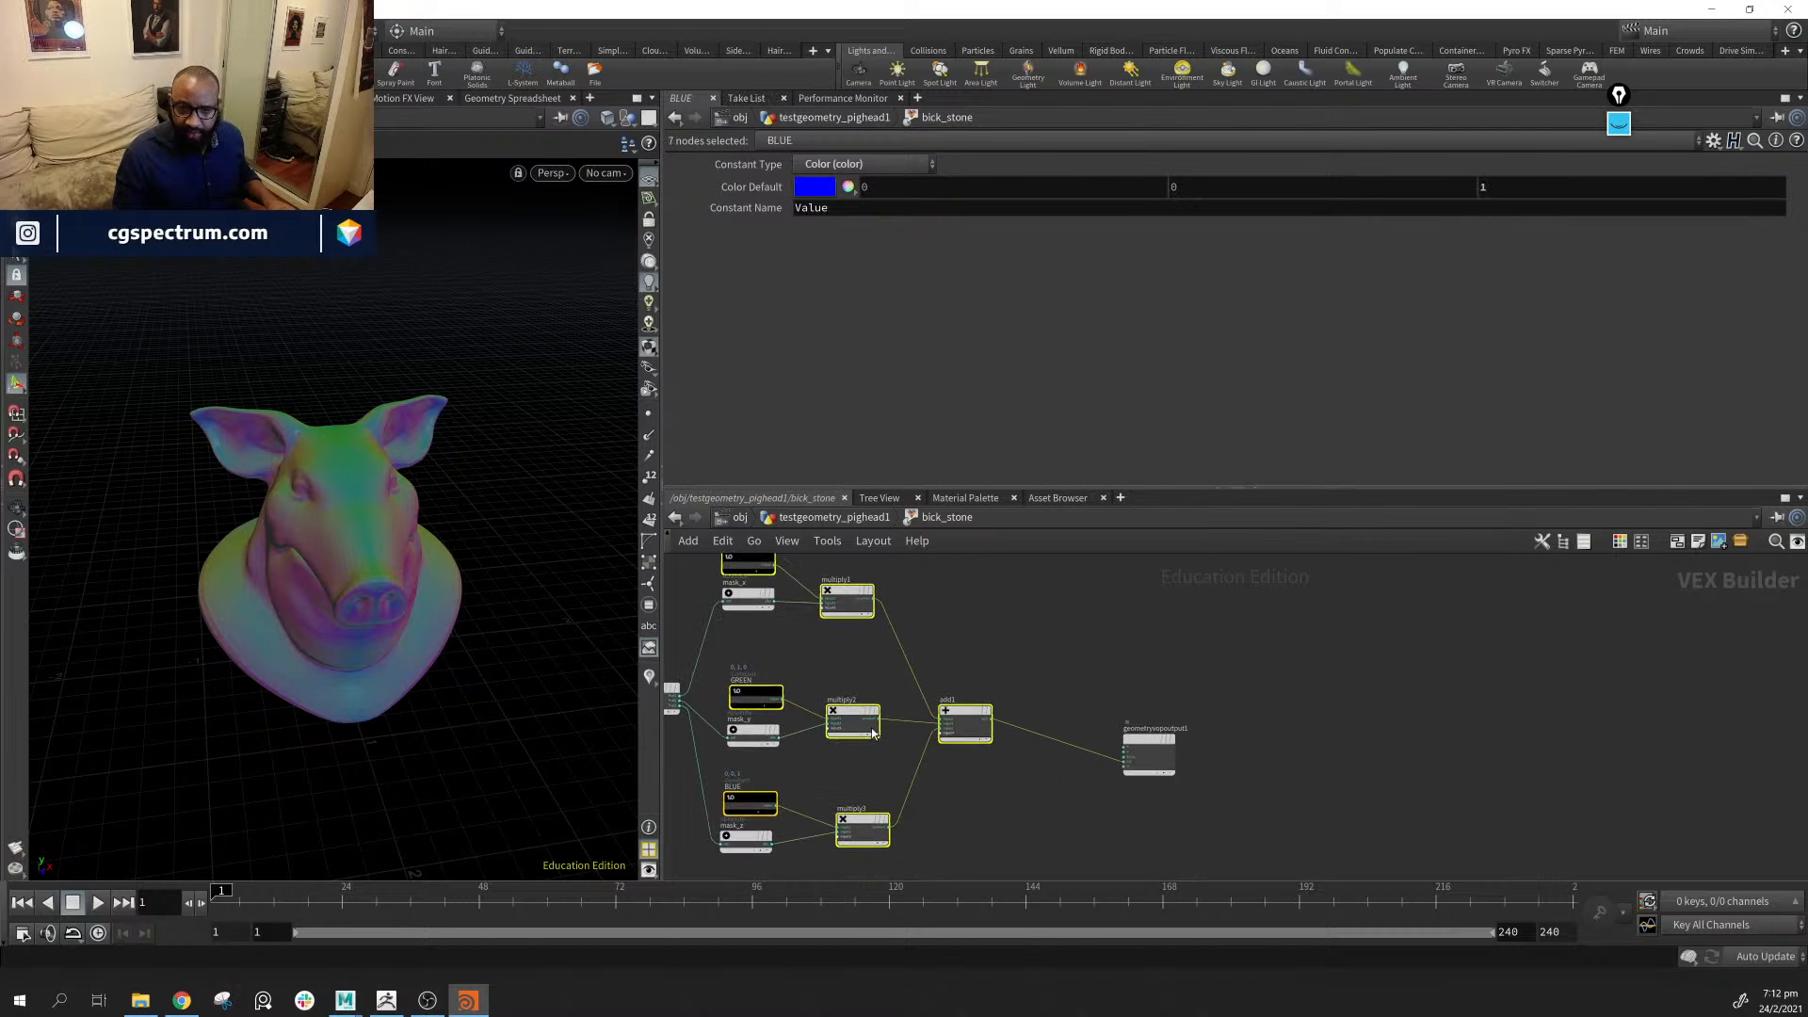
drag(874, 732, 996, 738)
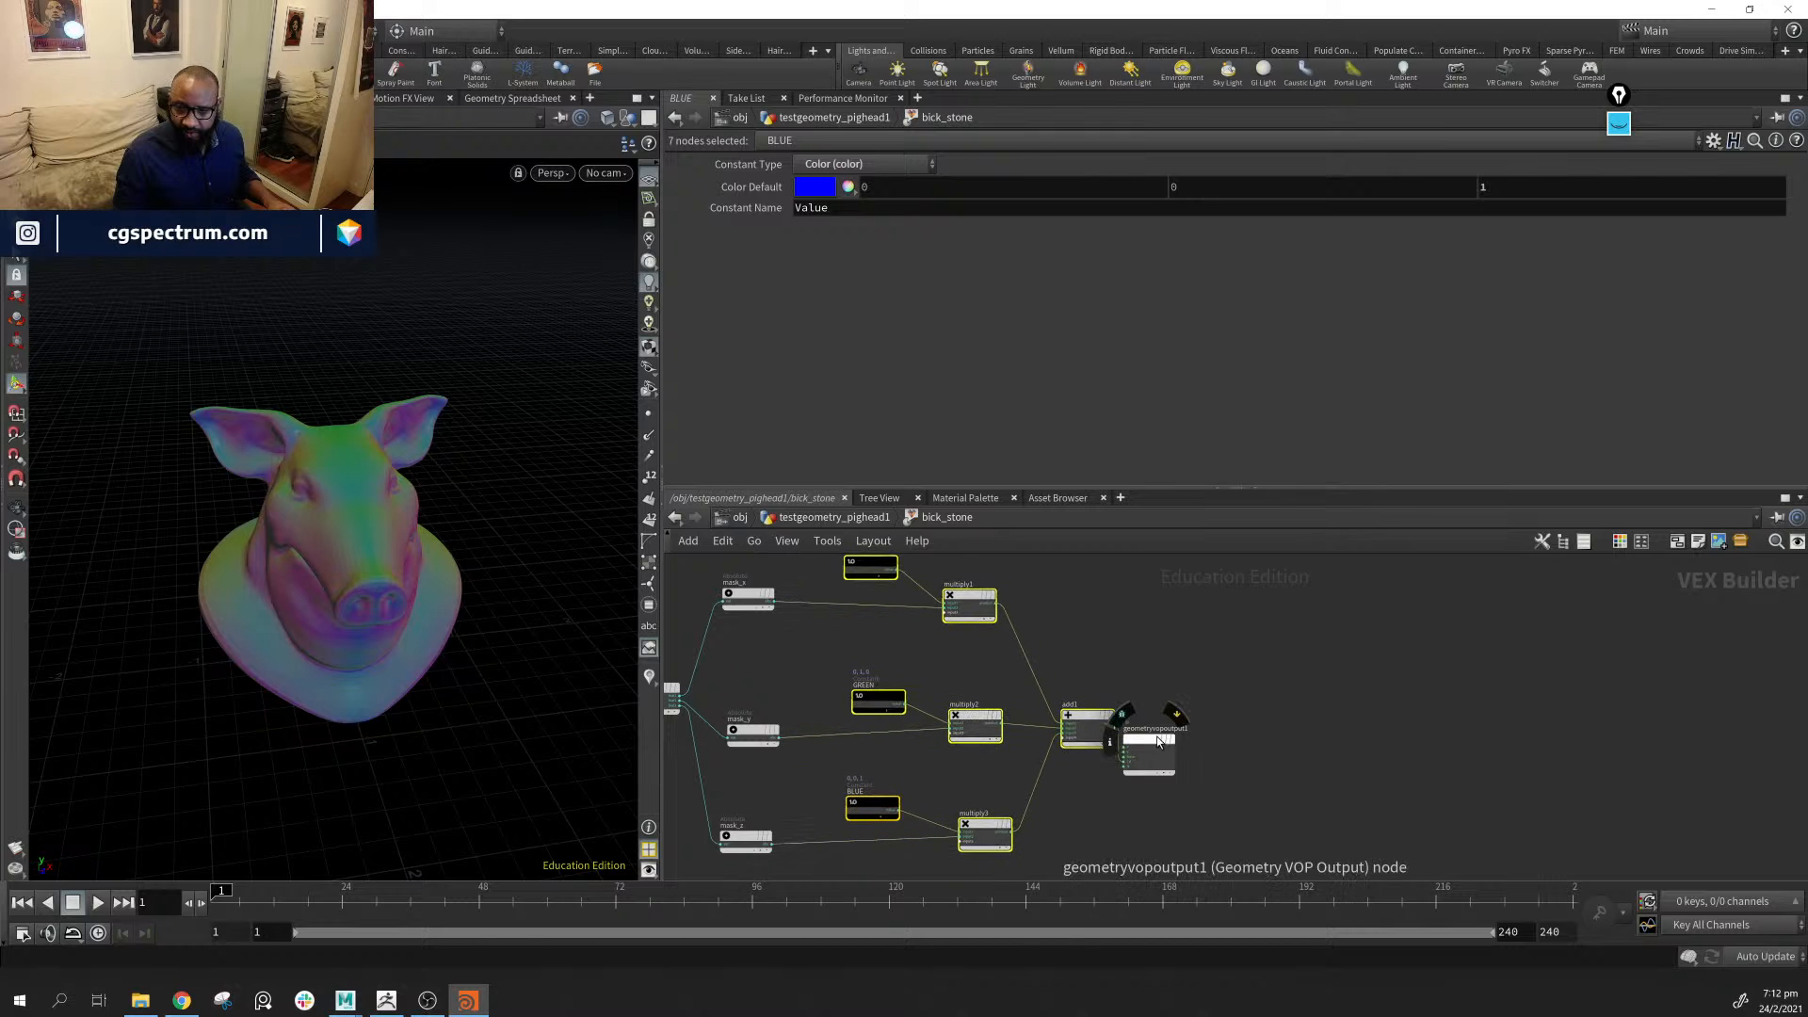
drag(1157, 741, 1457, 733)
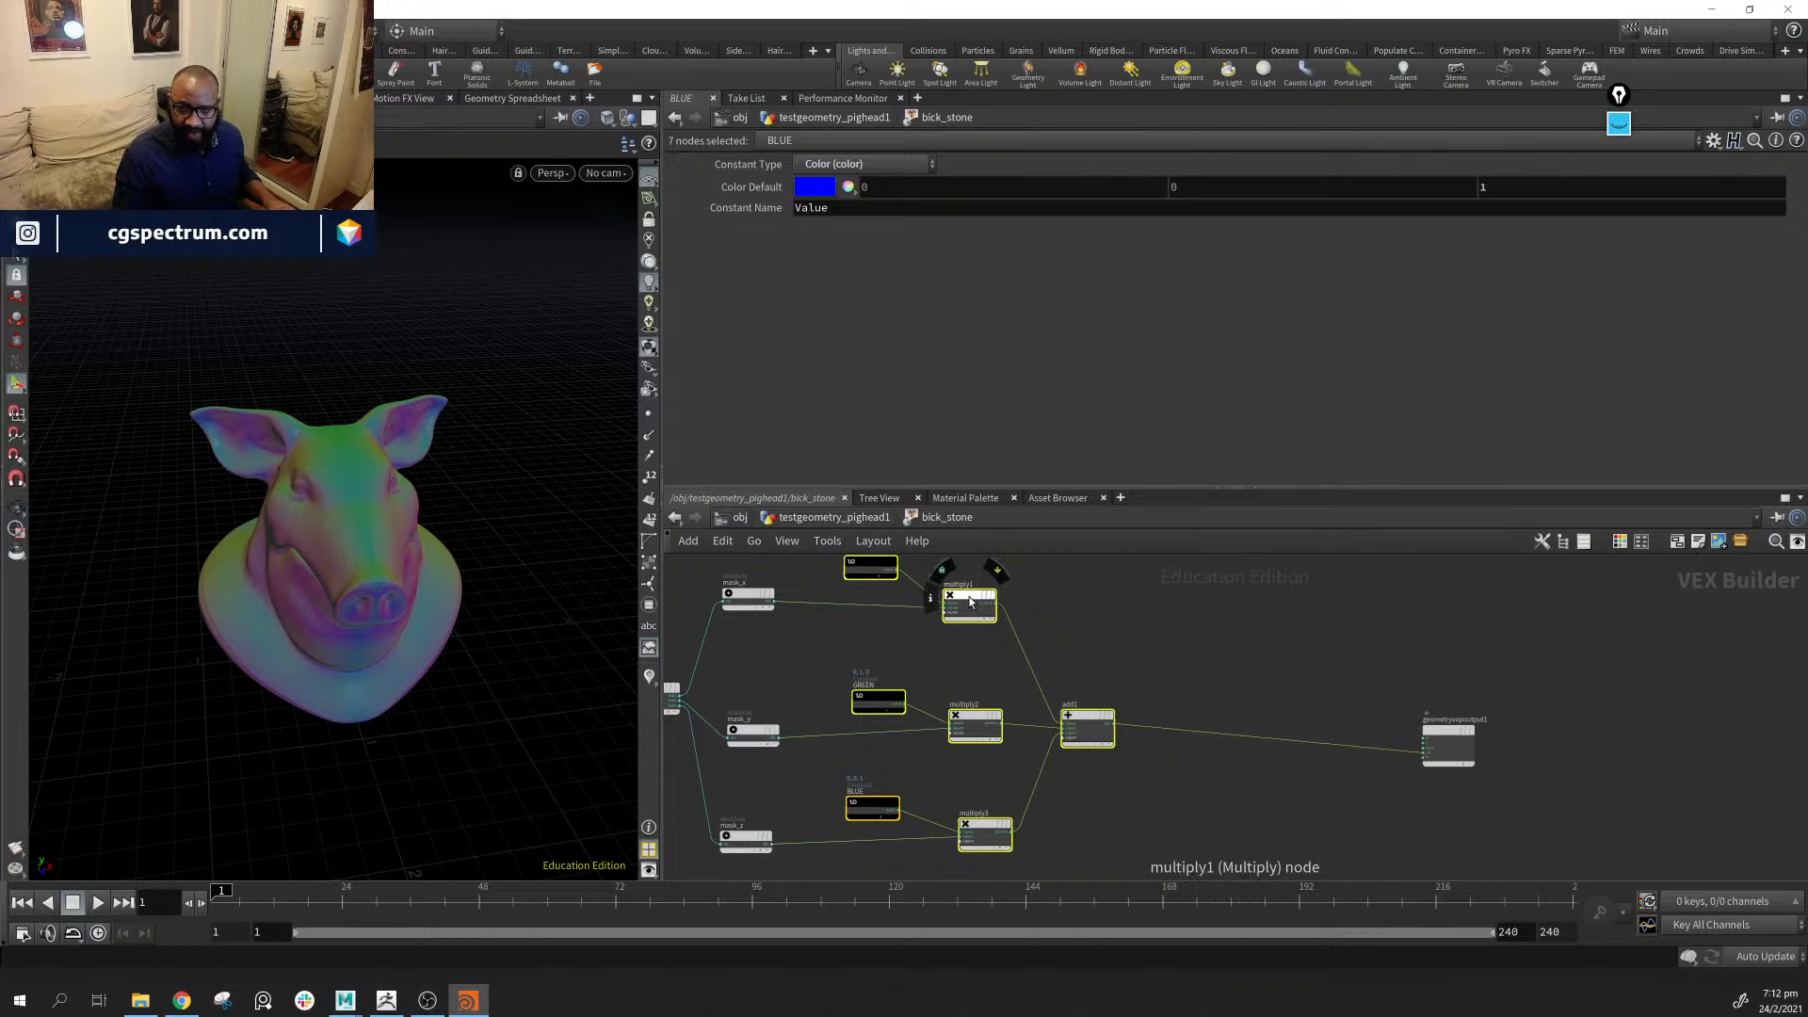
drag(970, 602, 1186, 612)
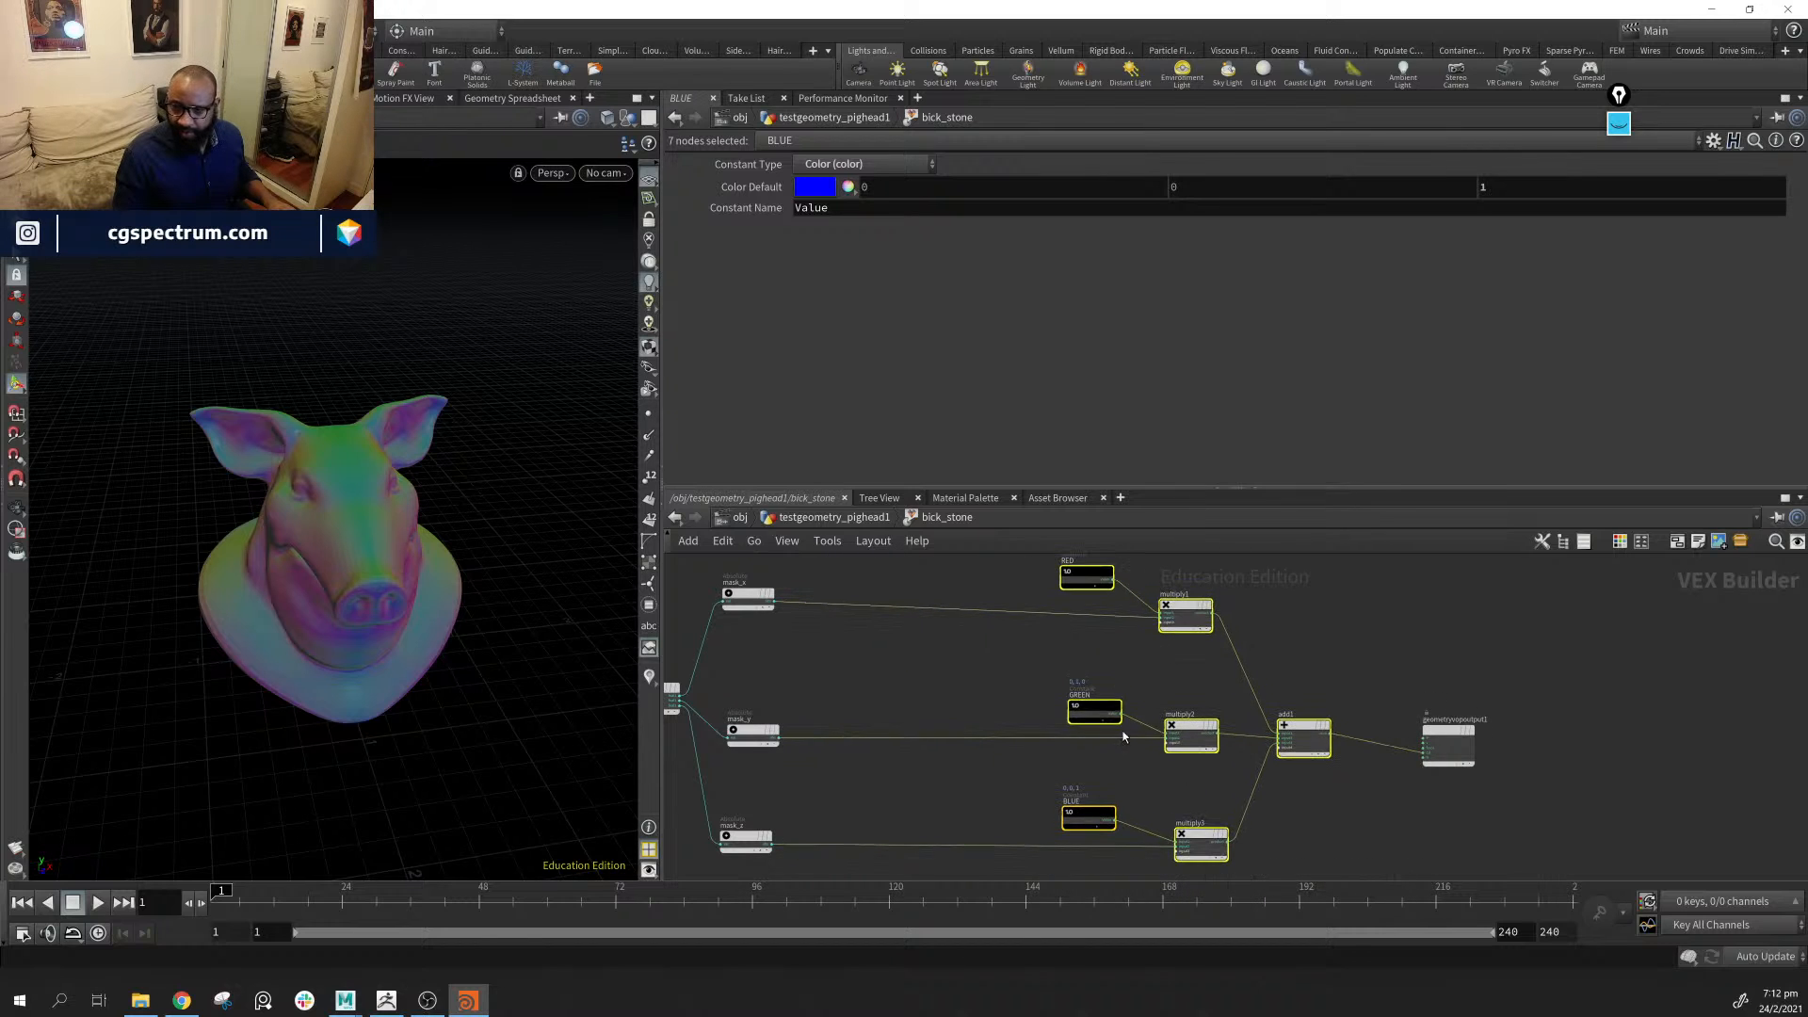
Nudge the mask_x node slightly lower in the network and clear the node selection
middle_drag(953, 805, 1062, 744)
middle_drag(1017, 608, 1010, 711)
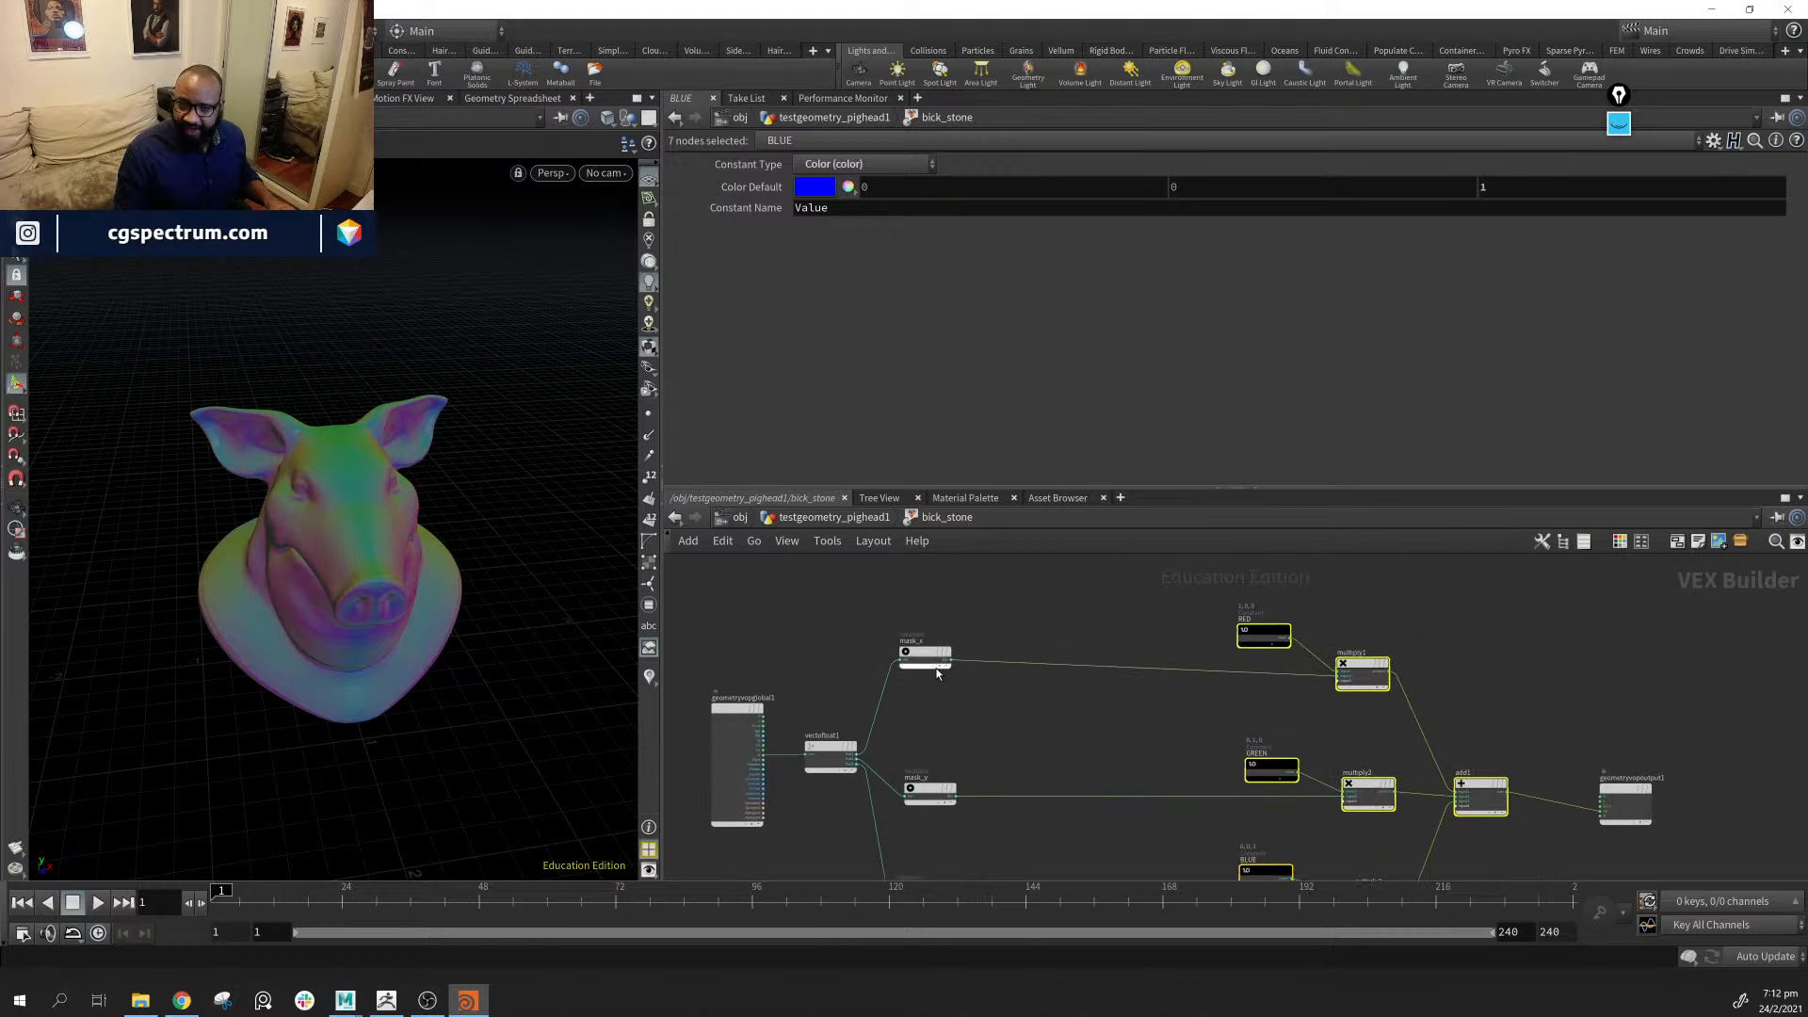
drag(939, 668, 934, 688)
middle_drag(1204, 724, 1138, 728)
scroll(1139, 728, up, 3)
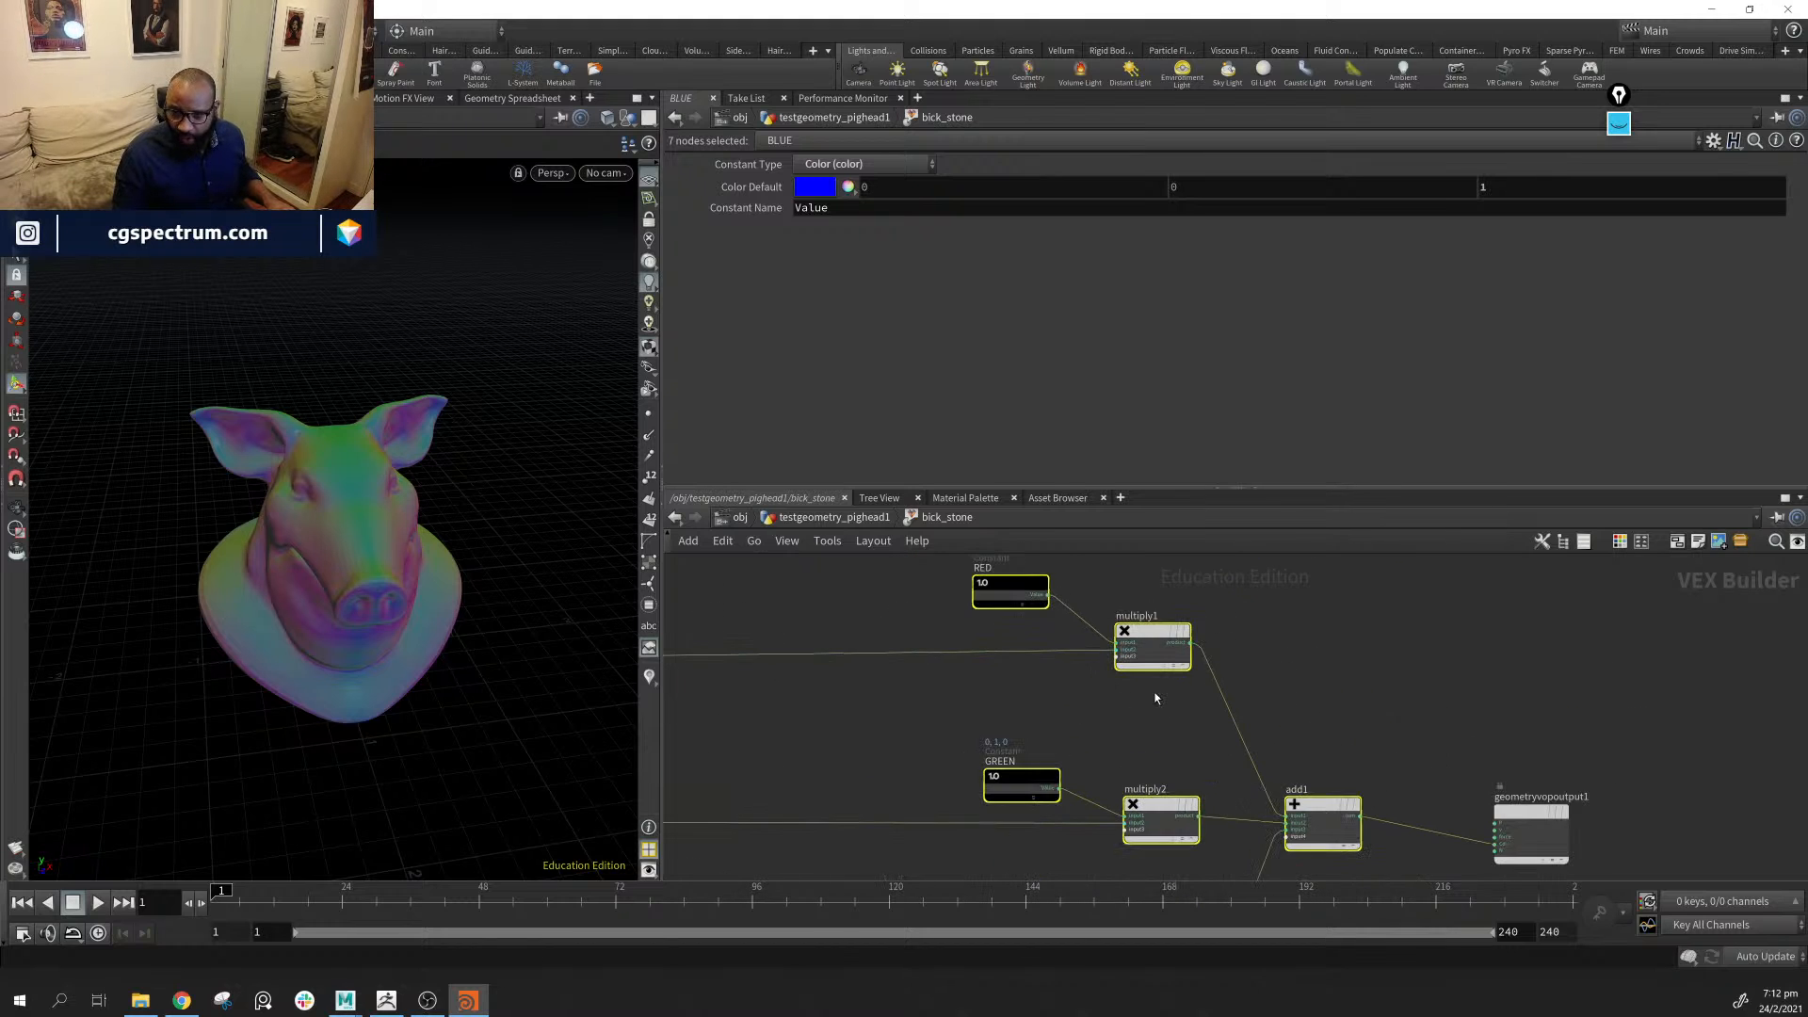
middle_drag(1206, 646, 1101, 628)
click(982, 699)
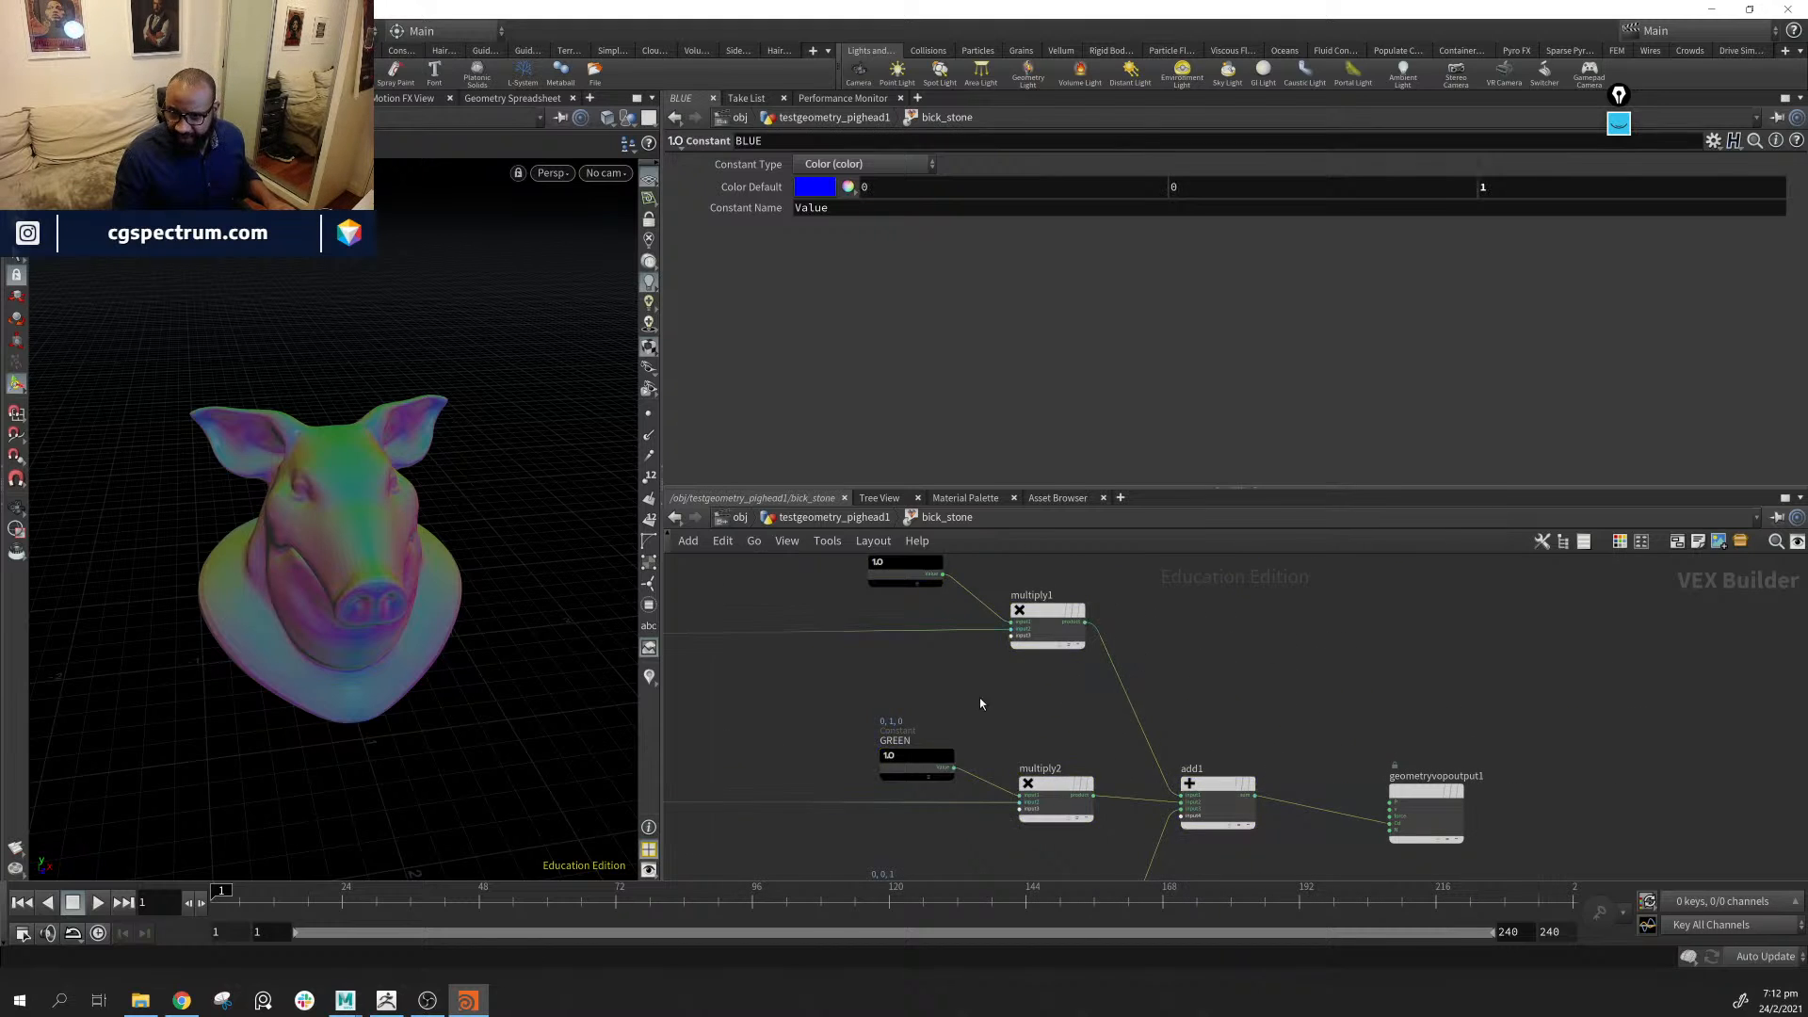
Wire the RED and mask_x product directly into the geometry output's color input and inspect the pig head from above
middle_drag(824, 699, 1445, 730)
middle_drag(1196, 688, 766, 664)
middle_drag(1373, 661, 1187, 639)
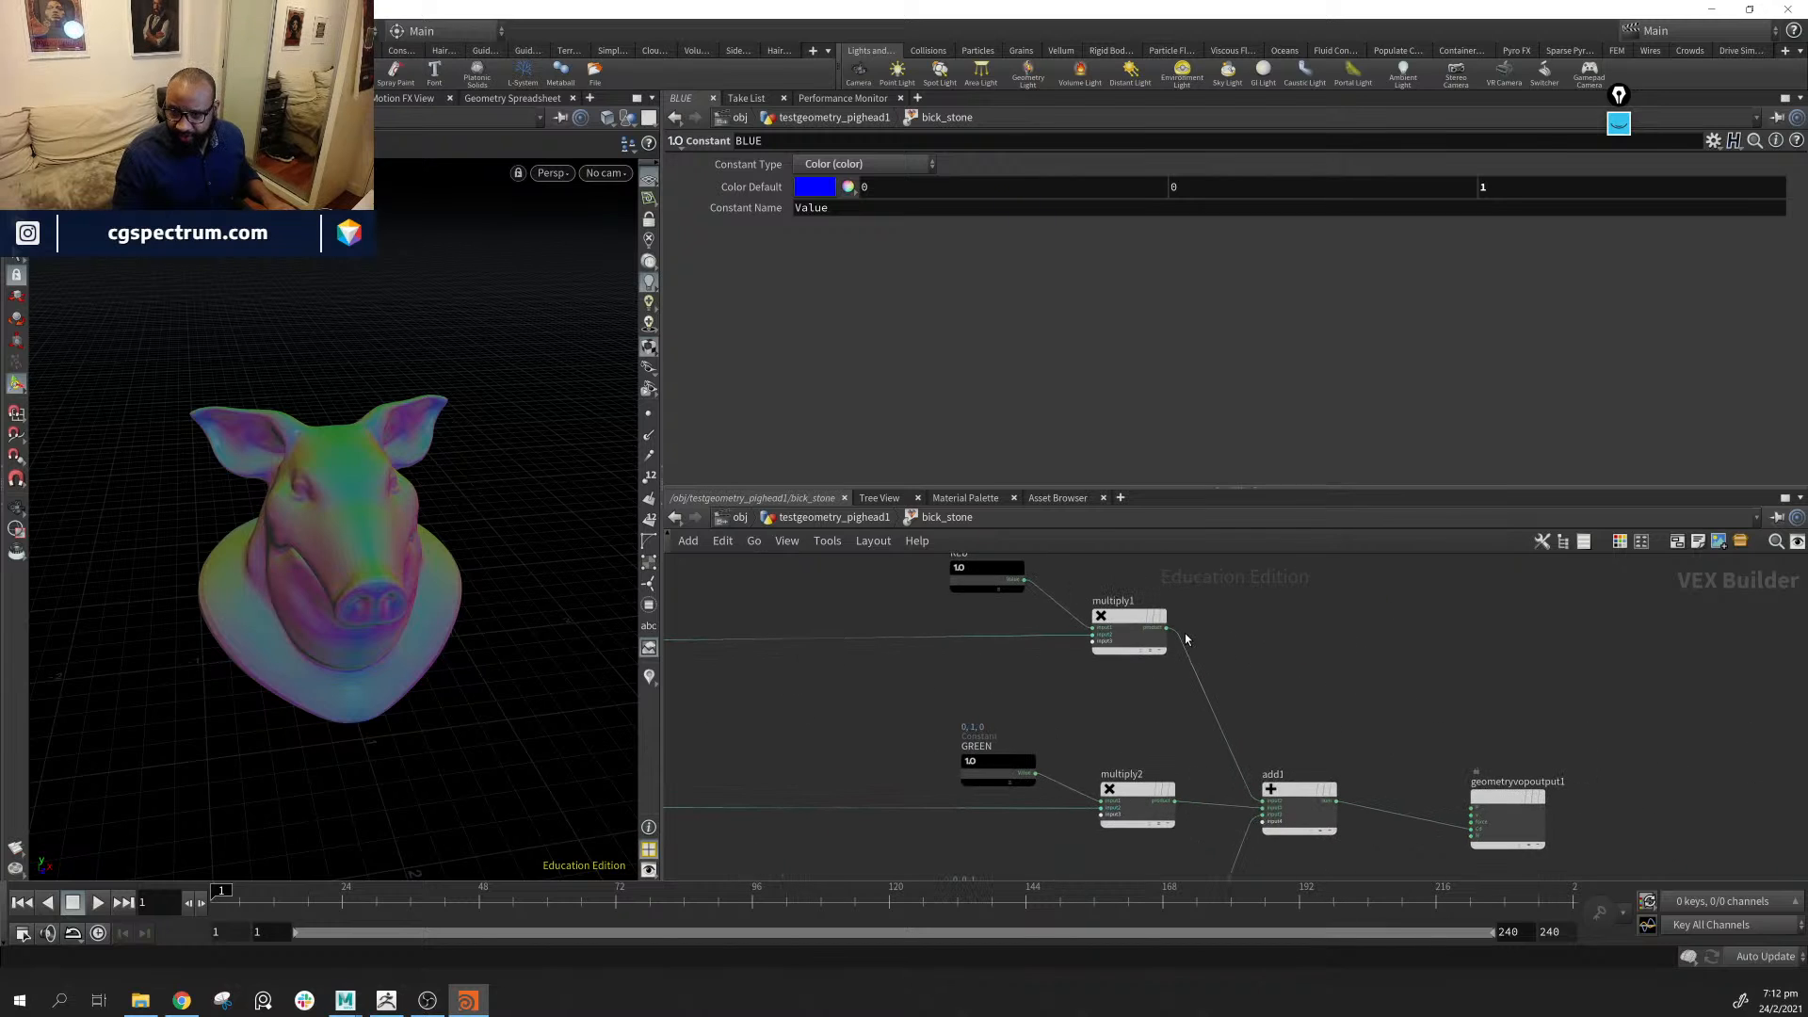
middle_drag(1109, 734, 1482, 666)
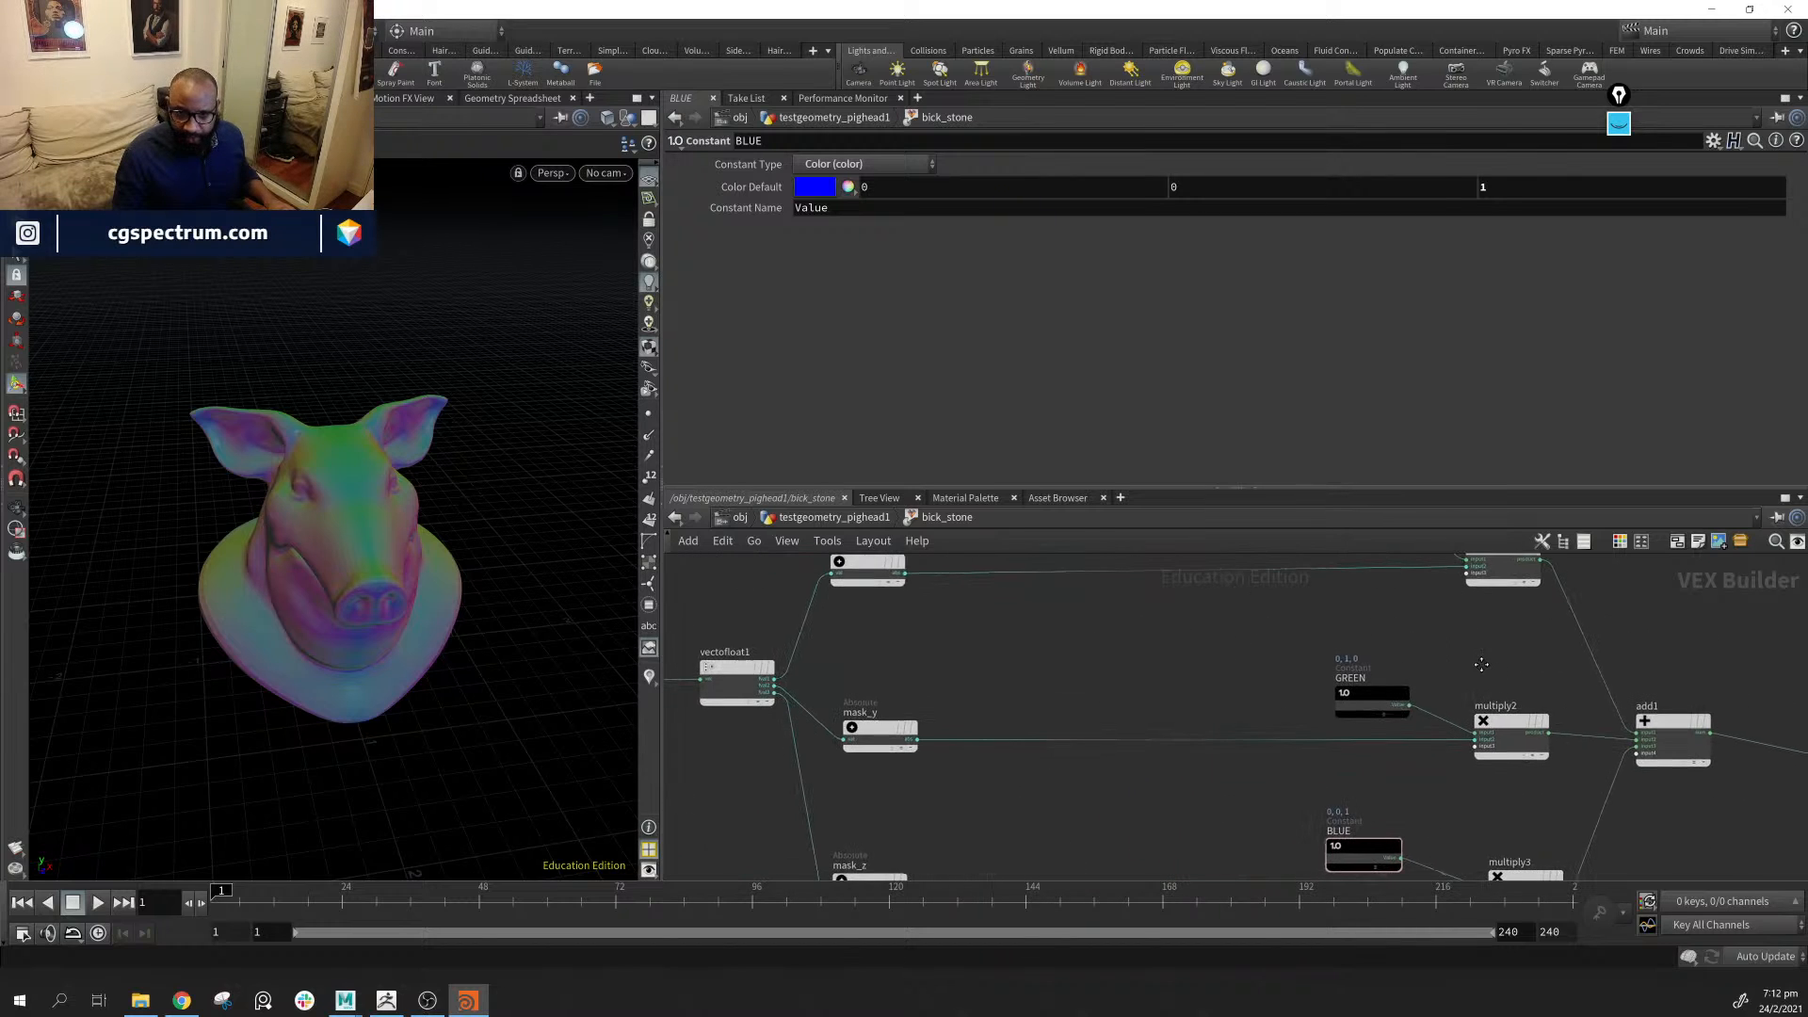
middle_drag(1056, 738, 744, 630)
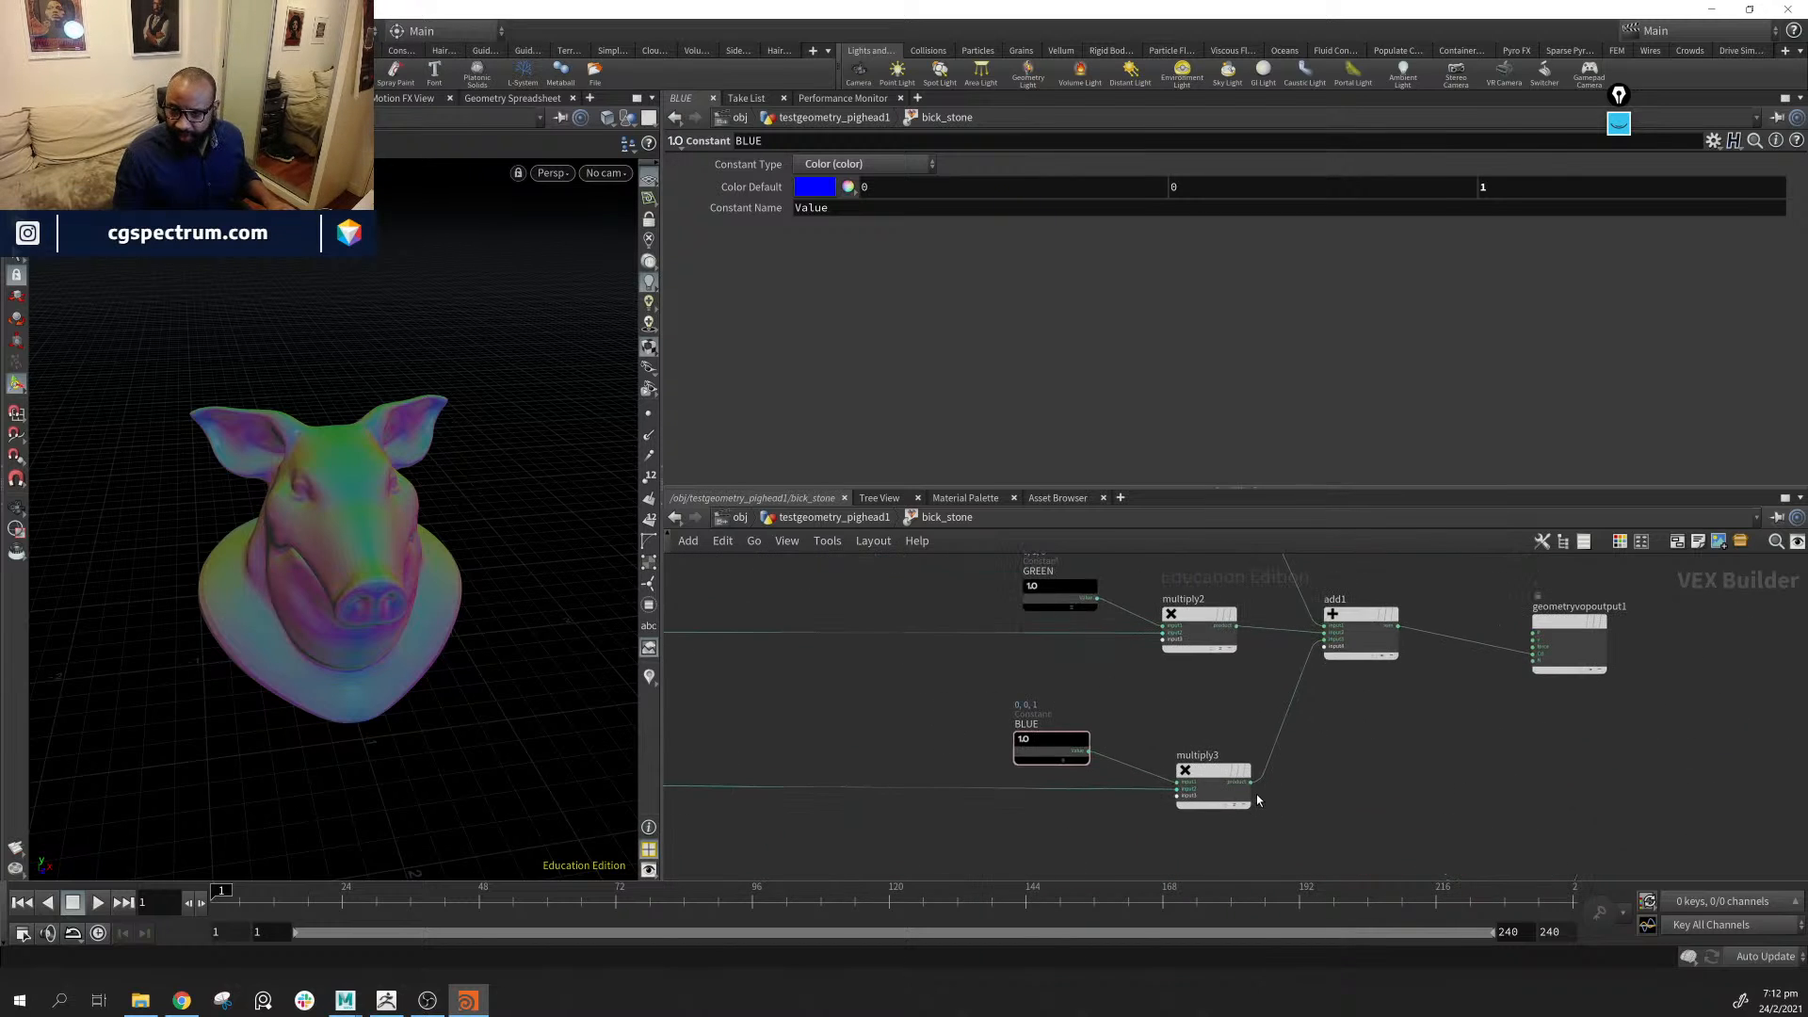
middle_drag(1323, 585, 1276, 744)
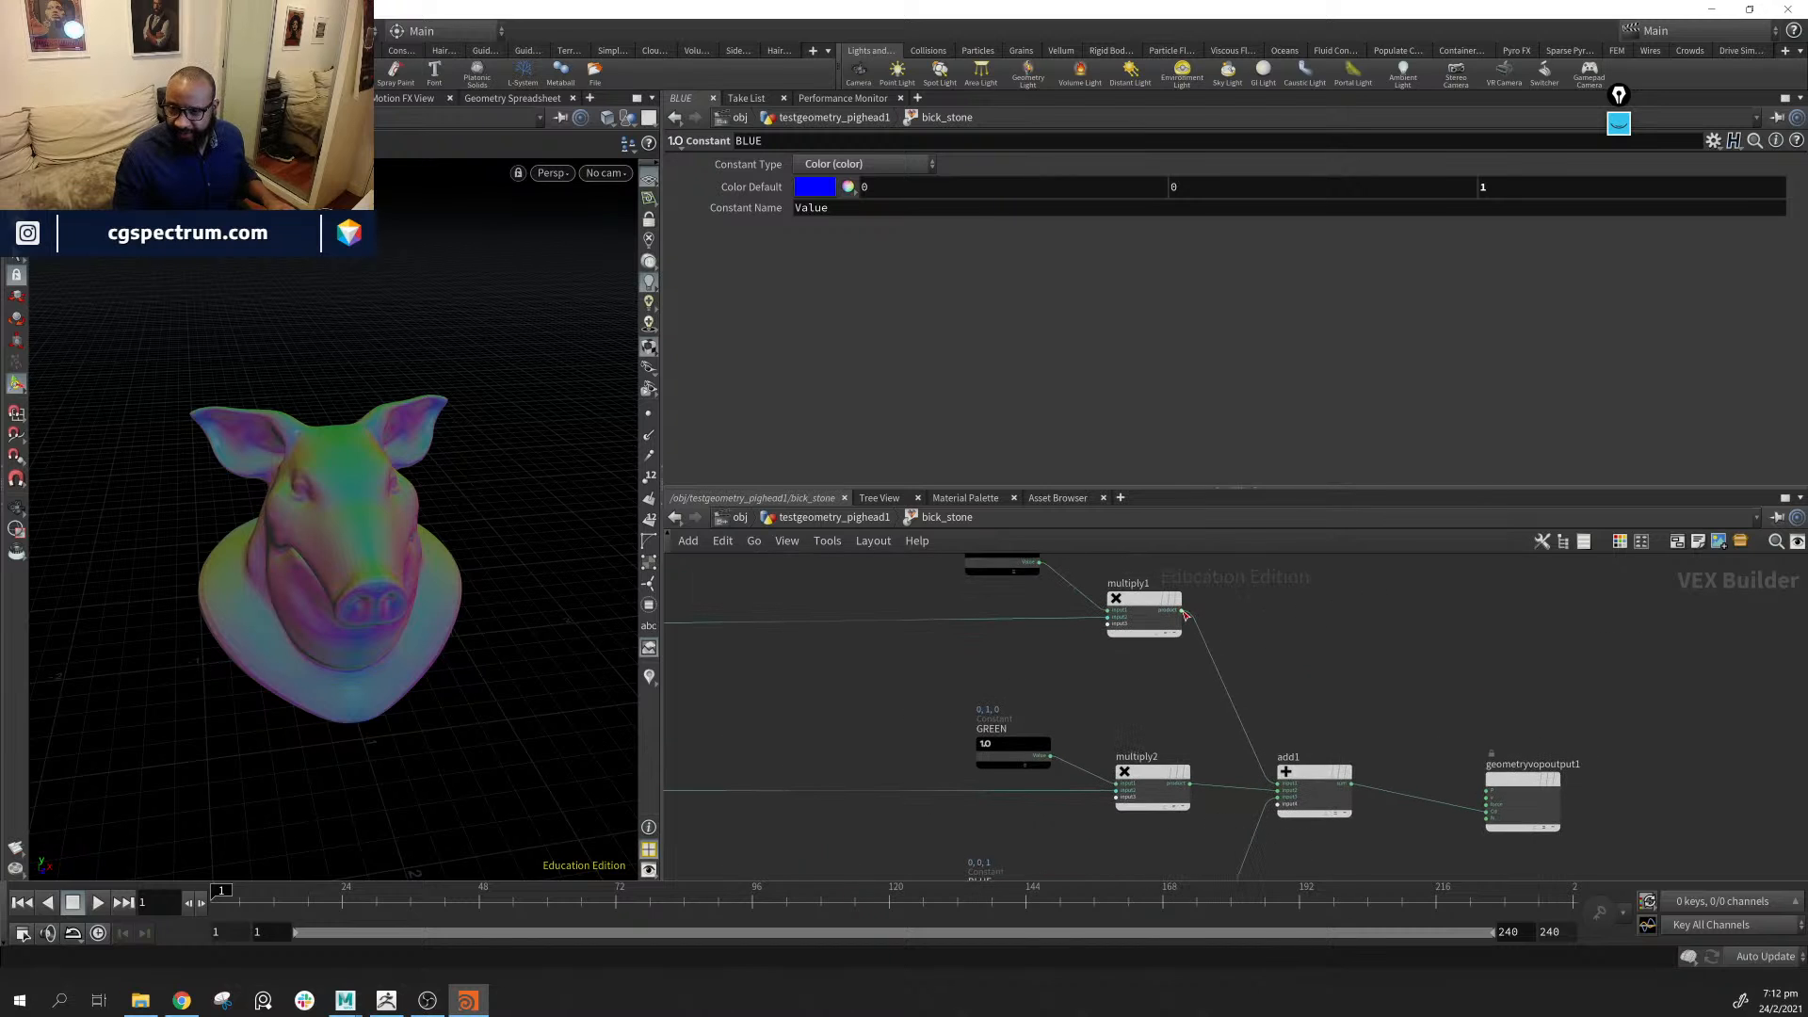
click(1182, 611)
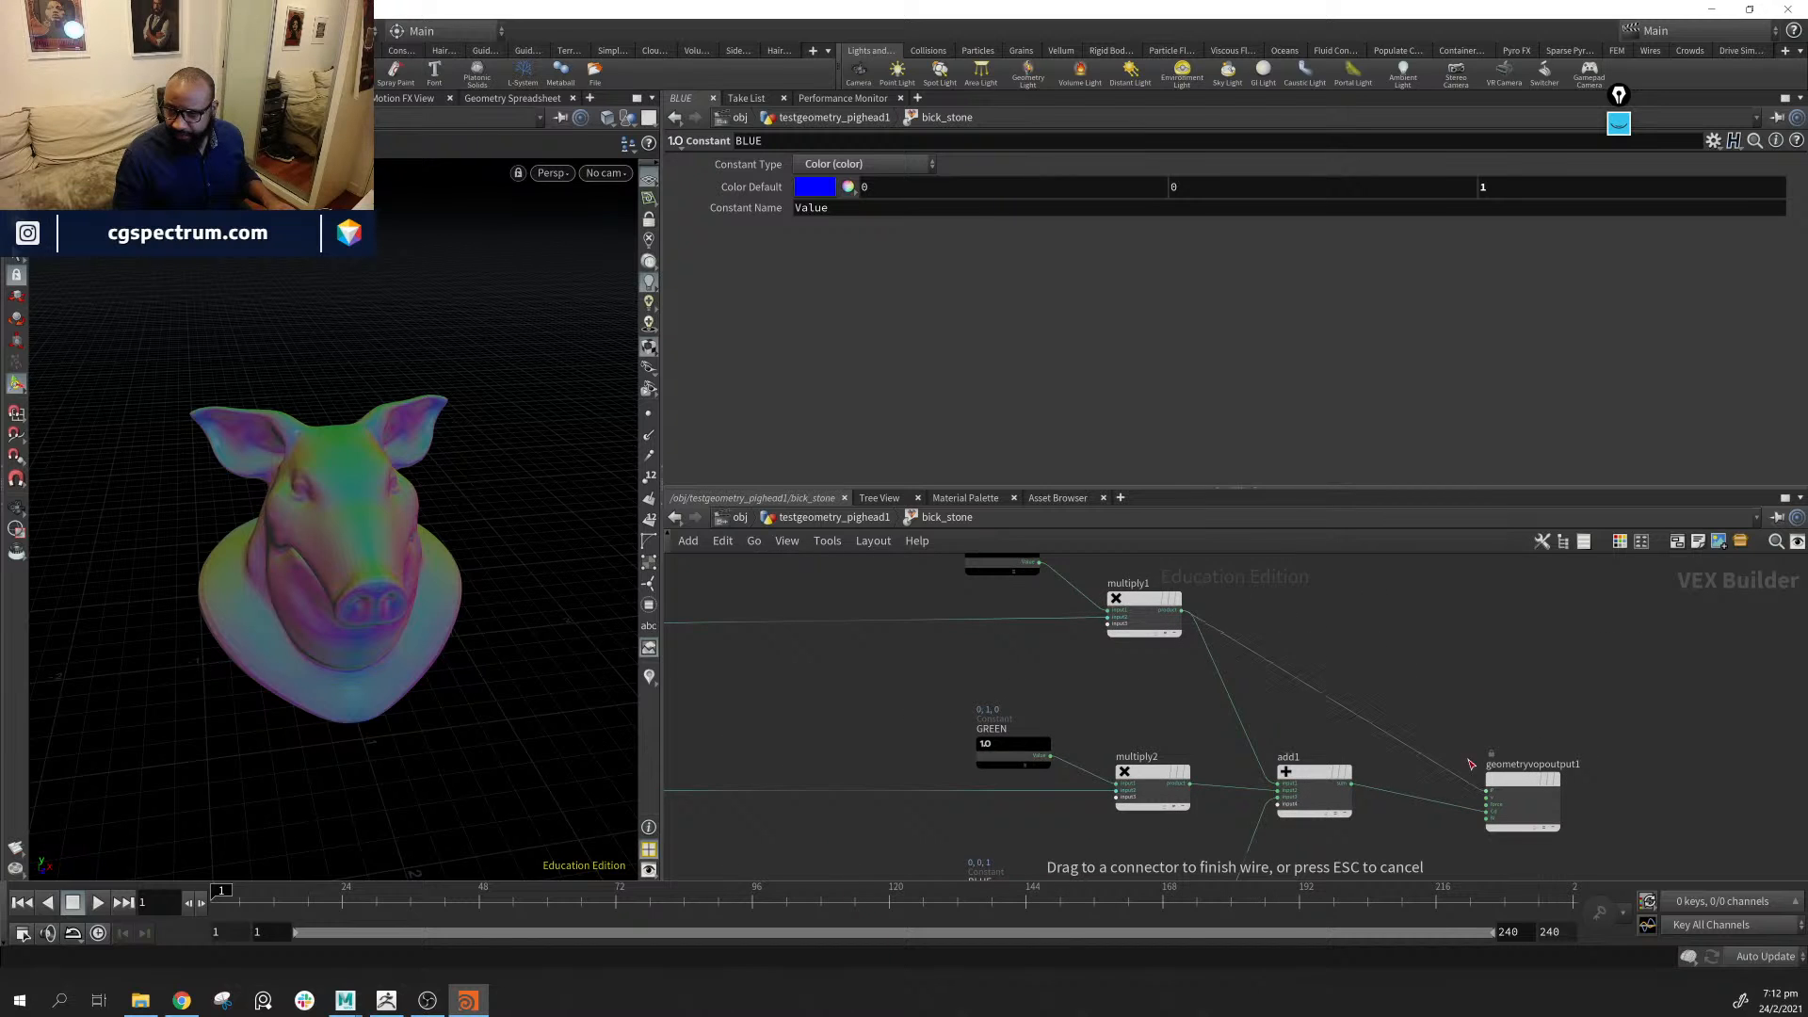
click(1487, 811)
alt+drag(335, 585, 490, 673)
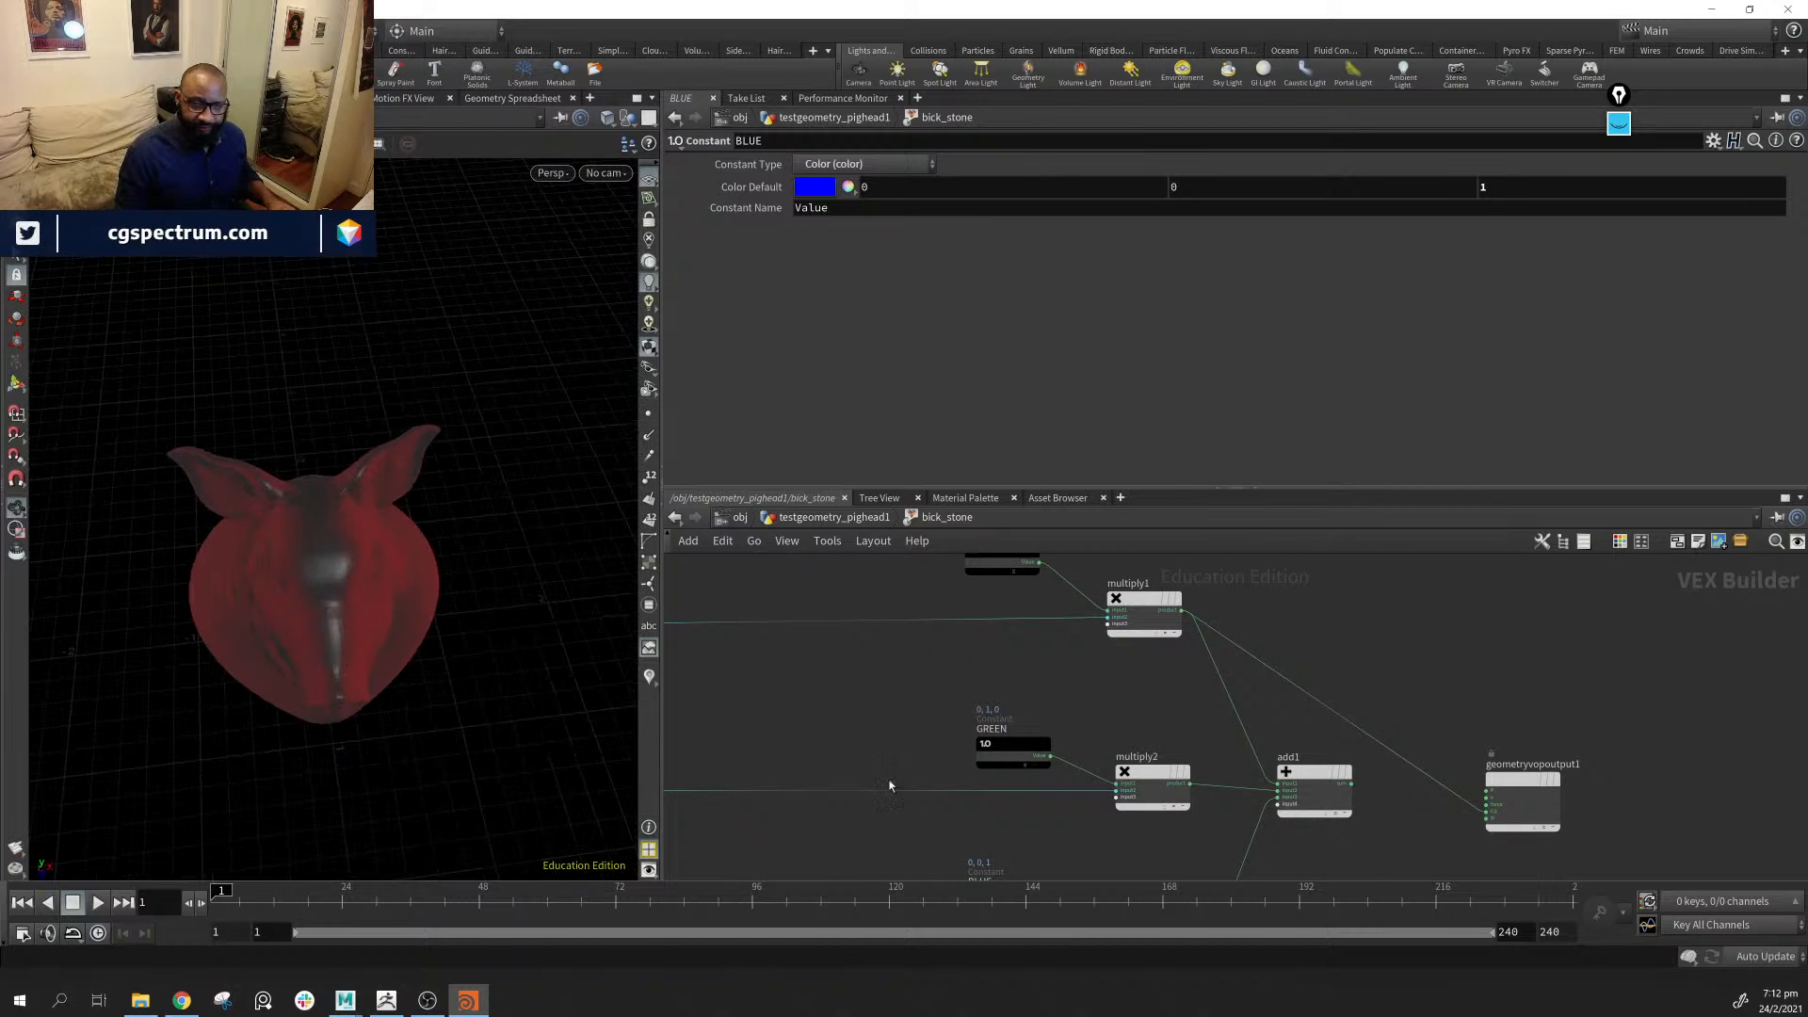
Insert a Fit Range node on the wire between mask_x and its Multiply node
middle_drag(1007, 708, 1392, 792)
drag(890, 707, 896, 694)
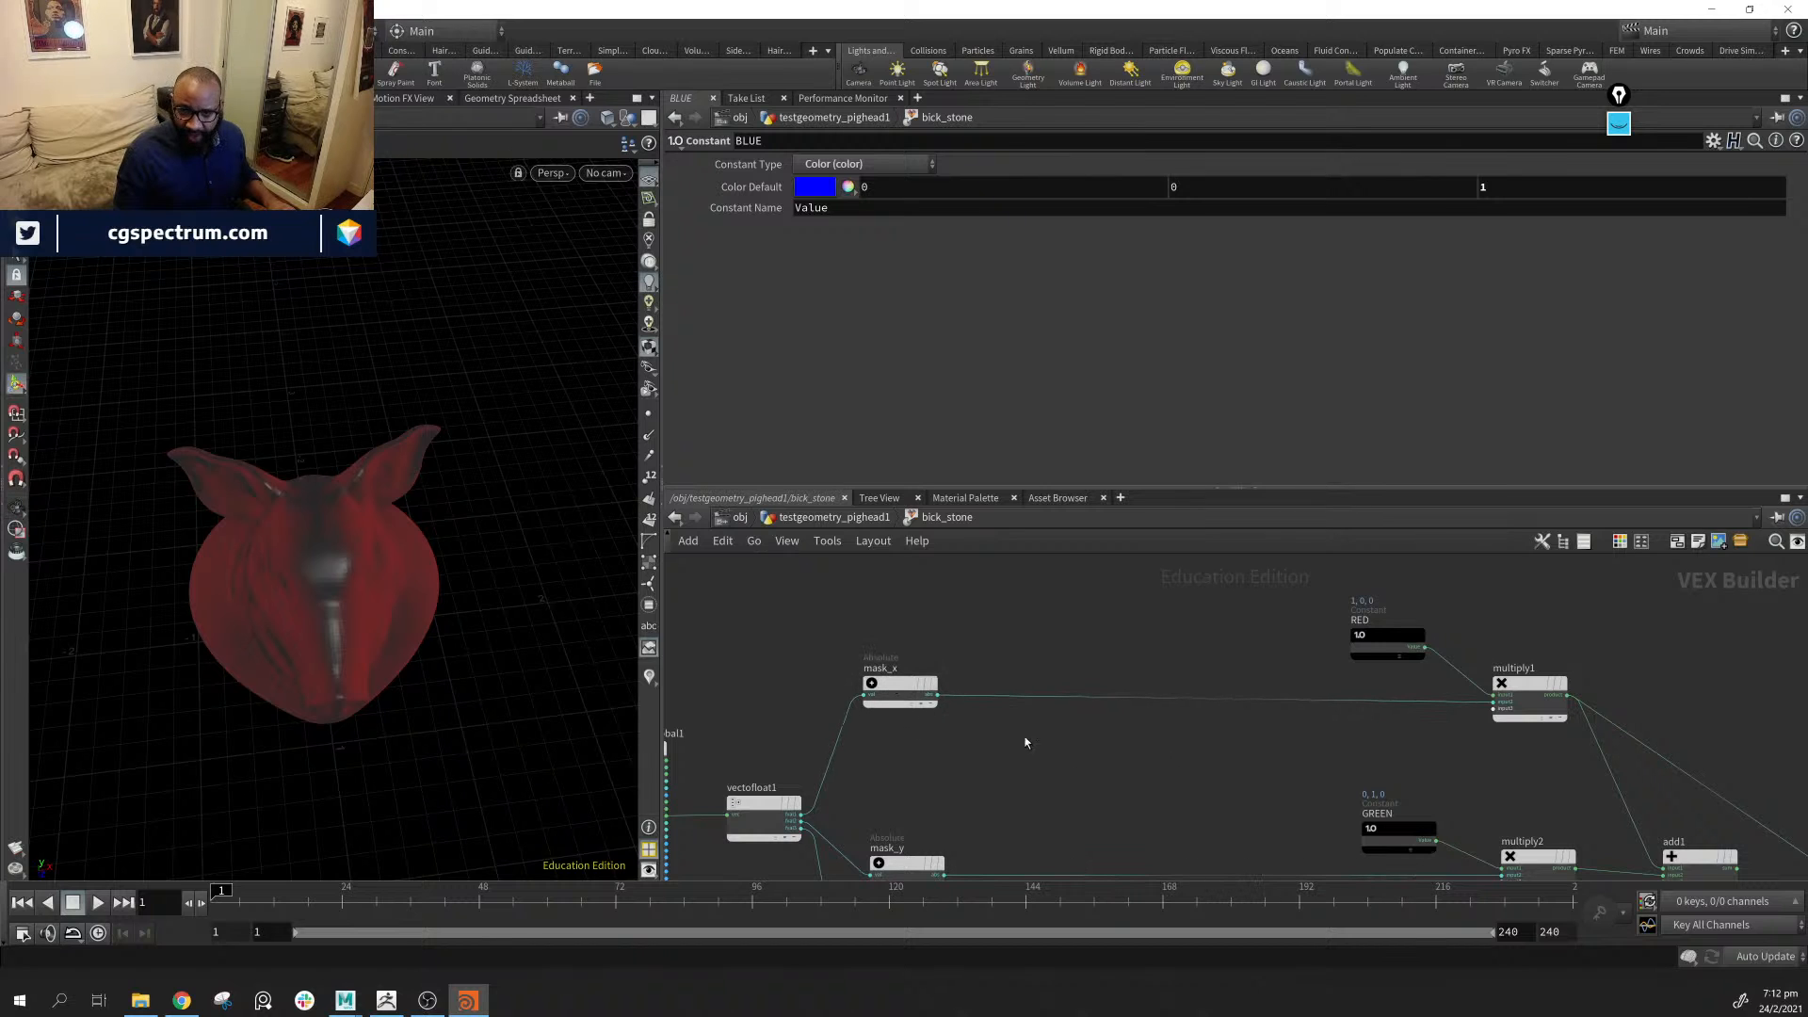
key(Tab)
text(fir)
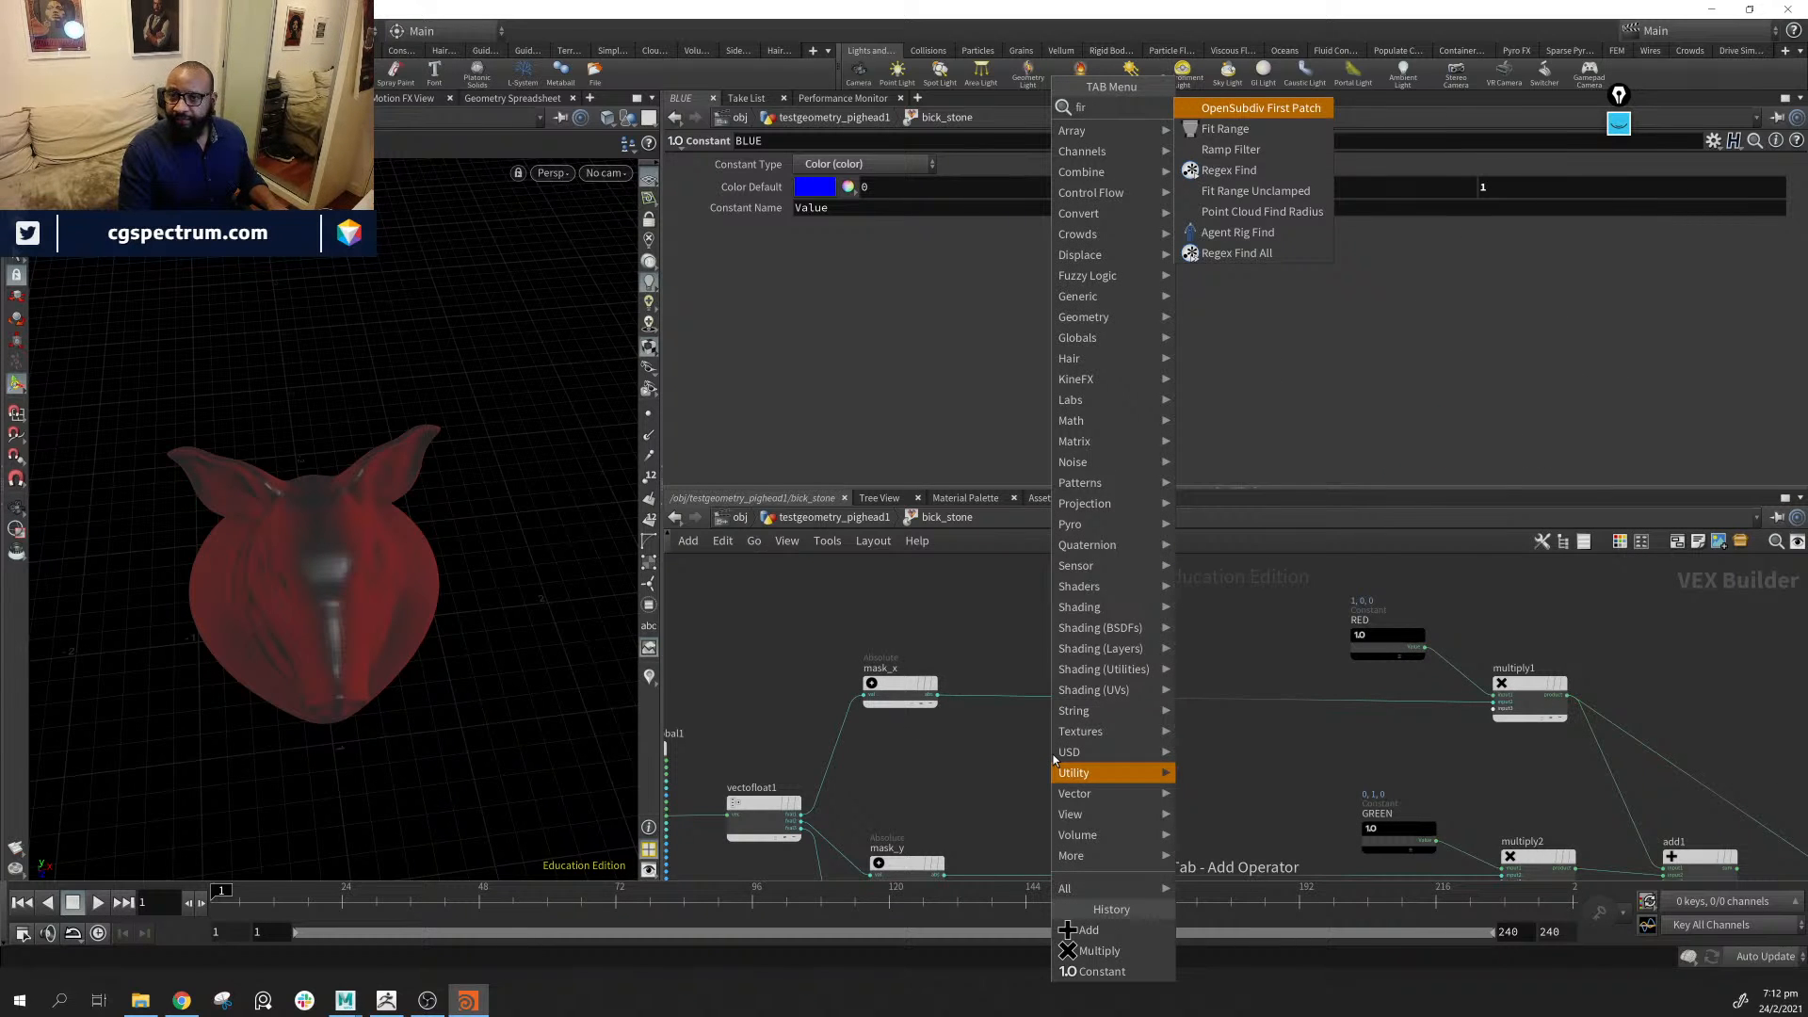
key(Down)
key(Return)
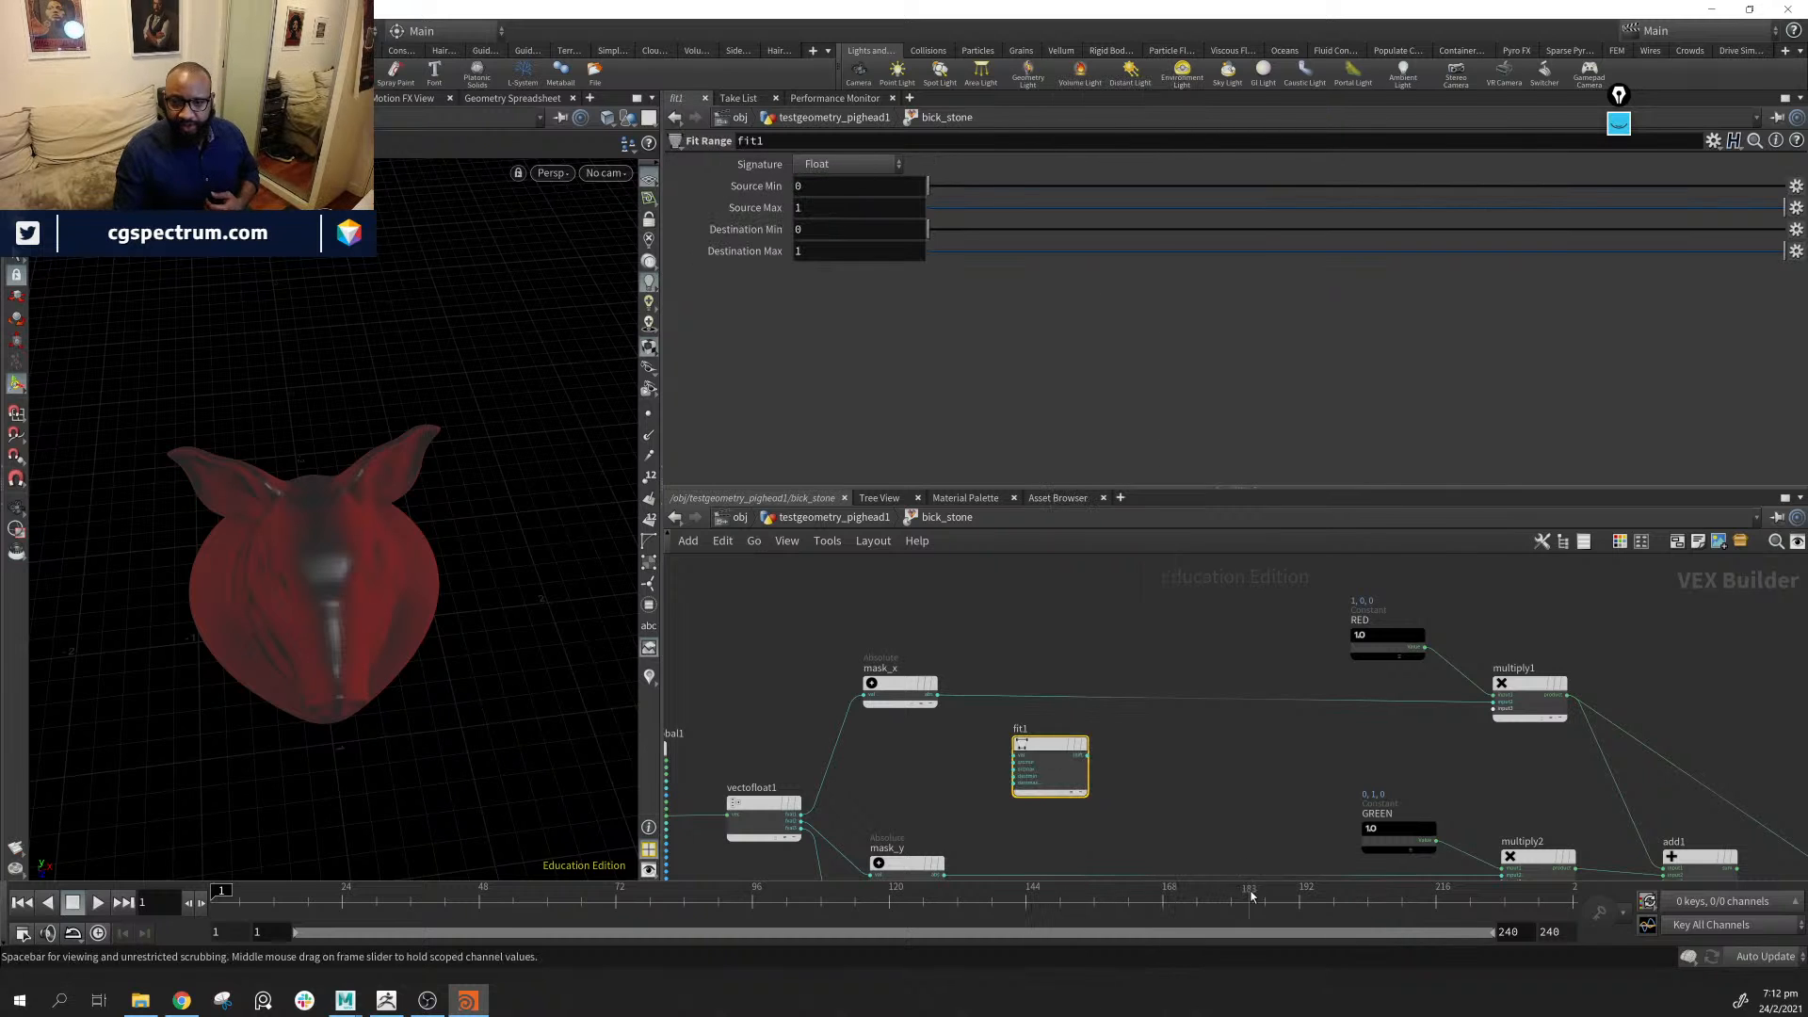
drag(1025, 756, 1037, 697)
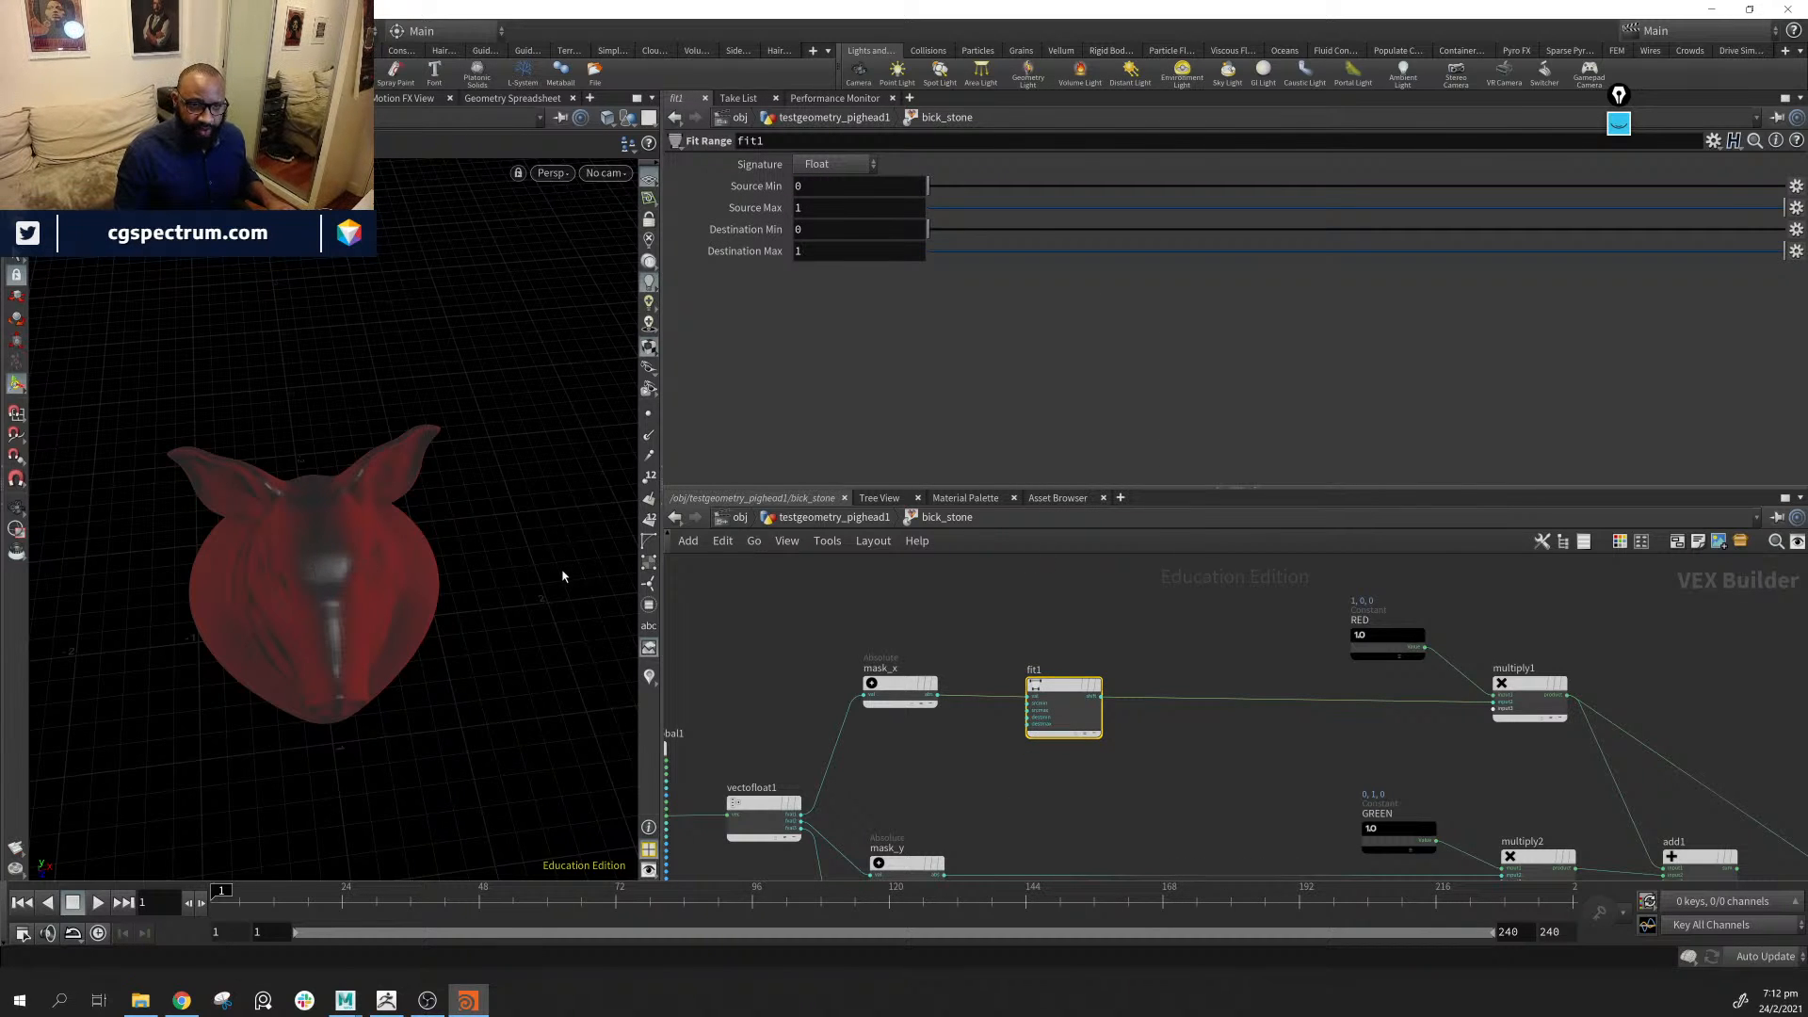
Raise the Fit Range node's Source Min to about 0.21 and check the red mask around the pig head
drag(563, 577, 480, 597)
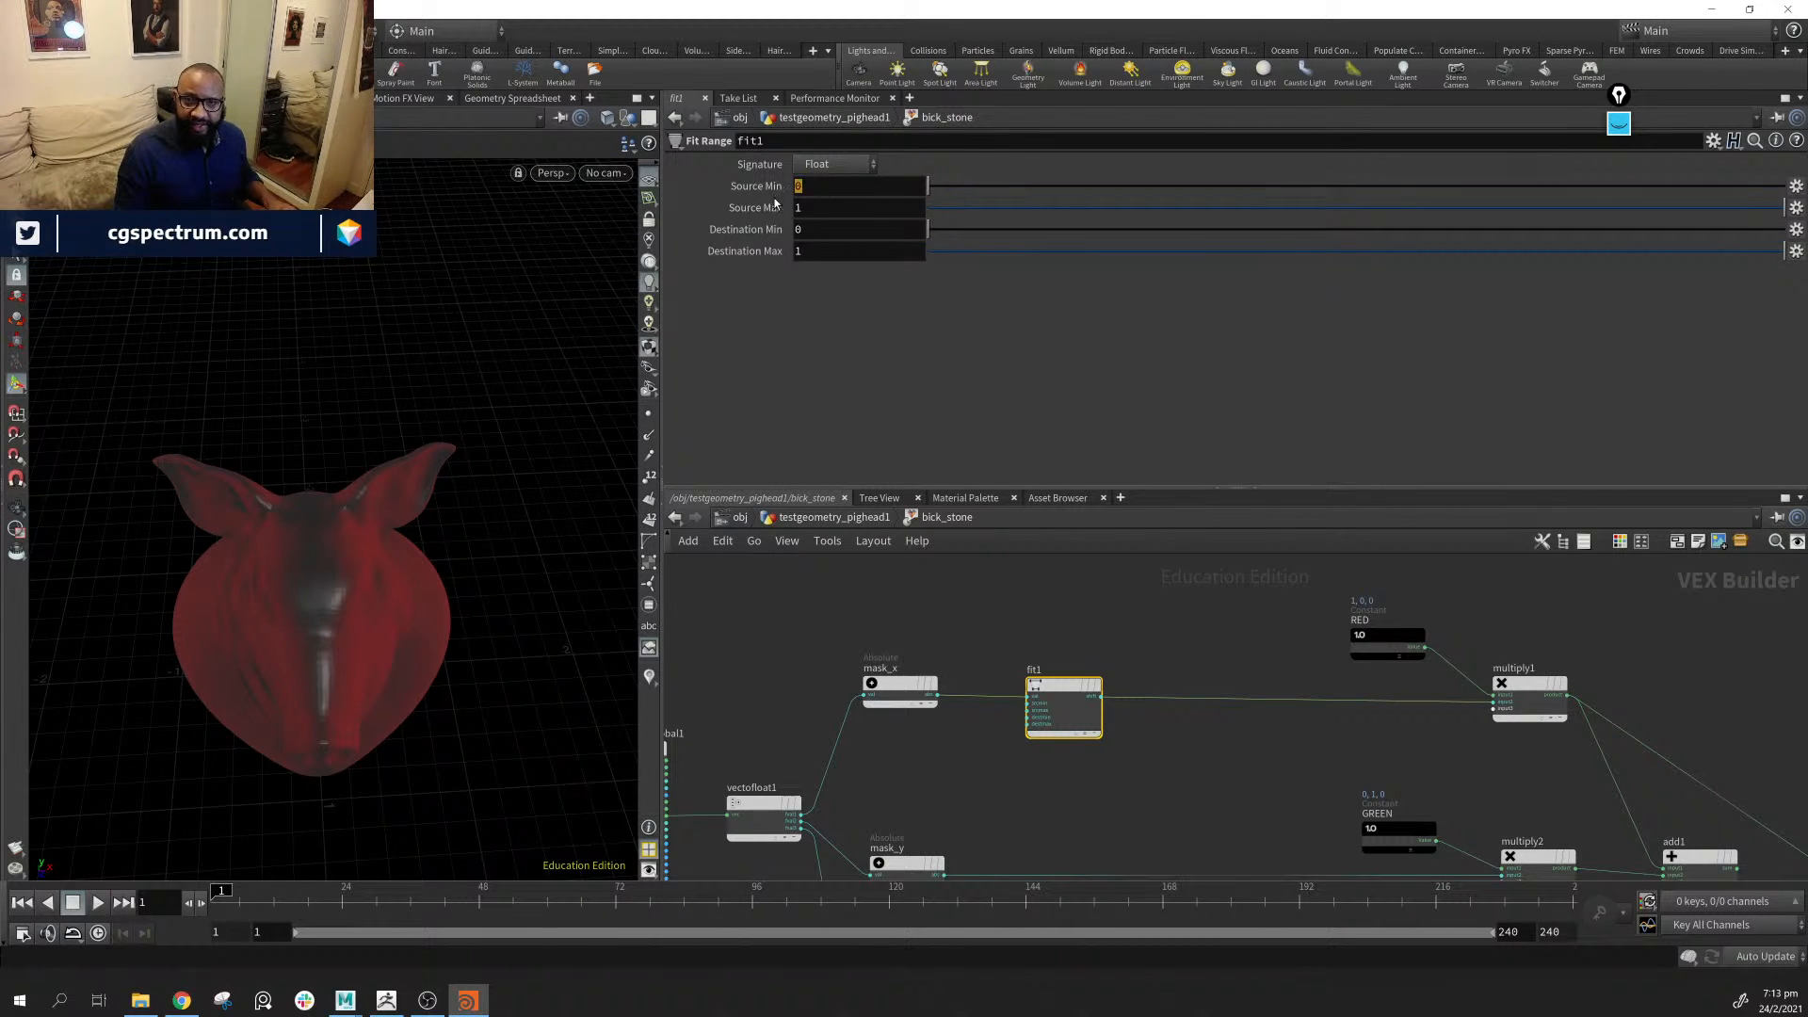
drag(928, 186, 999, 192)
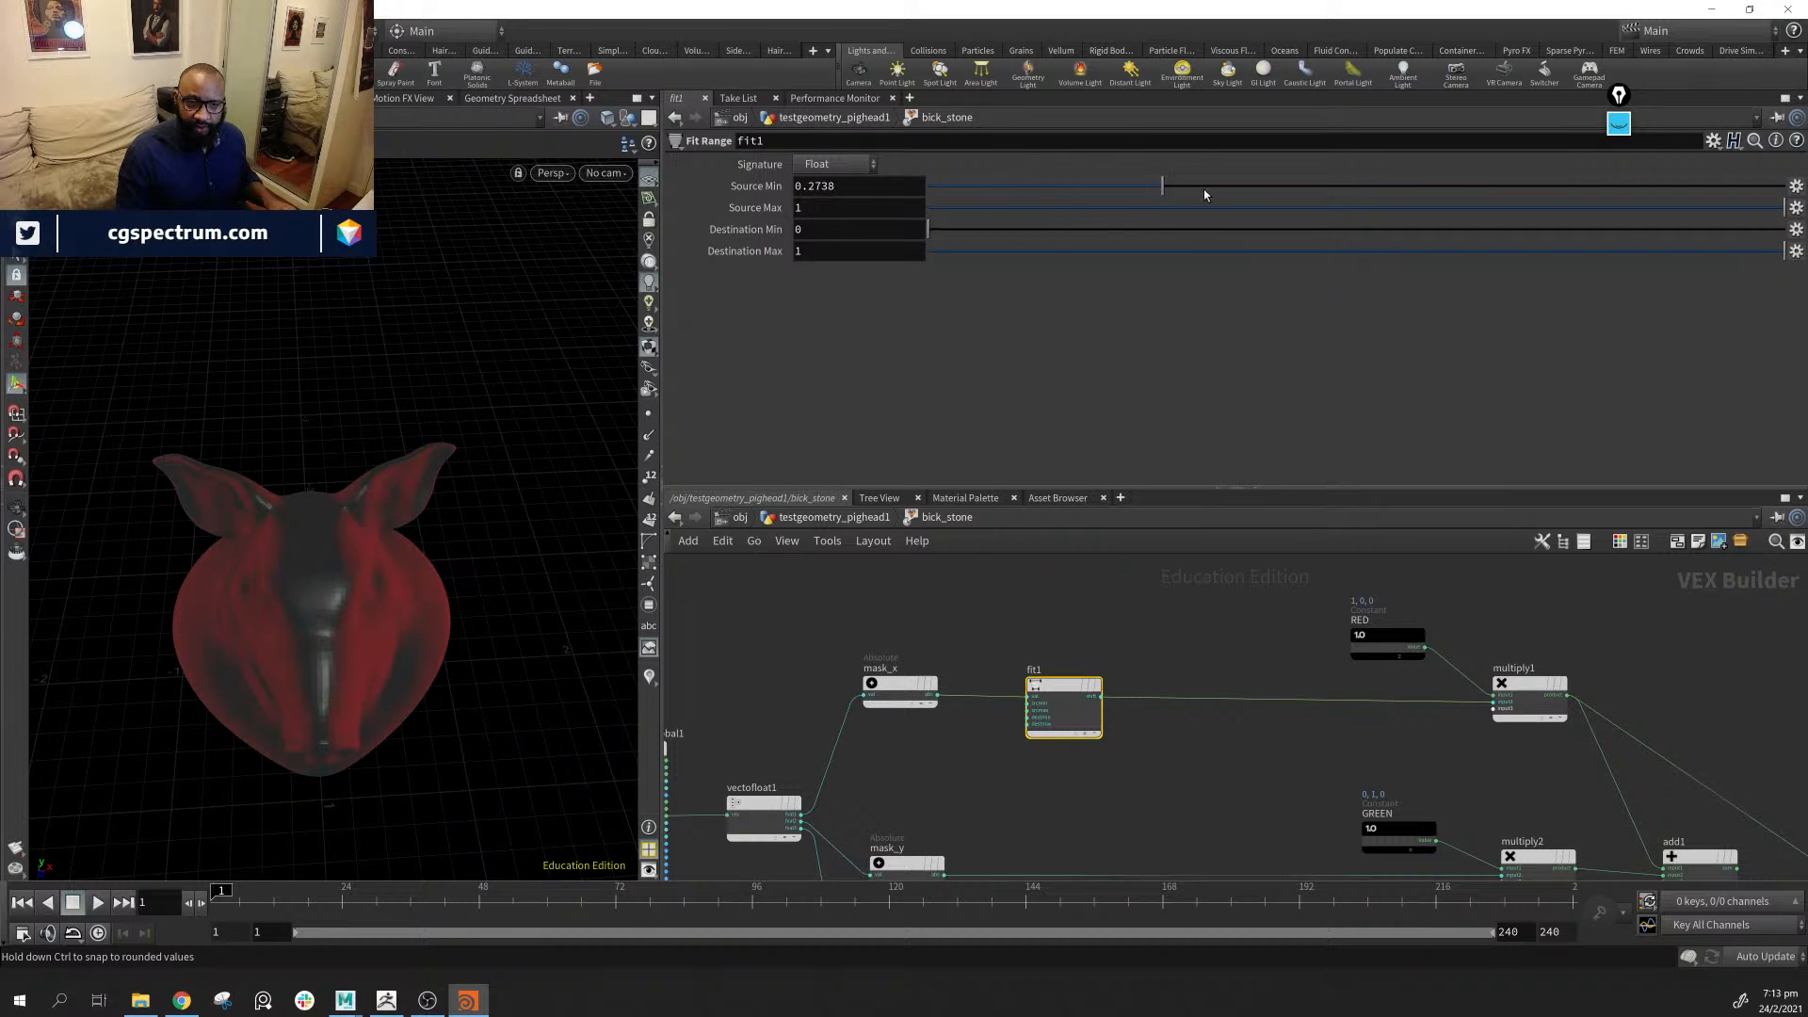
drag(1205, 194, 1075, 200)
drag(510, 418, 550, 414)
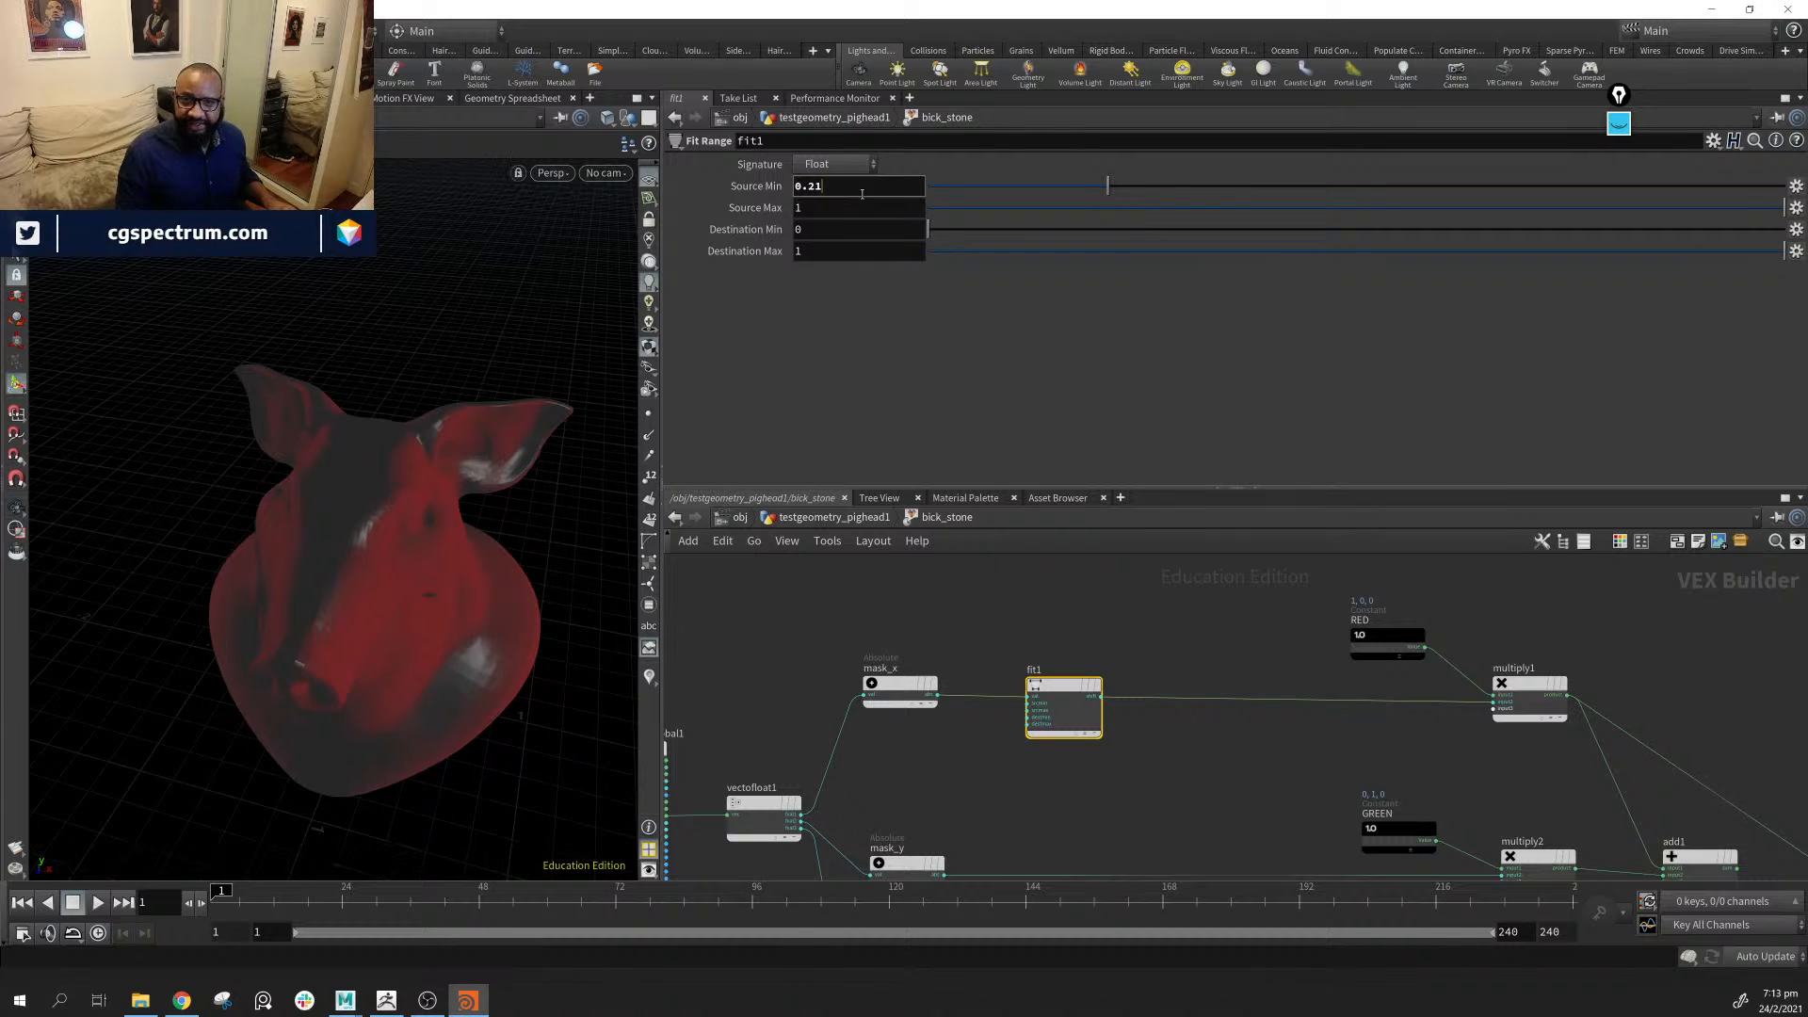
Set the Fit Range node's Source Min to 0.2 and check the red mask on the pig head from above and the side
double_click(864, 199)
text(.2)
key(Return)
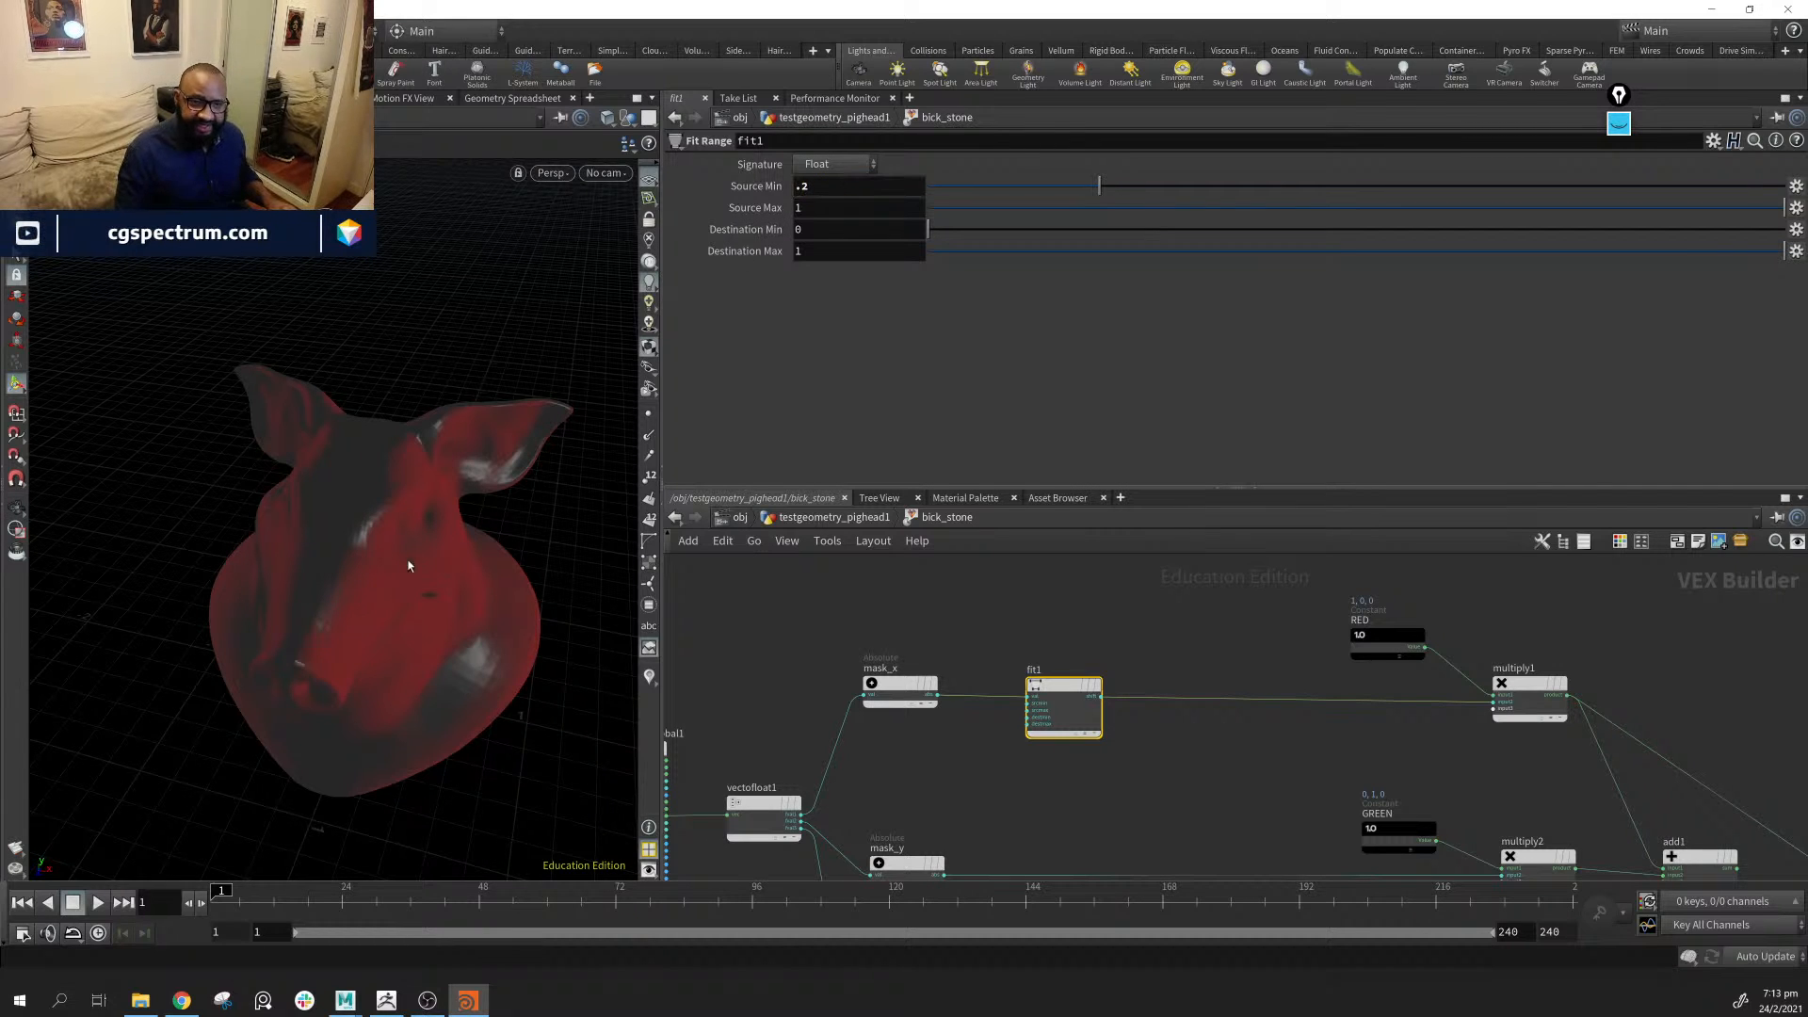
drag(403, 561, 387, 553)
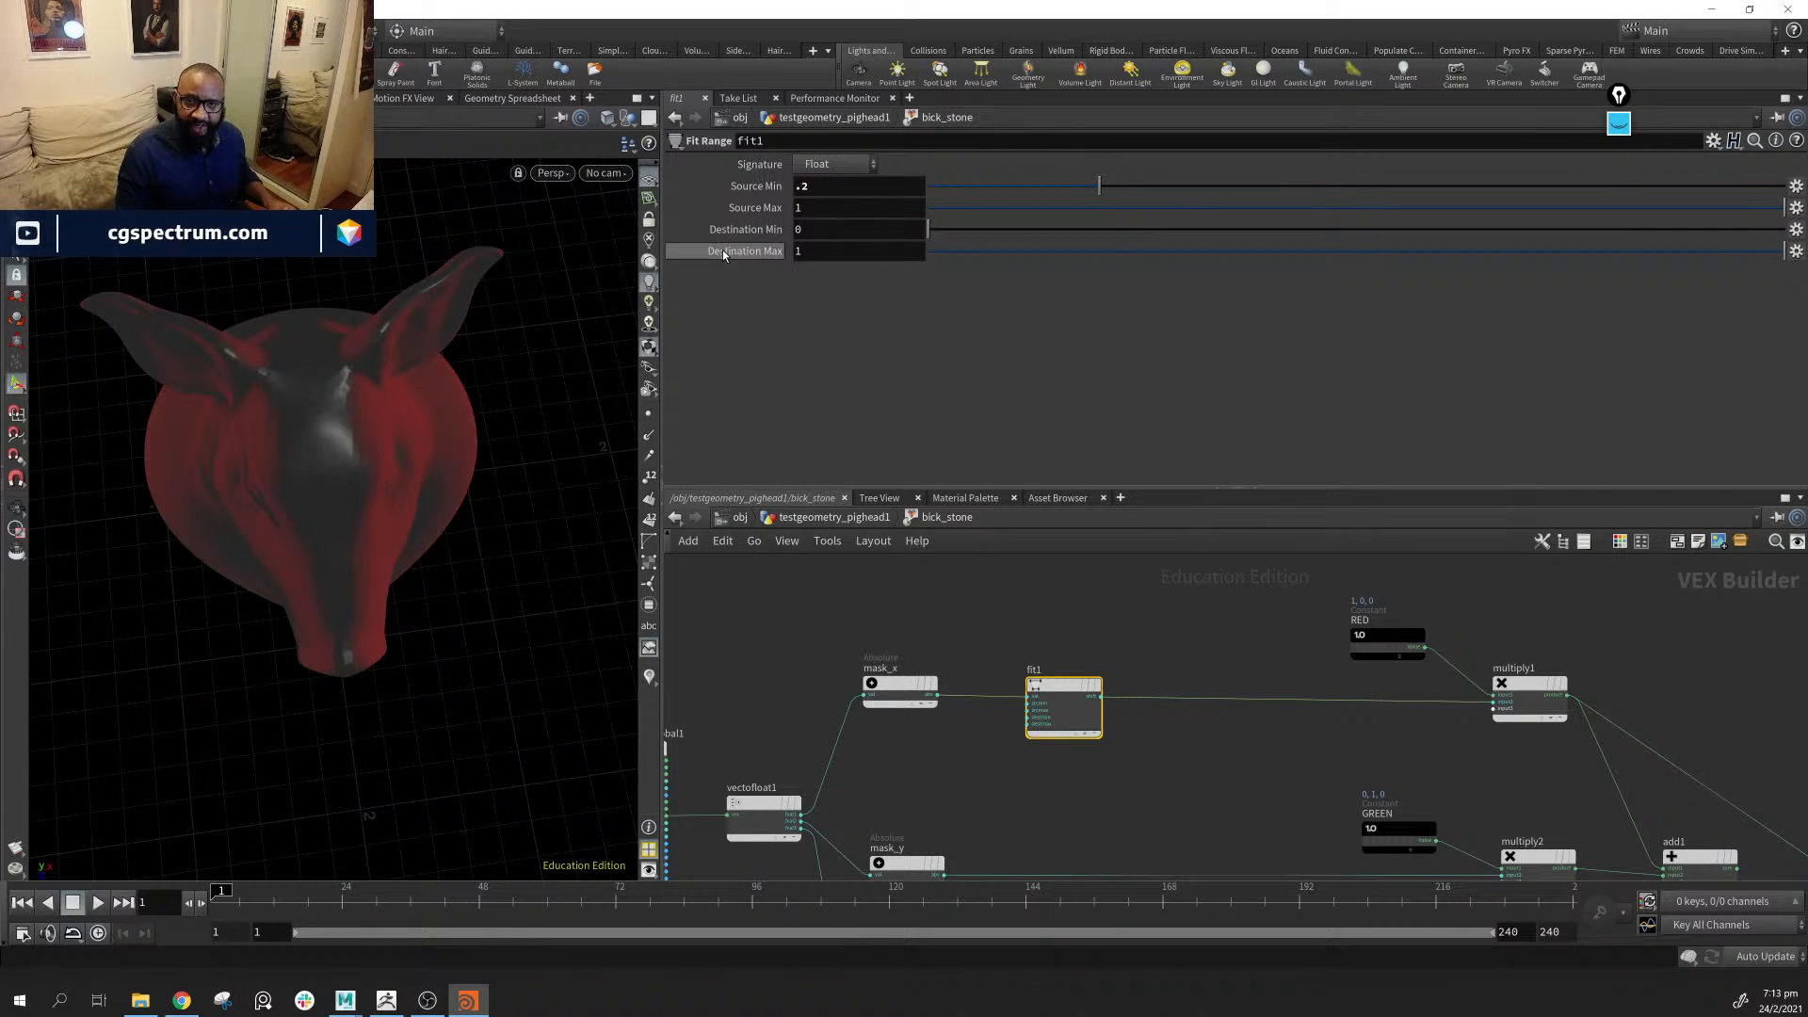
mouse_move(505, 444)
mouse_down()
mouse_move(440, 404)
mouse_move(490, 414)
mouse_up()
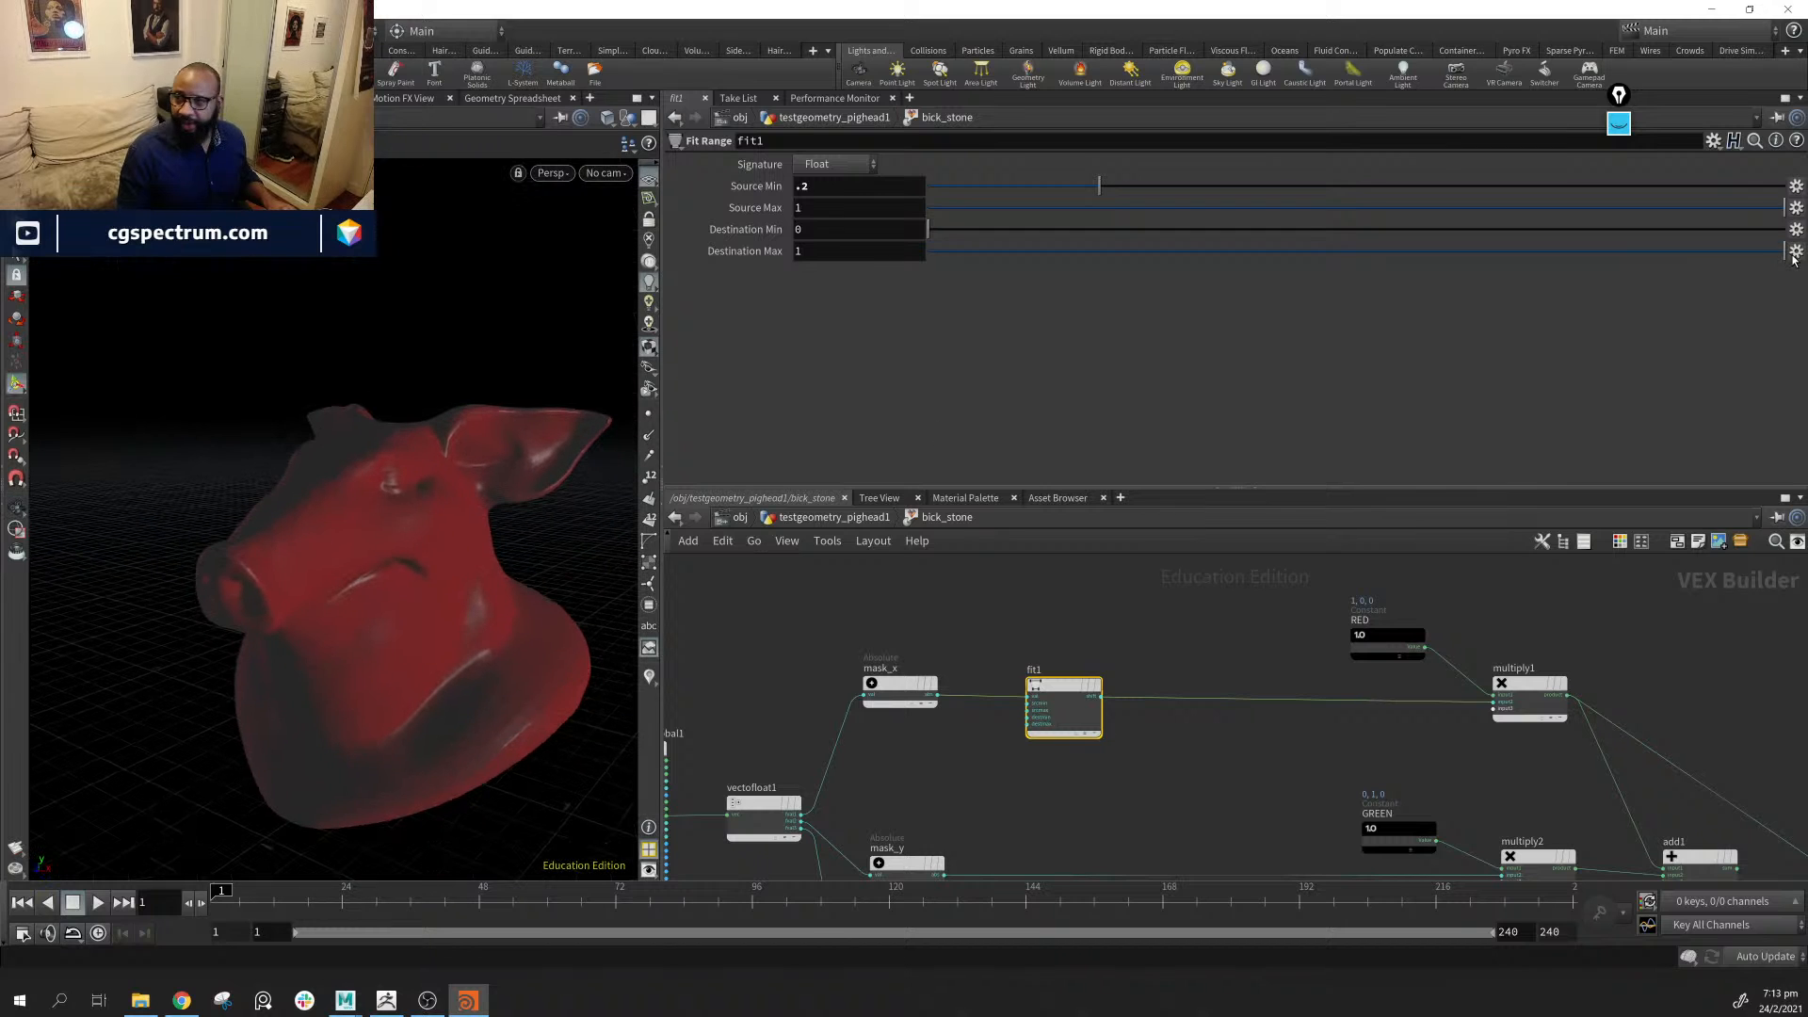
Set the Fit Range node's Source Max to 0.5 and inspect the red mask around the pig head
drag(1787, 211, 1326, 226)
click(866, 211)
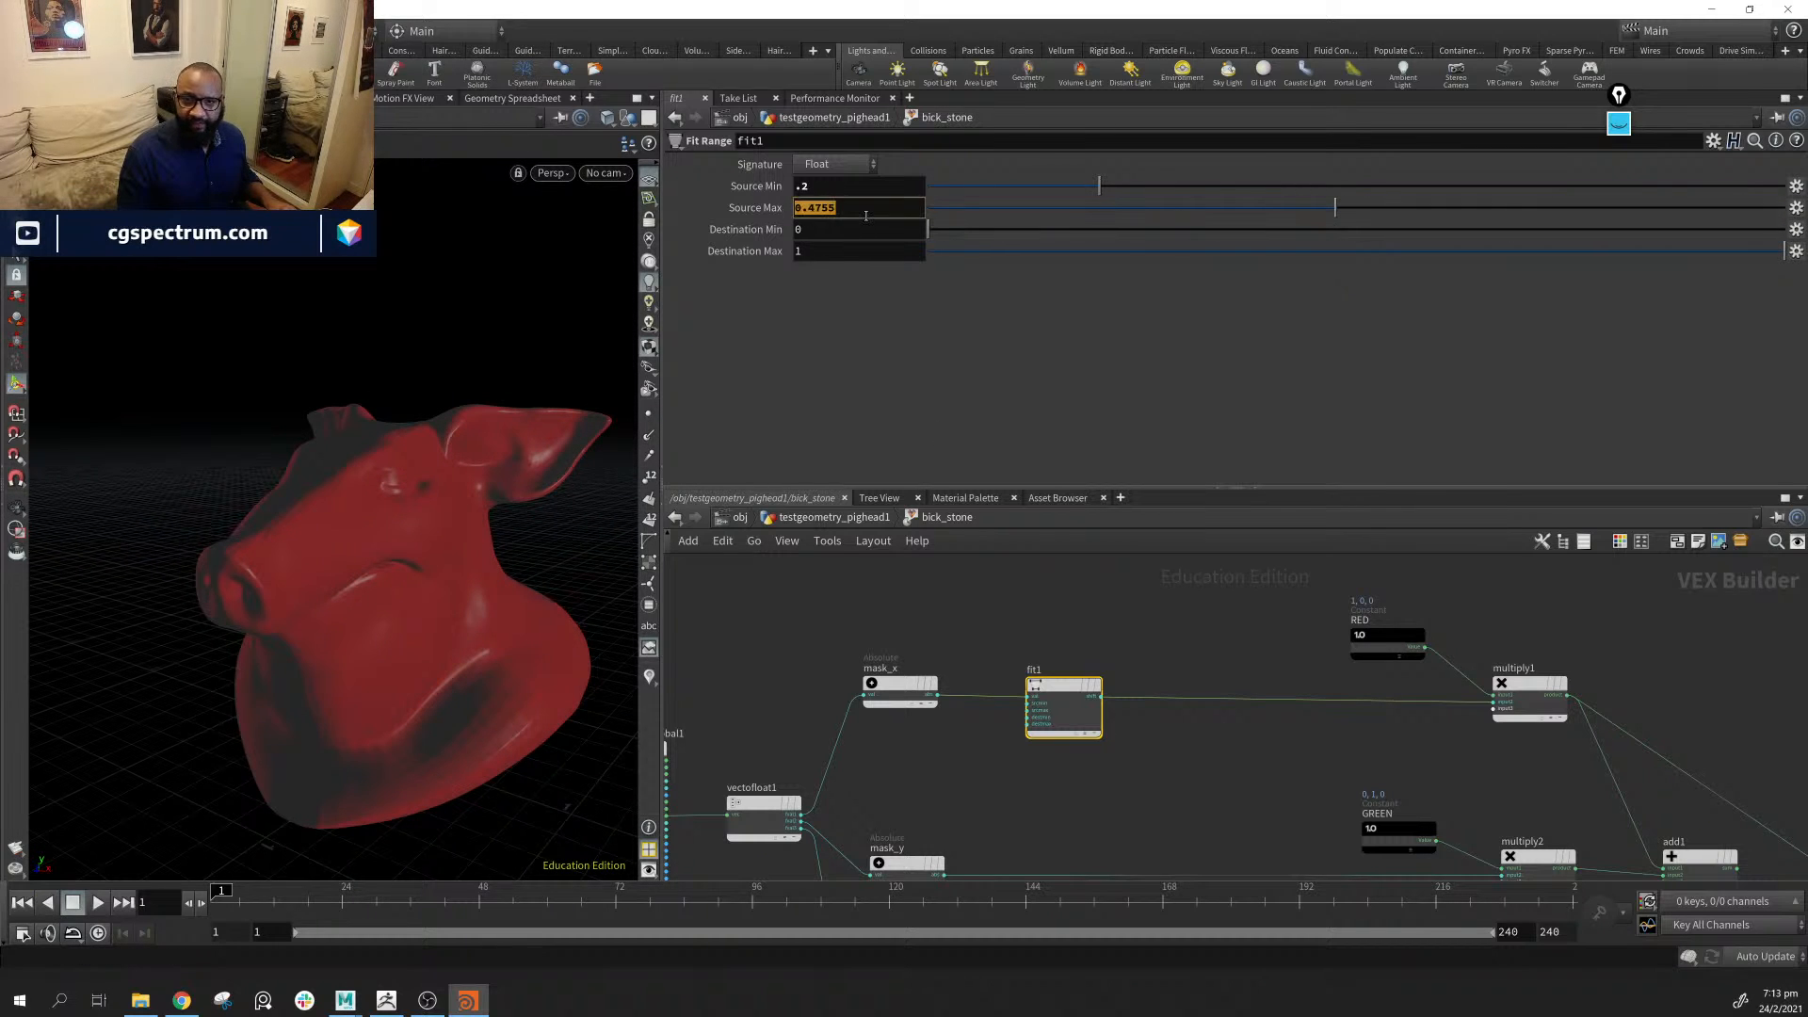
text(.5)
key(Return)
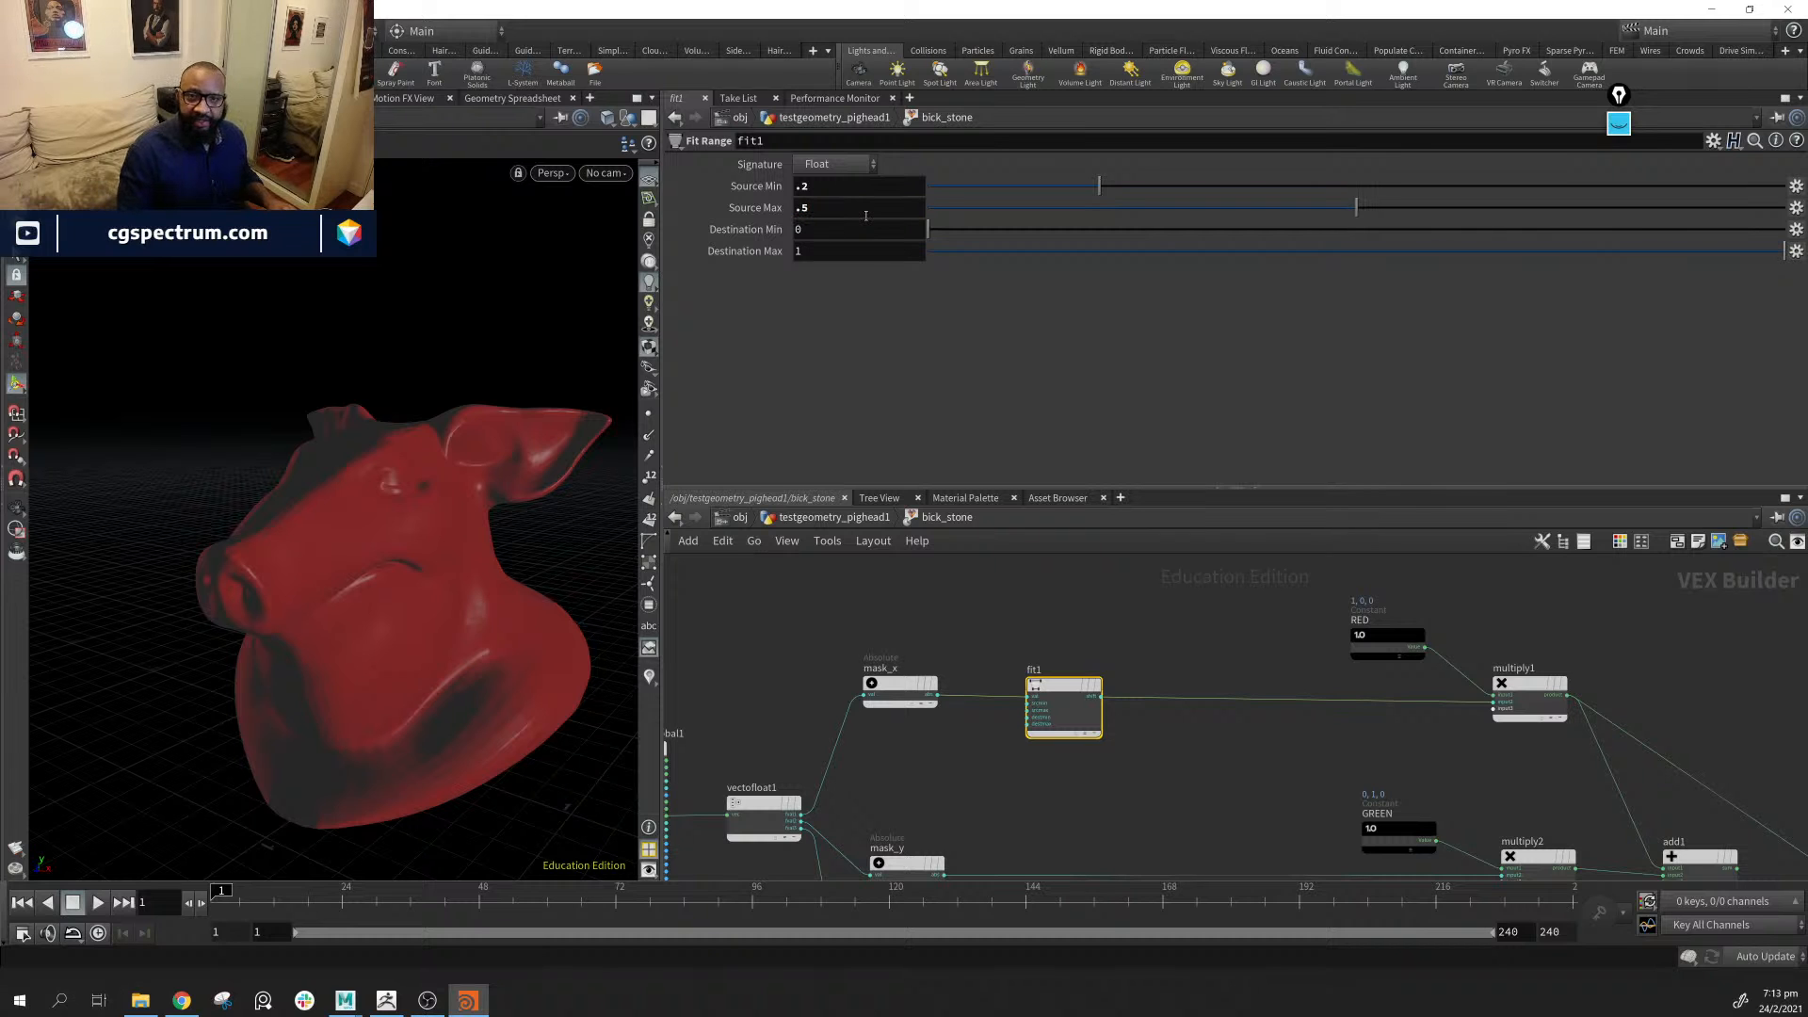
drag(404, 597, 359, 455)
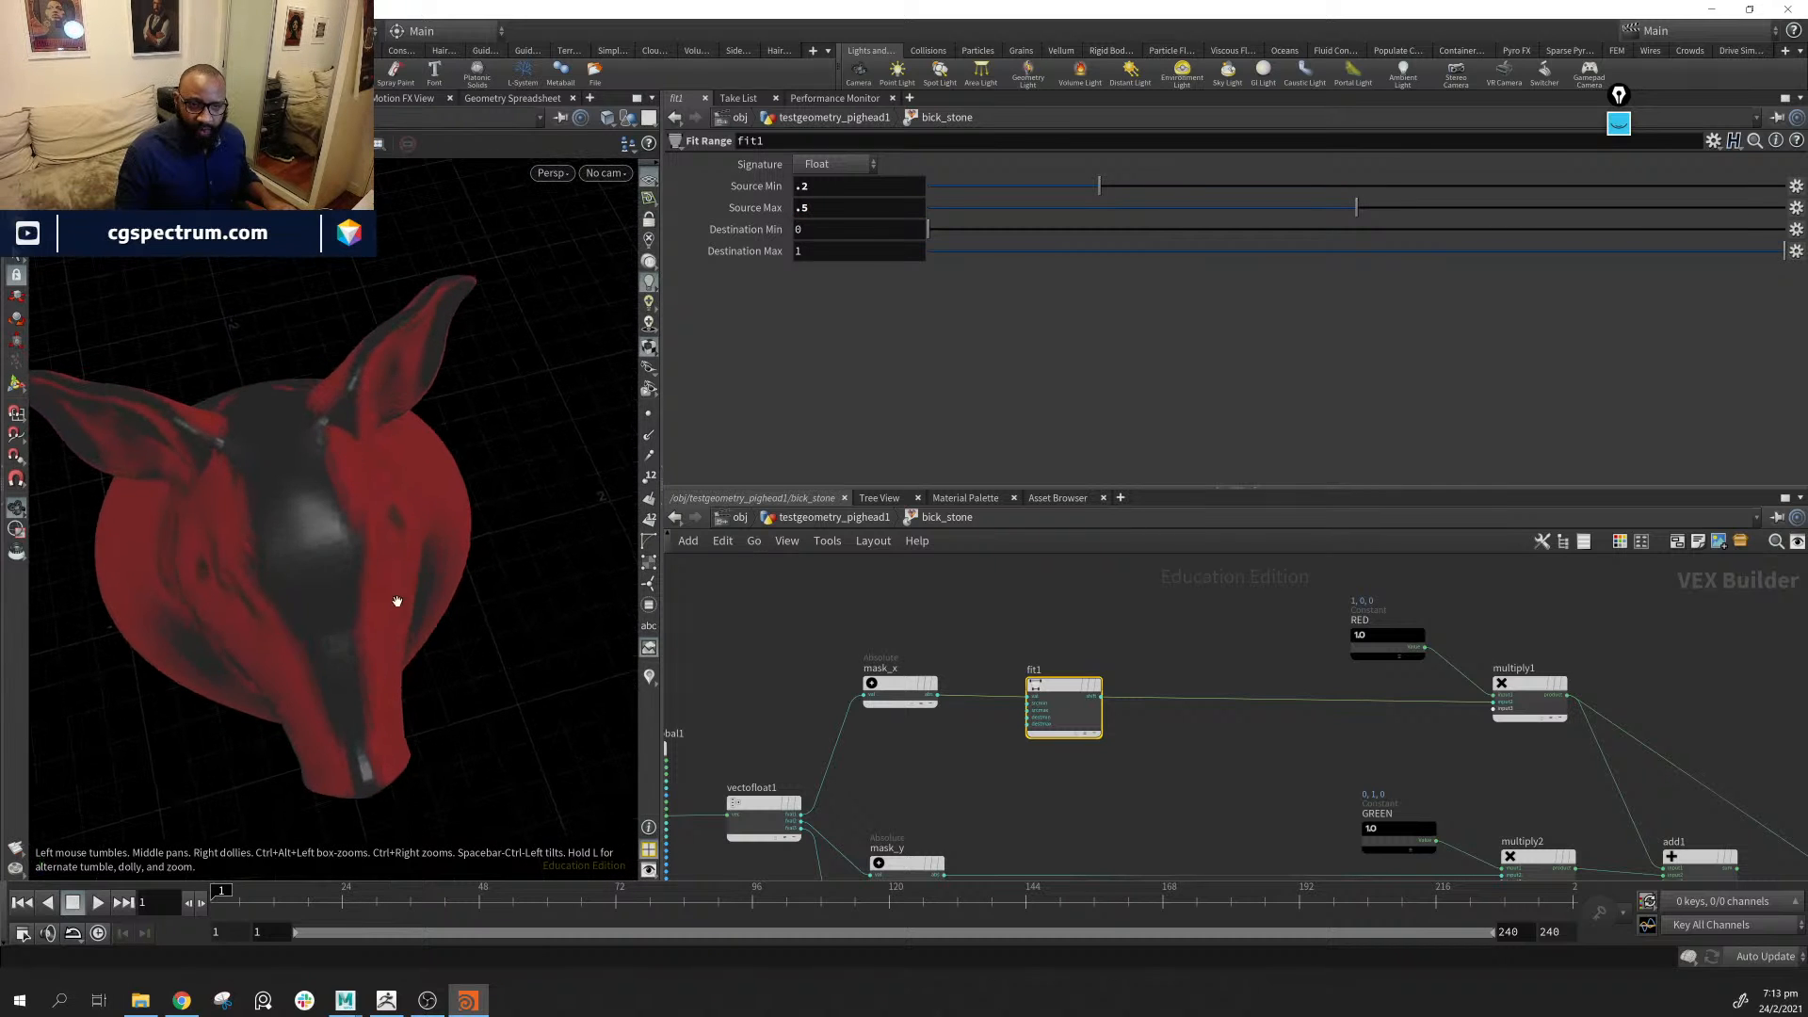
drag(310, 592, 329, 376)
drag(387, 507, 391, 616)
drag(377, 765, 373, 679)
drag(174, 485, 734, 646)
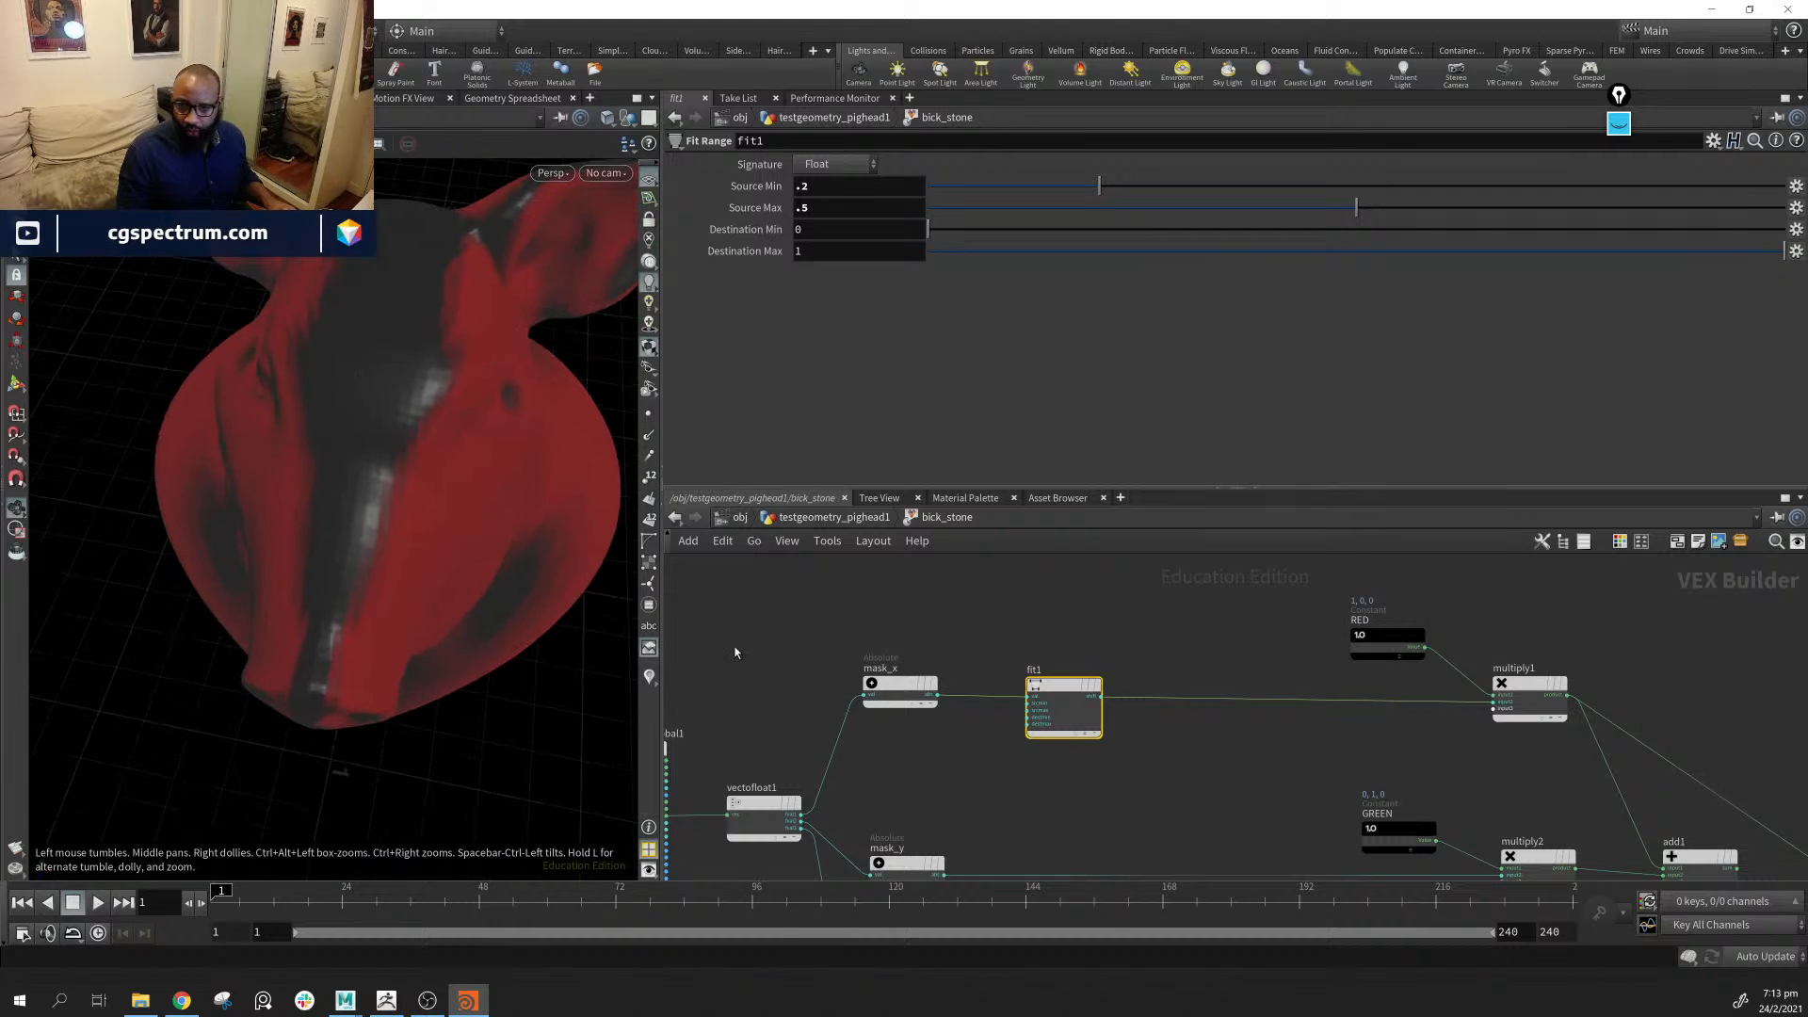
Duplicate the Fit Range node and insert the copy on the wire between mask_y and its Multiply node
middle_drag(1239, 657, 1226, 563)
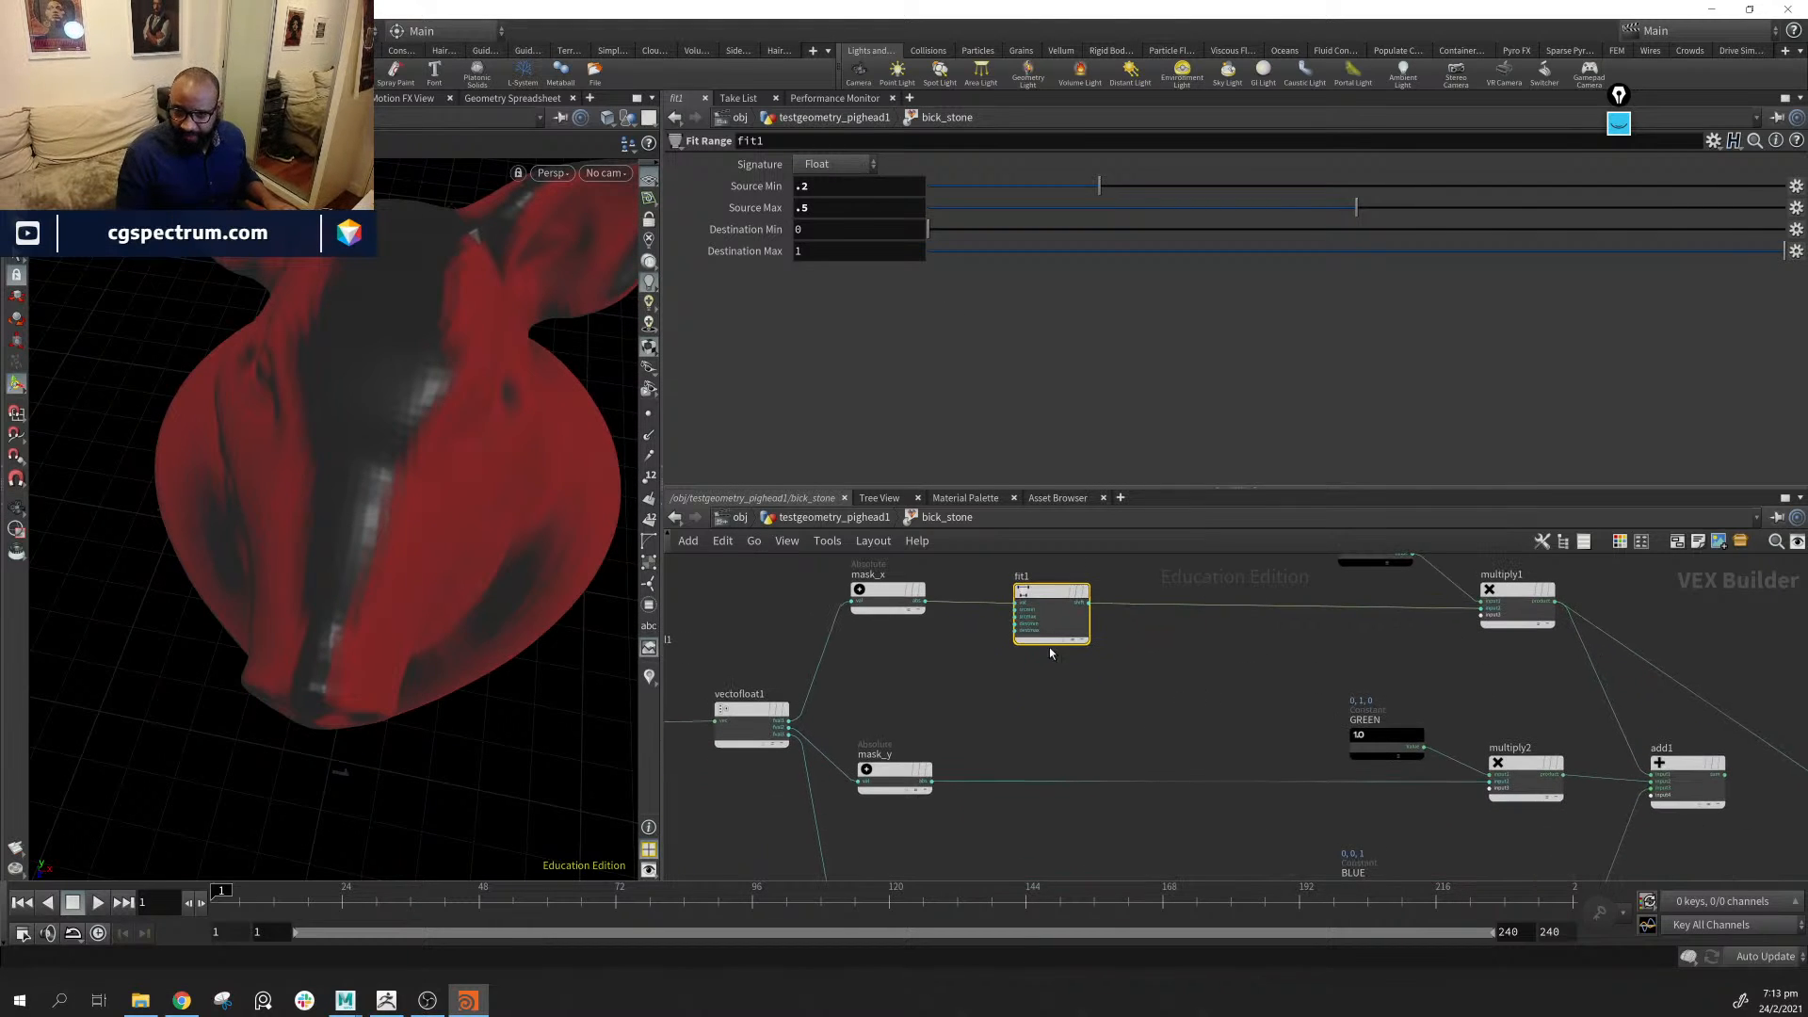
alt+drag(1041, 597, 1038, 759)
middle_drag(1191, 759, 1103, 713)
drag(938, 723, 945, 738)
Wire the GREEN and mask_y product into the geometry output's color input and inspect the pig head
middle_drag(1071, 690, 885, 625)
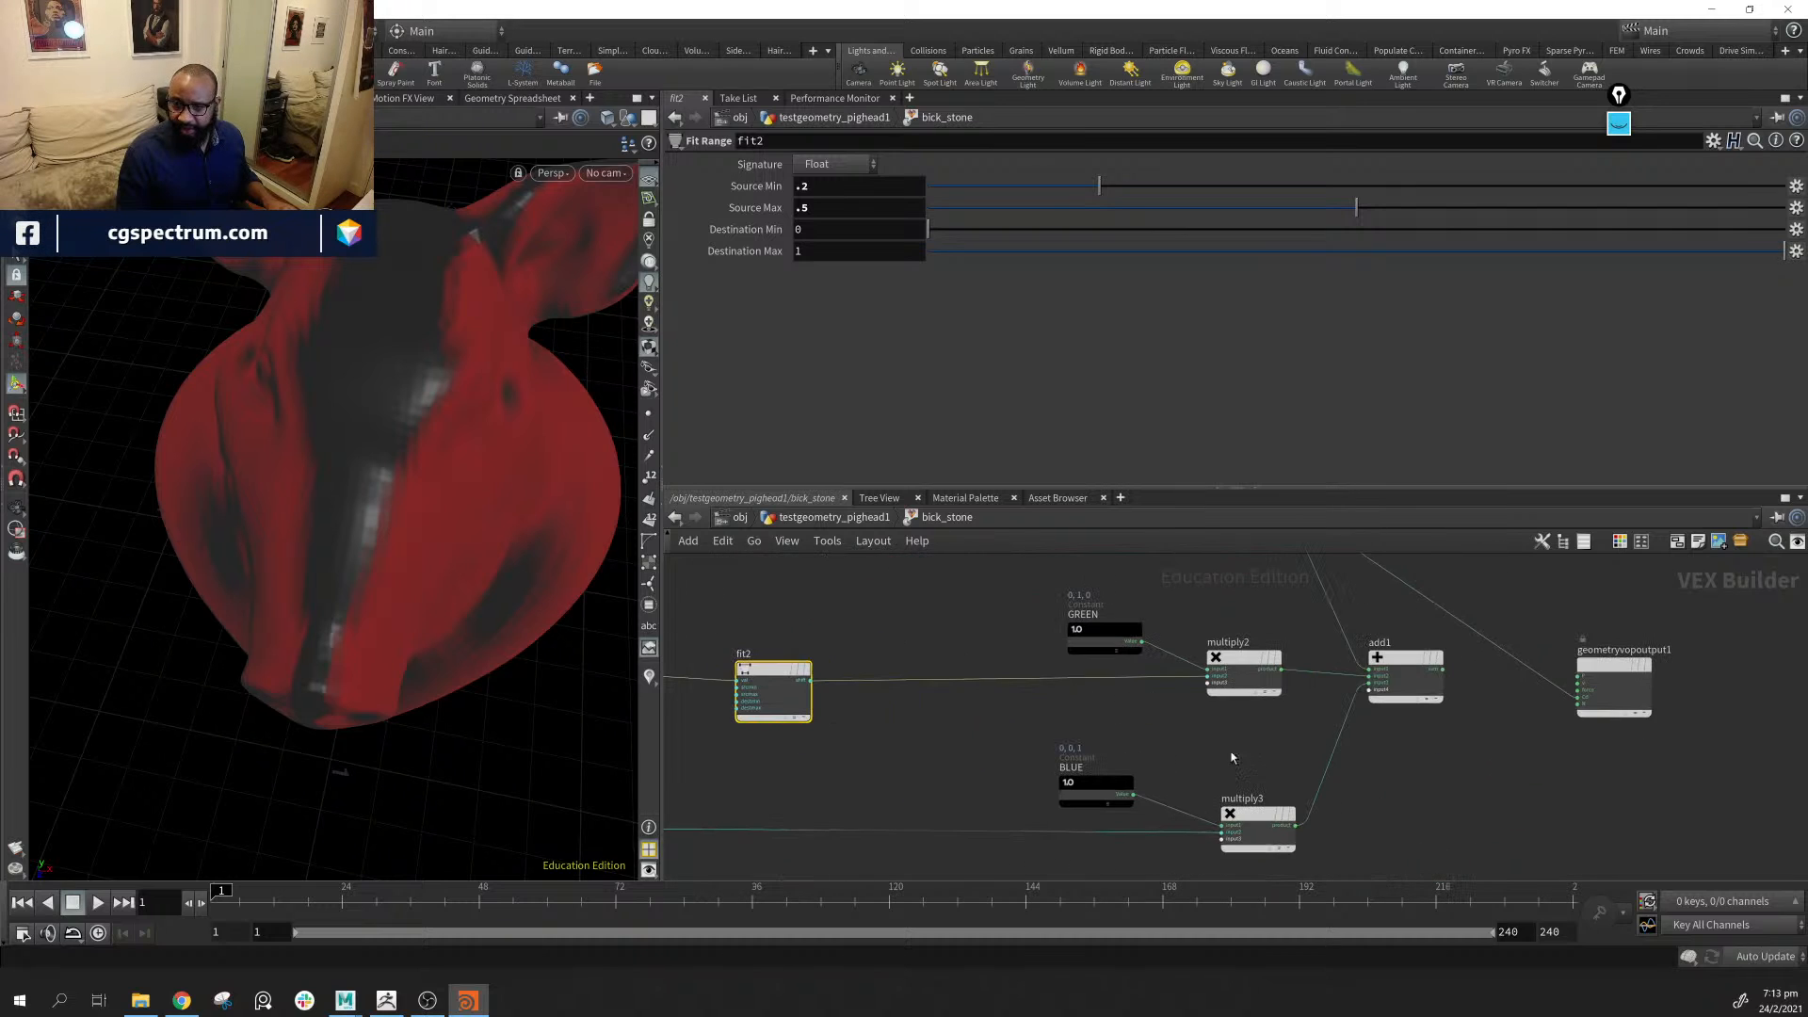
middle_drag(1230, 755, 1115, 810)
drag(1165, 728, 1466, 755)
key(Escape)
drag(424, 528, 480, 529)
Insert another Fit Range copy on the third mask's wire and feed the BLUE product into the geometry output's color input
middle_drag(868, 738, 1187, 584)
alt+drag(951, 620, 961, 770)
middle_drag(1184, 746, 864, 809)
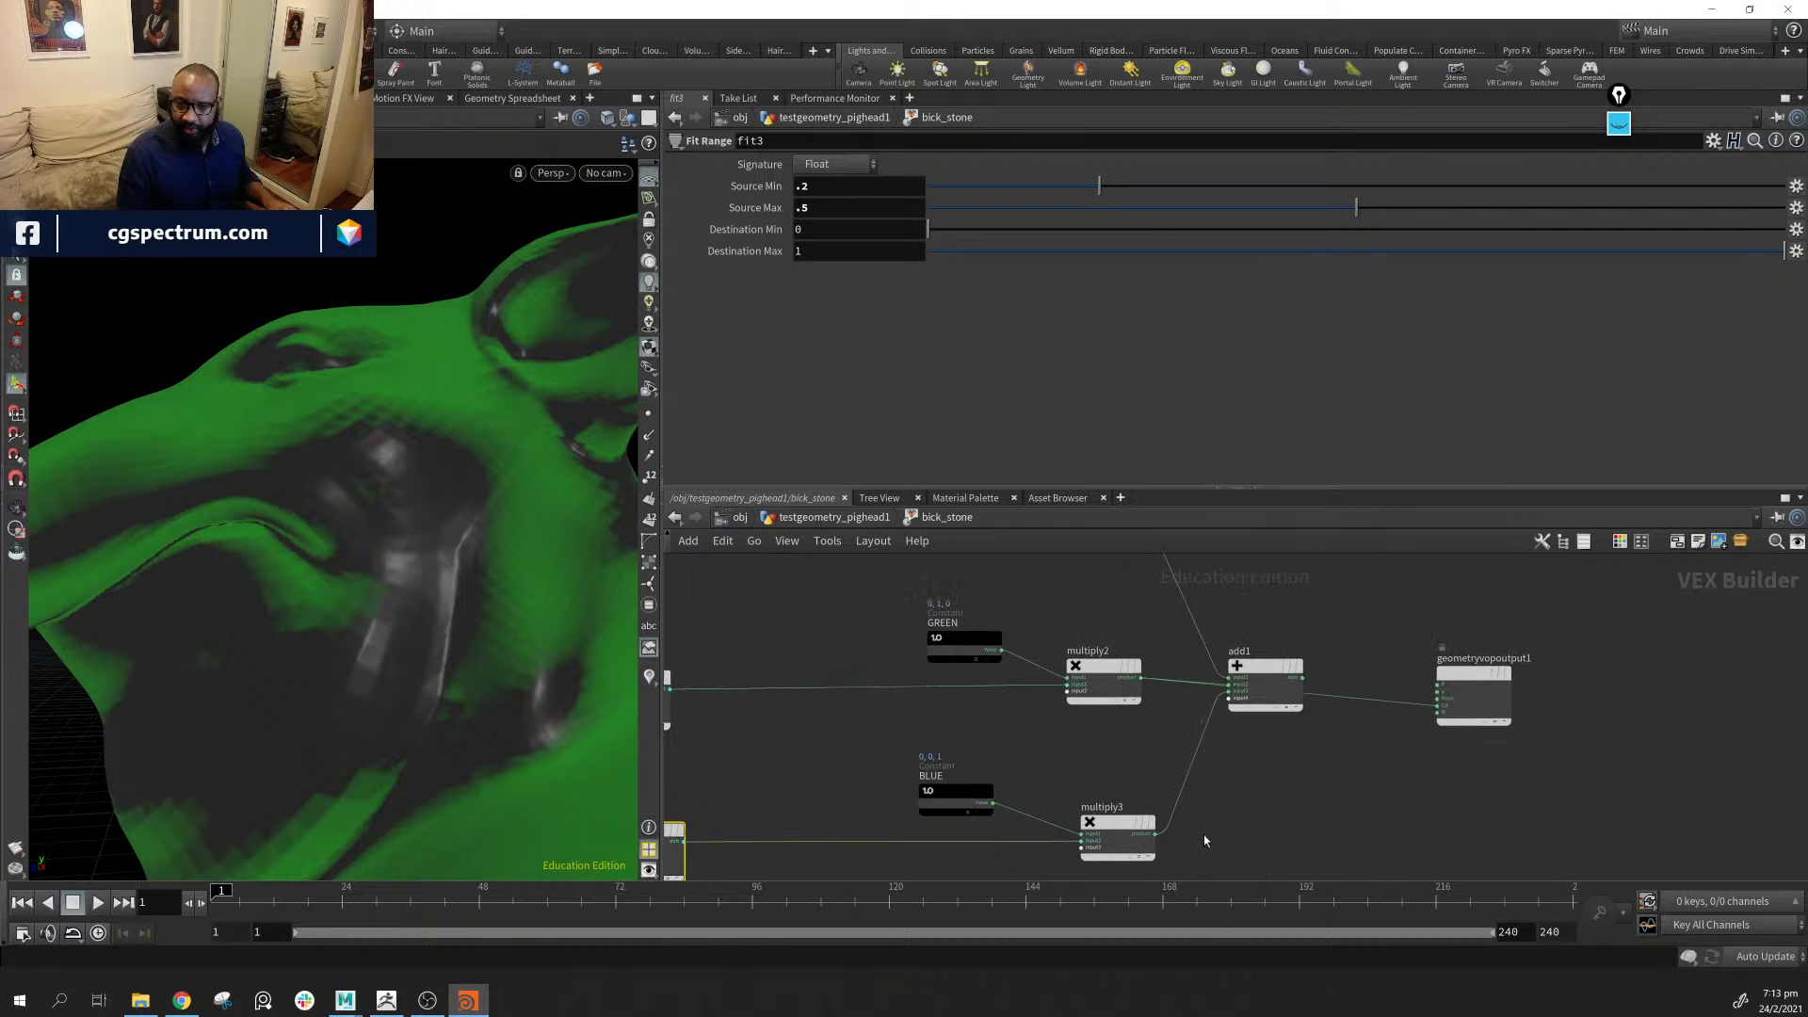
drag(1157, 839, 1436, 705)
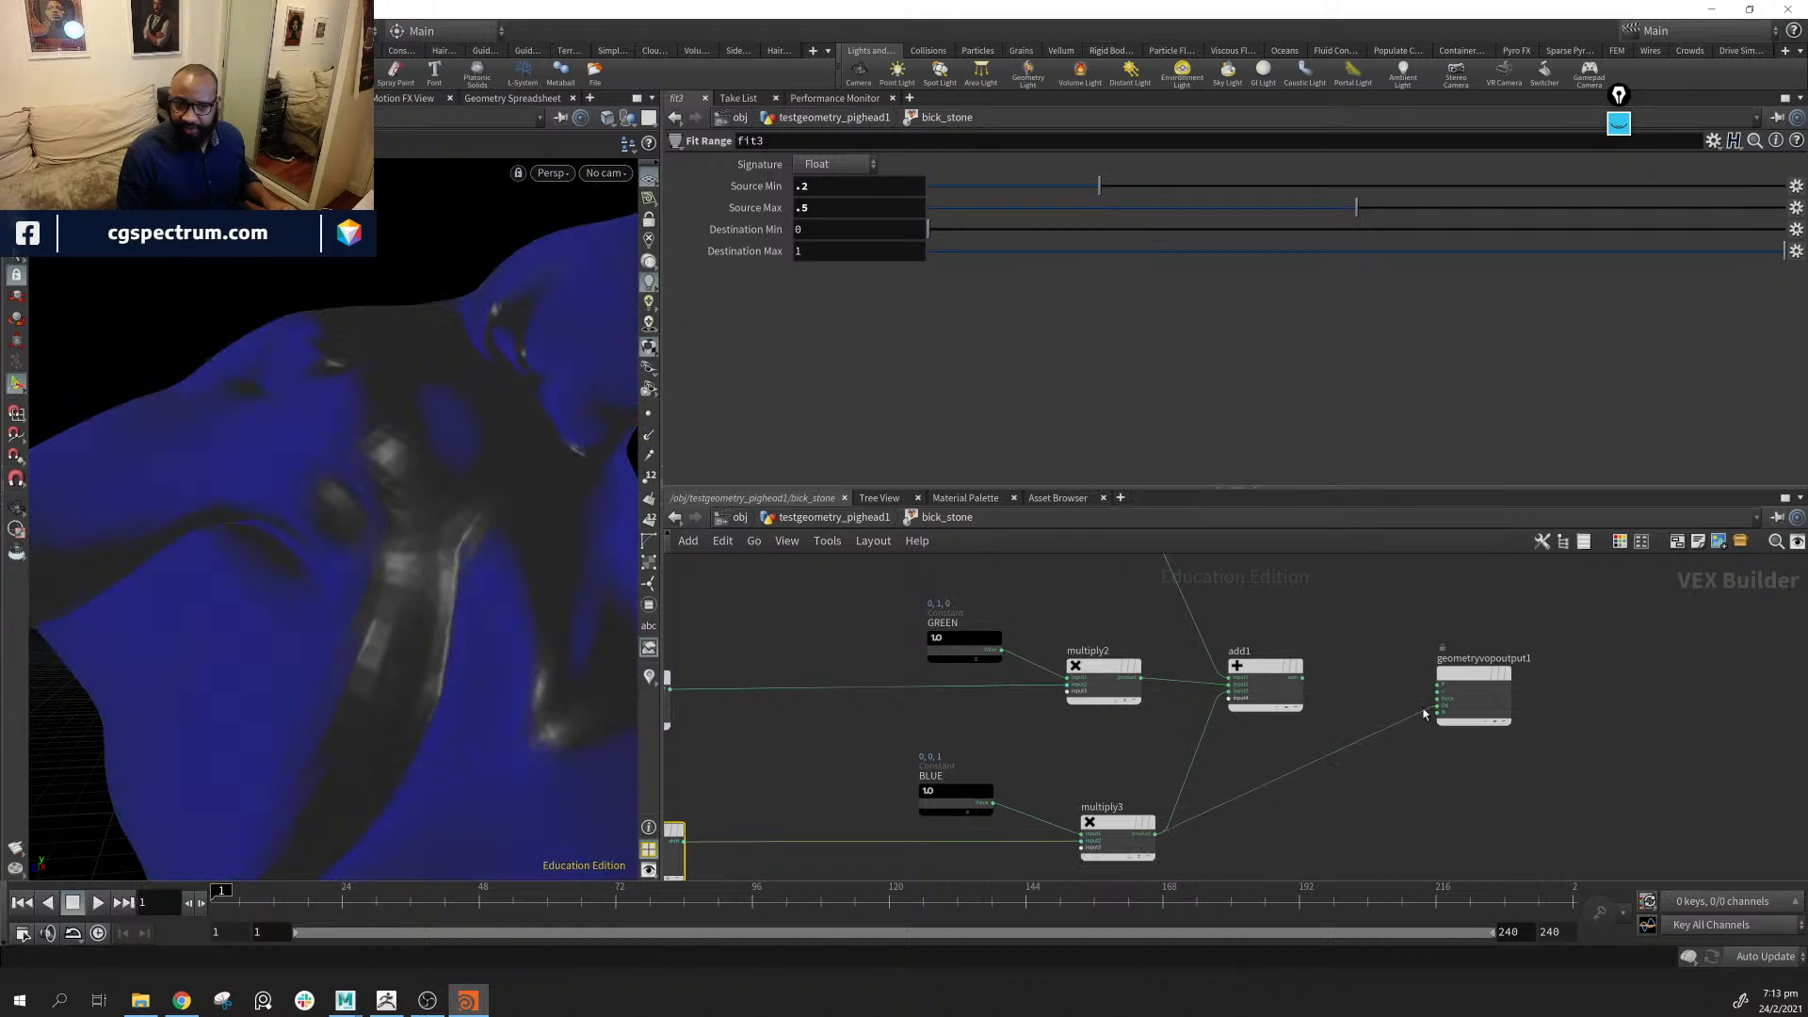
alt+drag(374, 669, 420, 666)
Wire the Add node's combined masks into the geometry output's color input and inspect the blended colors on the pig head
middle_drag(1342, 717, 1305, 722)
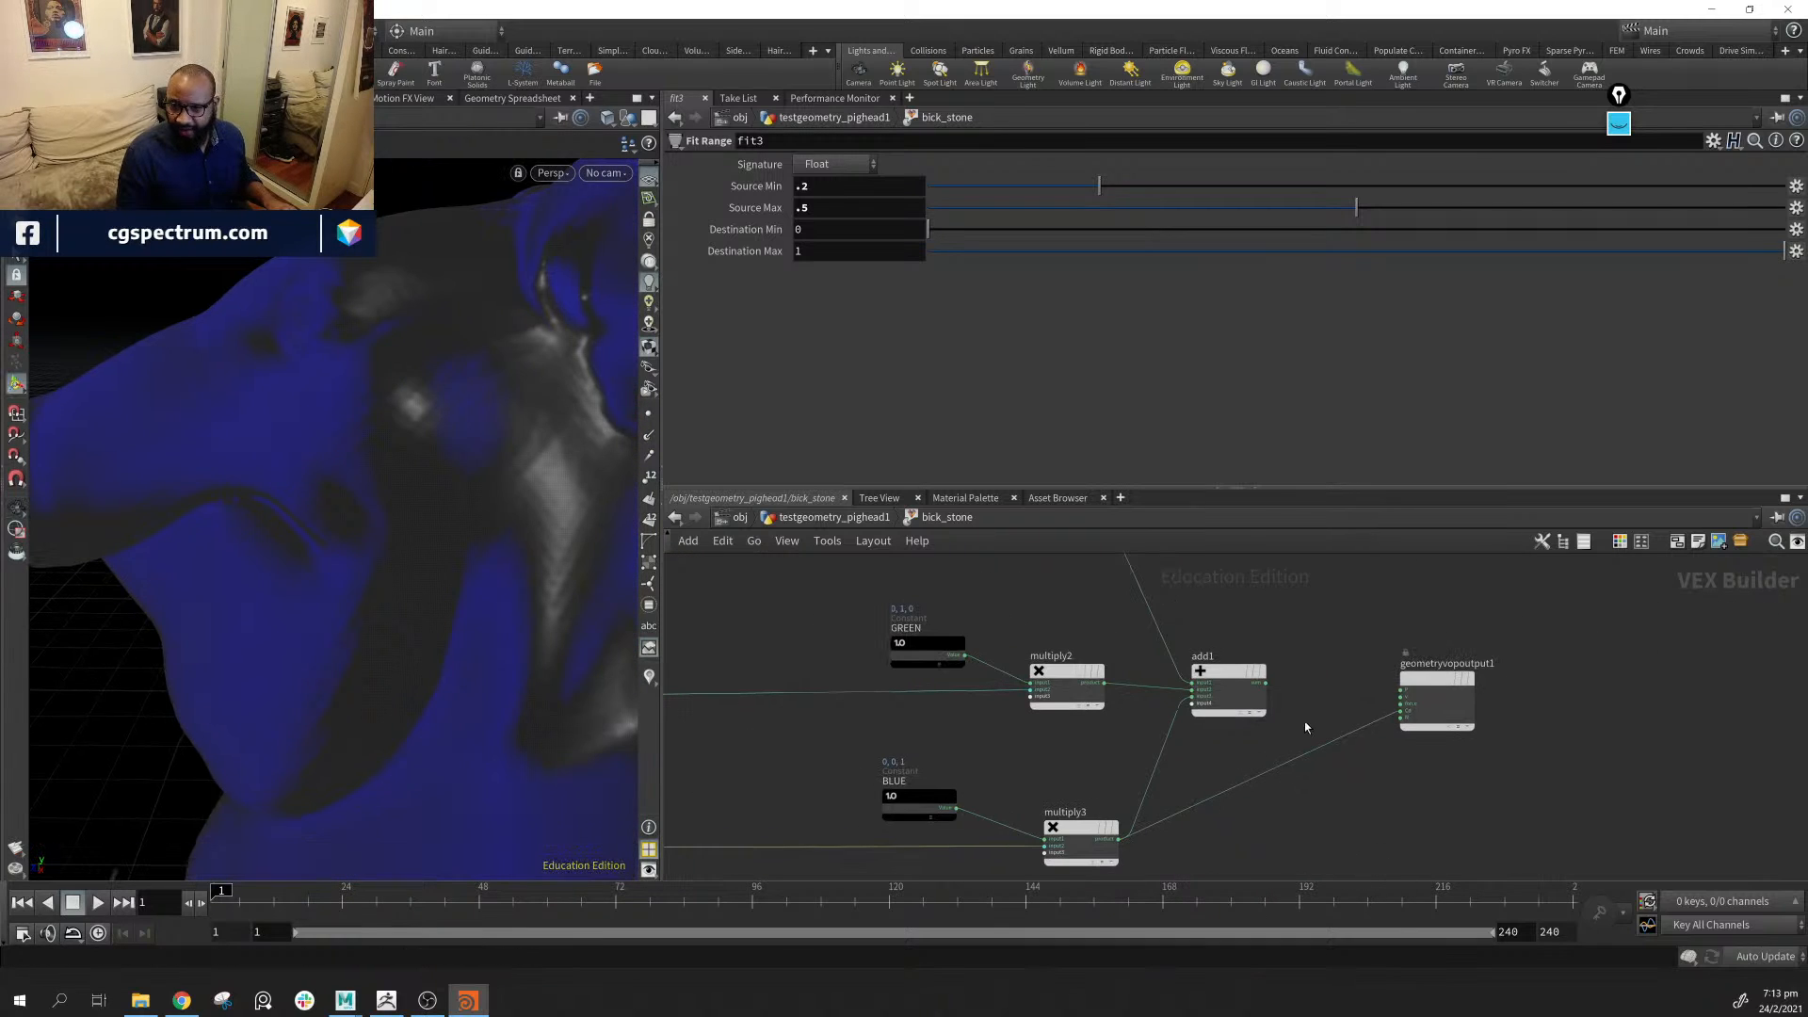
drag(1266, 695, 1401, 712)
drag(450, 656, 337, 693)
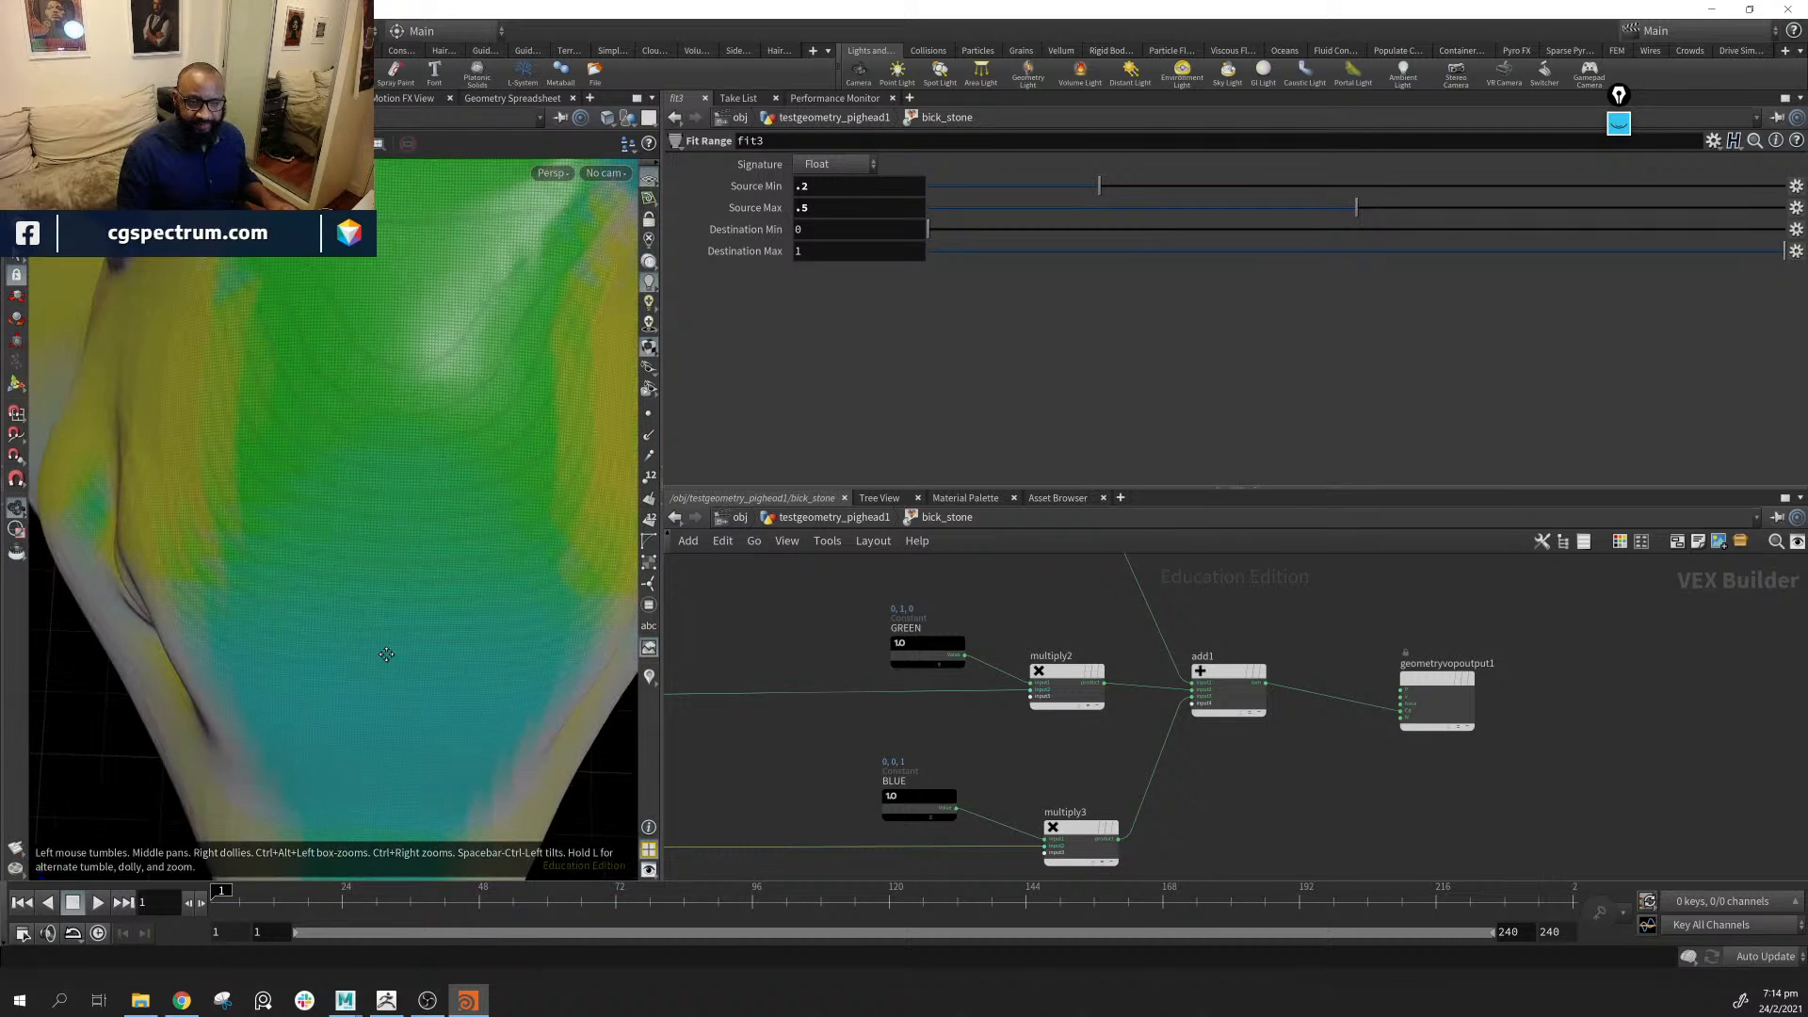
right_drag(386, 655, 28, 494)
drag(376, 542, 565, 556)
middle_drag(952, 724, 1397, 924)
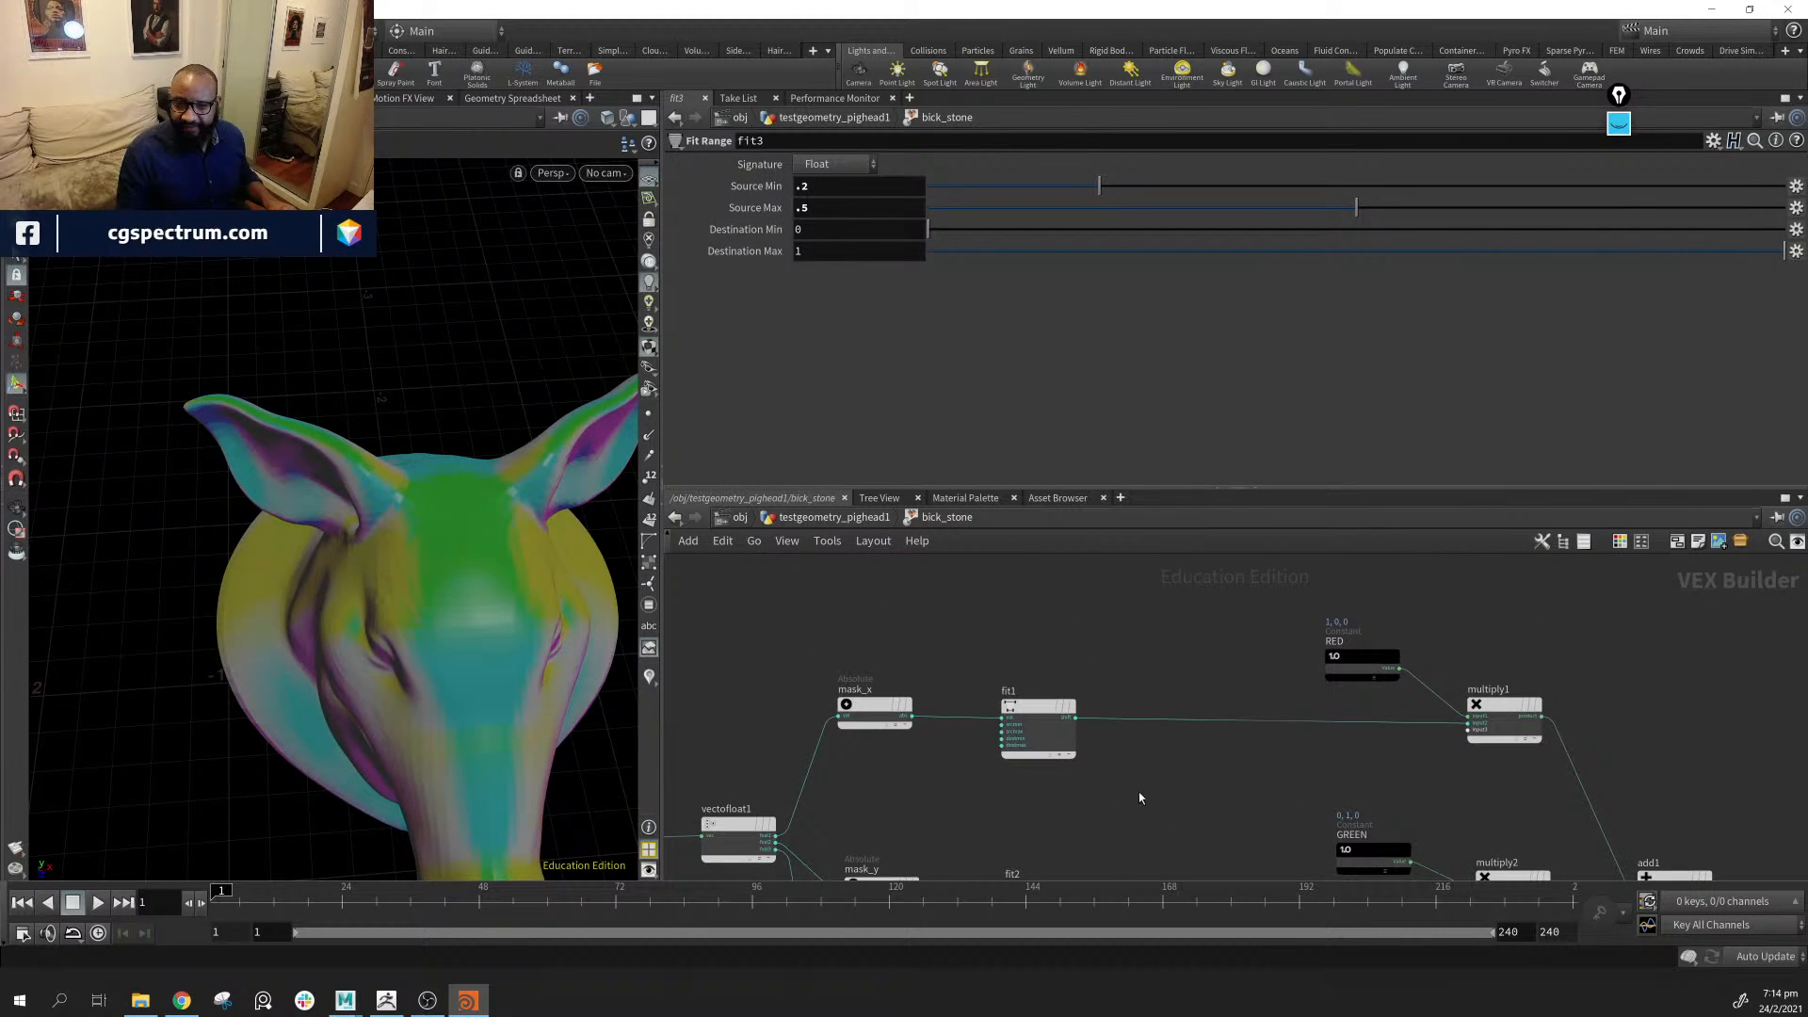
middle_drag(1047, 838, 1037, 644)
middle_drag(1145, 603, 1284, 722)
click(1565, 718)
right_click(1556, 721)
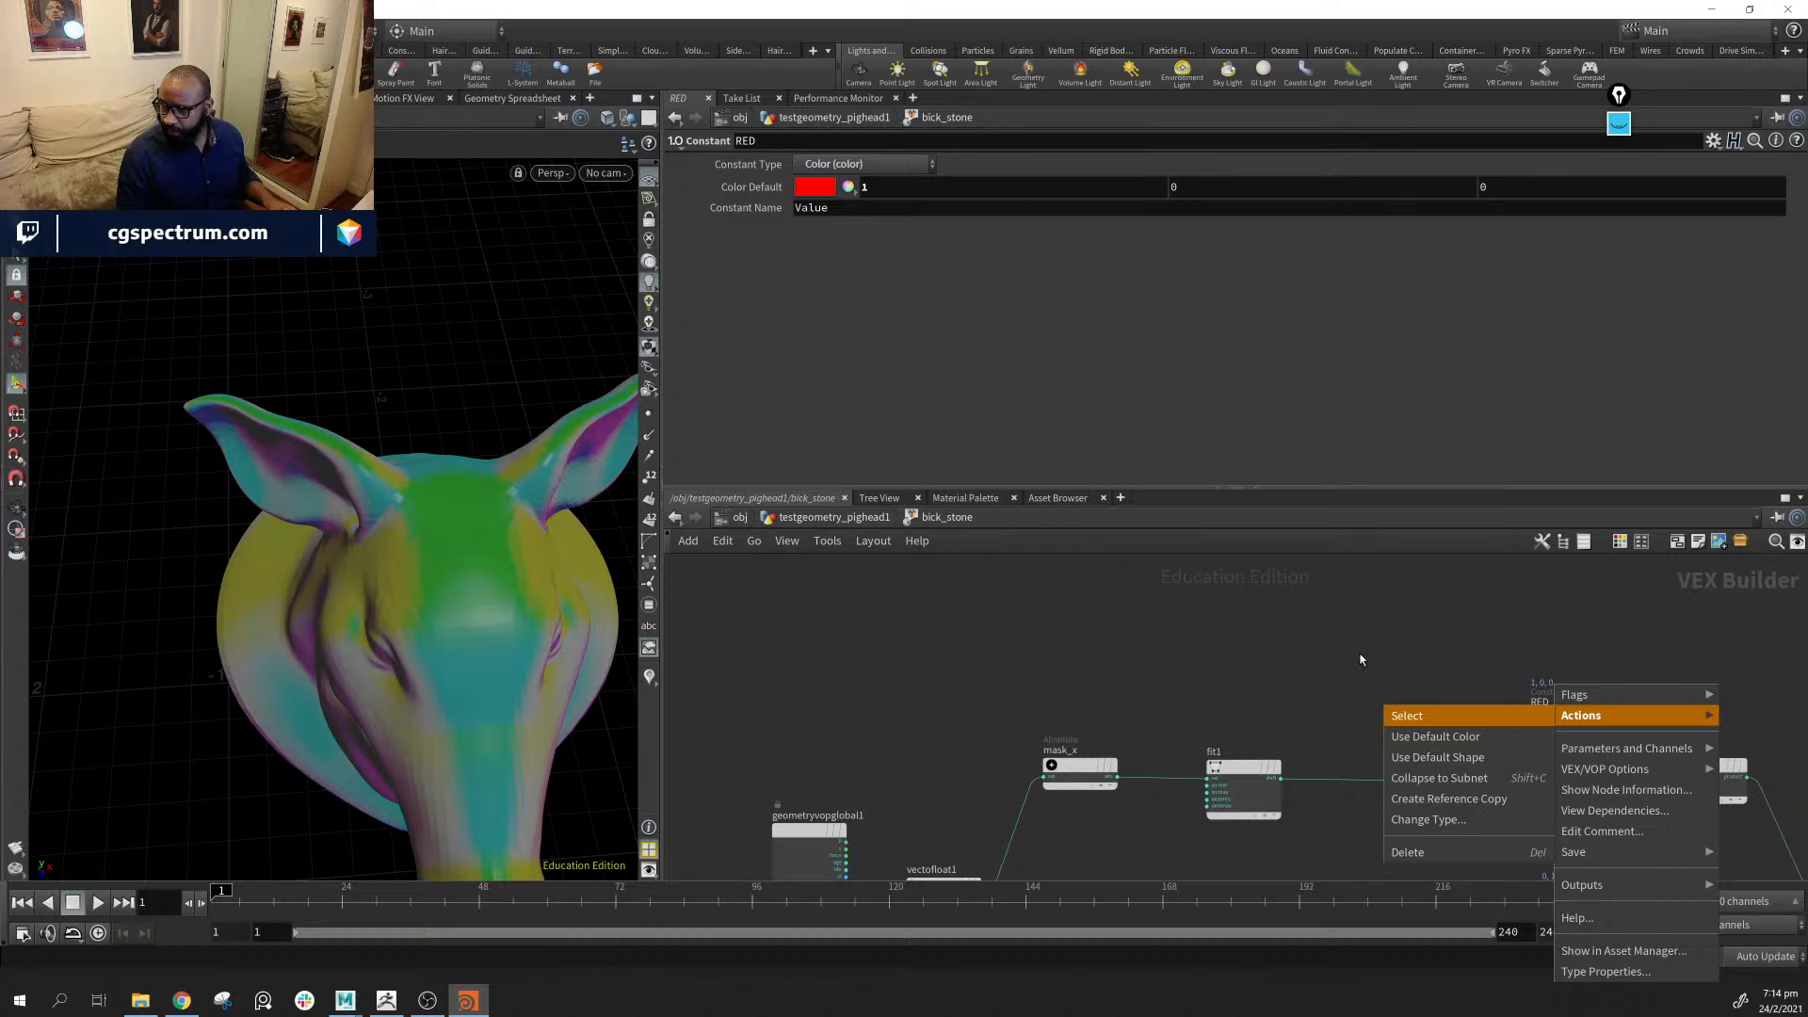
click(1102, 654)
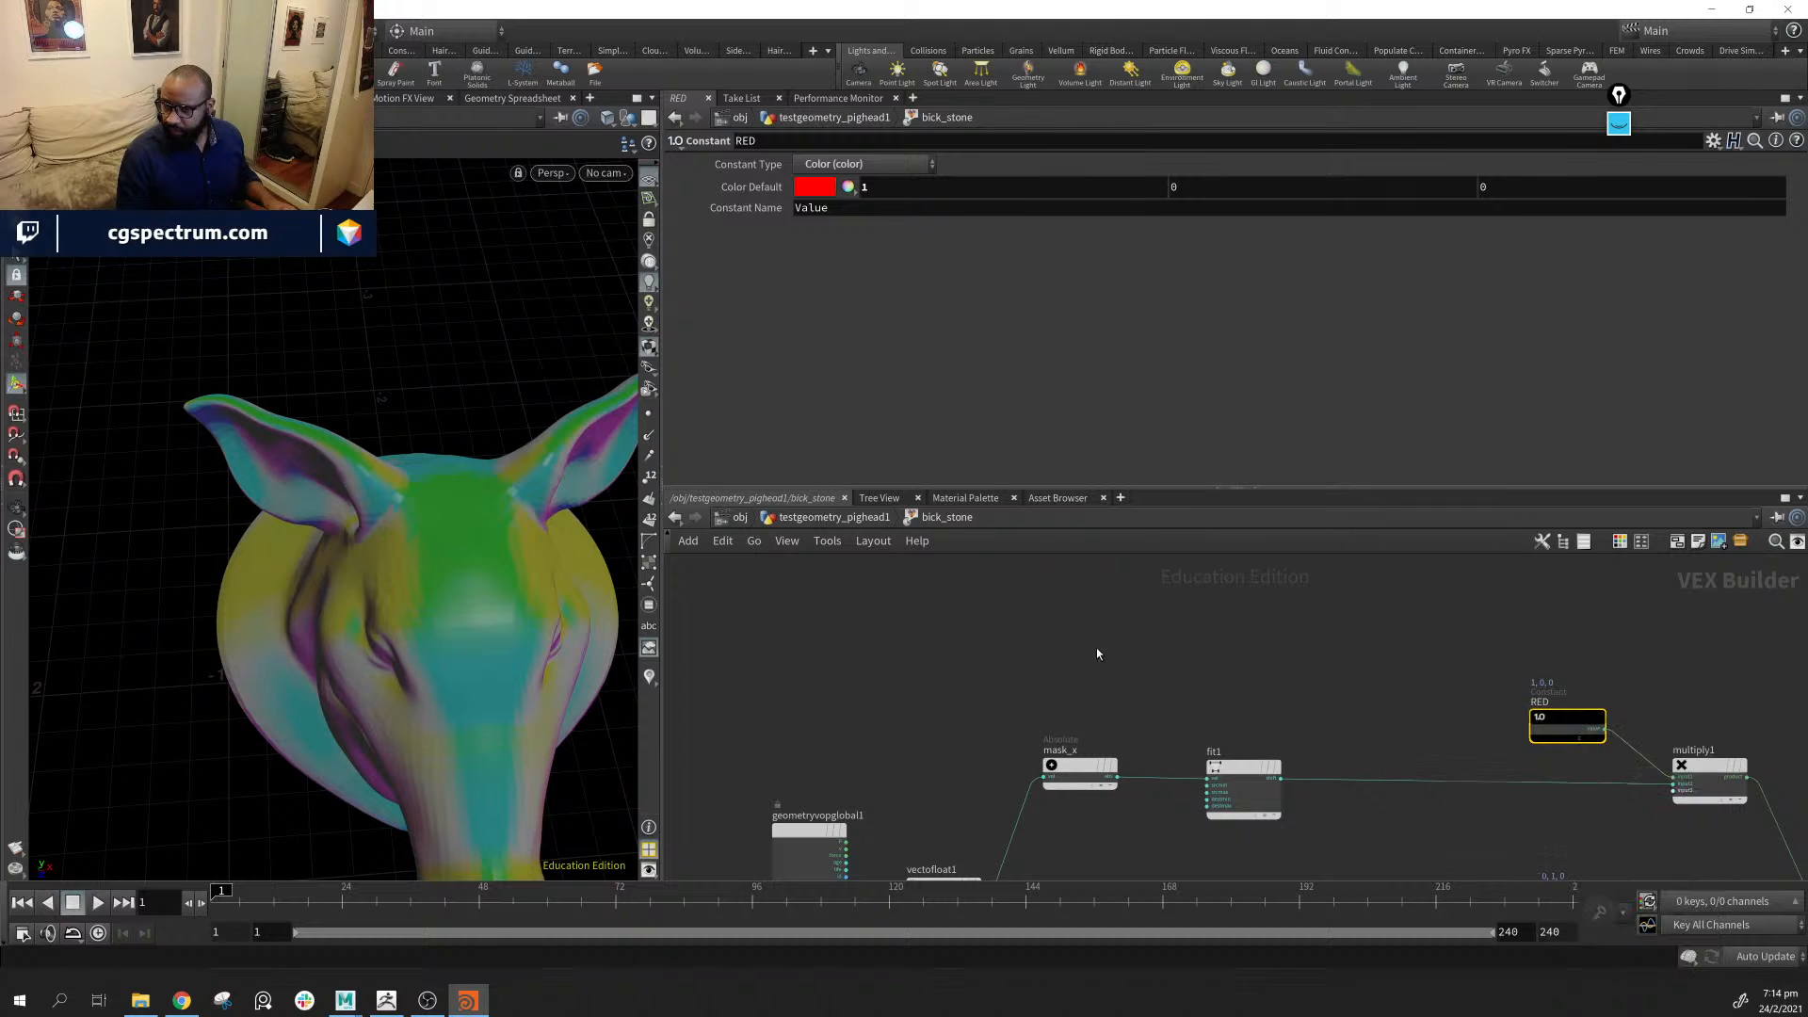
middle_drag(1137, 686, 1219, 618)
click(985, 635)
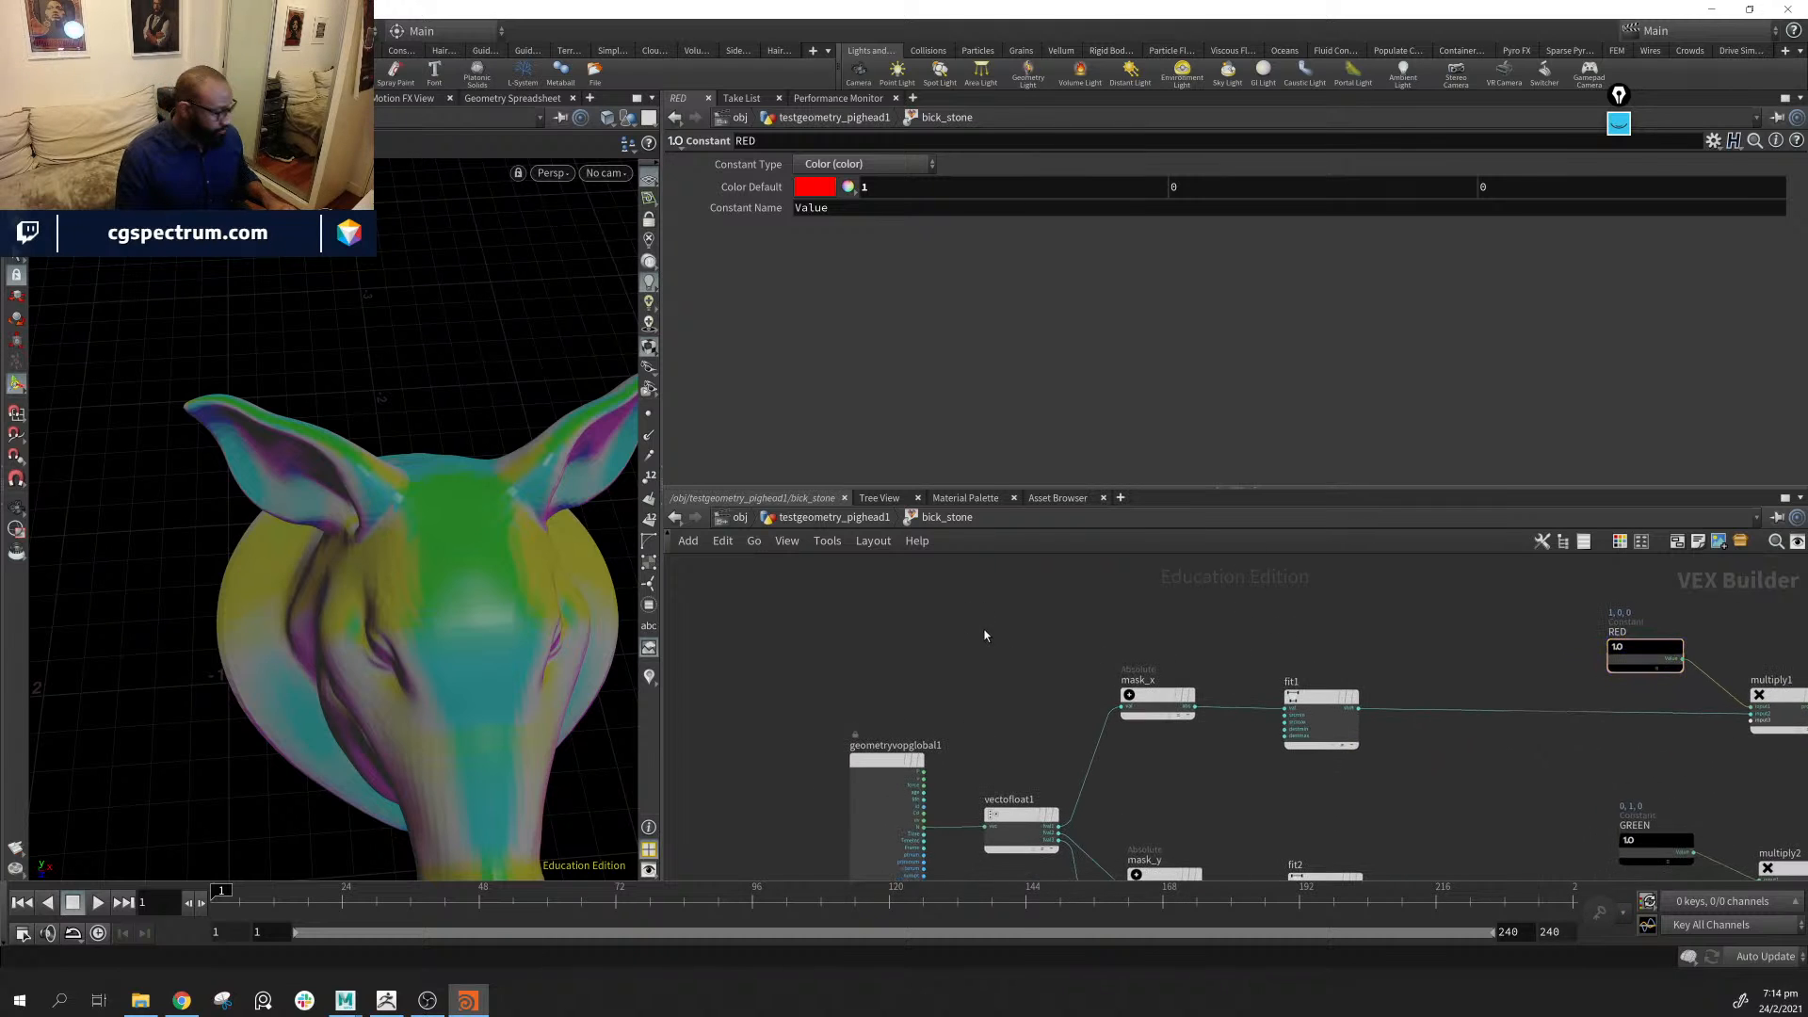
Add a Parameter node above mask_x and check its exposed slider on the bick_stone node one level up
scroll(985, 643, down, 2)
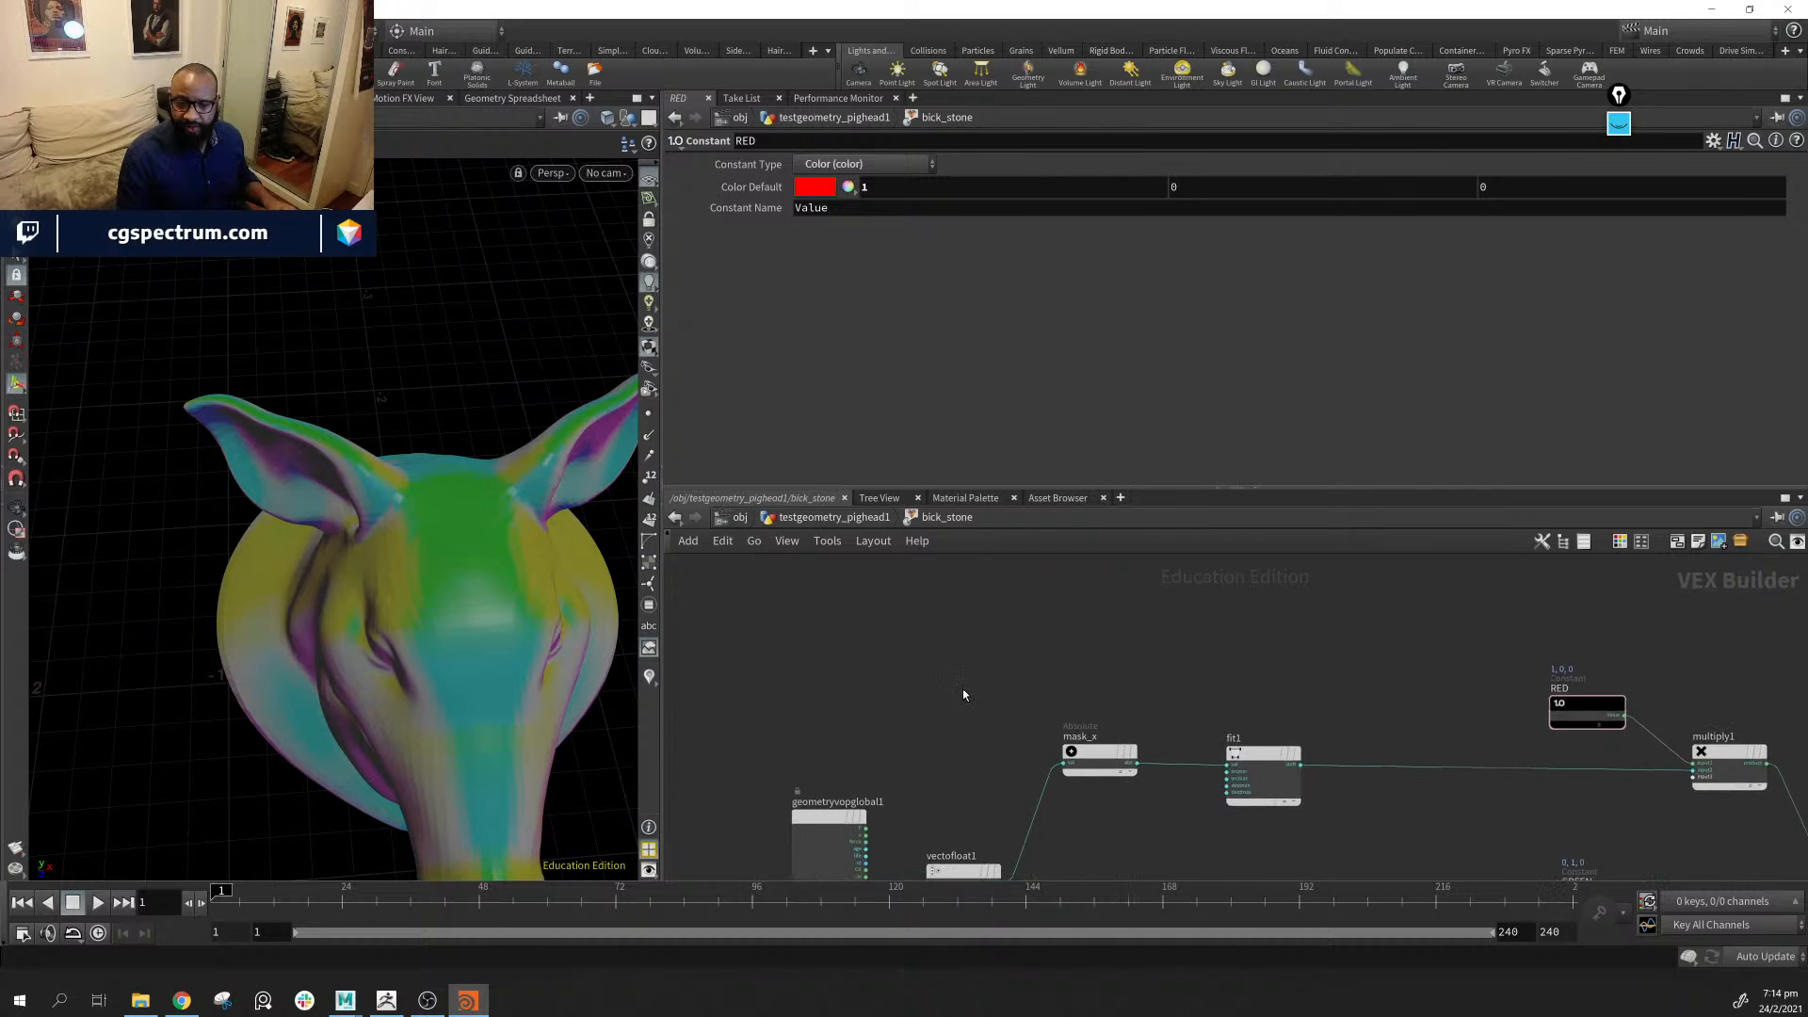
scroll(959, 686, down, 2)
key(Tab)
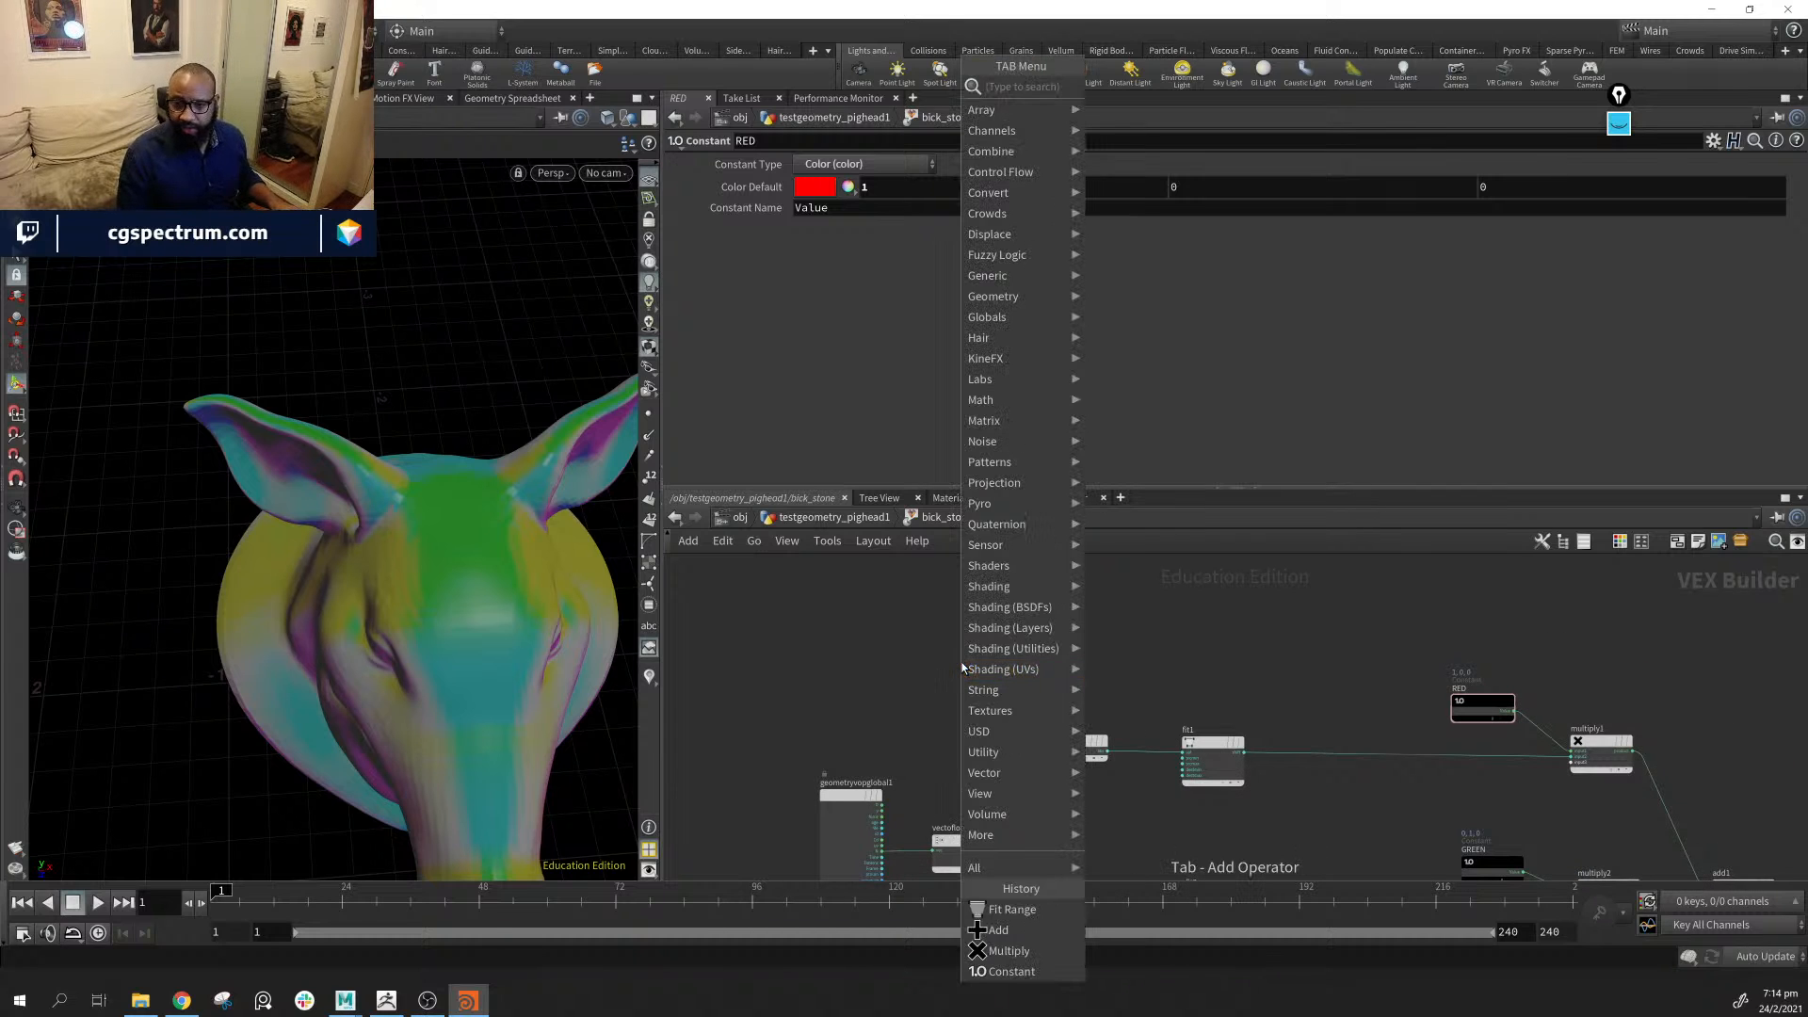
text(par)
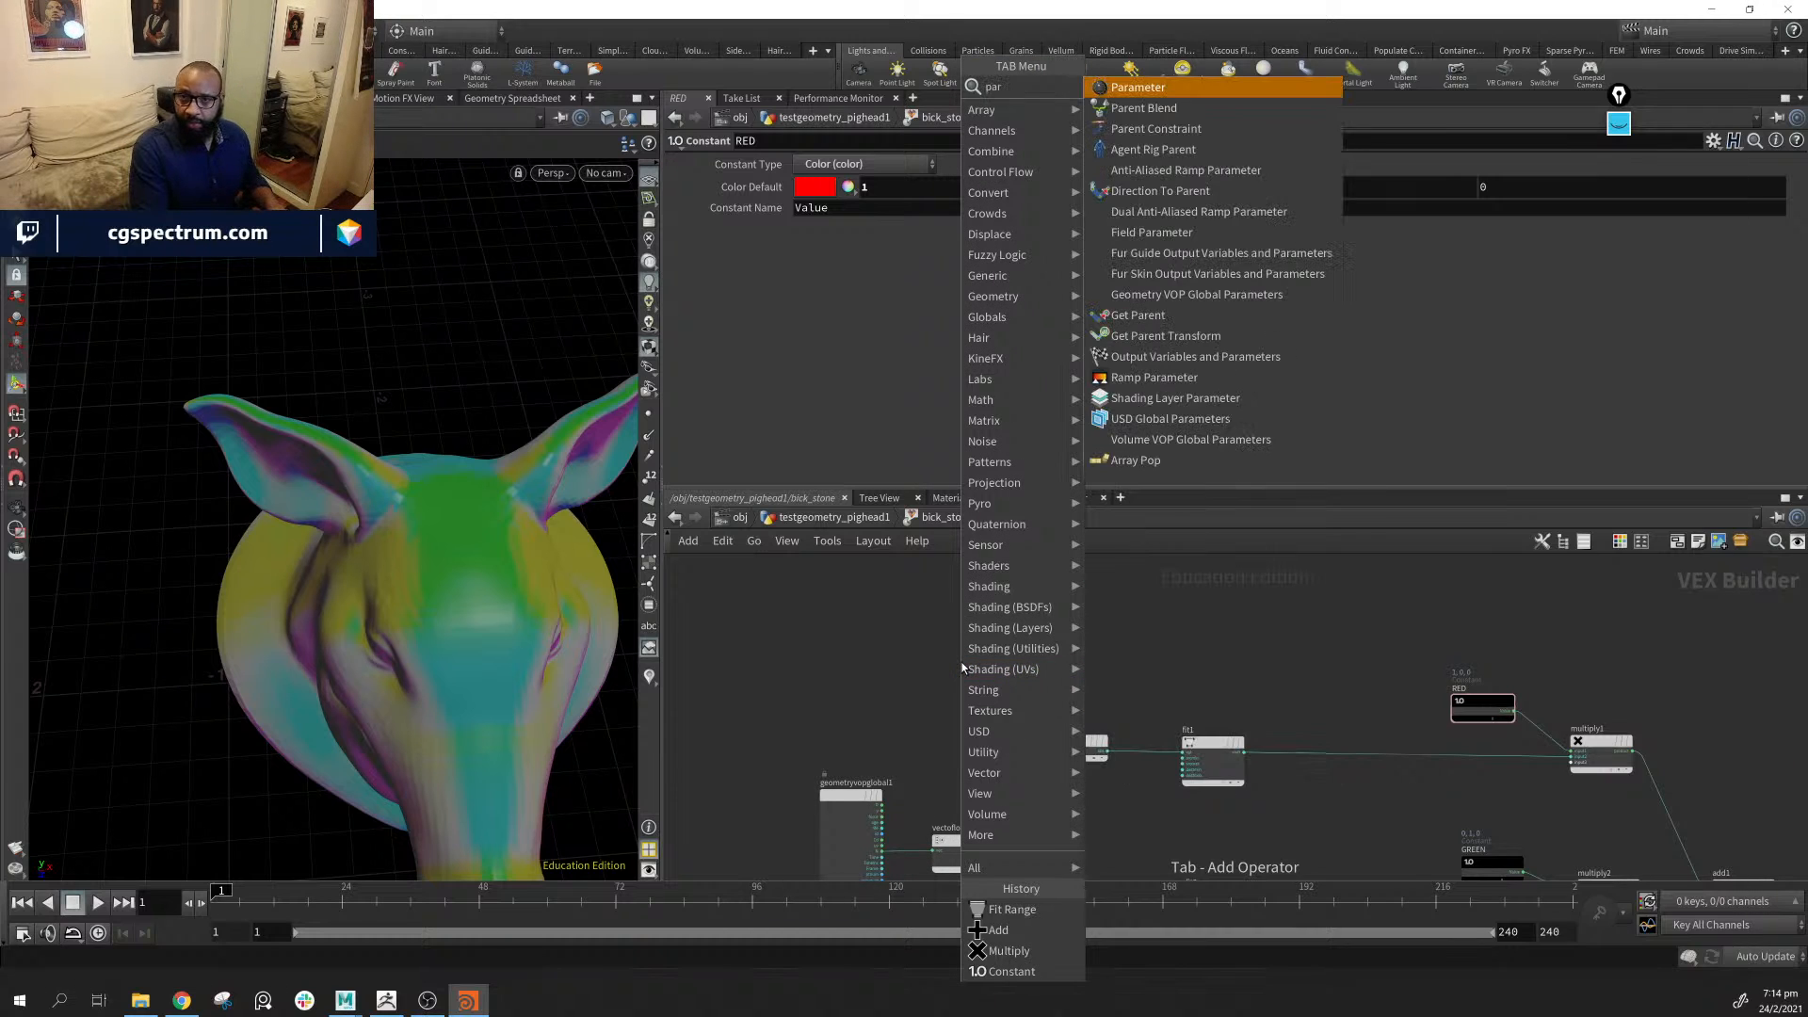
key(Return)
click(963, 667)
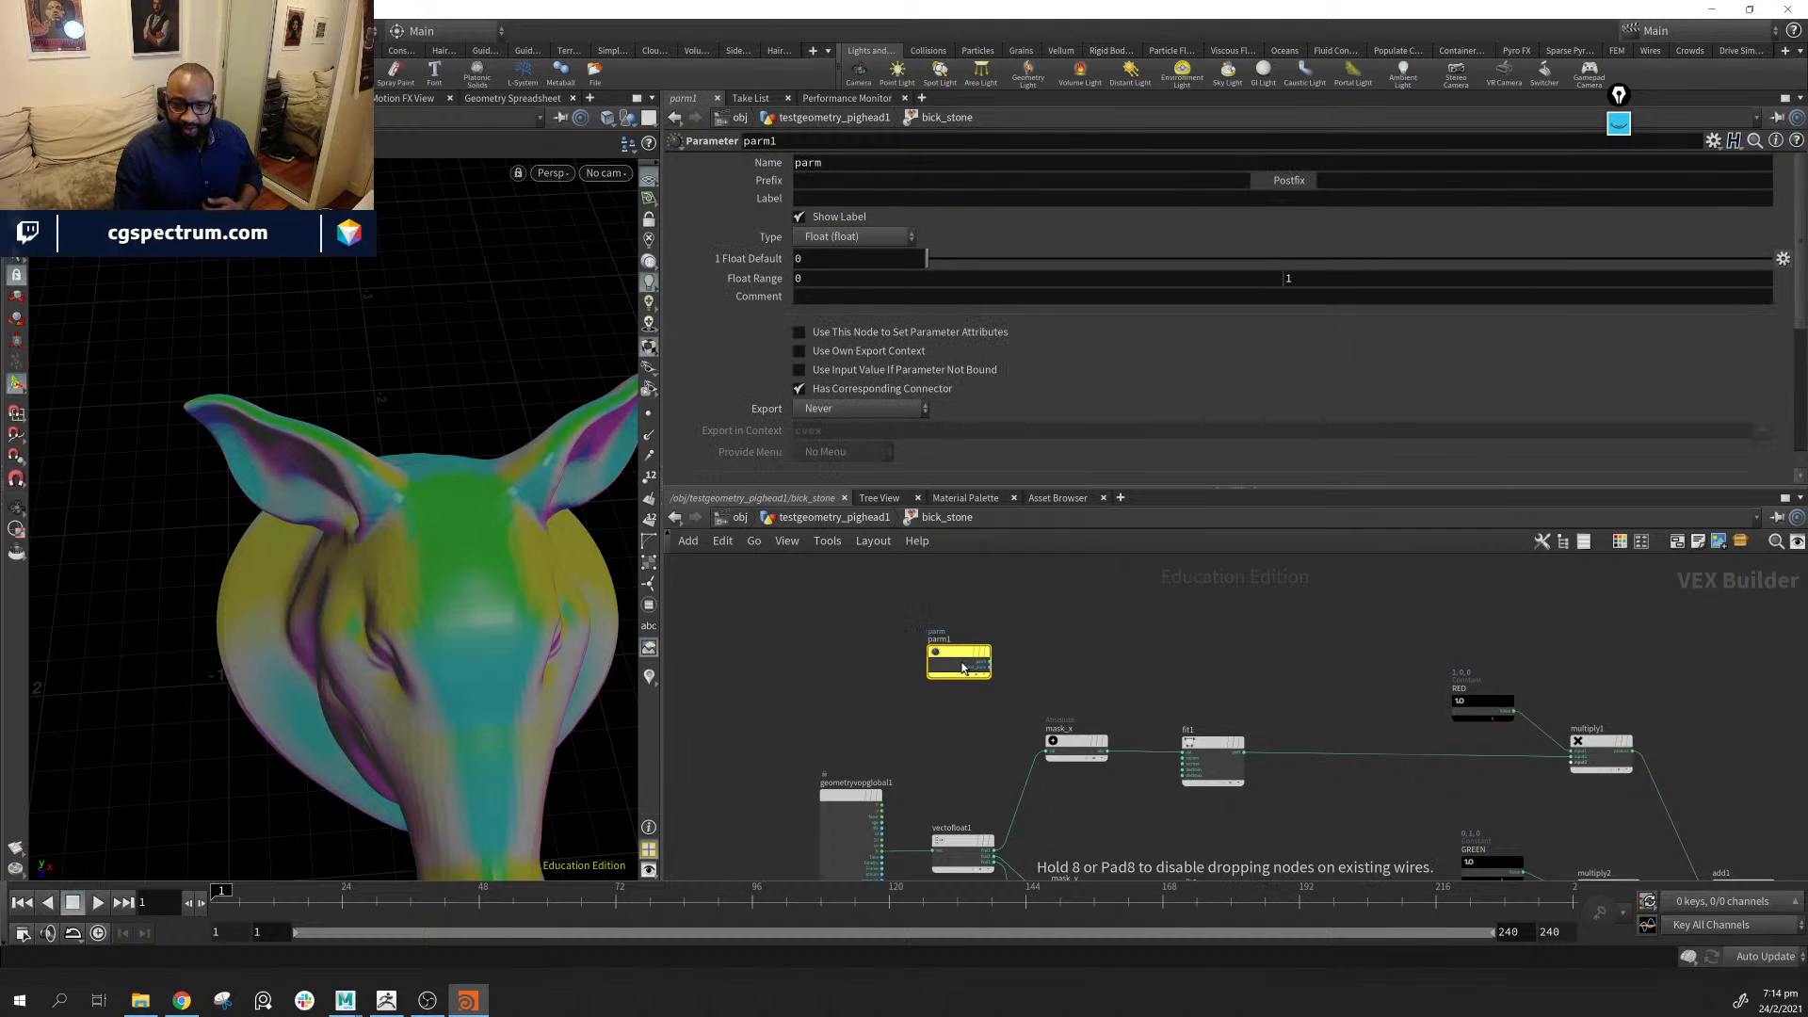
drag(963, 668, 979, 666)
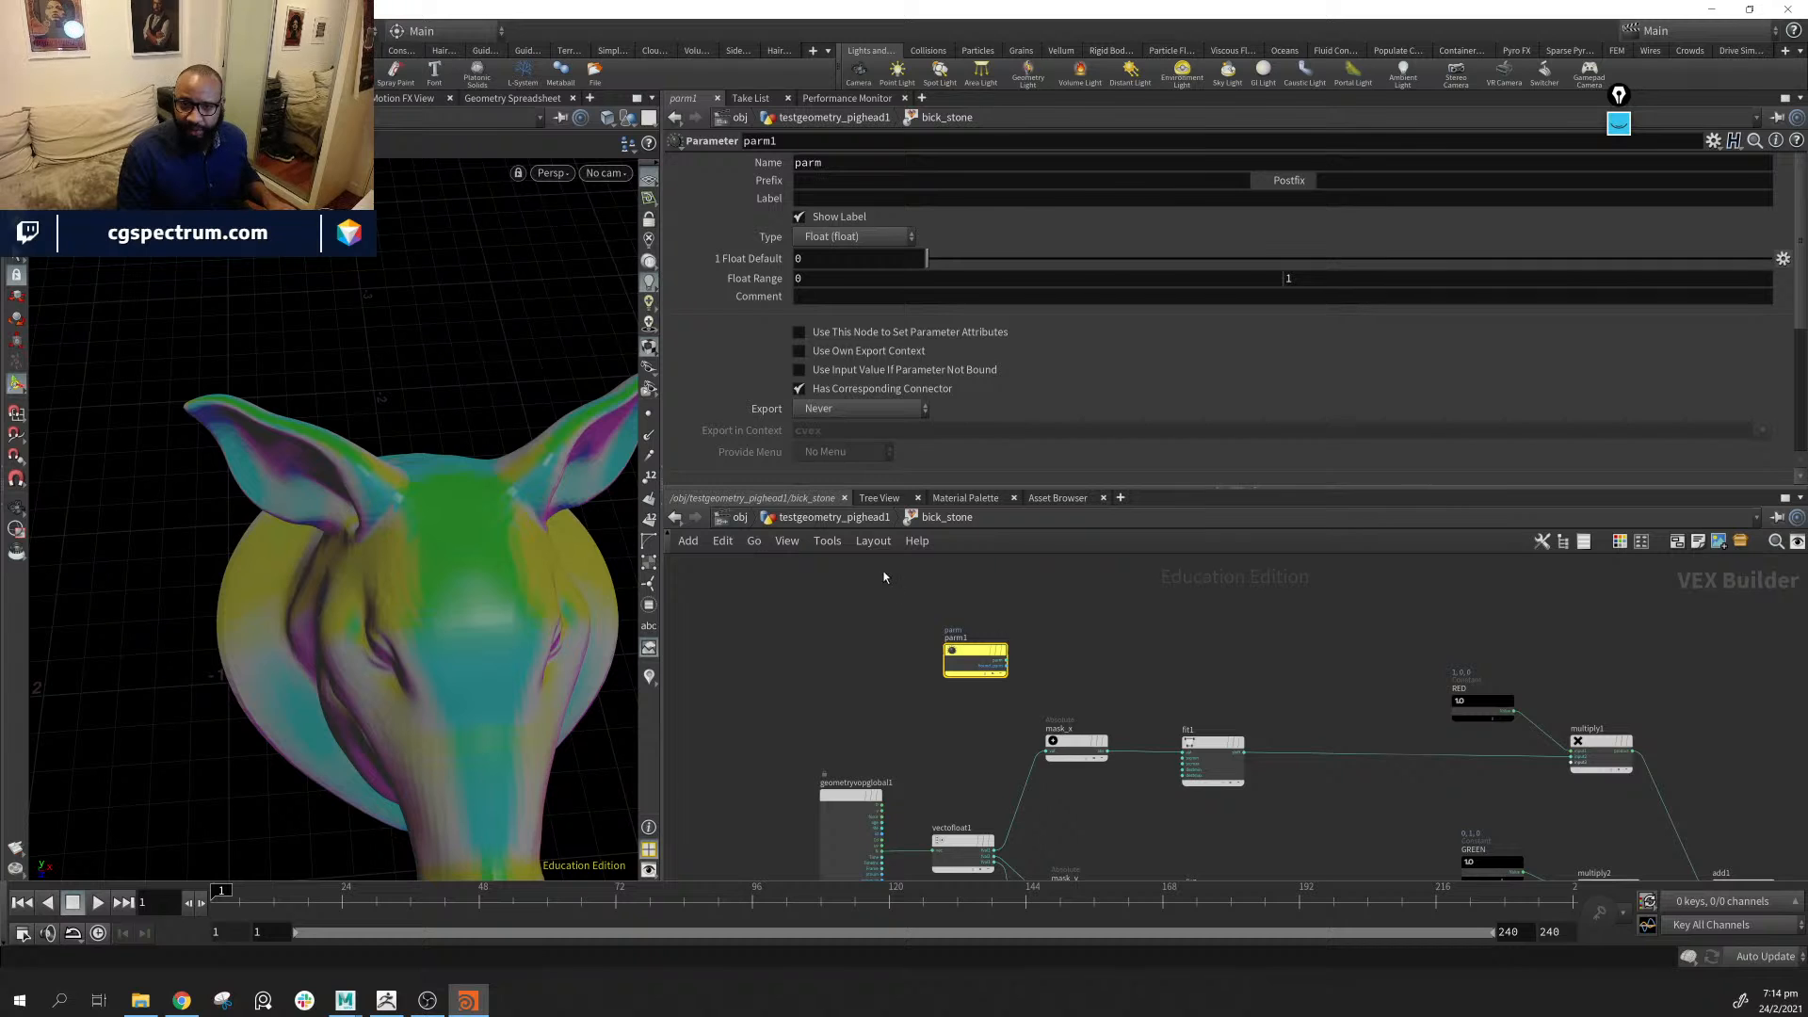
click(831, 517)
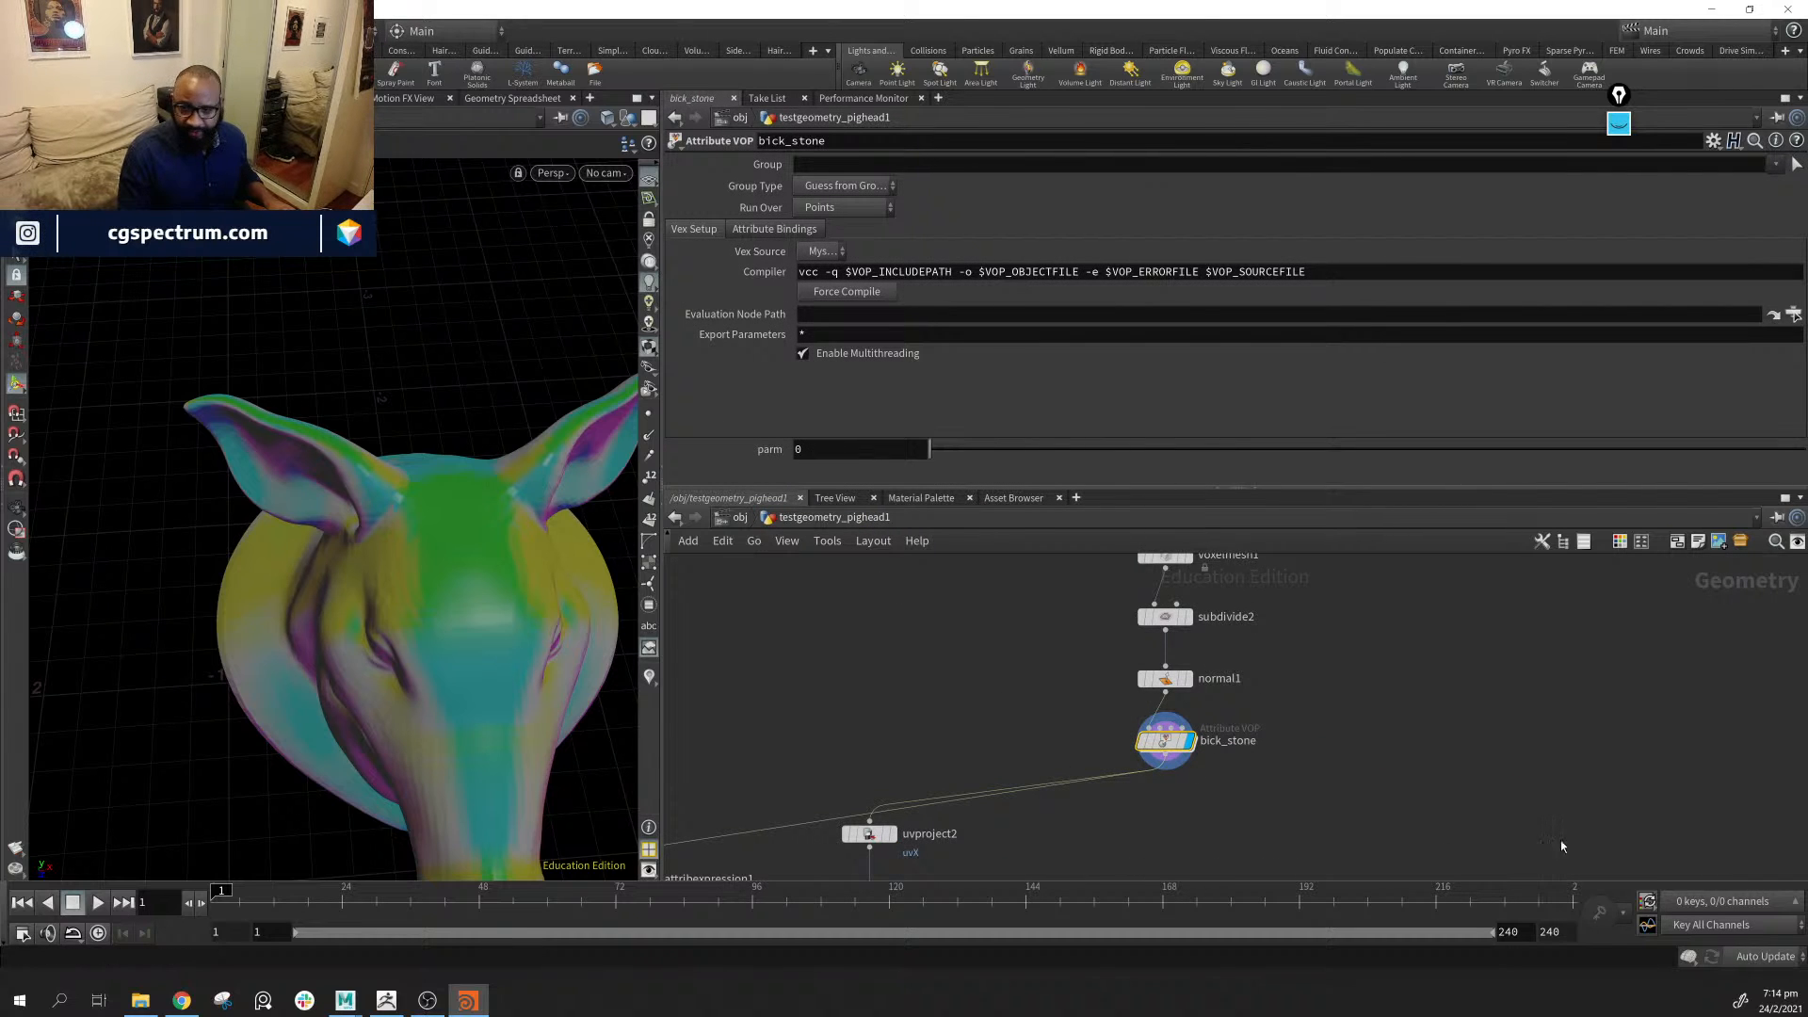
double_click(1166, 740)
Name the new parameter blackPnt and label it Mask Black Point
drag(966, 652, 910, 649)
click(840, 162)
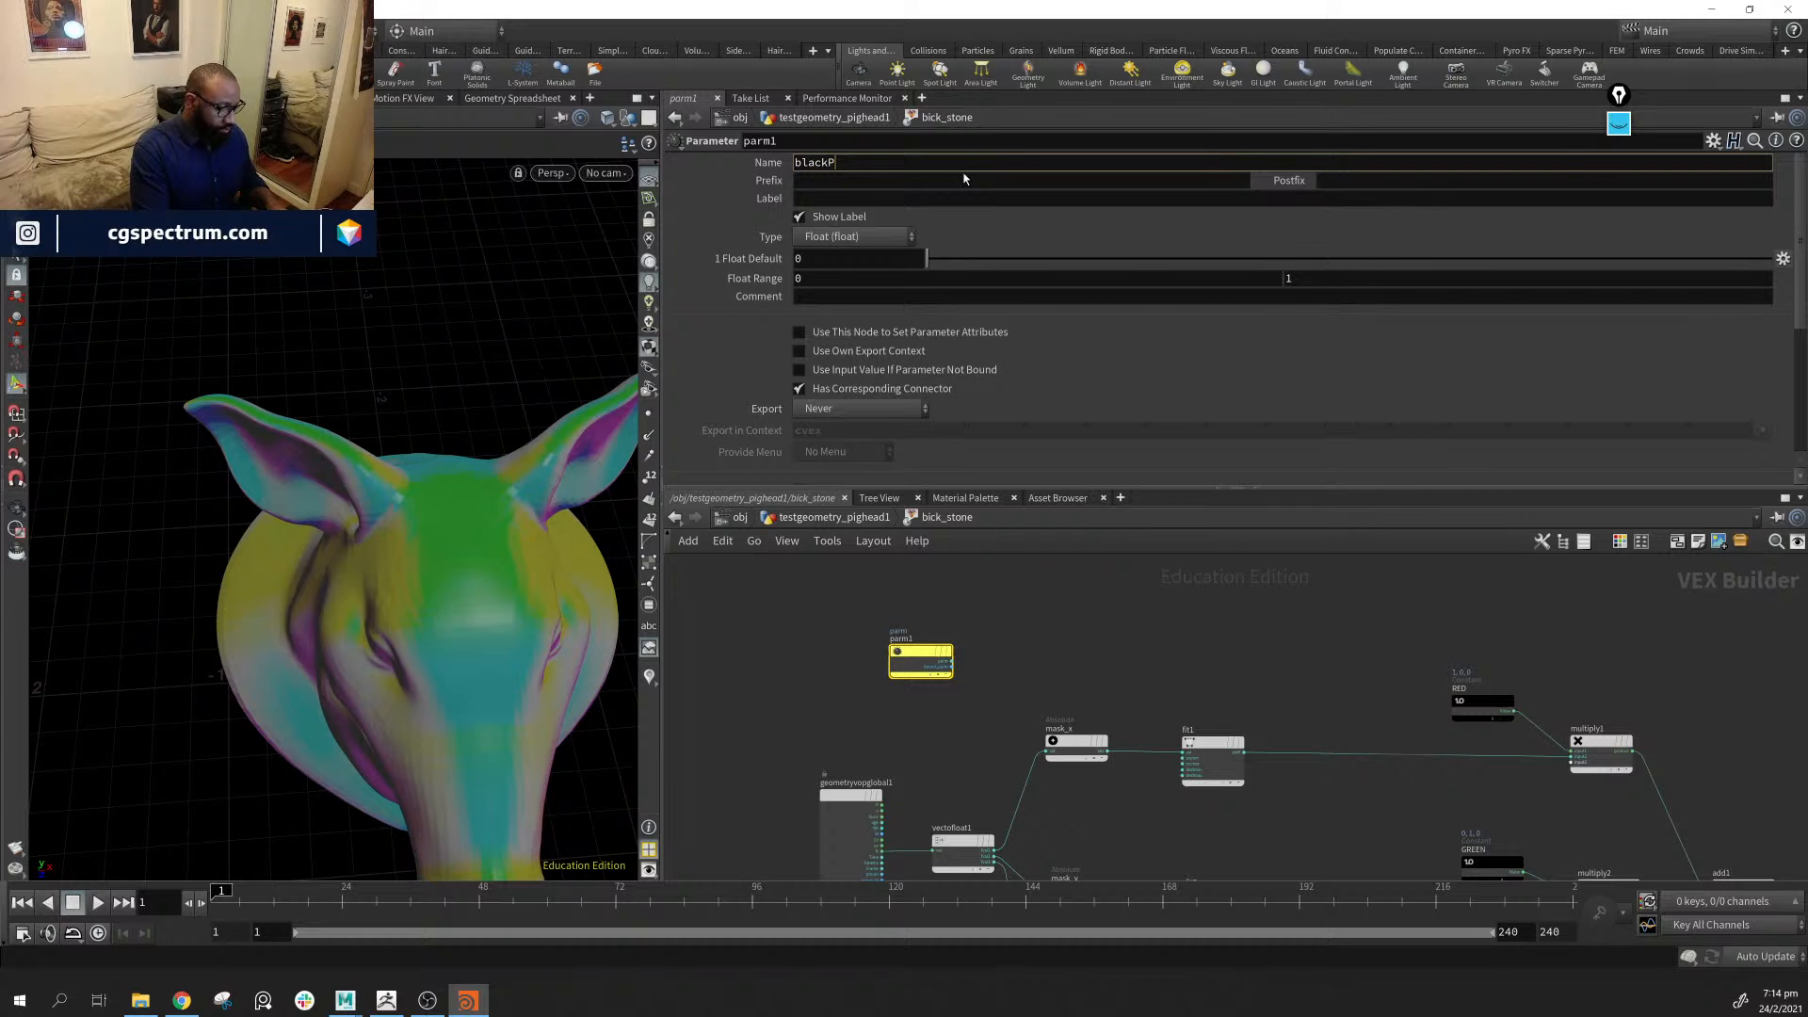
key(Return)
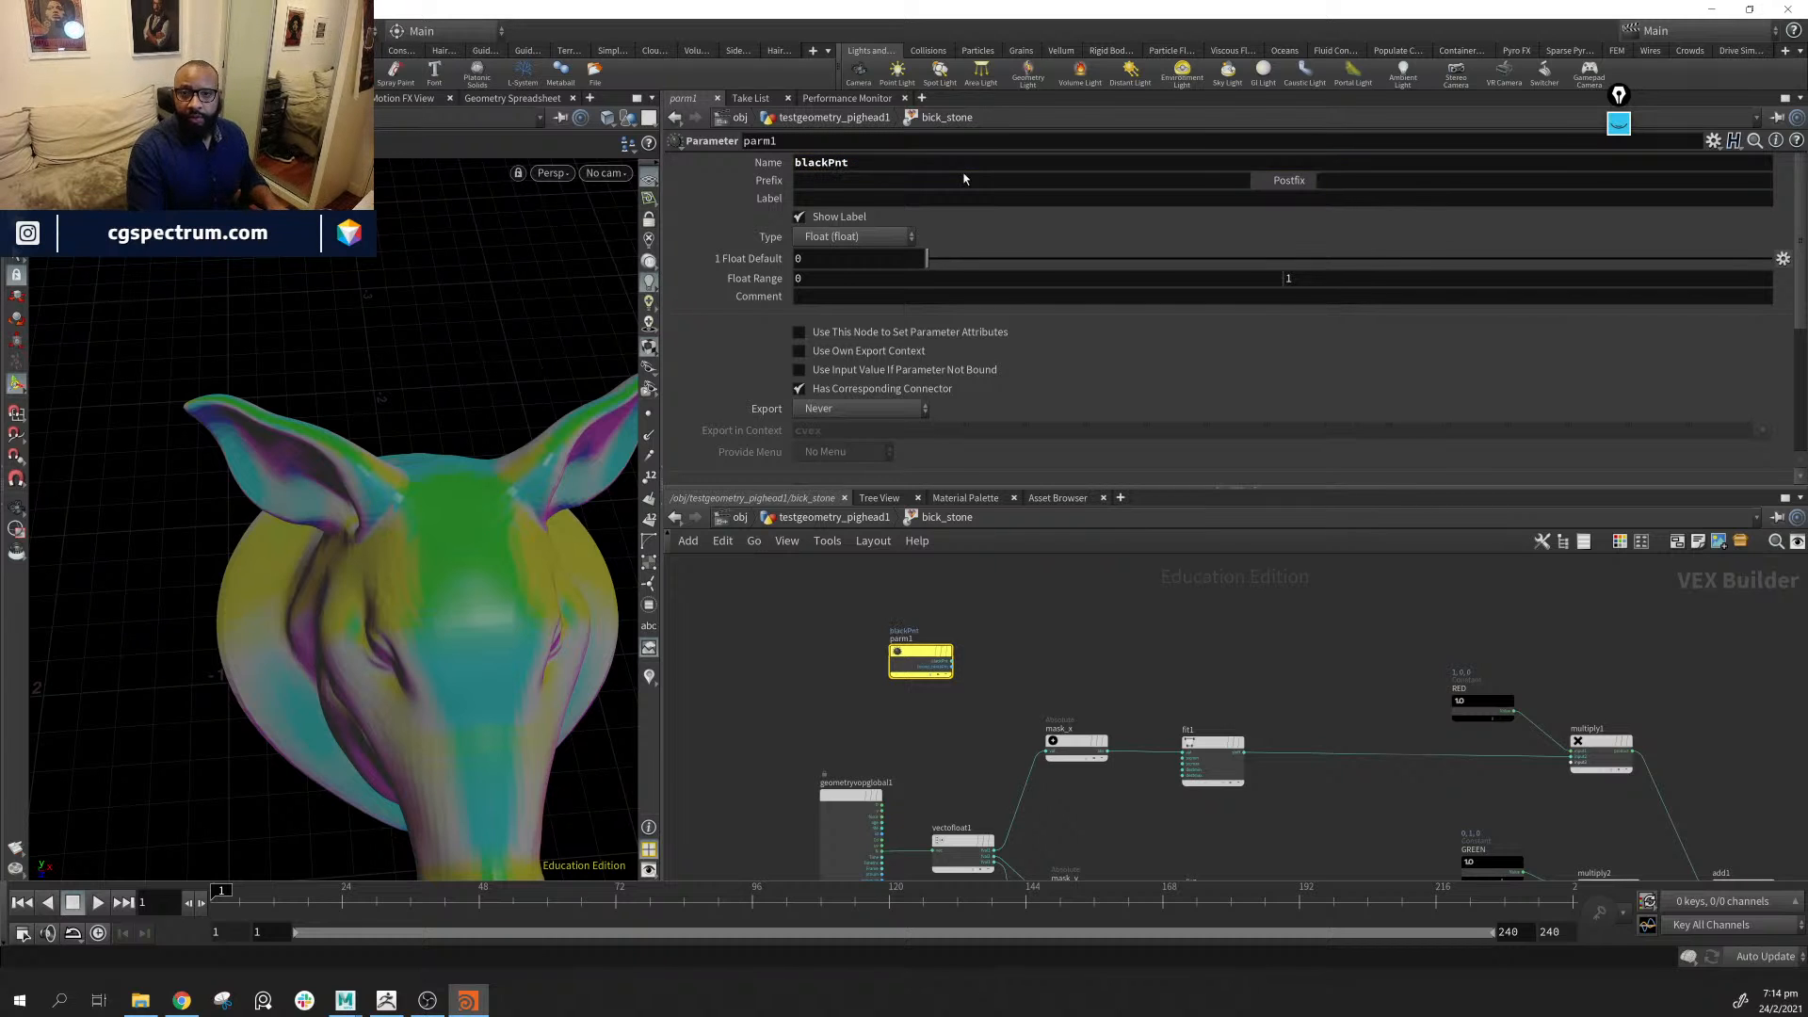
click(895, 199)
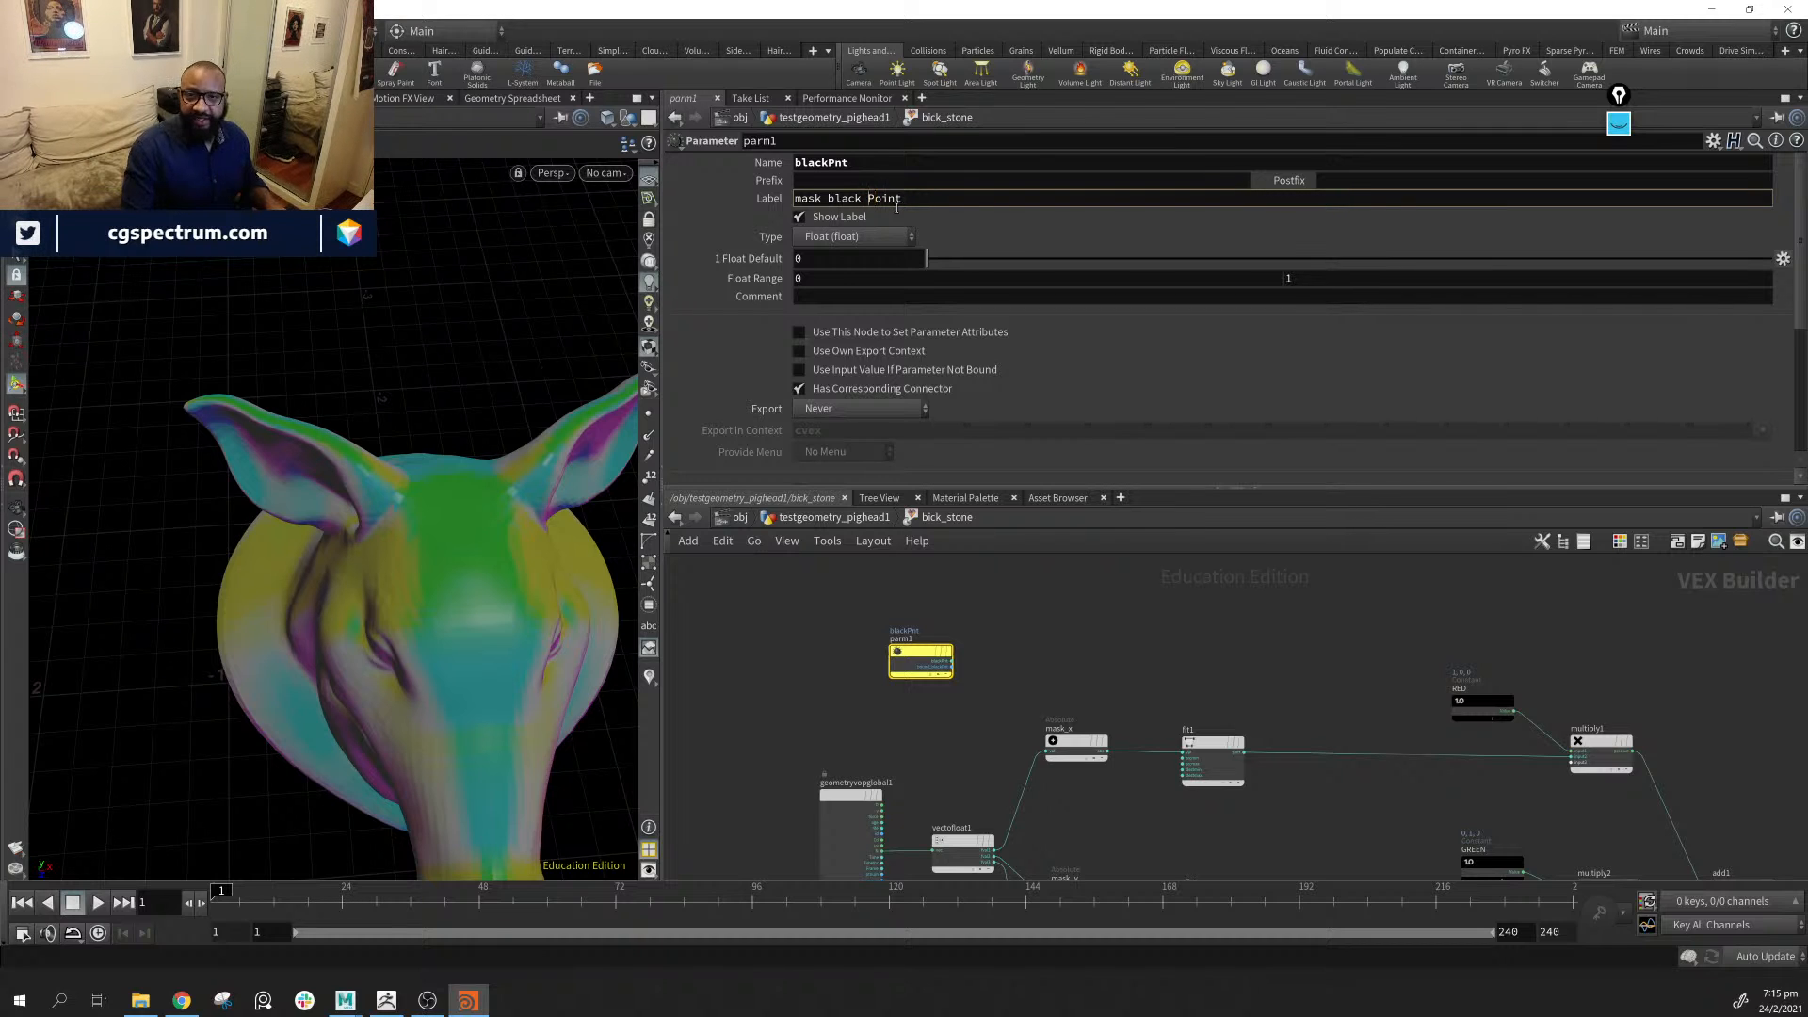
key(BackSpace)
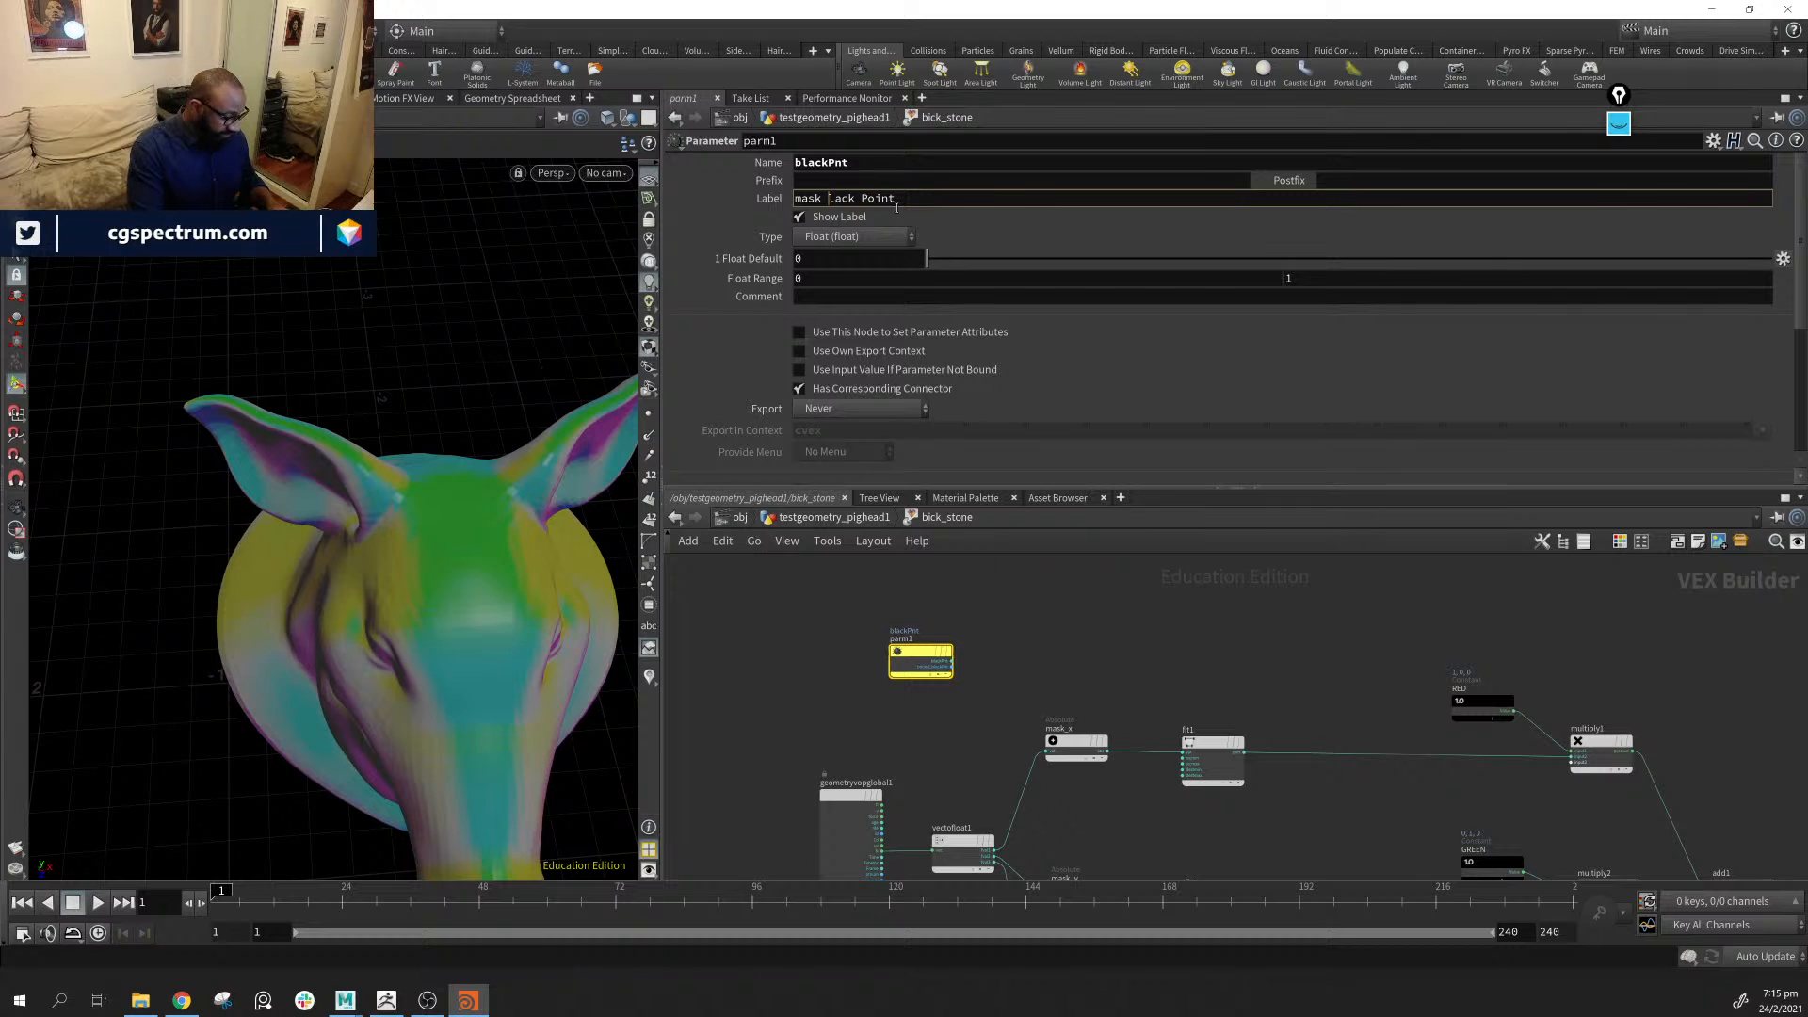
text(B)
key(Delete)
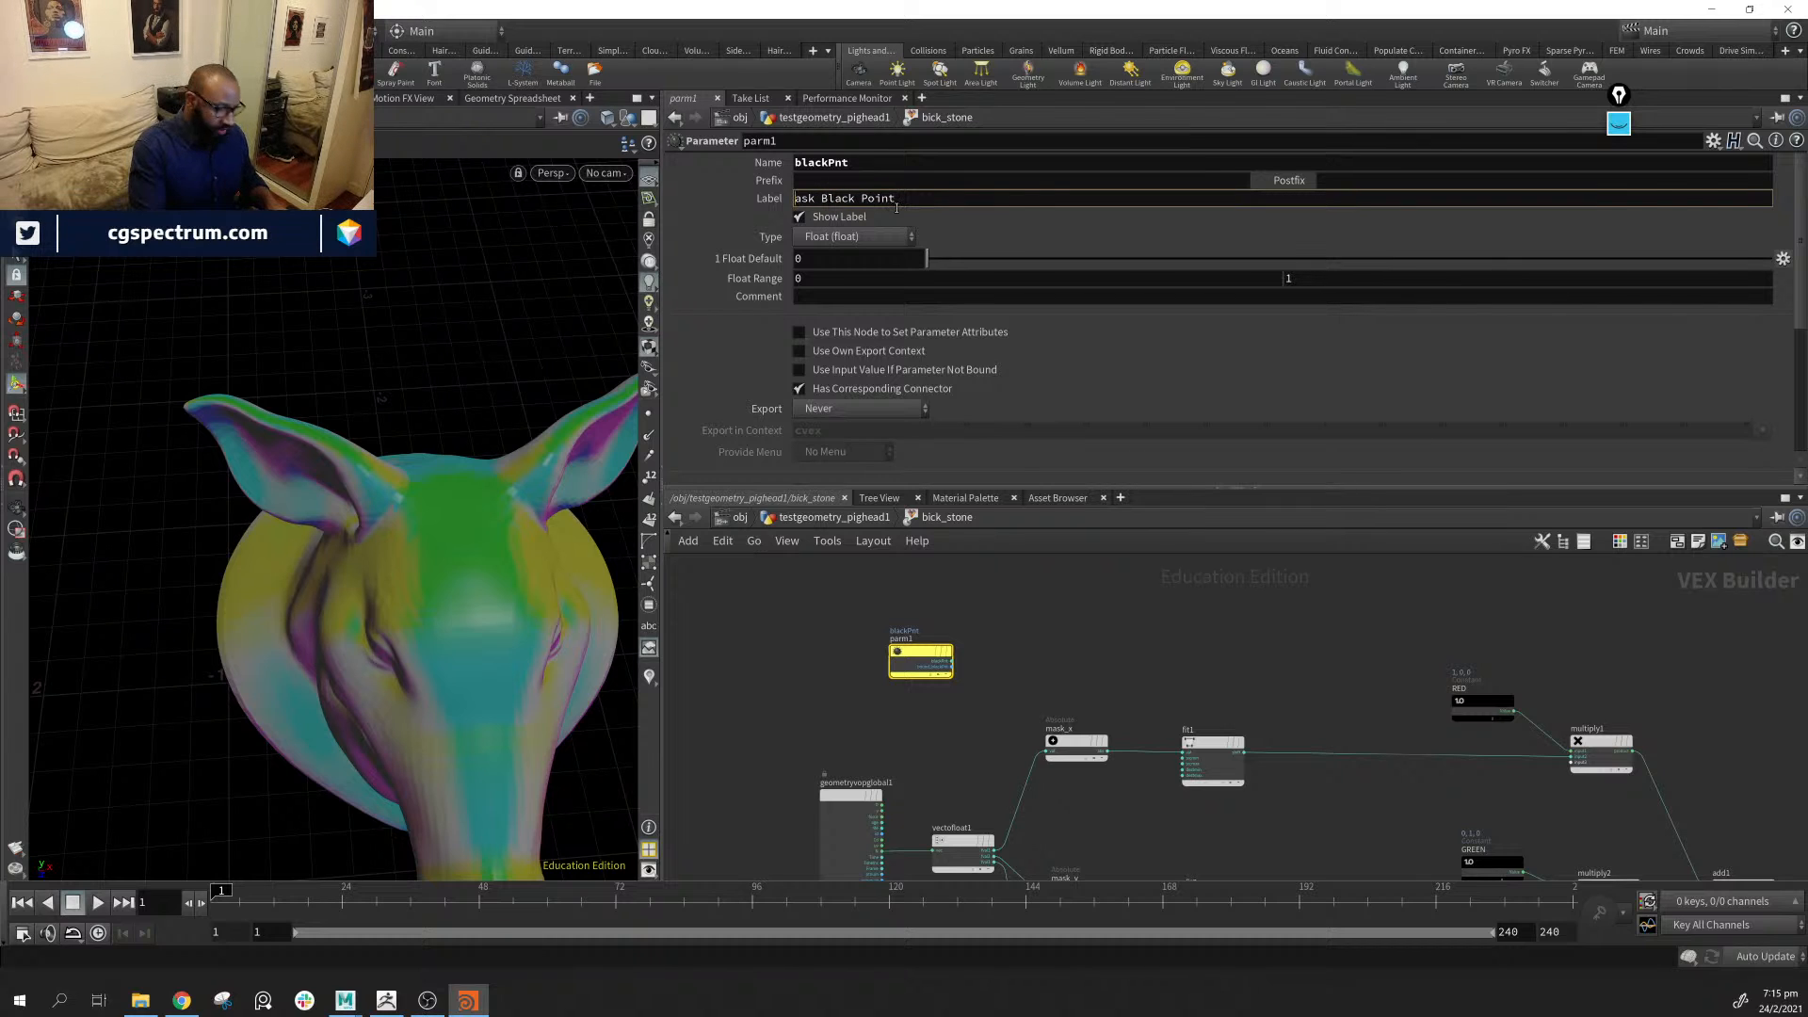
text(M)
key(Return)
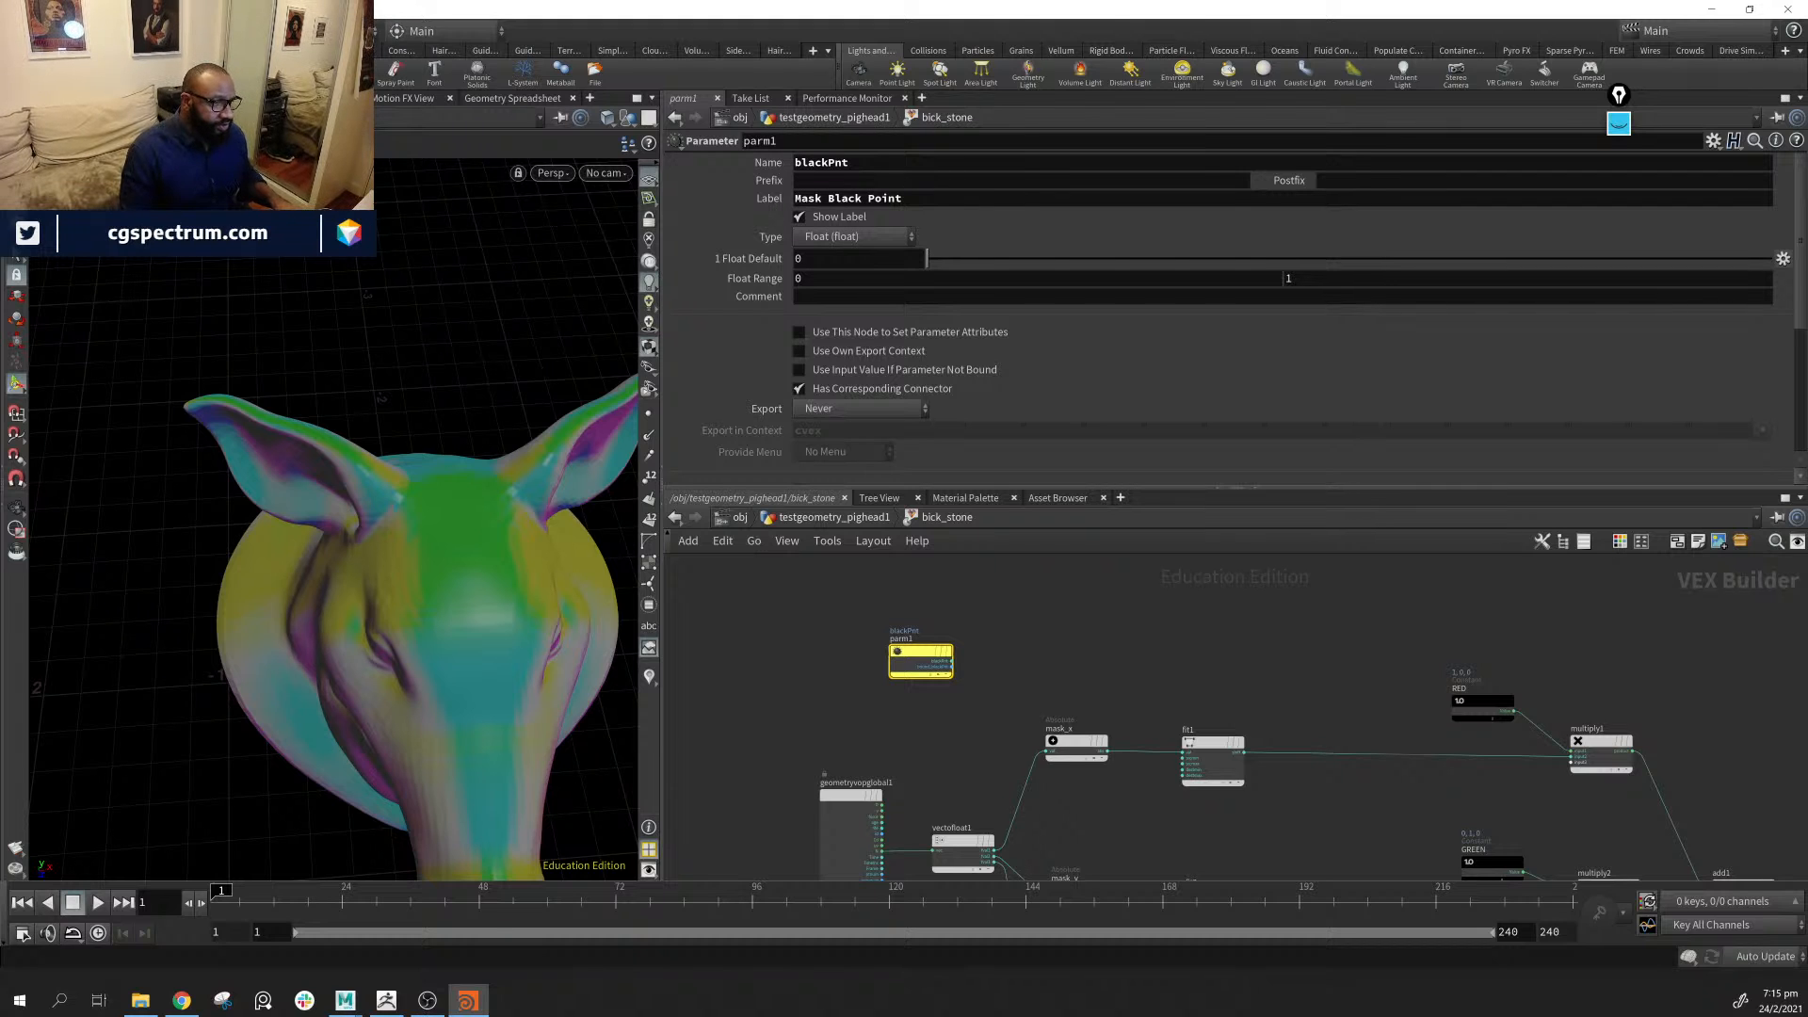
Duplicate the blackPnt Parameter node directly below the original and name the copy's parameter whitePnt
middle_drag(1000, 718, 935, 693)
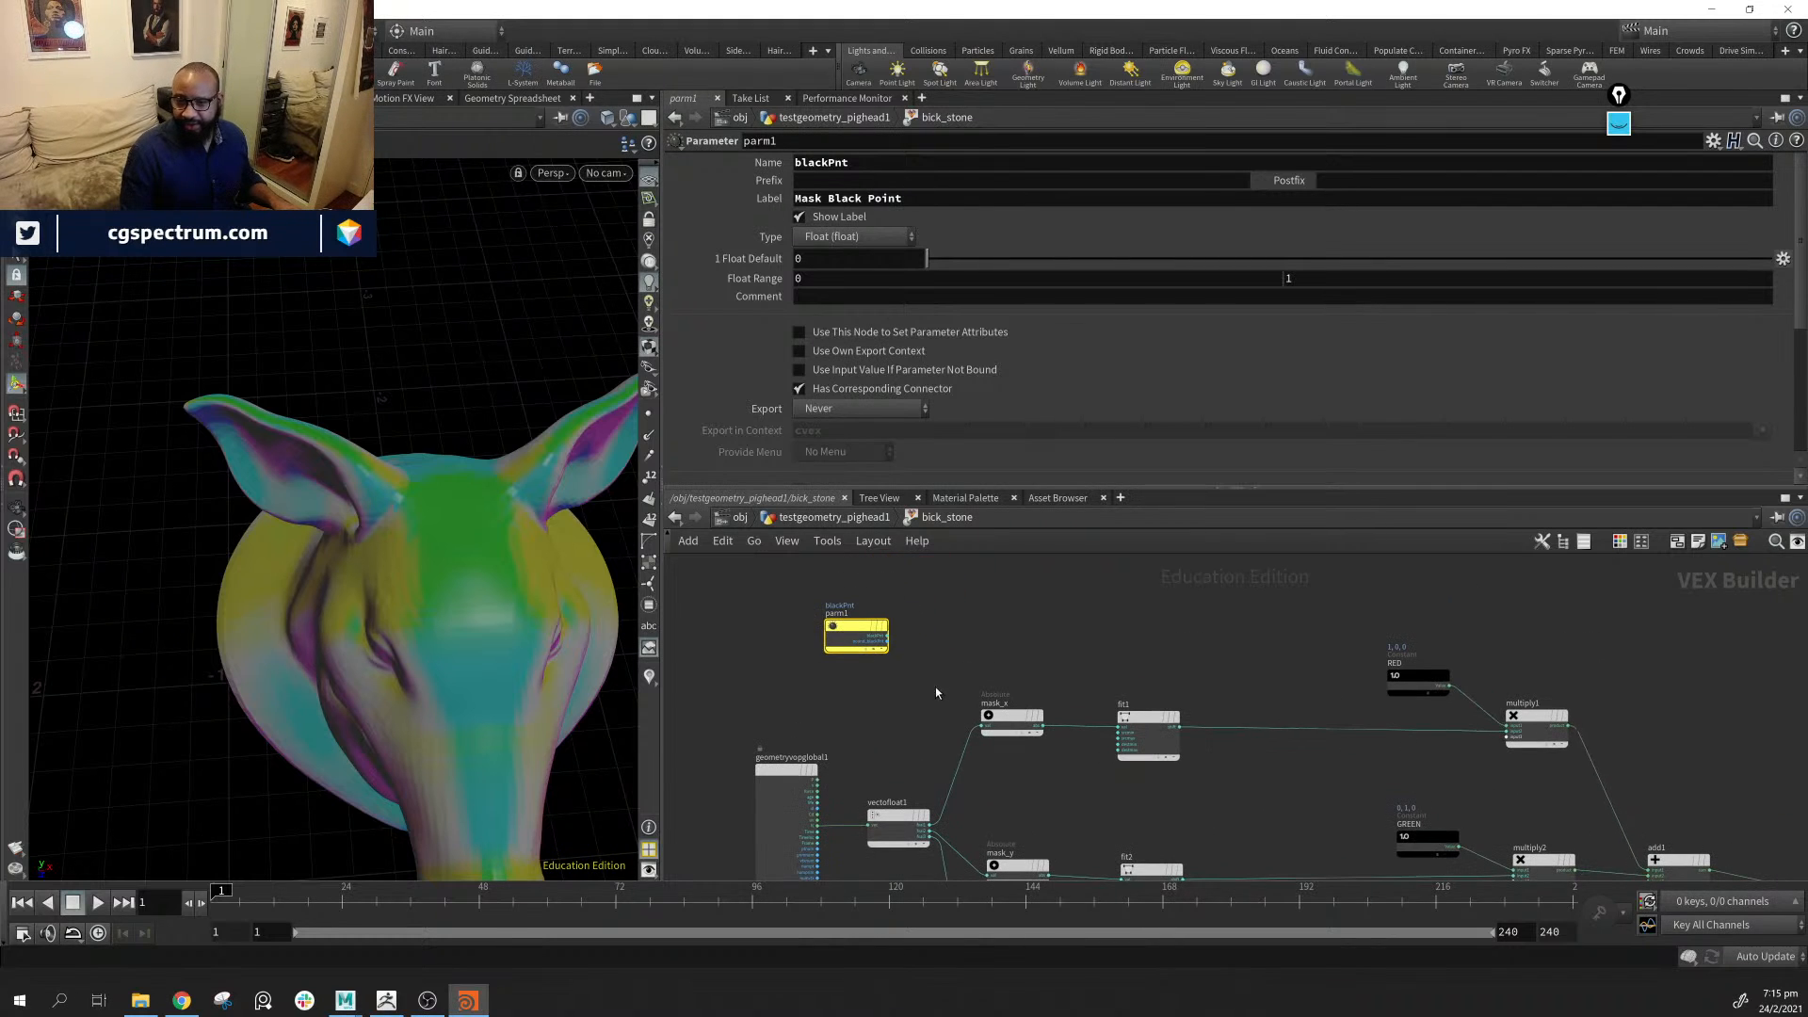
alt+drag(847, 629, 846, 683)
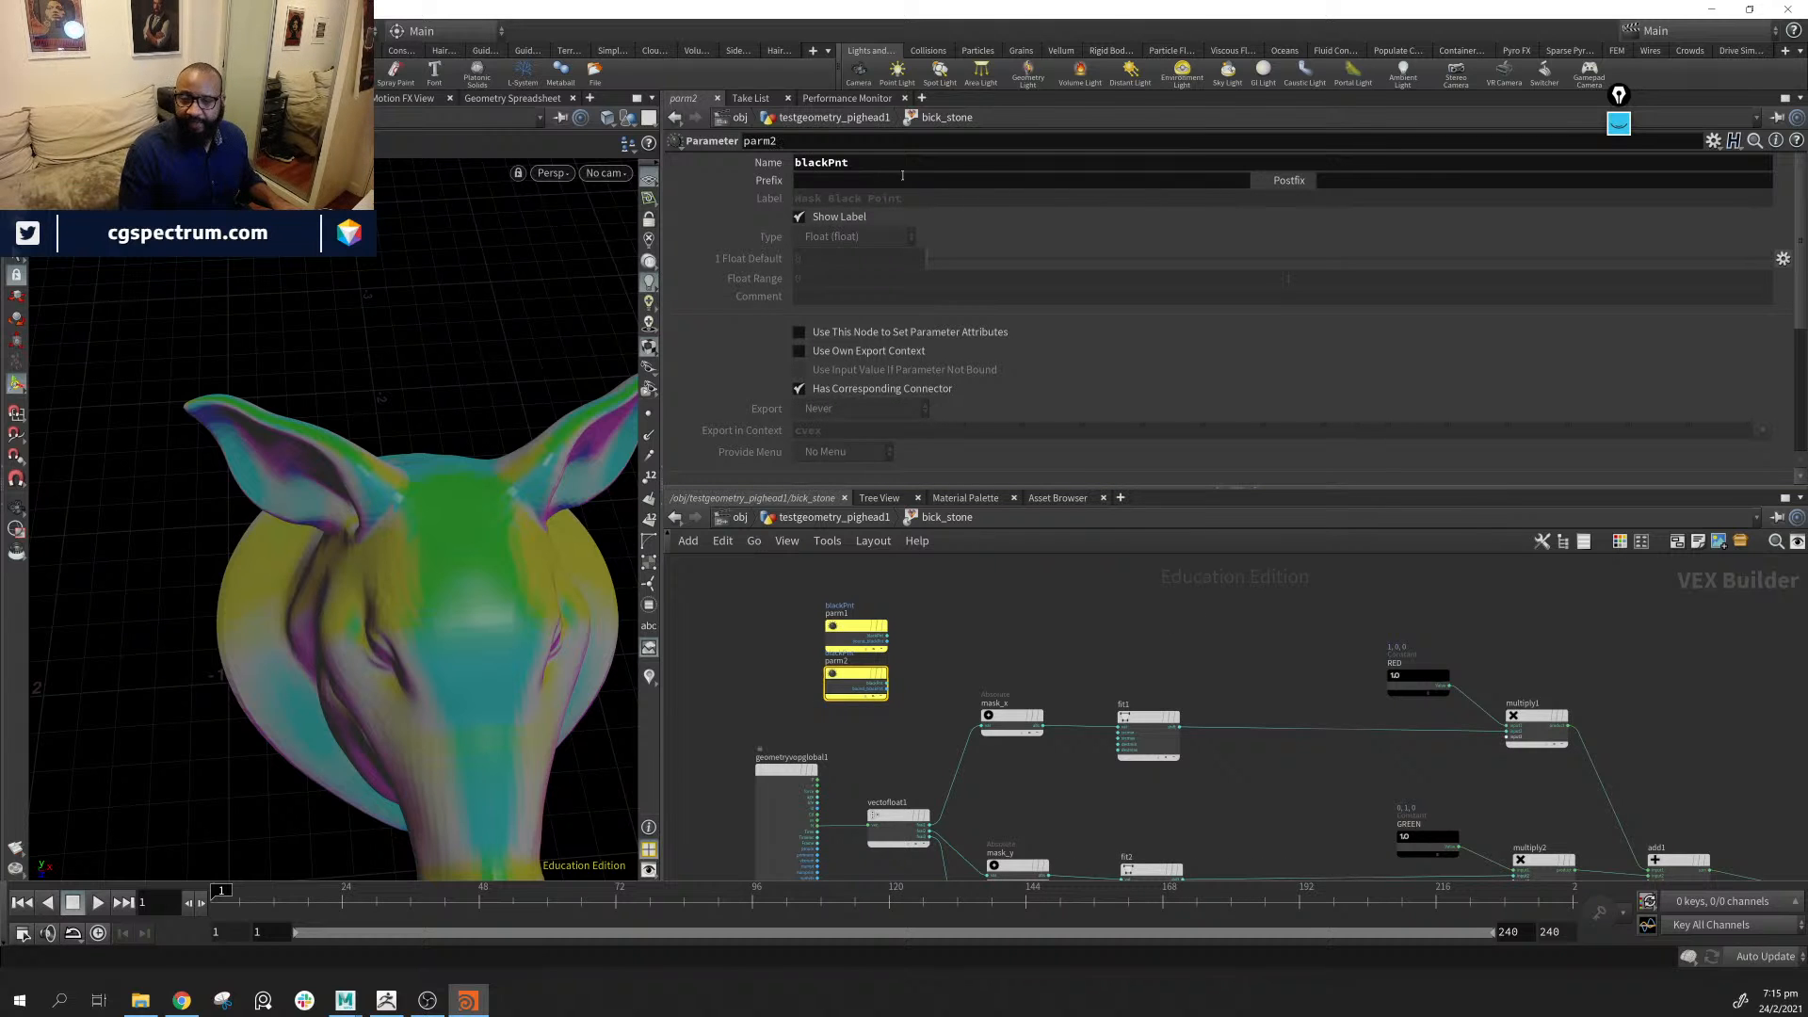
drag(829, 165, 741, 168)
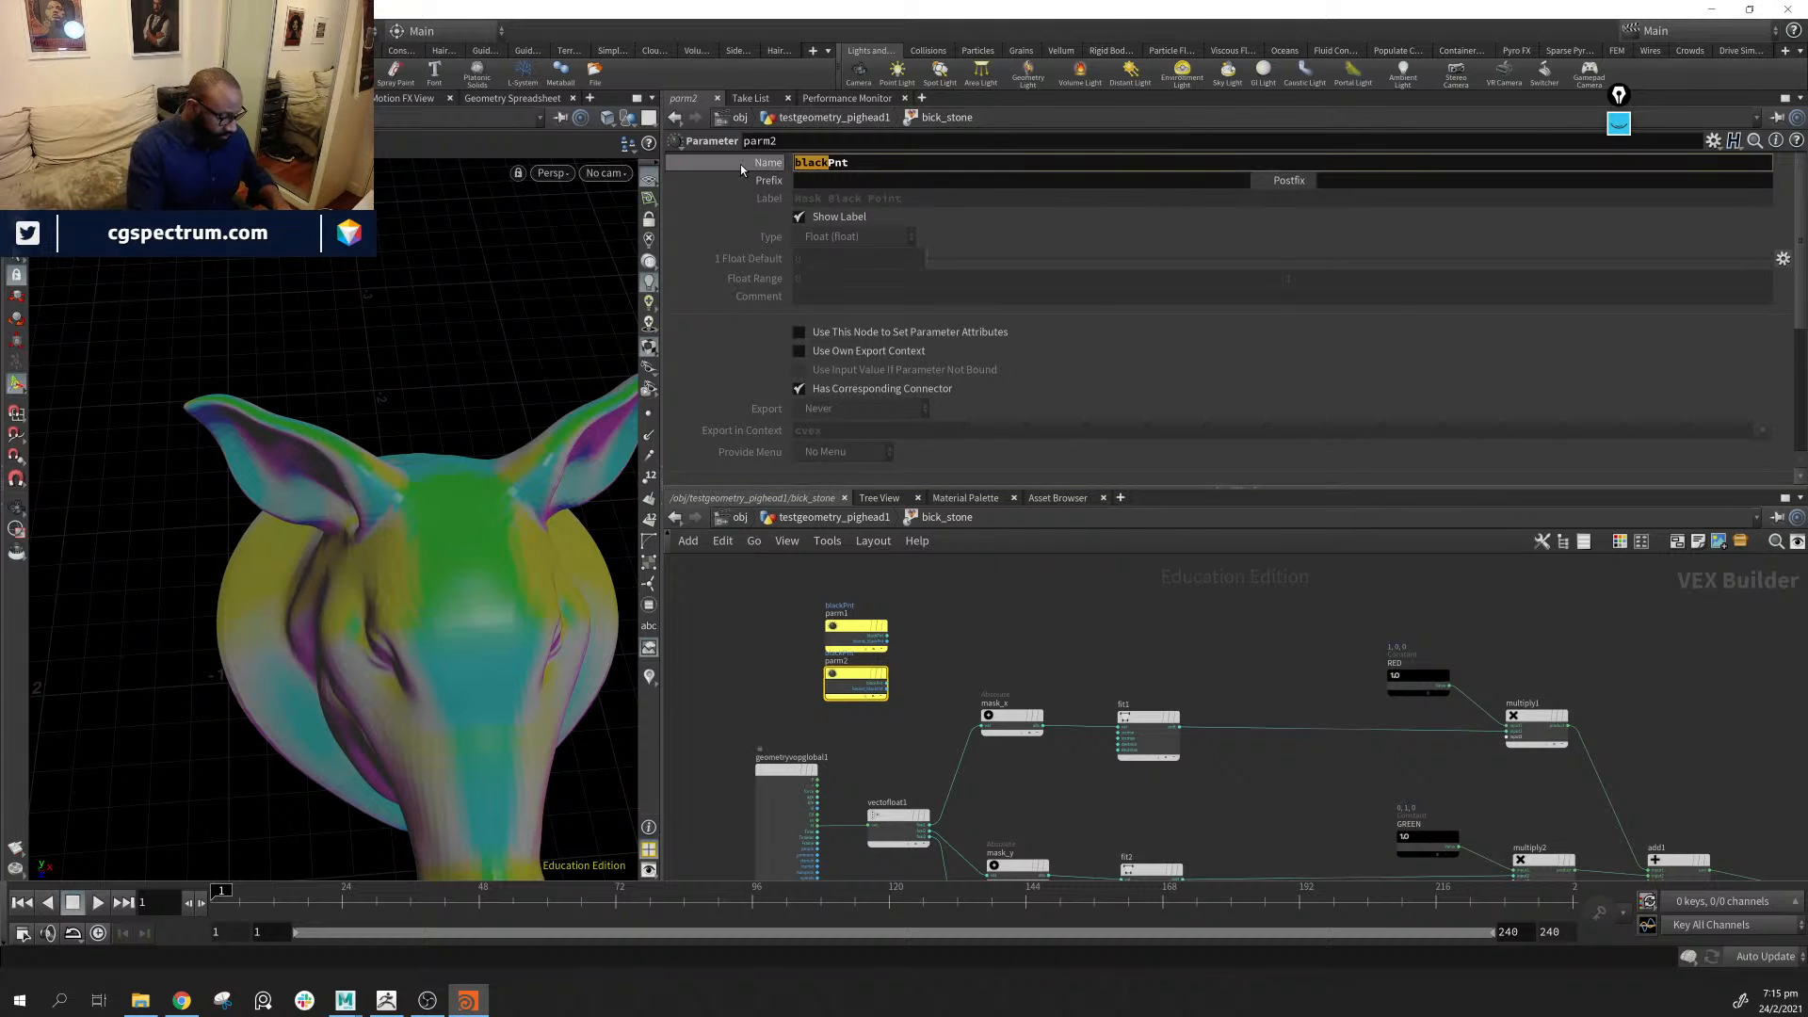
text(shit)
key(BackSpace)
key(BackSpace)
key(BackSpace)
key(BackSpace)
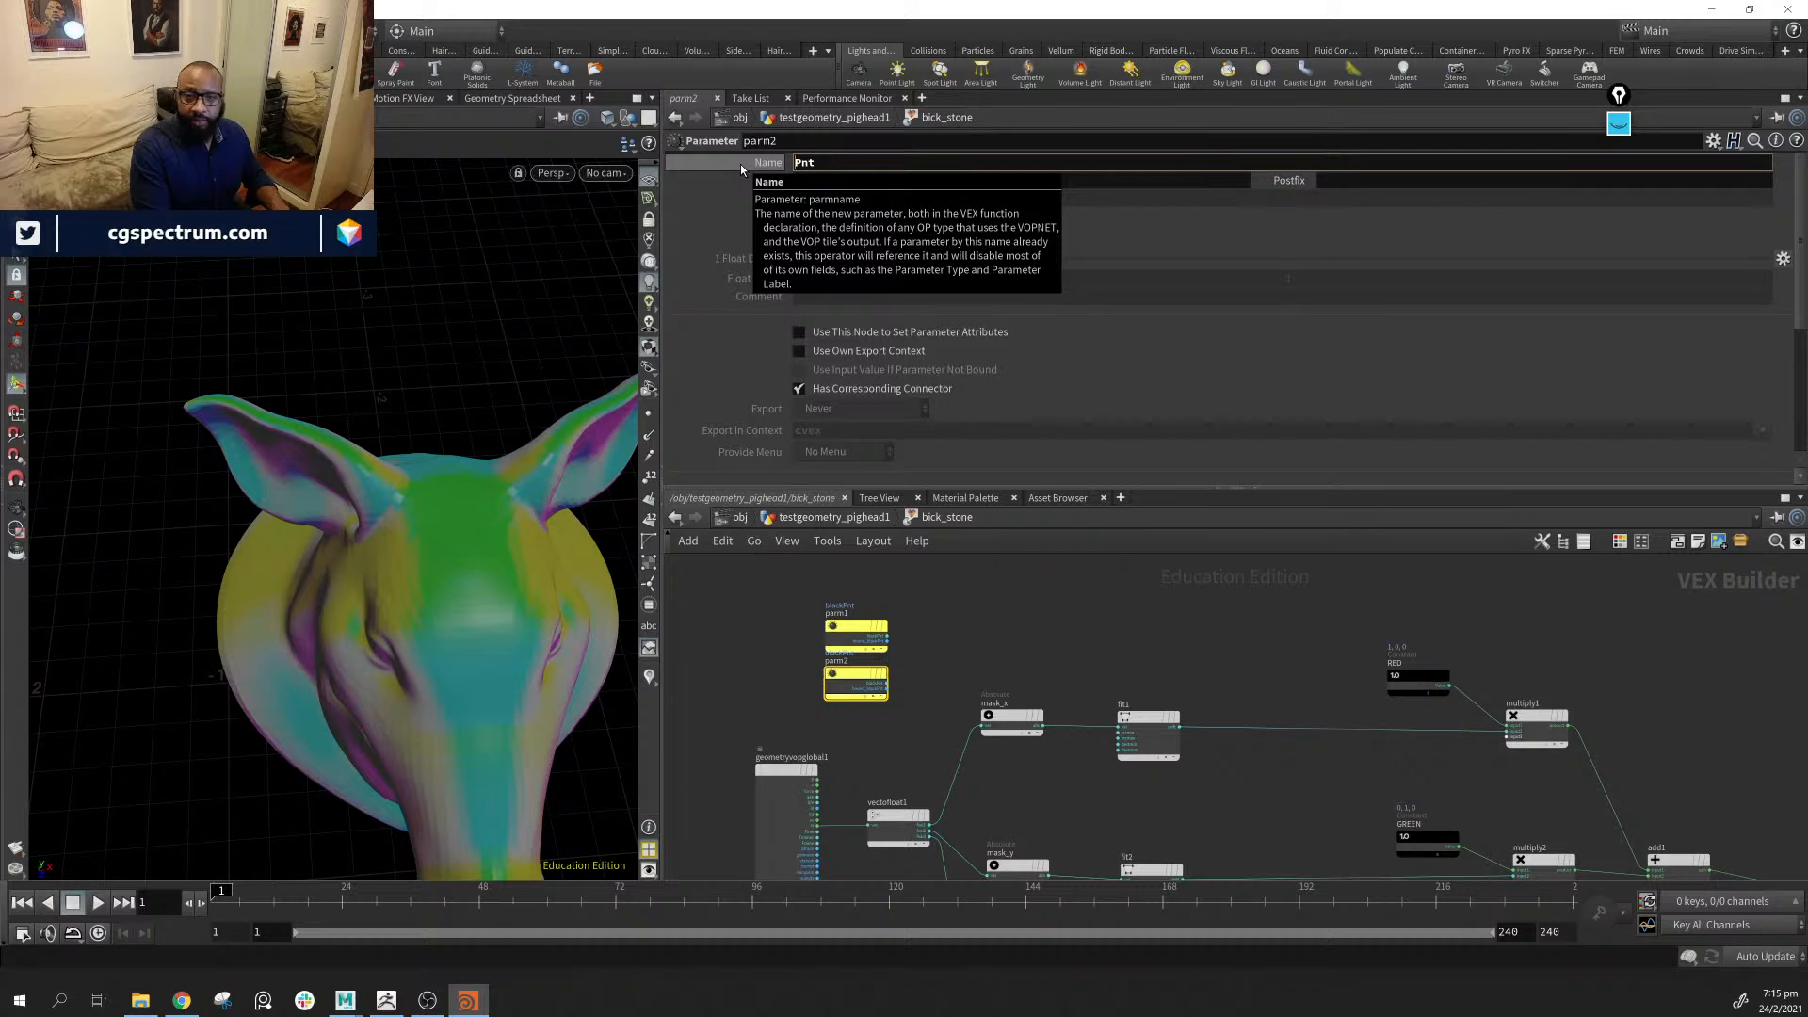
text(white)
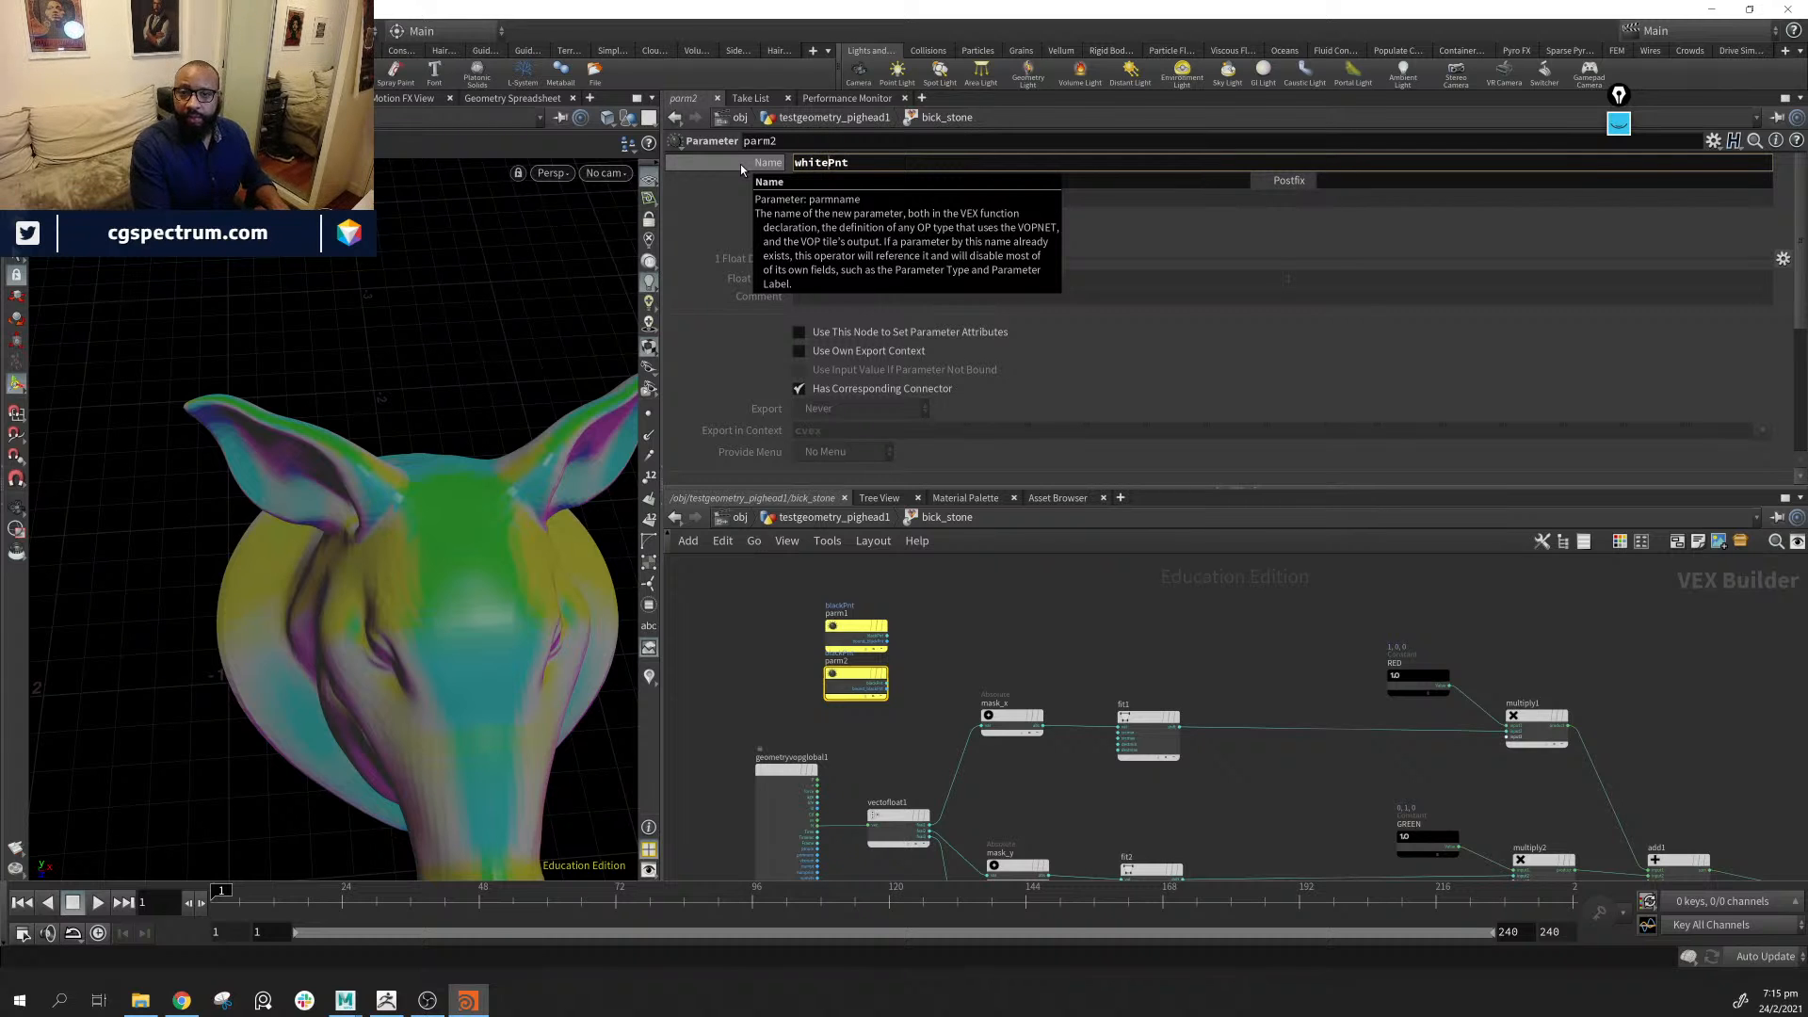
key(Return)
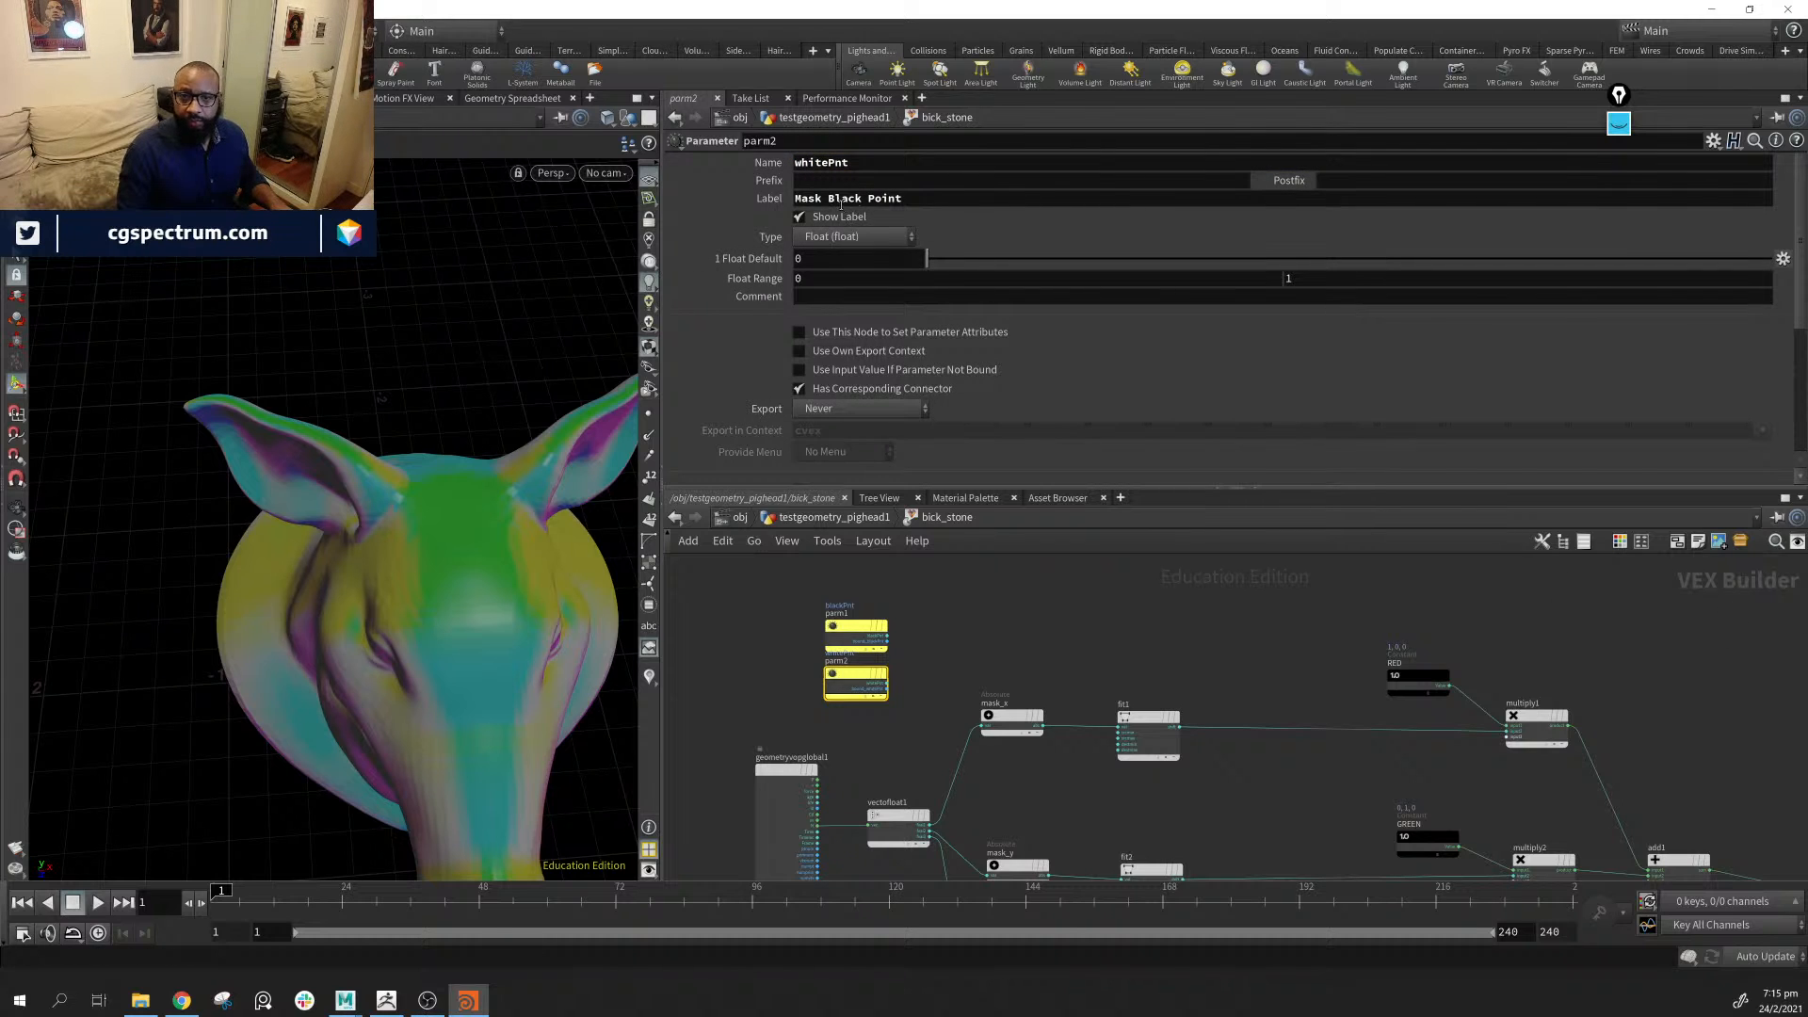
Change the label of the whitePnt parameter to Mask White Point
drag(837, 199, 828, 200)
key(BackSpace)
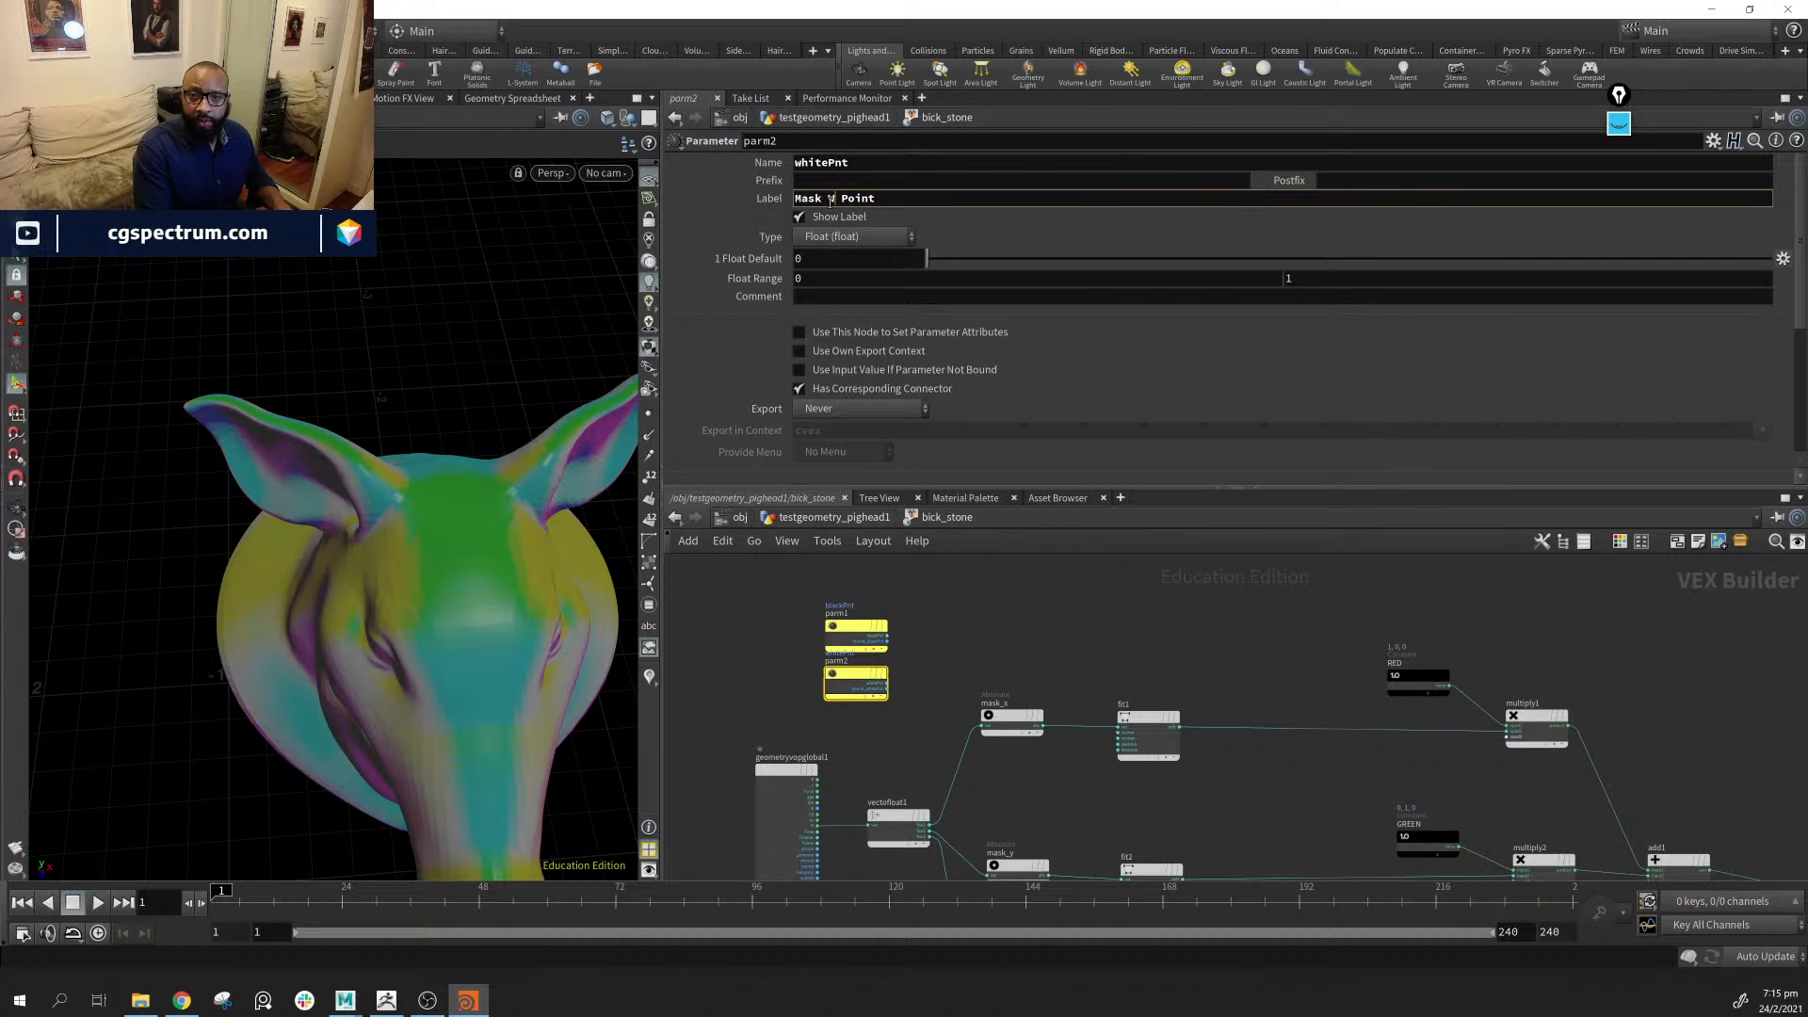
text(Wite)
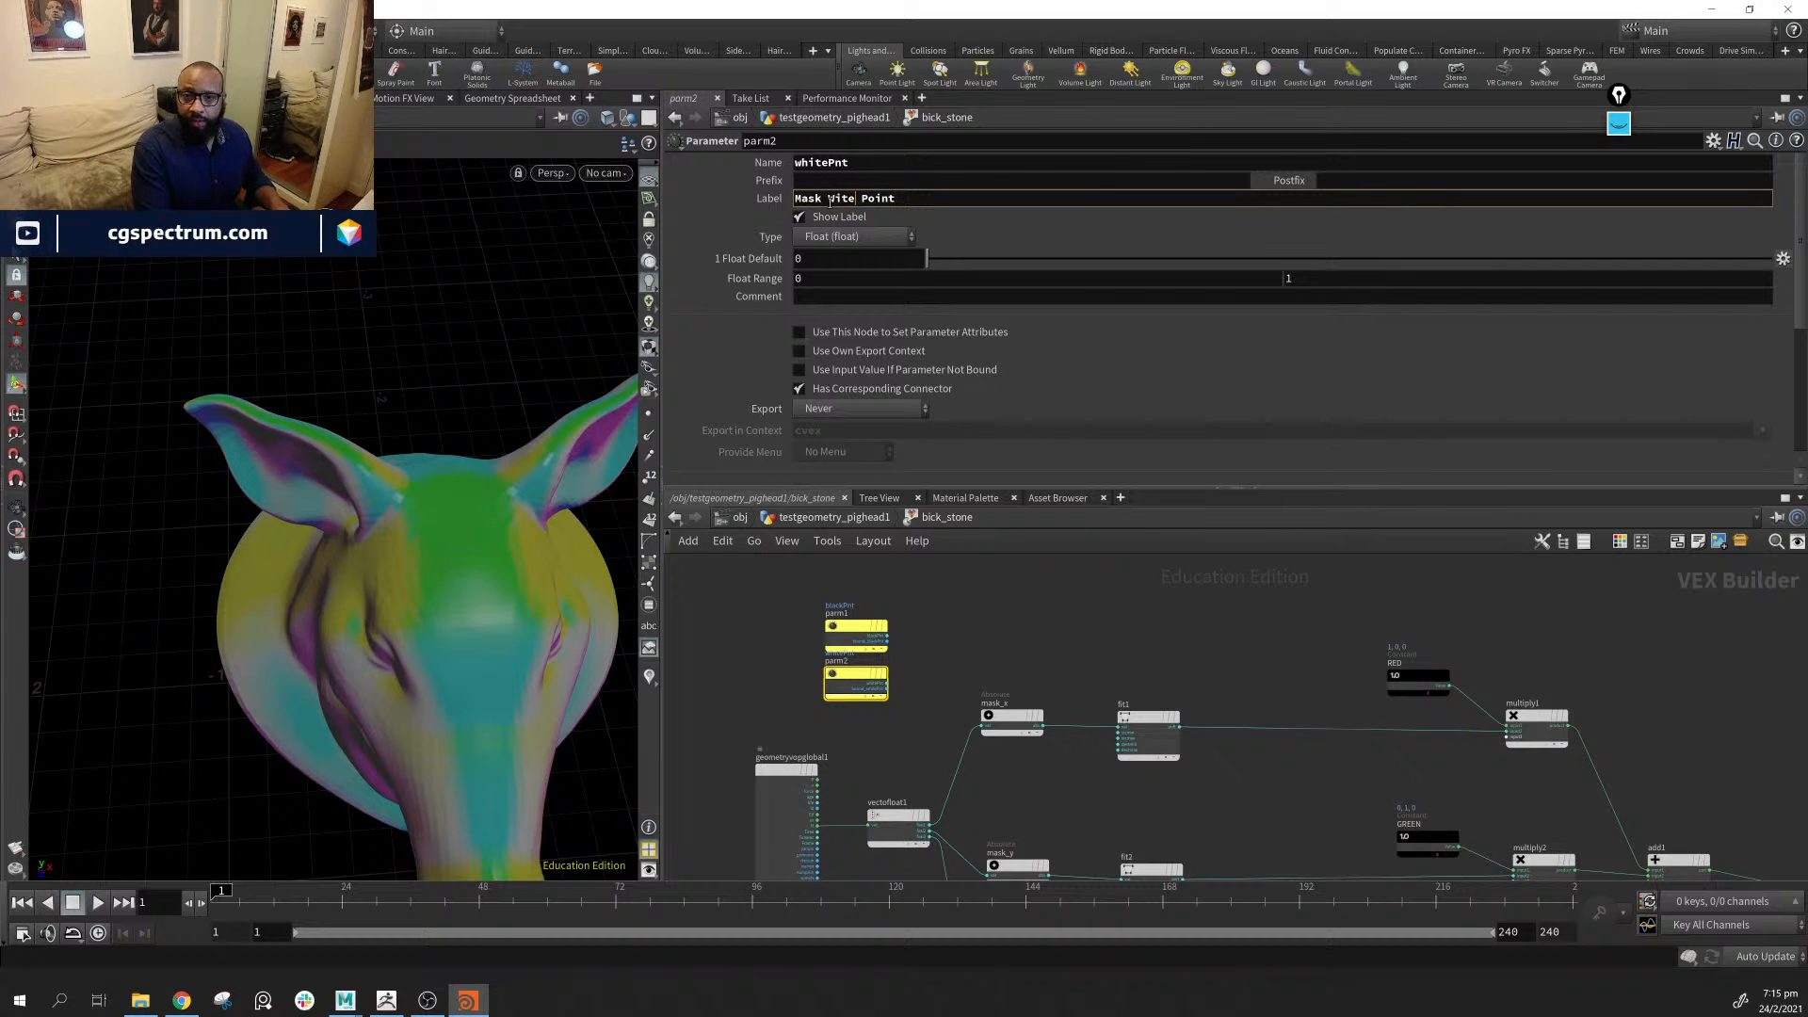
key(BackSpace)
key(BackSpace)
text(hite)
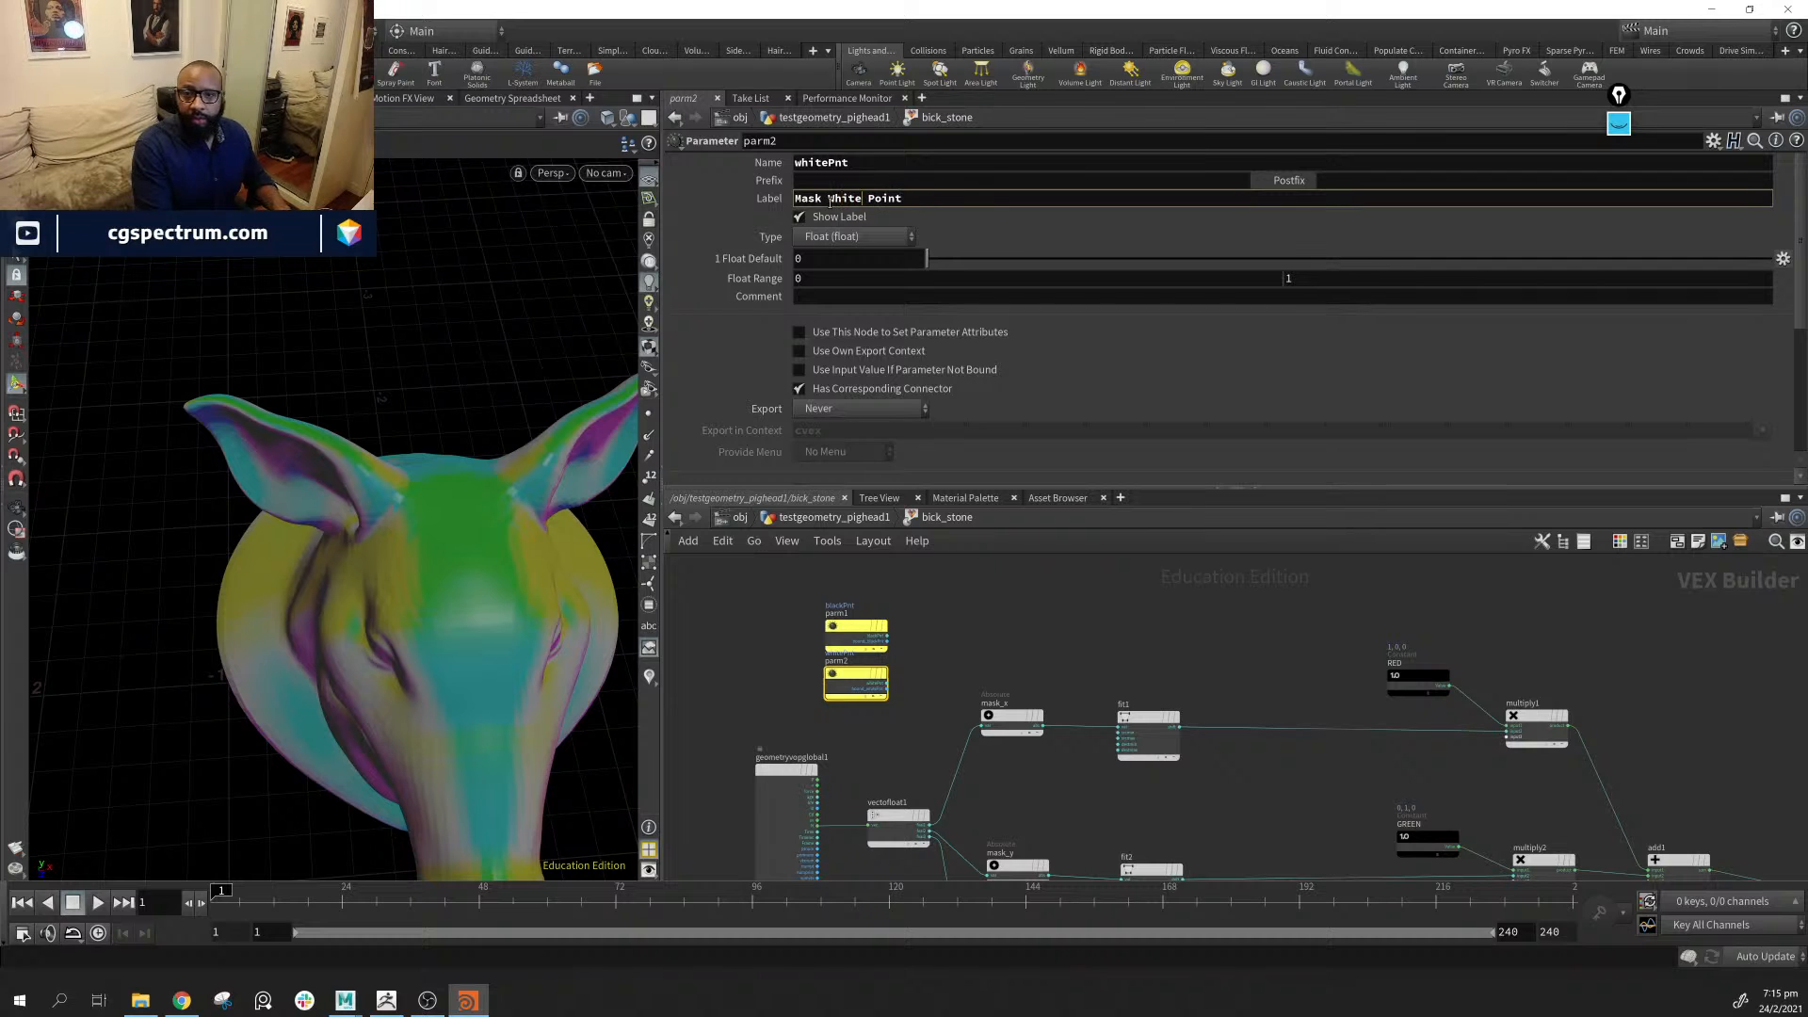
key(Return)
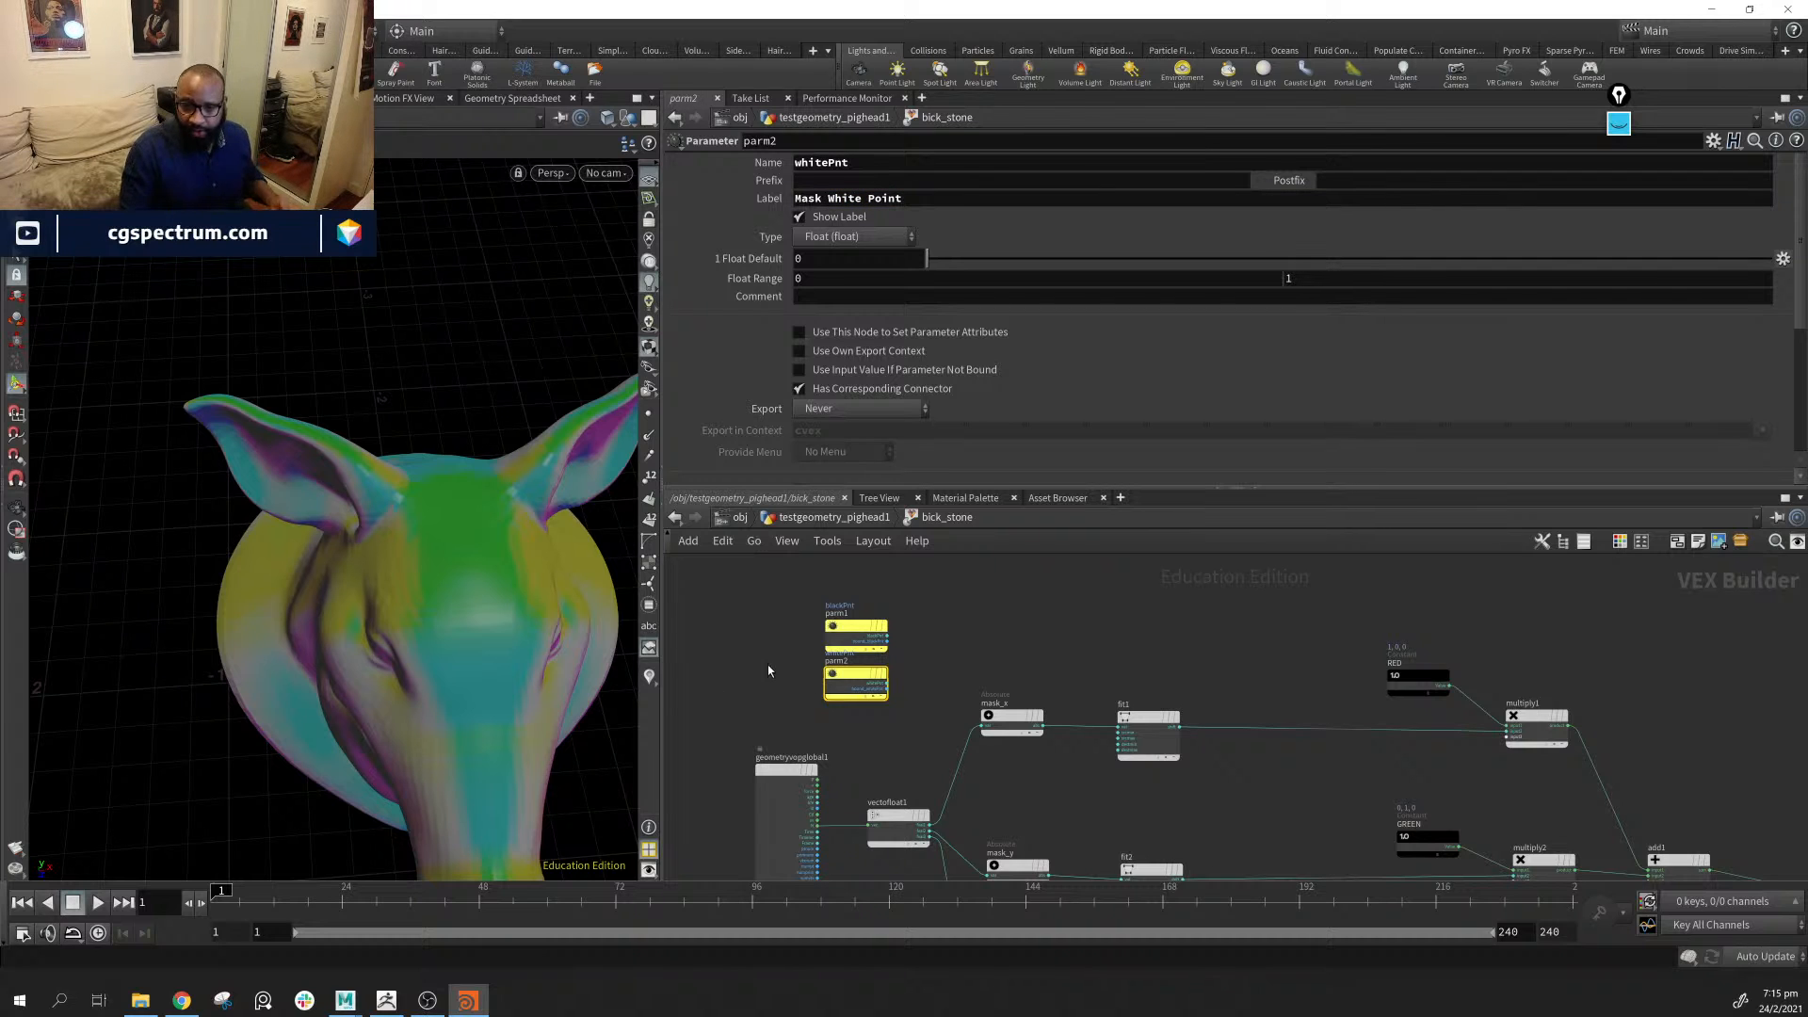
Set the default value of the blackPnt parameter node to 0.2
middle_drag(1038, 876, 1045, 811)
middle_drag(1005, 676, 870, 689)
scroll(1057, 774, up, 2)
middle_drag(1057, 776, 1138, 808)
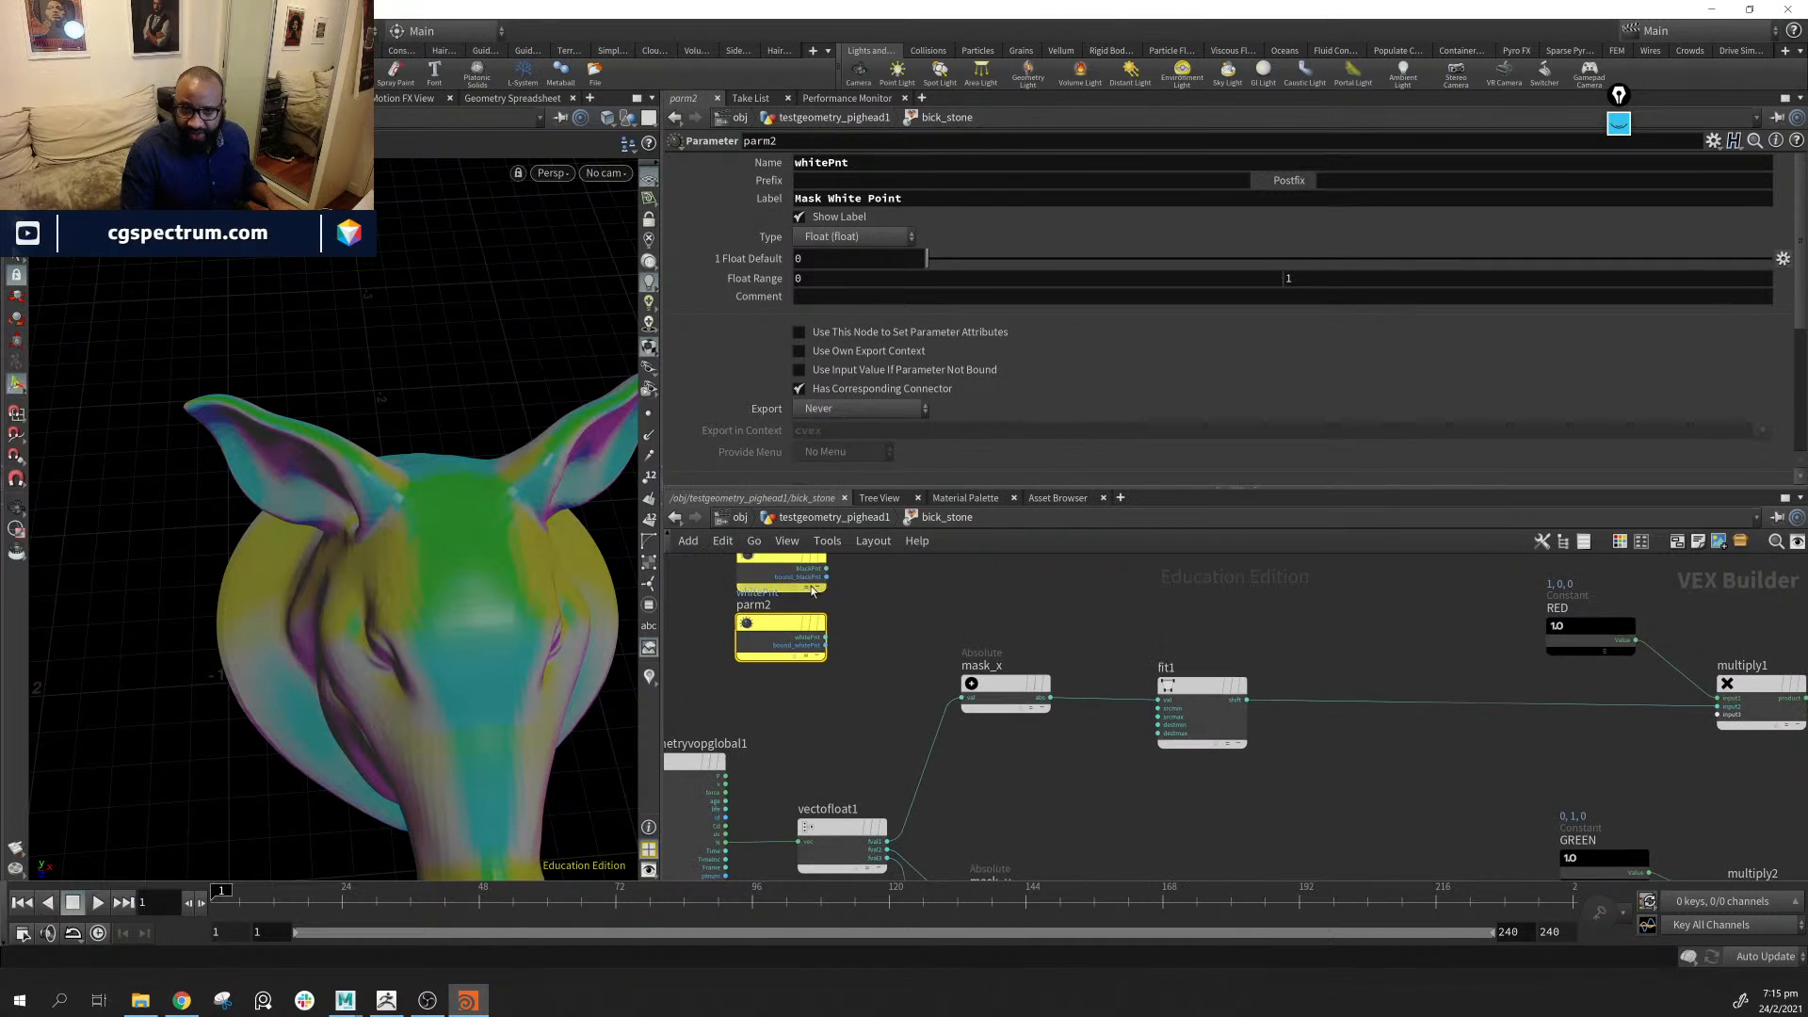
middle_drag(811, 591, 796, 643)
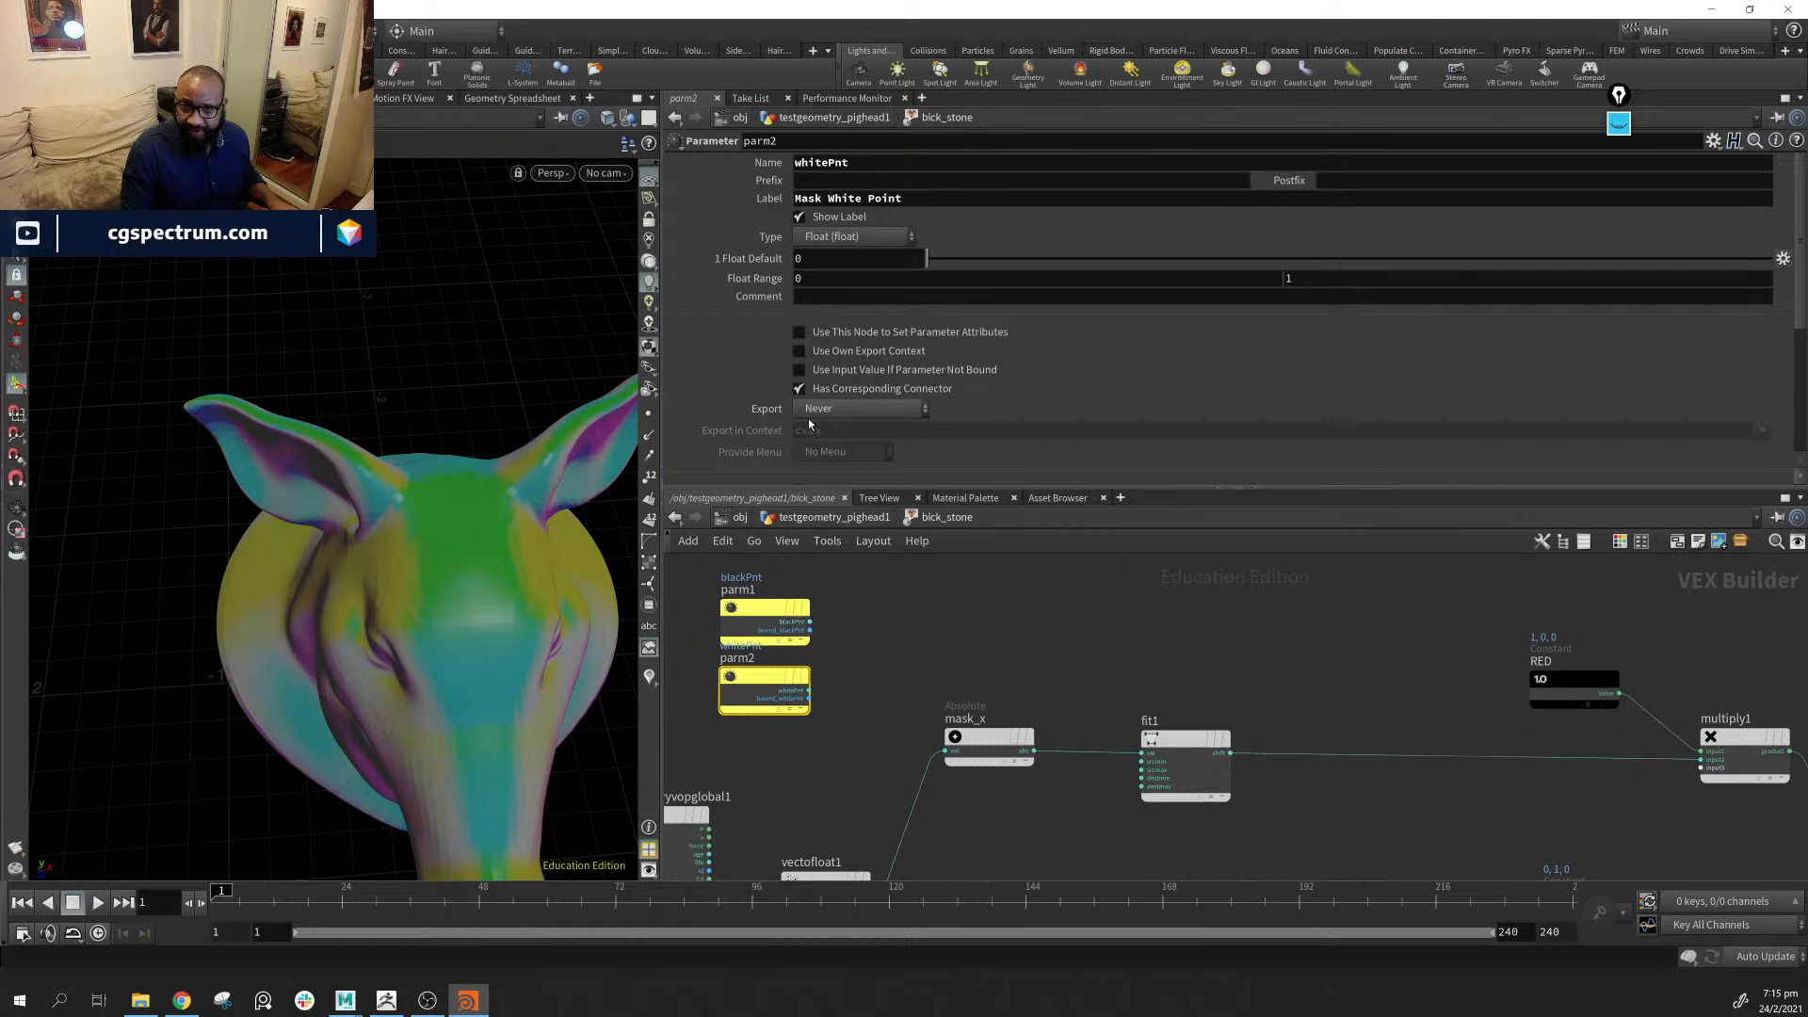
click(757, 612)
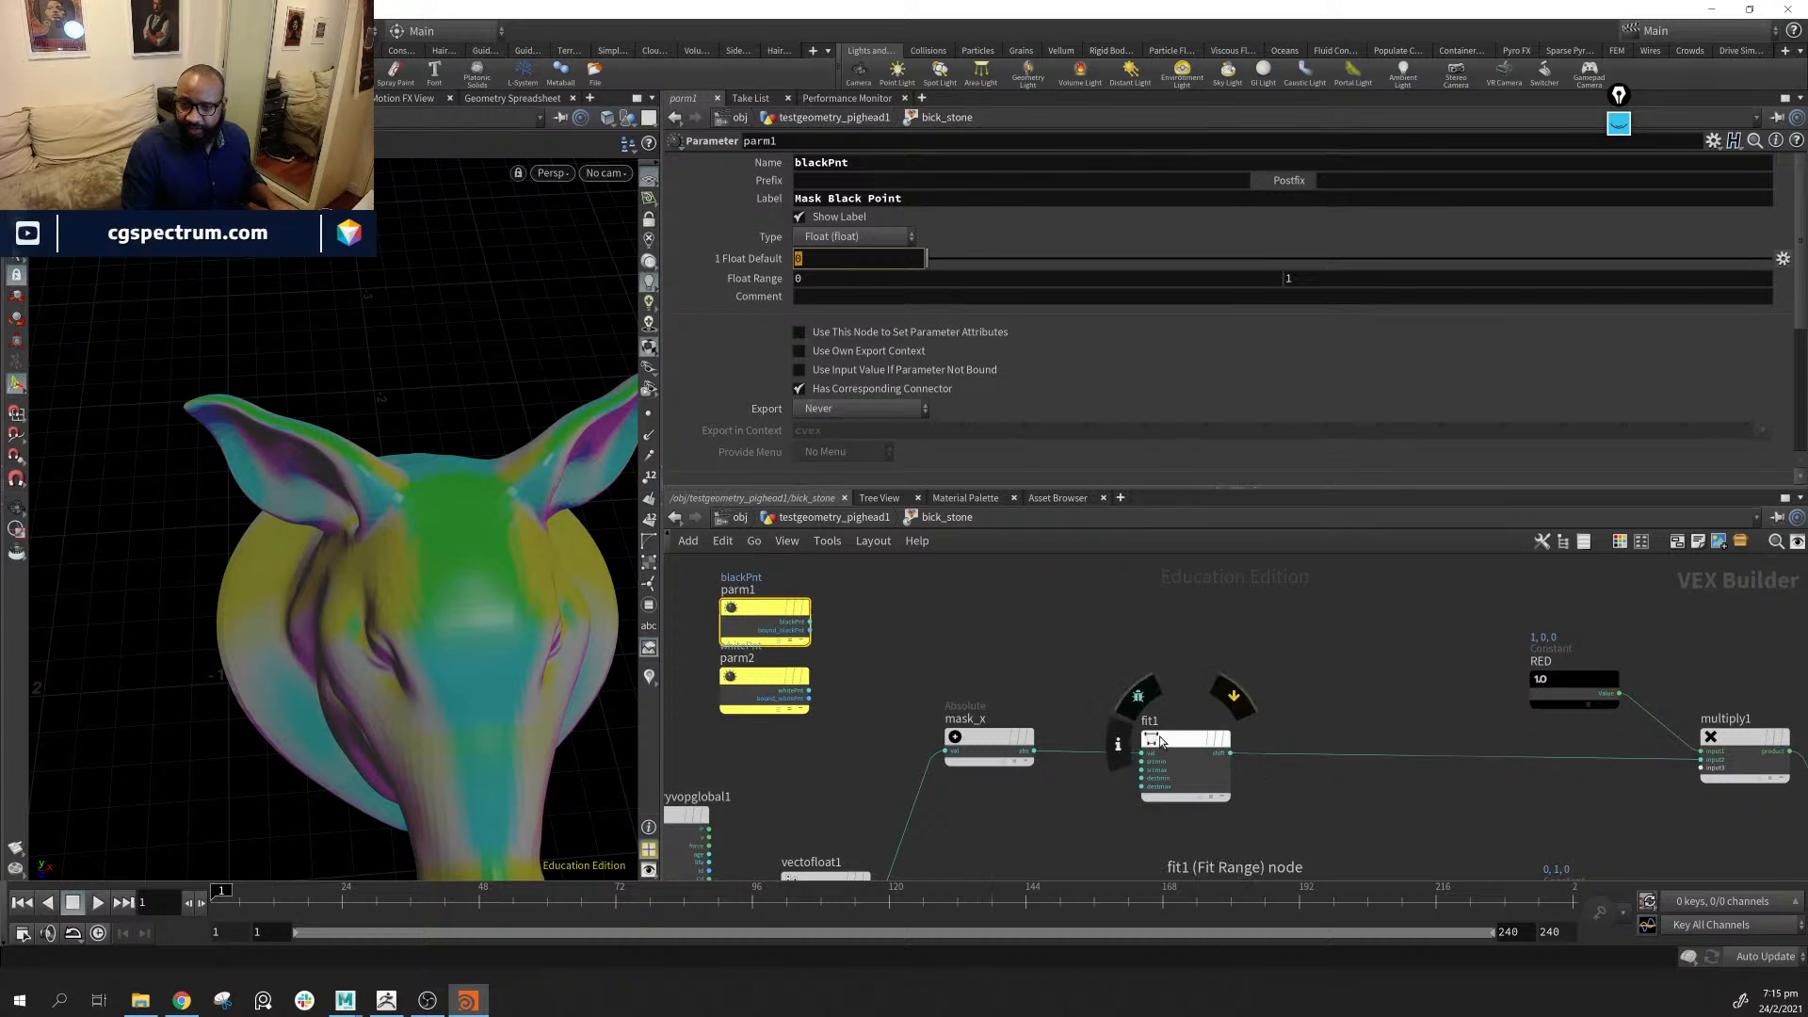
click(1151, 740)
click(765, 621)
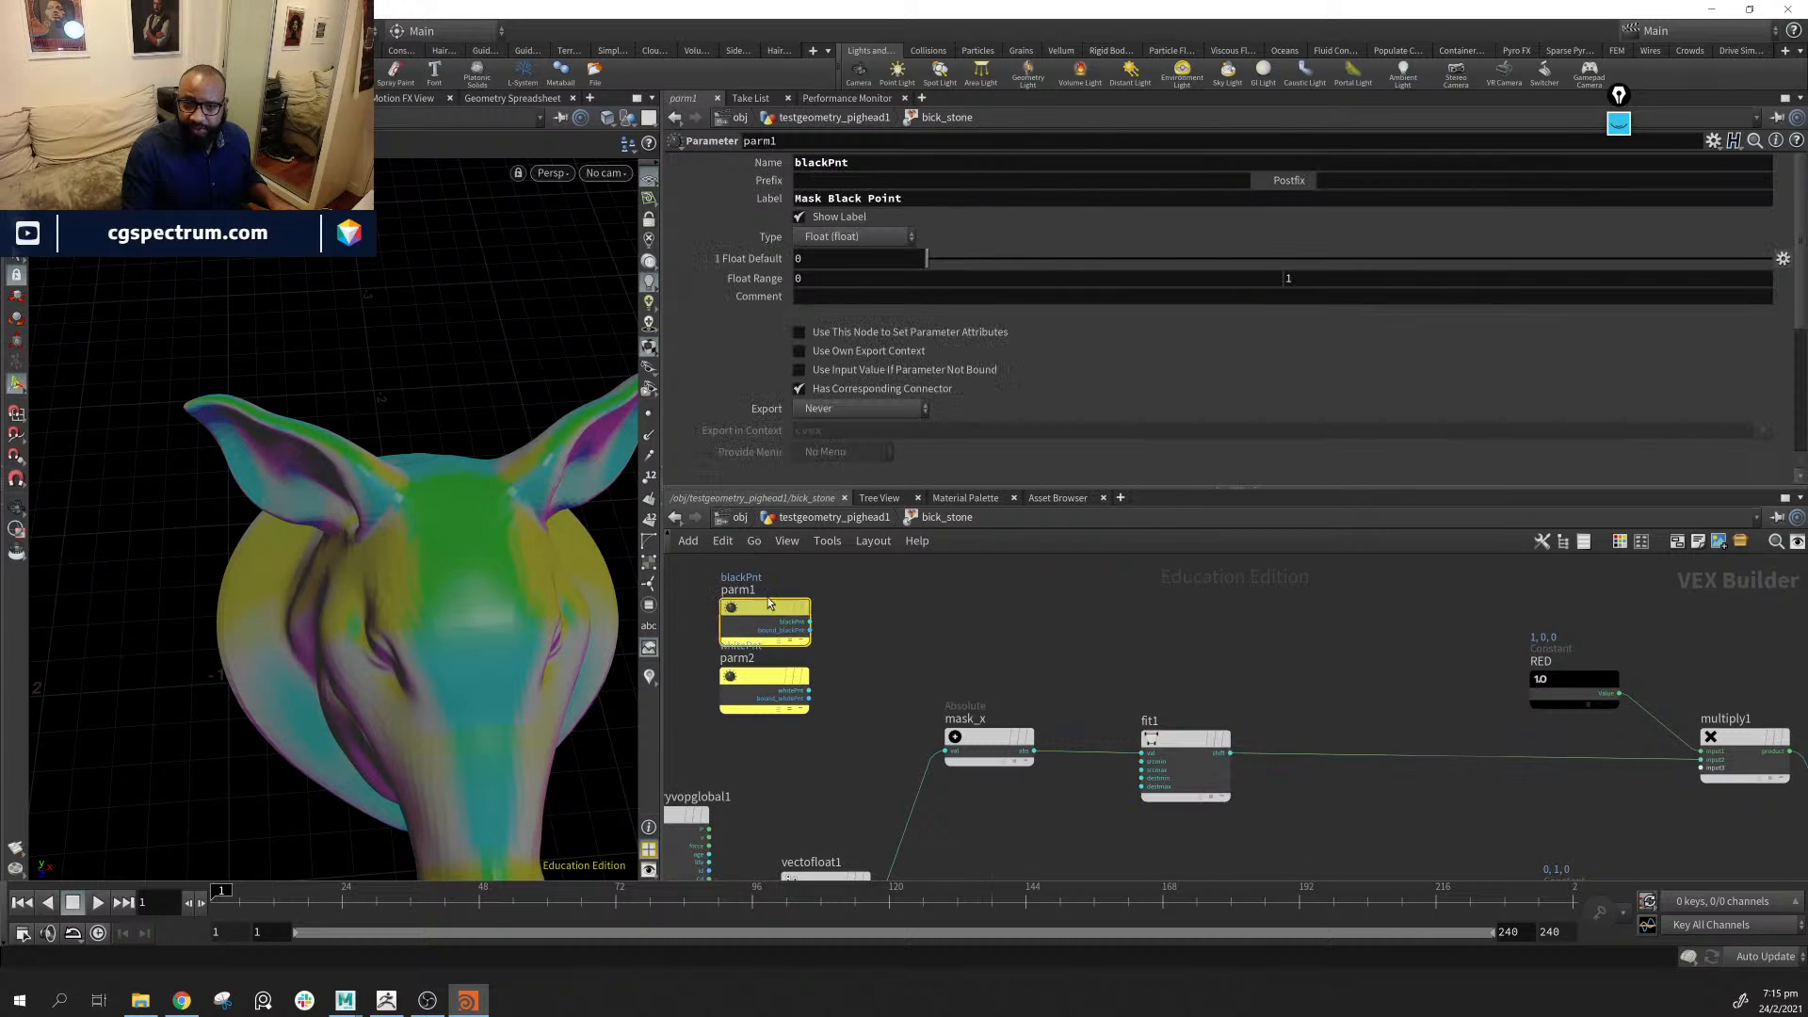
click(850, 263)
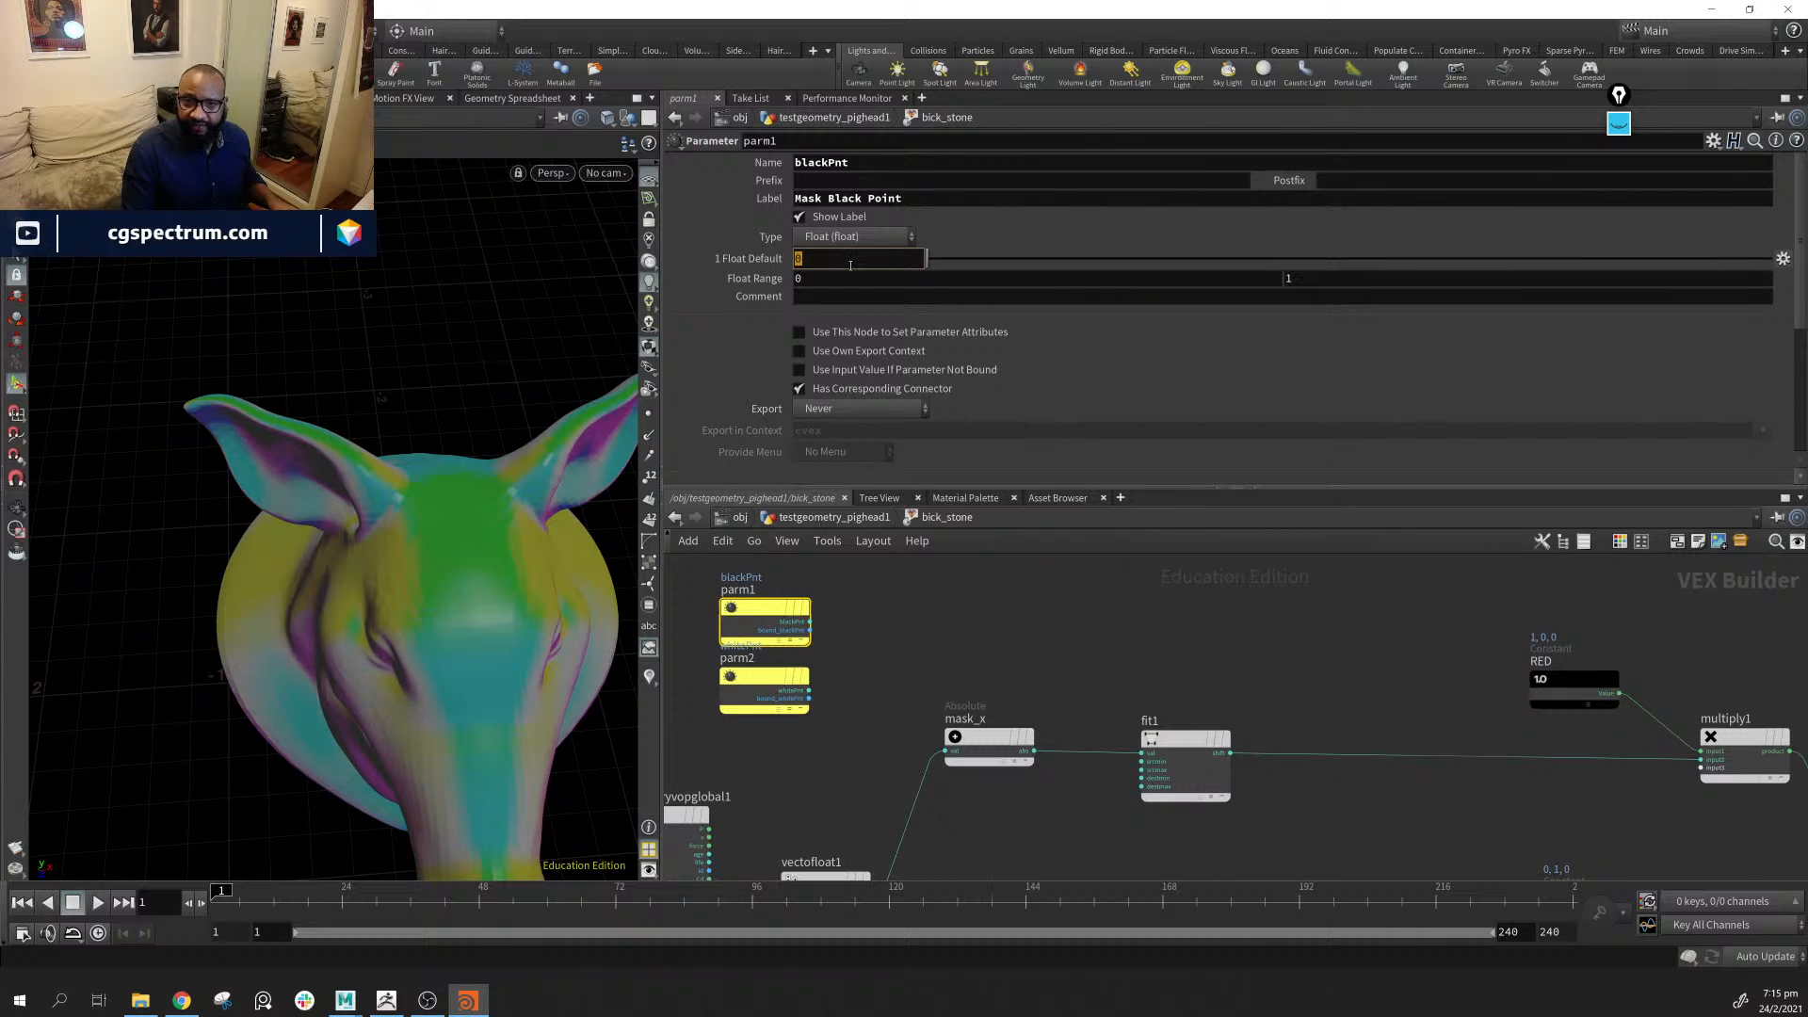
text(.2)
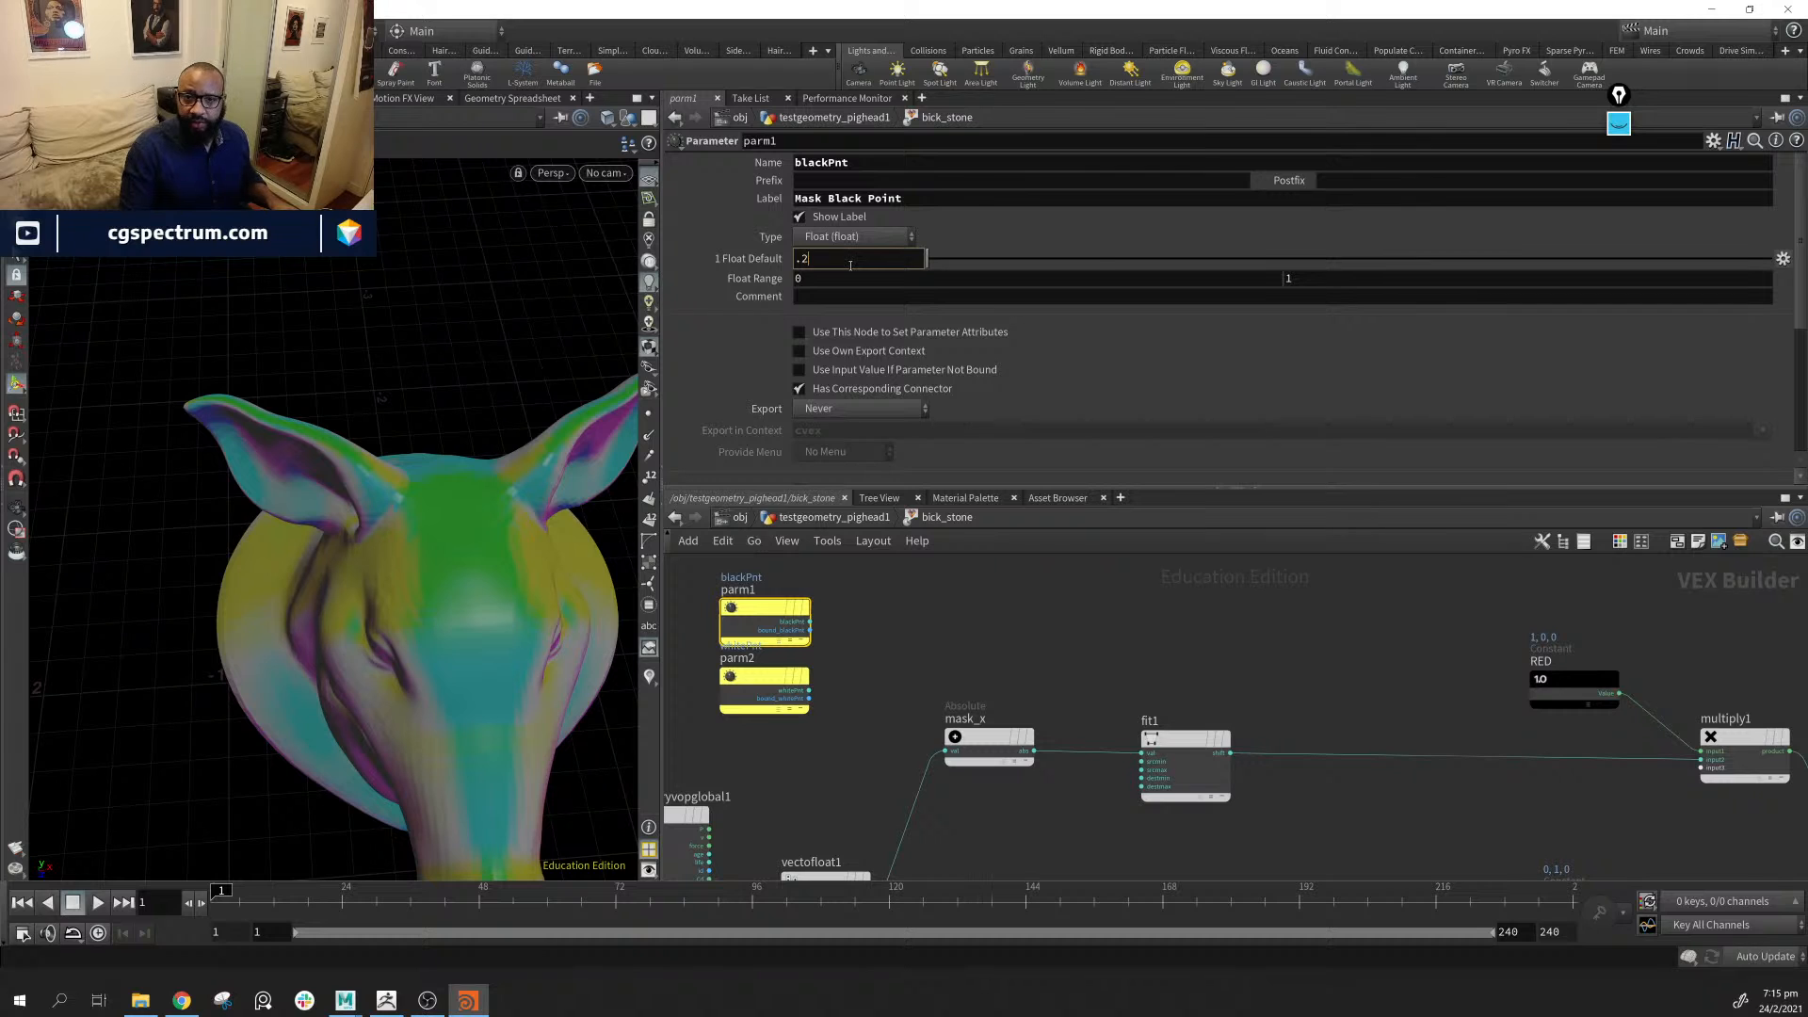
Set the default value of the whitePnt parameter node to 0.5
click(753, 680)
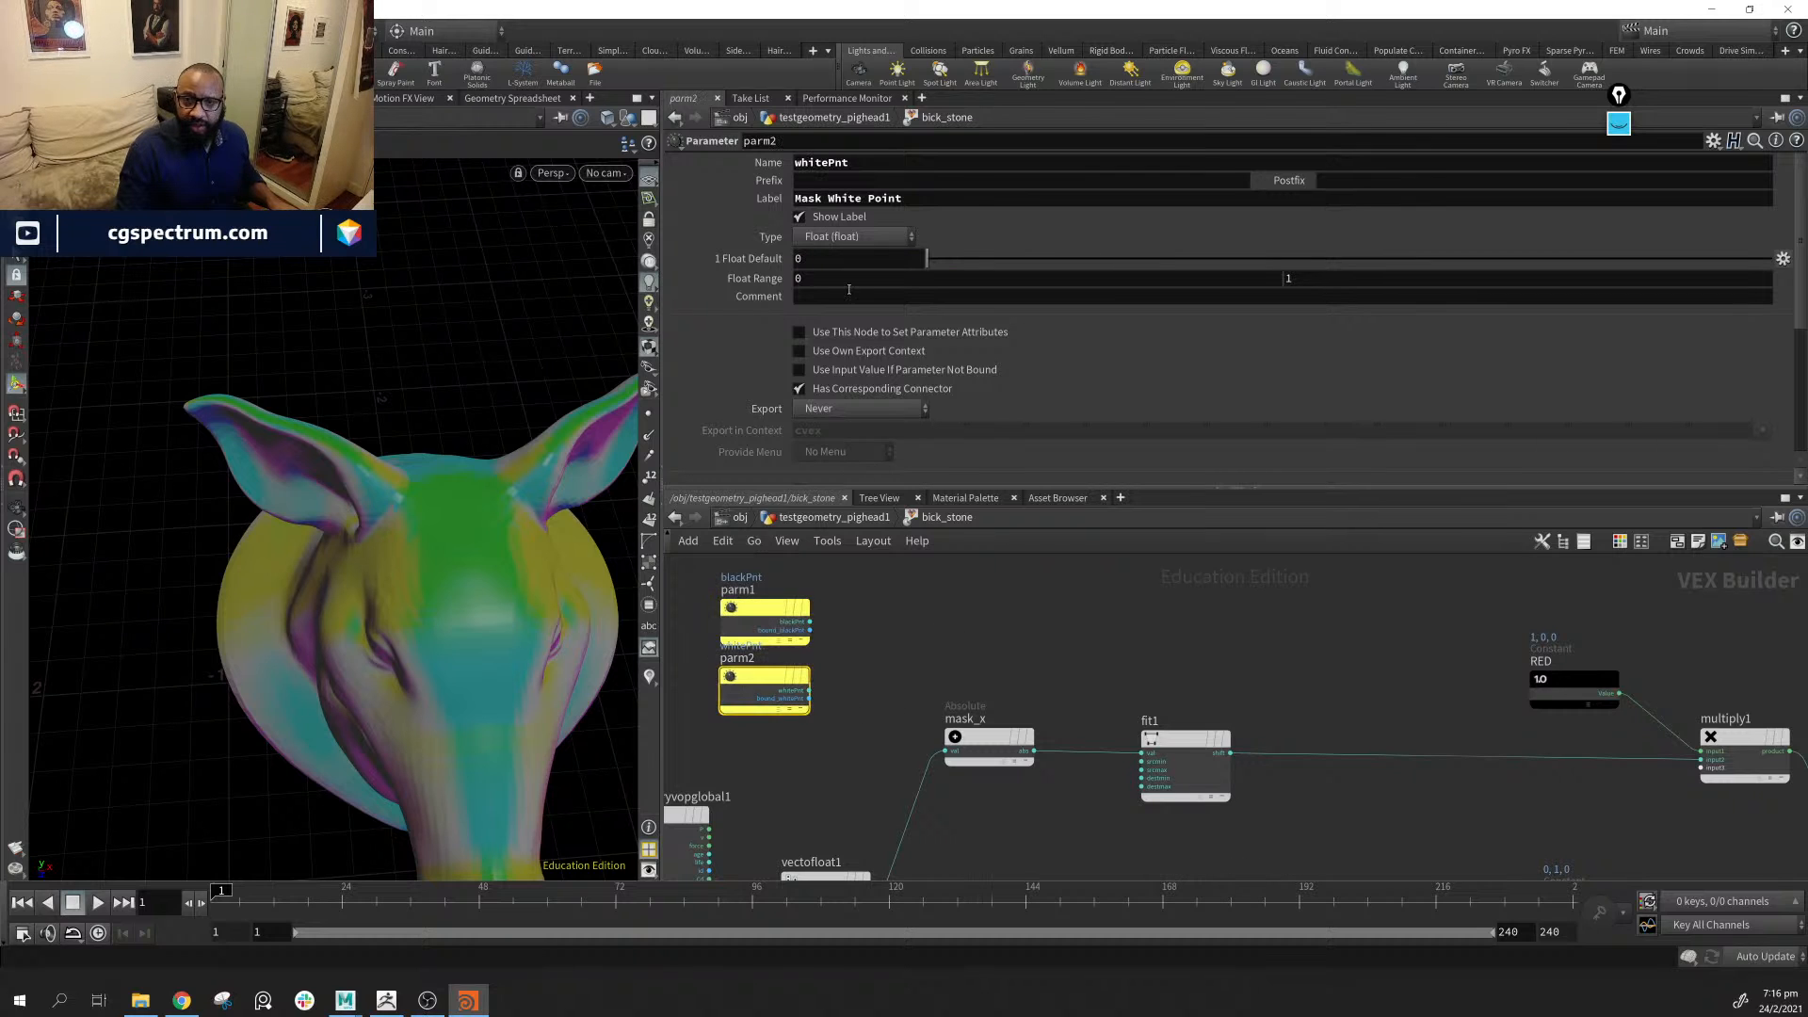
click(833, 259)
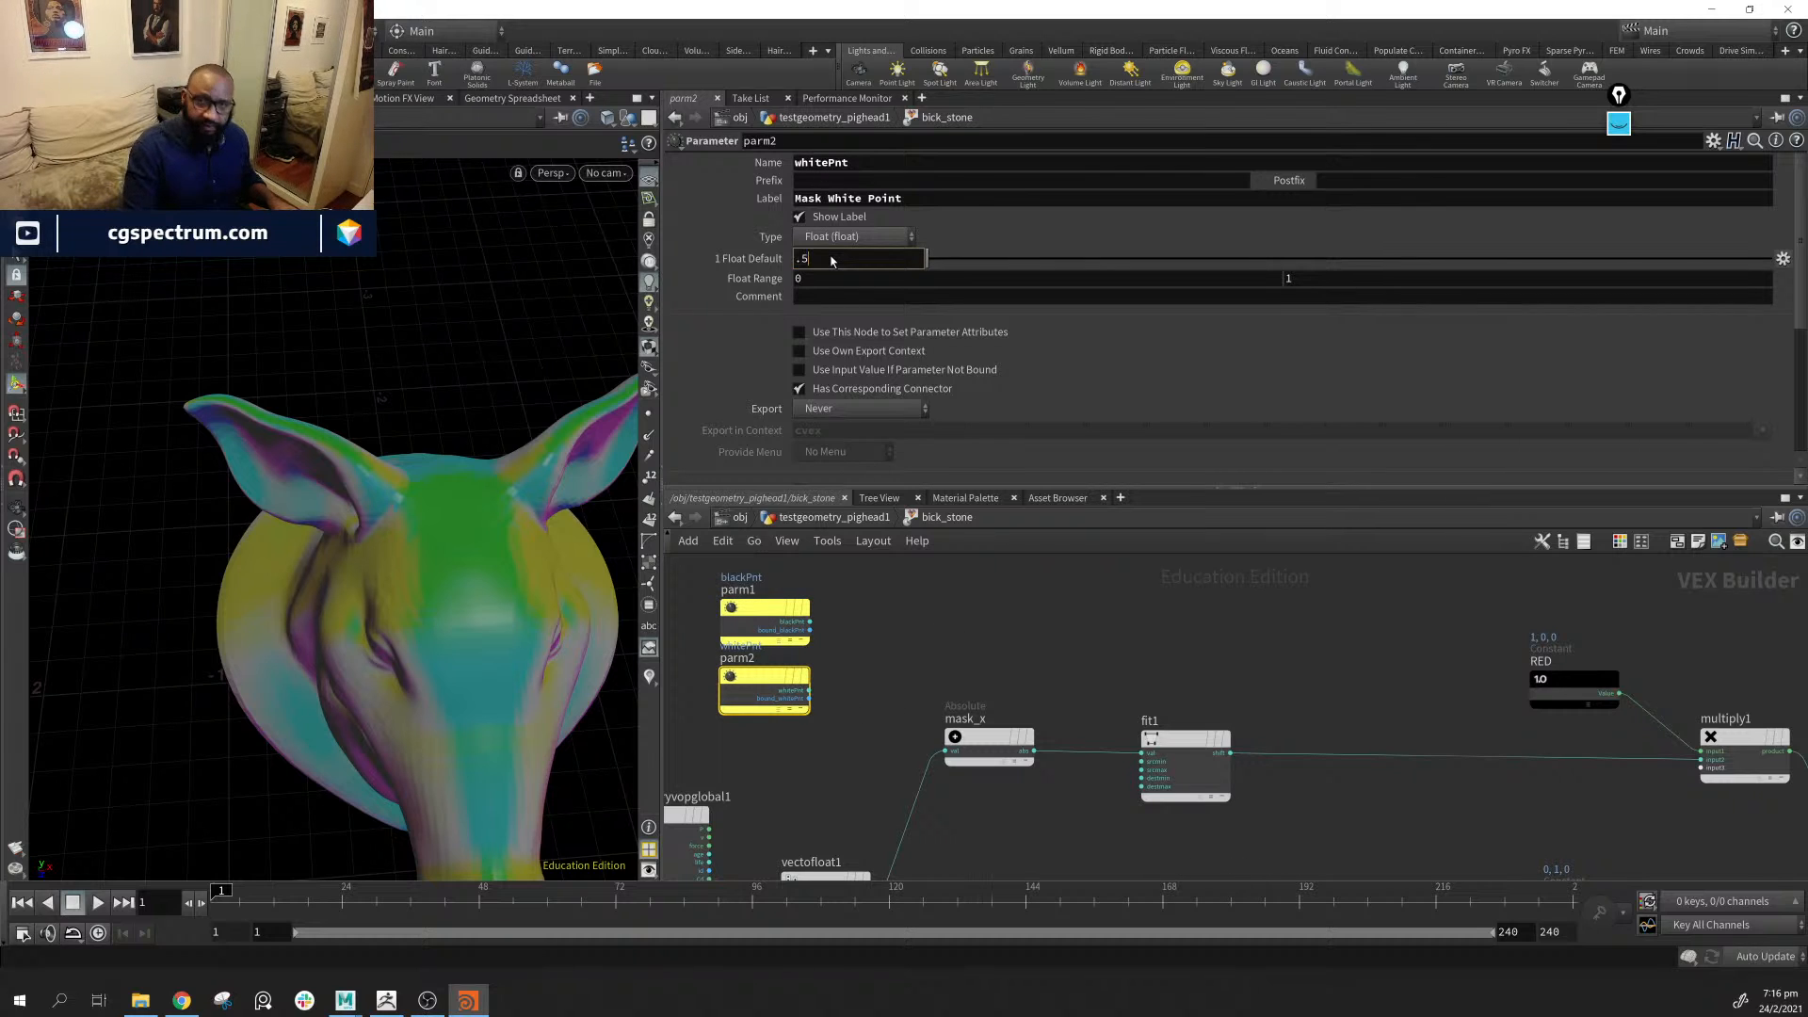
text(.5)
key(Return)
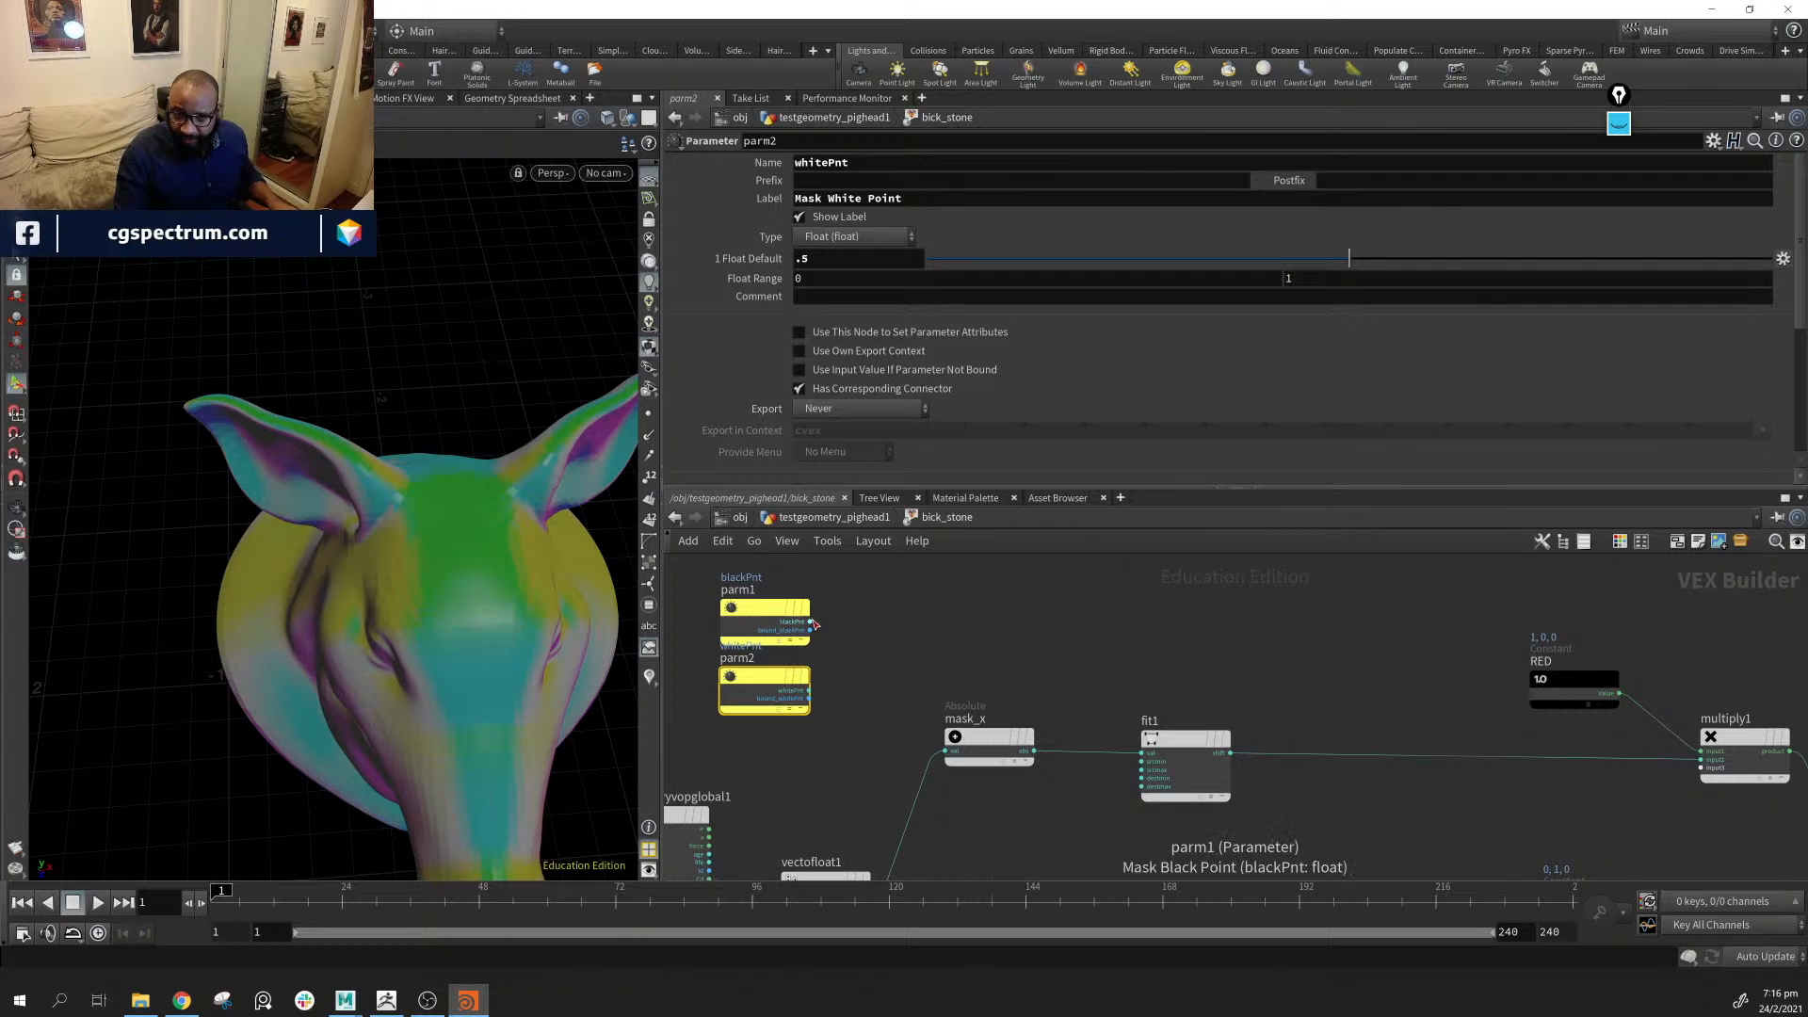
Wire the blackPnt parameter's output into the source minimum input of fit1, fit2 and fit3
drag(813, 623, 1150, 768)
scroll(1147, 772, down, 3)
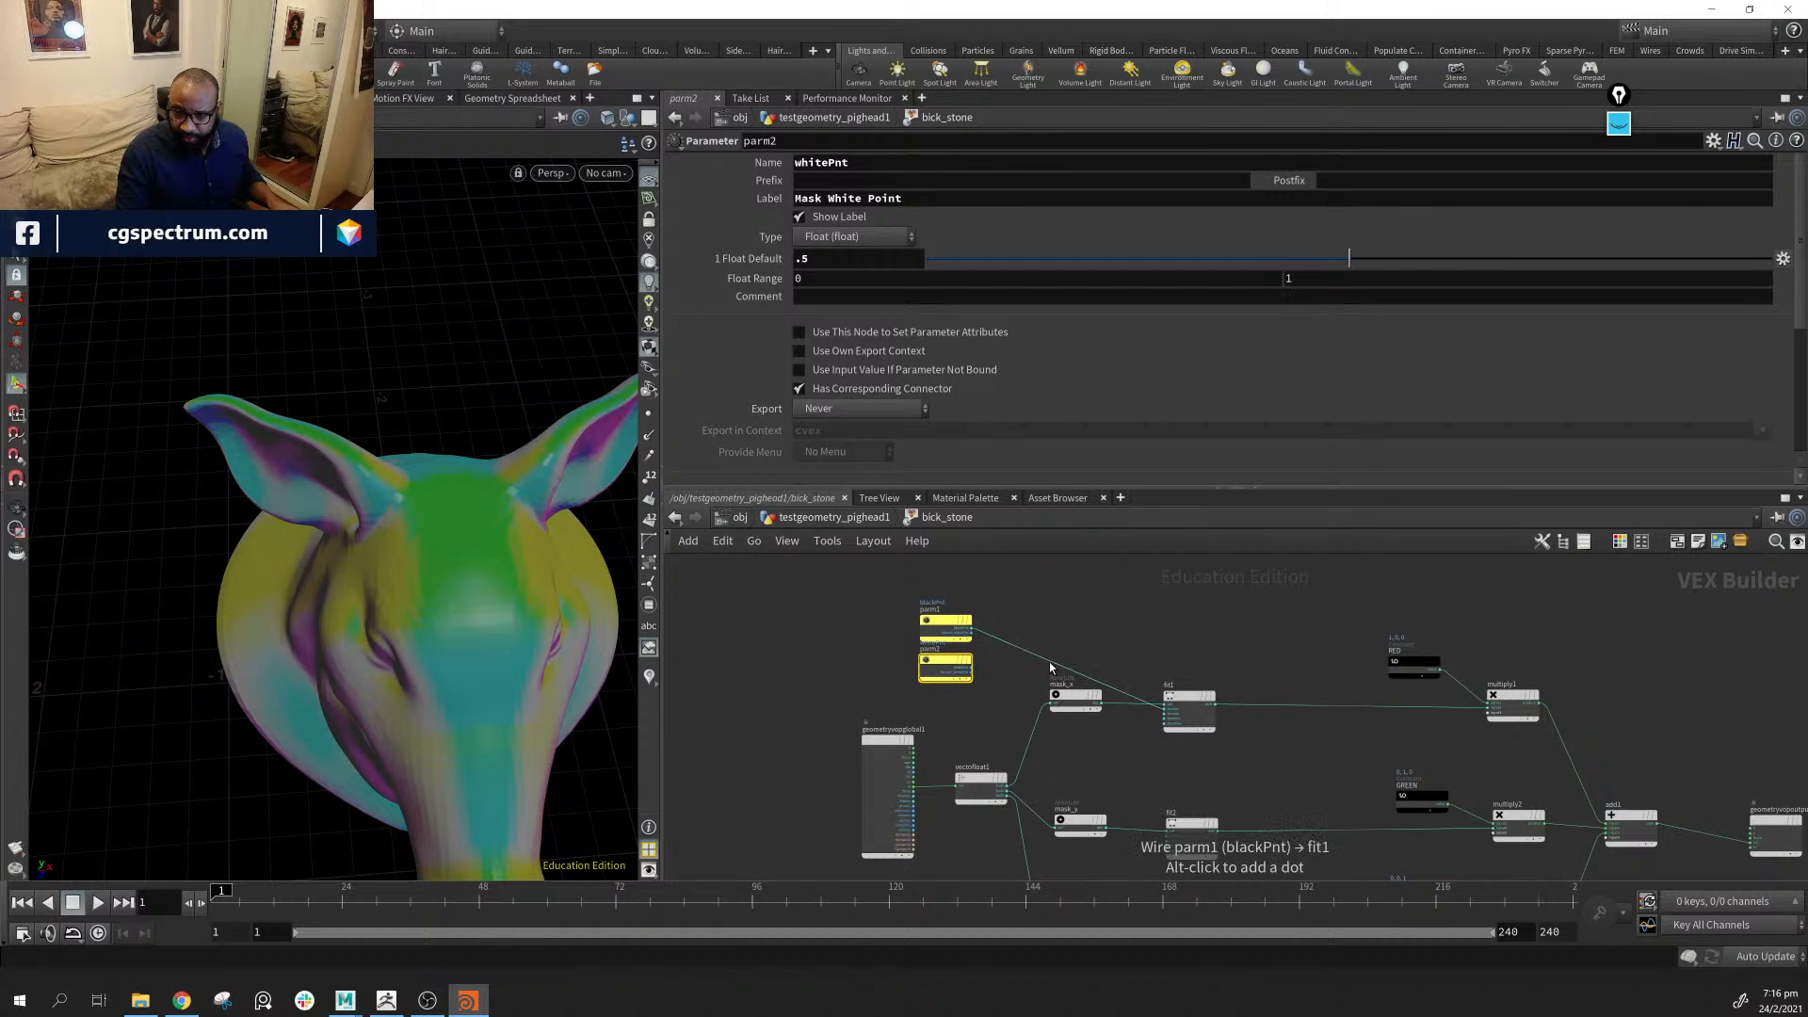
drag(972, 629, 1168, 829)
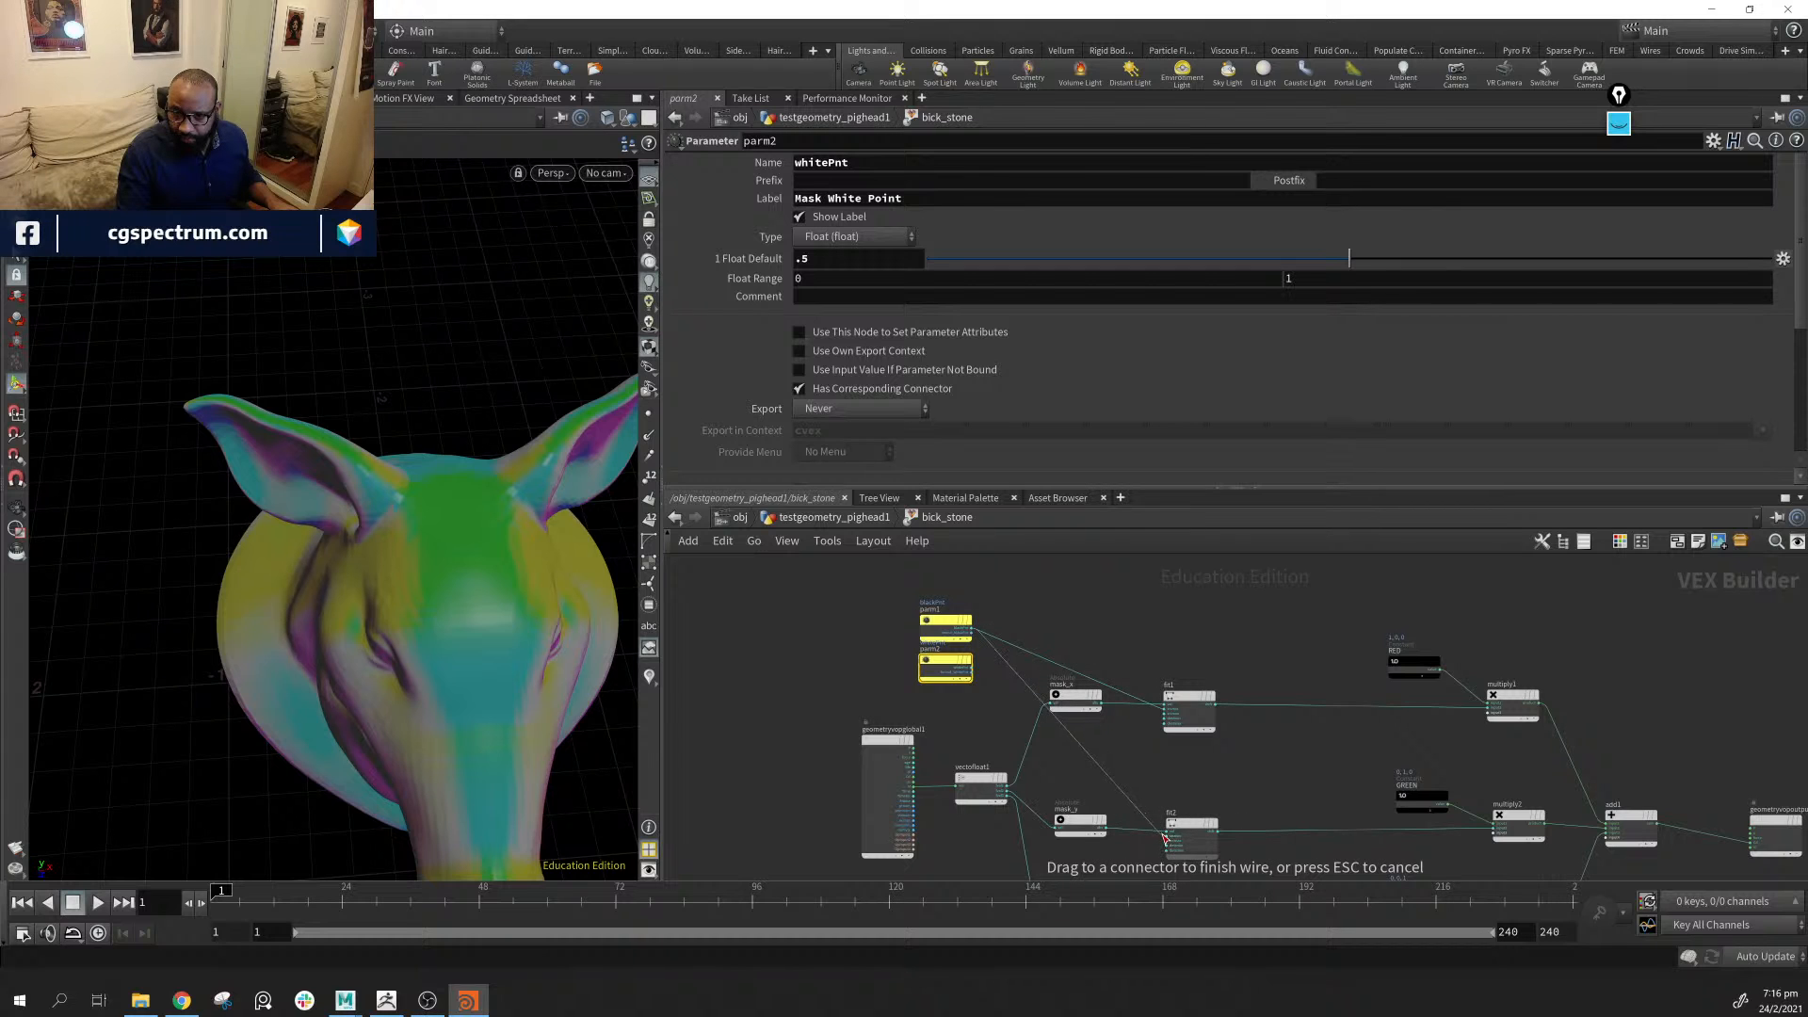
middle_drag(1007, 703, 921, 681)
scroll(900, 649, down, 1)
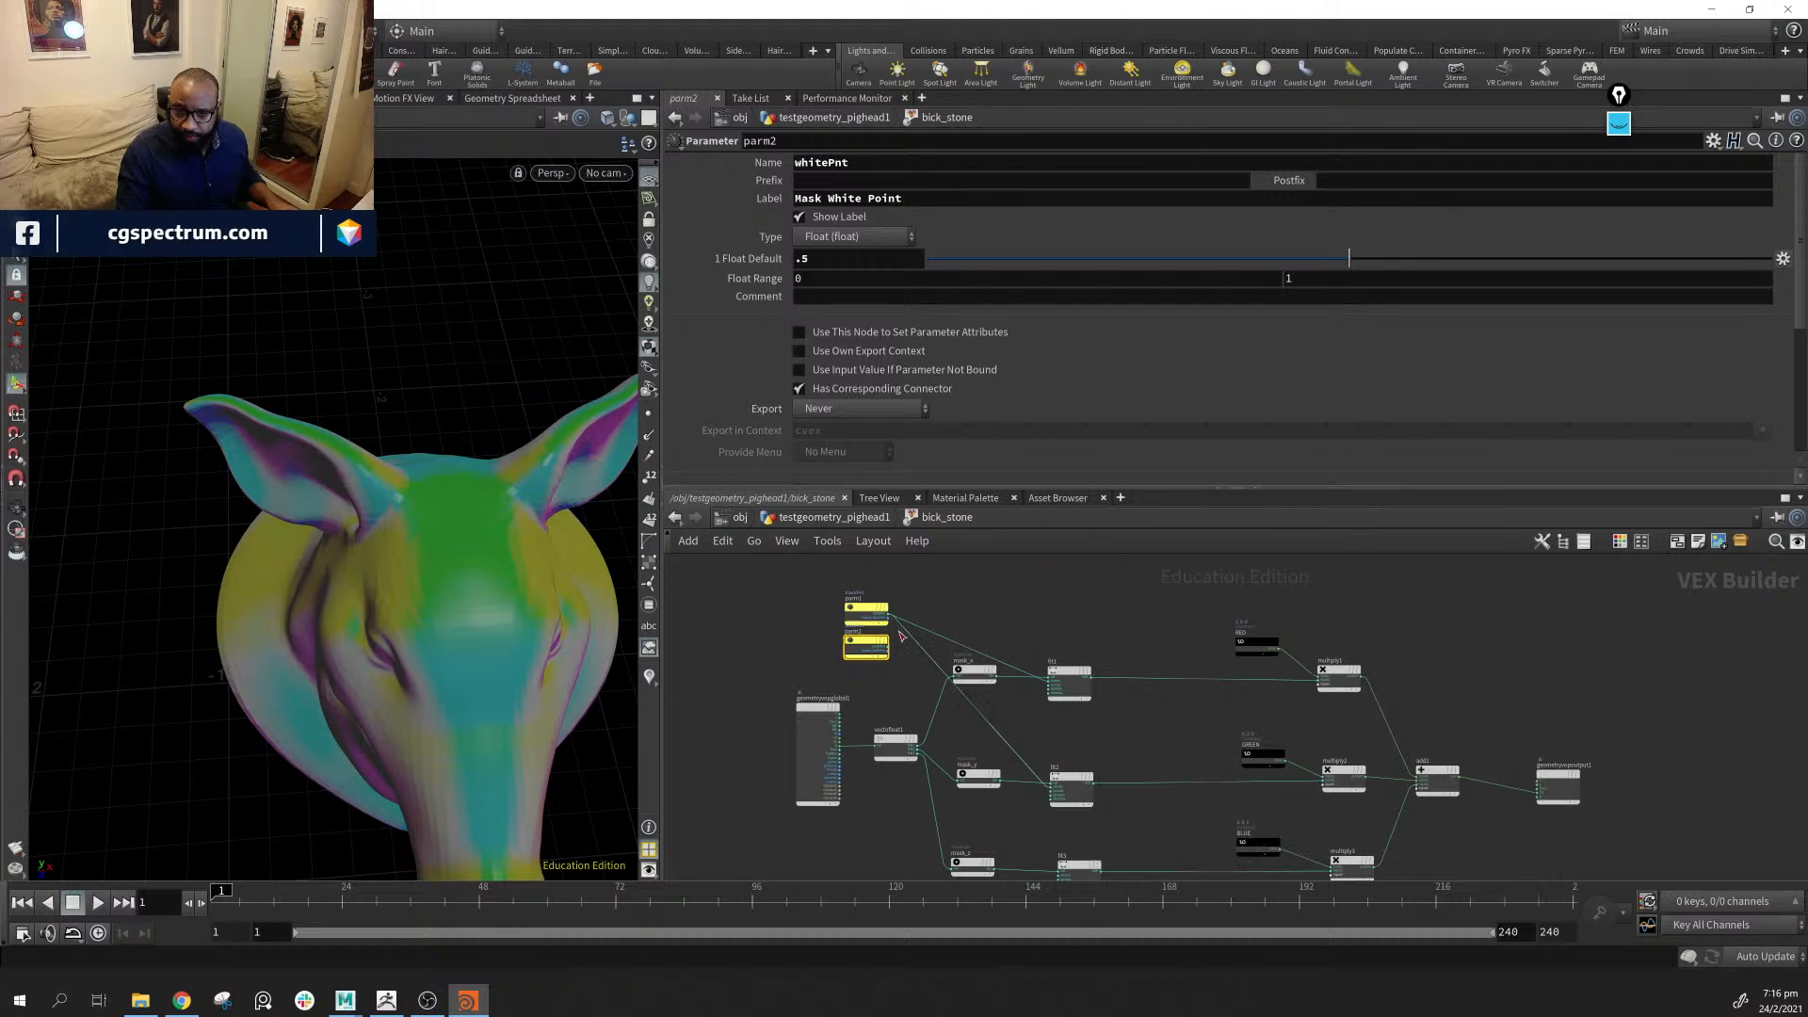
drag(901, 638, 1056, 825)
middle_drag(1160, 751, 1183, 811)
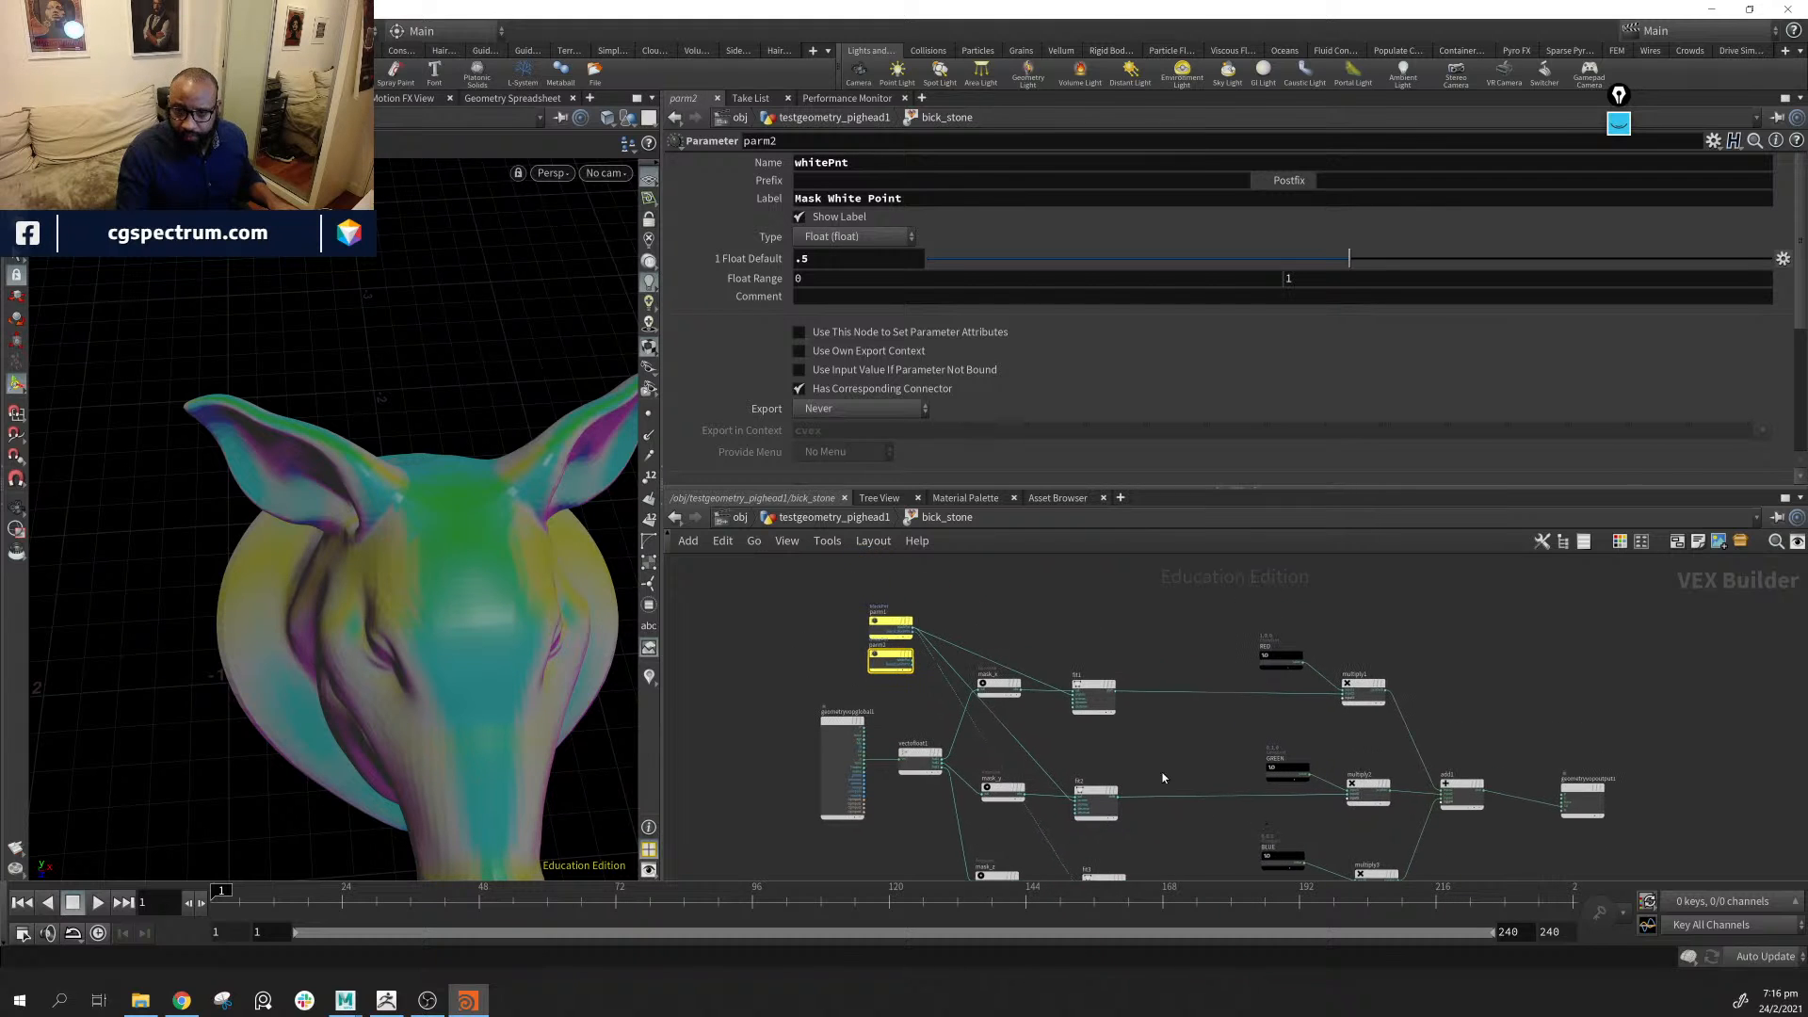
scroll(897, 676, up, 3)
middle_drag(868, 635, 877, 718)
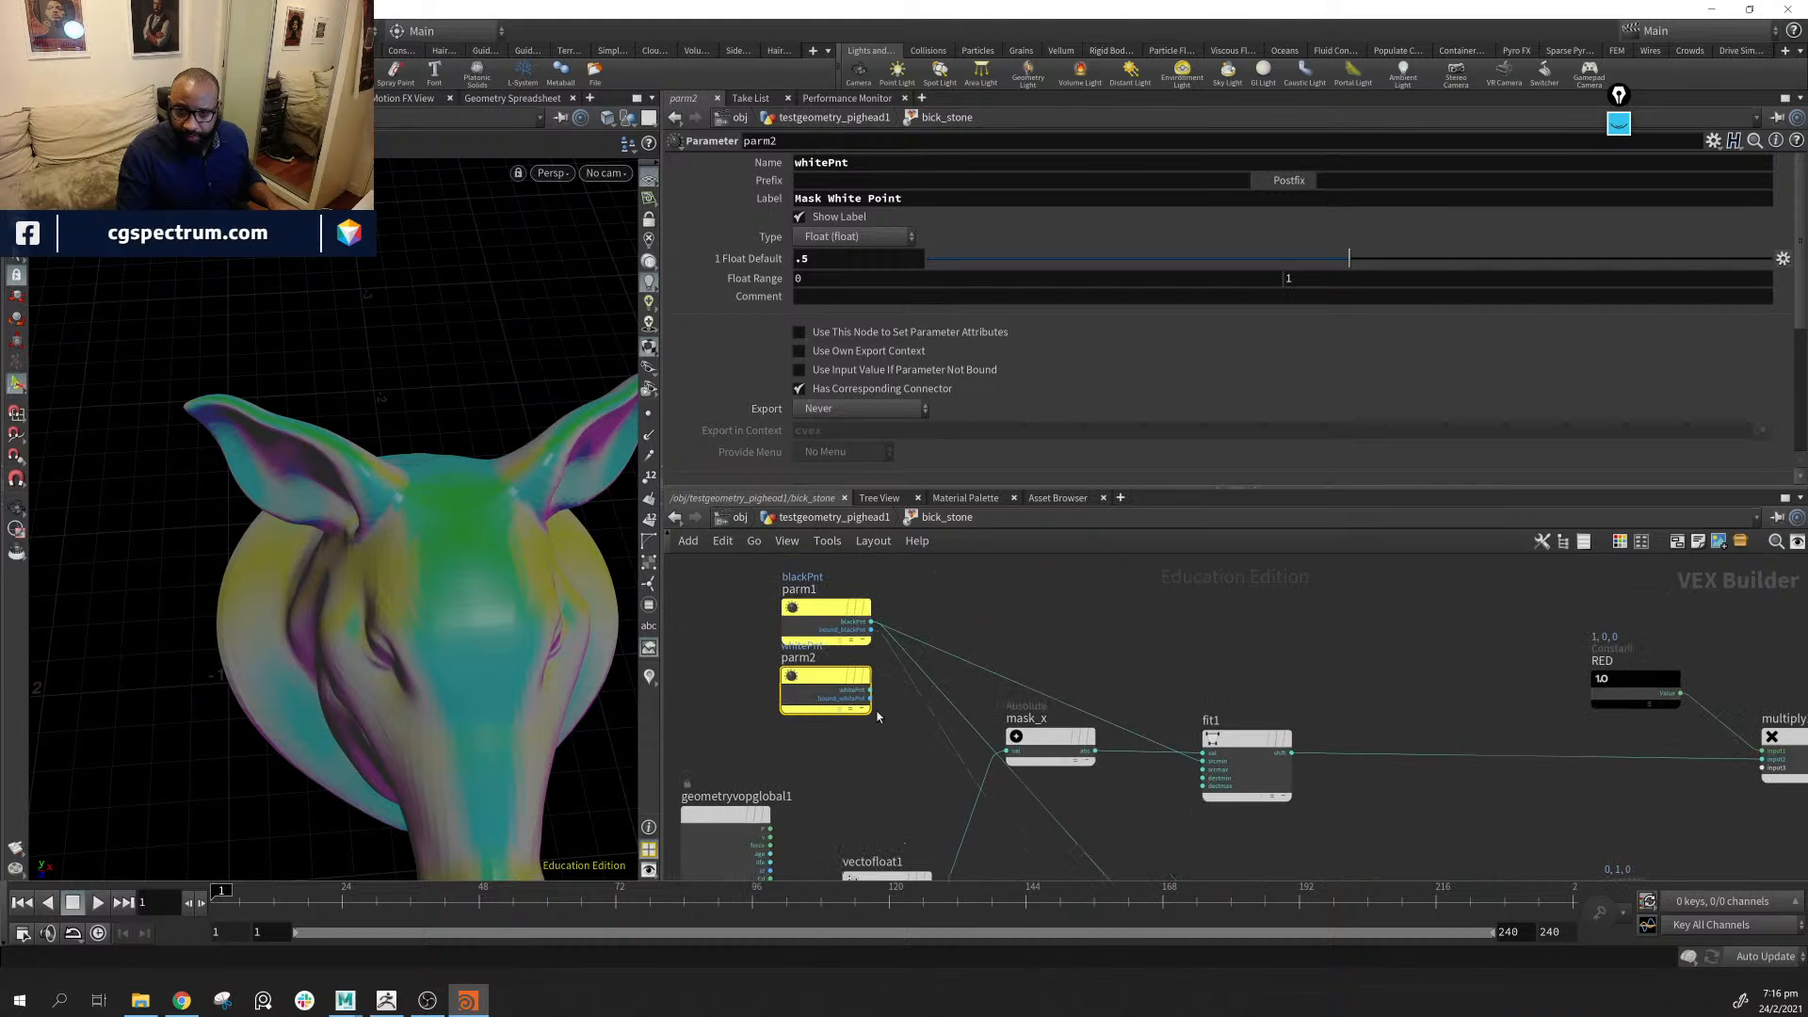
drag(882, 636, 871, 621)
Wire the whitePnt parameter's output into the source maximum input of fit1, fit2 and fit3
middle_drag(884, 751, 881, 695)
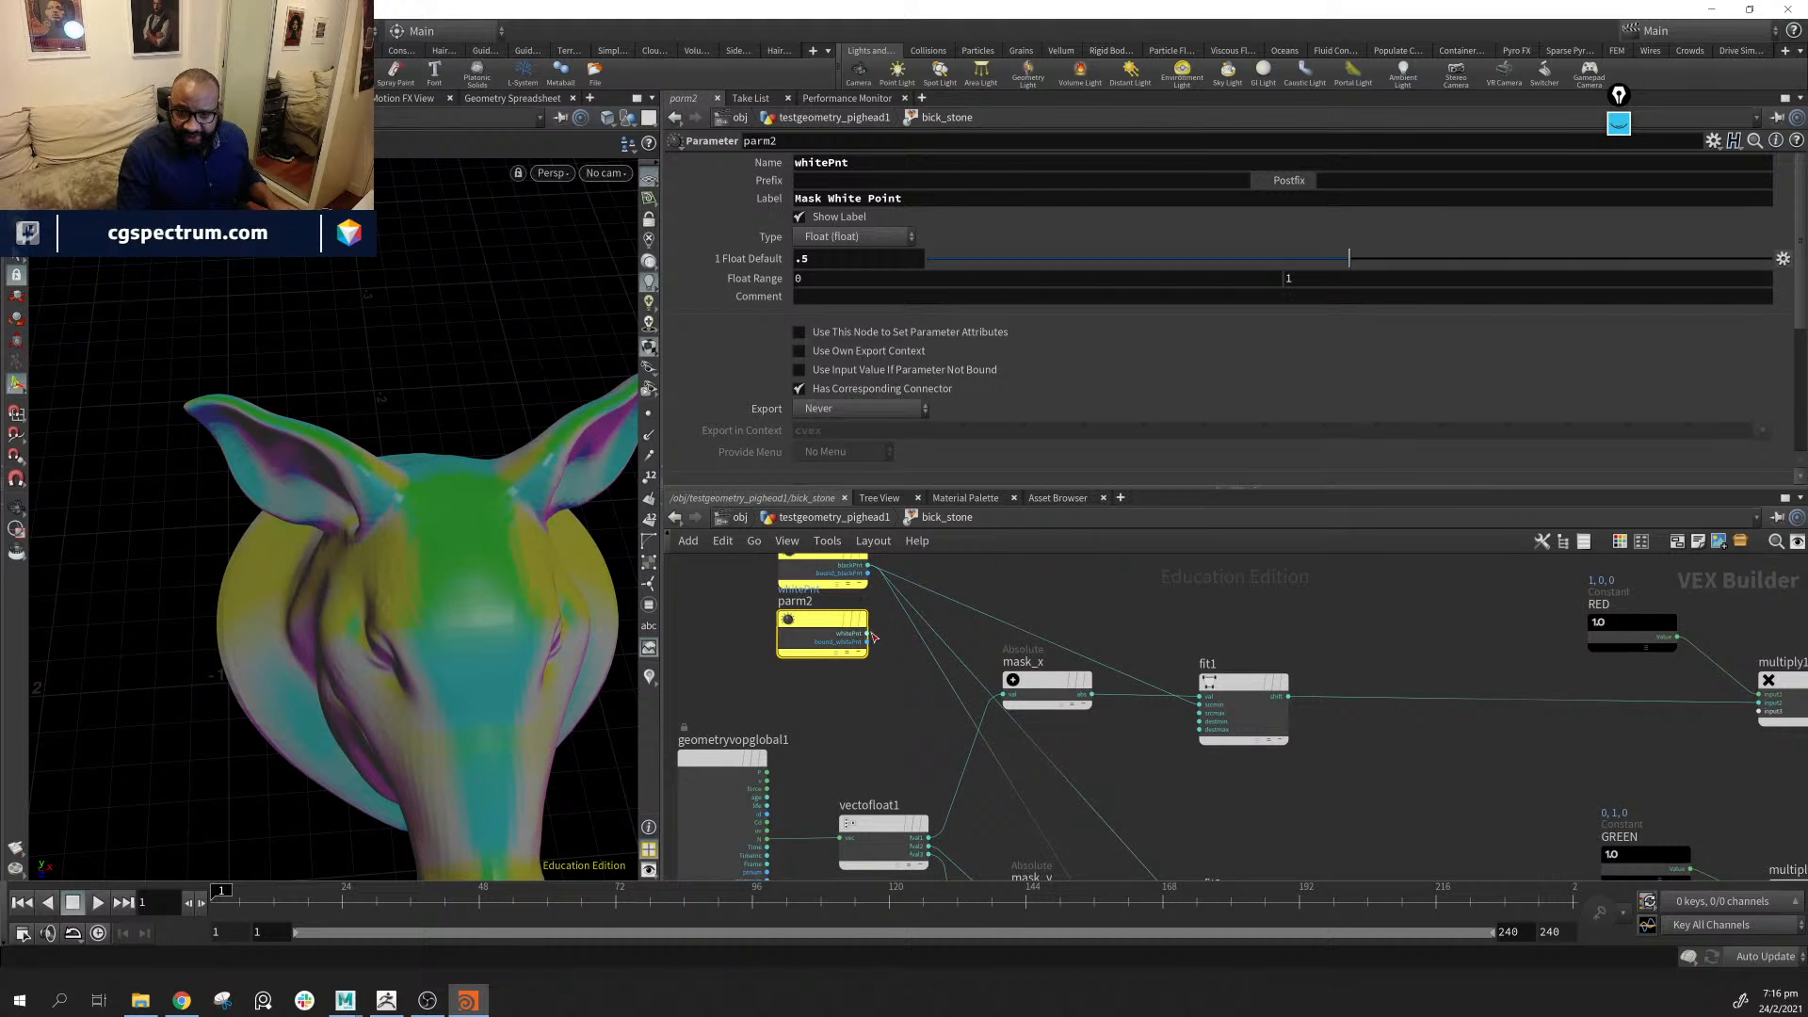
drag(868, 634, 1198, 713)
middle_drag(926, 747, 928, 680)
scroll(927, 687, down, 2)
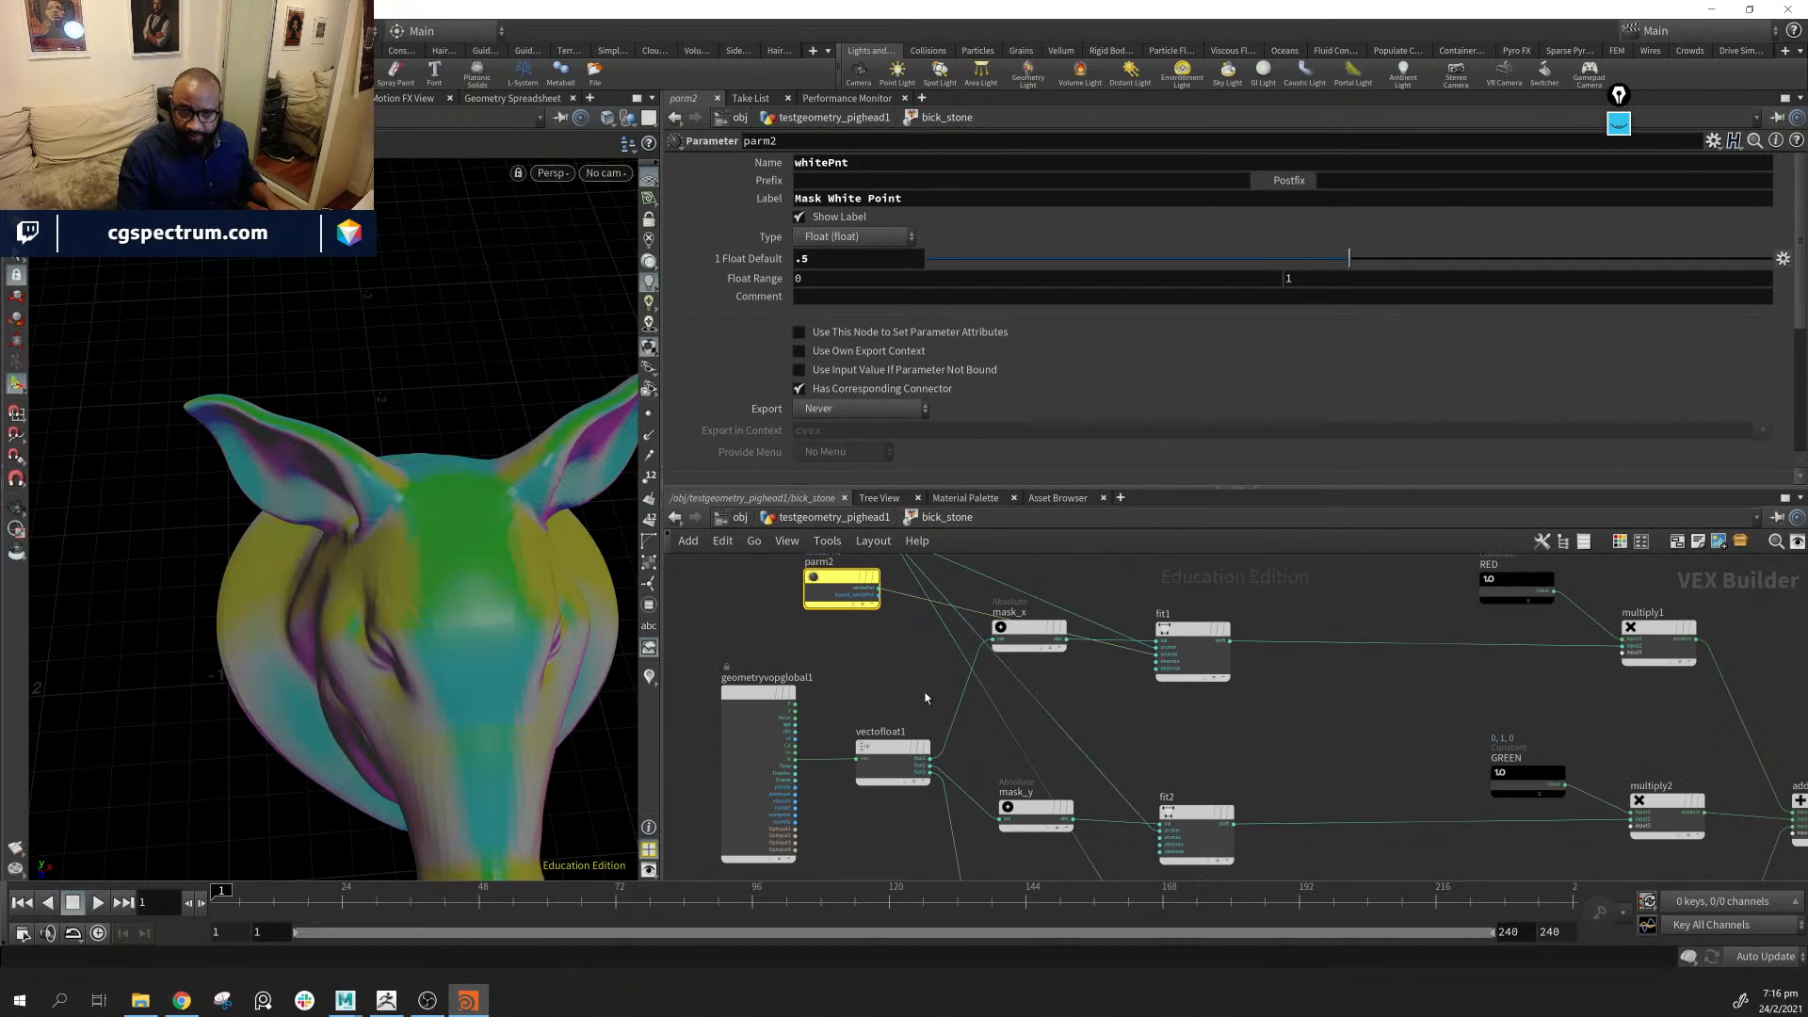
drag(879, 589, 1164, 841)
scroll(913, 675, down, 3)
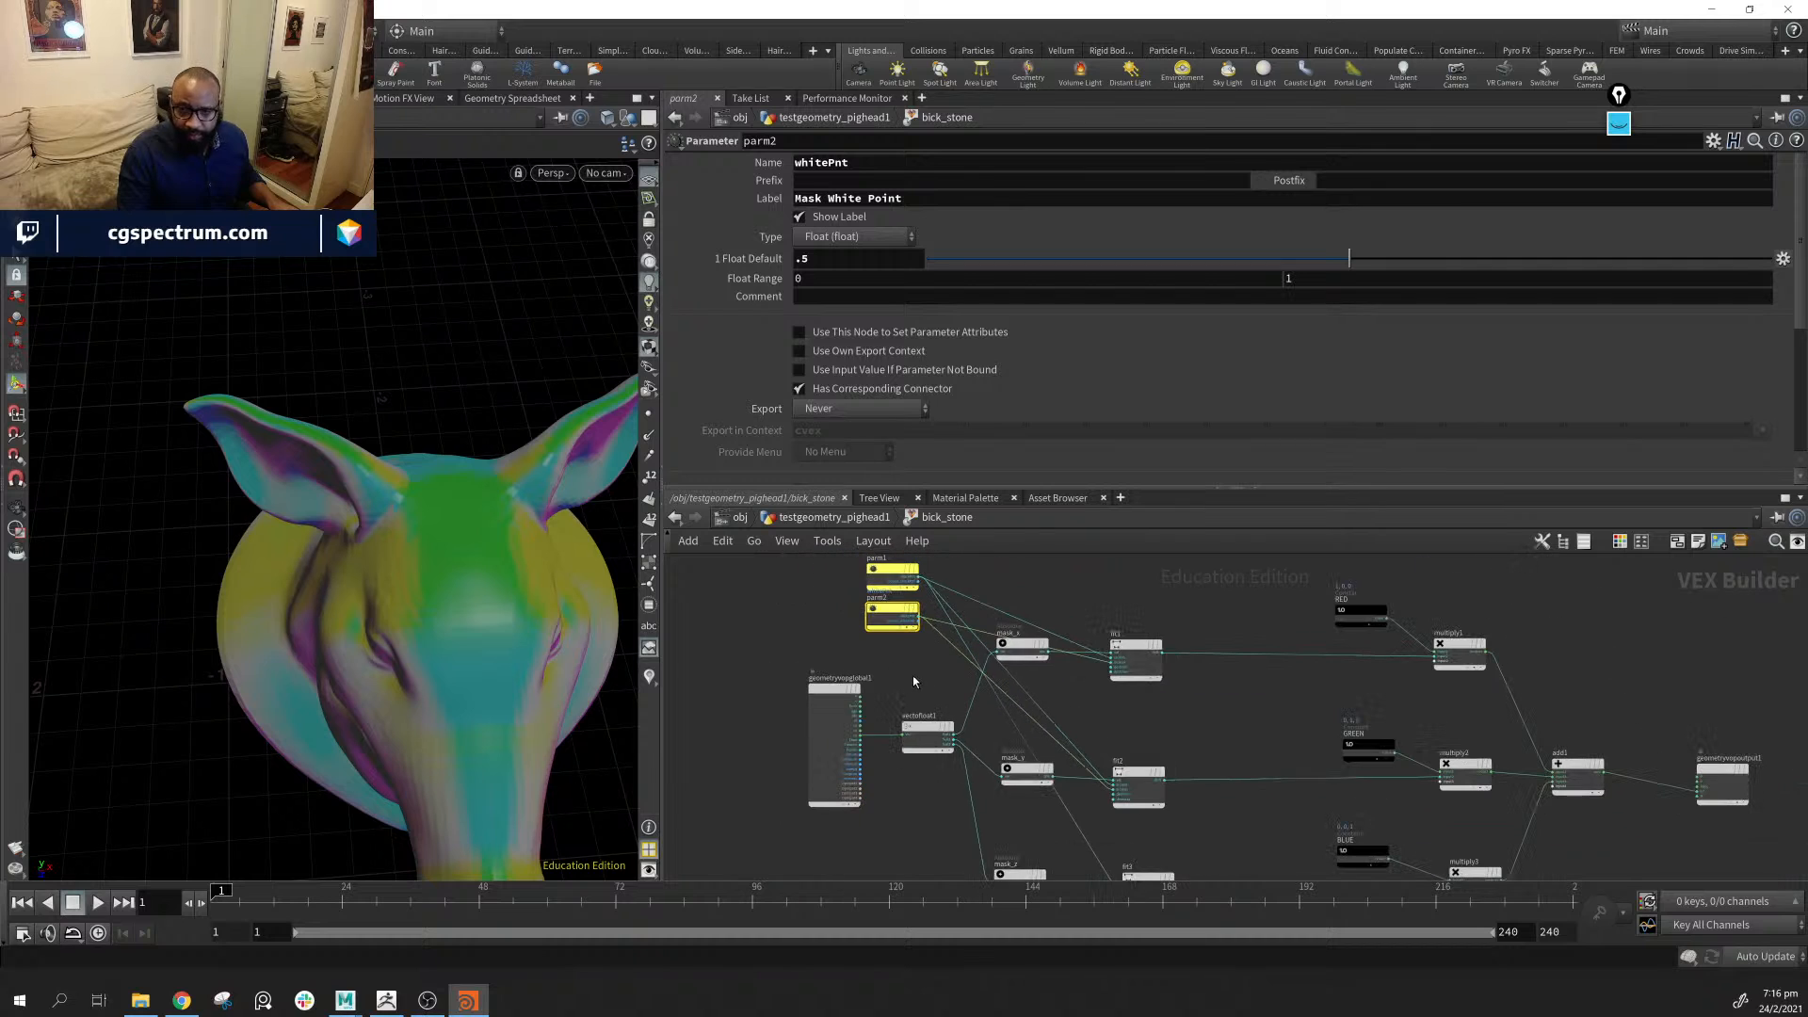
drag(921, 626, 1080, 877)
middle_drag(1080, 878, 1055, 742)
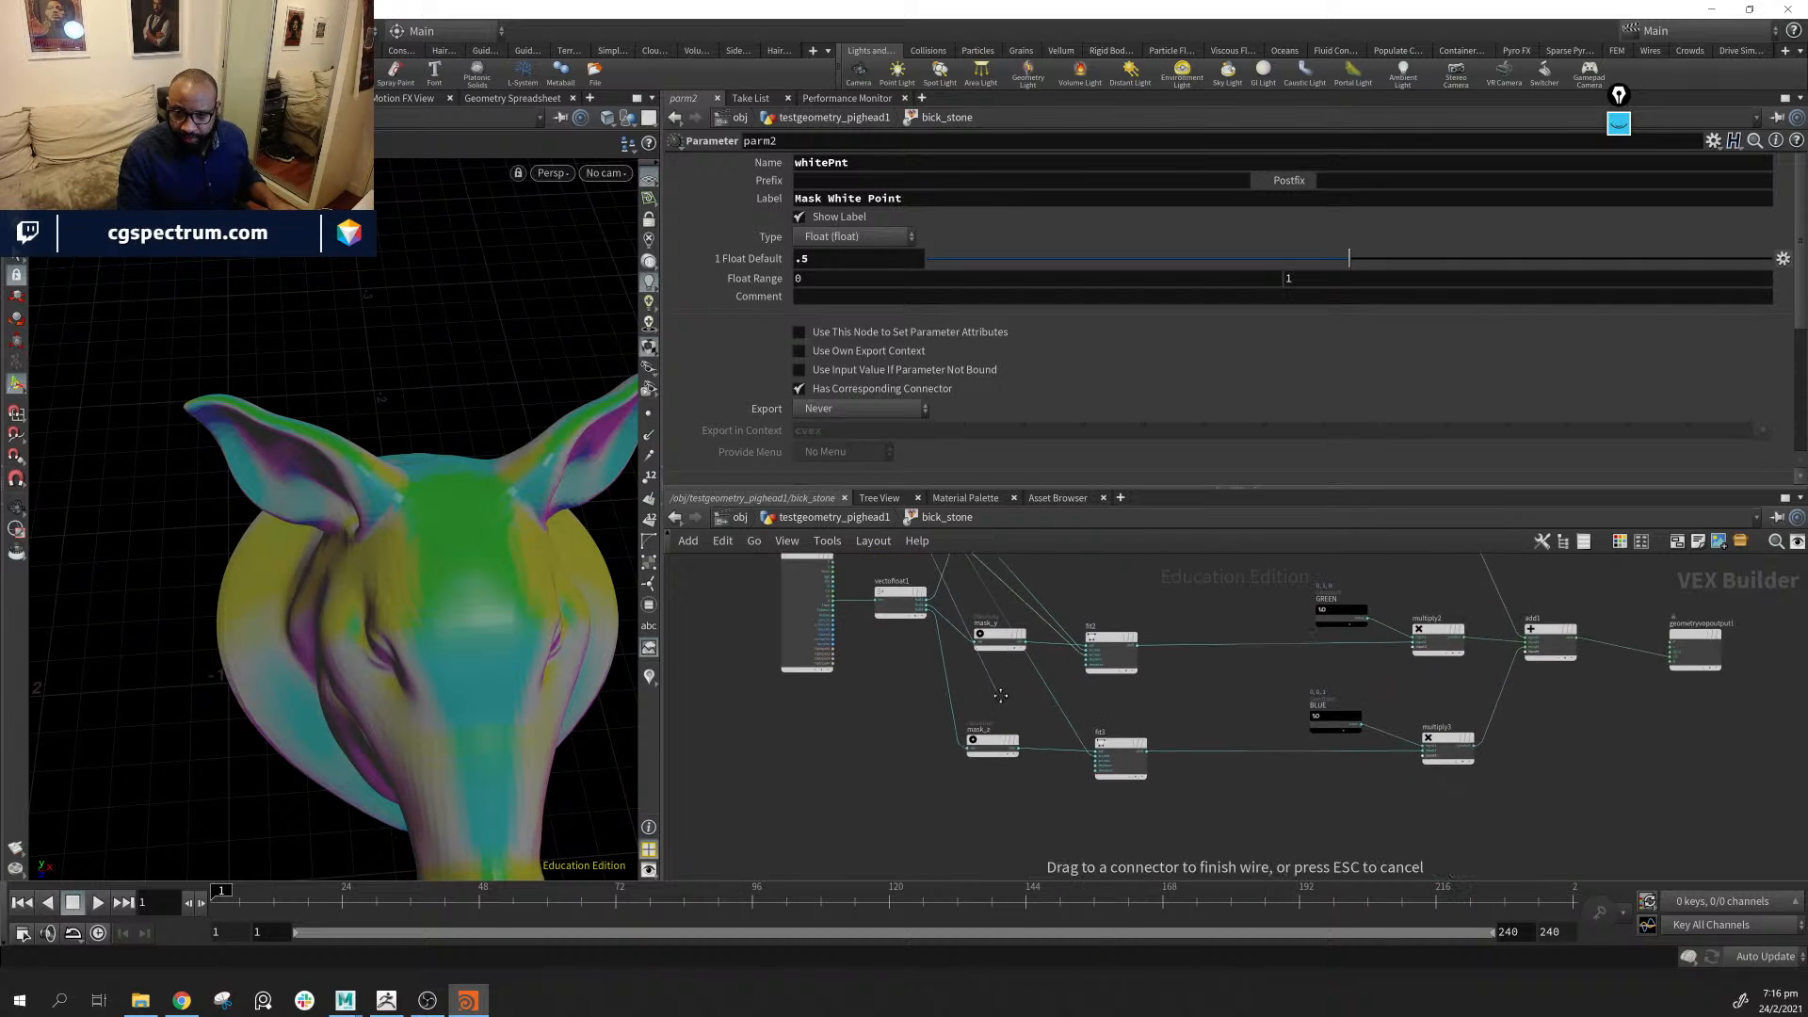
scroll(1055, 742, up, 5)
click(1157, 790)
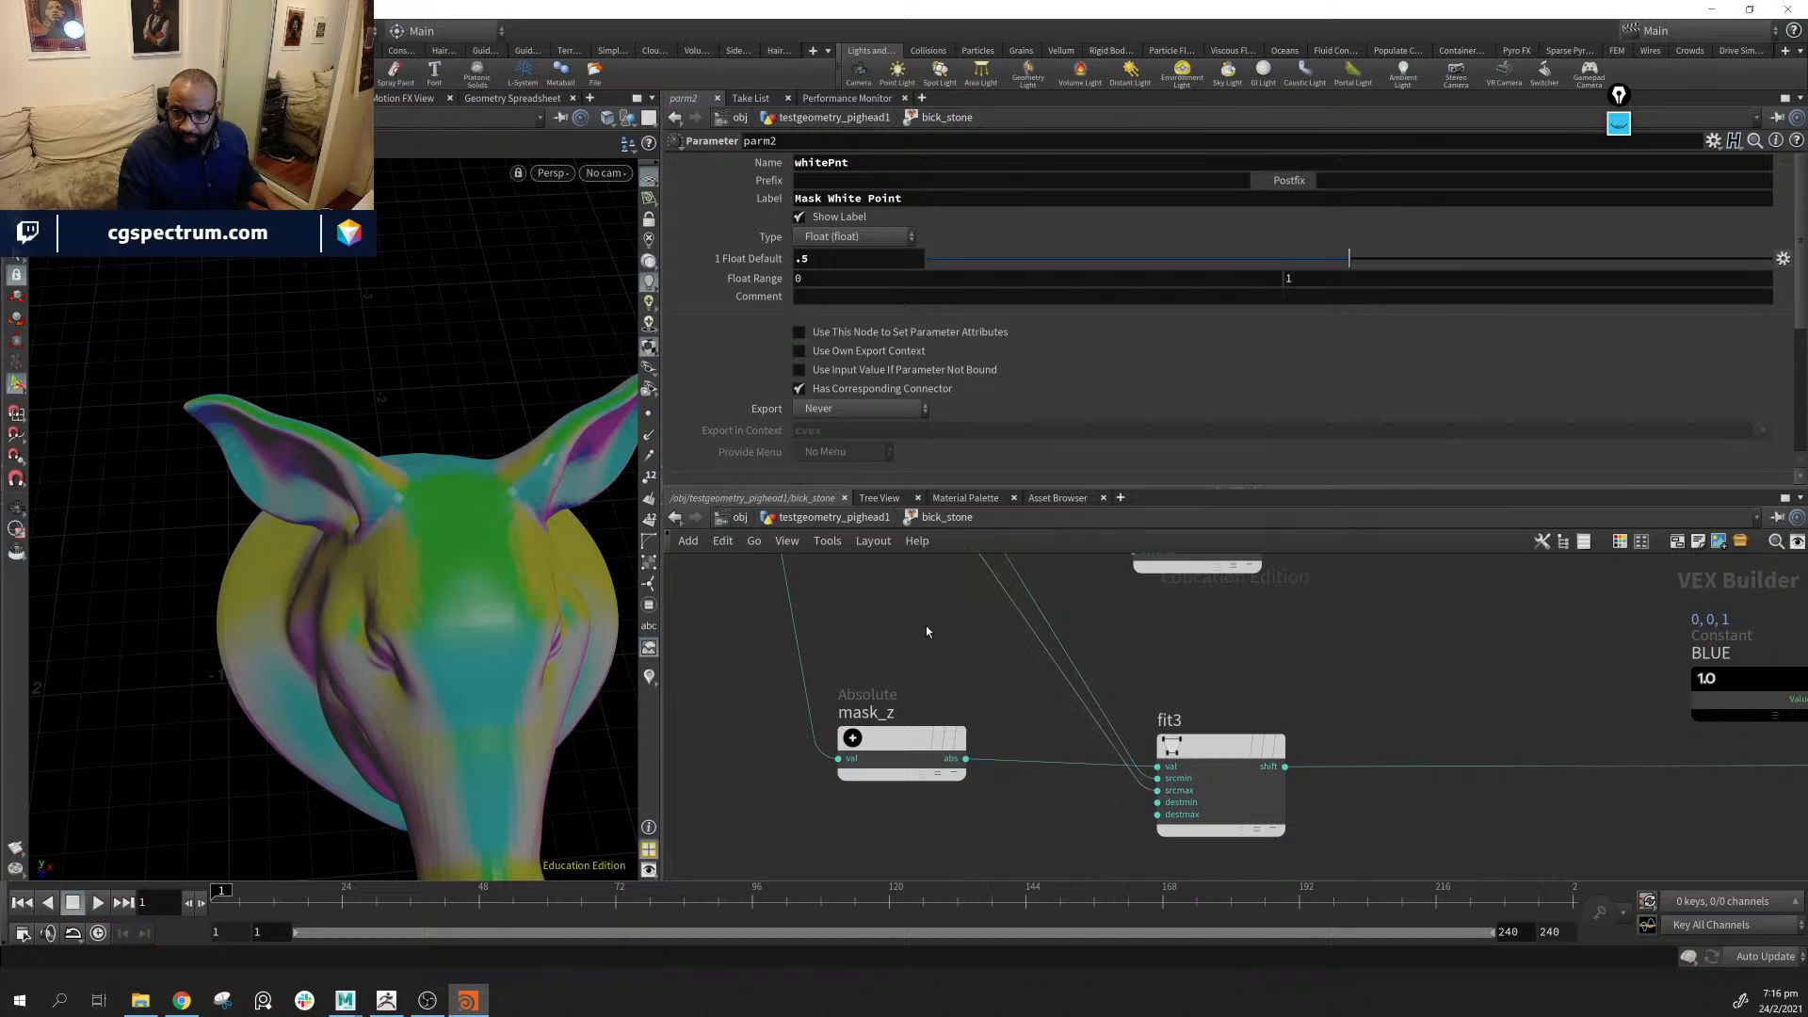
Move the blackPnt and whitePnt parameter nodes together so they line up above the geometryvopglobal1 node
middle_drag(885, 586, 993, 823)
scroll(993, 823, down, 4)
middle_drag(1139, 652, 1215, 762)
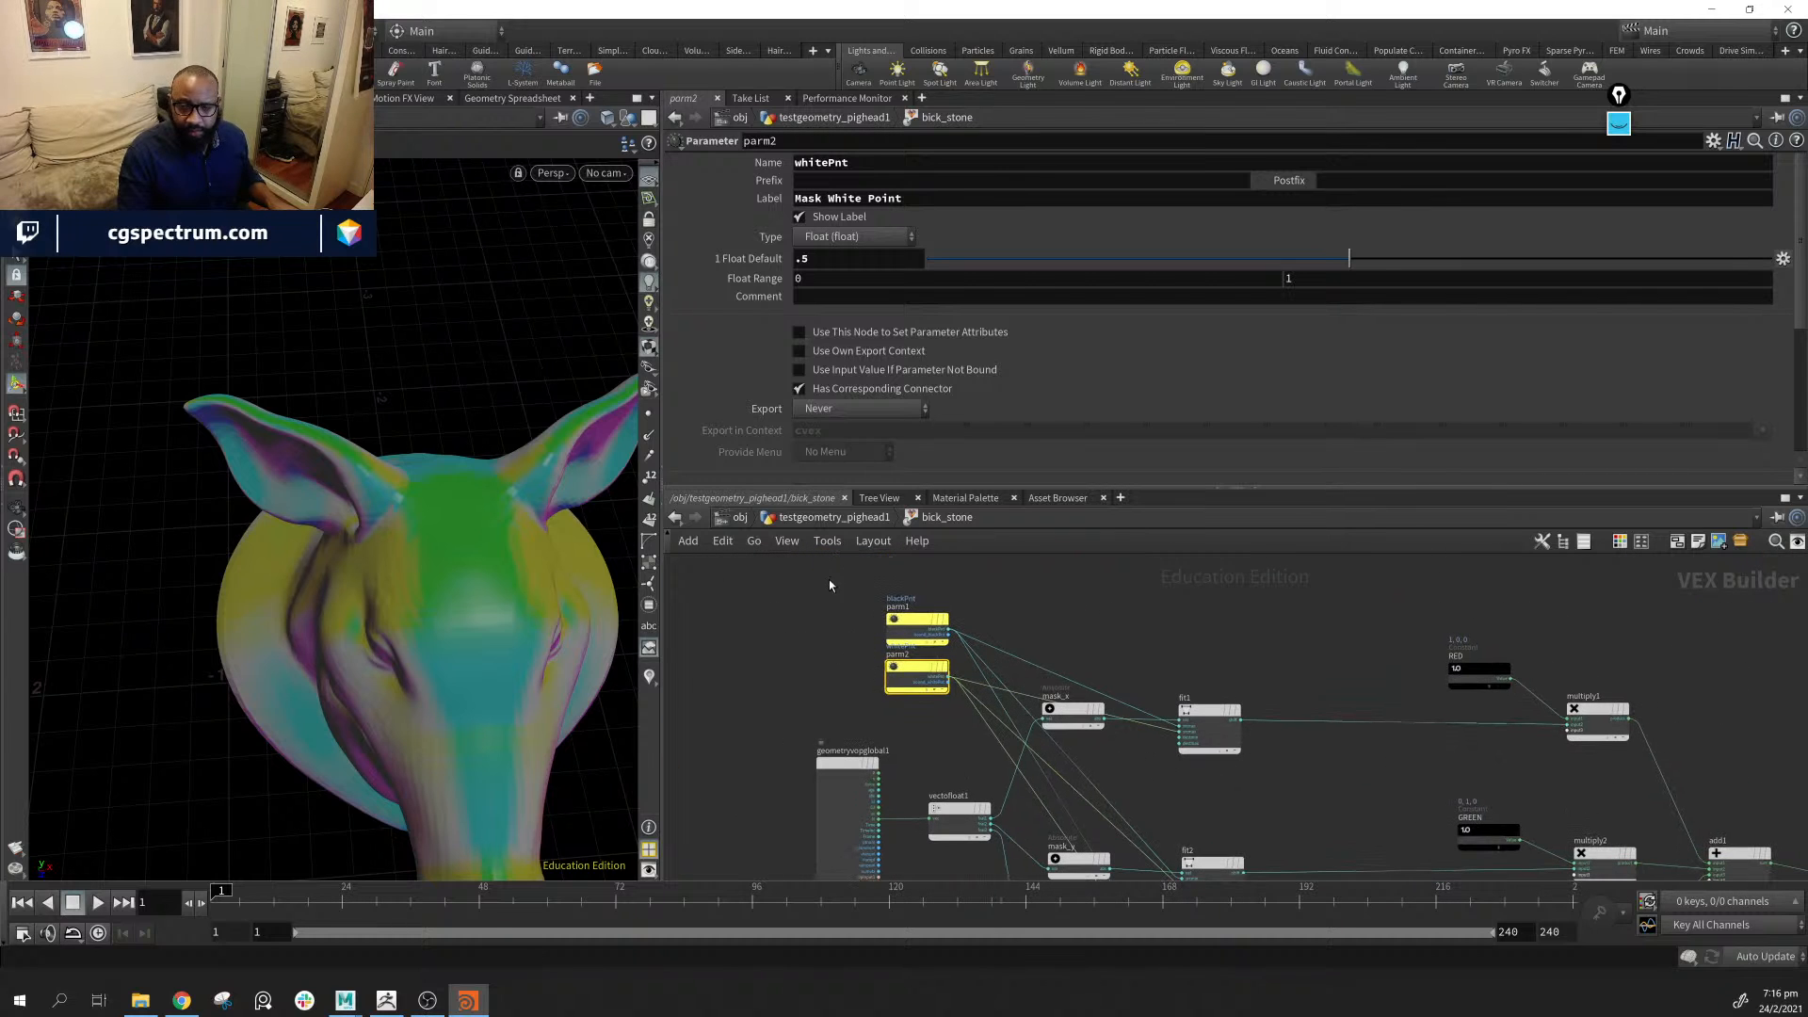
drag(828, 585, 949, 716)
drag(911, 631, 842, 643)
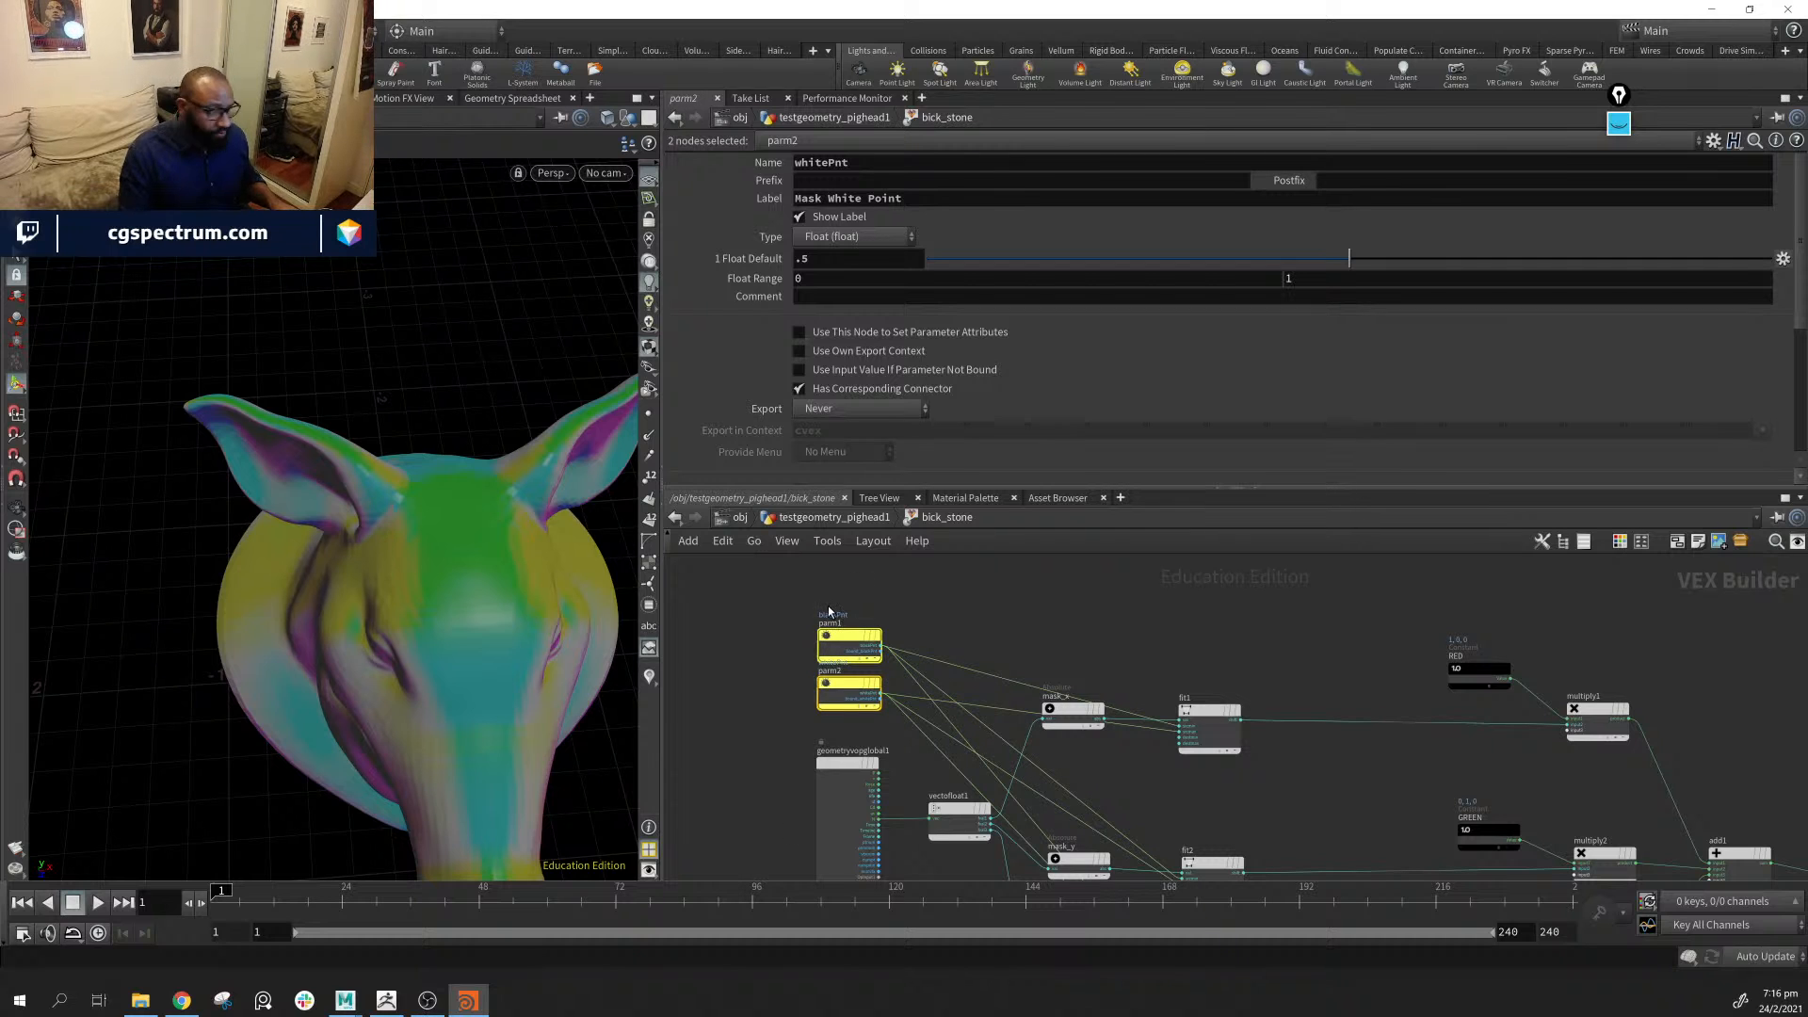
Go up to testgeometry_pighead1 and raise bick_stone's Mask Black Point to about 0.415 and Mask White Point to about 0.53
click(808, 521)
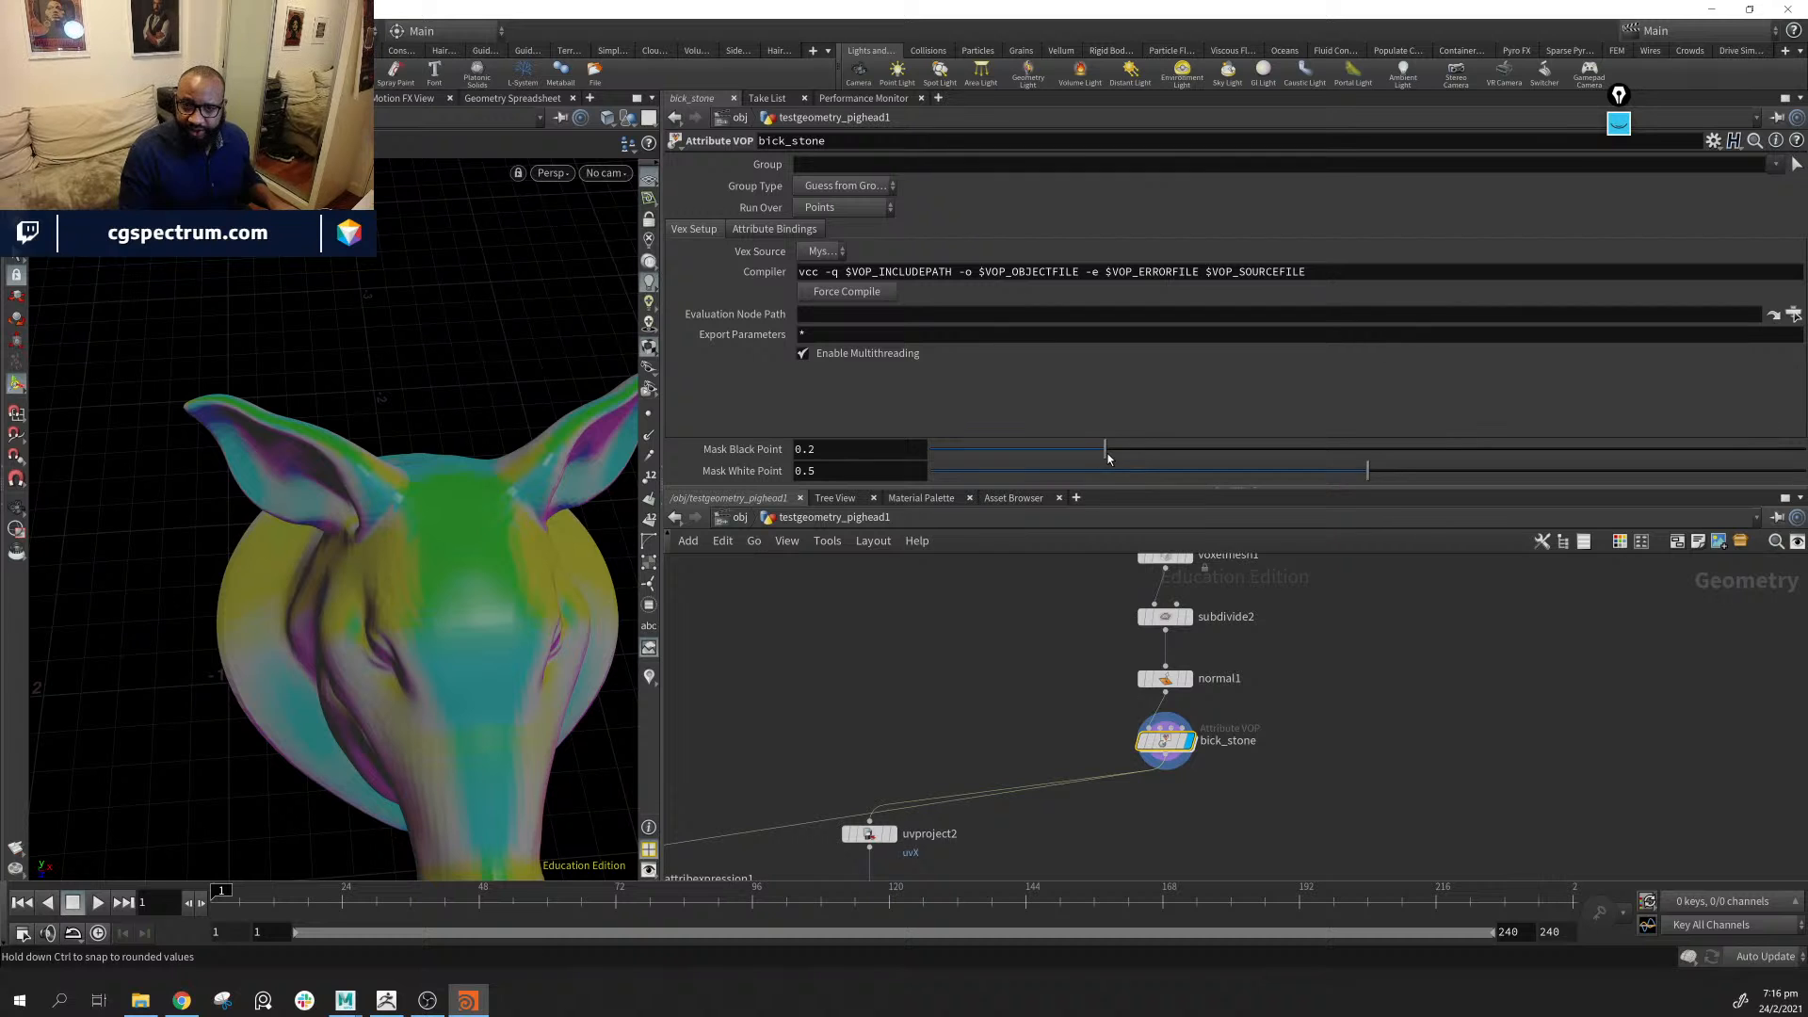
drag(1106, 457, 1198, 458)
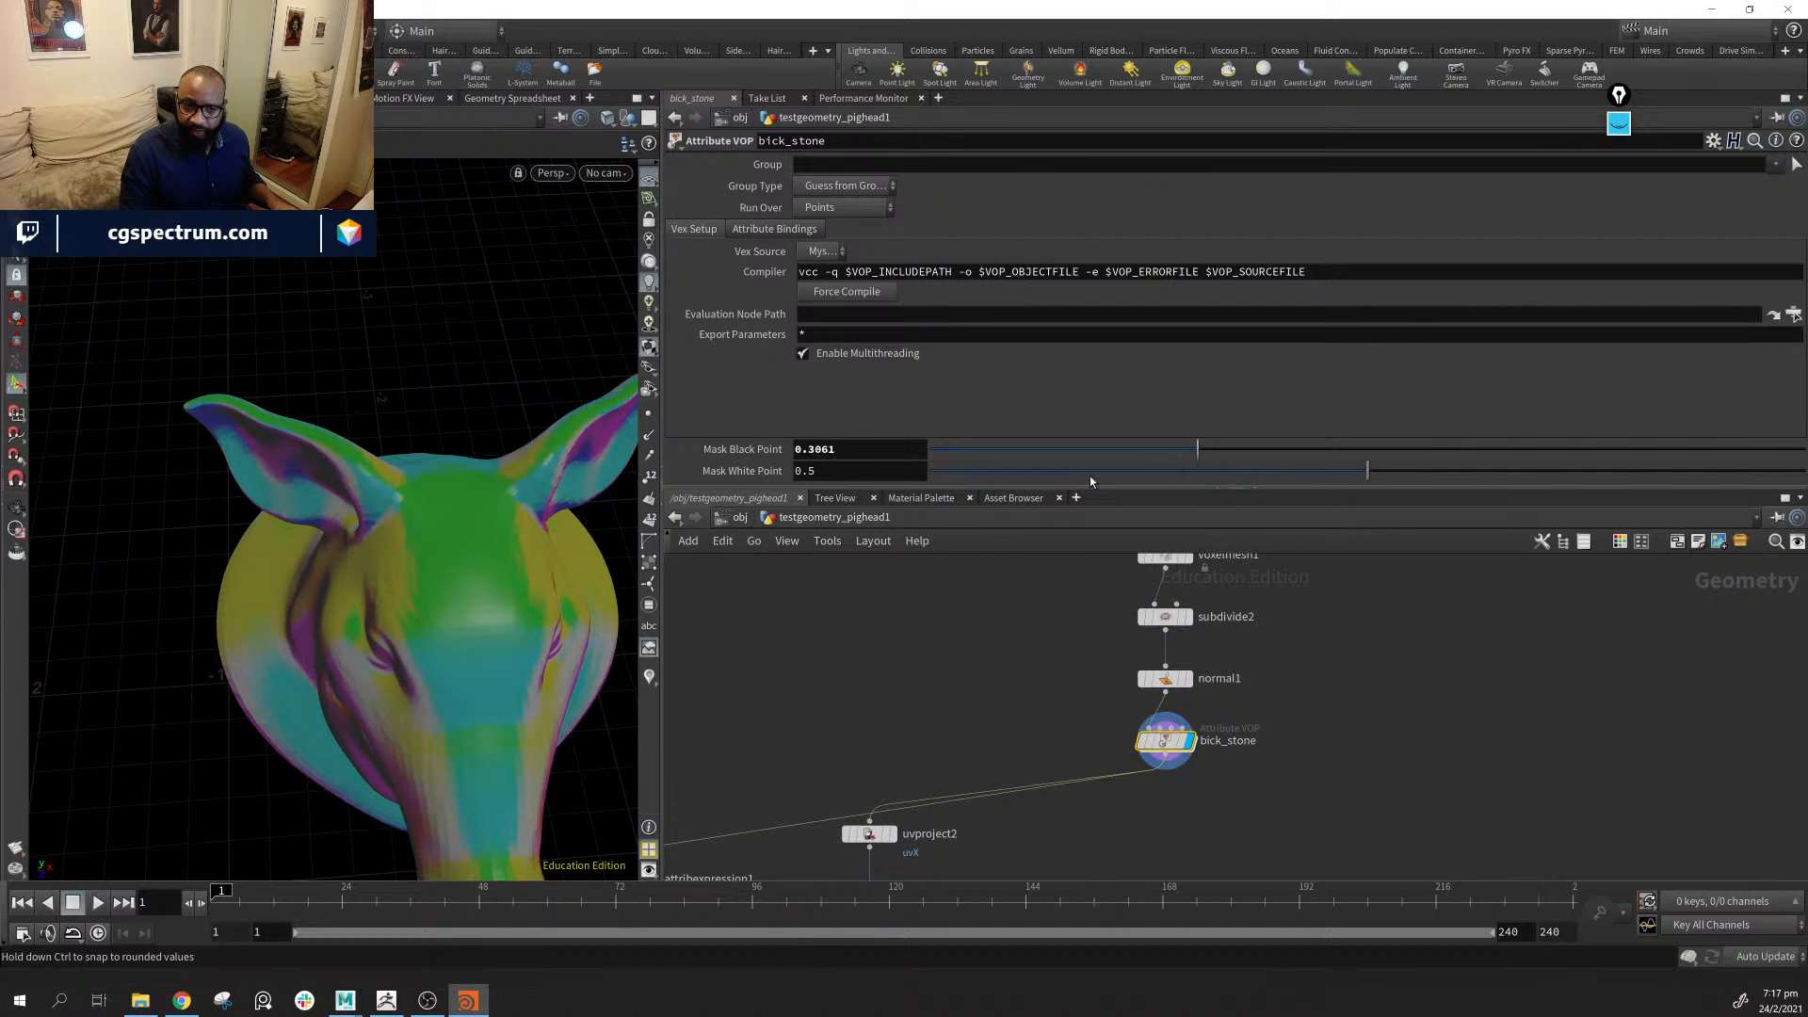
alt+drag(452, 579, 426, 482)
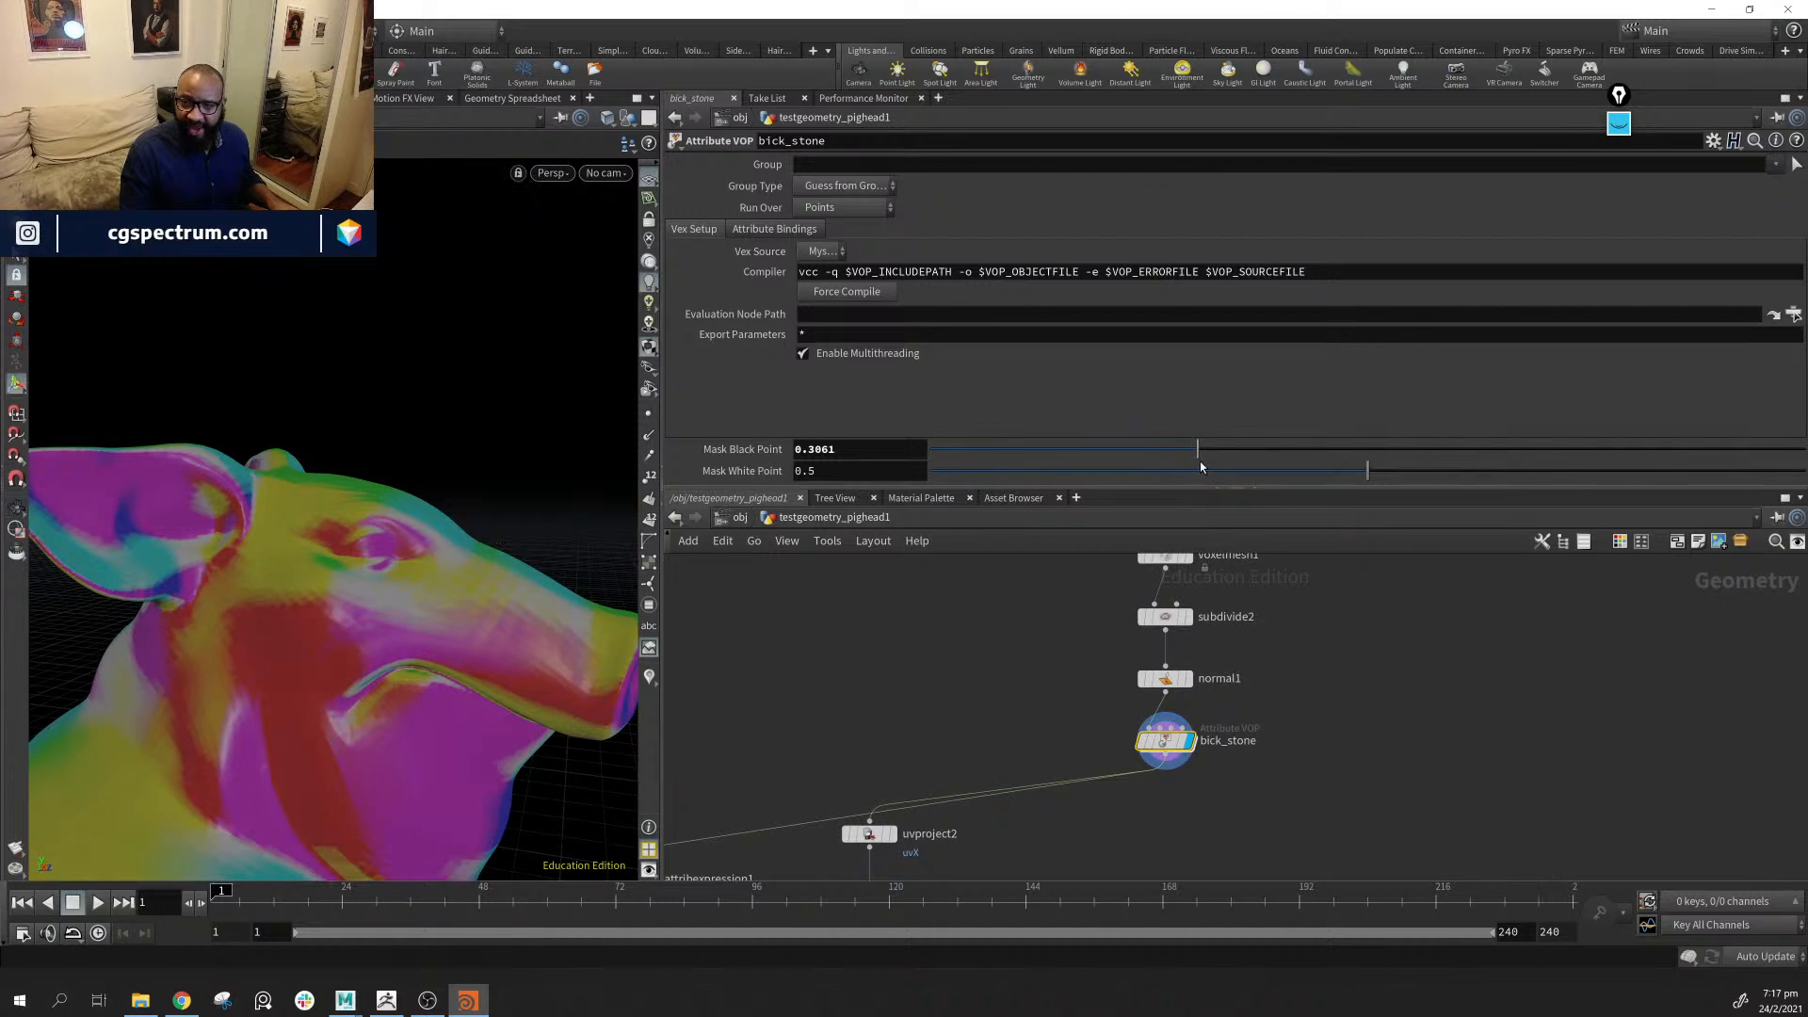
drag(1200, 461, 1237, 454)
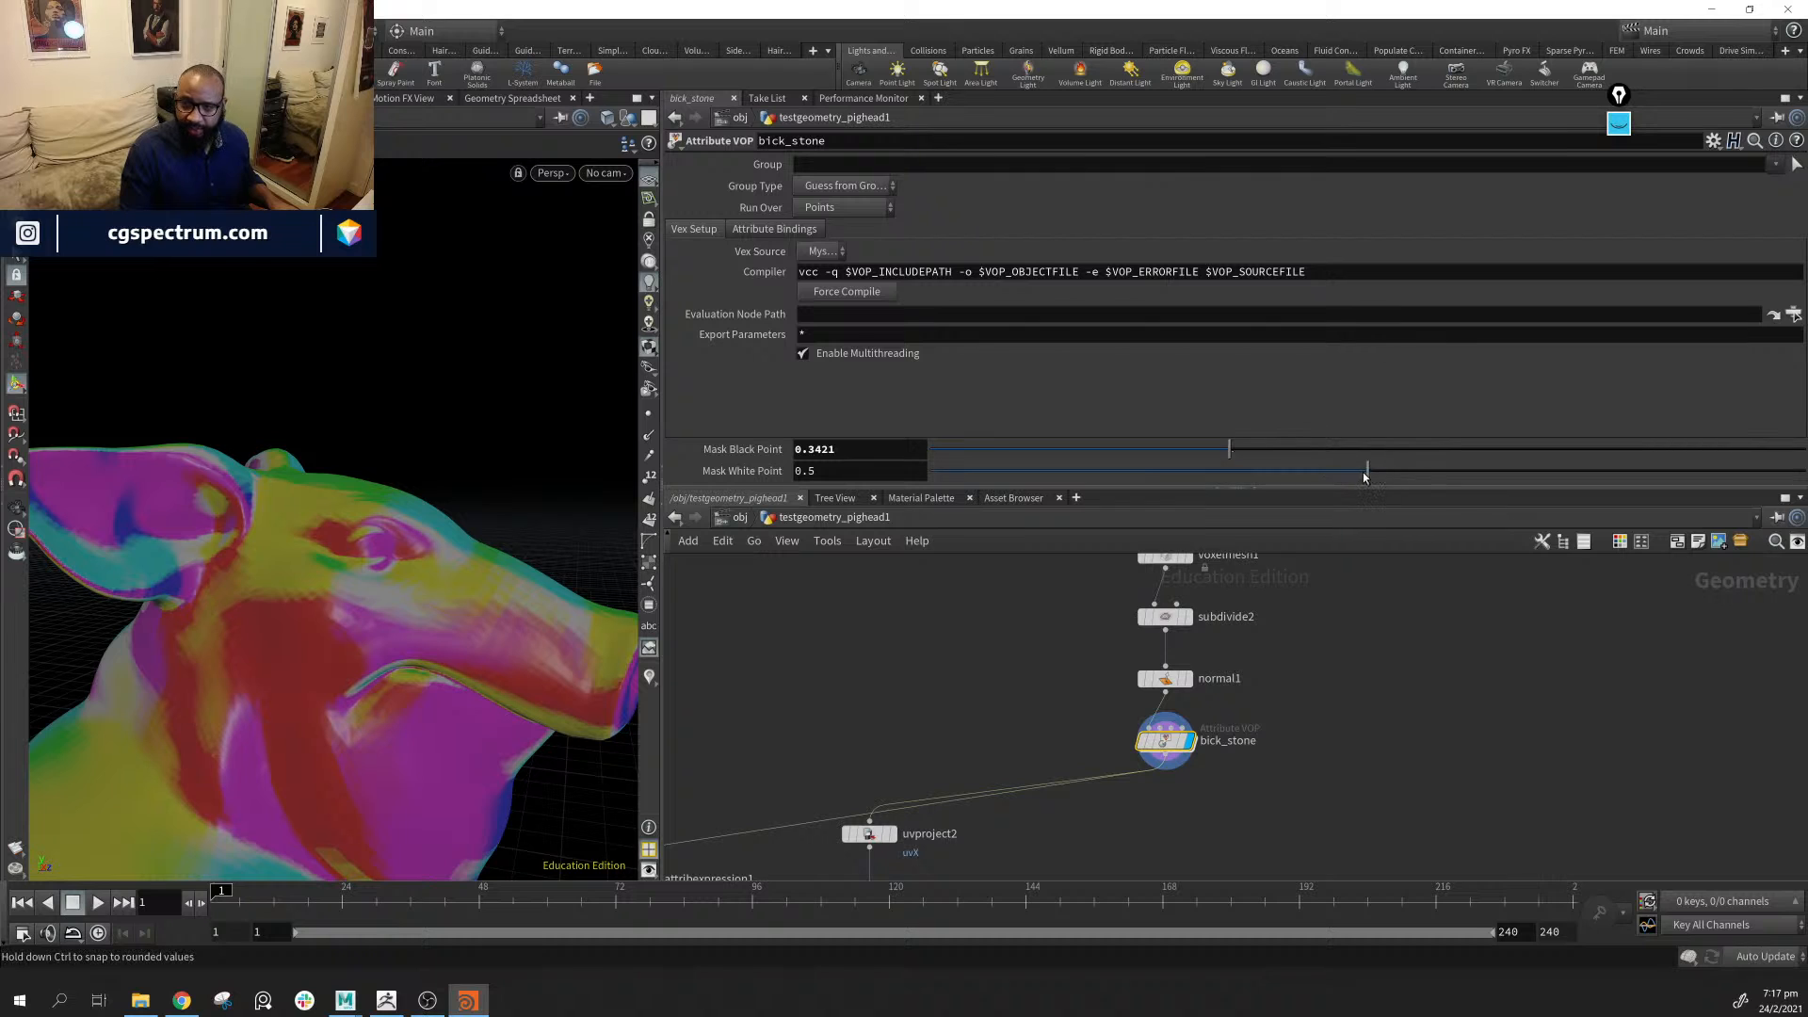
drag(1353, 470, 1388, 488)
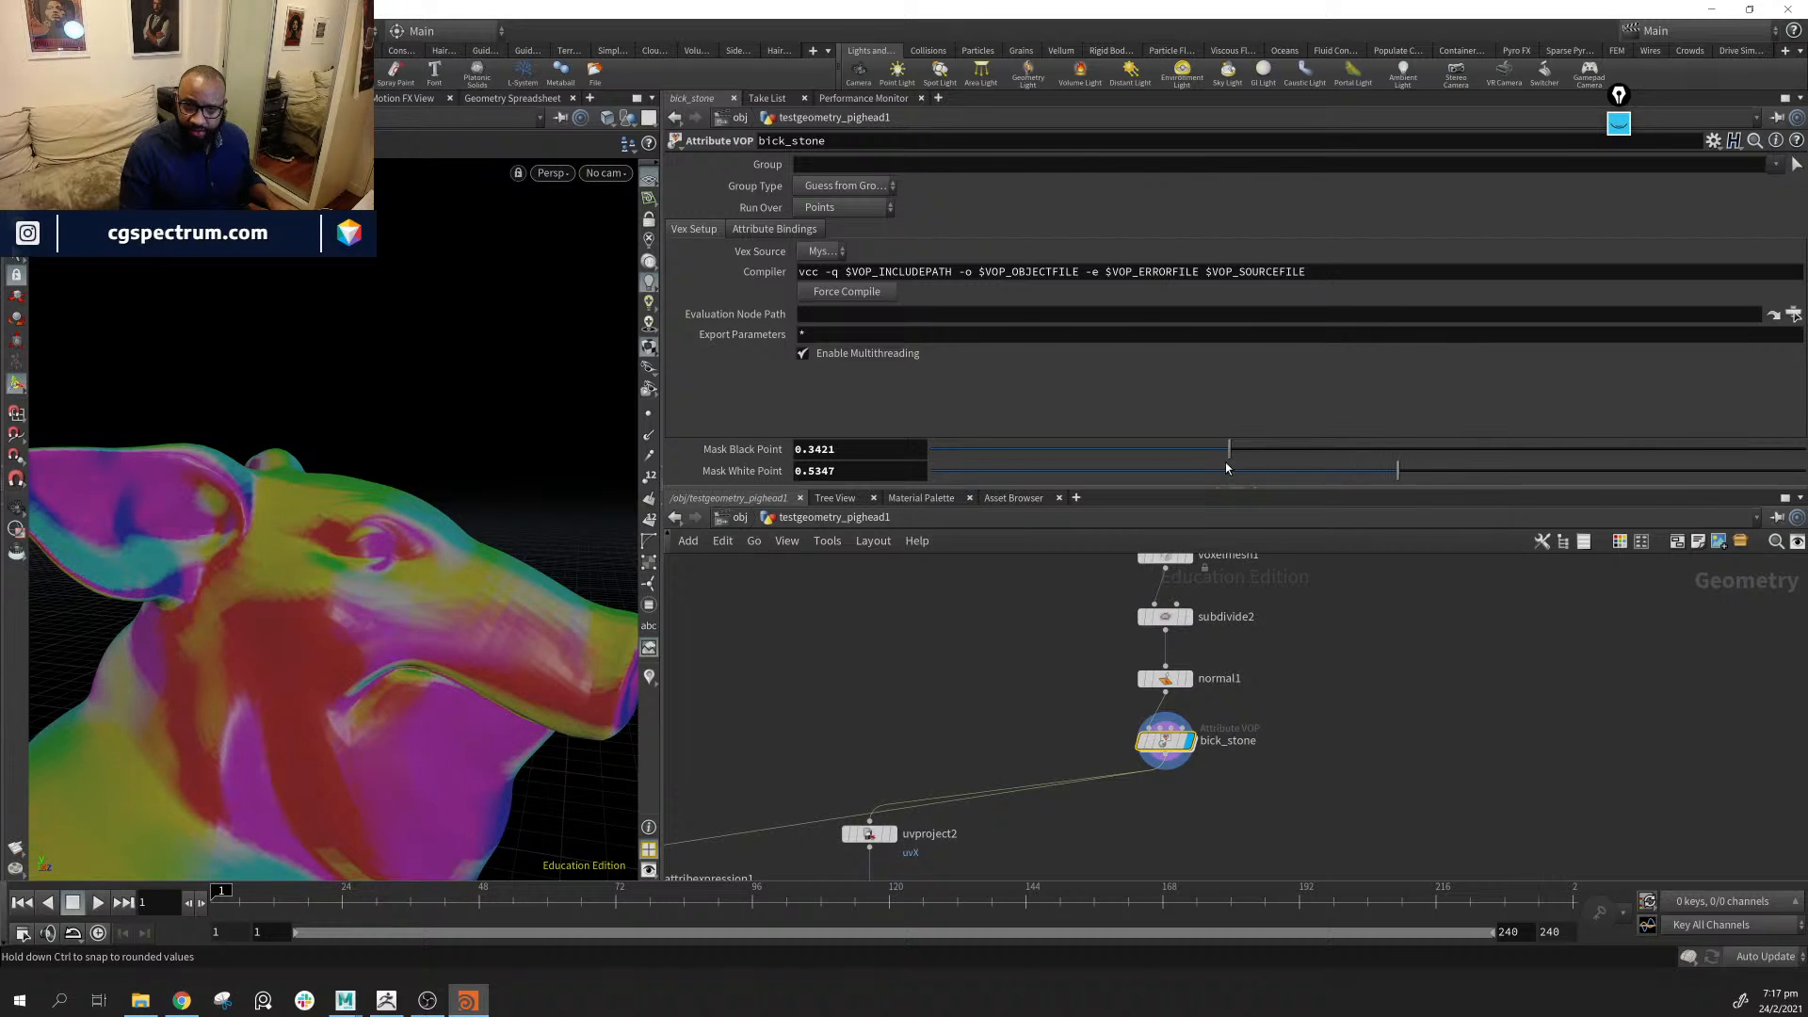
drag(1231, 456, 1292, 451)
drag(1402, 472, 1412, 473)
mouse_move(1293, 452)
mouse_down()
mouse_move(1251, 452)
mouse_move(1295, 452)
mouse_up()
Lower Mask Black Point to about 0.361 and Mask White Point to about 0.52, checking the color masks around the pig head
alt+drag(489, 513, 343, 618)
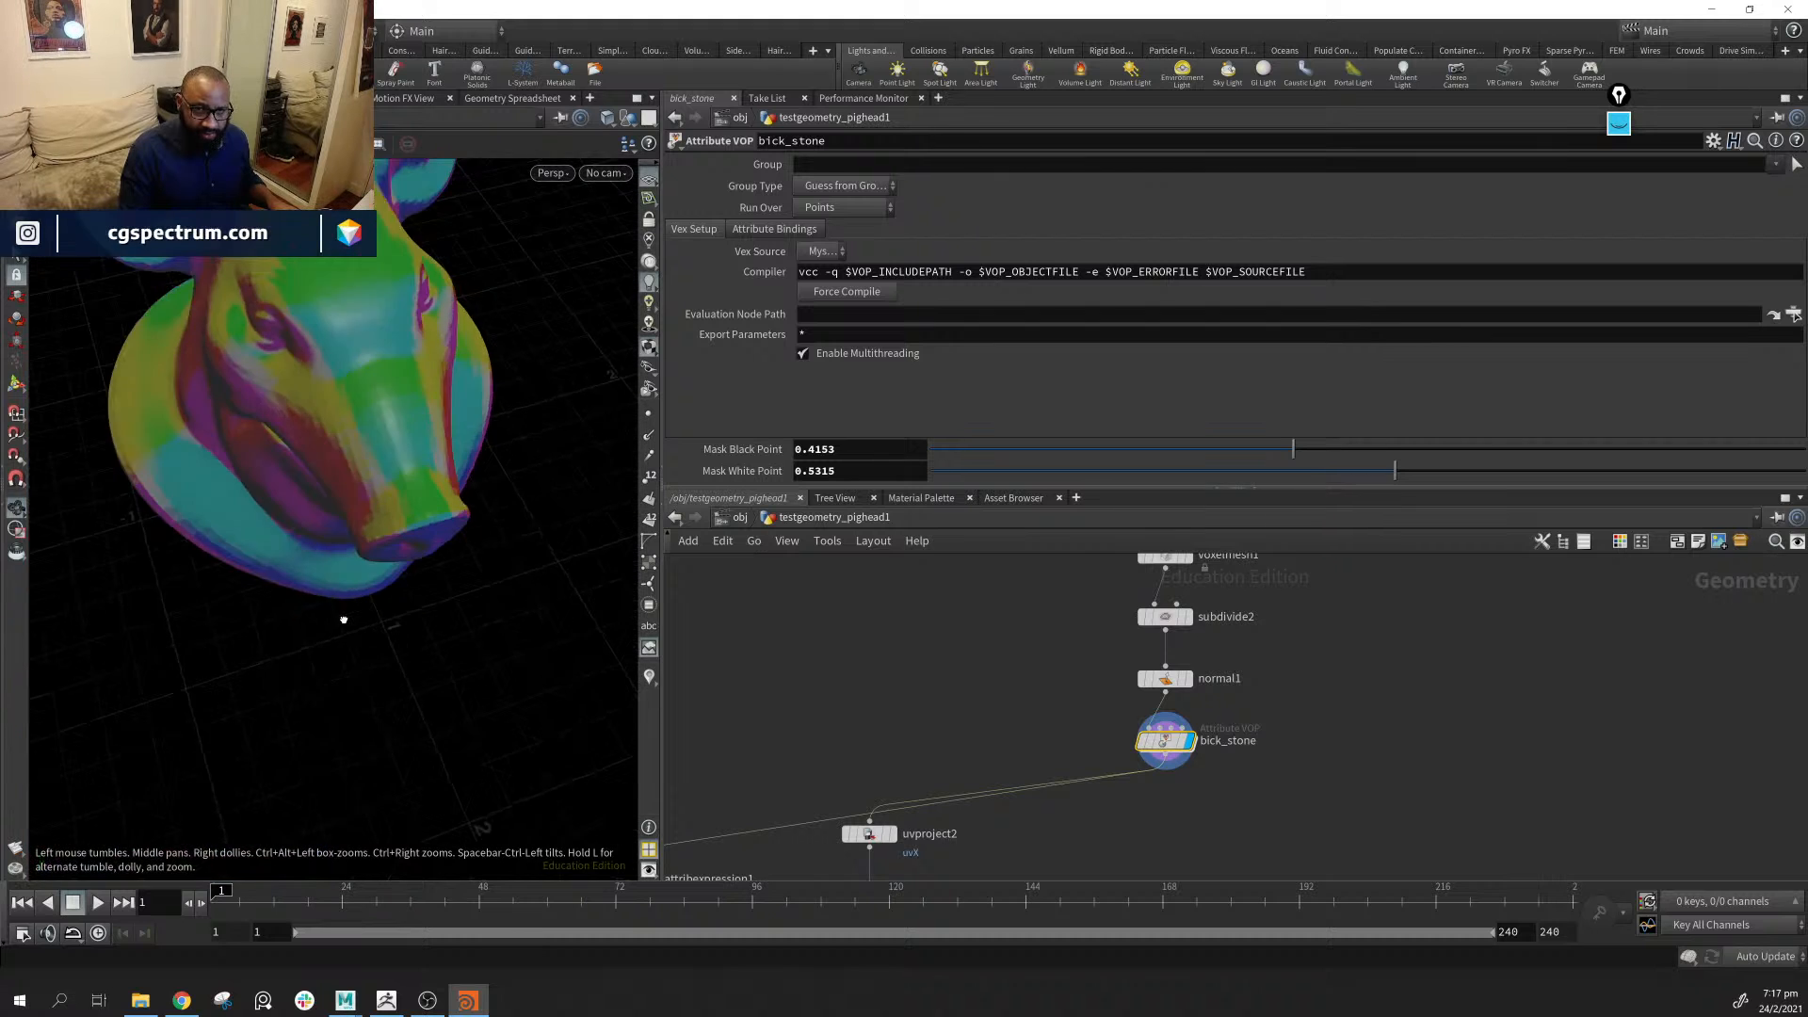
alt+right_drag(343, 618, 448, 556)
alt+drag(448, 557, 452, 546)
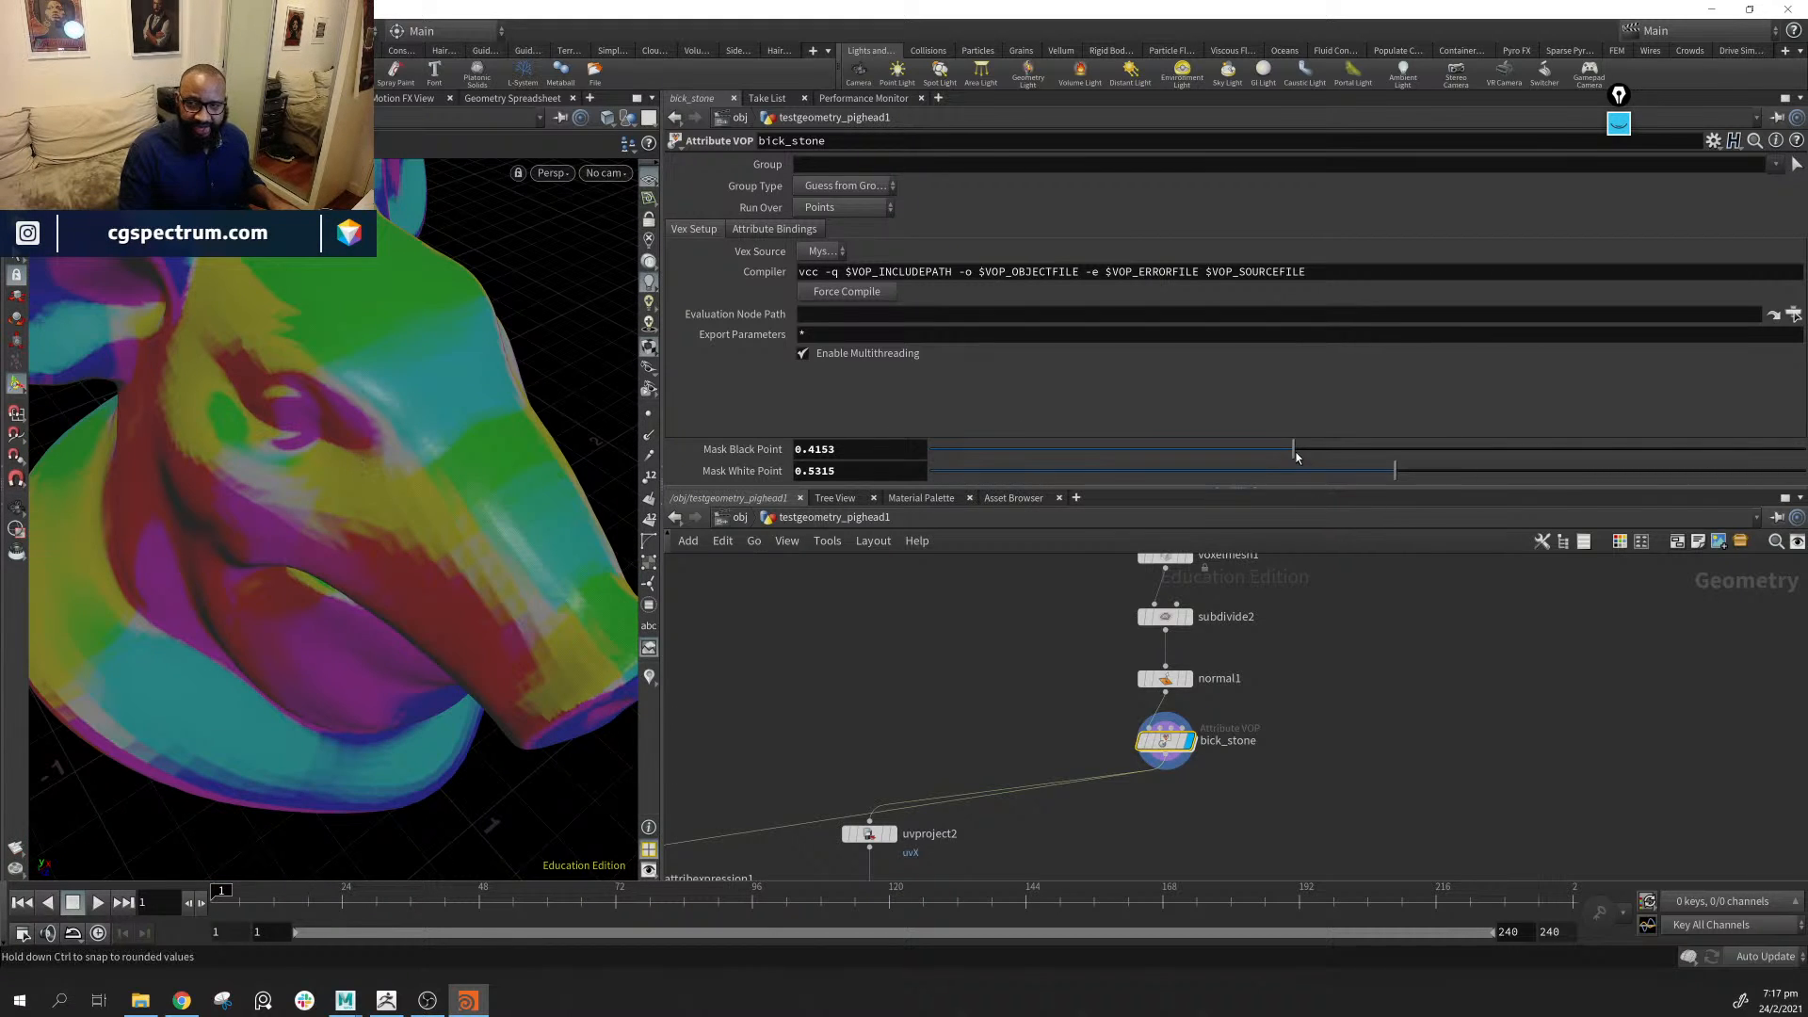
drag(1295, 456, 1245, 444)
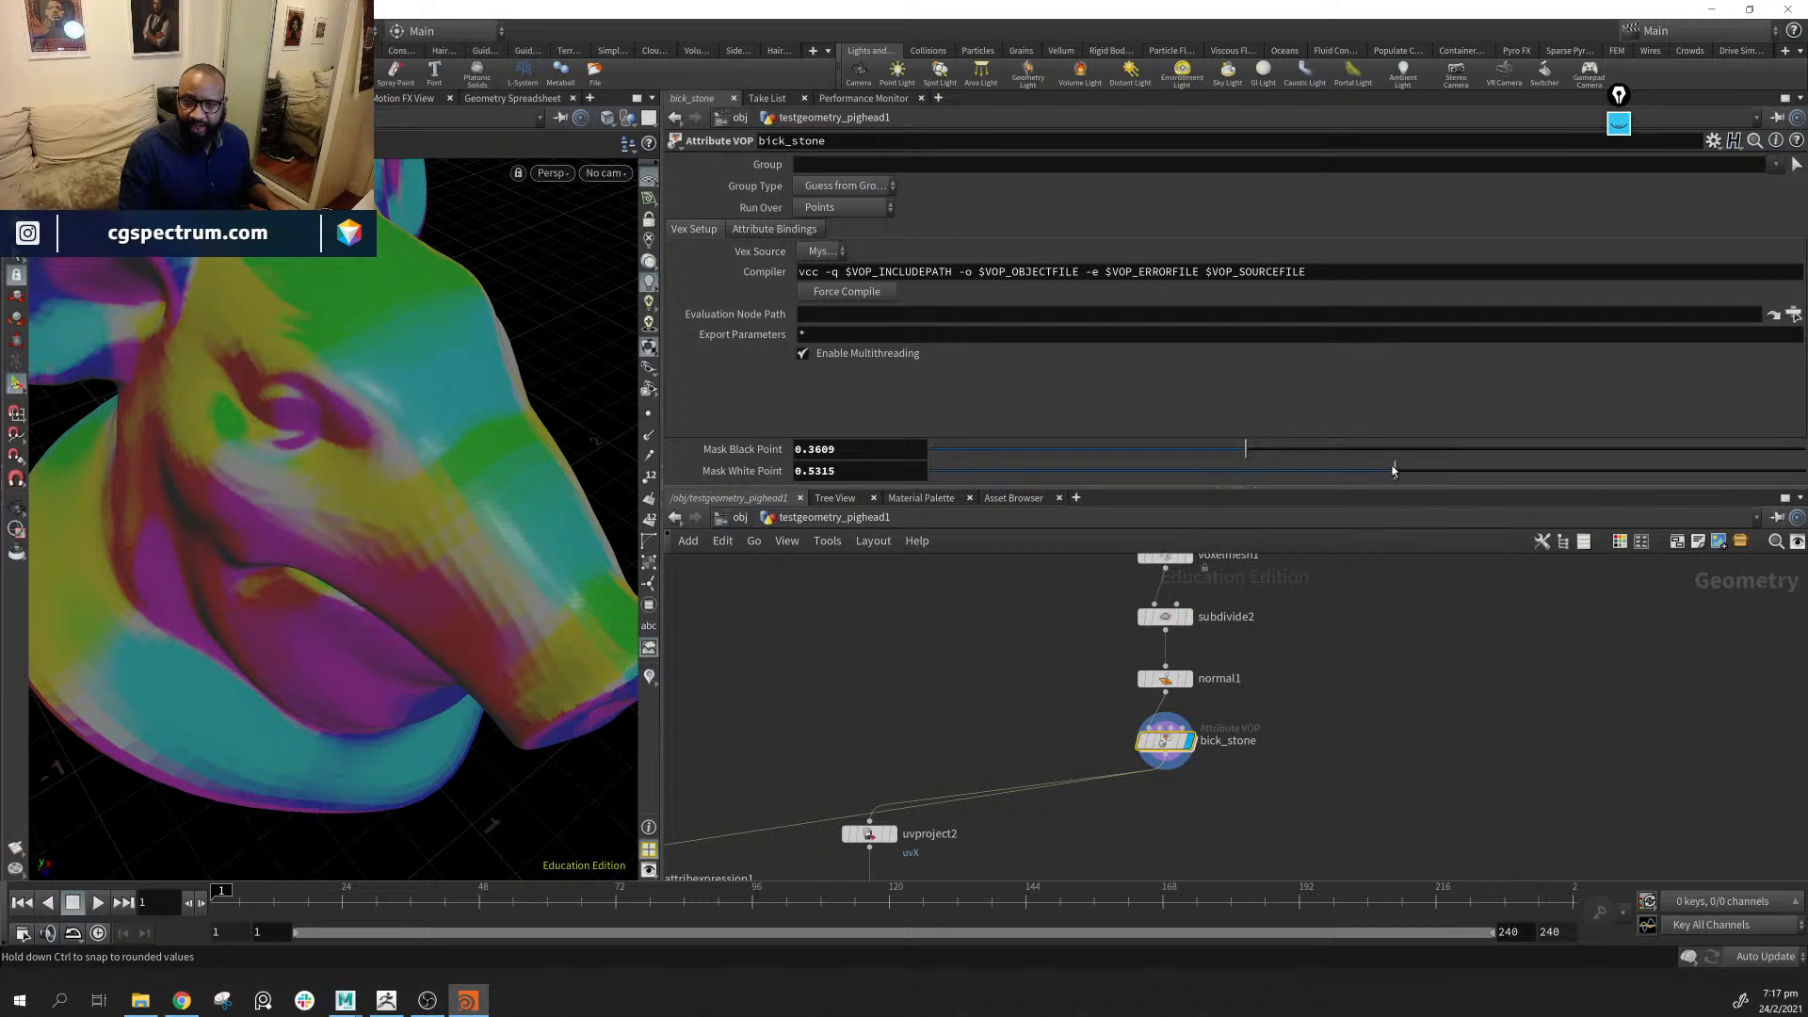
mouse_move(1394, 470)
mouse_down()
mouse_move(1314, 470)
mouse_move(1408, 470)
mouse_move(1384, 470)
mouse_up()
drag(540, 537, 393, 583)
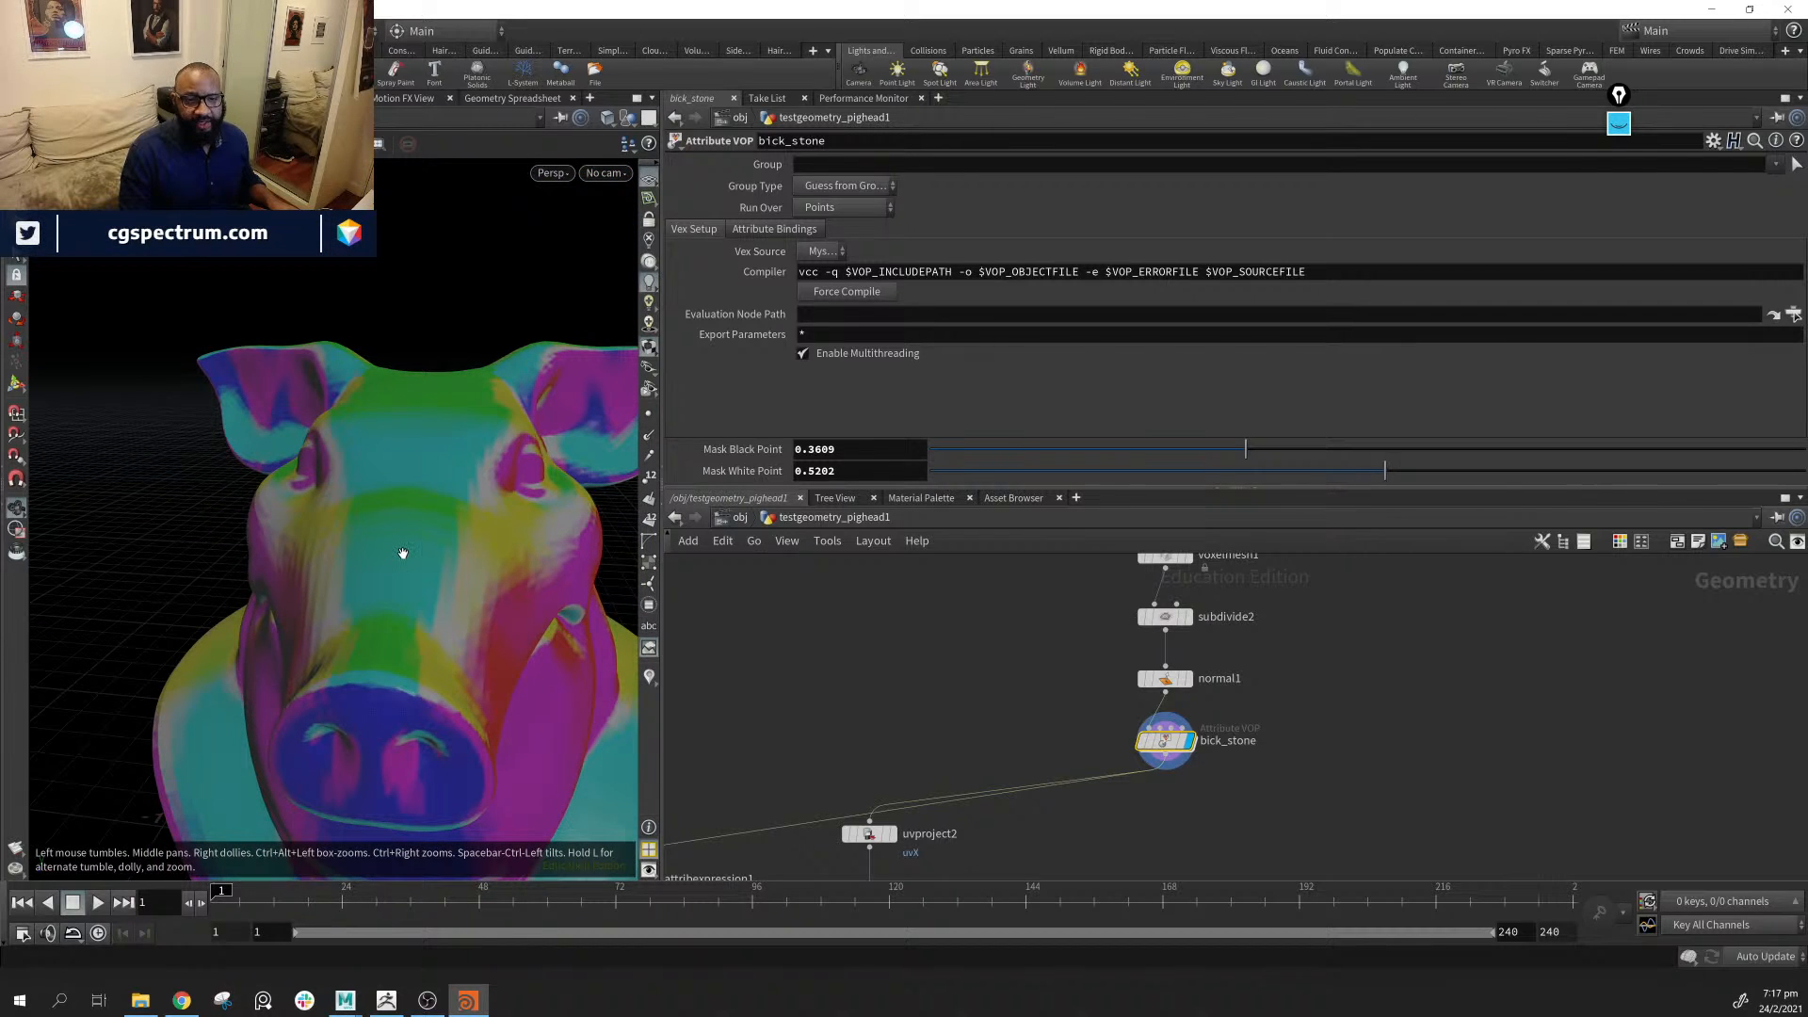
drag(528, 685, 286, 569)
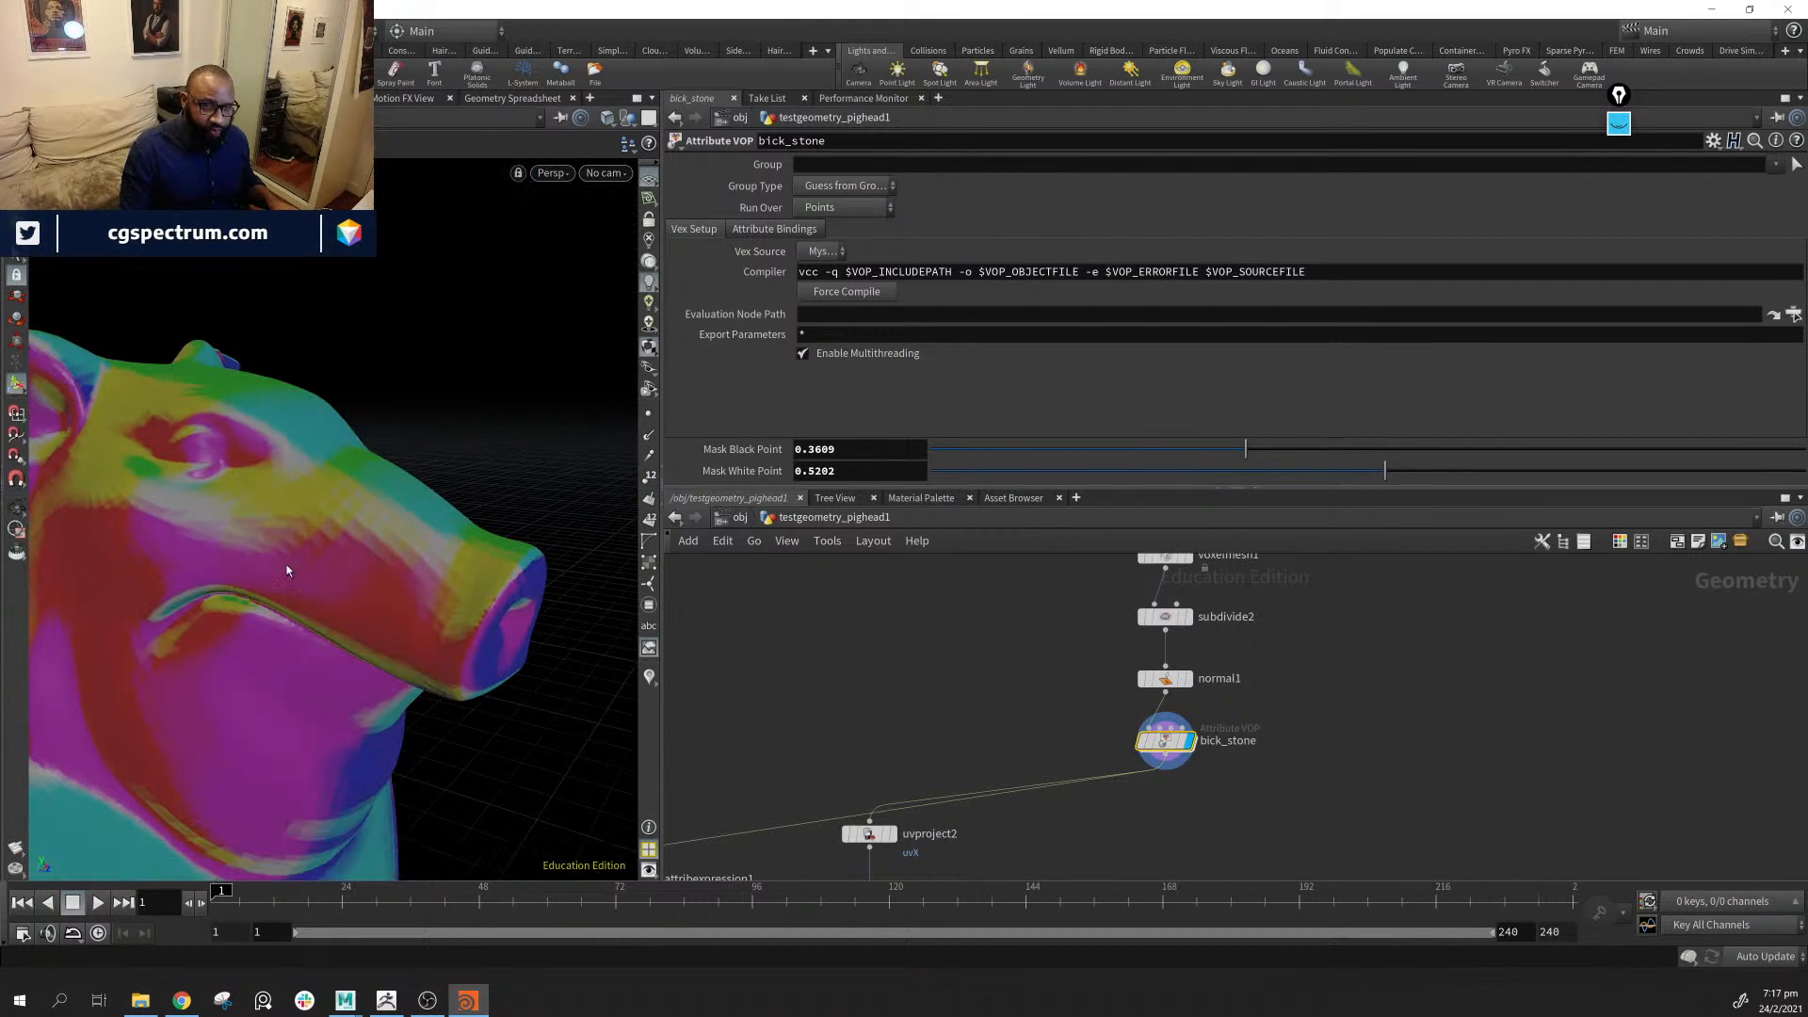
Set bick_stone's Mask Black Point to .3 and Mask White Point to .4, checking the masks on the pig head's other side
drag(1243, 450, 1221, 450)
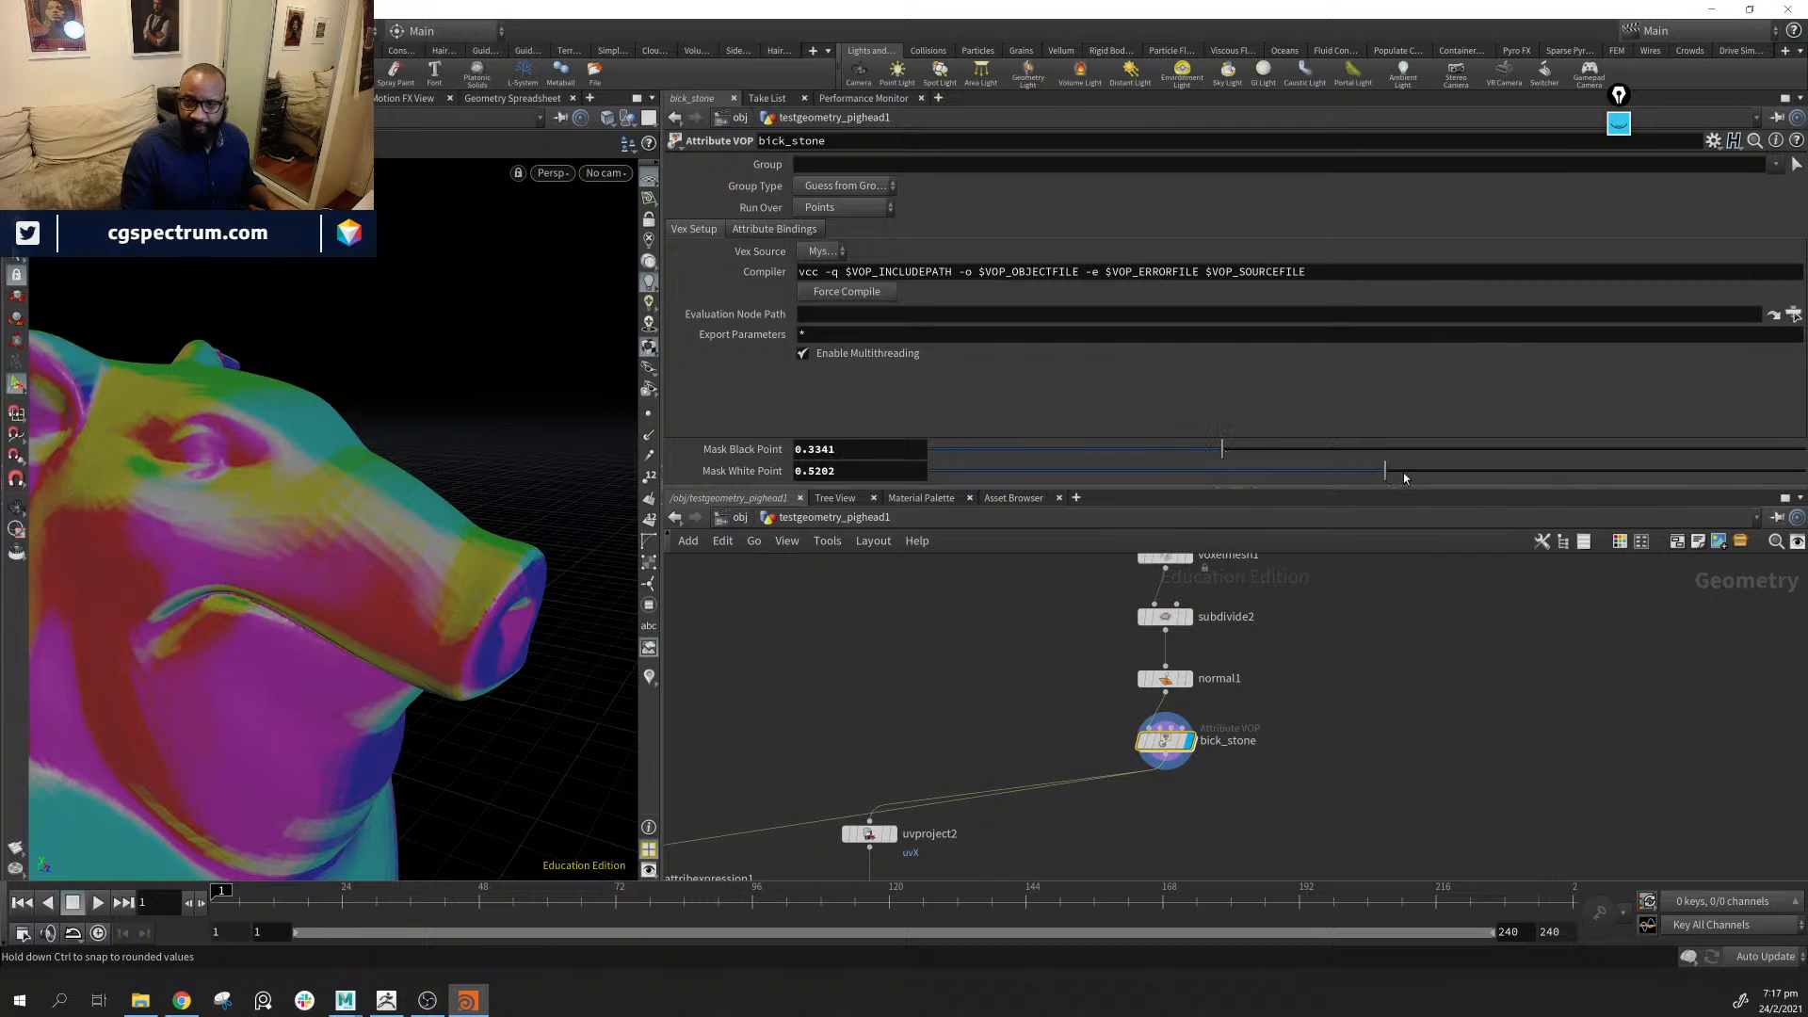
double_click(866, 454)
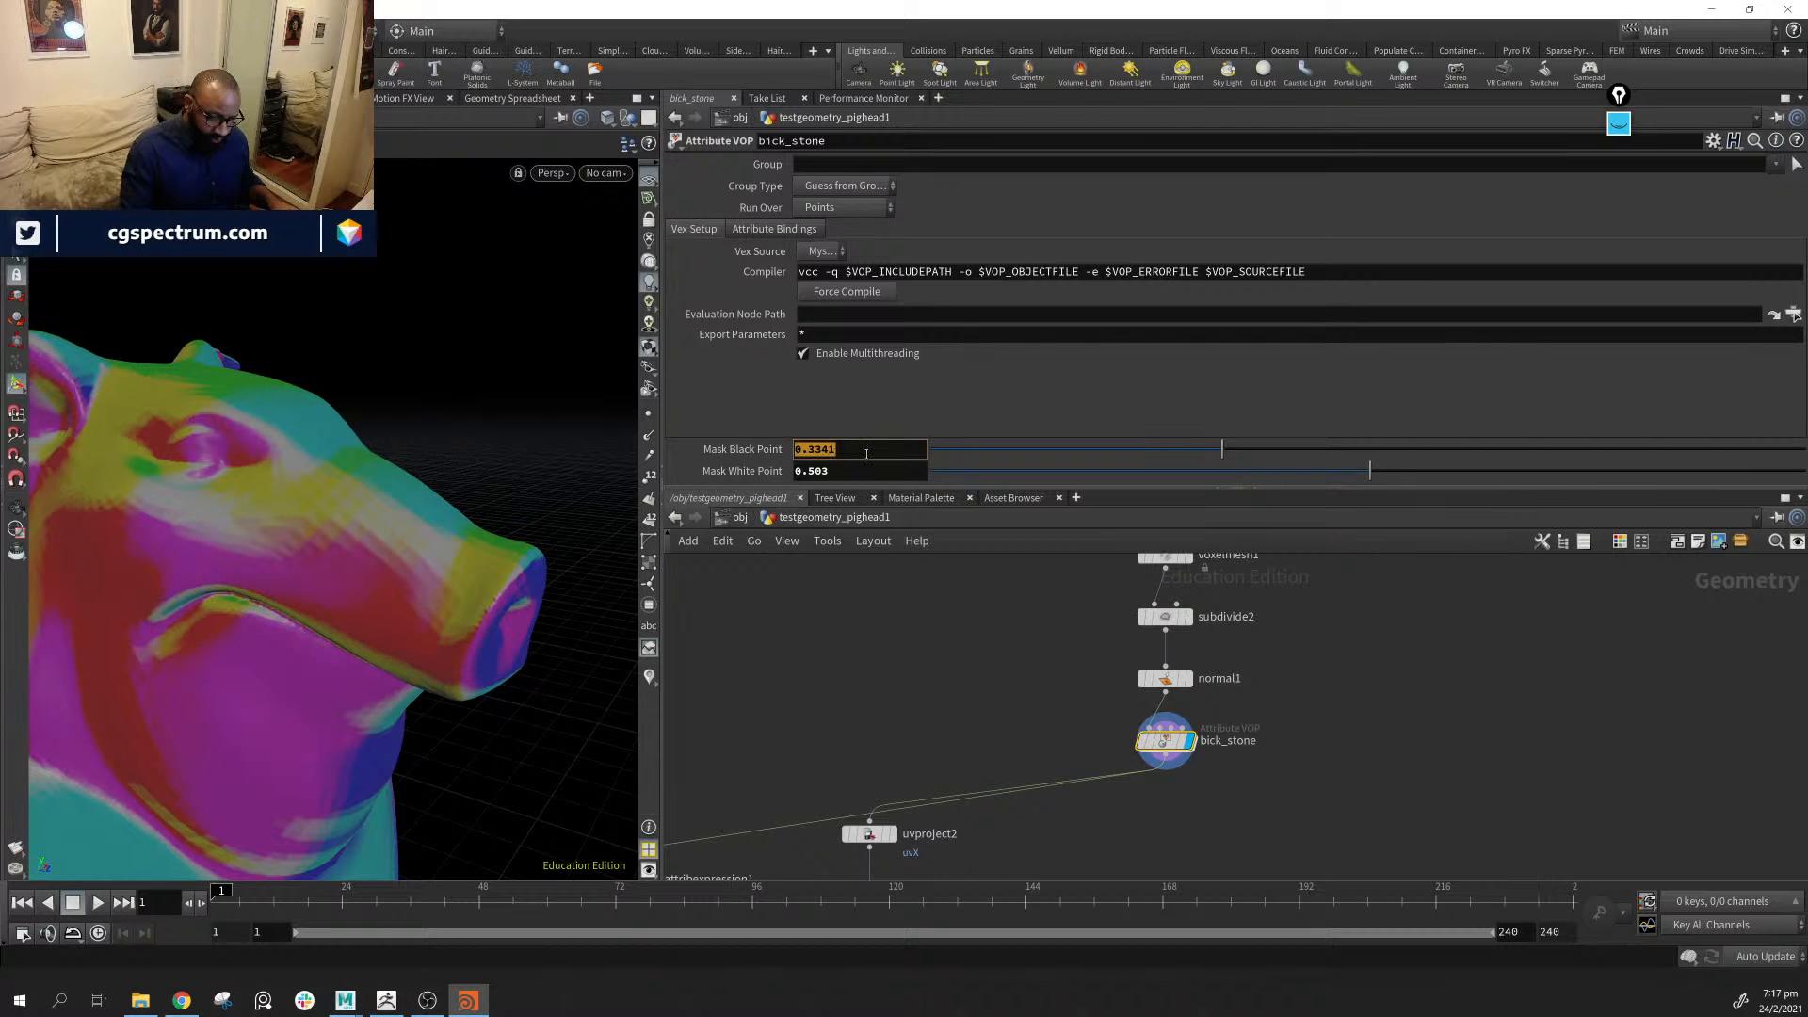
text(.3)
click(870, 466)
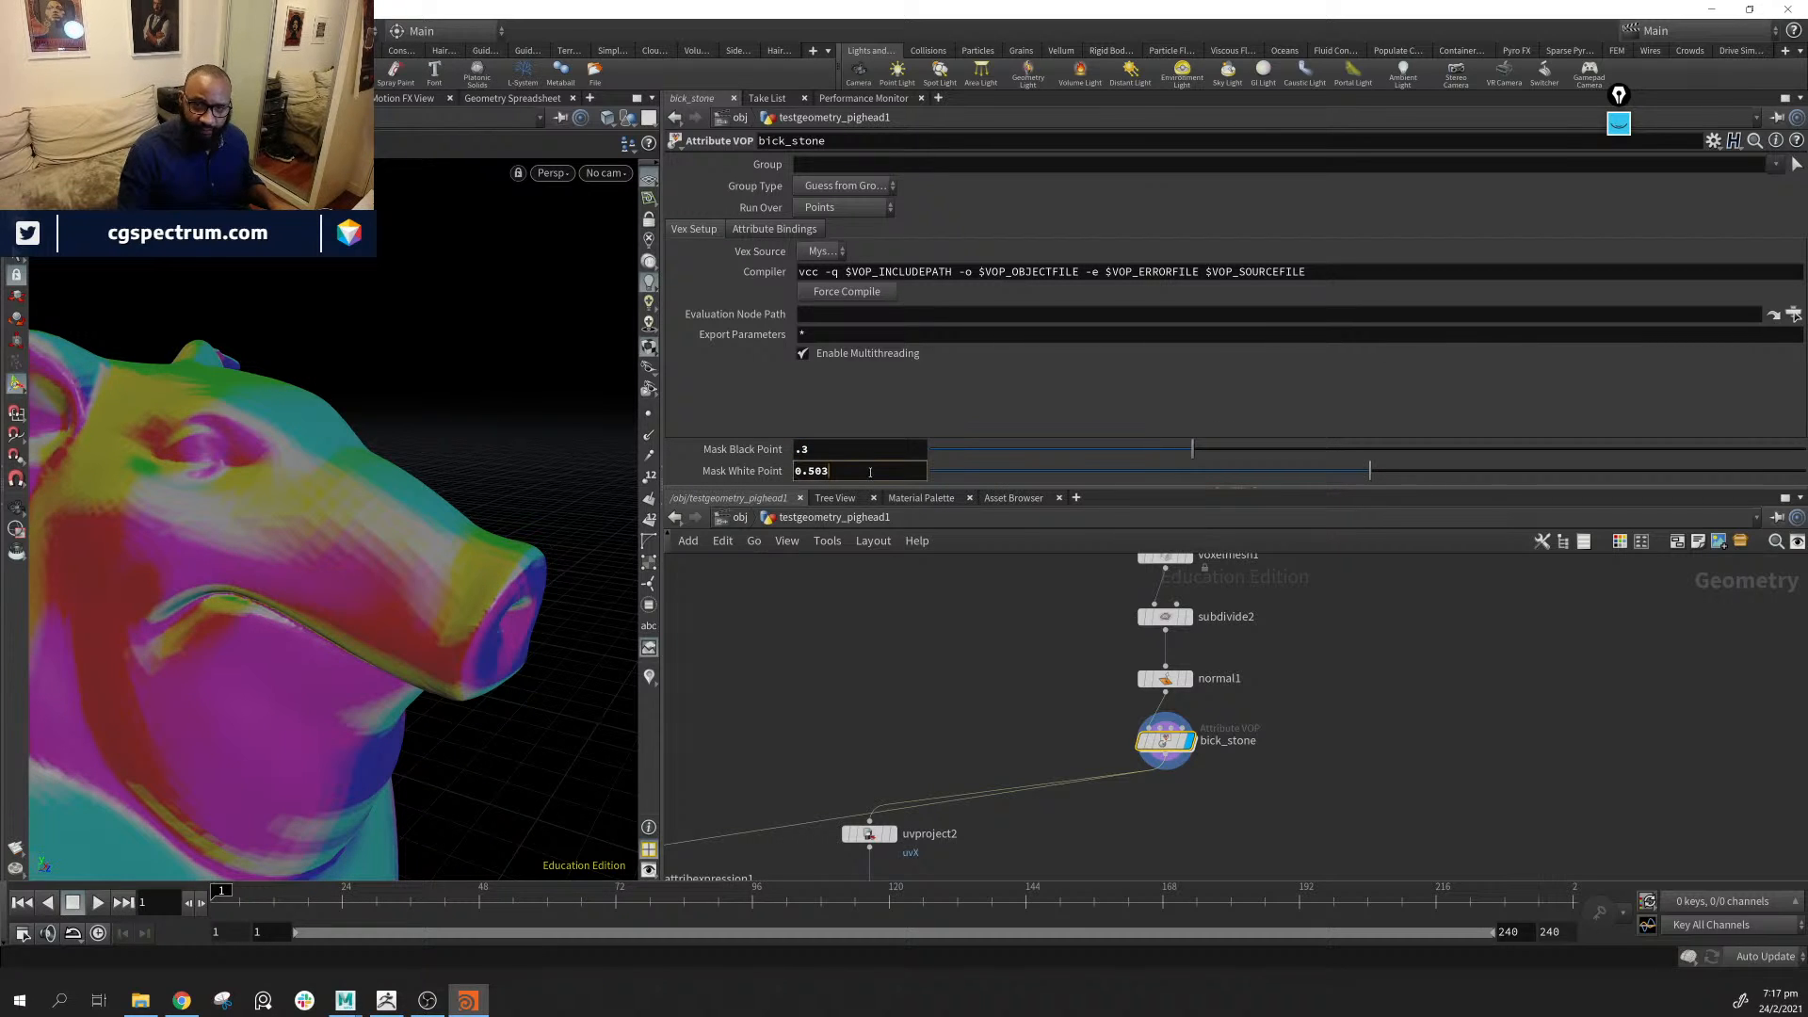
double_click(870, 471)
text(.4)
key(Return)
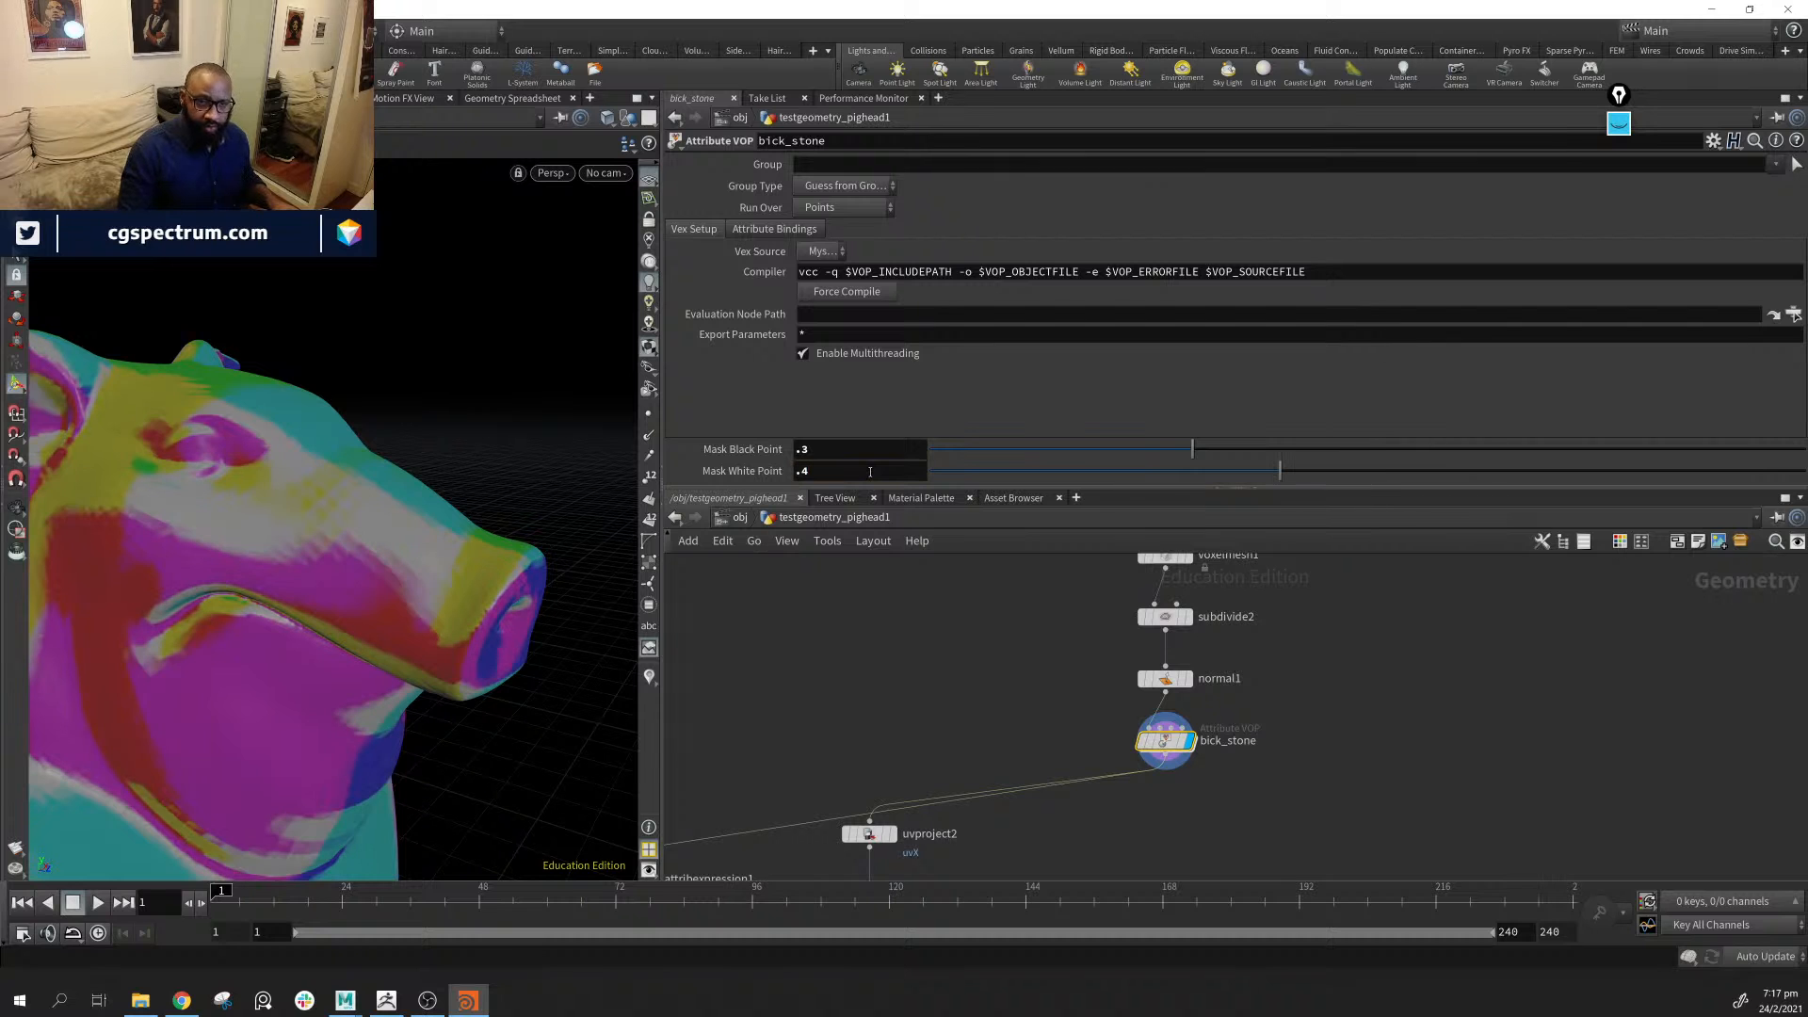
drag(330, 512, 464, 472)
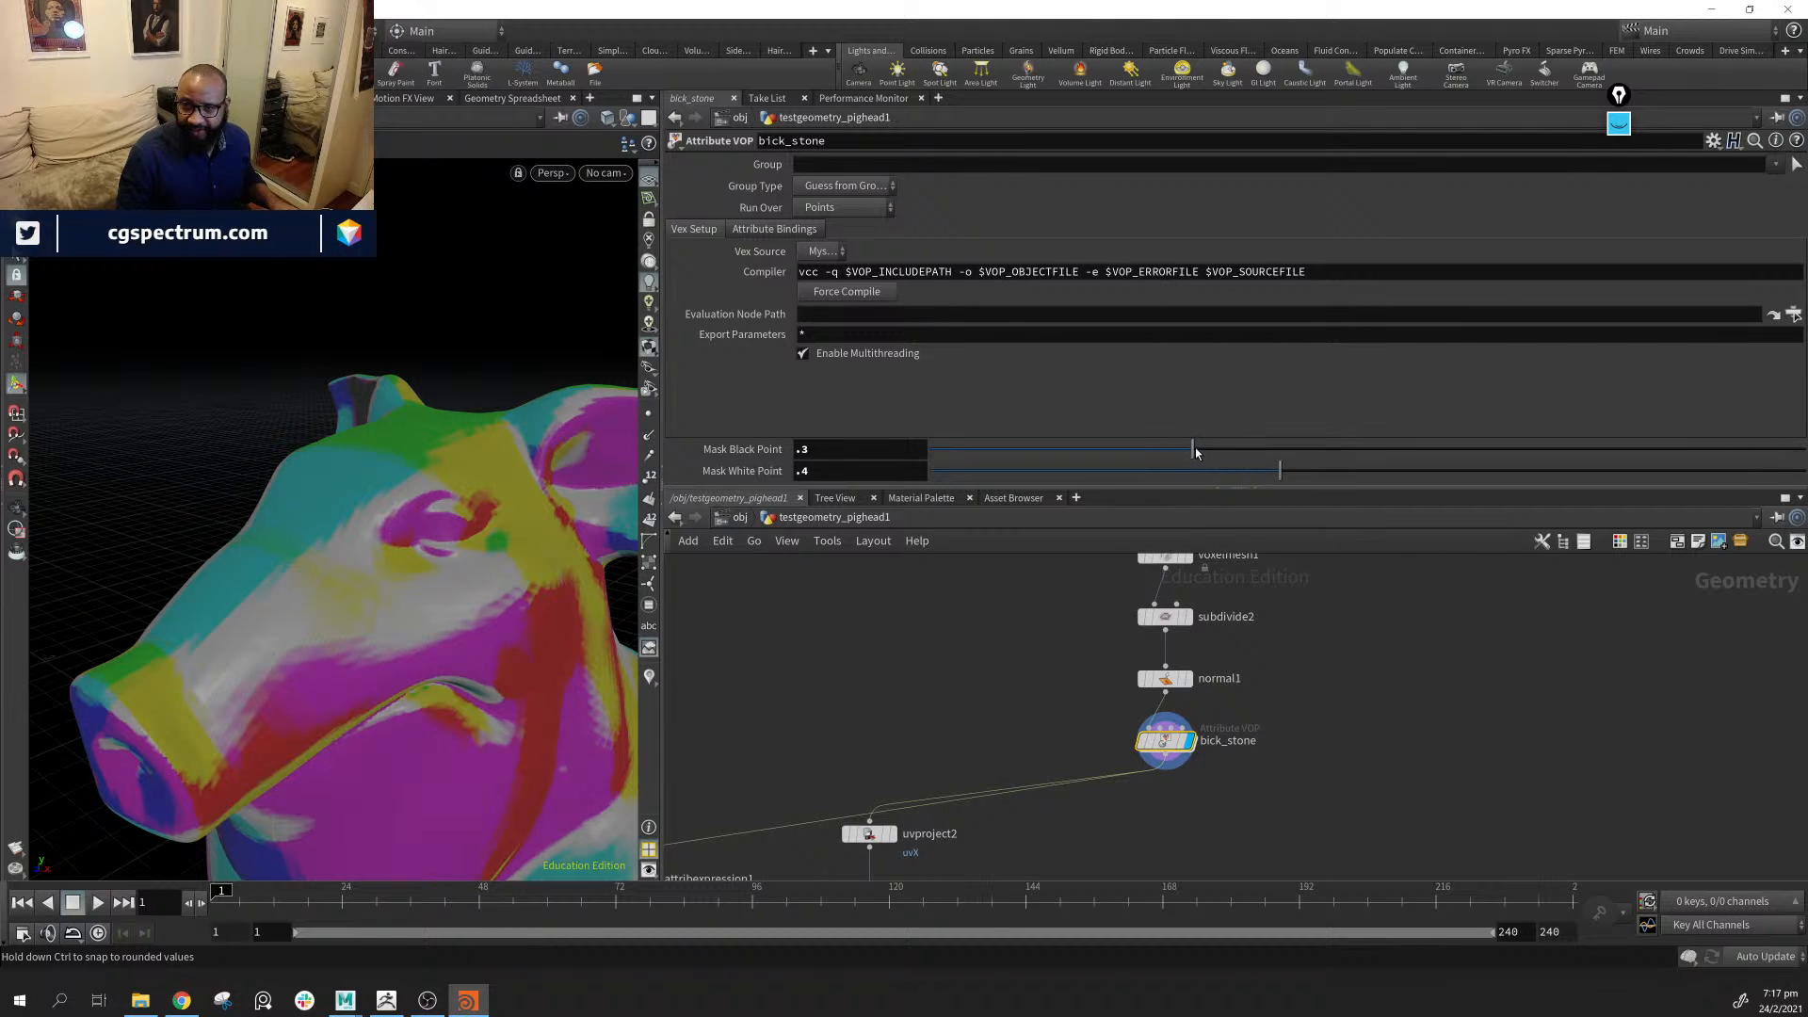
Raise bick_stone's Mask Black Point to .5 and Mask White Point to .7
drag(1256, 471, 1579, 472)
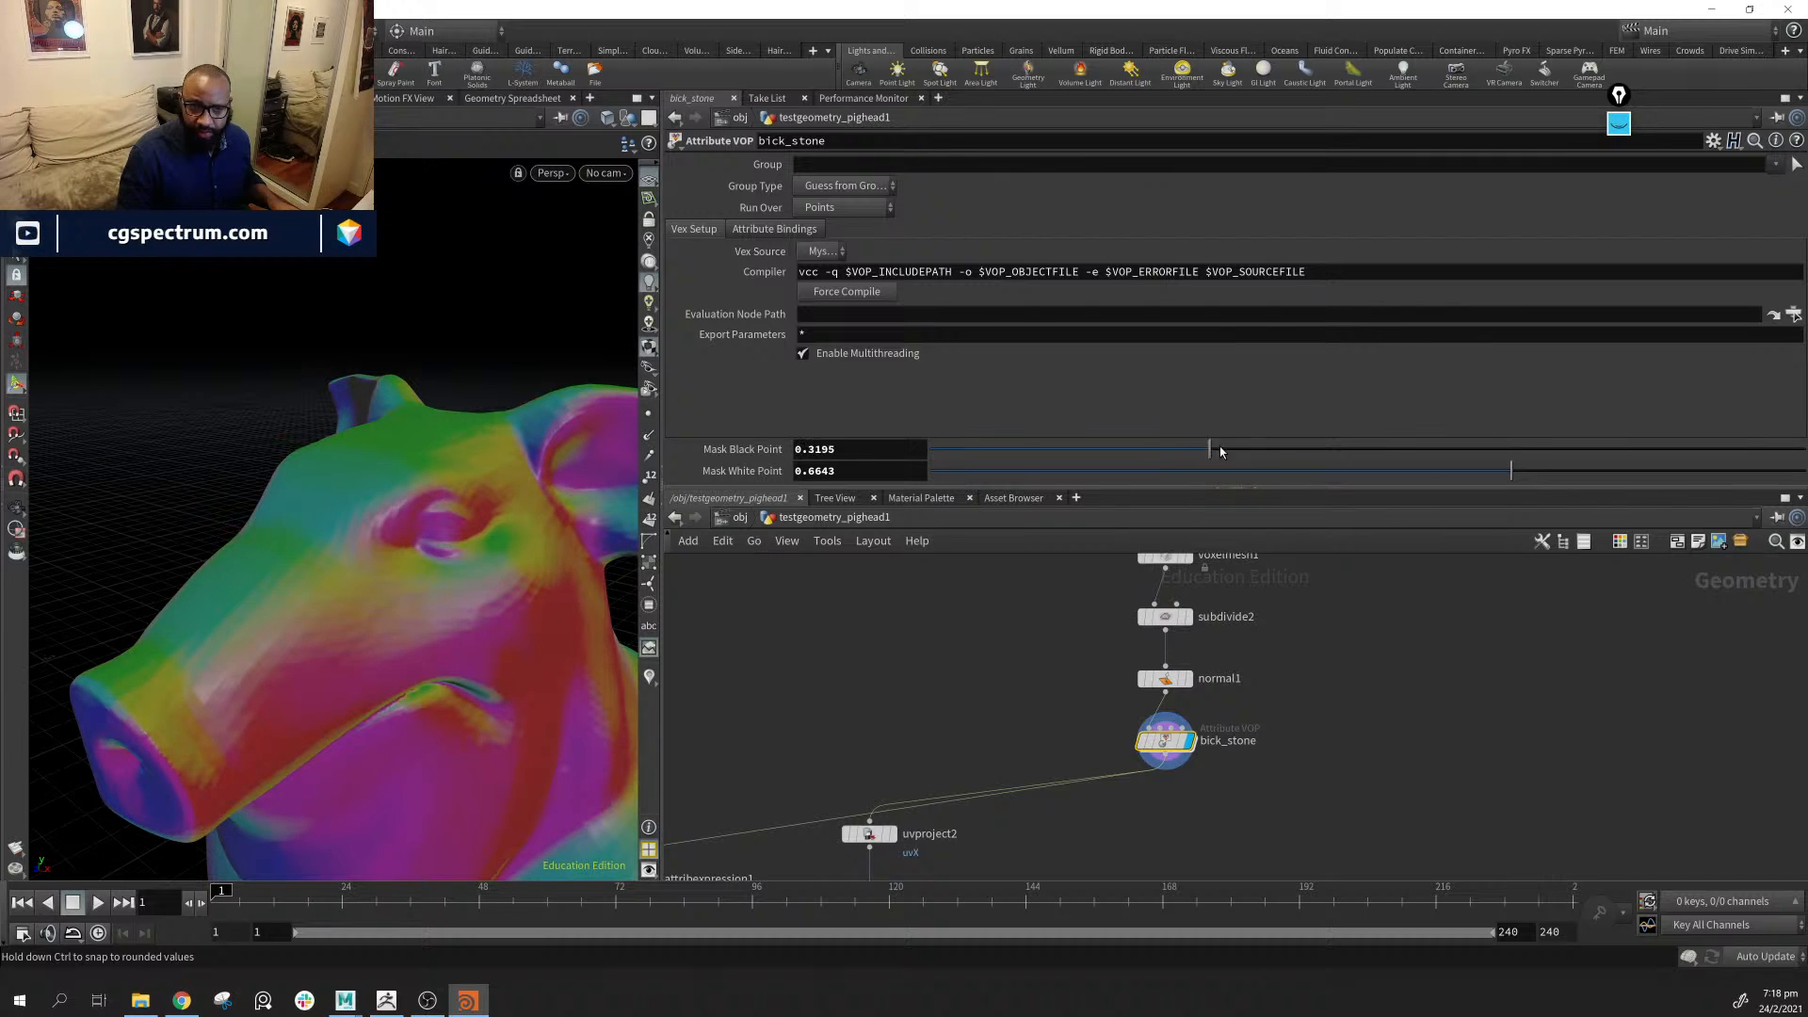
drag(1220, 451, 1367, 462)
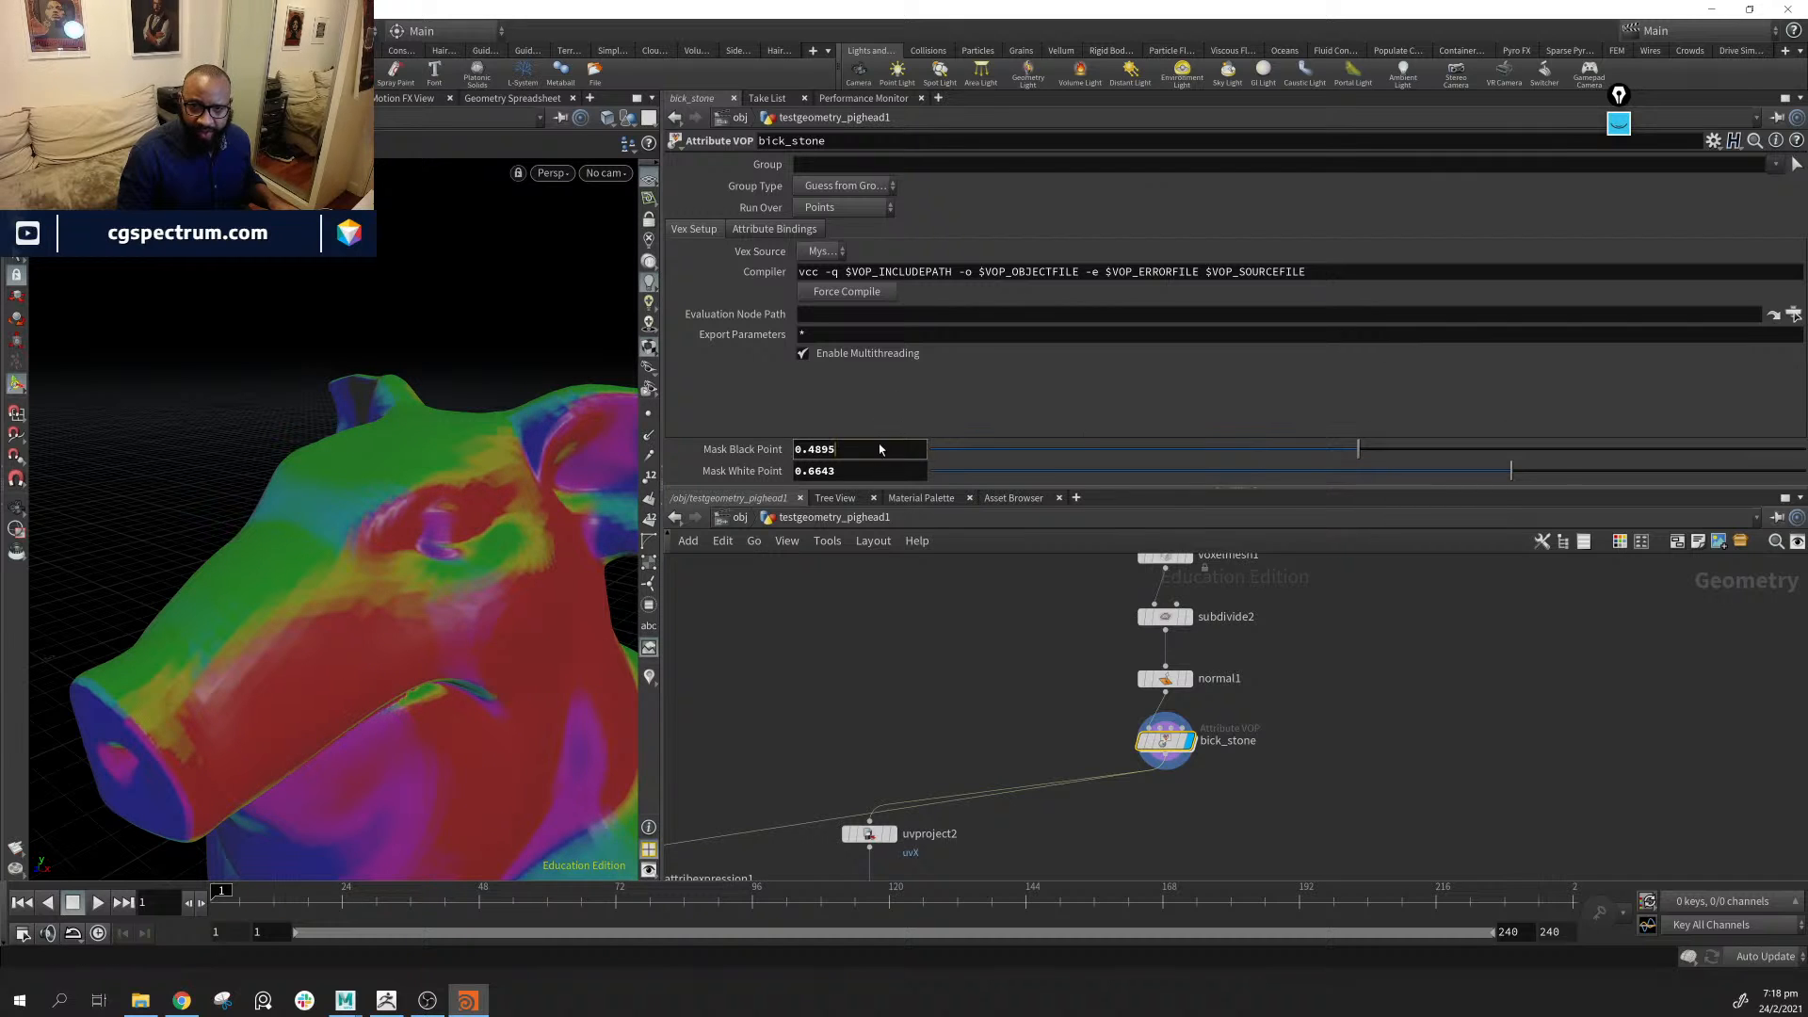
double_click(883, 446)
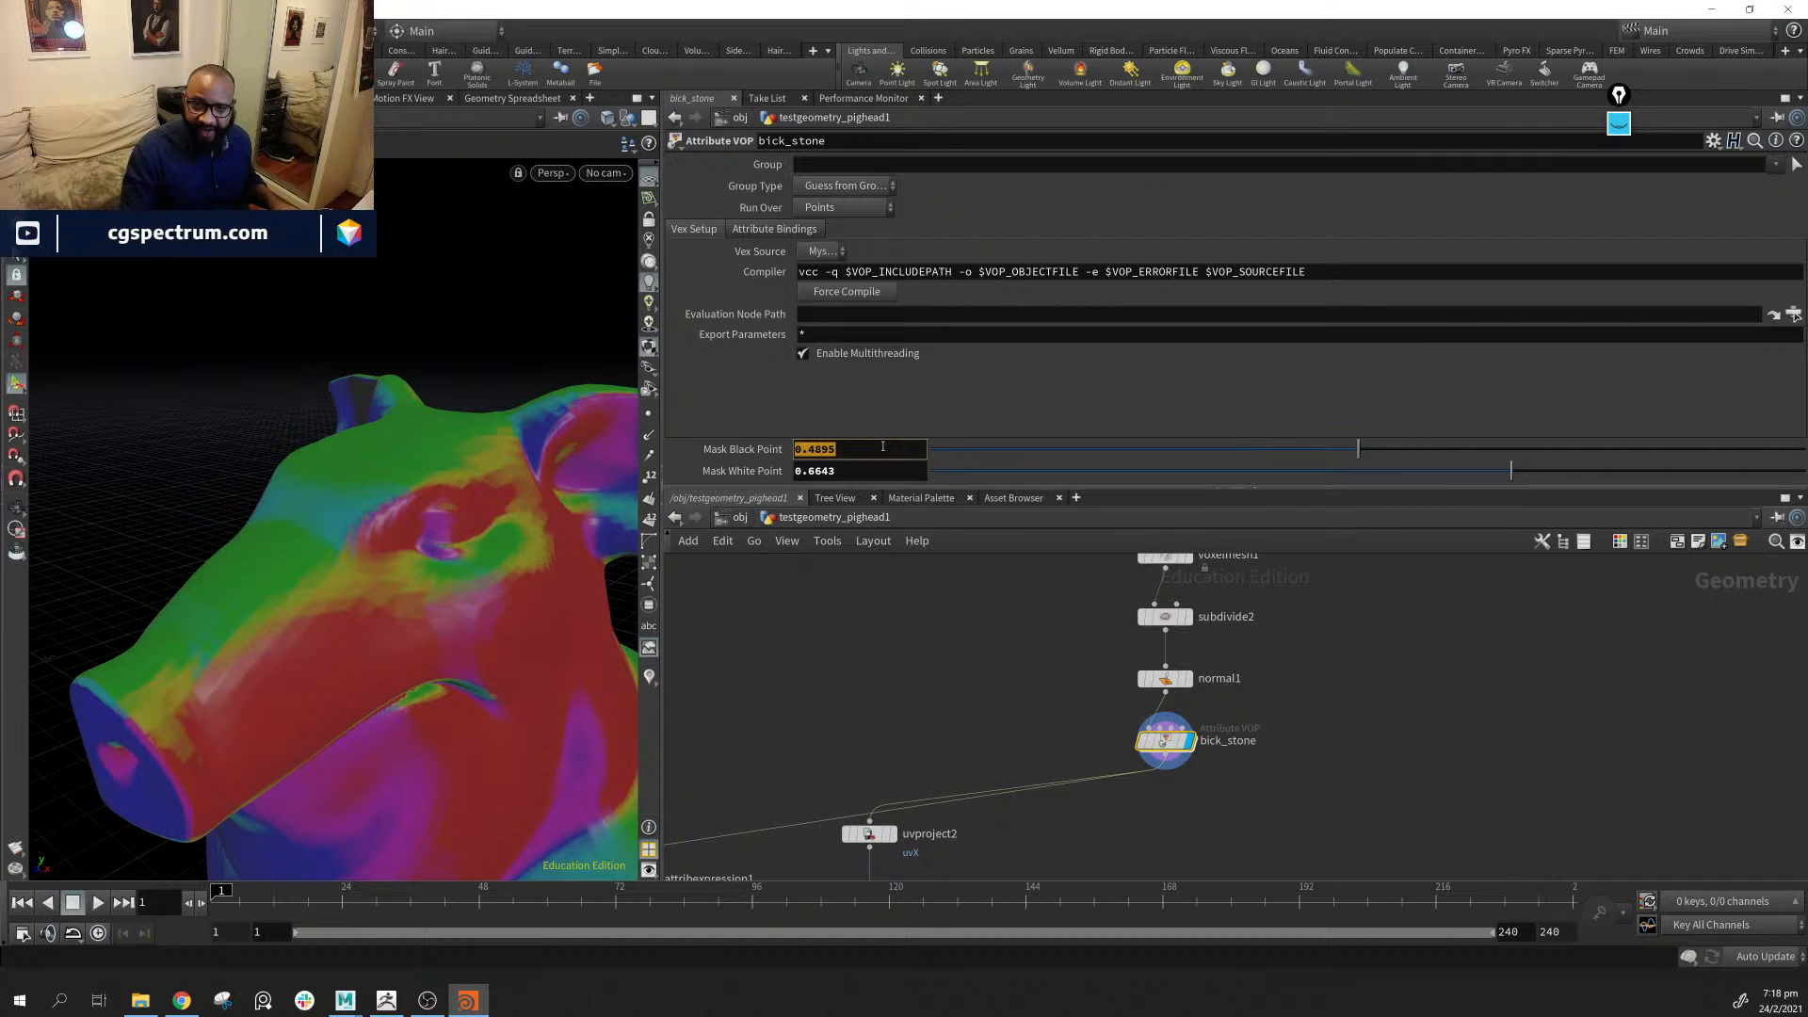
text(.5)
key(Return)
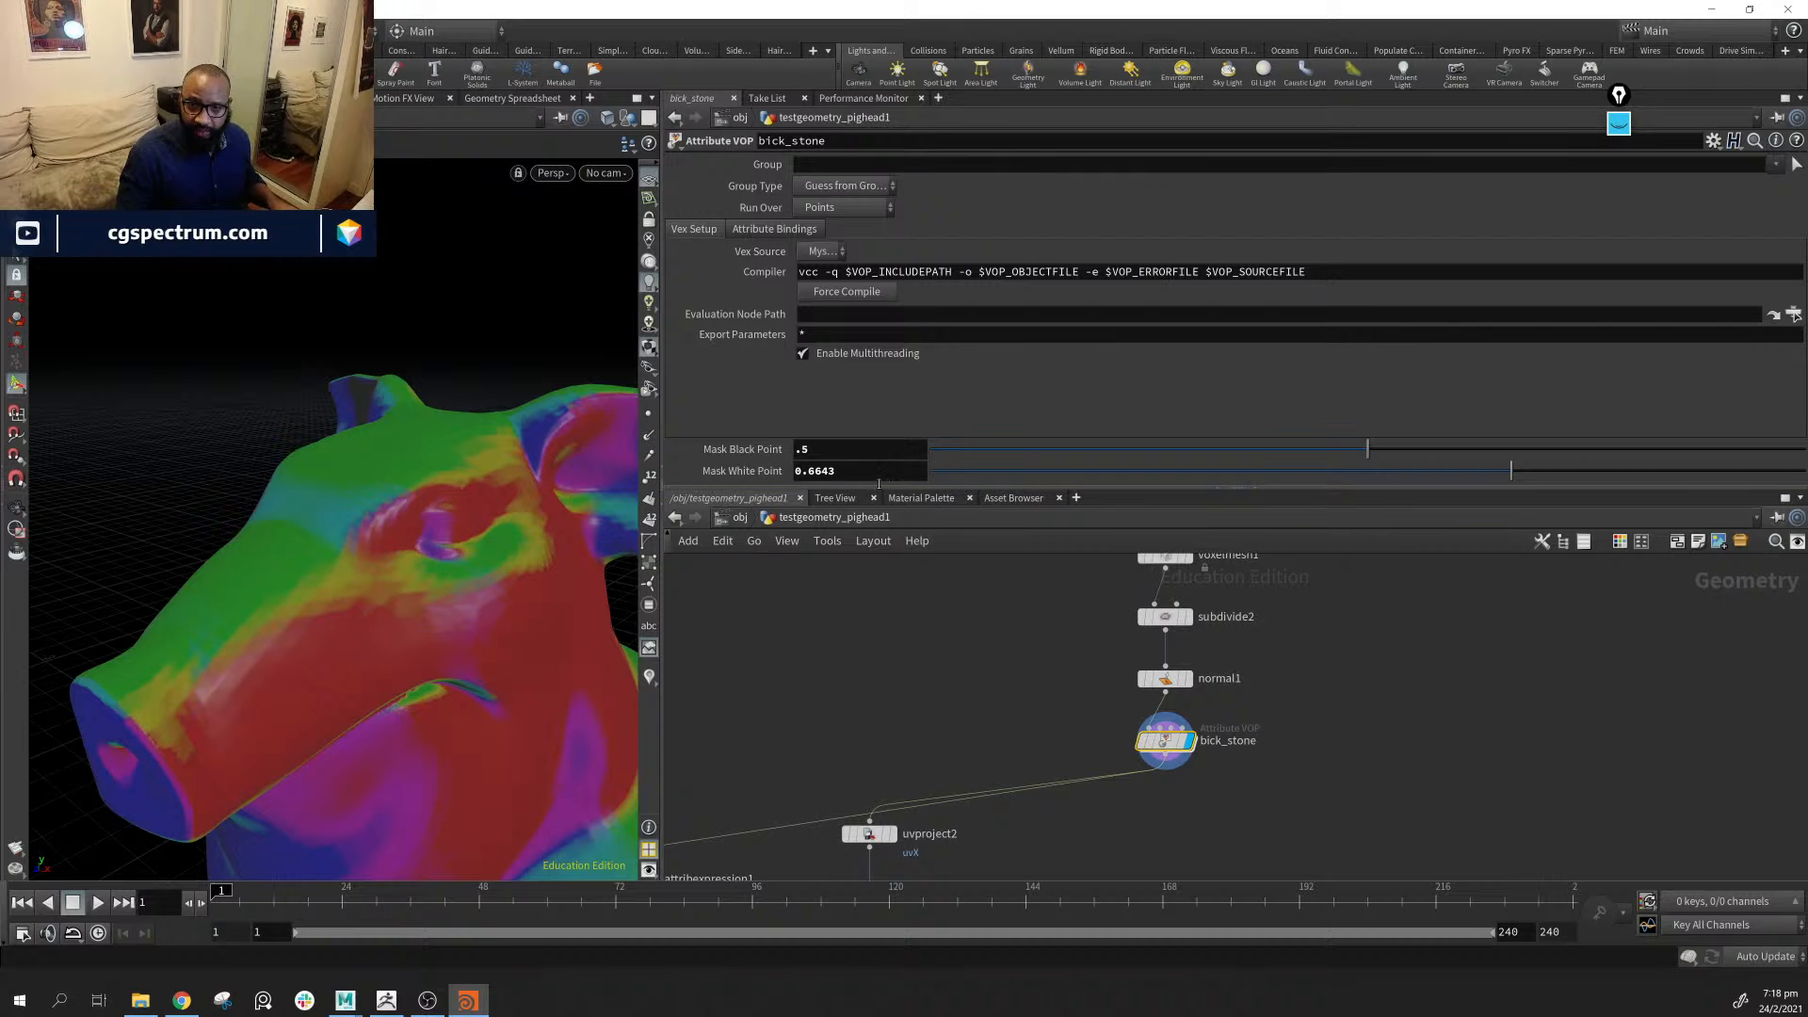
double_click(879, 482)
text(.7)
key(Return)
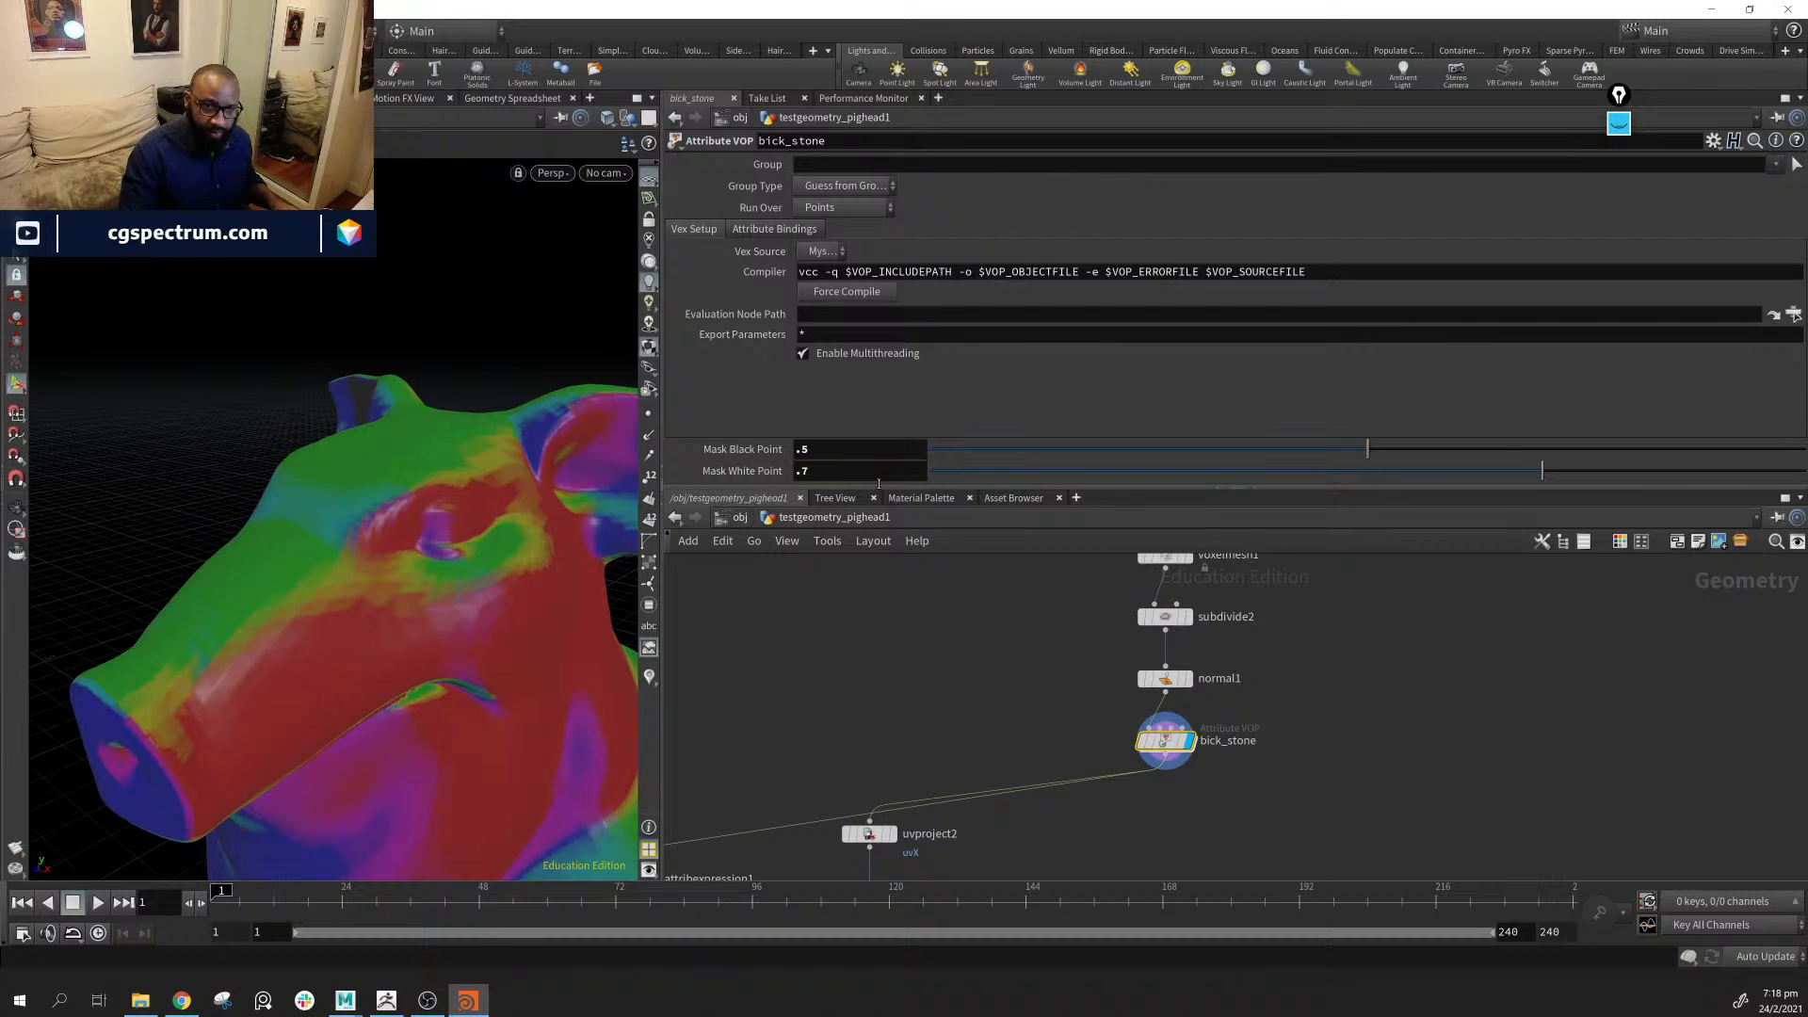
Examine the red, green and blue masks on the pig head from the side, front and above, including the blends between them
drag(405, 659, 328, 603)
drag(348, 732, 509, 527)
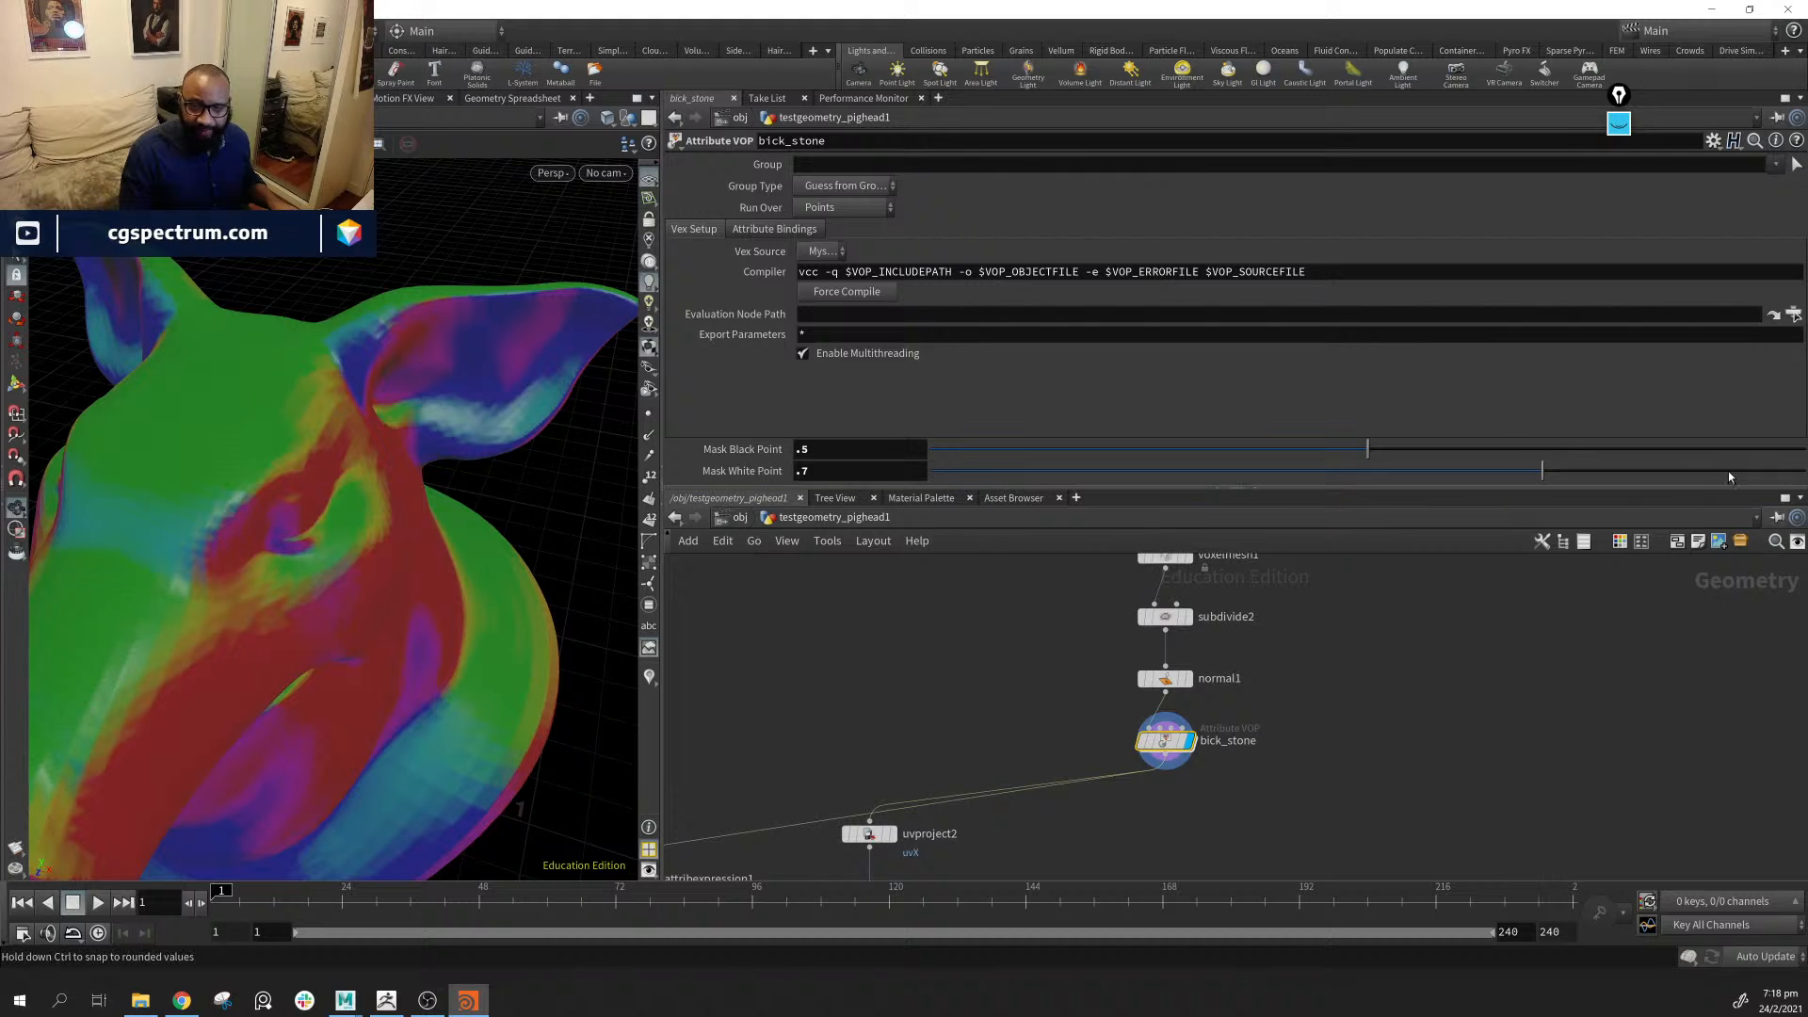
drag(527, 494, 559, 518)
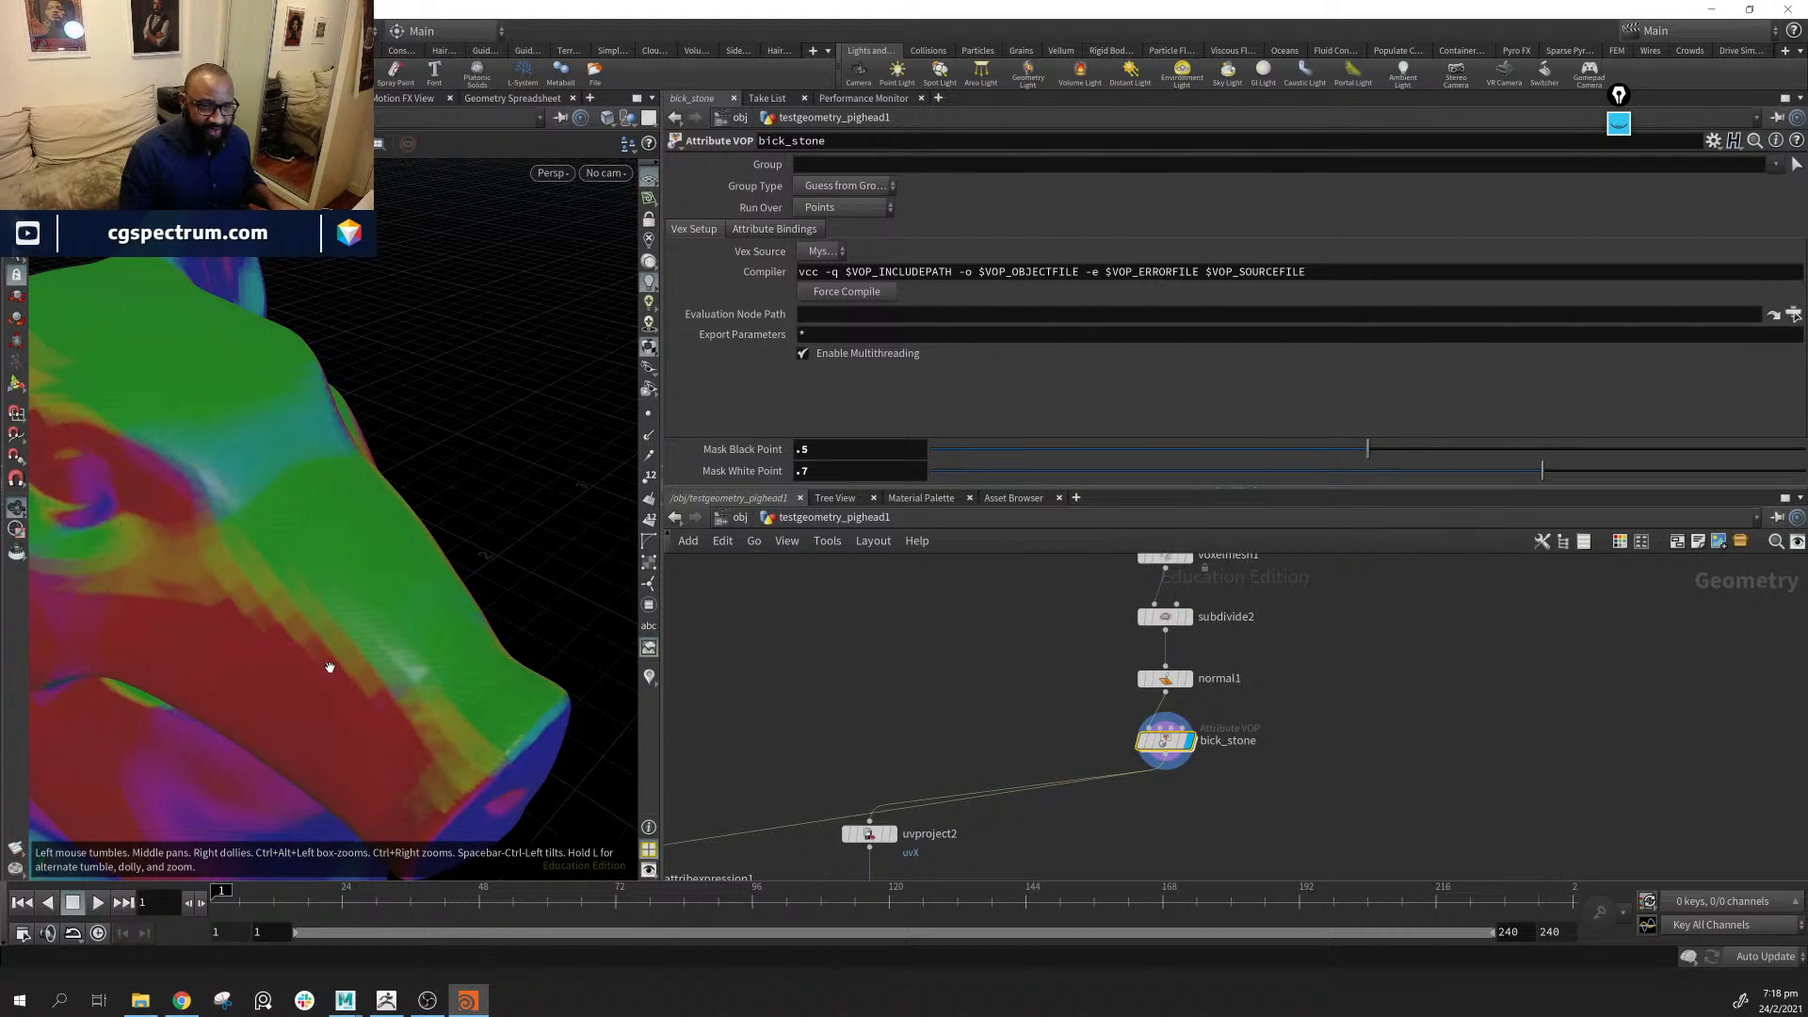
drag(330, 667, 72, 676)
drag(291, 659, 522, 572)
right_drag(522, 572, 330, 552)
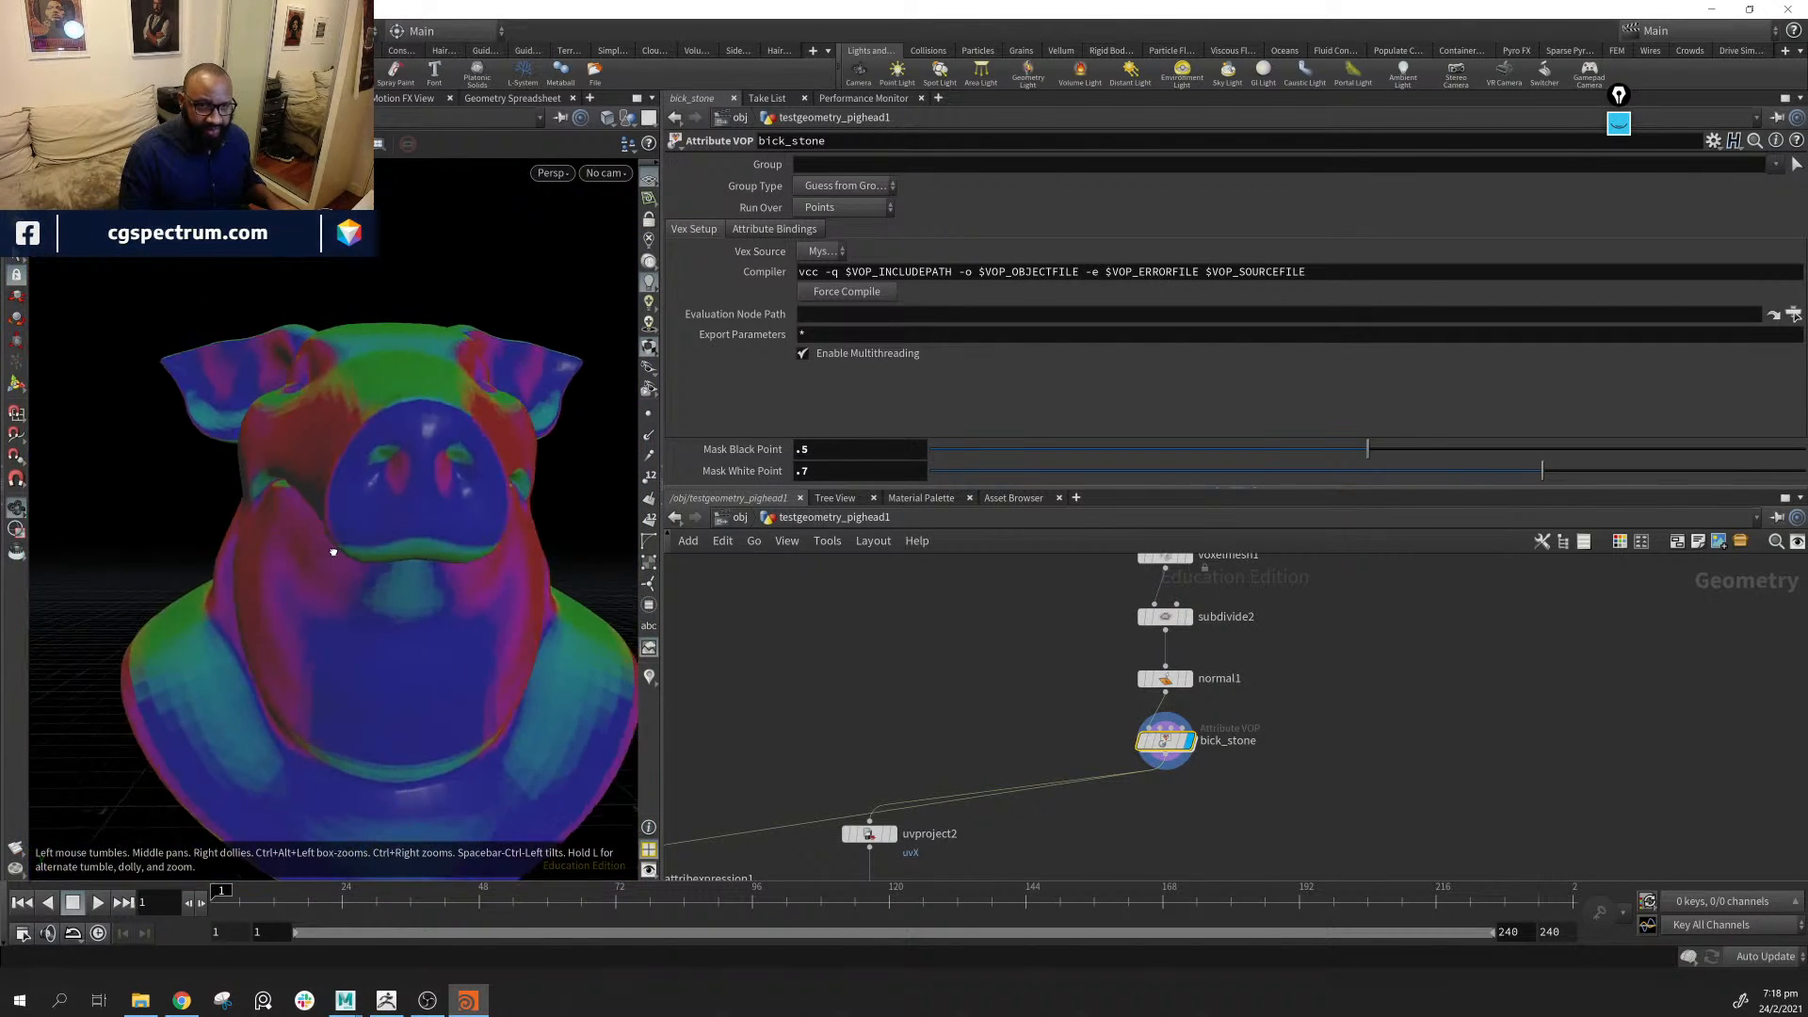
drag(331, 552, 496, 411)
middle_drag(496, 411, 432, 663)
right_drag(432, 663, 230, 633)
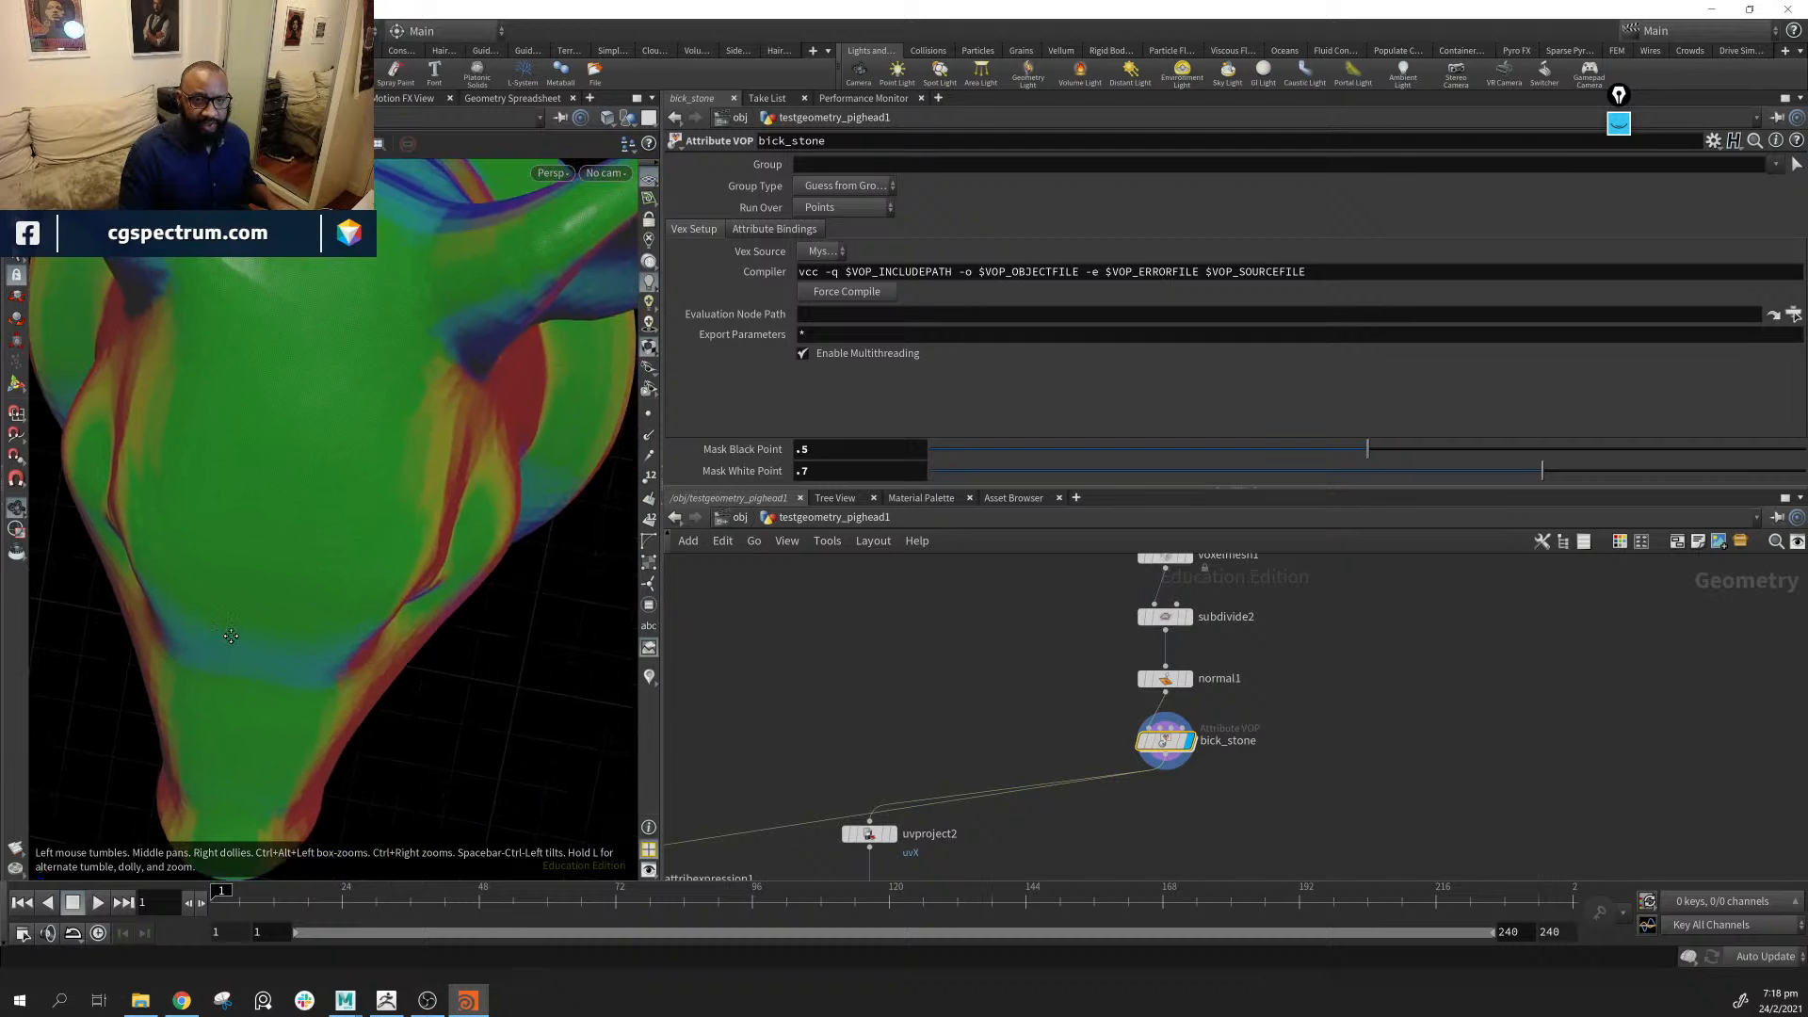
drag(320, 715, 325, 488)
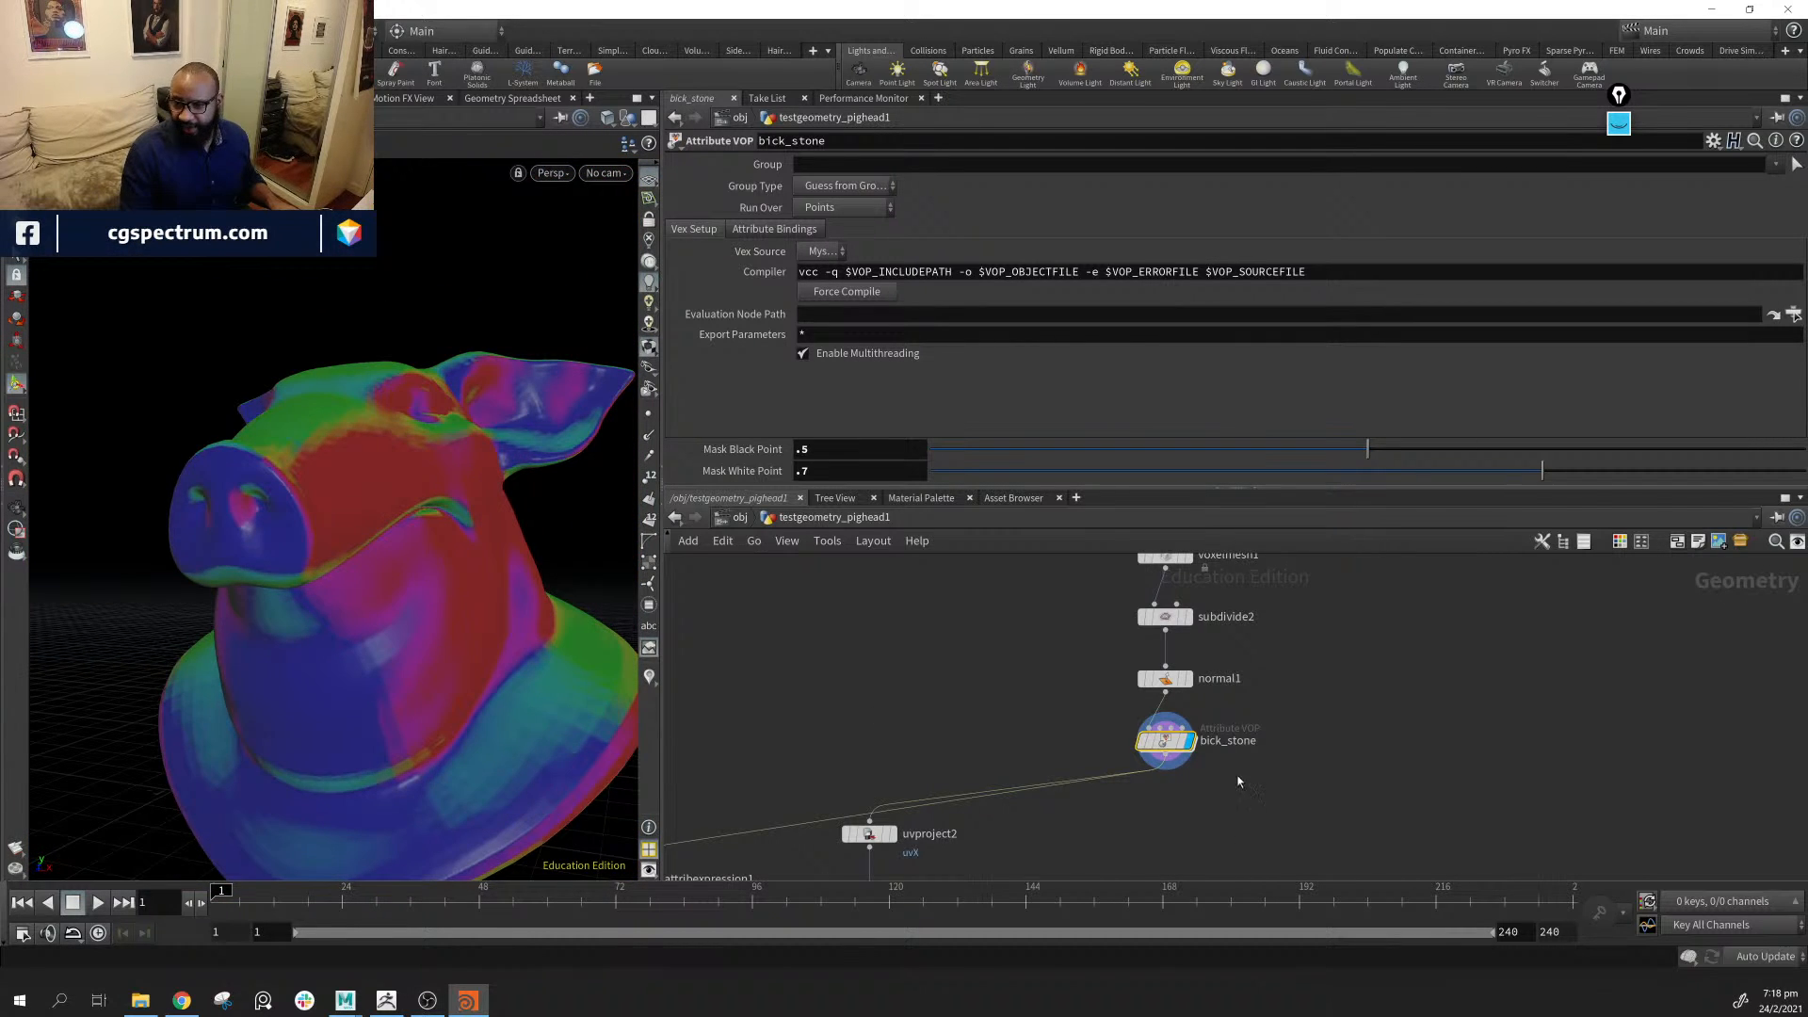
Inside bick_stone, move geometryvopglobal1 and vectofloat1 away from the masks and place blackPnt and whitePnt in the gap before the mask nodes
double_click(1168, 737)
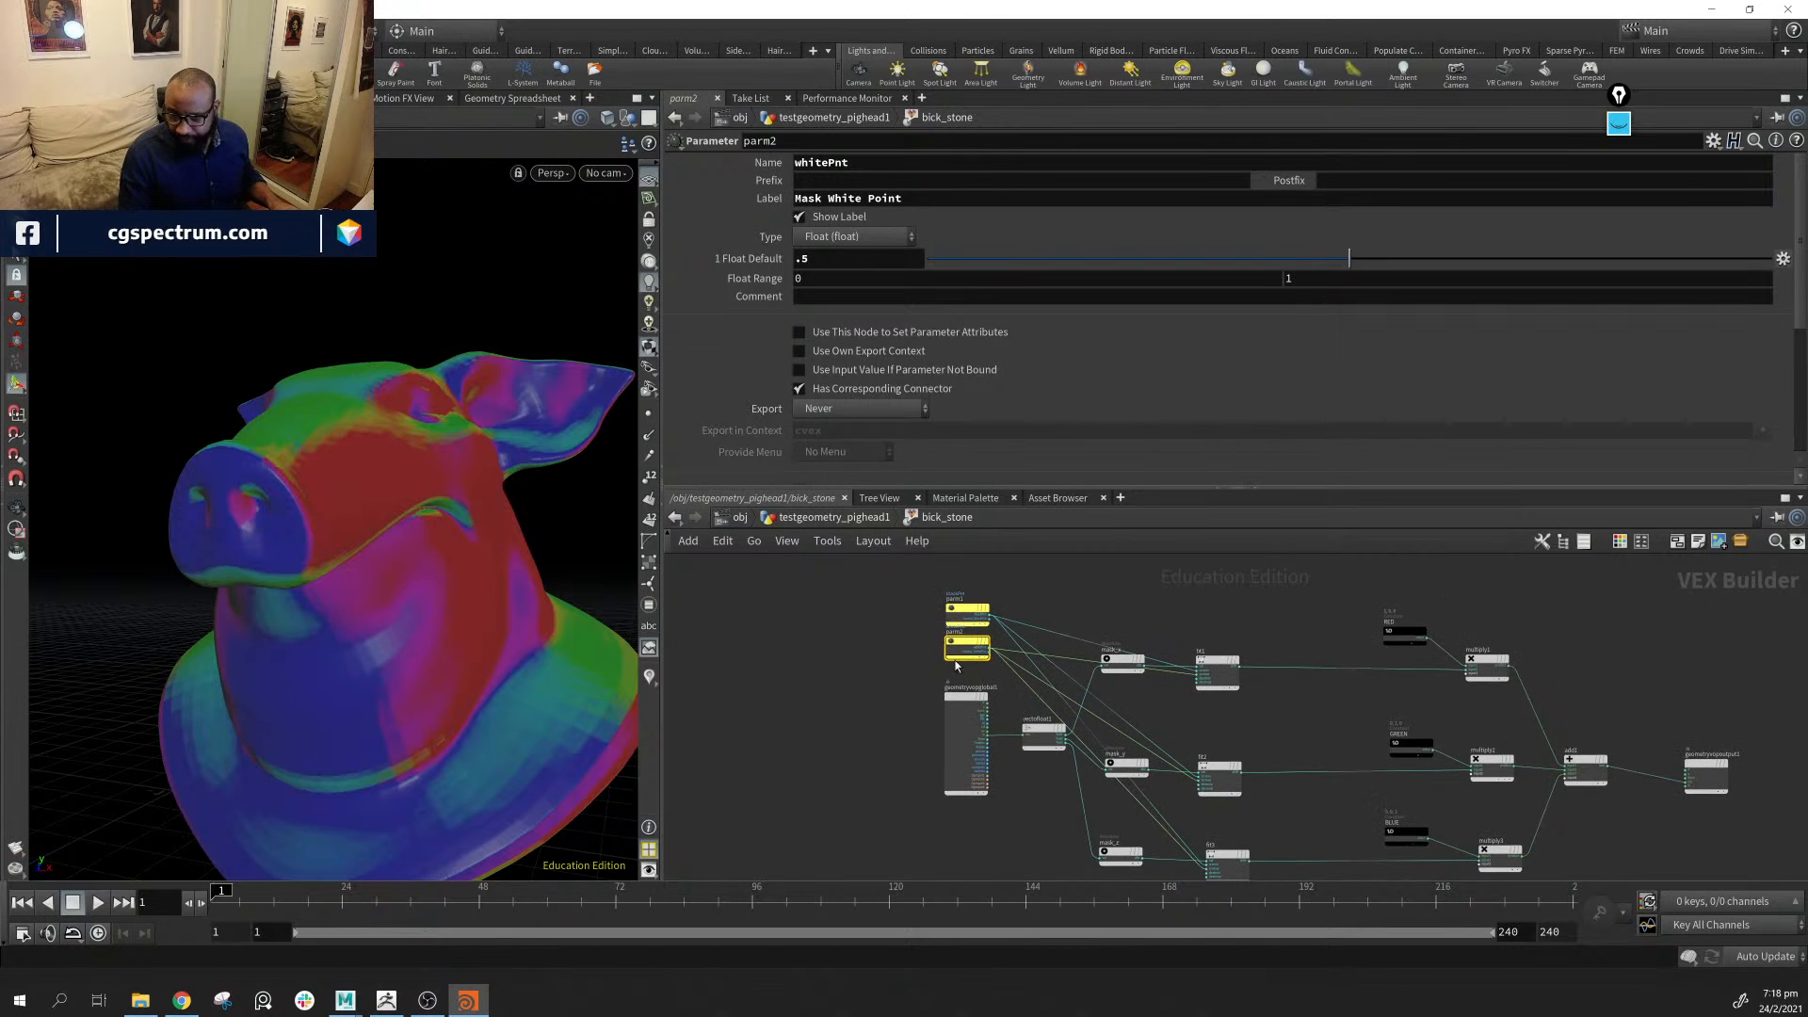
drag(953, 701, 755, 687)
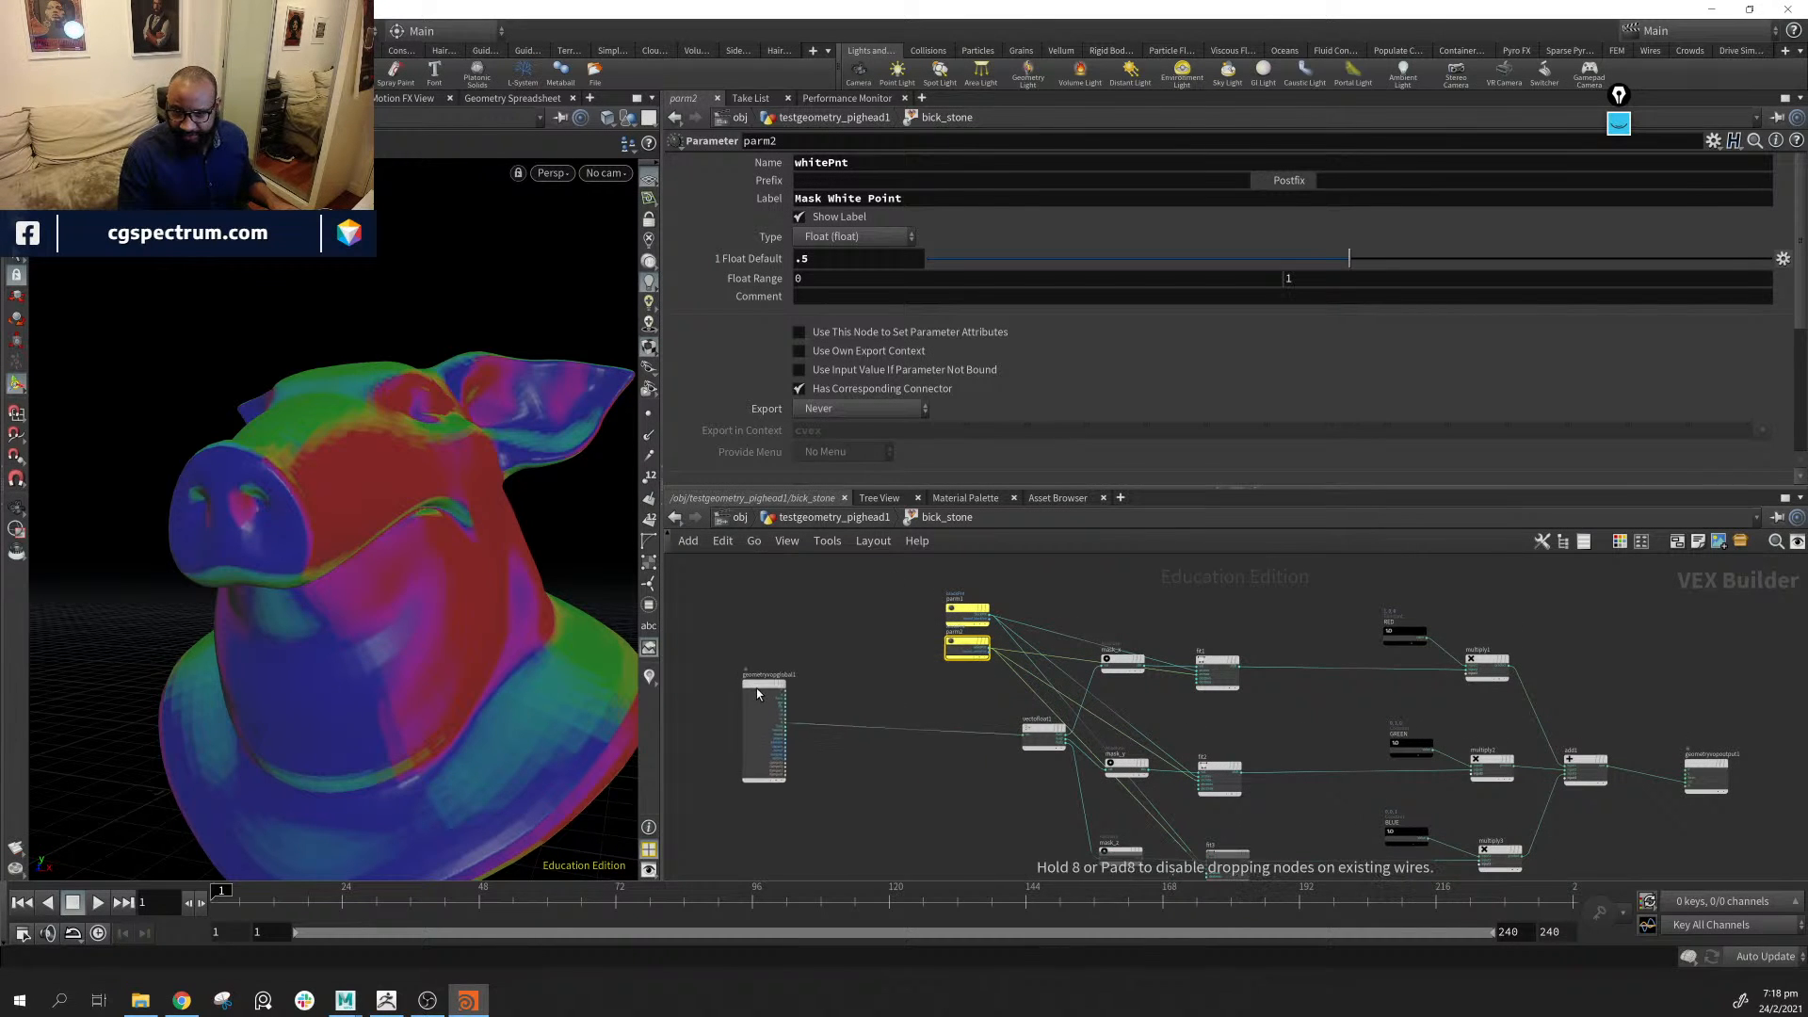
drag(1043, 732, 843, 715)
drag(970, 645, 1026, 782)
drag(979, 606, 1024, 717)
Move the blackPnt and whitePnt parameter nodes together above the vectofloat1 row, with whitePnt stacked directly beneath blackPnt
scroll(1399, 854, up, 4)
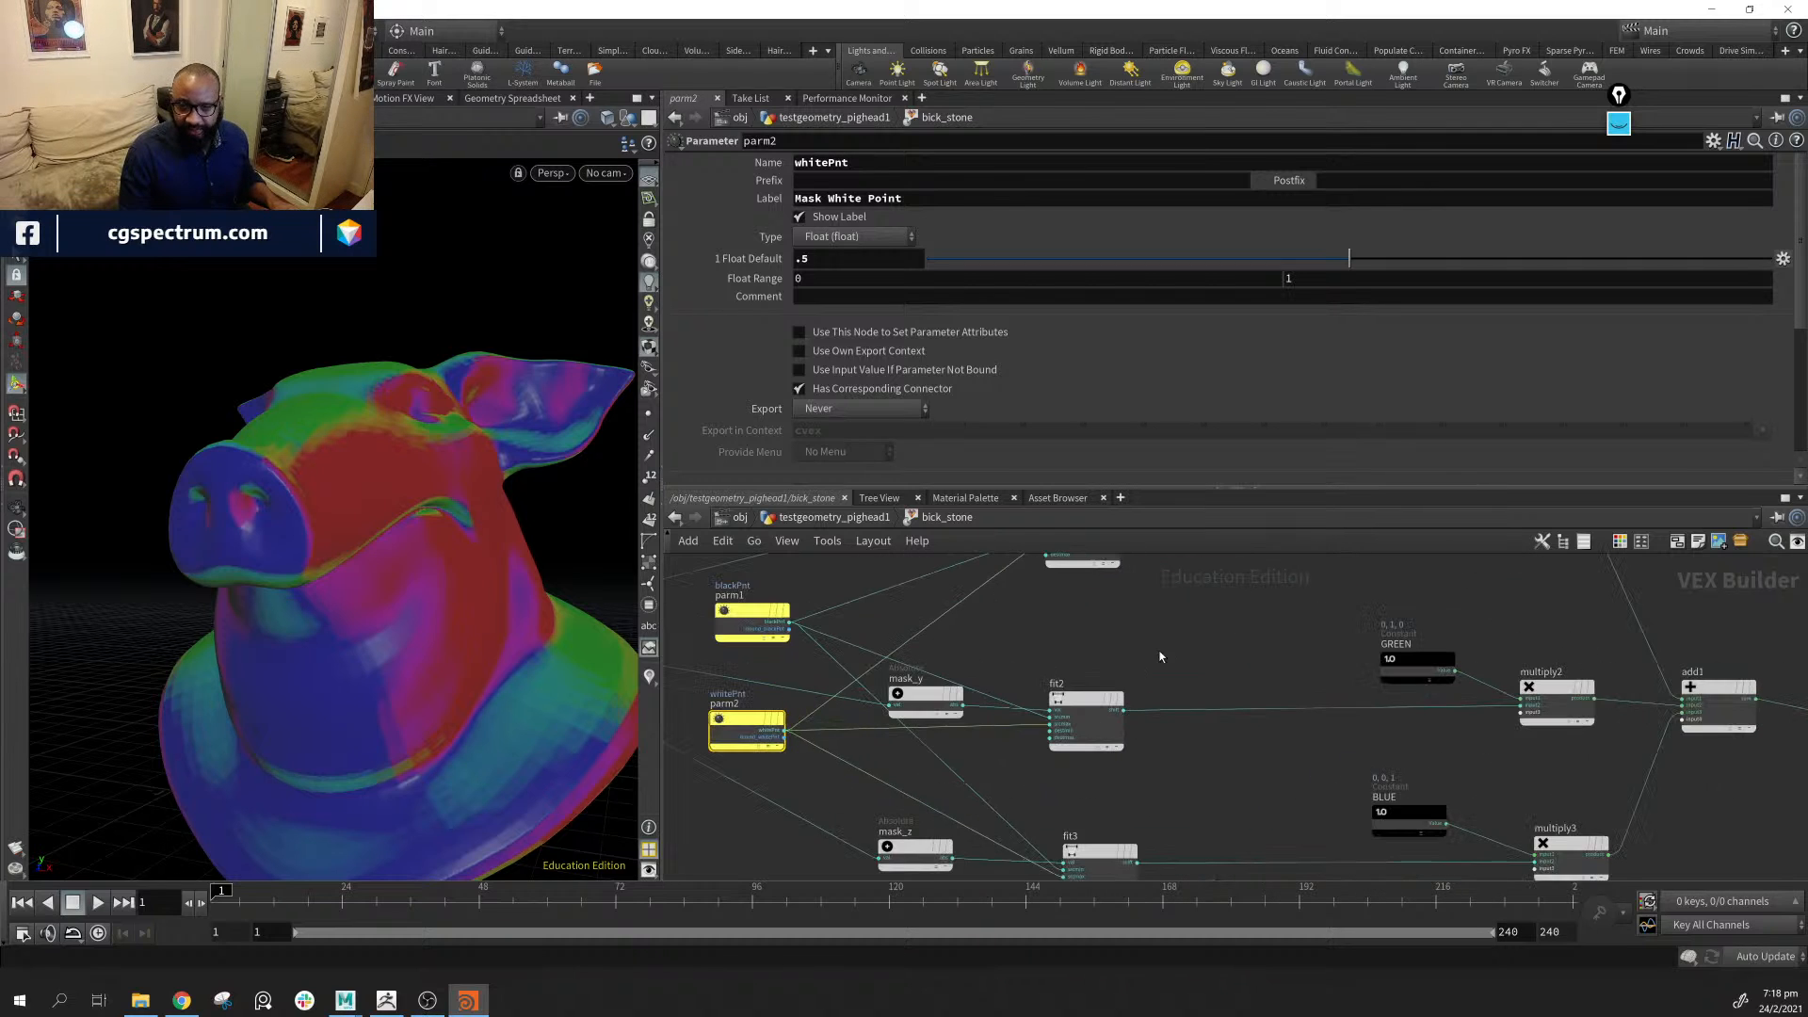
middle_drag(1000, 779, 1006, 791)
drag(929, 711, 924, 706)
middle_drag(1078, 789, 1023, 818)
scroll(1072, 836, down, 4)
drag(783, 700, 882, 820)
drag(860, 731, 732, 601)
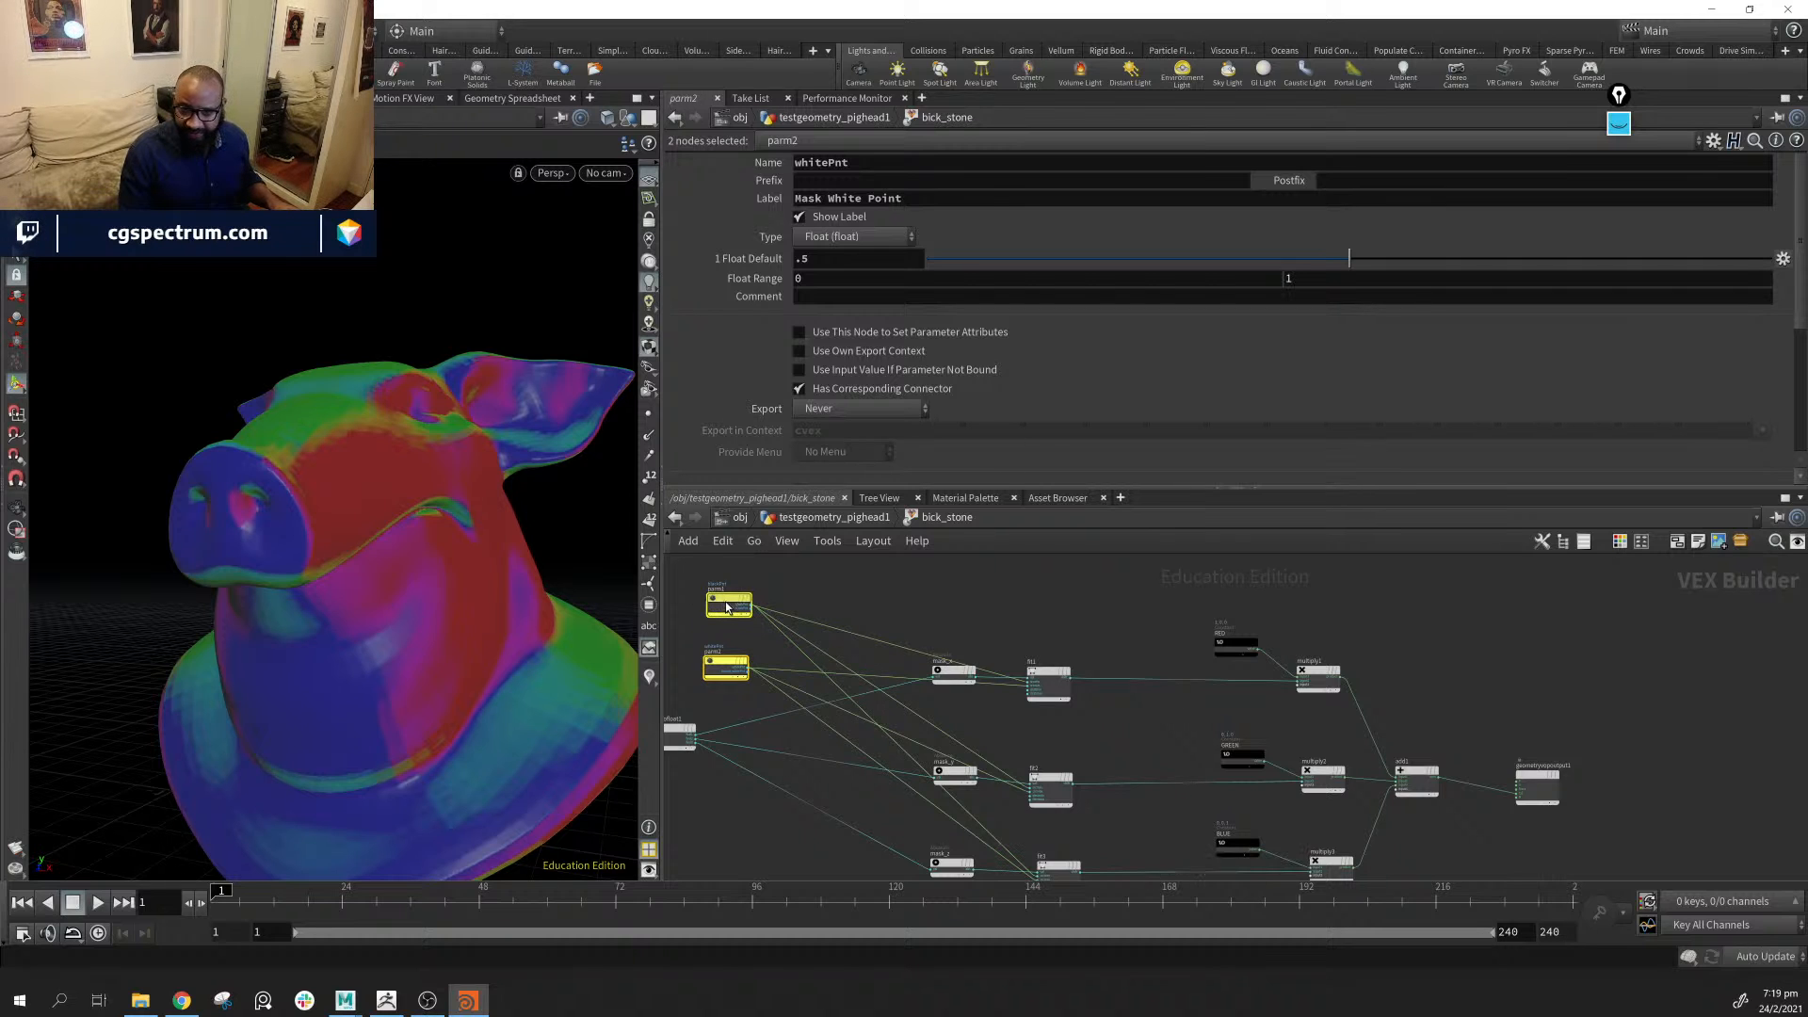
drag(726, 608, 741, 650)
click(738, 674)
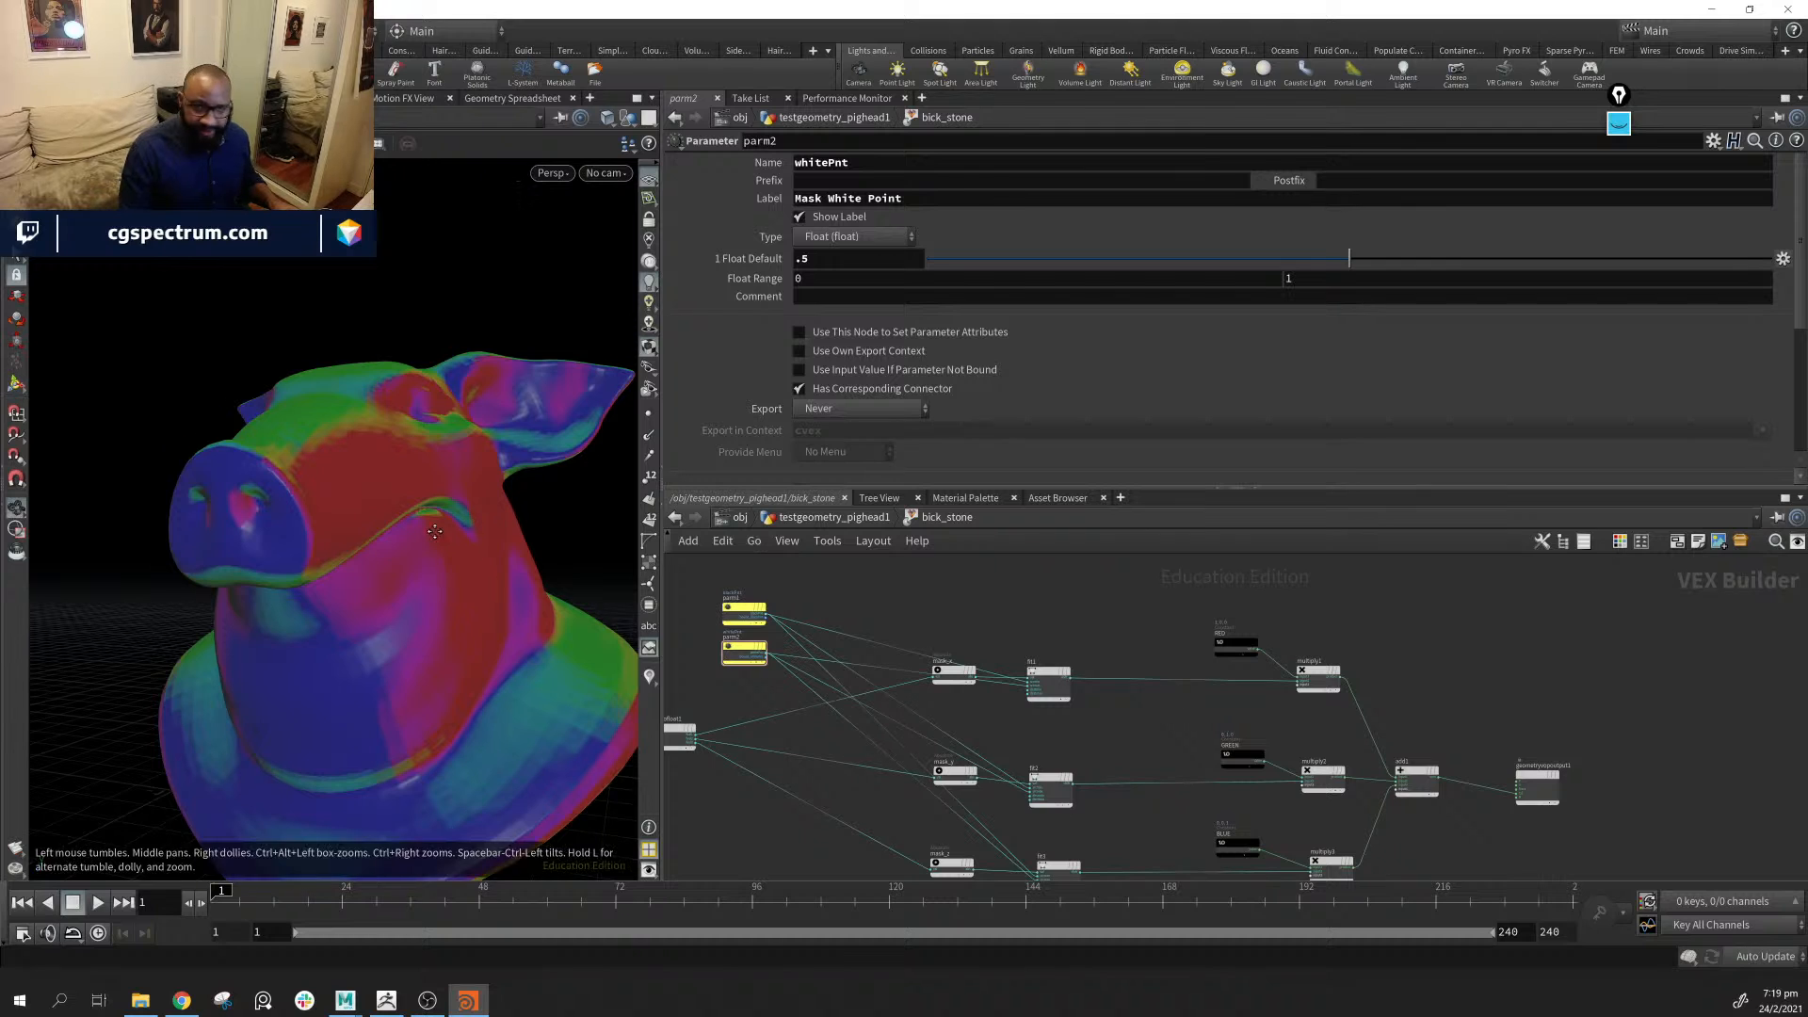
Examine the bick_stone network wiring from the parameter nodes through the masks, fits and color multiplies to the add node
alt+middle_drag(587, 767, 535, 760)
middle_drag(1276, 669, 1195, 597)
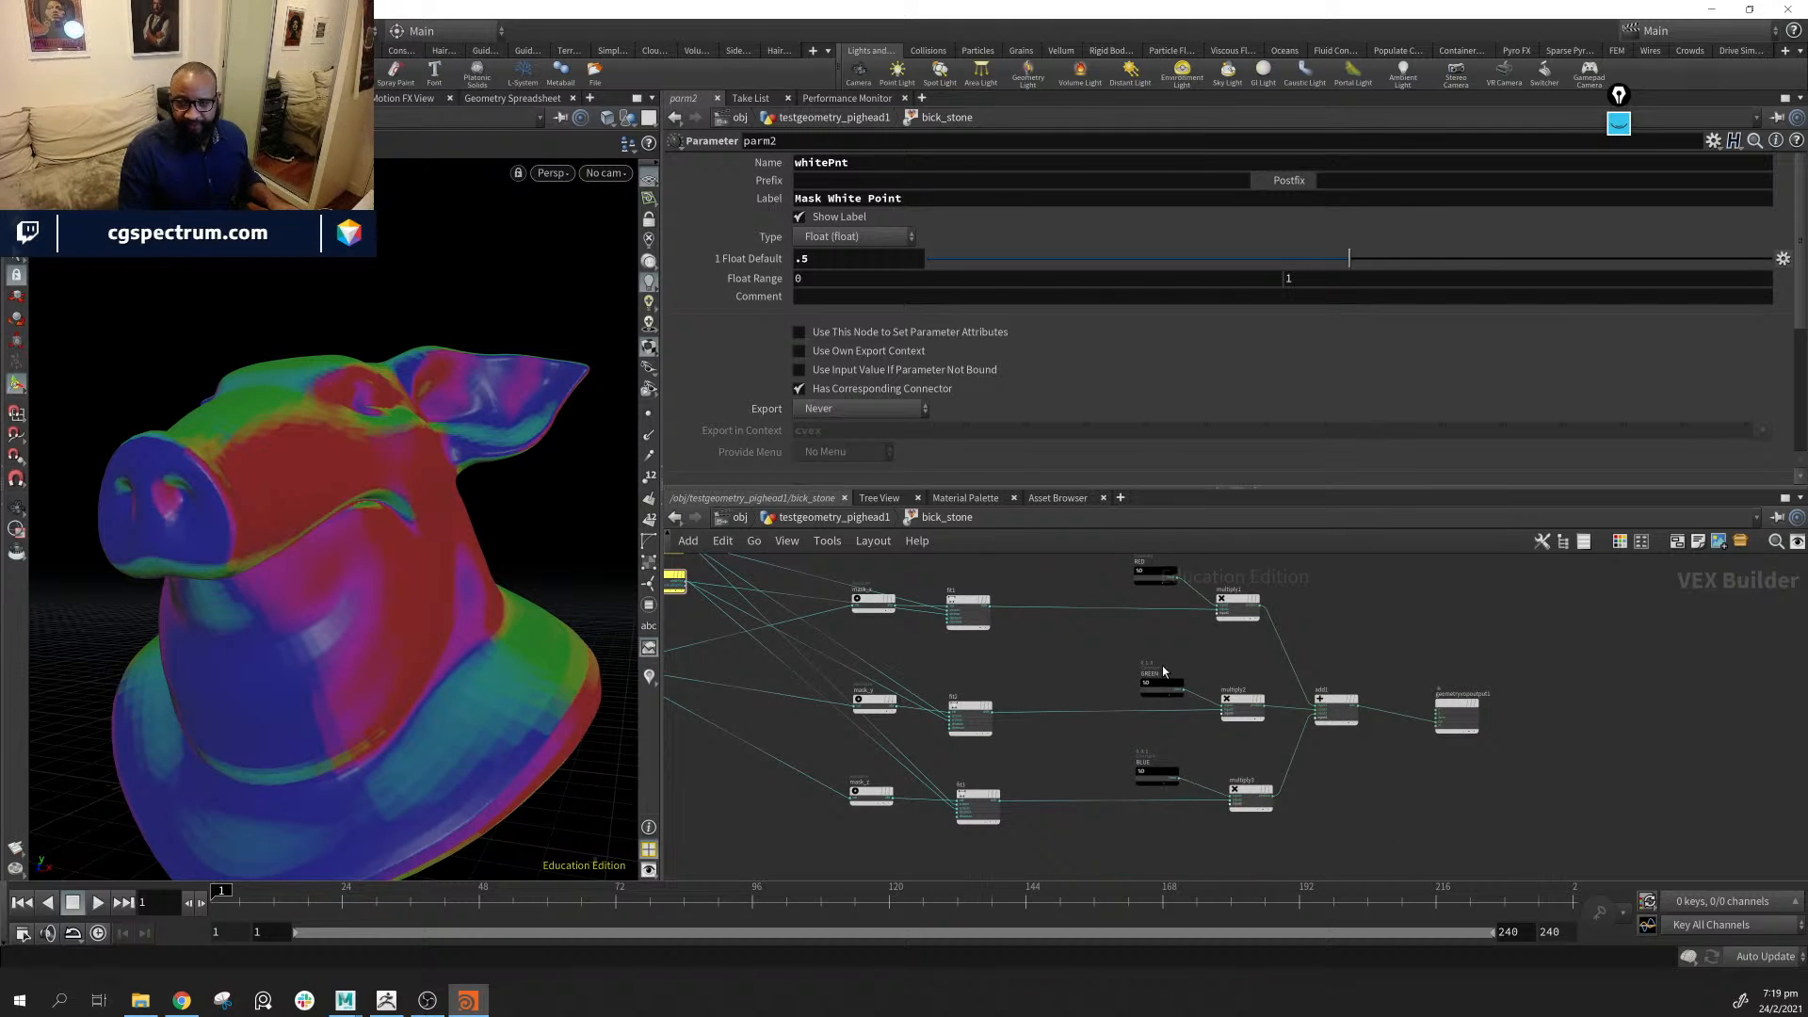
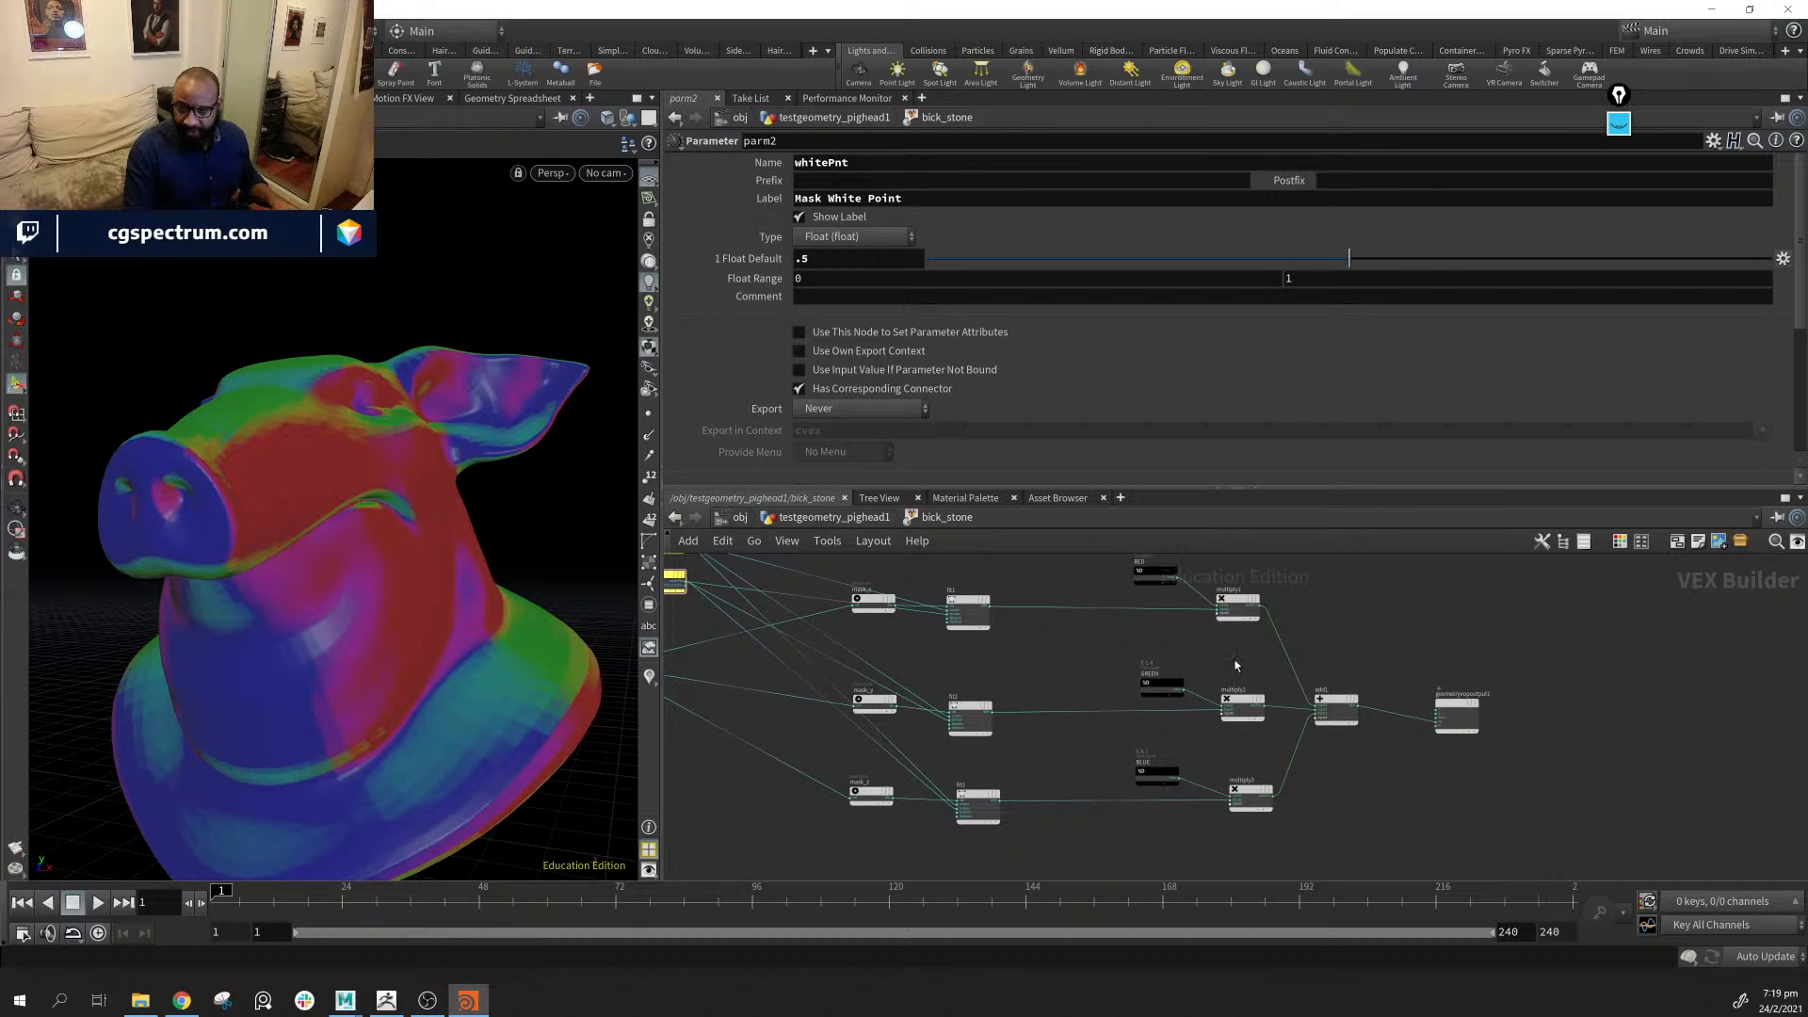
alt+middle_drag(280, 470, 299, 499)
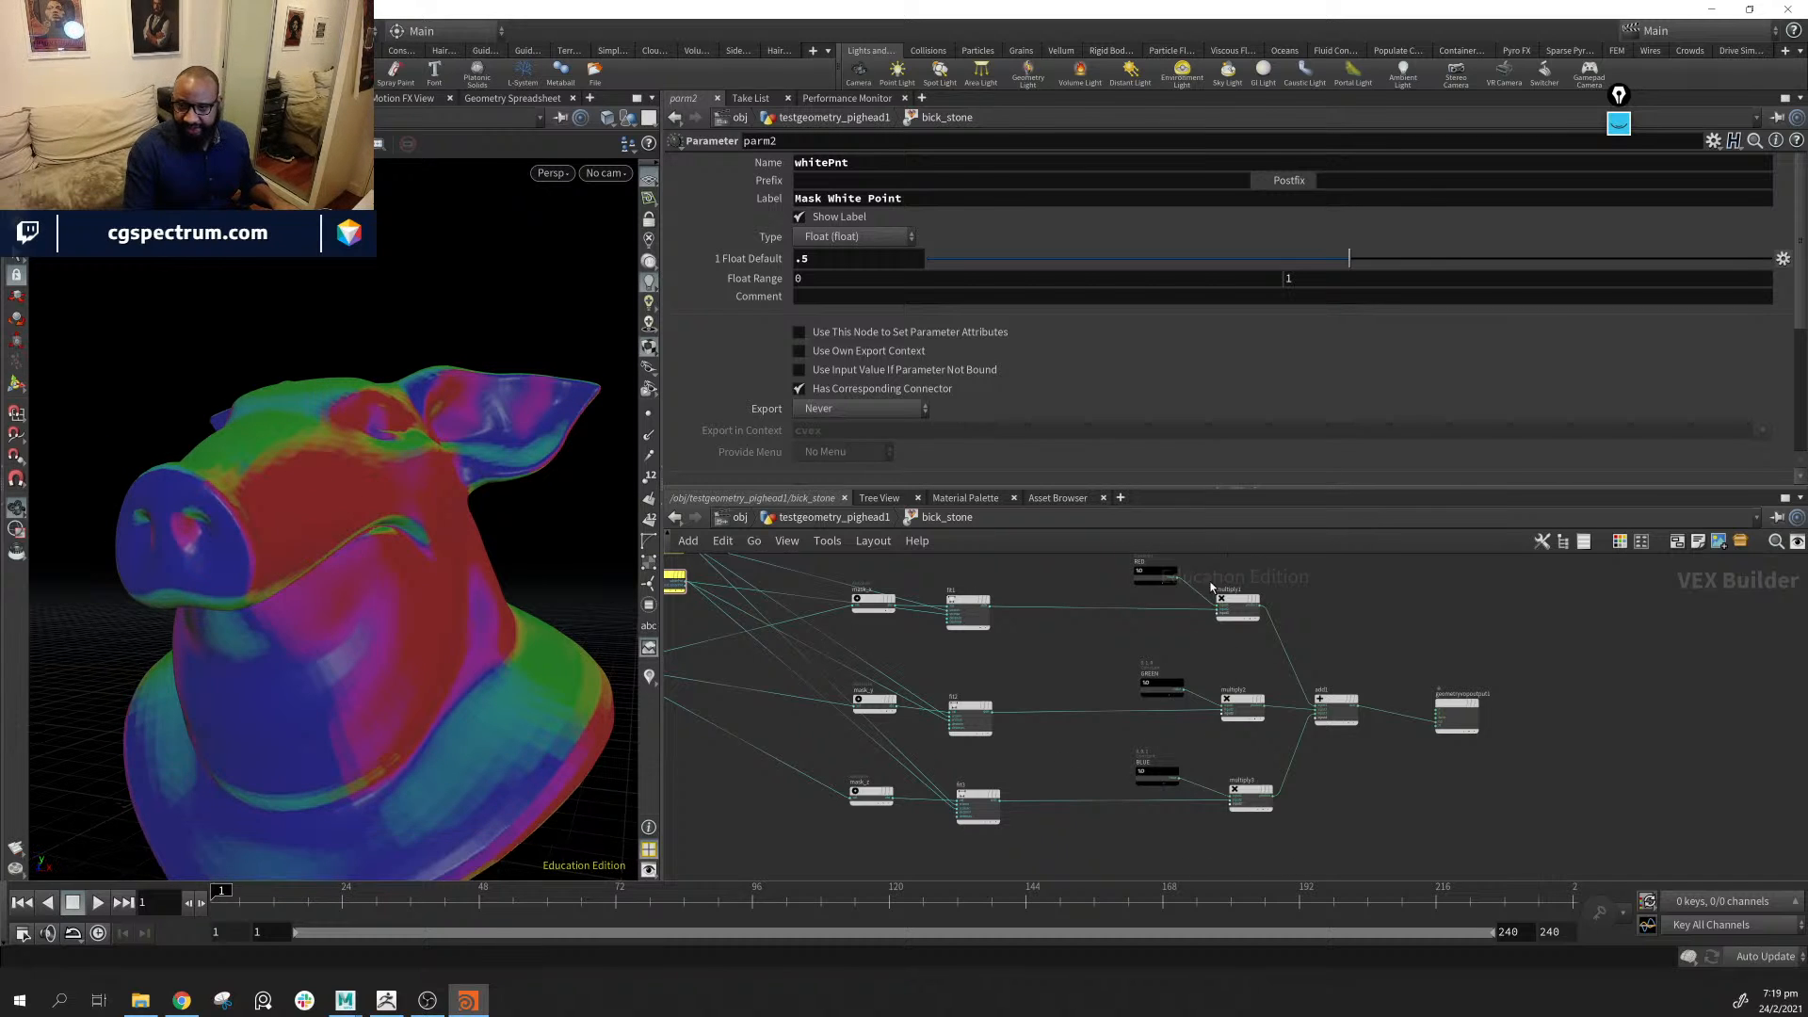
middle_drag(1313, 644, 1302, 695)
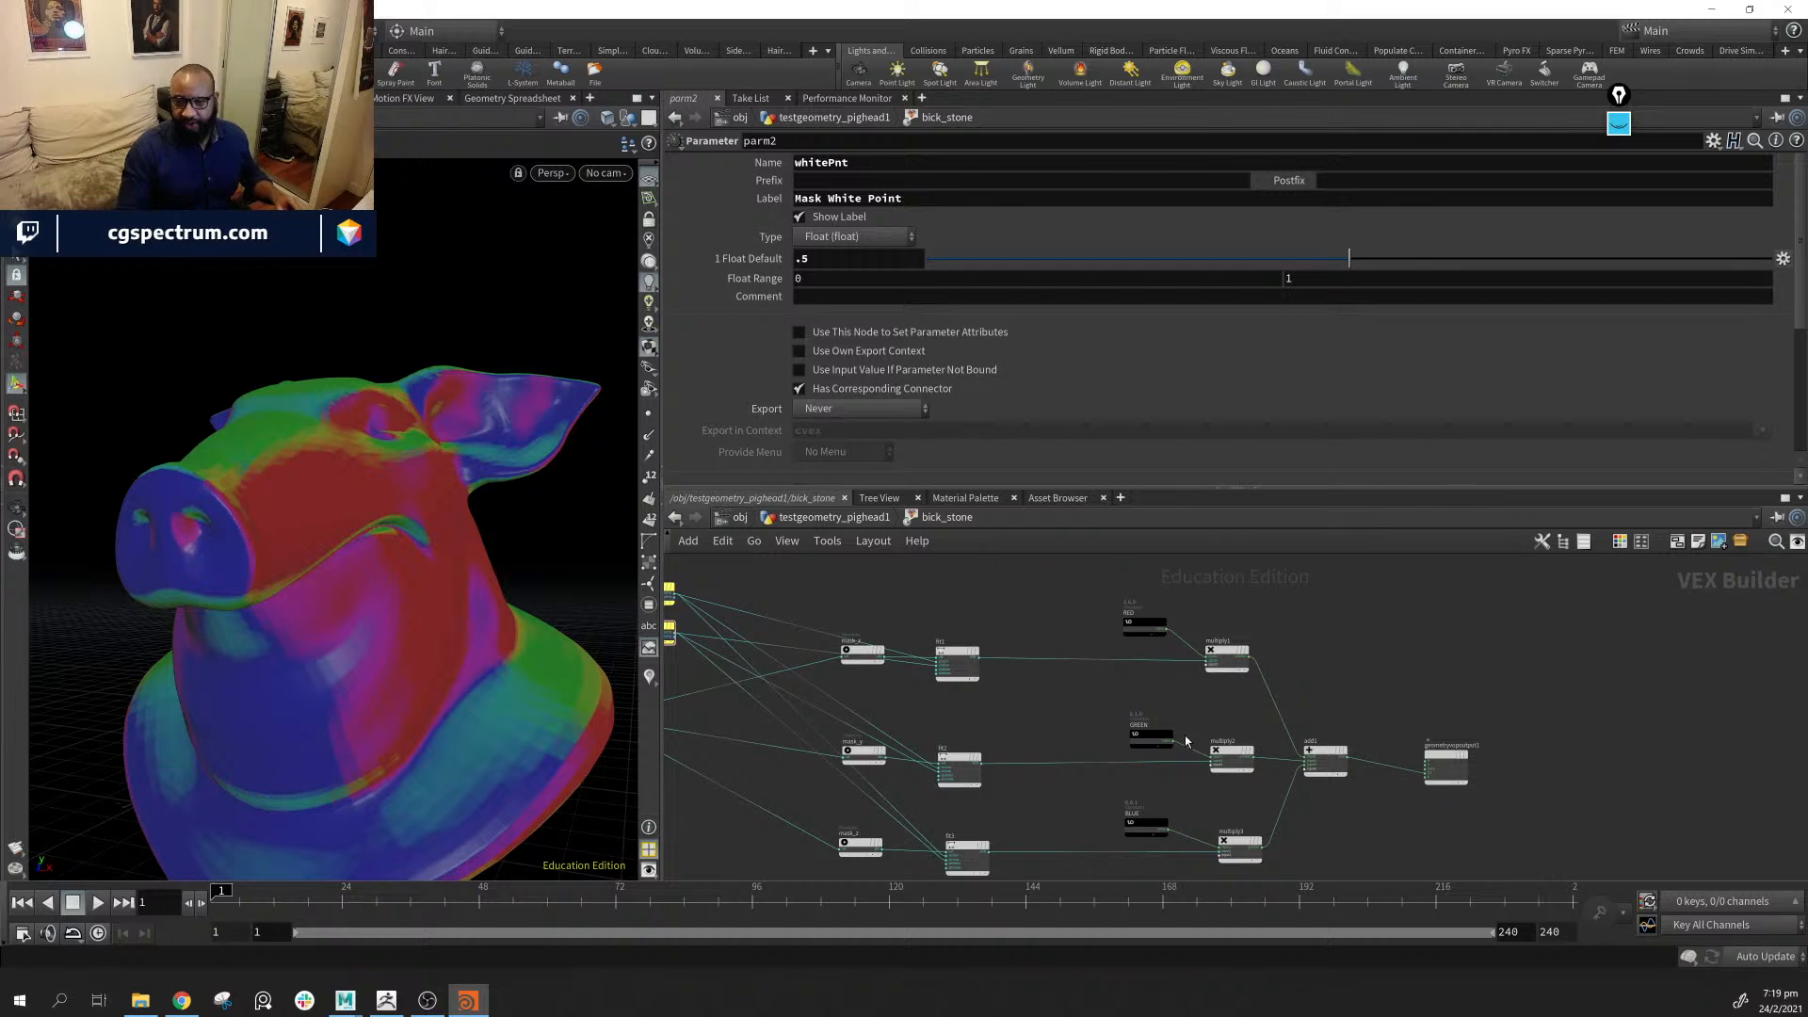
middle_drag(1286, 790, 1486, 662)
middle_drag(1393, 764, 1408, 793)
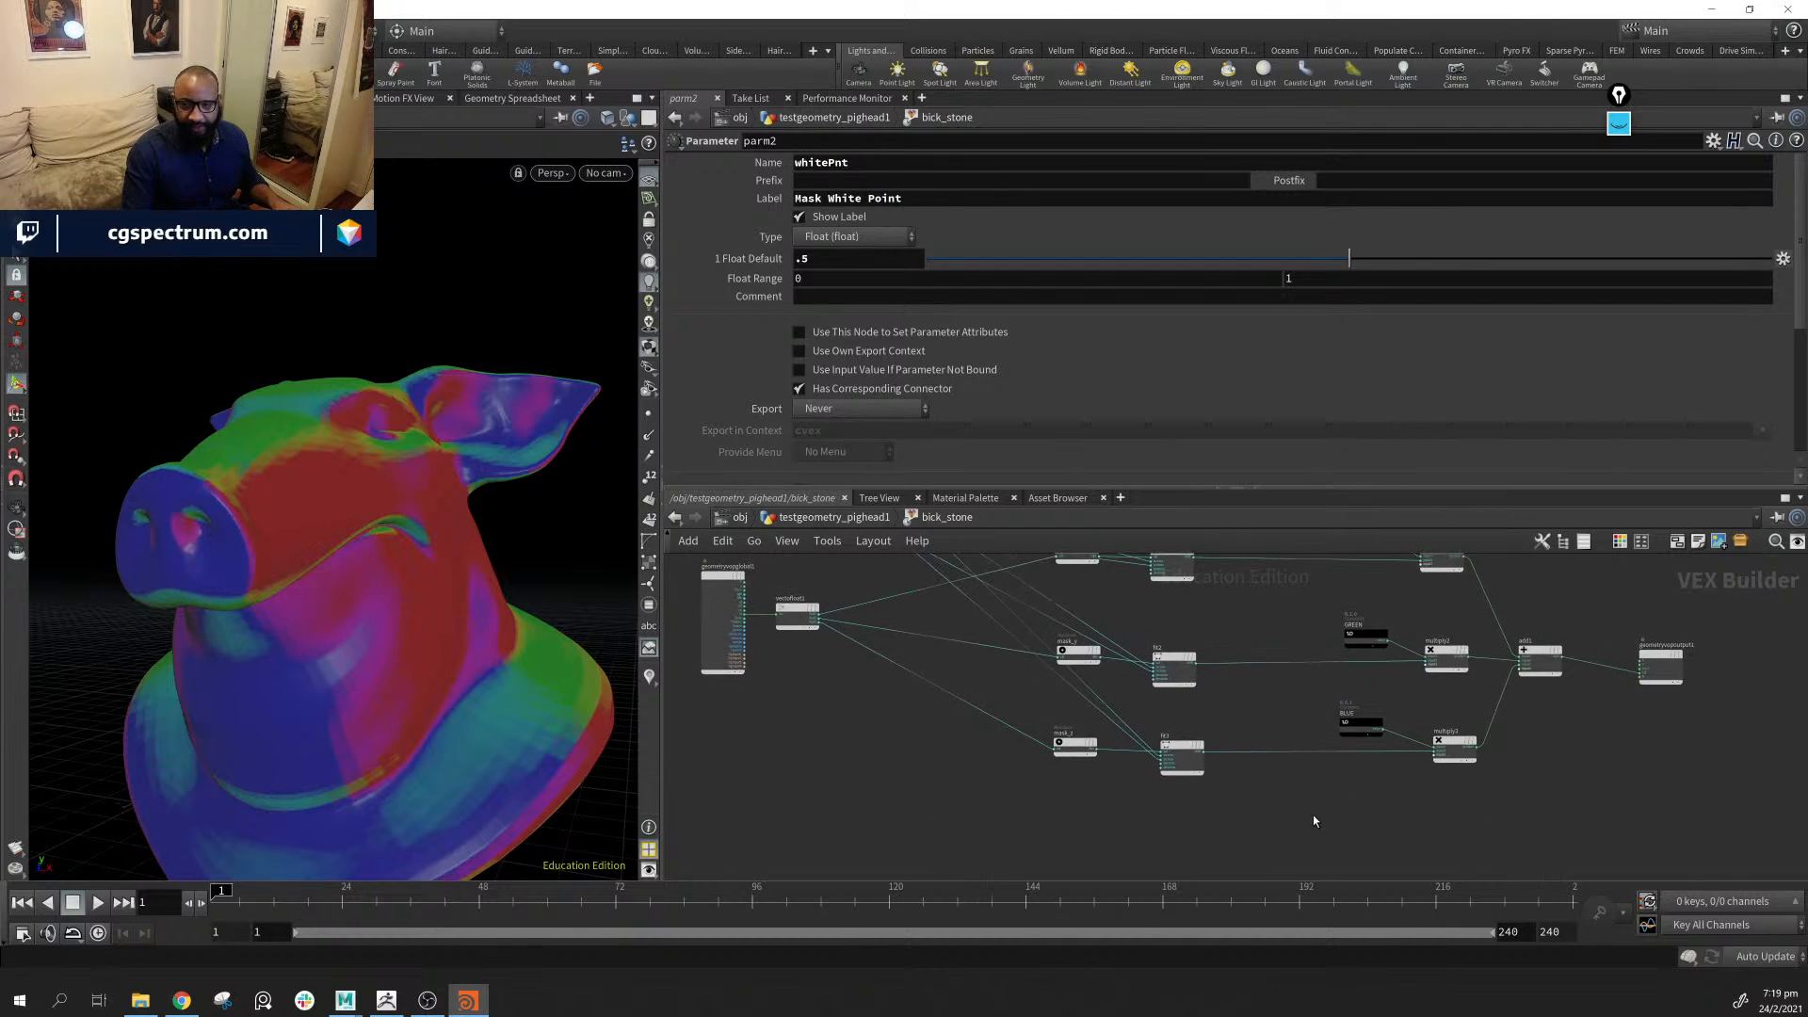
middle_drag(1272, 822, 1381, 848)
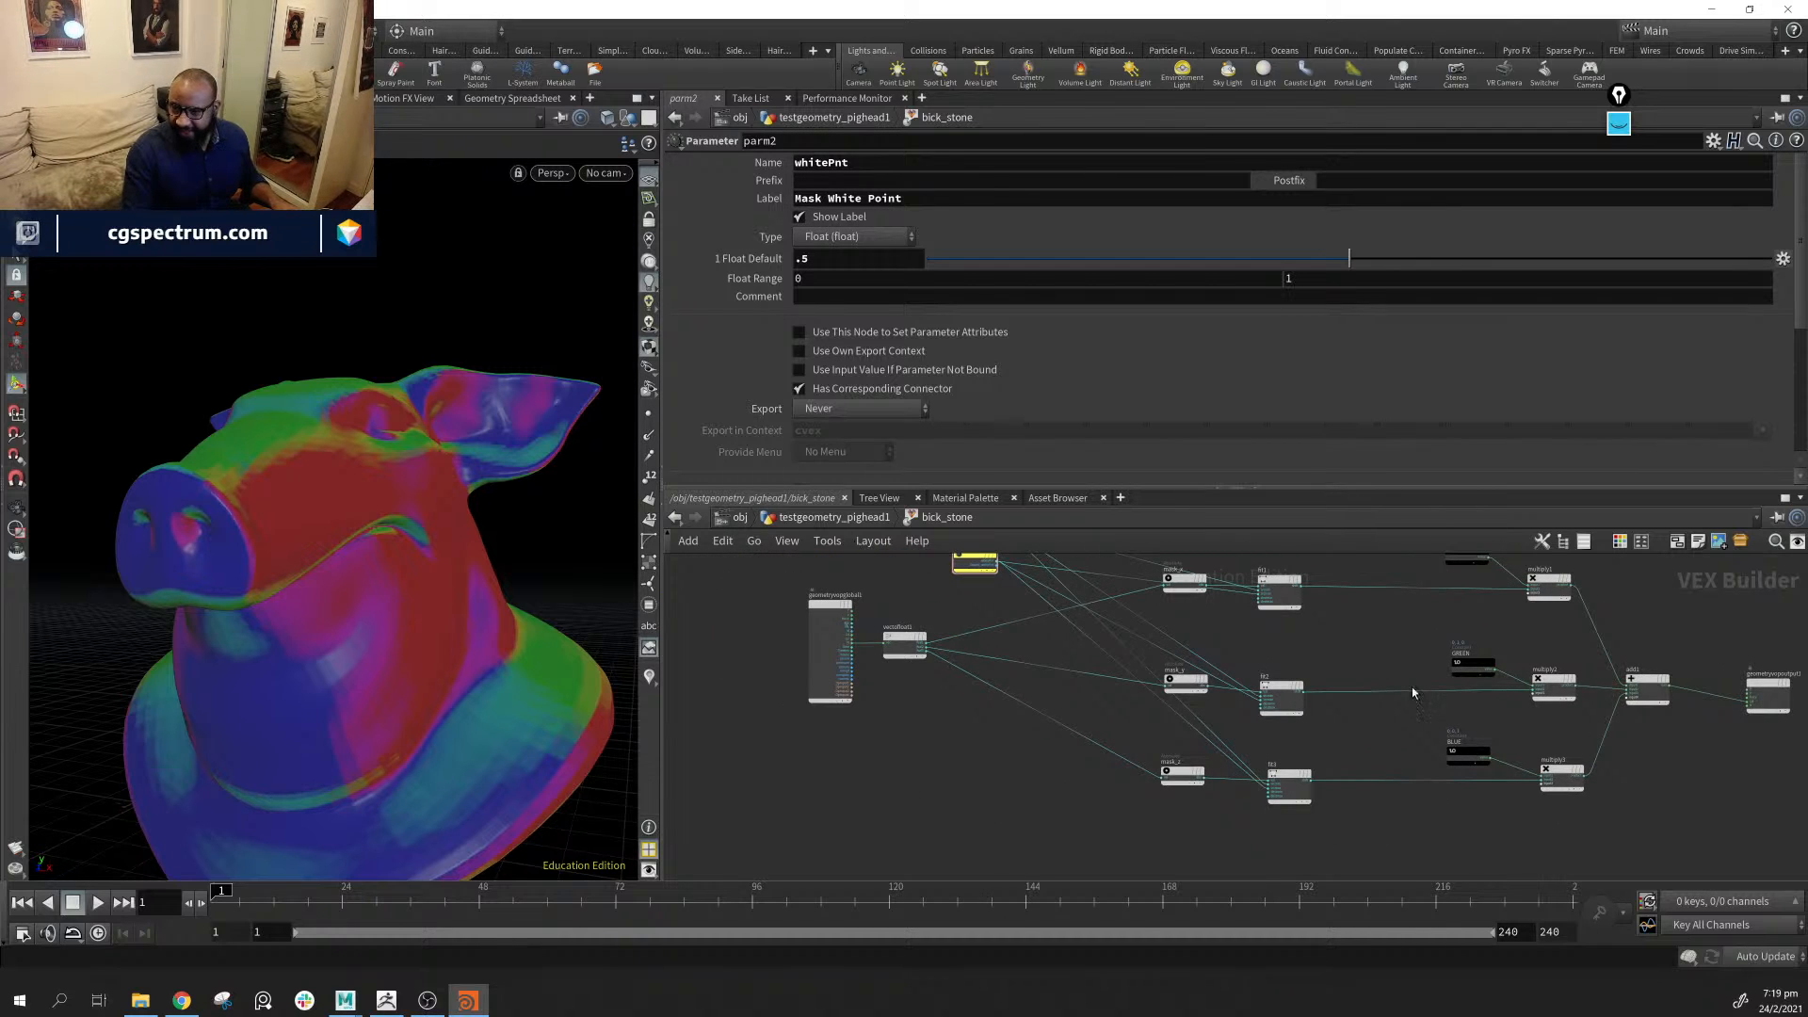
scroll(896, 723, up, 2)
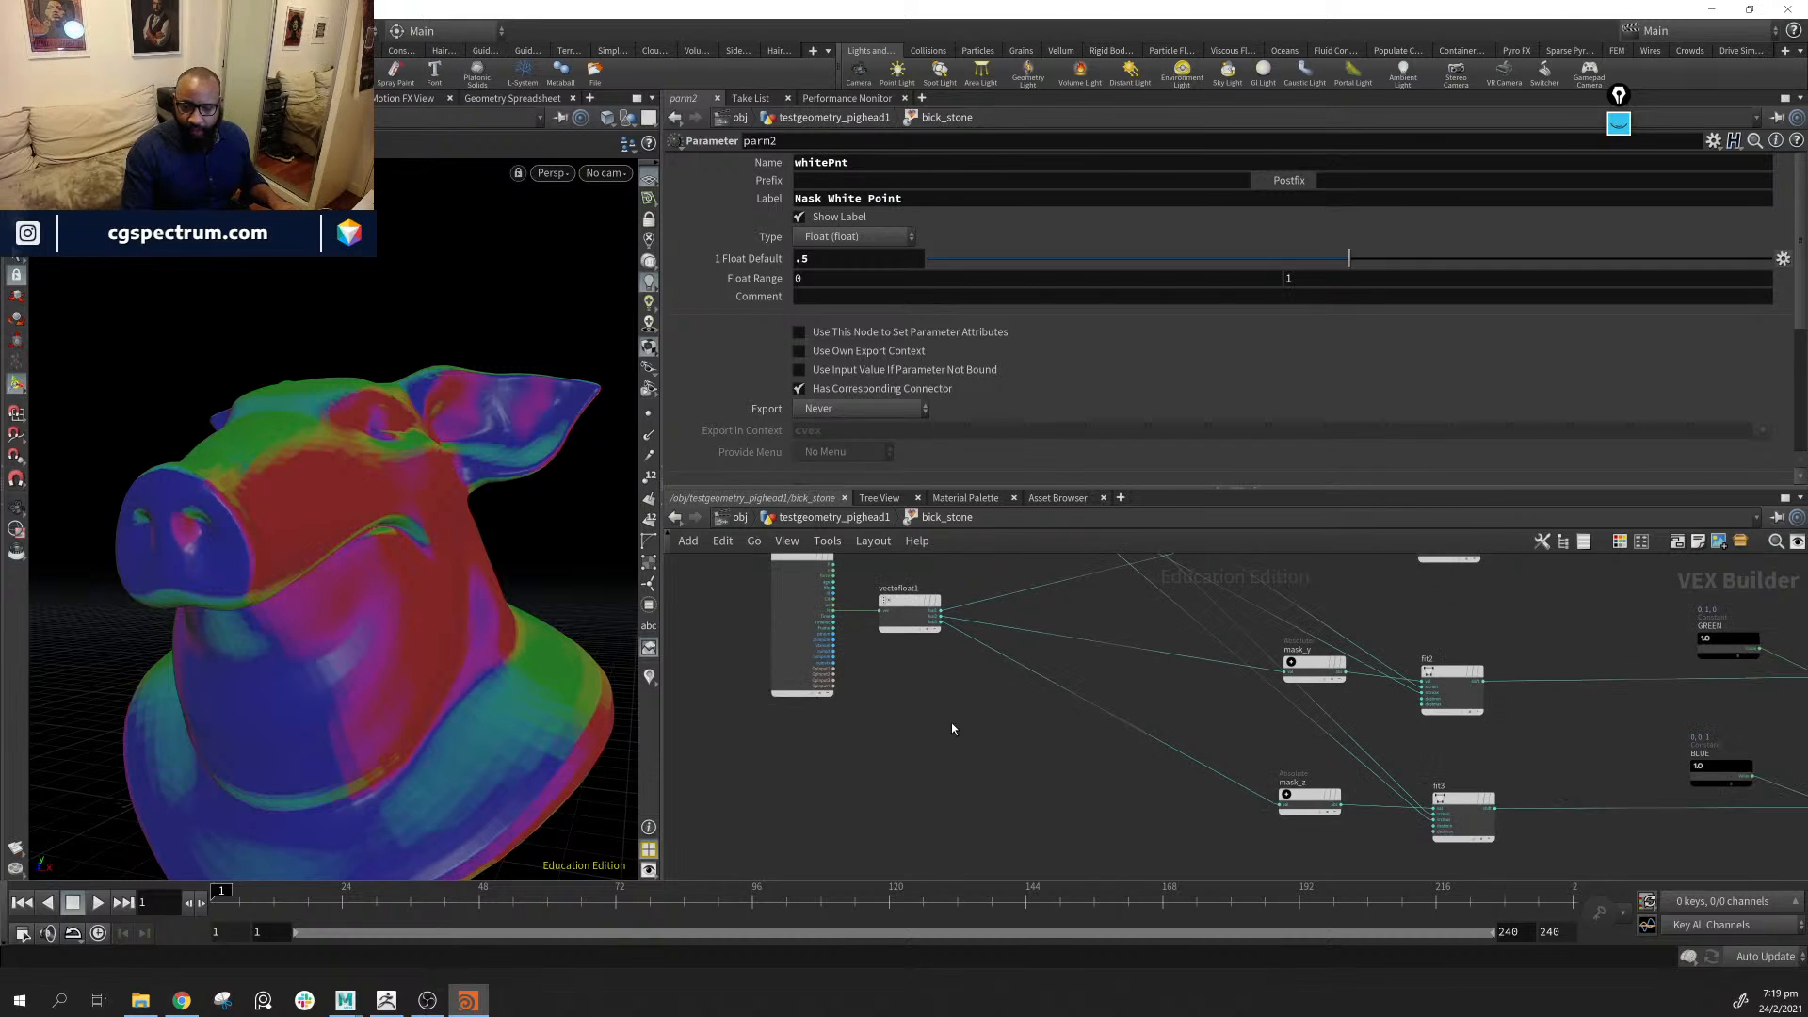
middle_drag(951, 728, 946, 882)
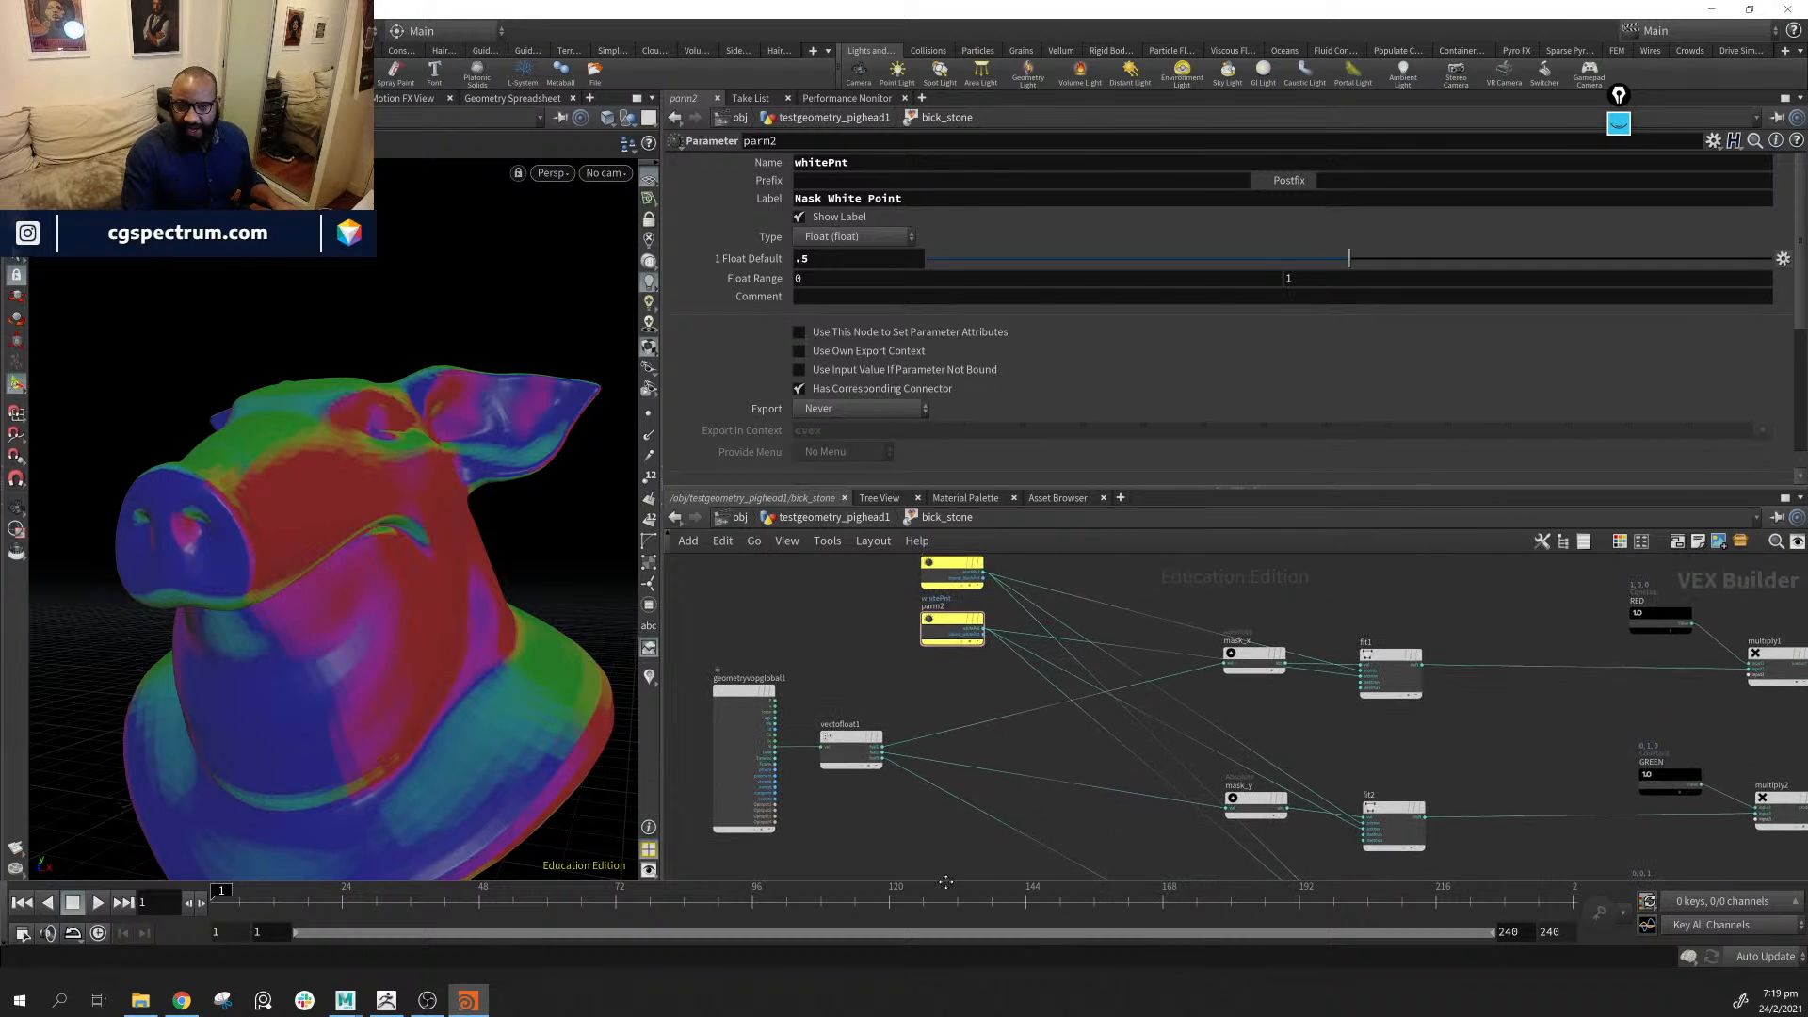
middle_drag(814, 825, 841, 804)
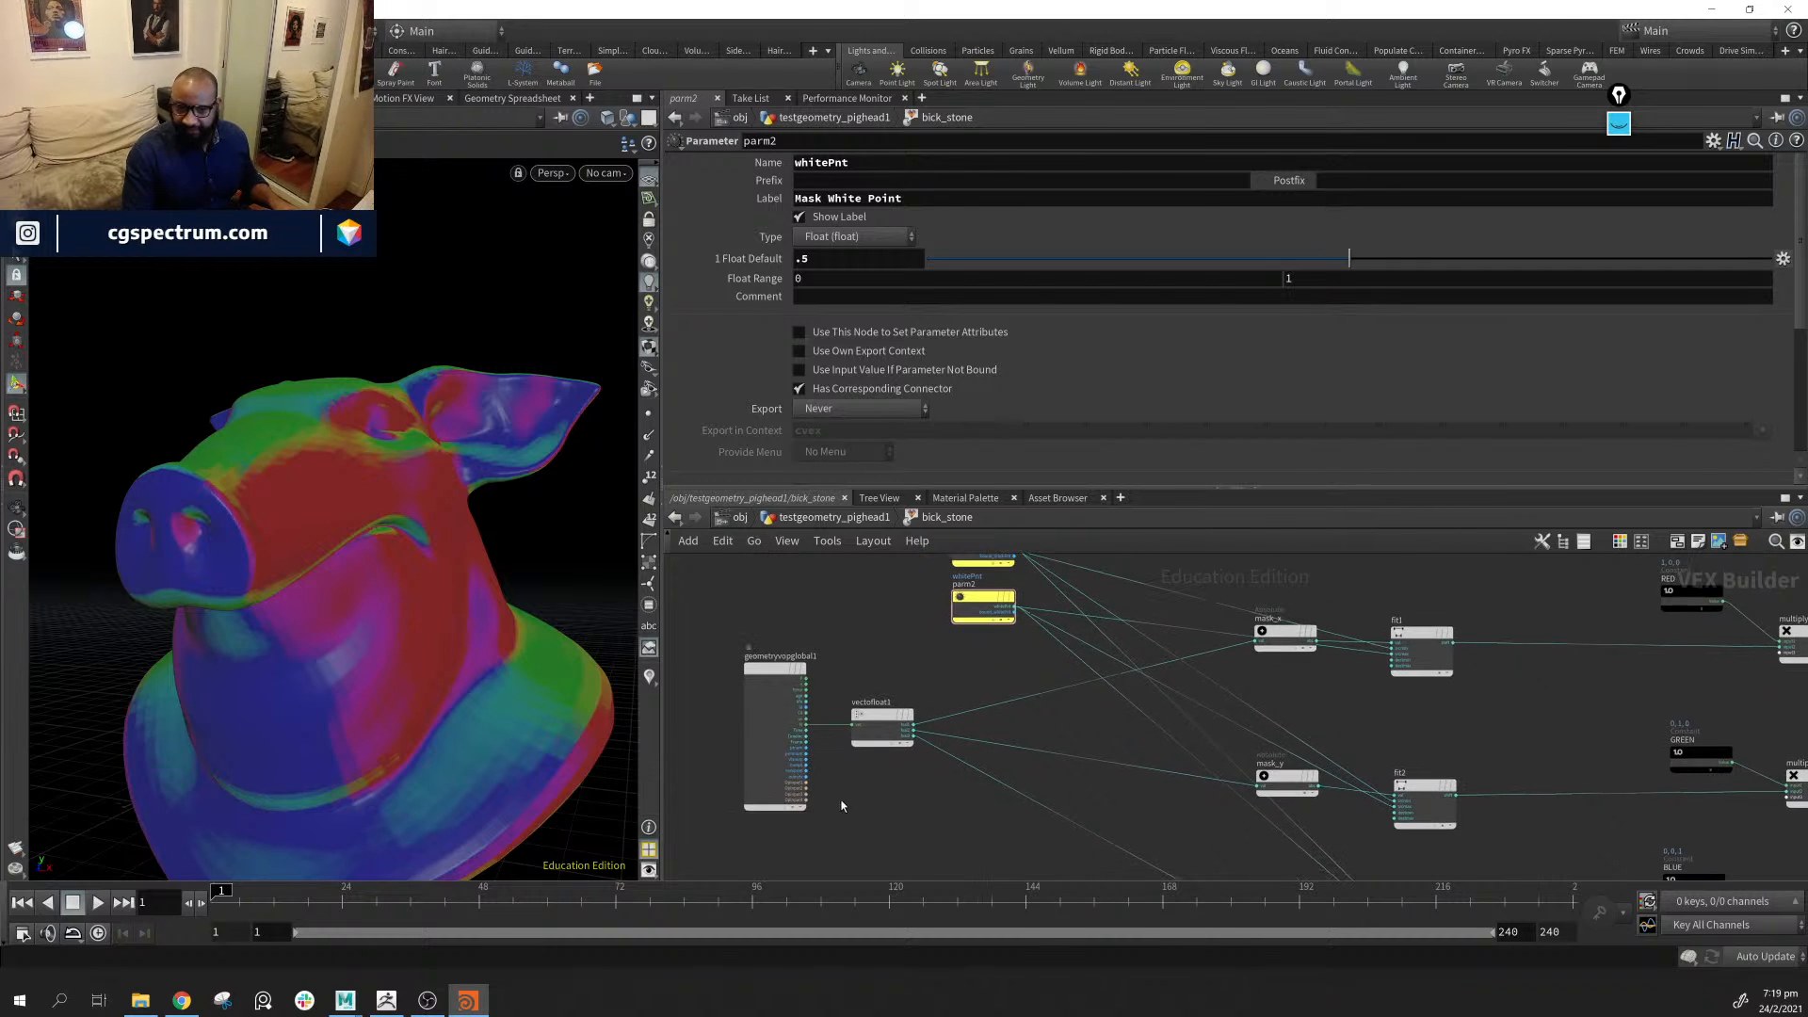
Move geometryvopglobal1 farther from vectofloat1 to leave a wider gap between the two nodes
middle_drag(815, 681, 895, 670)
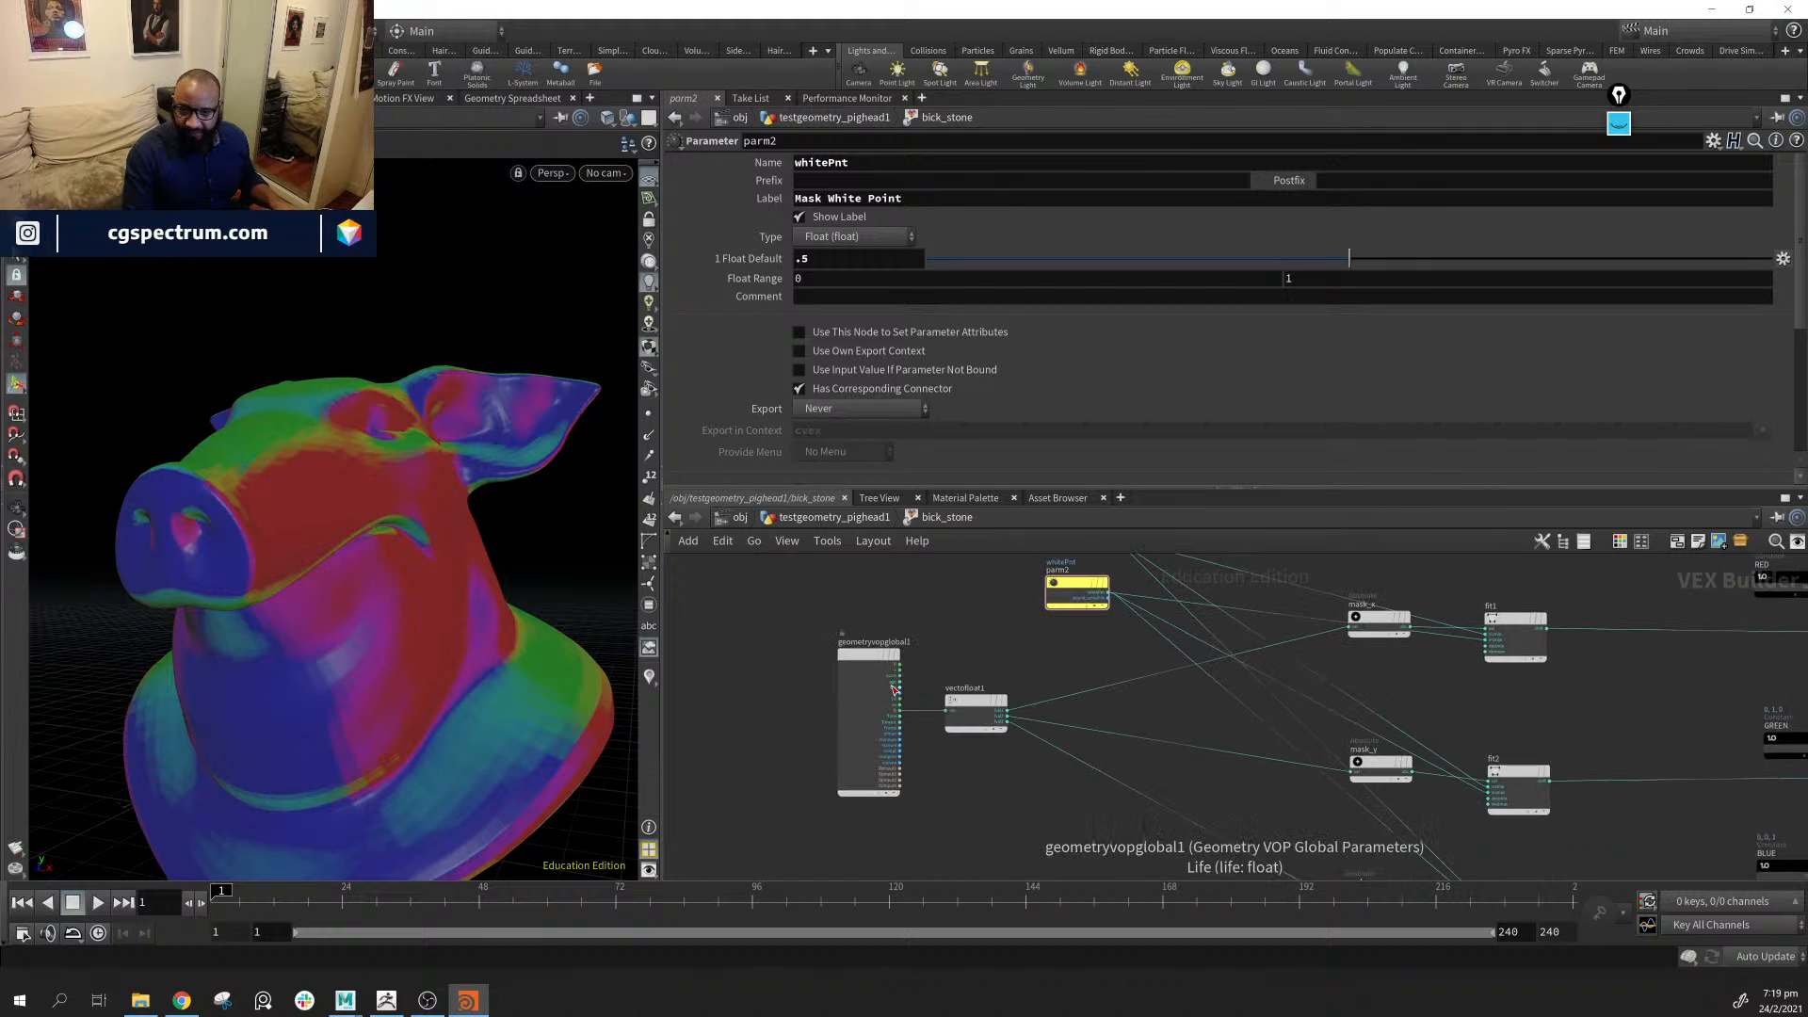
drag(864, 658, 692, 654)
middle_drag(825, 749, 926, 755)
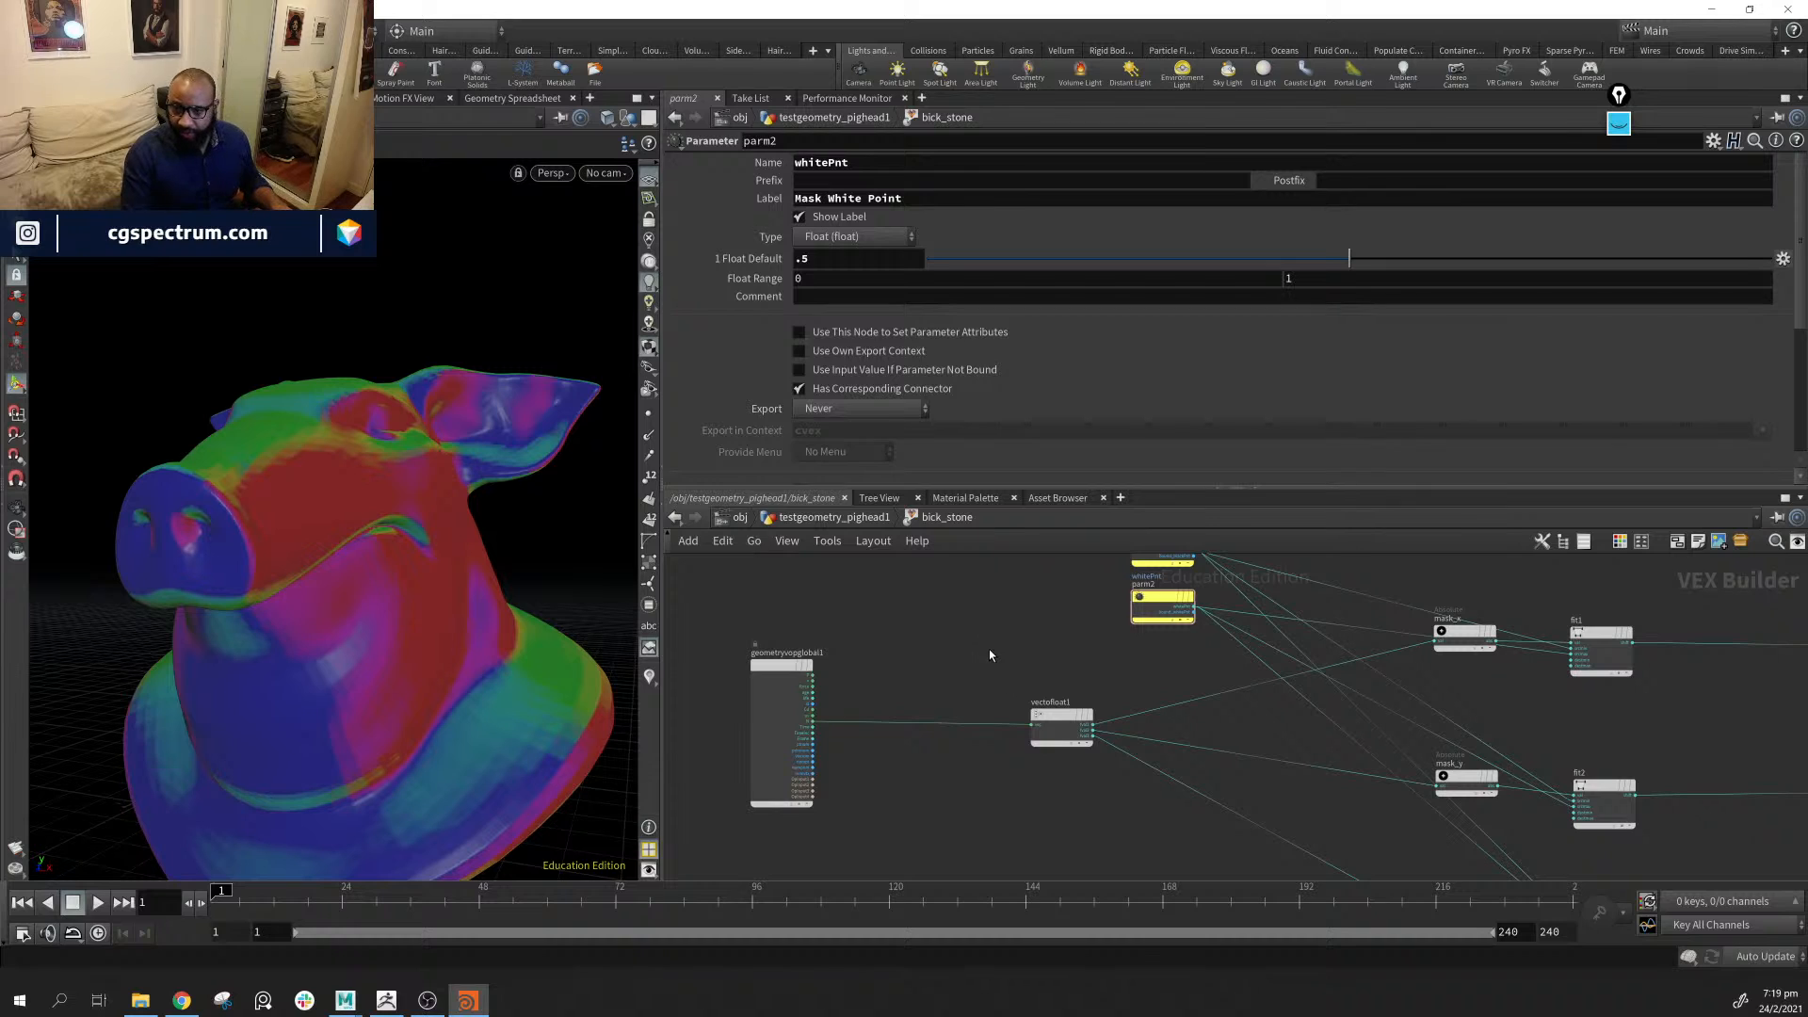
key(d)
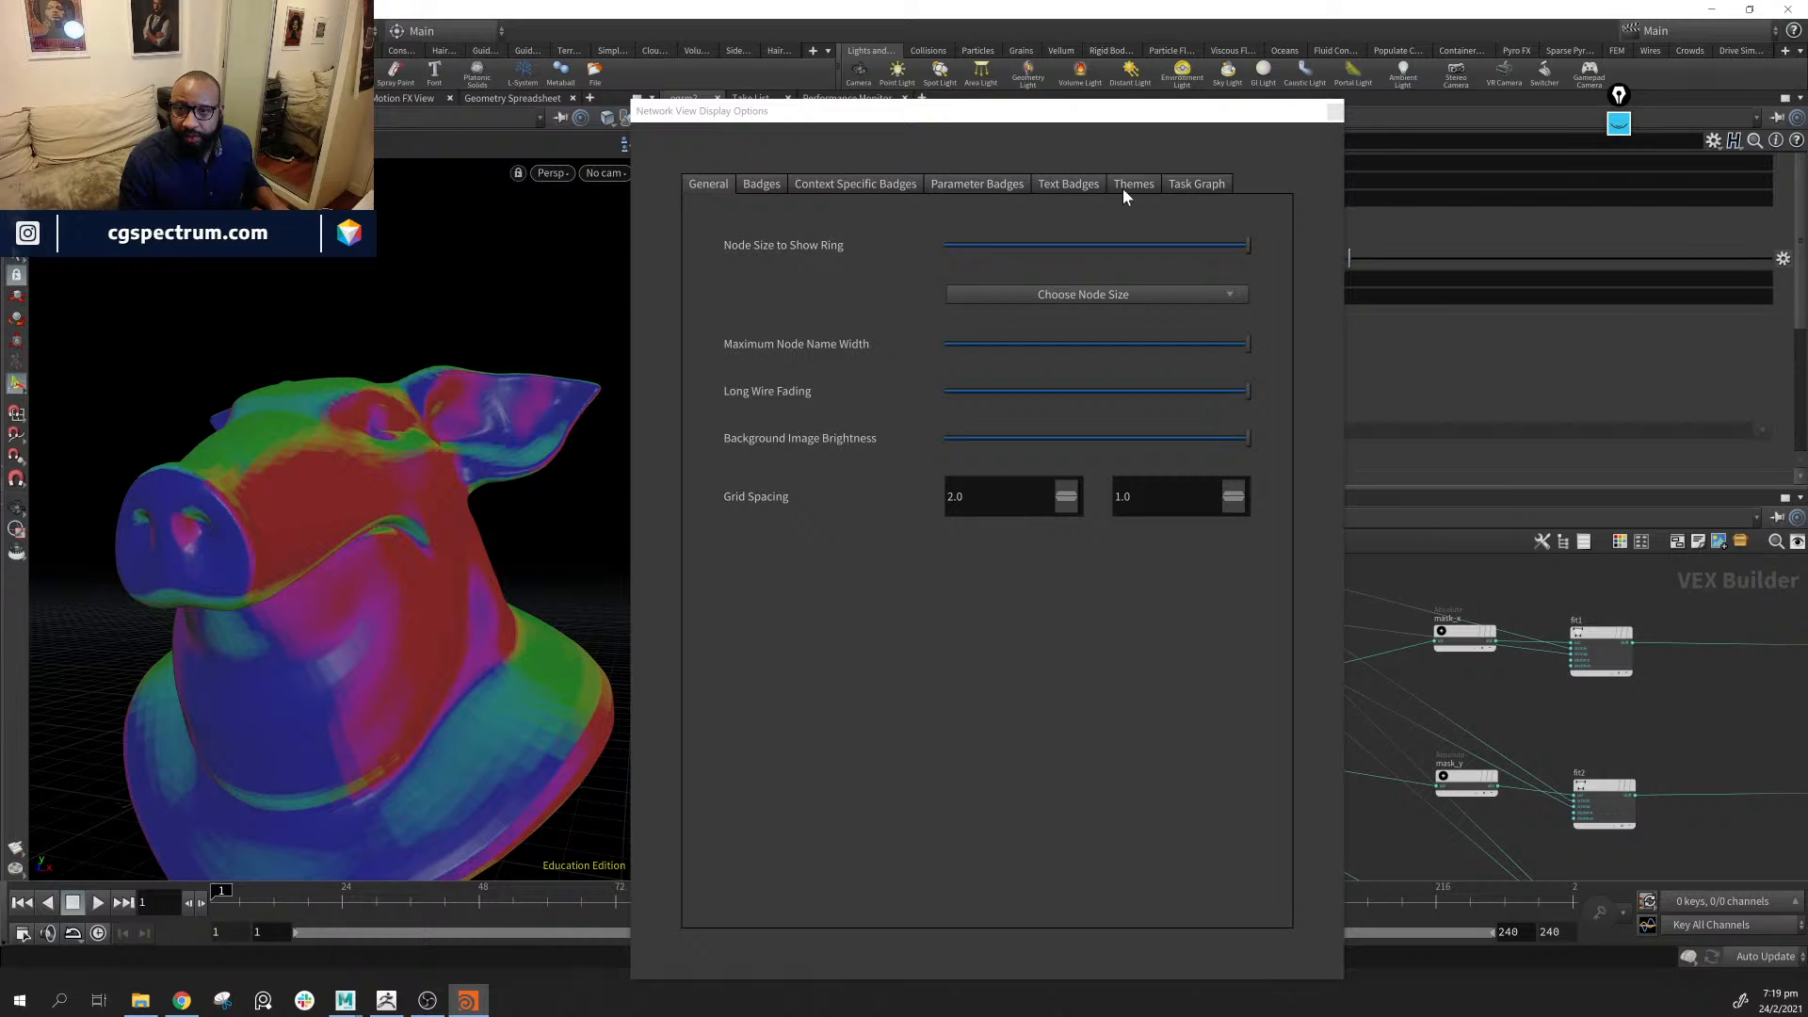
click(1184, 184)
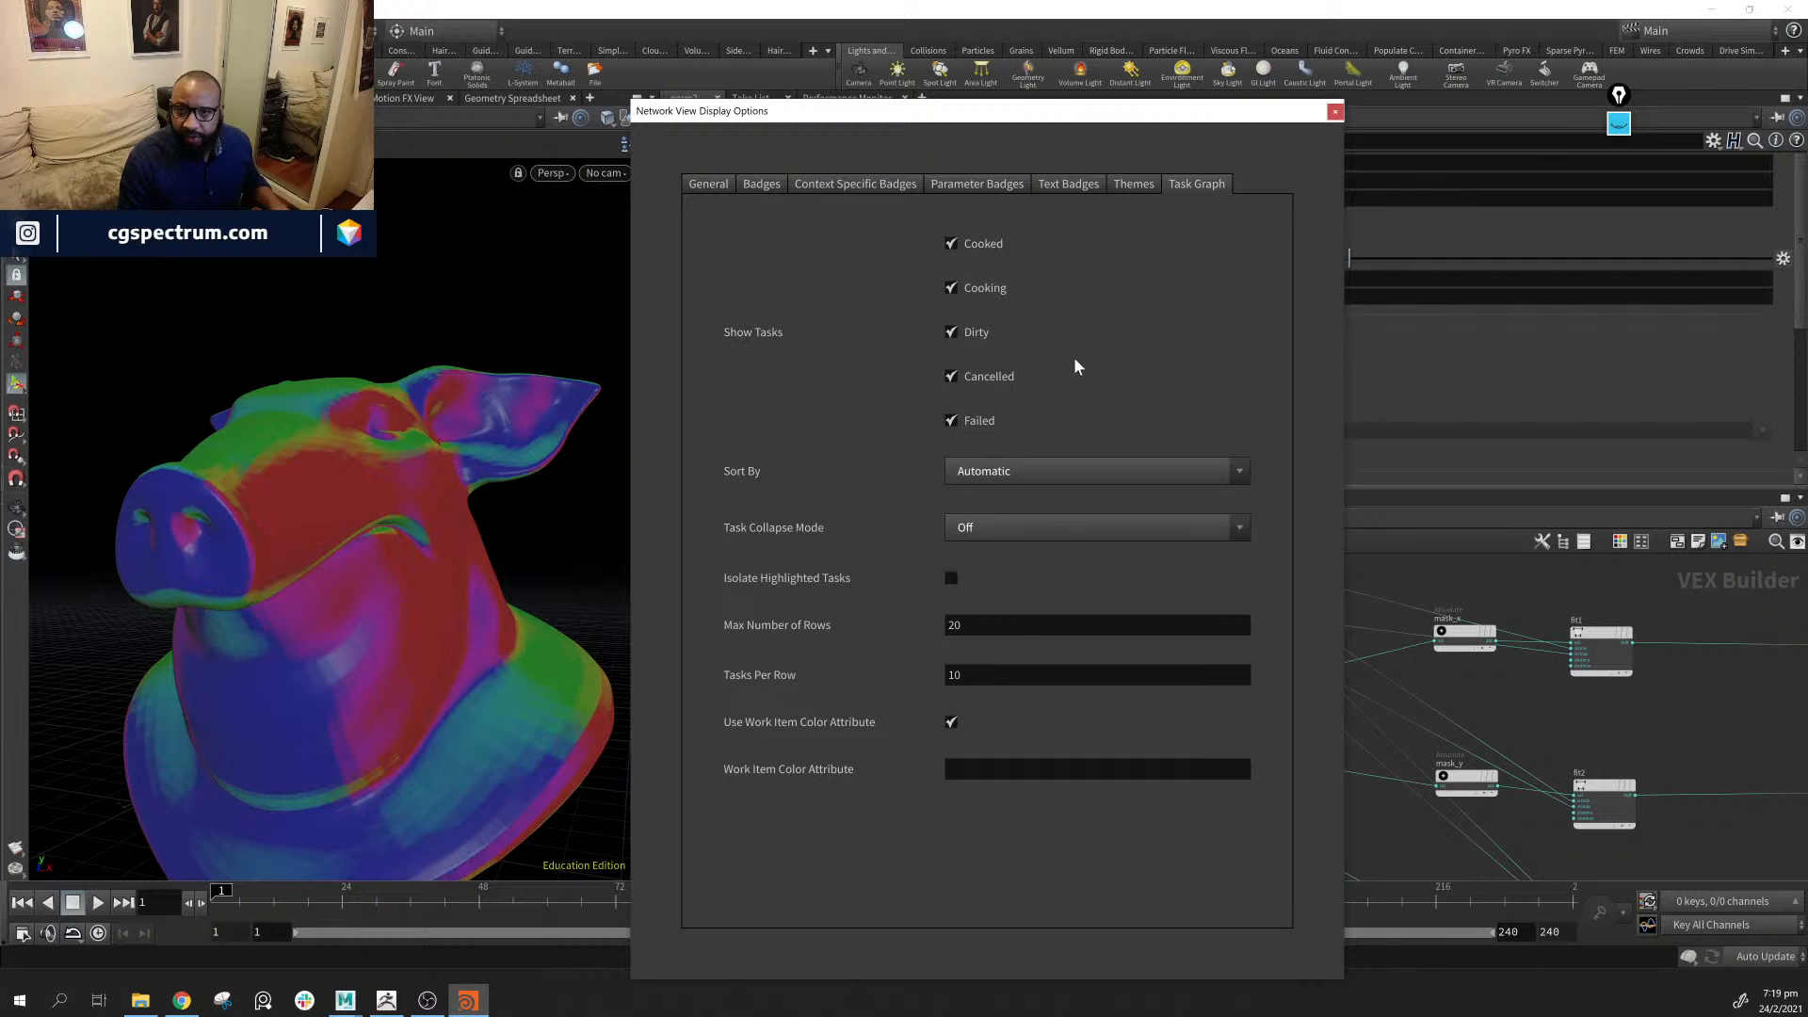
drag(1326, 114, 1329, 114)
click(1338, 111)
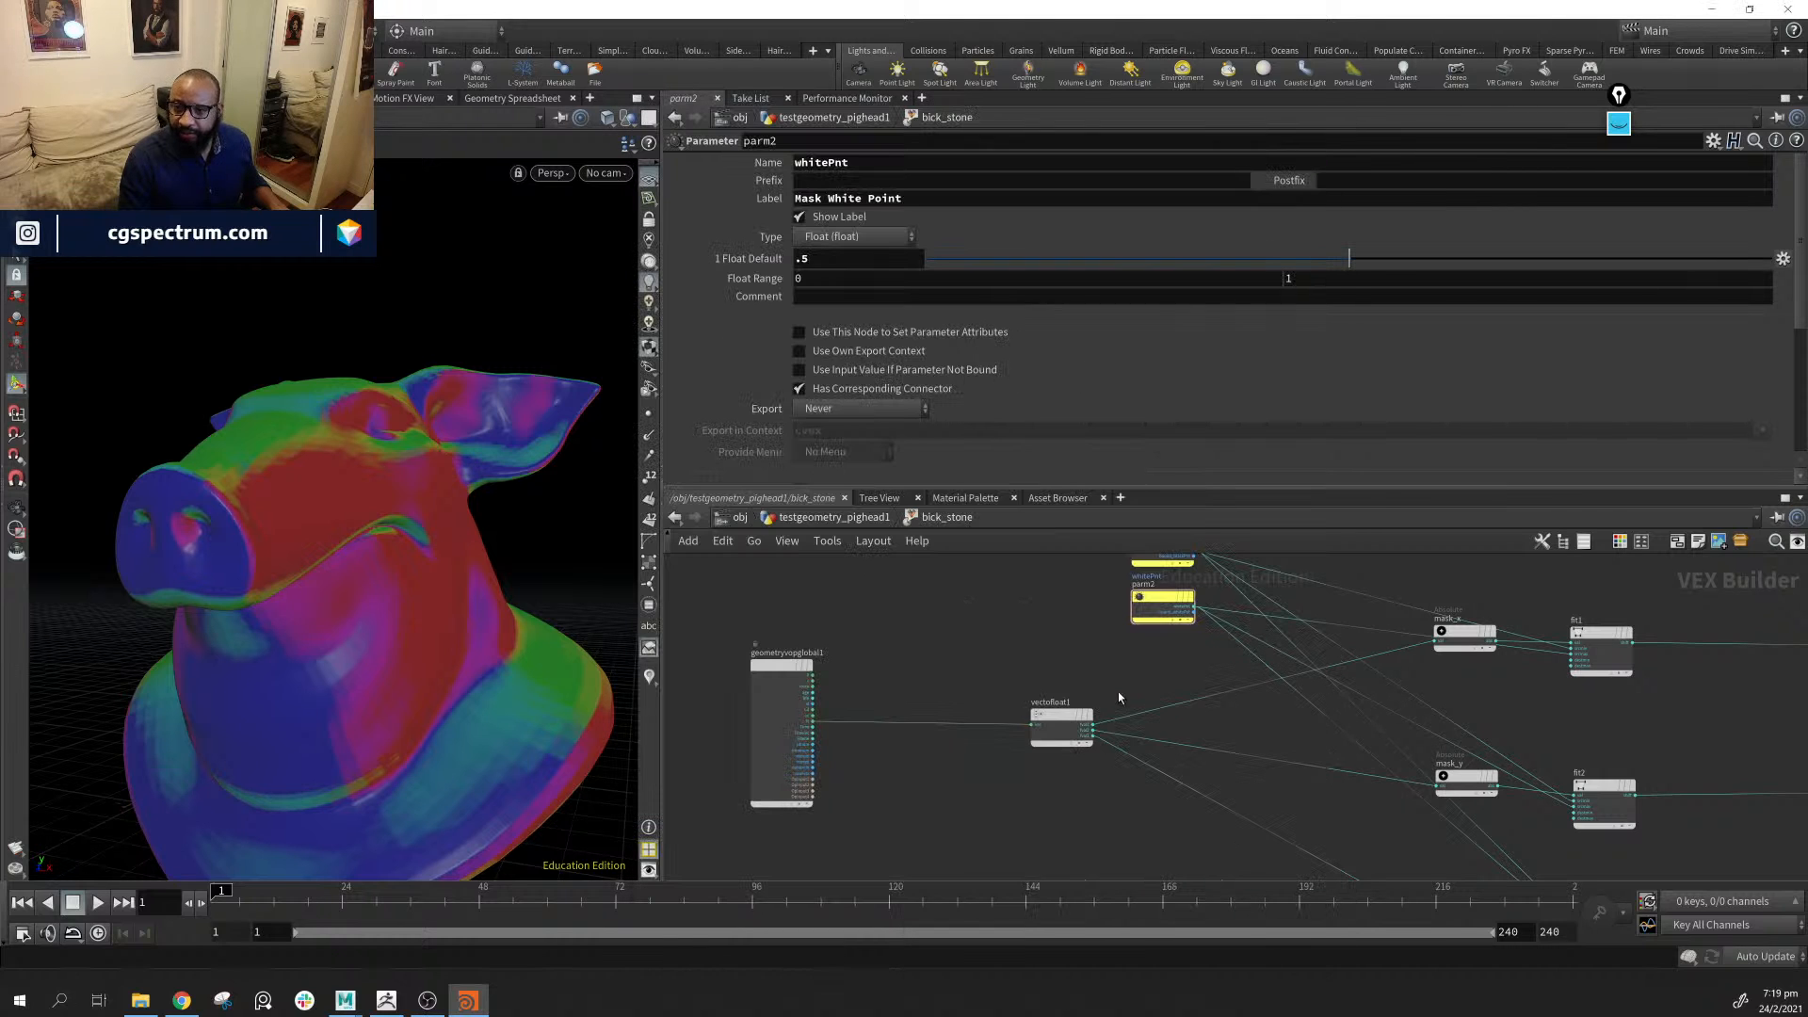
Change the network wiring style to Rounded
key(shift+s)
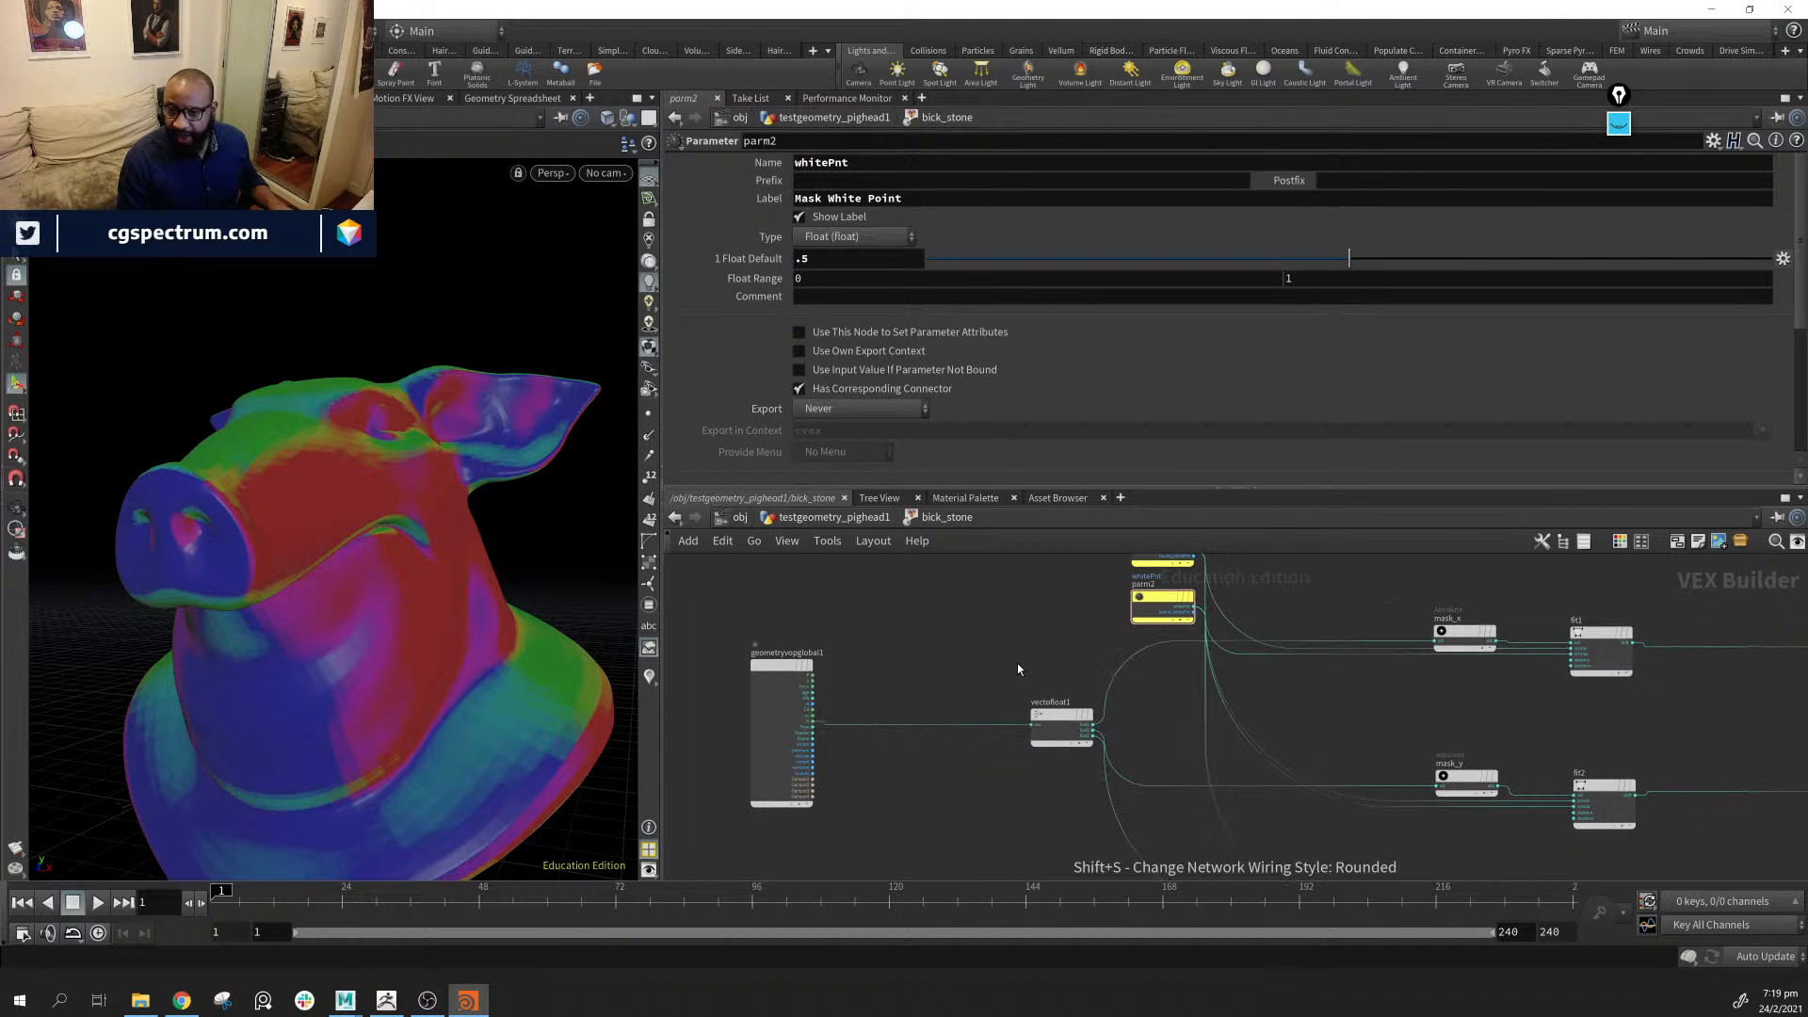
Return the wiring style to Rounded and move the blackPnt and whitePnt nodes together farther up from the vectofloat1 row
key(shift+s)
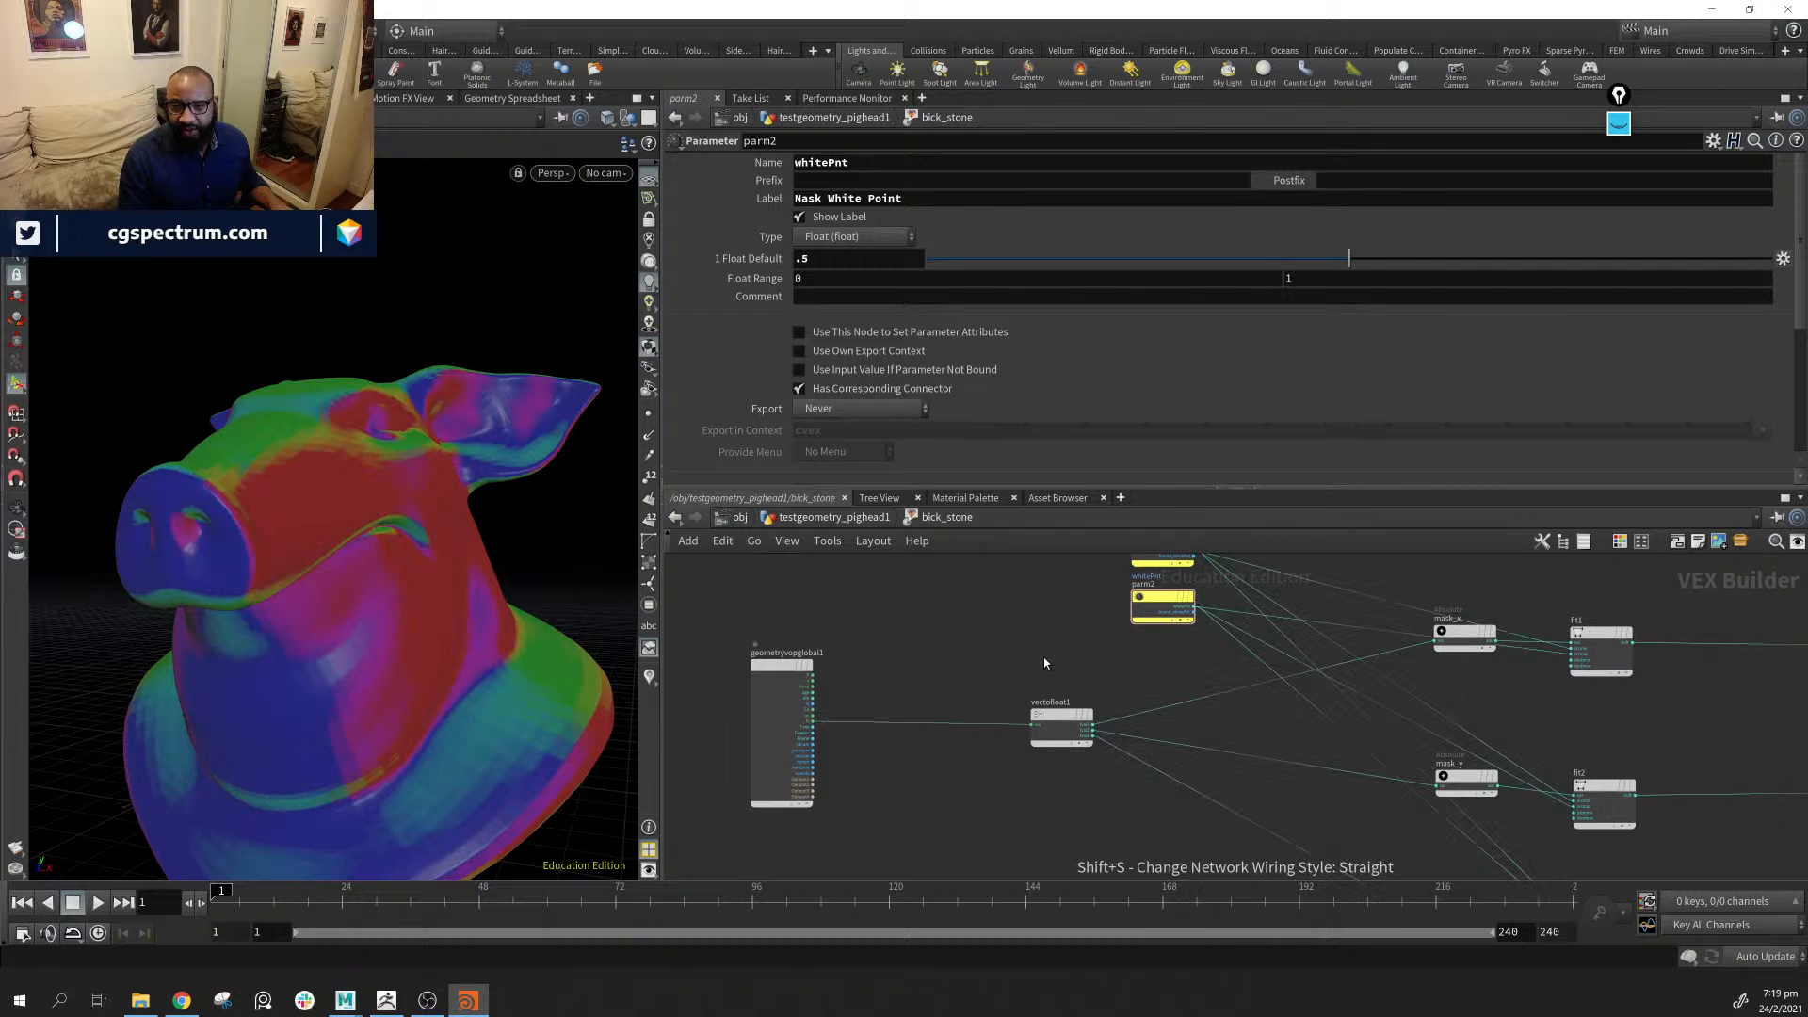
key(shift+s)
middle_drag(952, 657, 671, 732)
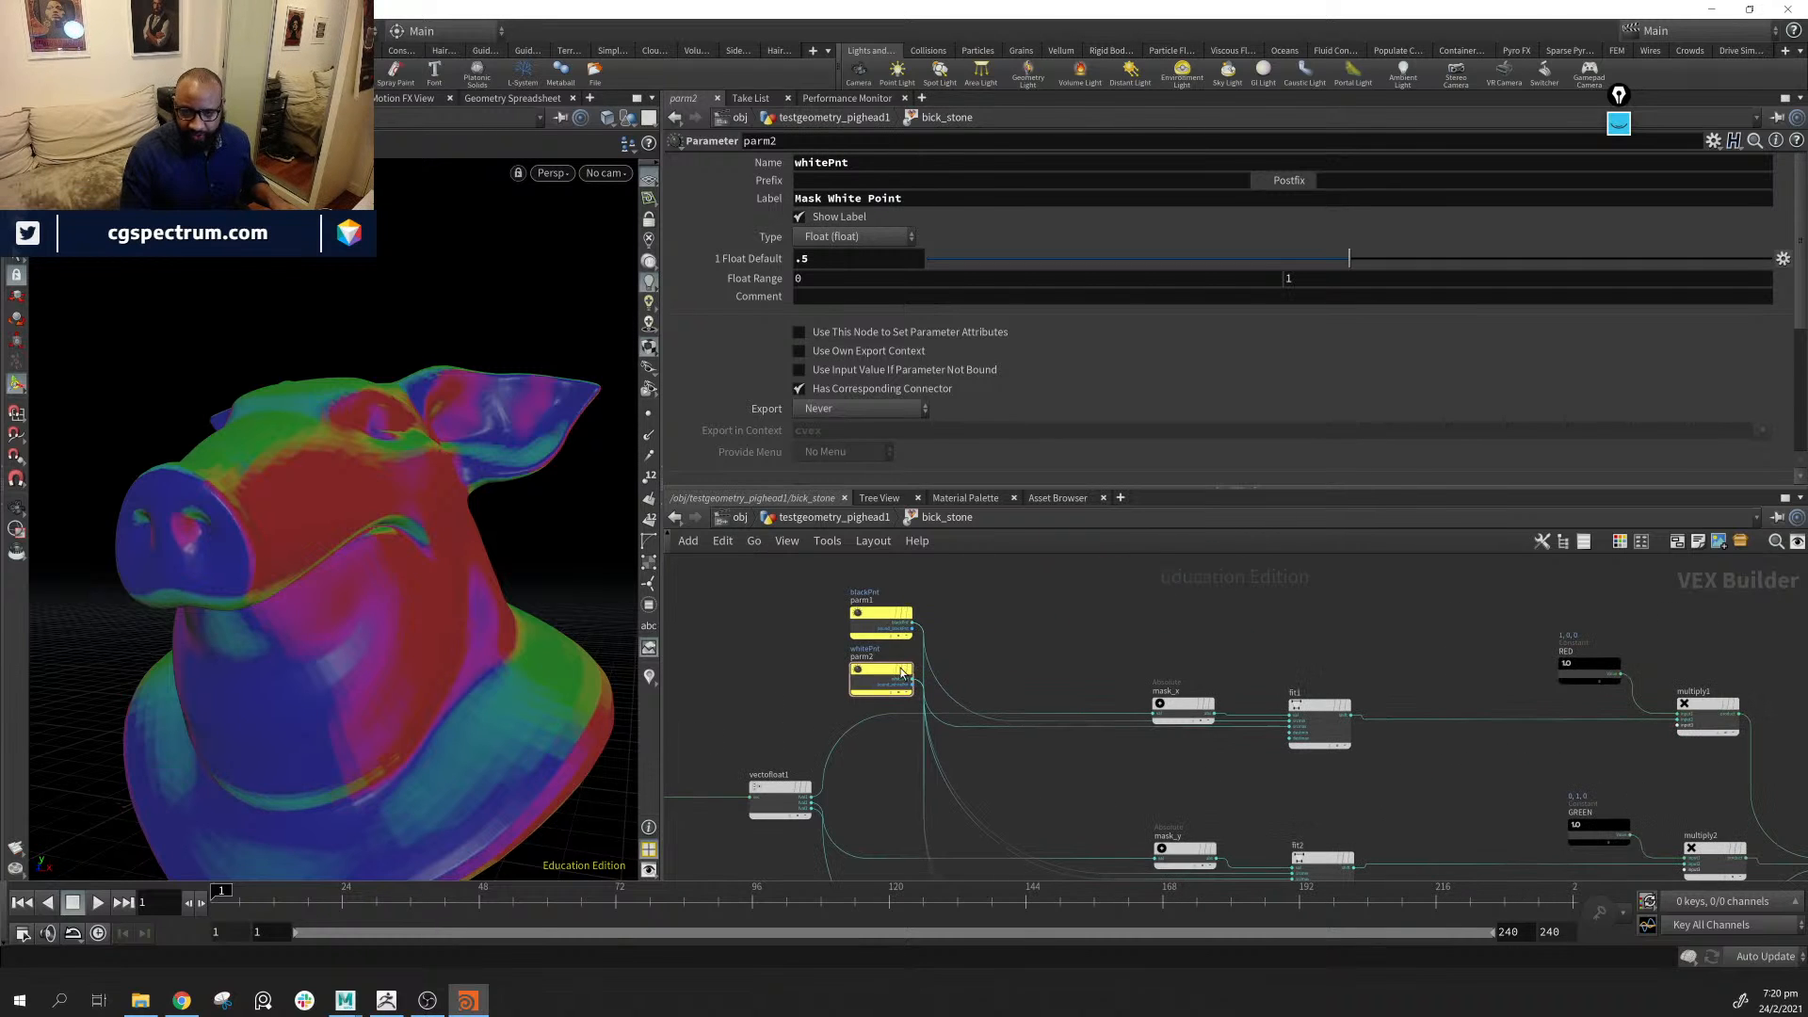
drag(807, 592, 910, 695)
drag(878, 621, 918, 542)
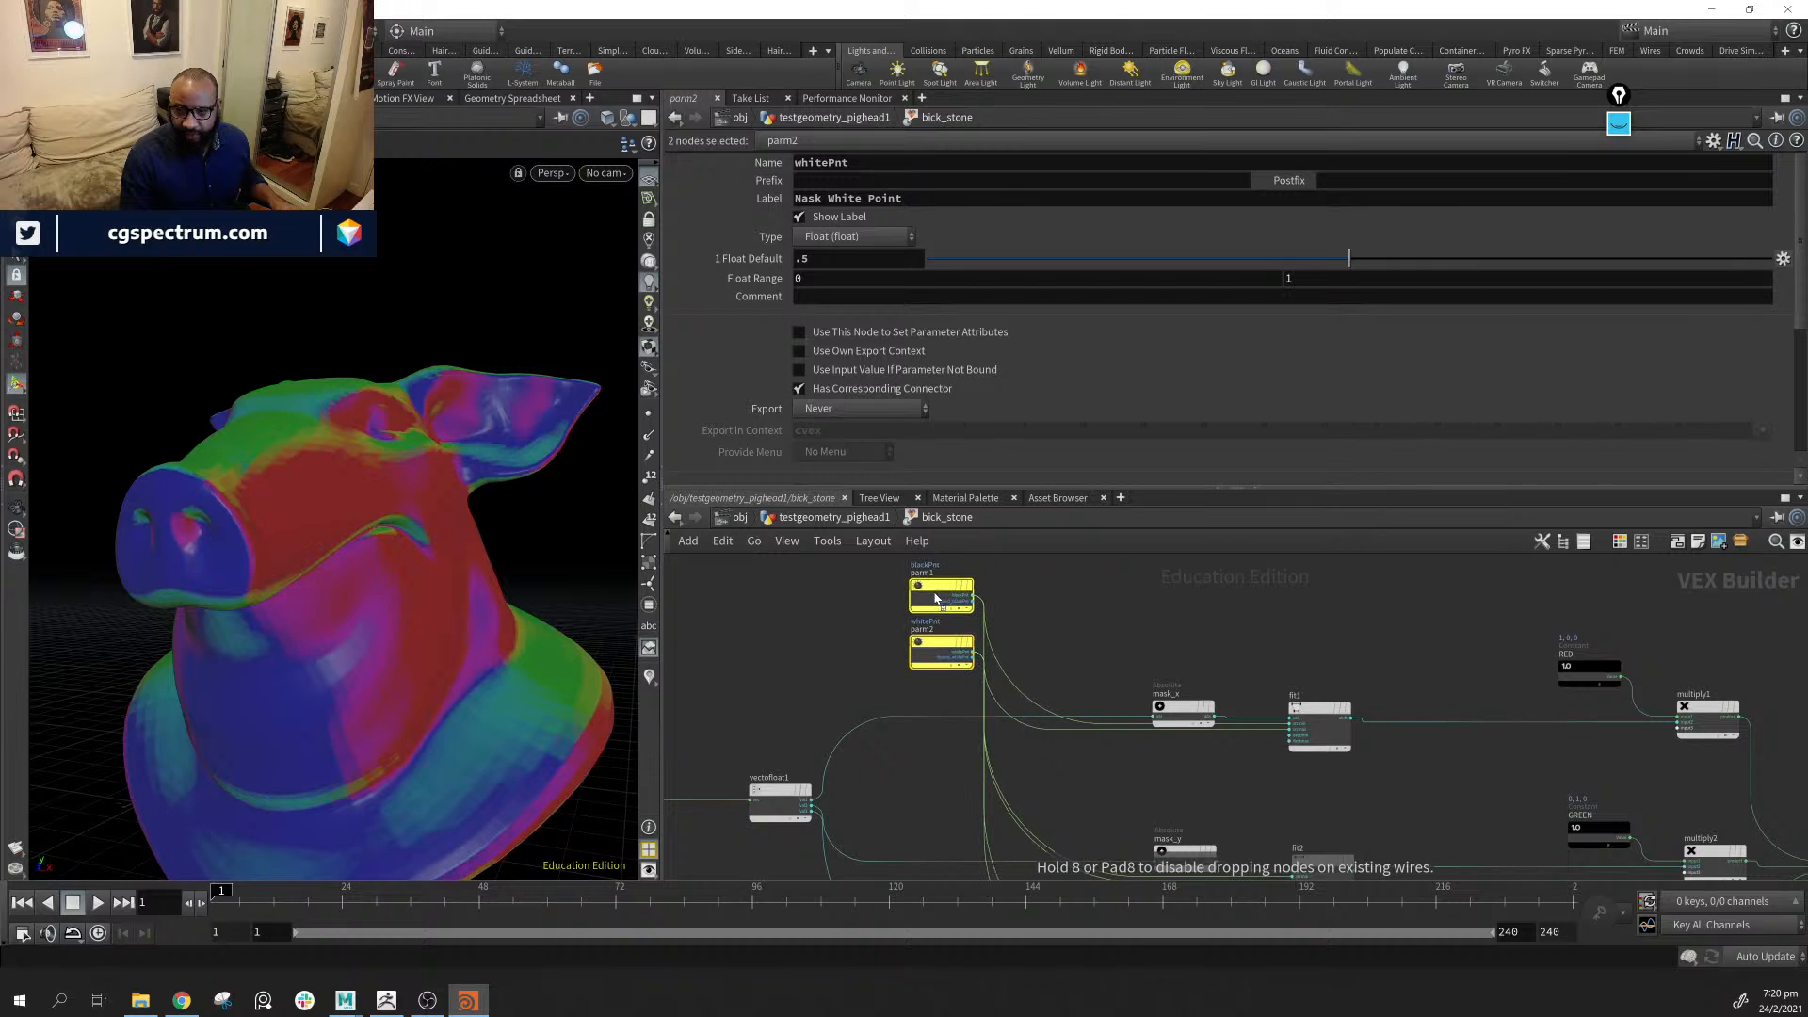
Raise the mask_x, mask_y and mask_z nodes above their wire rows and nudge fit1 upward to separate the wiring
drag(1210, 728, 1197, 661)
mouse_move(1330, 714)
mouse_down()
mouse_move(1341, 647)
mouse_move(1319, 687)
mouse_up()
middle_drag(1312, 811, 1322, 623)
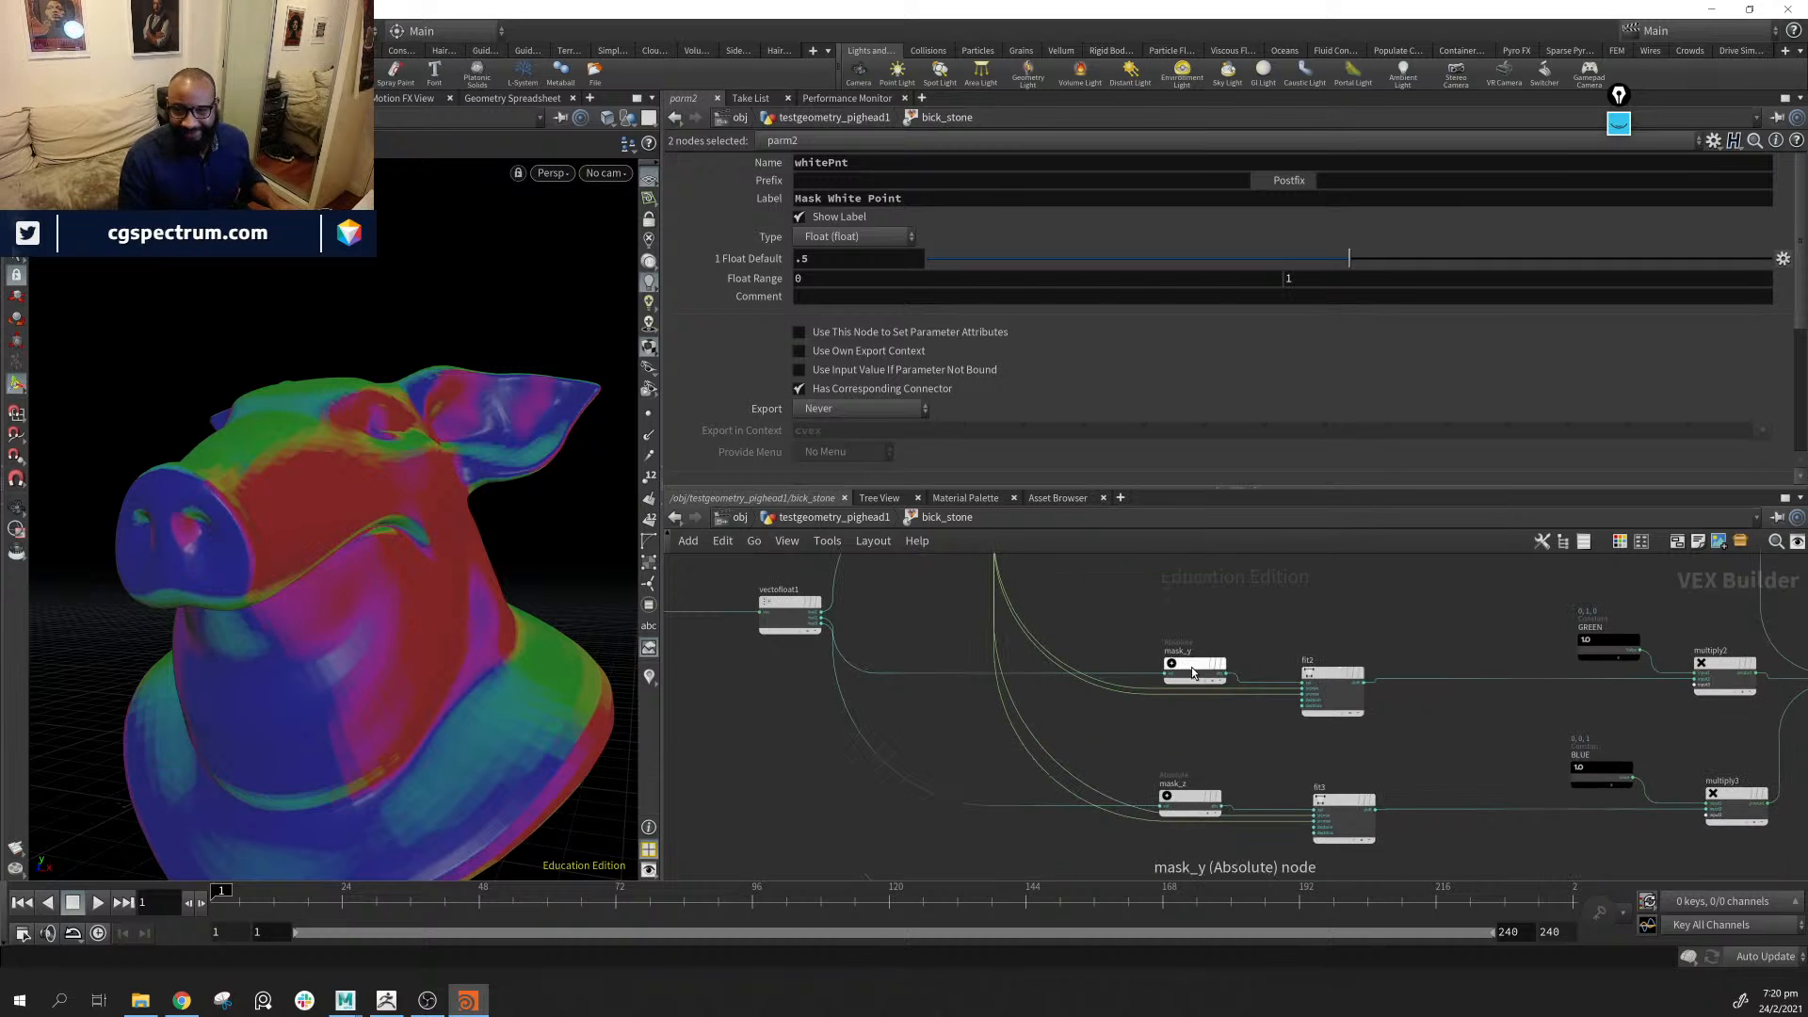
drag(1190, 667, 1249, 628)
drag(1179, 802, 1229, 754)
middle_drag(1079, 636, 1120, 827)
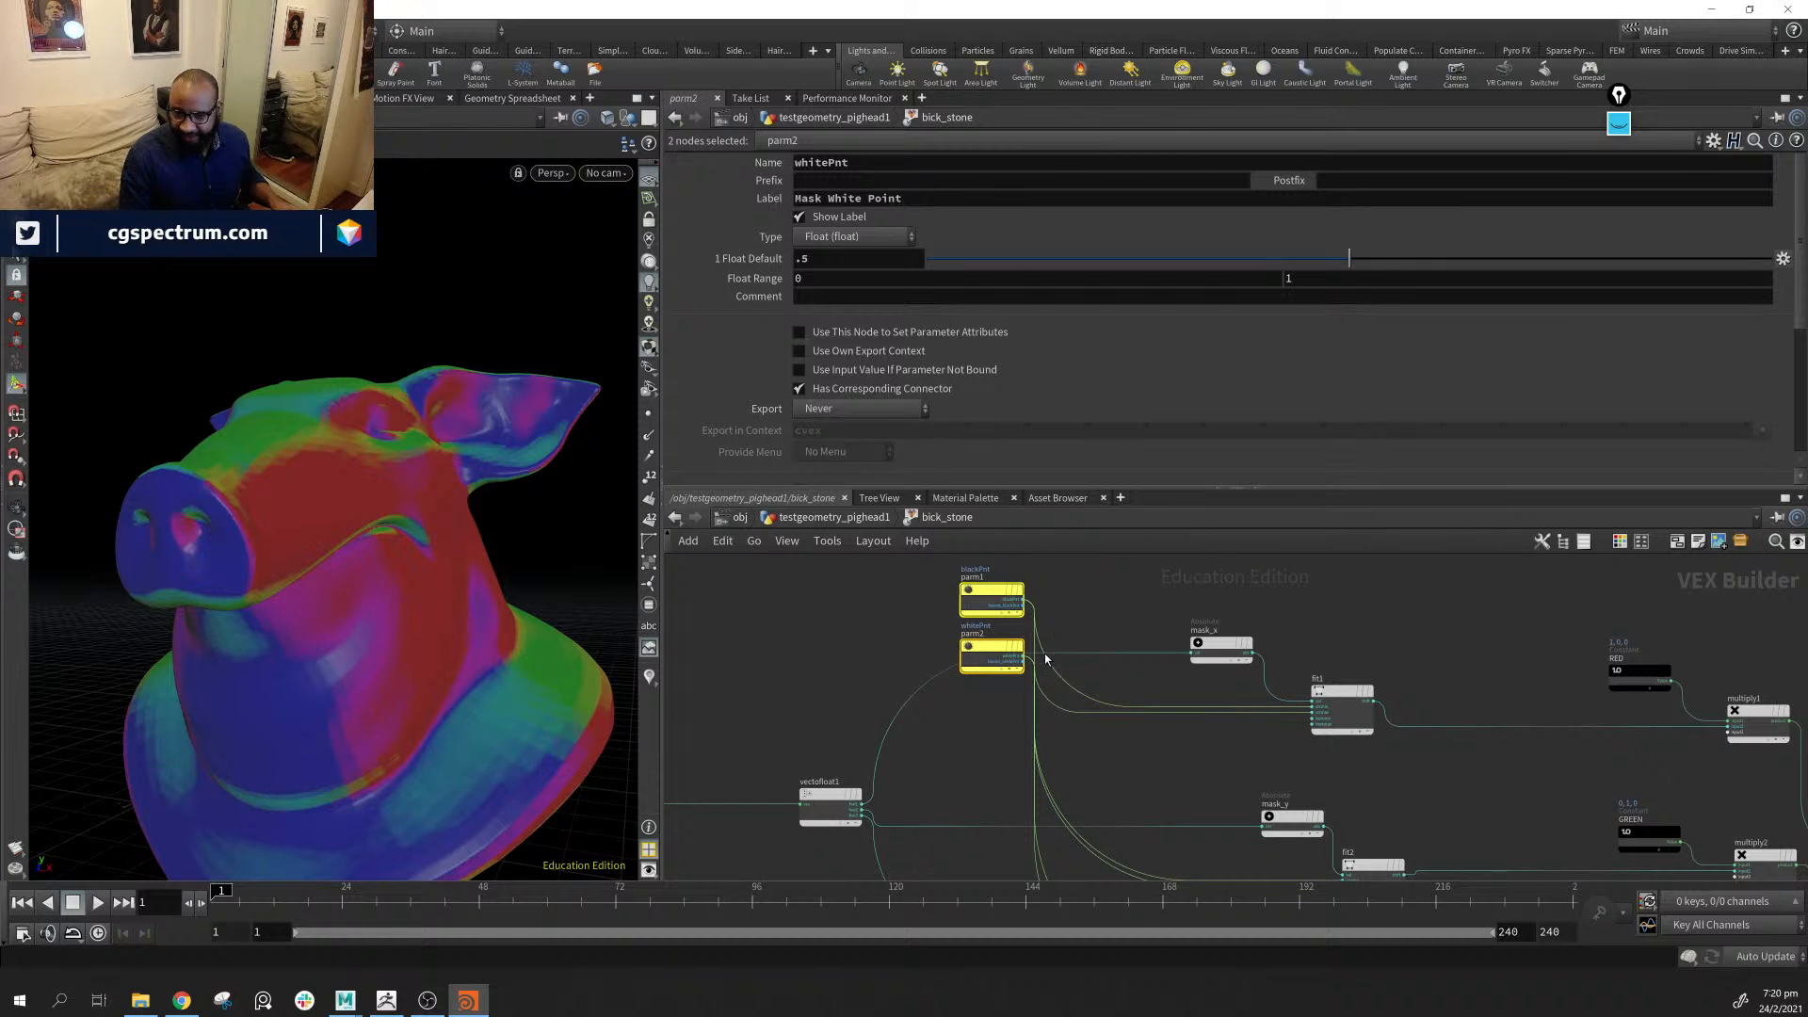
middle_drag(1102, 821, 988, 620)
Move the GREEN, BLUE and RED constant nodes slightly higher above their multiply nodes
middle_drag(1421, 725, 1016, 811)
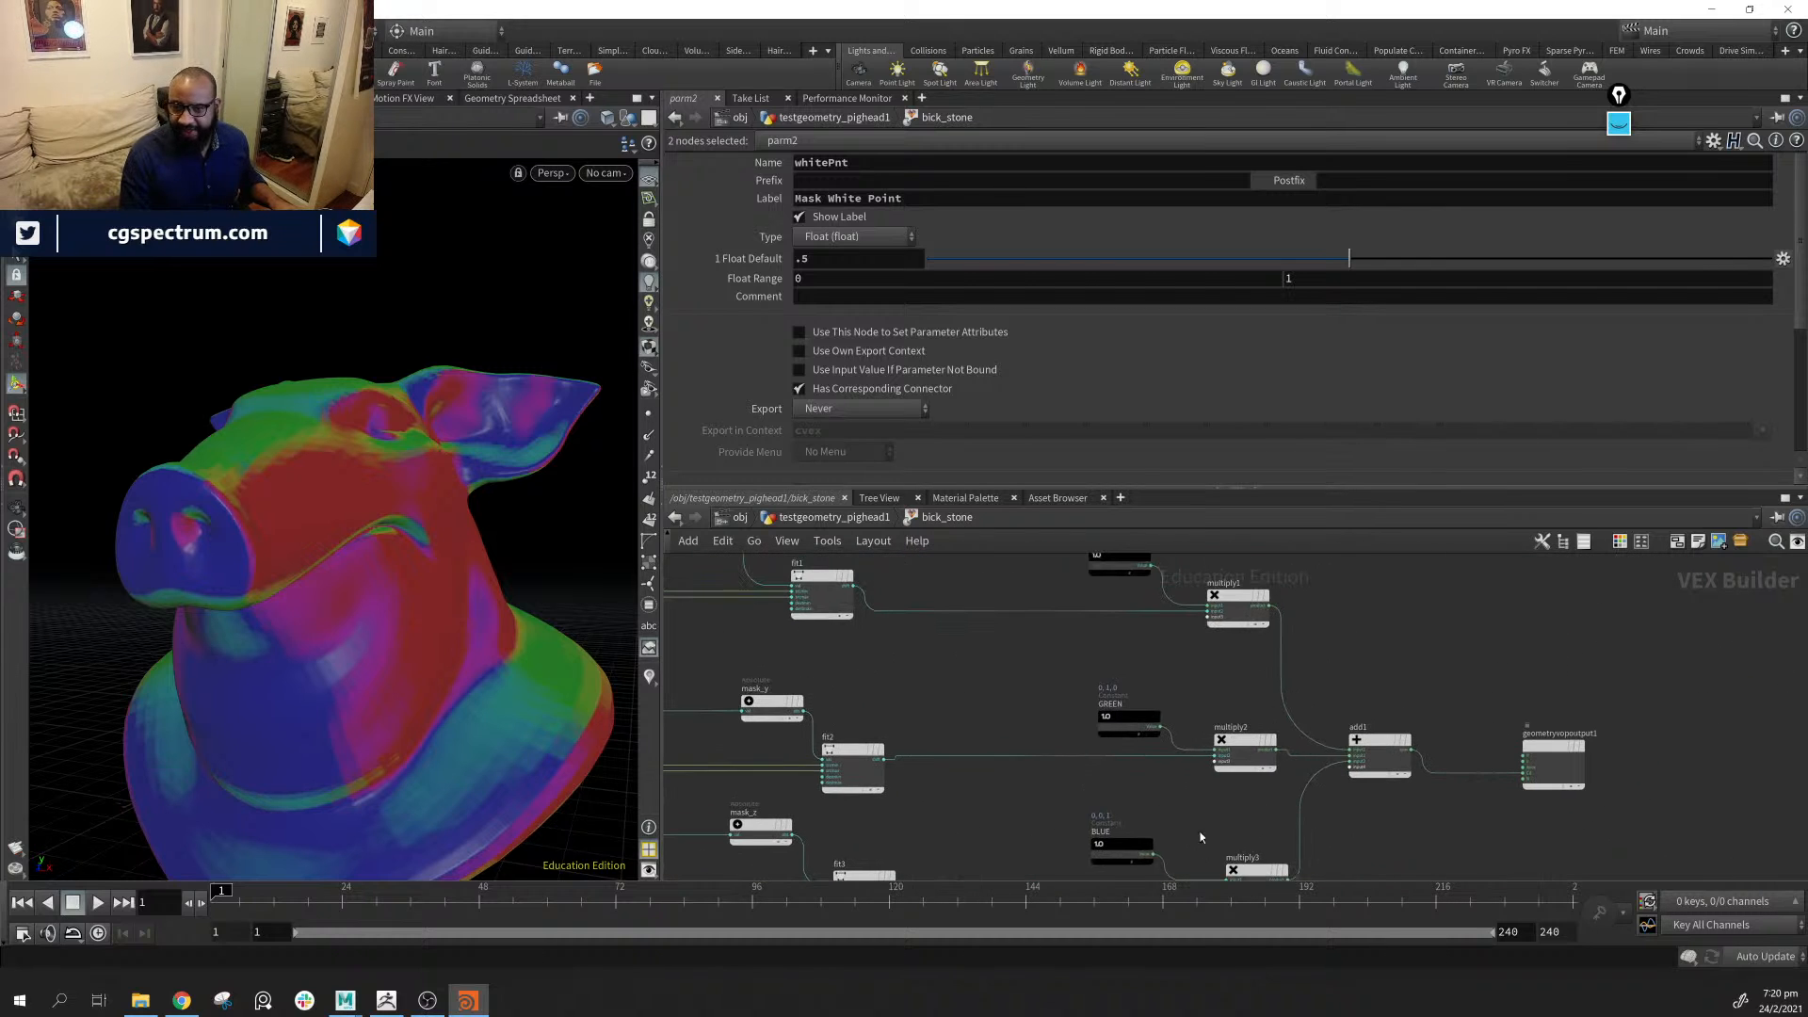
drag(1131, 727, 1147, 691)
middle_drag(1132, 747, 1136, 672)
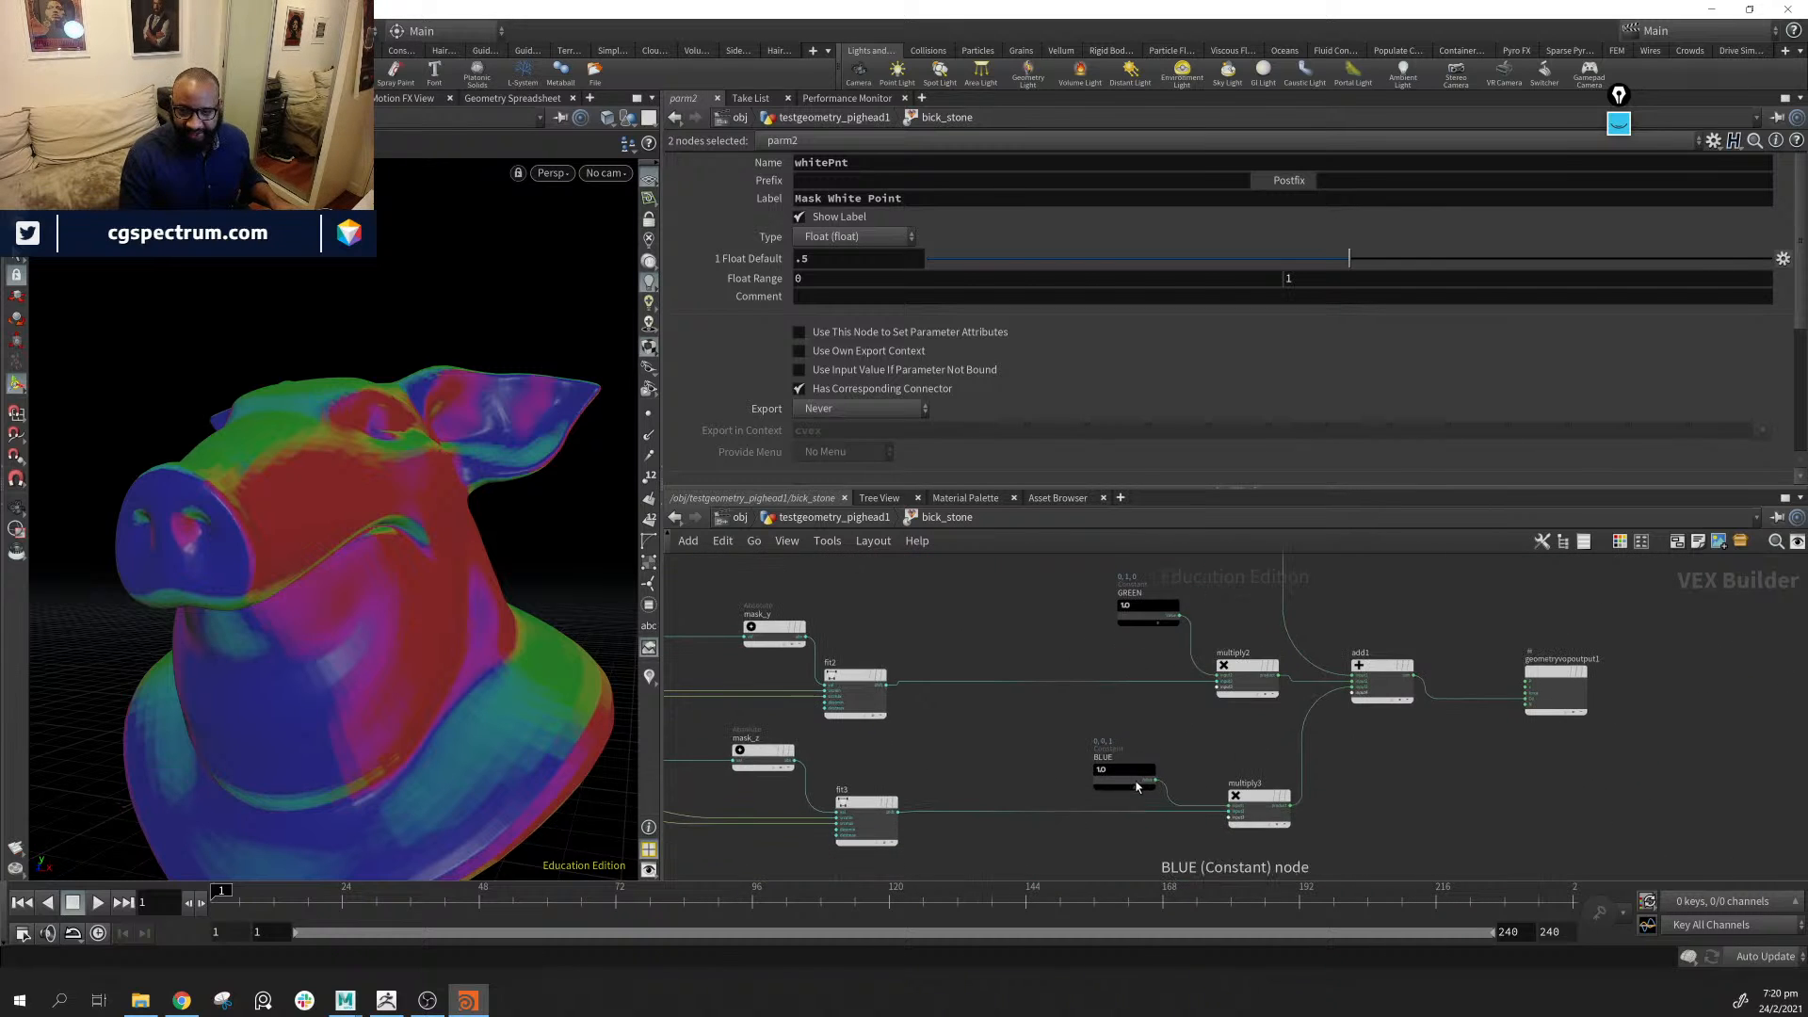
drag(1135, 780, 1162, 733)
middle_drag(1245, 729, 1228, 823)
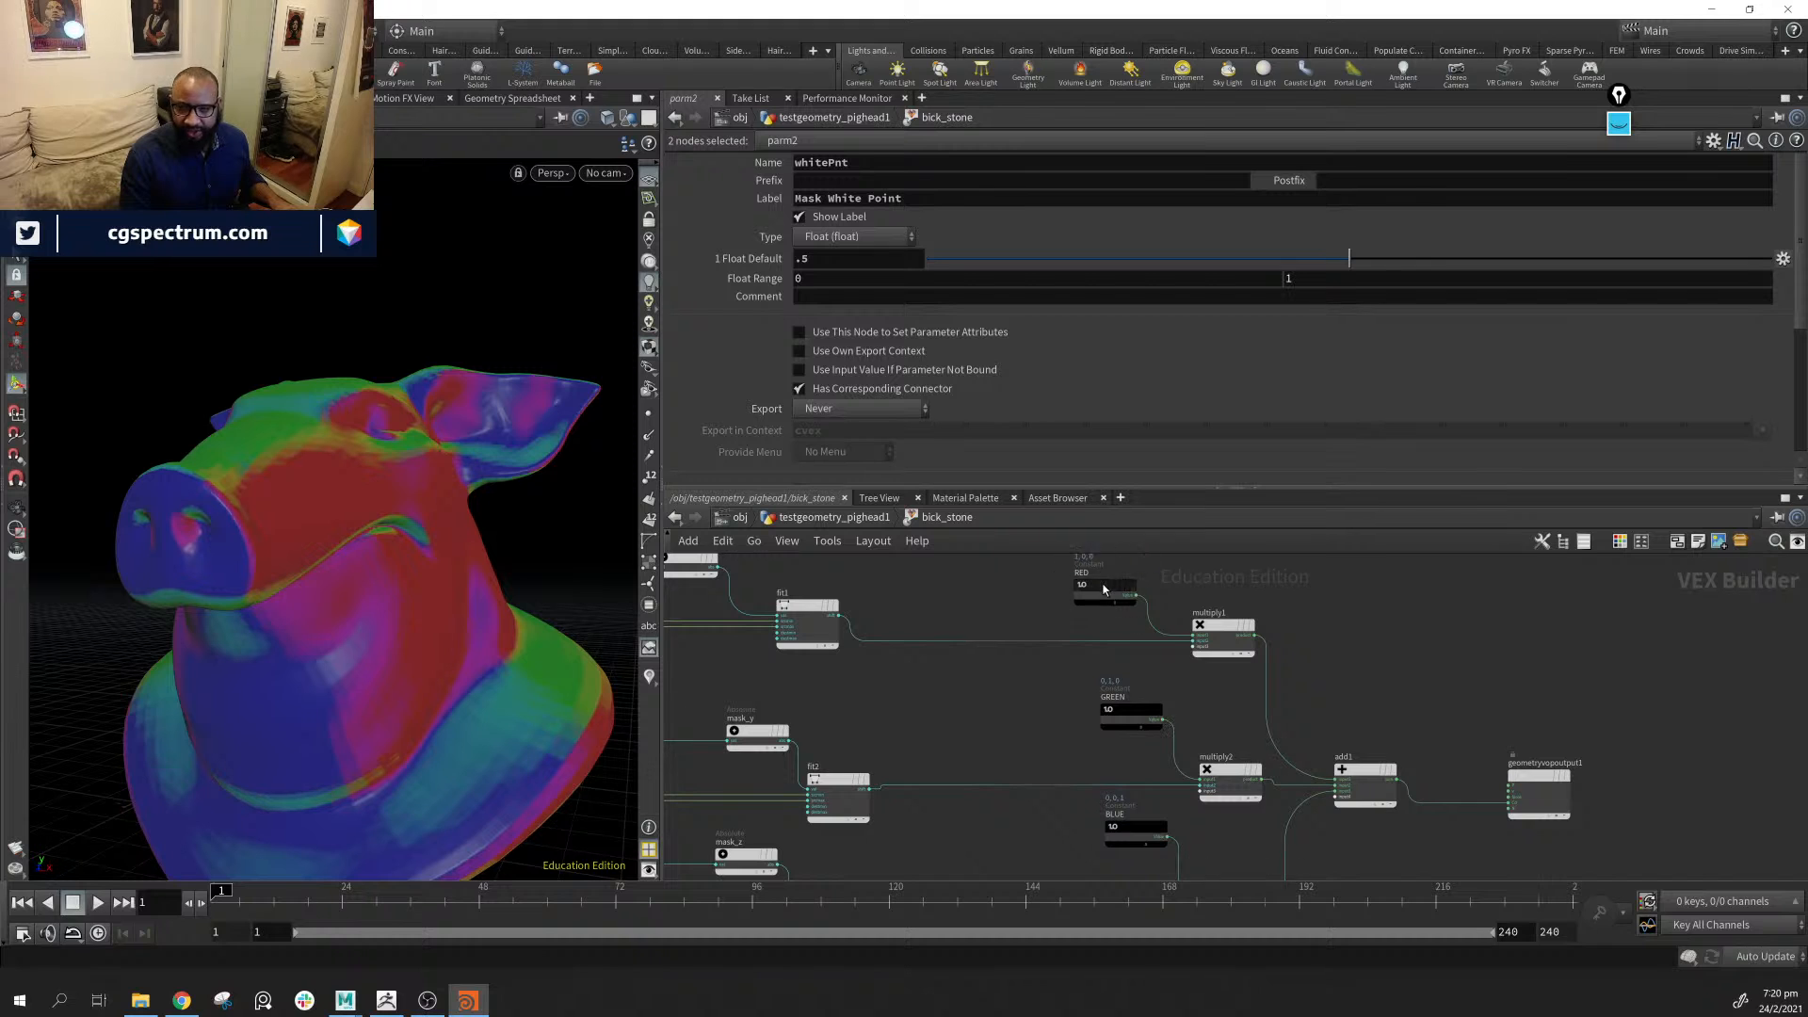
drag(1103, 580, 1134, 556)
middle_drag(1134, 556, 1133, 591)
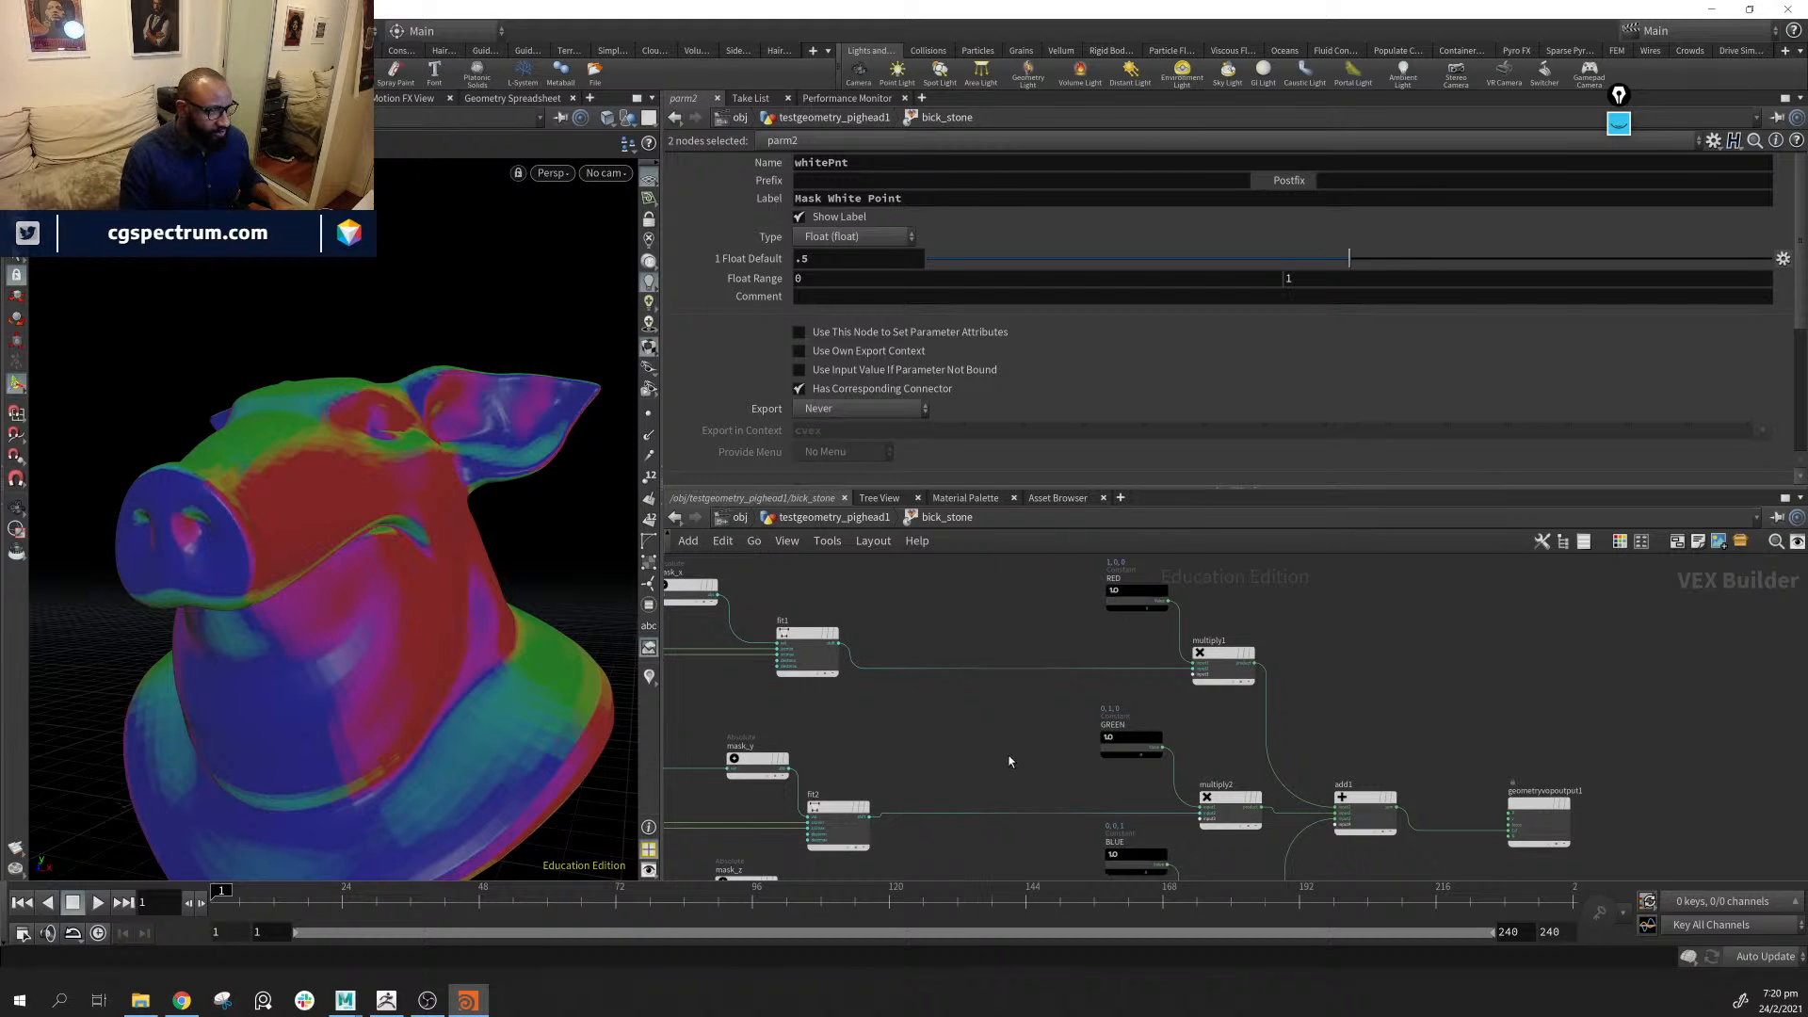
Examine the rearranged network layout from the constants and multiplies back to geometryvopglobal1 and vectofloat1
middle_drag(1022, 759, 1395, 747)
scroll(1289, 743, down, 3)
middle_drag(947, 685, 931, 741)
middle_drag(1002, 653, 1093, 481)
middle_drag(1055, 709, 1016, 755)
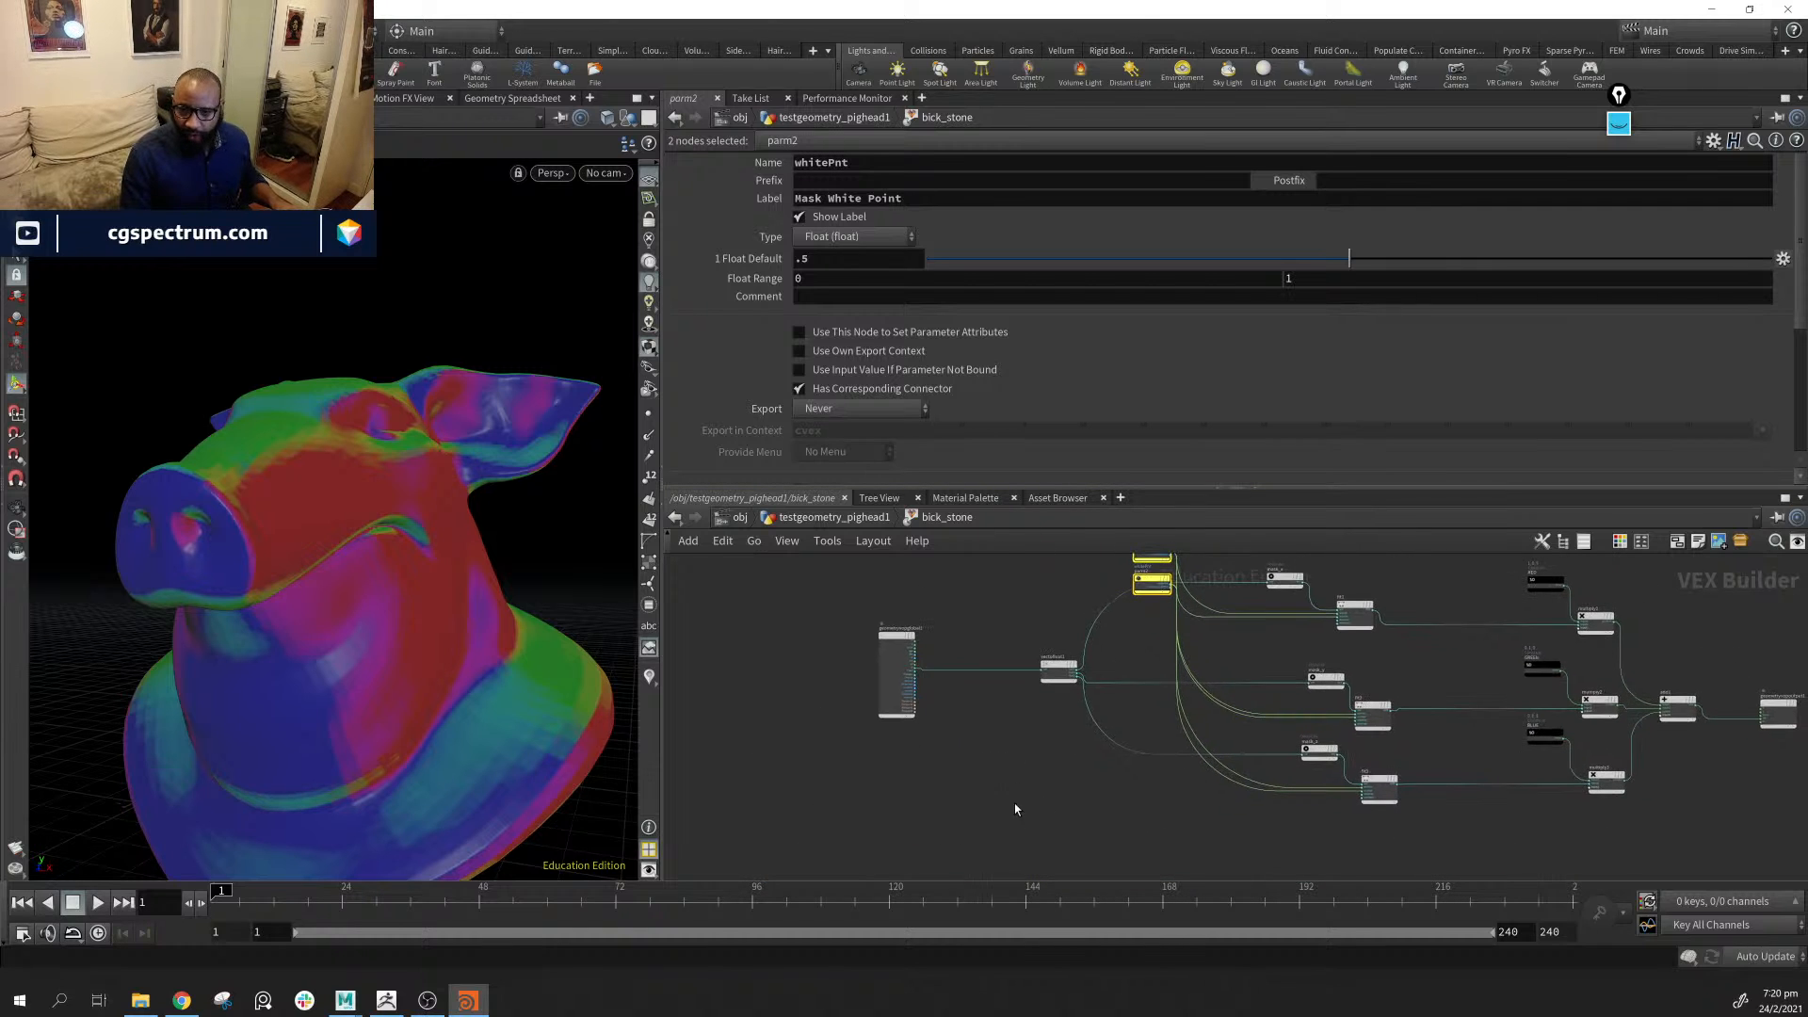
scroll(928, 656, up, 5)
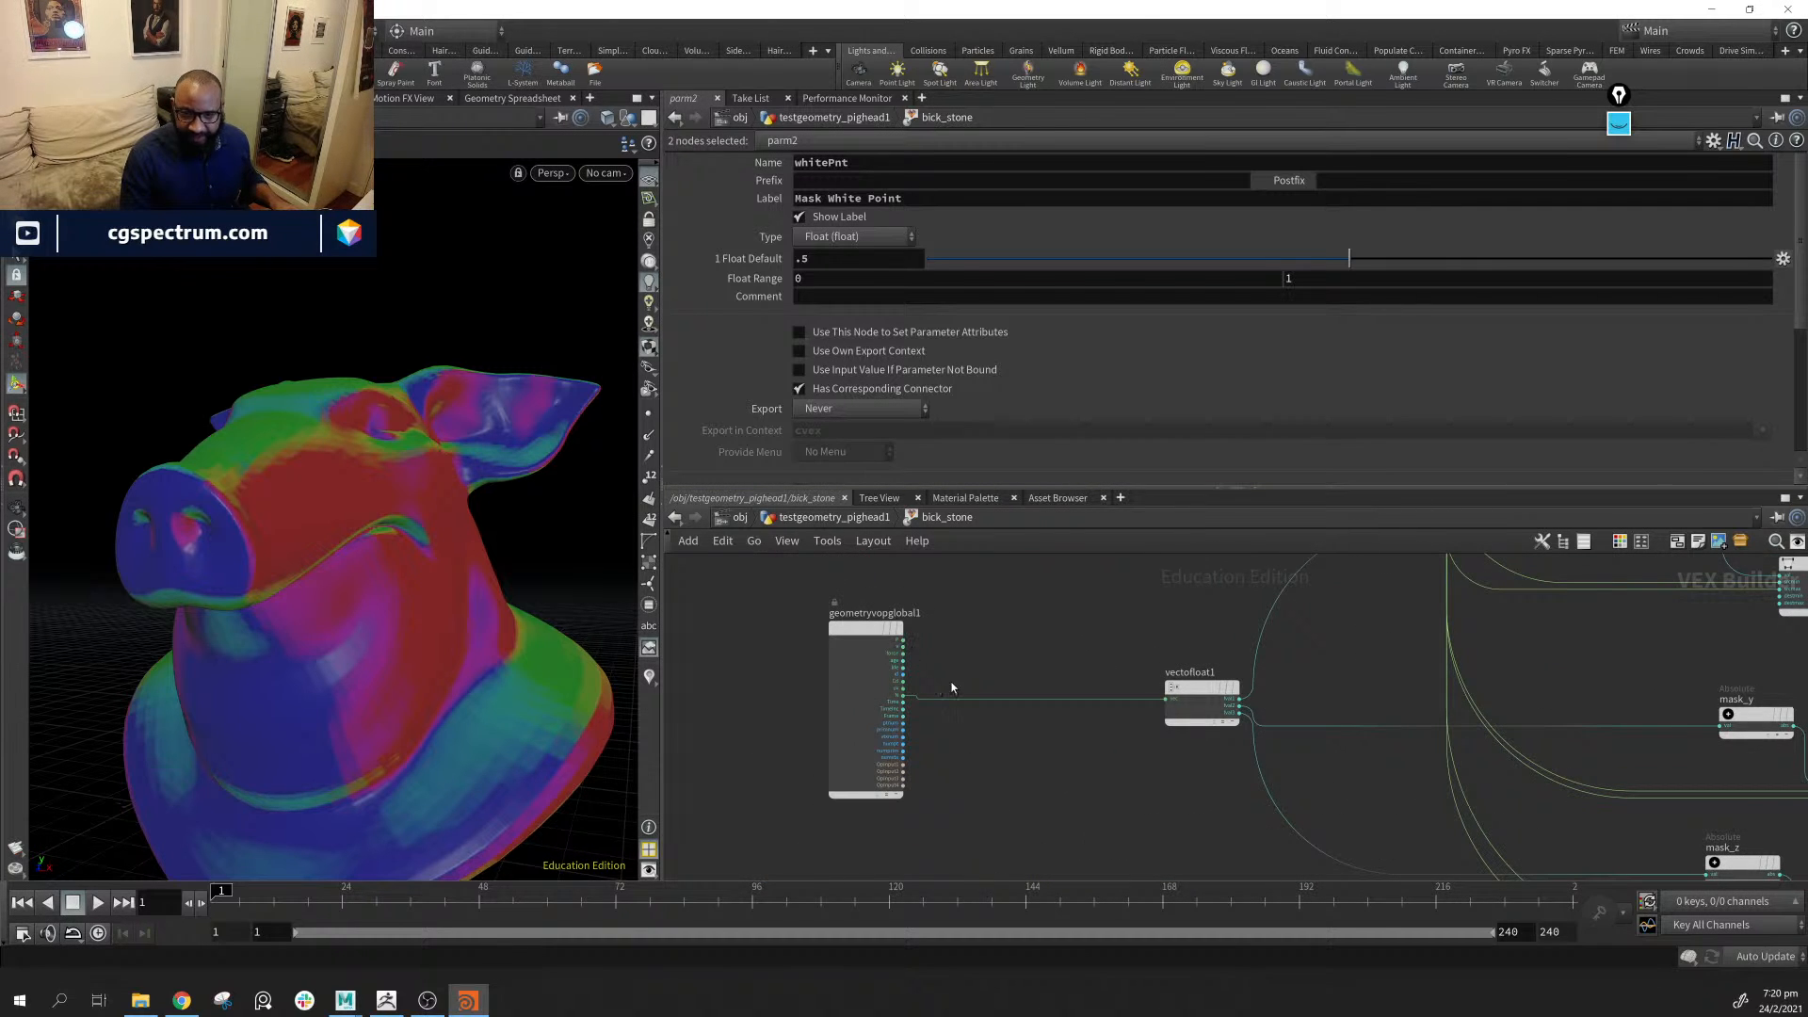
middle_drag(1046, 792, 1045, 722)
Add a second Vector to Float node in the empty area below vectofloat1
click(1087, 815)
key(Tab)
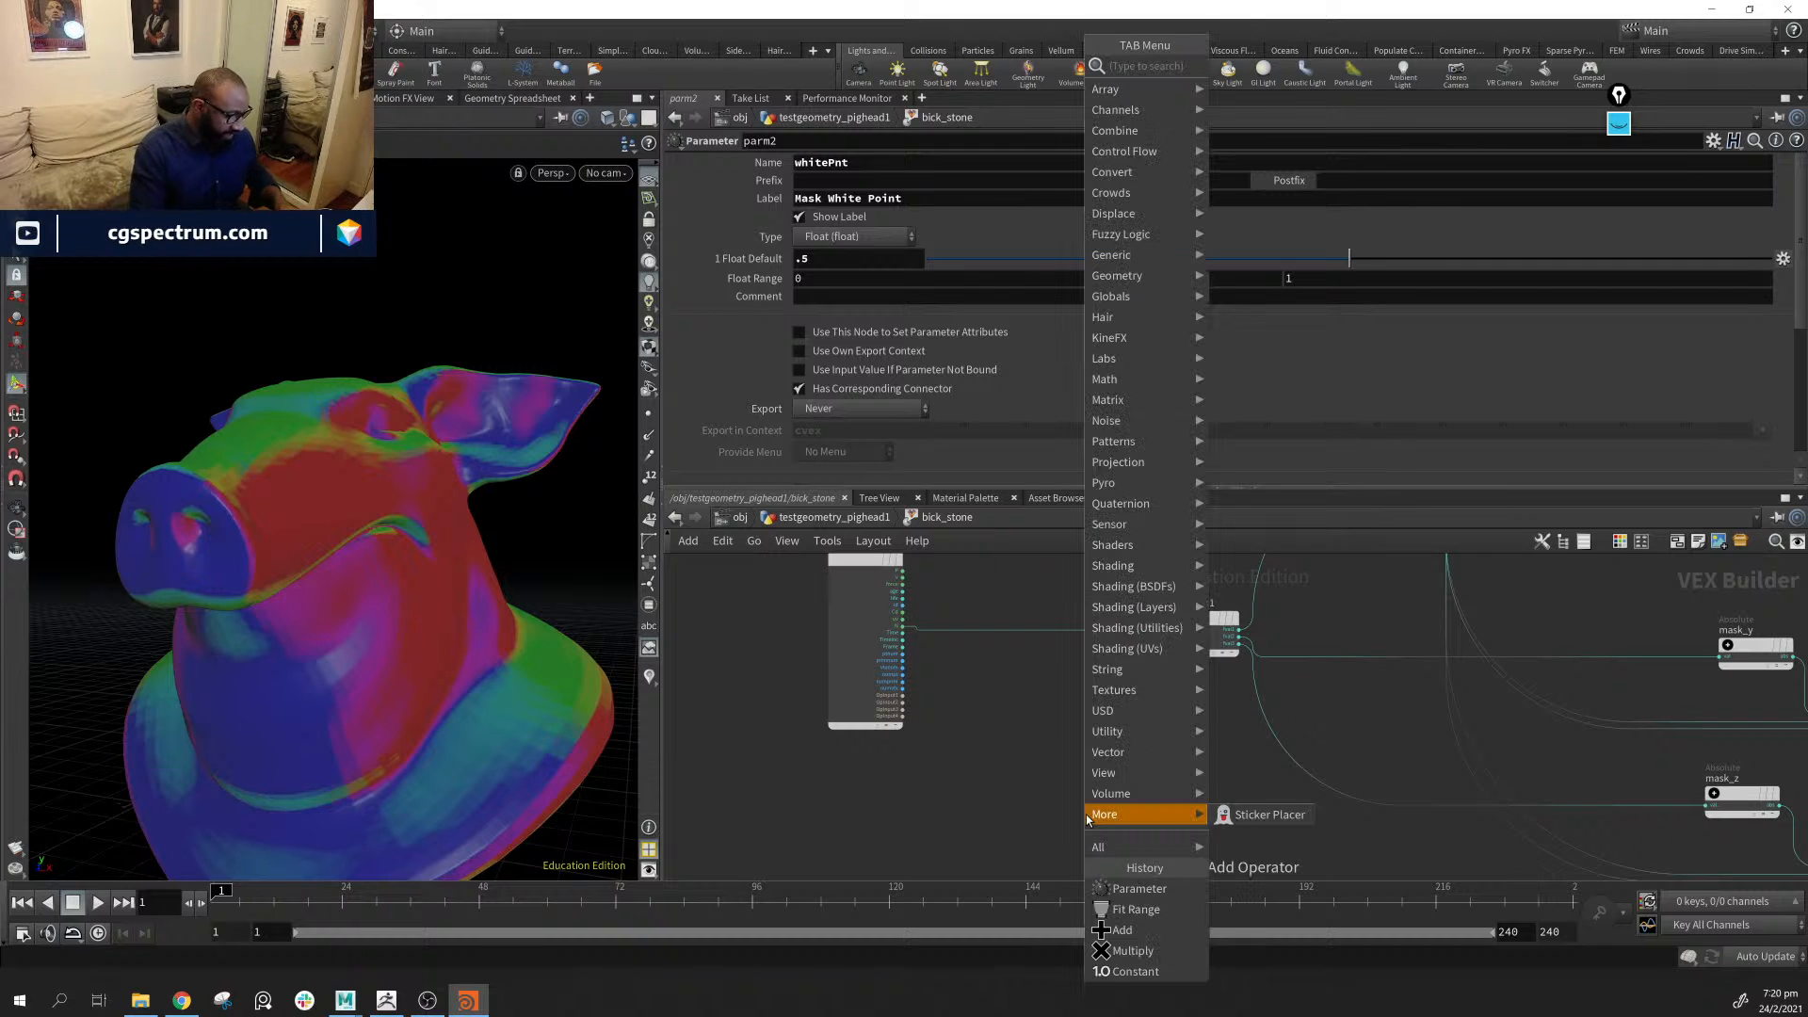
text(v)
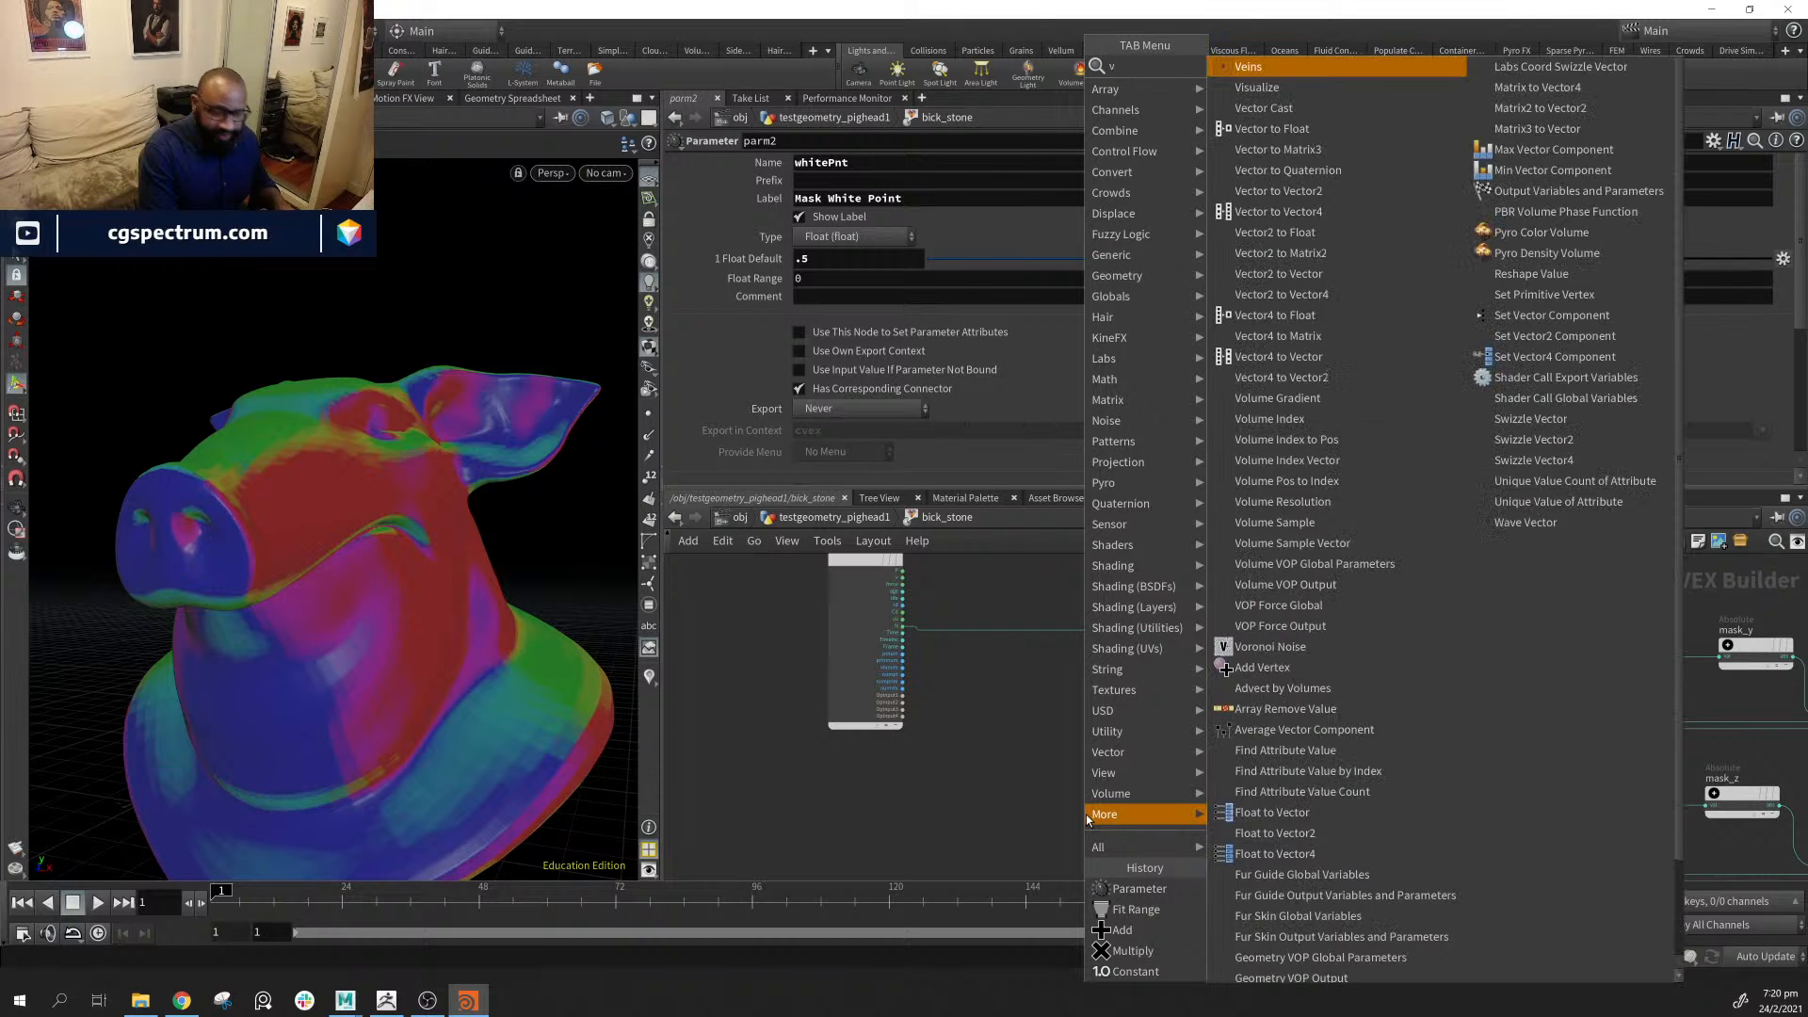
text(eco)
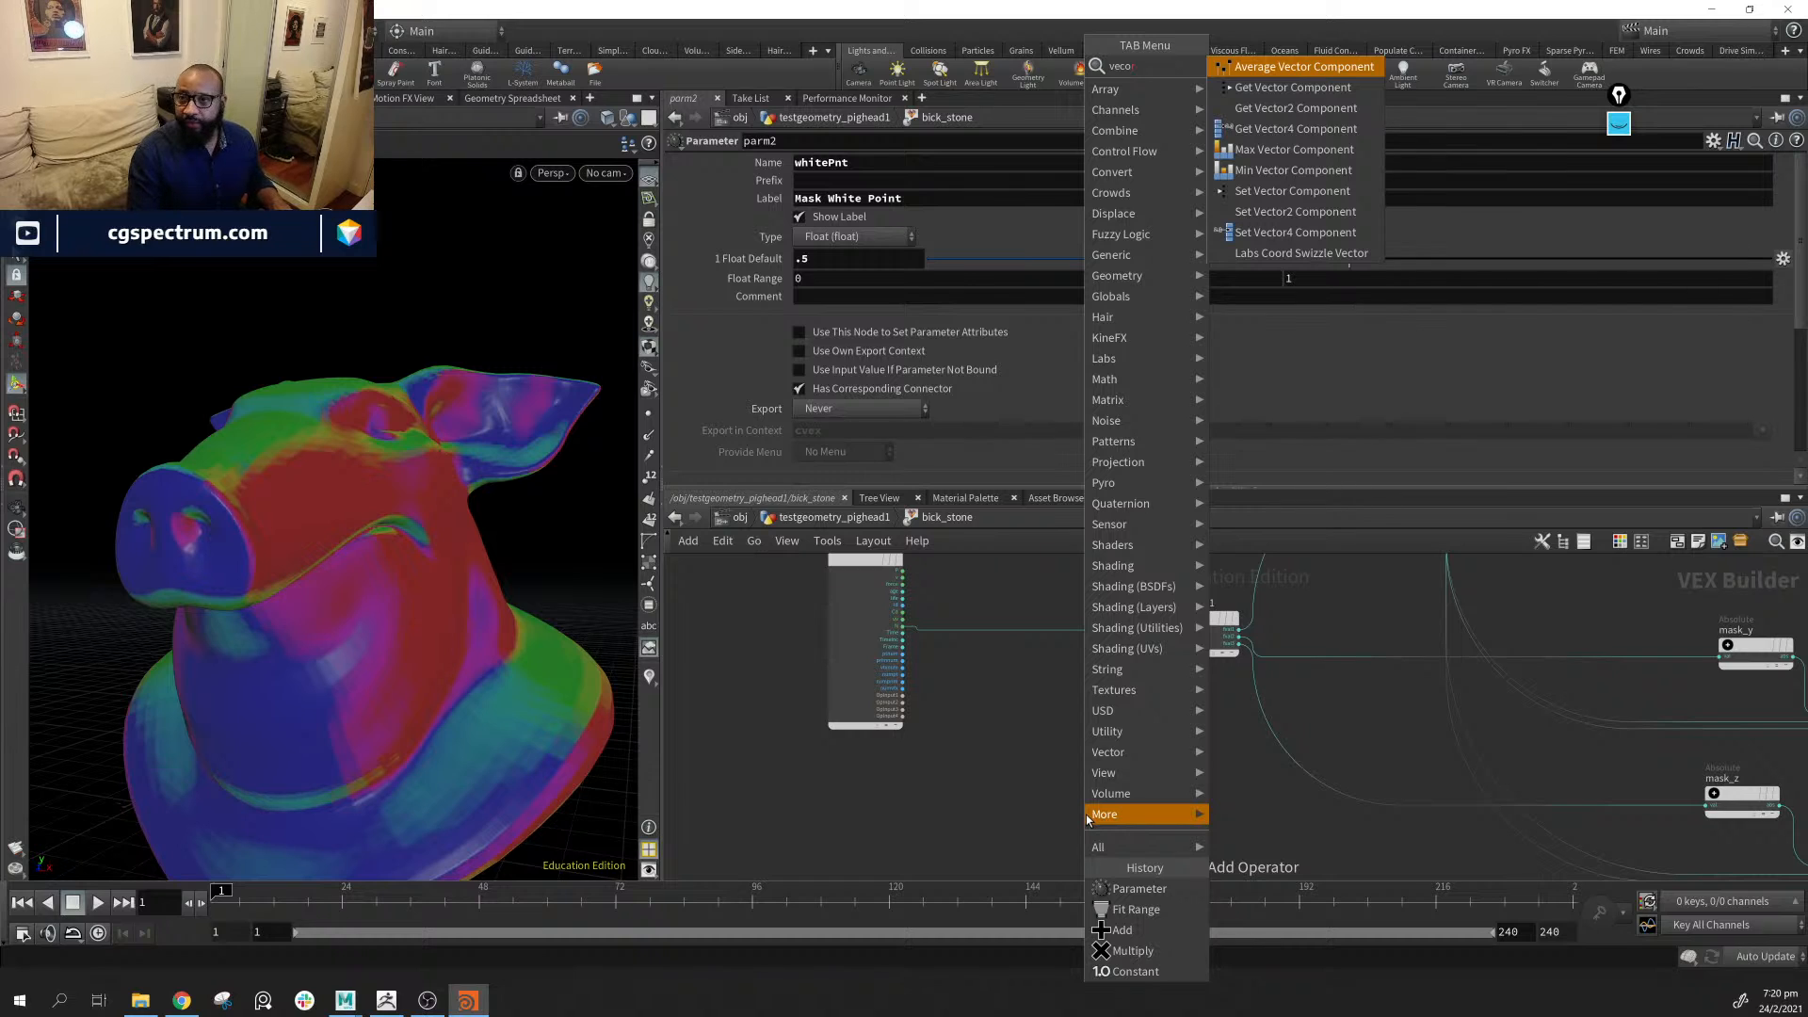
key(Down)
key(Up)
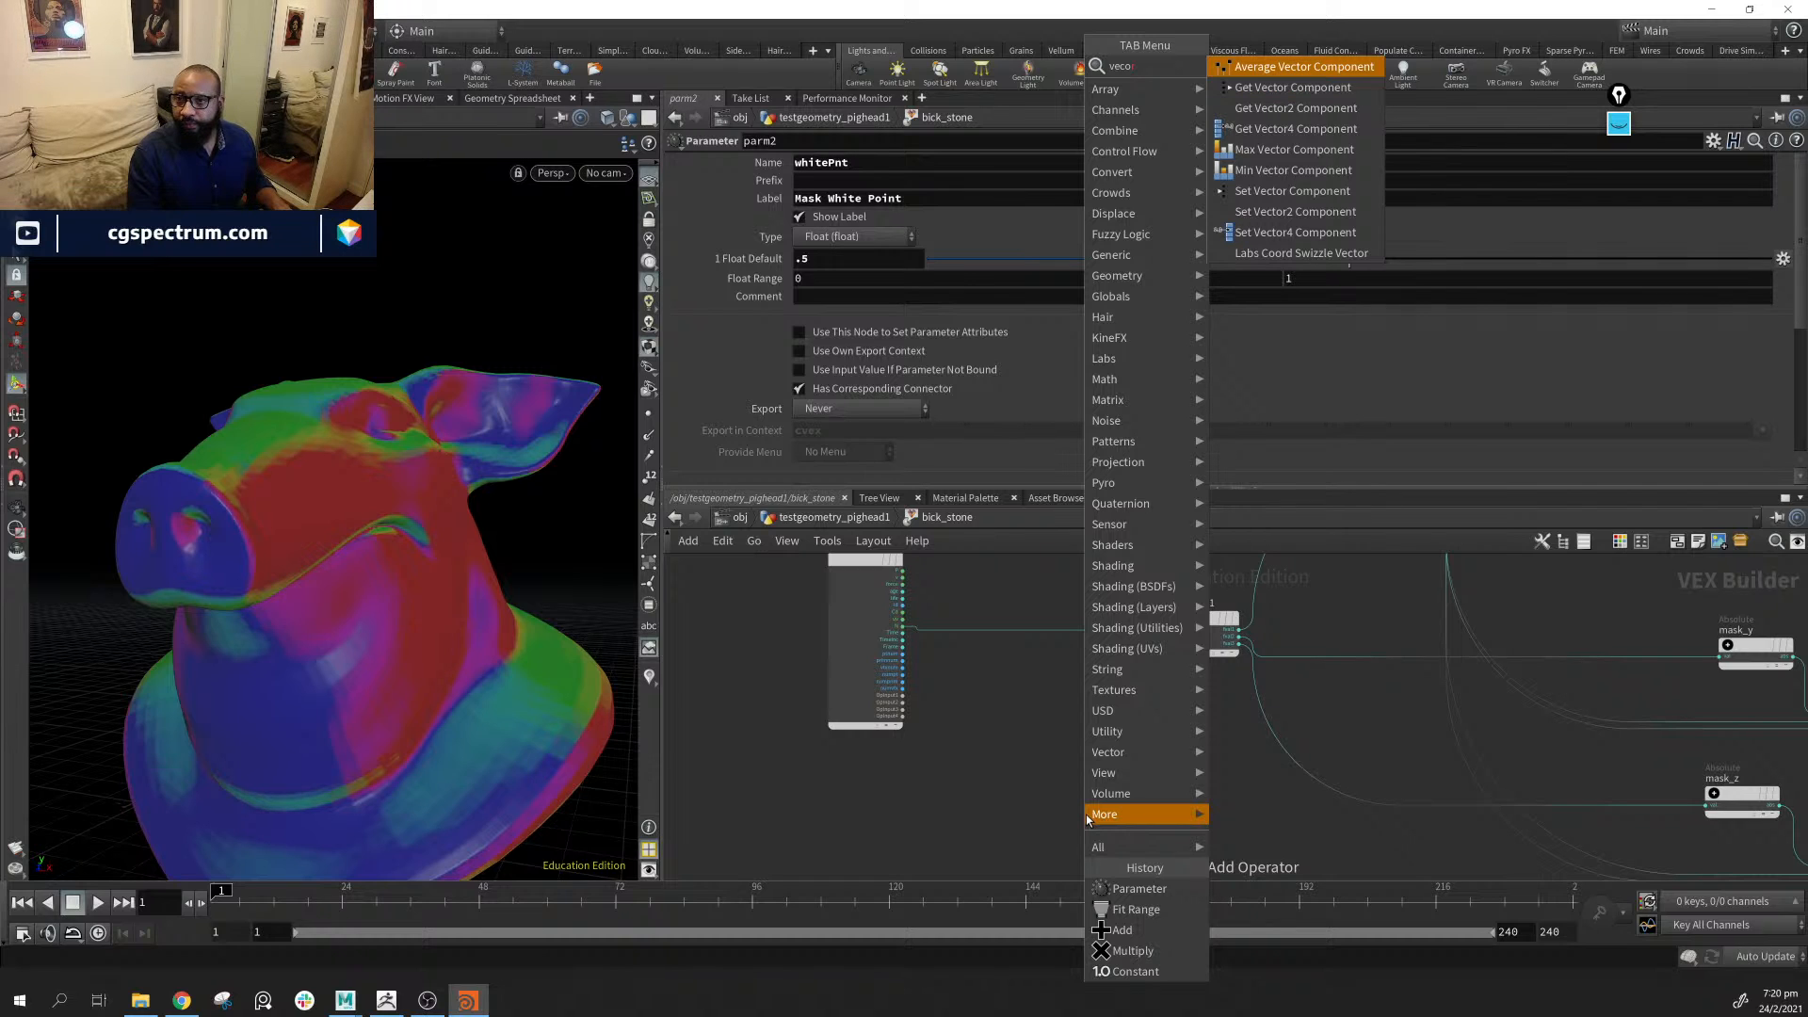
key(Down)
key(Down)
key(Down)
key(Up)
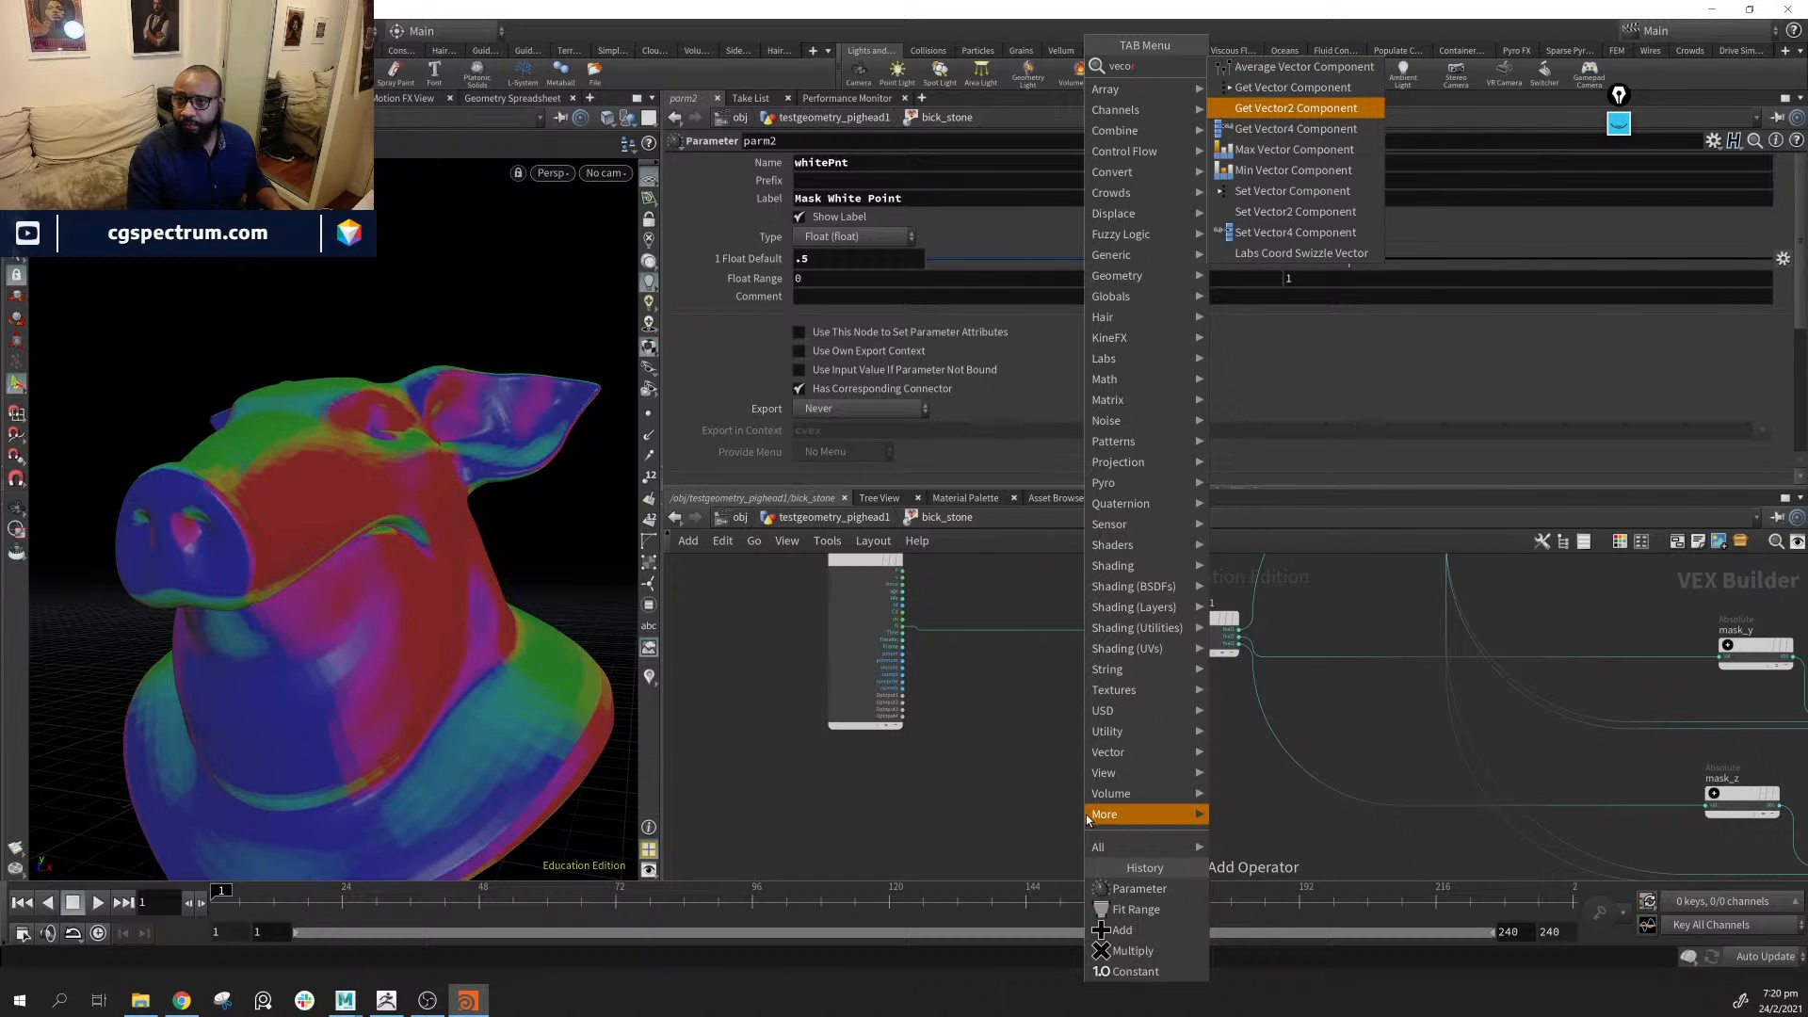
key(BackSpace)
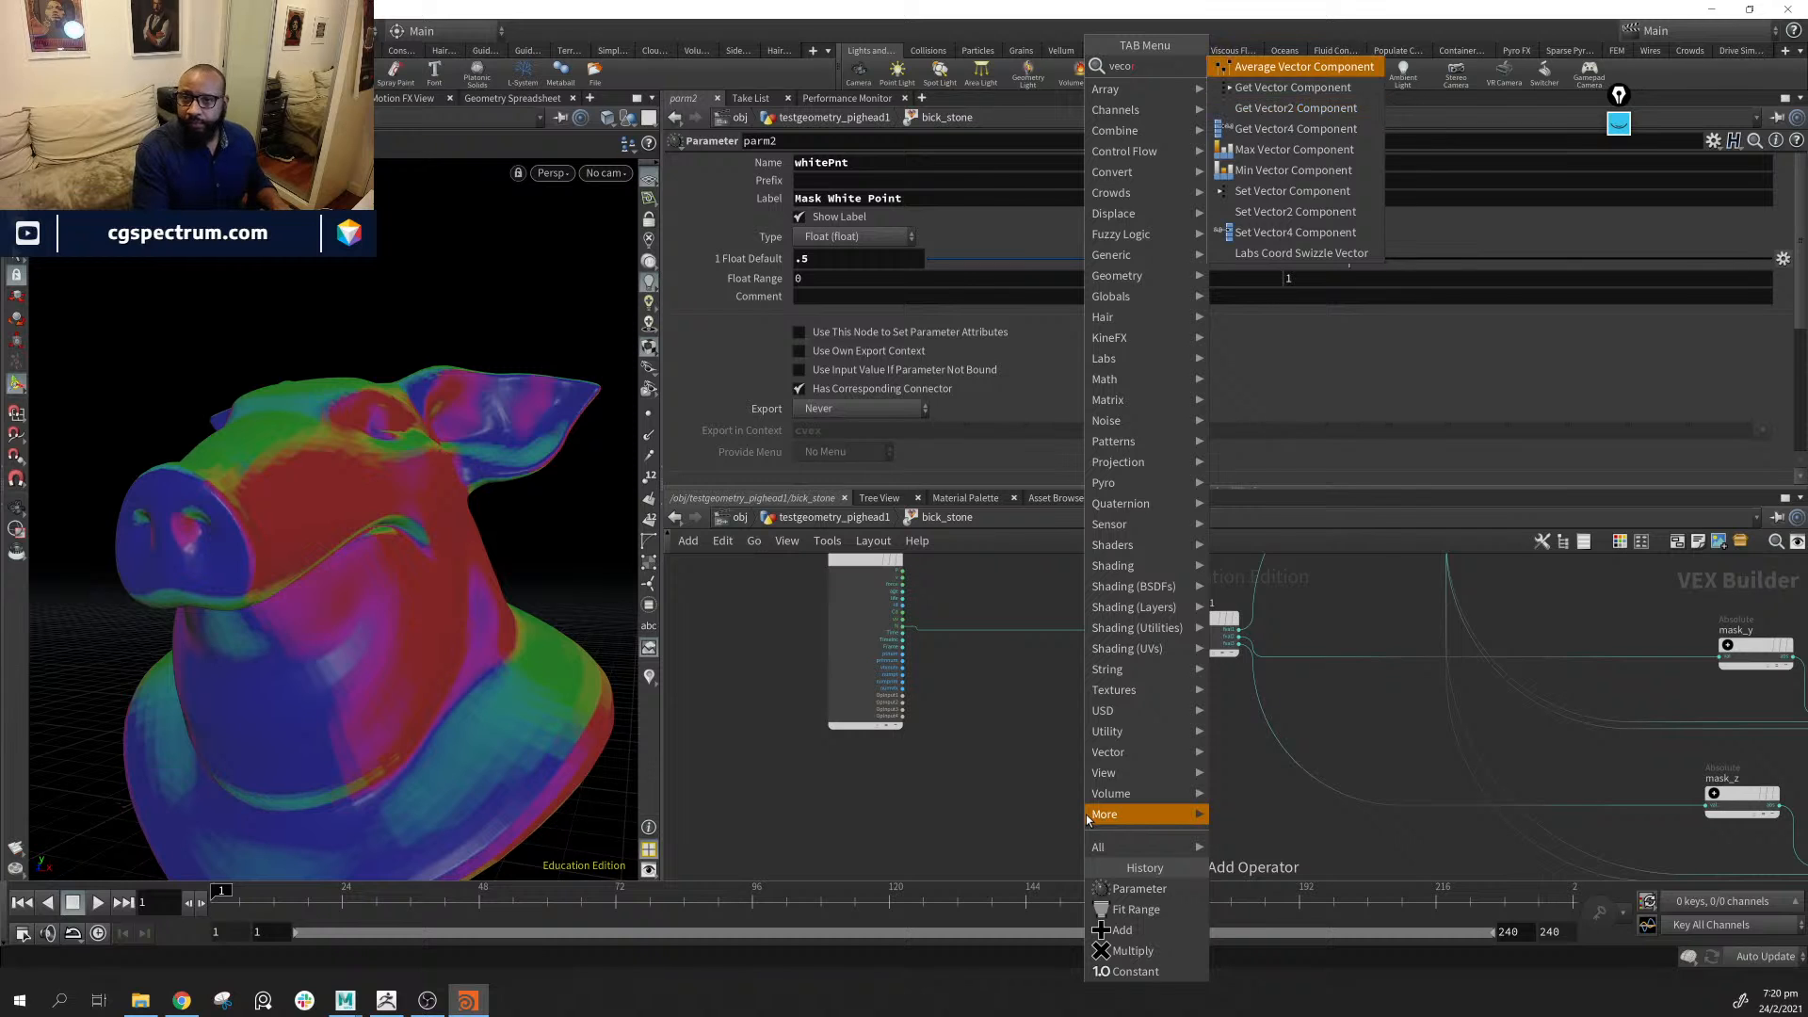
text(tor)
key(Down)
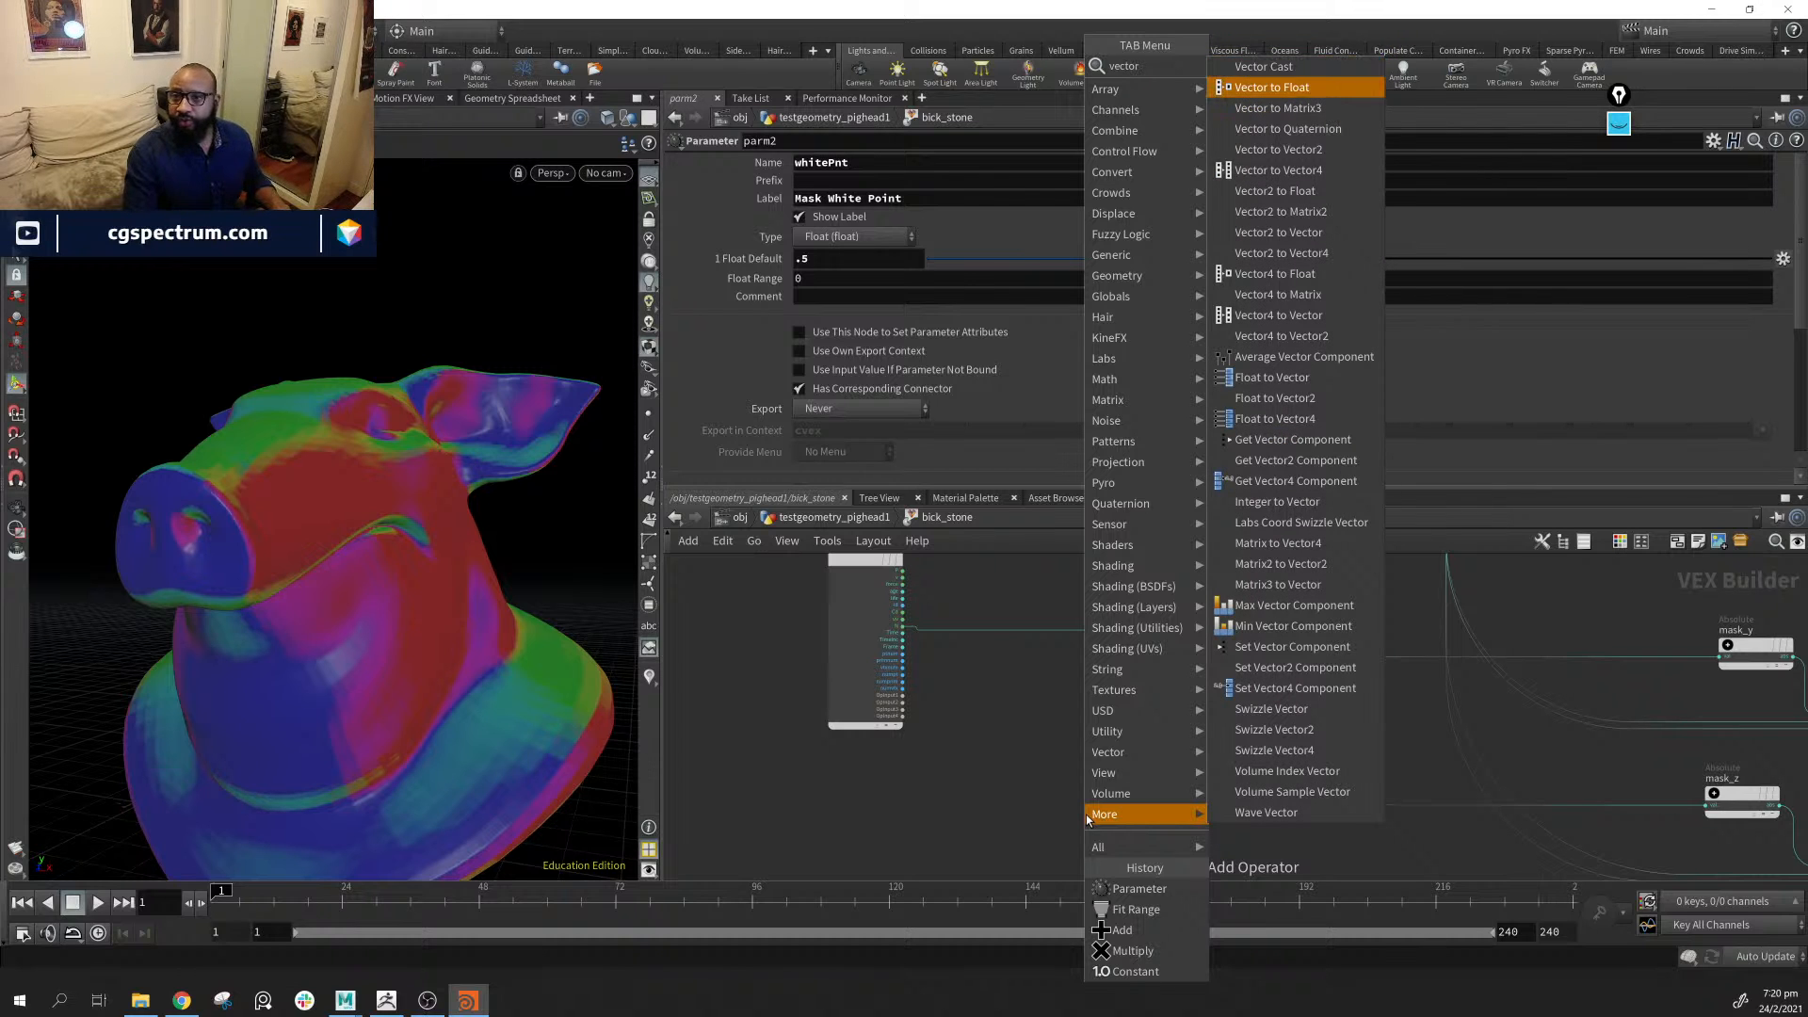
key(Down)
key(Up)
key(Return)
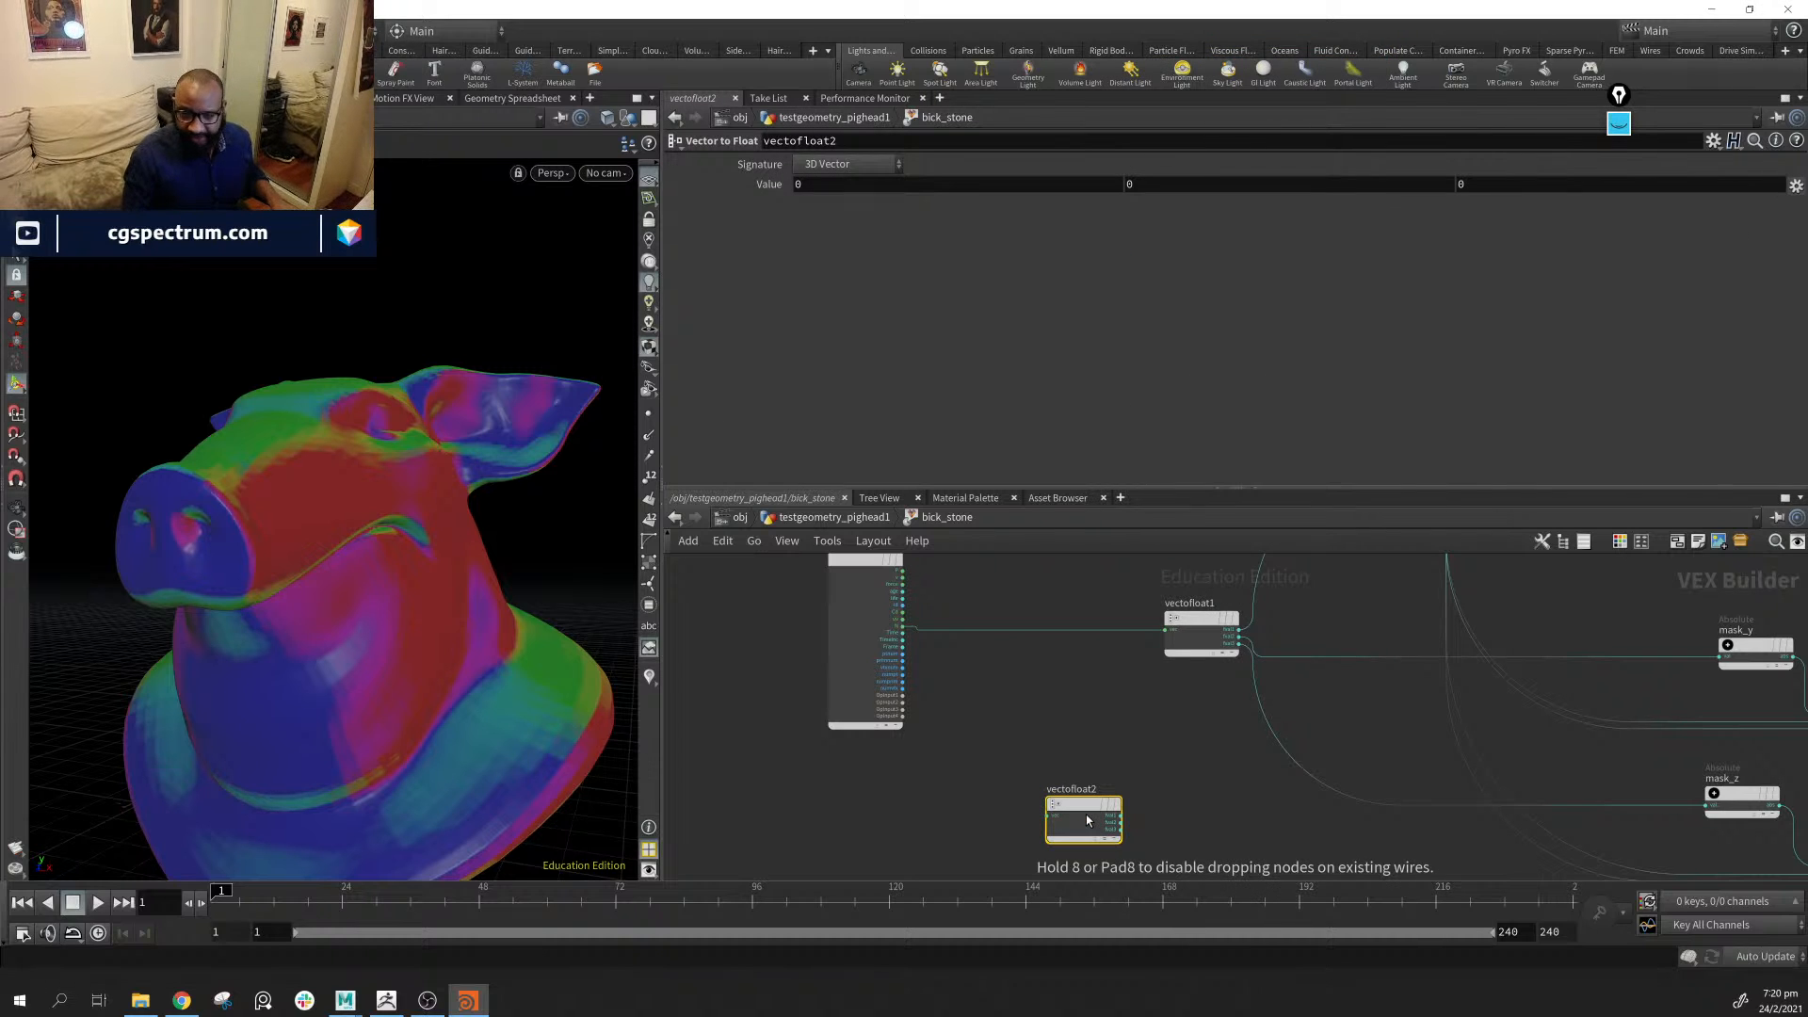
click(1087, 816)
Move vectofloat2 above vectofloat1 and connect geometryvopglobal1's first output to its vec input
middle_drag(1047, 743, 1019, 814)
drag(1055, 873, 1062, 590)
drag(875, 645, 1033, 602)
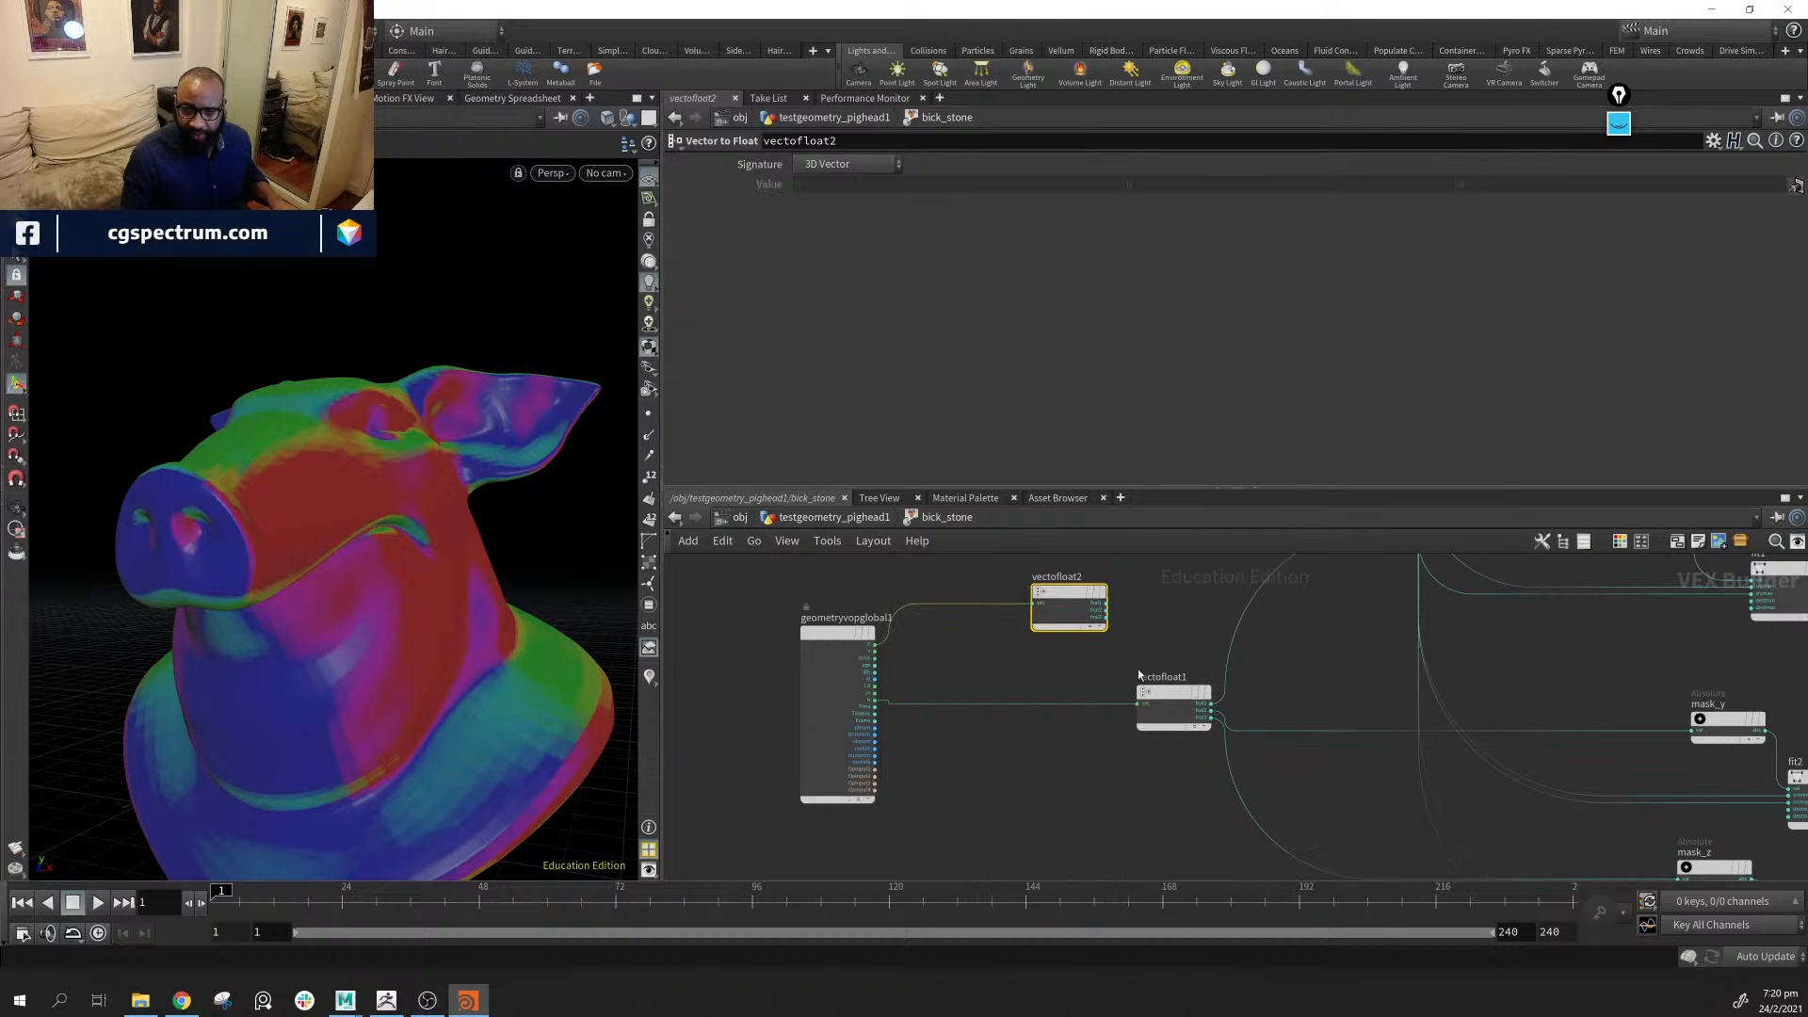
Place vectofloat2 directly above the blackPnt node and shift geometryvopglobal1 slightly away from vectofloat1
middle_drag(944, 720, 863, 874)
drag(1019, 754, 970, 586)
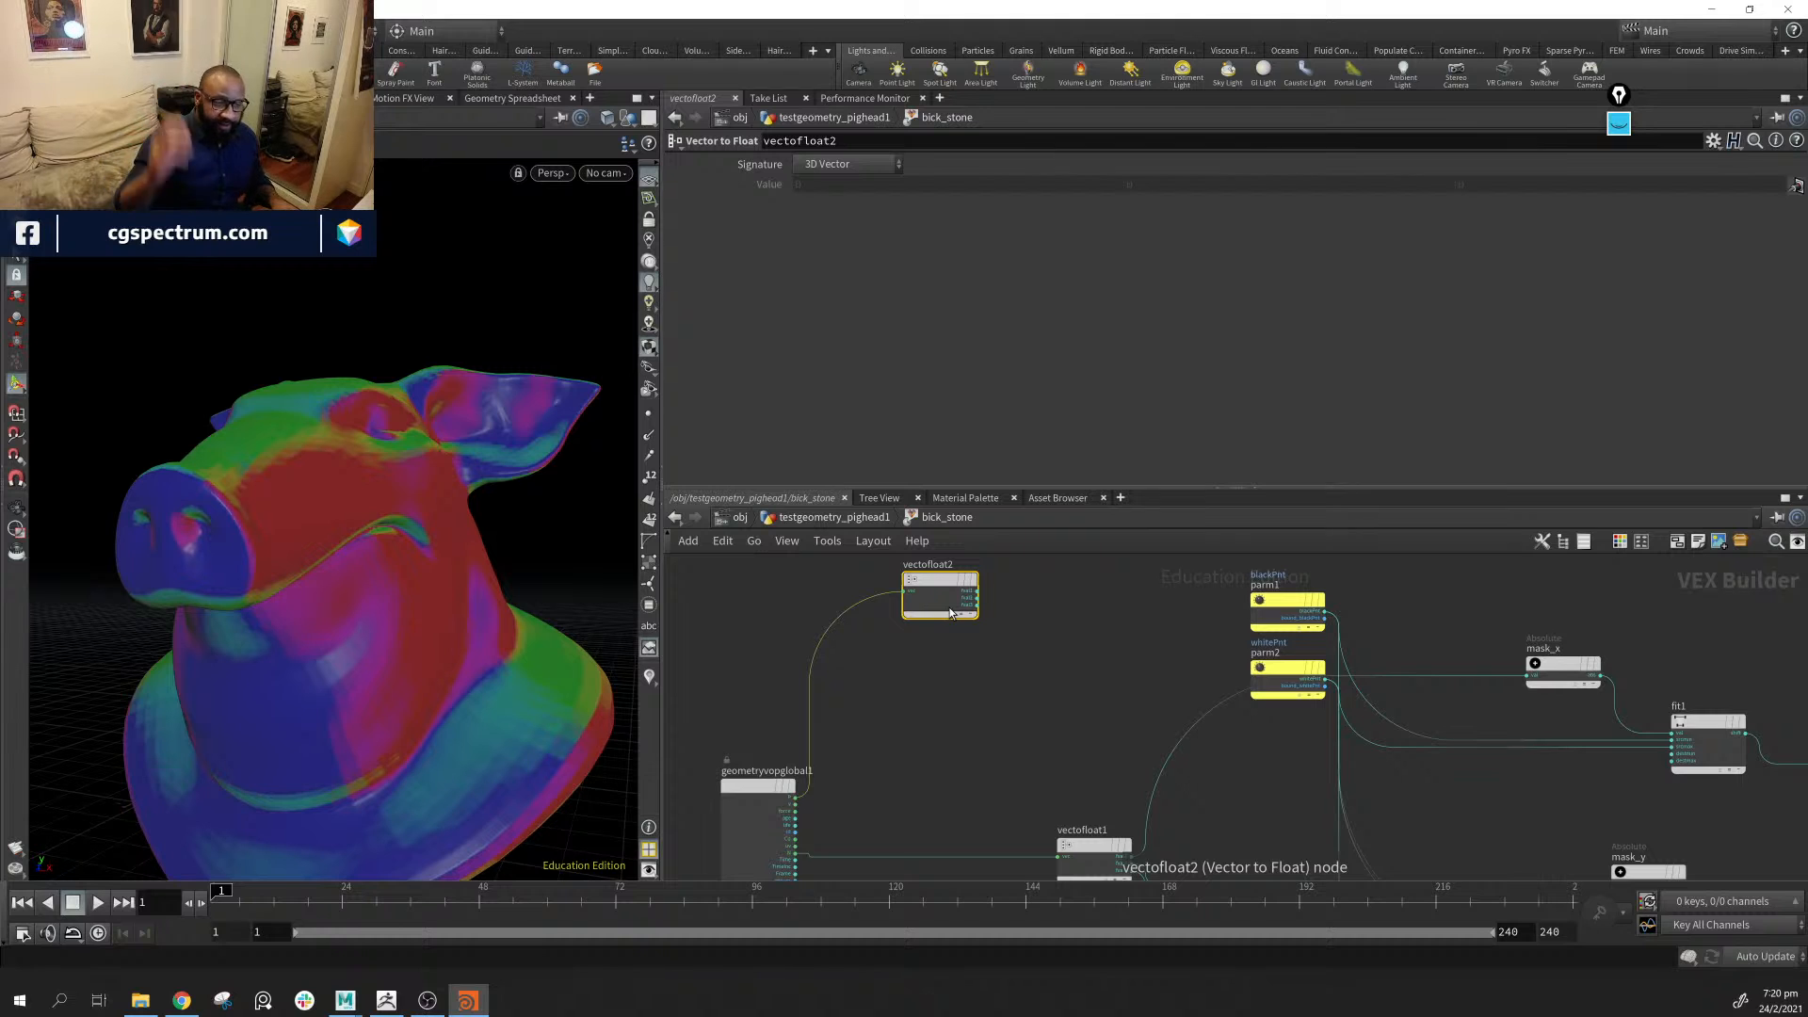
middle_drag(878, 794, 1088, 730)
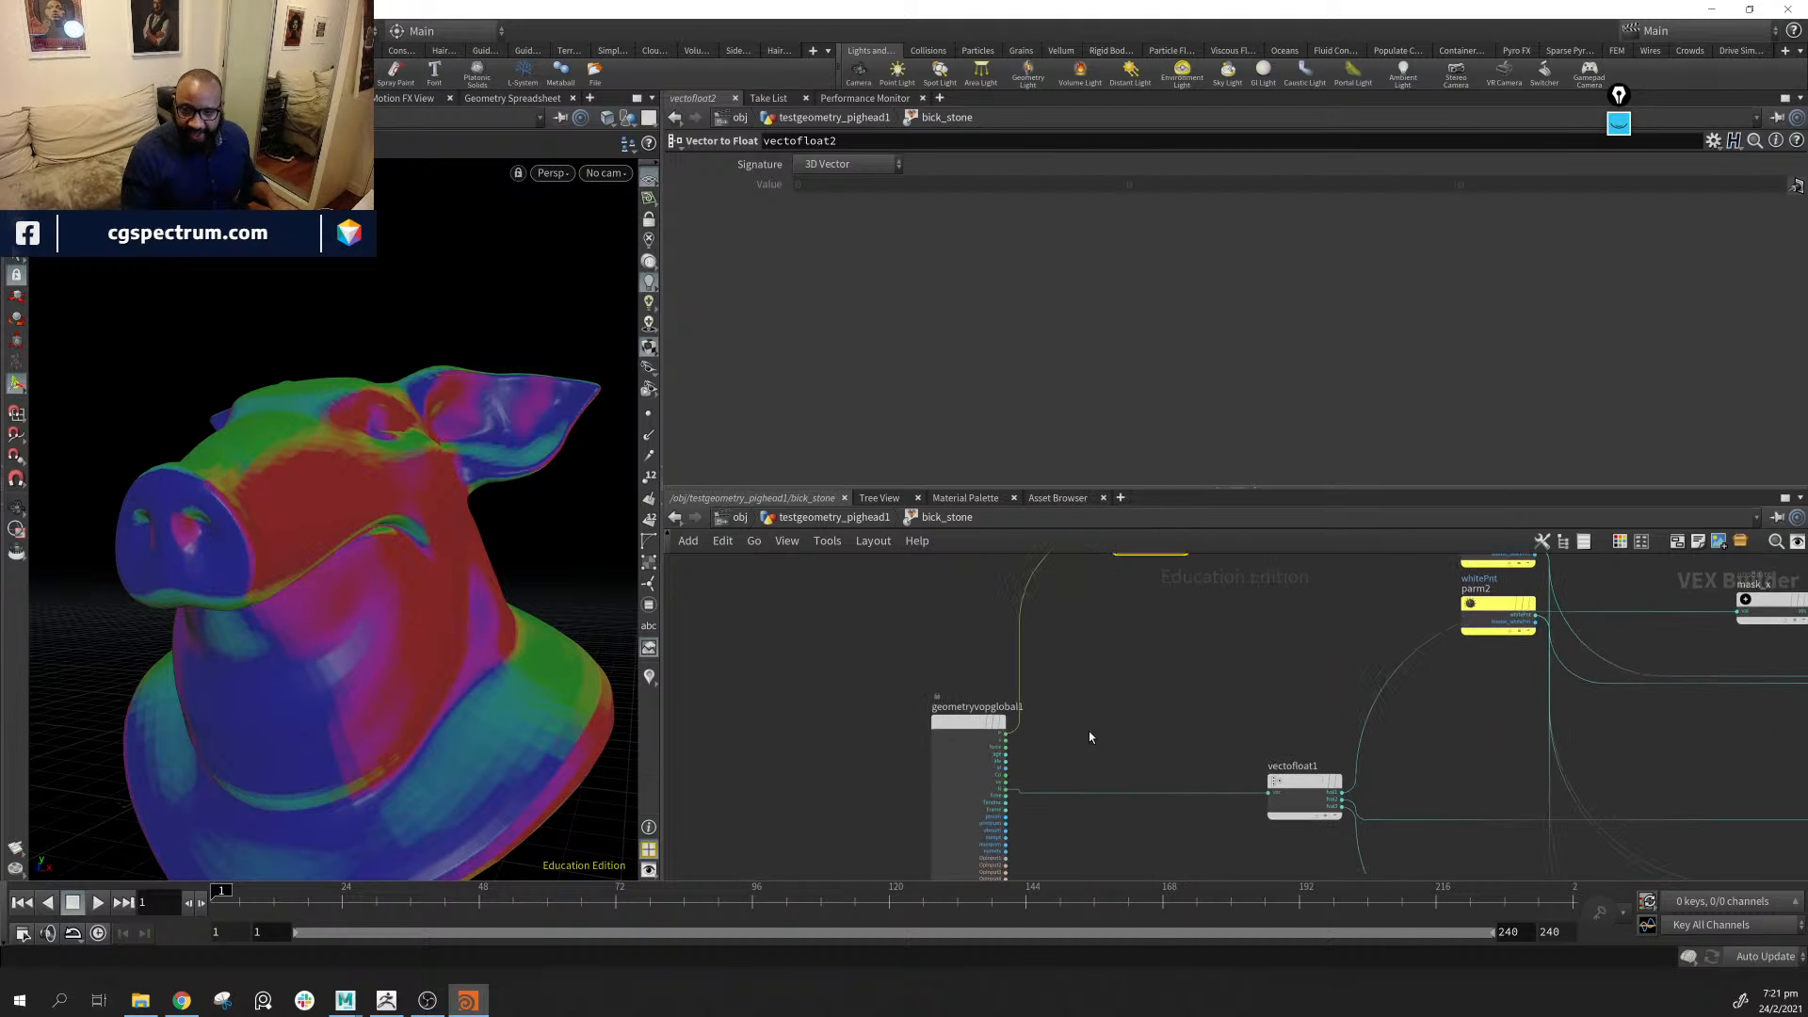
drag(952, 725, 924, 730)
middle_drag(1144, 671, 1064, 751)
middle_drag(1203, 714, 949, 811)
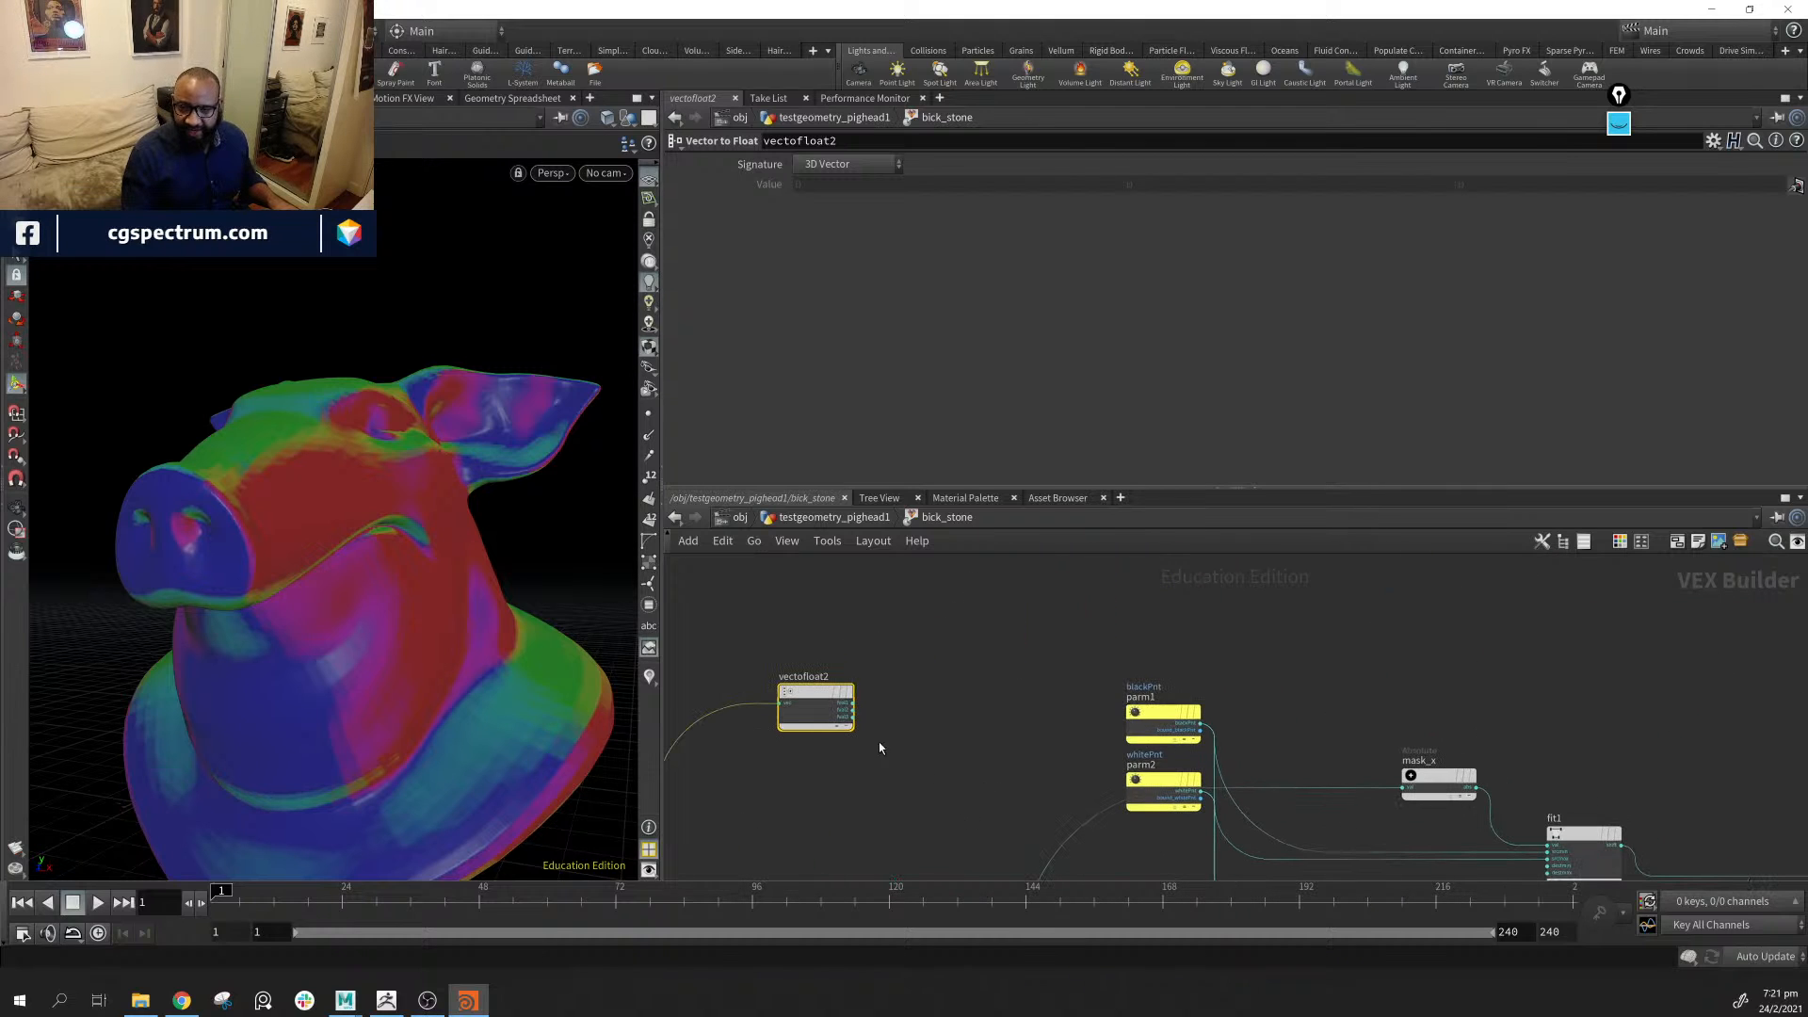
drag(809, 693, 1153, 595)
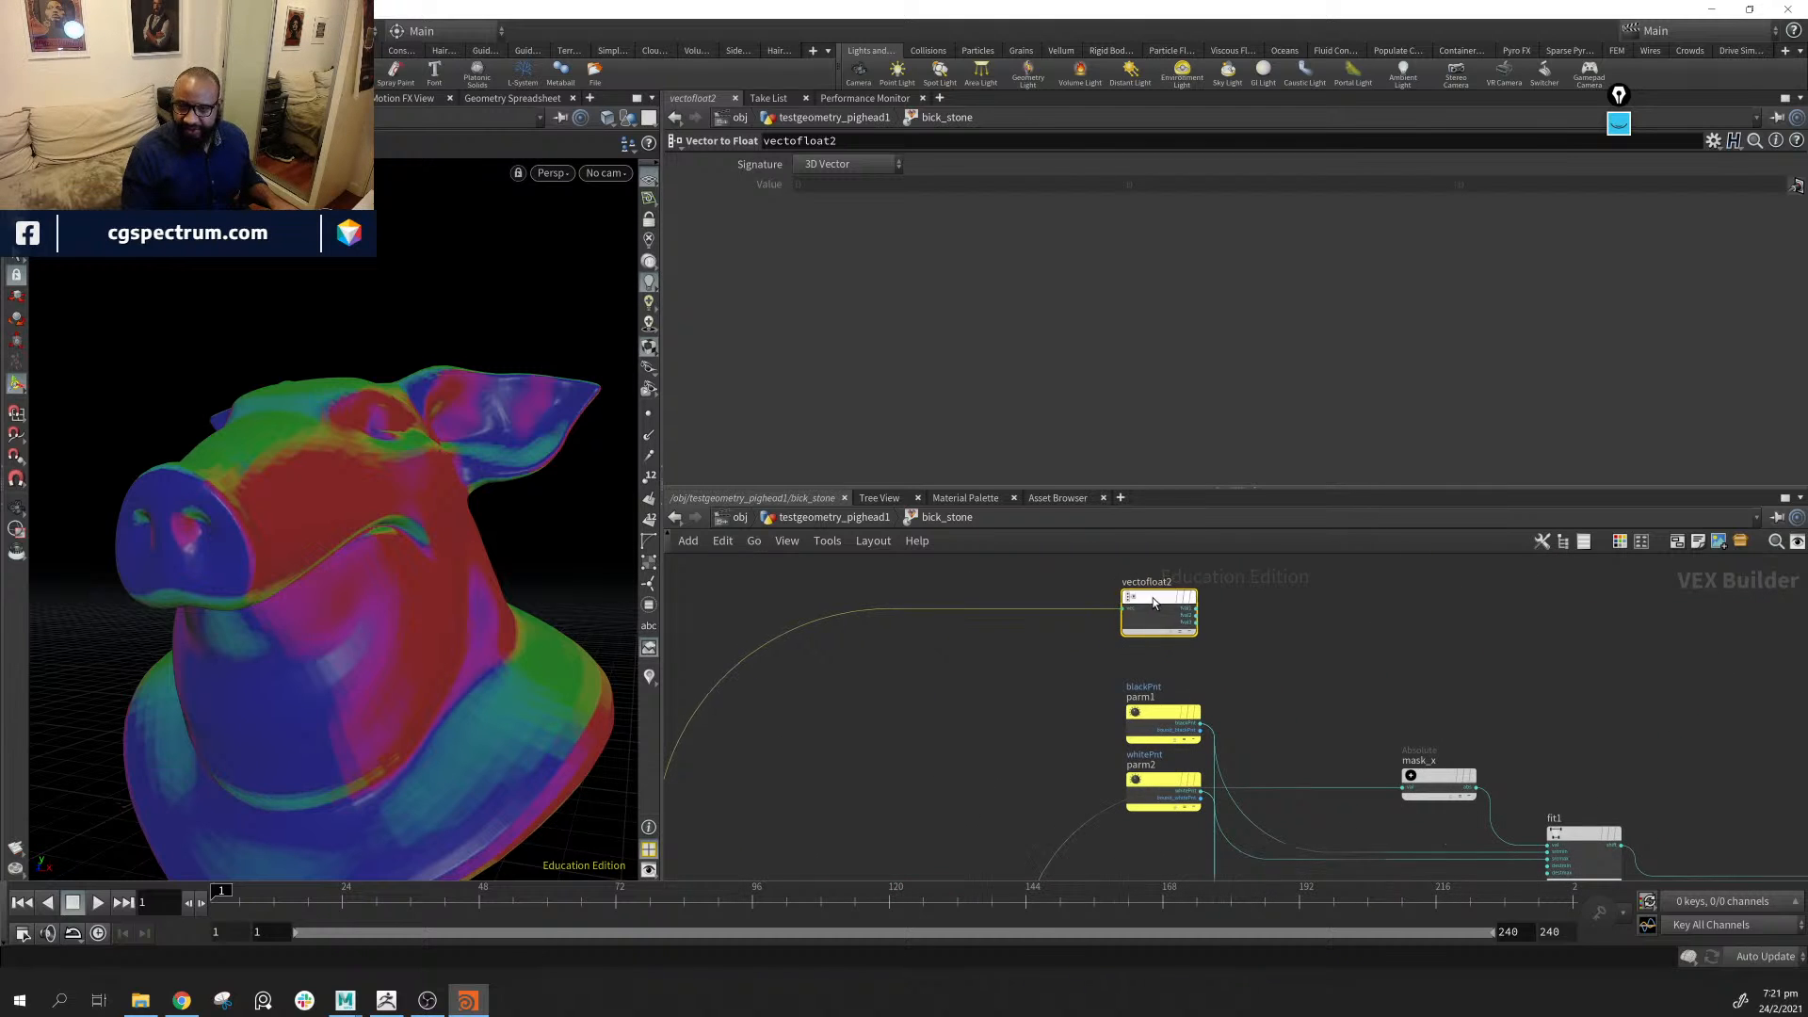
middle_drag(1347, 695, 1090, 743)
scroll(975, 650, up, 3)
scroll(907, 688, up, 2)
drag(879, 646, 897, 660)
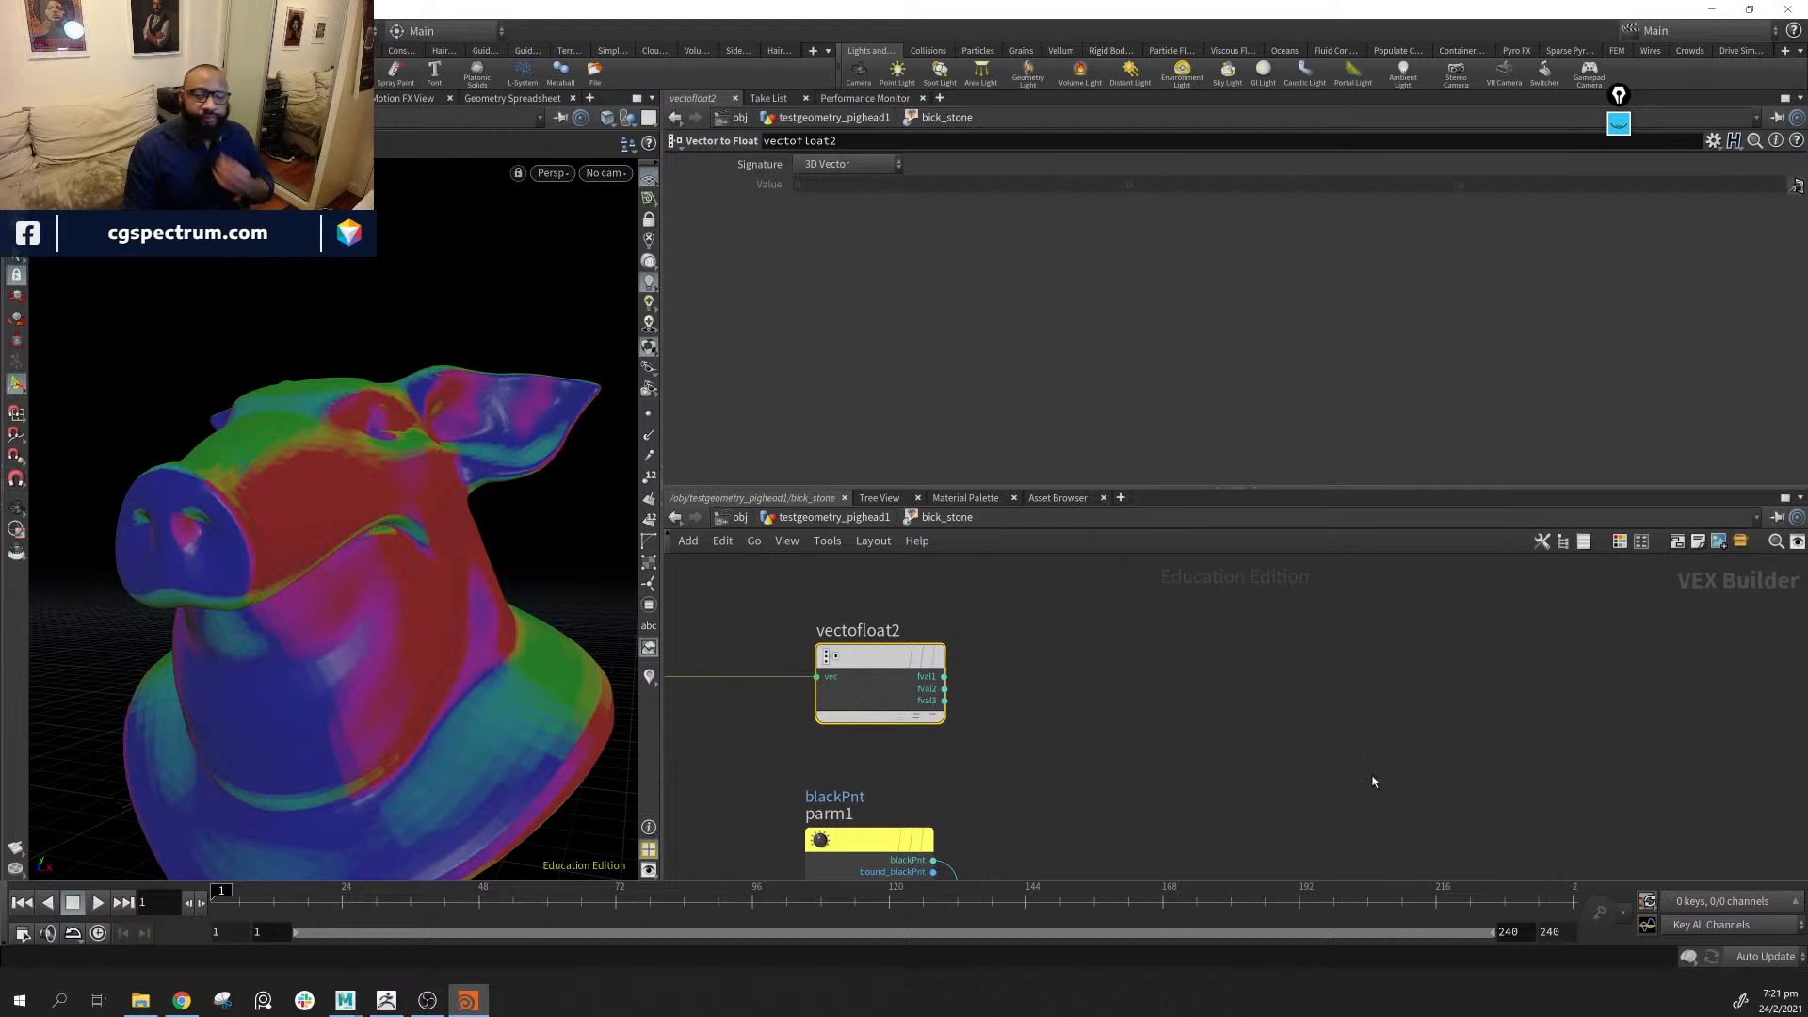
Examine the pig head from several angles in relation to the ground grid and the viewport's axis indicator
drag(486, 596, 459, 542)
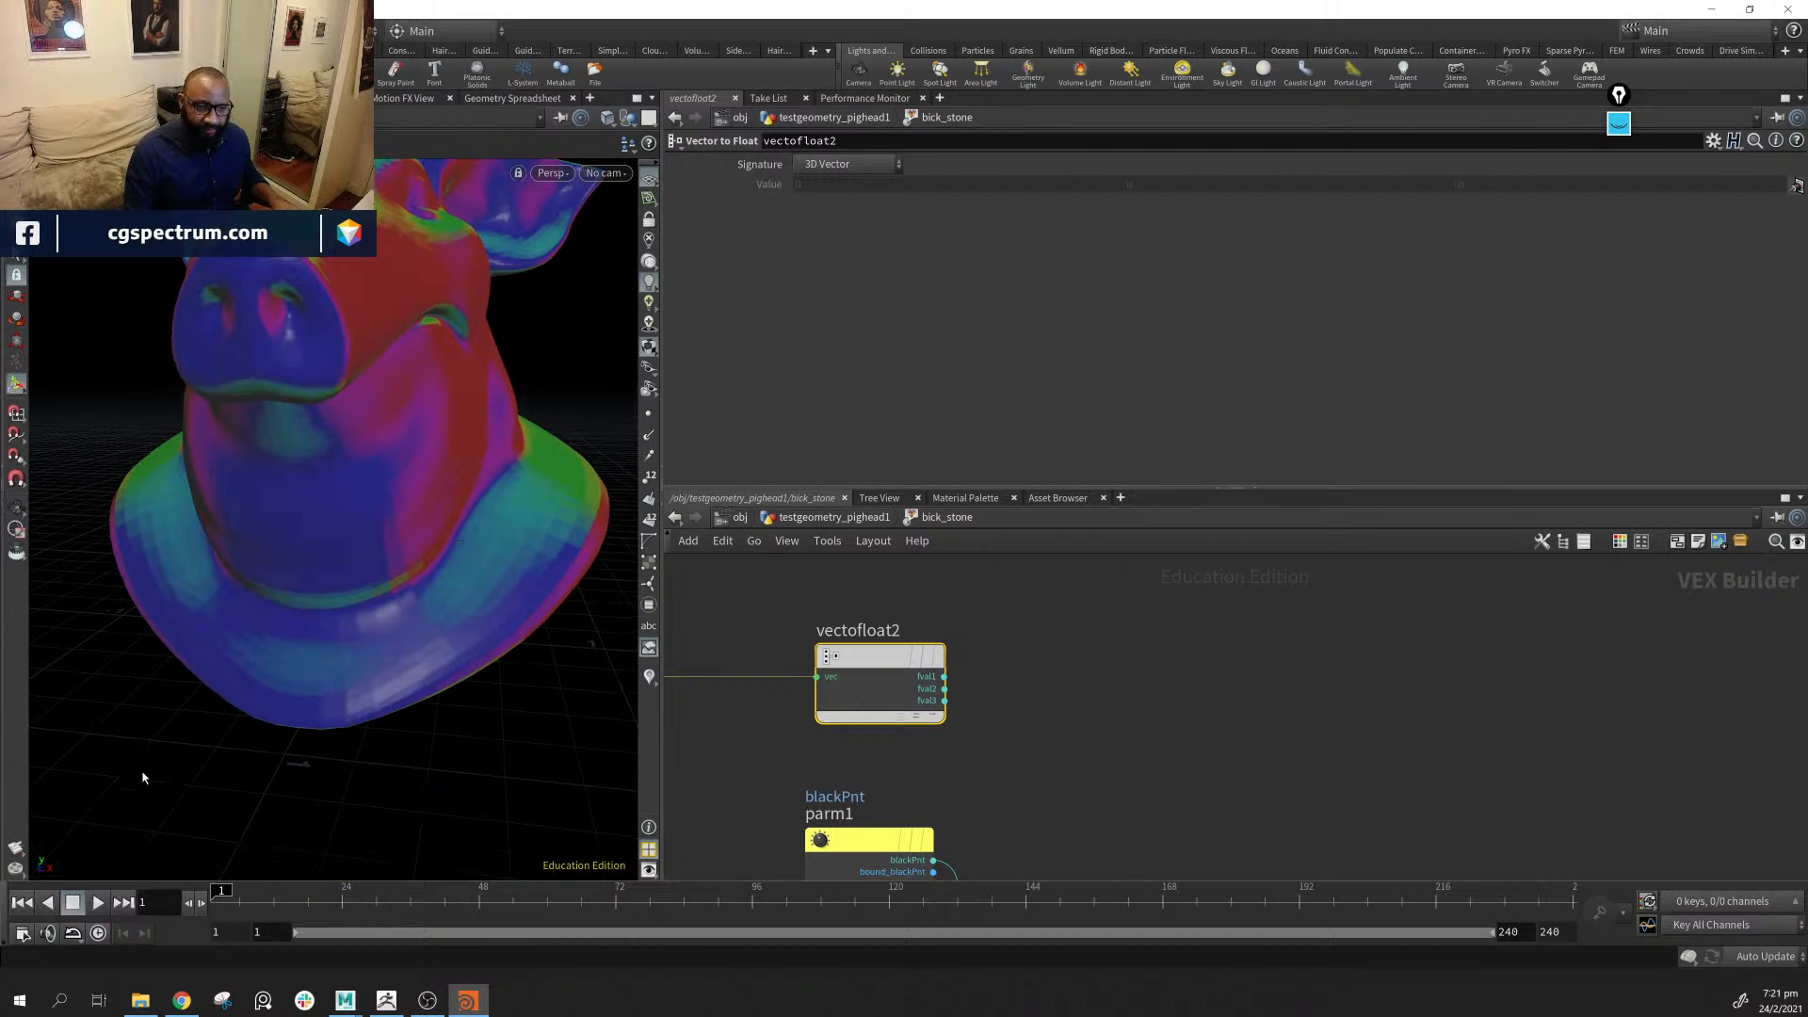
mouse_move(143, 778)
mouse_down()
mouse_move(72, 779)
mouse_move(133, 811)
mouse_up()
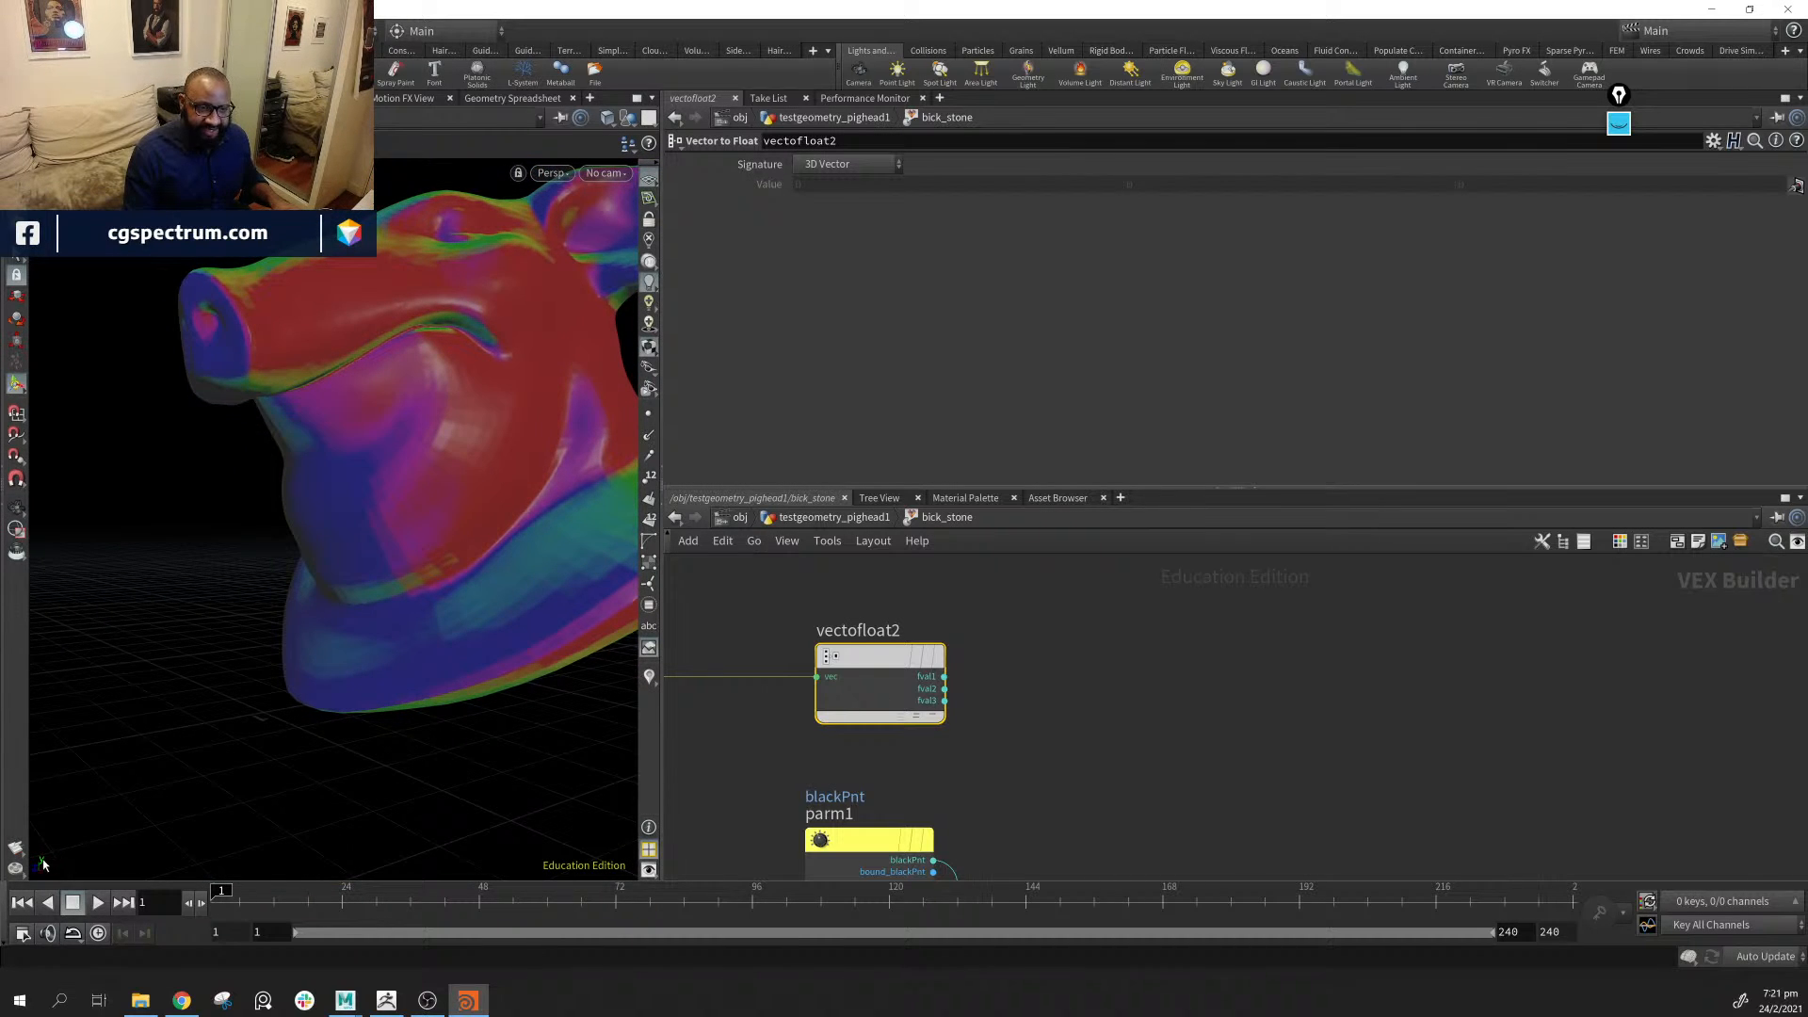
drag(46, 871, 135, 827)
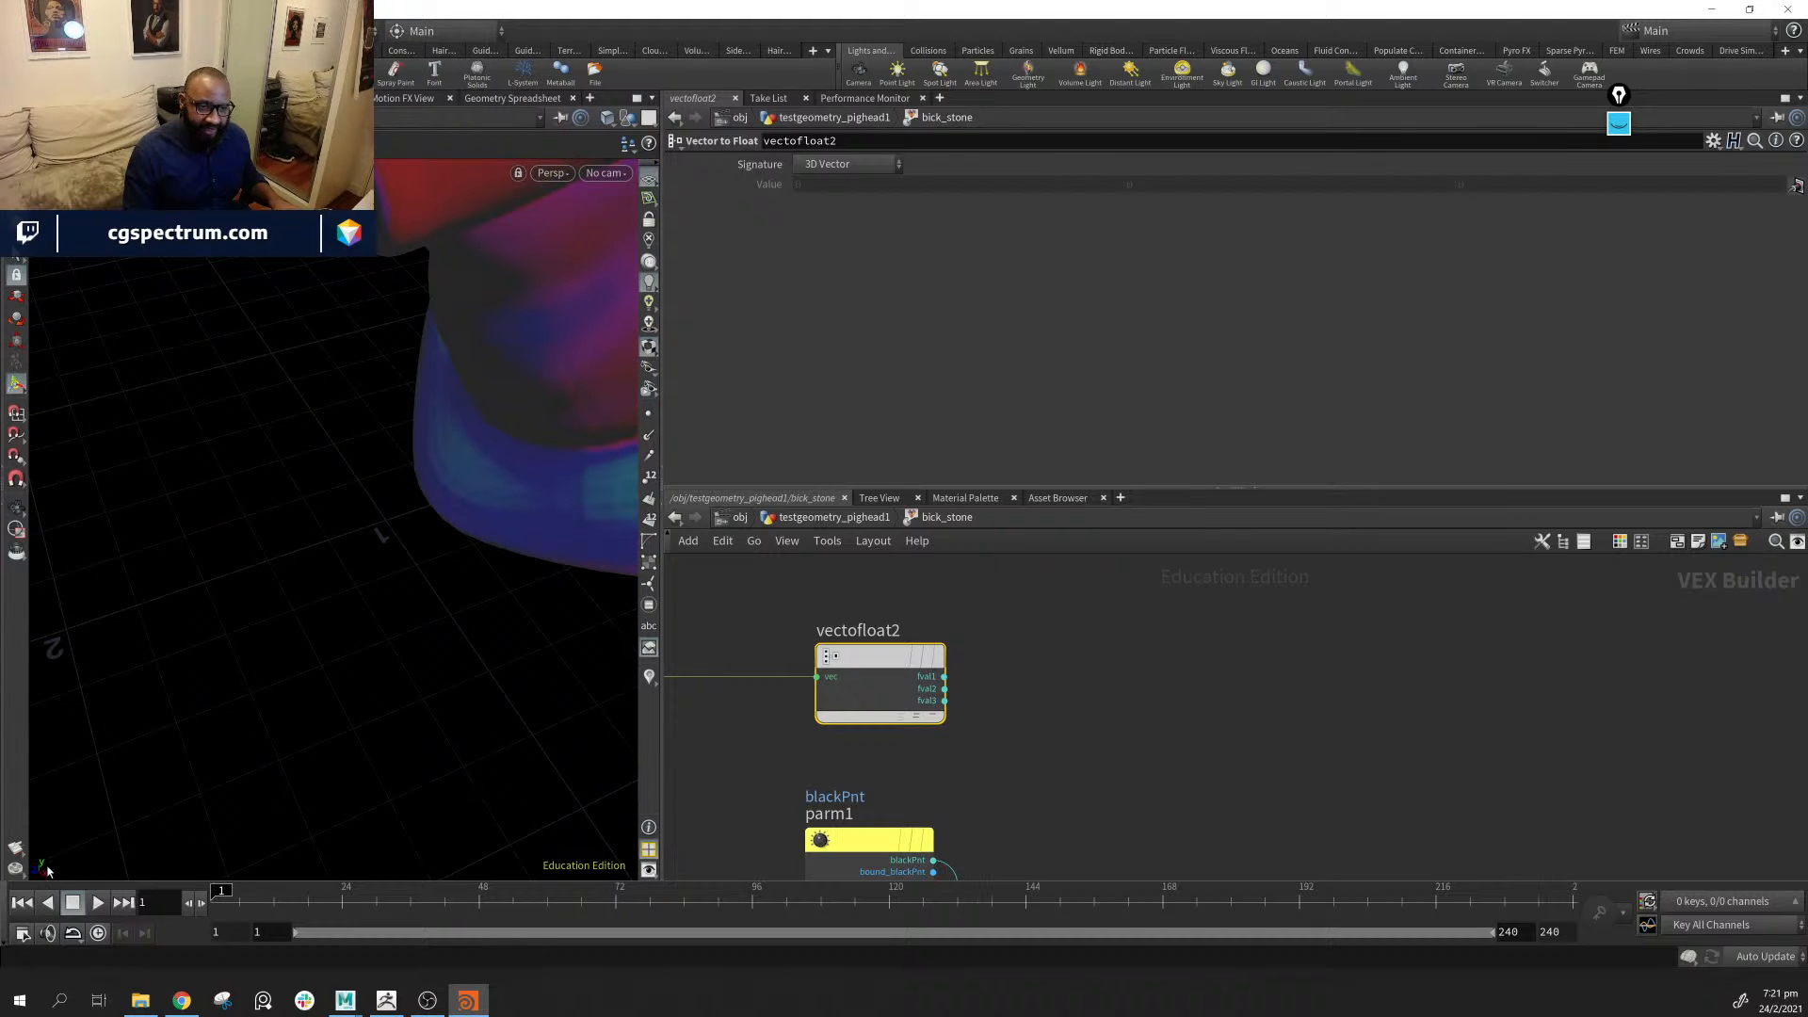
drag(47, 862, 108, 433)
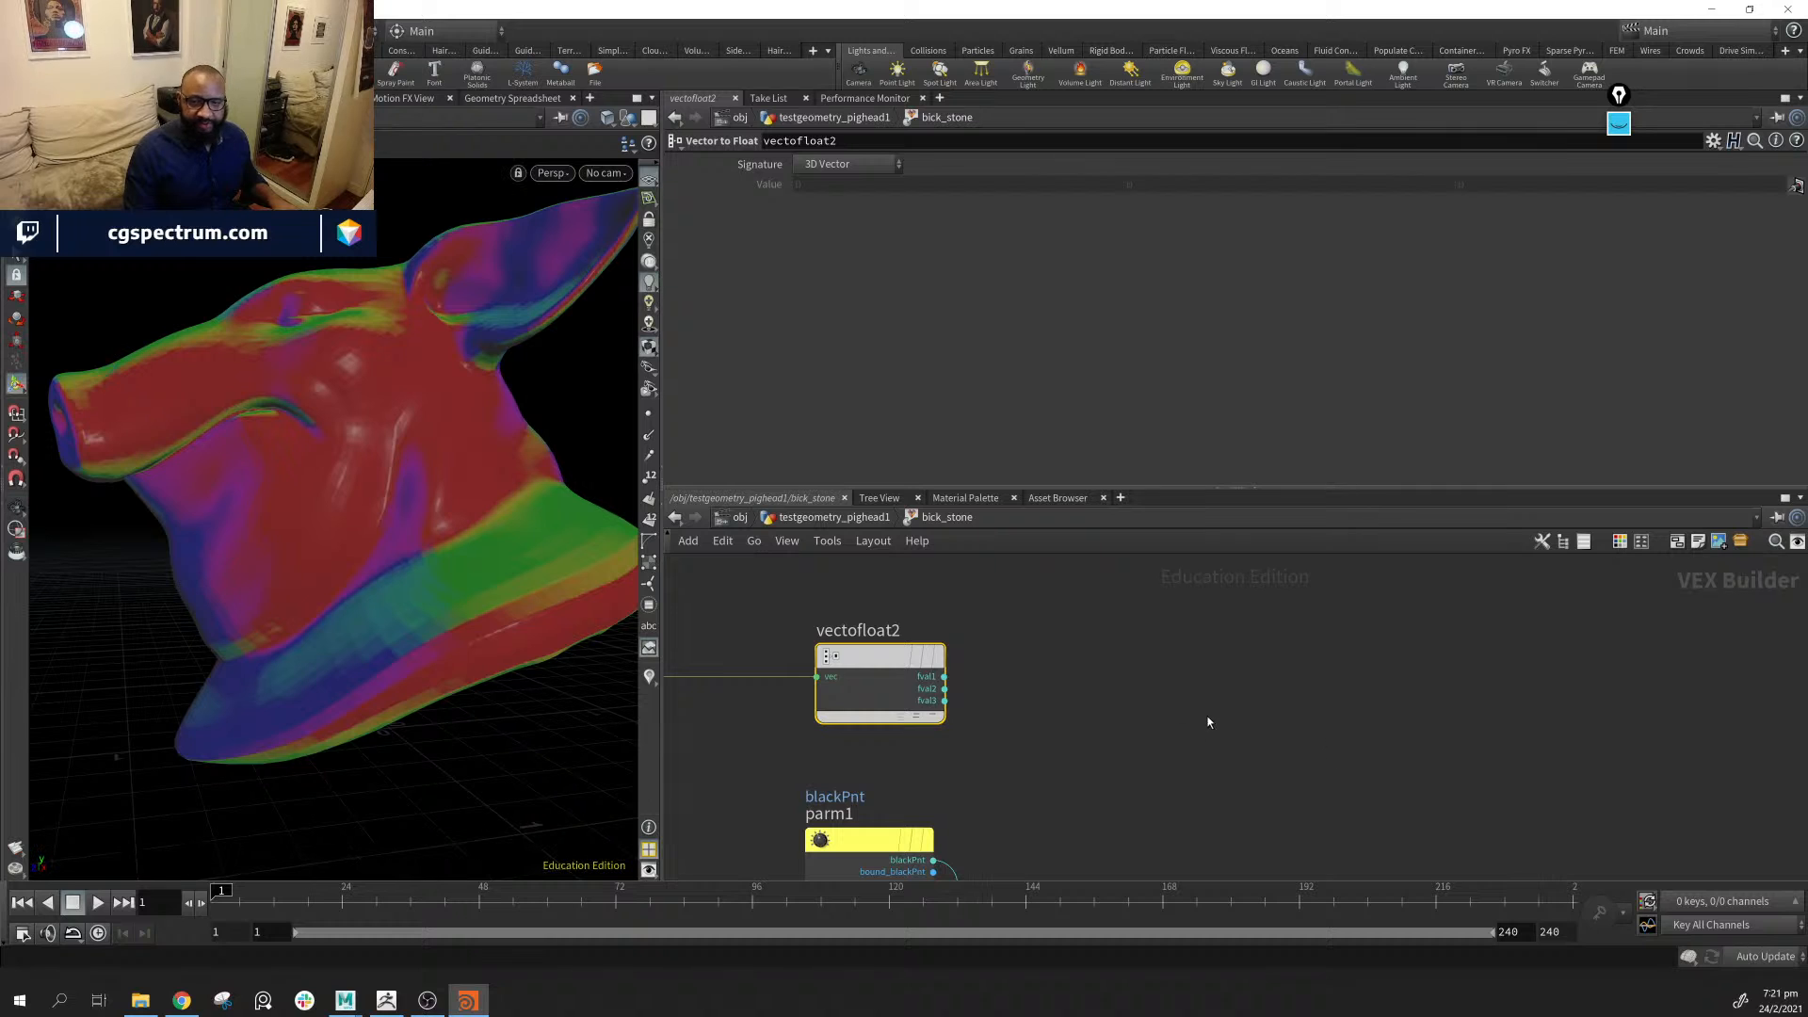
Add a Float to Vector node and place it beside vectofloat2's outputs
mouse_move(1124, 718)
middle_down()
mouse_move(1060, 720)
mouse_move(1118, 735)
middle_up()
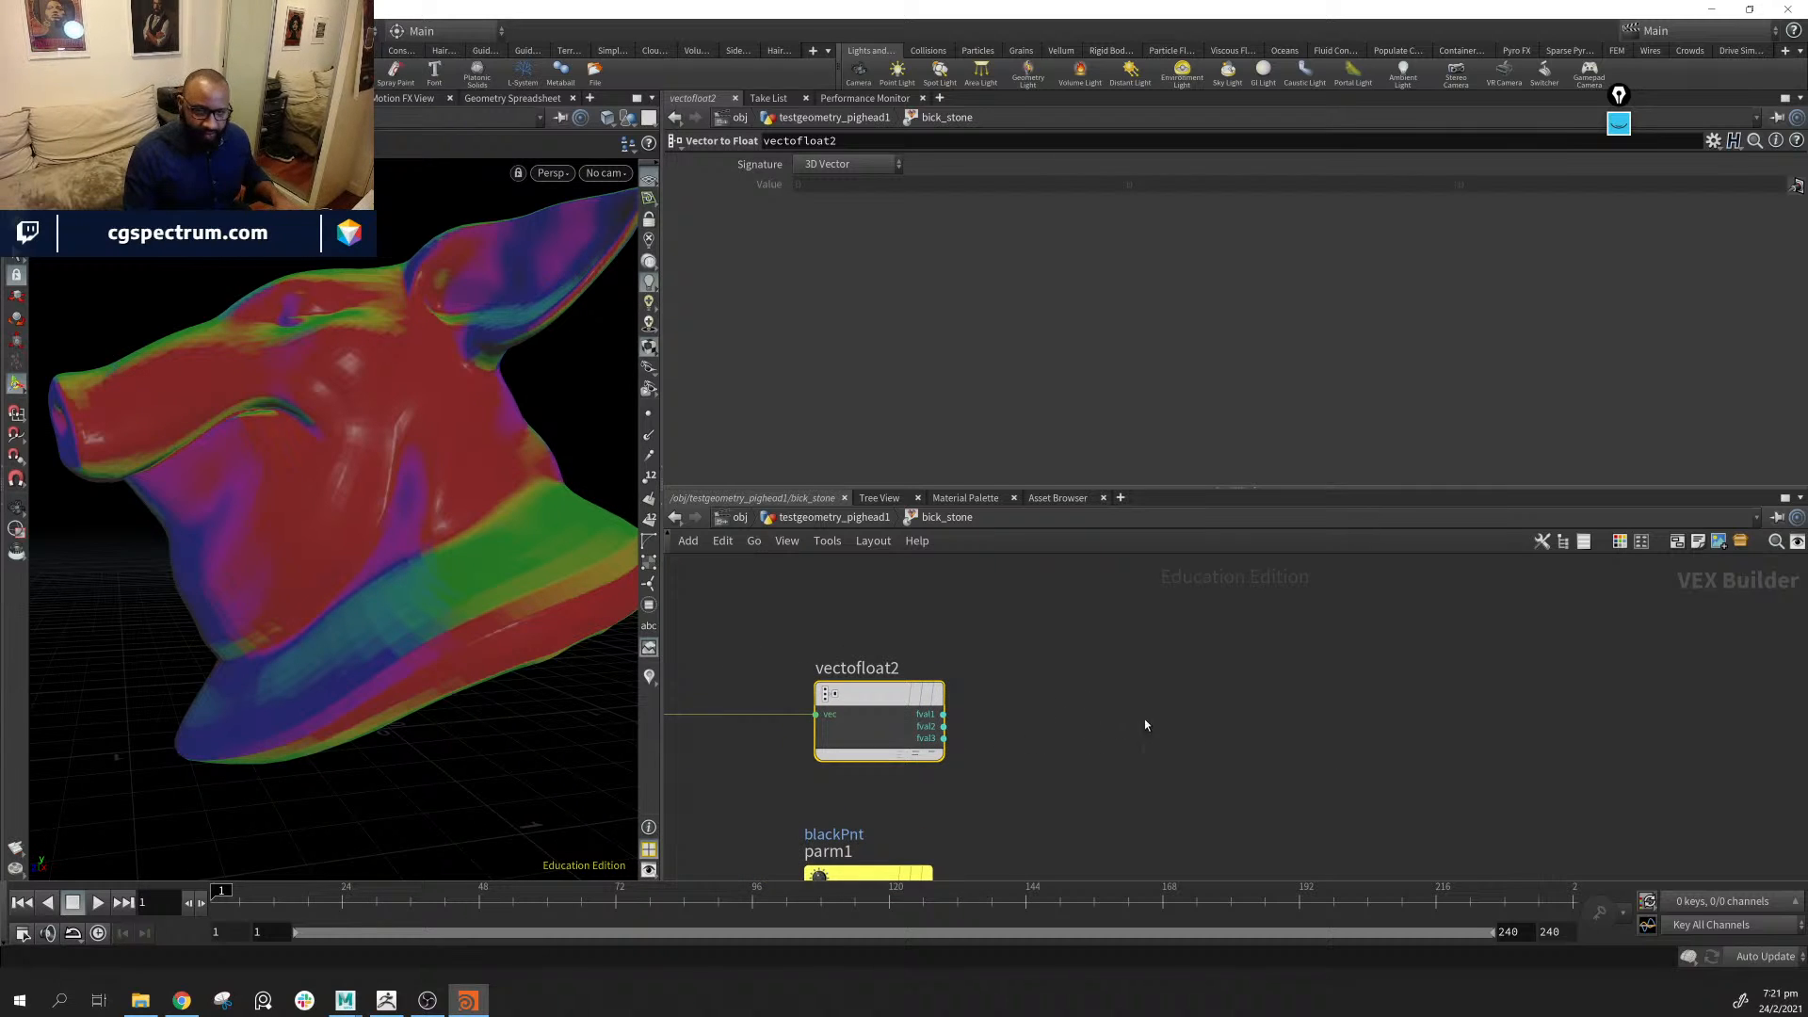
click(1156, 729)
key(Tab)
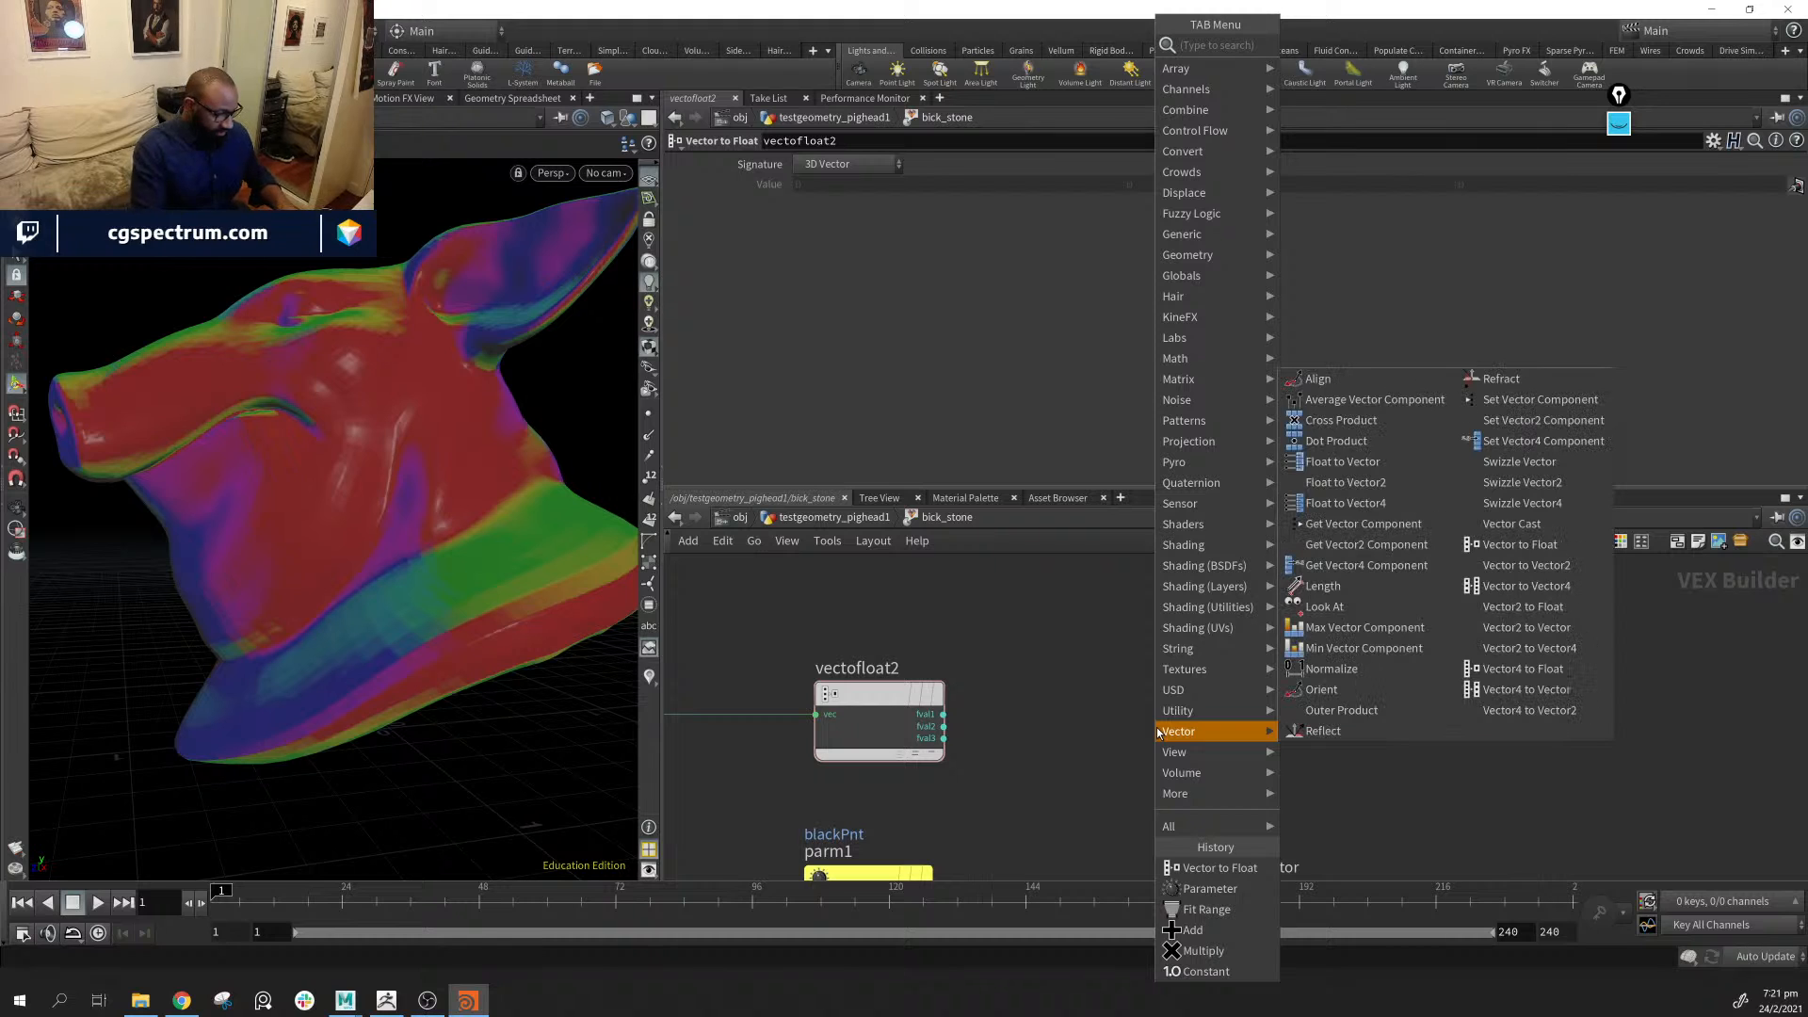
text(flo)
key(Down)
key(Down)
key(Down)
key(Down)
key(Down)
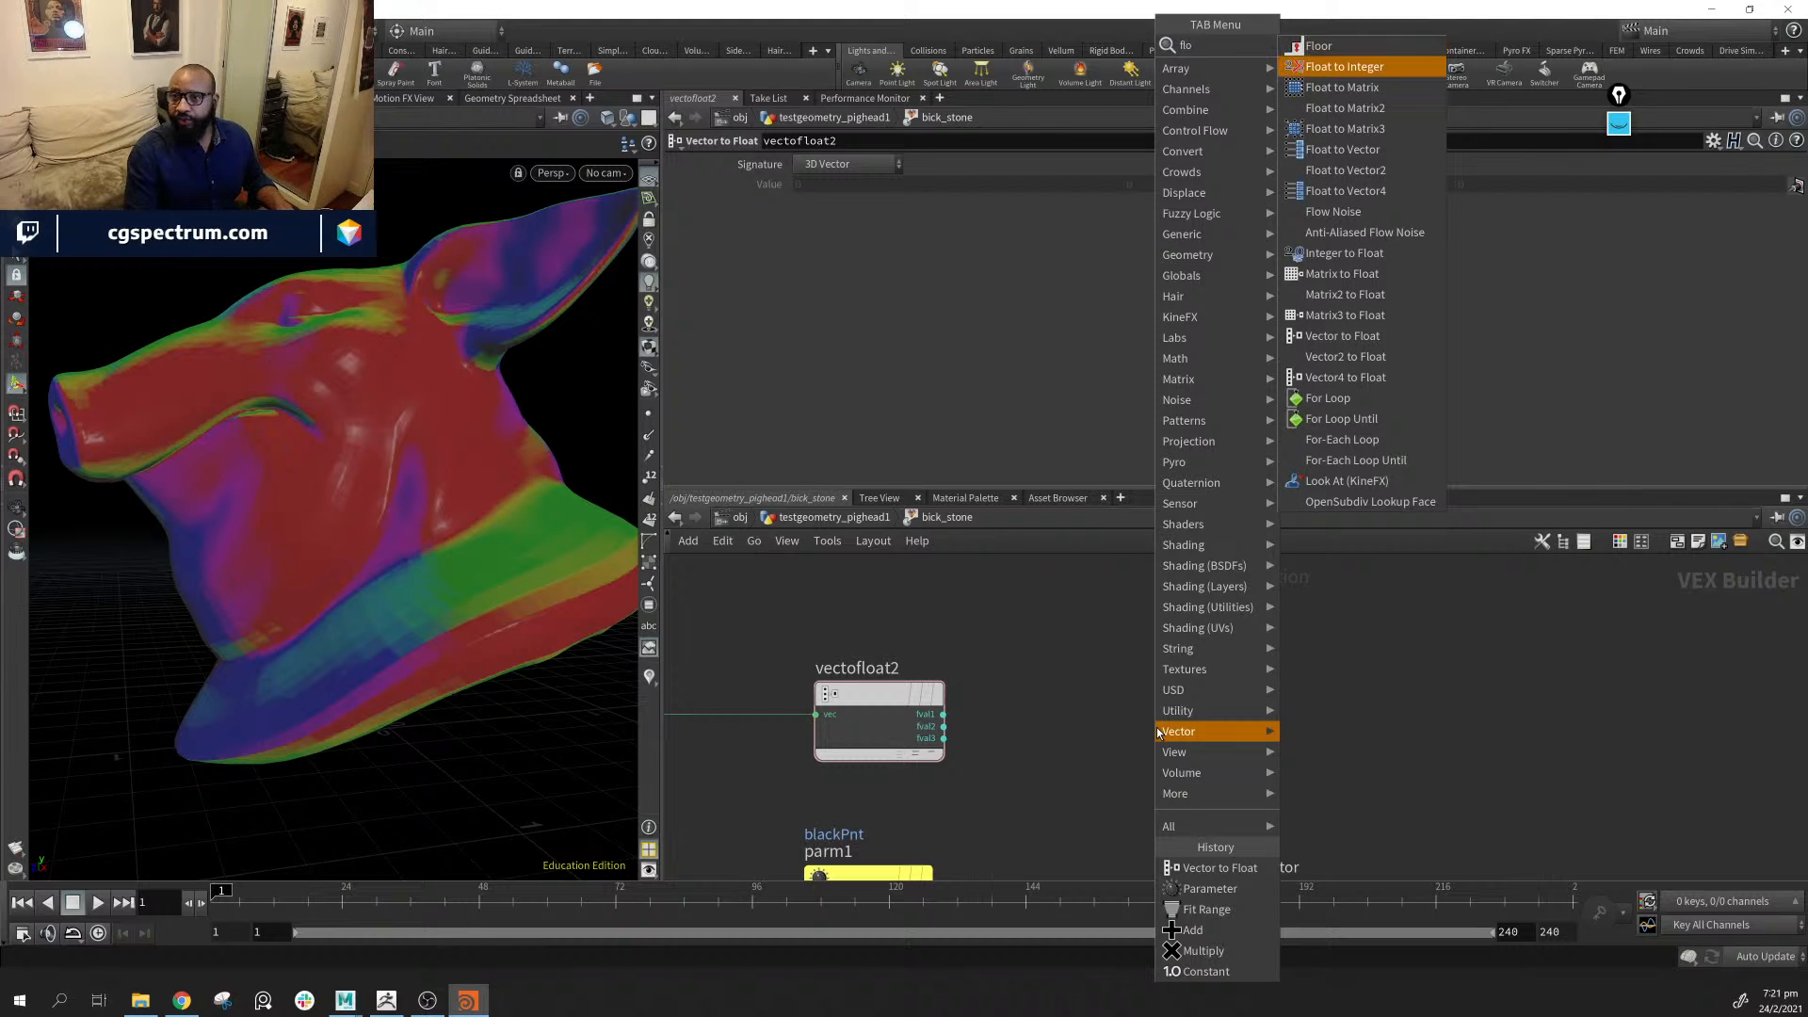
key(Return)
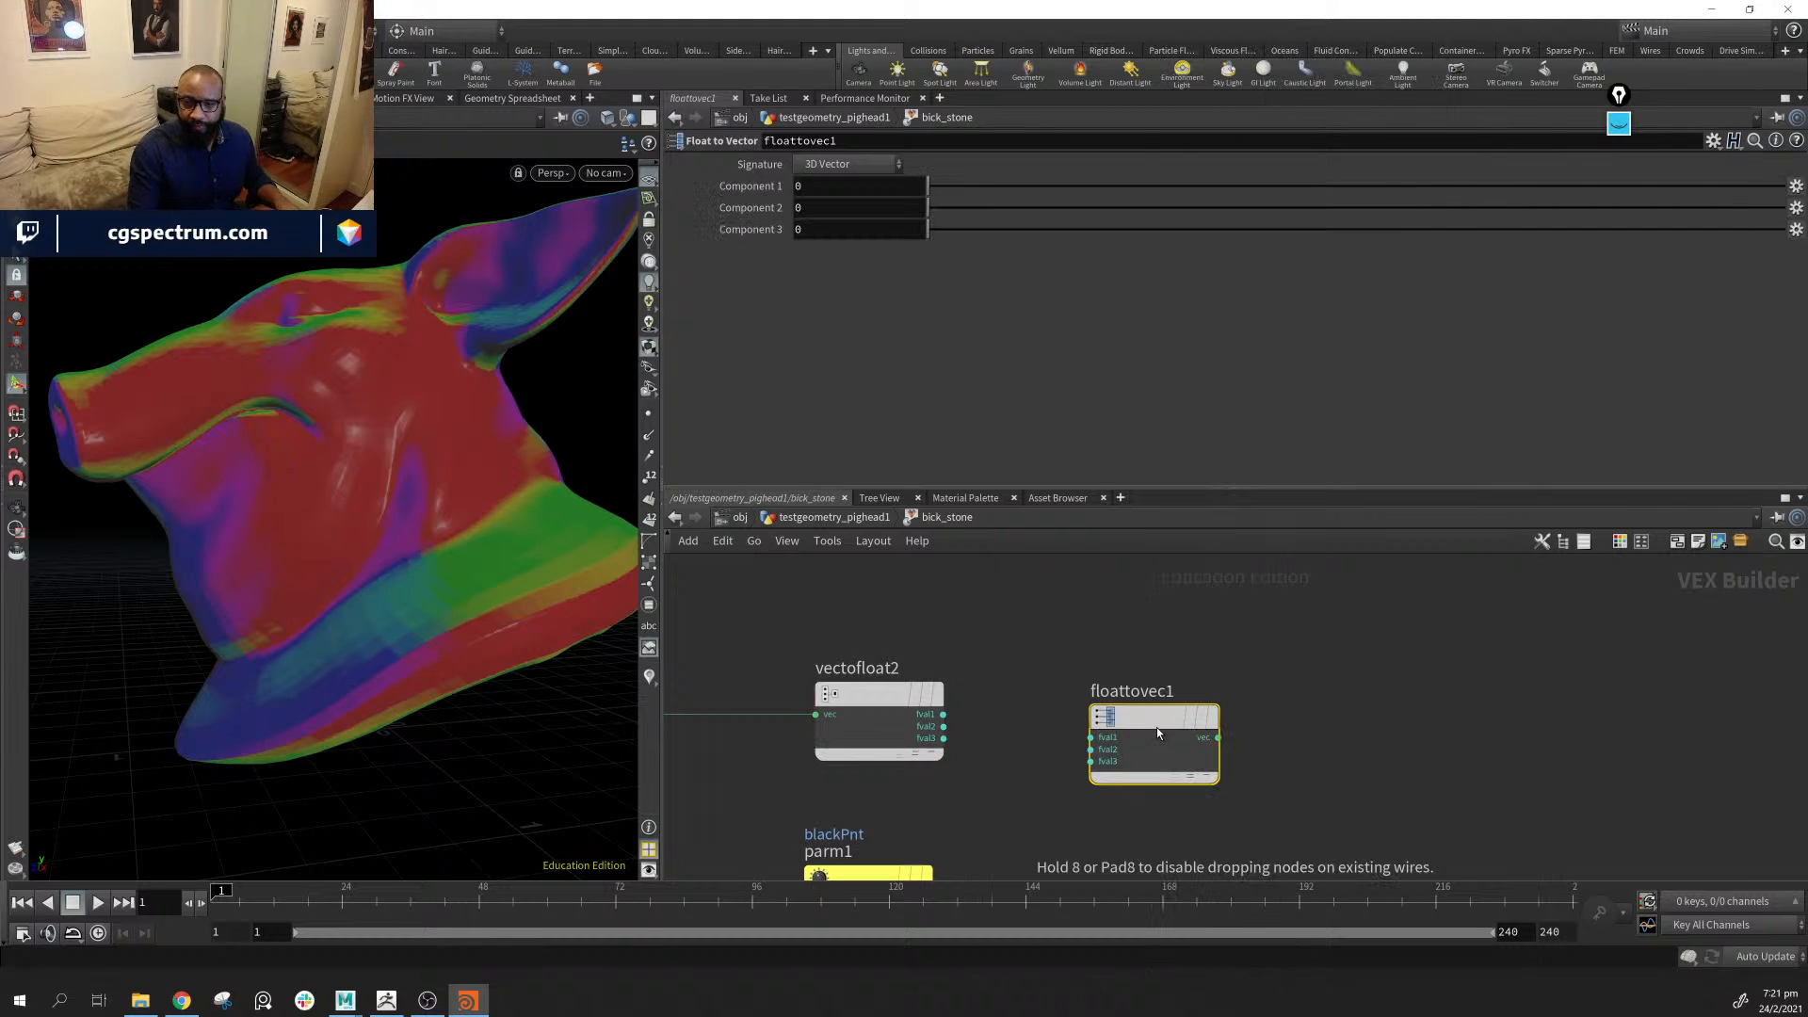
click(1156, 727)
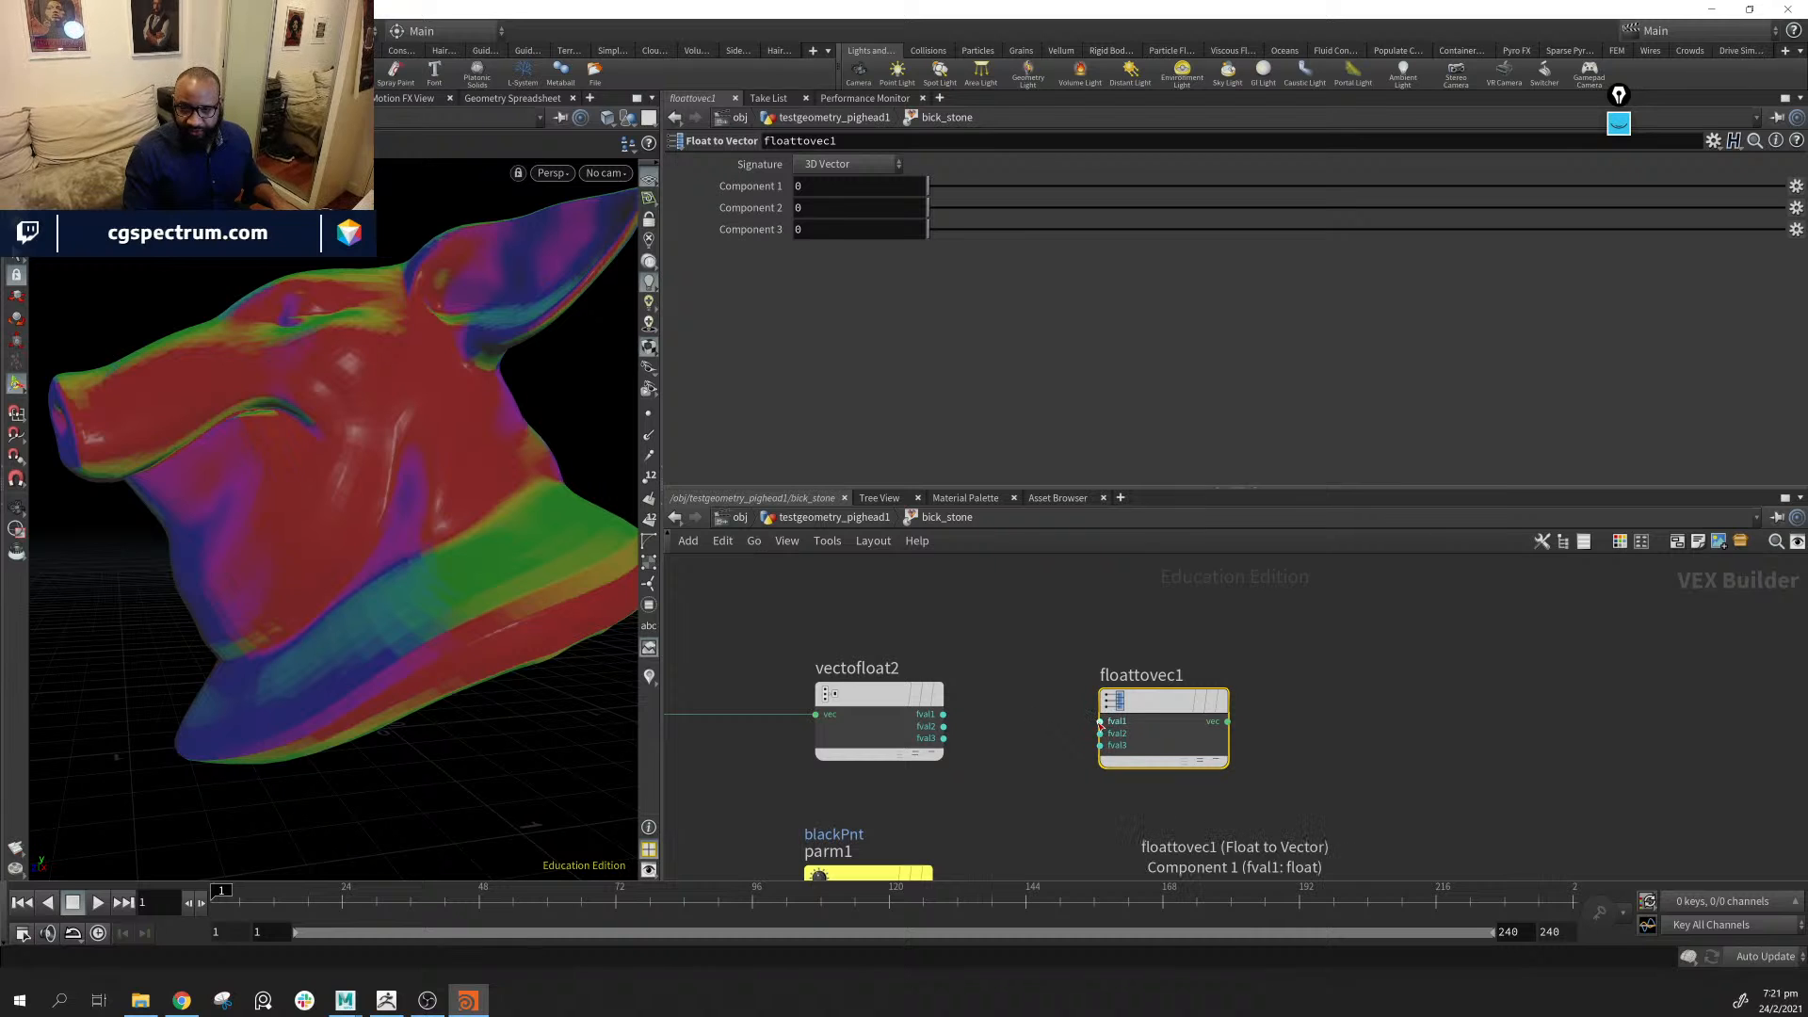
drag(1156, 695, 1115, 681)
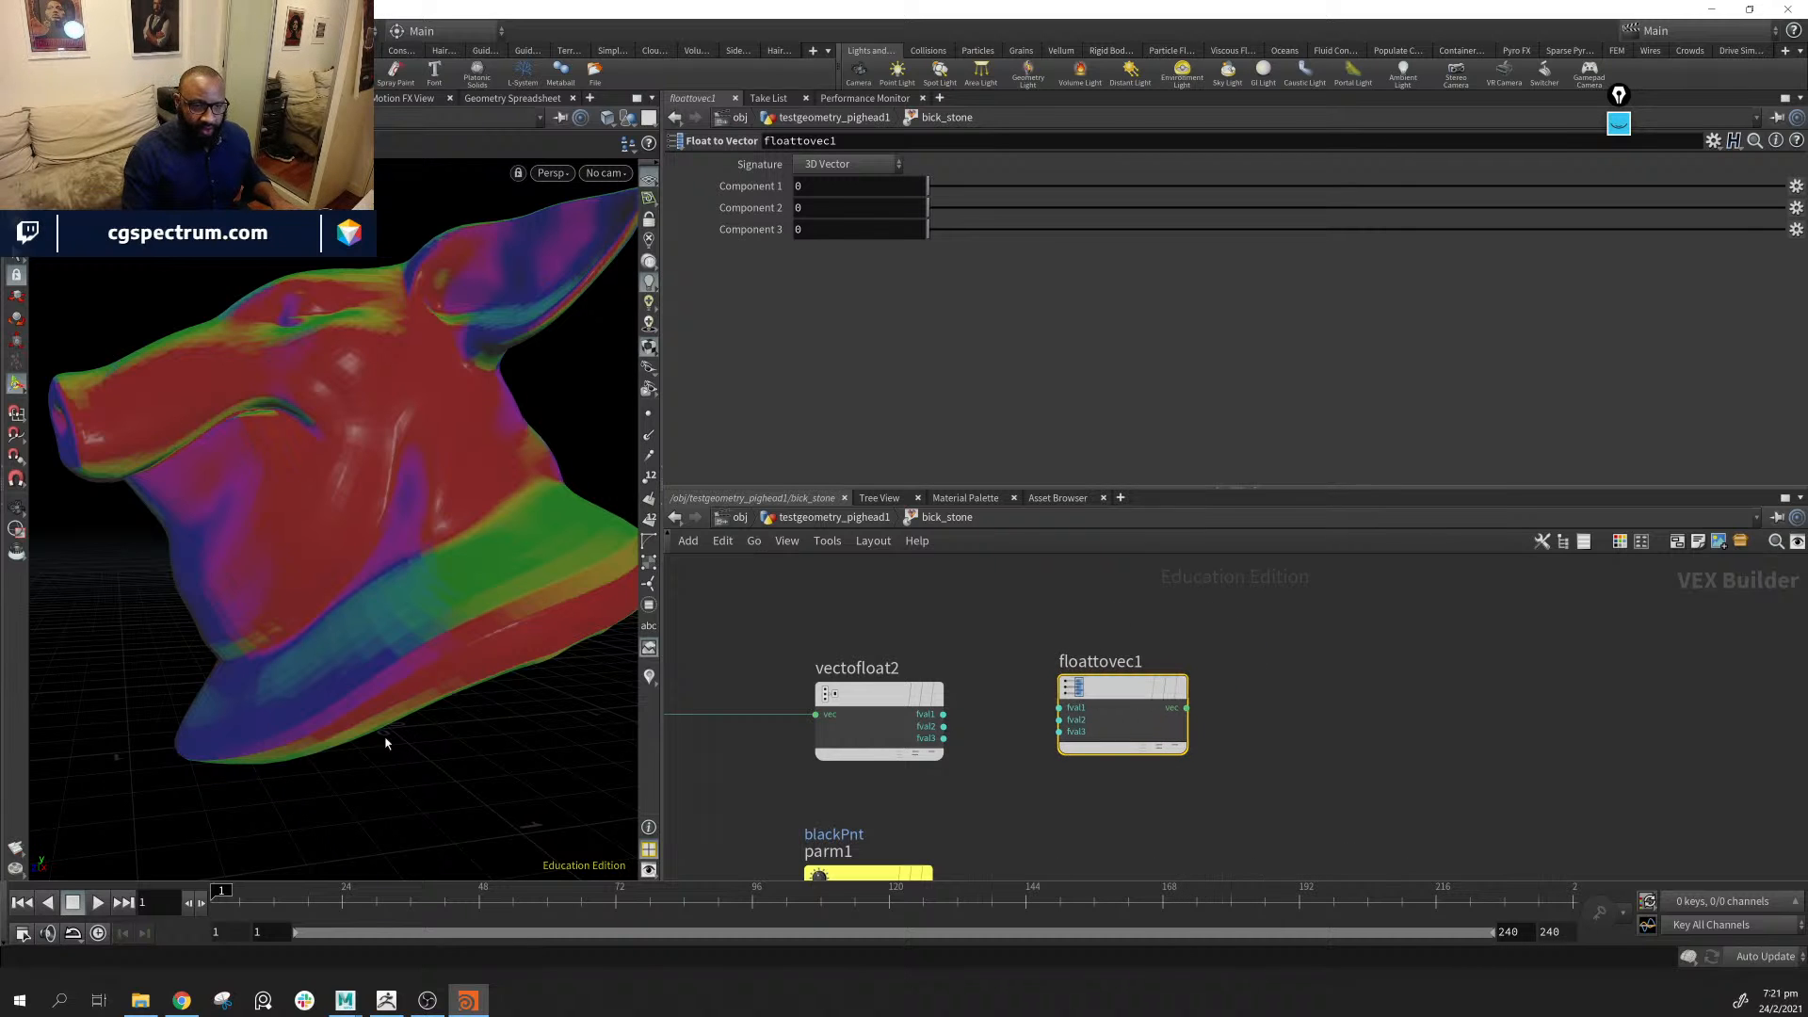
Connect vectofloat2's fval1 and fval2 outputs to the matching inputs of floattovec1
drag(456, 724, 384, 718)
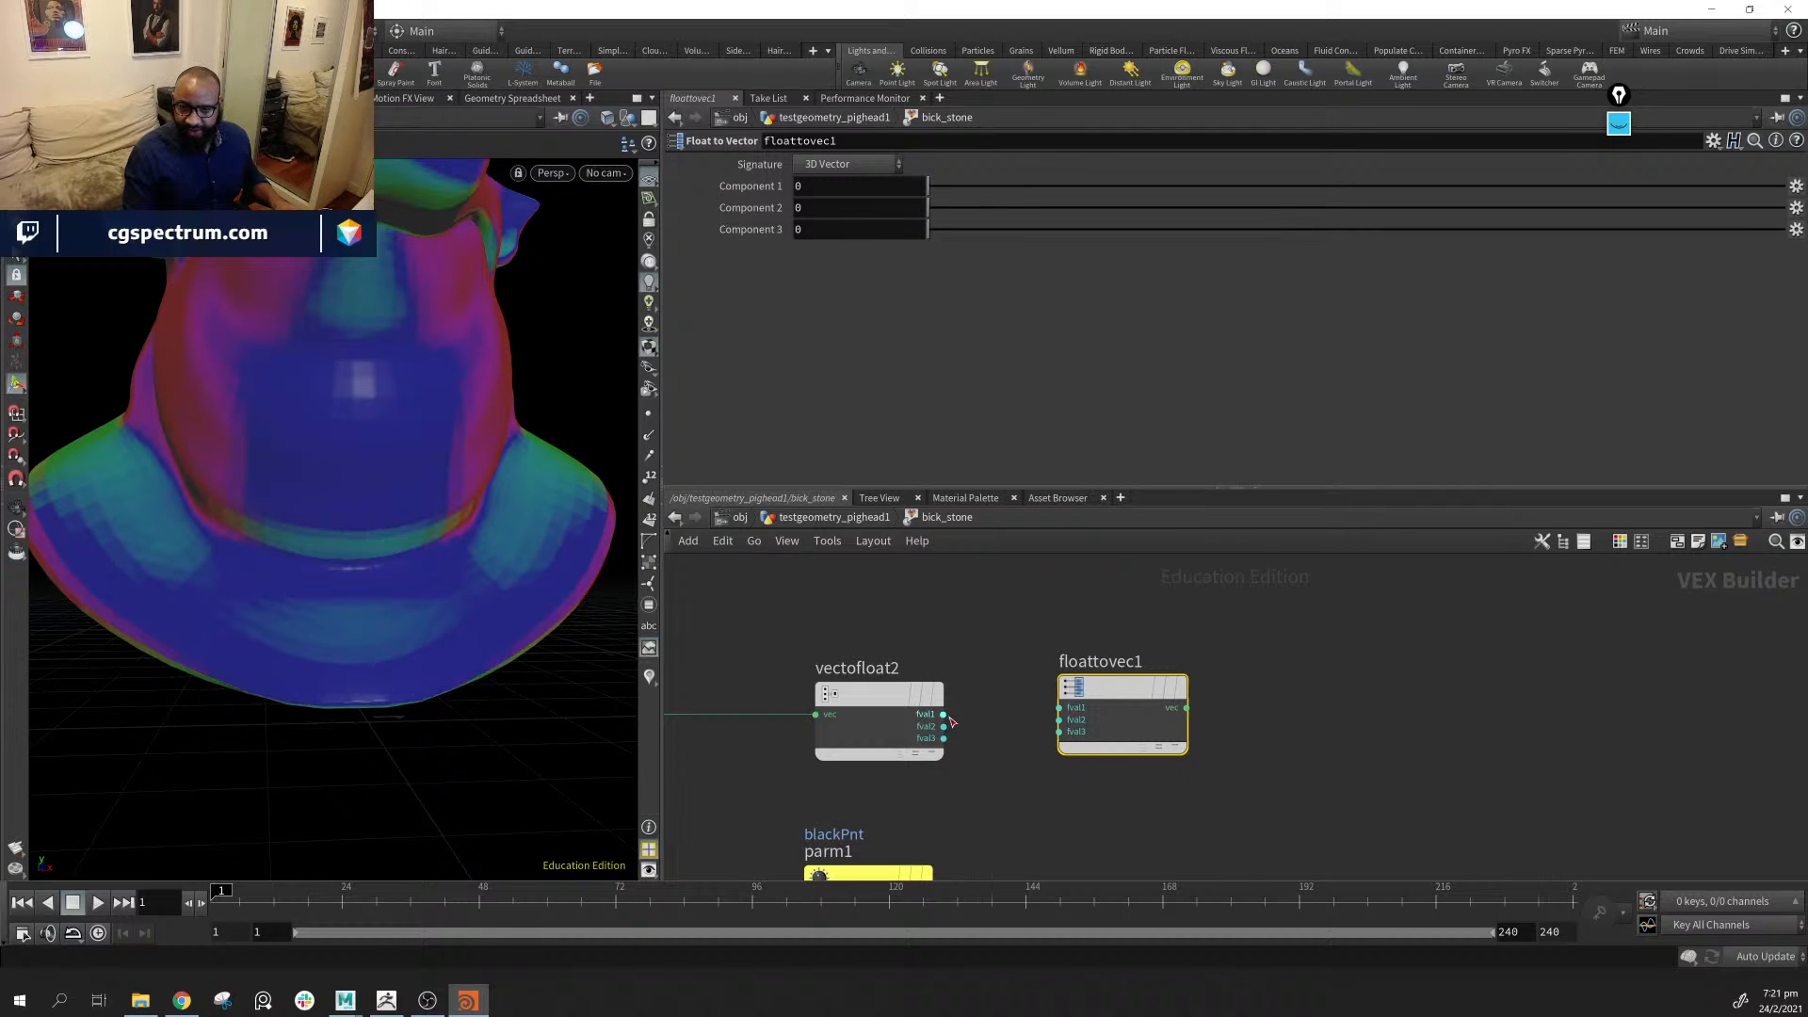
drag(943, 714, 1046, 708)
click(1058, 707)
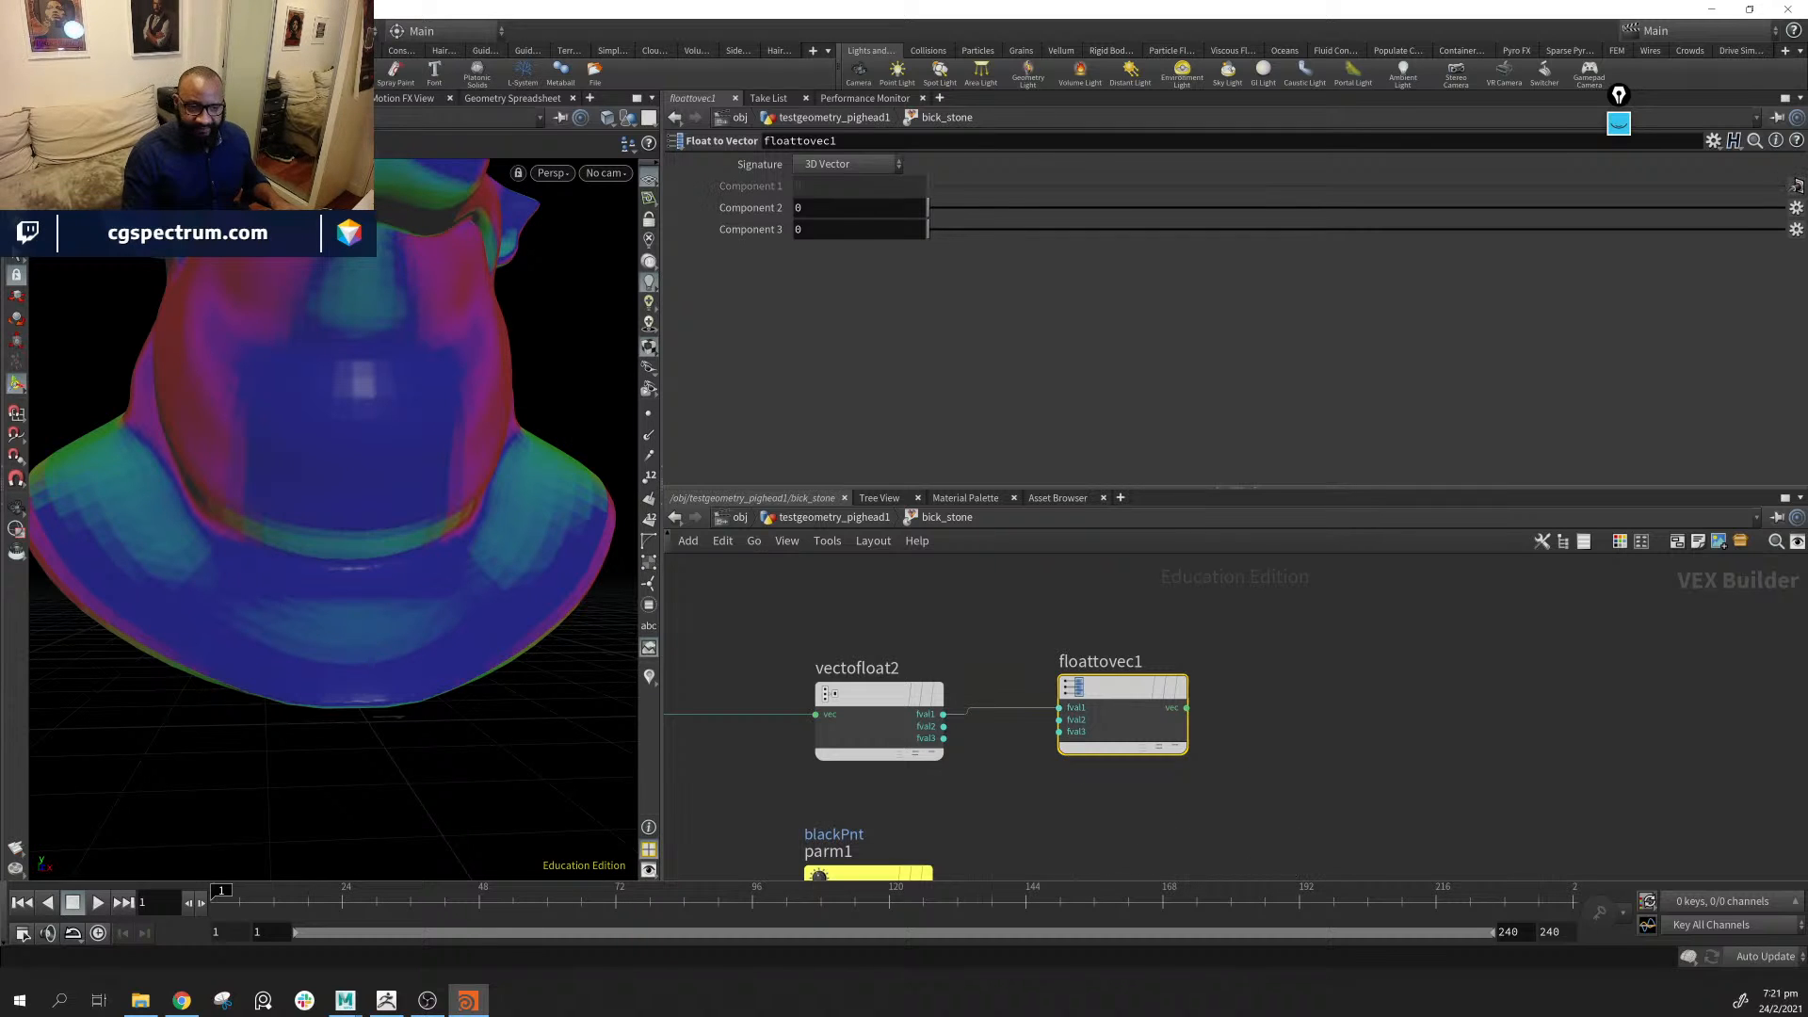
click(943, 726)
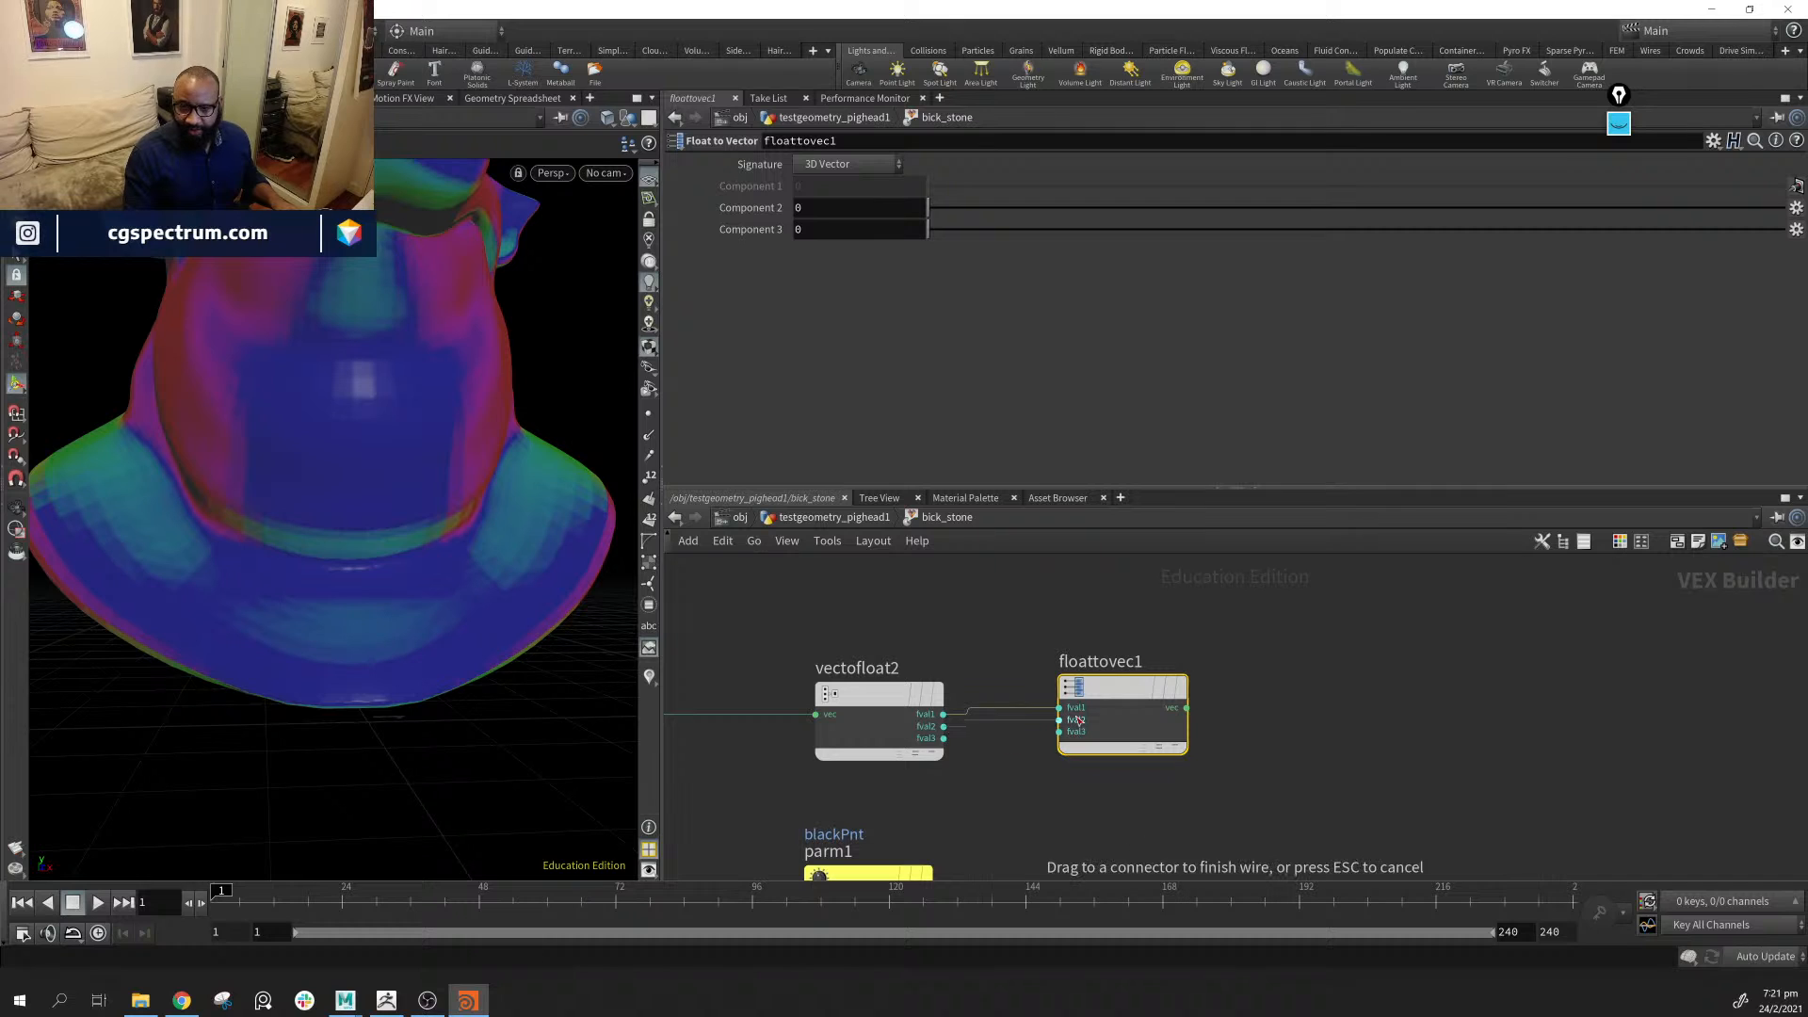
click(1058, 719)
Shift floattovec1 slightly away from vectofloat2 and rename it uvZ
drag(1139, 687, 1175, 691)
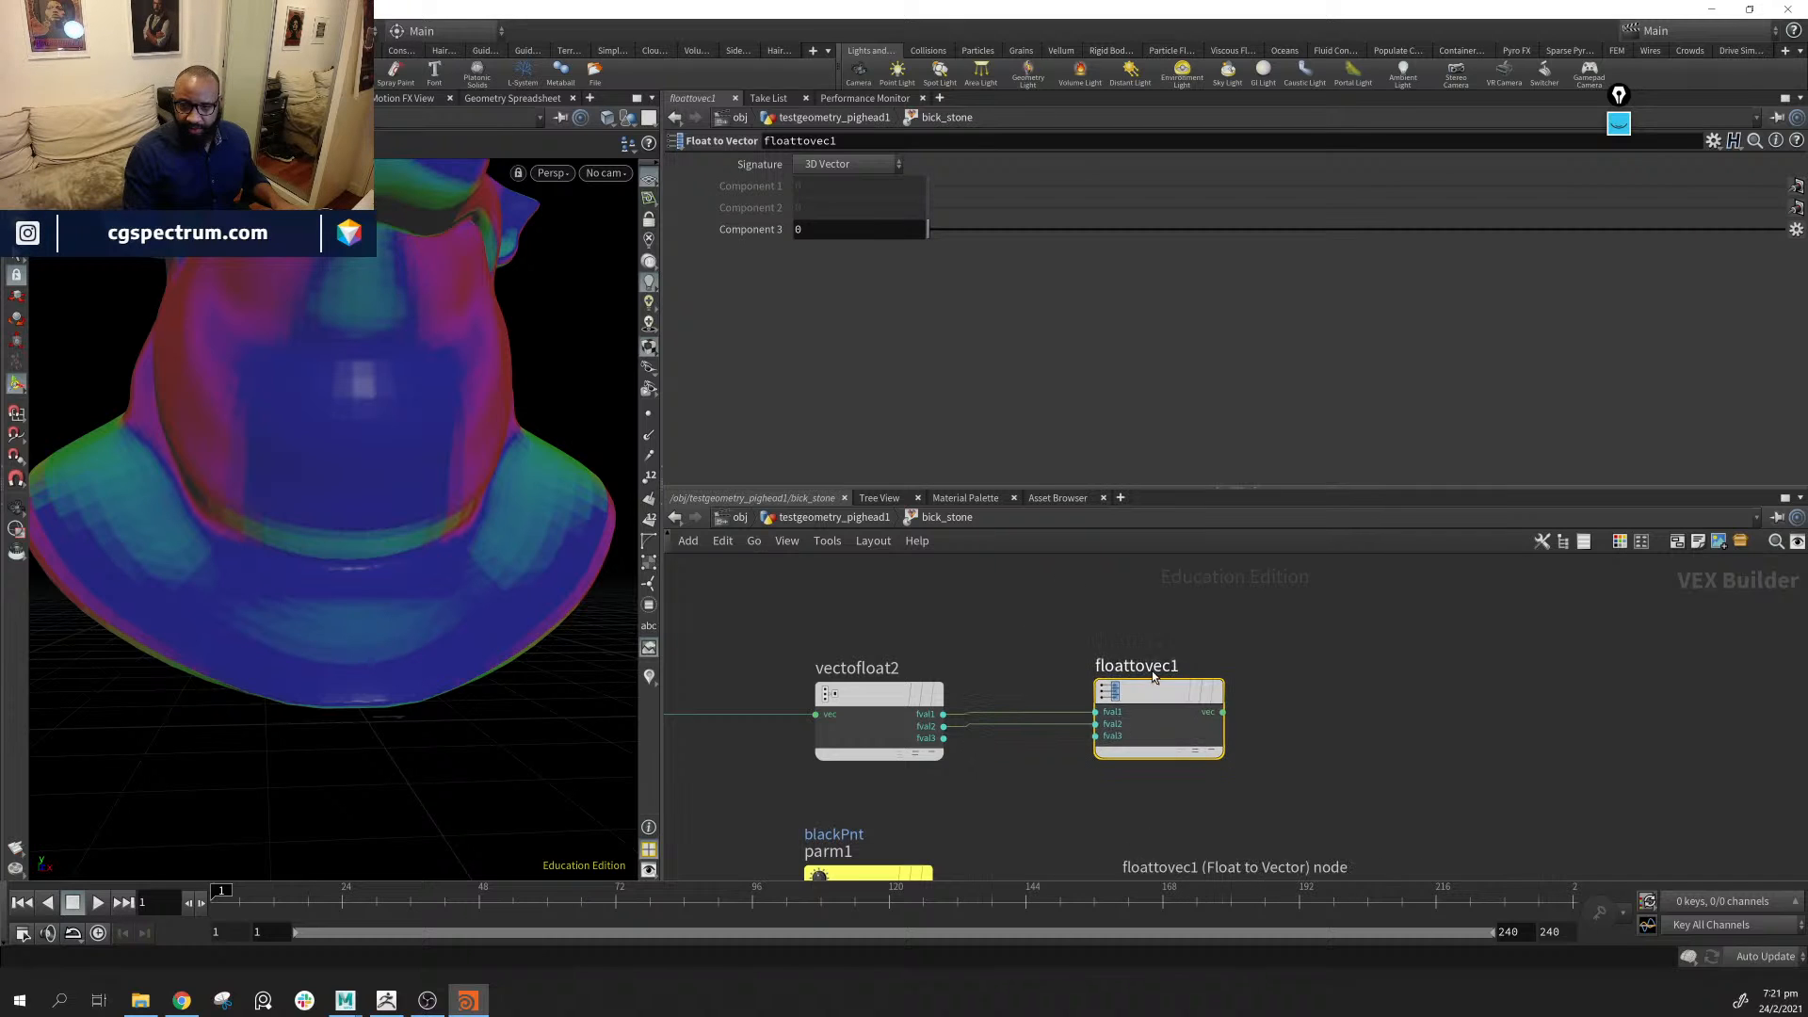
double_click(1144, 666)
text(uv)
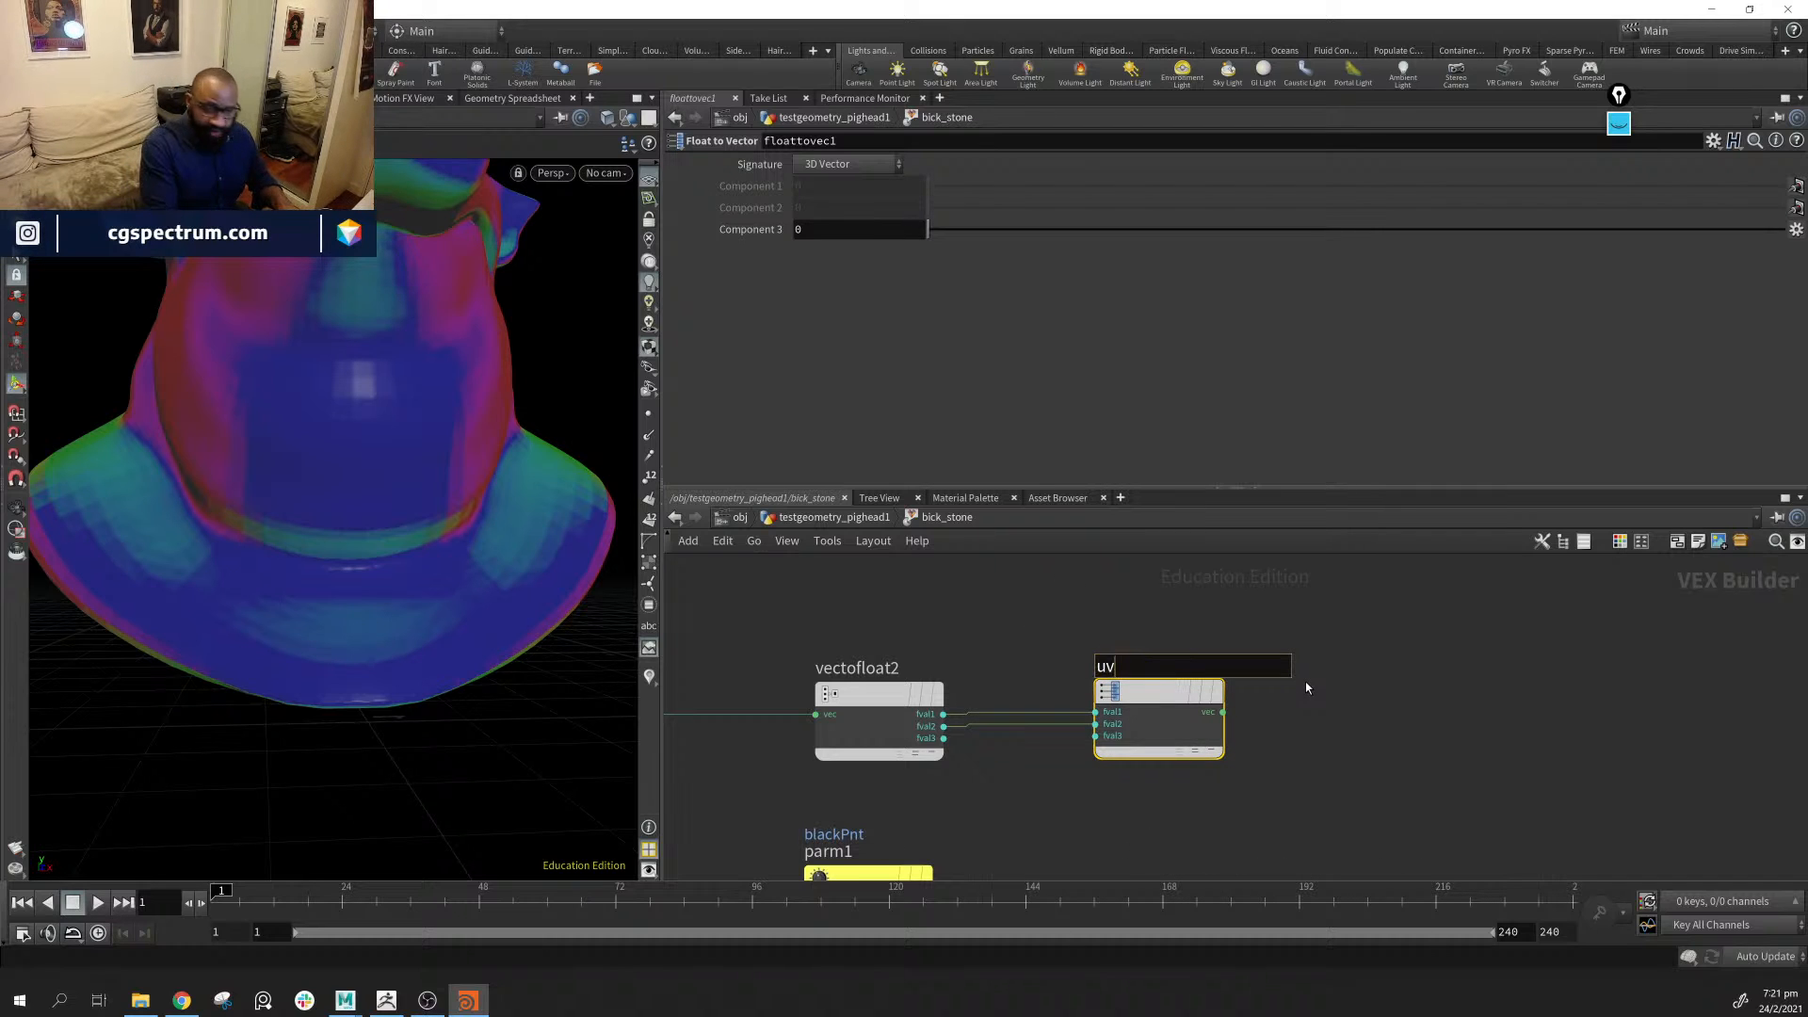
text(Z)
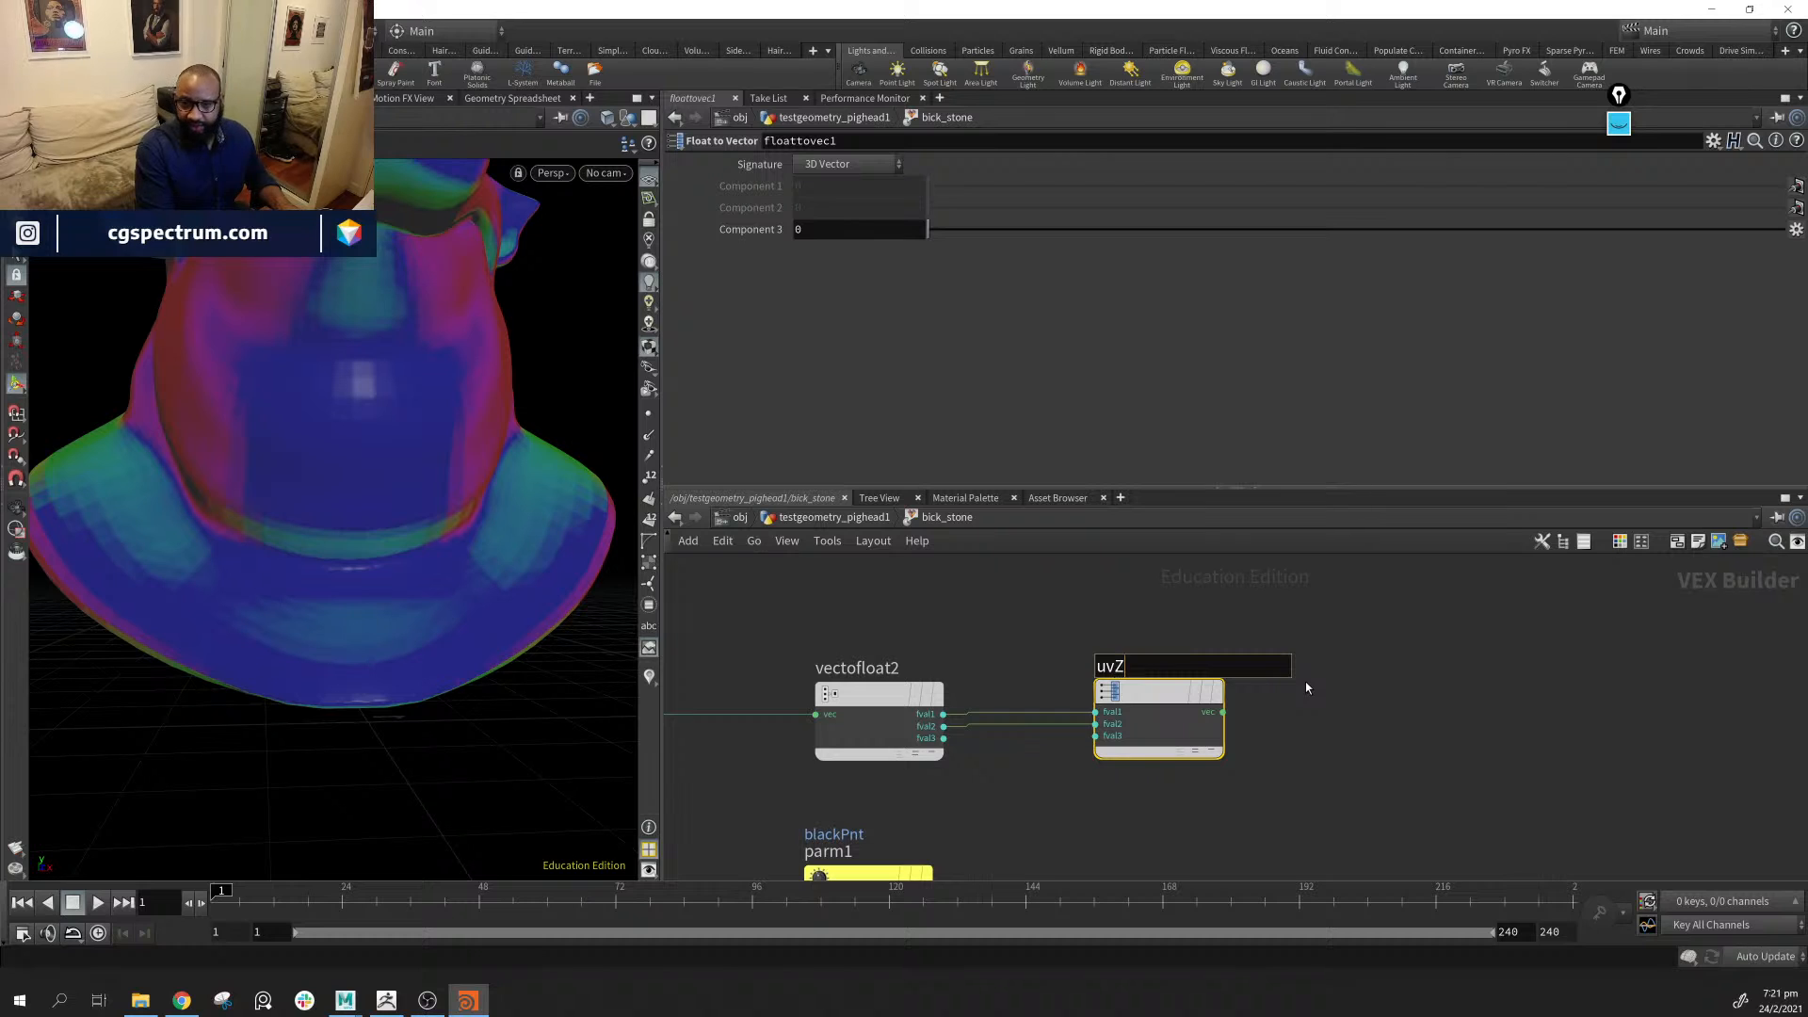
key(Return)
Duplicate uvZ below the original and connect vectofloat2's fval3 output to the copy
mouse_move(1165, 723)
mouse_down()
mouse_move(1201, 629)
mouse_move(1194, 727)
mouse_up()
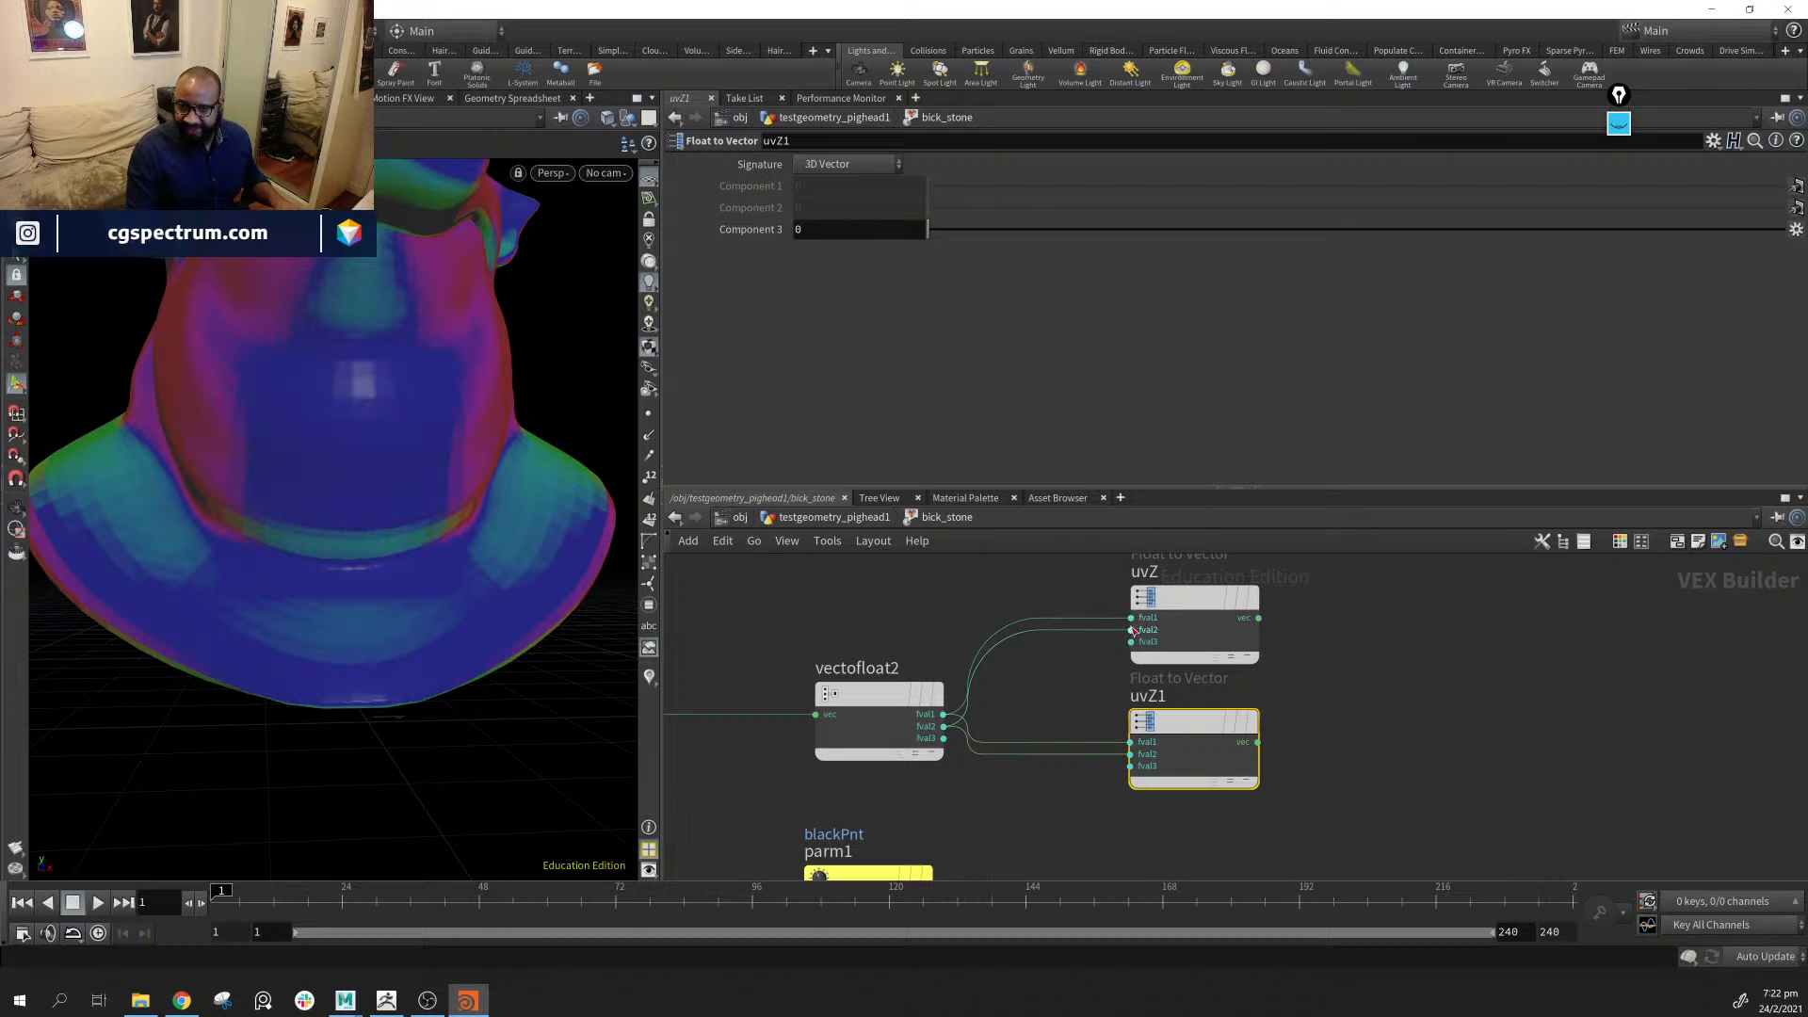
drag(392, 791, 442, 631)
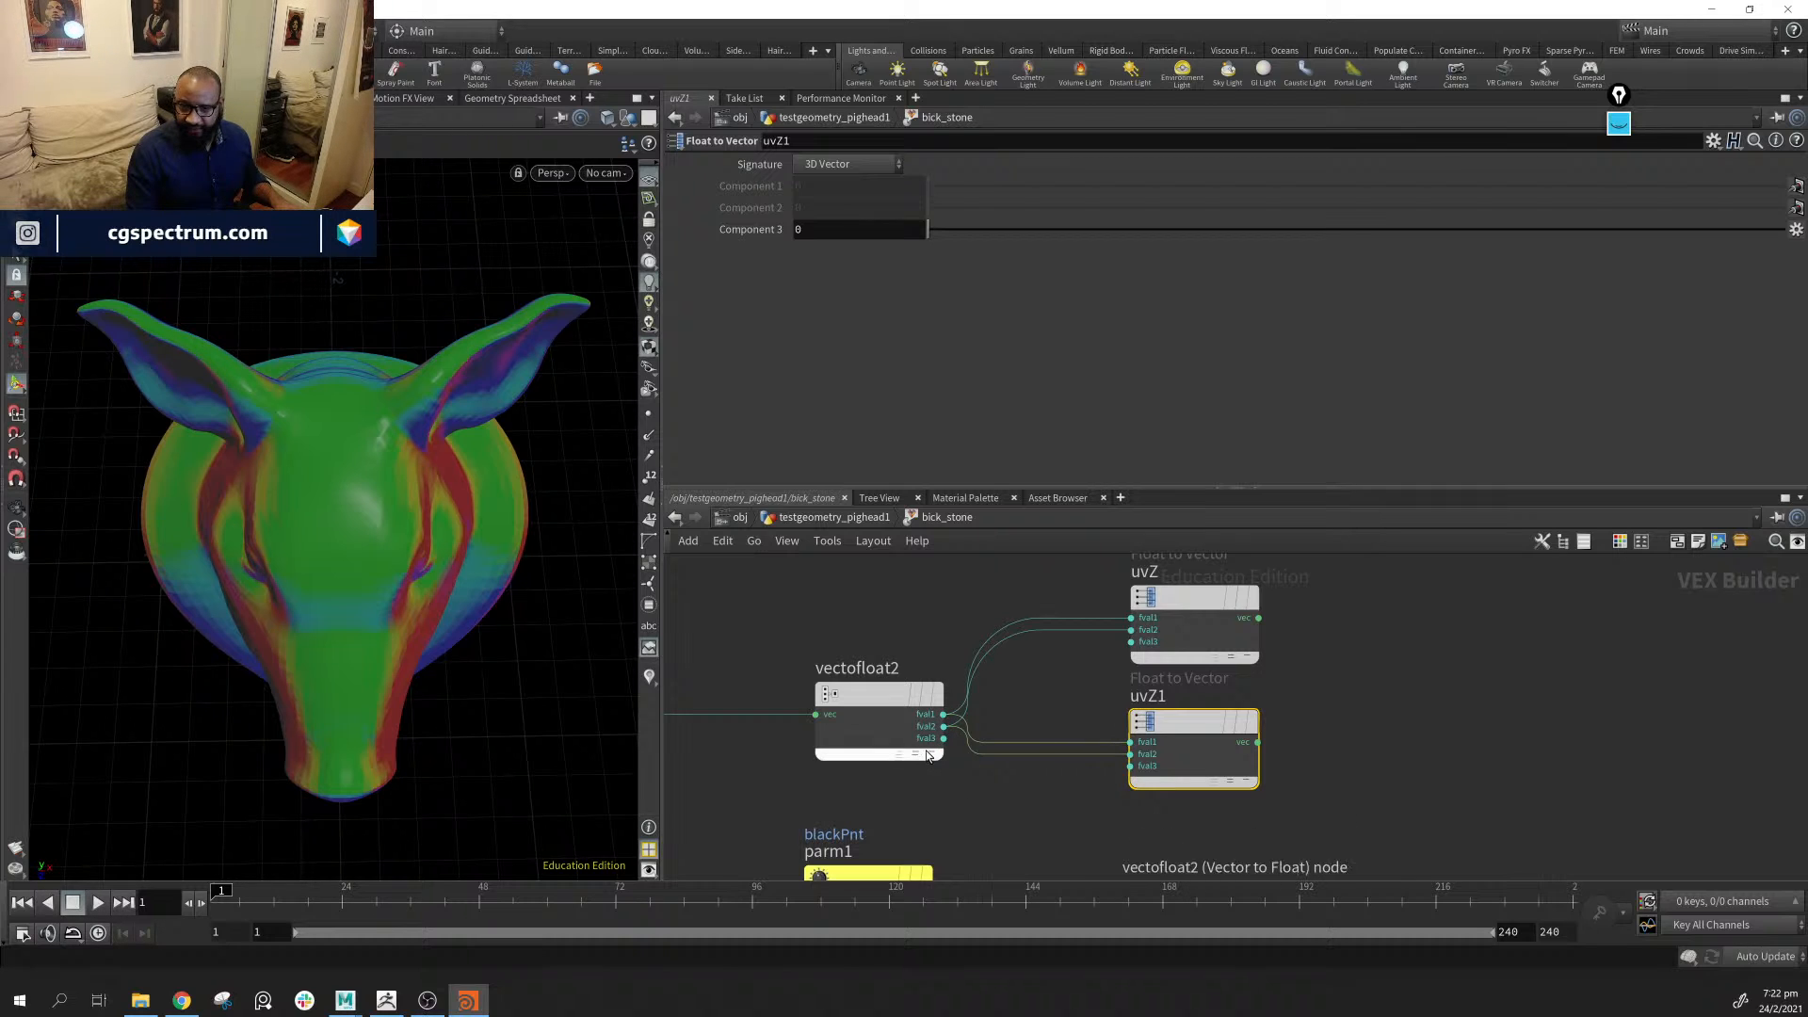
drag(943, 740, 1209, 805)
Rename the duplicated Float to Vector node uvY
double_click(1199, 737)
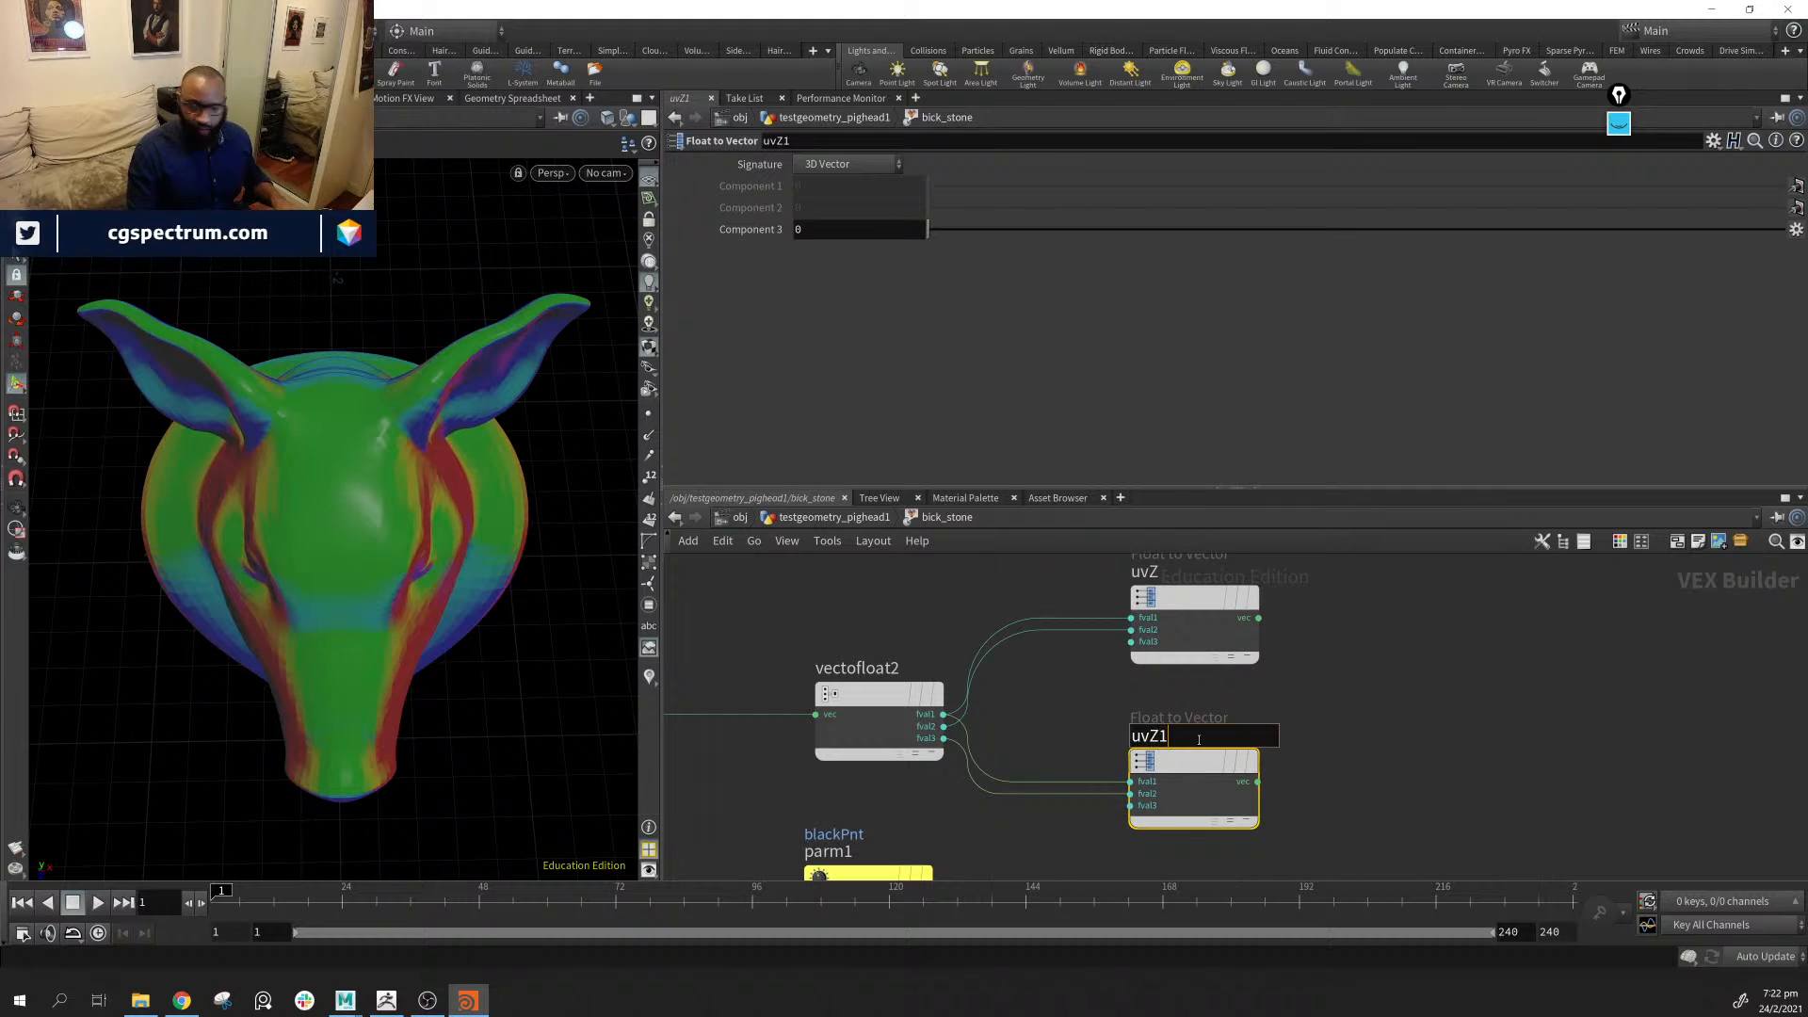
key(BackSpace)
key(BackSpace)
text(Y)
key(Return)
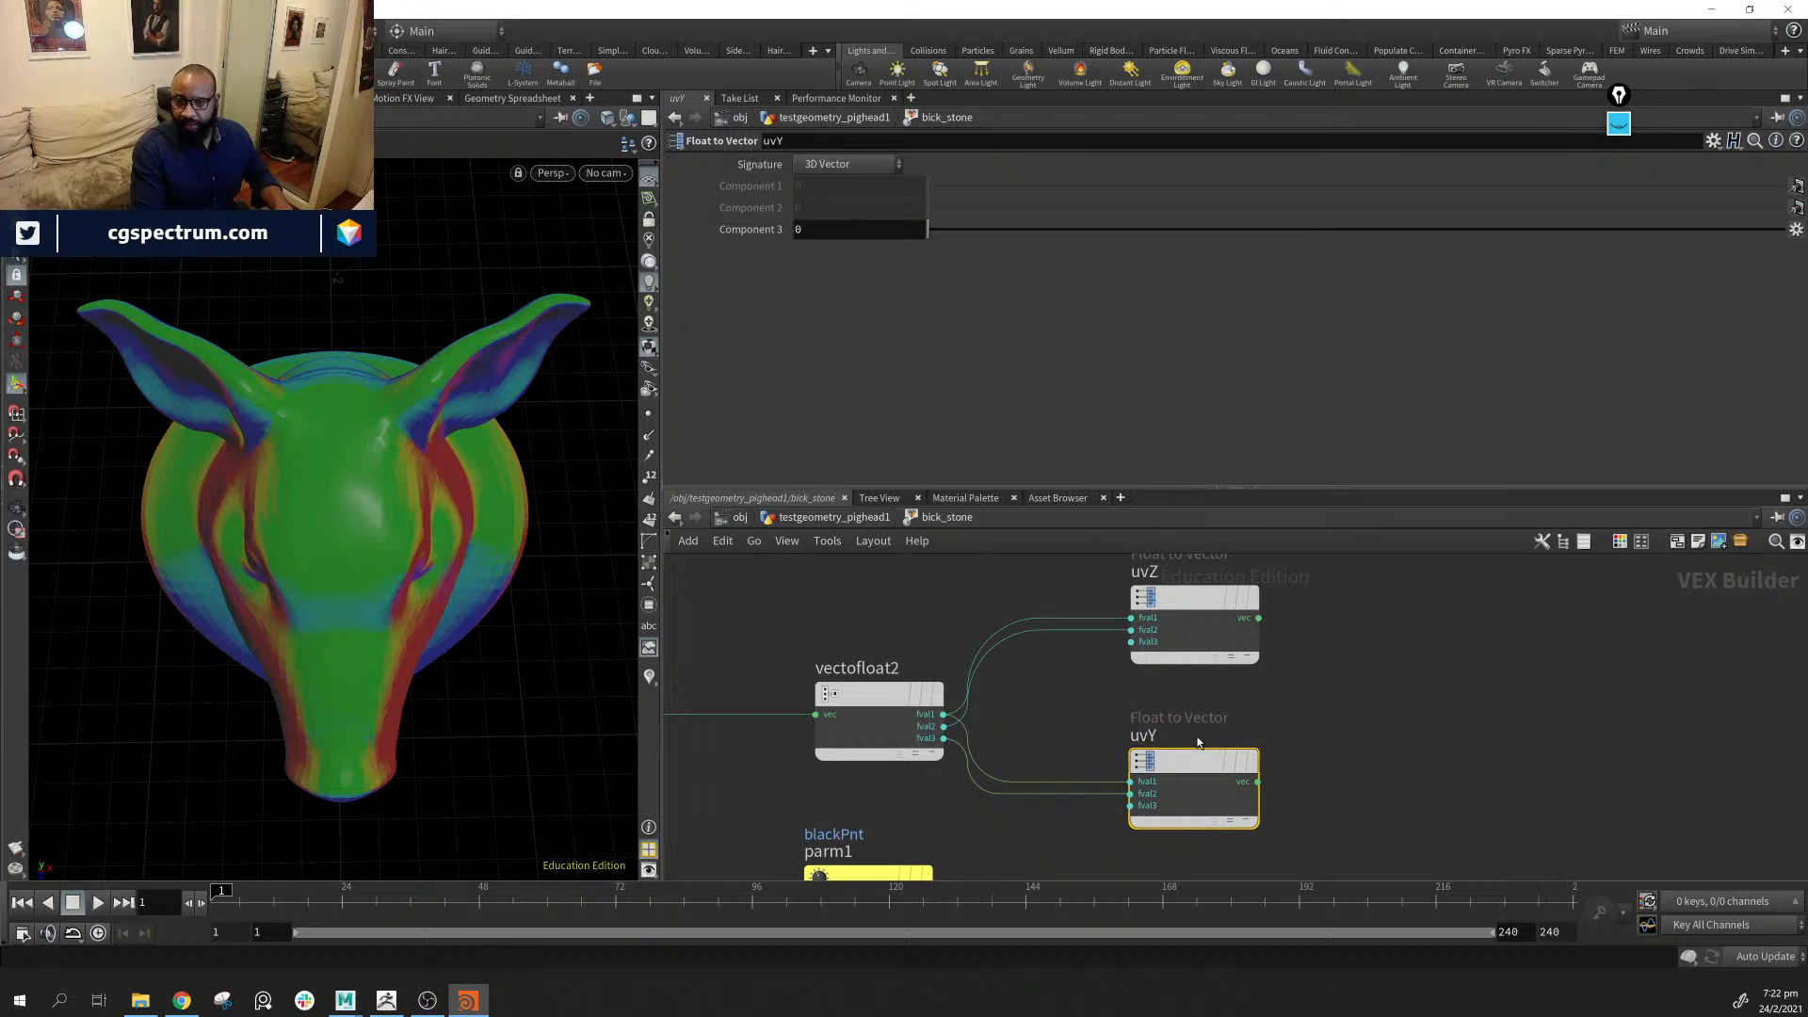
Swap the order of the two Float to Vector nodes, placing uvY directly above uvZ
middle_drag(1290, 685, 1275, 727)
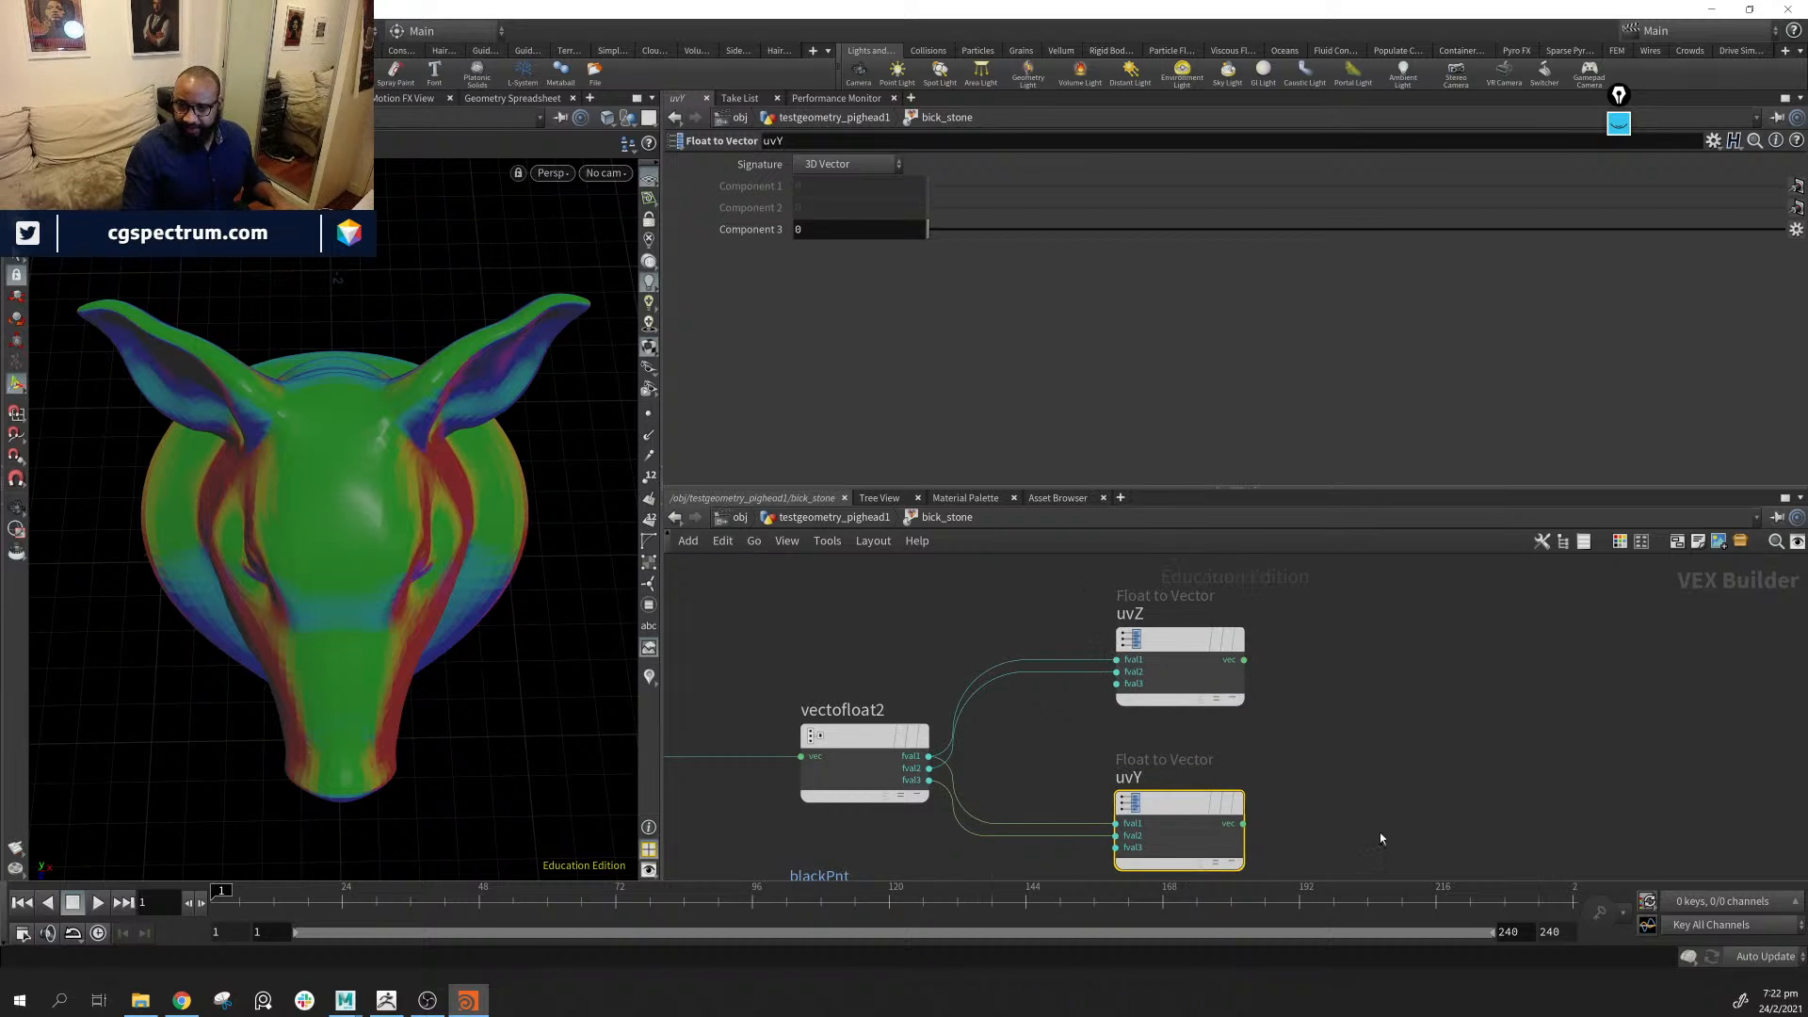
middle_drag(1314, 792, 1142, 830)
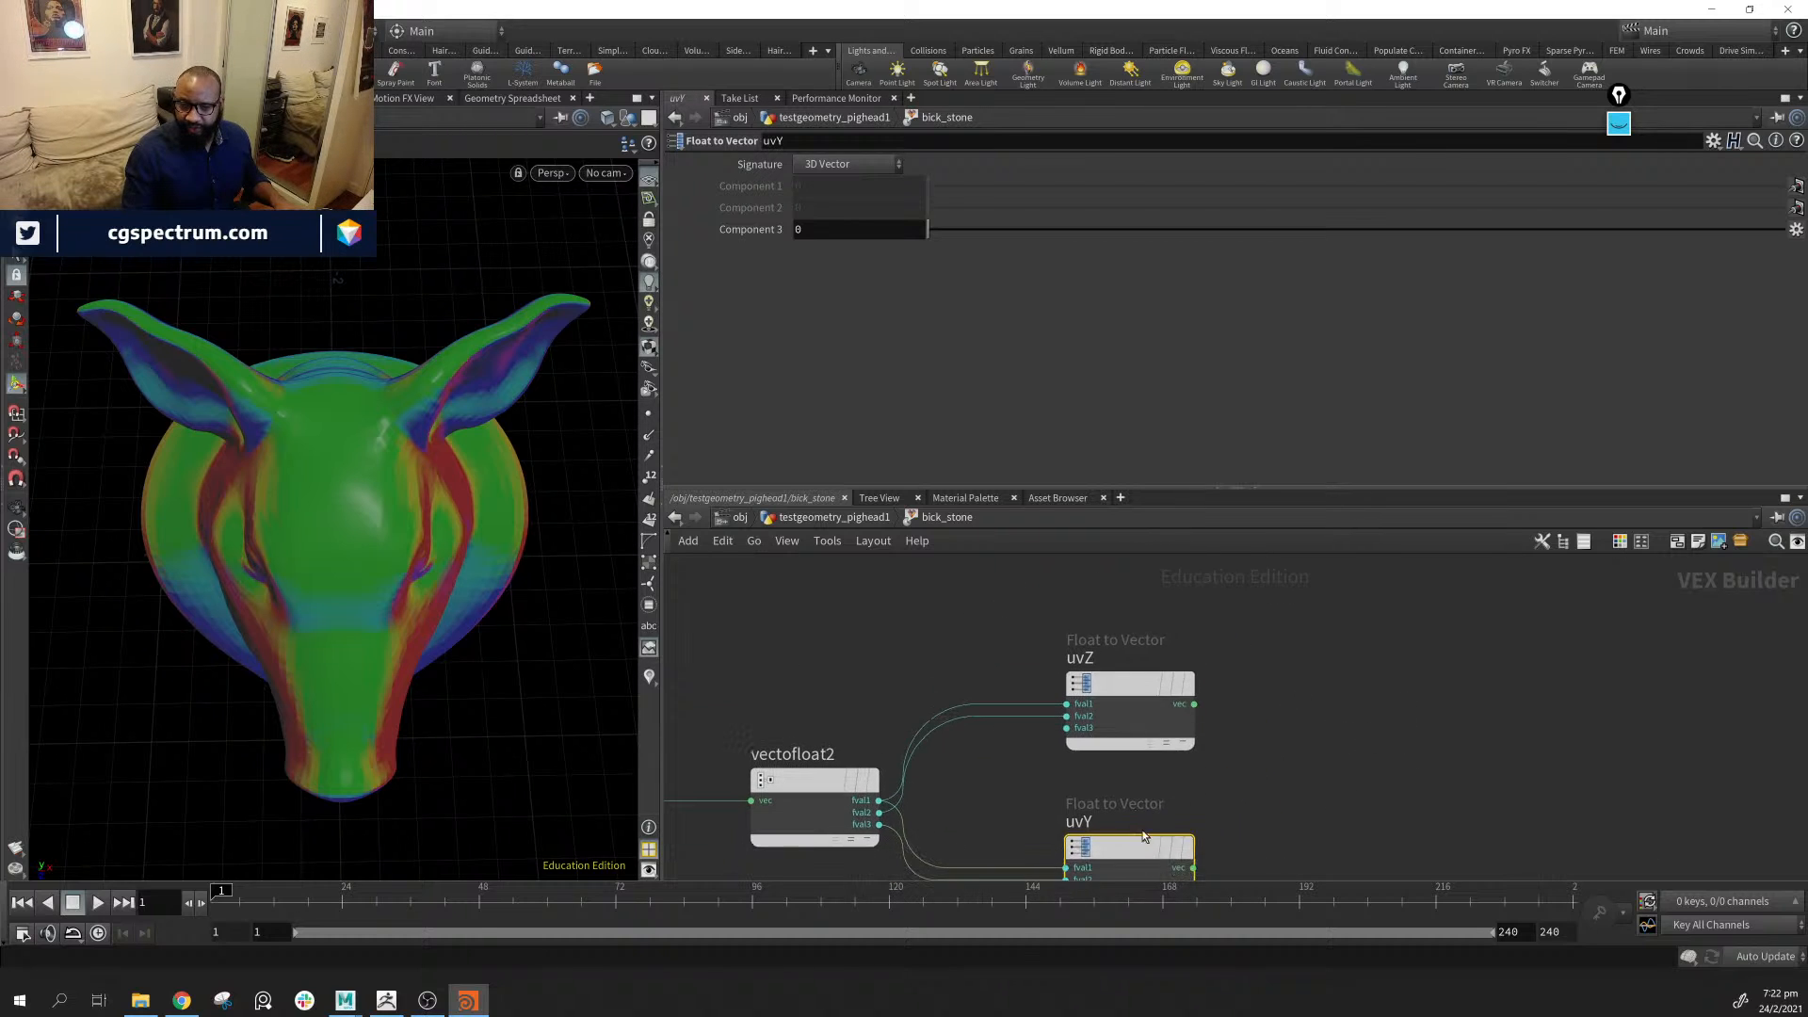
drag(1144, 836, 1155, 573)
drag(1153, 680, 1167, 821)
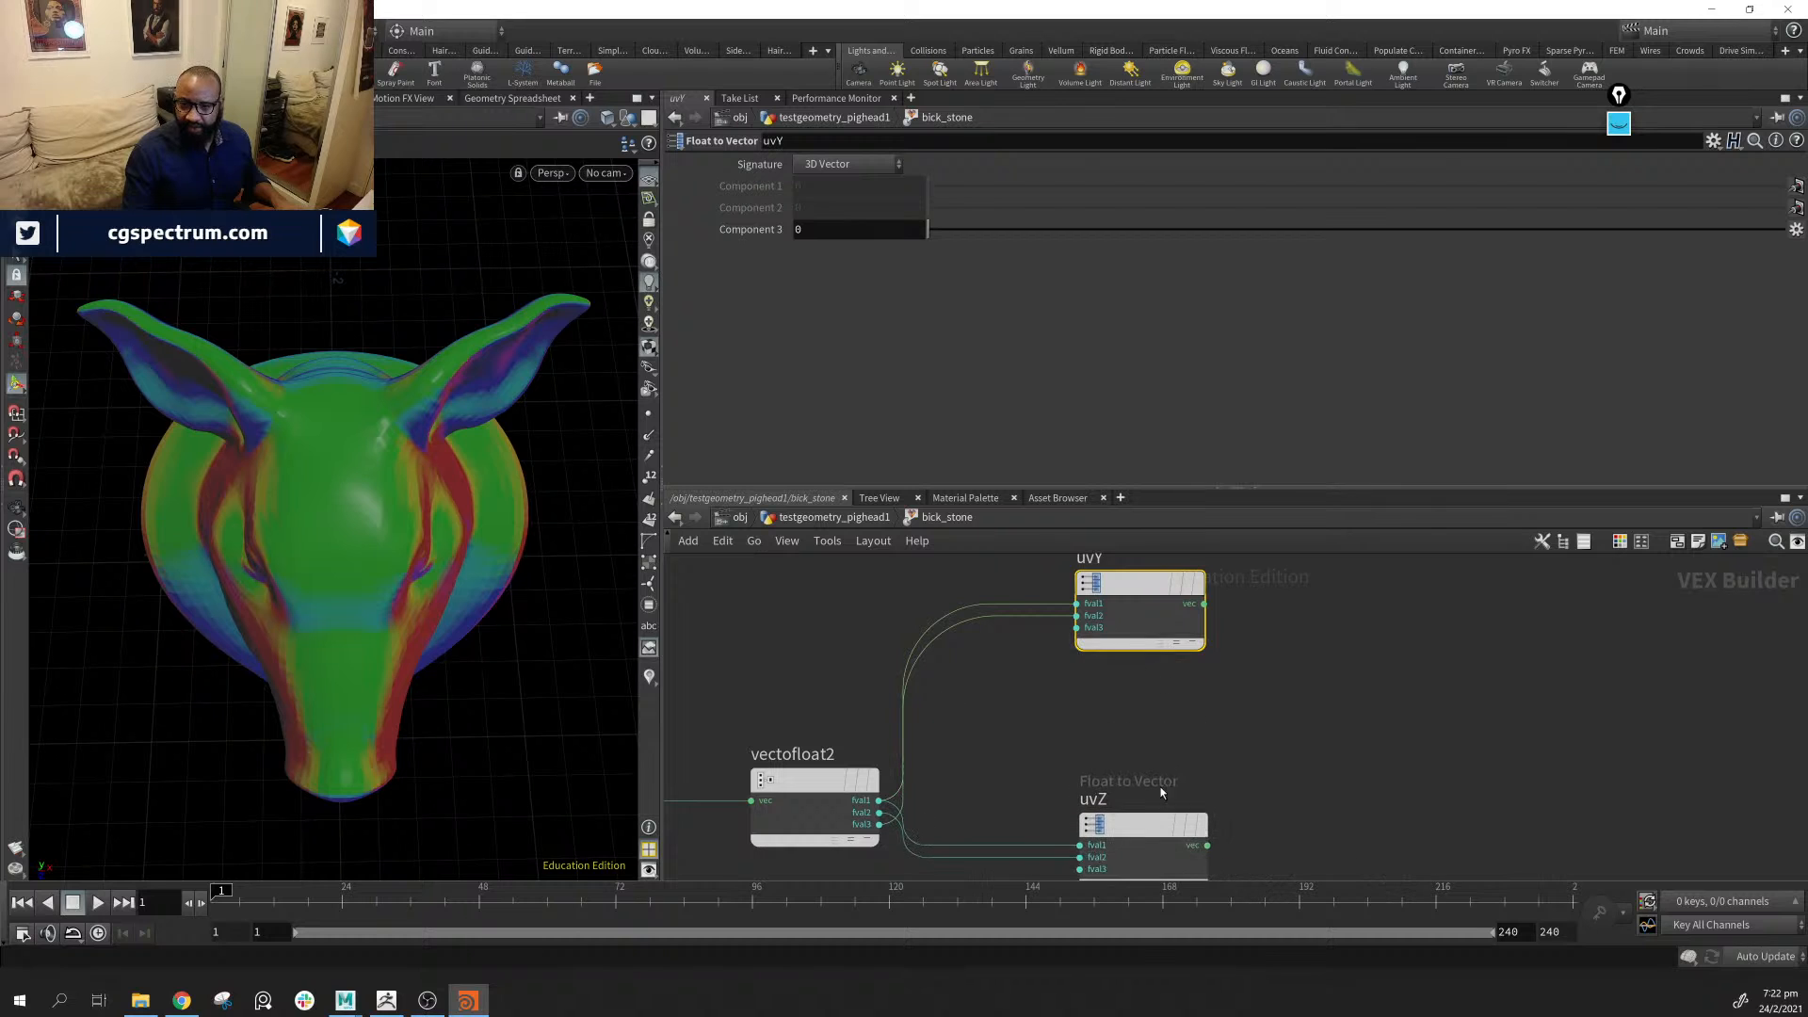
drag(1147, 584, 1149, 714)
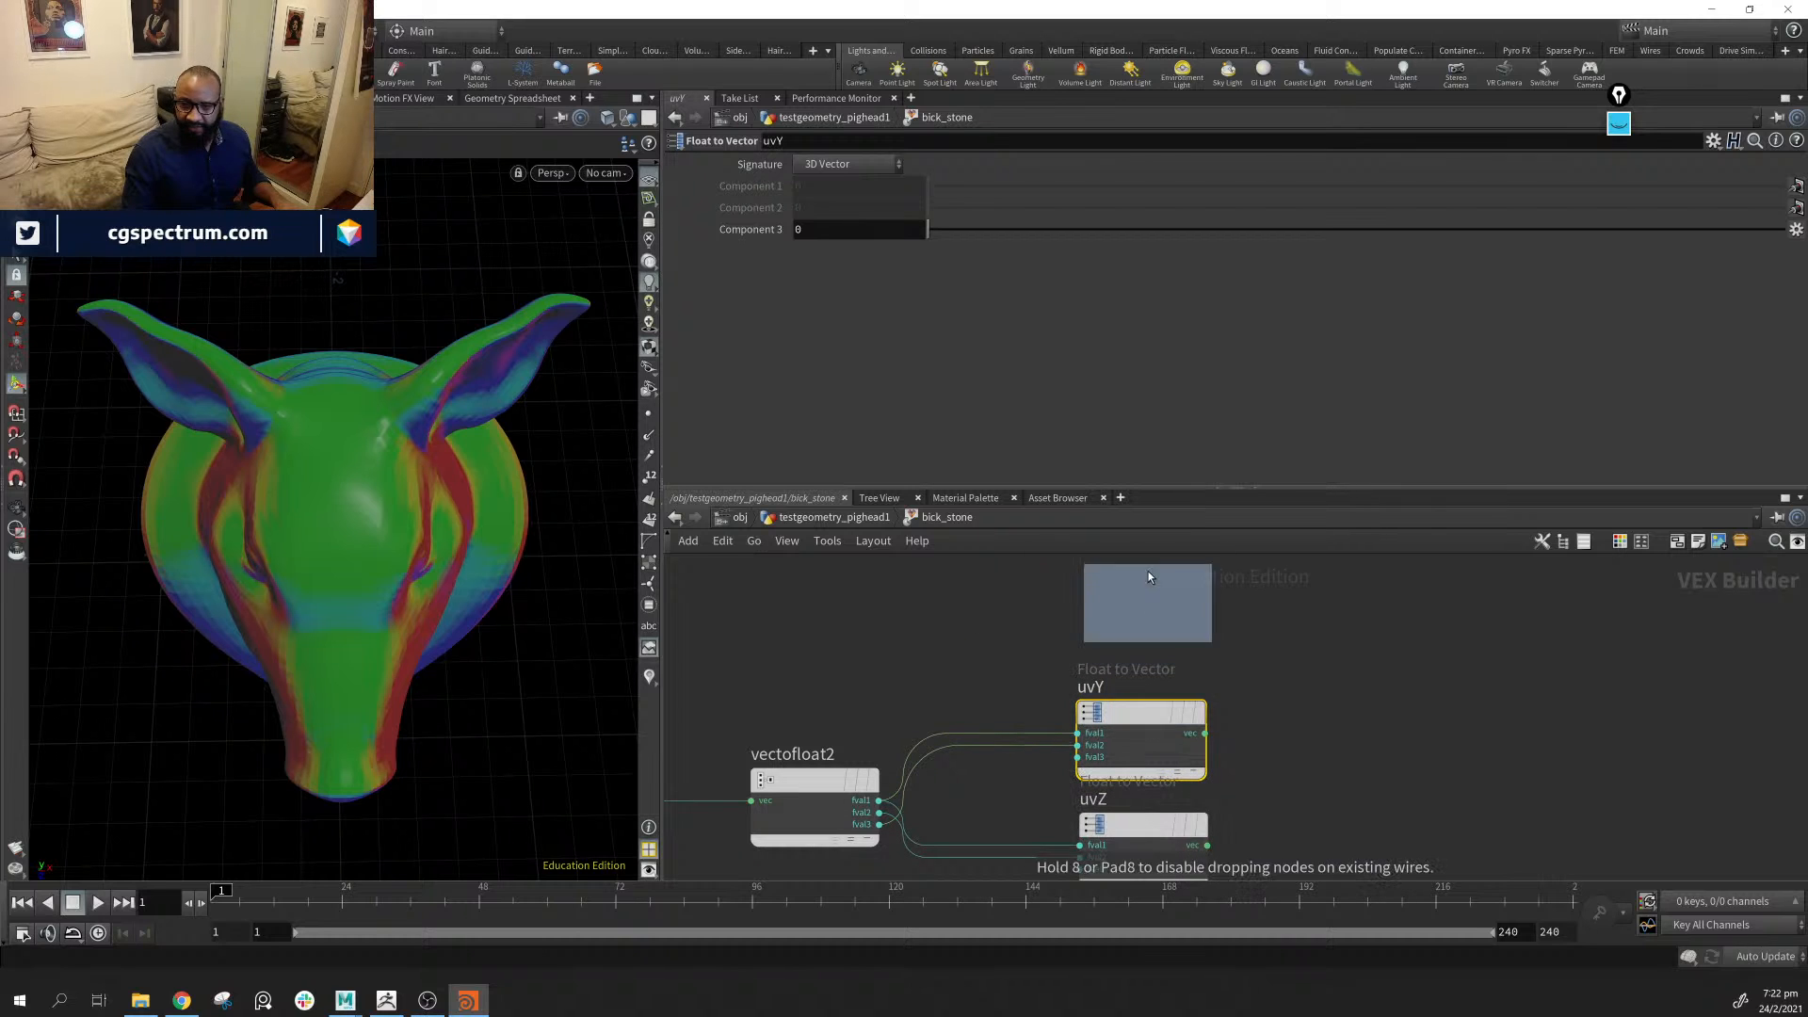
Duplicate uvY above the original and feed the copy from vectofloat2's fval2 and fval3 outputs
alt+drag(1148, 572, 1138, 574)
middle_drag(1086, 669, 1093, 721)
alt+drag(565, 588, 384, 558)
alt+middle_drag(462, 598, 278, 517)
alt+drag(279, 517, 320, 528)
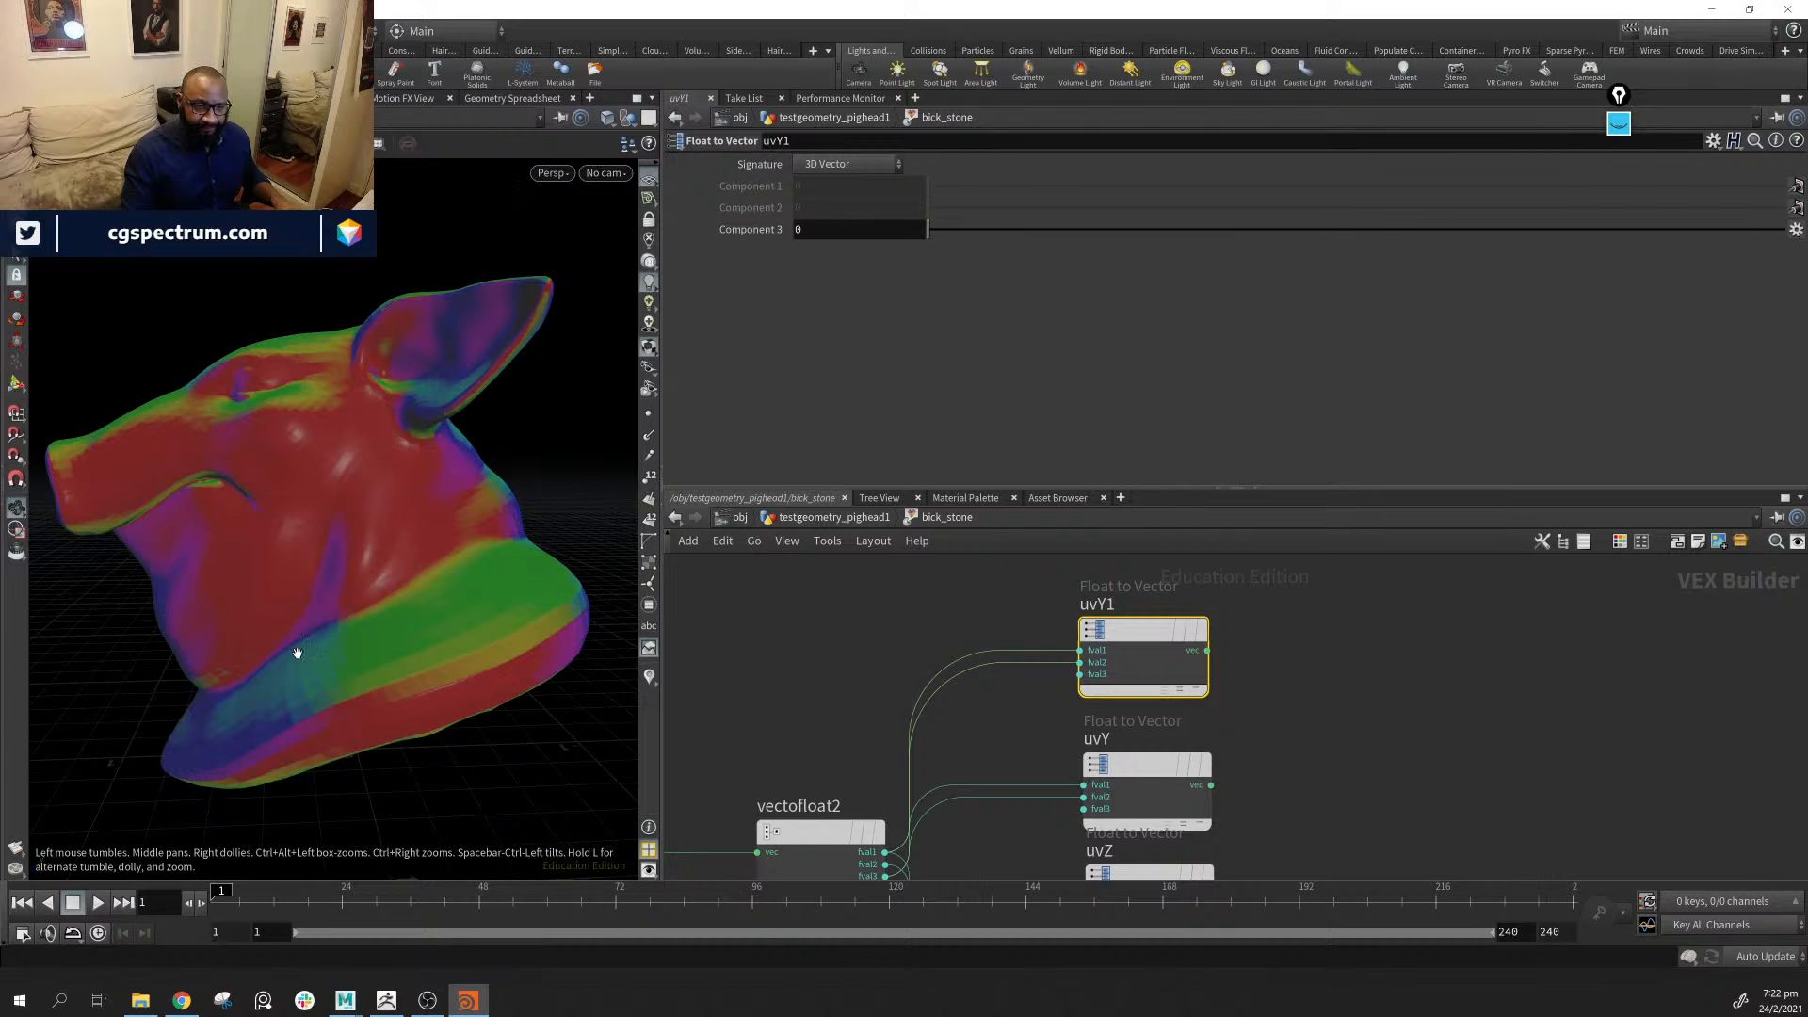
alt+drag(295, 646, 332, 650)
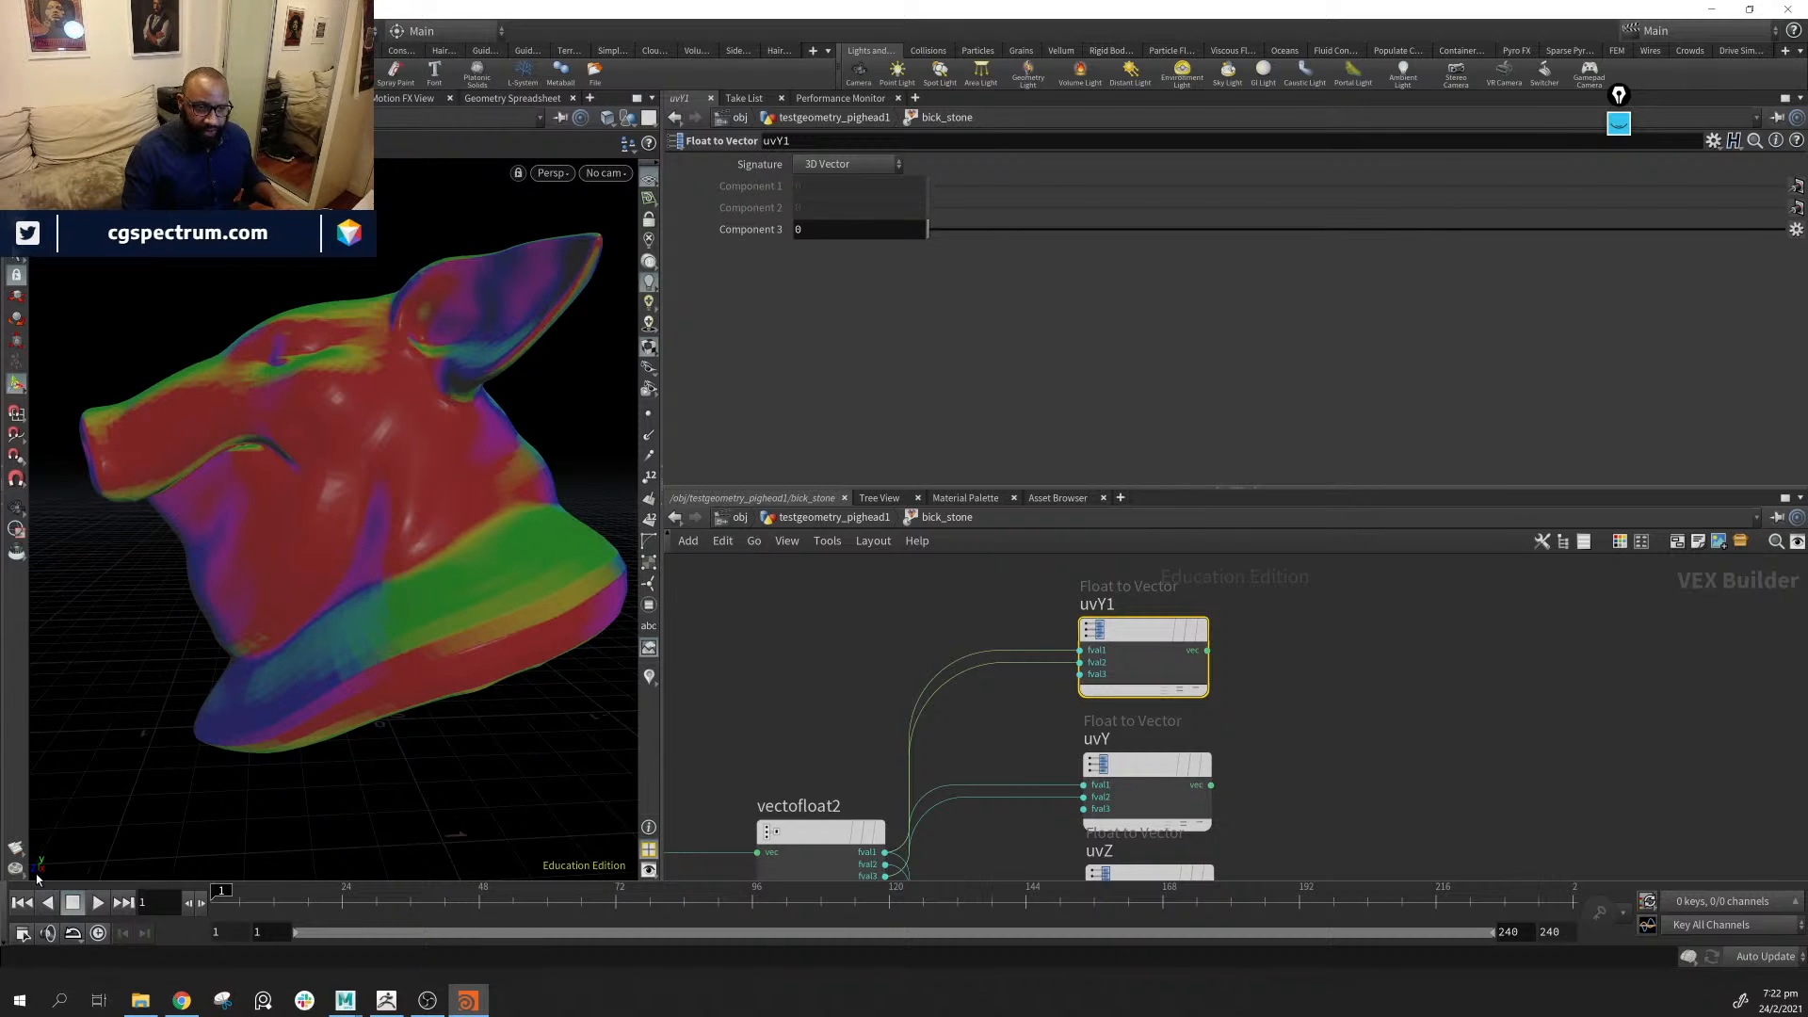
middle_drag(931, 858, 923, 815)
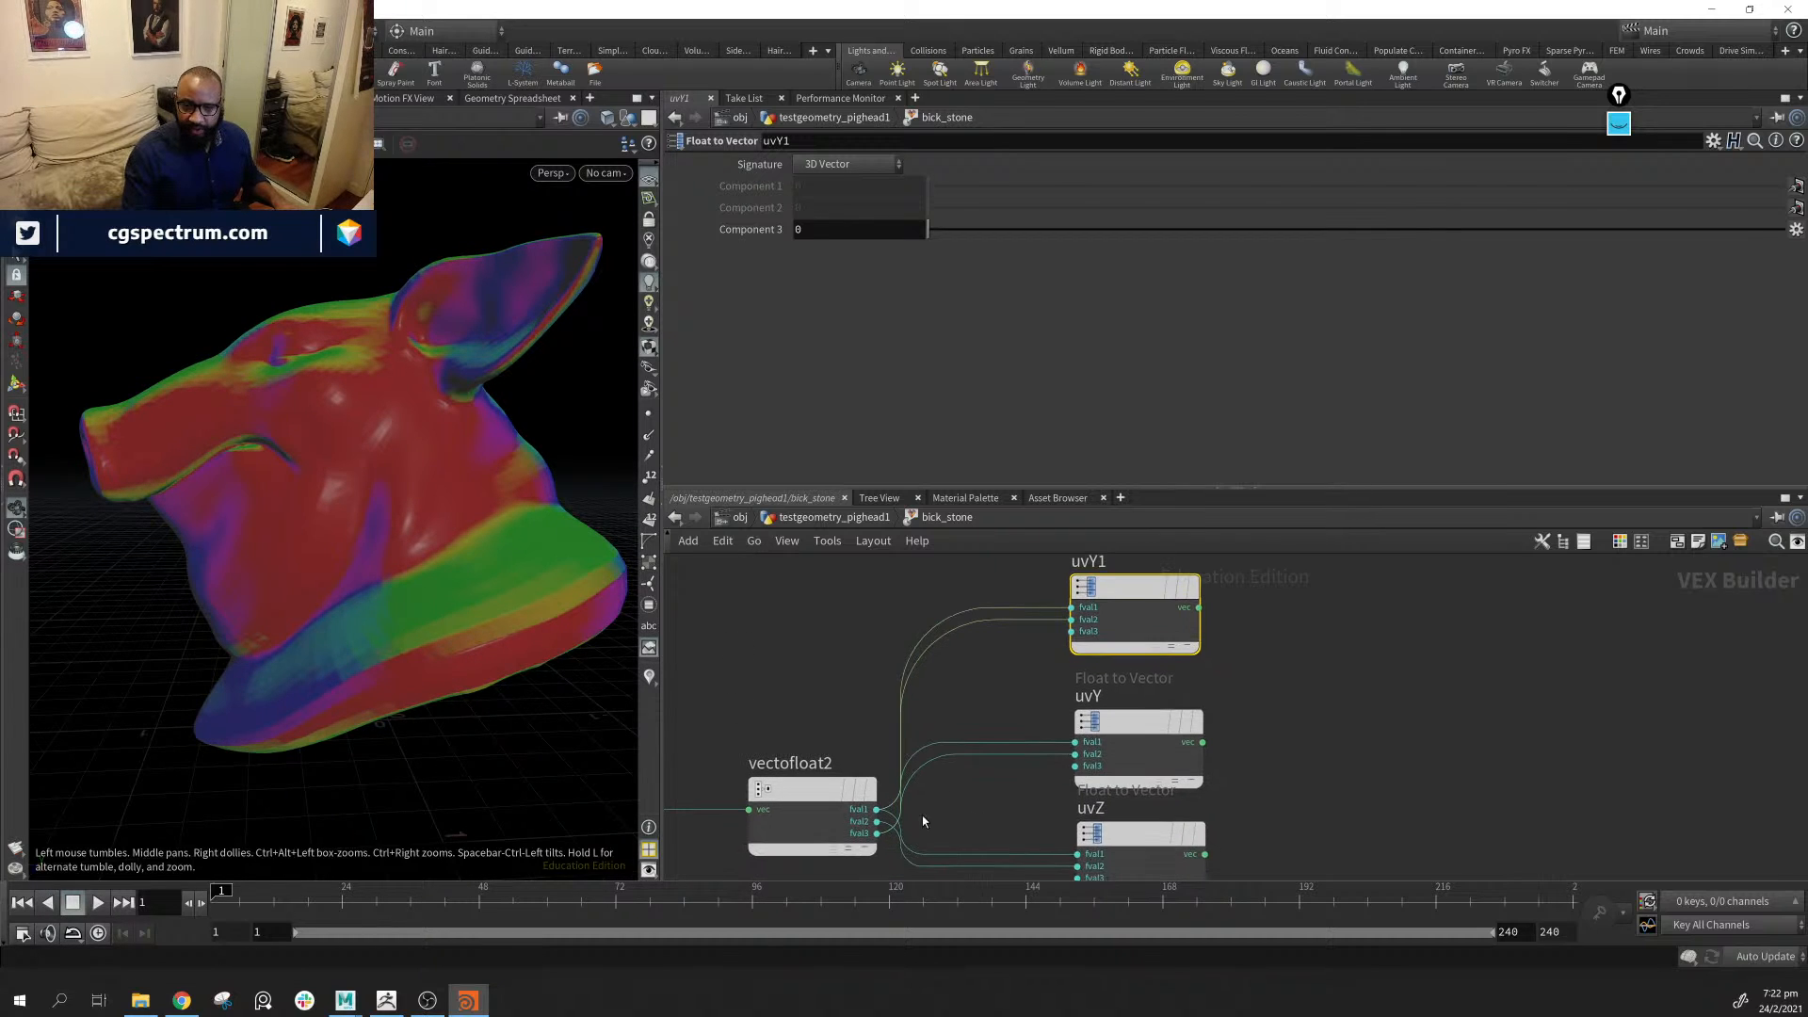
drag(877, 834, 994, 644)
key(Escape)
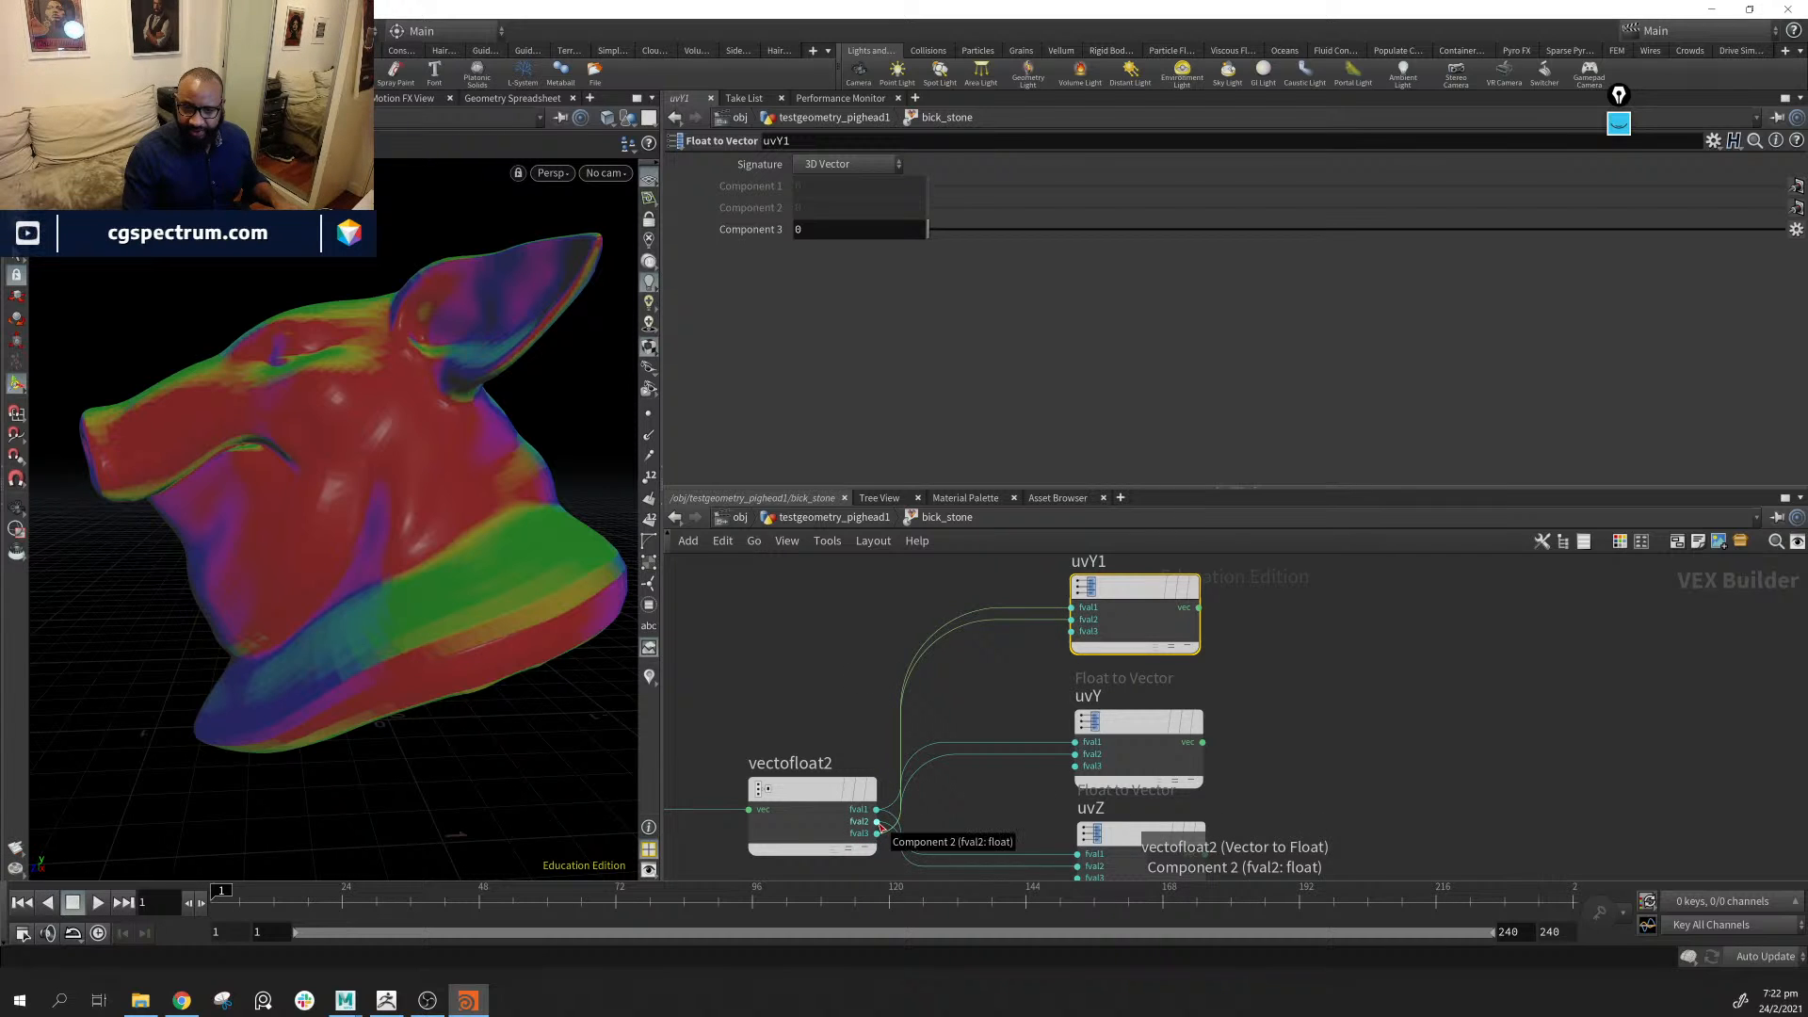
drag(876, 822, 1071, 620)
Rename the newest Float to Vector copy uvX
middle_drag(1260, 621, 1159, 735)
double_click(1059, 676)
click(1059, 678)
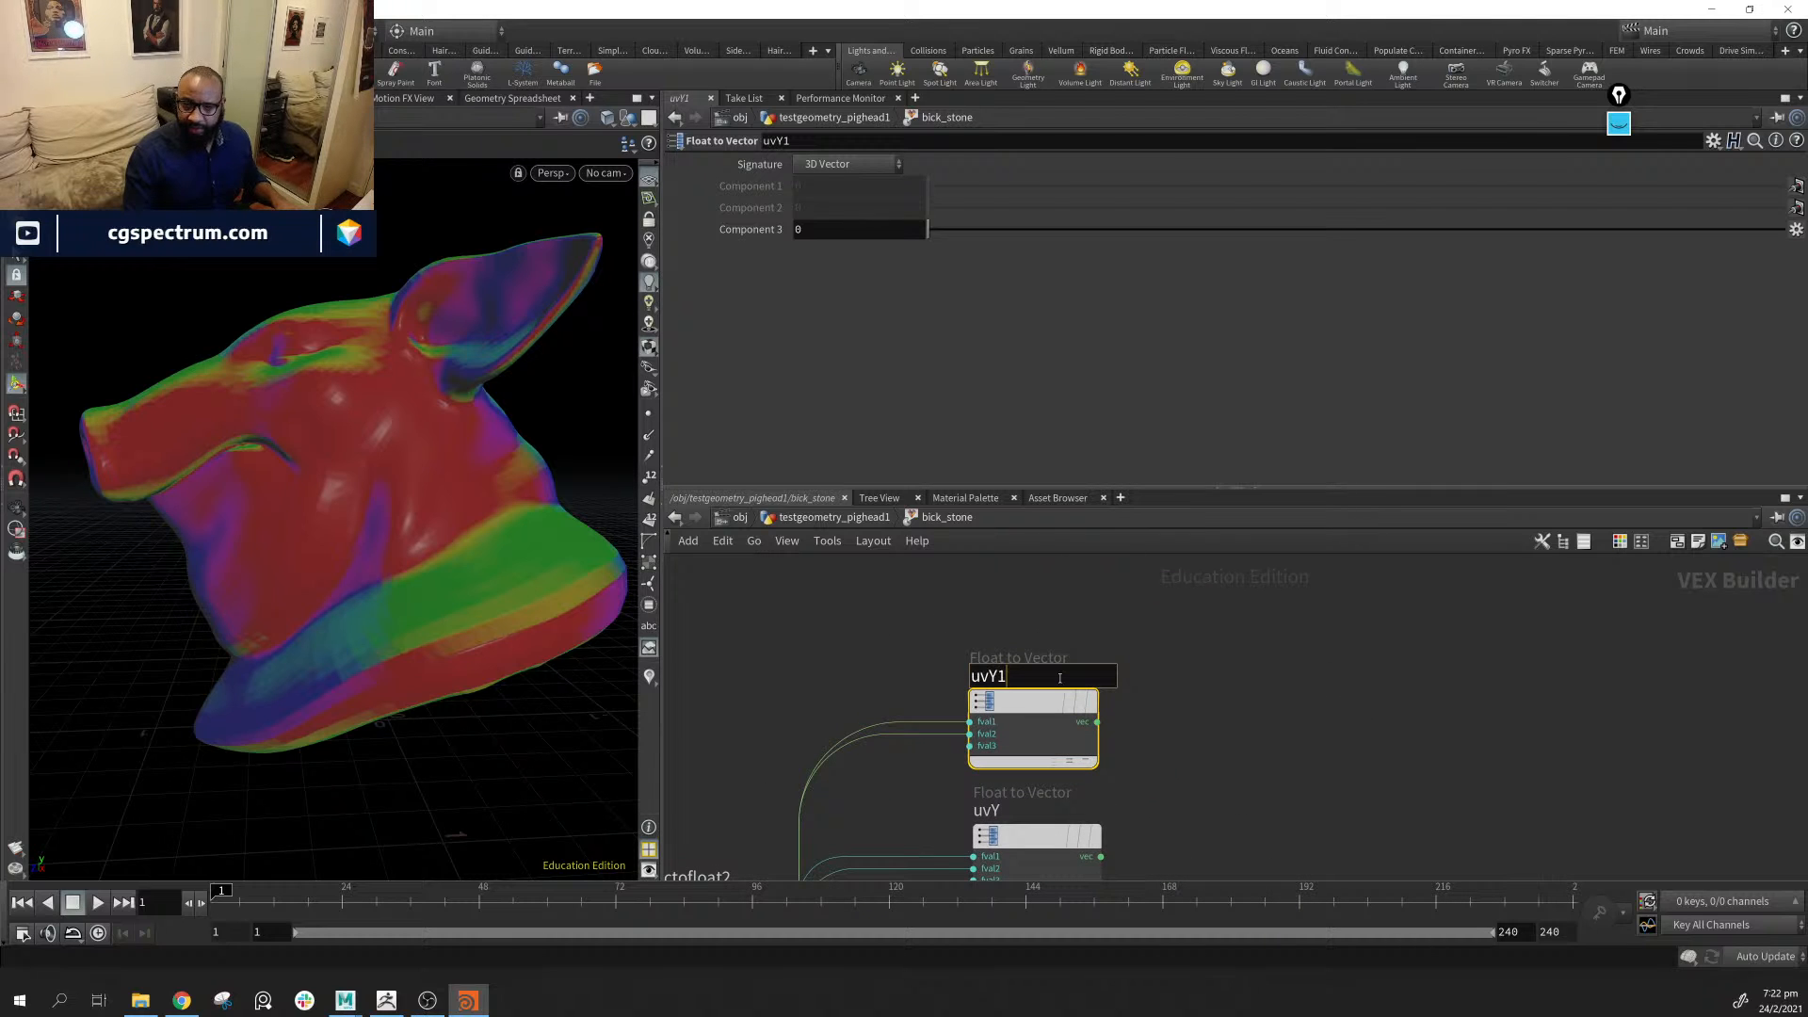
key(BackSpace)
key(BackSpace)
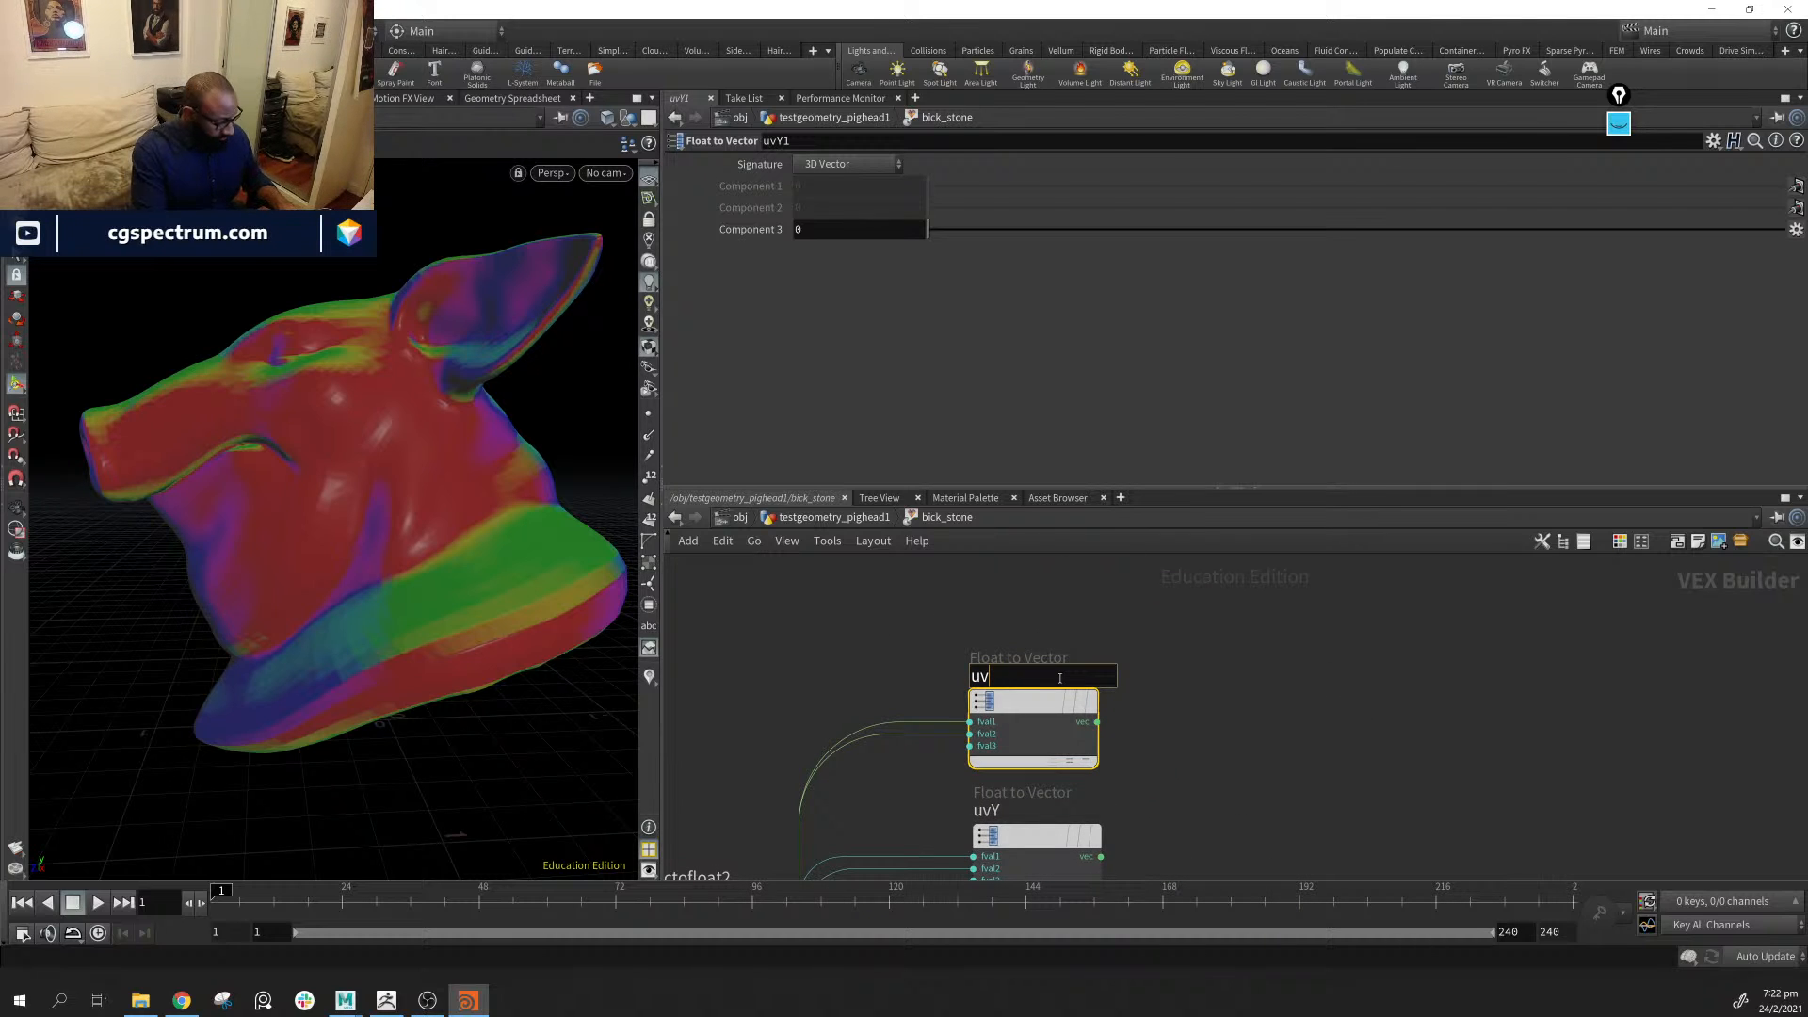
text(X)
key(Return)
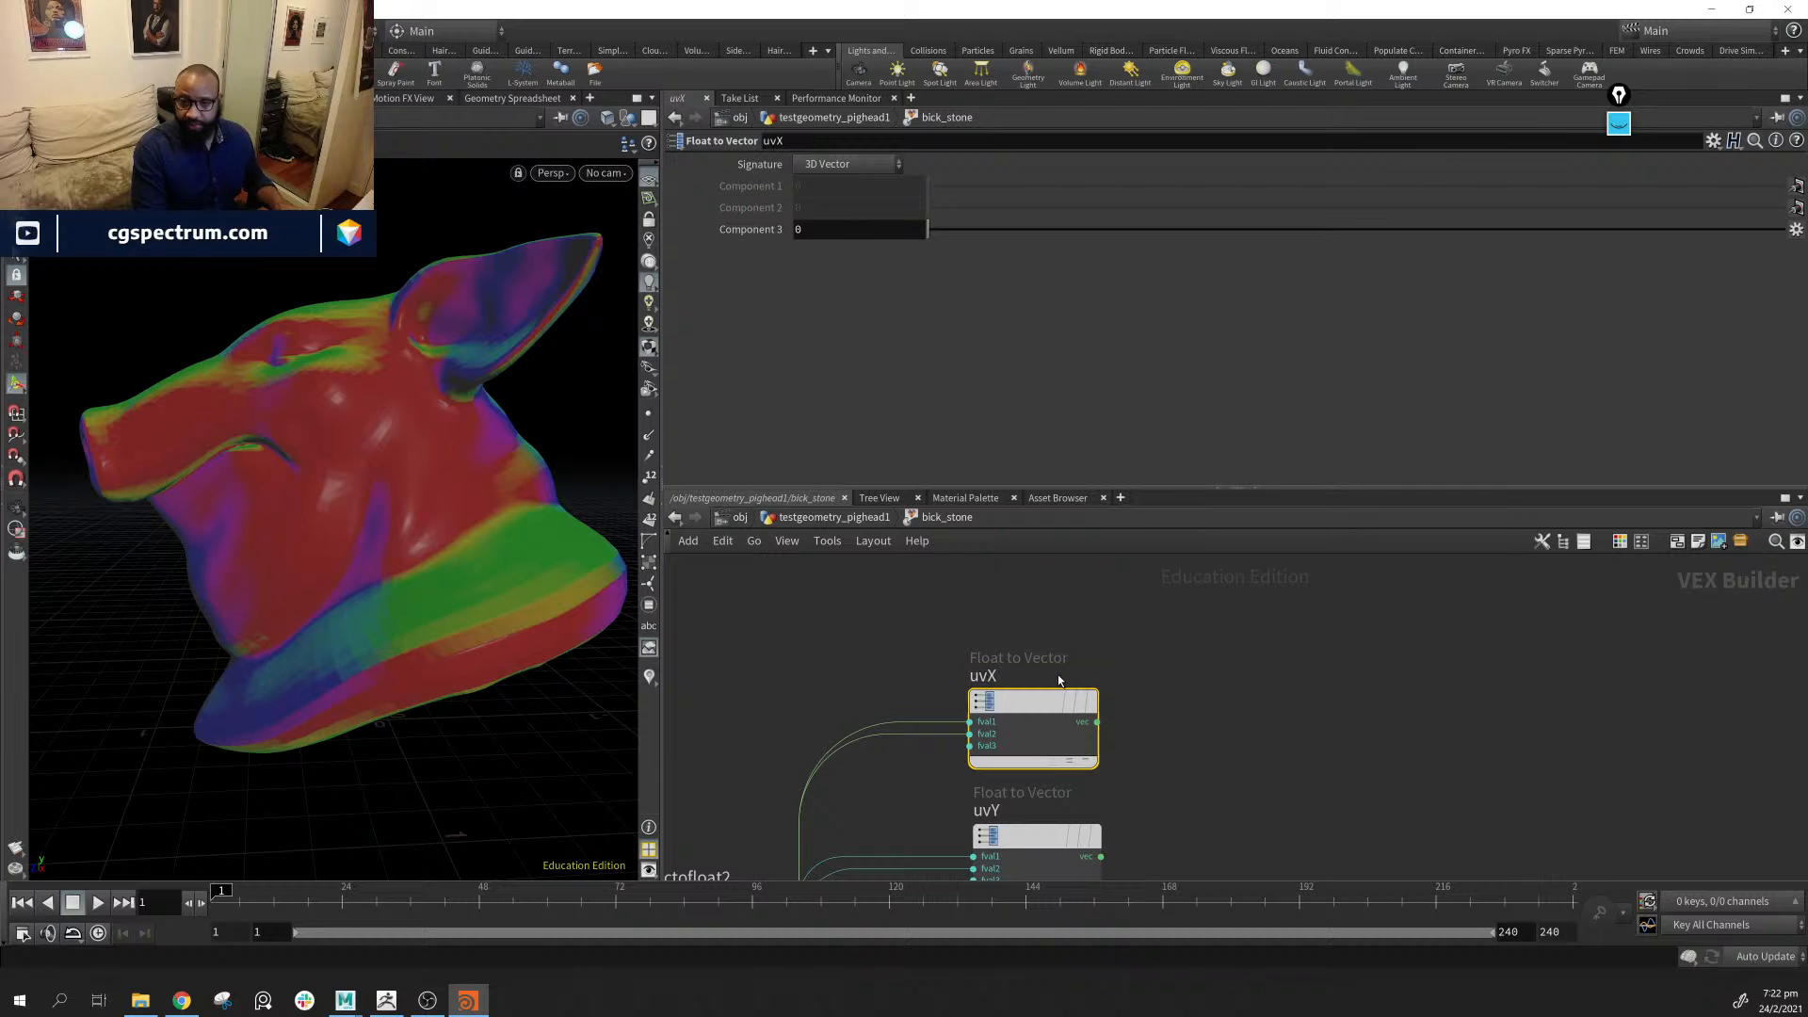
Arrange uvX, uvY and uvZ in an evenly spaced column centred on vectofloat2
middle_drag(1404, 714, 1434, 616)
scroll(1296, 808, down, 8)
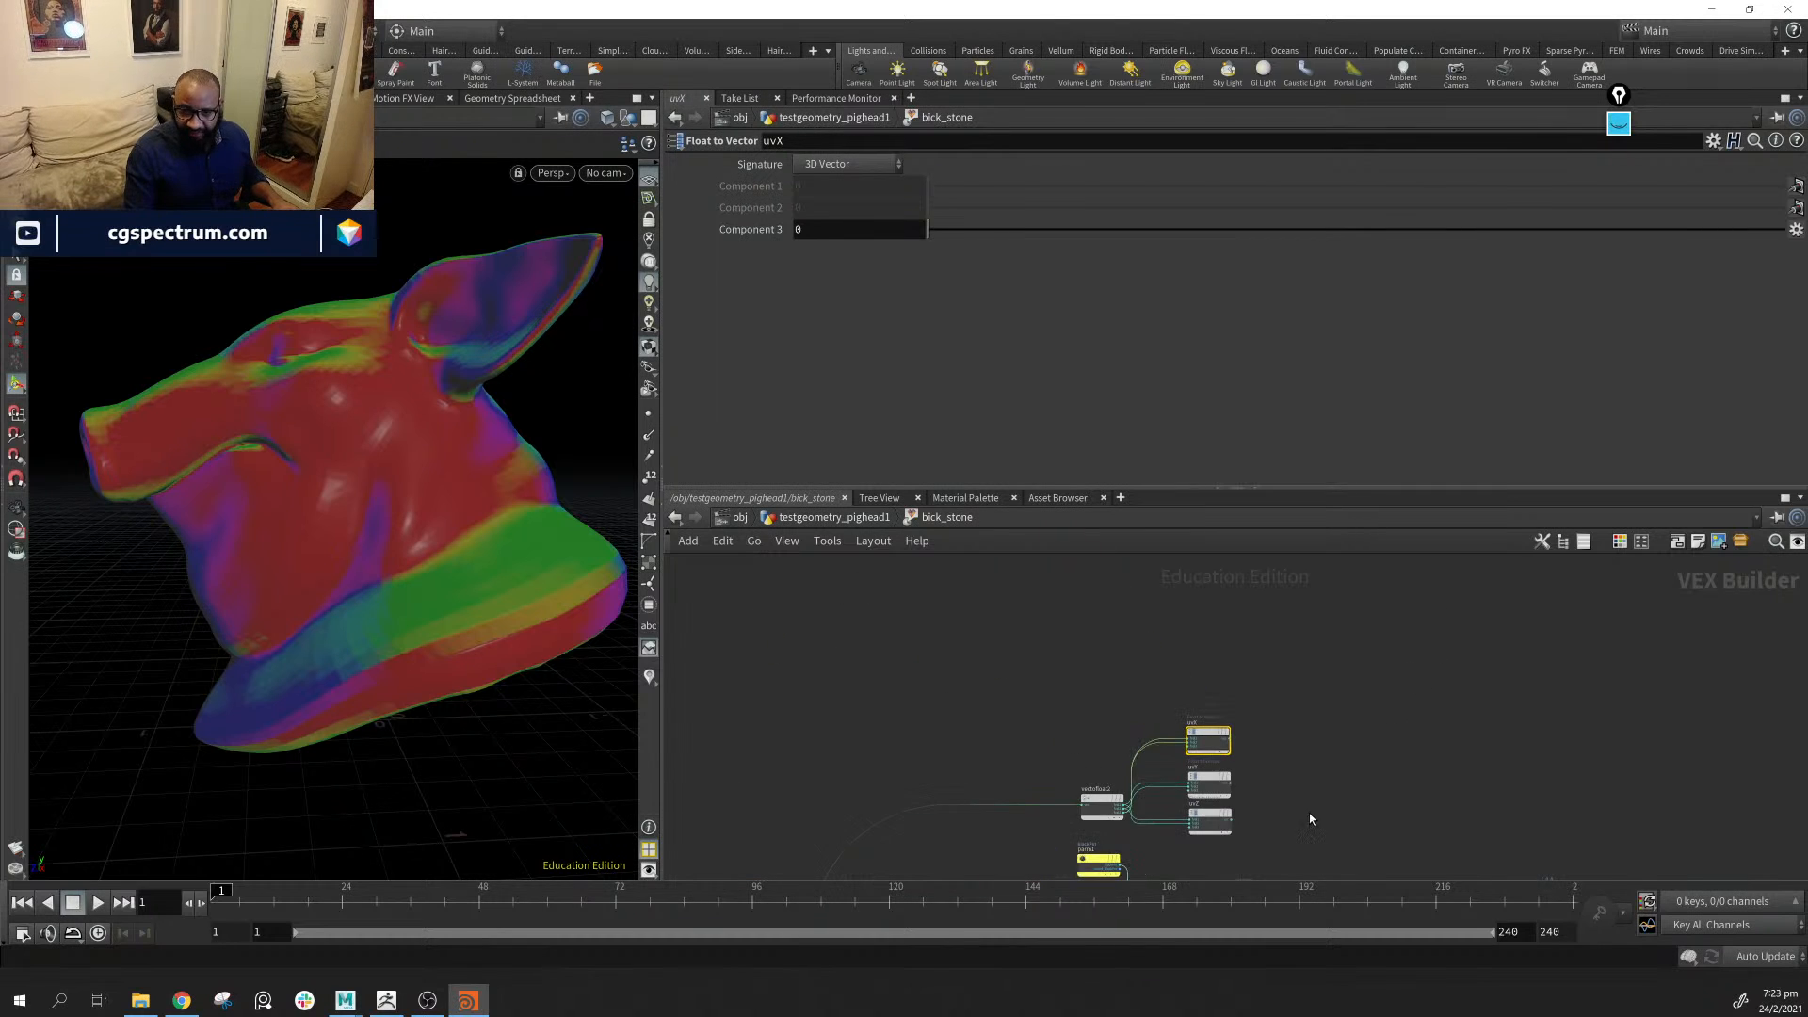
drag(1199, 758, 1198, 759)
drag(1083, 733, 1071, 708)
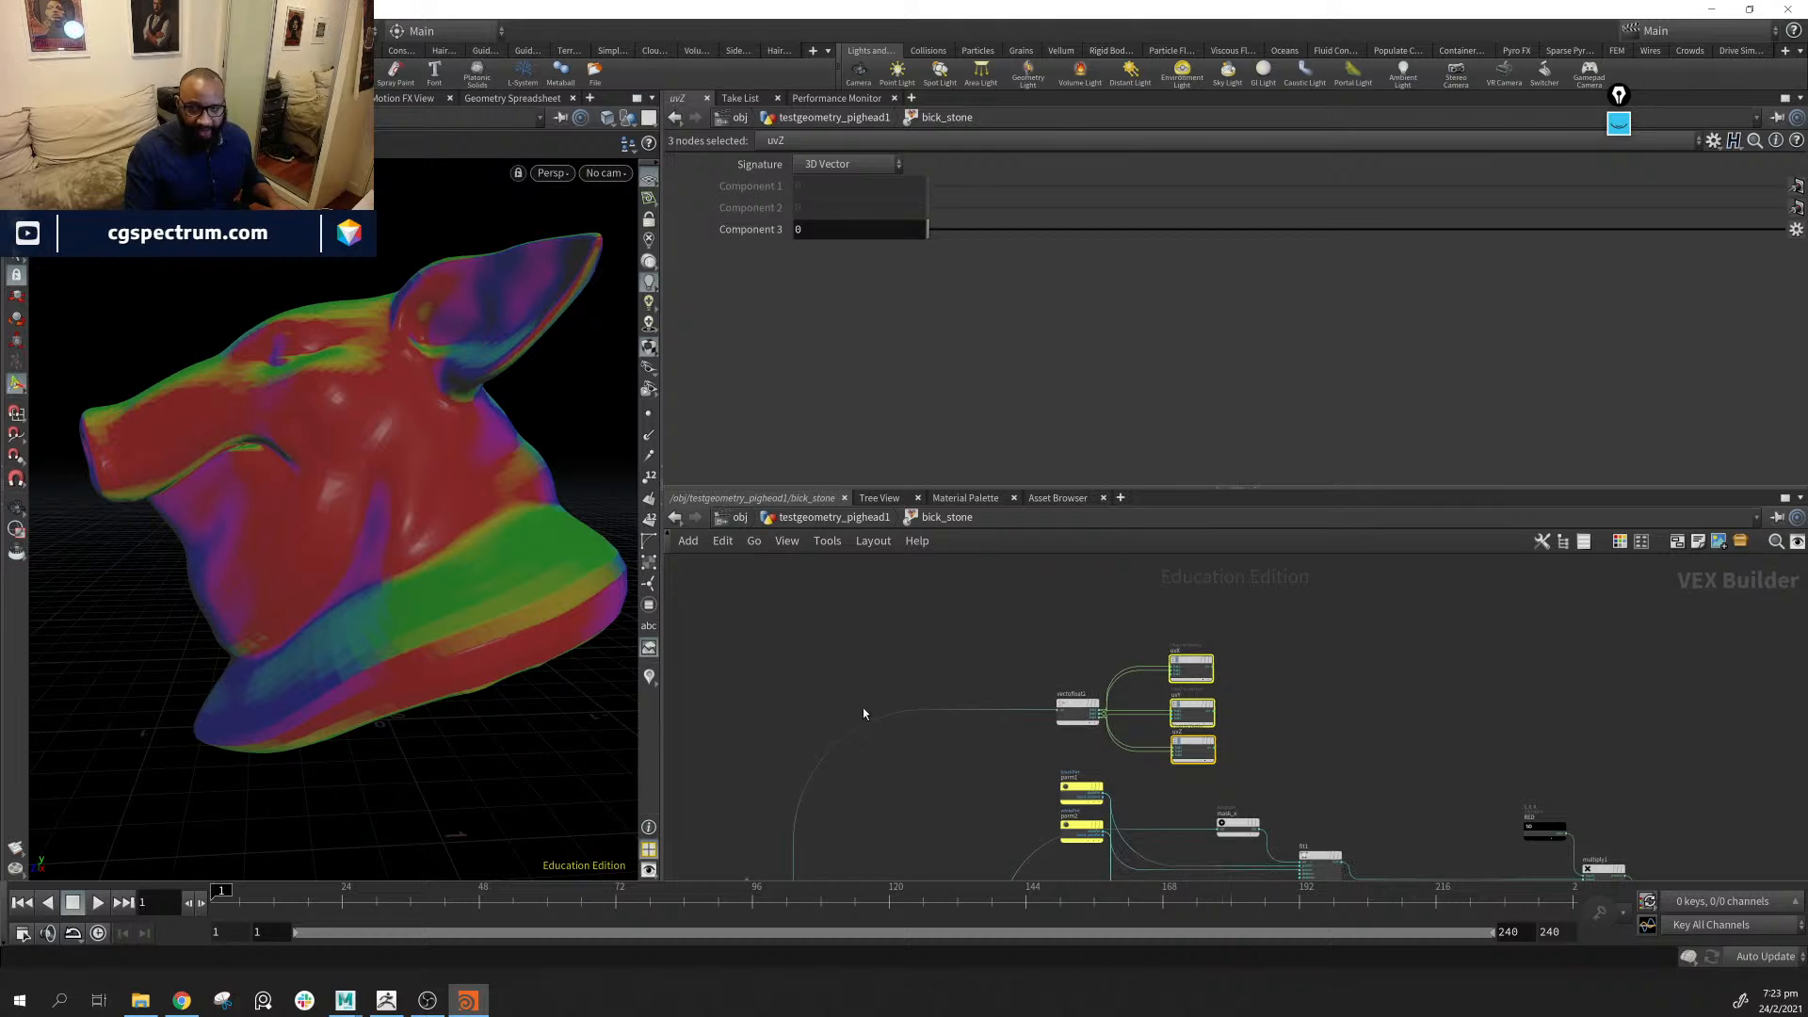
drag(1194, 665, 1144, 669)
click(1229, 721)
scroll(1215, 725, up, 5)
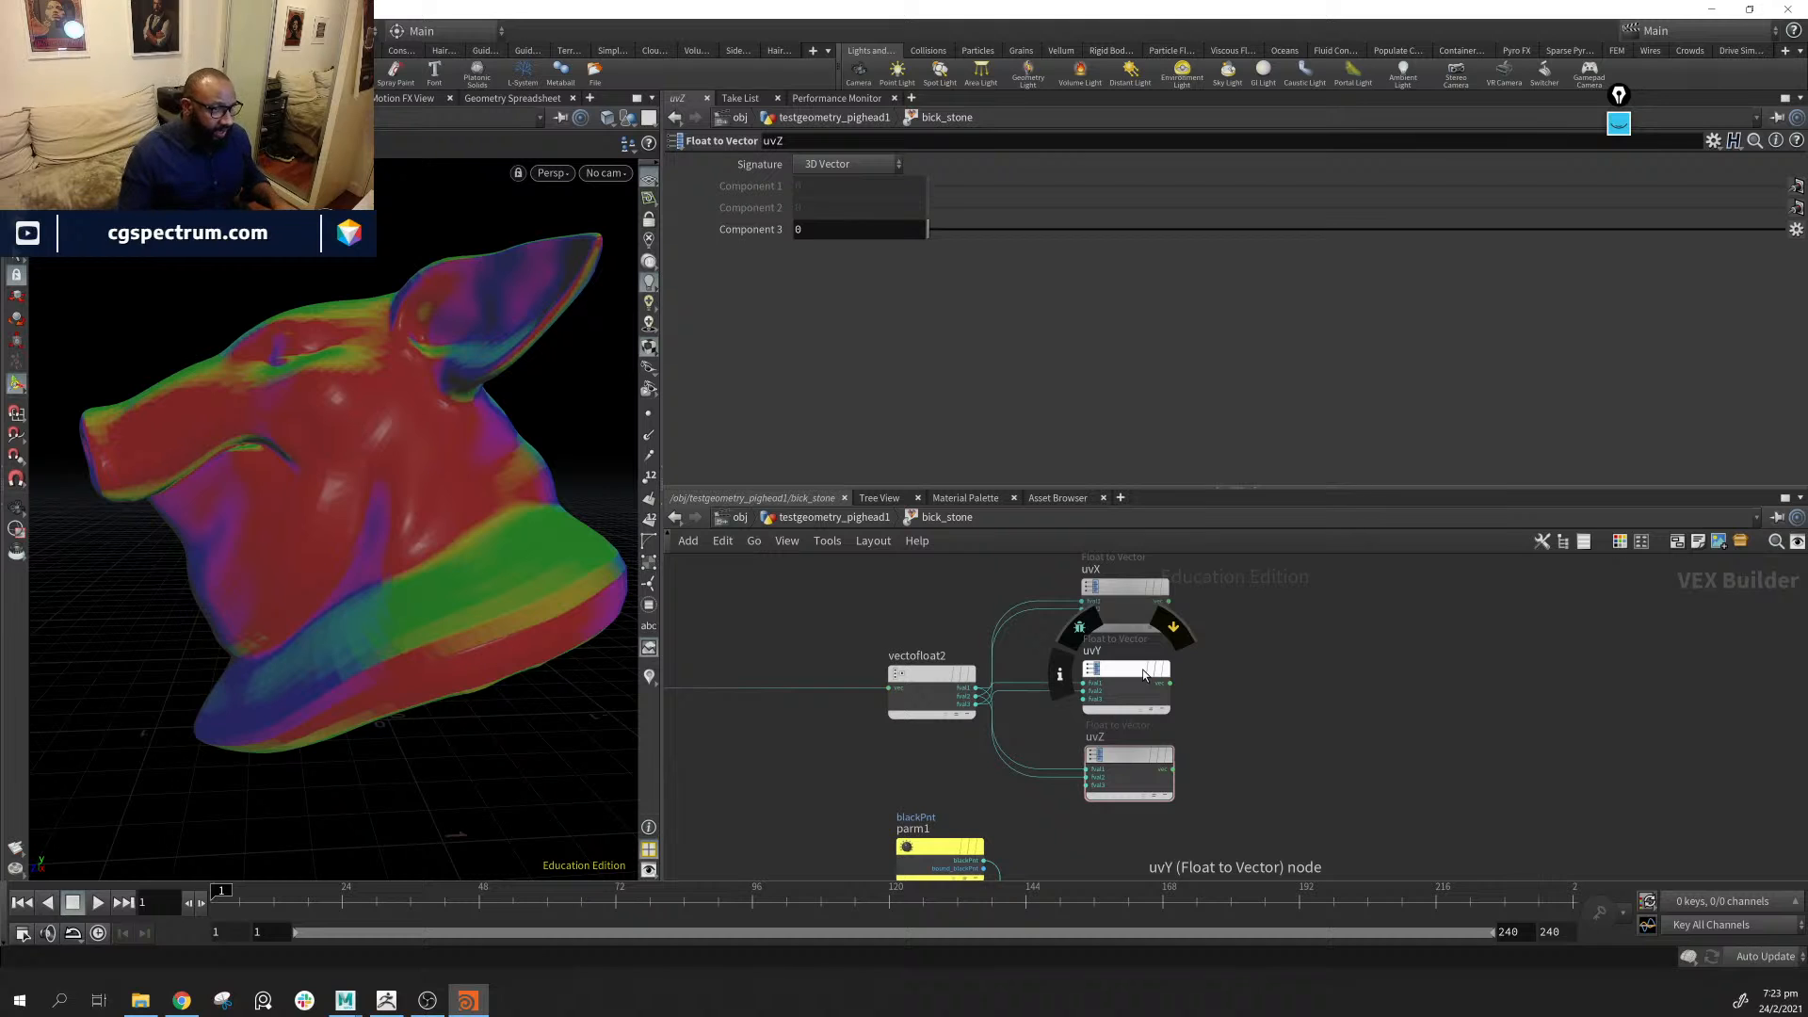
Disconnect geometryvopoutput1 from add1 and move it up towards the uvX, uvY and uvZ nodes
middle_drag(1441, 736, 1222, 676)
scroll(1326, 760, down, 4)
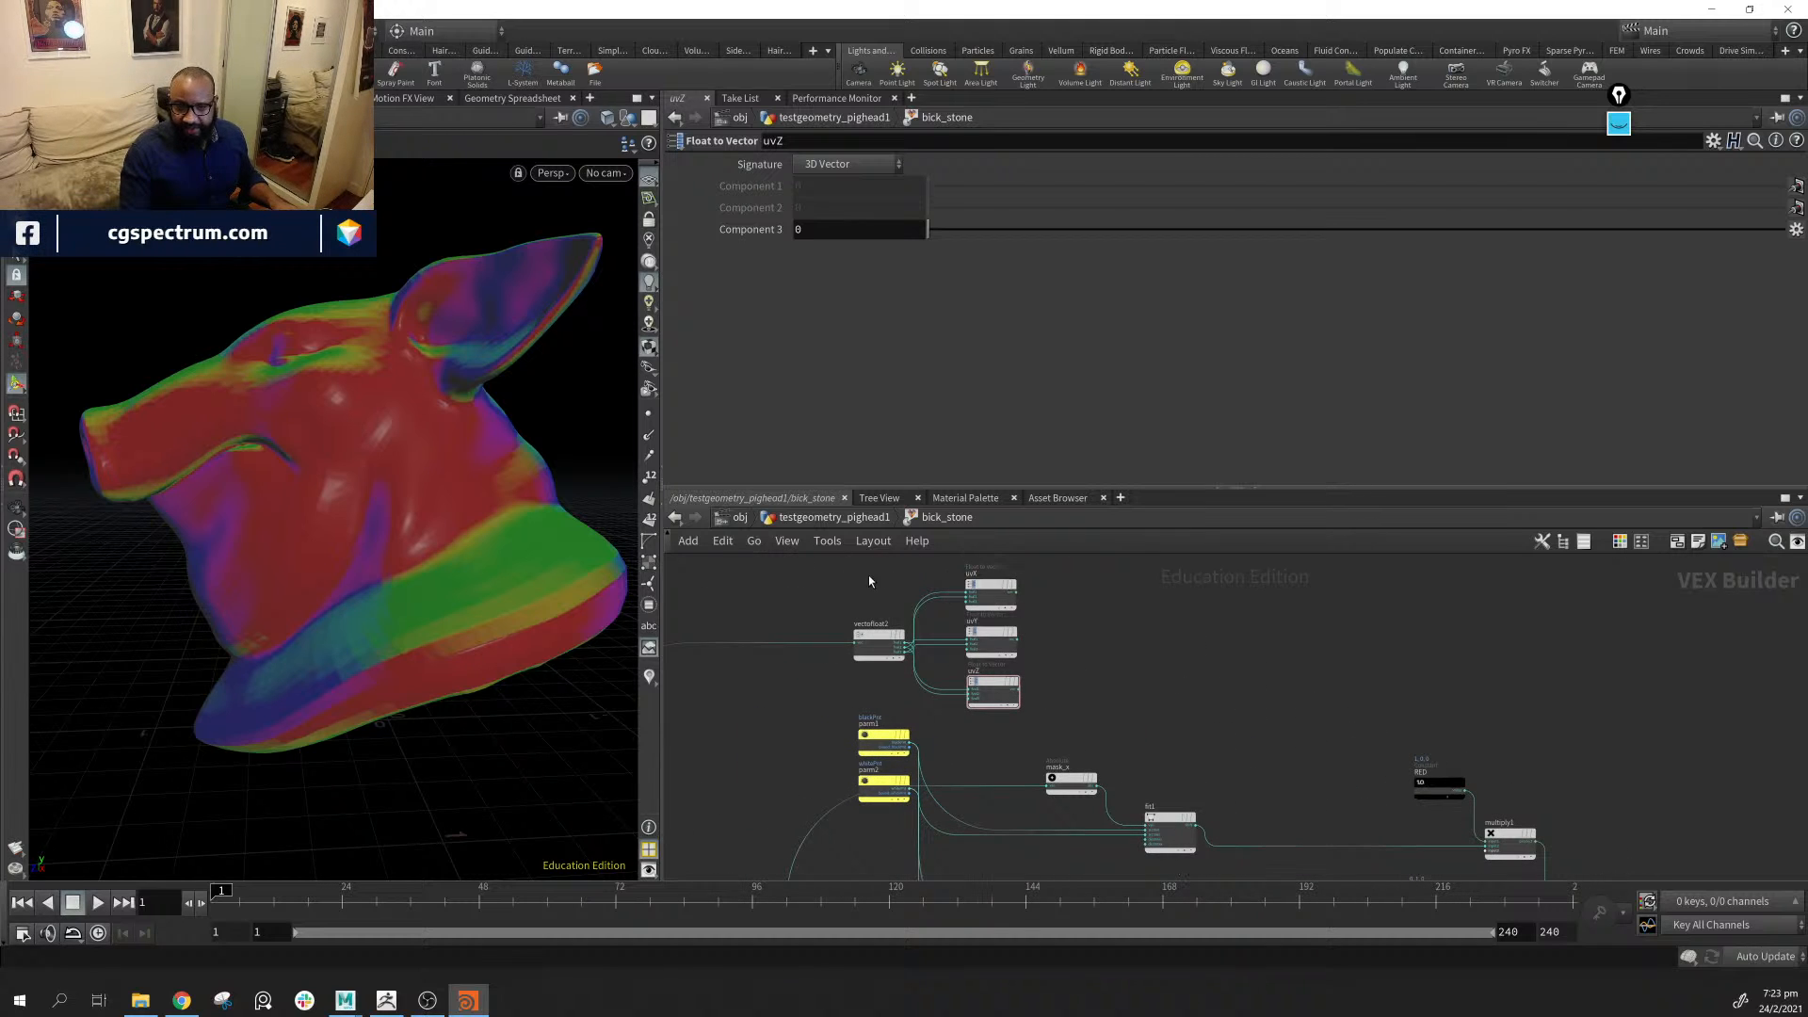
mouse_move(990, 644)
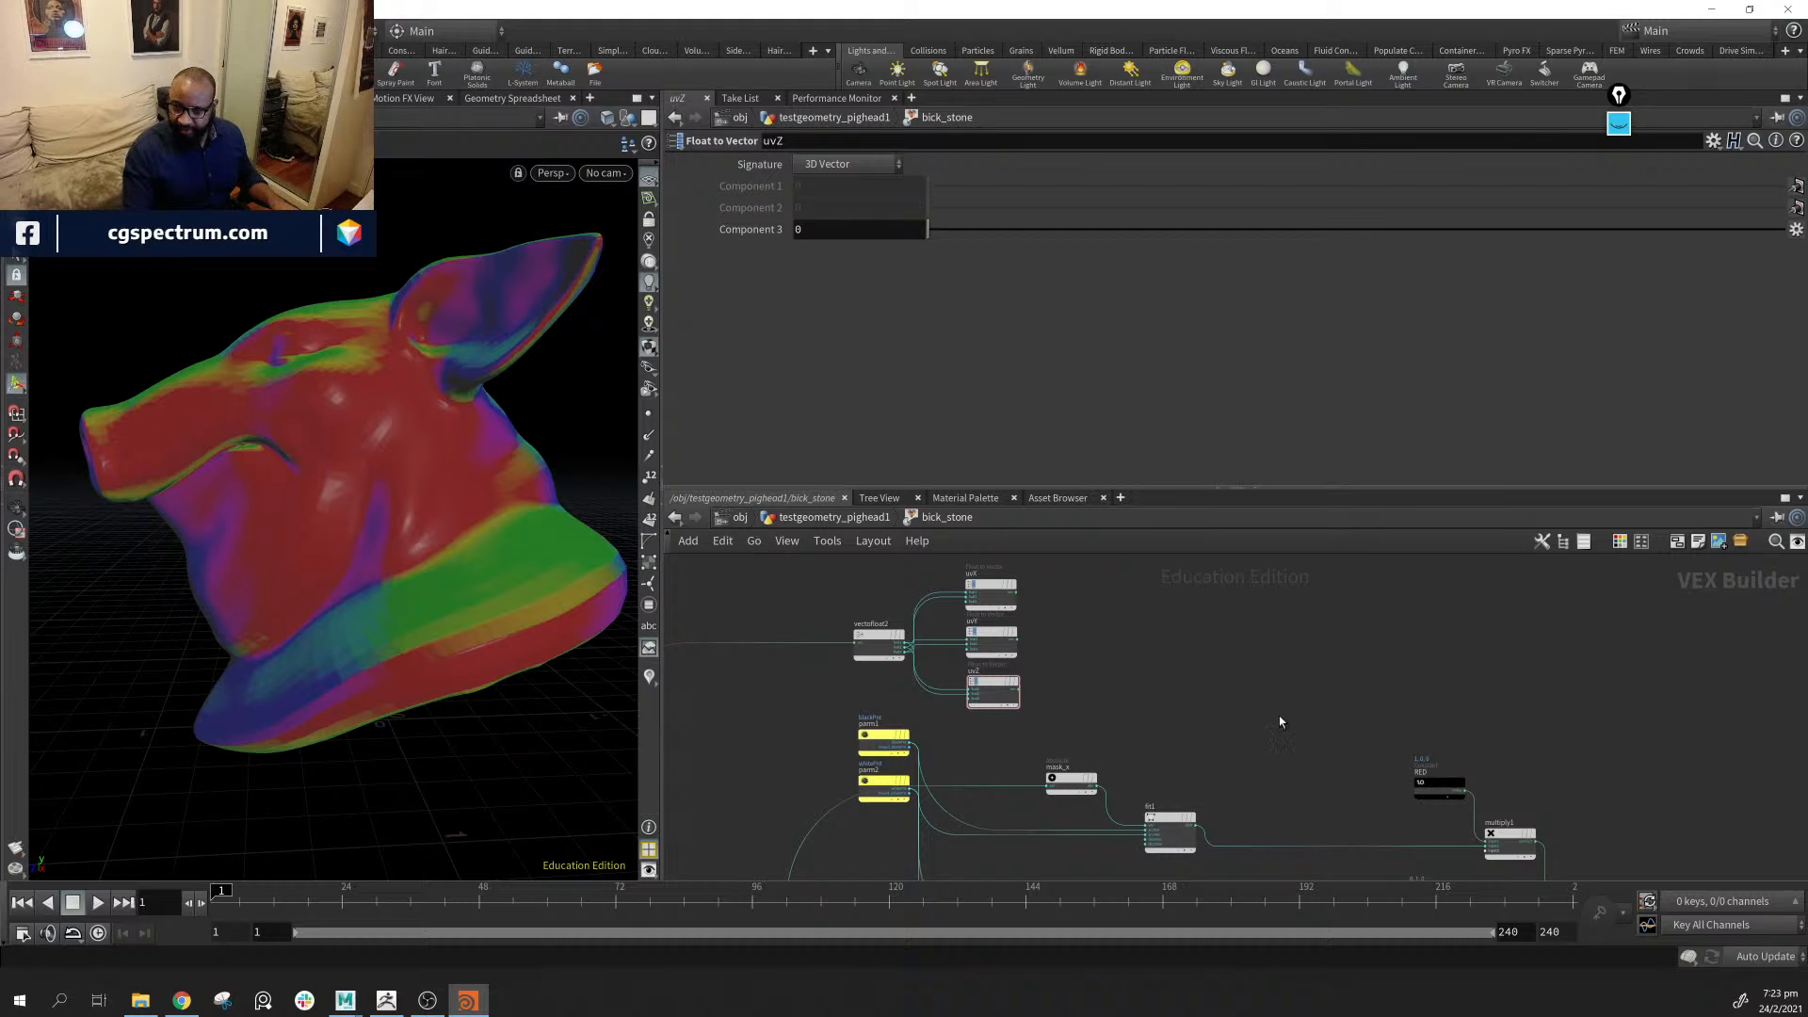
middle_drag(1279, 721, 1251, 694)
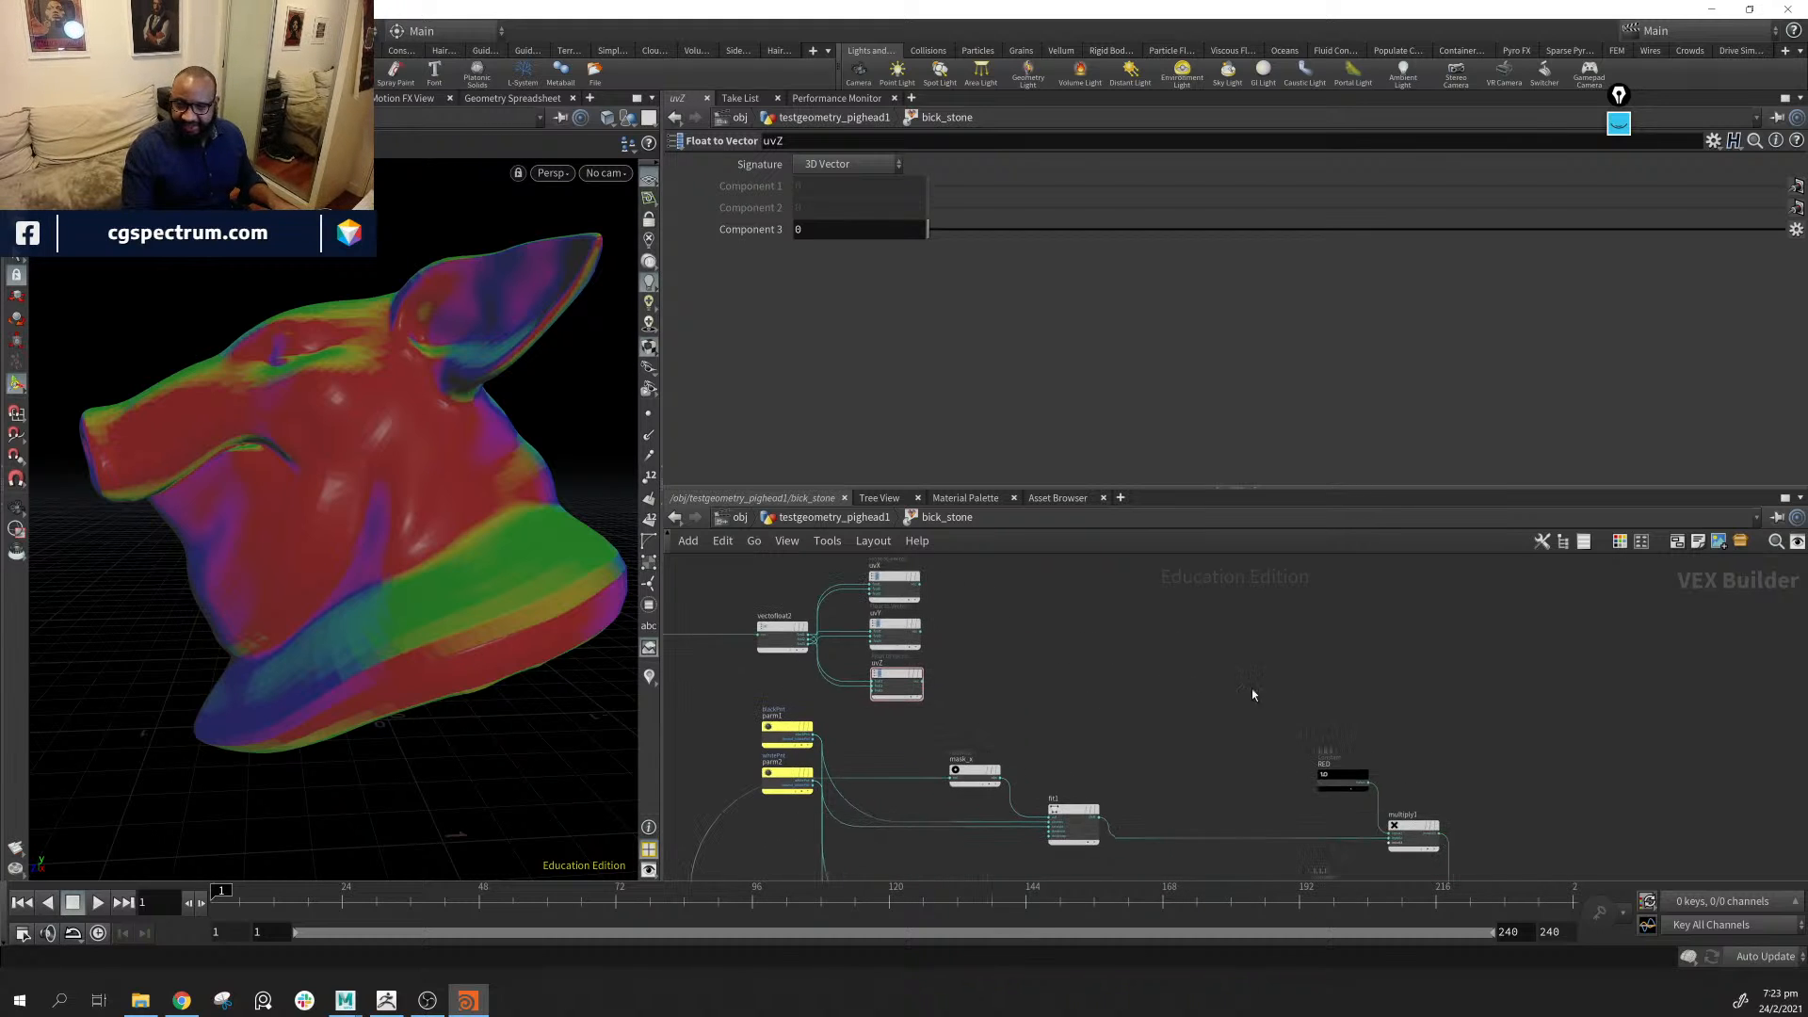
middle_drag(1507, 766, 1331, 742)
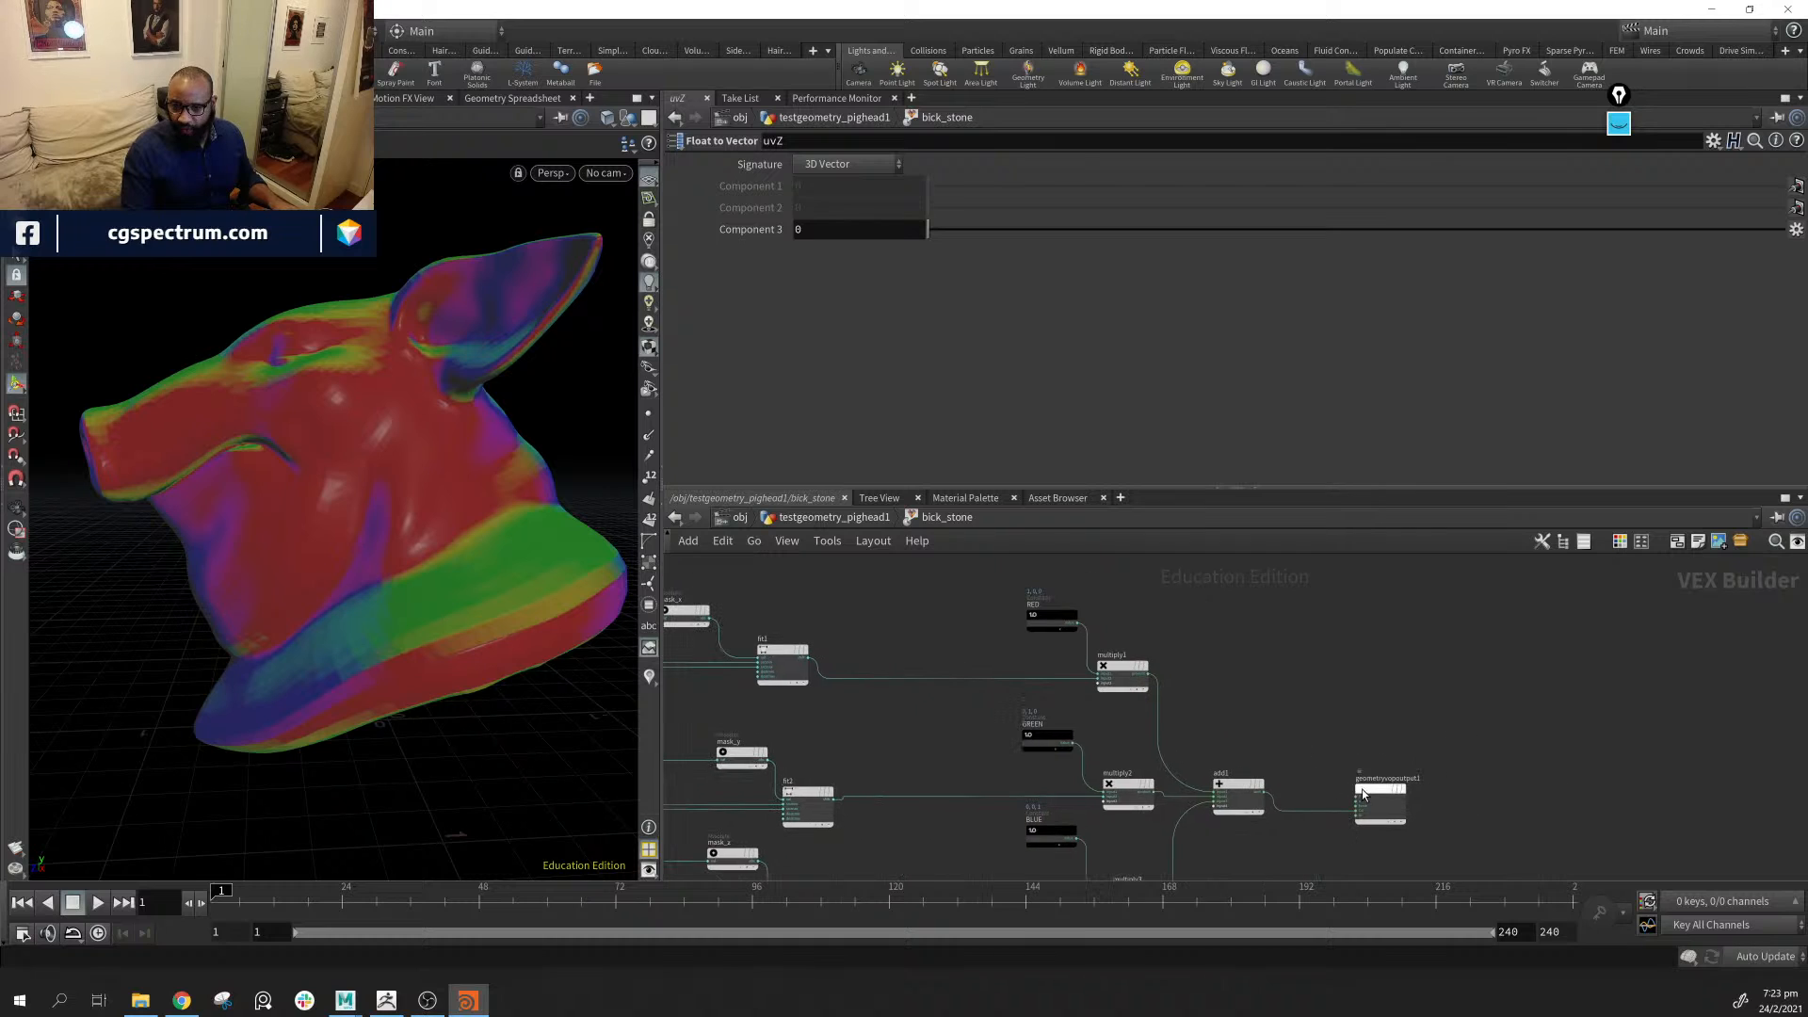
drag(1383, 793, 1416, 770)
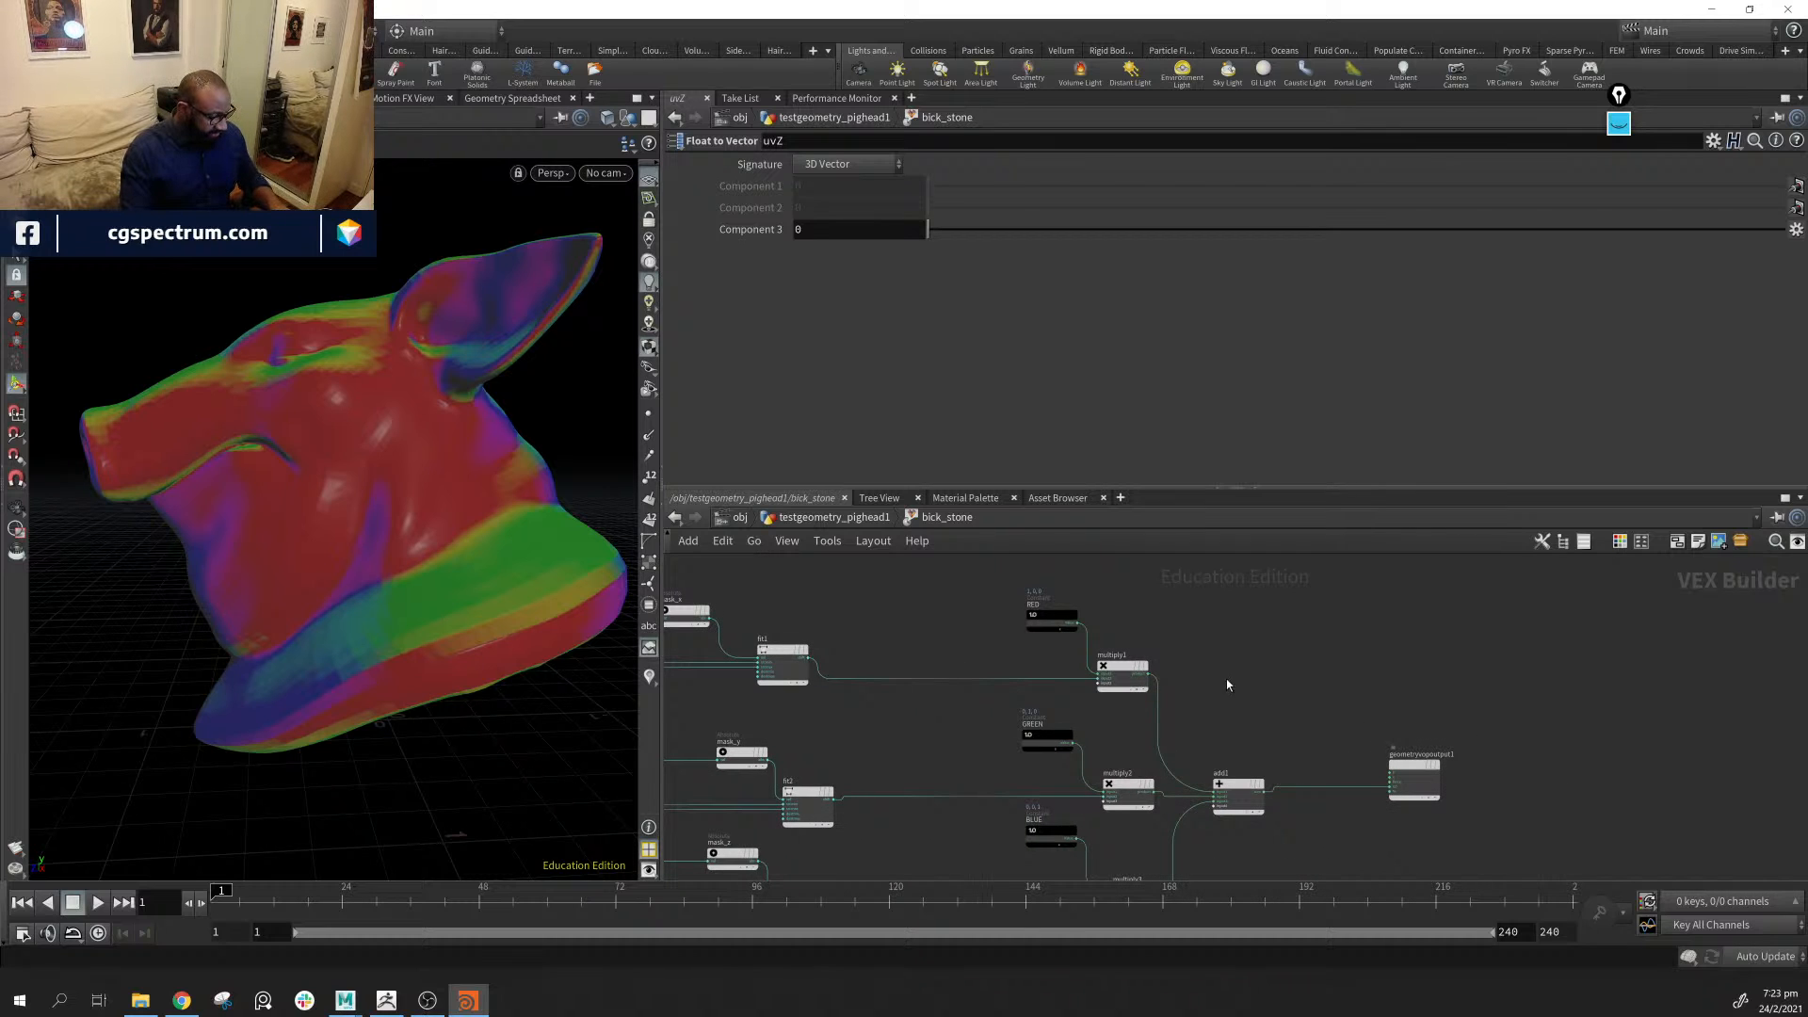
key(y)
mouse_move(1369, 731)
mouse_down()
mouse_move(1381, 823)
mouse_move(1006, 579)
mouse_up()
middle_drag(1286, 636, 1562, 835)
drag(1286, 776, 1071, 660)
Move geometryvopoutput1 farther from the uvX, uvY and uvZ column, leaving space between them for more nodes
middle_drag(933, 698, 1108, 701)
scroll(1109, 702, up, 3)
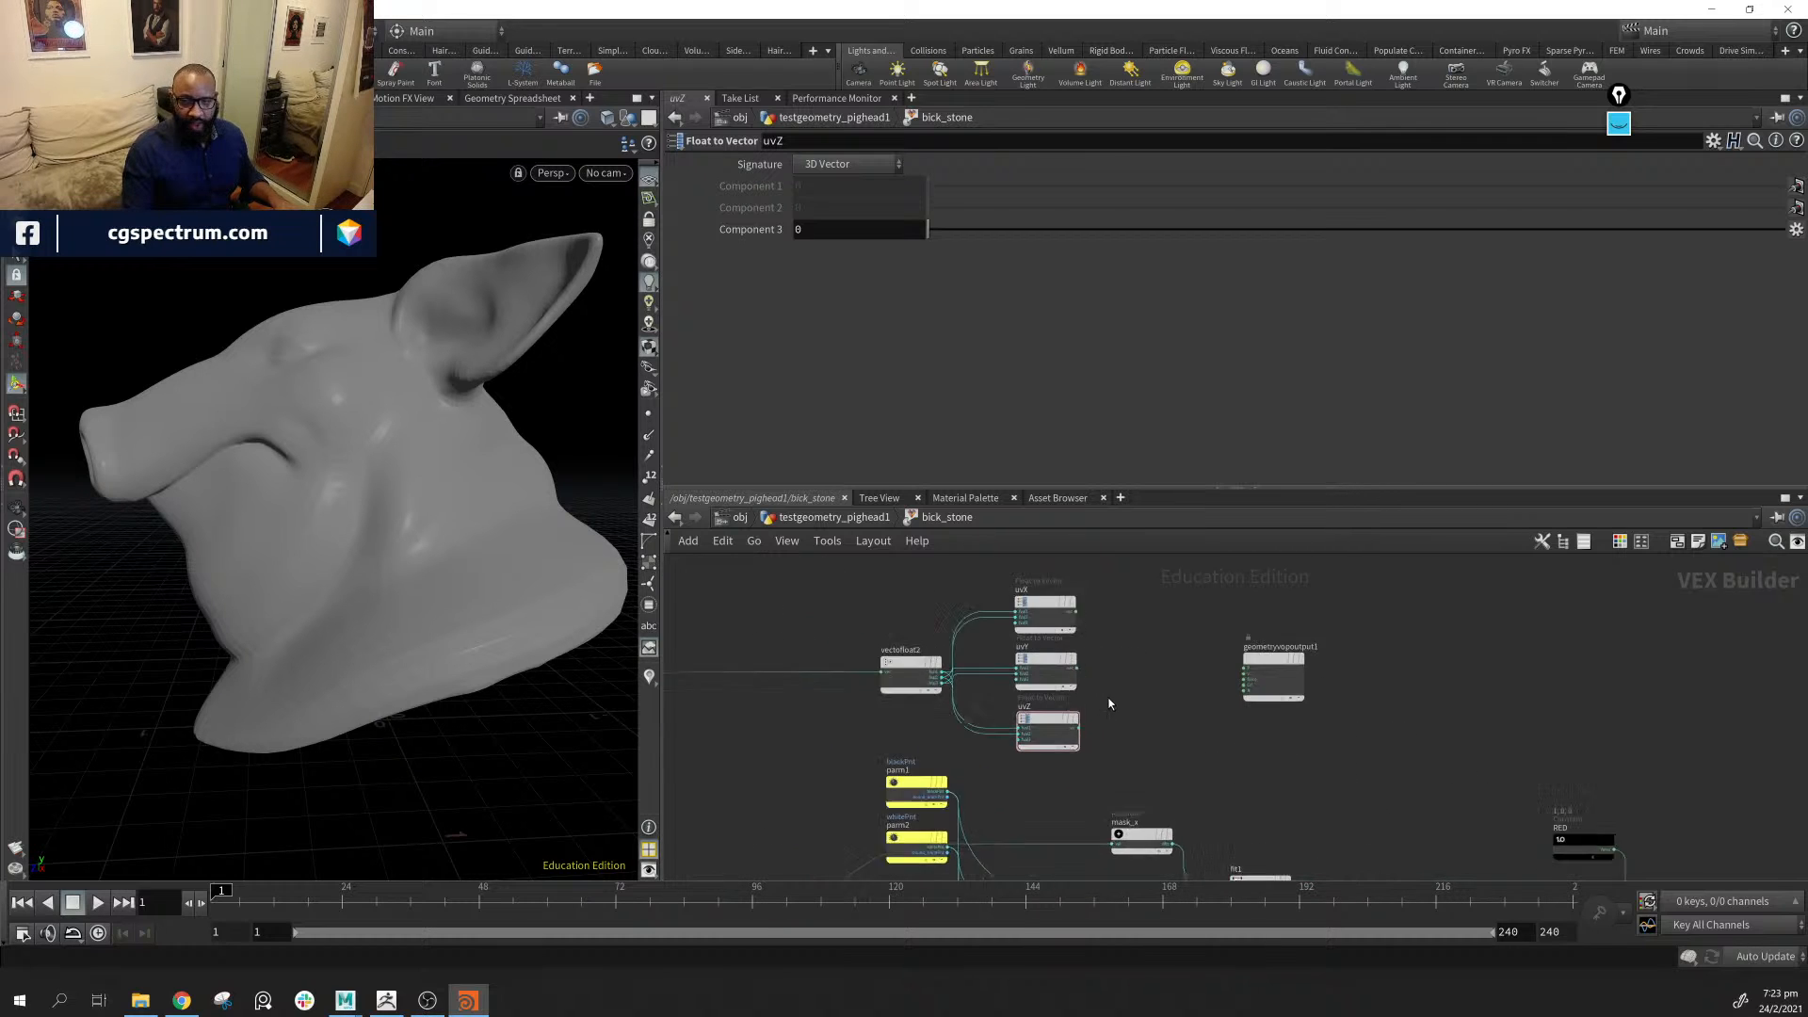
drag(1330, 648, 1459, 638)
middle_drag(1353, 759, 897, 454)
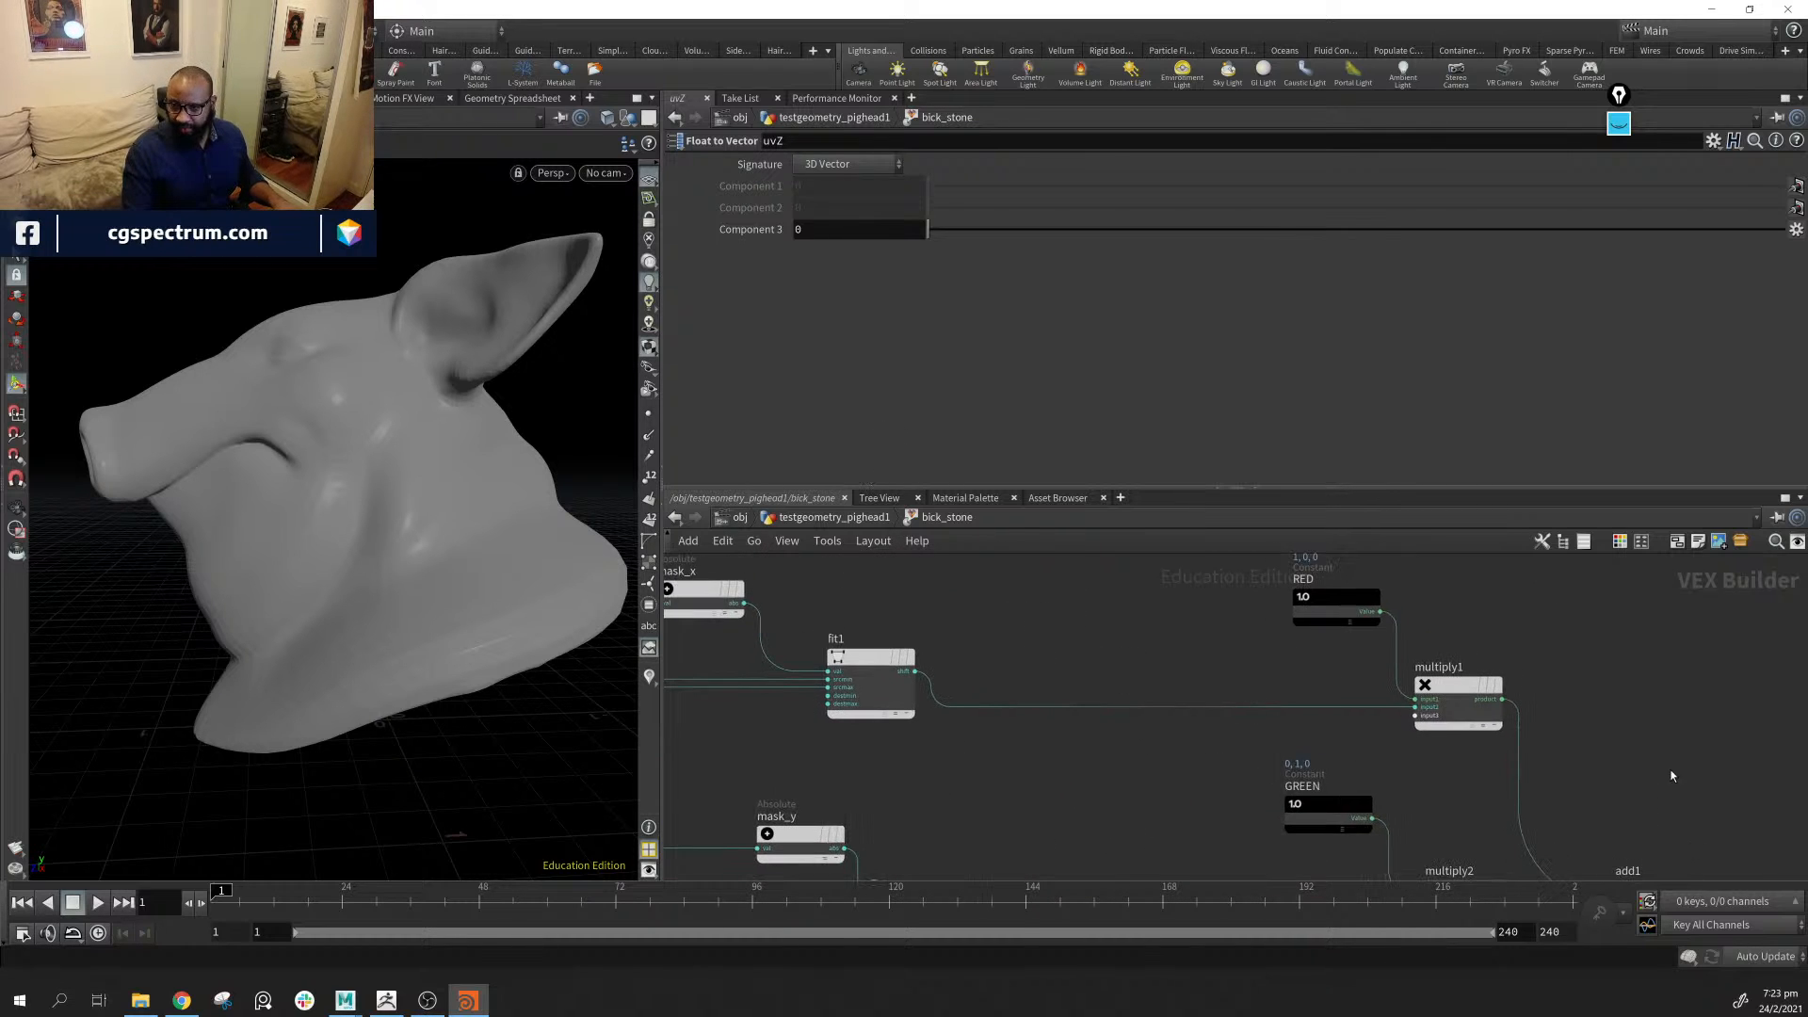
middle_drag(890, 560, 1146, 831)
middle_drag(1441, 697, 1411, 643)
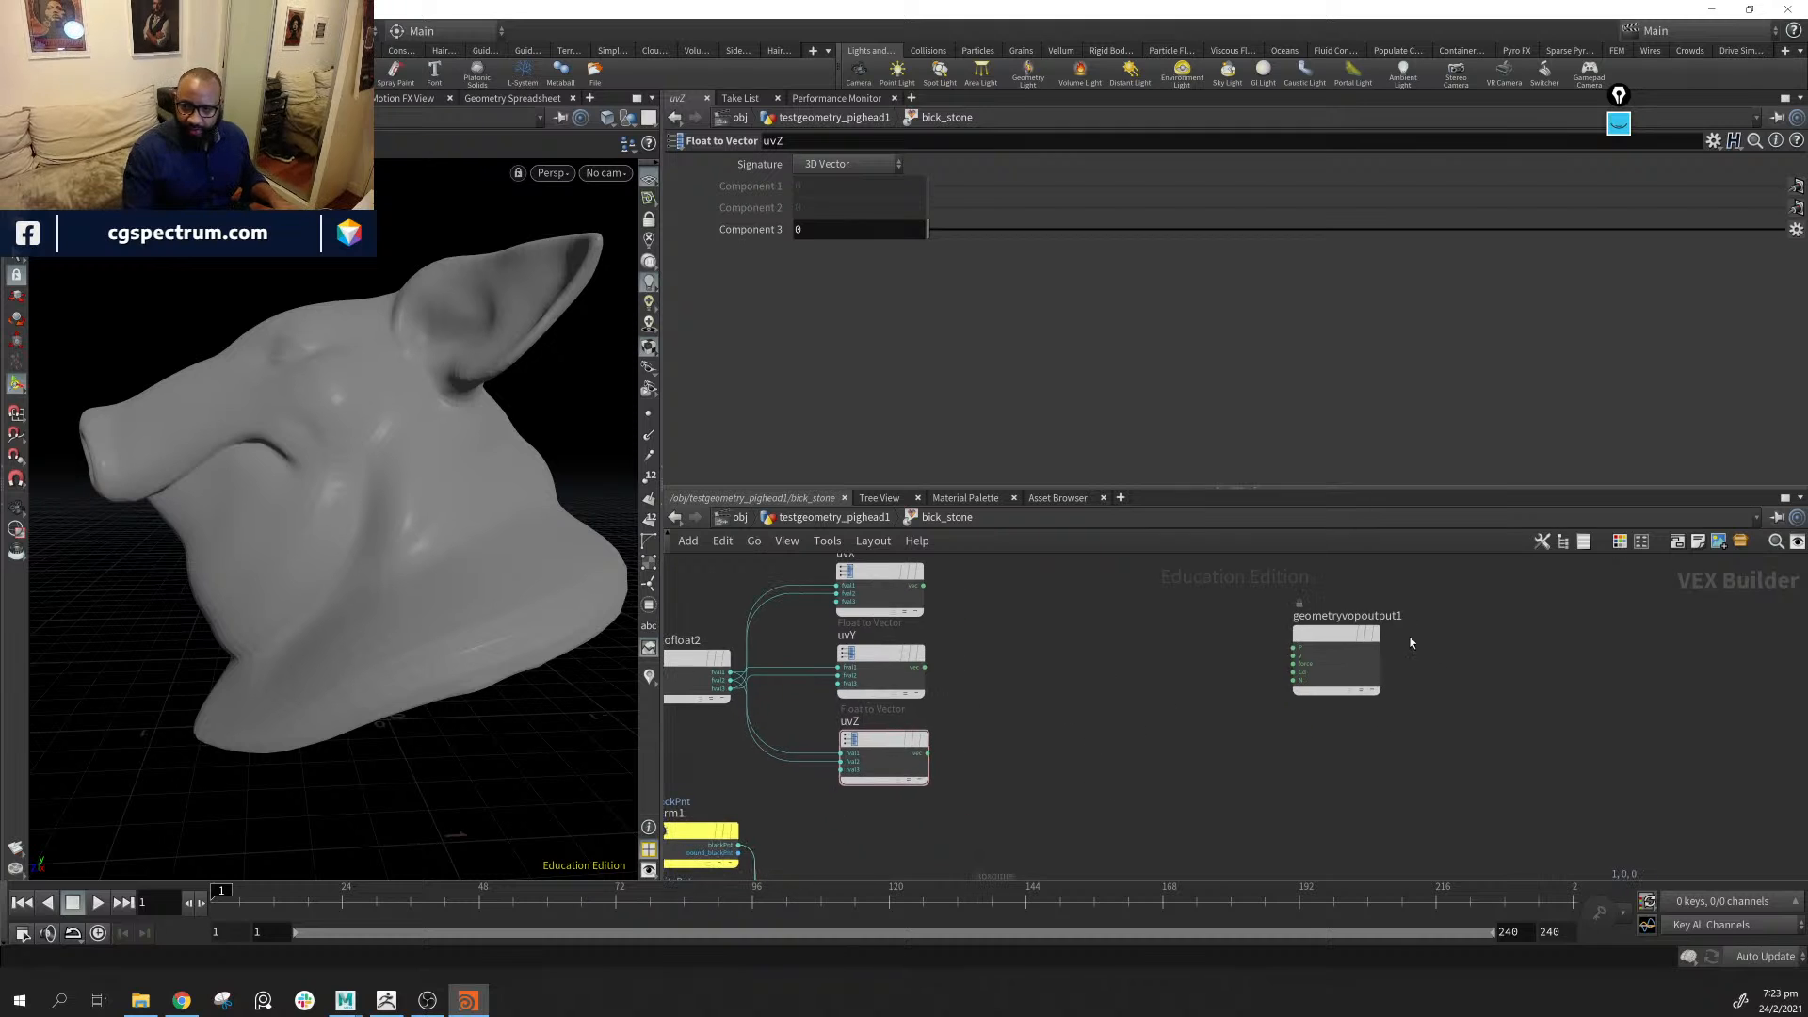
drag(1354, 644, 1400, 647)
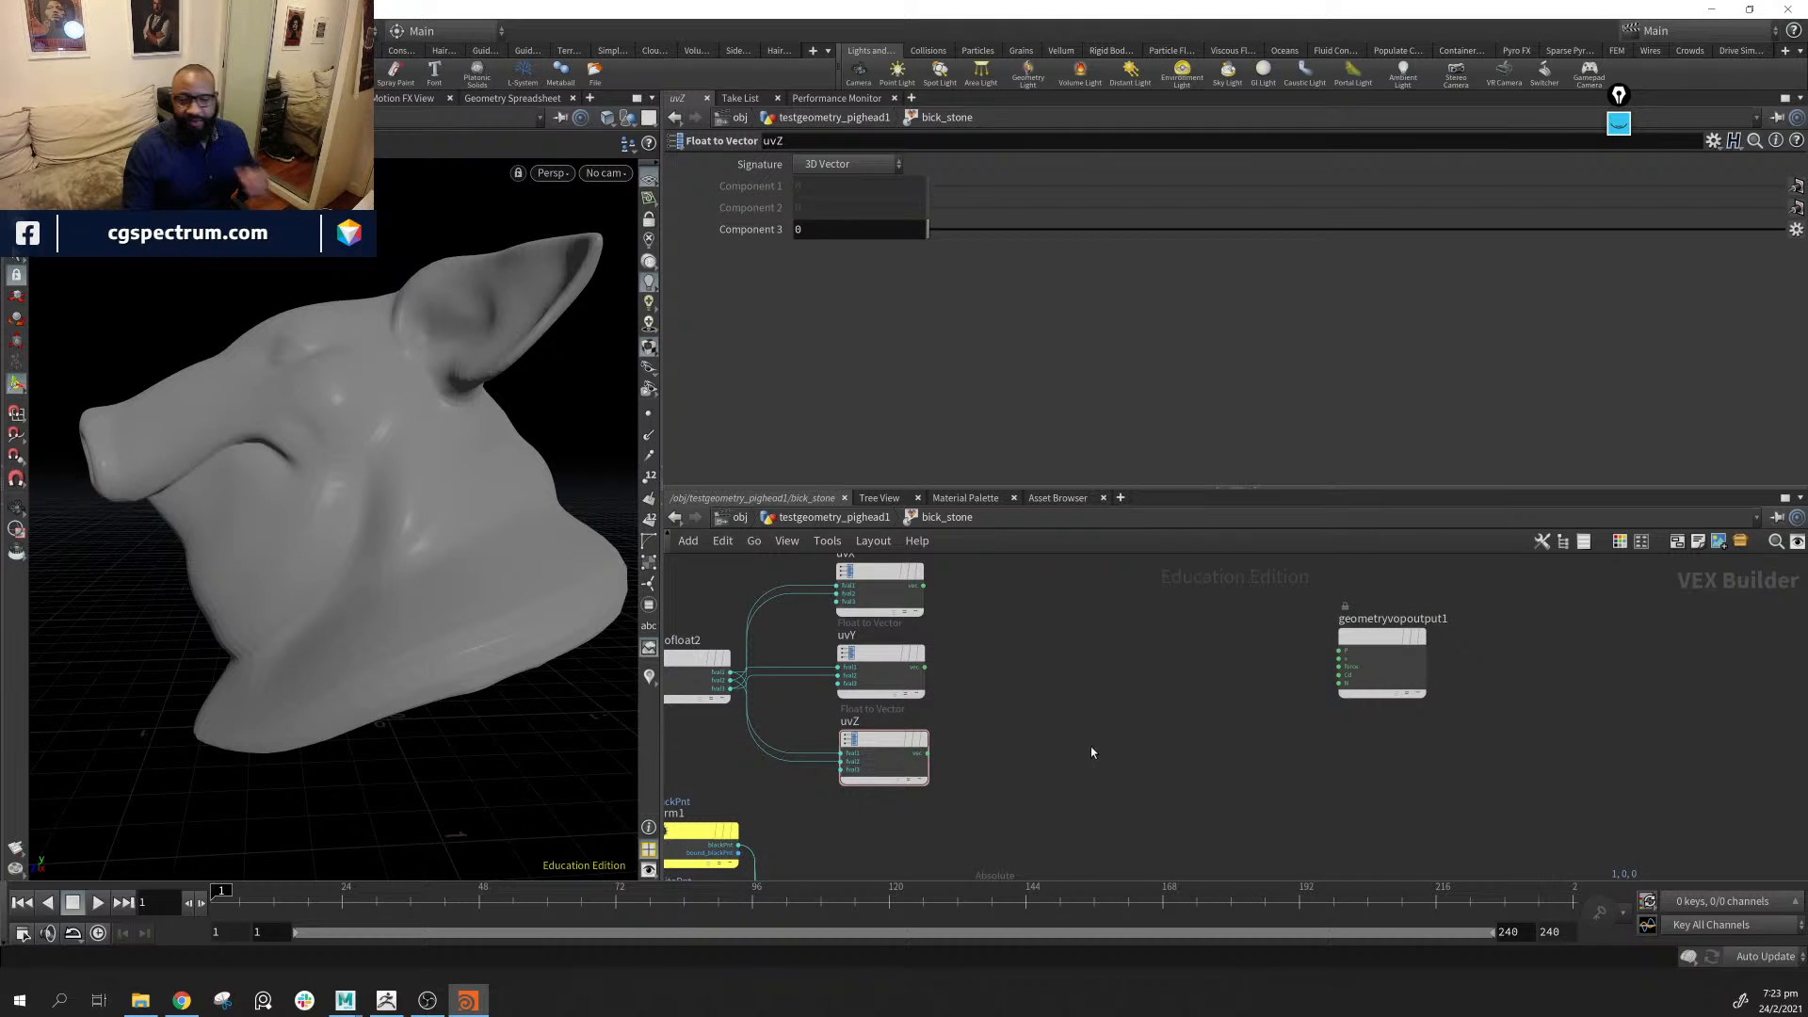
middle_drag(1079, 756, 1159, 783)
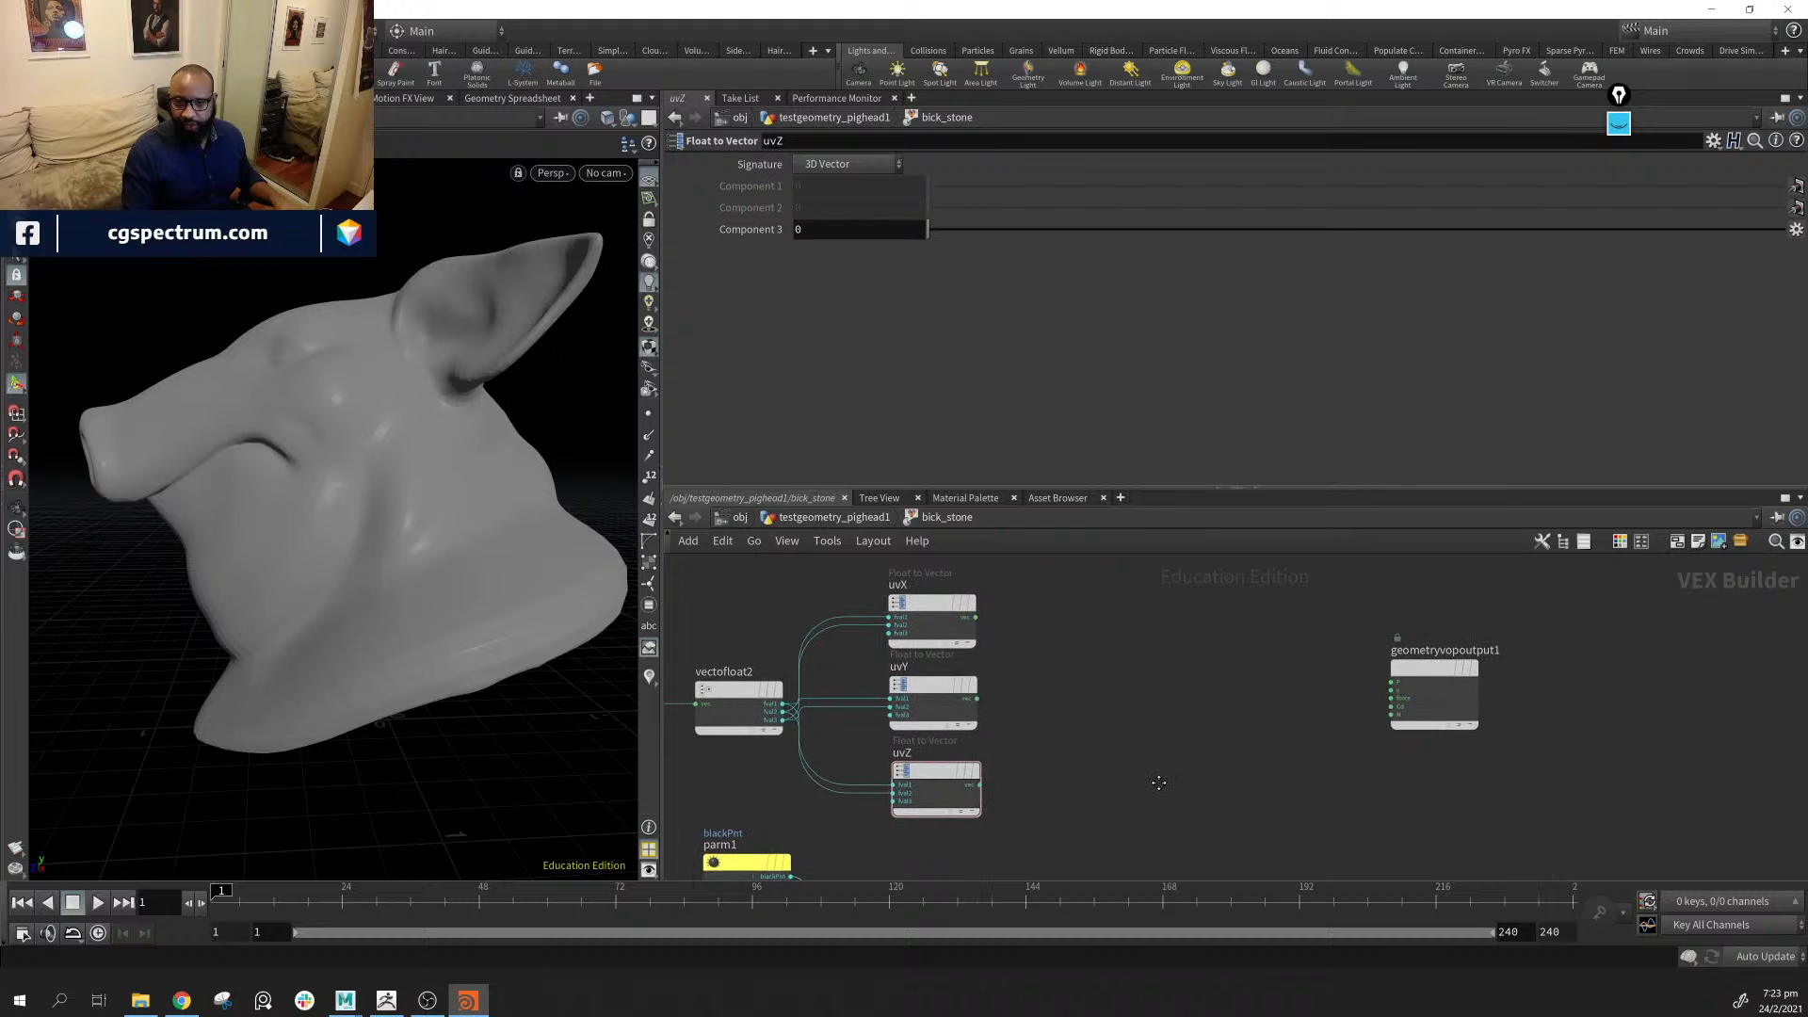
Add a Boxes pattern node in the gap between the uvX, uvY and uvZ column and geometryvopoutput1
scroll(1191, 796, down, 2)
key(Tab)
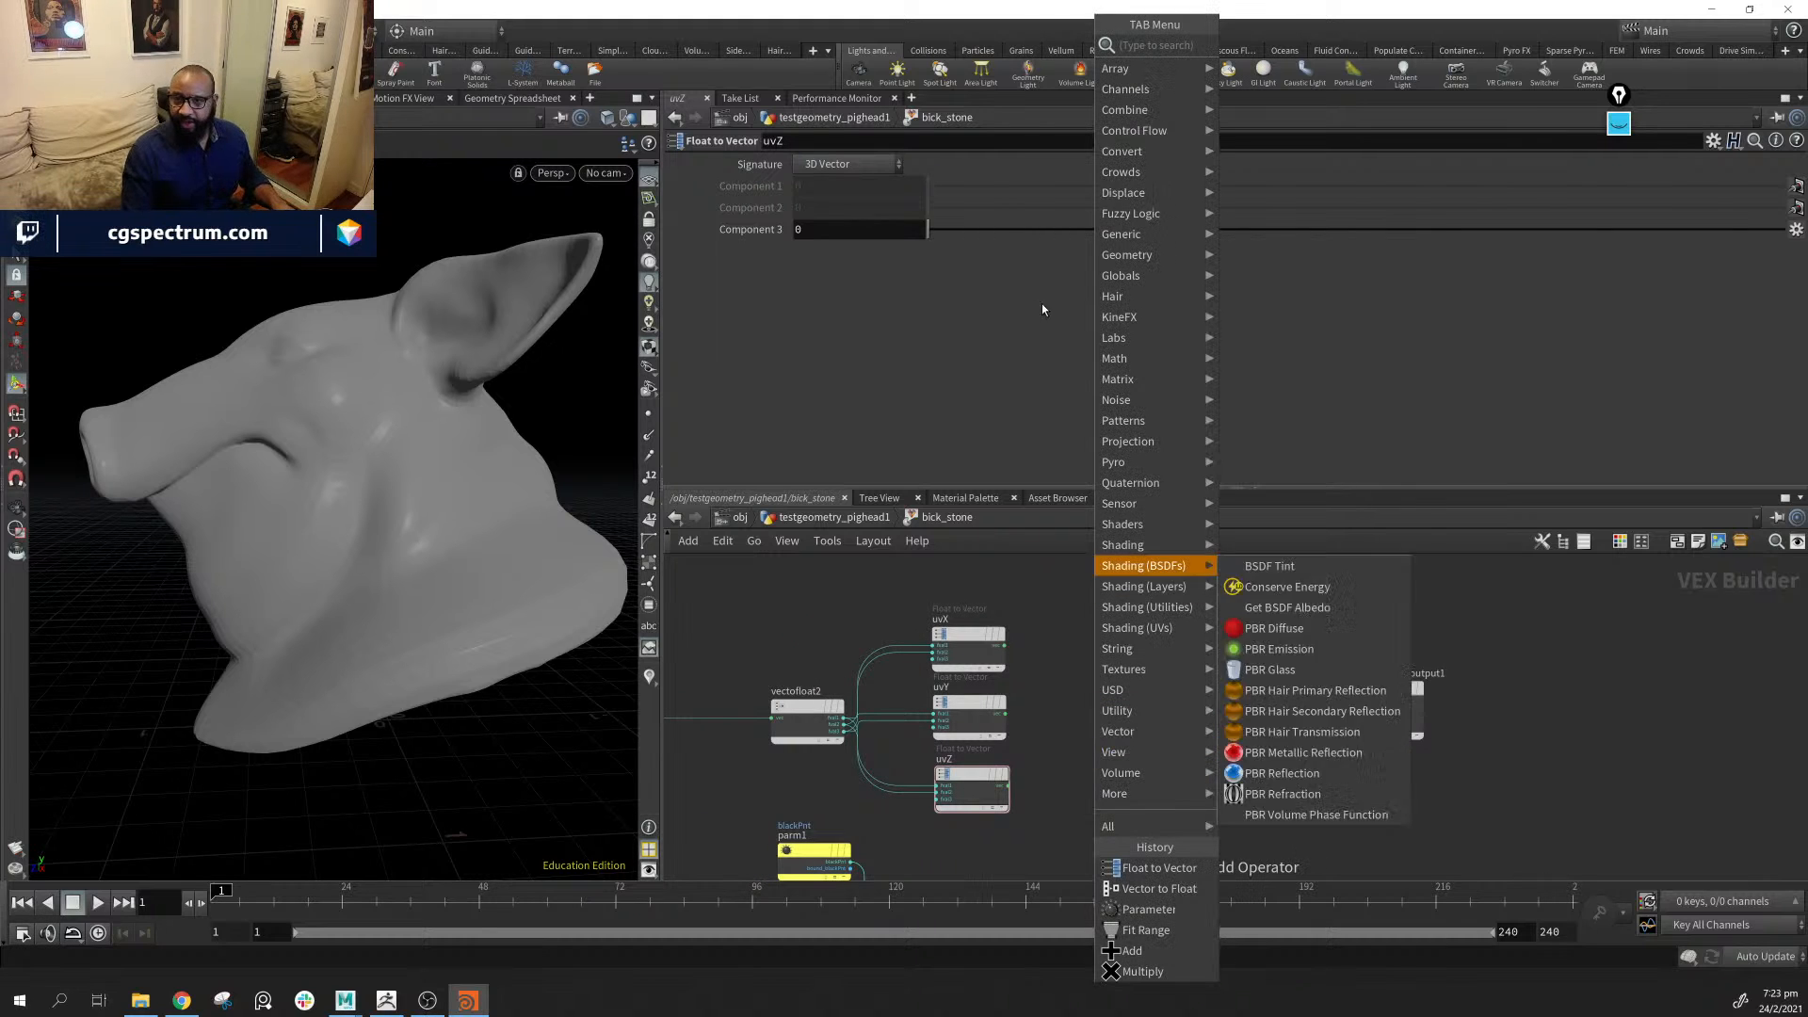
mouse_move(1150, 423)
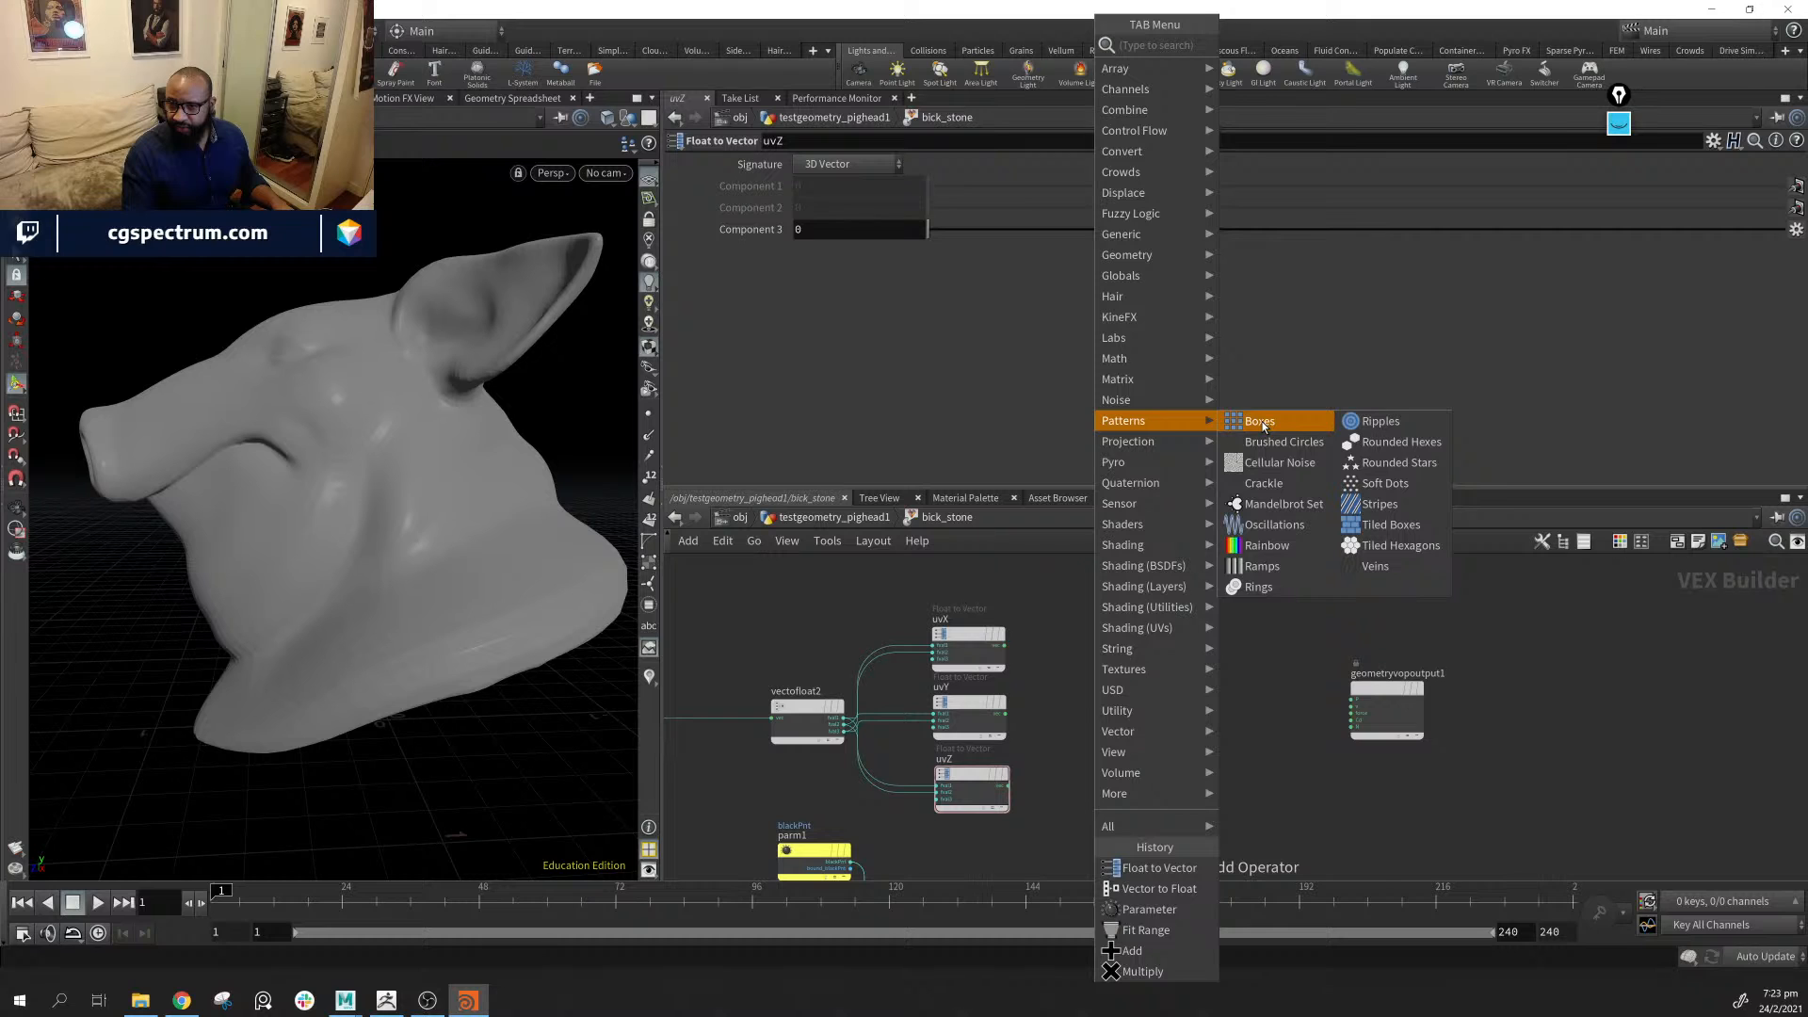
click(1263, 424)
click(1170, 716)
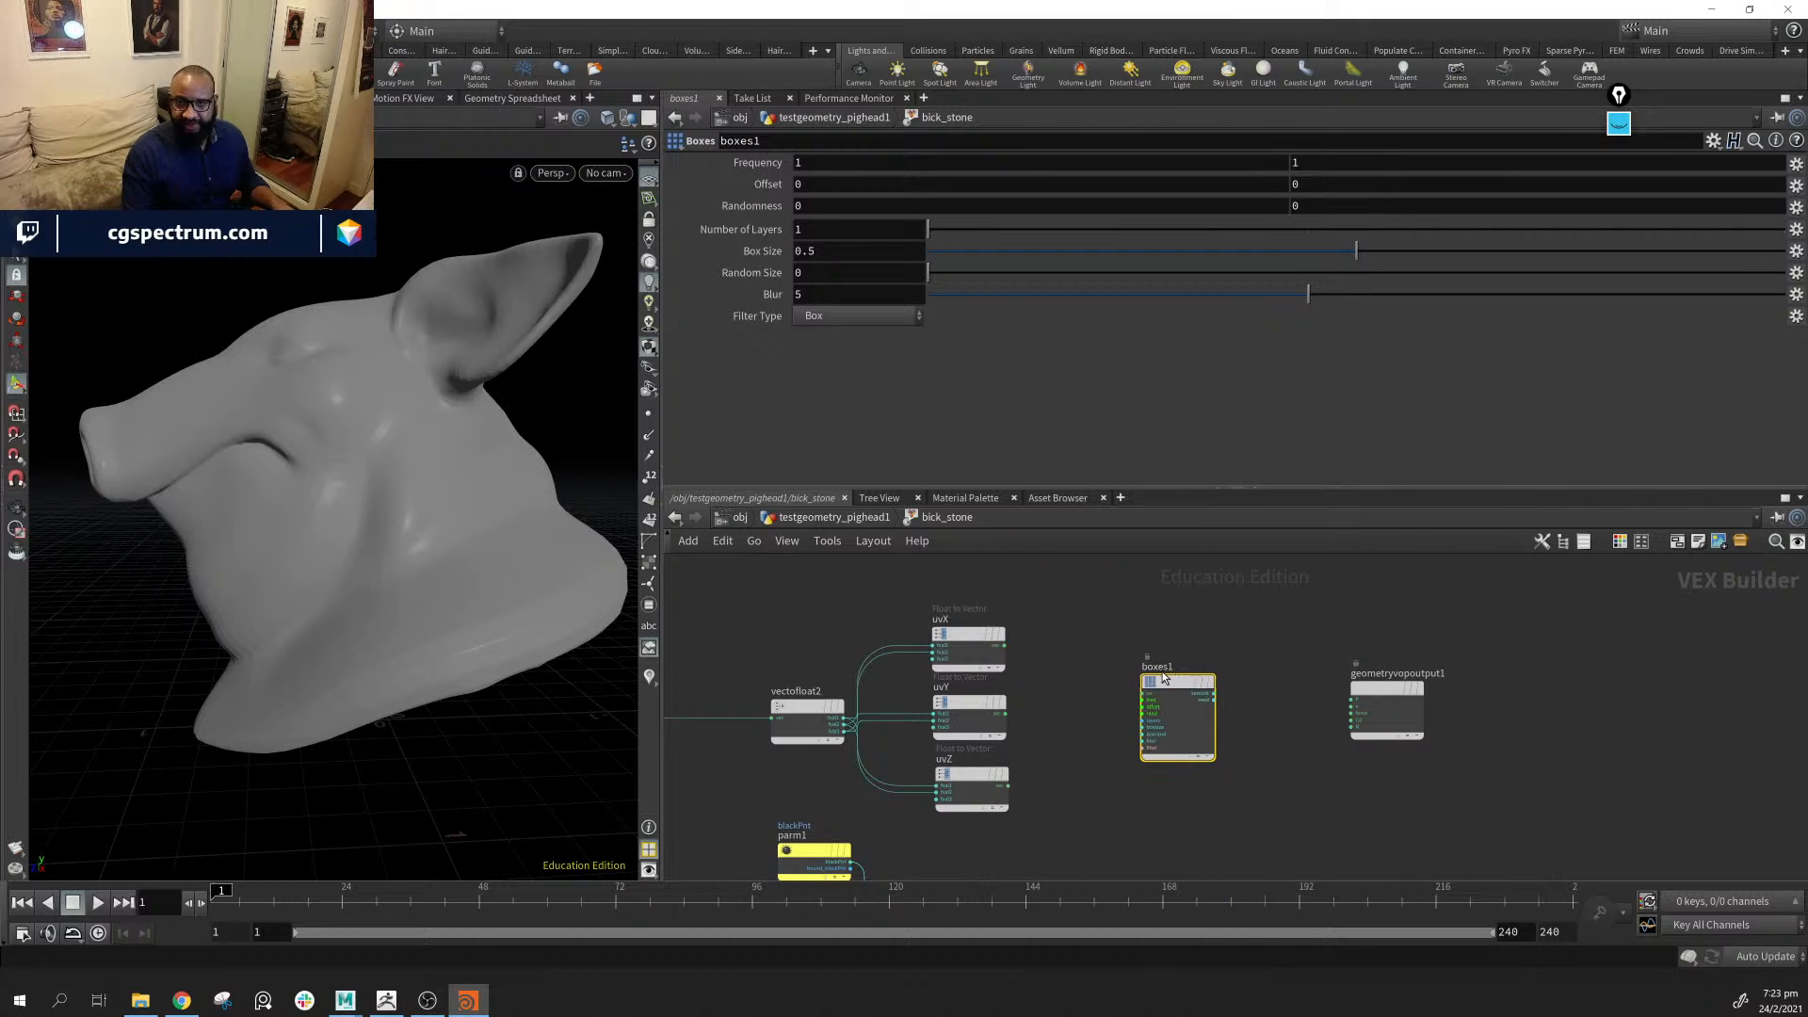
Look through the available pattern nodes and search the operator list for a checker pattern
key(Tab)
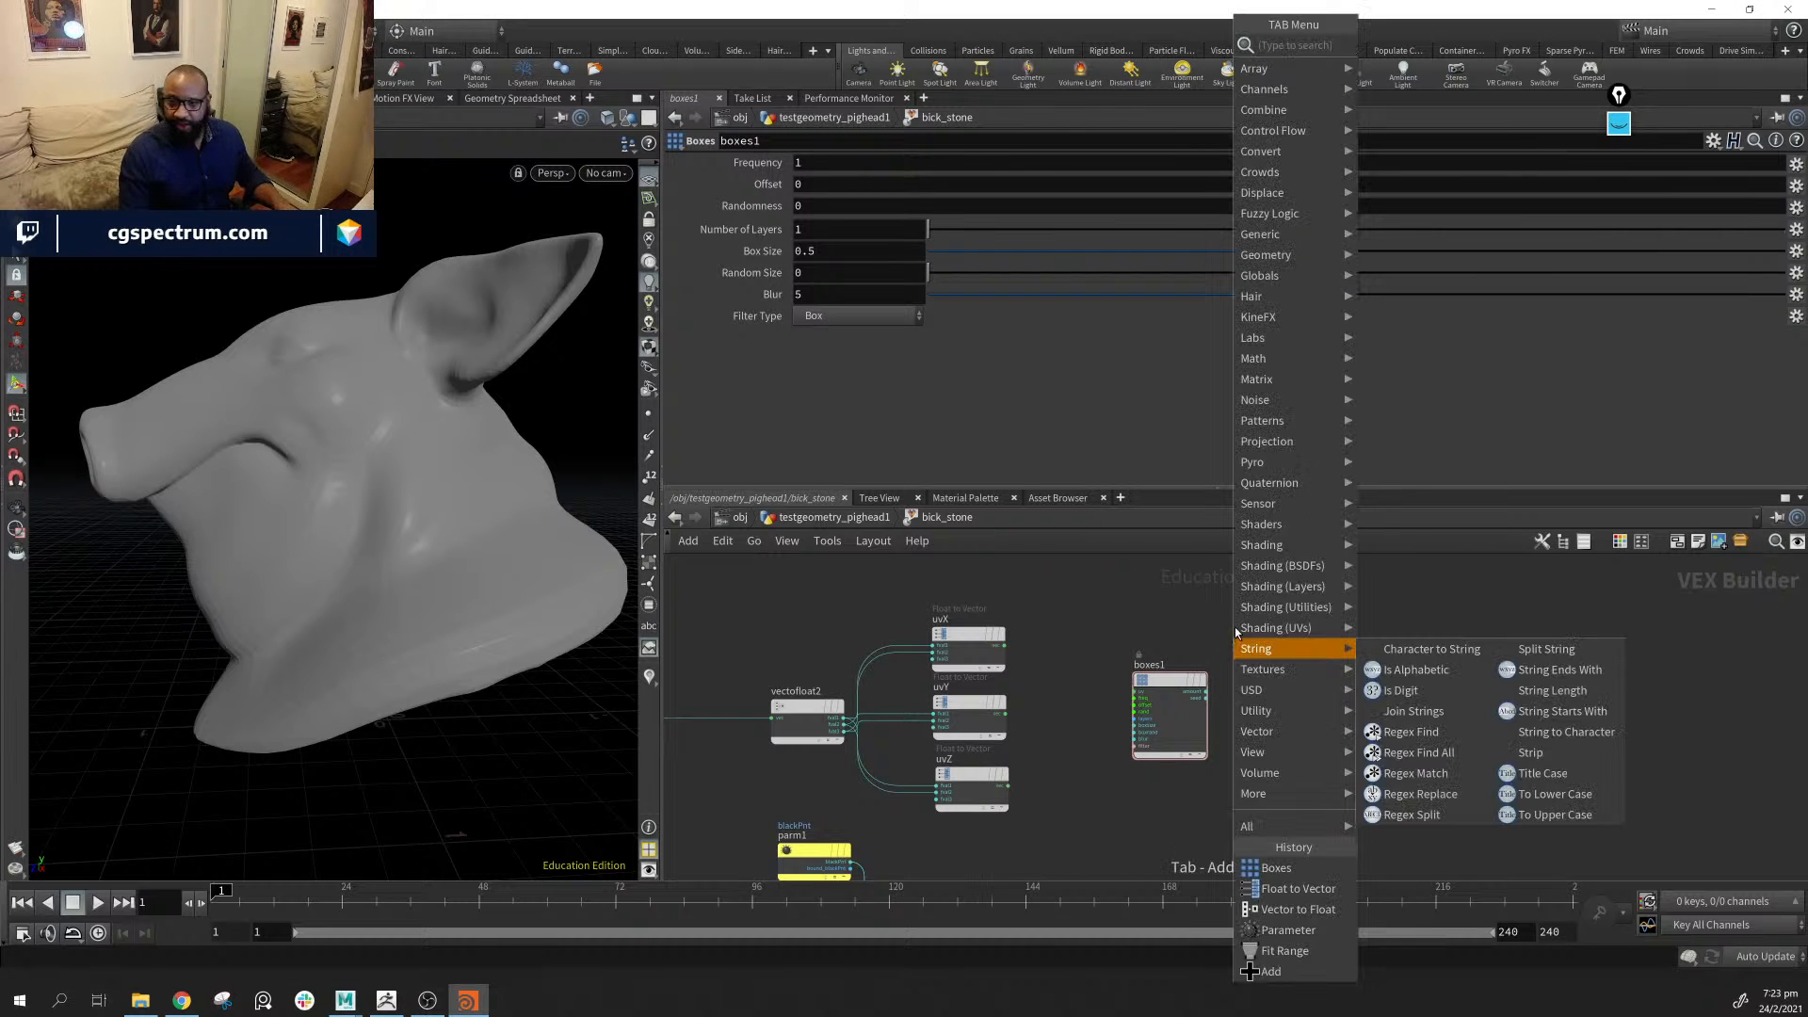
mouse_move(1304, 426)
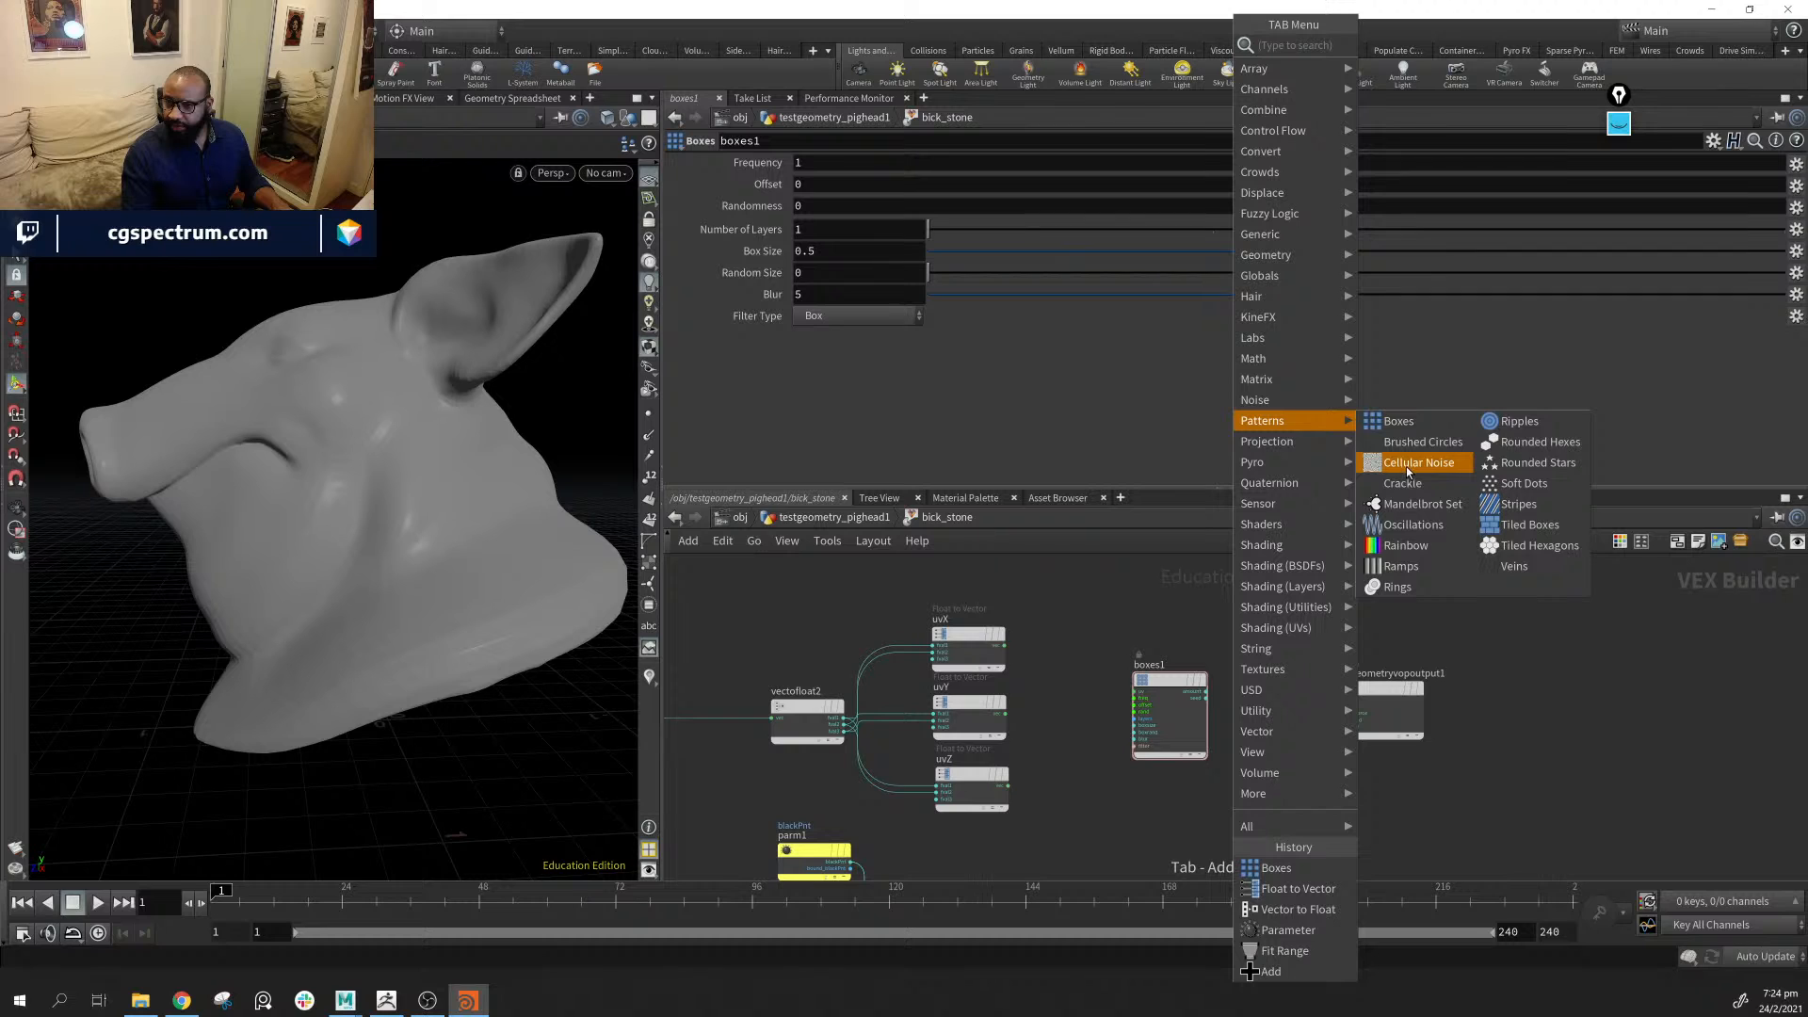
mouse_move(1346, 462)
text(sh)
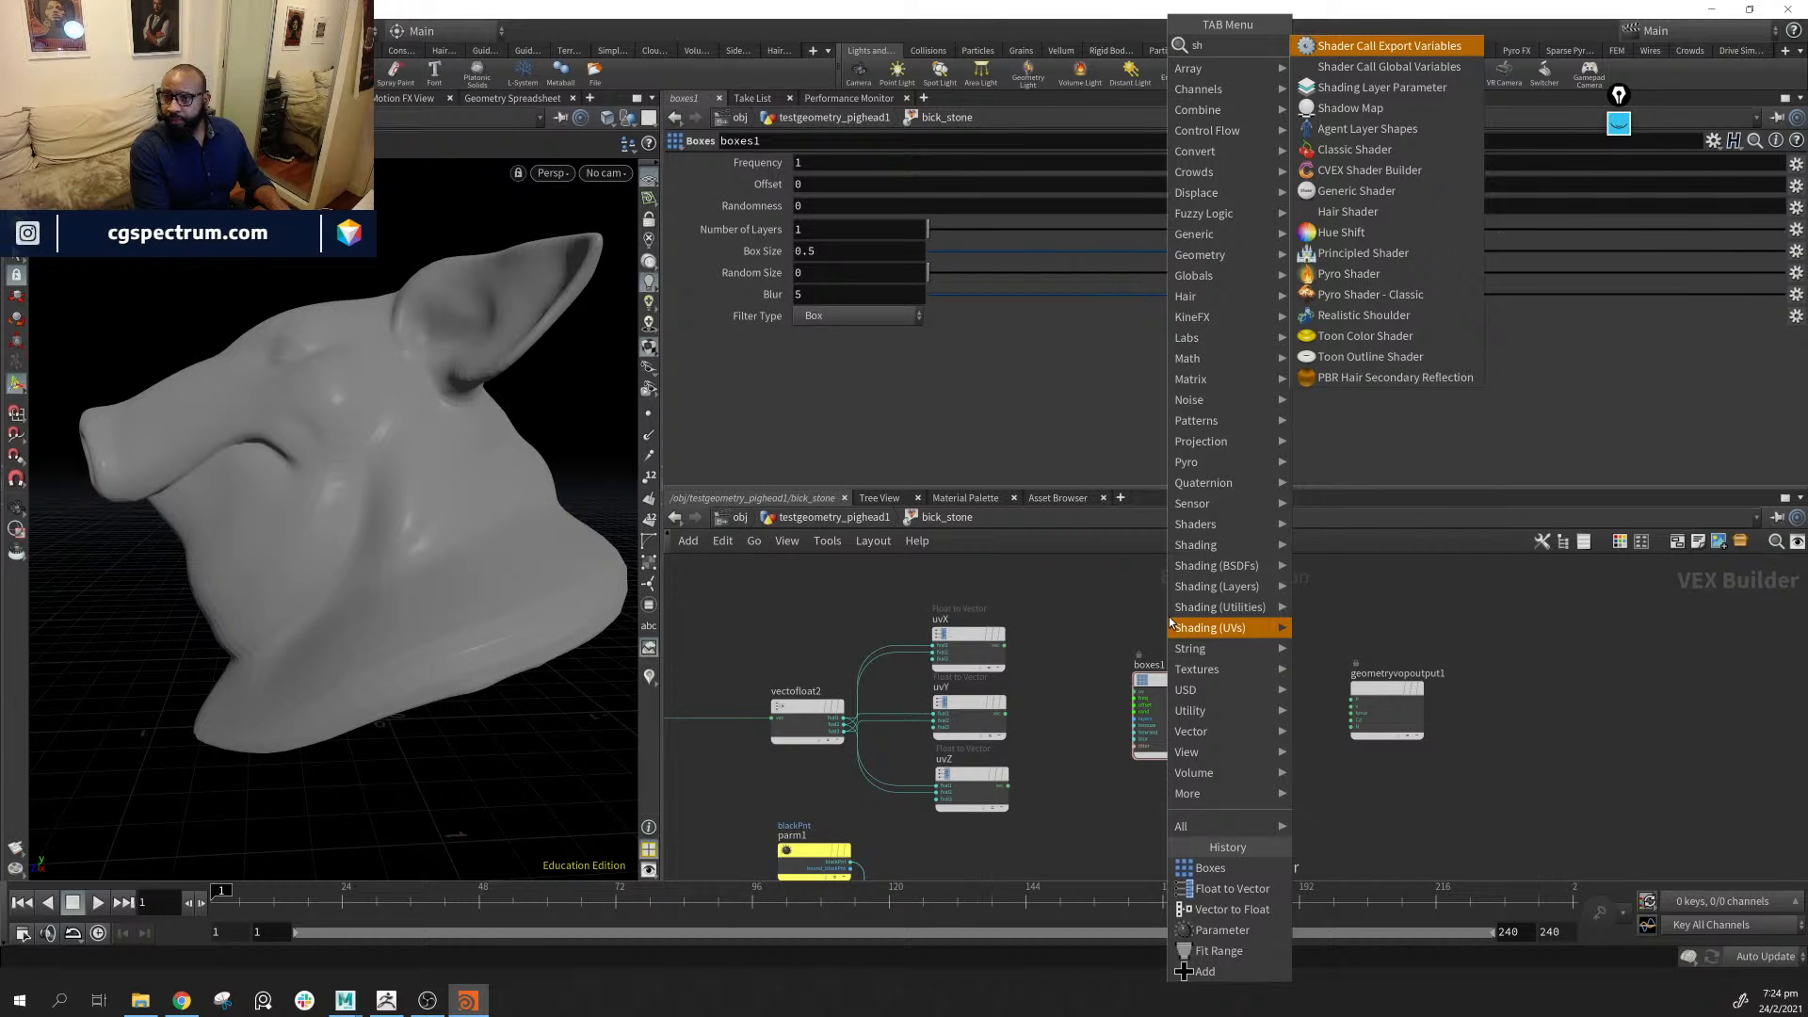
key(BackSpace)
key(BackSpace)
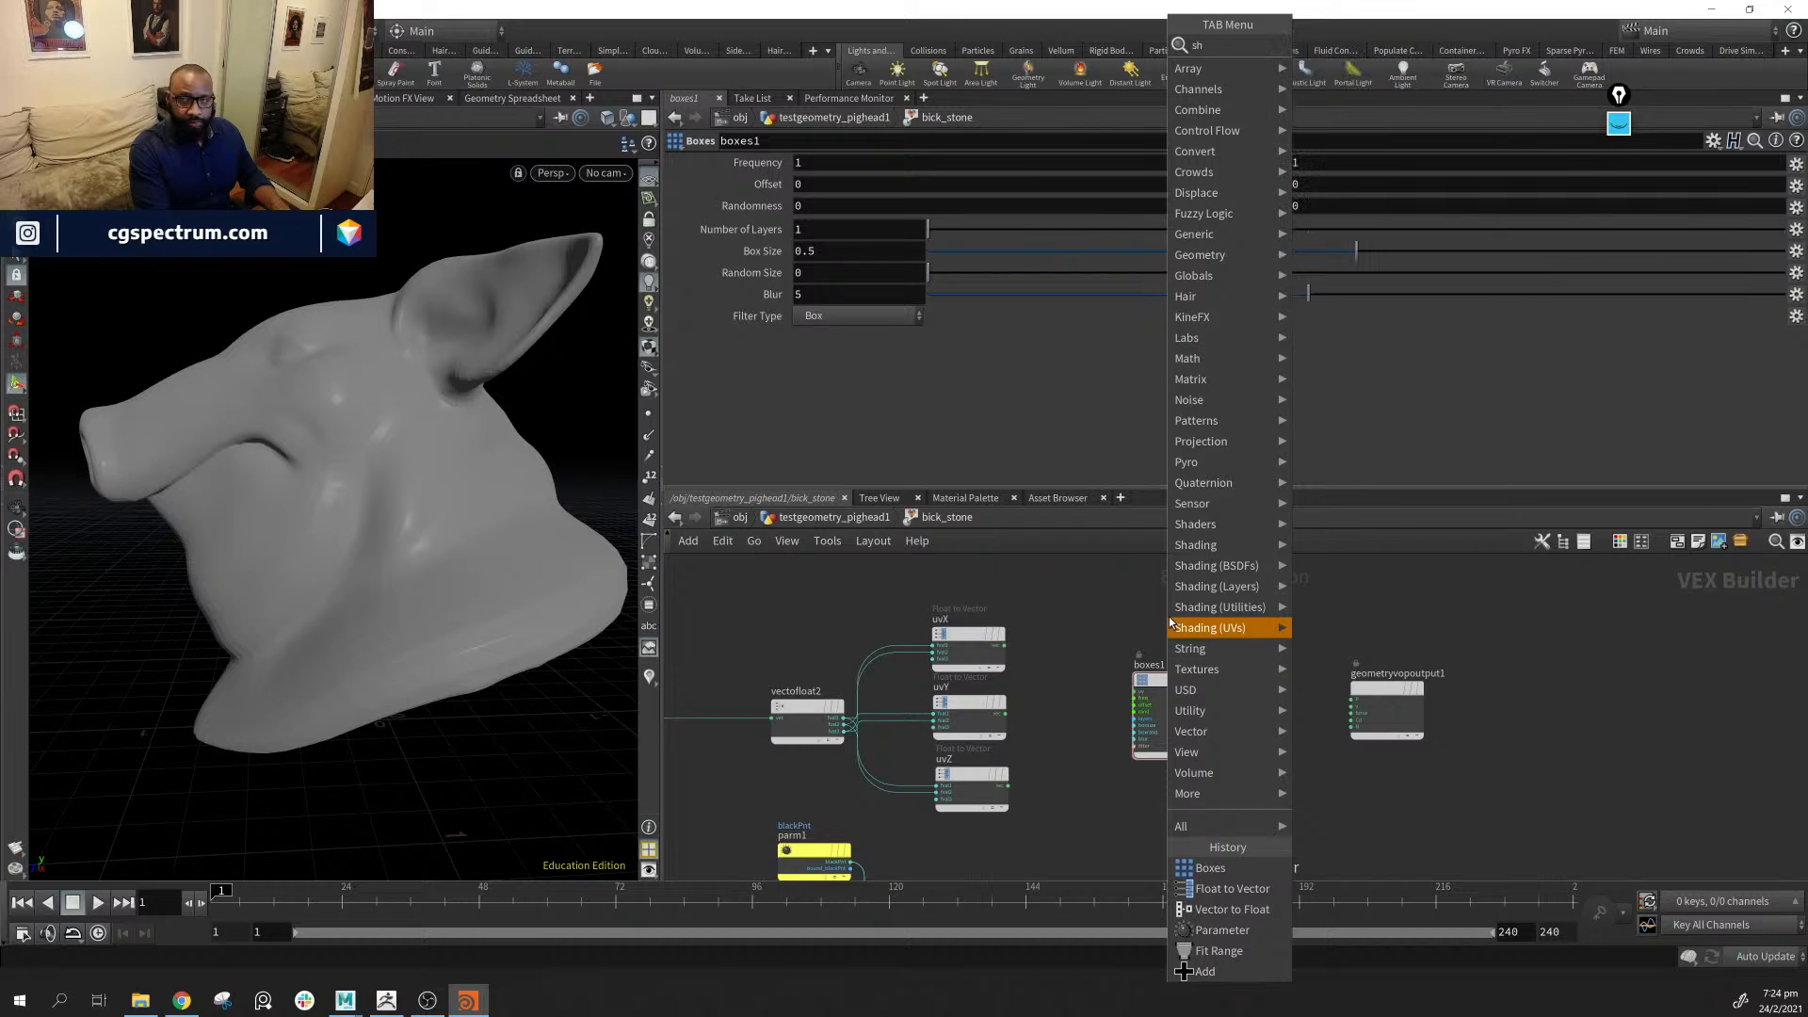
text(check)
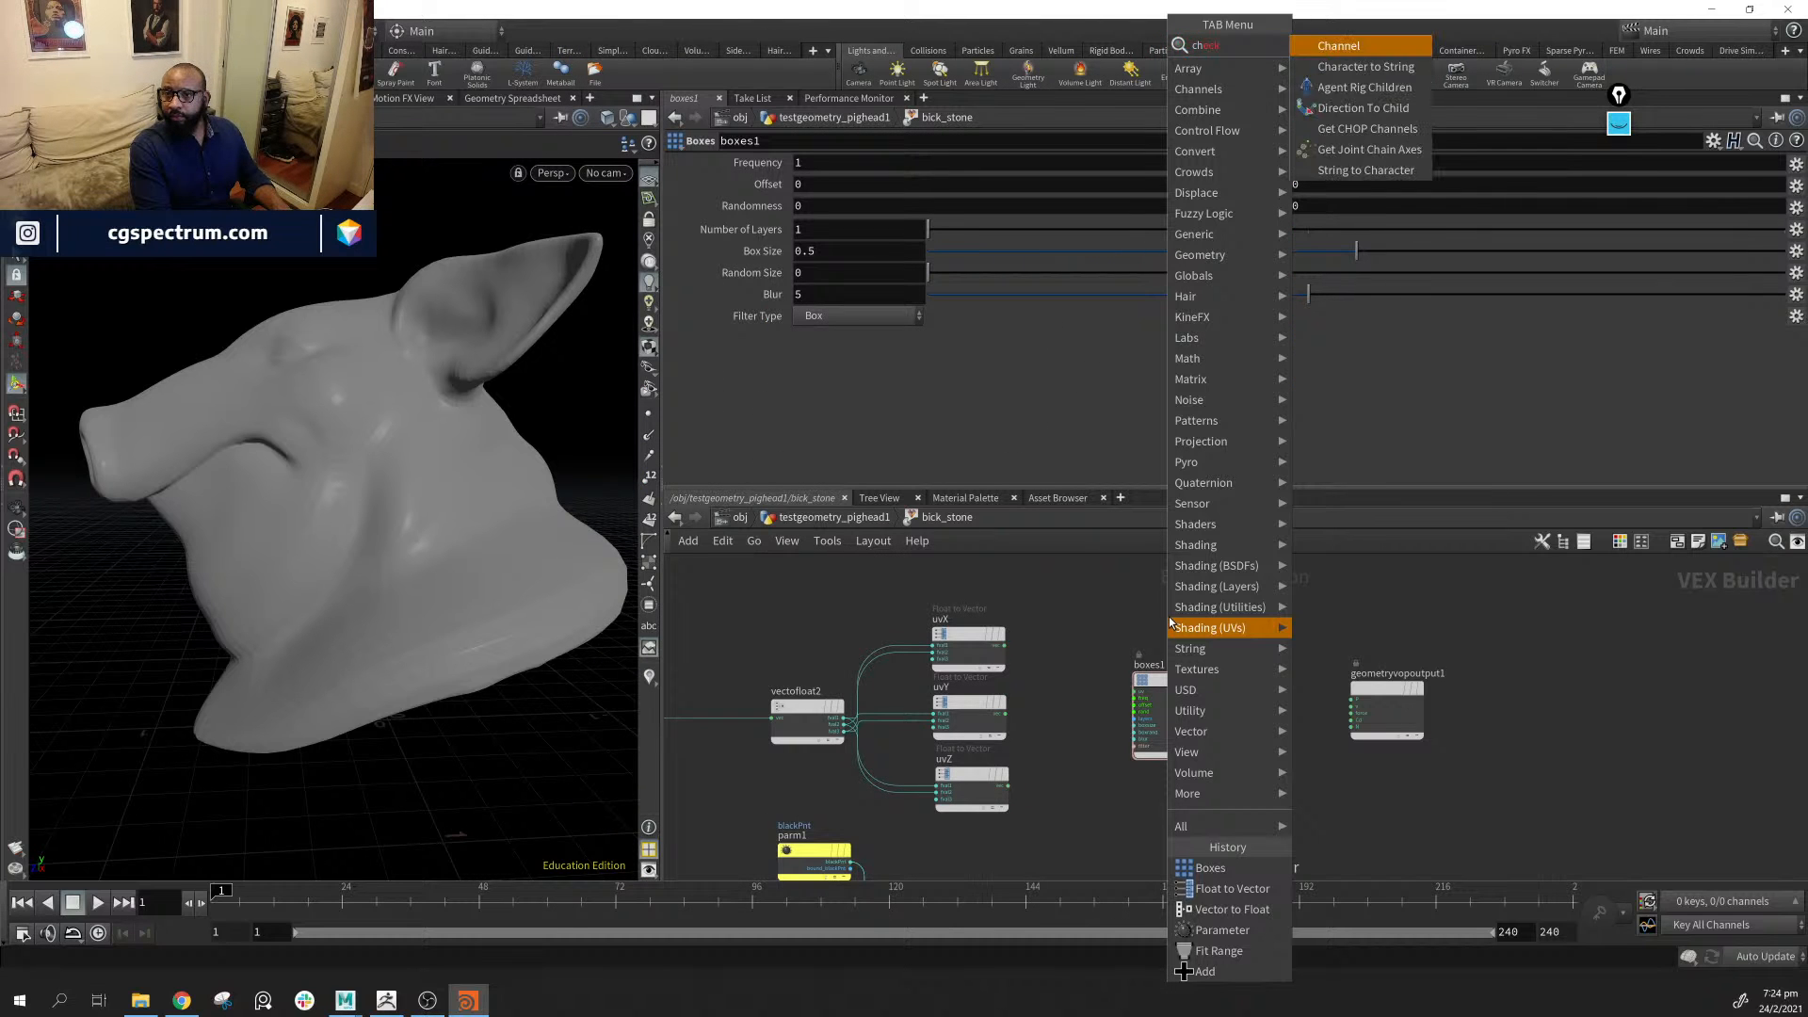
key(BackSpace)
key(BackSpace)
key(BackSpace)
key(BackSpace)
key(BackSpace)
text(c)
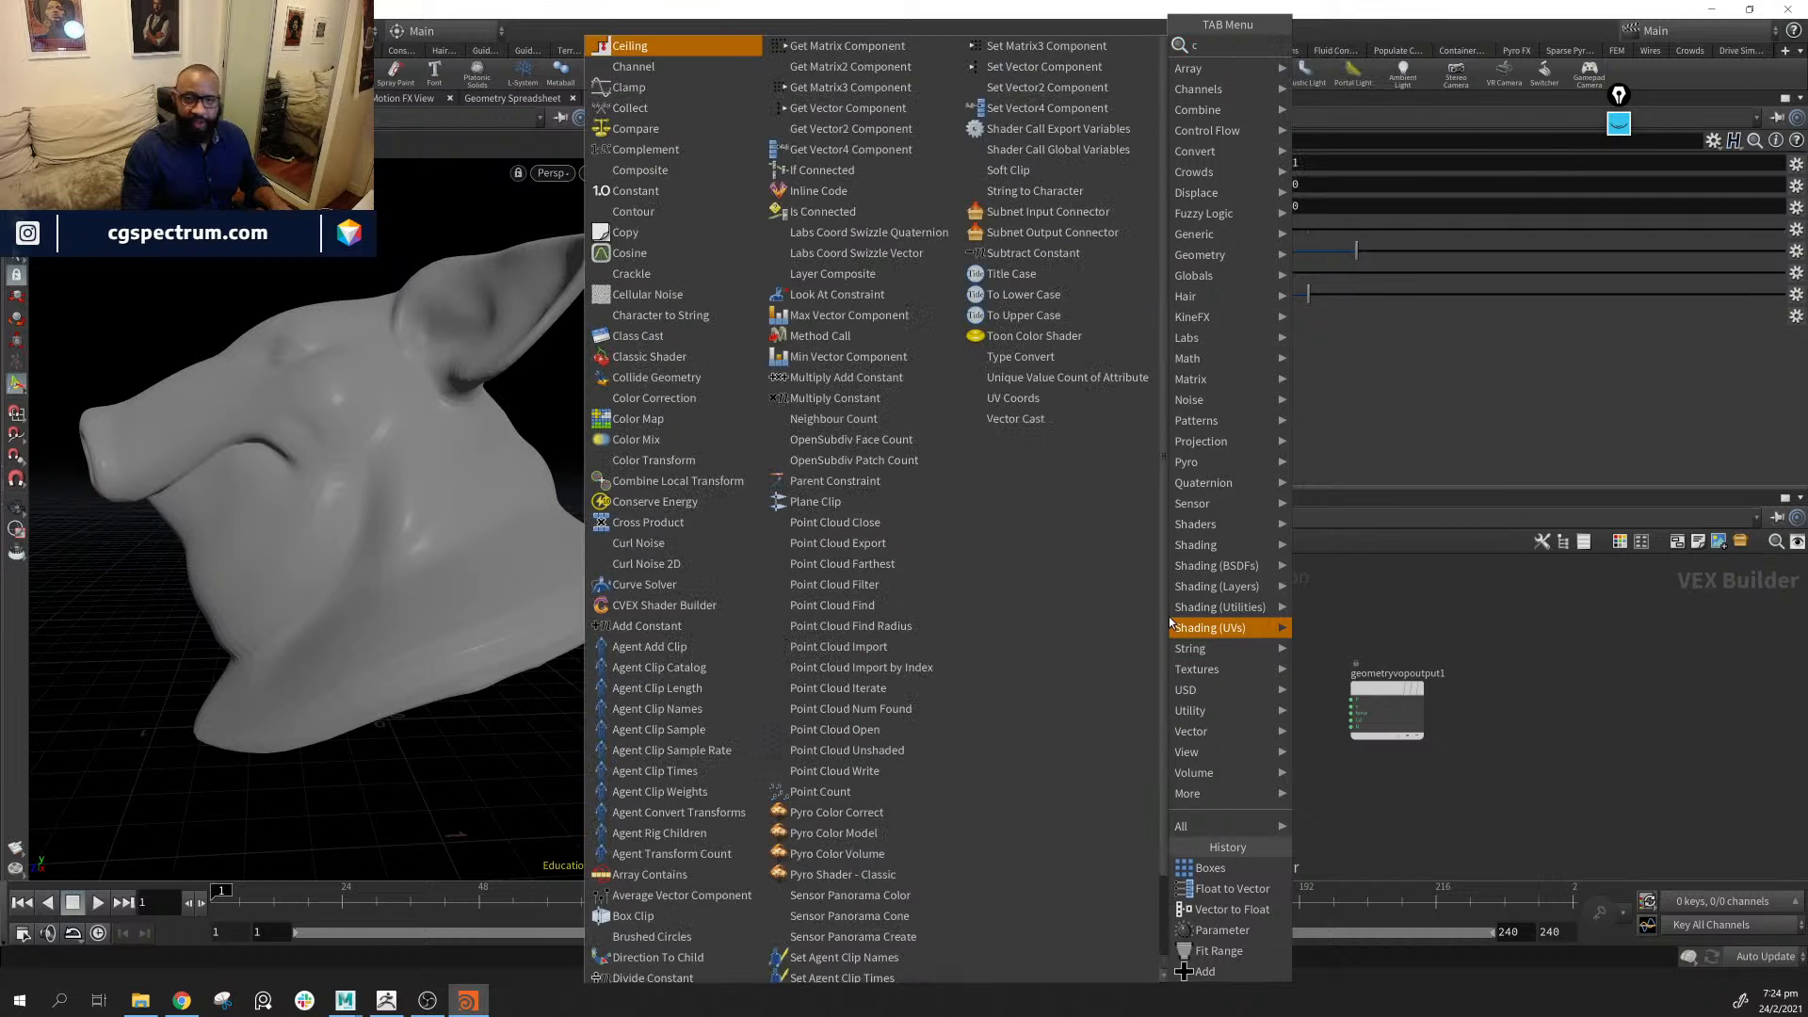
click(1568, 648)
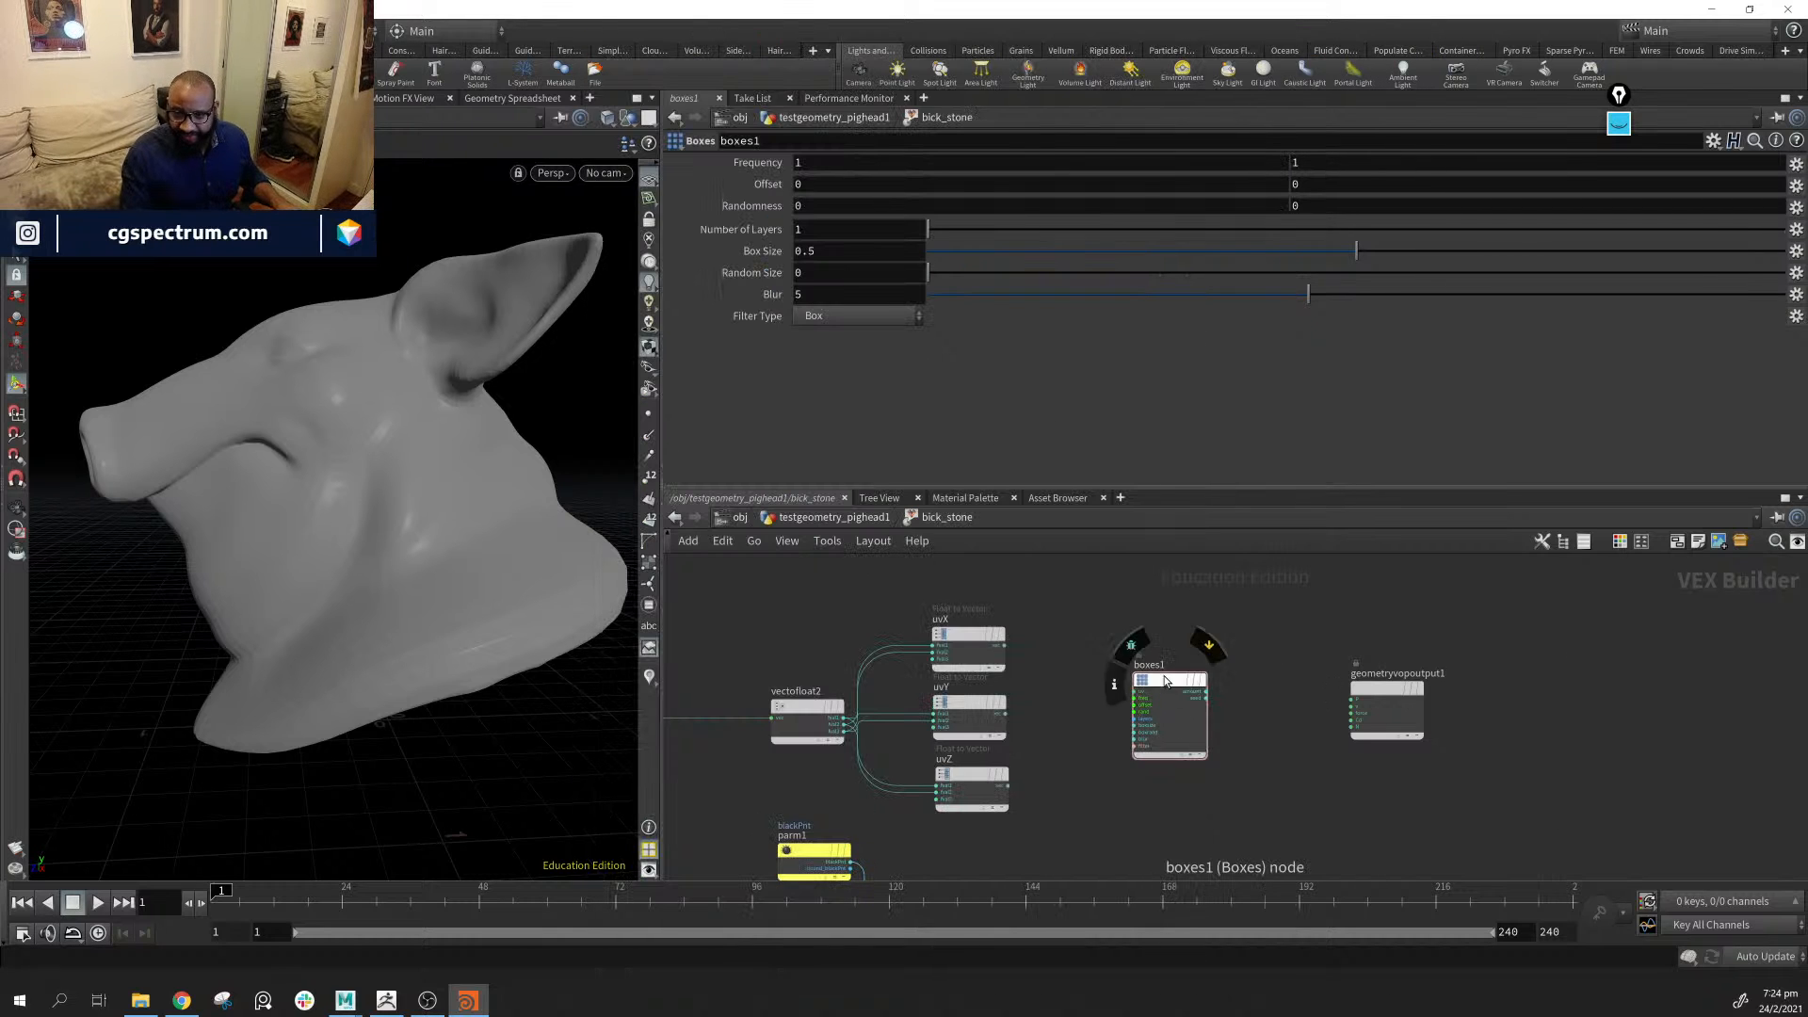
Raise boxes1 slightly, then wire uvX into its first input and its first output into the Cd input of geometryvopoutput1
drag(1168, 680, 1168, 660)
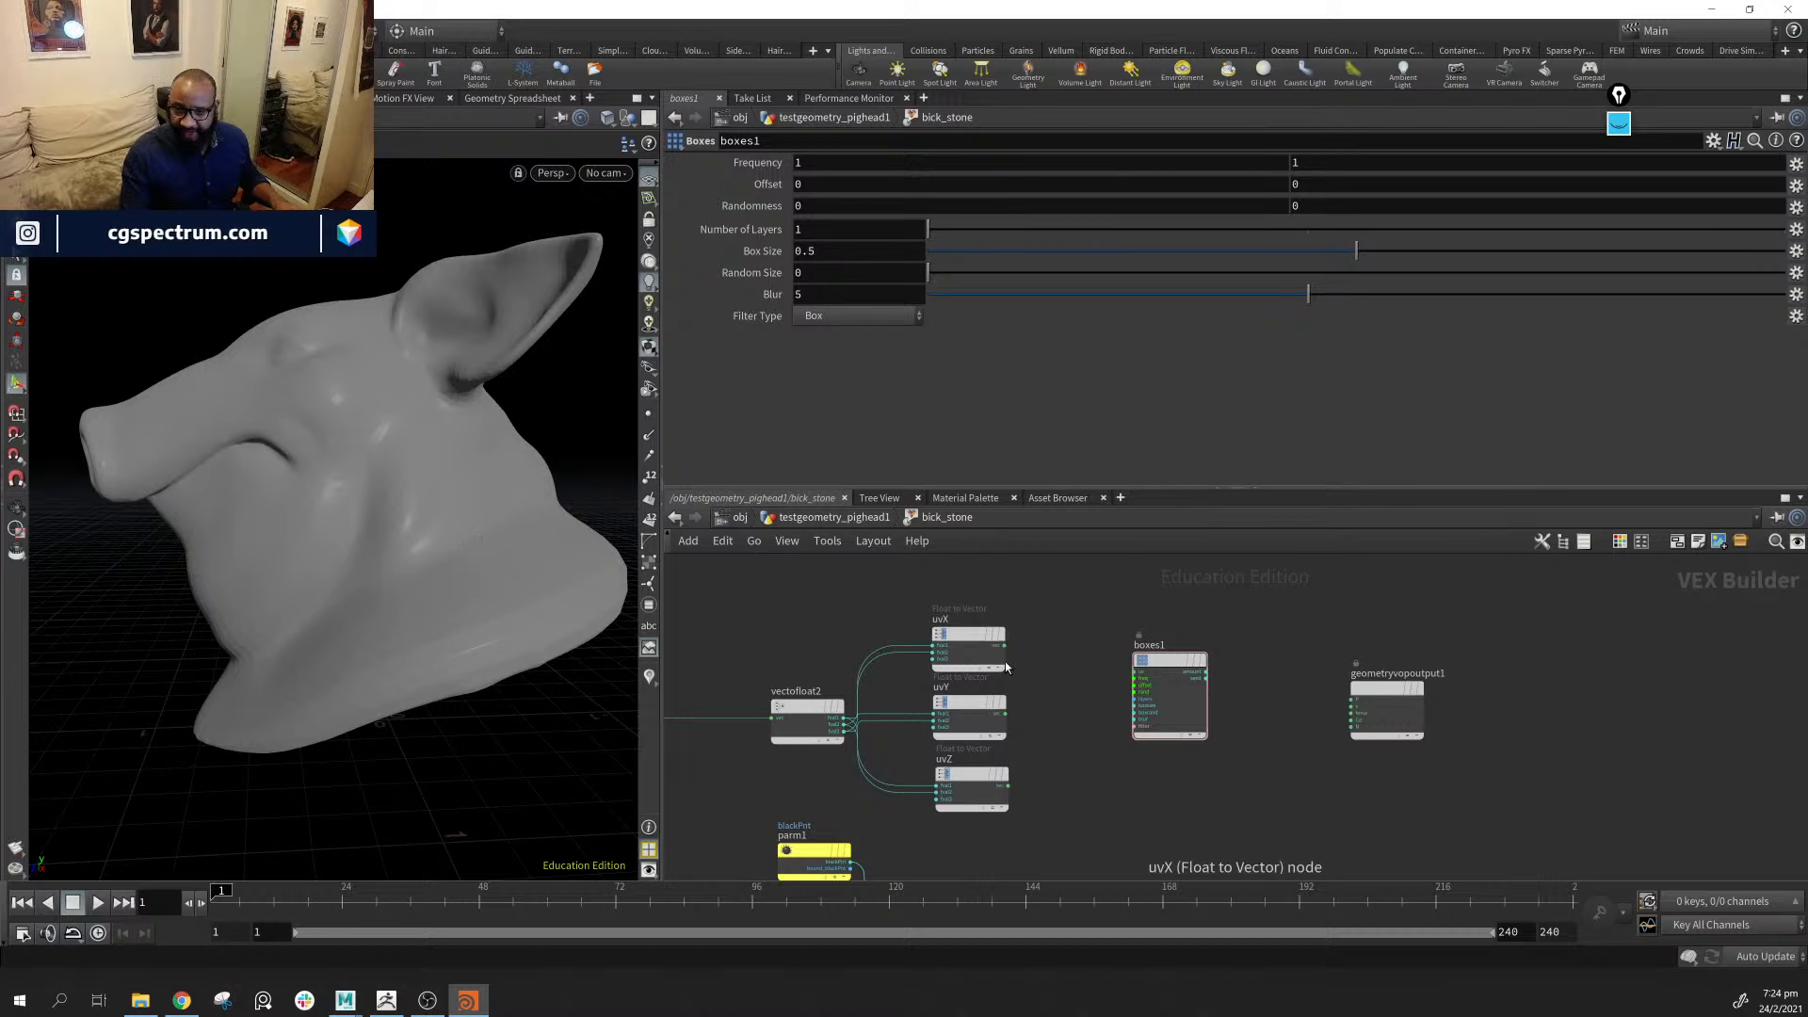
drag(1005, 646, 1356, 723)
click(1144, 685)
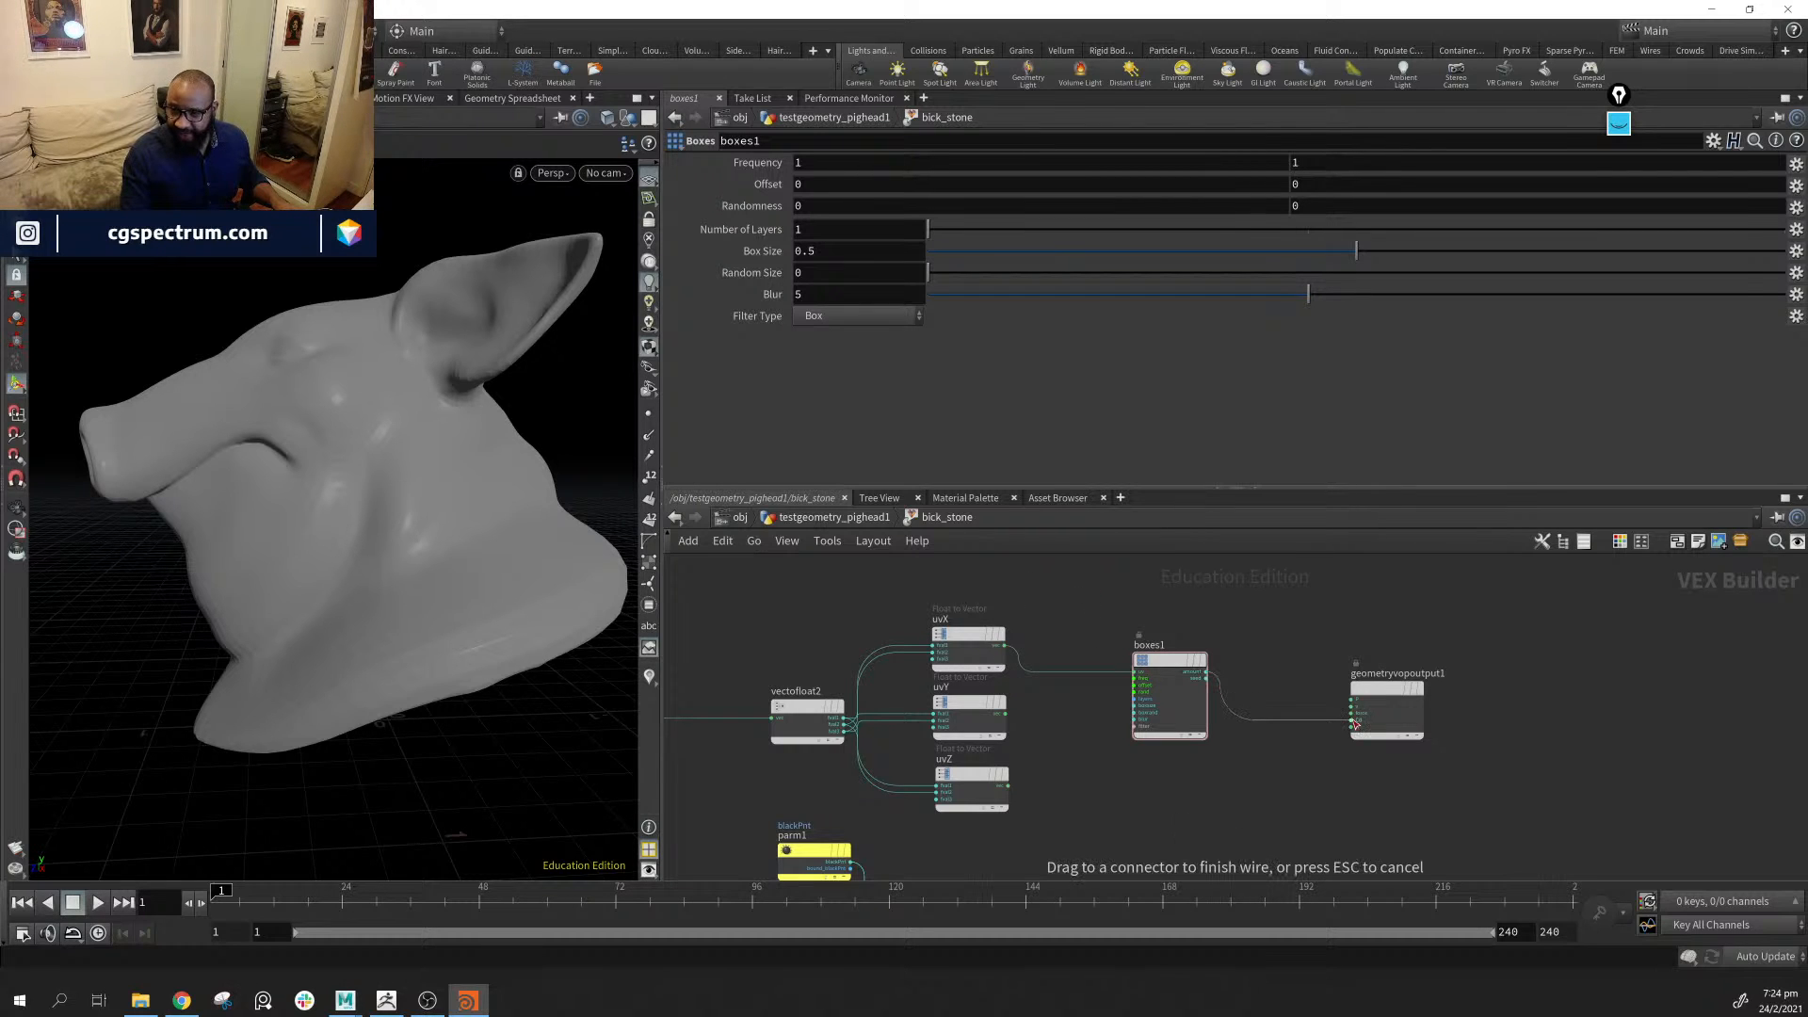
click(1356, 723)
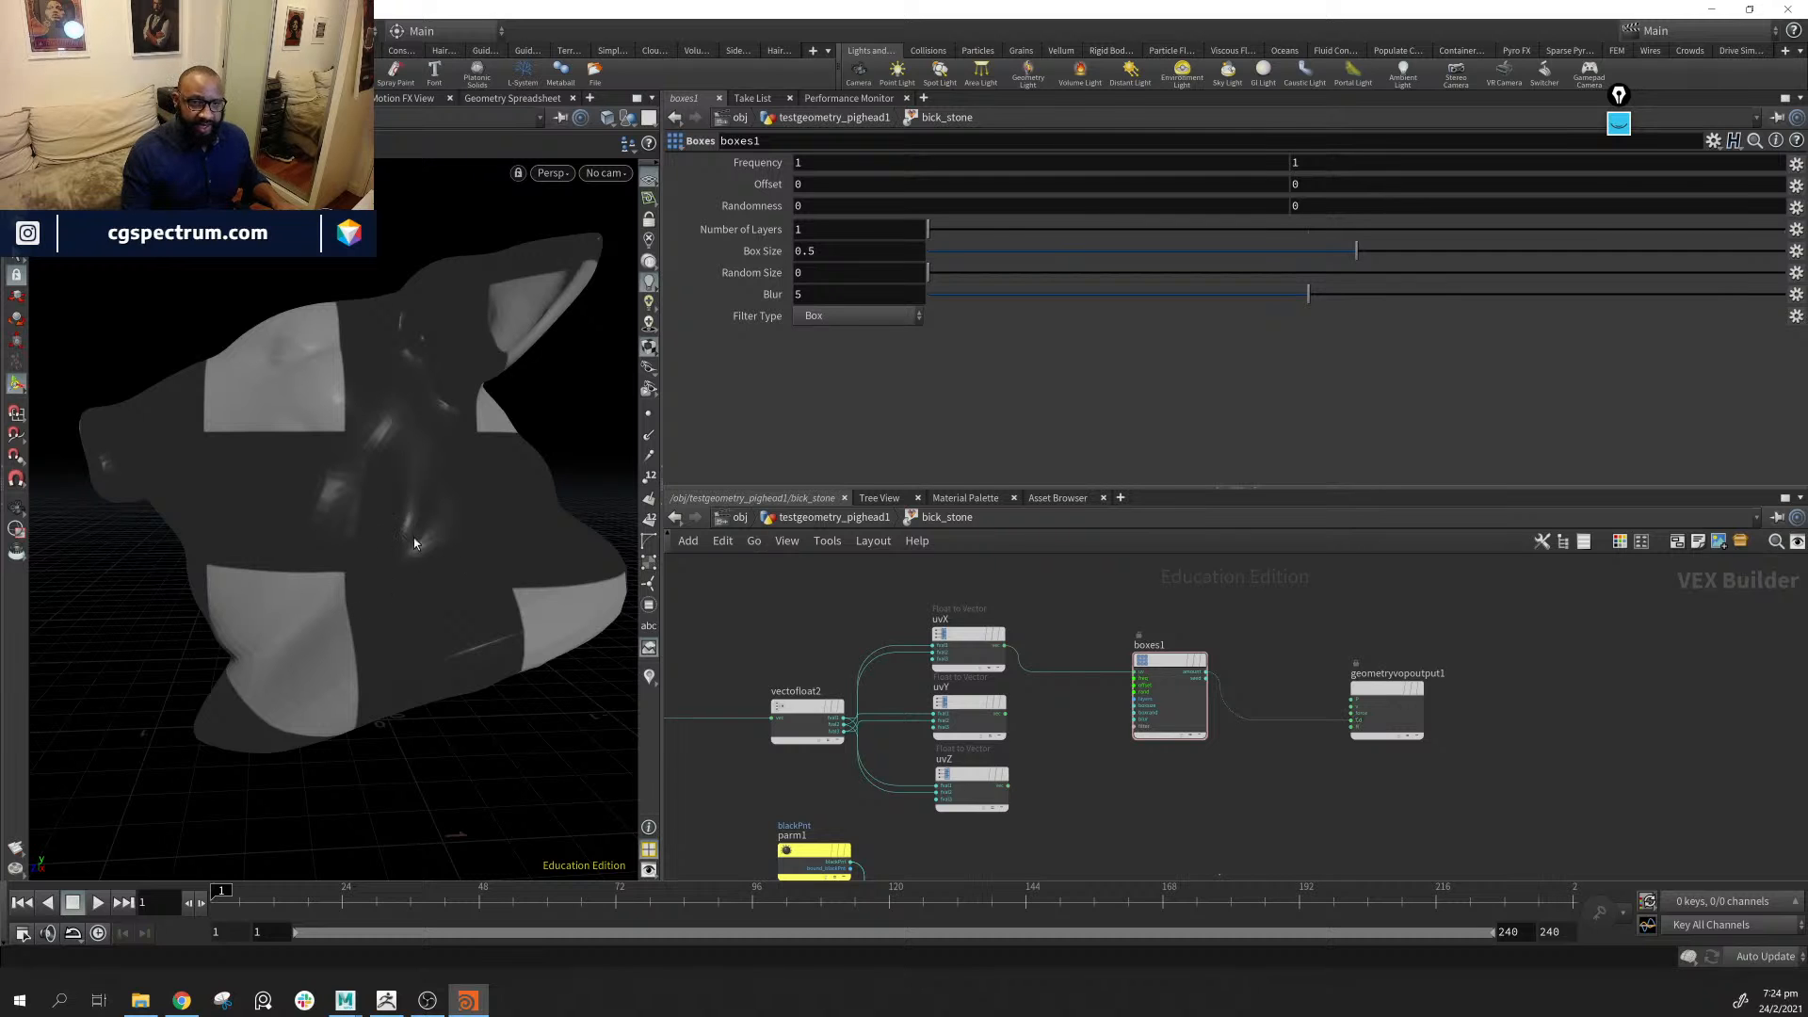
Open the Frequency of boxes1 for interactive adjustment
drag(415, 544, 372, 532)
middle_click(765, 162)
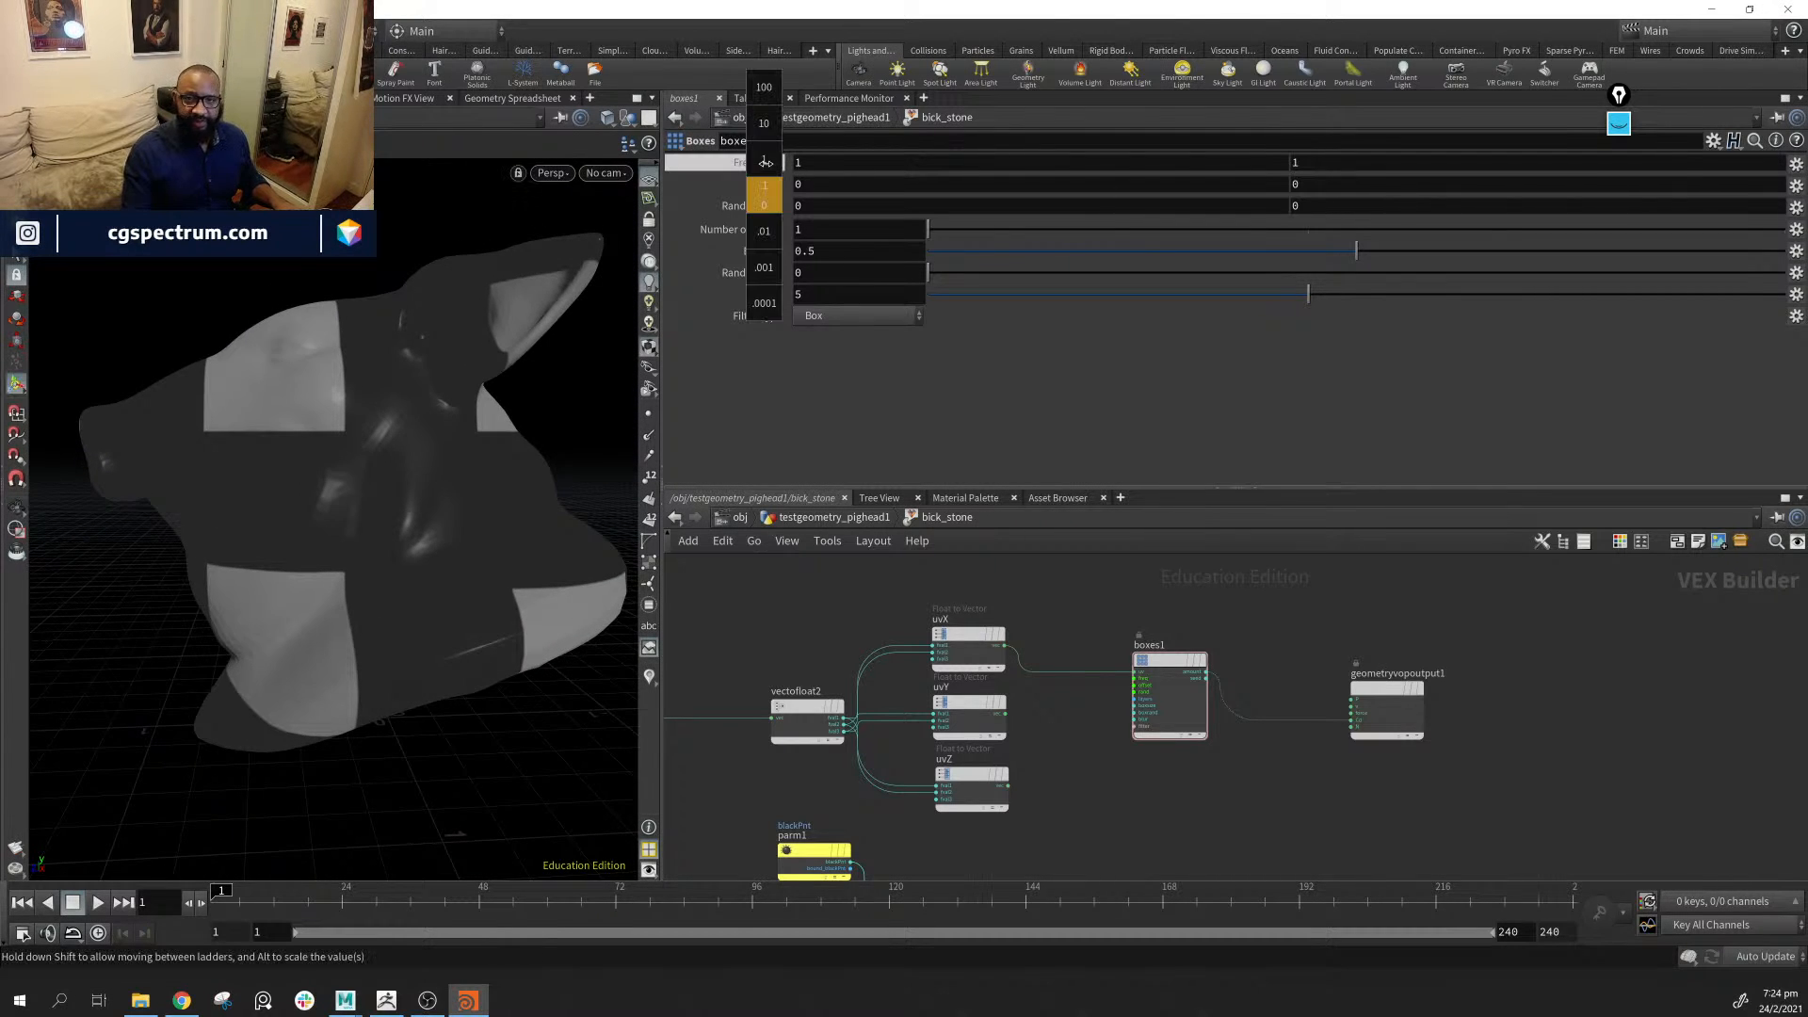
Set the frequency of the boxes1 pattern to 4.7 in both directions
middle_drag(764, 177, 1112, 186)
drag(174, 502, 490, 528)
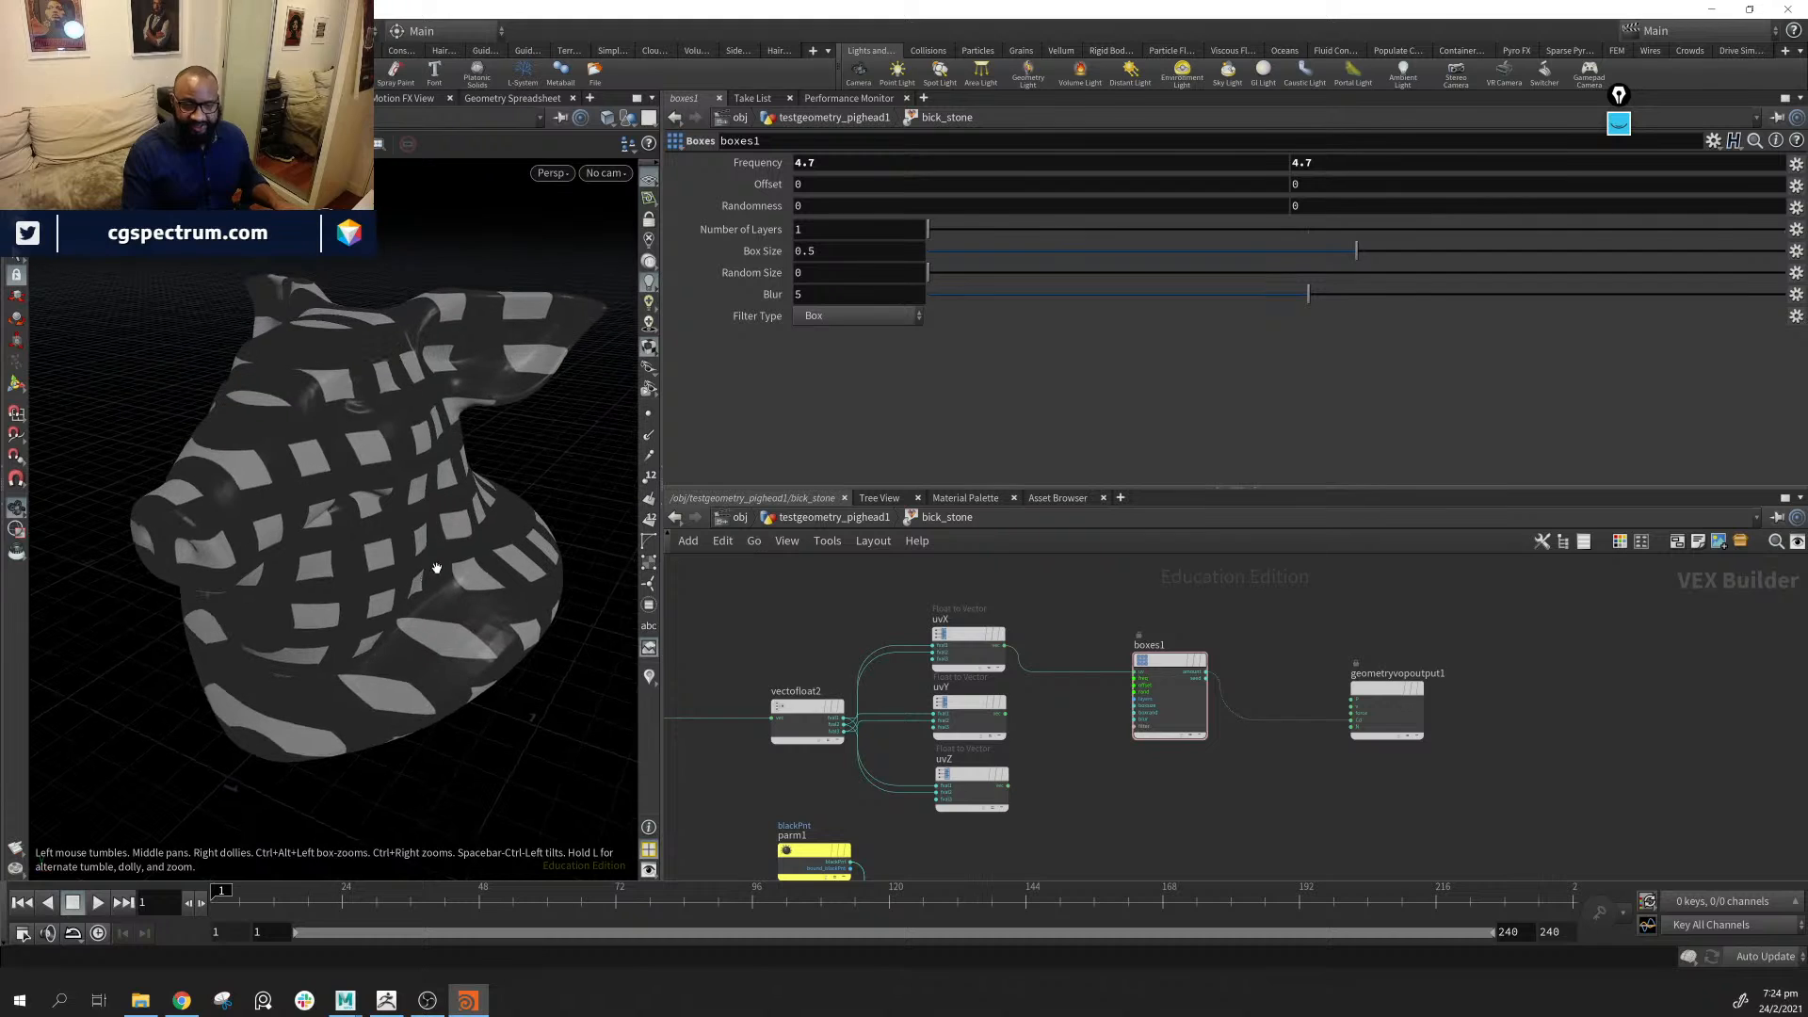
Go up to the testgeometry_pighead1 network, locate the bick_stone Attribute VOP and go back inside it
click(810, 519)
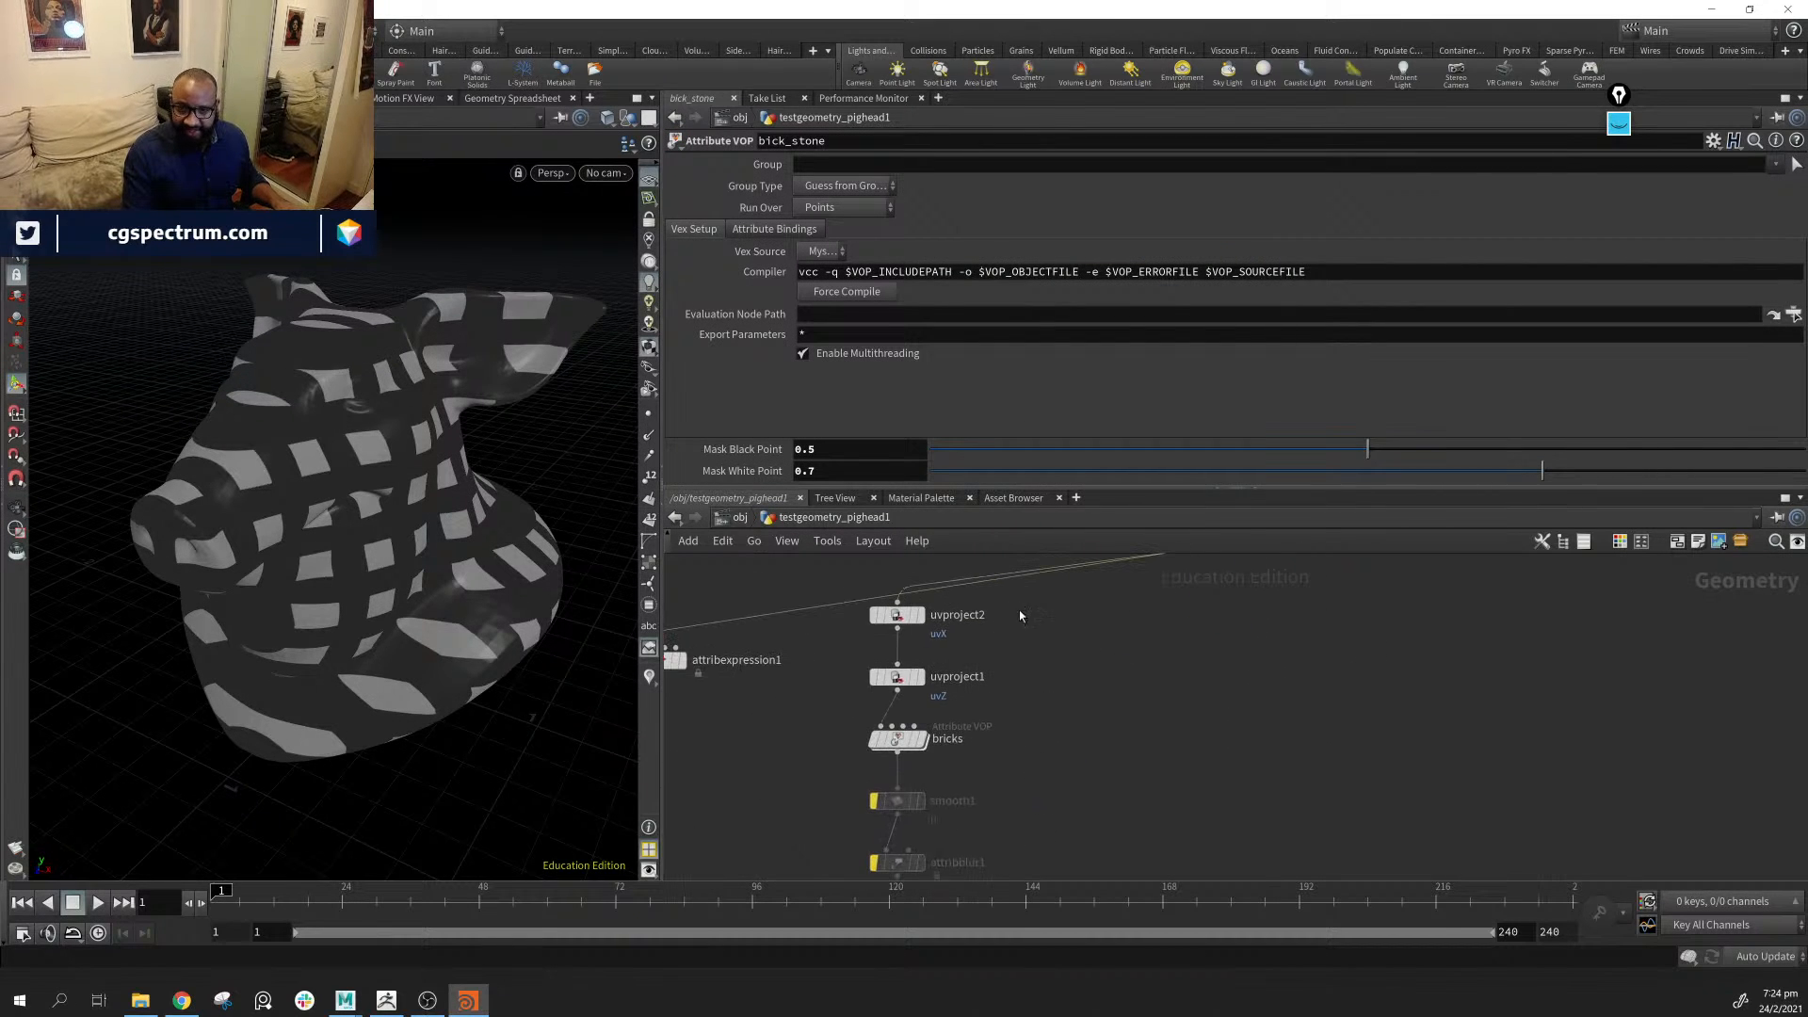
drag(1018, 610, 857, 699)
middle_drag(1079, 716, 918, 879)
click(1031, 686)
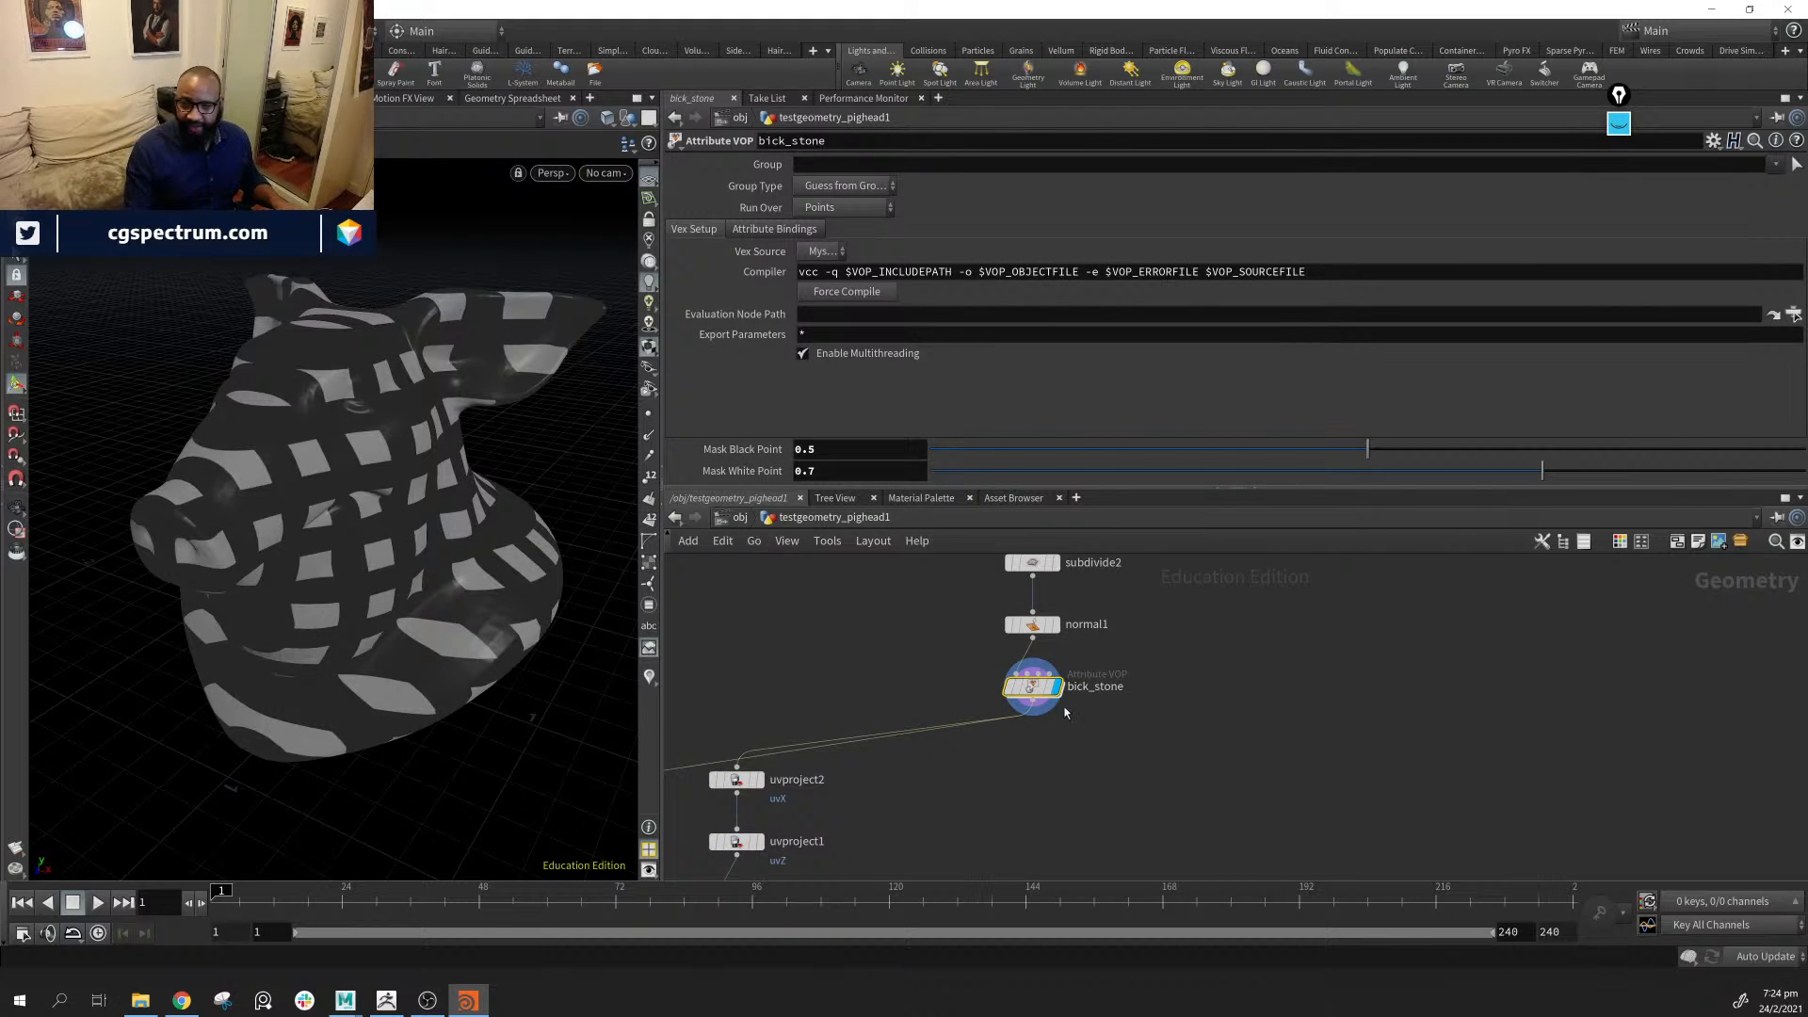
double_click(1030, 692)
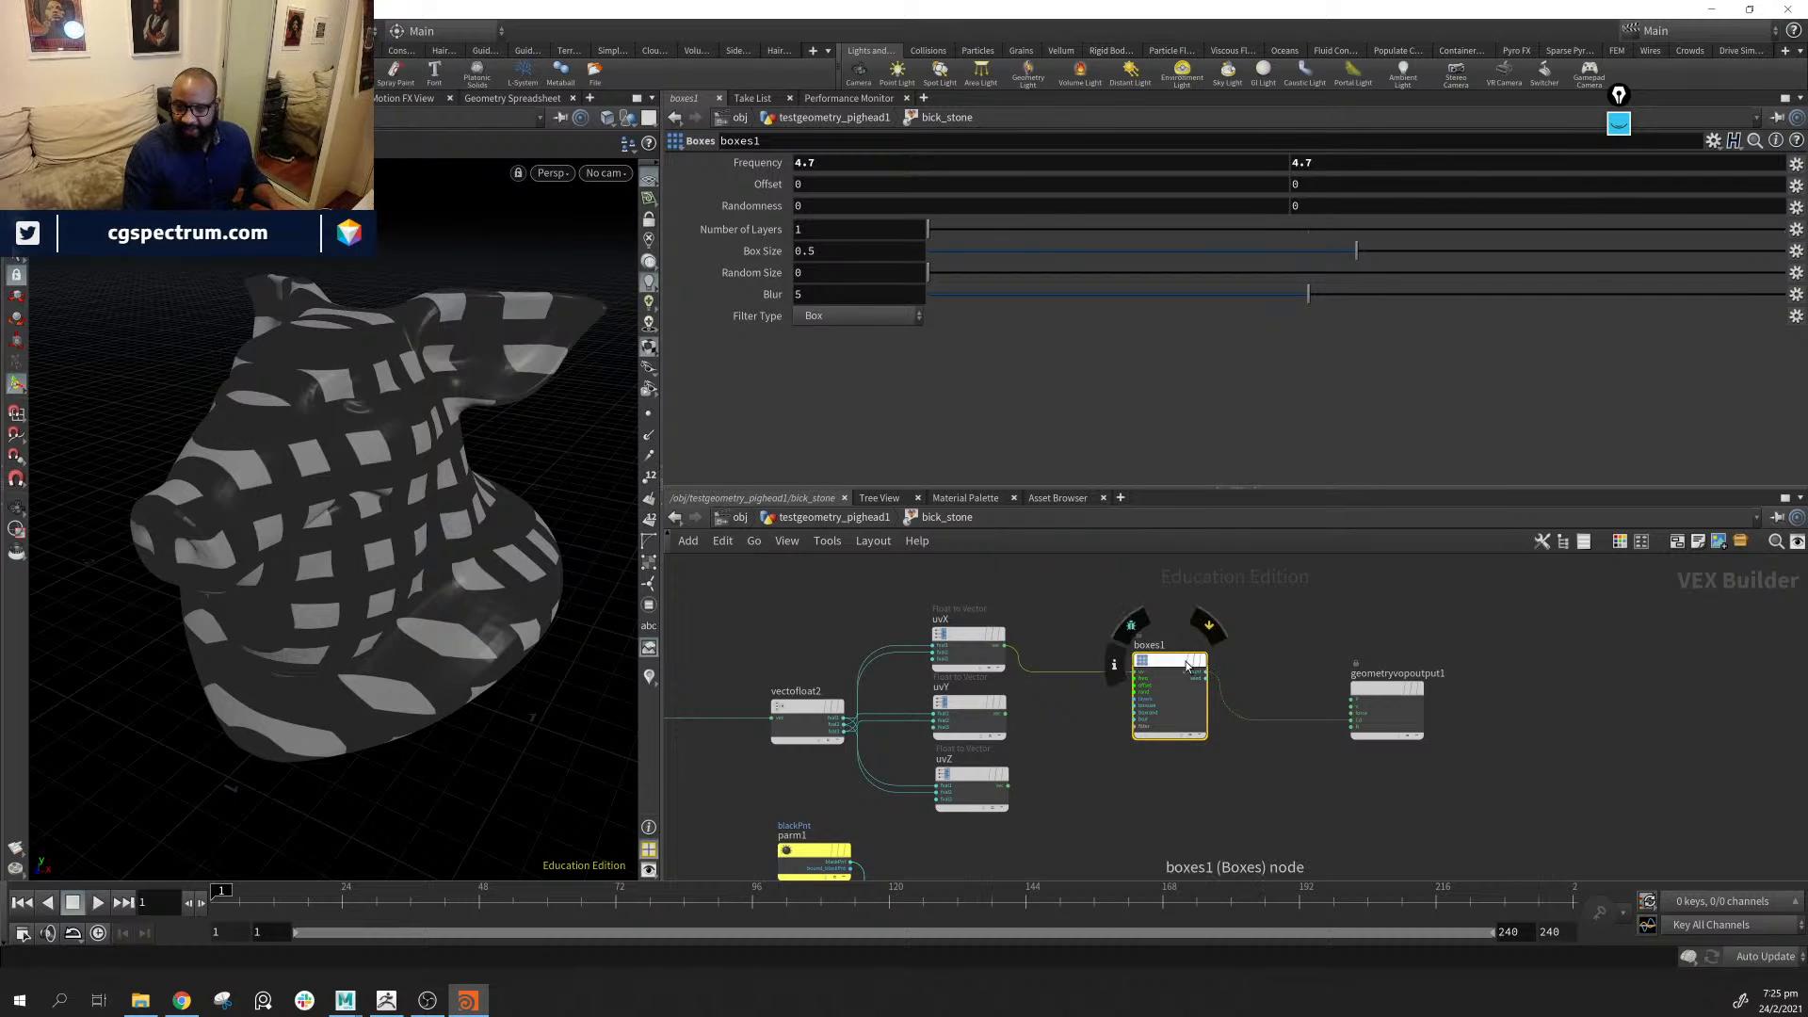
Try feeding the uvY vector into the uv input of boxes1 and examine the pattern on the pig head
drag(1185, 661, 1215, 647)
alt+drag(396, 517, 406, 563)
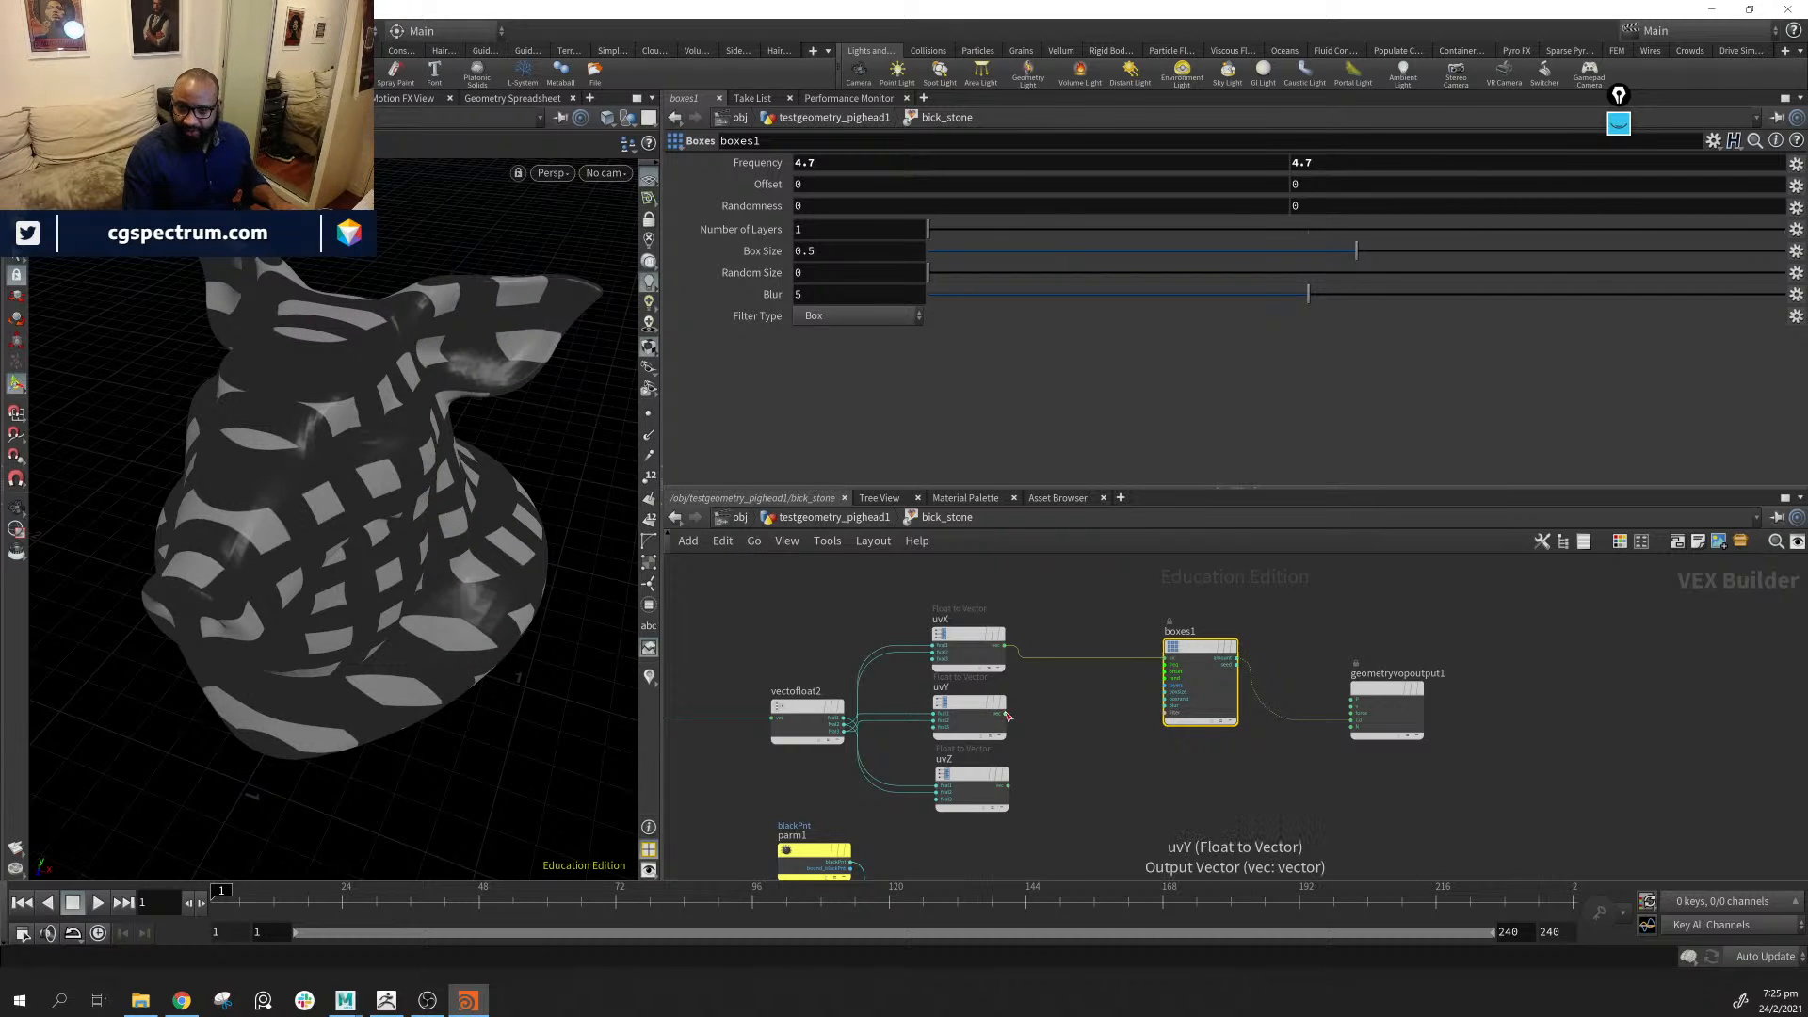
drag(1007, 715, 1166, 664)
mouse_move(395, 490)
alt+mouse_down()
mouse_move(322, 523)
mouse_move(383, 508)
alt+mouse_up()
key(ctrl+z)
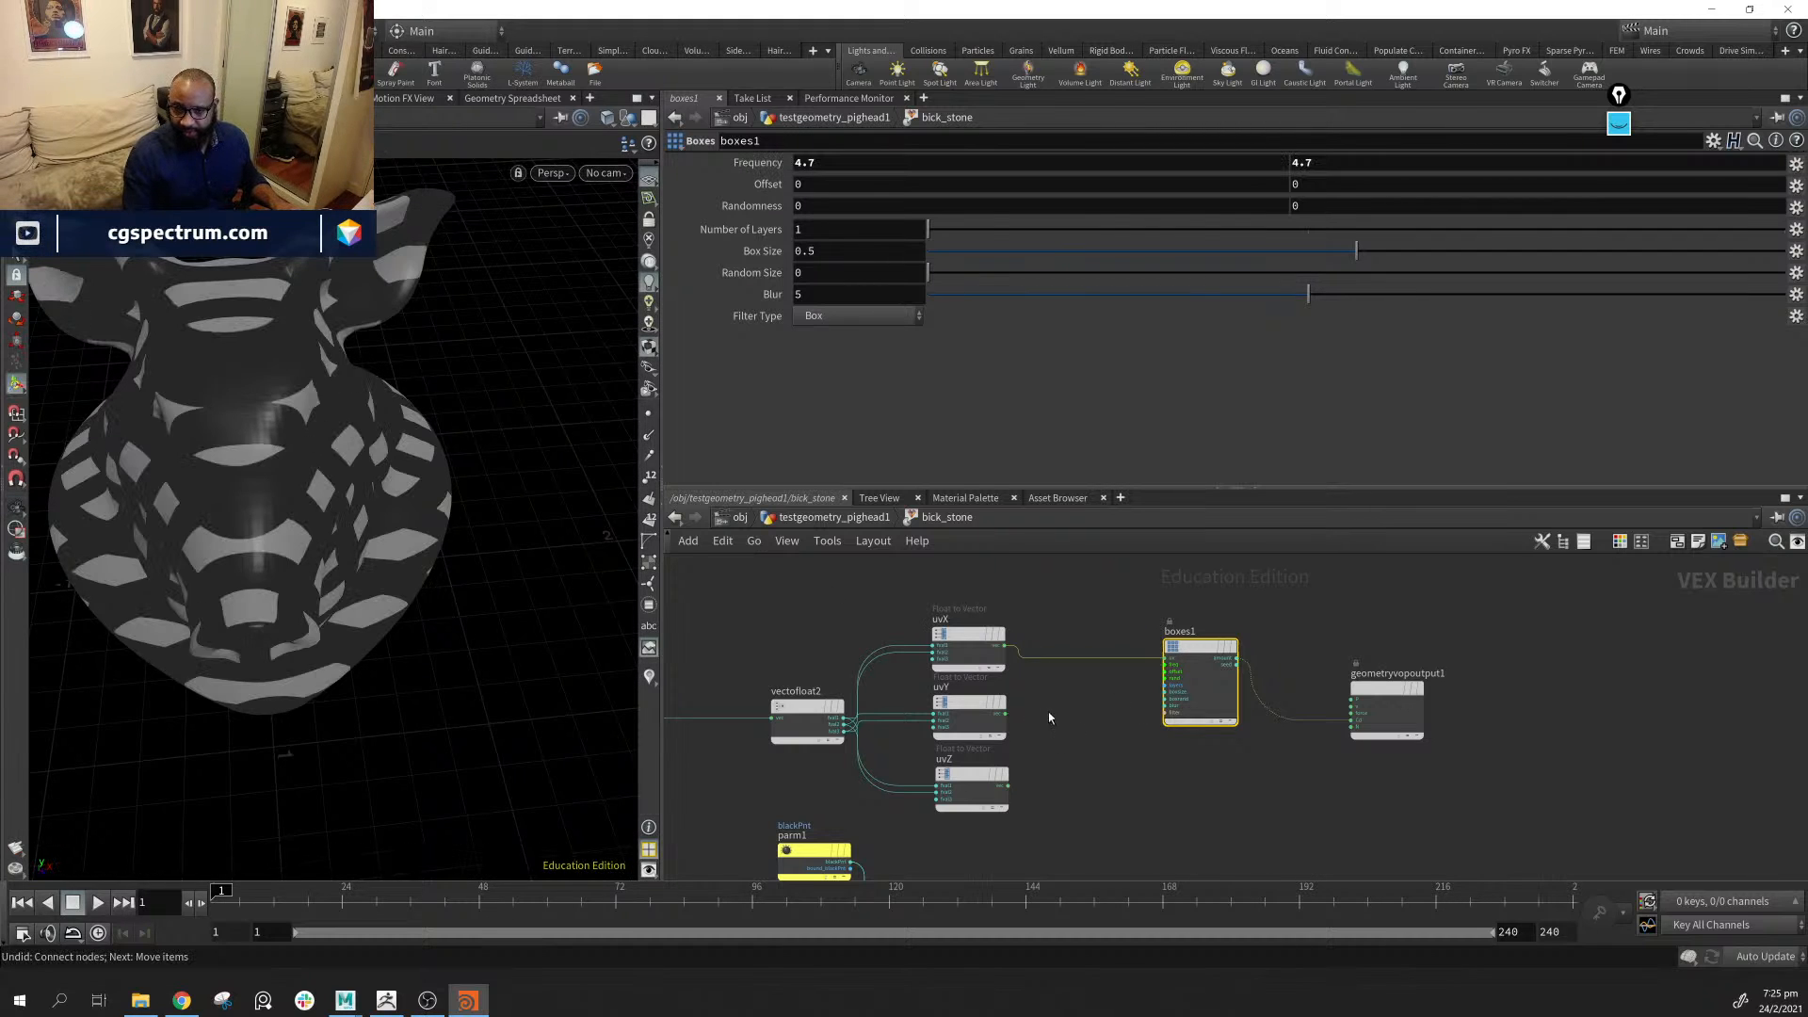
drag(1006, 715, 1165, 656)
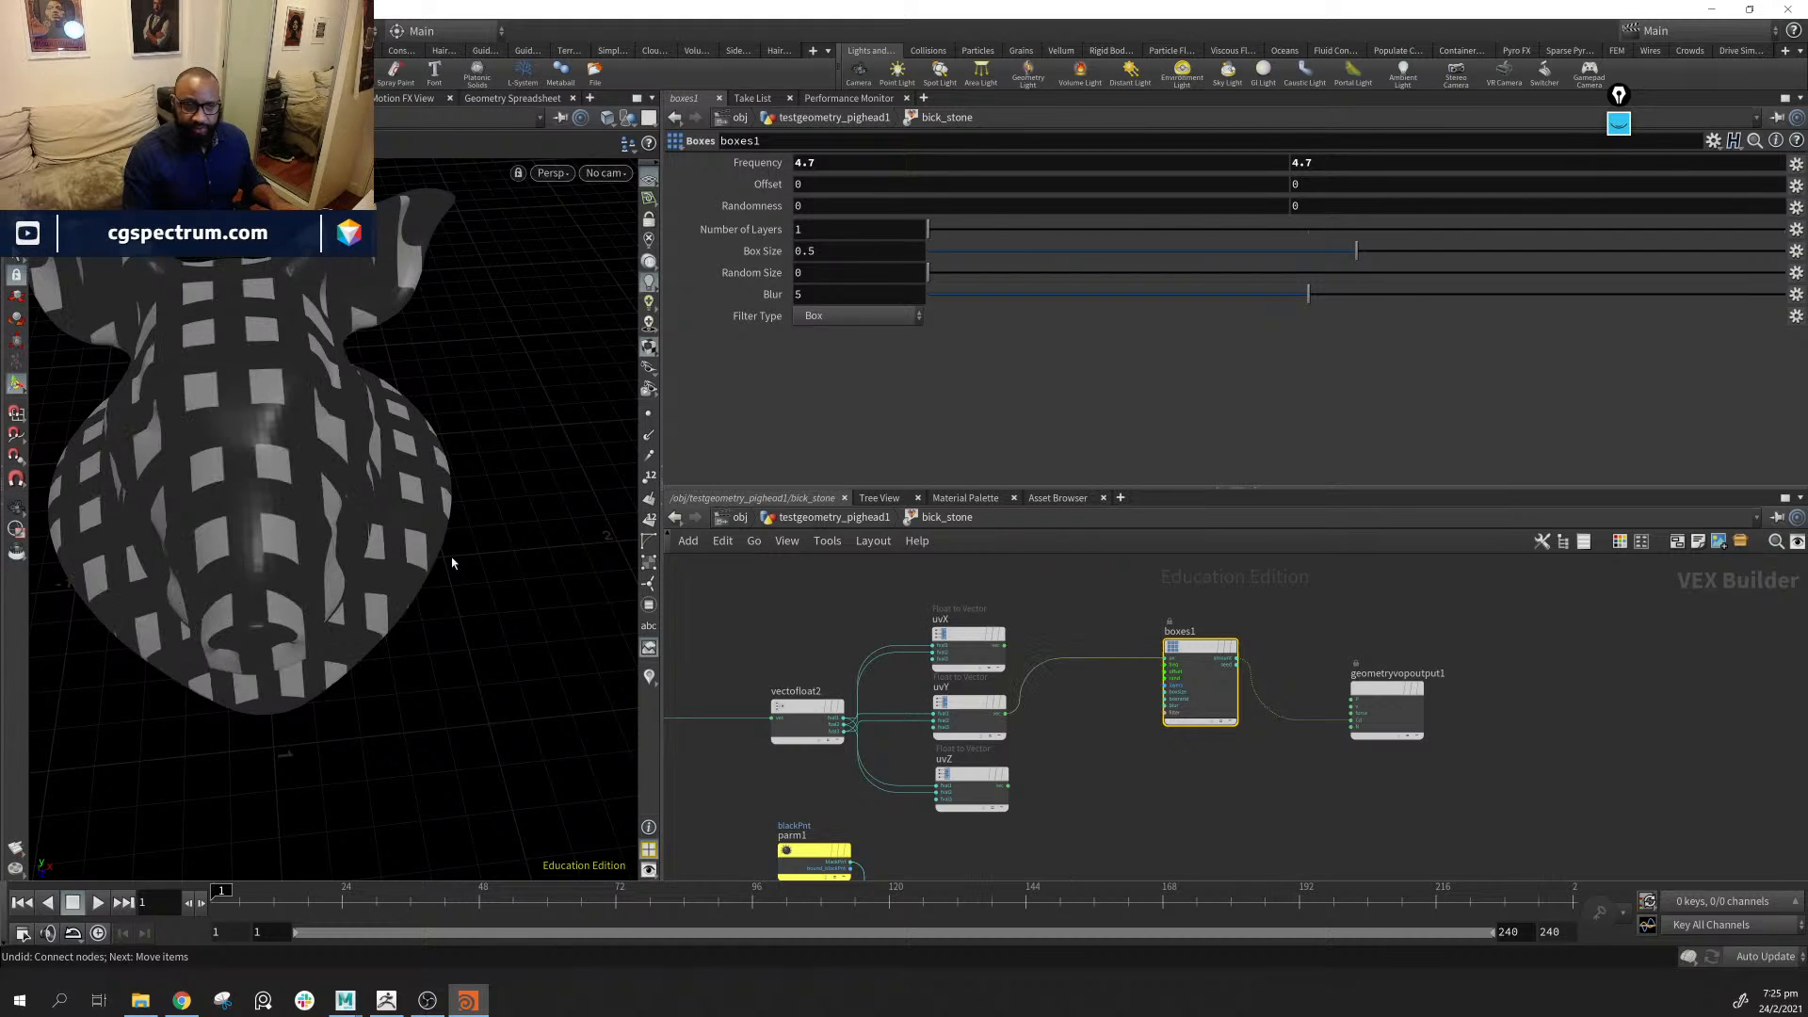
alt+drag(450, 557, 405, 388)
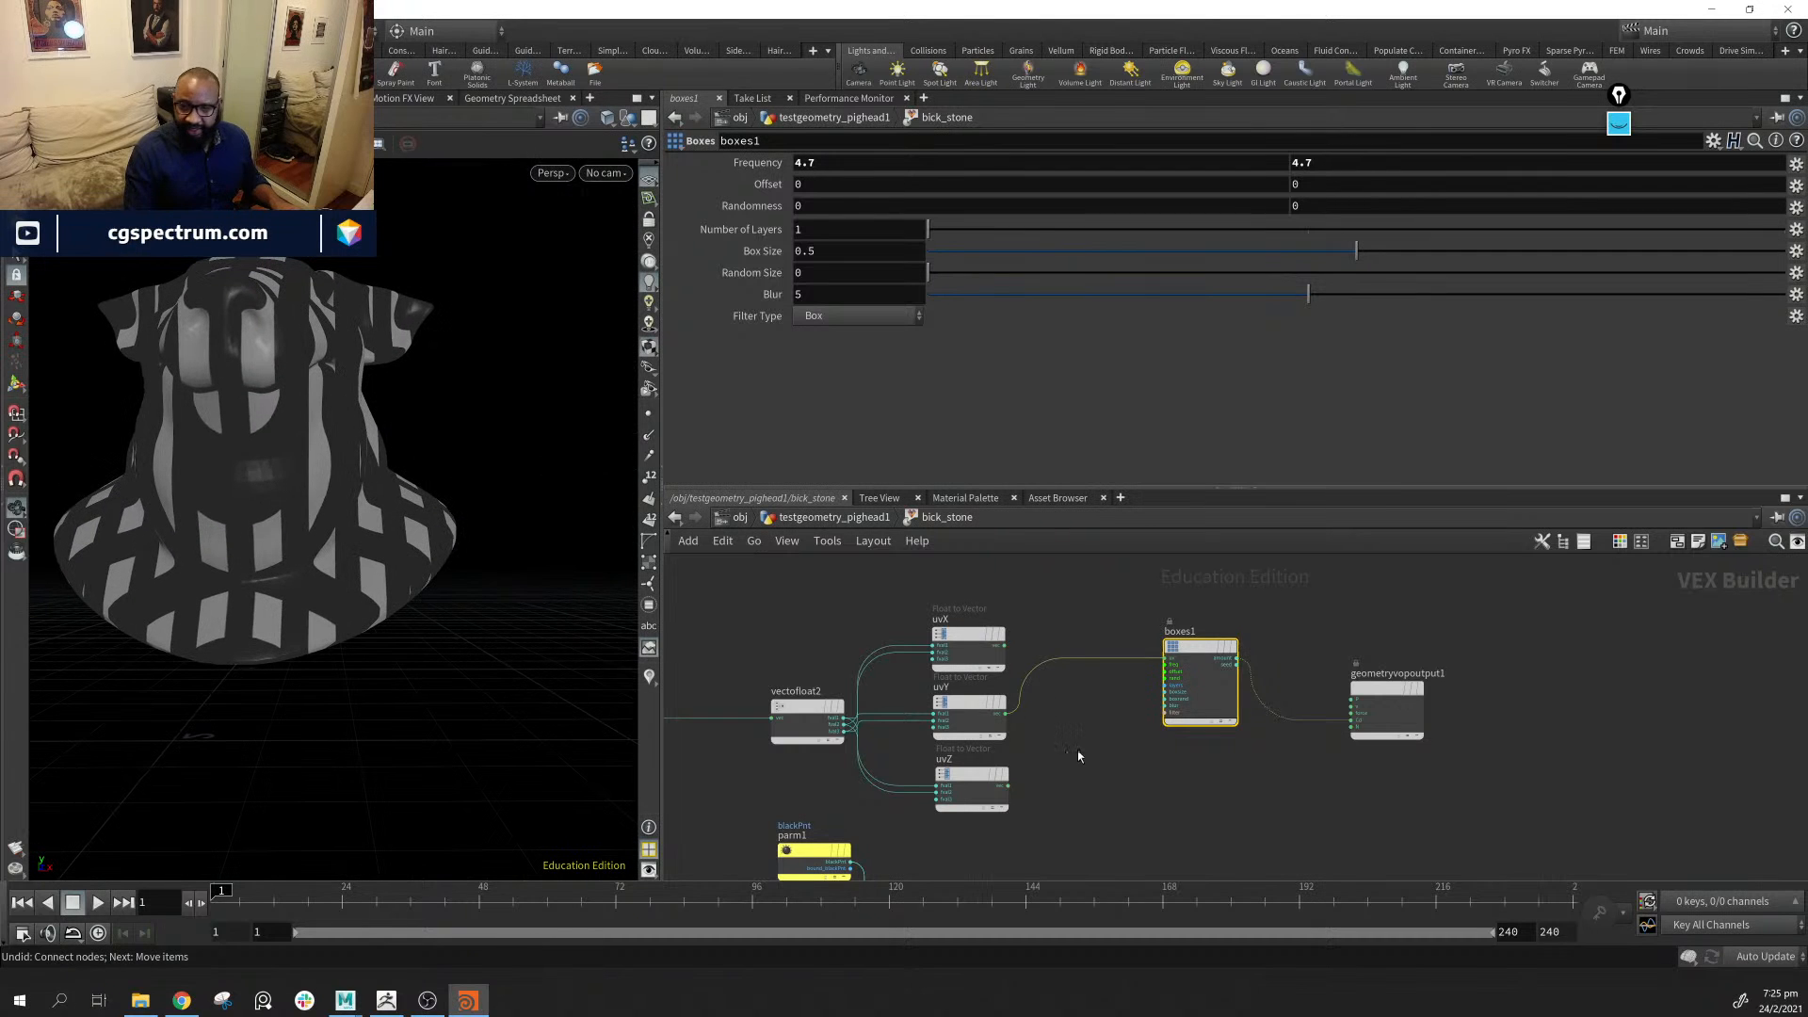
Connect the uvZ vector output to the uv input of boxes1
drag(1011, 785, 1165, 658)
mouse_move(327, 494)
alt+mouse_down()
mouse_move(206, 505)
mouse_move(375, 506)
mouse_move(326, 529)
alt+mouse_up()
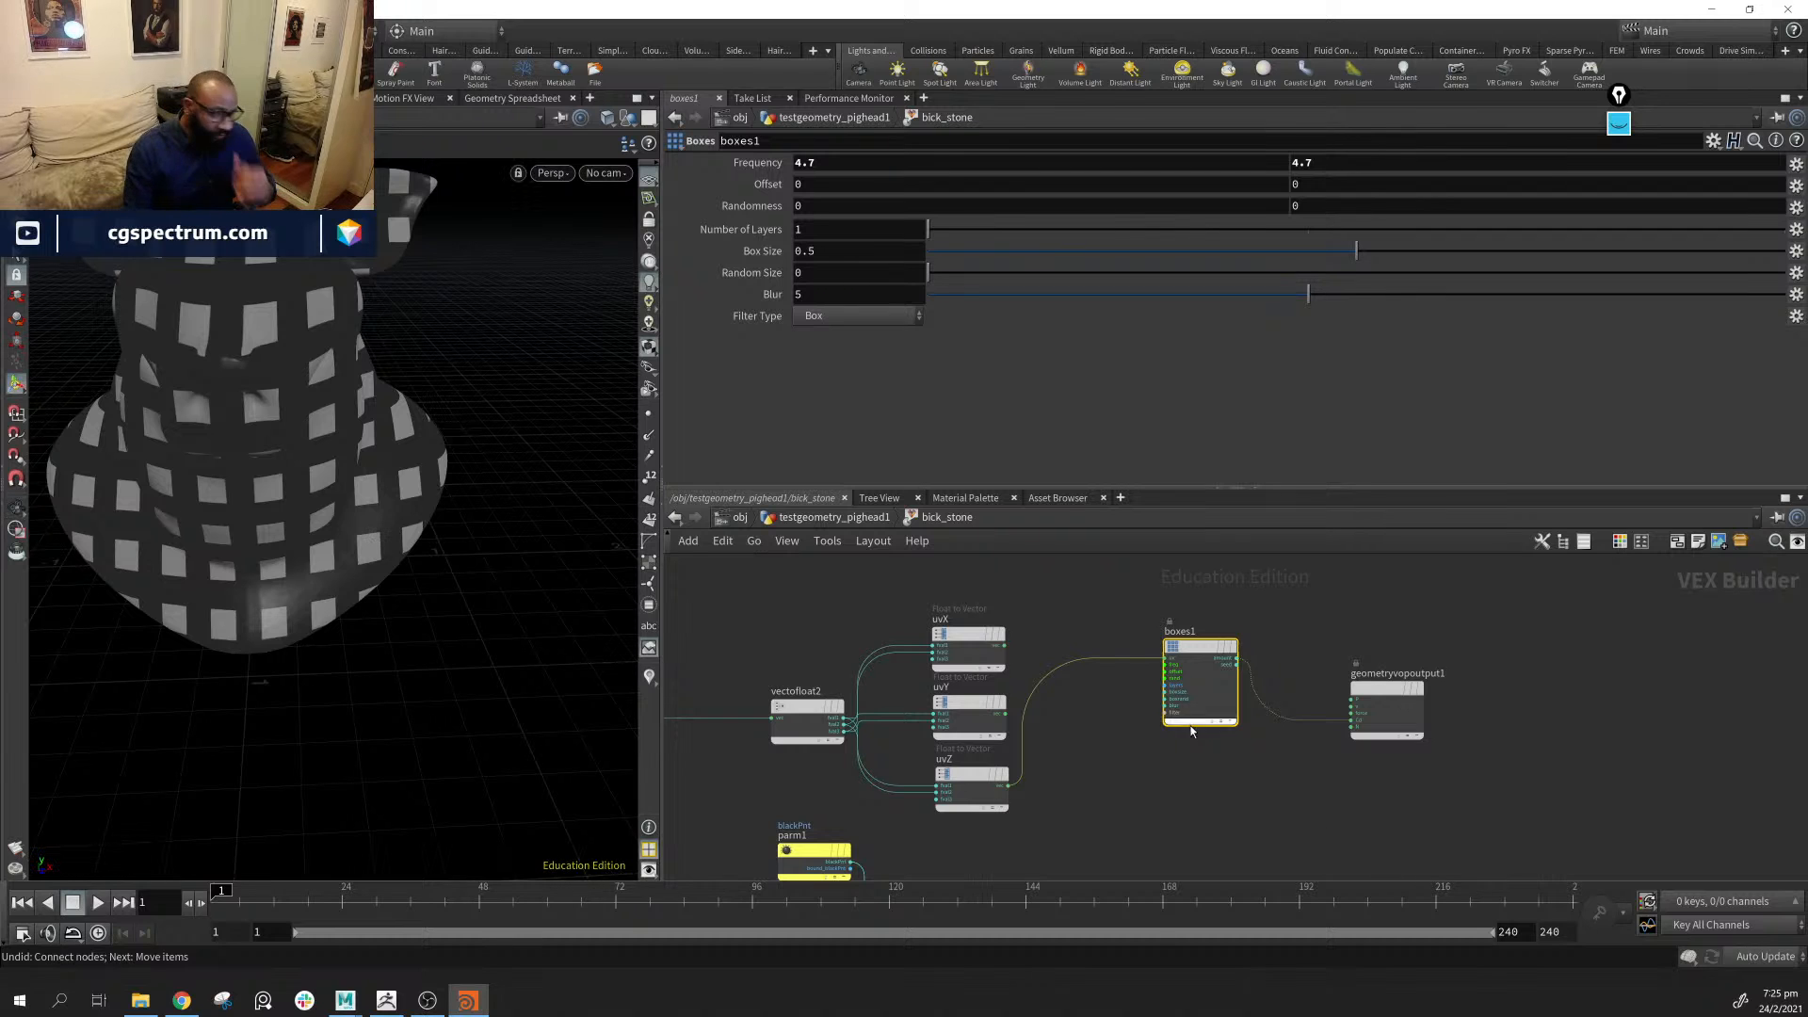
scroll(1284, 776, down, 5)
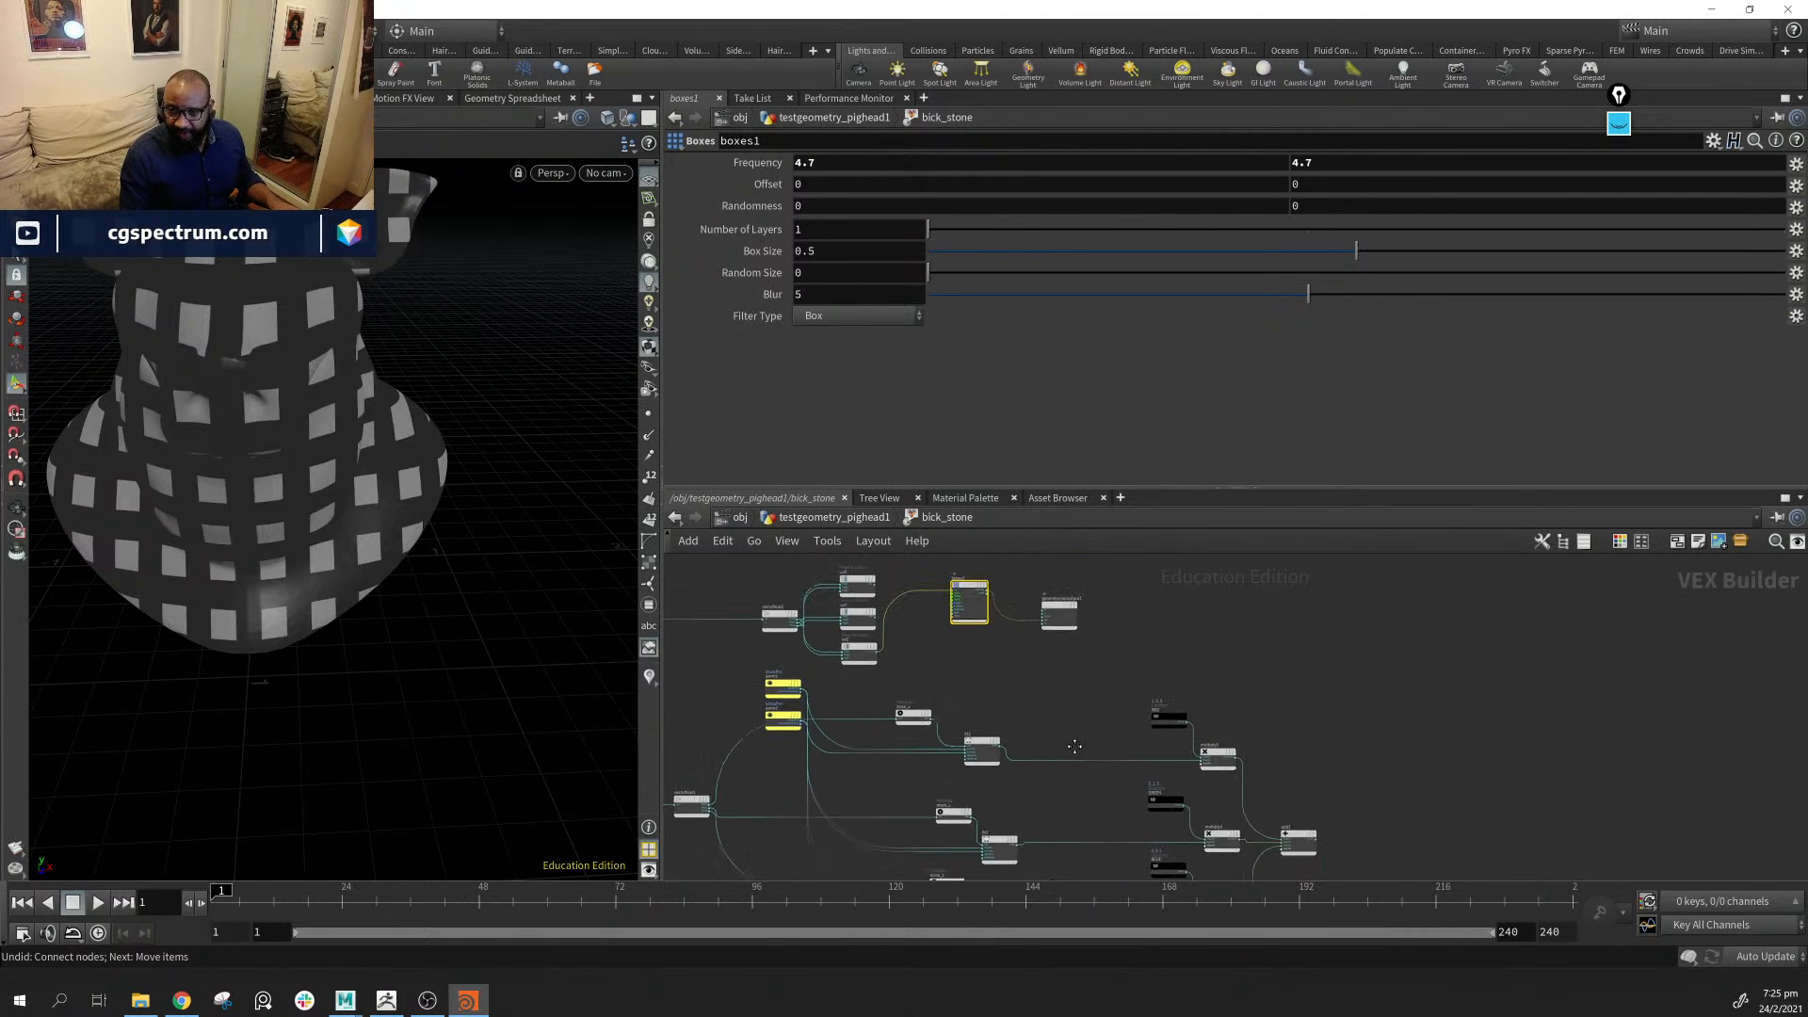
middle_drag(1021, 702, 1103, 765)
scroll(1109, 778, up, 3)
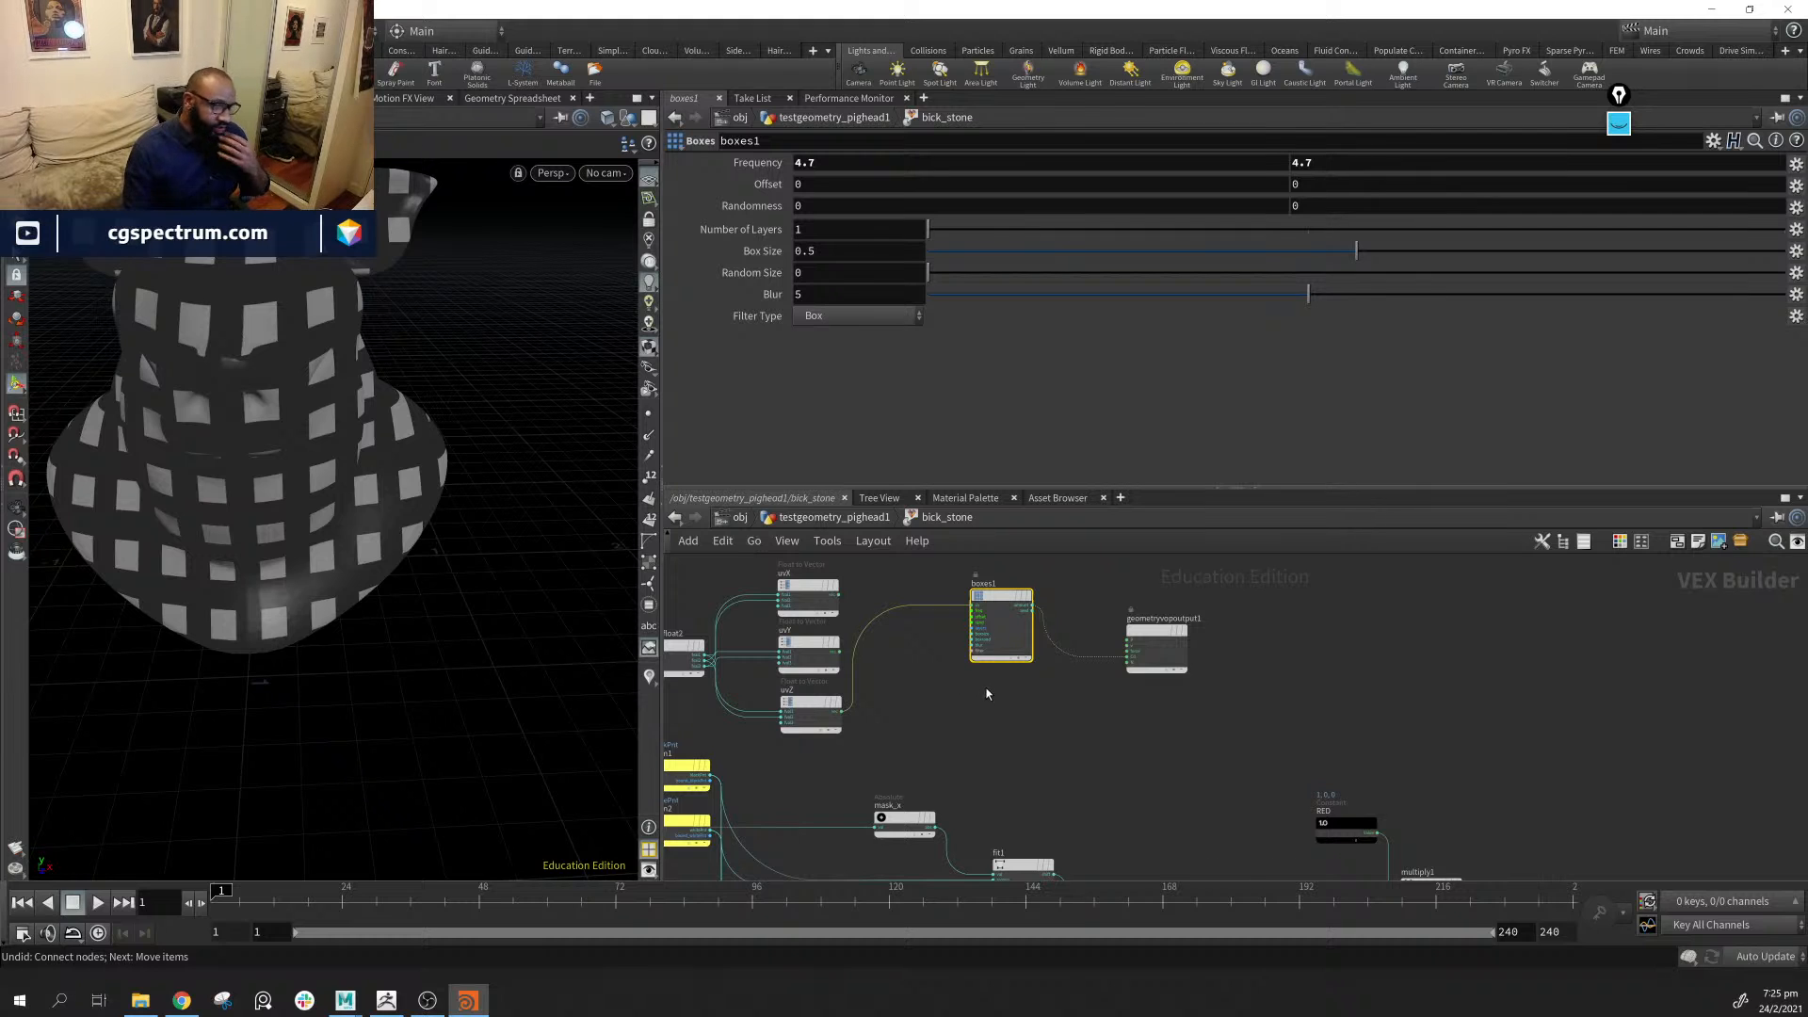
Space boxes1 and geometryvopoutput1 farther apart in the network, undoing the accidental disconnection between them
drag(1266, 592, 1023, 682)
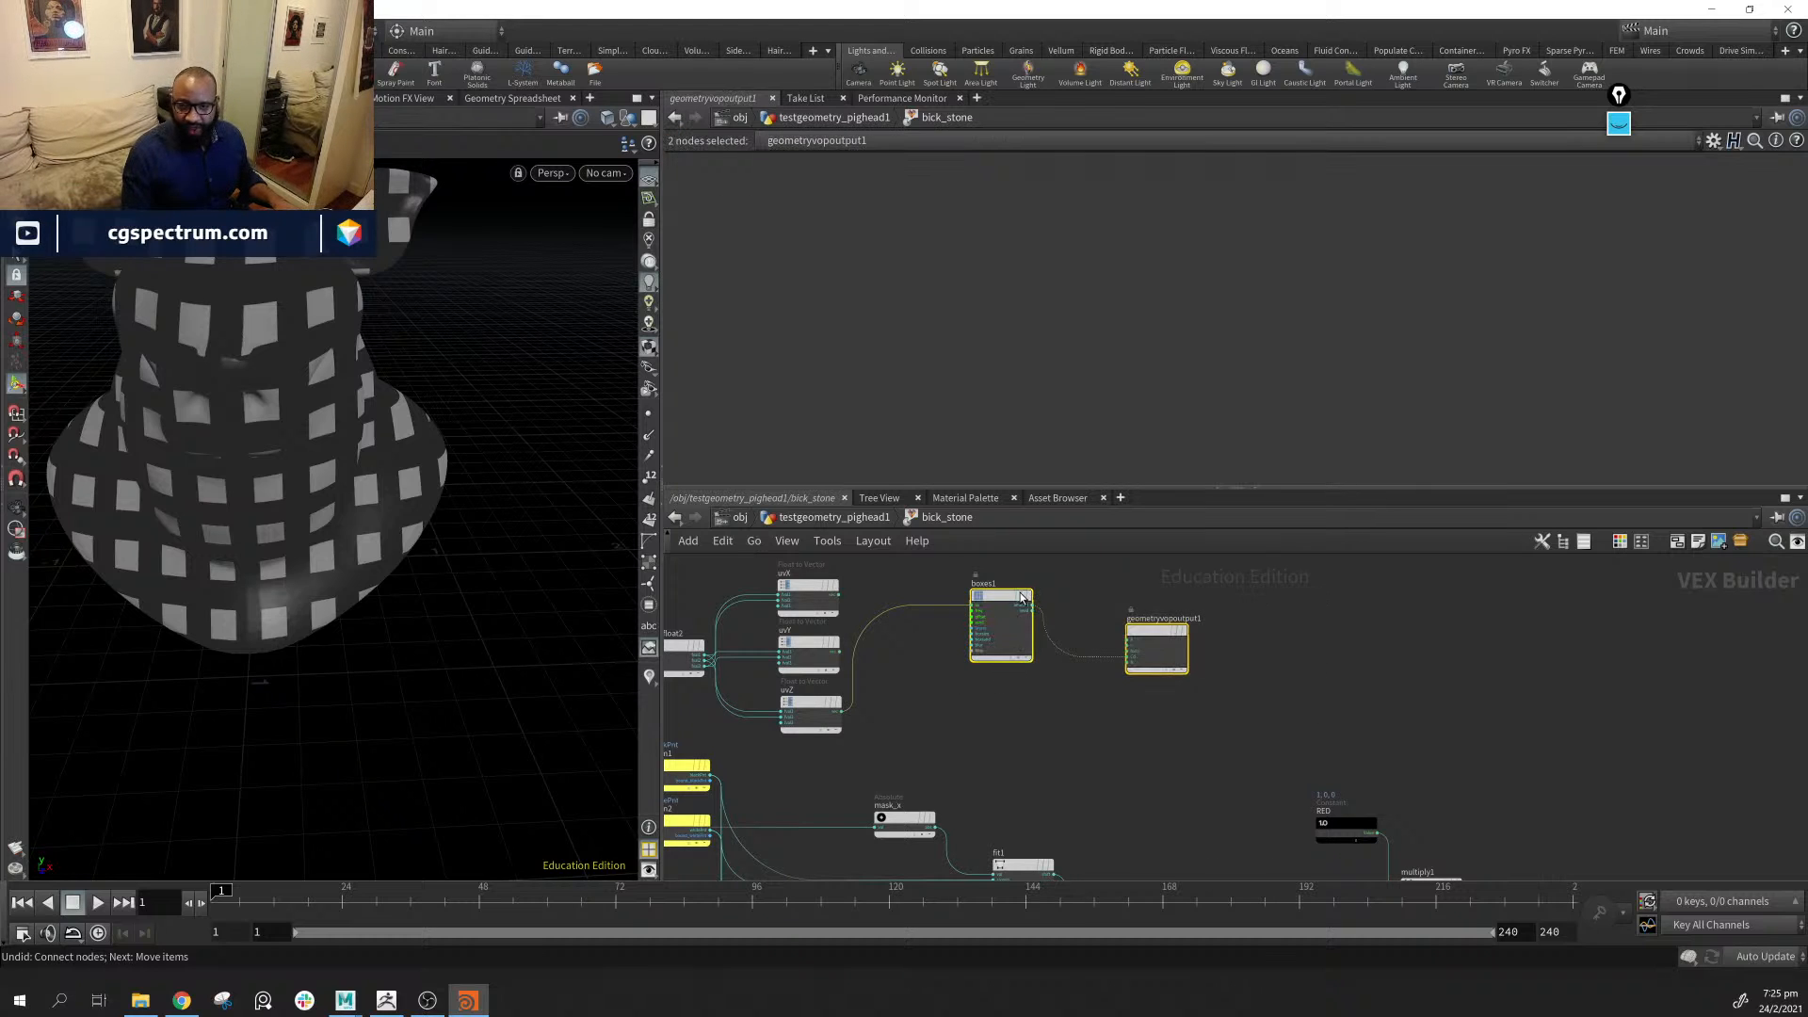
mouse_move(1019, 595)
mouse_down()
mouse_move(1137, 636)
mouse_move(1071, 678)
mouse_move(1027, 630)
mouse_up()
key(ctrl+z)
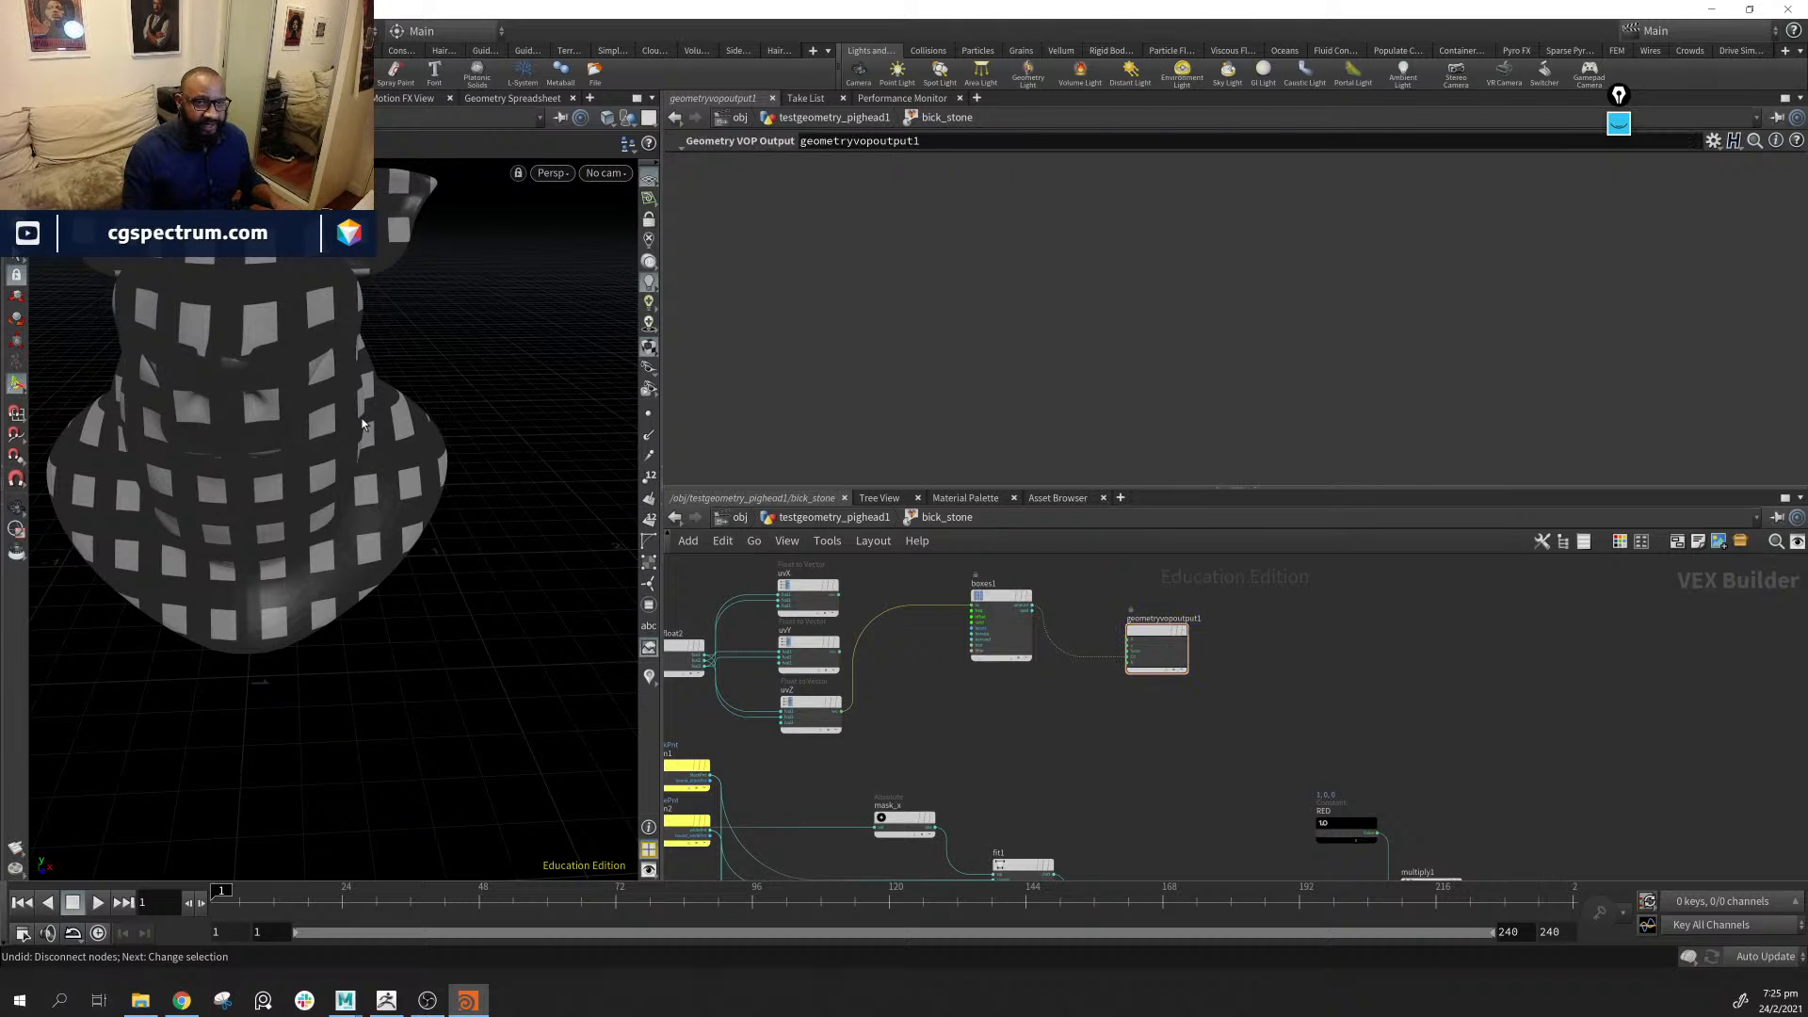
mouse_move(946, 622)
mouse_down()
mouse_move(979, 668)
mouse_move(957, 653)
mouse_up()
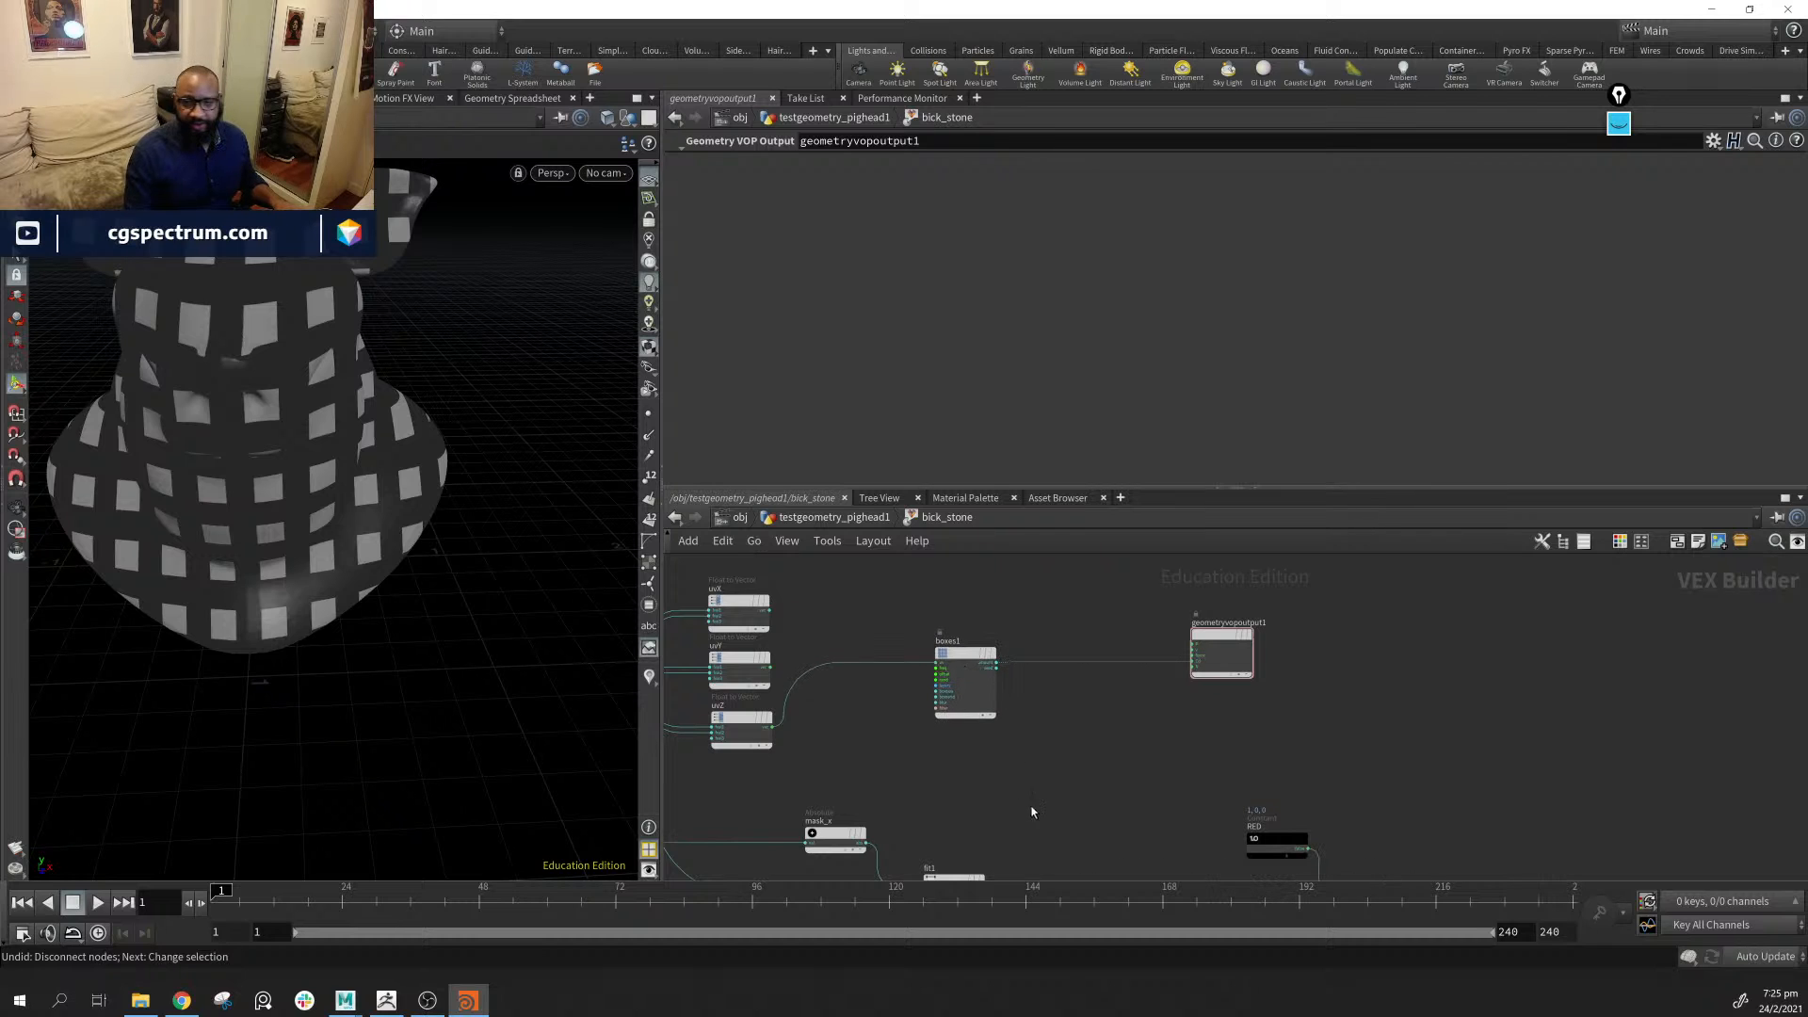
Examine the x, y and z mask chains, the colour multiplies and the connections around boxes1
middle_drag(1285, 825, 1213, 658)
middle_drag(1219, 799, 1204, 647)
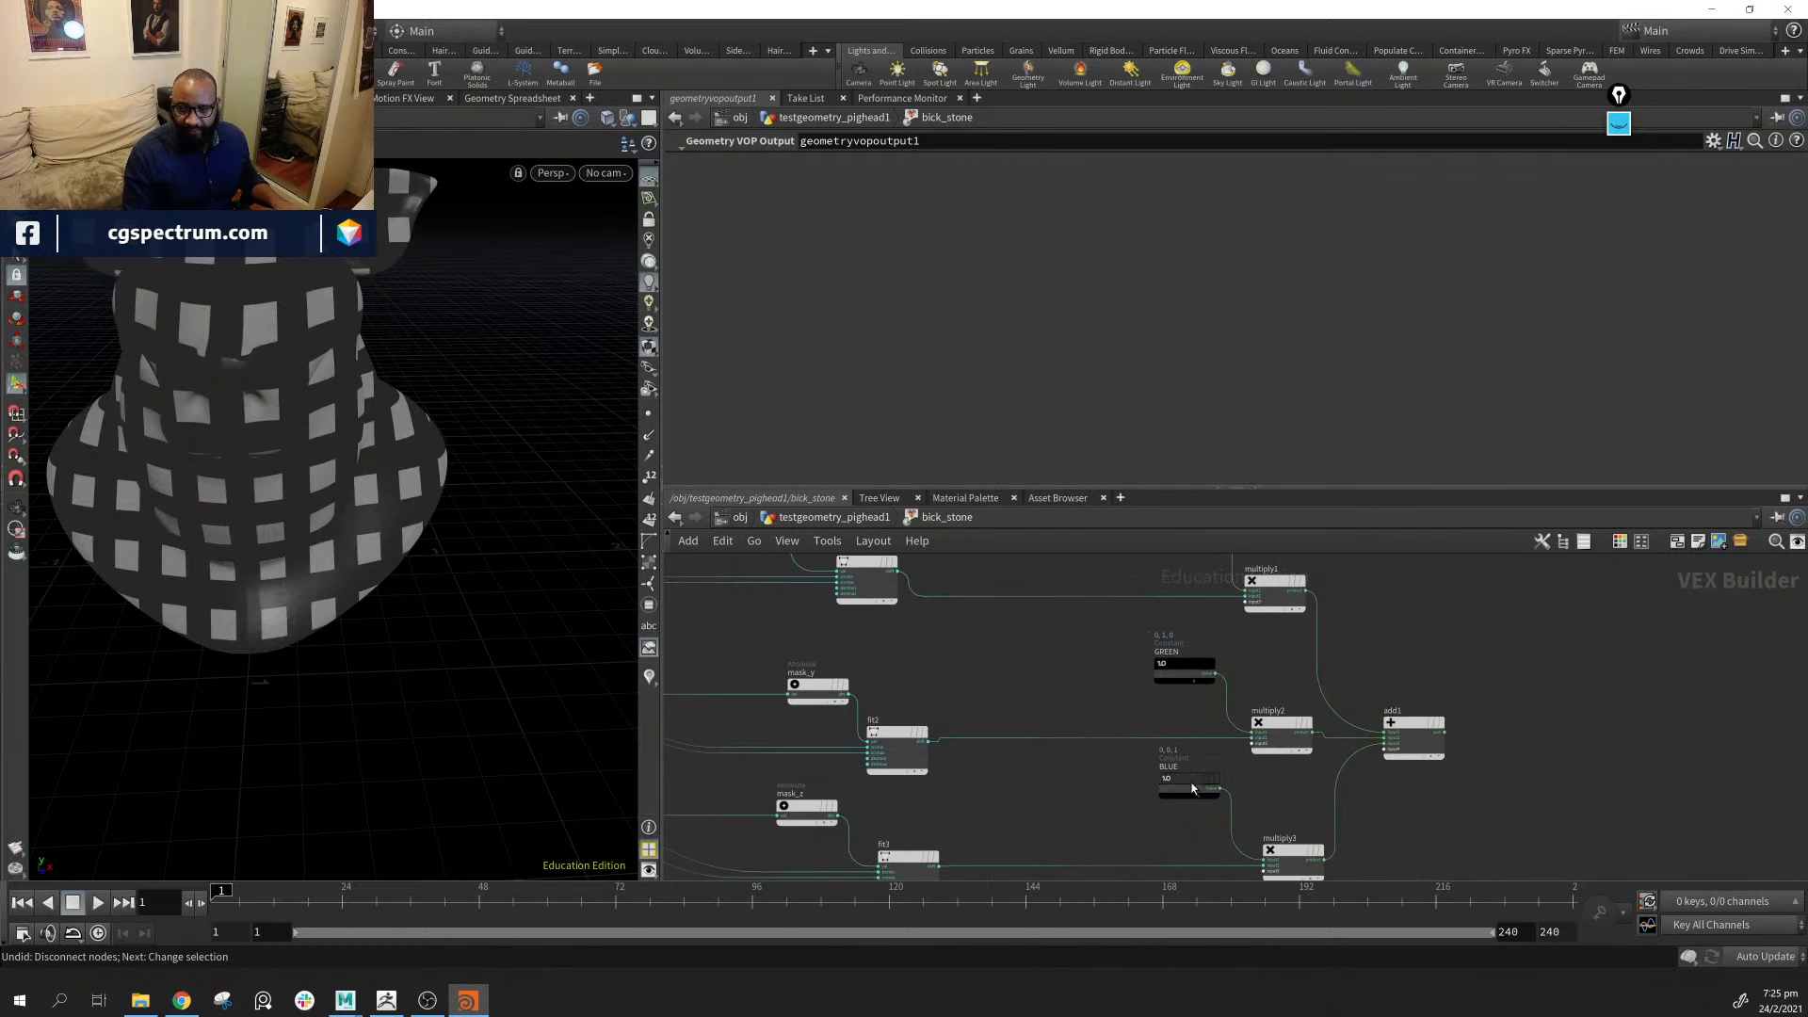
middle_drag(1096, 663, 990, 750)
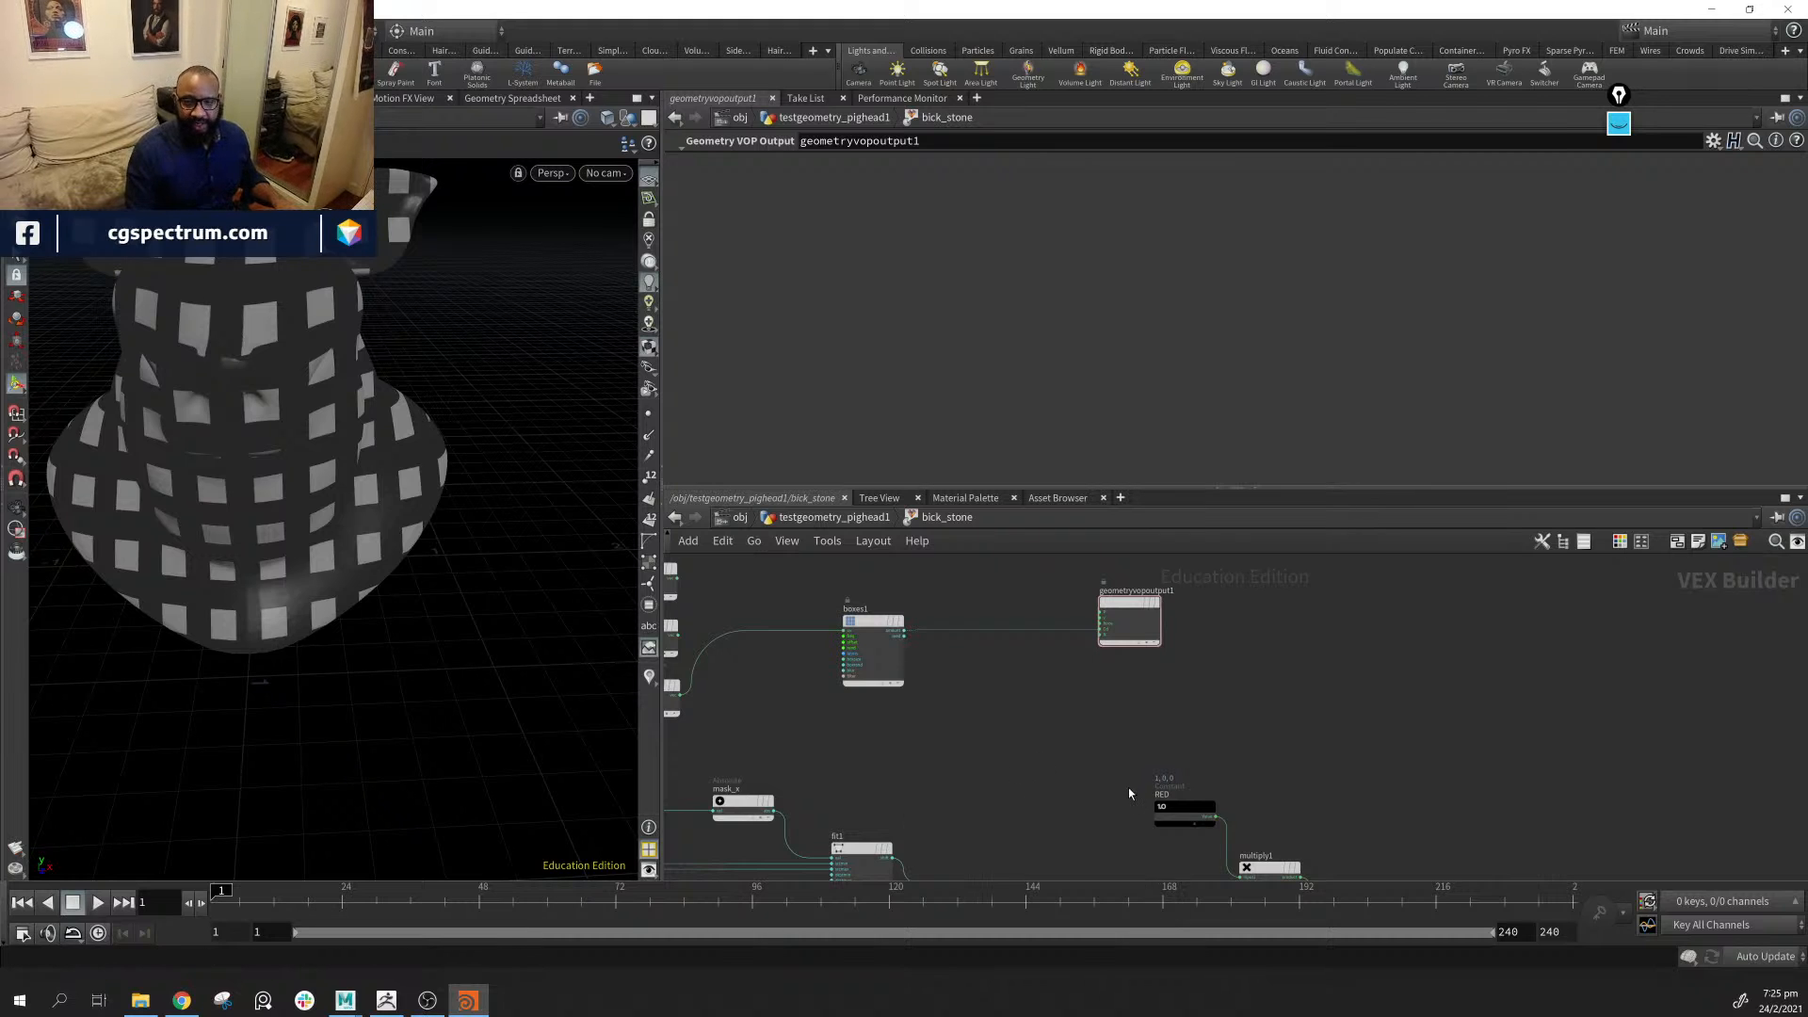
middle_drag(1109, 791, 1205, 822)
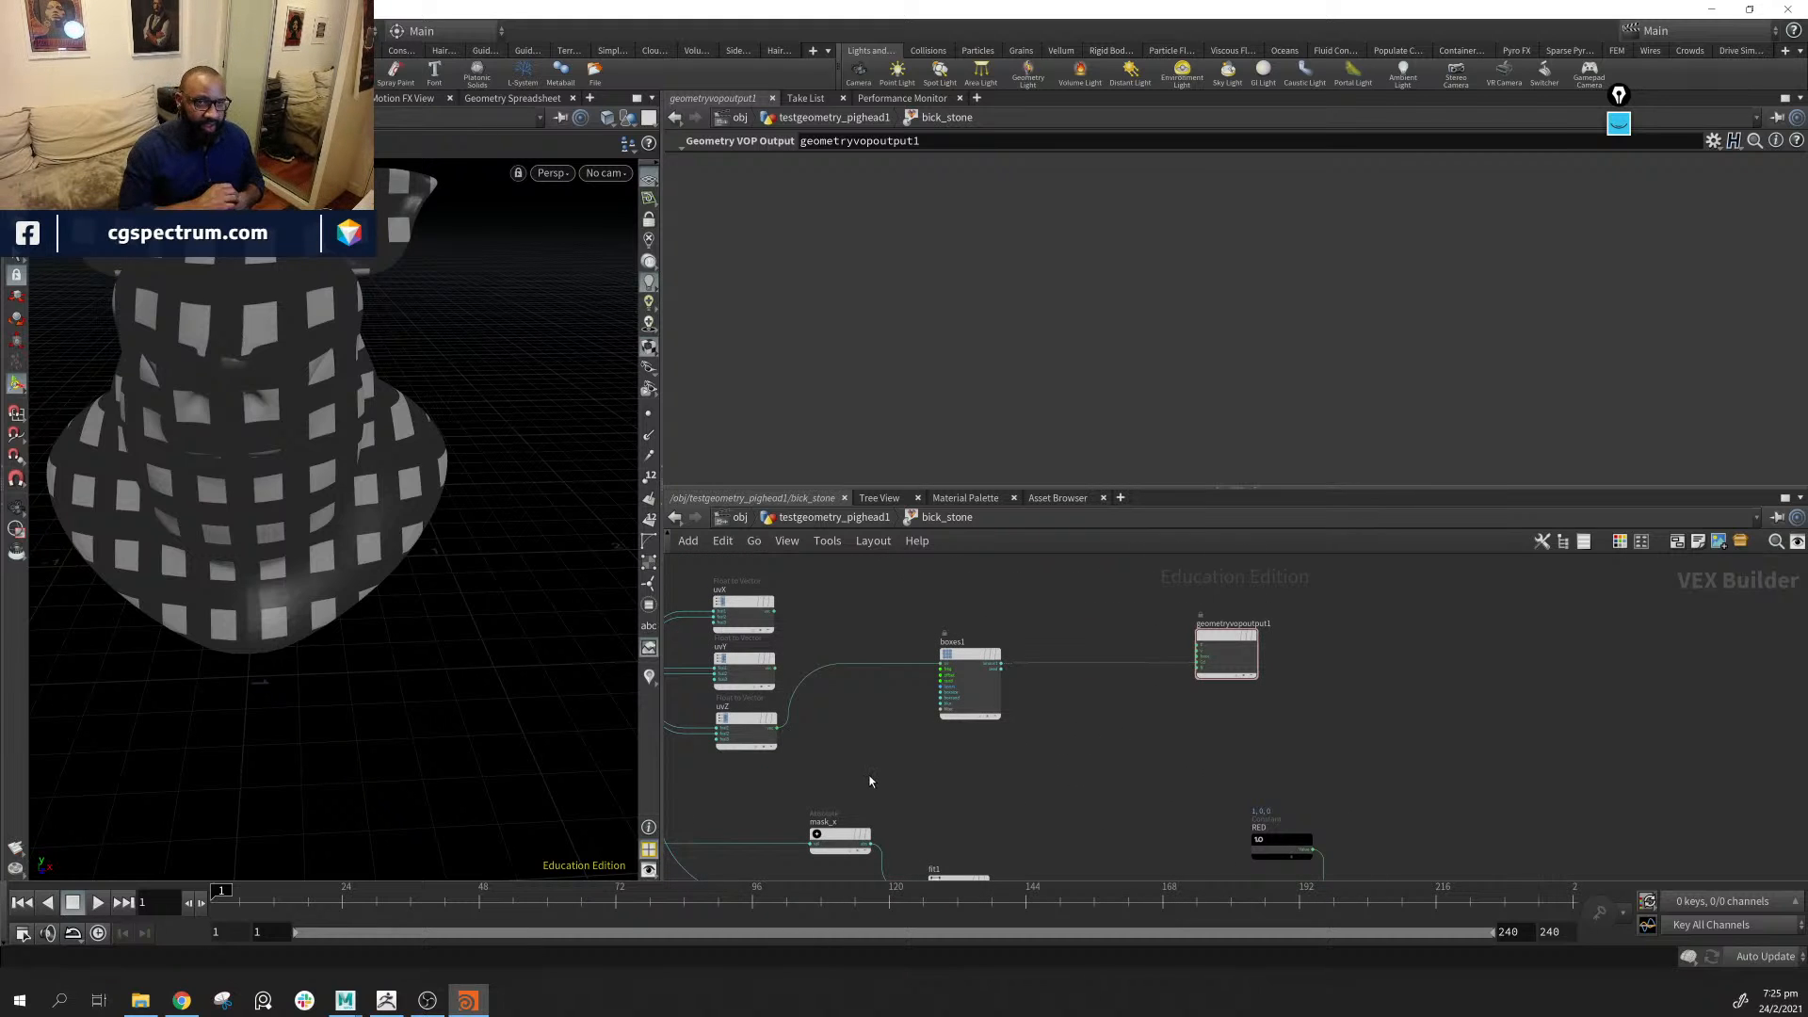
middle_drag(1056, 771, 1741, 766)
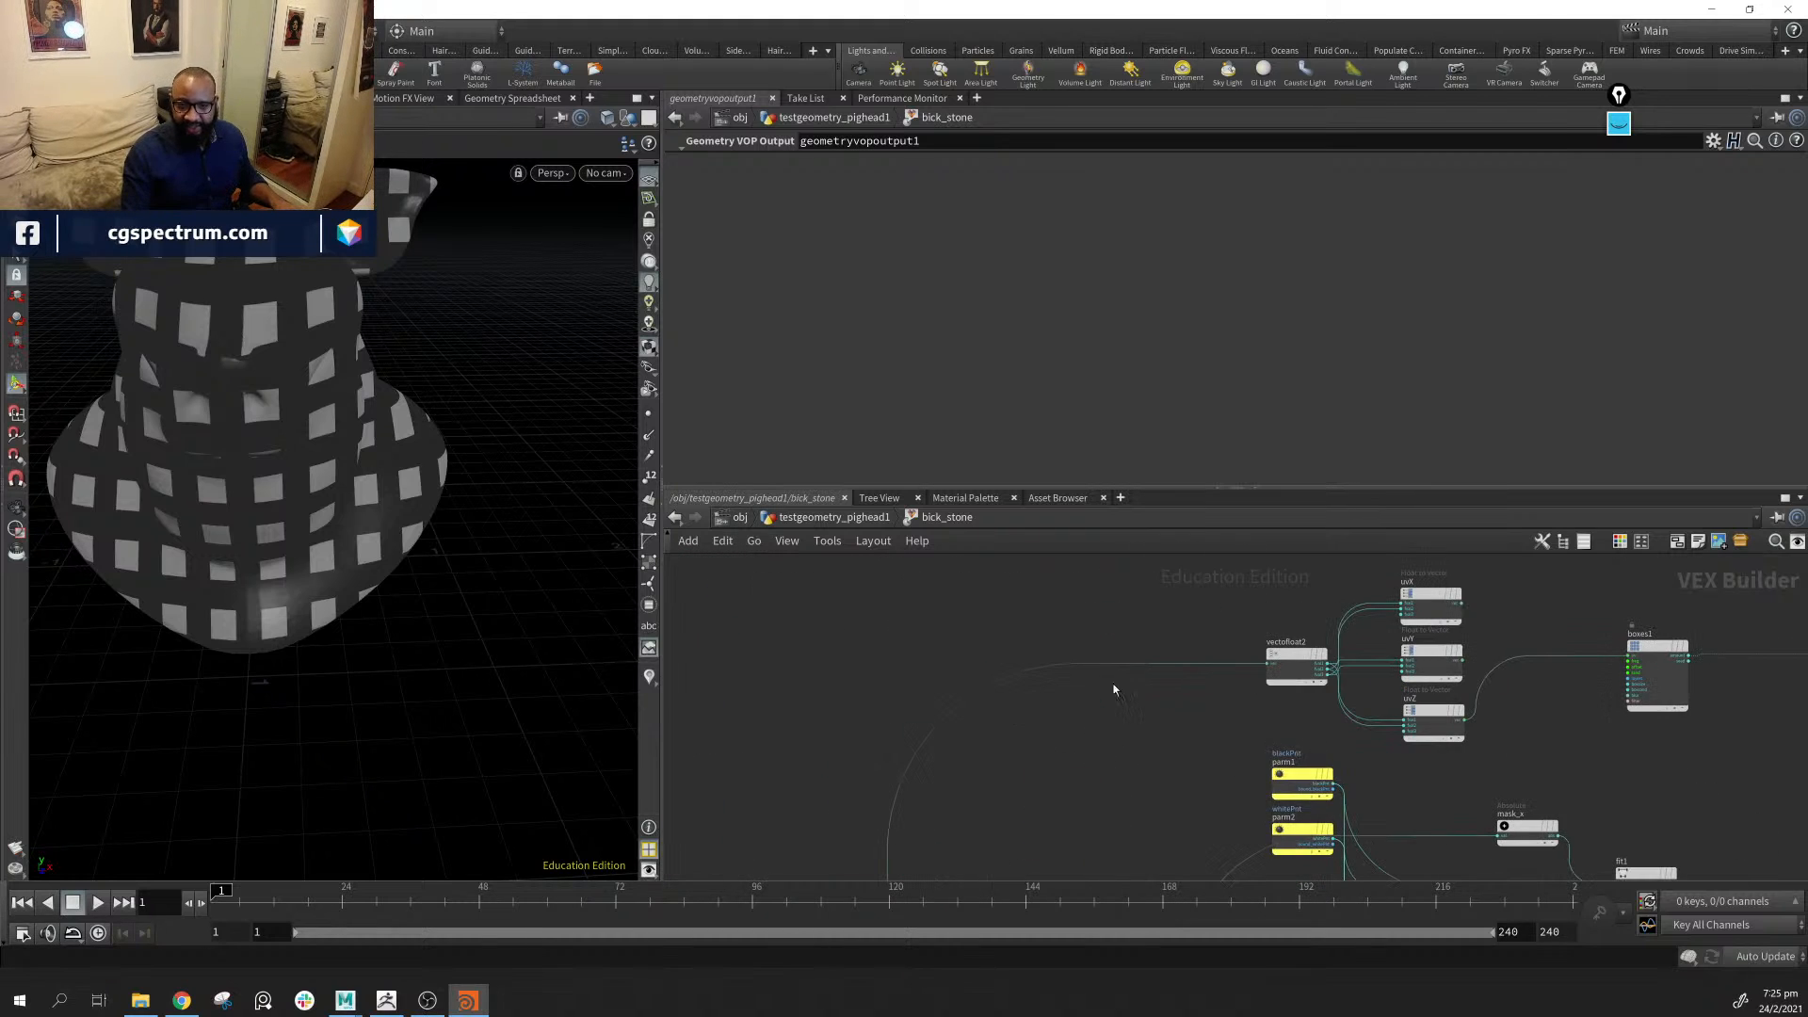
middle_drag(1343, 763, 1228, 725)
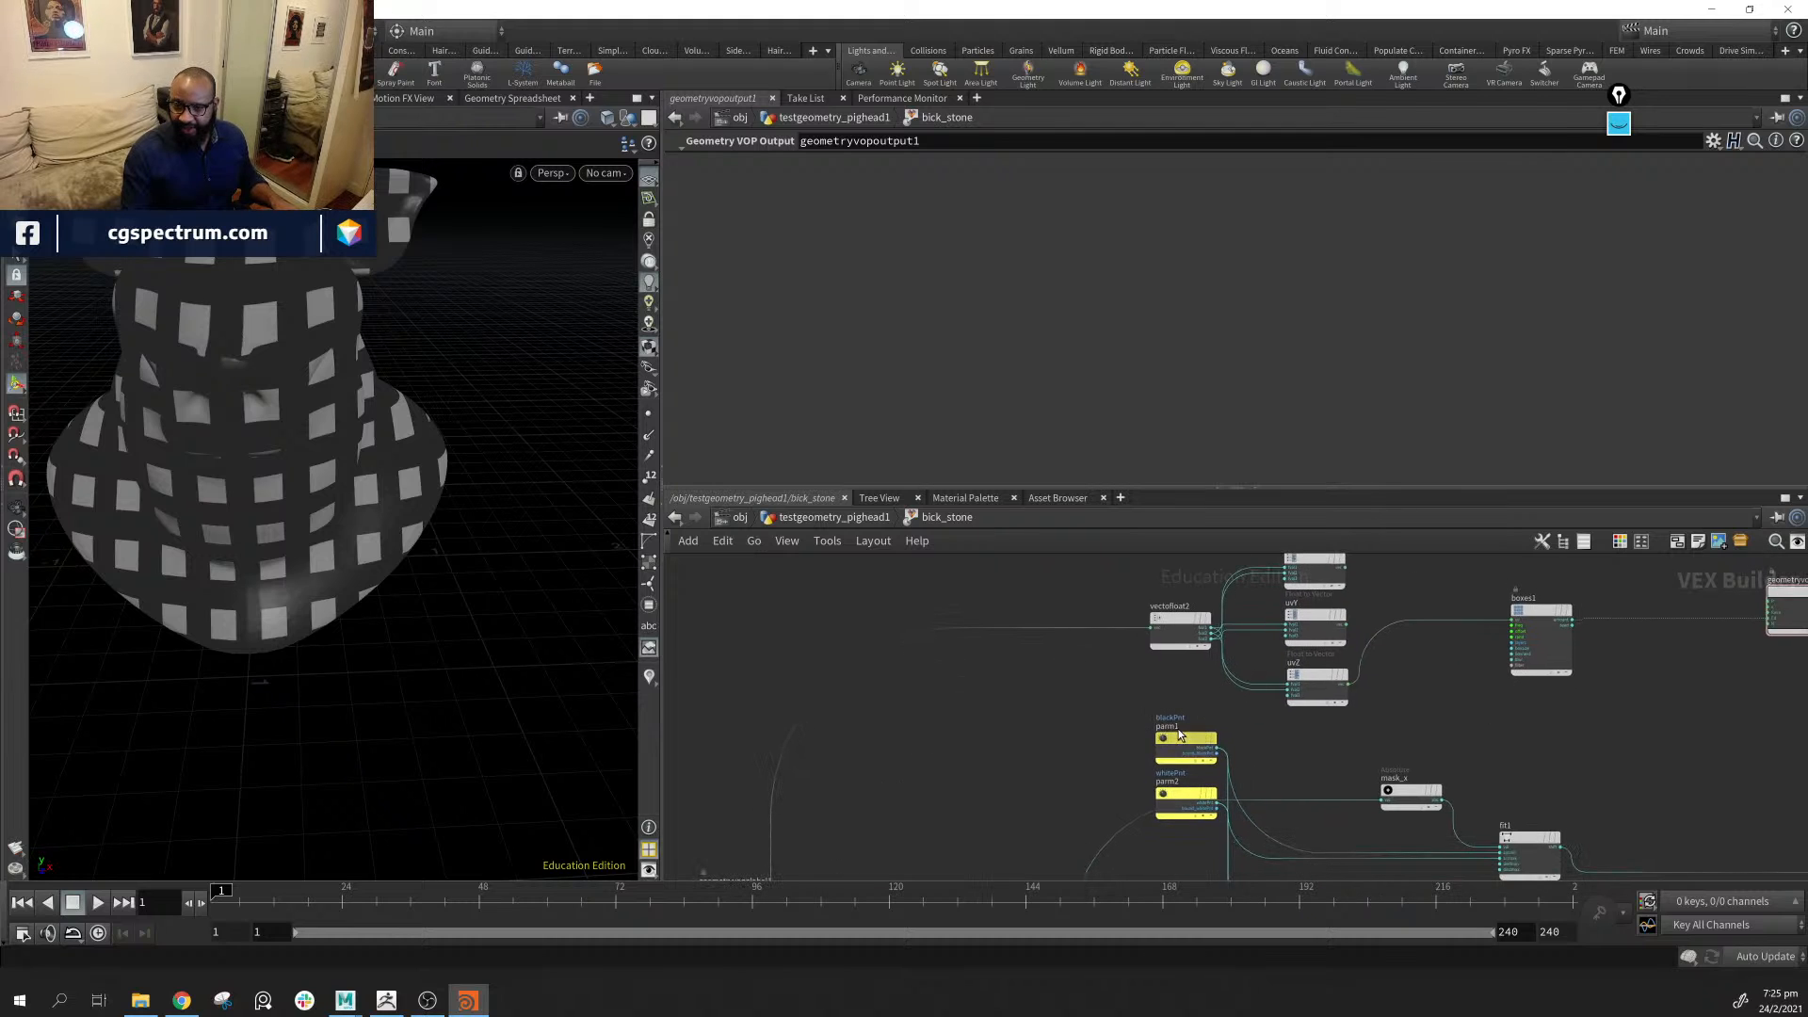
middle_drag(1348, 761, 1274, 731)
scroll(1275, 731, up, 5)
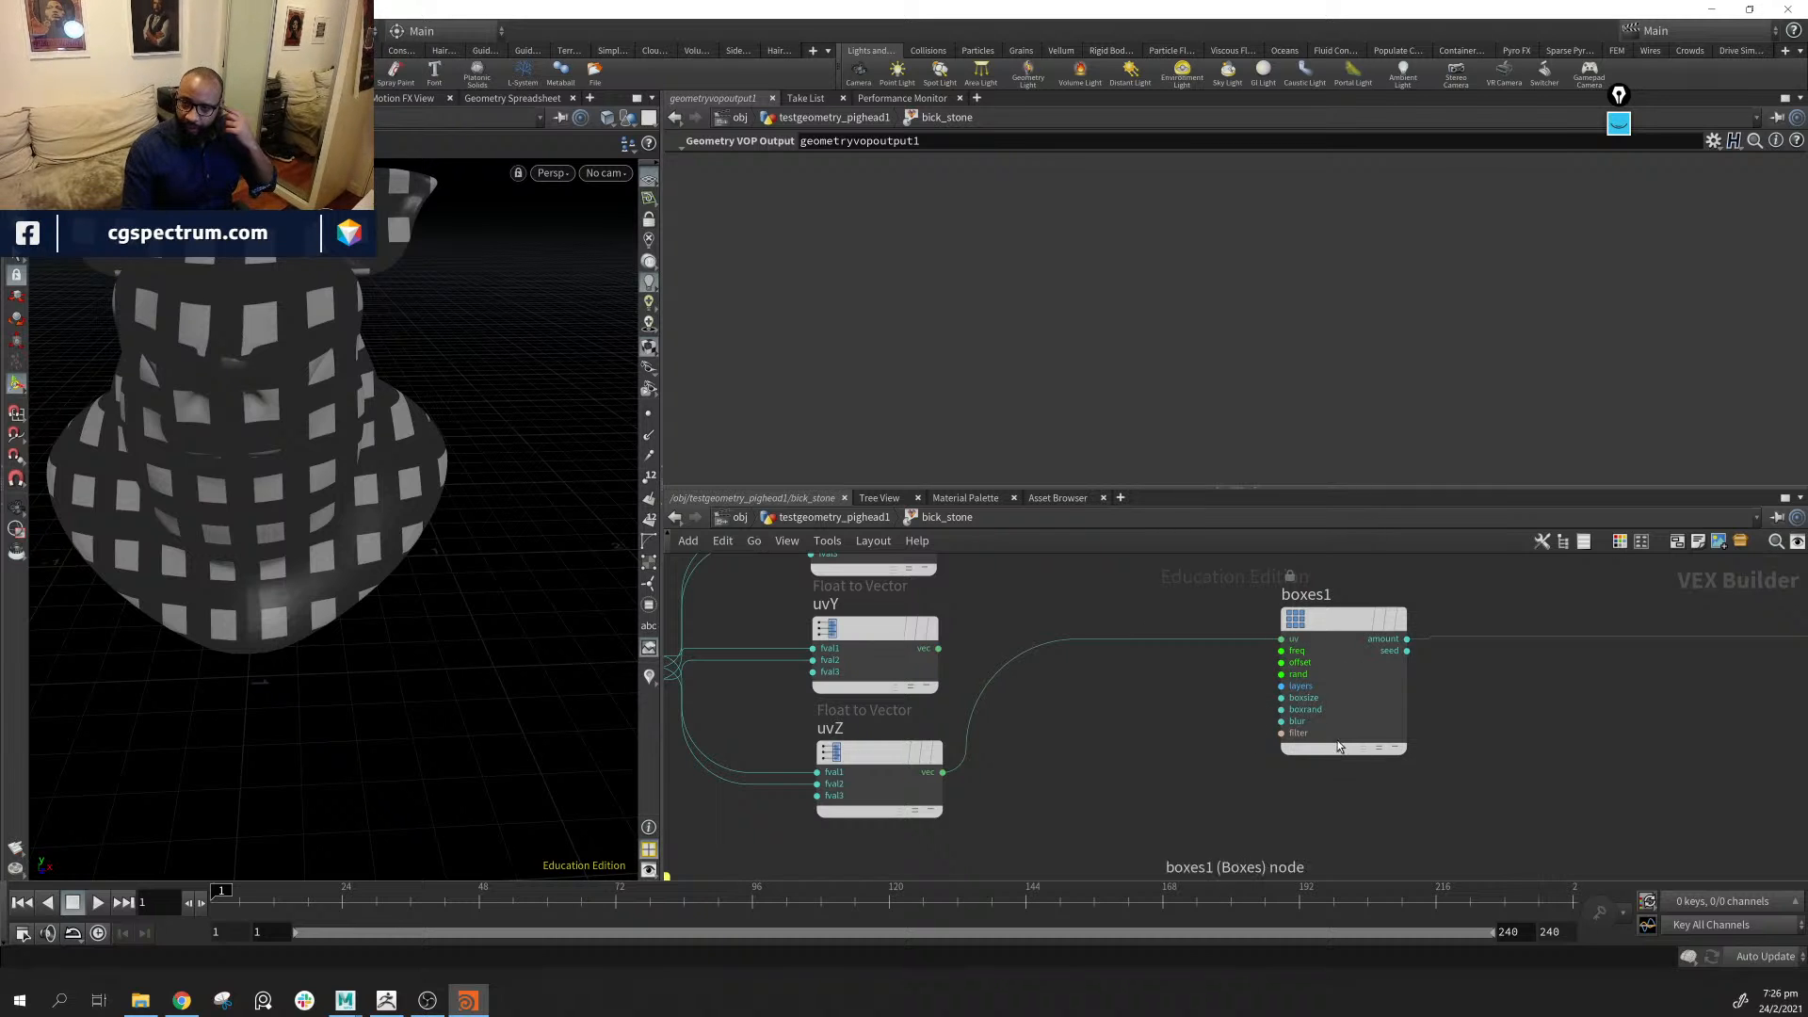
middle_drag(1543, 739, 1437, 808)
drag(1226, 689, 1288, 686)
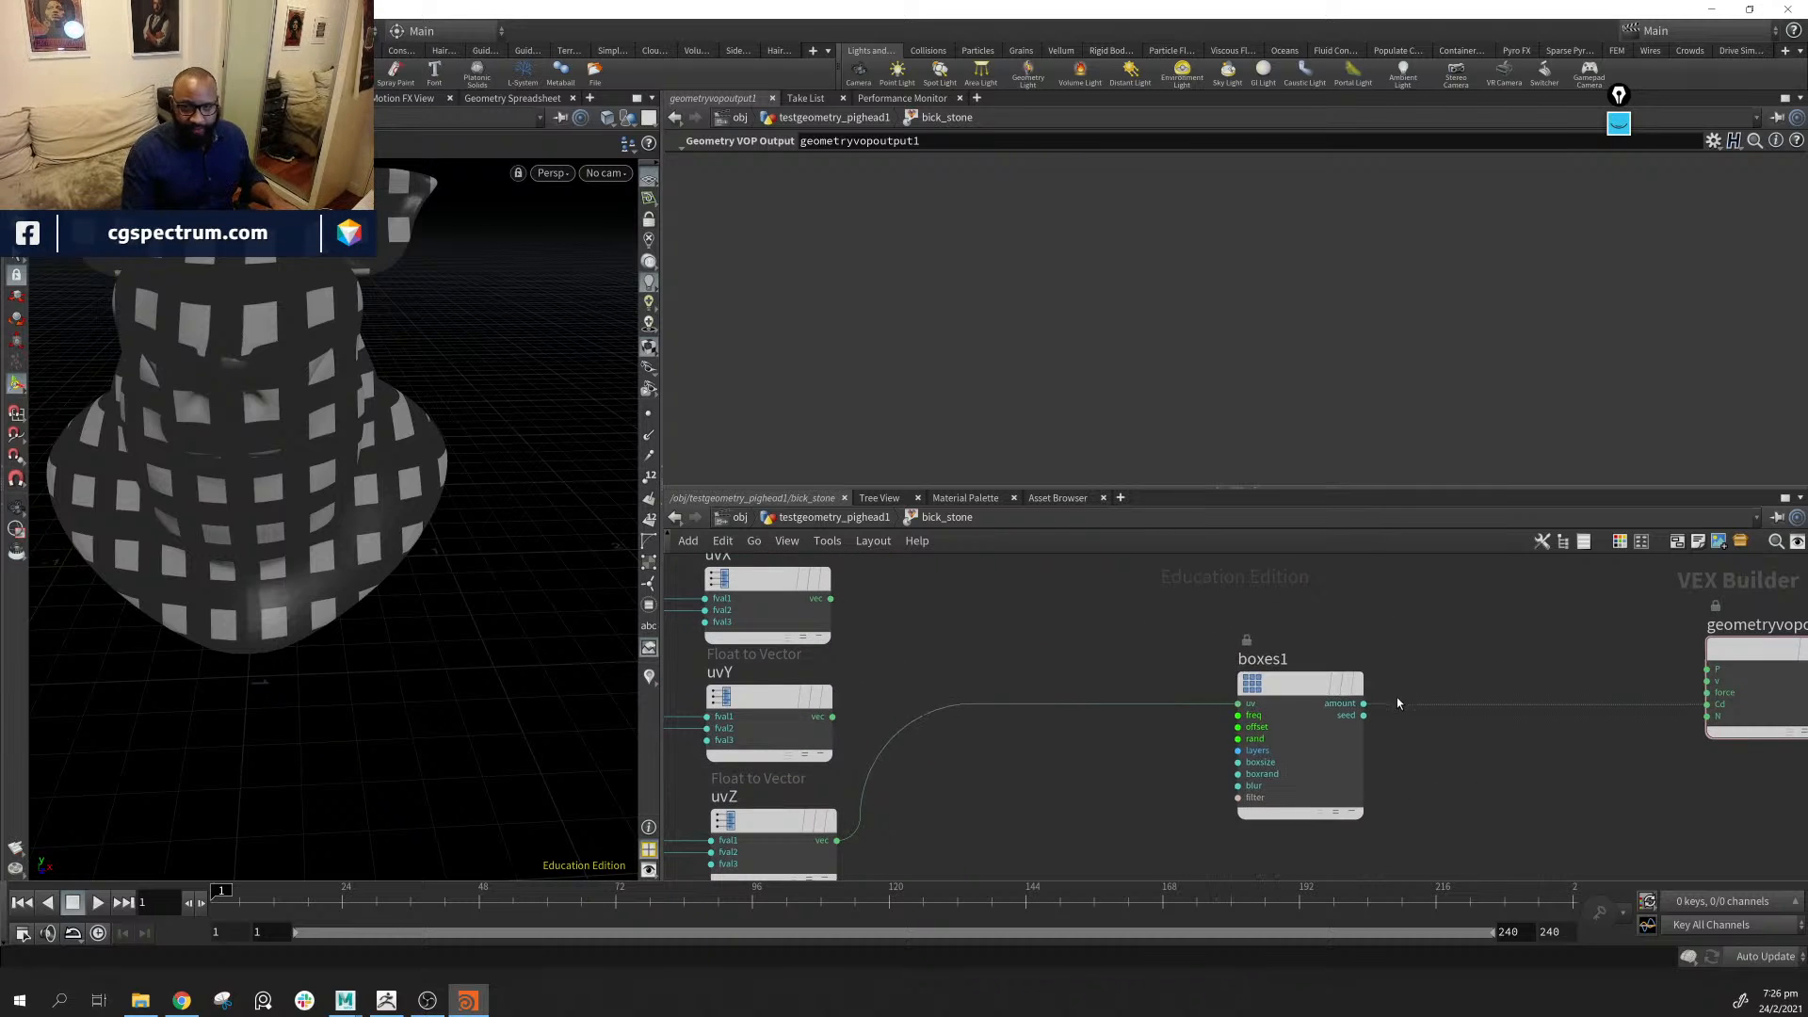
middle_drag(1291, 636, 918, 665)
drag(1620, 616, 1036, 825)
middle_drag(1079, 824, 1363, 791)
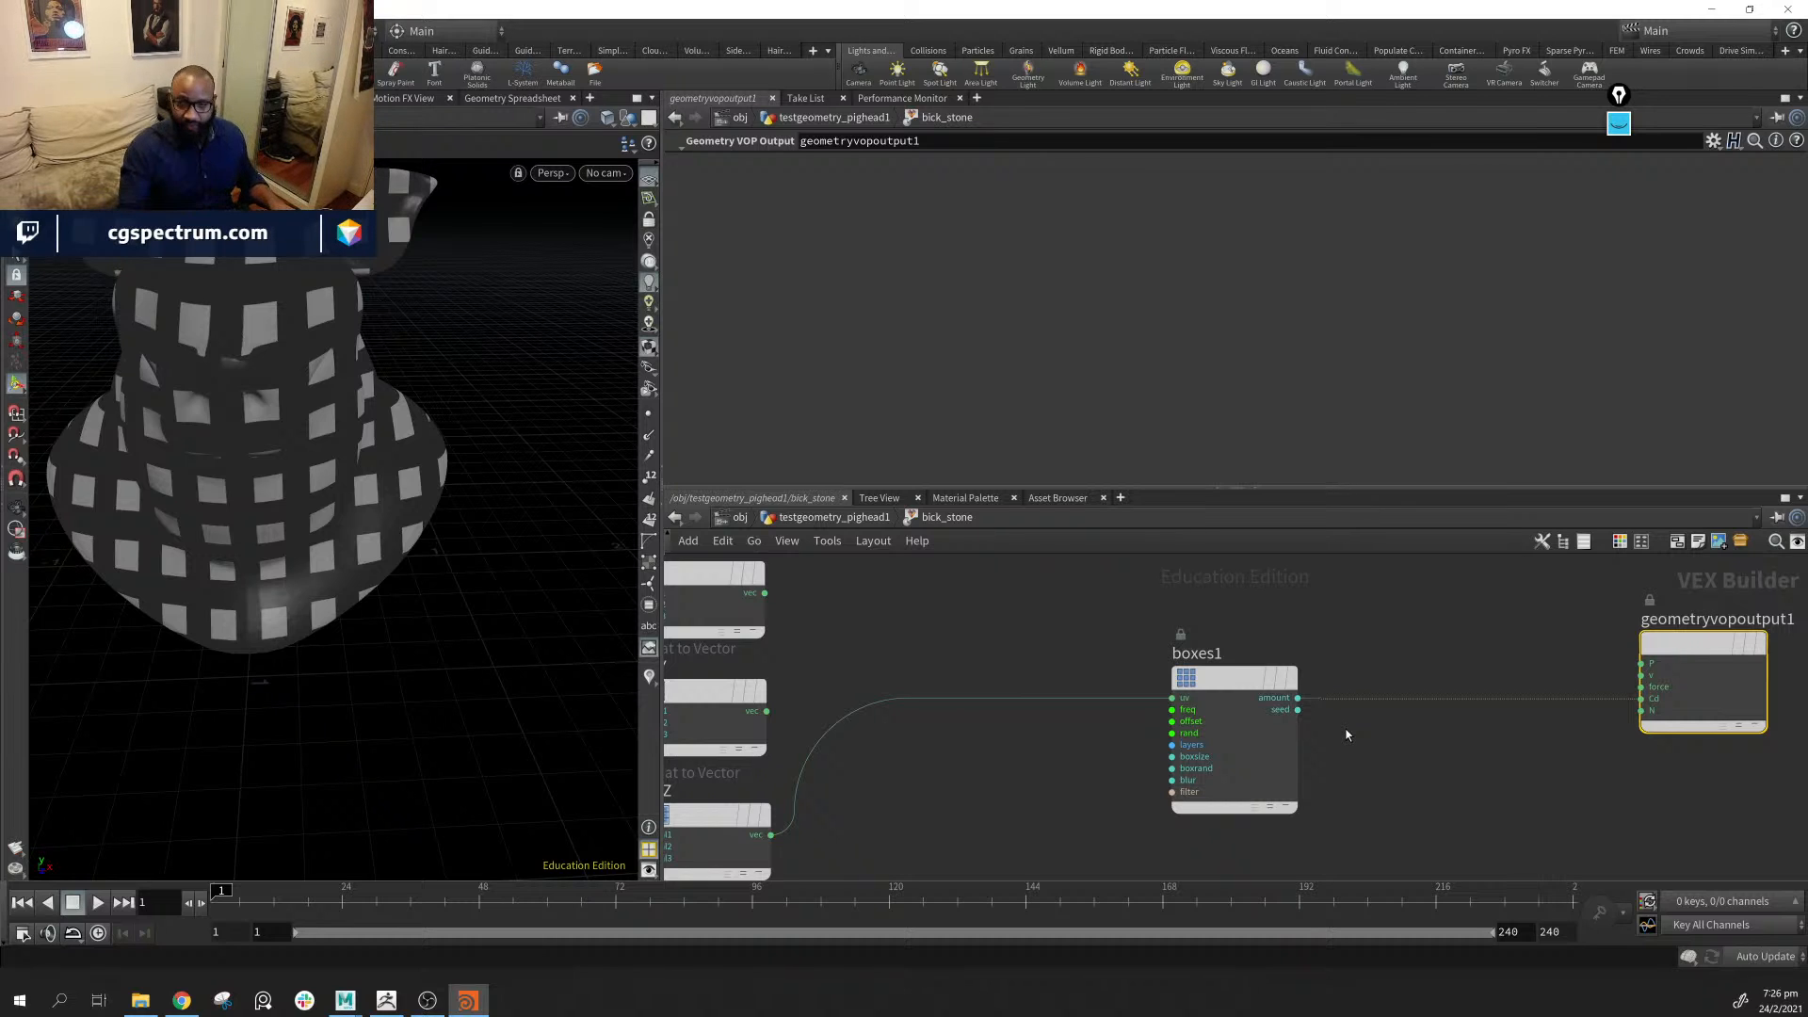
Set the boxes1 box size to 0.9203 and its random size to 0.0132 for thin brick-like joints
click(1247, 711)
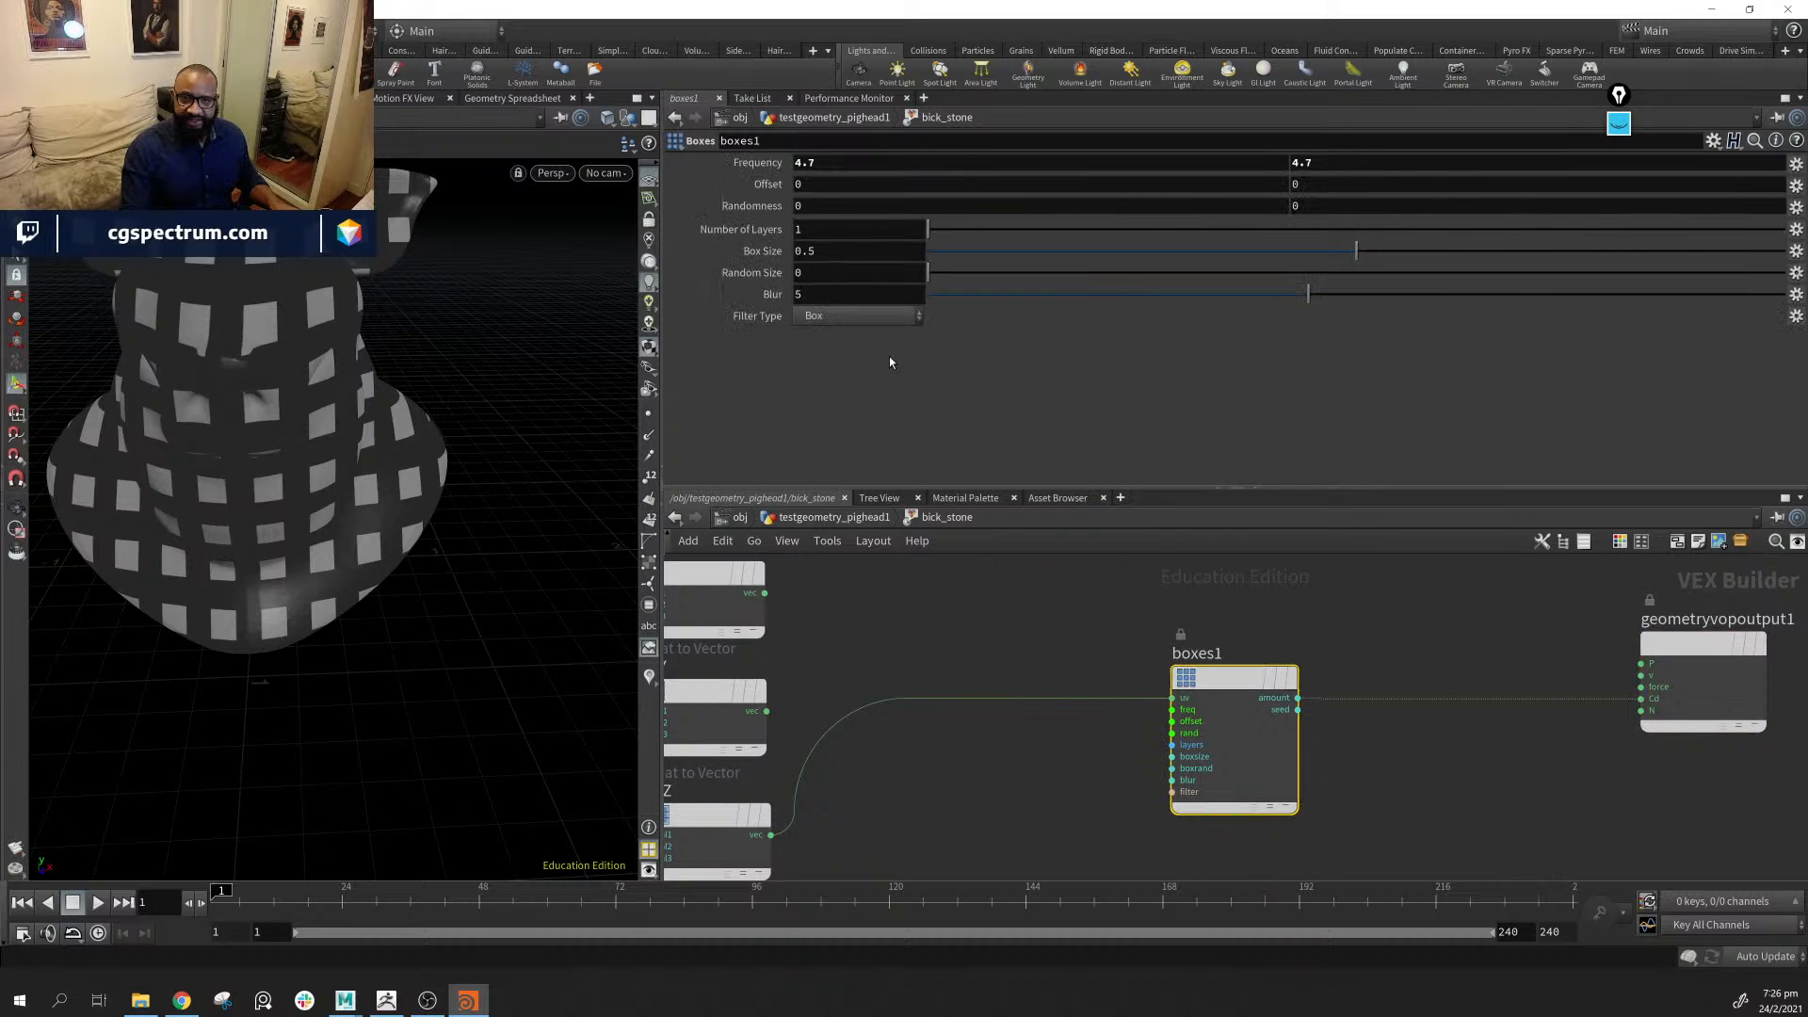
drag(1352, 257, 1716, 216)
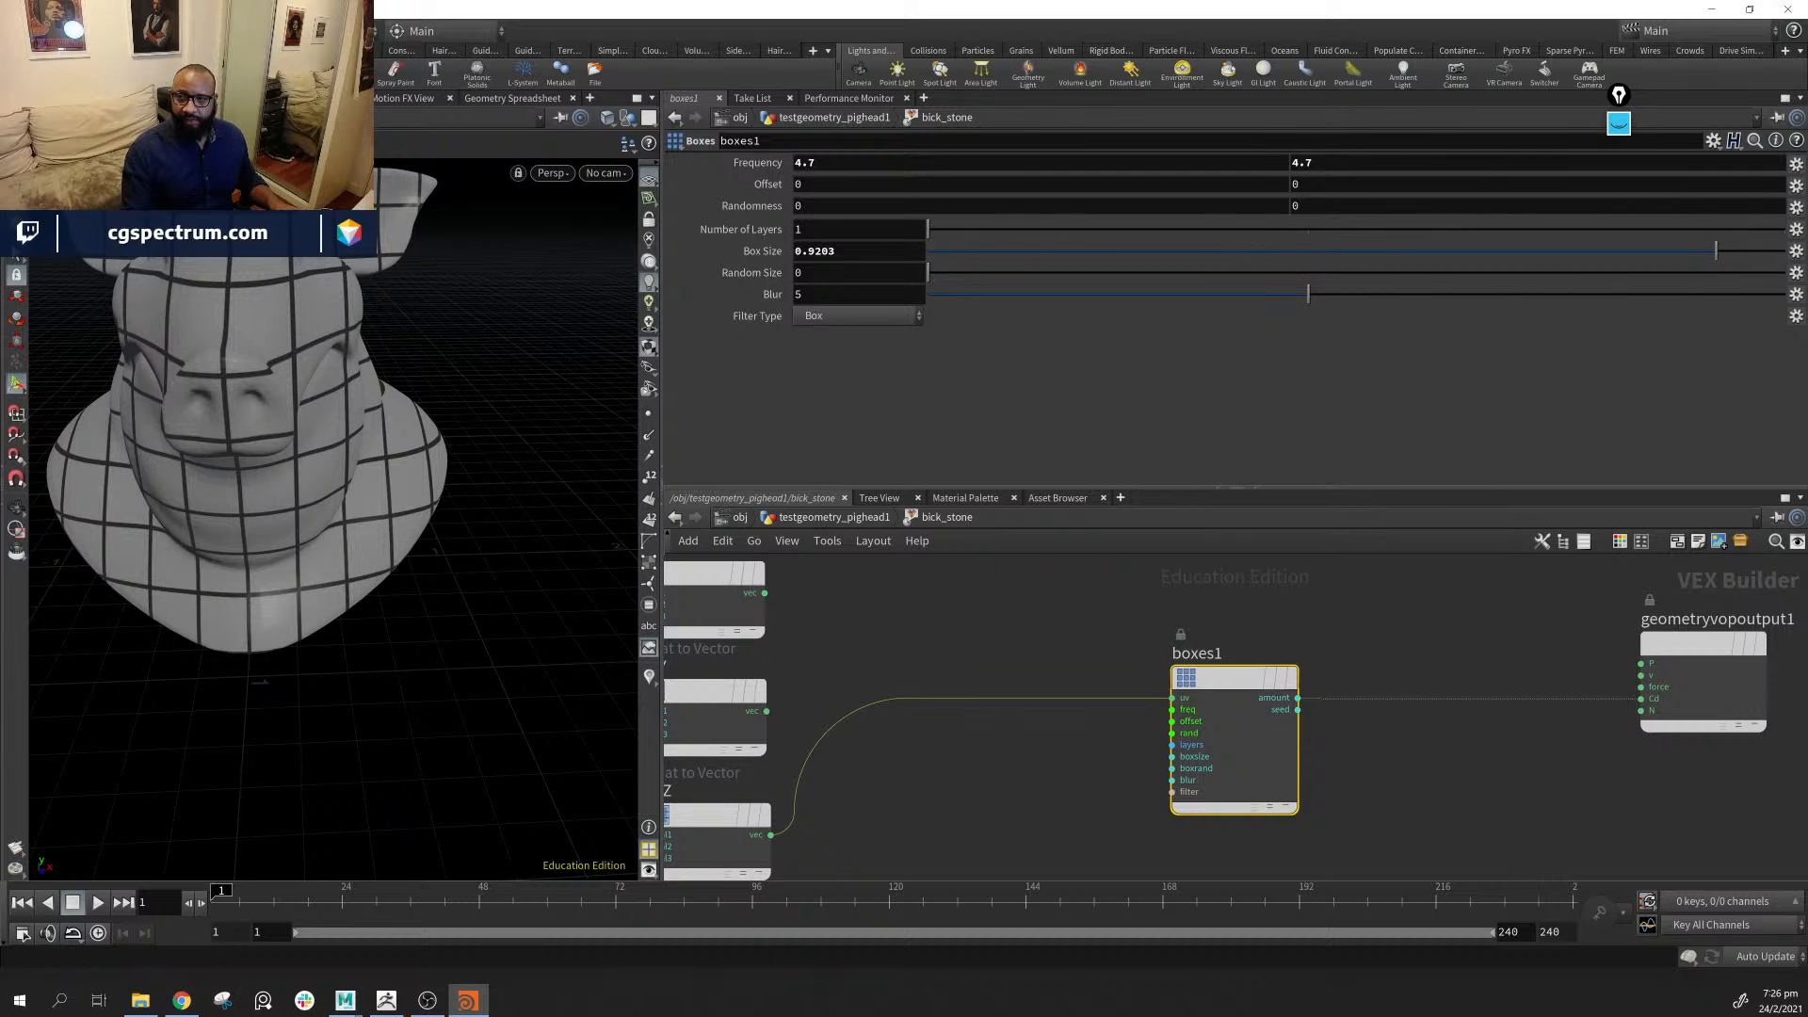
drag(970, 278, 1083, 275)
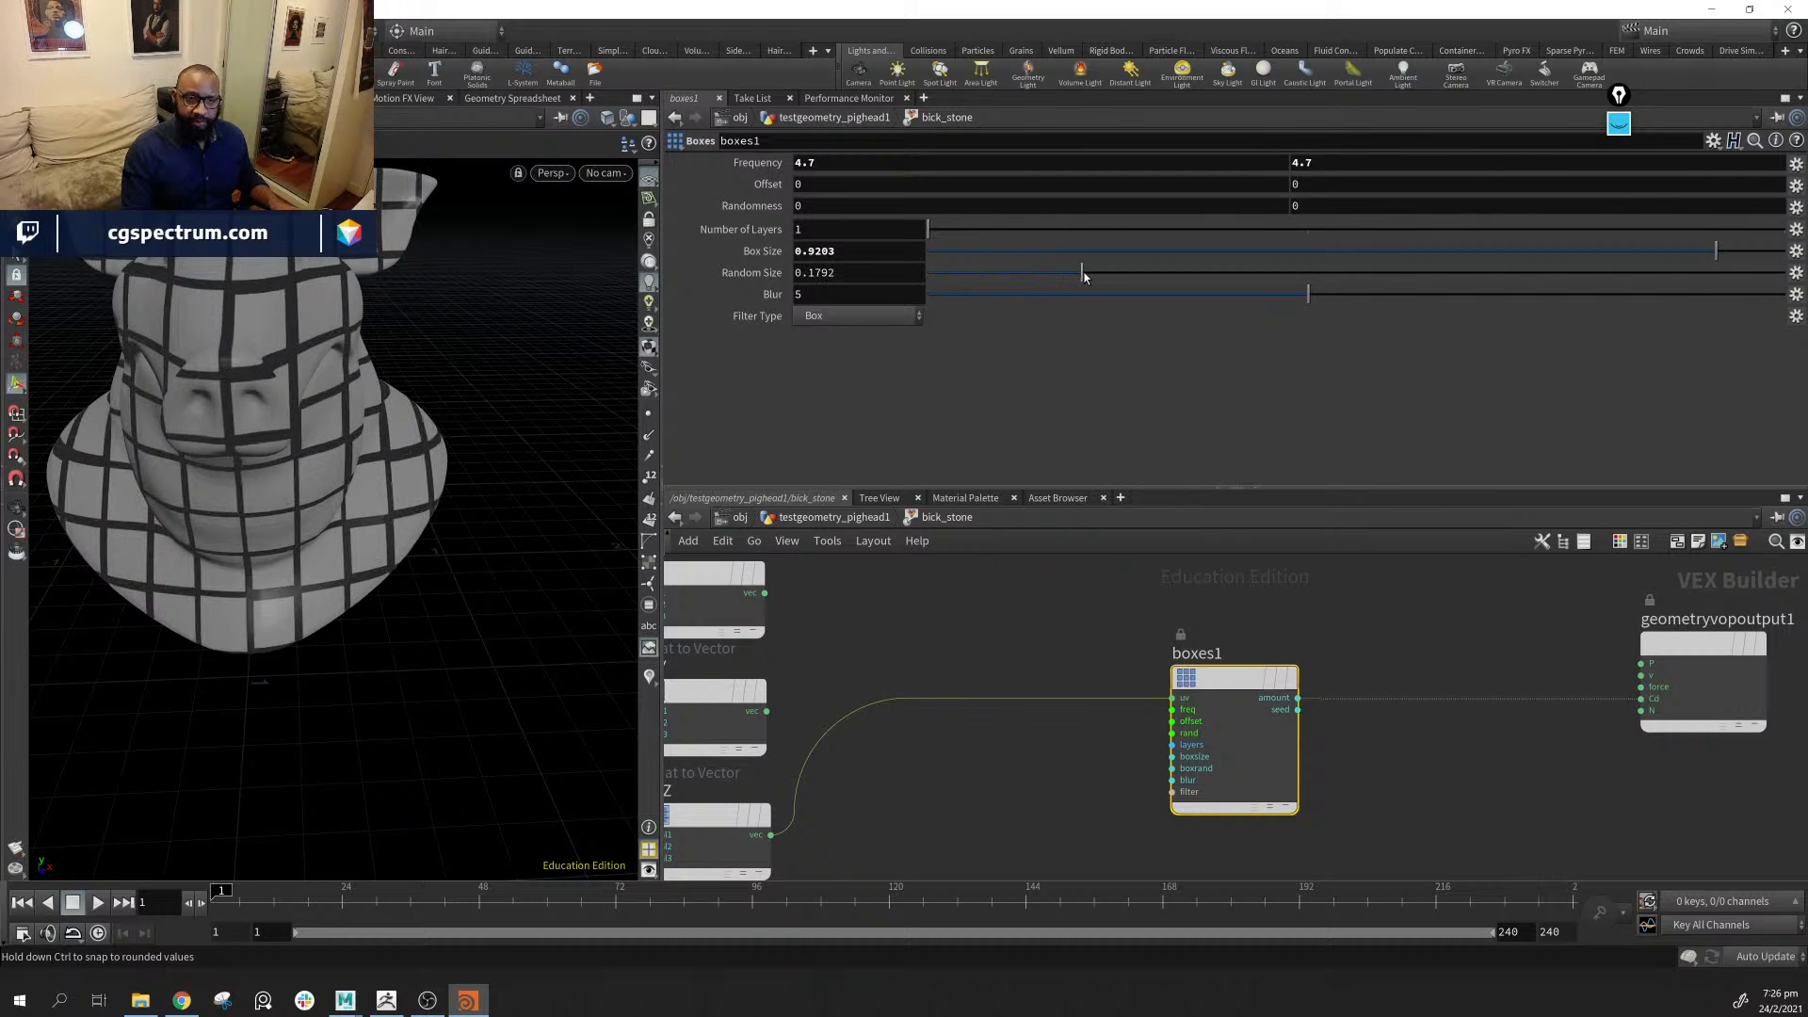
drag(955, 273, 943, 273)
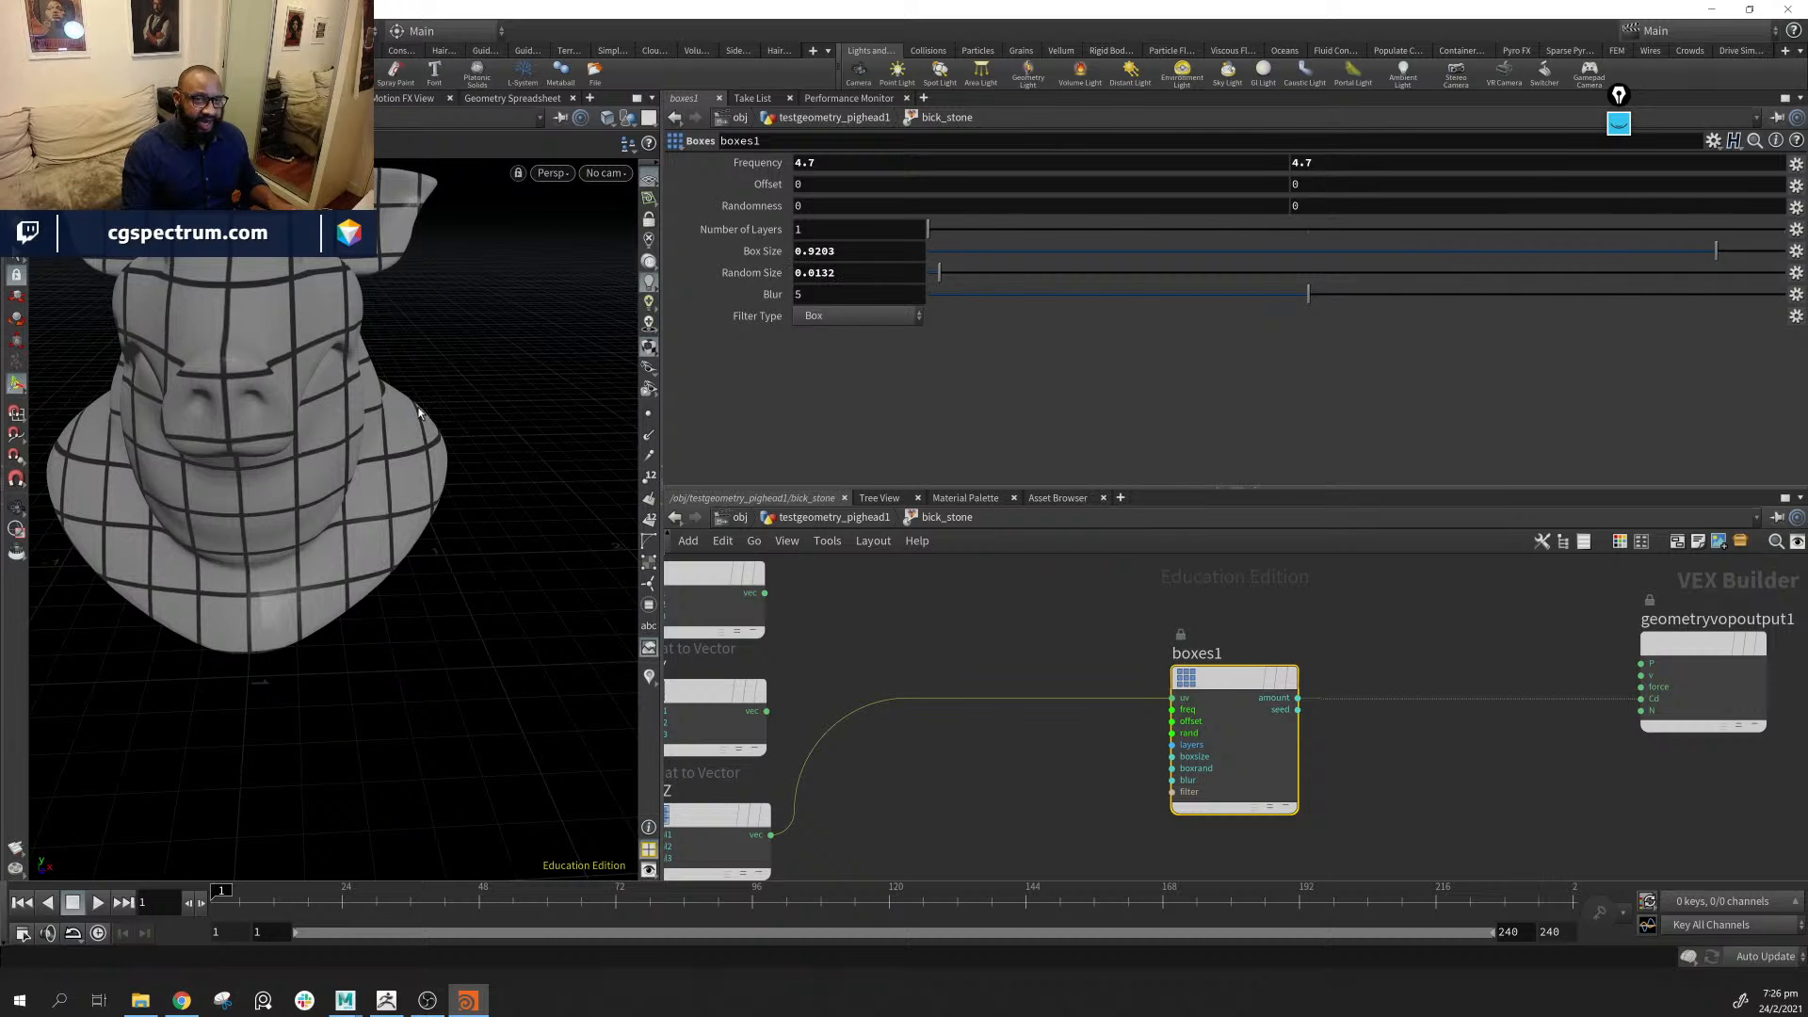
drag(419, 412, 489, 475)
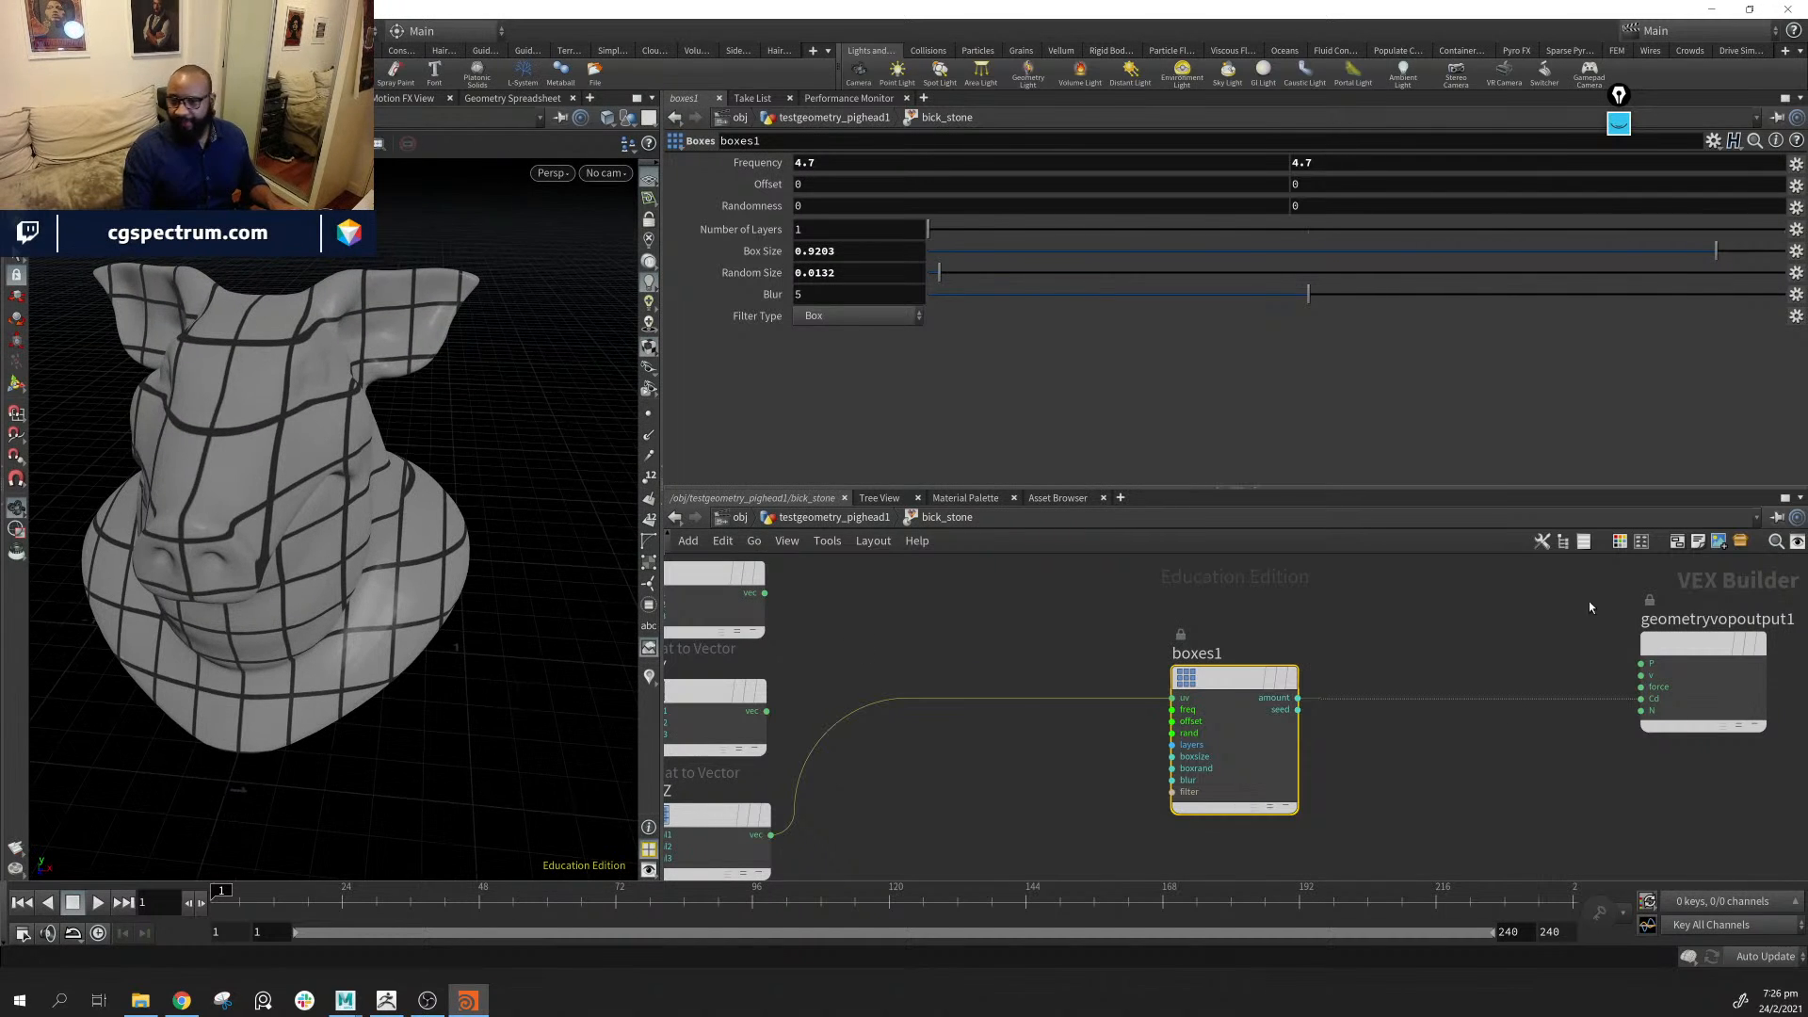
Move the boxes1 node closer to the uvZ node in the network
middle_drag(1103, 628, 1093, 563)
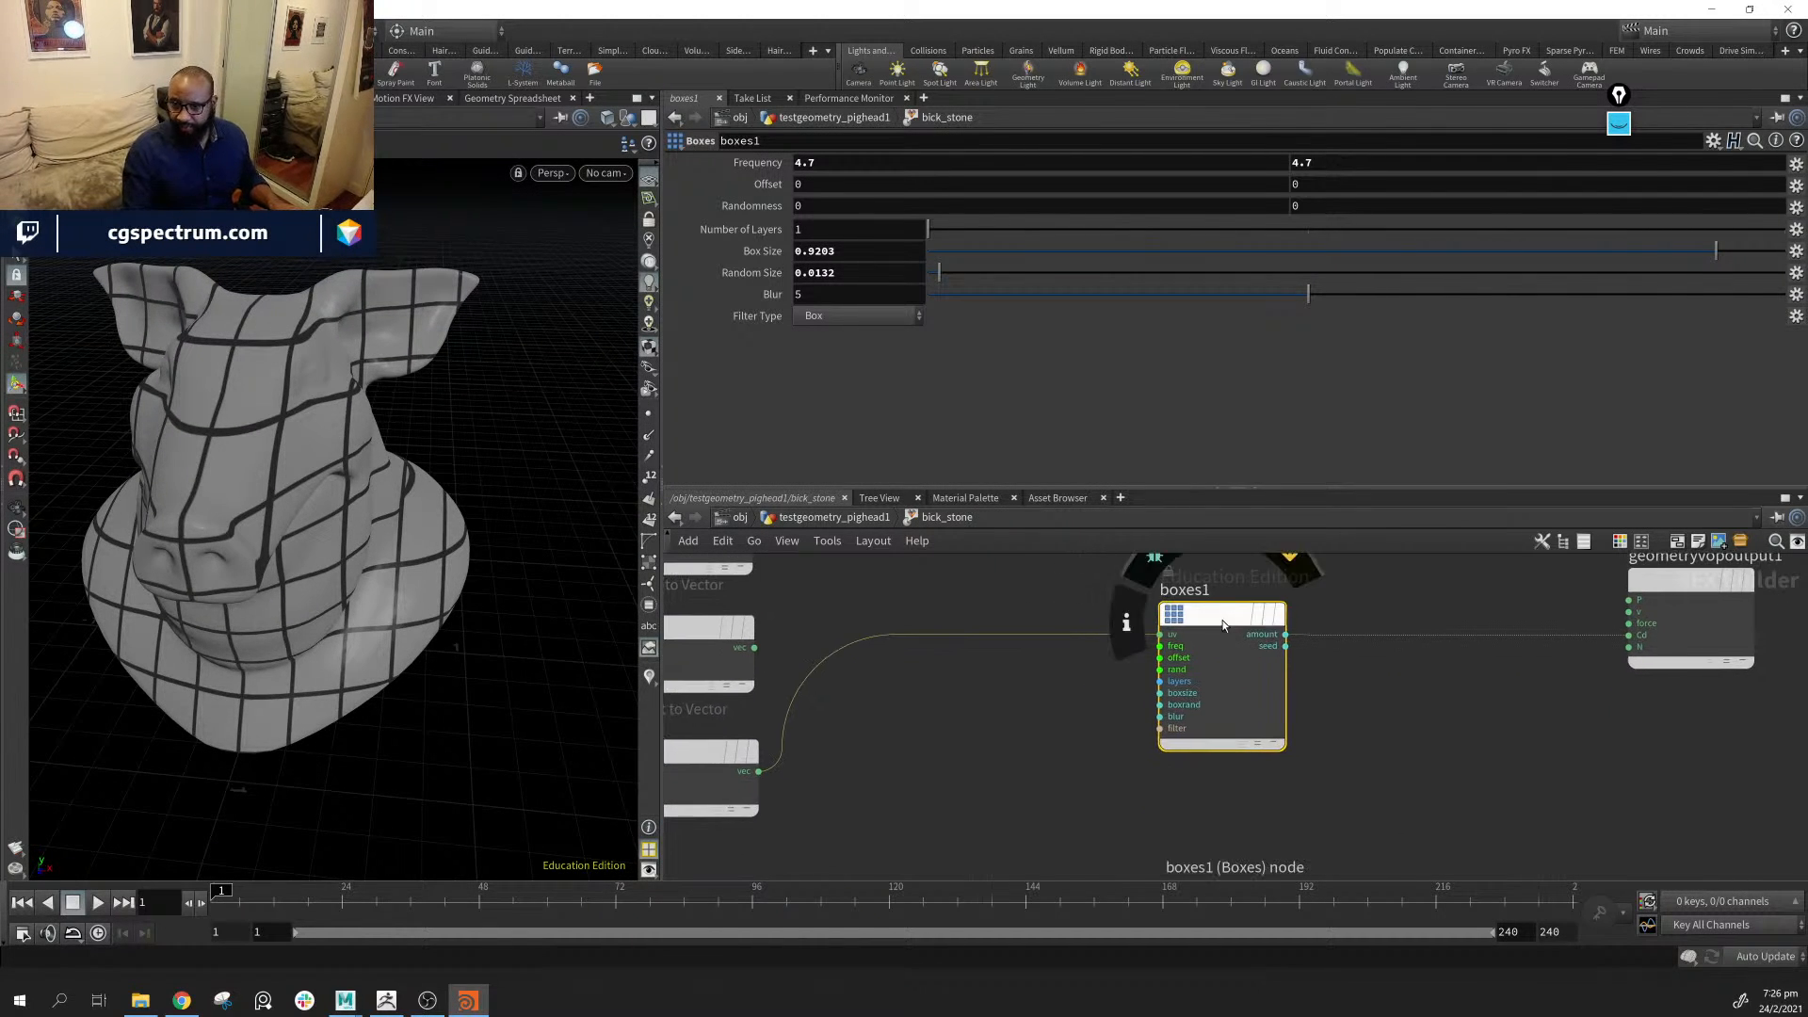
drag(1222, 622, 1192, 674)
middle_drag(1608, 733, 1086, 655)
scroll(1136, 752, down, 3)
scroll(1087, 692, down, 1)
middle_drag(771, 665, 1023, 709)
mouse_move(1238, 741)
middle_down()
mouse_move(968, 719)
mouse_move(1215, 726)
middle_up()
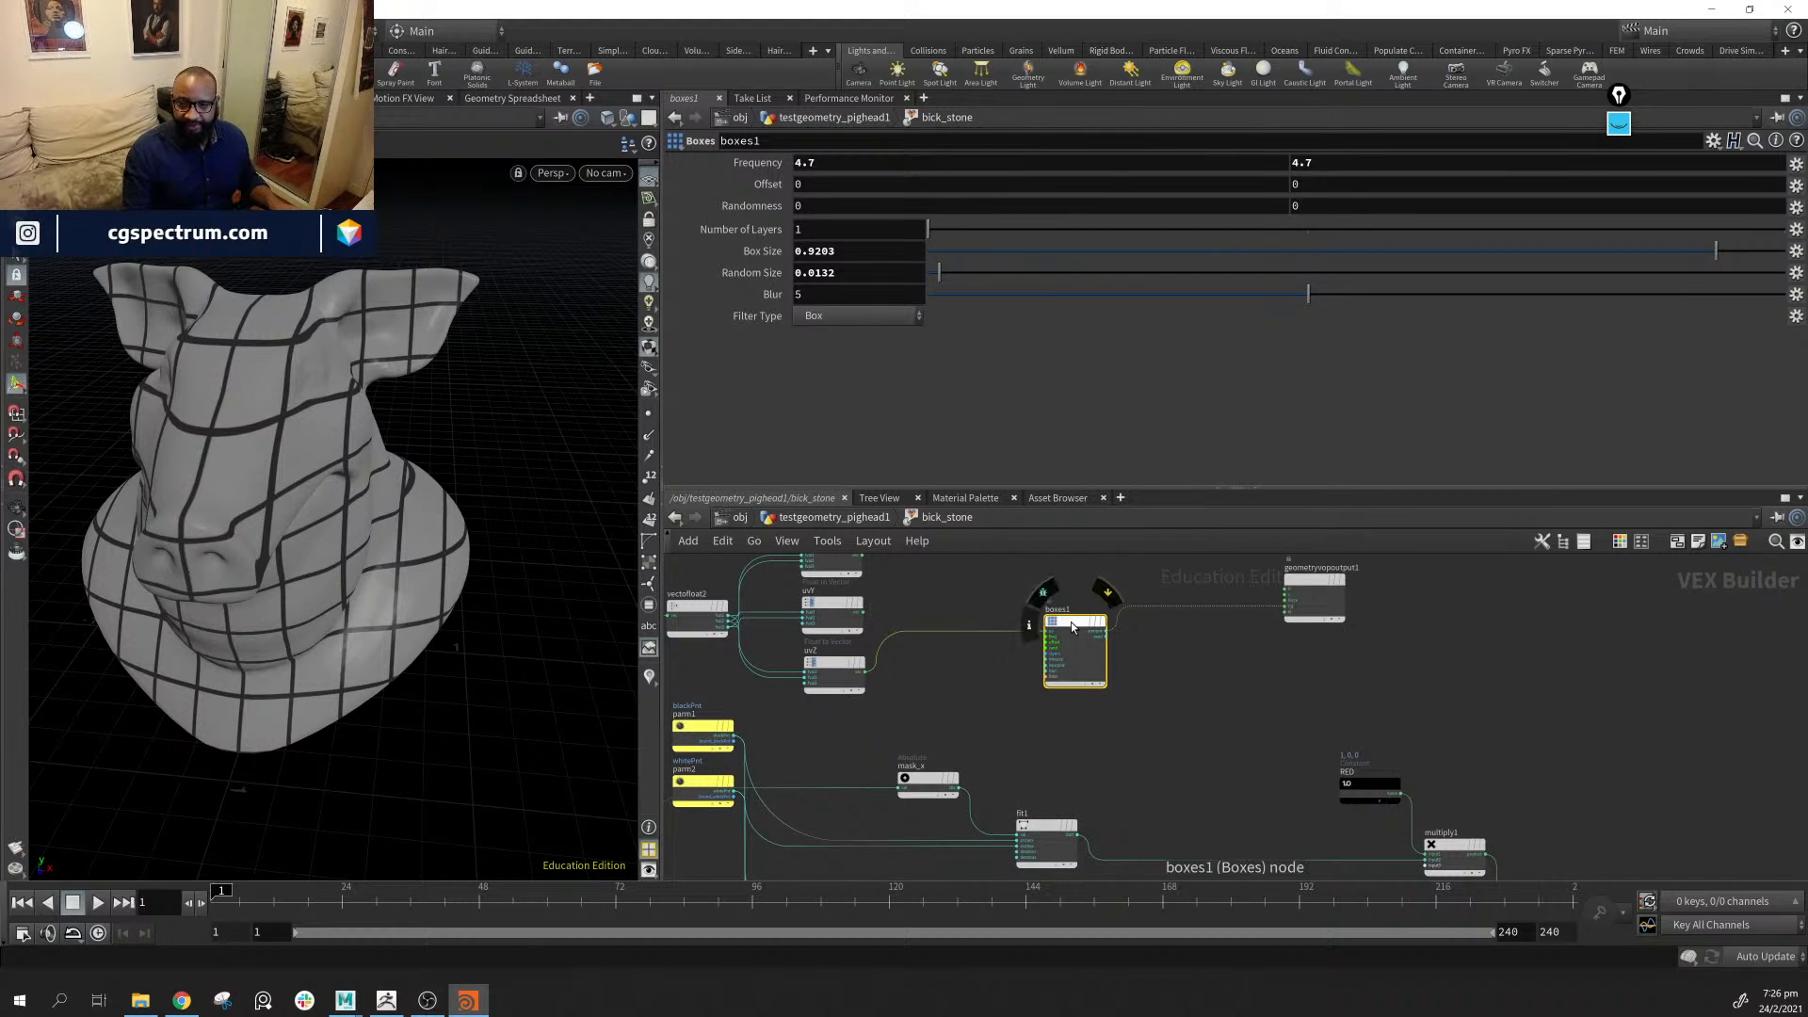
drag(1071, 621, 1000, 665)
Move geometryvopoutput1 and boxes1 down next to the z mask chain, below fit3 and multiply3
middle_drag(1353, 695, 1254, 592)
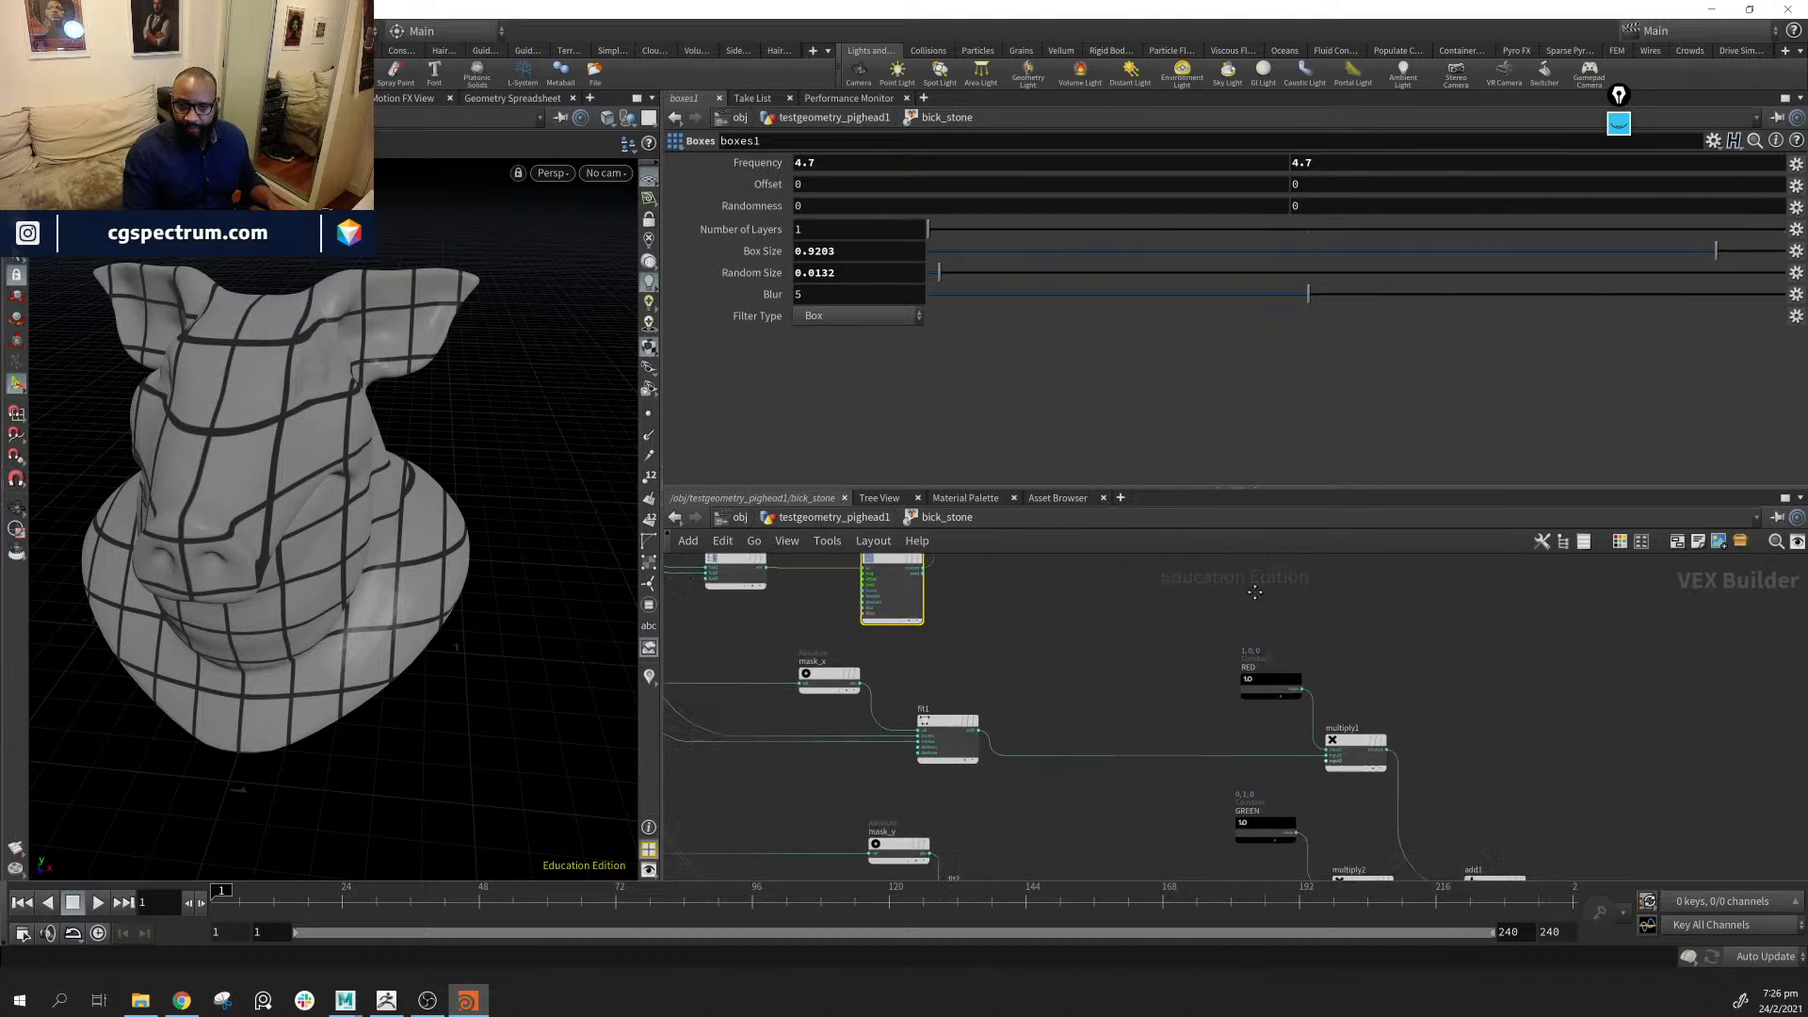
middle_click(1271, 613)
middle_drag(1541, 719, 1545, 832)
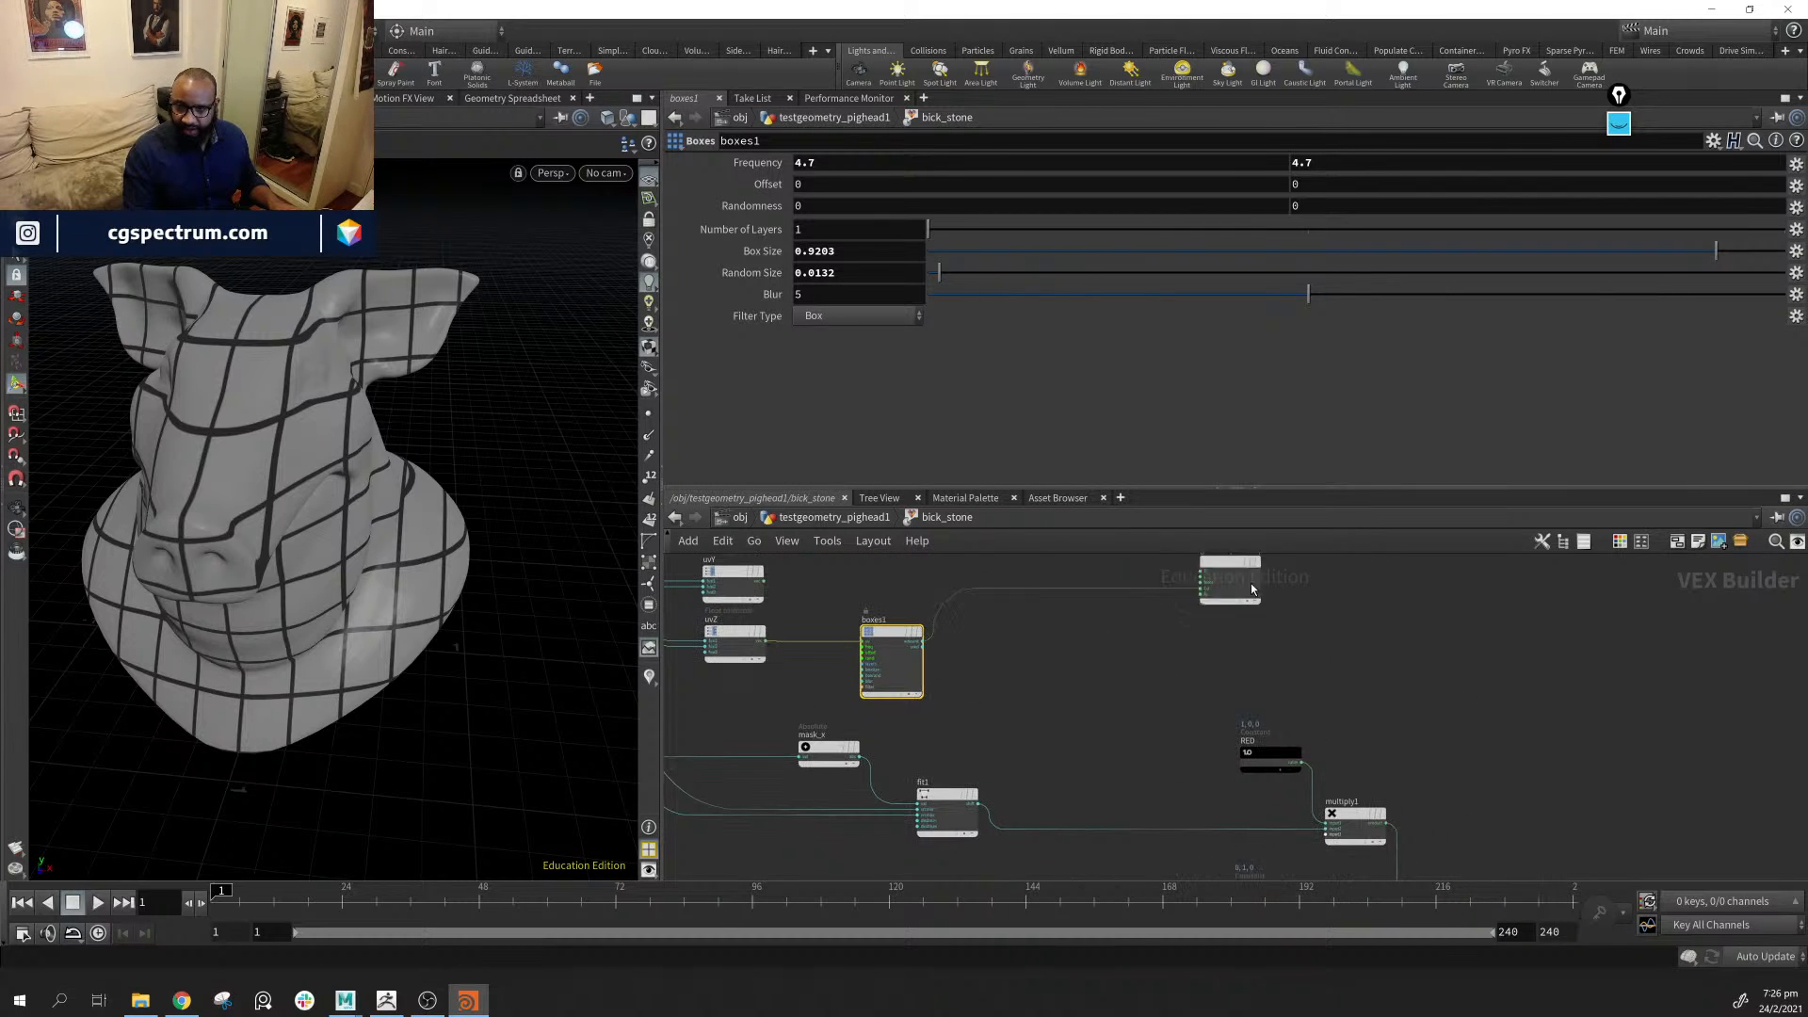
drag(1251, 588, 1237, 575)
middle_drag(1626, 806, 1353, 695)
scroll(1352, 696, down, 5)
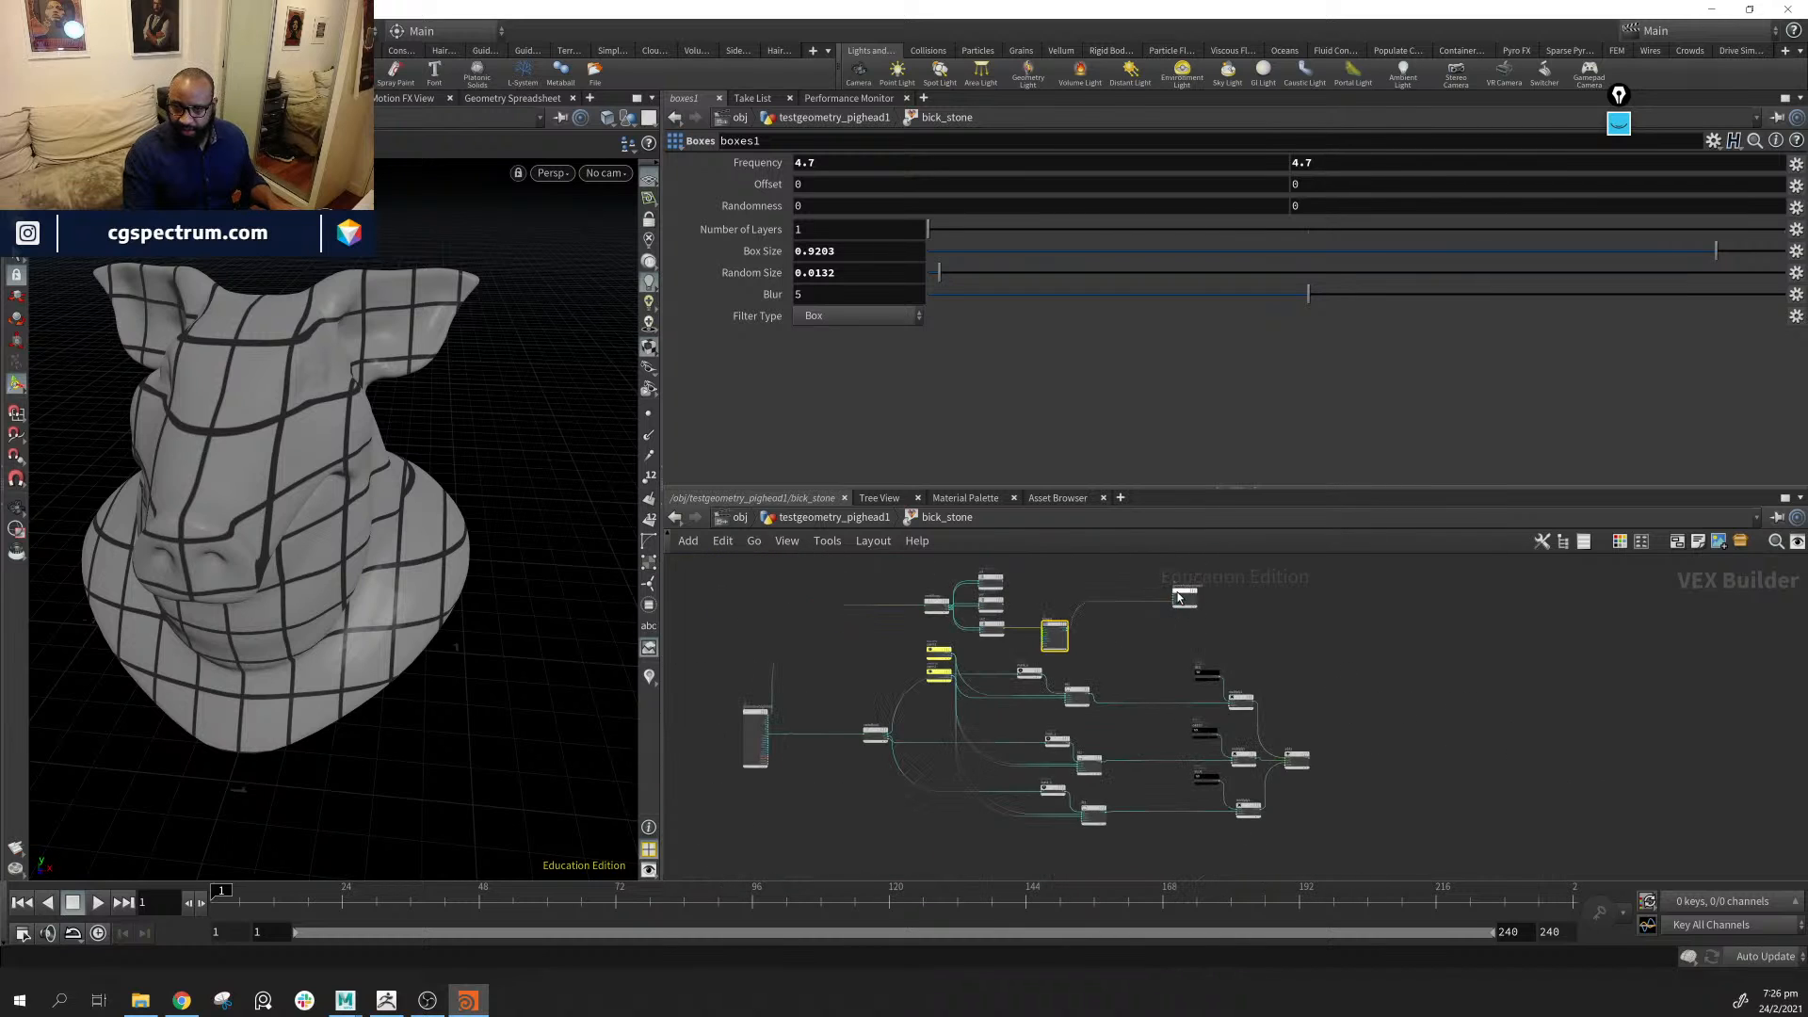
drag(1177, 597, 1350, 811)
drag(1052, 631, 1142, 837)
key(l)
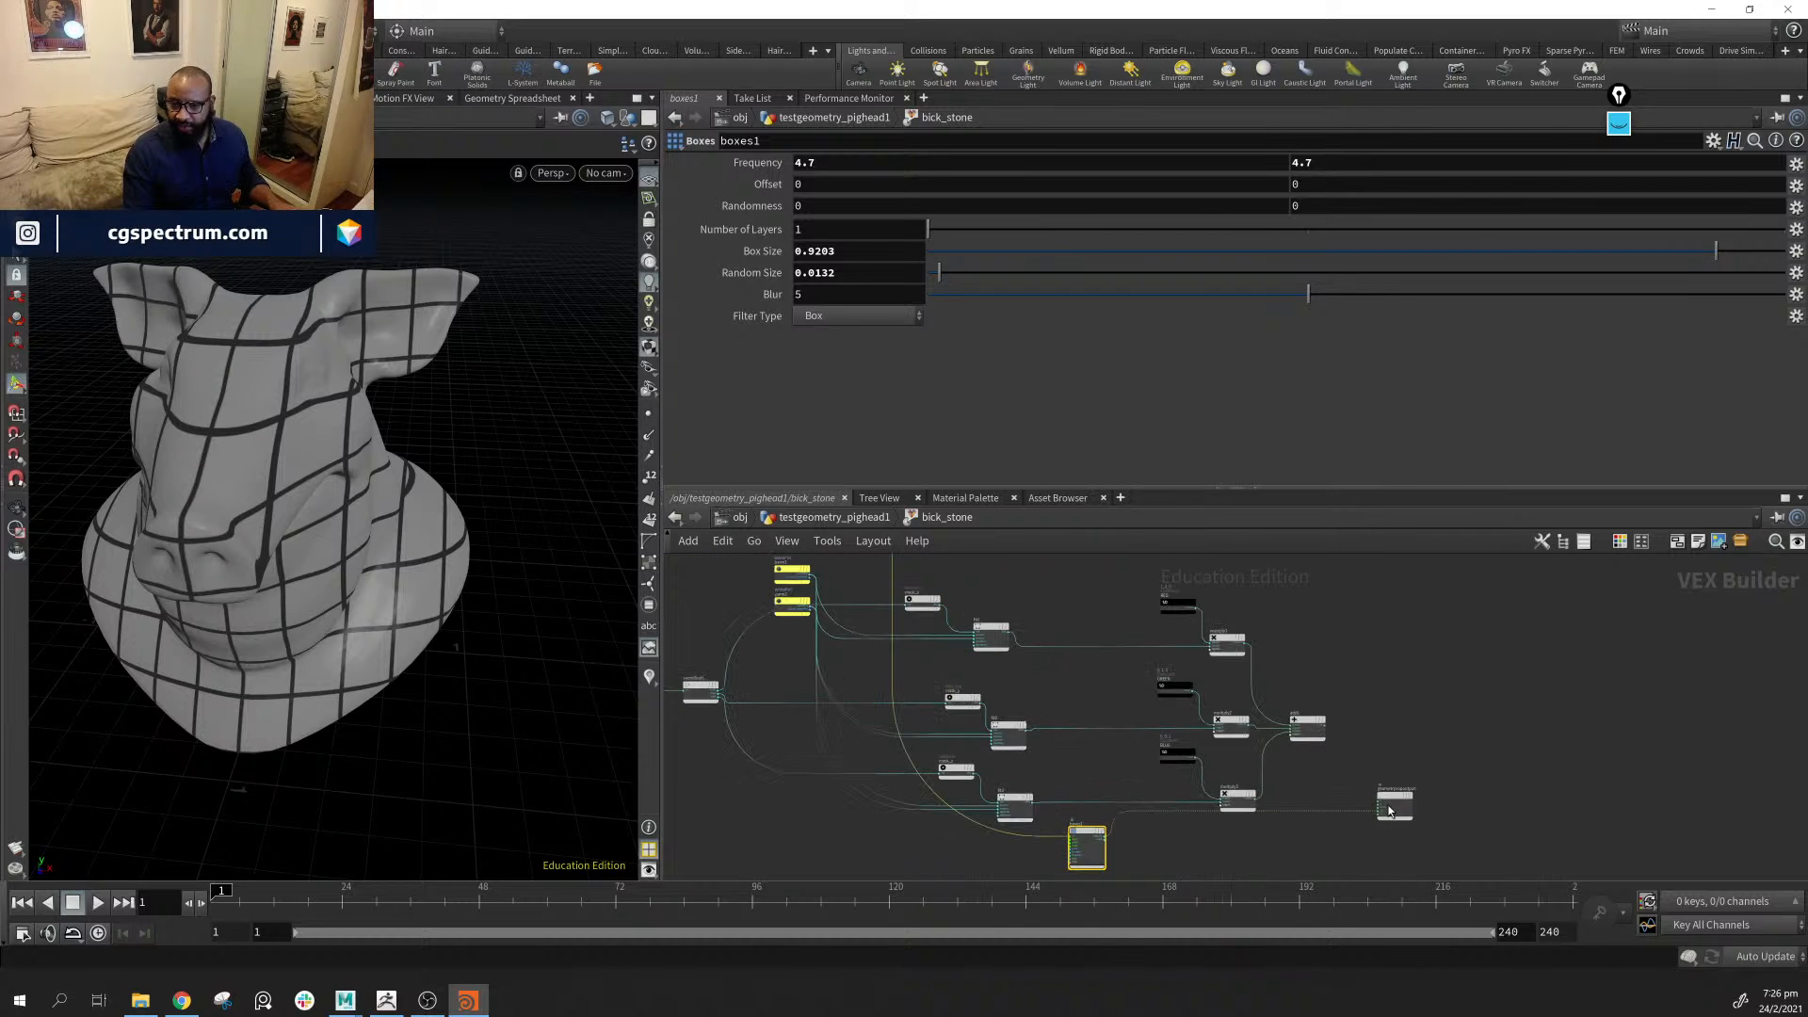
drag(1391, 811, 1367, 835)
Connect the multiply3 output to the Cd input of geometryvopoutput1, replacing the boxes1 connection
middle_drag(1164, 826, 1230, 727)
scroll(1231, 727, up, 5)
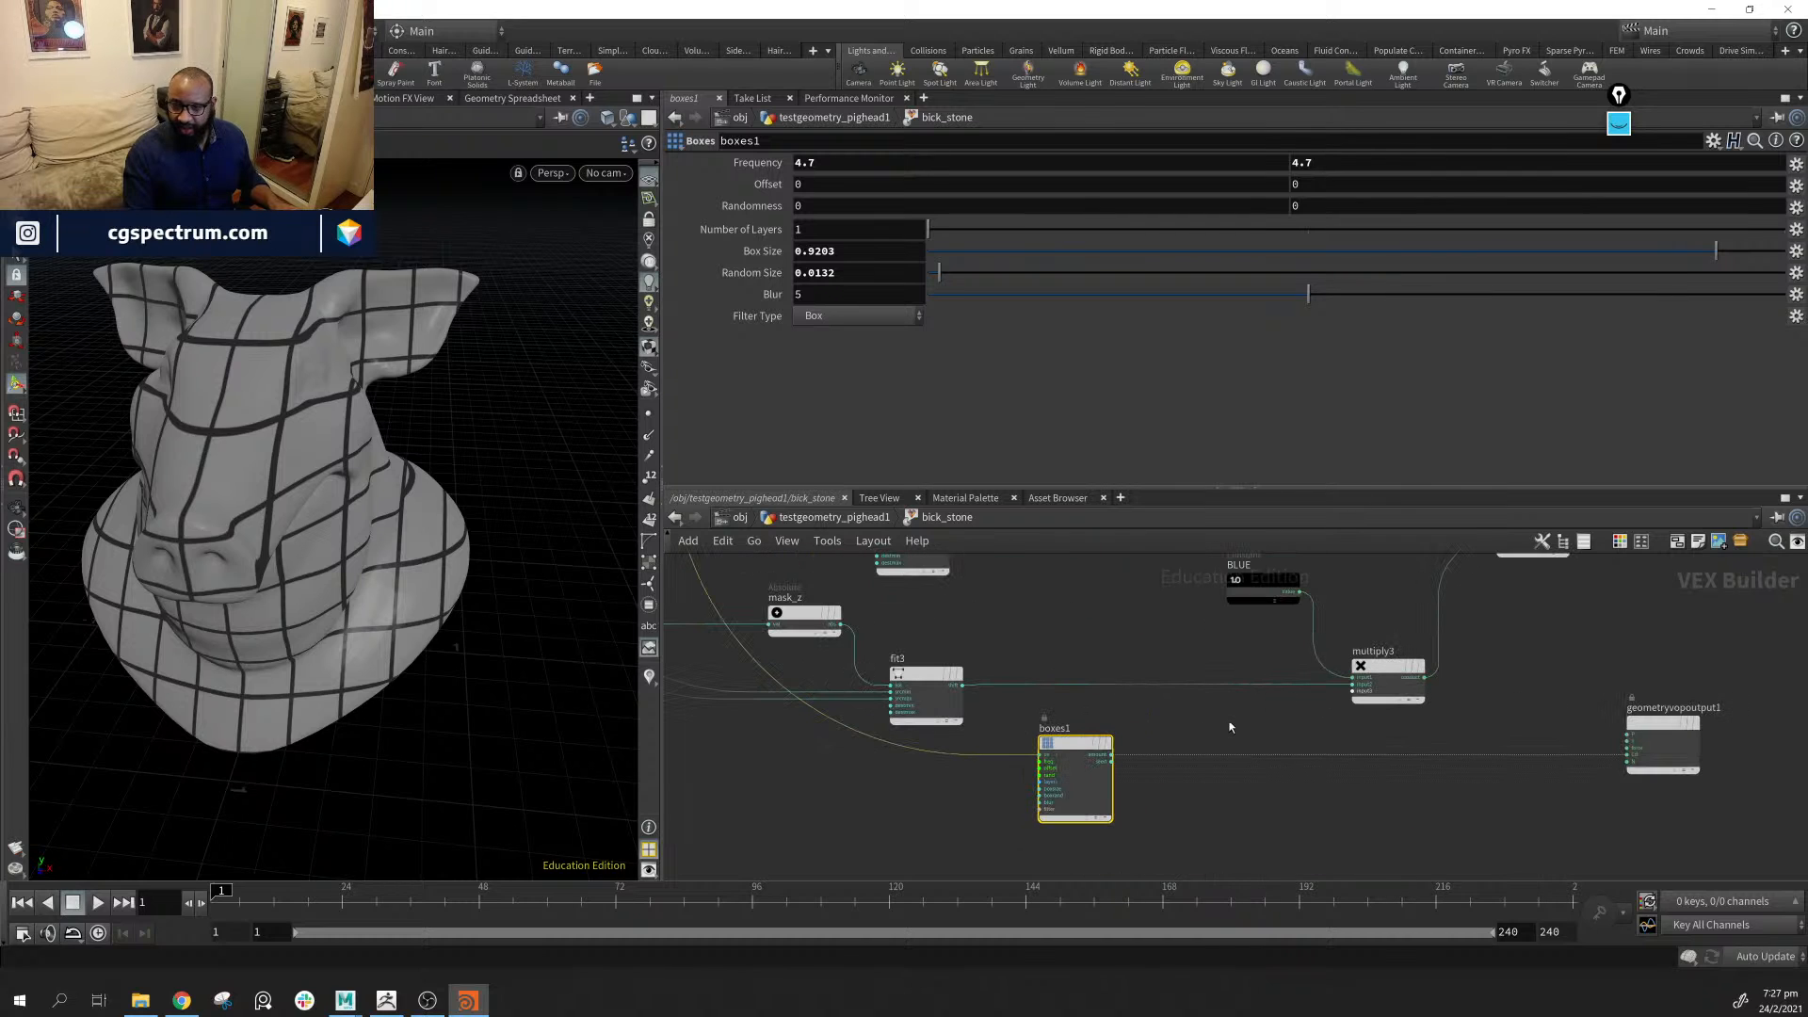
drag(1426, 680, 1623, 757)
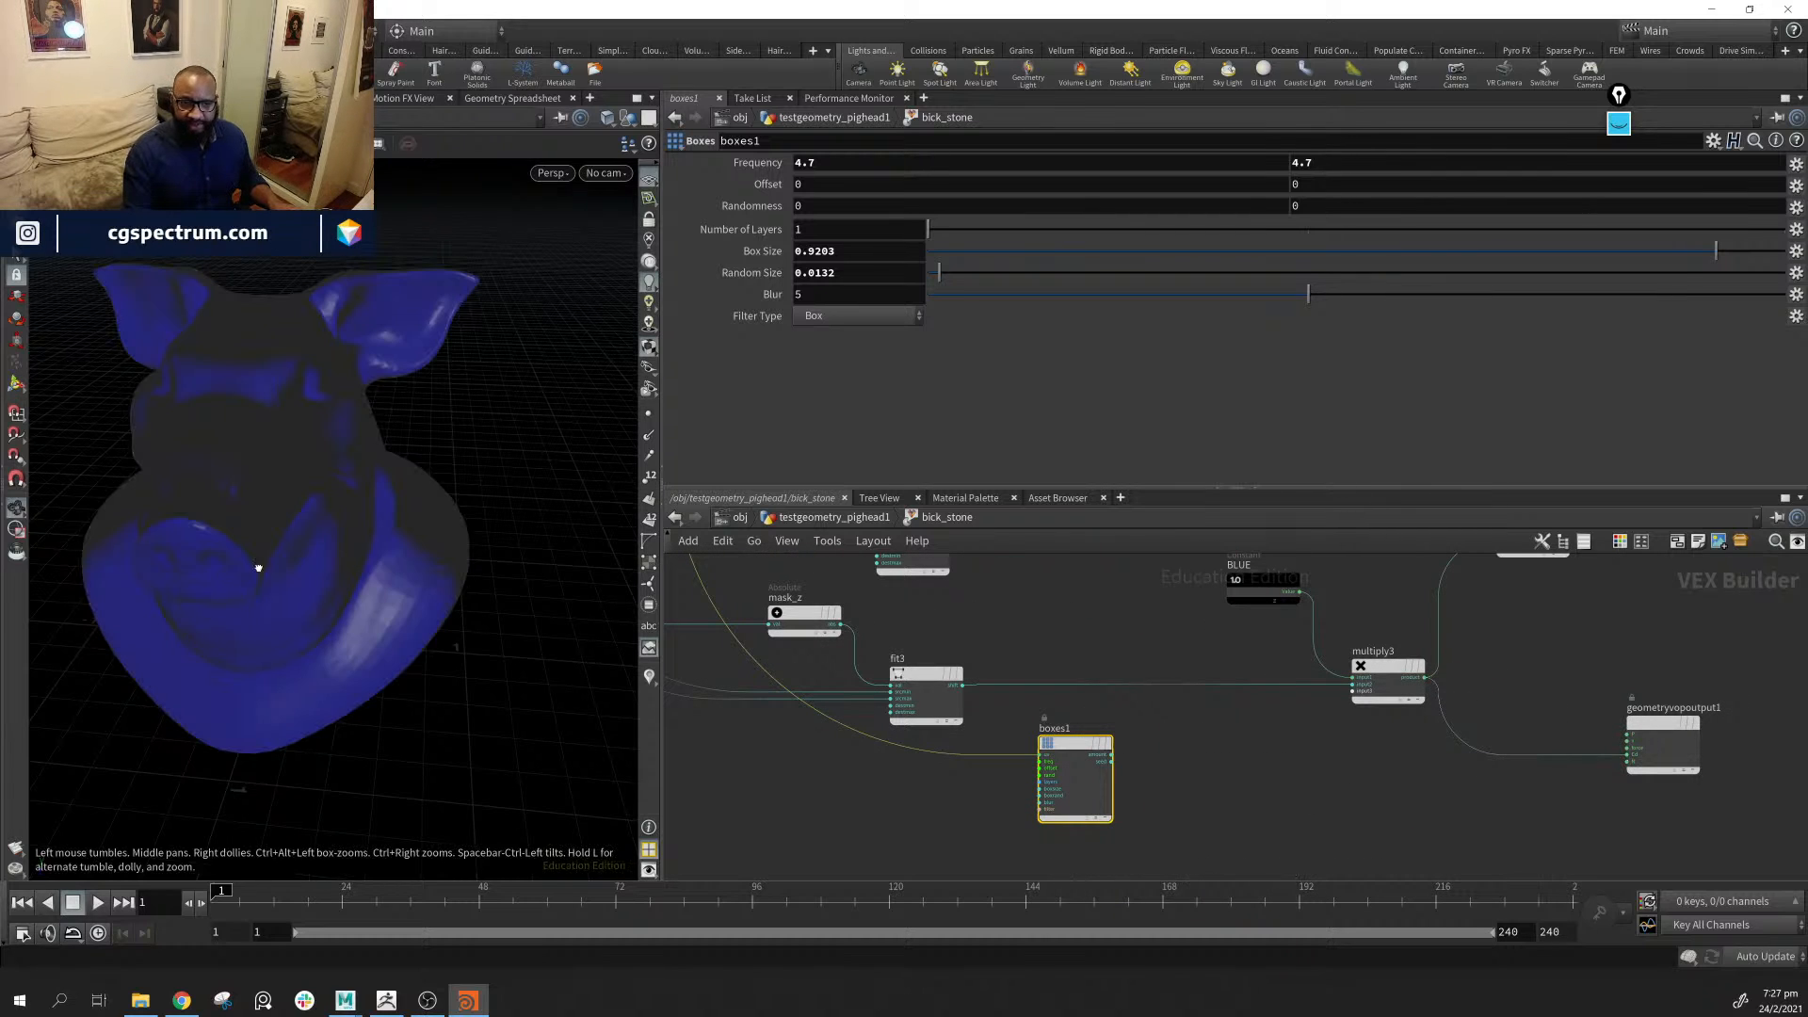
Try the boxes1 amount output in place of BLUE on multiply3 and inspect the masked grid on the pig head
mouse_move(254, 565)
mouse_down()
mouse_move(267, 525)
mouse_move(250, 551)
mouse_up()
middle_drag(1094, 626, 1052, 661)
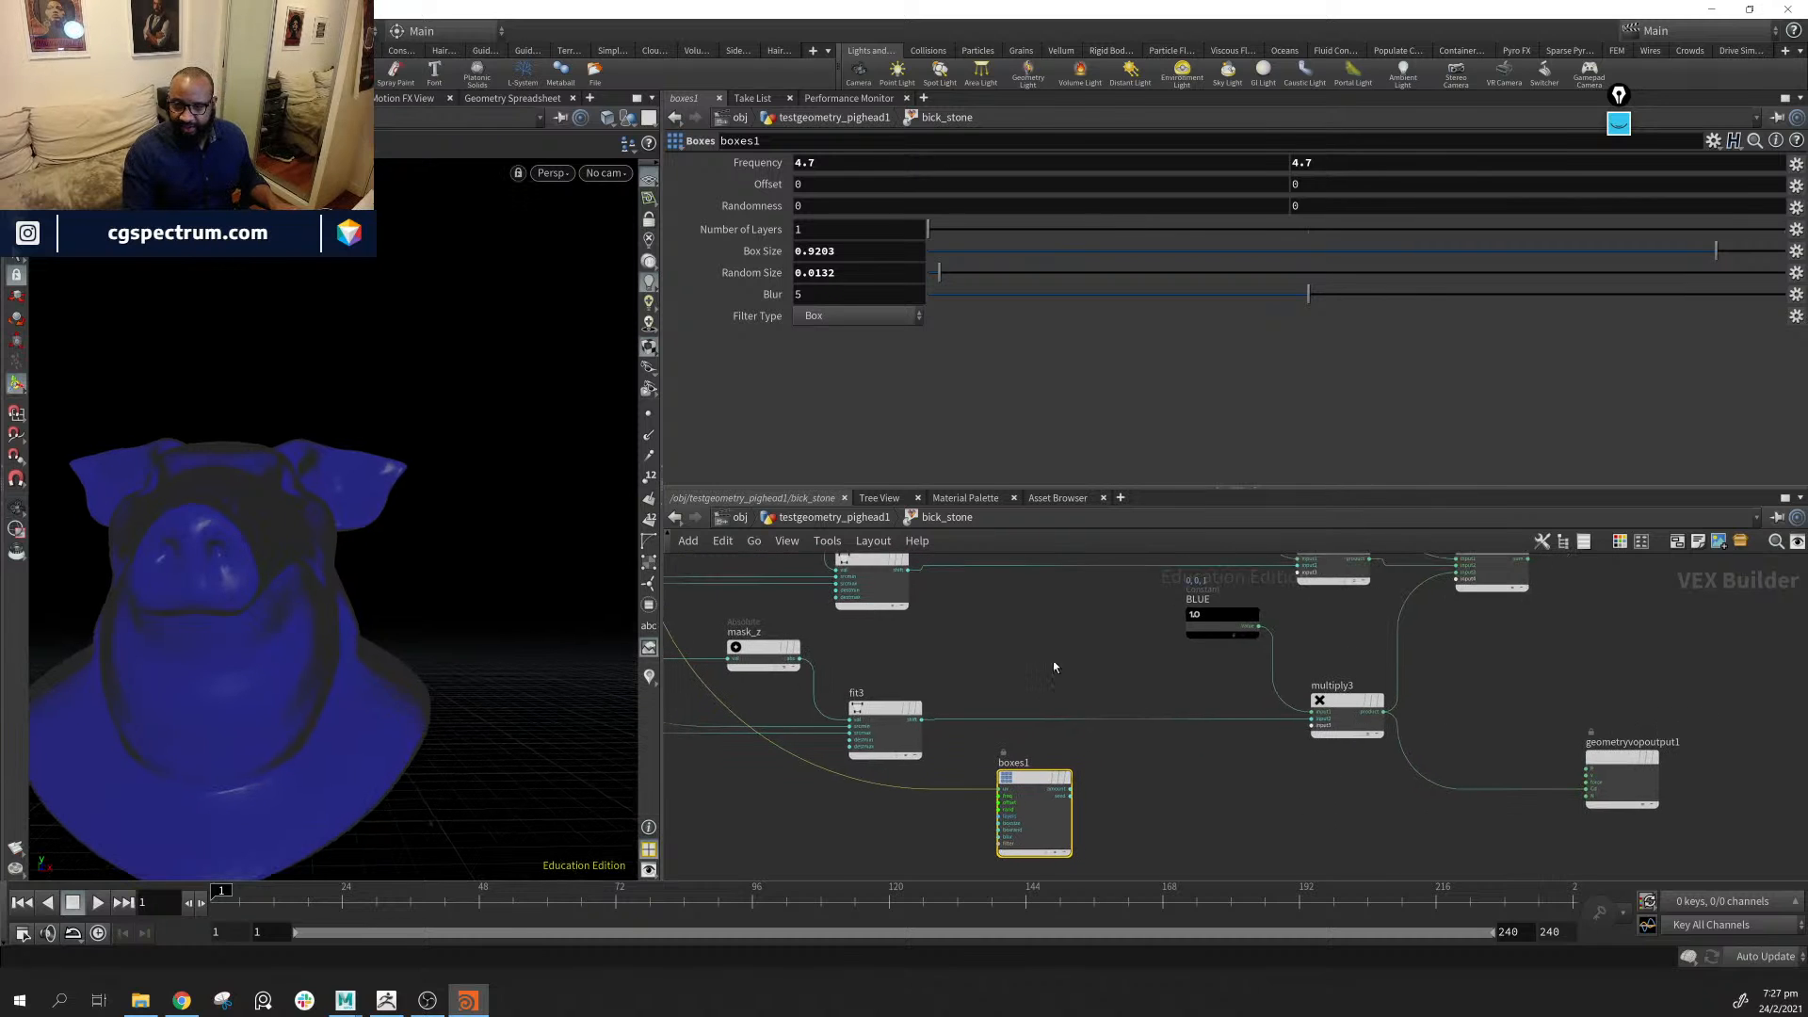
drag(1221, 614, 1173, 609)
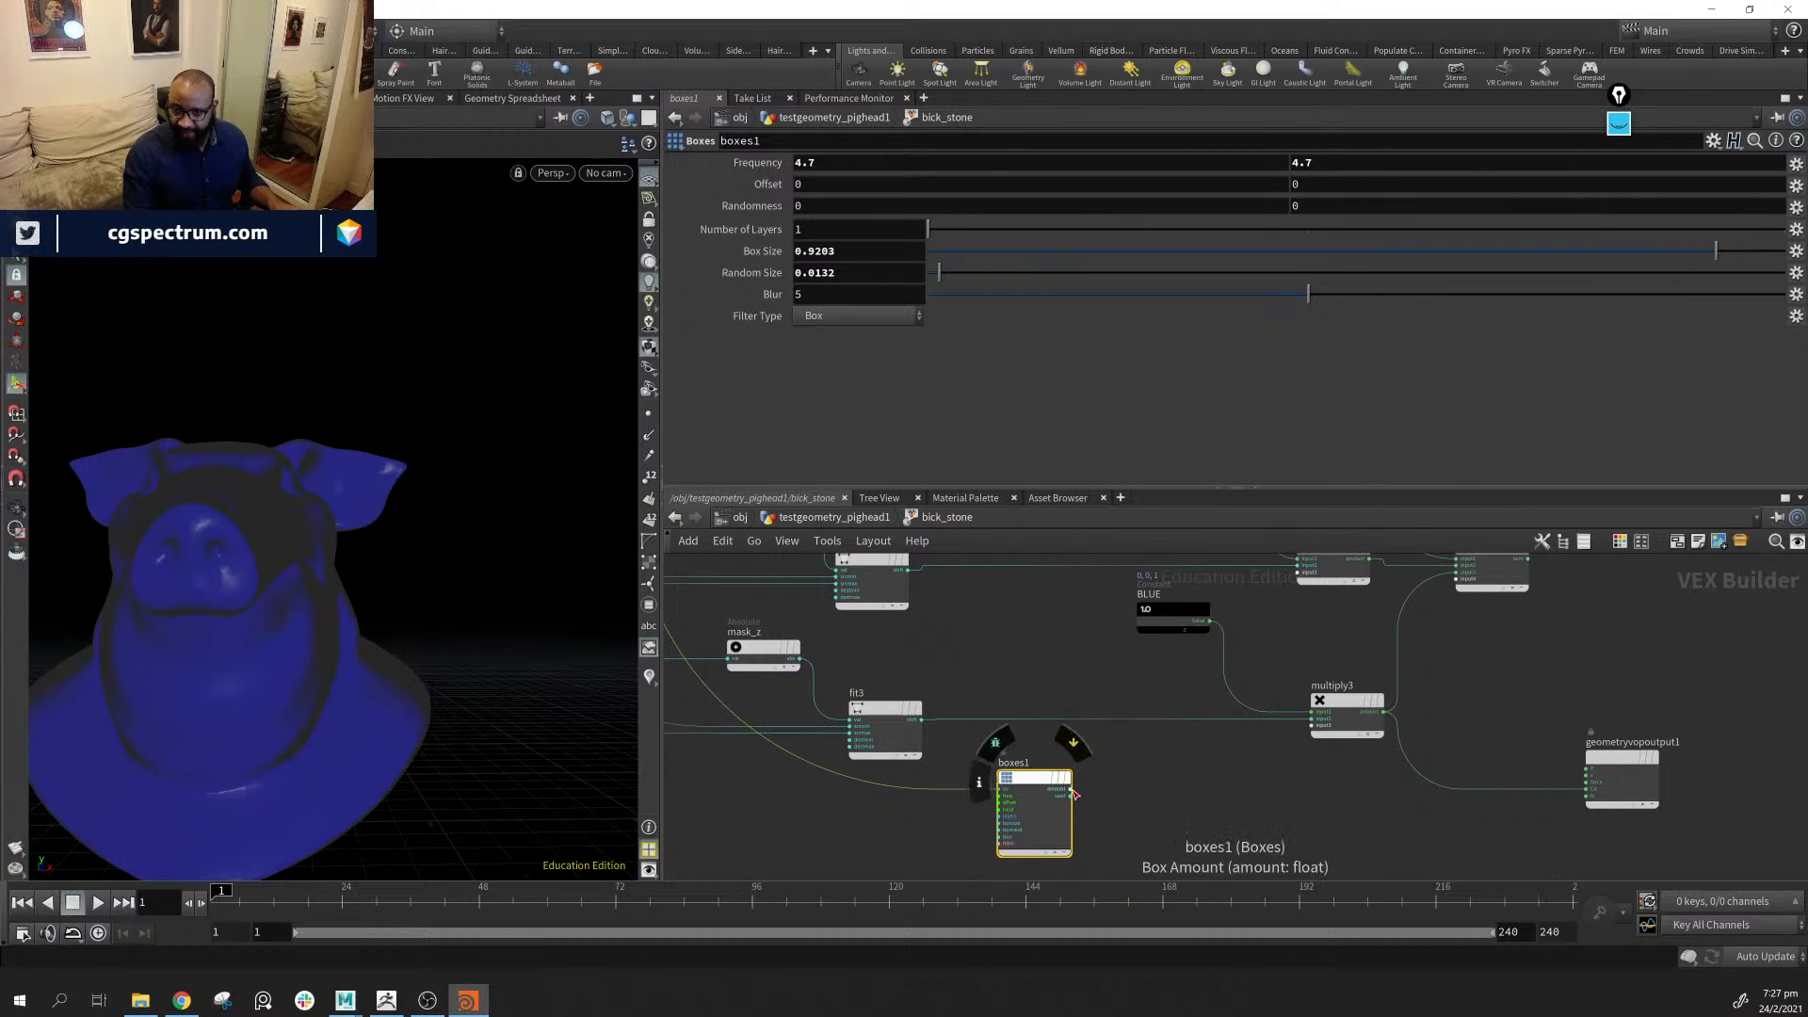
drag(1070, 788, 1322, 714)
alt+drag(358, 620, 452, 622)
alt+drag(193, 537, 371, 557)
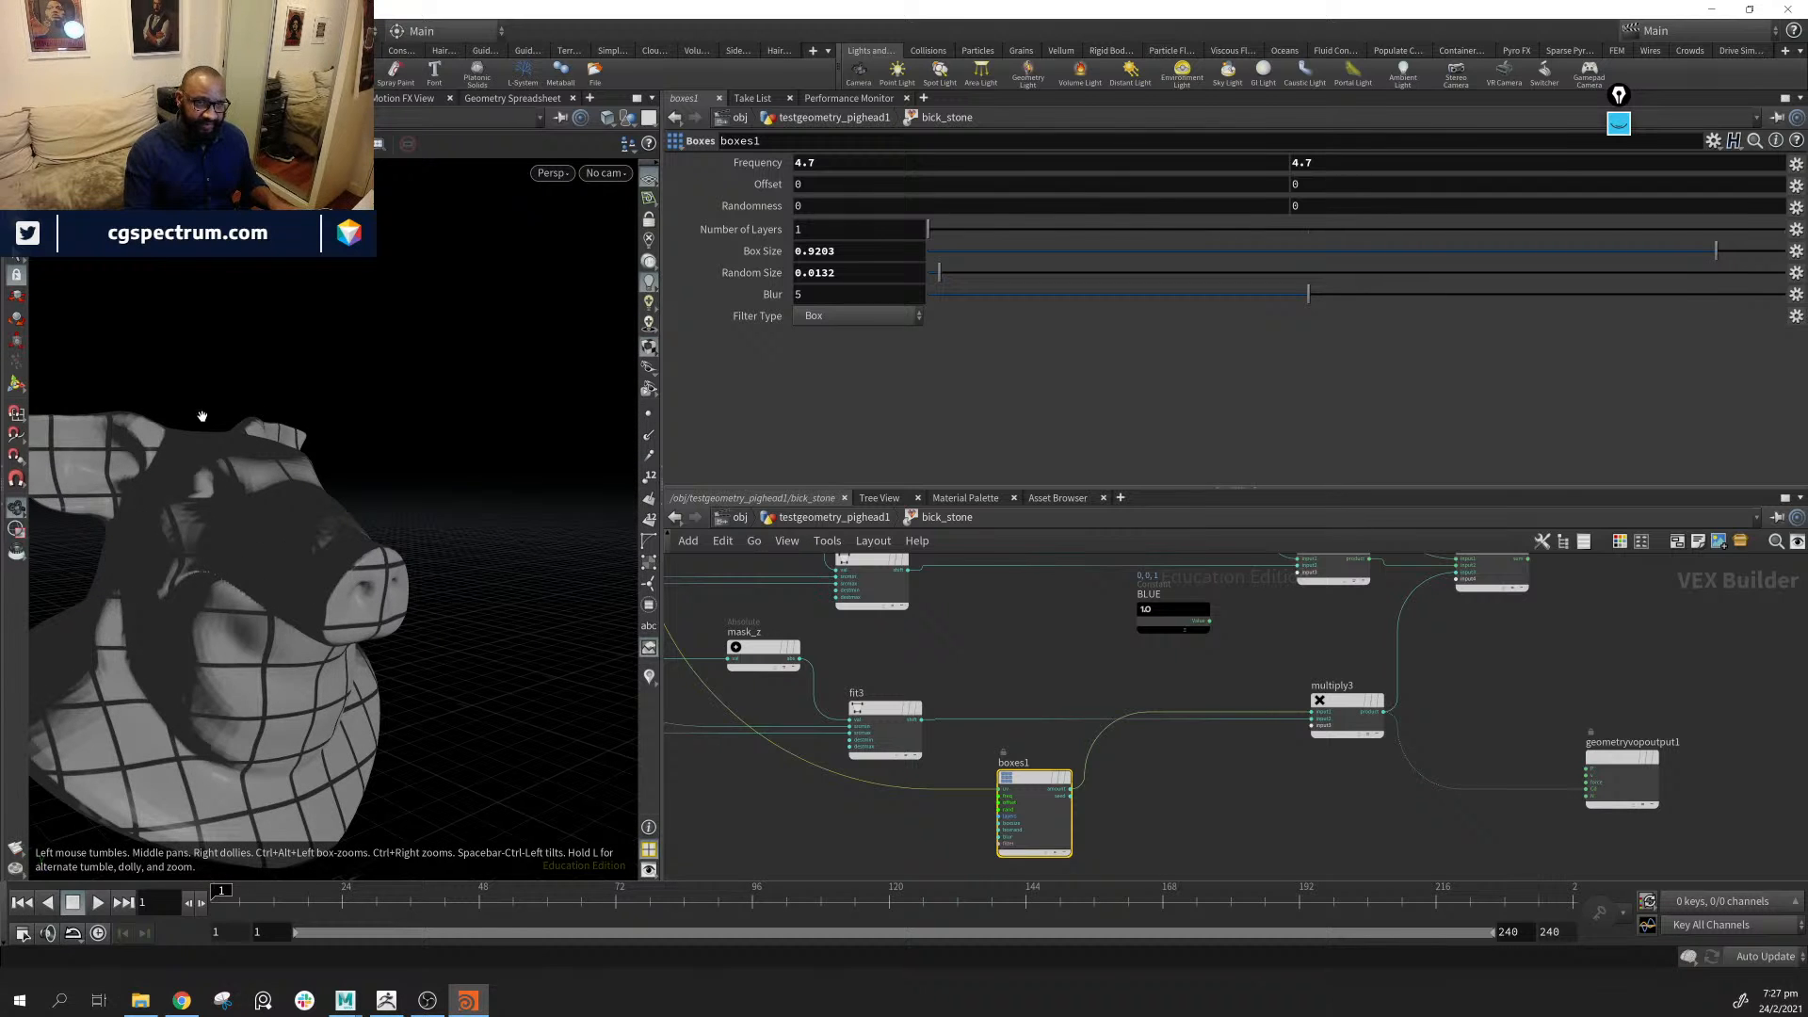
alt+drag(538, 694, 355, 633)
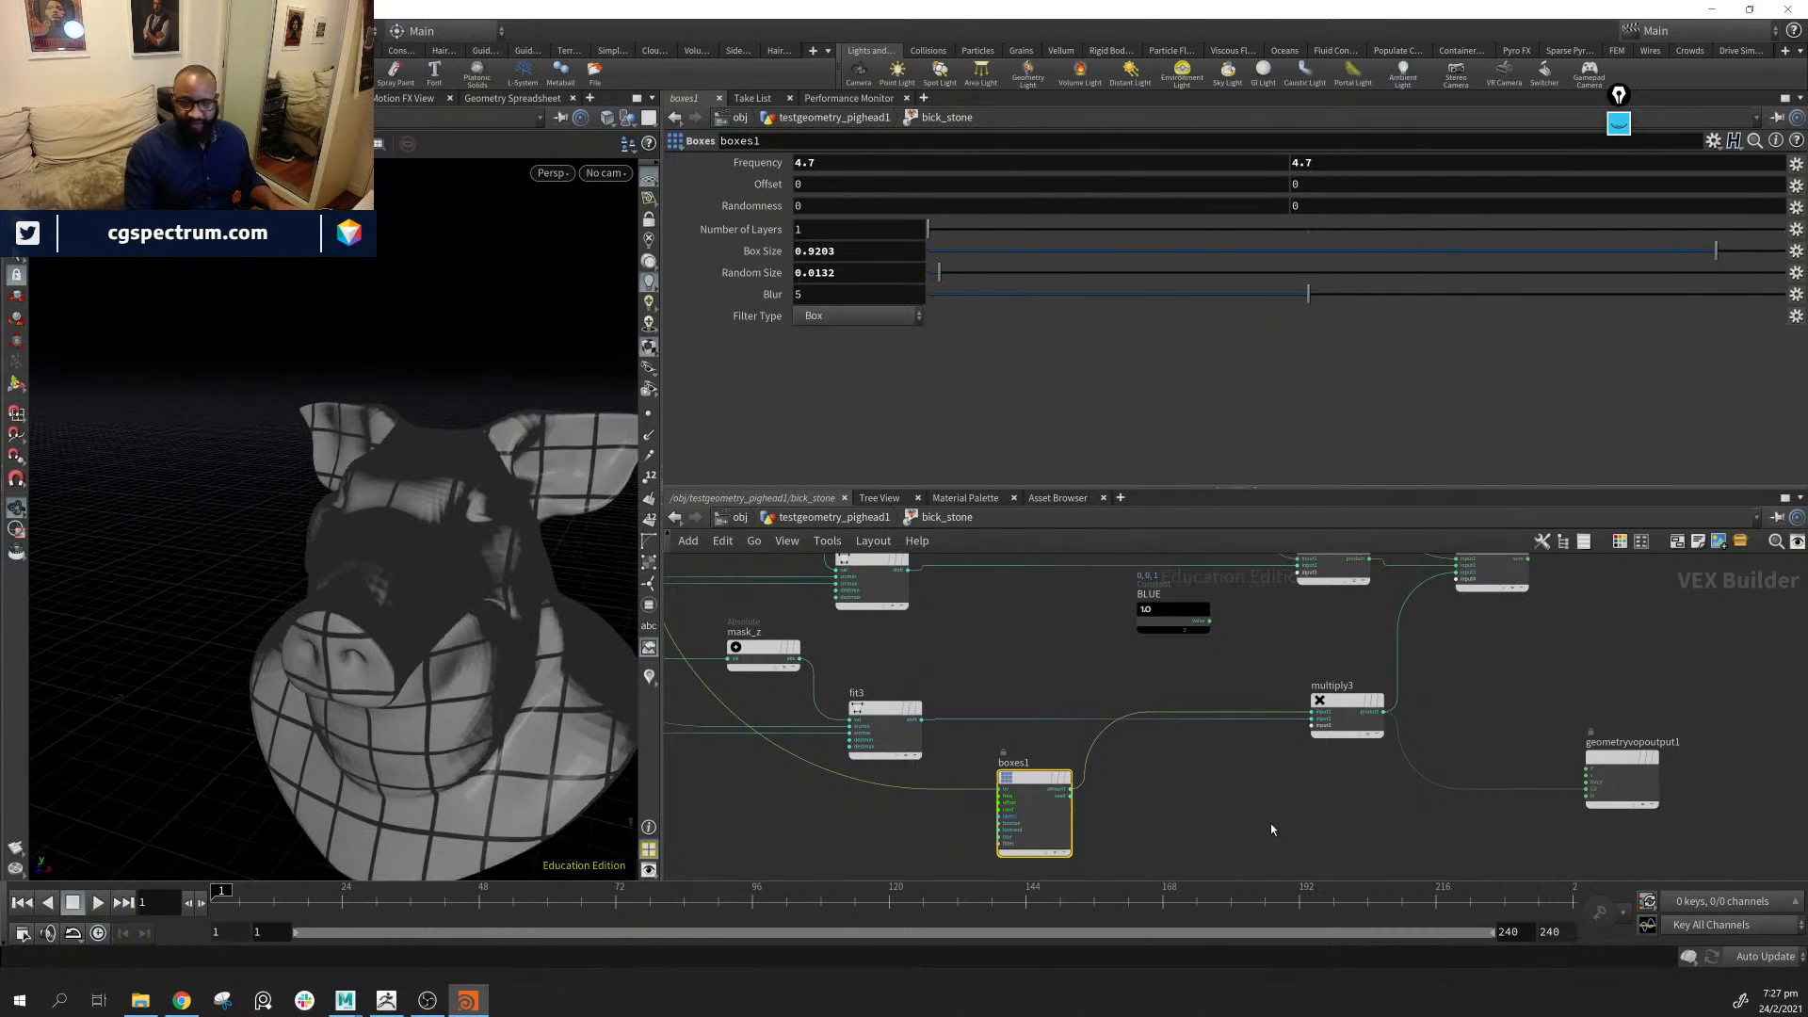
mouse_move(1342, 782)
middle_down()
mouse_move(1278, 779)
mouse_move(1310, 789)
middle_up()
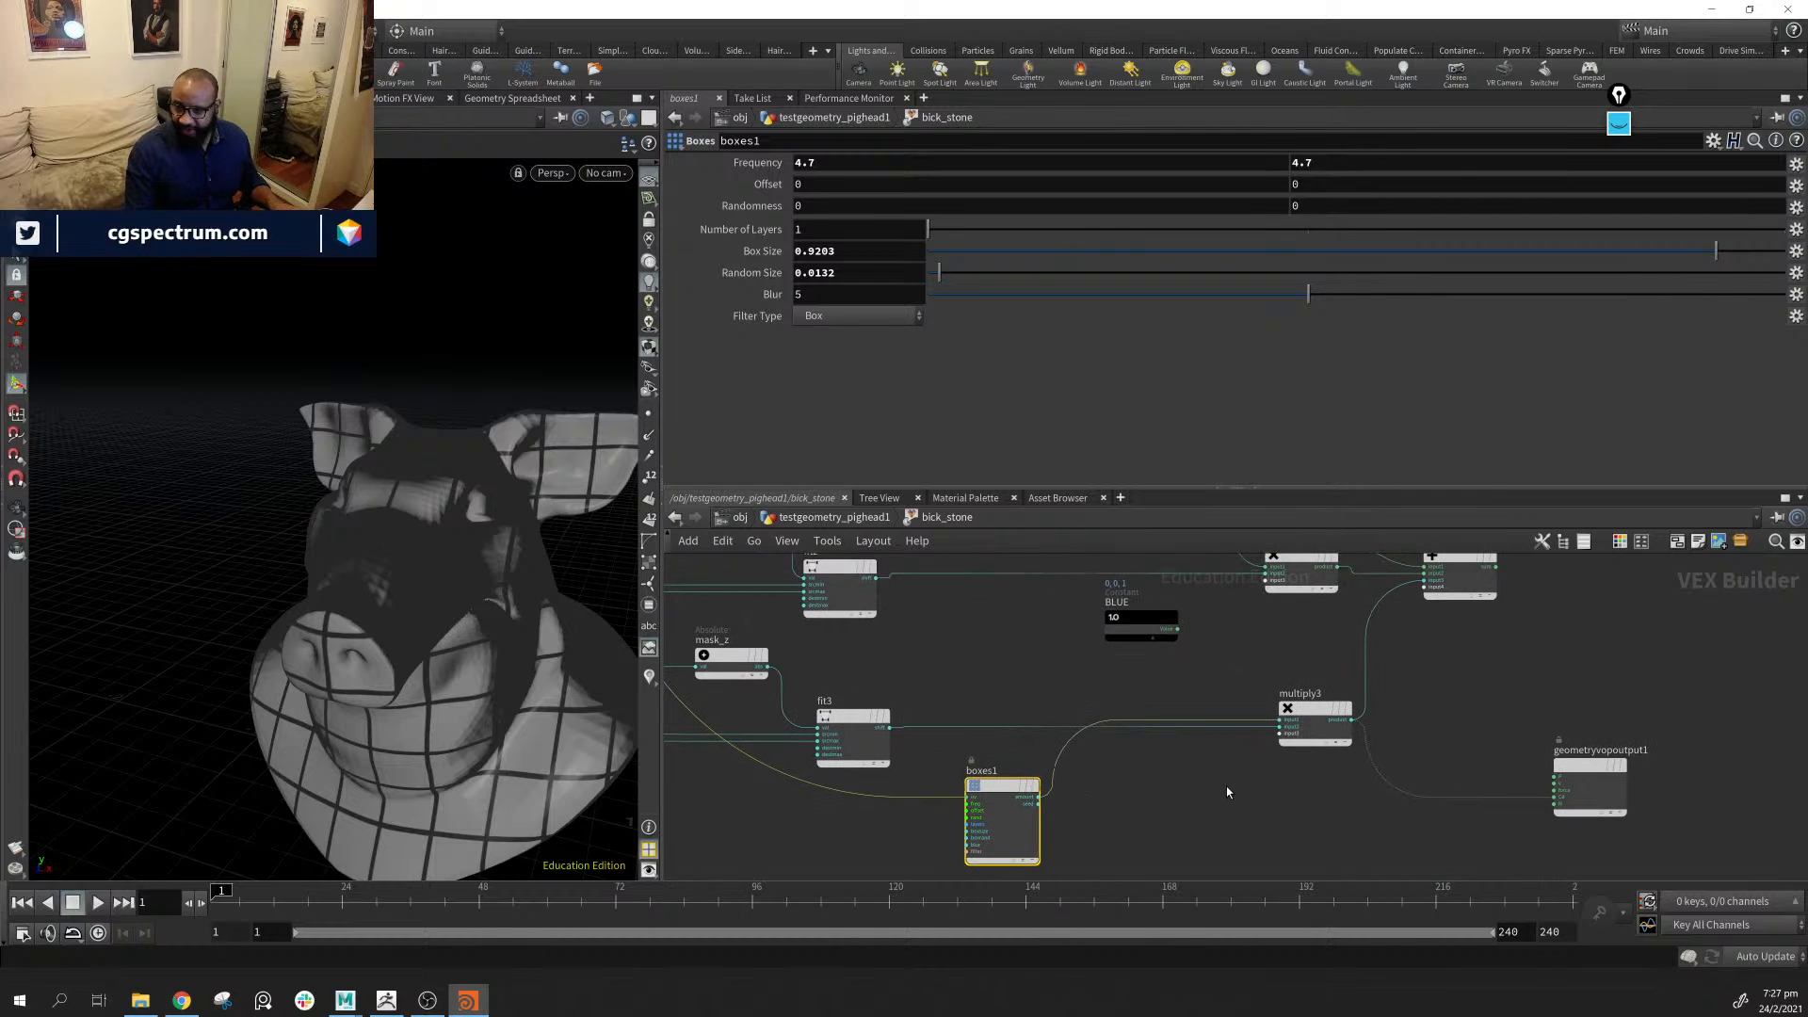
Reconnect BLUE to multiply3 in place of boxes1 and move boxes1 back up beside the uvZ node
drag(1178, 629, 1280, 726)
drag(999, 792, 1025, 651)
middle_drag(1127, 691, 1189, 859)
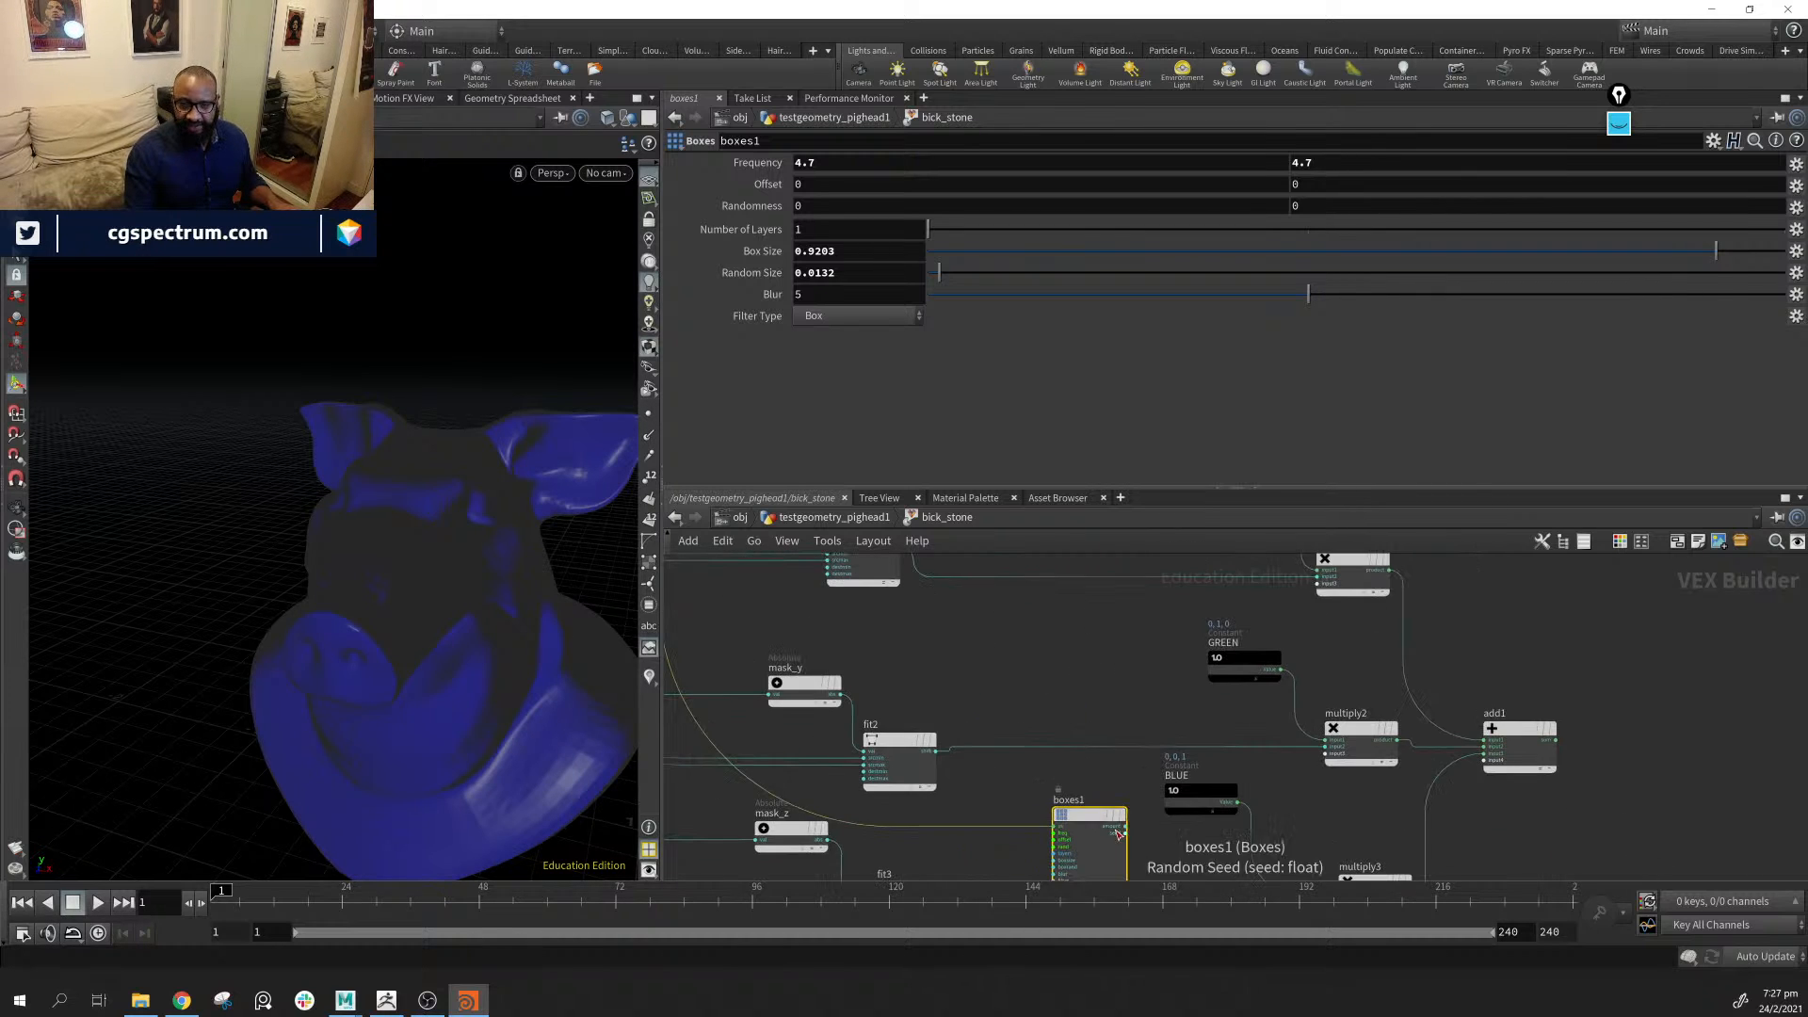
drag(1087, 812, 1095, 602)
middle_drag(1288, 725, 1253, 924)
drag(1070, 833, 1055, 610)
middle_drag(808, 660, 1000, 860)
drag(1243, 785, 1125, 736)
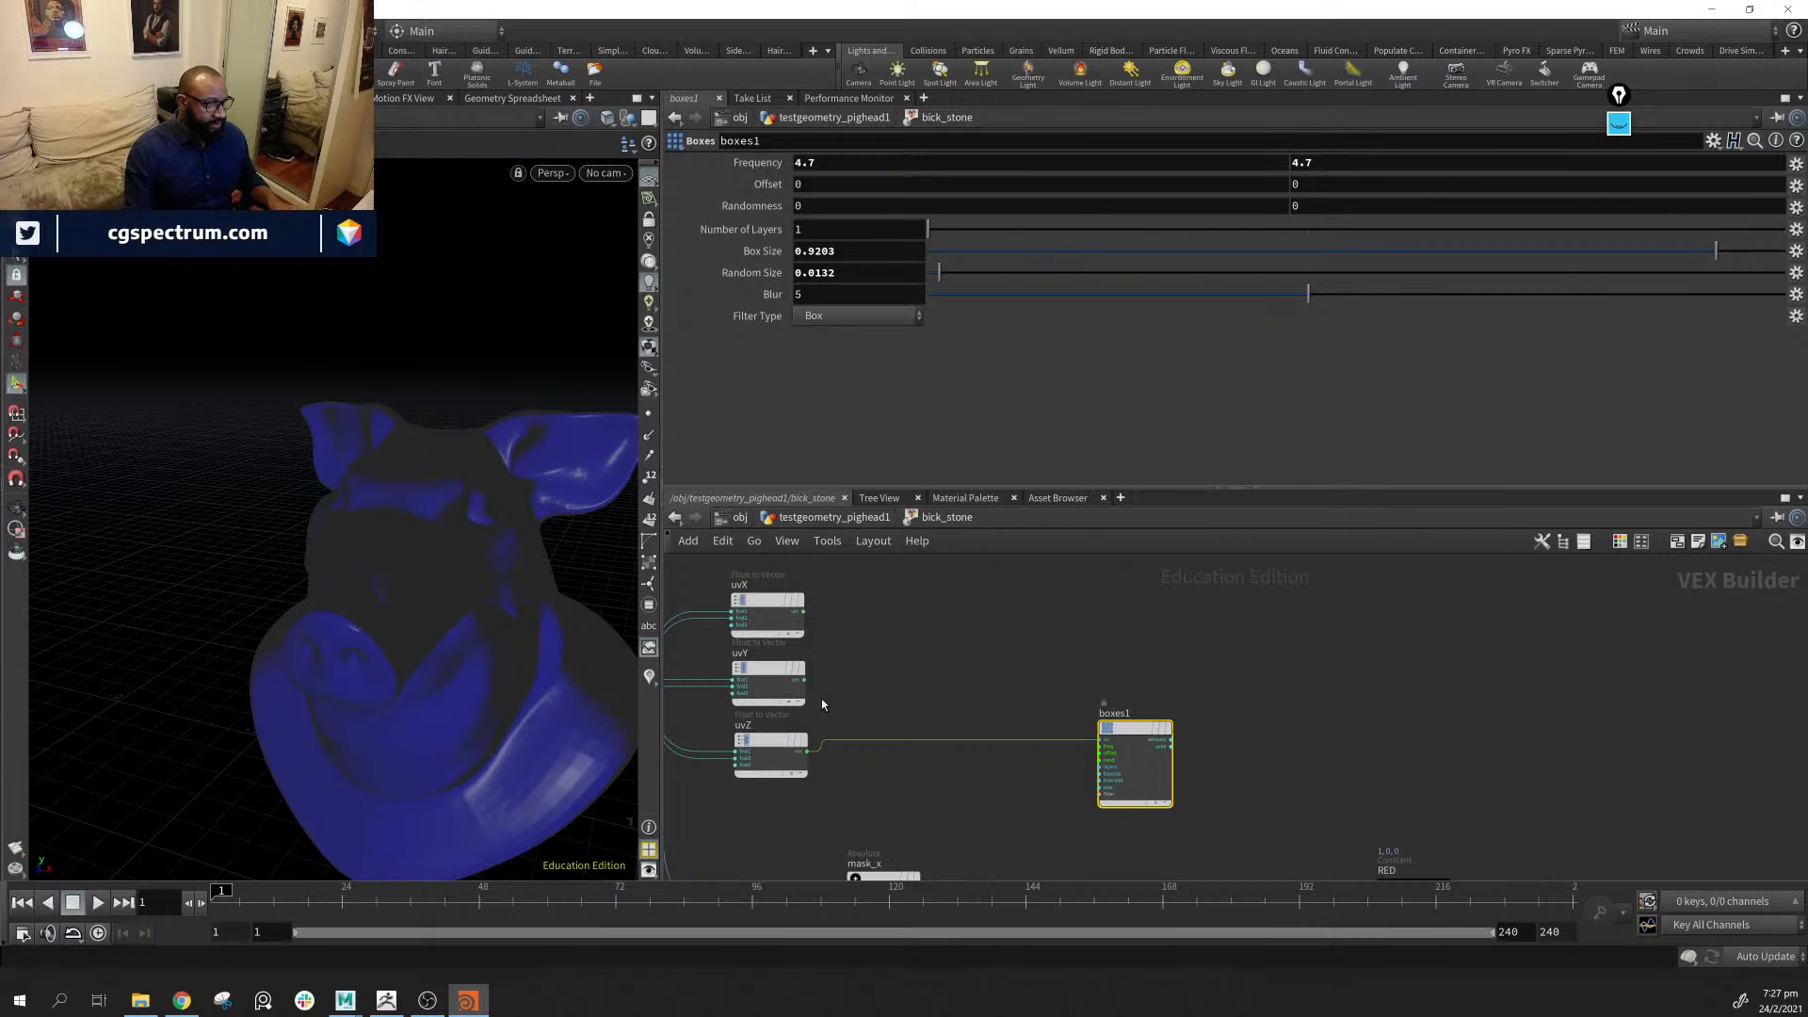
drag(1121, 730, 1040, 733)
Shift boxes1 further away from uvZ to leave more room between the two nodes
key(f)
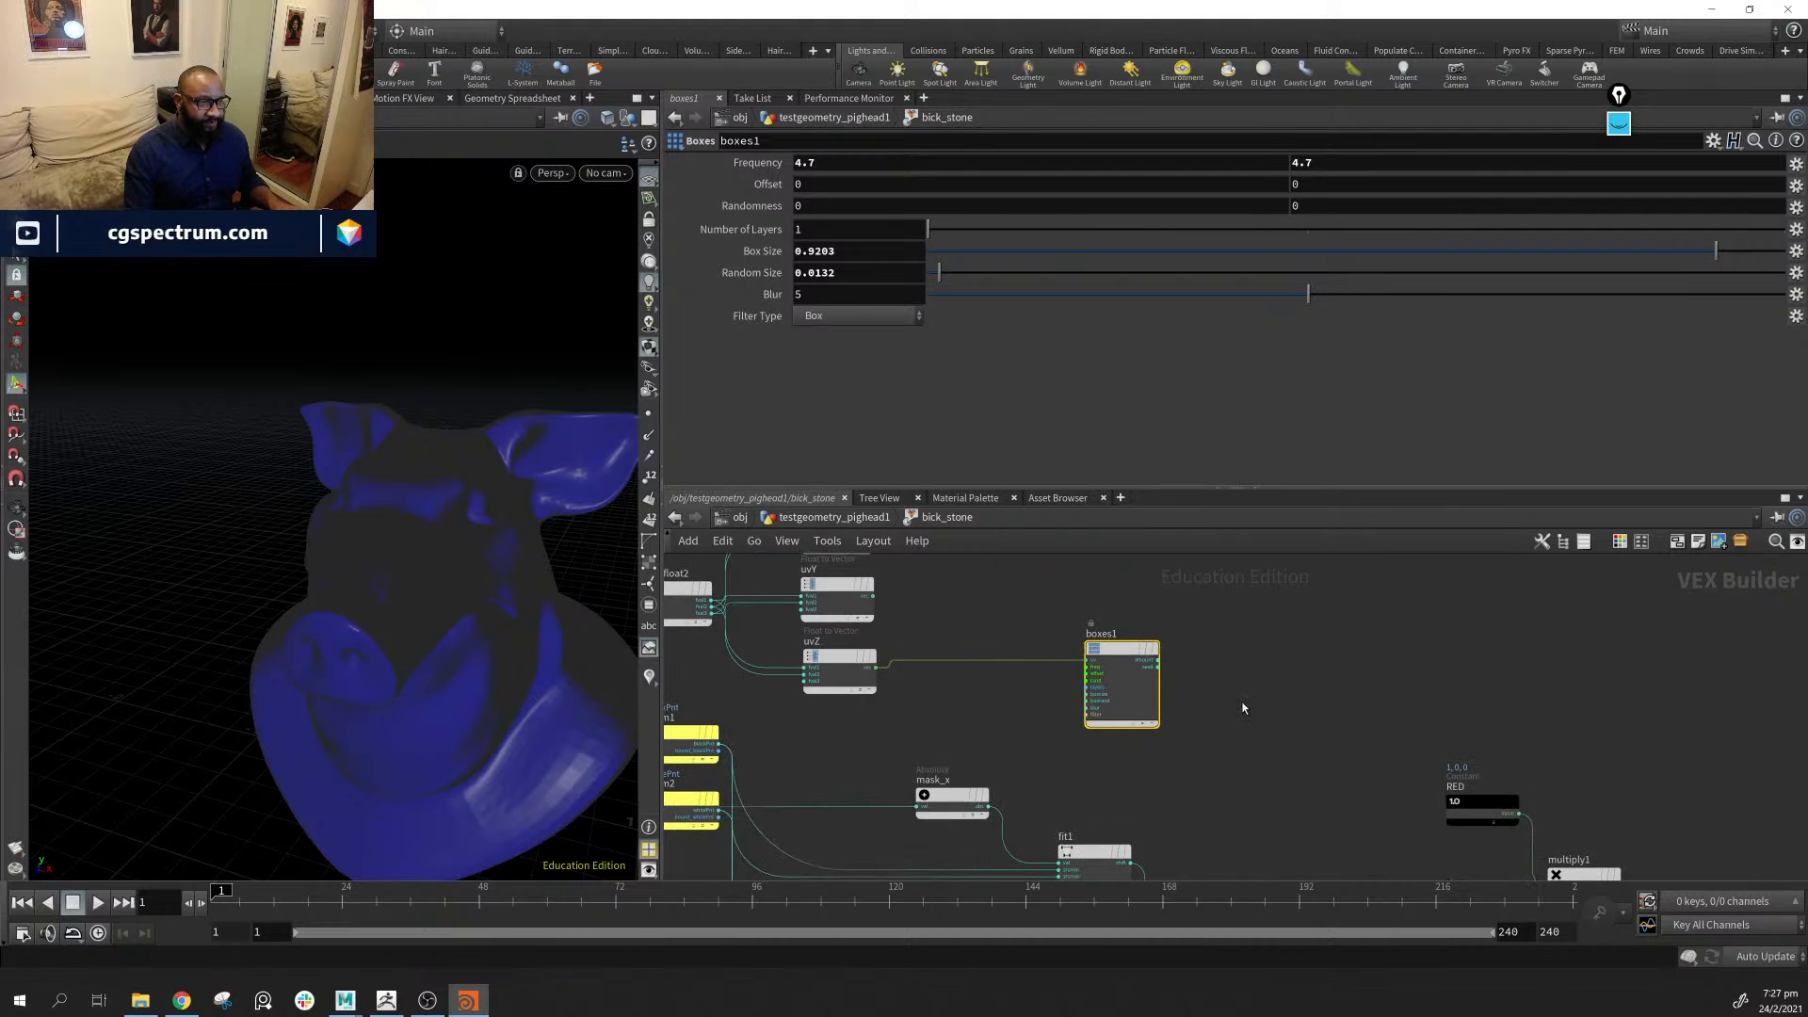
middle_drag(1240, 745, 1347, 735)
middle_drag(1100, 626, 1455, 670)
drag(1404, 625, 1218, 640)
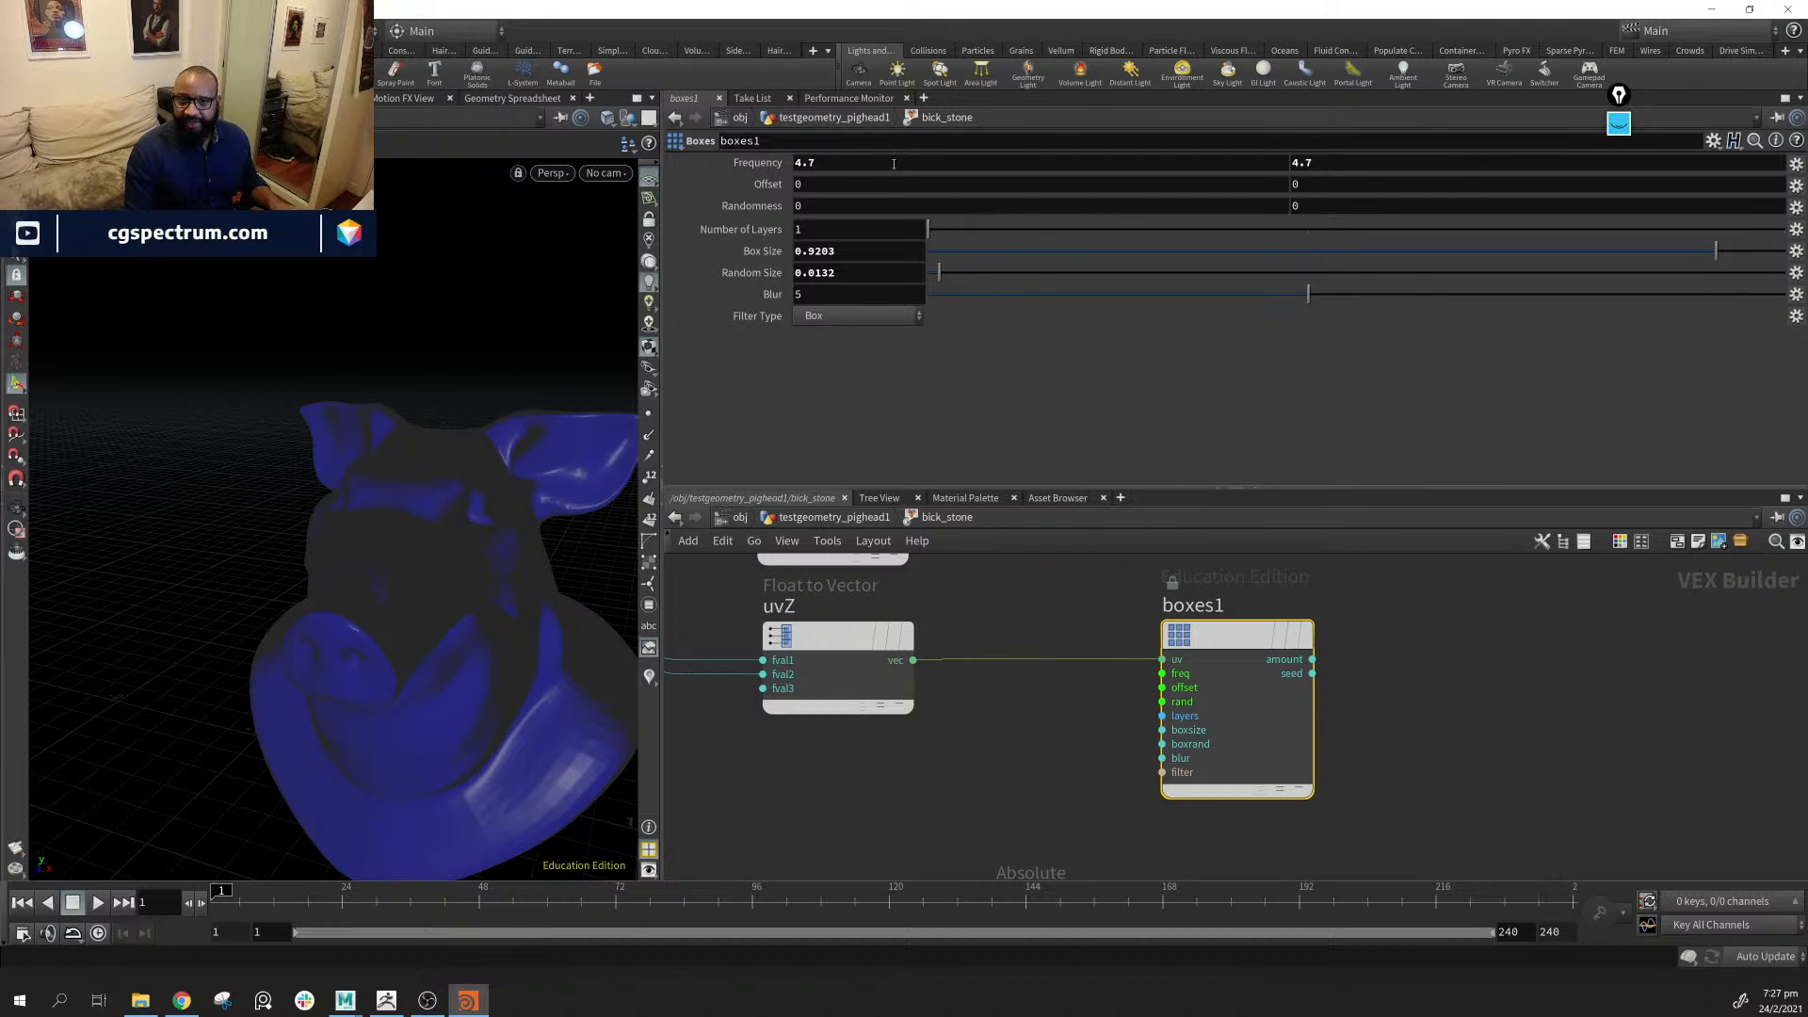
drag(1222, 639, 1337, 633)
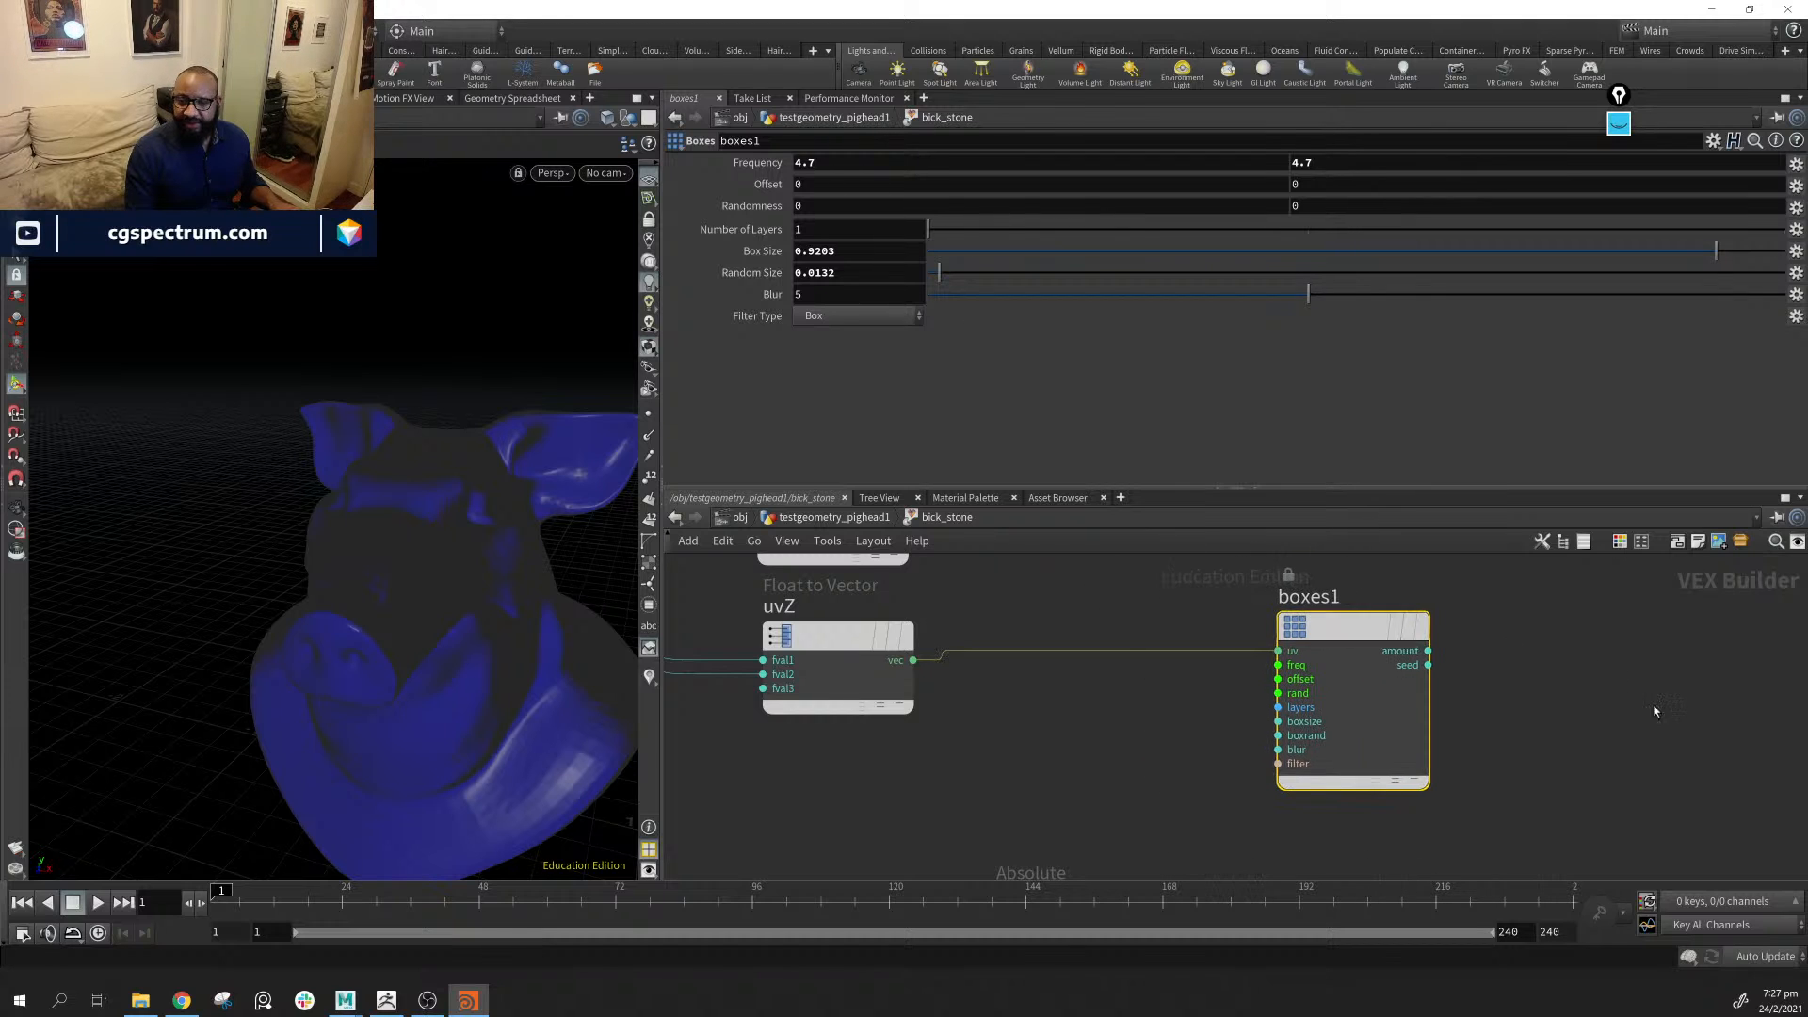
Cut the wire from multiply3 to geometryvopoutput1 and move the output node up near boxes1, above the mask chains
scroll(1319, 721, down, 5)
middle_drag(1582, 788, 1116, 625)
scroll(1116, 625, down, 4)
middle_drag(1448, 796, 1456, 636)
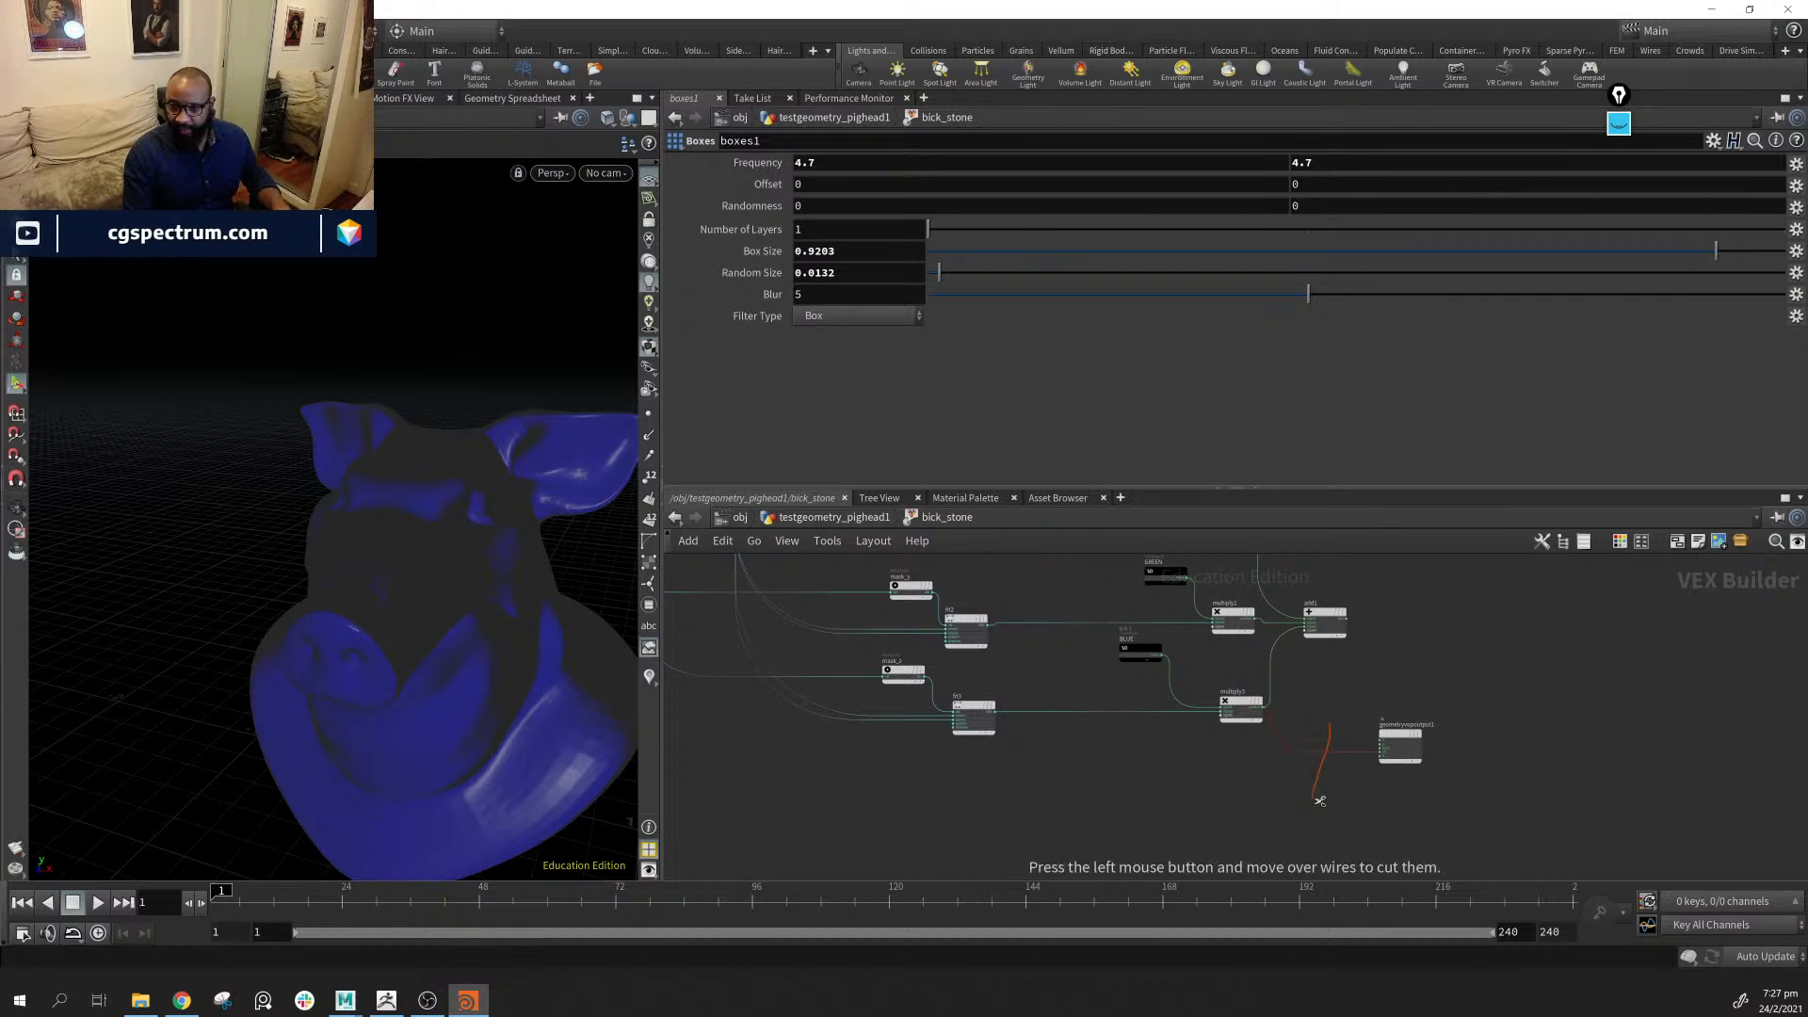
key(y)
mouse_move(1312, 742)
mouse_down()
mouse_move(1318, 763)
mouse_move(1407, 617)
mouse_move(1503, 857)
mouse_move(1154, 670)
mouse_up()
mouse_move(1156, 718)
middle_down()
mouse_move(1272, 721)
mouse_move(1177, 746)
middle_up()
scroll(1271, 721, up, 3)
drag(1092, 691, 1159, 598)
middle_drag(1163, 679, 1173, 672)
drag(1277, 661, 1327, 684)
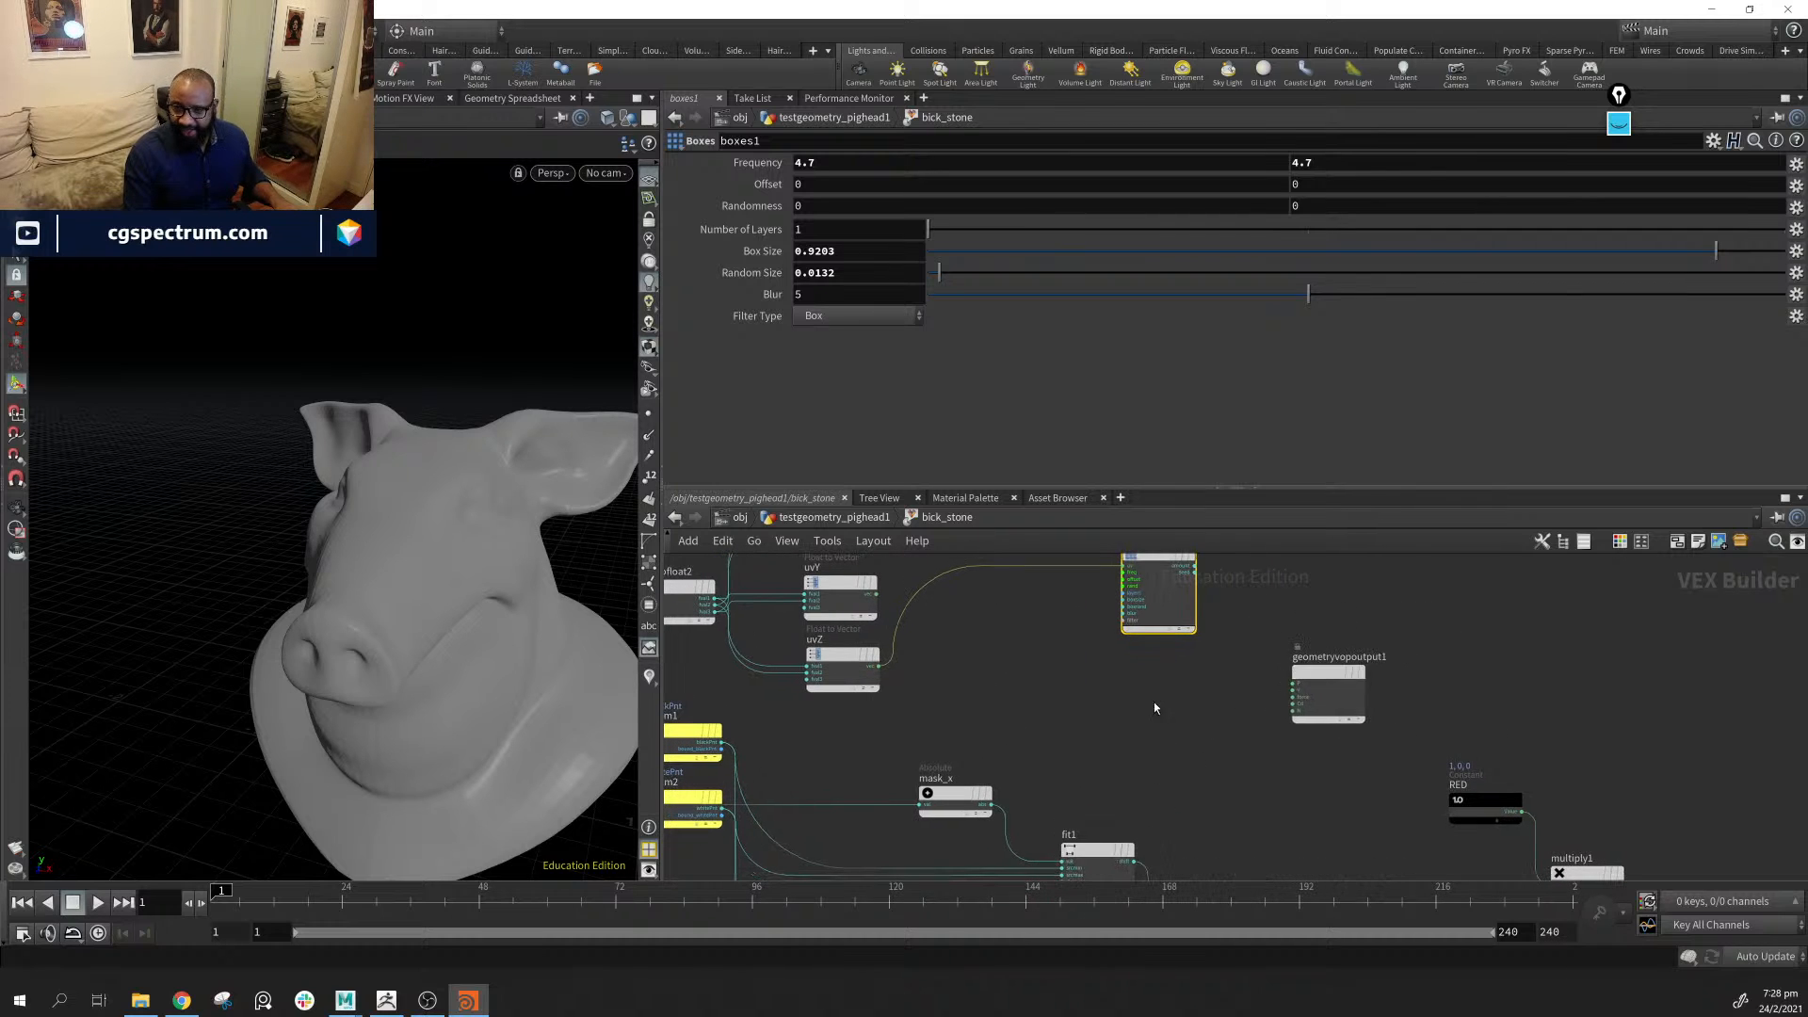
Add a Tiled Boxes pattern node and place it beside uvZ, before boxes1
middle_drag(1154, 703, 1160, 725)
click(1051, 722)
key(Tab)
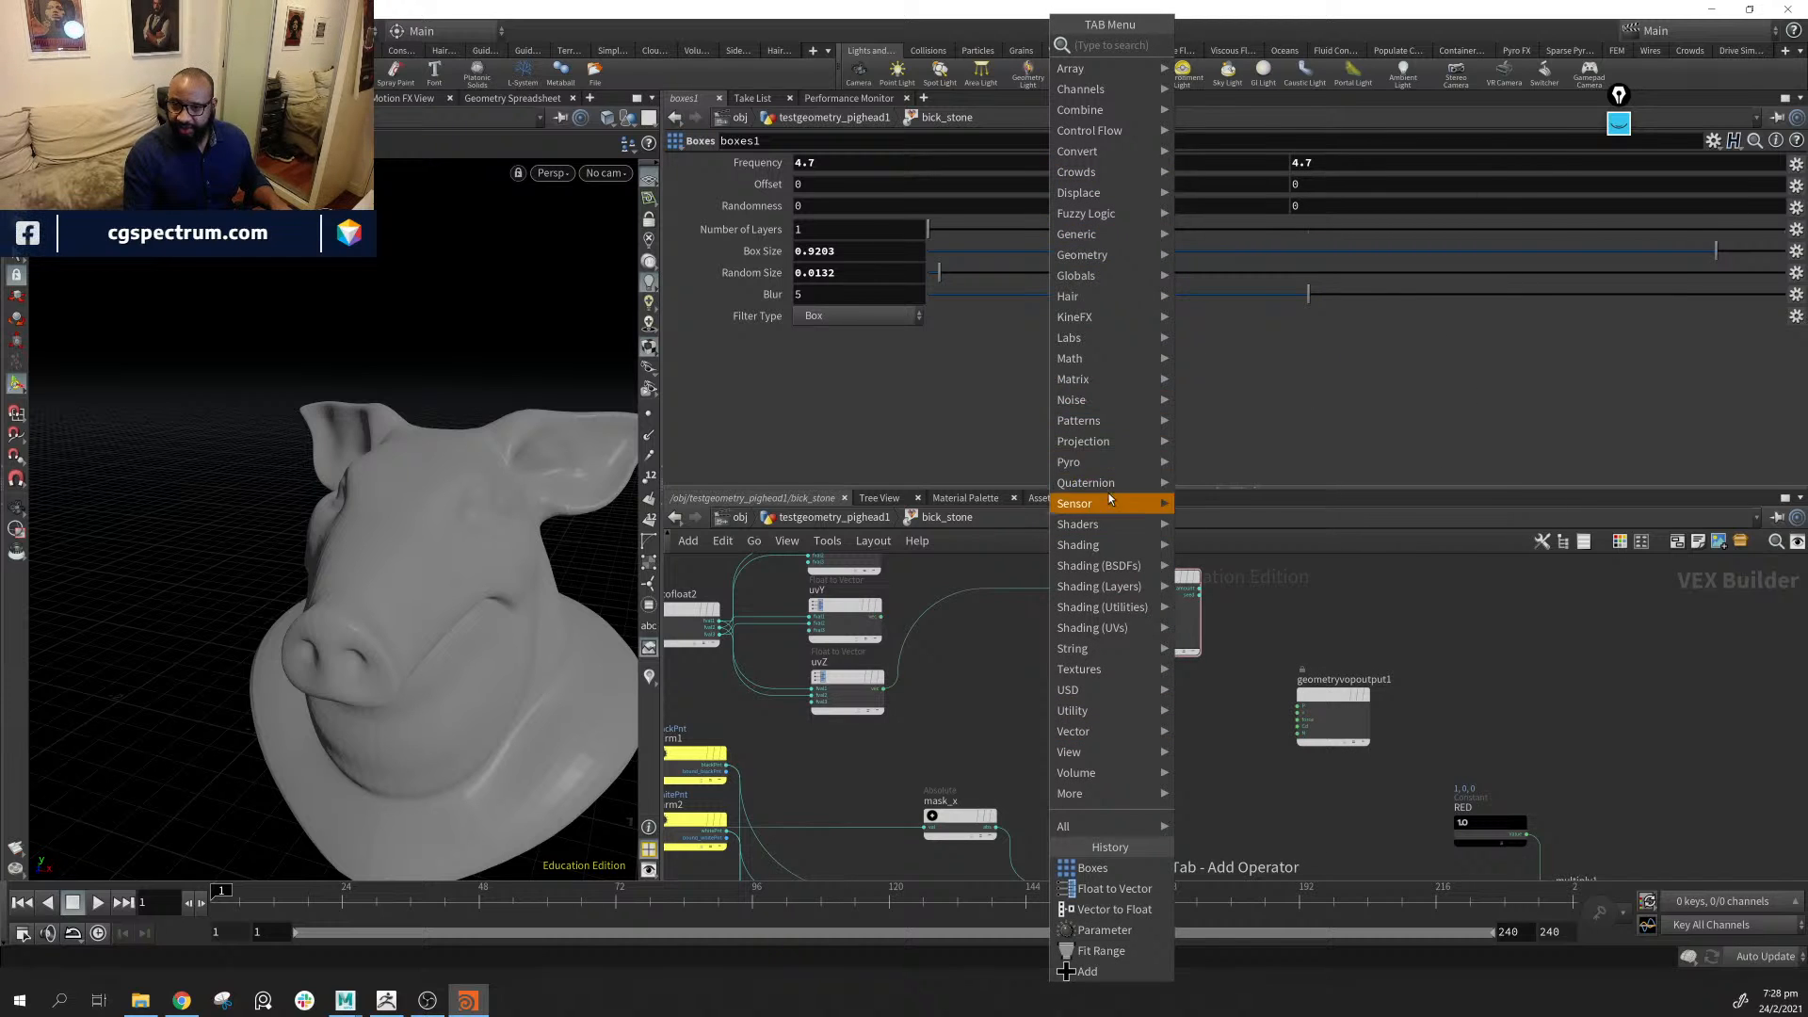
mouse_move(1118, 428)
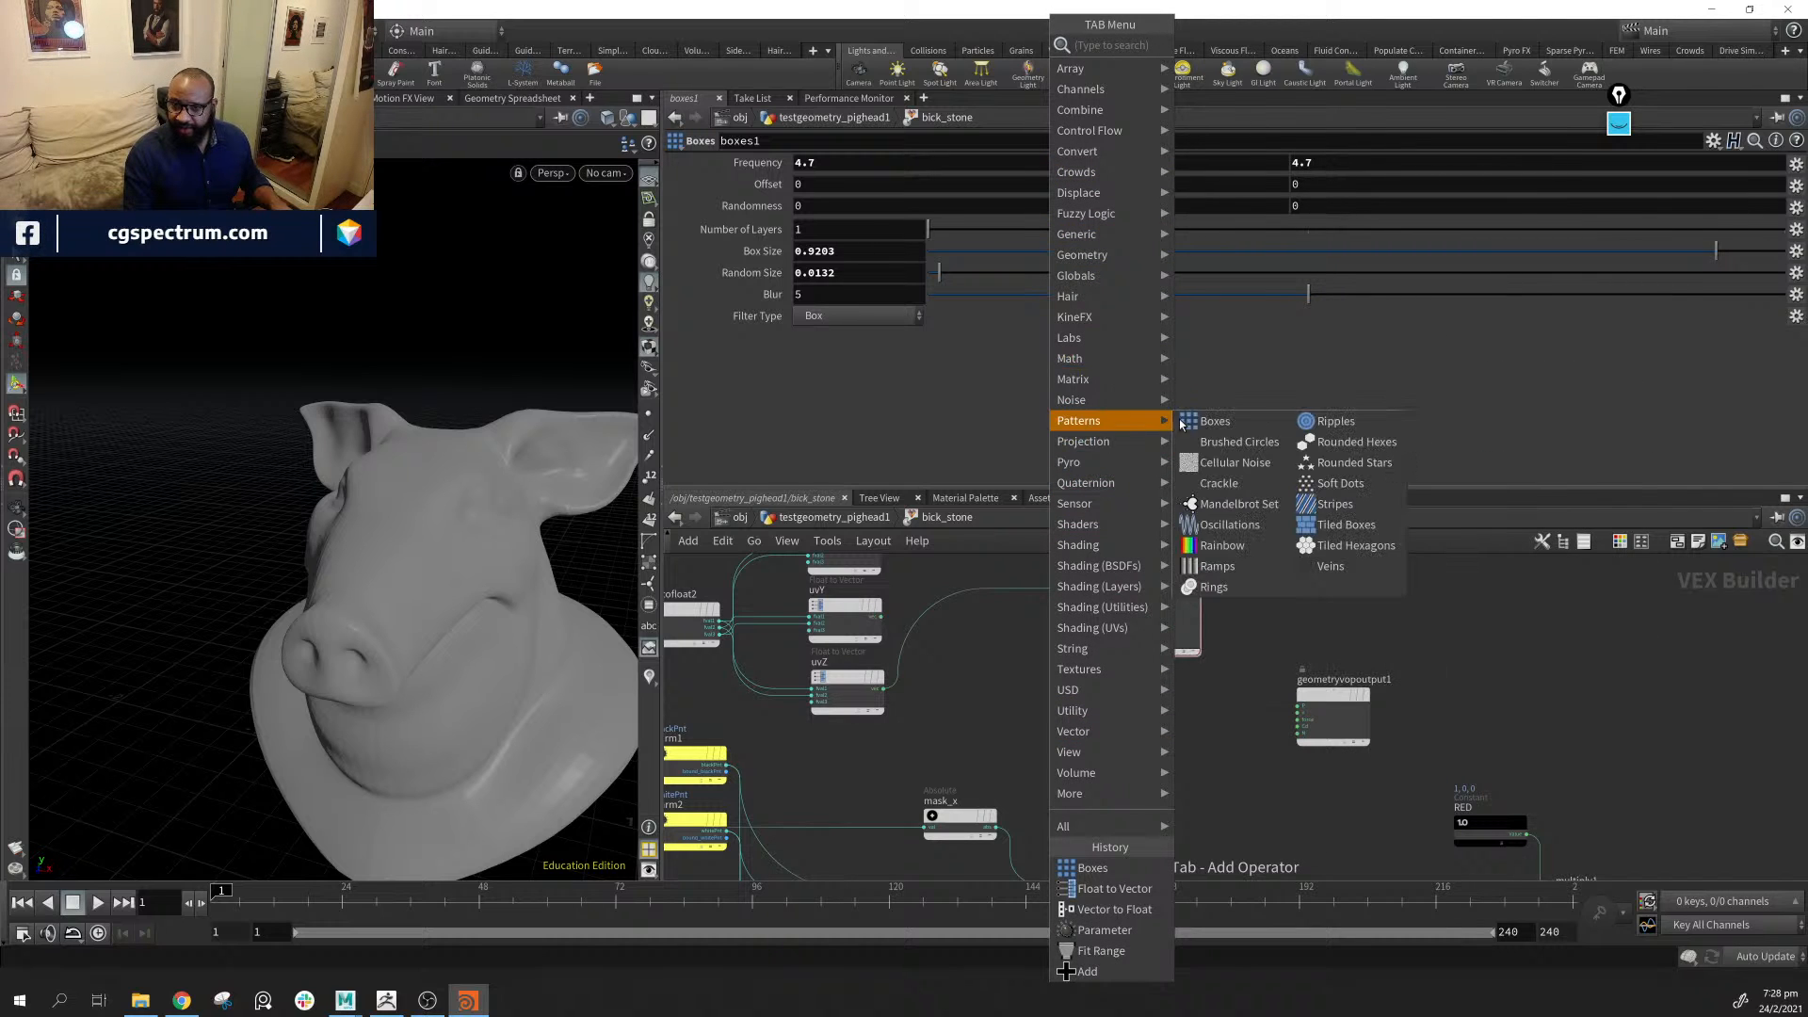
click(1357, 524)
click(1041, 730)
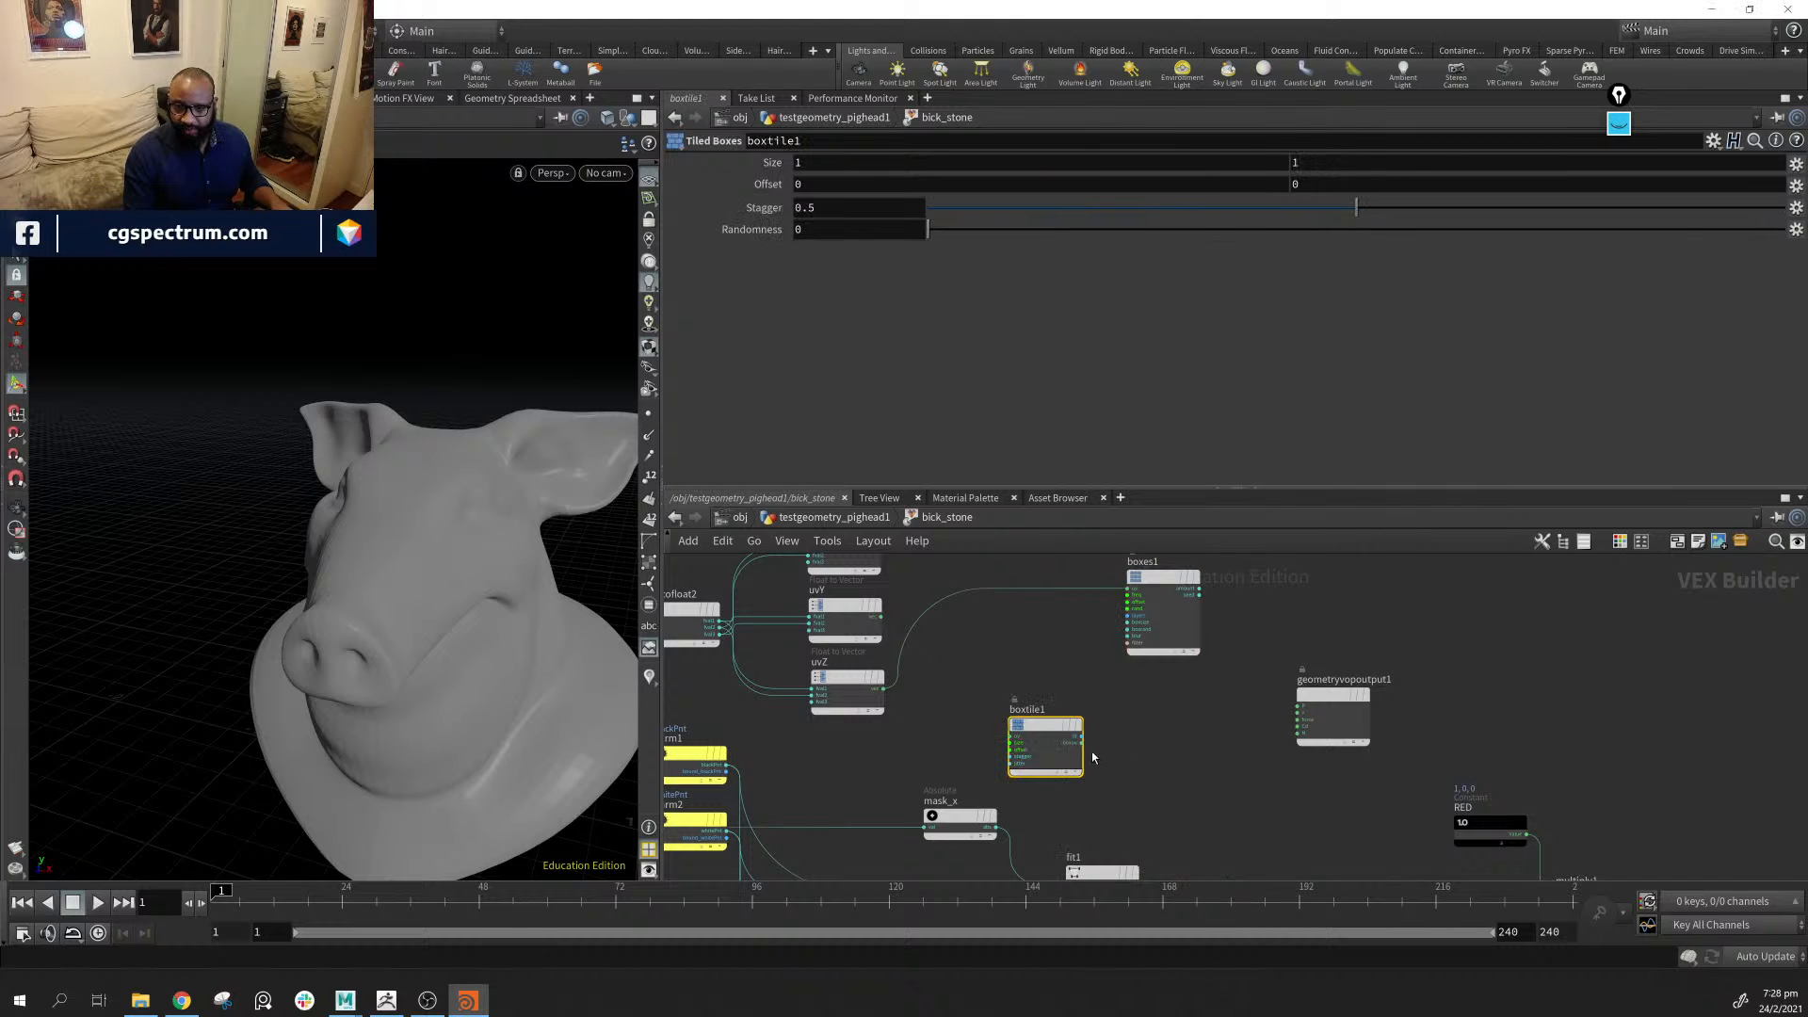
drag(1041, 730, 1048, 677)
Connect uvZ to the boxtile1 UV input and feed its computed UV output (boxuv) into the boxes1 UV input
click(882, 688)
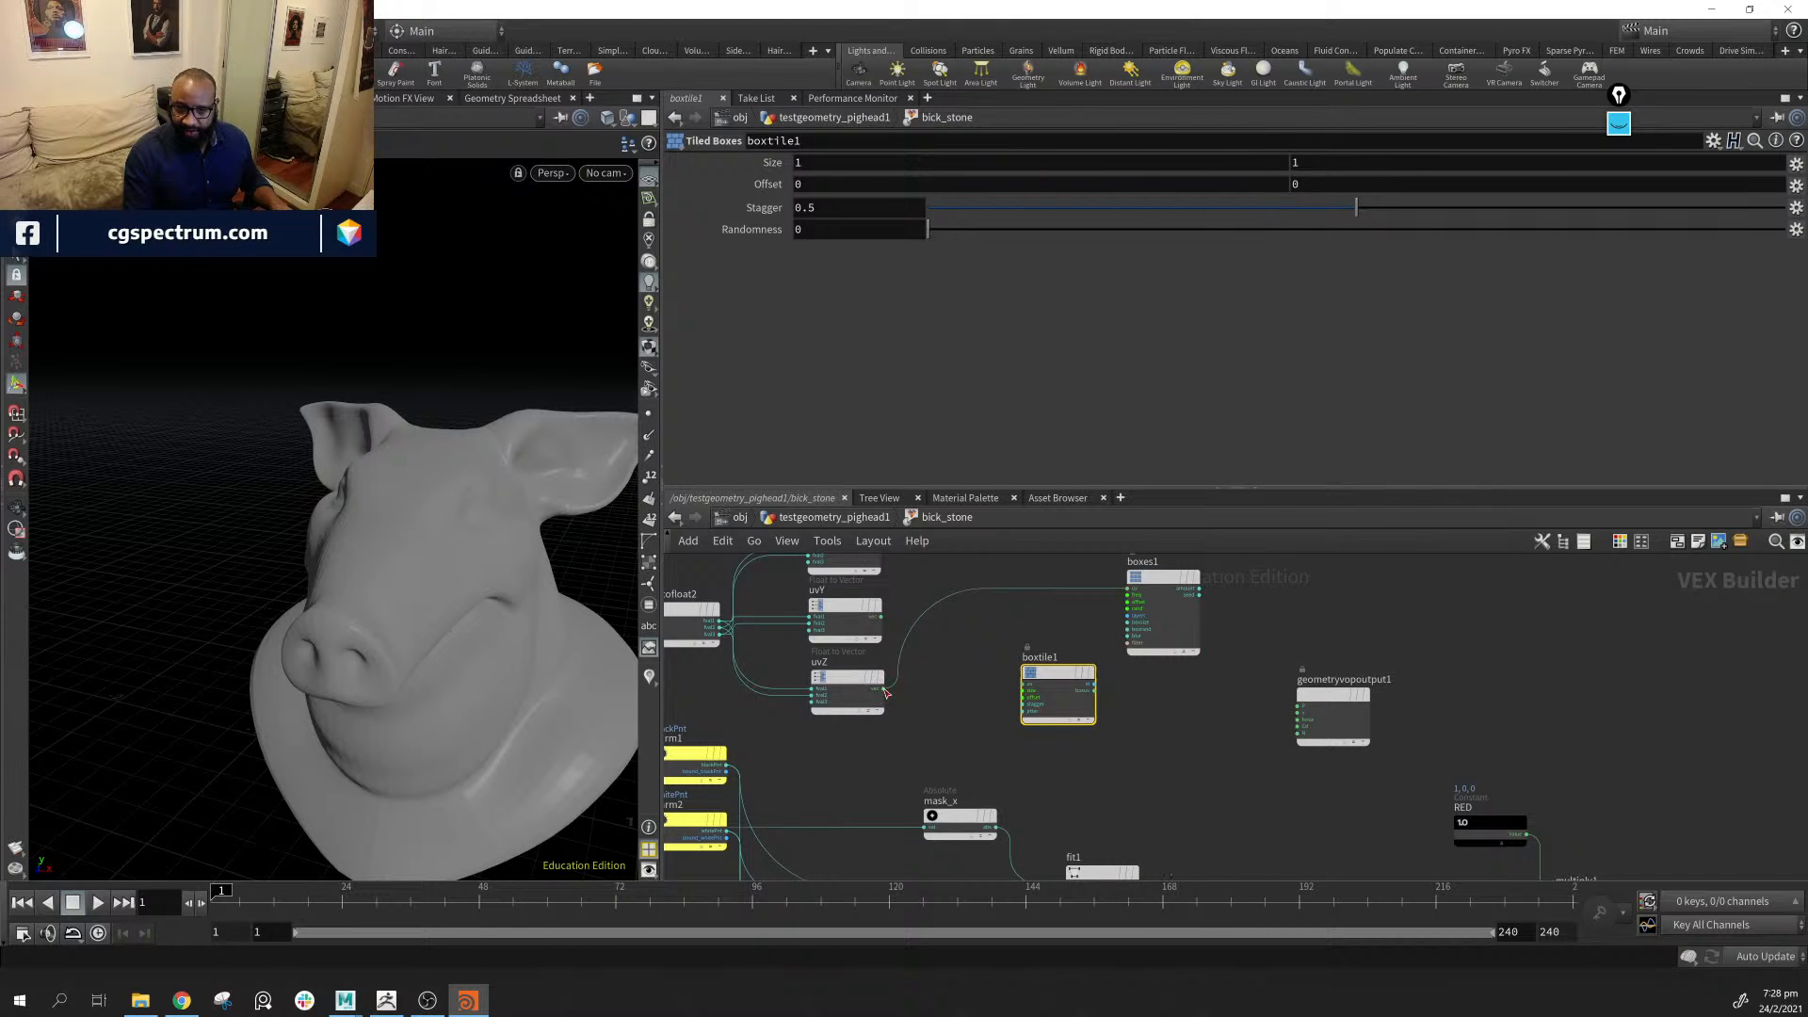
key(Escape)
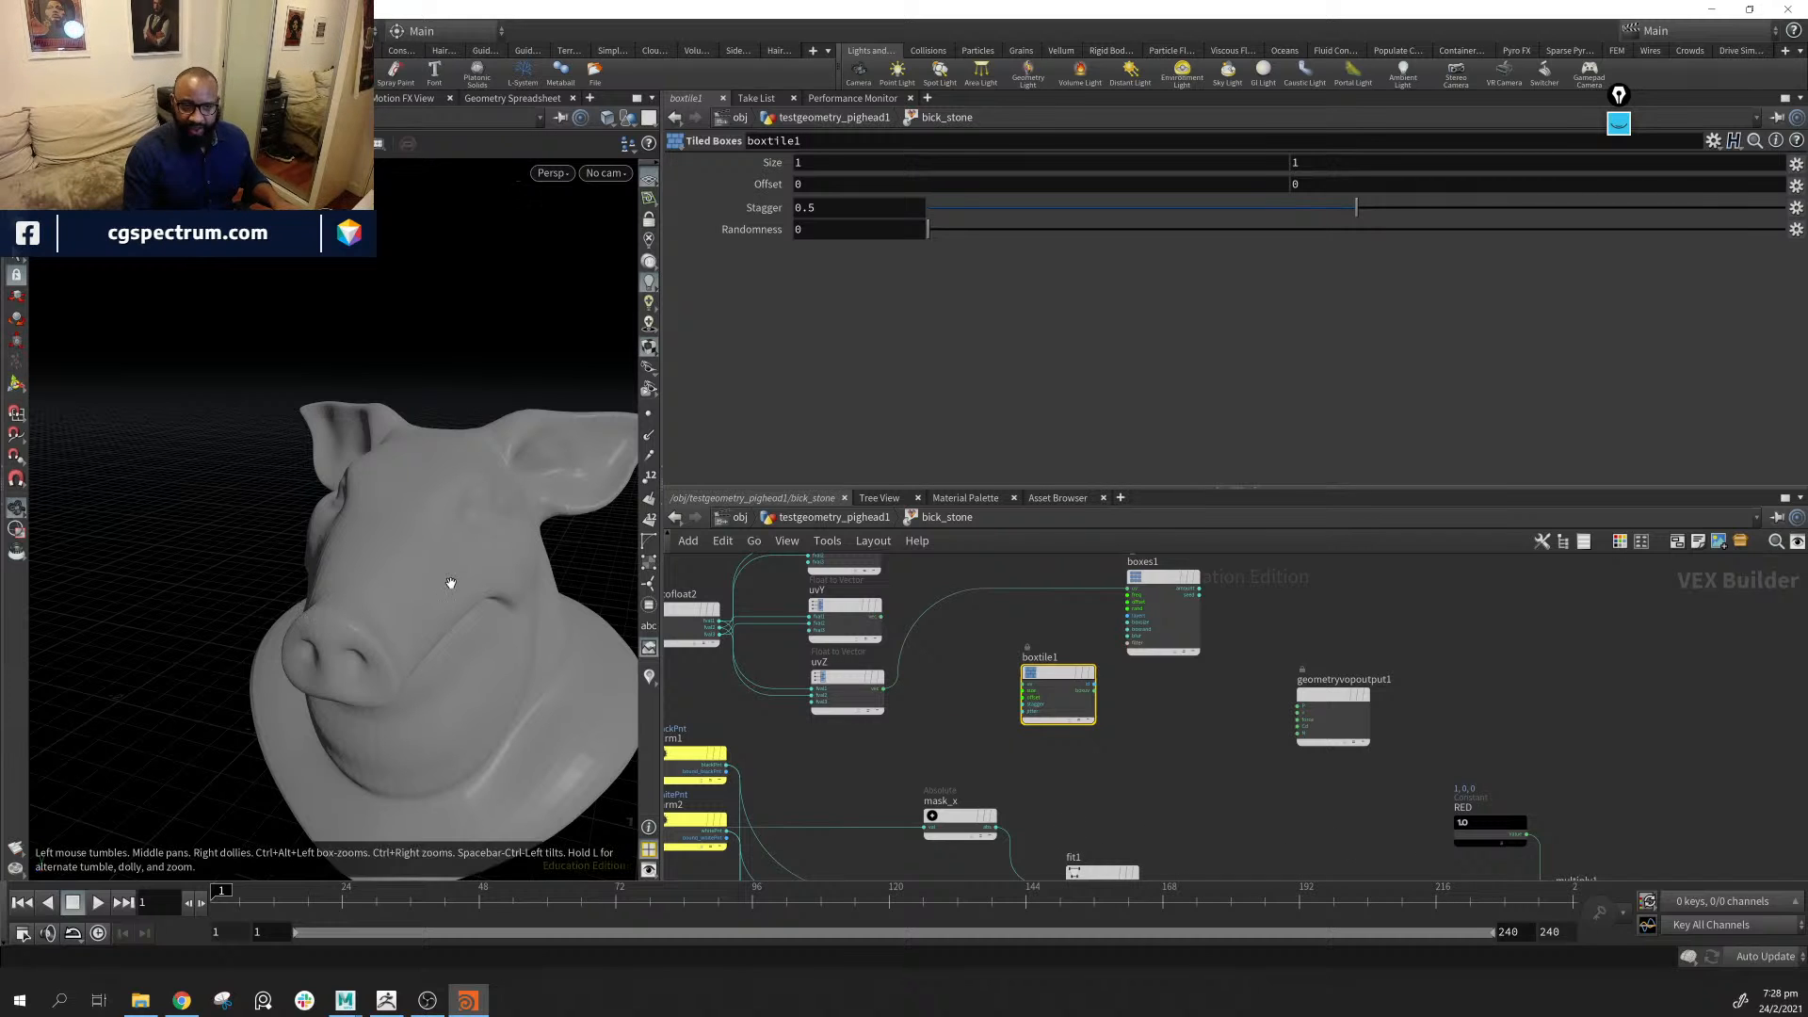
alt+middle_drag(448, 585, 384, 556)
drag(883, 690, 1024, 685)
middle_drag(1202, 750, 1103, 751)
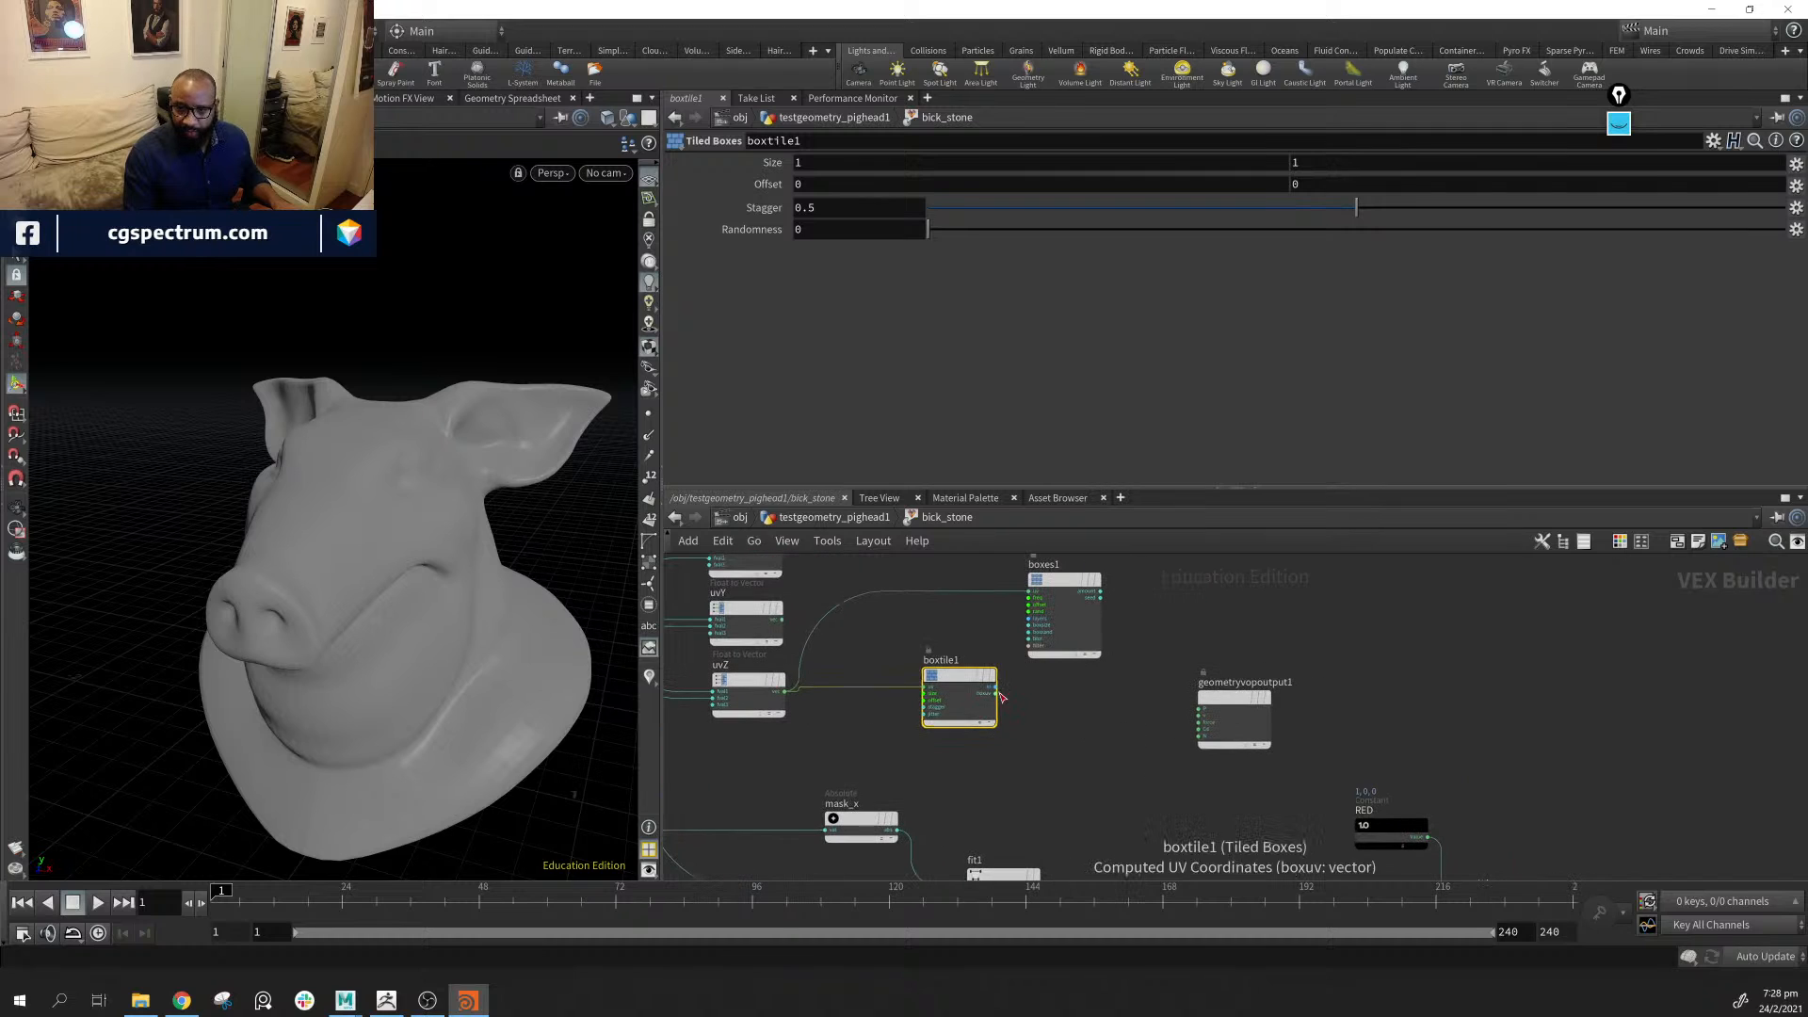
drag(970, 675, 921, 675)
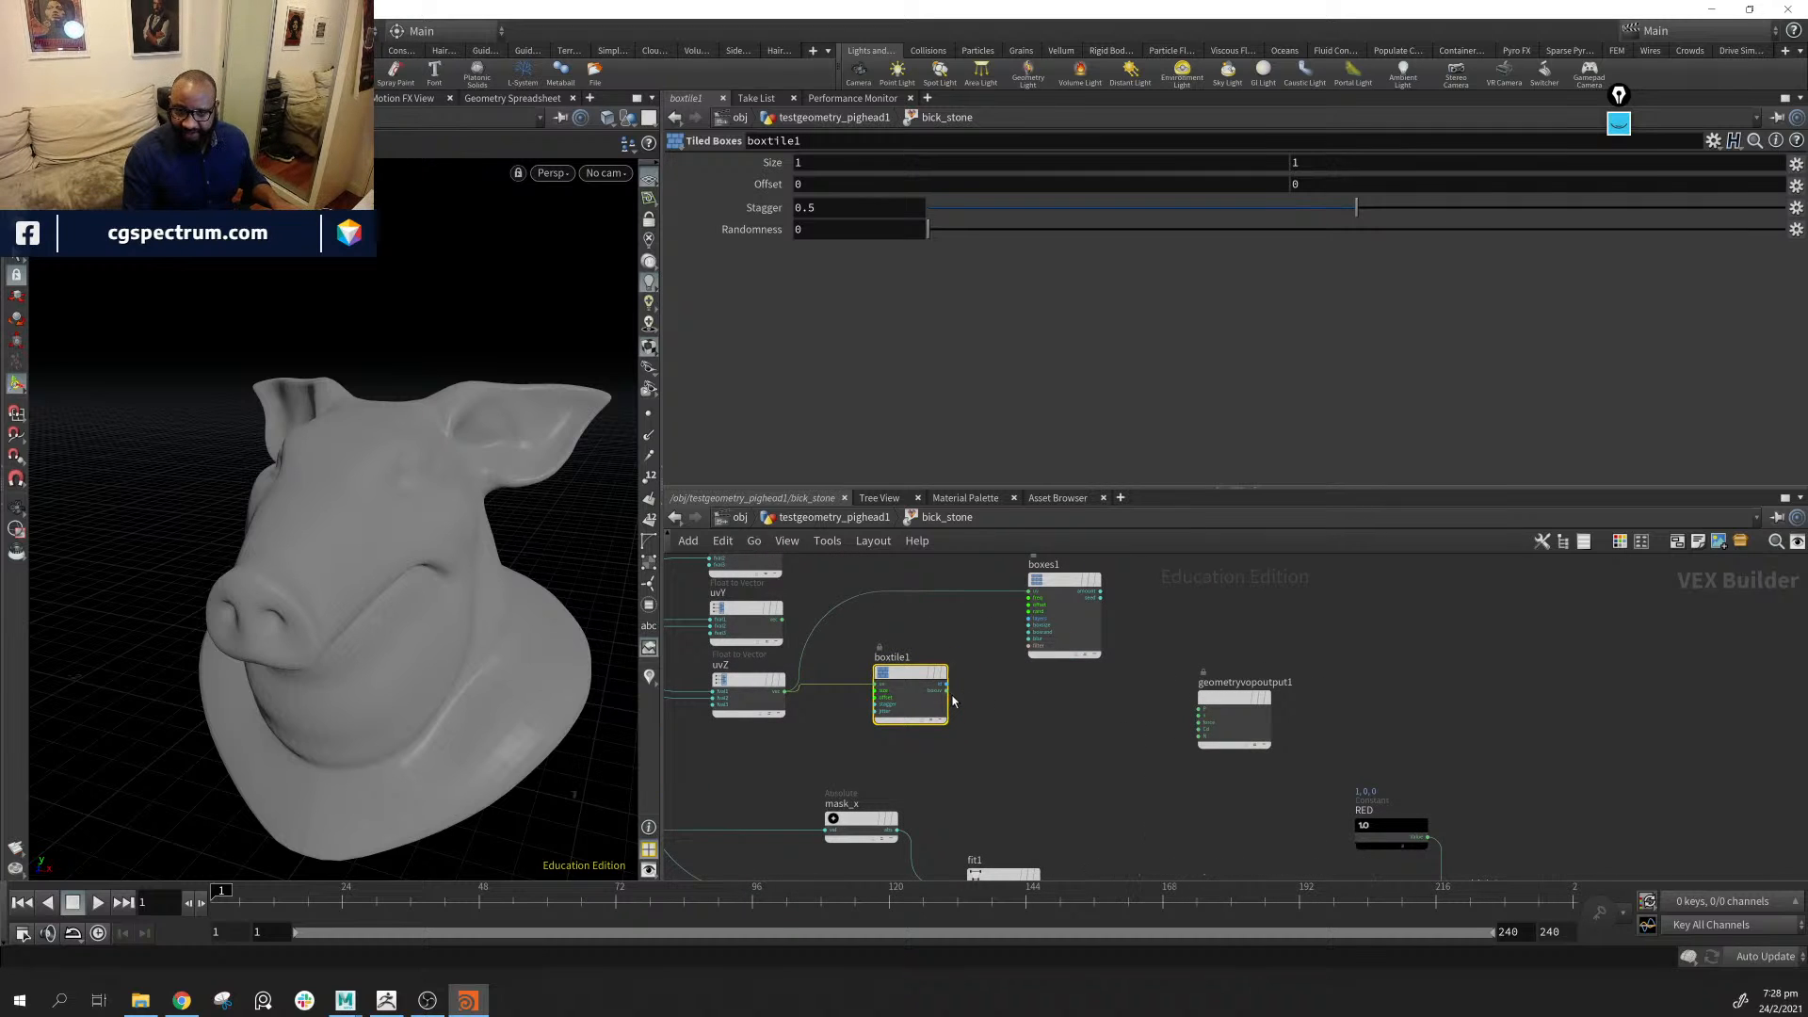
drag(948, 699, 1017, 703)
Set both frequency values of boxes1 to 1
click(839, 170)
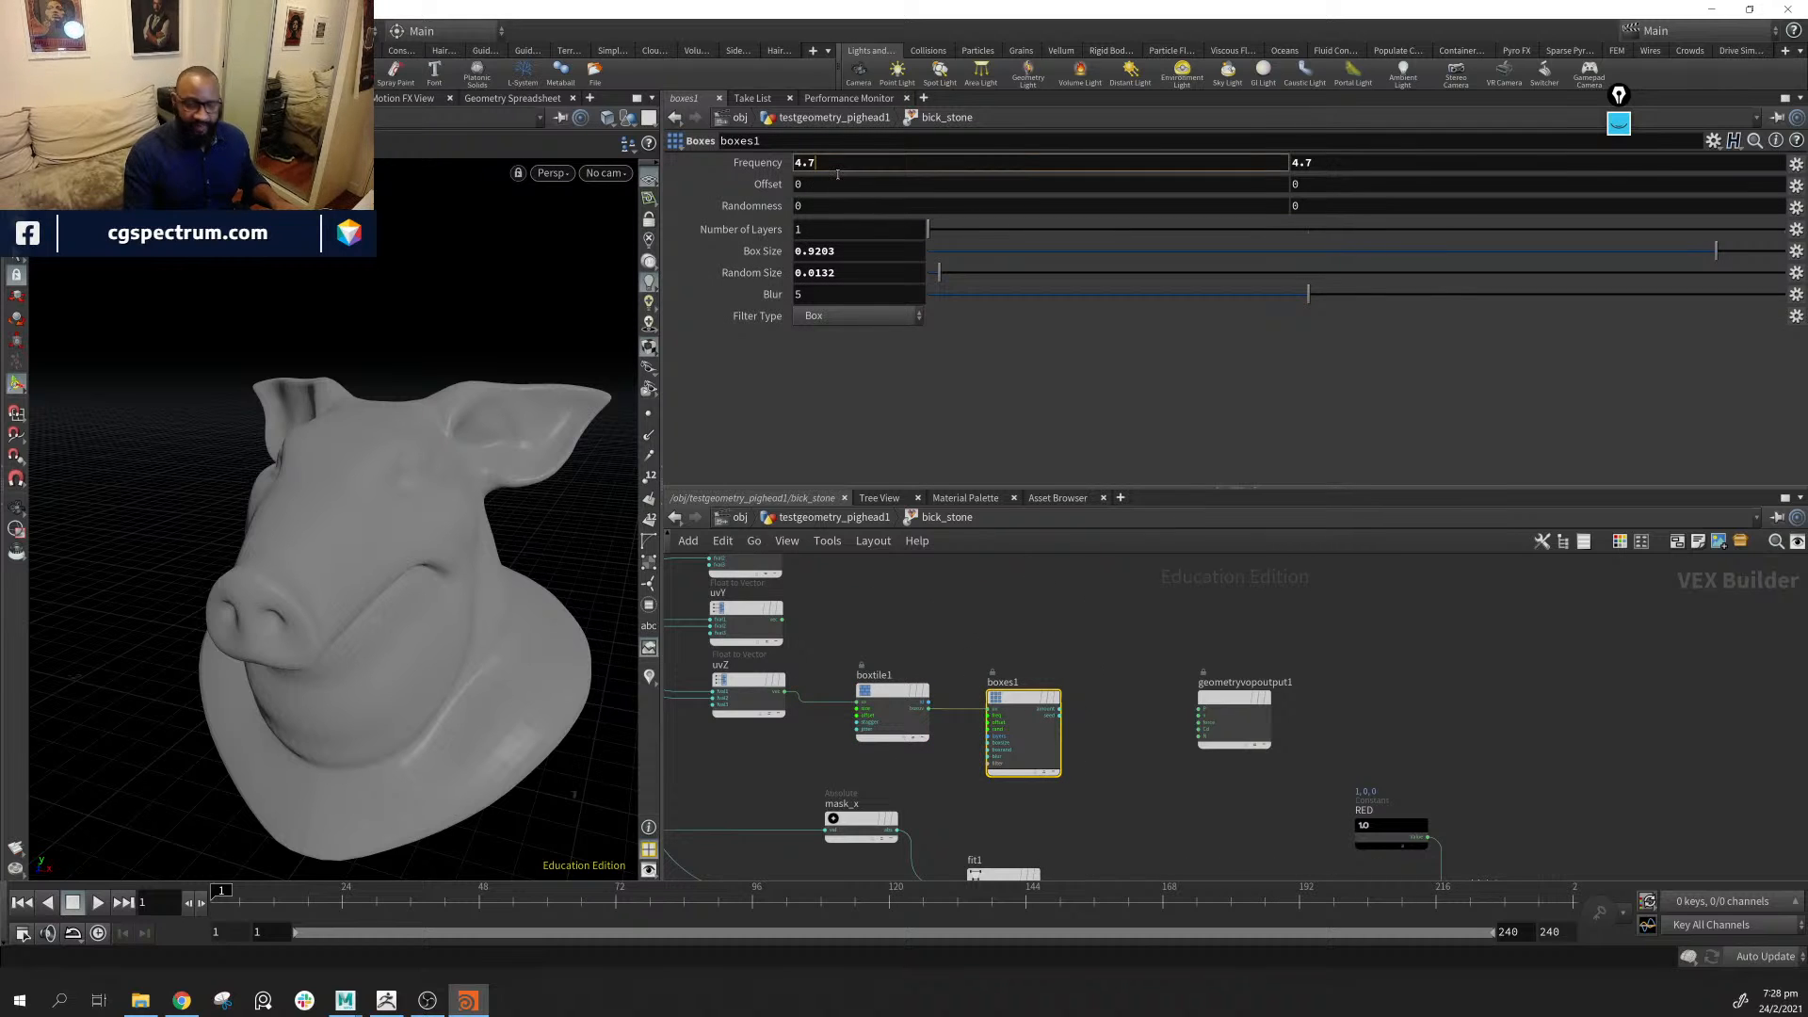
key(Return)
double_click(834, 169)
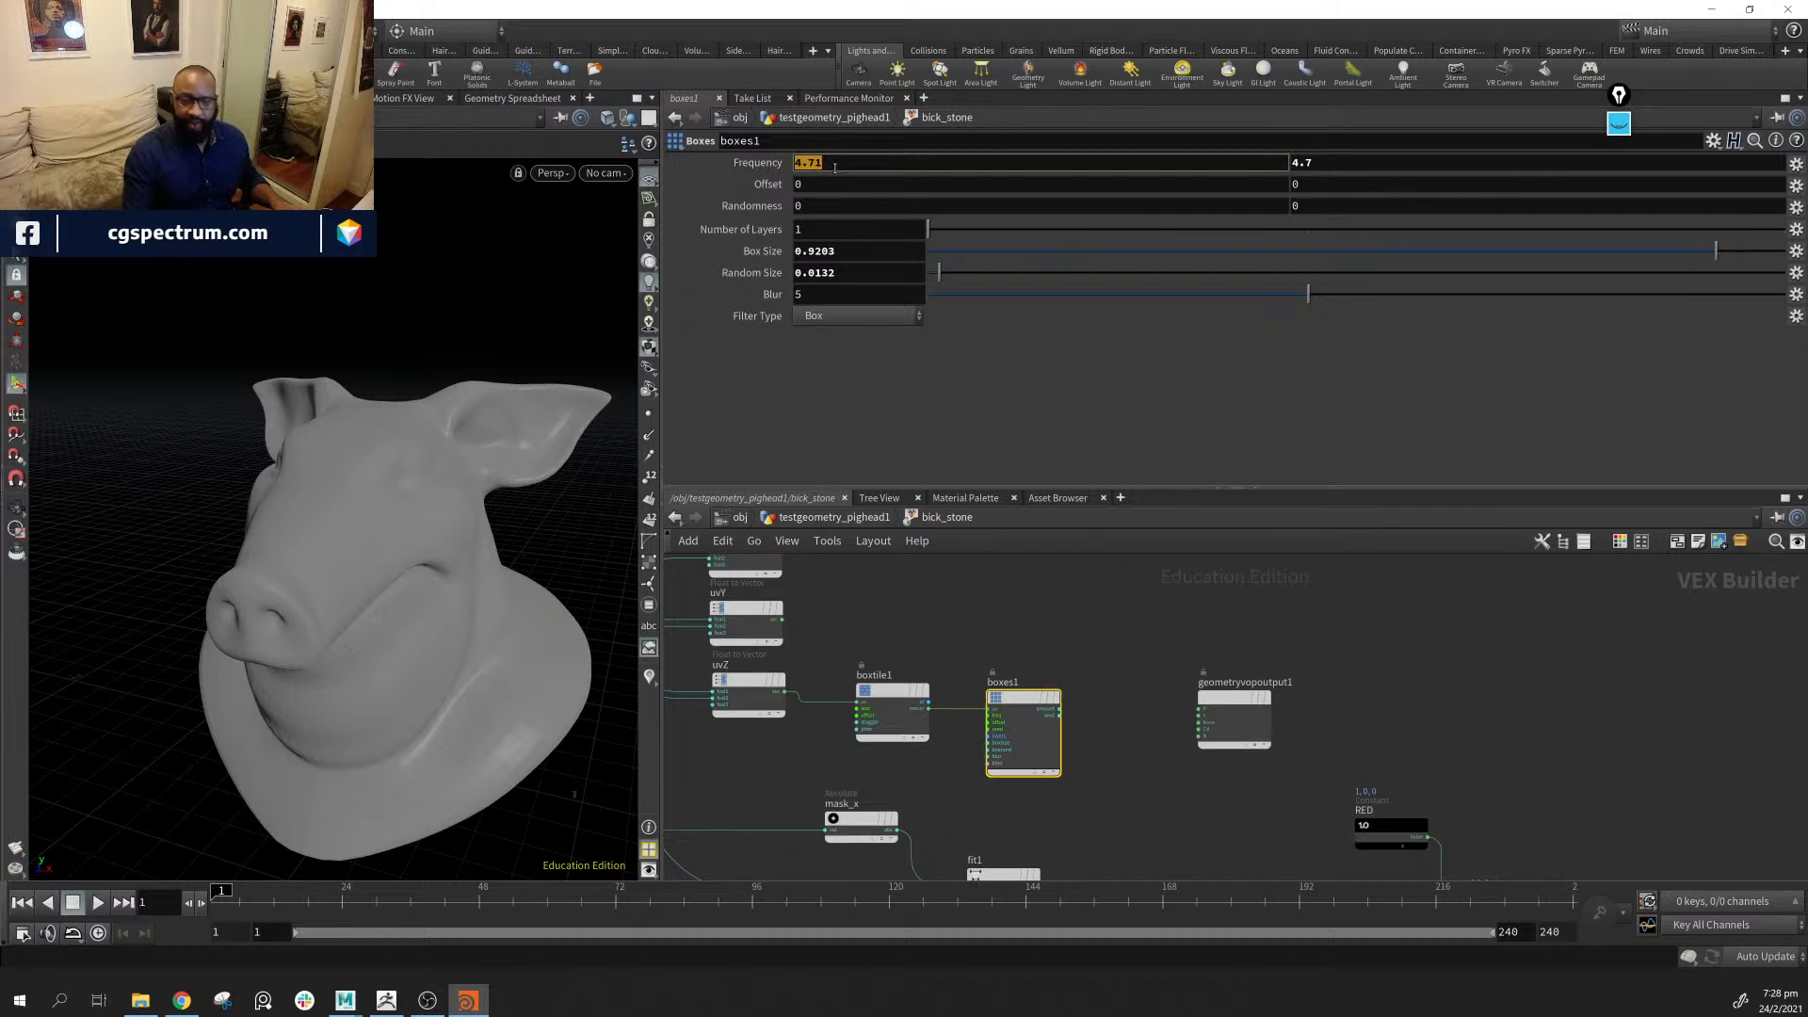
text(1)
key(Return)
double_click(1387, 162)
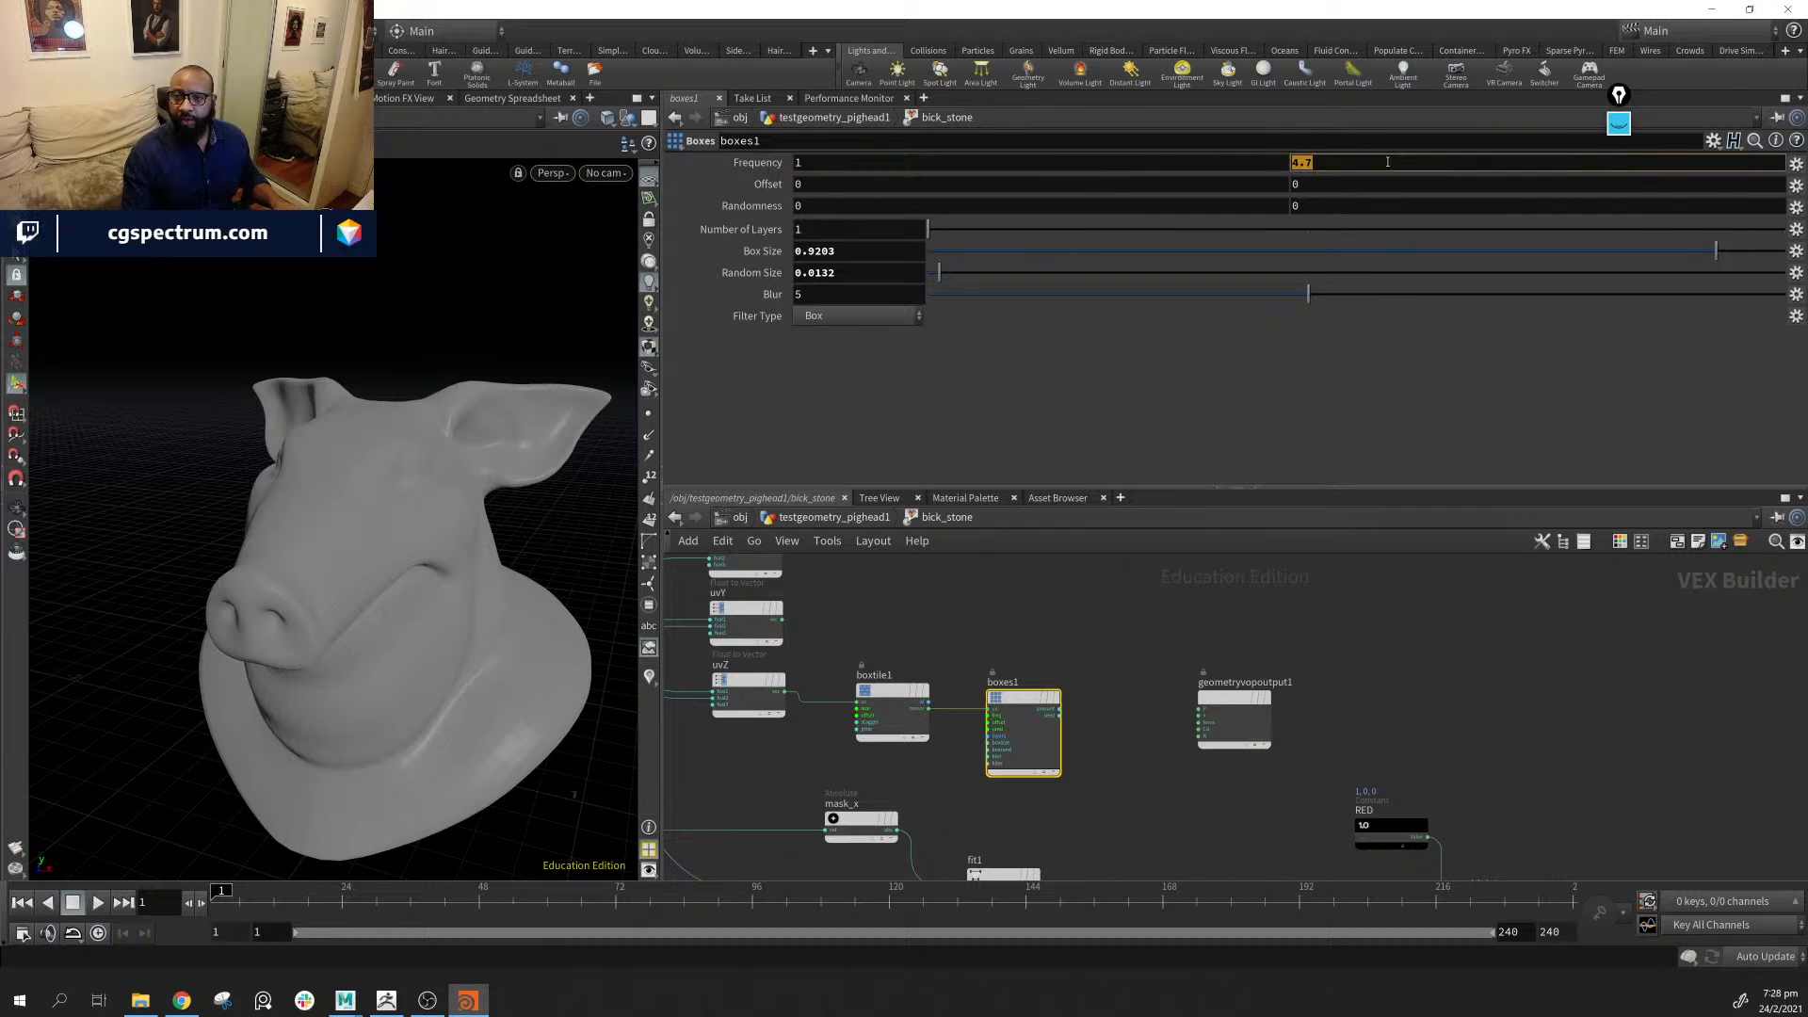
text(1)
key(Return)
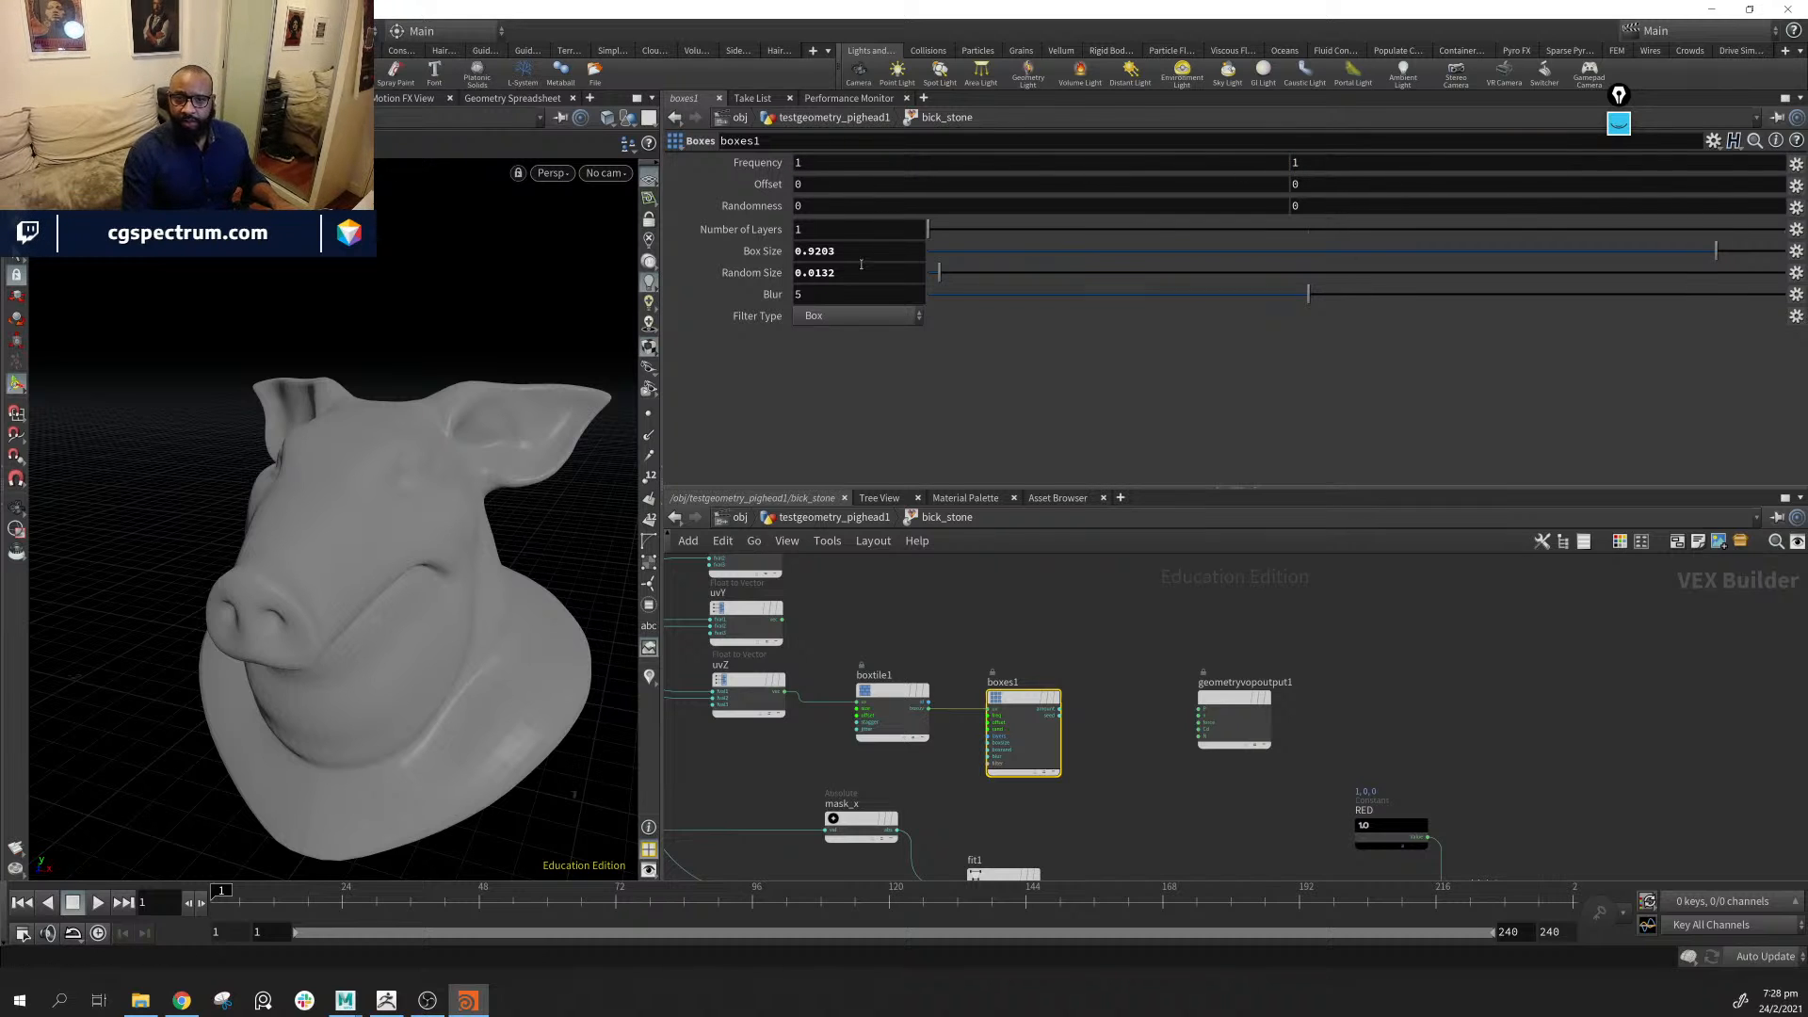
Set the boxes1 box size to 0.9 and its random size to 0
click(860, 260)
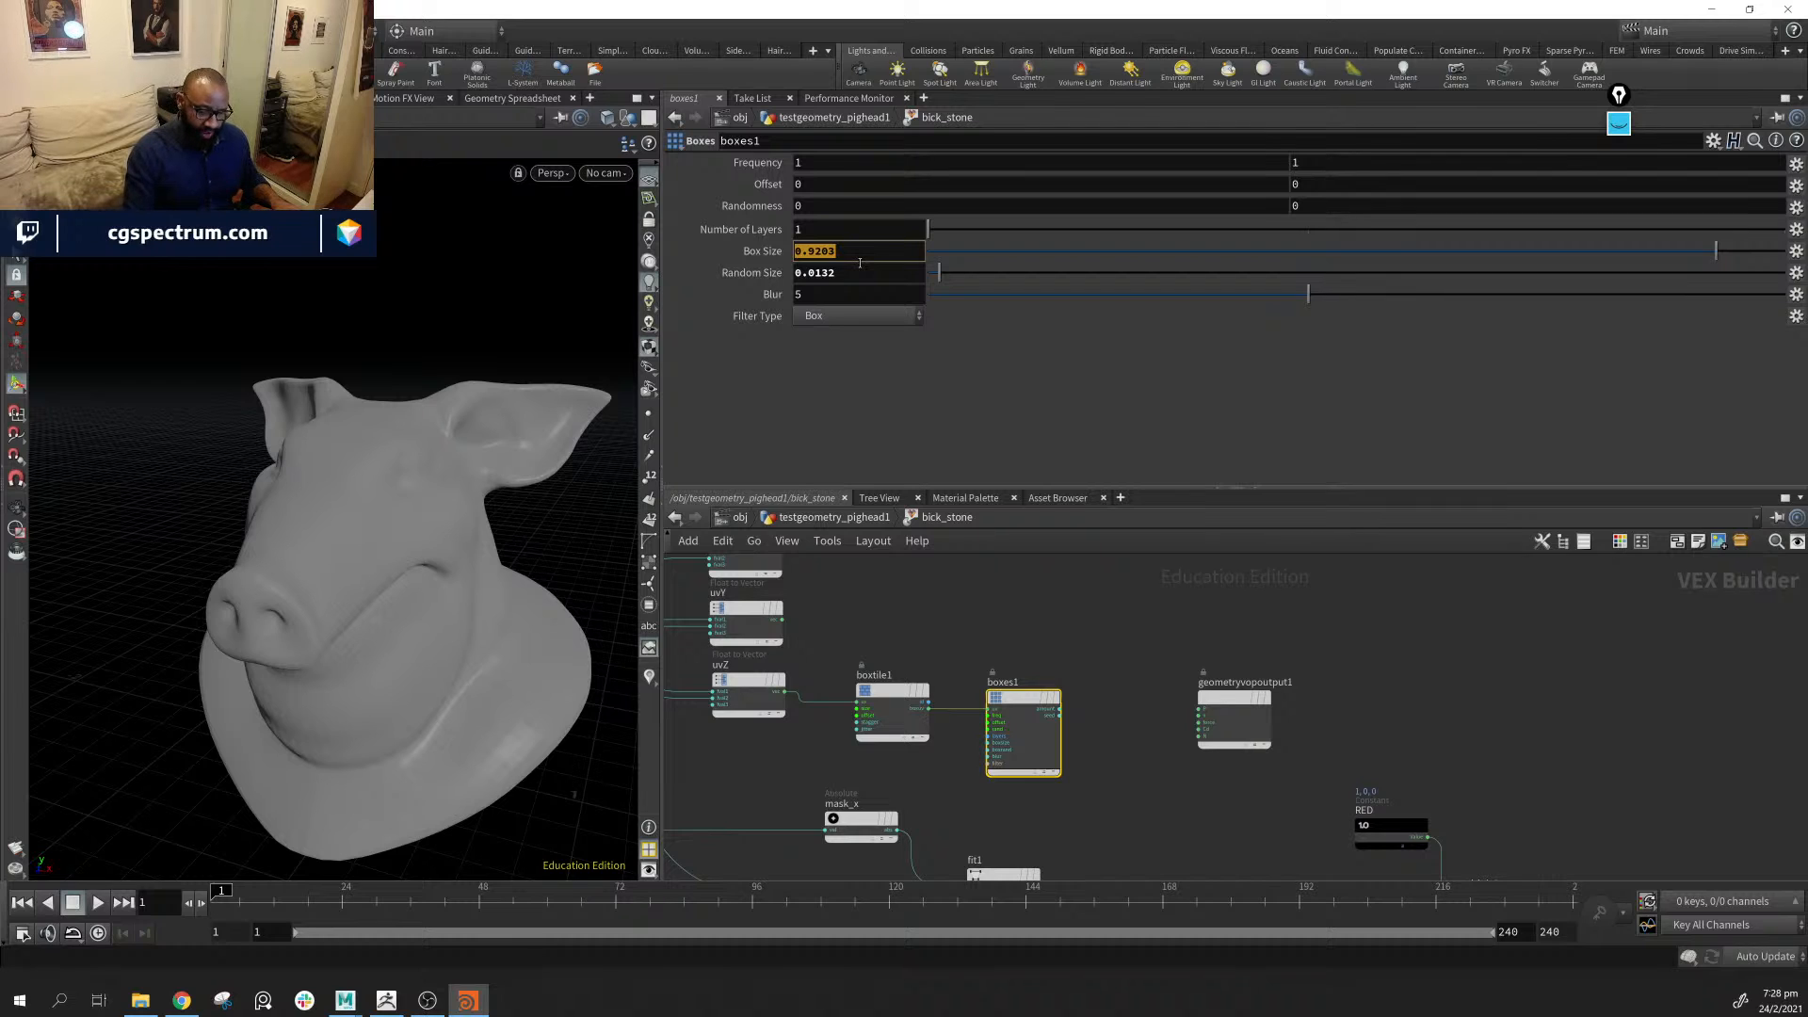
text(.9)
key(Return)
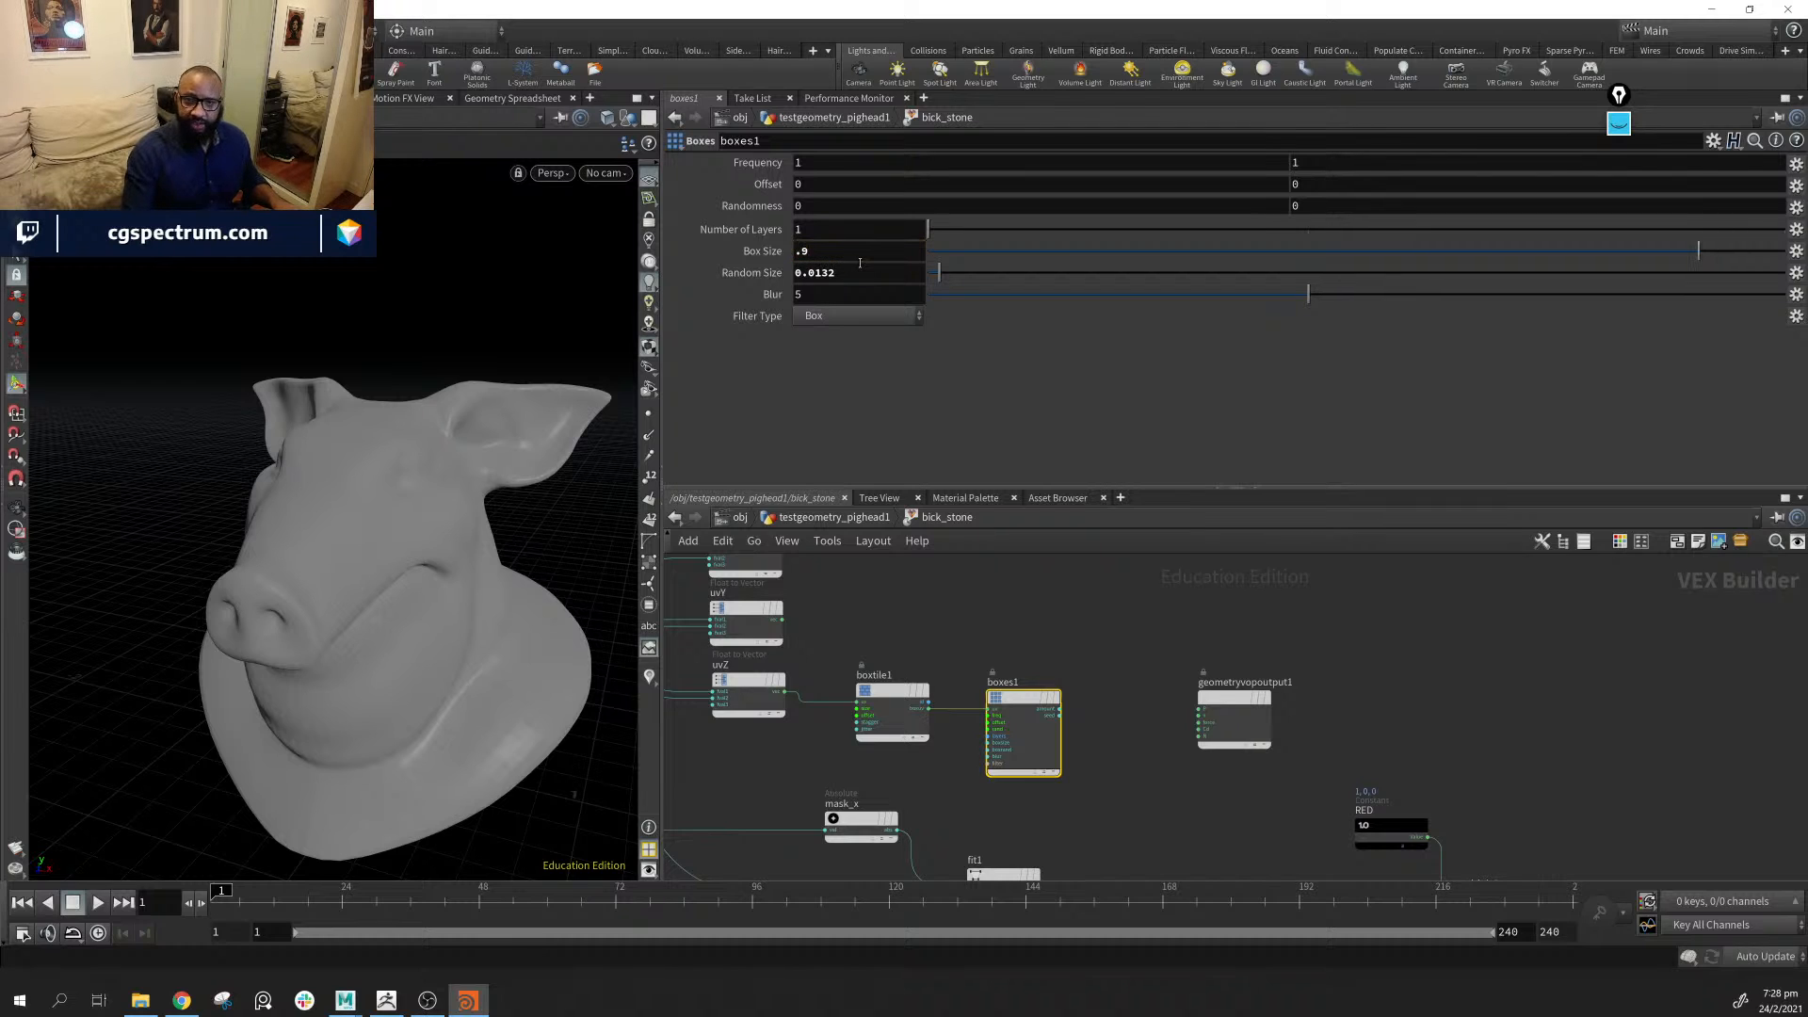
double_click(865, 279)
text(0)
key(Return)
Connect the boxes1 seed output to the Cd input of geometryvopoutput1 and view the head from the side
scroll(1069, 727, up, 1)
click(1059, 706)
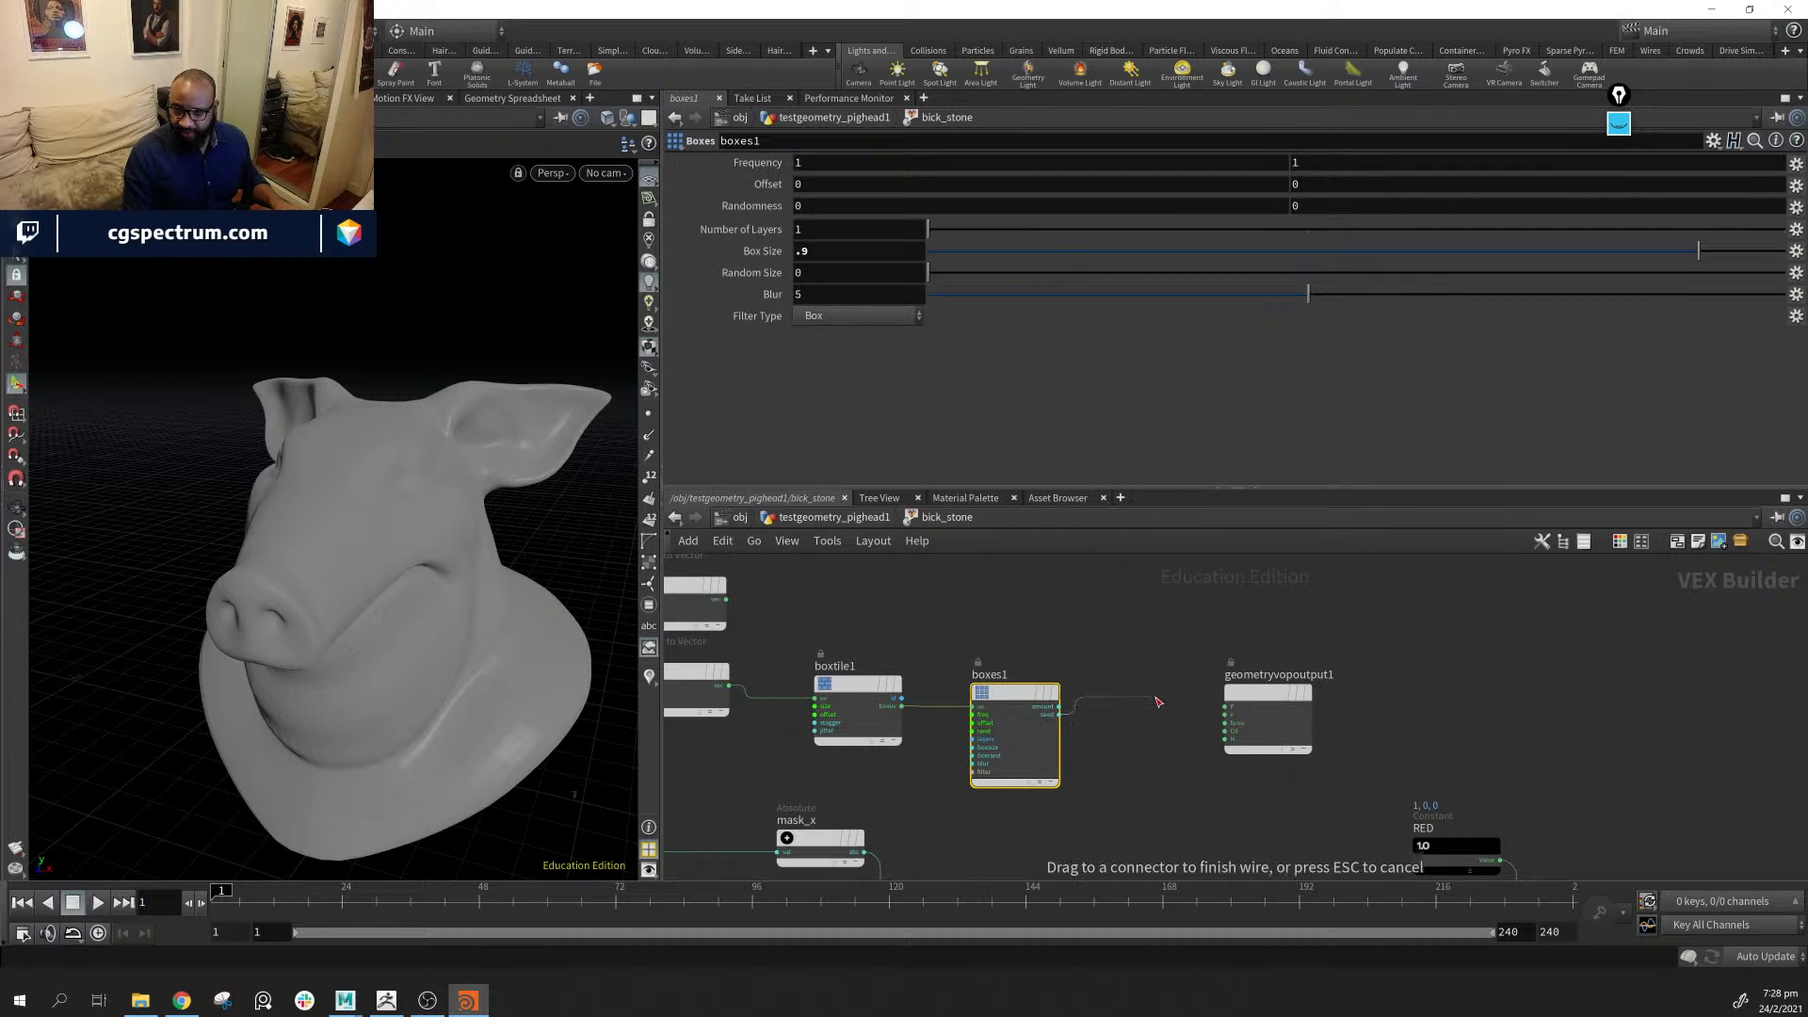
click(1217, 737)
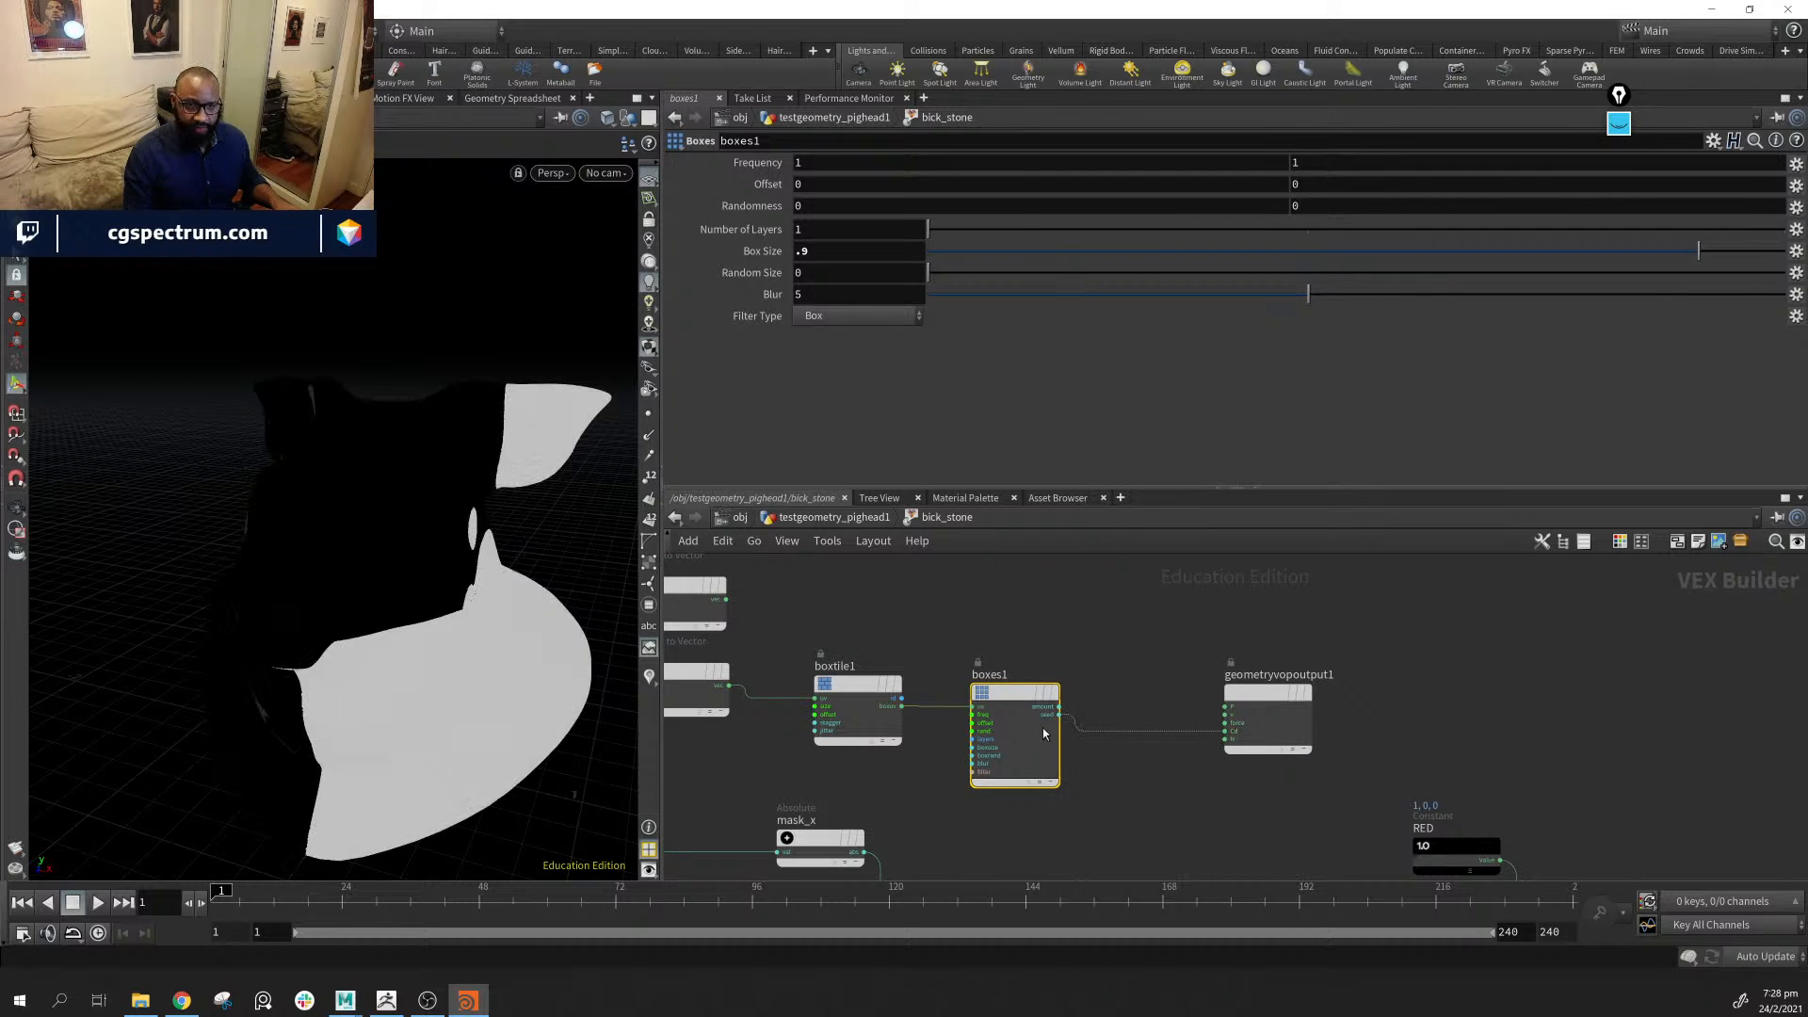
mouse_move(453, 684)
alt+mouse_down()
mouse_move(569, 633)
mouse_move(561, 613)
mouse_move(471, 664)
alt+mouse_up()
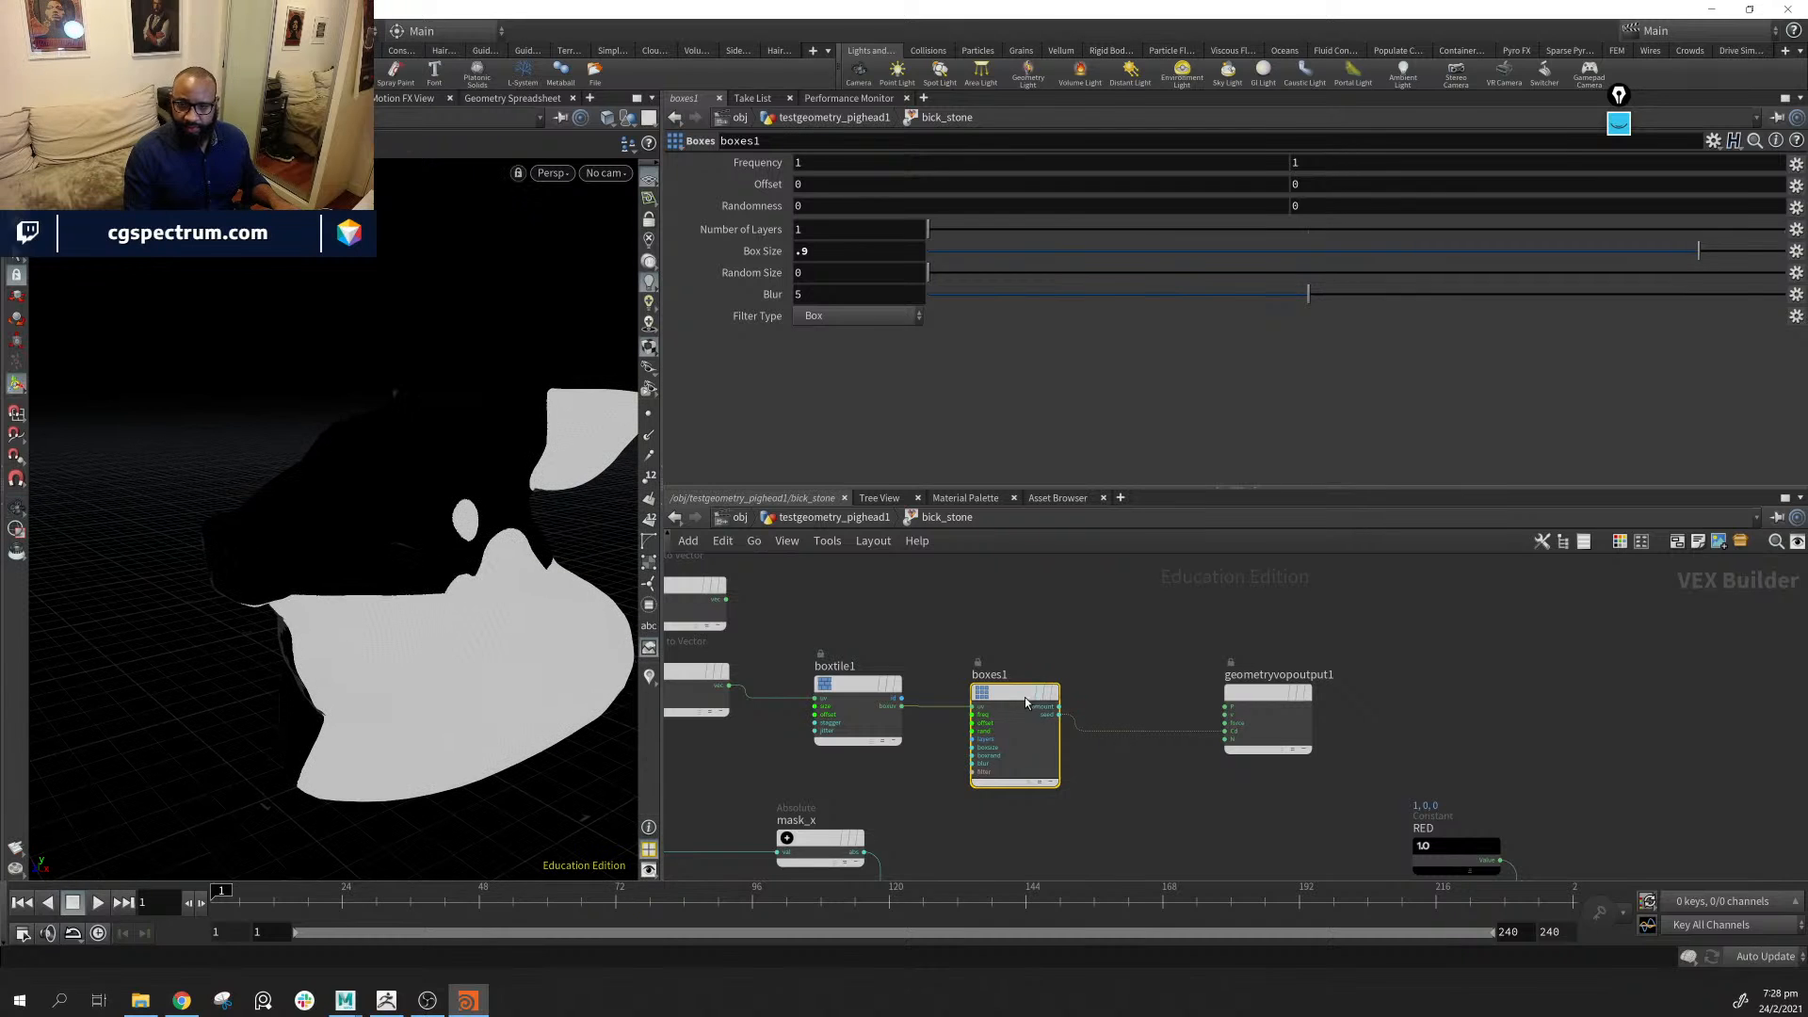
Try a boxes1 frequency of 10 on both axes, check the pattern on the head, and return both values to 1
middle_drag(751, 163, 1514, 188)
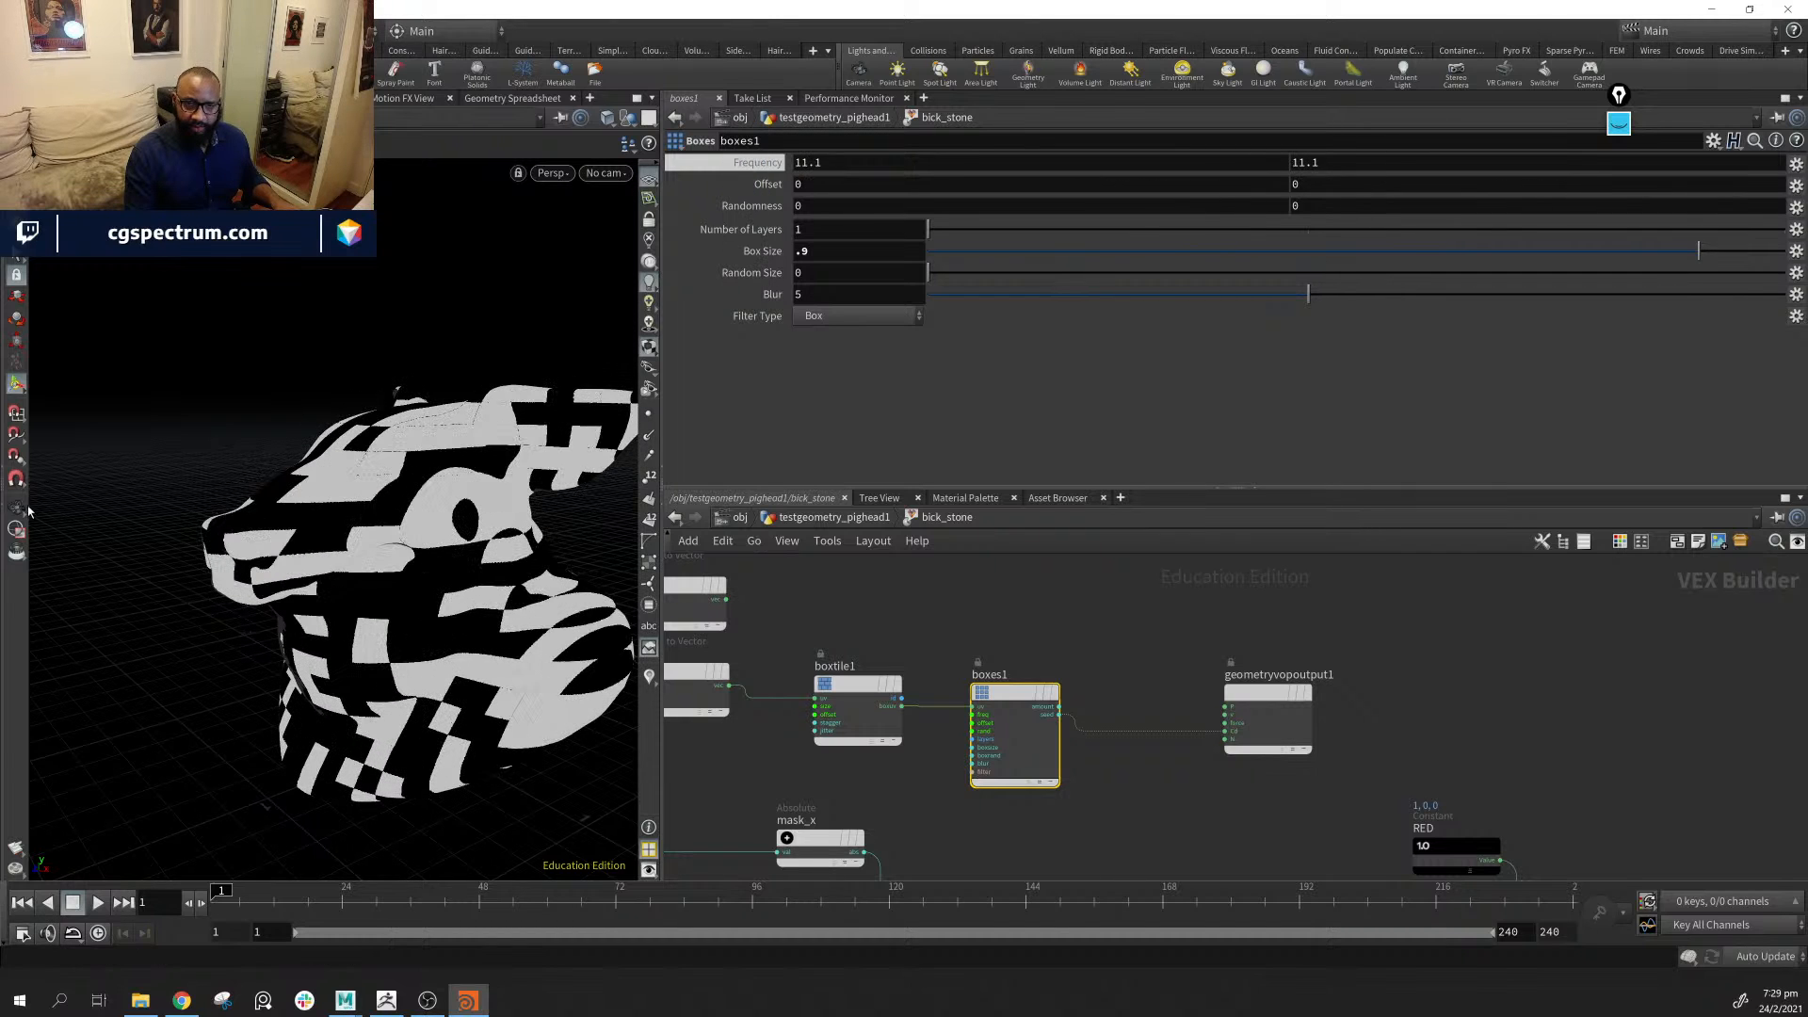
key(alt)
alt+drag(407, 499, 529, 565)
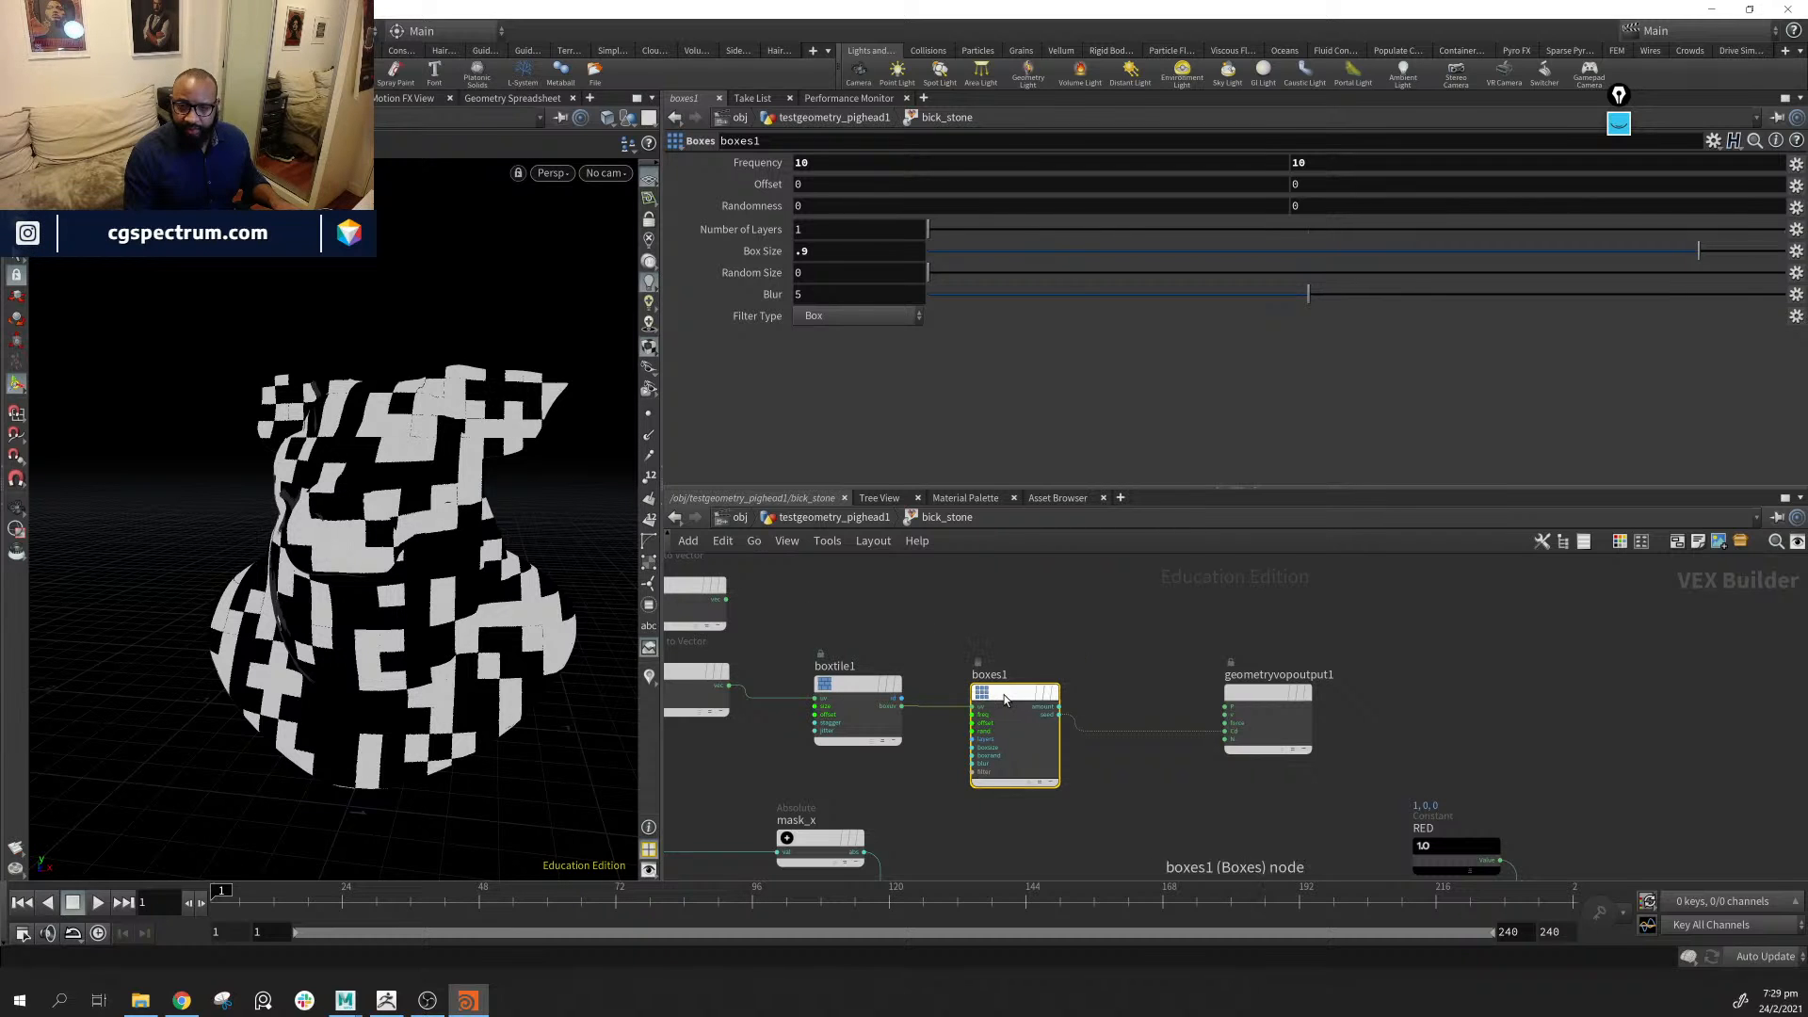
click(859, 166)
text(1)
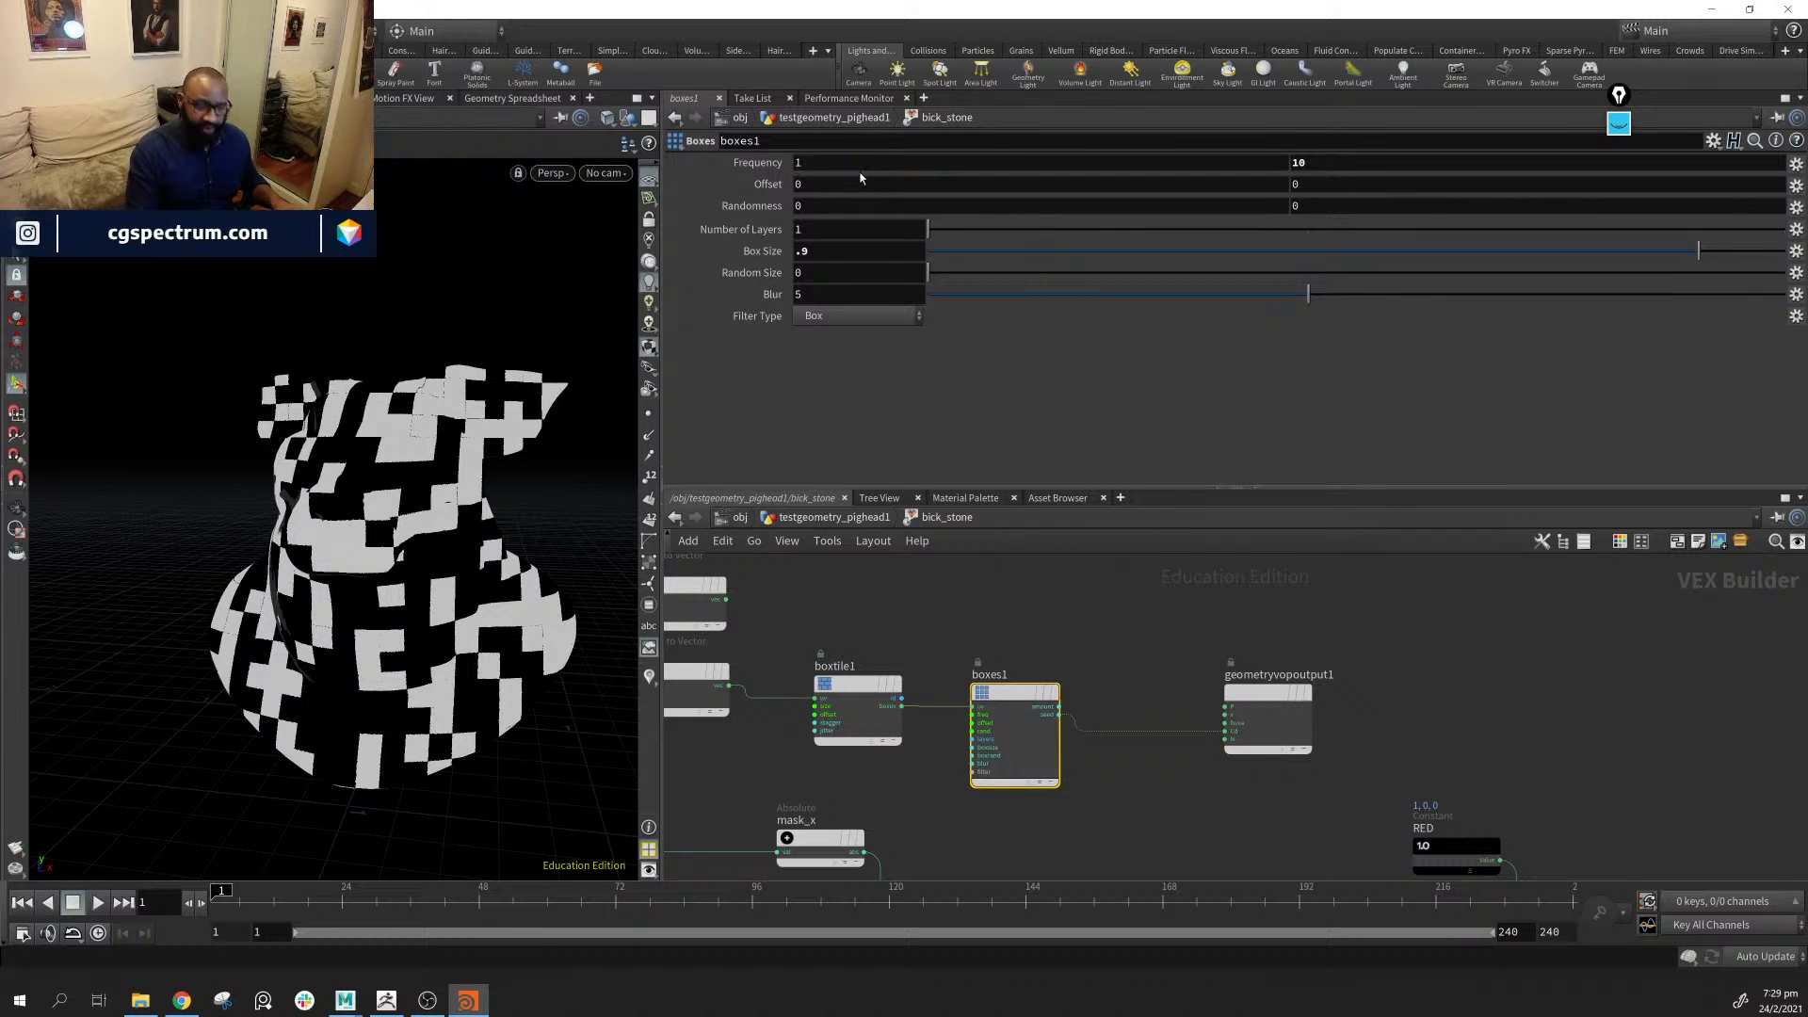
key(Return)
click(1342, 164)
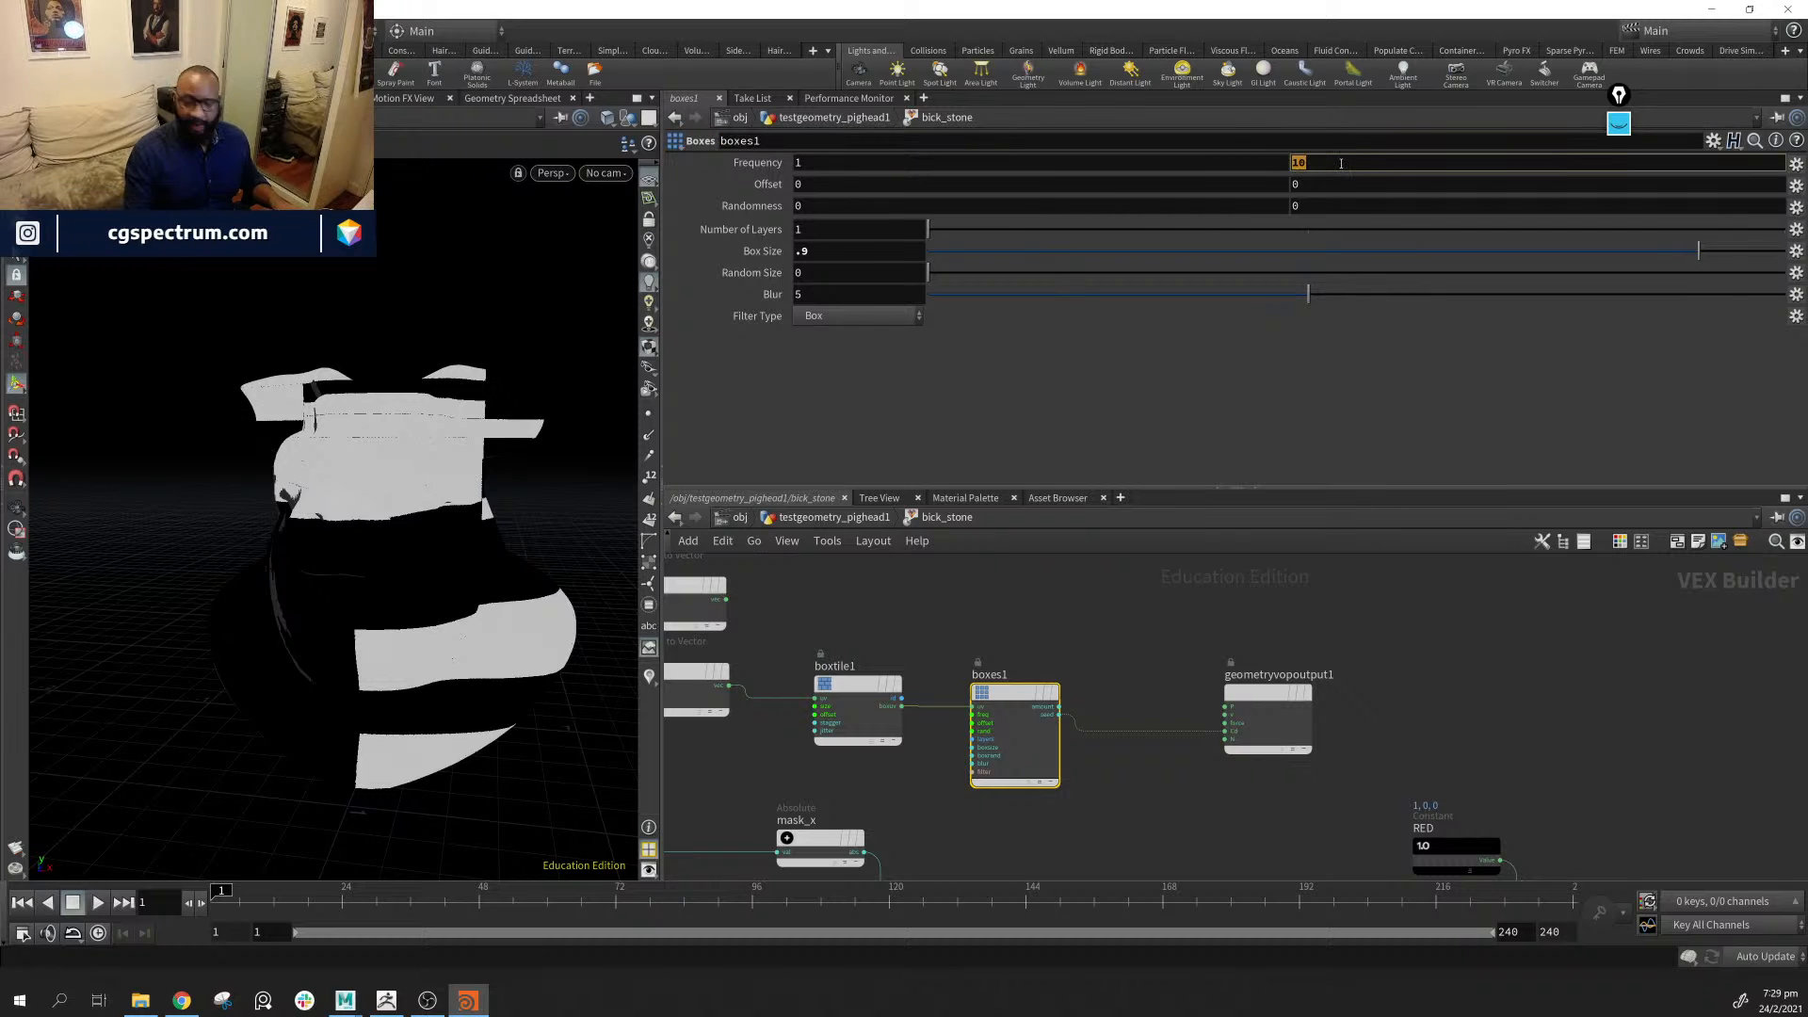
text(1)
key(Return)
Set both size values of the boxtile1 node to -0.1 and inspect the staggered bricks around the head
click(852, 688)
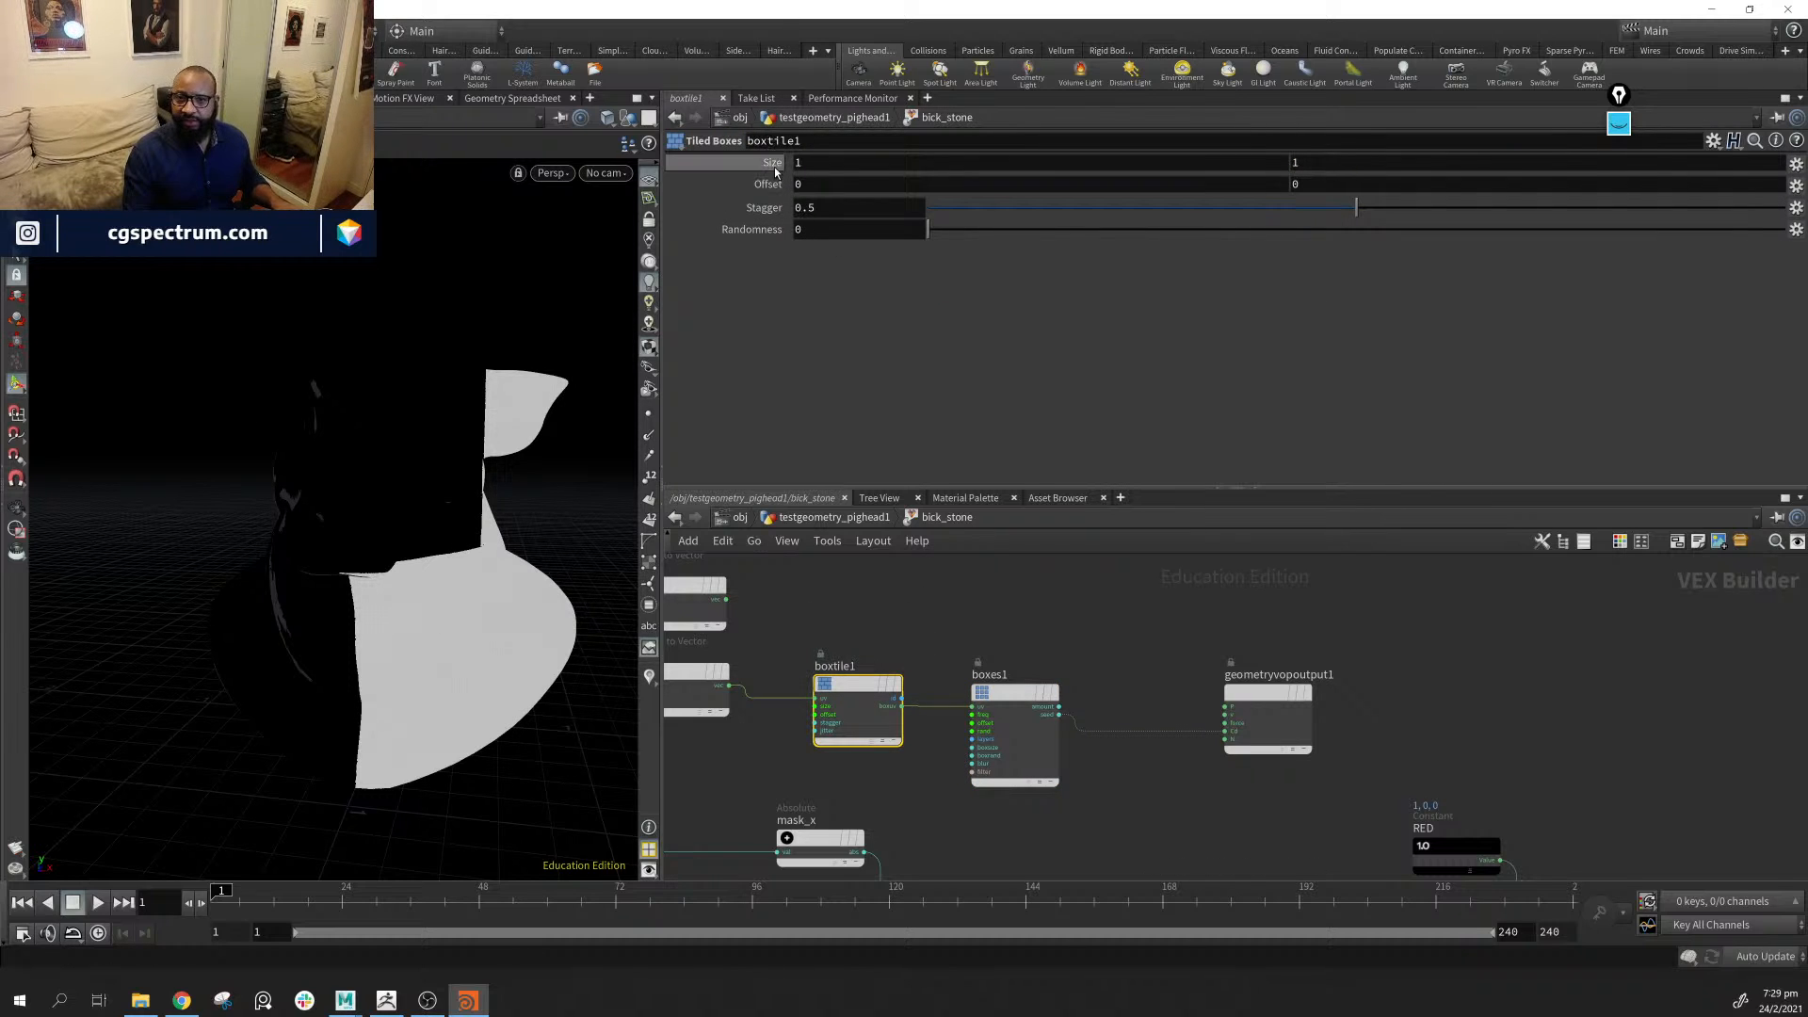
middle_drag(774, 164, 665, 179)
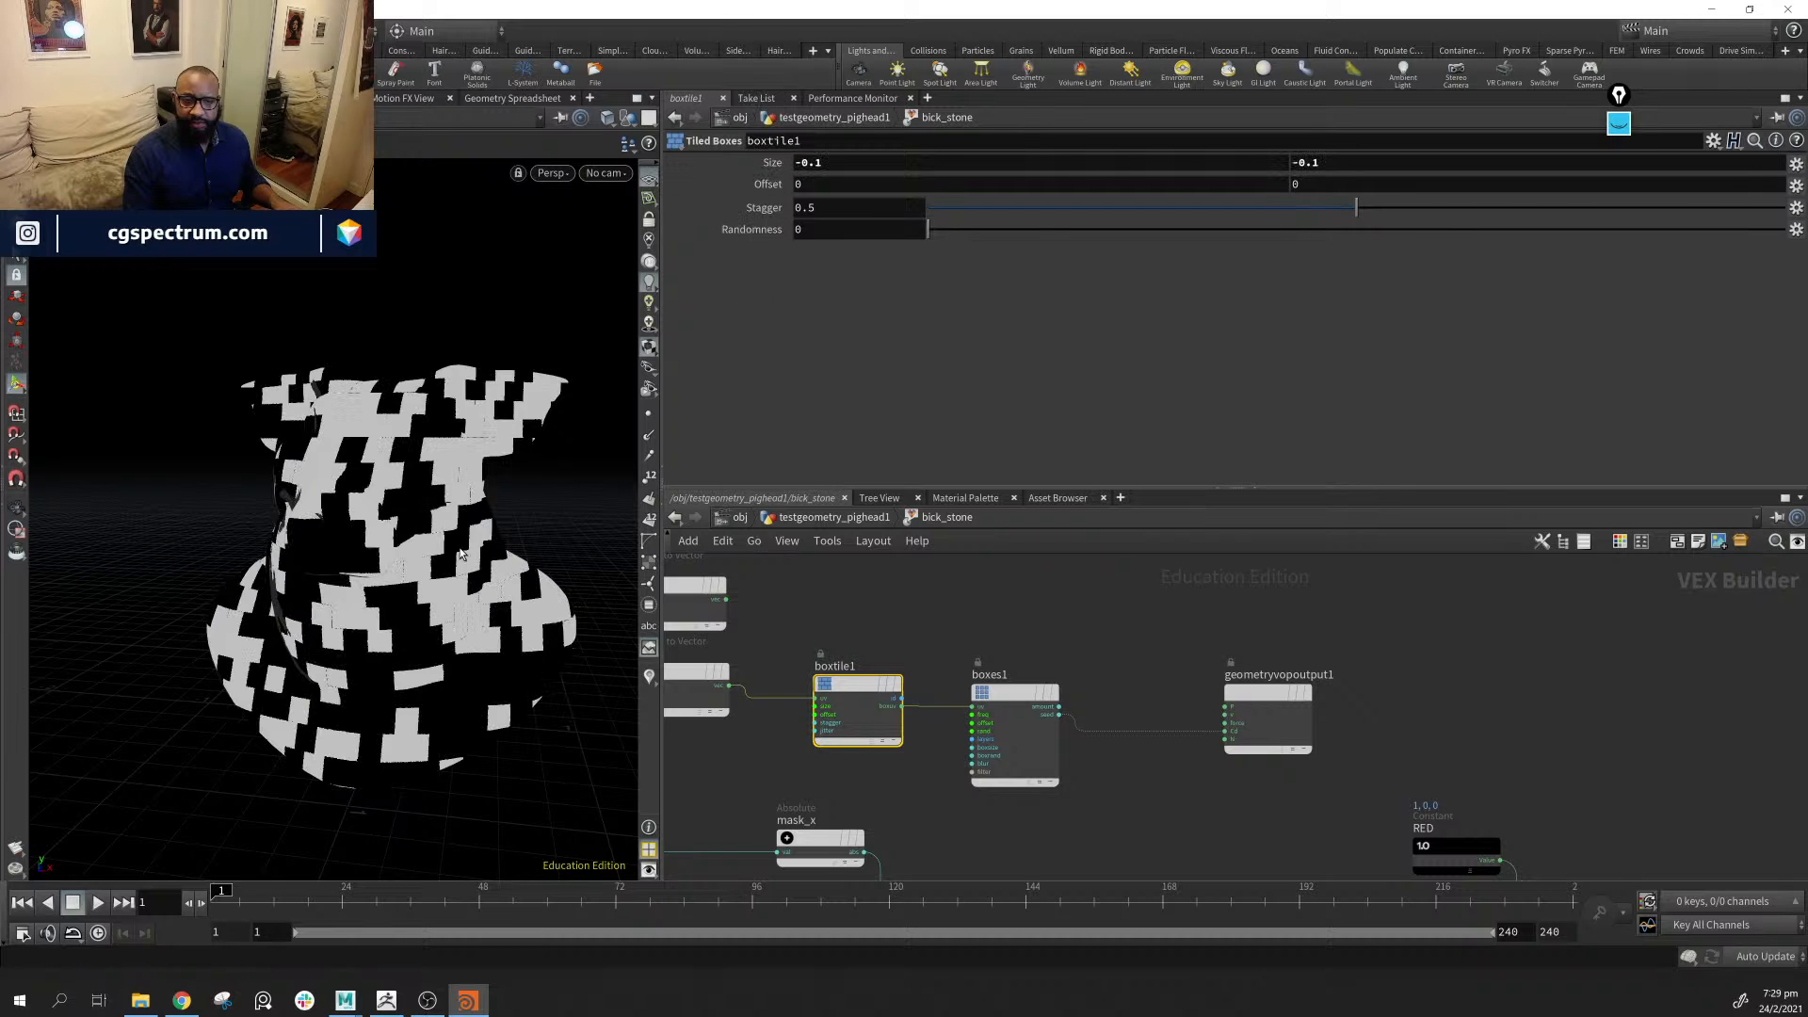
alt+drag(523, 499, 490, 640)
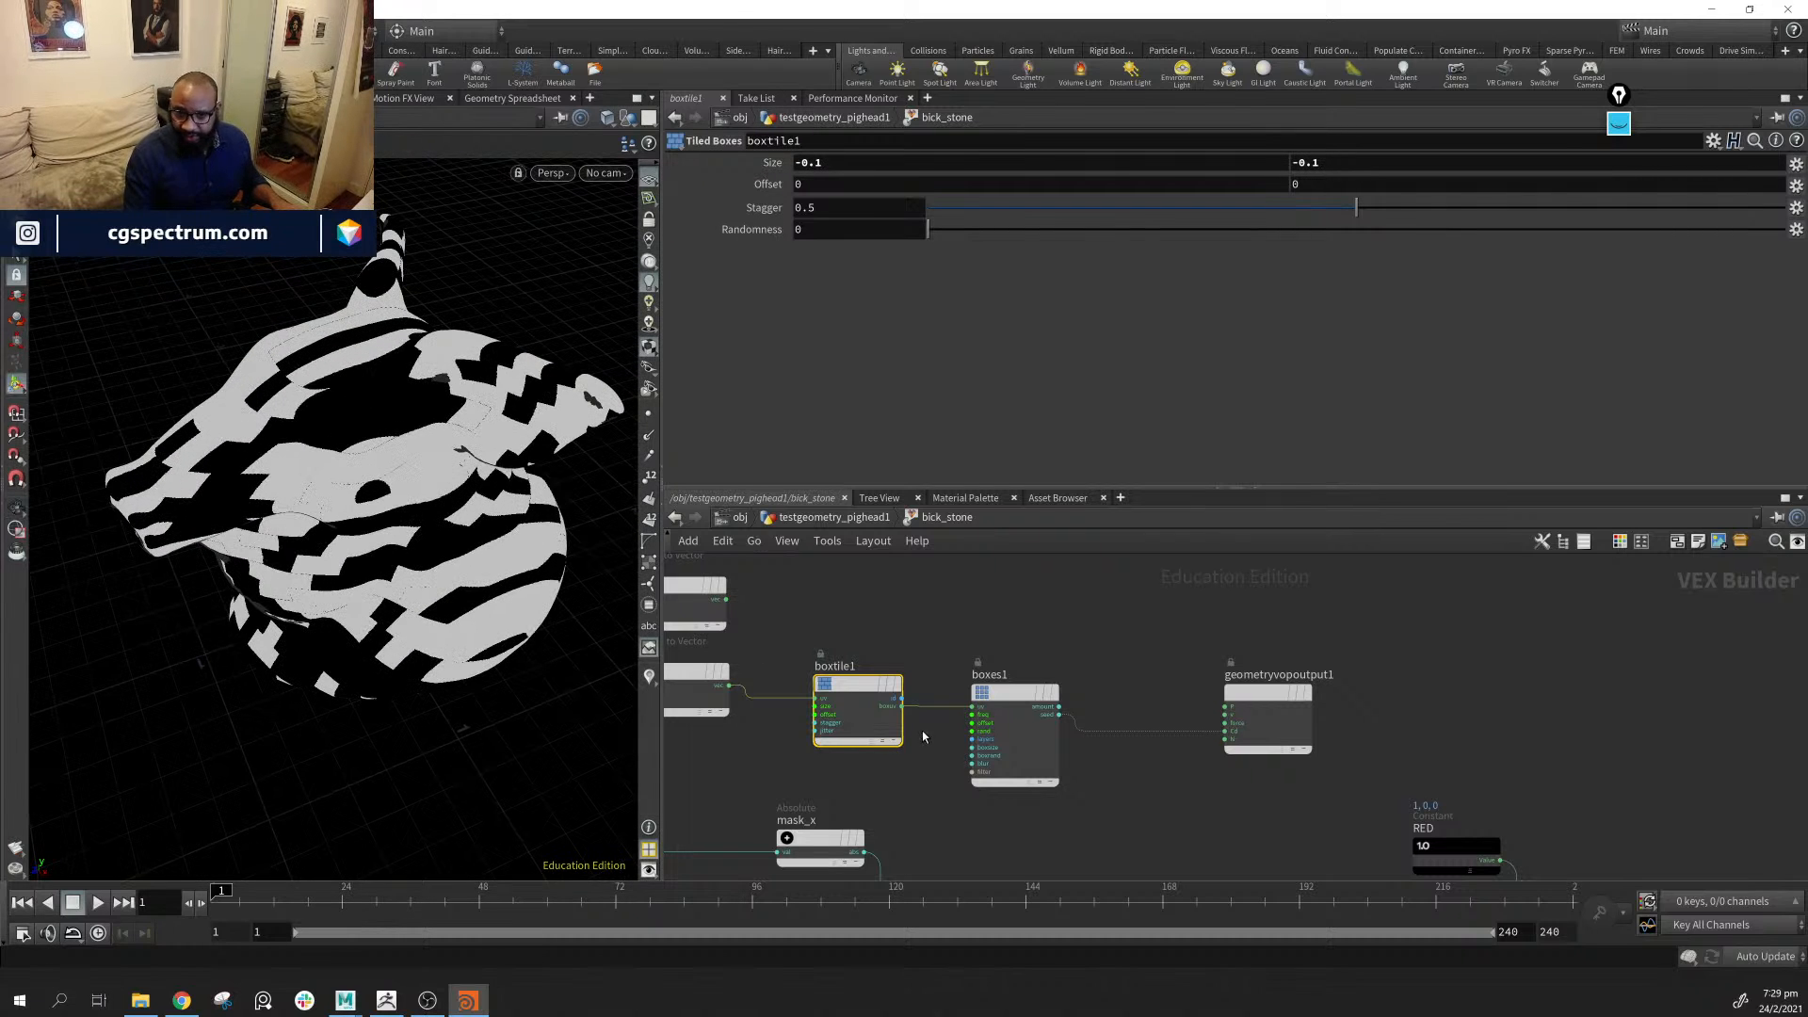
Set both size values of the boxtile1 node to -0.05 and check the bricks from the front of the head
middle_drag(867, 645, 1002, 611)
drag(979, 651, 976, 640)
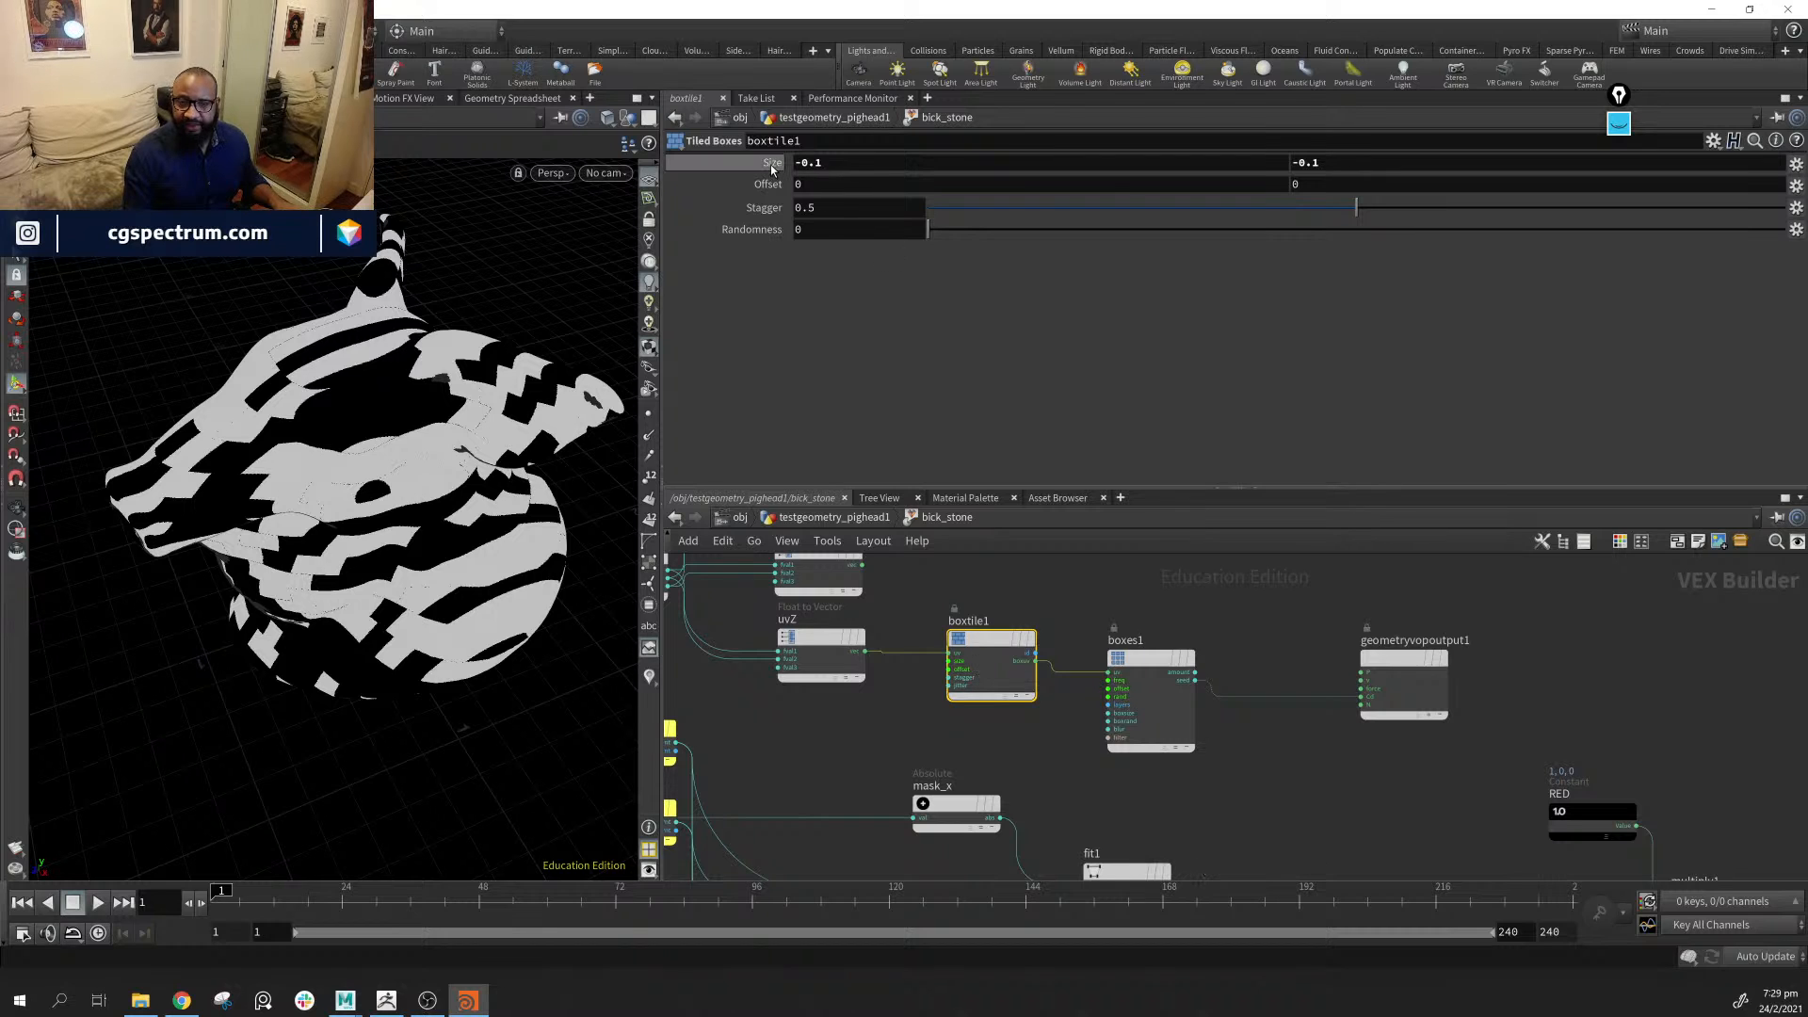
middle_drag(772, 167, 834, 200)
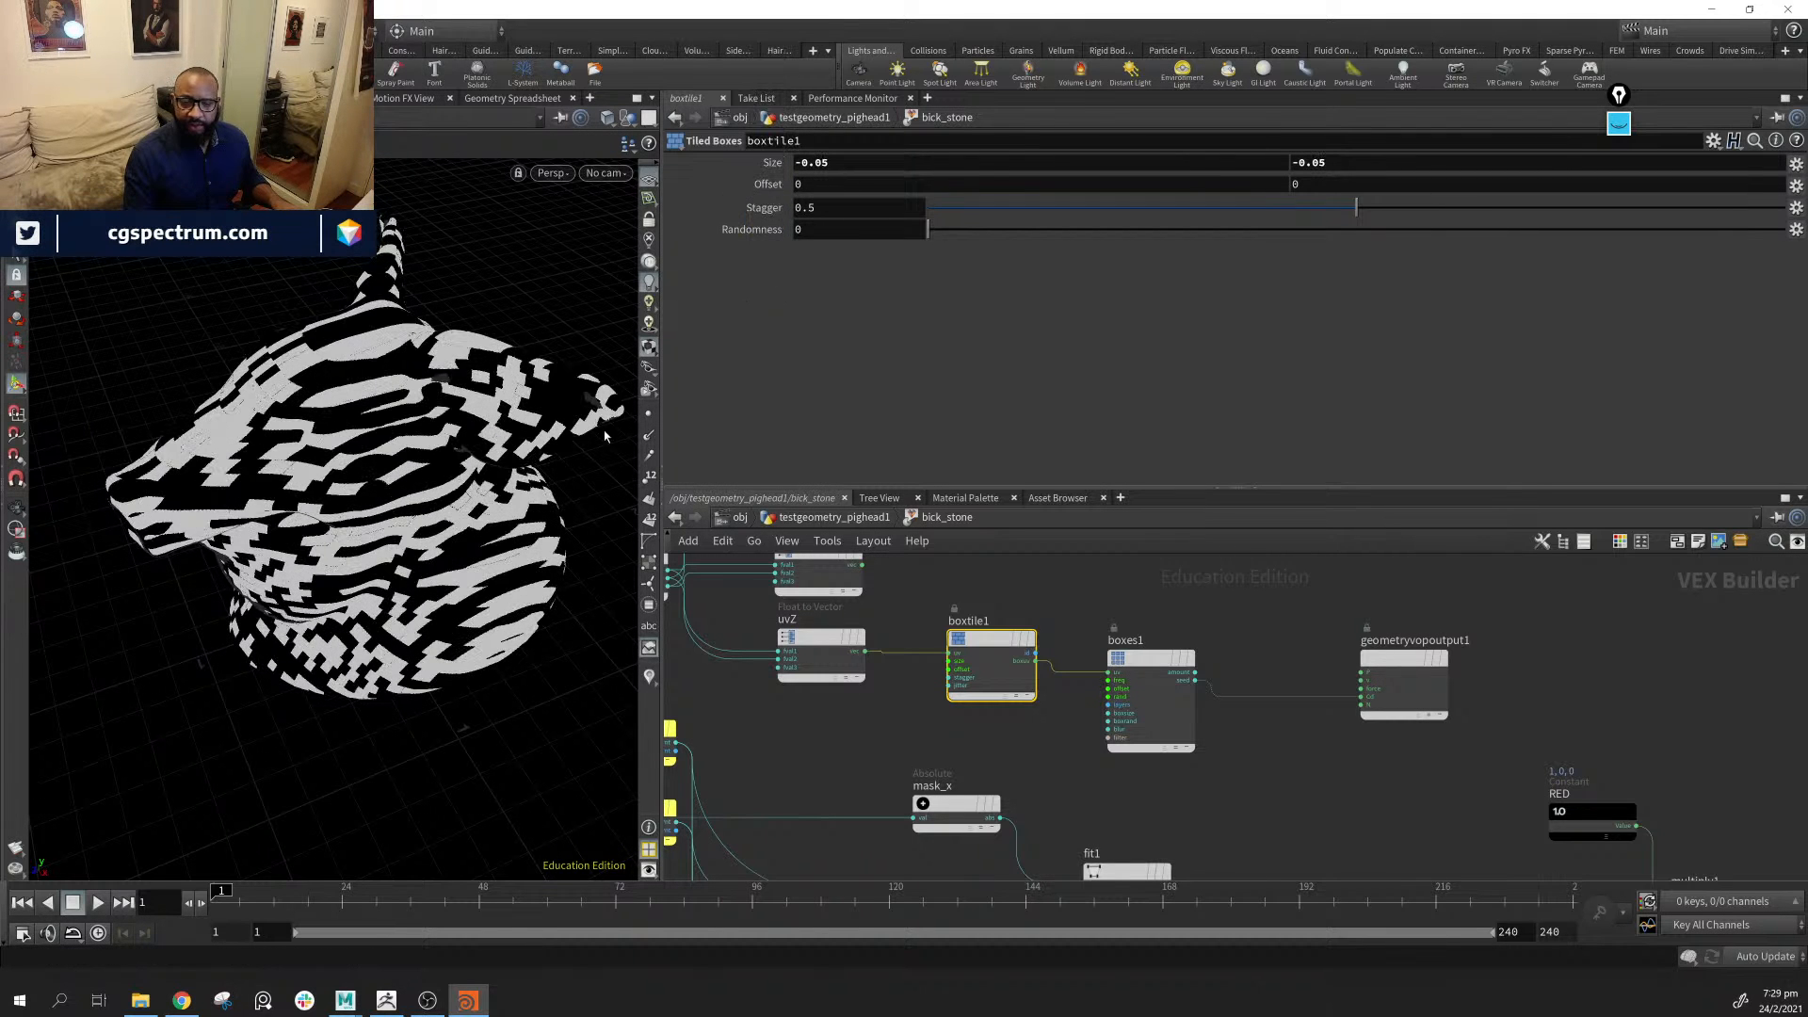
drag(320, 452, 431, 455)
mouse_move(377, 504)
alt+middle_down()
mouse_move(424, 447)
mouse_move(390, 524)
alt+middle_up()
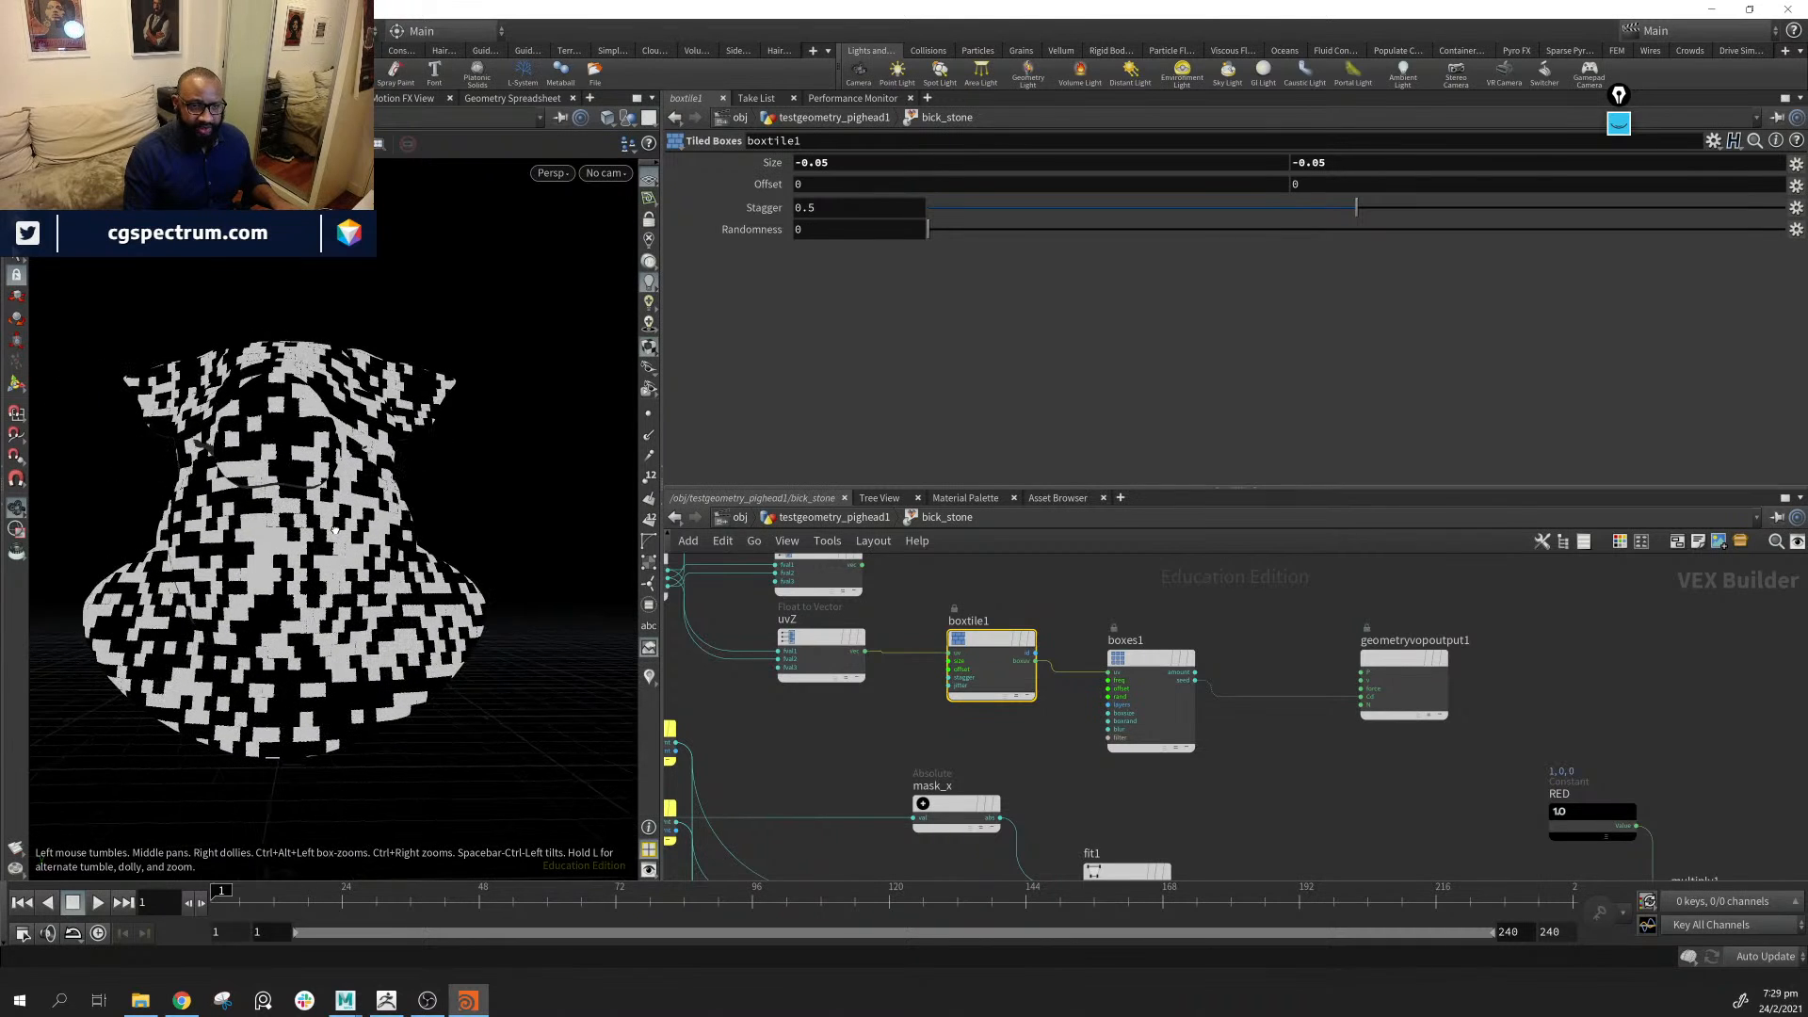
Examine the boxes1 settings and the reference node chain inside the bricks Attribute VOP, and return to the bick_stone network
click(1143, 664)
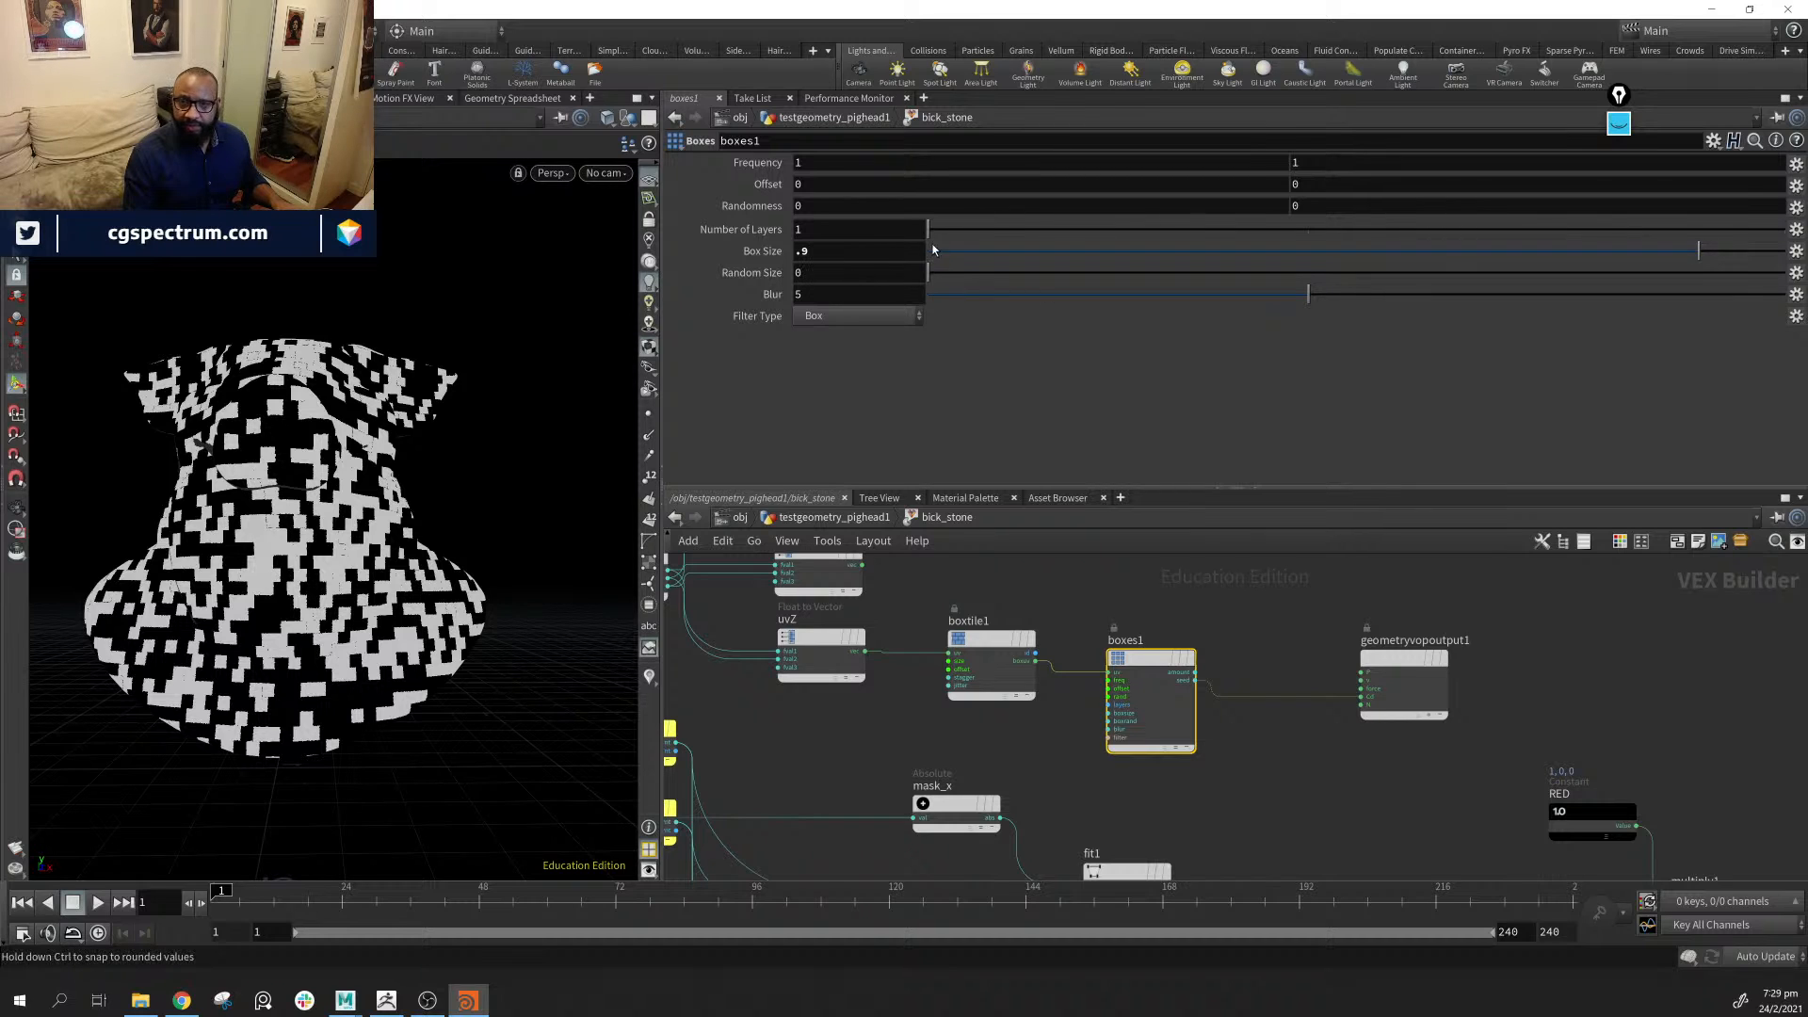
middle_drag(893, 749, 874, 732)
drag(975, 666, 980, 665)
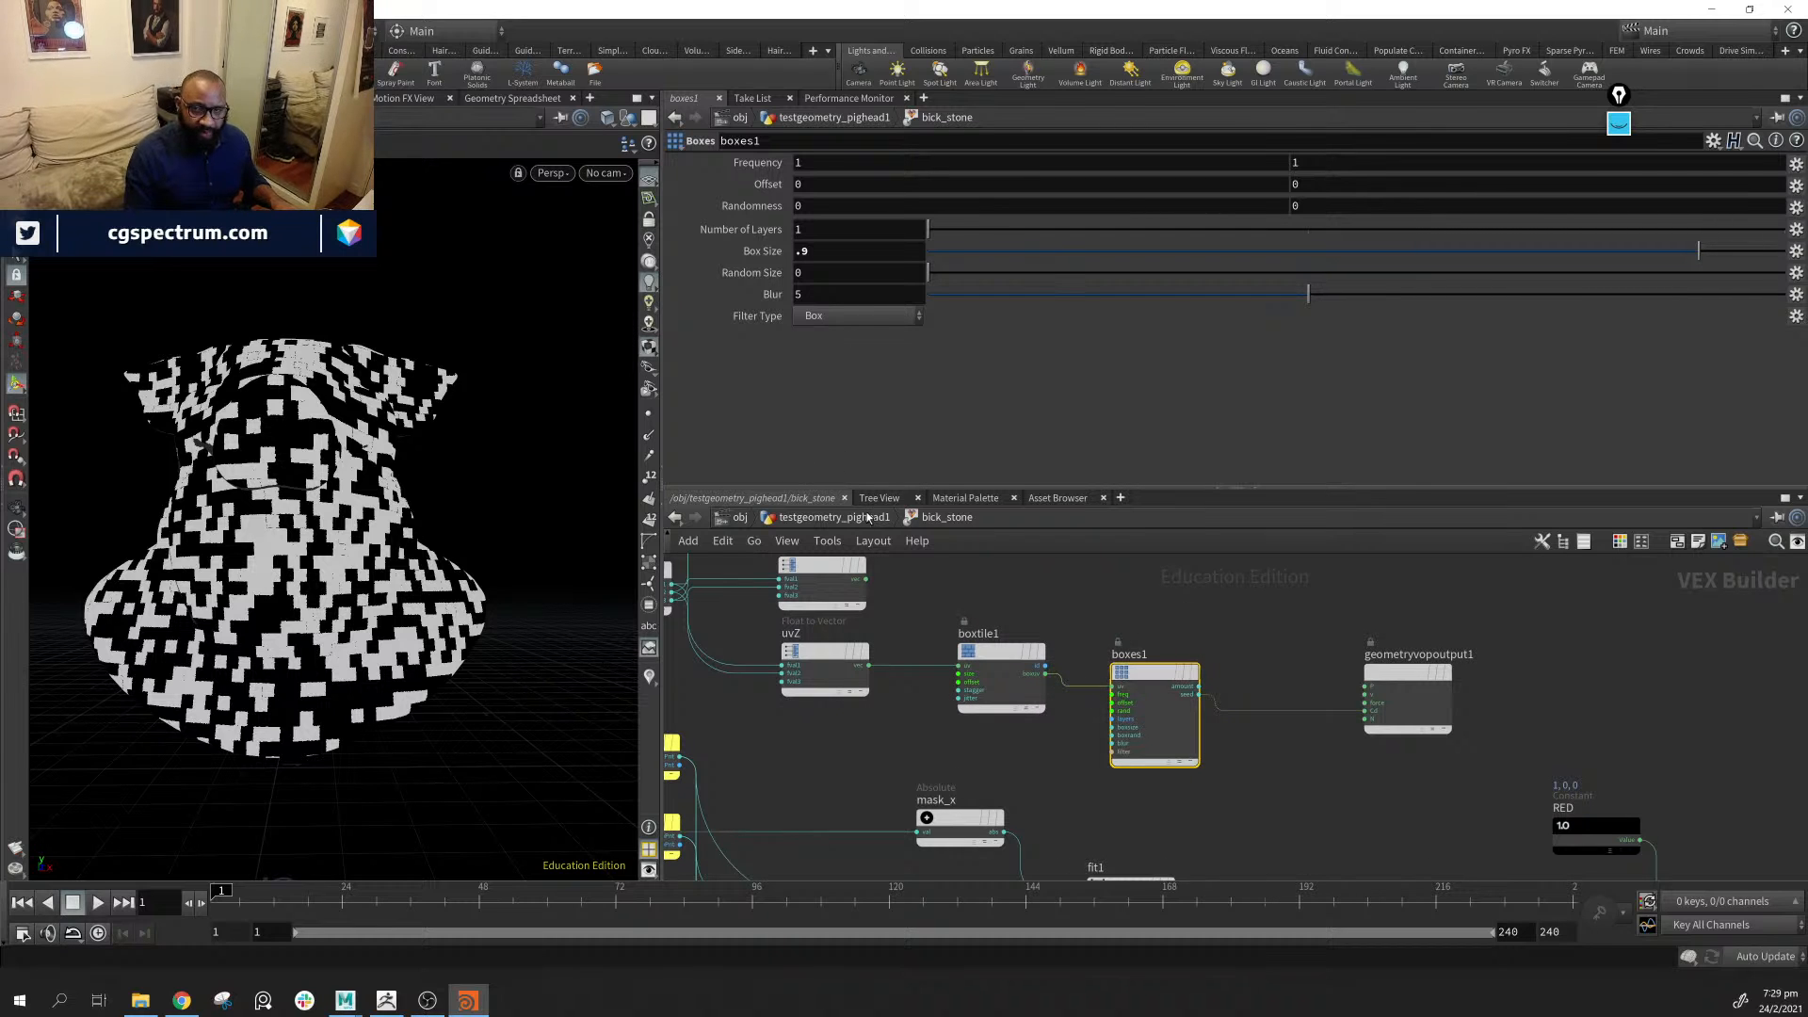
click(834, 517)
middle_drag(1433, 620, 1305, 498)
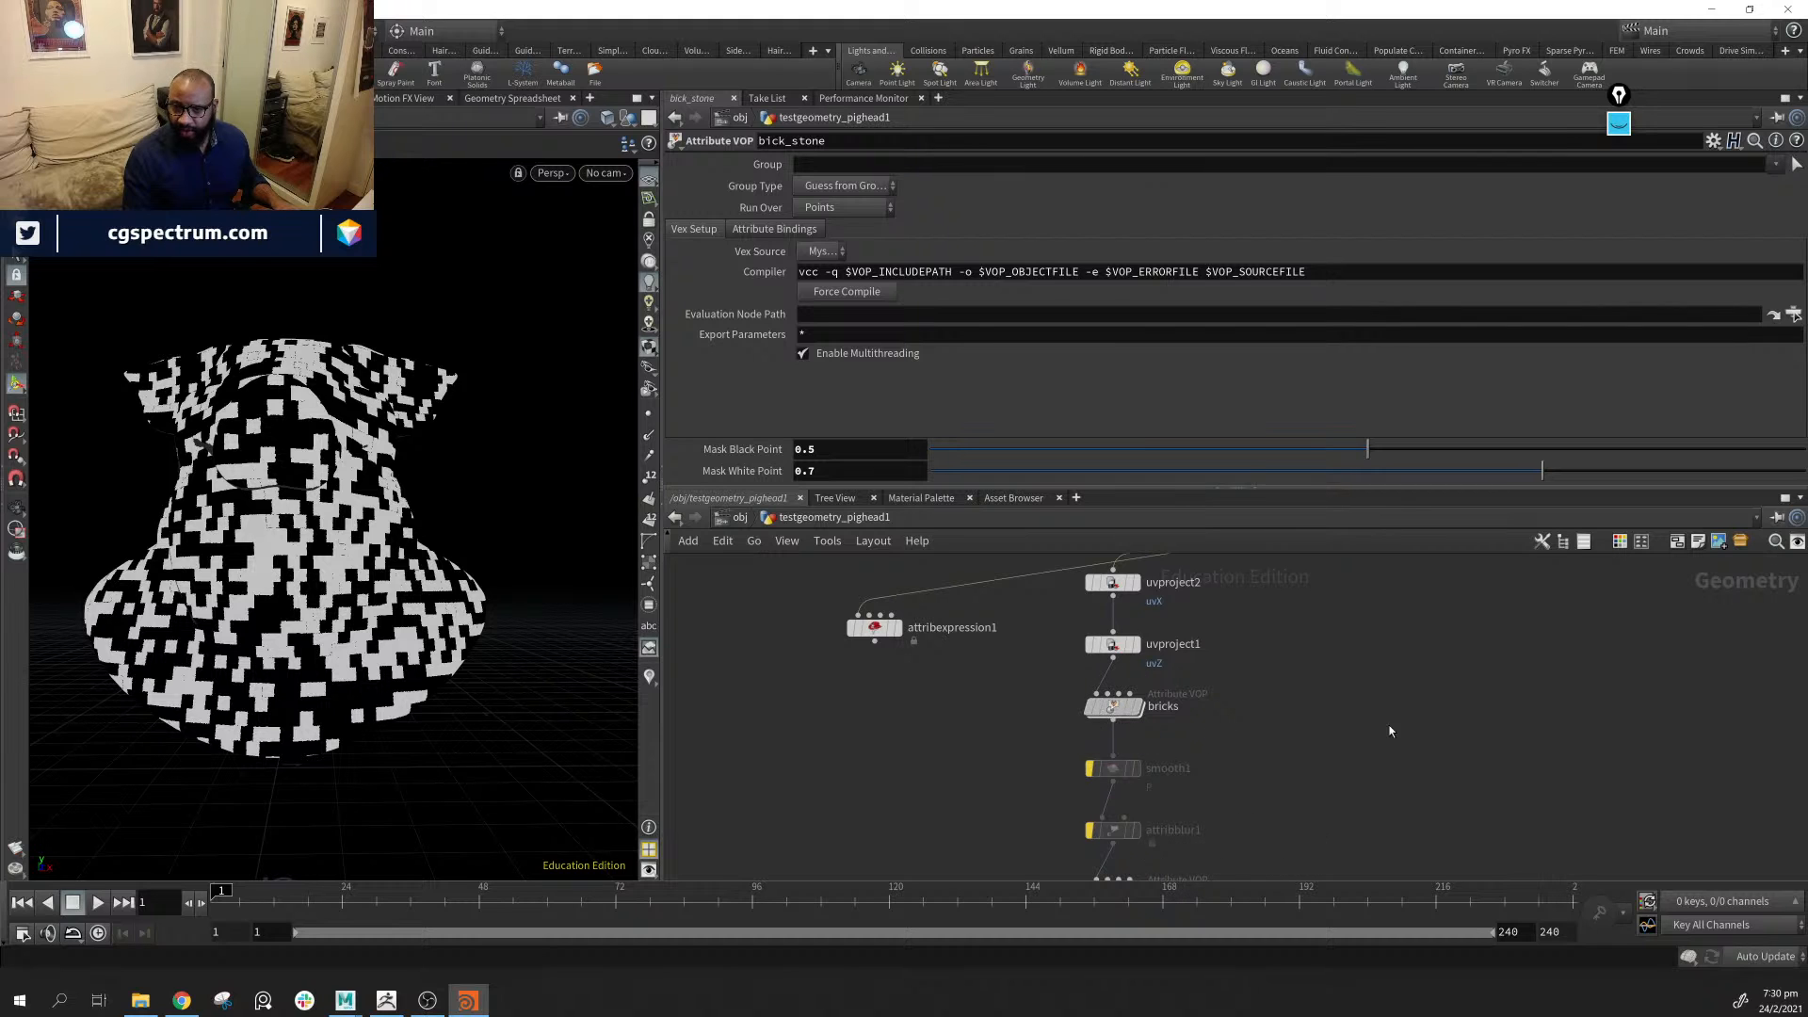
double_click(1115, 707)
middle_drag(1160, 818, 994, 758)
scroll(937, 714, up, 5)
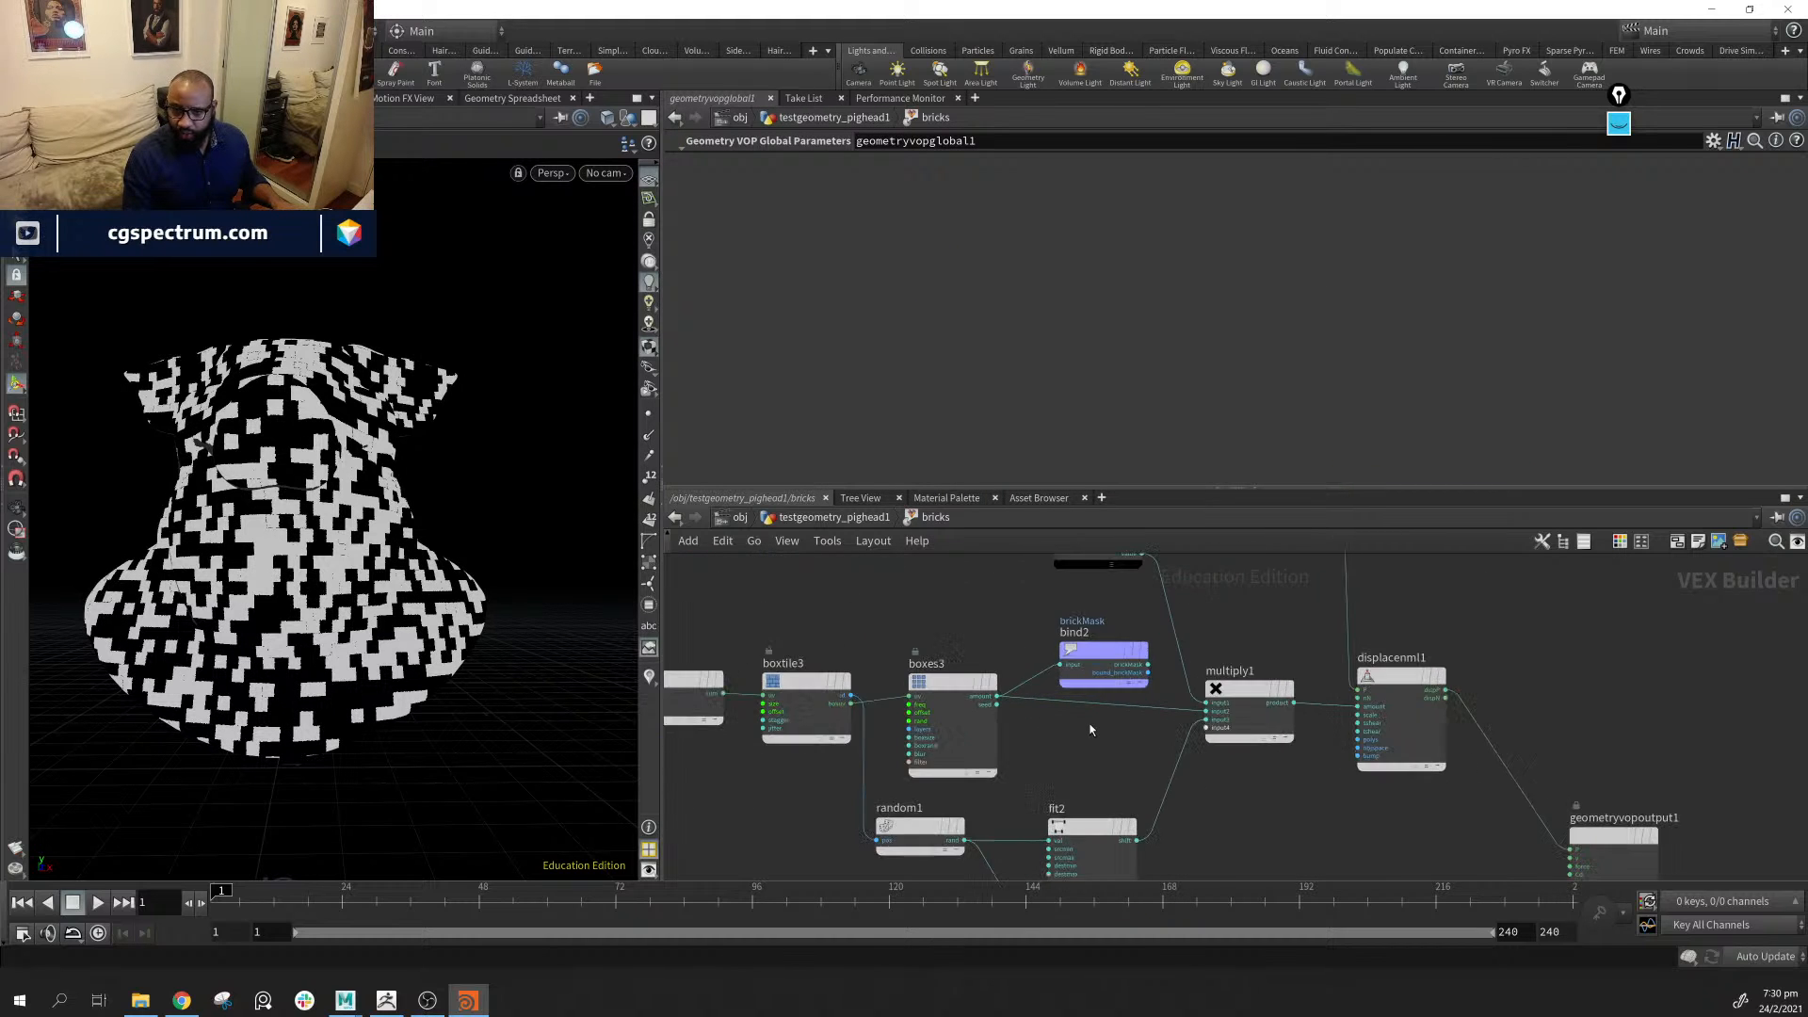
middle_drag(874, 757, 1308, 724)
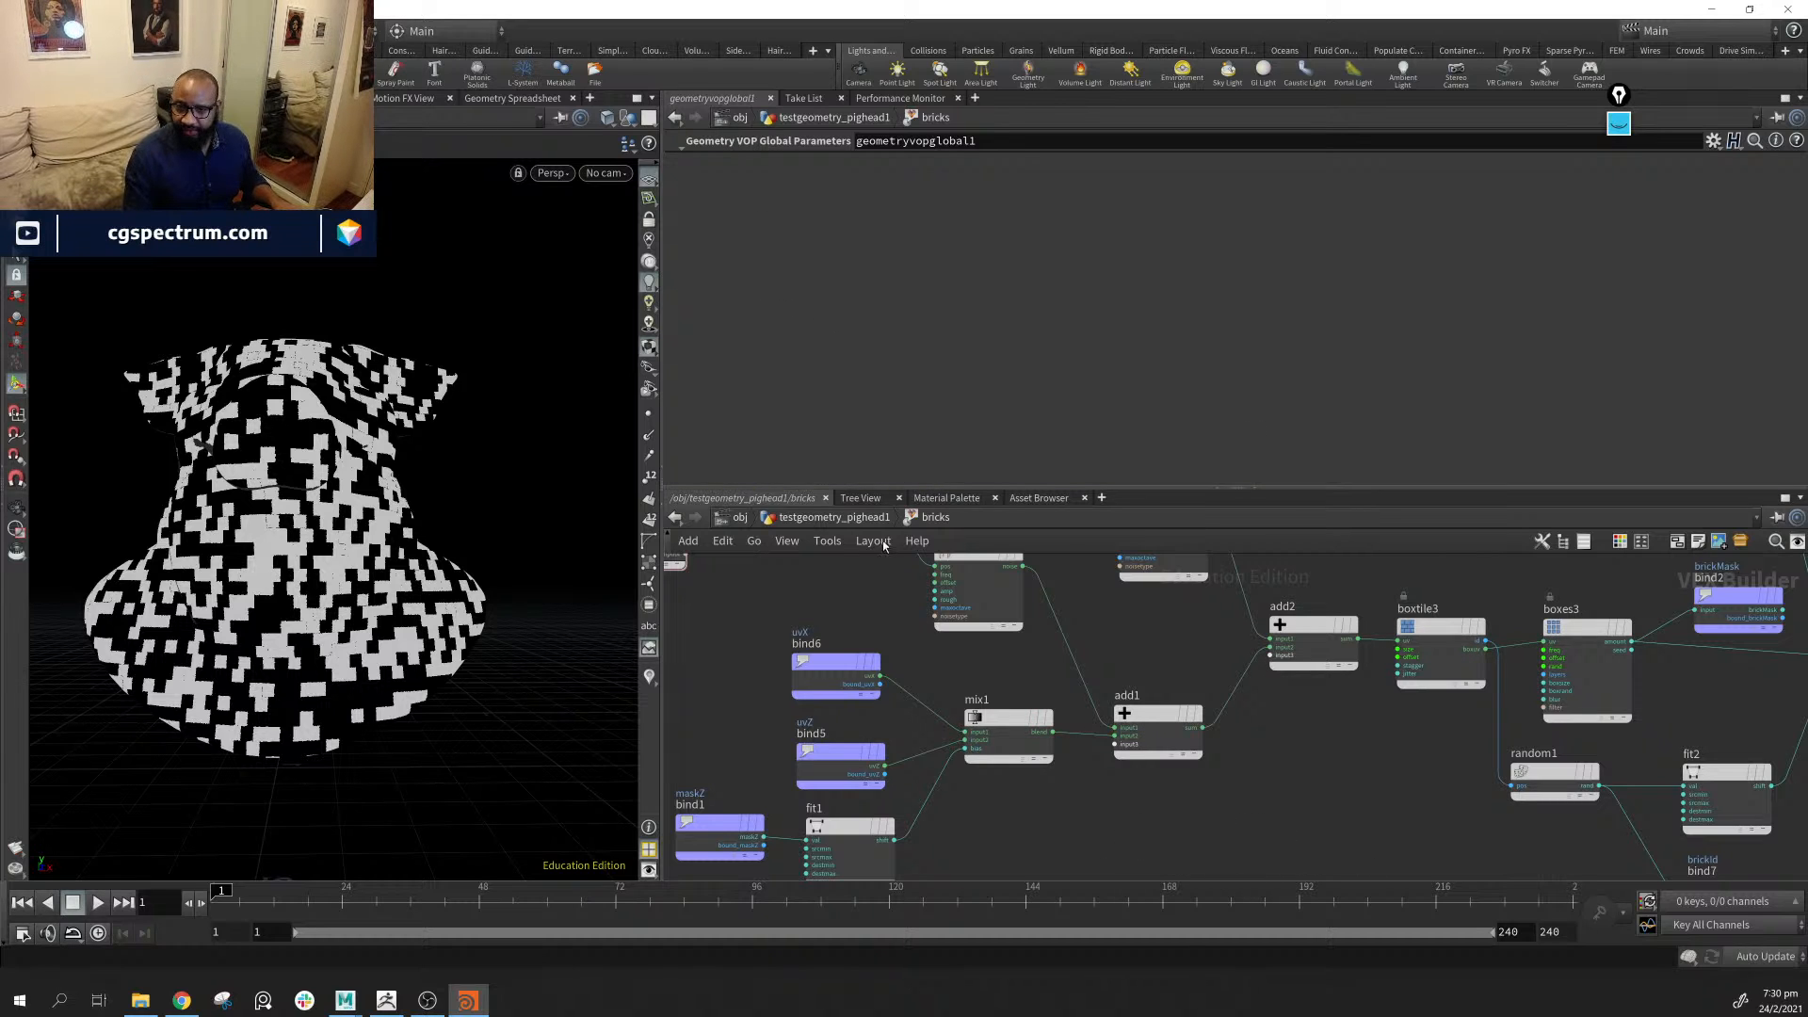
click(816, 517)
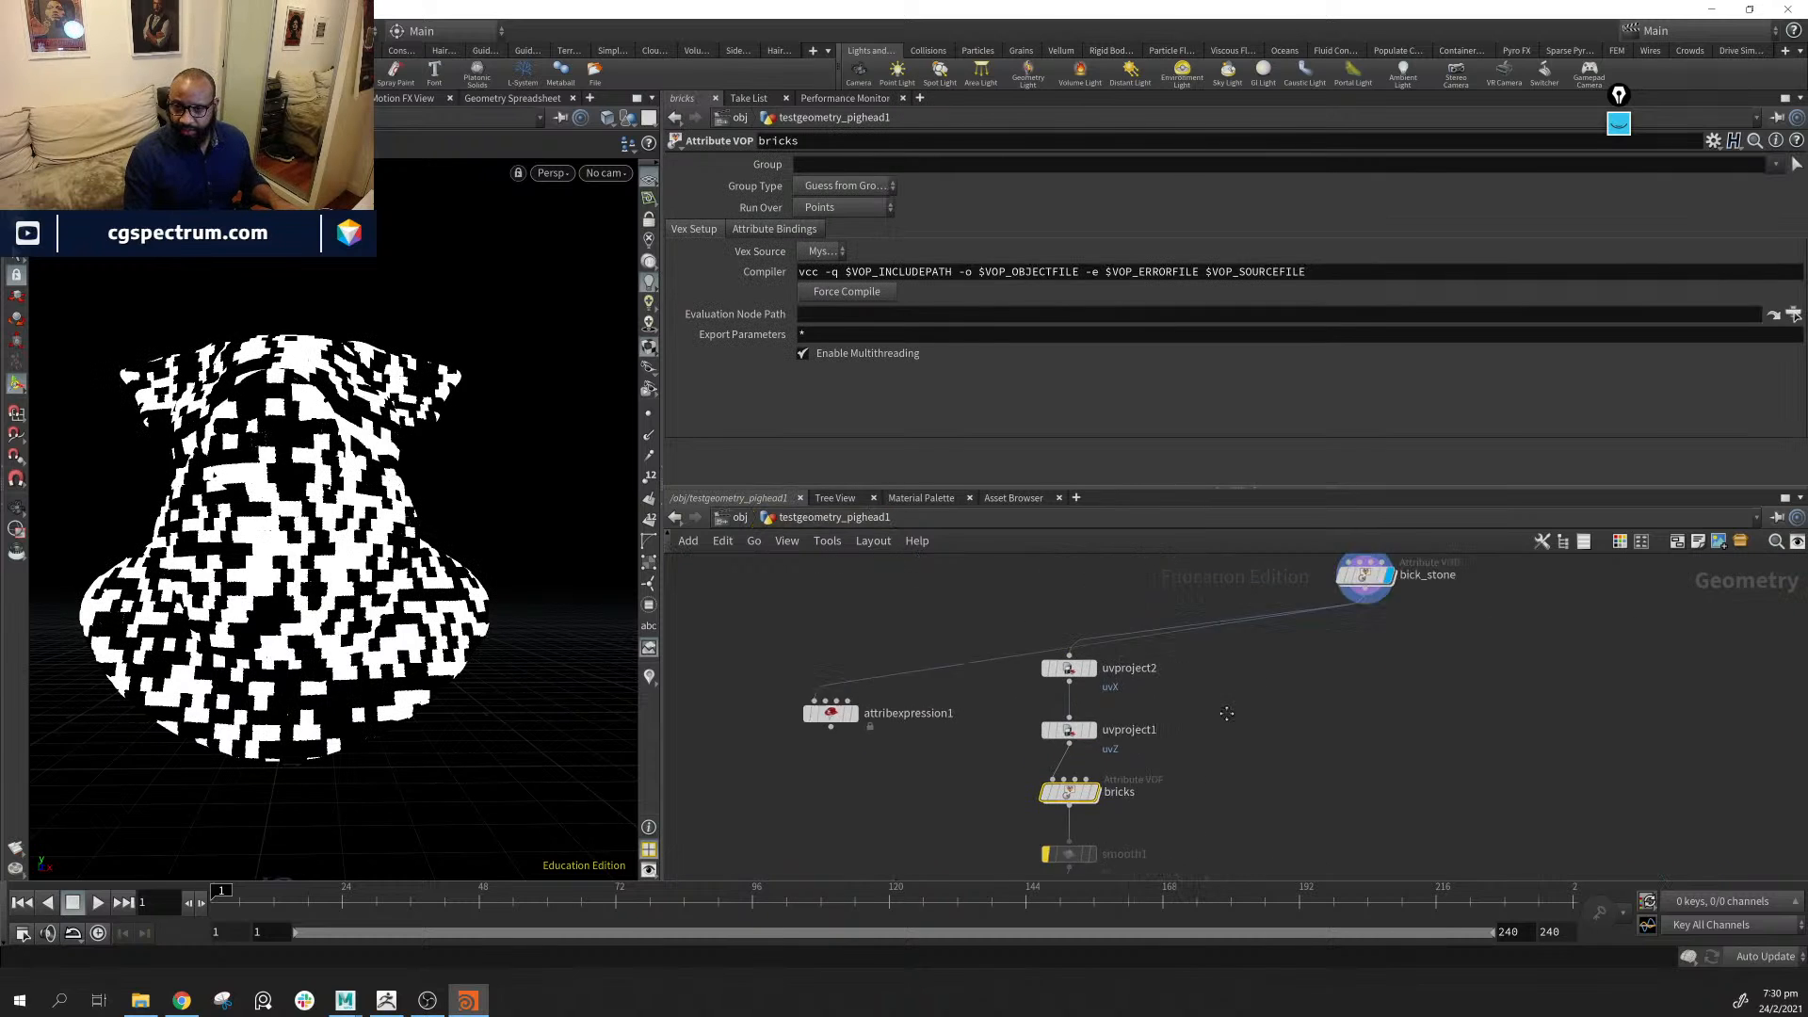
double_click(1221, 683)
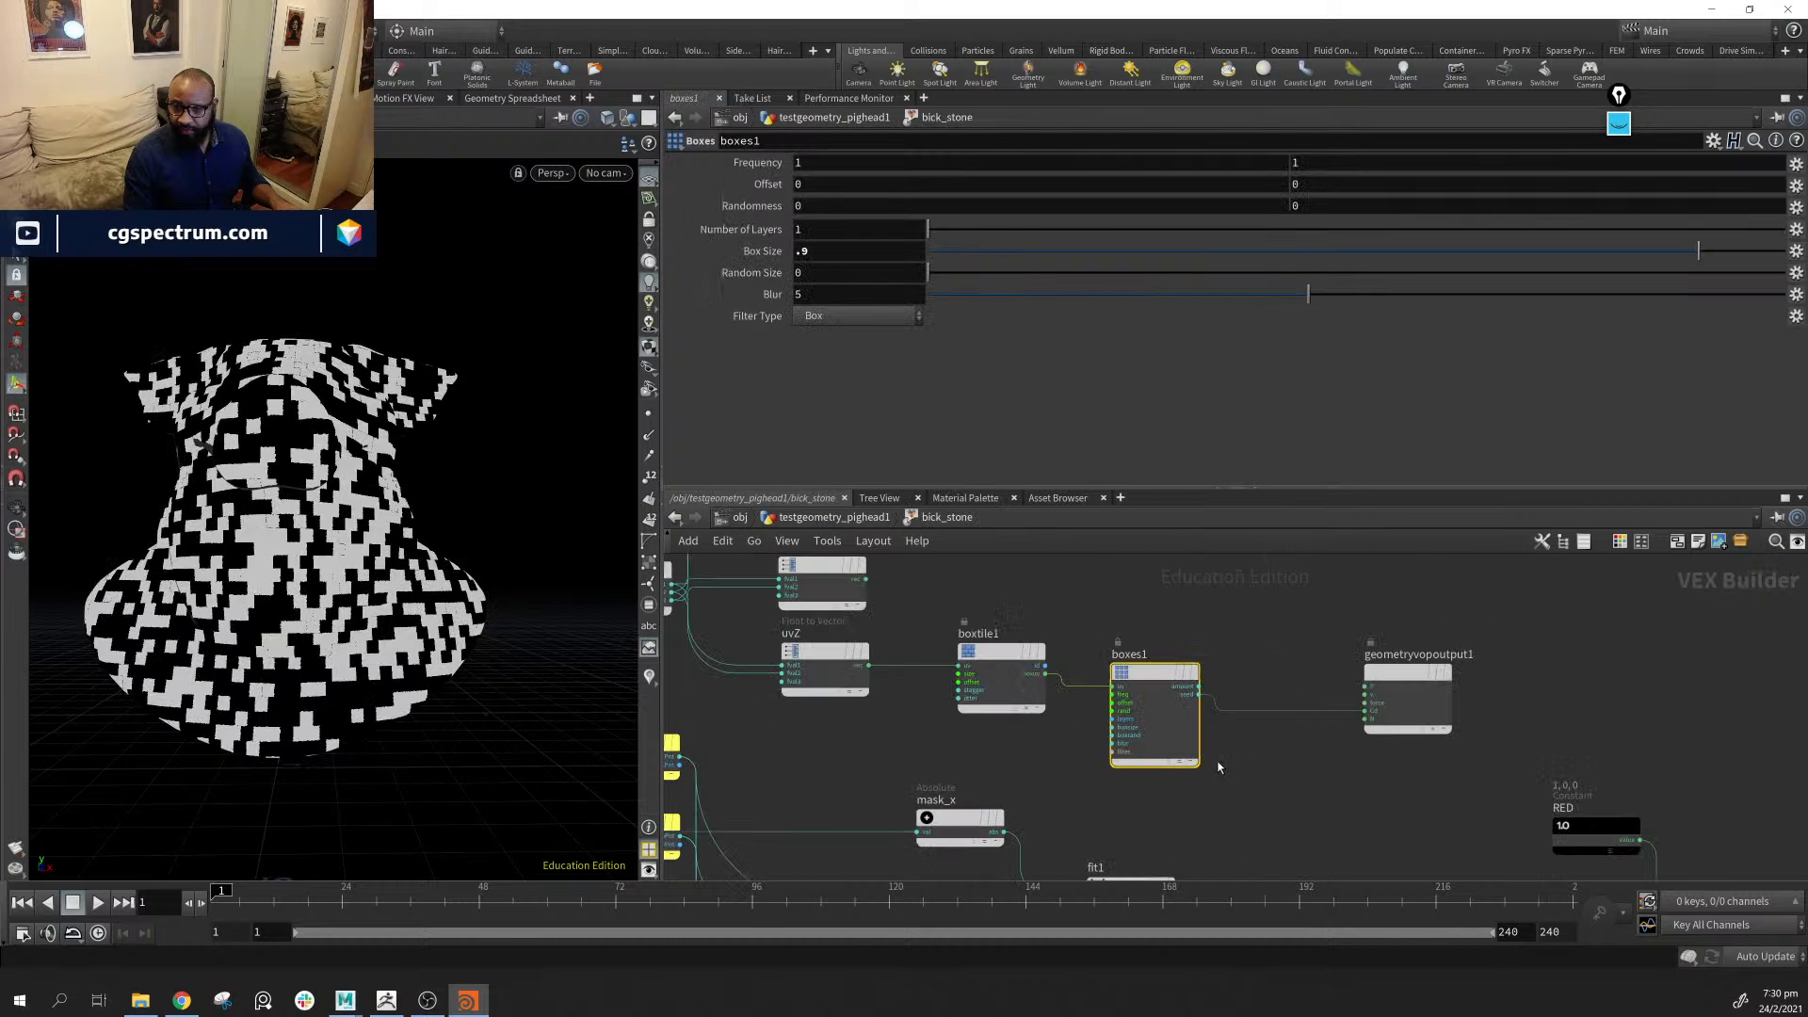
Set both frequency values of the boxes1 node to 0.8
drag(283, 527, 338, 612)
middle_drag(1061, 674, 951, 728)
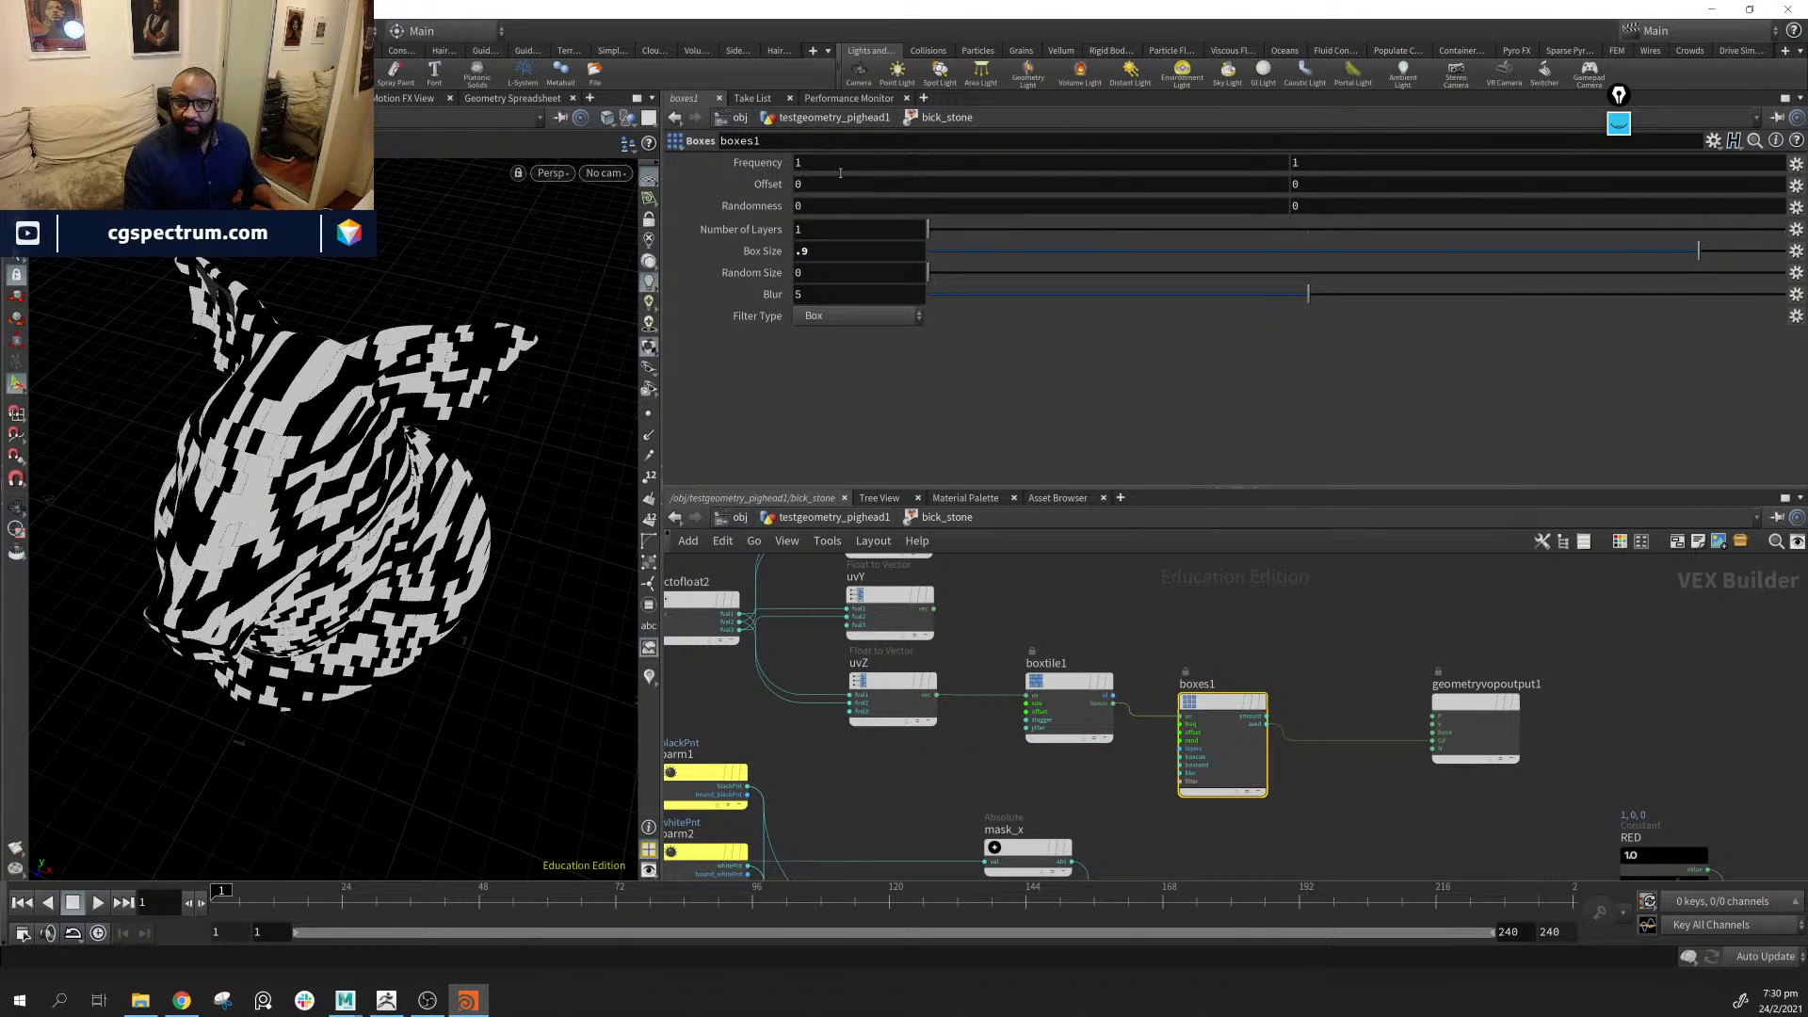
mouse_move(755, 166)
middle_down()
mouse_move(665, 179)
mouse_move(770, 185)
middle_up()
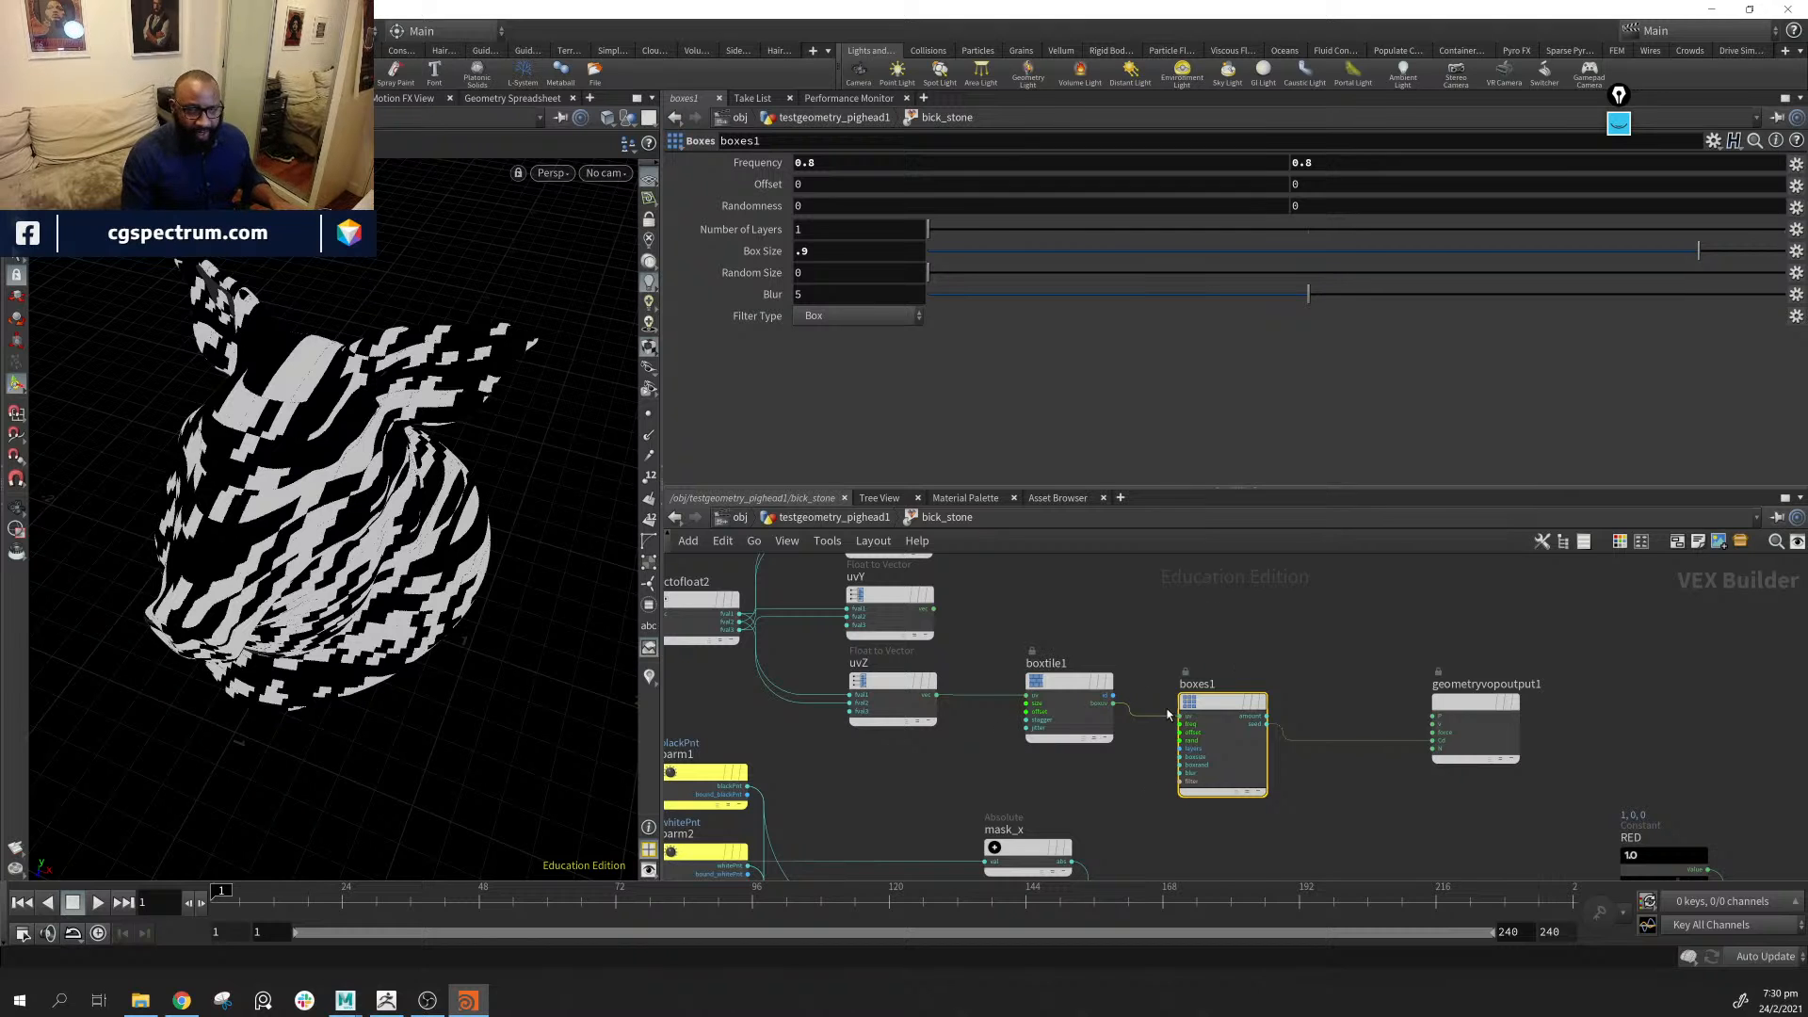
mouse_move(1227, 720)
mouse_down()
mouse_move(1261, 669)
mouse_move(1257, 715)
mouse_up()
key(Tab)
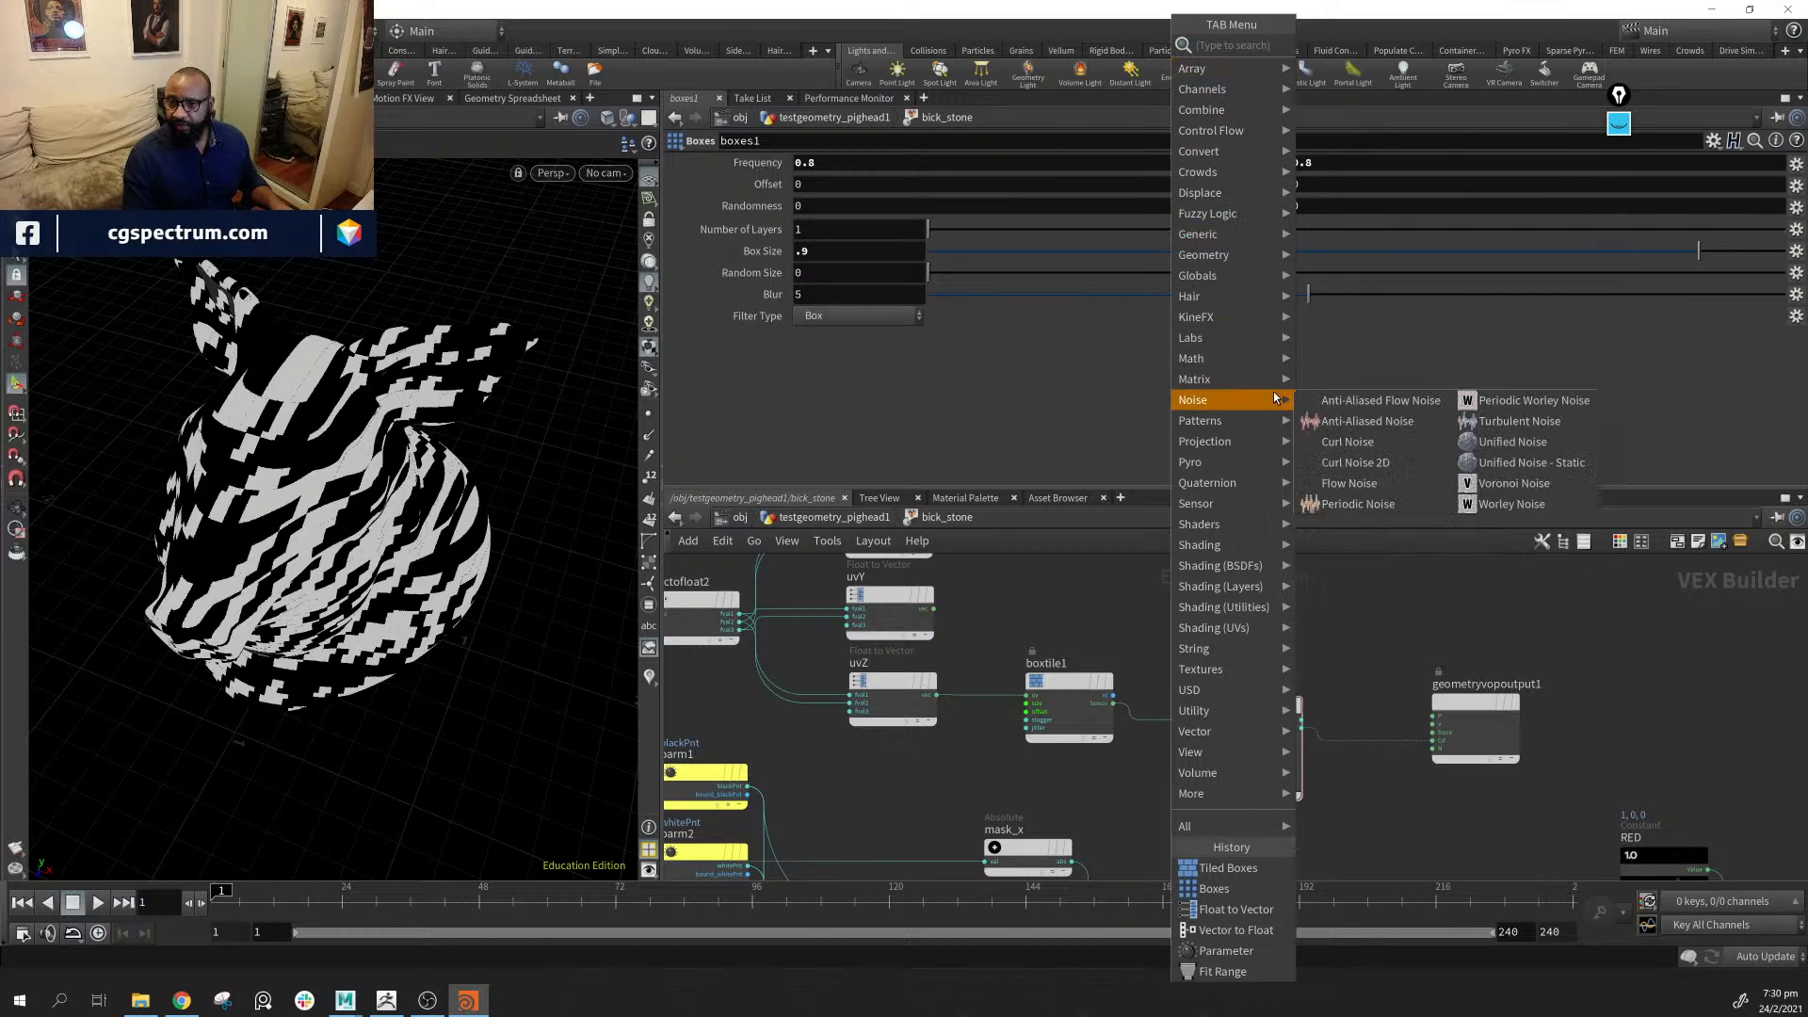
mouse_move(1278, 421)
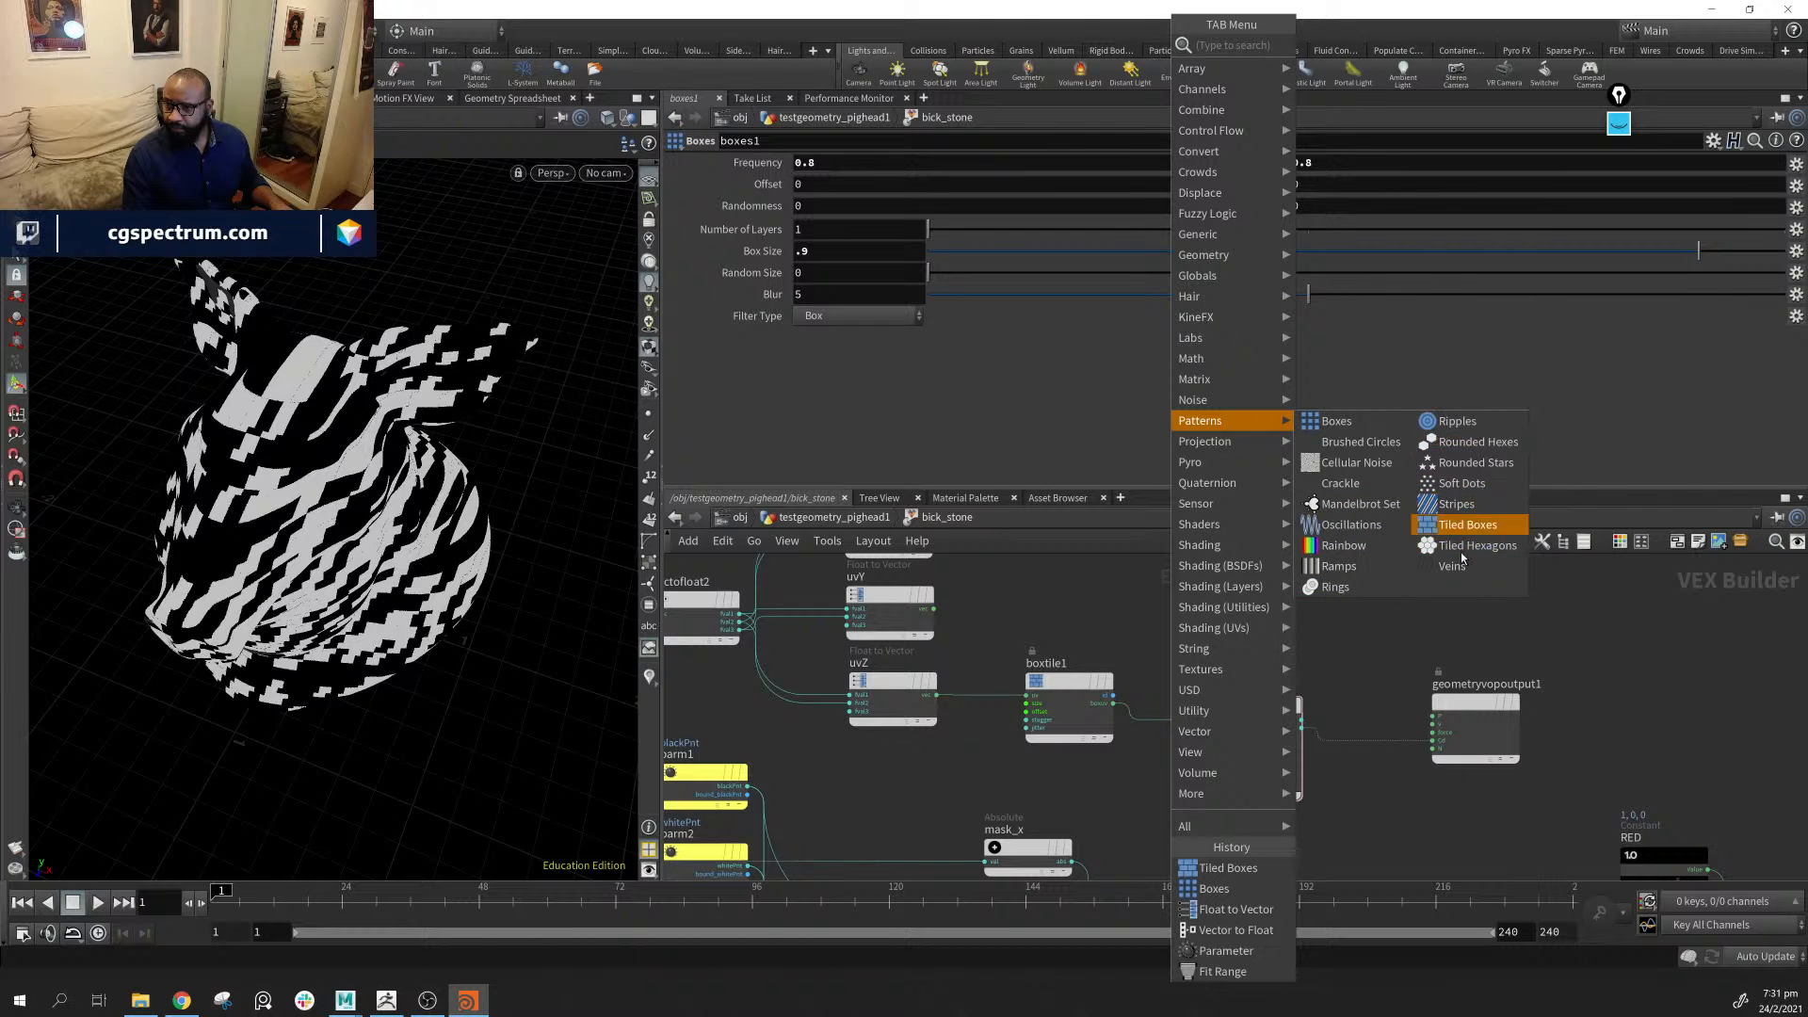
click(1388, 659)
mouse_move(382, 443)
alt+mouse_down()
mouse_move(442, 508)
mouse_move(402, 417)
mouse_move(387, 432)
mouse_move(419, 381)
mouse_move(359, 469)
alt+mouse_up()
Return to the testgeometry_pighead1 network and move the IN_MESH null to sit directly above voxelmesh1
click(821, 517)
middle_drag(1367, 721, 1288, 812)
scroll(1288, 812, up, 2)
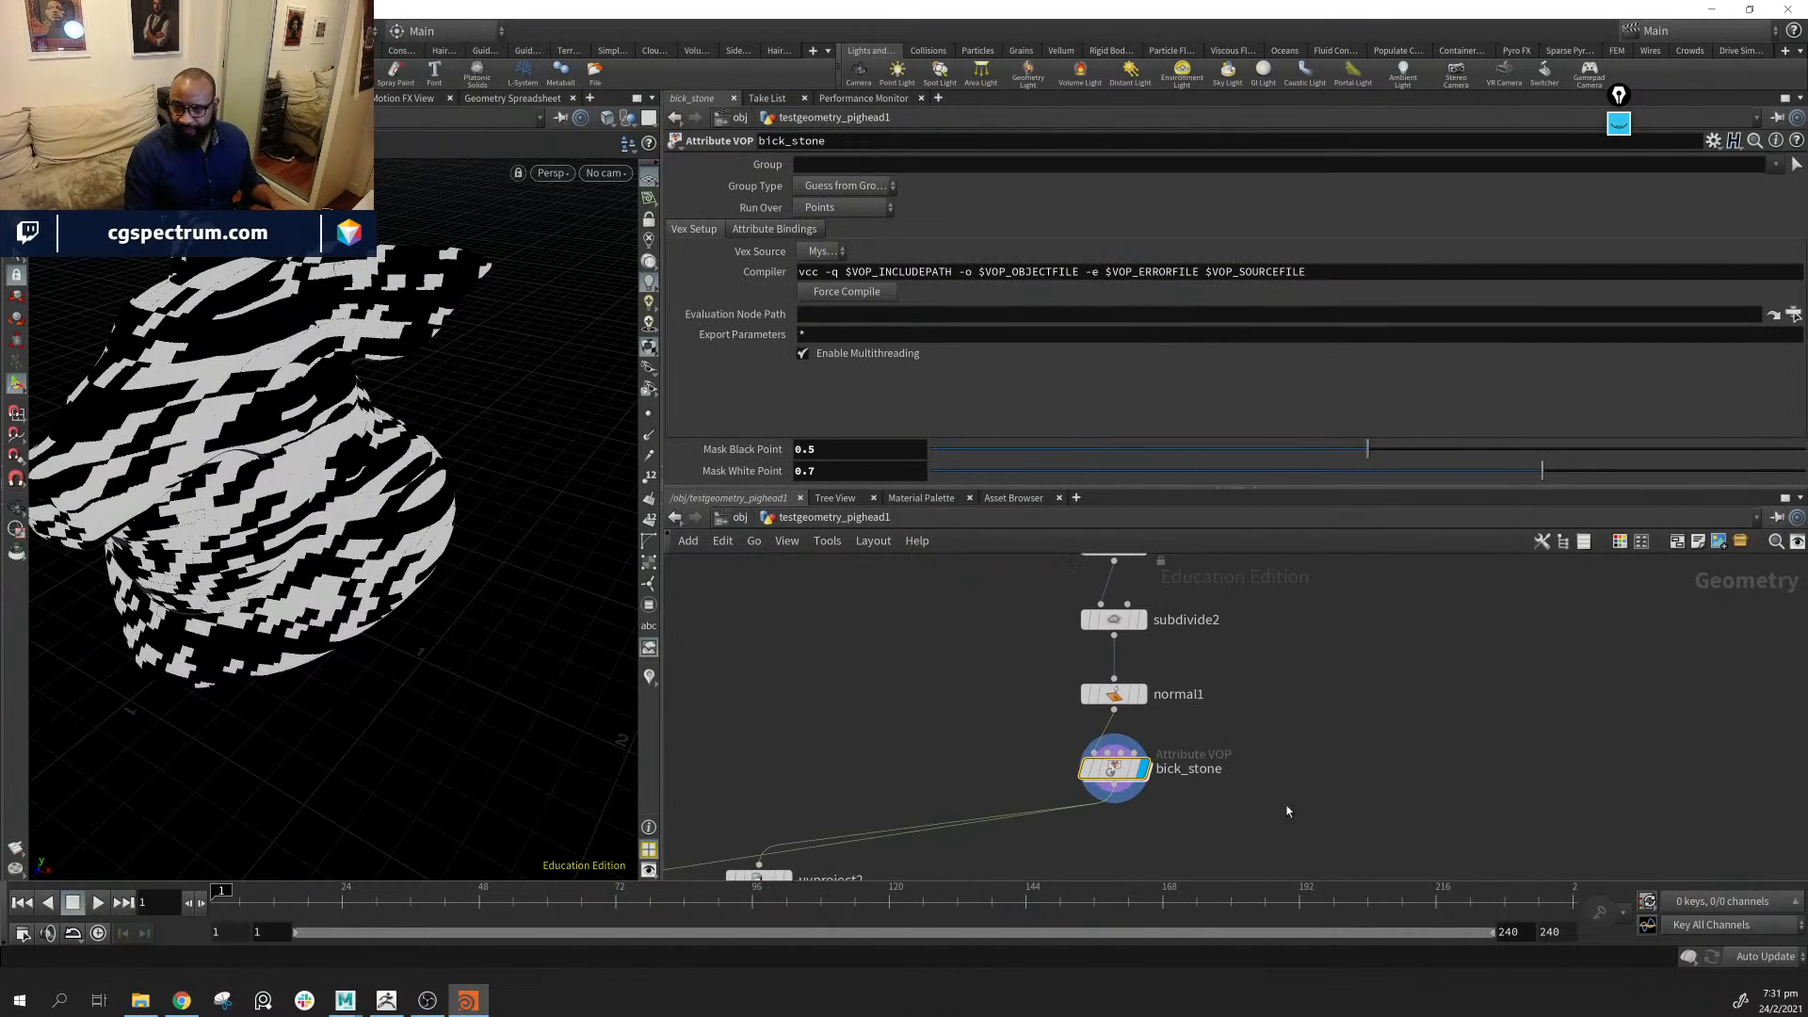
middle_drag(1151, 643, 1089, 863)
middle_drag(1104, 699, 1120, 825)
drag(1357, 574, 982, 829)
middle_drag(1399, 780, 1264, 684)
click(1303, 771)
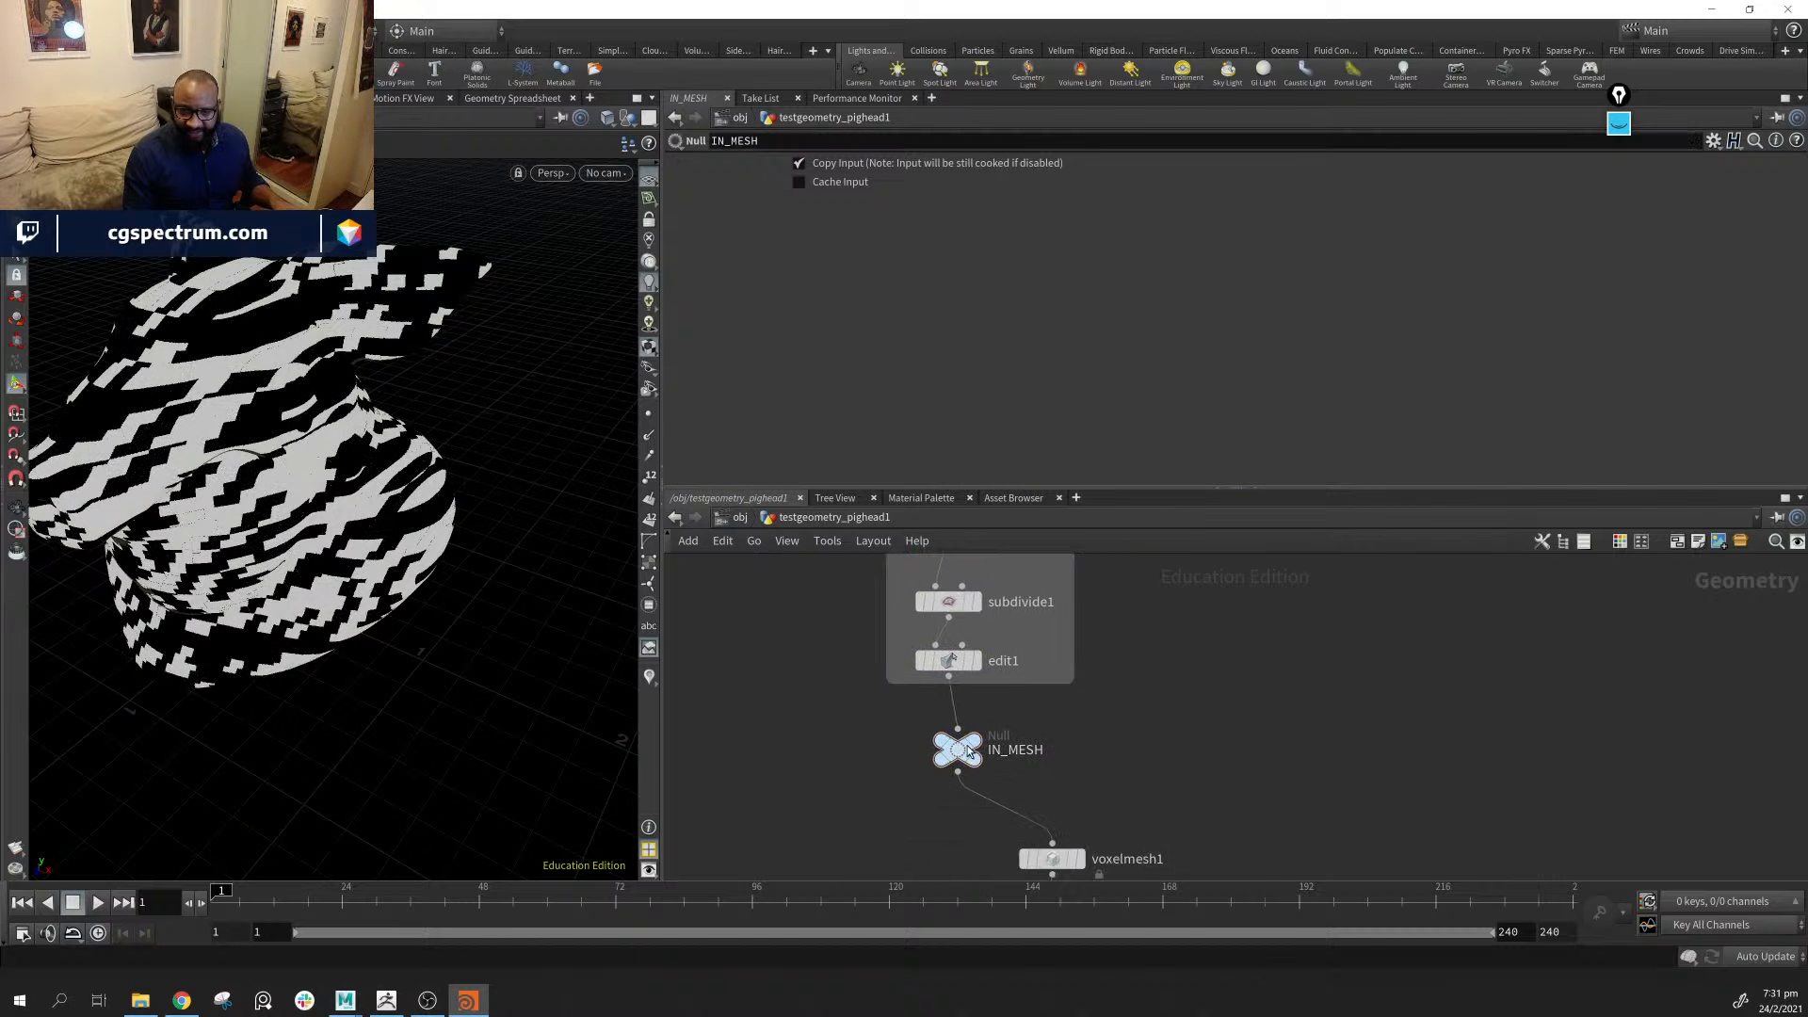
drag(966, 752, 1061, 792)
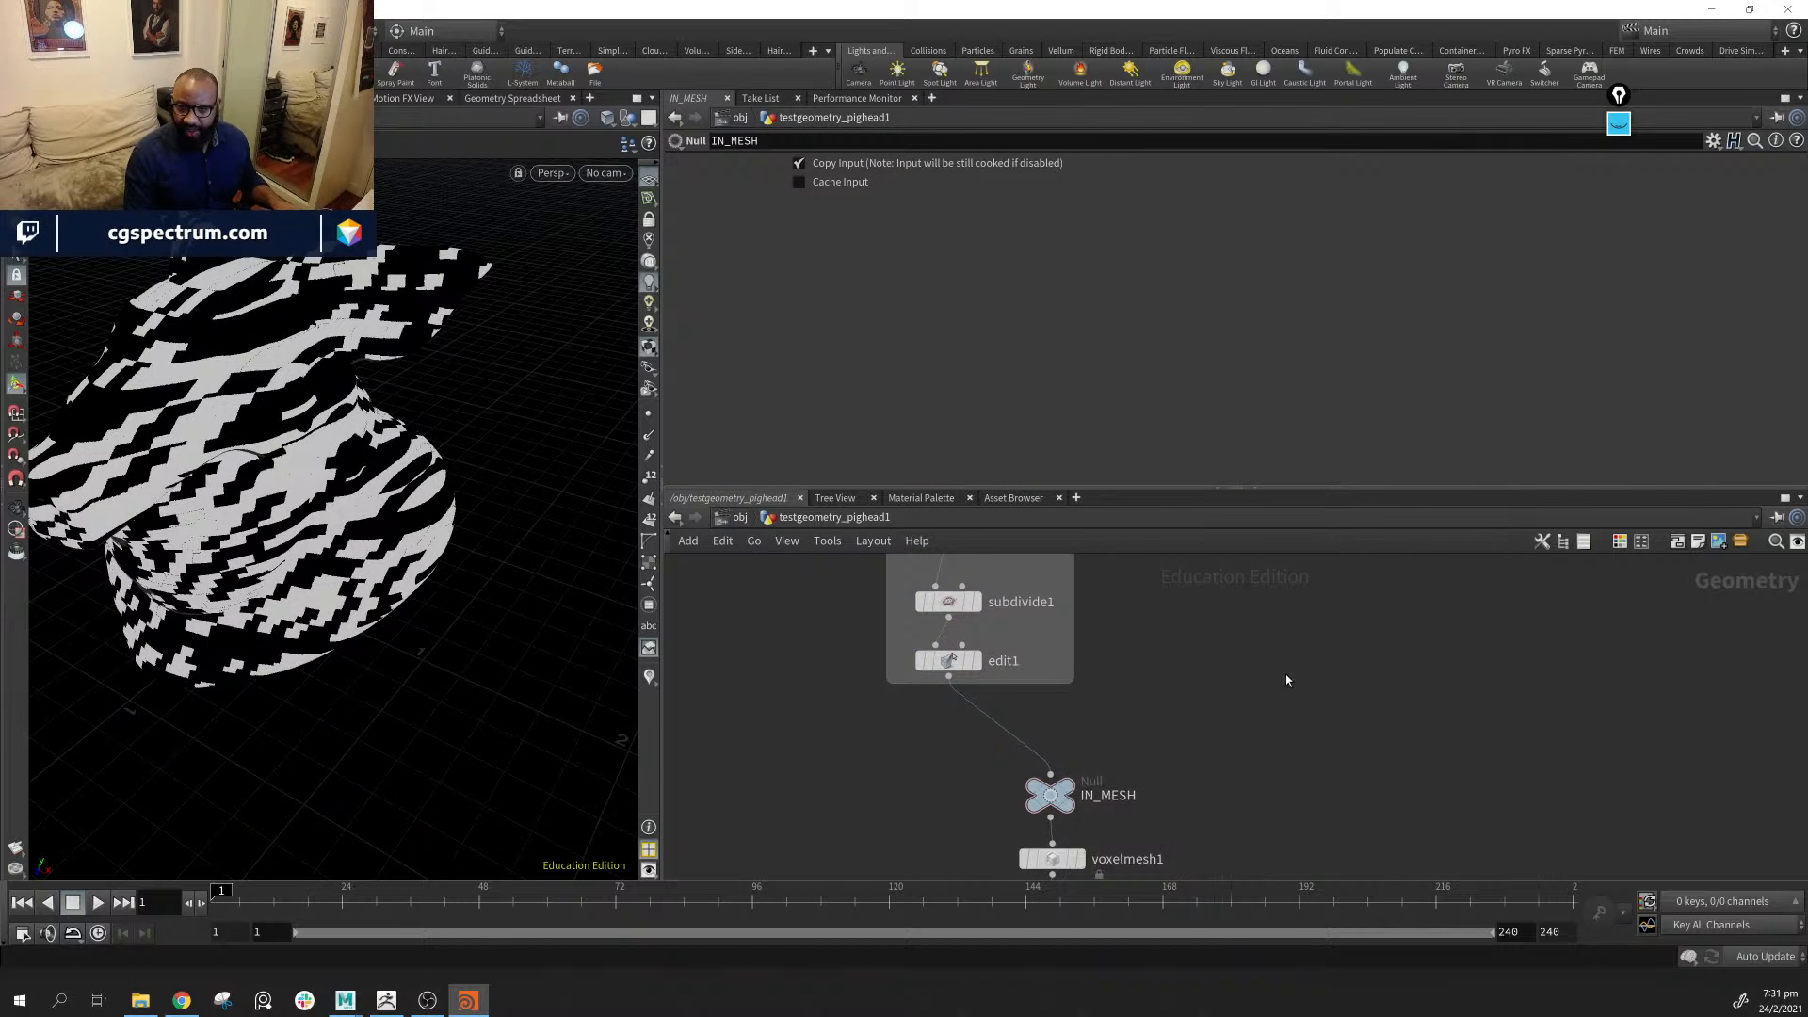
Add a Grid node in the empty area beside the boxed pig head source nodes
middle_drag(1285, 655, 1239, 694)
key(Tab)
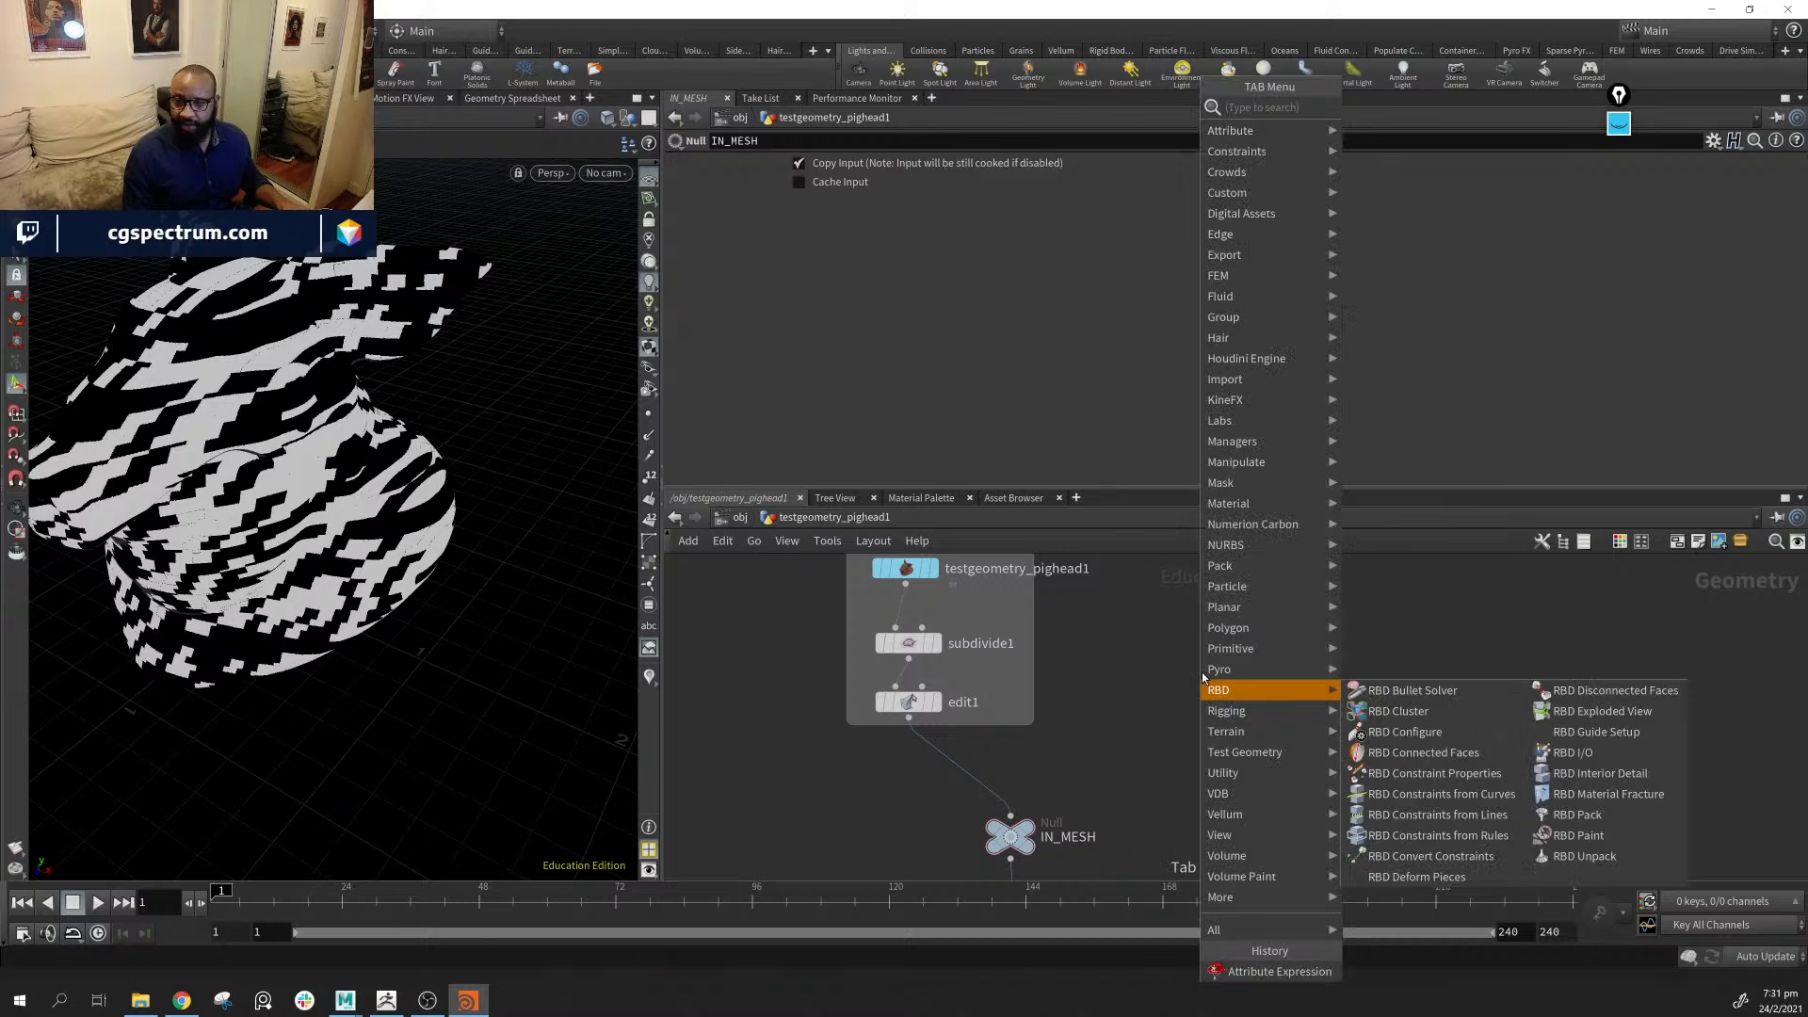
text(box)
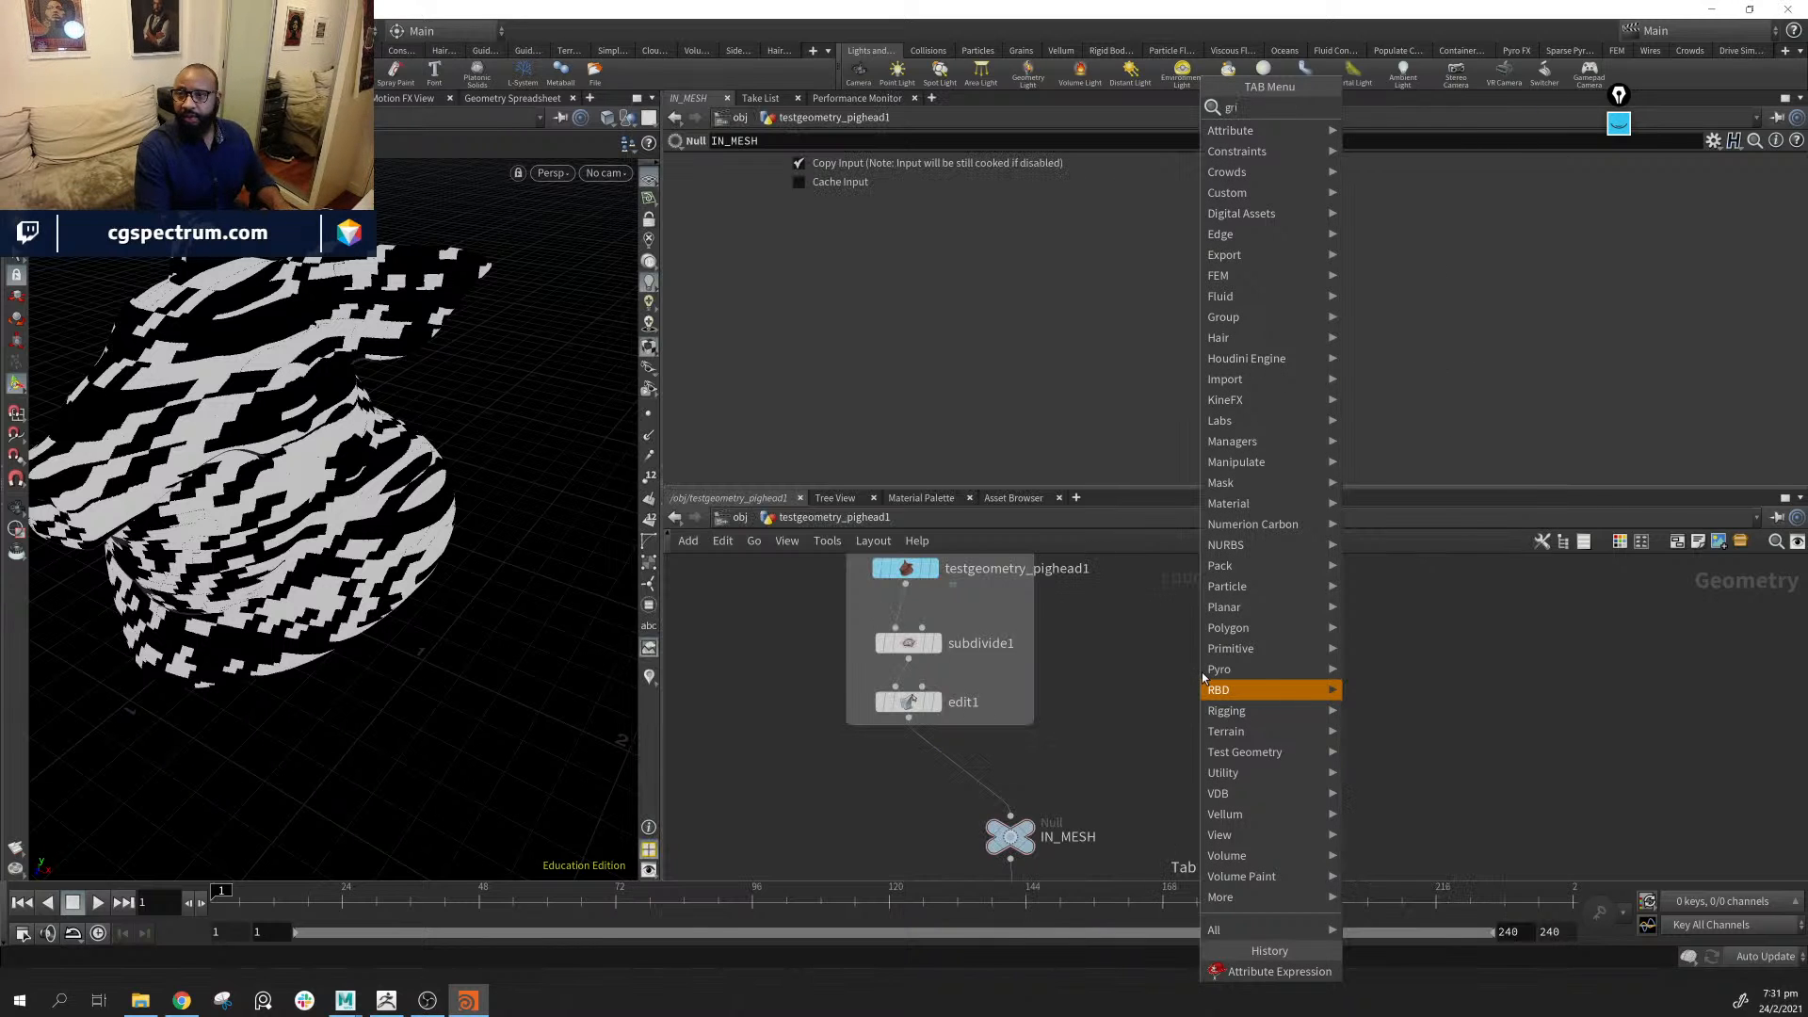
key(Return)
click(1202, 673)
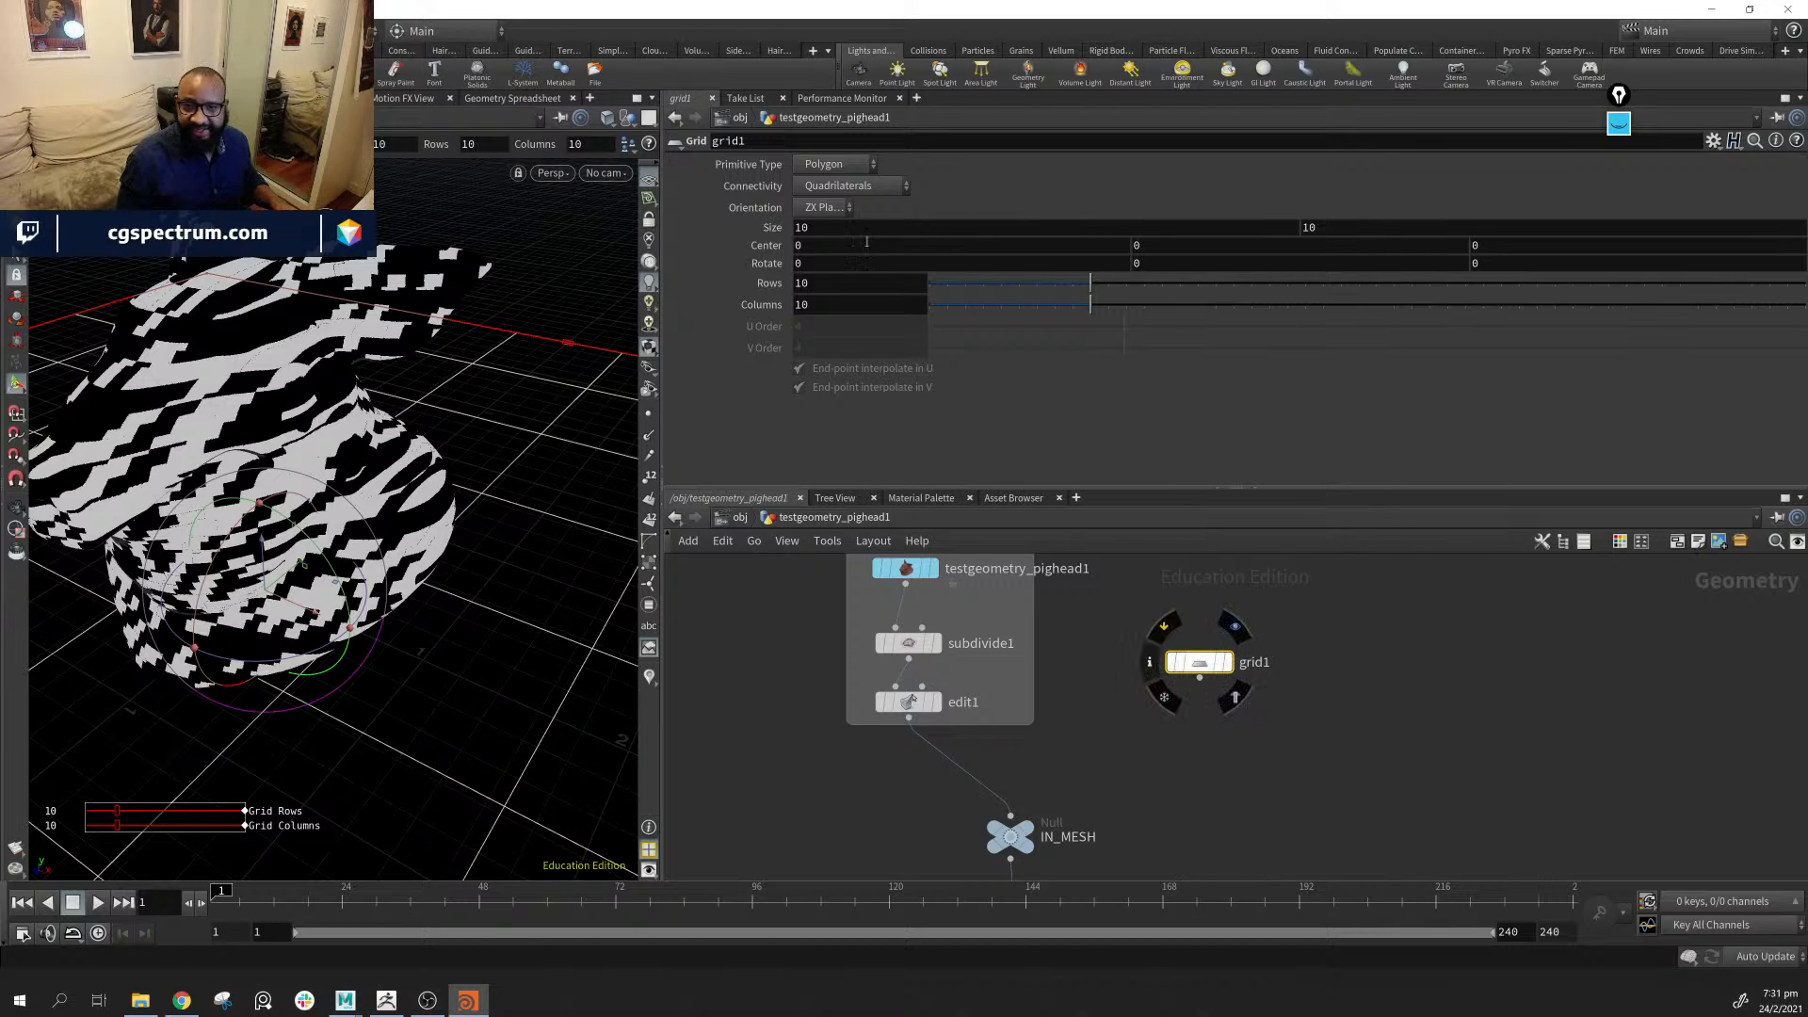
Set the grid to 2 rows and 2 columns with a size of 1 by 1
click(950, 283)
click(951, 304)
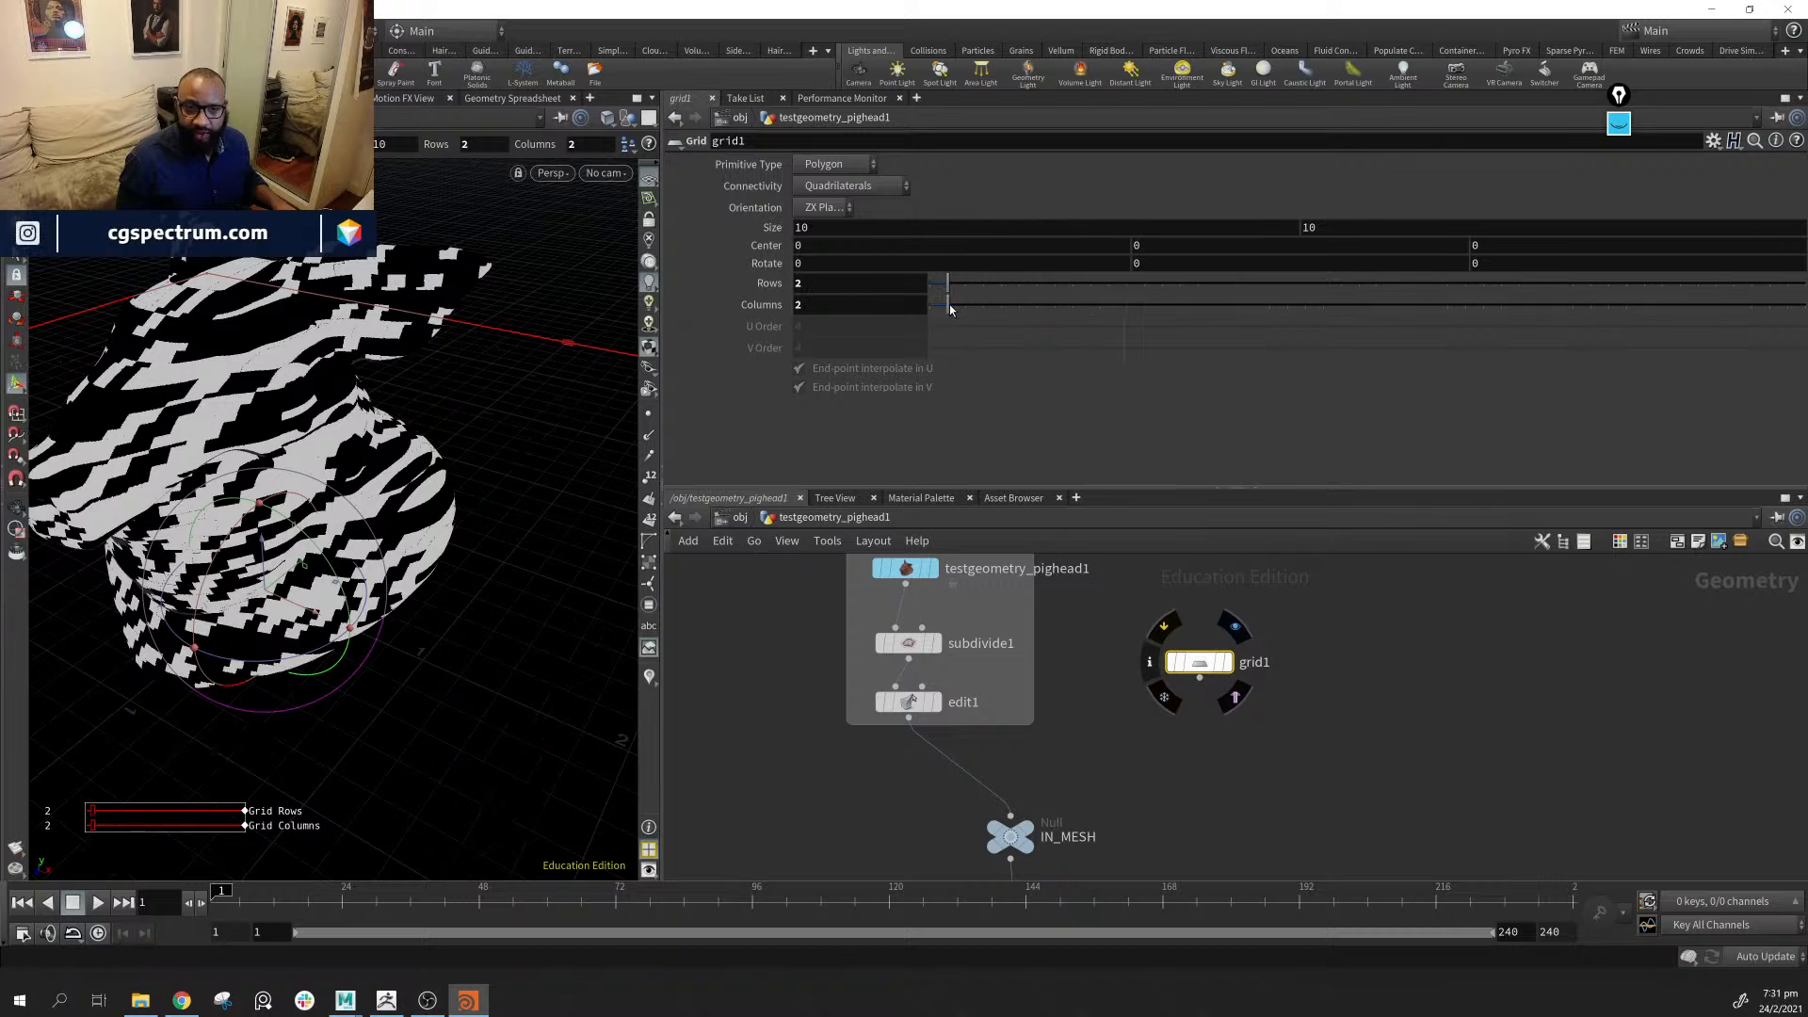
click(889, 228)
text(1)
key(Return)
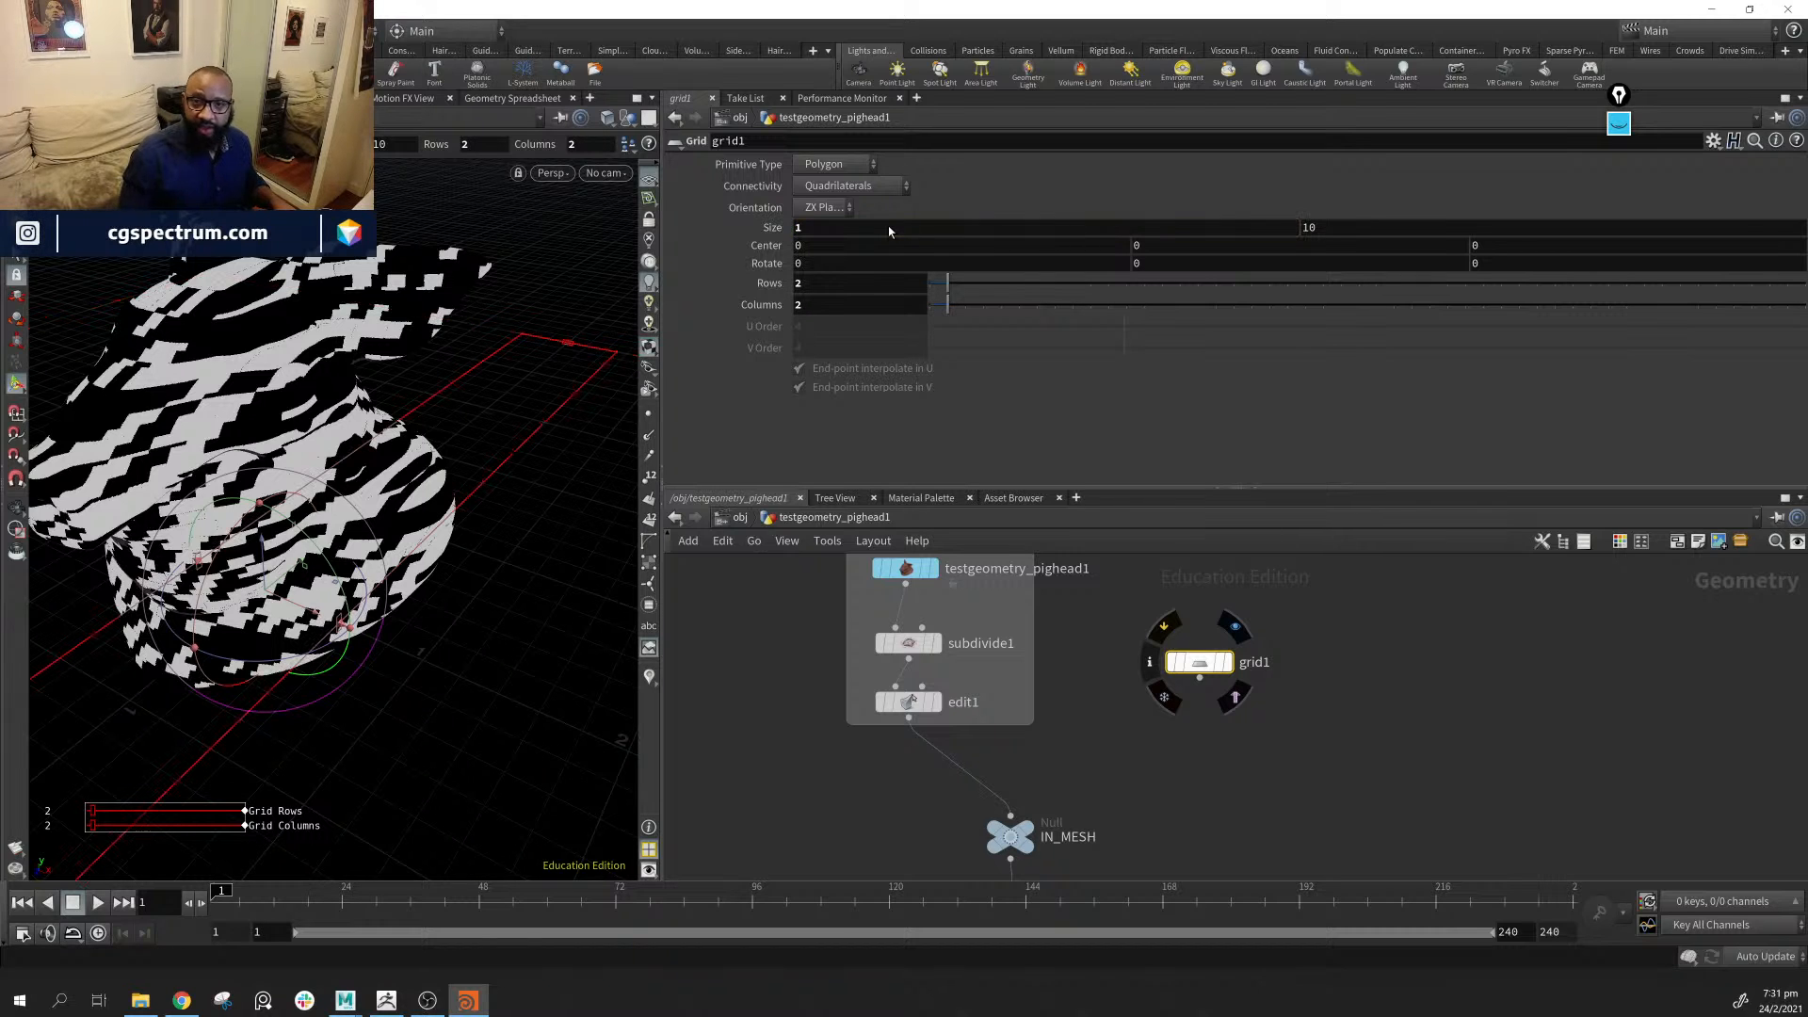
click(1350, 226)
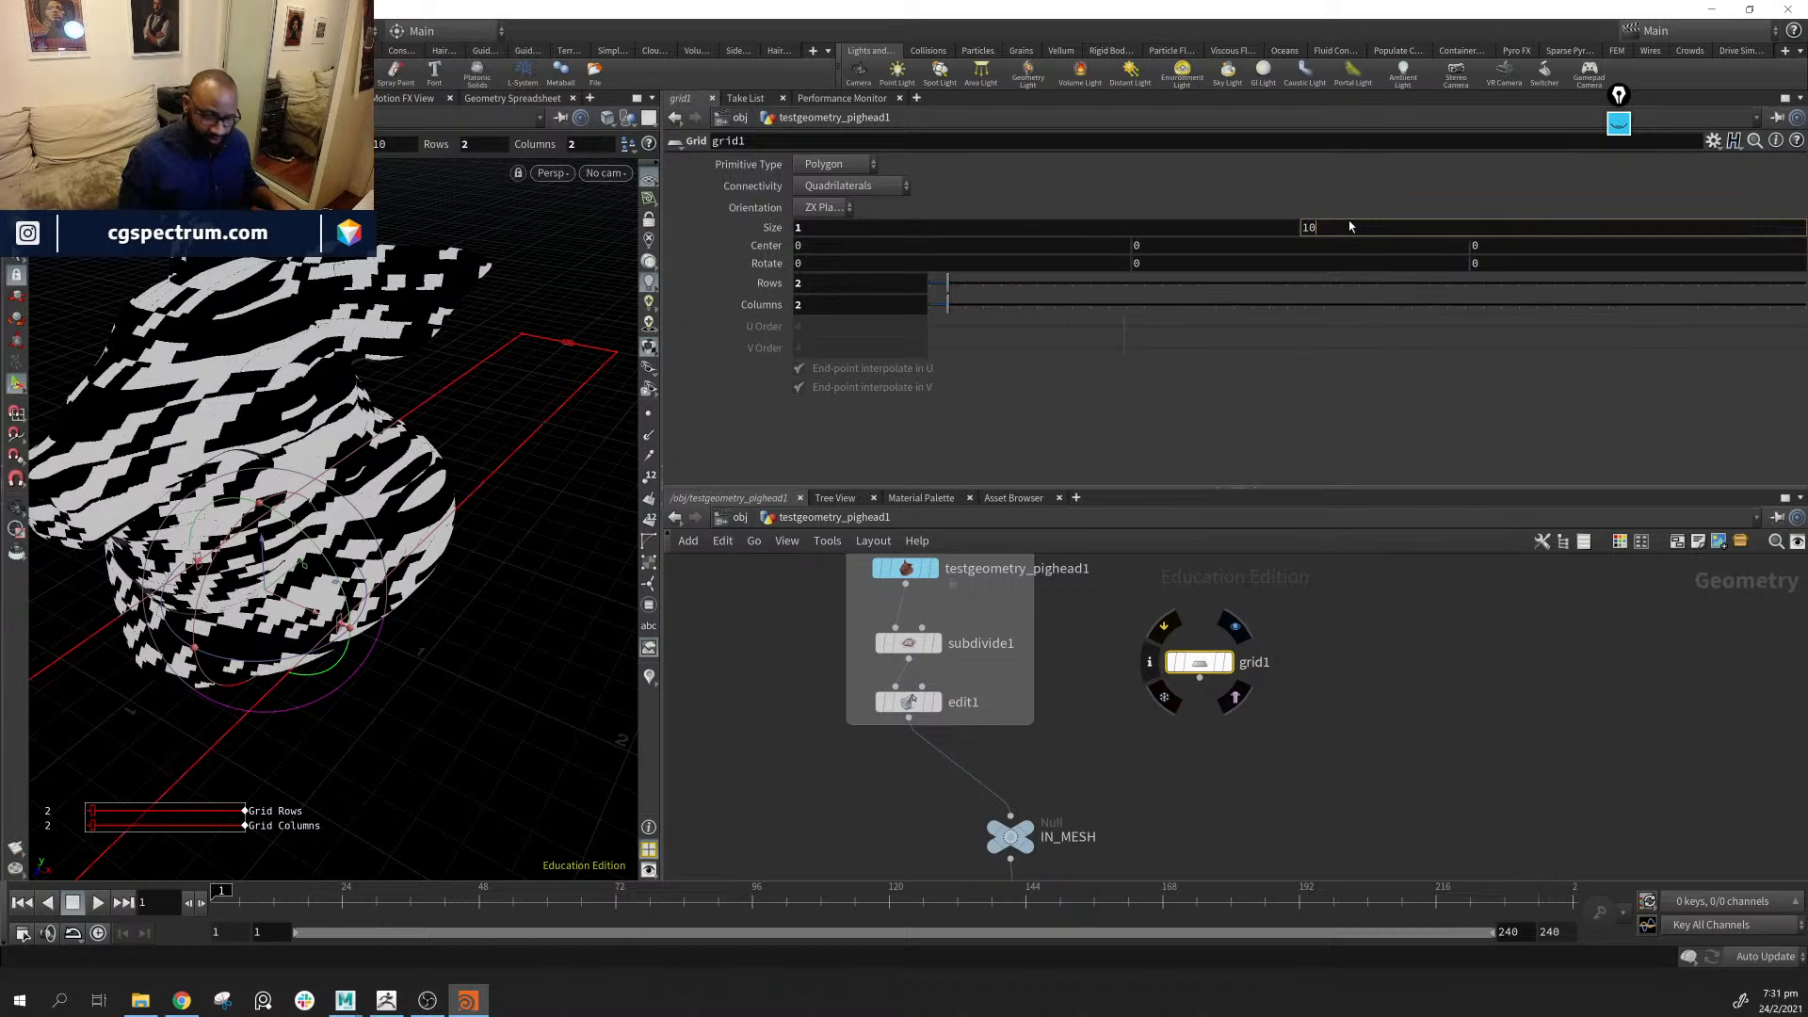
key(Return)
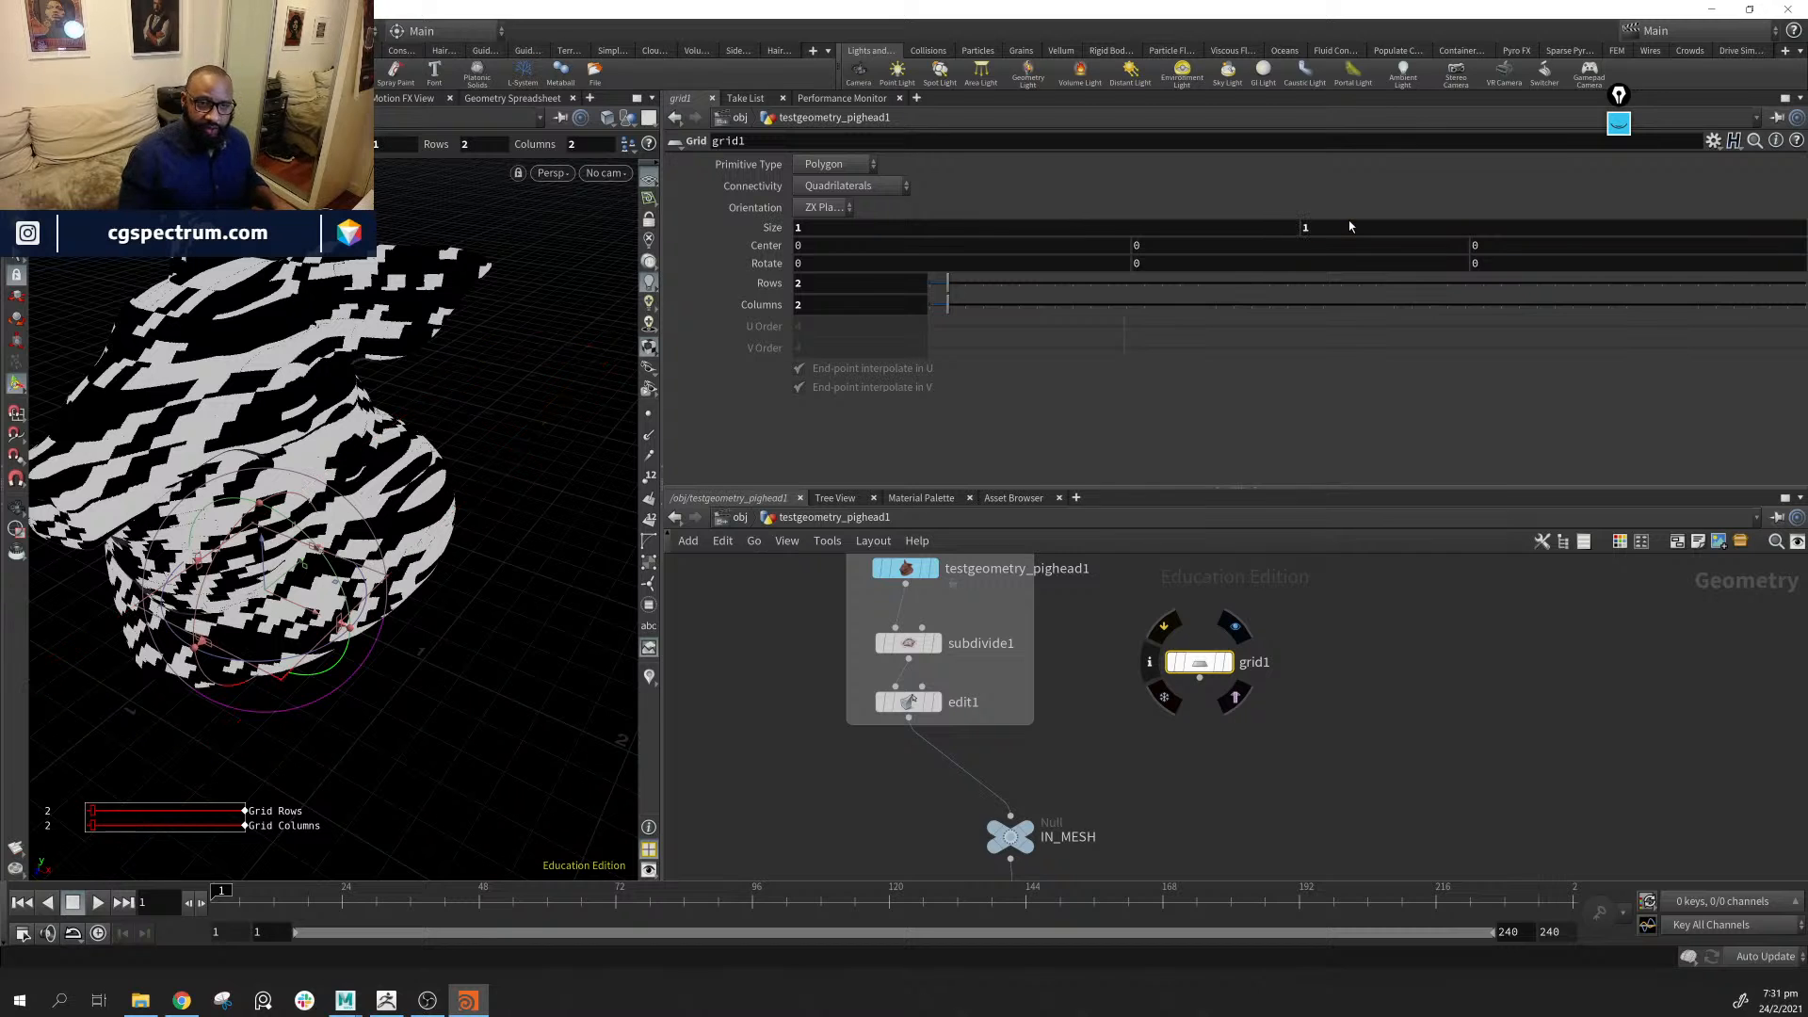
alt+drag(529, 546, 615, 498)
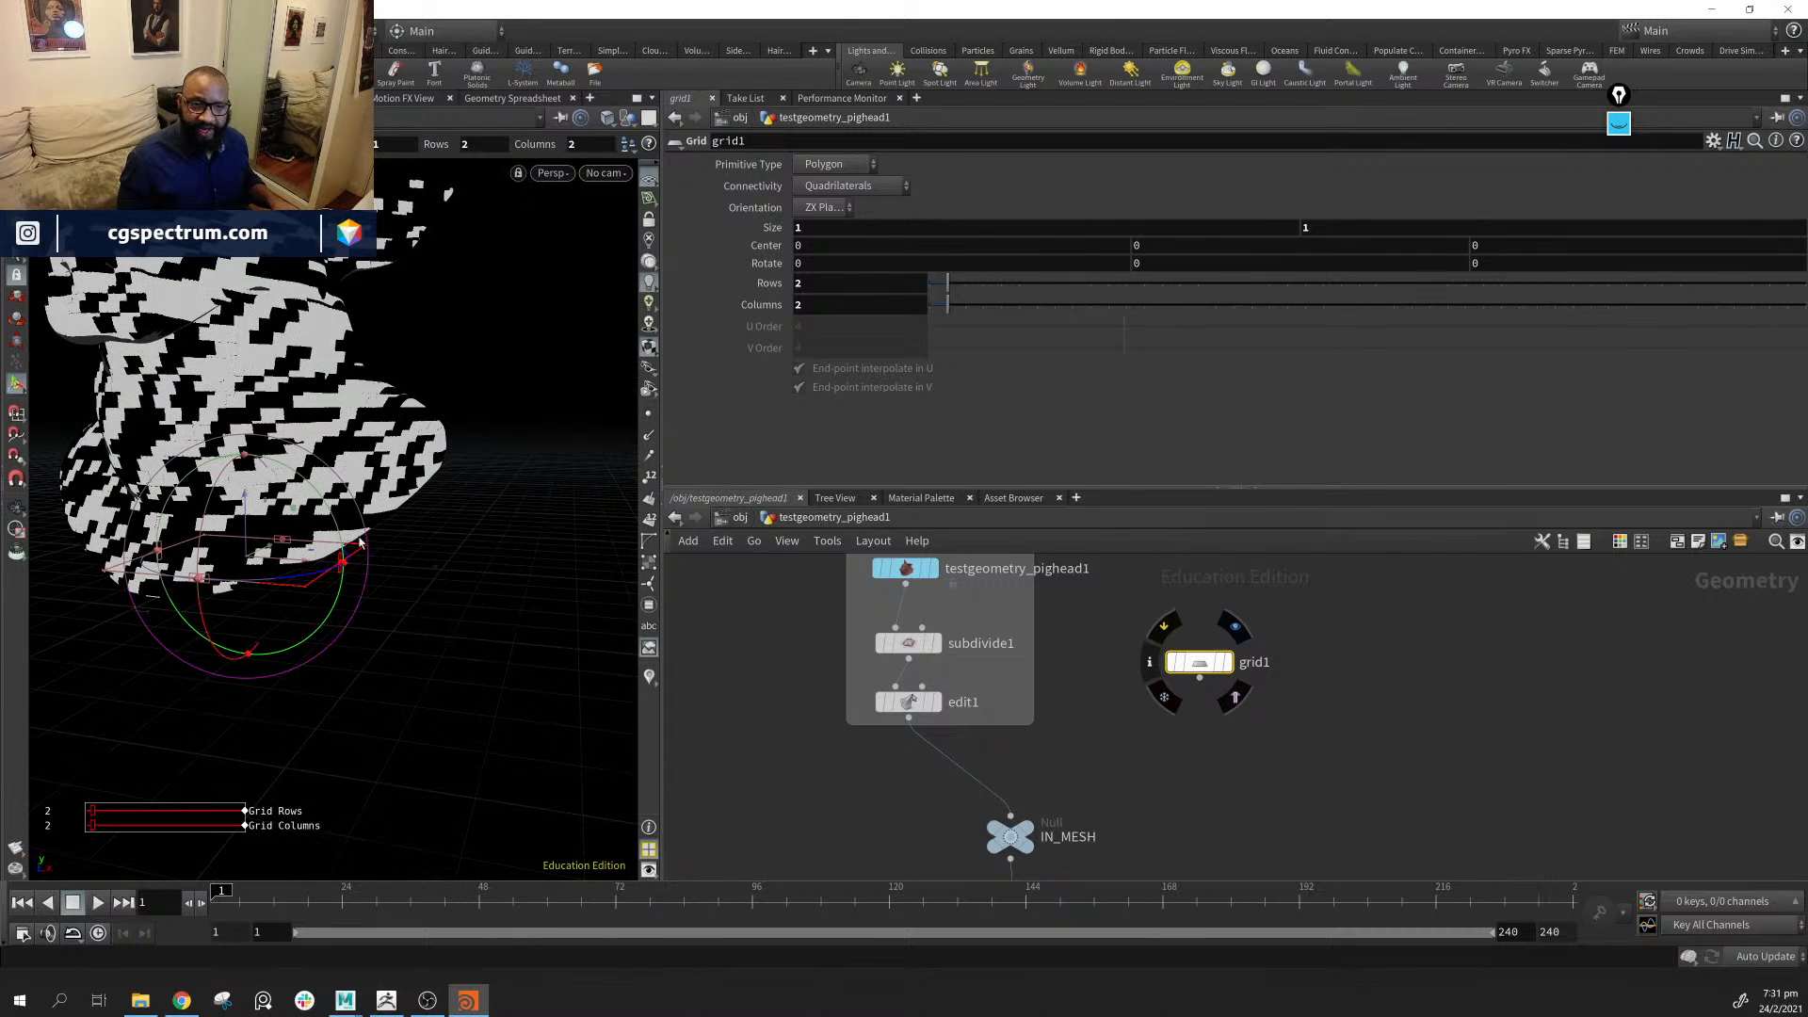
alt+drag(361, 543, 303, 726)
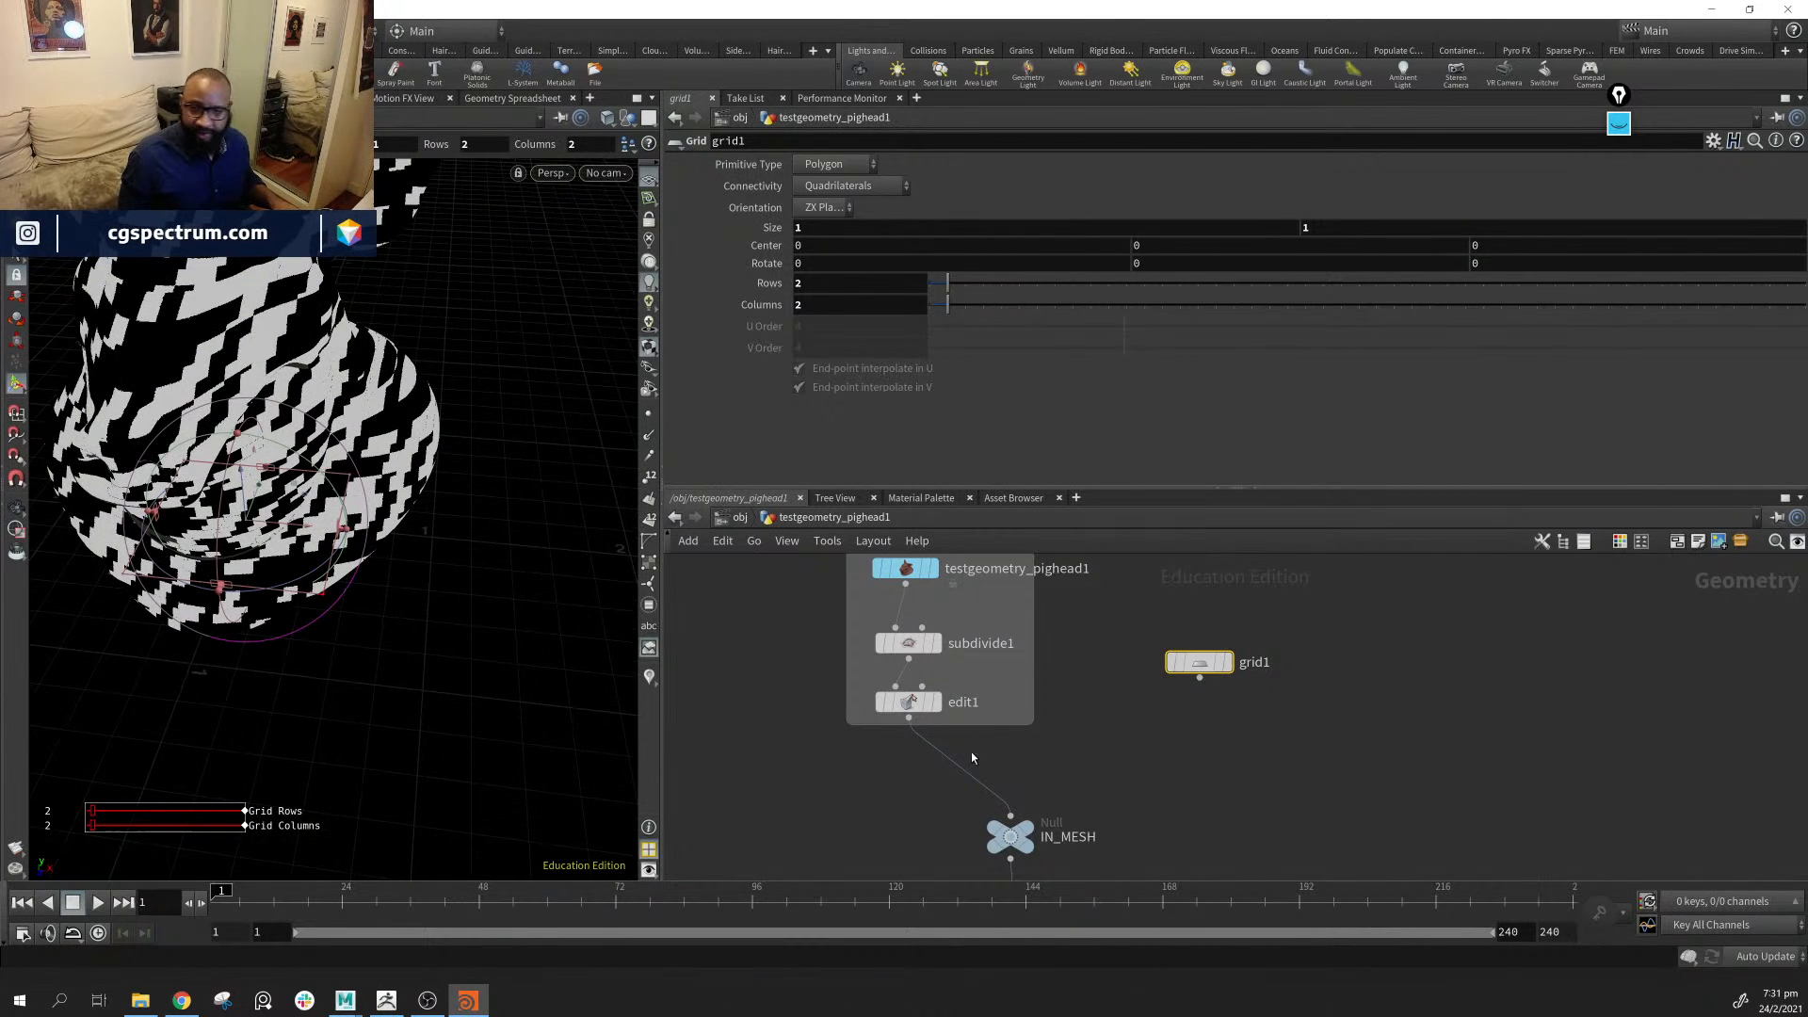
Review the uvZ, boxtile1 and boxes1 chain inside bick_stone and return to the geometry network's source nodes
middle_drag(1118, 751, 1126, 565)
middle_drag(1147, 781, 1162, 601)
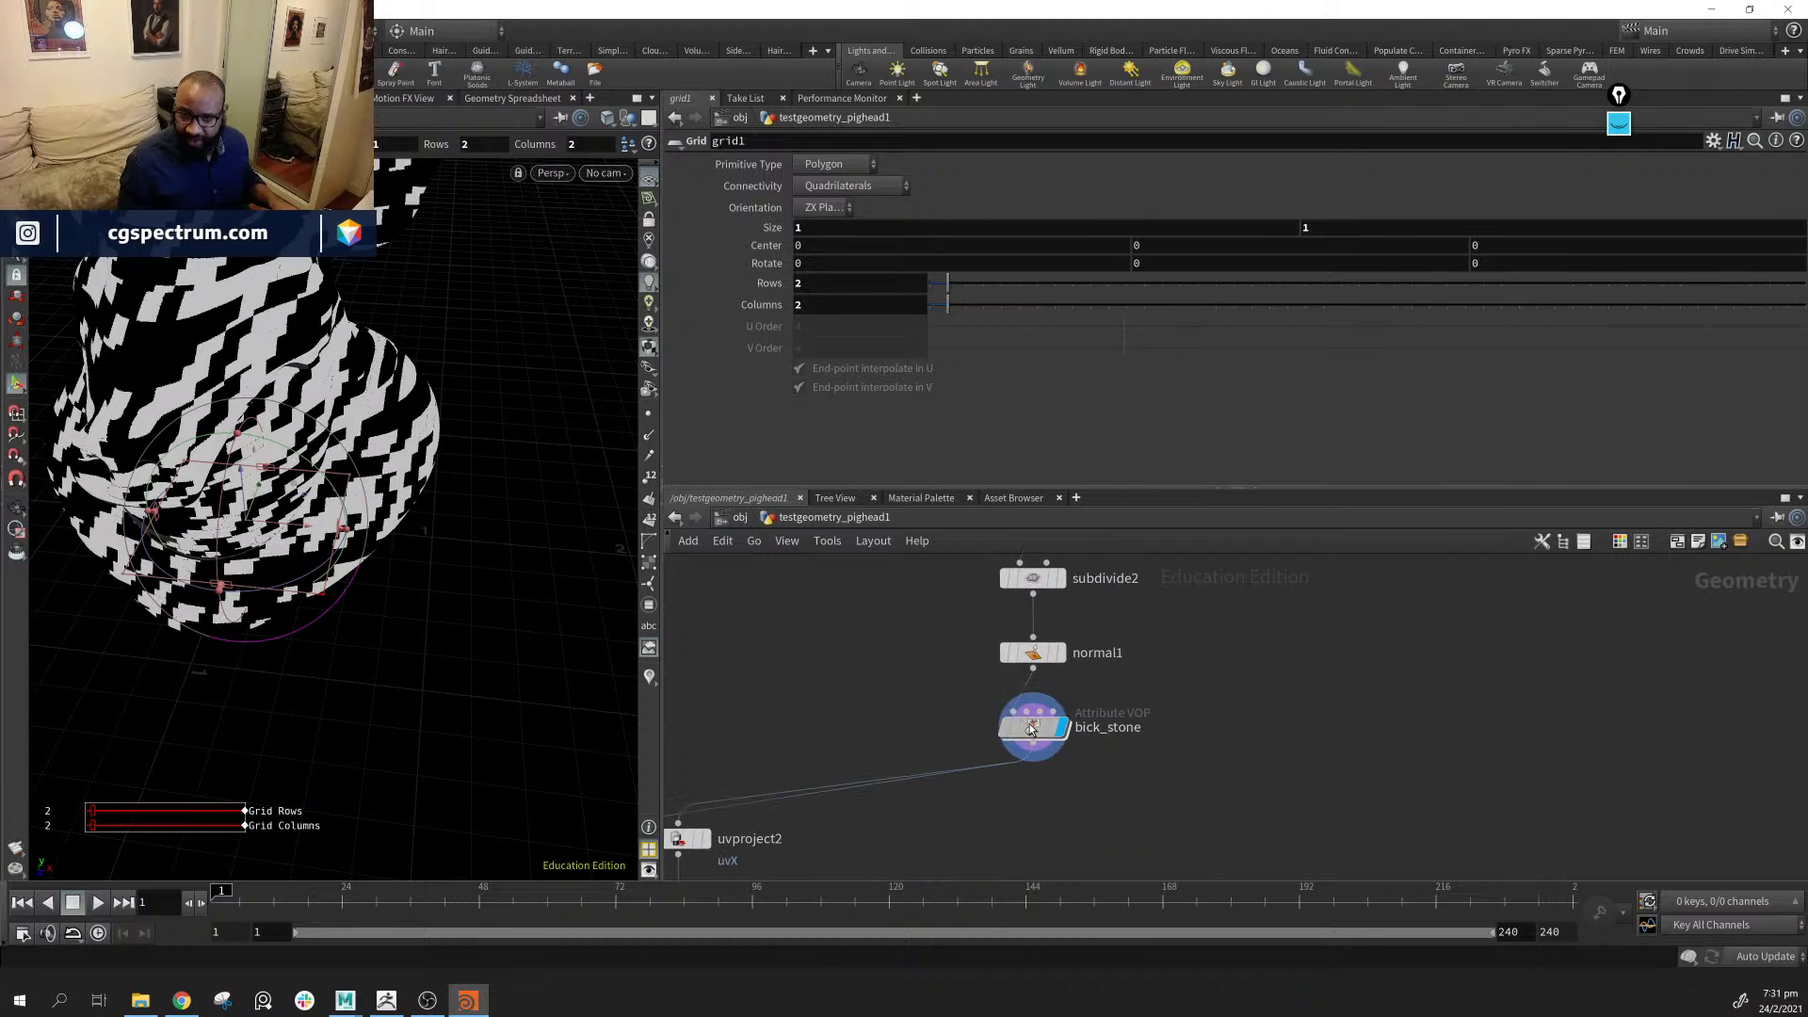
double_click(1031, 729)
middle_drag(1126, 795, 1081, 471)
middle_drag(1247, 867, 895, 941)
middle_drag(1130, 566, 1263, 795)
middle_drag(1190, 711, 1484, 698)
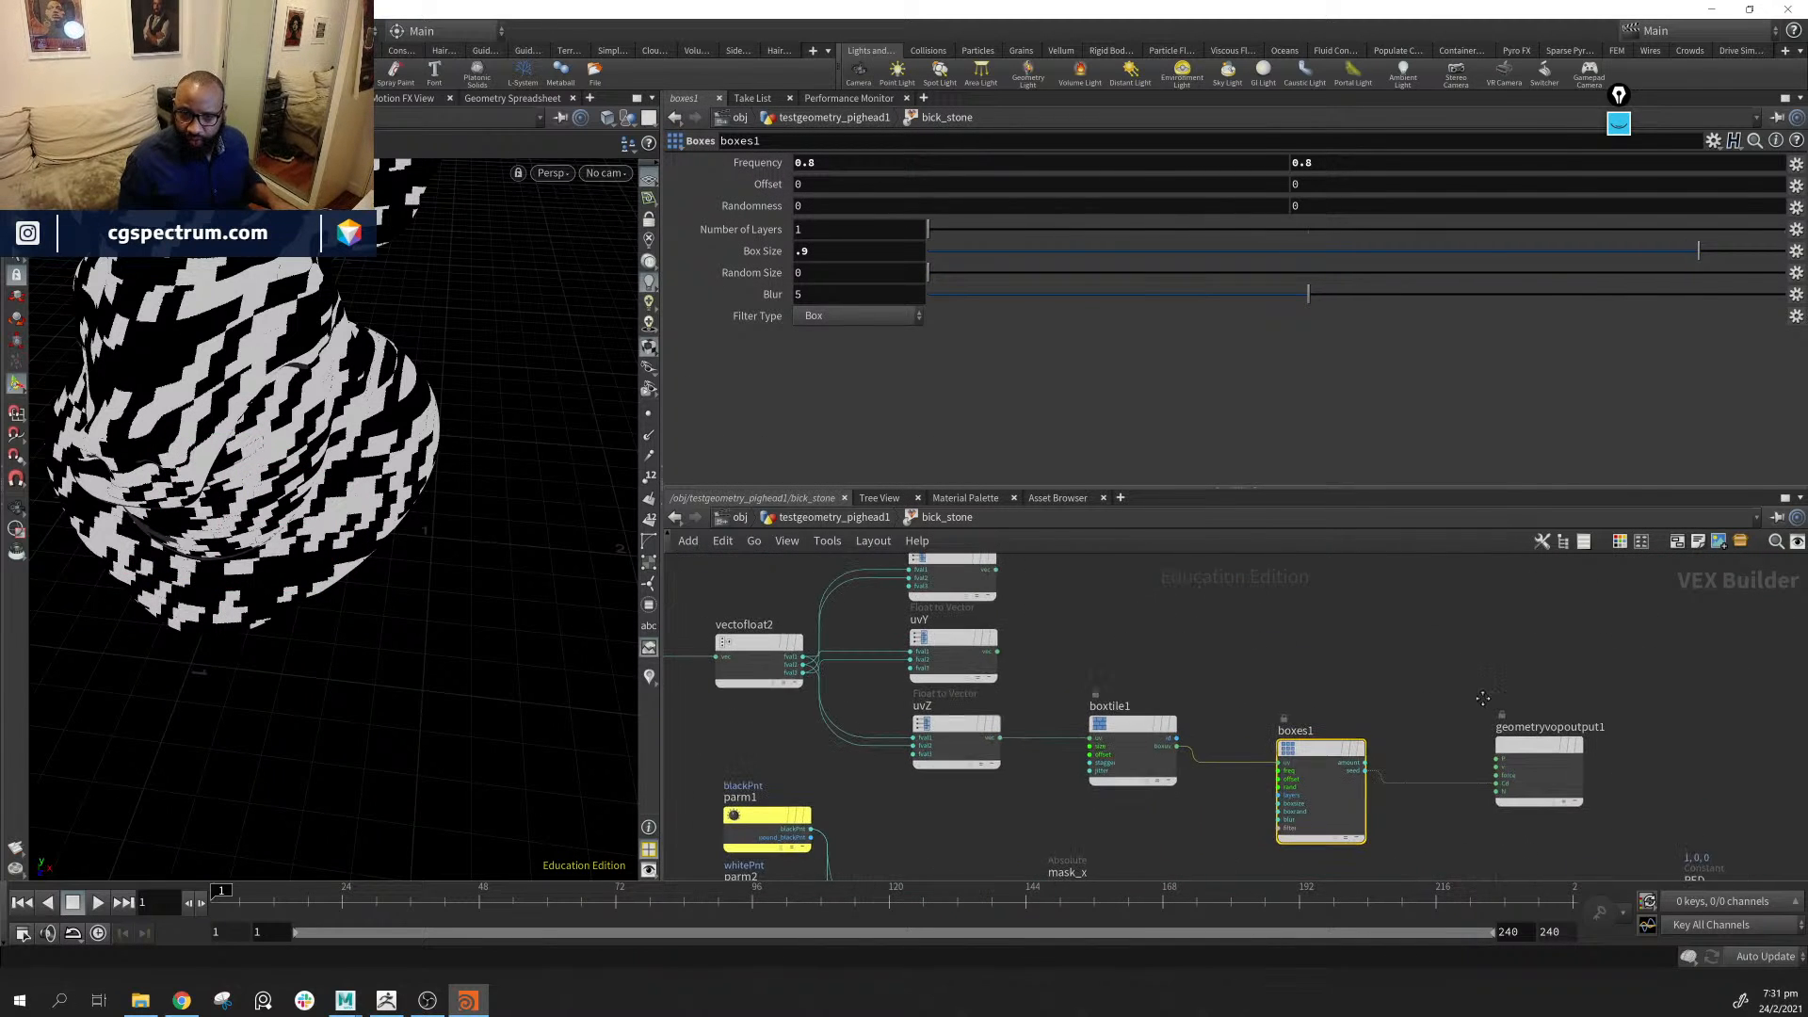
click(855, 520)
middle_drag(1223, 658, 1117, 848)
middle_drag(1118, 589, 1141, 800)
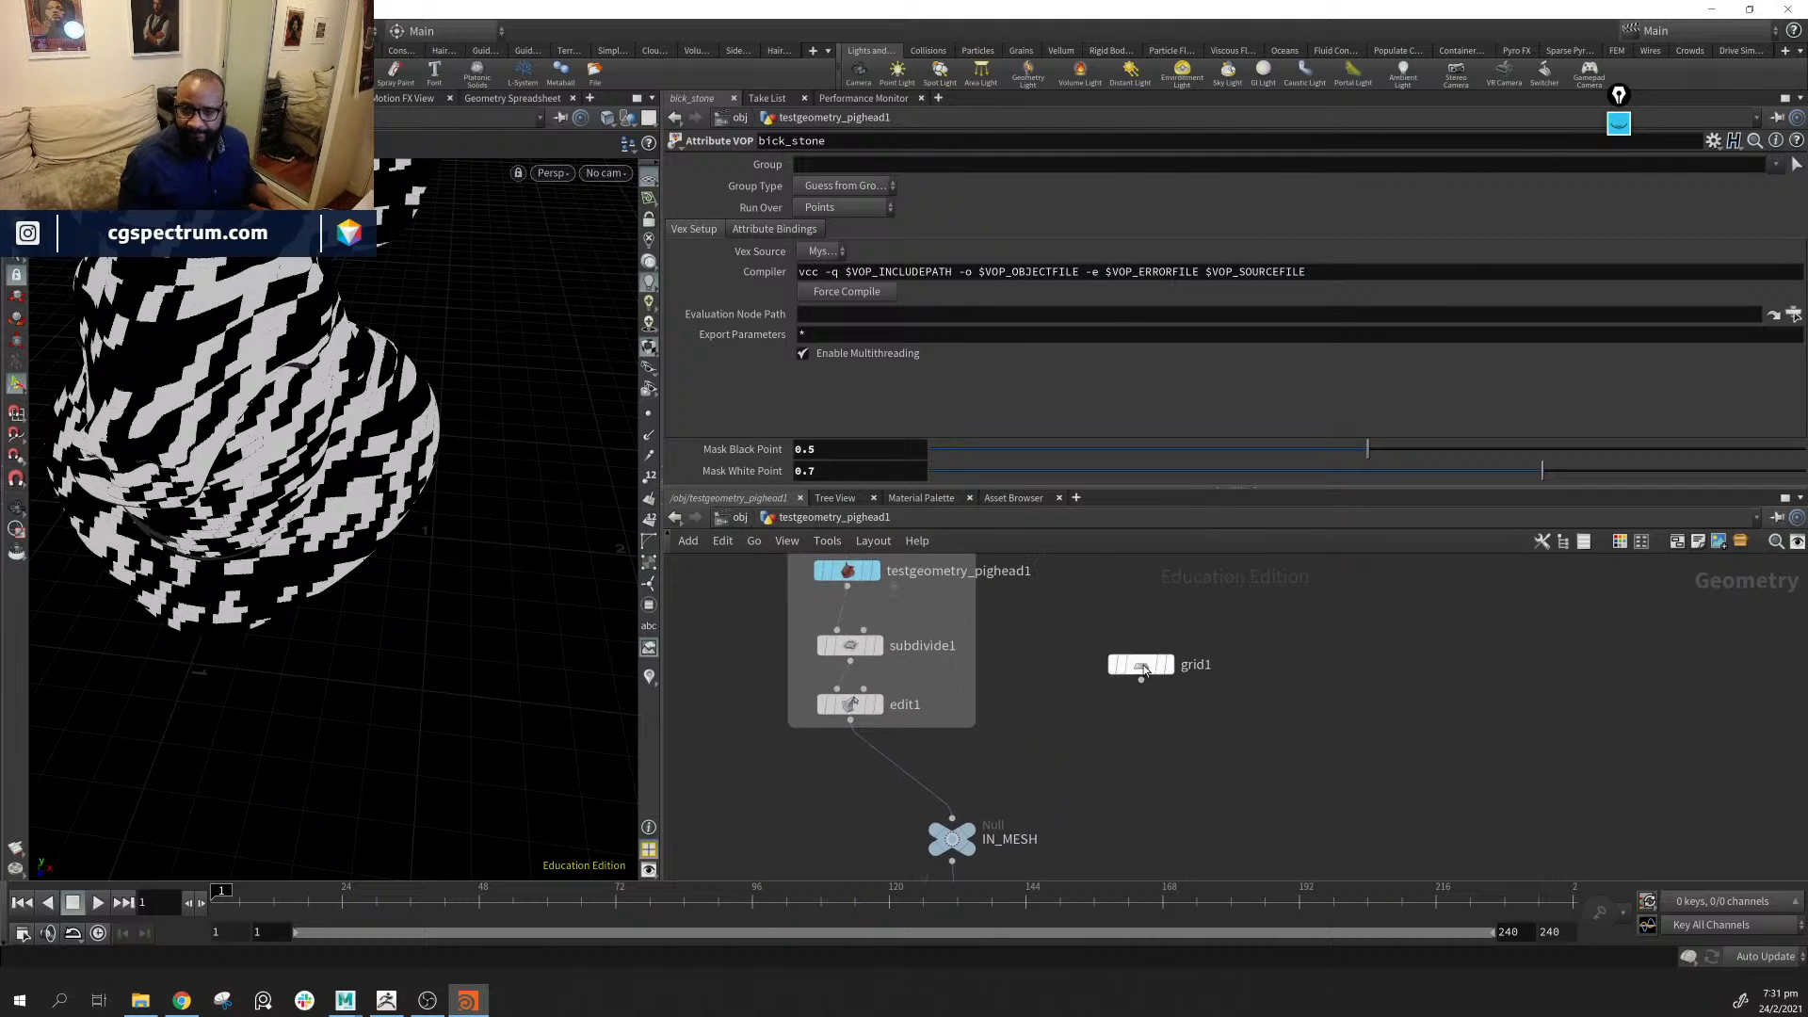
Set the grid's orientation to XY Plane and connect it to IN_MESH in place of edit1
click(1142, 666)
alt+drag(391, 491, 240, 405)
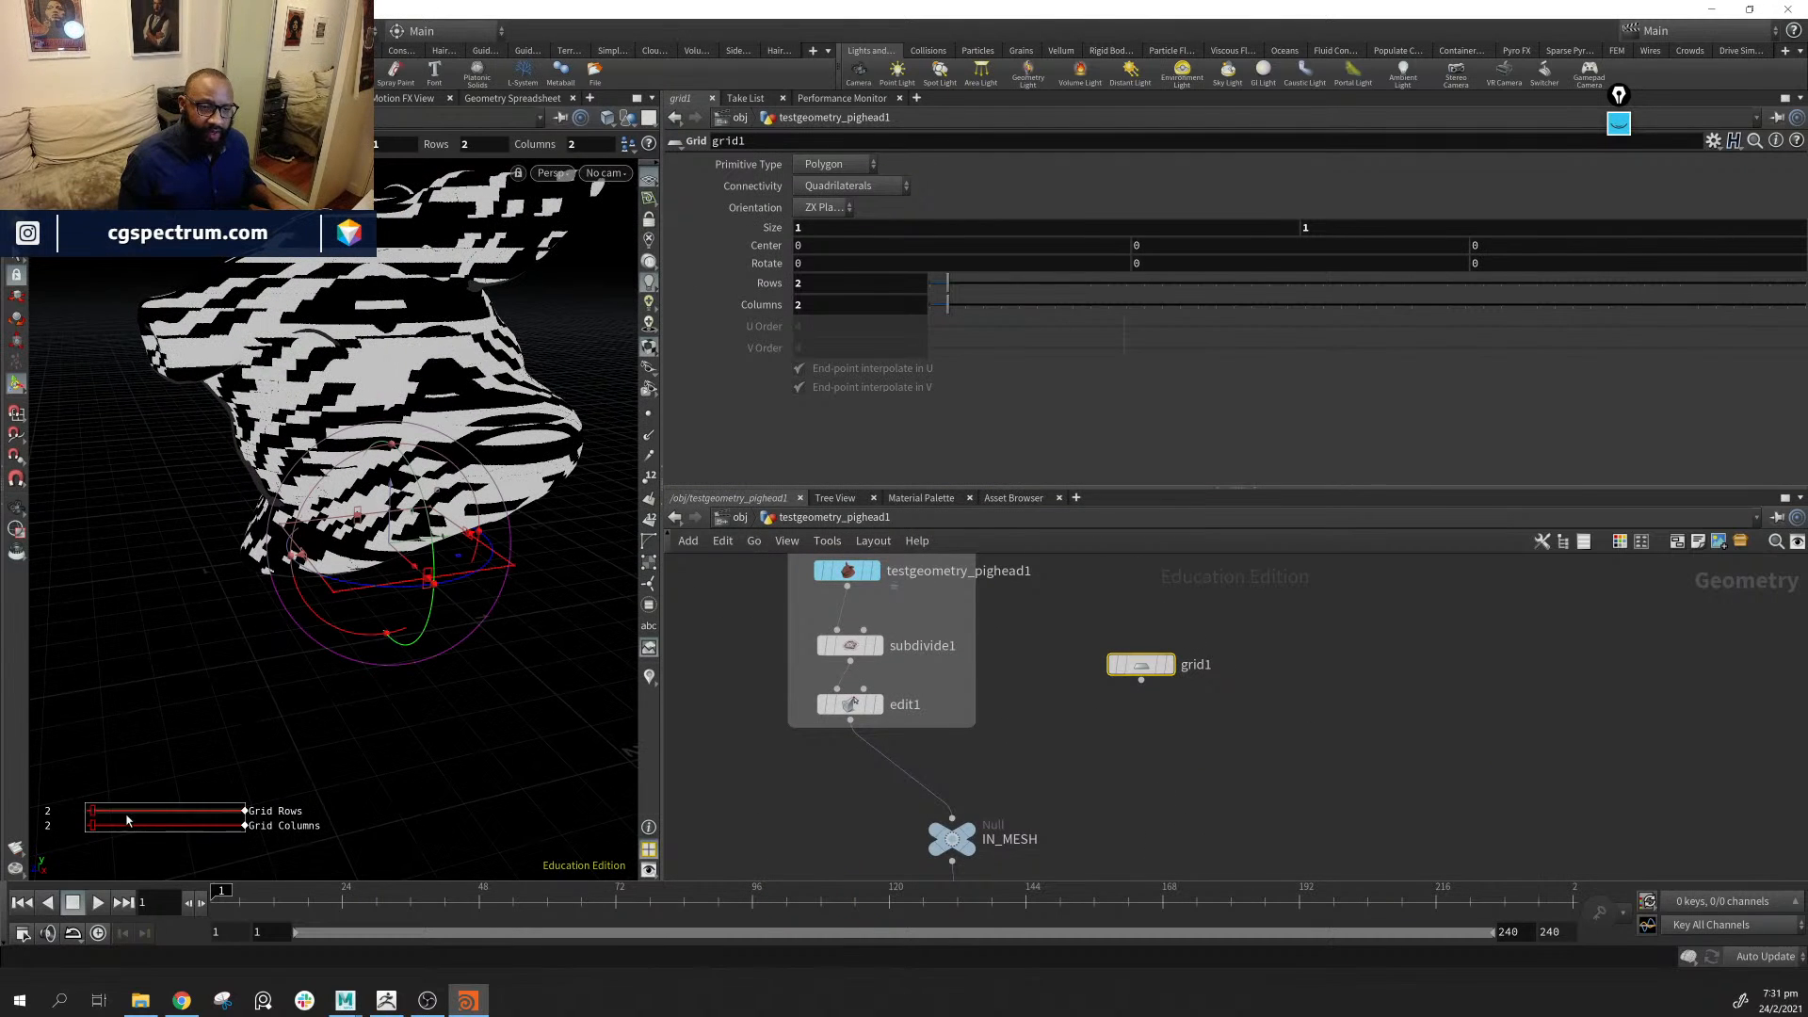
click(824, 208)
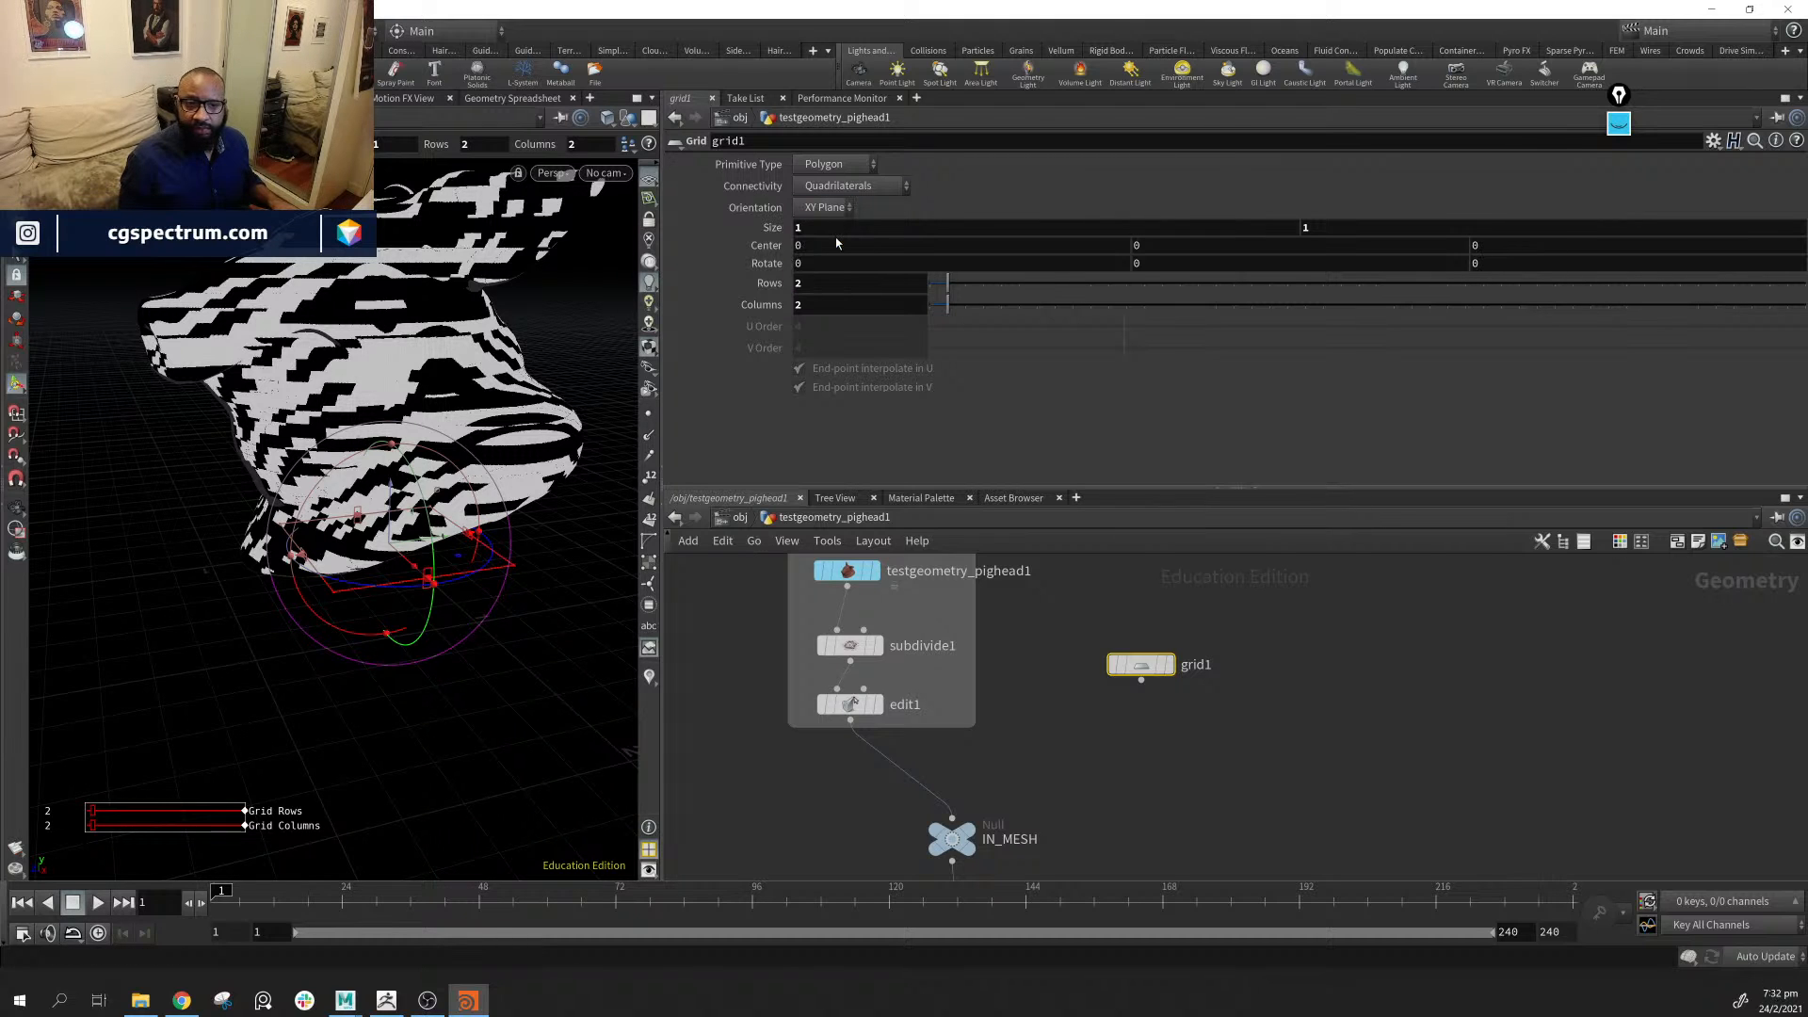
click(822, 237)
alt+drag(489, 630, 433, 603)
drag(1143, 682, 993, 808)
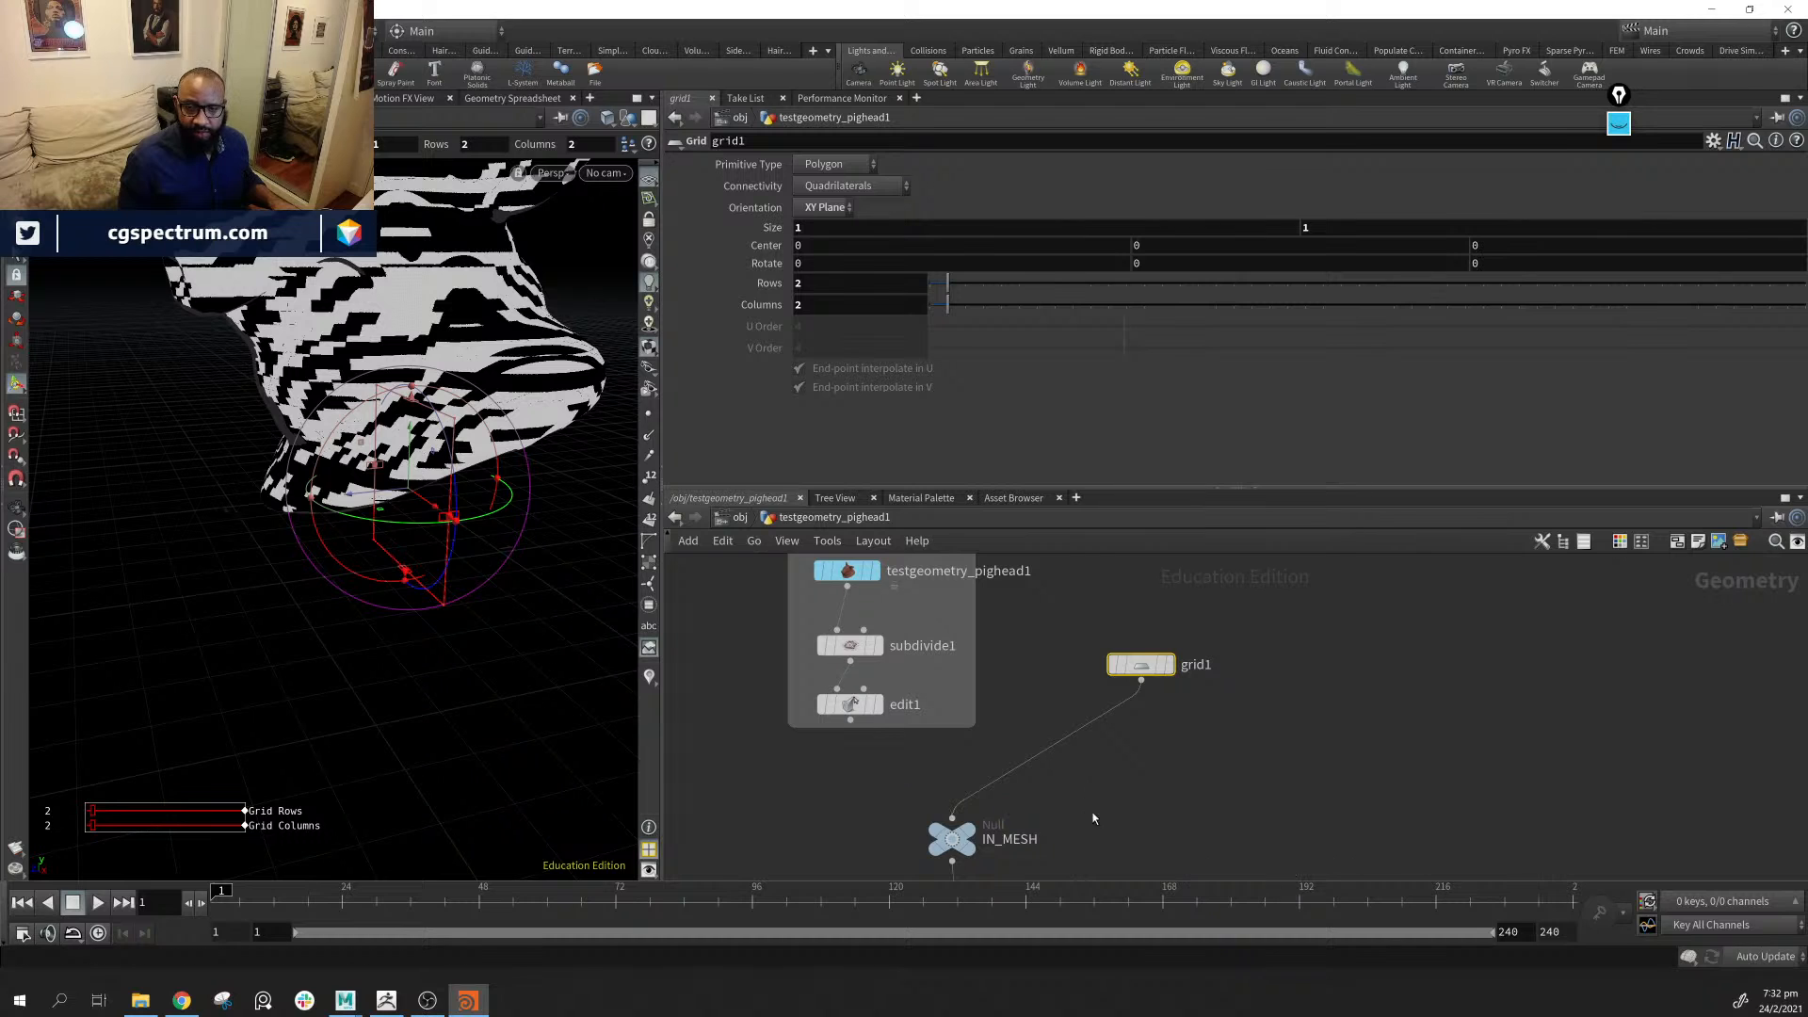
Inspect the brick pattern on the grid from the front and side, along with the nodes below IN_MESH
alt+drag(390, 500, 504, 480)
alt+right_drag(505, 481, 556, 487)
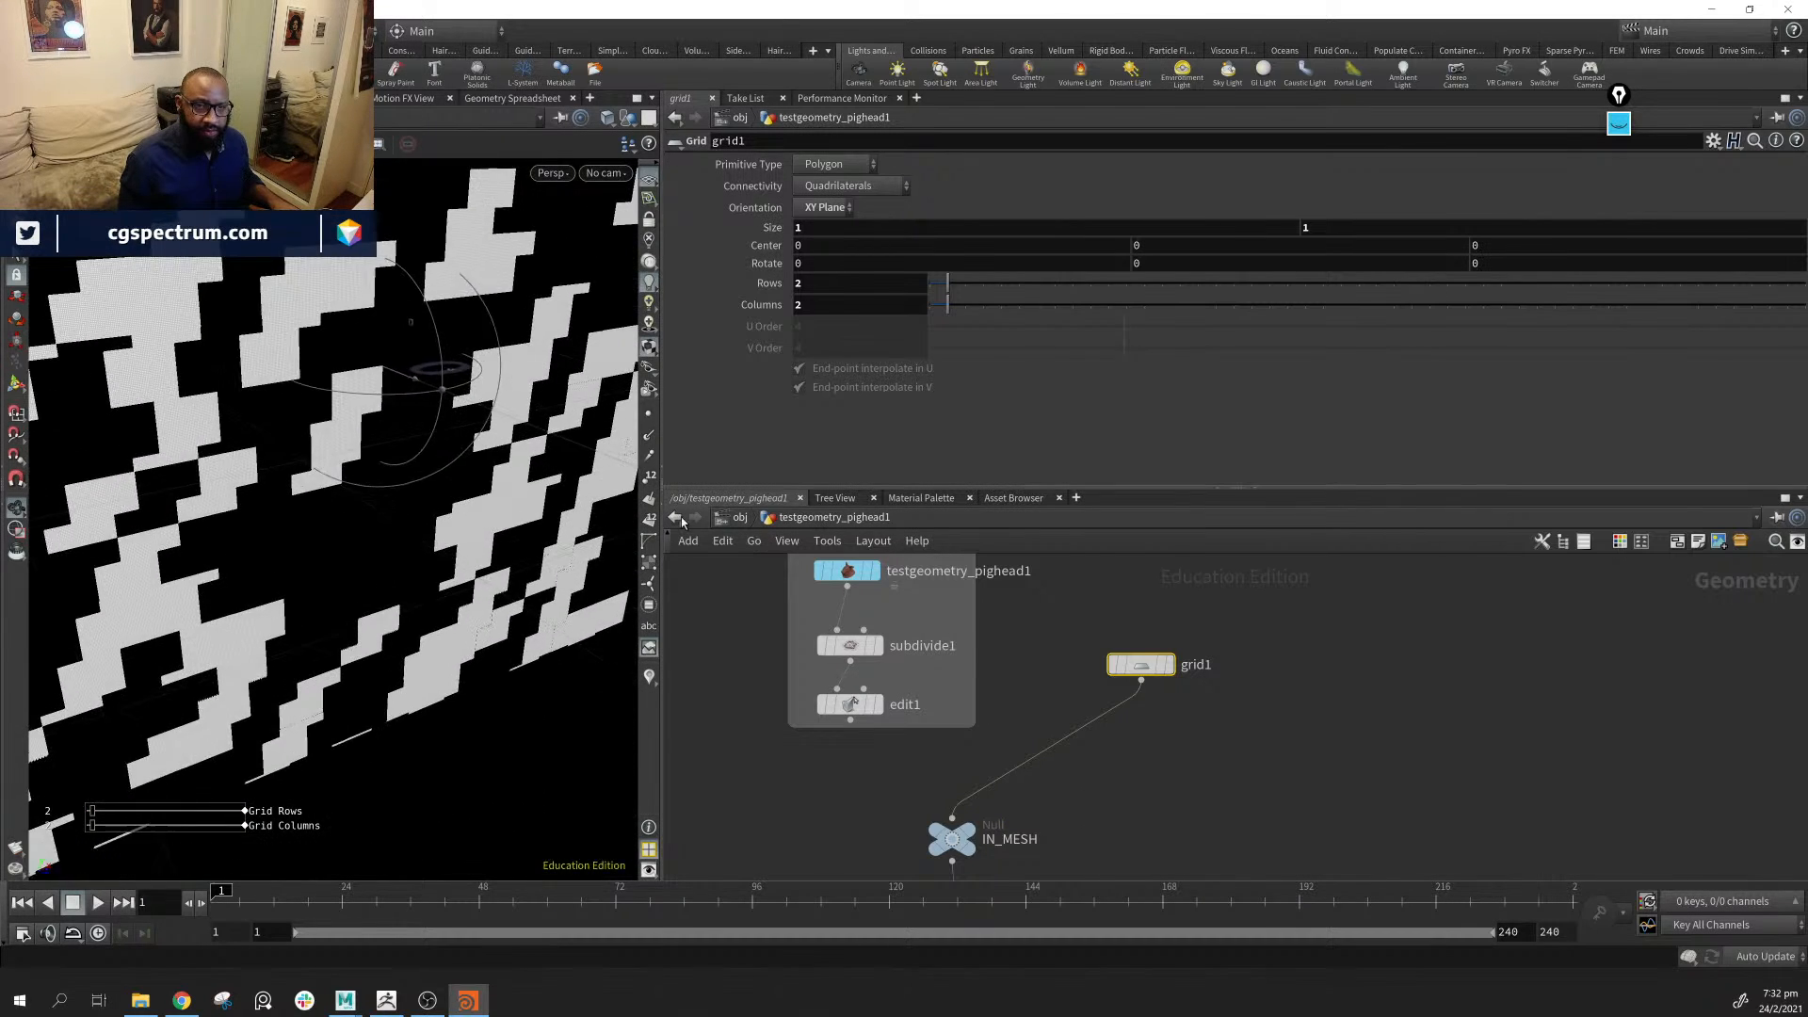
alt+drag(555, 487, 538, 583)
middle_drag(1260, 772, 1291, 397)
scroll(1219, 691, down, 1)
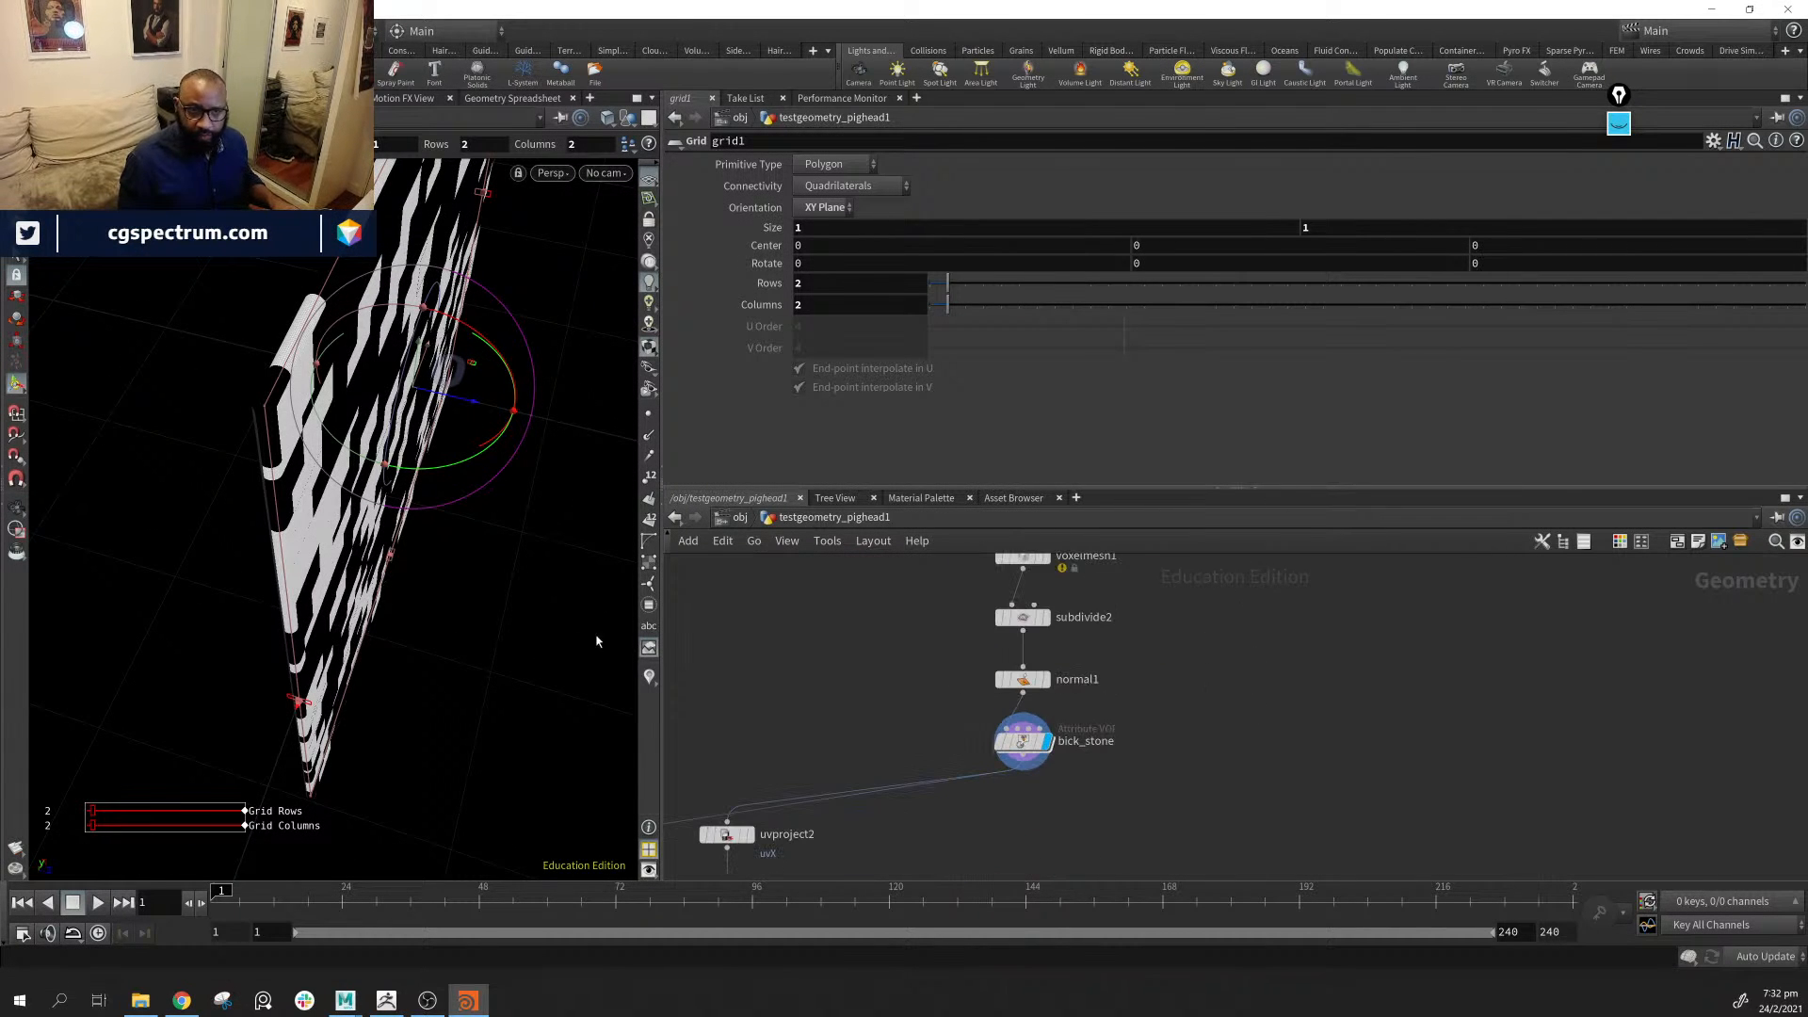
alt+drag(517, 627, 425, 479)
middle_drag(1275, 753, 1238, 910)
middle_drag(377, 537, 393, 261)
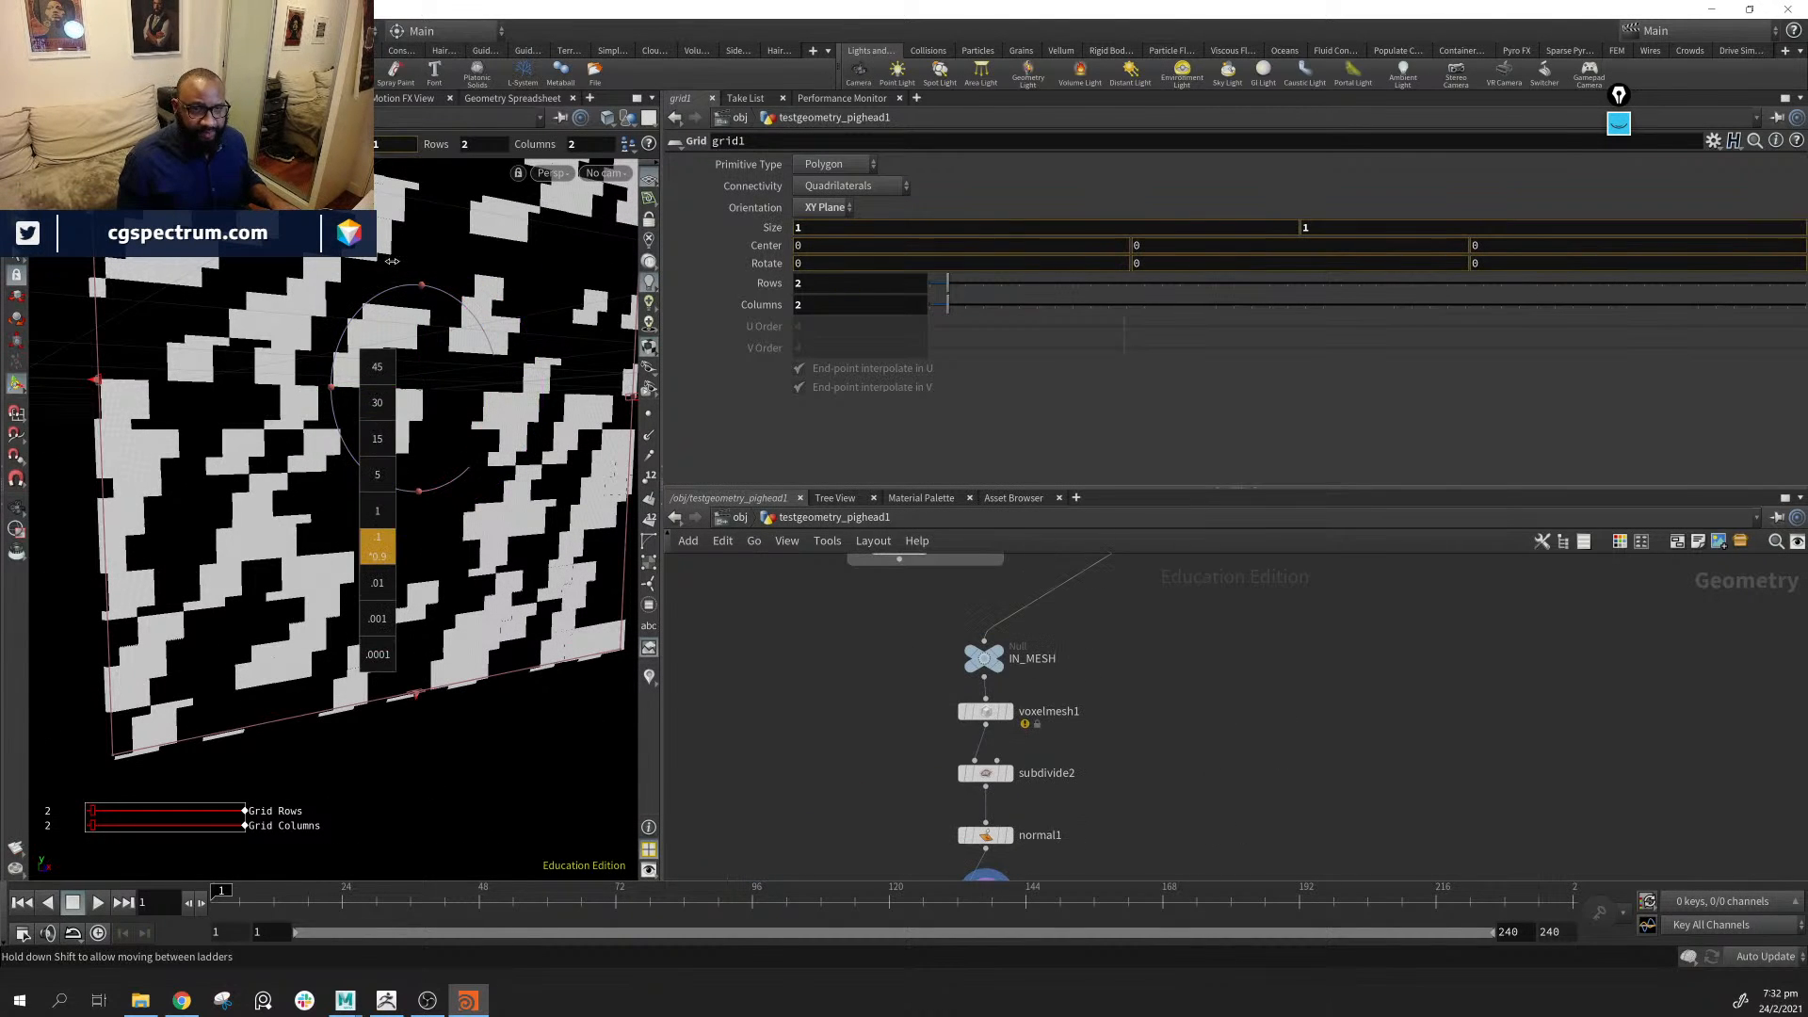
Set the grid's Z rotation to 1.4 and bypass voxelmesh1, subdivide2 and normal1 below IN_MESH
middle_drag(378, 544, 388, 525)
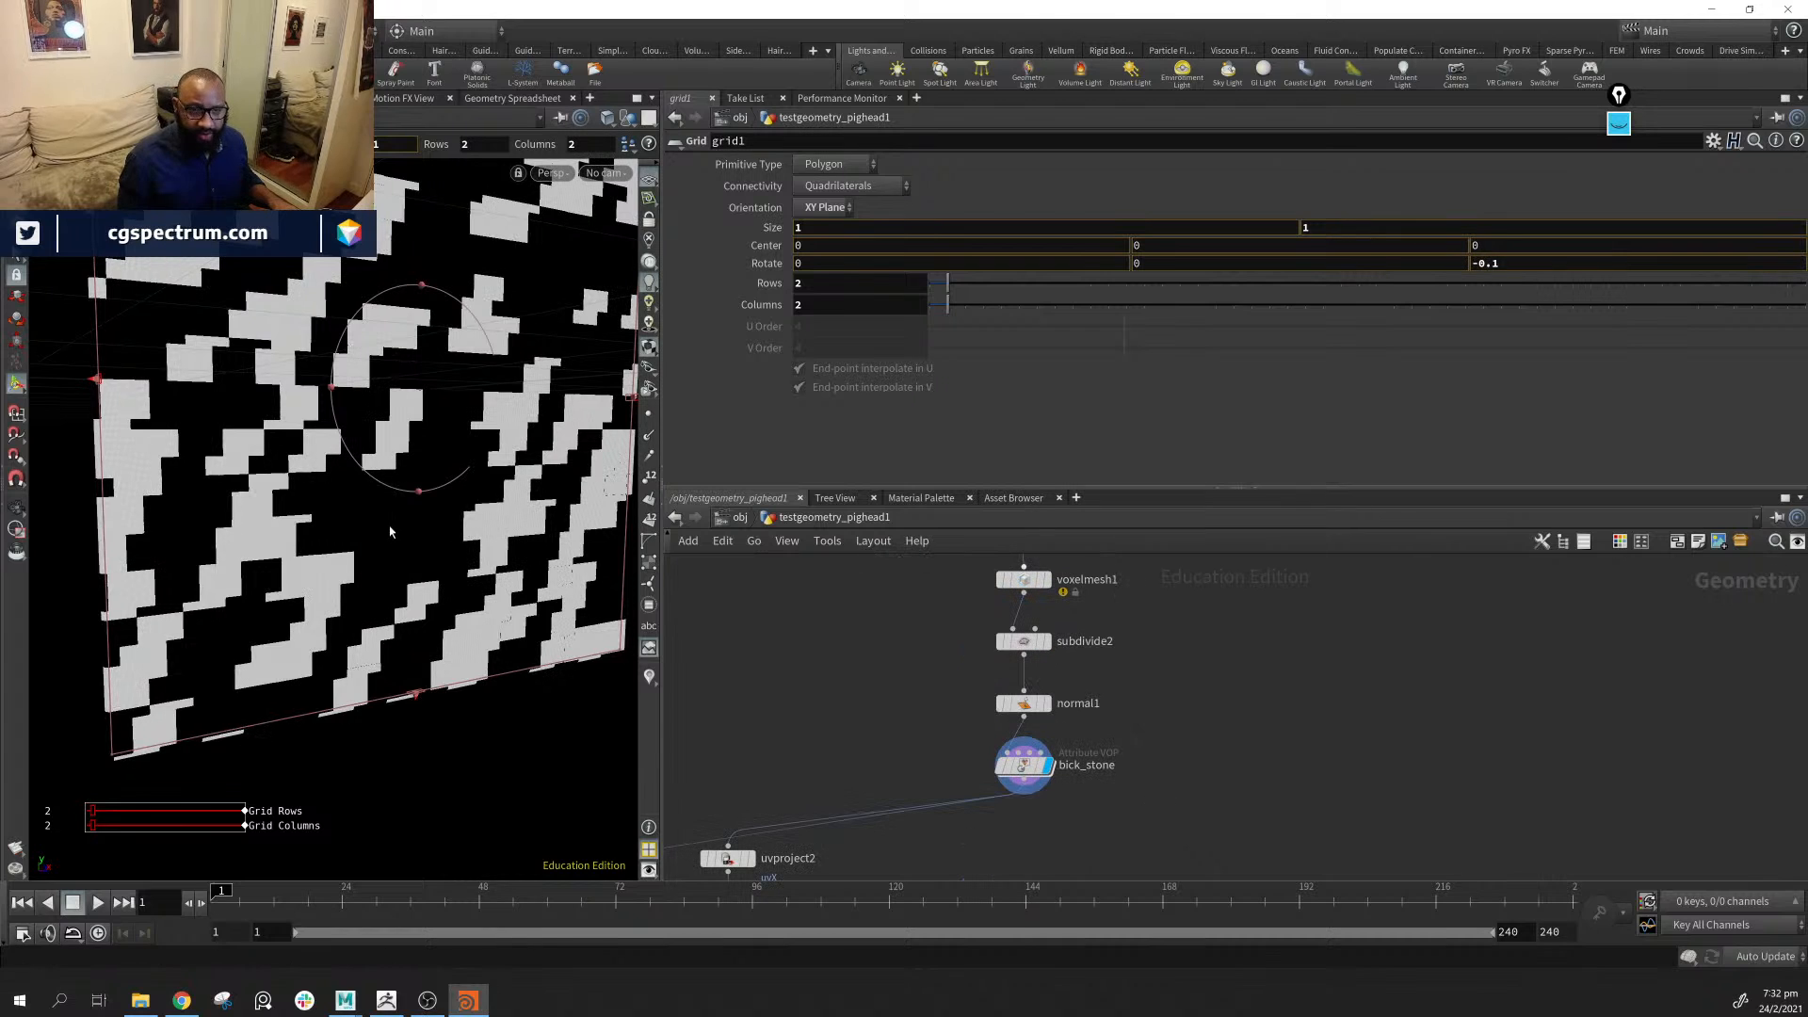
middle_drag(1131, 721, 1061, 835)
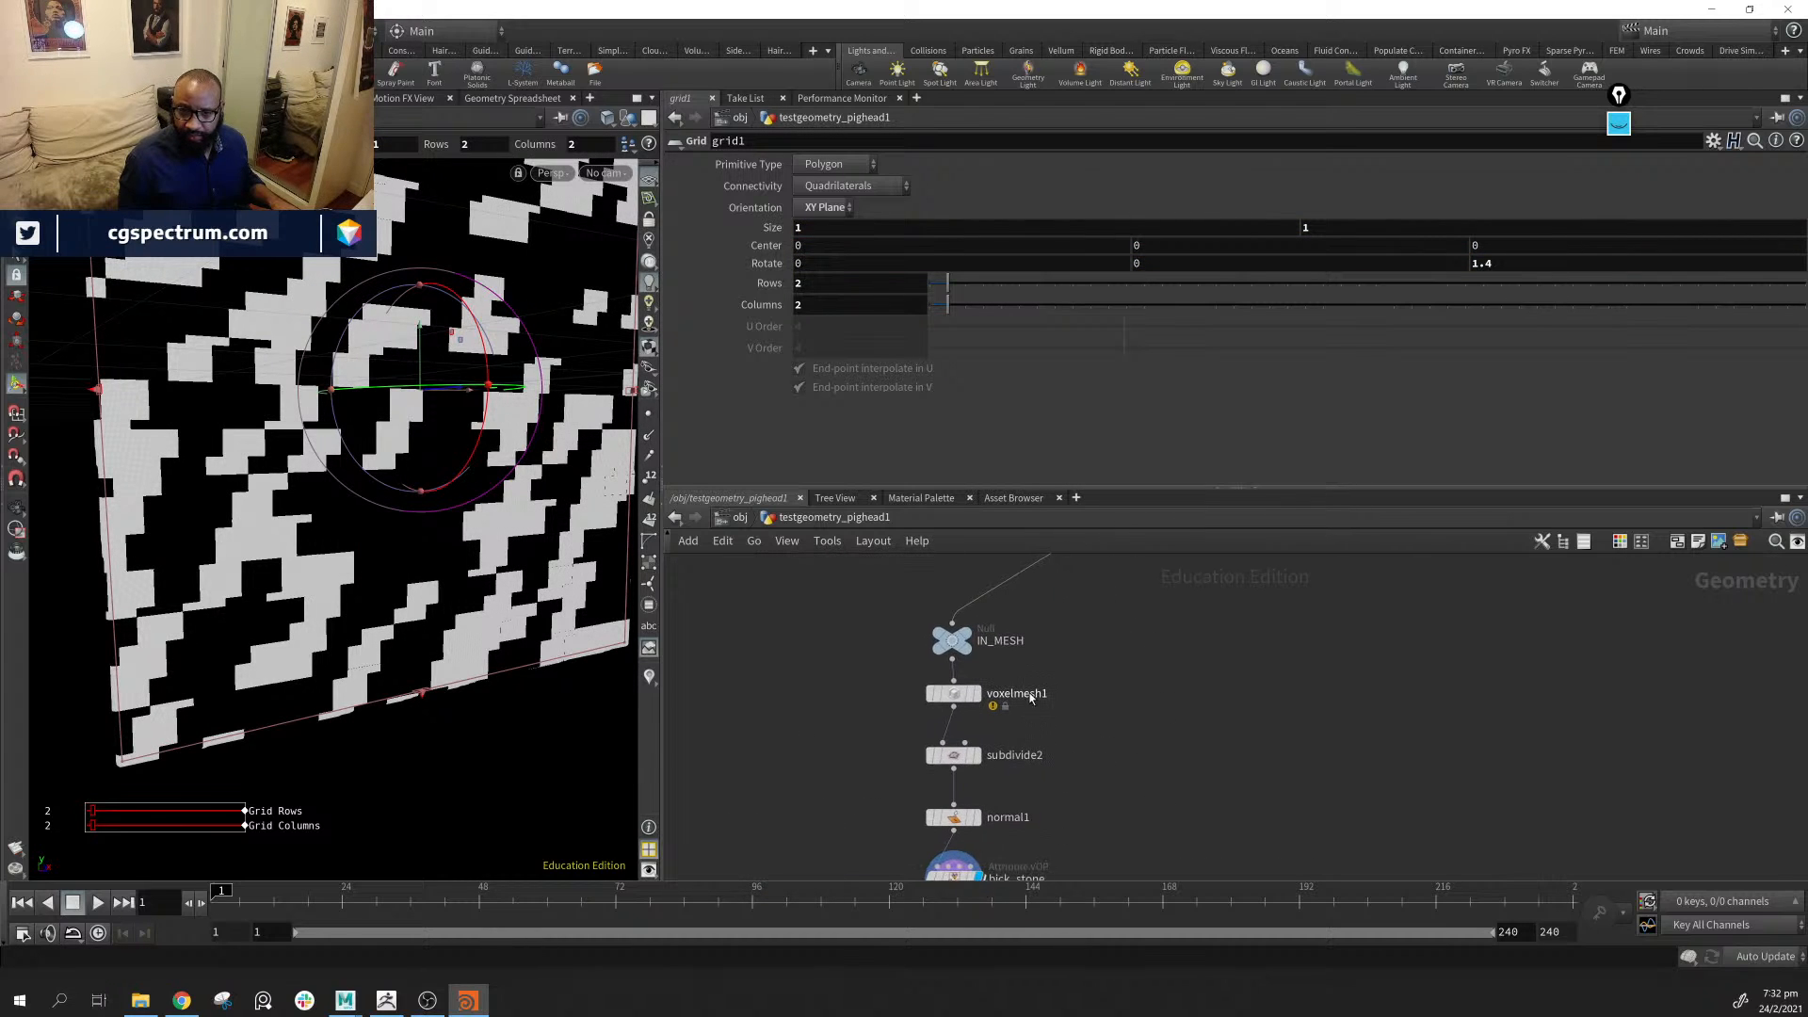
click(924, 662)
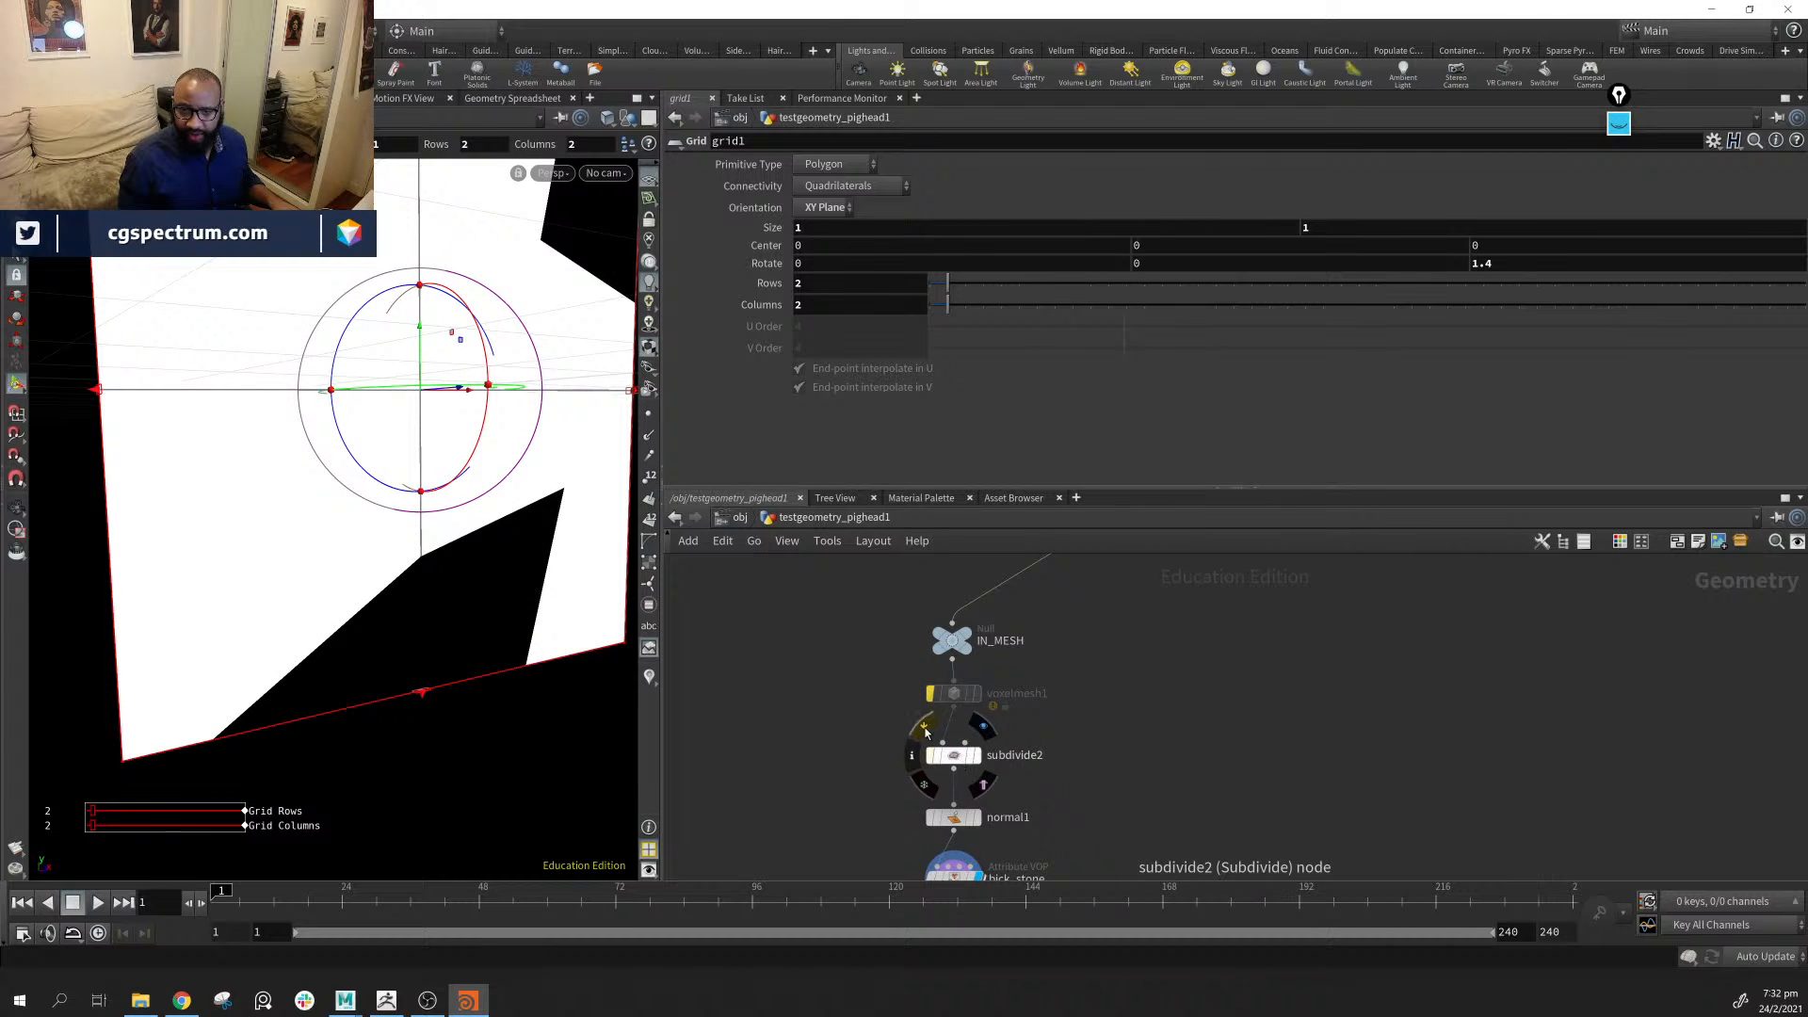
click(925, 729)
middle_drag(1046, 810, 1088, 715)
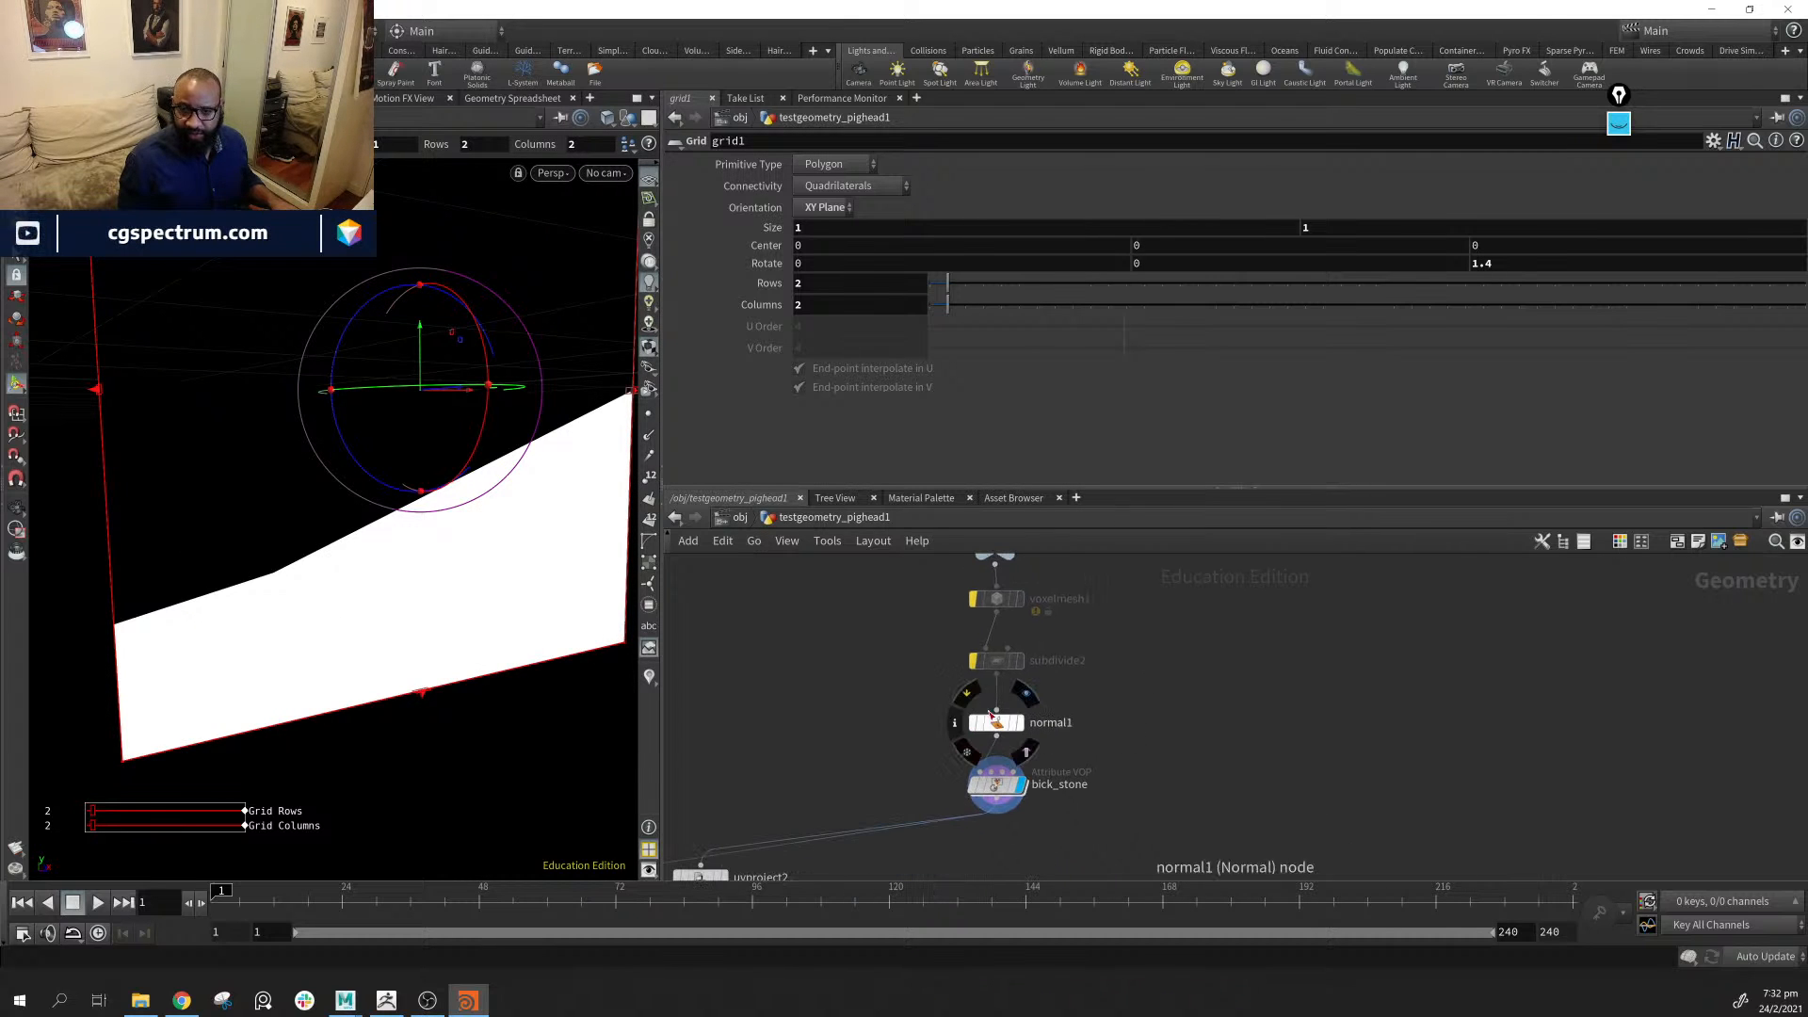
click(966, 694)
drag(125, 471, 342, 552)
Inside bick_stone, wire boxtile1 directly to the output node's Cd in place of boxes1 and move boxes1 out of the way
double_click(996, 783)
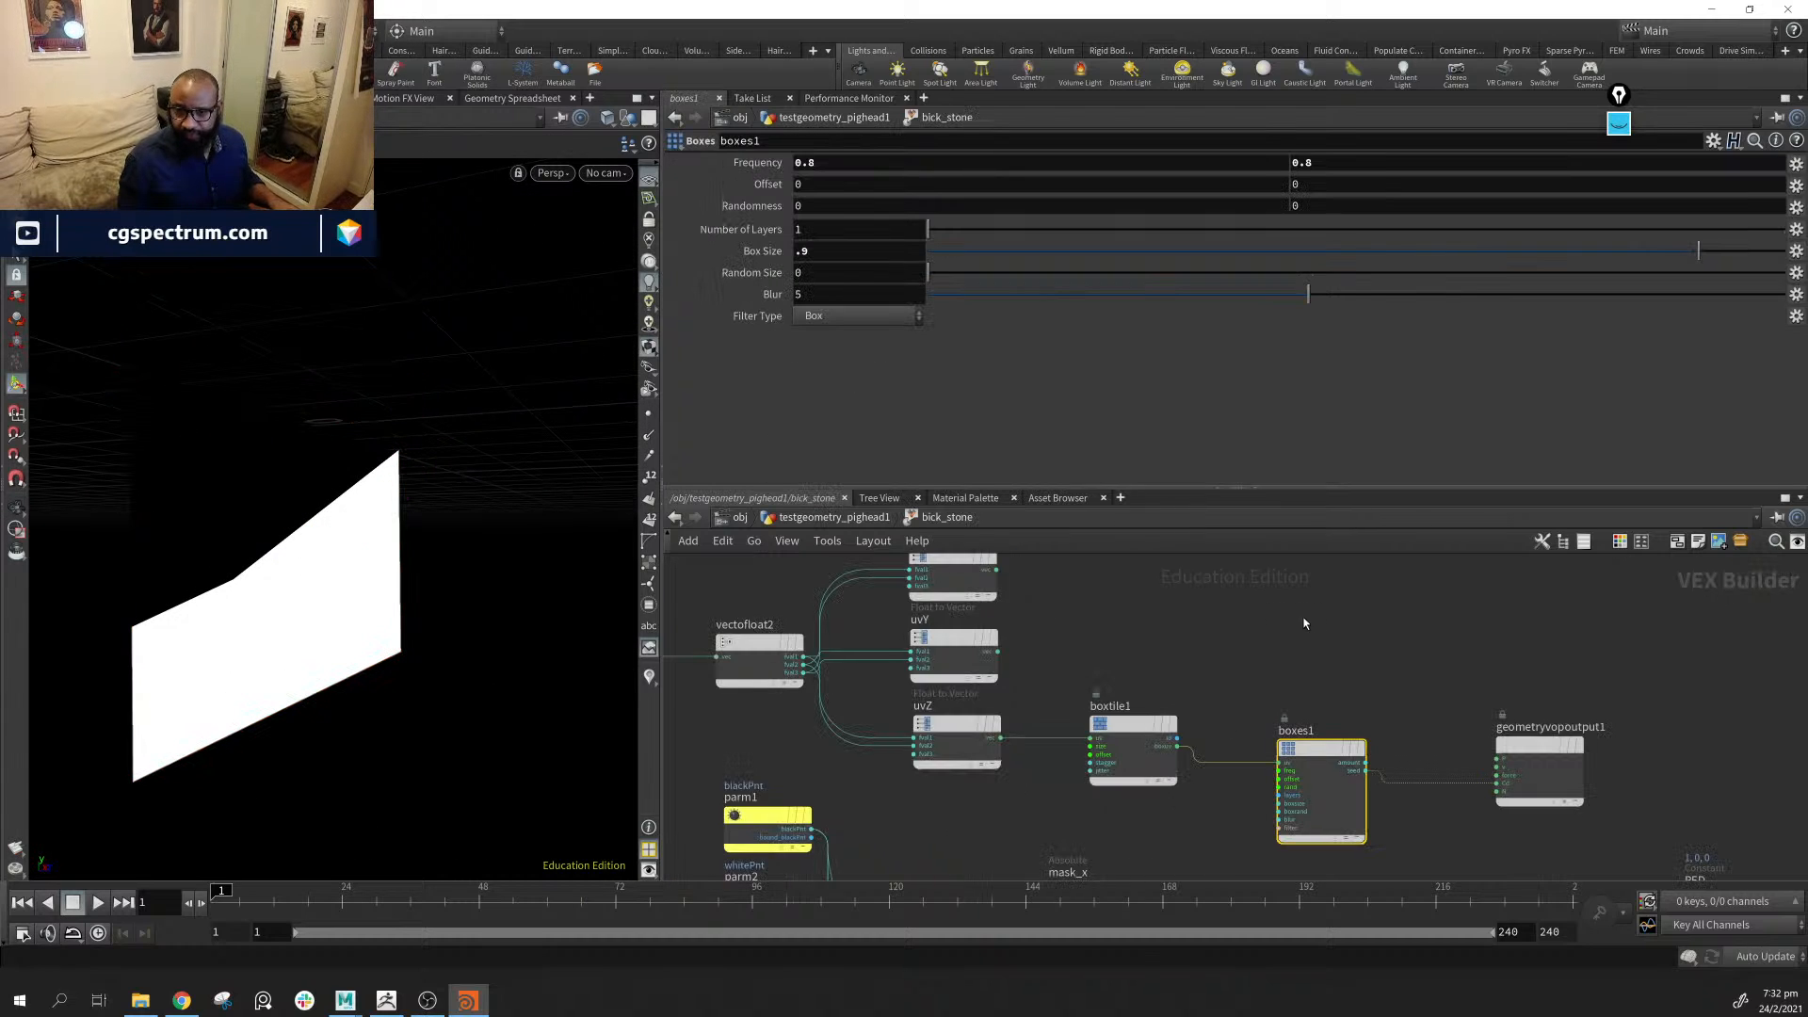
middle_drag(1195, 719, 987, 668)
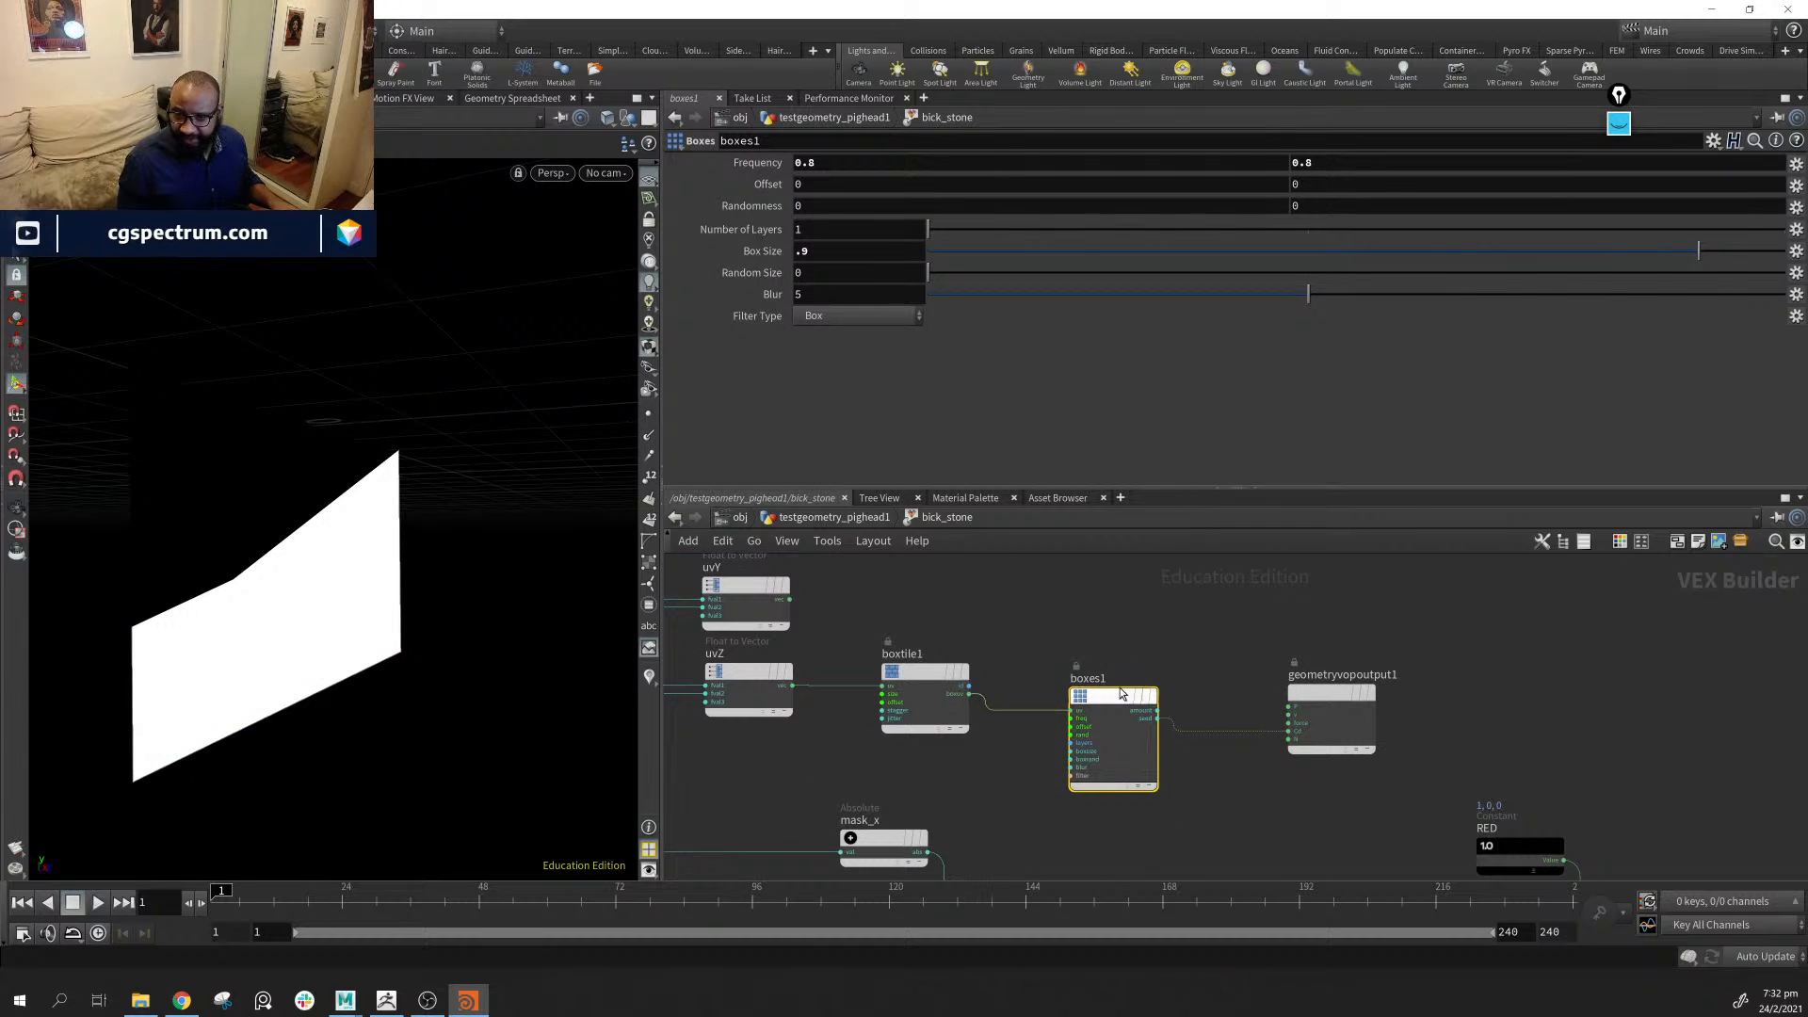
drag(1069, 697, 1301, 733)
alt+drag(395, 577, 452, 516)
alt+middle_drag(452, 516, 234, 517)
alt+drag(234, 517, 347, 516)
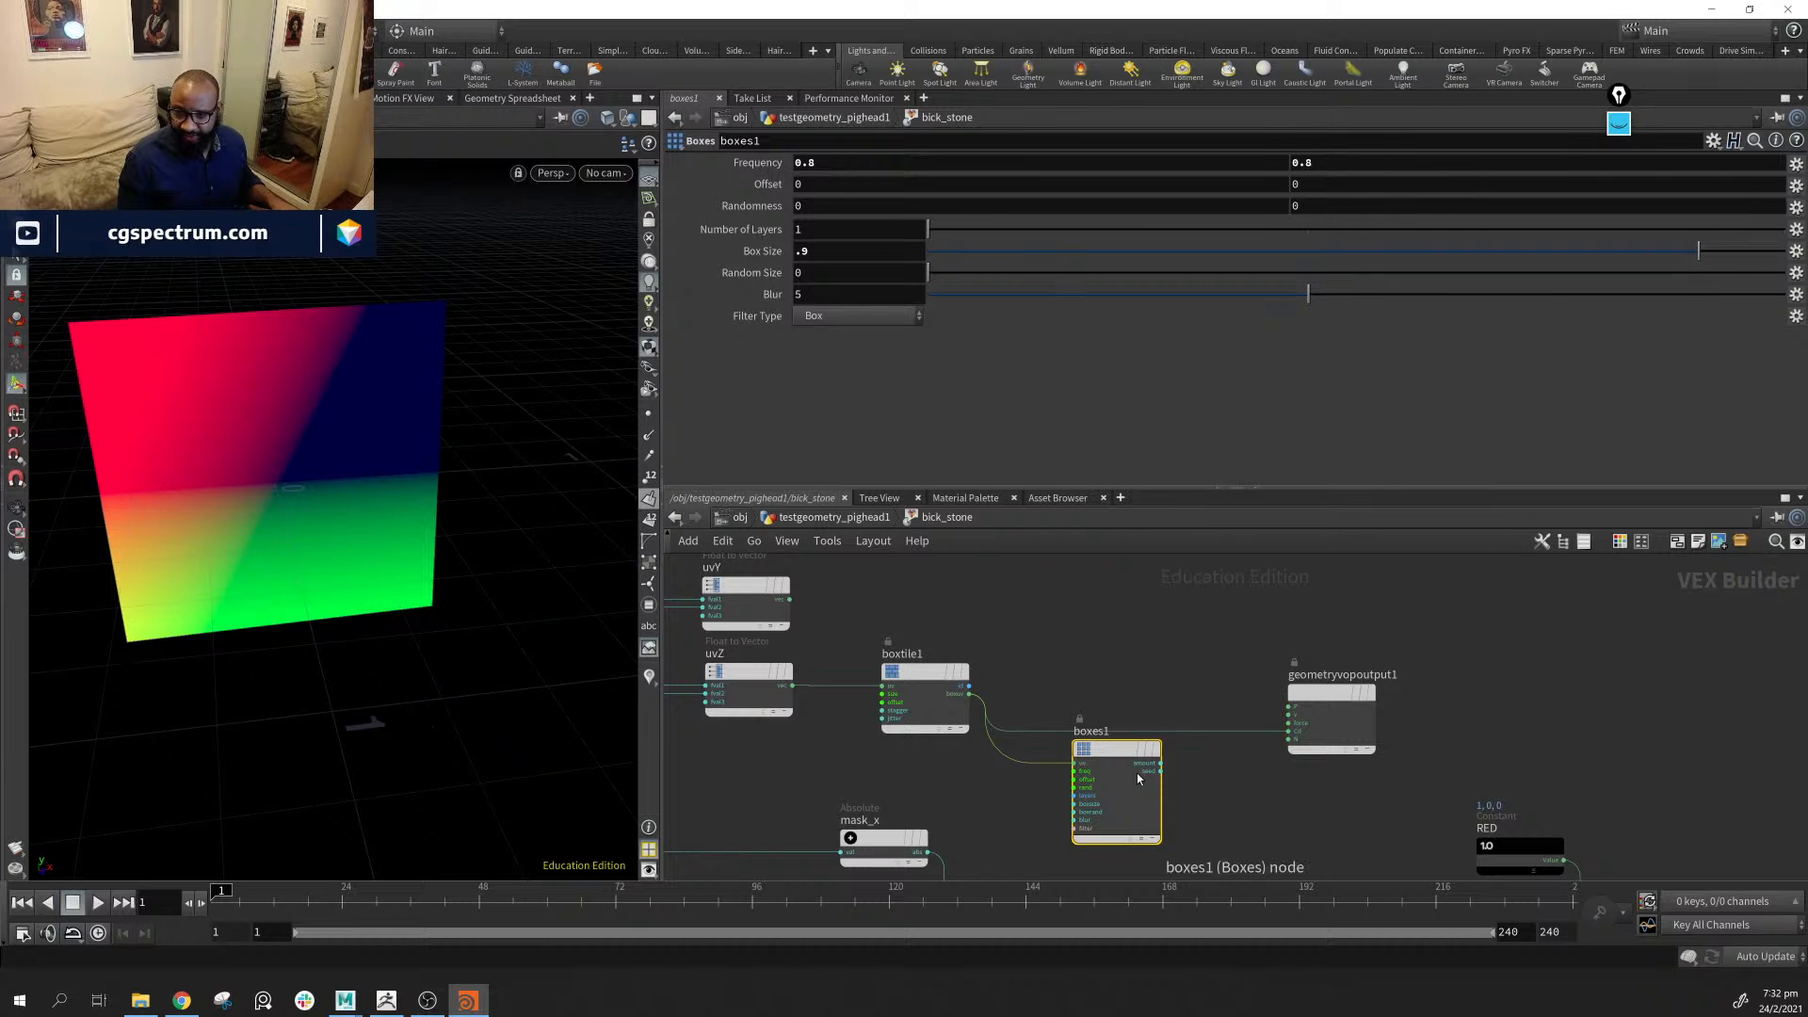
mouse_move(1109, 749)
drag(1116, 756, 1117, 789)
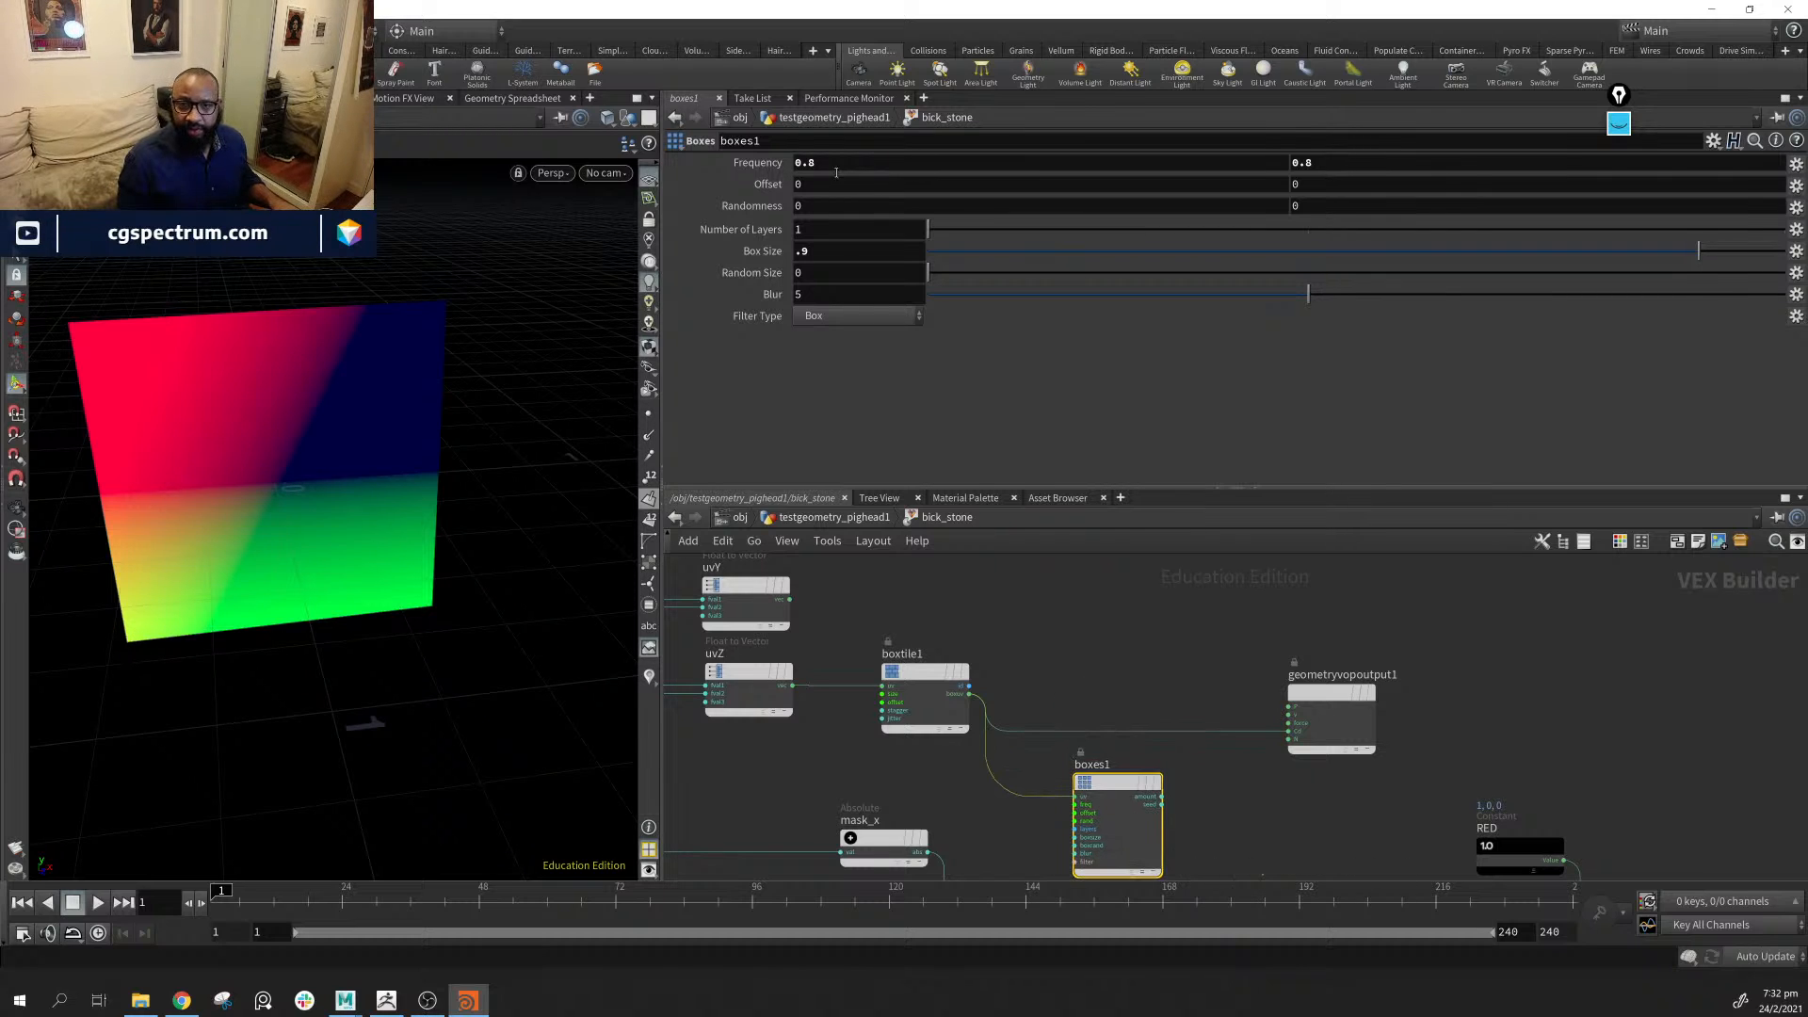
Set both Size values of the boxtile1 Tiled Boxes node to 1
click(919, 665)
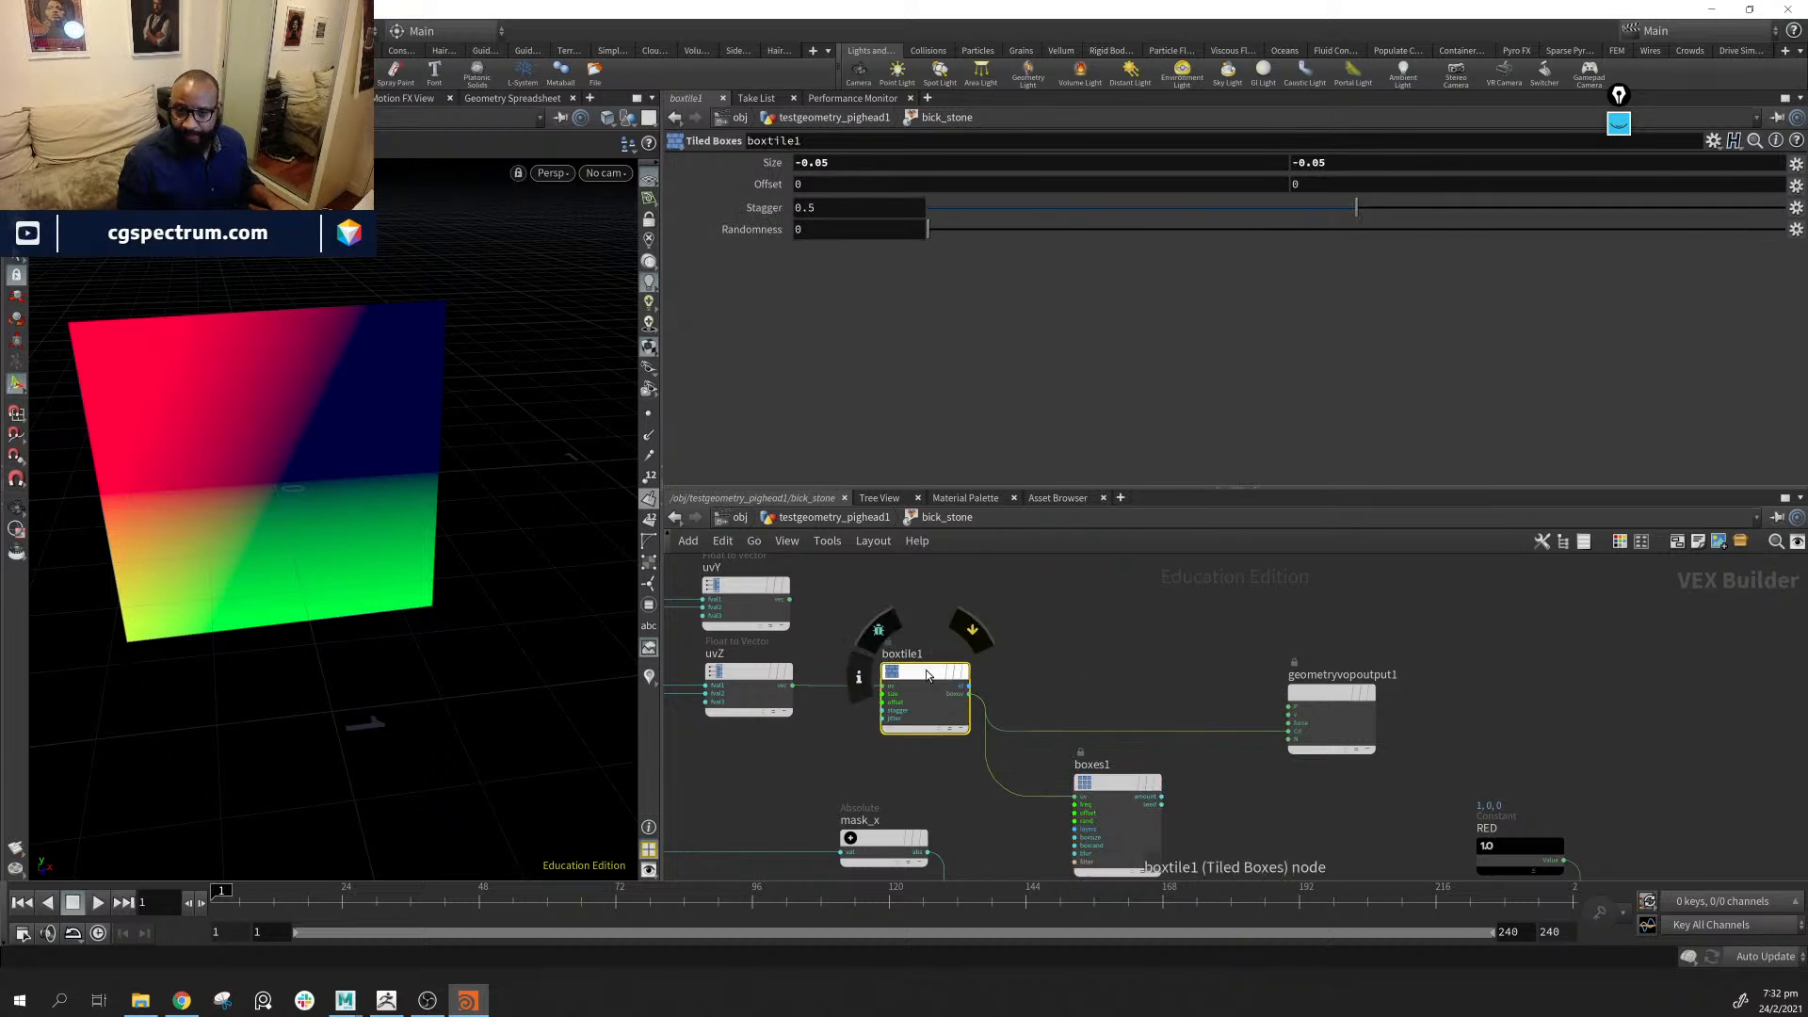
click(864, 164)
text(1)
key(Return)
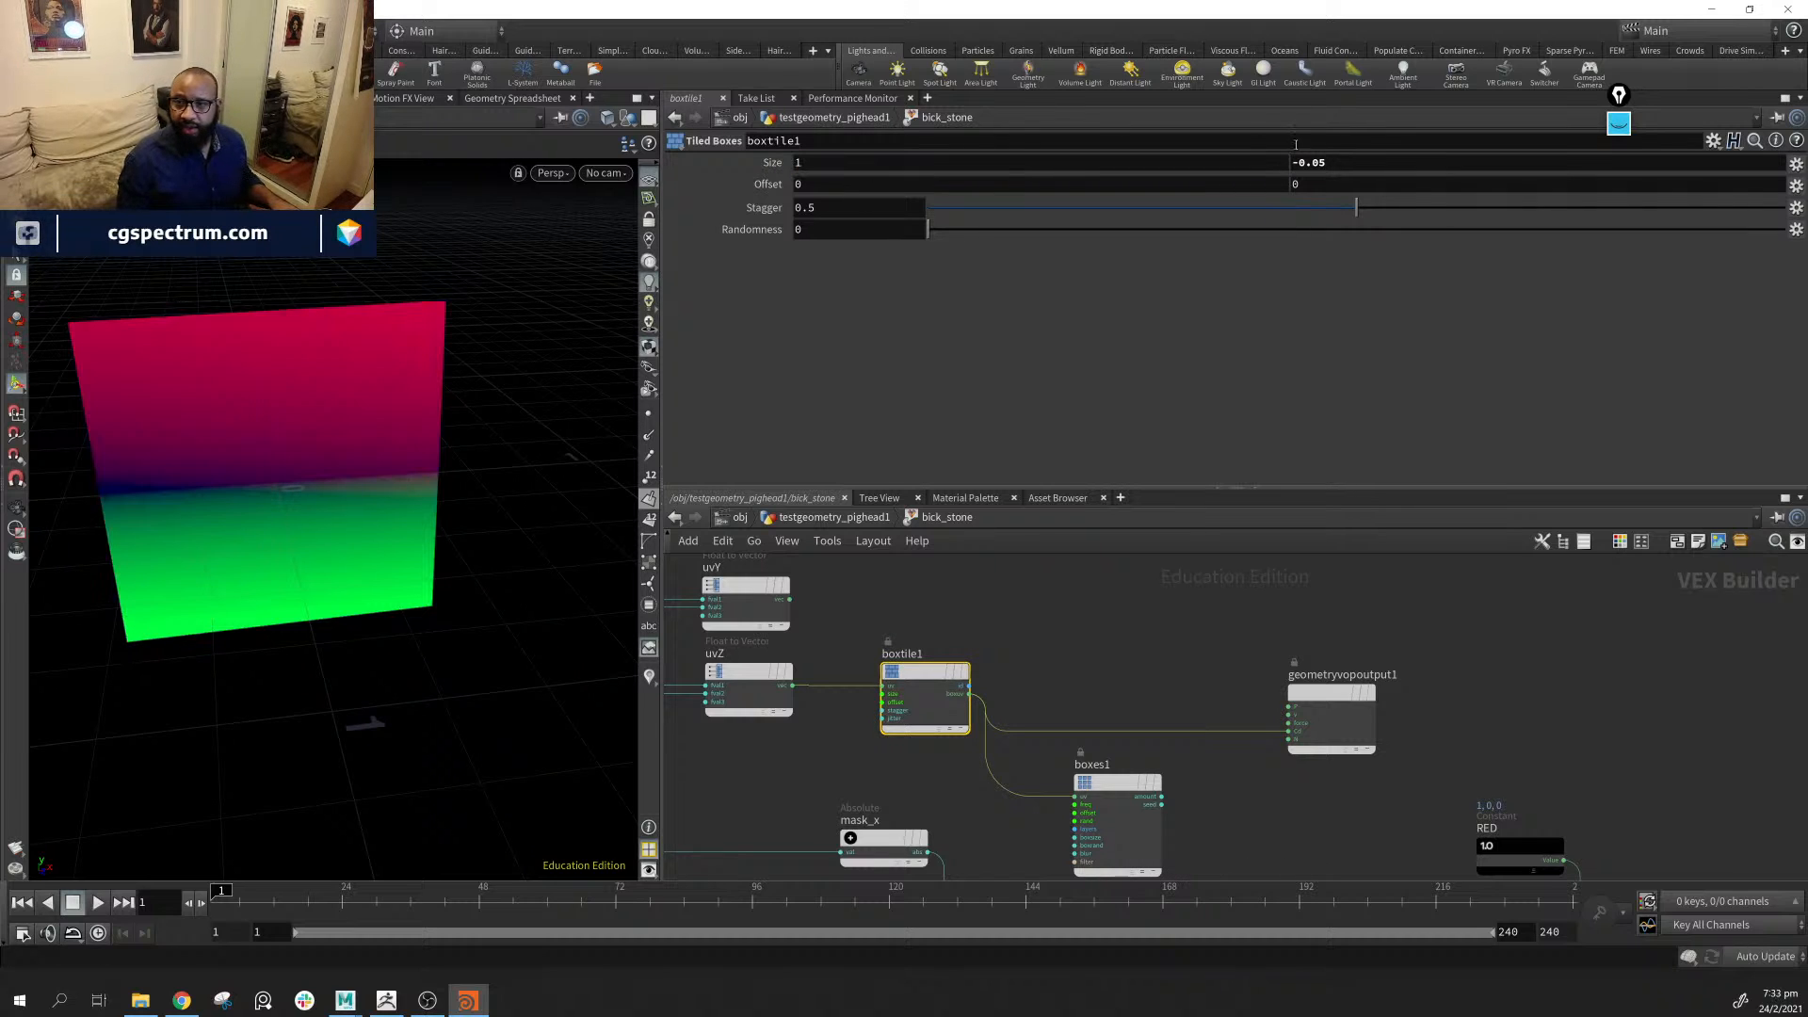
click(1314, 161)
text(1)
key(Return)
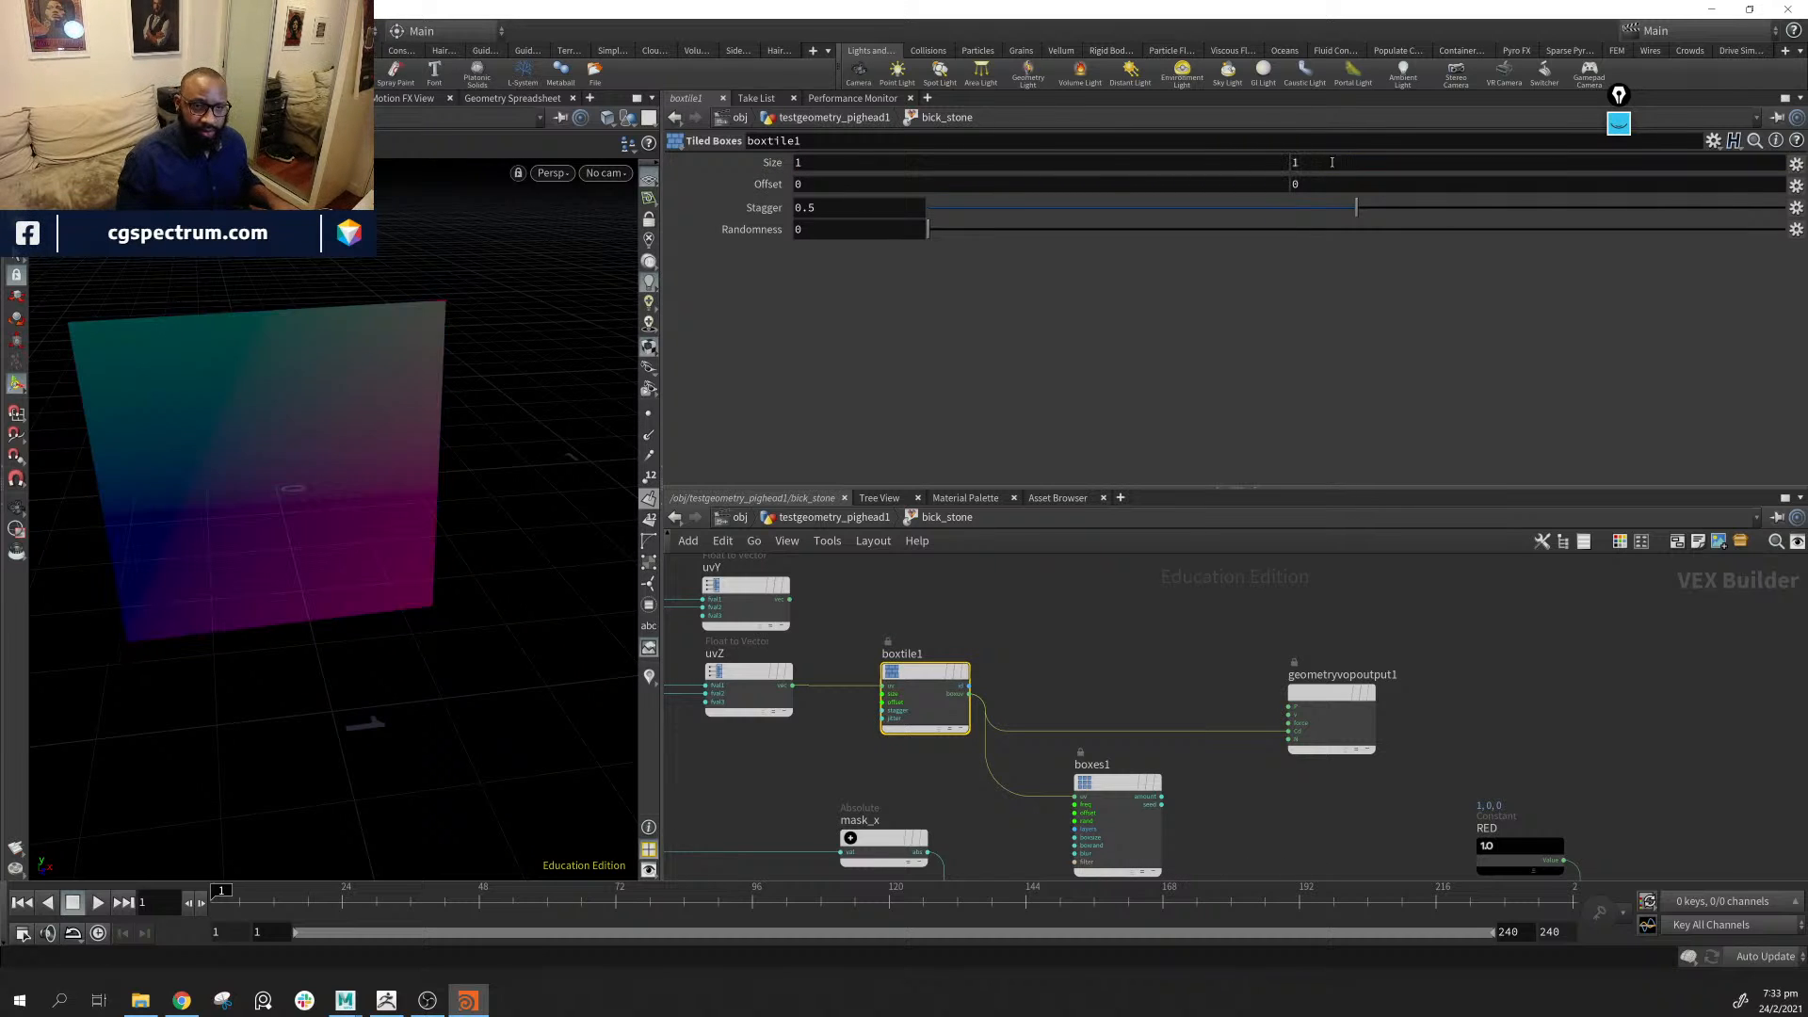
Raise both Size values of boxtile1 to 20 and move the node above the main chain
middle_drag(768, 162, 918, 126)
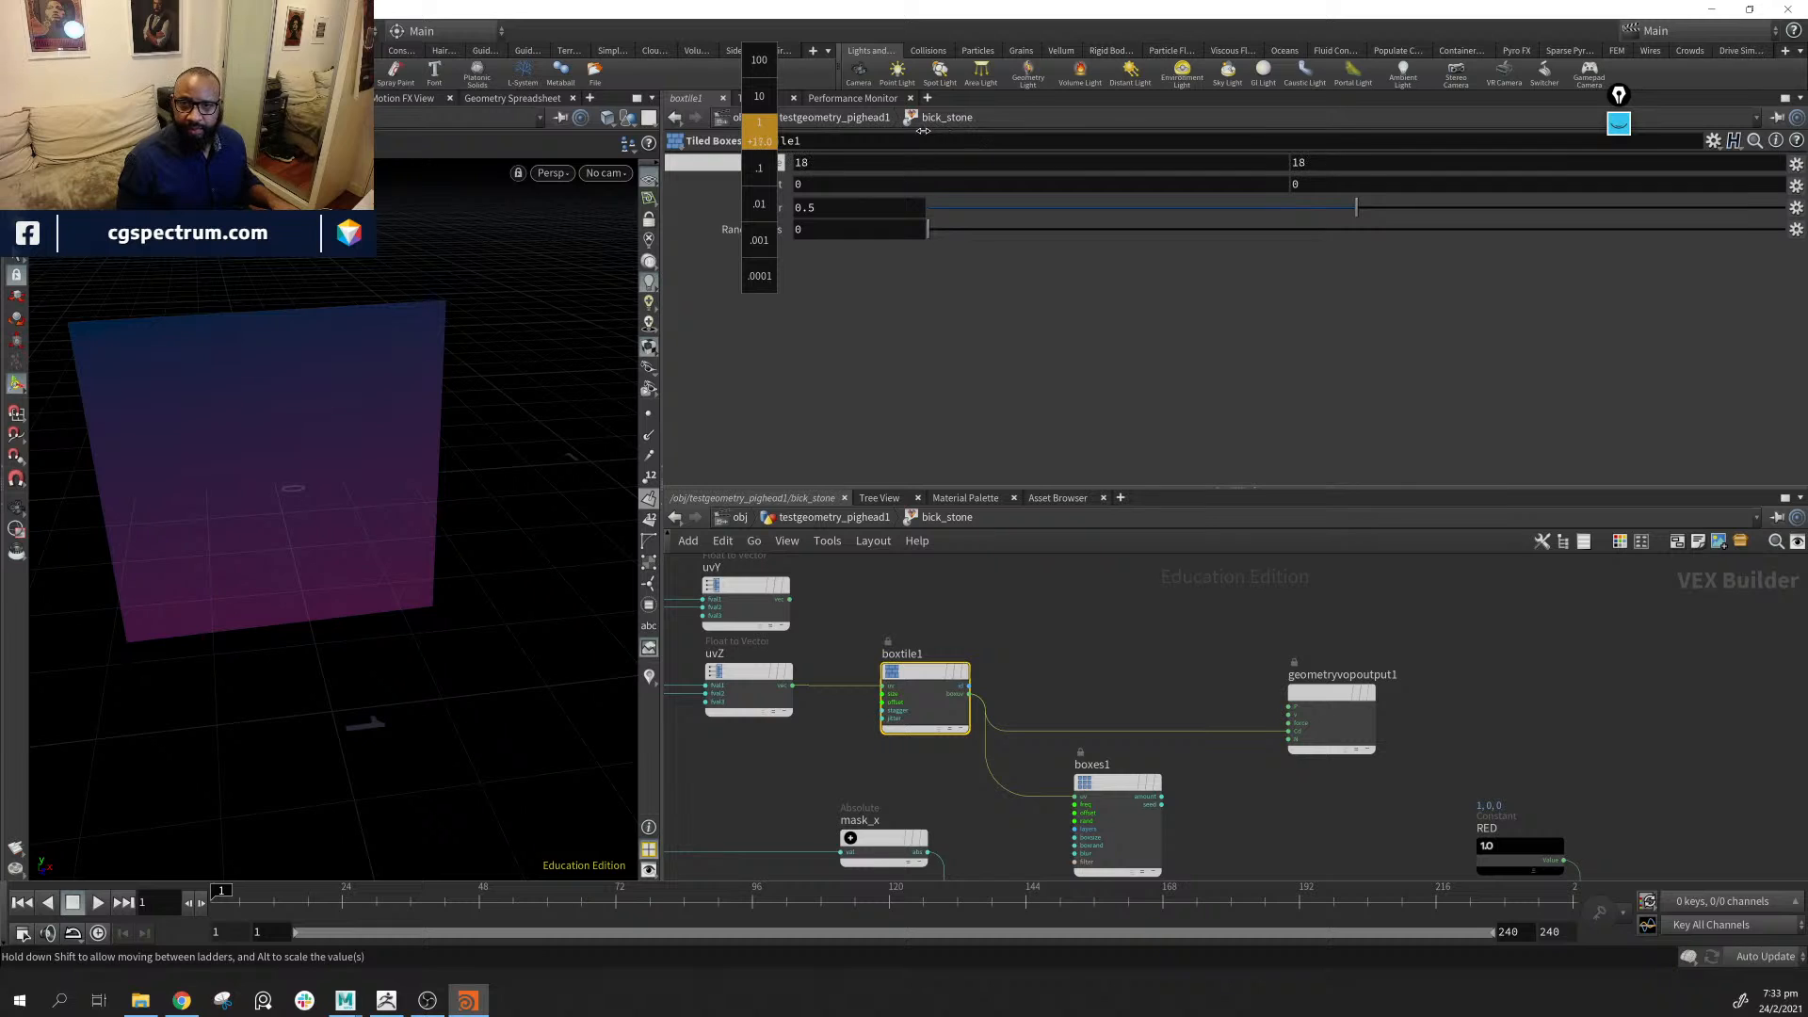
middle_drag(933, 132, 933, 133)
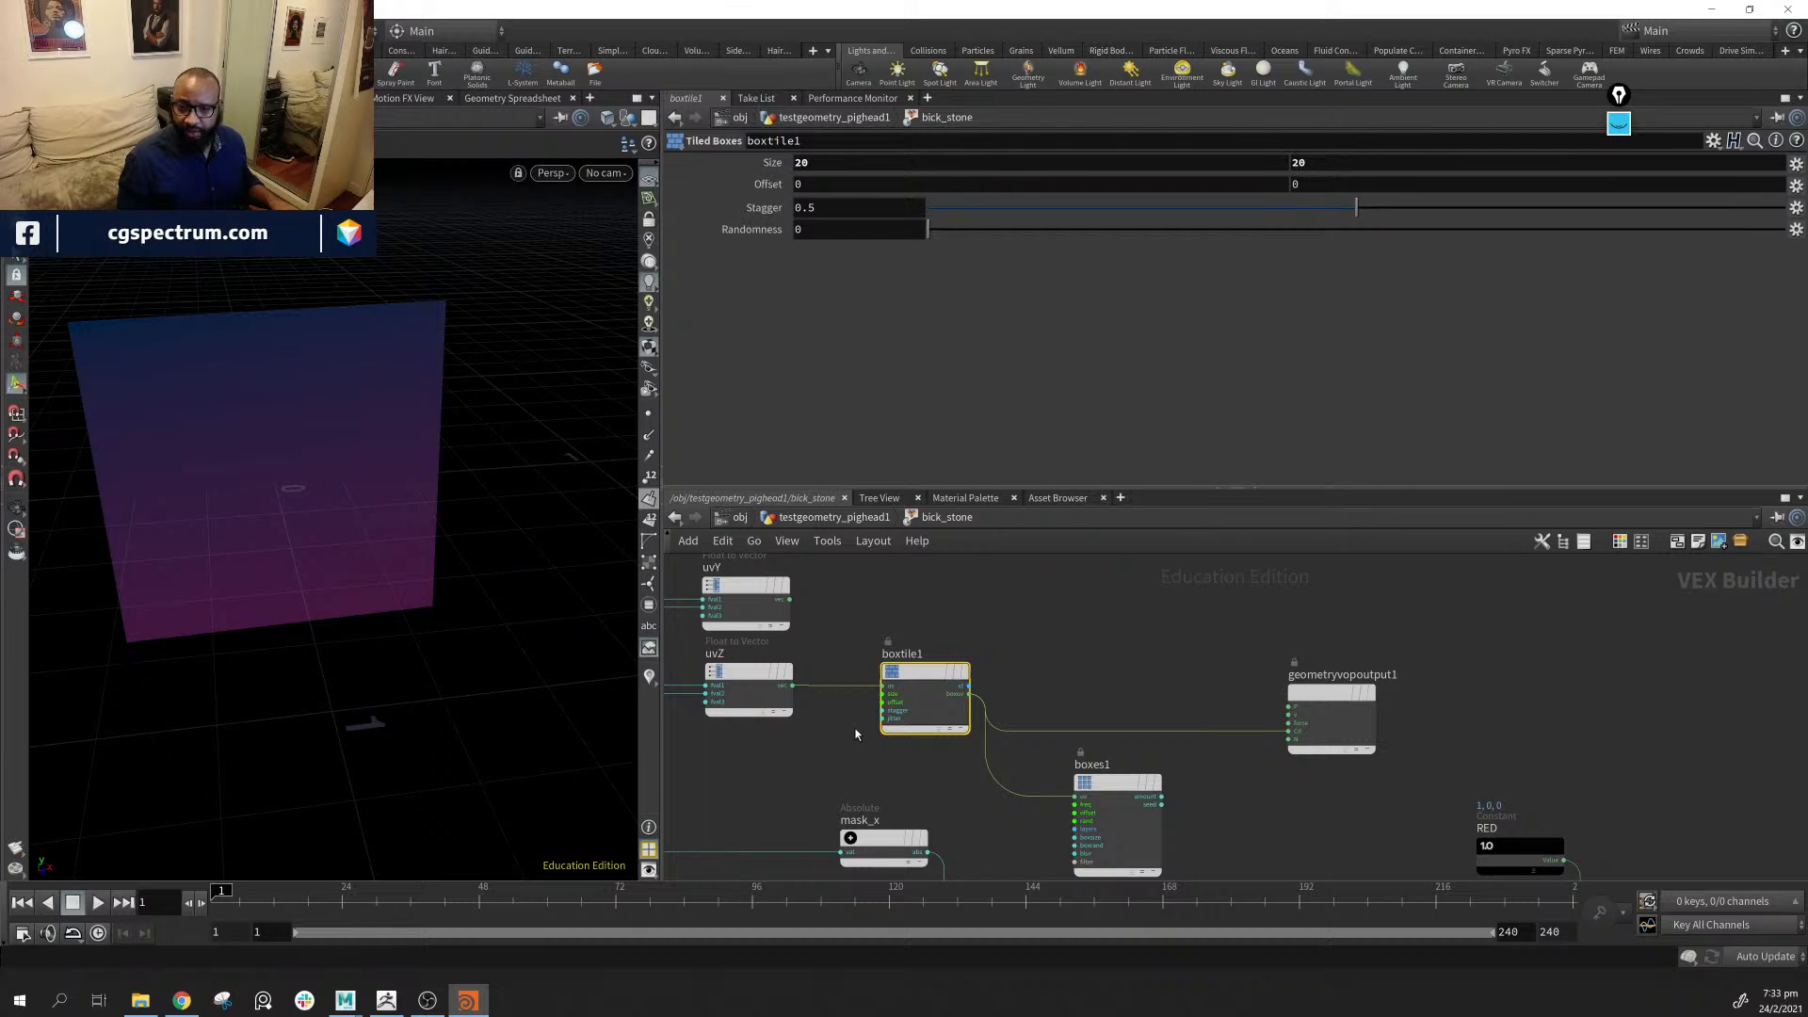
middle_drag(922, 677, 868, 635)
drag(869, 635, 892, 584)
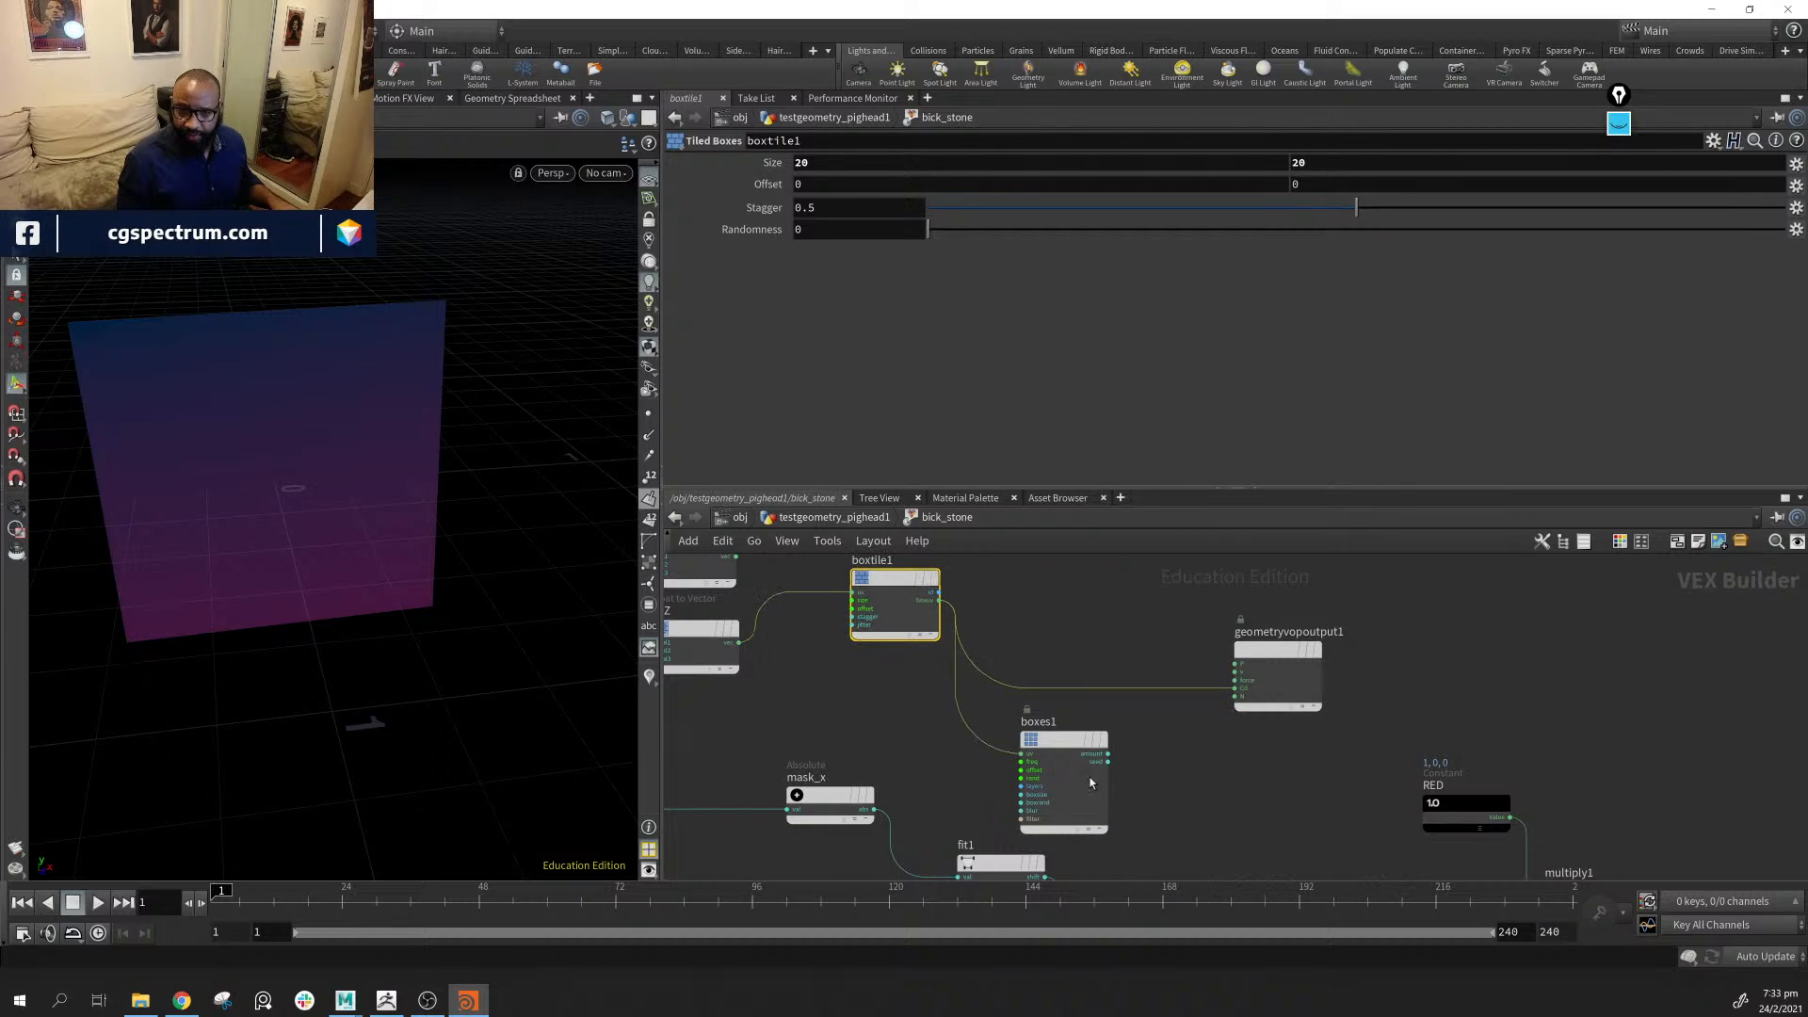
Rewire uvZ straight into boxes1 and its amount output into the output node's Cd, leaving boxtile1 out of the chain
drag(1089, 777, 1084, 771)
drag(741, 649, 1237, 688)
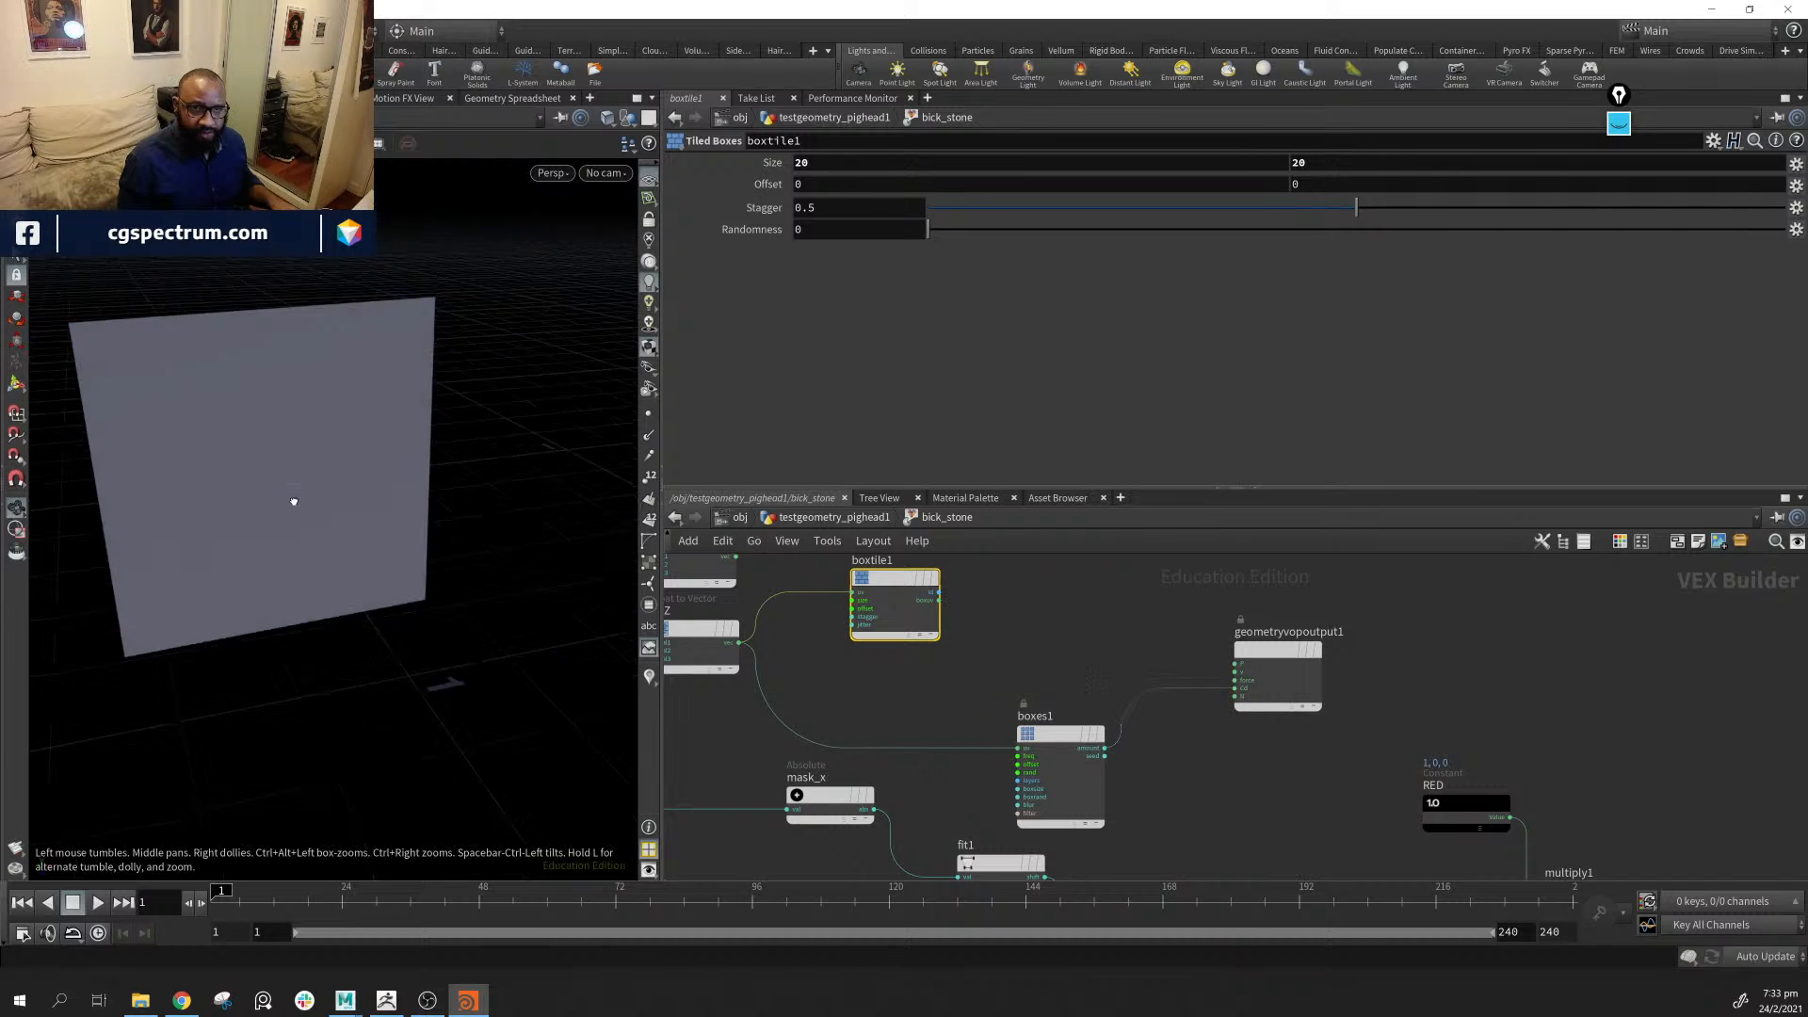
drag(291, 500, 364, 491)
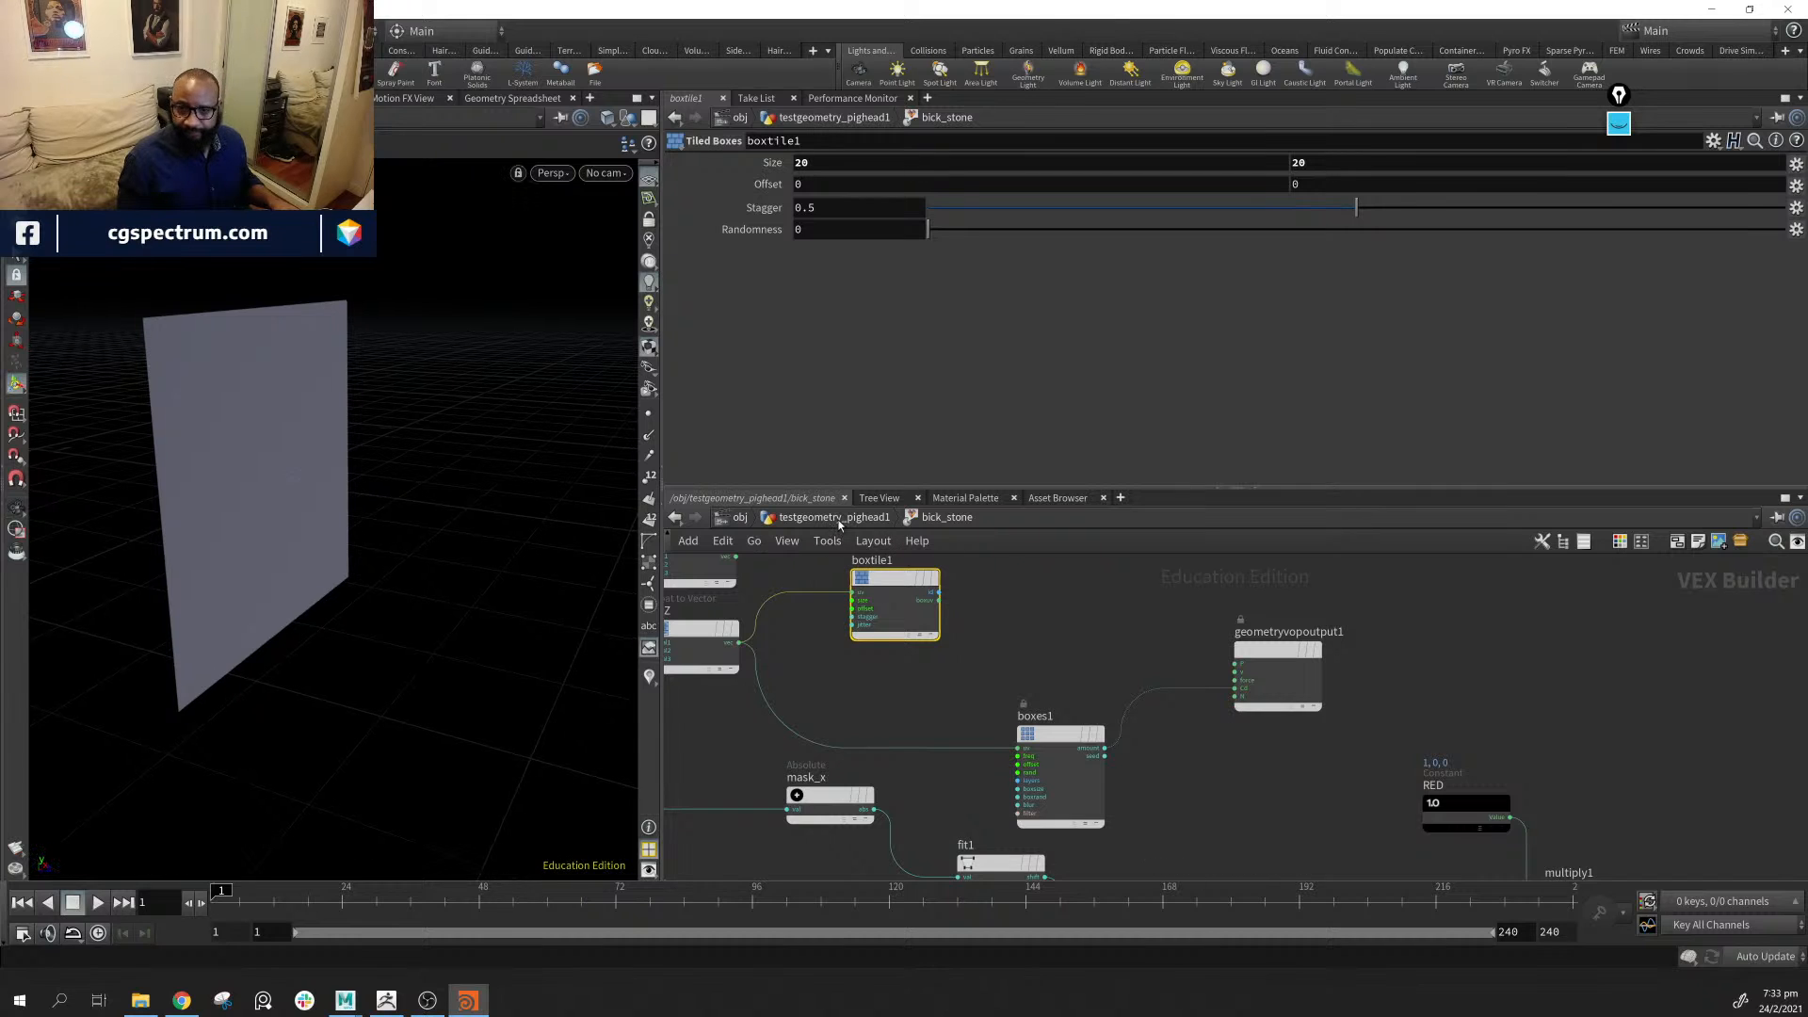
Return to the geometry network, display the grid's points and re-enable the subdivide2 node
key(u)
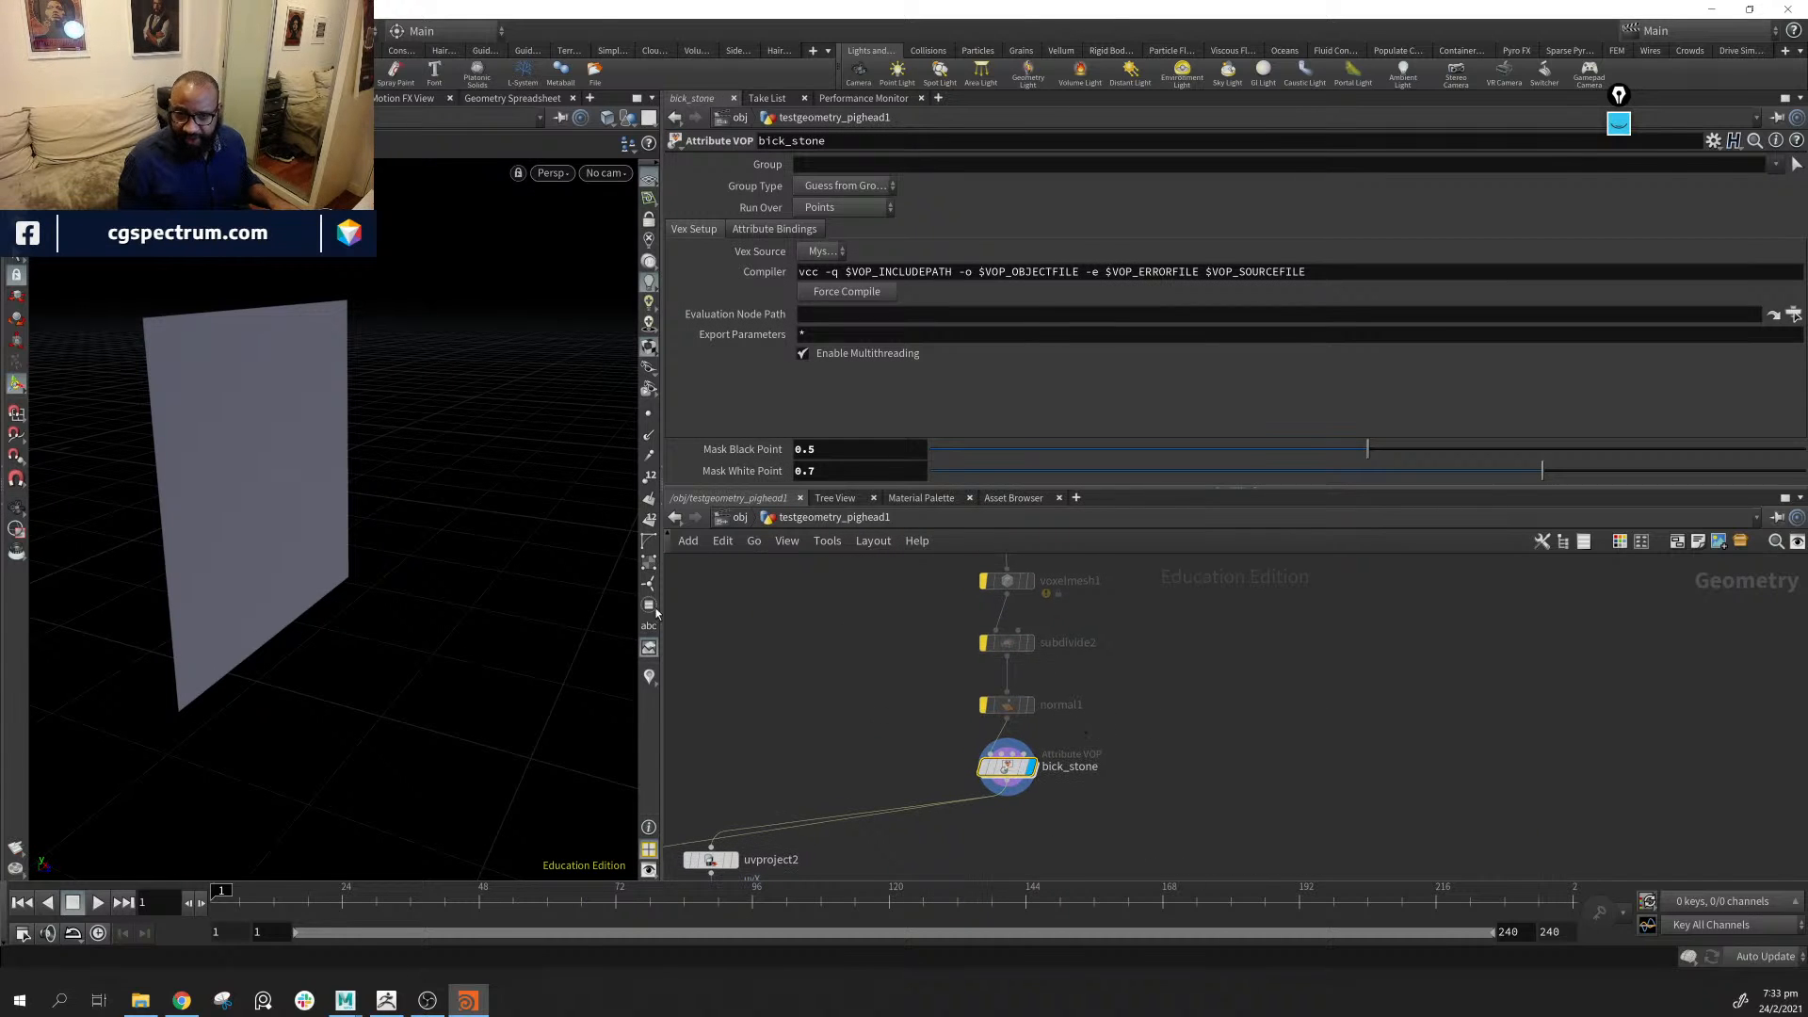
click(646, 415)
alt+drag(364, 436, 325, 466)
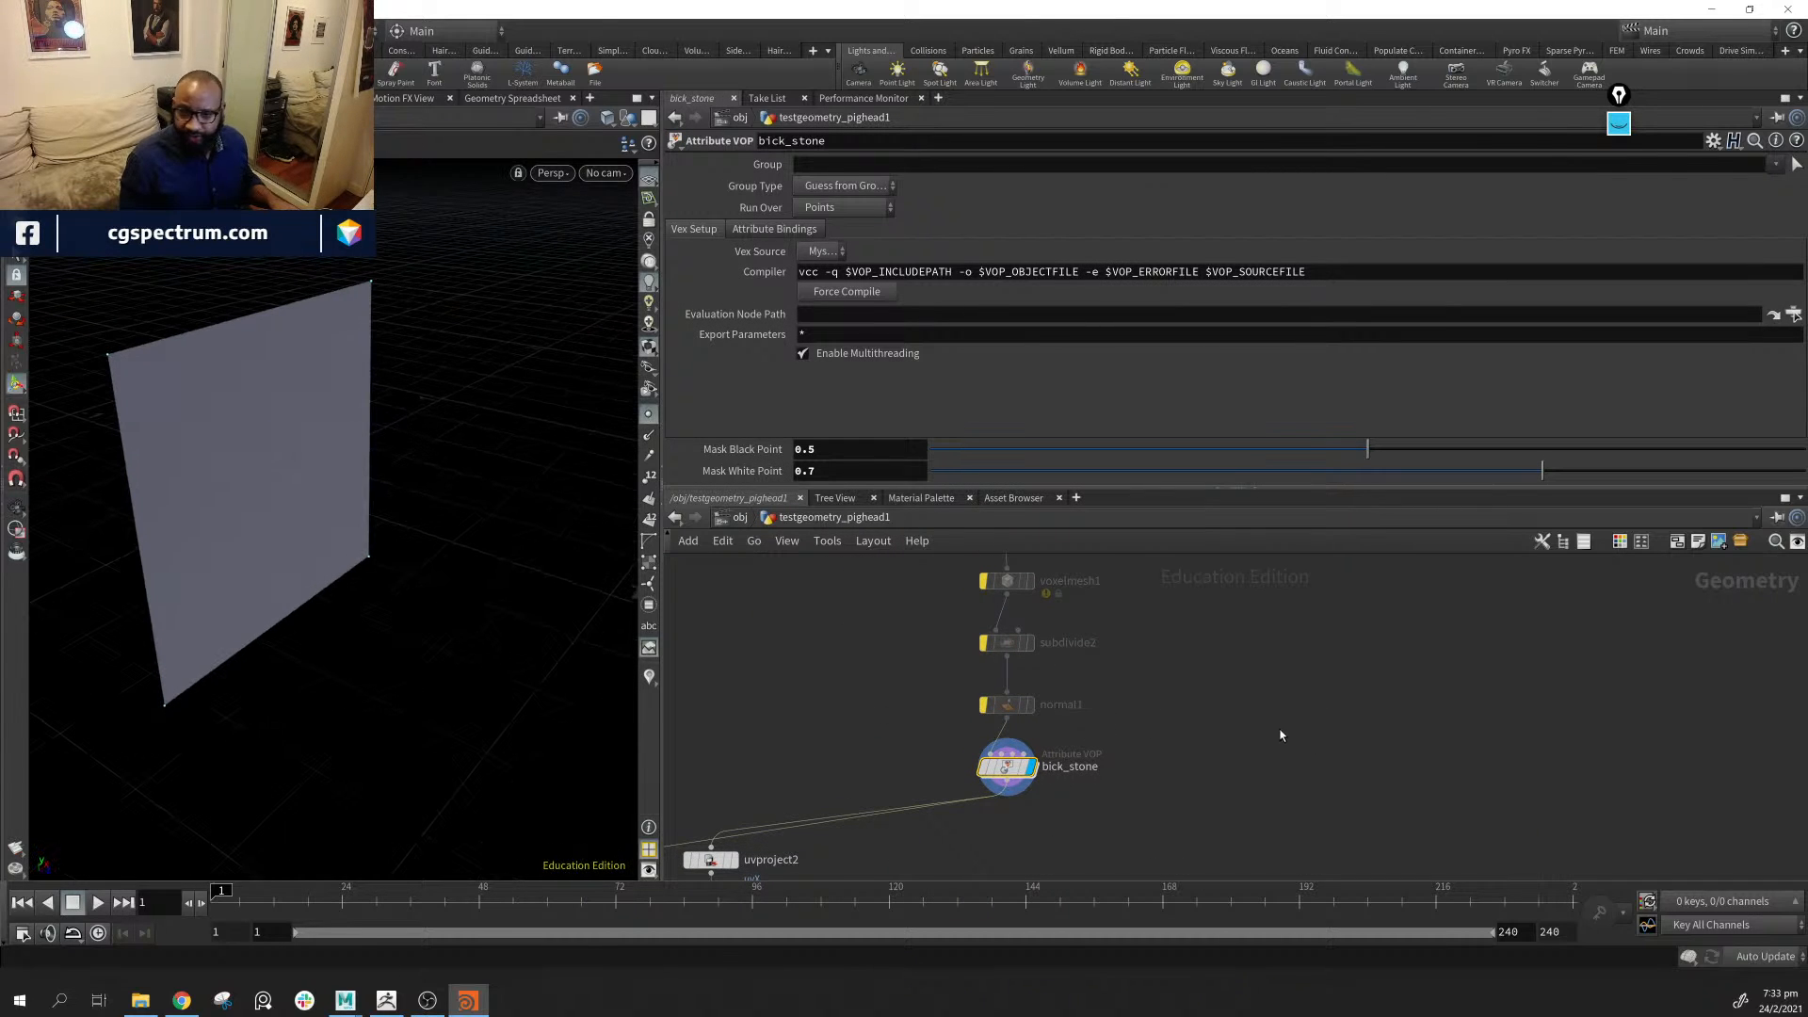
middle_drag(1280, 734, 1265, 765)
click(970, 674)
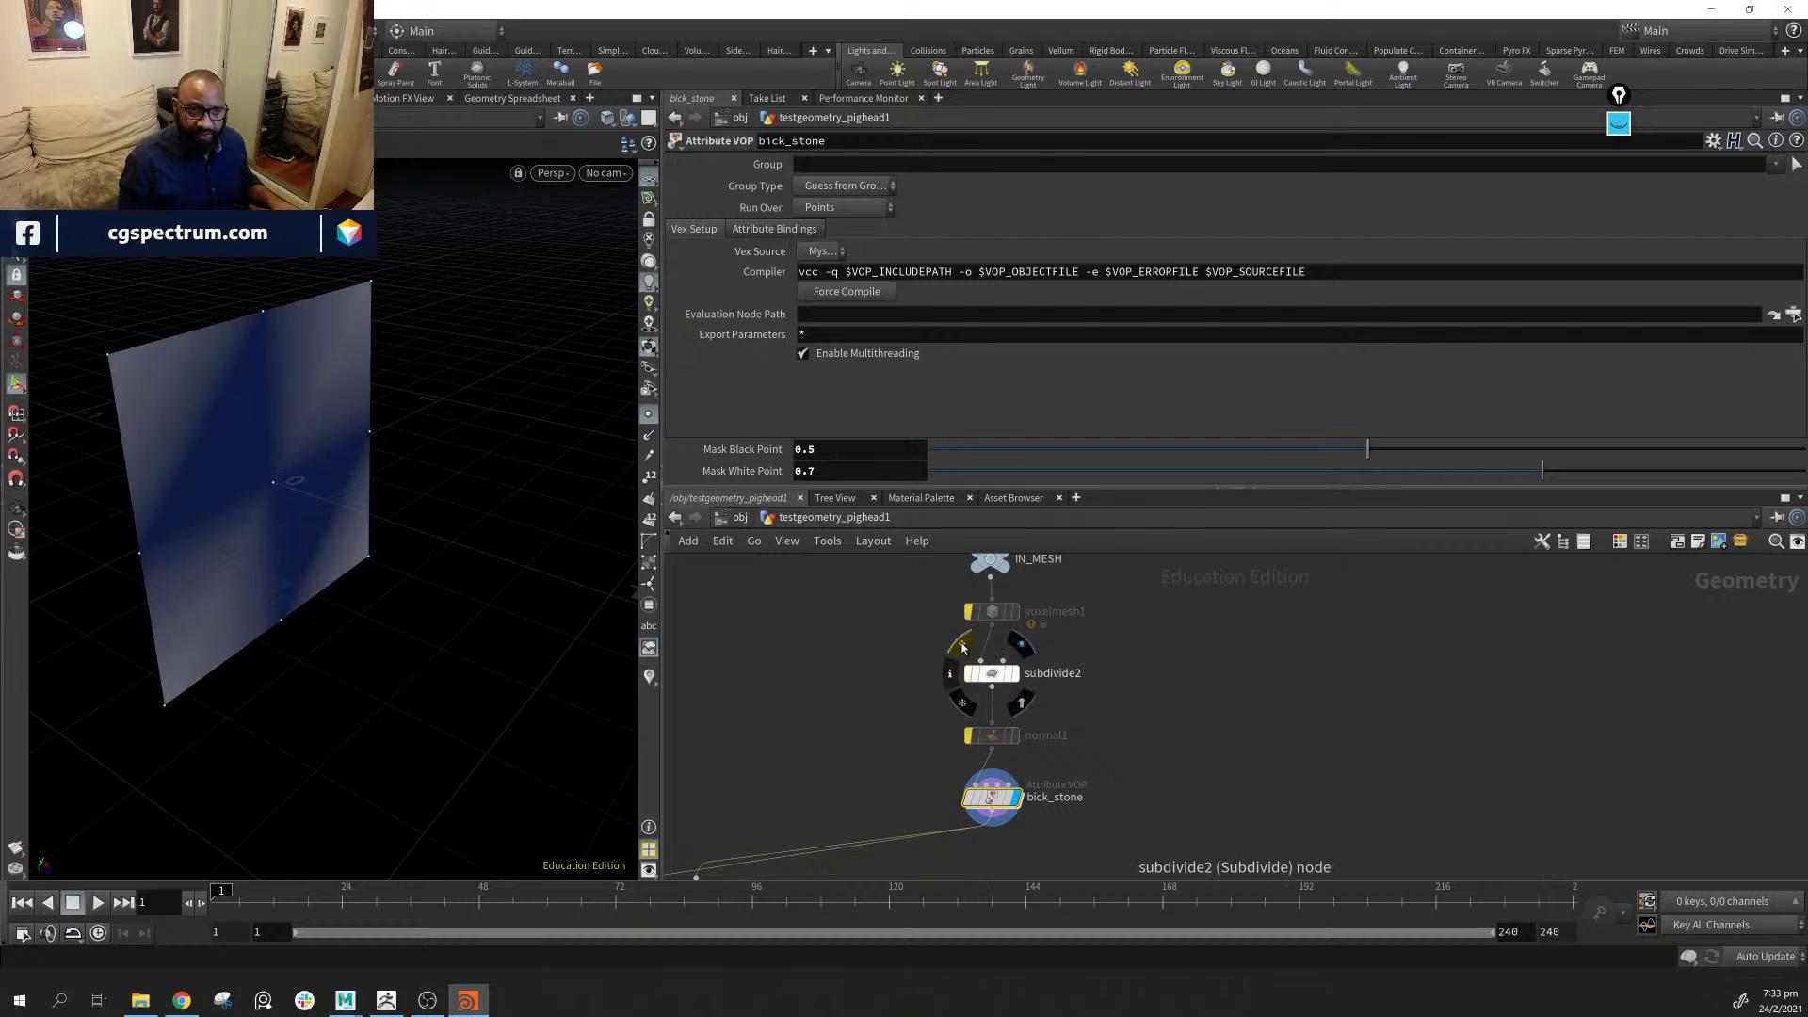
click(989, 678)
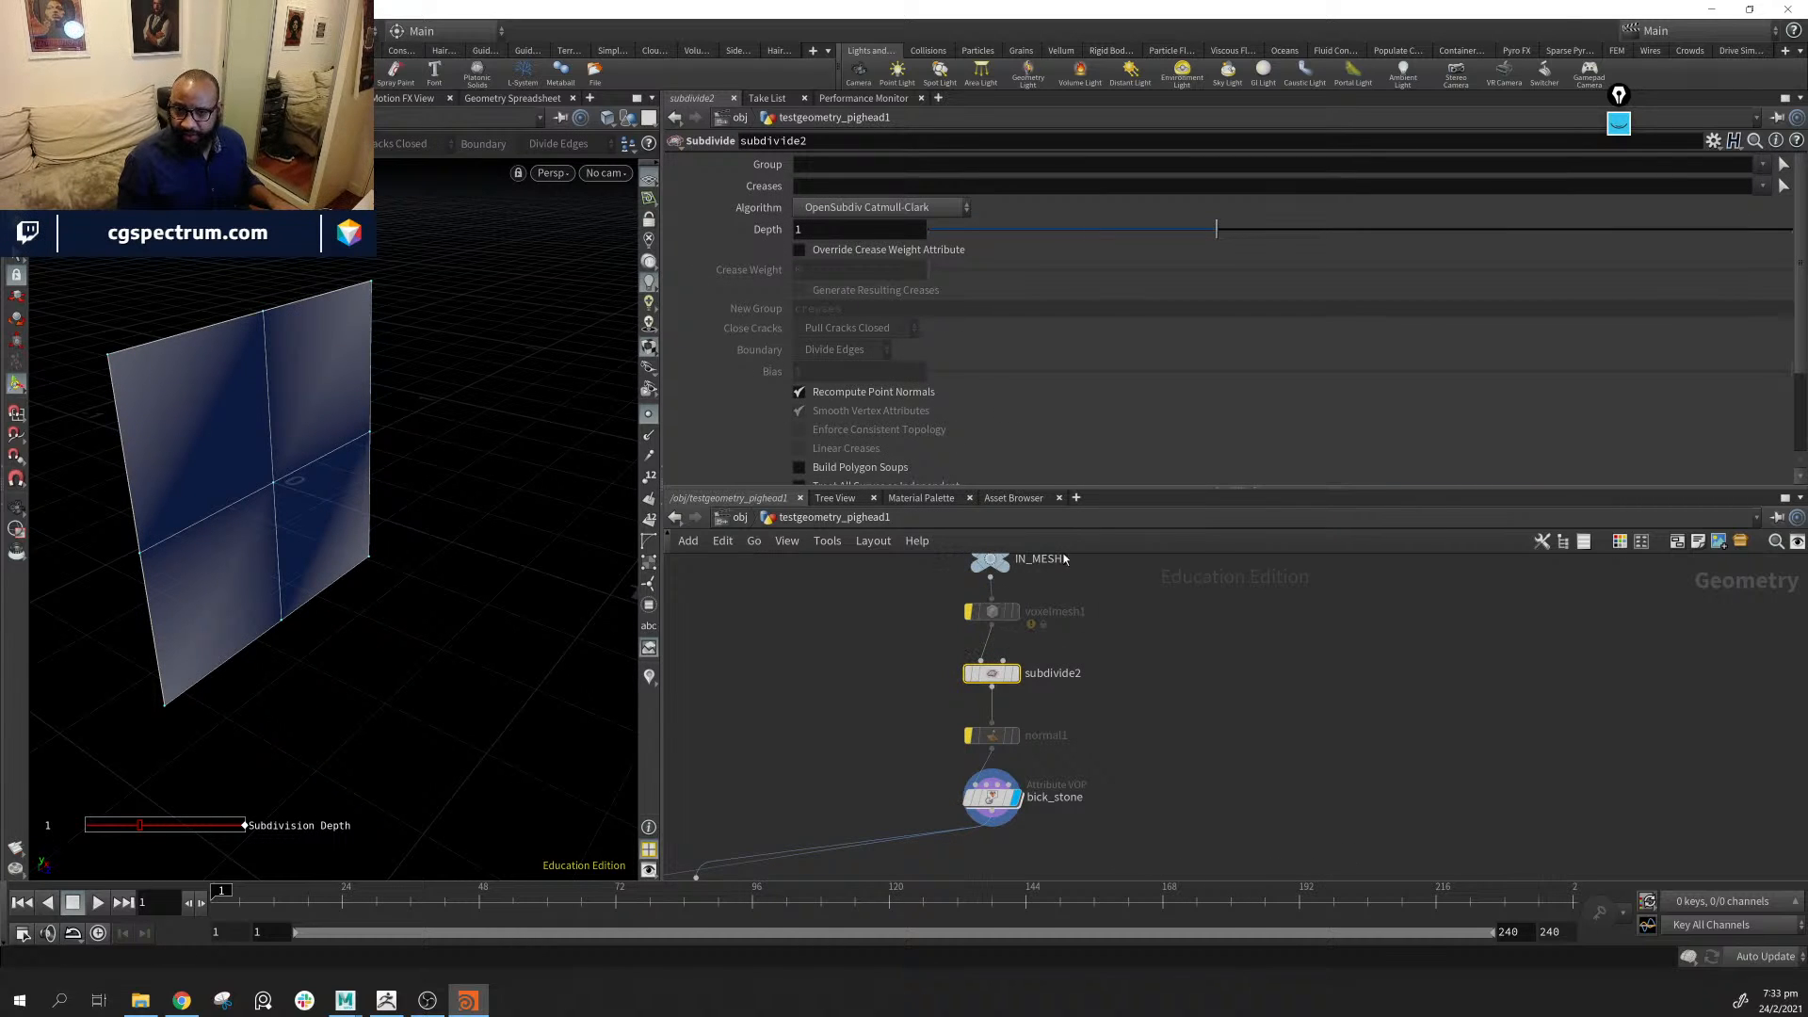
Set grid1 to 50 rows and 50 columns and turn off the point display
middle_drag(1130, 738, 1077, 764)
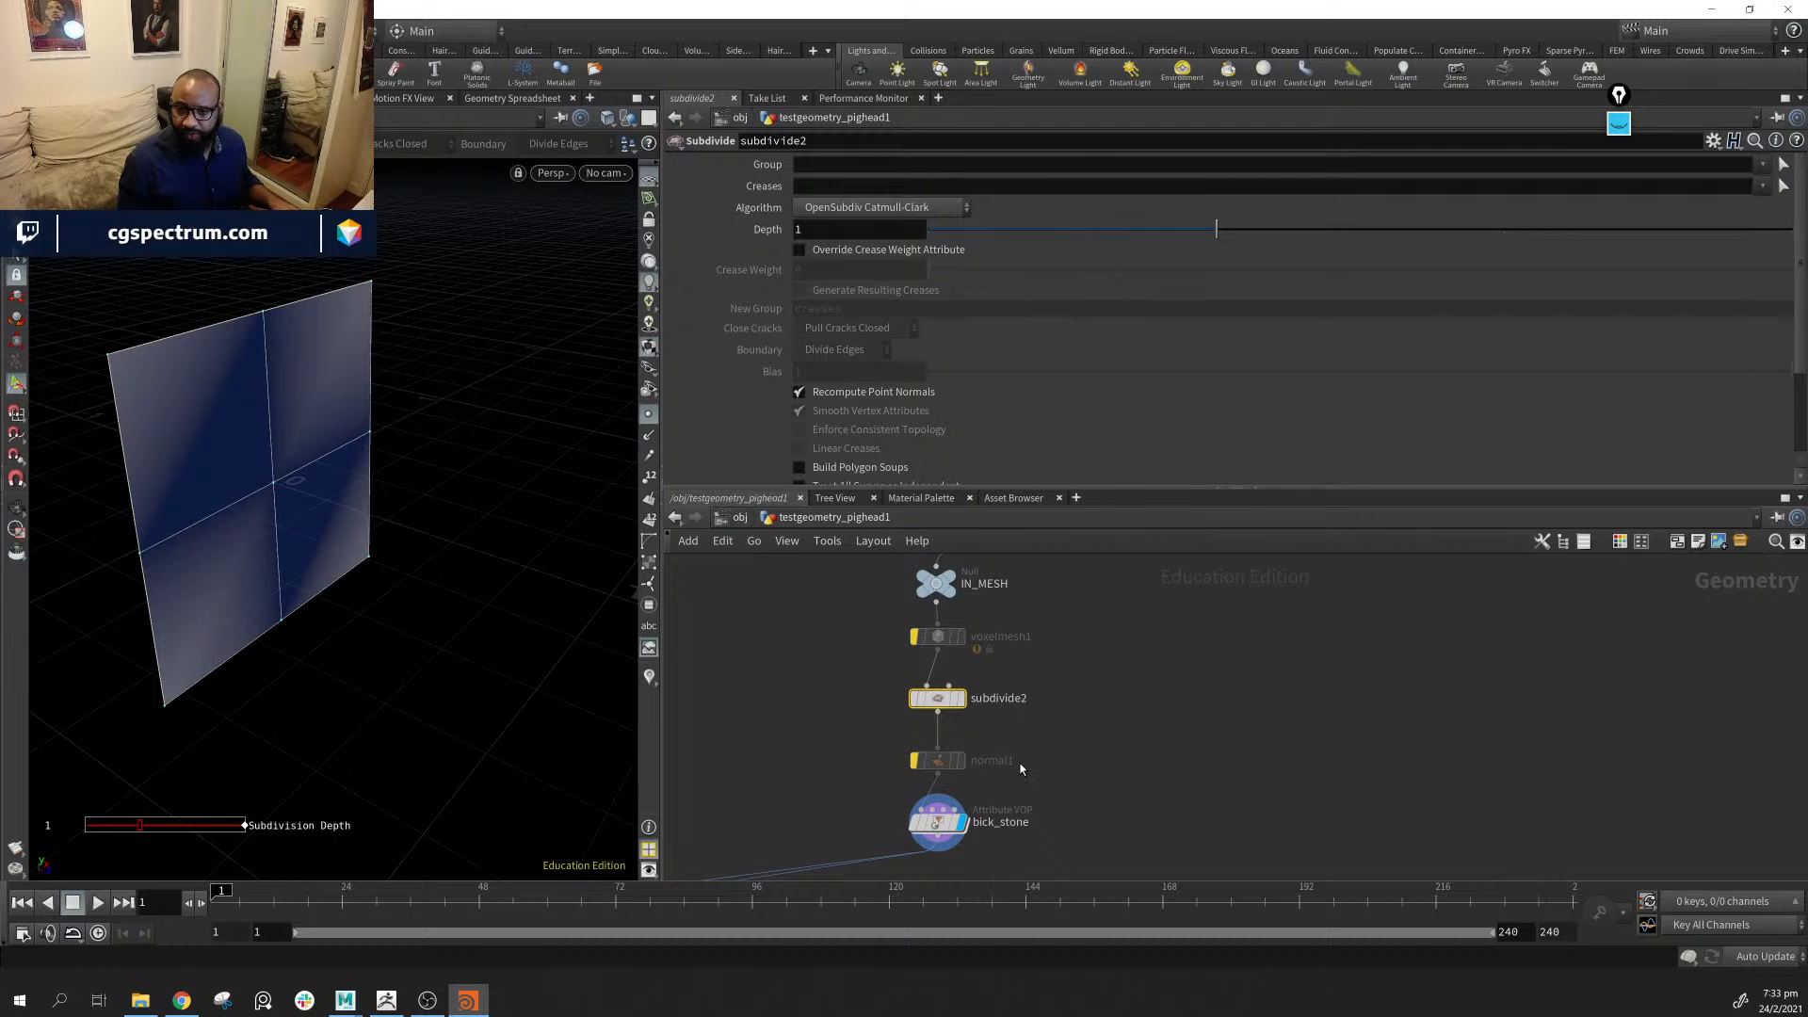
middle_drag(1084, 700, 1105, 831)
middle_drag(1121, 734, 1105, 817)
click(1100, 654)
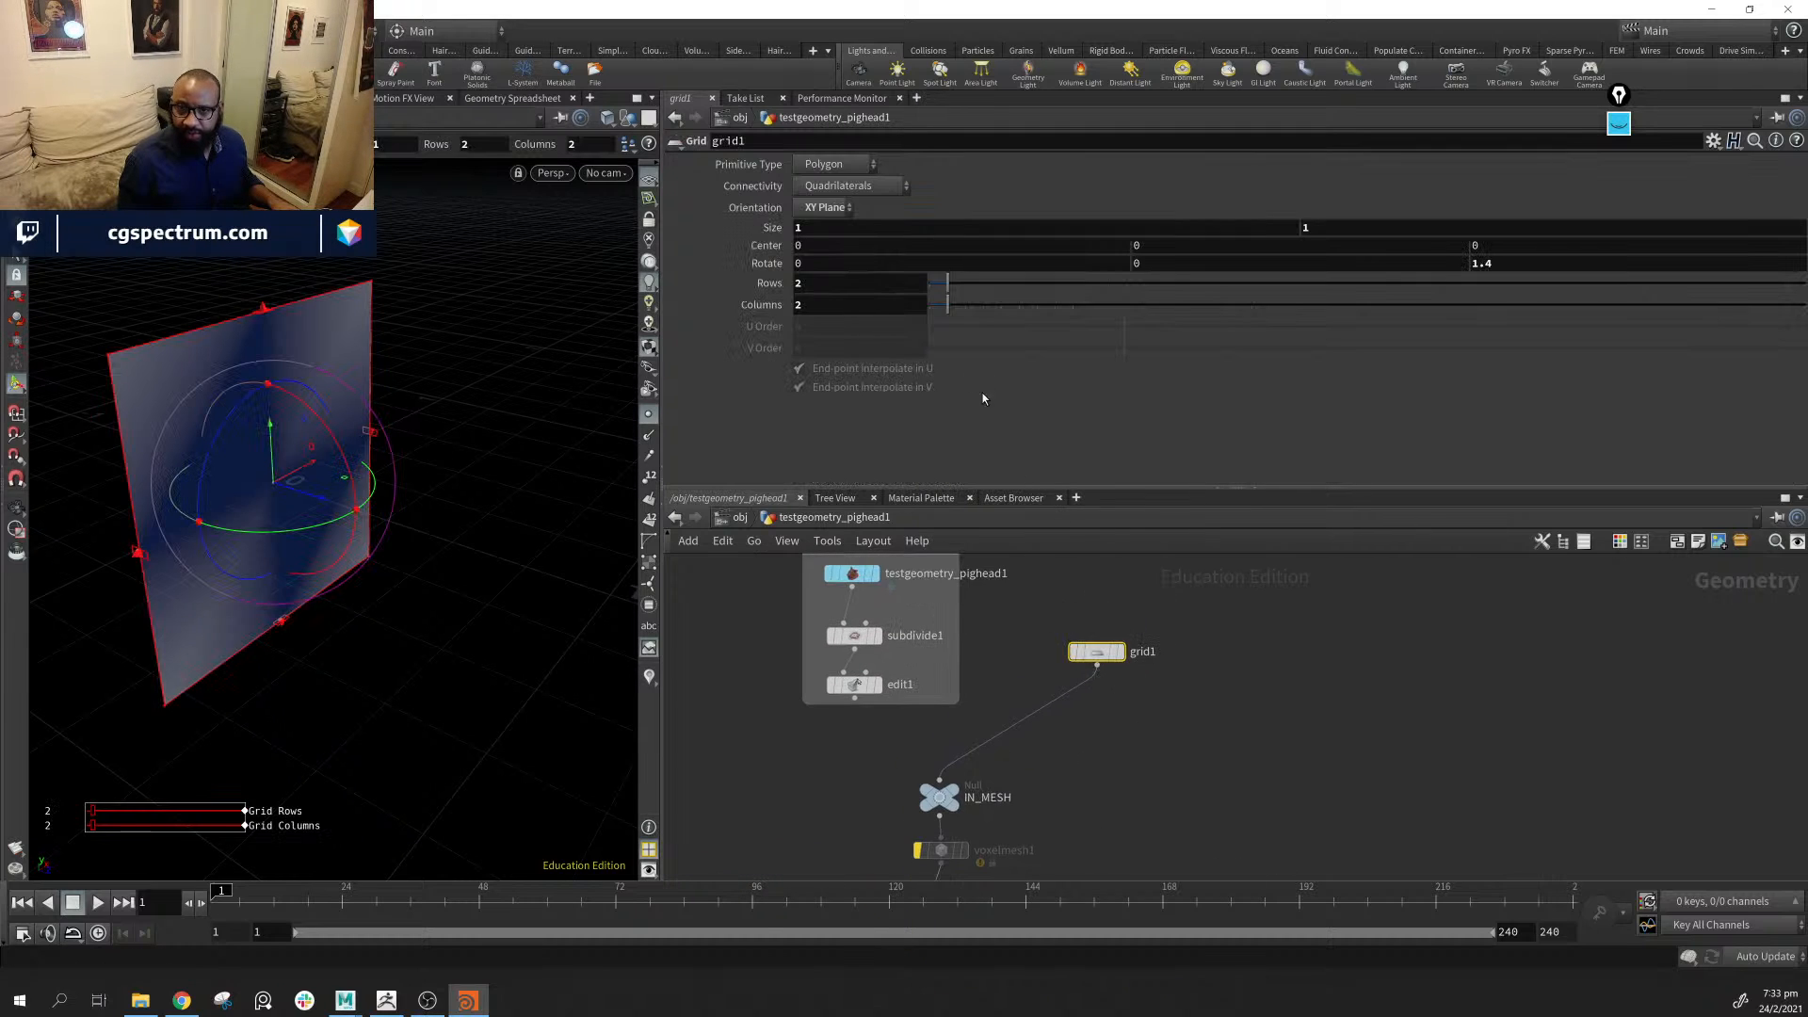
double_click(834, 287)
text(50)
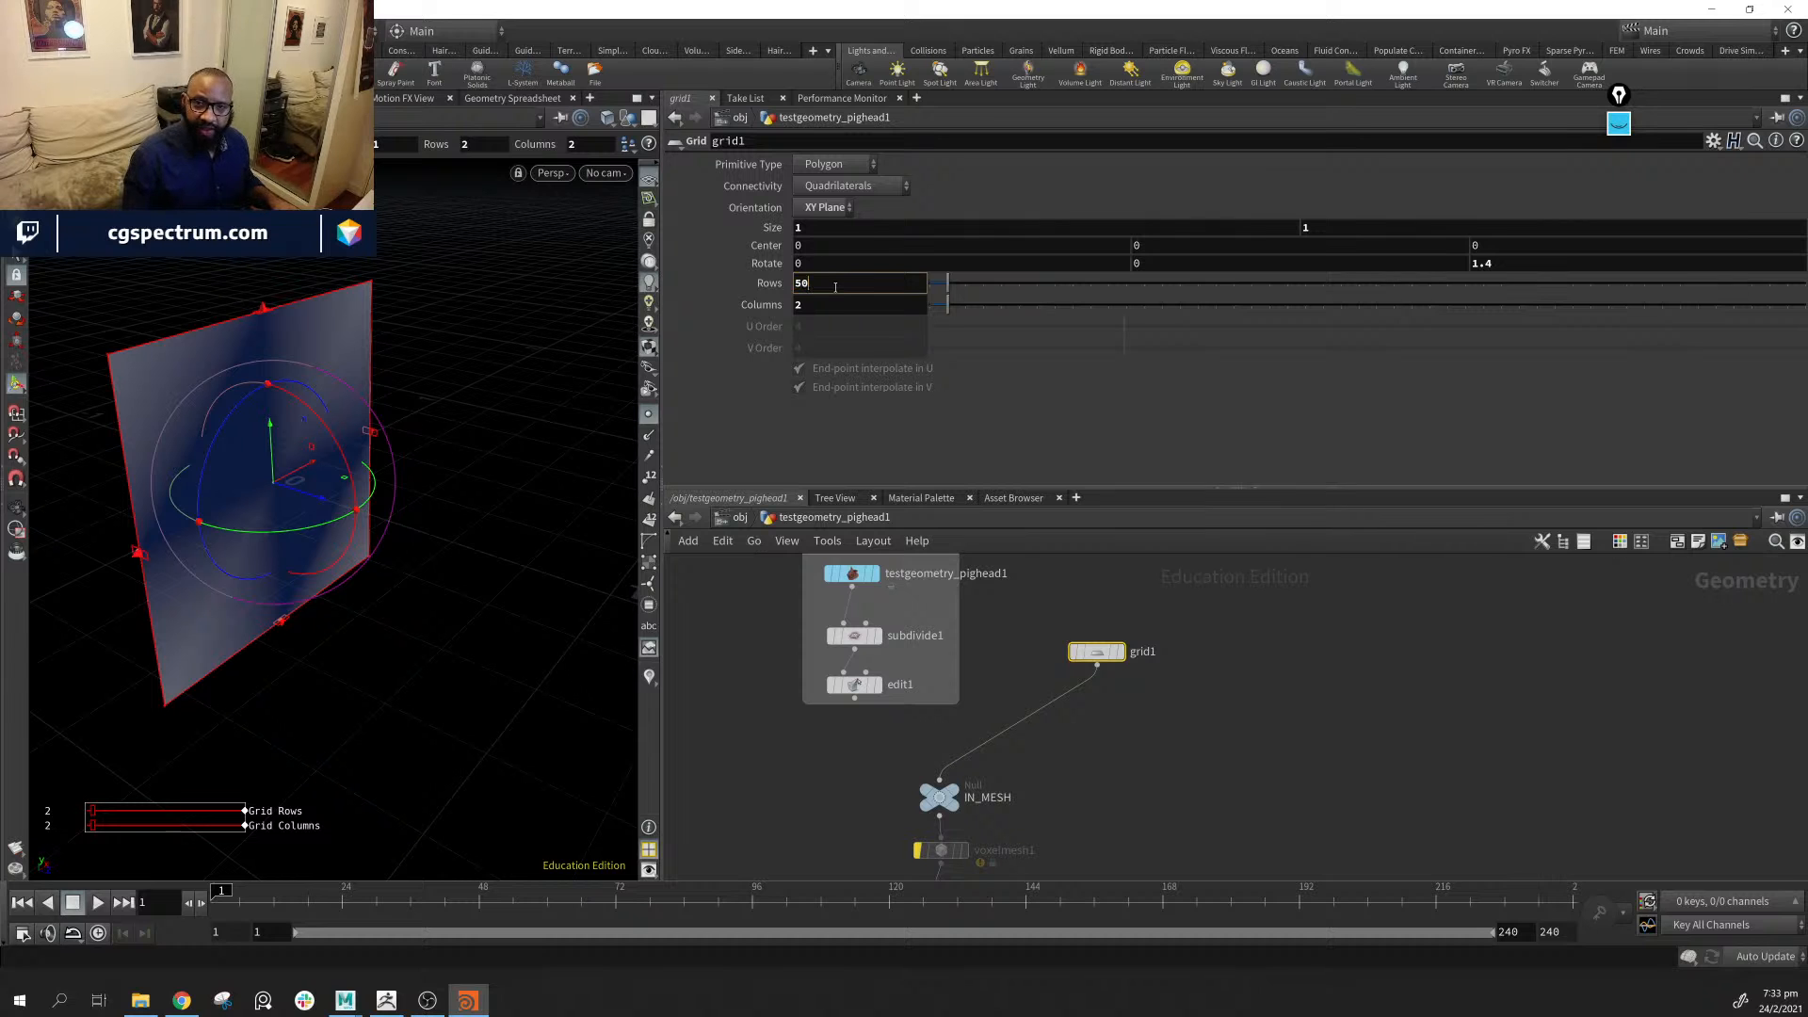
double_click(827, 307)
text(50)
key(Return)
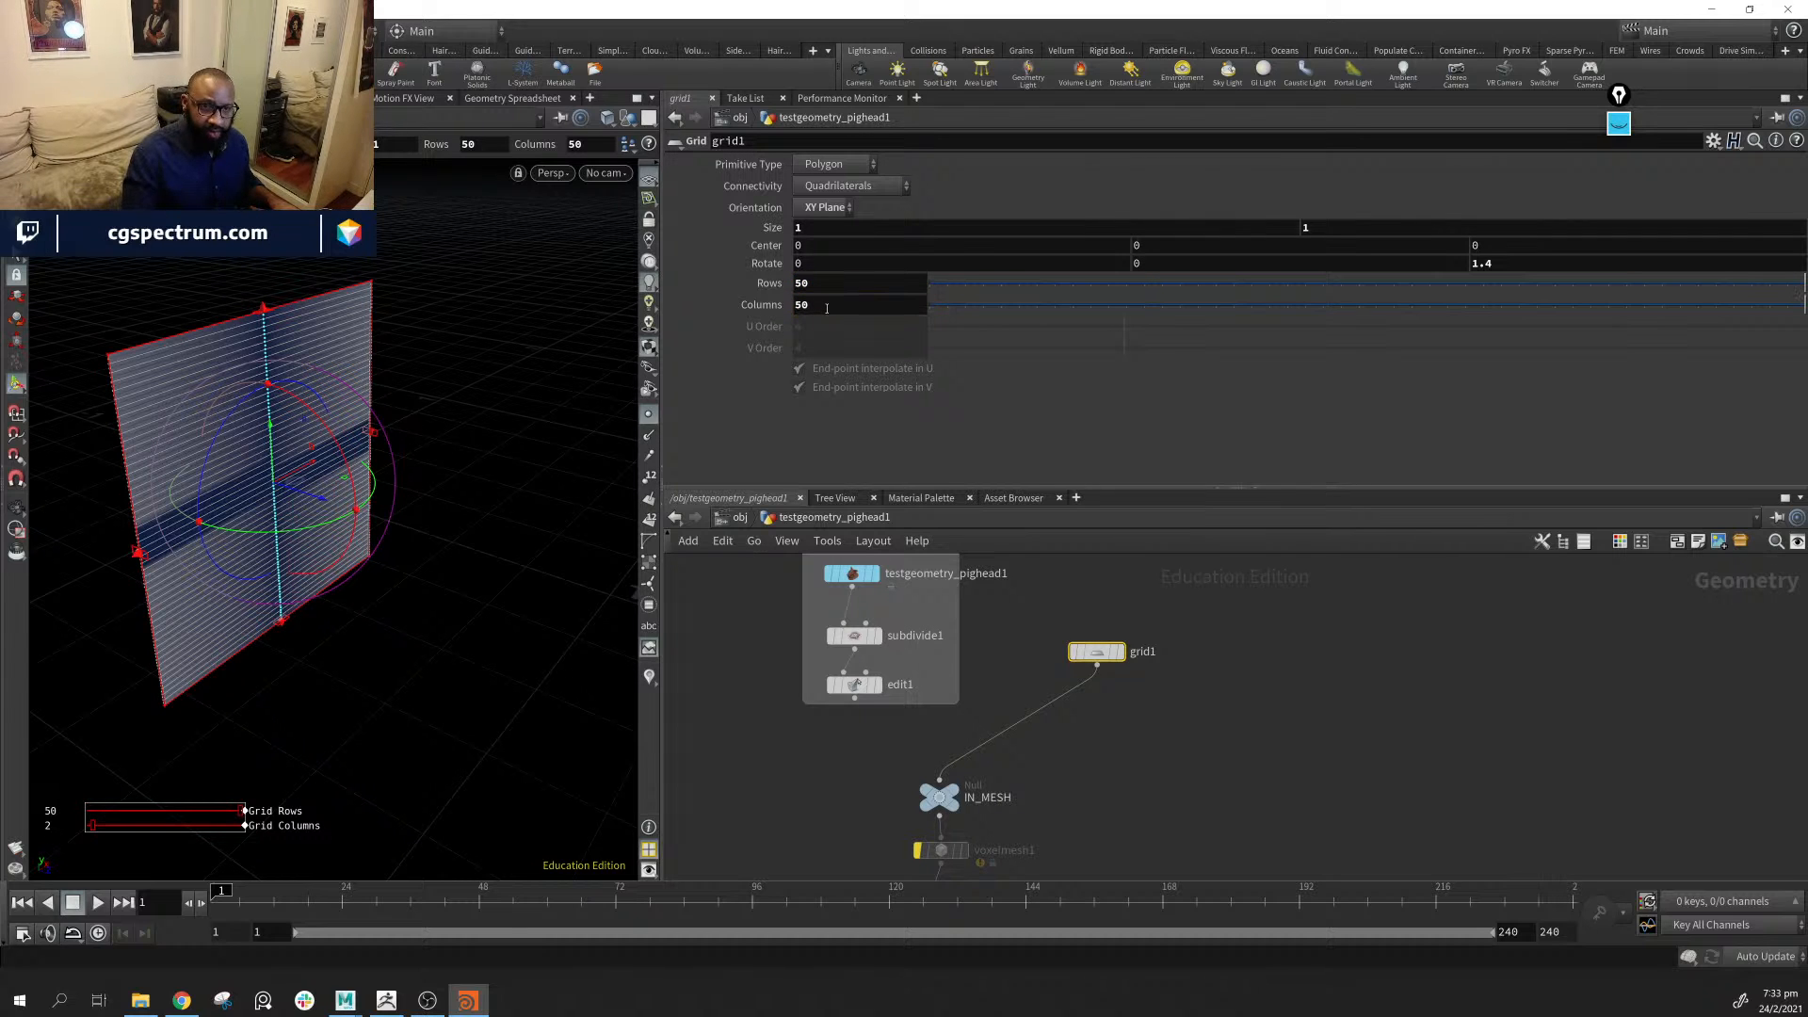
click(648, 415)
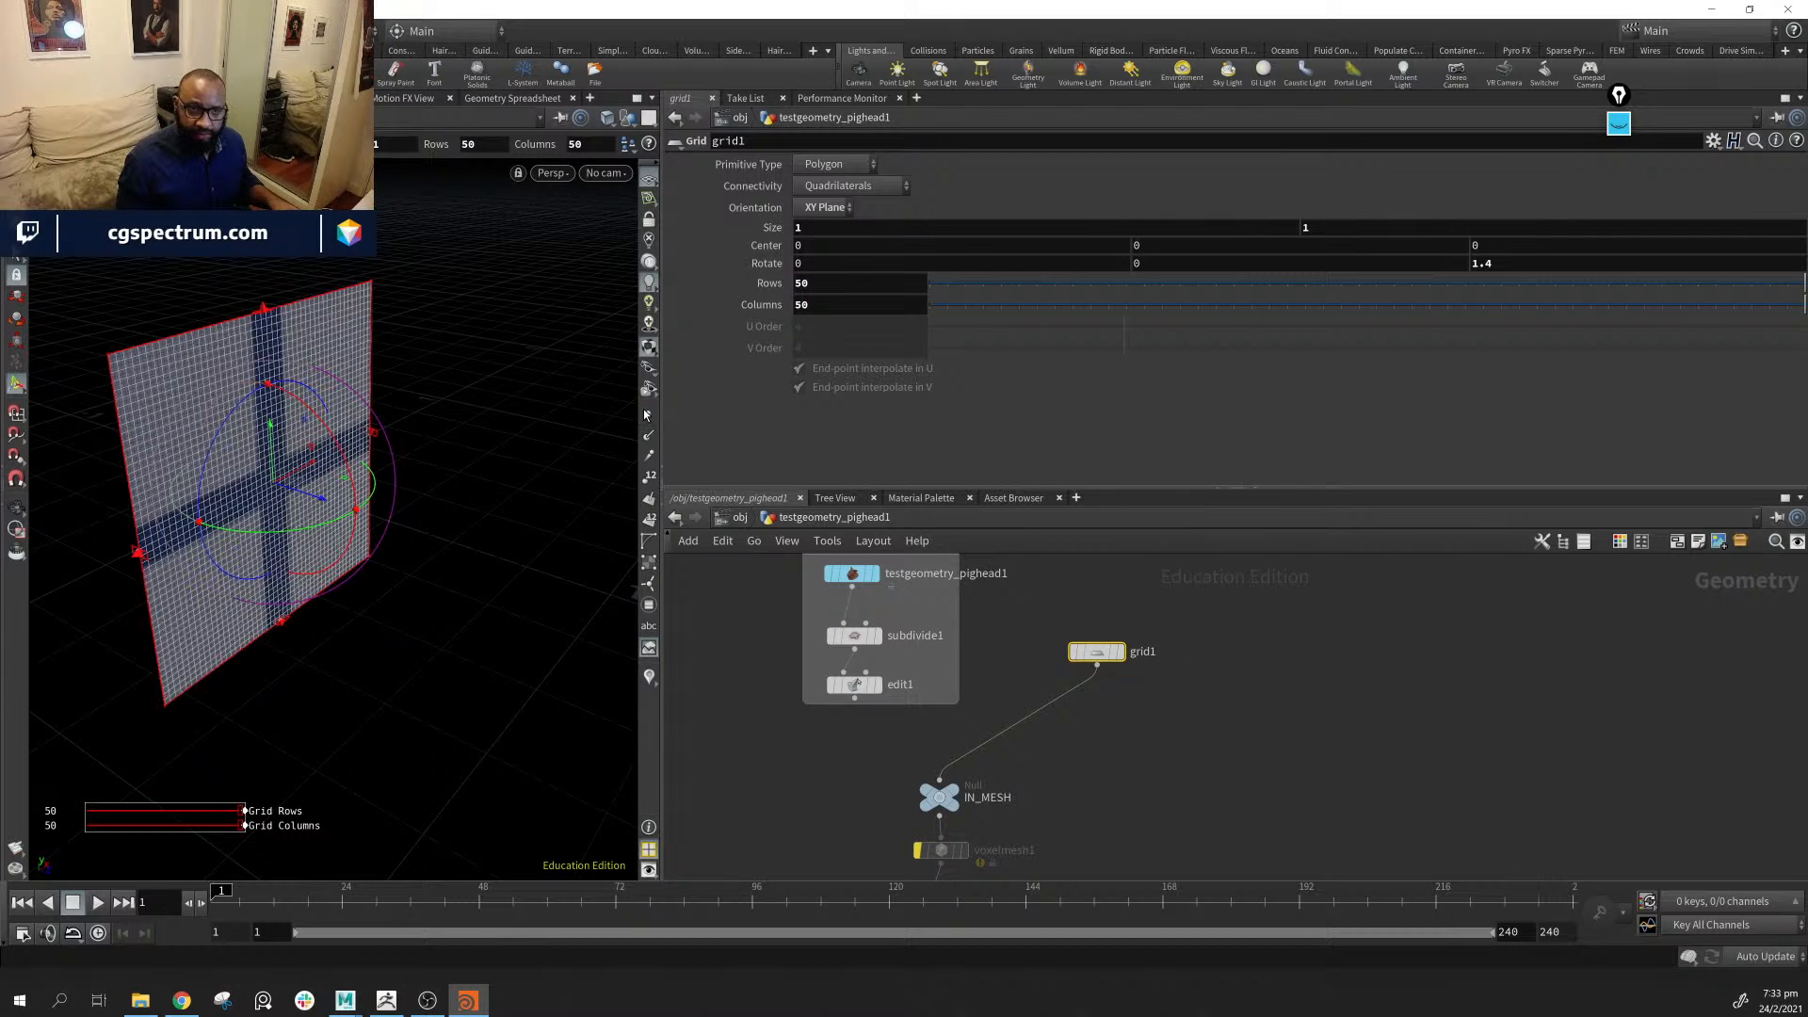
alt+drag(551, 530, 373, 482)
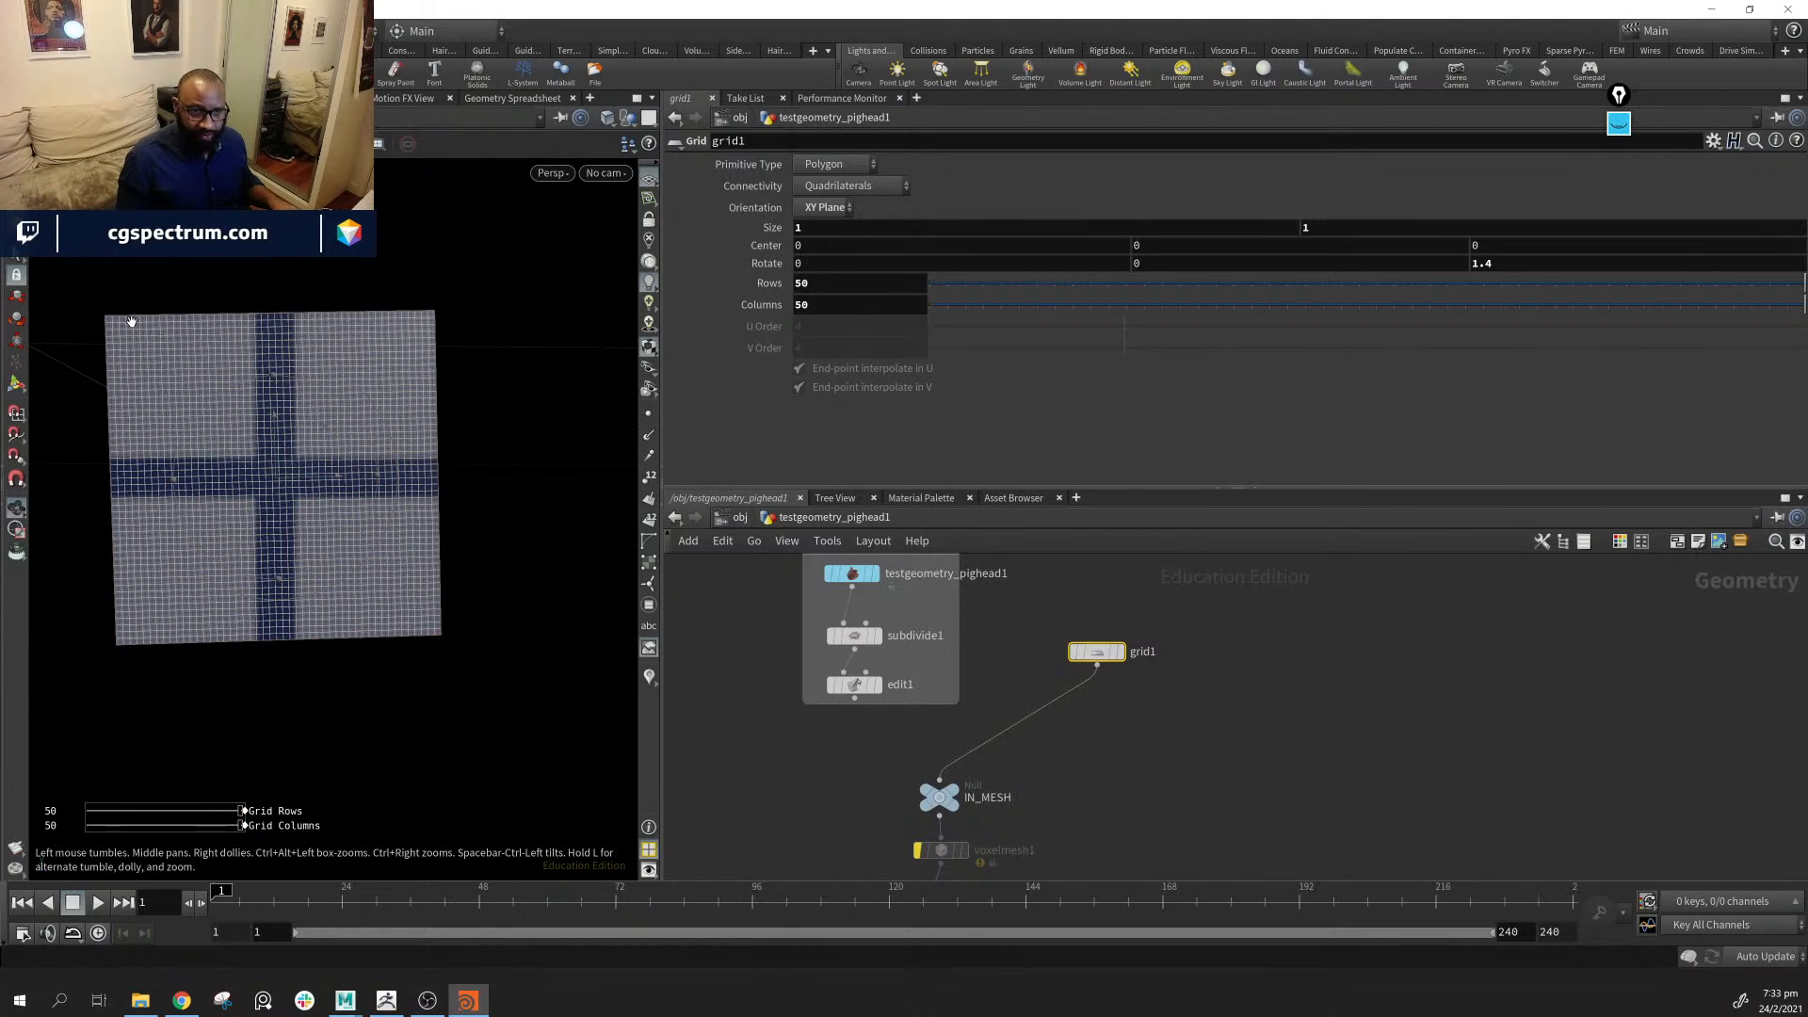
Inside bick_stone, set both Frequency values of boxes1 to 1
middle_drag(1248, 871, 1337, 705)
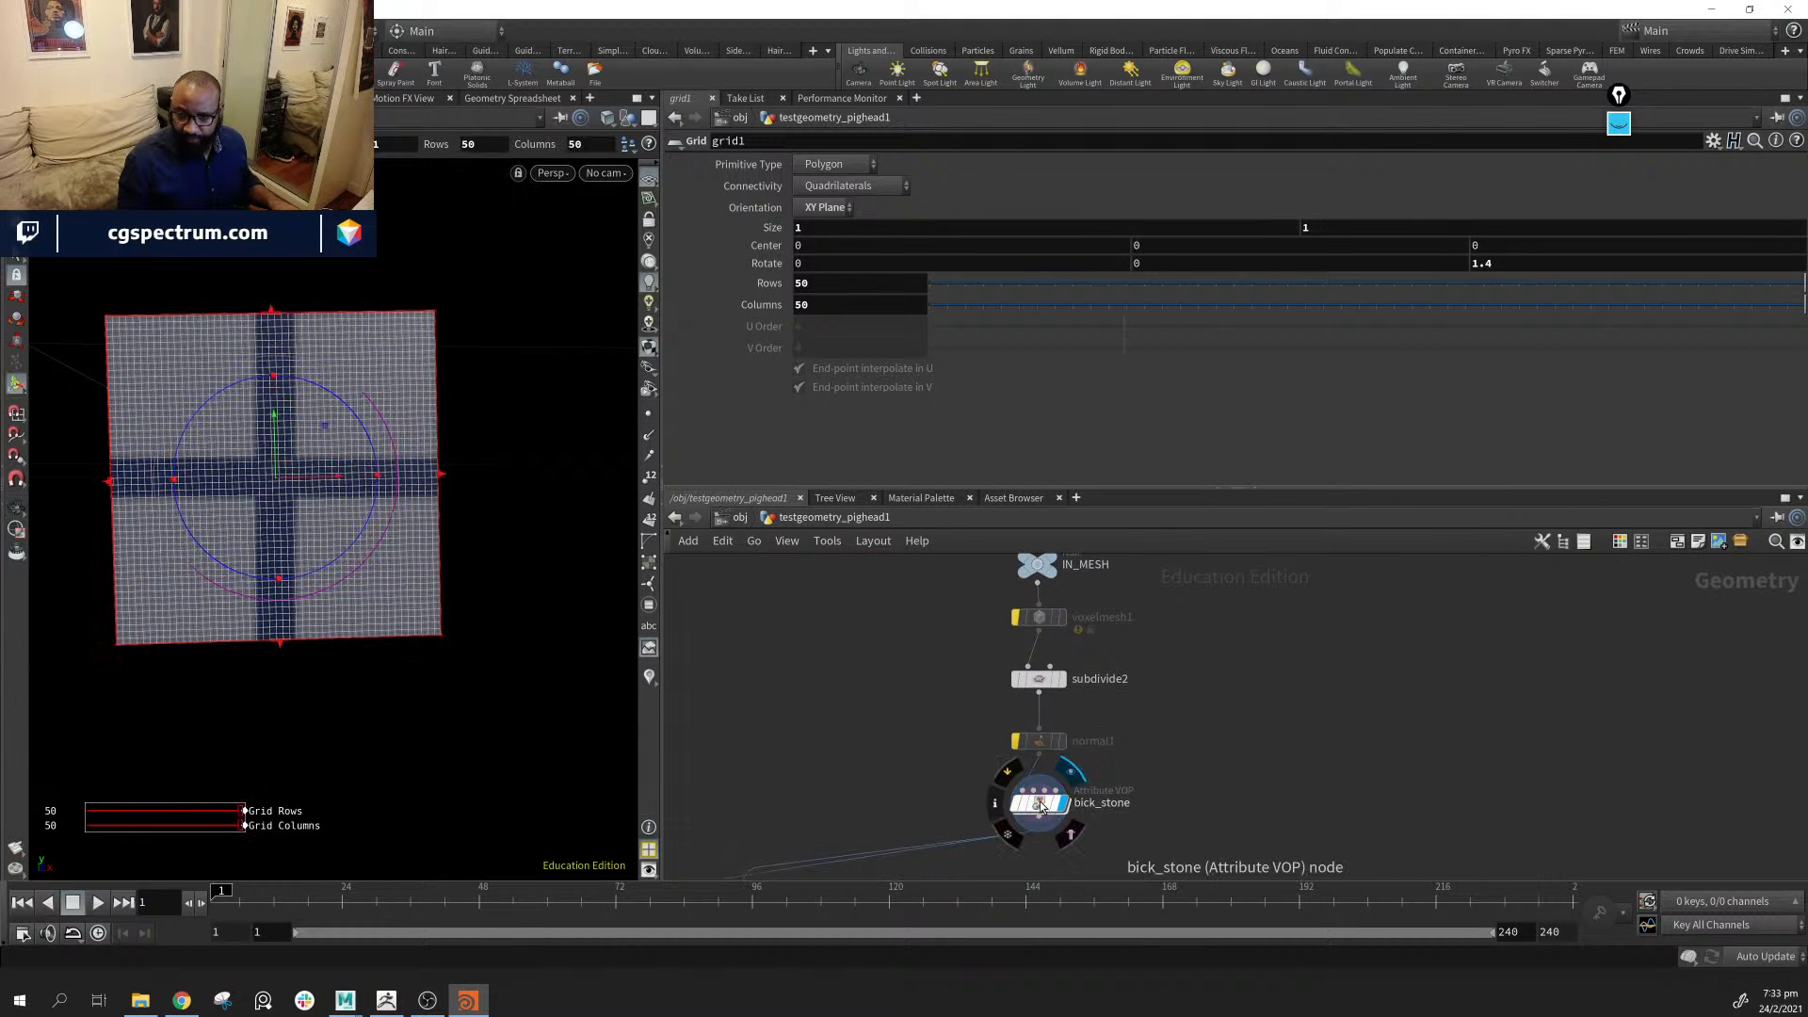
double_click(1041, 806)
alt+middle_drag(178, 417, 245, 458)
drag(245, 458, 259, 396)
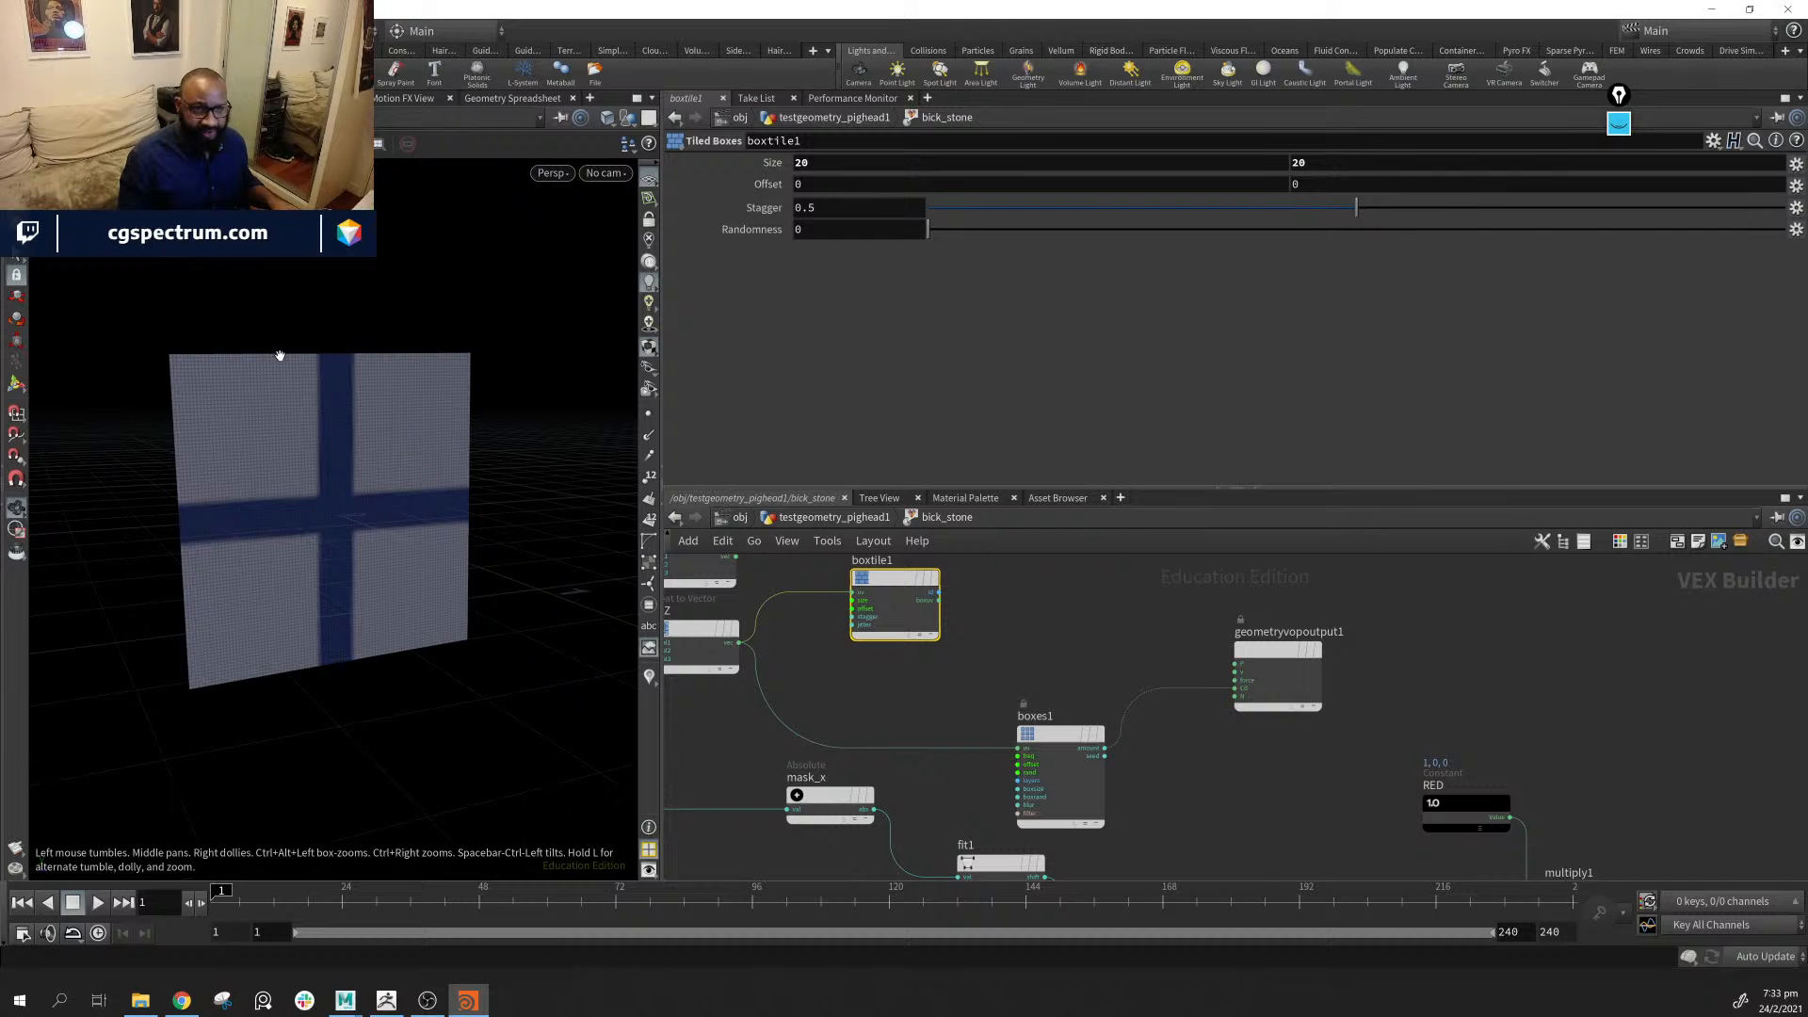
click(1068, 736)
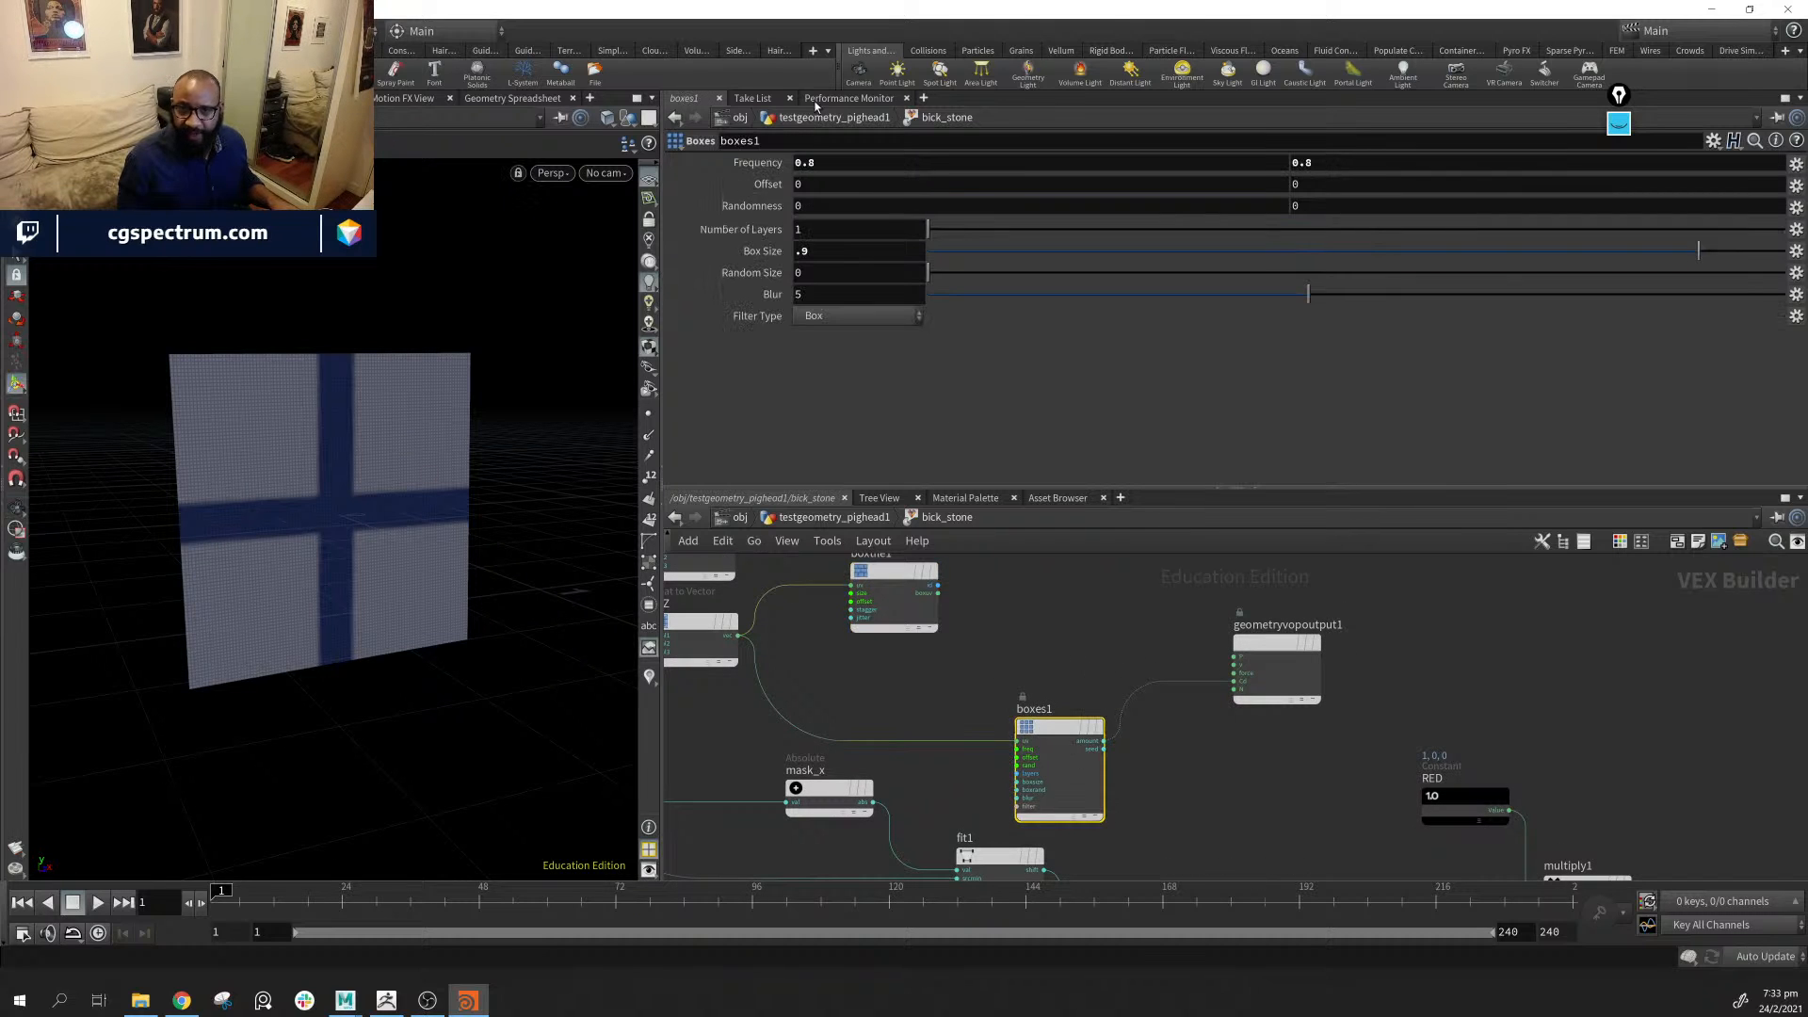
click(866, 167)
text(1)
key(Return)
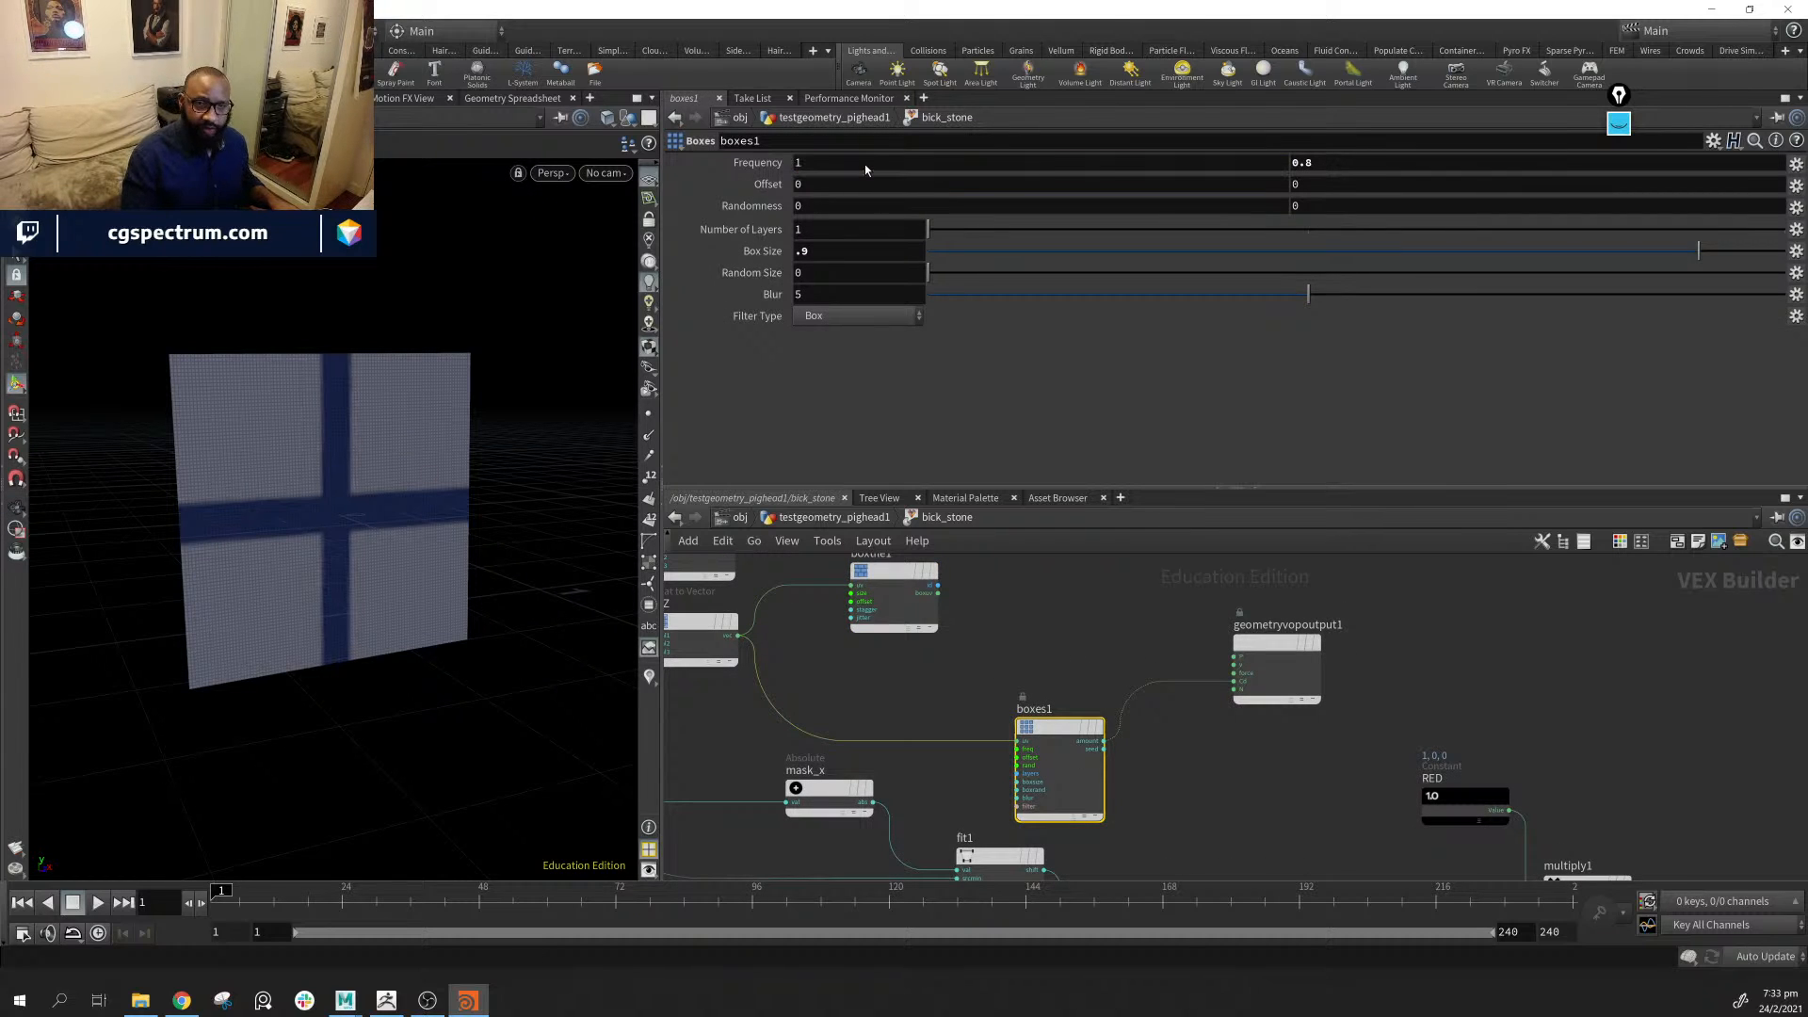
click(1404, 170)
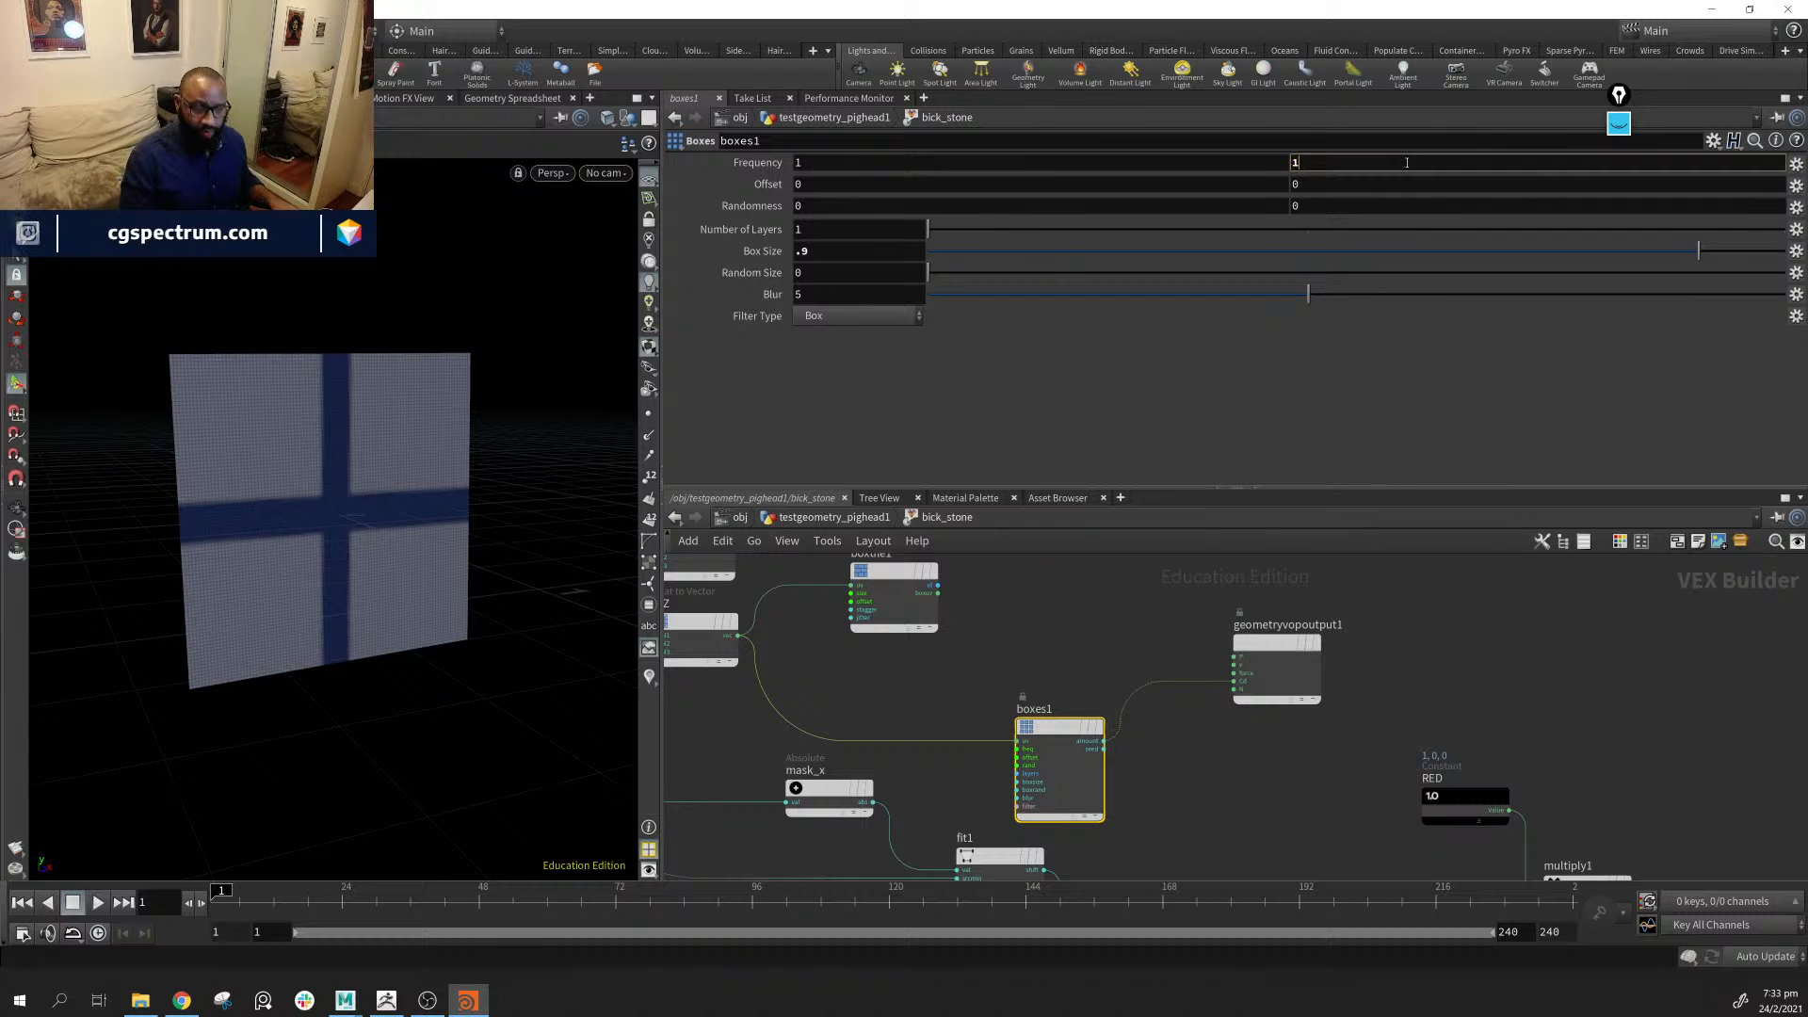
text(1)
key(Return)
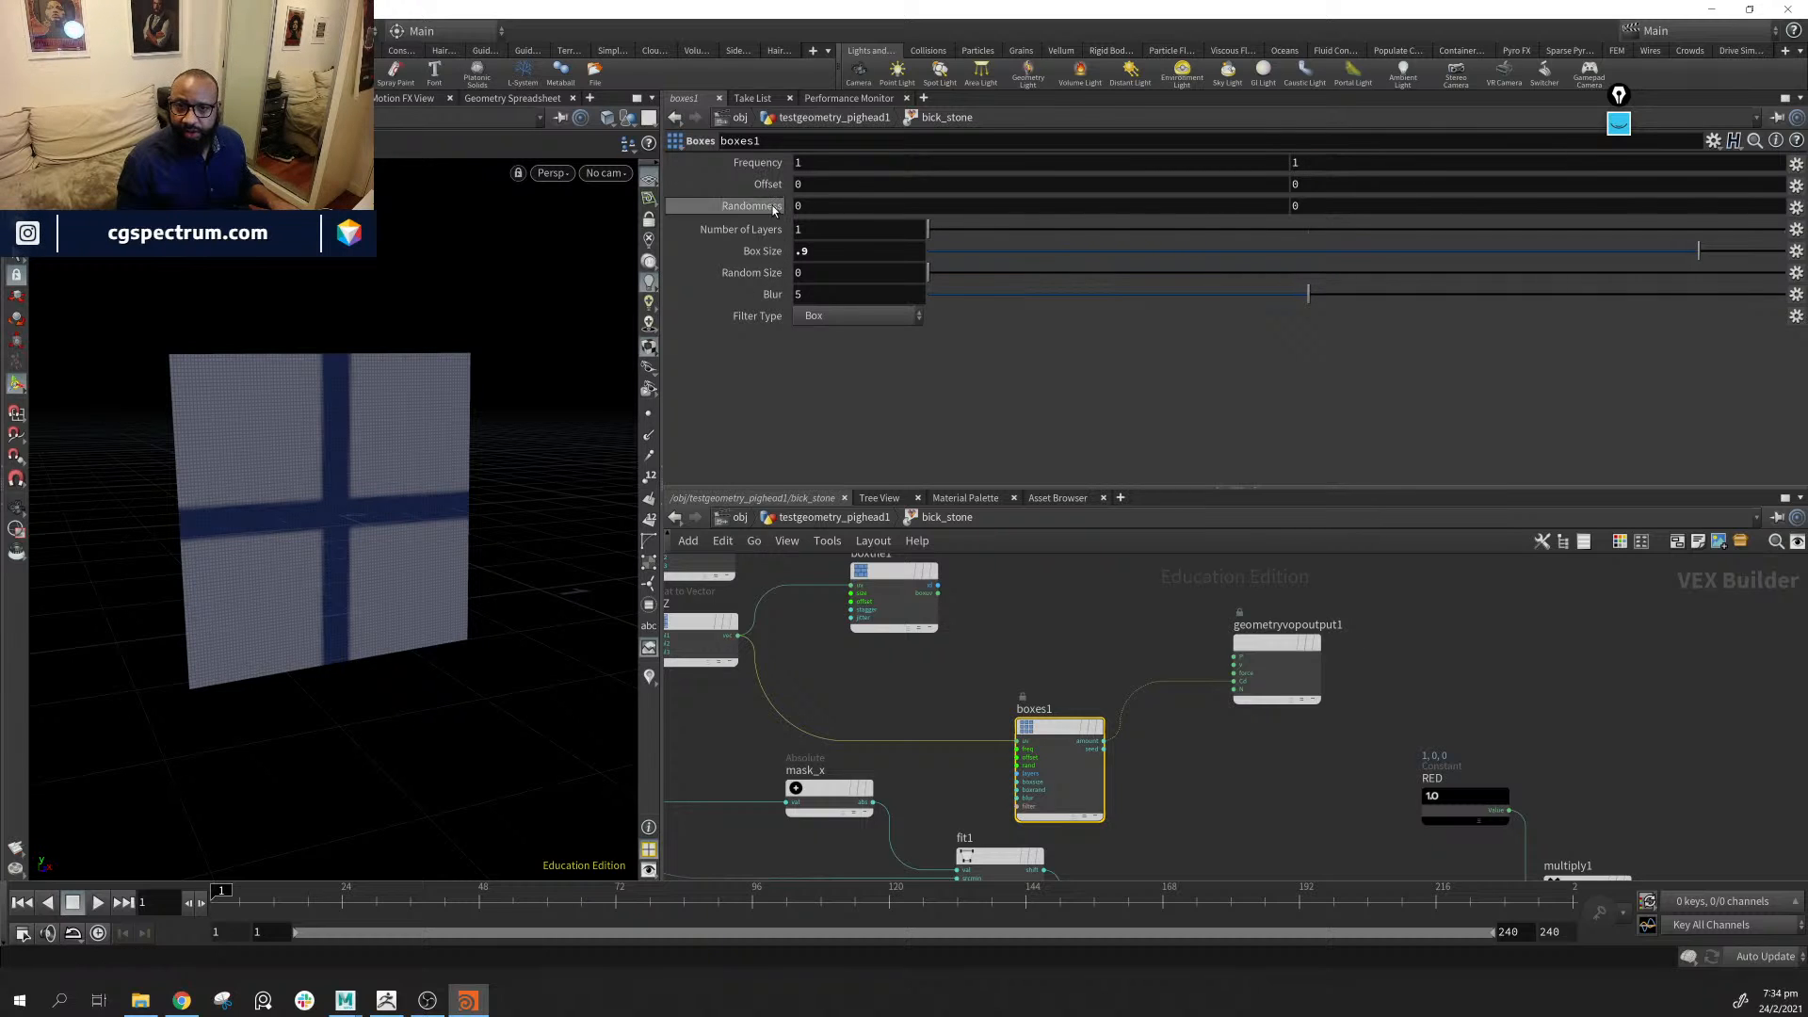
Increase the Box Size of boxes1 to 0.9692 and lower its Blur to about 1.18
drag(1718, 251, 1755, 250)
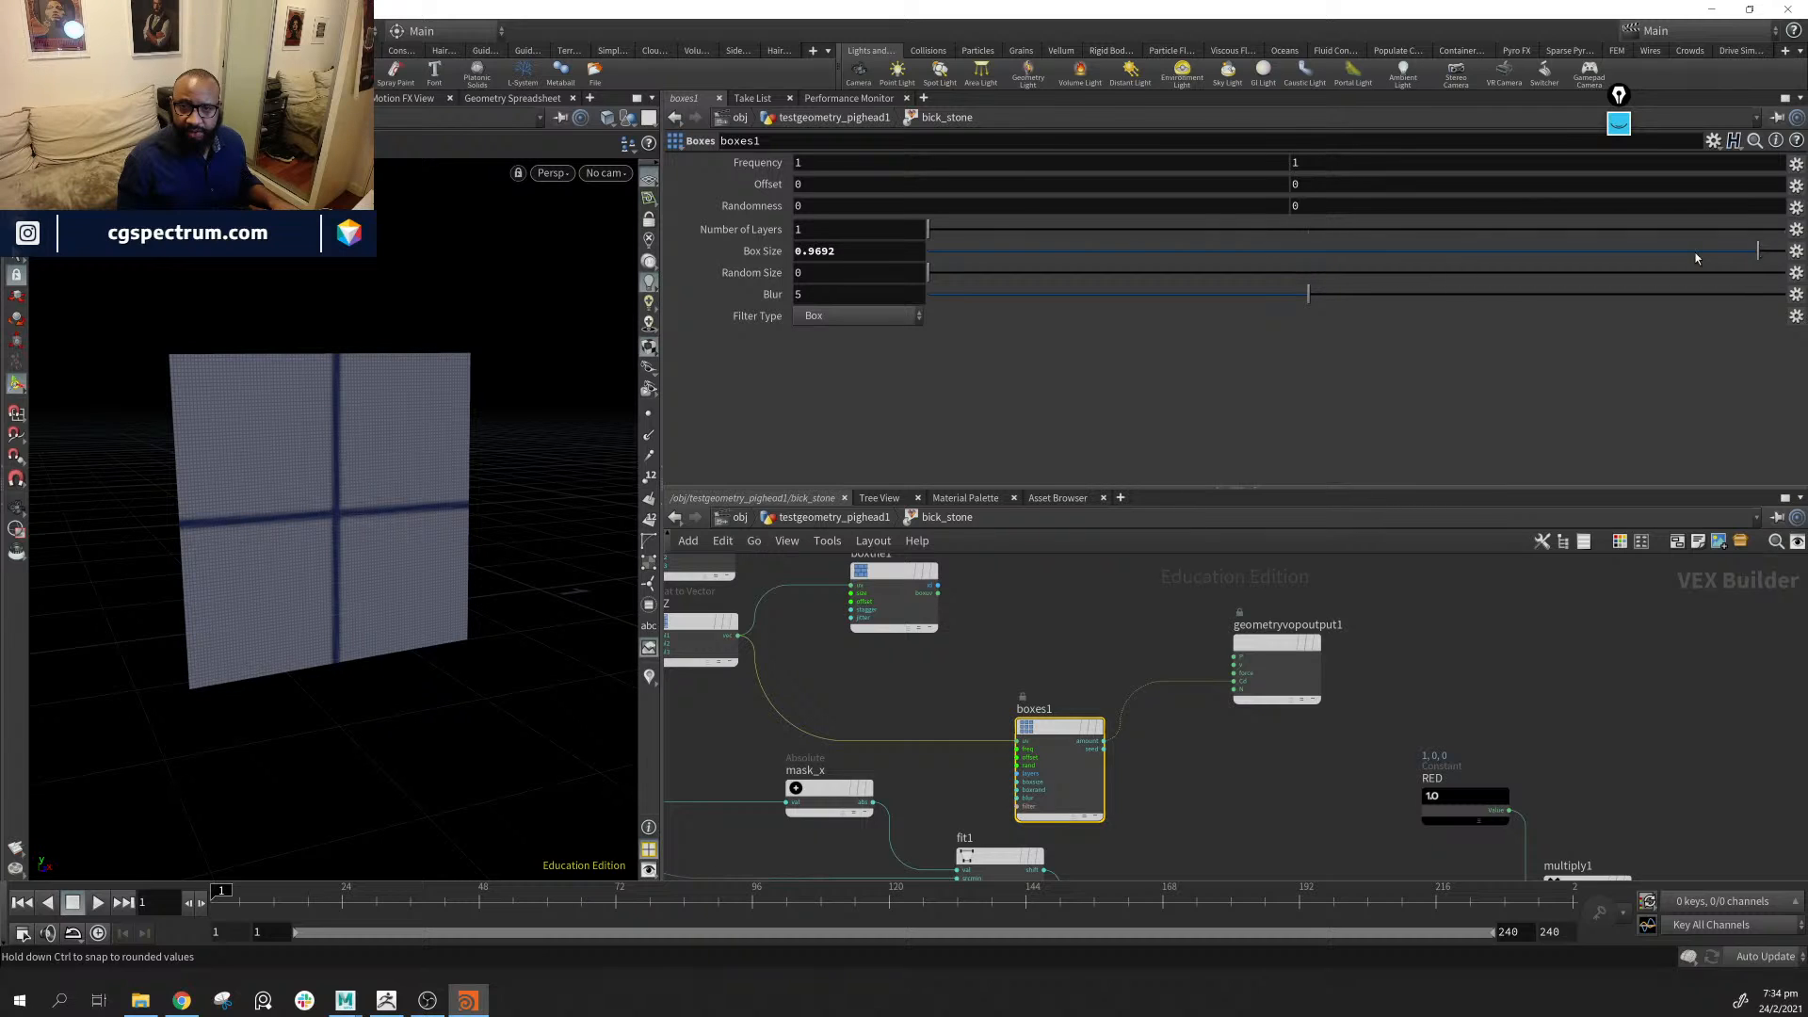
drag(1311, 294, 705, 285)
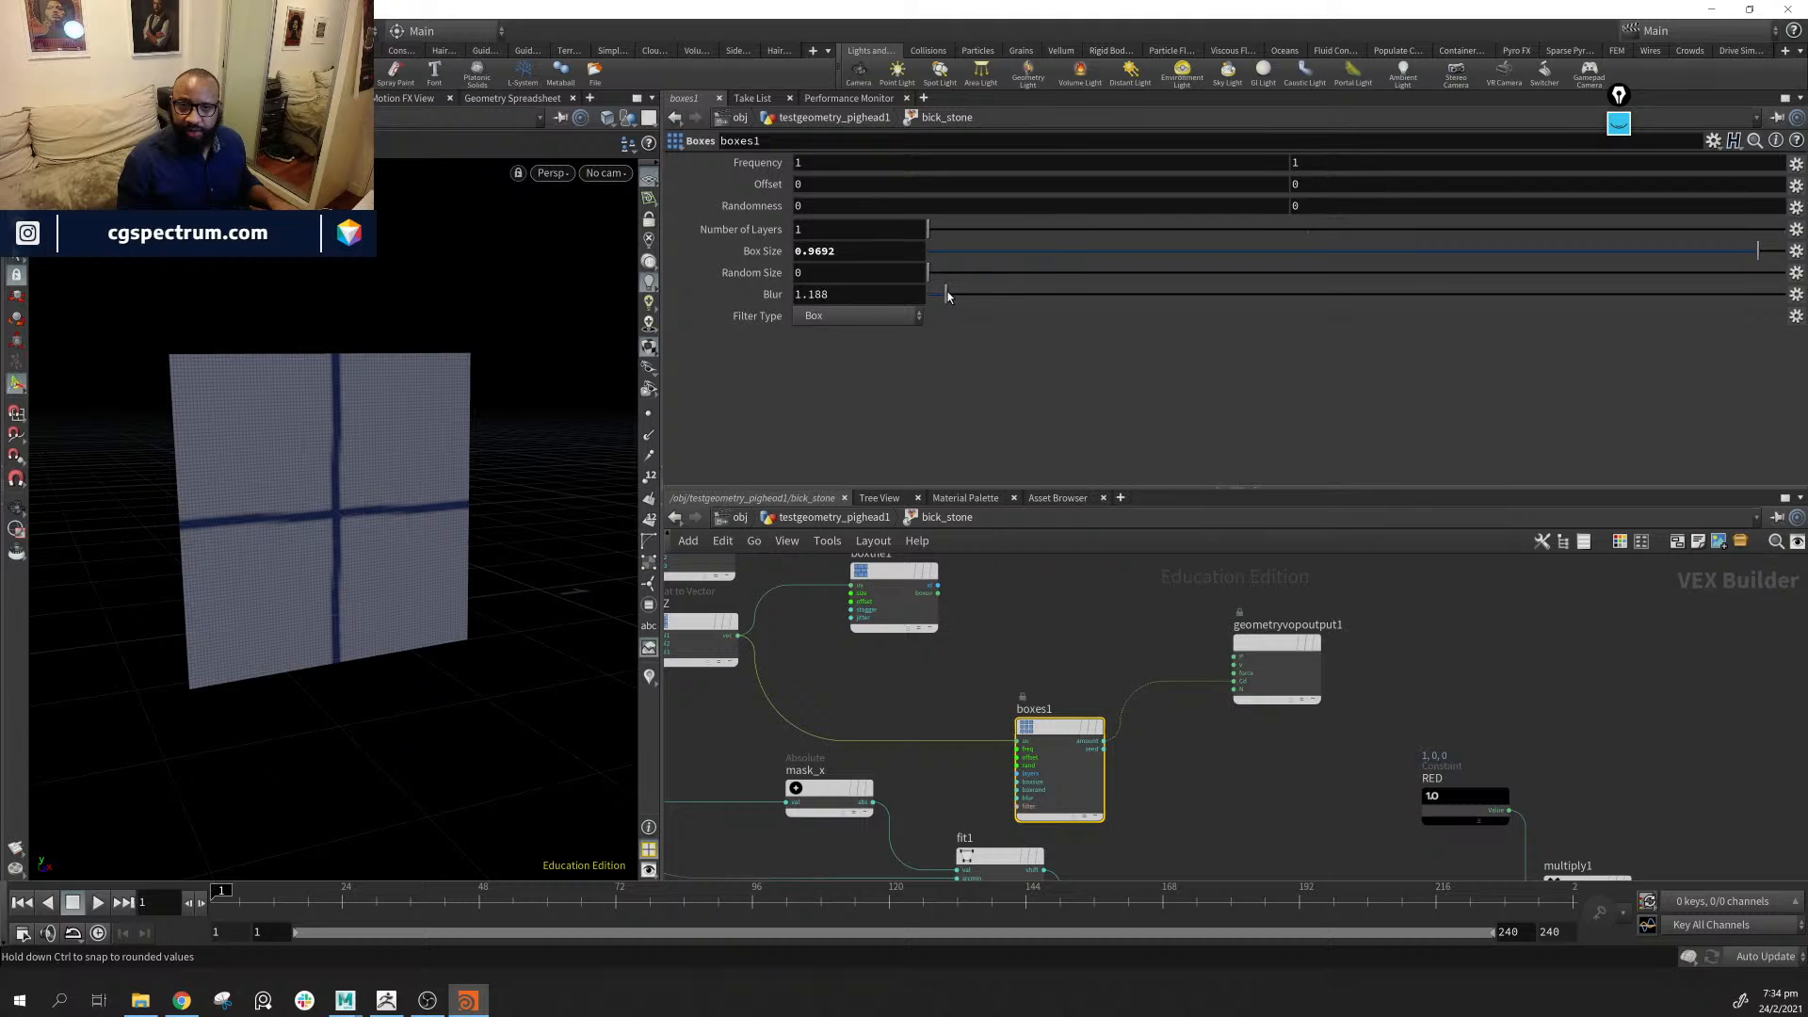
drag(947, 295, 944, 295)
drag(938, 232, 825, 169)
Try both Frequency values of boxes1 at 0.5
middle_drag(1015, 771, 993, 812)
double_click(842, 165)
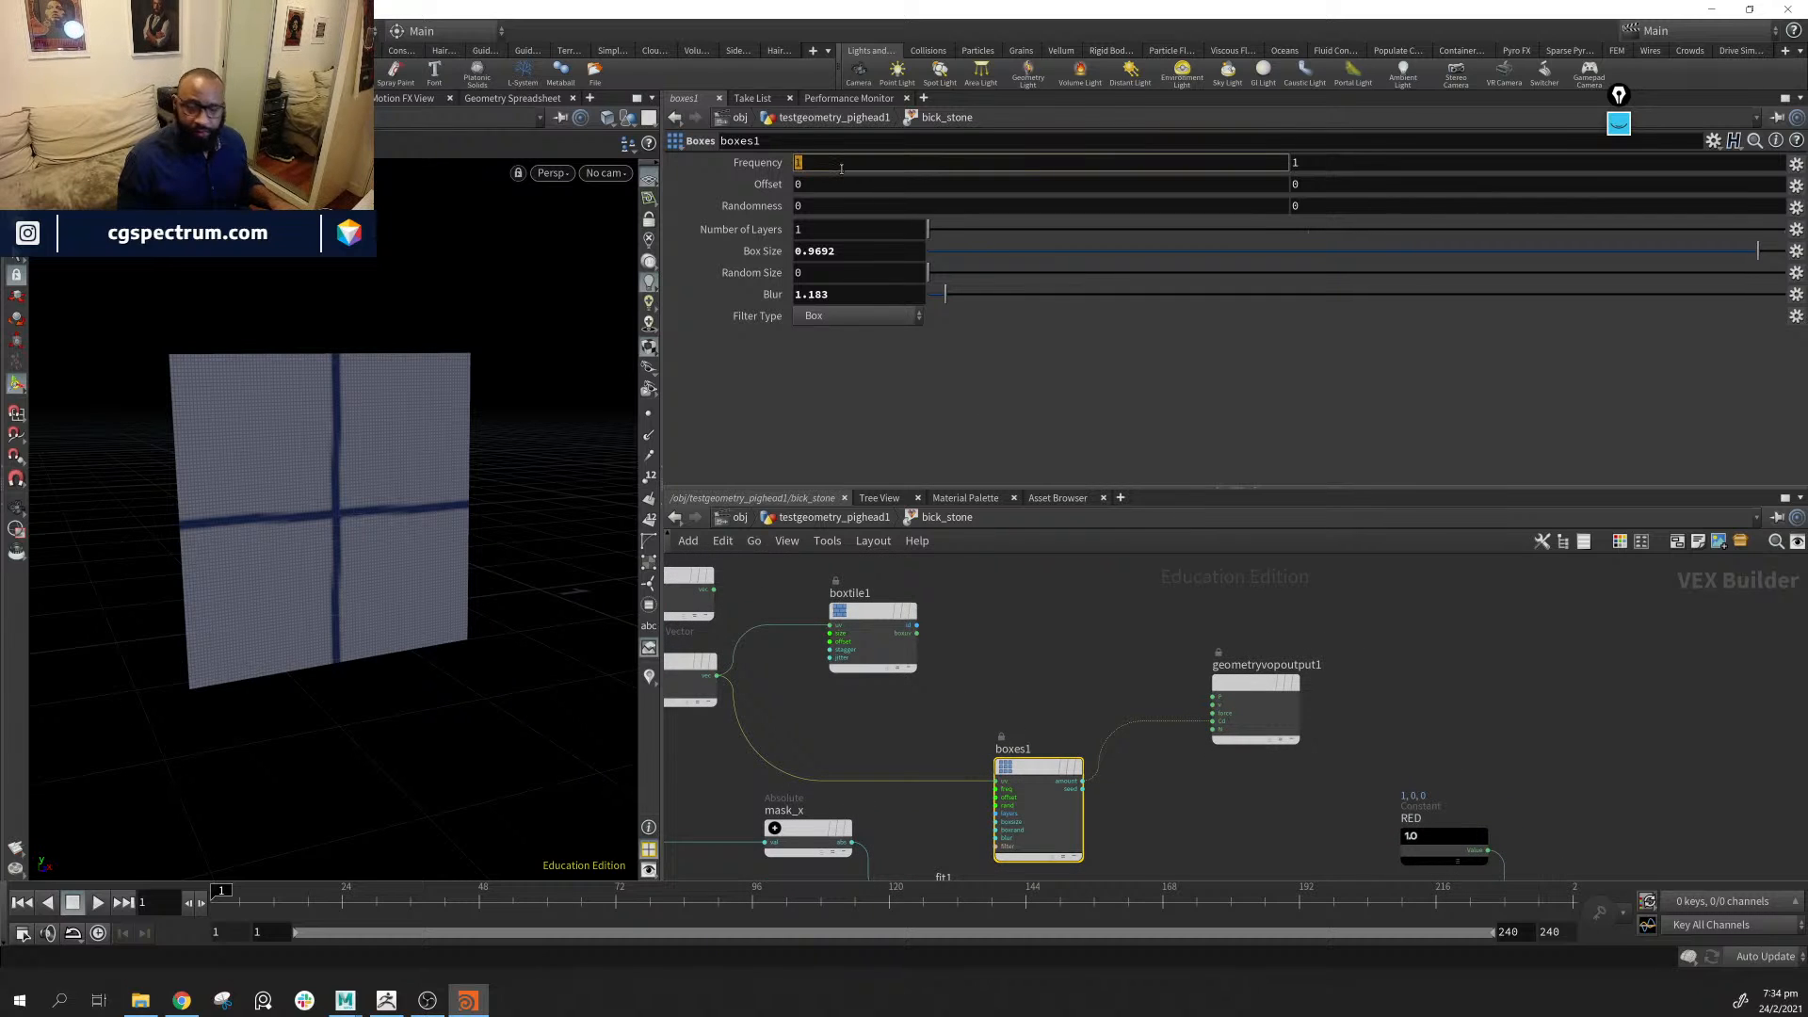
text(.5)
key(Return)
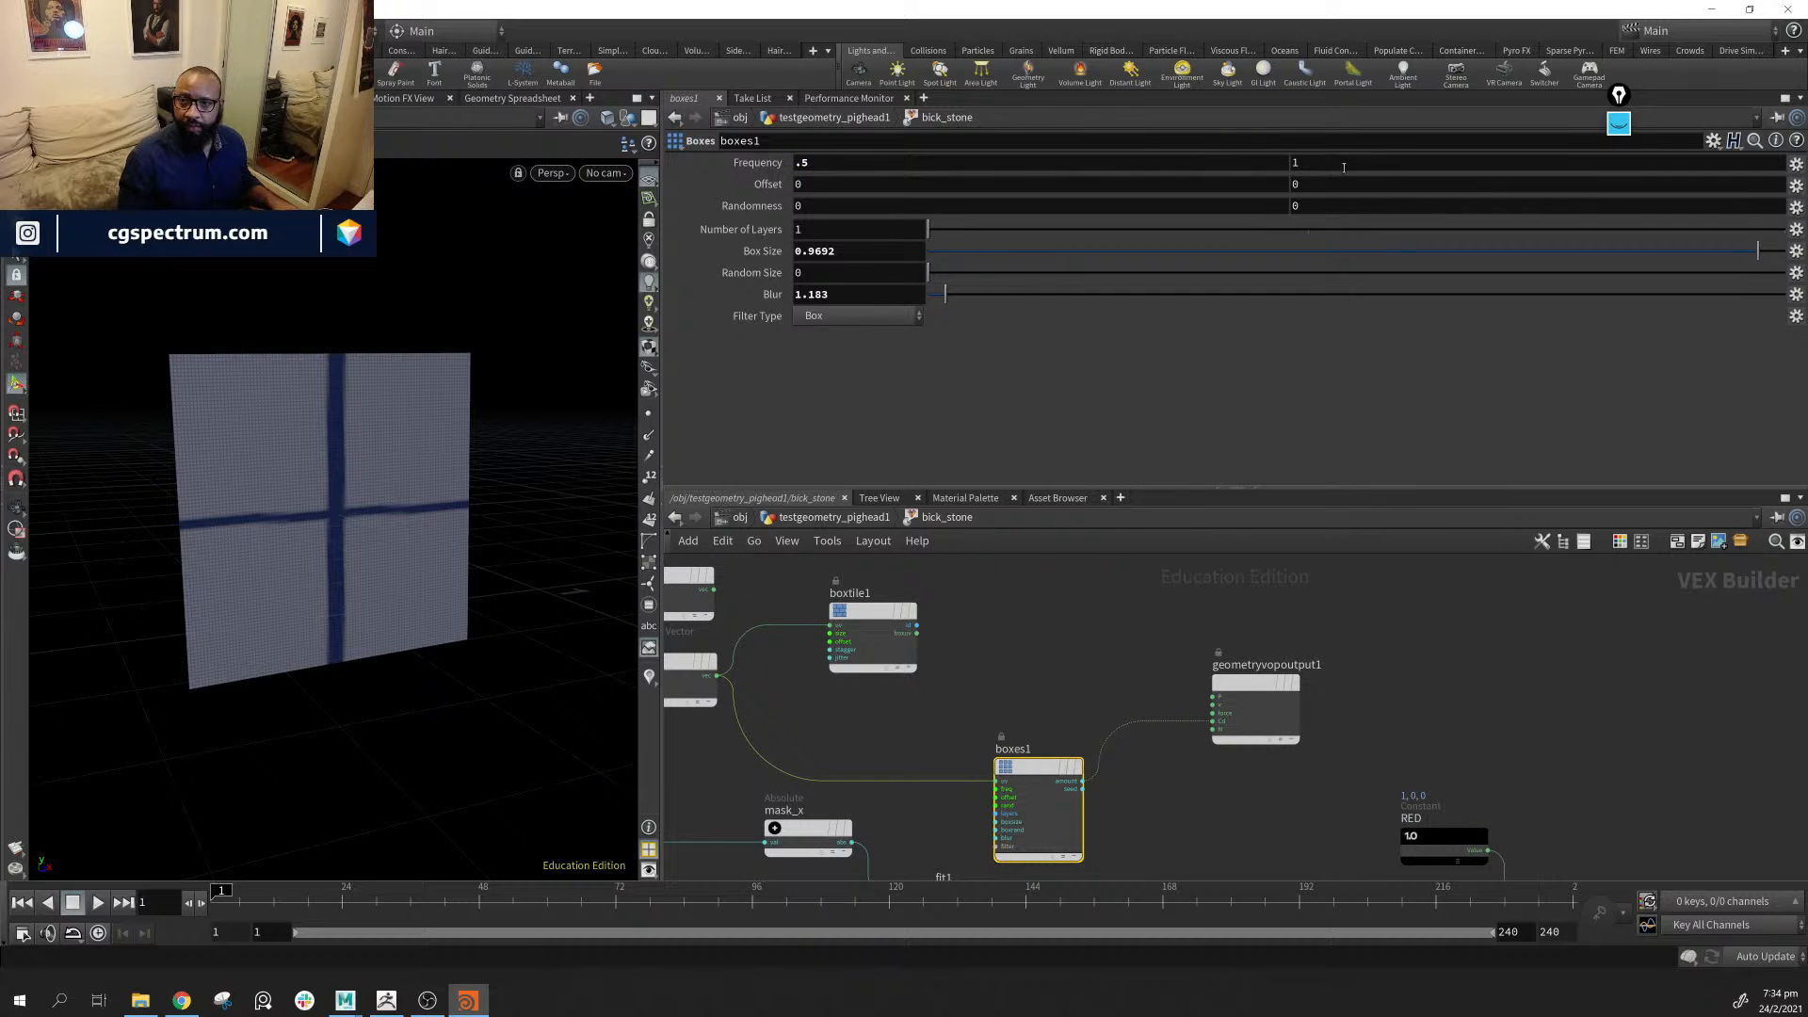
double_click(1343, 168)
text(.5)
key(Return)
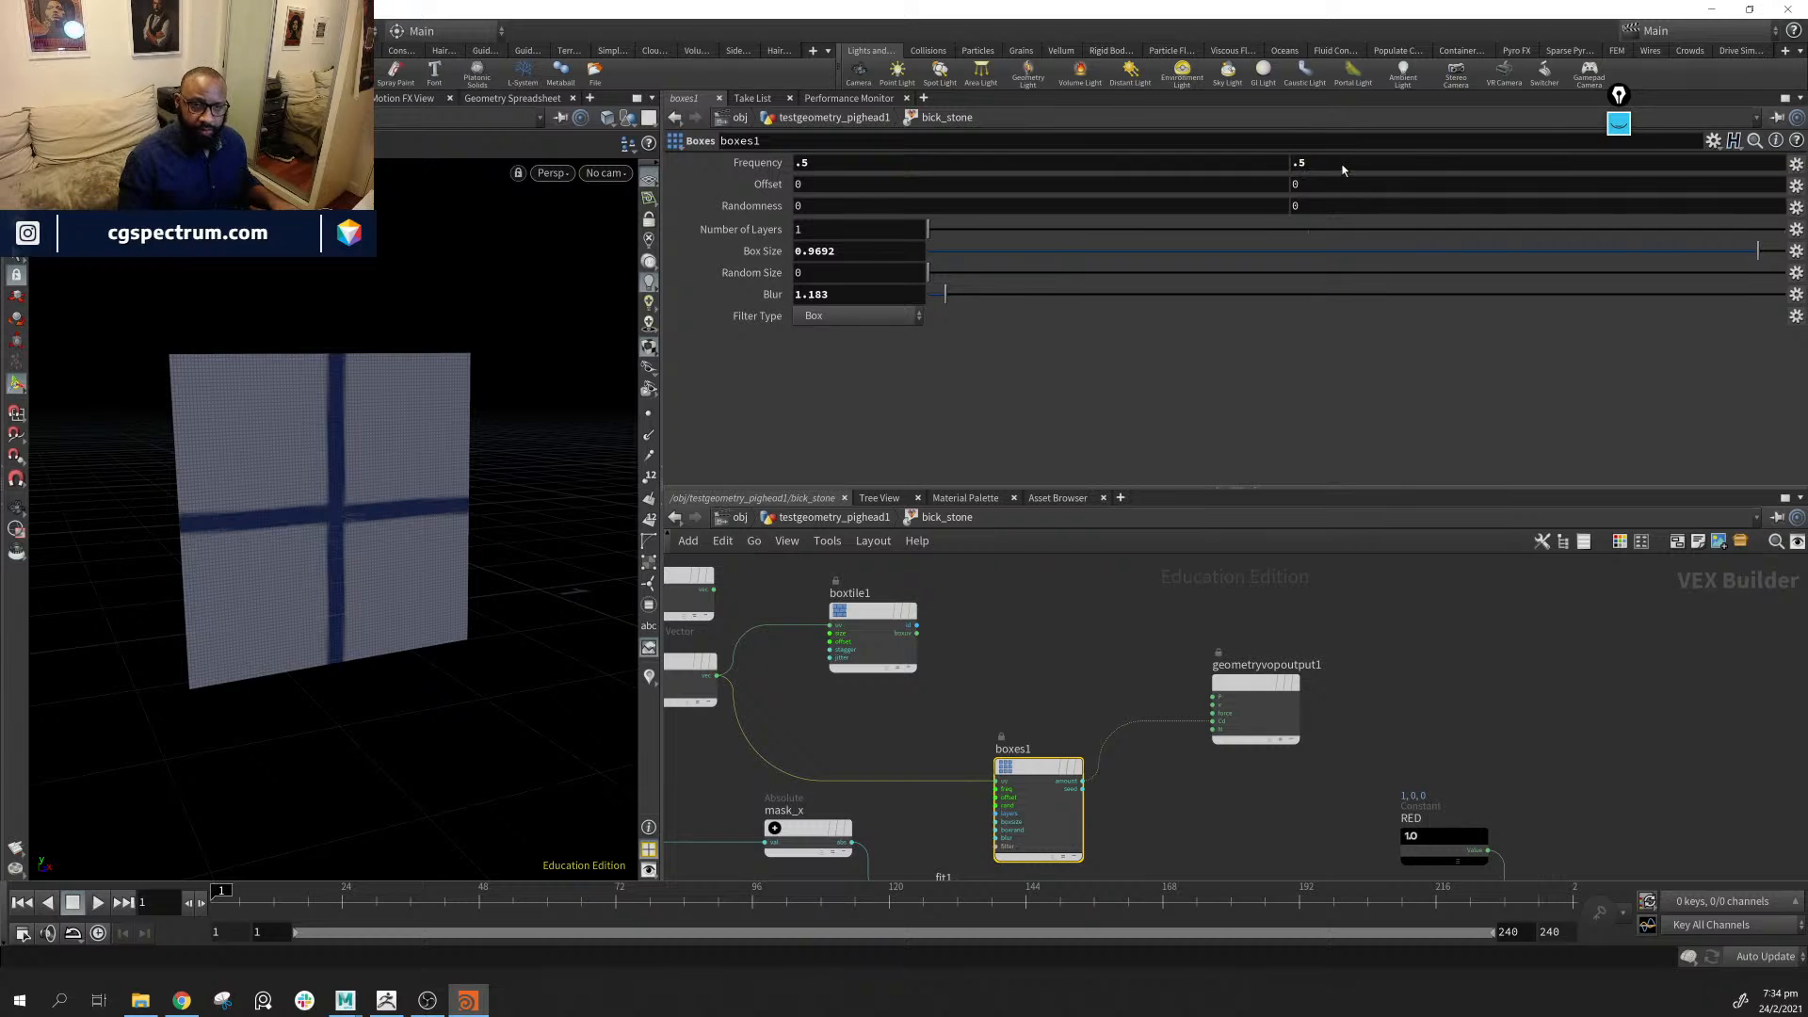
Return both Frequency values of boxes1 to 1
click(1014, 171)
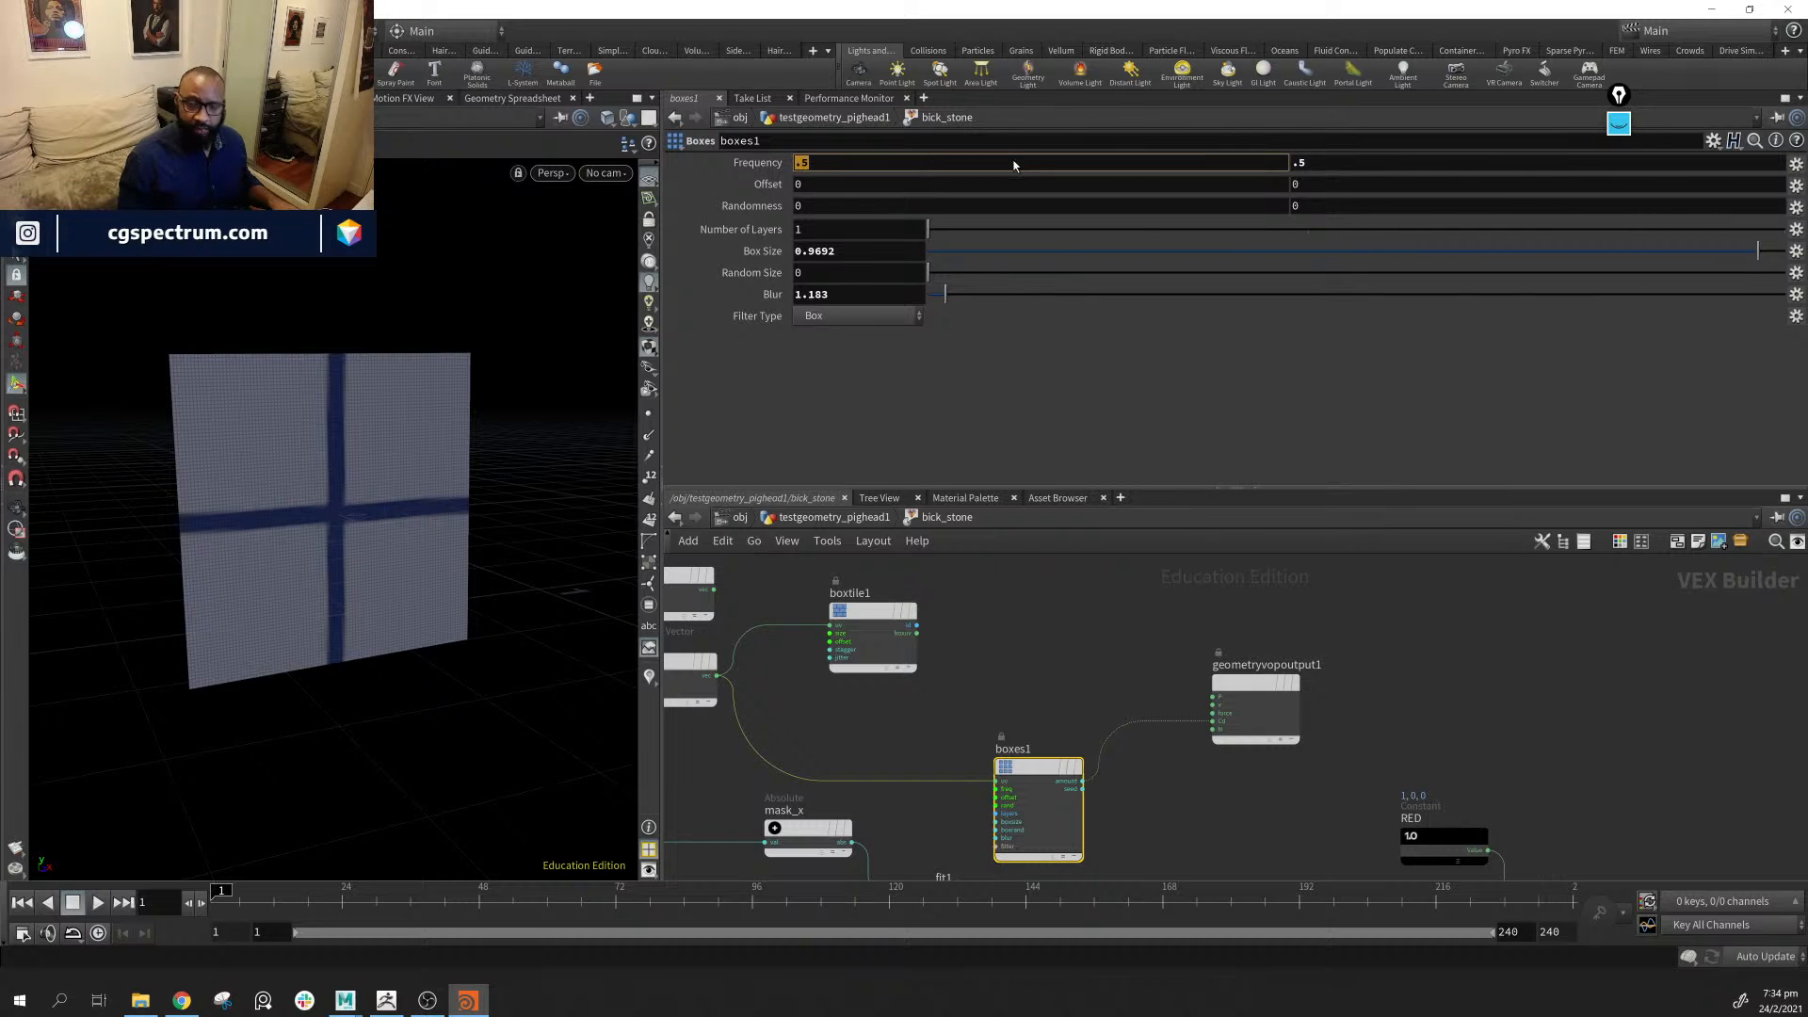
text(1)
key(Return)
click(1425, 161)
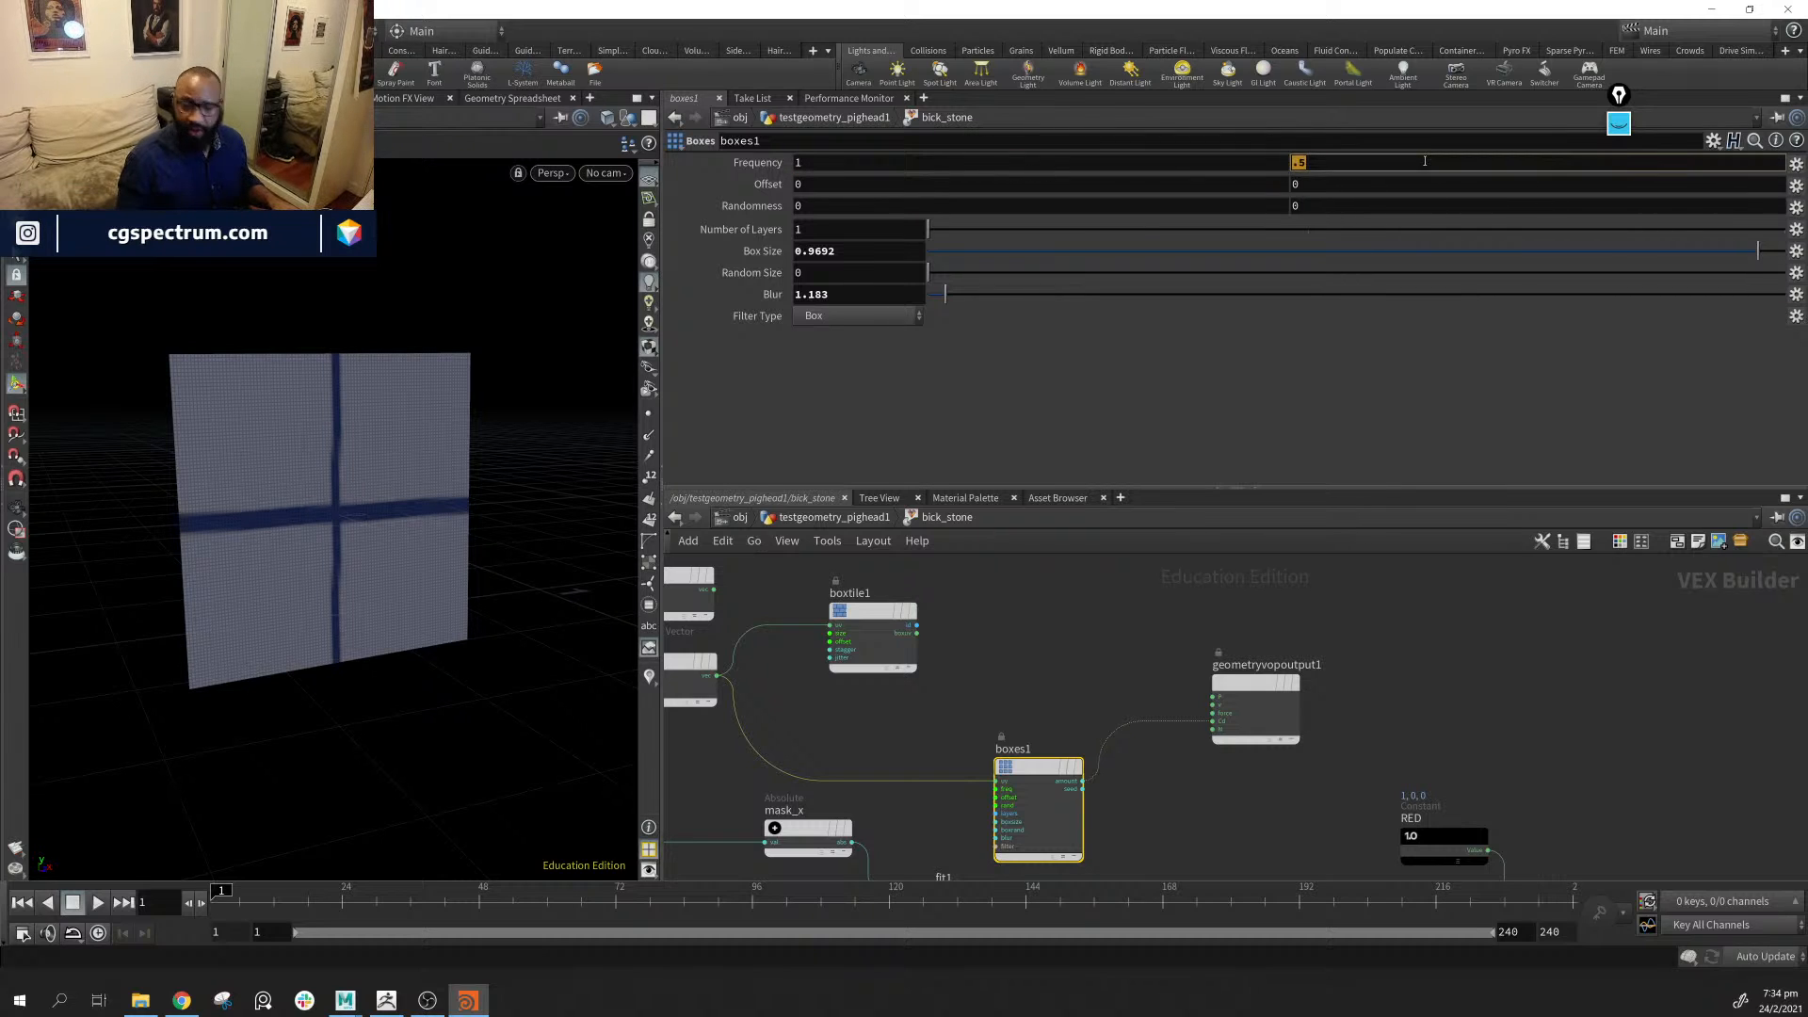
text(1)
key(Return)
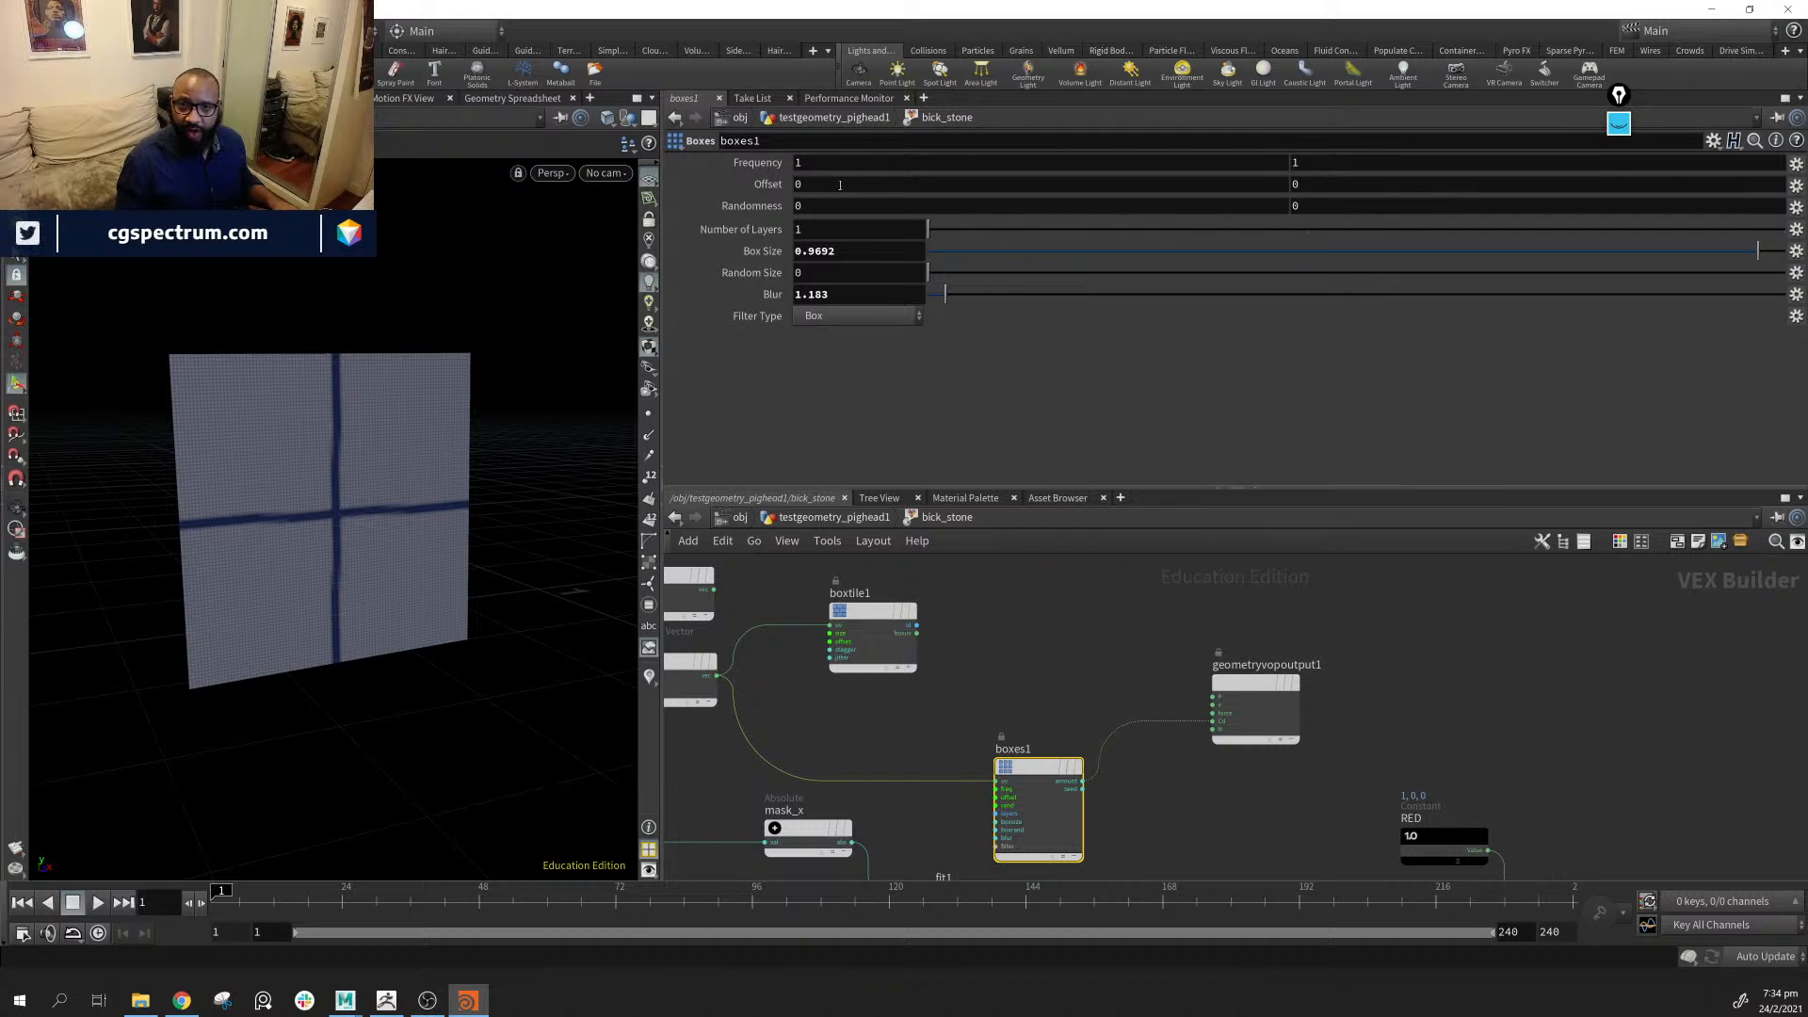
Set both Offset values of boxes1 to 0.5
click(840, 186)
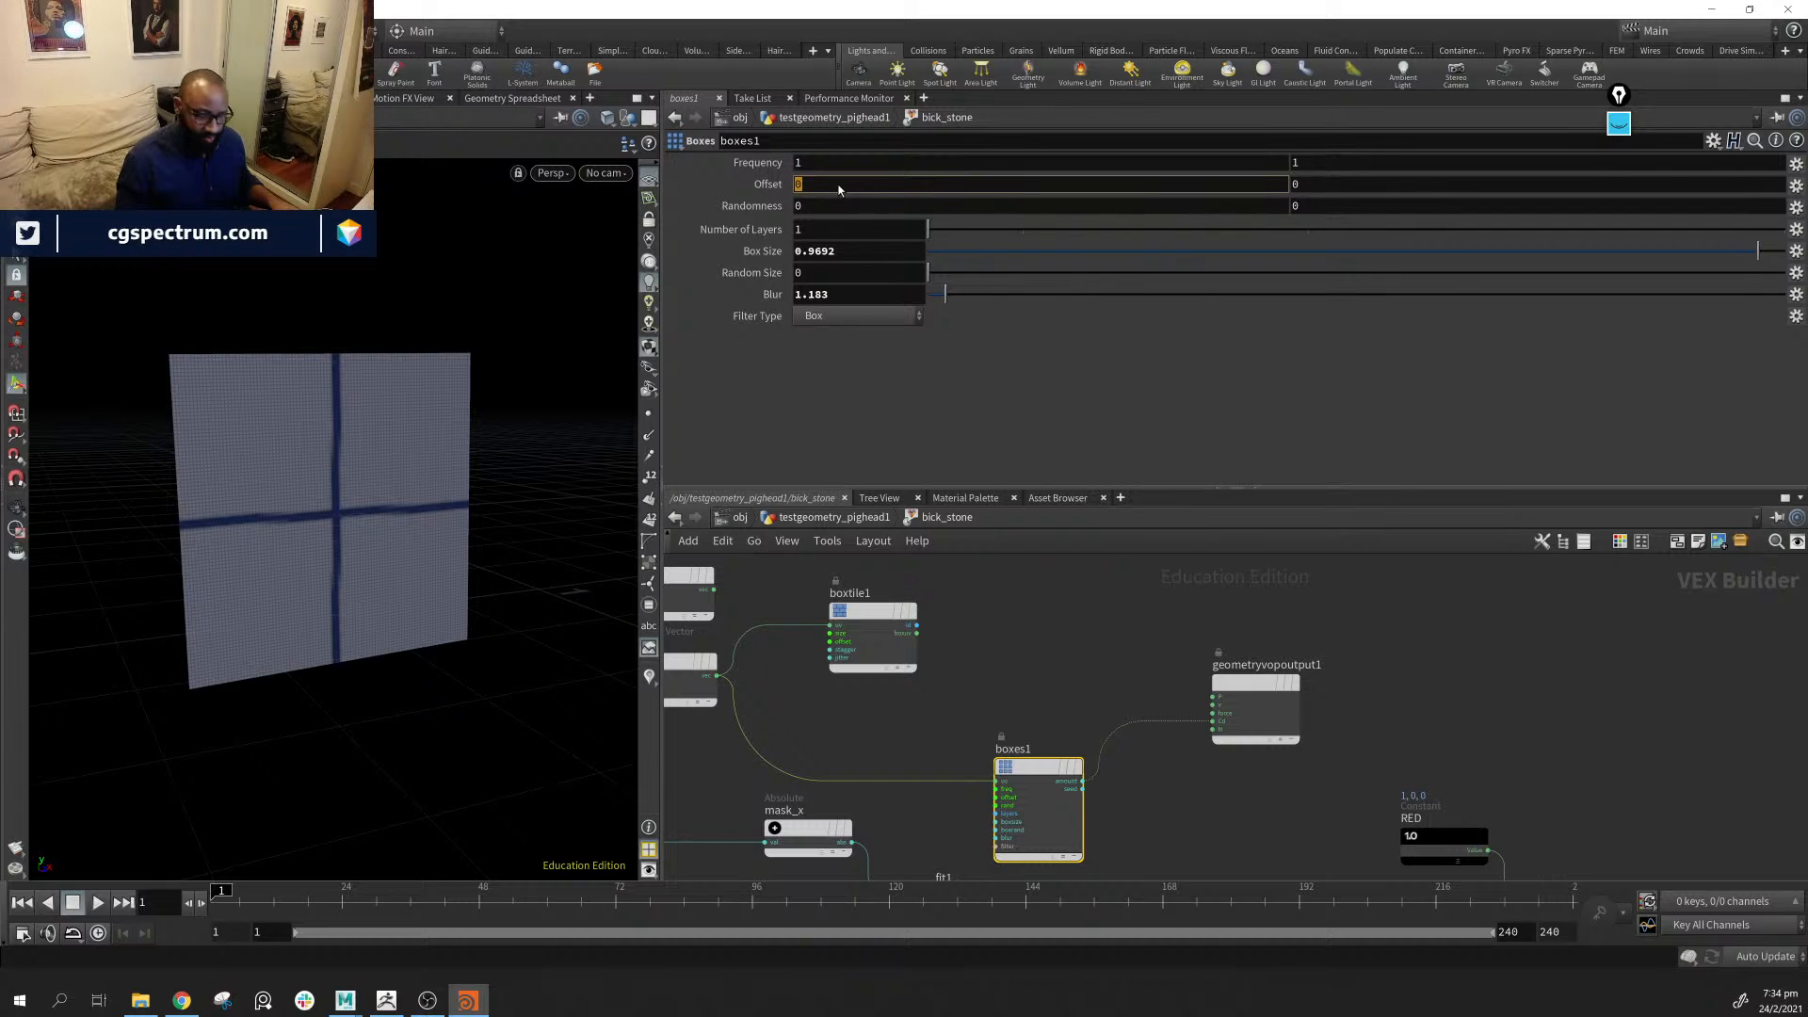
text(.5)
key(Return)
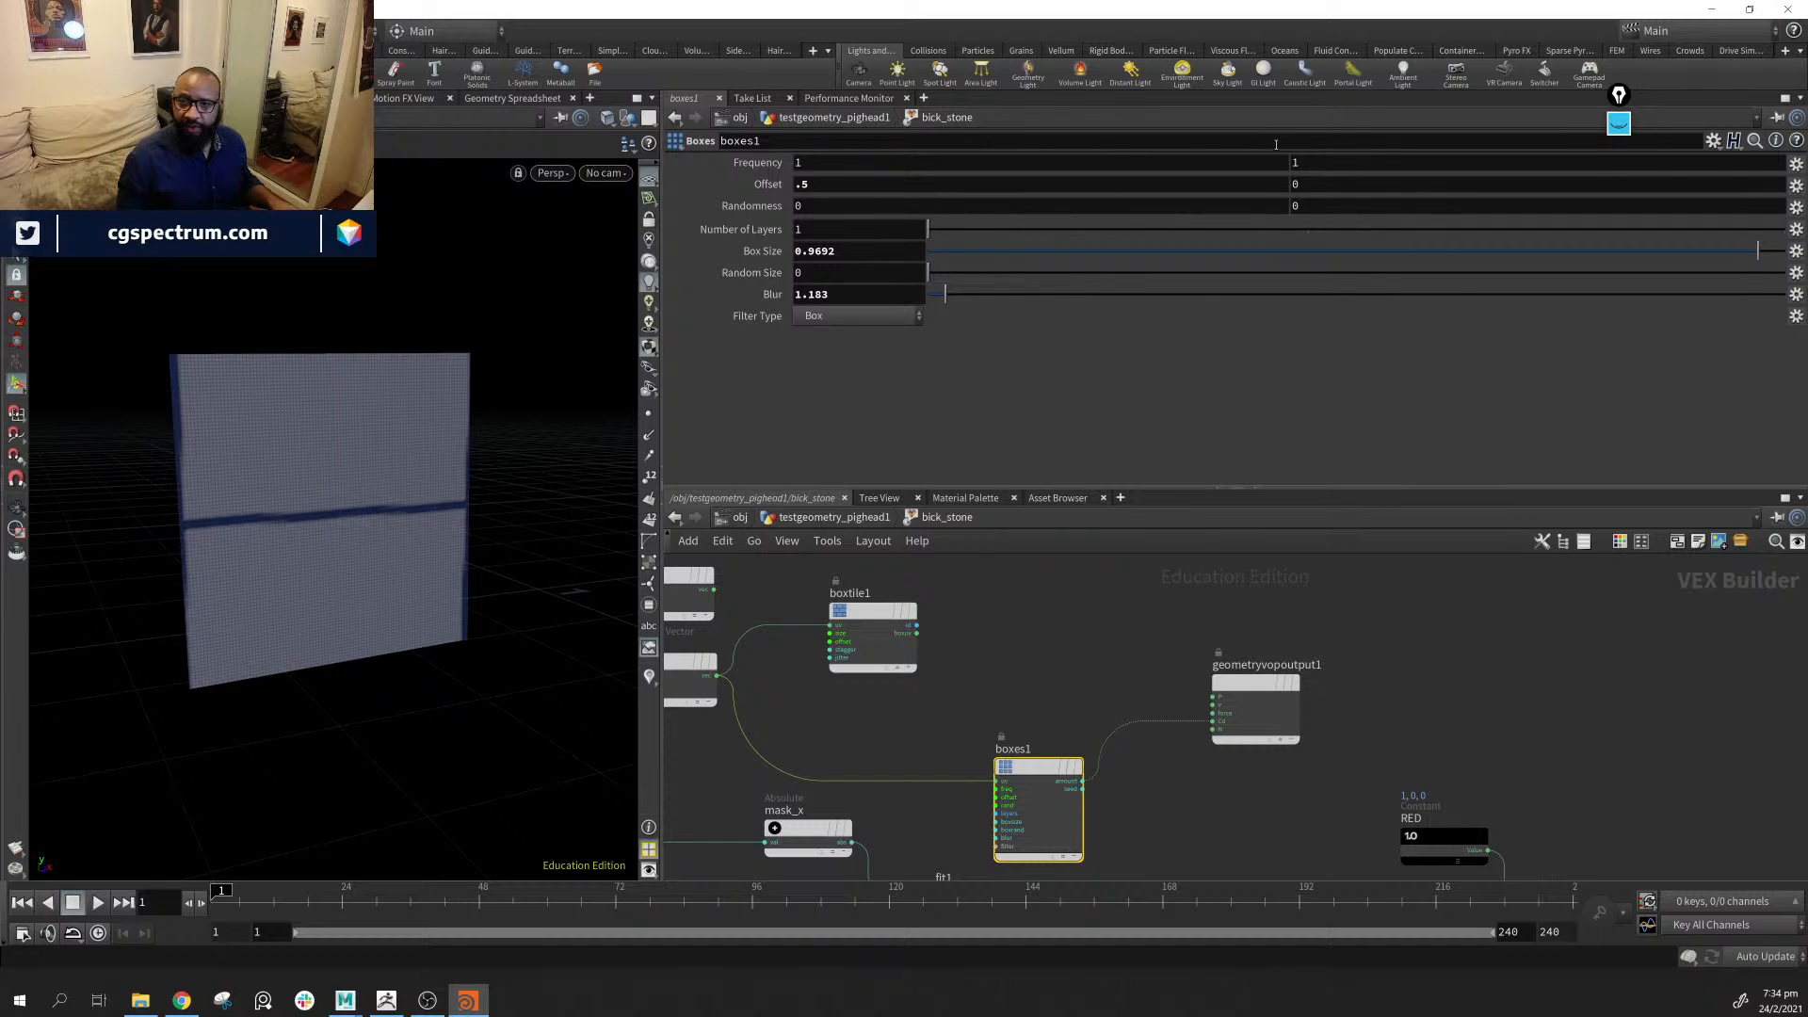
click(1312, 193)
text(.5)
key(Return)
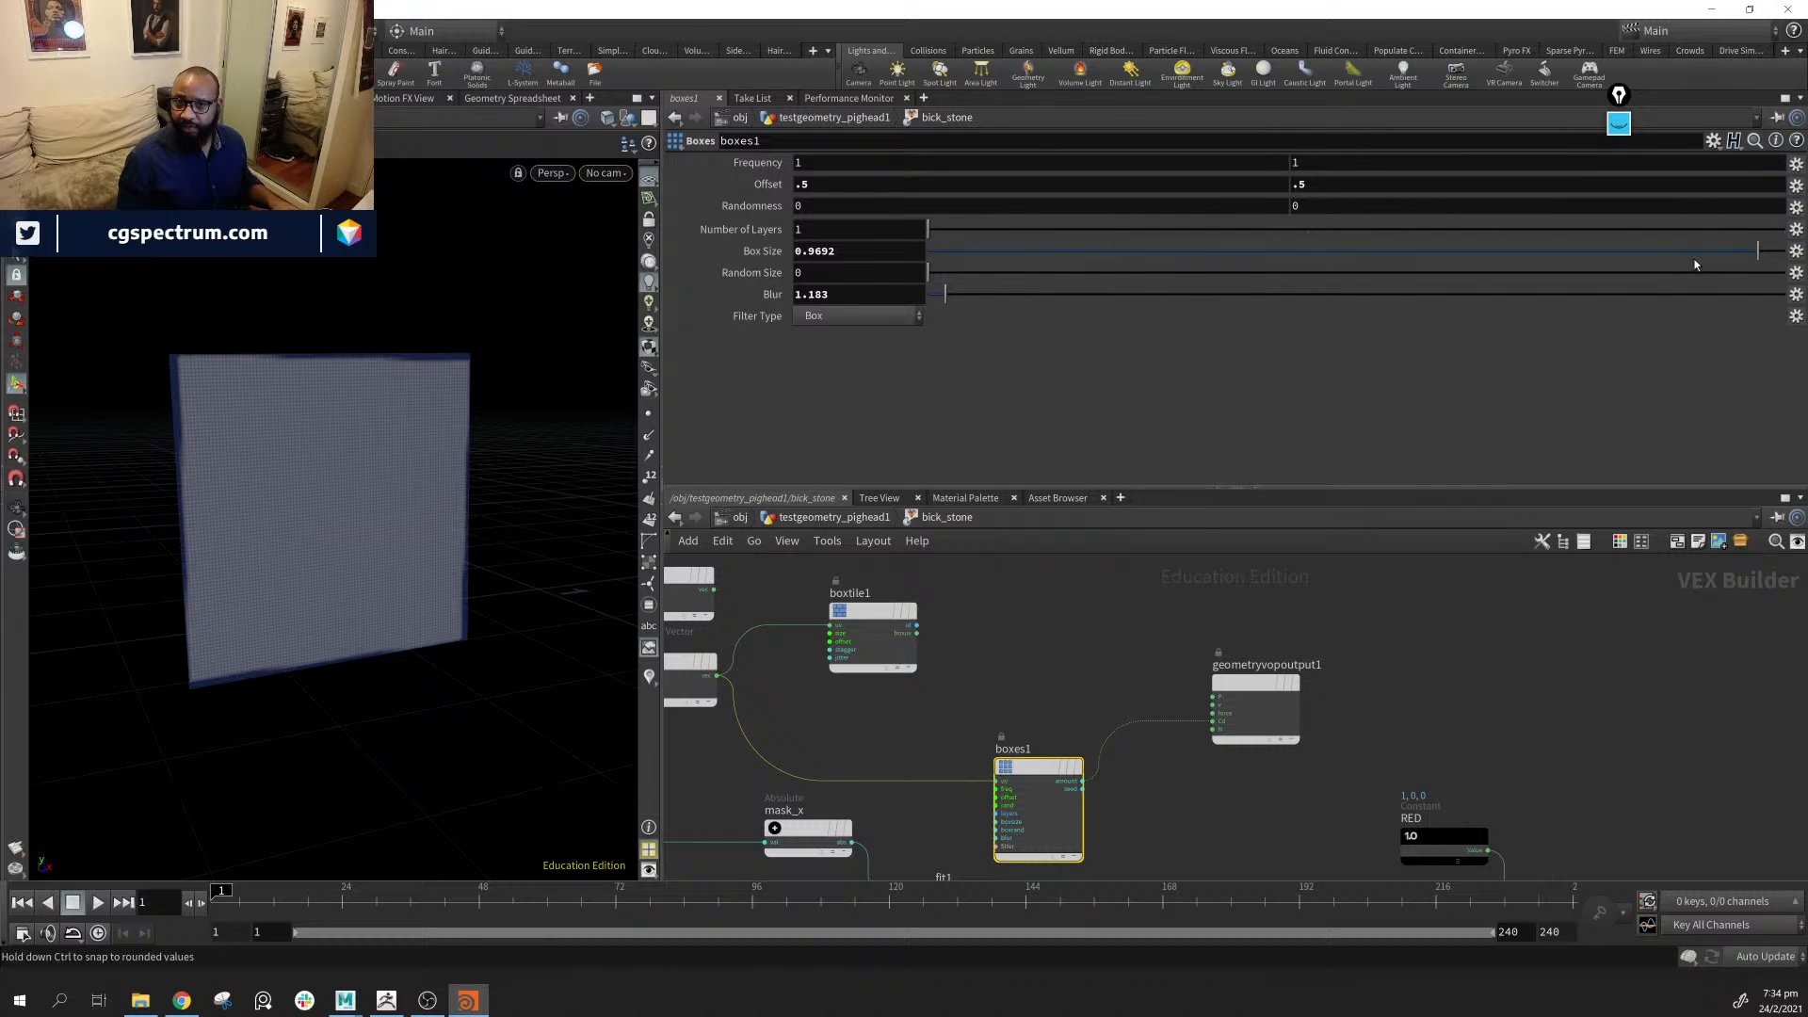
Lower the Box Size of boxes1 to 0.9307 and try its Blur at 0 and 0.1
mouse_move(1753, 260)
mouse_down()
mouse_move(1770, 260)
mouse_move(1699, 262)
mouse_move(1729, 260)
mouse_up()
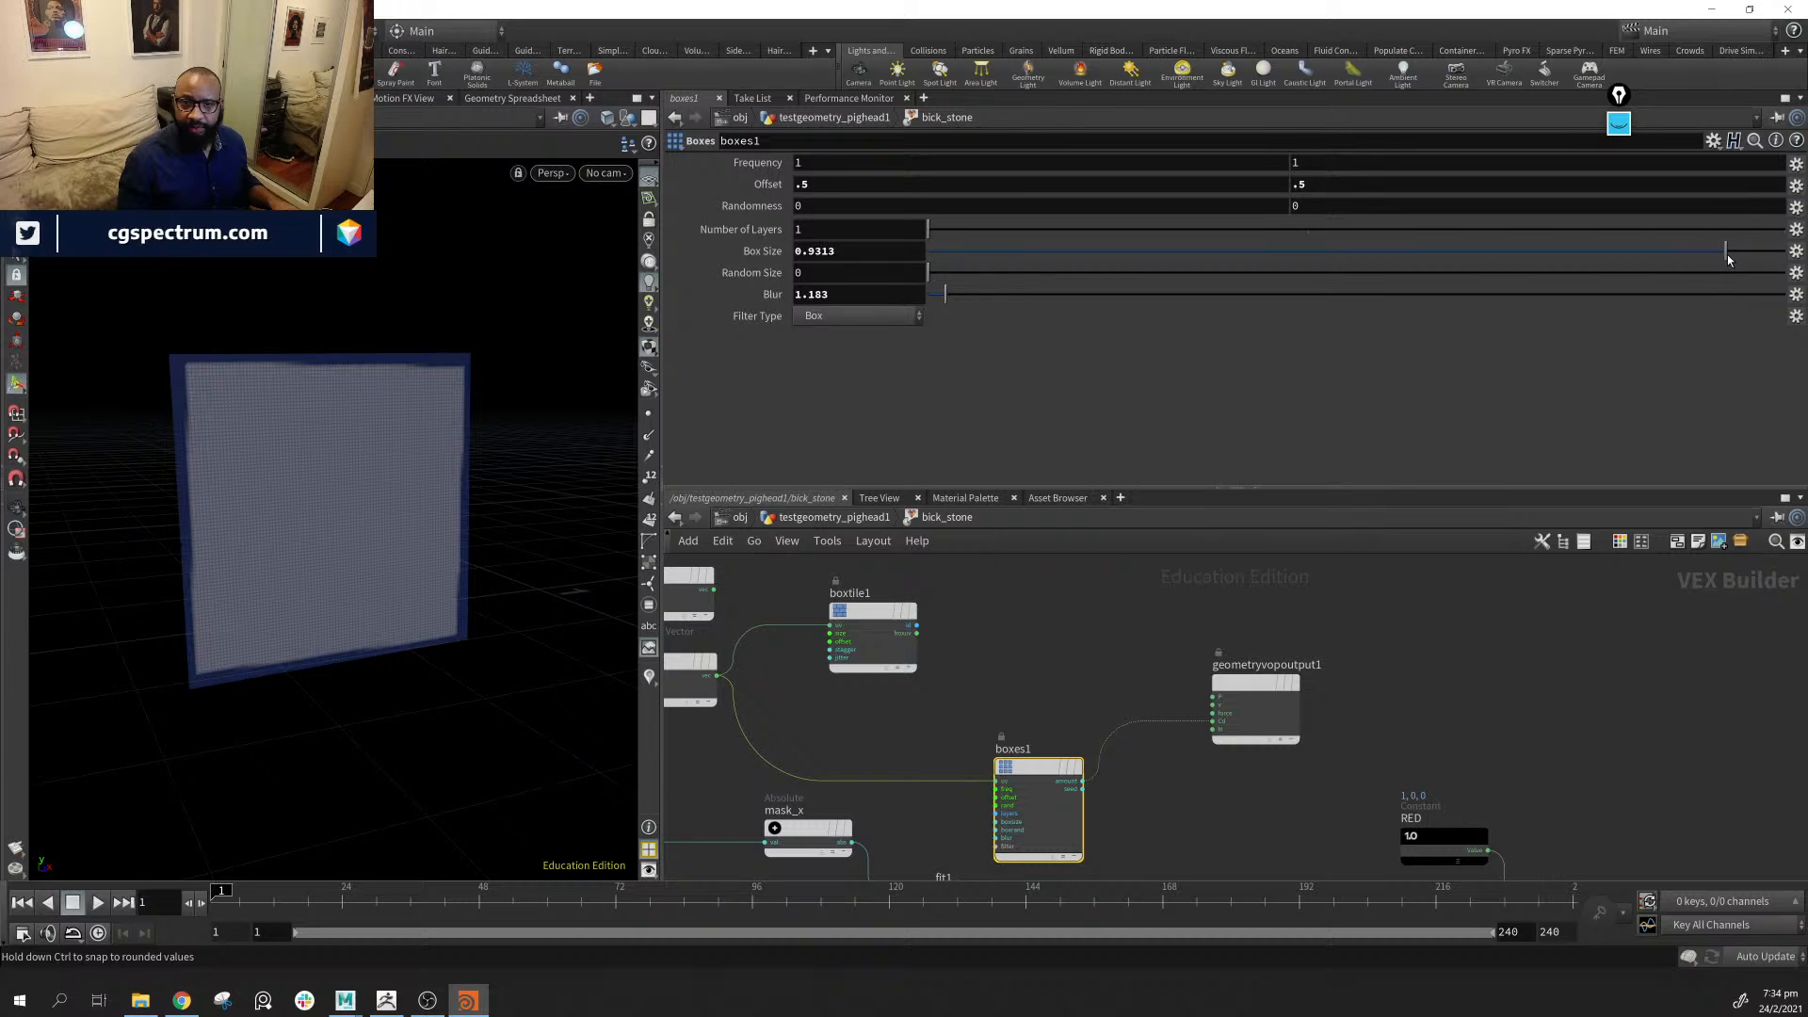
click(856, 299)
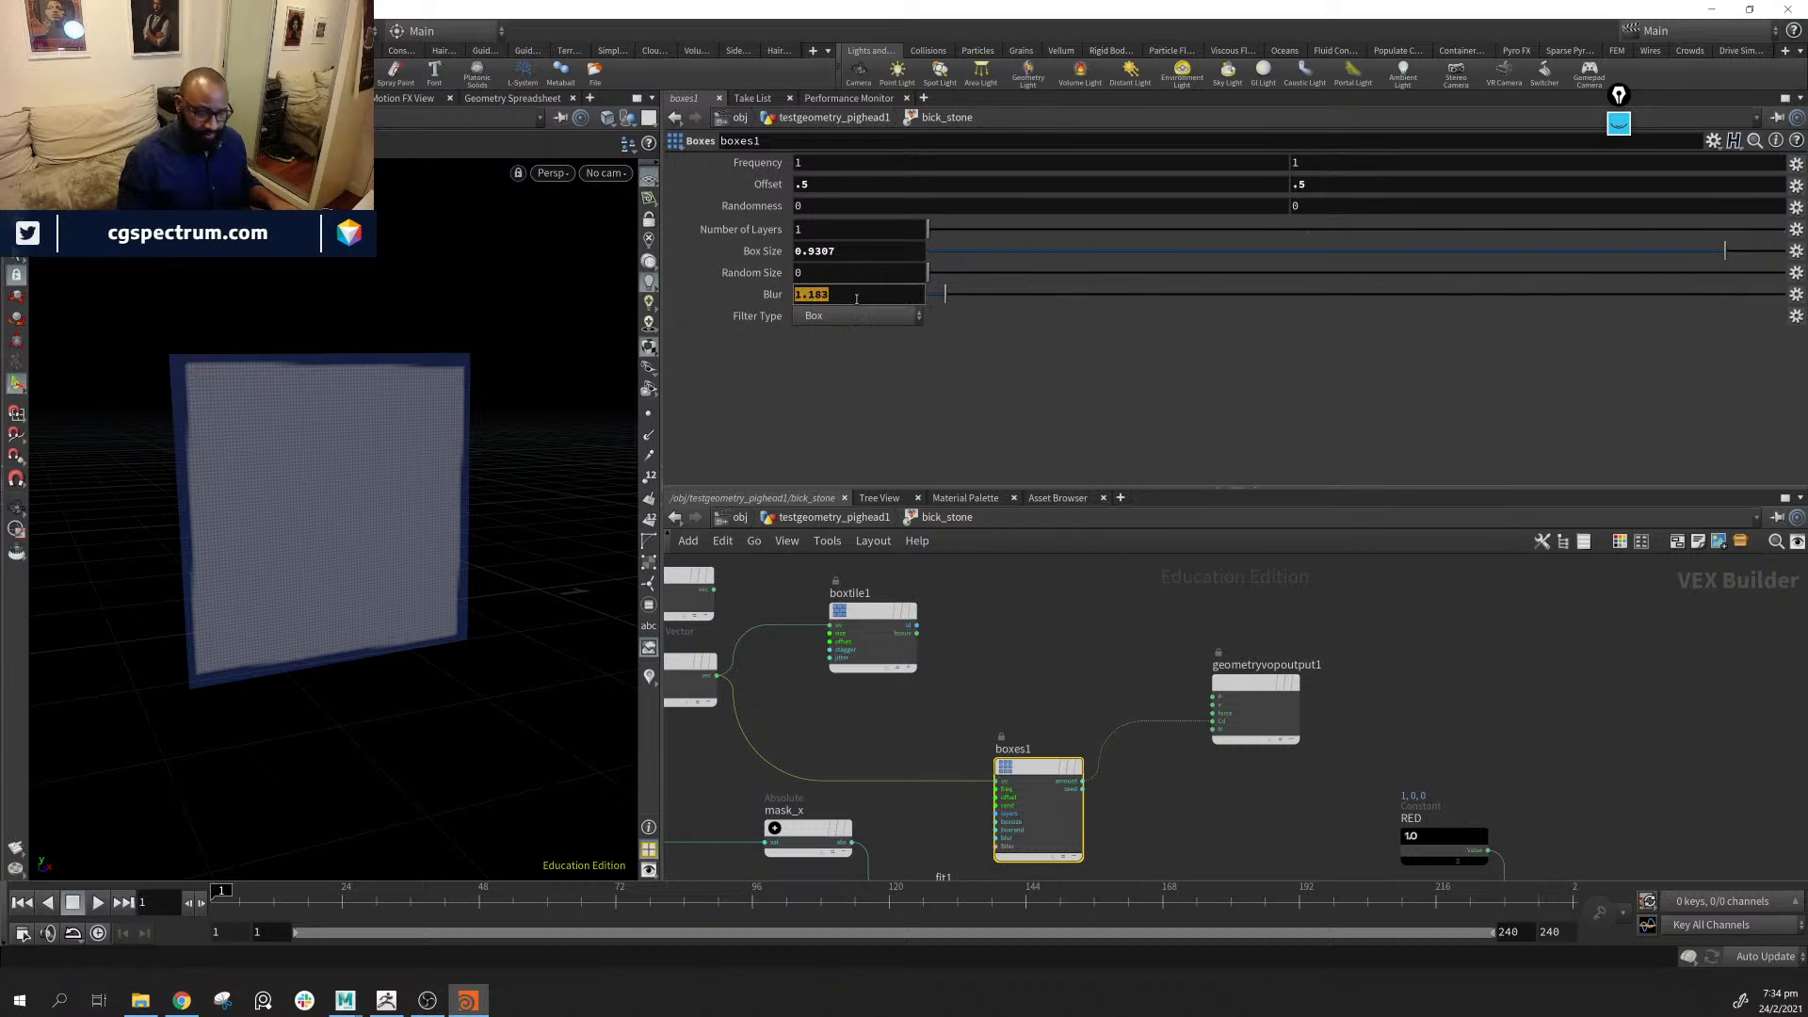
key(Return)
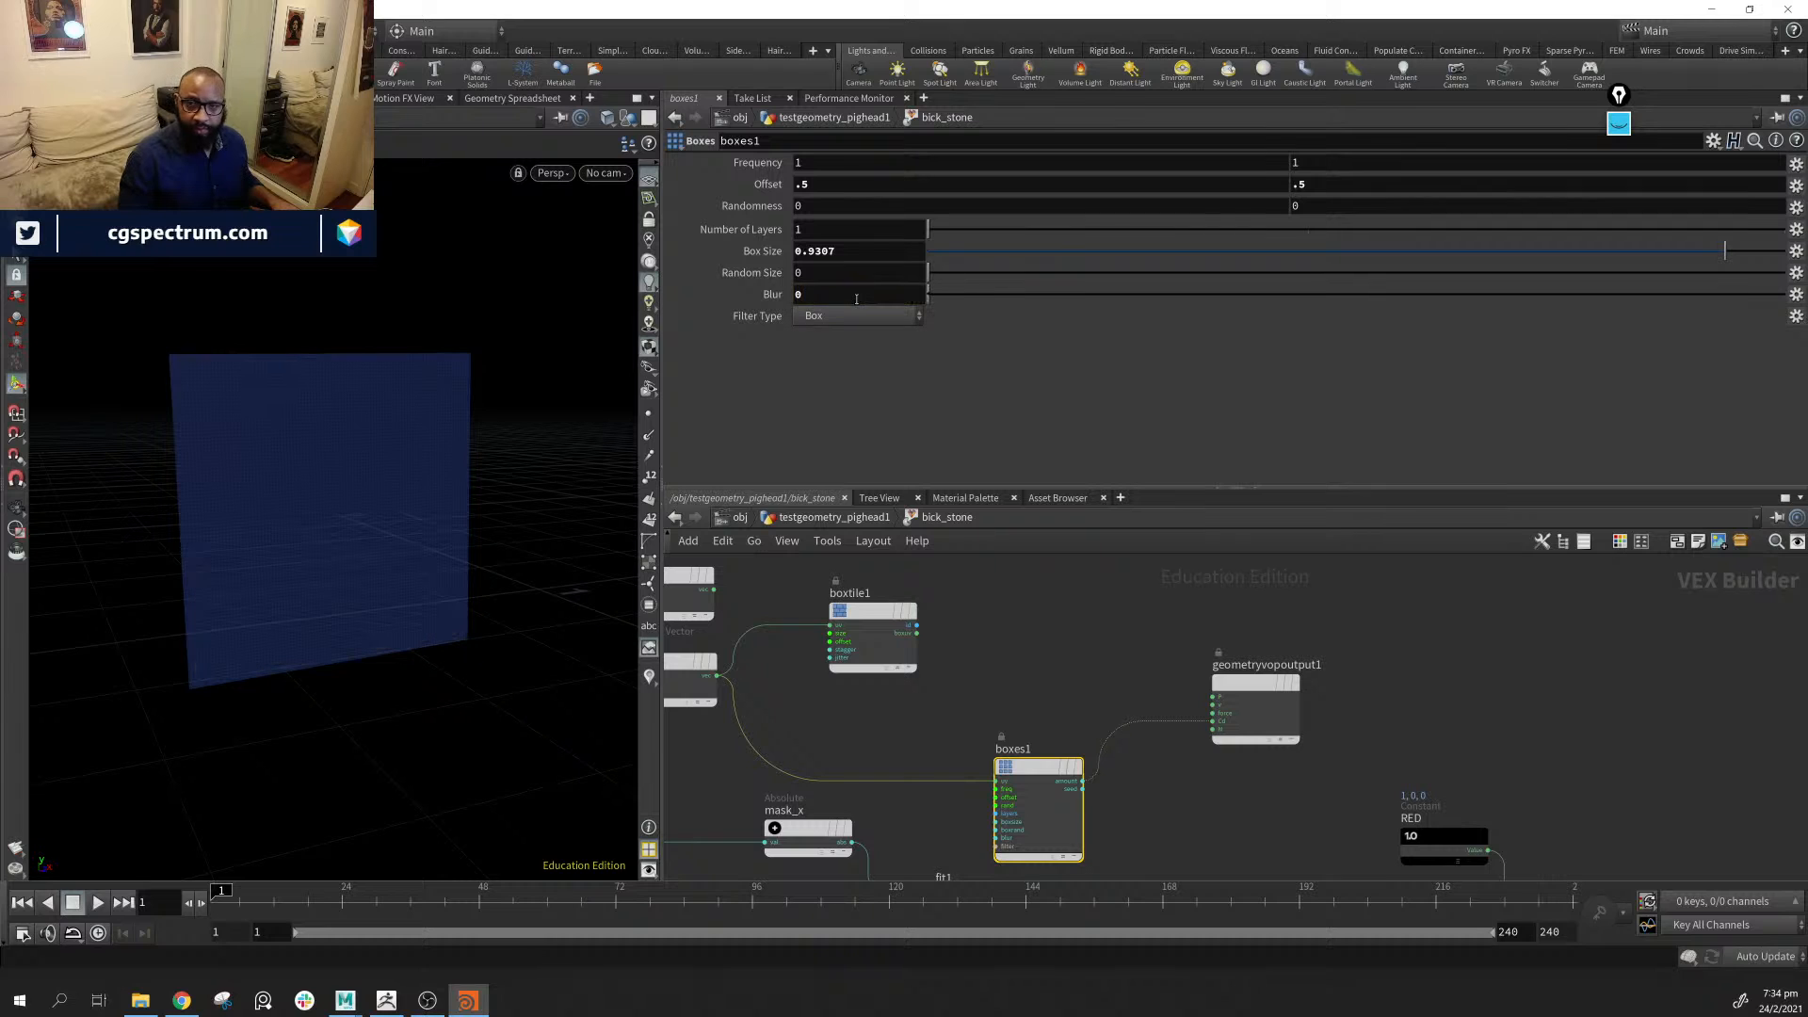
double_click(856, 298)
text(.1)
key(Return)
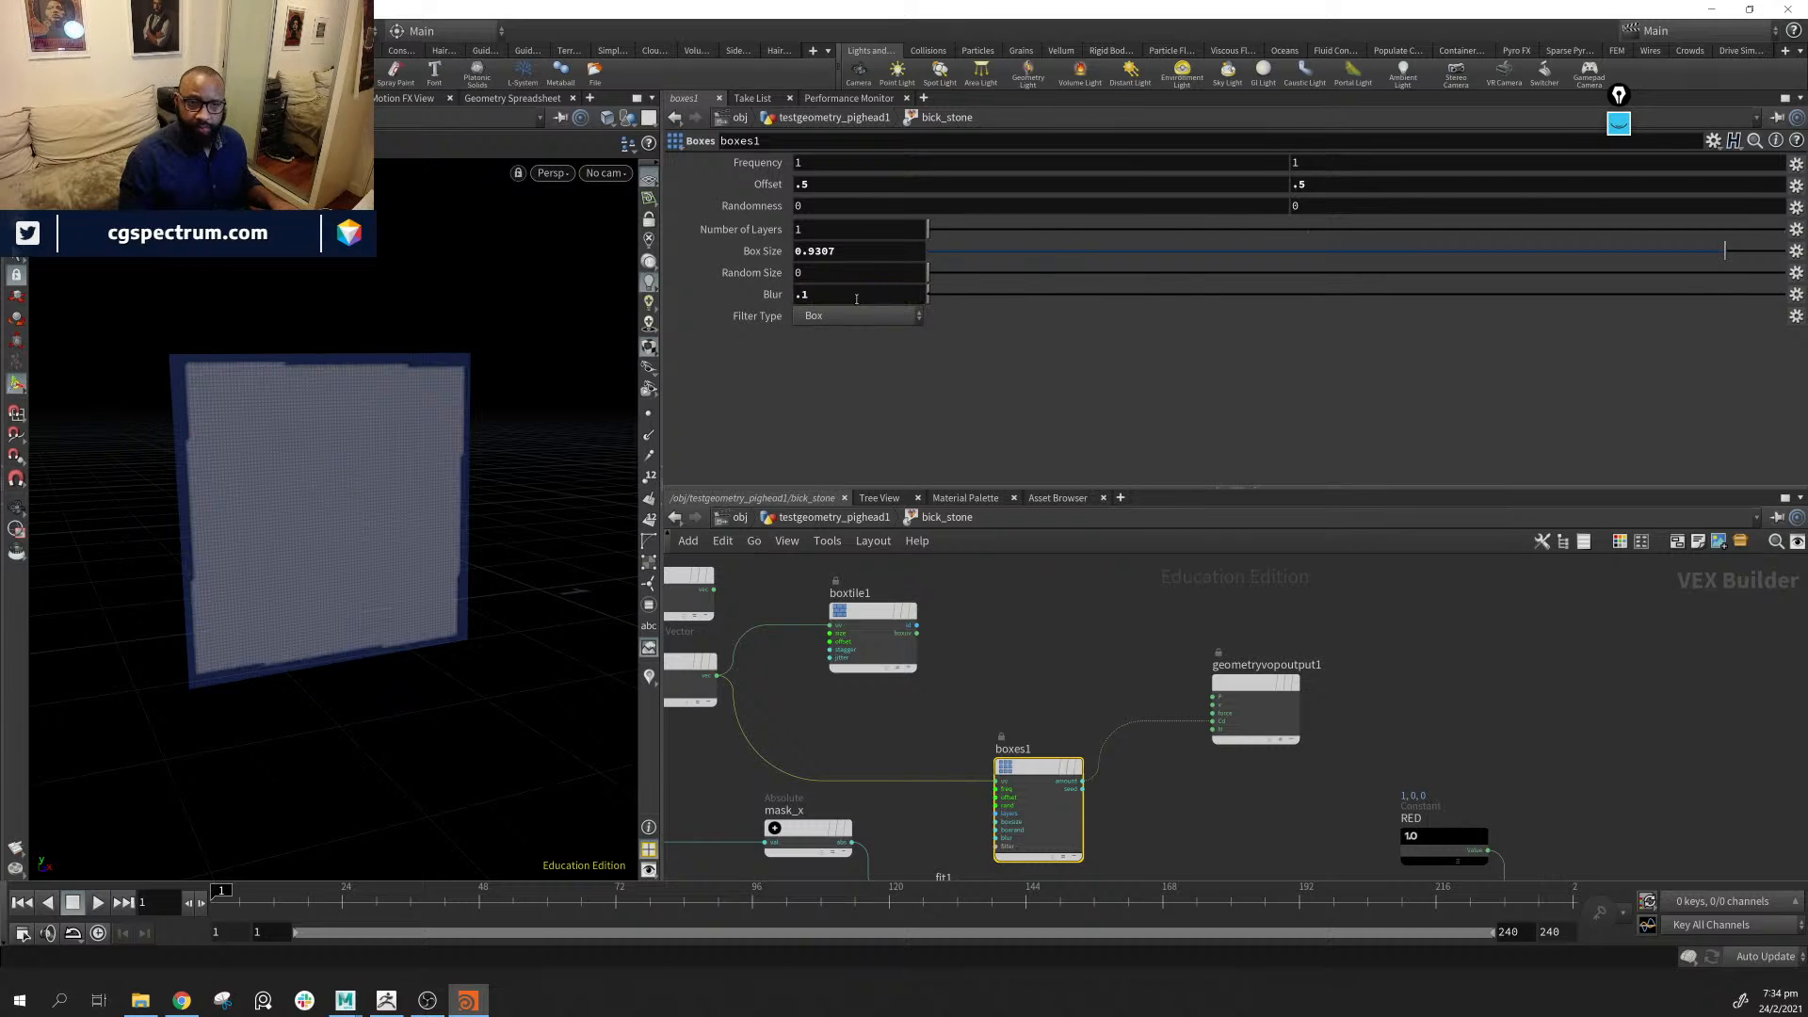
Revert the Blur of boxes1 to its default value
click(829, 299)
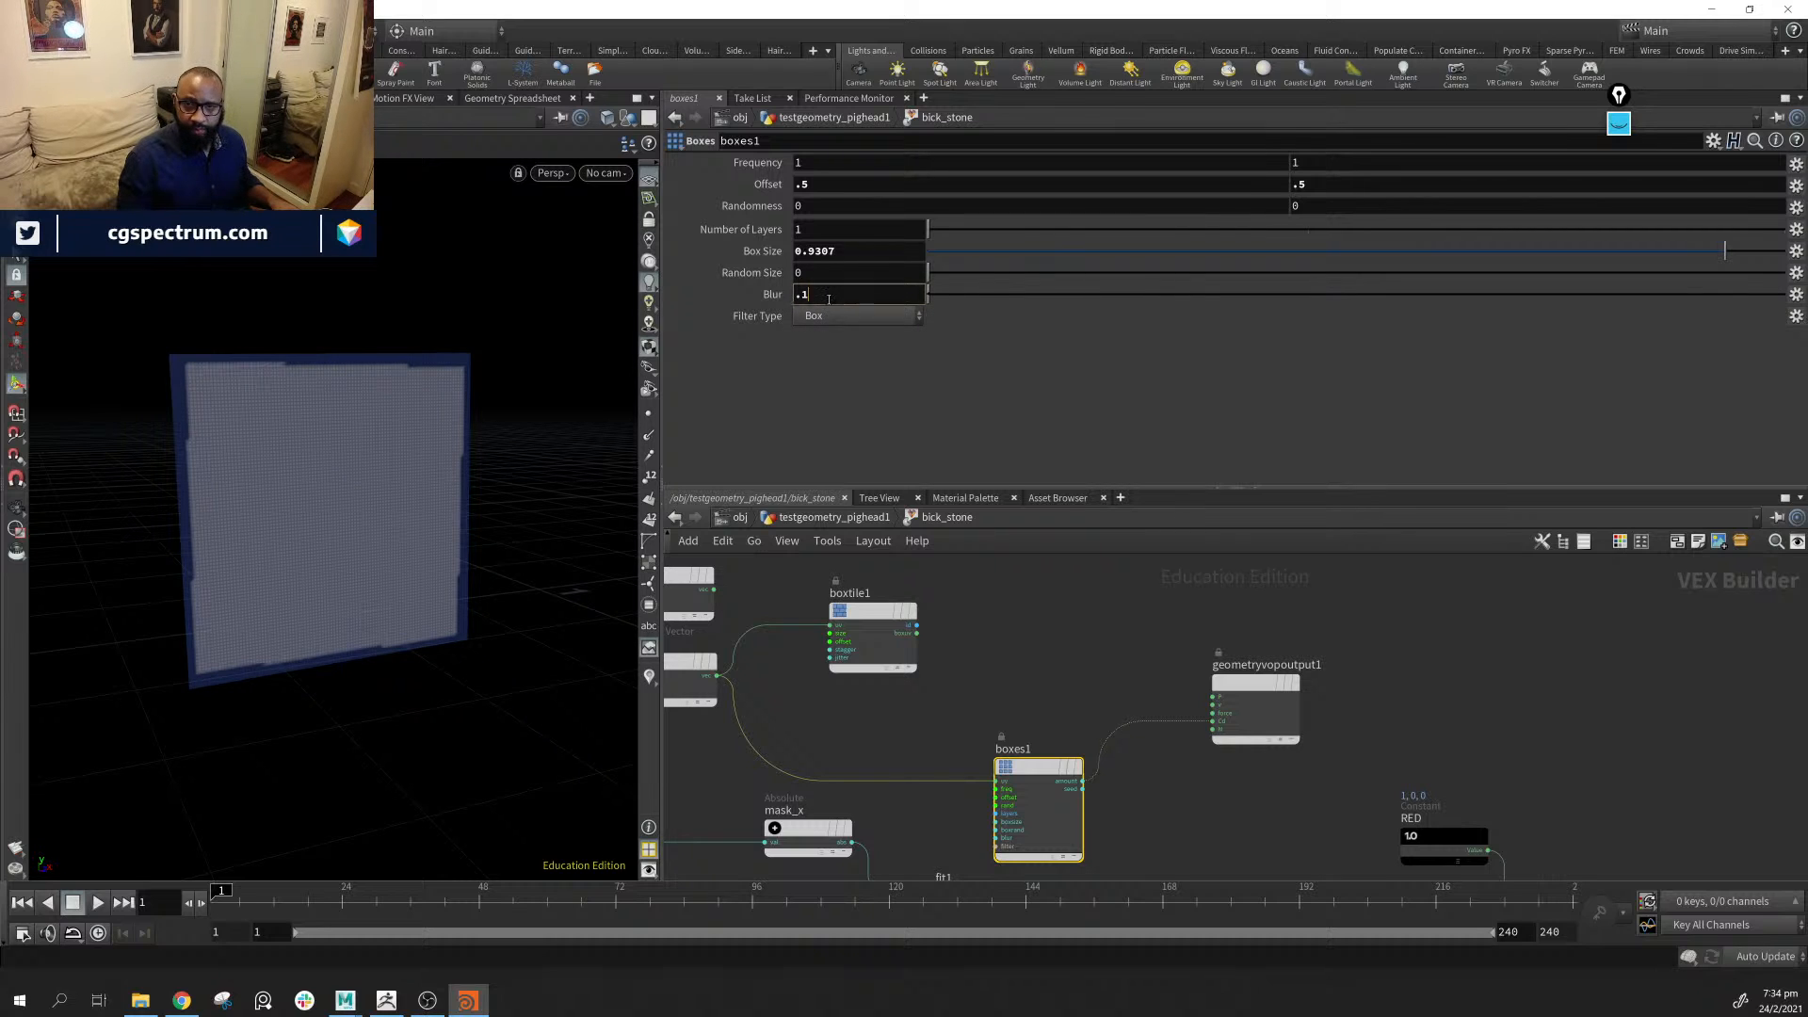
right_click(760, 294)
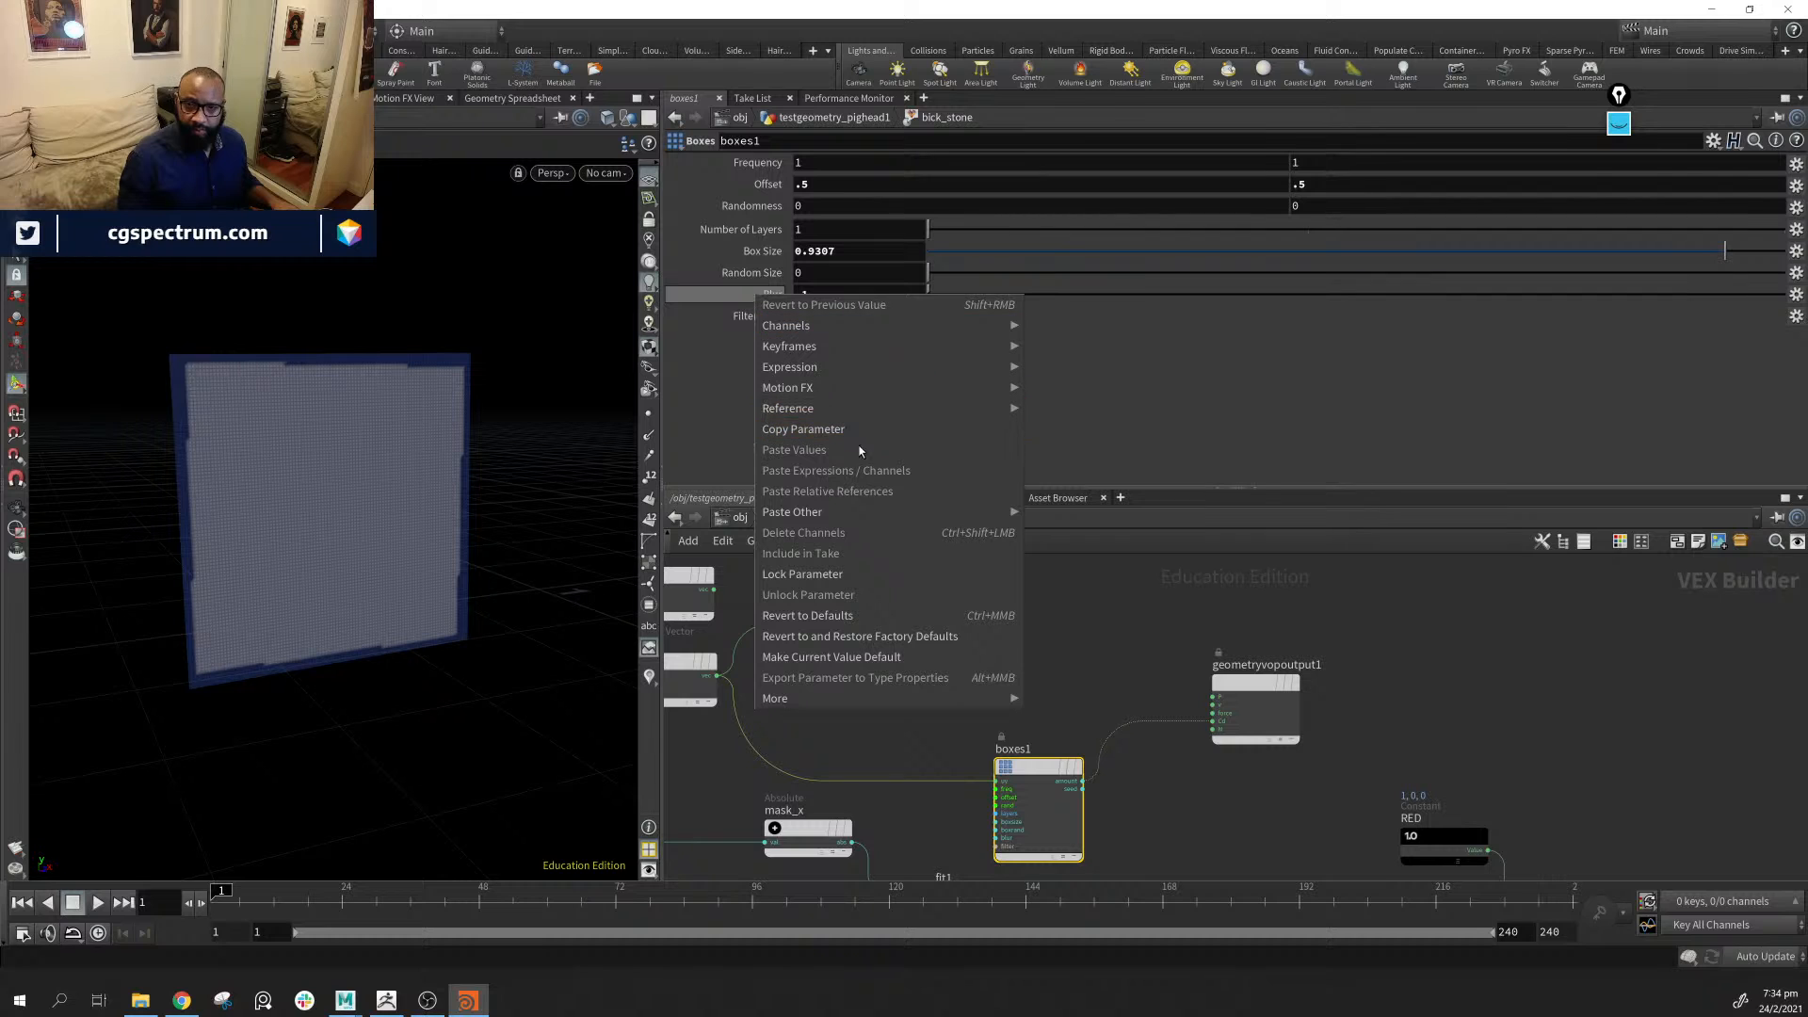
click(878, 614)
drag(339, 575, 388, 420)
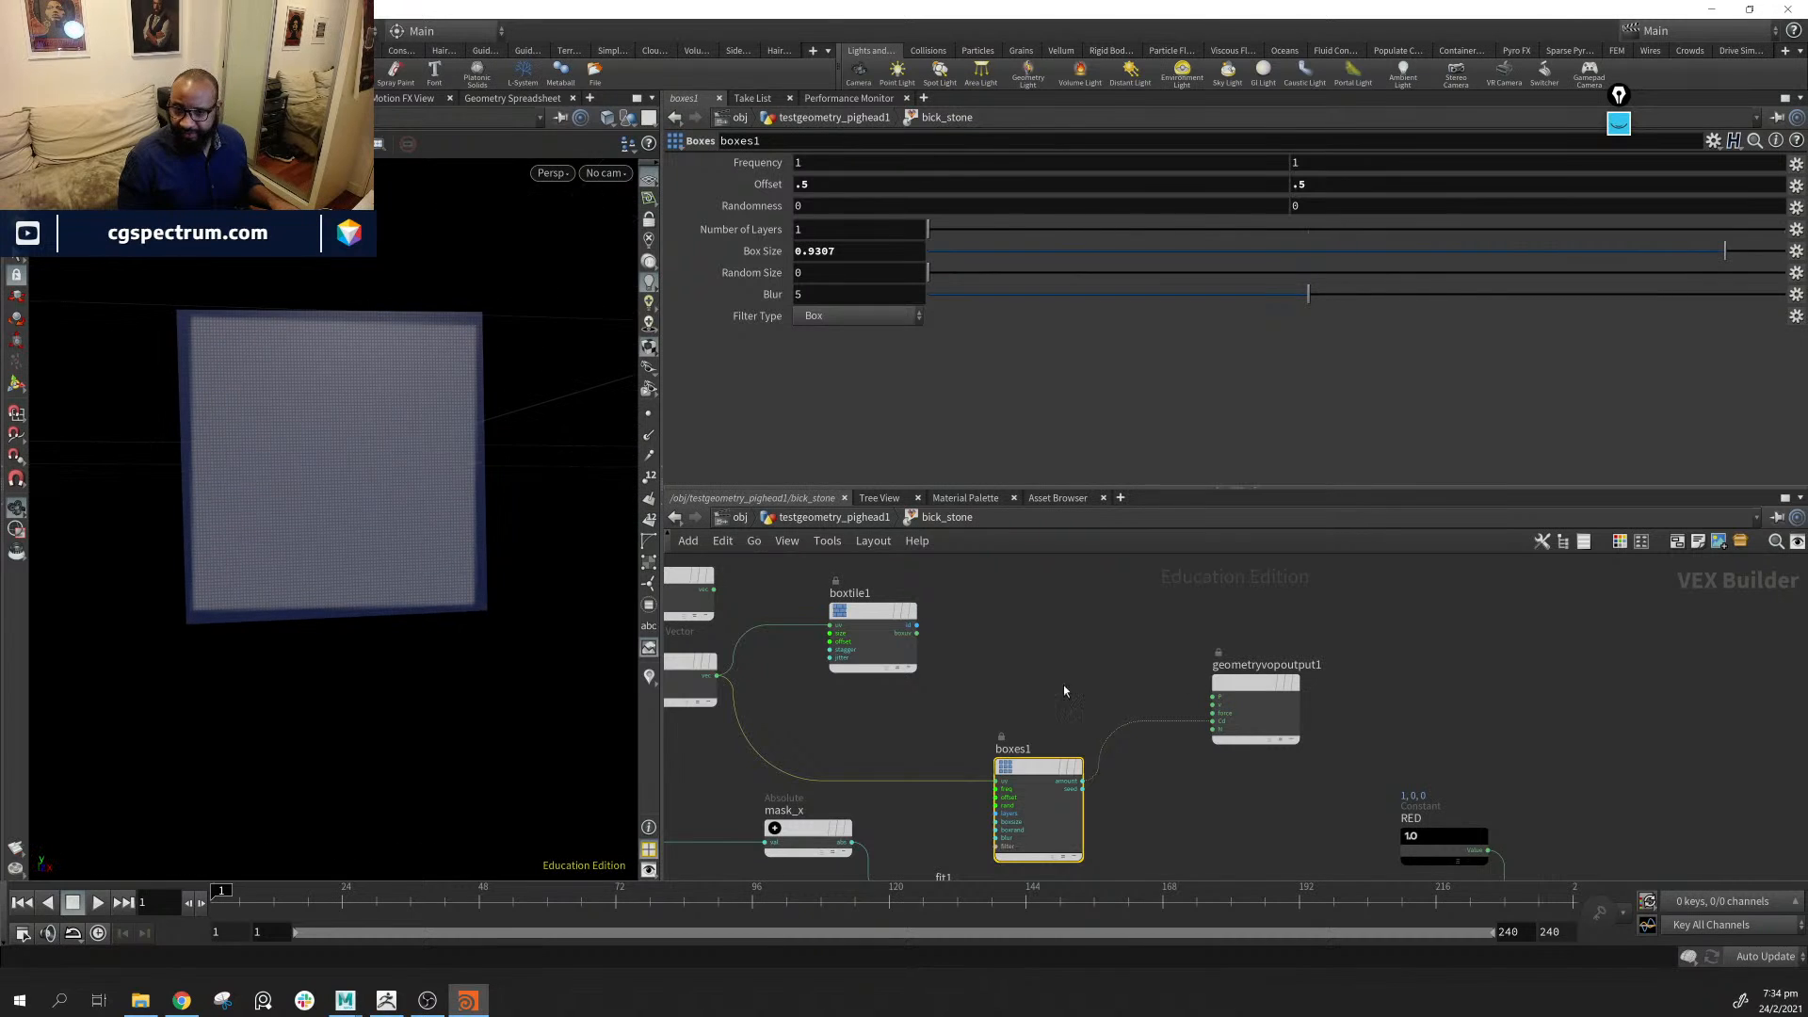
Move boxes1 nearer to boxtile1 and connect boxtile1's boxuv output to the first input of boxes1, replacing the uvZ connection
middle_drag(967, 698, 1265, 655)
middle_drag(1158, 695, 1032, 698)
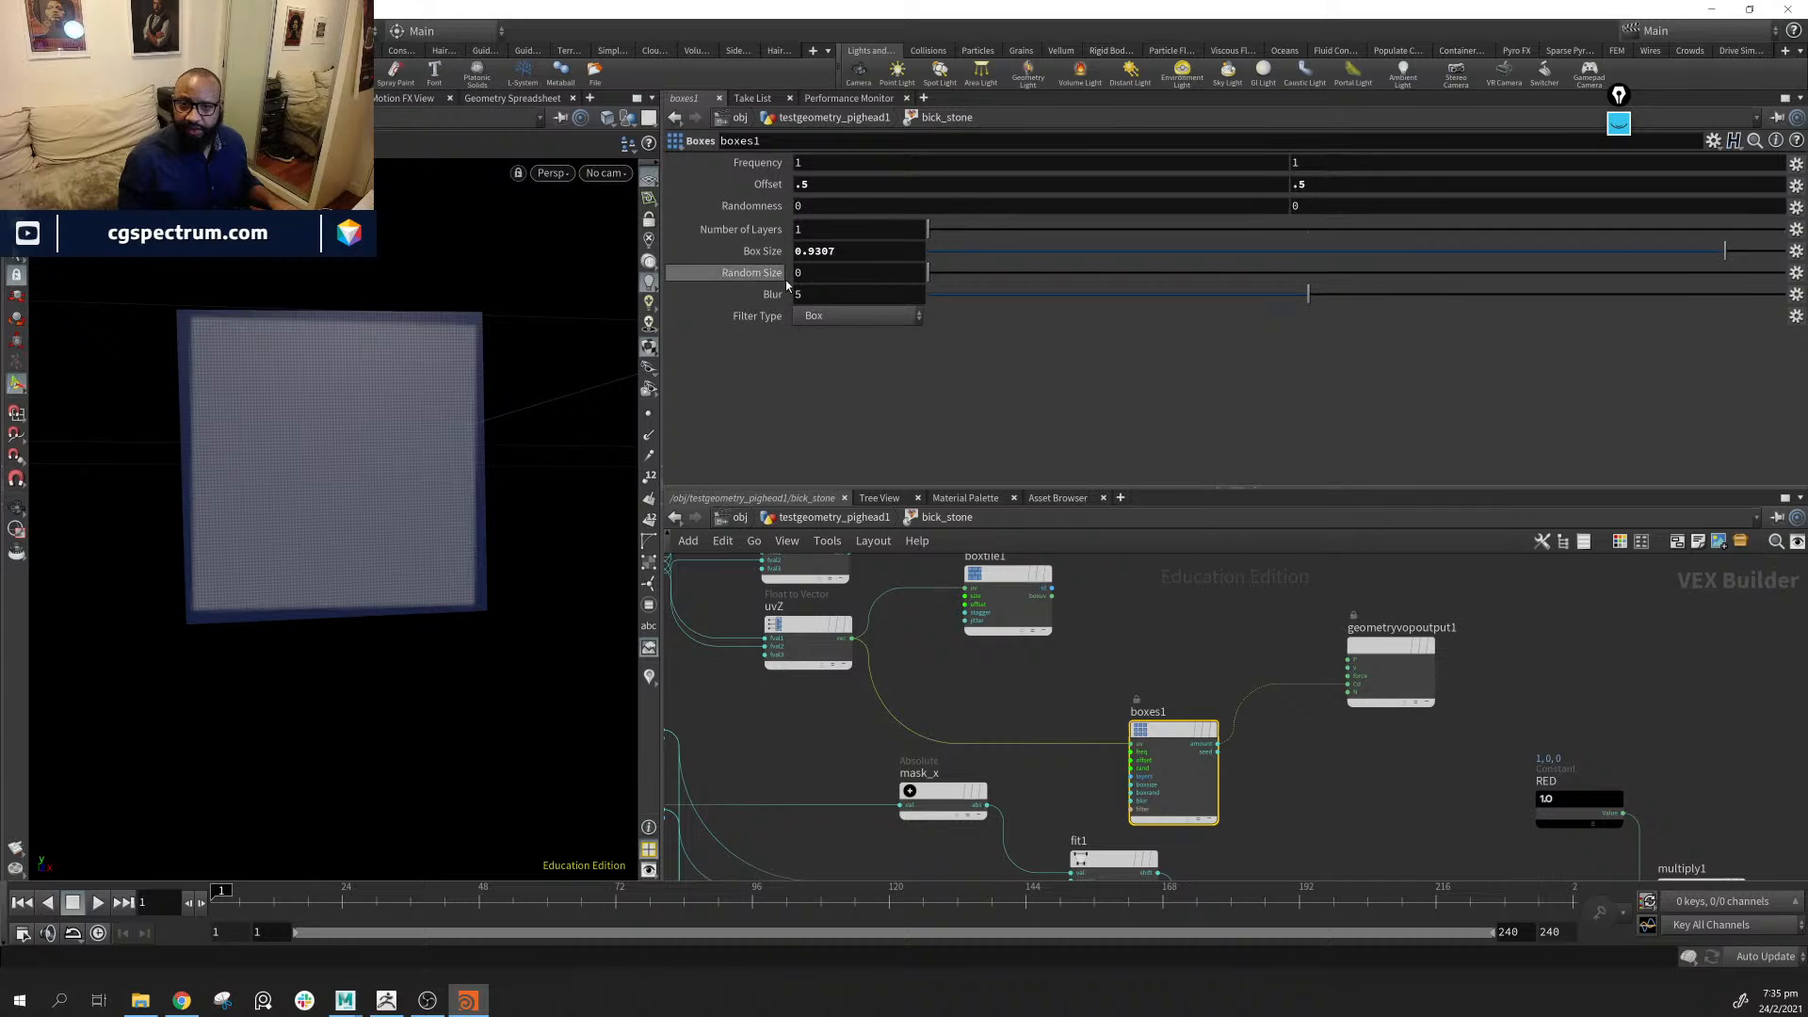
middle_drag(1068, 749, 986, 699)
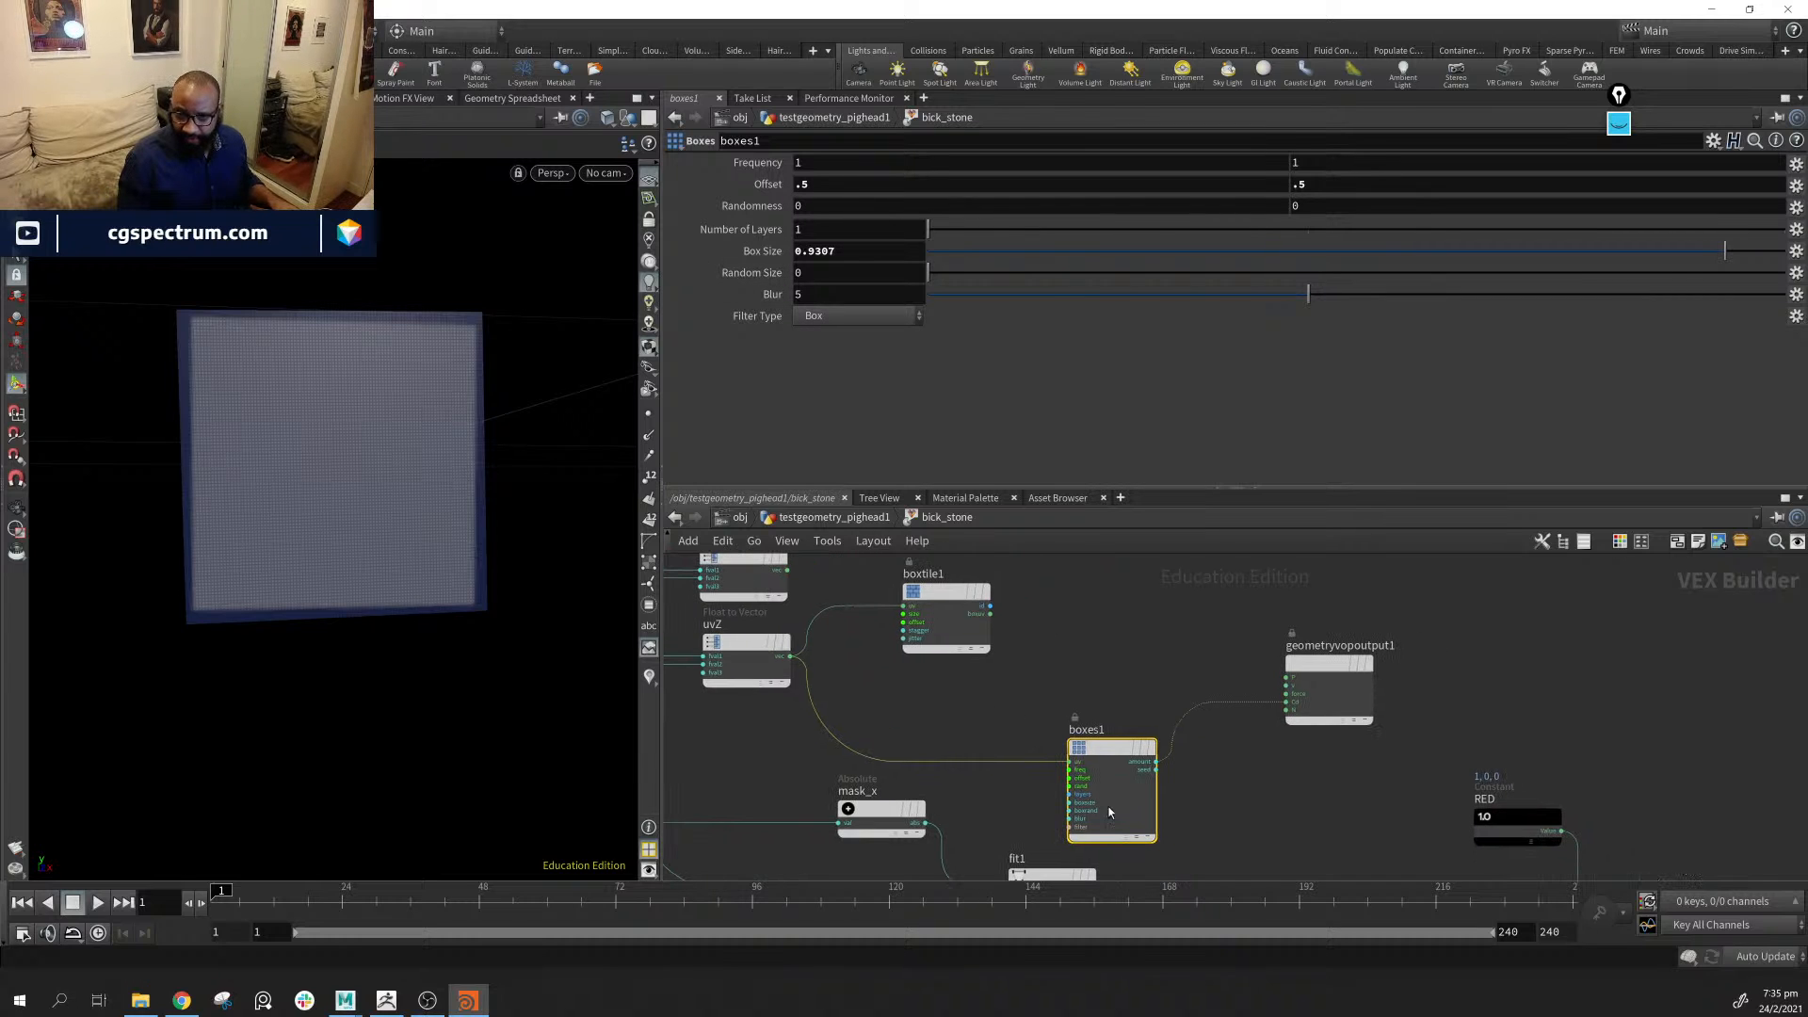
drag(1110, 812, 1128, 770)
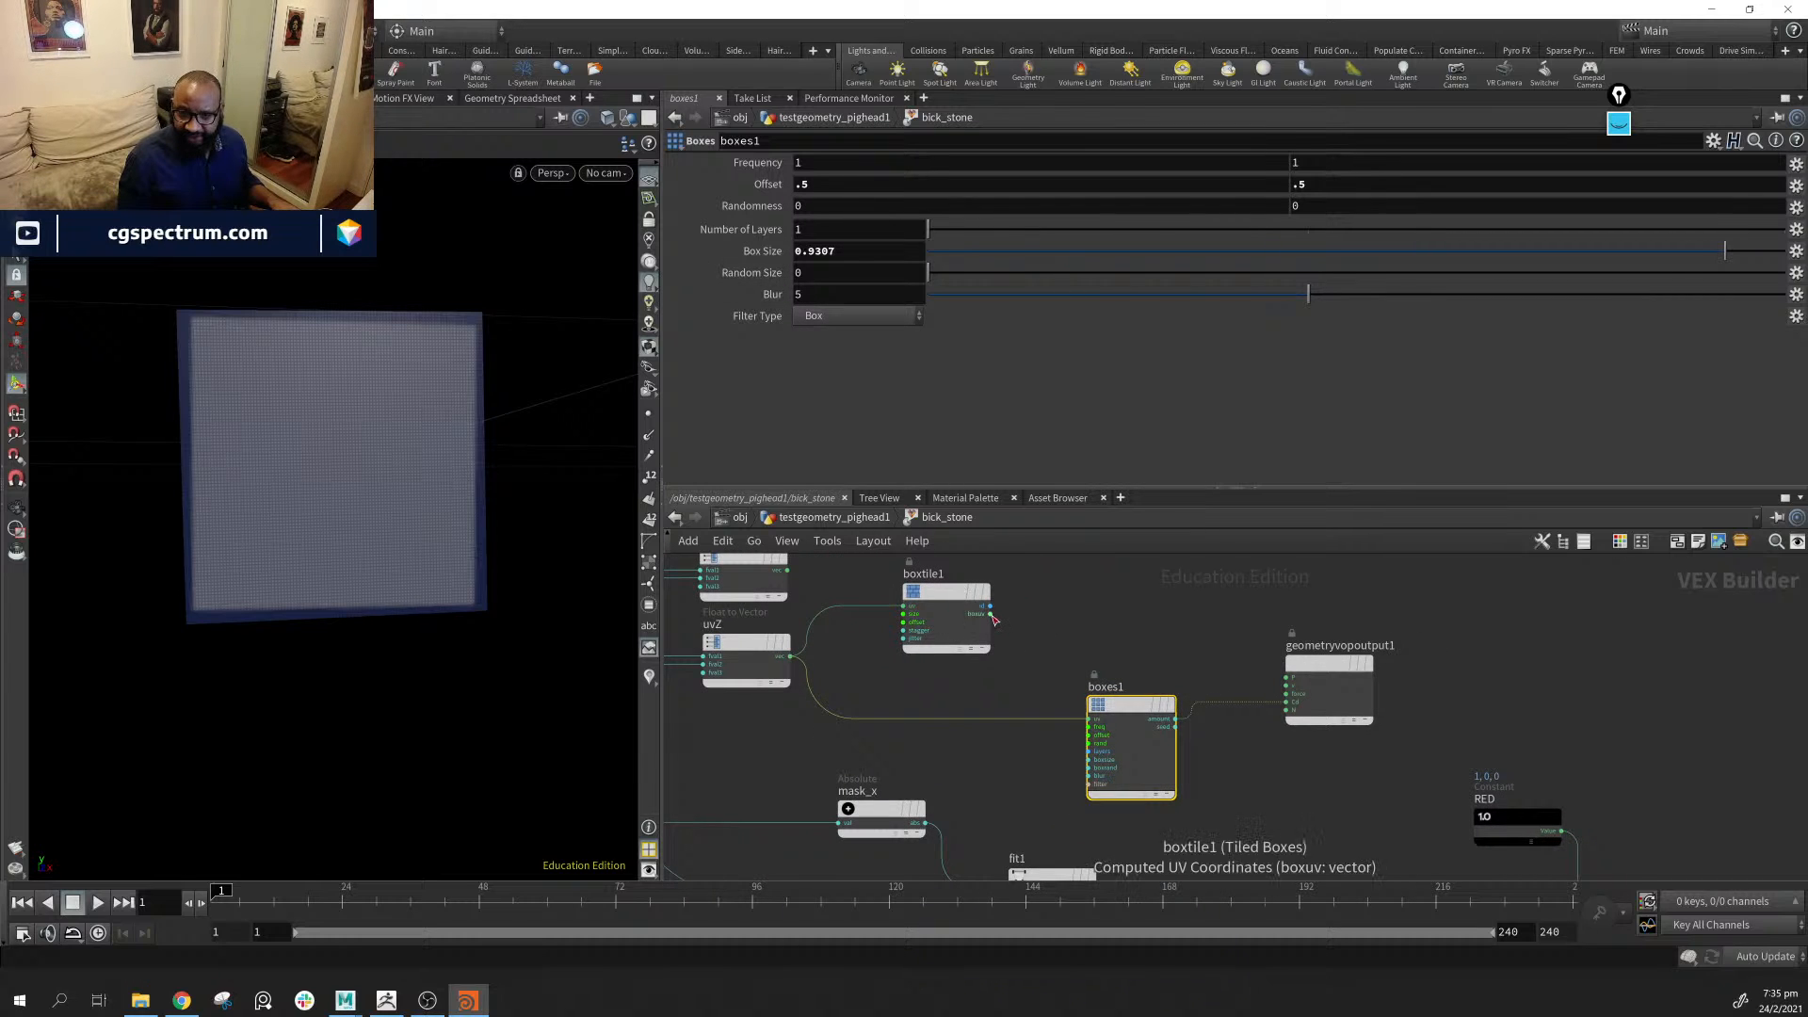
drag(990, 614, 1090, 720)
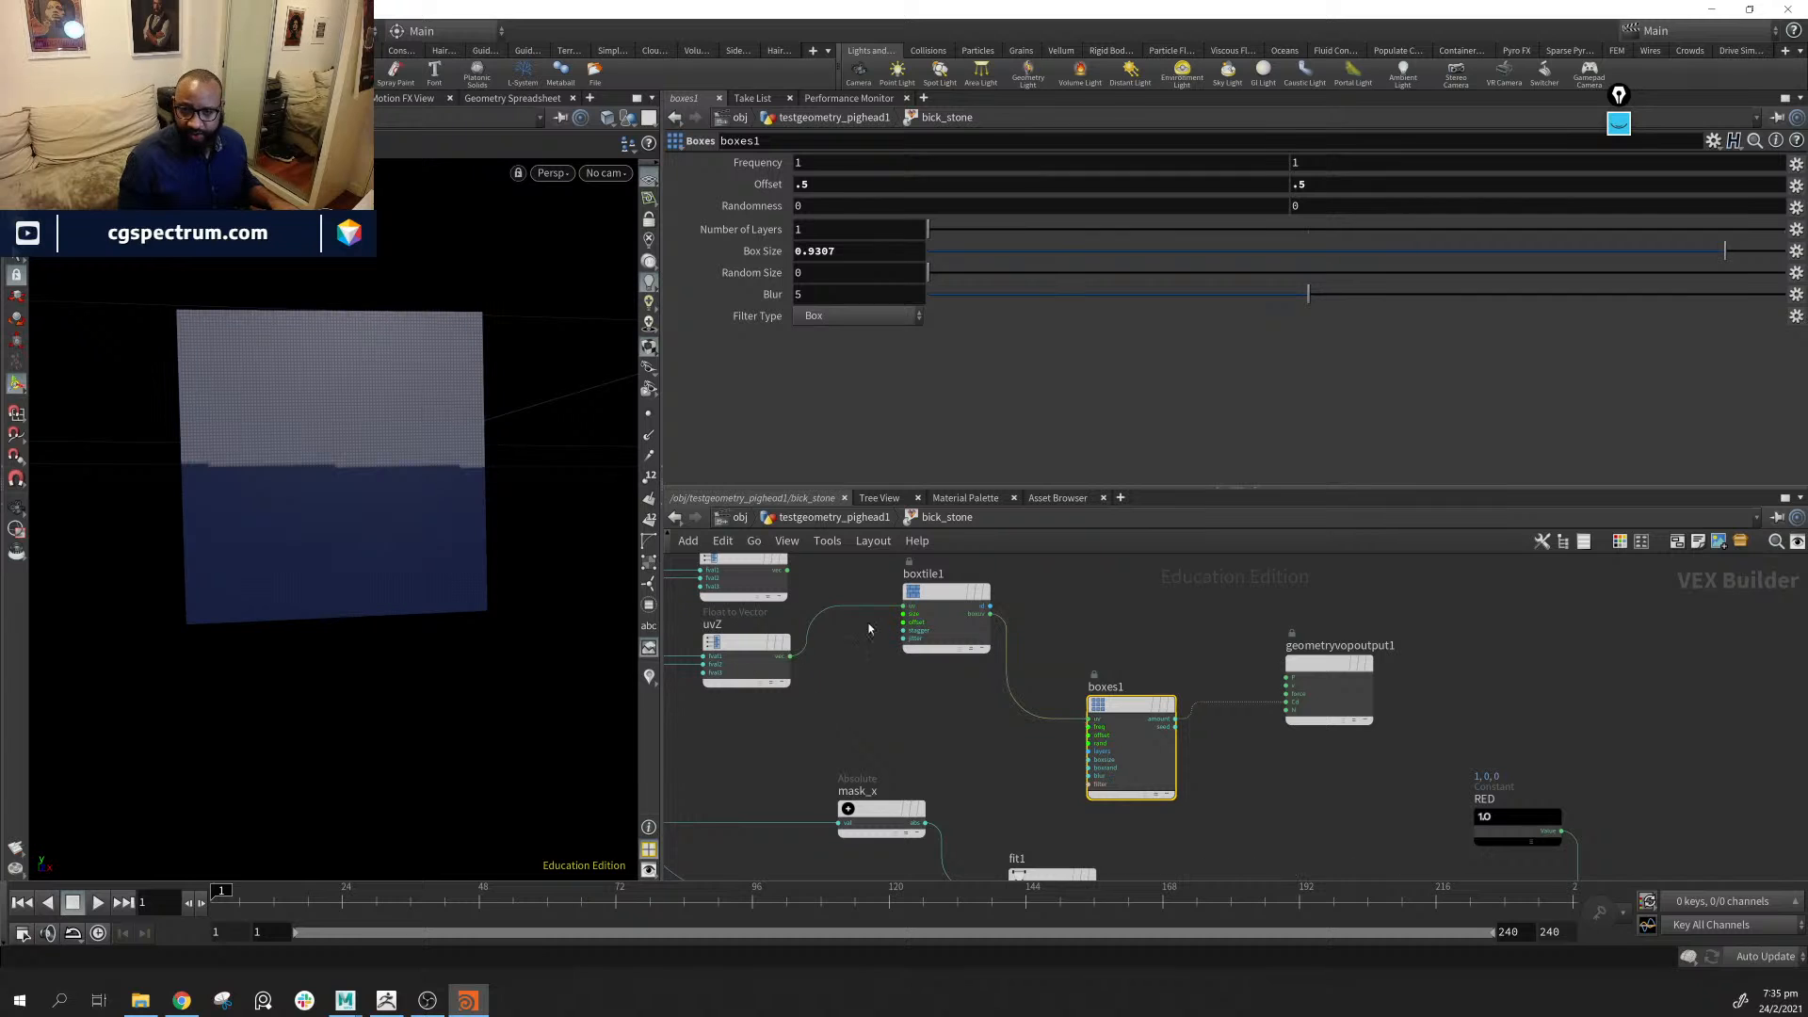
Set both Size values of boxtile1 to 1, and lower them together to 0.5
click(944, 592)
double_click(918, 163)
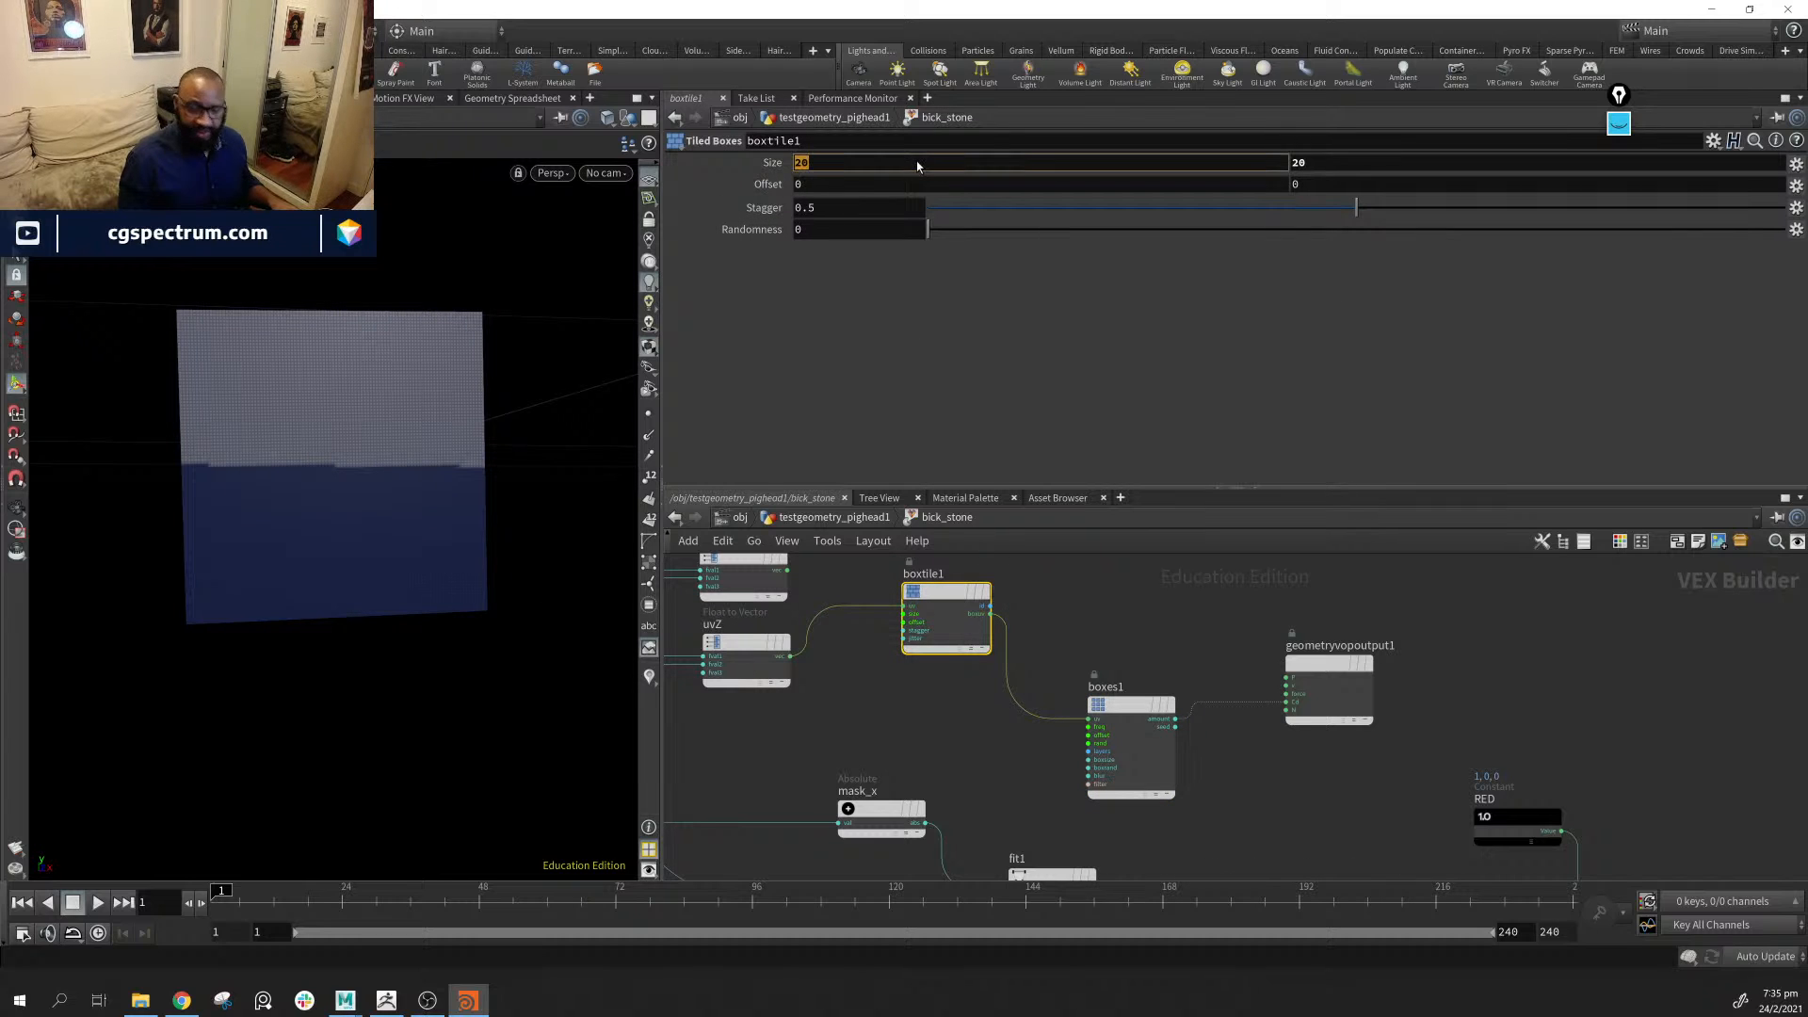
text(1)
key(Return)
double_click(1315, 162)
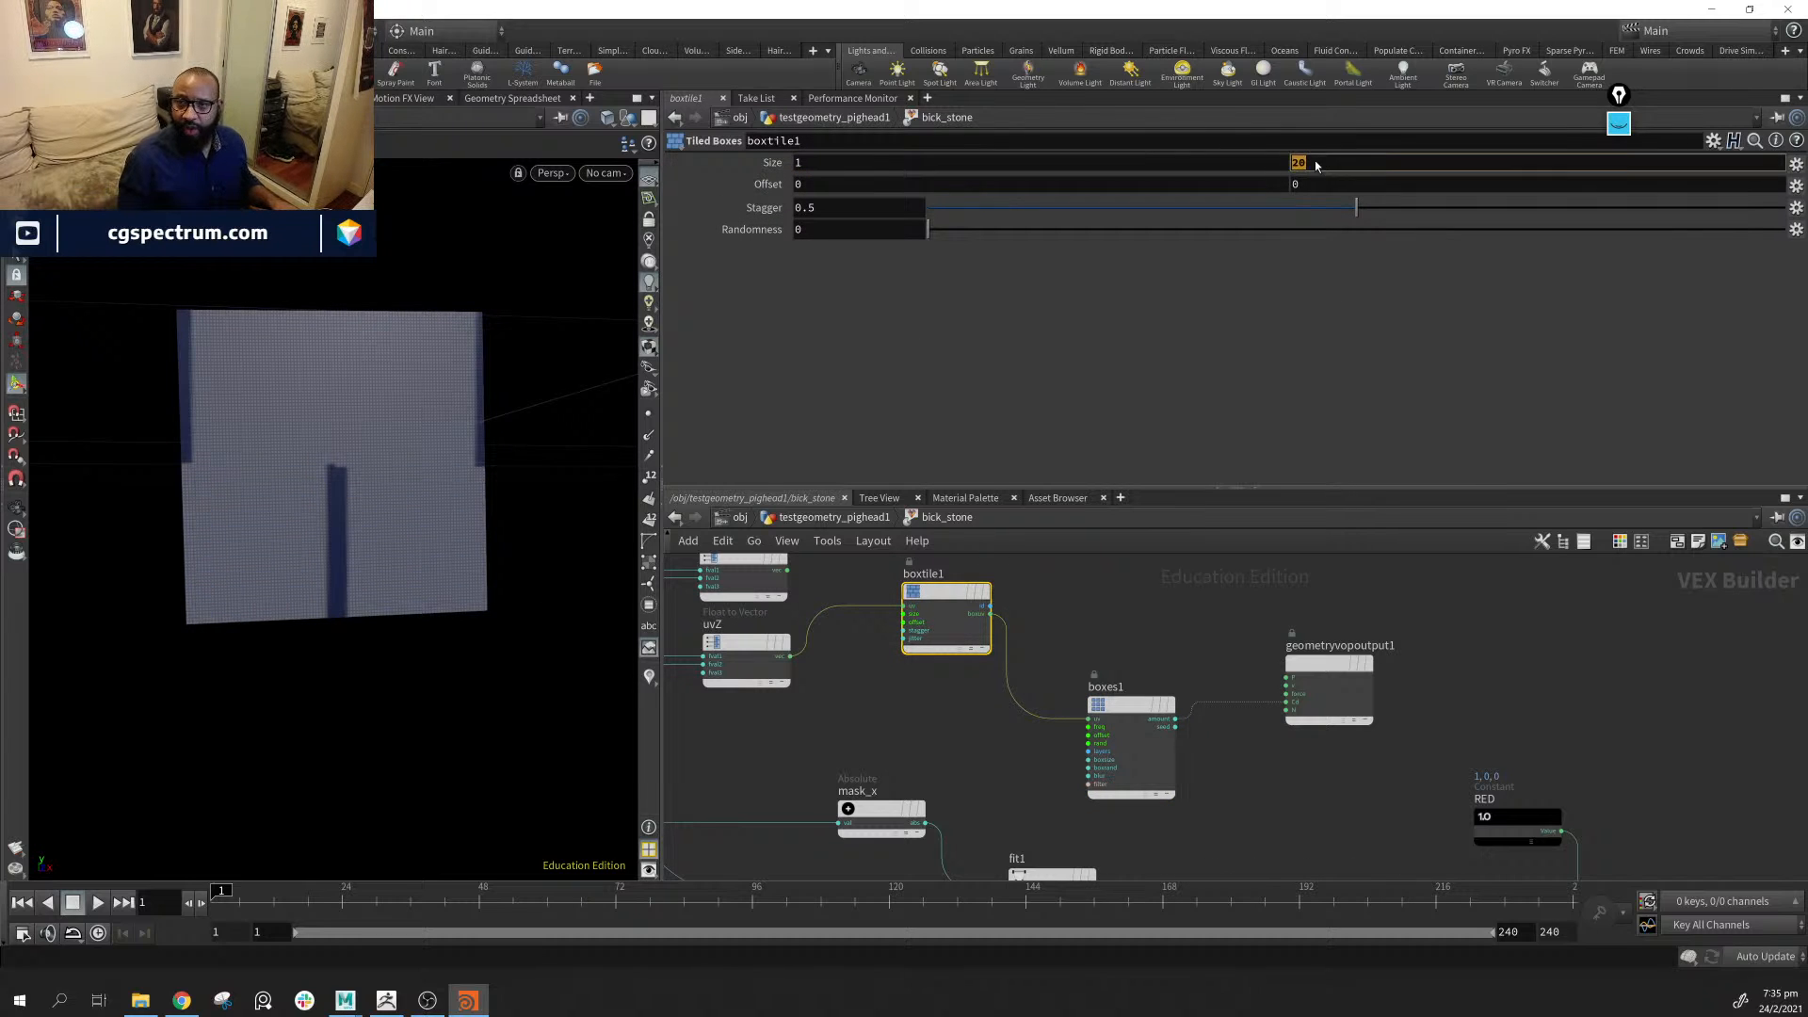
text(1)
key(Return)
middle_drag(774, 162, 723, 163)
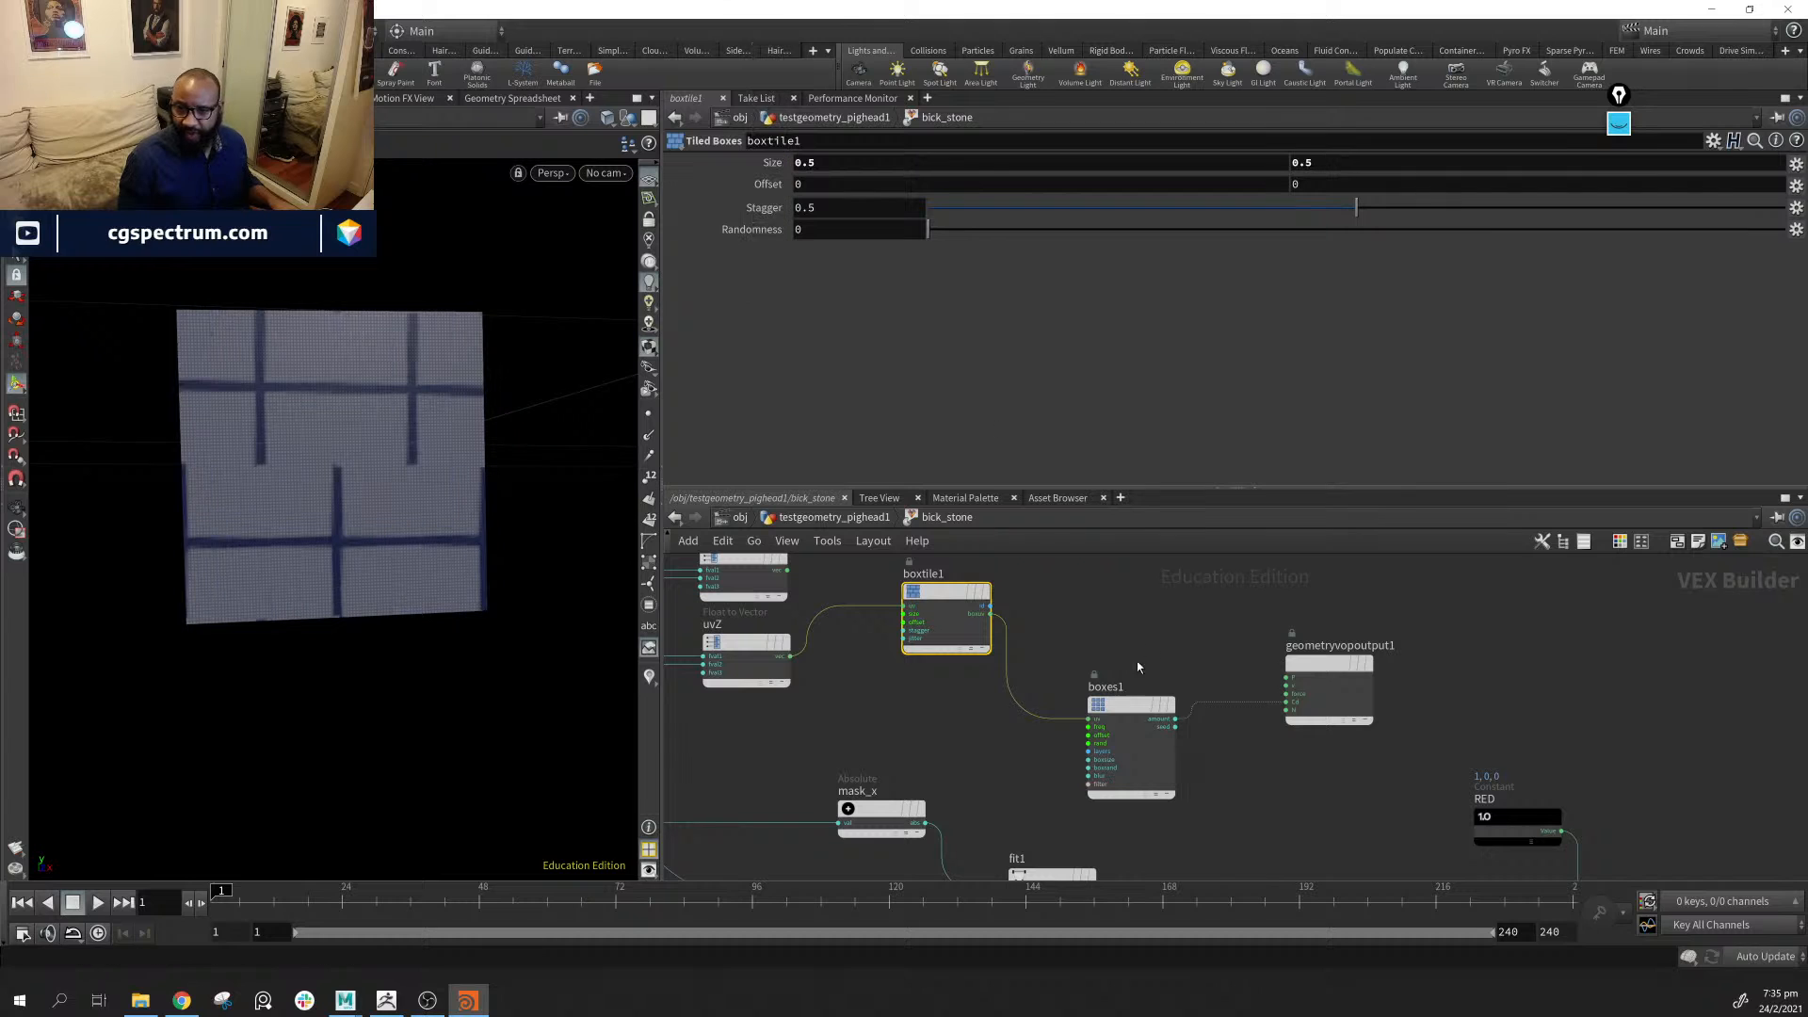
Set both Offset values of boxes1 to 0
click(1122, 708)
click(828, 186)
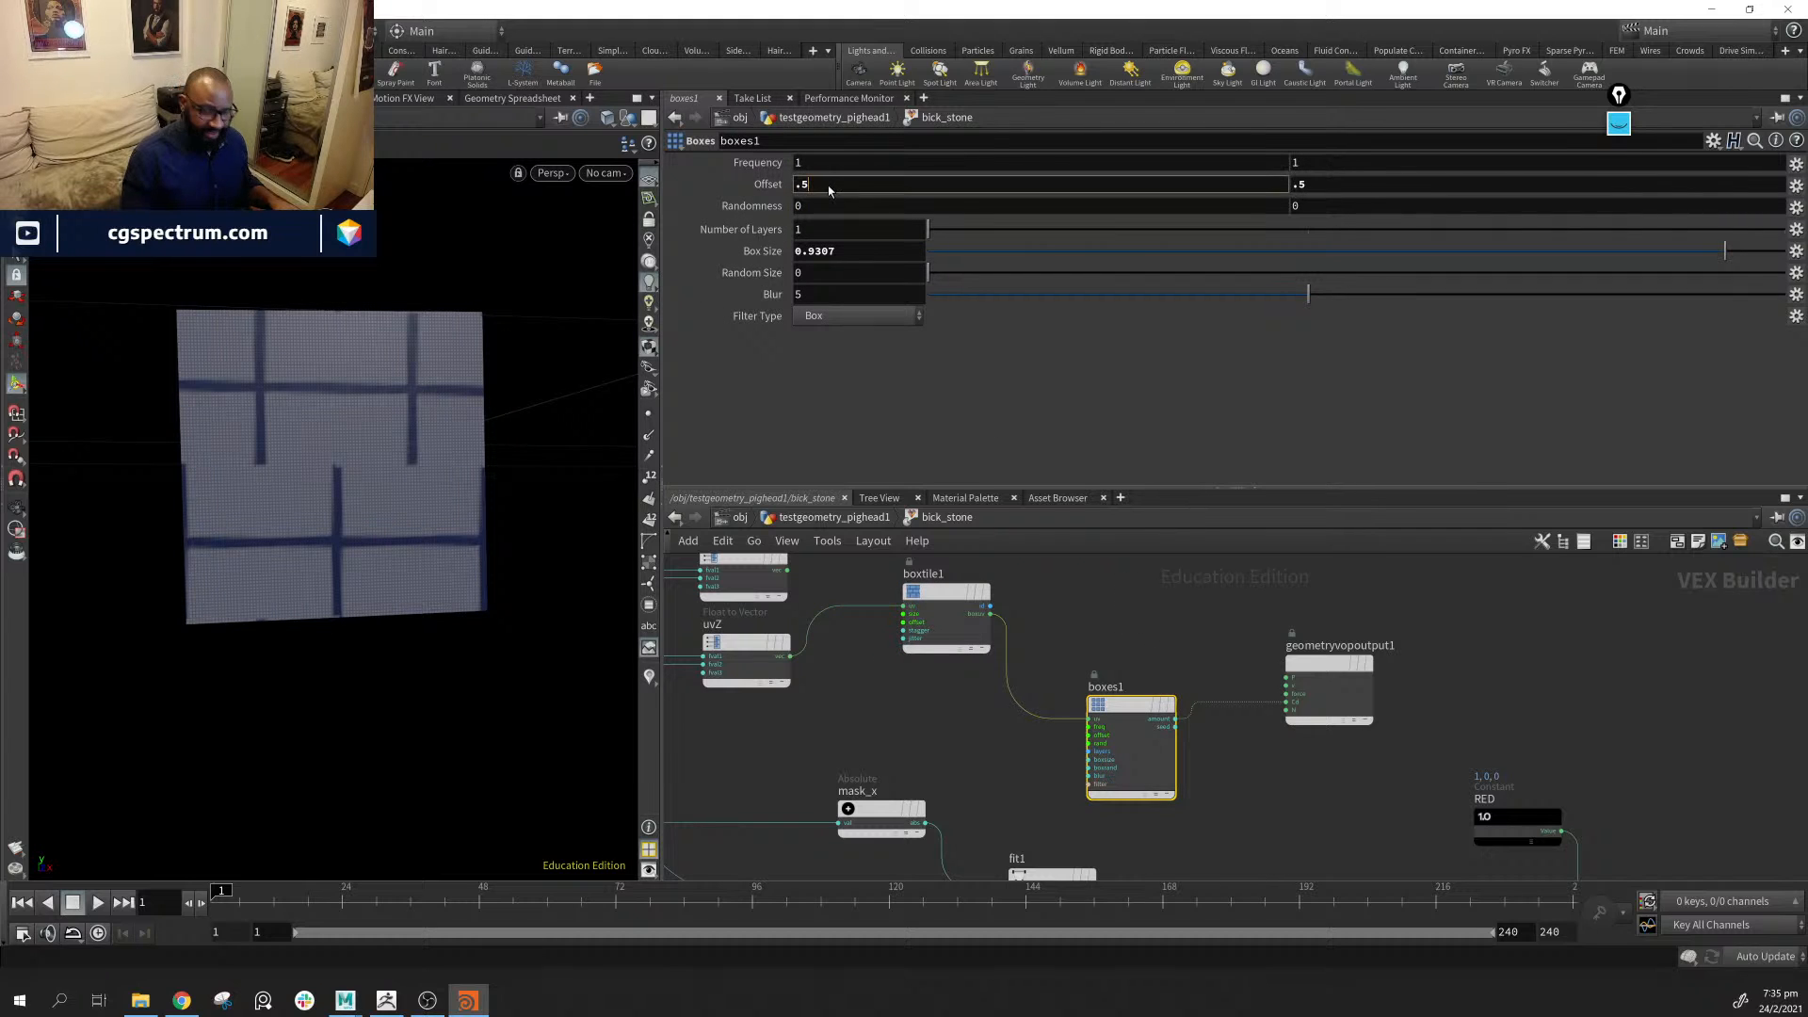
key(BackSpace)
key(BackSpace)
text(0)
key(Return)
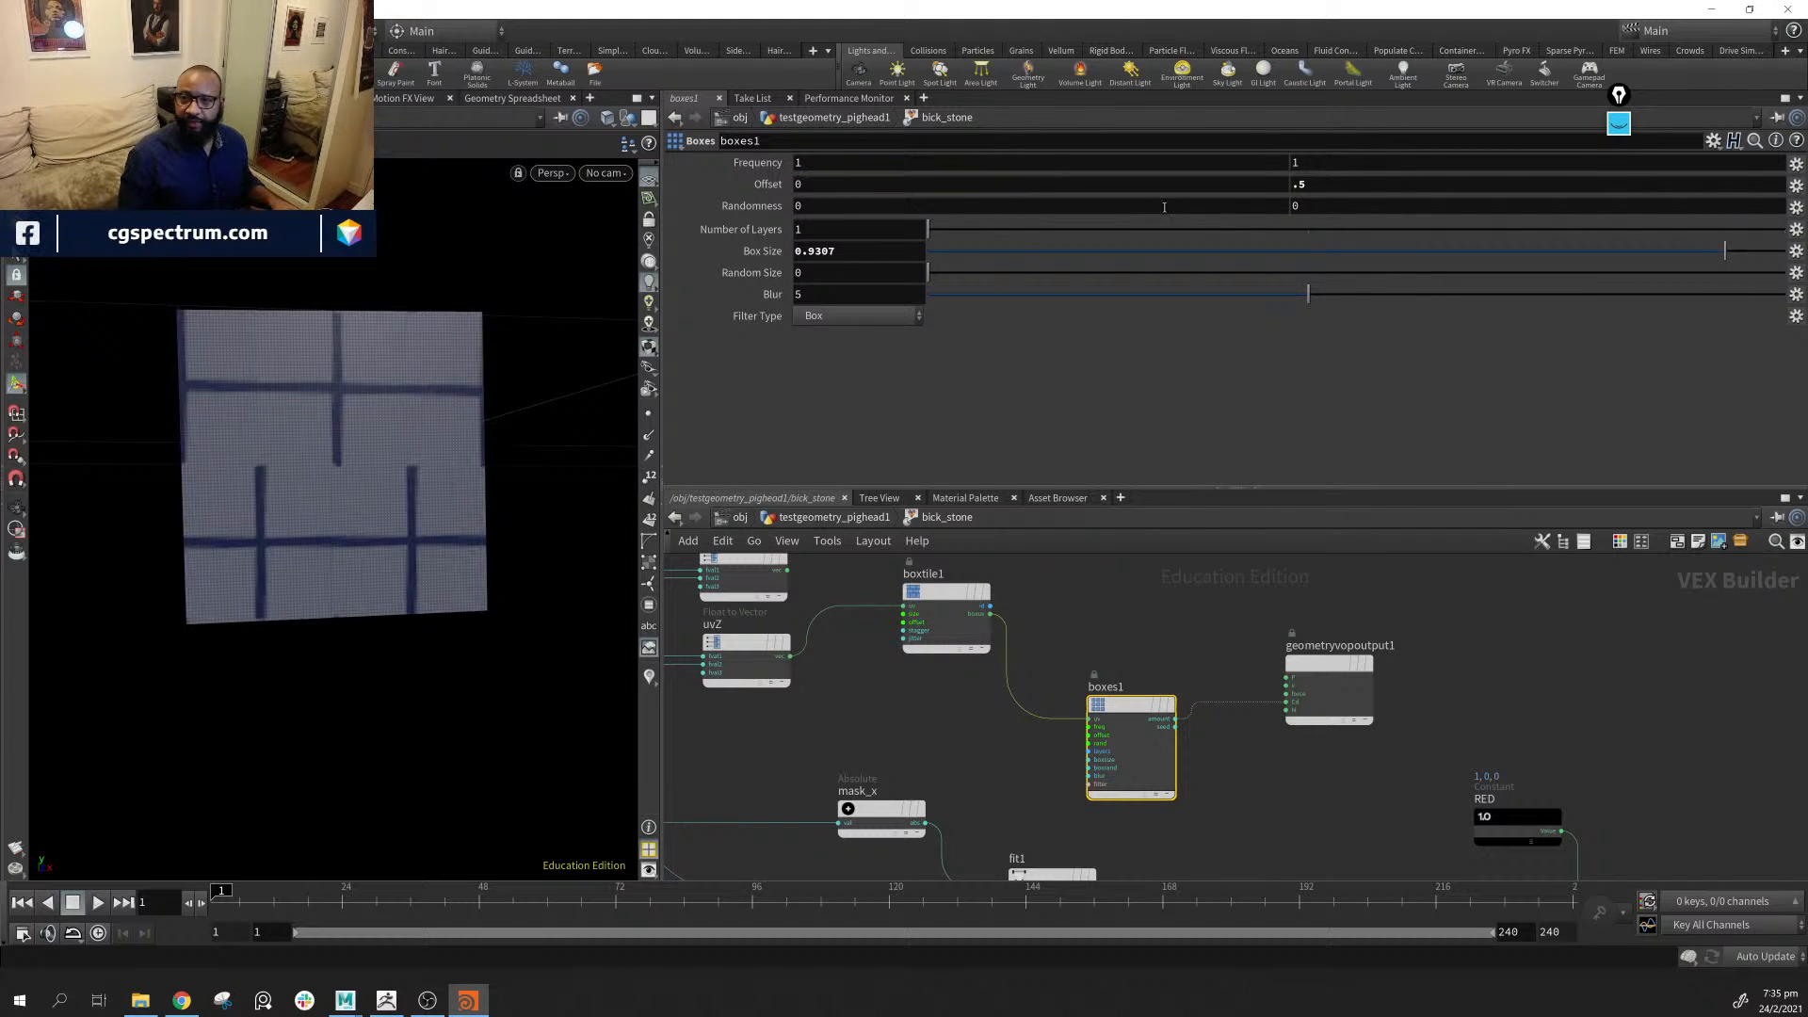
double_click(1314, 185)
text(0)
key(Return)
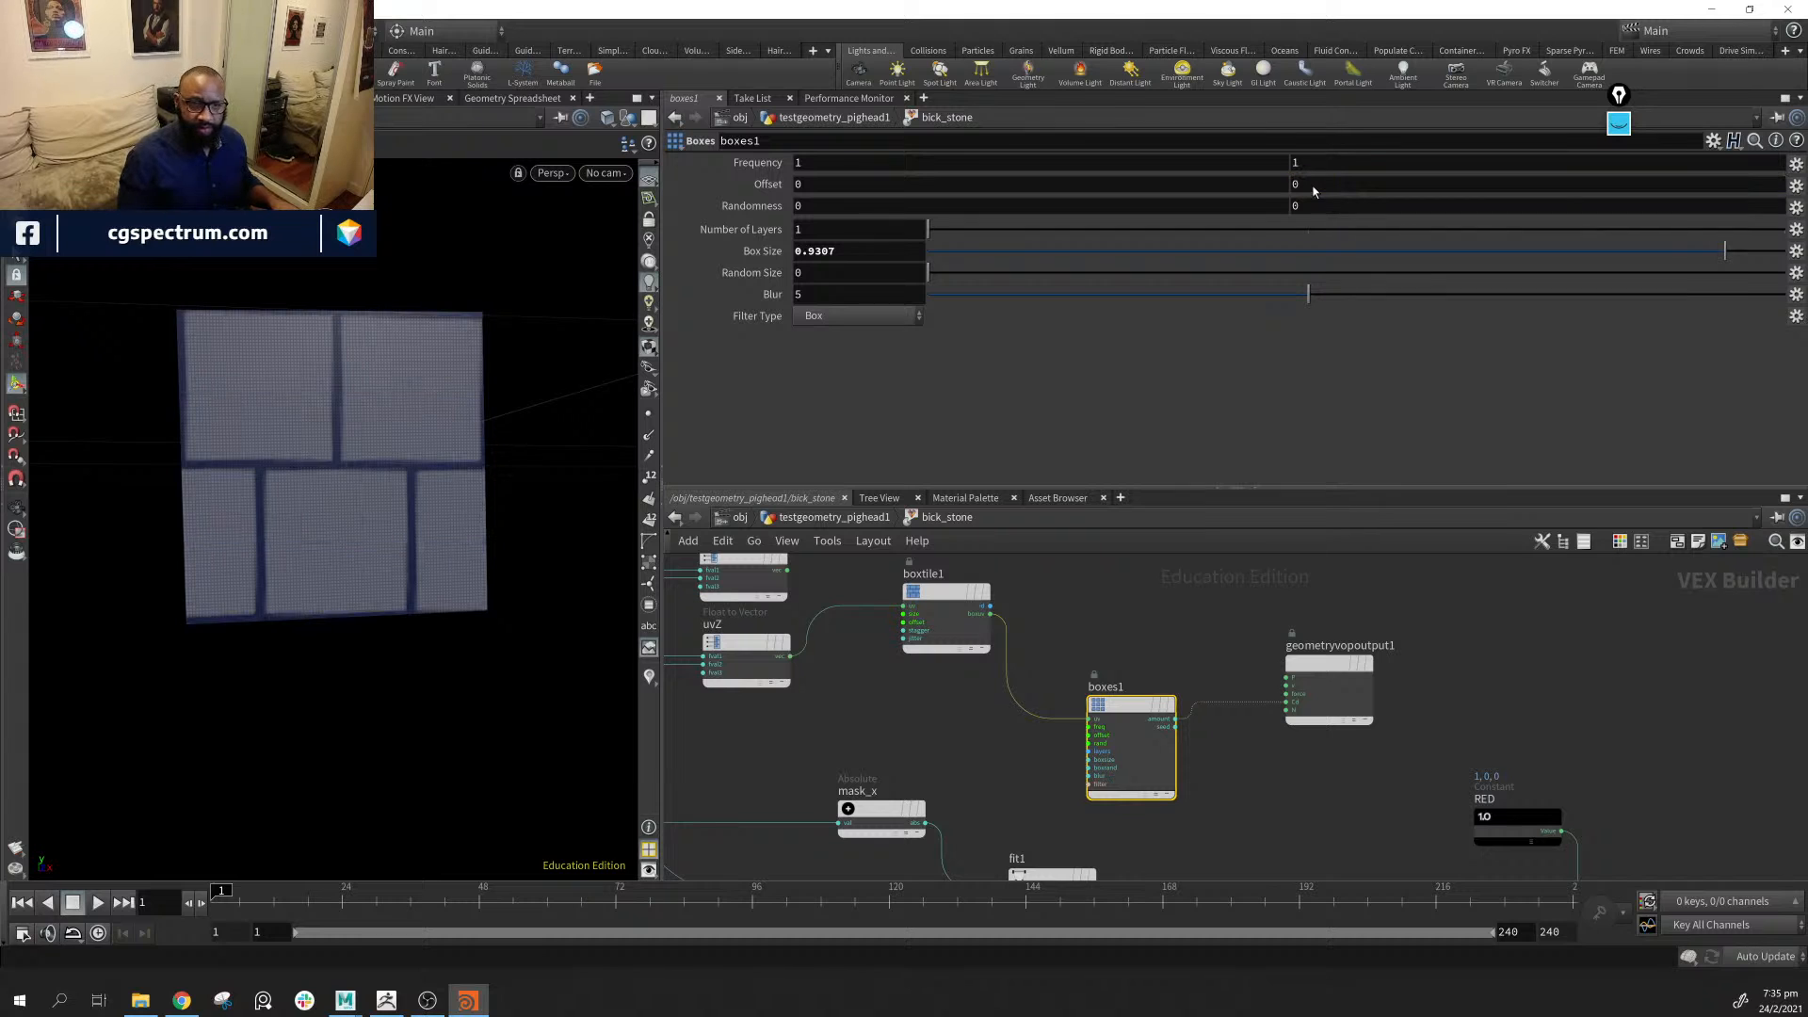
Reduce both Size values of boxtile1 together to 0.2 and inspect the bricks on the grid
click(942, 595)
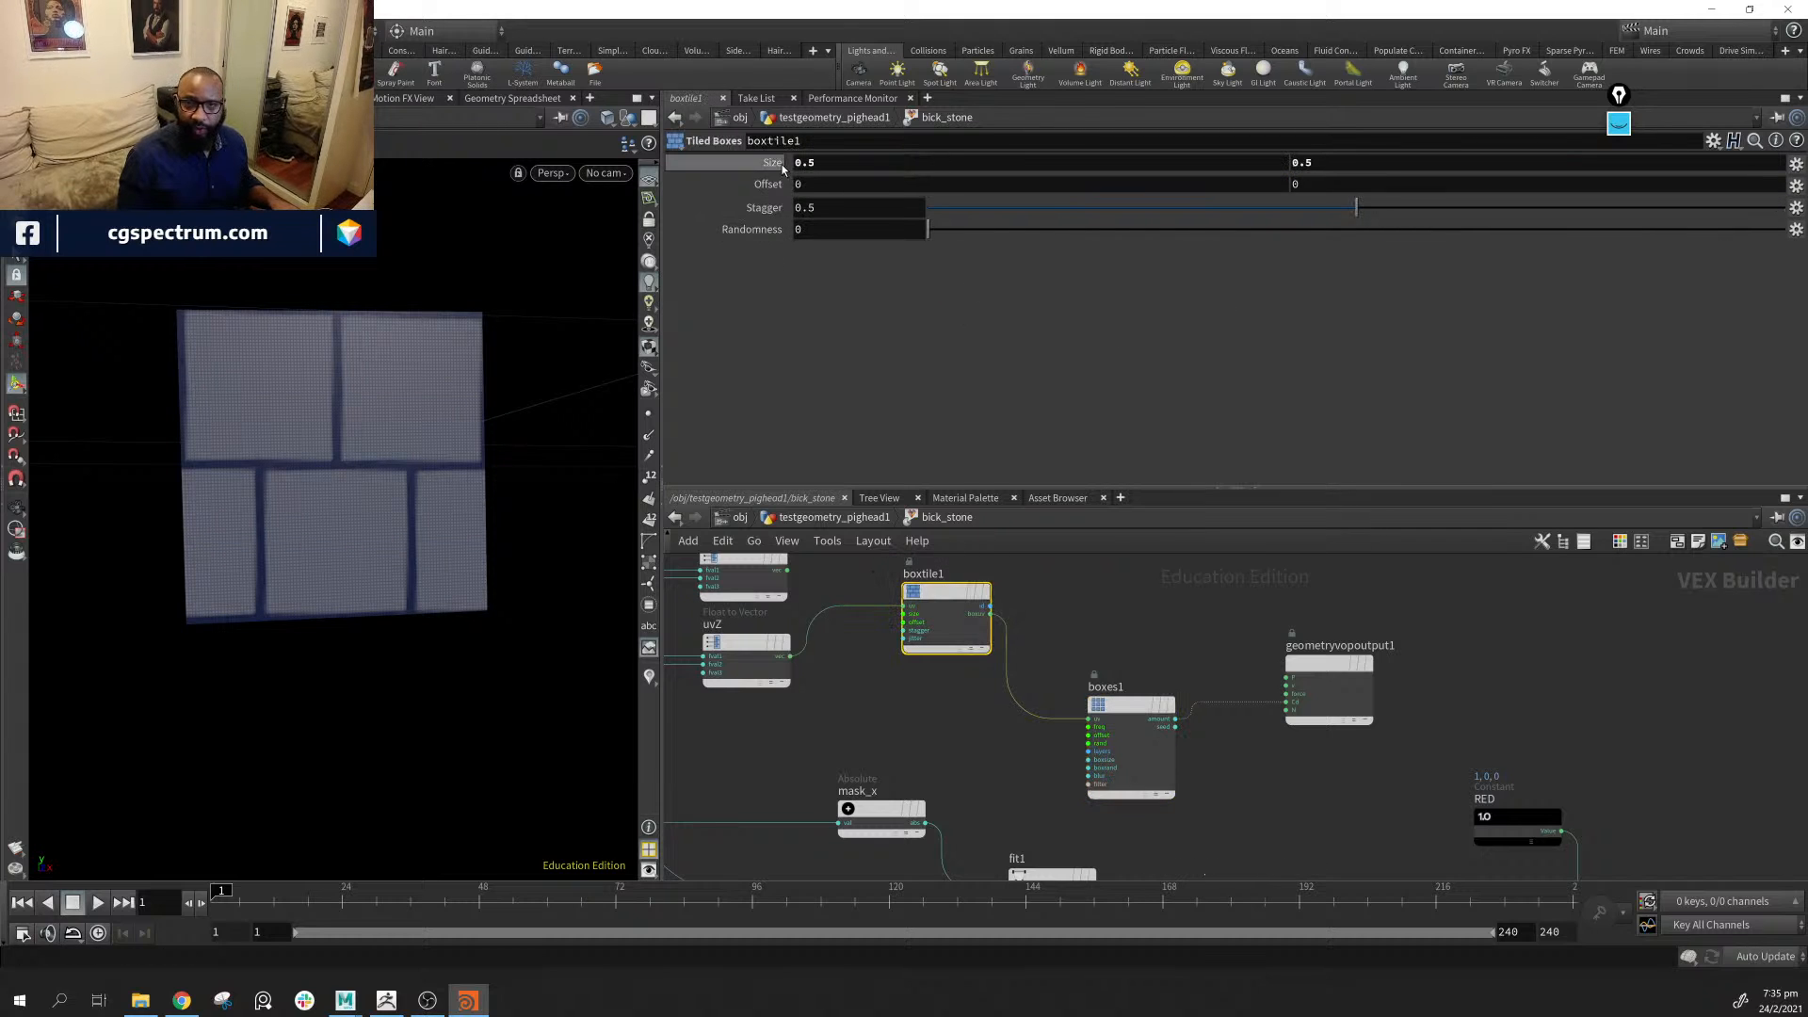
middle_drag(769, 162, 728, 165)
drag(392, 517, 394, 374)
drag(369, 307, 355, 339)
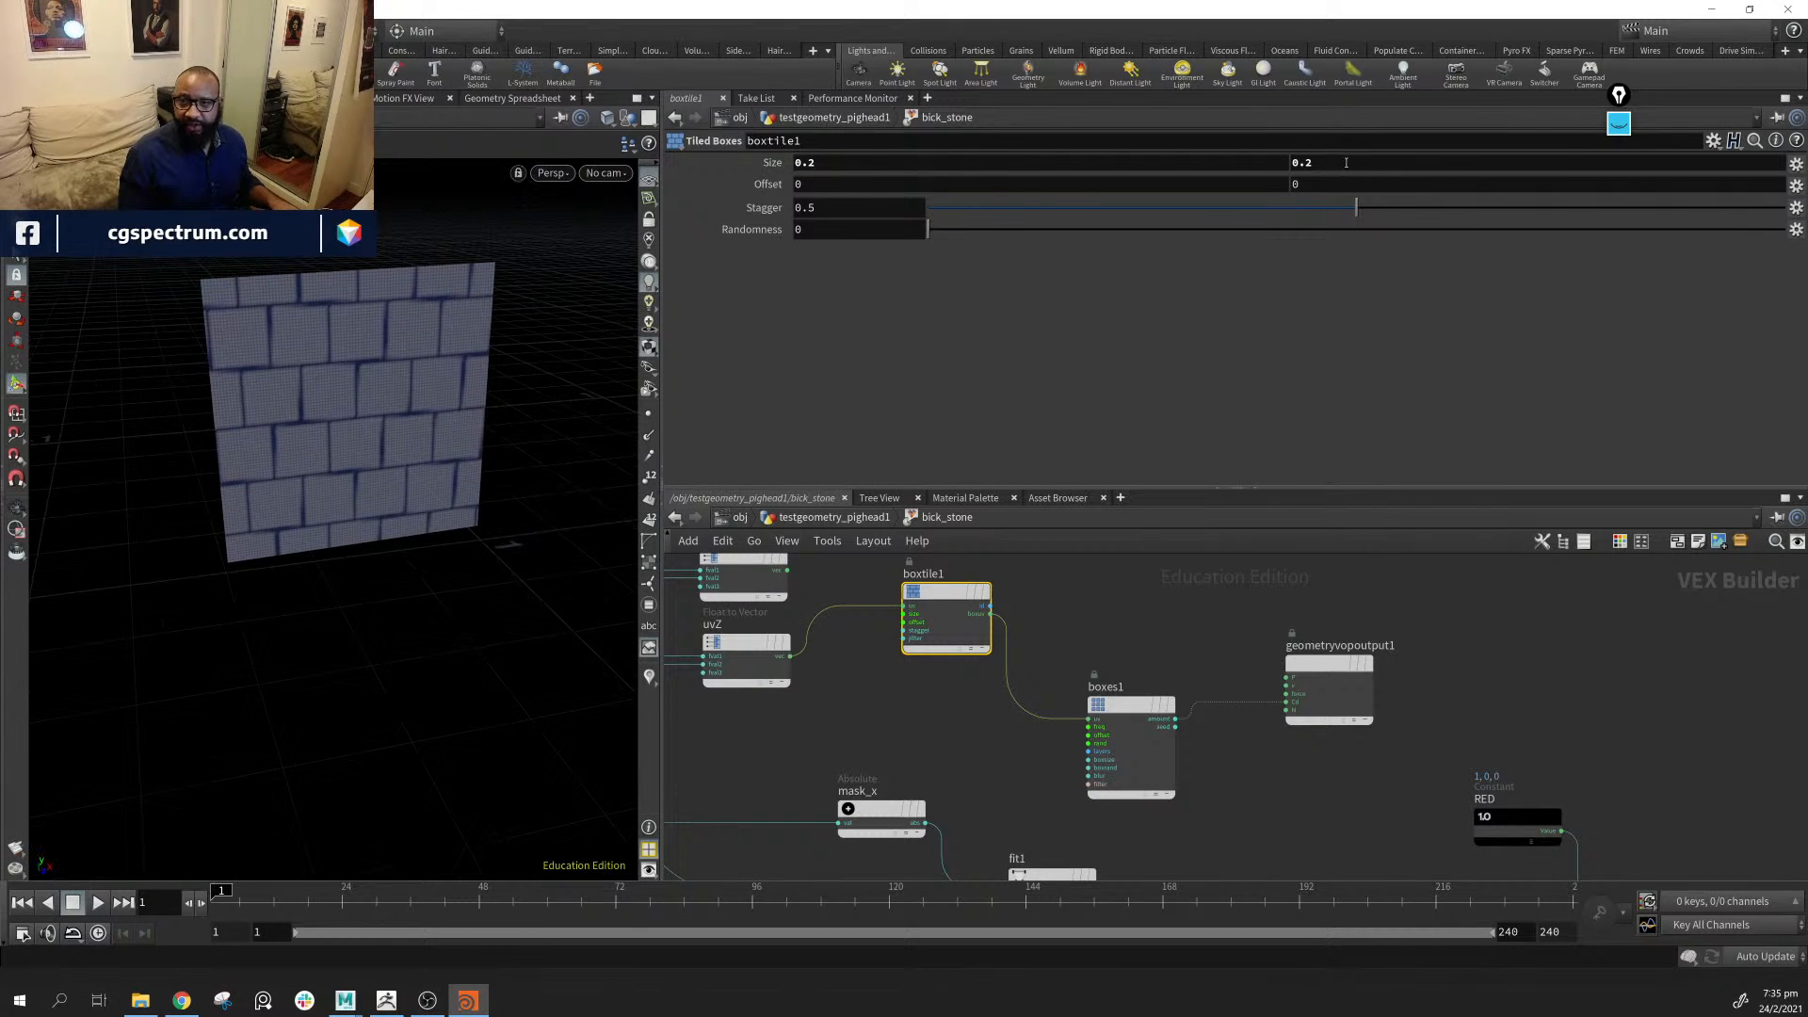
Lower only the second Size value of boxtile1 to 0.118 for wider bricks
middle_drag(1345, 162, 683, 291)
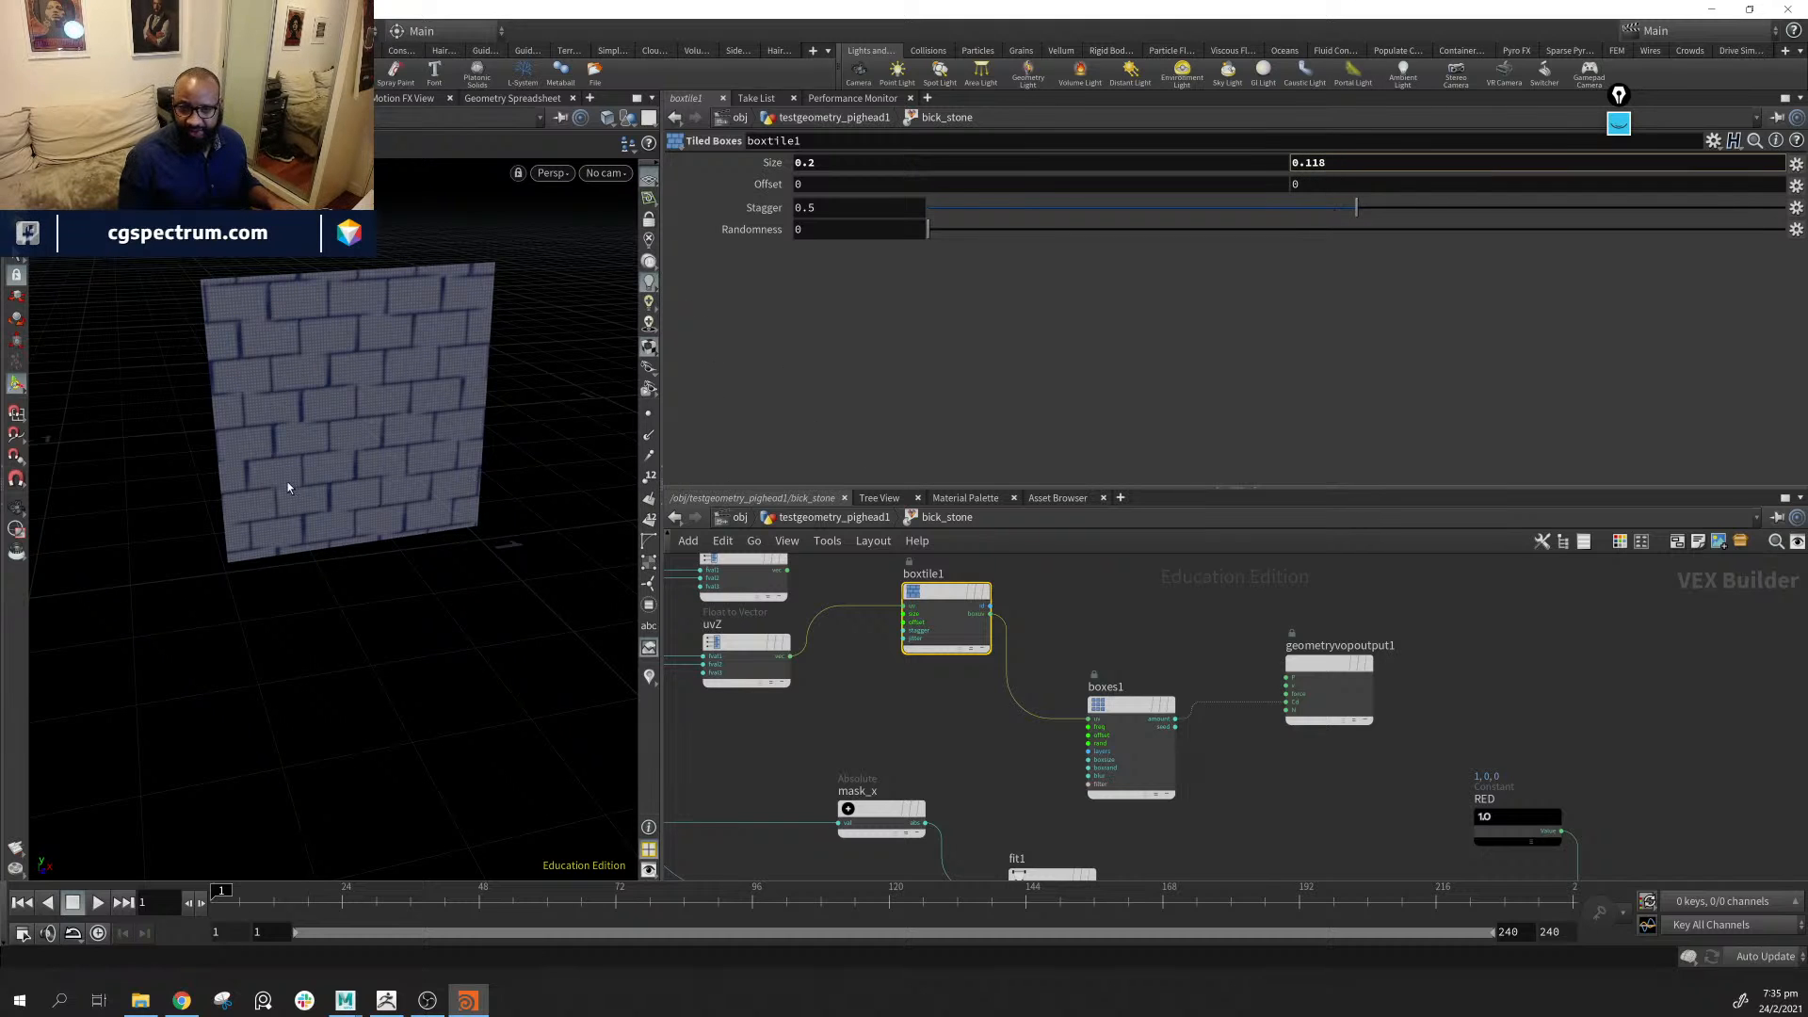
key(Escape)
drag(295, 500, 325, 582)
Place boxes1 level with boxtile1 and move geometryvopoutput1 farther away to leave room for more nodes
drag(1118, 711, 1118, 608)
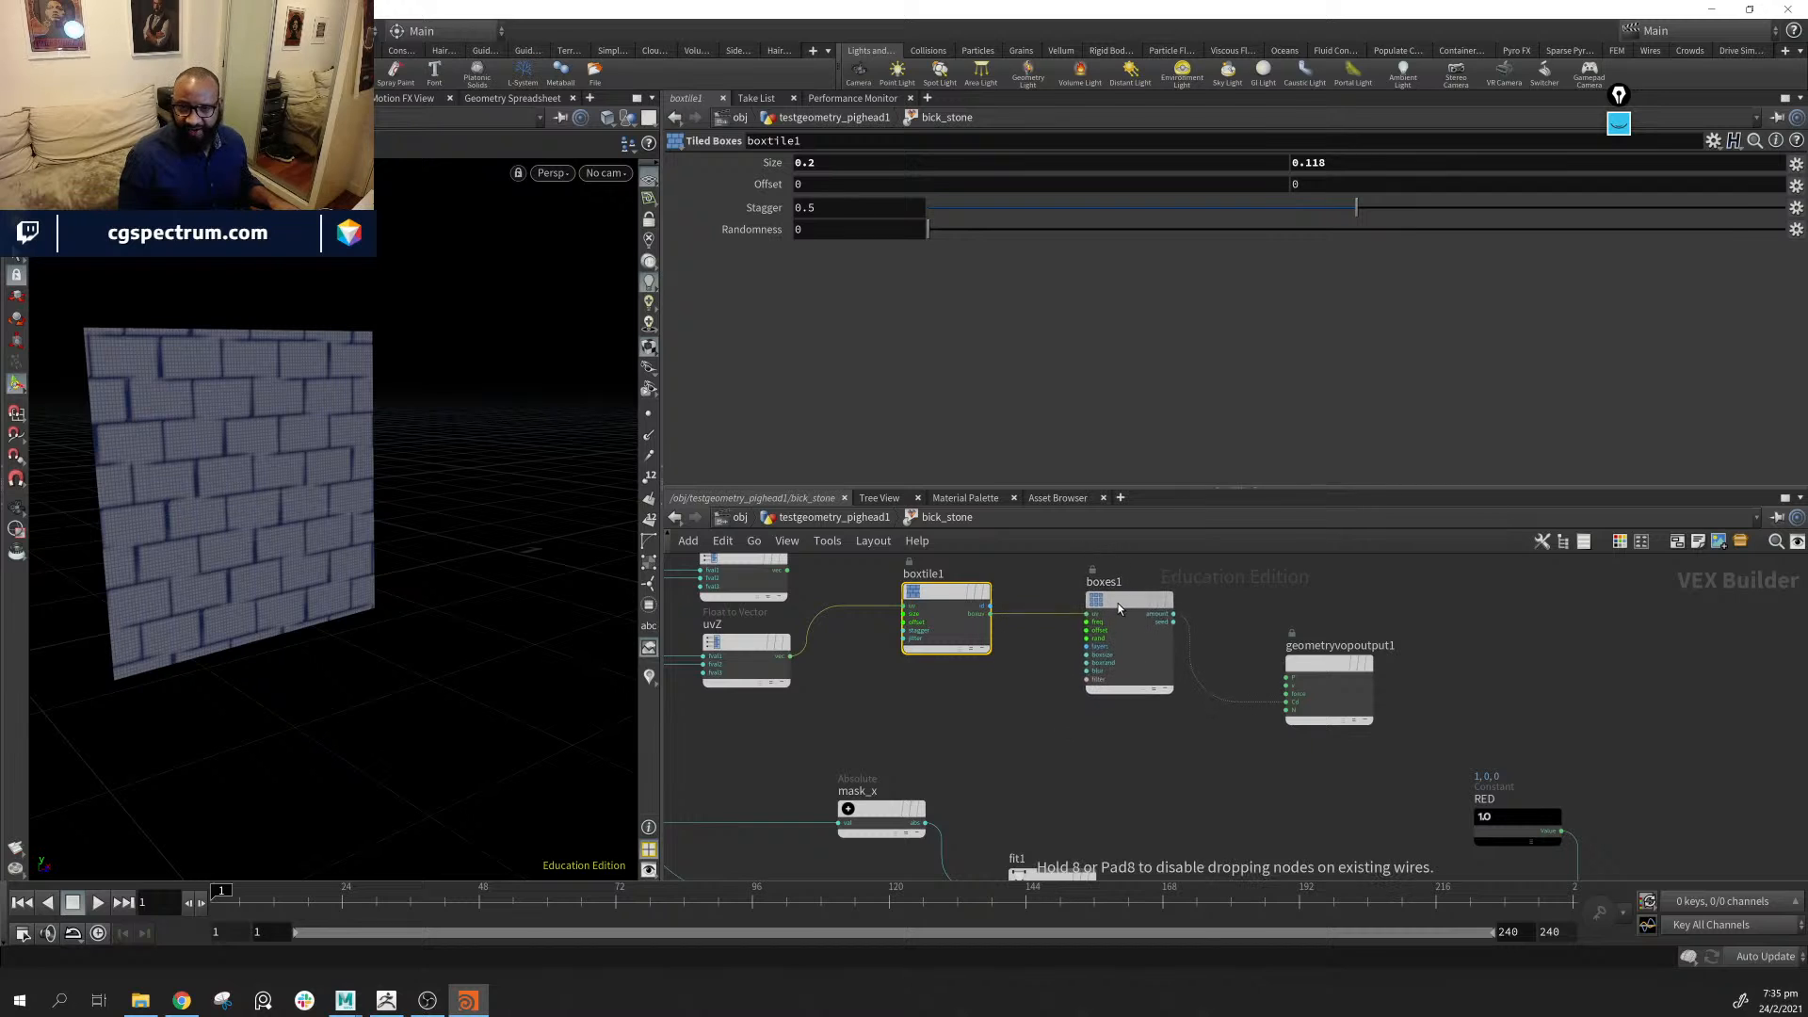
middle_drag(1017, 697, 949, 771)
drag(767, 590, 1062, 798)
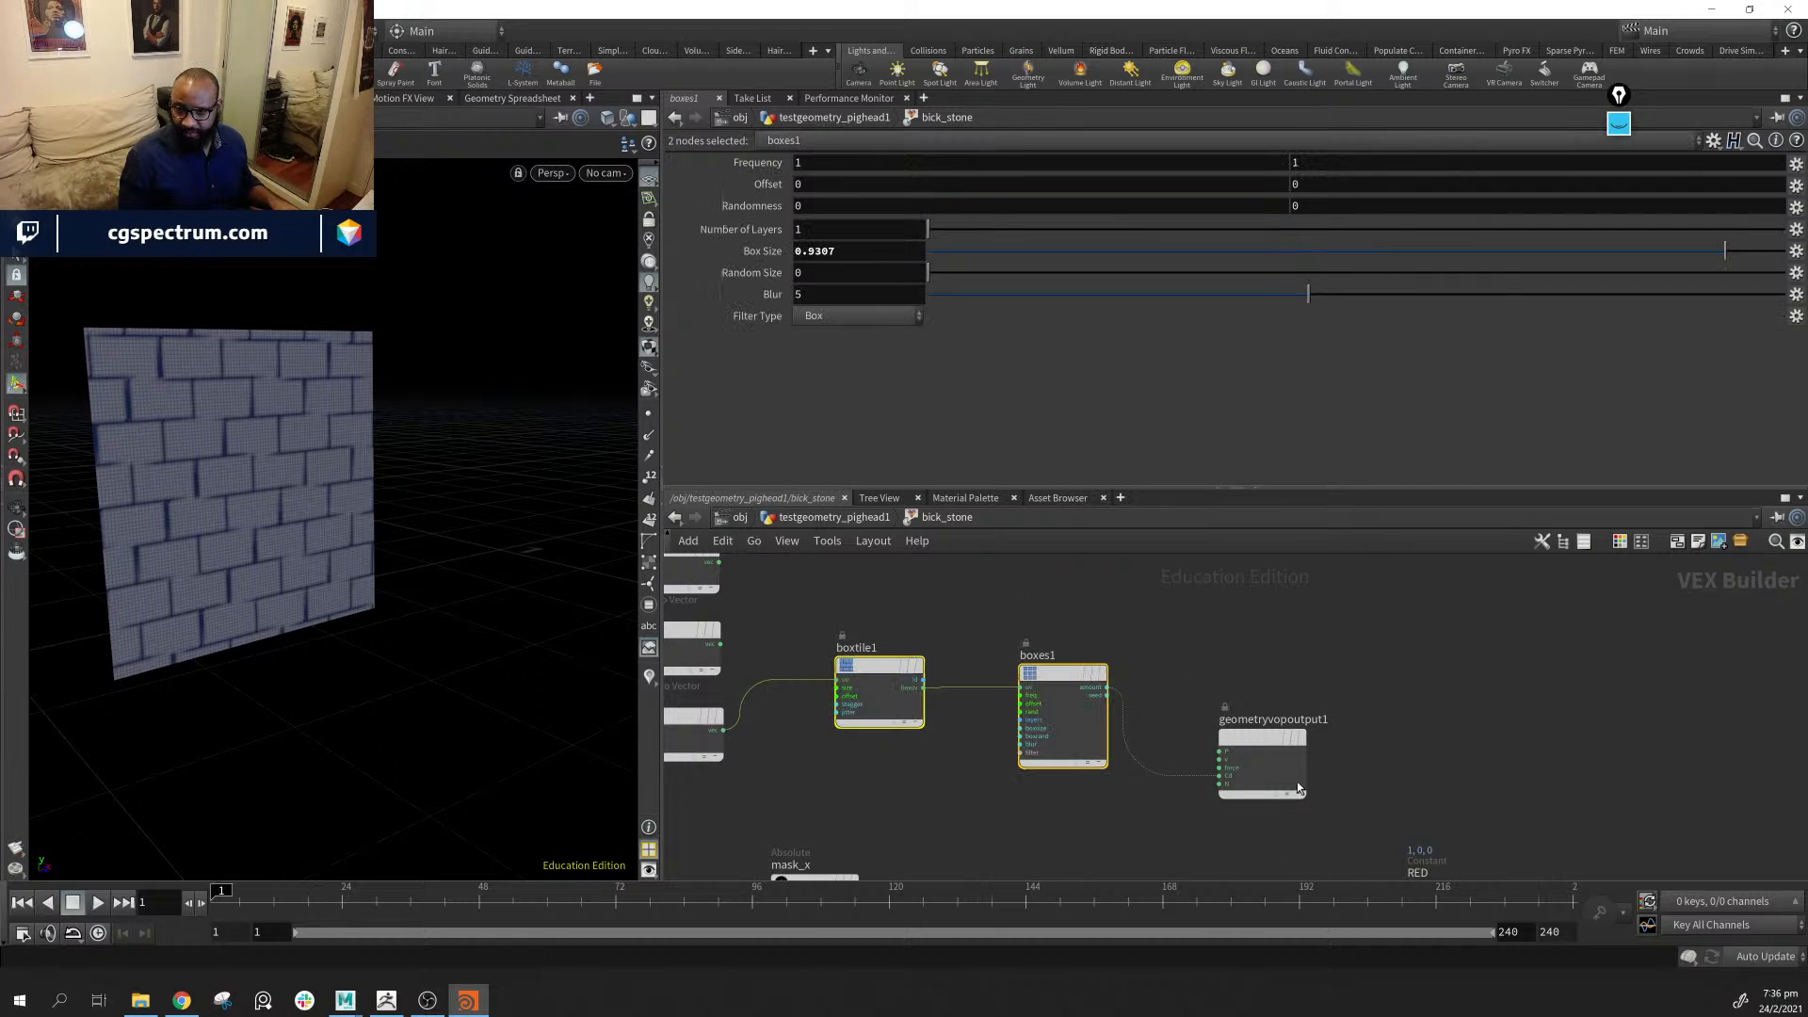
drag(1300, 789, 1571, 700)
Select boxtile1 and boxes1 together and move the pair slightly toward geometryvopoutput1
drag(808, 576, 1098, 794)
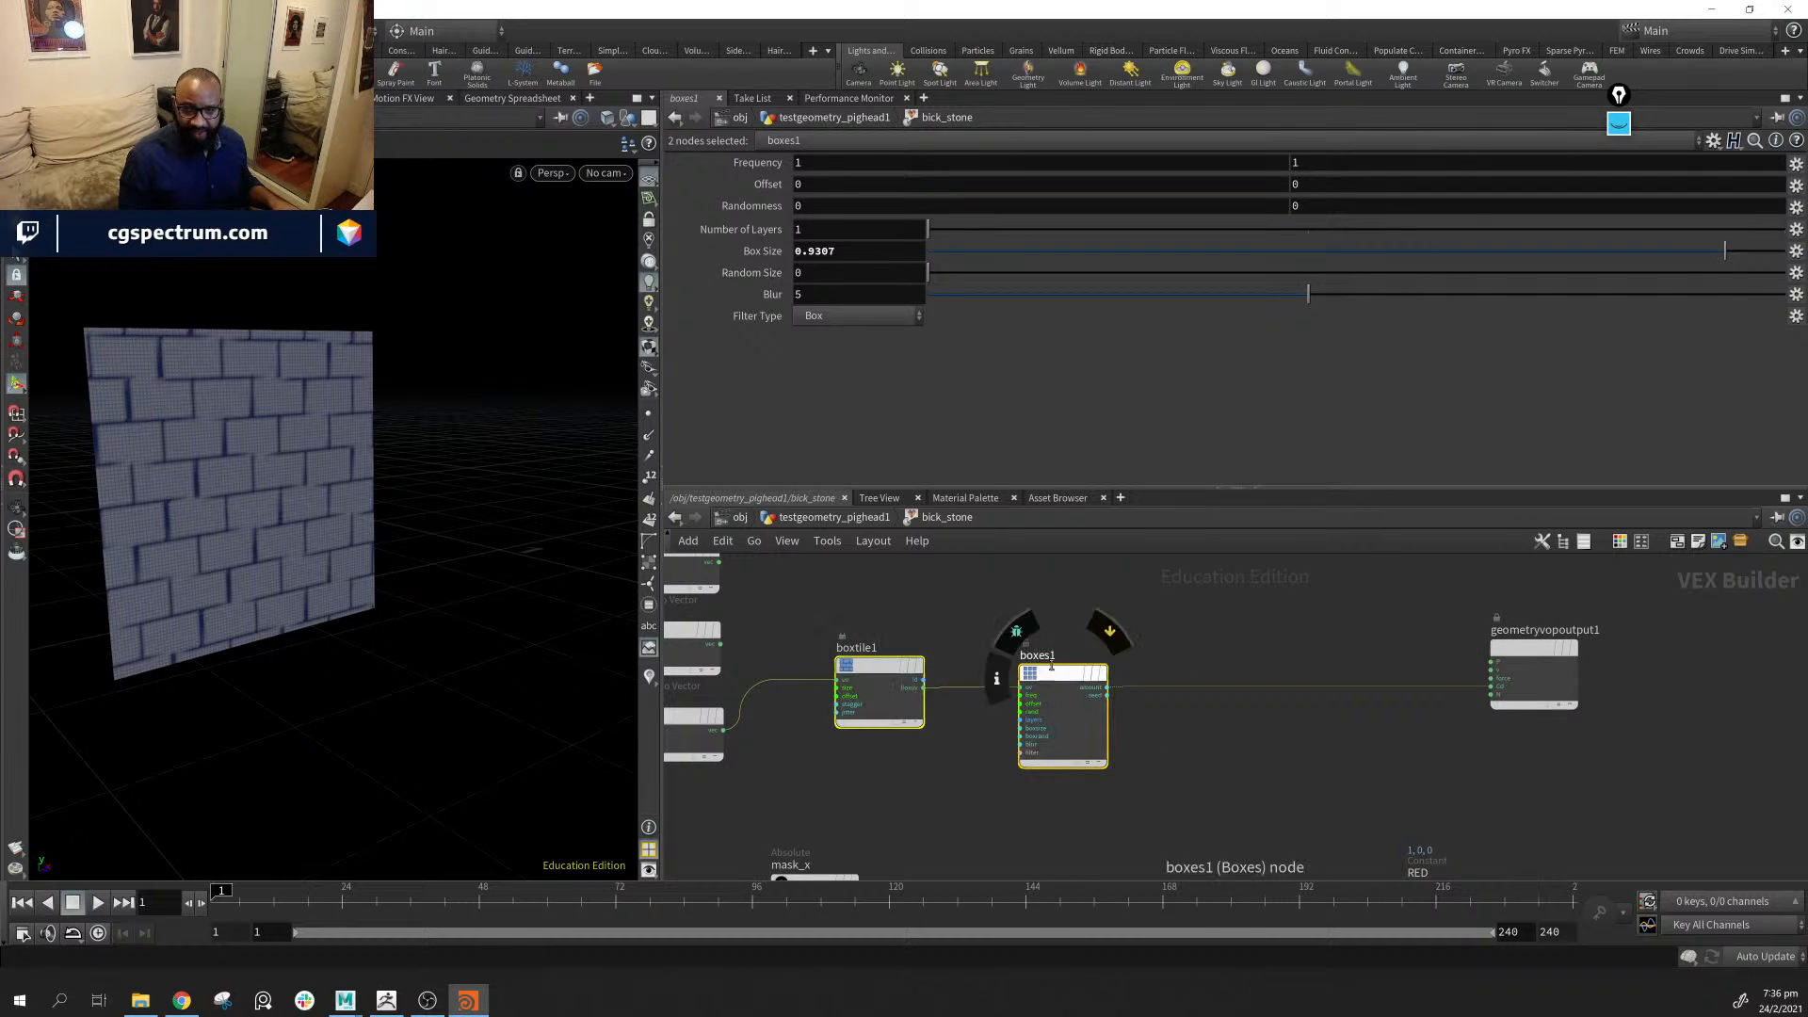
click(1052, 662)
click(1211, 663)
click(876, 666)
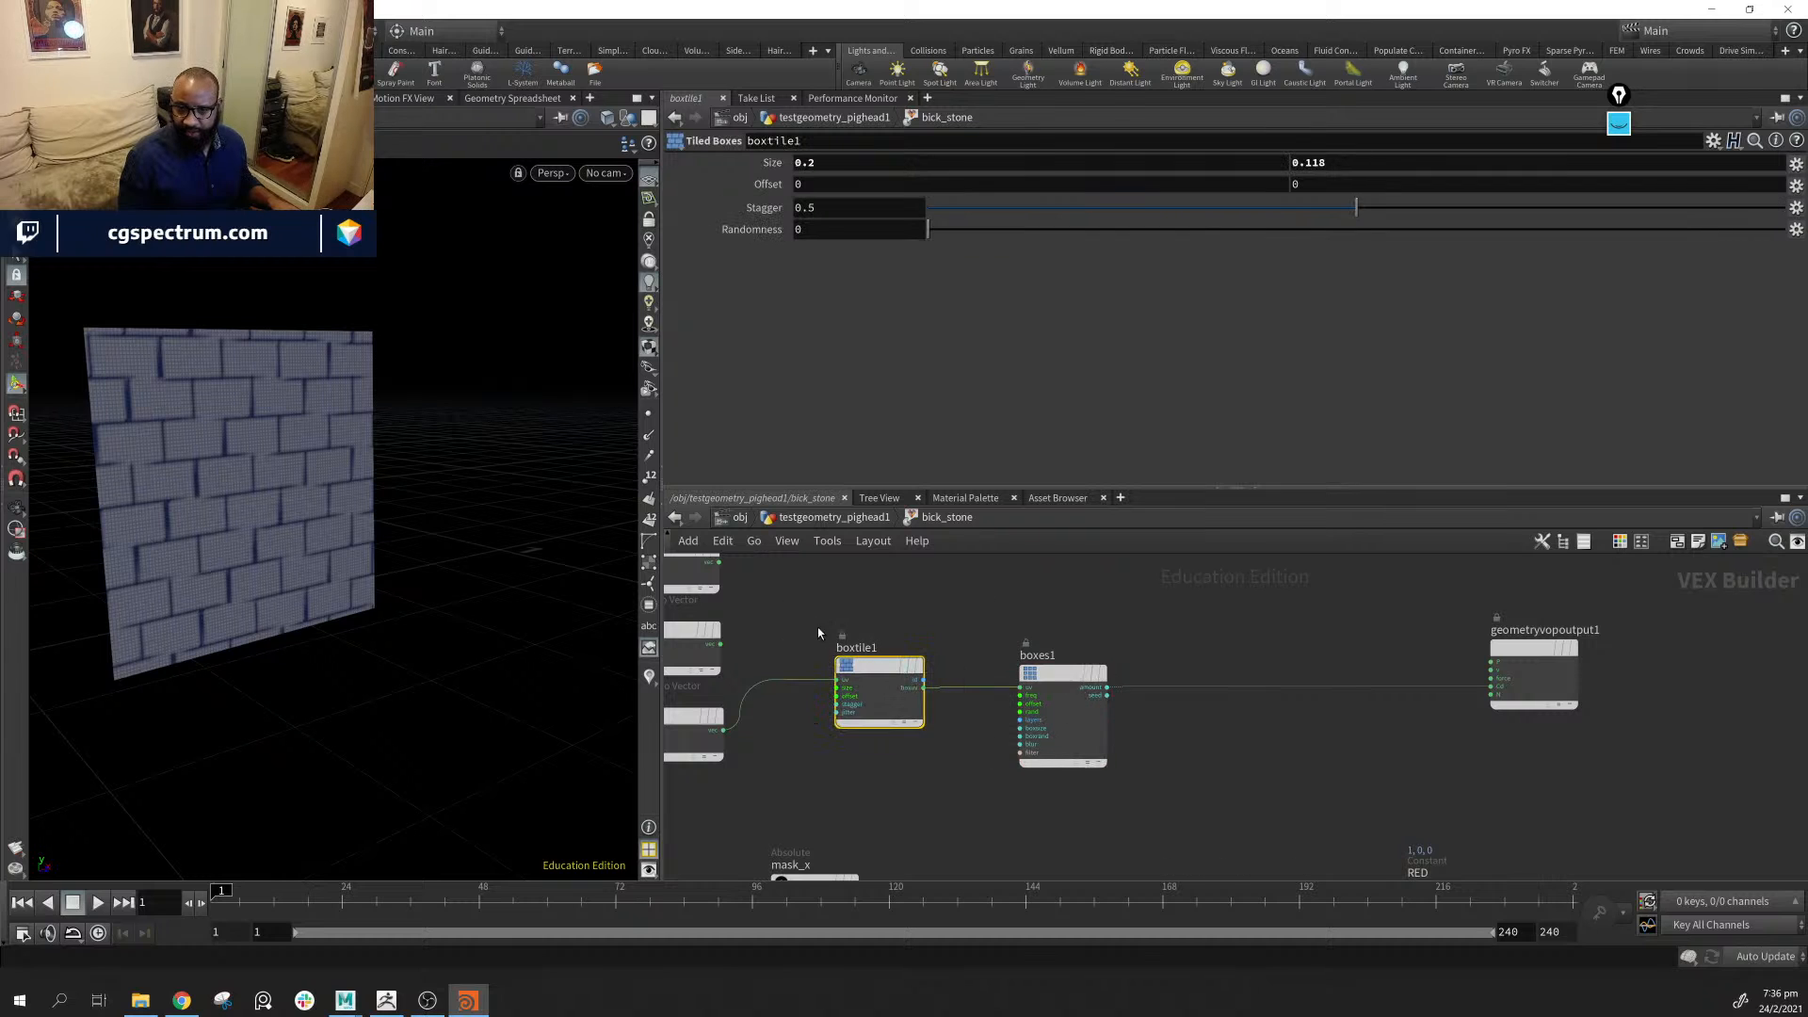
drag(817, 633, 1116, 774)
drag(1053, 669, 1112, 699)
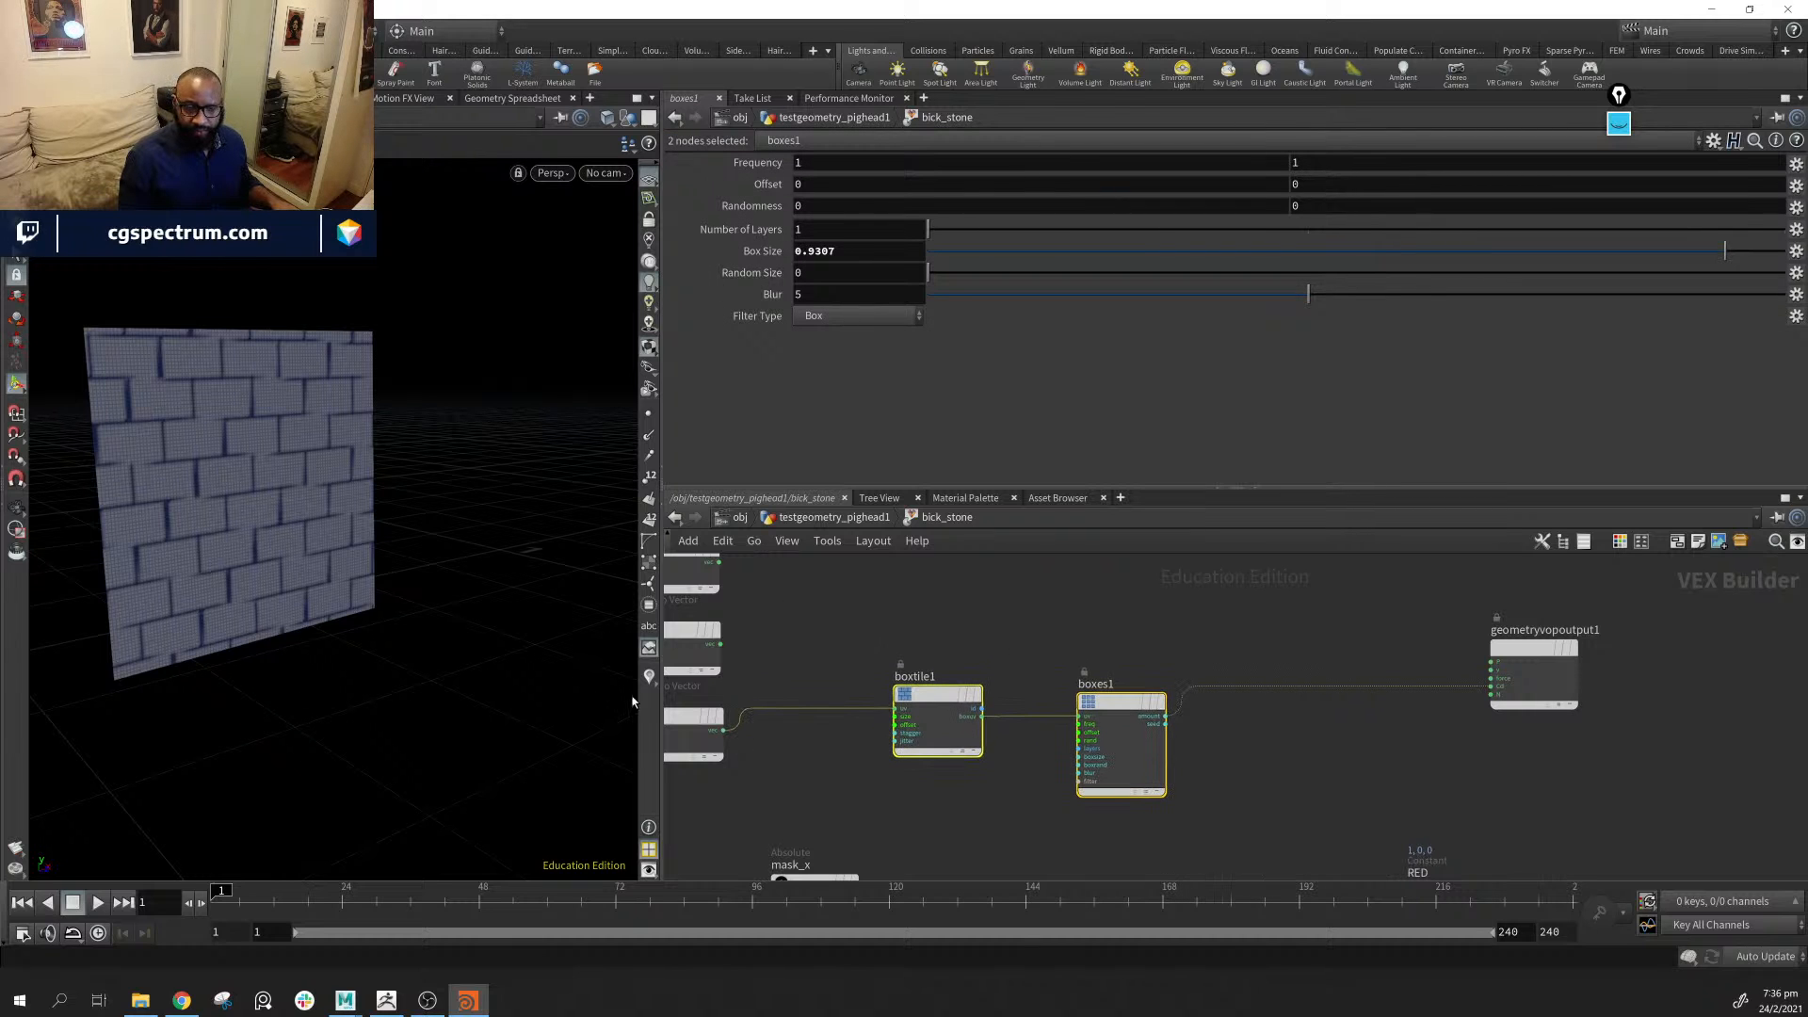
drag(632, 702, 168, 550)
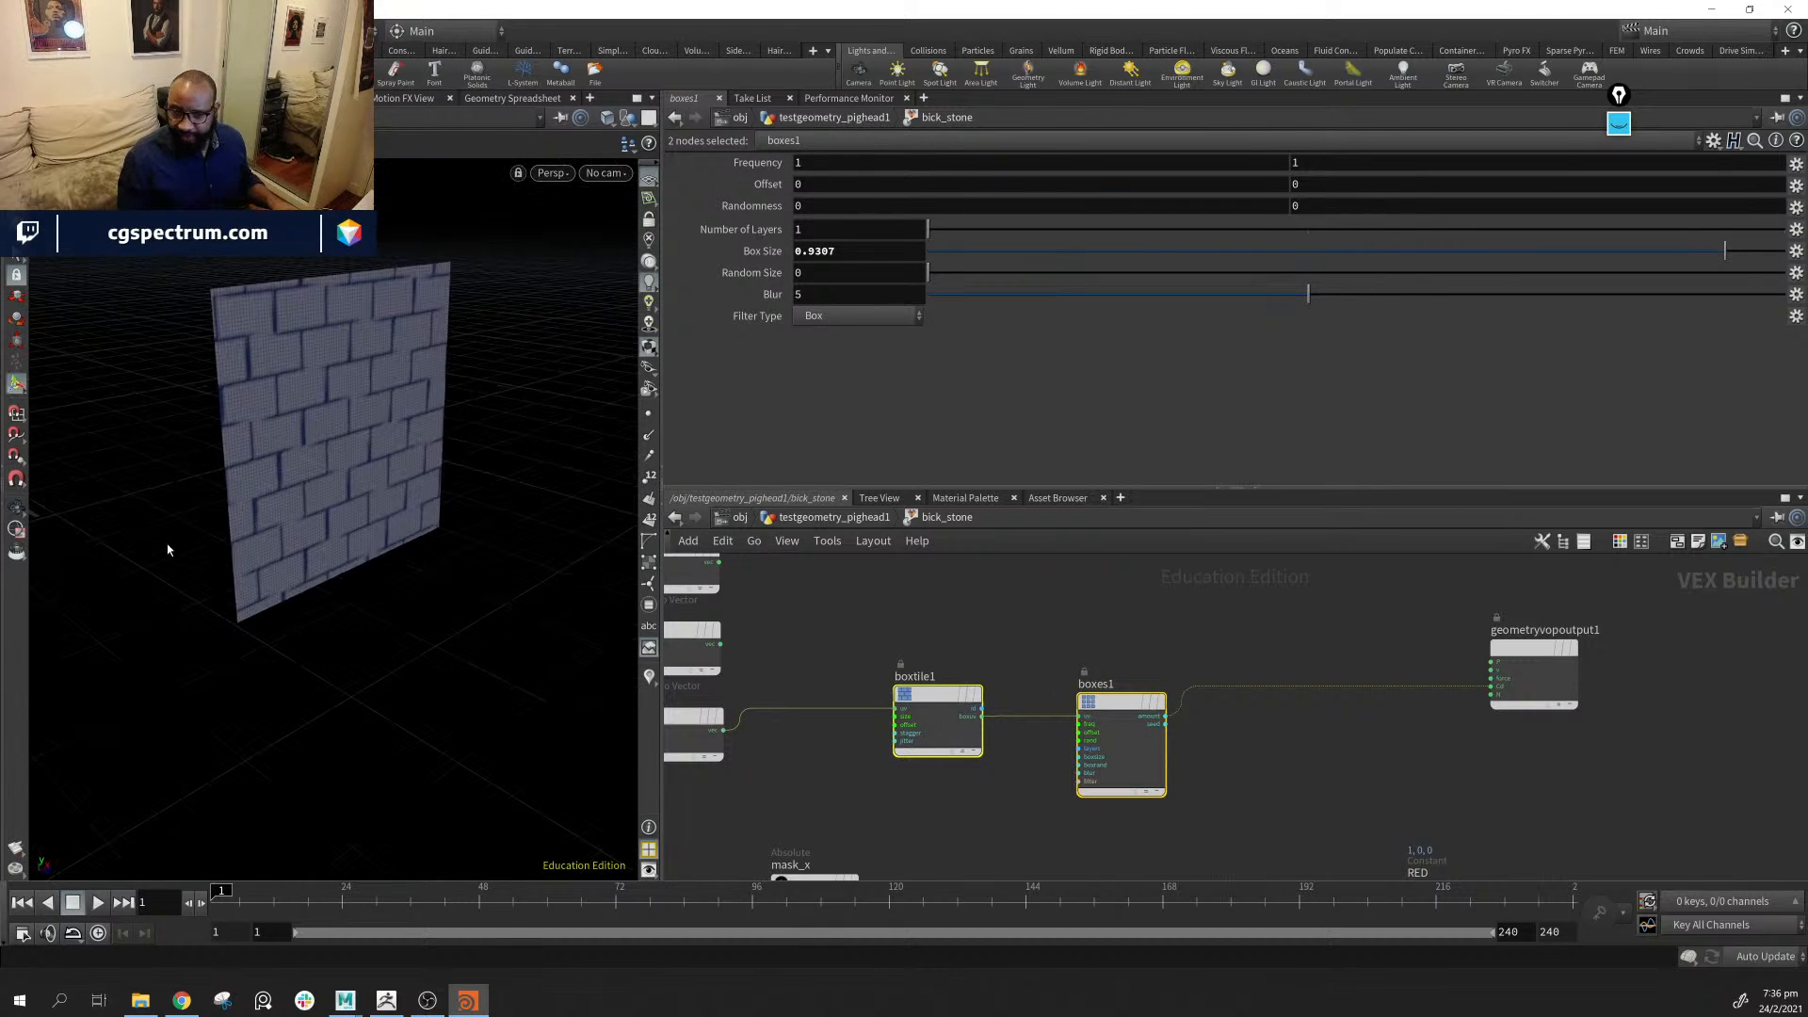
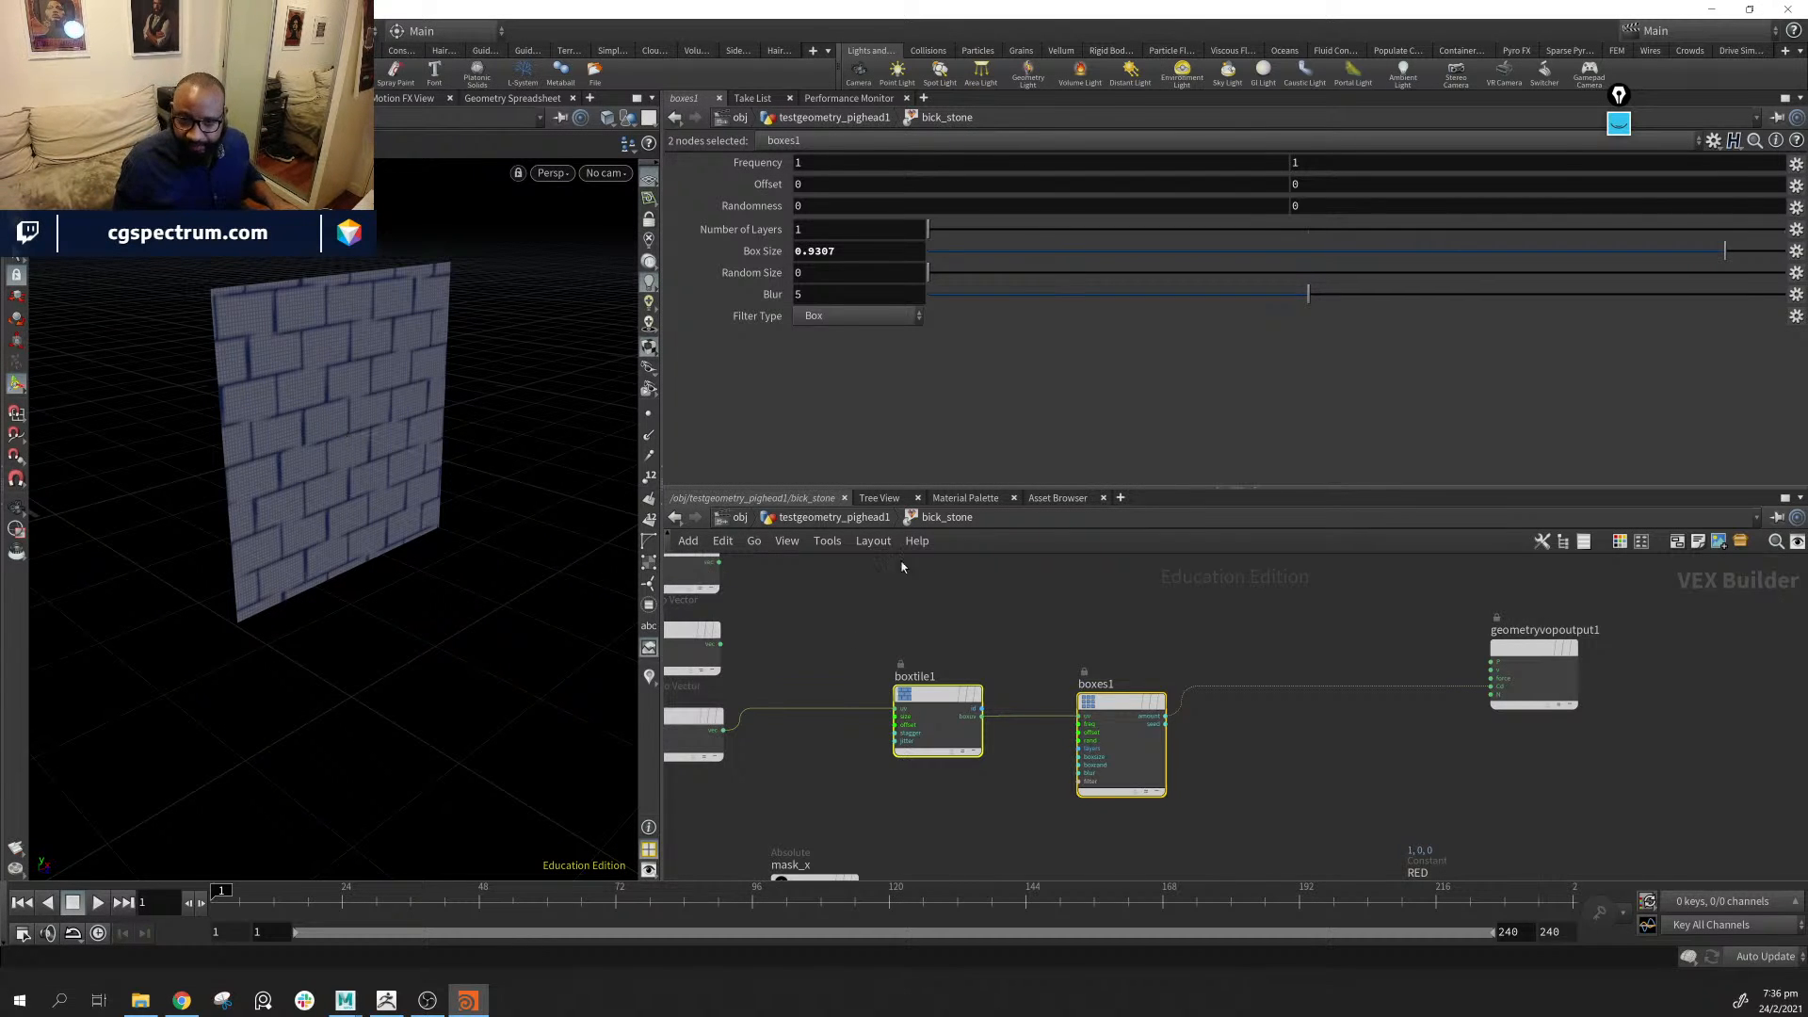
Return to the geometry network, feed edit1 instead of grid1 into IN_MESH, and display bick_stone
key(u)
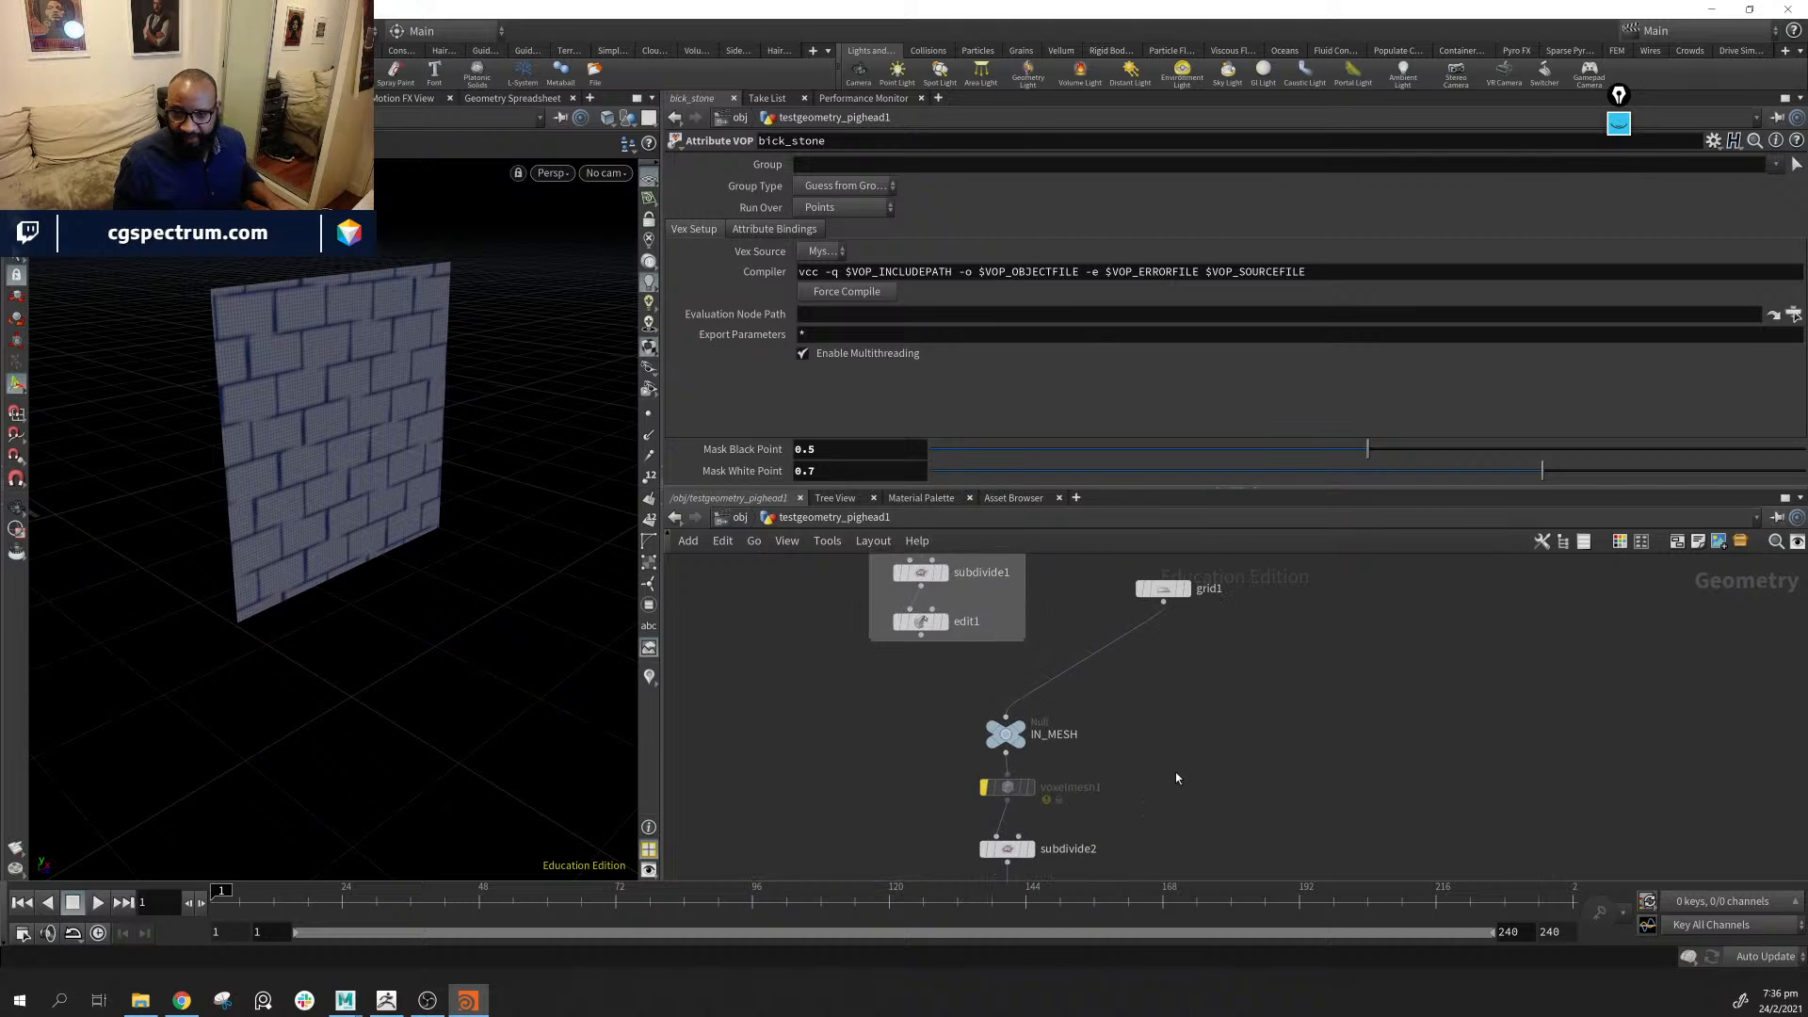
mouse_move(1120, 778)
middle_down()
mouse_move(1133, 728)
mouse_move(1104, 784)
middle_up()
scroll(1120, 749, up, 2)
click(1003, 806)
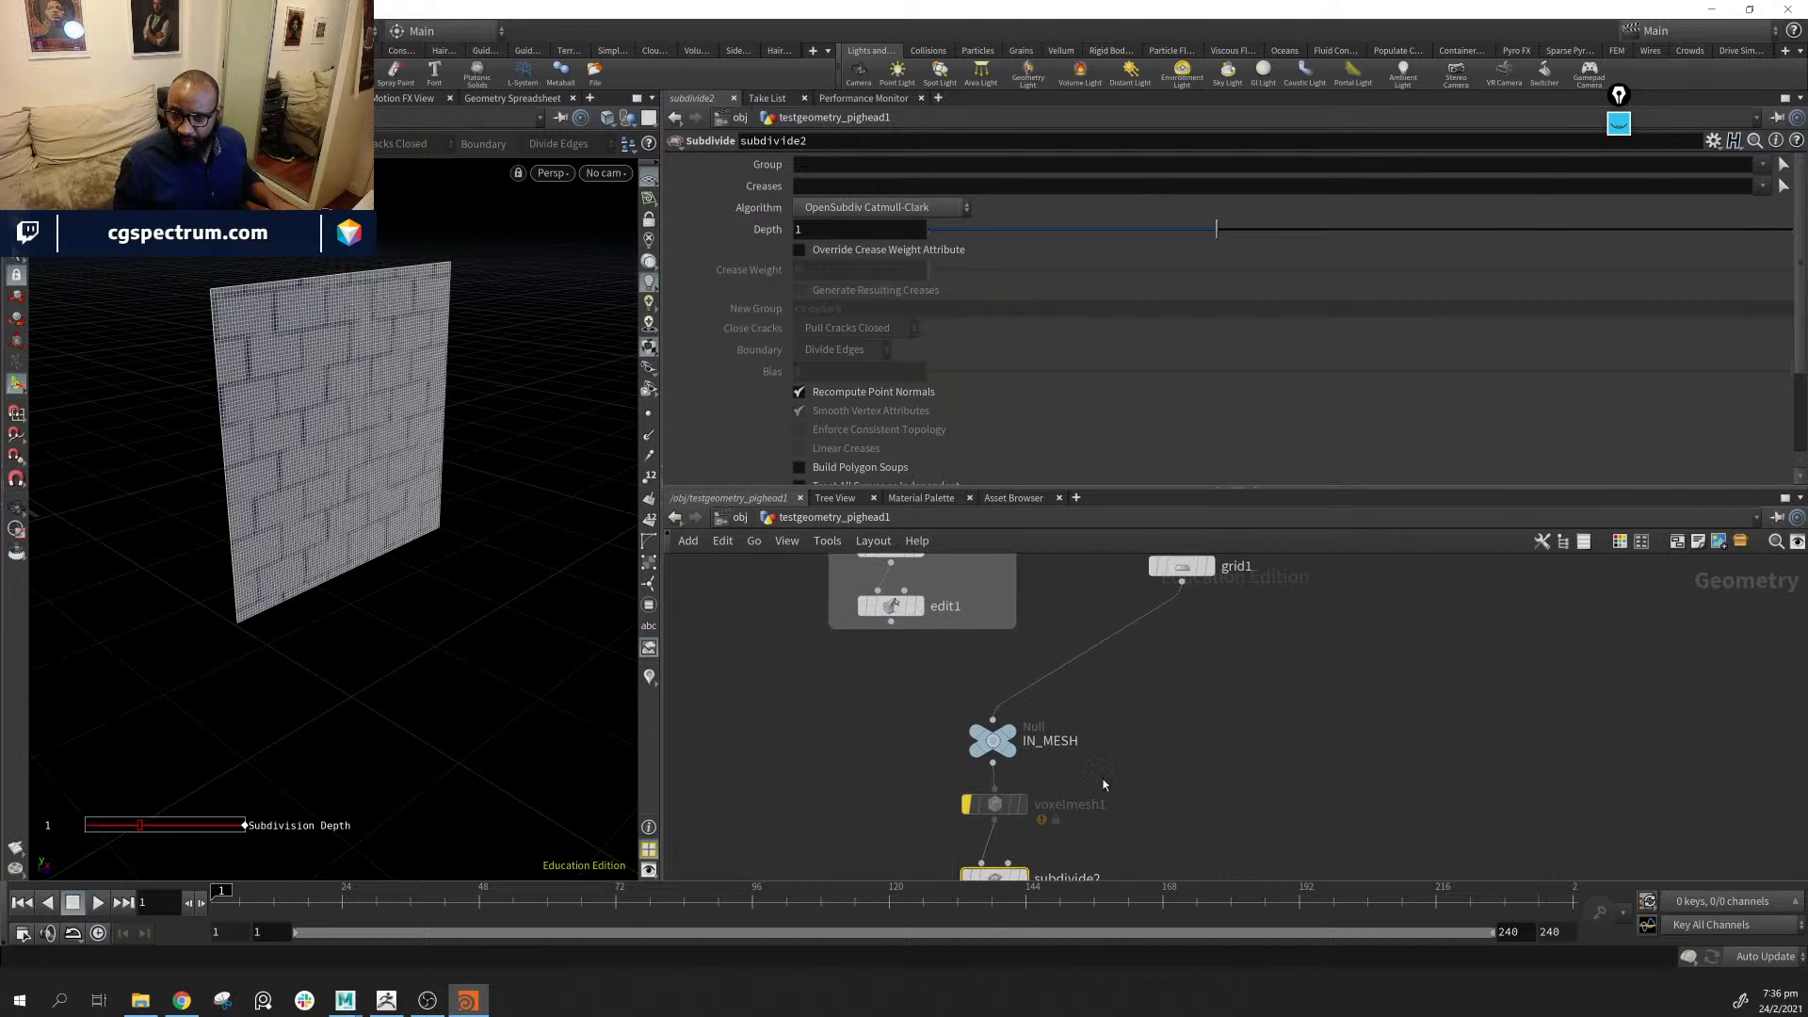
middle_drag(916, 646, 913, 731)
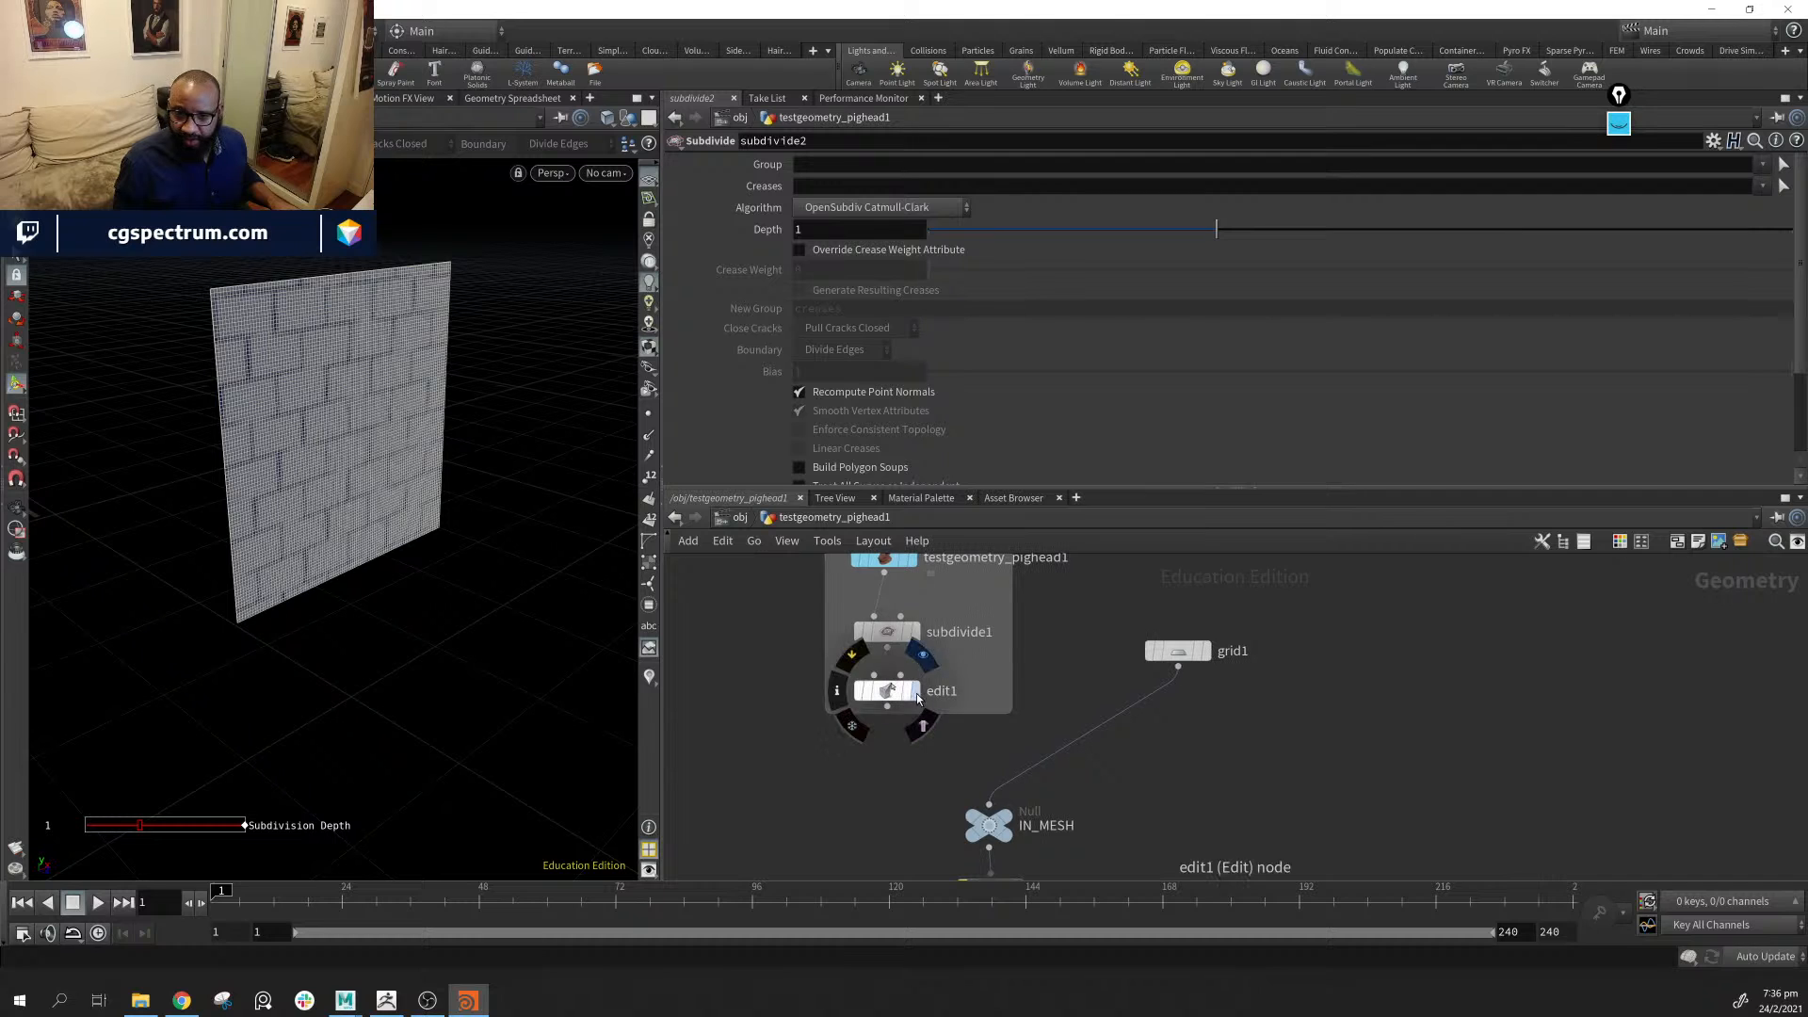
click(911, 694)
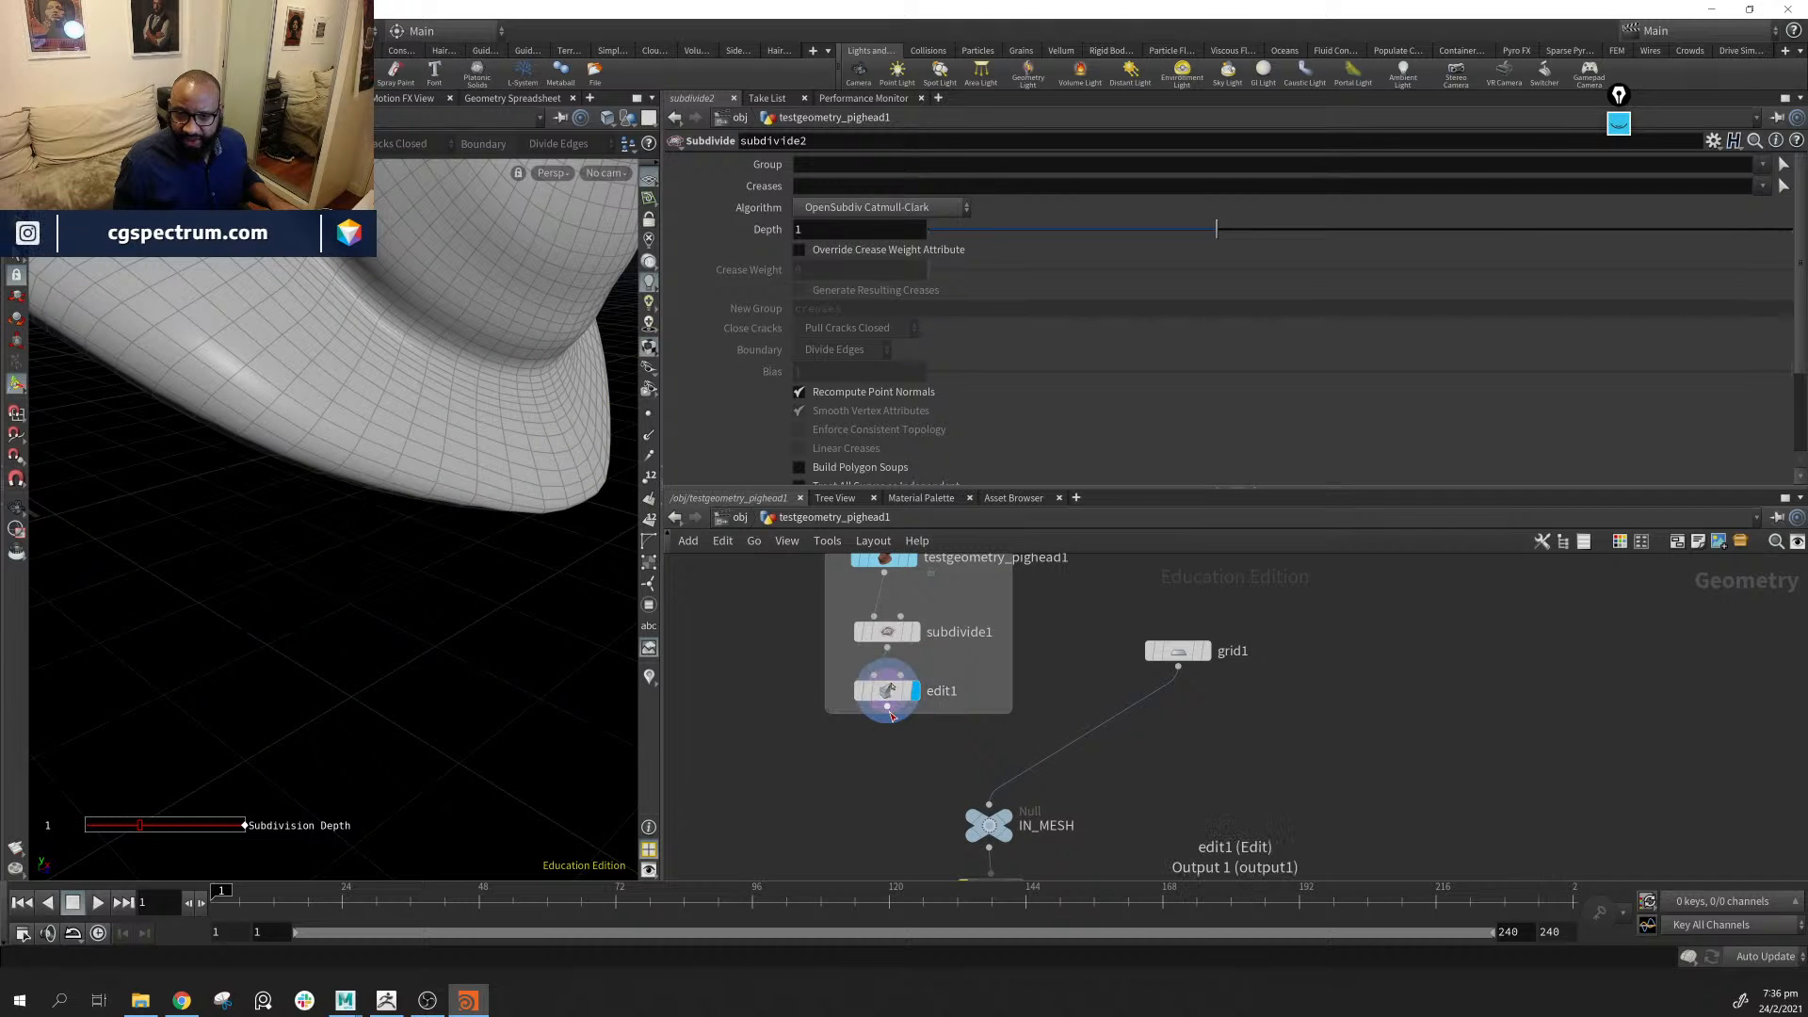
middle_drag(1202, 806, 1202, 619)
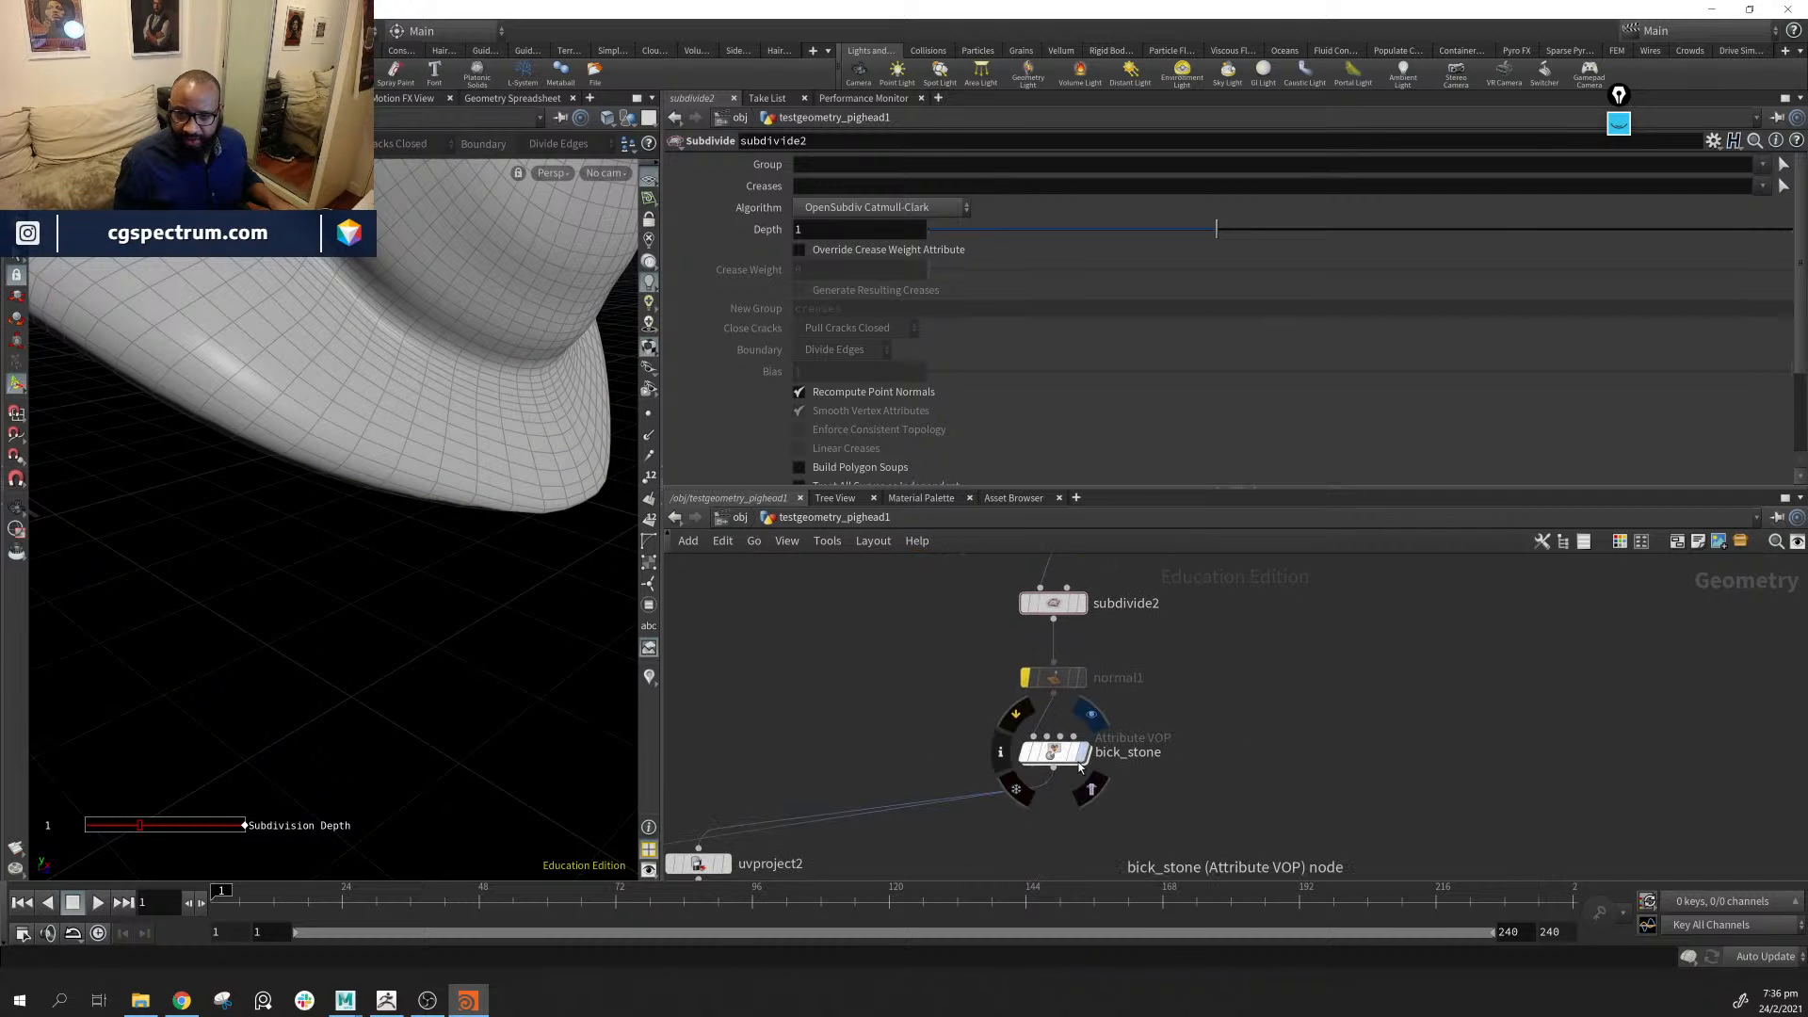
click(1083, 753)
drag(396, 565, 285, 460)
Re-enable the bypassed voxelmesh1 and inspect the brick pattern around the pig head
middle_drag(1255, 601, 1248, 671)
middle_drag(1080, 625, 1066, 677)
mouse_move(995, 628)
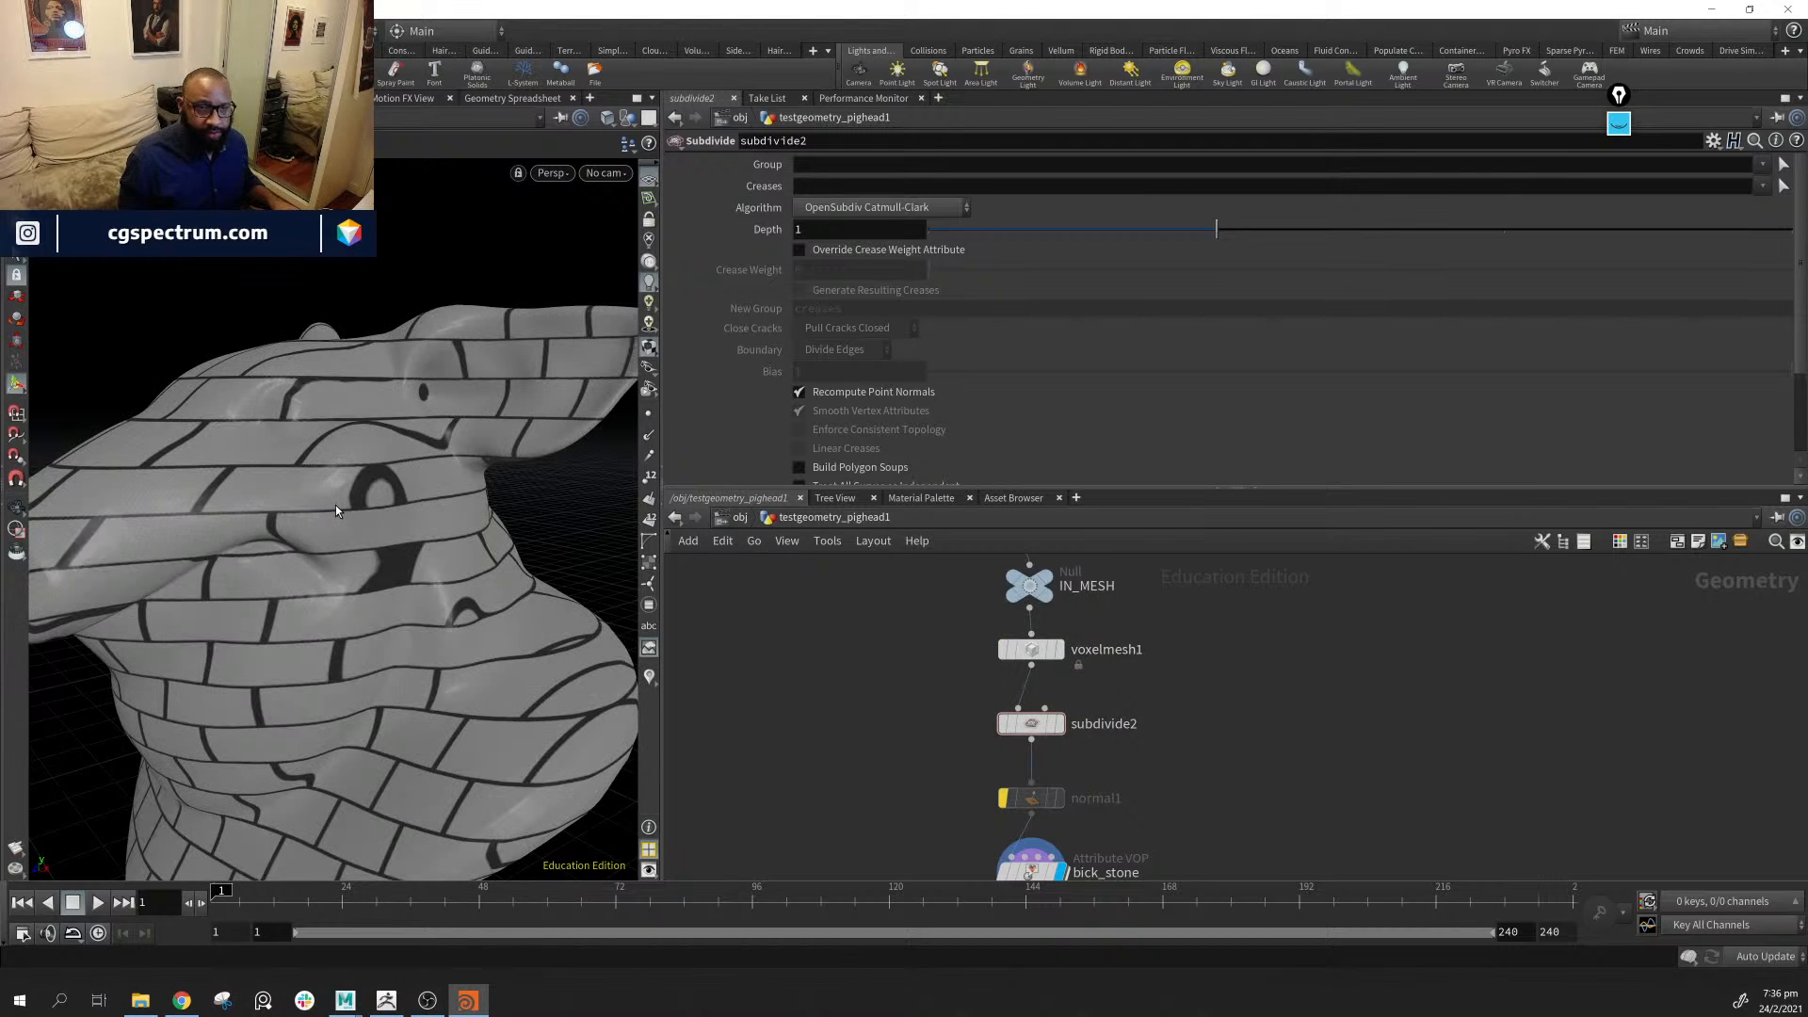
alt+drag(336, 509, 352, 456)
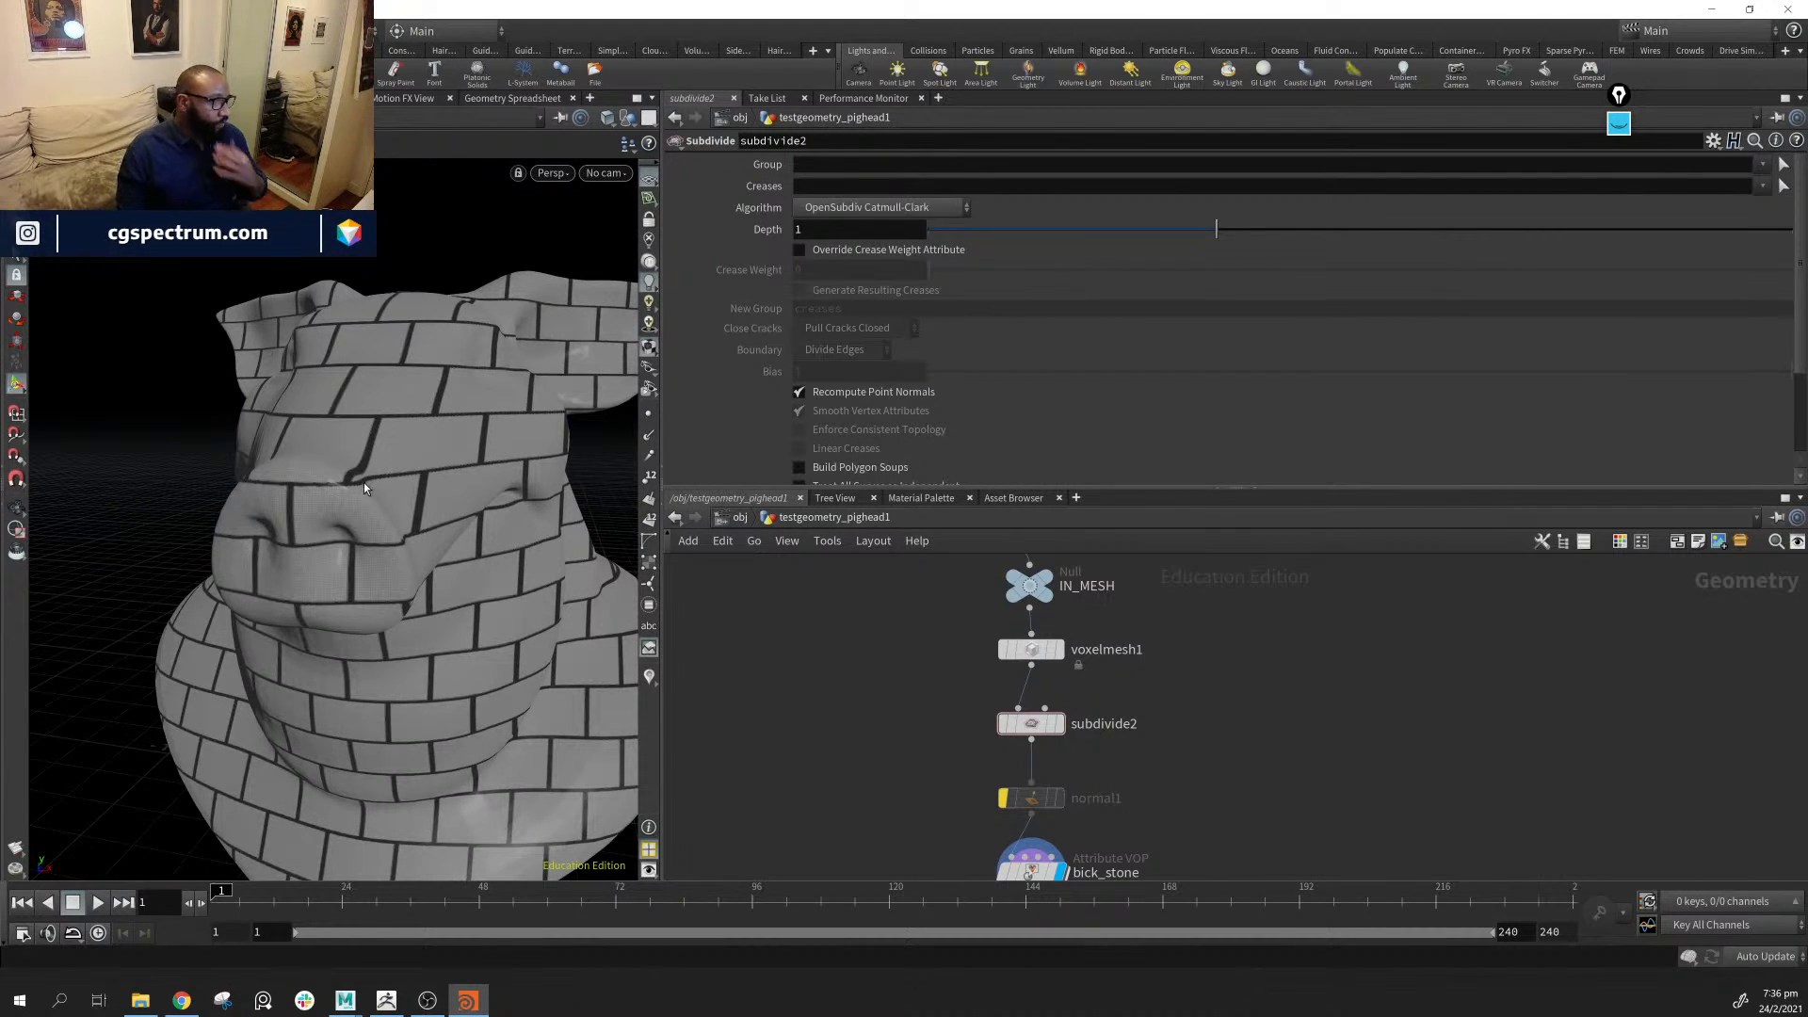
Enter bick_stone and move boxtile1 and boxes1 away from uvZ, placing boxtile1 closer to boxes1
middle_drag(1262, 817, 1314, 699)
scroll(1271, 694, down, 1)
double_click(1083, 739)
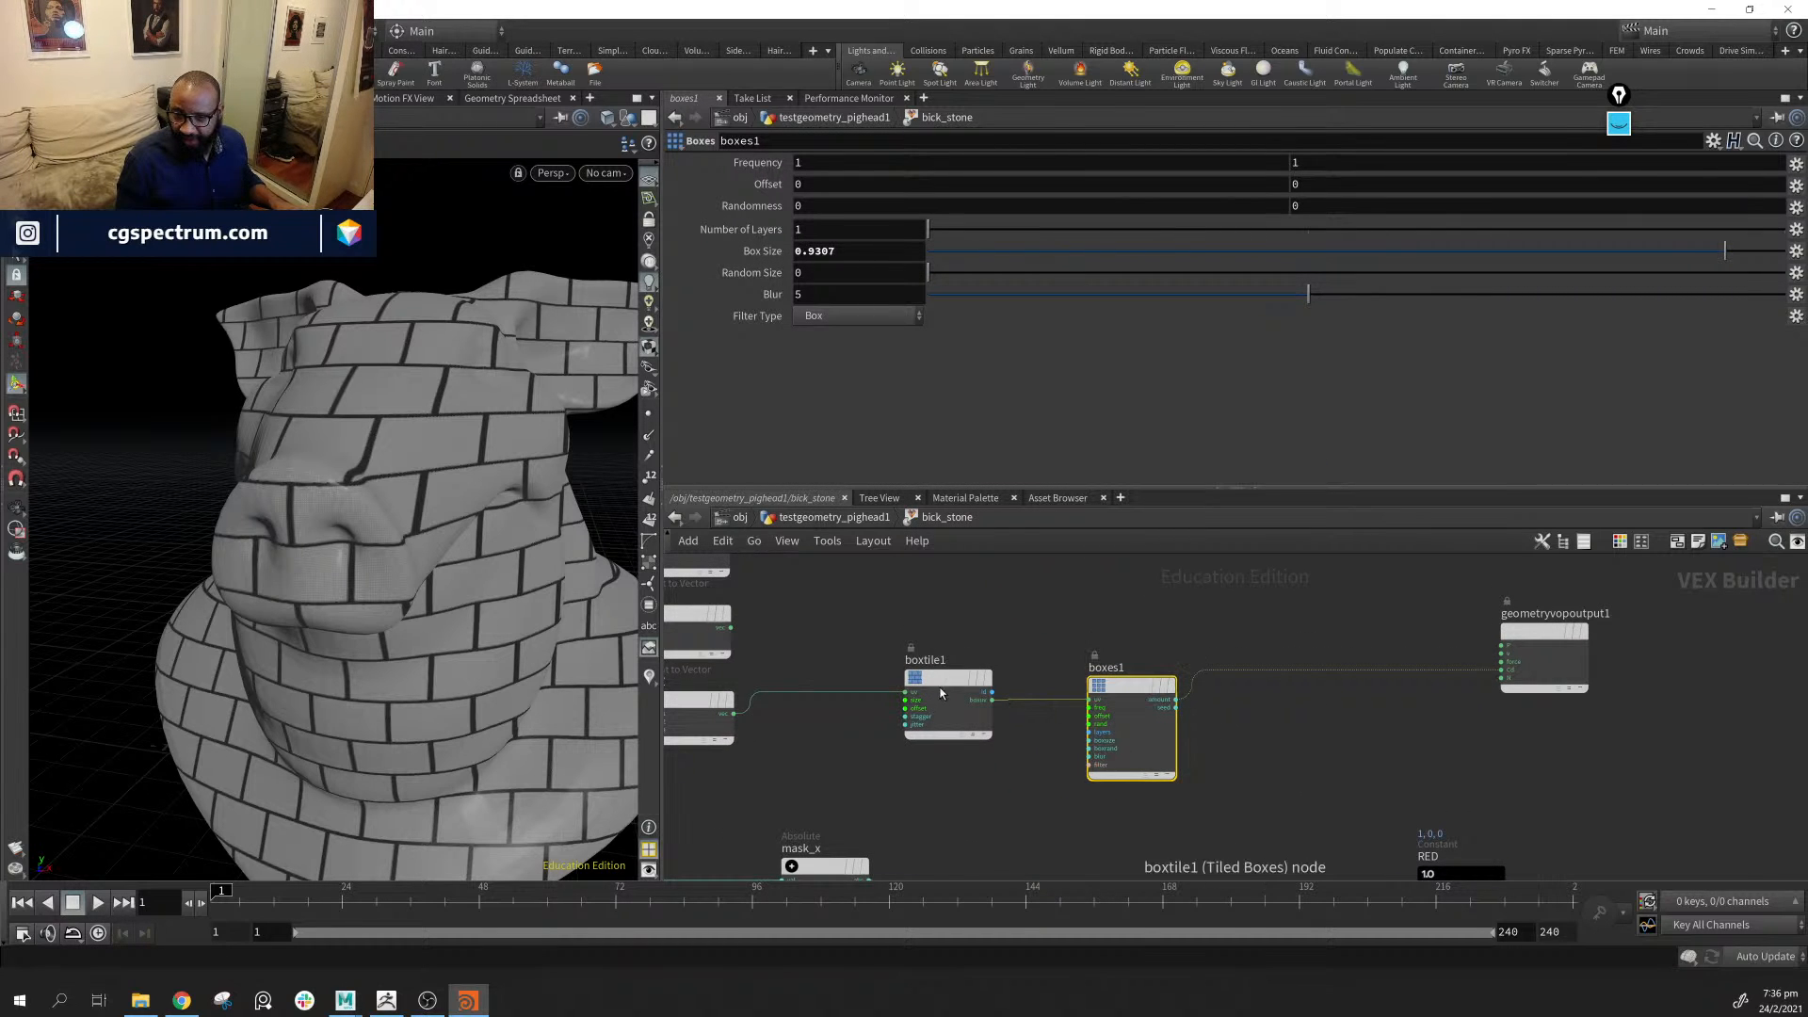
drag(934, 681, 912, 681)
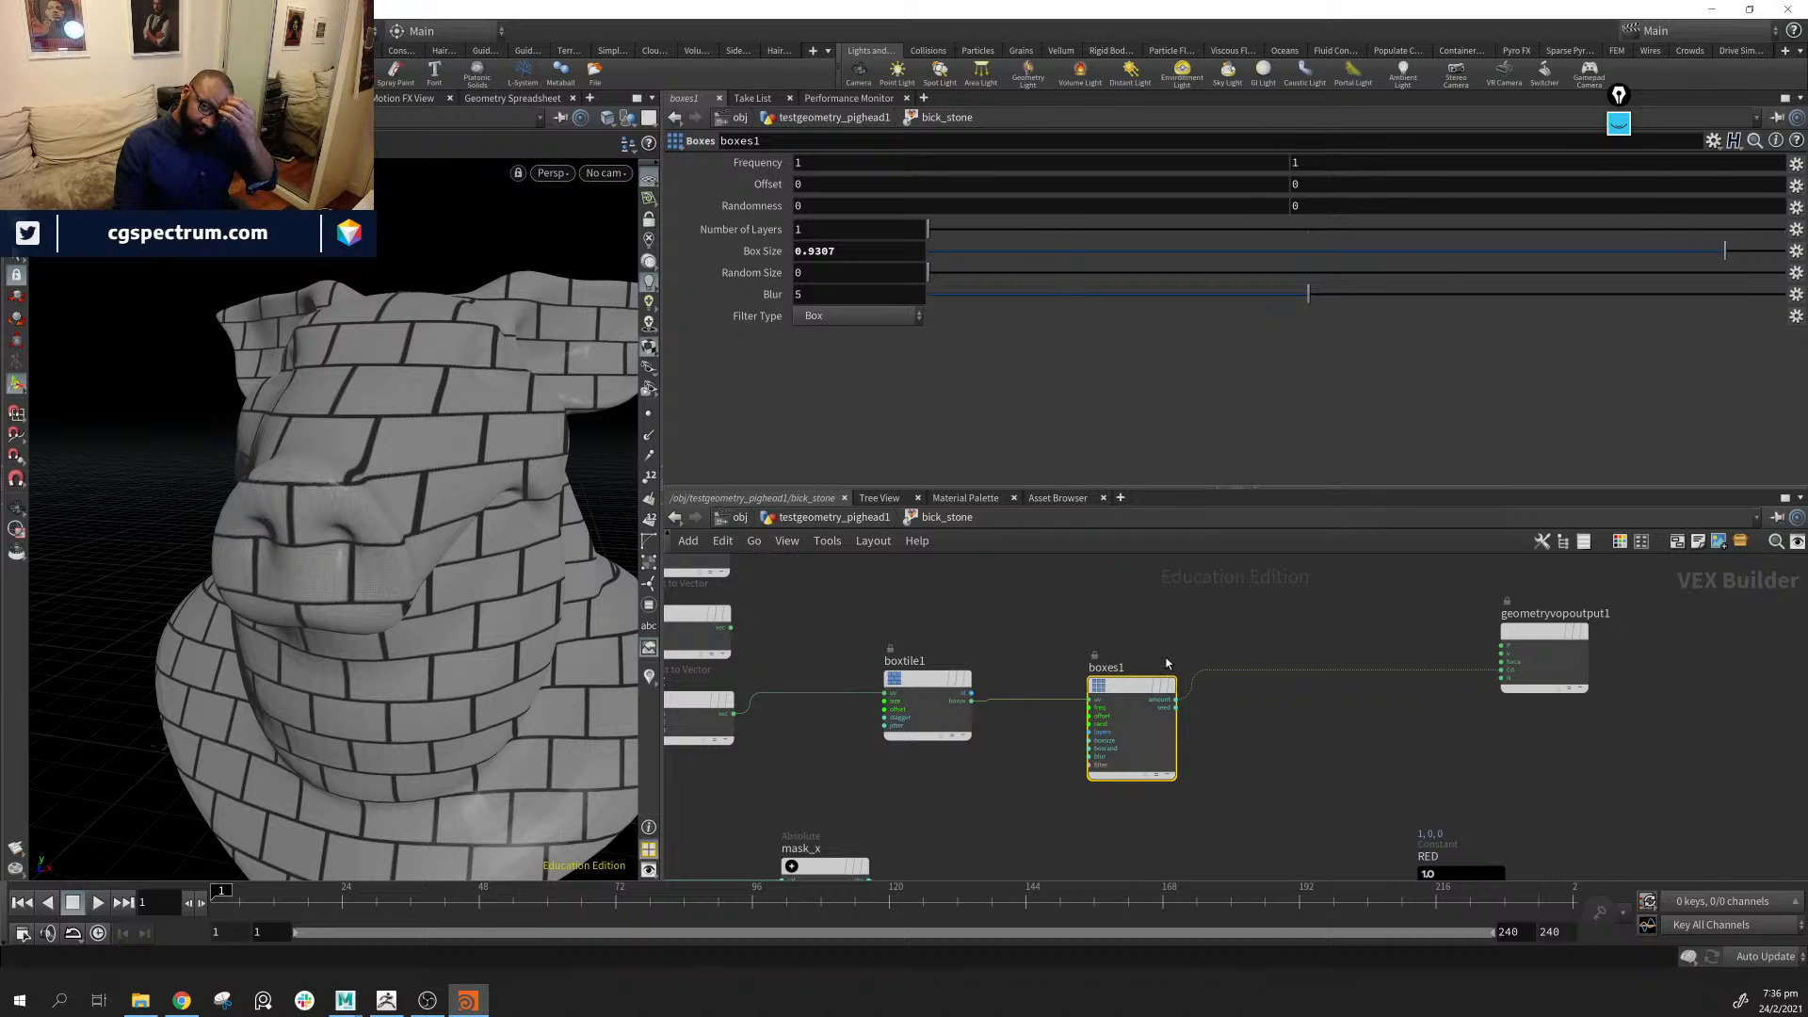
shift+drag(855, 611, 1012, 777)
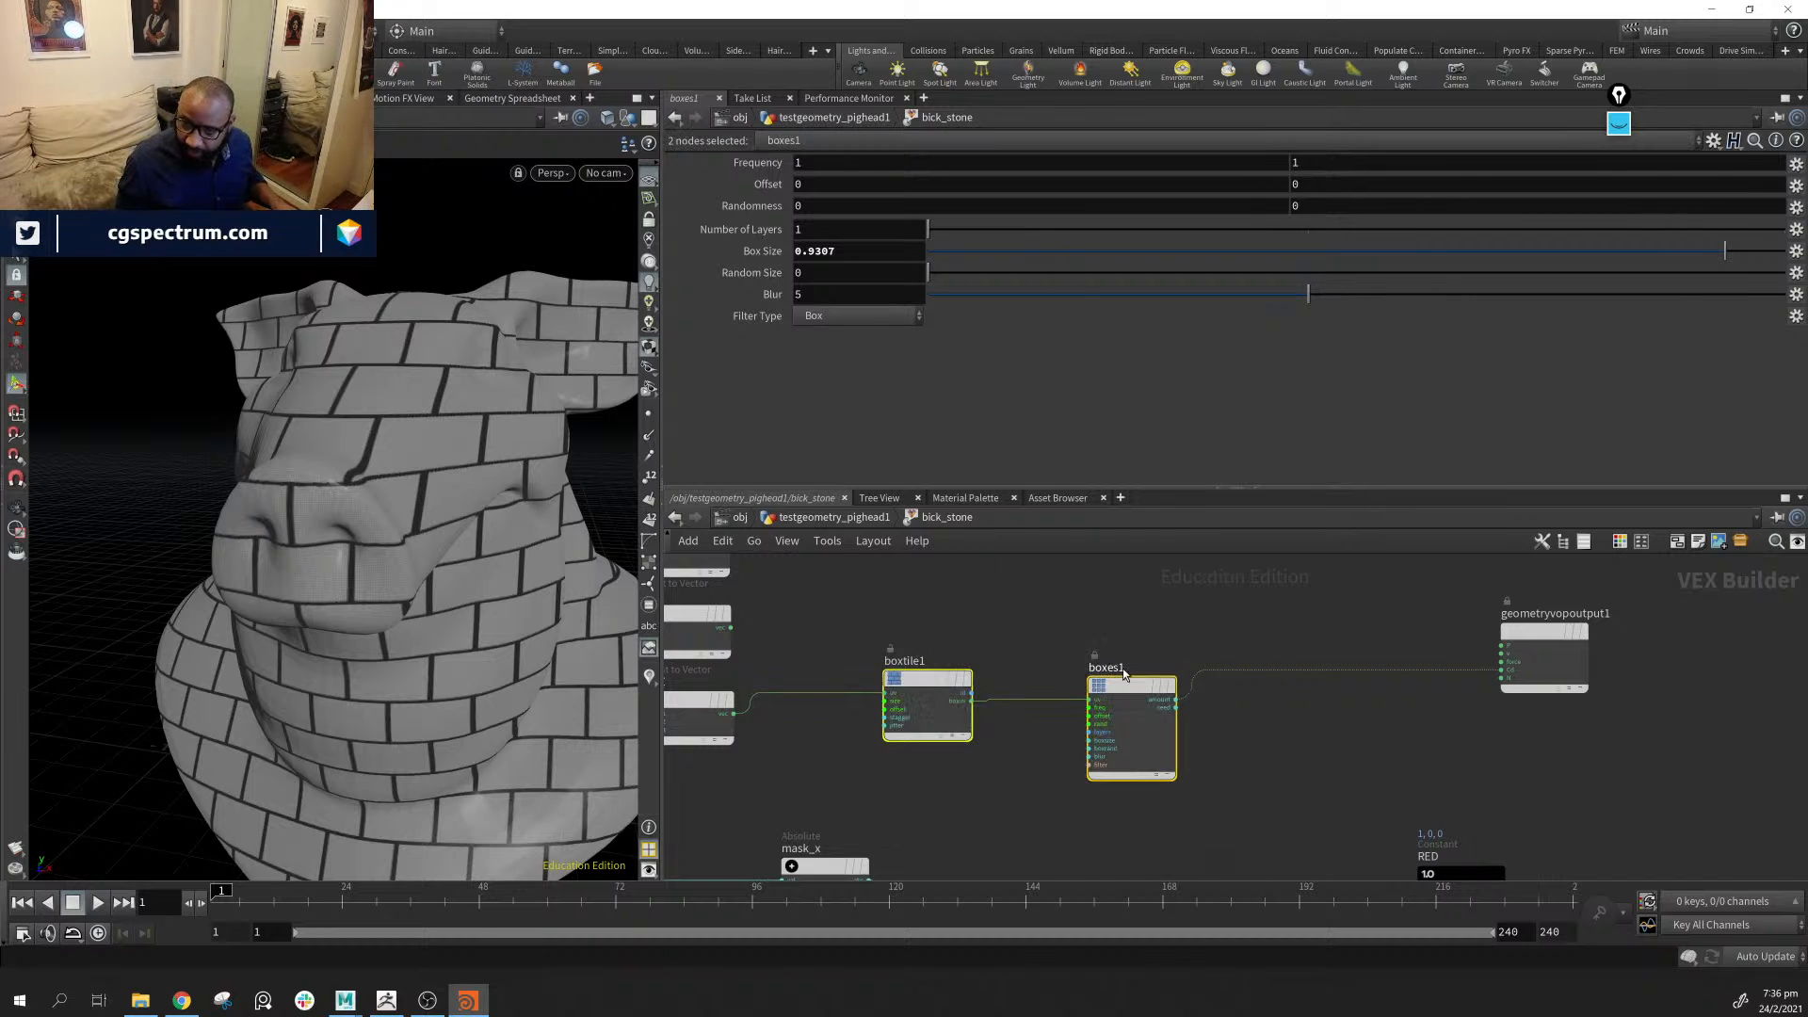
drag(1123, 685, 1248, 687)
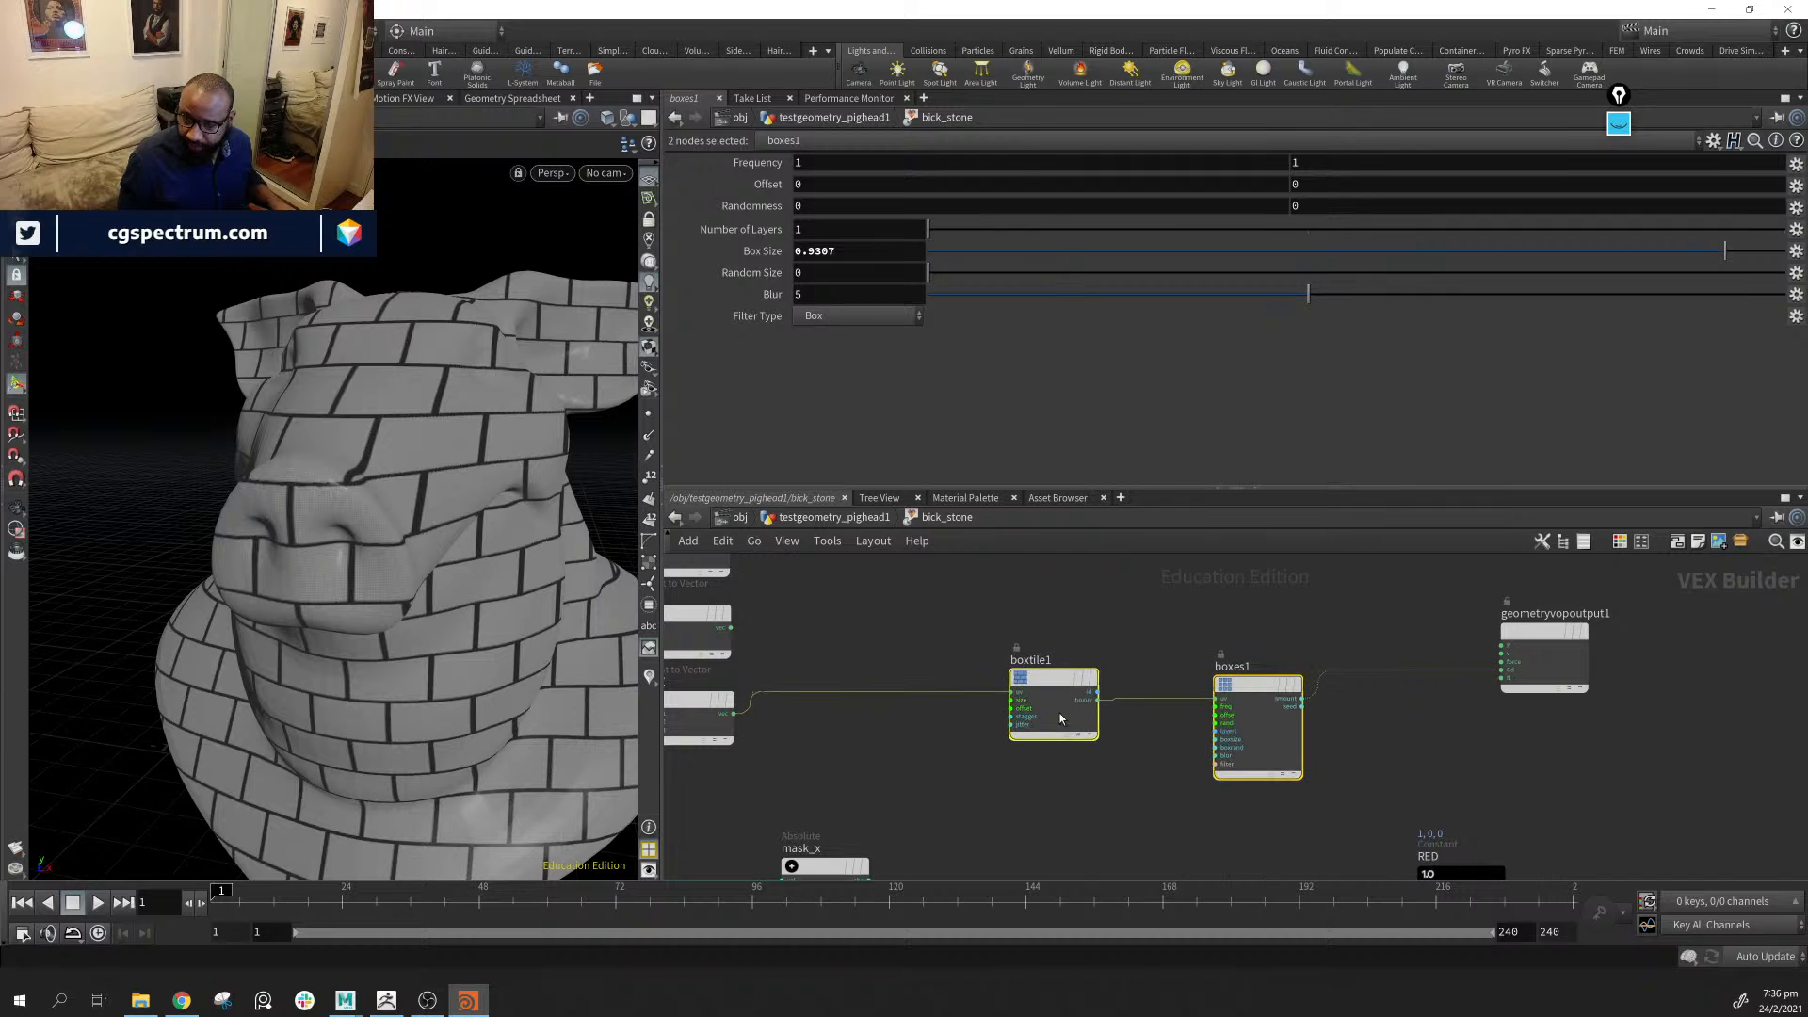
click(1068, 664)
drag(1069, 666, 1083, 677)
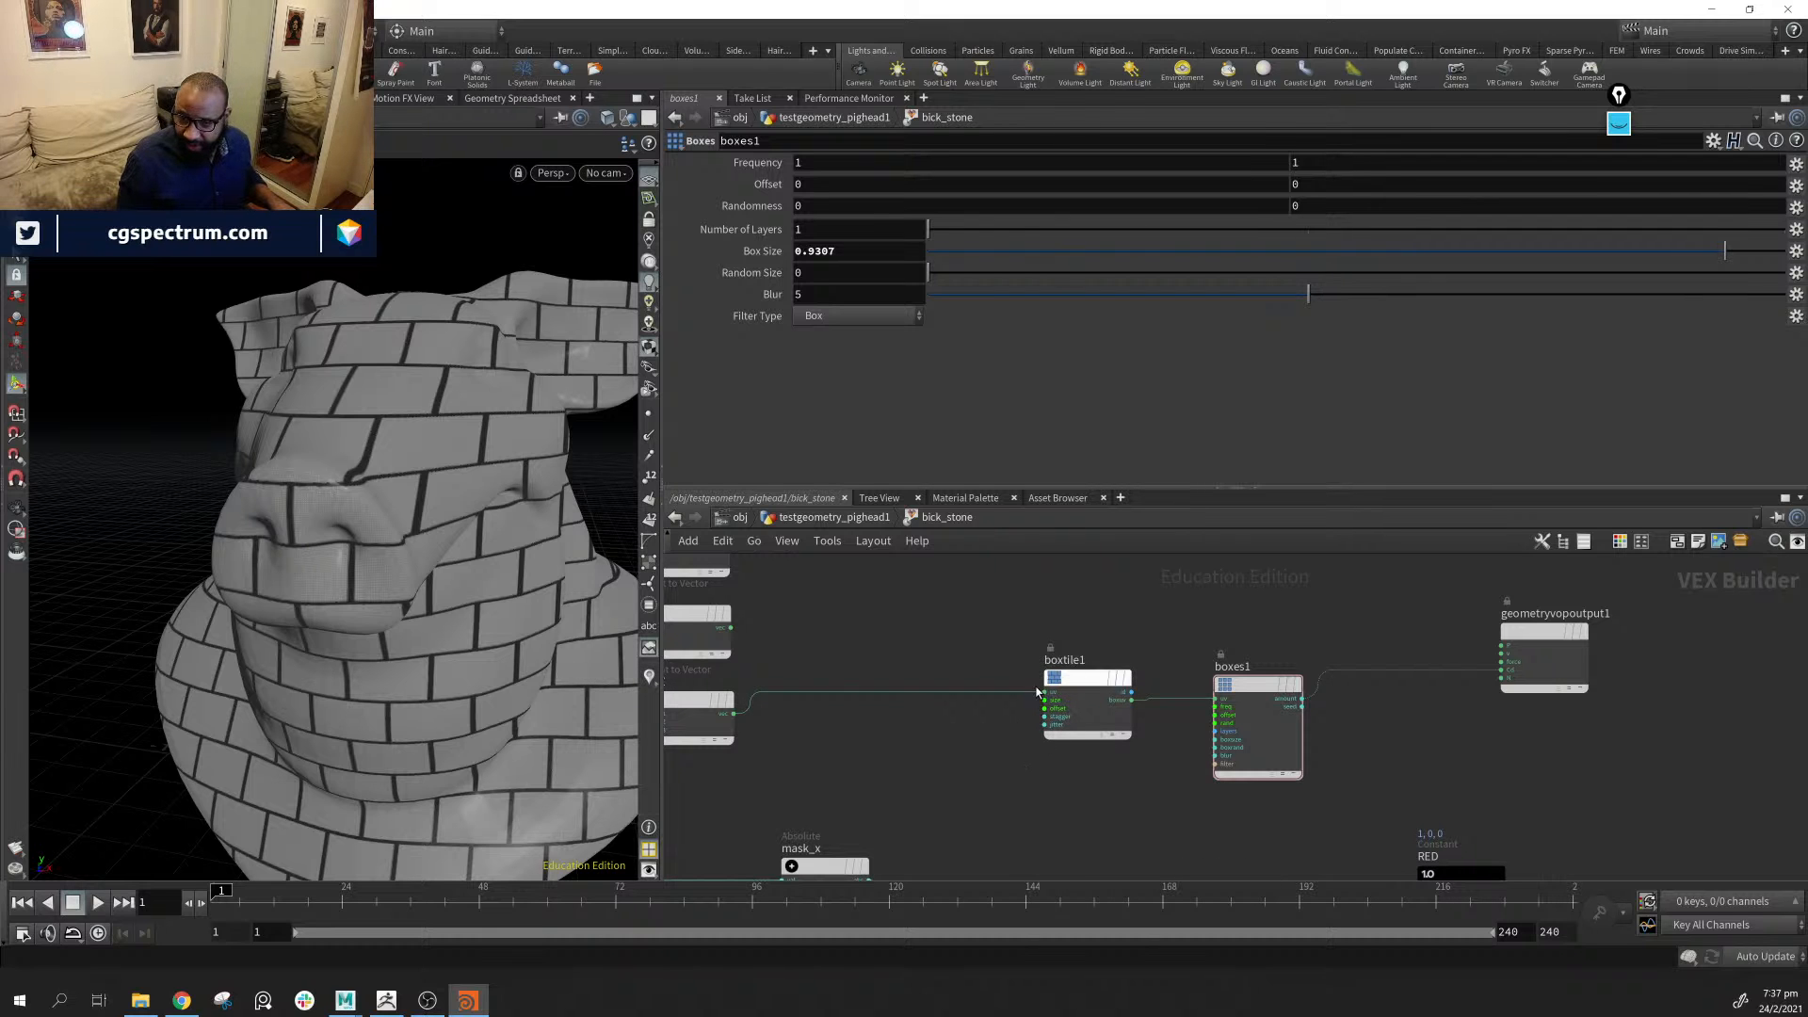
Move boxtile1 and boxes1 together slightly back toward uvZ and show boxtile1's parameters
drag(490, 586, 452, 664)
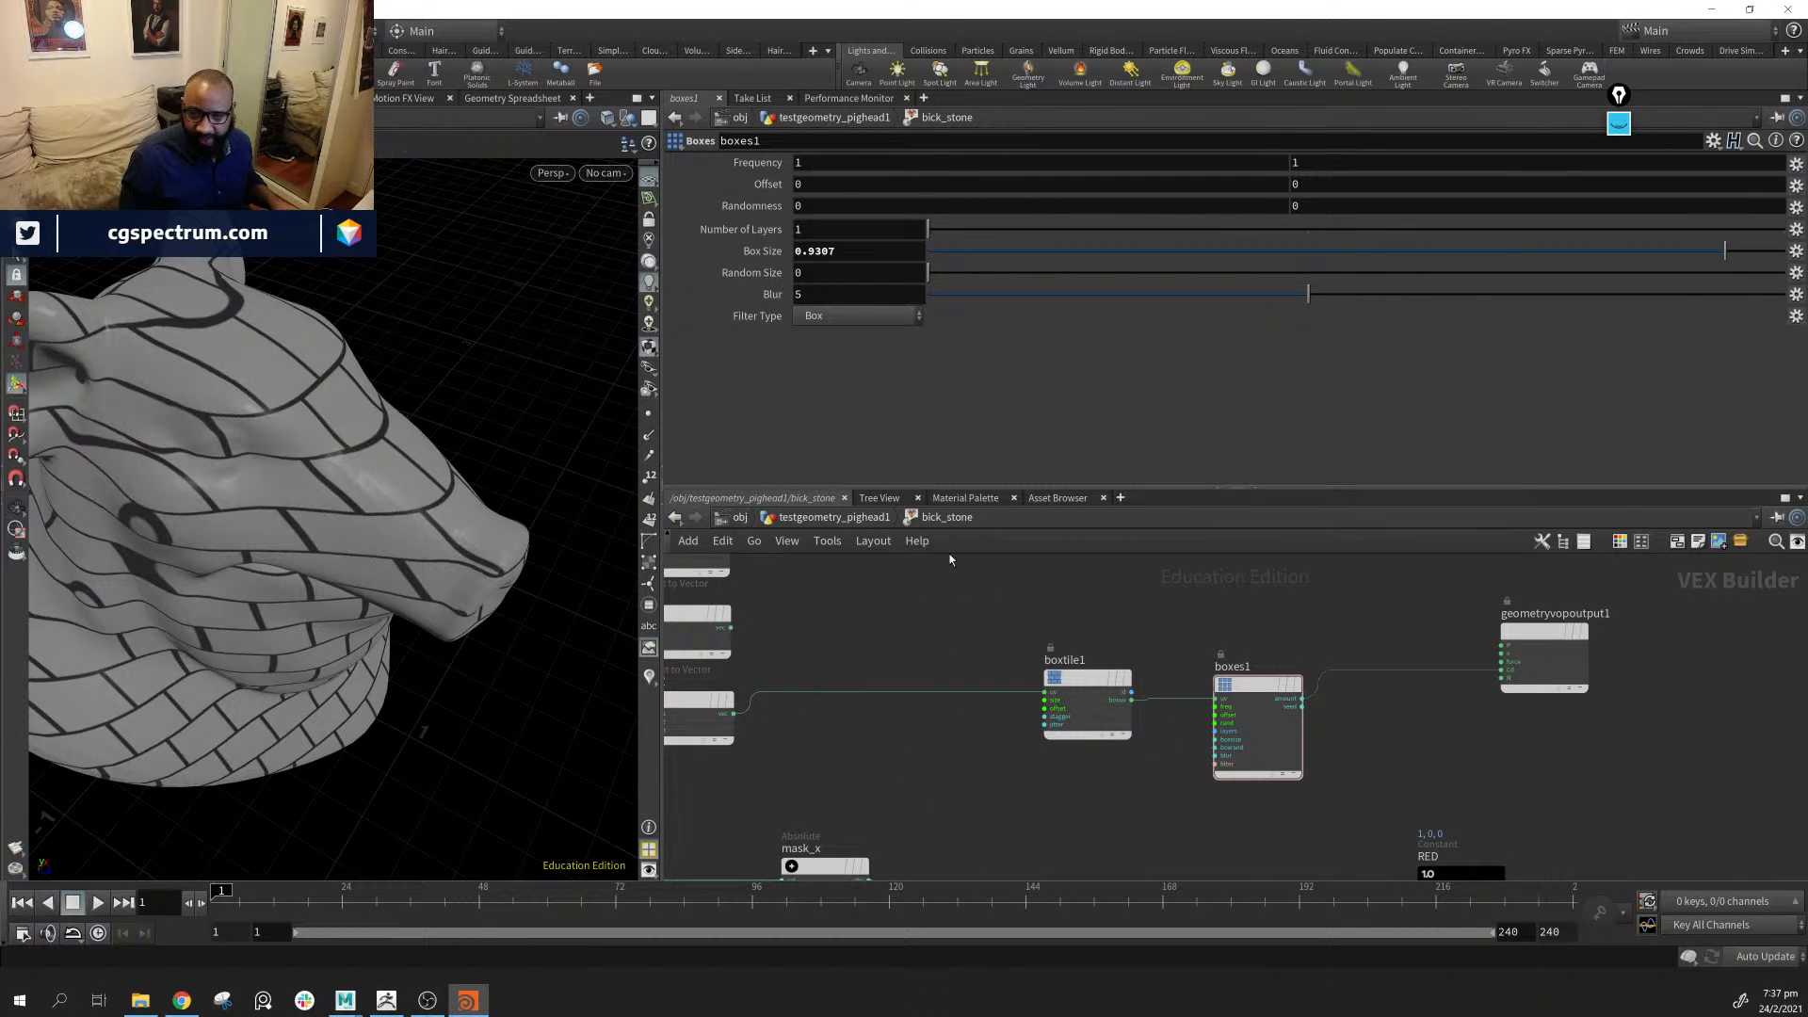
drag(966, 565, 1309, 855)
drag(1264, 690, 1157, 698)
middle_drag(1020, 666, 1063, 624)
click(1039, 676)
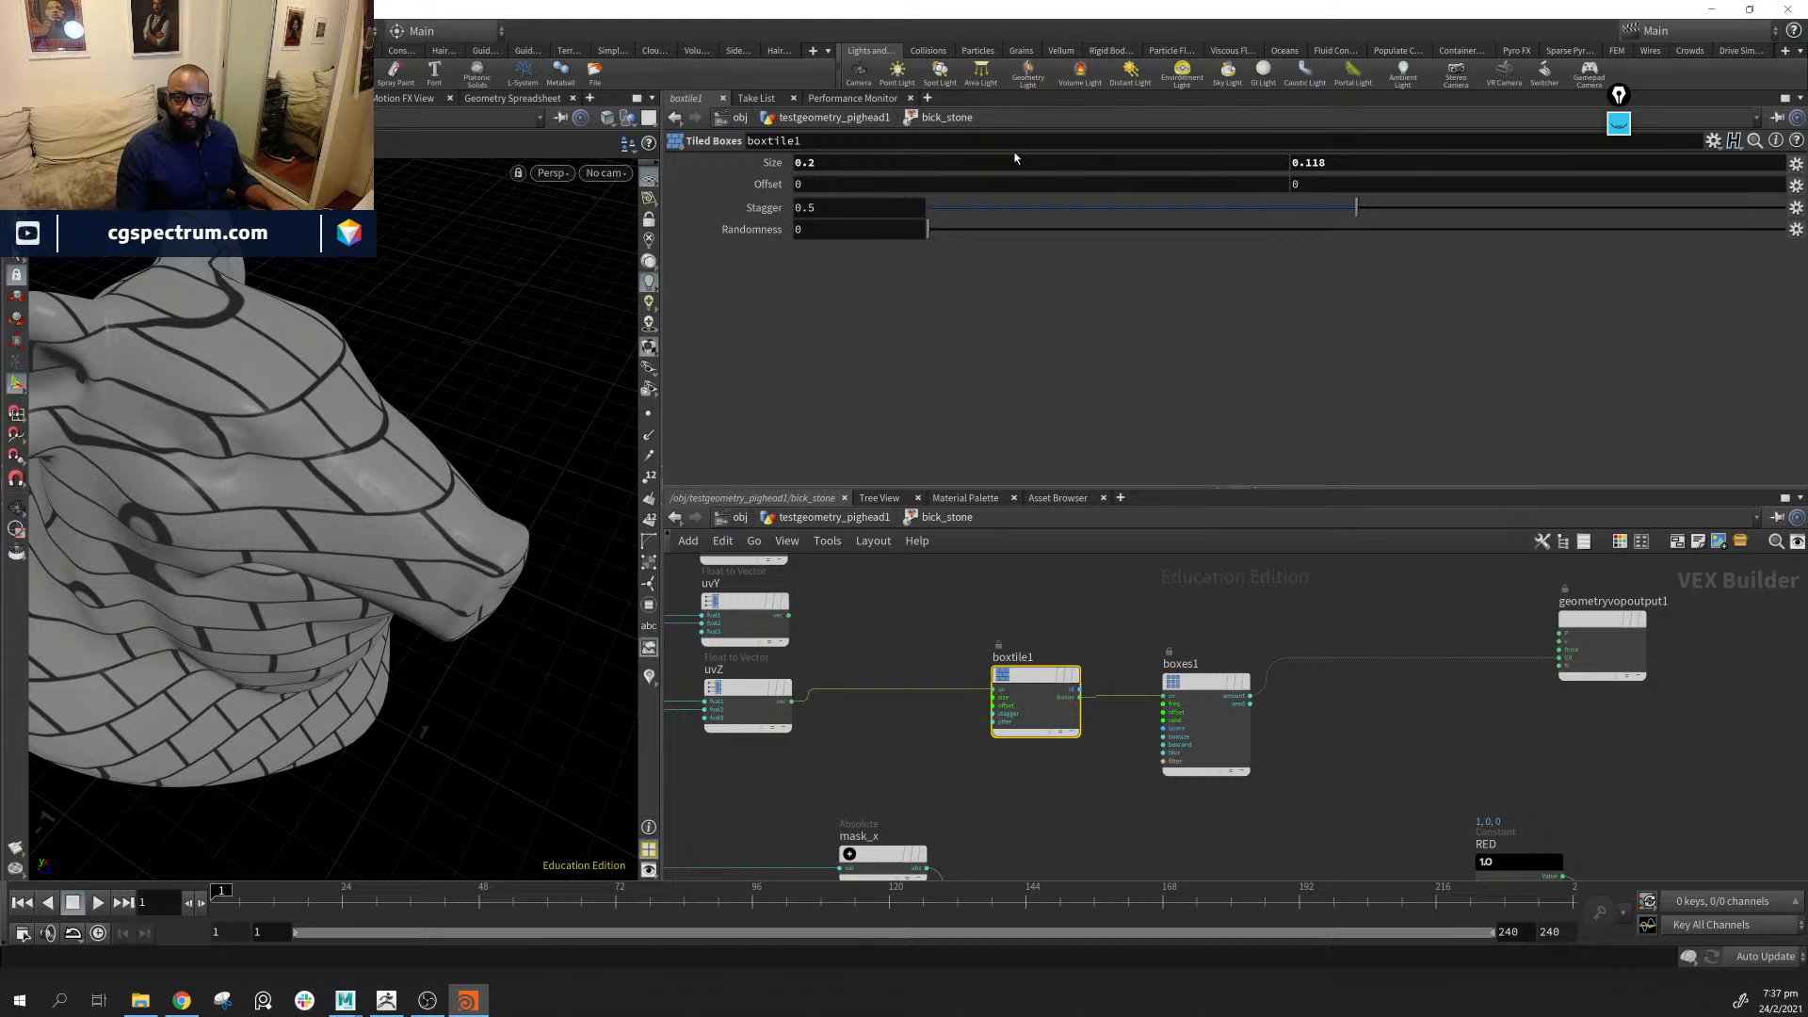
Try adjusting the Randomness and Stagger of boxtile1 and undo the changes
drag(950, 232, 894, 260)
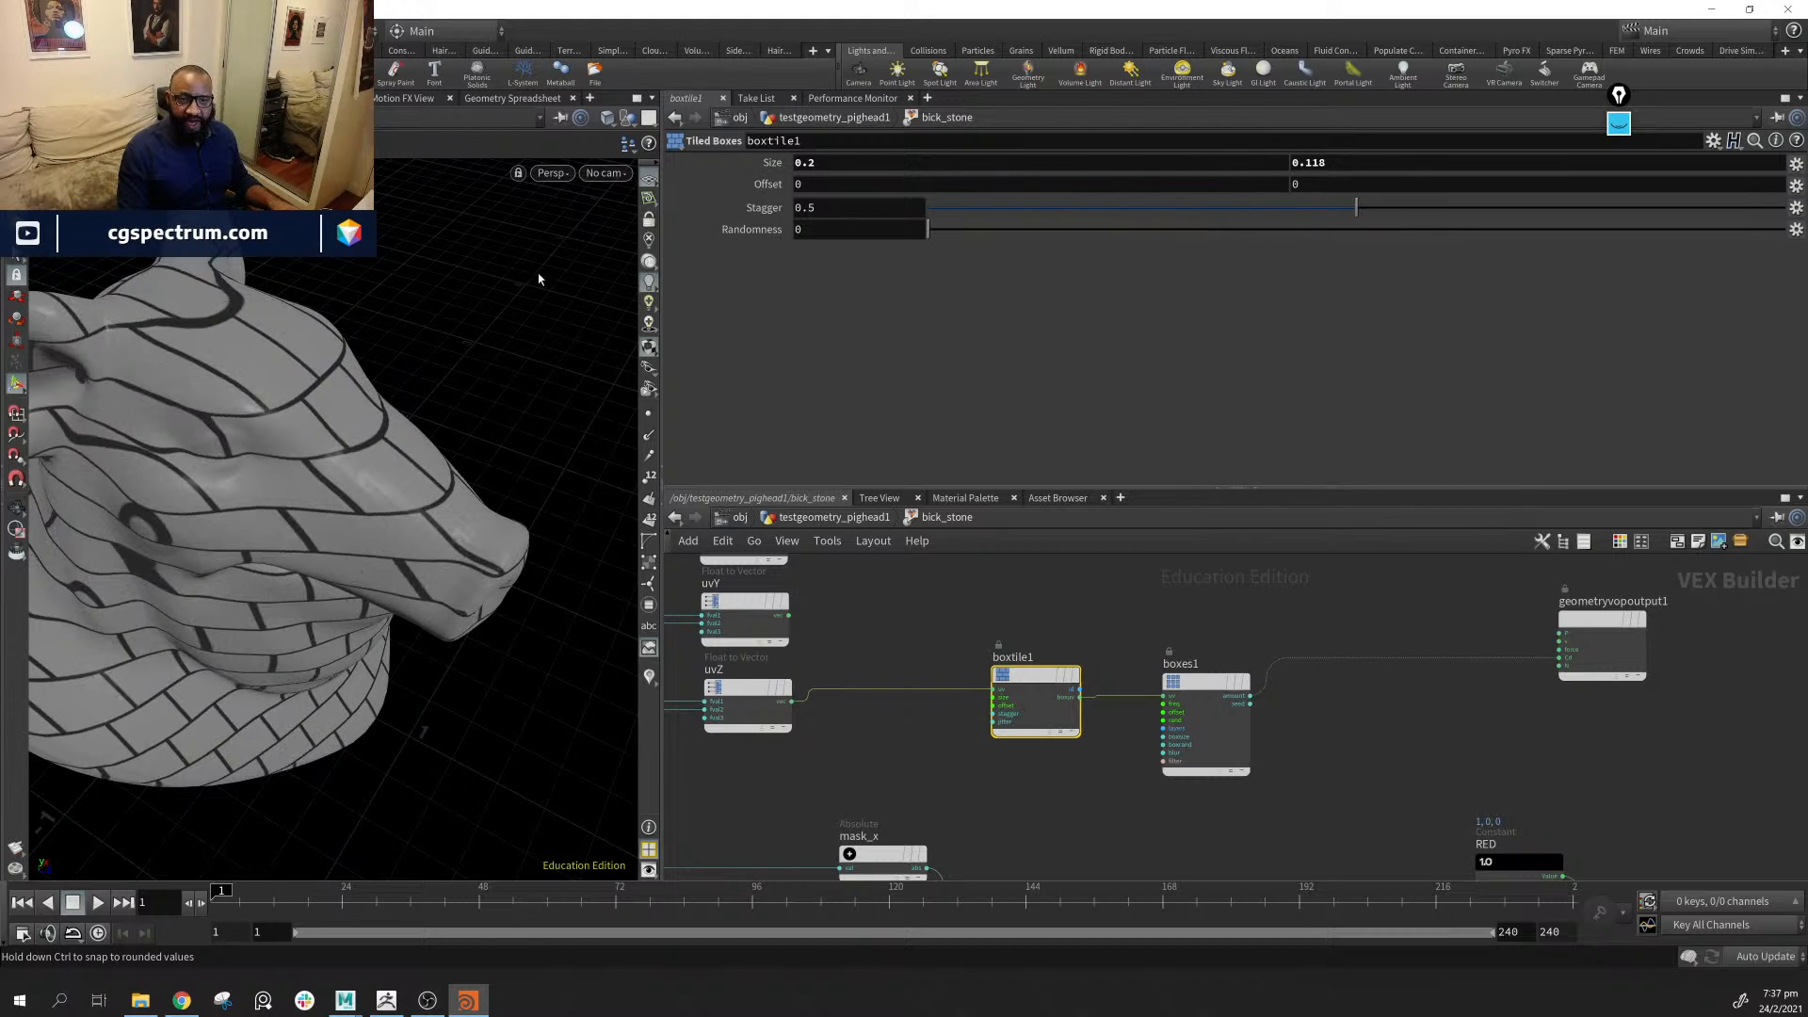
mouse_move(1359, 211)
mouse_down()
mouse_move(1198, 209)
mouse_move(1352, 210)
mouse_up()
key(ctrl+z)
key(ctrl+z)
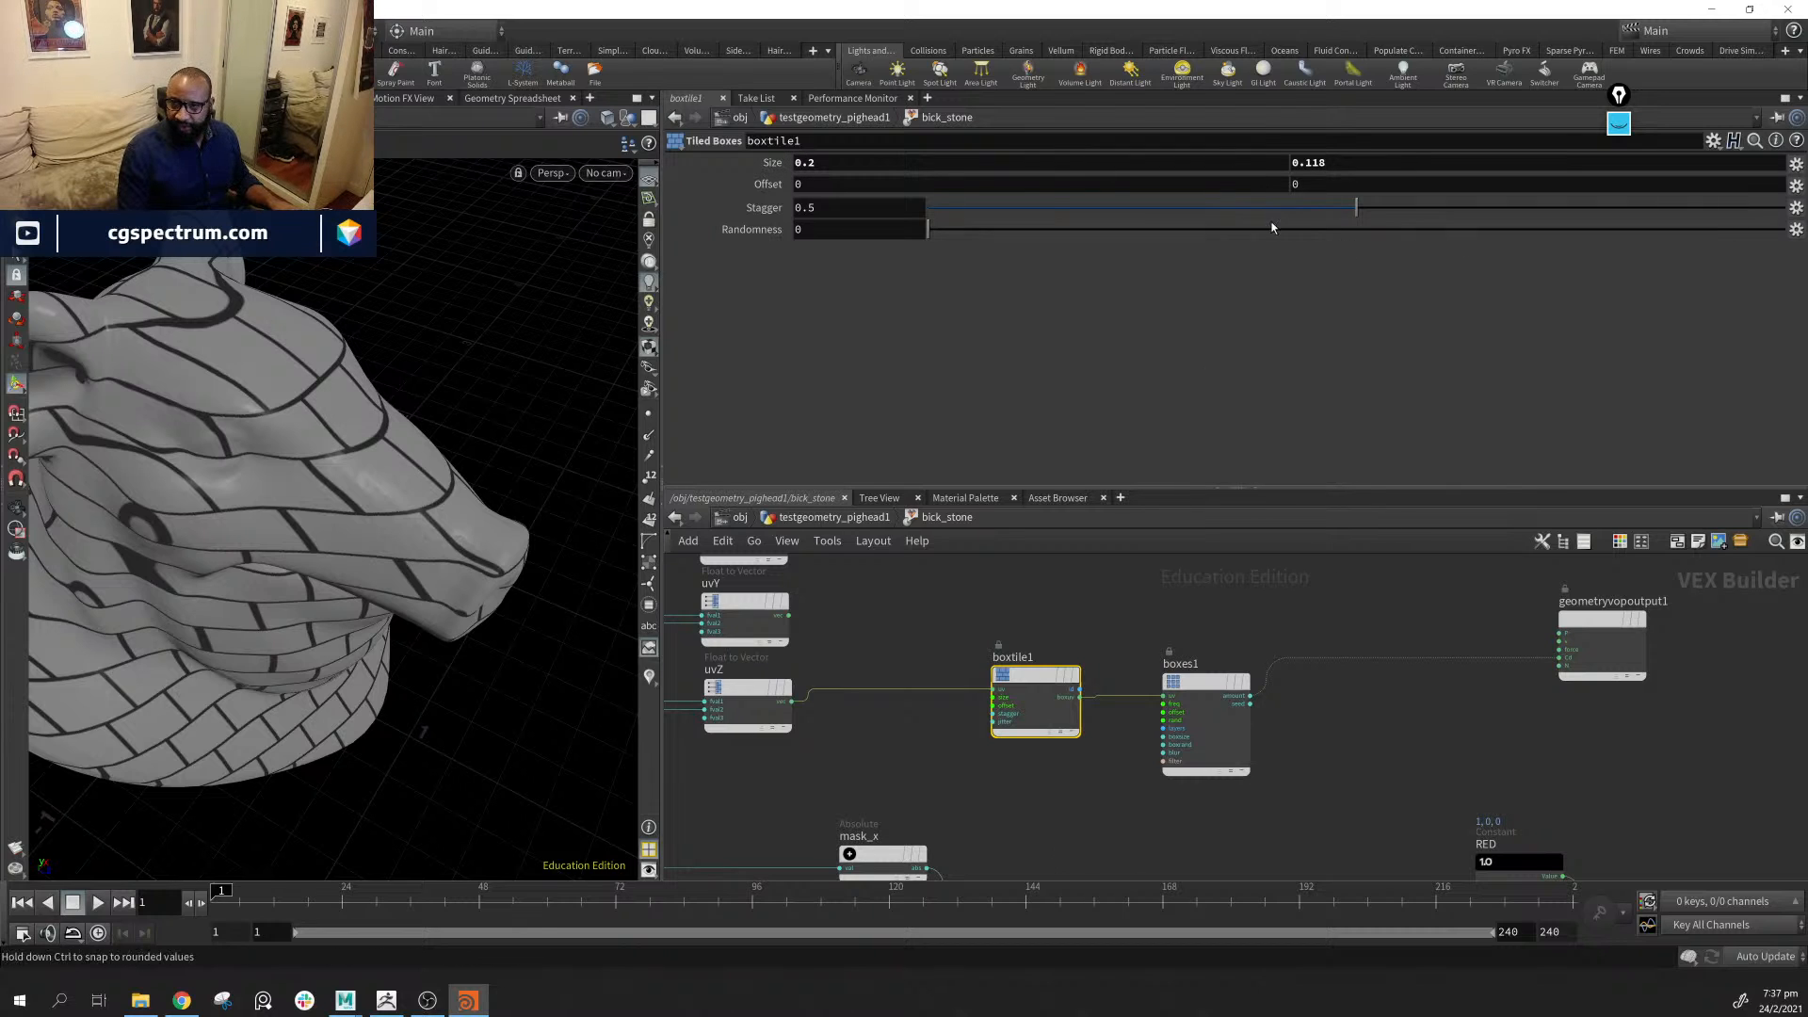
Set the second Size value of boxtile1 to 0.1 and inspect the bricks on the pig head
click(1419, 166)
text(.)
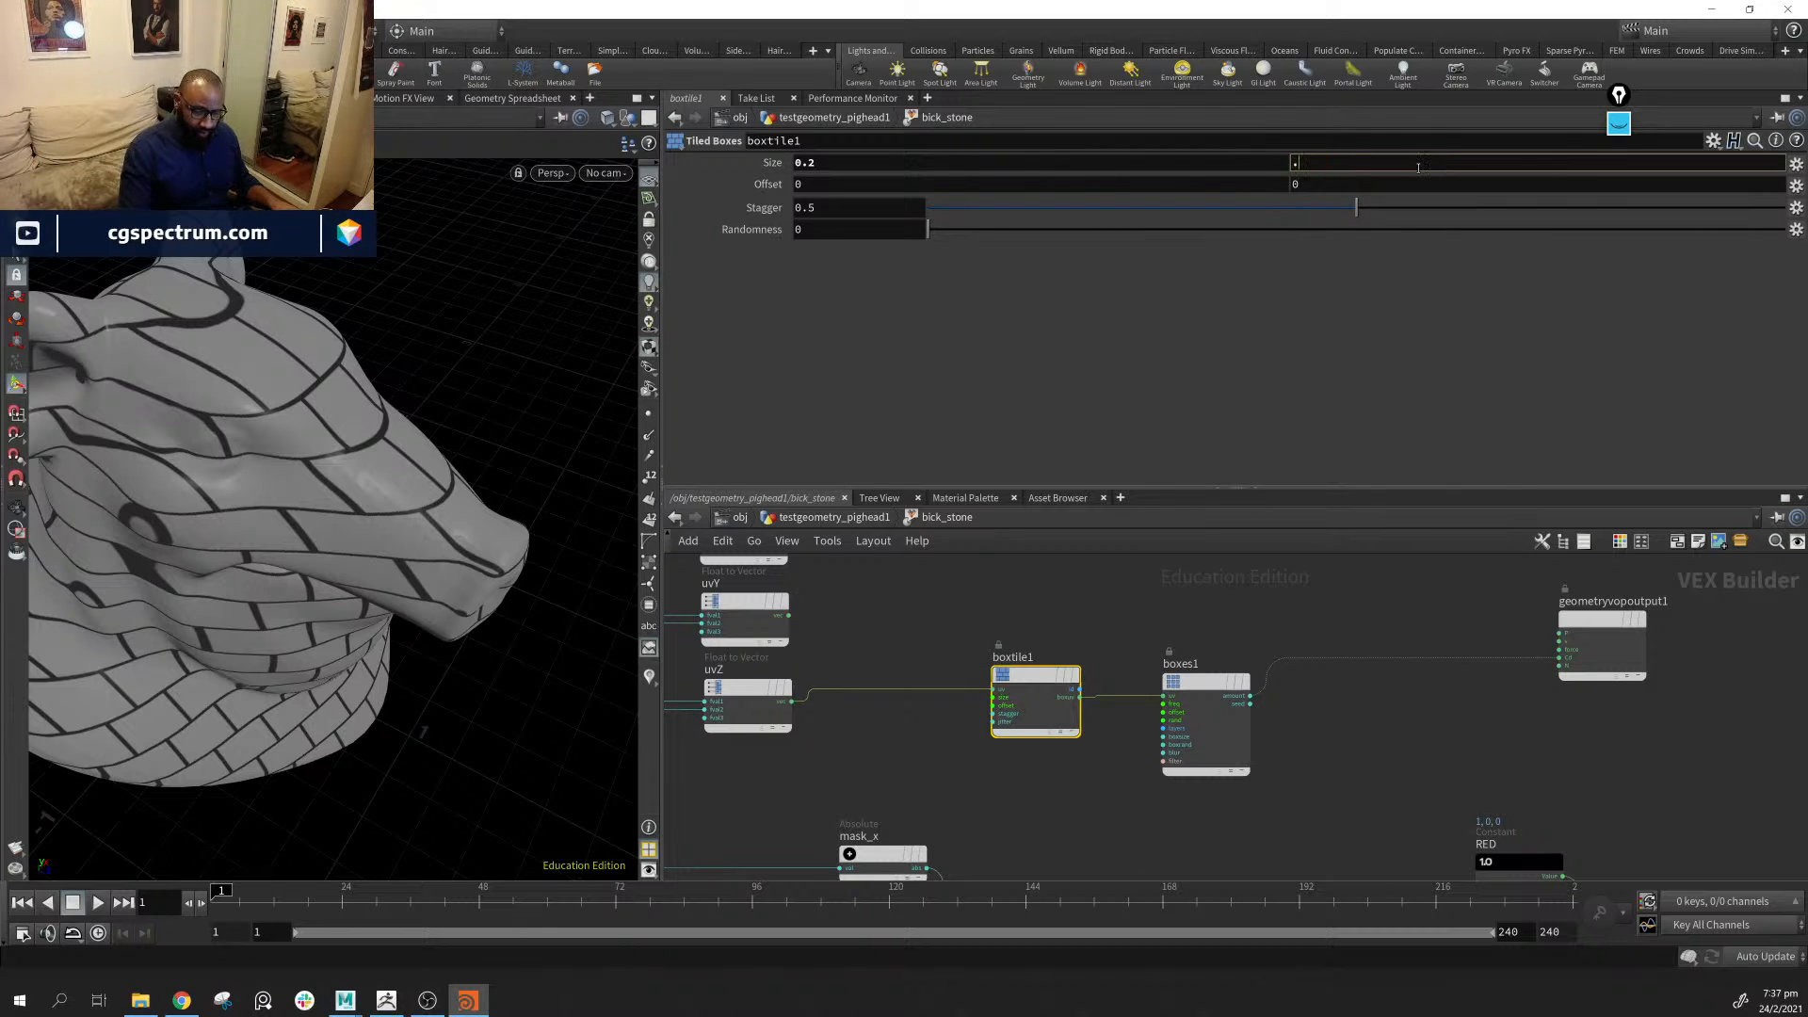
text(1)
key(Return)
drag(362, 414, 414, 395)
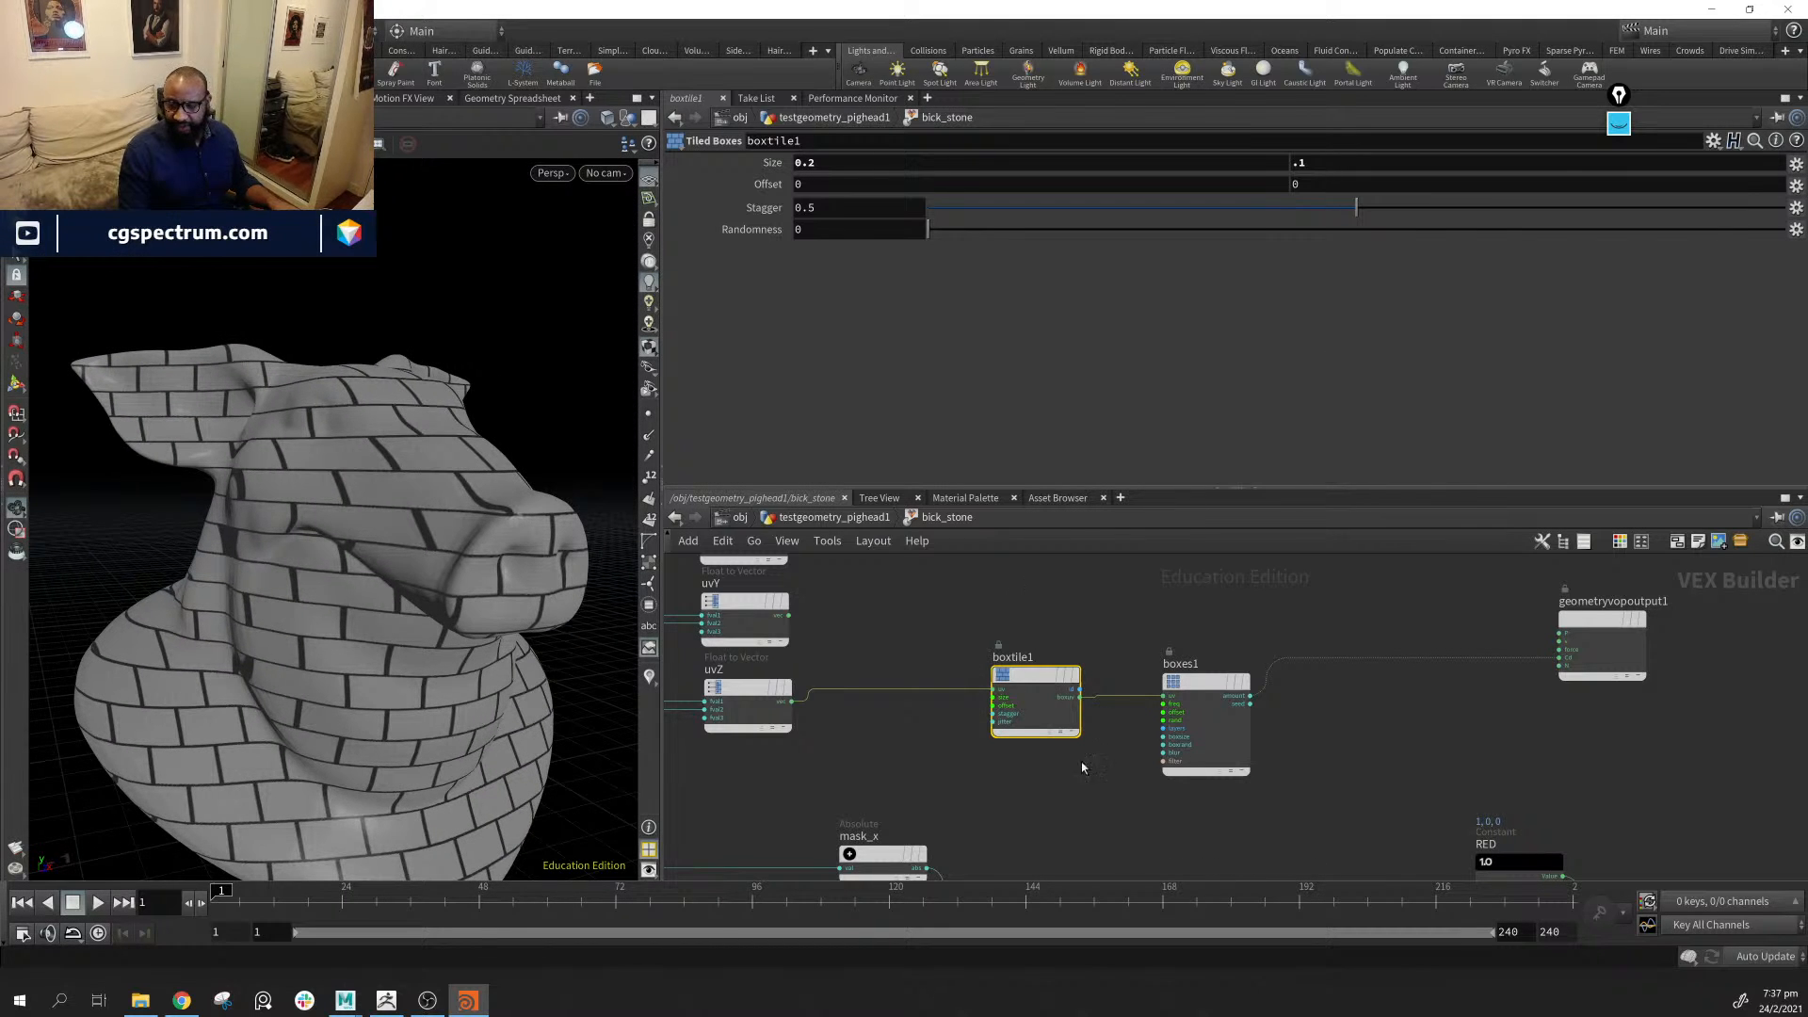
Test different Blur values on boxes1, restore Blur to 5, and raise Box Size to 0.9643 for thinner mortar lines
middle_drag(1142, 710, 1113, 718)
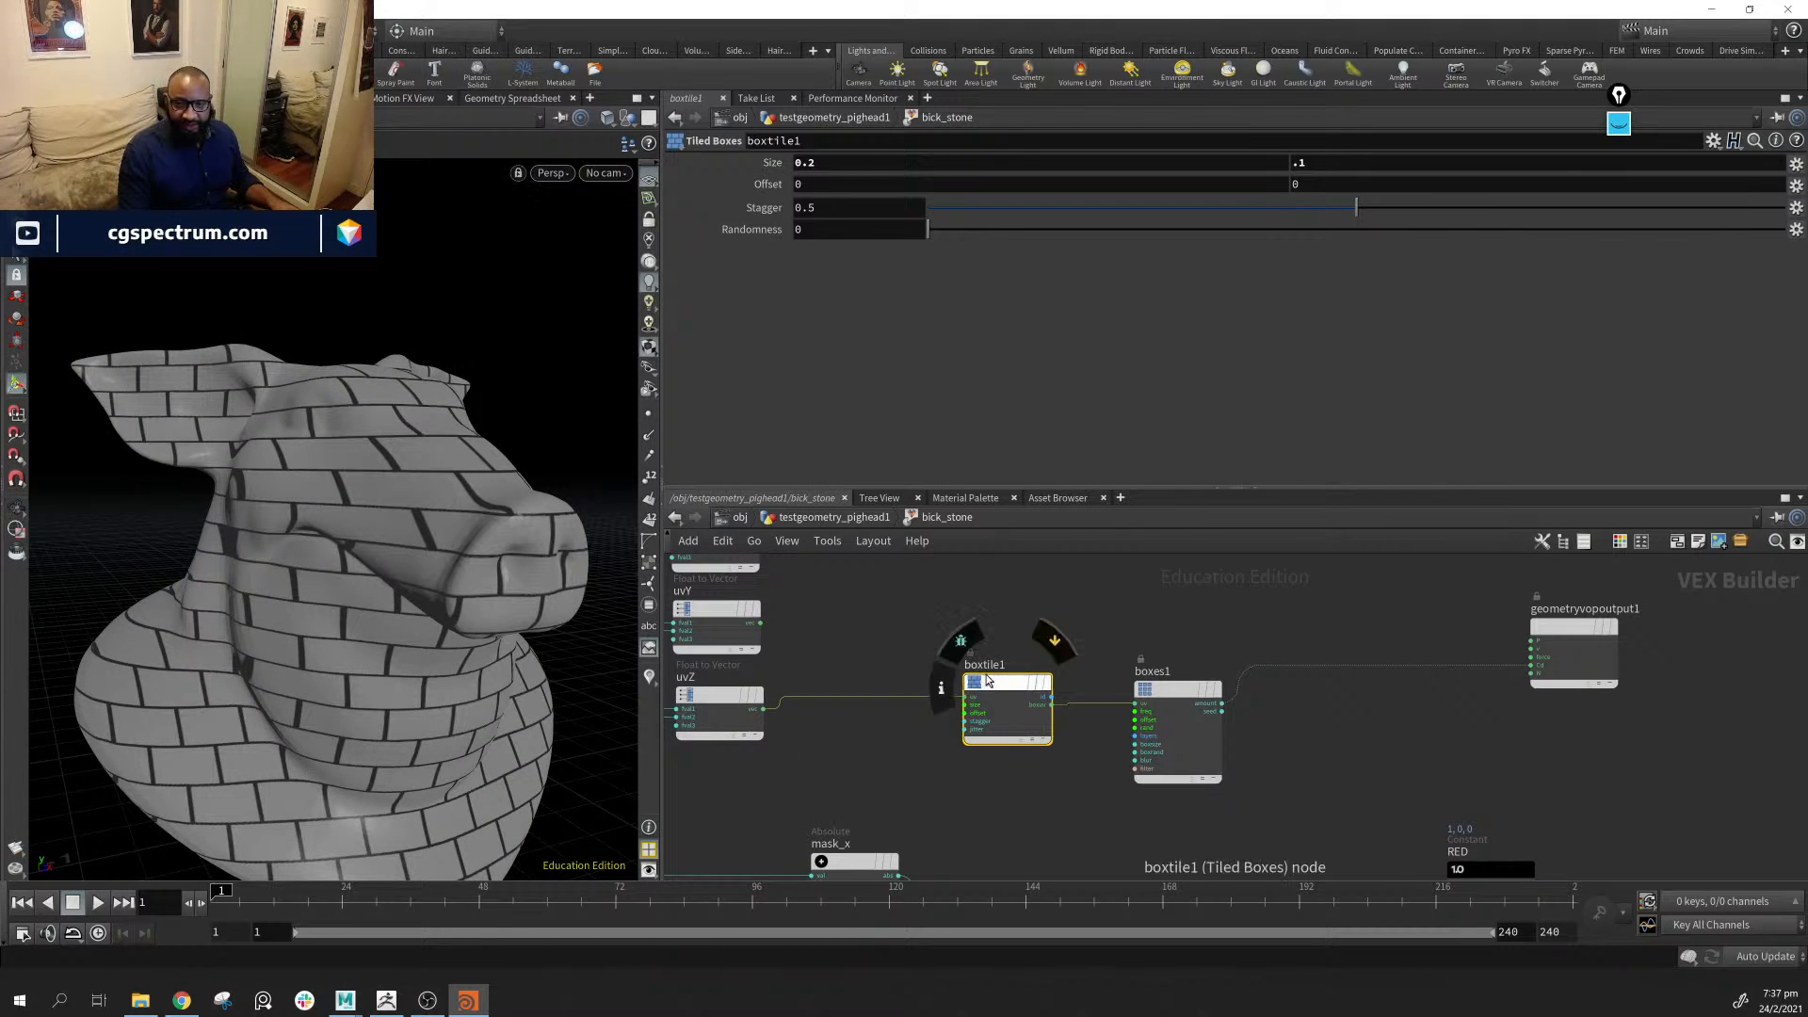
click(1168, 694)
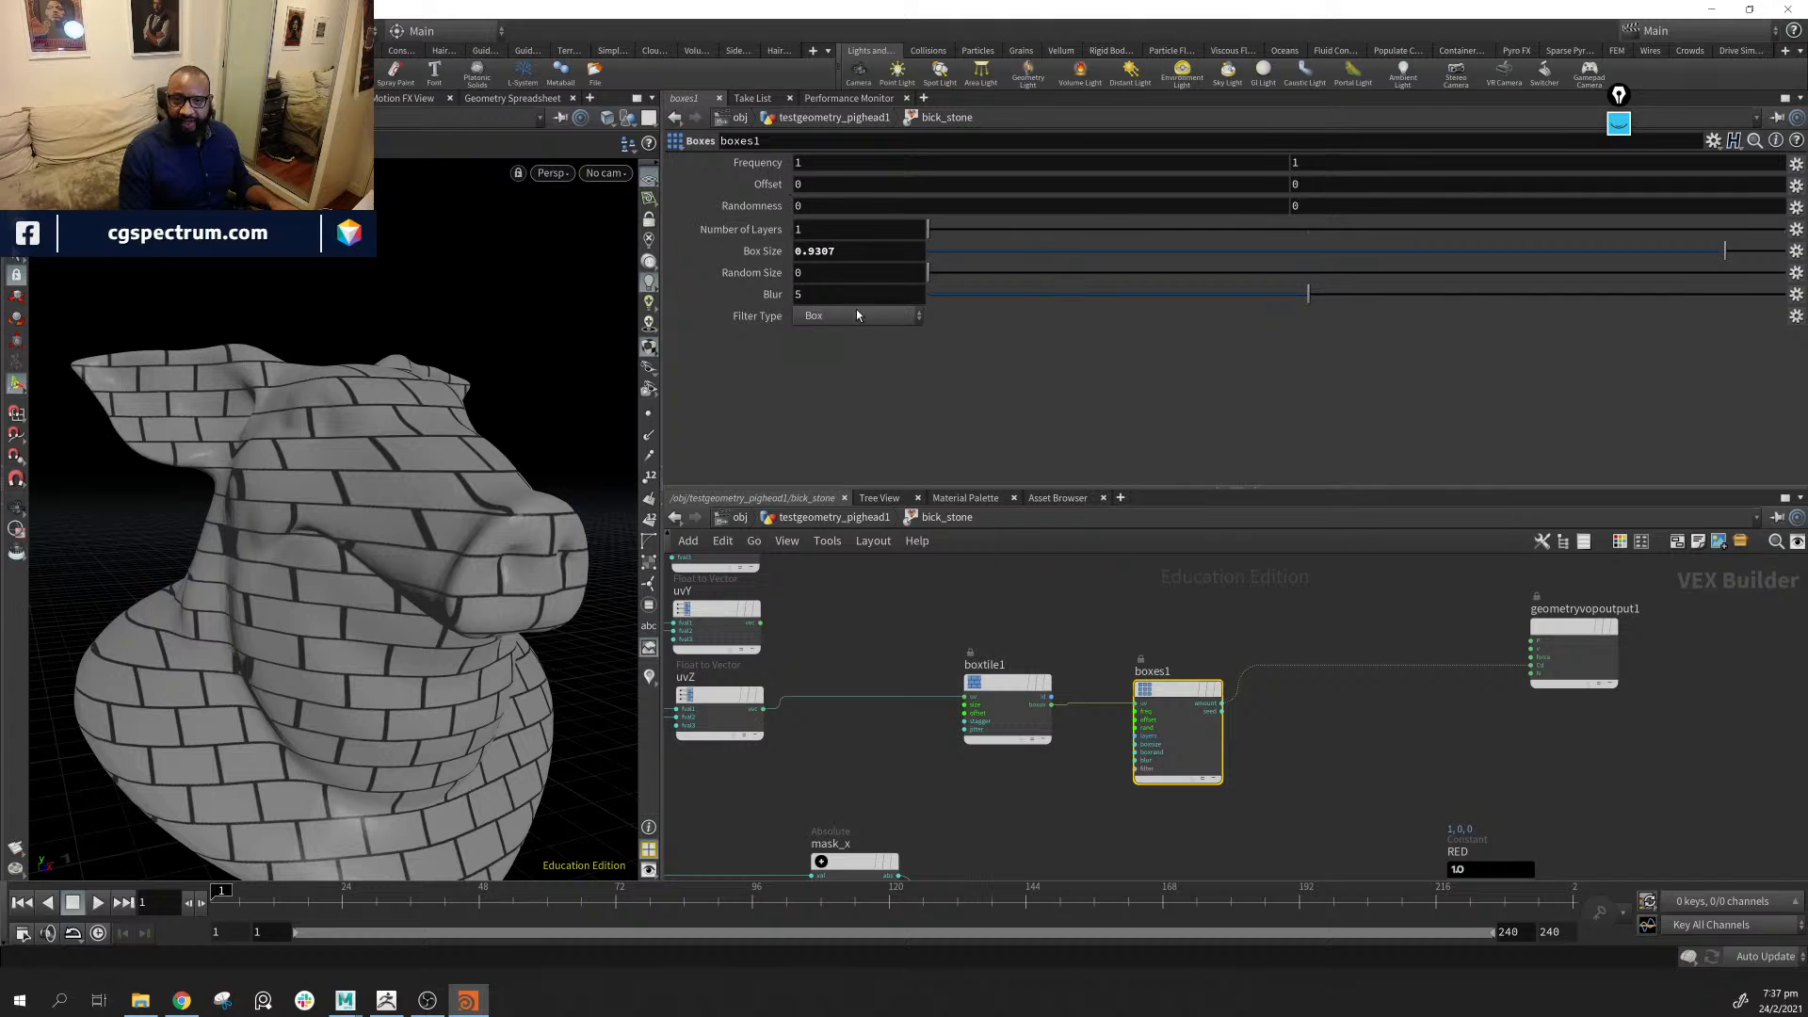
mouse_move(1718, 259)
mouse_down()
mouse_move(1686, 256)
mouse_move(1754, 256)
mouse_move(1699, 250)
mouse_move(1729, 256)
mouse_up()
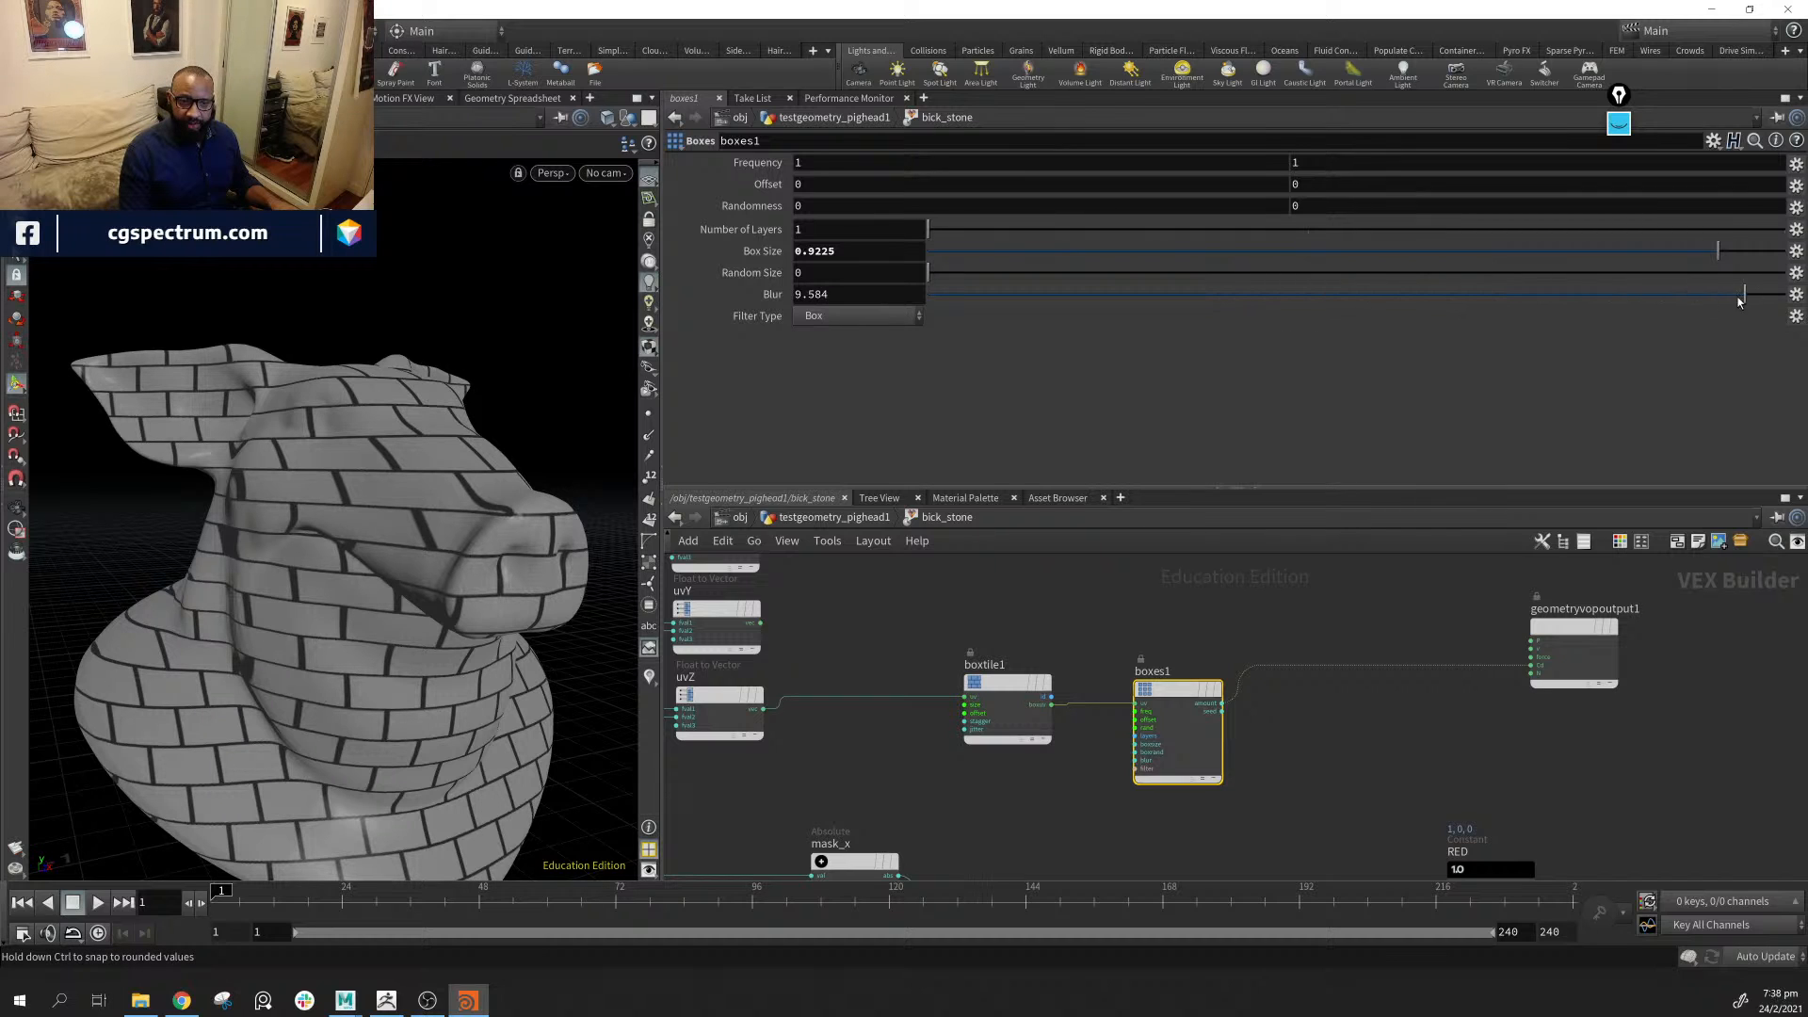
drag(1742, 295, 1107, 295)
drag(1585, 326, 1082, 294)
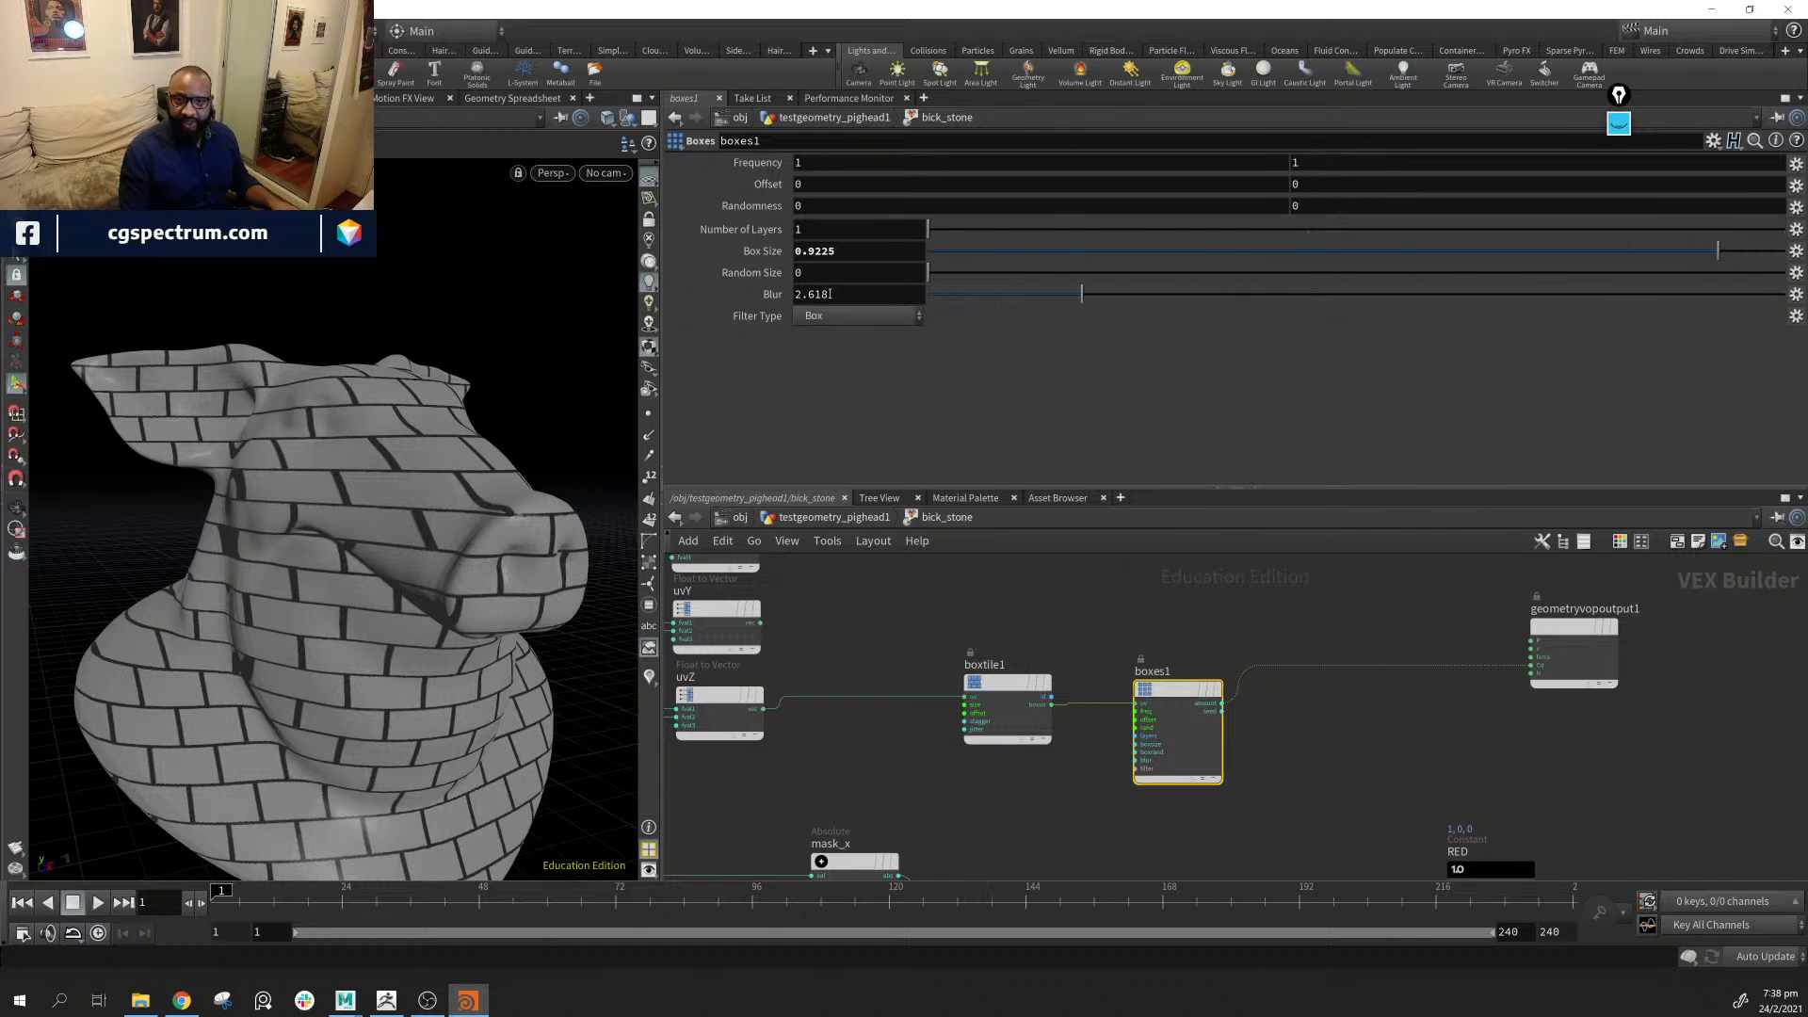
text(5)
key(Return)
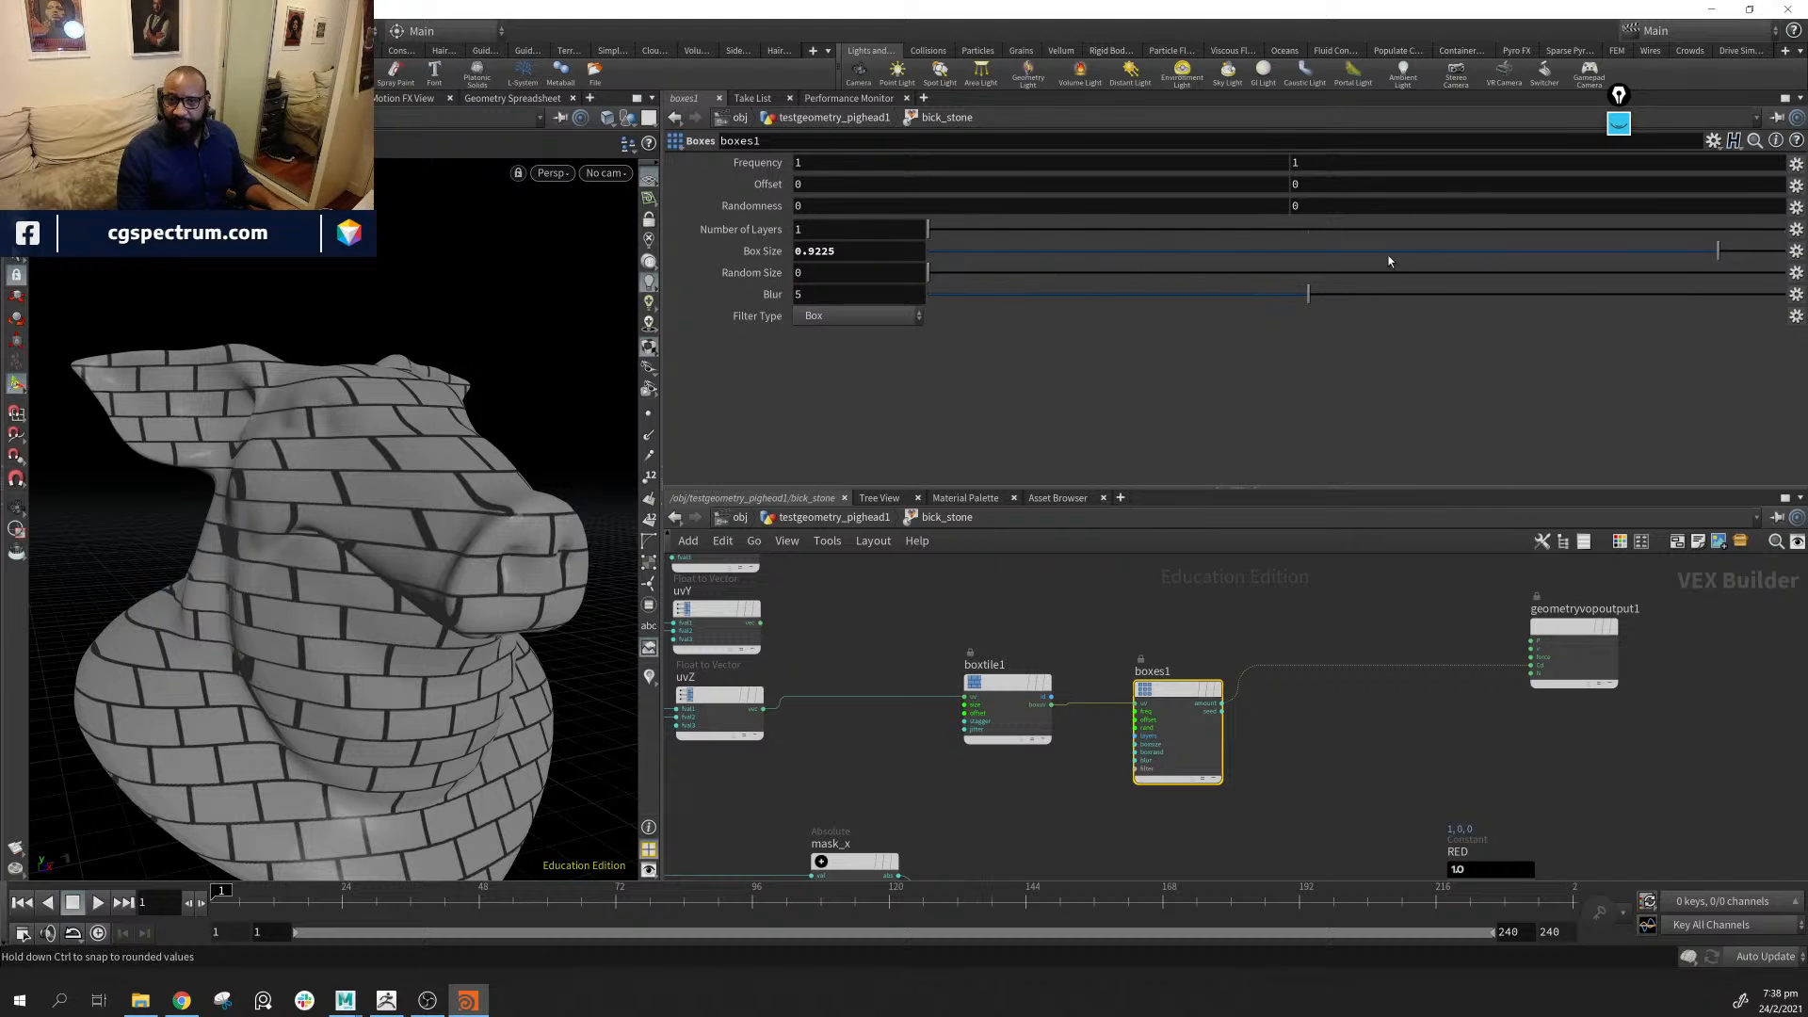
drag(1743, 257, 1756, 258)
Add a Parameter node in the free space between uvZ and mask_x
middle_drag(1237, 664, 1351, 683)
middle_drag(1034, 738, 1047, 678)
key(Tab)
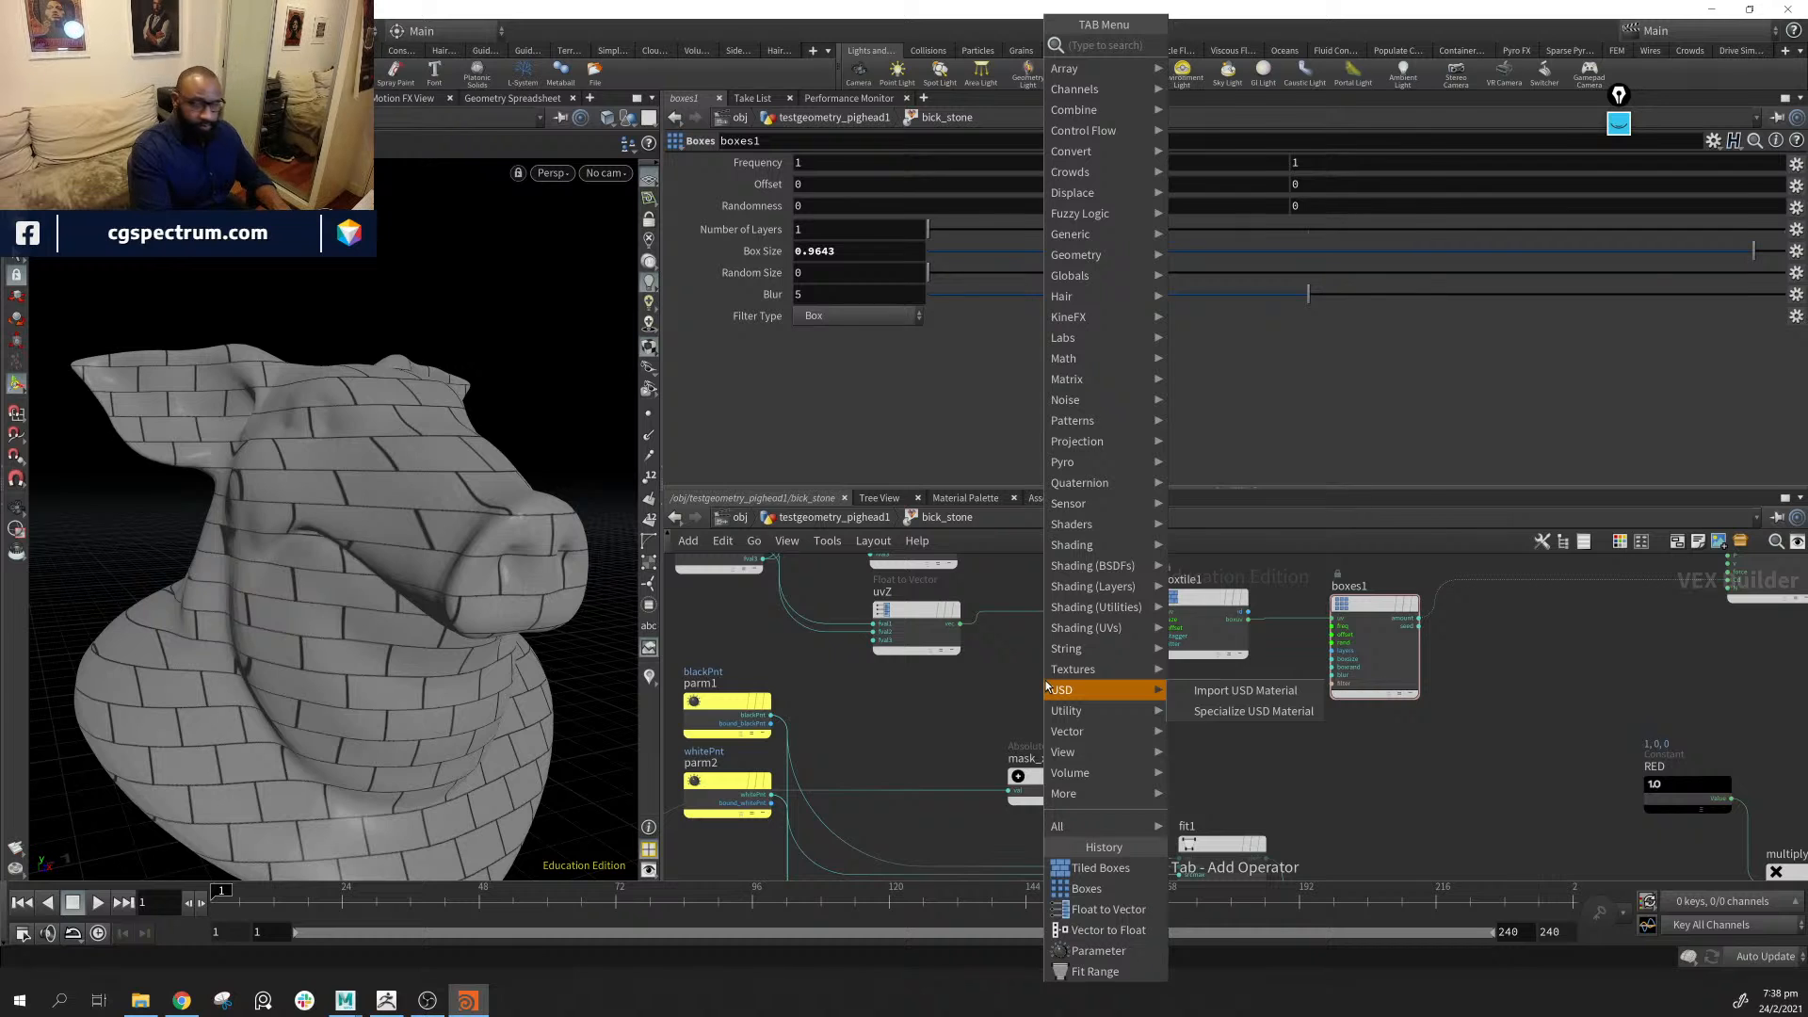
text(par)
key(Return)
click(1046, 686)
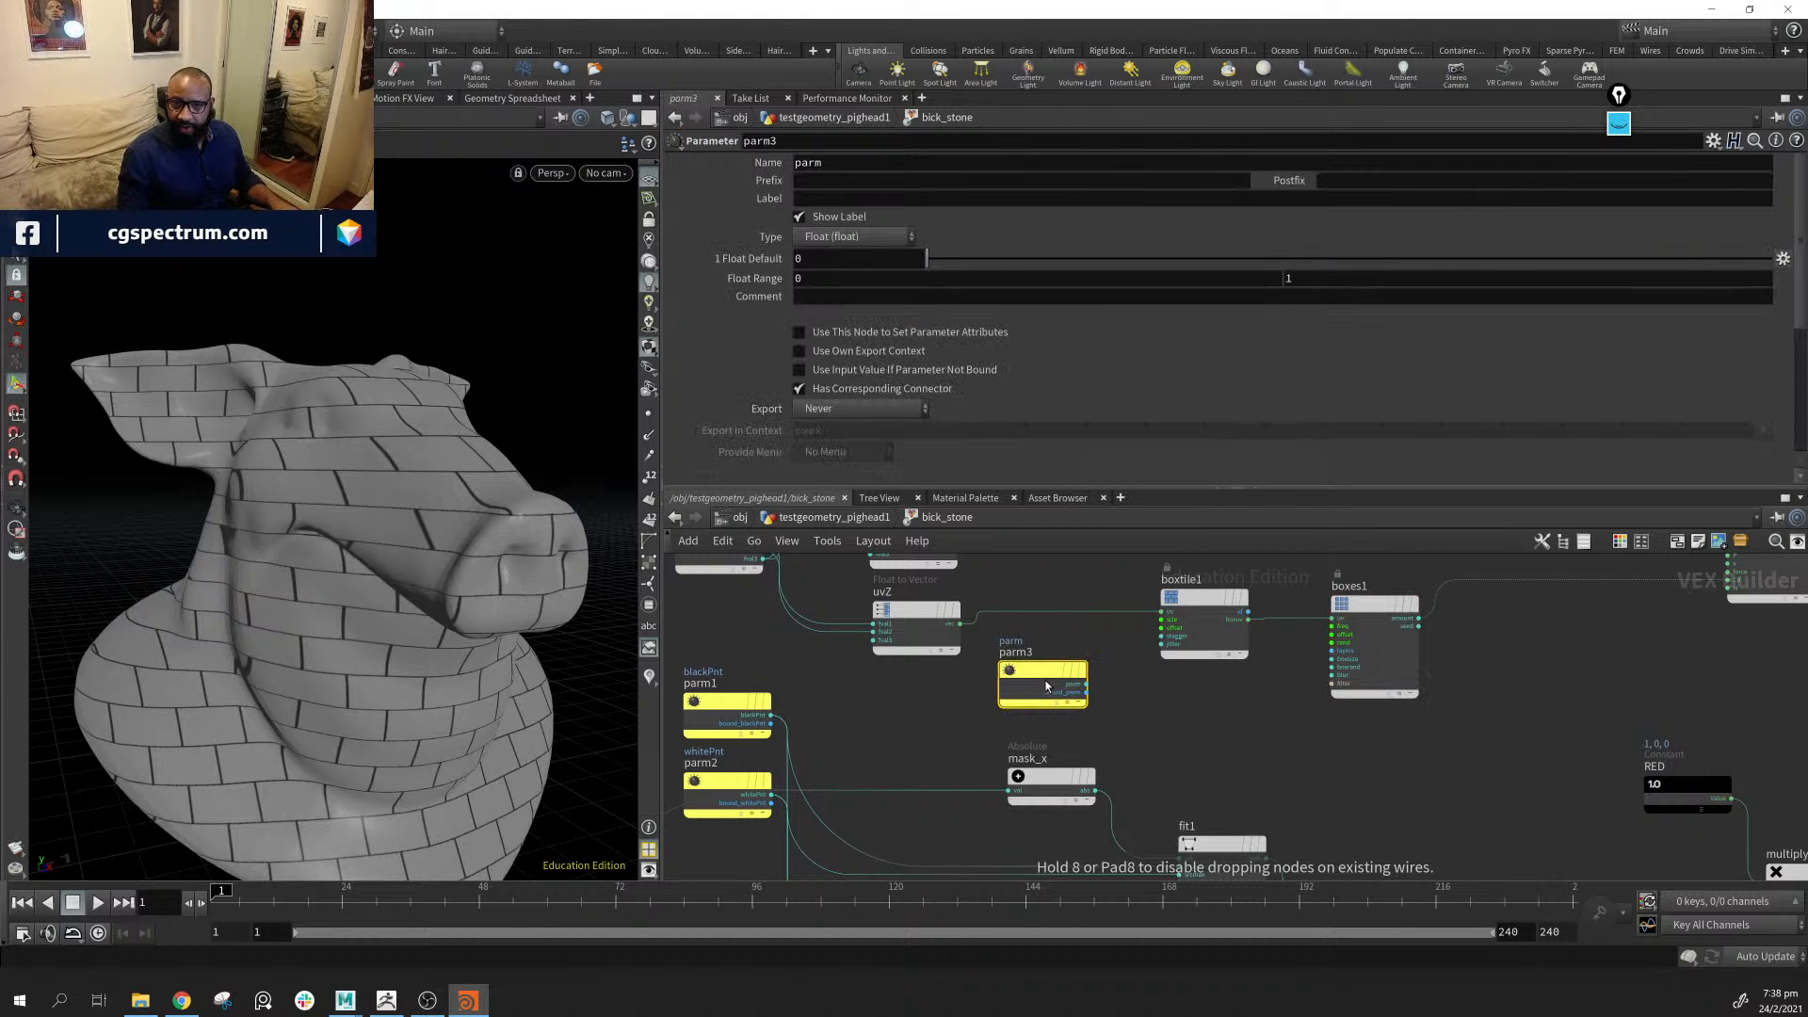
drag(1020, 695, 1010, 703)
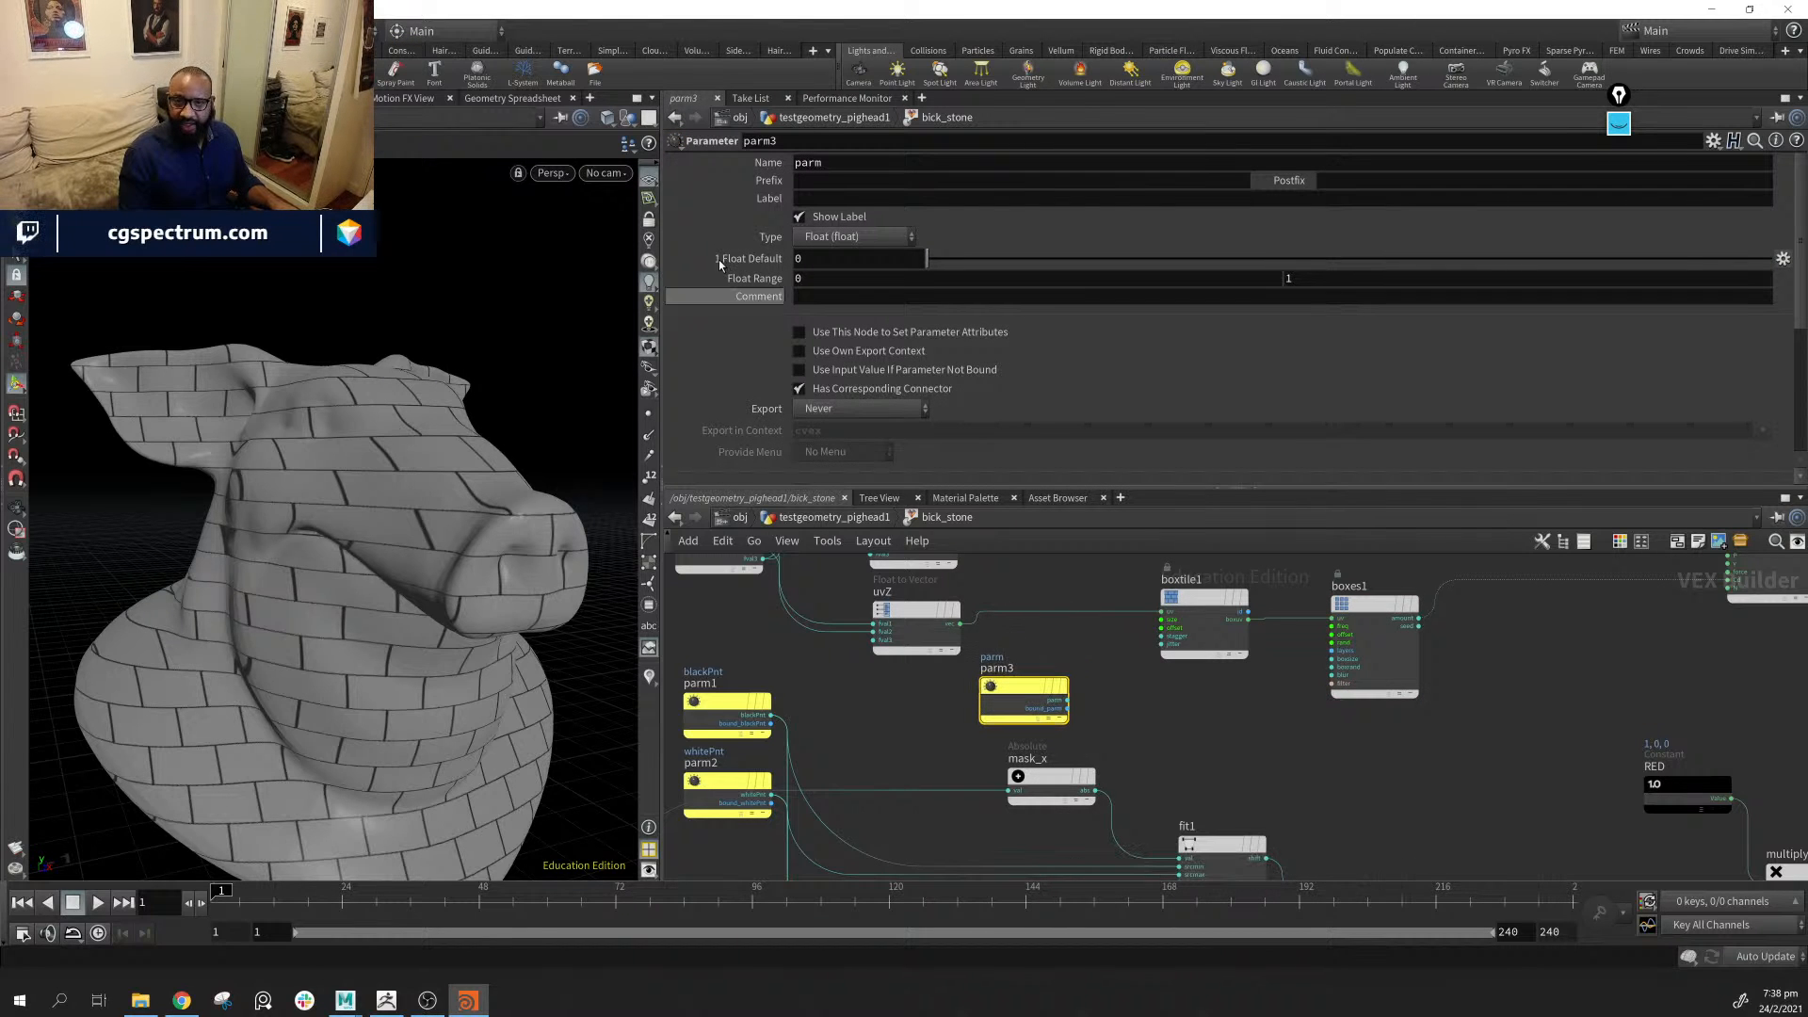
Check the Size setting on boxtile1 and name the new parm3 parameter boxSize
click(869, 162)
mouse_move(1201, 599)
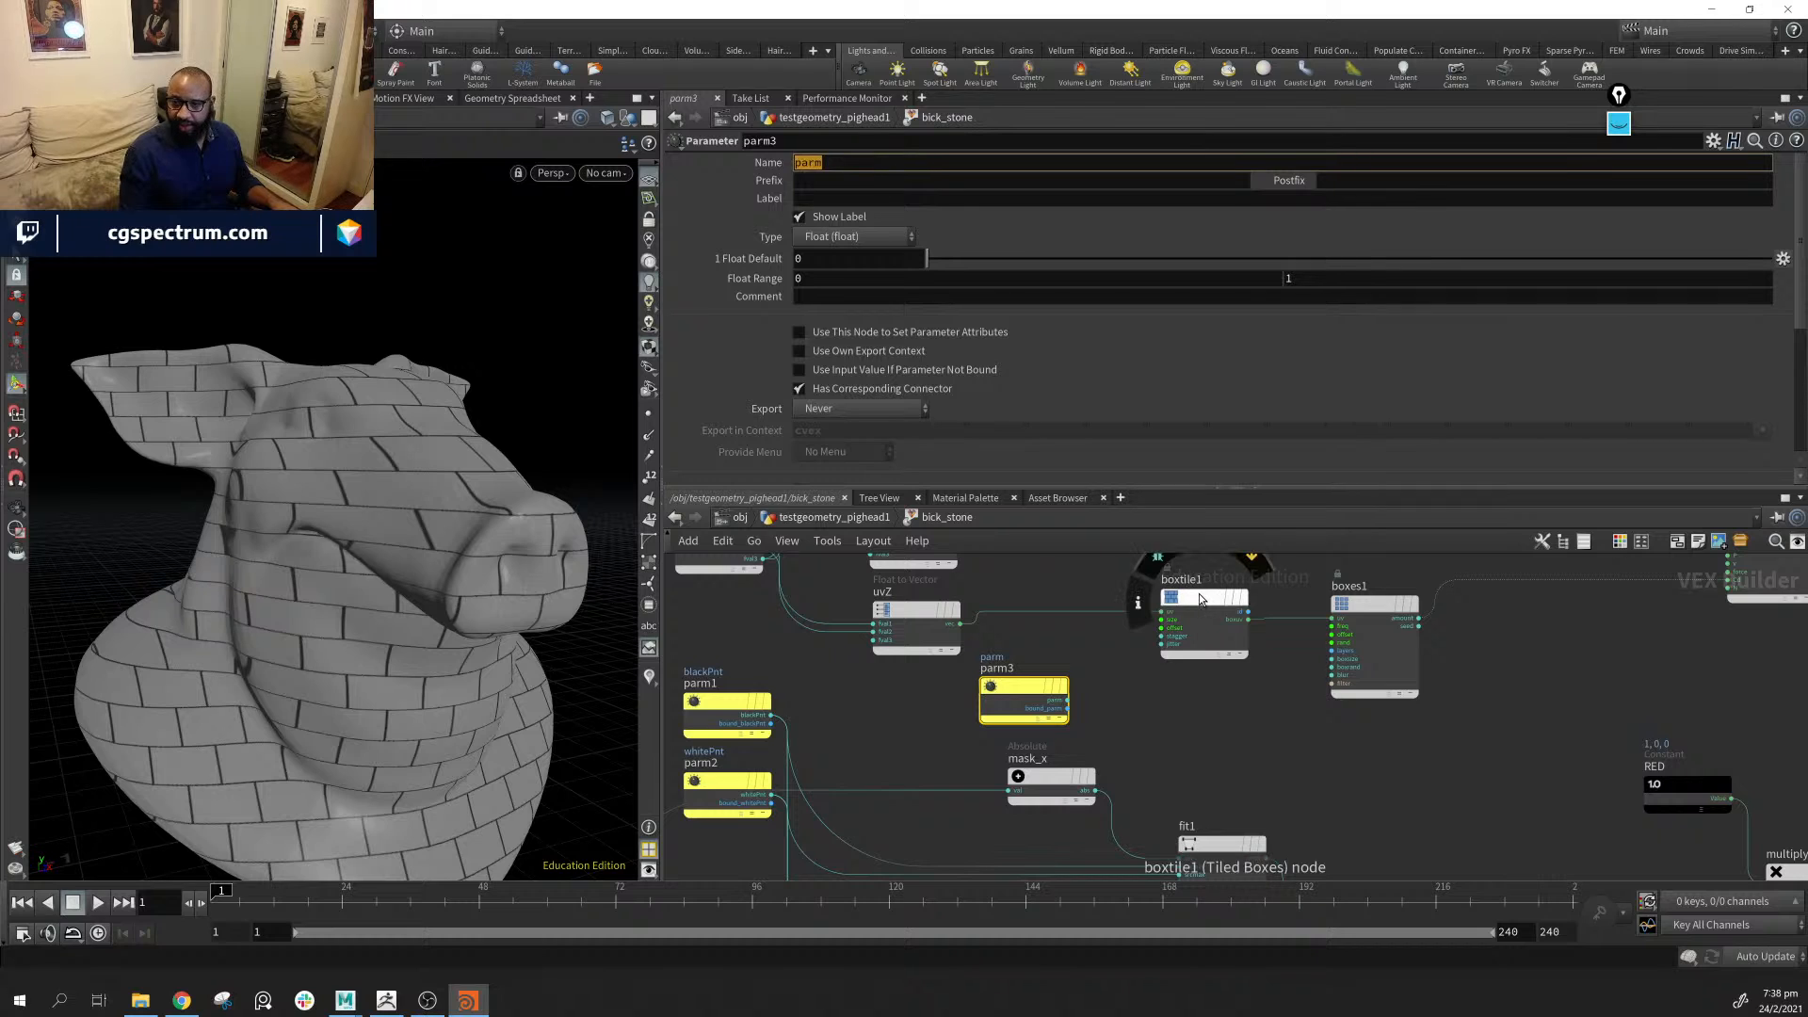
click(1200, 601)
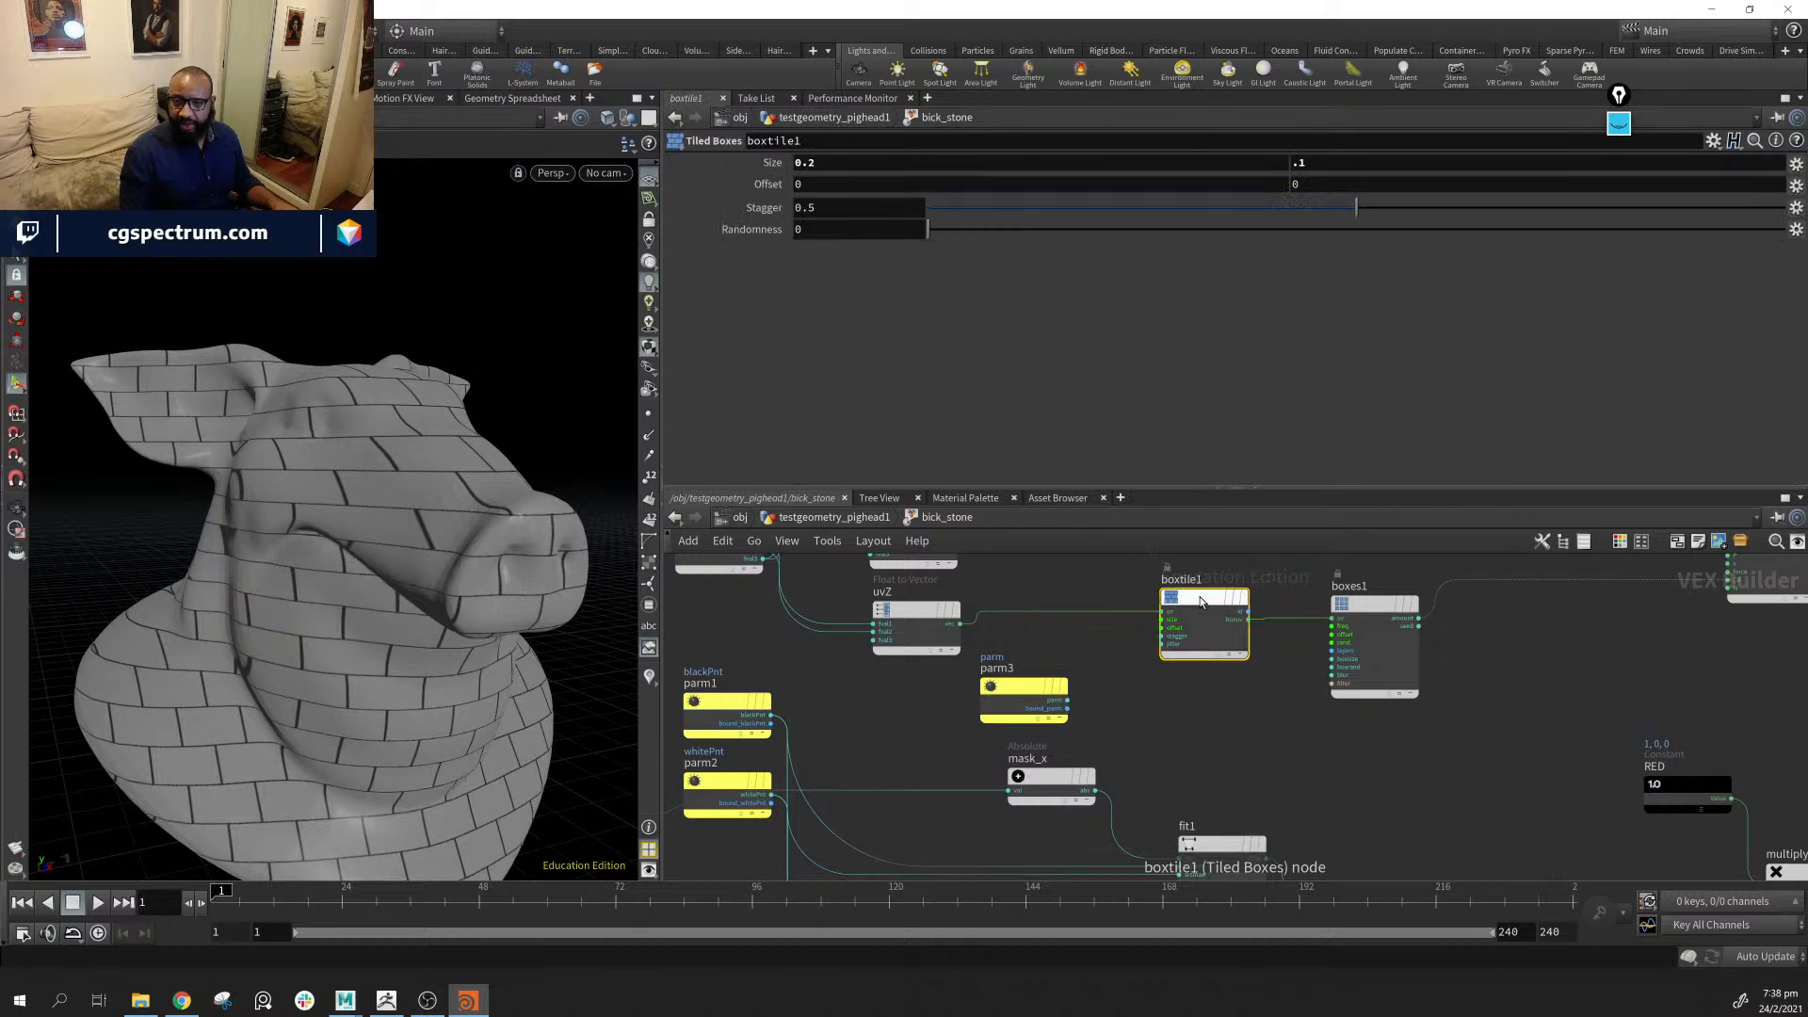
click(1024, 697)
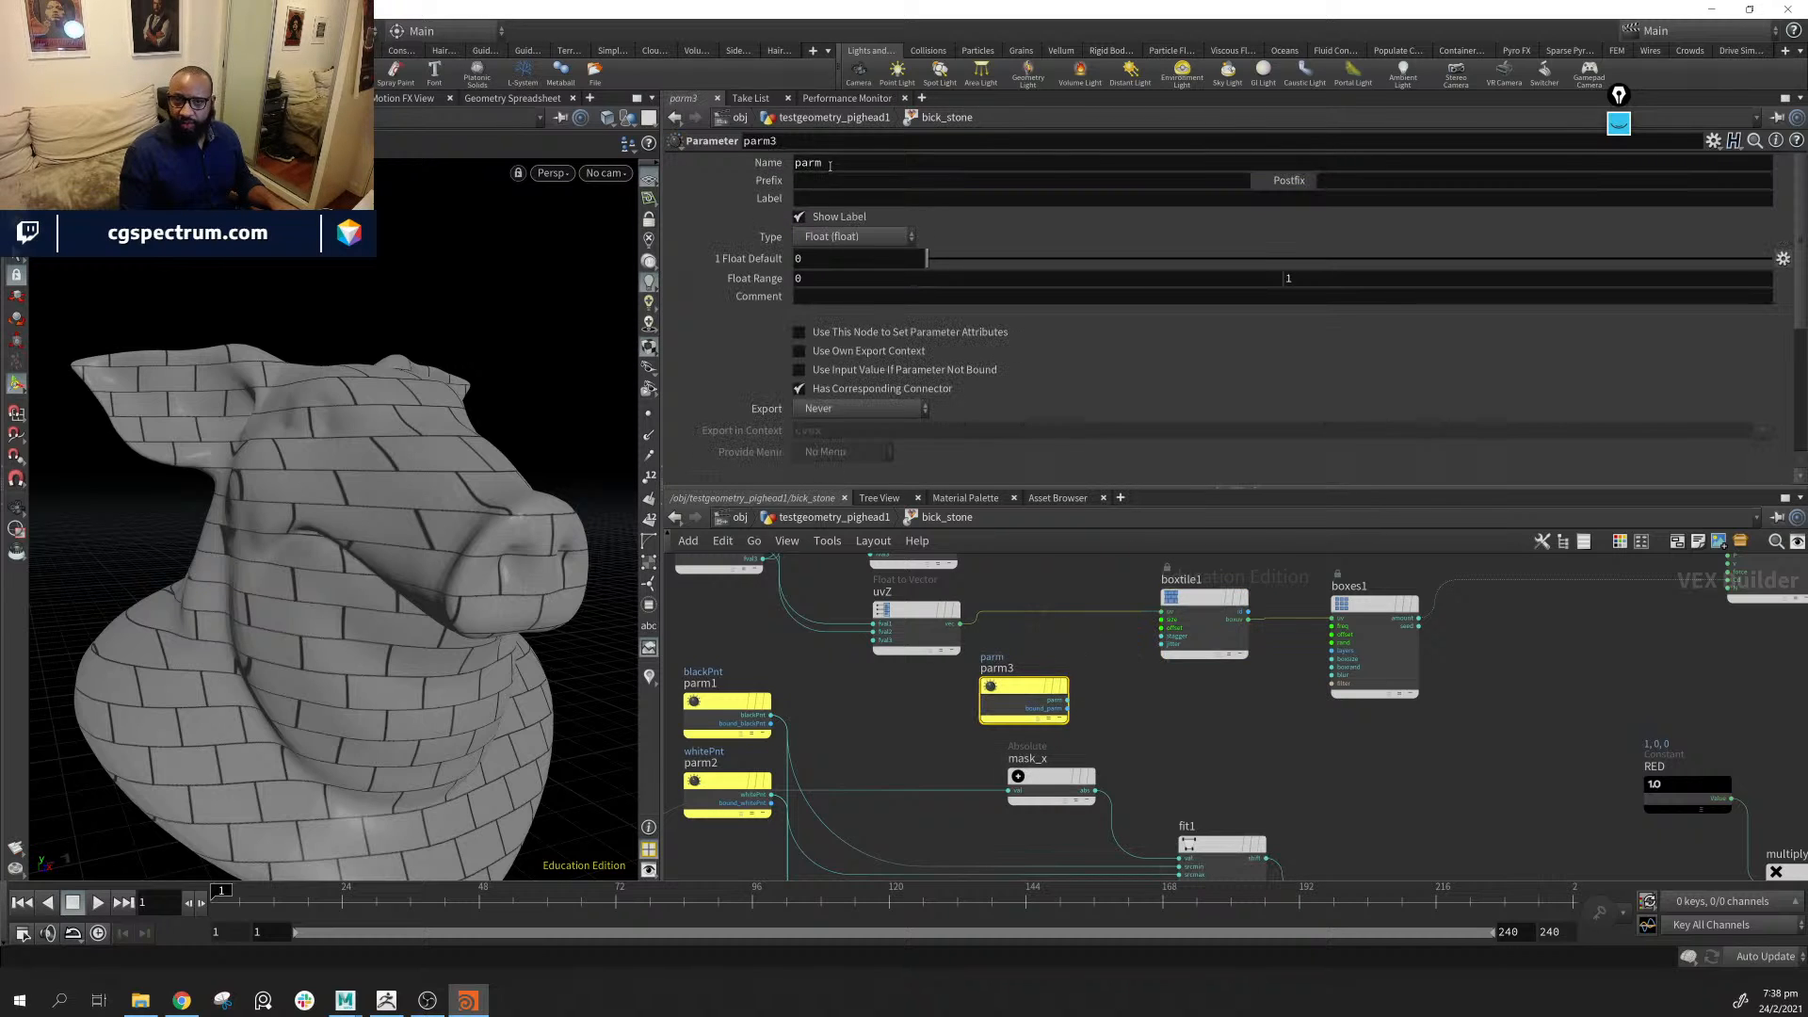
double_click(832, 163)
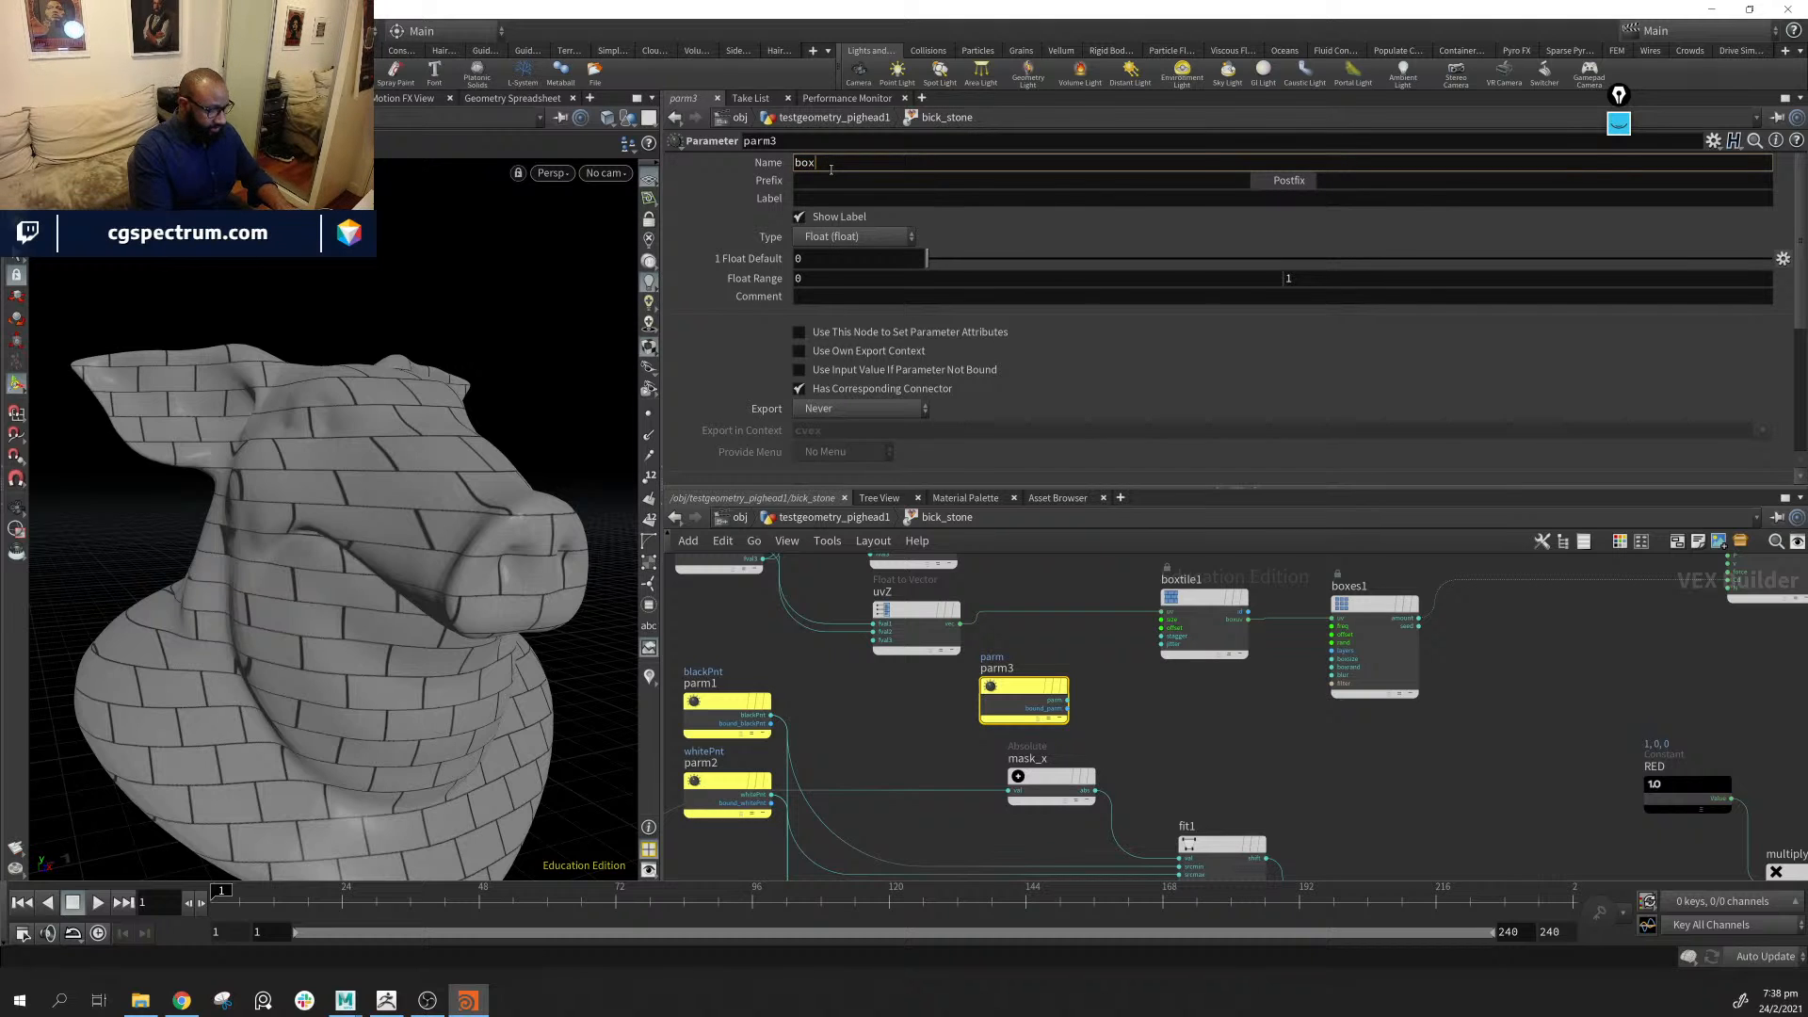
key(Return)
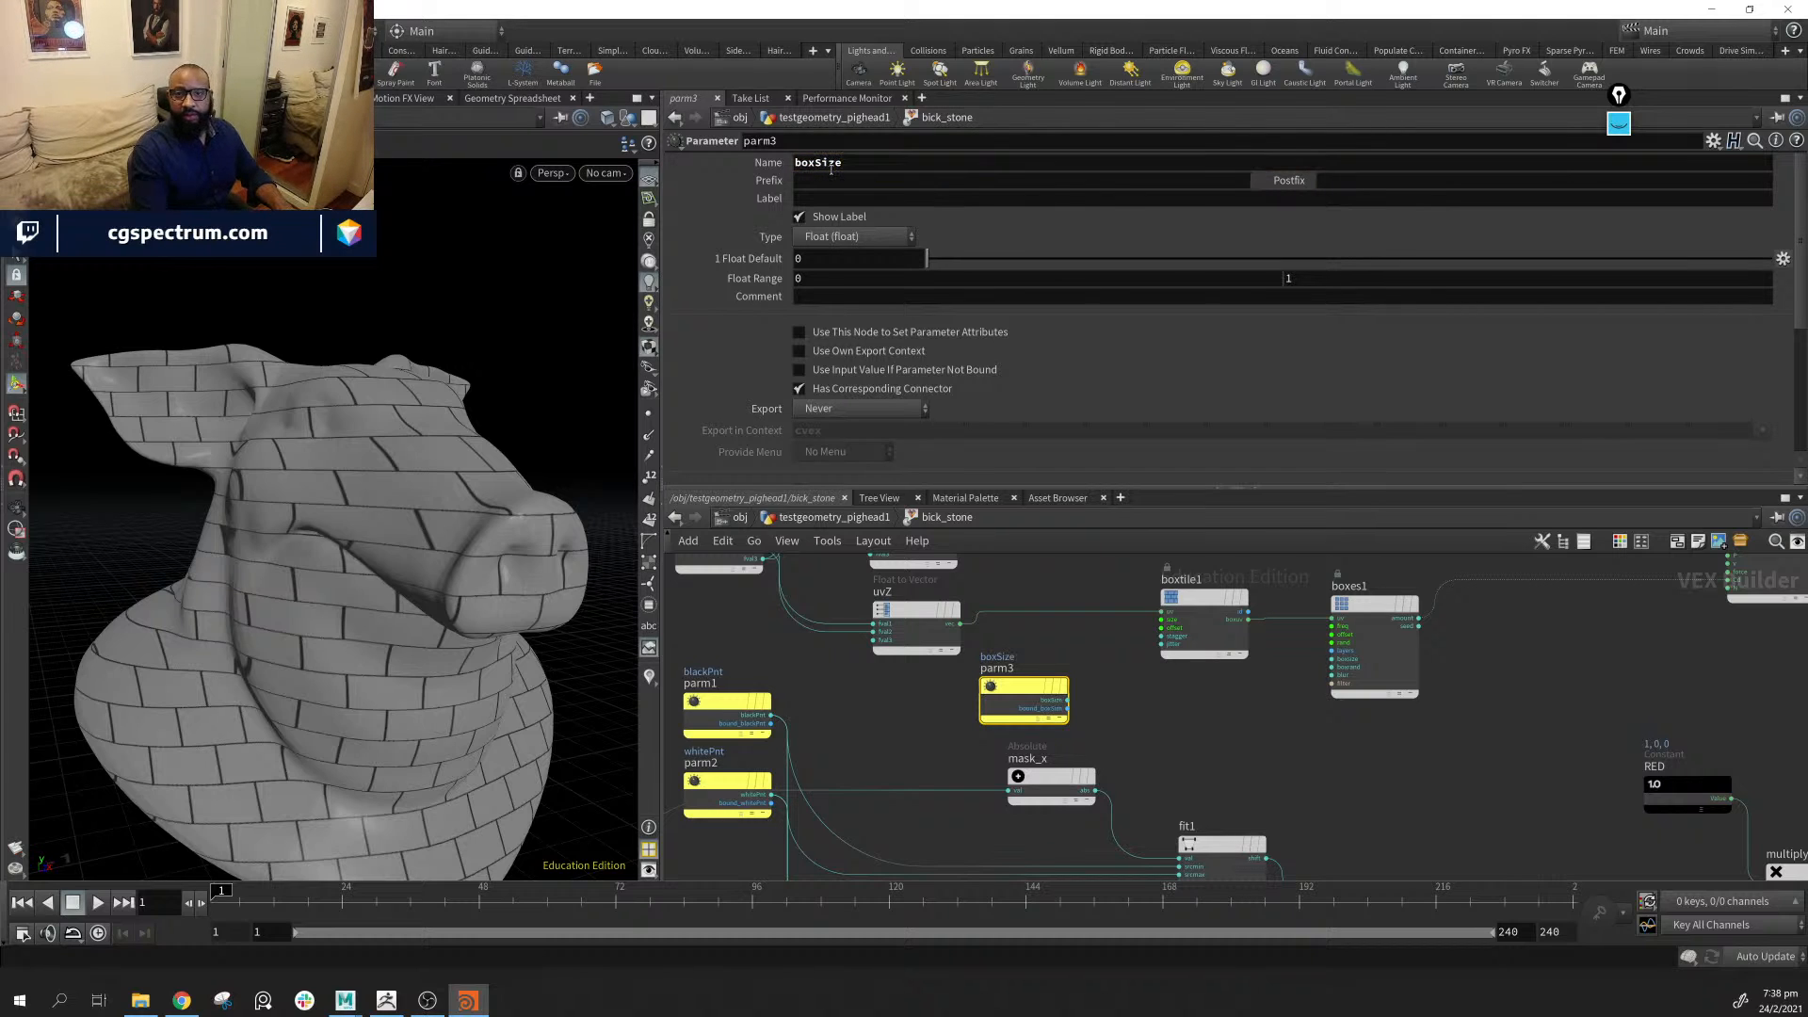
Rename the parm3 parameter to brickSize and label it Brisk Size
click(848, 196)
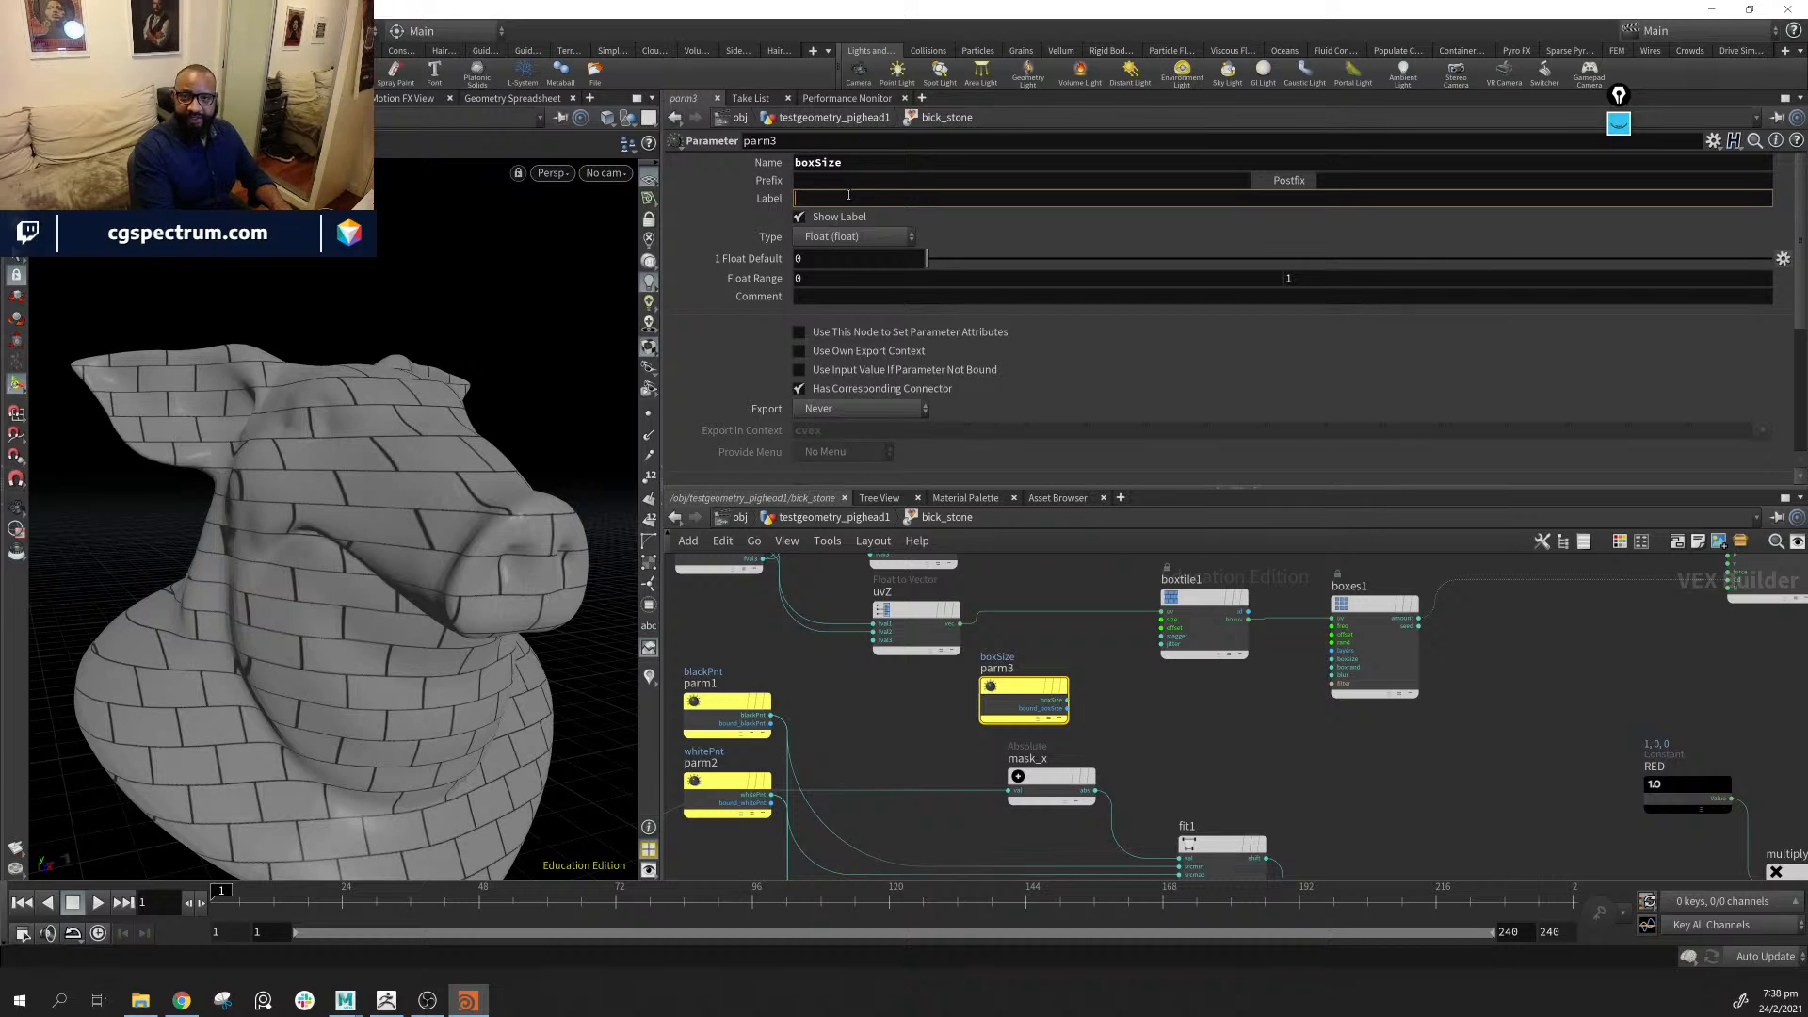
click(850, 160)
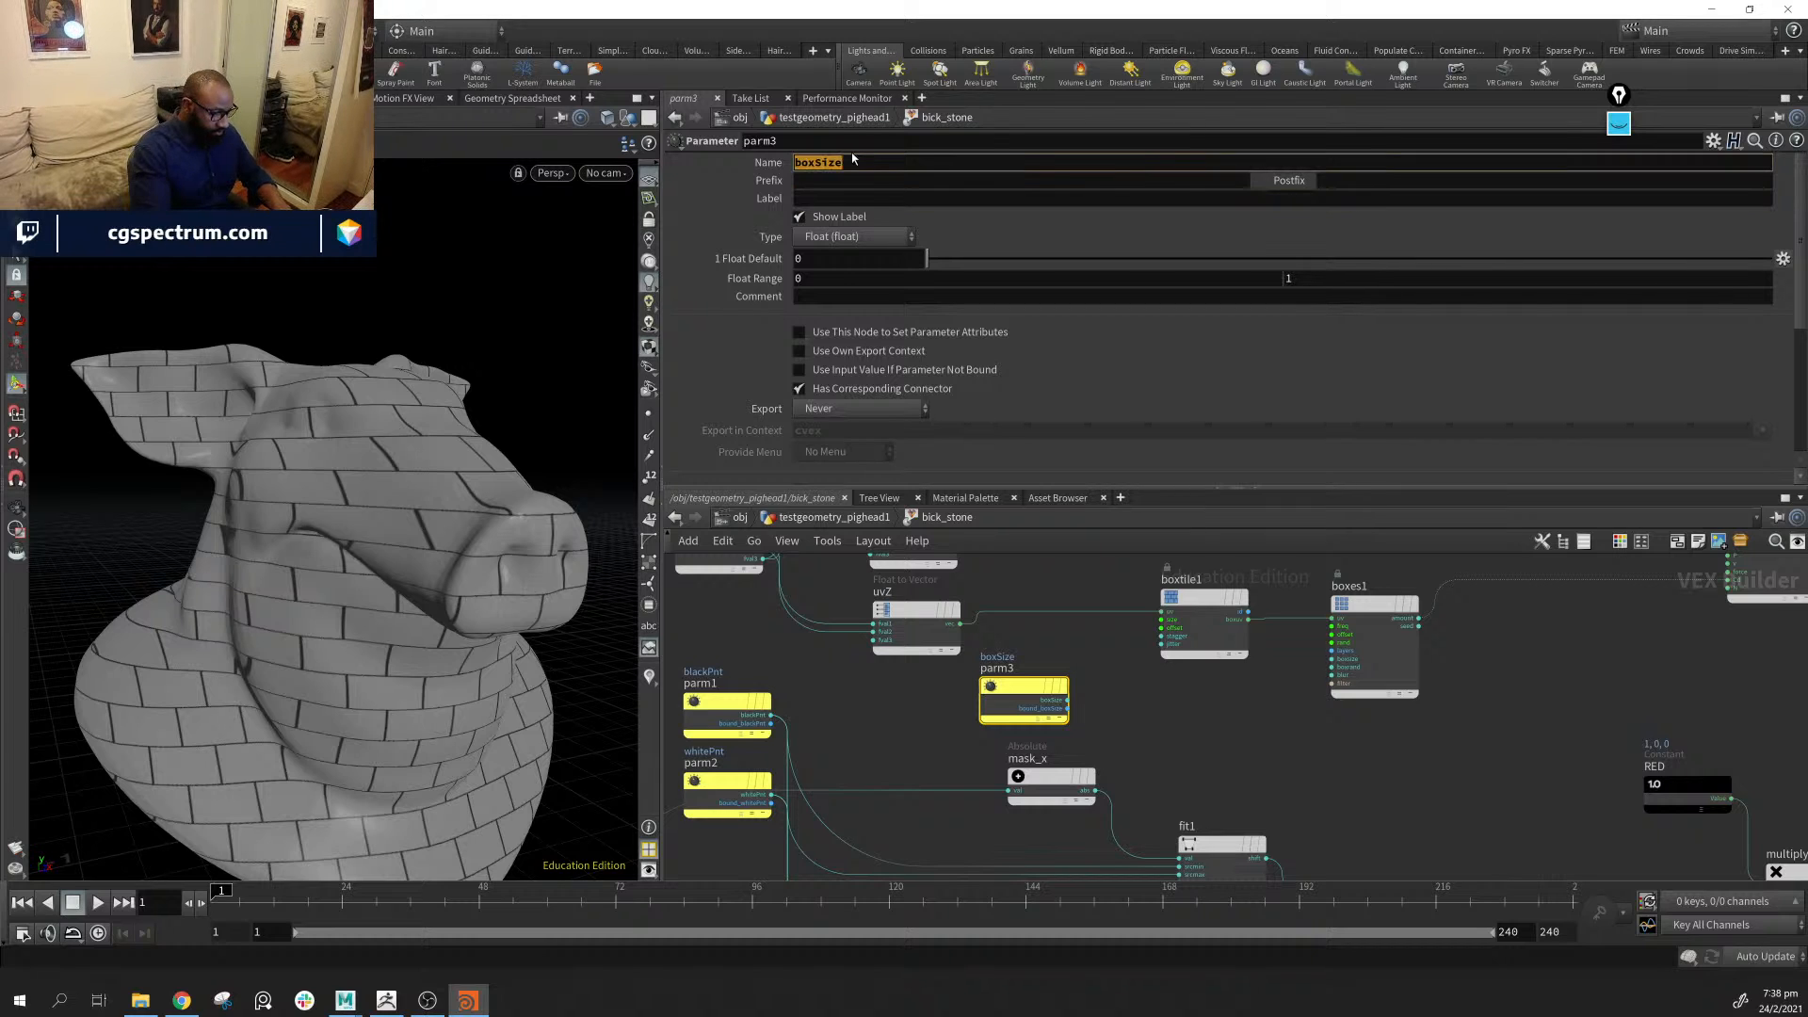
text(brick s)
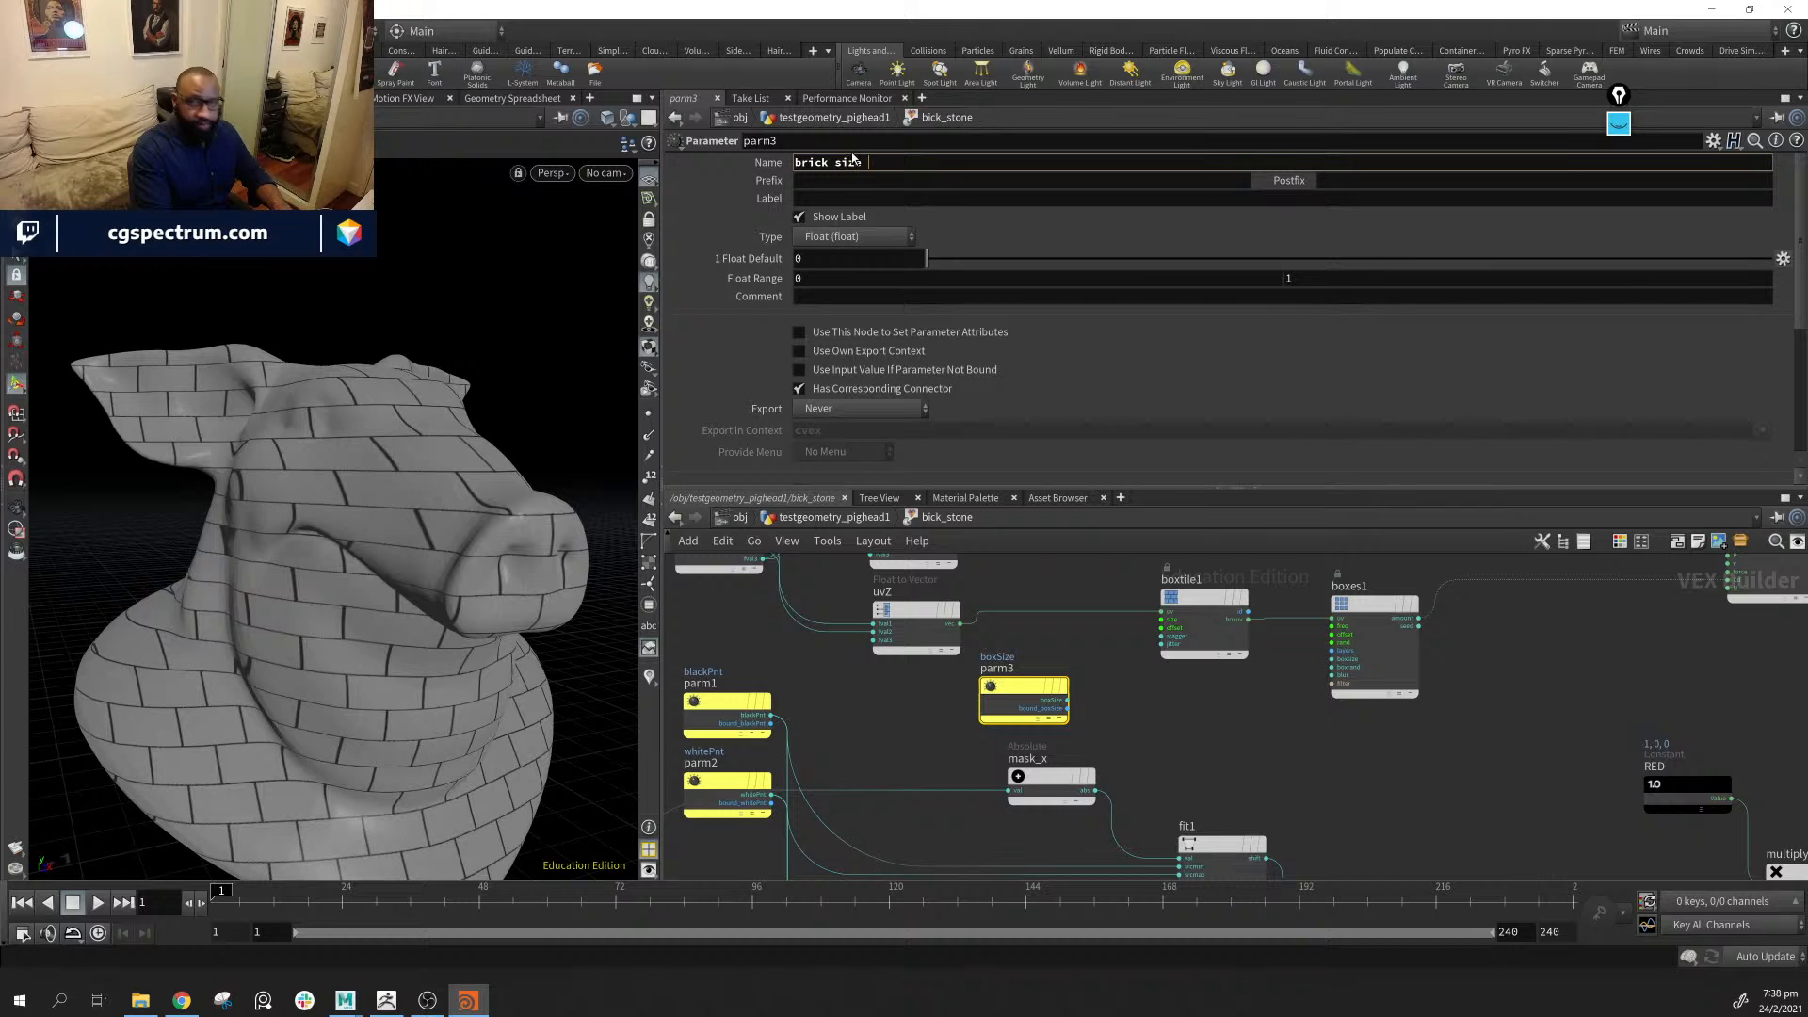
key(Return)
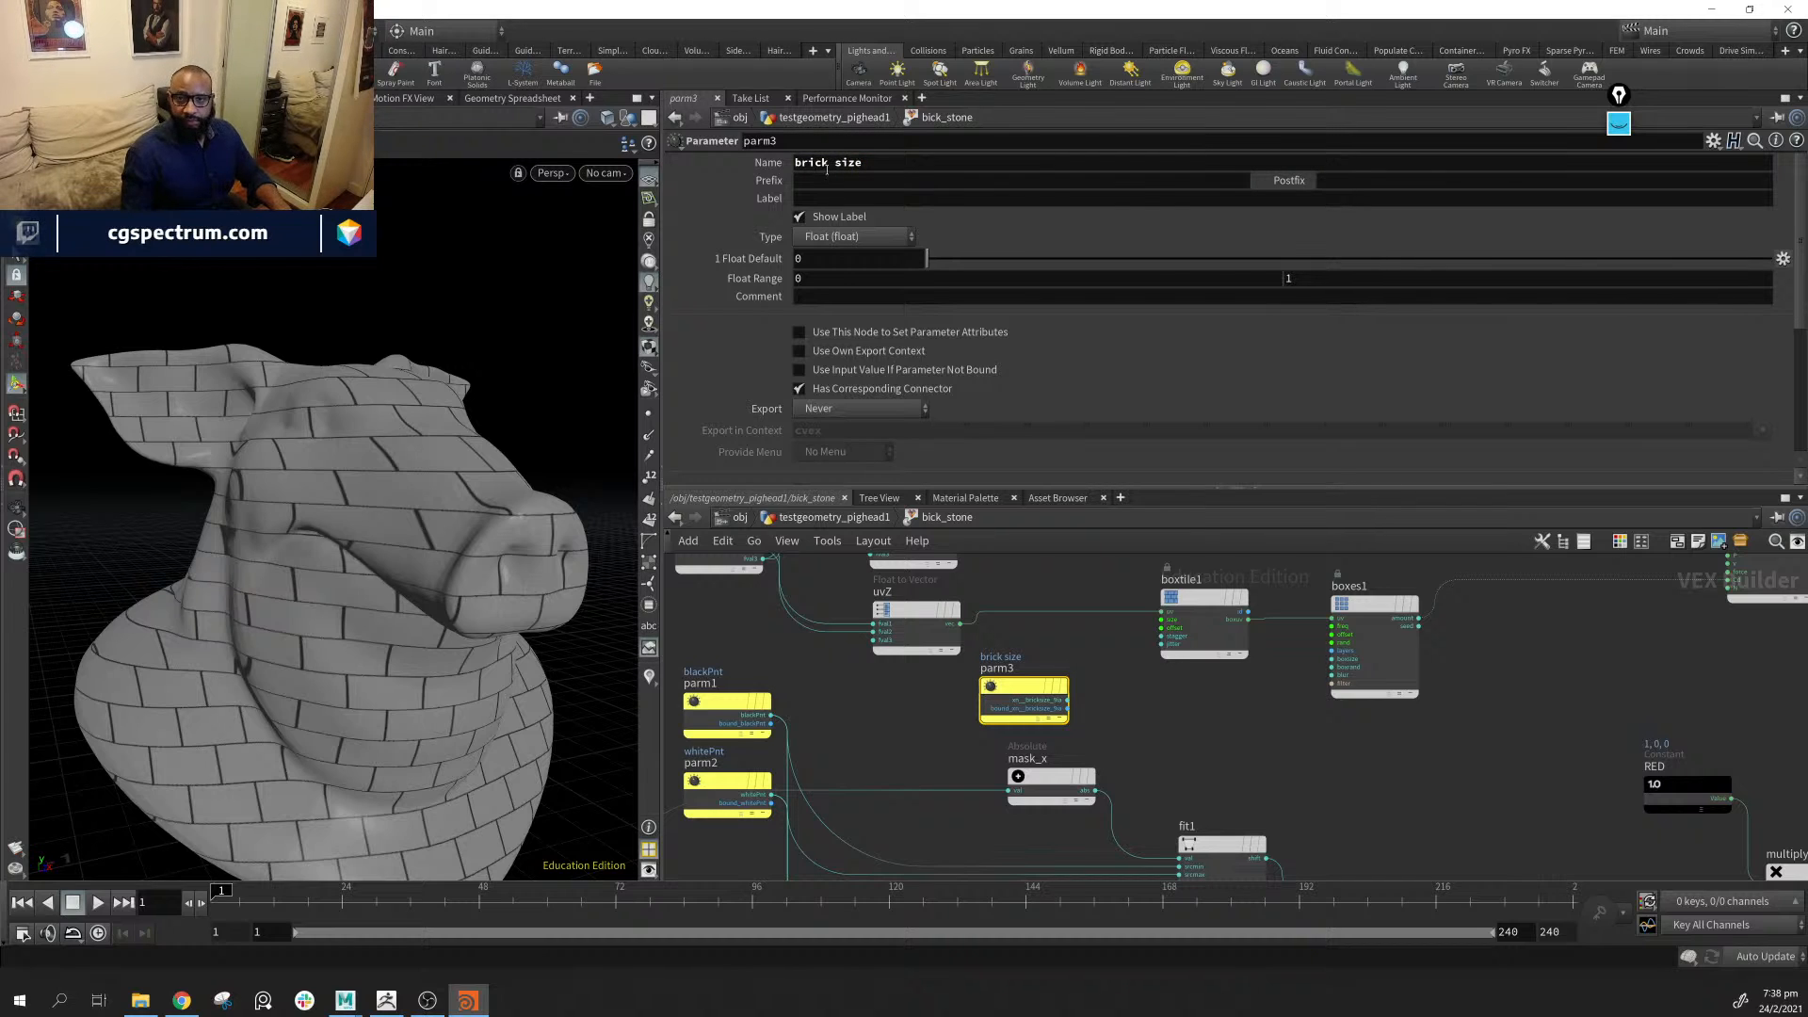
click(834, 162)
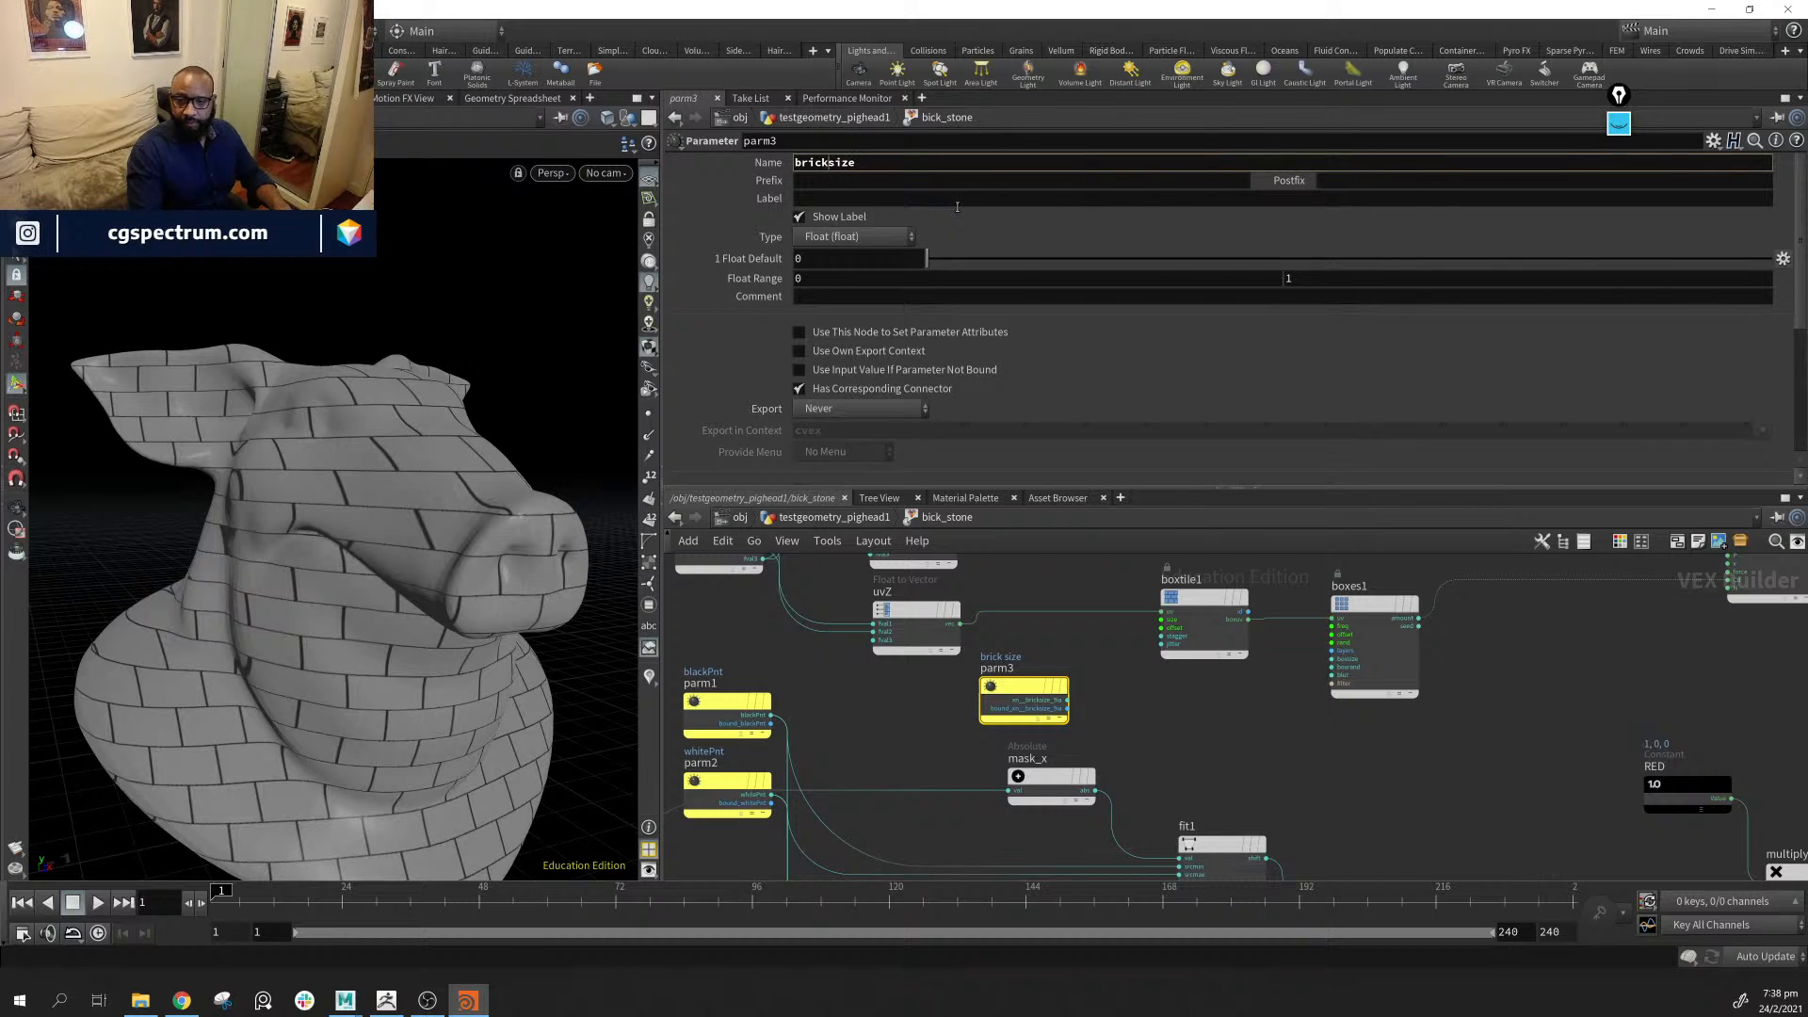
key(Return)
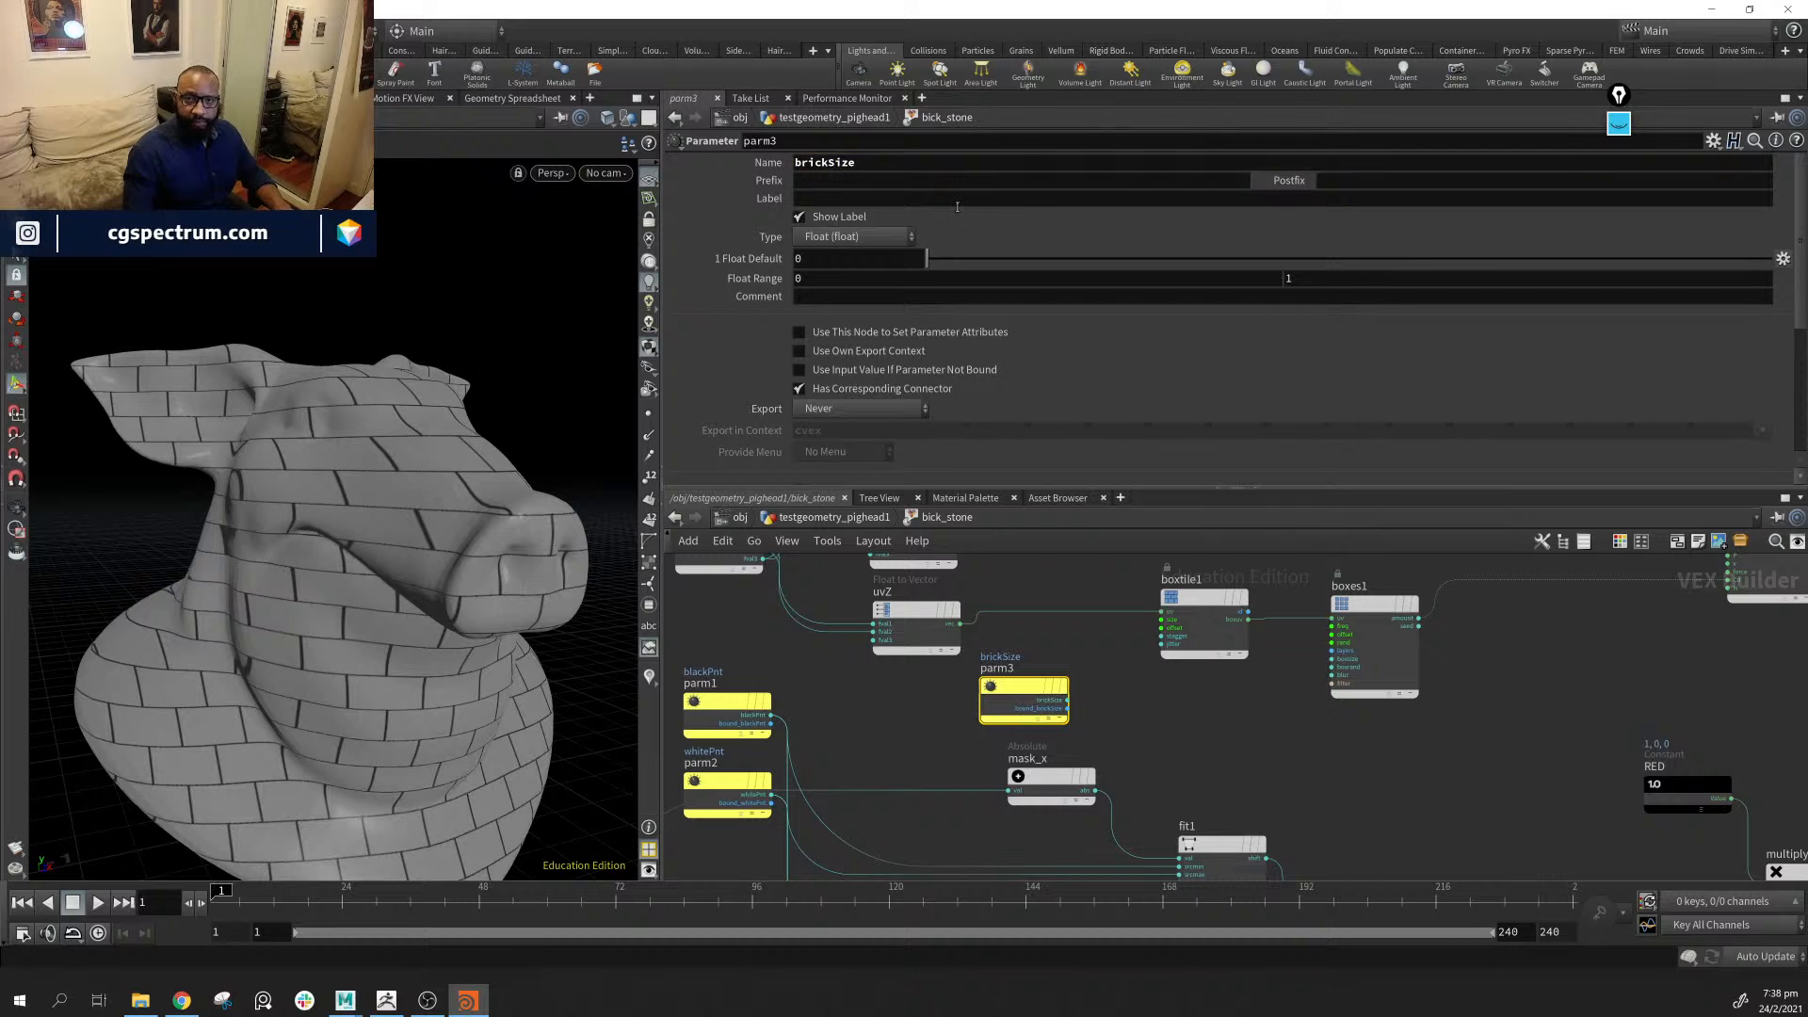
click(912, 199)
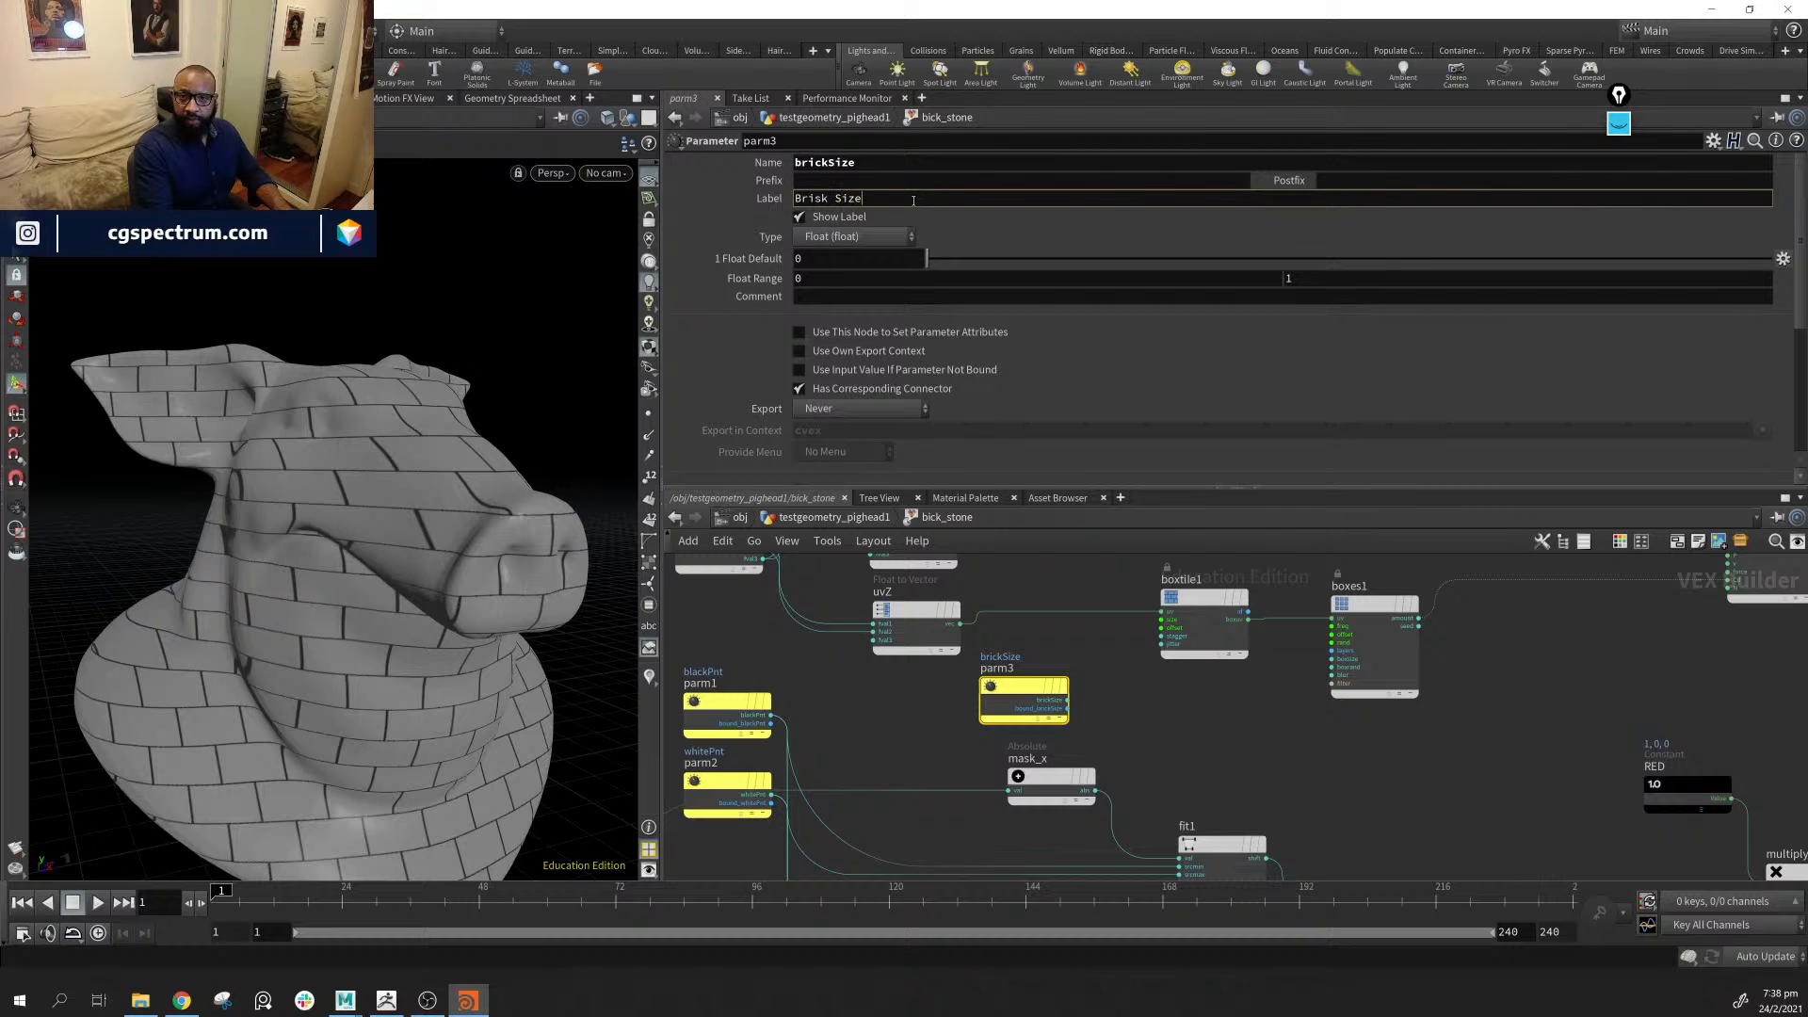
key(Return)
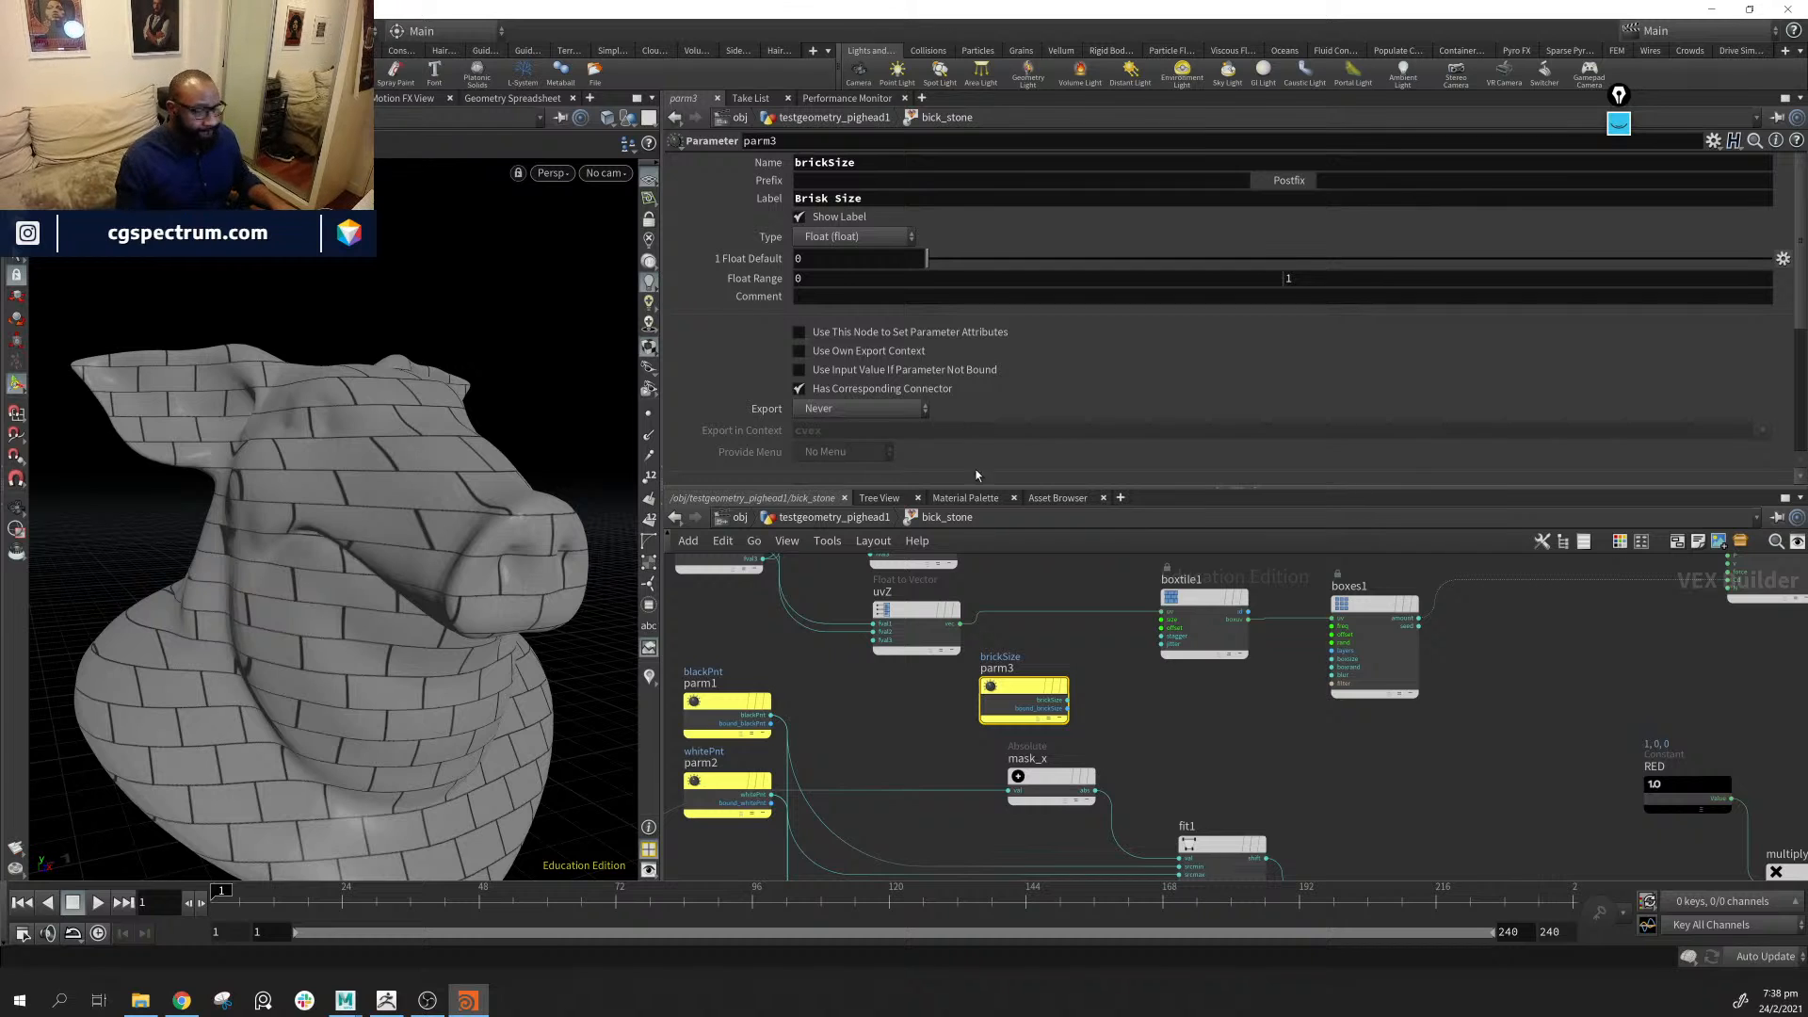
Shift the brickSize parameter node away from boxtile1 and change its type to 2 Floats (vector2)
drag(1066, 721, 986, 736)
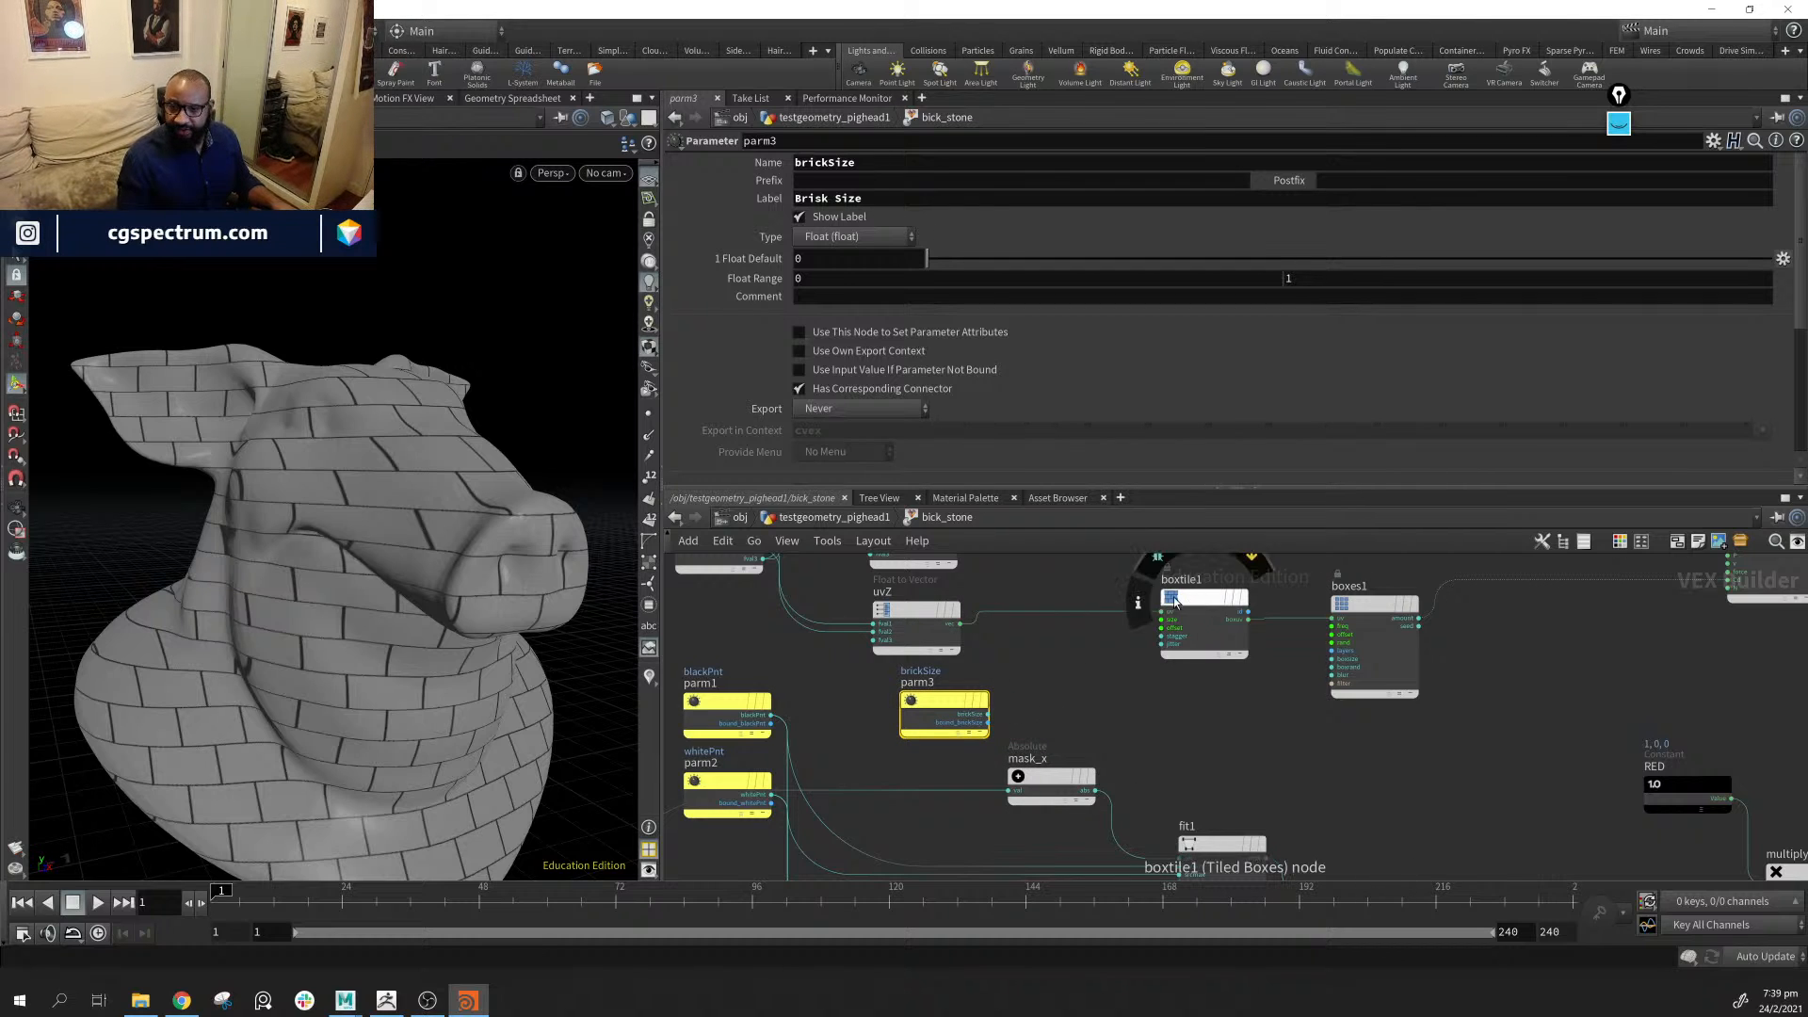
click(852, 237)
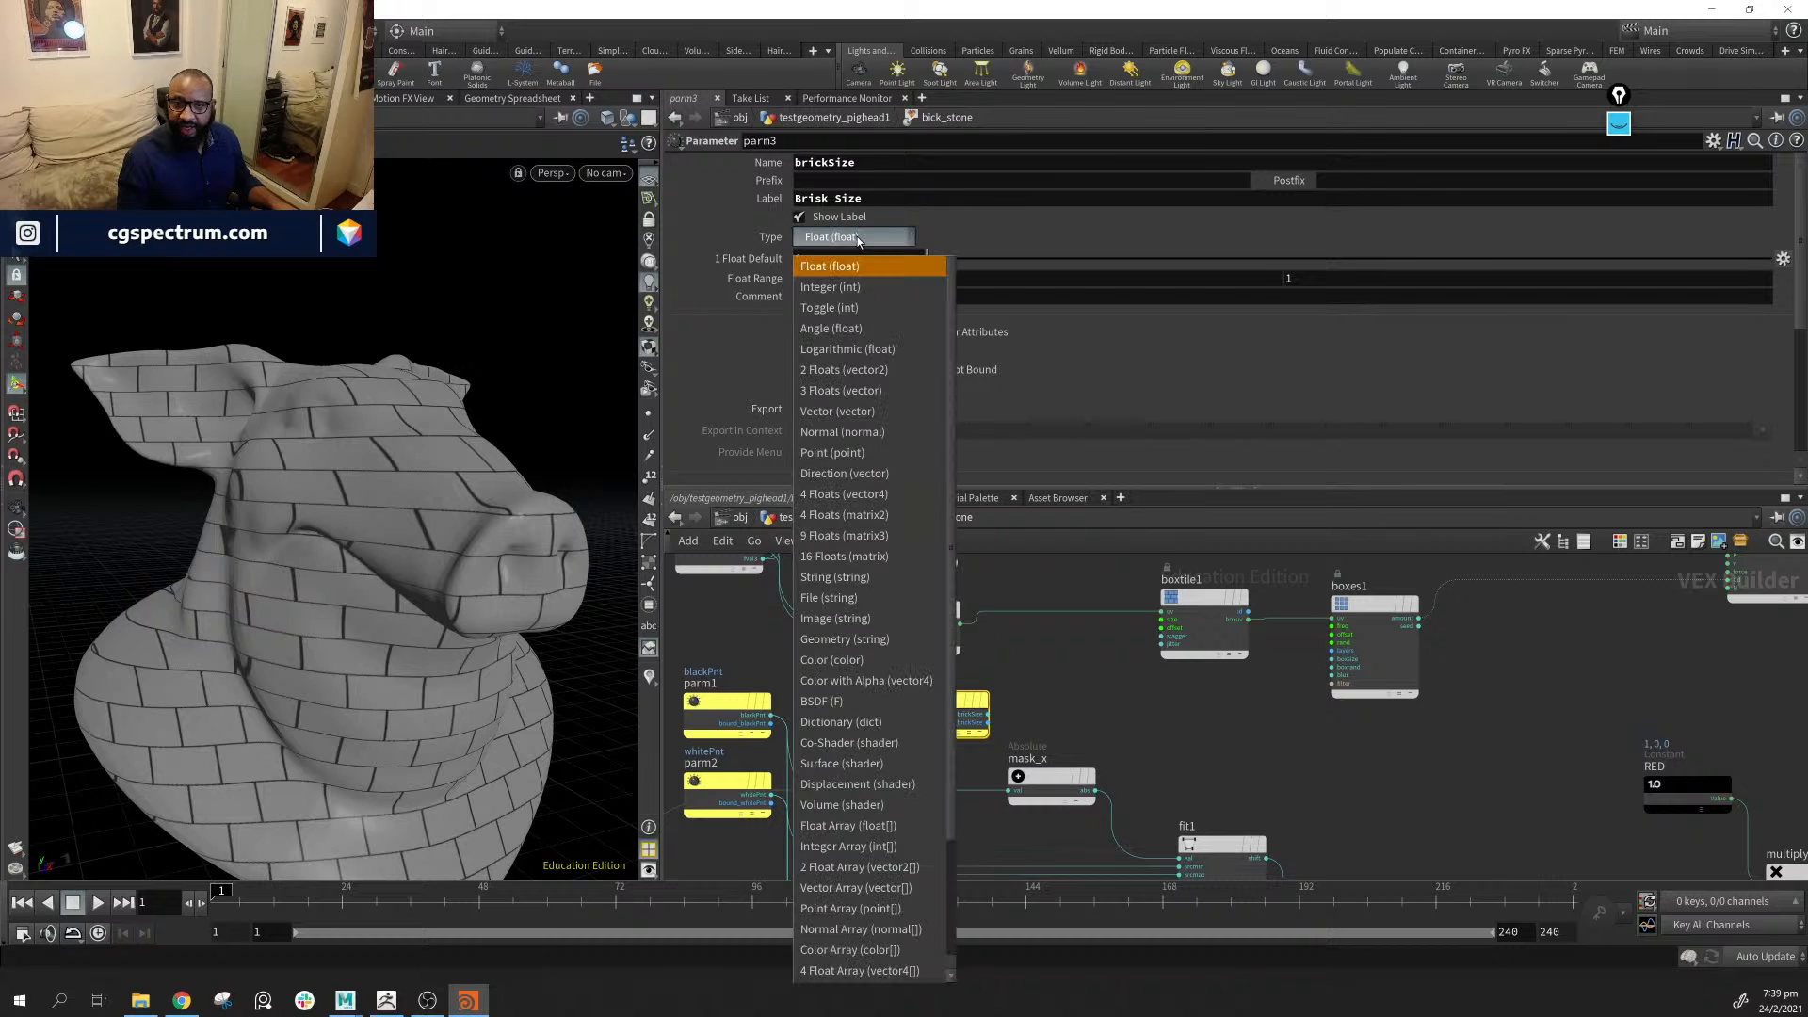
click(876, 370)
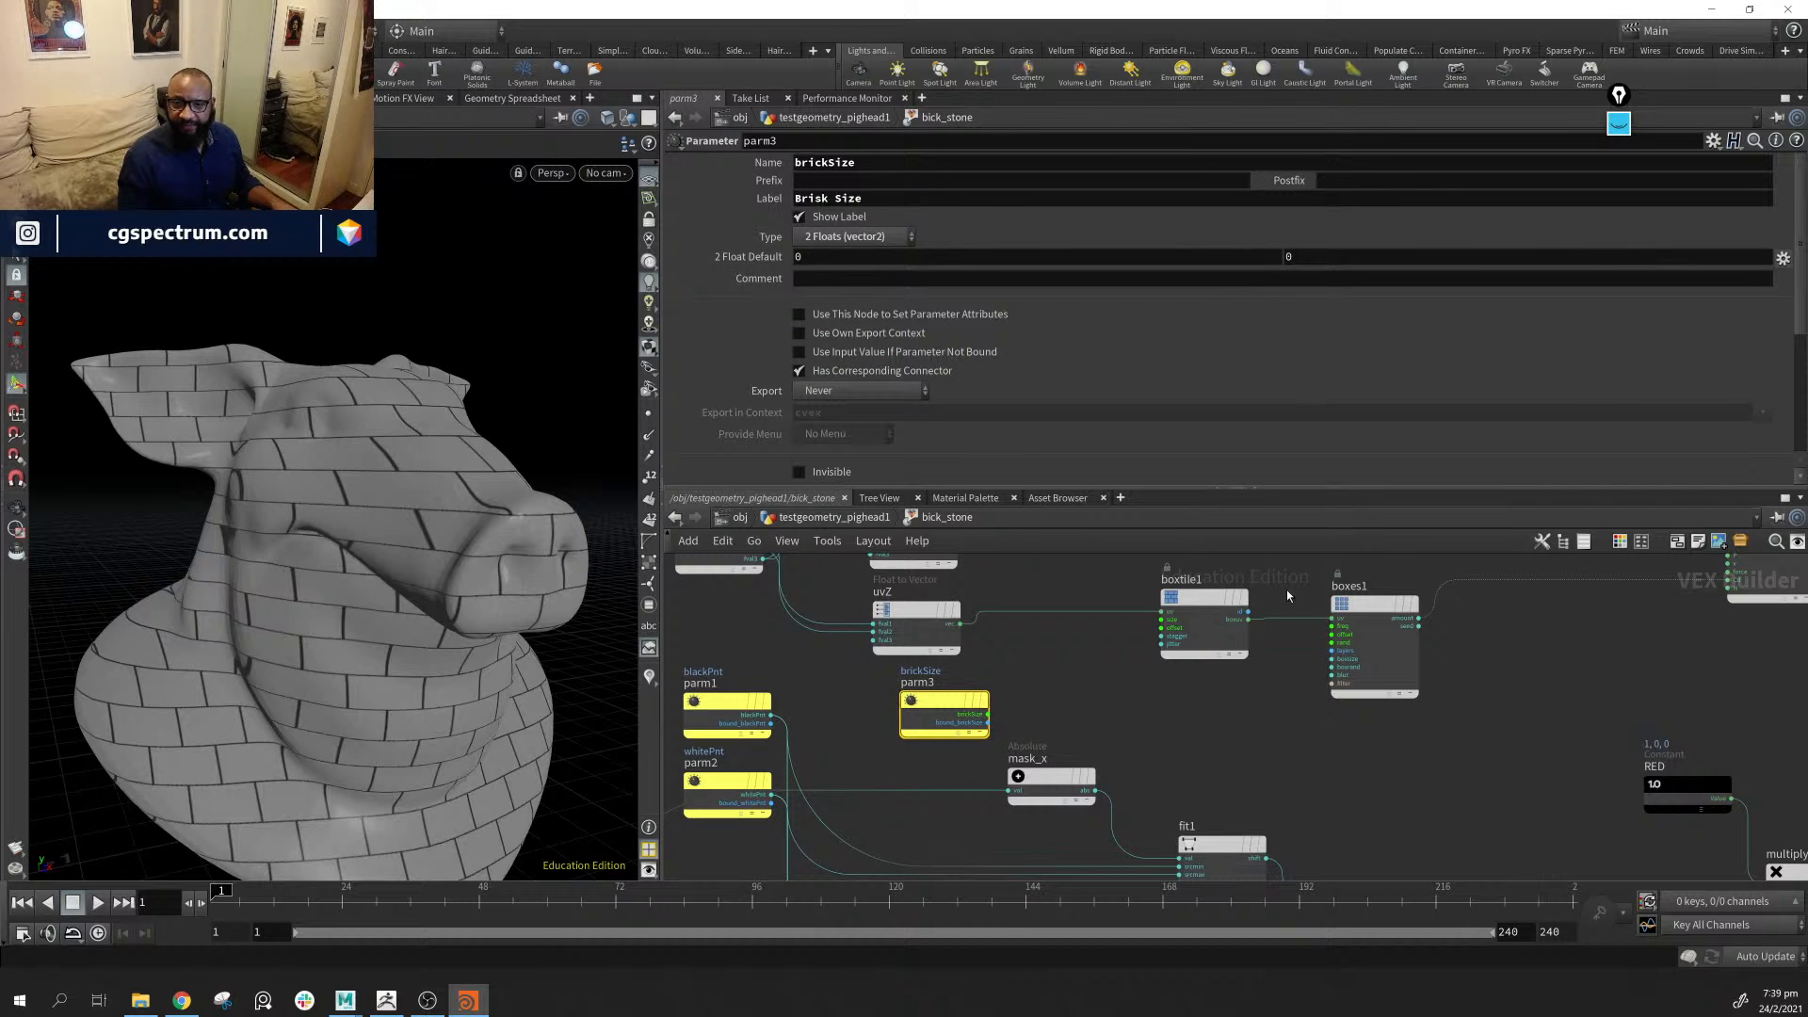
Set the brickSize defaults to .2 and .1, matching boxtile1, and connect the parameter to boxtile1's size input
click(1177, 603)
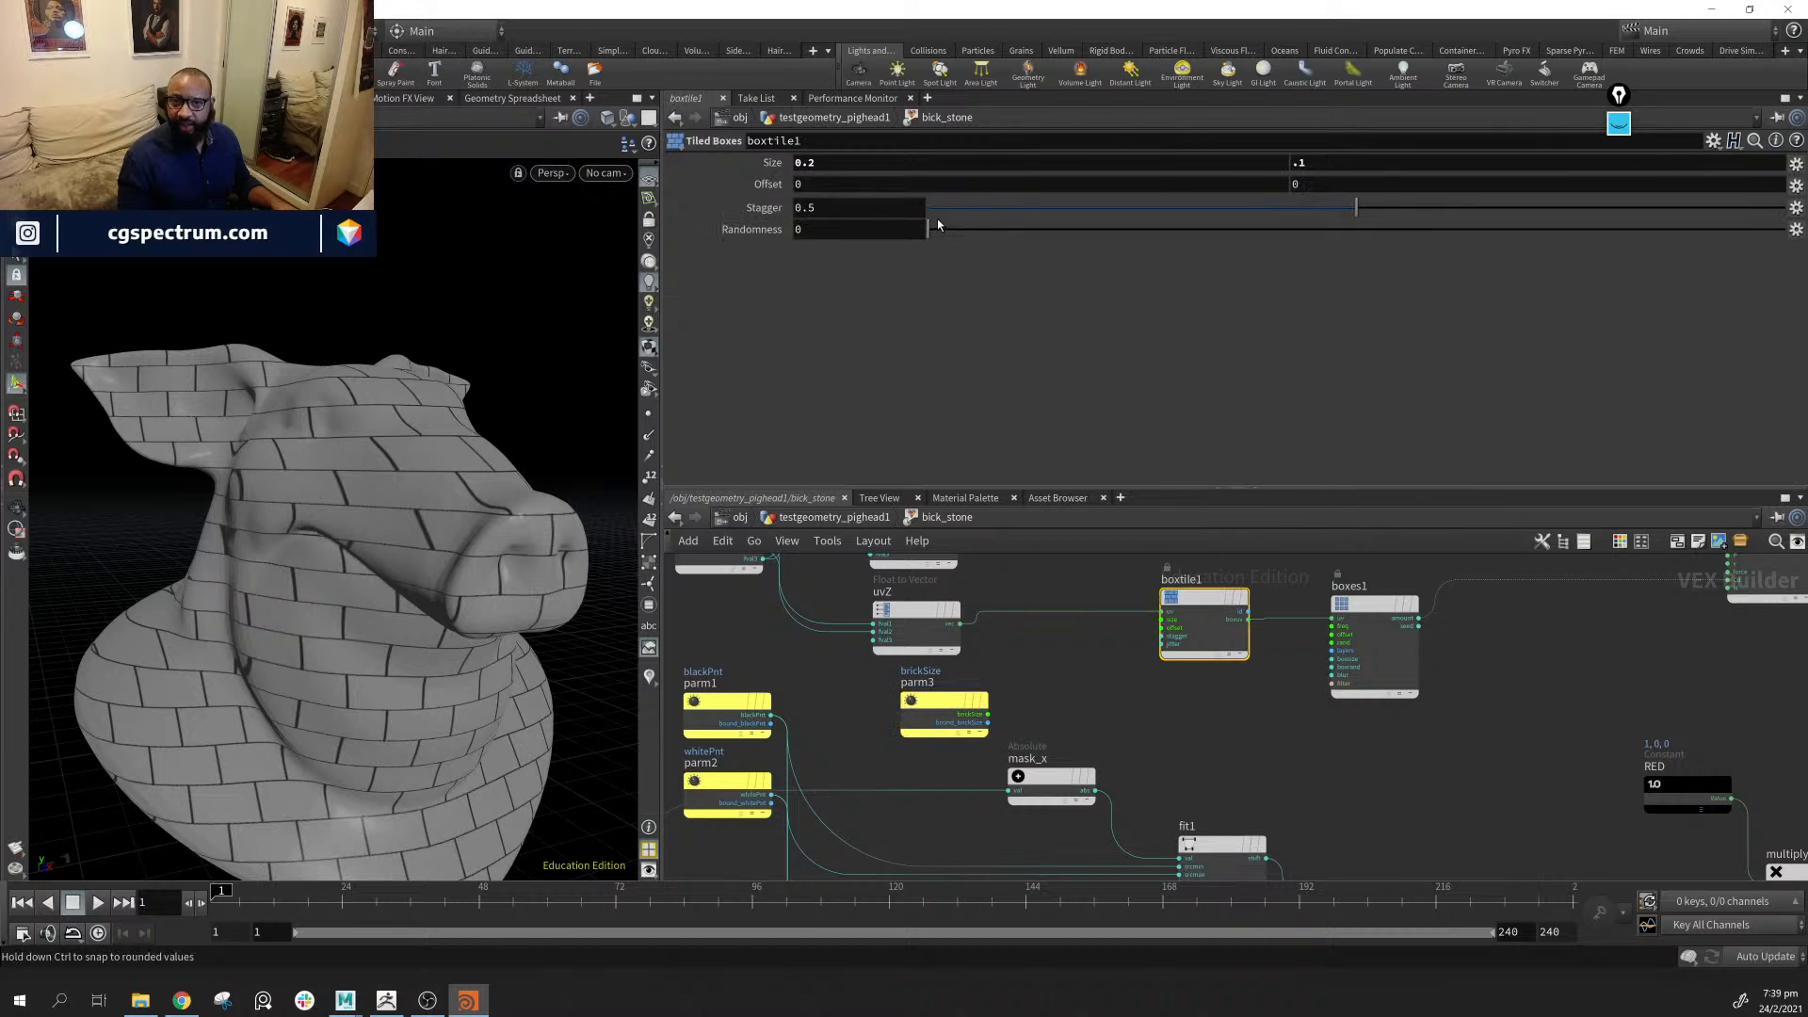
click(947, 702)
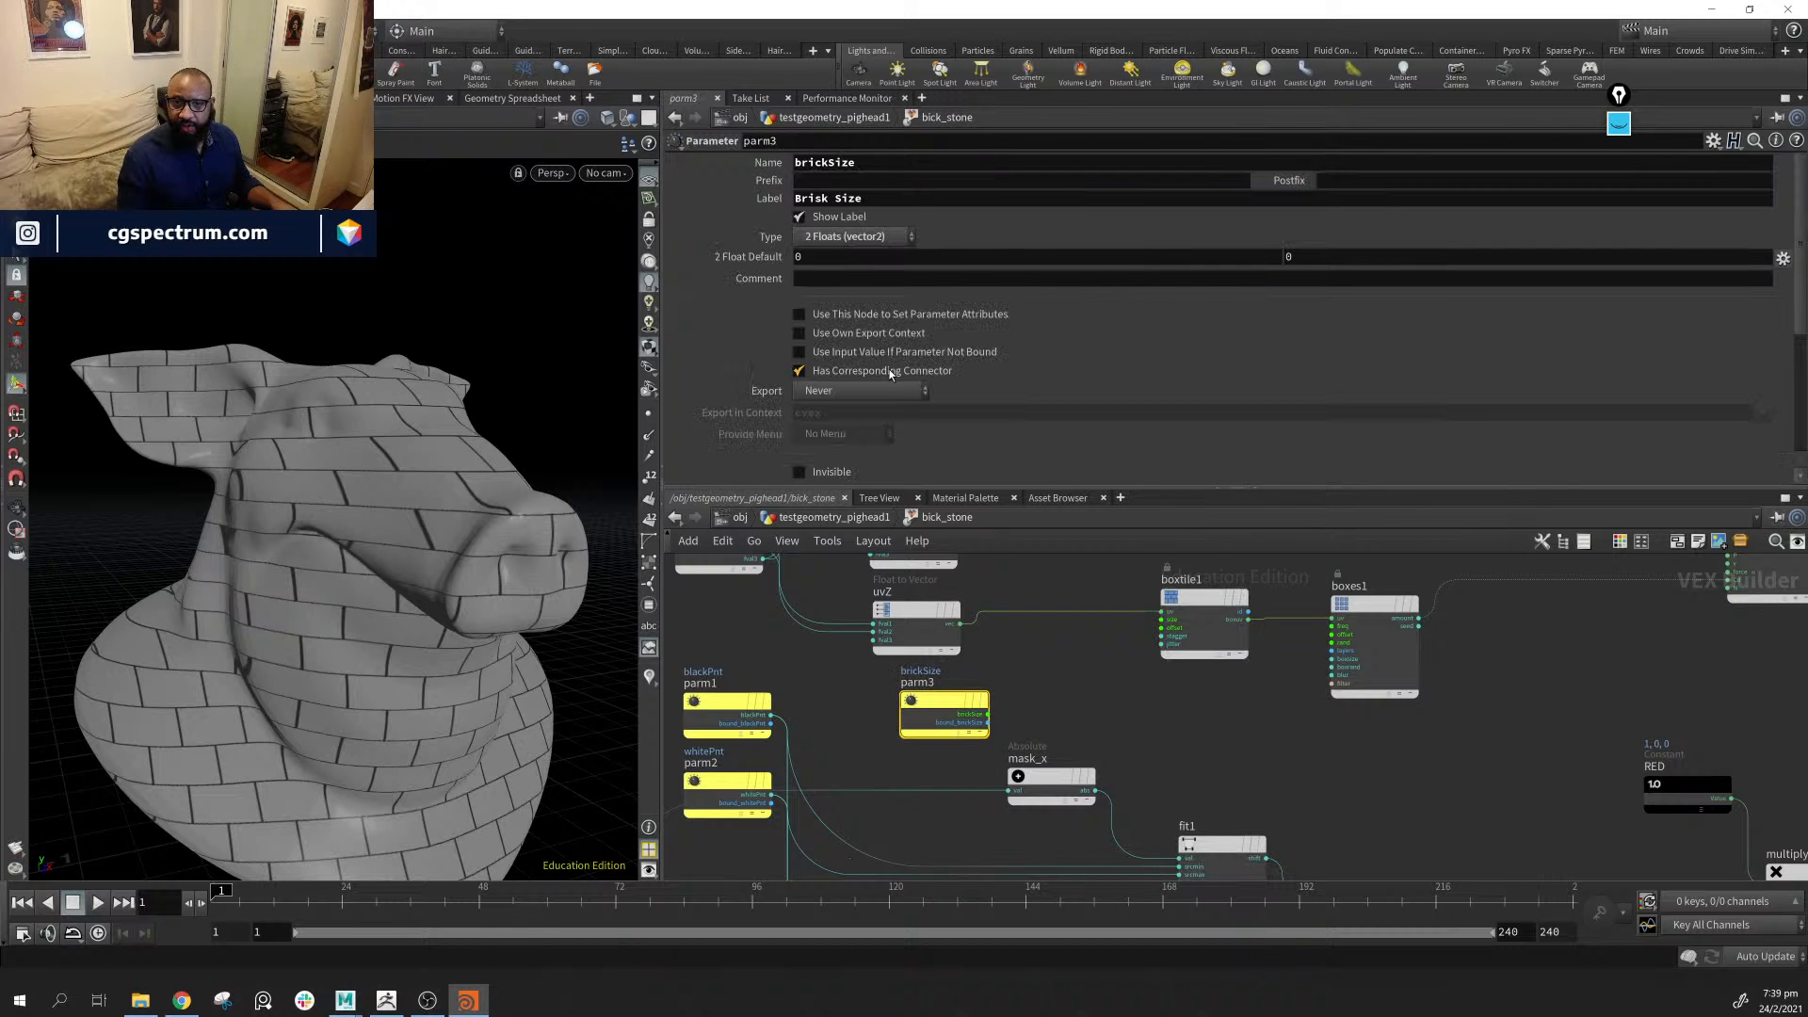
click(874, 264)
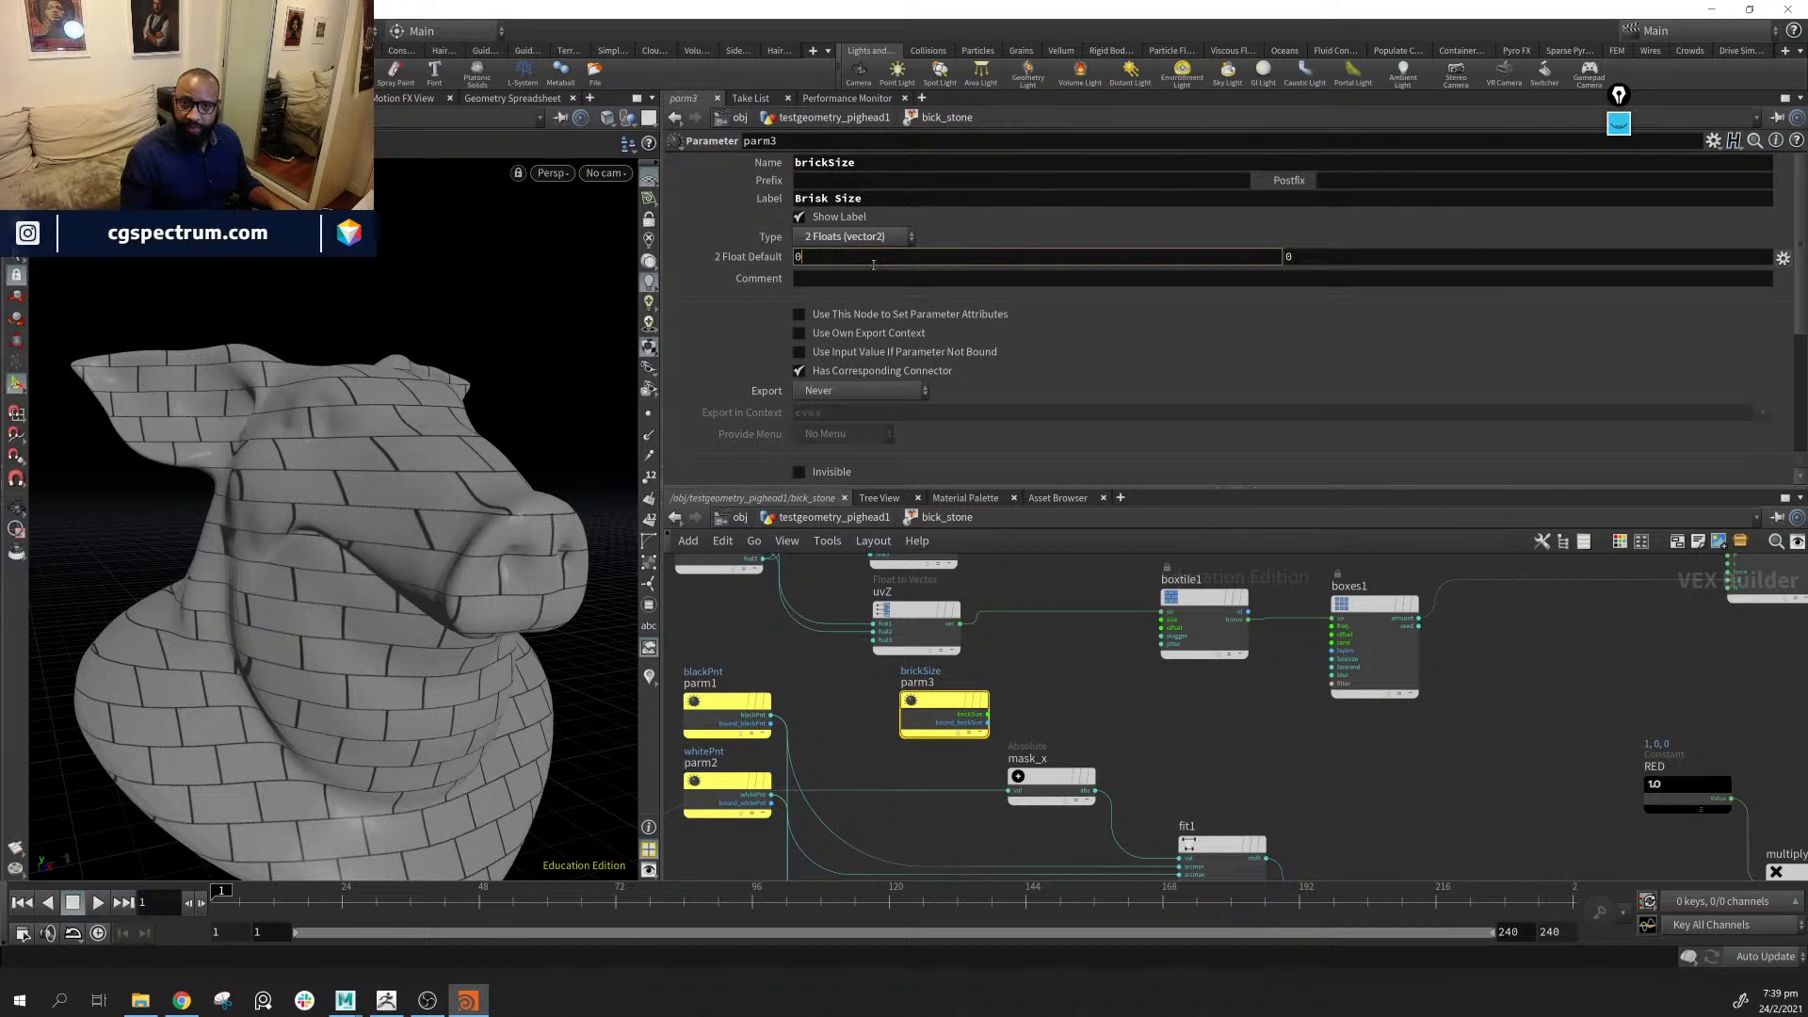
text(.2)
click(1339, 264)
text(.1)
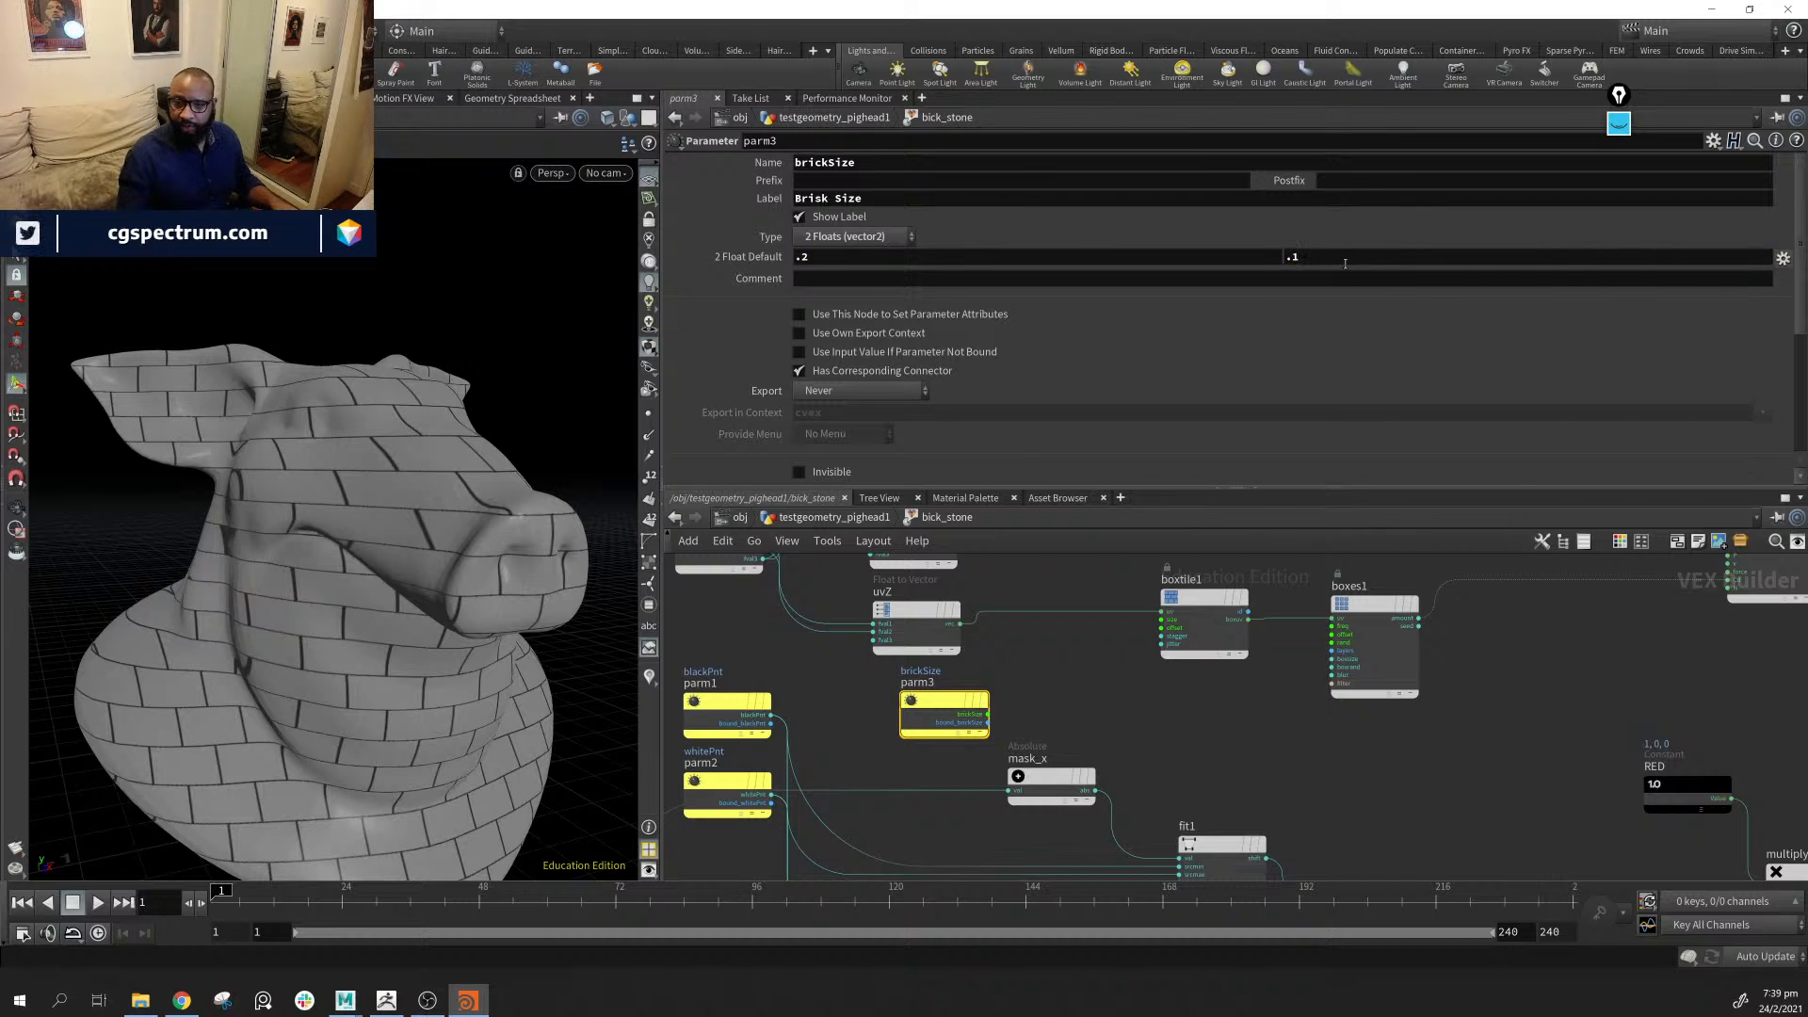
drag(987, 715, 1162, 620)
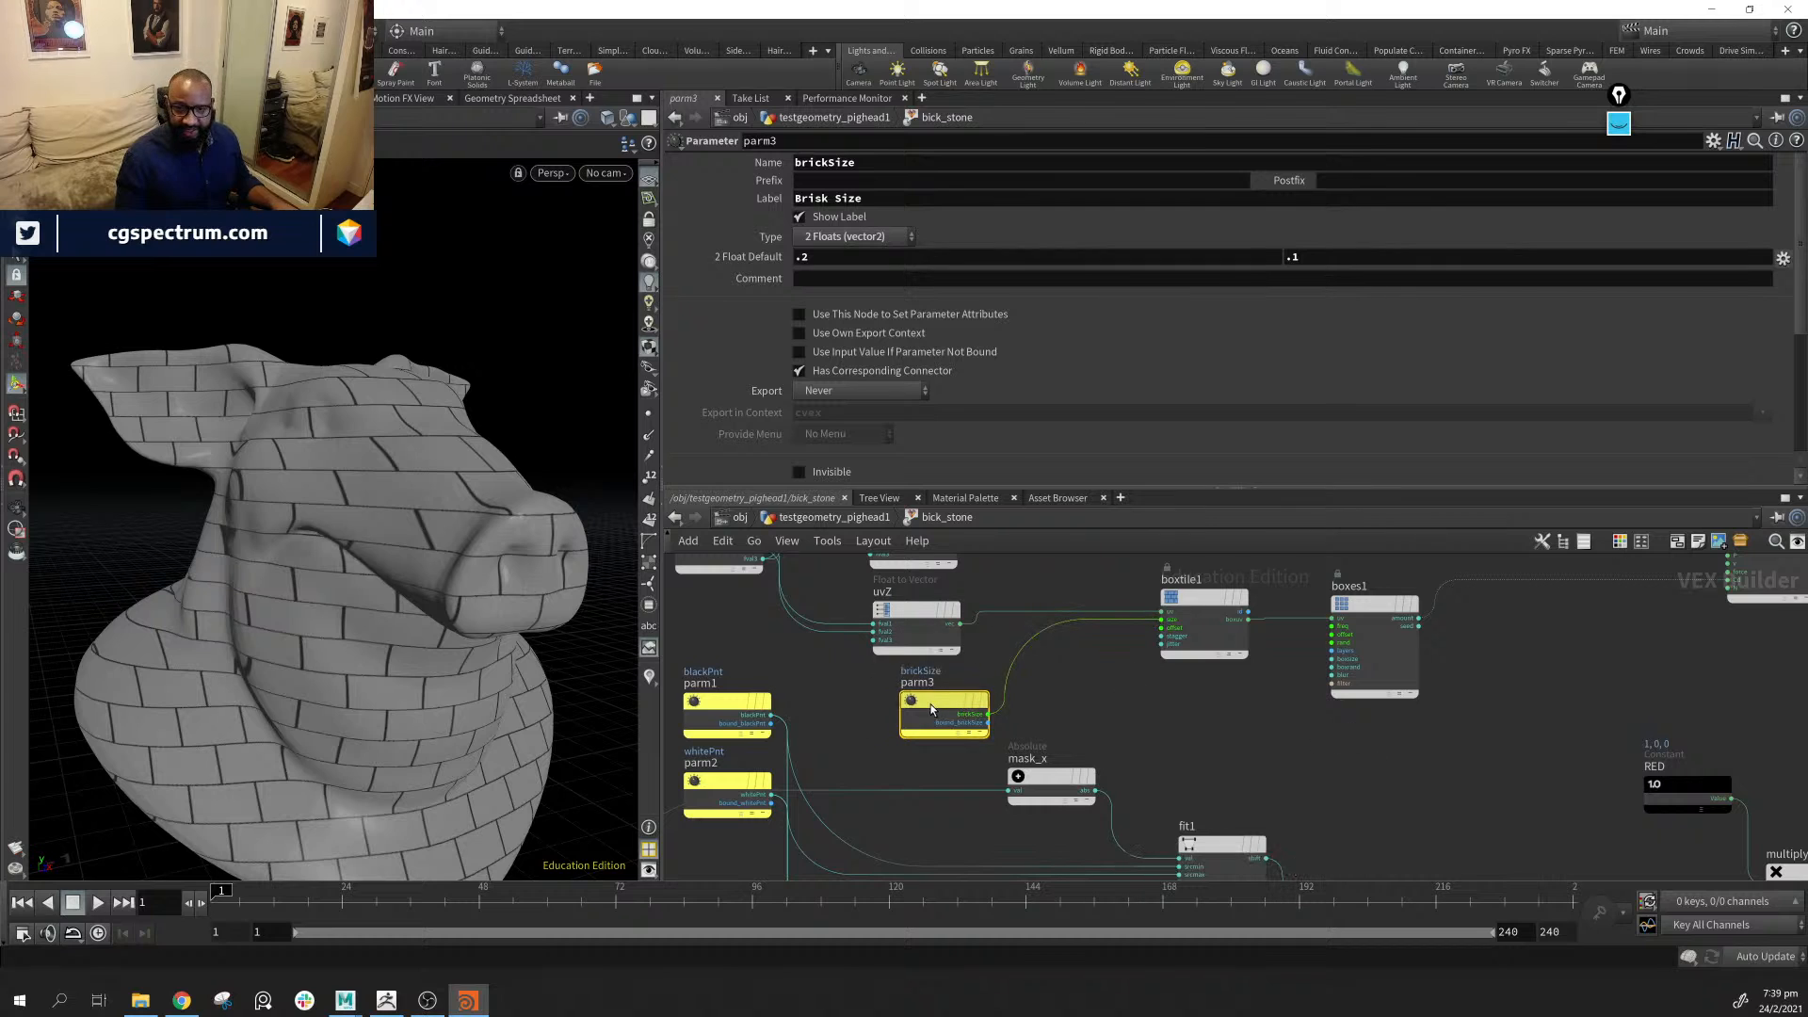
mouse_move(930, 708)
mouse_down()
mouse_move(861, 702)
mouse_move(911, 713)
mouse_up()
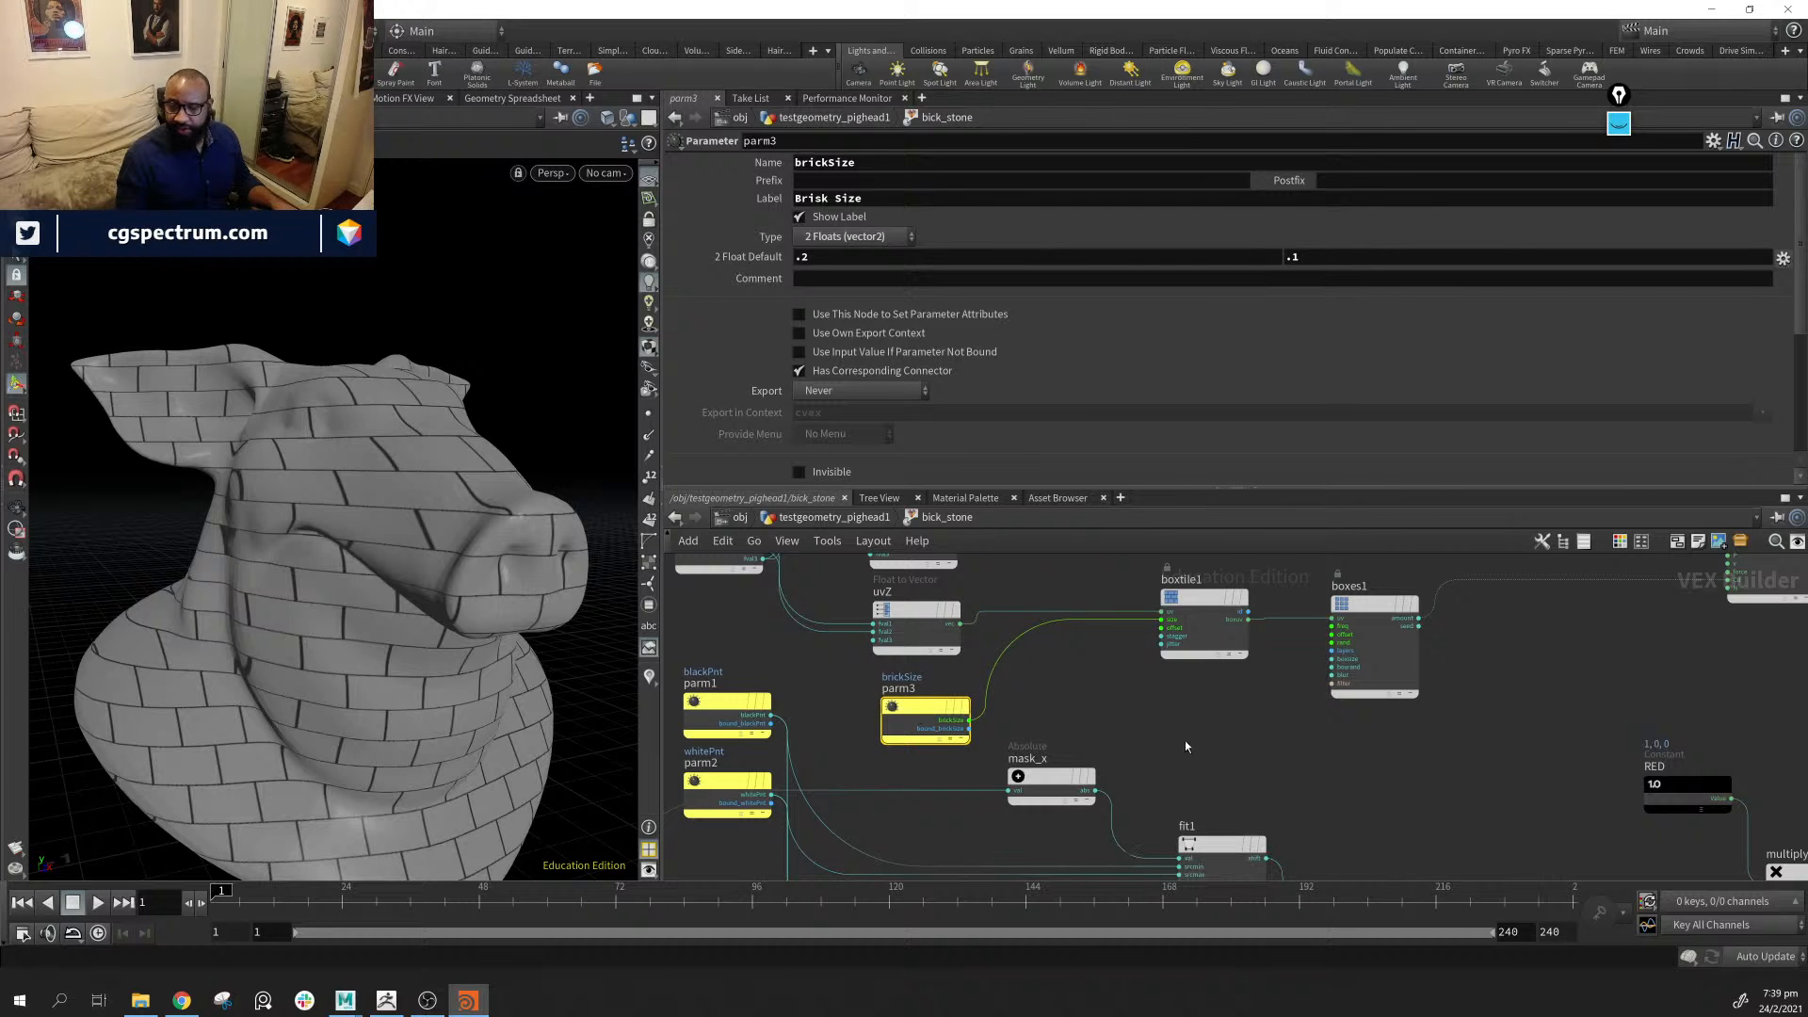
Check the Box Size setting on boxes1 and duplicate the brickSize parameter node into the space below boxtile1
middle_drag(1343, 864, 1134, 879)
scroll(1133, 880, up, 1)
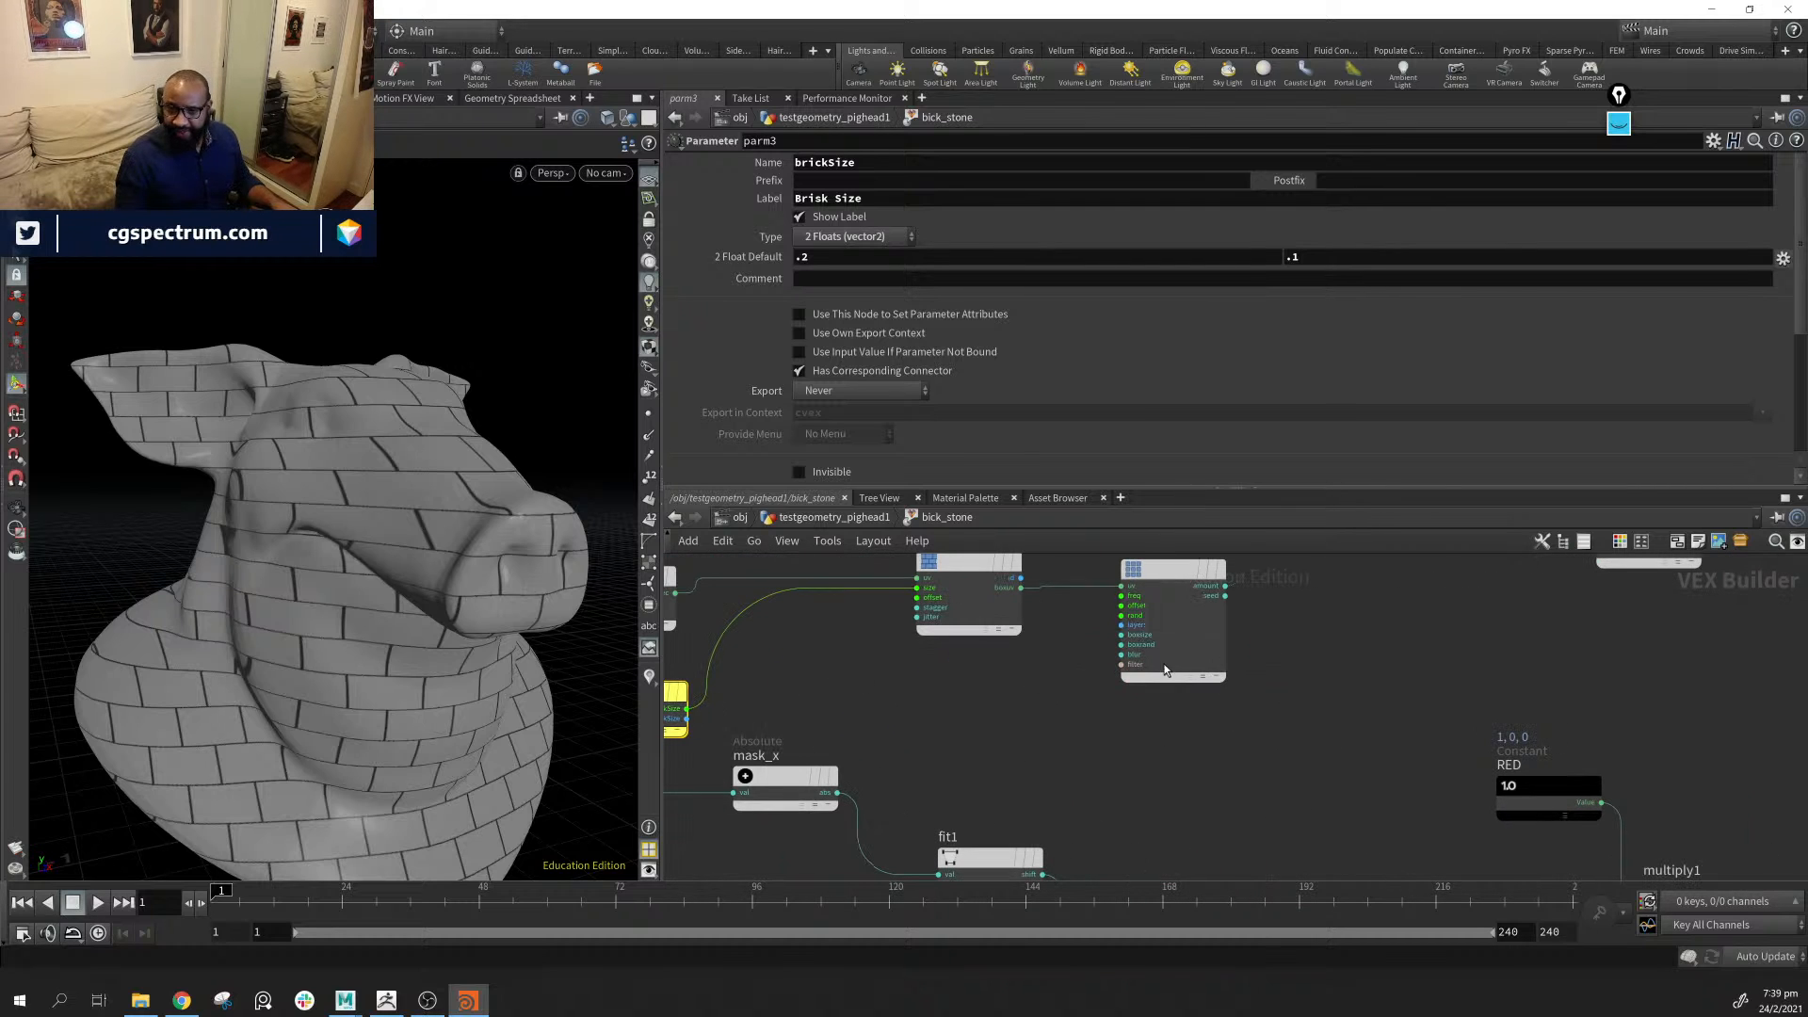
click(1173, 573)
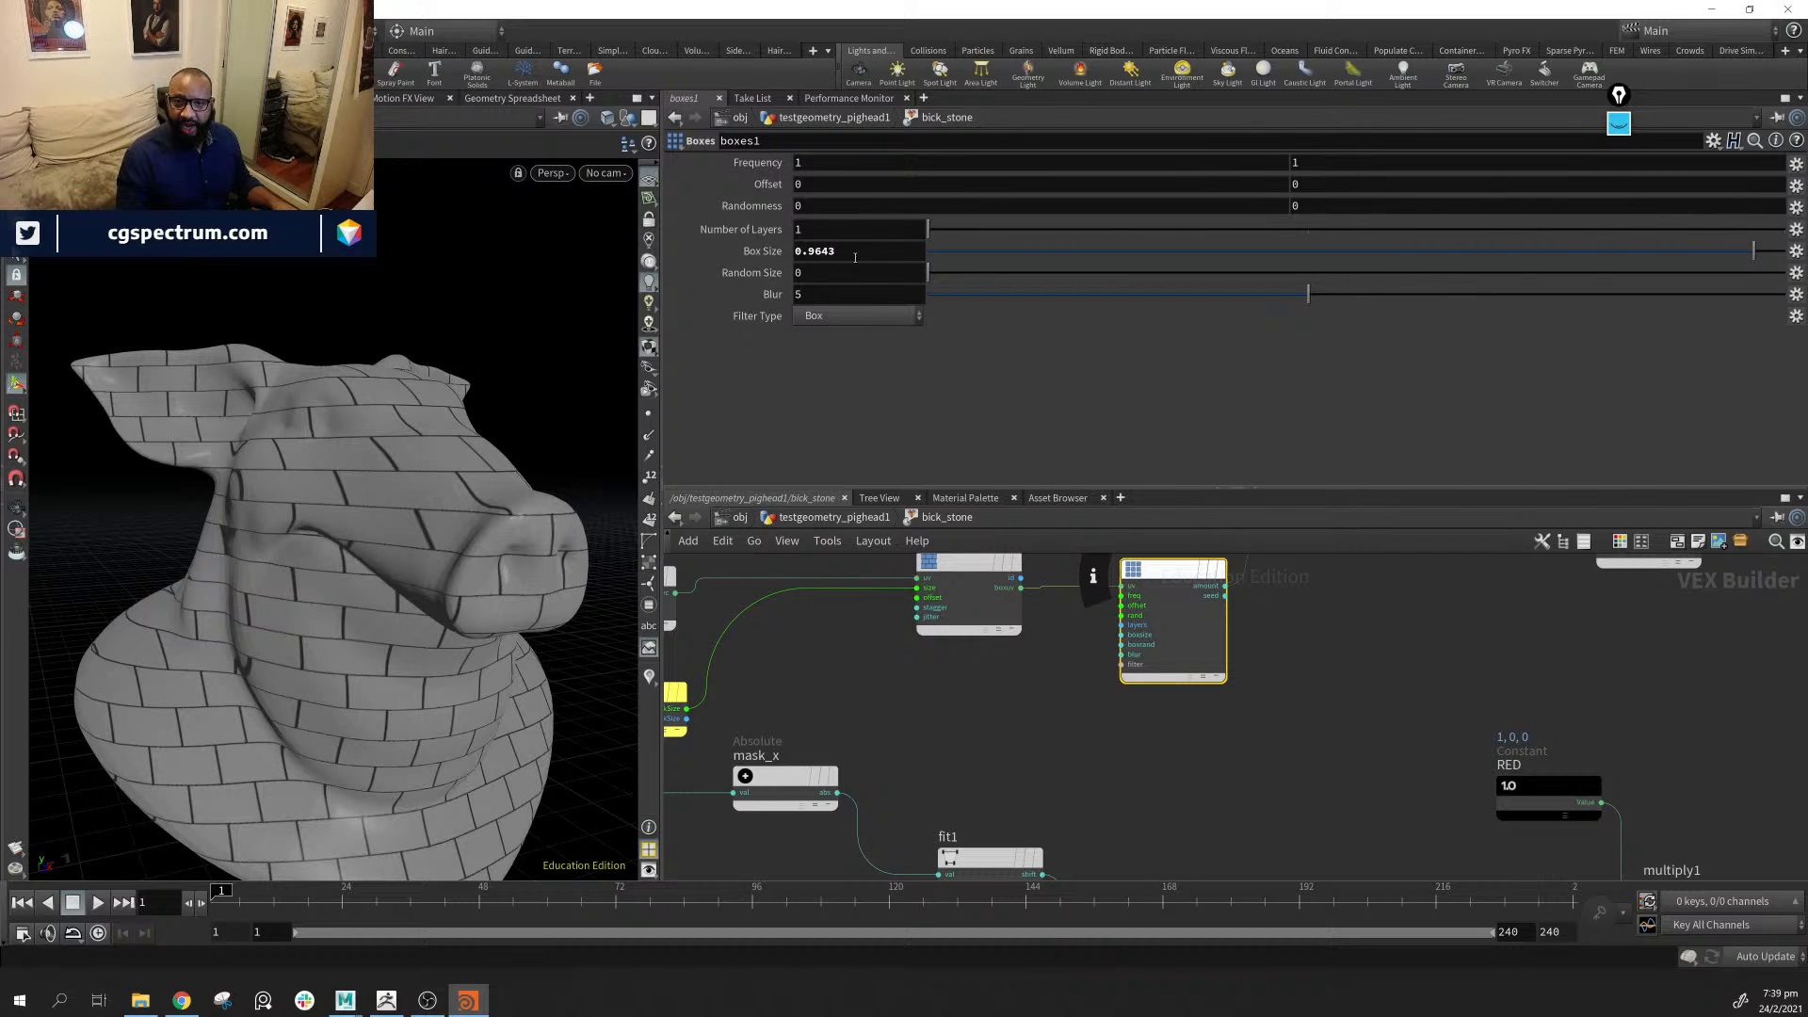
middle_drag(972, 754, 1054, 756)
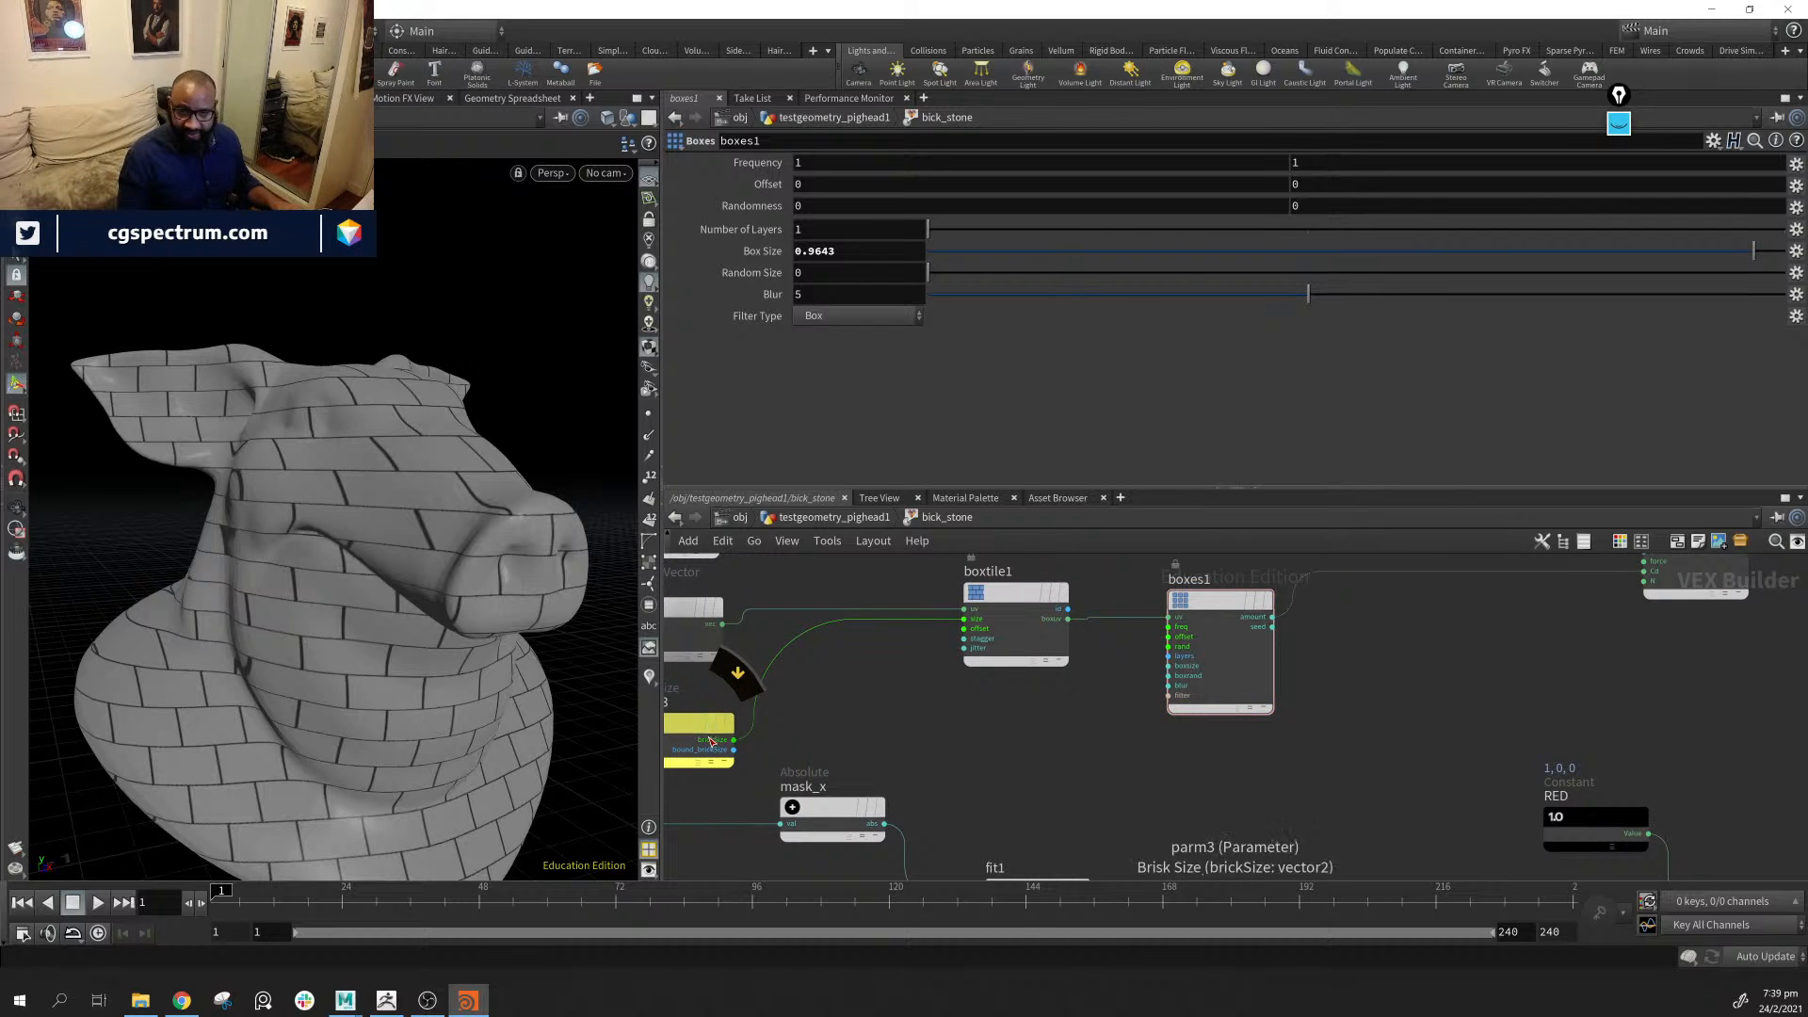
middle_drag(1047, 743, 1225, 725)
alt+drag(870, 708, 1188, 709)
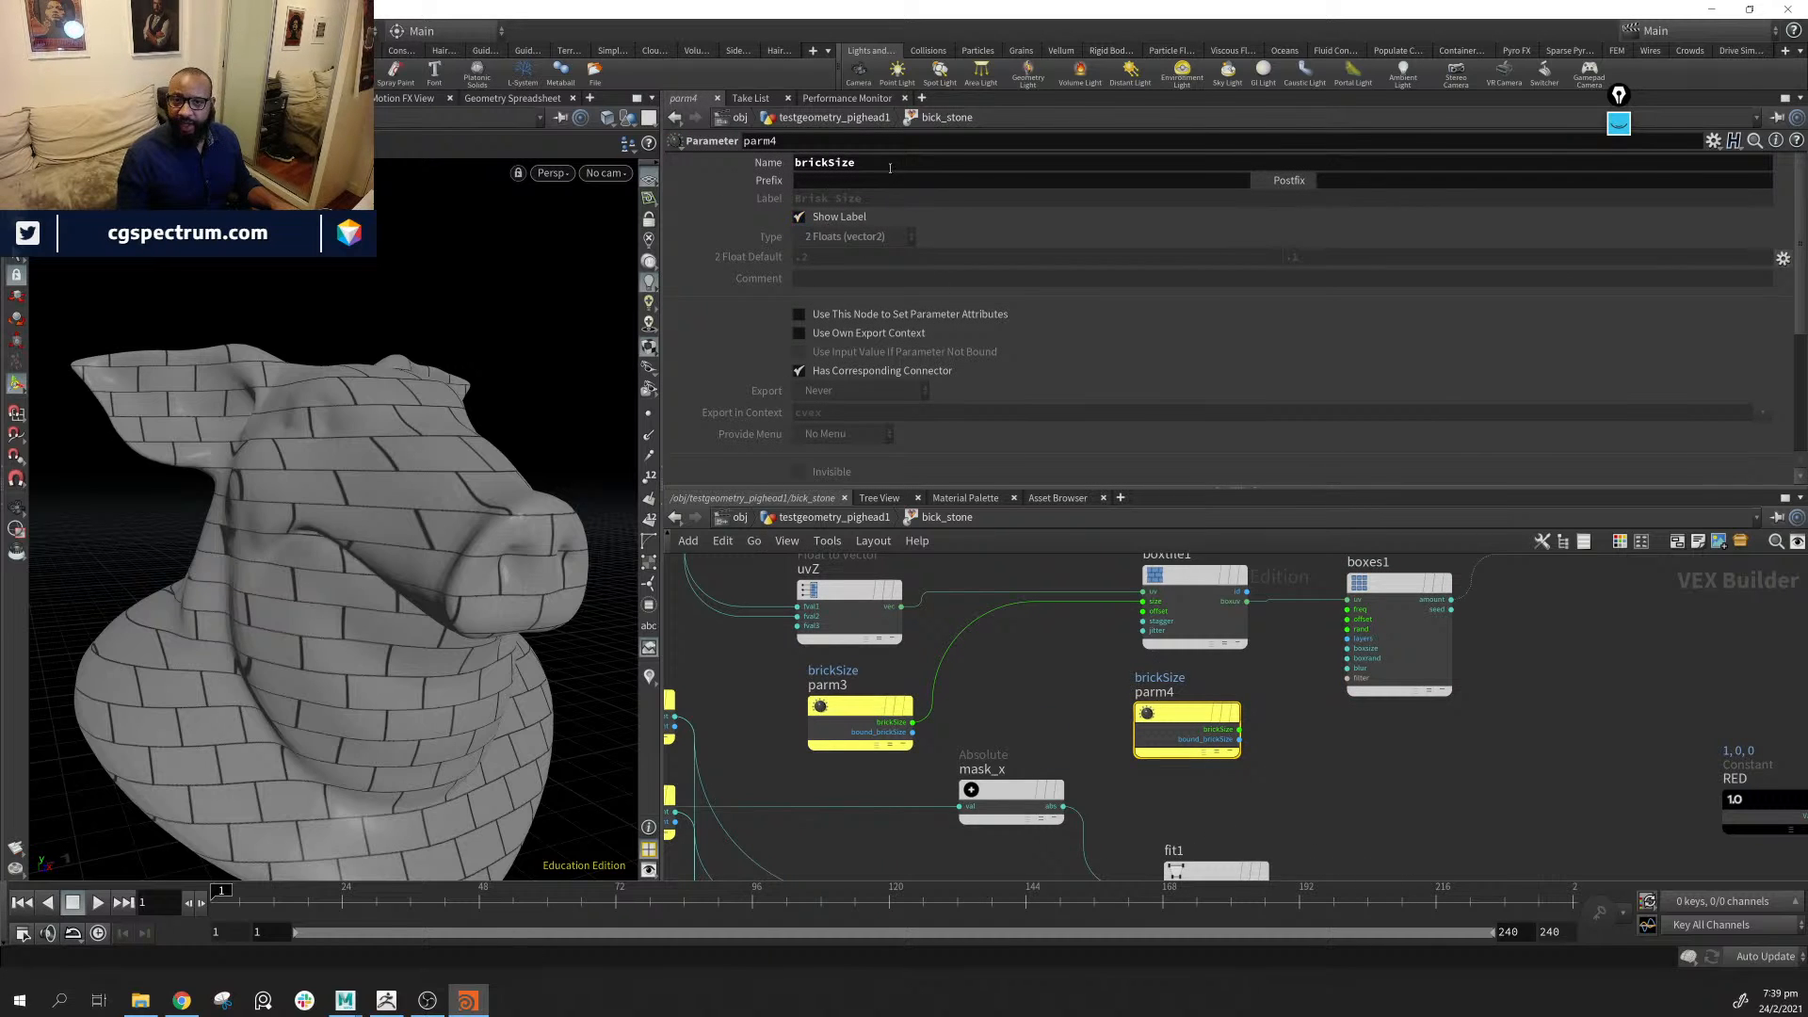
Rename the duplicated parameter to brickSingleSize and change its label to Brisk Single Size
click(937, 171)
key(BackSpace)
key(BackSpace)
key(BackSpace)
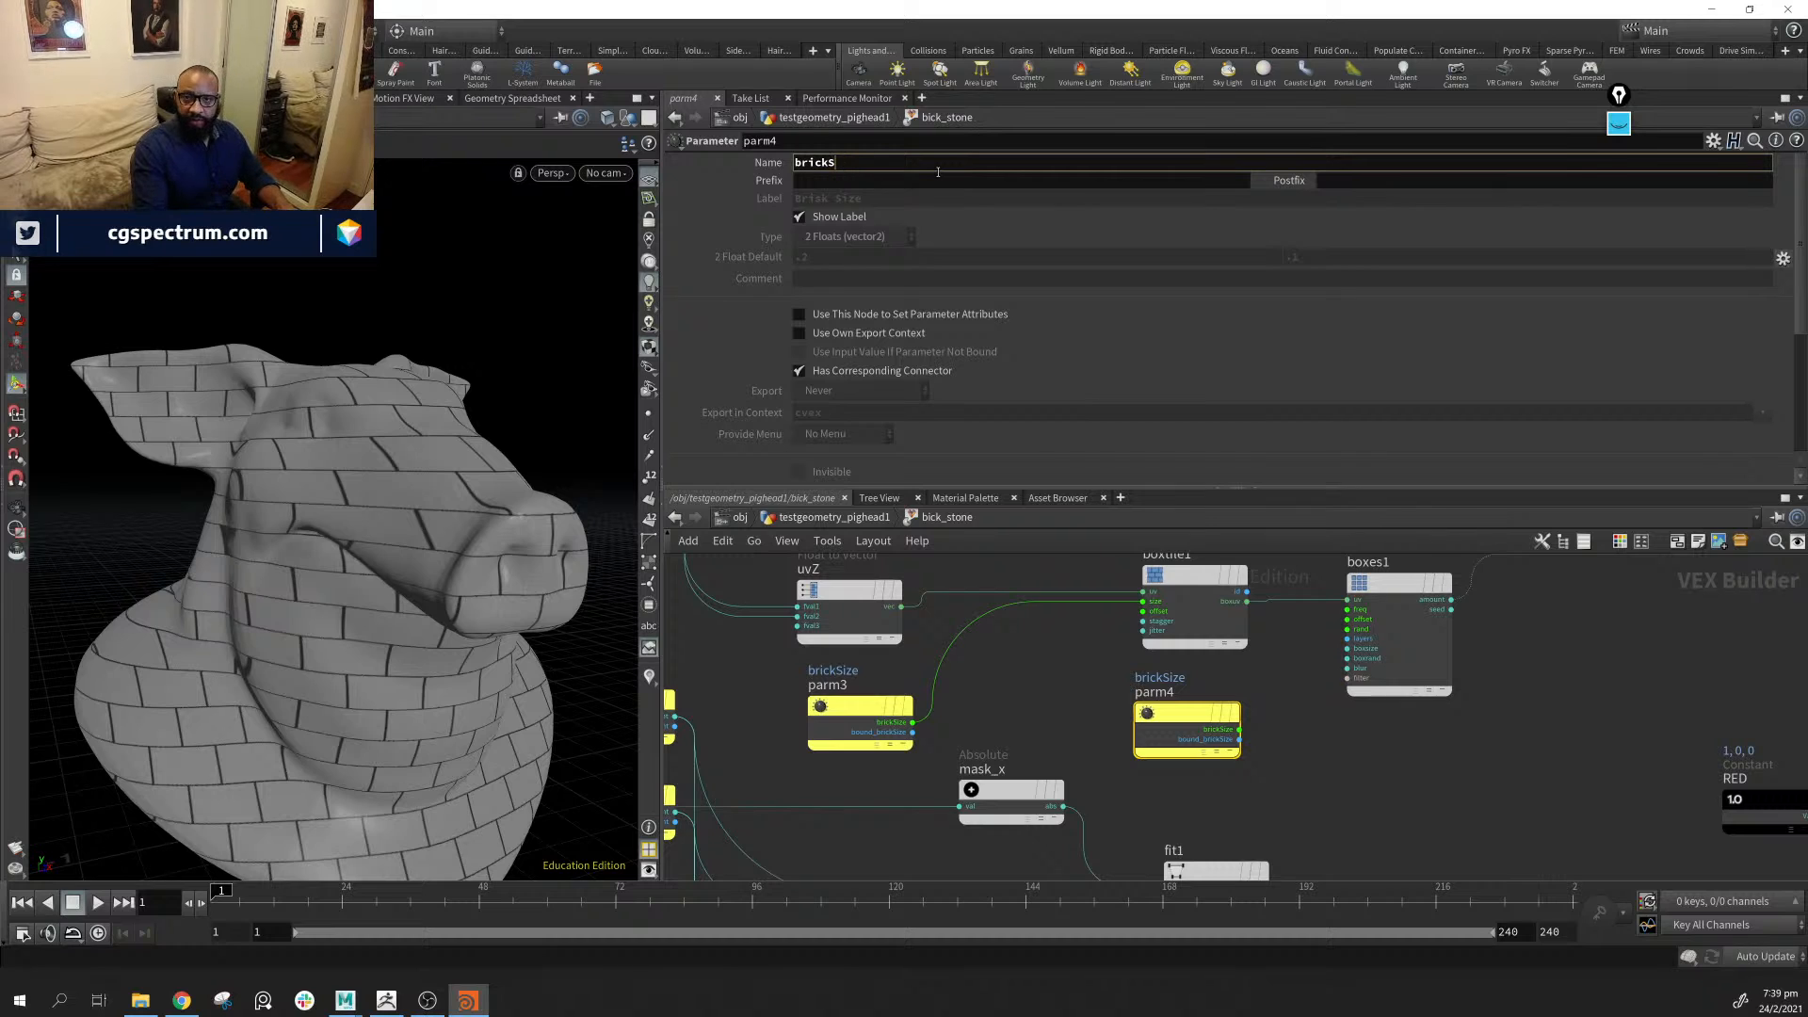
key(BackSpace)
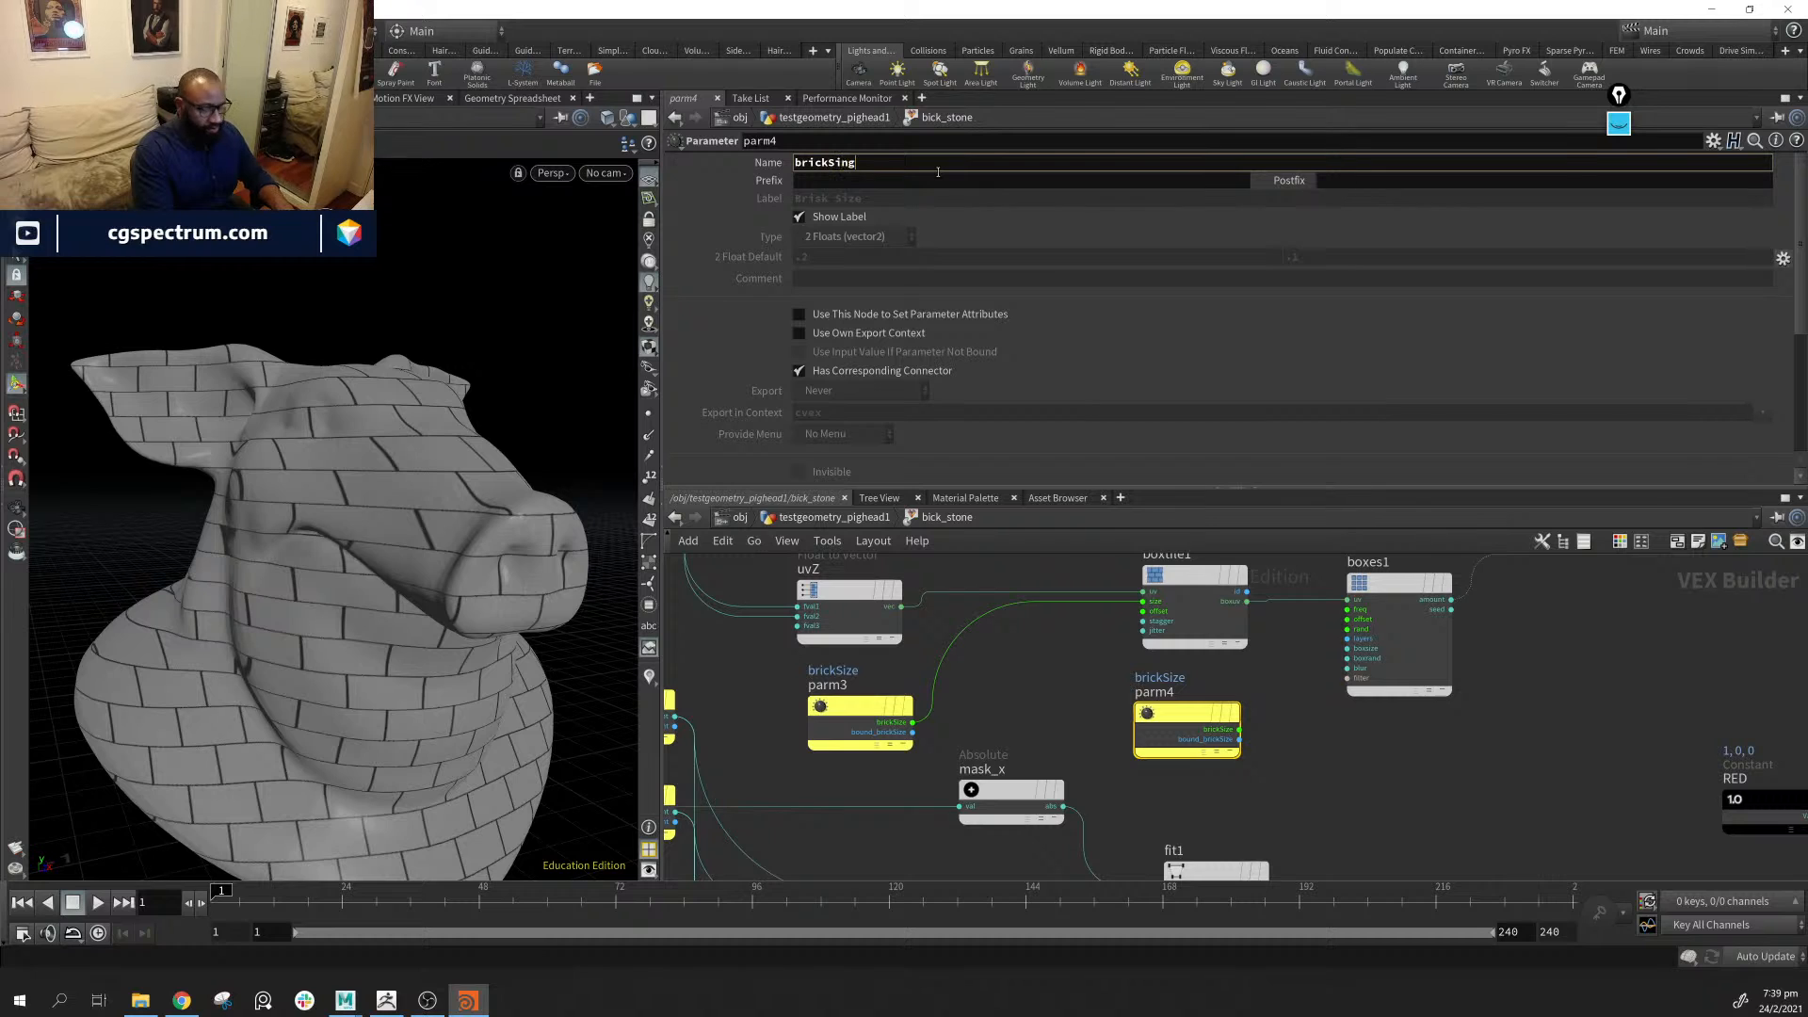
text(SingleSize)
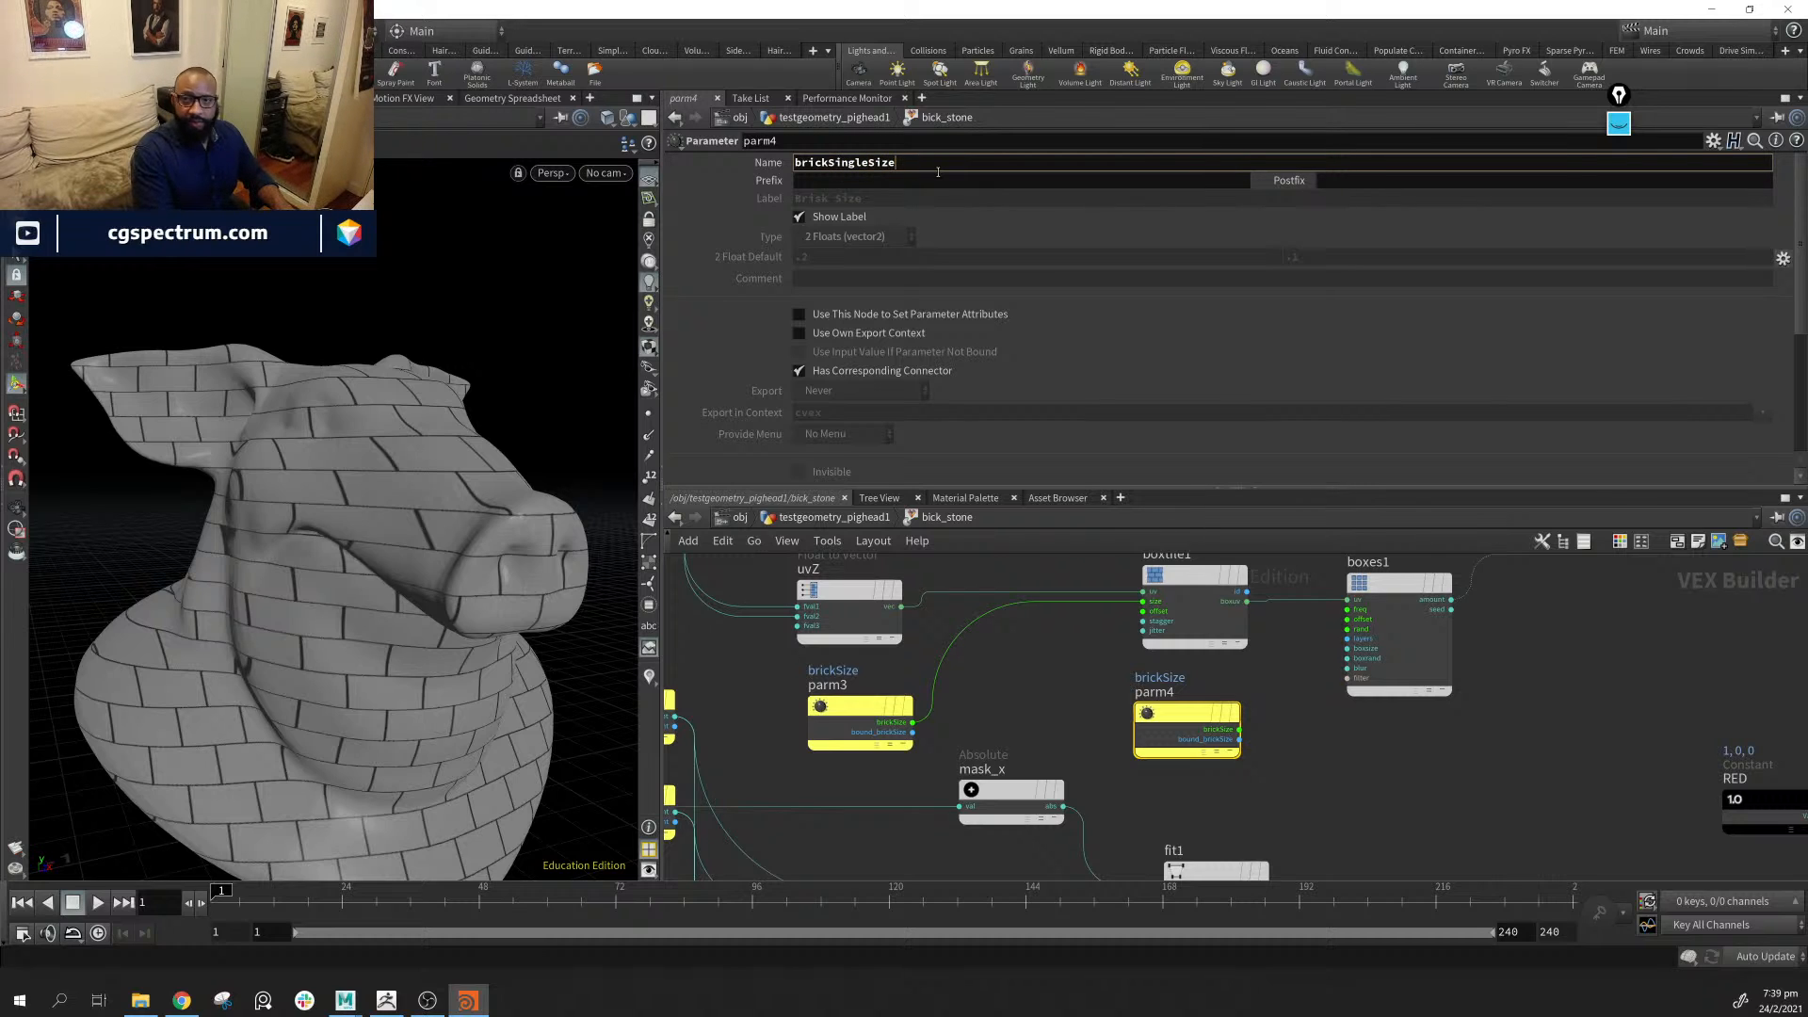
key(Return)
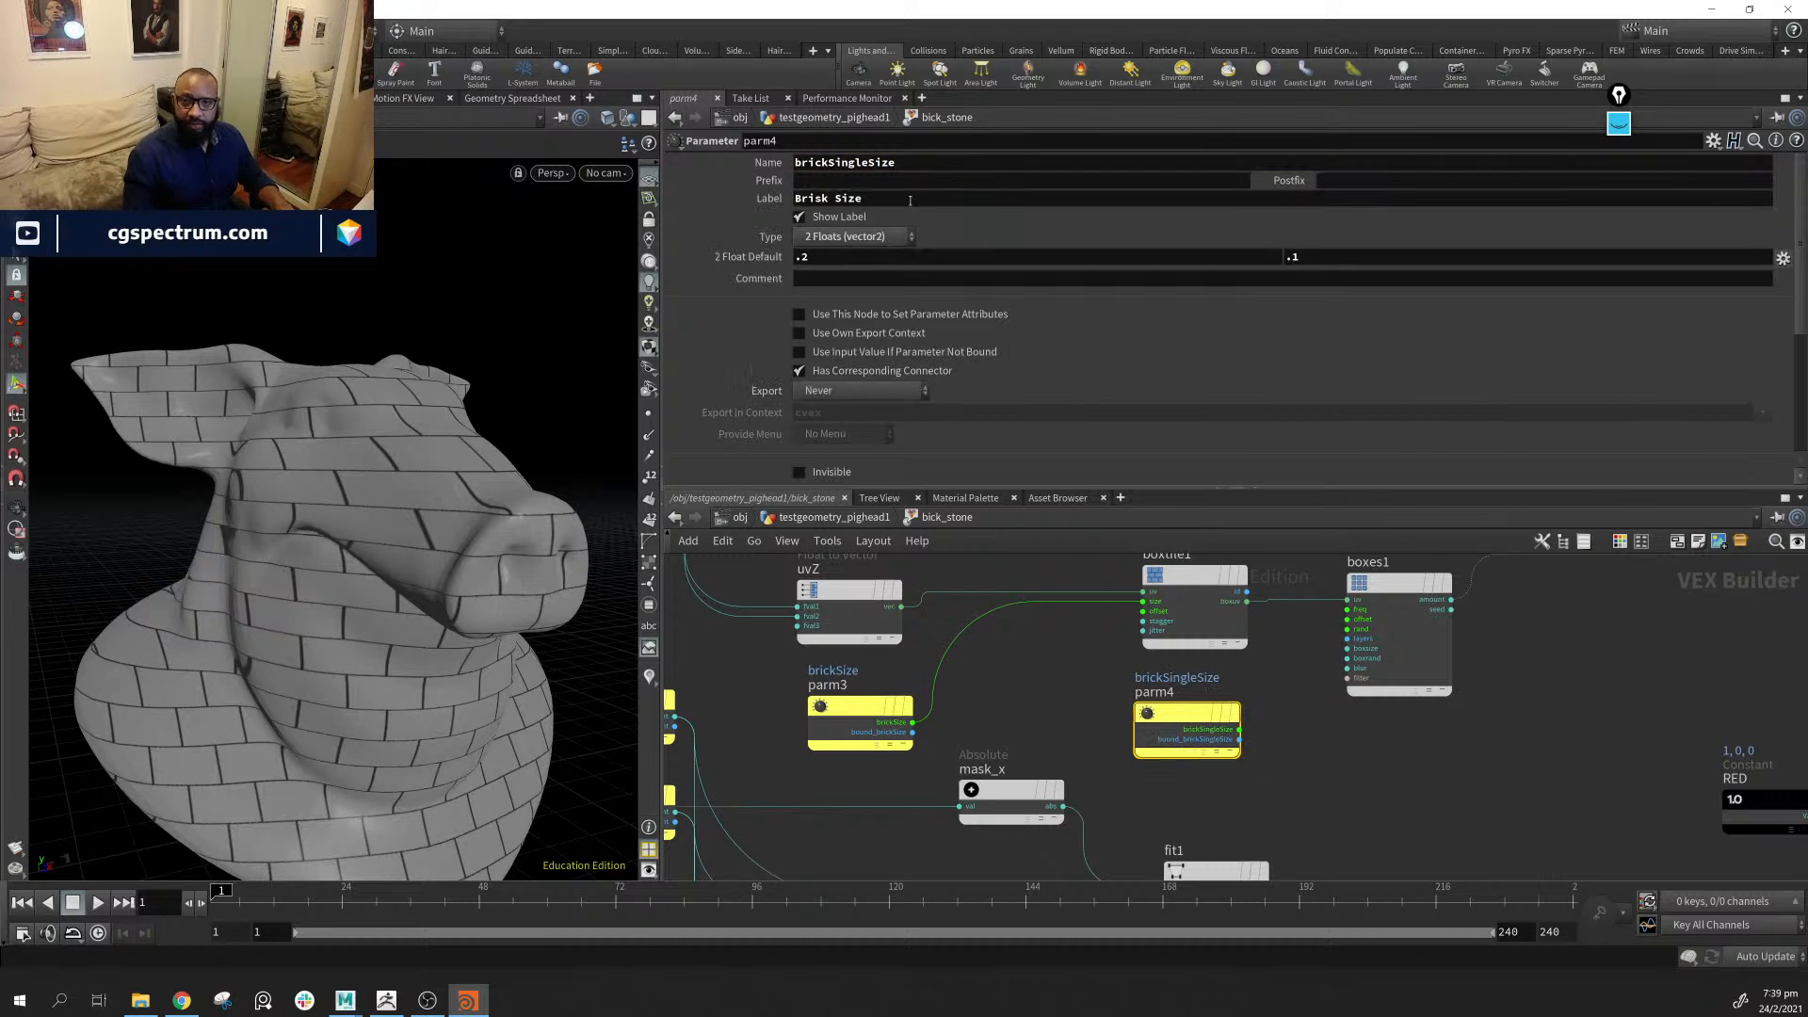
click(837, 201)
text(Sin)
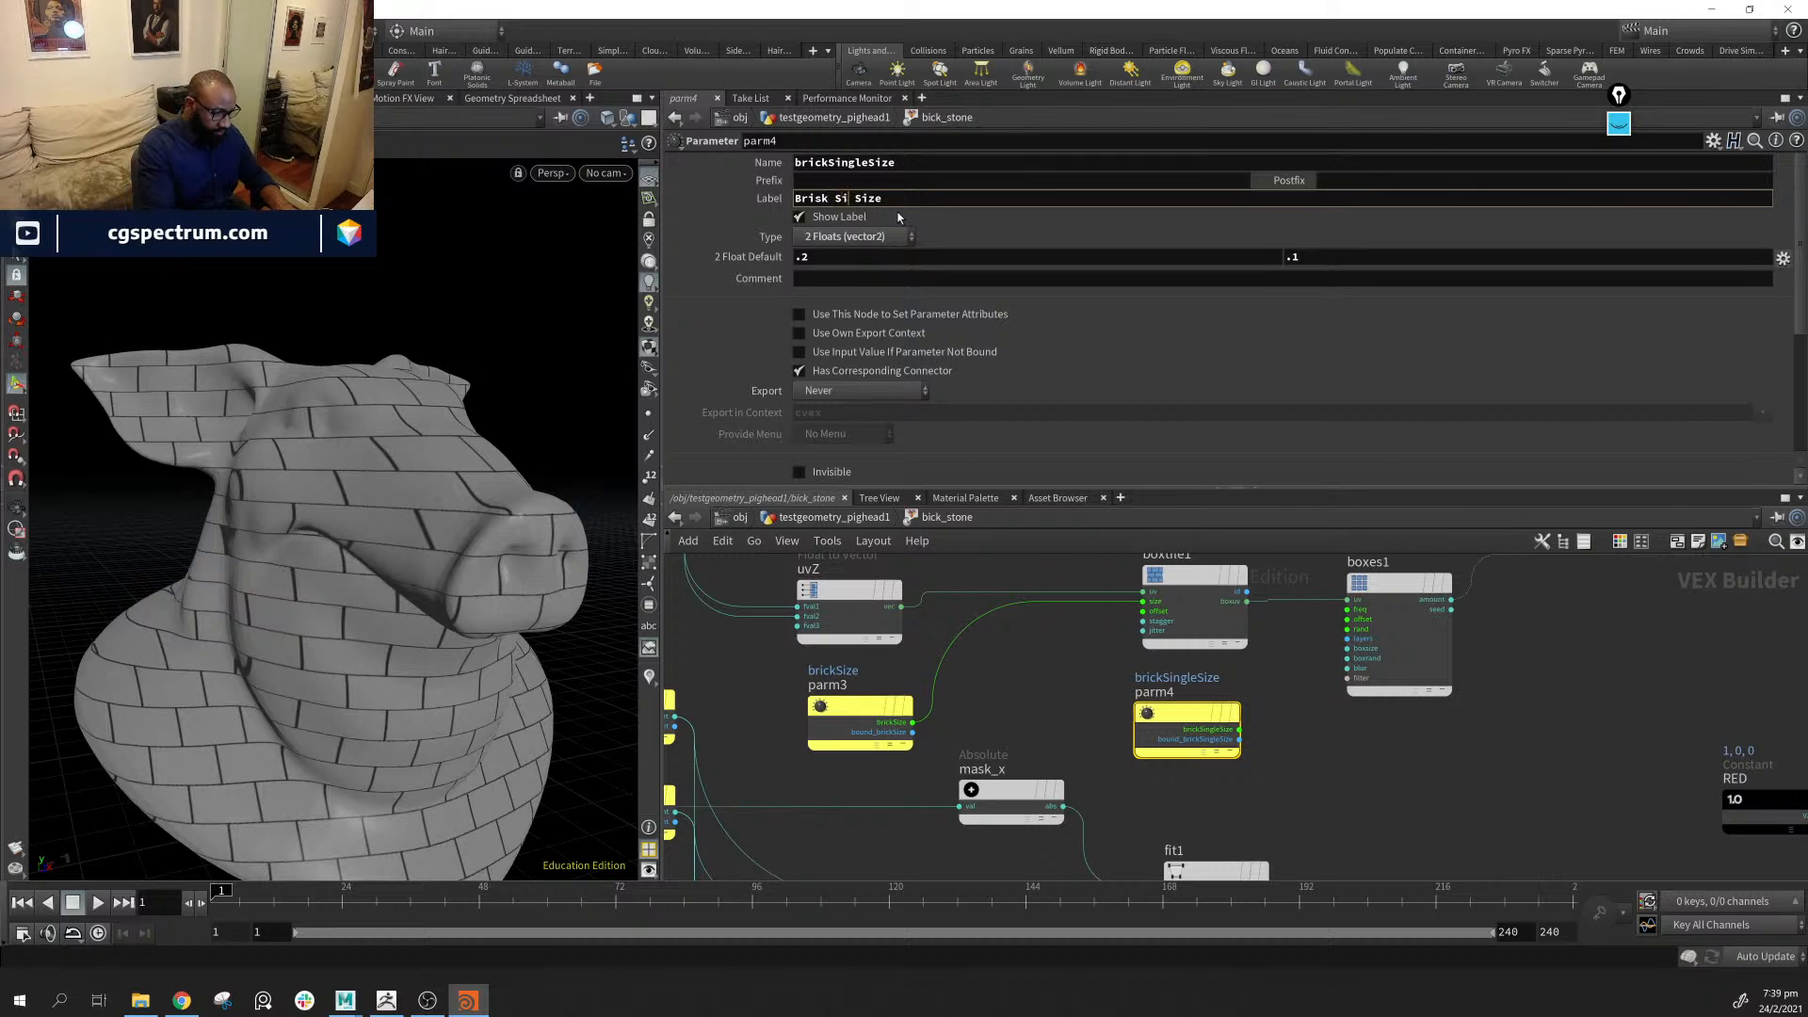
text(gle)
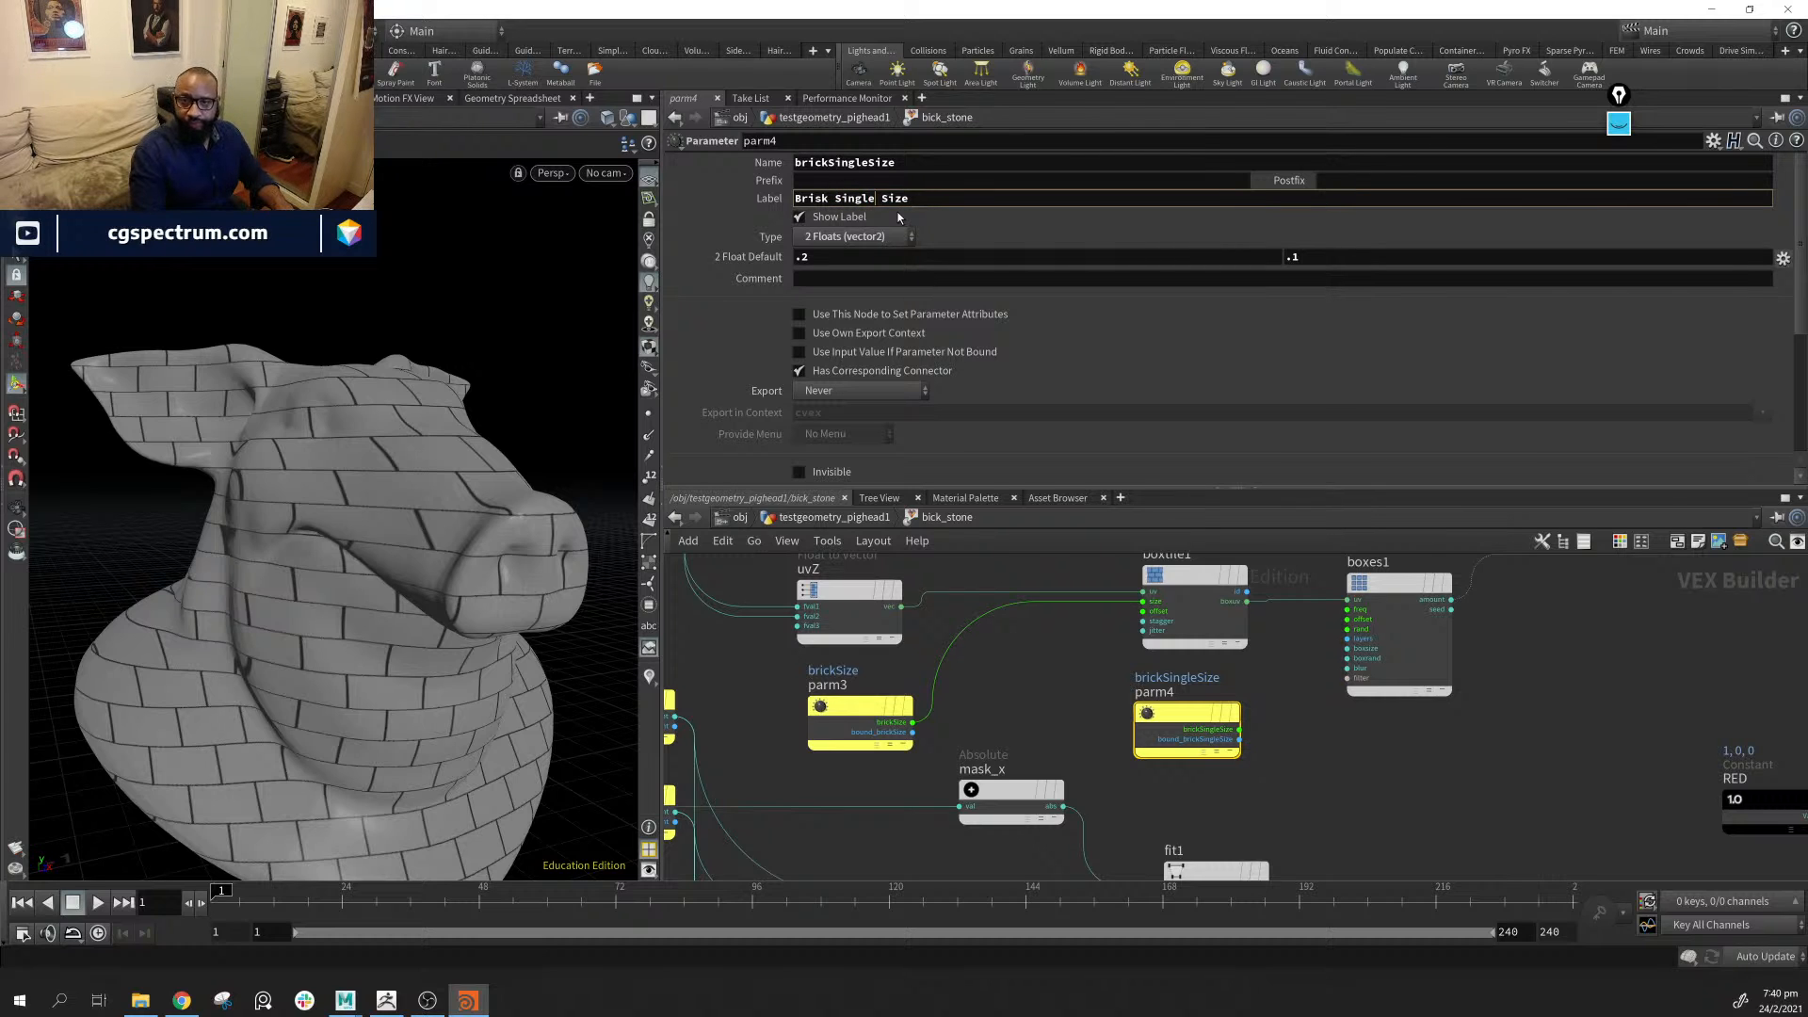
key(Return)
Change the brickSingleSize parameter's type to Float and set its default to .96
click(852, 237)
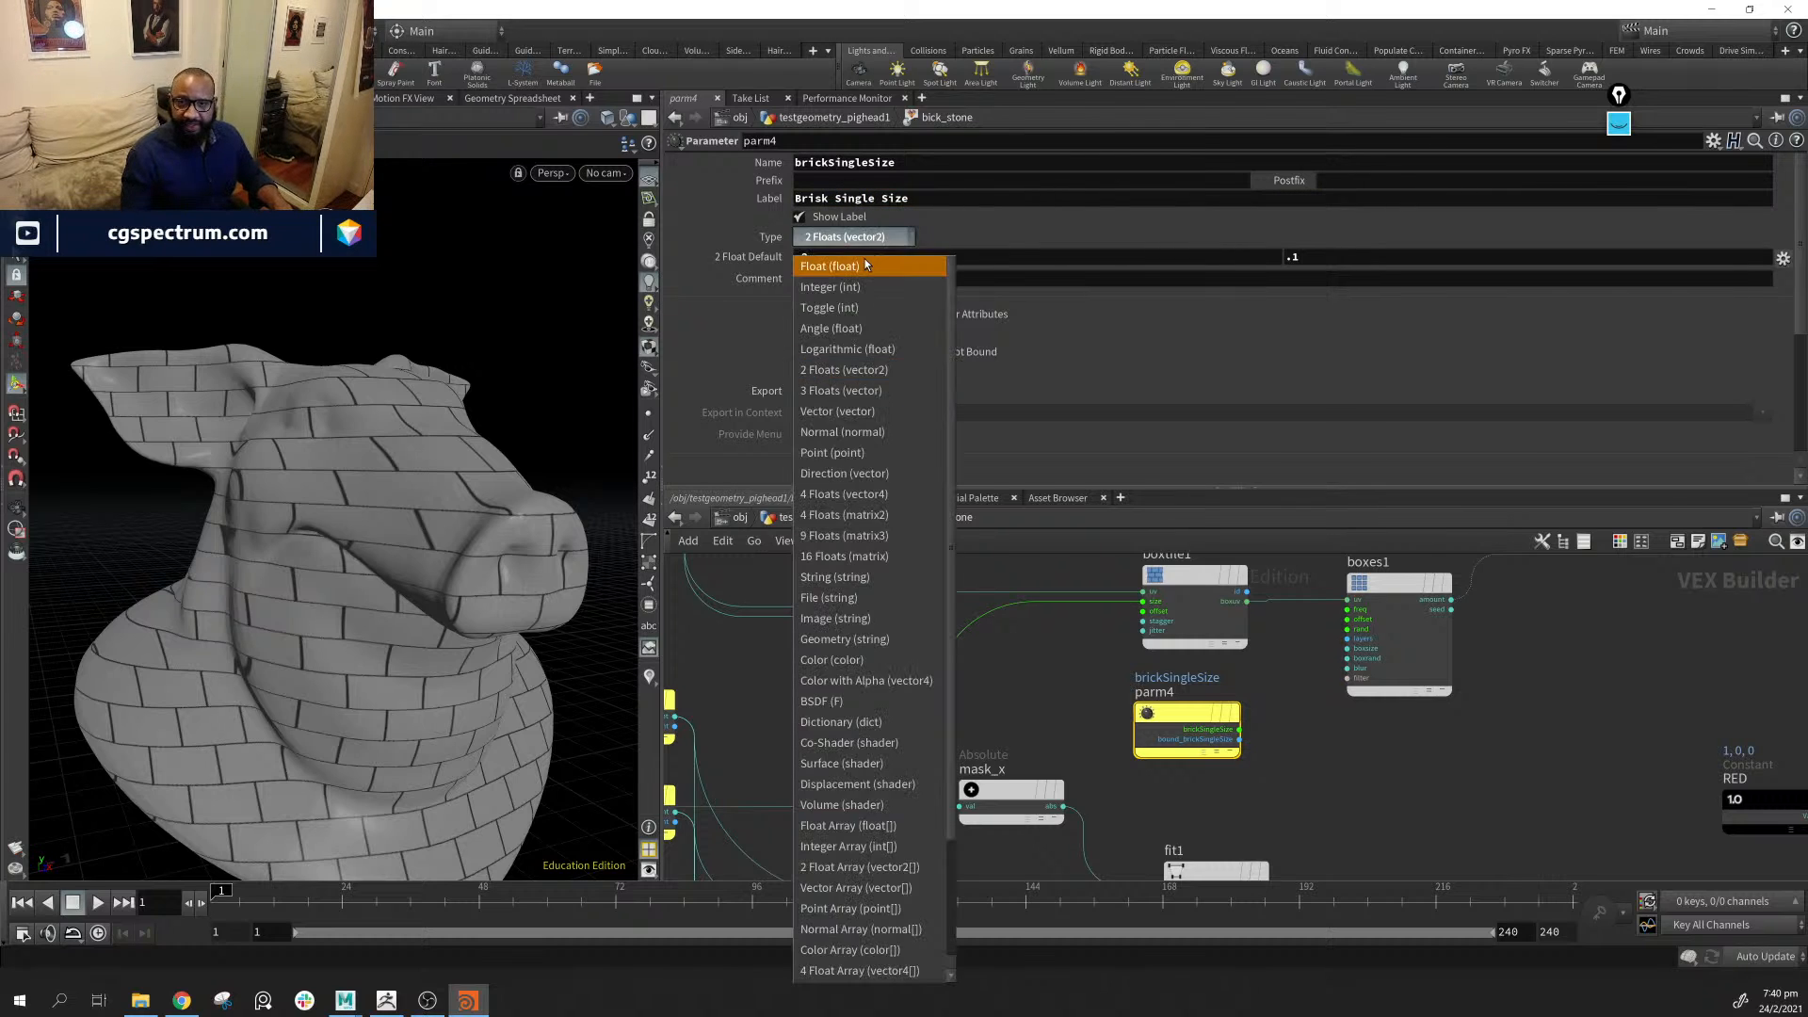
click(866, 265)
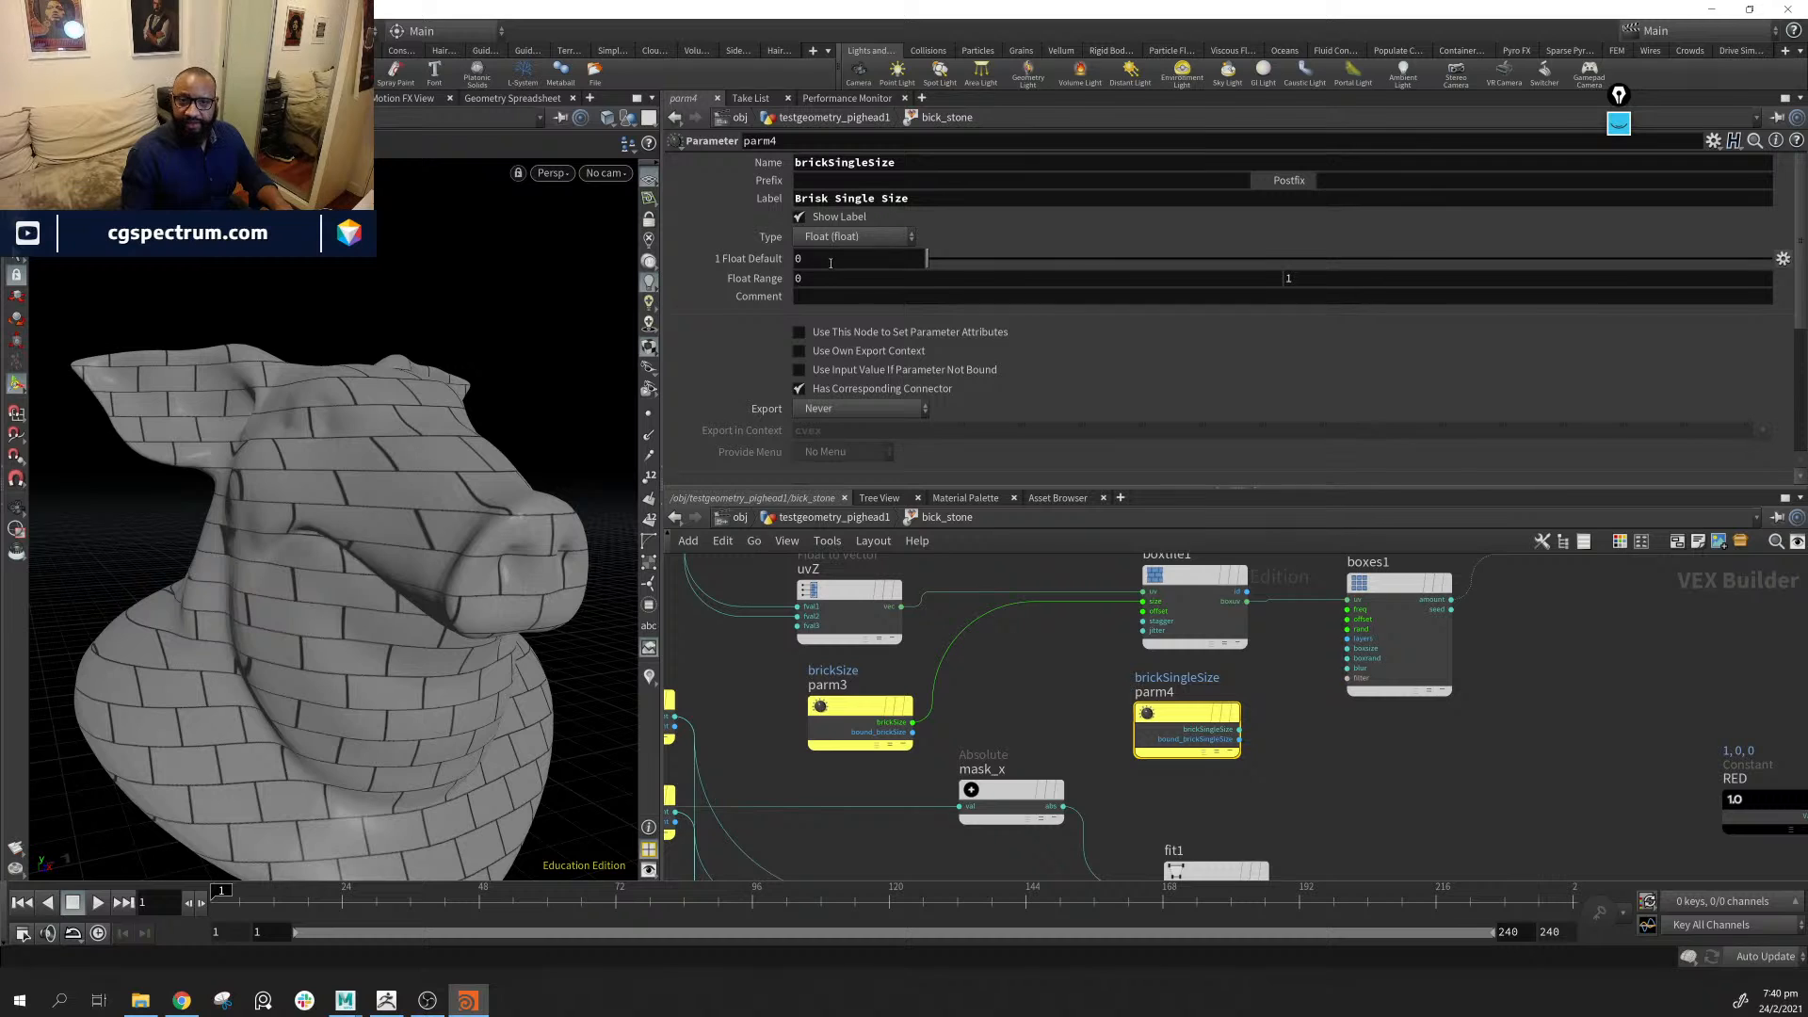
double_click(831, 263)
text(..)
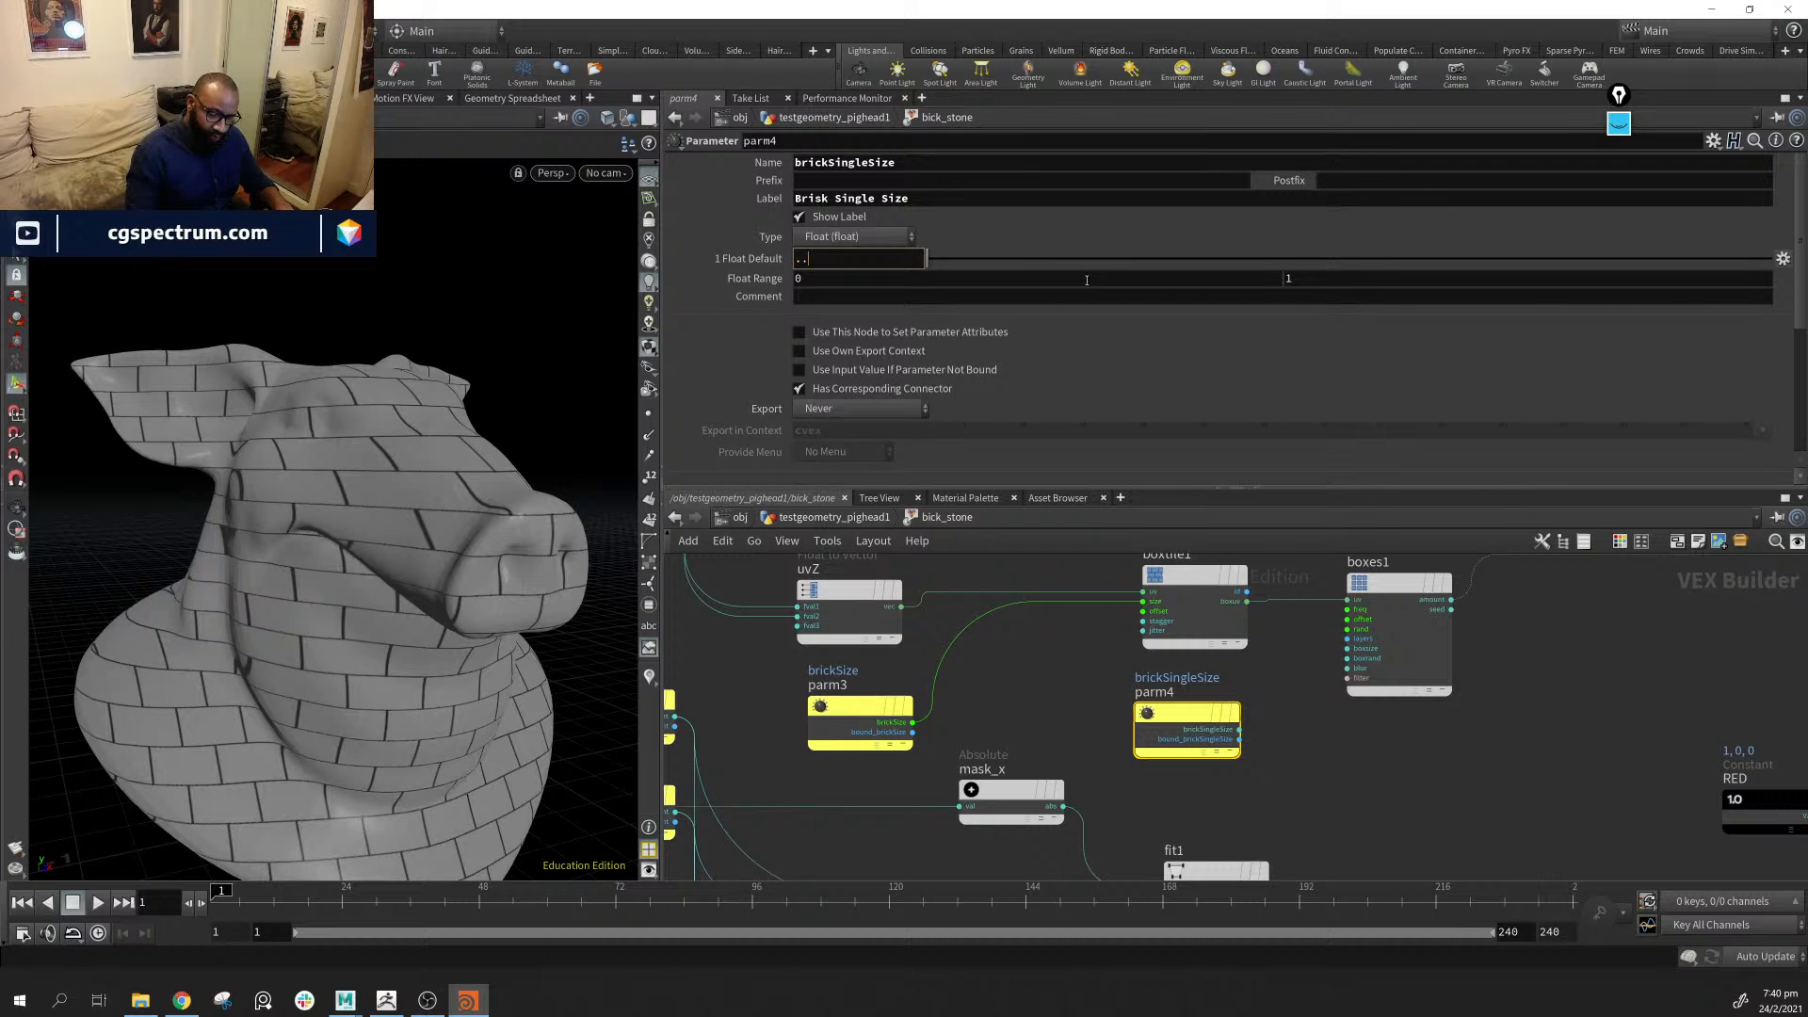
key(BackSpace)
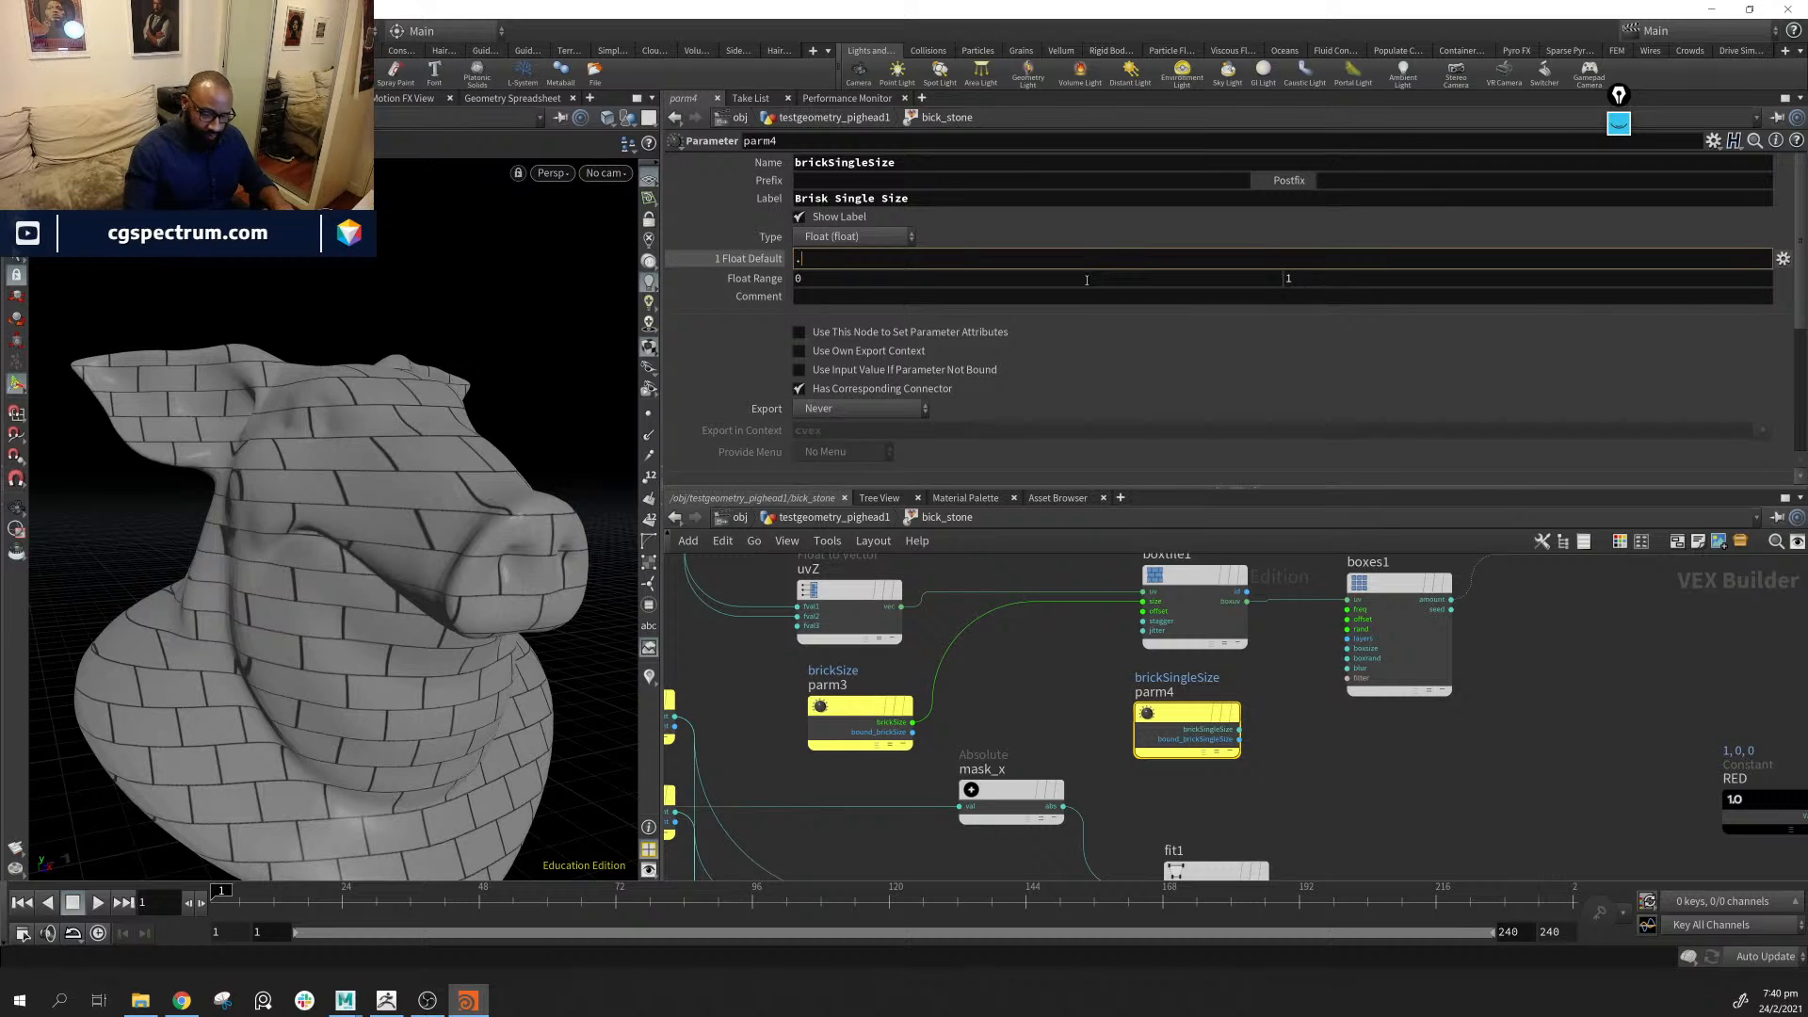
text(96)
key(Return)
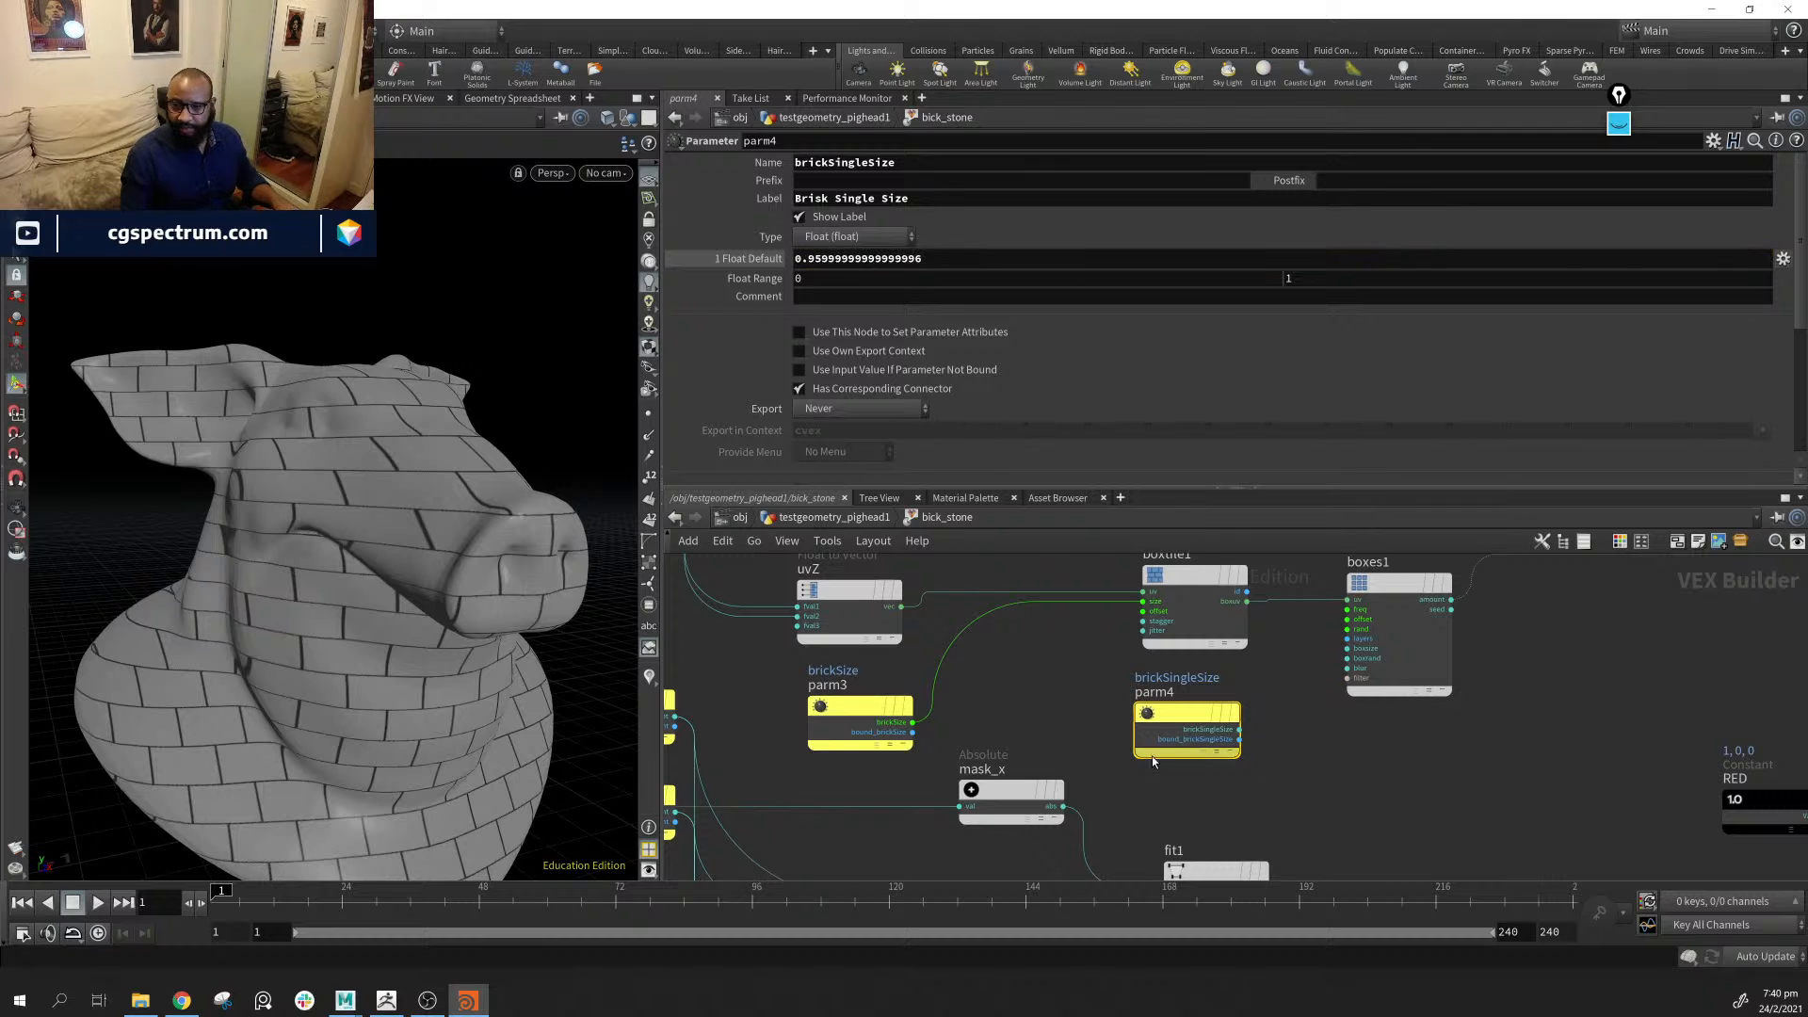
Shift the brickSingleSize node away from boxes1 and connect its output to the box size input of boxes1
drag(1190, 719, 1121, 723)
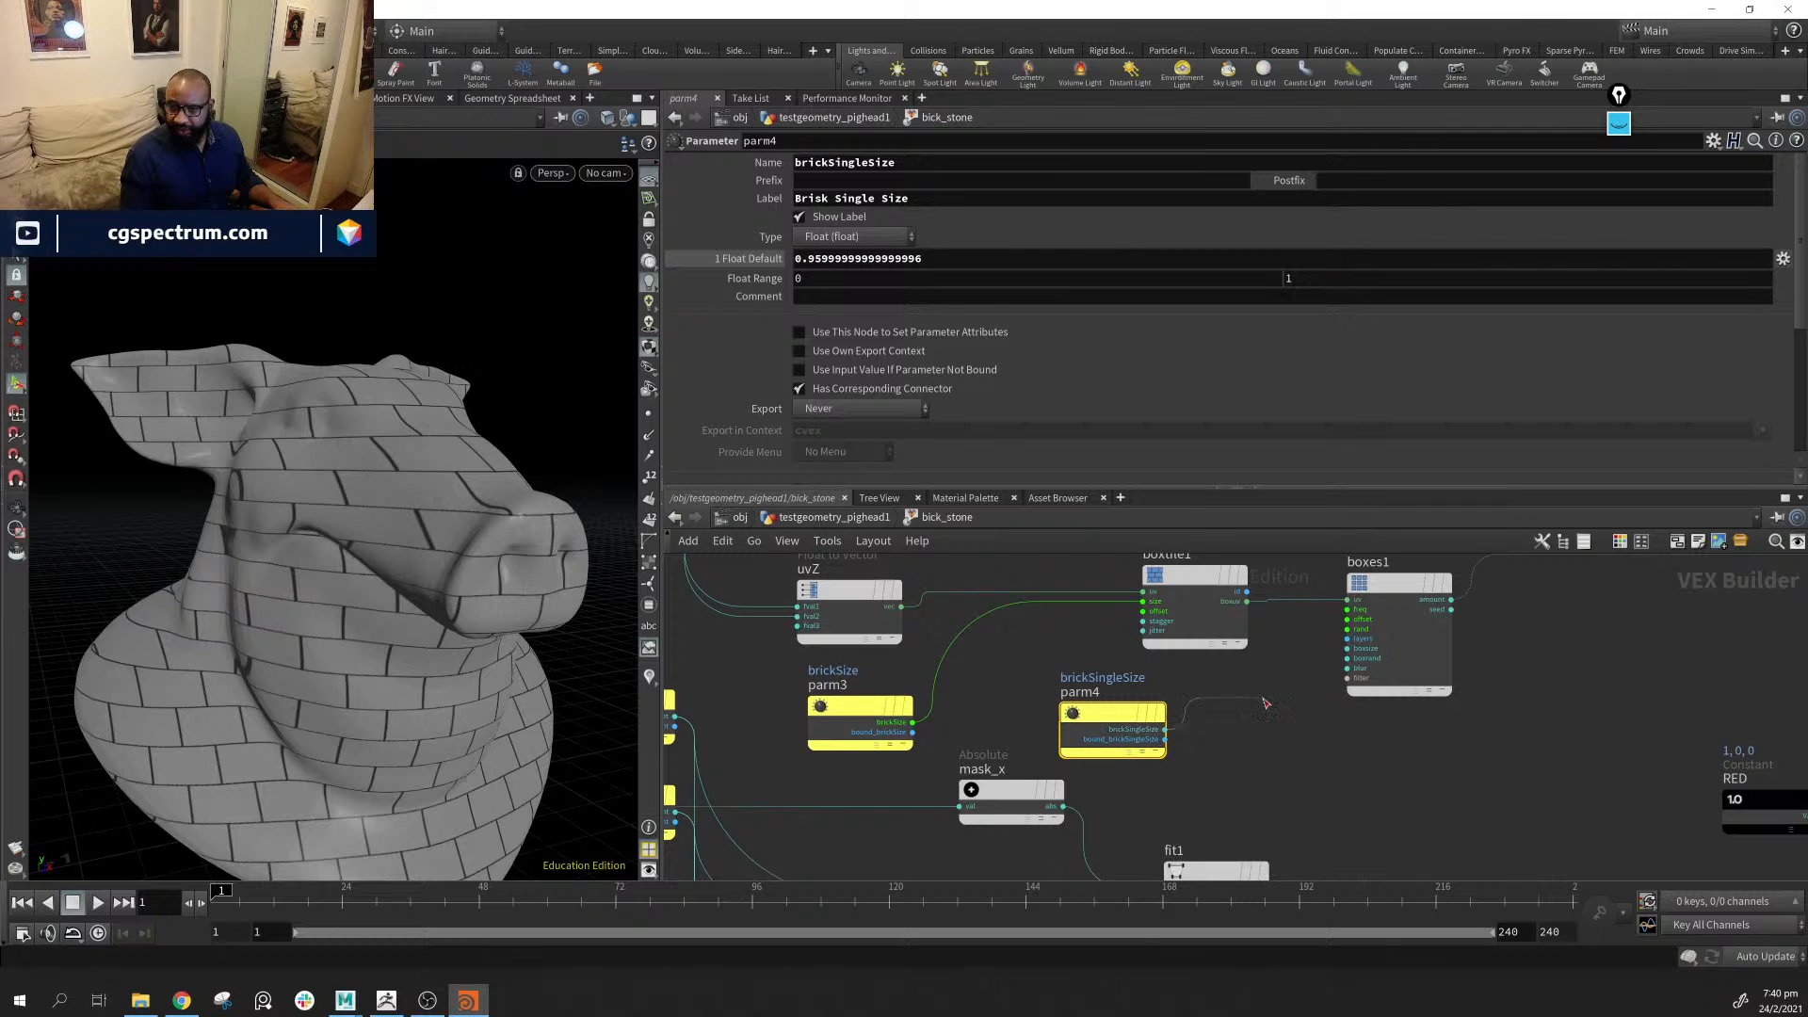
click(1166, 731)
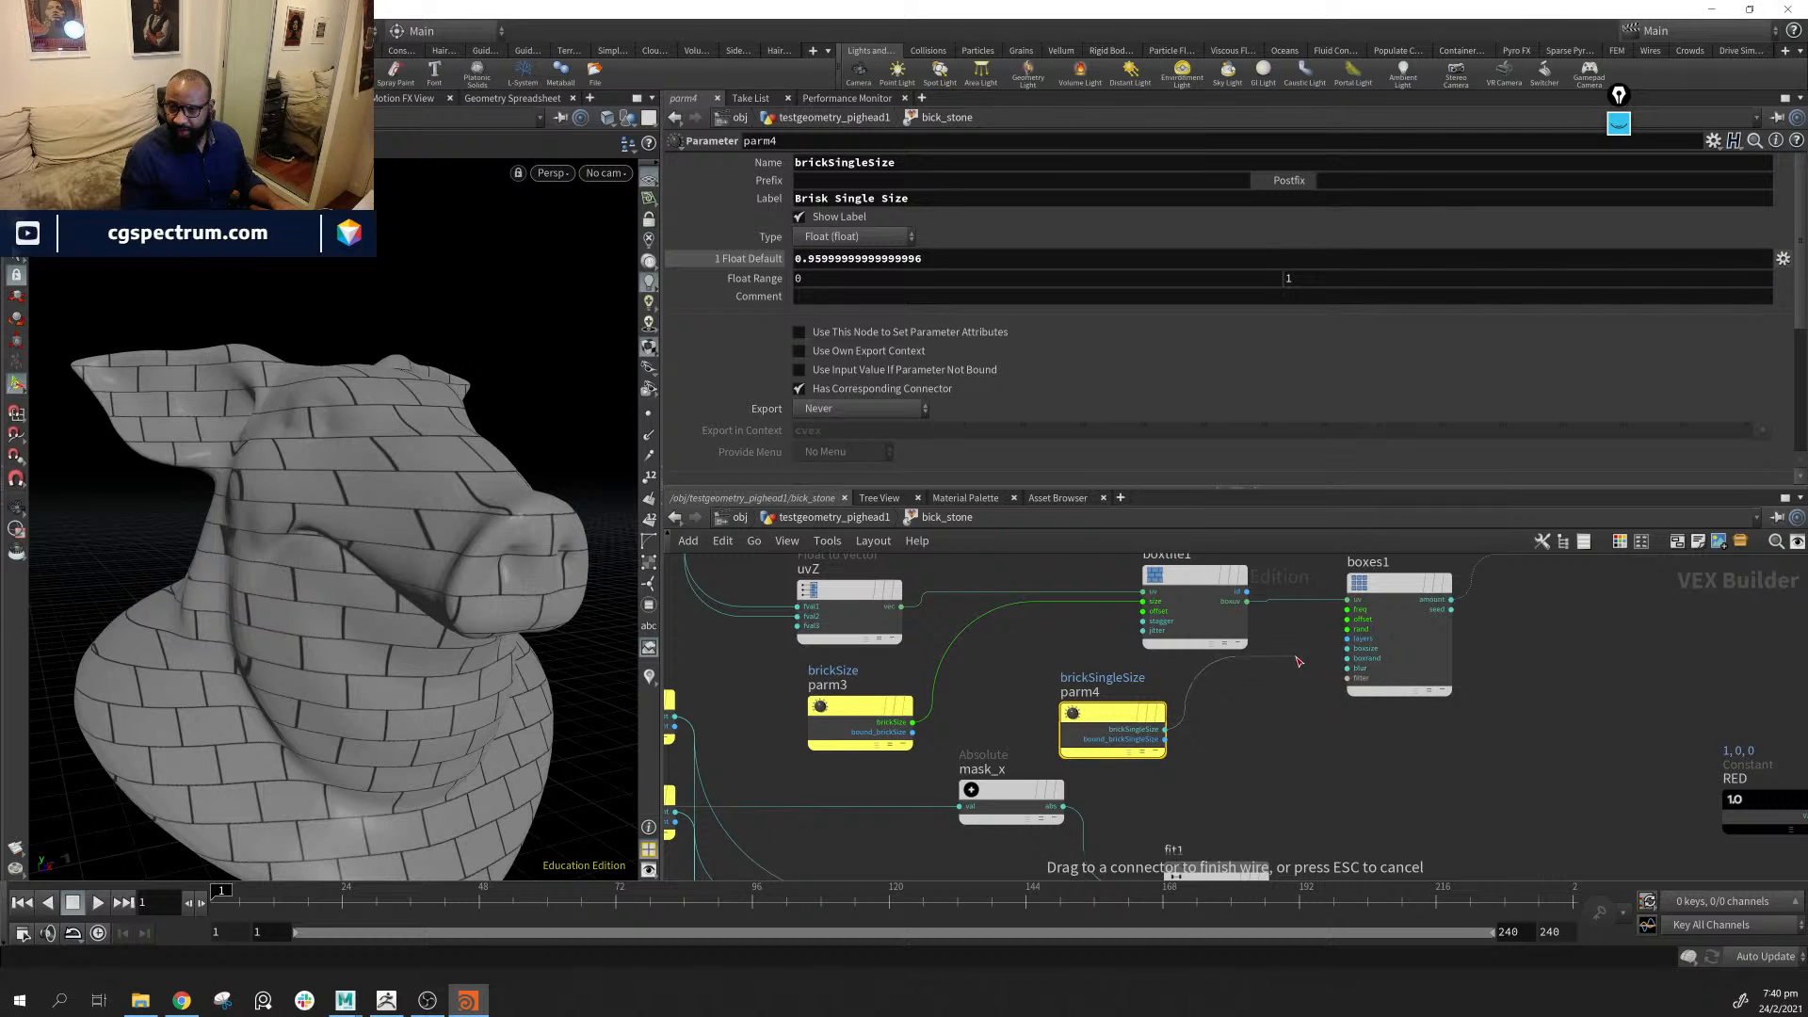
click(1345, 648)
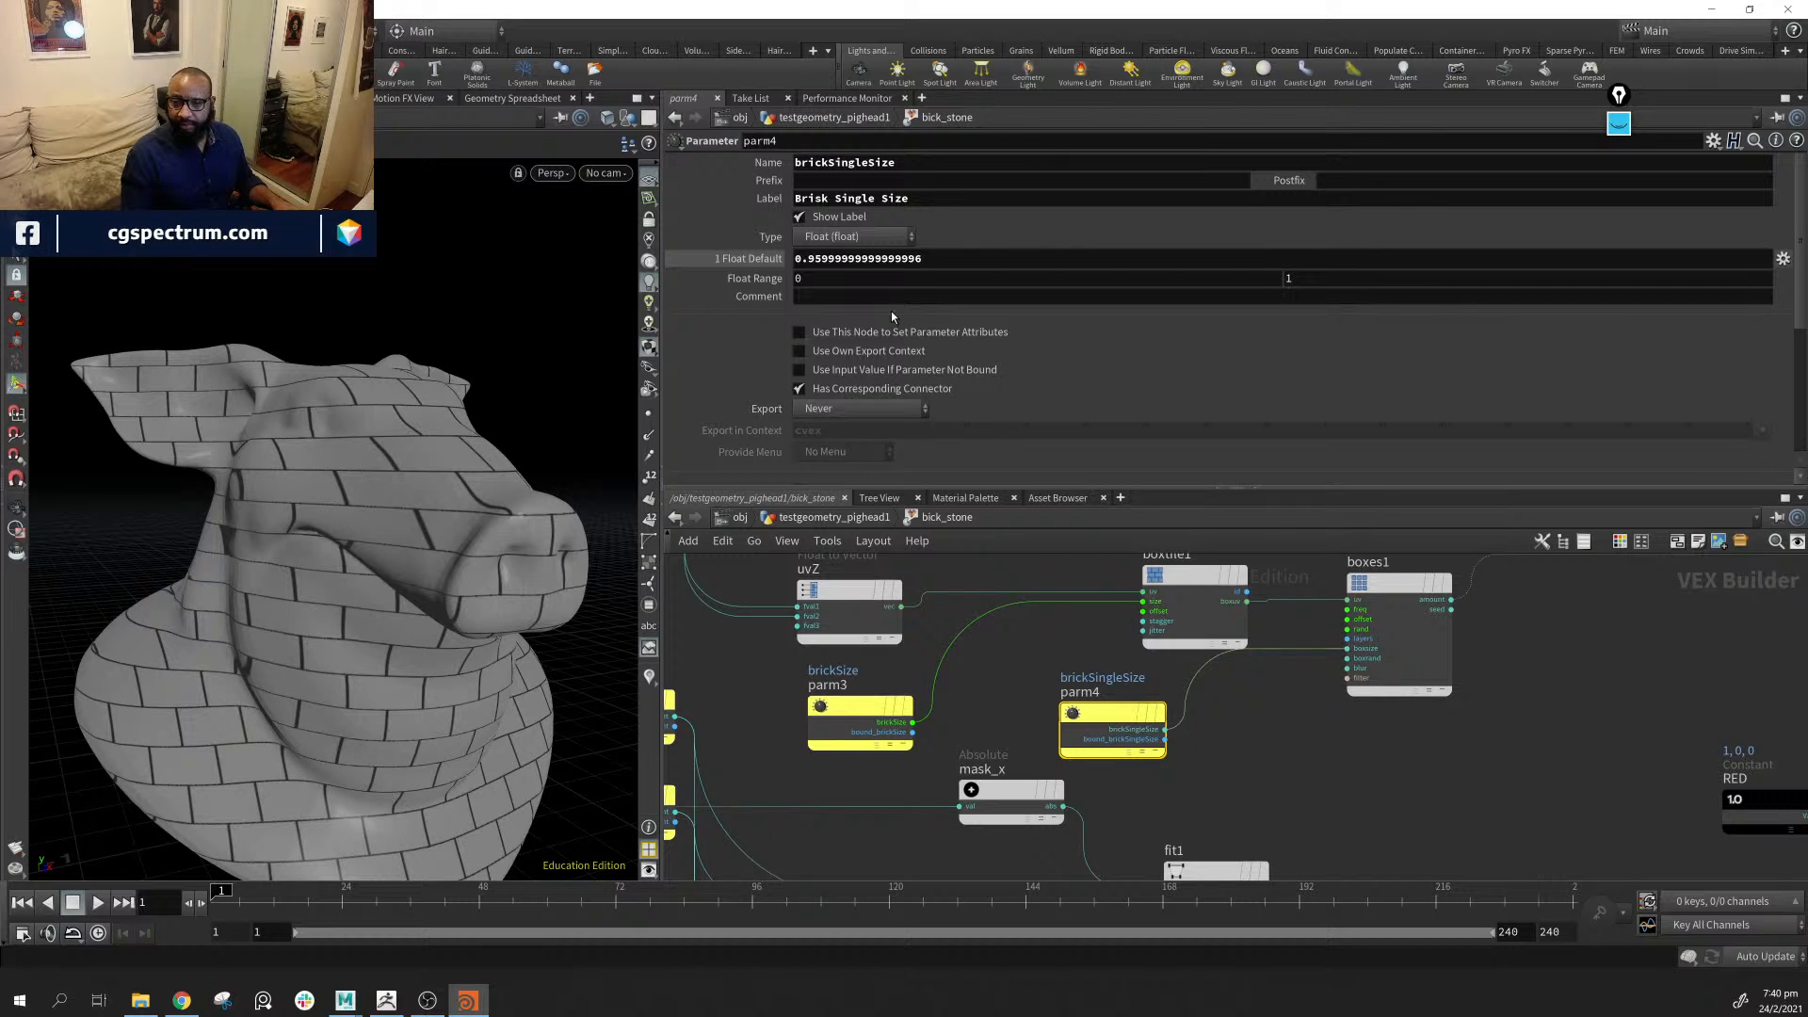
Try out the Brisk Single Size slider among bick_stone's exposed parameters and leave it at 0.964
click(834, 517)
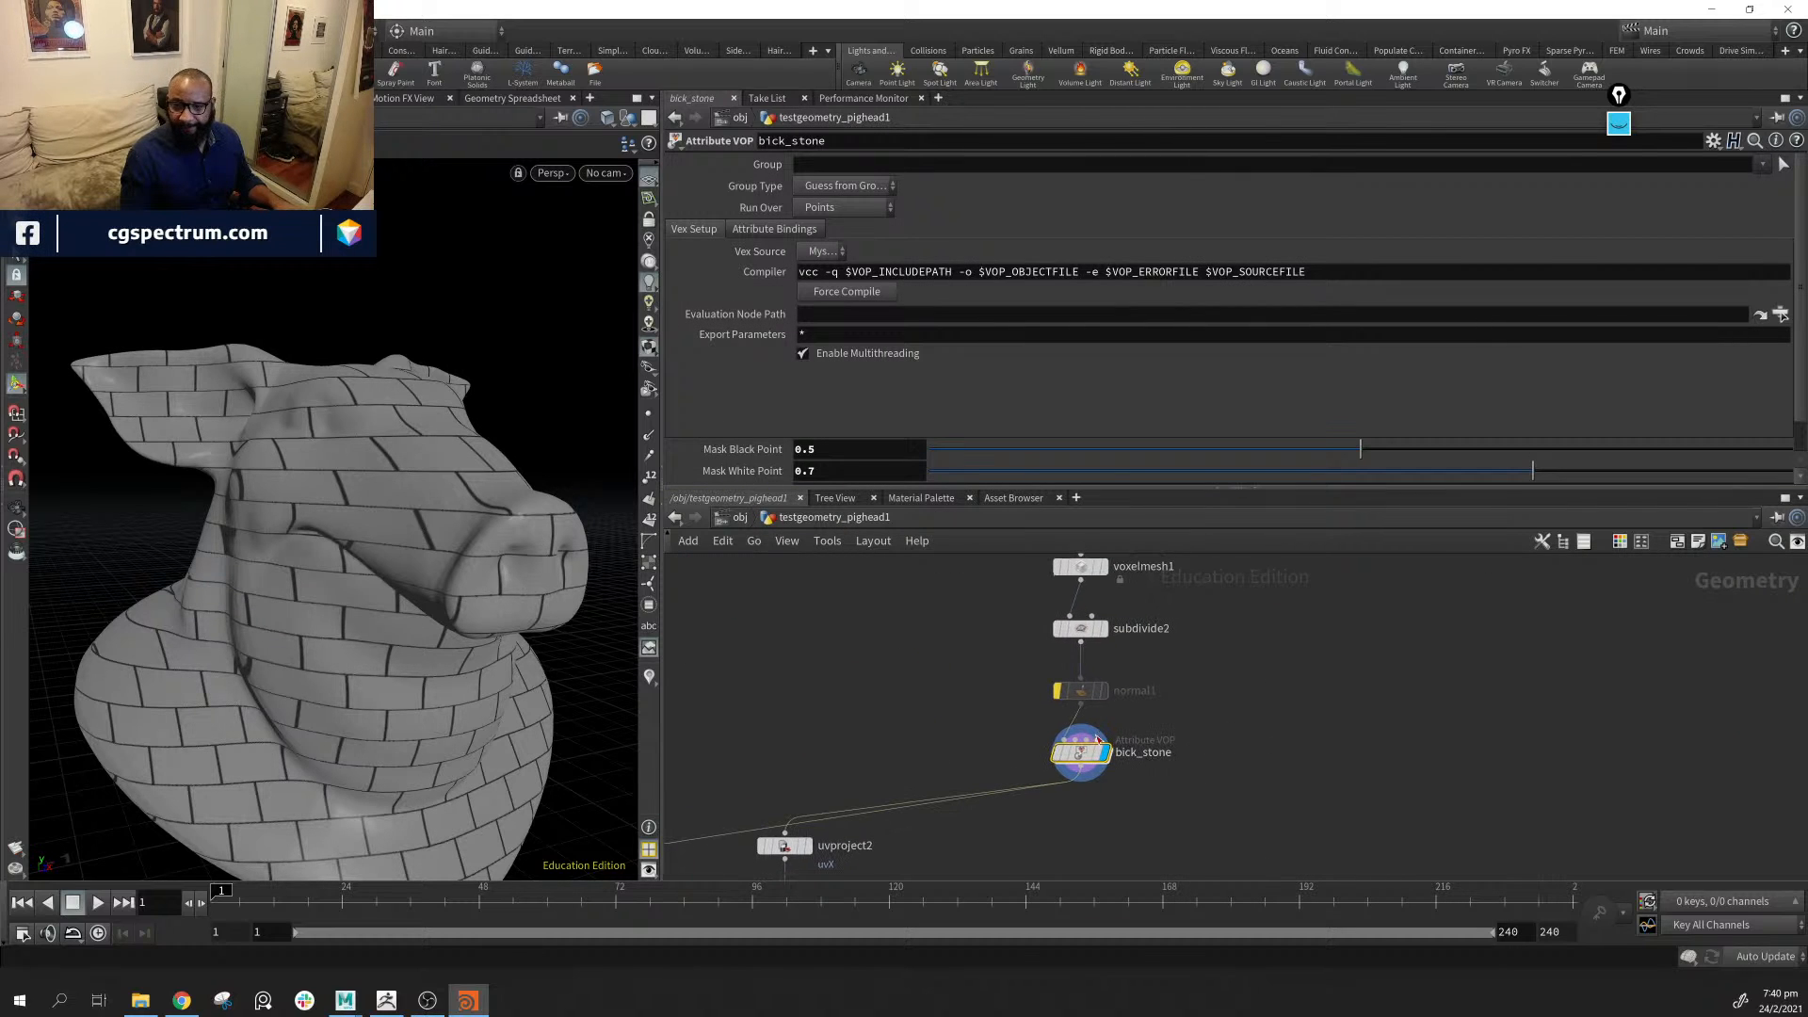
scroll(841, 427, down, 1)
middle_drag(768, 454, 751, 456)
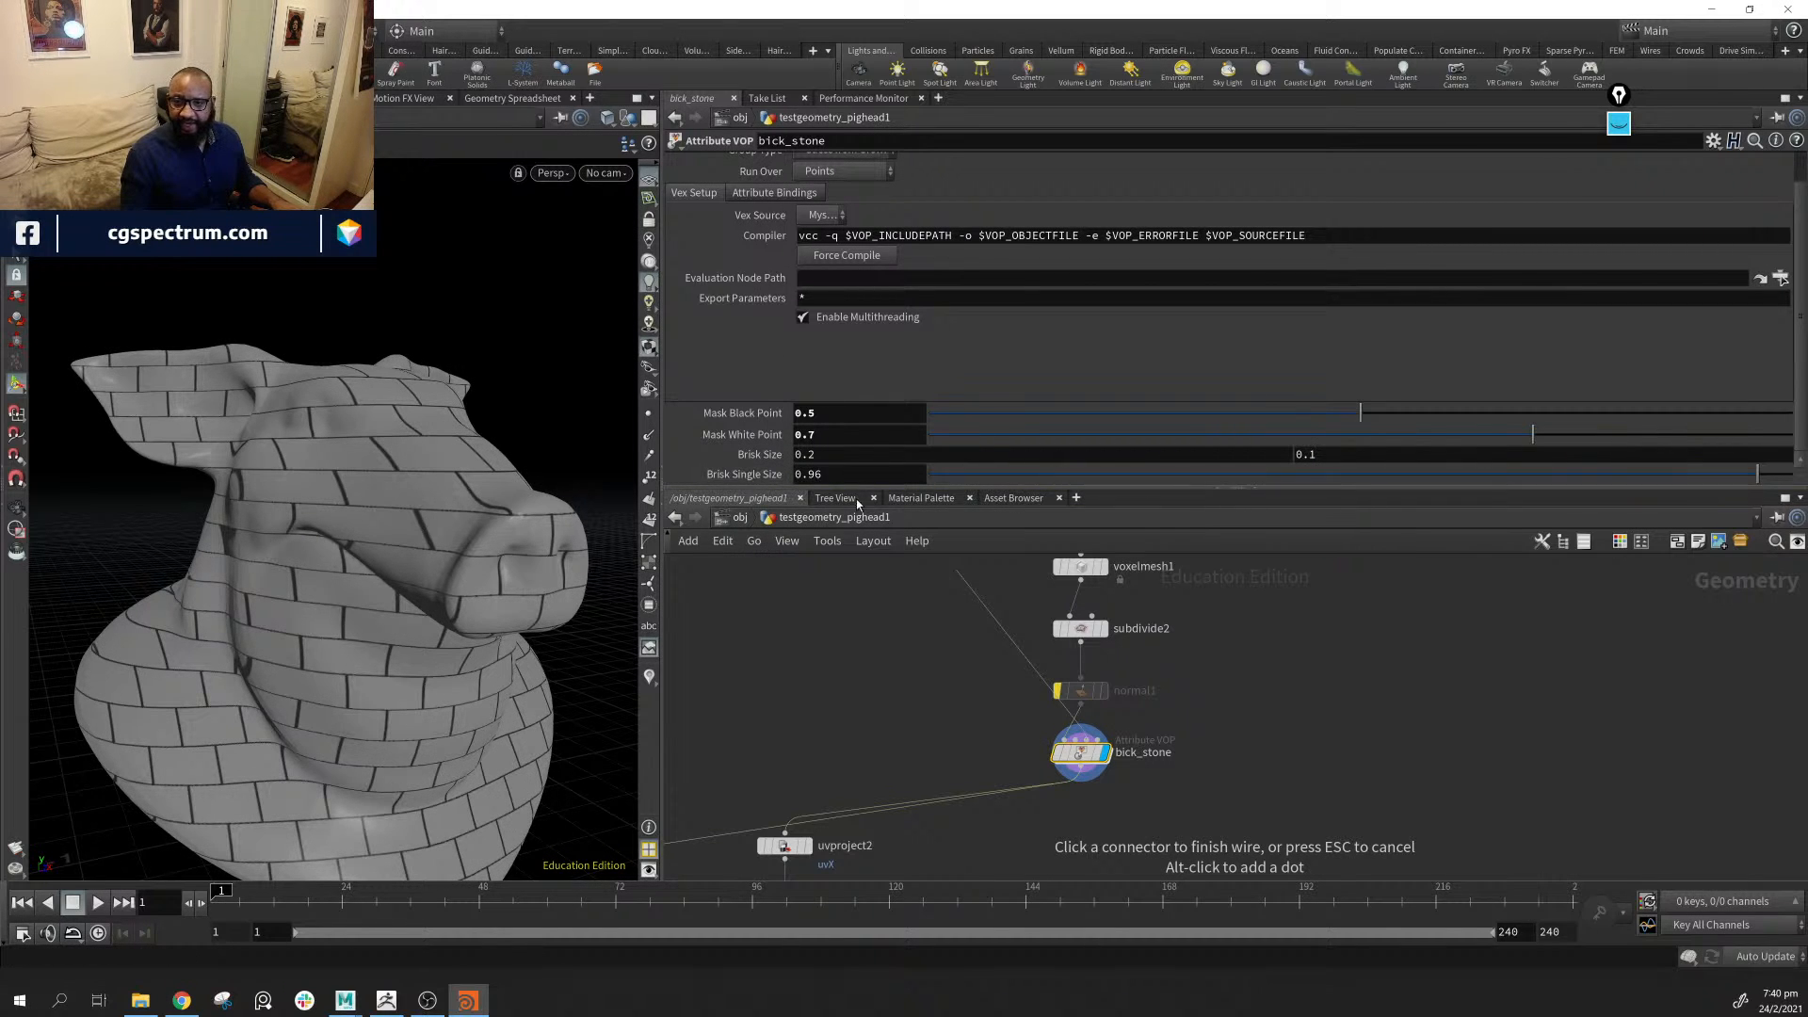
drag(1754, 475, 1380, 475)
drag(1506, 496, 1764, 479)
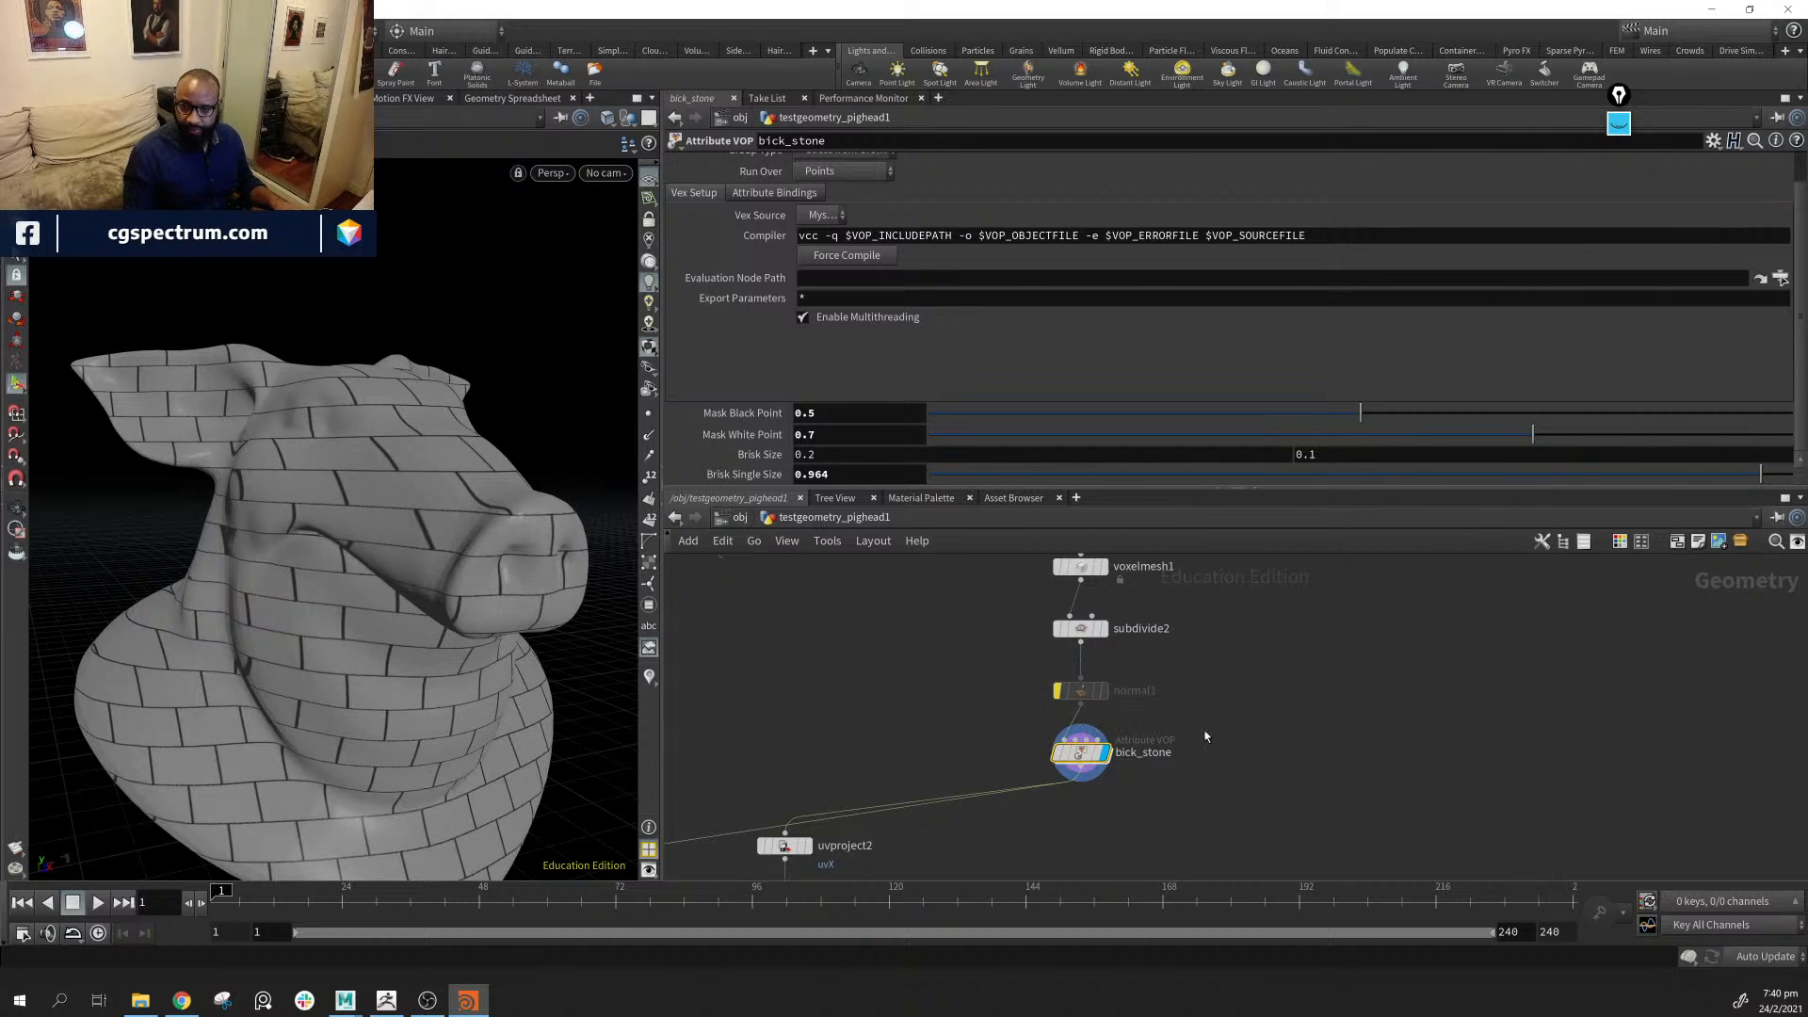
Go back inside bick_stone and place an Anti-Aliased Noise node in the empty space below and before vectofloat2
double_click(1081, 751)
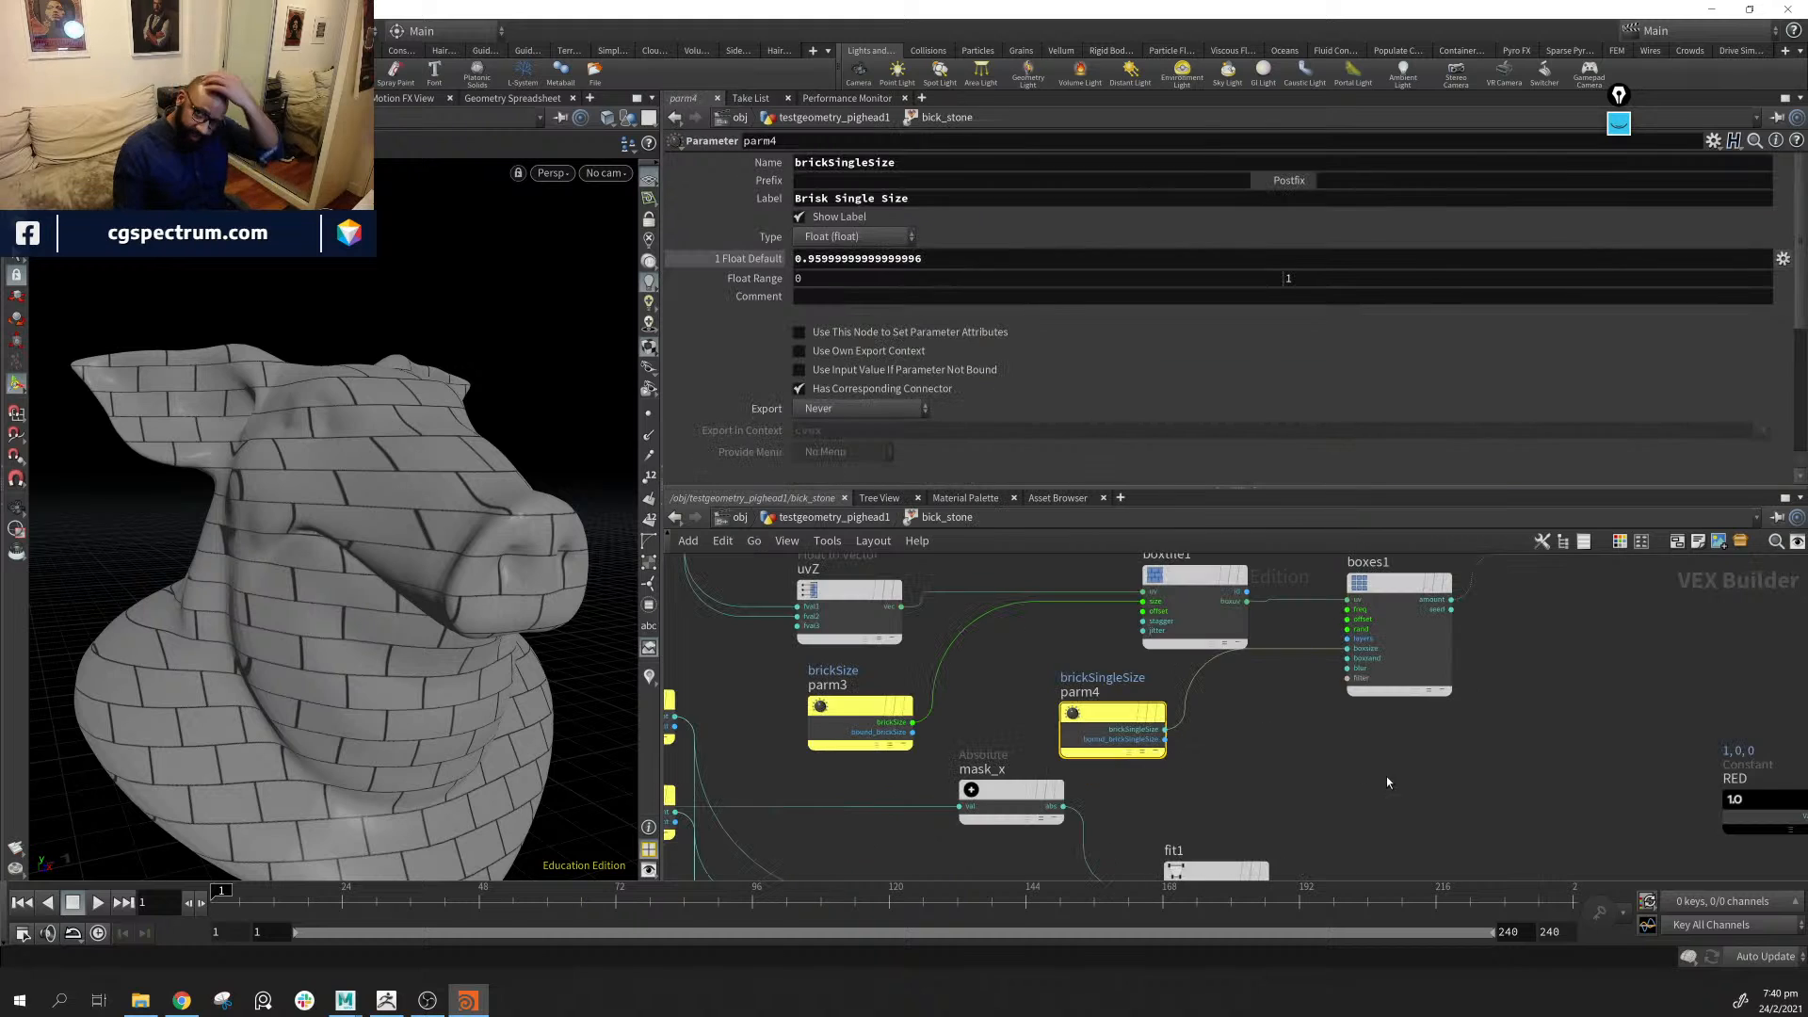
middle_drag(1431, 748, 1449, 811)
middle_drag(1578, 768, 1510, 806)
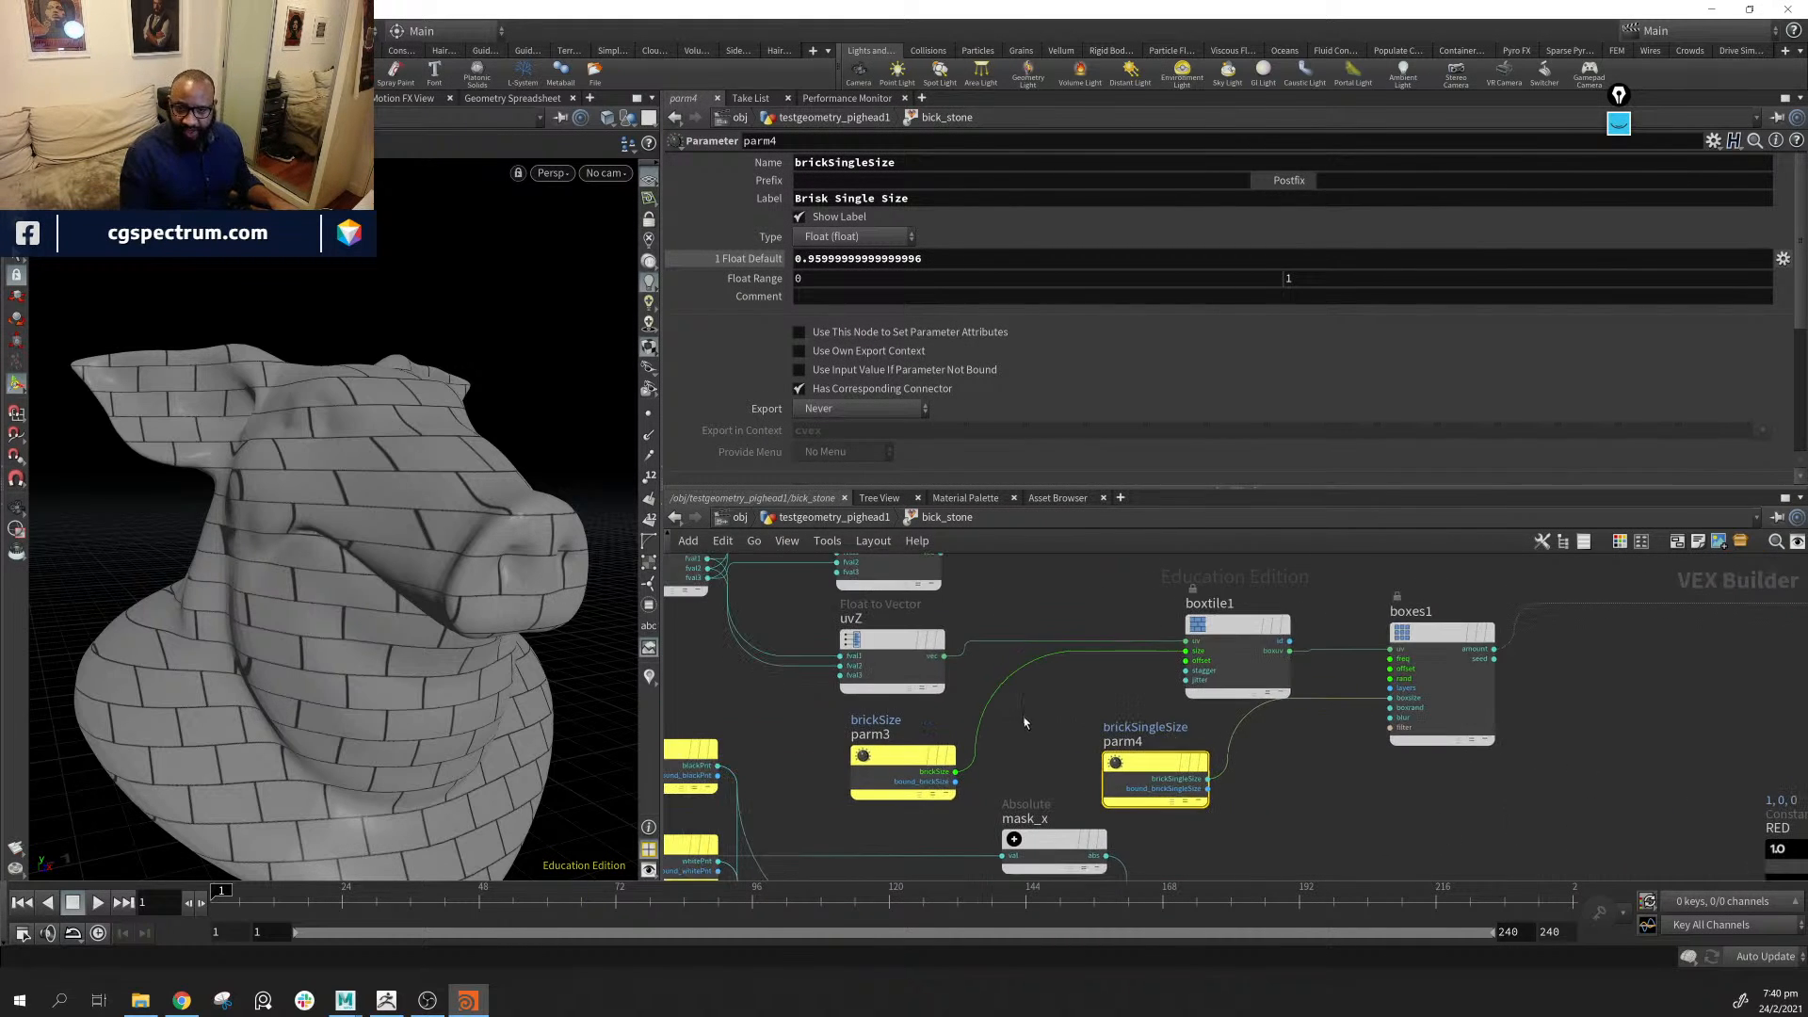
middle_drag(1026, 726, 1084, 833)
middle_drag(920, 765, 1643, 641)
middle_drag(1439, 853, 1250, 488)
middle_drag(1162, 689, 942, 912)
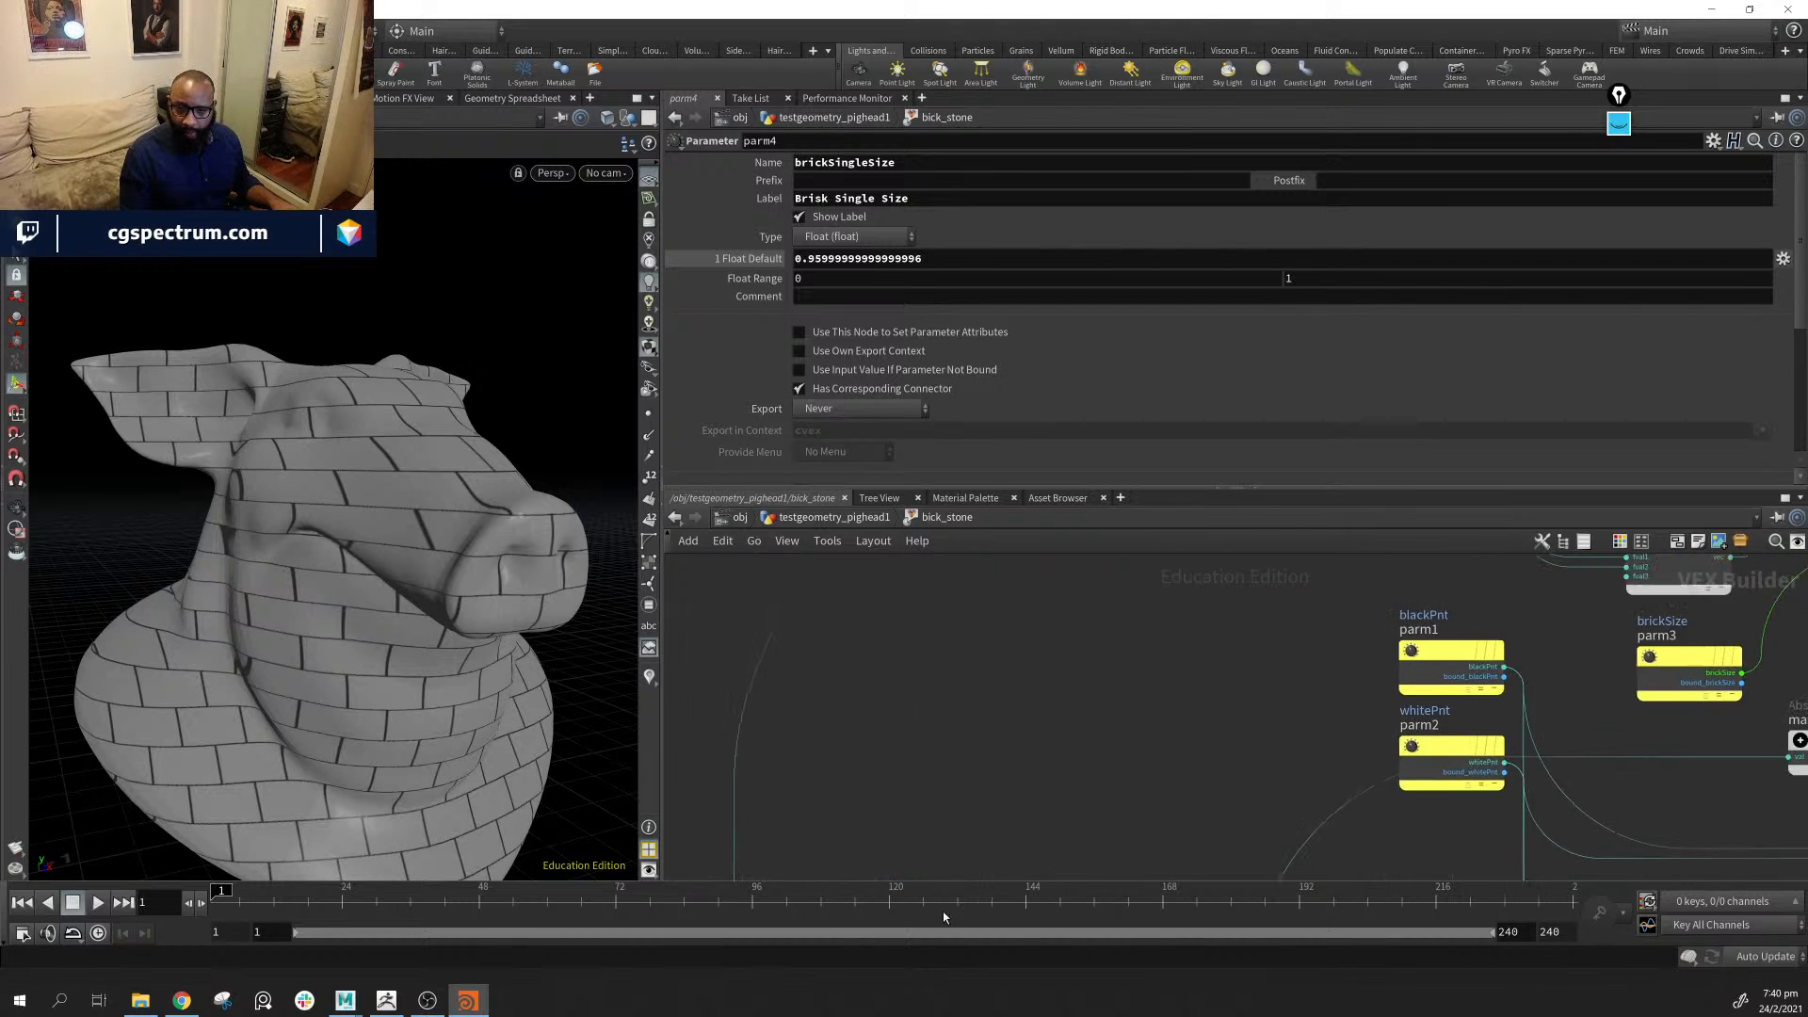
middle_drag(1085, 595, 935, 861)
drag(1307, 697, 1269, 687)
middle_drag(1028, 768, 1221, 661)
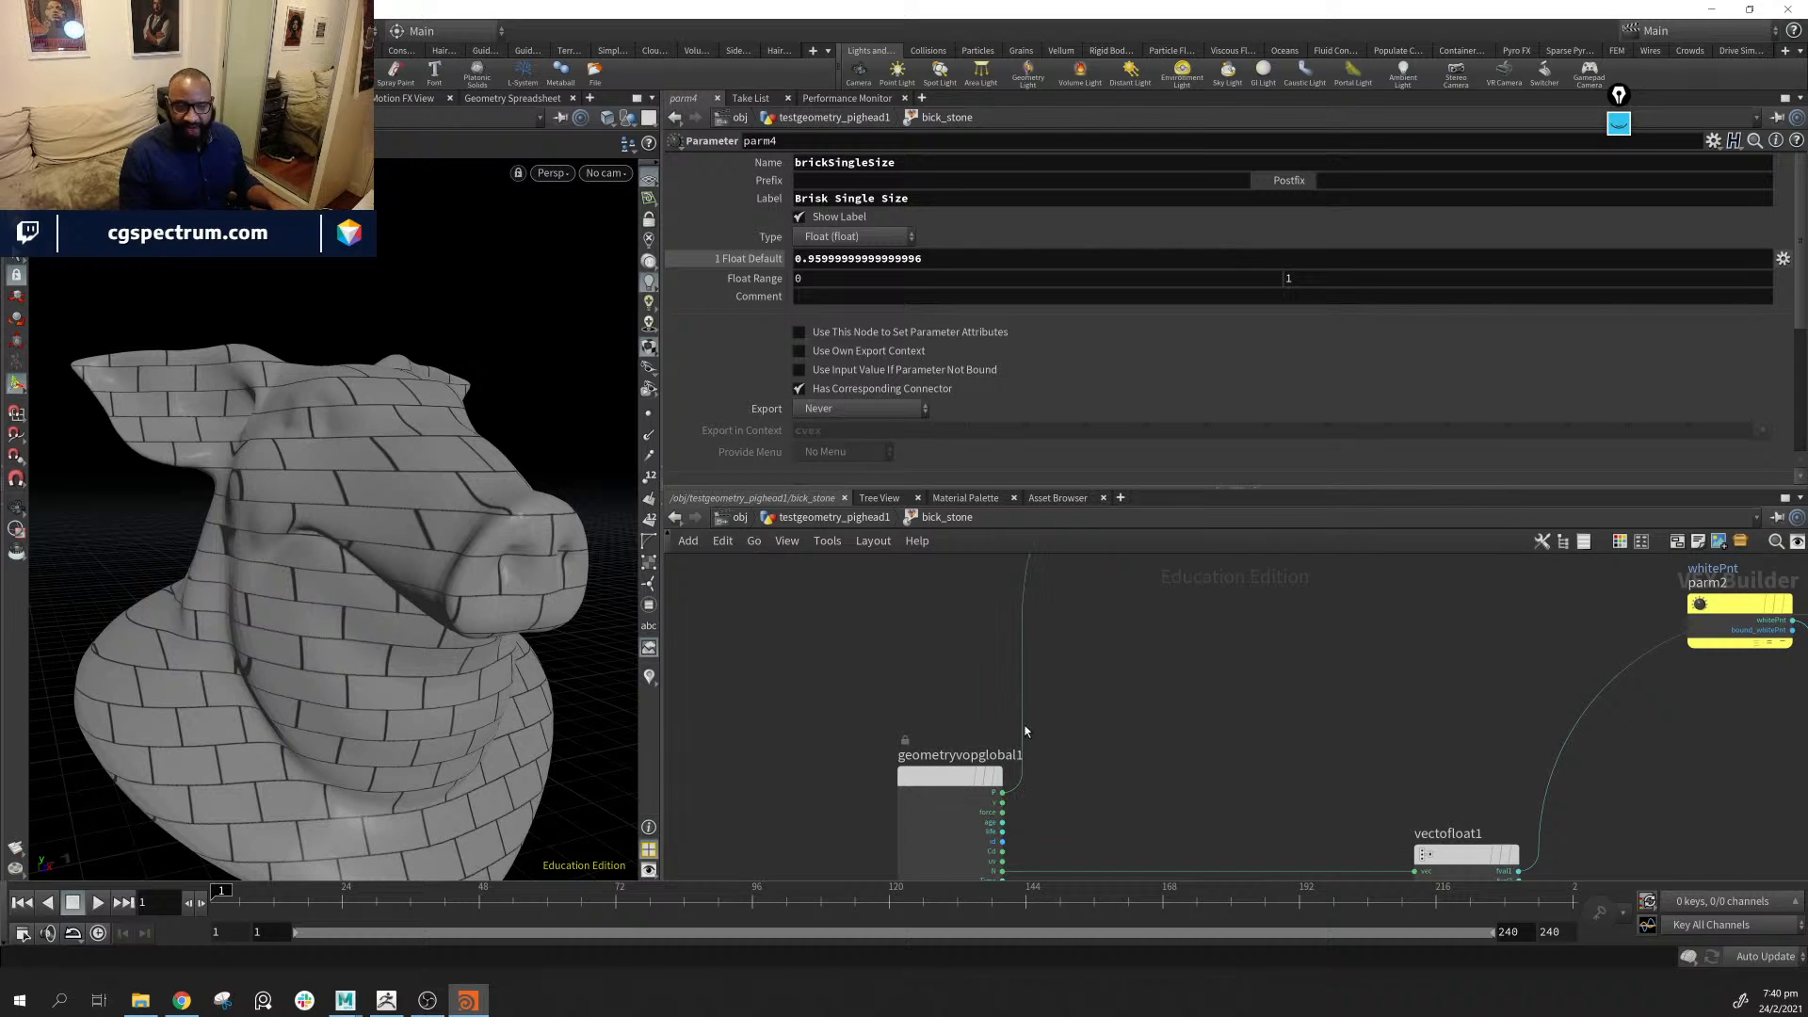
middle_drag(1272, 560, 1190, 740)
middle_drag(1326, 591, 1212, 713)
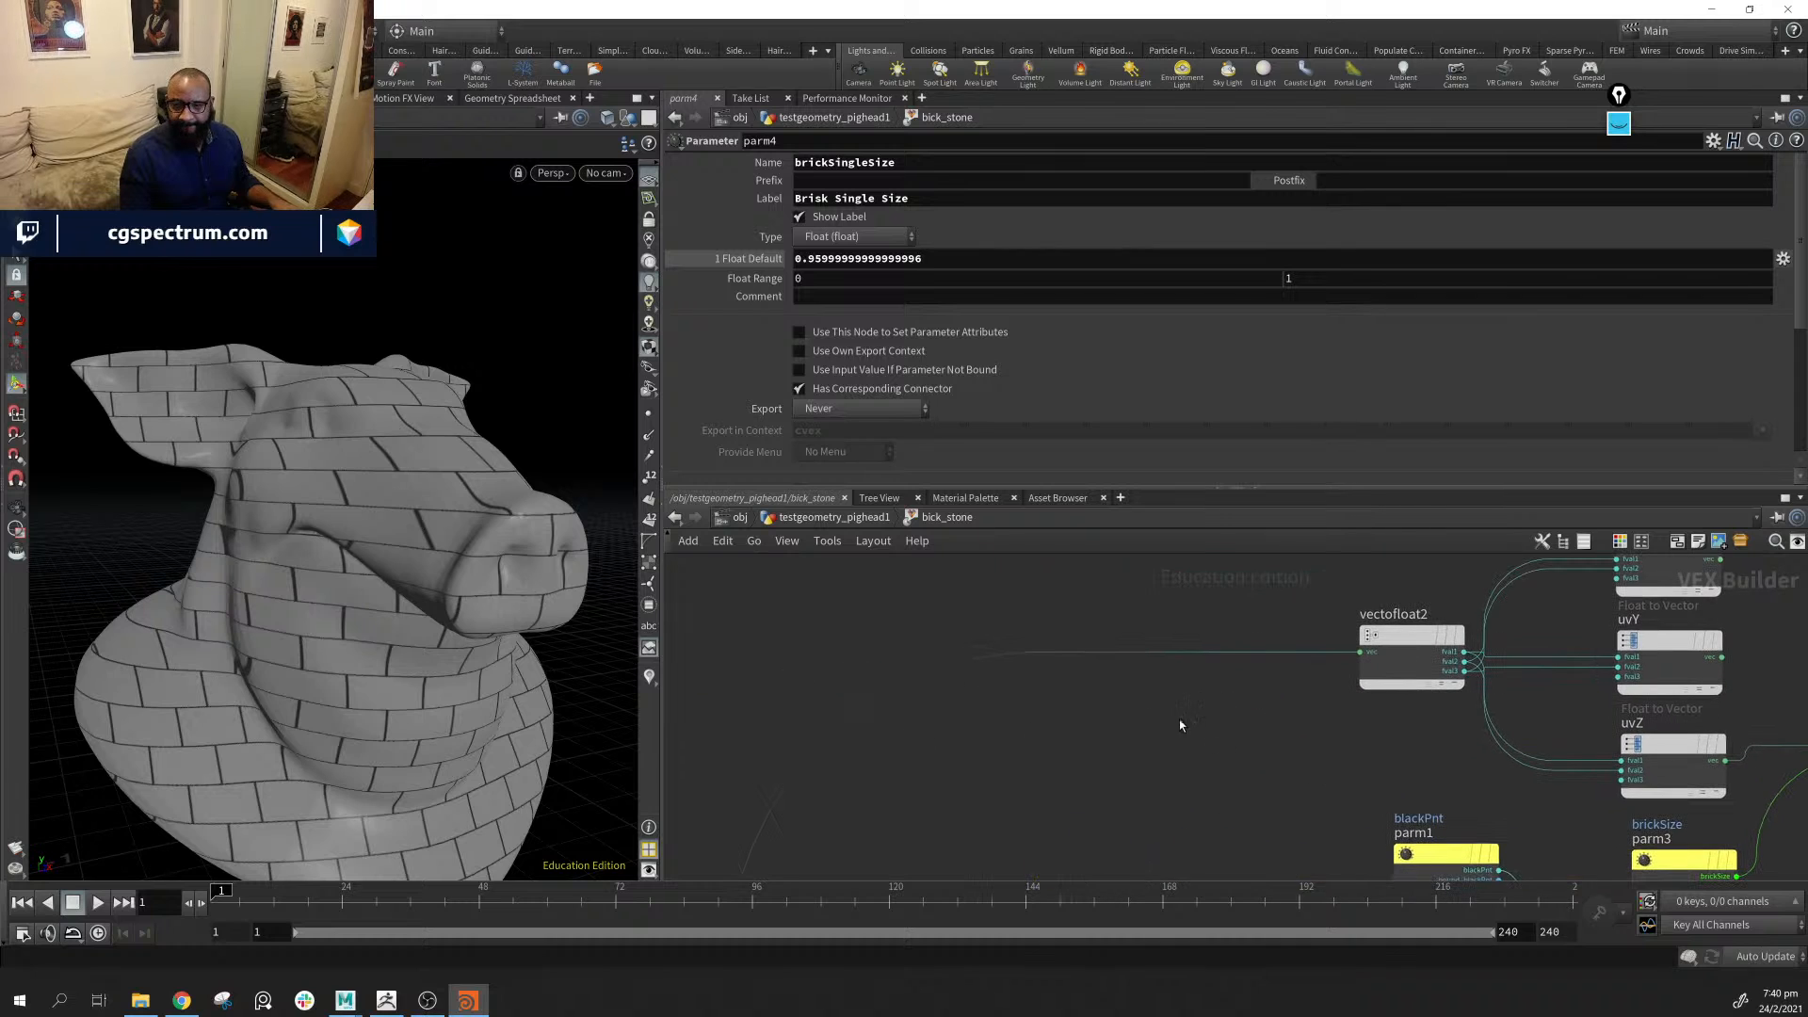
key(Tab)
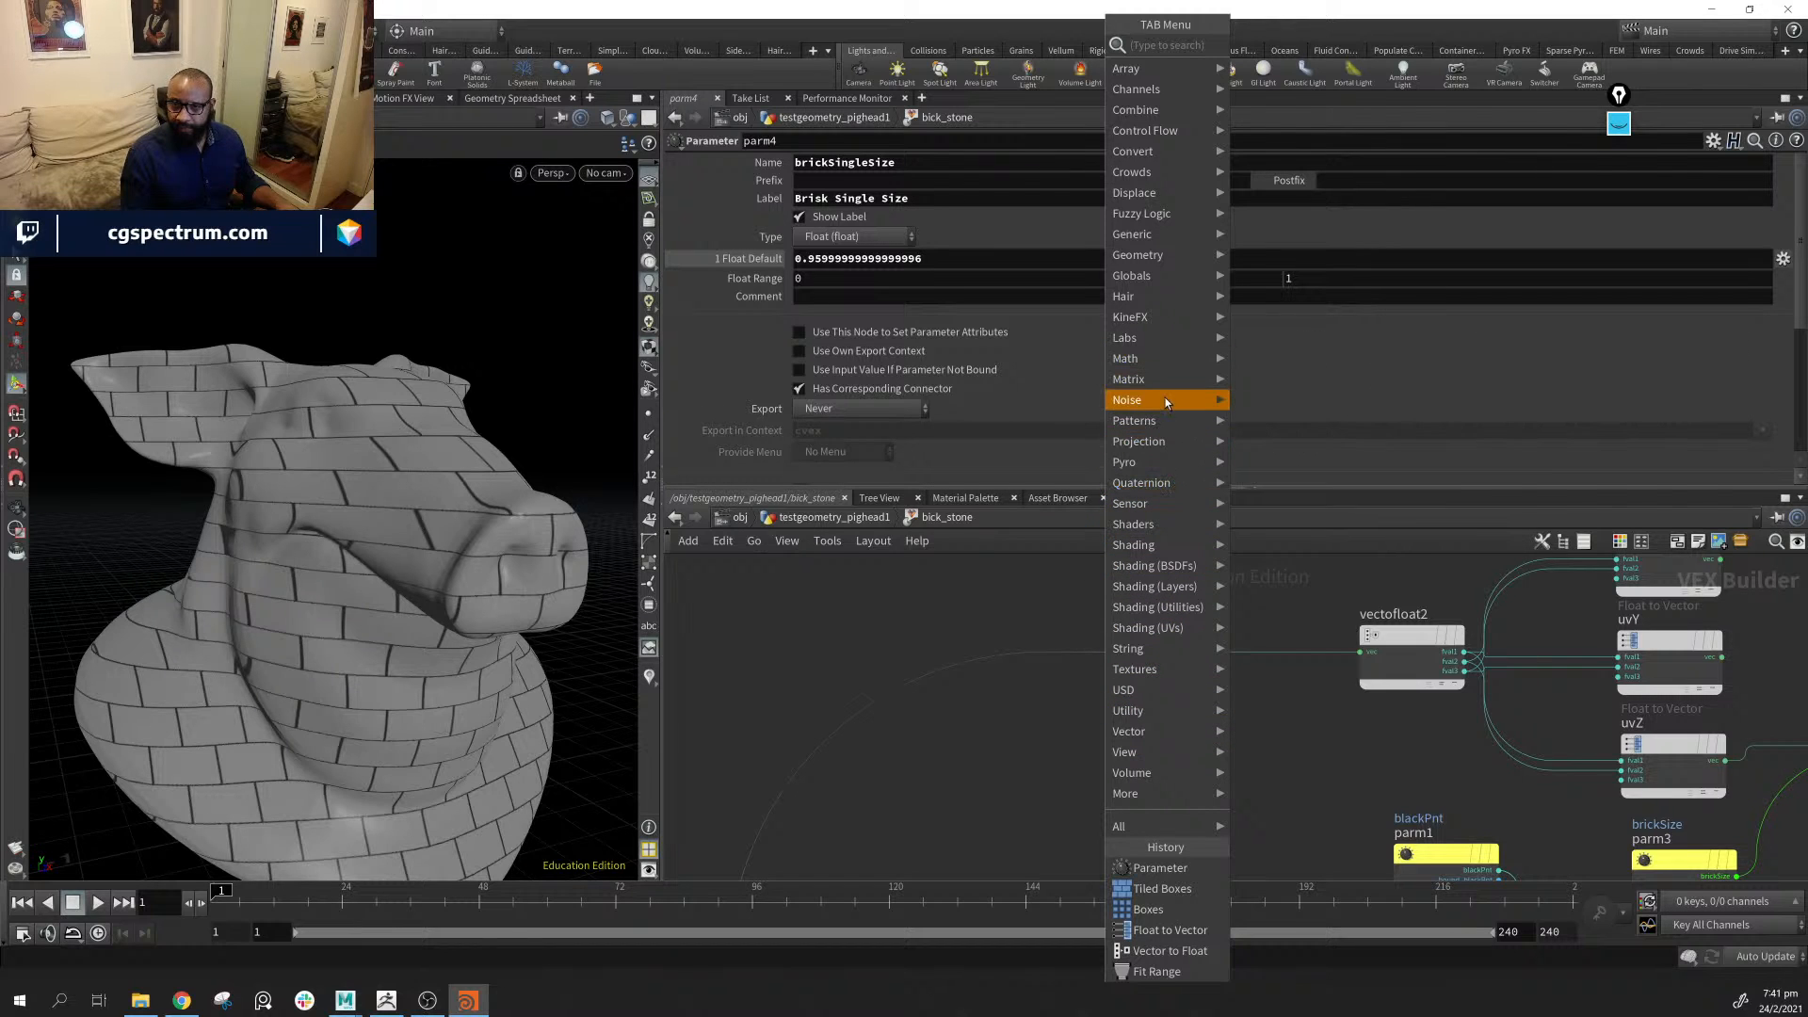
mouse_move(1166, 400)
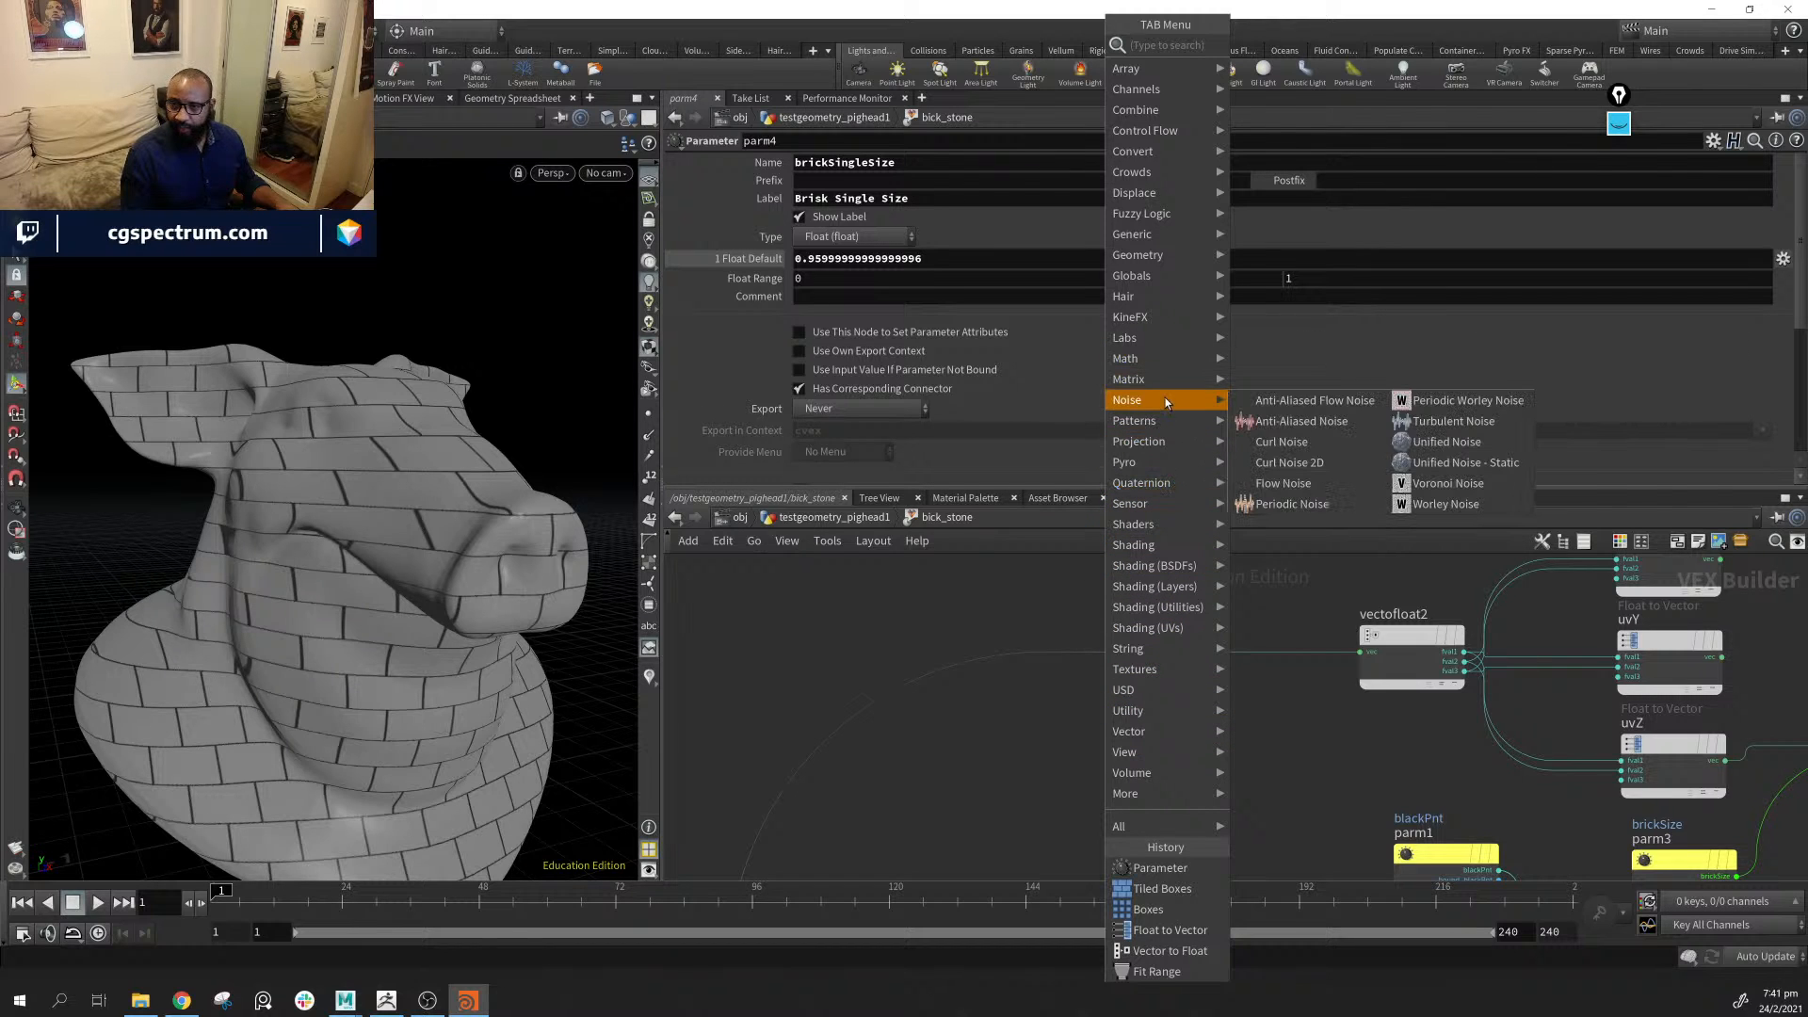
click(1309, 421)
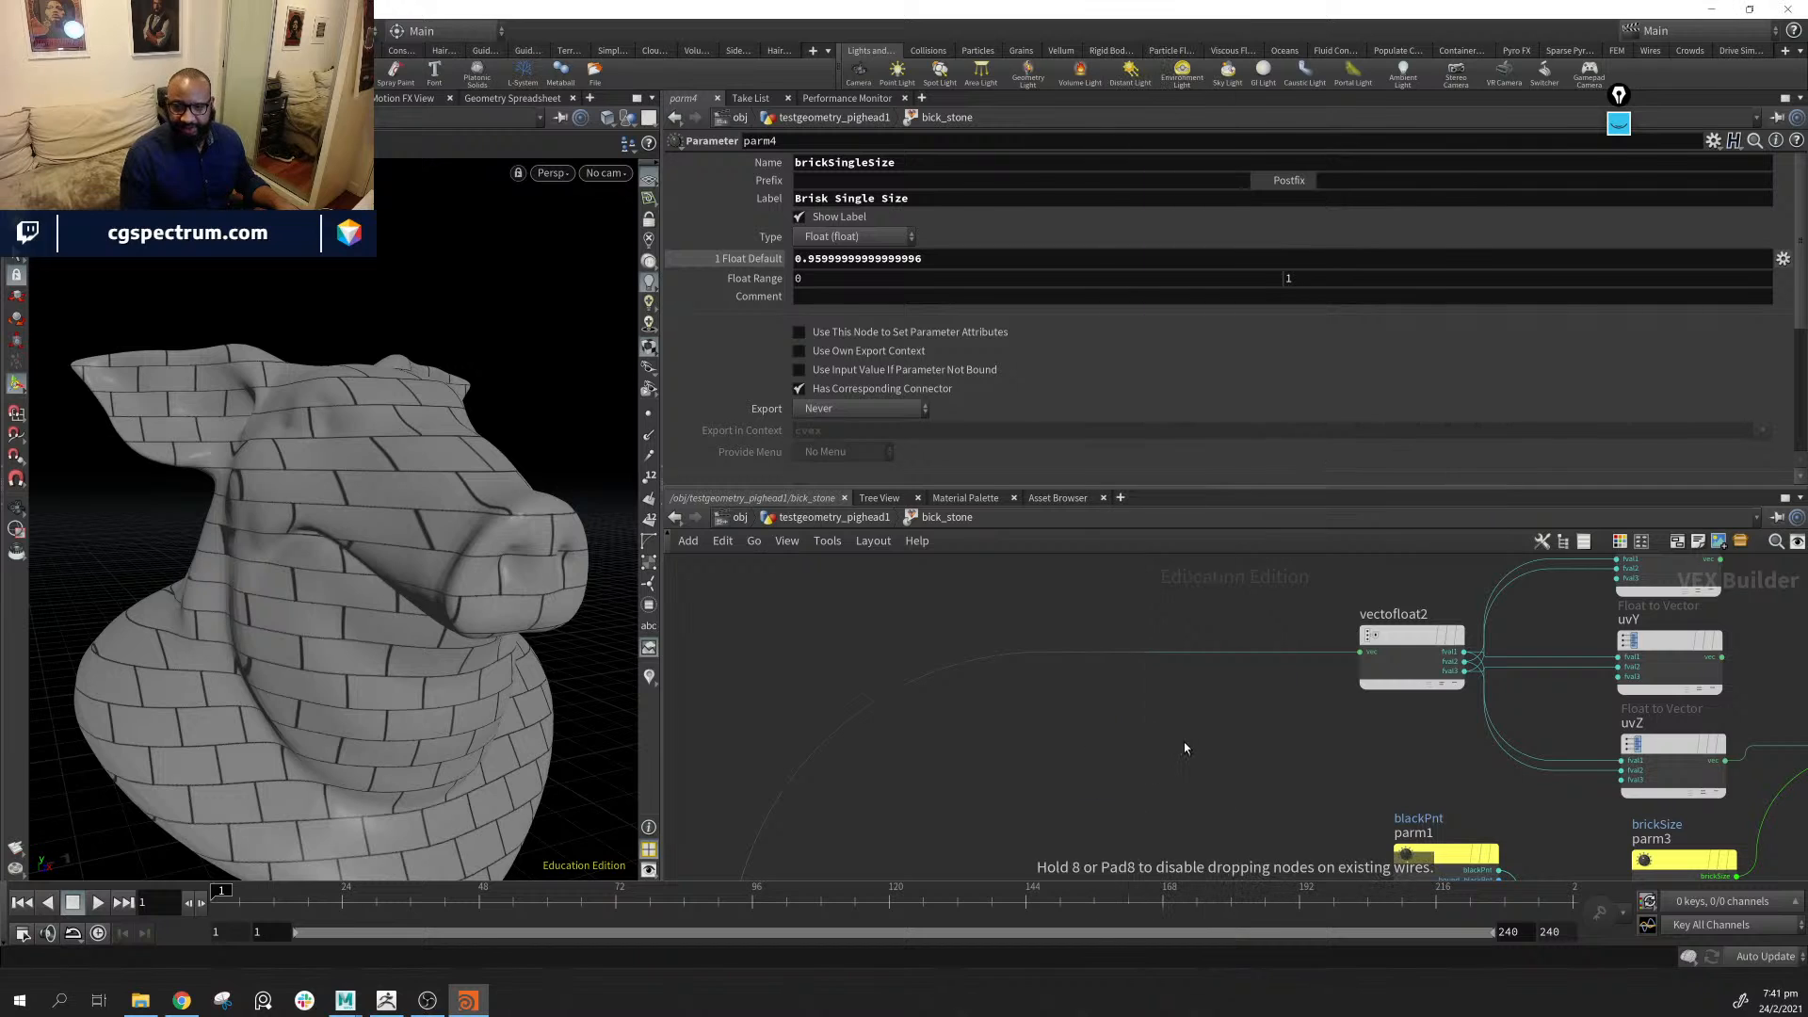
click(1125, 752)
middle_drag(1260, 828, 1273, 670)
drag(1133, 587, 1096, 663)
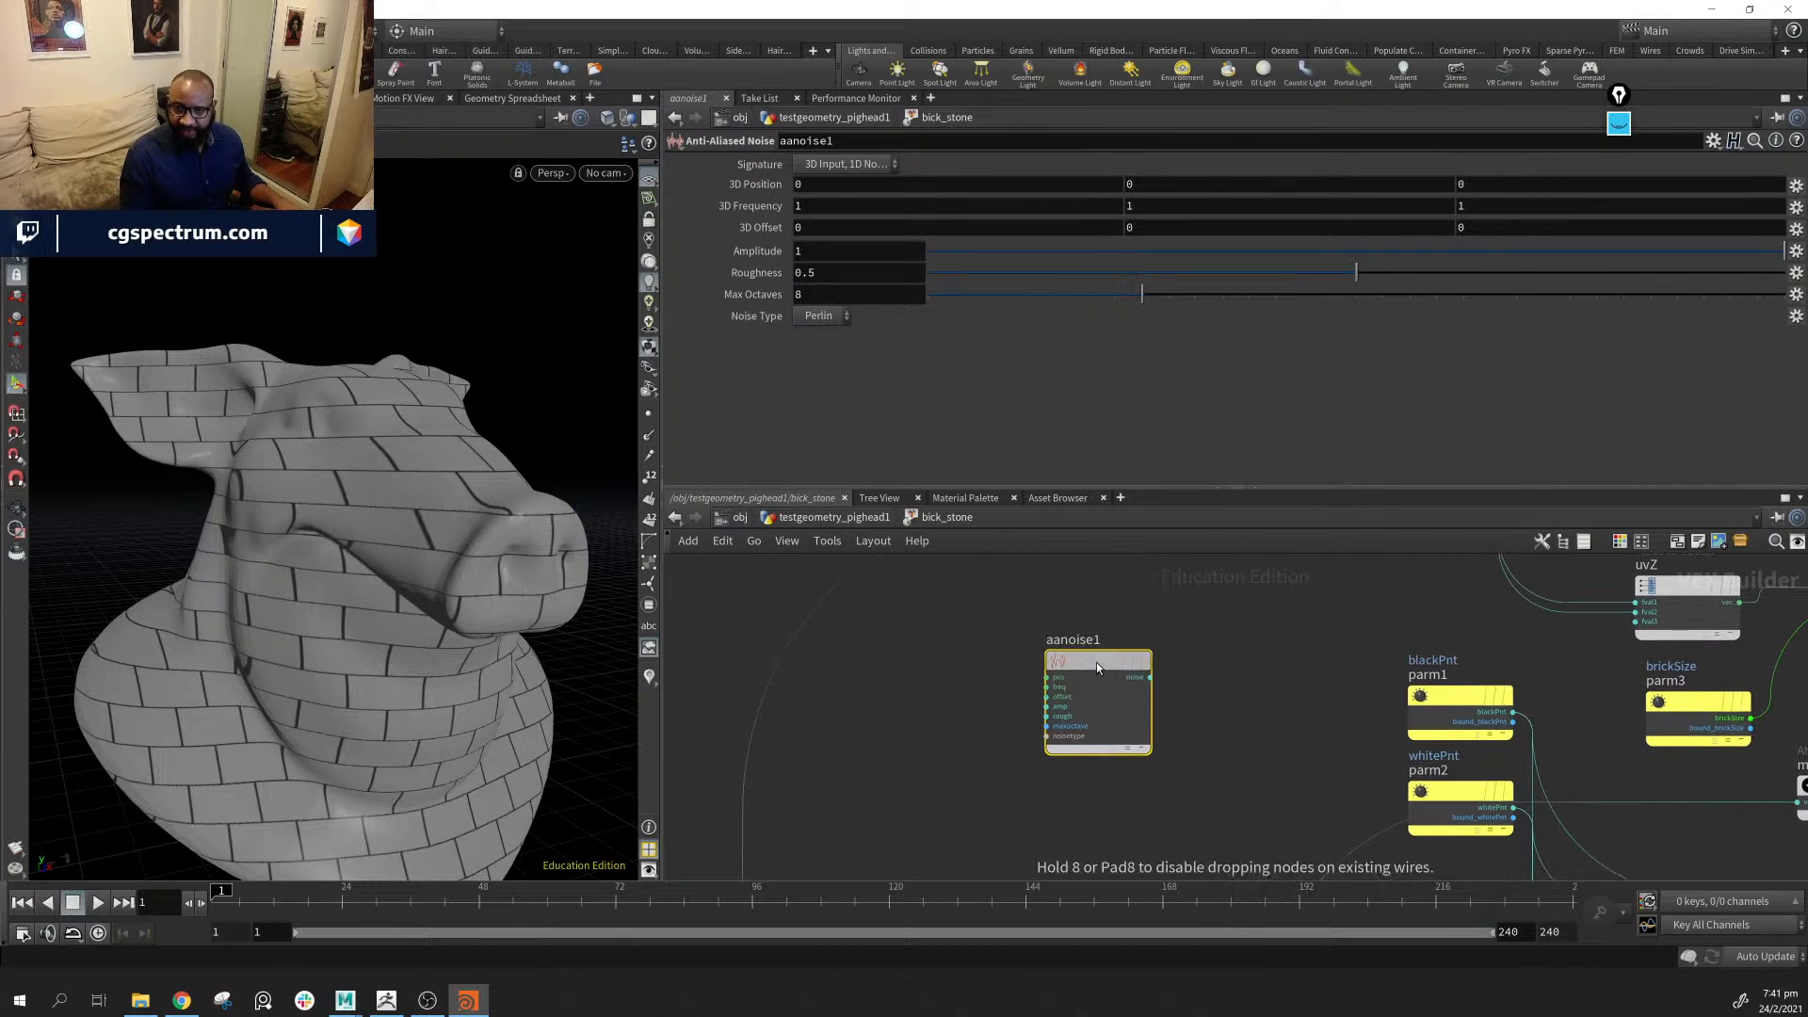
Connect the P output of geometryvopglobal1 to the pos input of aanoise1 and position the noise node below the P wire
middle_drag(1214, 716, 1227, 537)
drag(738, 801, 962, 641)
middle_drag(963, 640, 886, 830)
click(971, 687)
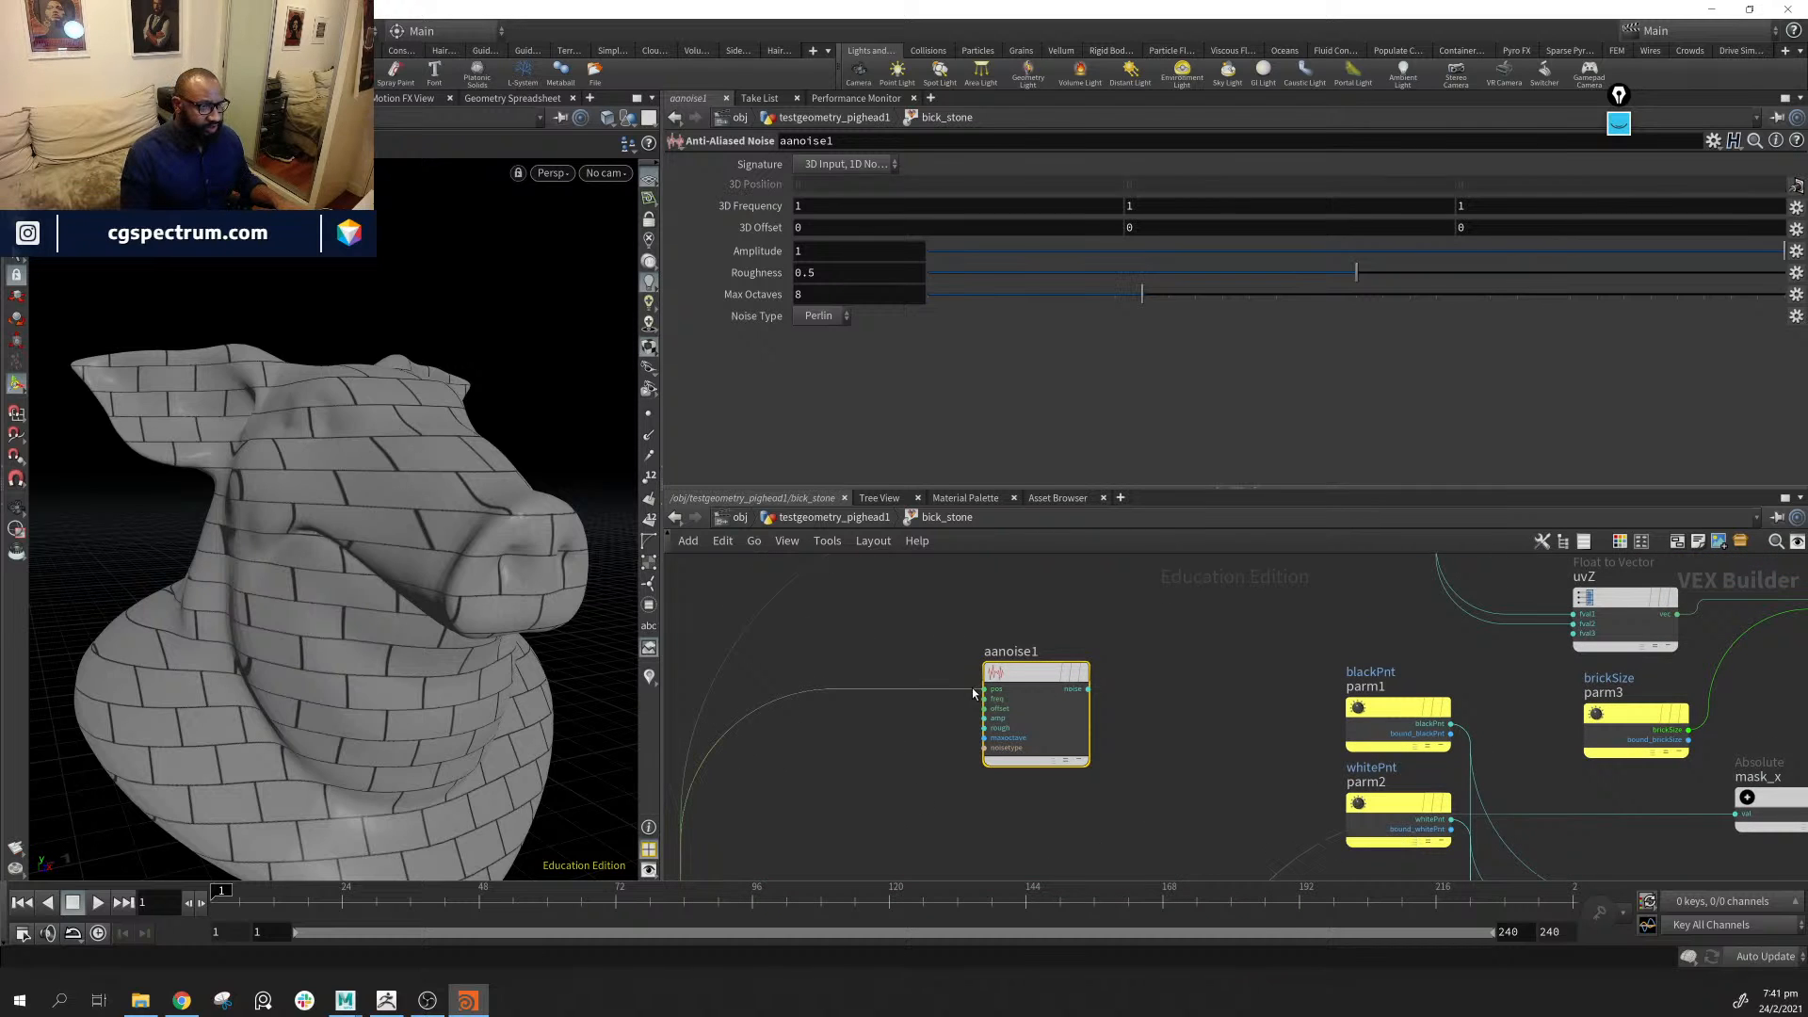
drag(1031, 715, 998, 659)
middle_drag(1176, 659, 1019, 799)
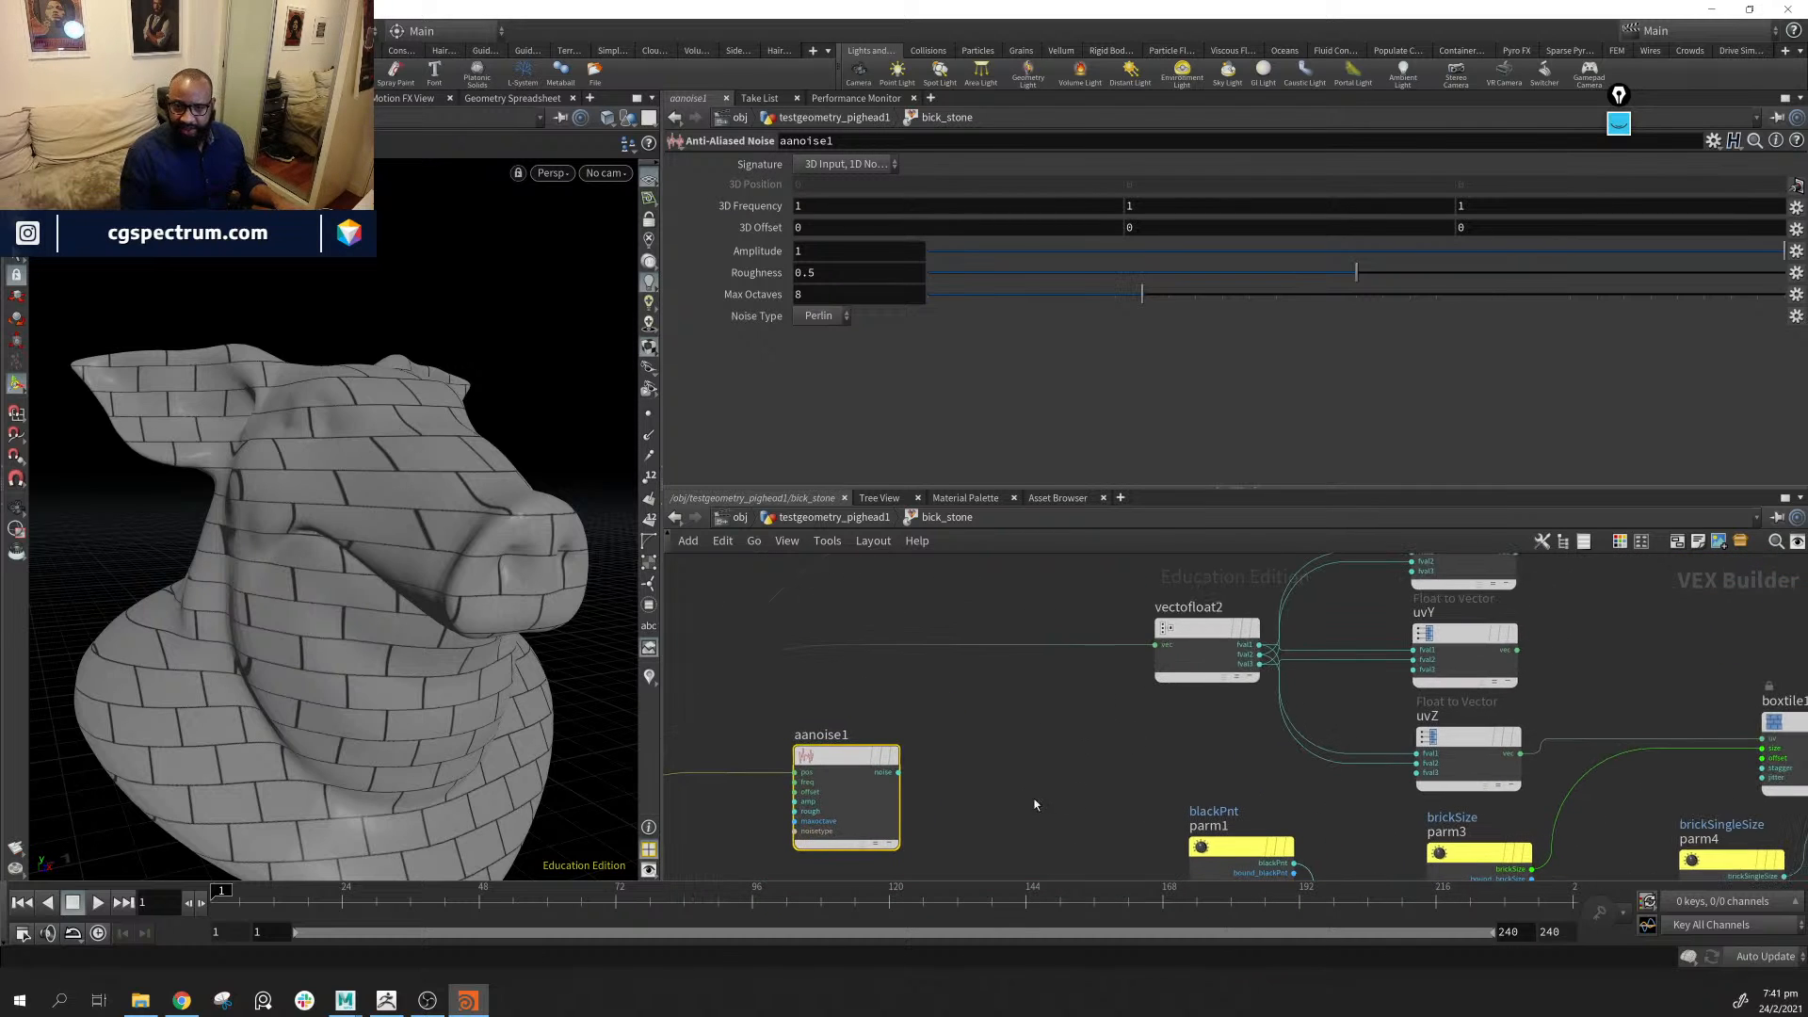
mouse_move(824, 762)
mouse_down()
mouse_move(817, 793)
mouse_move(801, 778)
mouse_up()
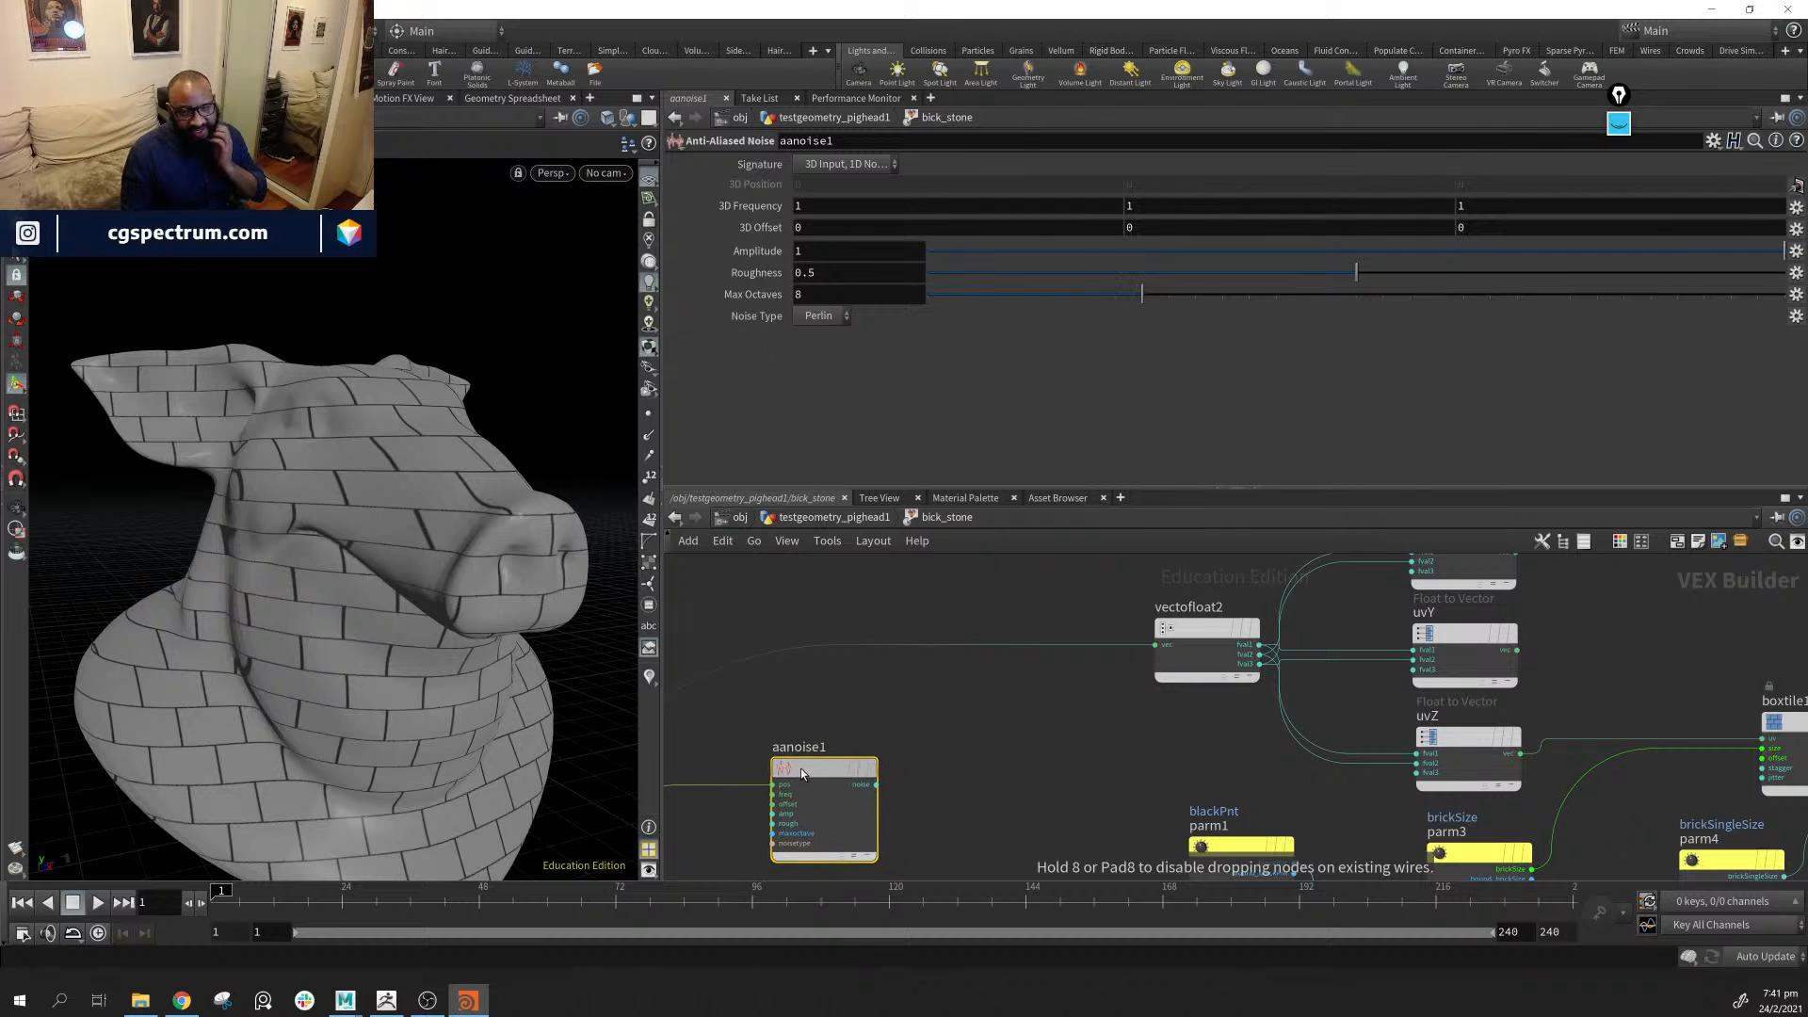
Insert an Add node on the wire from P to vectofloat2 and feed the aanoise1 output into its second input
click(1000, 719)
key(Tab)
text(add)
key(Return)
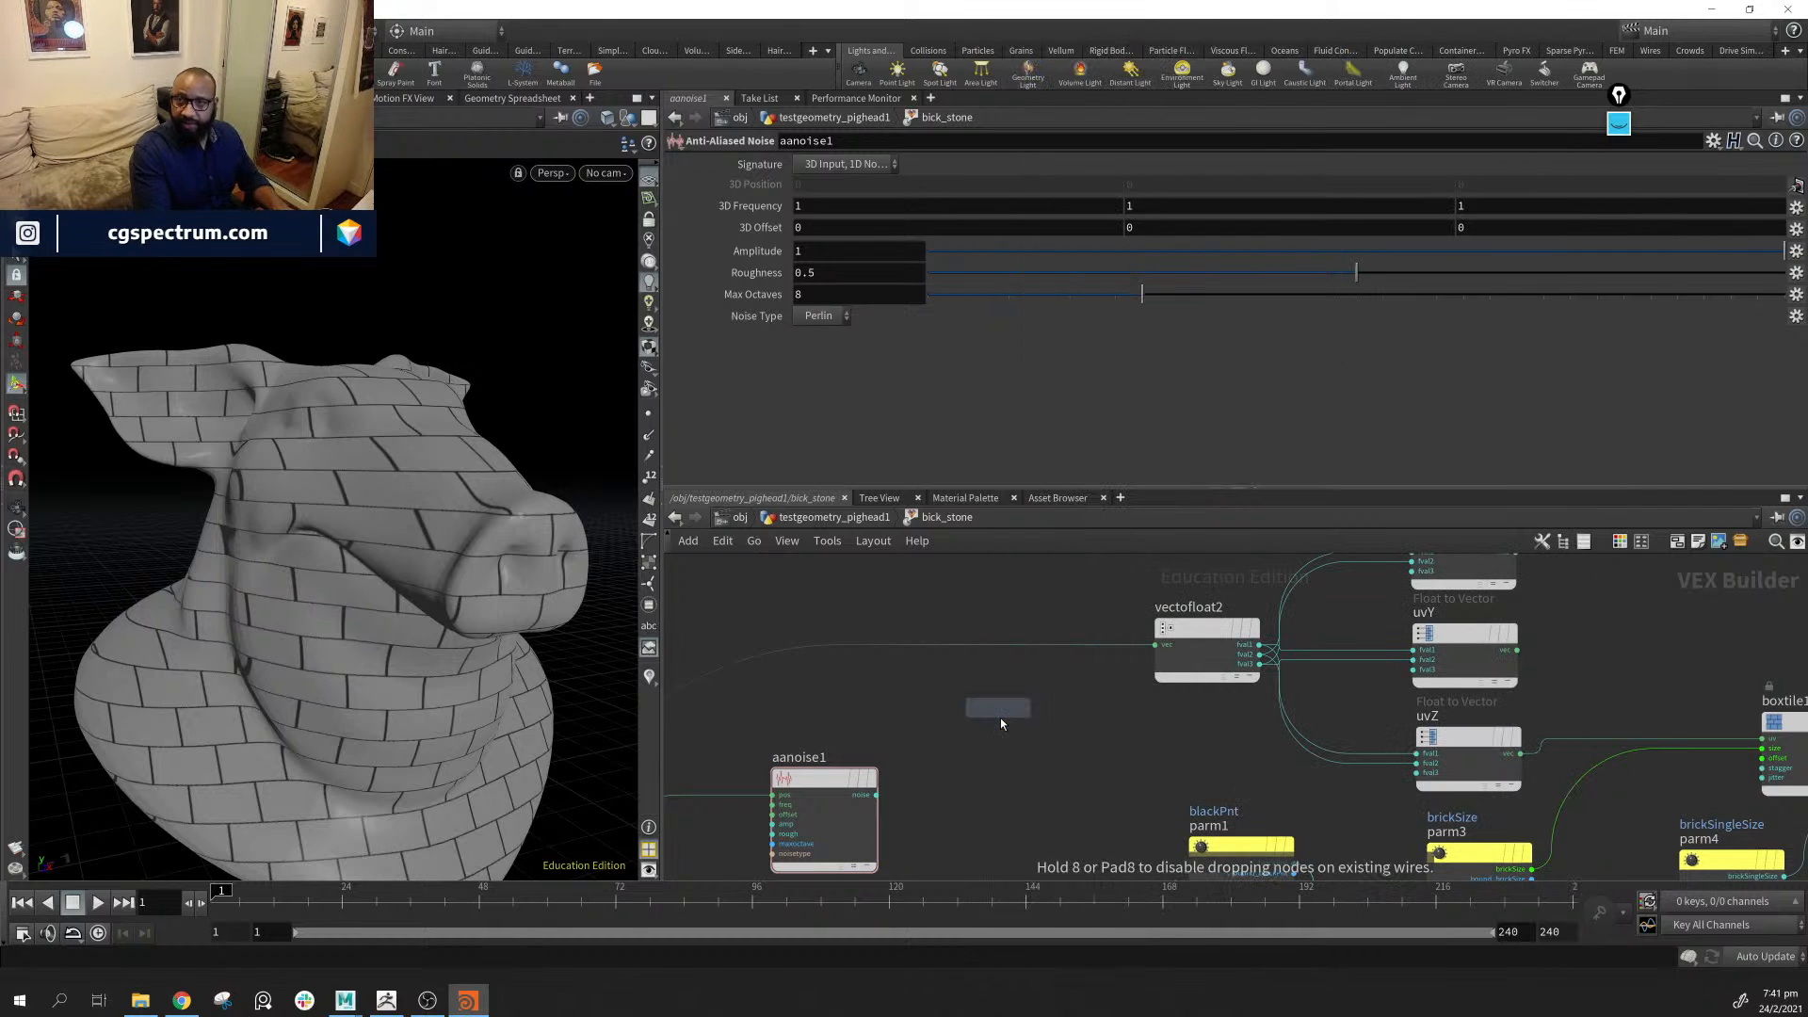
click(1000, 718)
drag(991, 706, 995, 655)
drag(878, 795, 1155, 645)
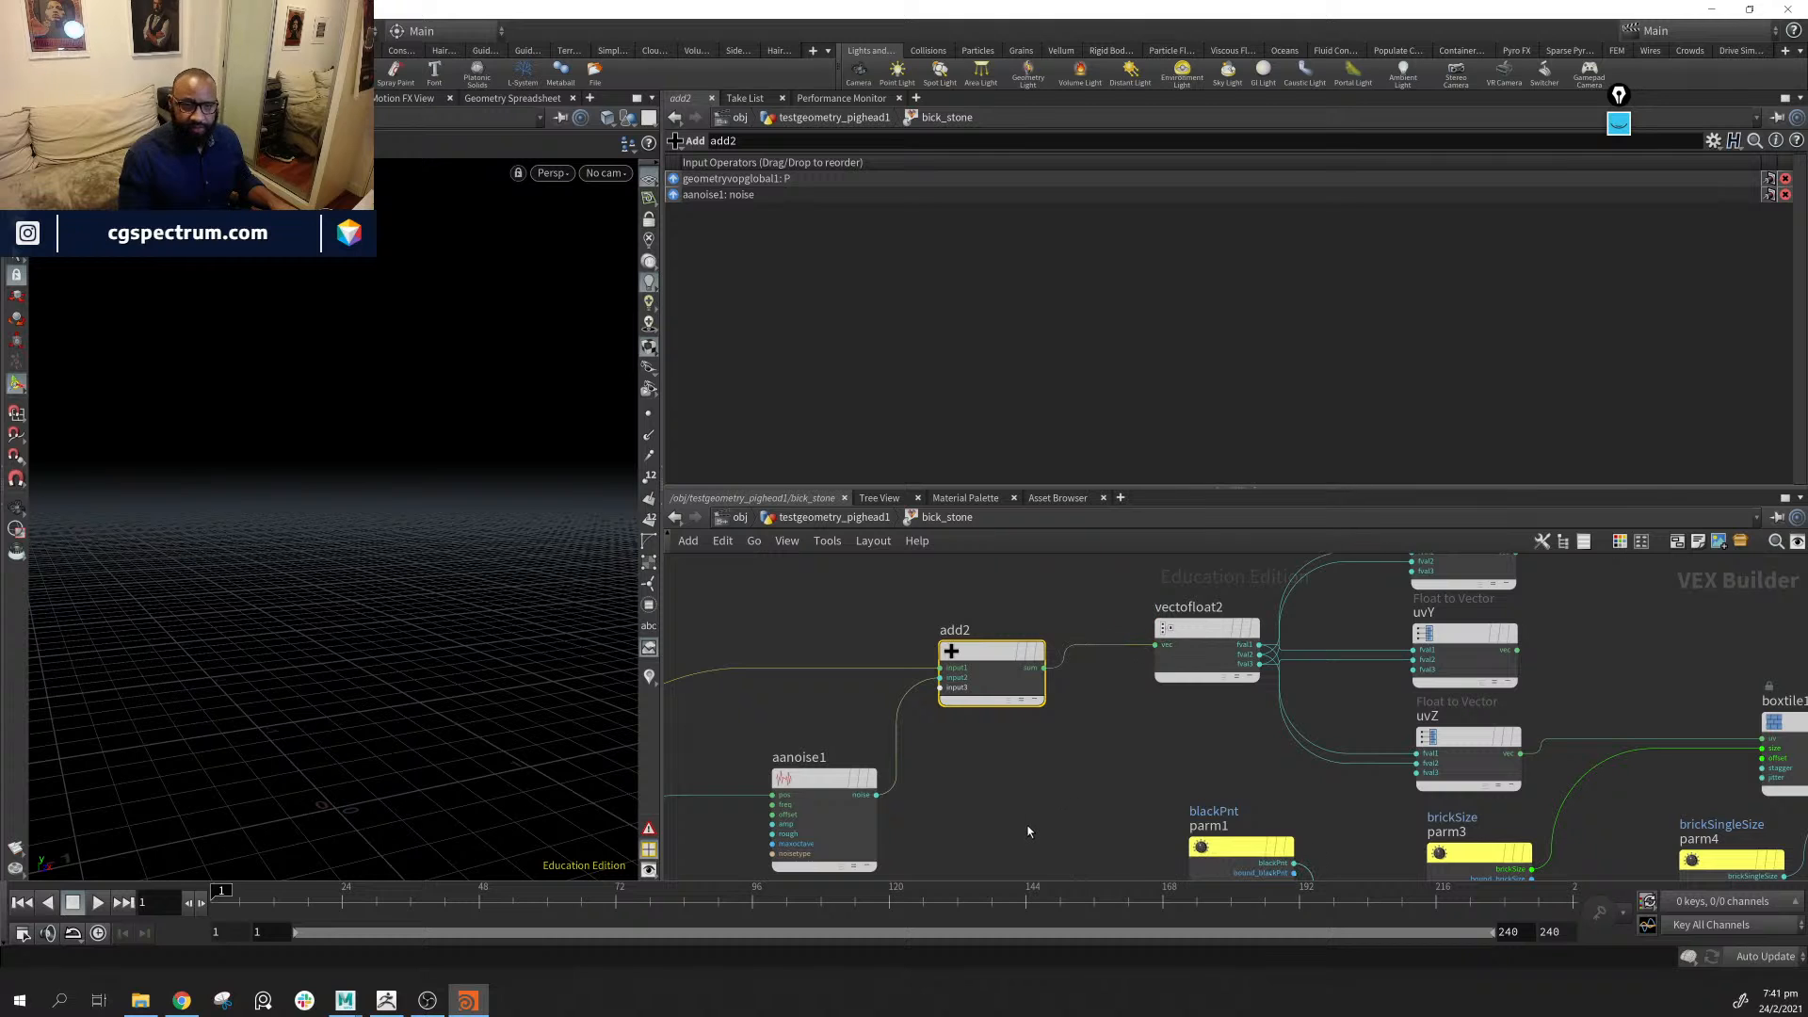
Set aanoise1's amplitude to 0.14 and move the node further away from the Add node to make room
click(822, 778)
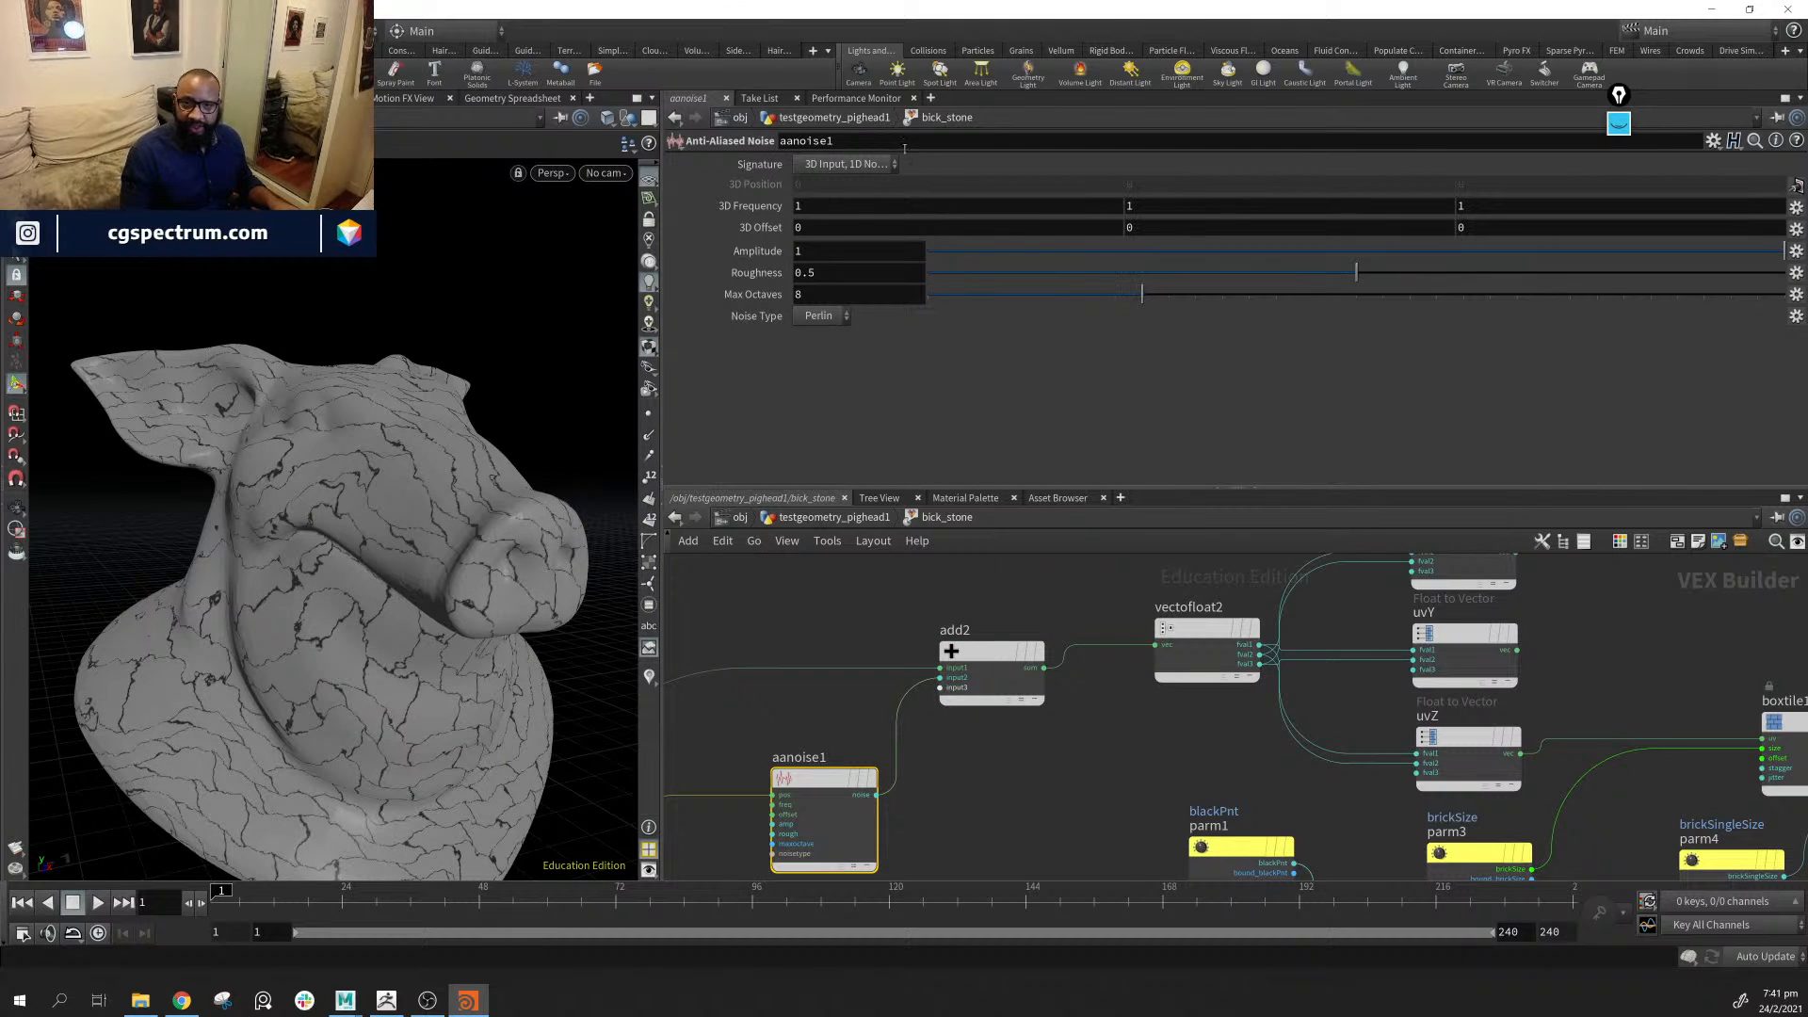
drag(1780, 250, 1420, 239)
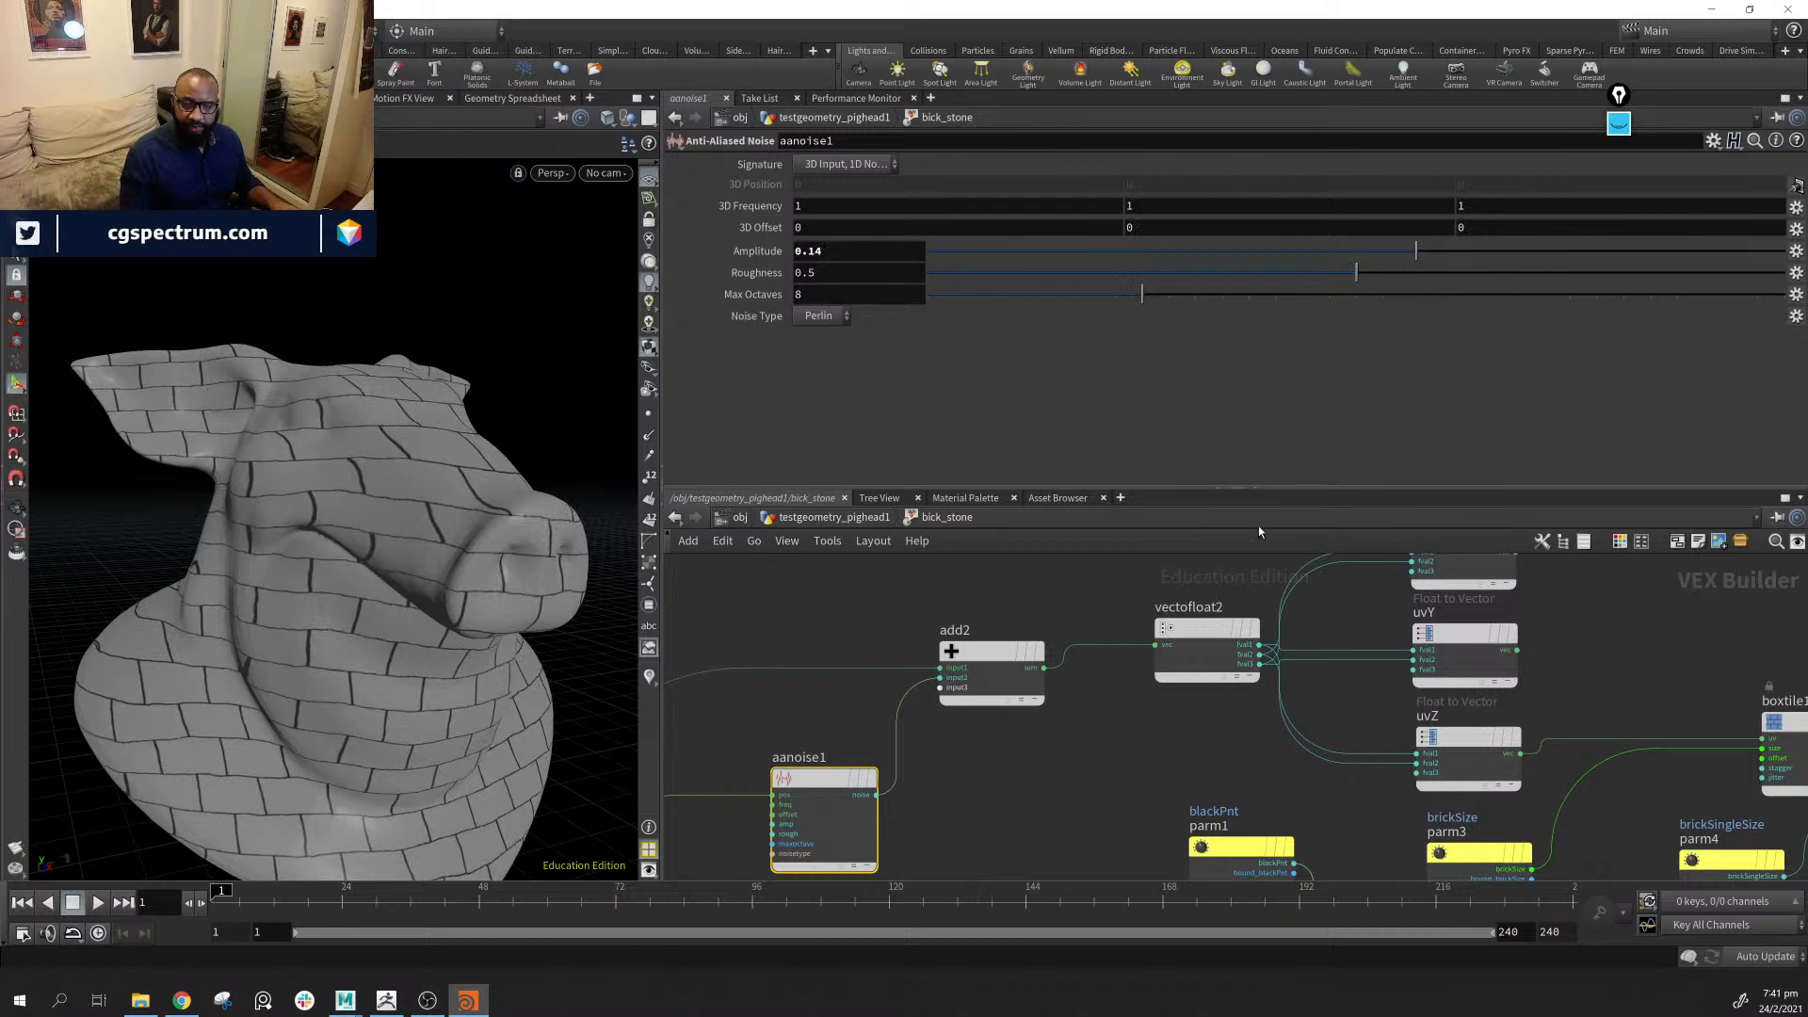
middle_drag(979, 746, 1182, 652)
drag(1017, 685, 964, 705)
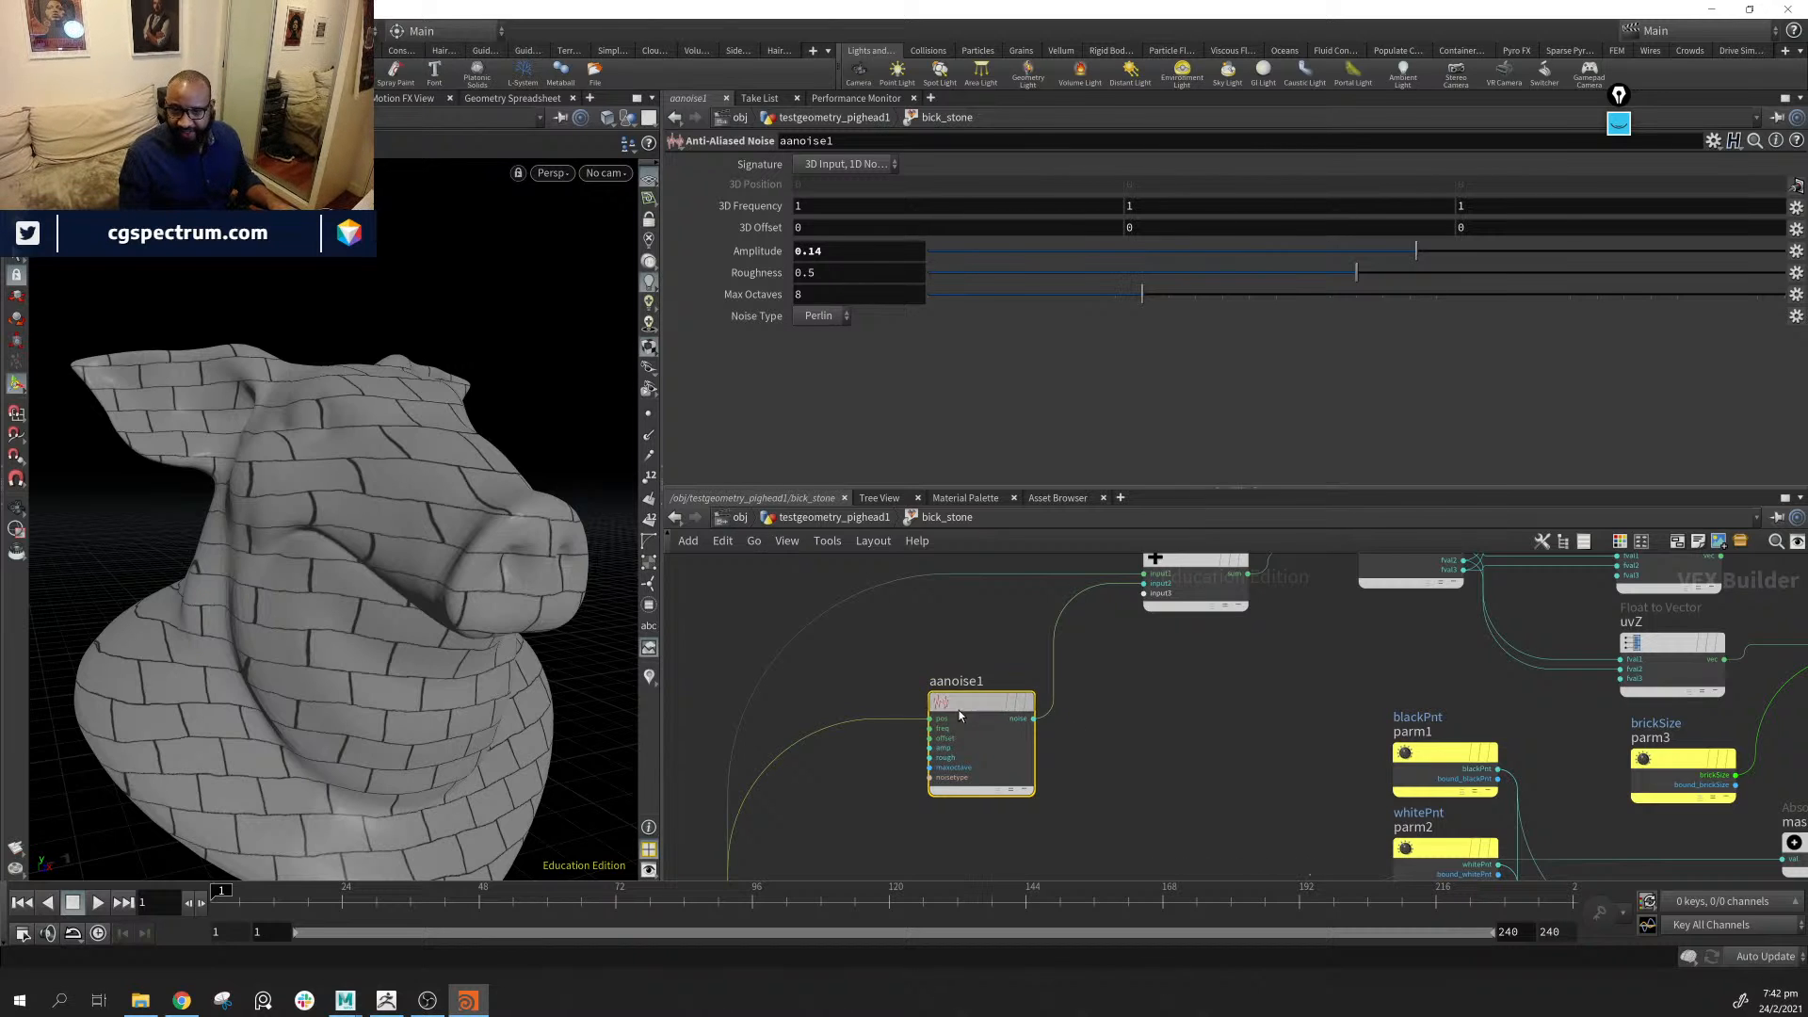
drag(959, 710, 930, 721)
Place a Fit Range node between aanoise1 and the Add node
middle_drag(1112, 732, 1072, 733)
click(1043, 744)
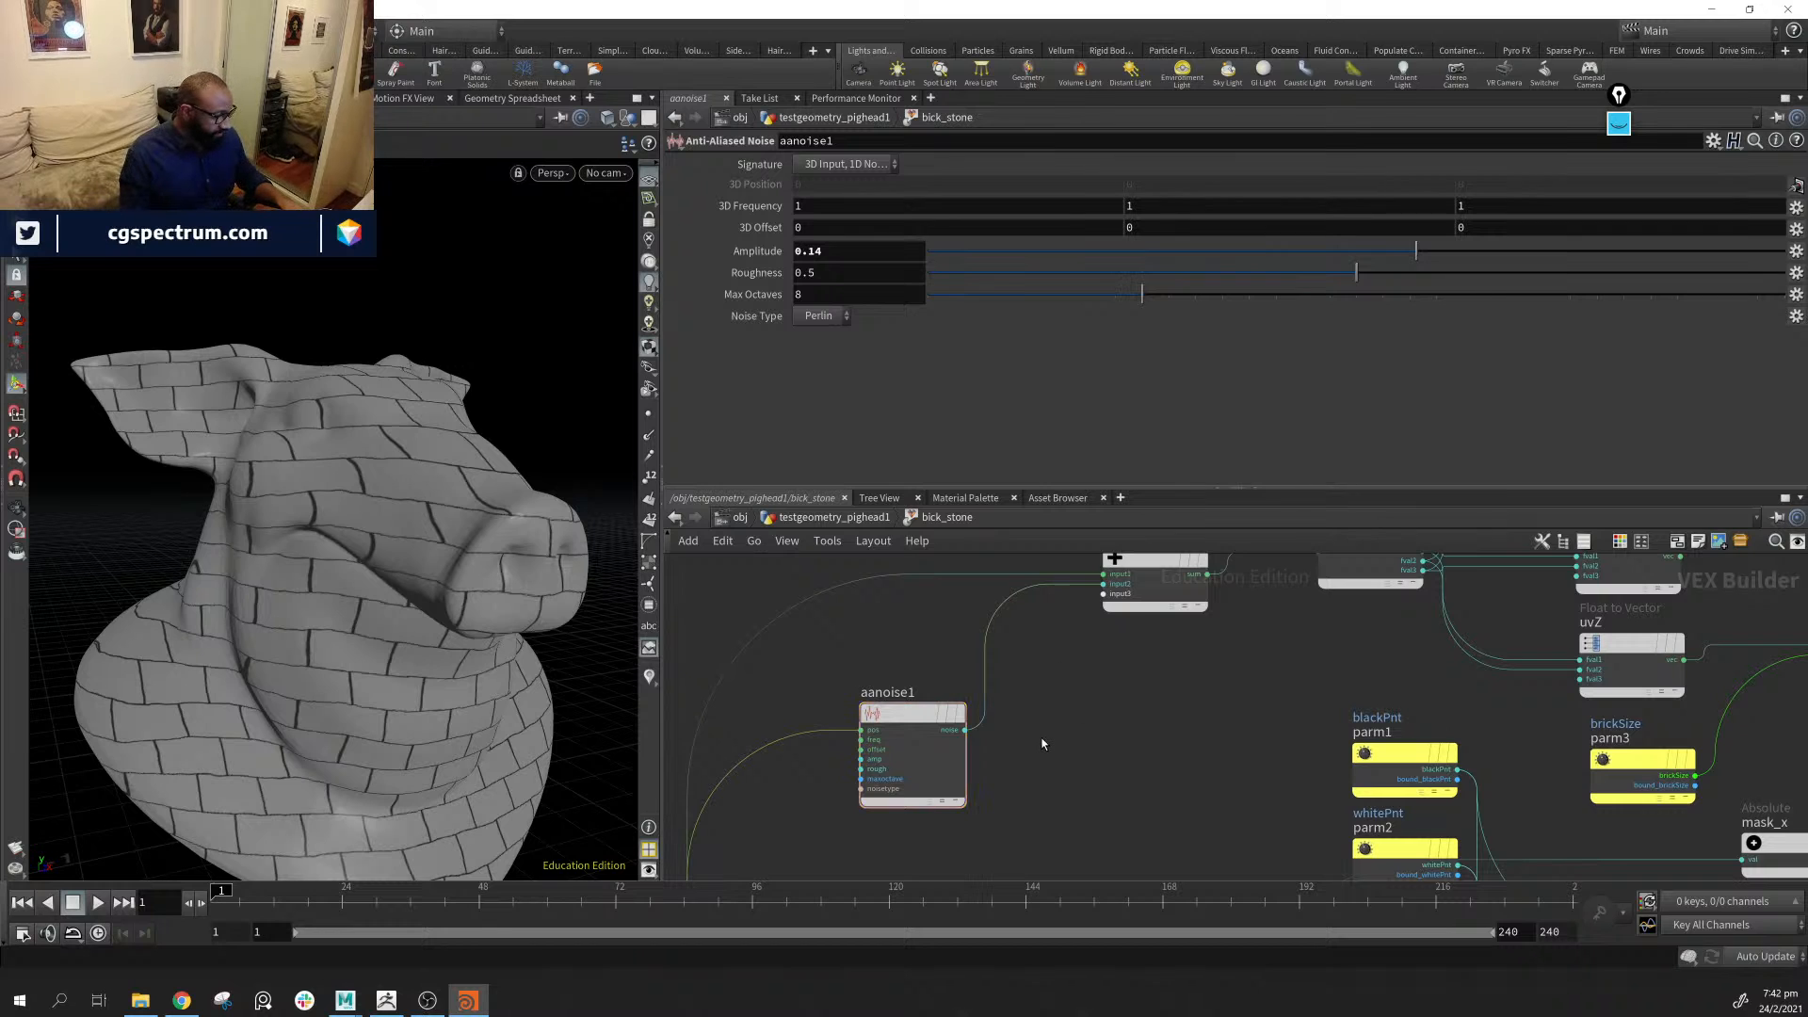
key(Tab)
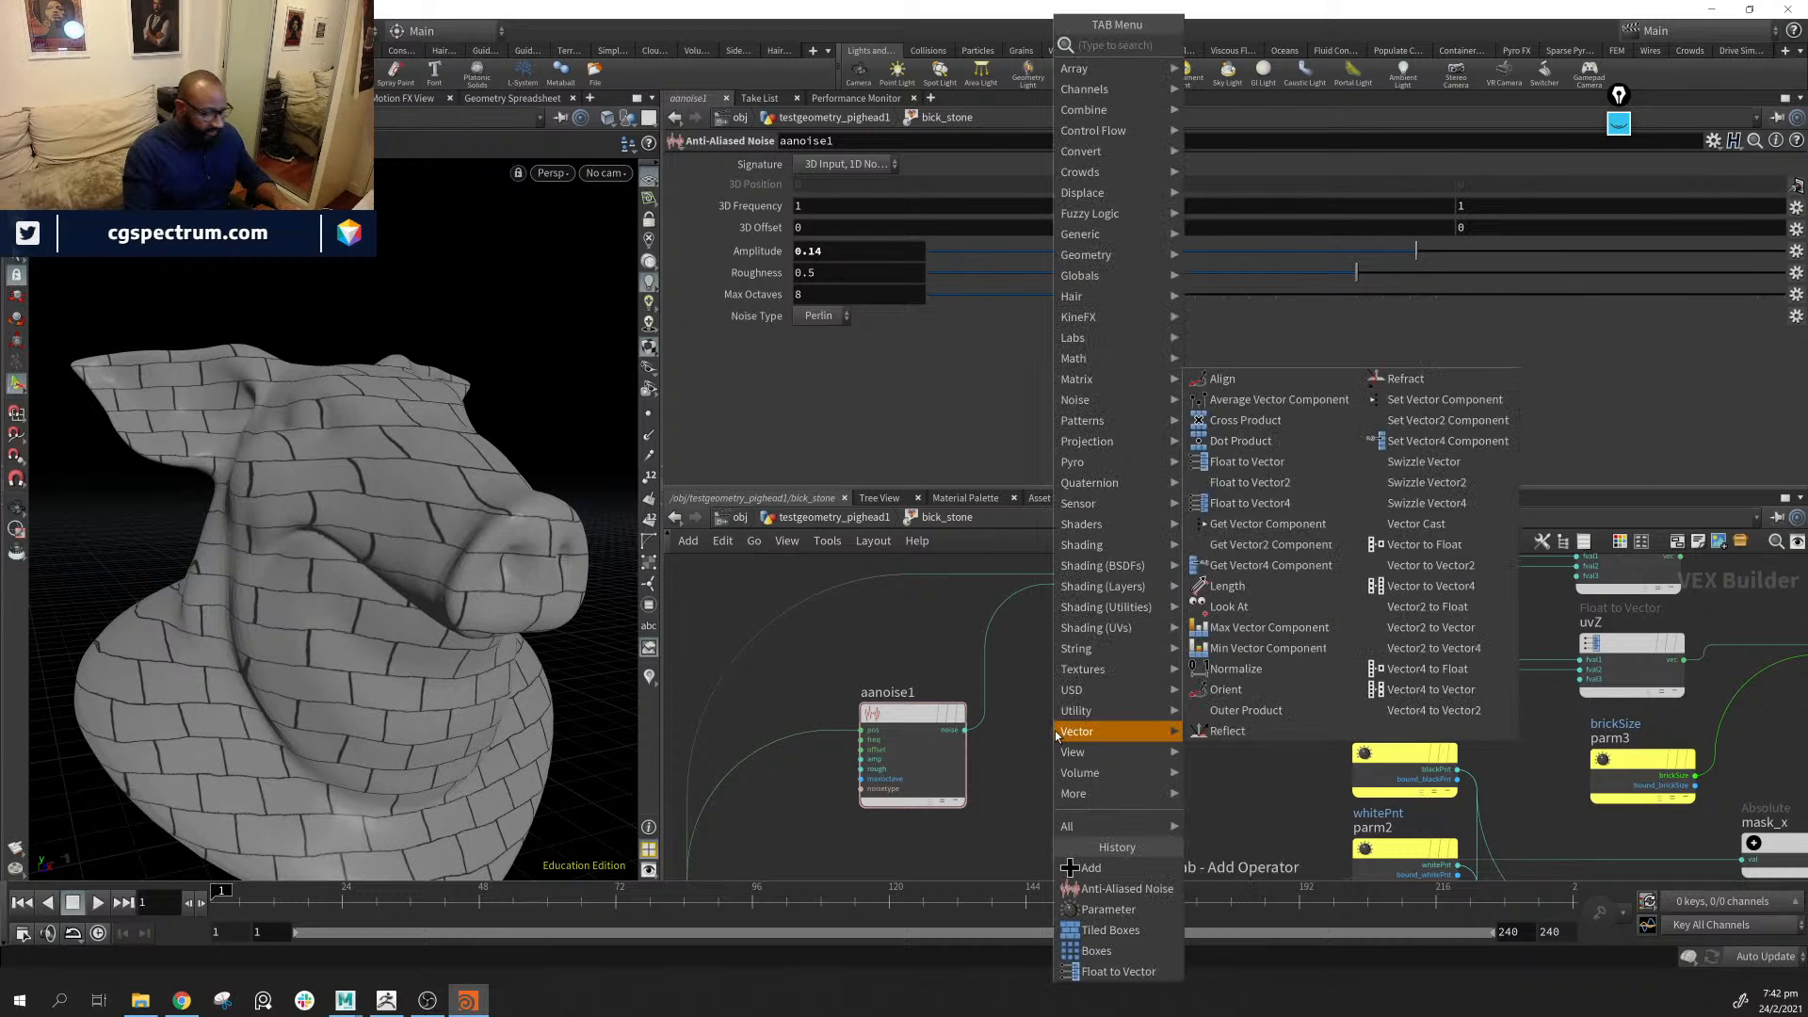
text(fi)
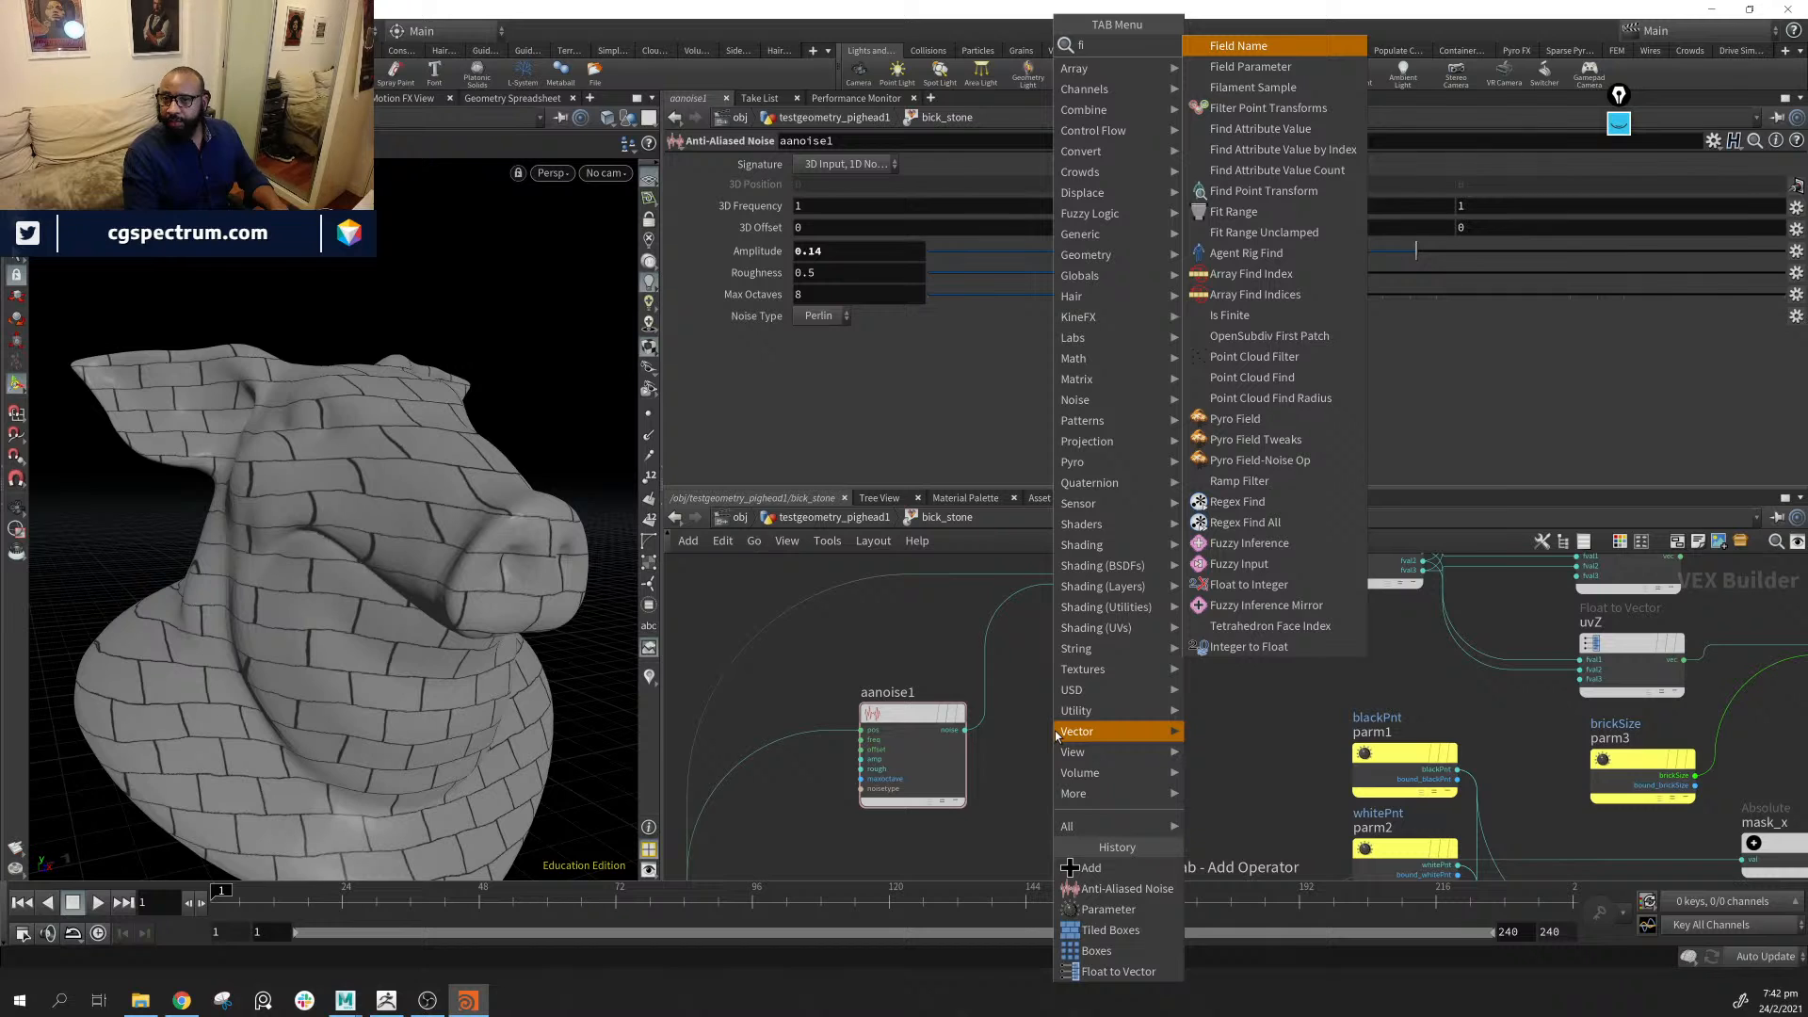
key(Down)
key(Down)
key(Down)
key(Down)
key(Down)
key(Down)
key(Down)
key(Down)
key(Down)
key(Up)
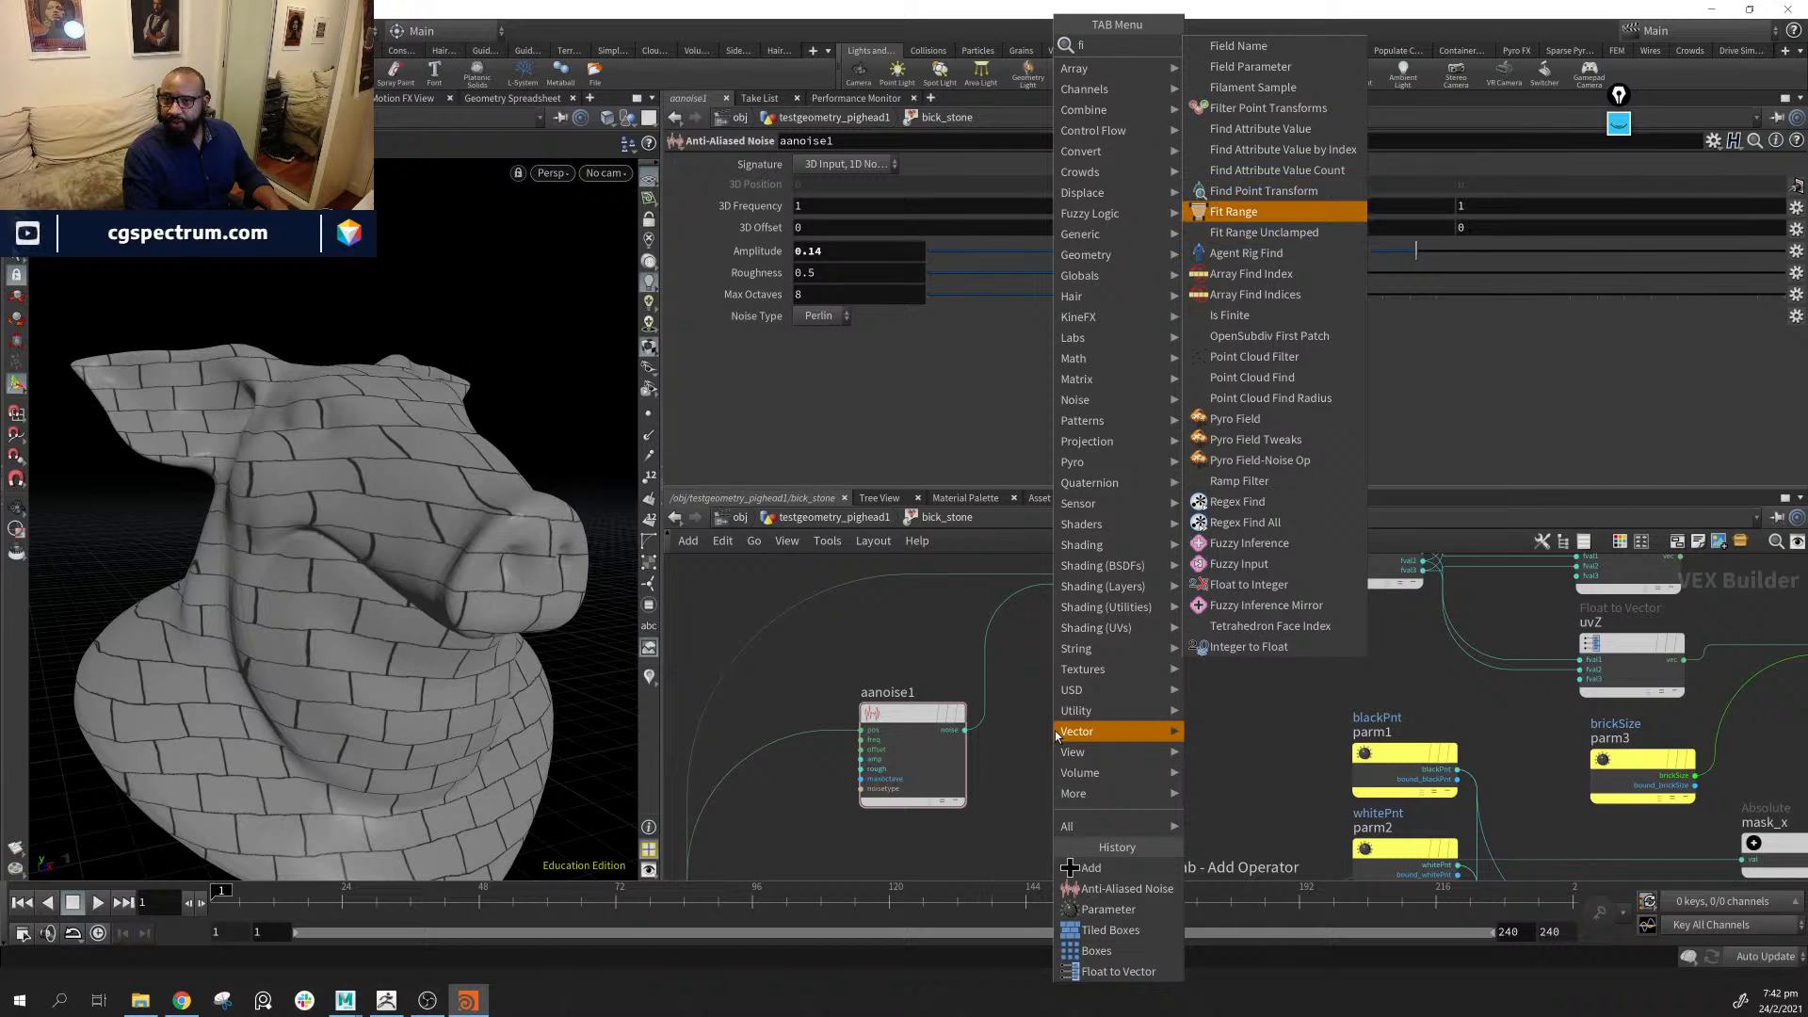
key(Return)
click(1054, 731)
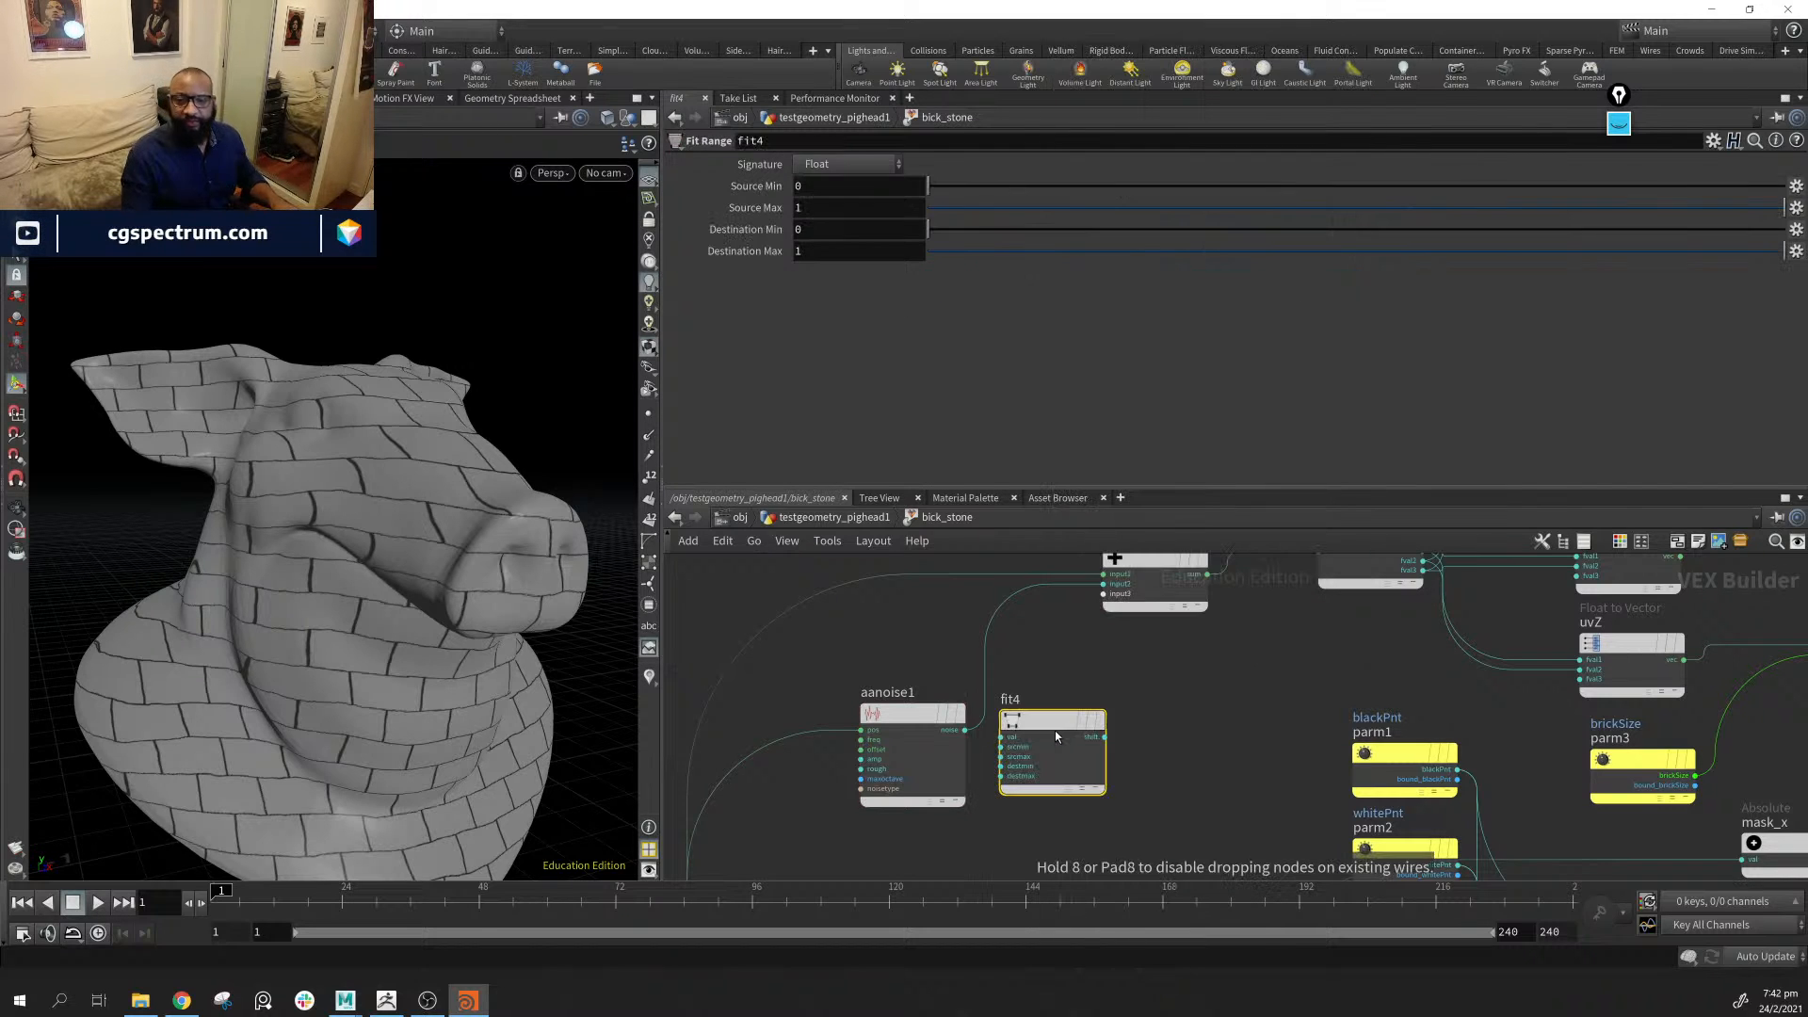
drag(1054, 731, 1112, 708)
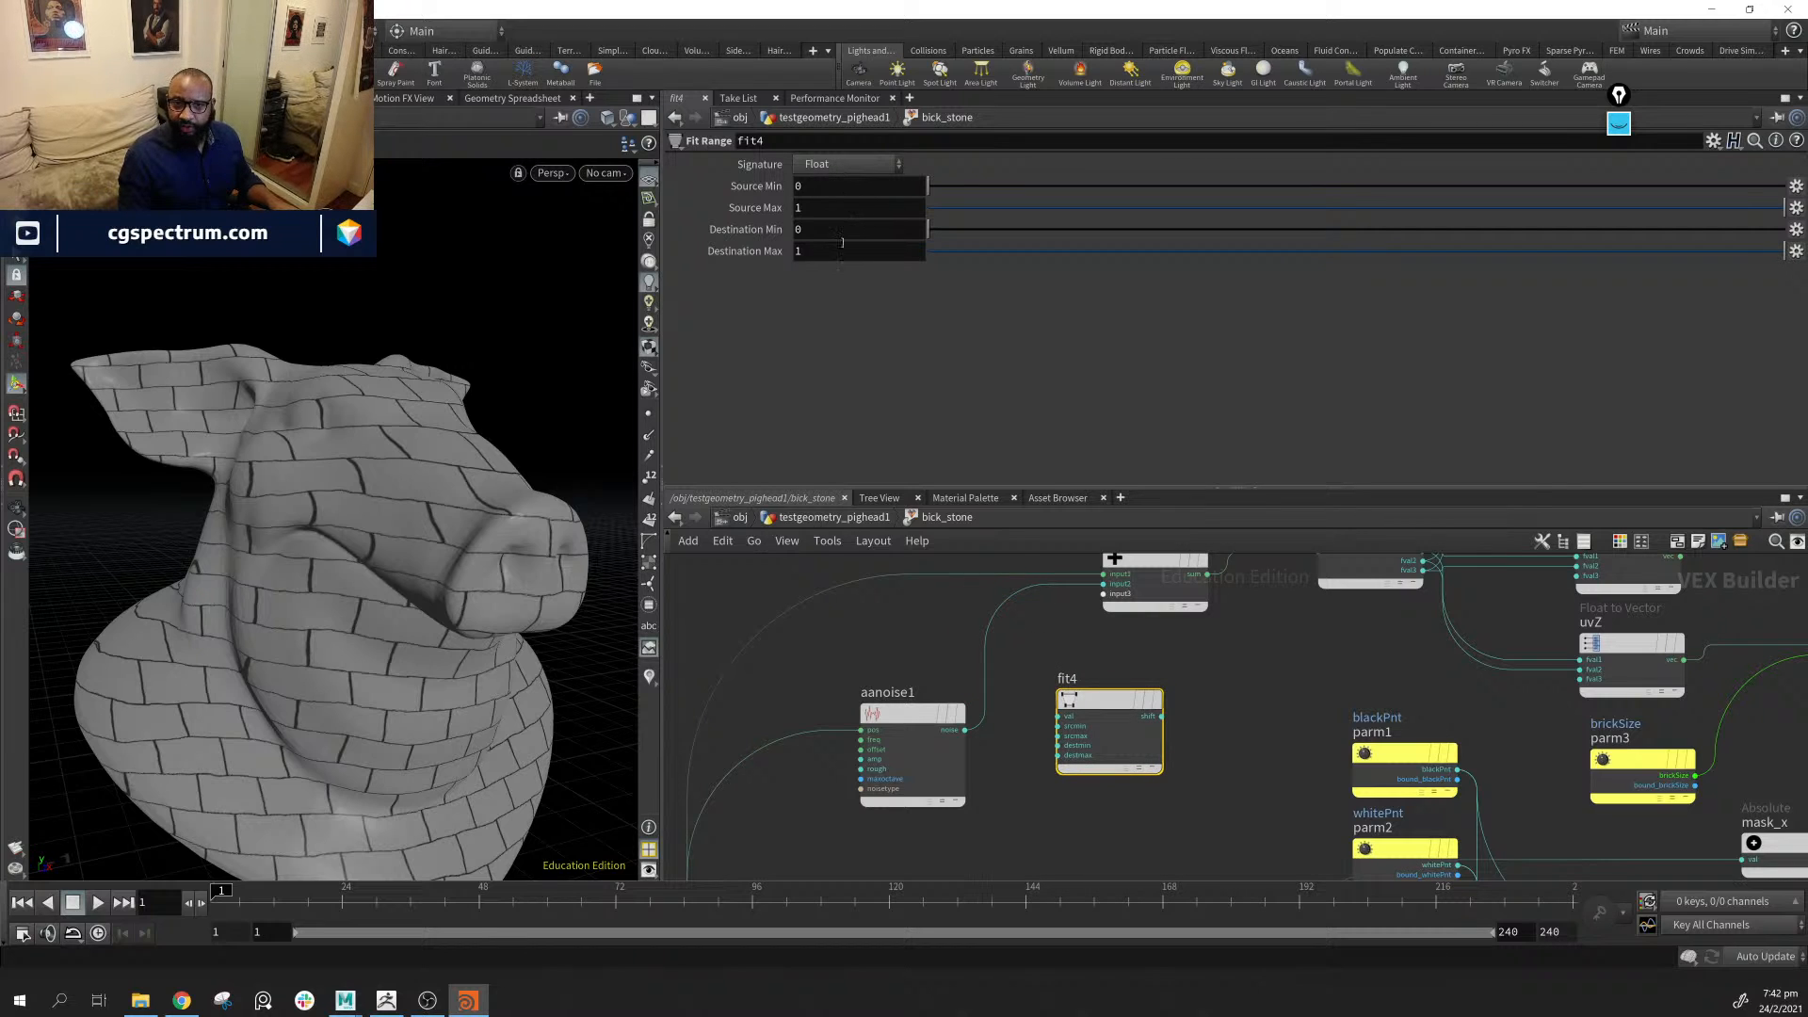
Set the Fit Range's destination minimum to -1 and route the noise through it into the Add node's second input
text(-1)
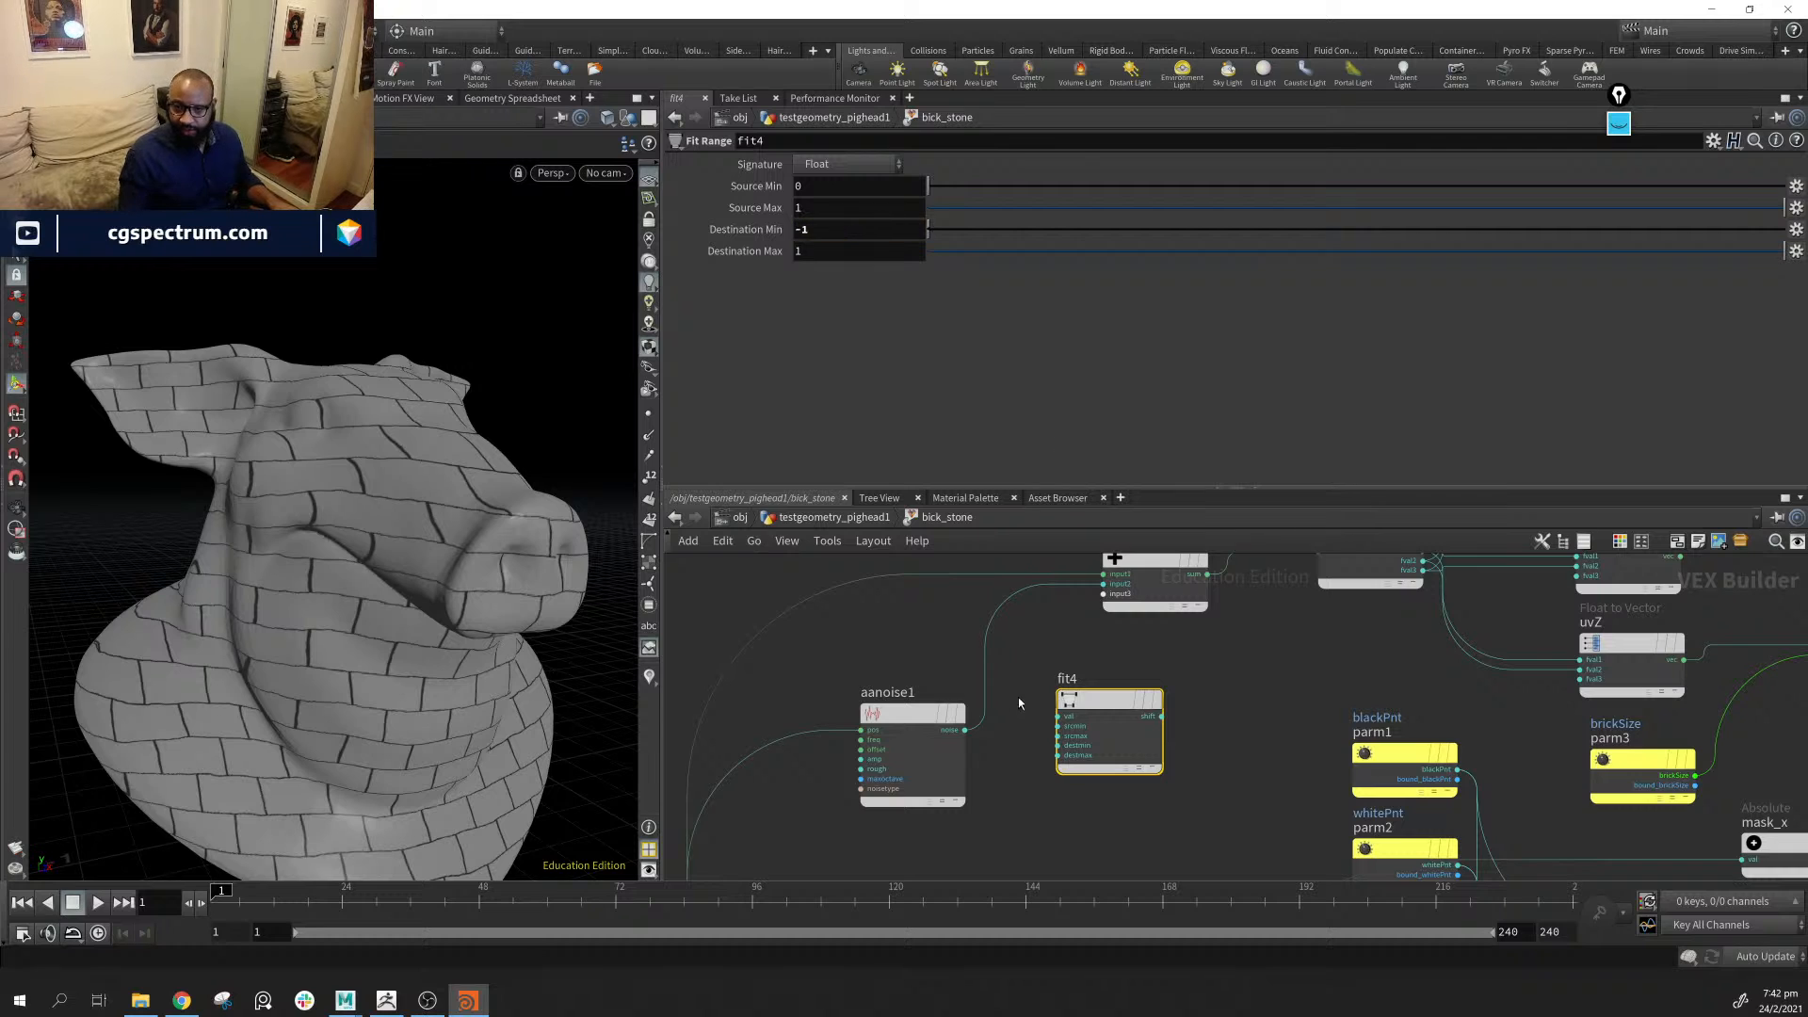
click(964, 730)
click(1058, 716)
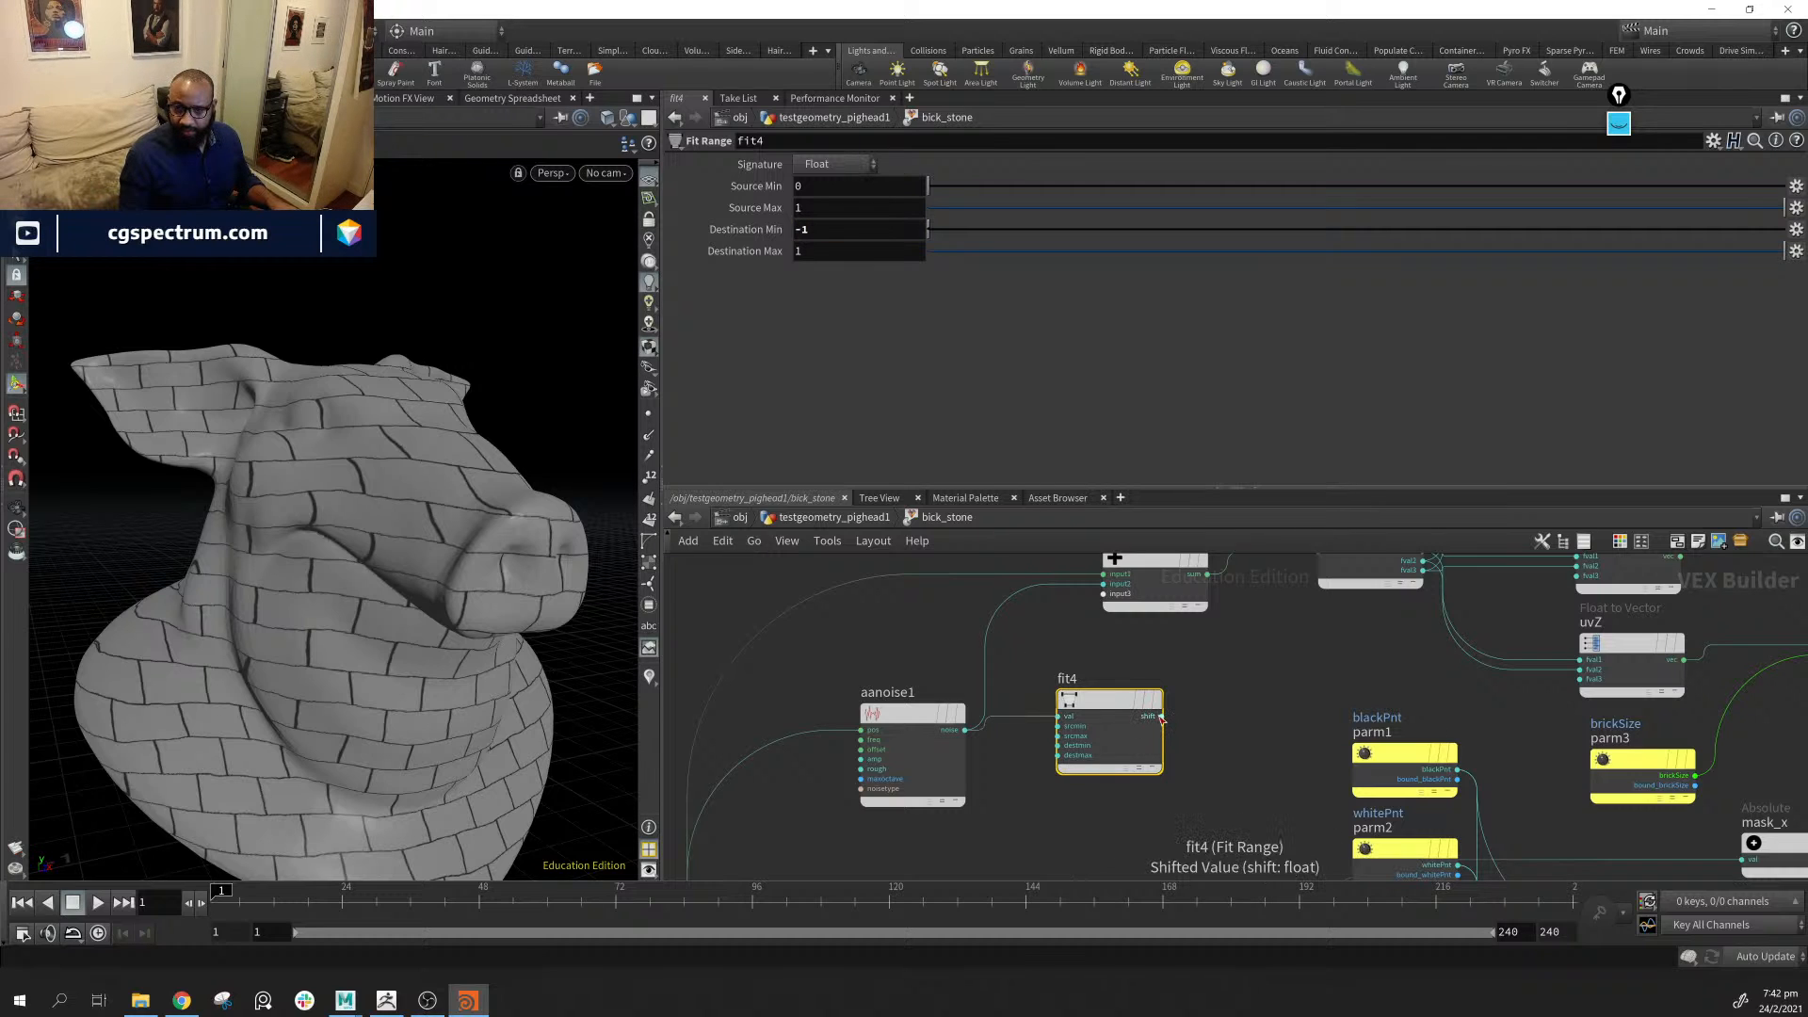
click(1162, 716)
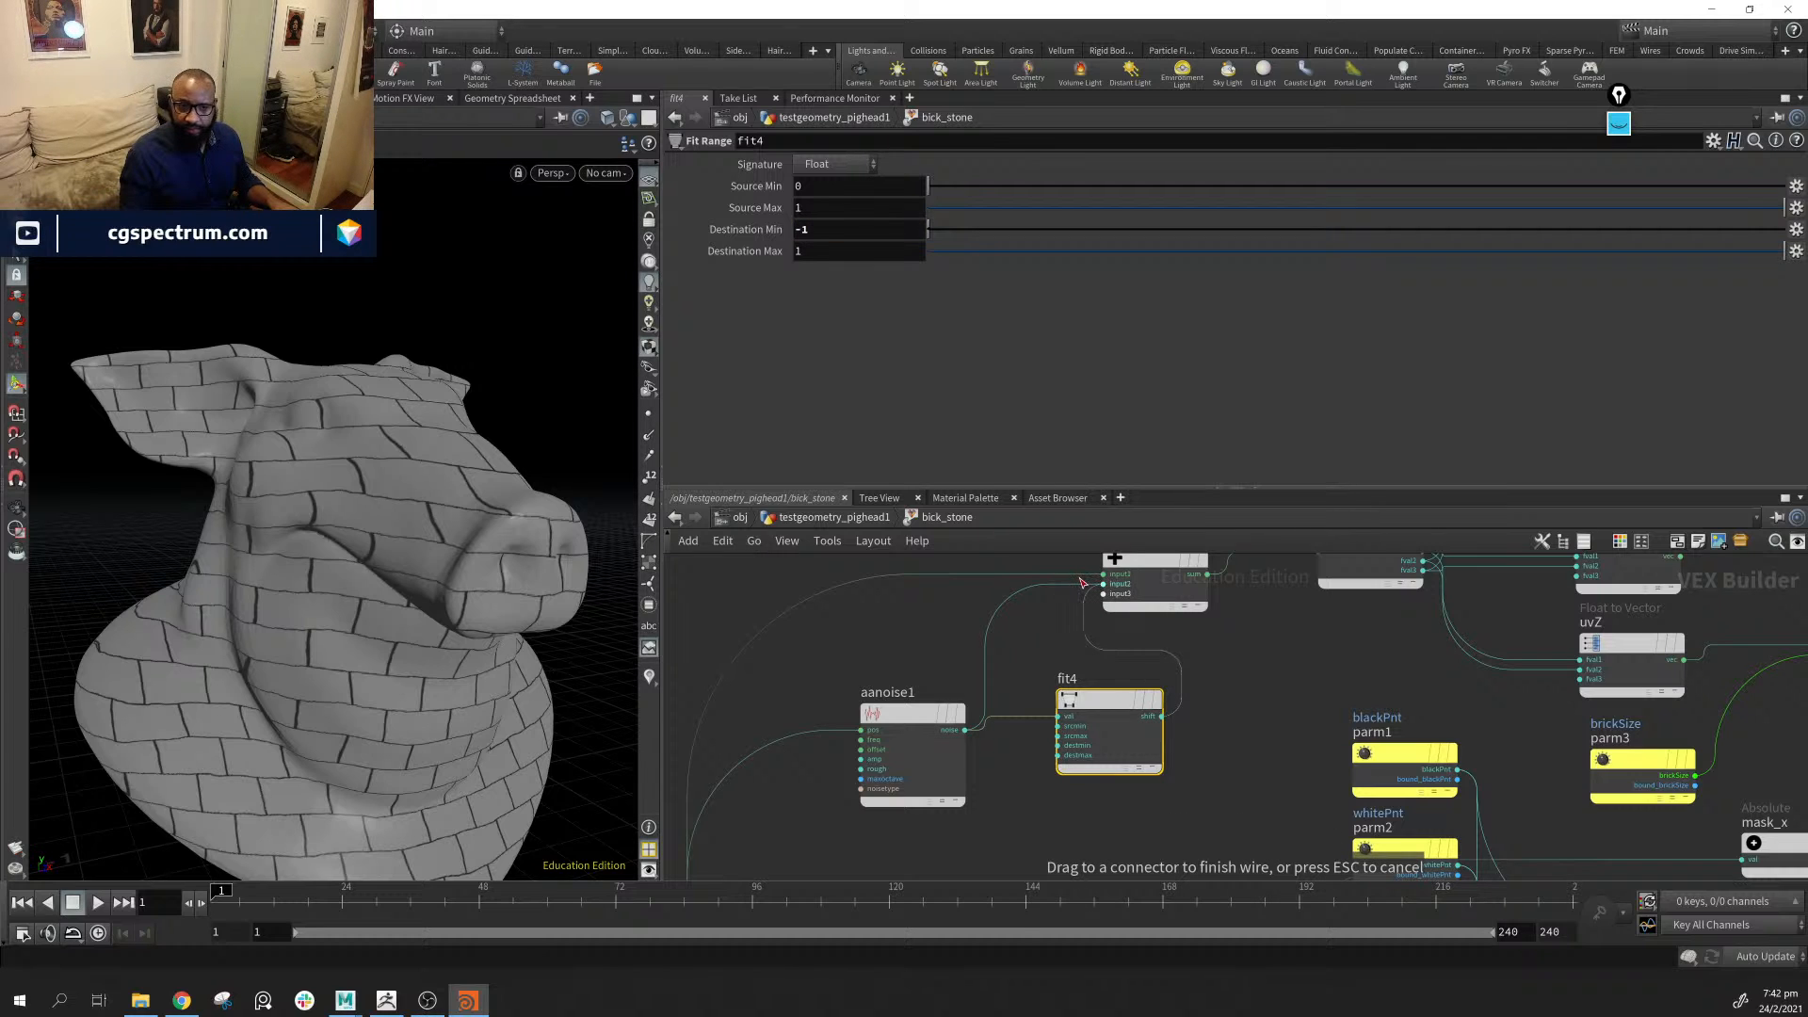
click(1083, 583)
drag(894, 713, 877, 714)
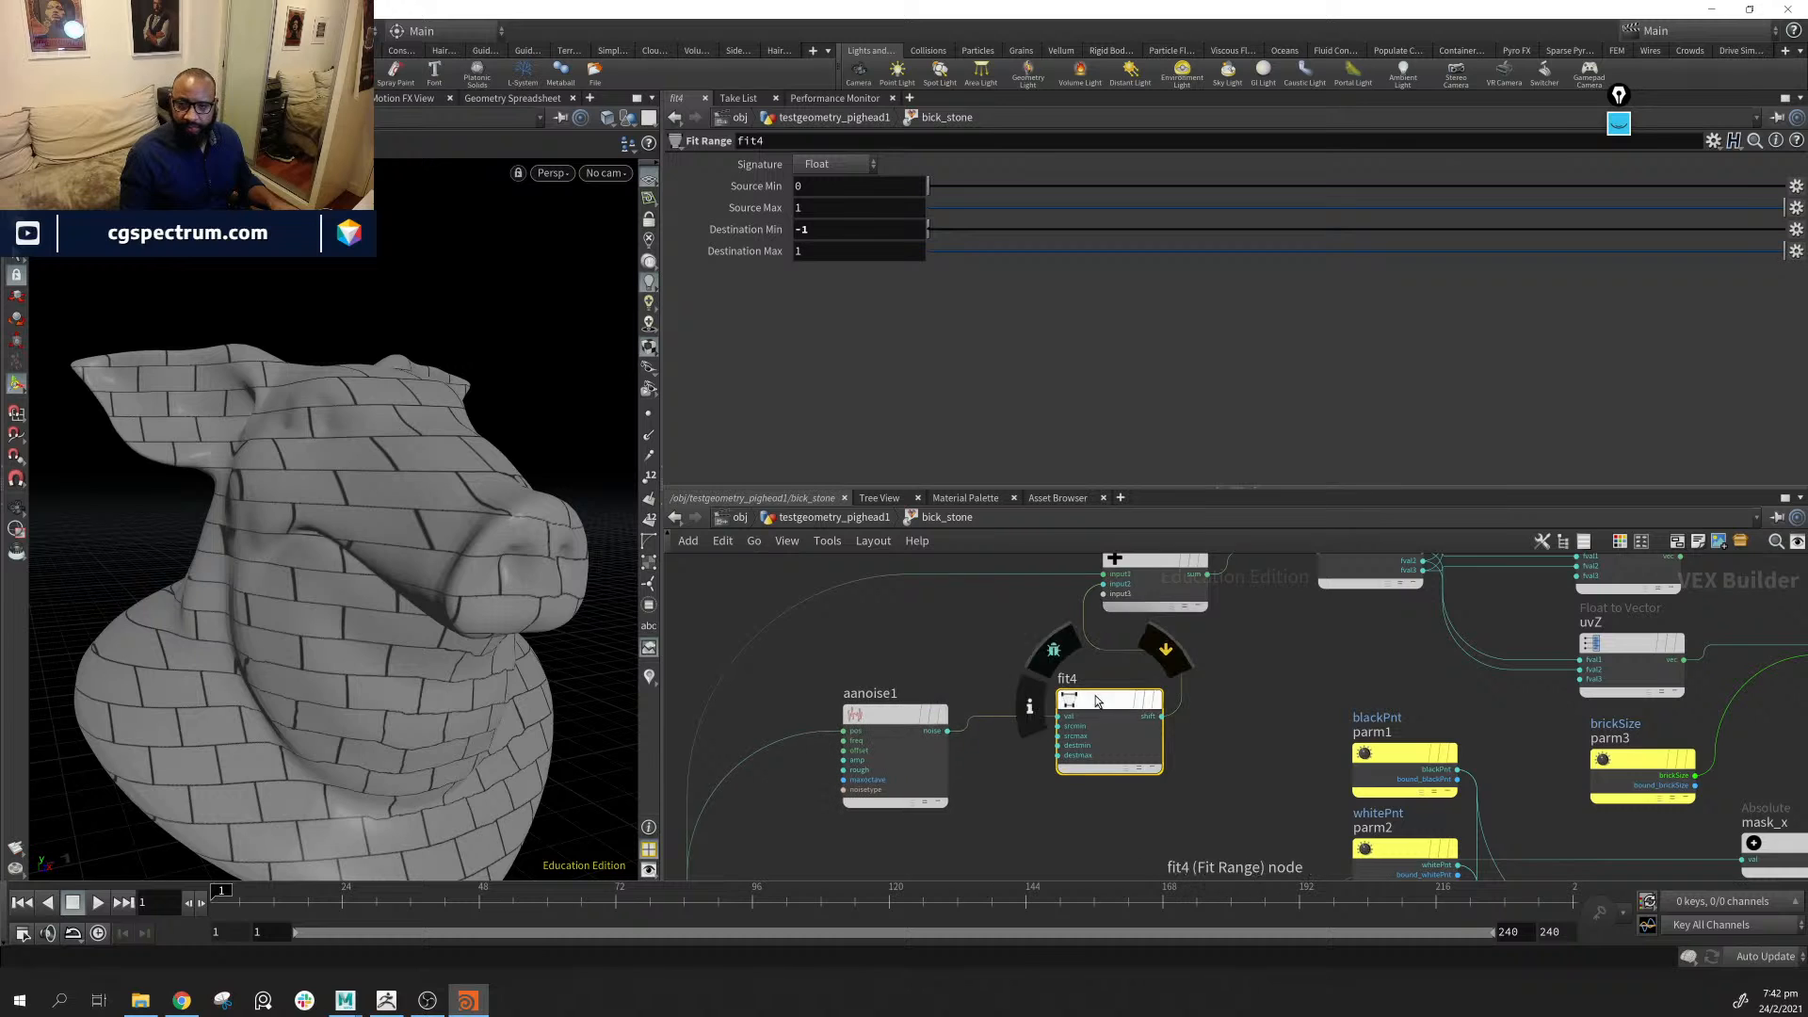
drag(1097, 702, 1034, 711)
Raise aanoise1's amplitude to 0.452 and inspect the brick distortion from the other side of the pig head
click(890, 716)
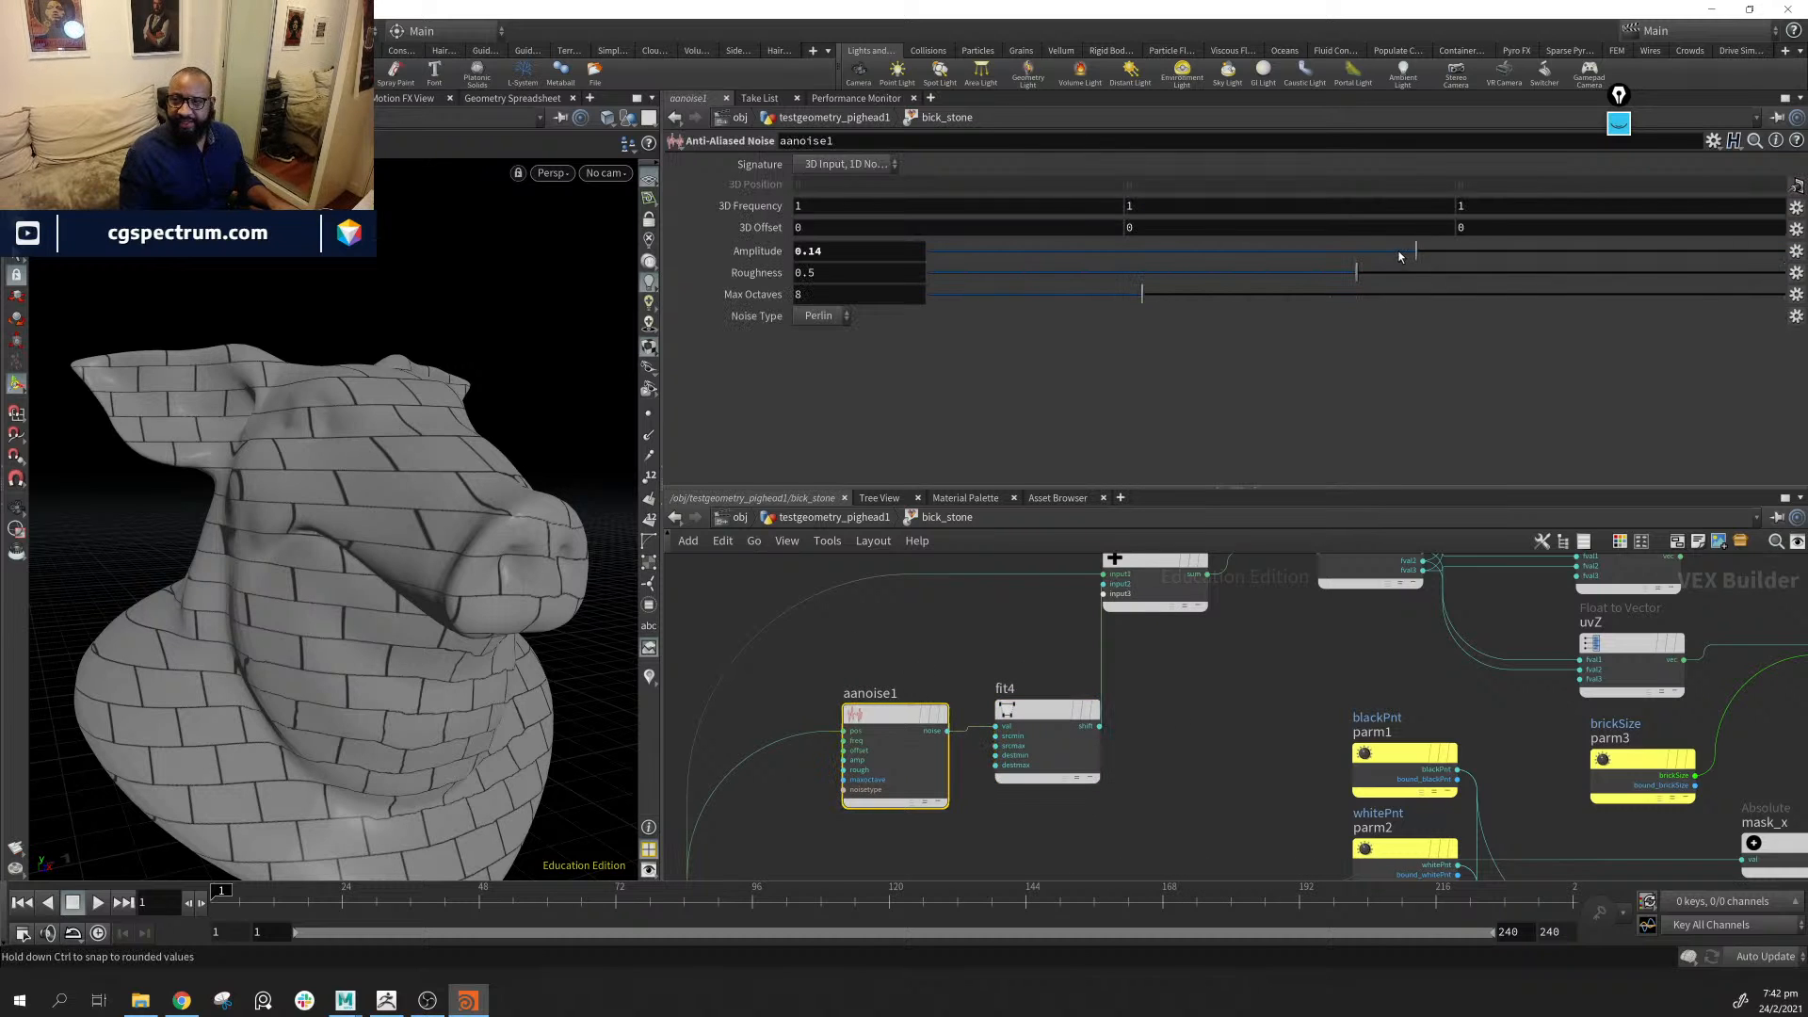
drag(1432, 252, 1545, 242)
drag(386, 523, 386, 366)
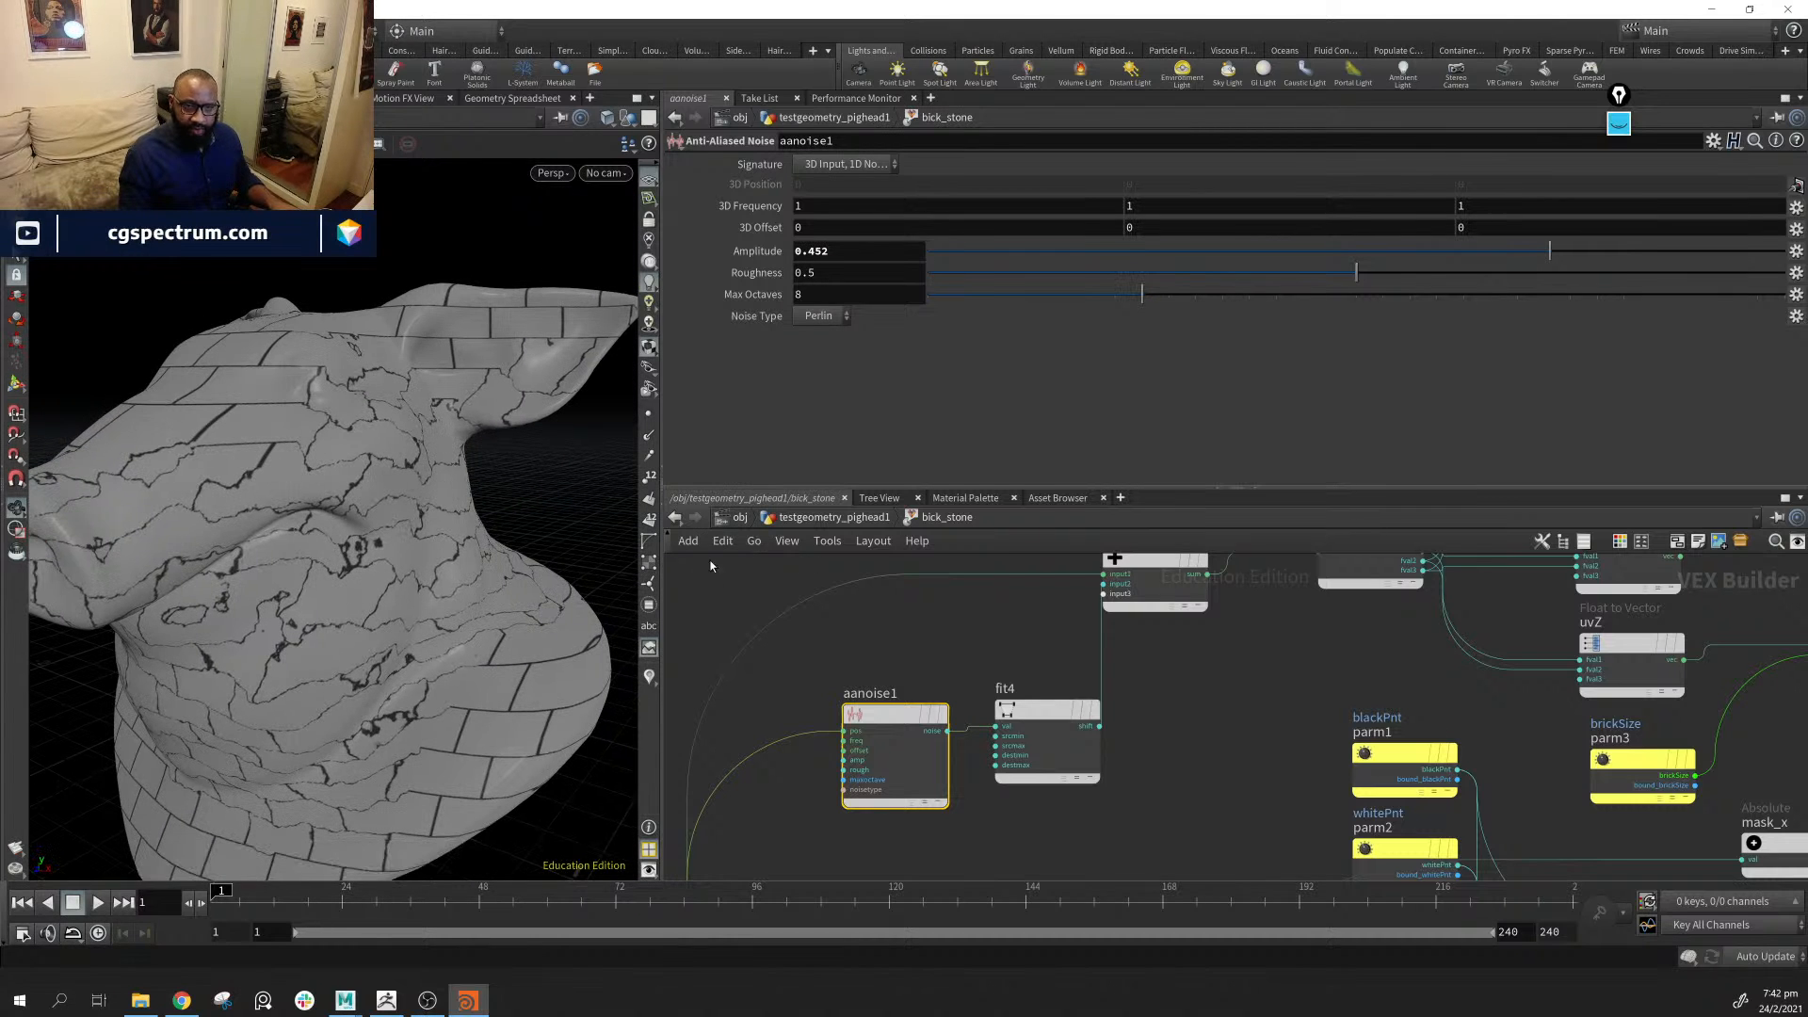
Delete the fit4 node so the noise feeds the Add node directly
click(1043, 716)
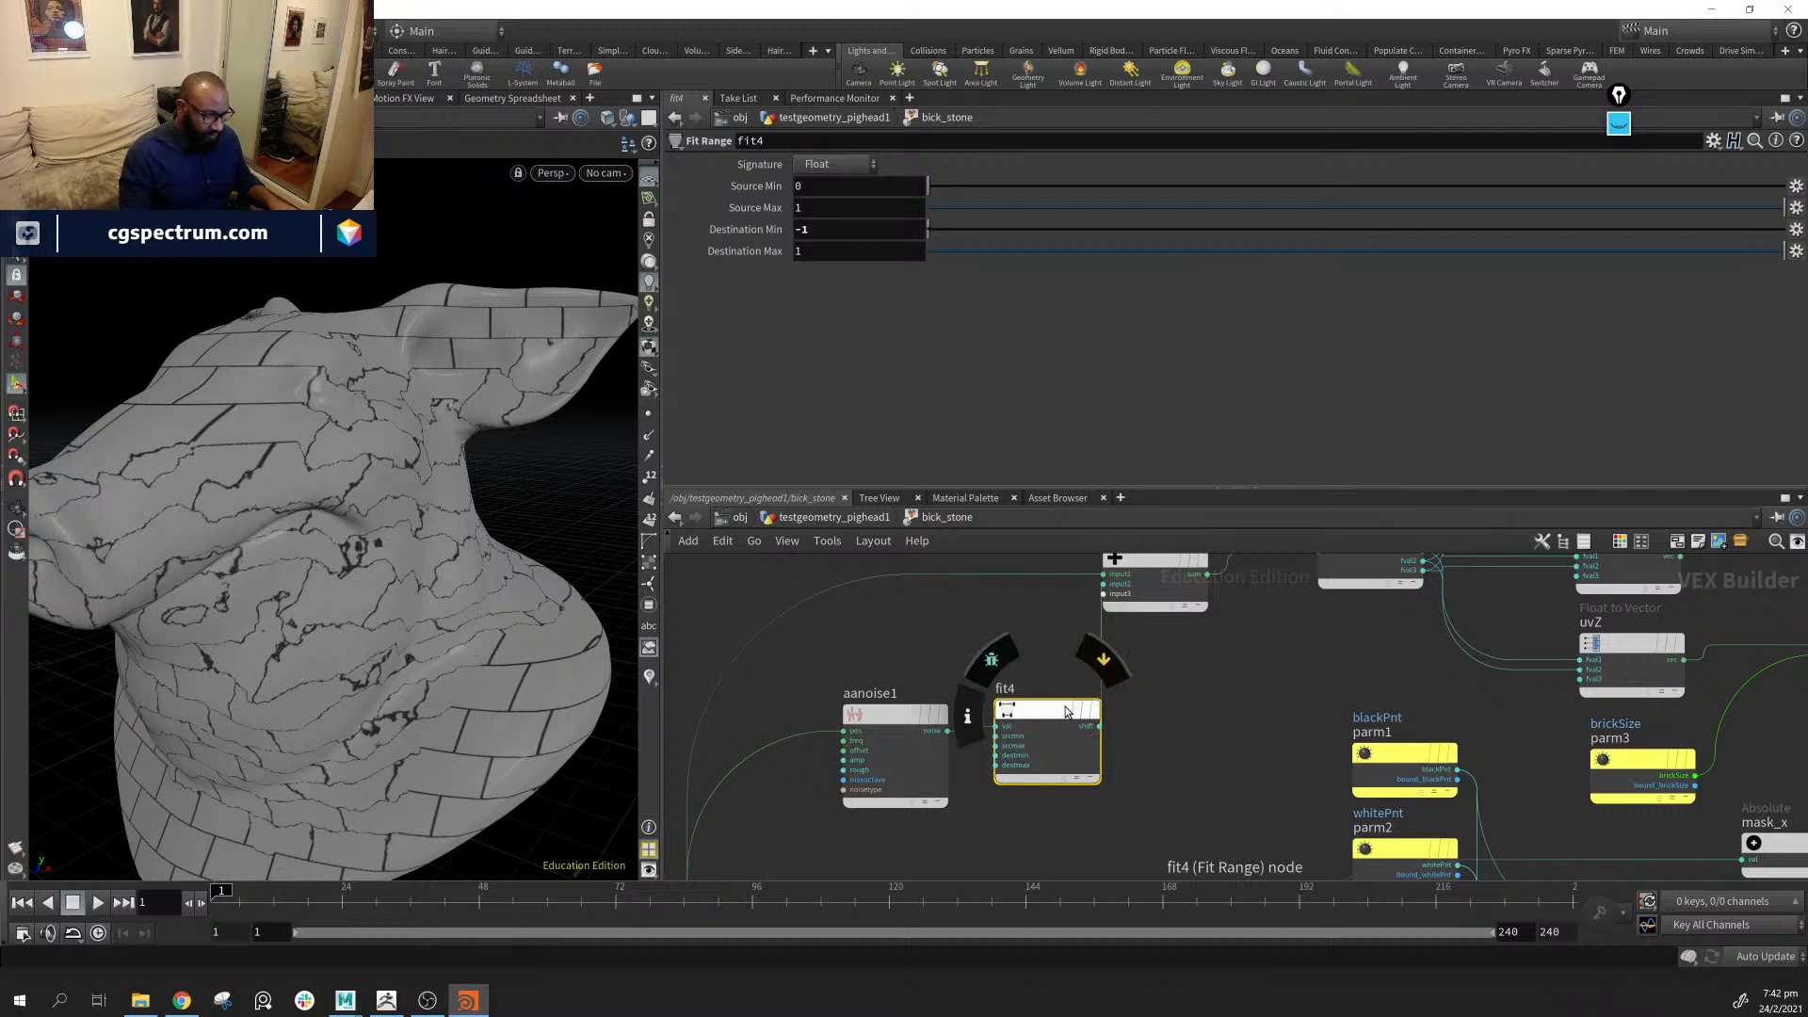
key(Delete)
Insert a Fit Range Unclamped node between aanoise1 and the Add node, with its destination minimum set to -1
middle_drag(1117, 725, 1129, 743)
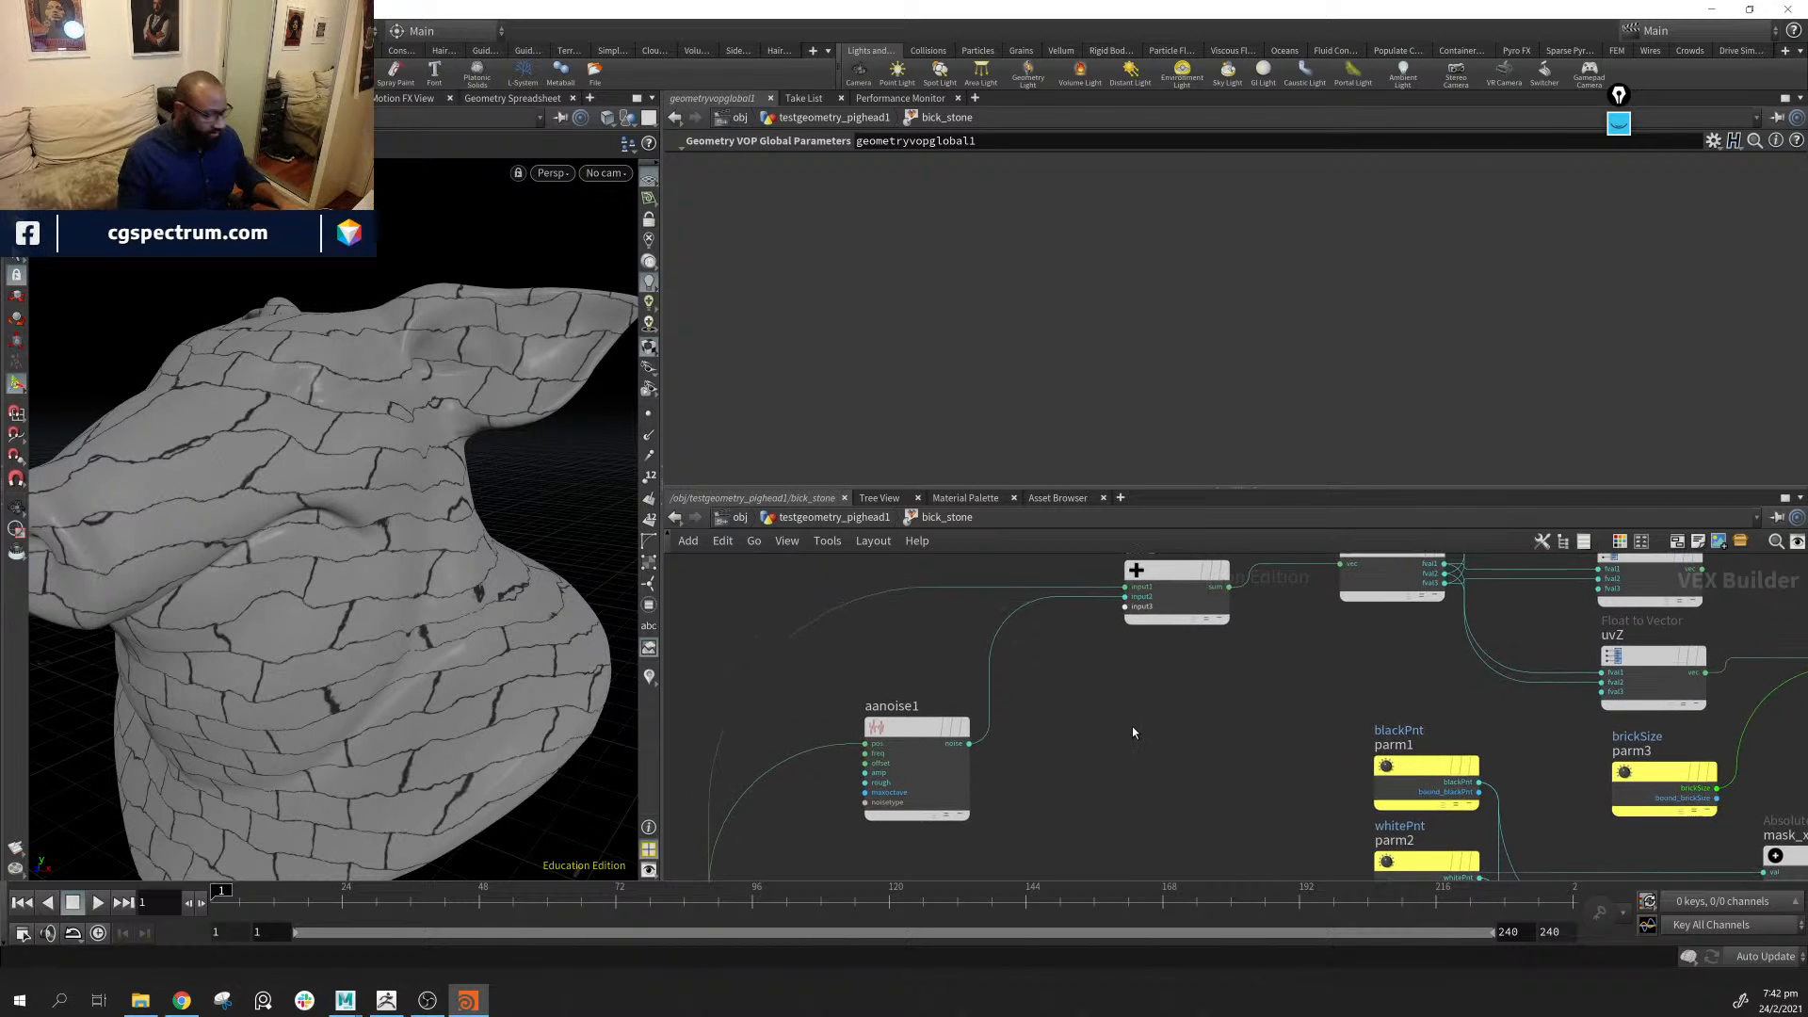
key(Tab)
text(fit)
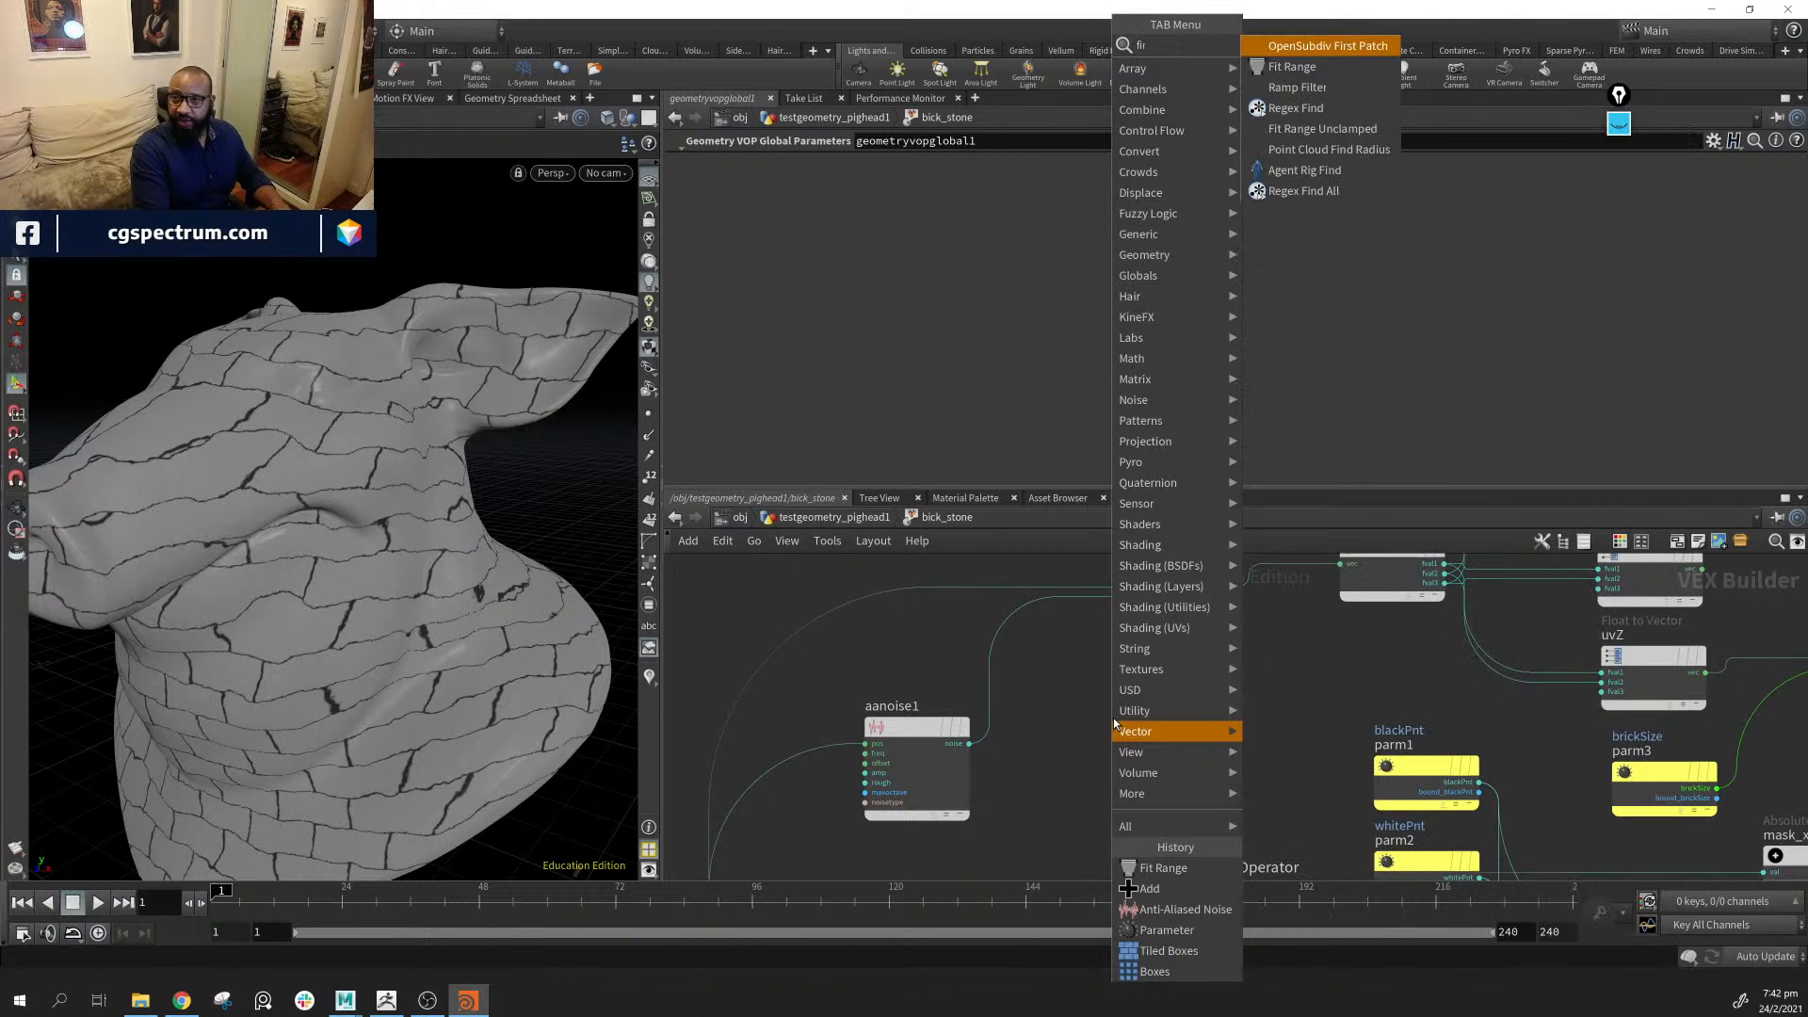
key(Down)
key(Down)
key(Down)
key(Down)
key(Return)
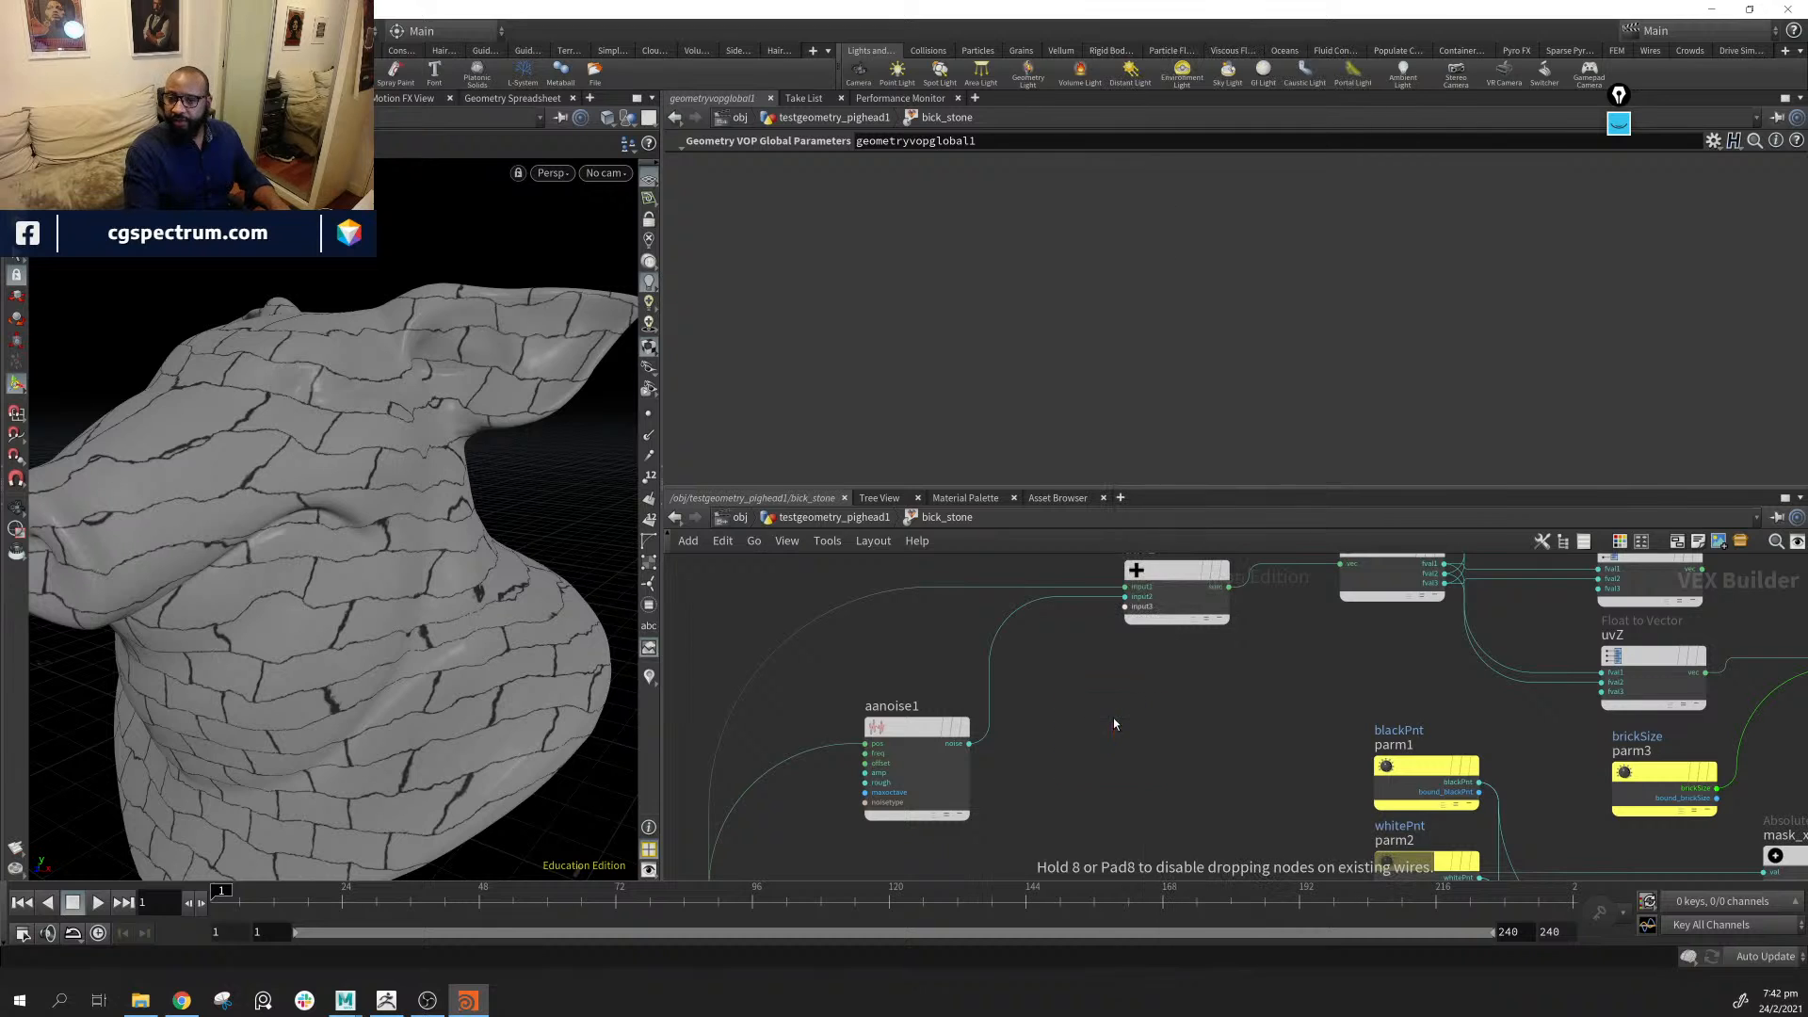
mouse_move(1113, 717)
mouse_down()
mouse_move(1015, 625)
mouse_move(1109, 744)
mouse_up()
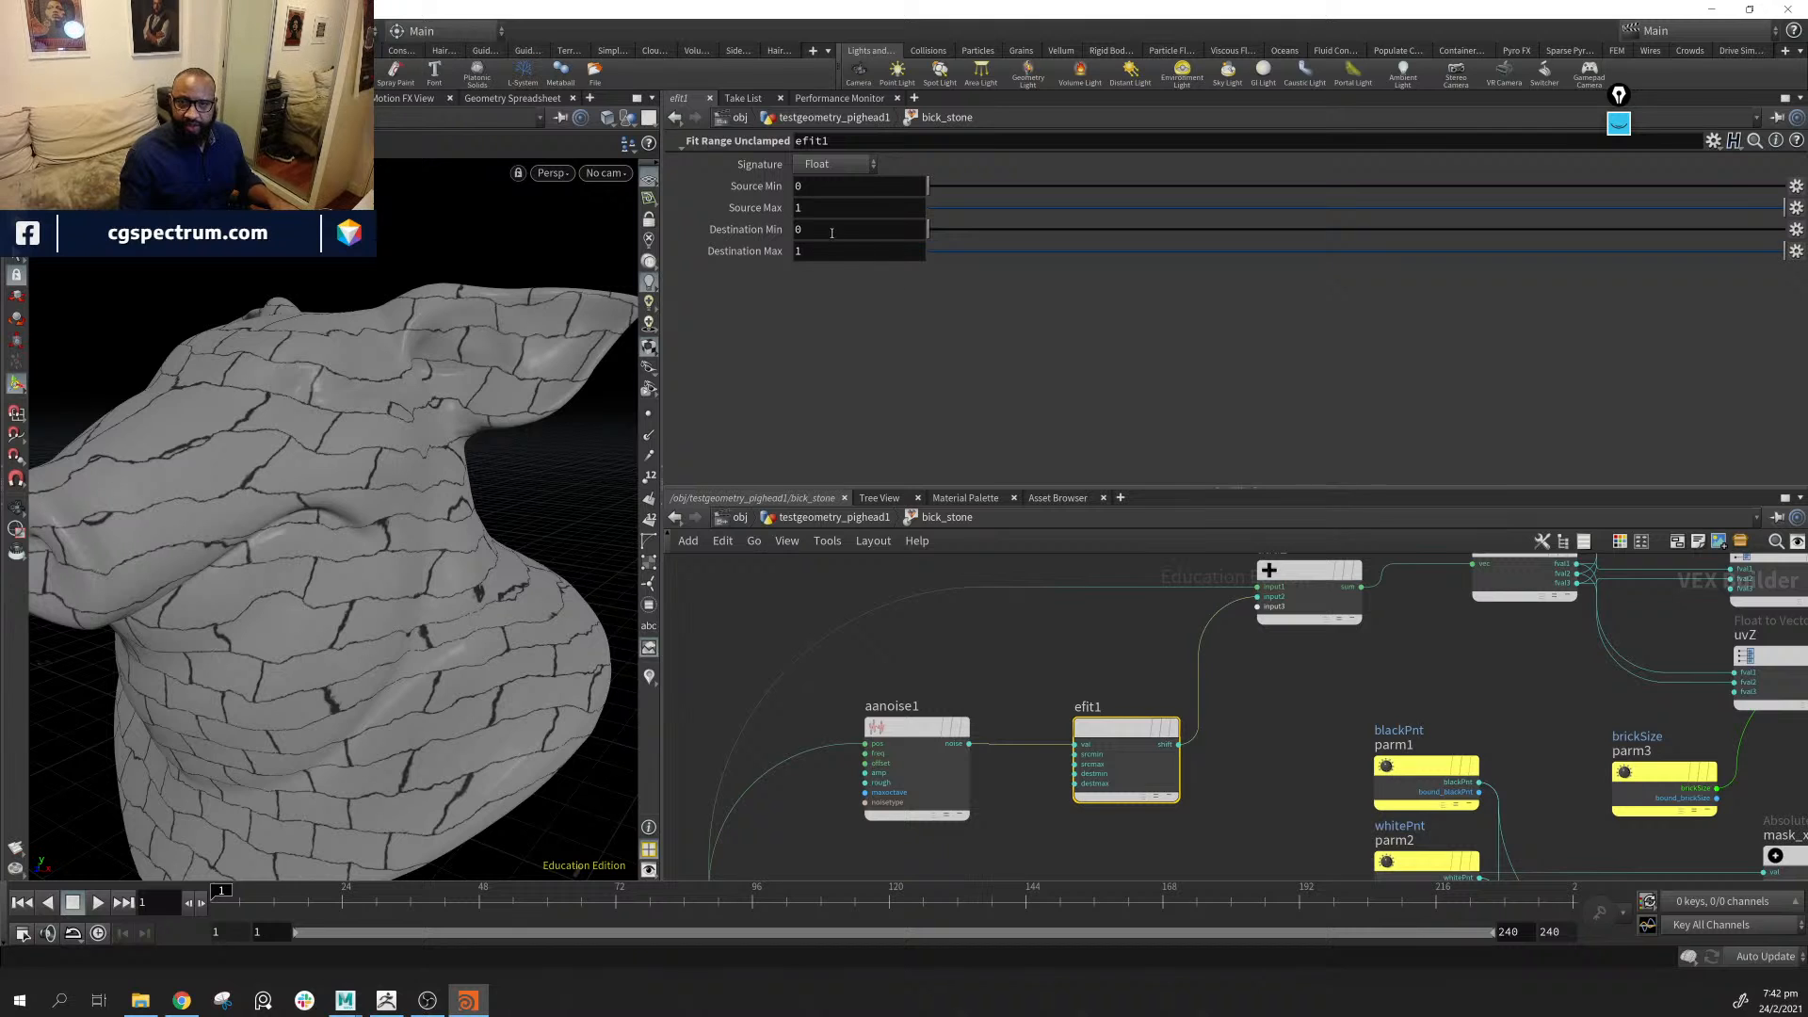
text(-1)
key(Return)
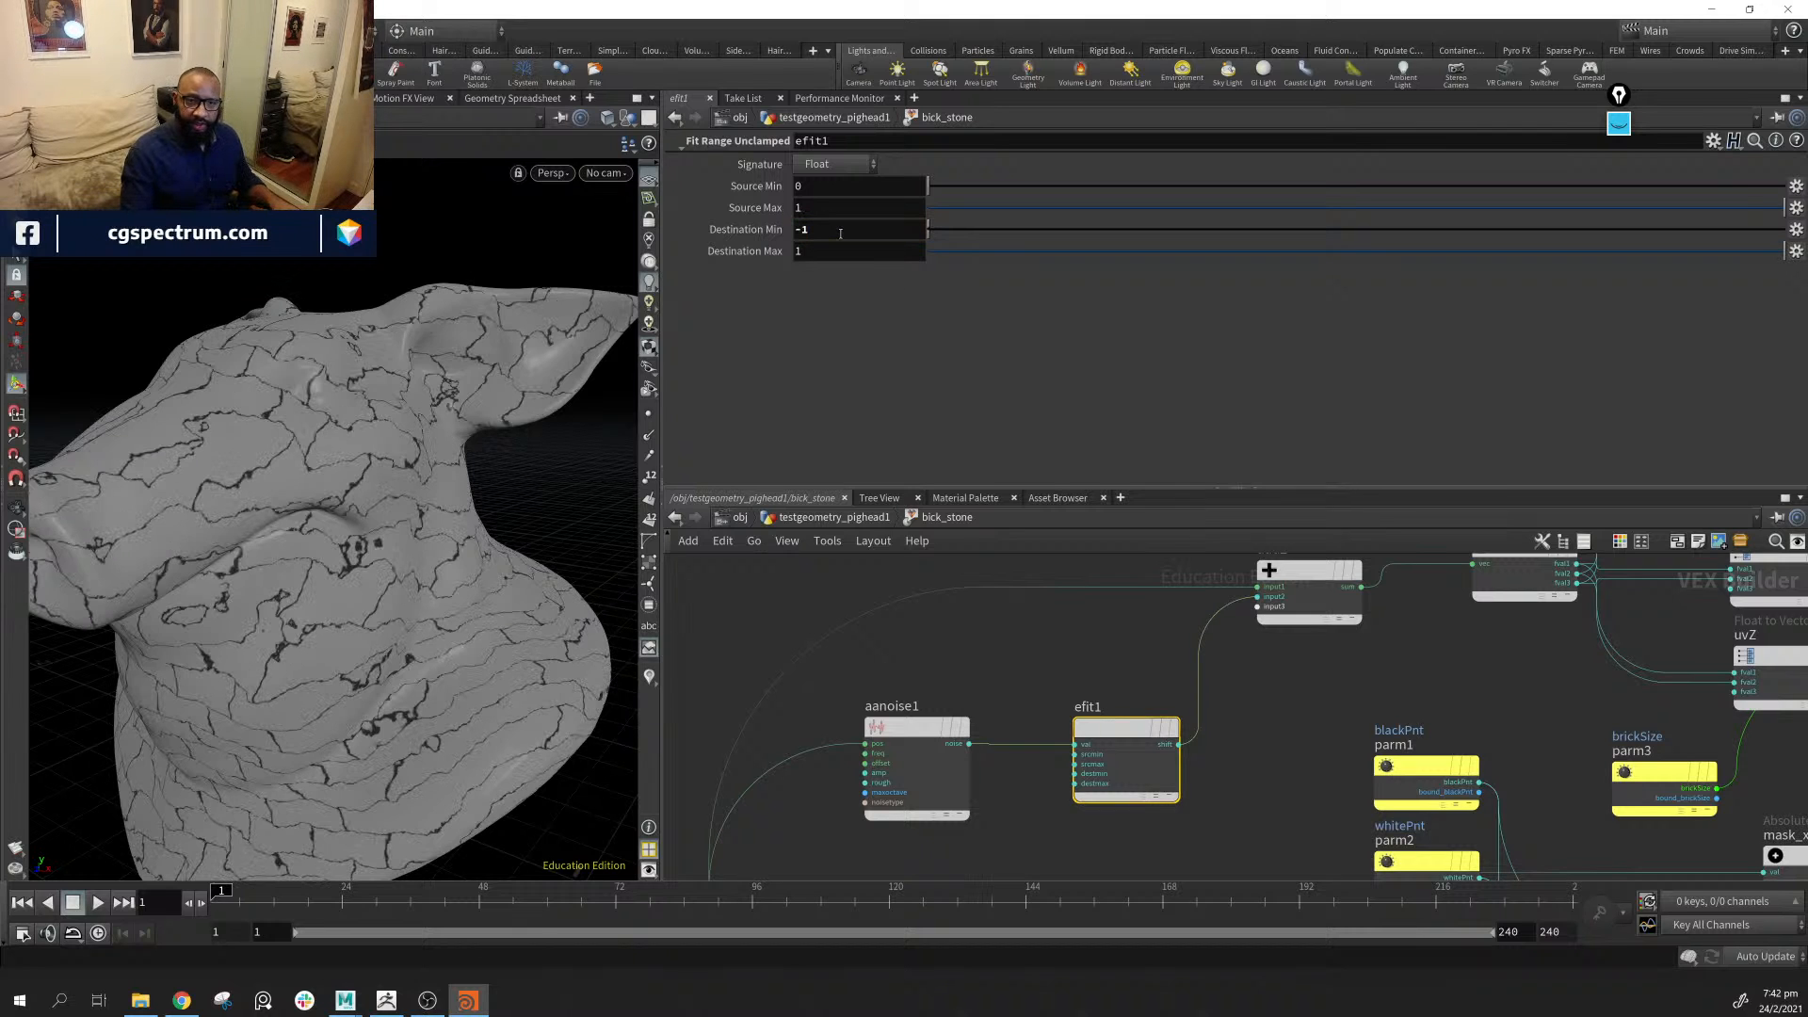
Lower aanoise1's amplitude to 0.087 and inspect the bricks around the snout
click(914, 727)
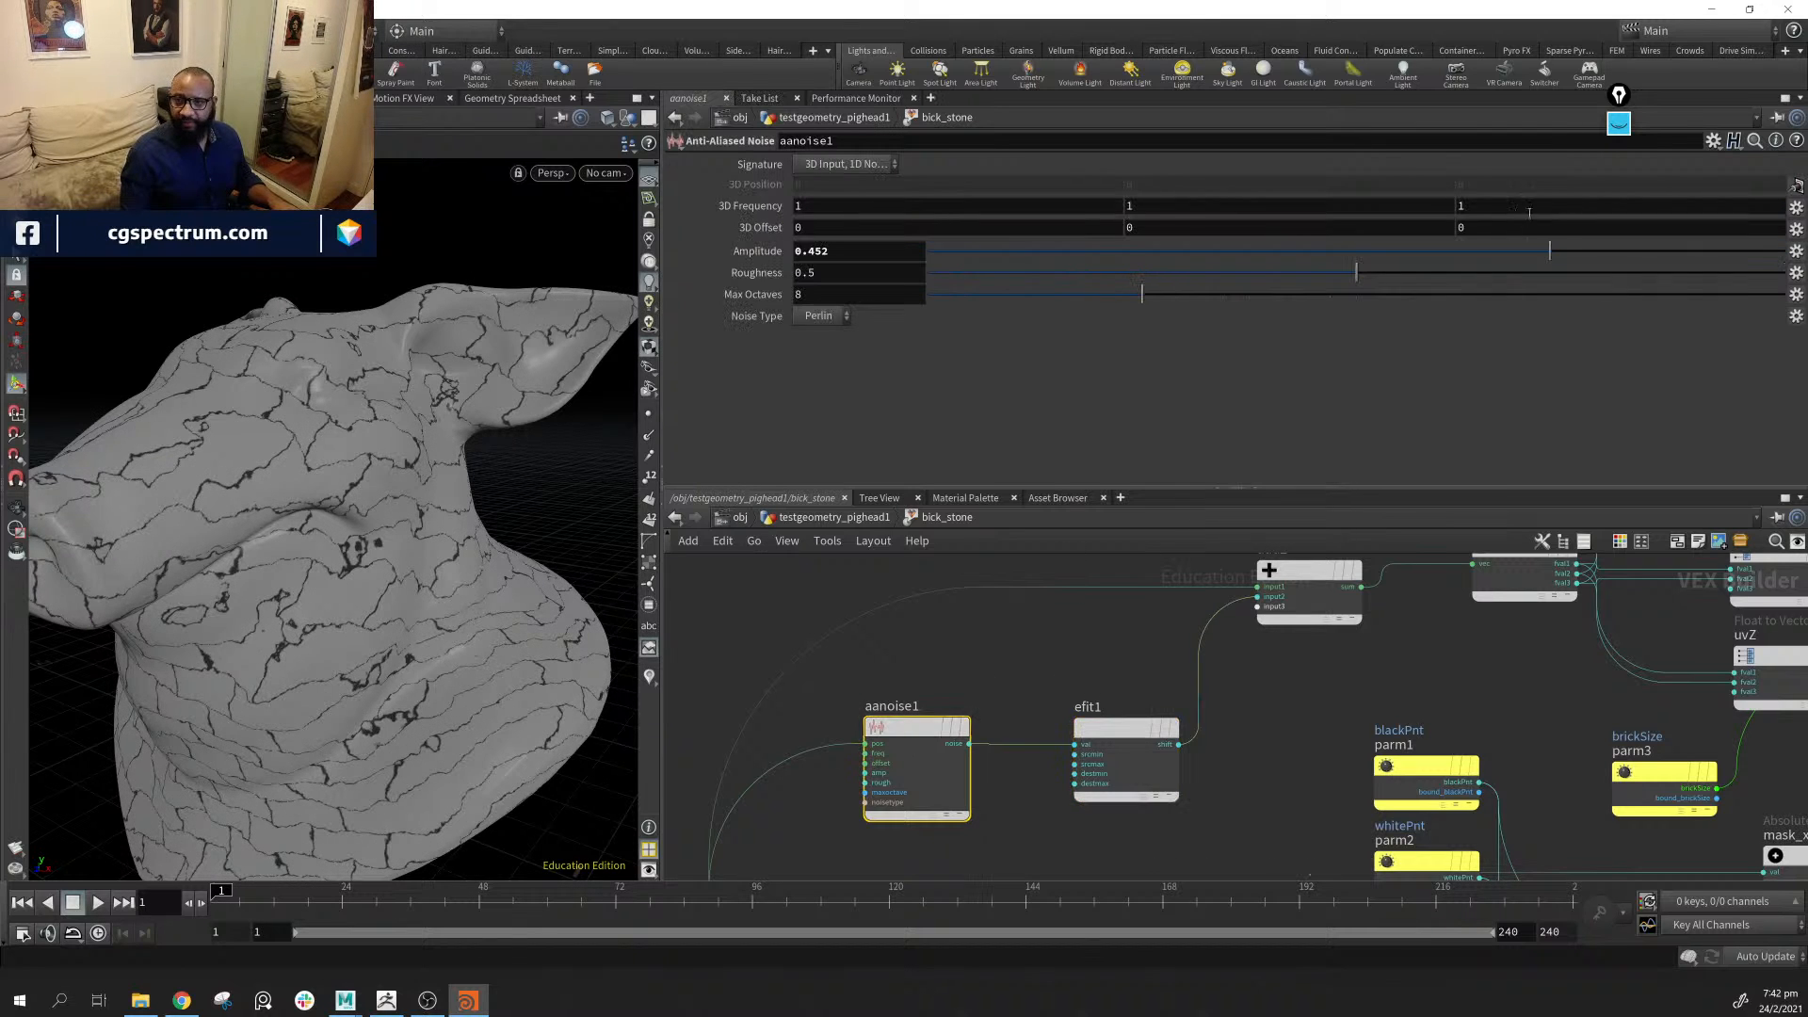
drag(1545, 253, 1393, 256)
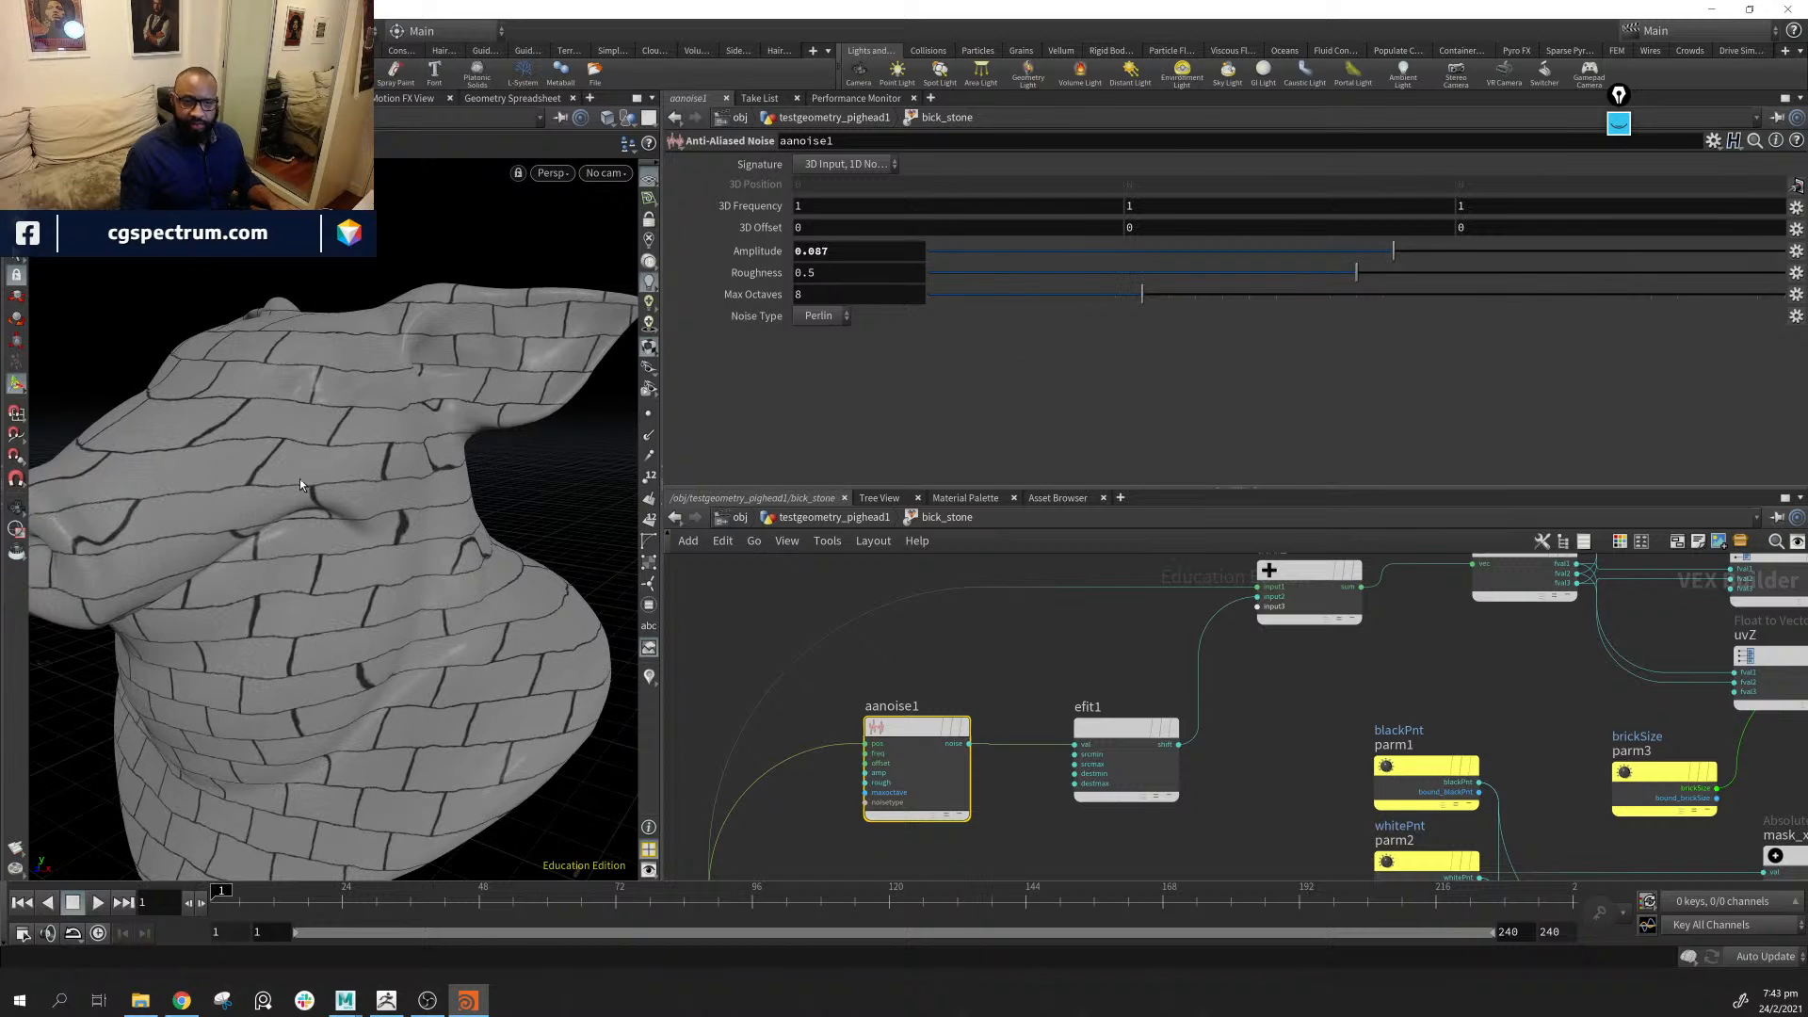
drag(299, 479, 265, 512)
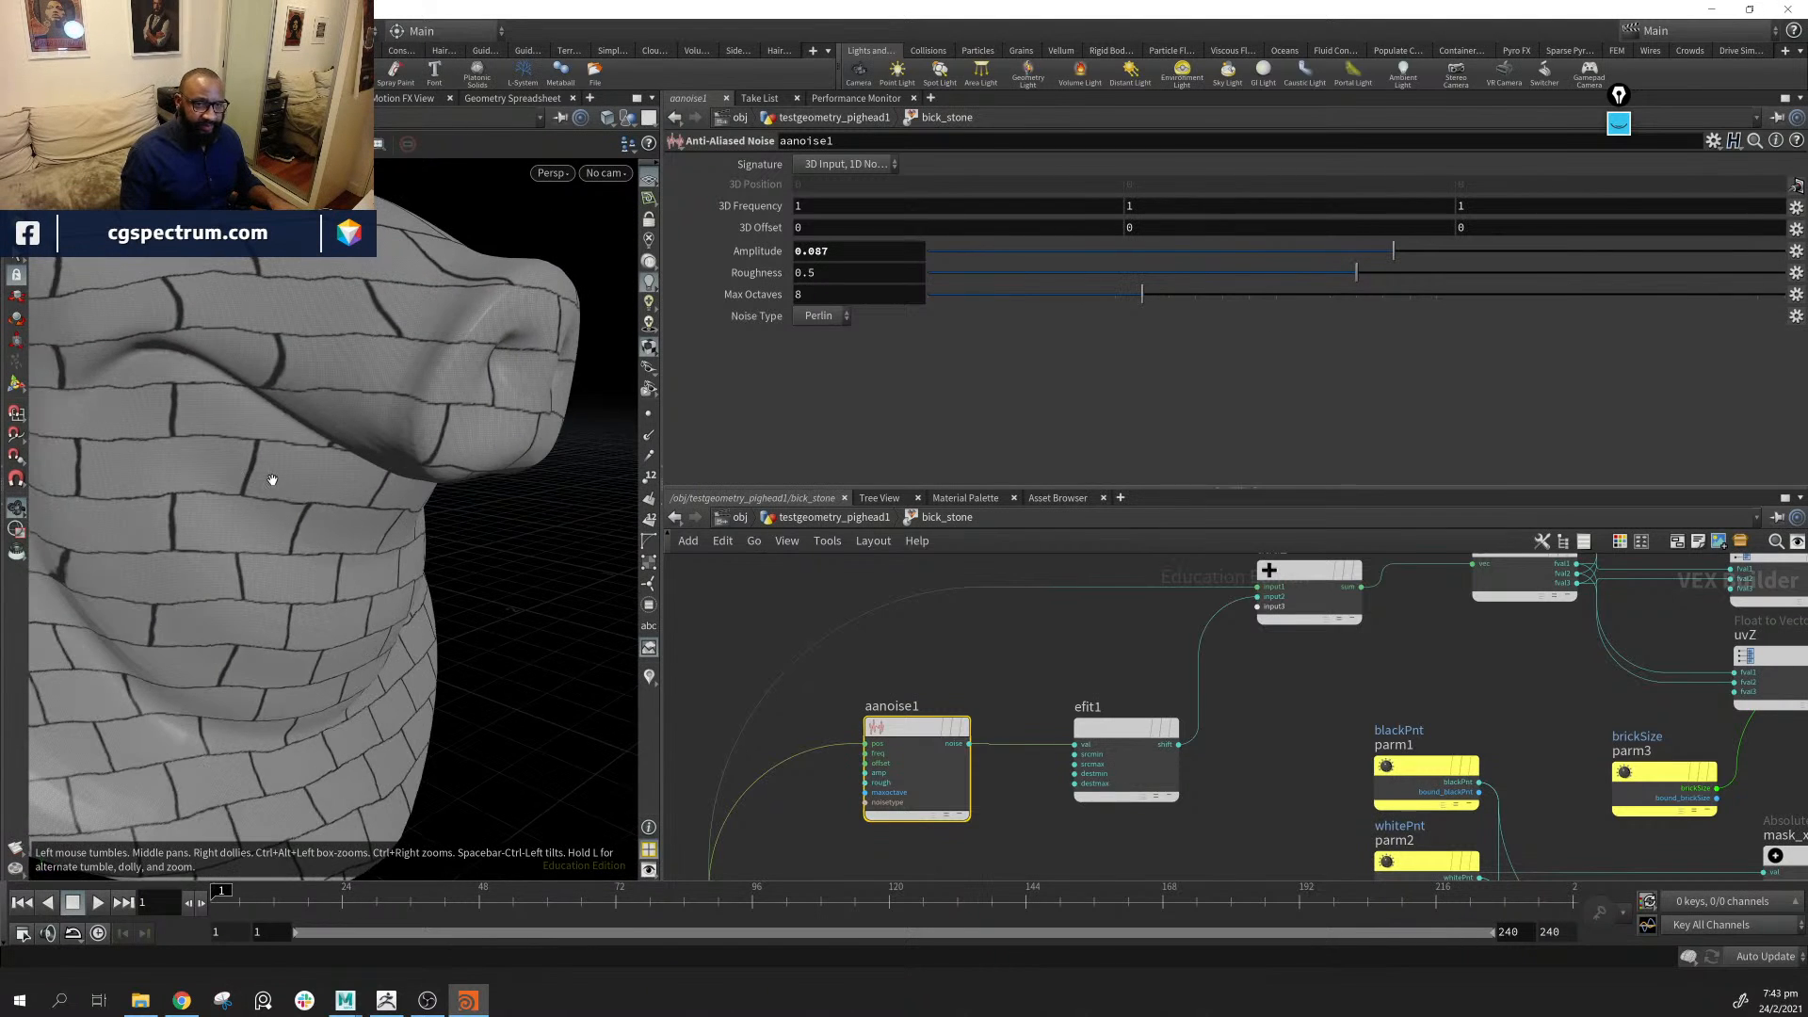
middle_drag(274, 481, 377, 645)
Set aanoise1's 3D frequency to 2.72, roughness to 0.2996 and amplitude to 0.075
middle_drag(743, 207, 801, 222)
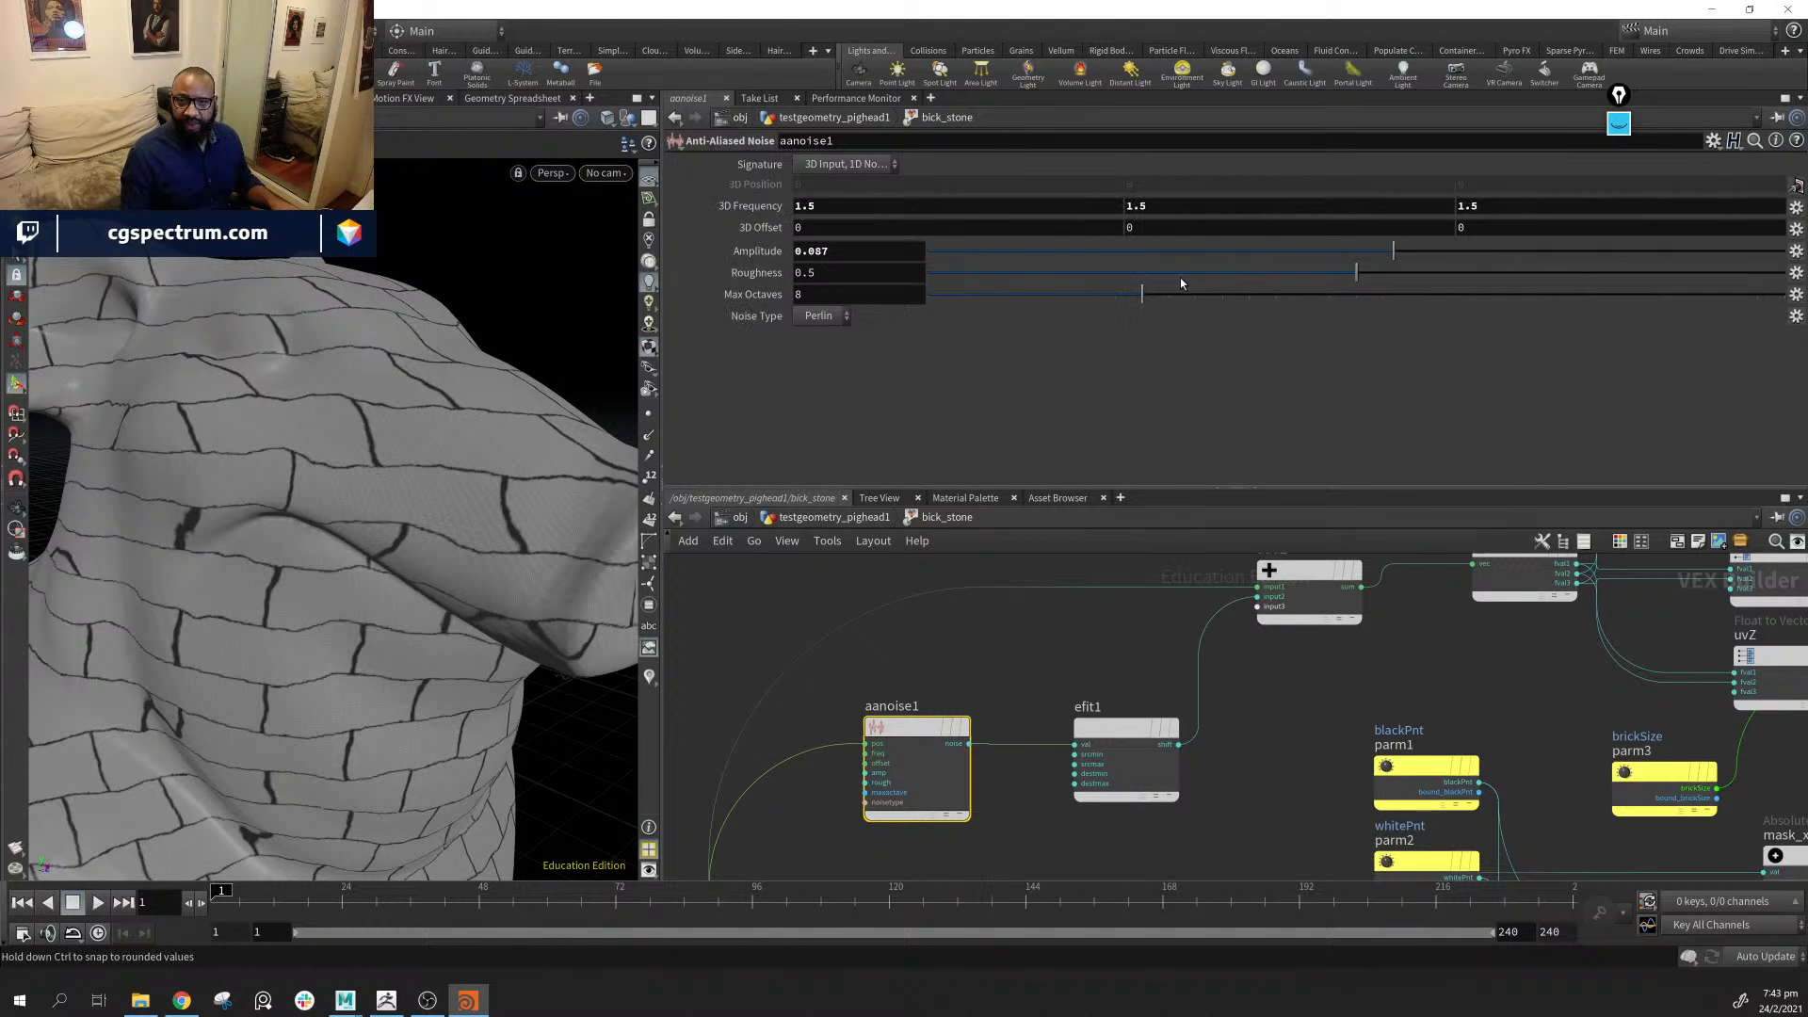
drag(1360, 273, 1183, 275)
mouse_move(1393, 251)
mouse_down()
mouse_move(1410, 247)
mouse_move(1365, 247)
mouse_move(1411, 247)
mouse_up()
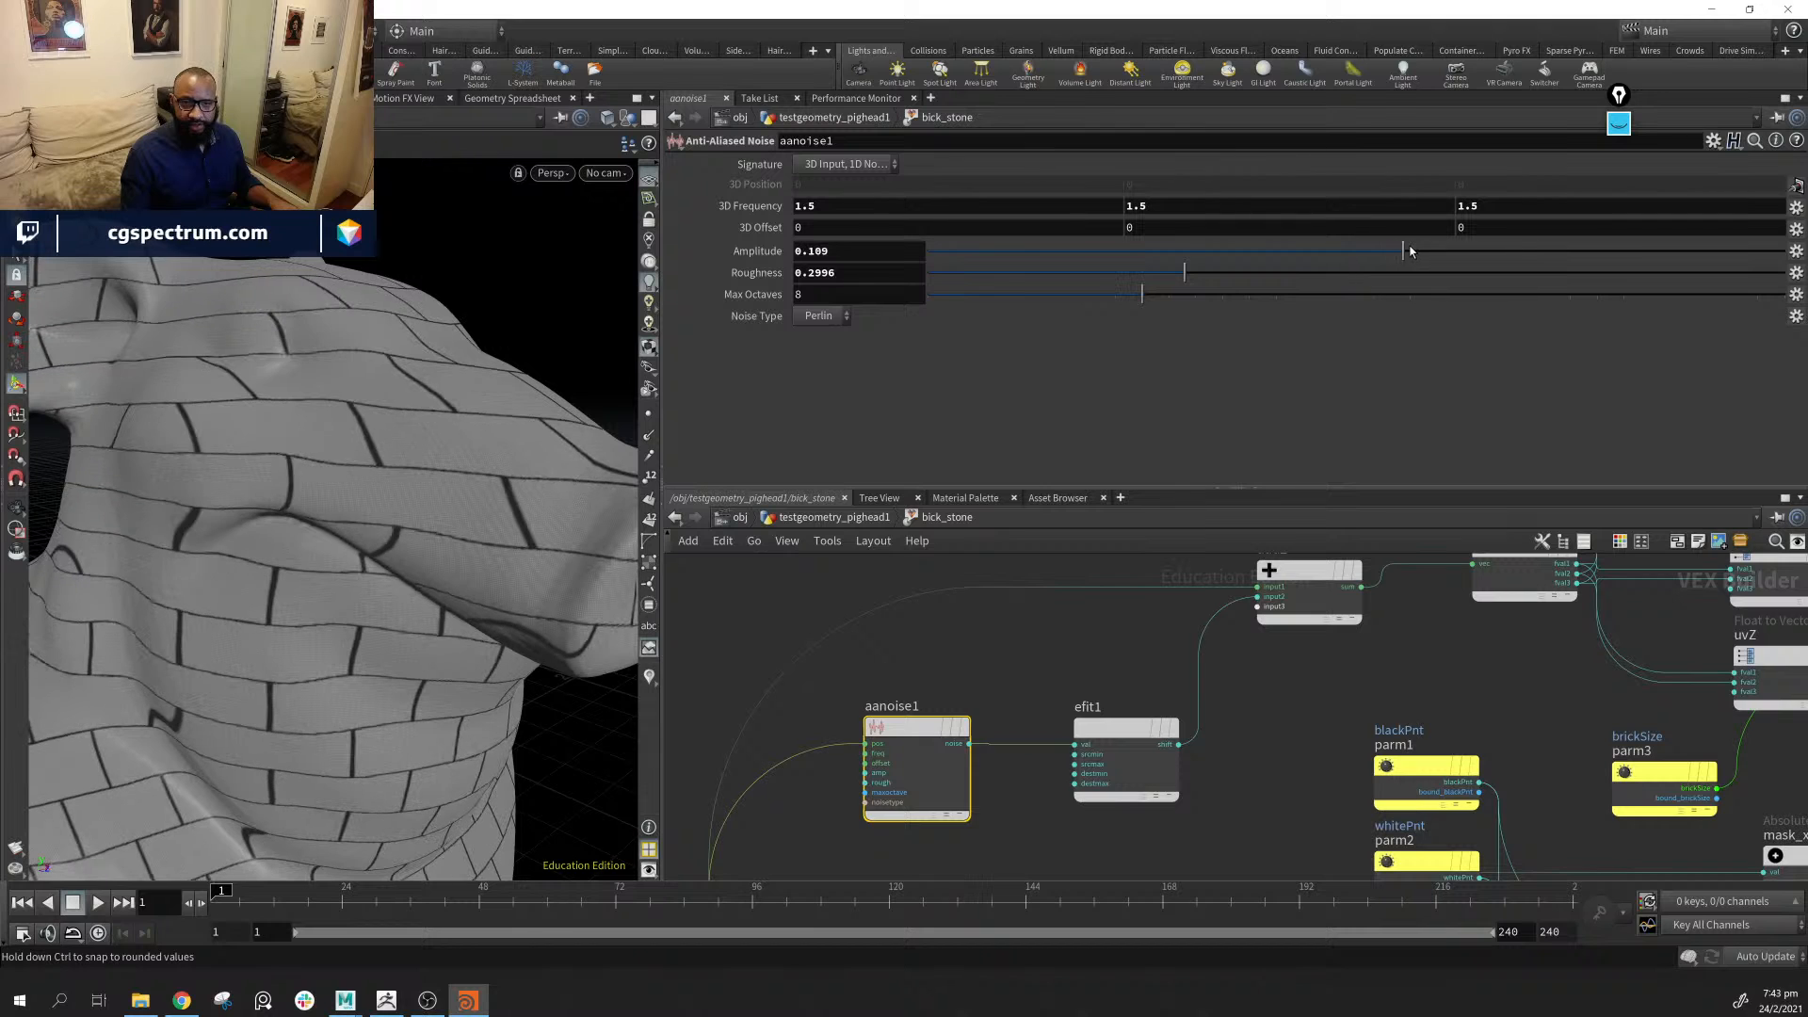
middle_drag(739, 211, 851, 204)
alt+drag(377, 390, 376, 477)
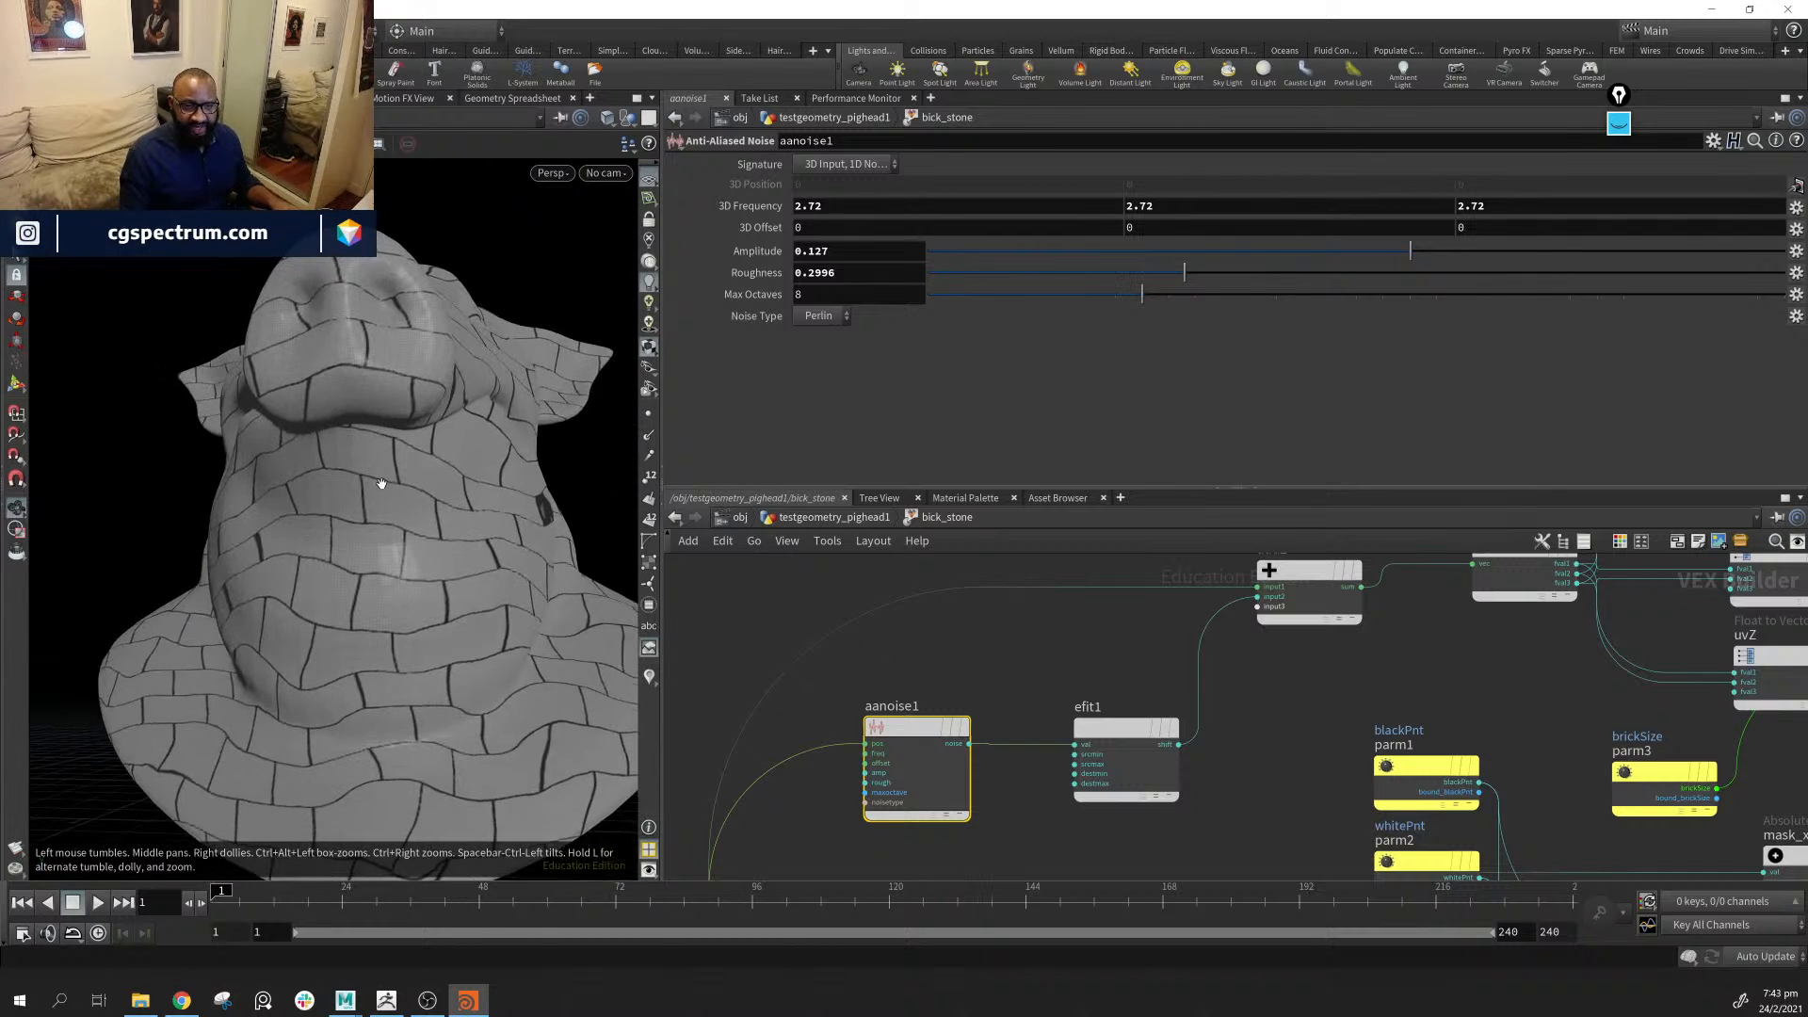
mouse_move(1406, 263)
mouse_down()
mouse_move(1370, 269)
mouse_move(1406, 267)
mouse_move(1391, 269)
mouse_up()
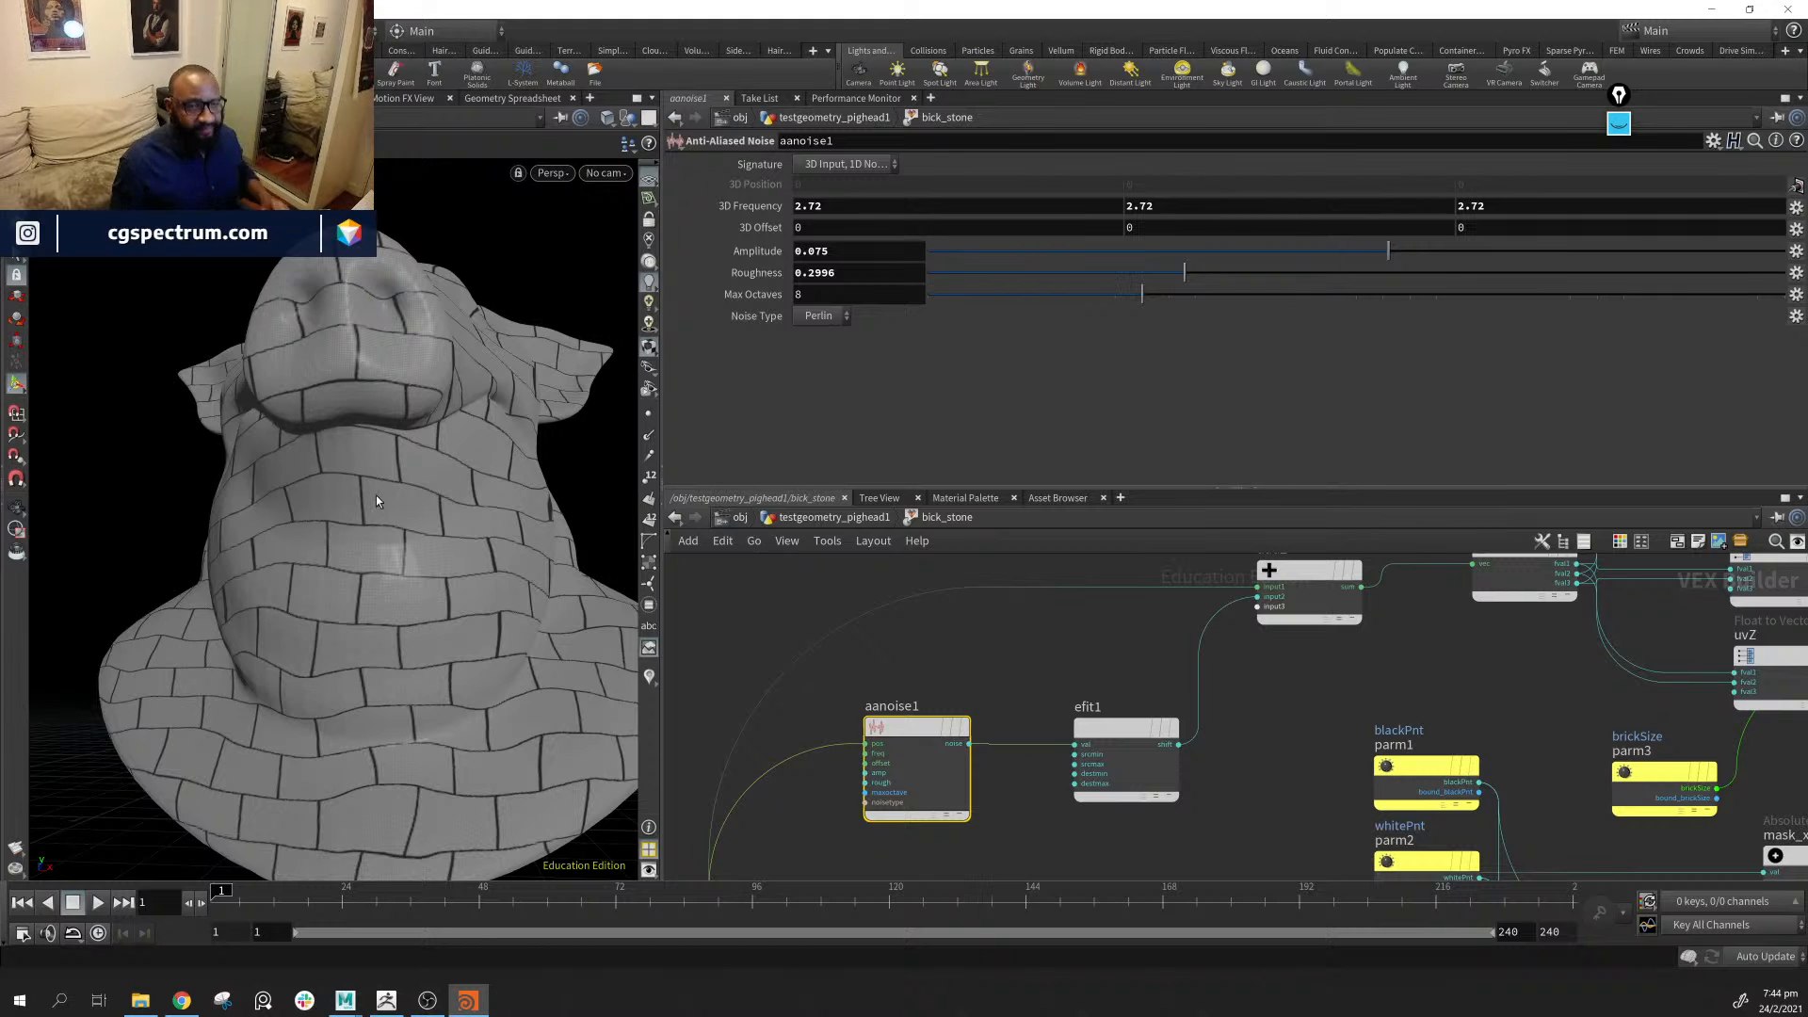
Move efit1 and aanoise1 apart and place a Worley Noise node in the space beside efit1
drag(1081, 721, 1128, 664)
drag(893, 729, 1064, 783)
middle_drag(1037, 609, 960, 713)
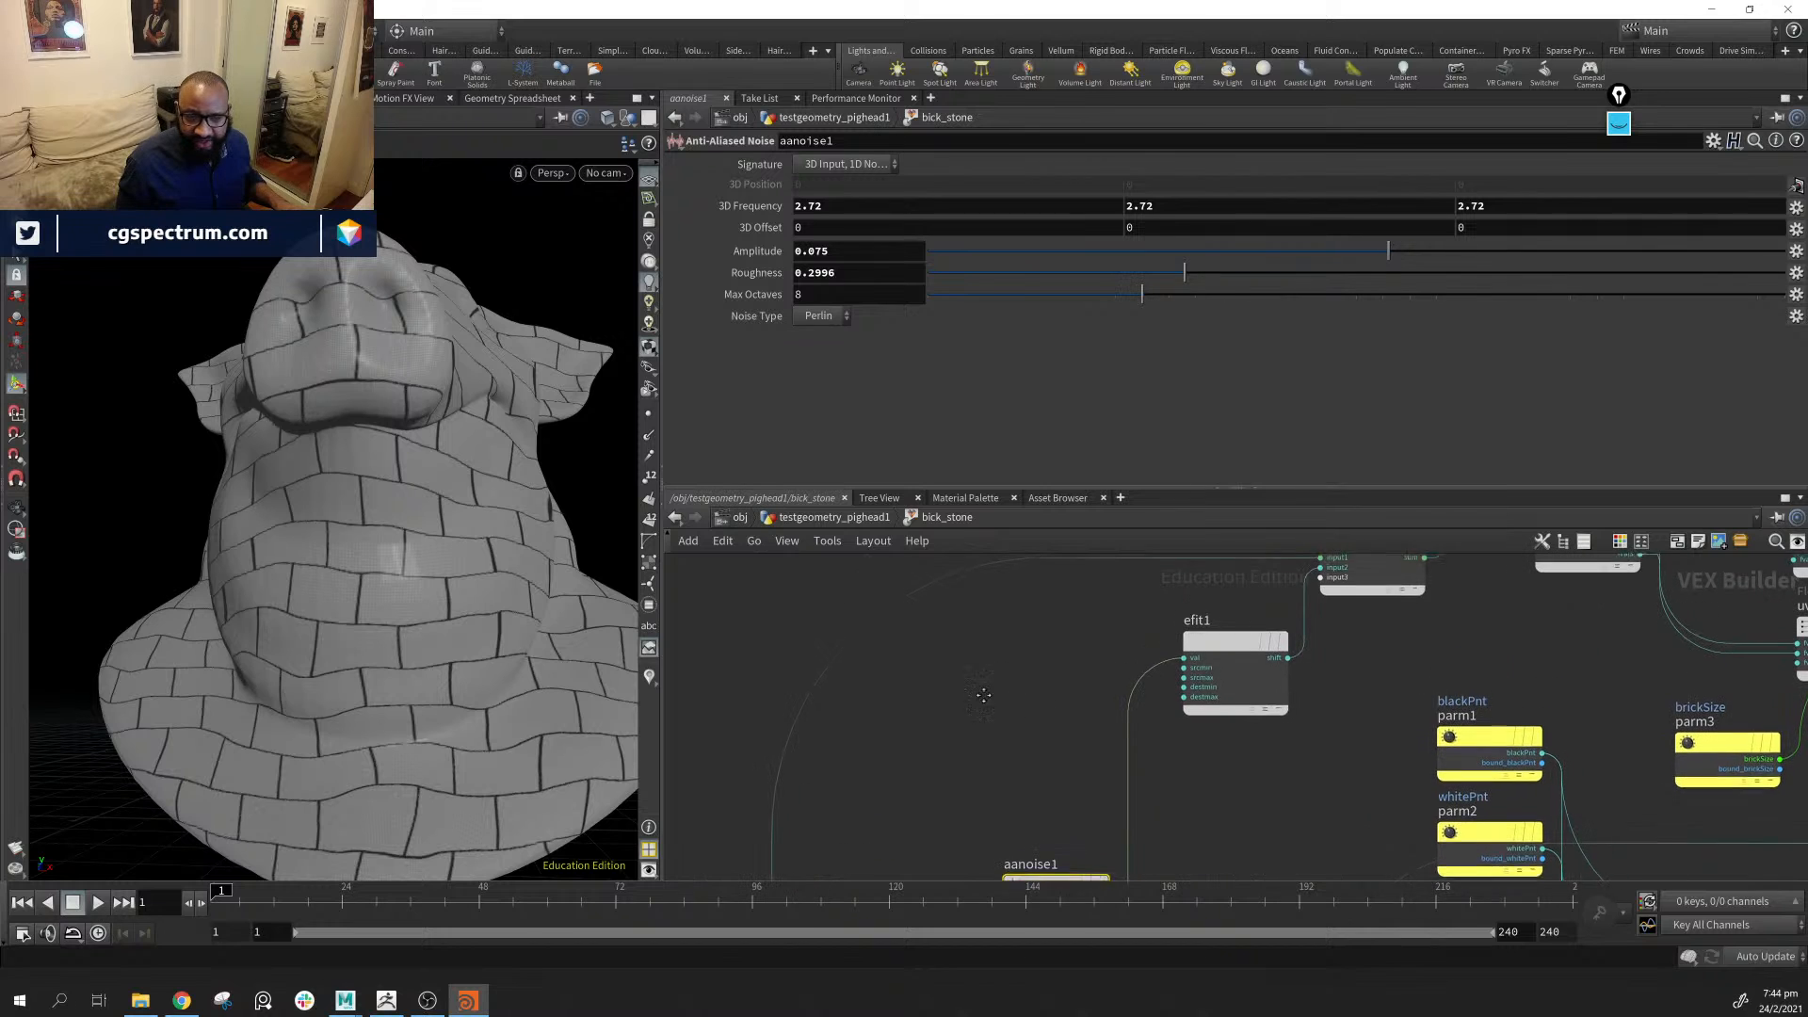
key(Tab)
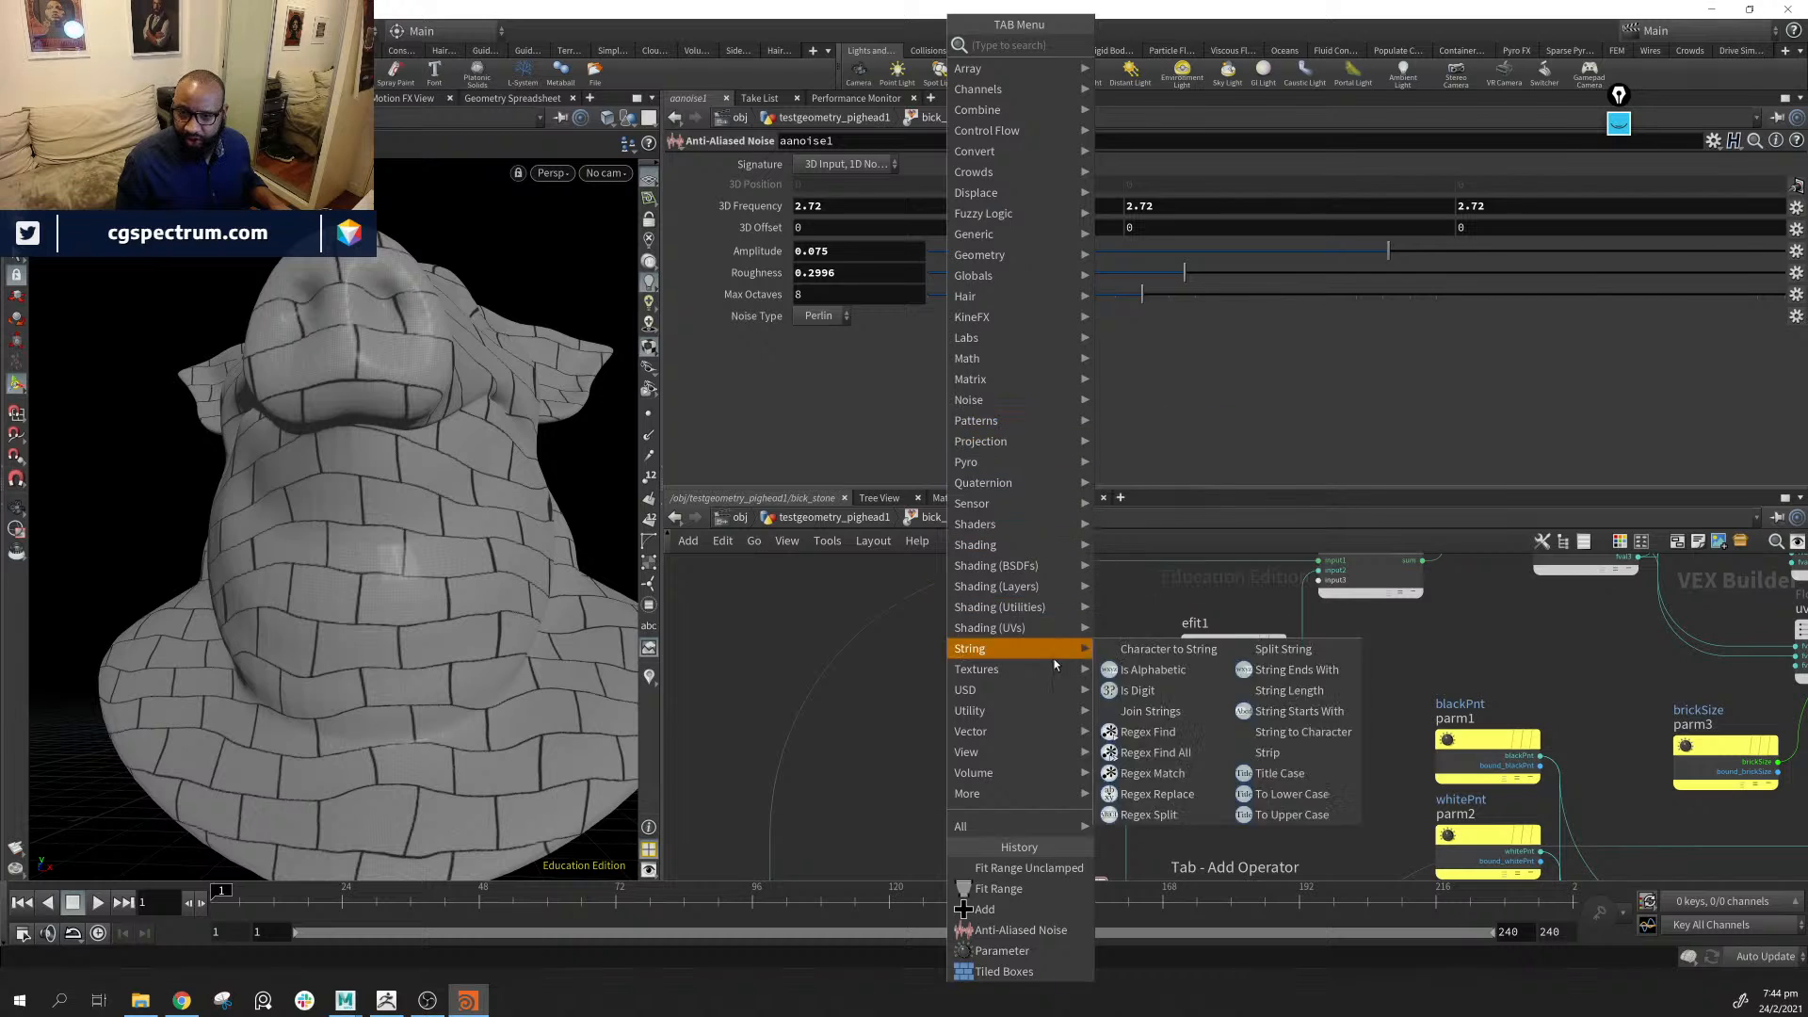
mouse_move(1064, 401)
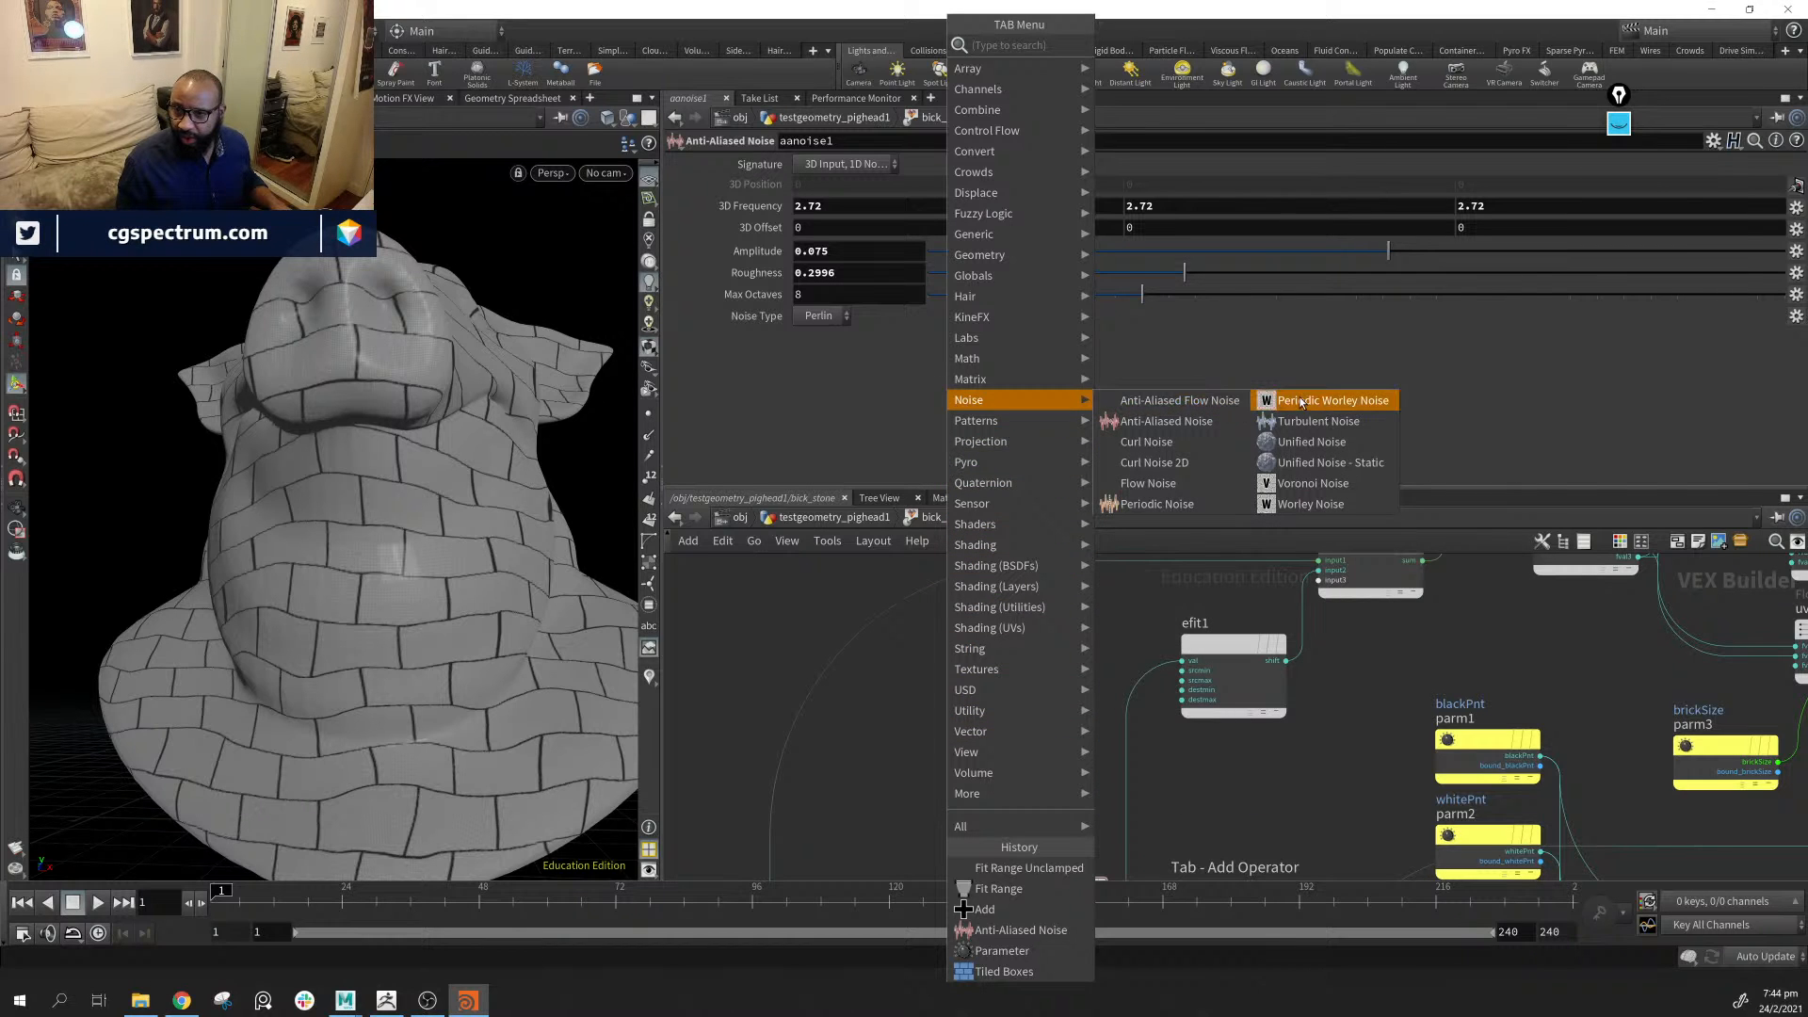
click(1313, 506)
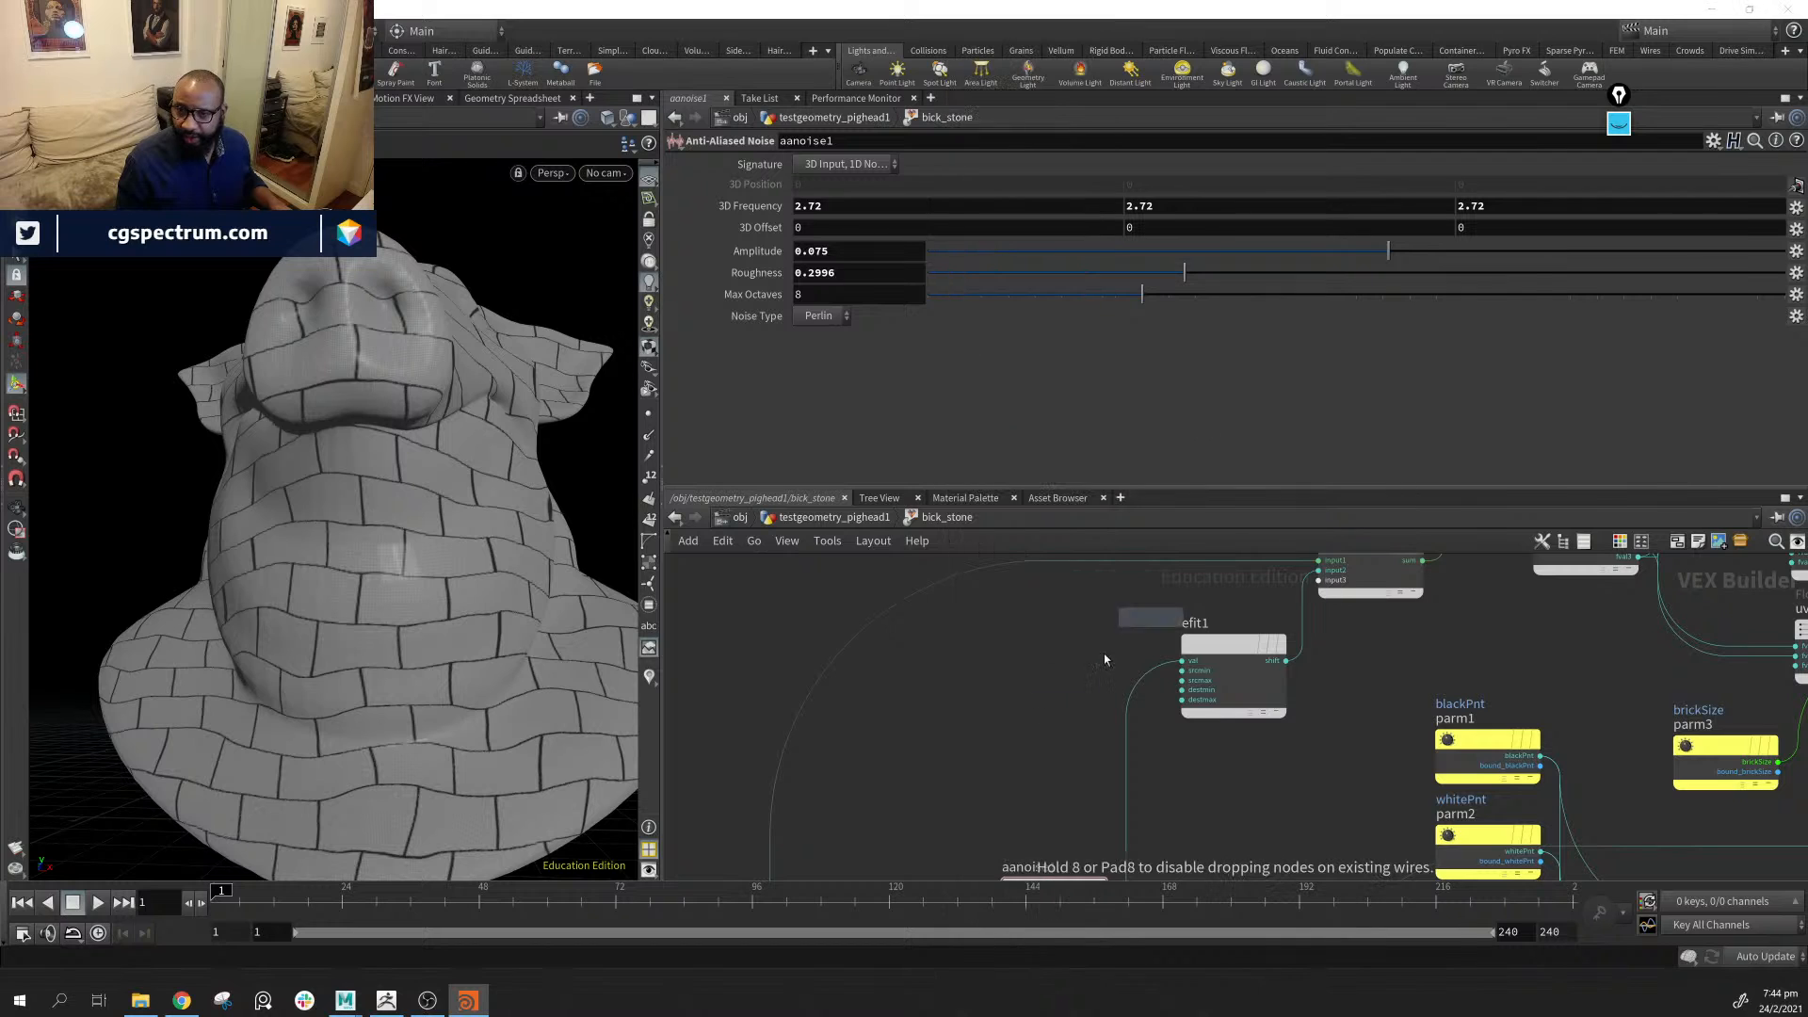
click(983, 706)
Wire geometryvopglobal1's P output into worleynoise1's position and its dist1 output into efit1's value, replacing aanoise1
middle_drag(1101, 783, 1163, 632)
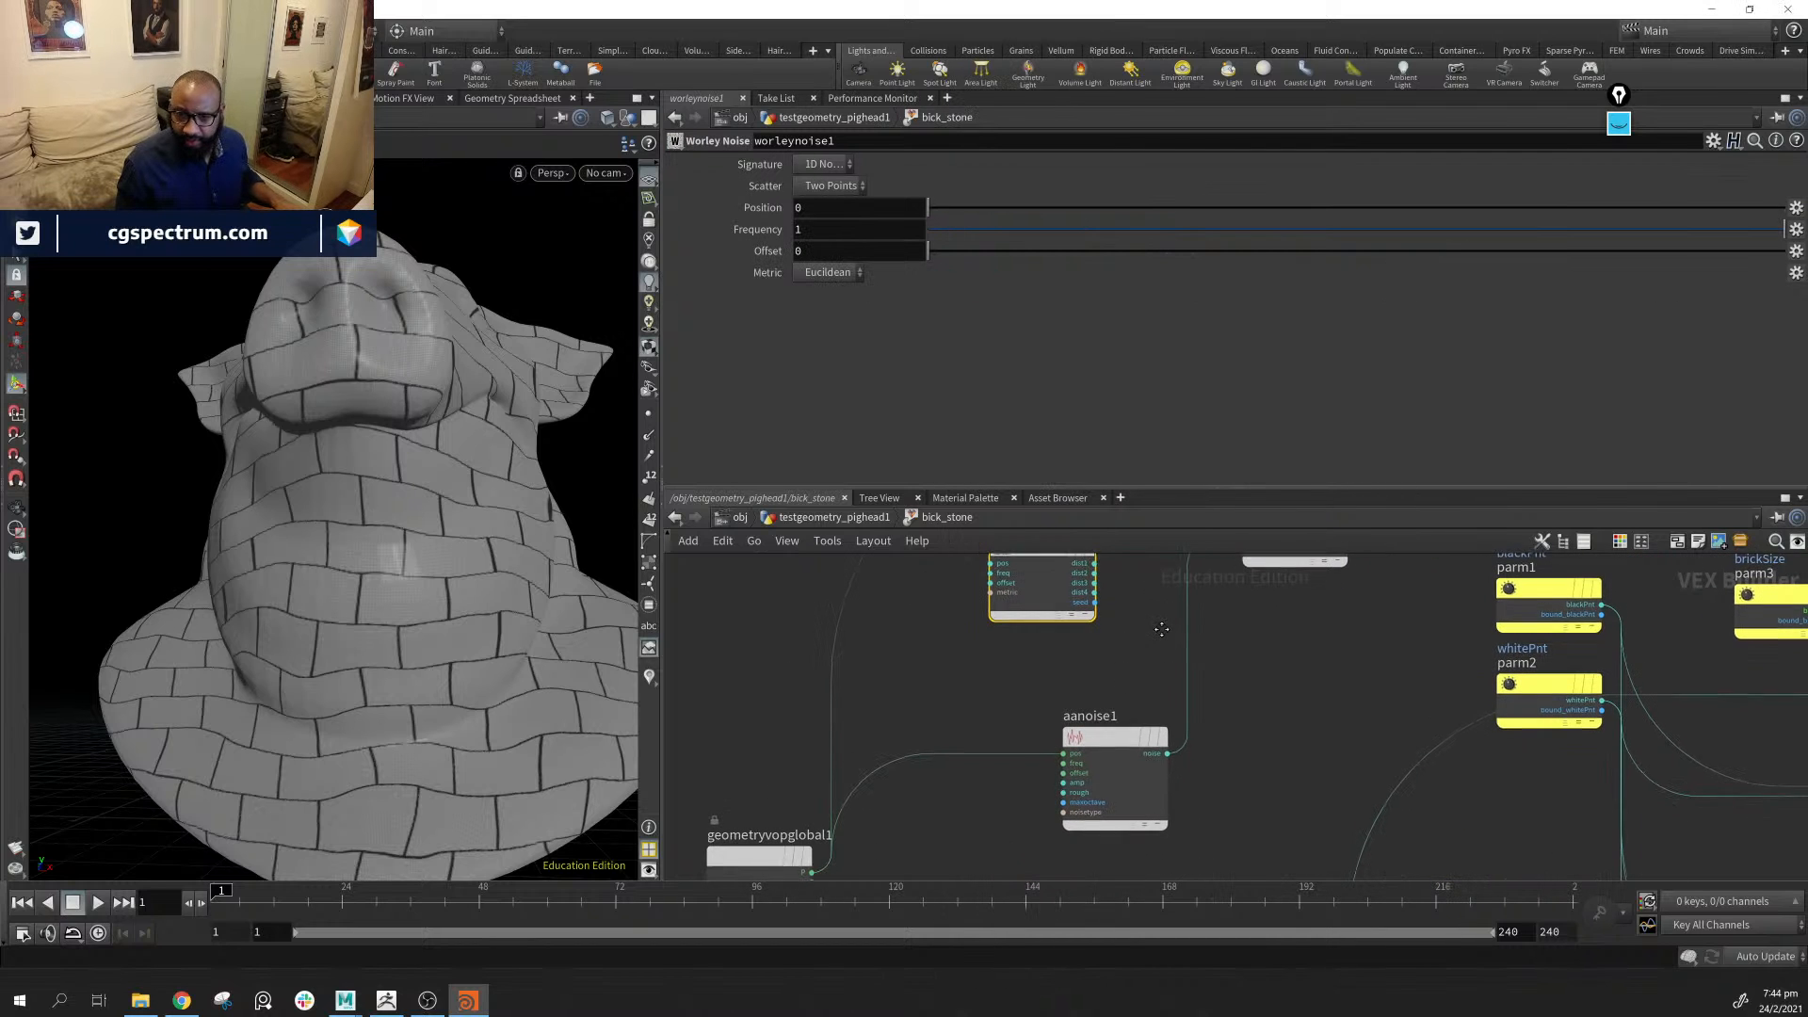
click(813, 875)
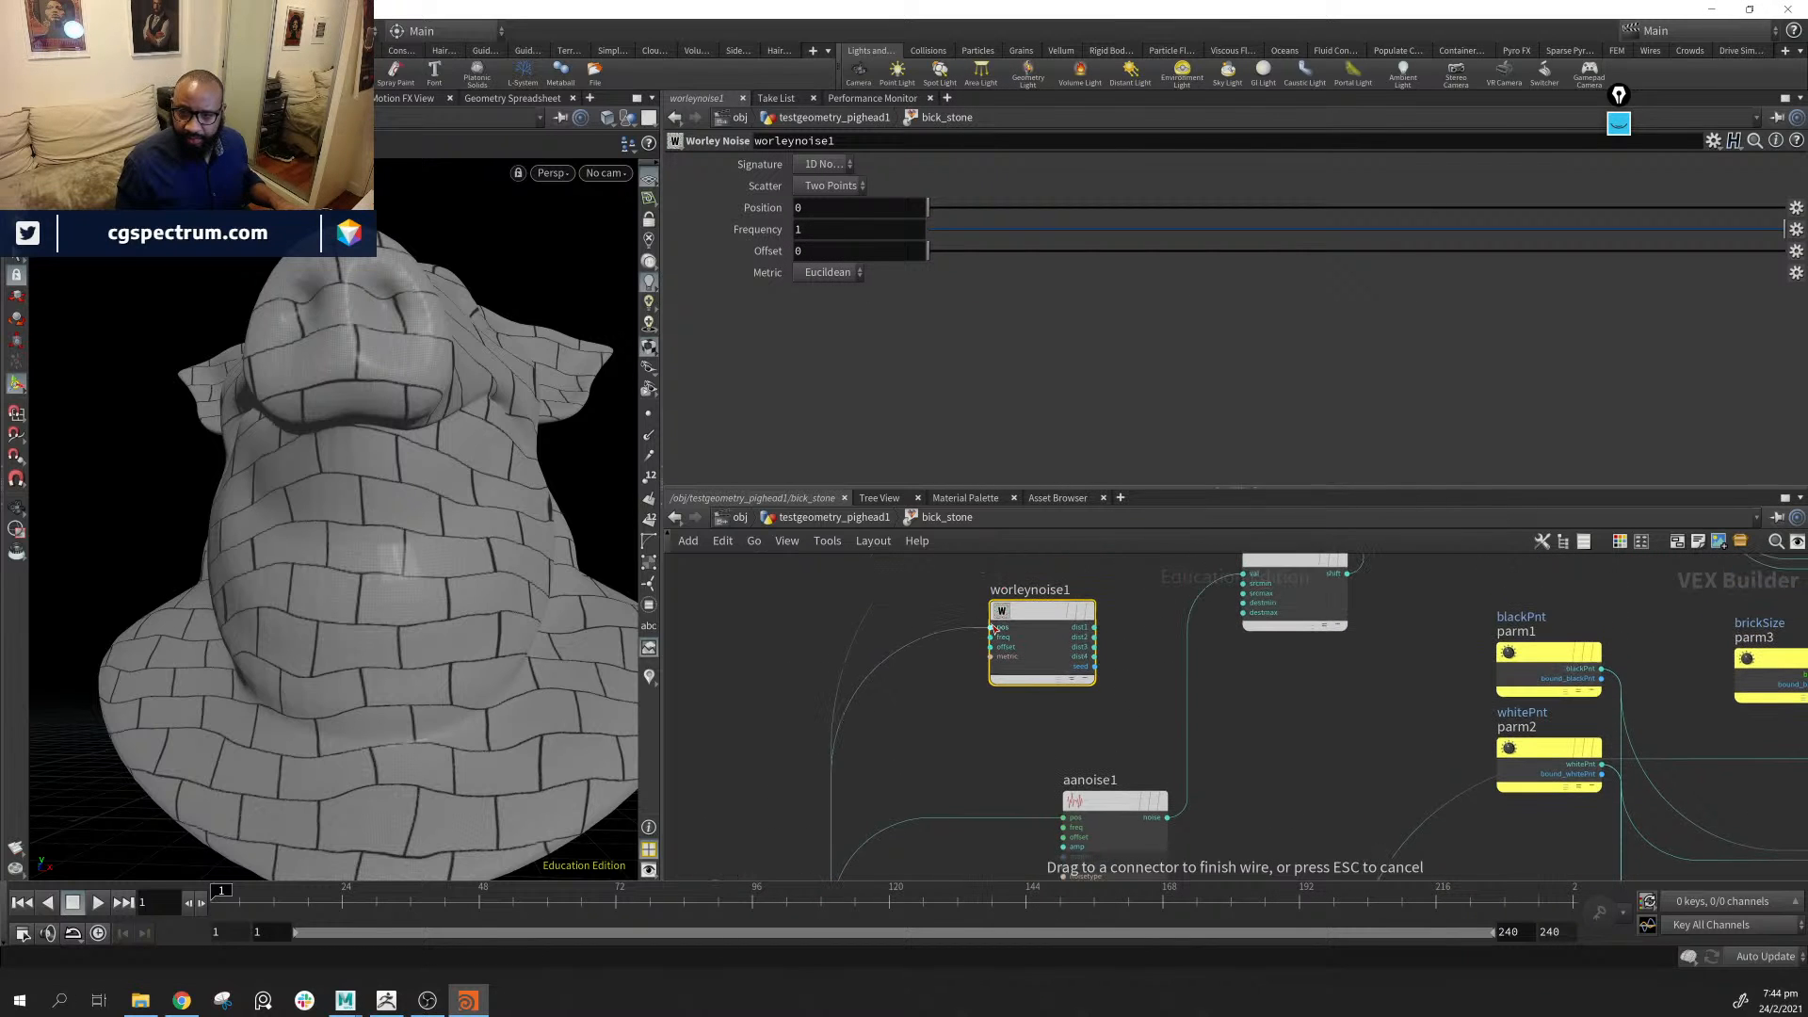
click(994, 627)
middle_drag(1207, 676, 1054, 723)
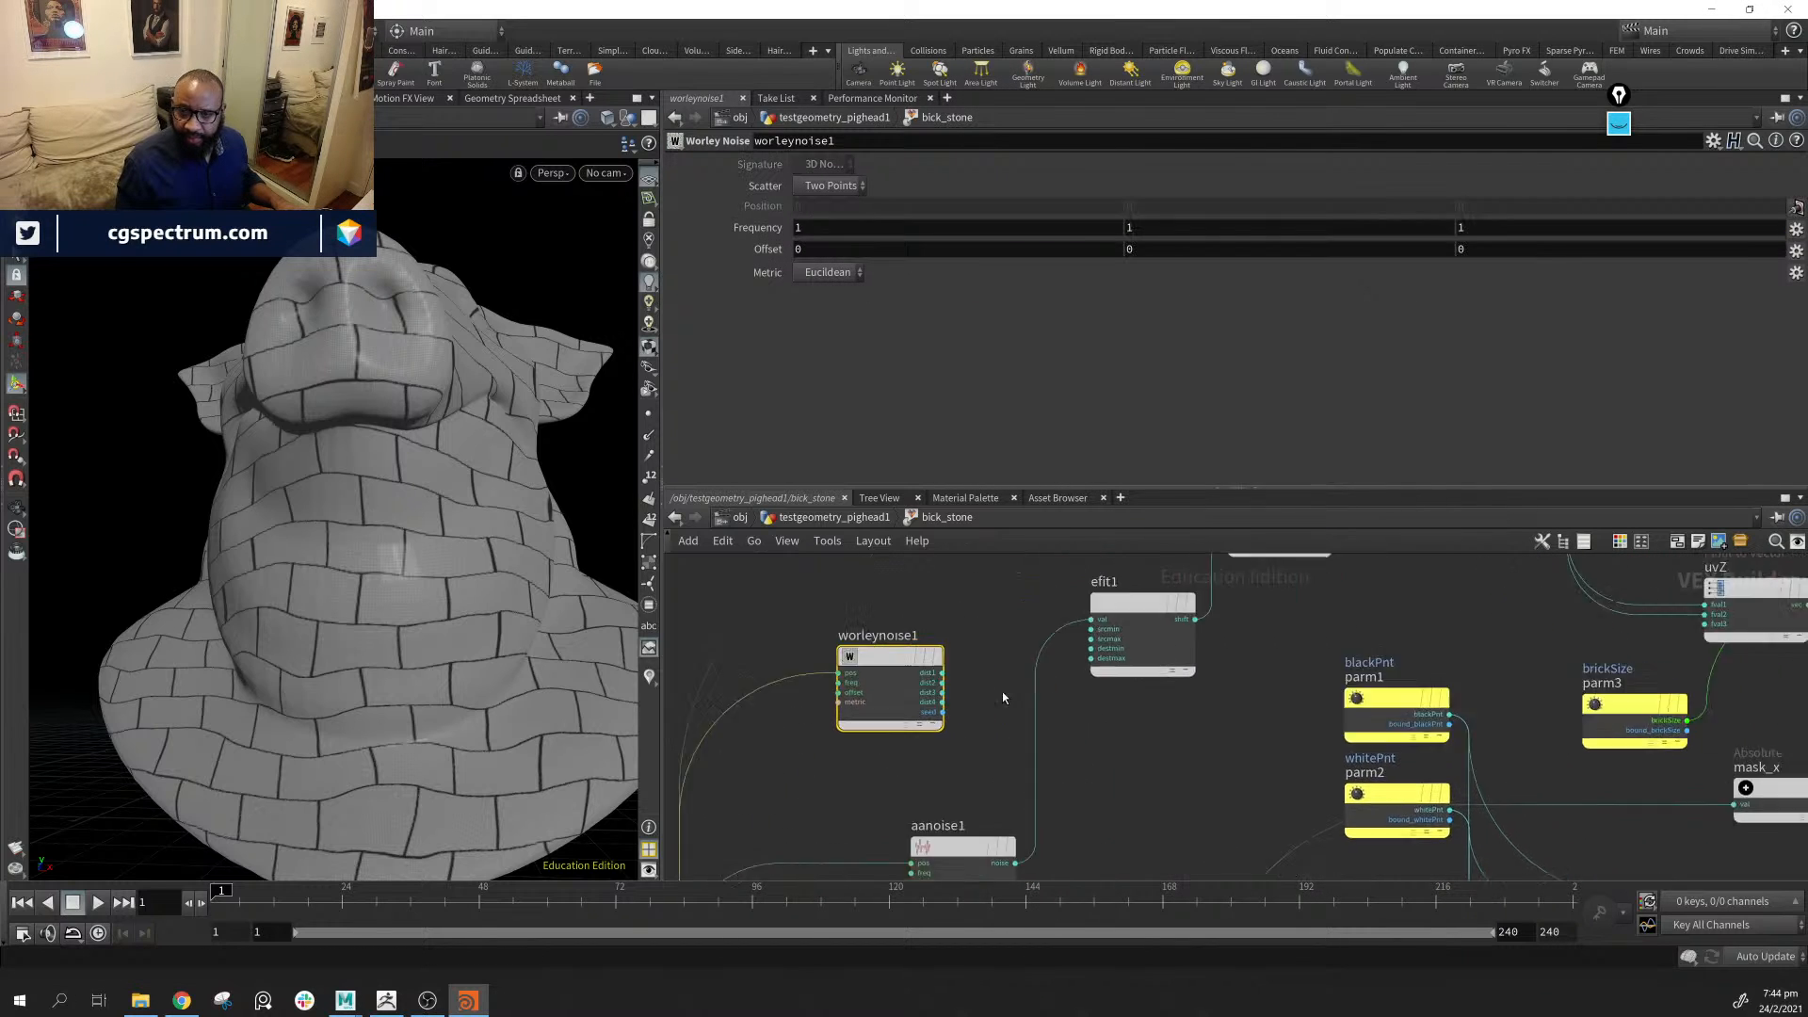
click(941, 673)
click(1093, 620)
key(Escape)
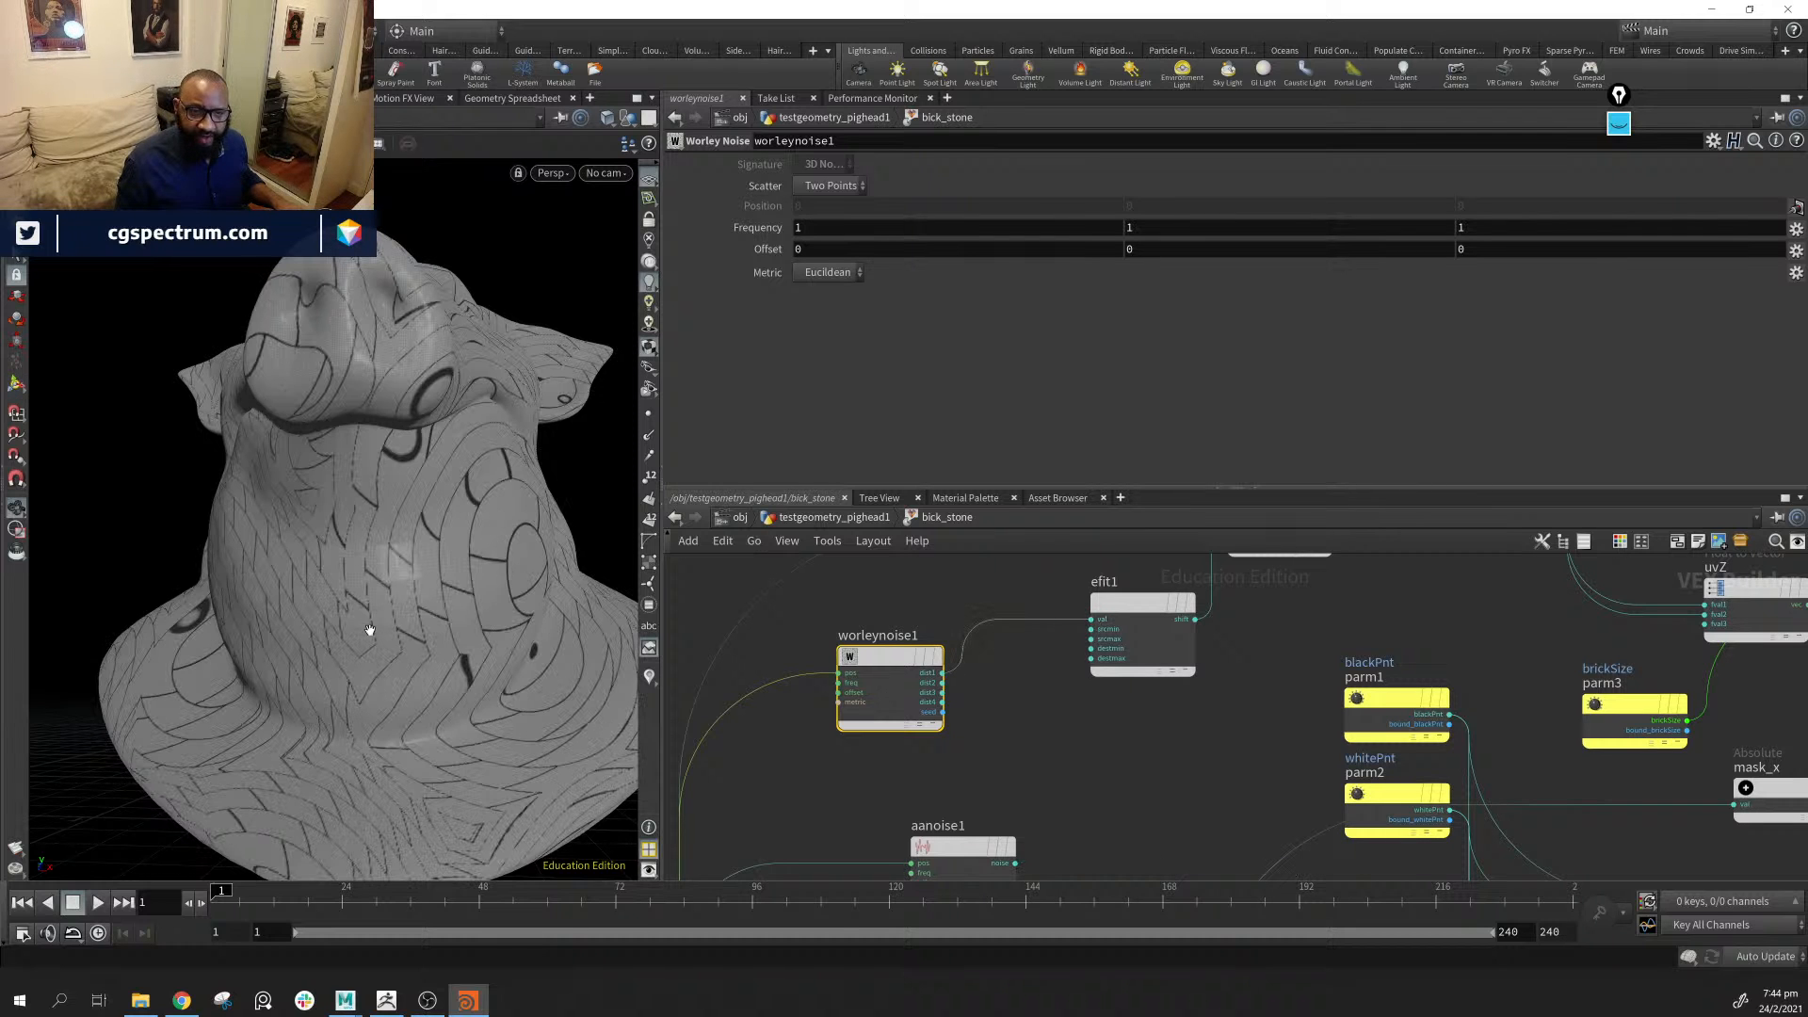
drag(364, 625, 420, 553)
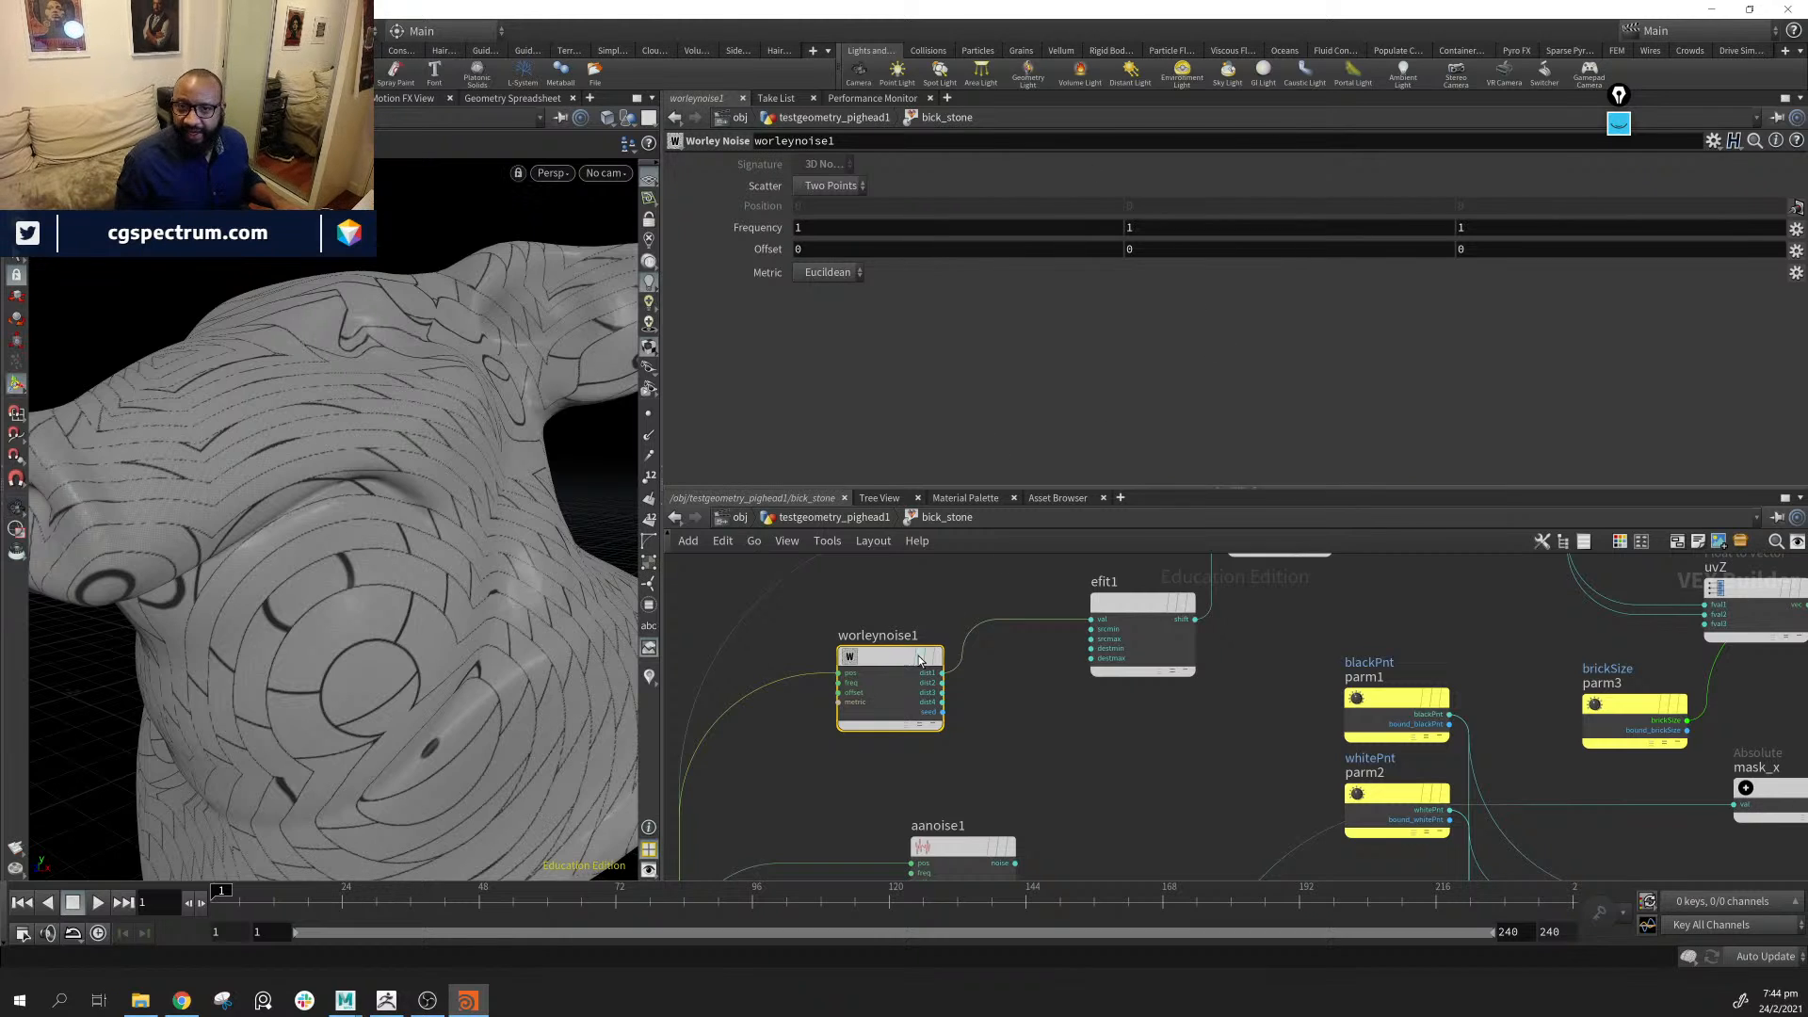
Set worleynoise1's scatter to Four Points and its frequency to -0.09 on all axes
drag(919, 660, 905, 678)
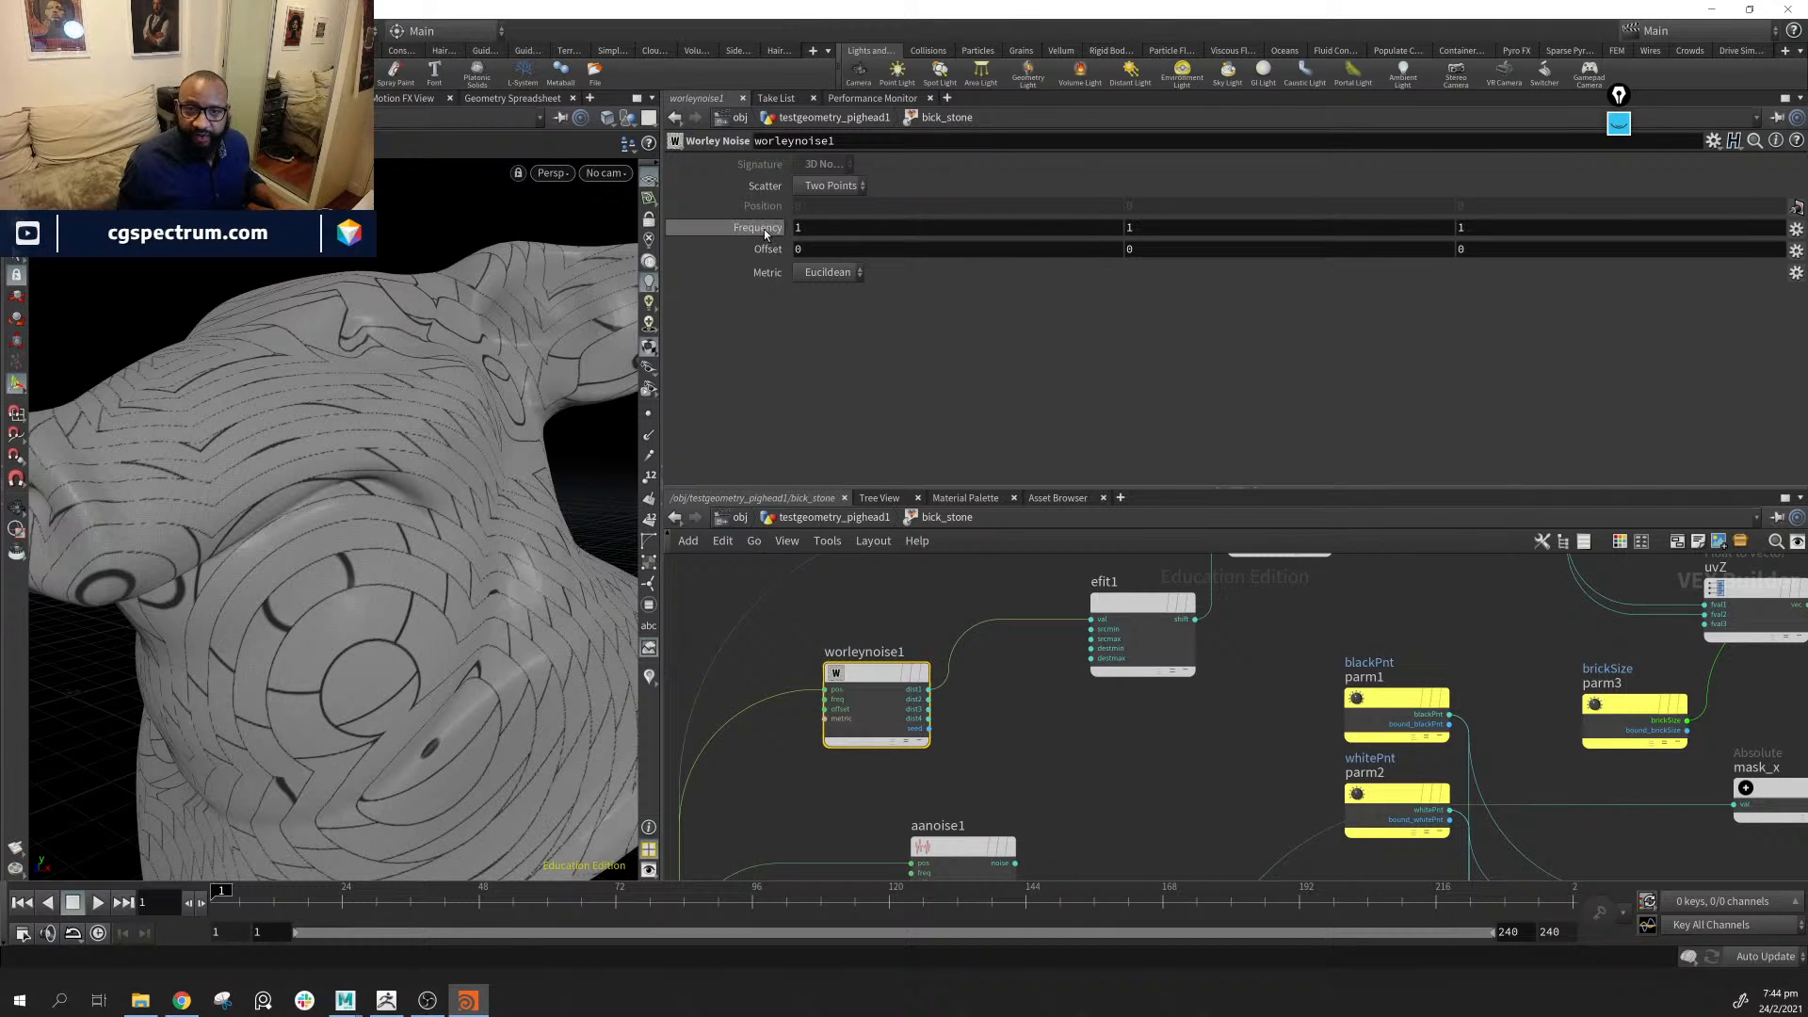
middle_drag(779, 234, 667, 238)
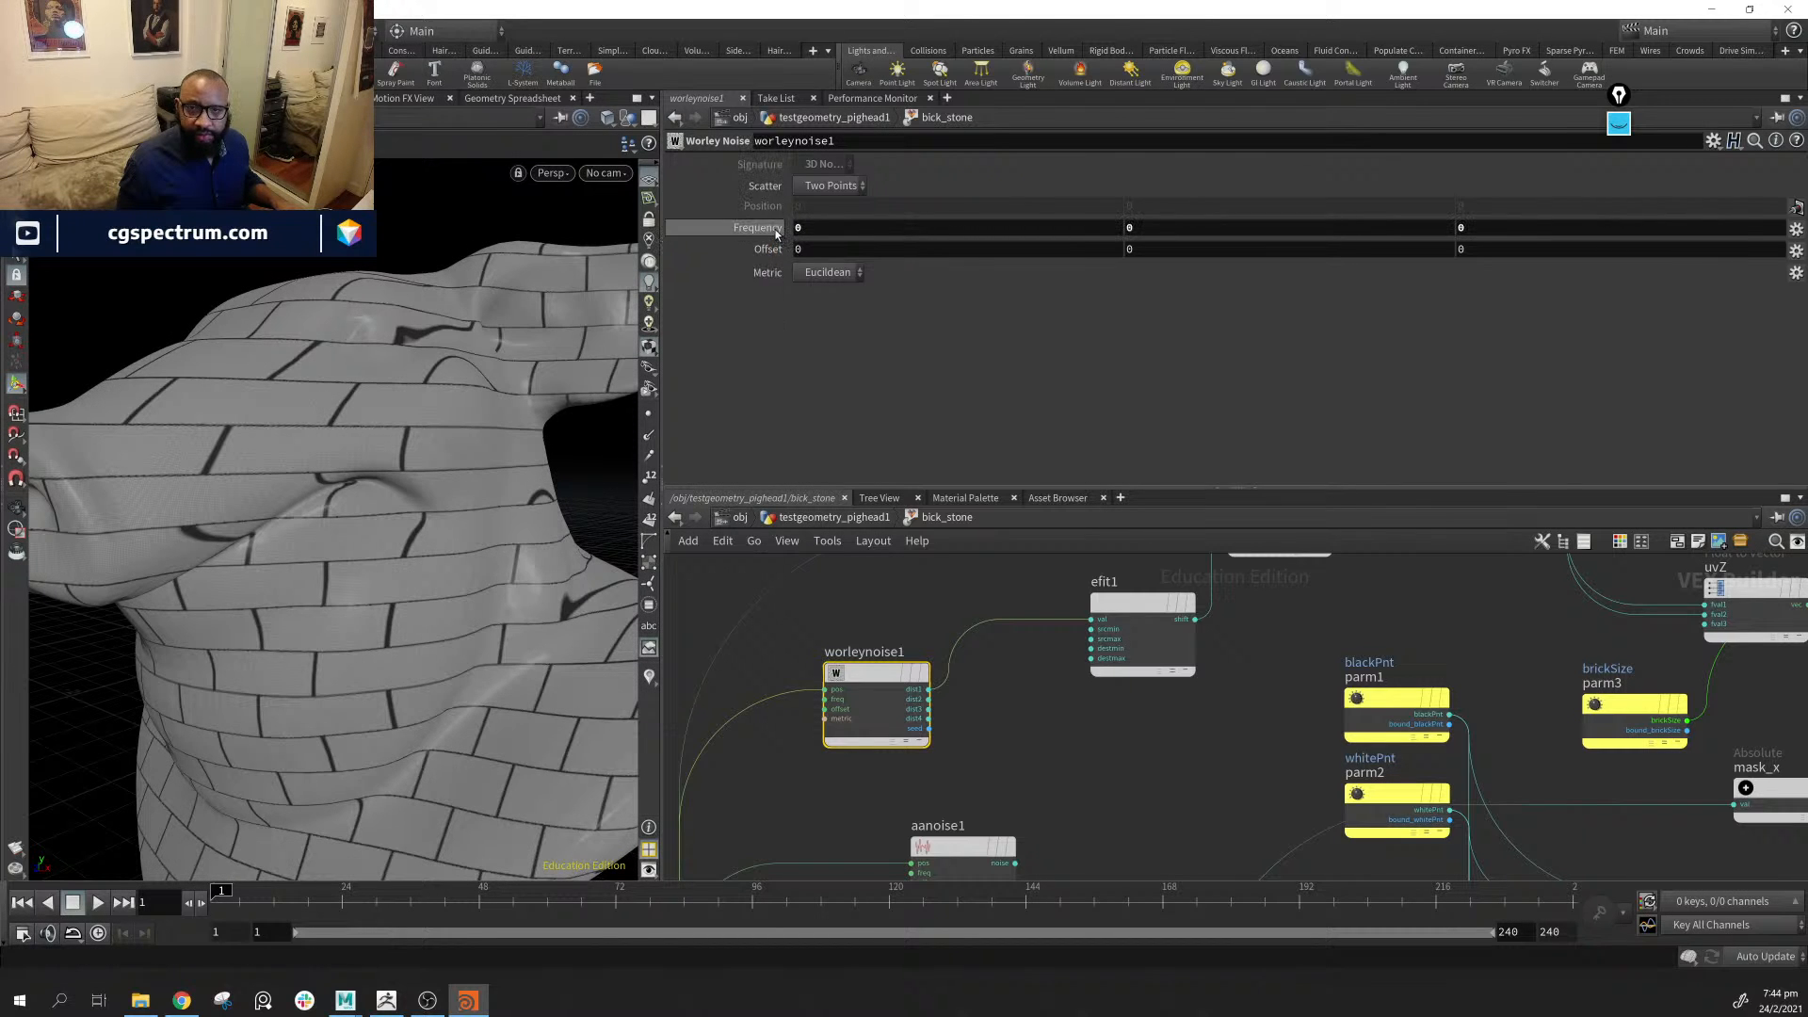
mouse_move(769, 260)
middle_down()
mouse_move(828, 271)
mouse_move(800, 271)
middle_up()
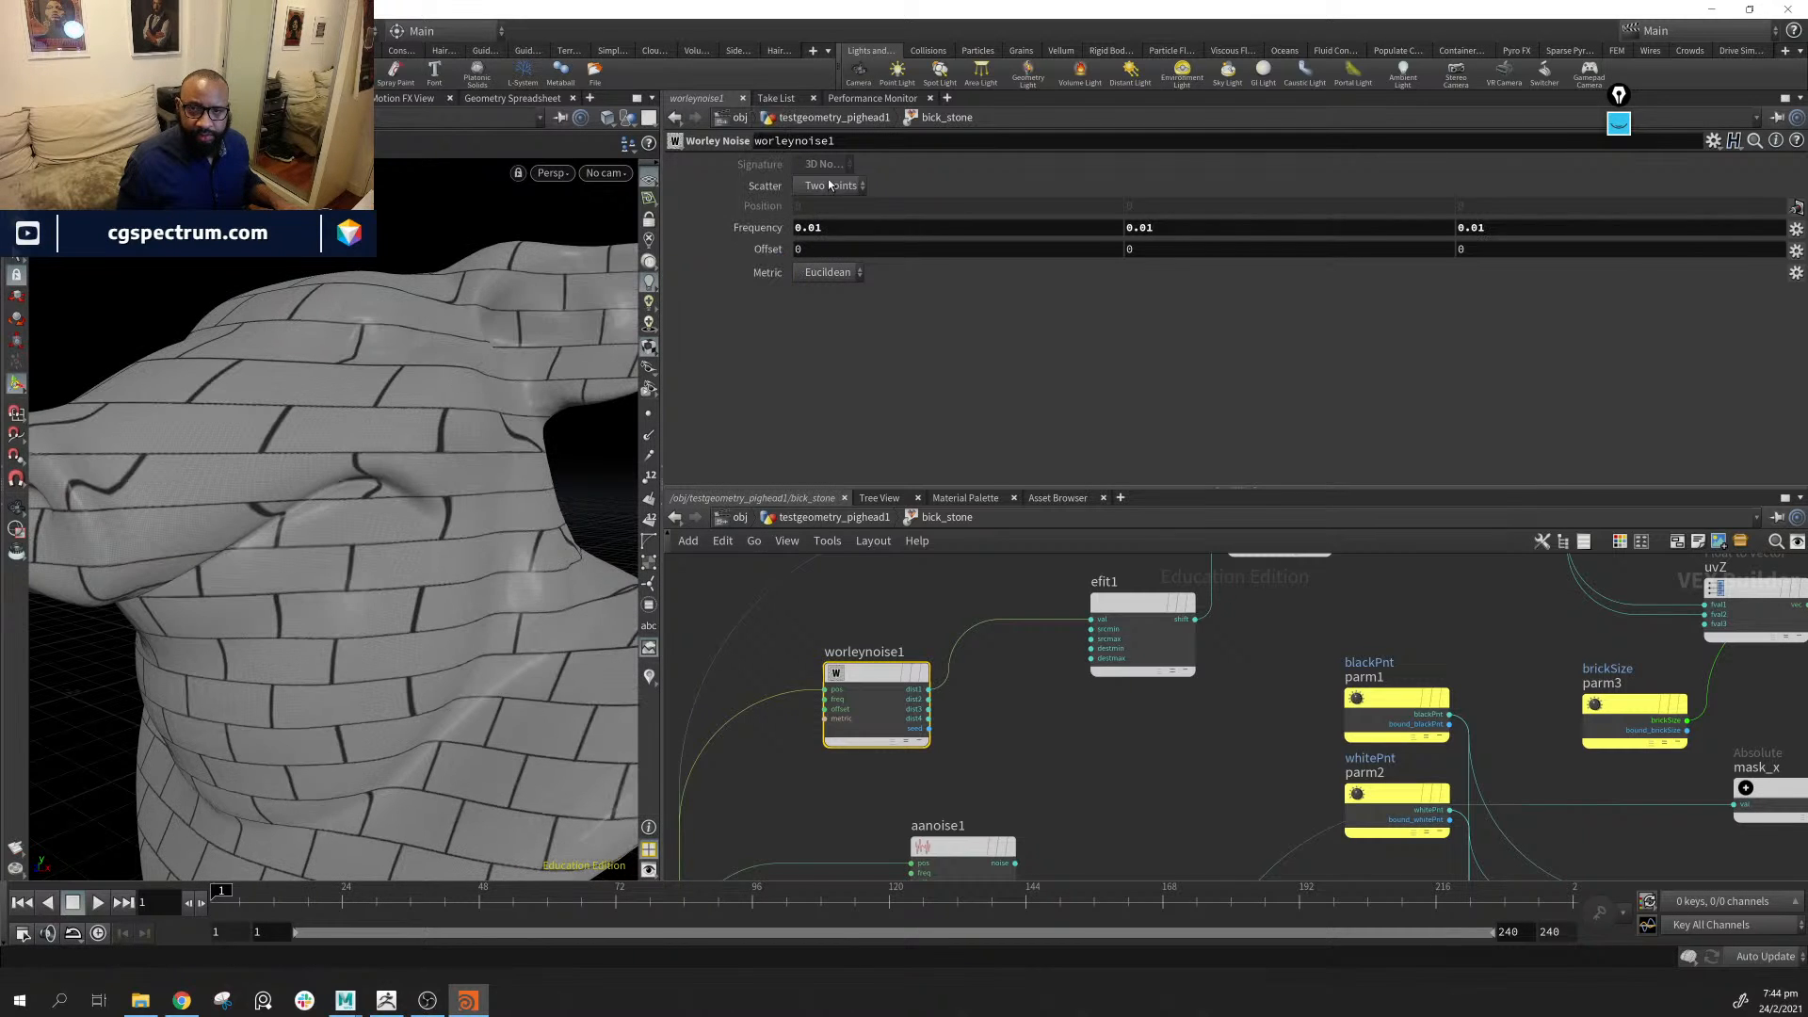
click(834, 186)
click(829, 236)
mouse_move(765, 228)
middle_down()
mouse_move(808, 241)
mouse_move(737, 246)
middle_up()
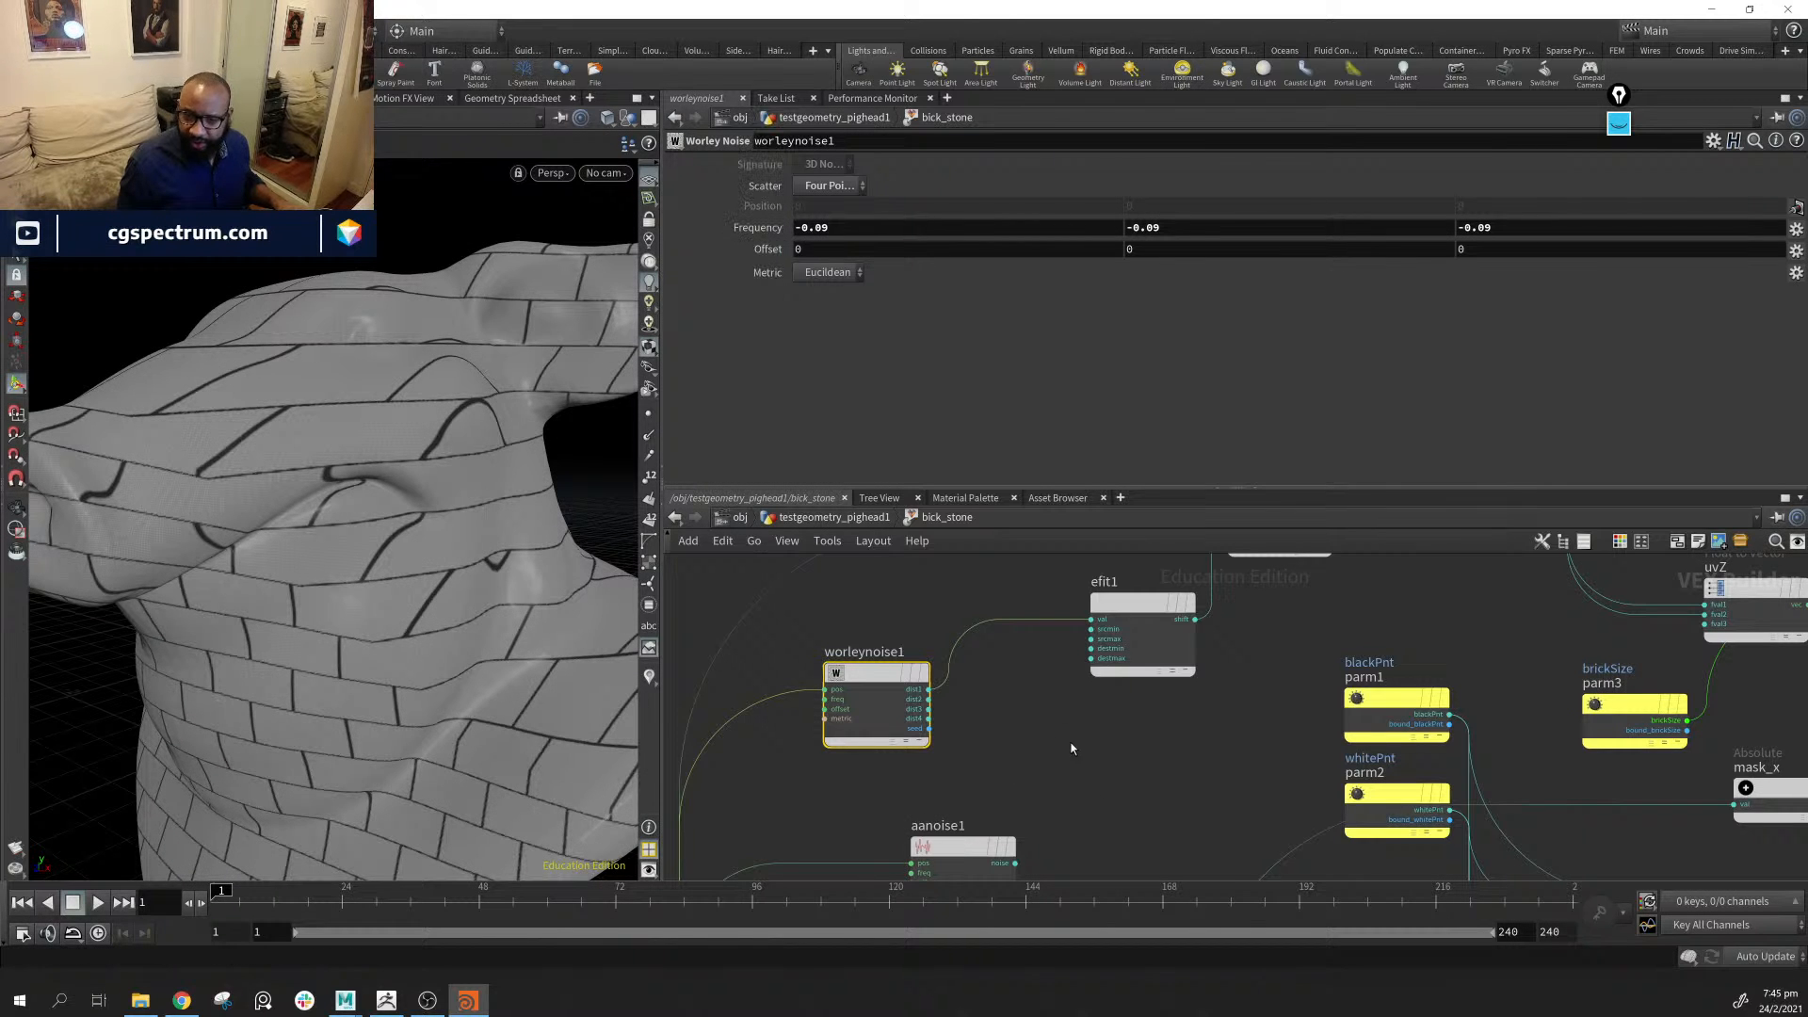
Reconnect aanoise1's noise output to efit1's value input and delete the worleynoise1 node
middle_drag(1029, 867, 904, 819)
click(902, 825)
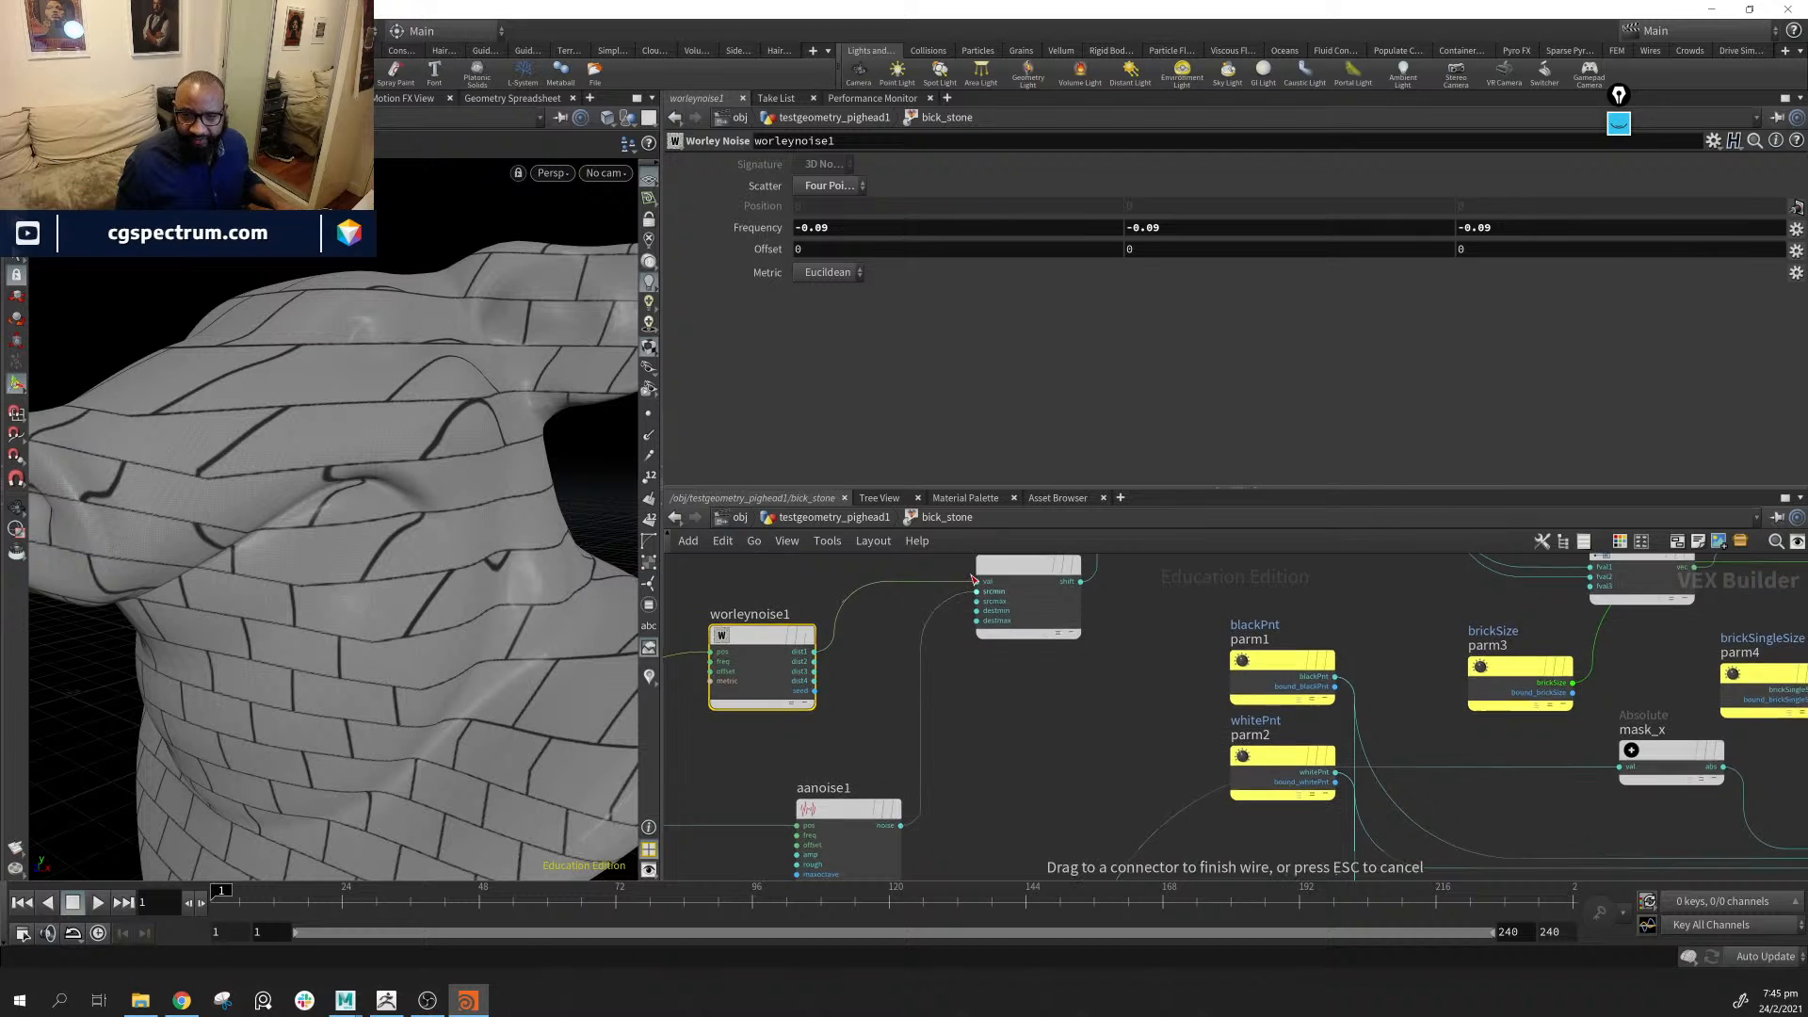
click(973, 585)
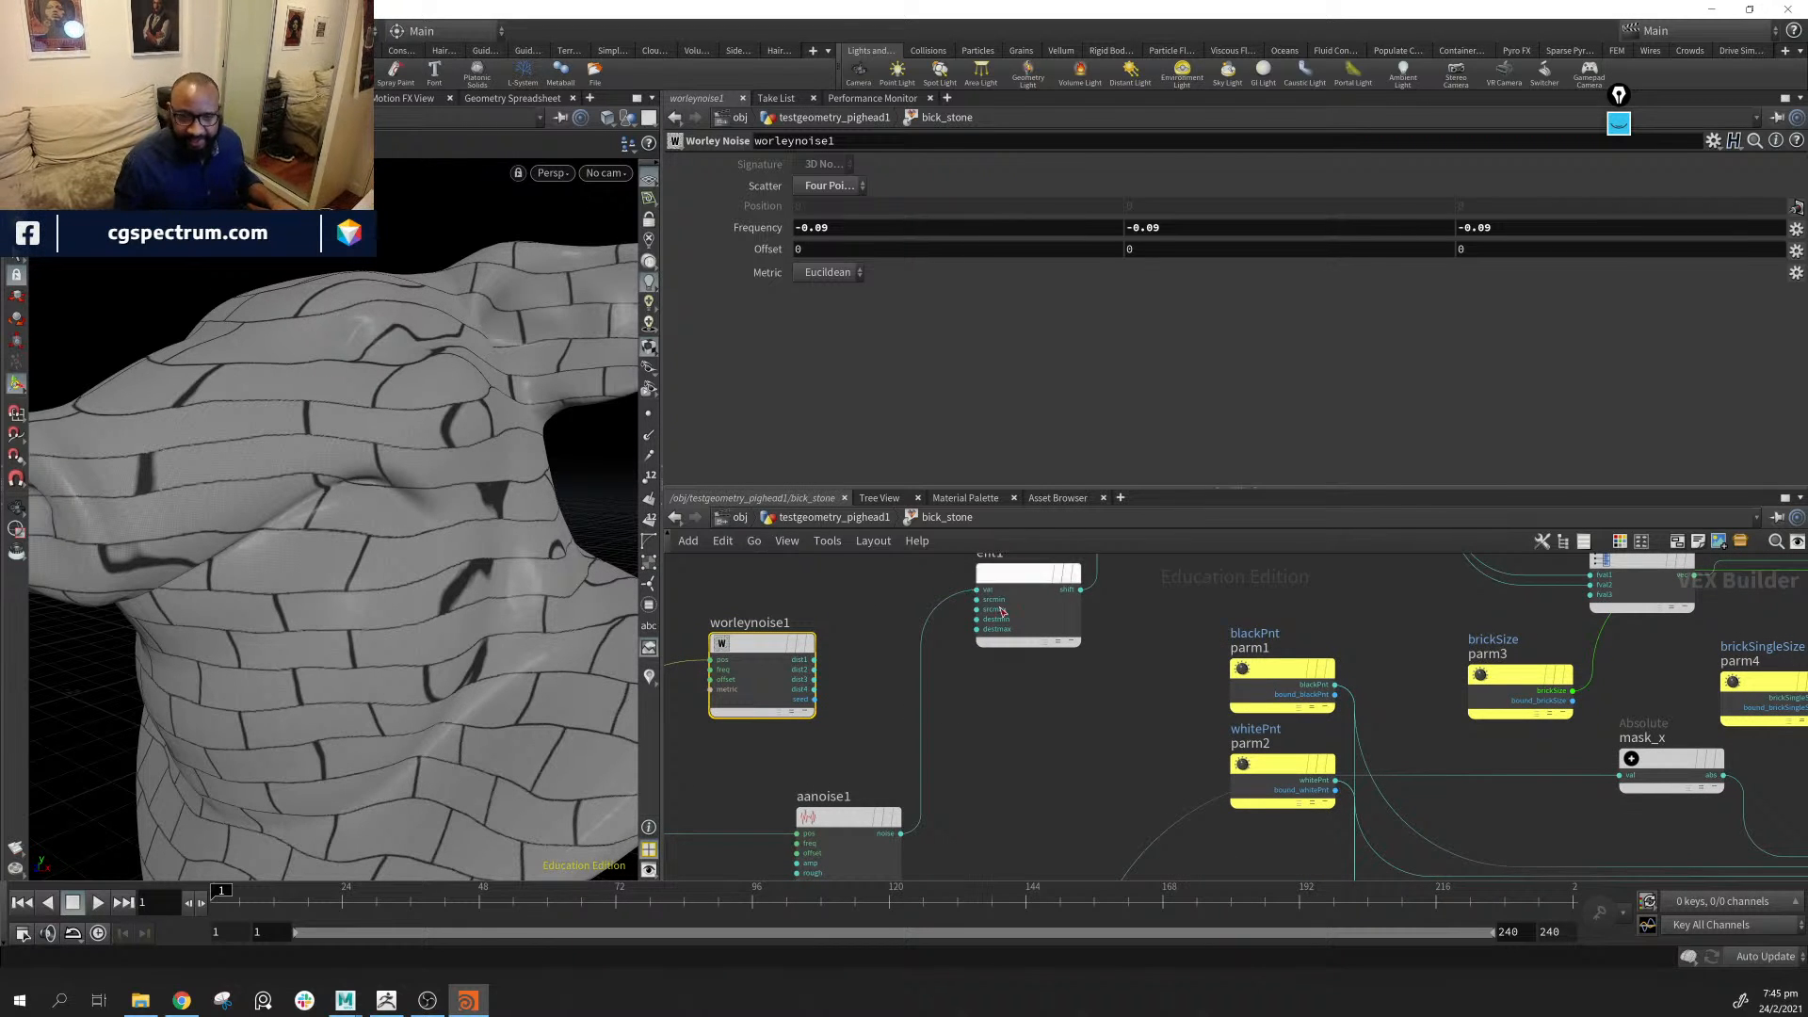
key(Delete)
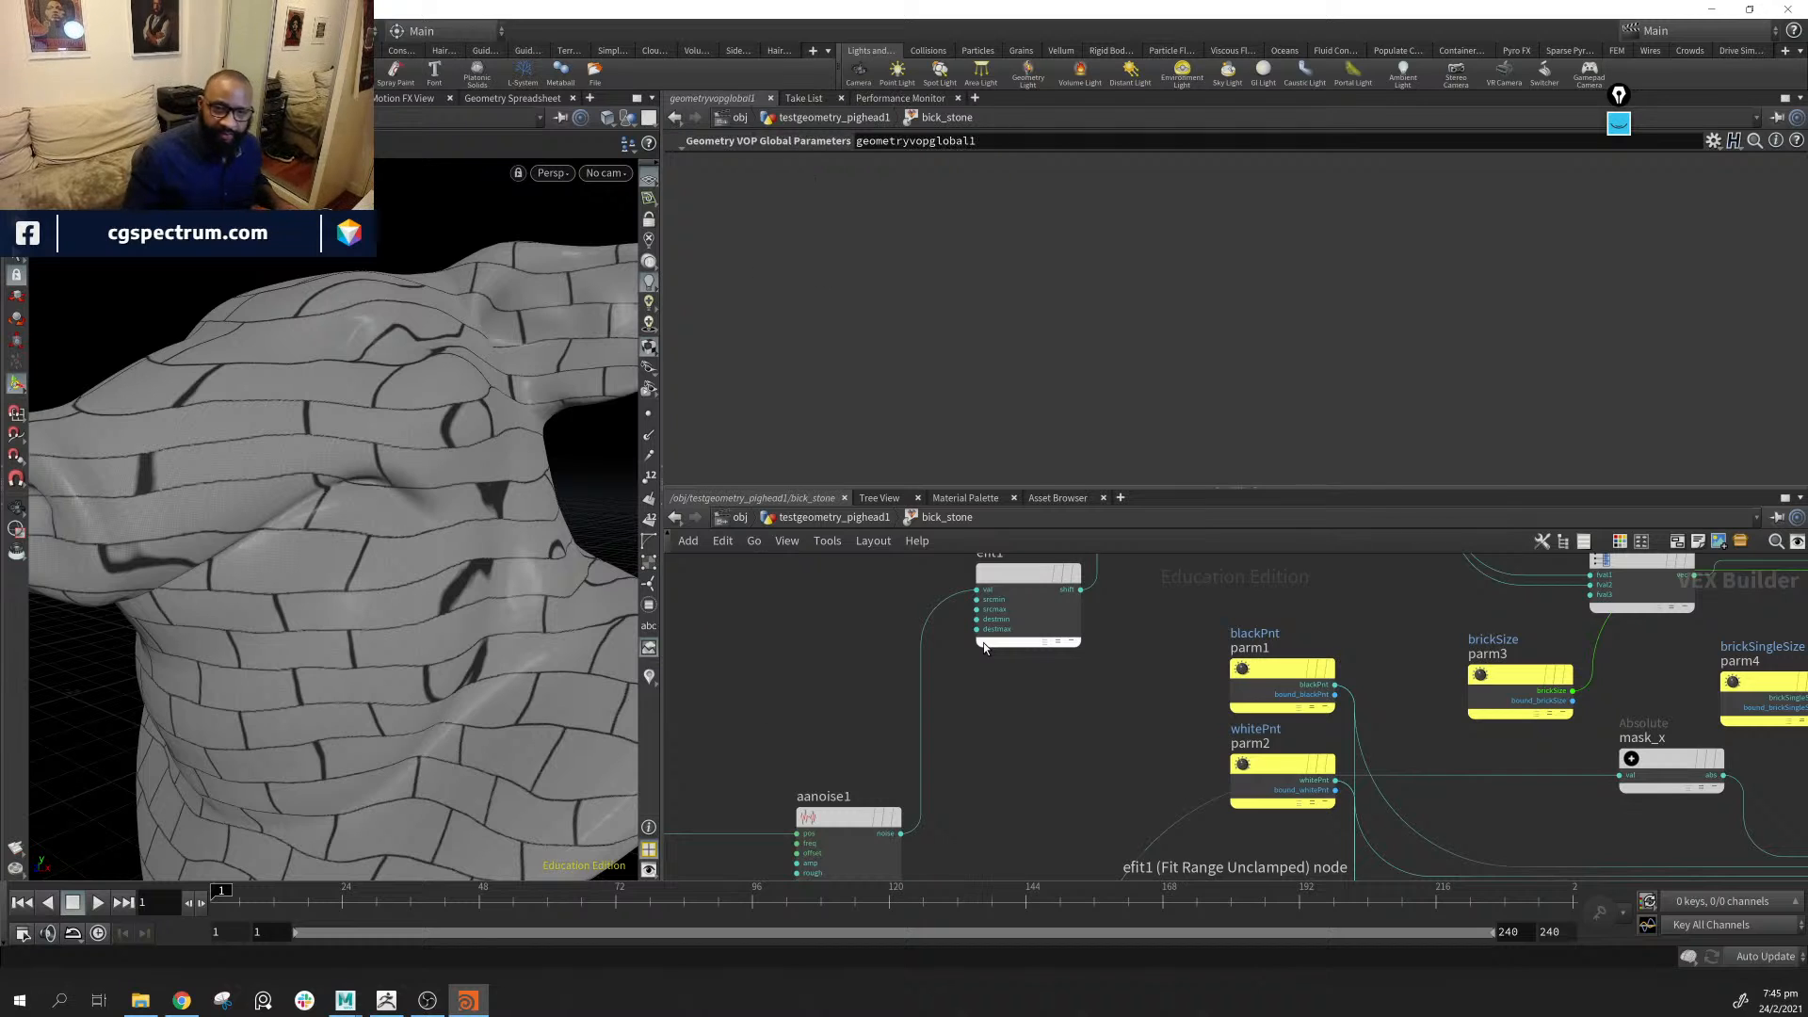
Arrange aanoise1 and efit1 side by side ahead of the add2 node
drag(827, 818, 789, 613)
drag(795, 591, 797, 574)
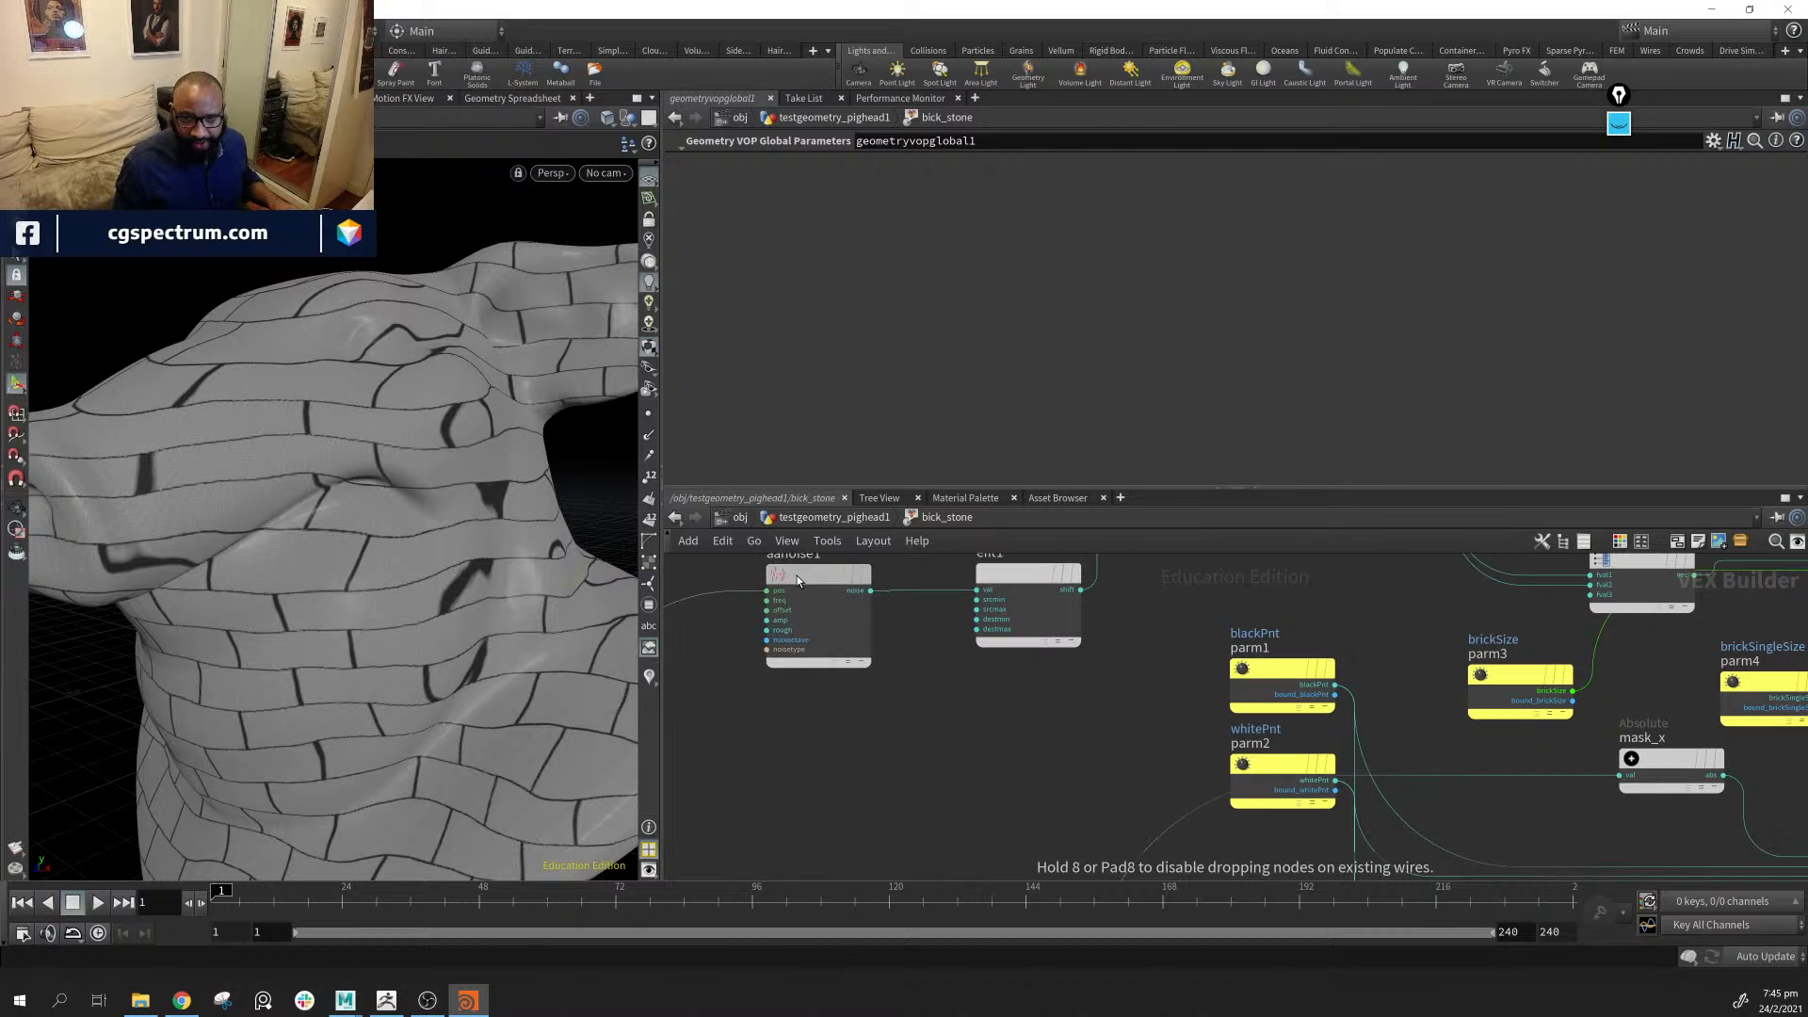
middle_drag(1141, 629, 1227, 737)
drag(890, 805, 1107, 717)
Set aanoise1's amplitude to .08 and roughness to .3, and inspect the brick pattern on the pig head
drag(443, 452, 543, 490)
click(899, 717)
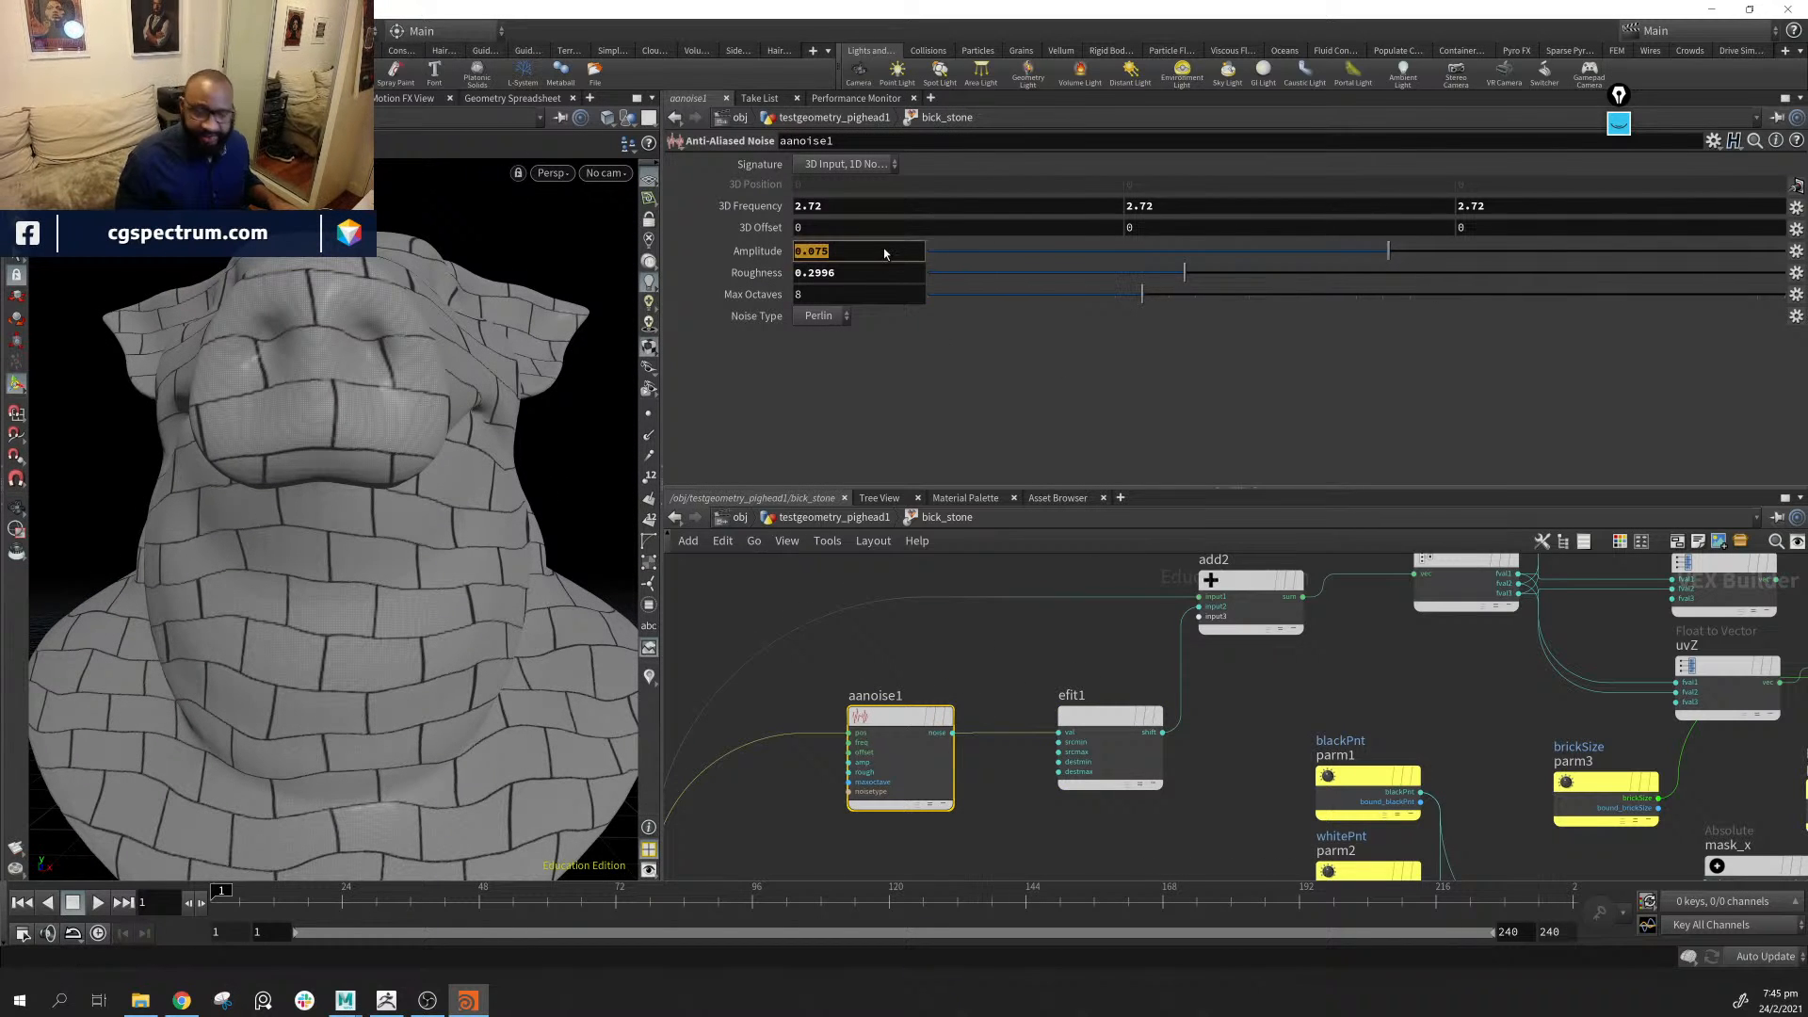
text(.06)
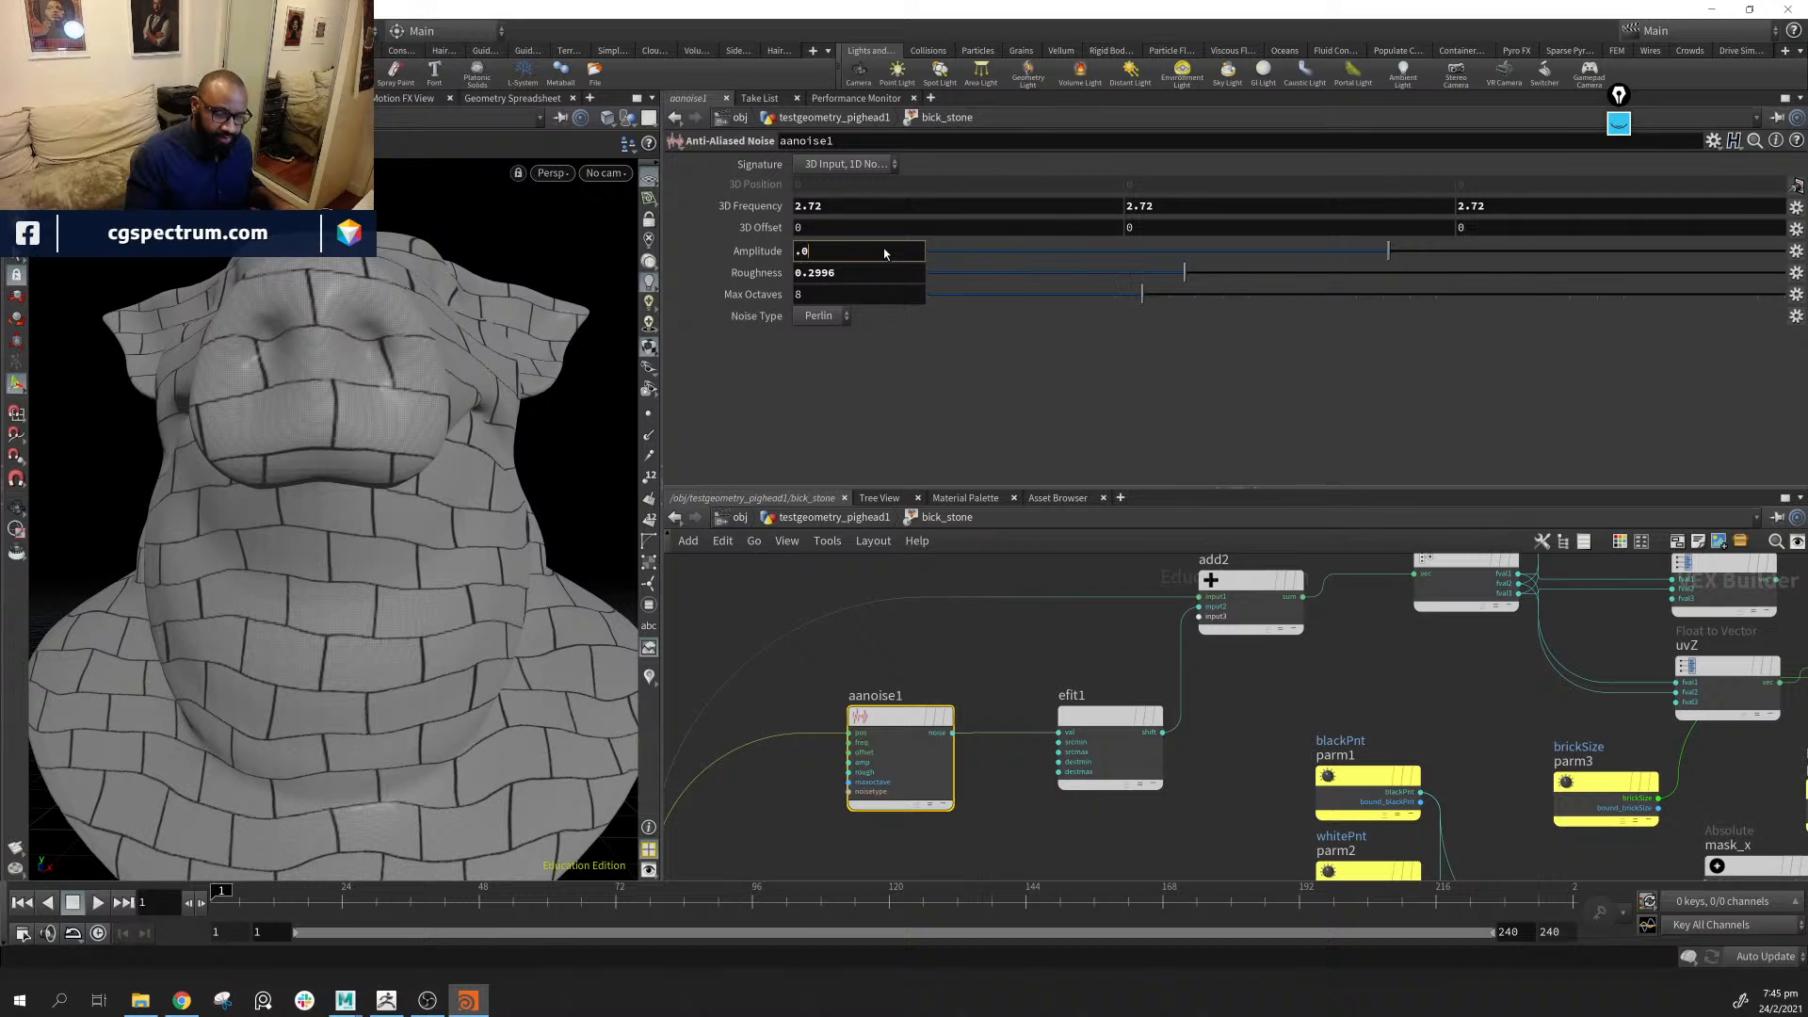
key(Return)
click(886, 252)
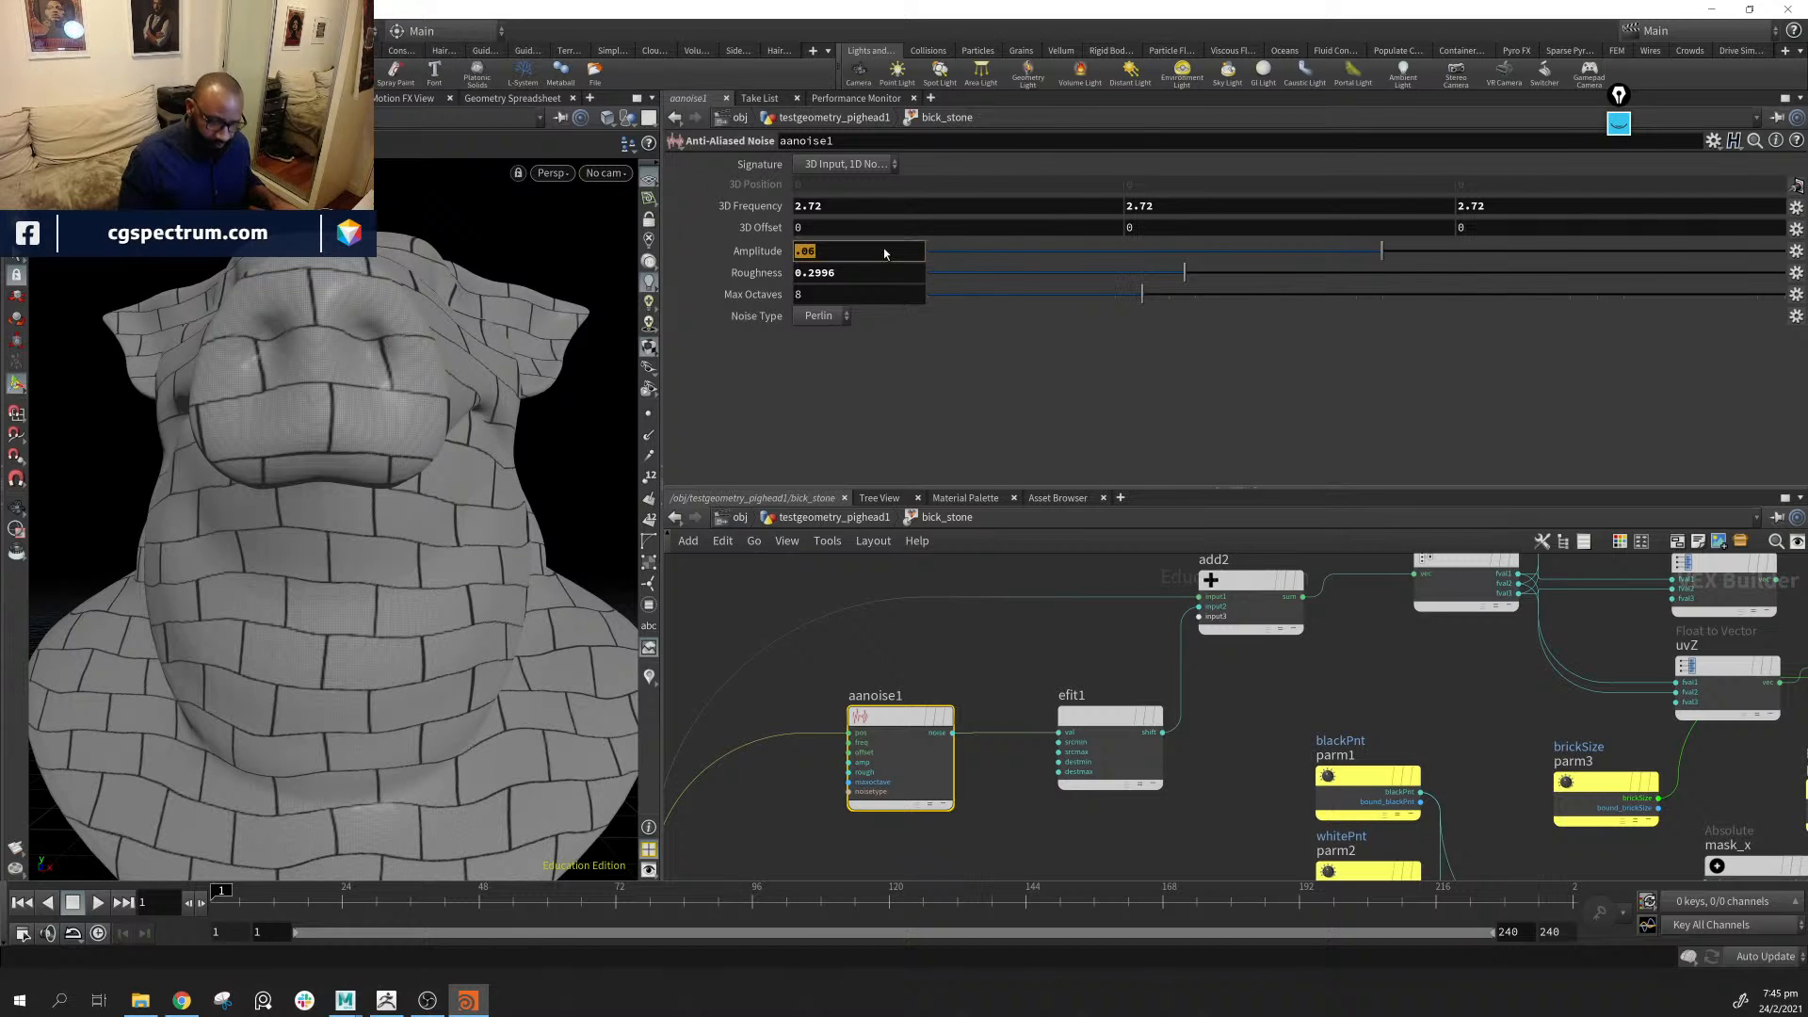
text(.08)
key(Return)
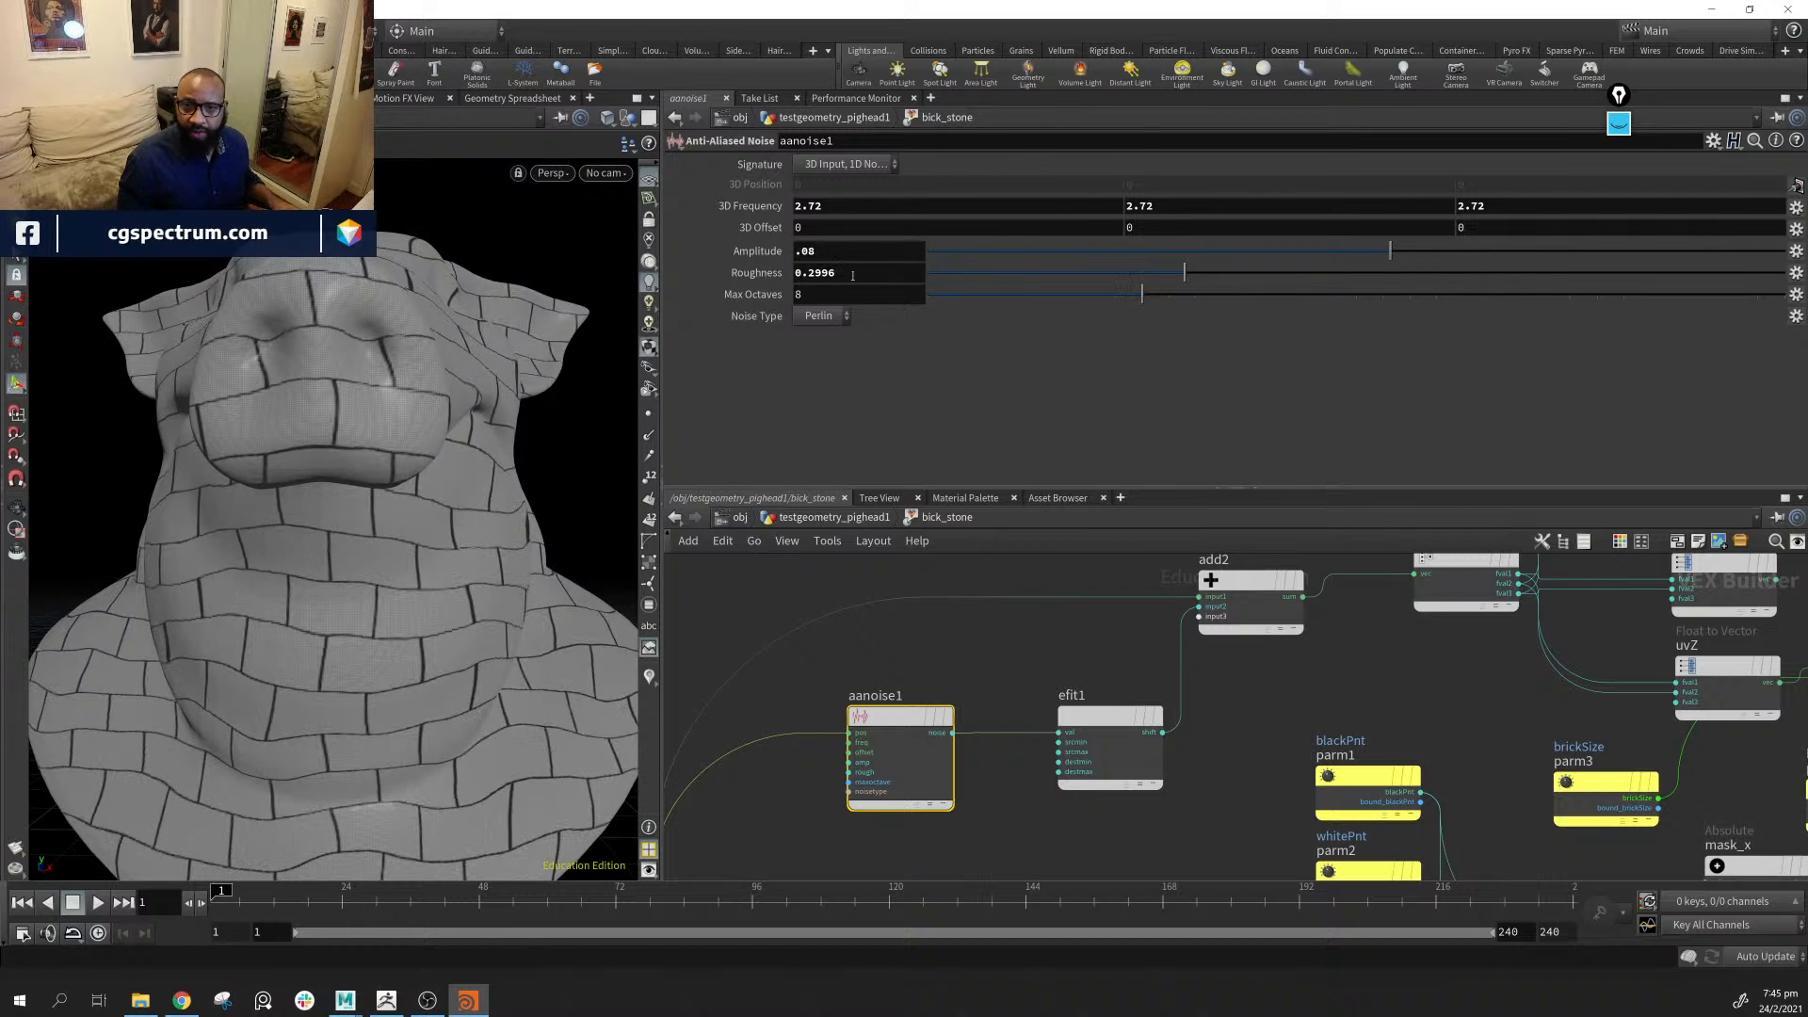
text(.3)
key(Return)
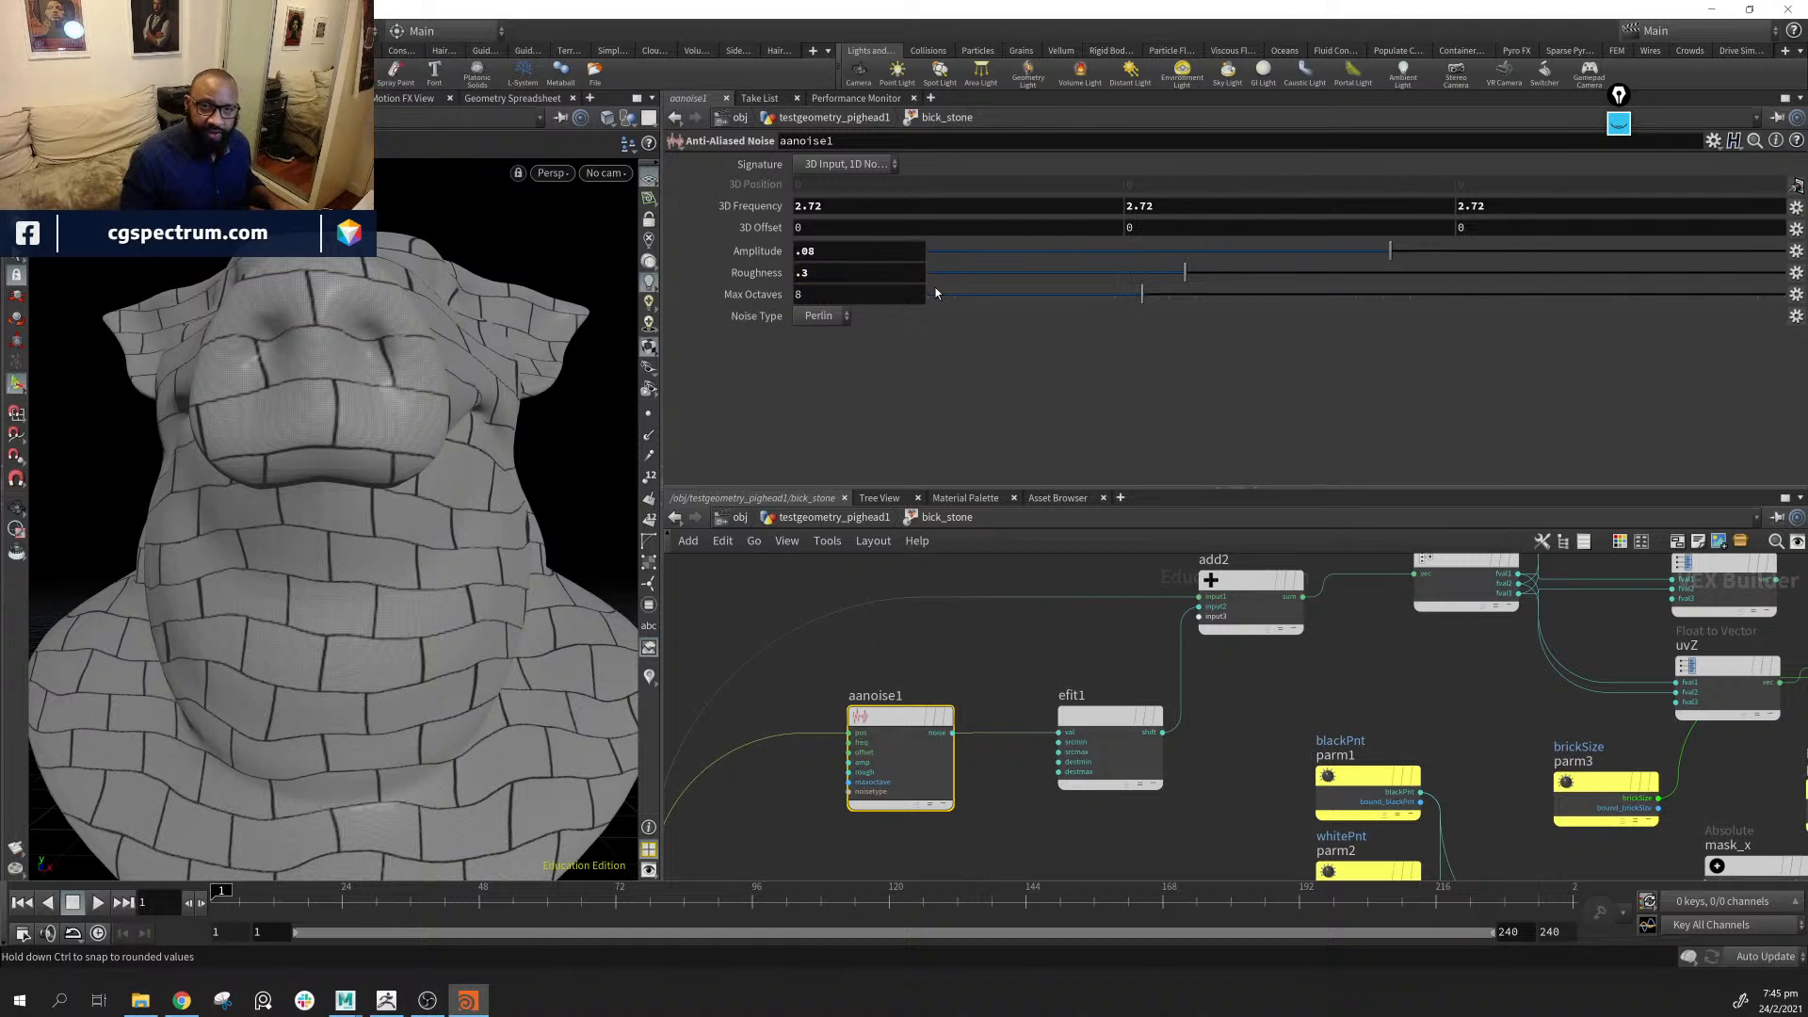
drag(524, 518, 367, 471)
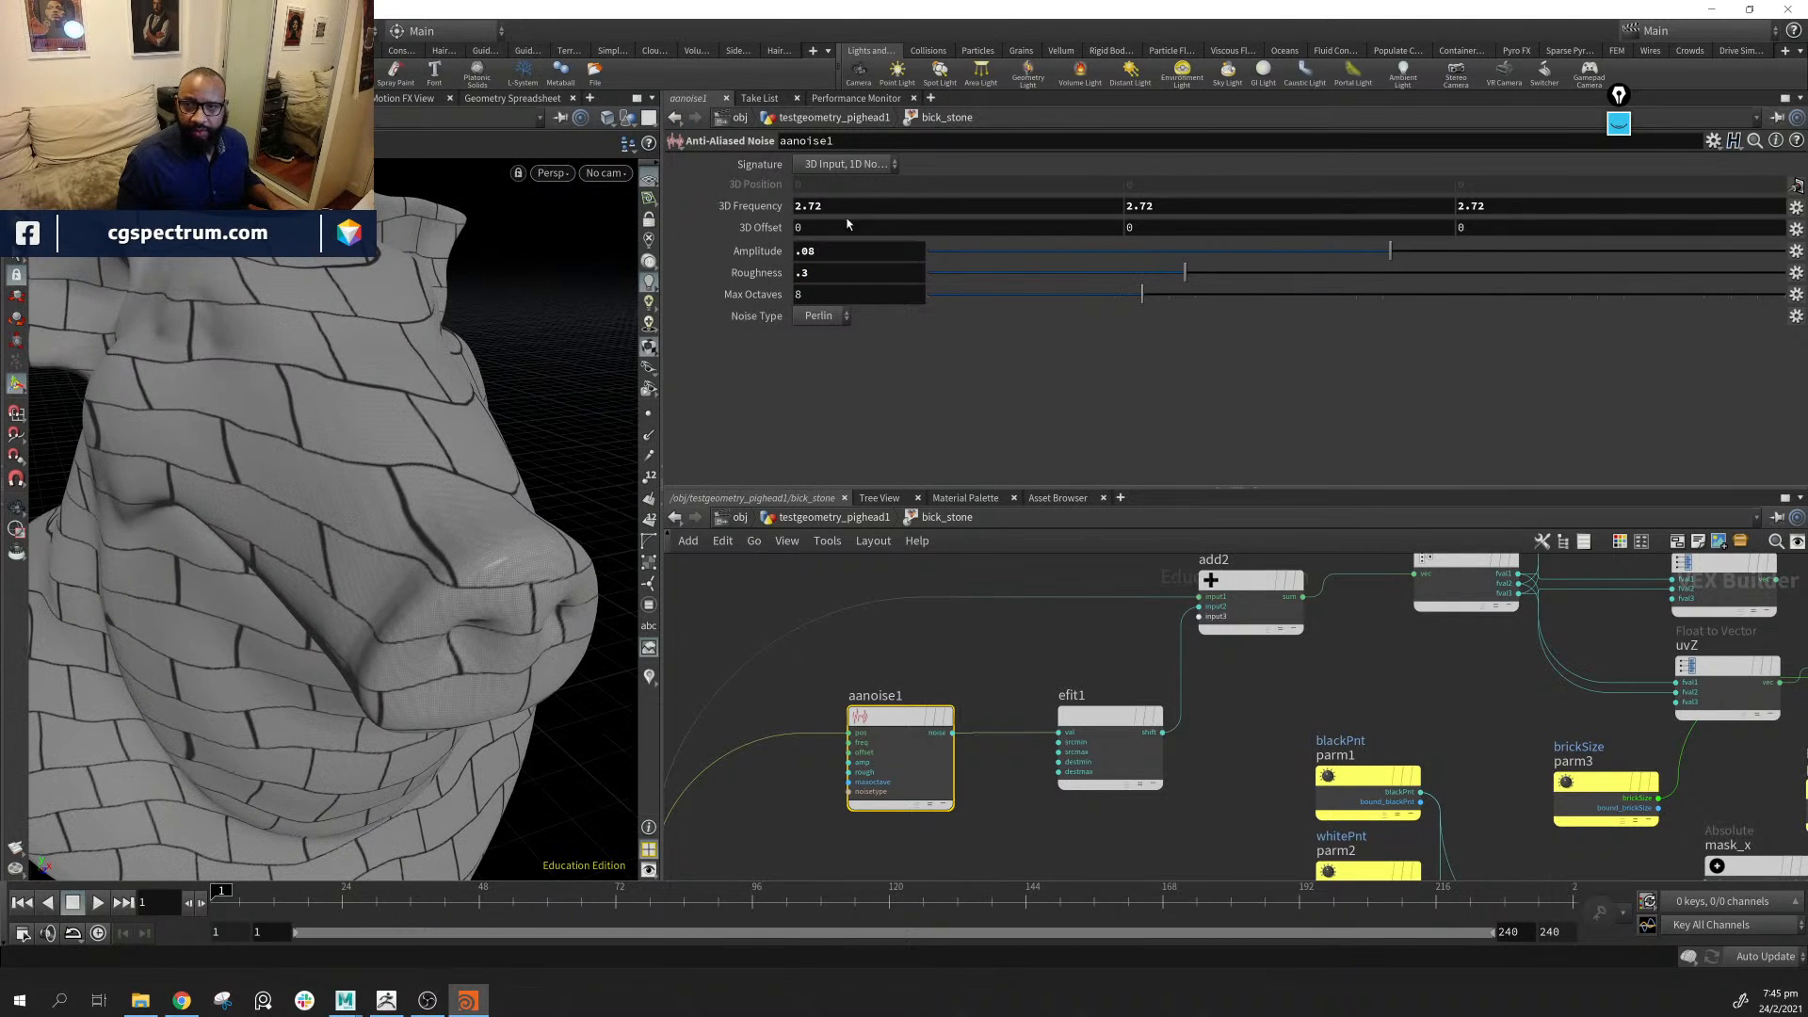
Set aanoise1's 3D frequency to 3 on all axes and inspect the brick pattern on the pig head
text(3)
key(Return)
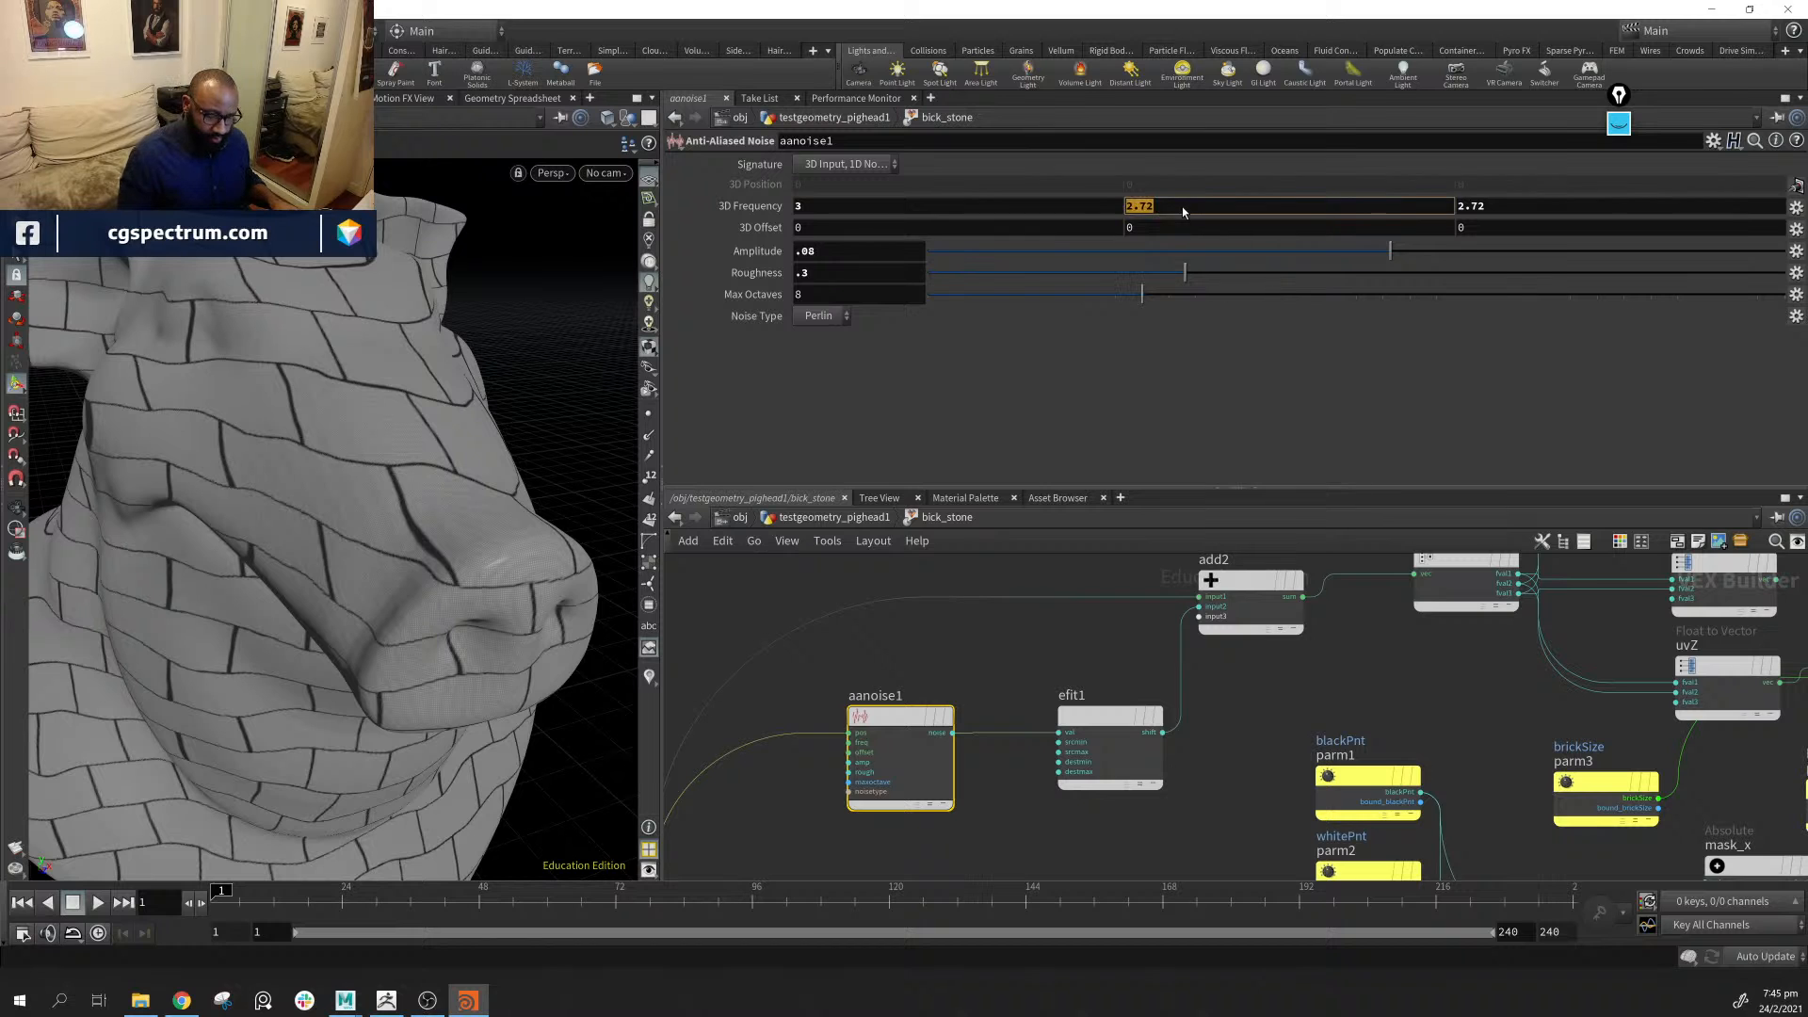
text(3)
key(Return)
click(1522, 206)
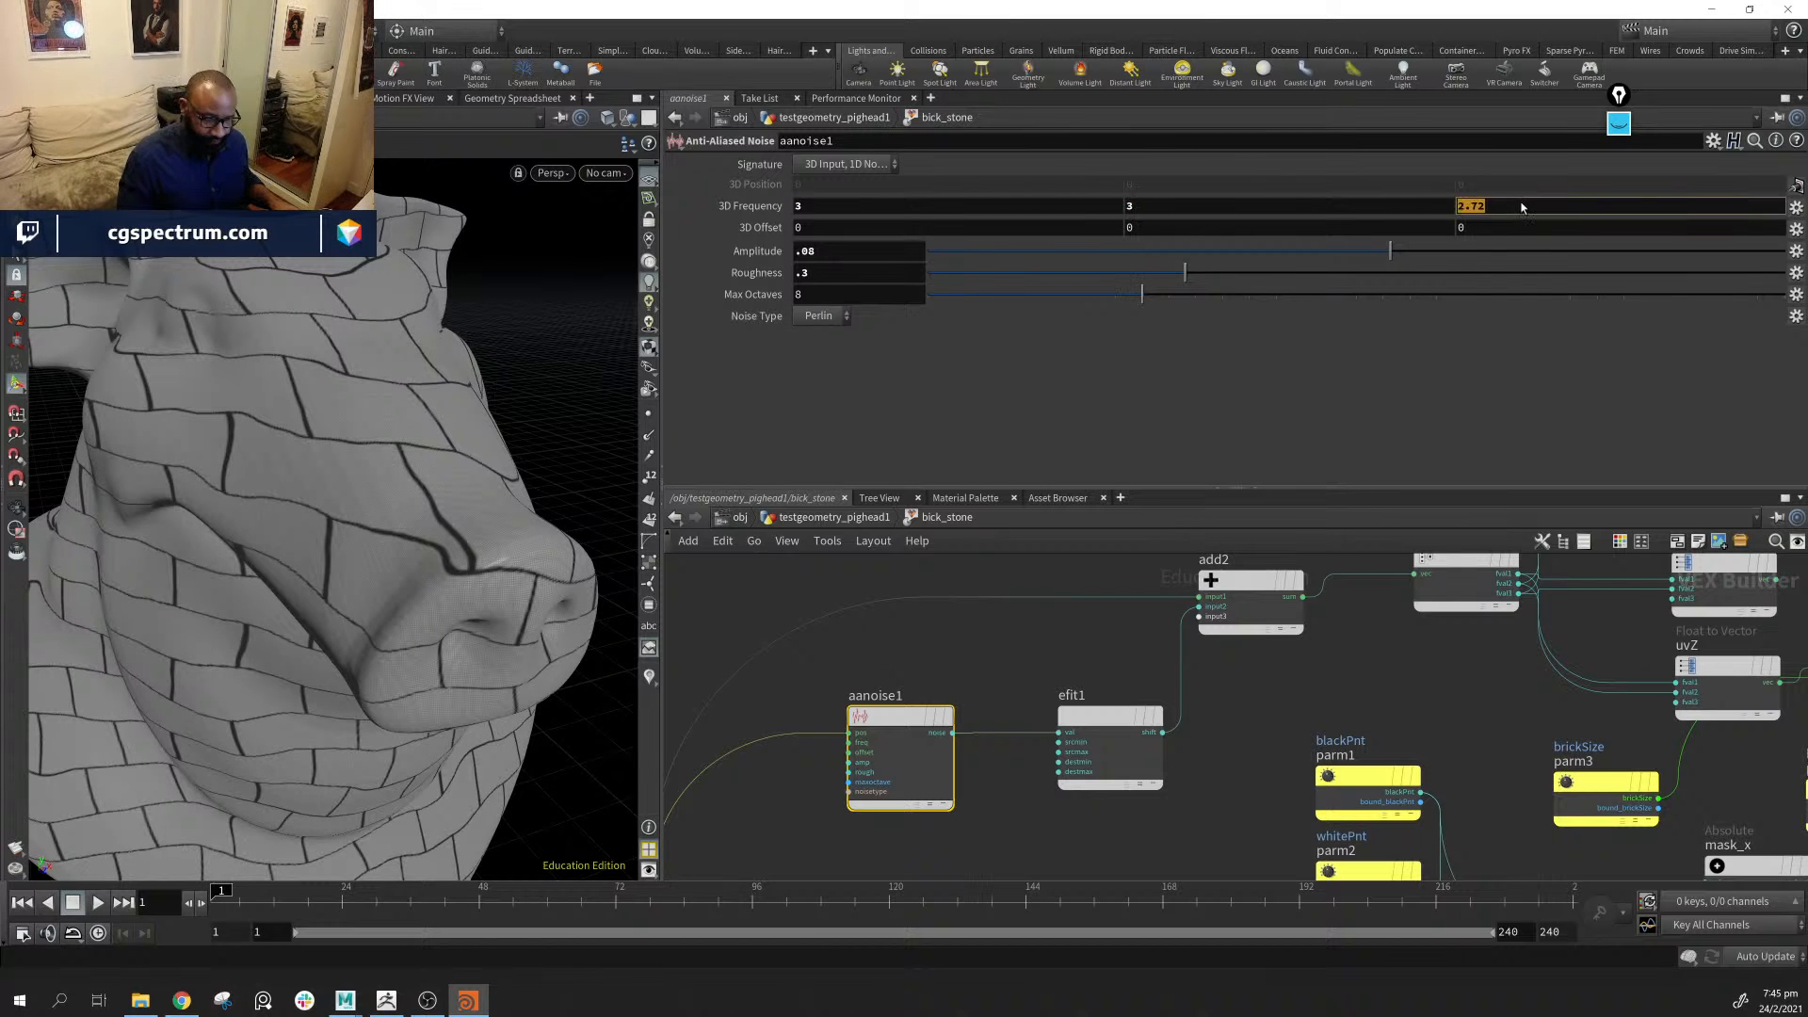
text(3)
key(Return)
drag(608, 701, 342, 548)
right_drag(342, 548, 53, 504)
drag(54, 504, 348, 570)
Shift aanoise1, efit1 and add2 slightly away from vectofloat2, and move geometryvopglobal1 farther back from the noise nodes
scroll(1255, 859, down, 5)
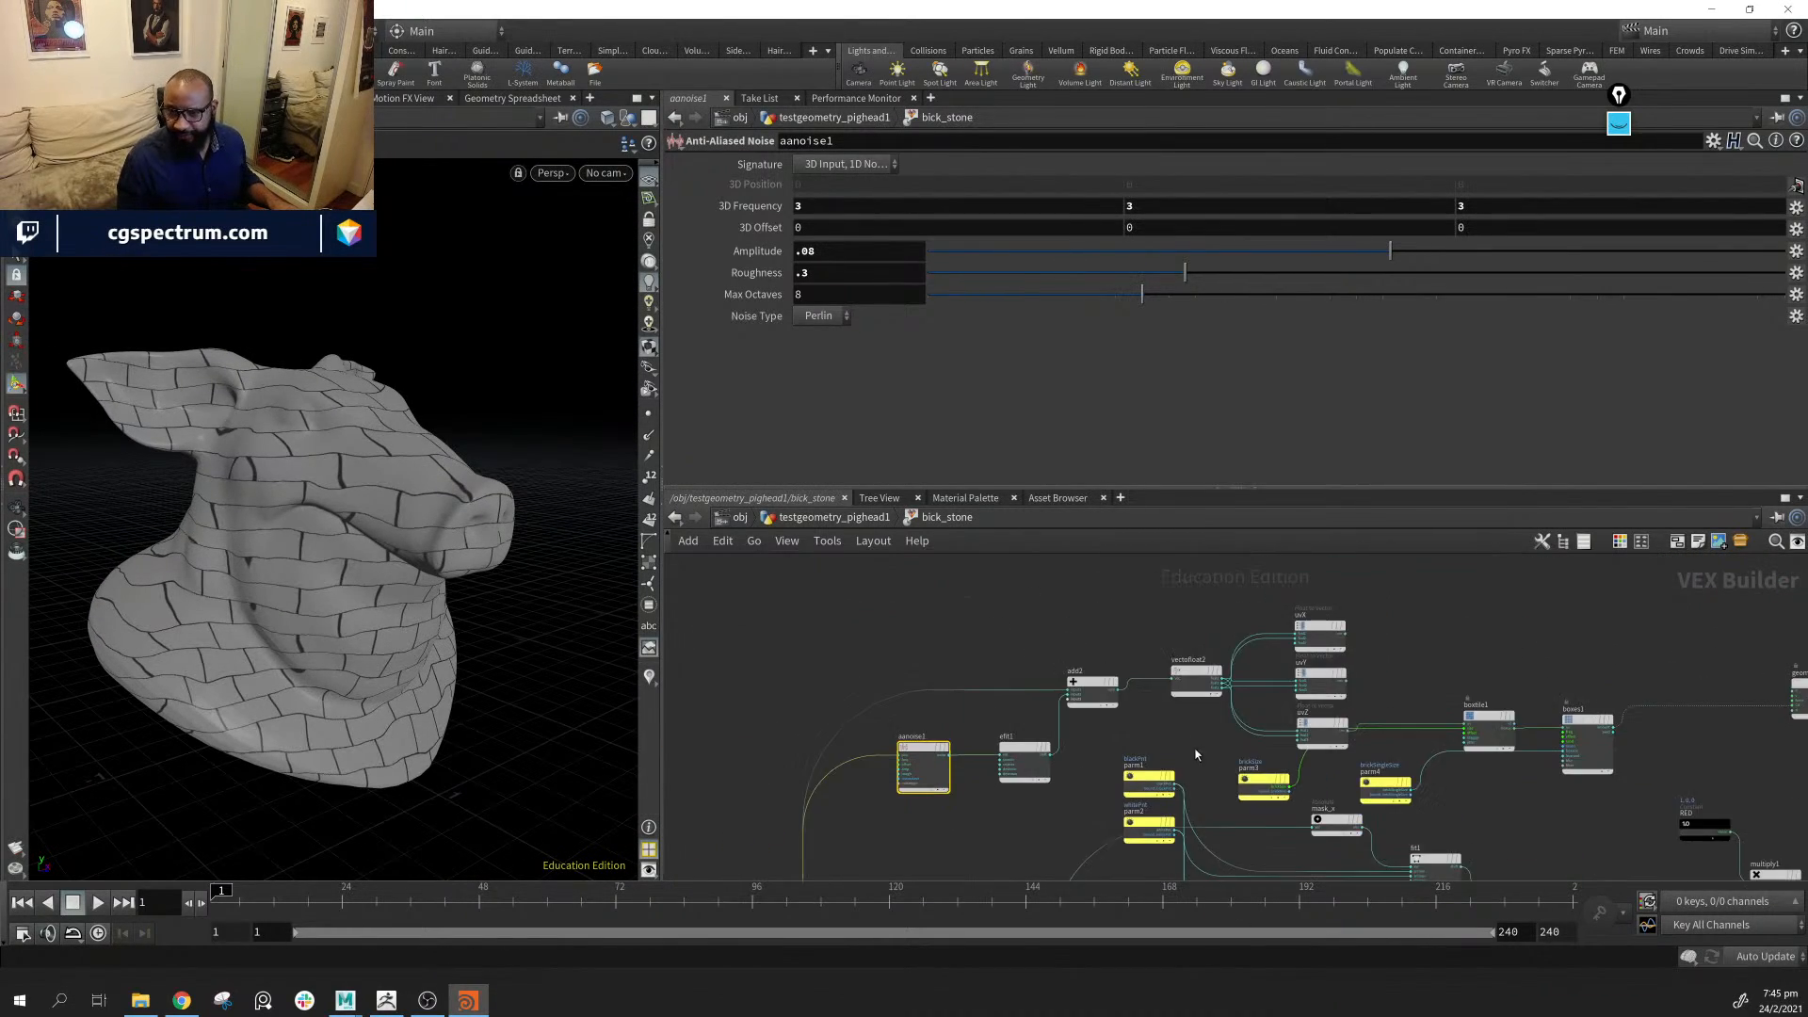
drag(738, 603, 1036, 773)
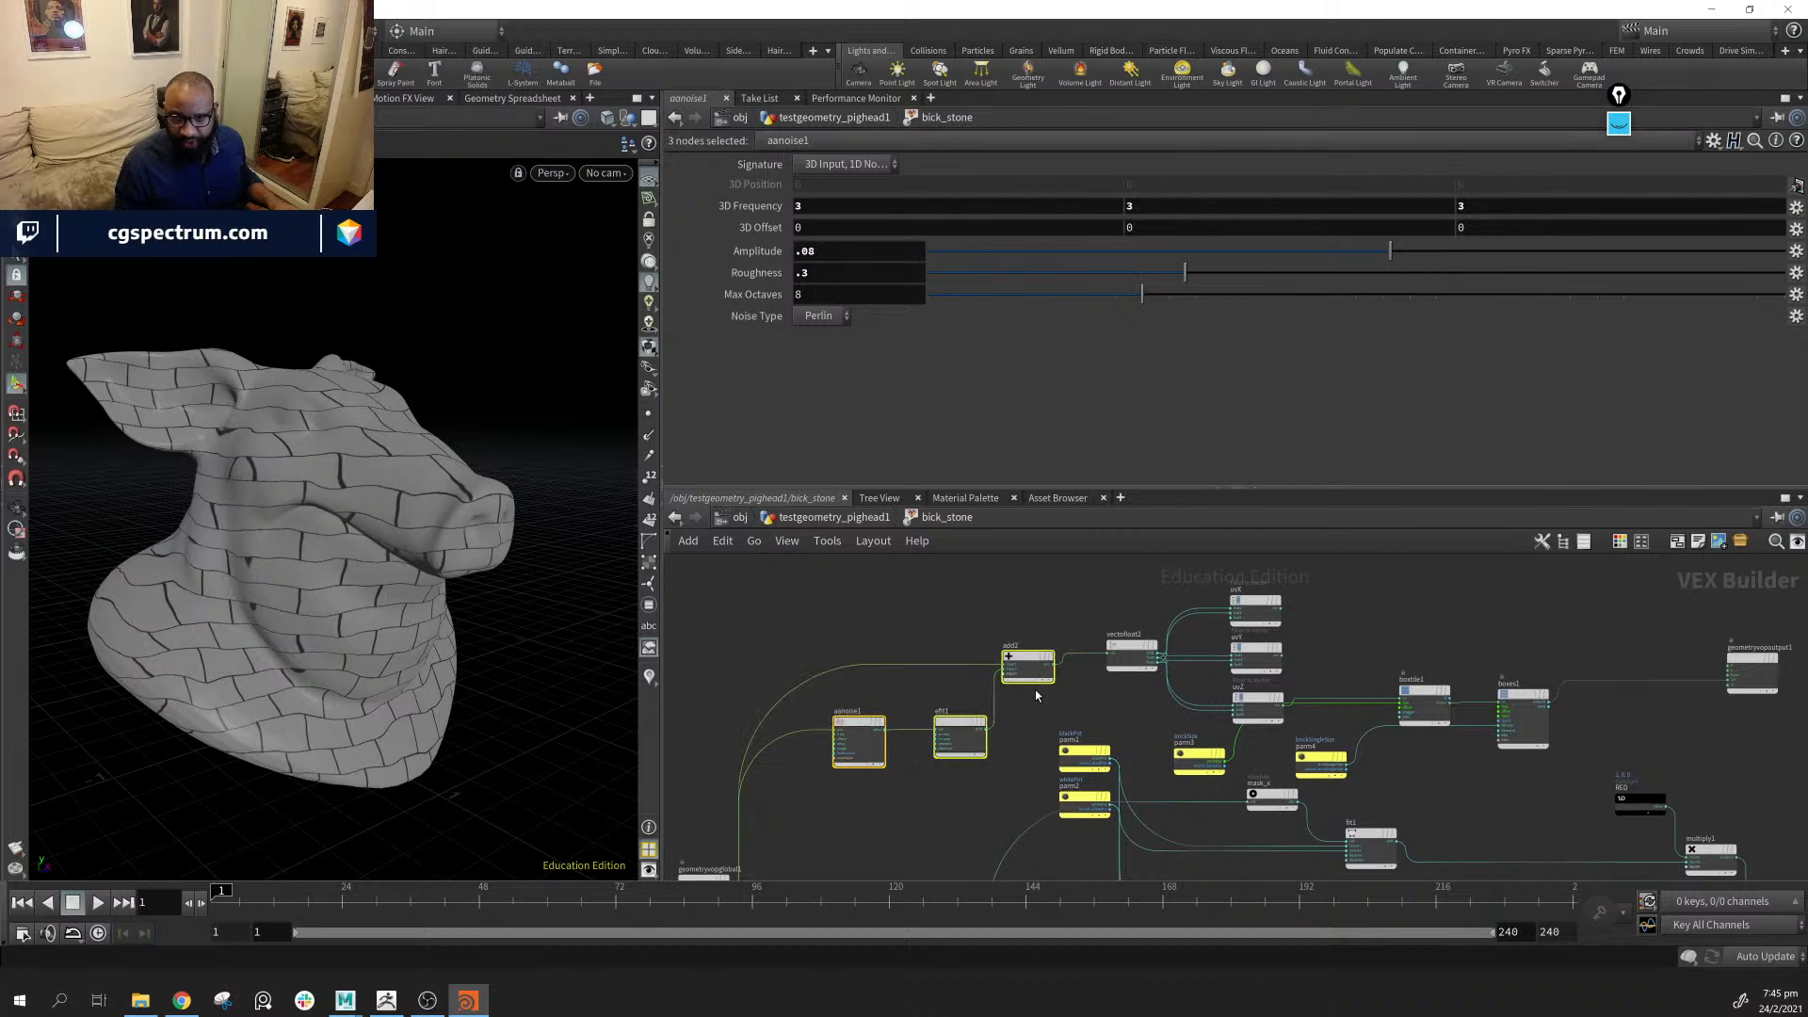
drag(1021, 660, 990, 660)
middle_drag(997, 749, 1099, 616)
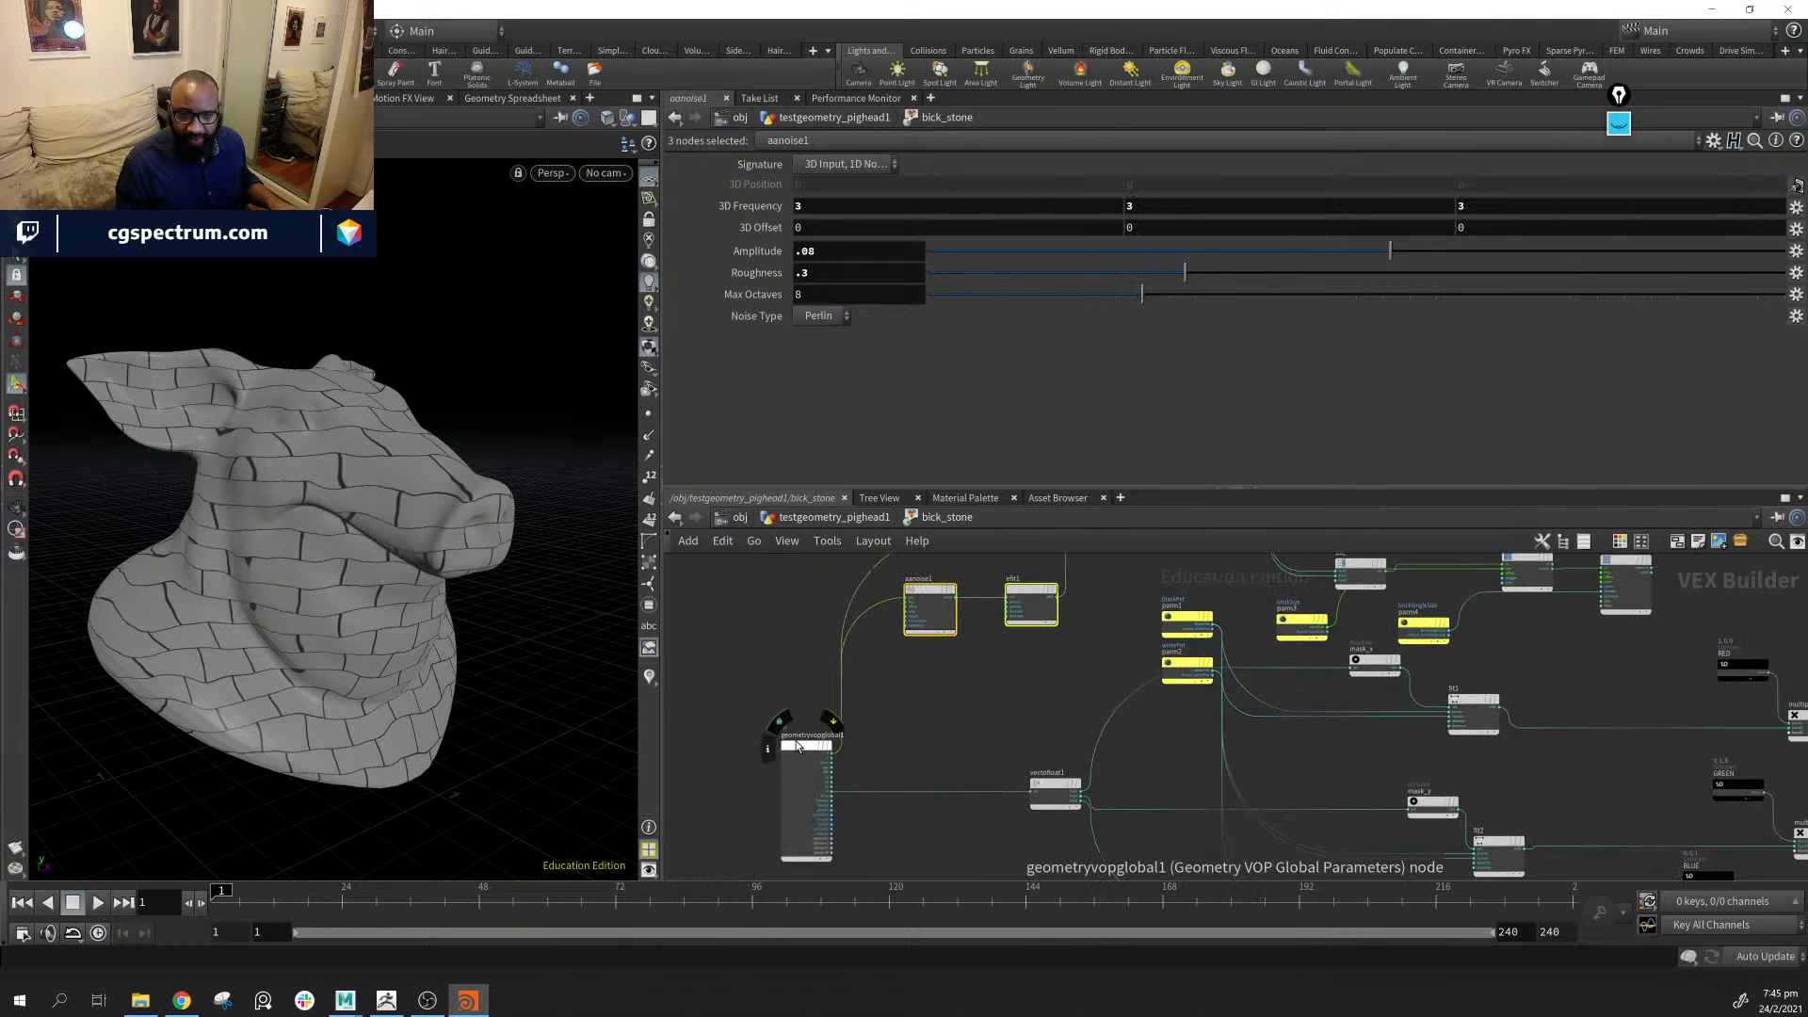
drag(796, 745, 672, 731)
middle_drag(1108, 669, 864, 840)
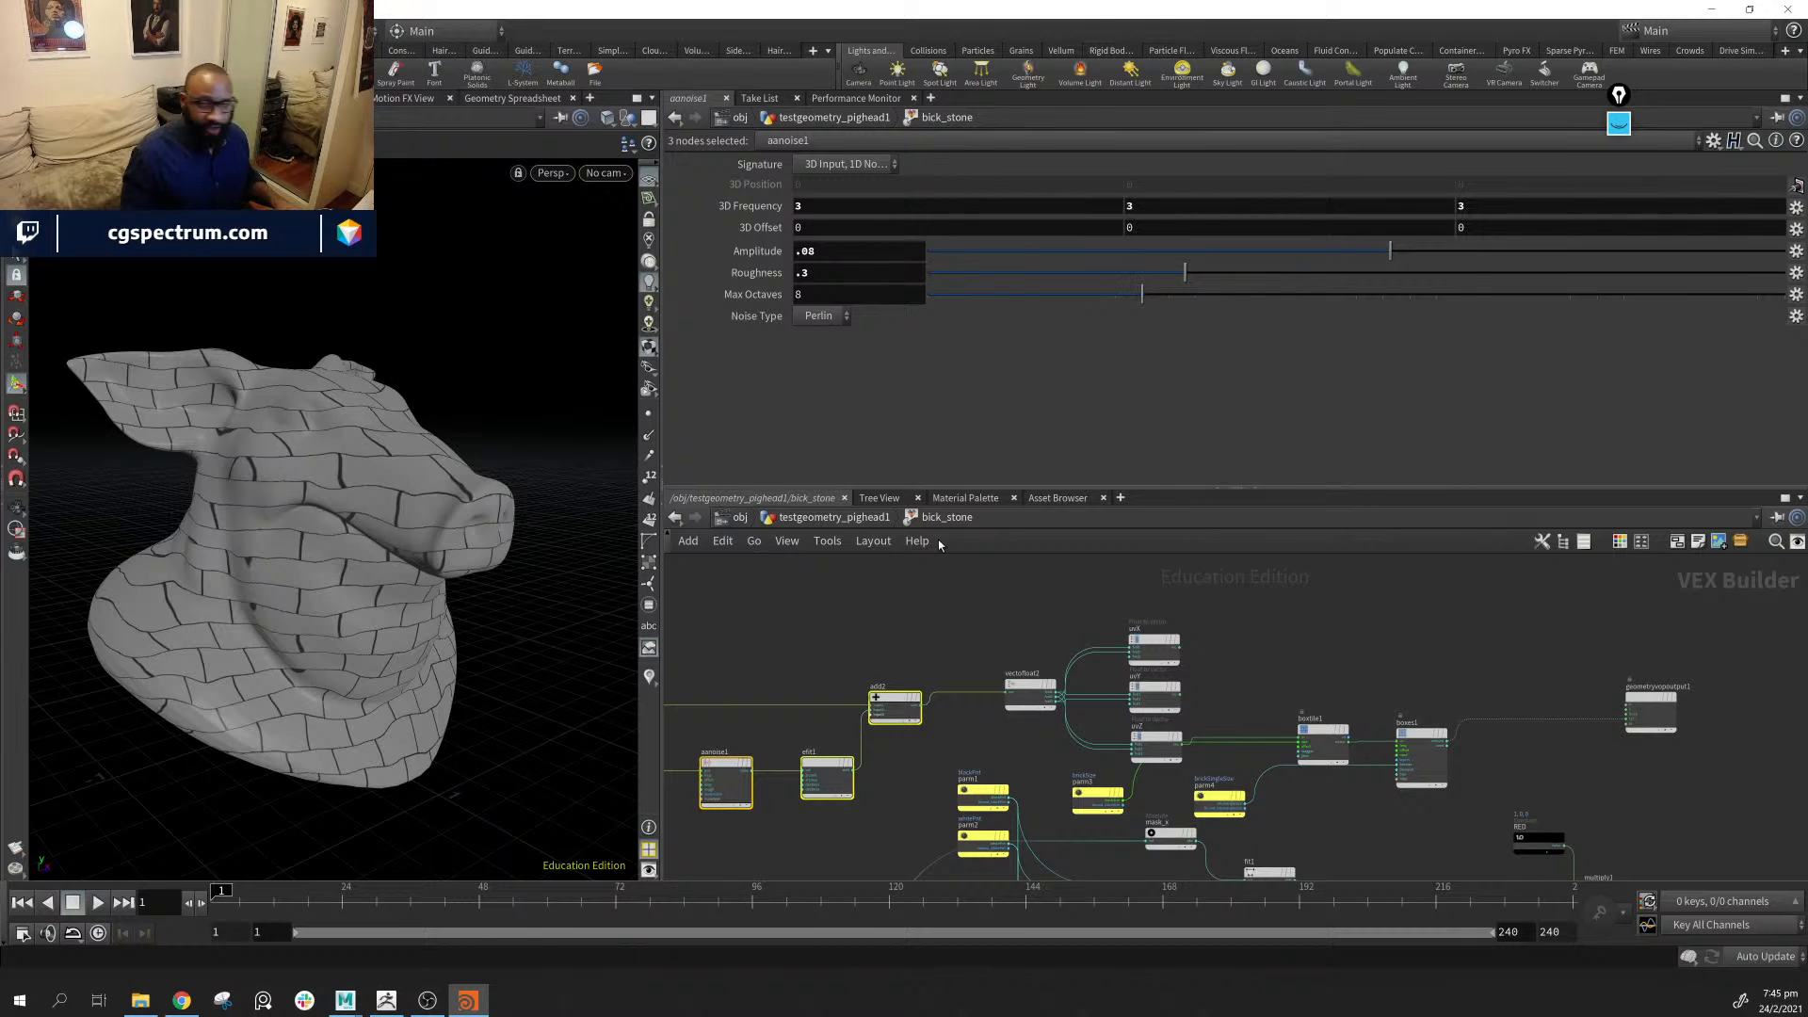
Move the brickSize and brickSingleSize parameter nodes closer to boxtile1
middle_drag(940, 760, 1077, 688)
drag(760, 572, 1058, 748)
scroll(1441, 623, up, 1)
middle_drag(1441, 624, 1041, 652)
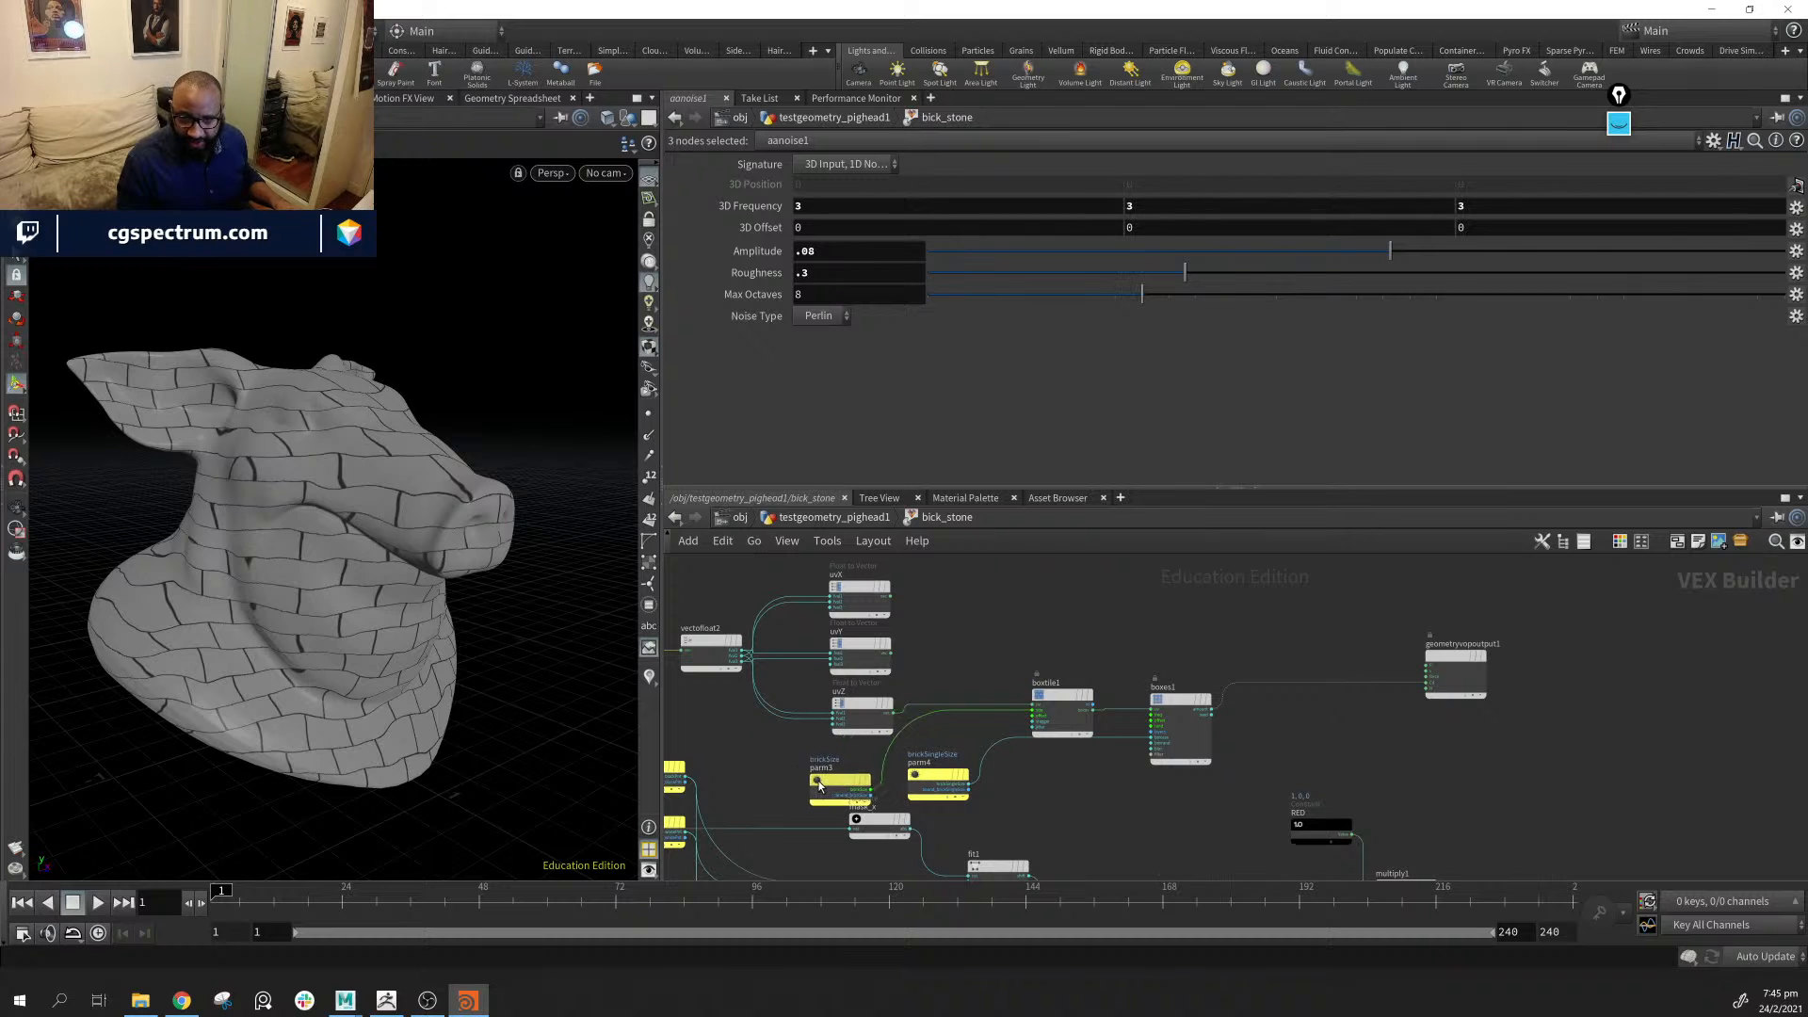
drag(818, 784, 953, 778)
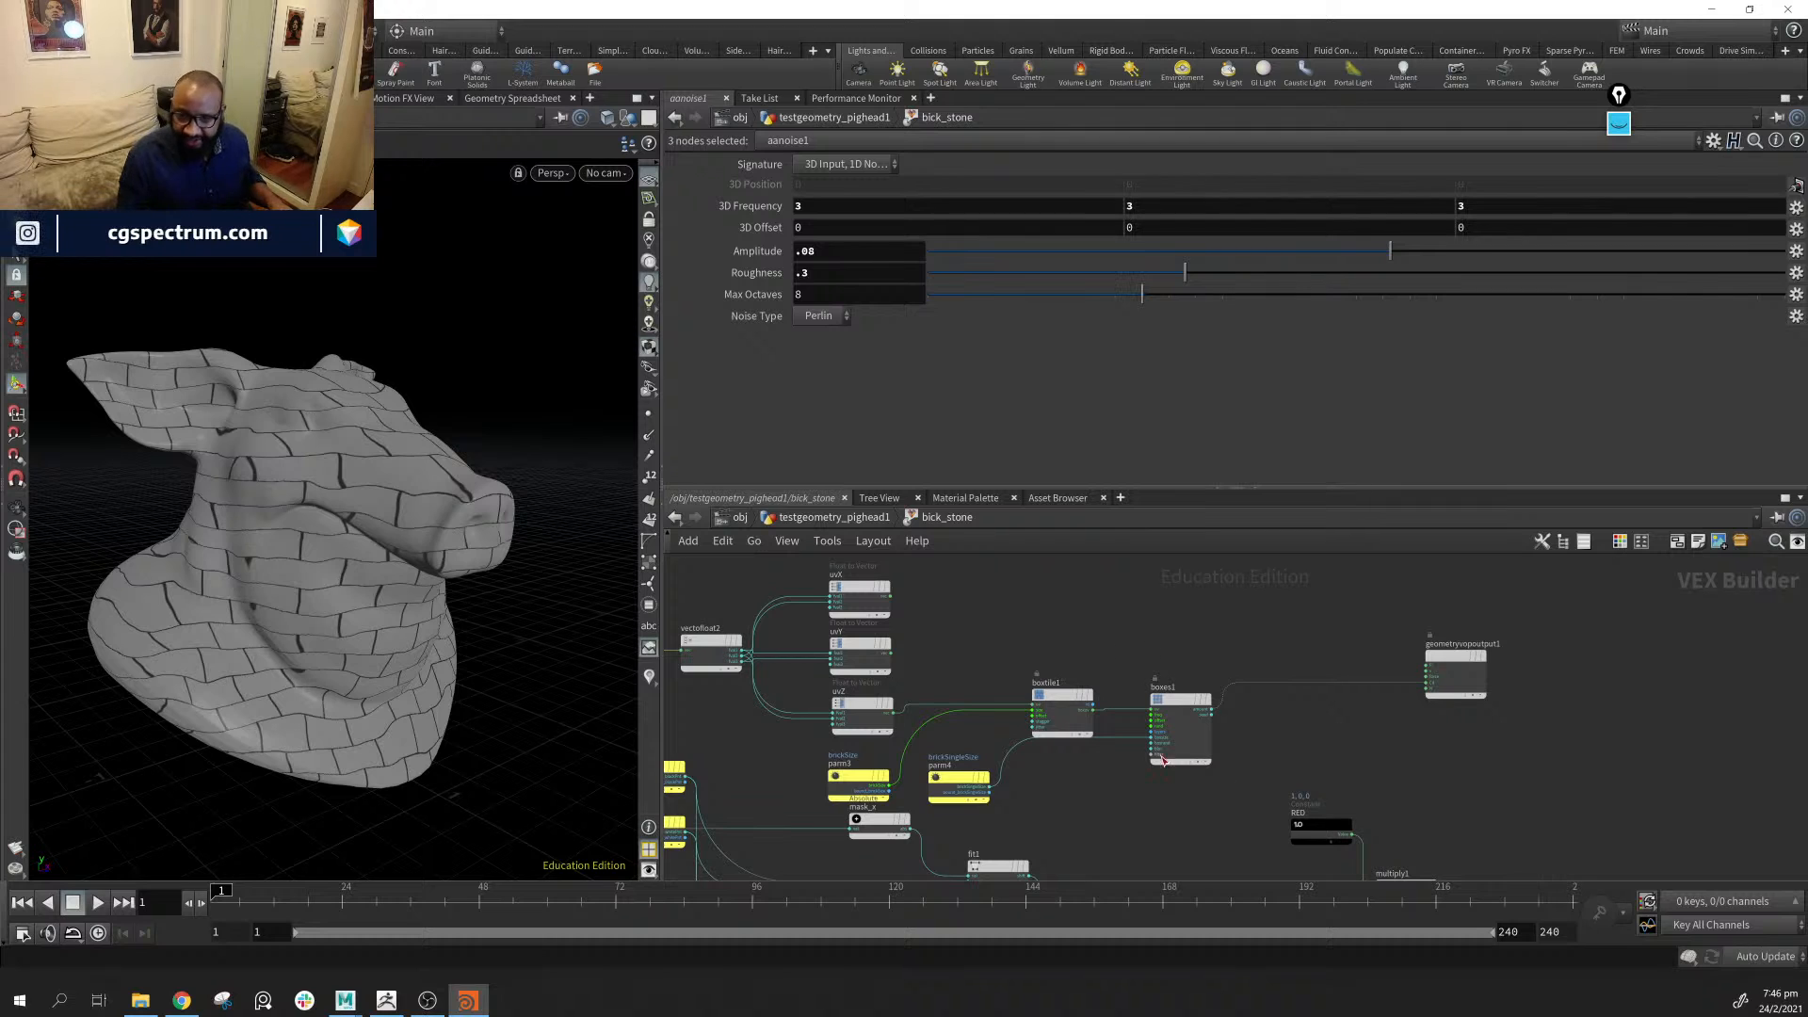
Duplicate boxtile1 and boxes1 above the originals and wire uvY's vector output into boxtile2's uv input
drag(1163, 759, 1036, 635)
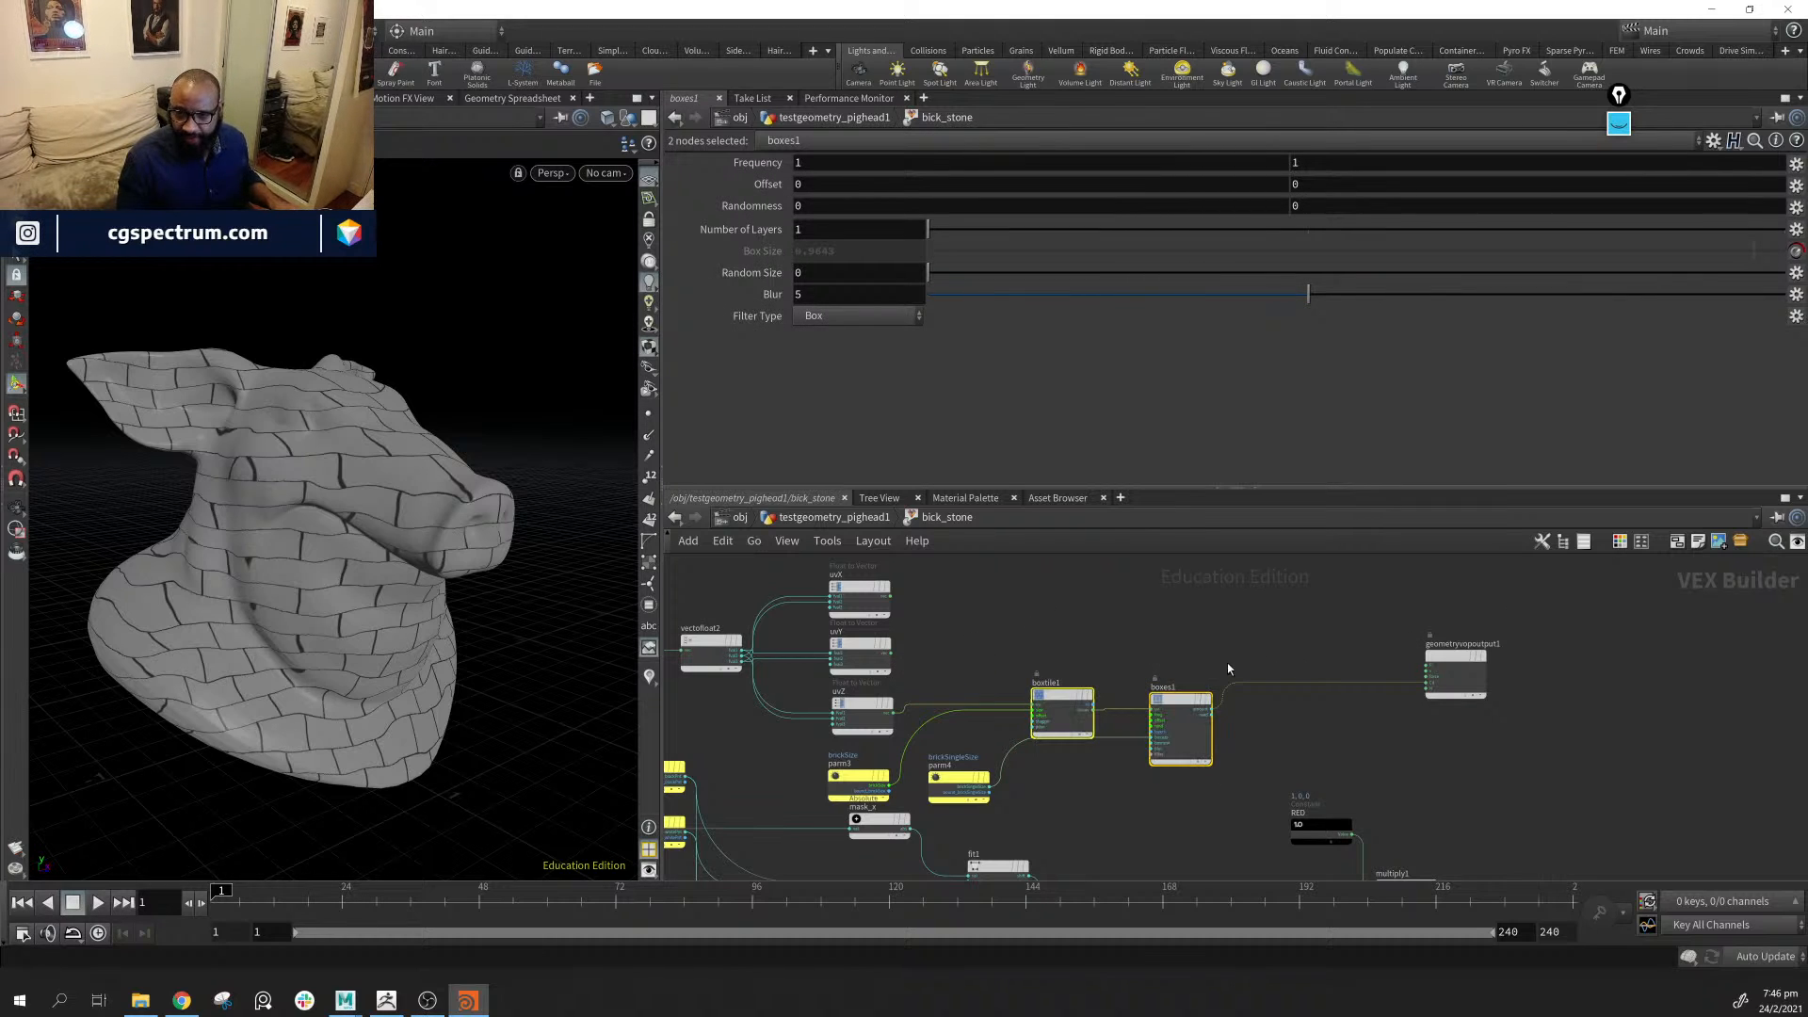
mouse_move(1186, 697)
alt+drag(1183, 692, 1175, 604)
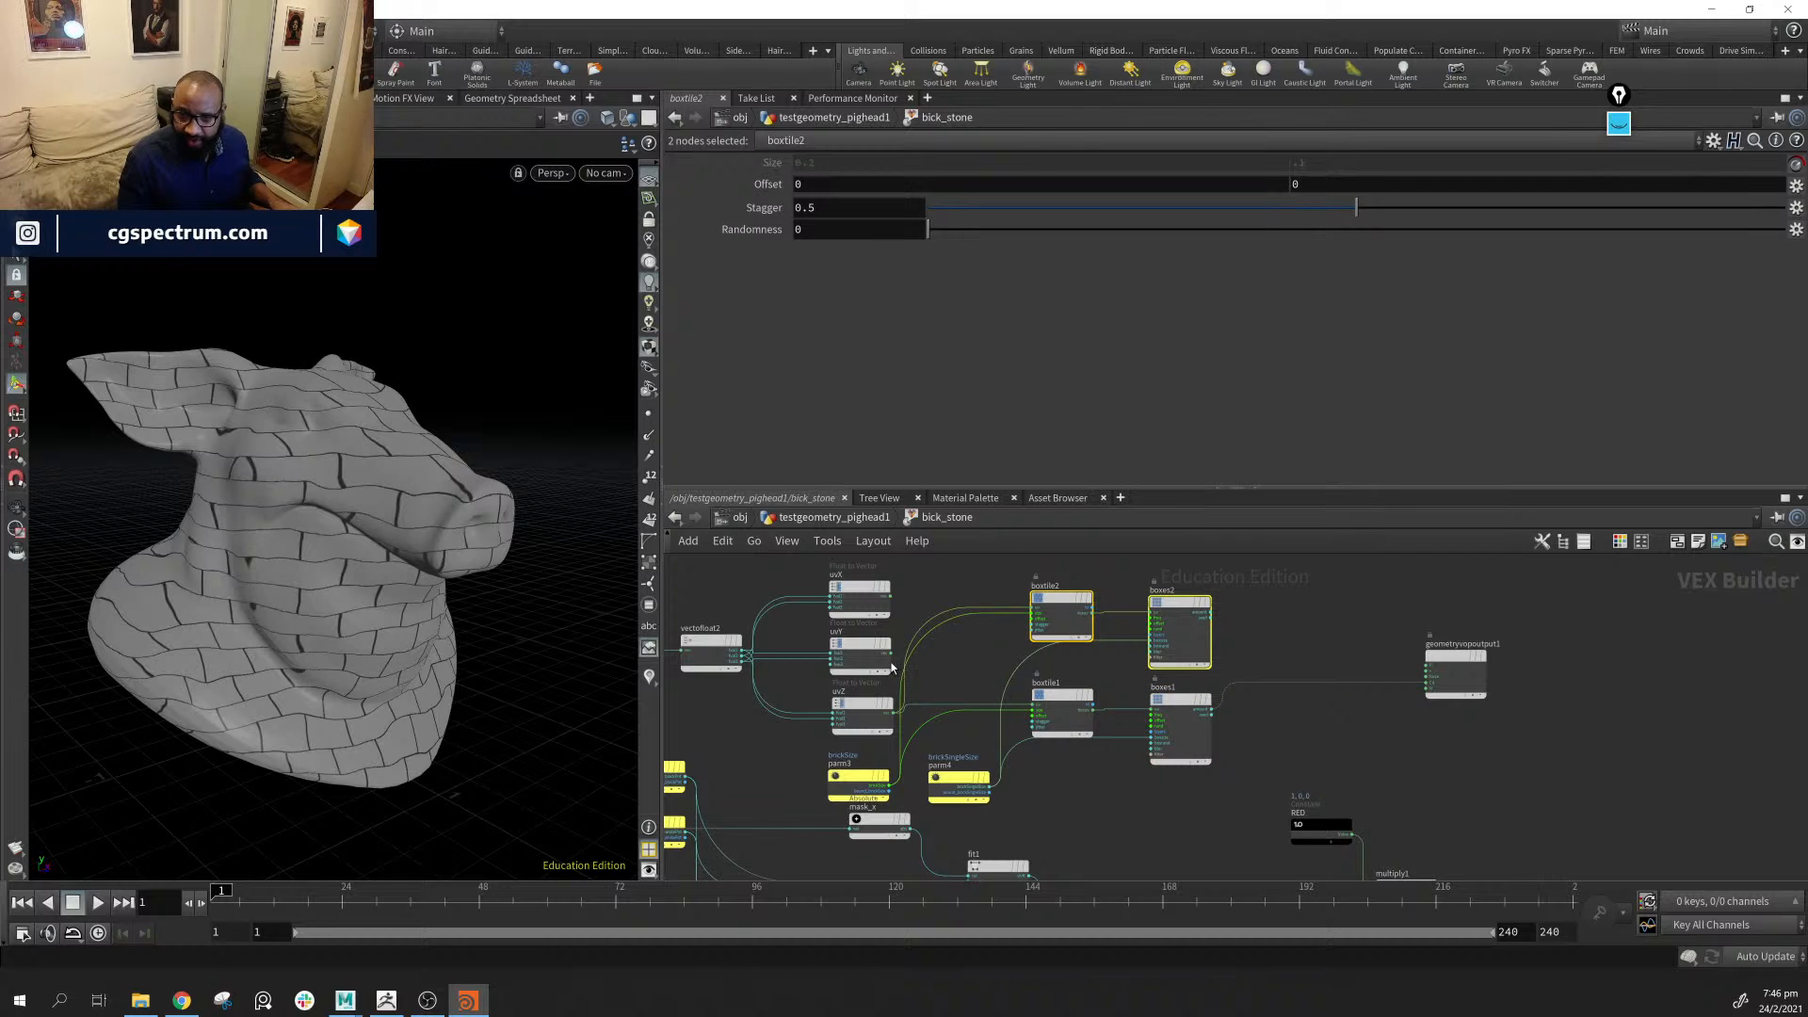
drag(893, 659, 1041, 608)
Connect boxes2's amount output to geometryvopoutput1's Cd input and inspect the bricks from the front of the pig head
mouse_move(1215, 618)
mouse_down()
mouse_move(1378, 652)
mouse_move(1429, 687)
mouse_up()
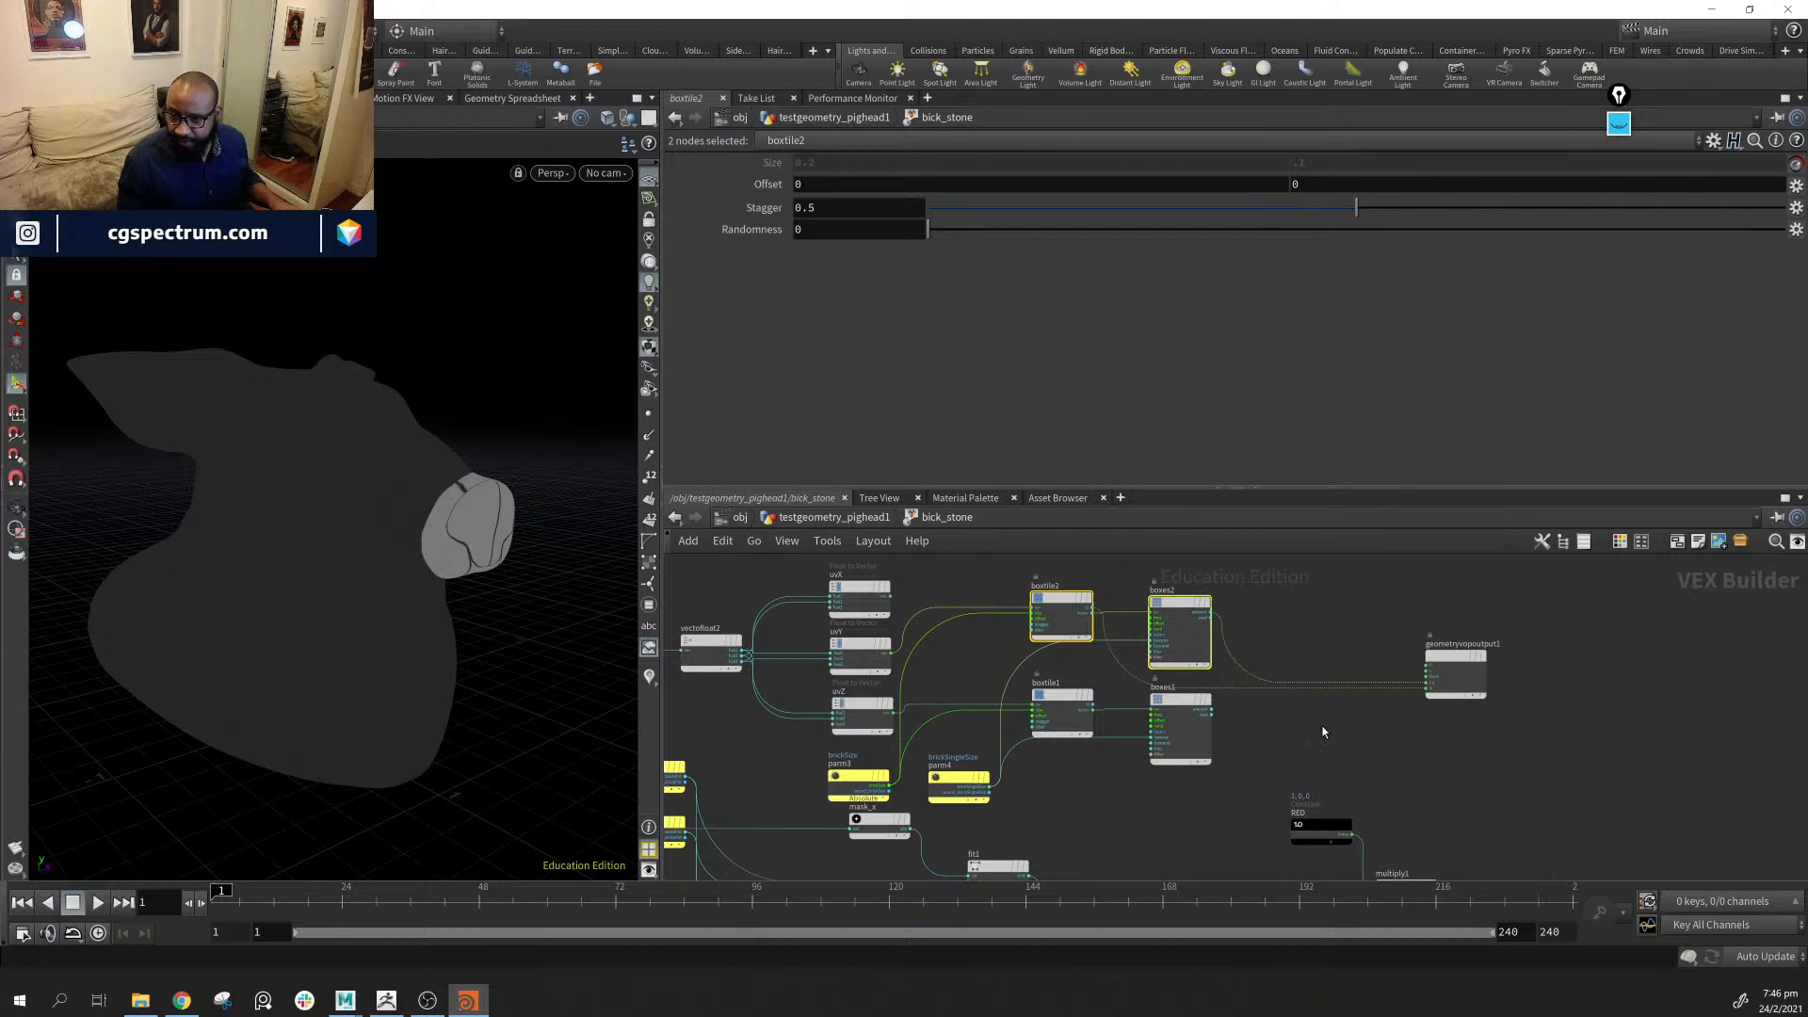
click(1305, 624)
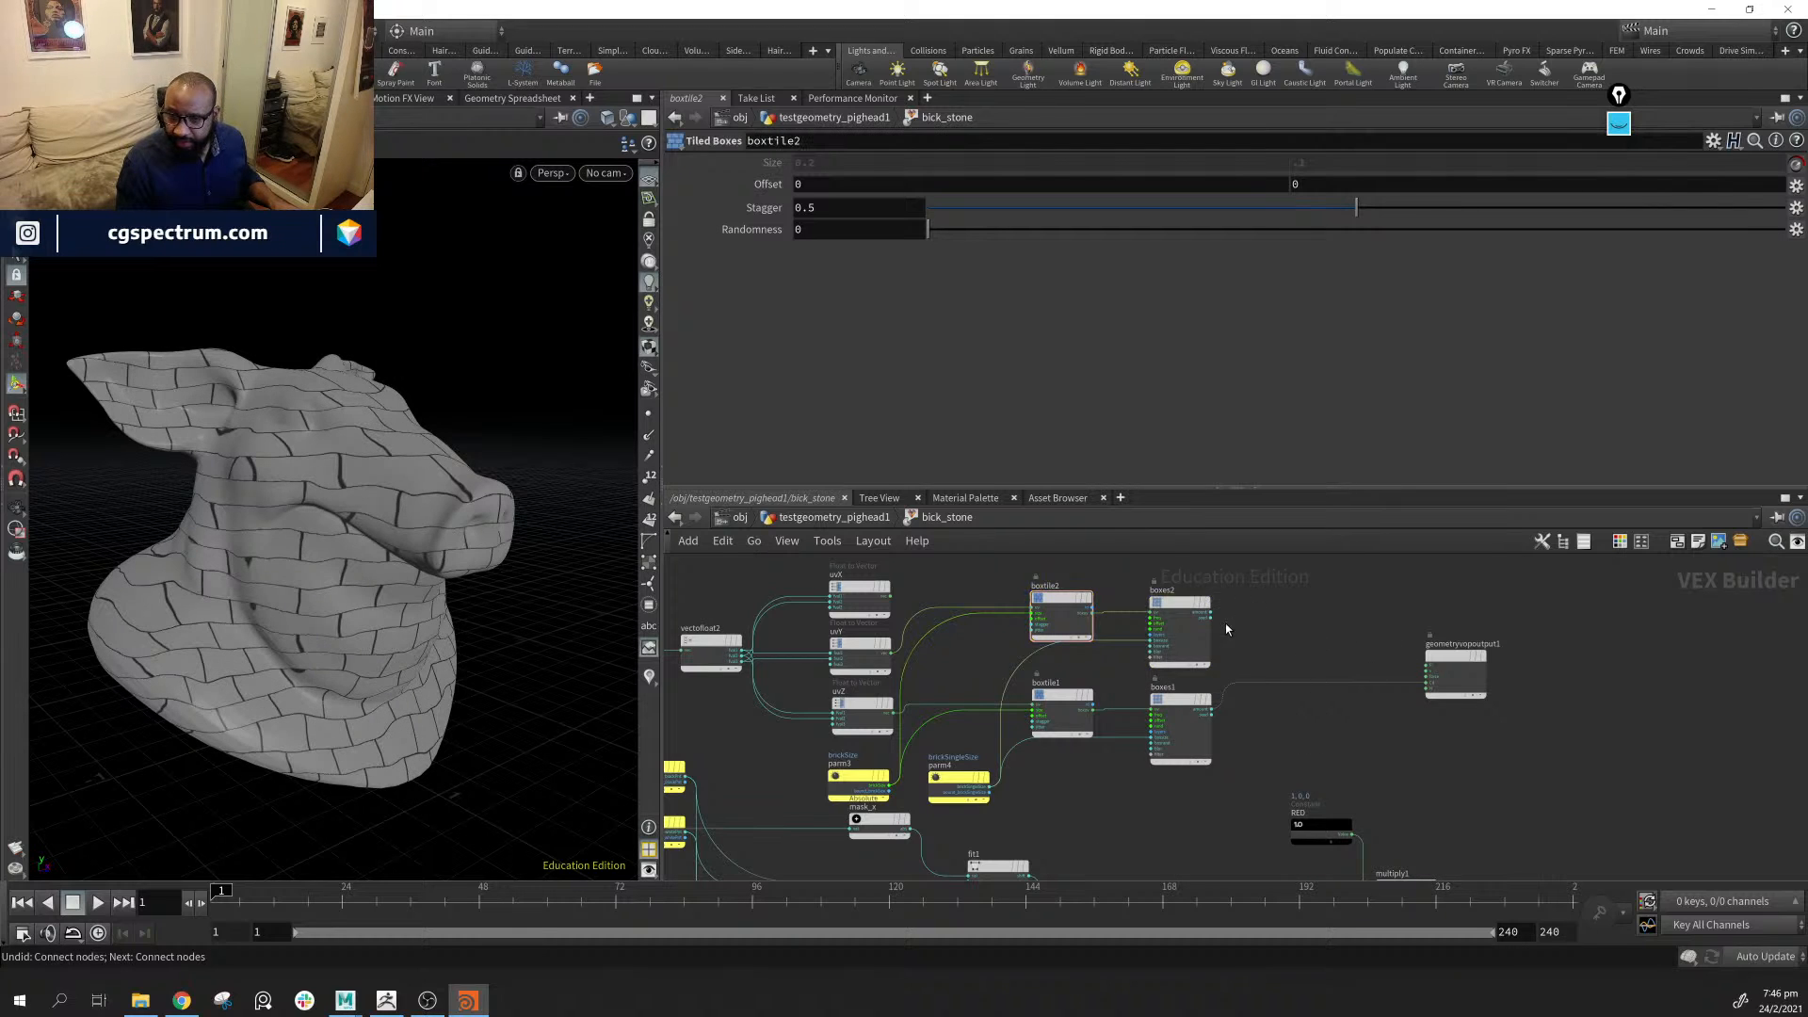
scroll(1224, 623, up, 2)
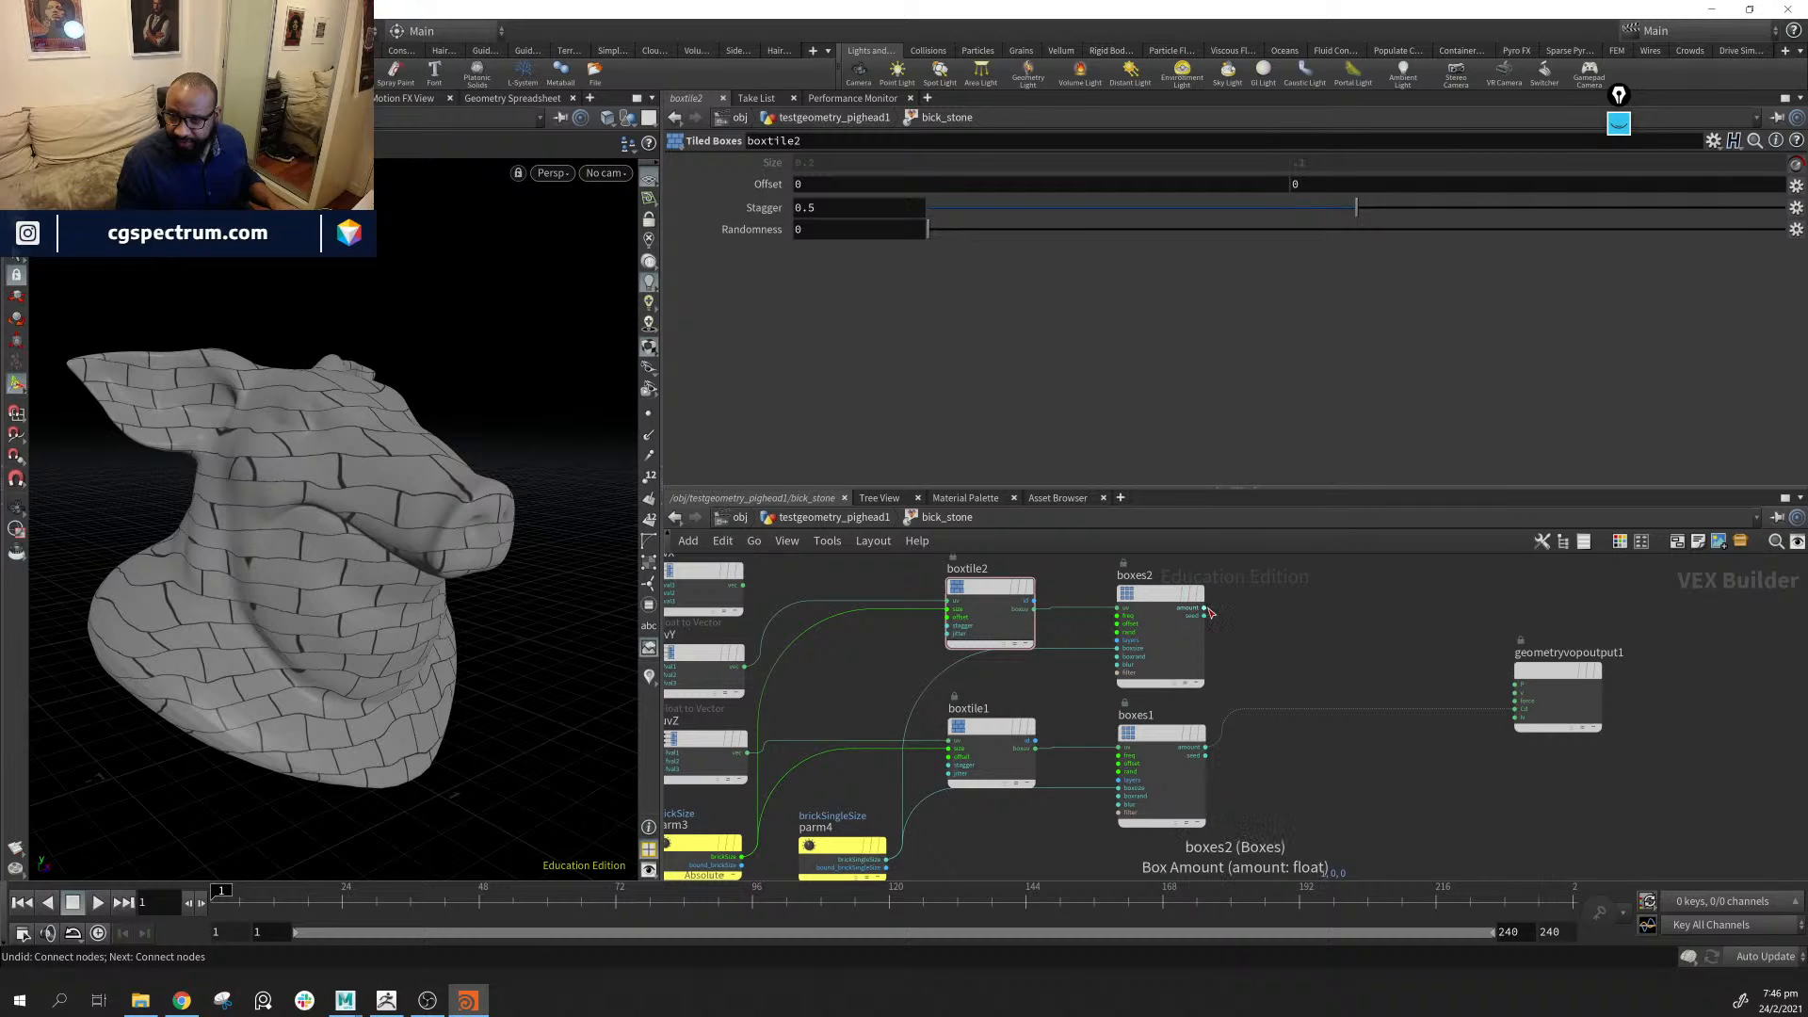
drag(1206, 608, 1525, 711)
alt+drag(485, 657, 375, 706)
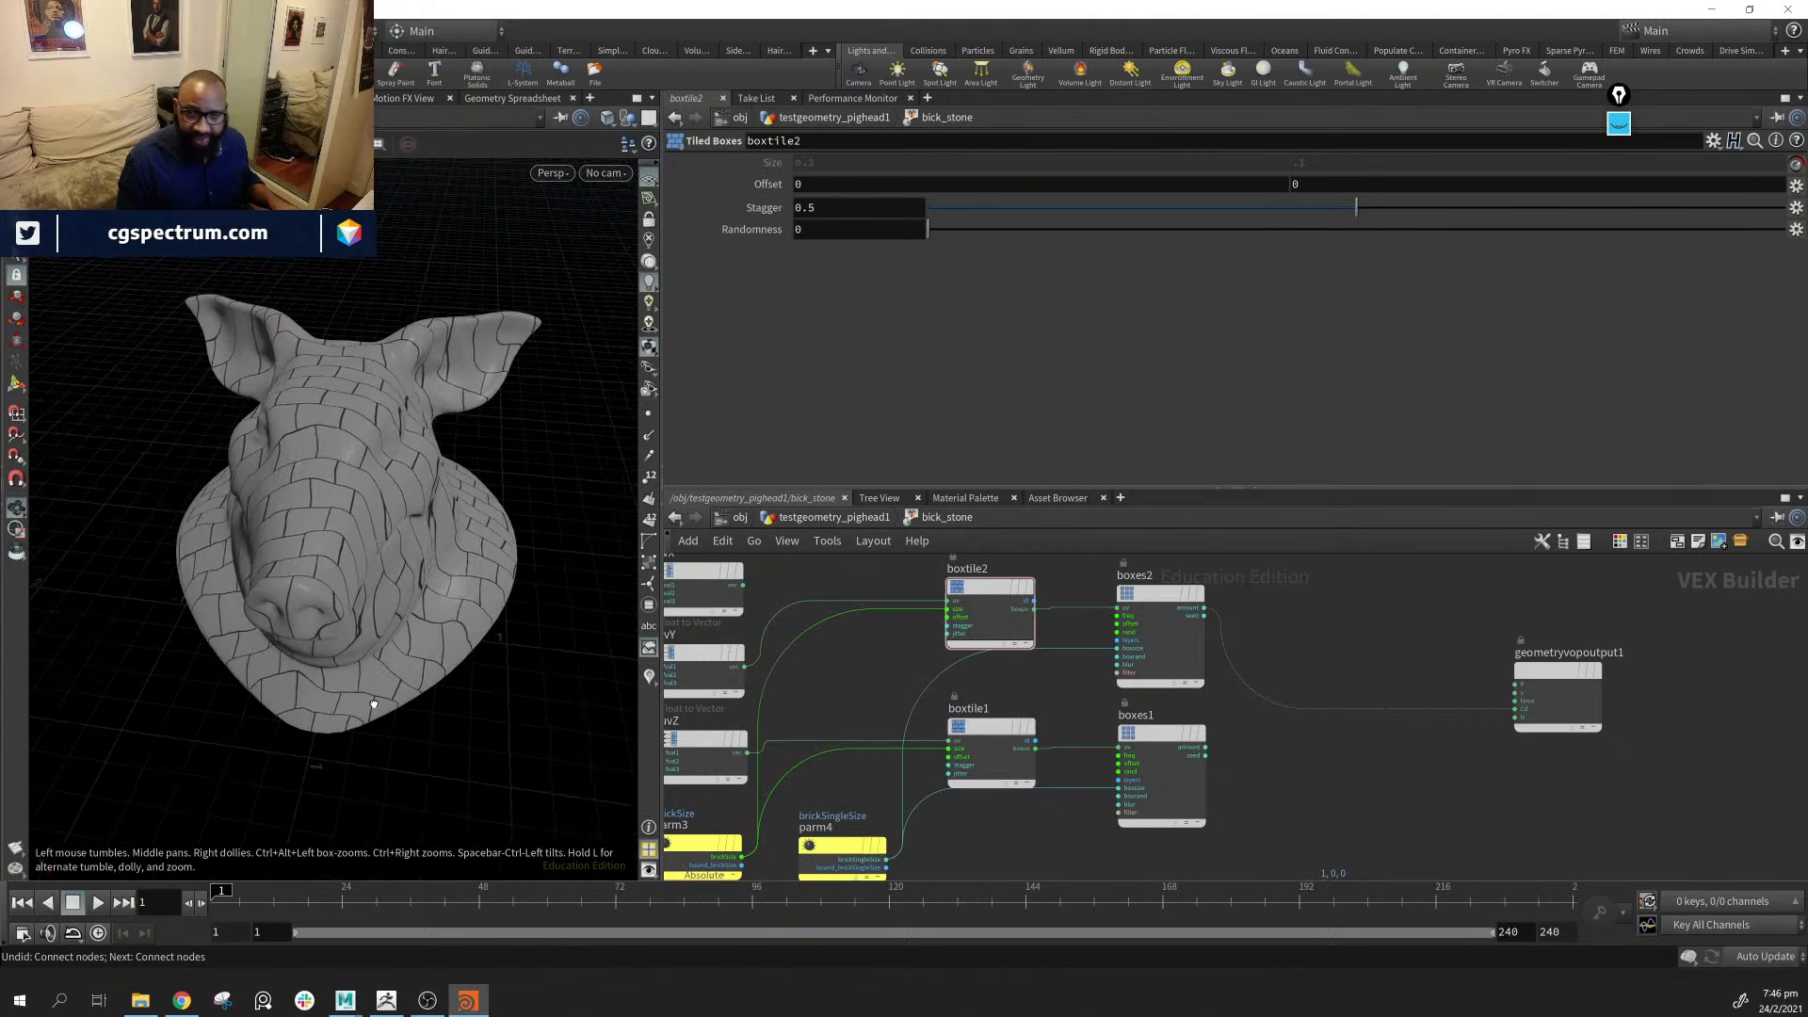
Space uvX, uvY and the boxtile2 and boxes2 pair into separate rows above the uvZ row
middle_drag(863, 623, 1111, 757)
drag(977, 779, 999, 623)
middle_drag(1061, 777, 1065, 697)
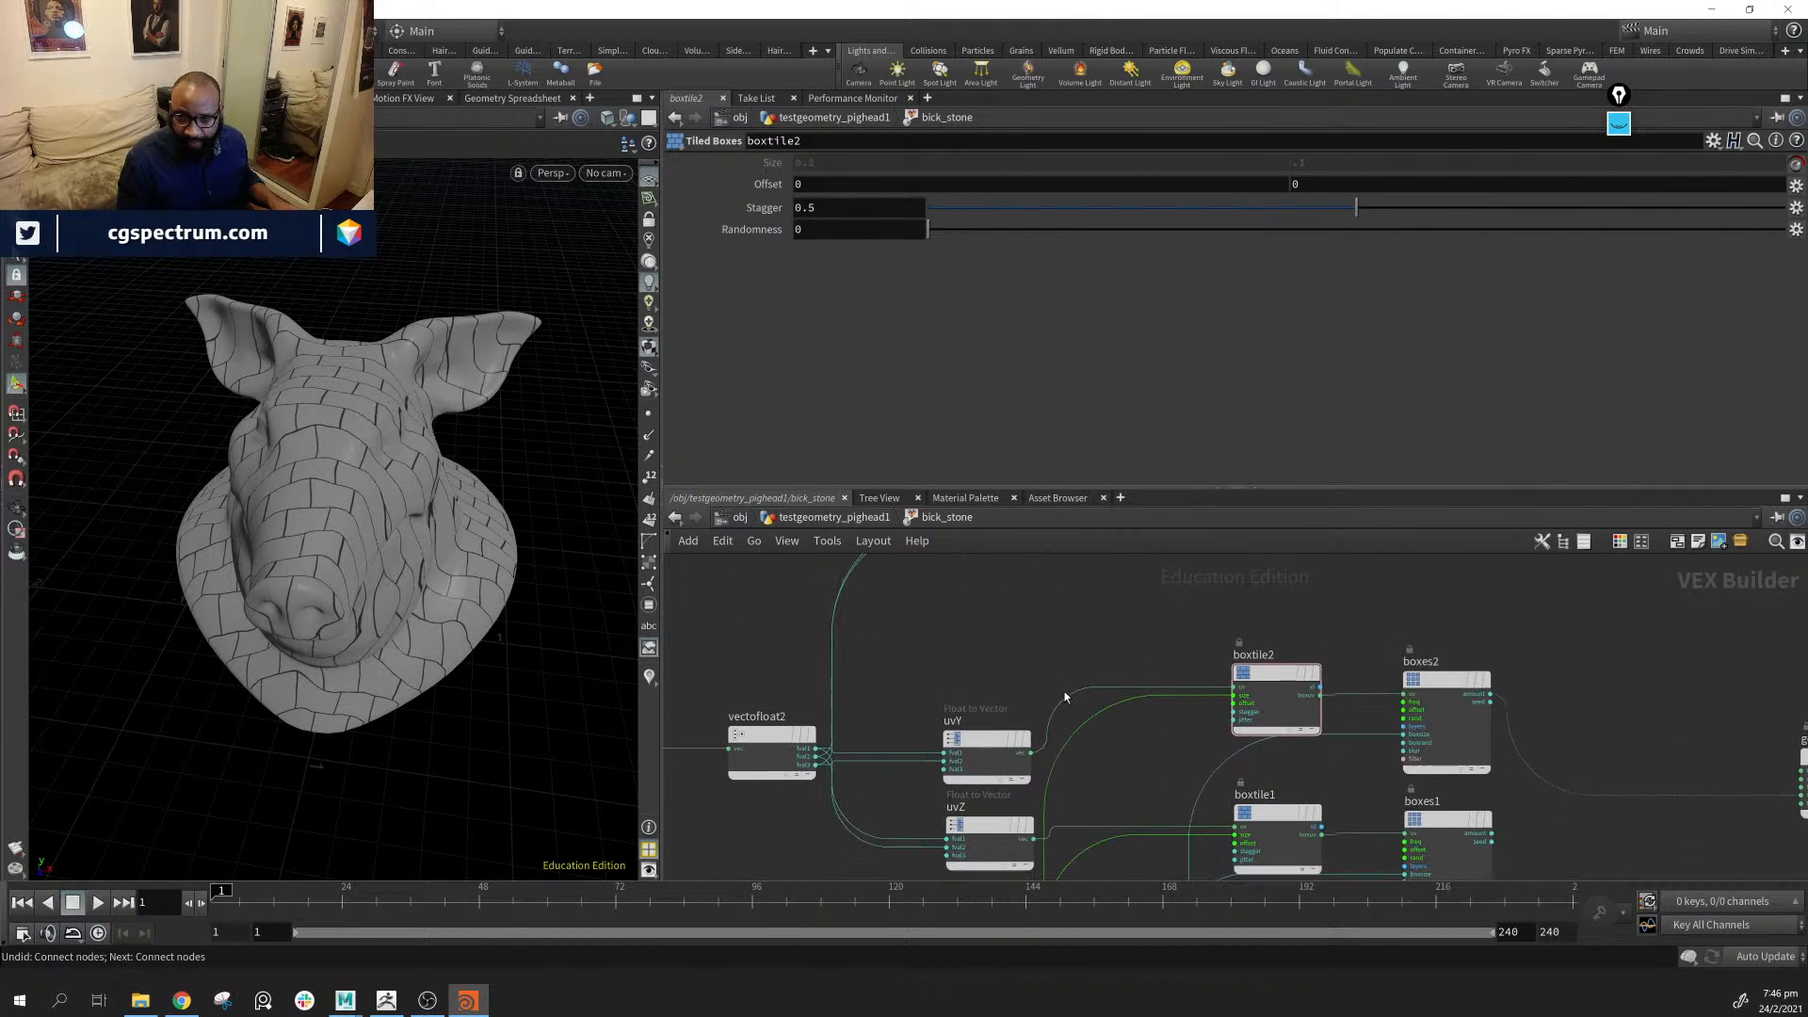
drag(983, 739, 957, 670)
middle_drag(957, 671, 726, 636)
drag(897, 556, 1358, 714)
middle_drag(1363, 692, 1355, 803)
drag(1204, 759, 1209, 704)
drag(727, 744, 740, 696)
middle_drag(1054, 652, 1171, 881)
drag(885, 798, 874, 691)
middle_drag(1152, 858, 1121, 603)
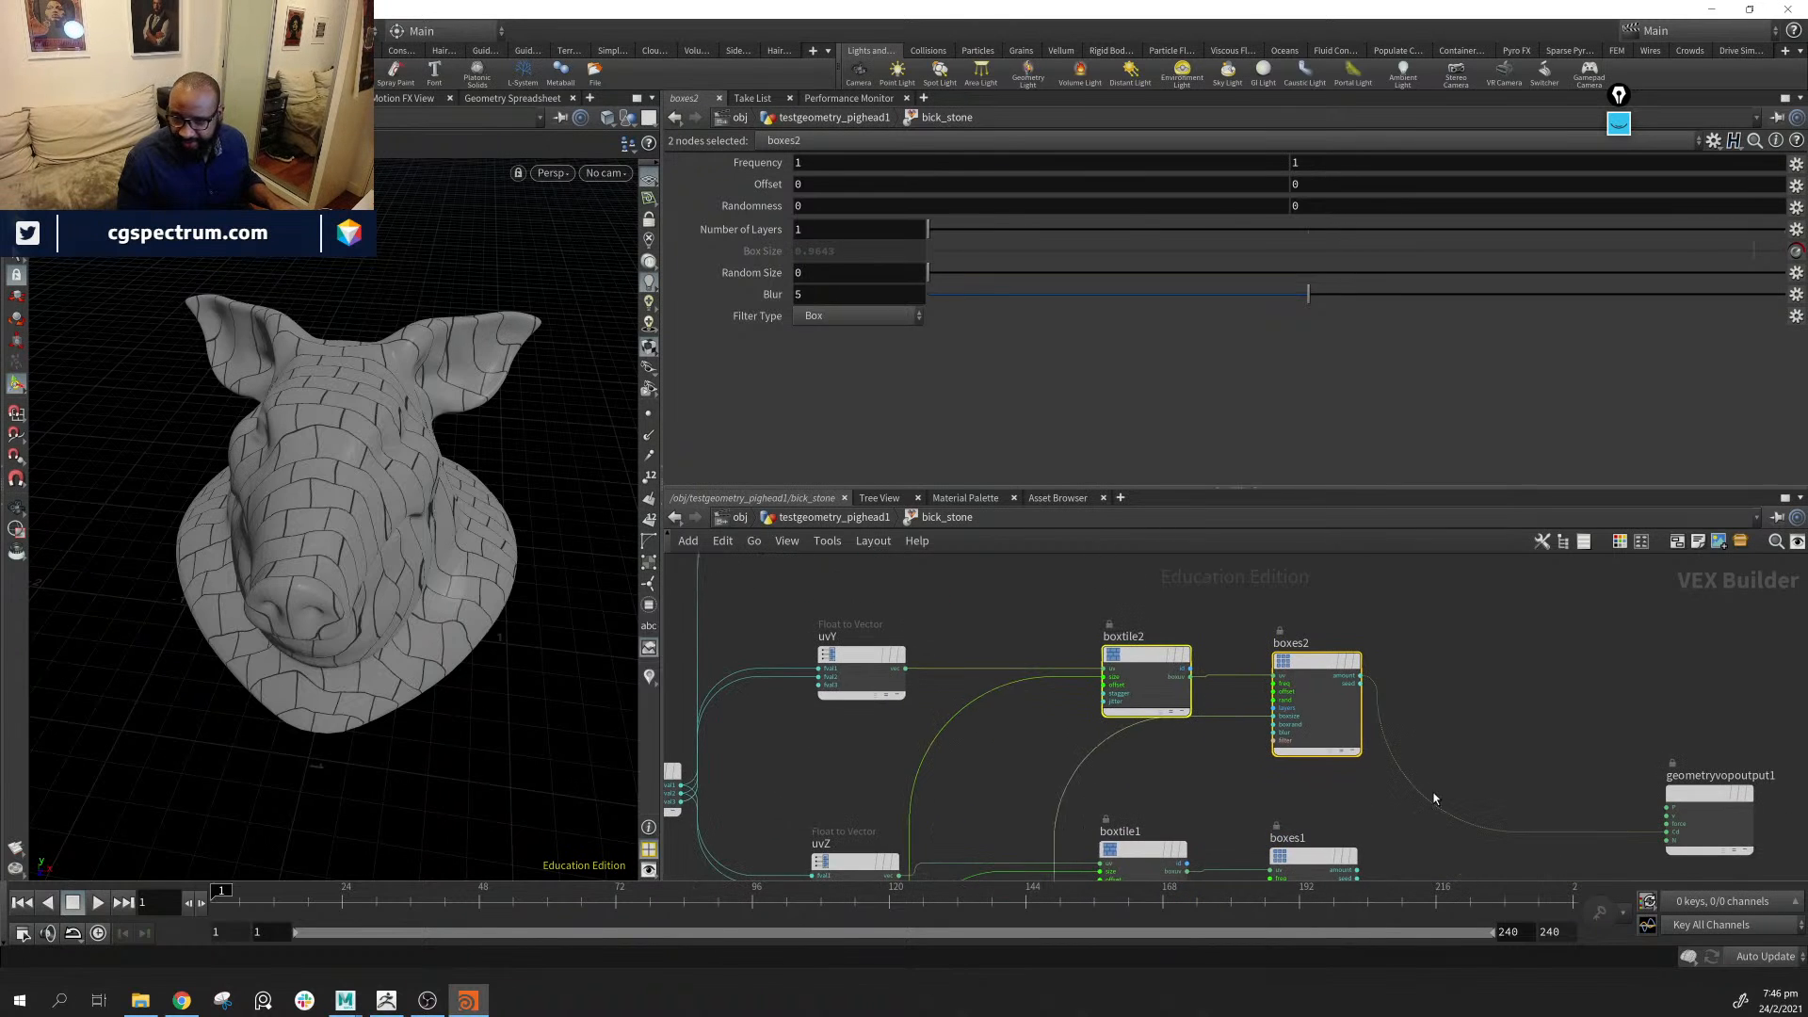
Move geometryvopoutput1 up so that it lines up with boxes2
middle_drag(1434, 798, 1026, 756)
drag(1320, 760, 1402, 605)
middle_drag(1423, 730, 1799, 876)
scroll(1315, 708, down, 3)
middle_drag(1326, 728, 1315, 694)
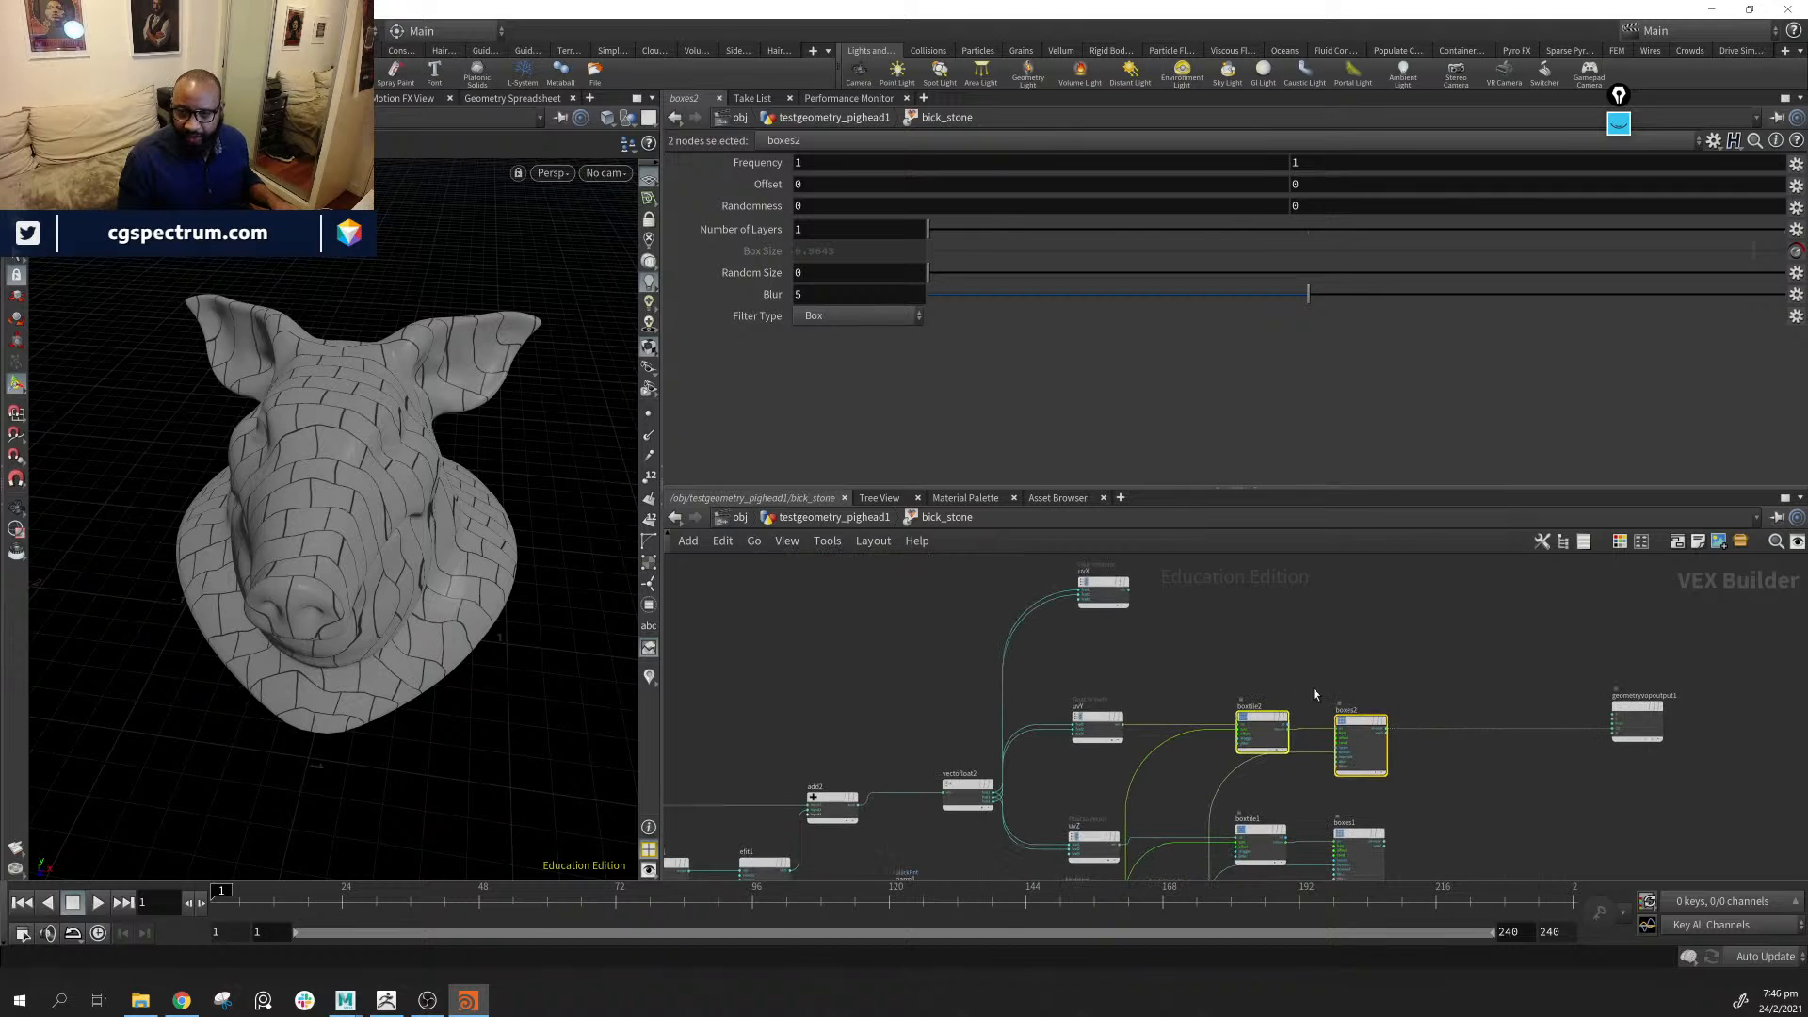
Duplicate boxtile2 and boxes2 beside uvX and wire uvX's vector output into boxtile3's uv input
drag(1103, 593, 1099, 606)
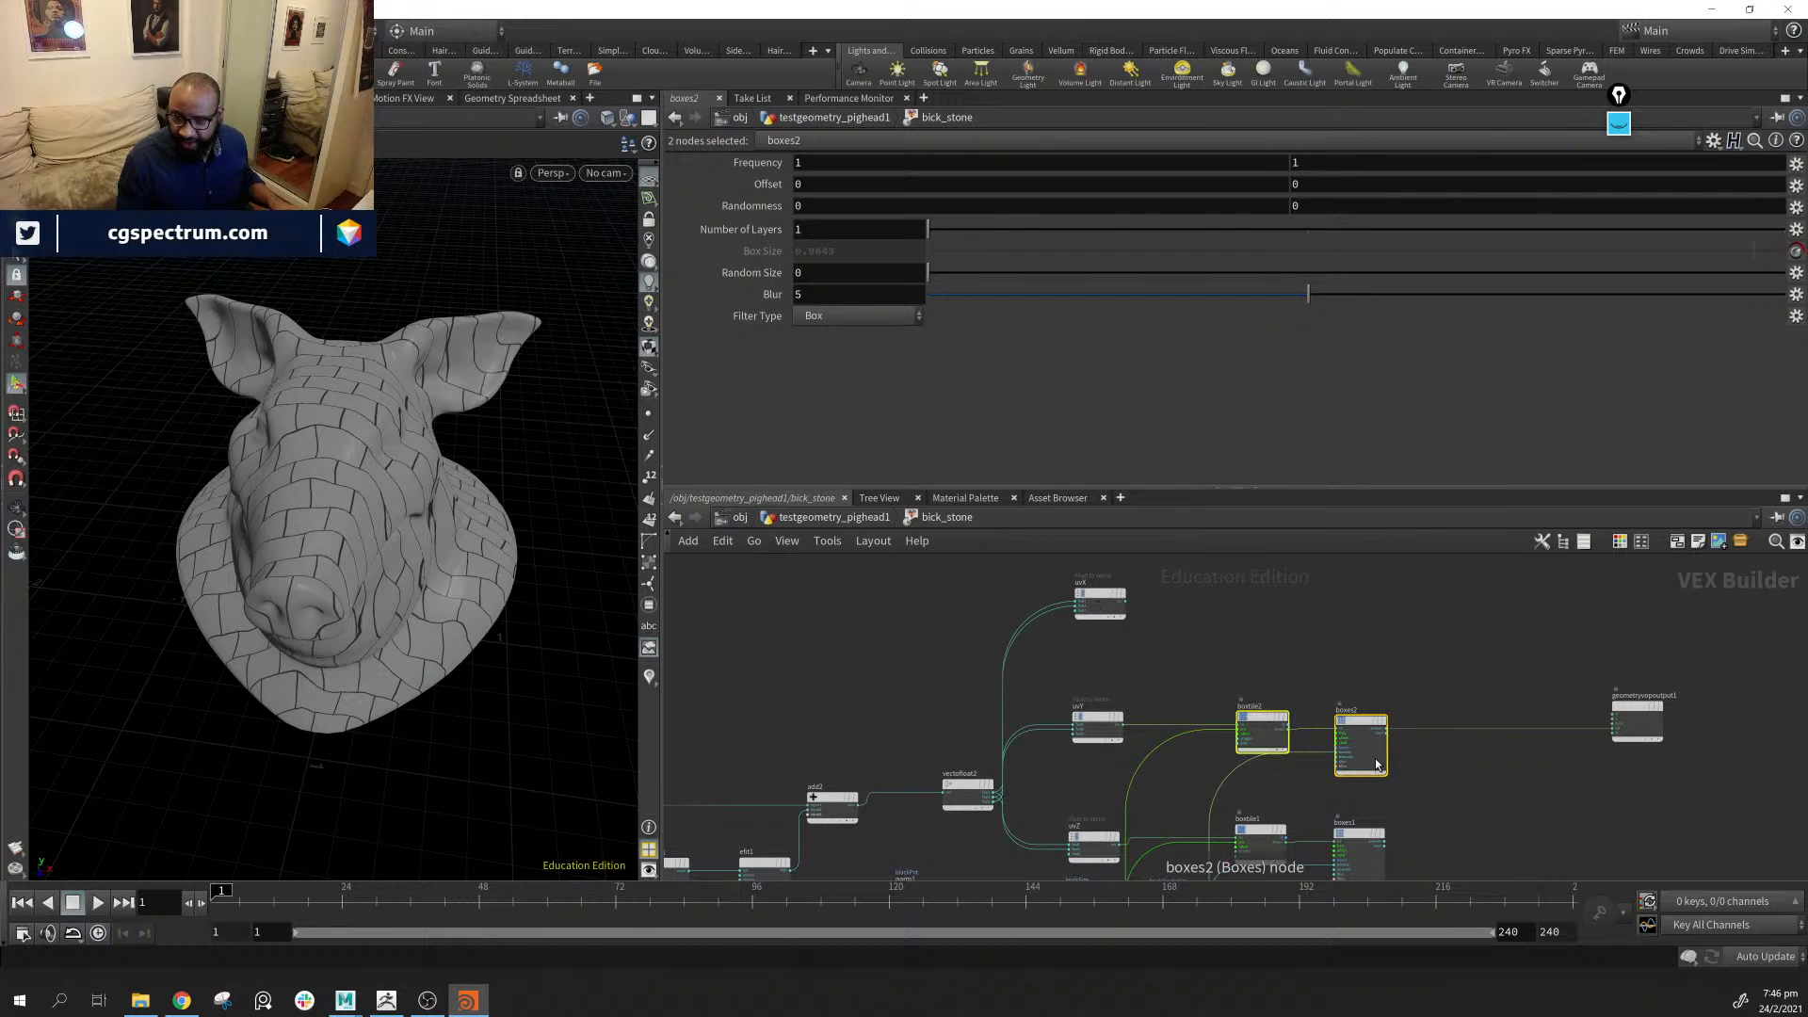
alt+drag(1262, 719, 1253, 586)
scroll(1154, 692, up, 1)
scroll(1155, 692, up, 3)
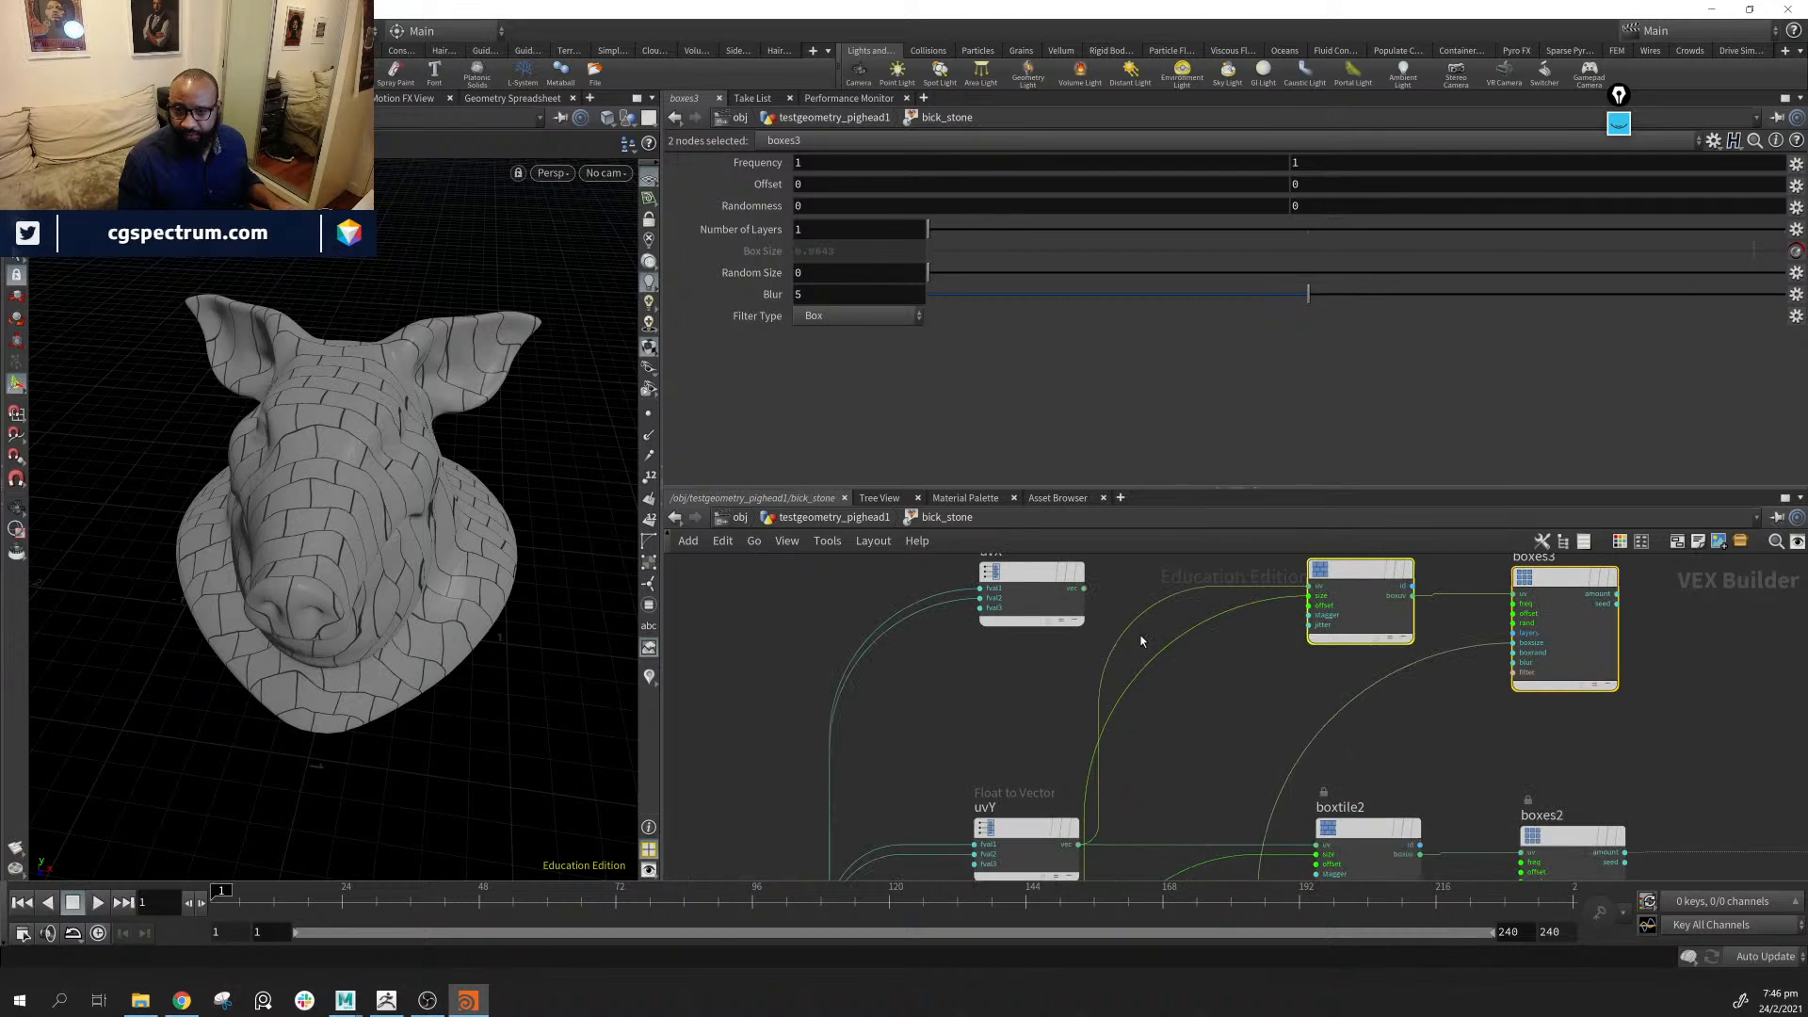
middle_drag(1086, 592, 1060, 631)
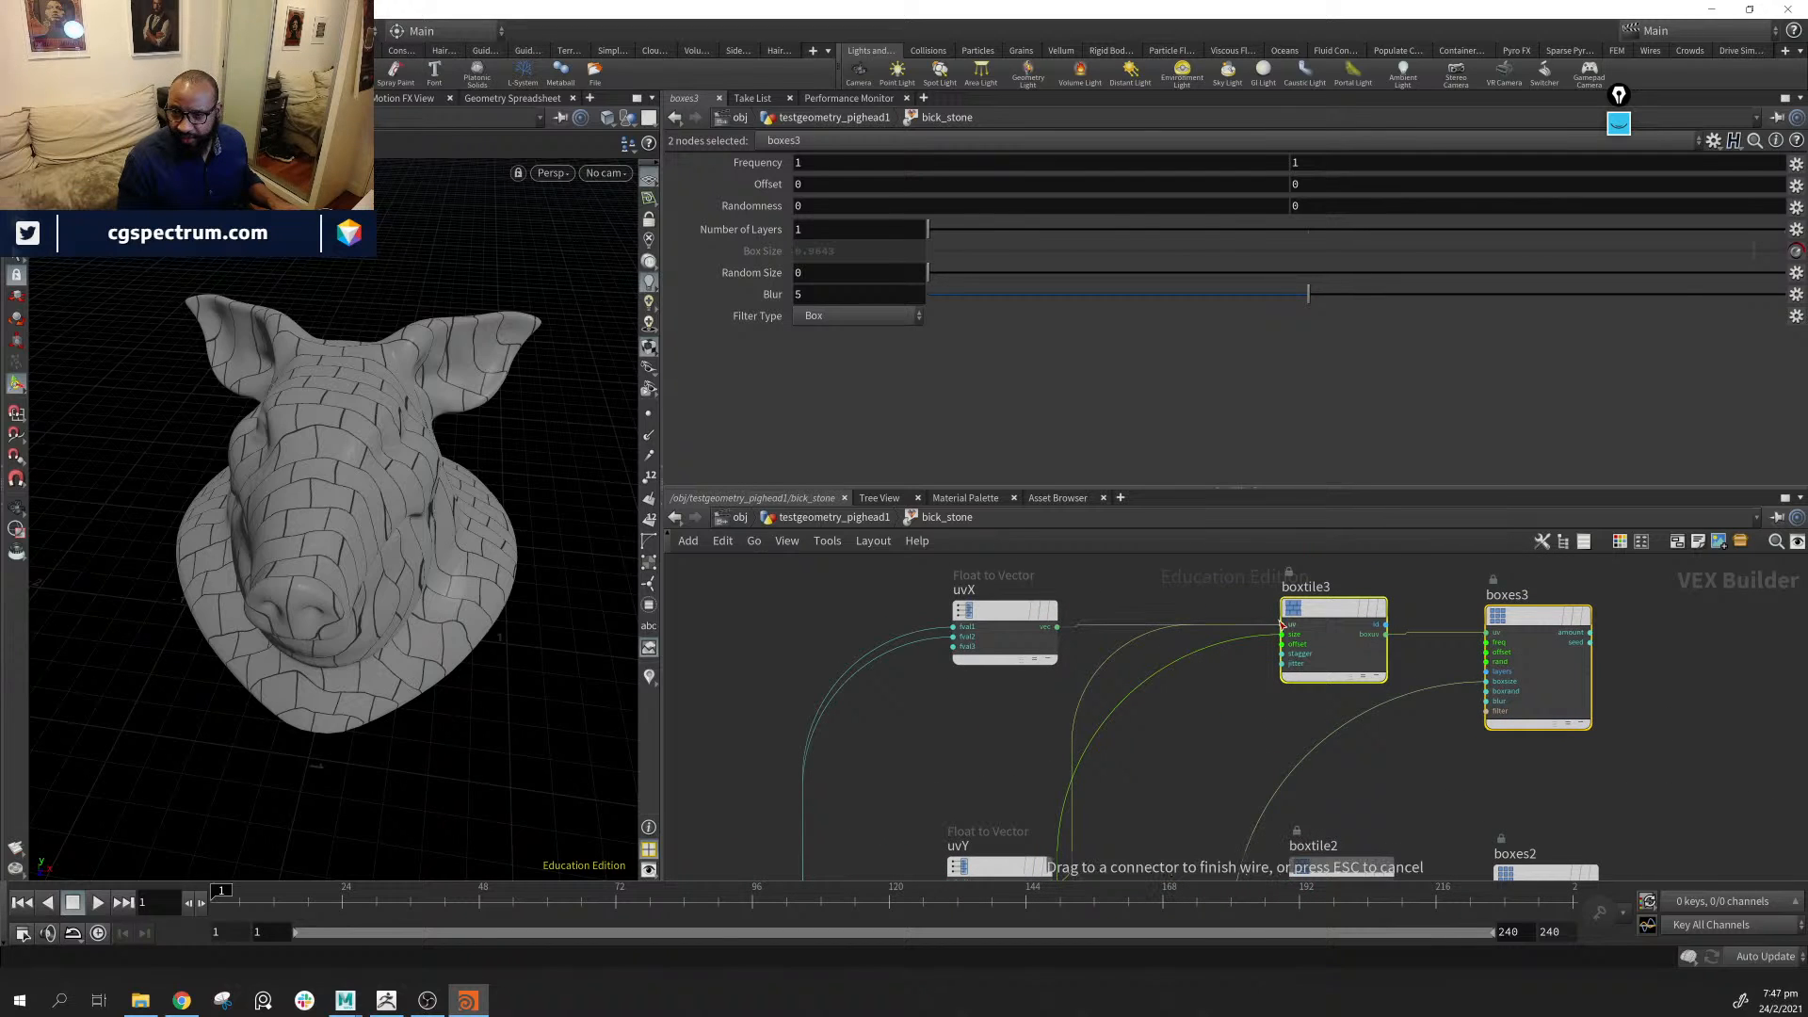
middle_drag(1597, 697, 1135, 656)
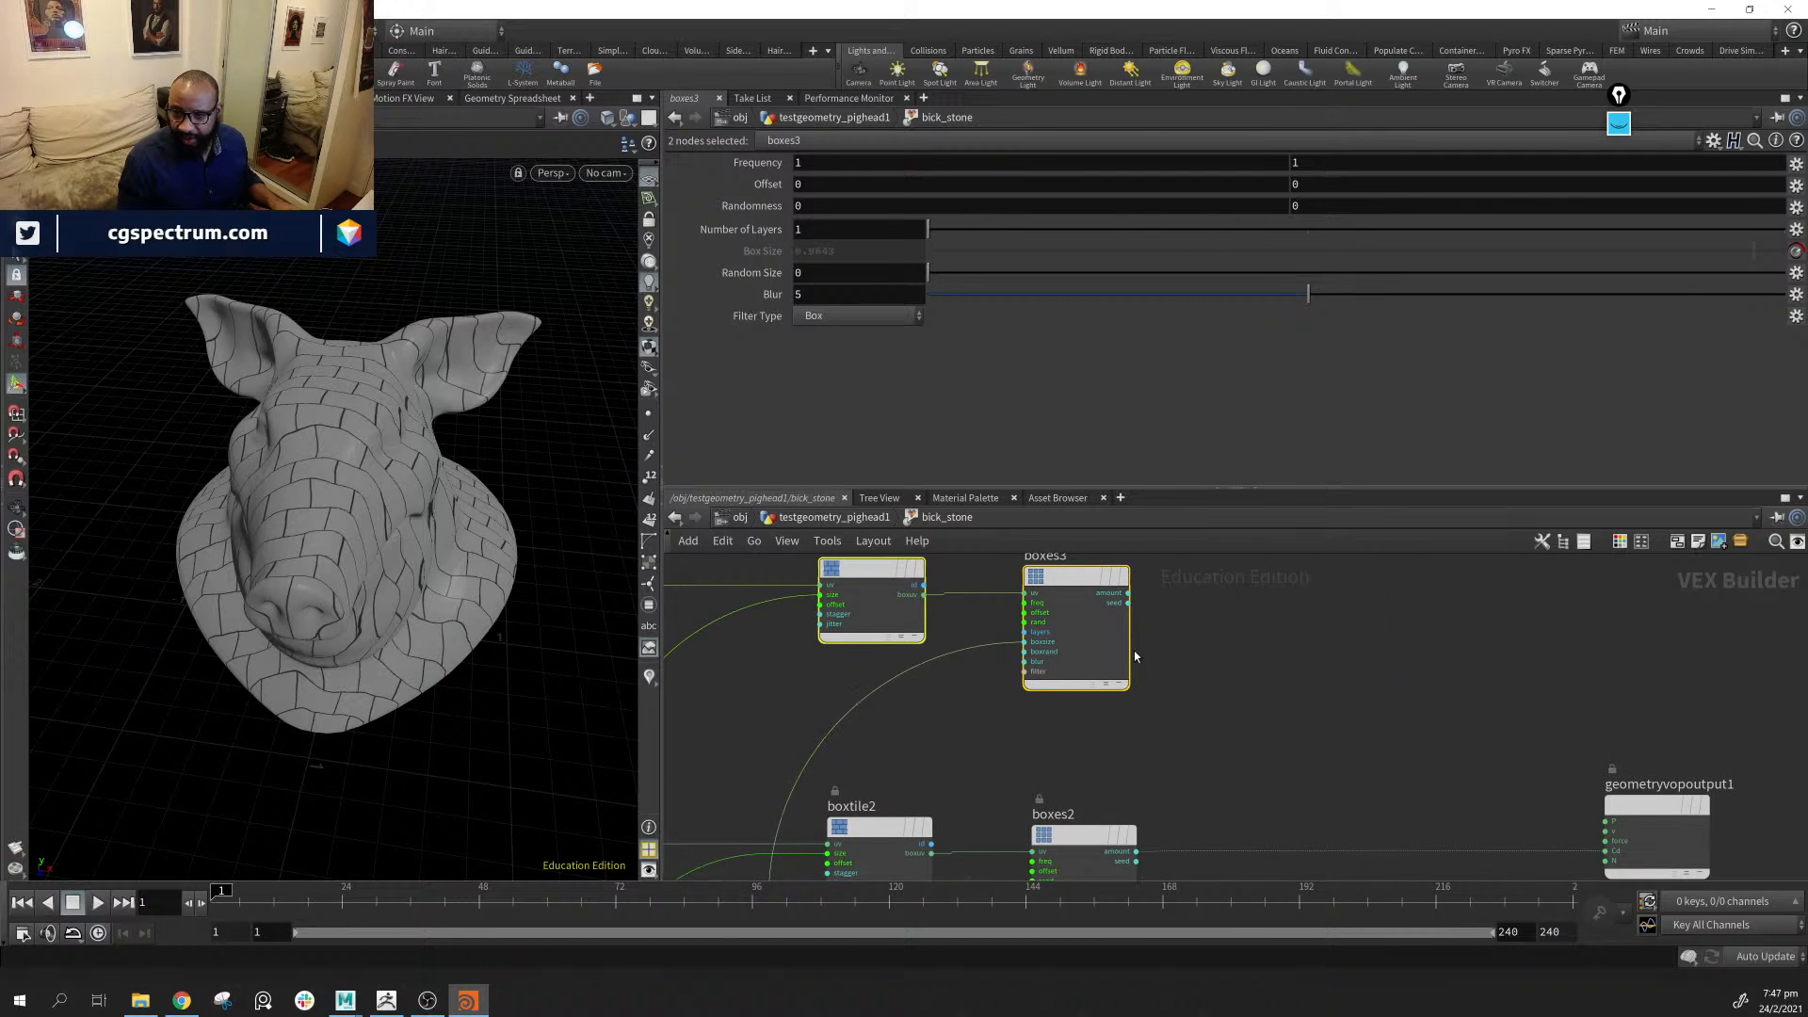
click(1131, 601)
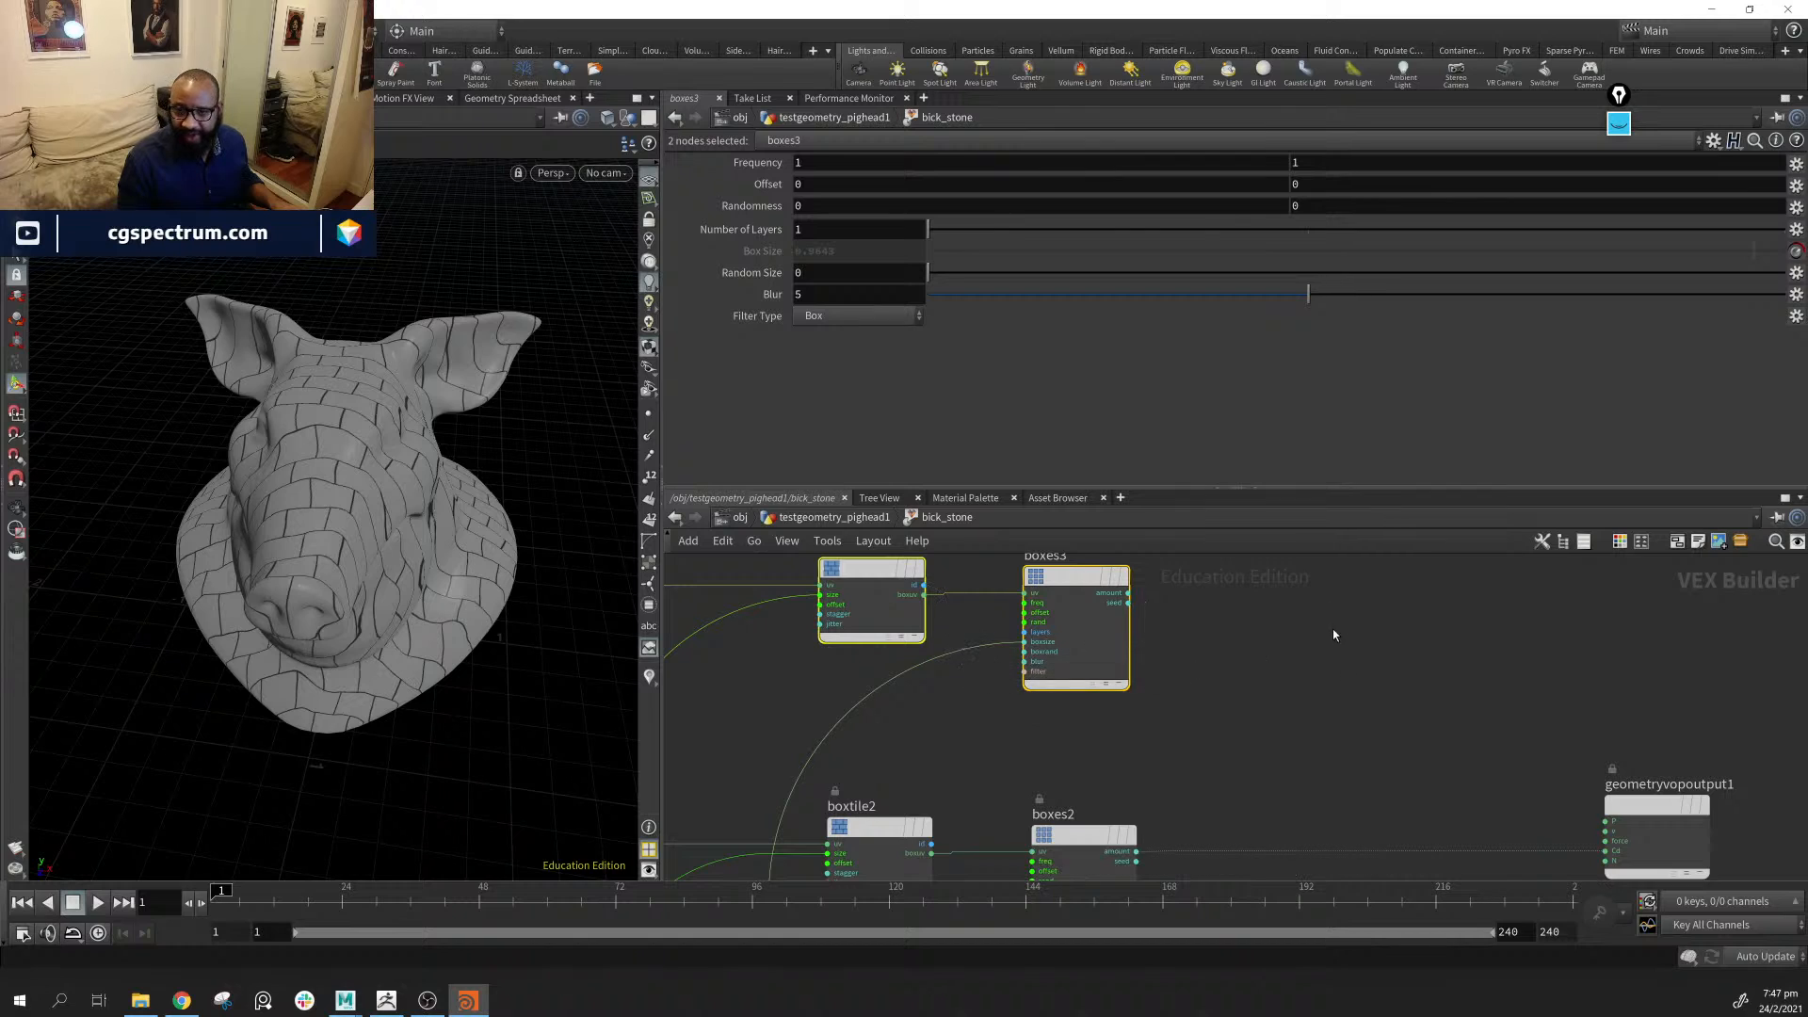
mouse_move(1129, 593)
mouse_down()
mouse_move(1187, 843)
mouse_move(1302, 819)
mouse_move(1653, 847)
mouse_move(1606, 859)
mouse_up()
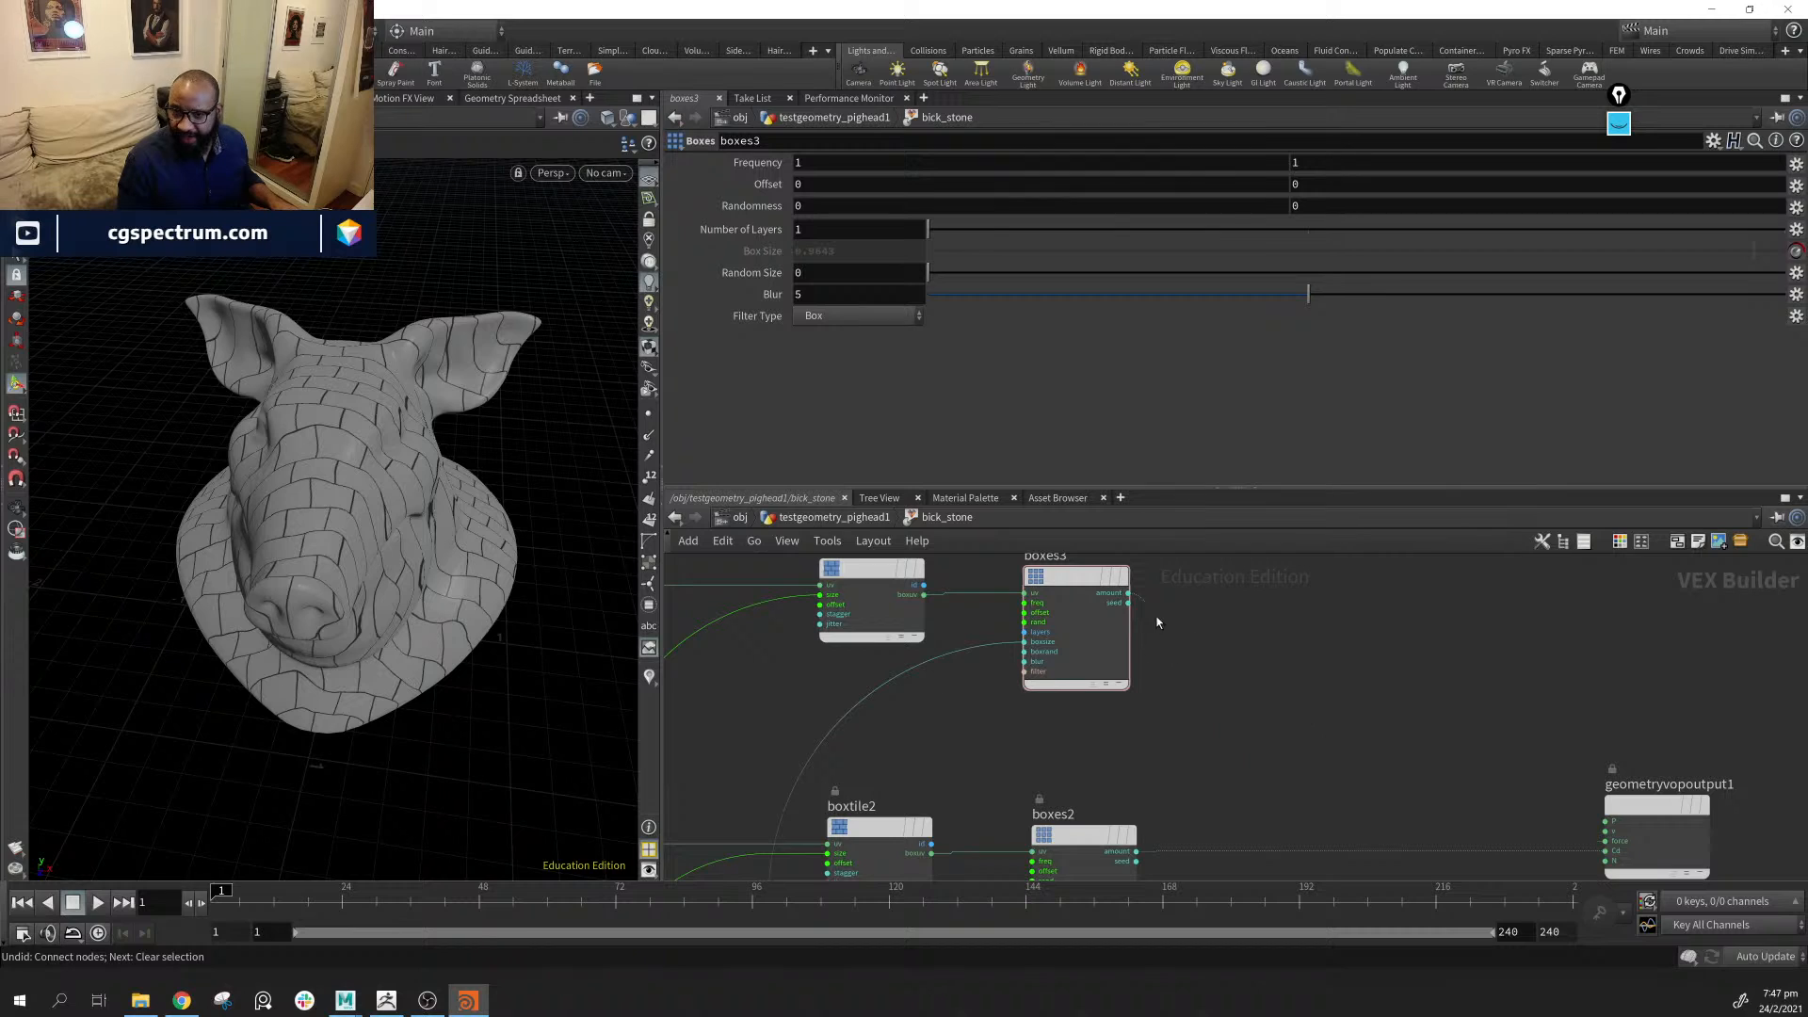
mouse_move(1128, 594)
mouse_down()
mouse_move(1140, 838)
mouse_move(1597, 819)
mouse_move(1601, 852)
mouse_move(1513, 837)
mouse_move(1582, 861)
mouse_up()
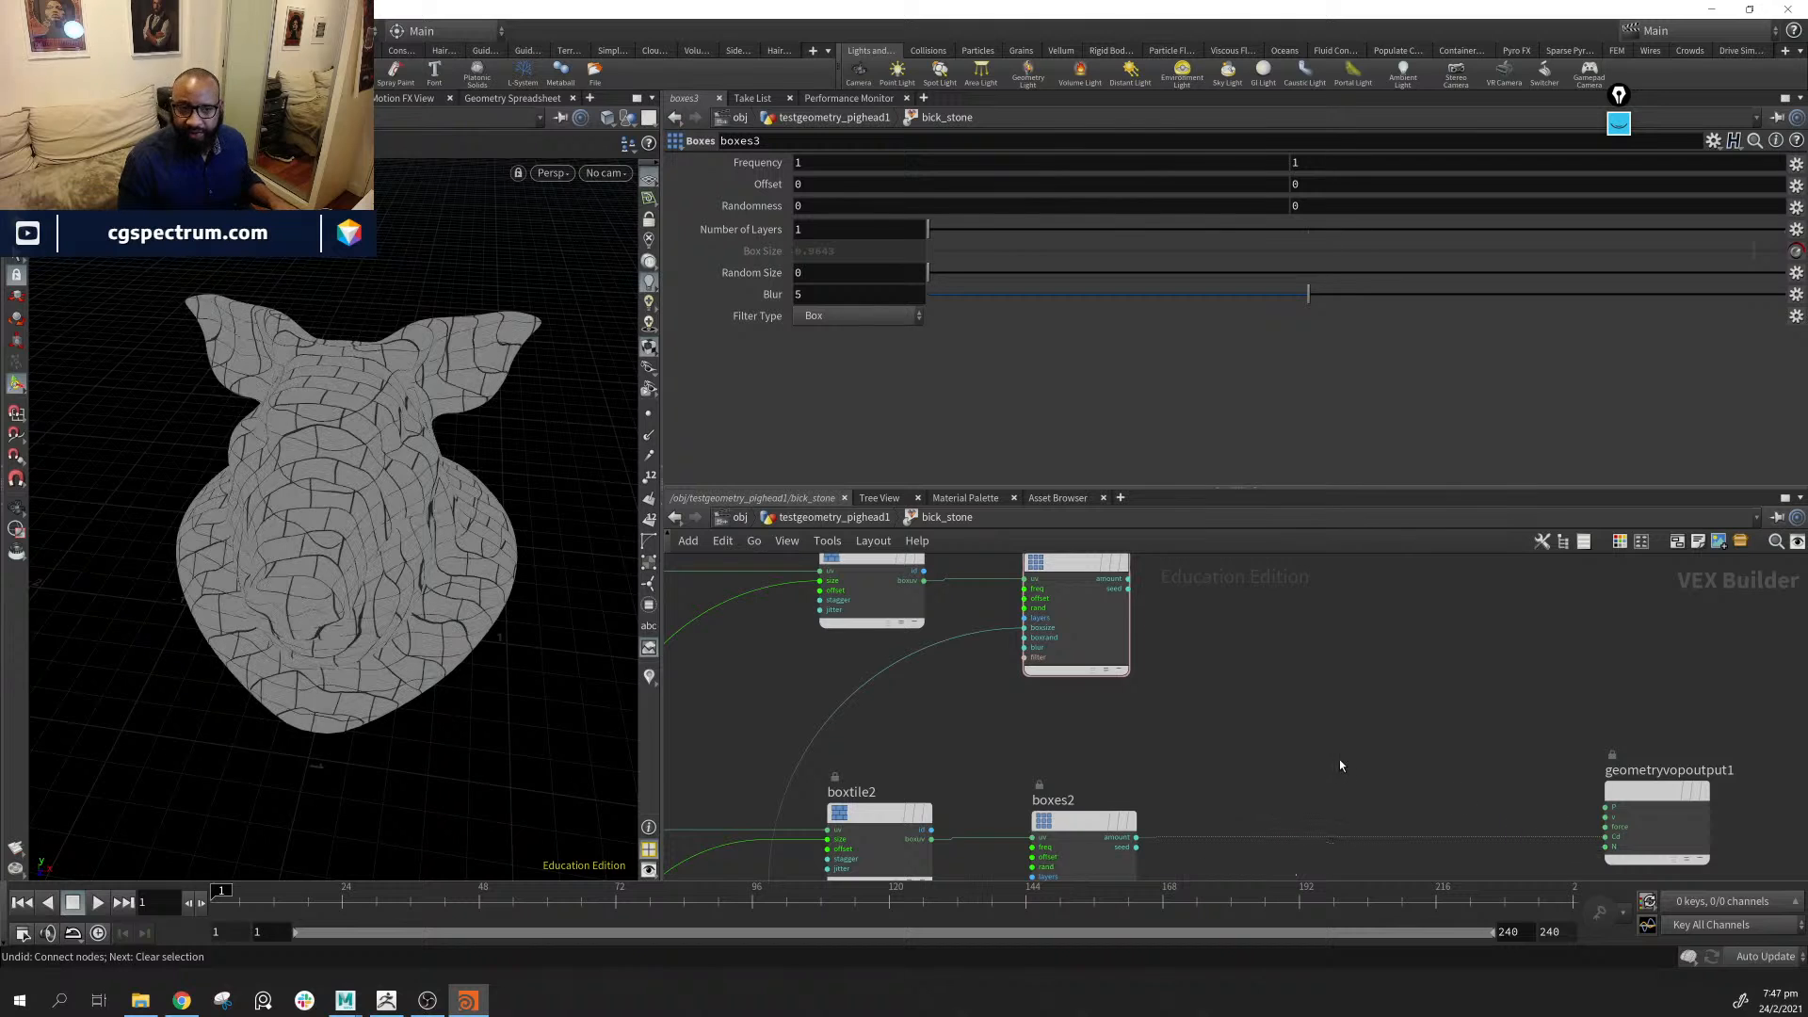
Connect boxes3's amount output to geometryvopoutput1's Cd input and inspect the bricks on the side of the pig head
click(1128, 579)
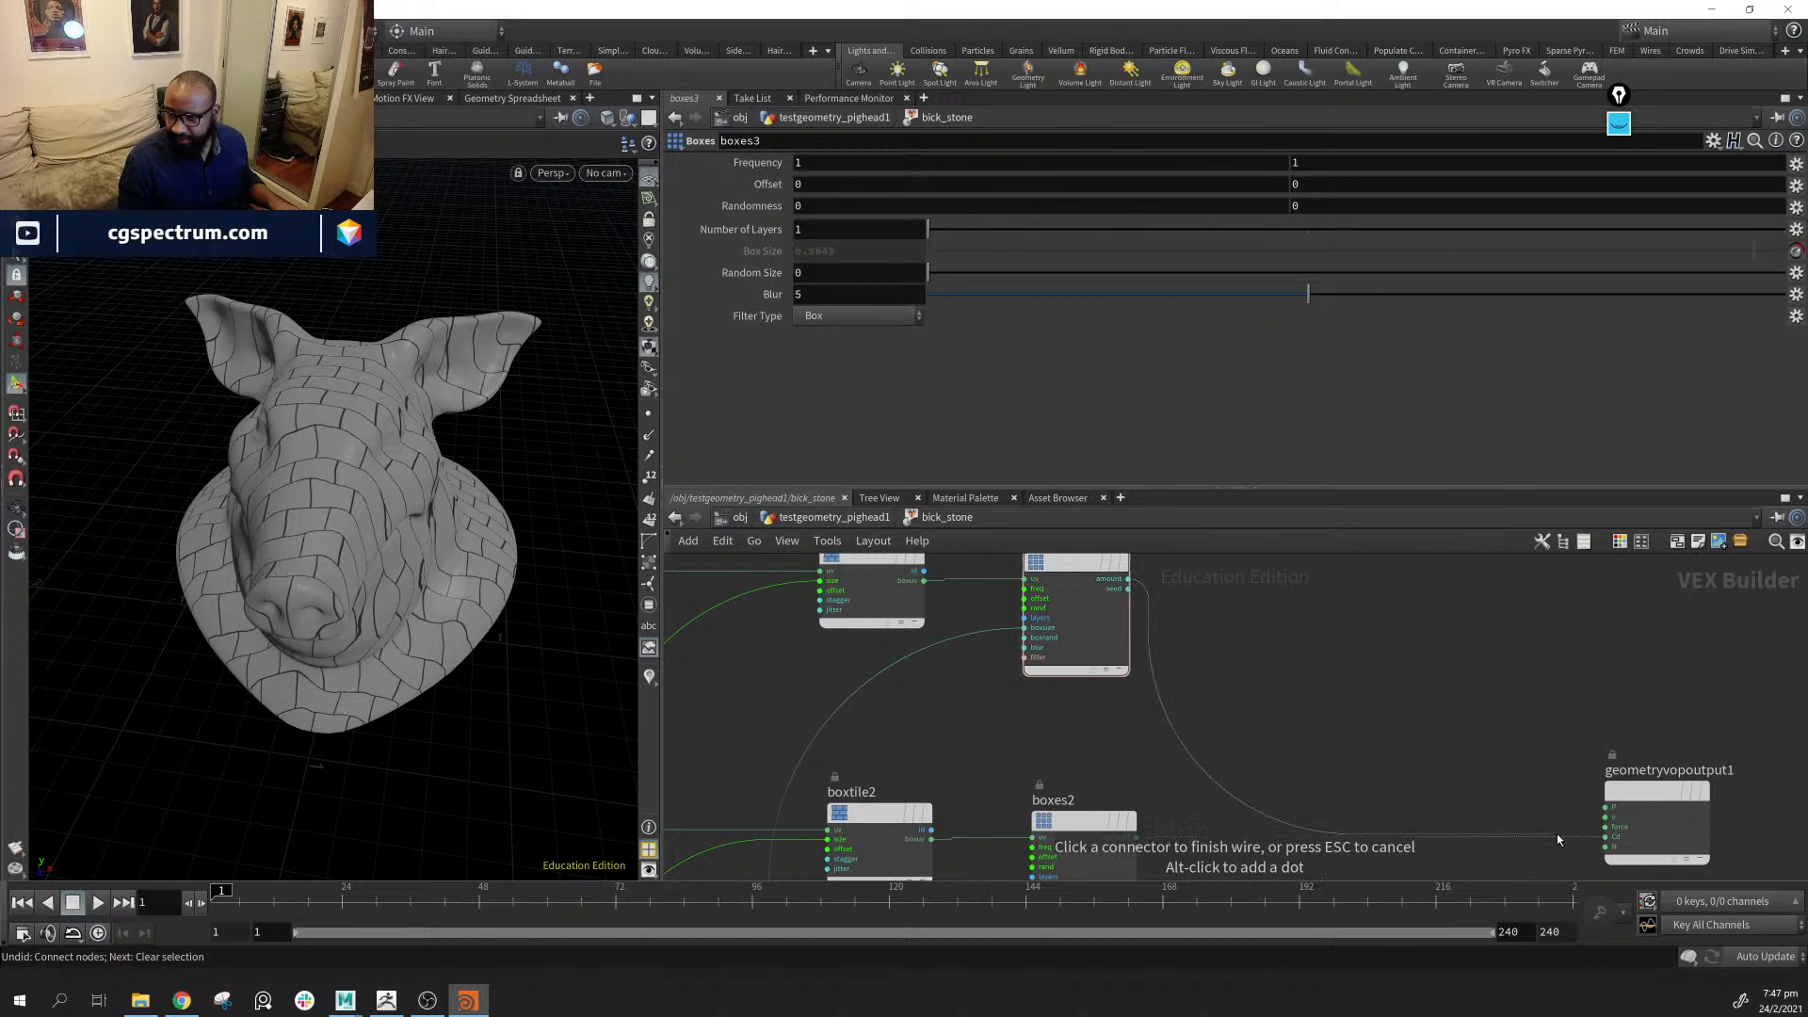
click(1605, 836)
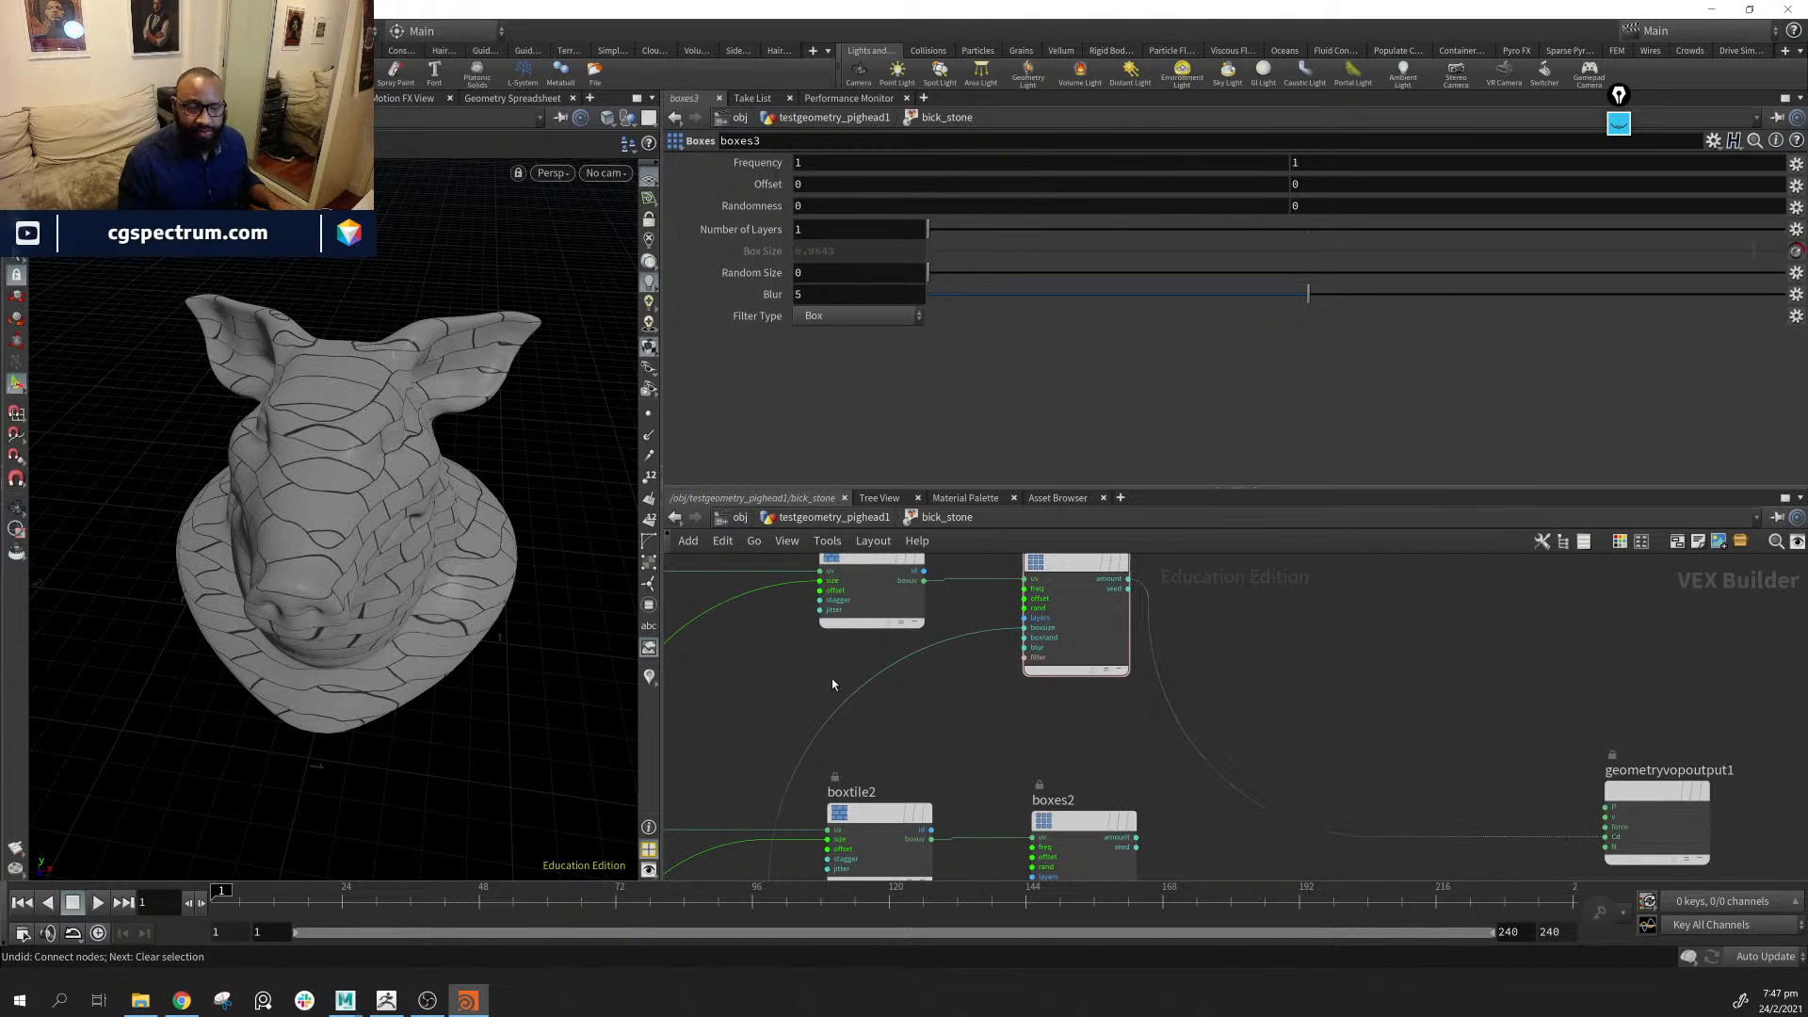
drag(358, 490, 650, 670)
Reposition vectofloat2 higher and slightly farther from the uvX, uvY and uvZ nodes
scroll(776, 676, down, 6)
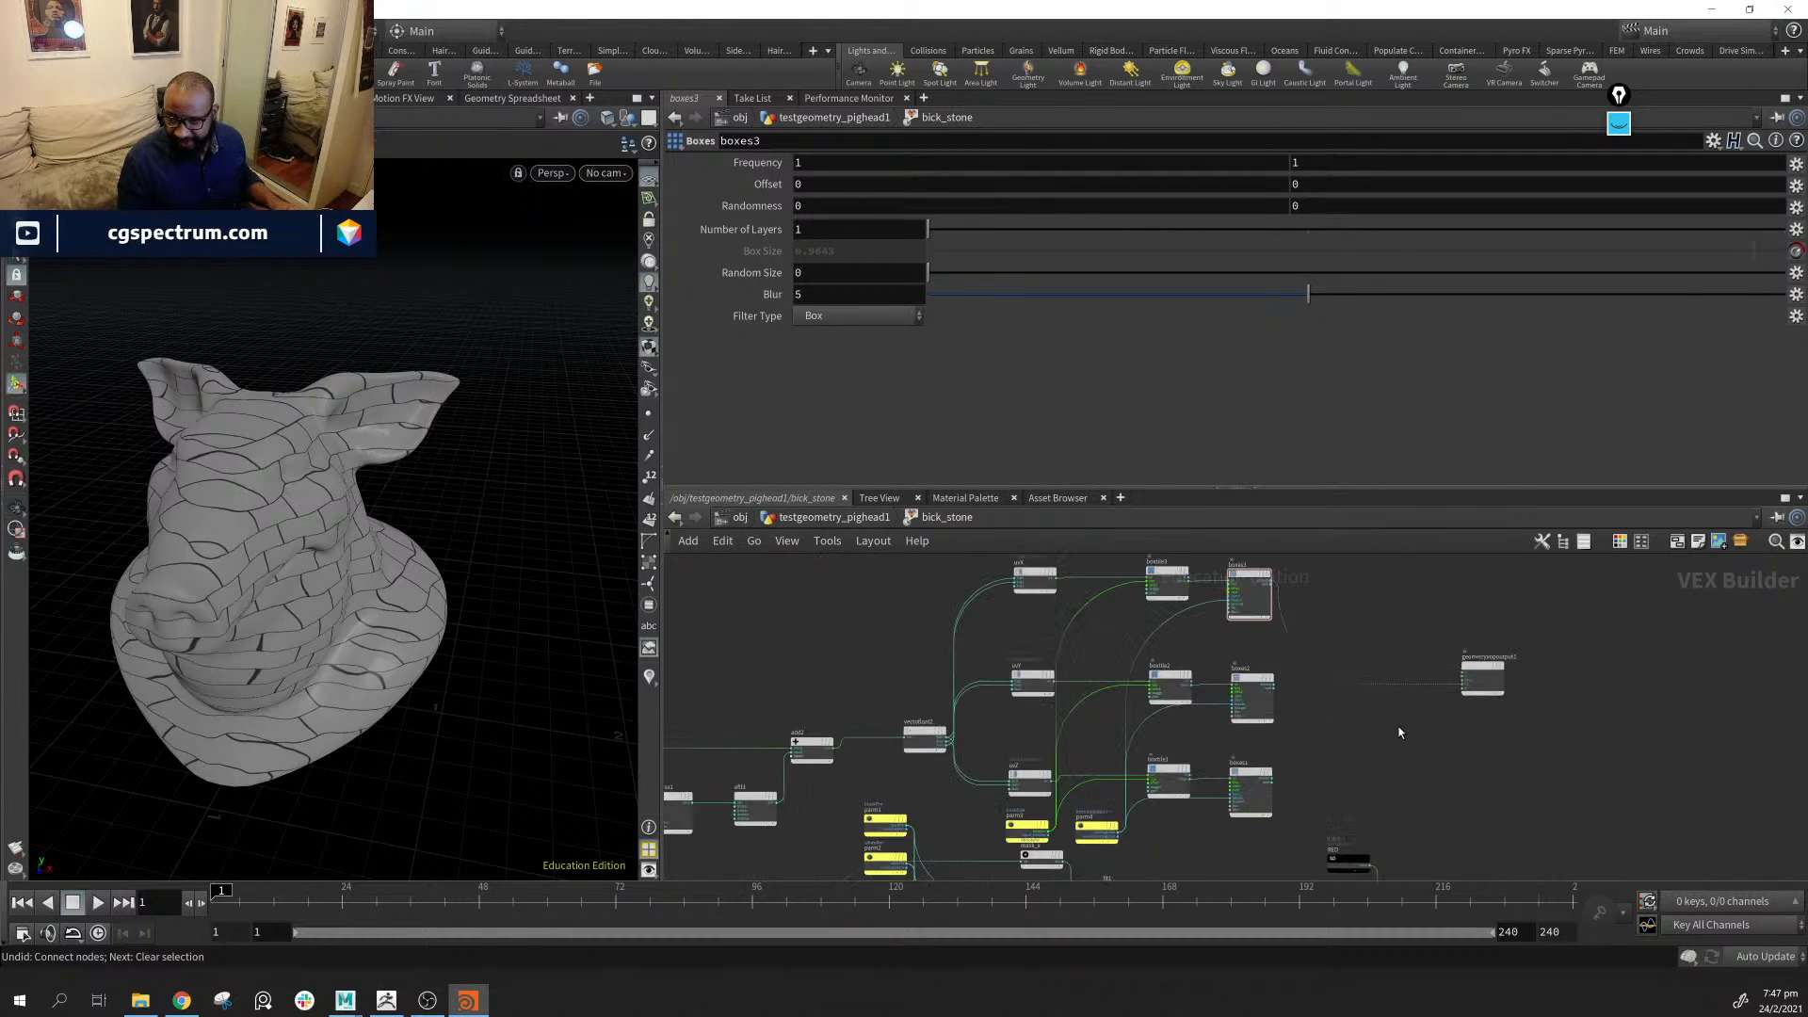
middle_drag(1303, 730, 1285, 779)
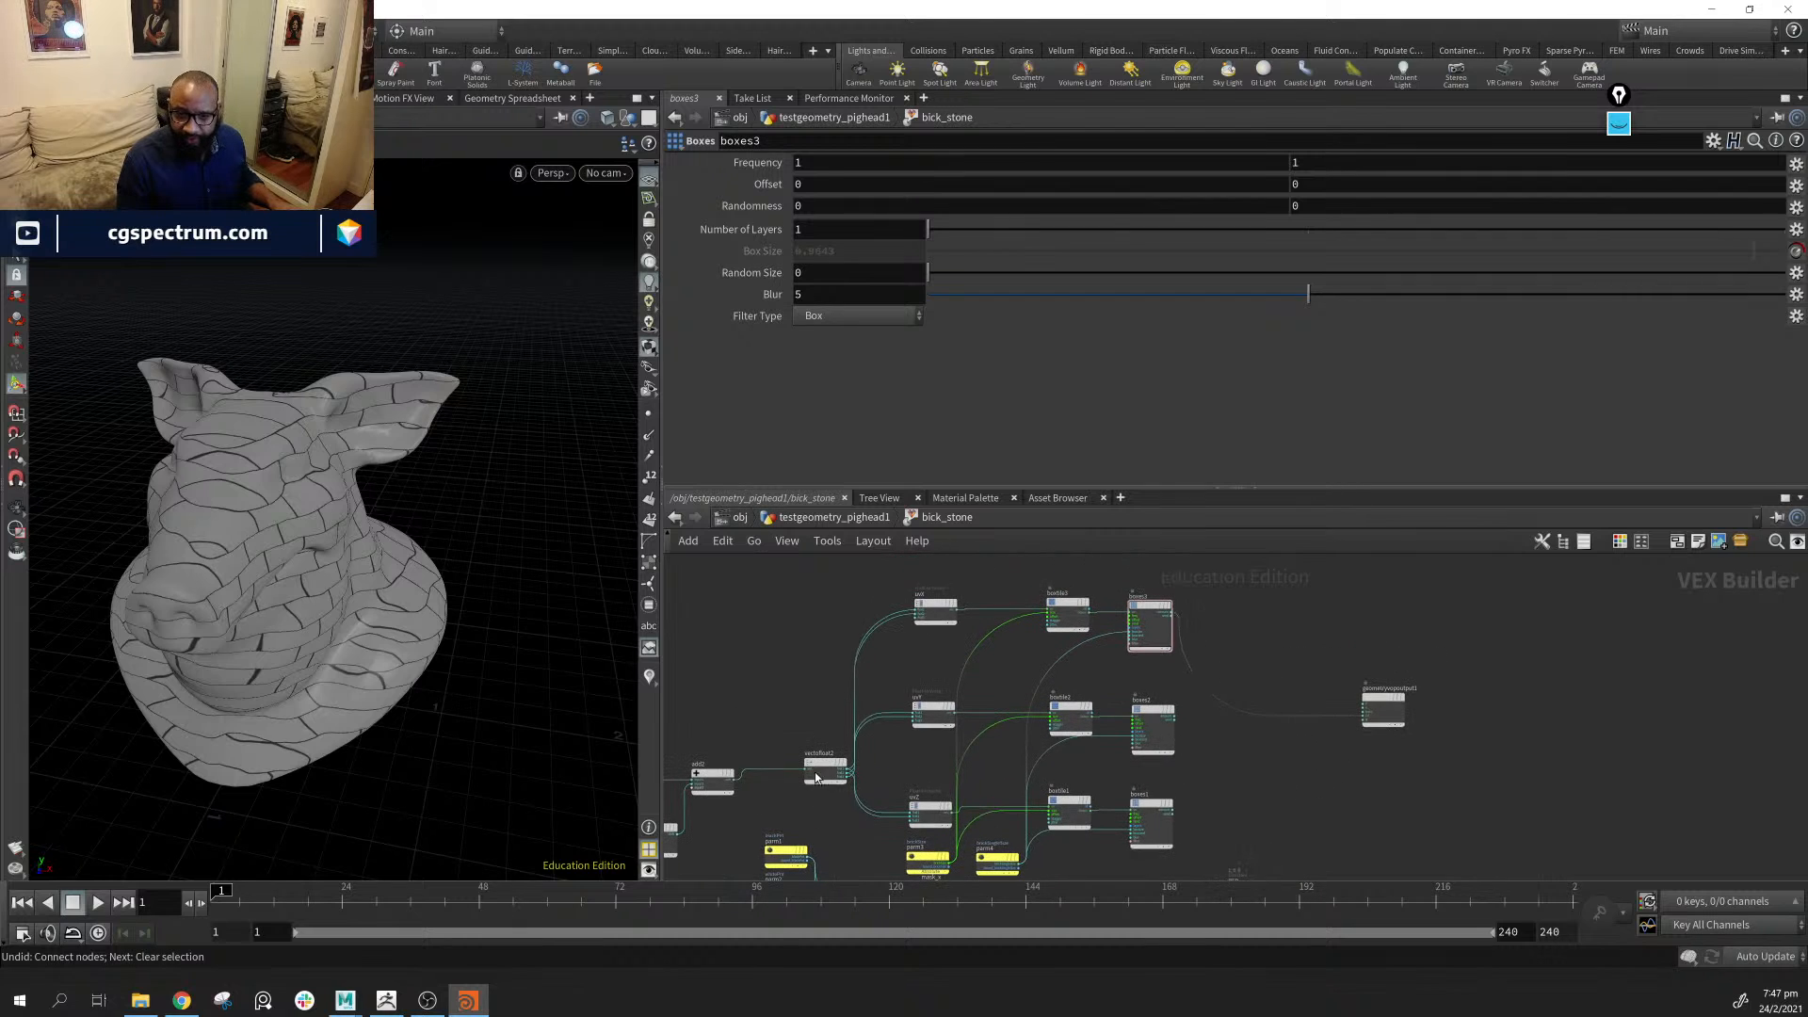
drag(815, 773, 785, 711)
Select the whole mask network, from blackPnt, whitePnt and vectofloat1 through the multiply and add nodes, and move it down below the brick nodes
middle_drag(1490, 787, 1468, 549)
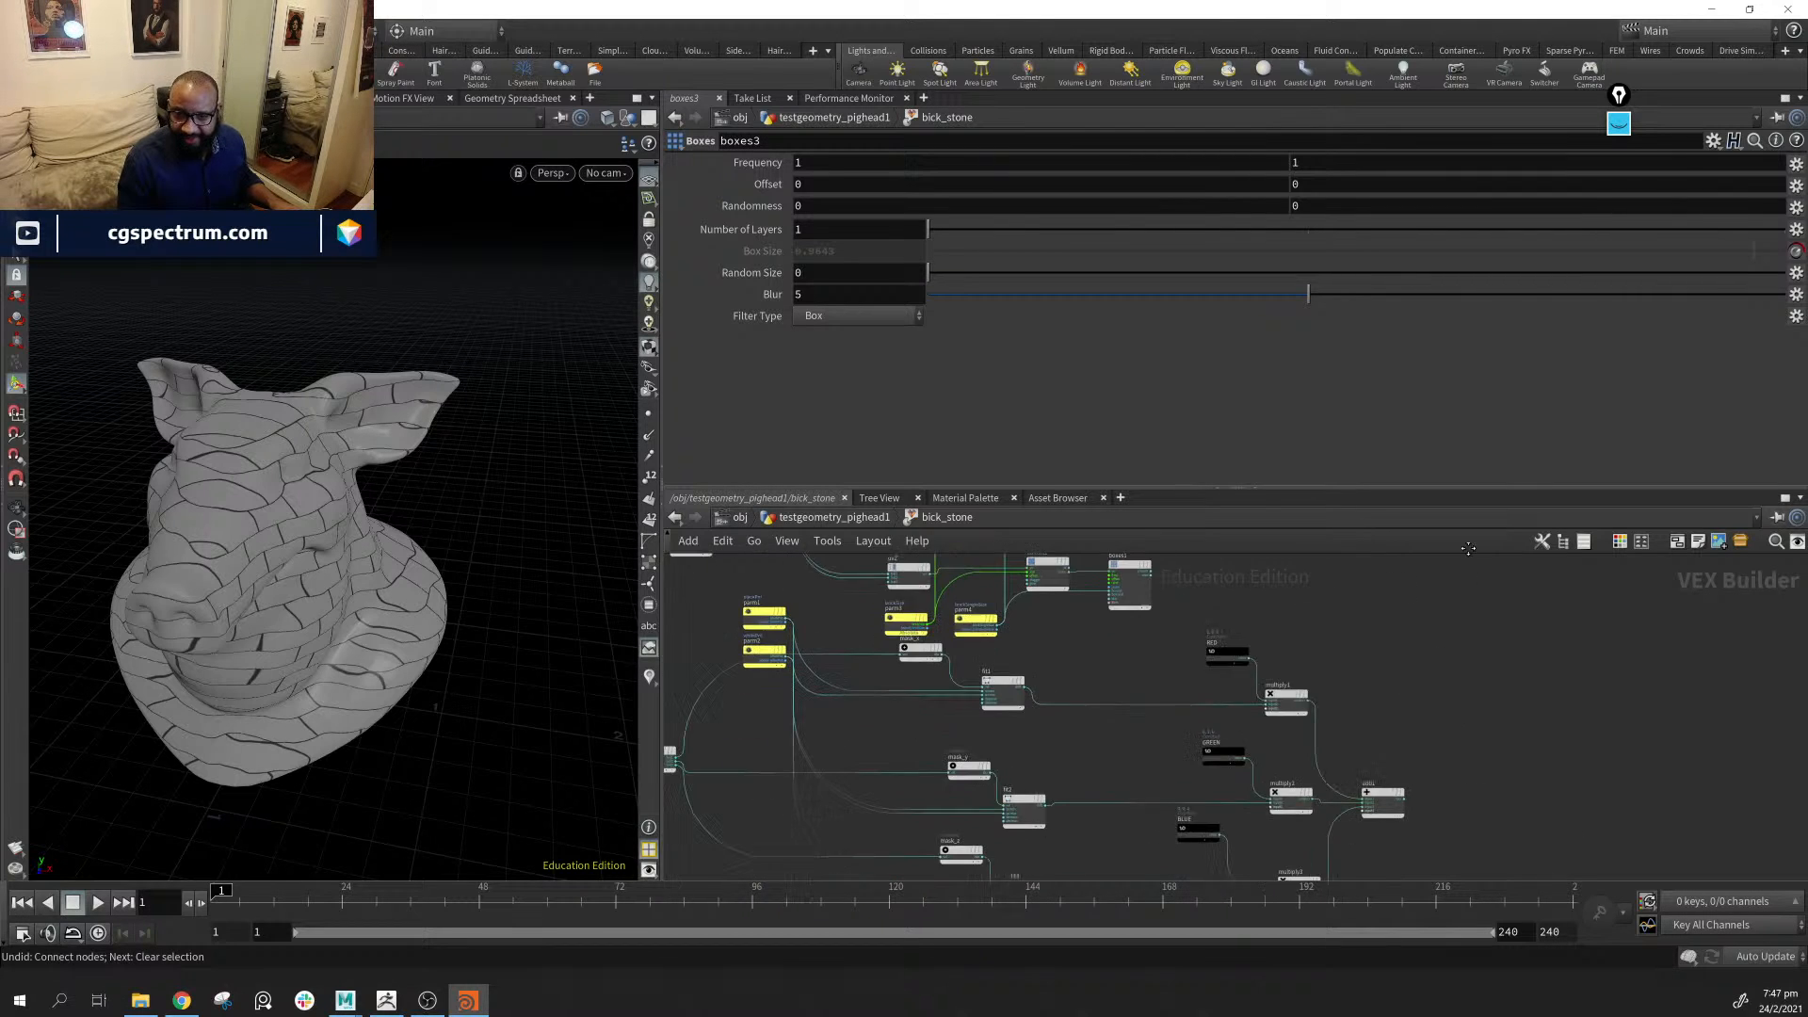
middle_drag(763, 782, 763, 743)
middle_drag(1179, 661, 1223, 685)
scroll(1167, 721, down, 2)
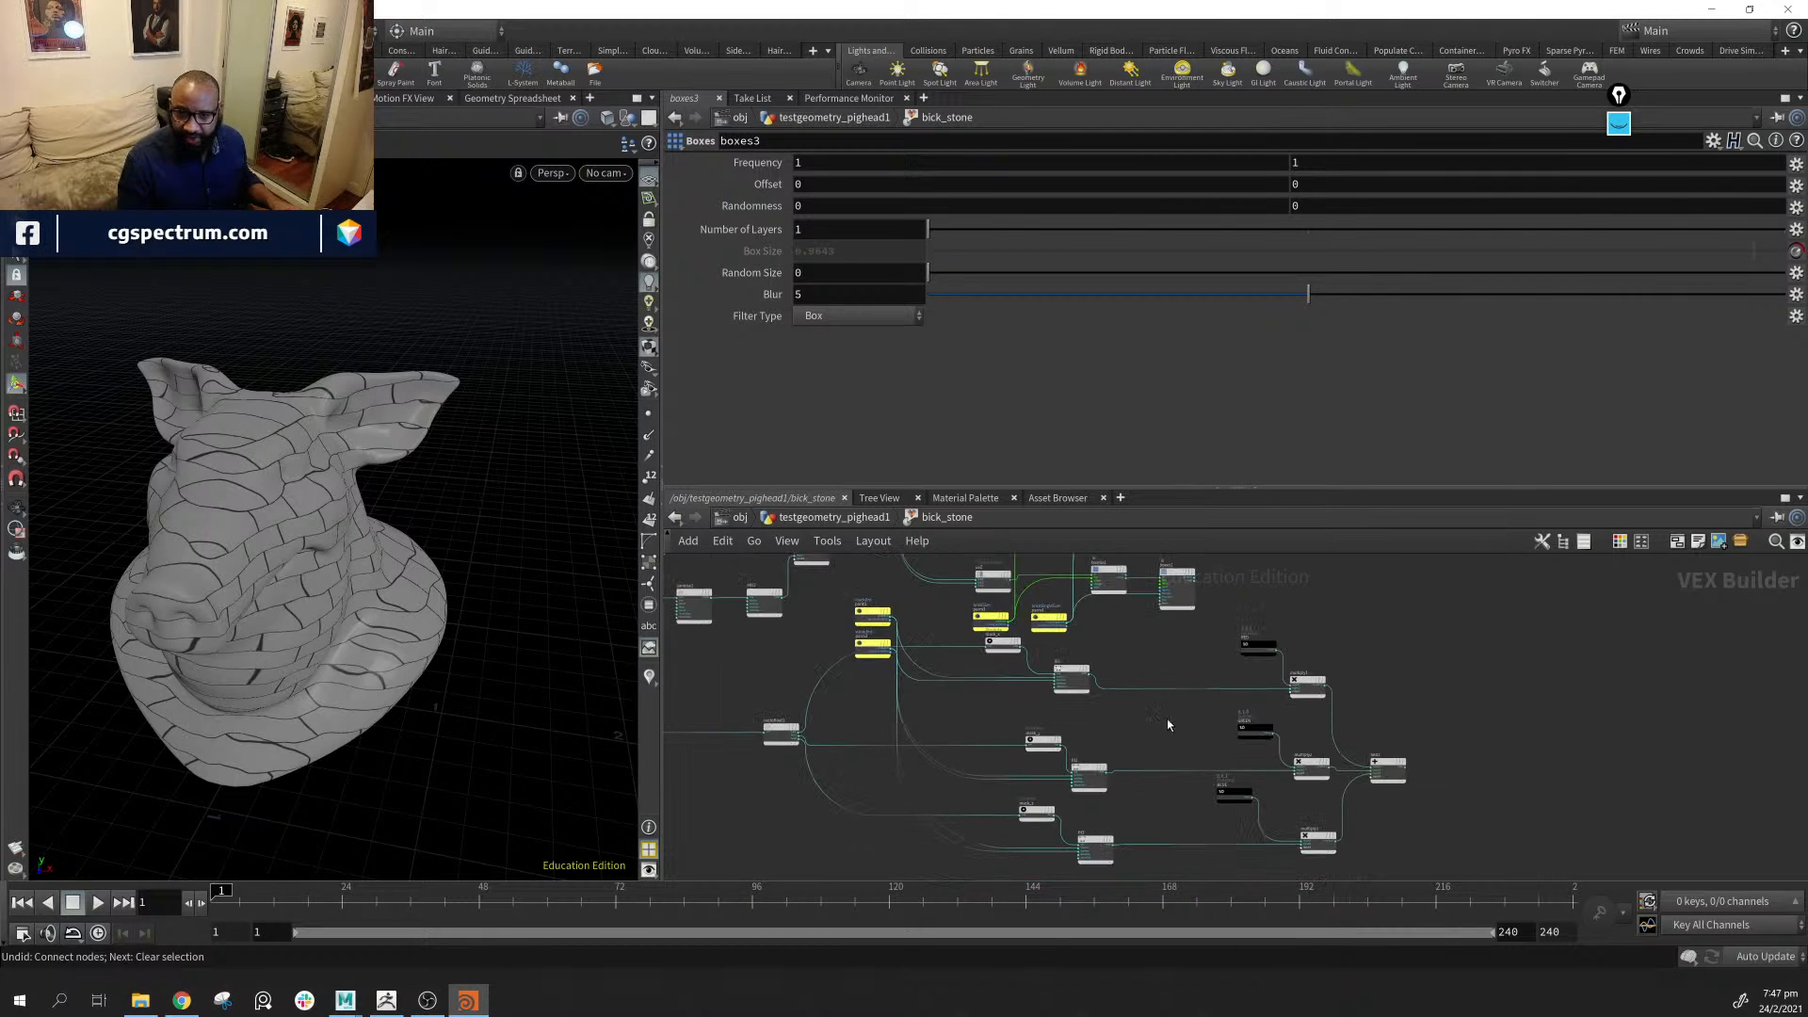
drag(785, 650, 875, 771)
middle_drag(1189, 750, 992, 727)
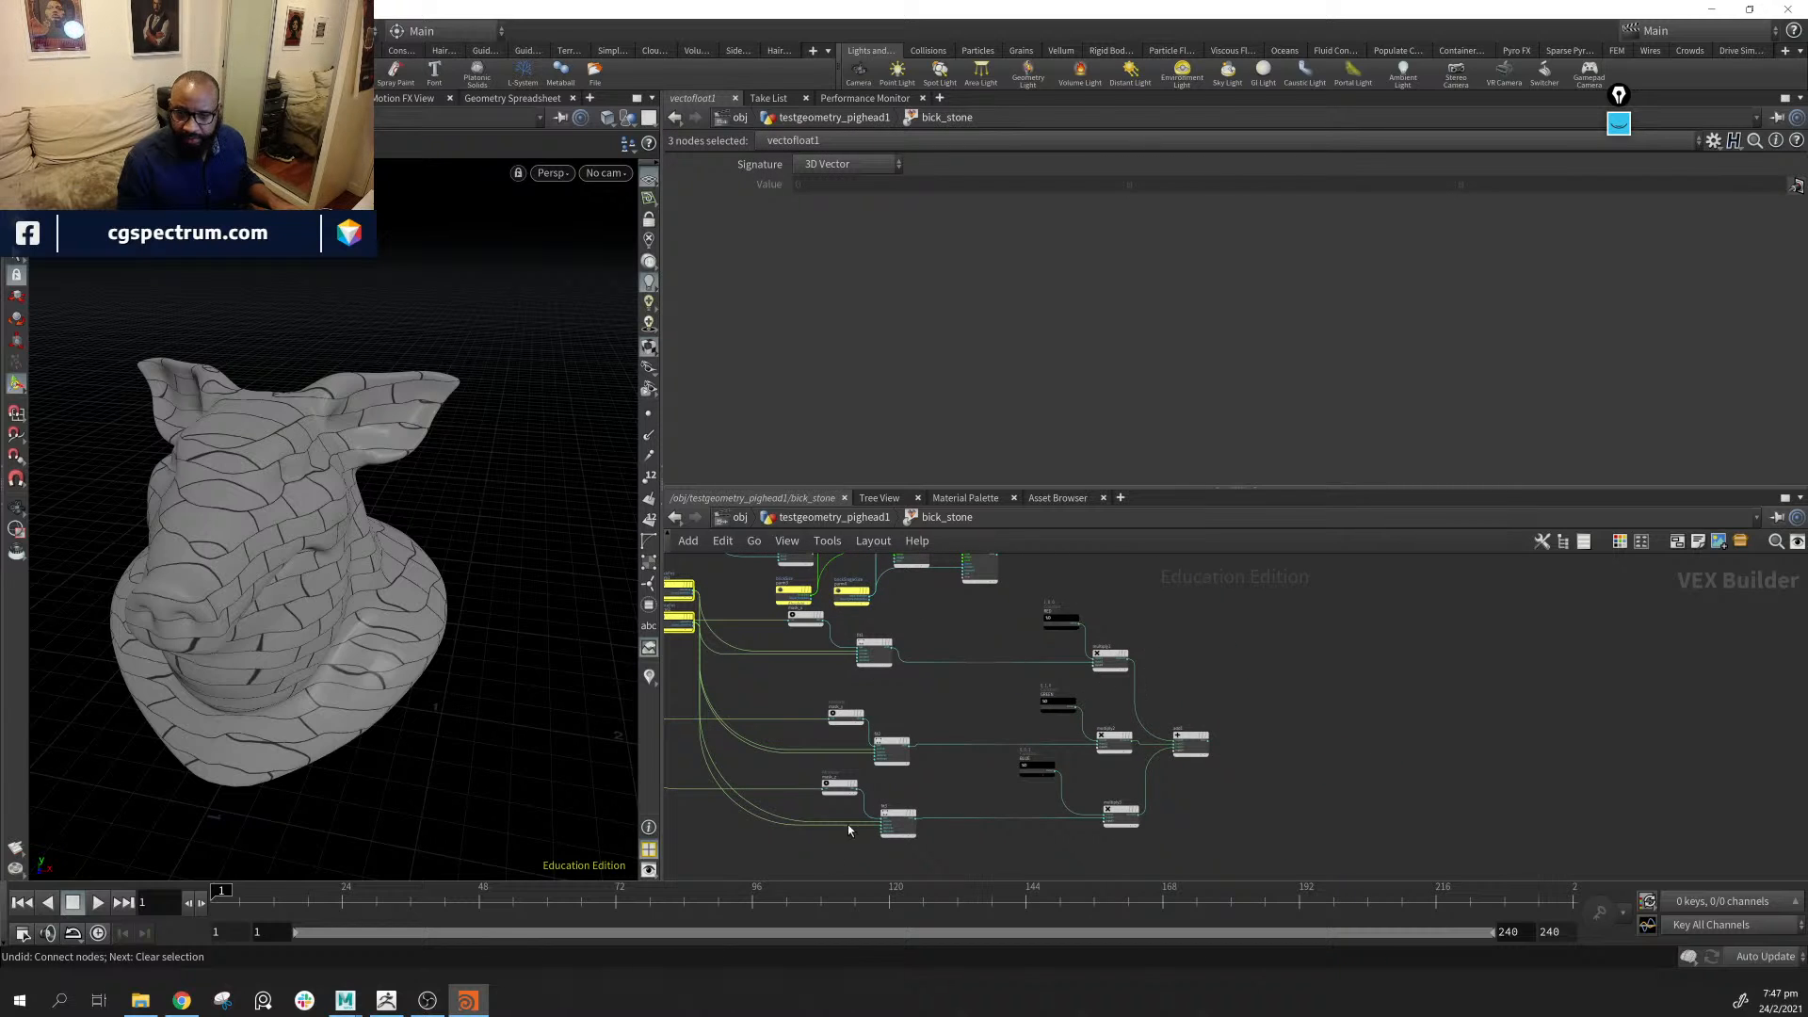
shift+drag(759, 610, 930, 848)
shift+drag(1008, 614, 1211, 867)
middle_drag(1202, 751, 1252, 678)
drag(1246, 664, 1247, 804)
scroll(1245, 677, down, 3)
click(1345, 748)
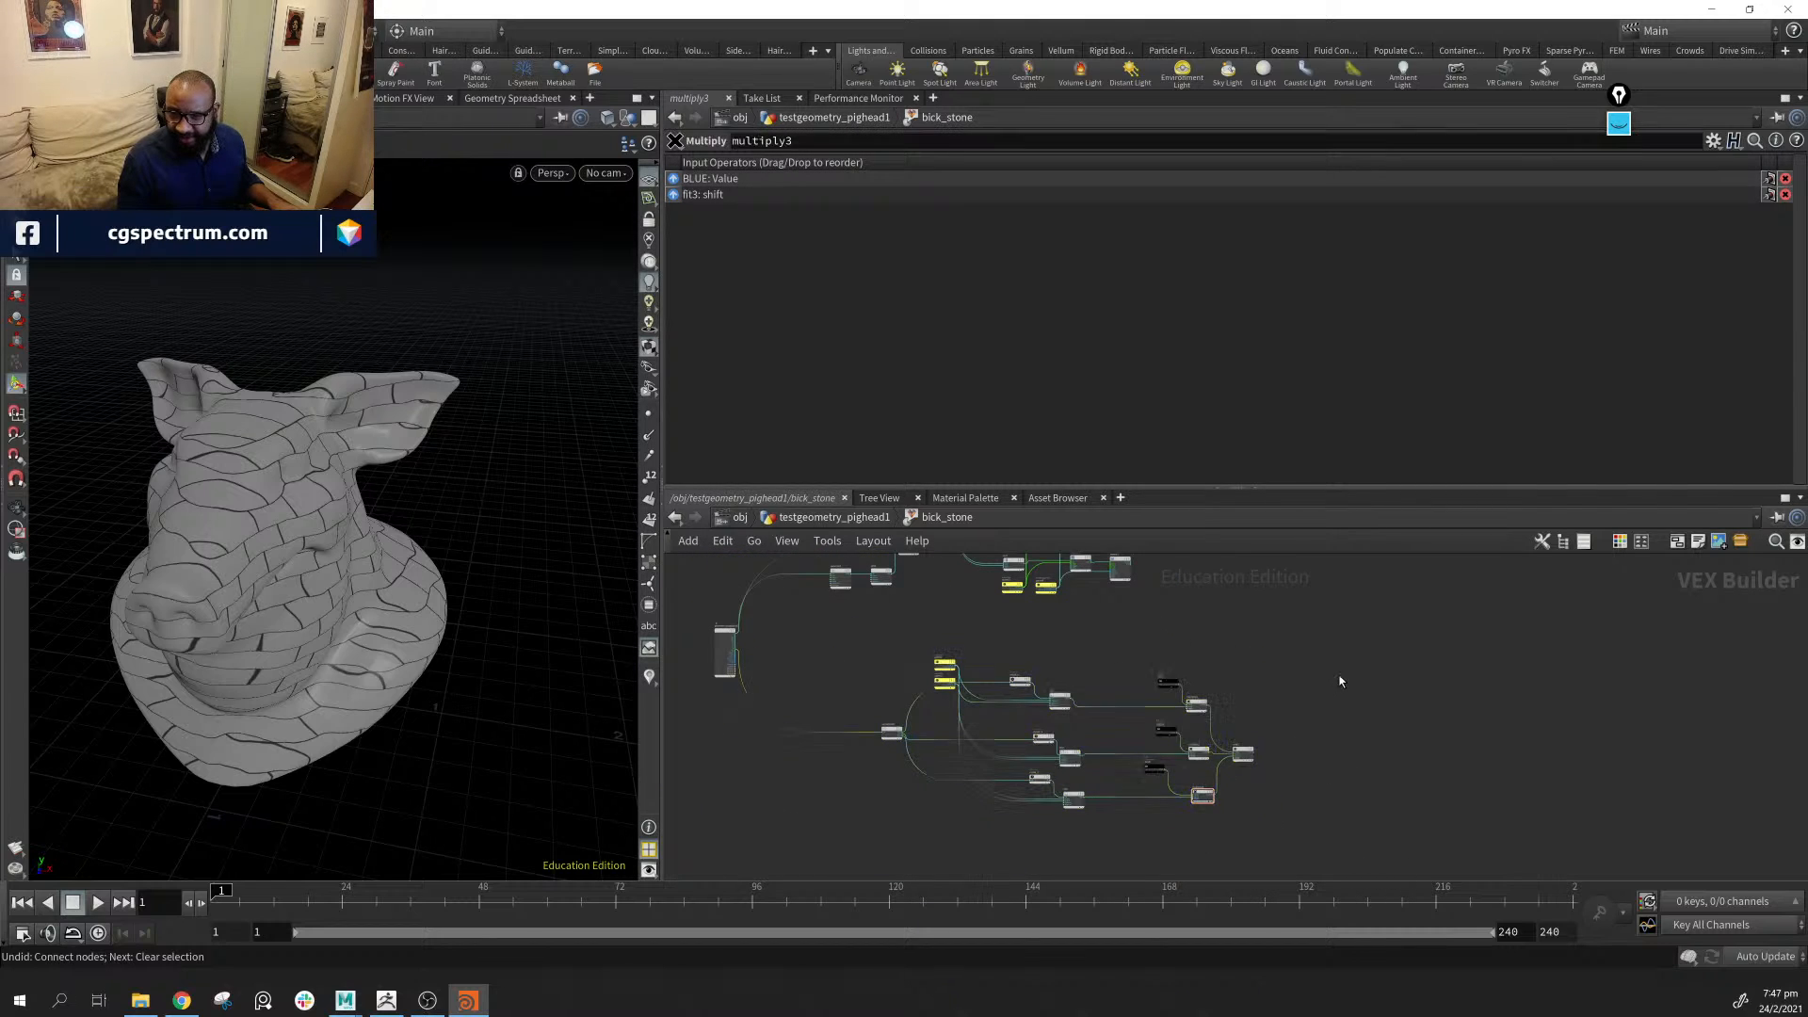
Move the RED, GREEN and BLUE constants with their multiply and add nodes, plus geometryvopoutput1, farther downstream to clear space after the boxes
drag(1374, 640, 1107, 872)
drag(1245, 756, 1375, 661)
middle_drag(1342, 610, 1212, 780)
scroll(1072, 725, up, 5)
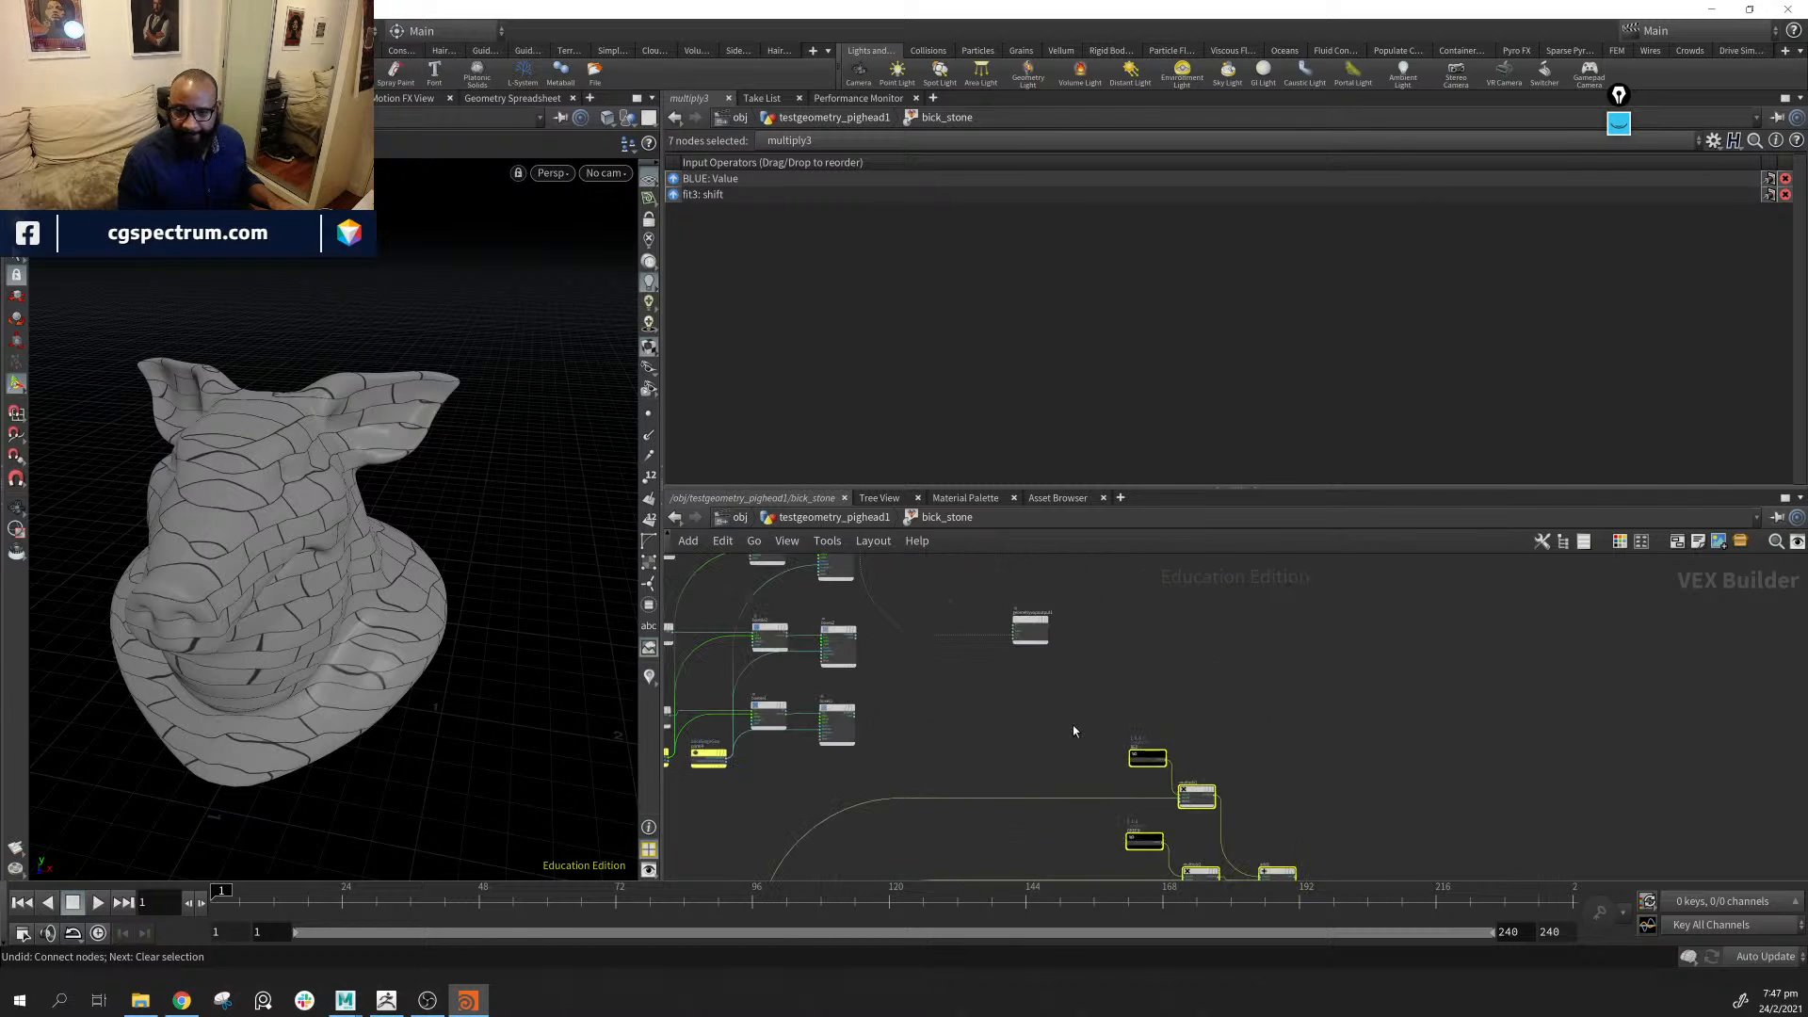
drag(1072, 669, 1572, 757)
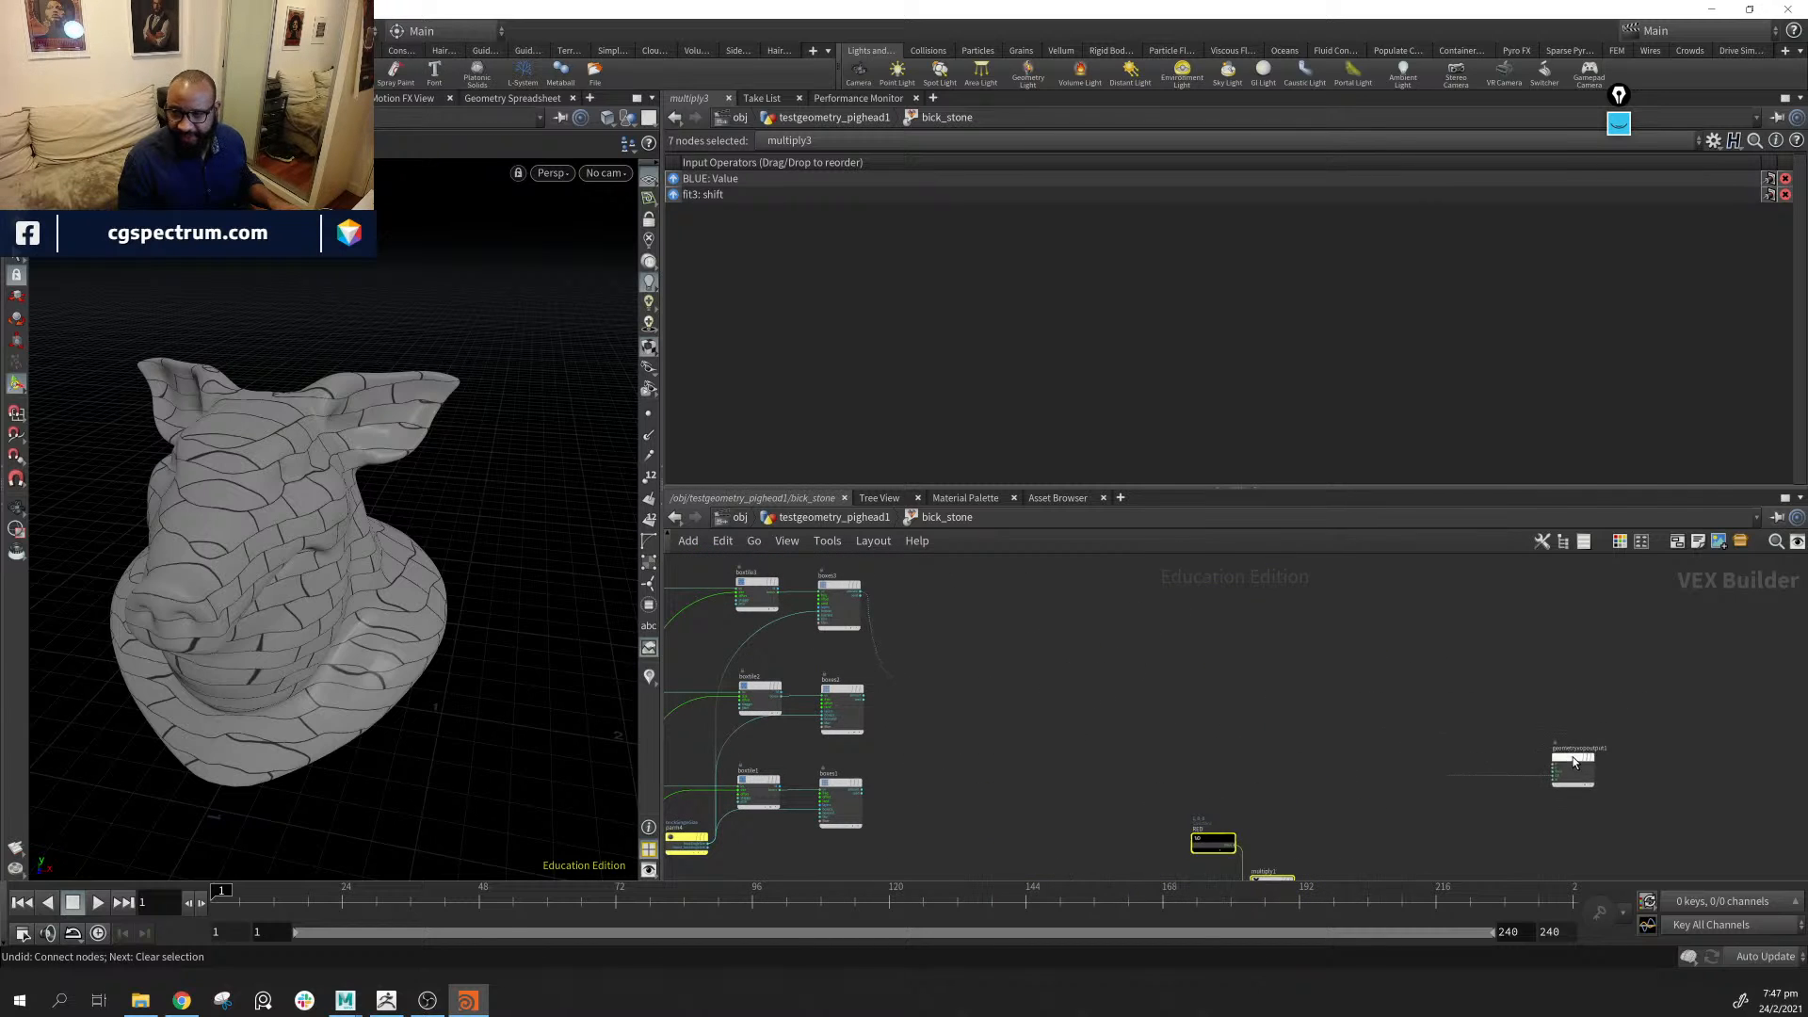
middle_drag(1366, 761, 1388, 697)
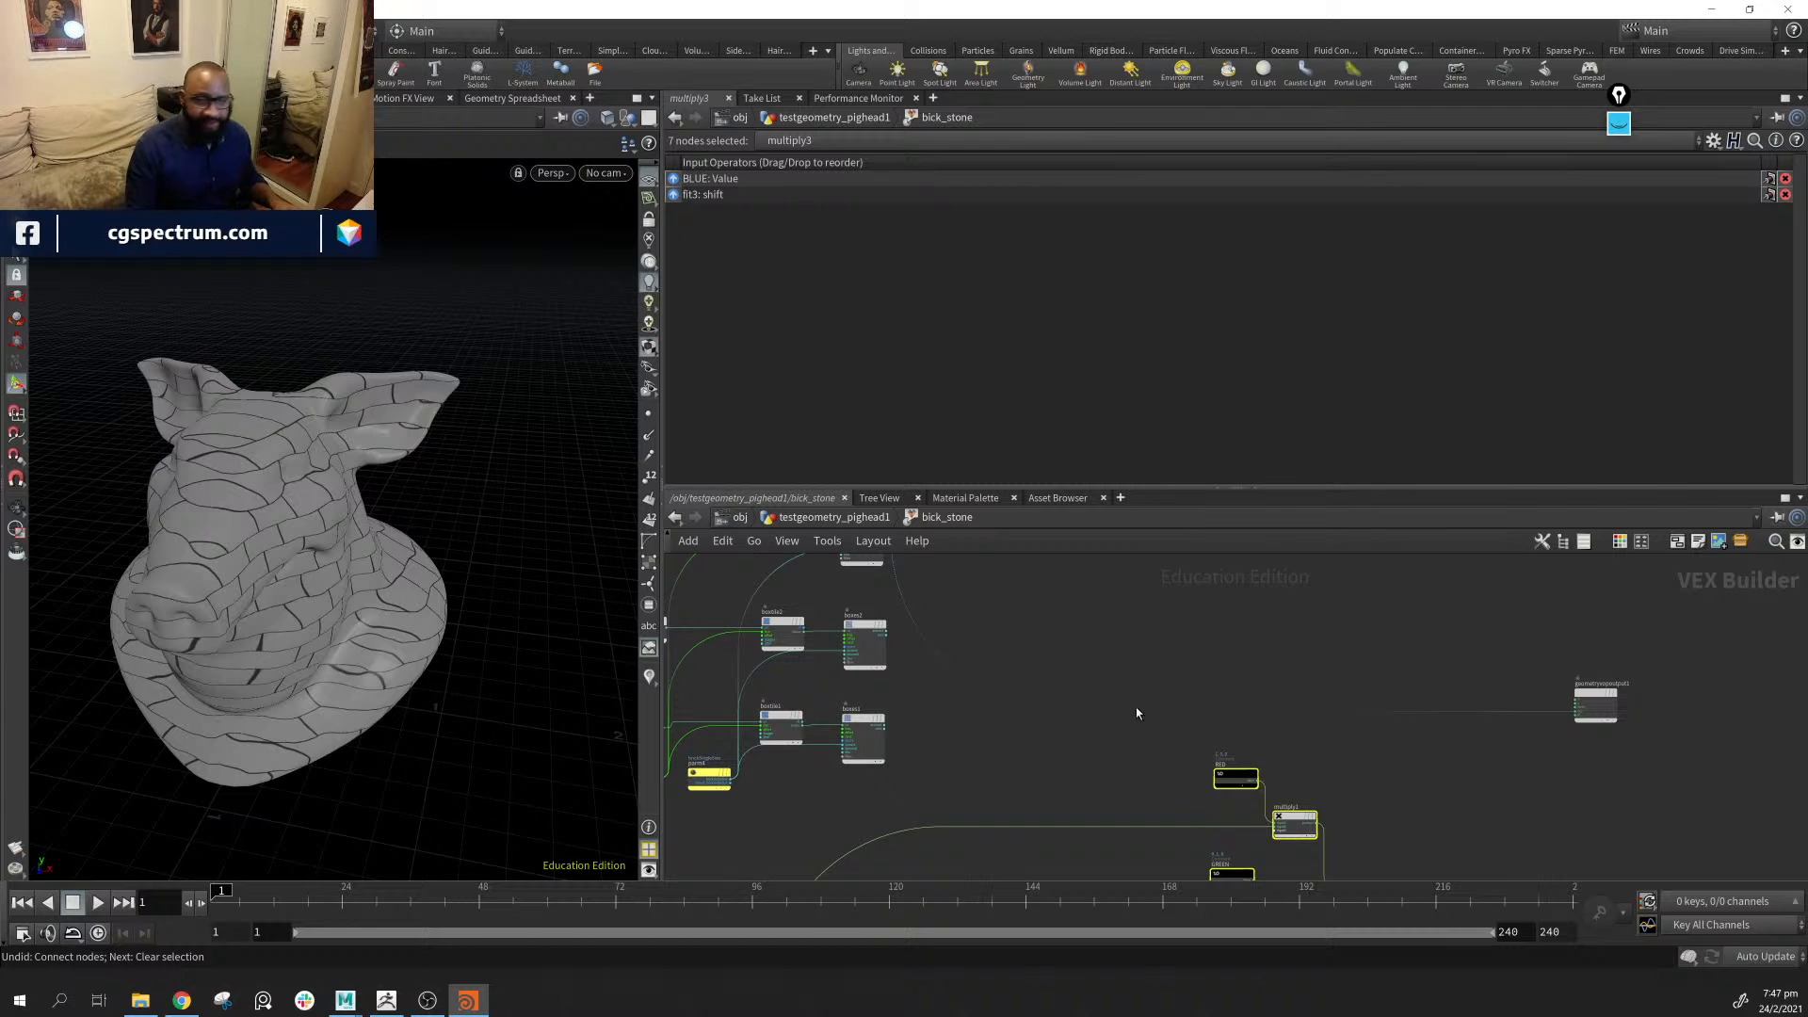
Connect boxes1's amount output to multiply3's first input in place of the BLUE constant and move BLUE closer to multiply3
middle_drag(1002, 736, 958, 524)
middle_drag(980, 646, 1002, 784)
scroll(878, 662, up, 2)
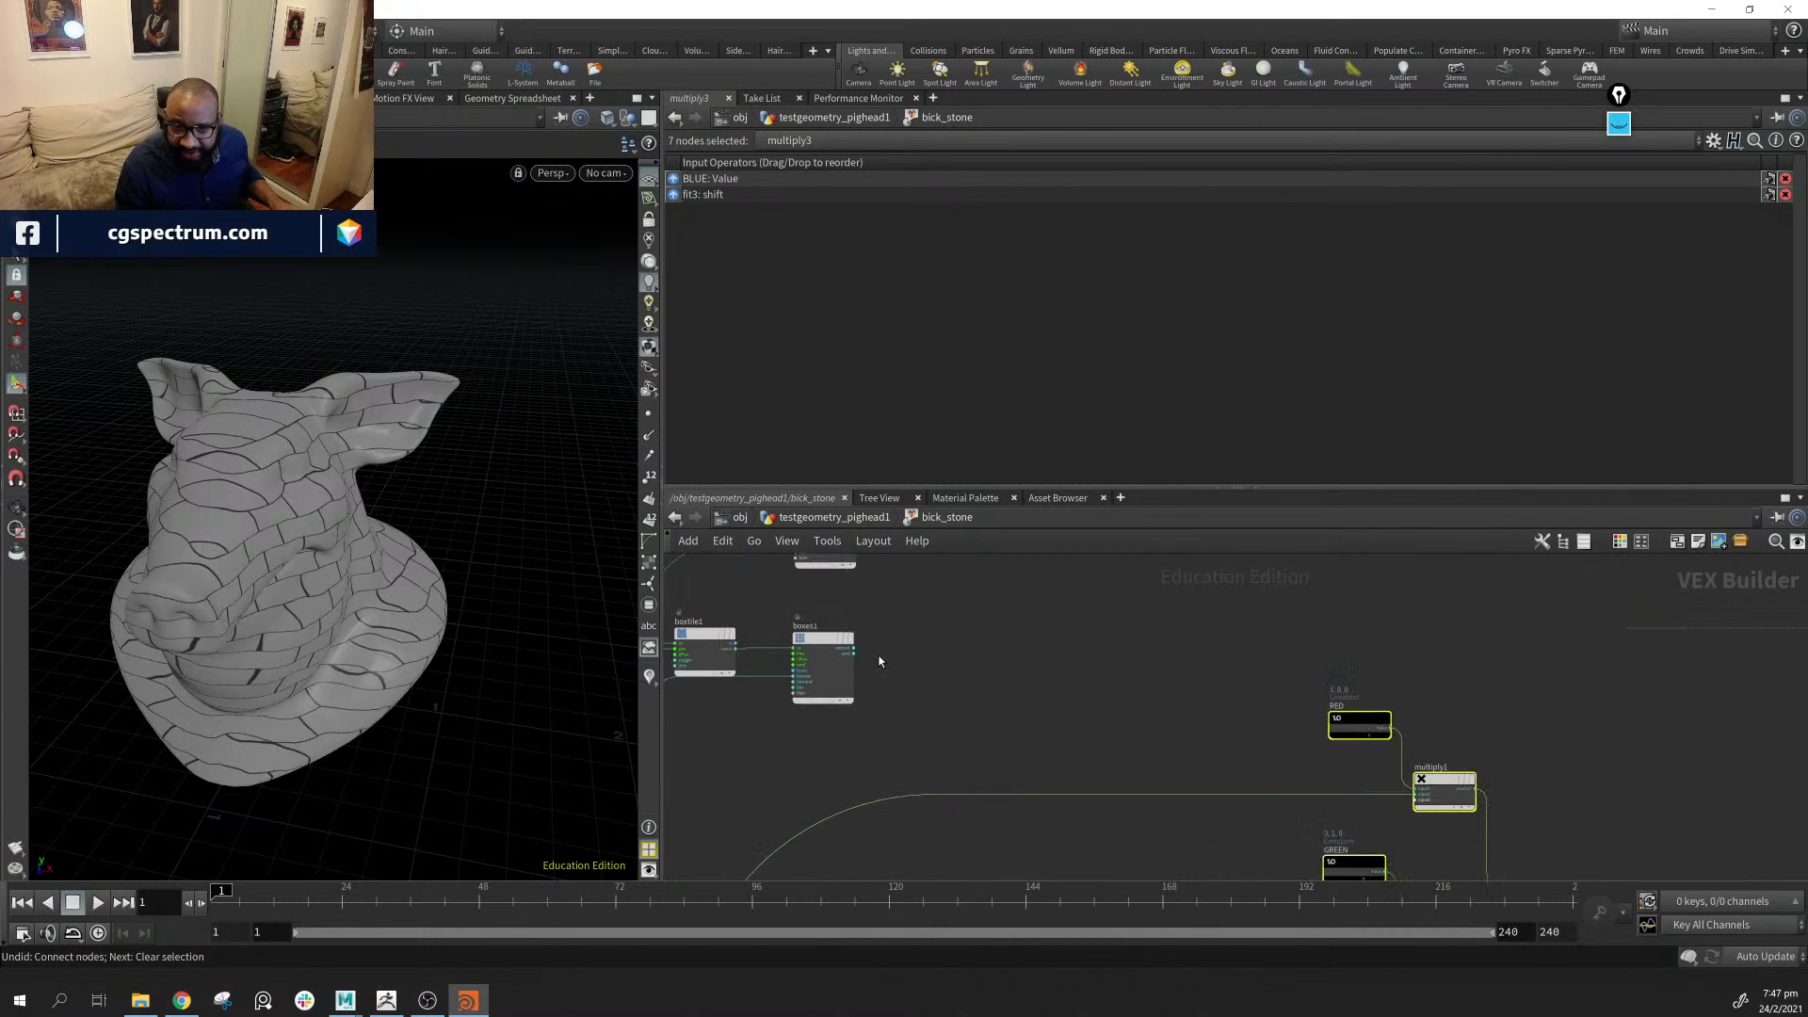
click(855, 649)
middle_drag(1082, 729, 939, 533)
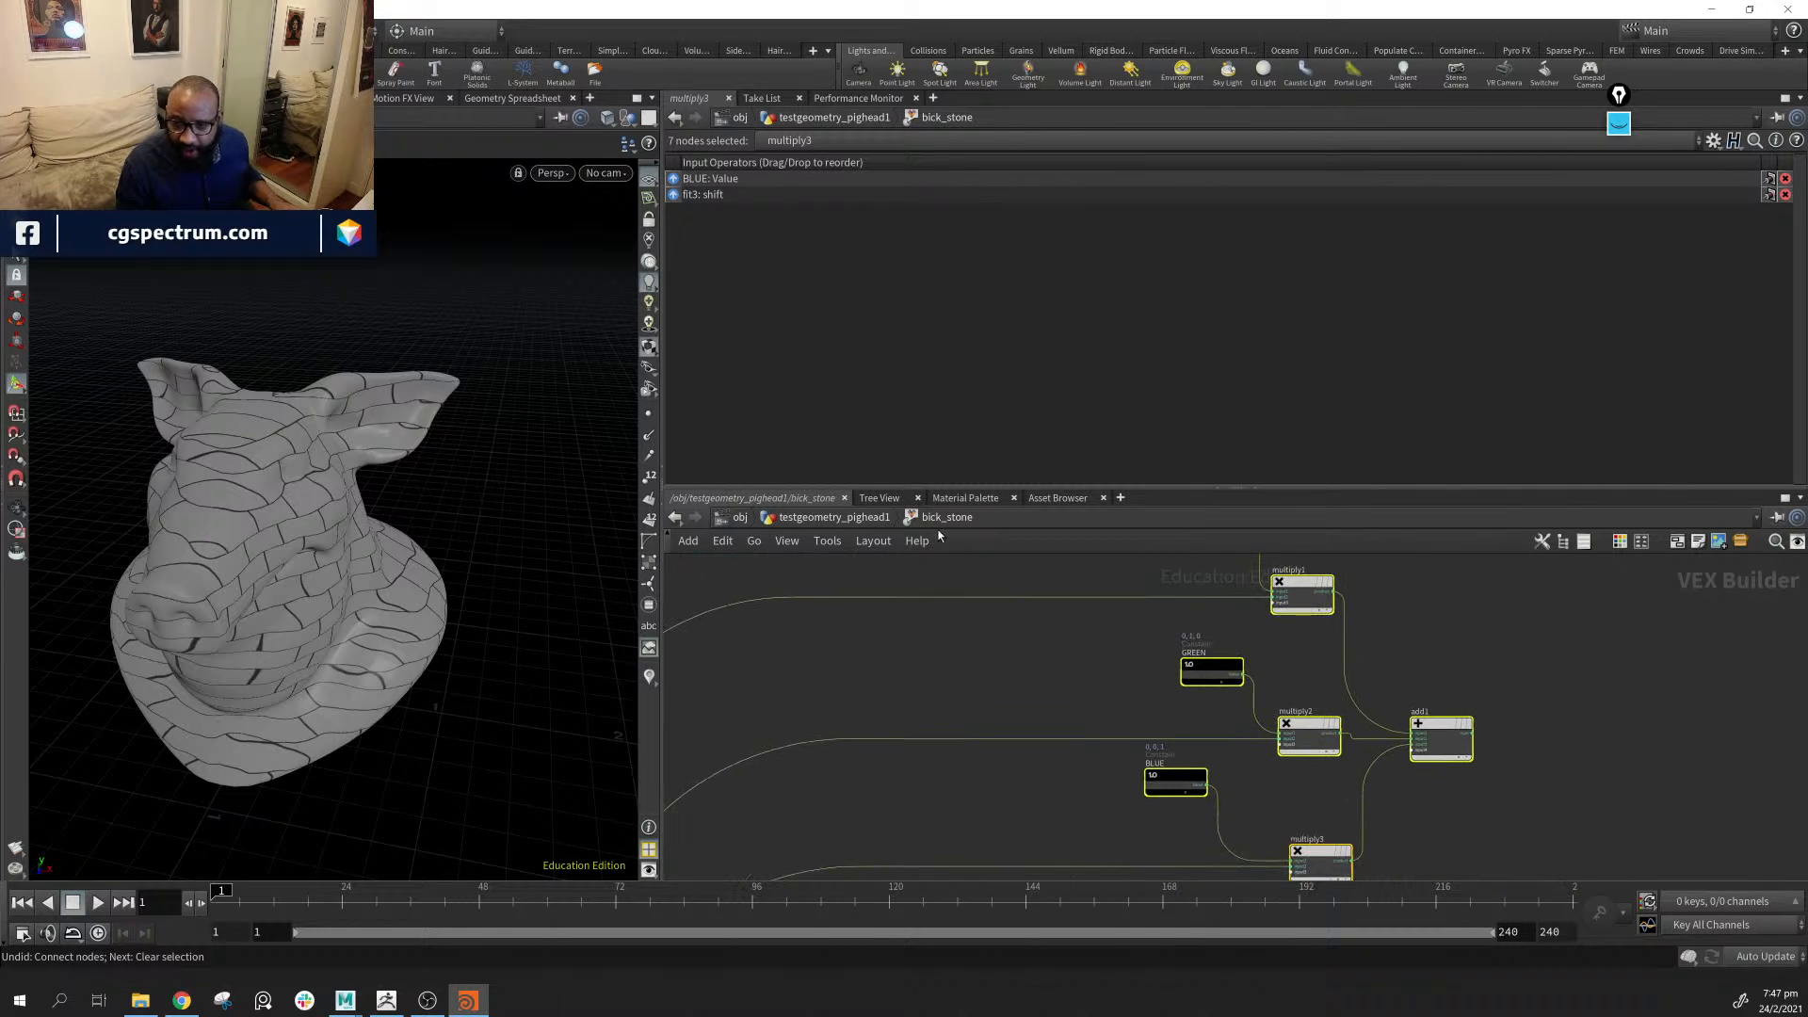
middle_drag(1157, 821, 1058, 699)
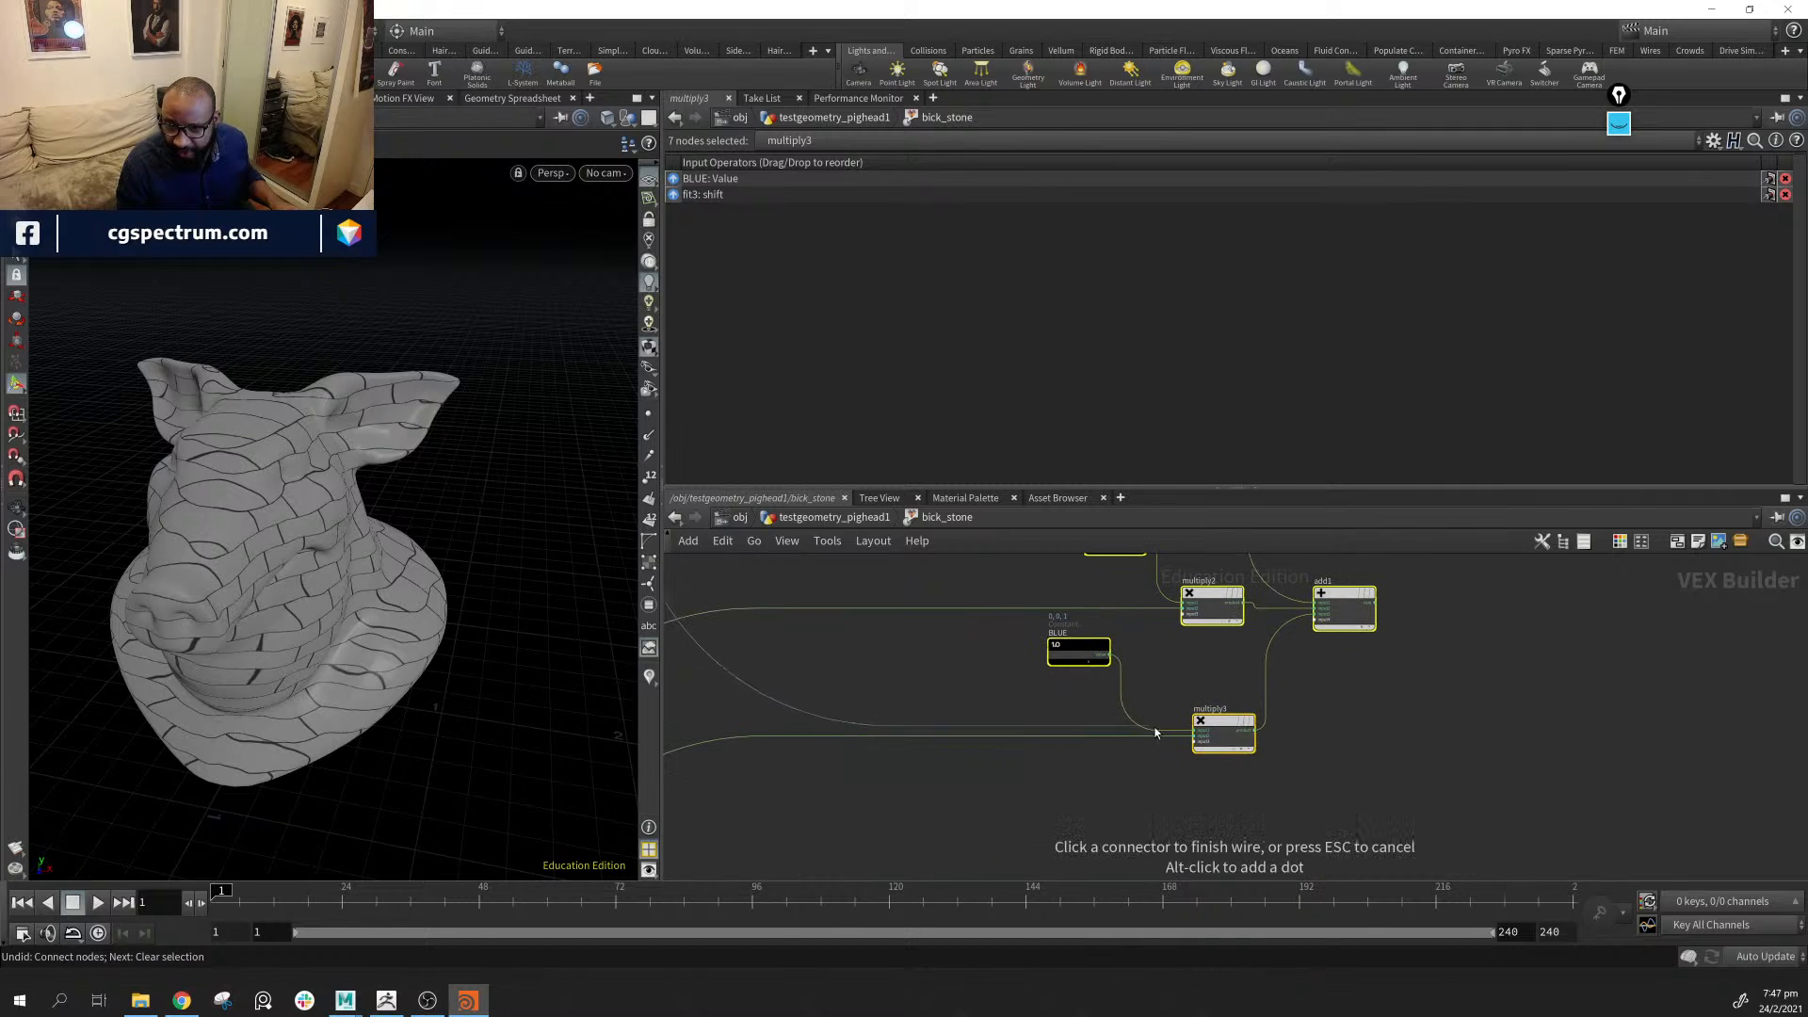
click(1193, 734)
drag(1073, 648, 1187, 743)
click(1235, 718)
Connect boxes2's amount output to multiply2's first input in place of the GREEN constant and move GREEN closer to multiply2
middle_drag(852, 577, 1122, 768)
scroll(1064, 732, down, 3)
middle_drag(1049, 715, 1016, 766)
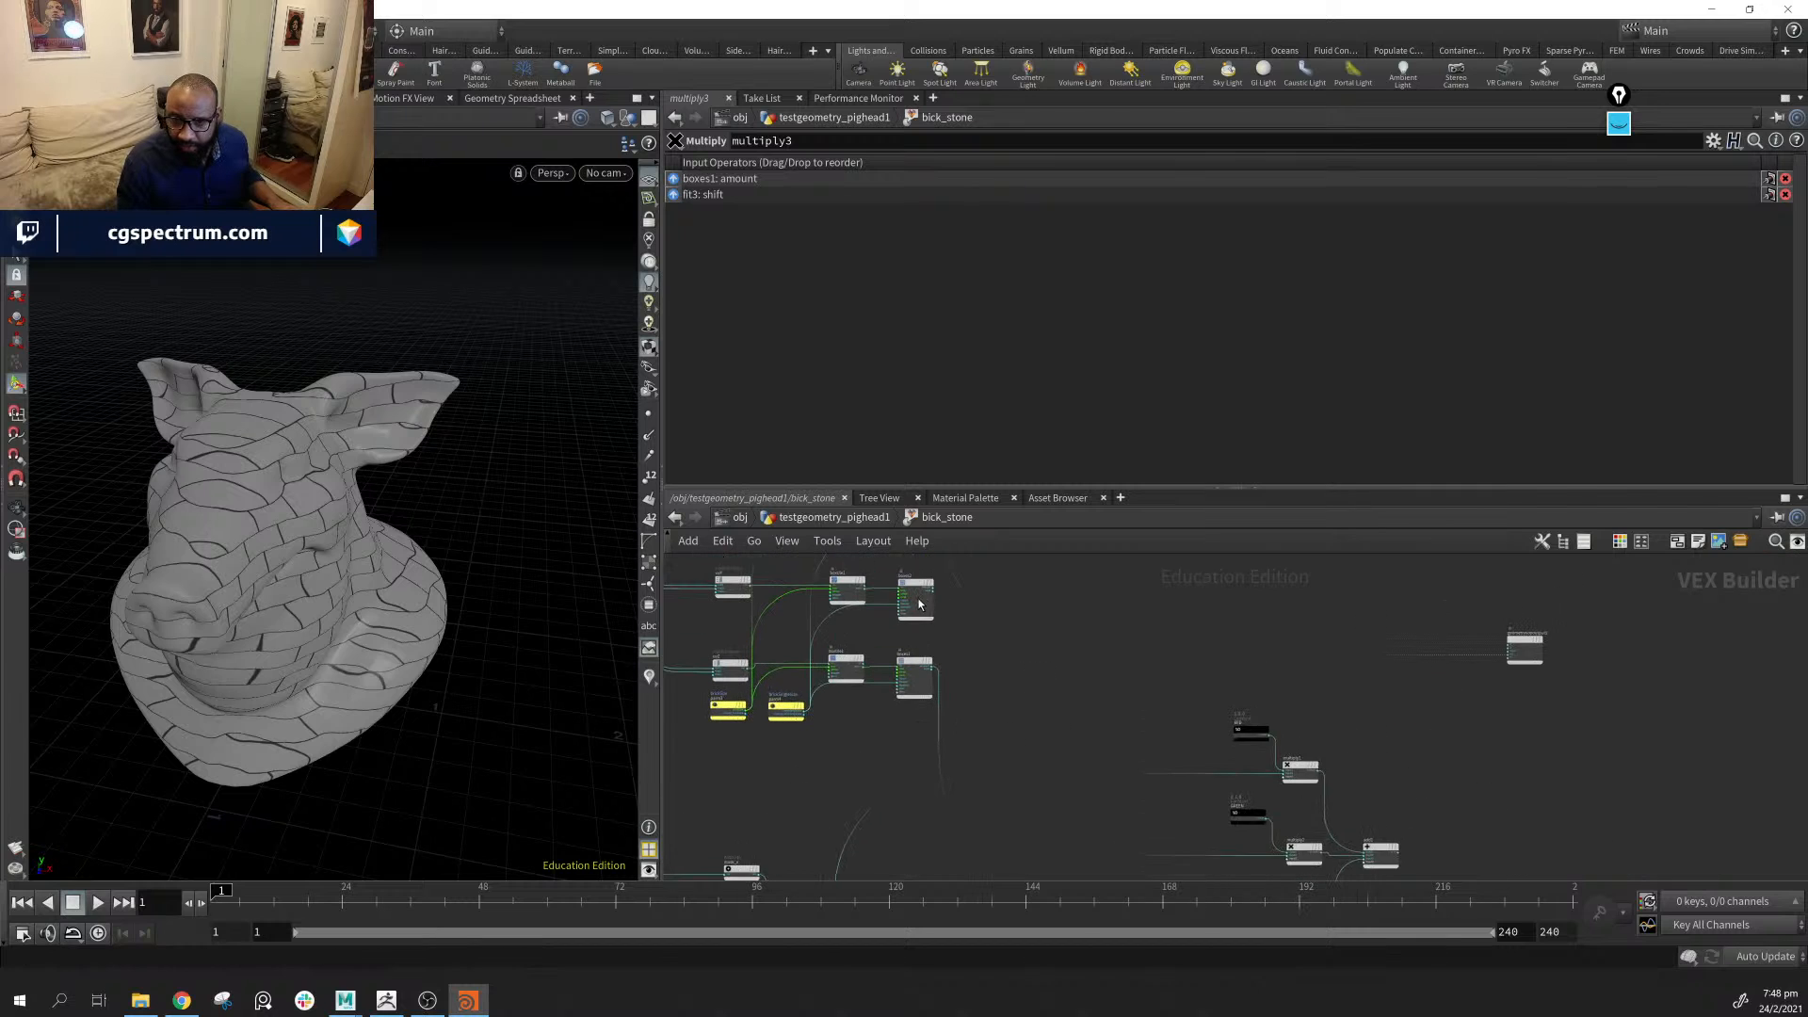
scroll(942, 572, up, 3)
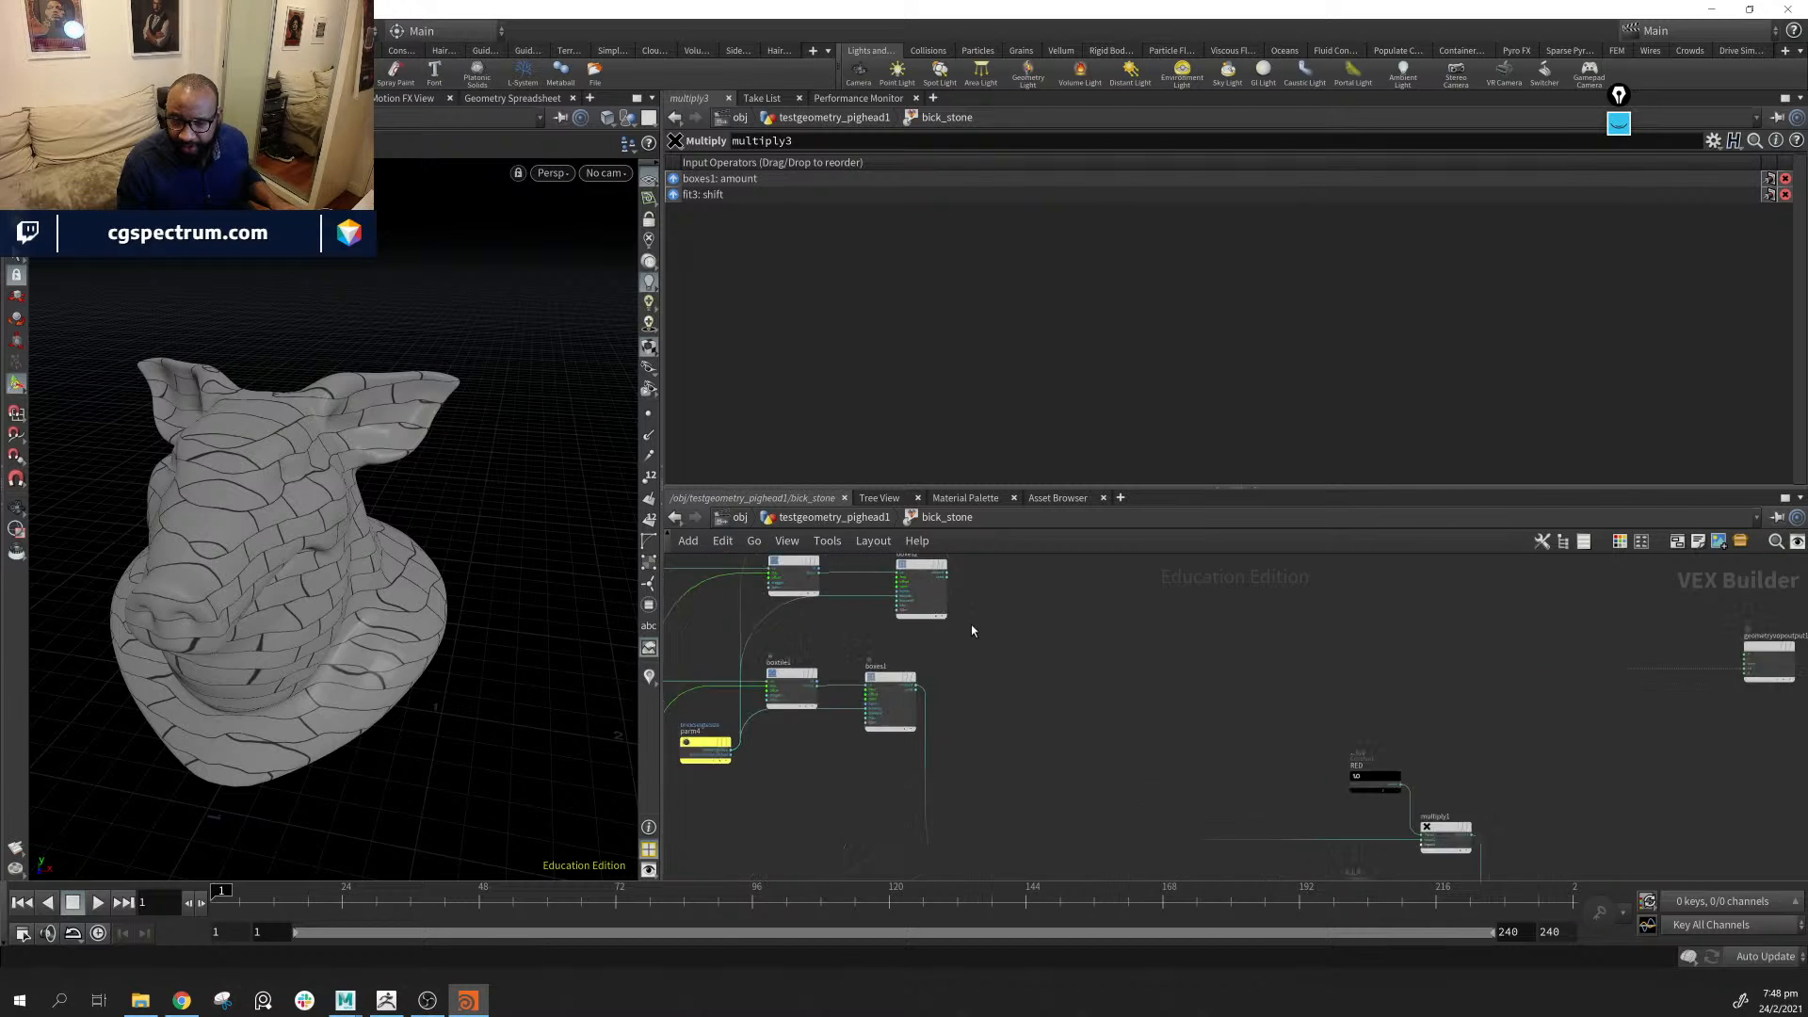
click(943, 564)
middle_drag(1125, 753, 1015, 645)
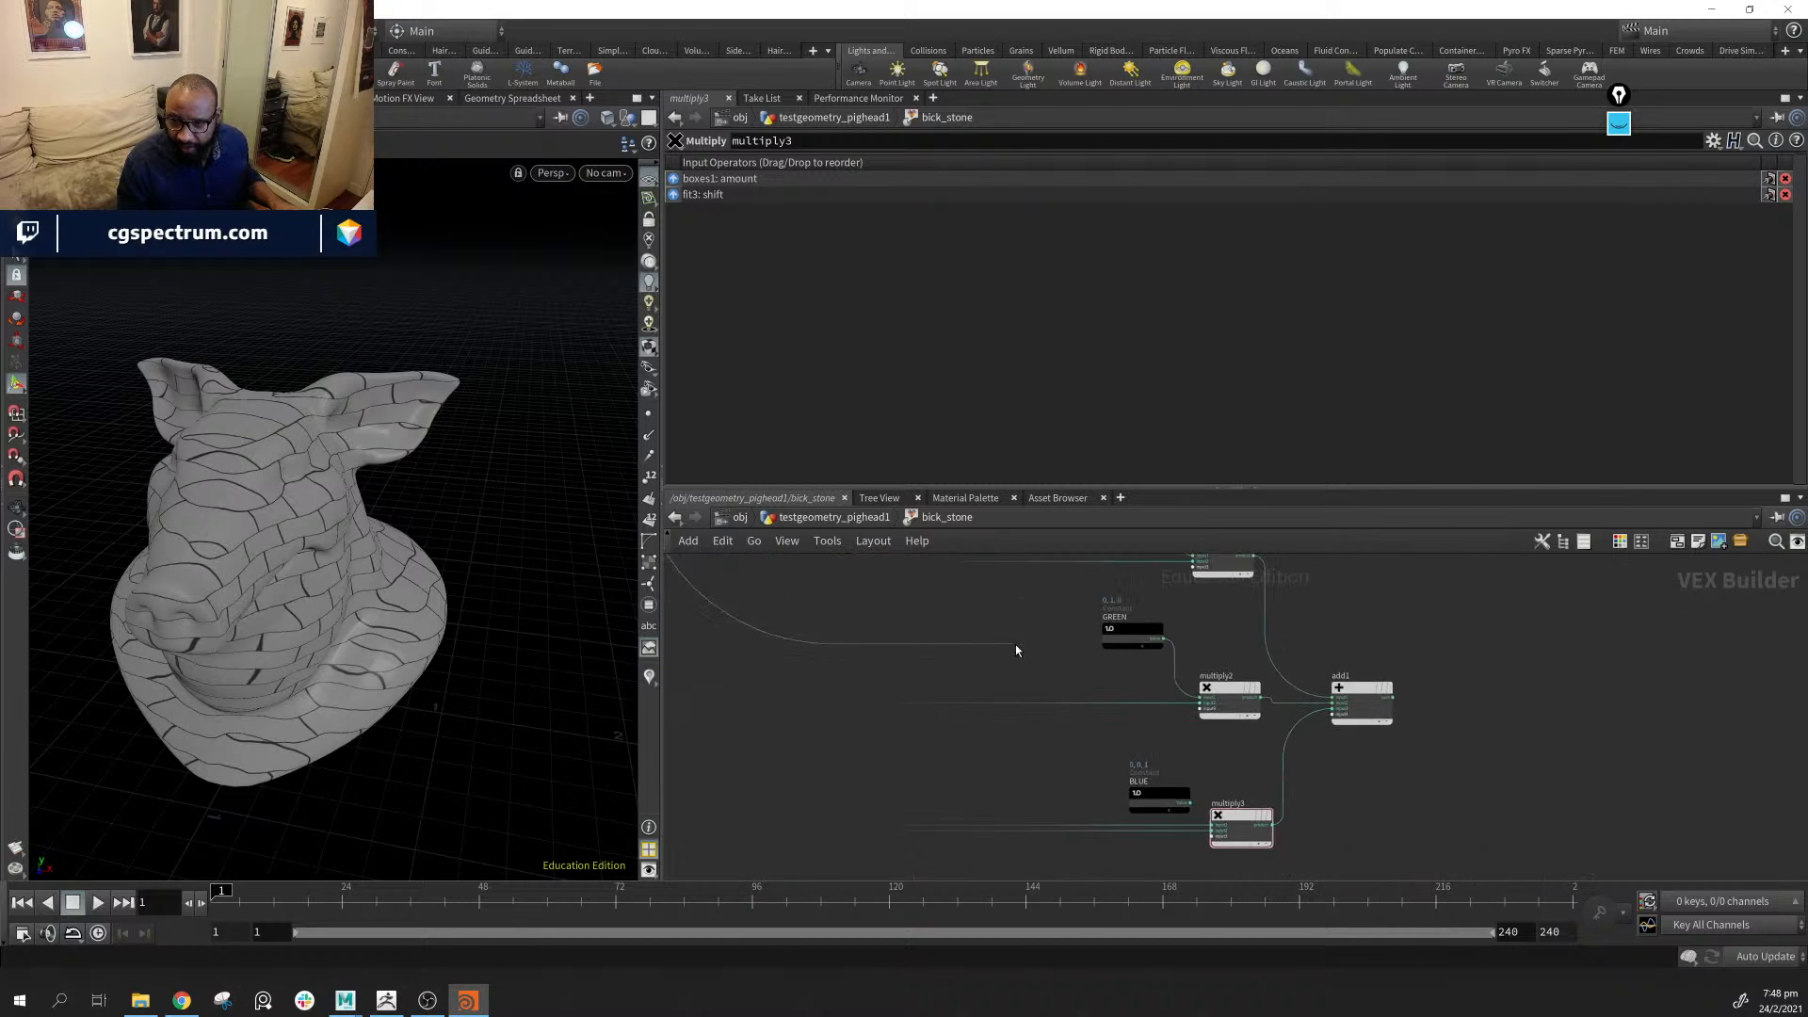
click(1195, 703)
drag(1127, 635, 1145, 671)
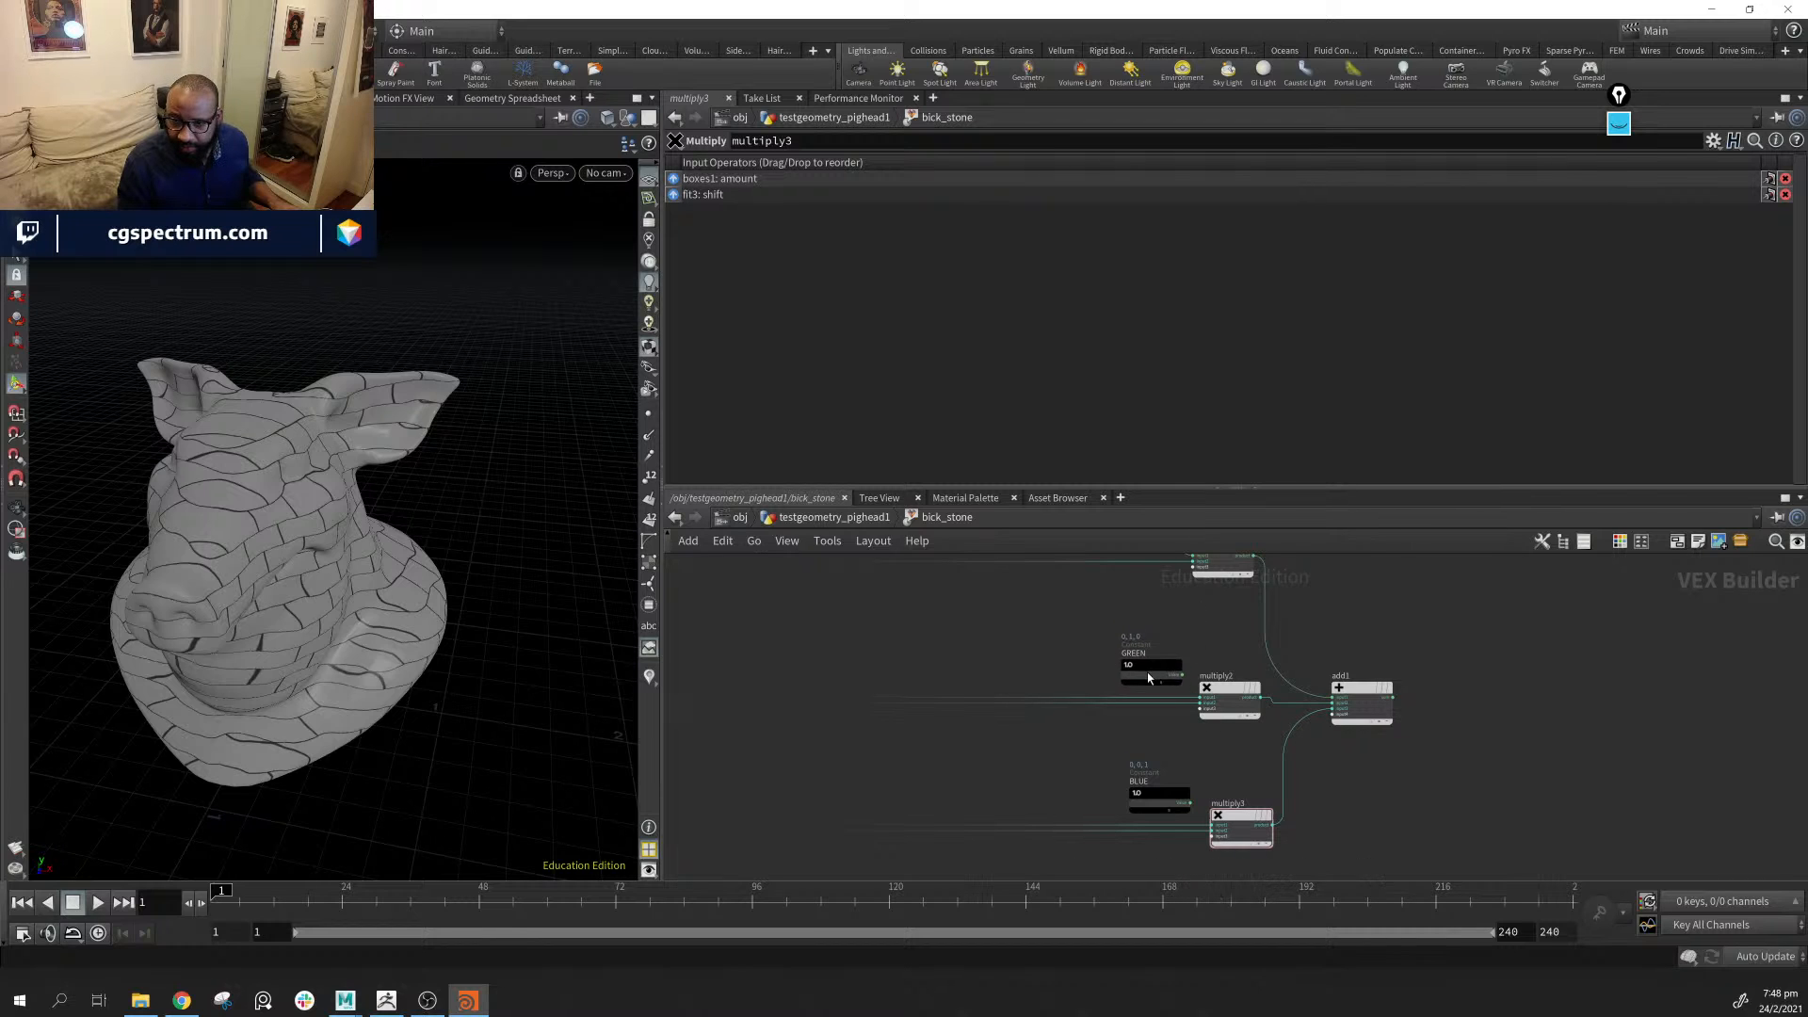
Connect boxes3's amount output to the multiply1 node fed by the RED constant
middle_drag(1102, 586, 1262, 789)
middle_drag(916, 557, 1096, 854)
drag(895, 597, 970, 599)
middle_drag(1122, 759, 1050, 806)
scroll(1060, 742, down, 2)
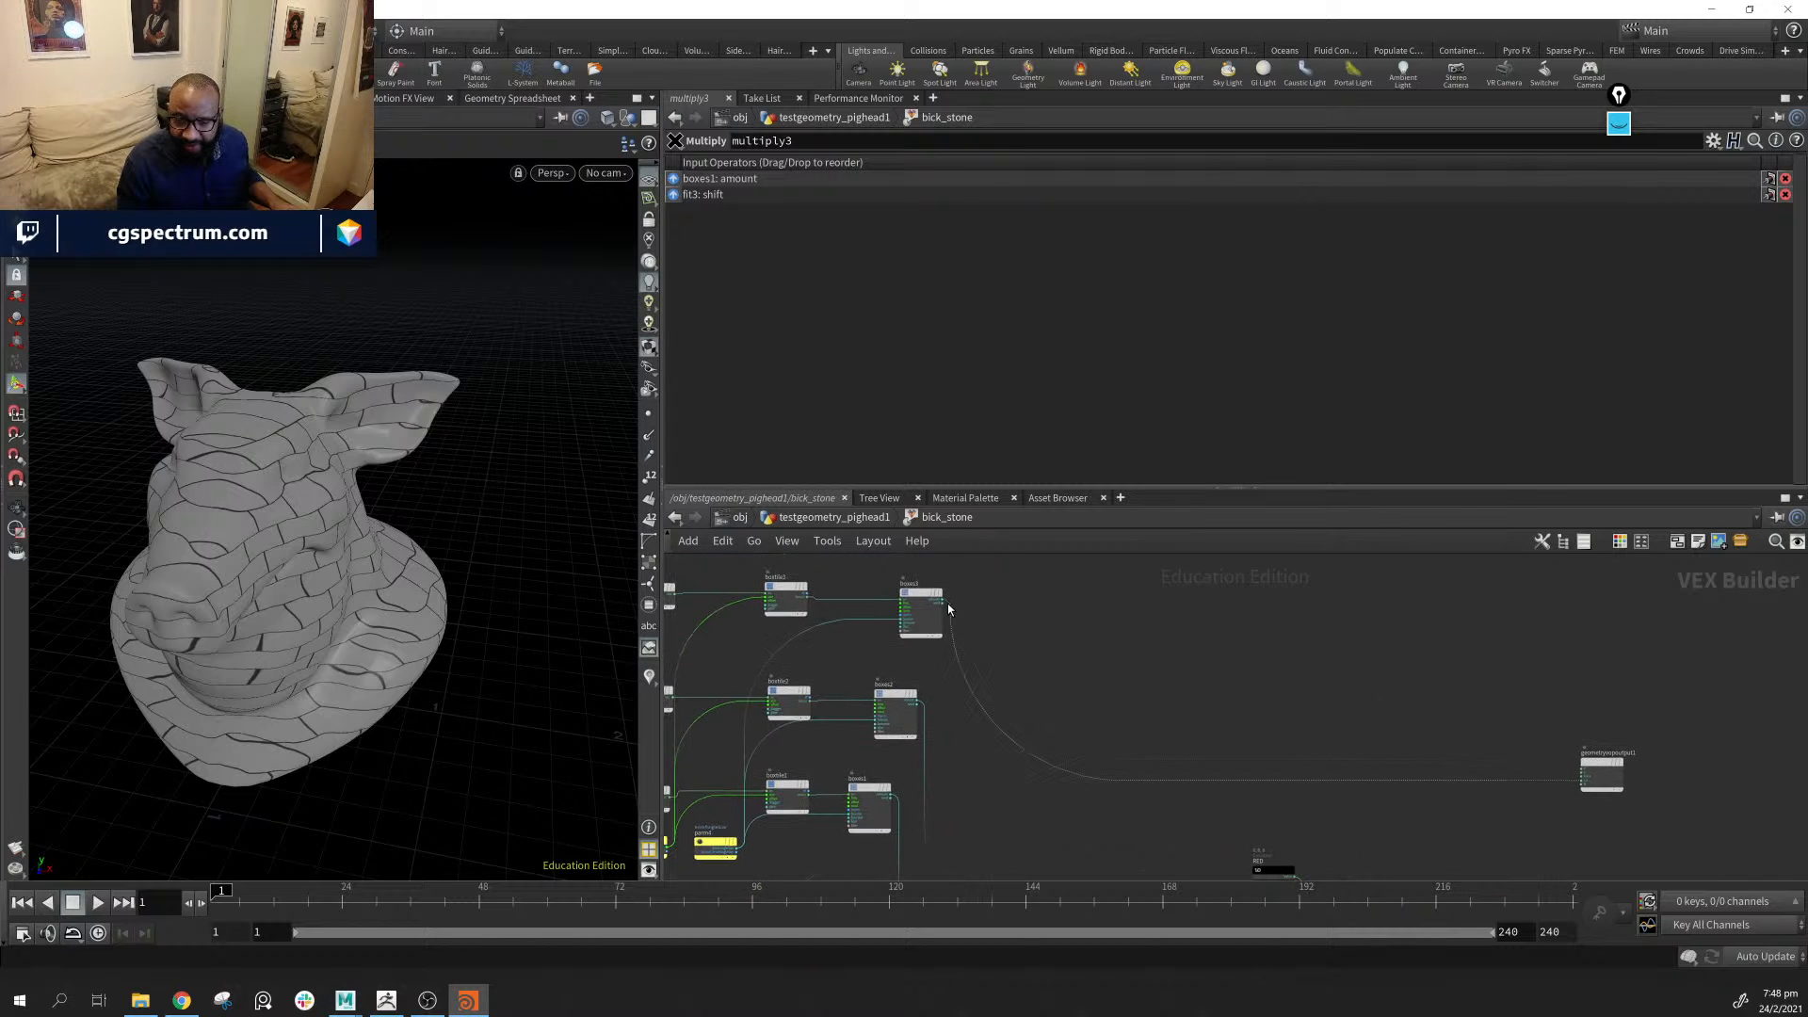
scroll(948, 608, up, 3)
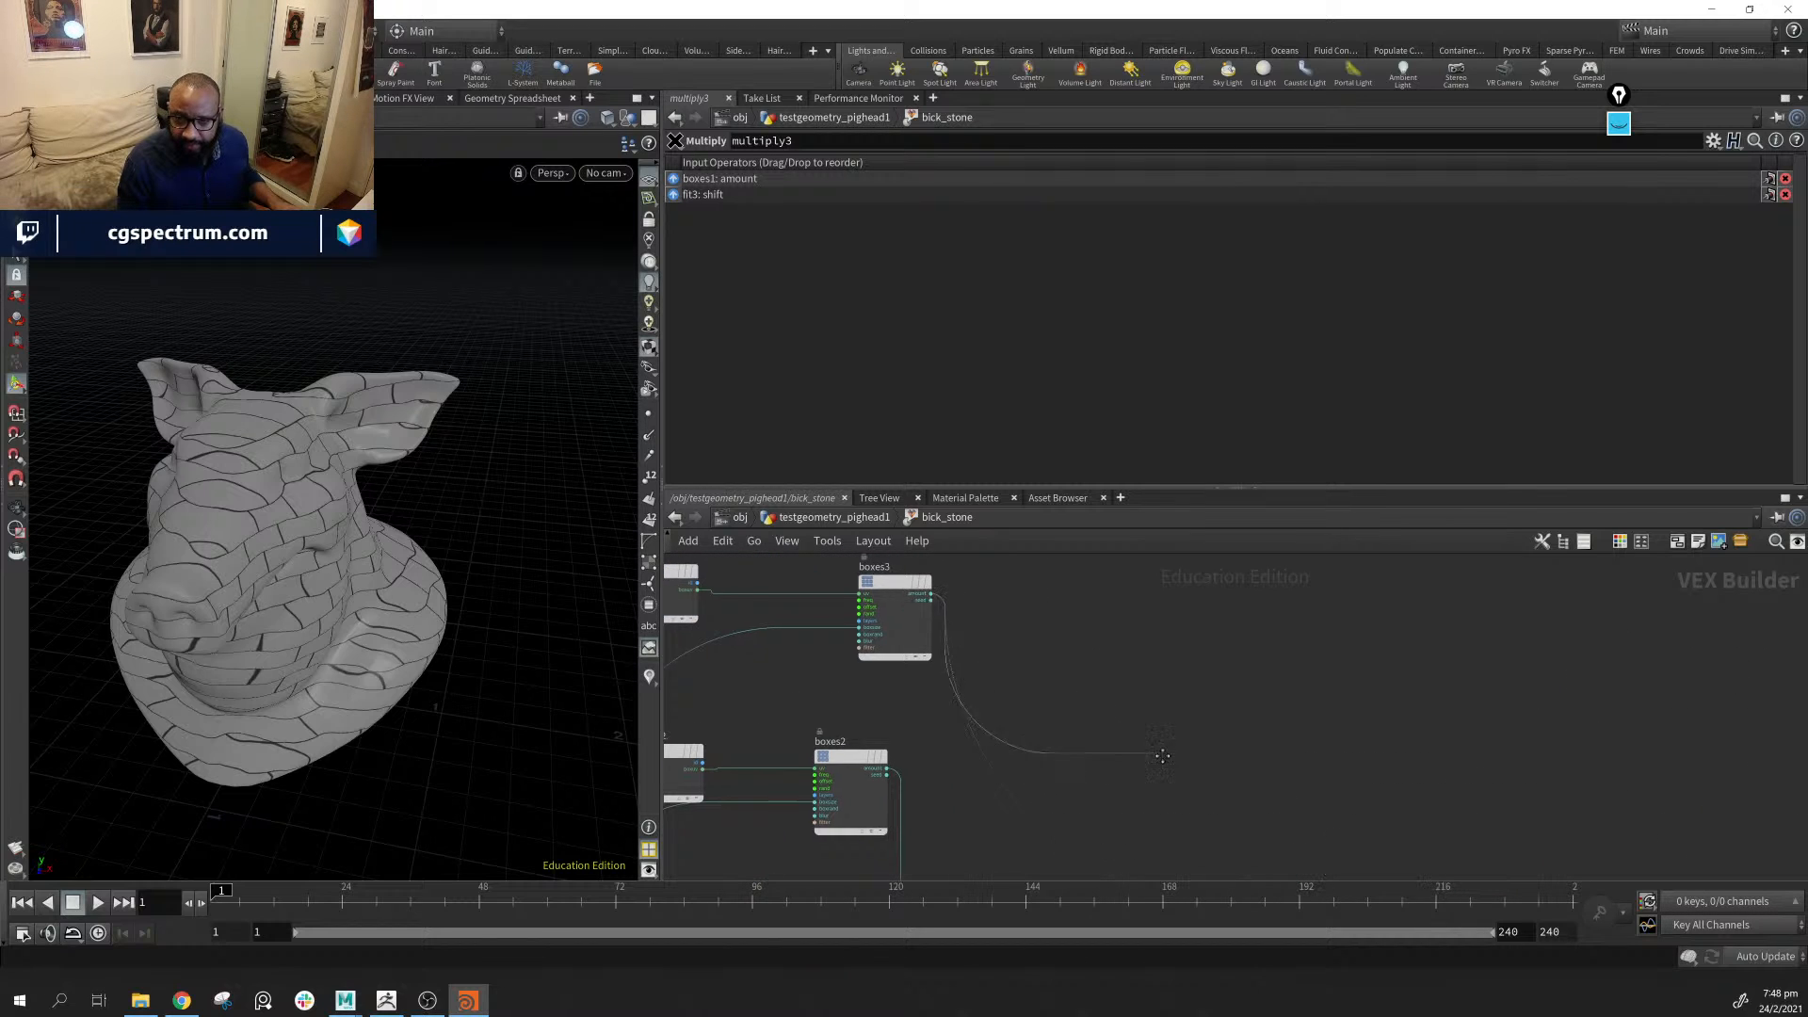
middle_drag(1162, 756, 1062, 727)
middle_drag(1217, 841, 1040, 626)
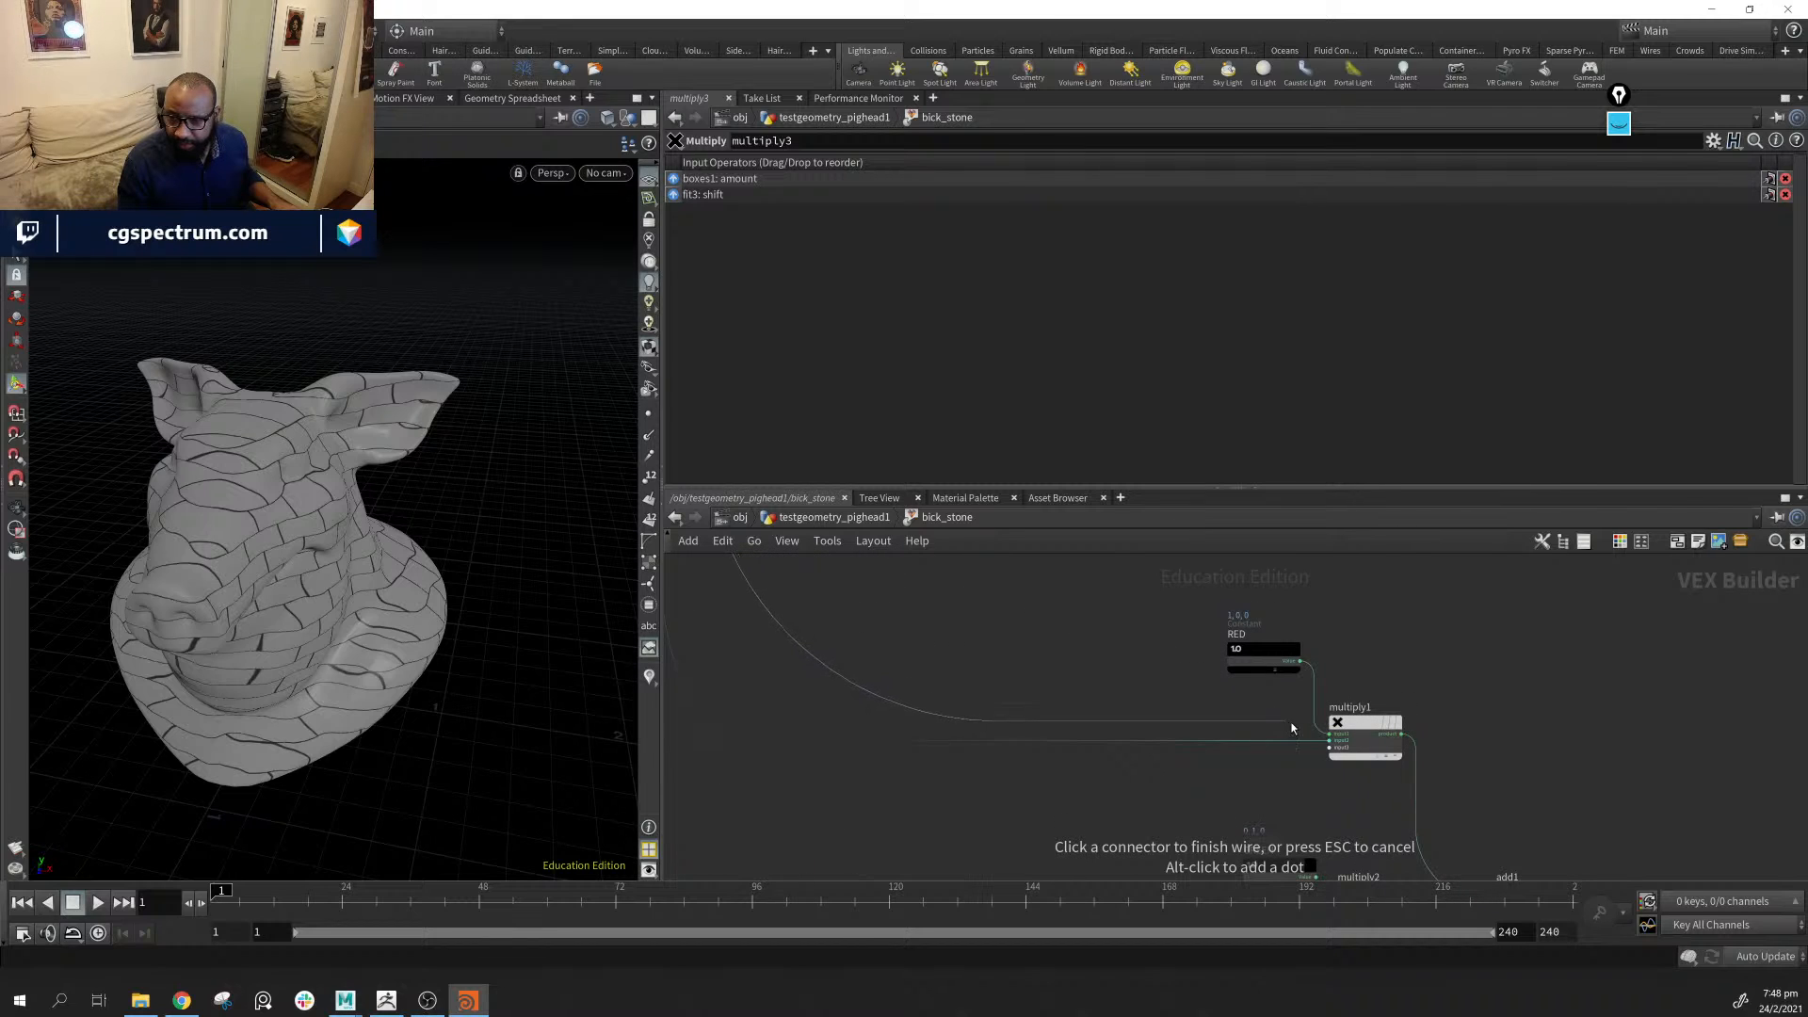
click(1325, 747)
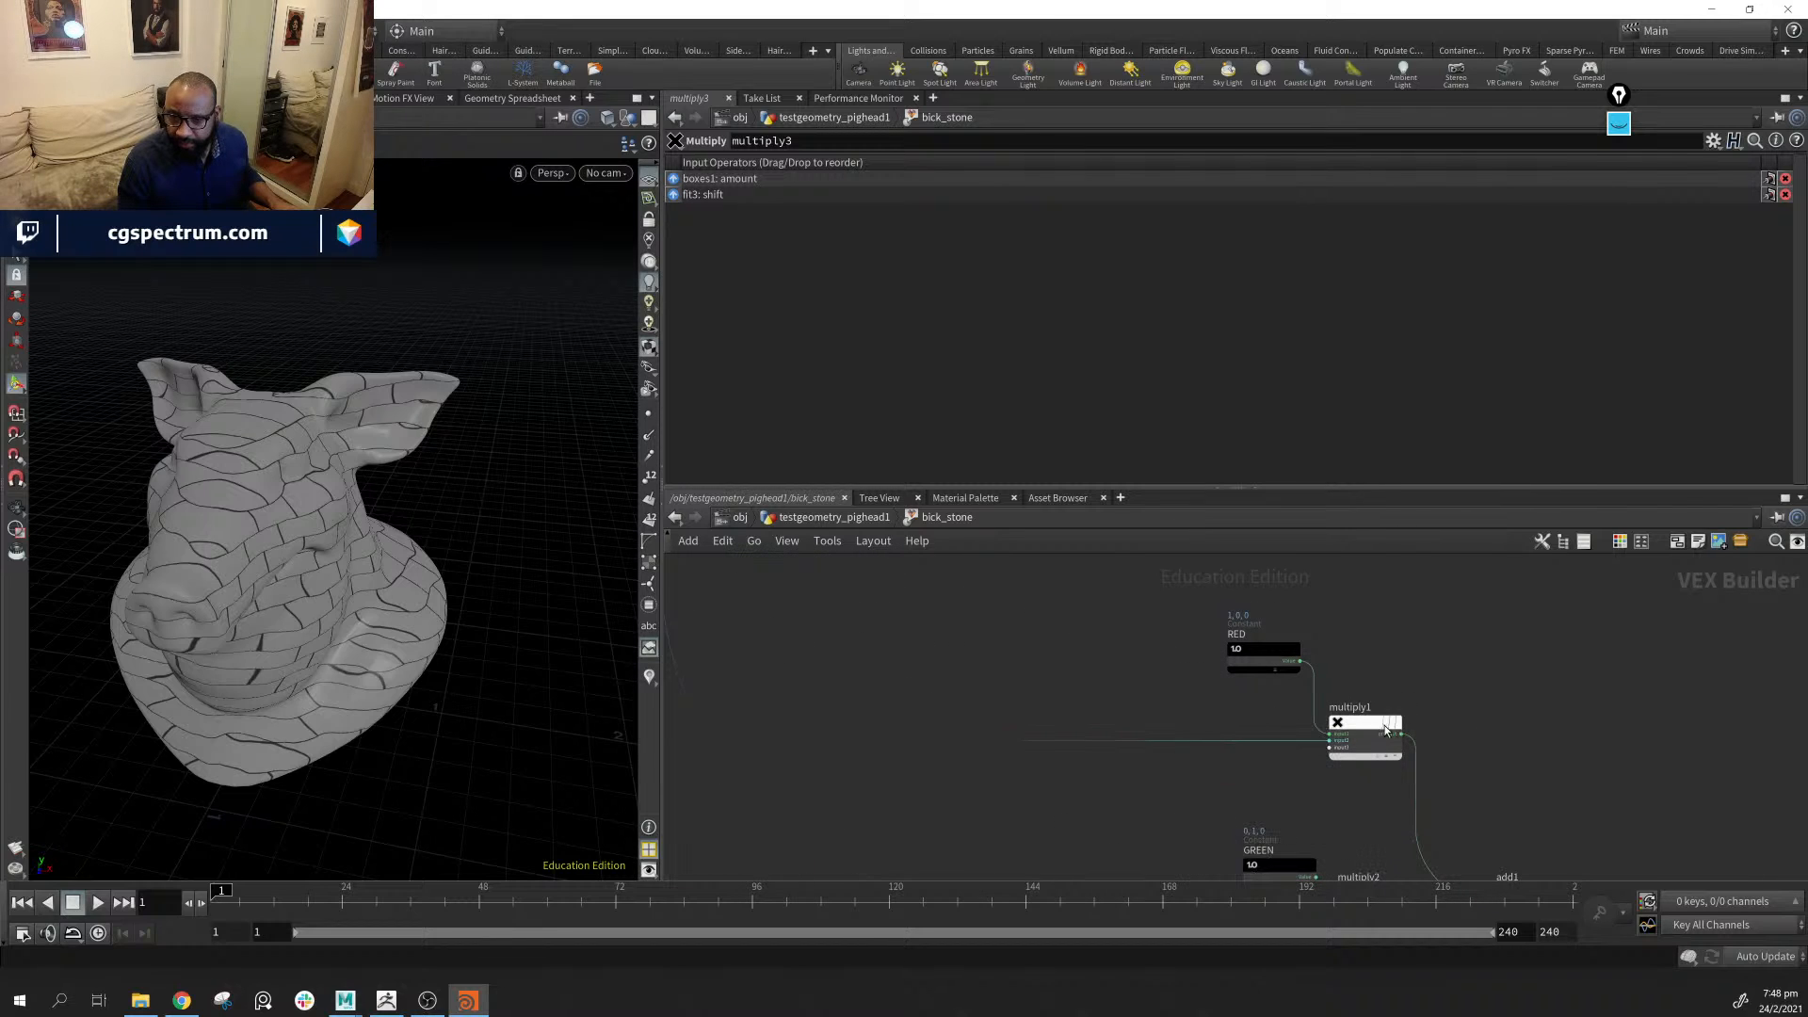
Move geometryvopoutput1 down so that it sits beside the add1 node
middle_drag(1552, 724, 1085, 813)
scroll(1280, 717, down, 4)
scroll(1279, 717, up, 5)
drag(1153, 584, 1143, 825)
middle_drag(1148, 797, 1239, 595)
scroll(1139, 704, up, 3)
scroll(1061, 735, down, 2)
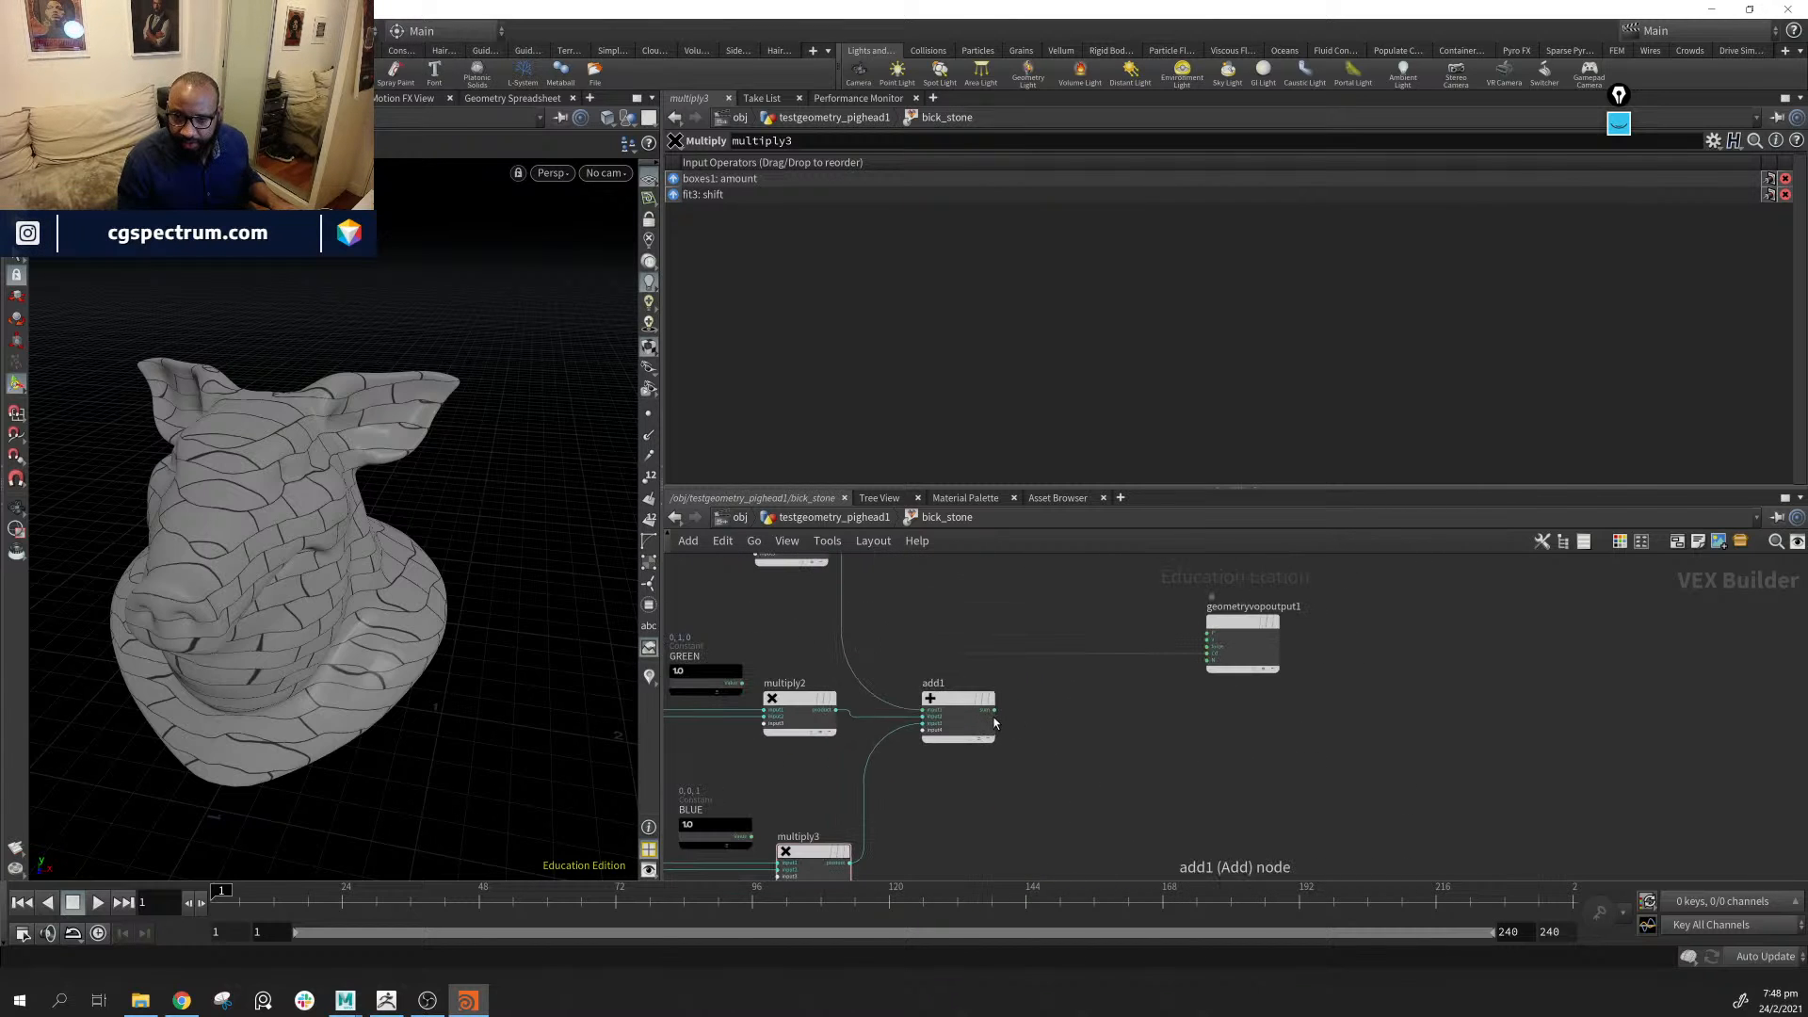
Connect add1's sum output to geometryvopoutput1's Cd input and inspect the combined colours from the other side of the pig head
drag(998, 718, 1206, 653)
mouse_move(358, 631)
mouse_down()
mouse_move(427, 636)
mouse_move(546, 579)
mouse_up()
middle_drag(990, 631, 1239, 616)
mouse_move(1228, 799)
middle_down()
mouse_move(1249, 734)
mouse_move(1217, 805)
middle_up()
drag(363, 512, 468, 634)
middle_drag(1303, 722, 1106, 798)
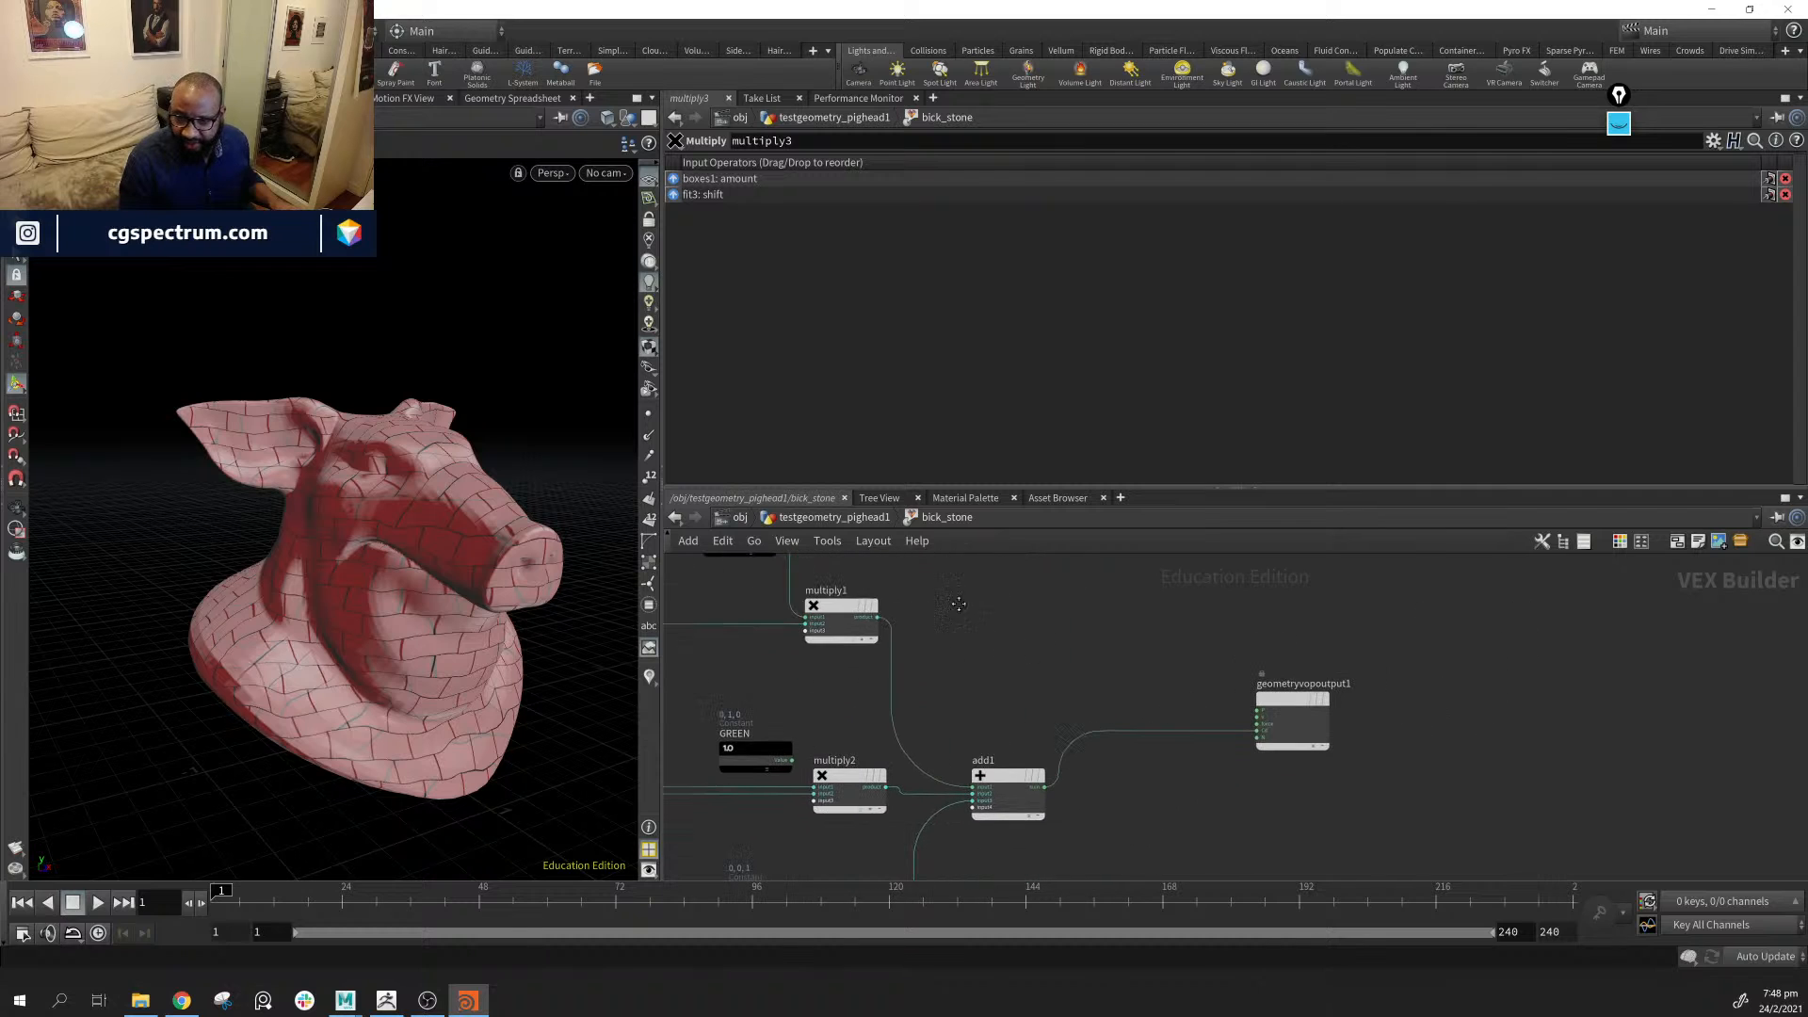
Connect multiply1's product output to geometryvopoutput1's Cd input to preview that branch alone
drag(877, 617, 1249, 738)
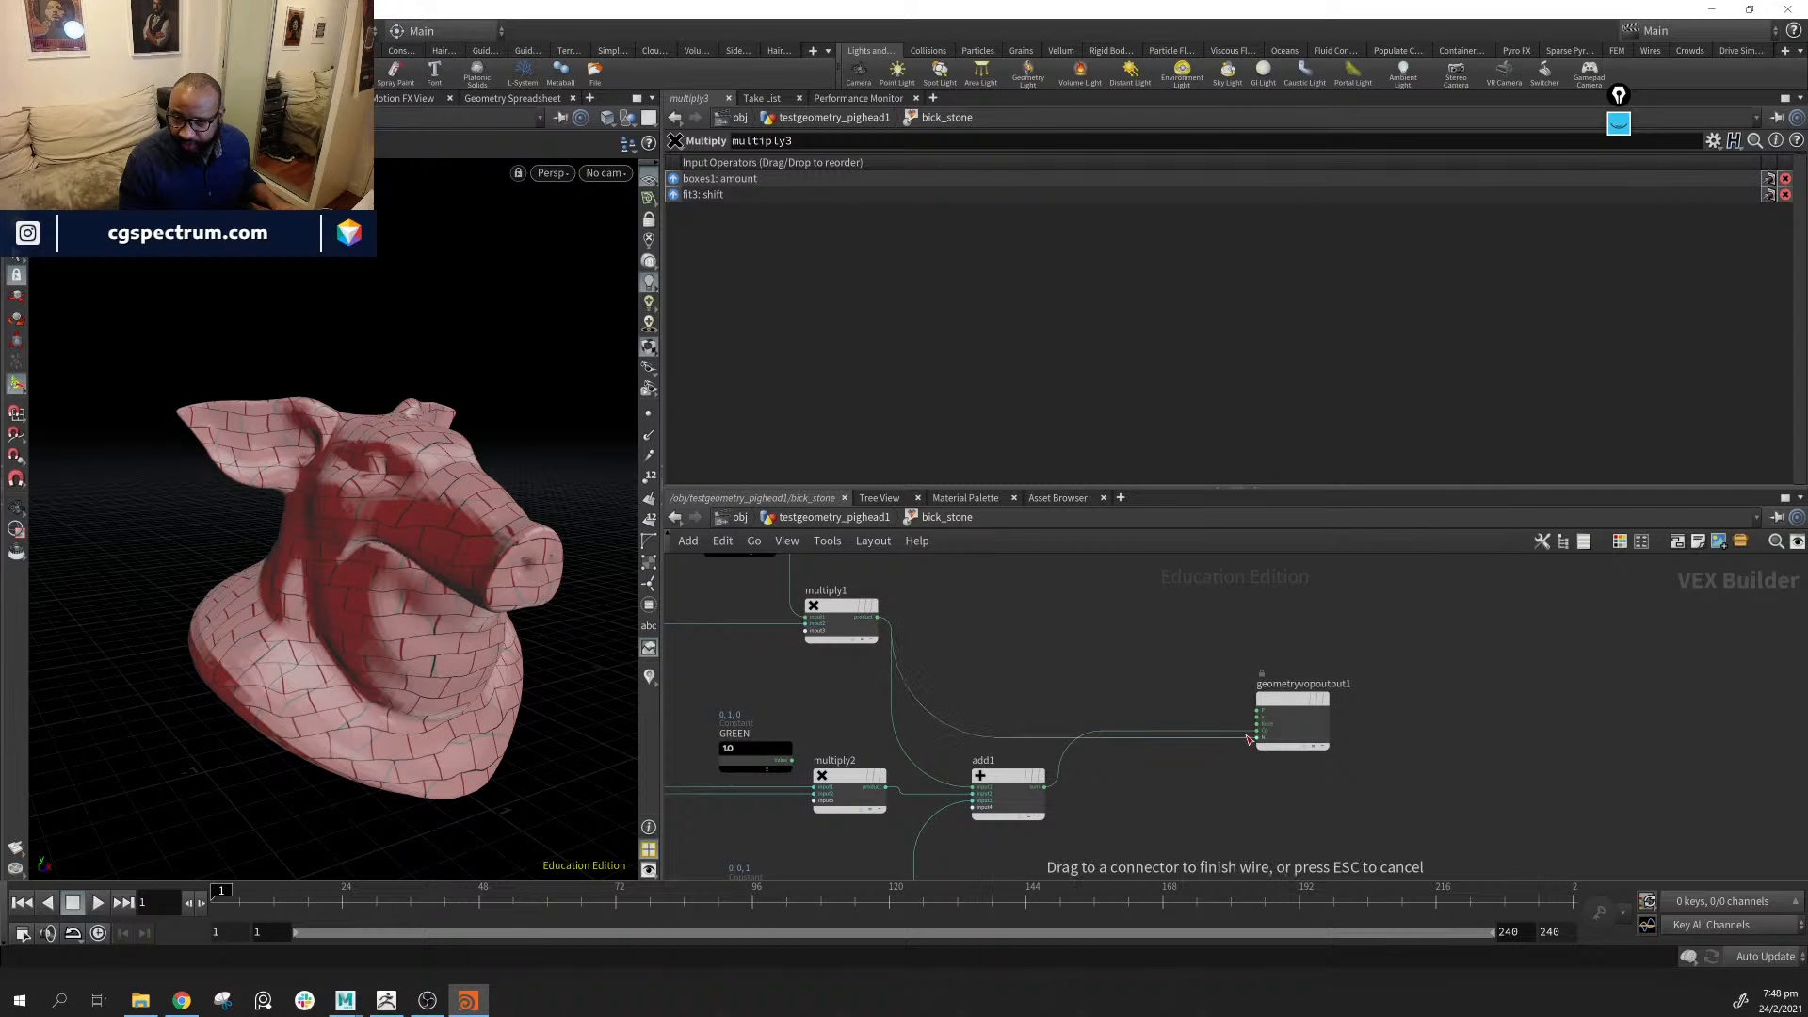
click(1253, 732)
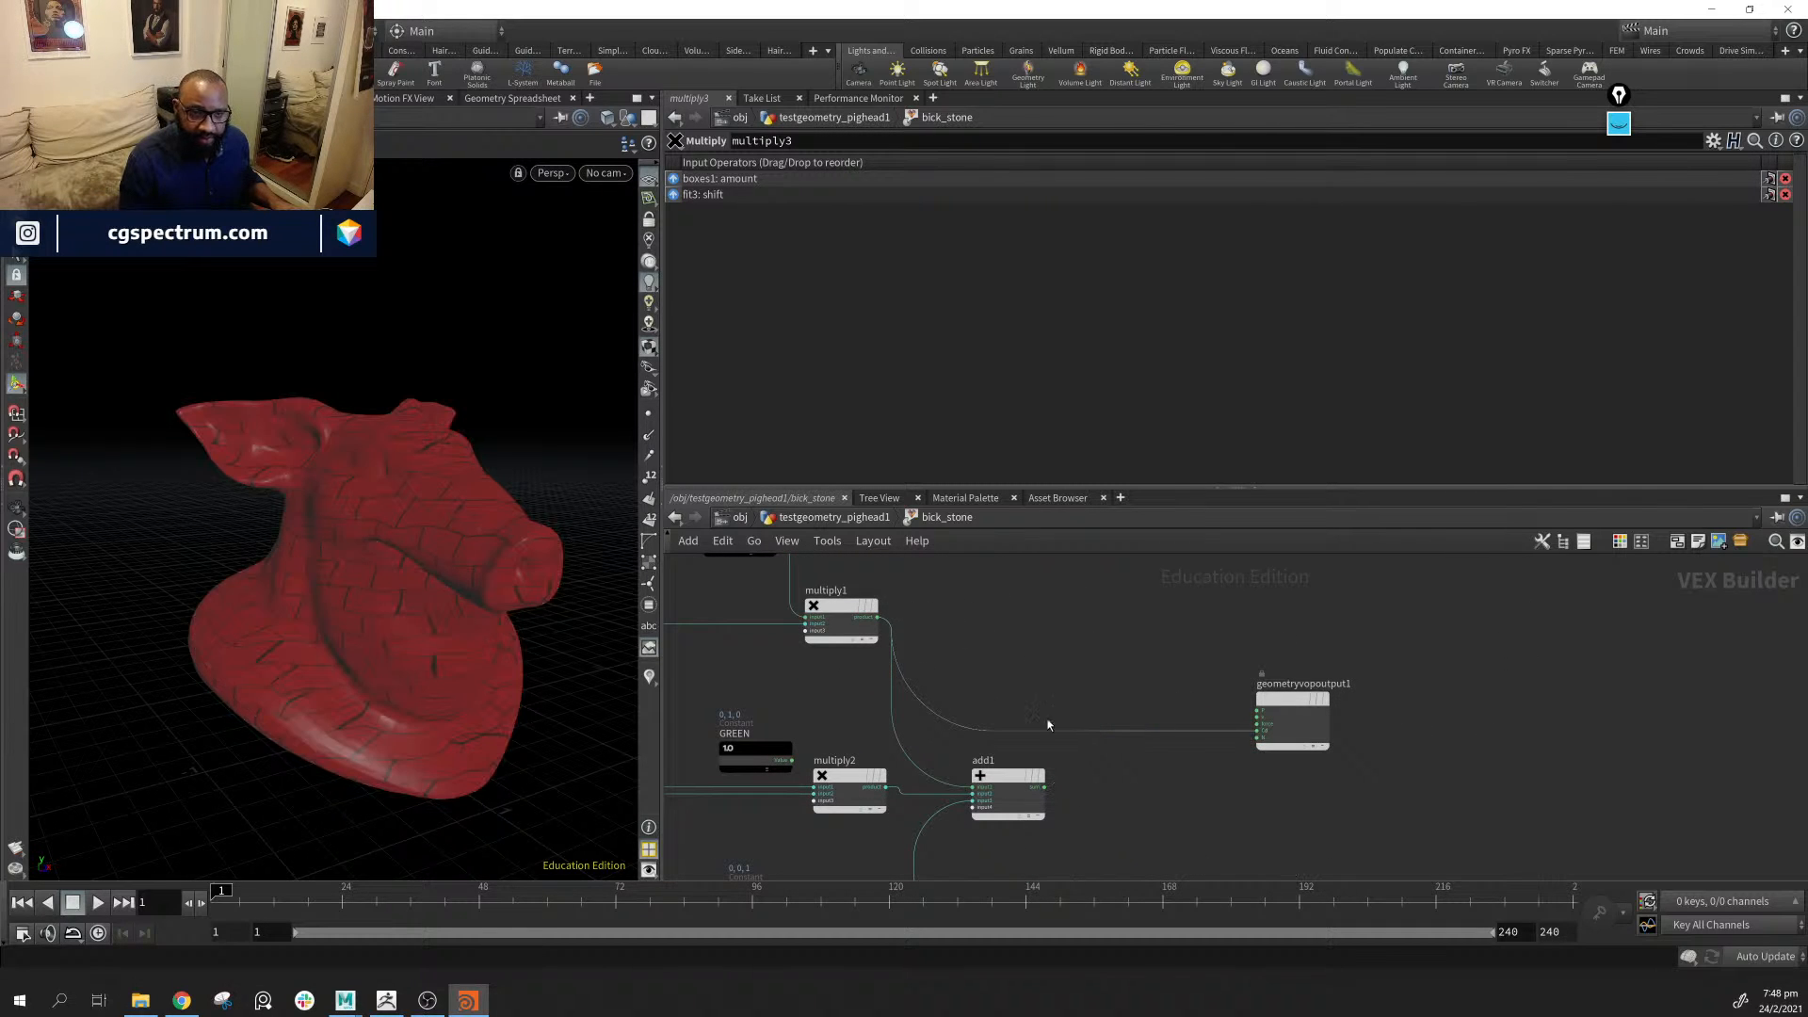
Undo the connection of multiply1 to the output node and the node moves made before it
drag(490, 631, 445, 635)
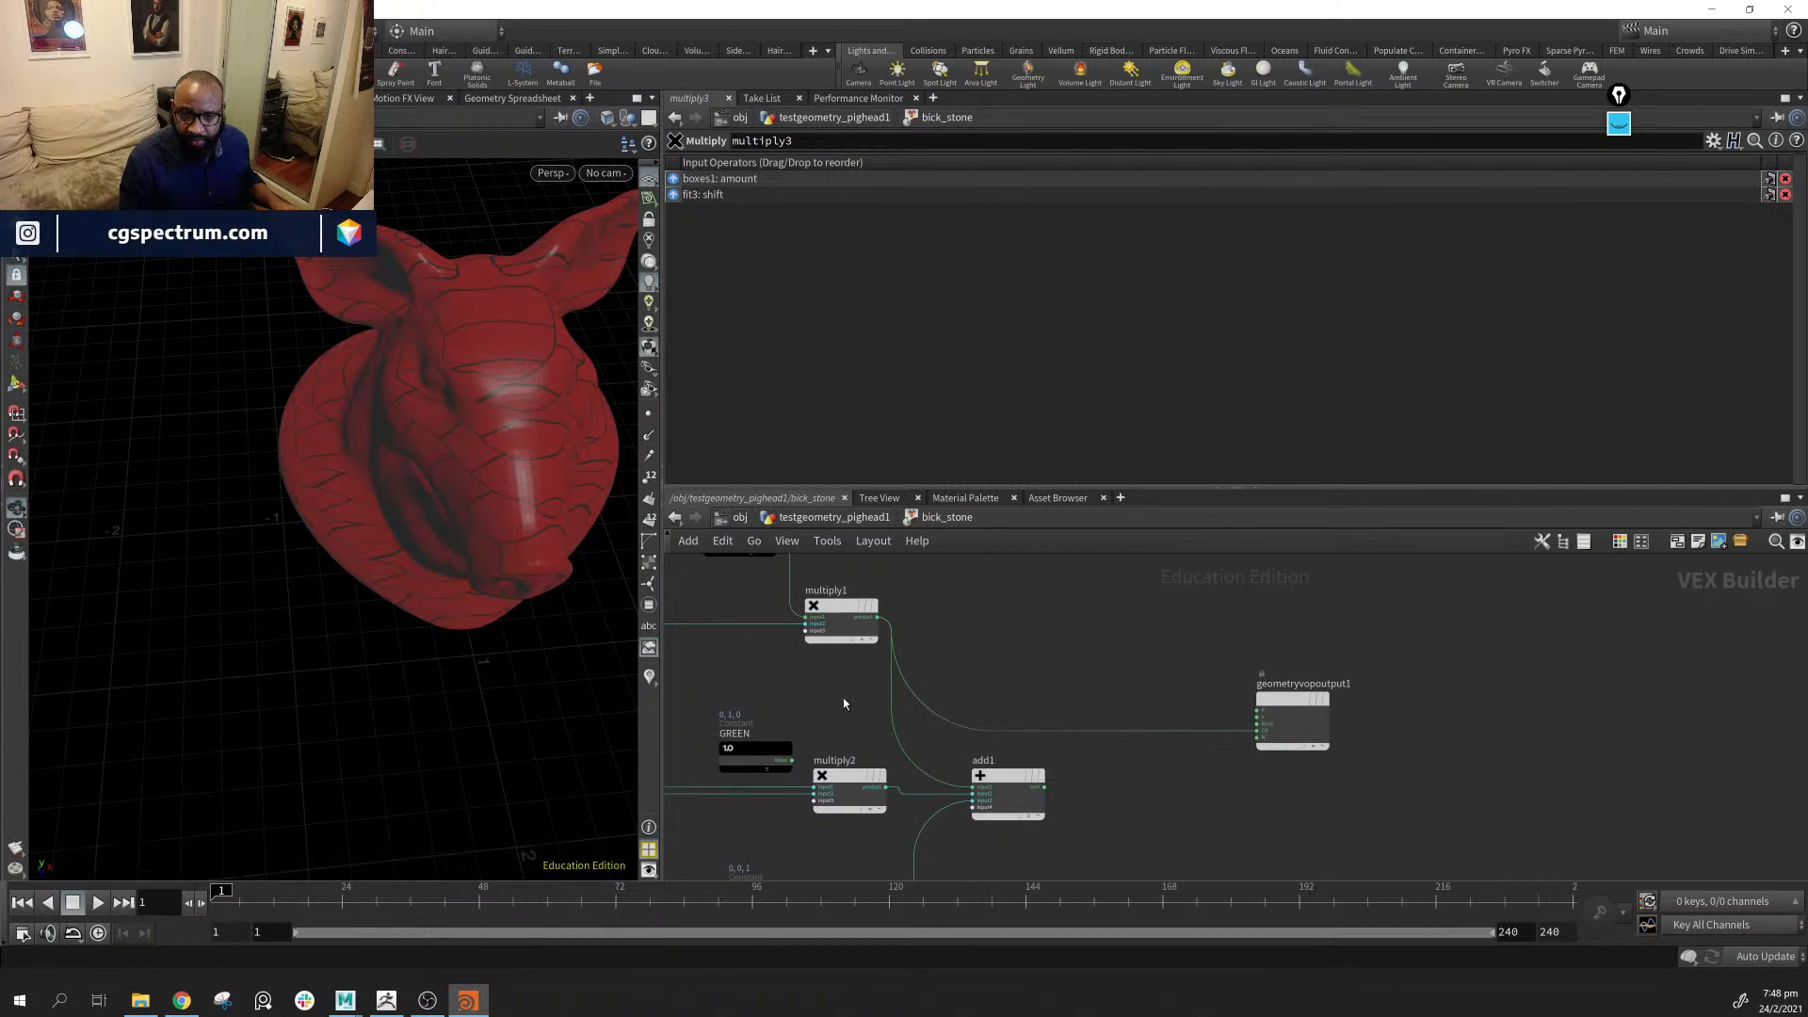
middle_drag(845, 702, 936, 795)
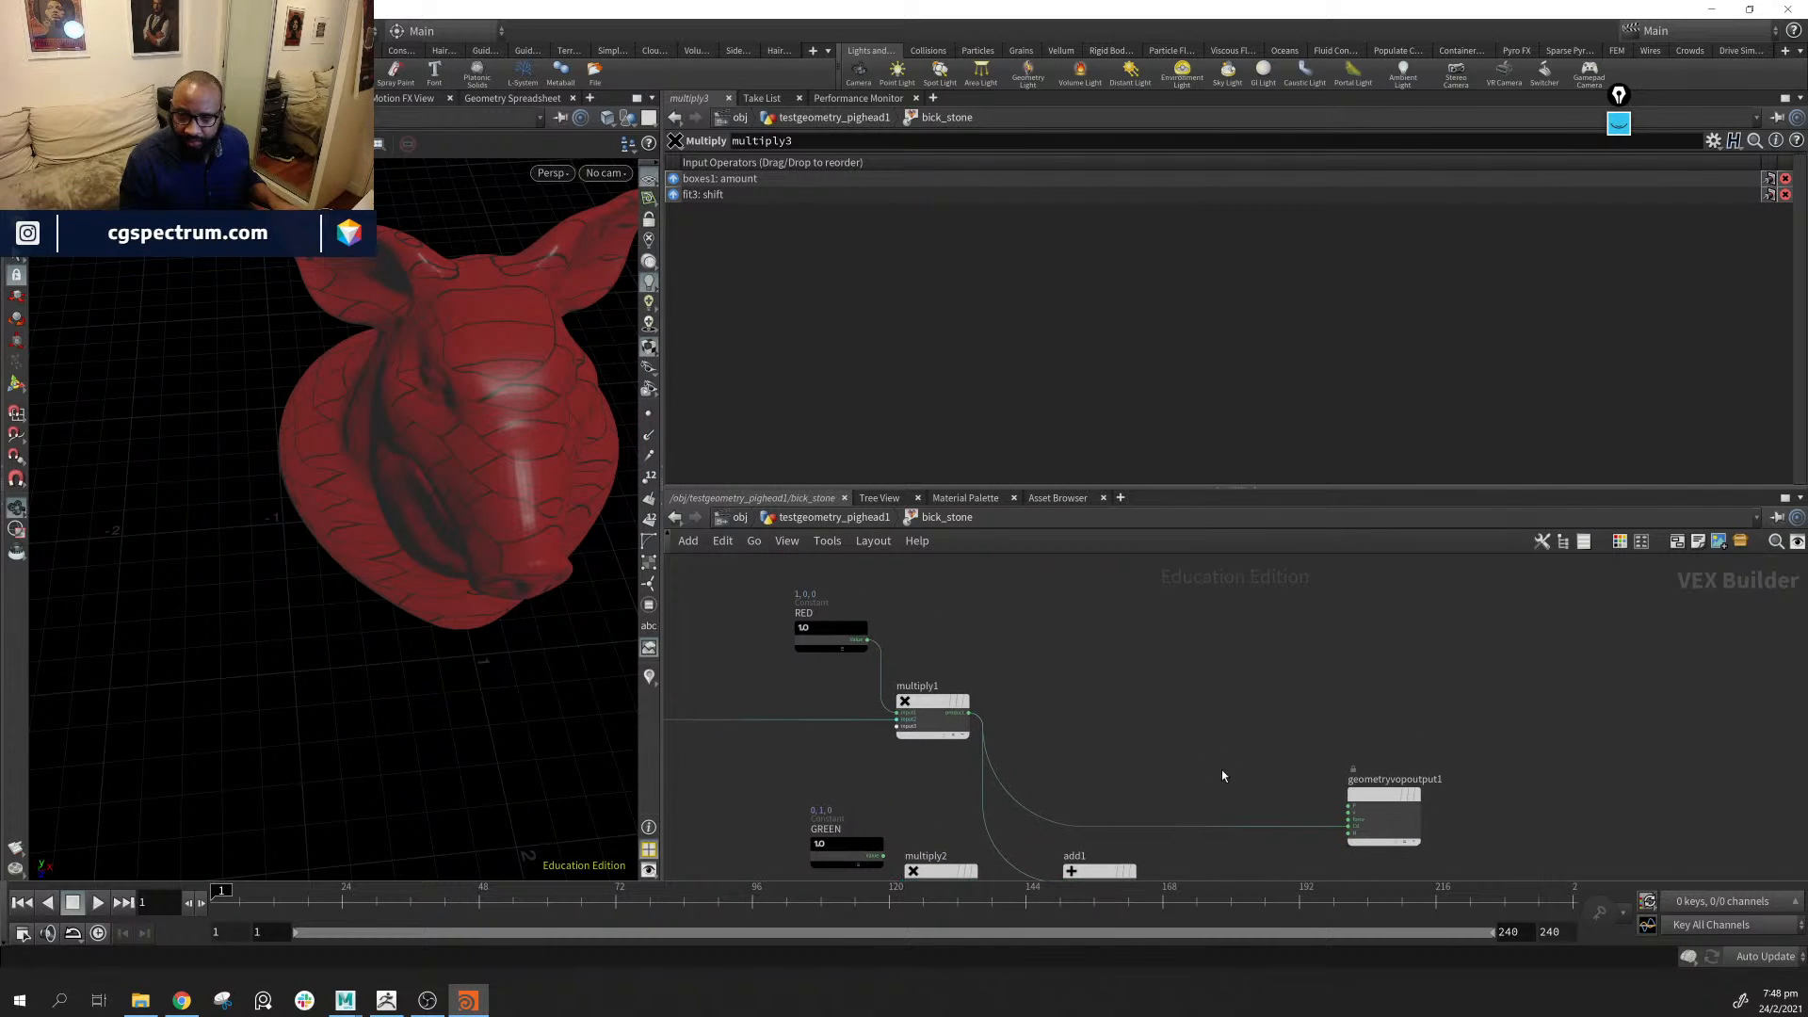
scroll(1183, 781, down, 5)
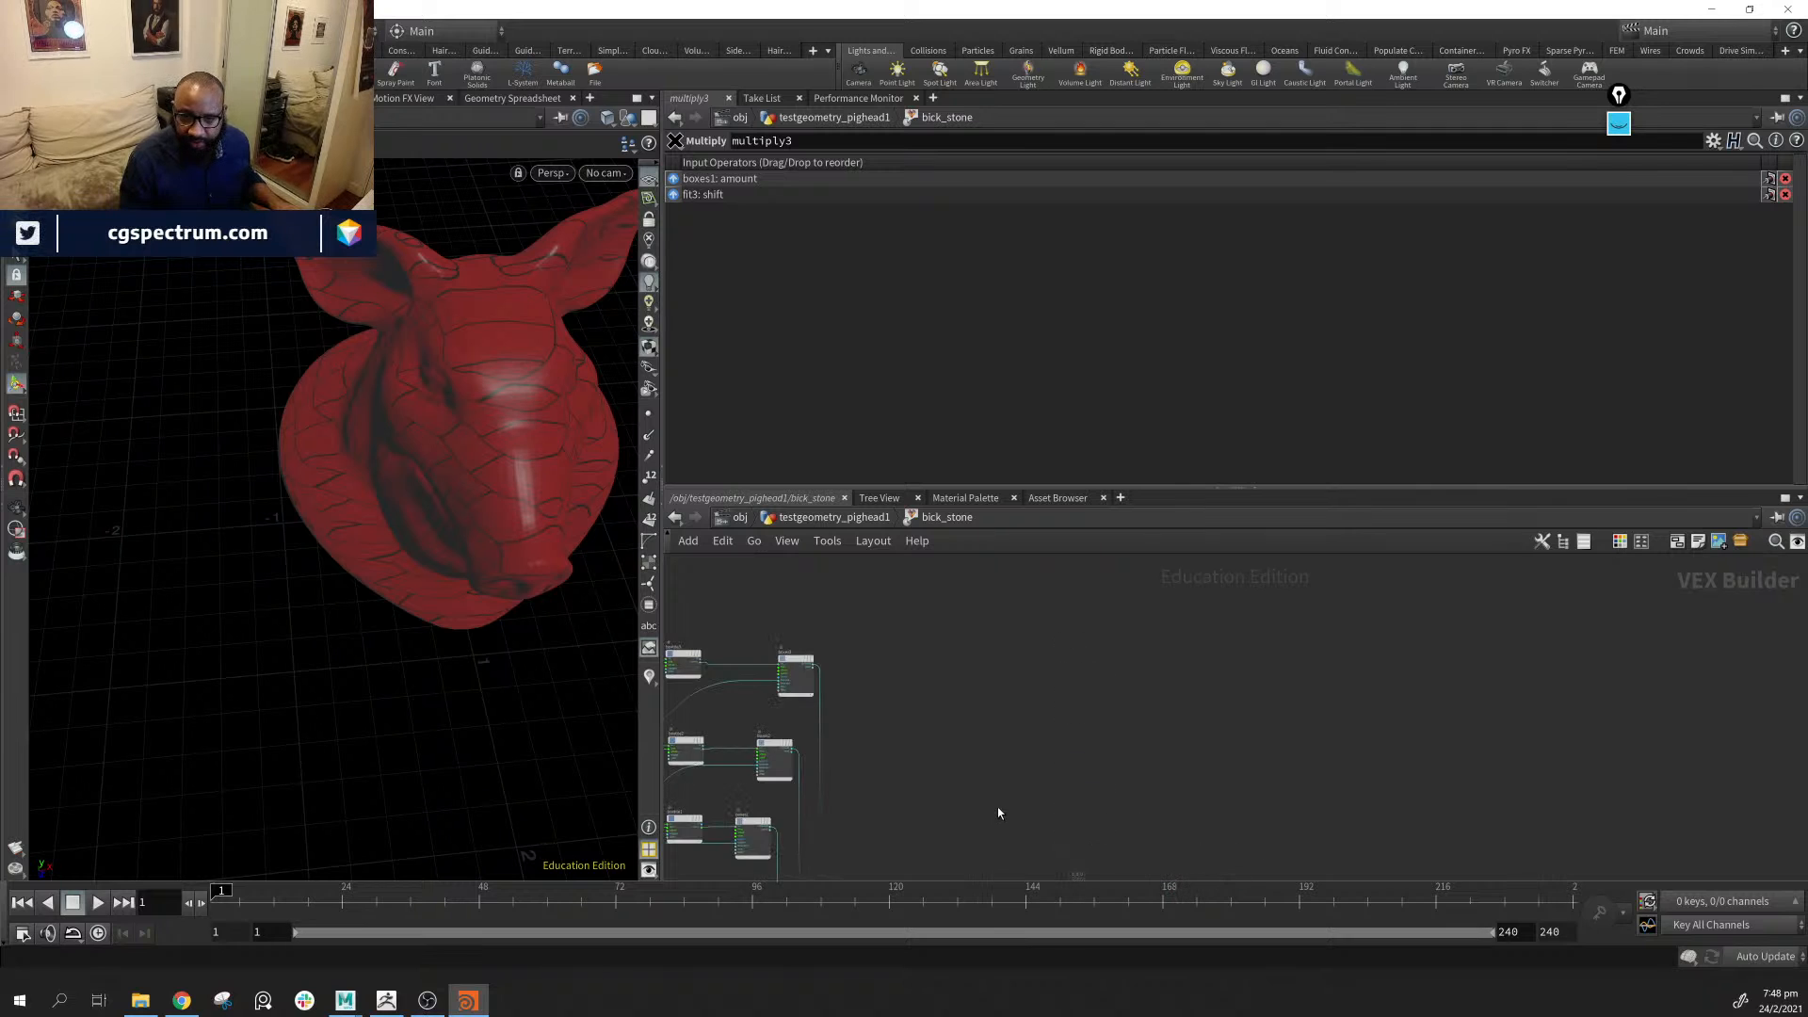
middle_drag(996, 811, 1014, 625)
scroll(1120, 810, up, 4)
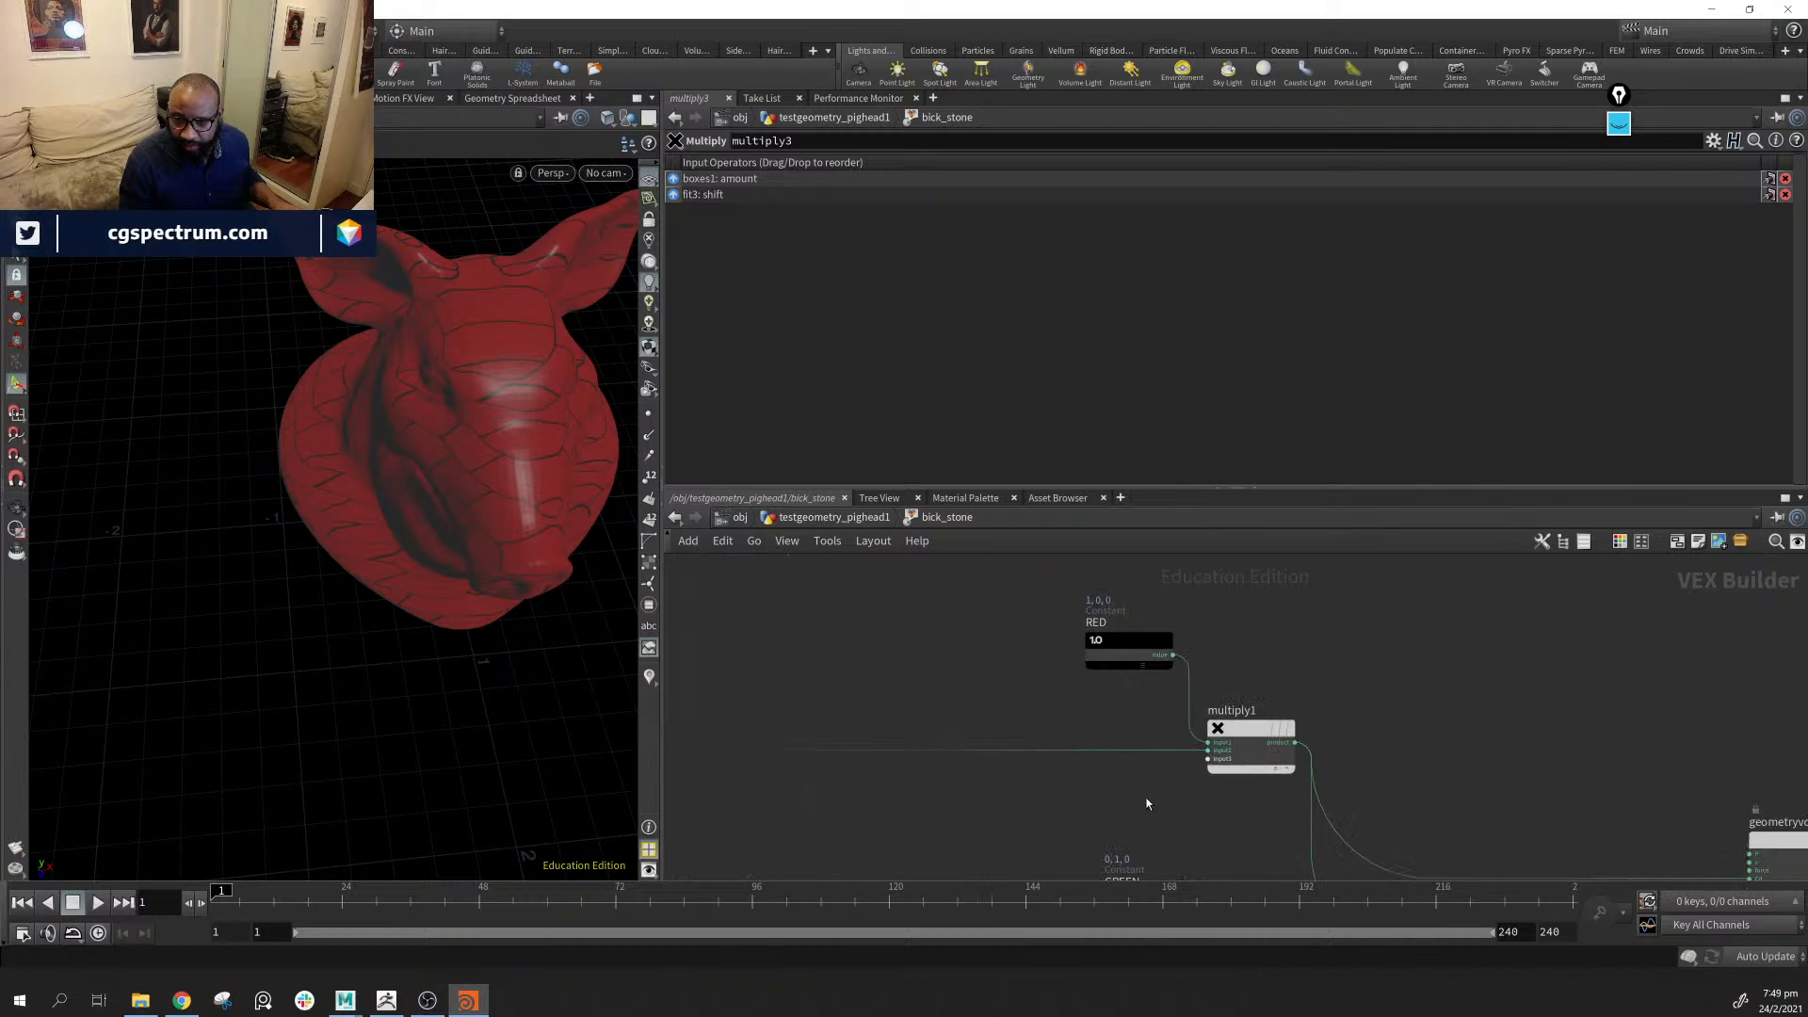
key(ctrl+z)
key(ctrl+z)
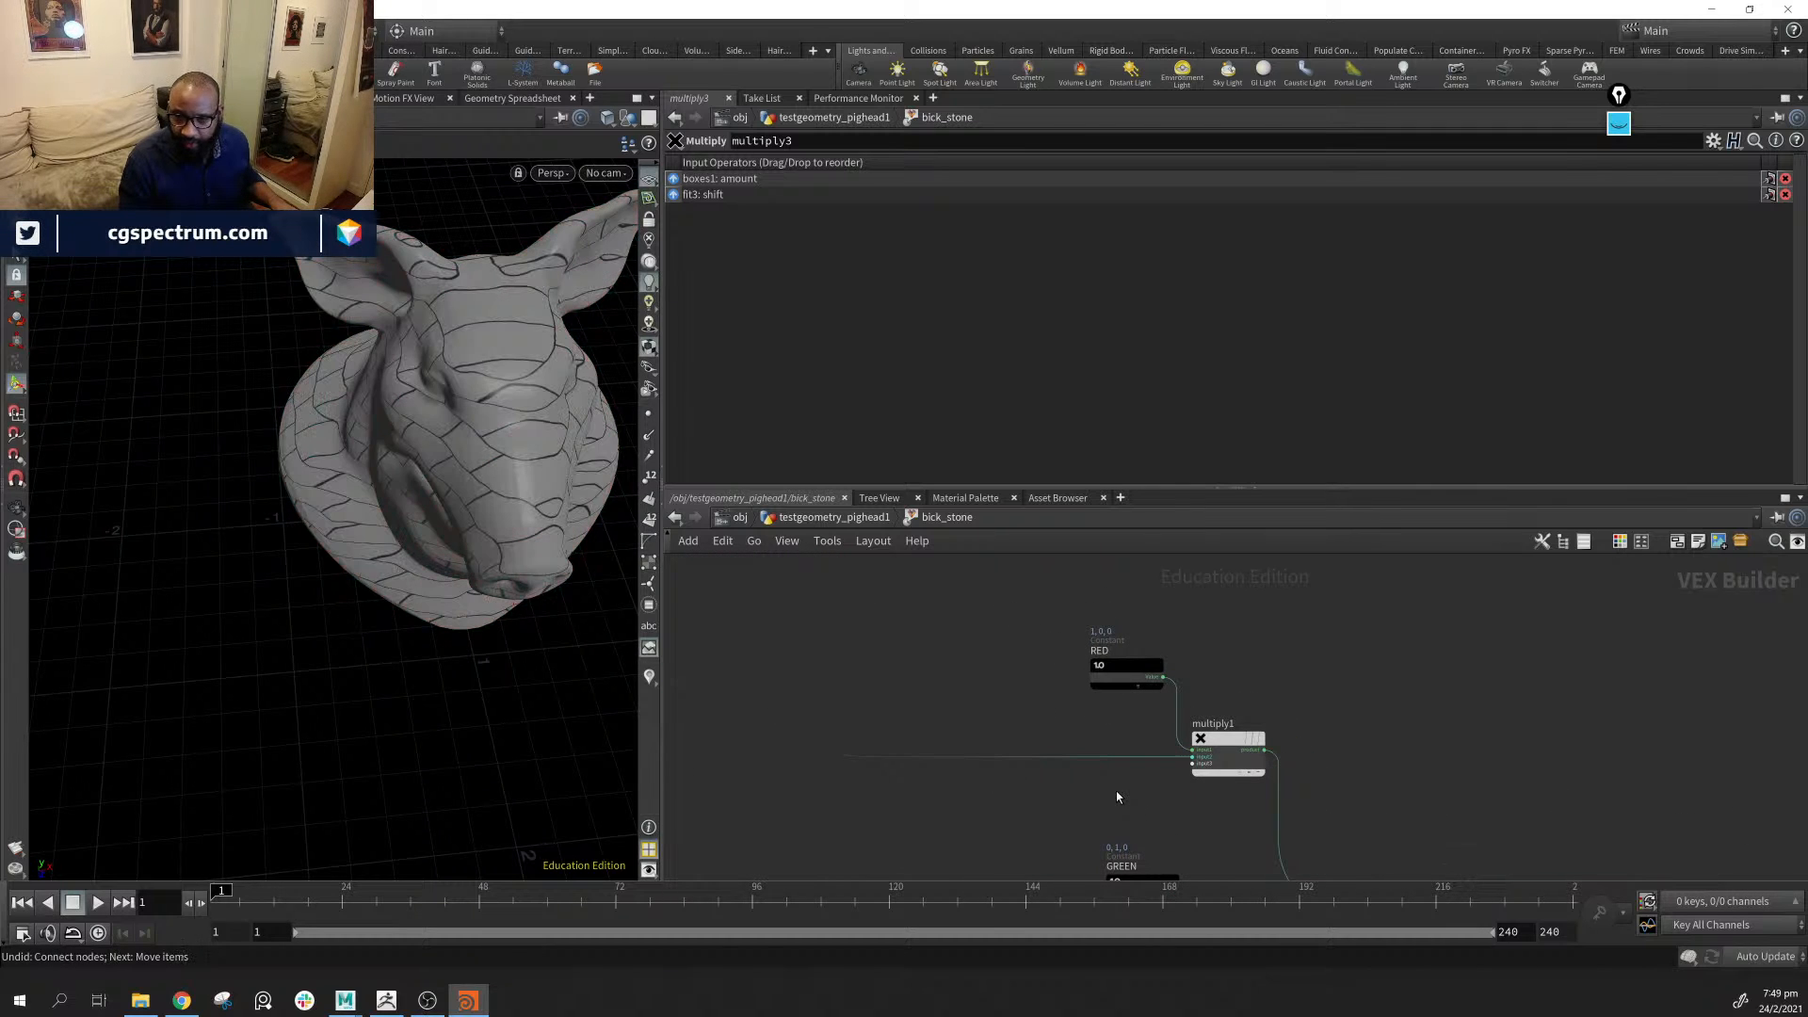
key(ctrl+z)
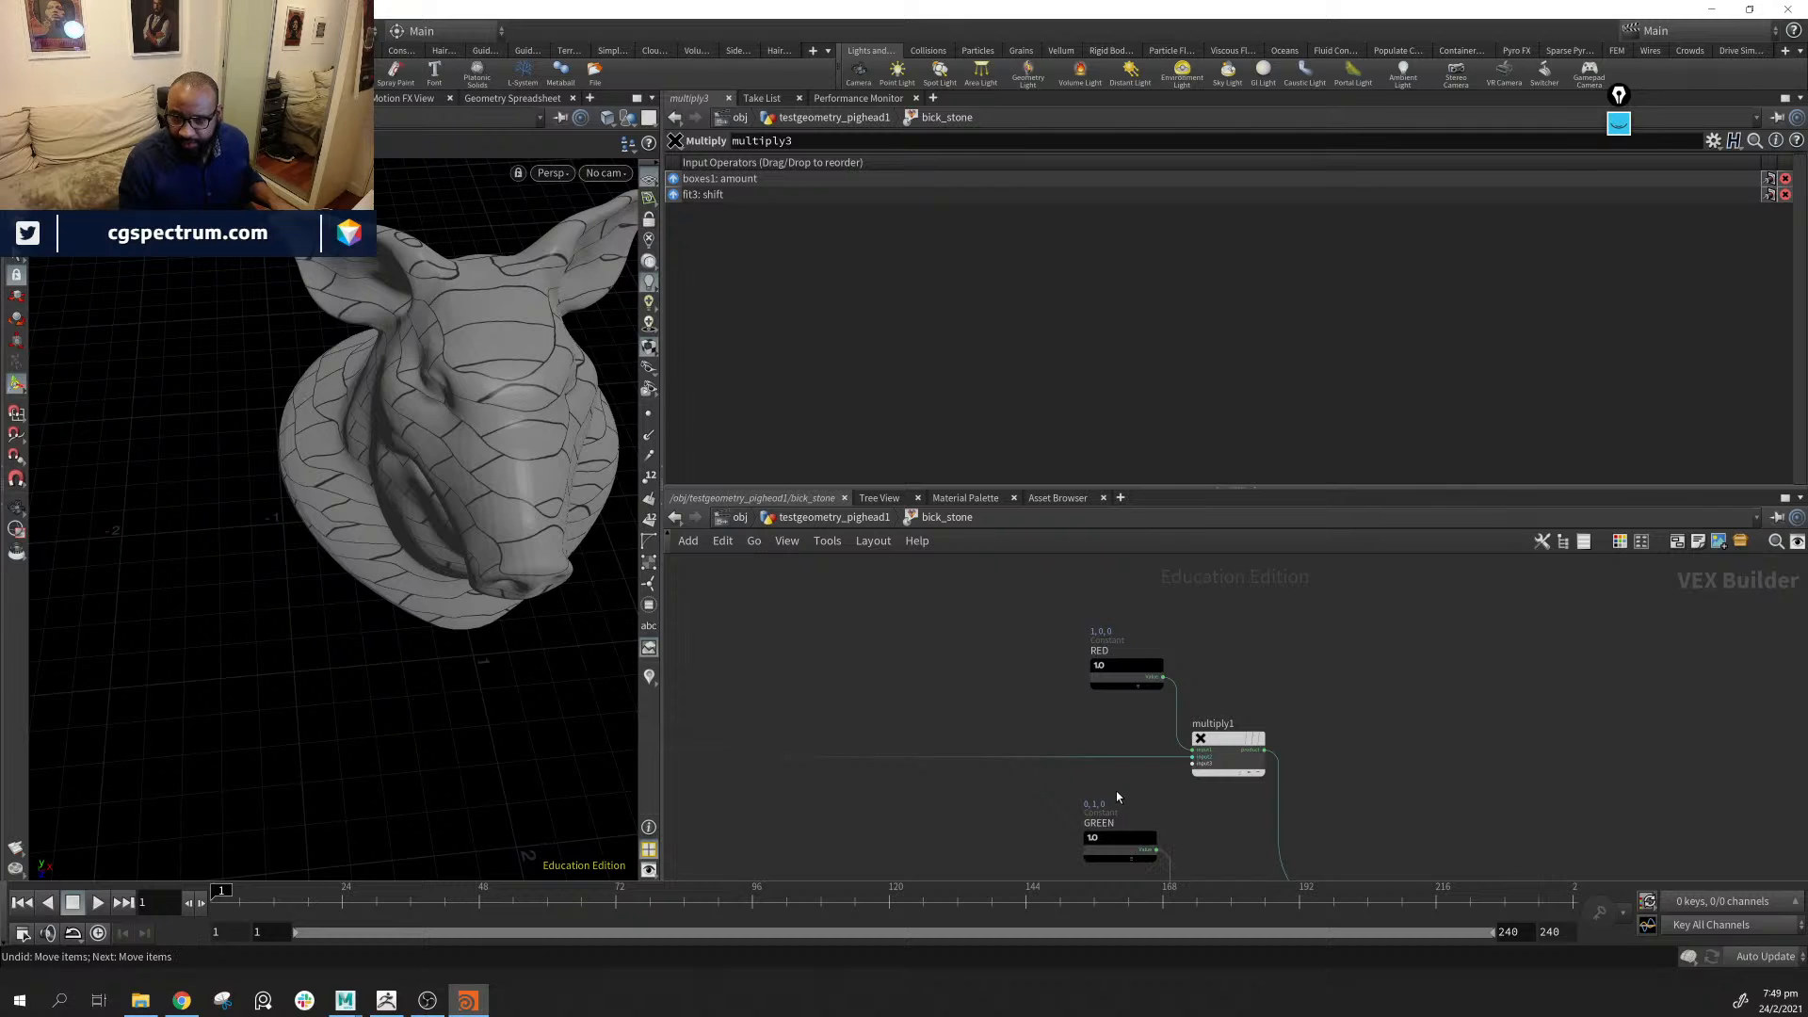
key(ctrl+z)
key(ctrl+z)
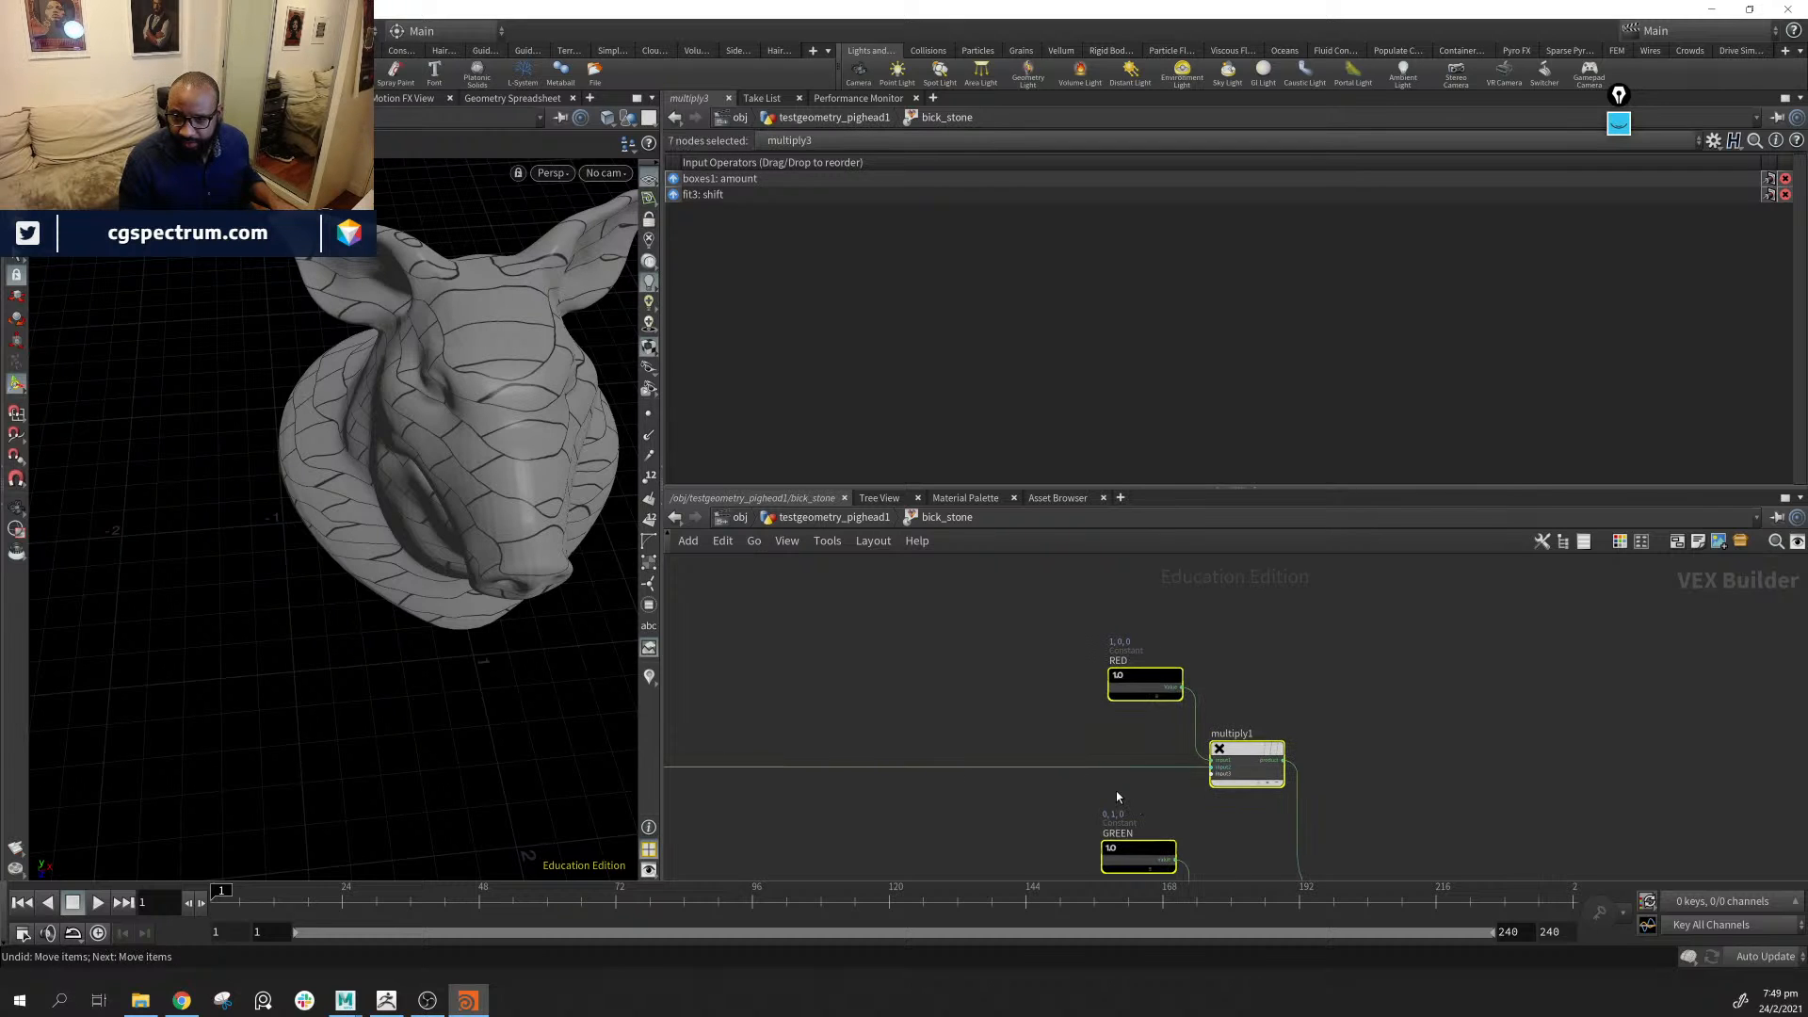
Move the BLUE constant node close to multiply3 and clear the group selection
middle_drag(1224, 831, 1263, 527)
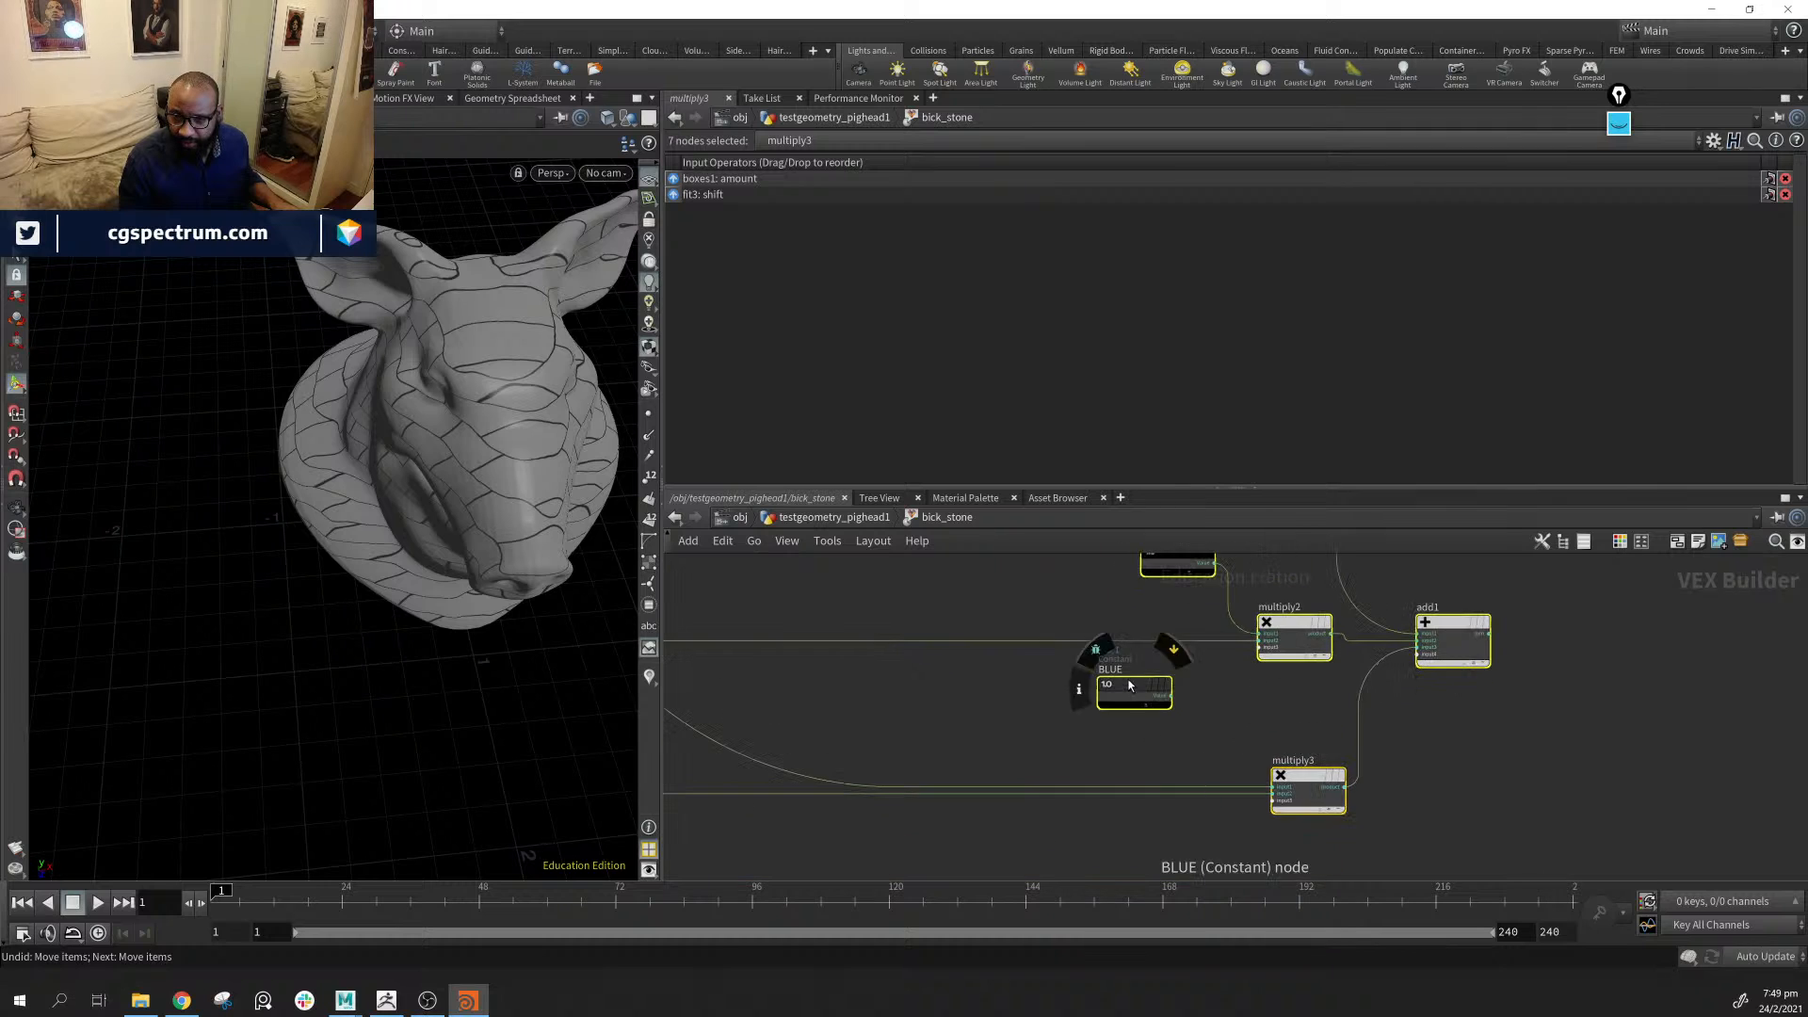
drag(1129, 683, 1239, 776)
key(ctrl+z)
click(1284, 748)
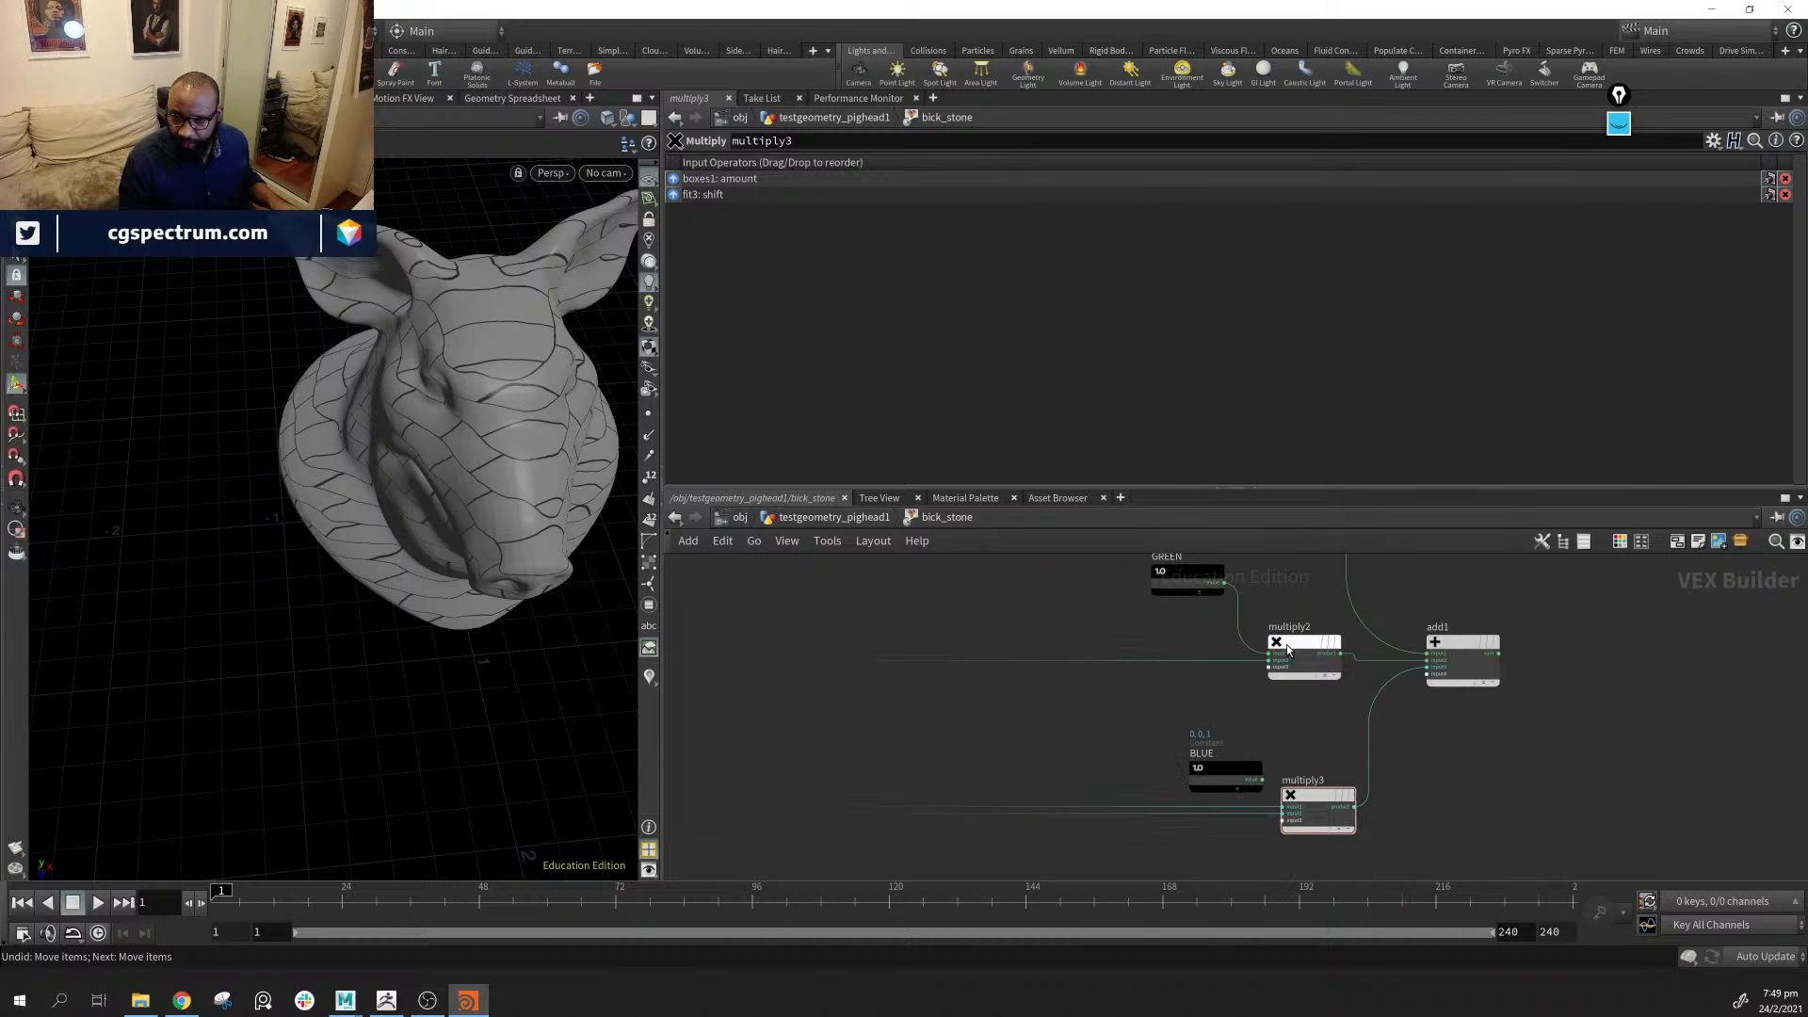
Wire the amount output of boxes2 into the first input of multiply2, replacing the GREEN constant
middle_drag(1046, 635, 1236, 836)
scroll(951, 636, down, 4)
middle_drag(946, 635, 1037, 755)
scroll(905, 676, up, 1)
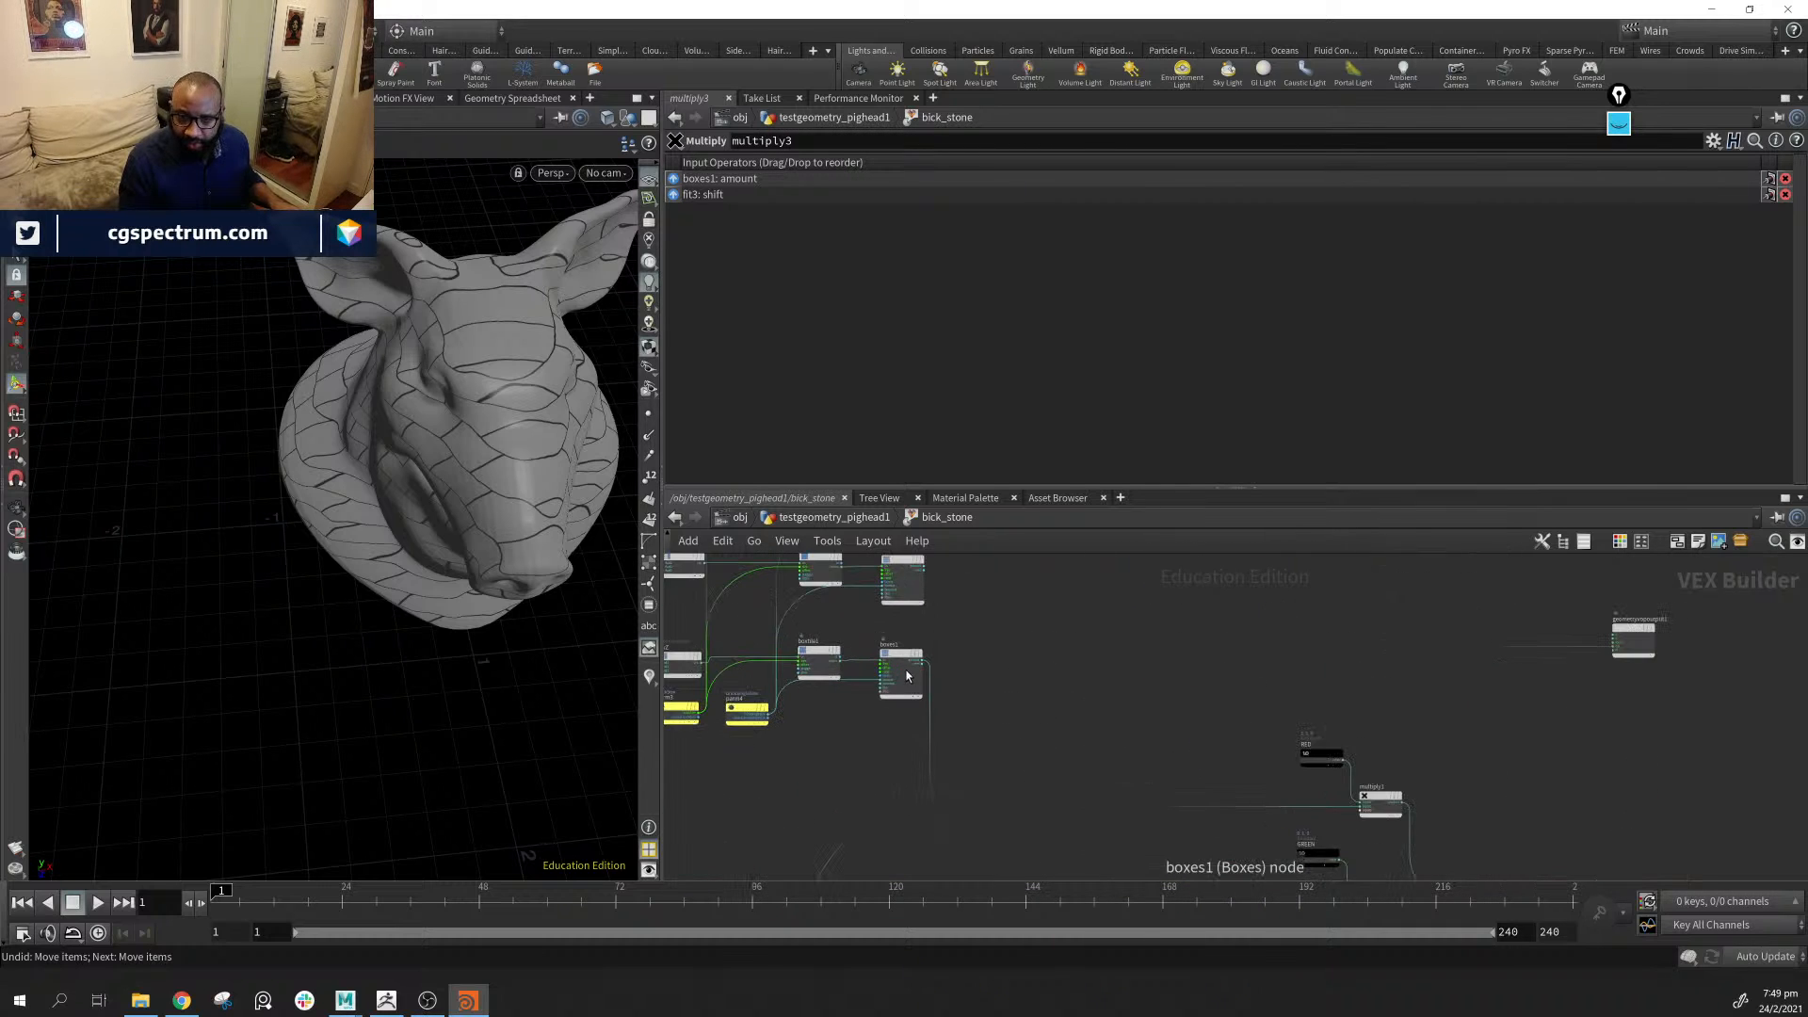
middle_drag(1023, 643, 1017, 714)
scroll(904, 651, up, 3)
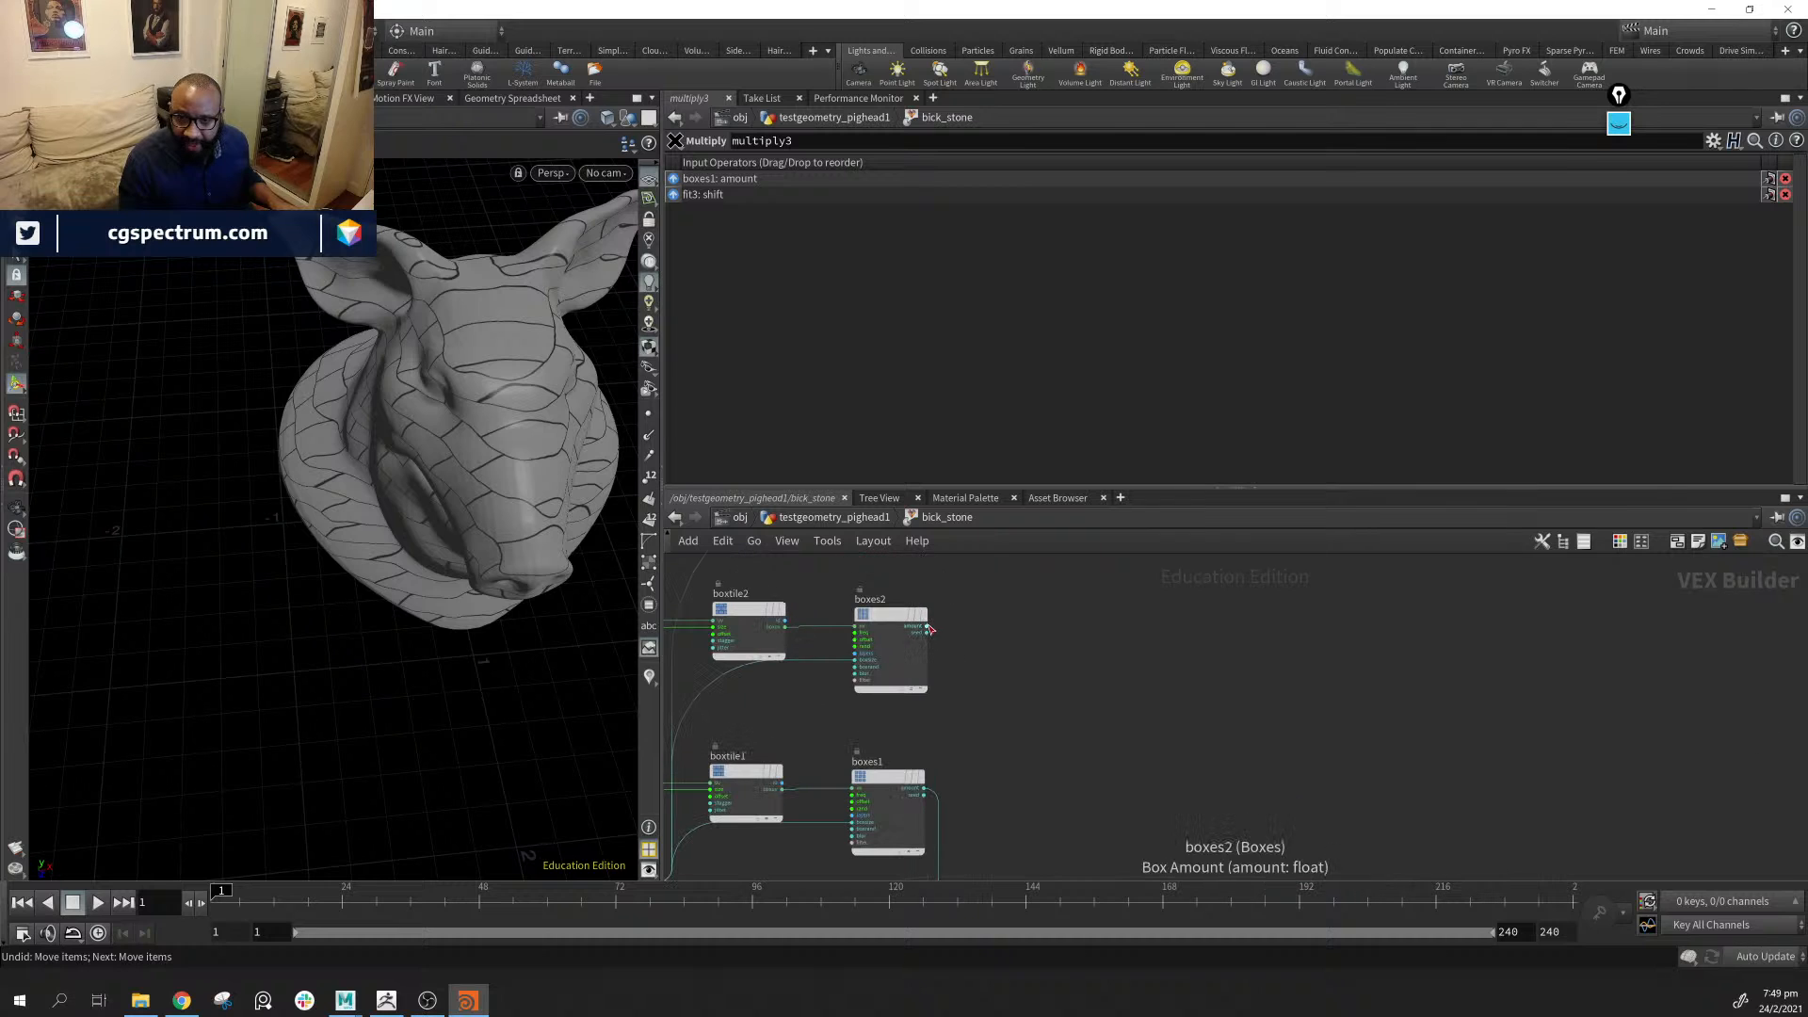
click(927, 626)
middle_drag(1140, 811, 884, 468)
middle_drag(1074, 713, 867, 824)
click(1444, 713)
Wire the amount output of boxes3 into the first input of multiply1, replacing the RED constant
middle_drag(856, 580, 1488, 908)
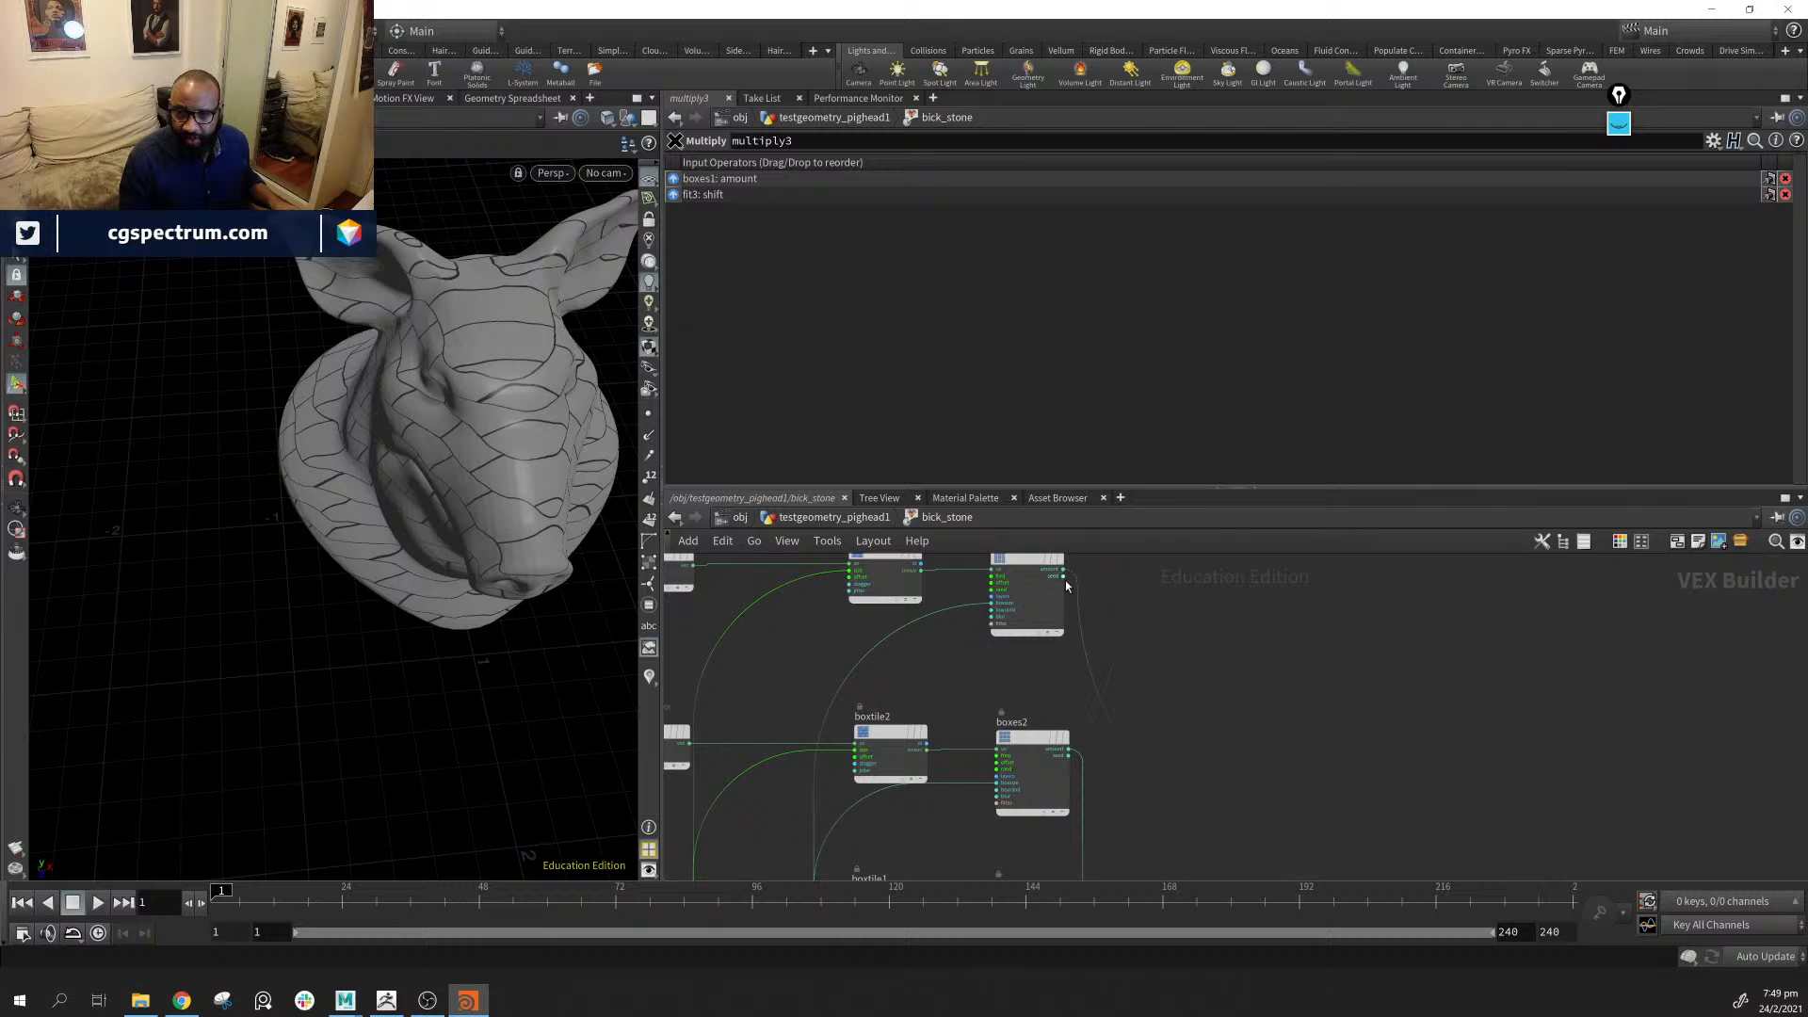
middle_drag(1330, 716, 1307, 794)
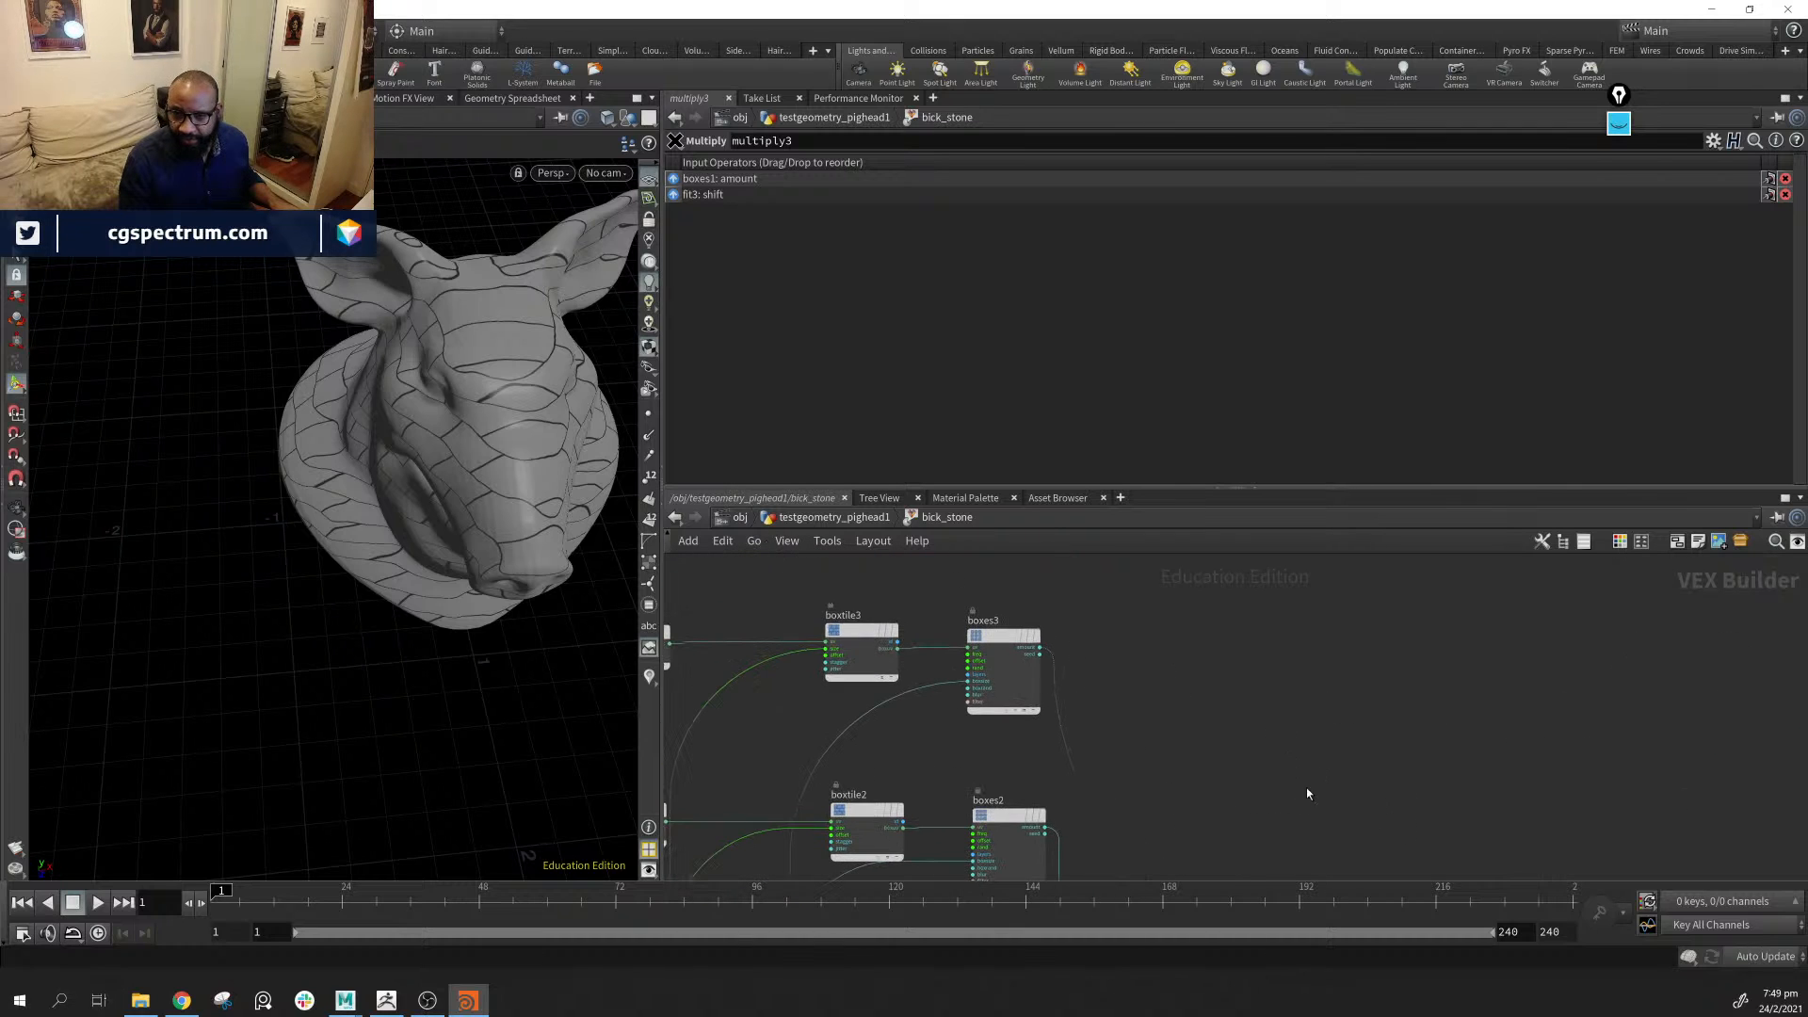
click(1043, 649)
middle_drag(1154, 833, 1034, 695)
middle_drag(1337, 847, 1223, 596)
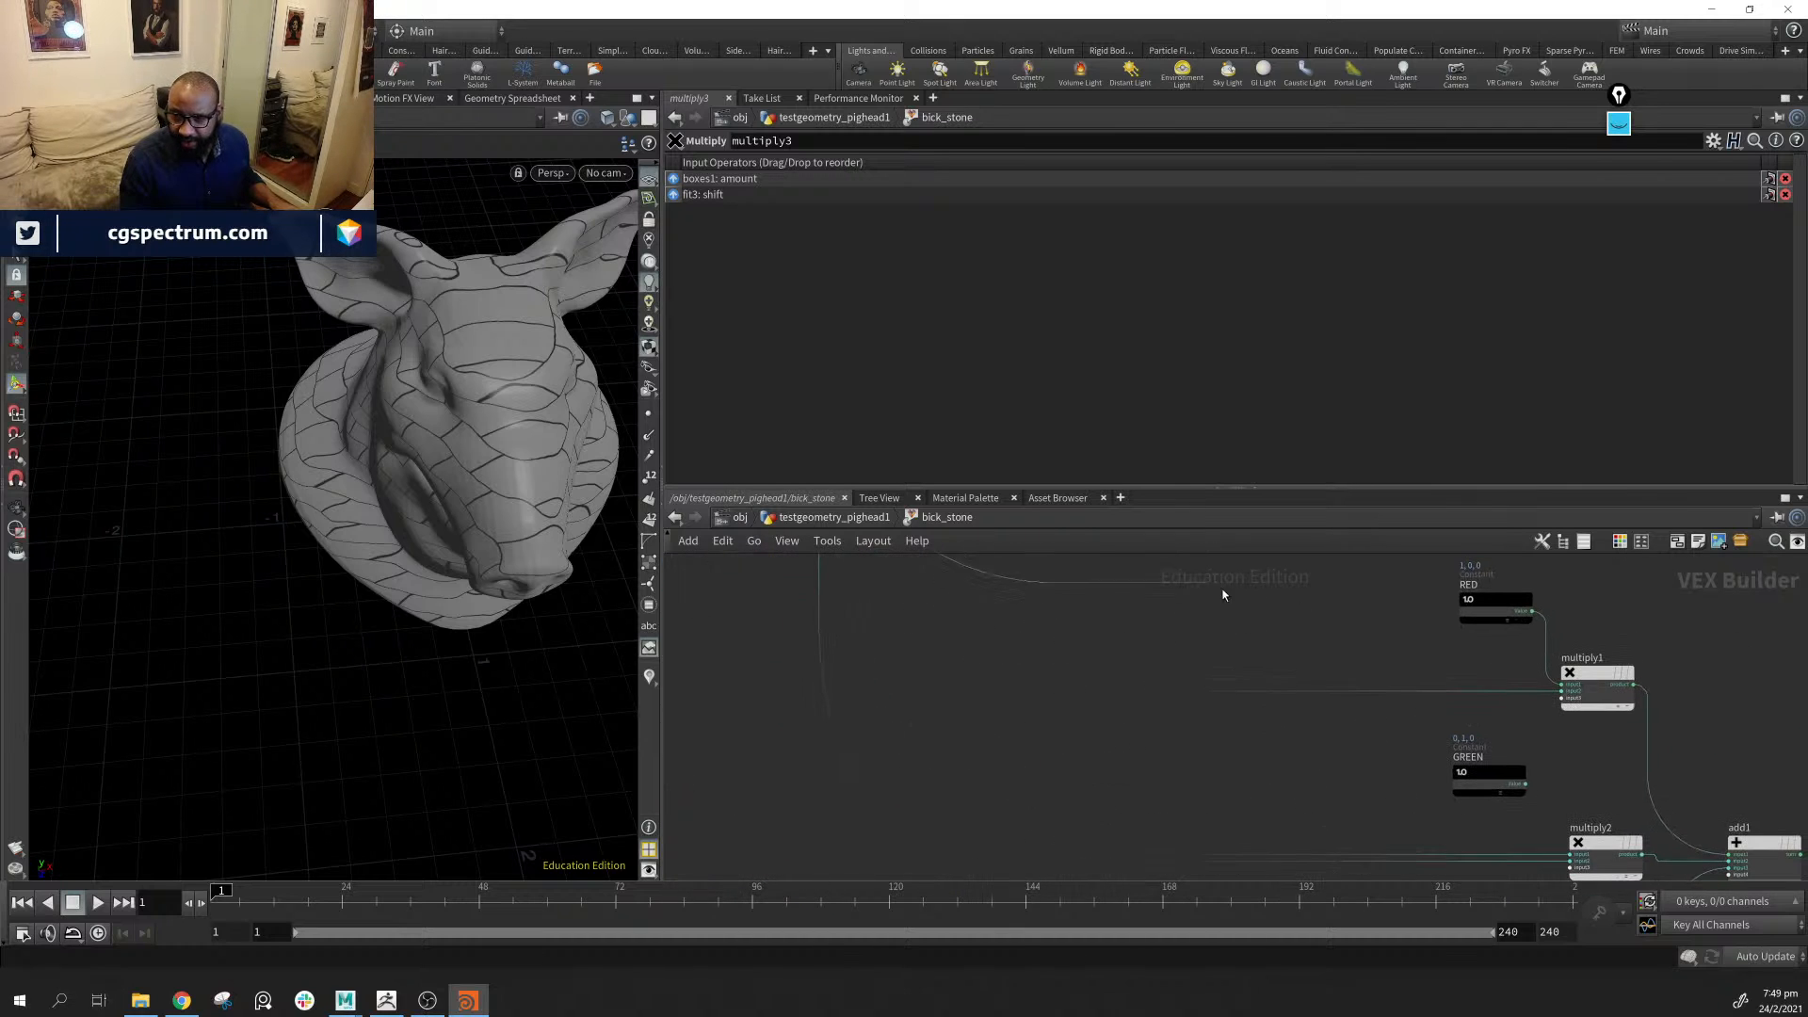
middle_drag(1672, 682, 1189, 730)
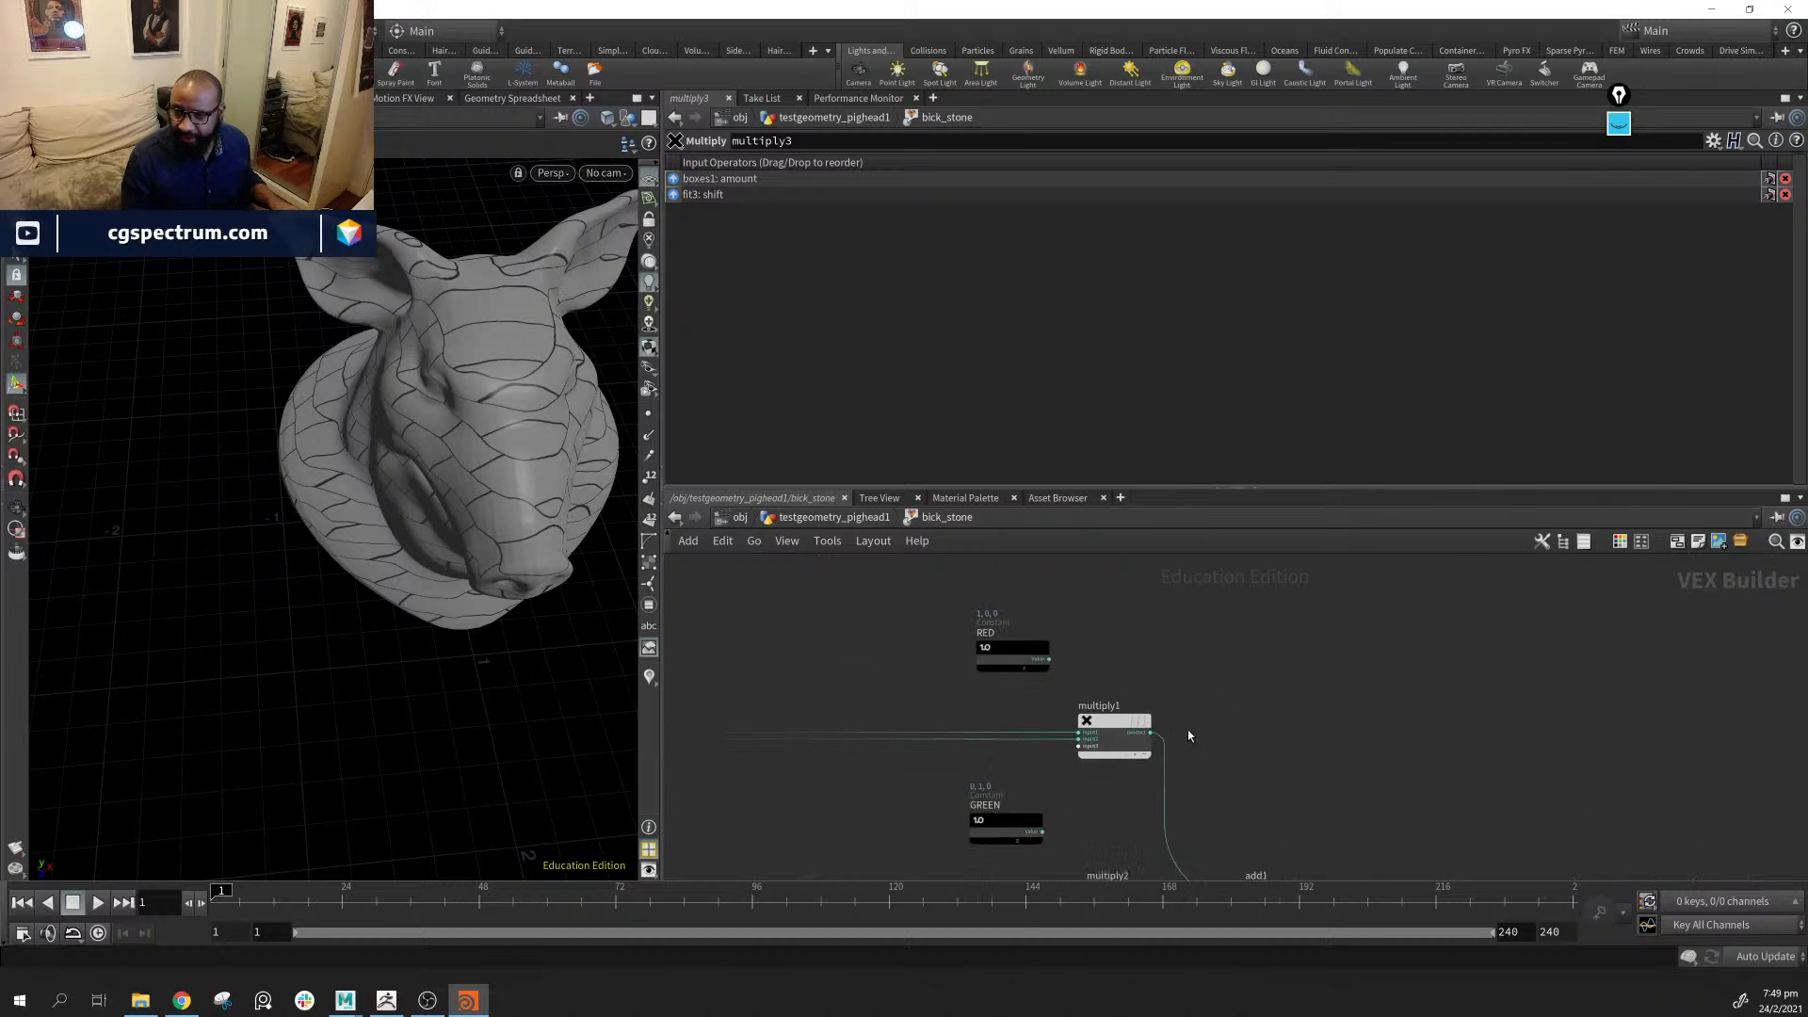
Move the output node closer and wire multiply1's product into its Cd input to preview that projection on the pig head
scroll(1130, 805, down, 4)
drag(1332, 629, 1310, 770)
scroll(1352, 831, up, 4)
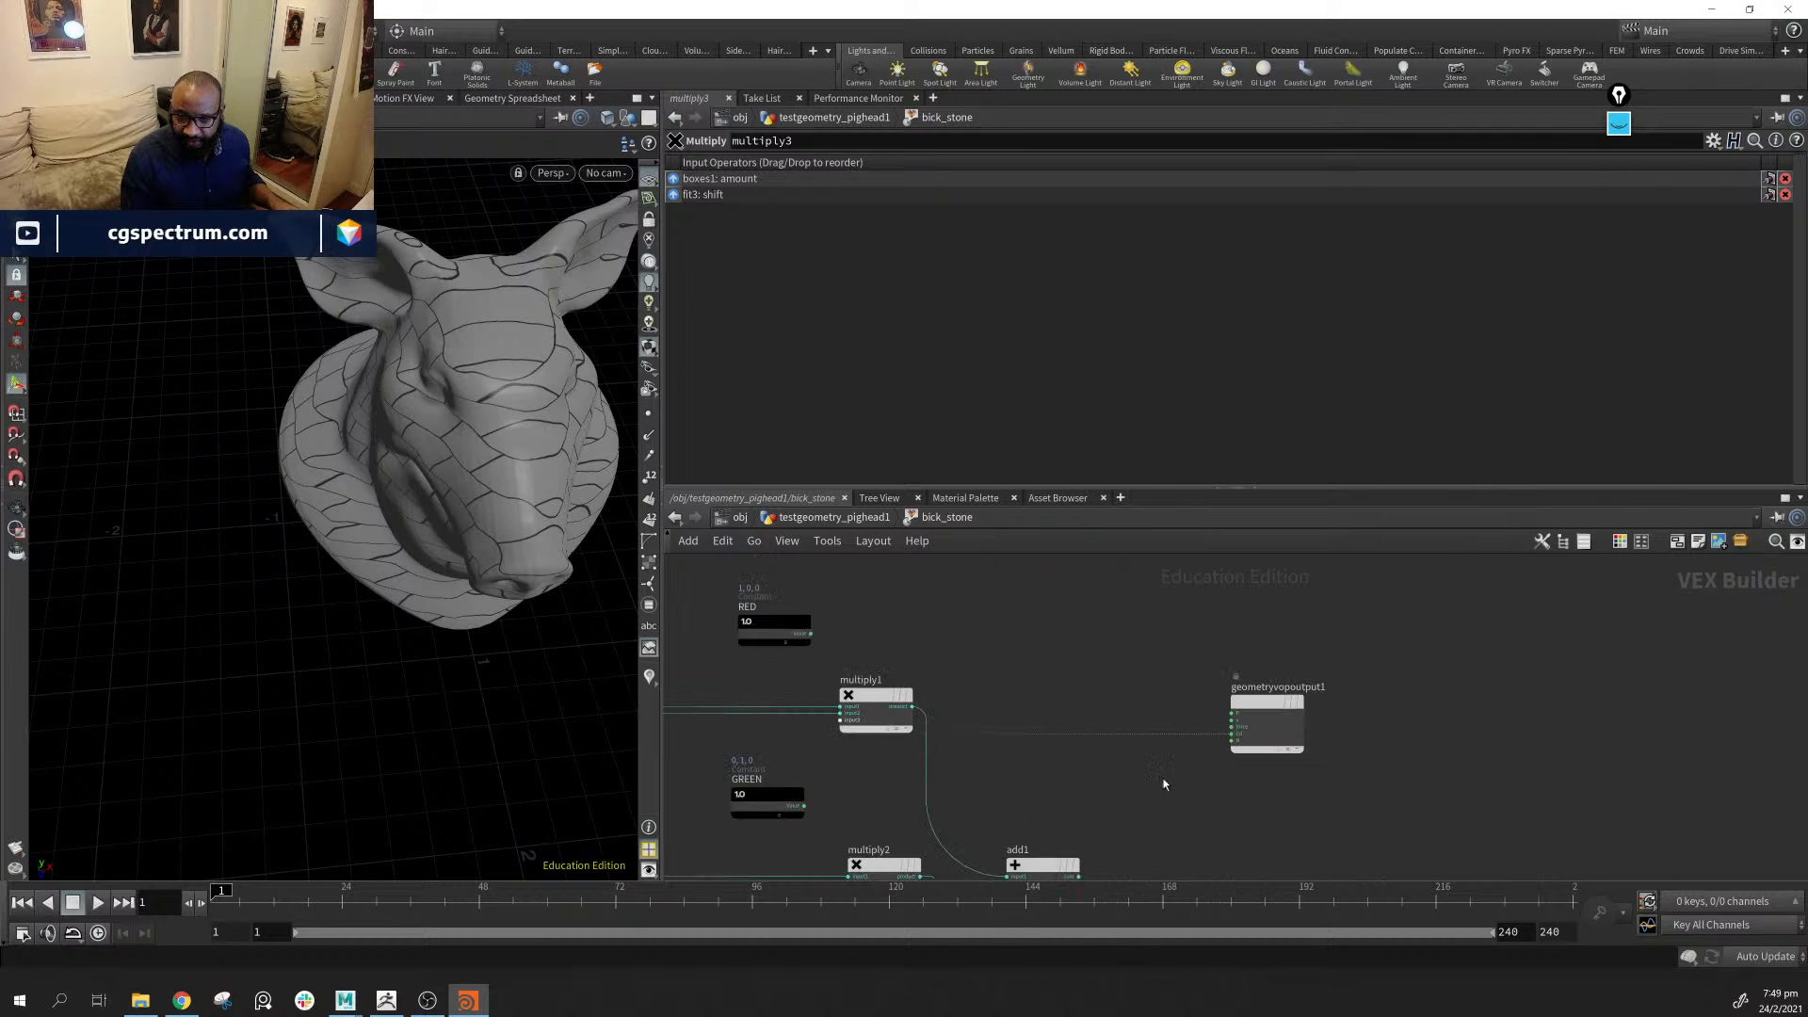
click(913, 707)
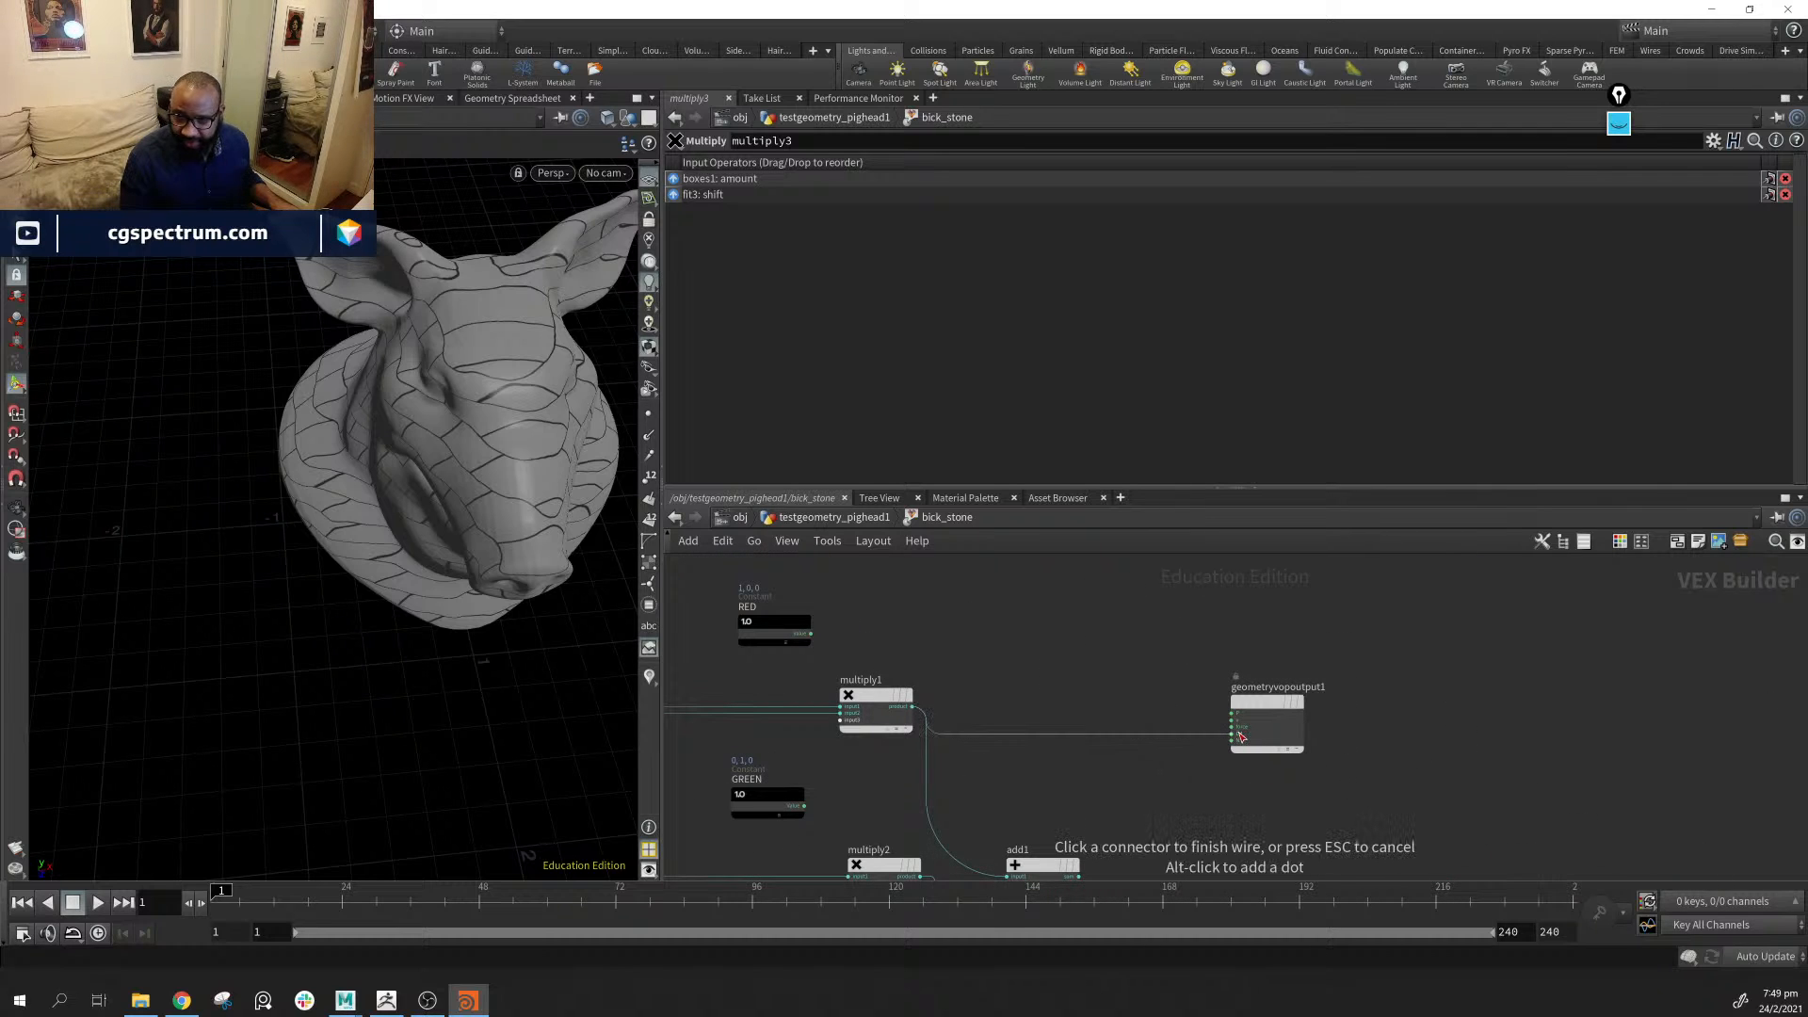
click(1240, 737)
alt+drag(405, 602, 546, 533)
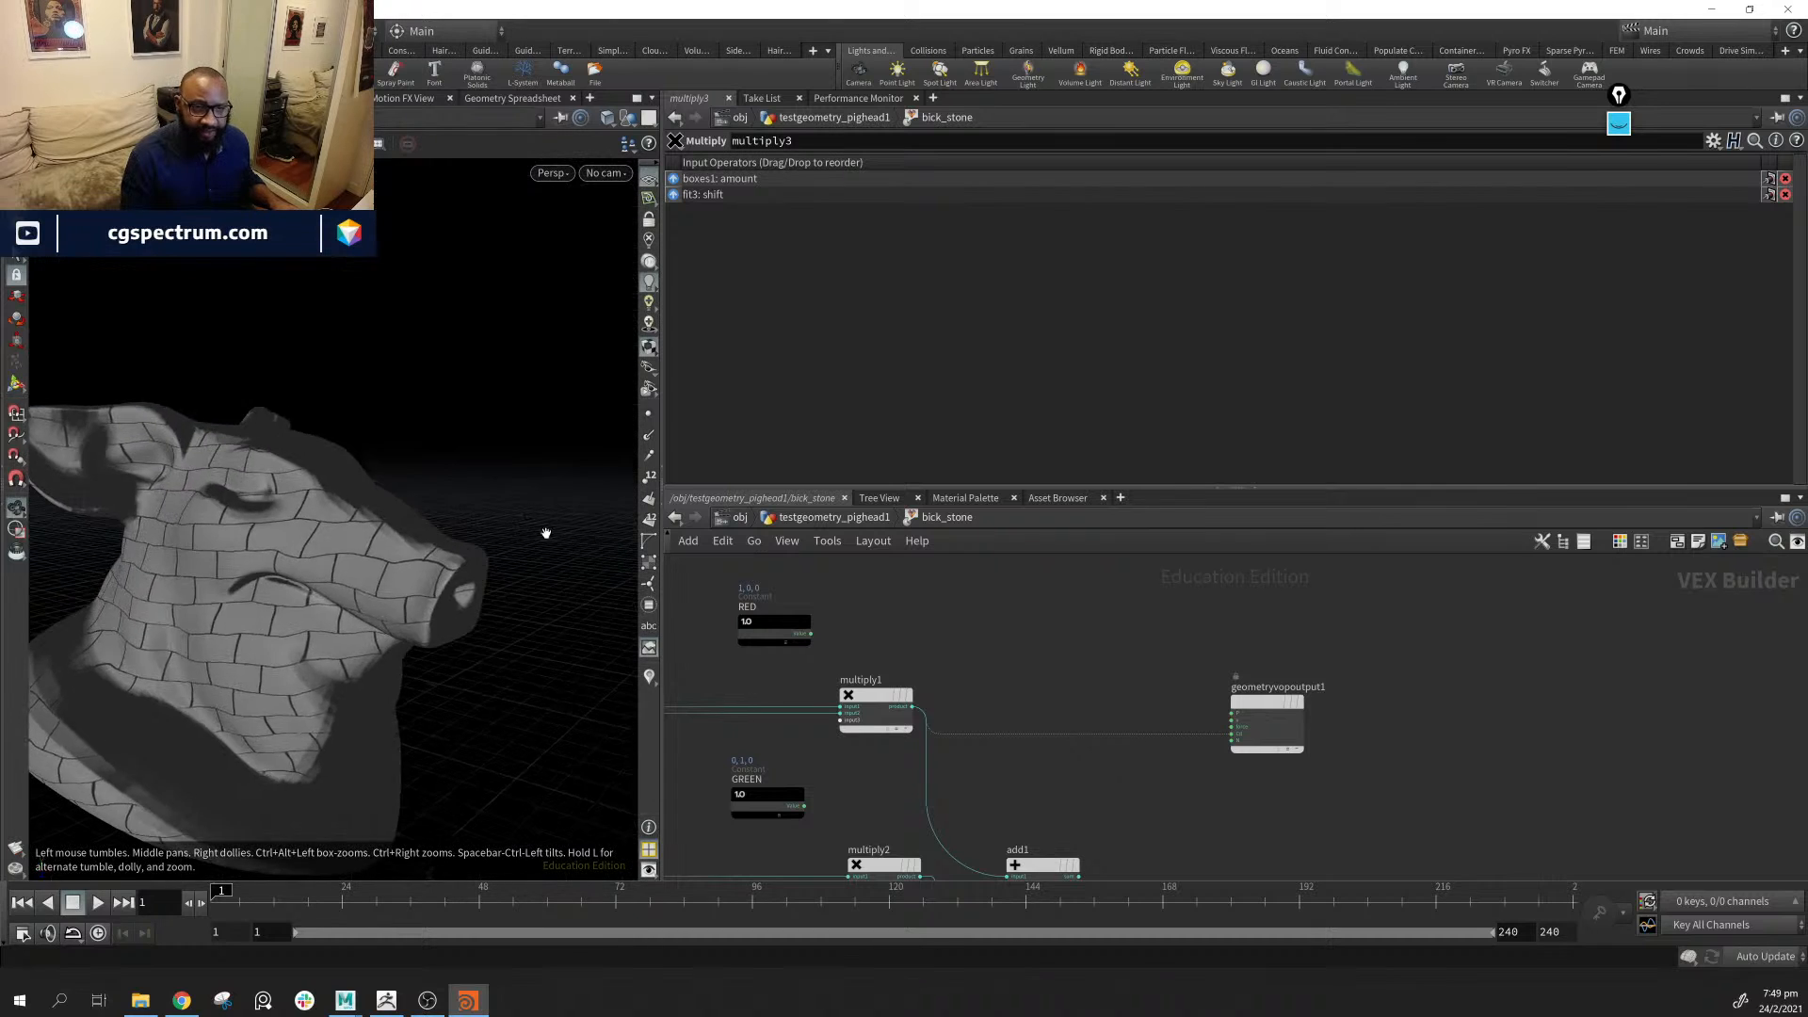
alt+right_drag(546, 533, 424, 603)
alt+drag(423, 602, 397, 618)
Reposition the output node beside add1 and wire multiply2's product into its Cd input to preview the second projection
scroll(1089, 792, down, 1)
middle_drag(1090, 791, 1036, 658)
middle_drag(1176, 692, 1151, 723)
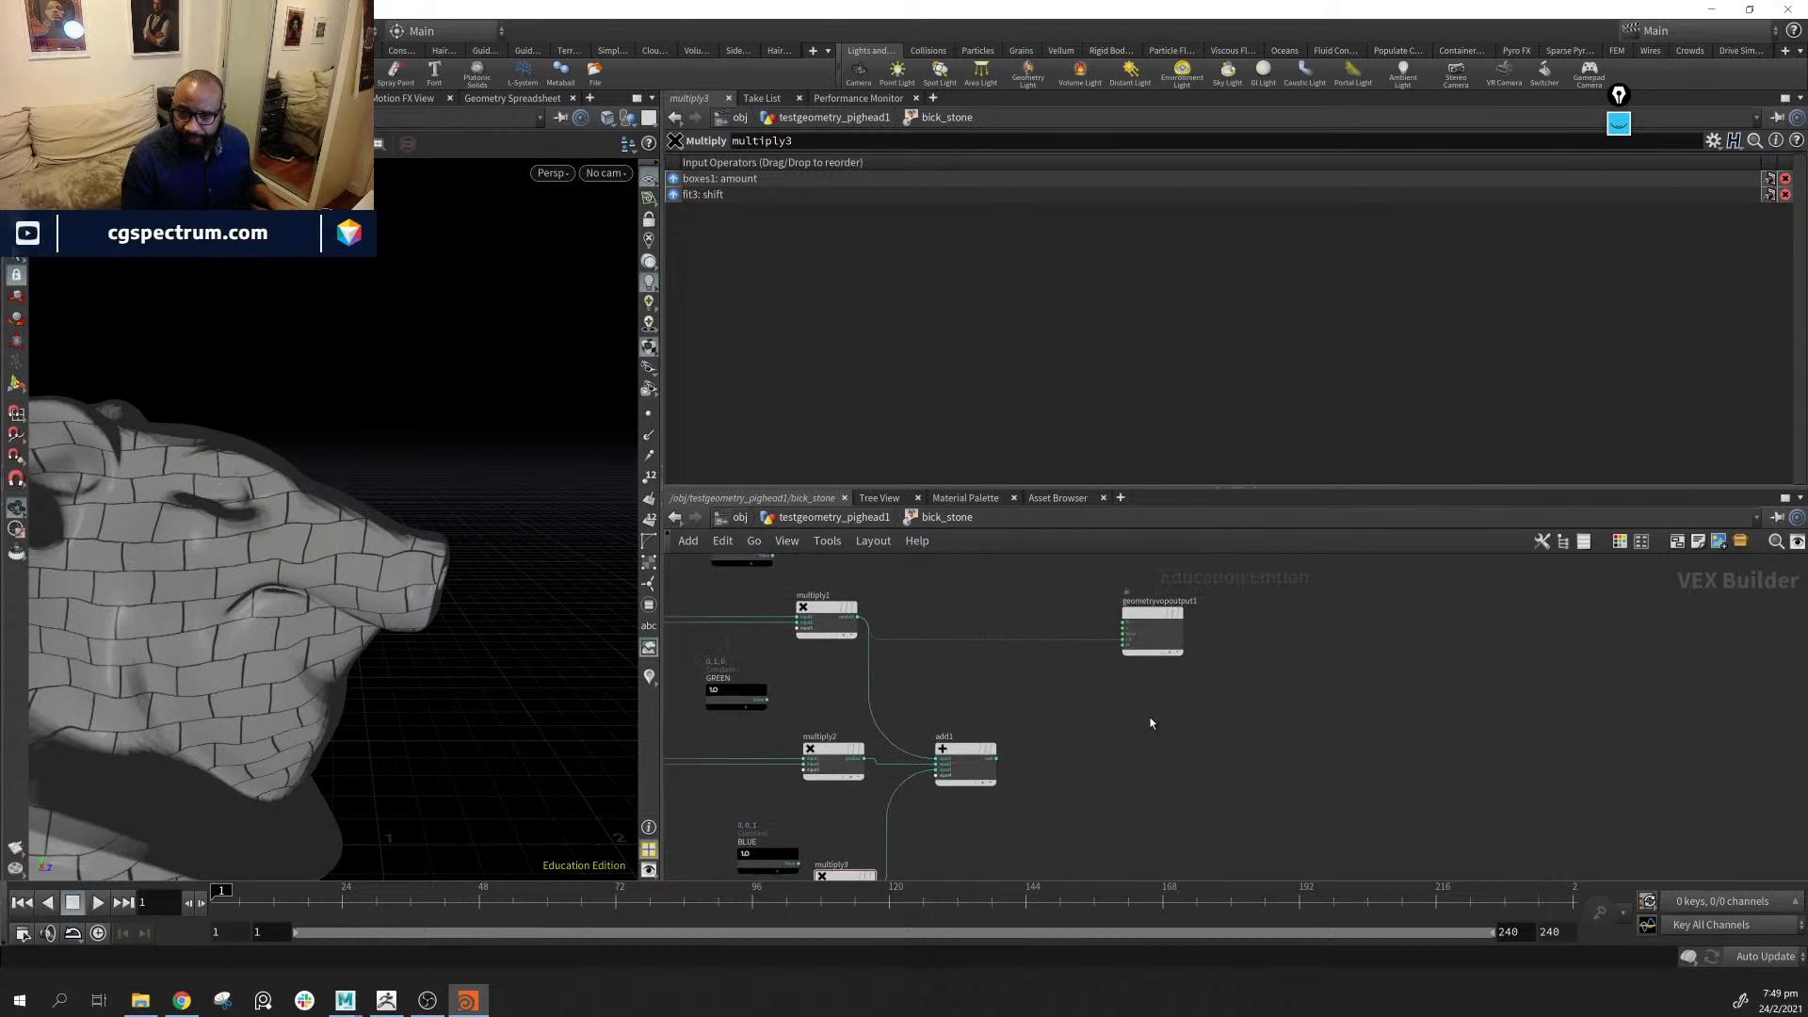
drag(1147, 624, 1185, 787)
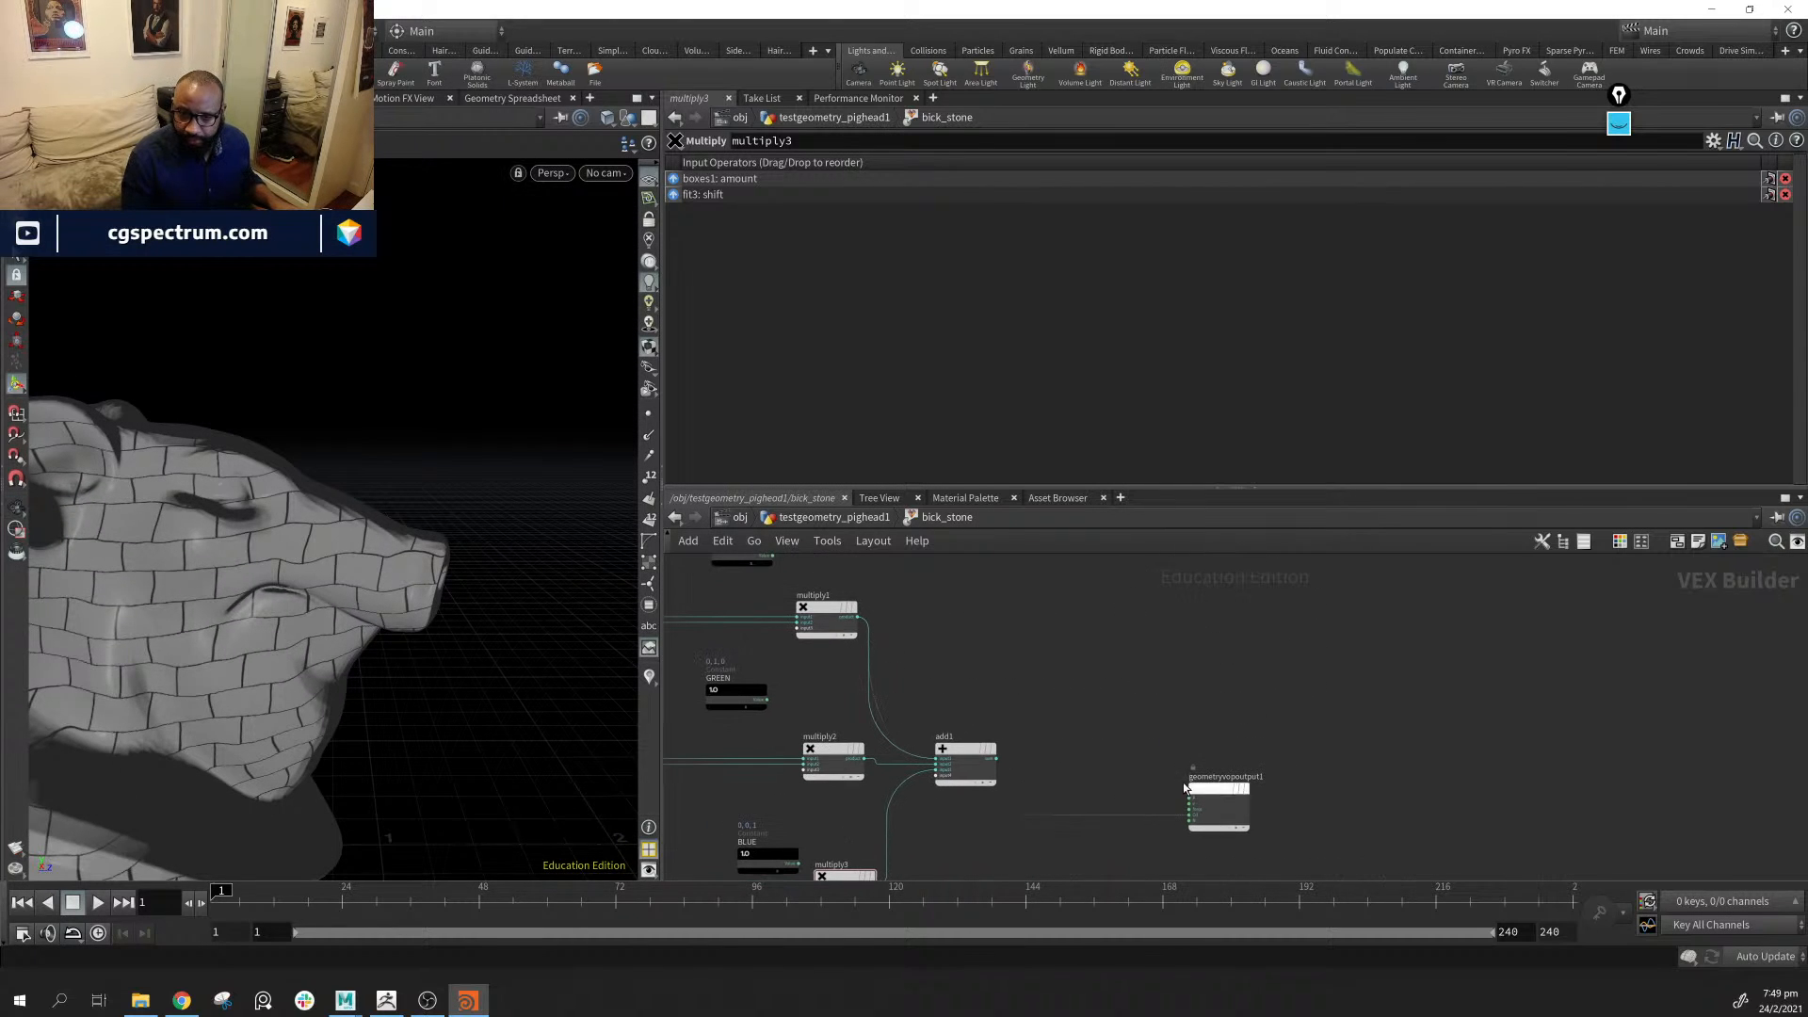
click(861, 759)
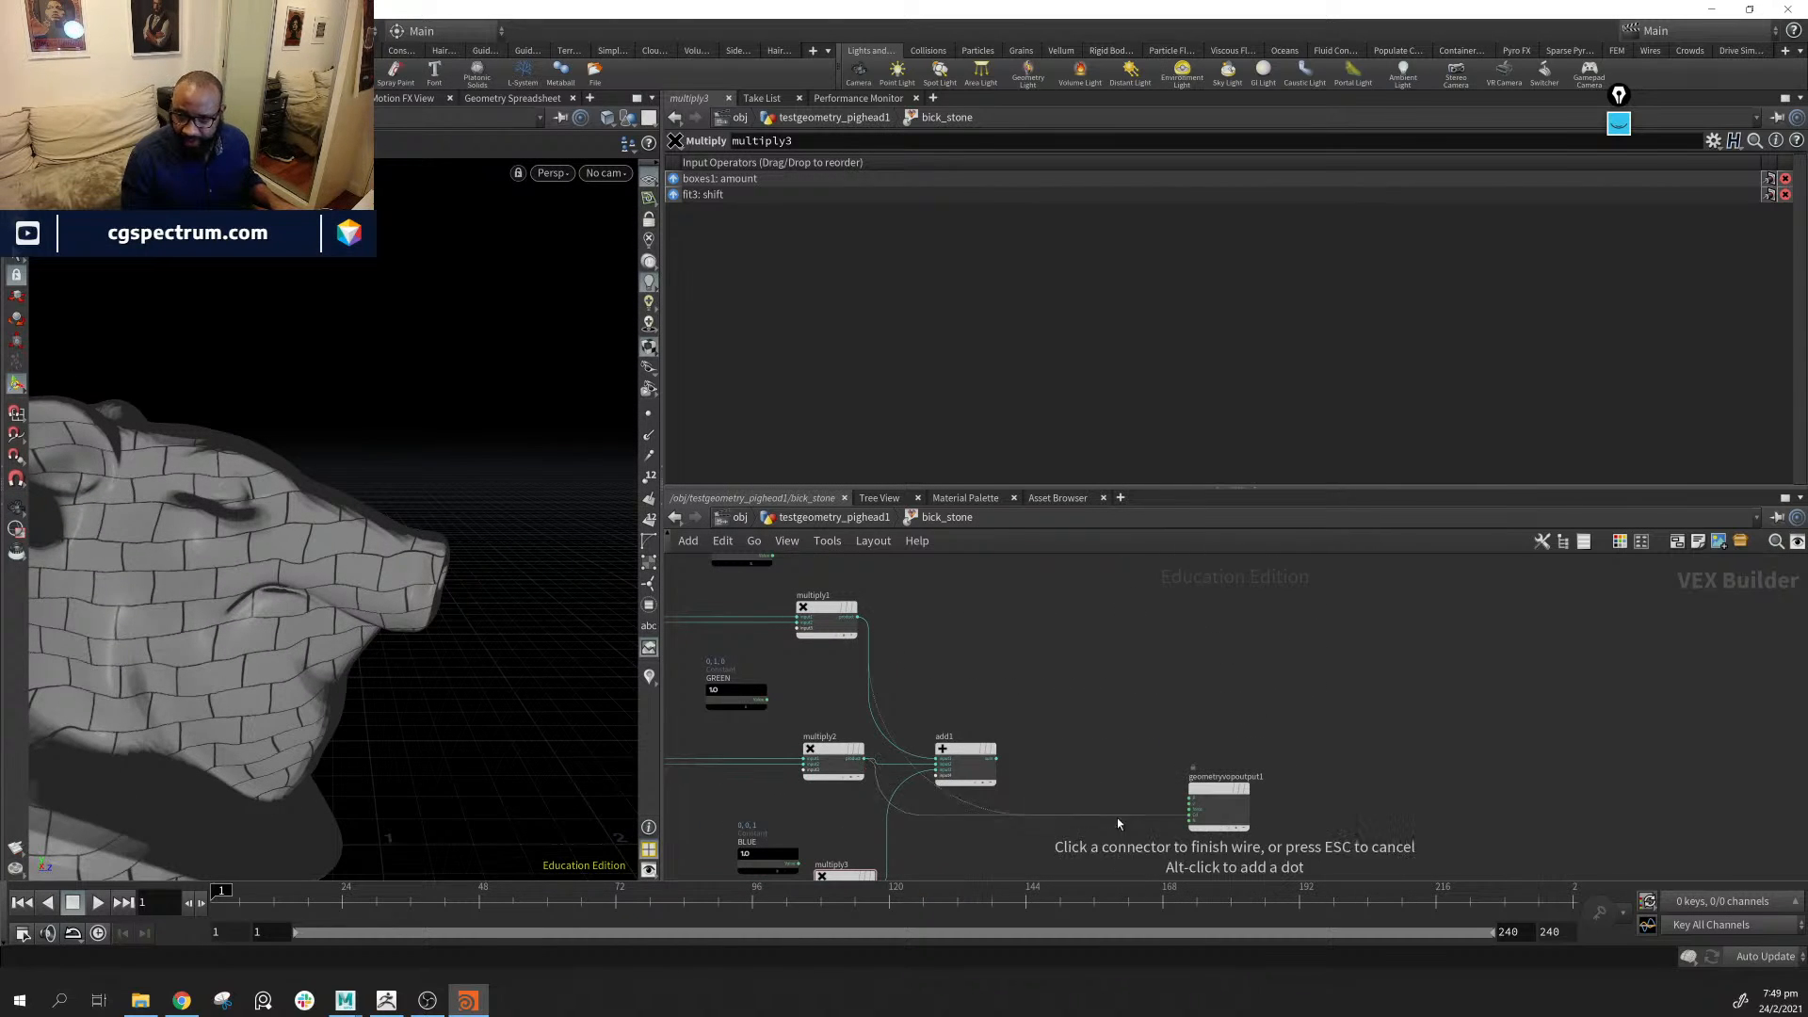
click(1182, 814)
mouse_move(247, 603)
alt+mouse_down()
mouse_move(173, 622)
mouse_move(119, 668)
mouse_move(154, 575)
alt+mouse_up()
Wire multiply3's product into the output node's Cd input and view the third projection from the front of the head
middle_drag(1074, 843, 1057, 698)
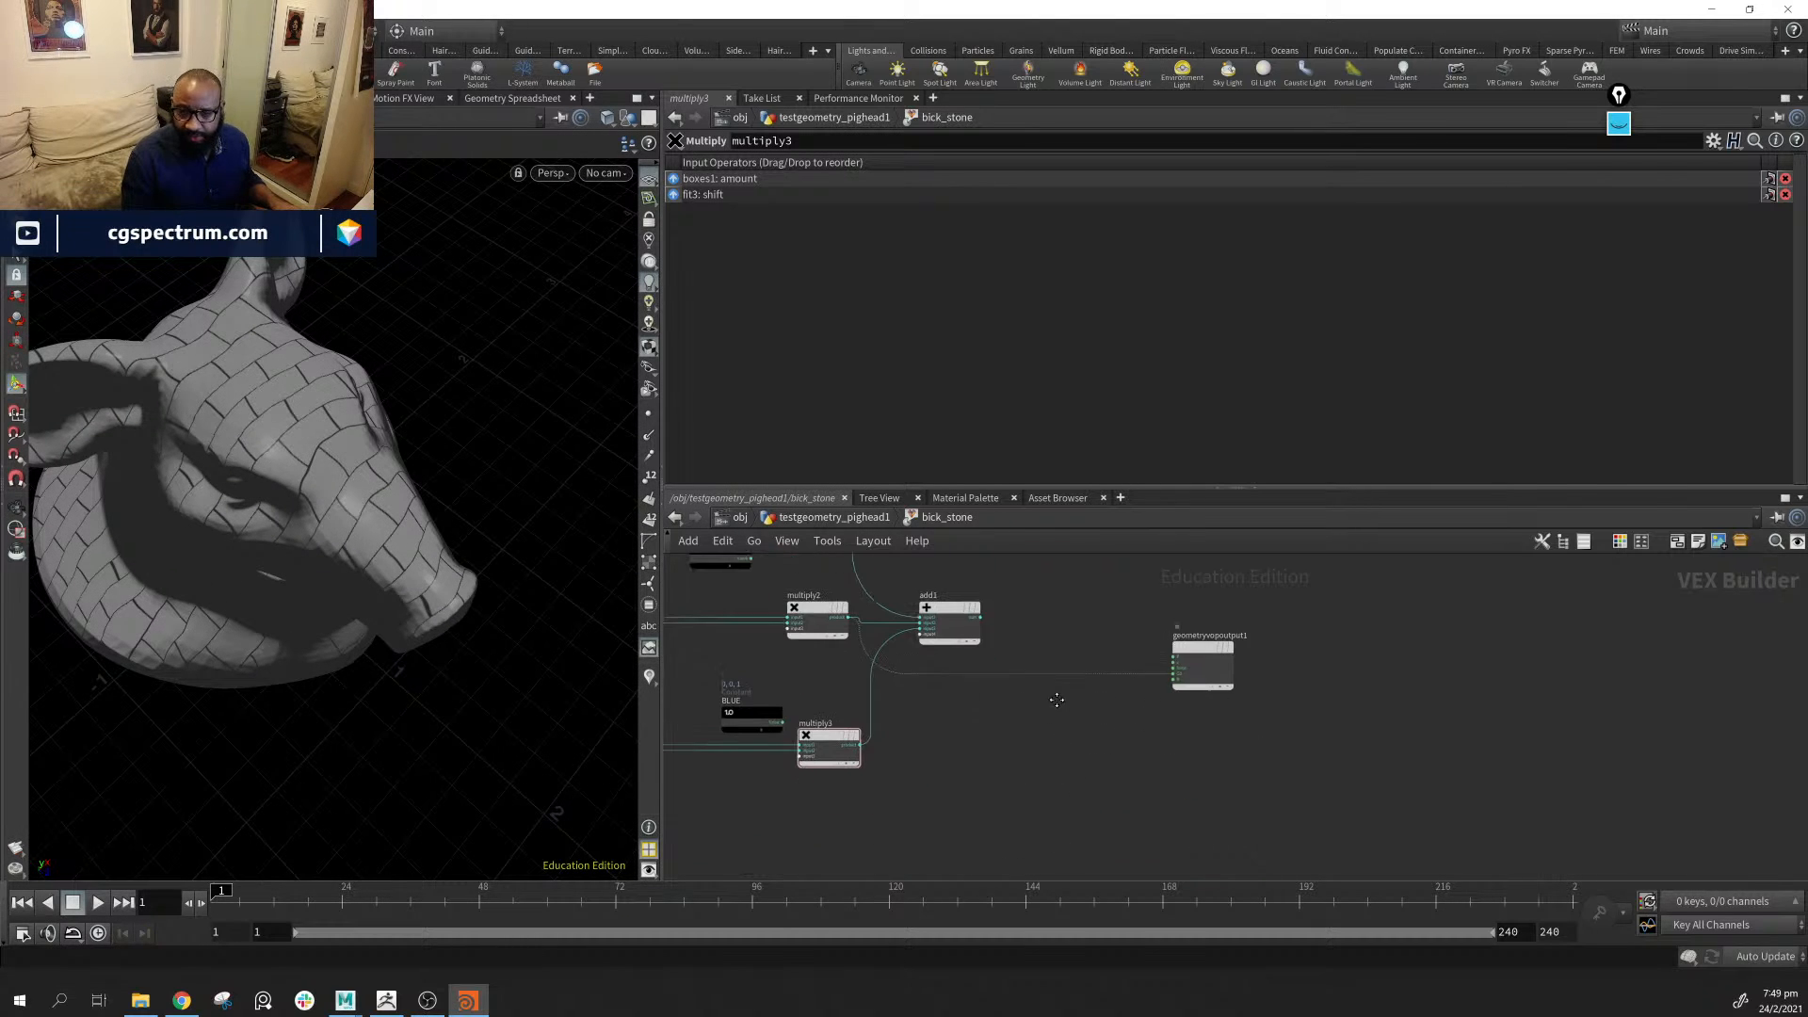
click(857, 742)
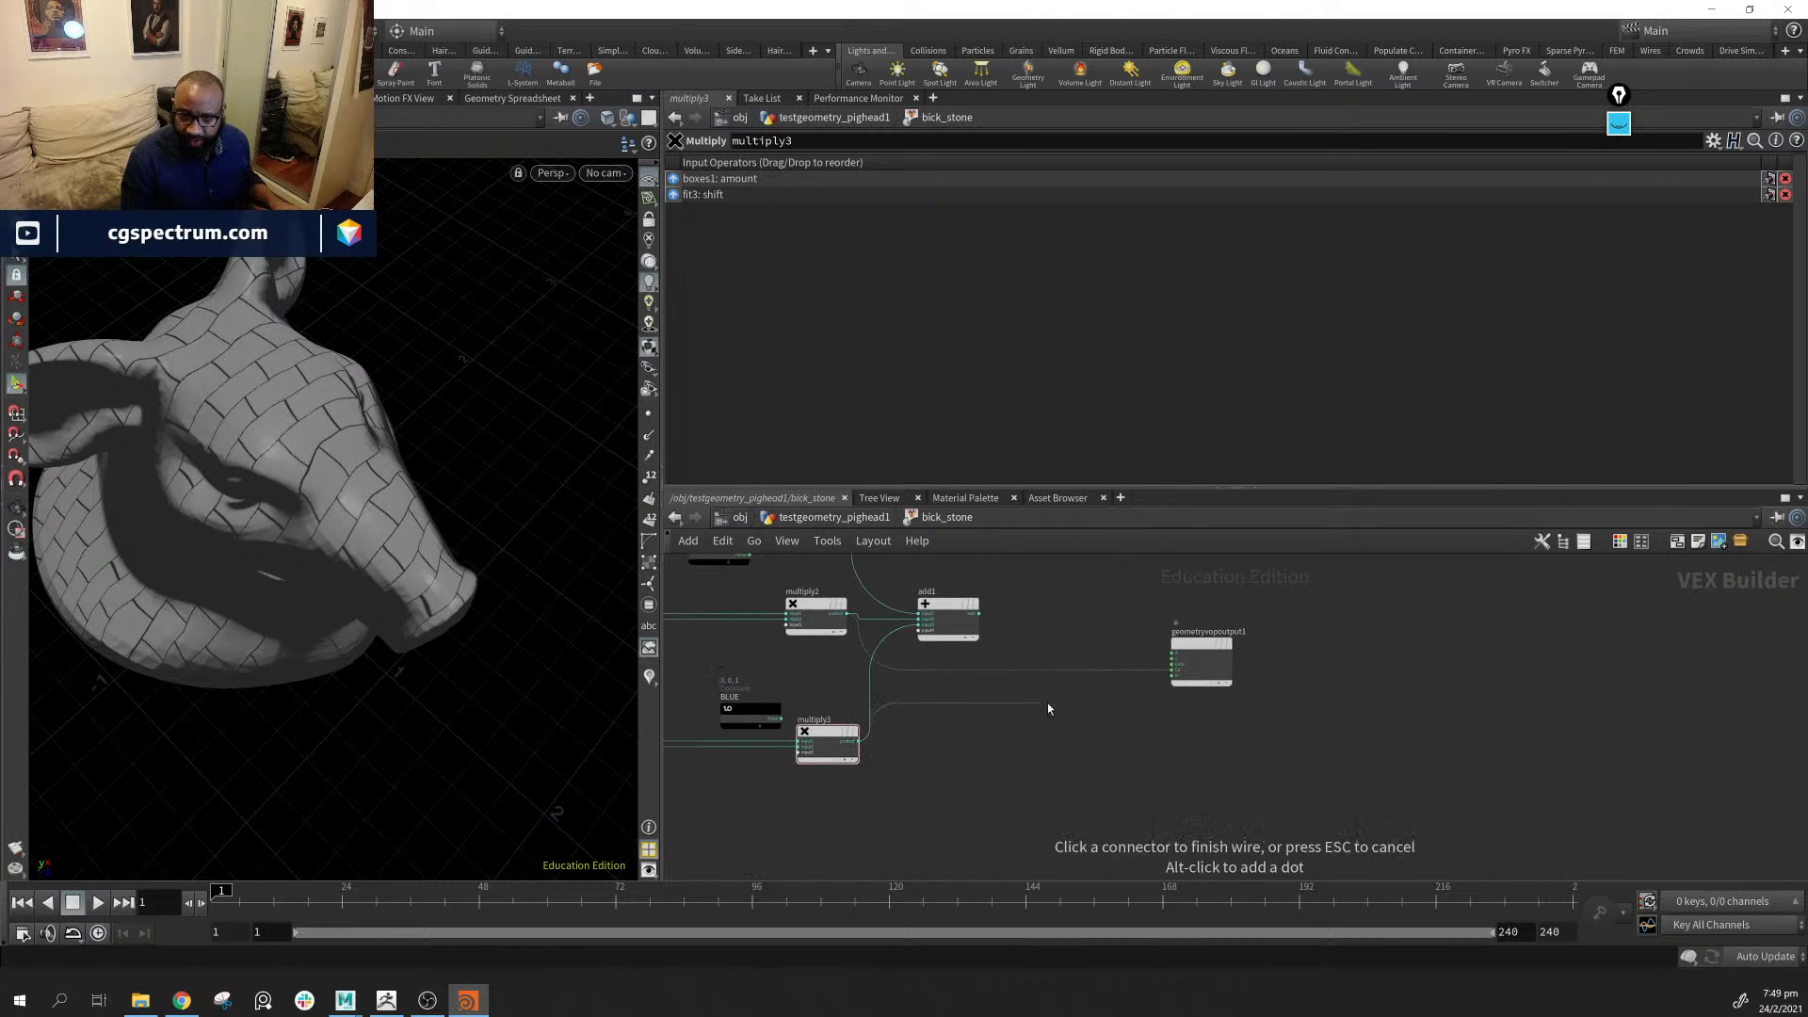
click(1167, 670)
mouse_move(431, 707)
alt+mouse_down()
mouse_move(323, 565)
mouse_move(488, 577)
alt+mouse_up()
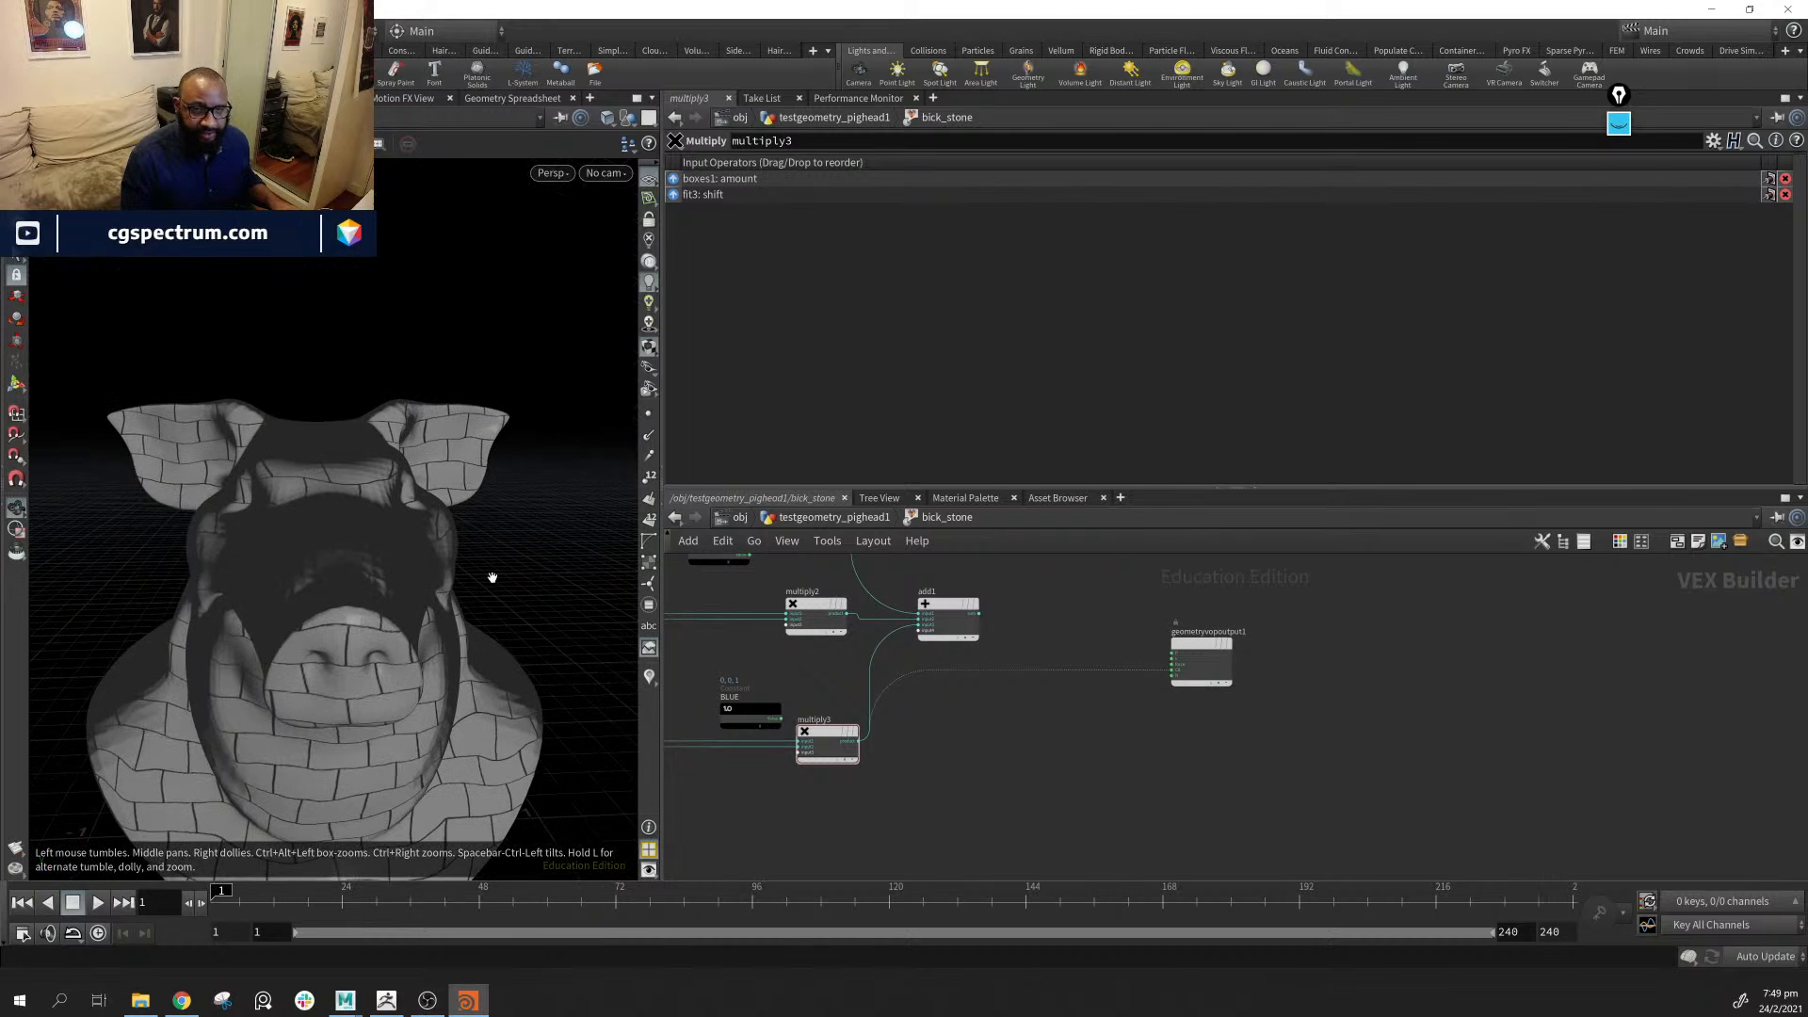
Wire add1's sum into the output node's Cd input and move the output node farther from add1
click(980, 617)
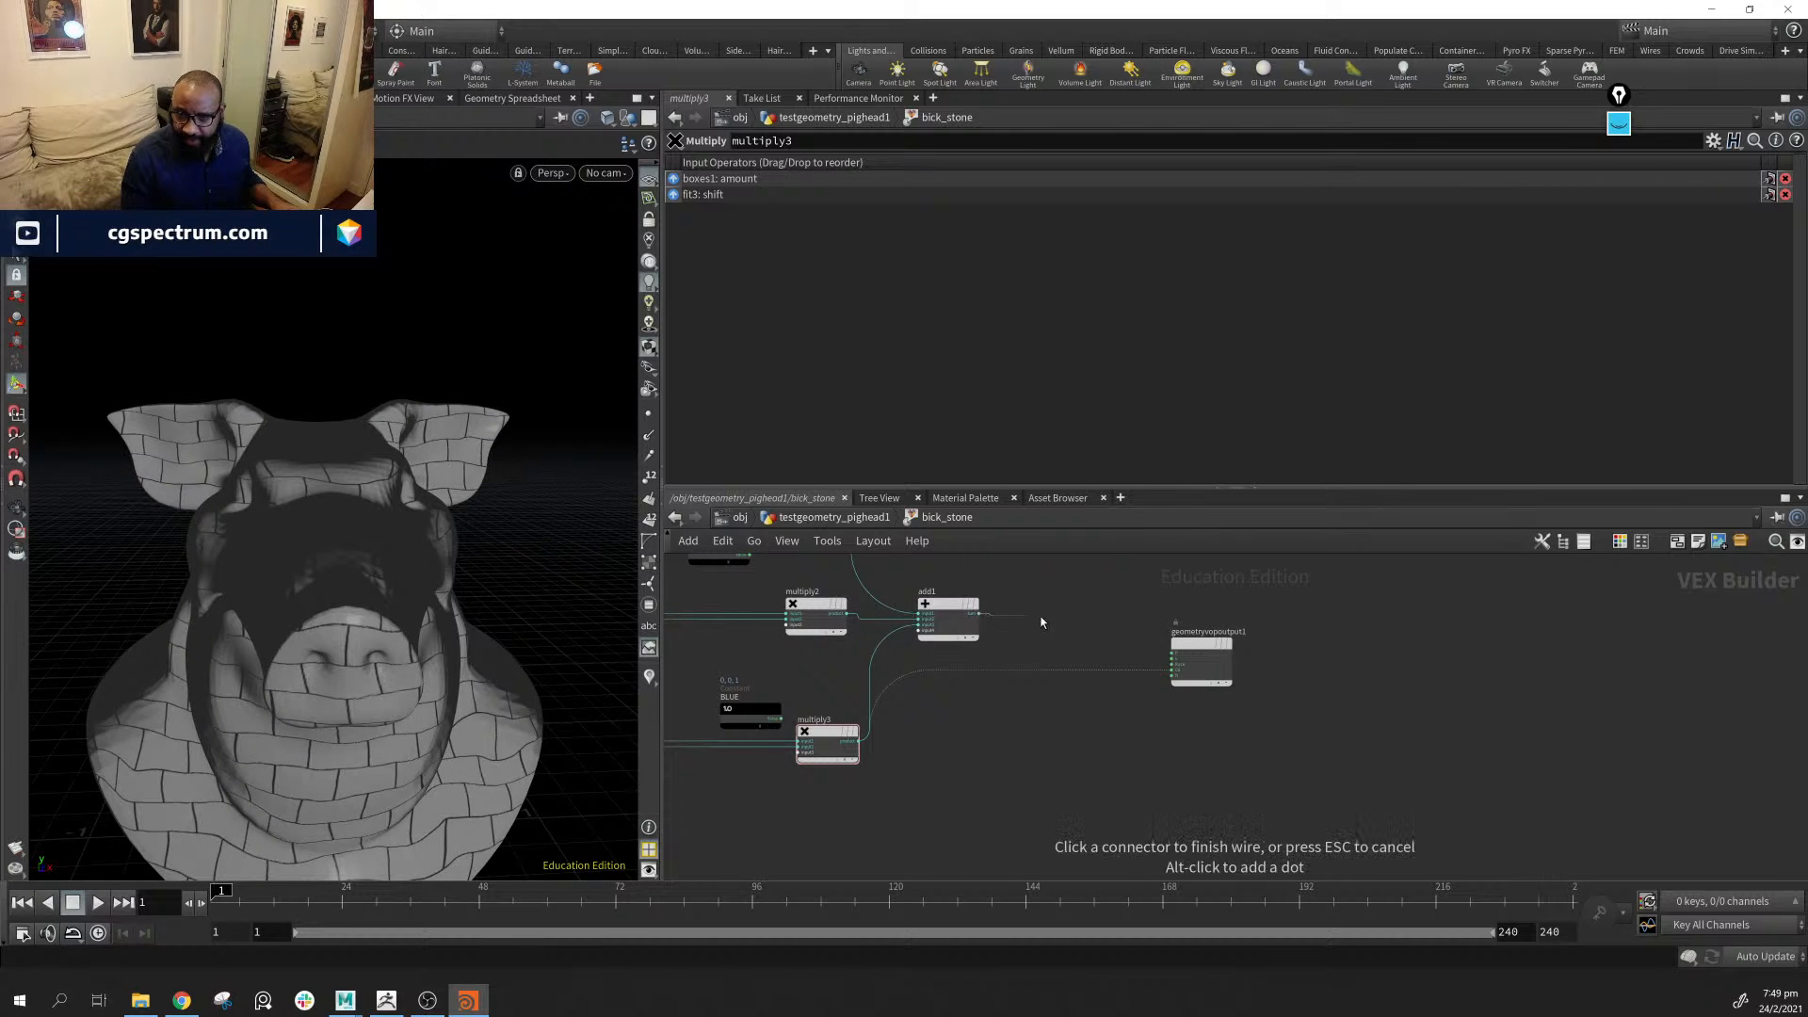
click(1169, 670)
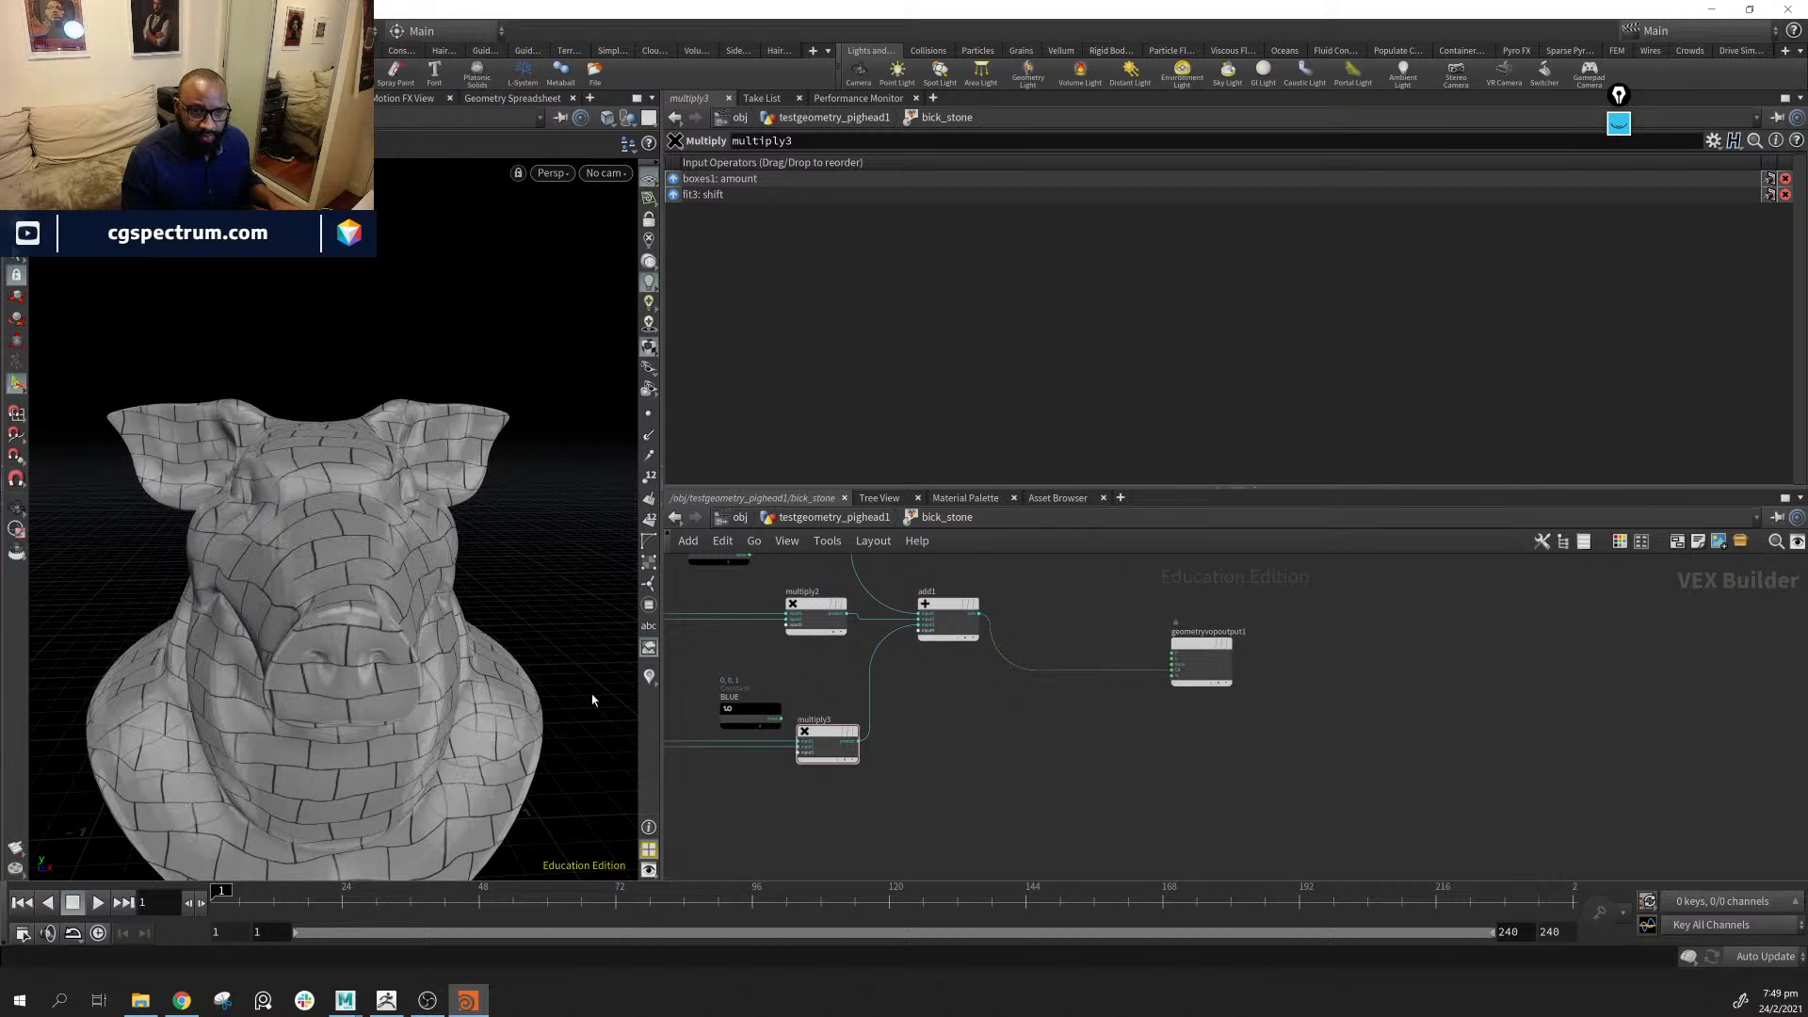
mouse_move(594, 694)
mouse_down()
mouse_move(326, 681)
mouse_move(395, 711)
mouse_move(423, 678)
mouse_up()
drag(1174, 652, 1293, 606)
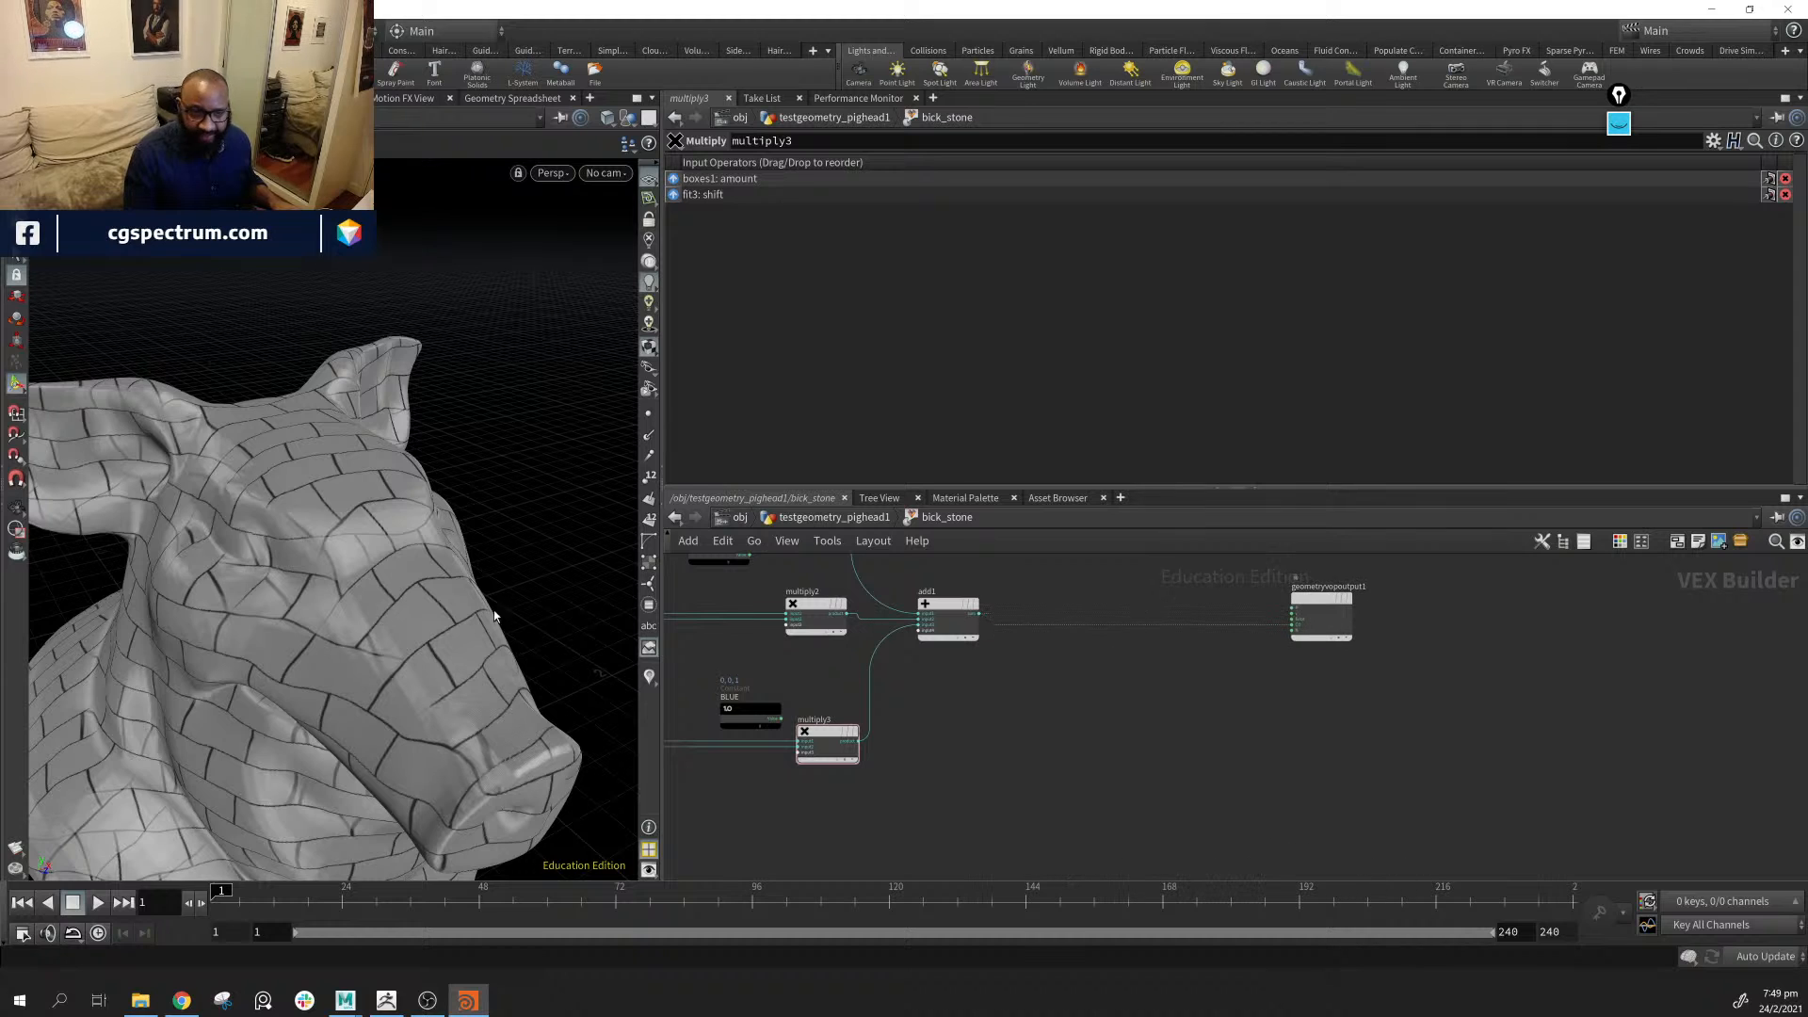
Add a Clamp node and insert it on the wire between add1 and the output node's Cd input
middle_drag(1118, 784, 1054, 867)
scroll(981, 789, up, 3)
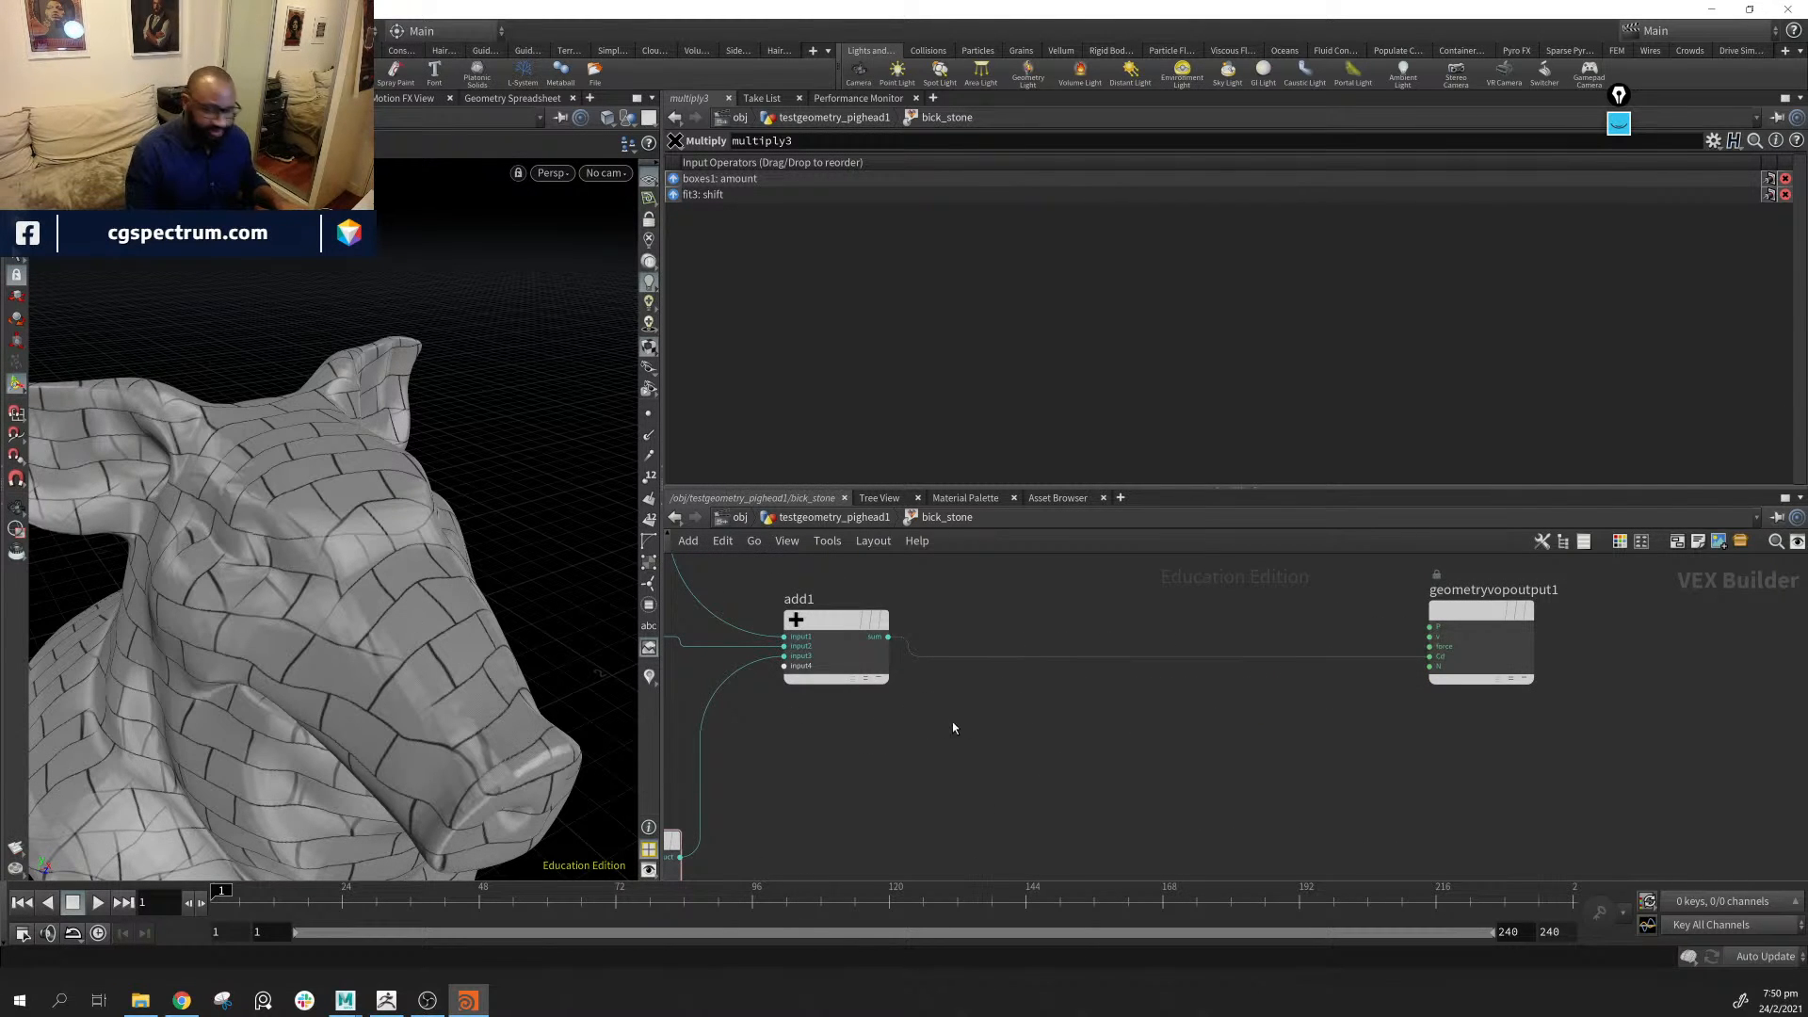
key(Tab)
text(cl)
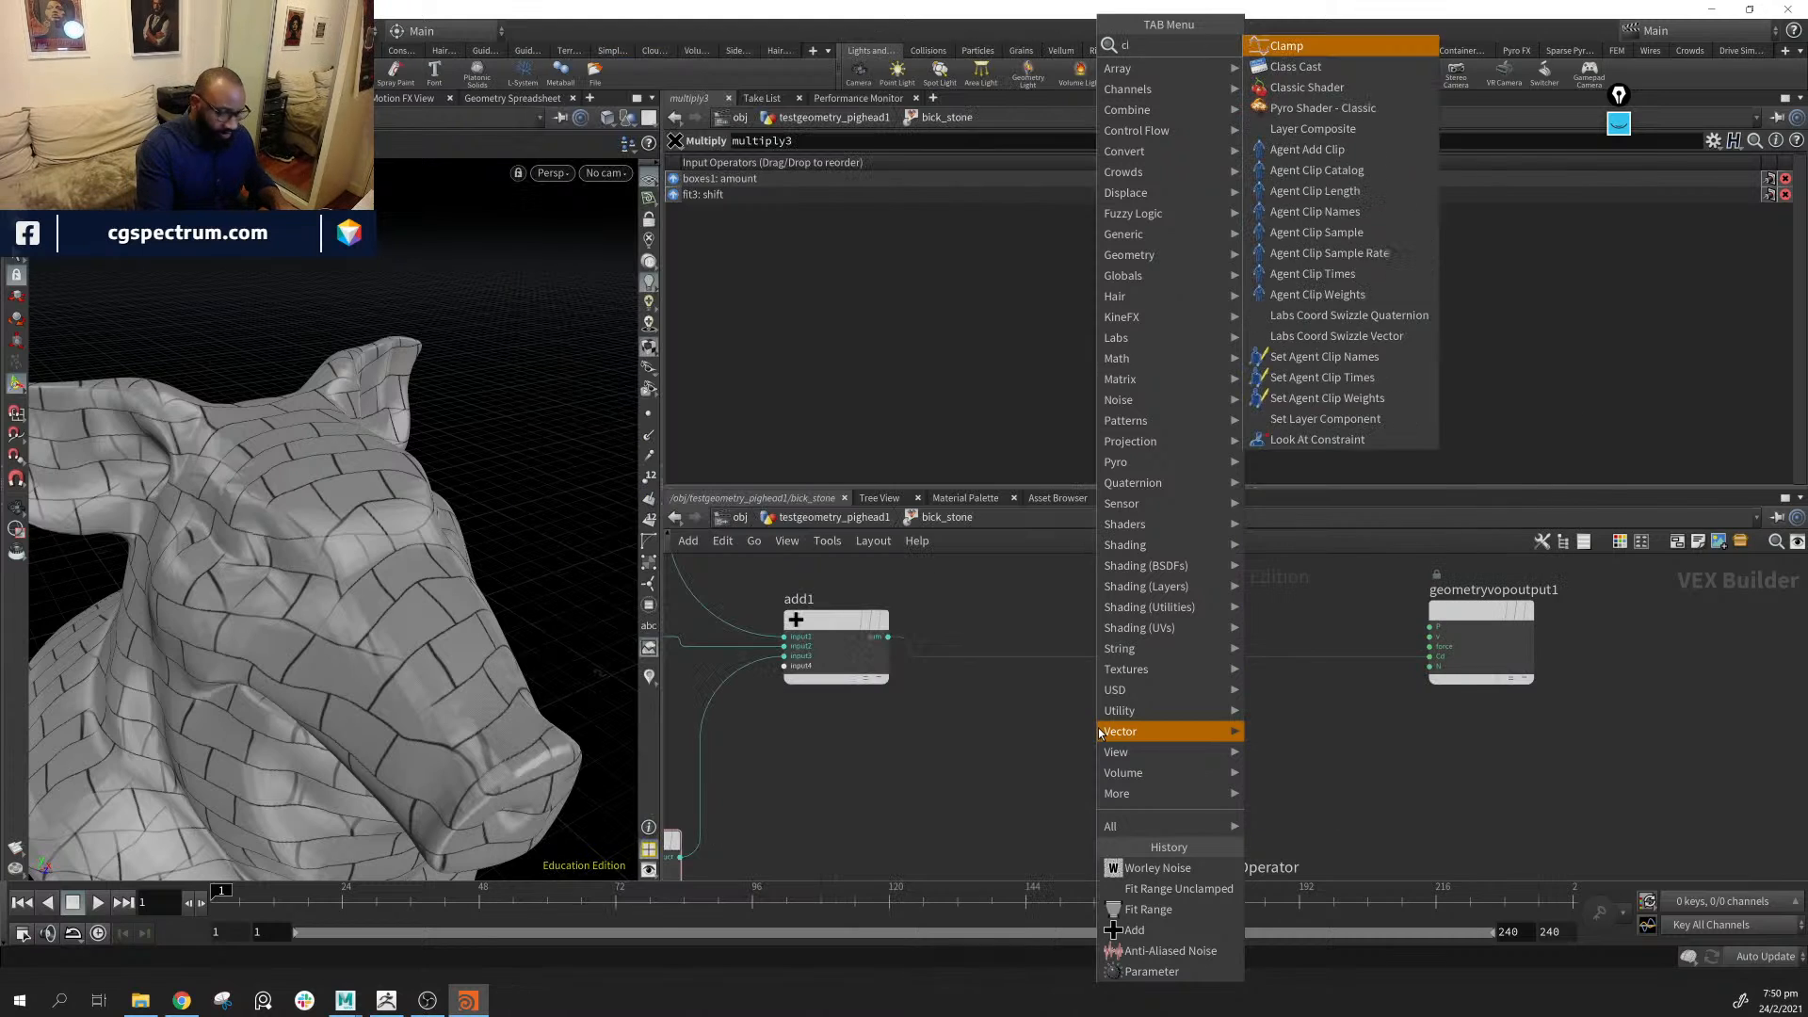
text(a)
key(Return)
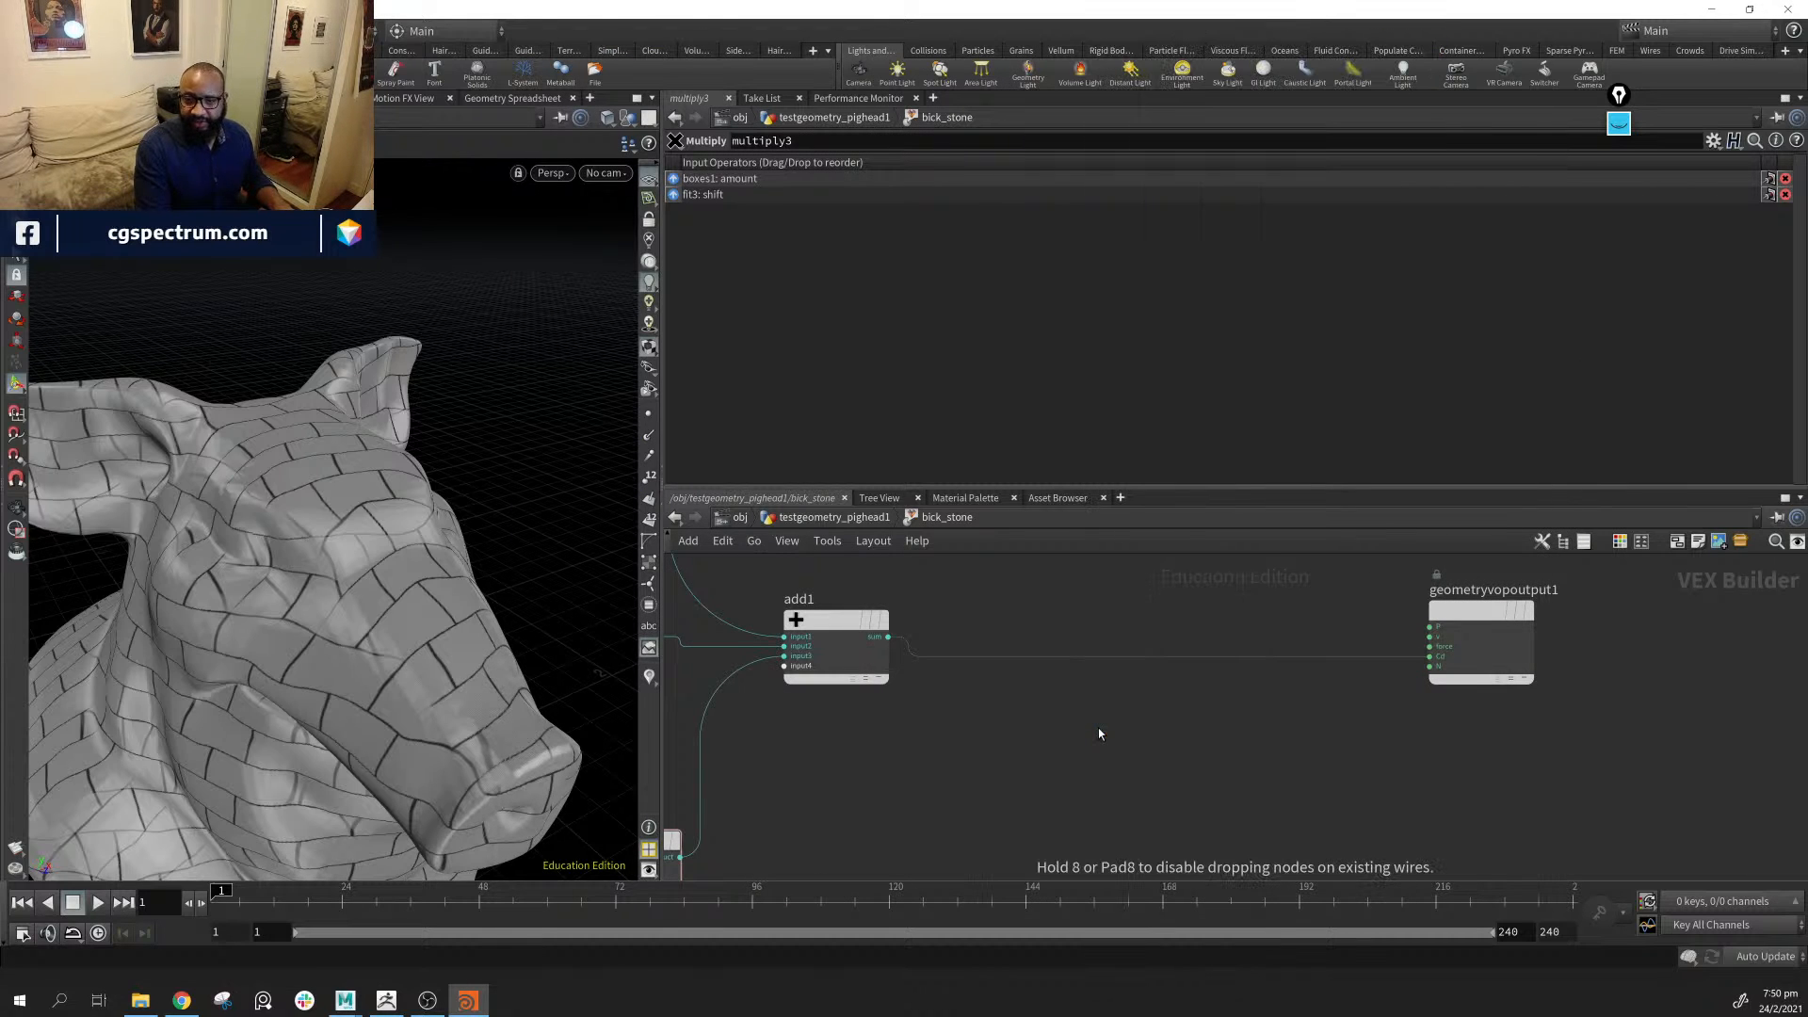
click(1099, 727)
drag(1076, 727, 1068, 621)
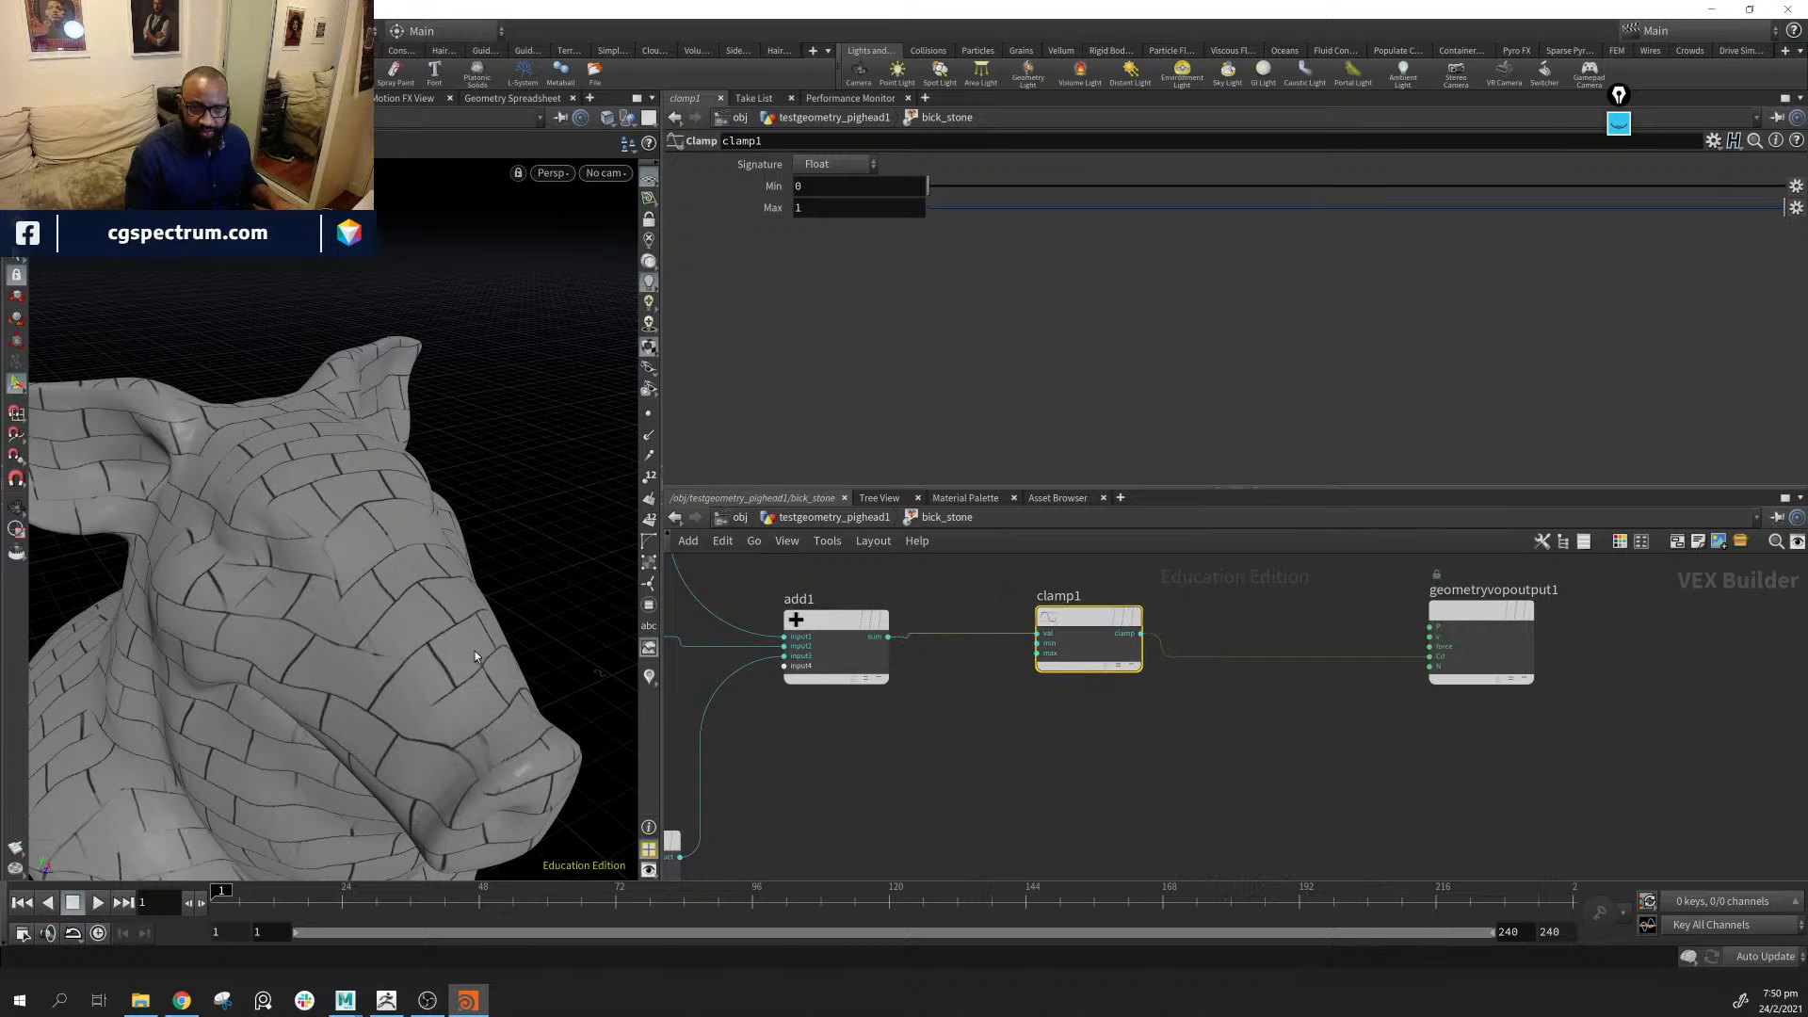
Examine the clamped brick pattern around the pig head and review the multiply, add and clamp network
drag(474, 652, 301, 531)
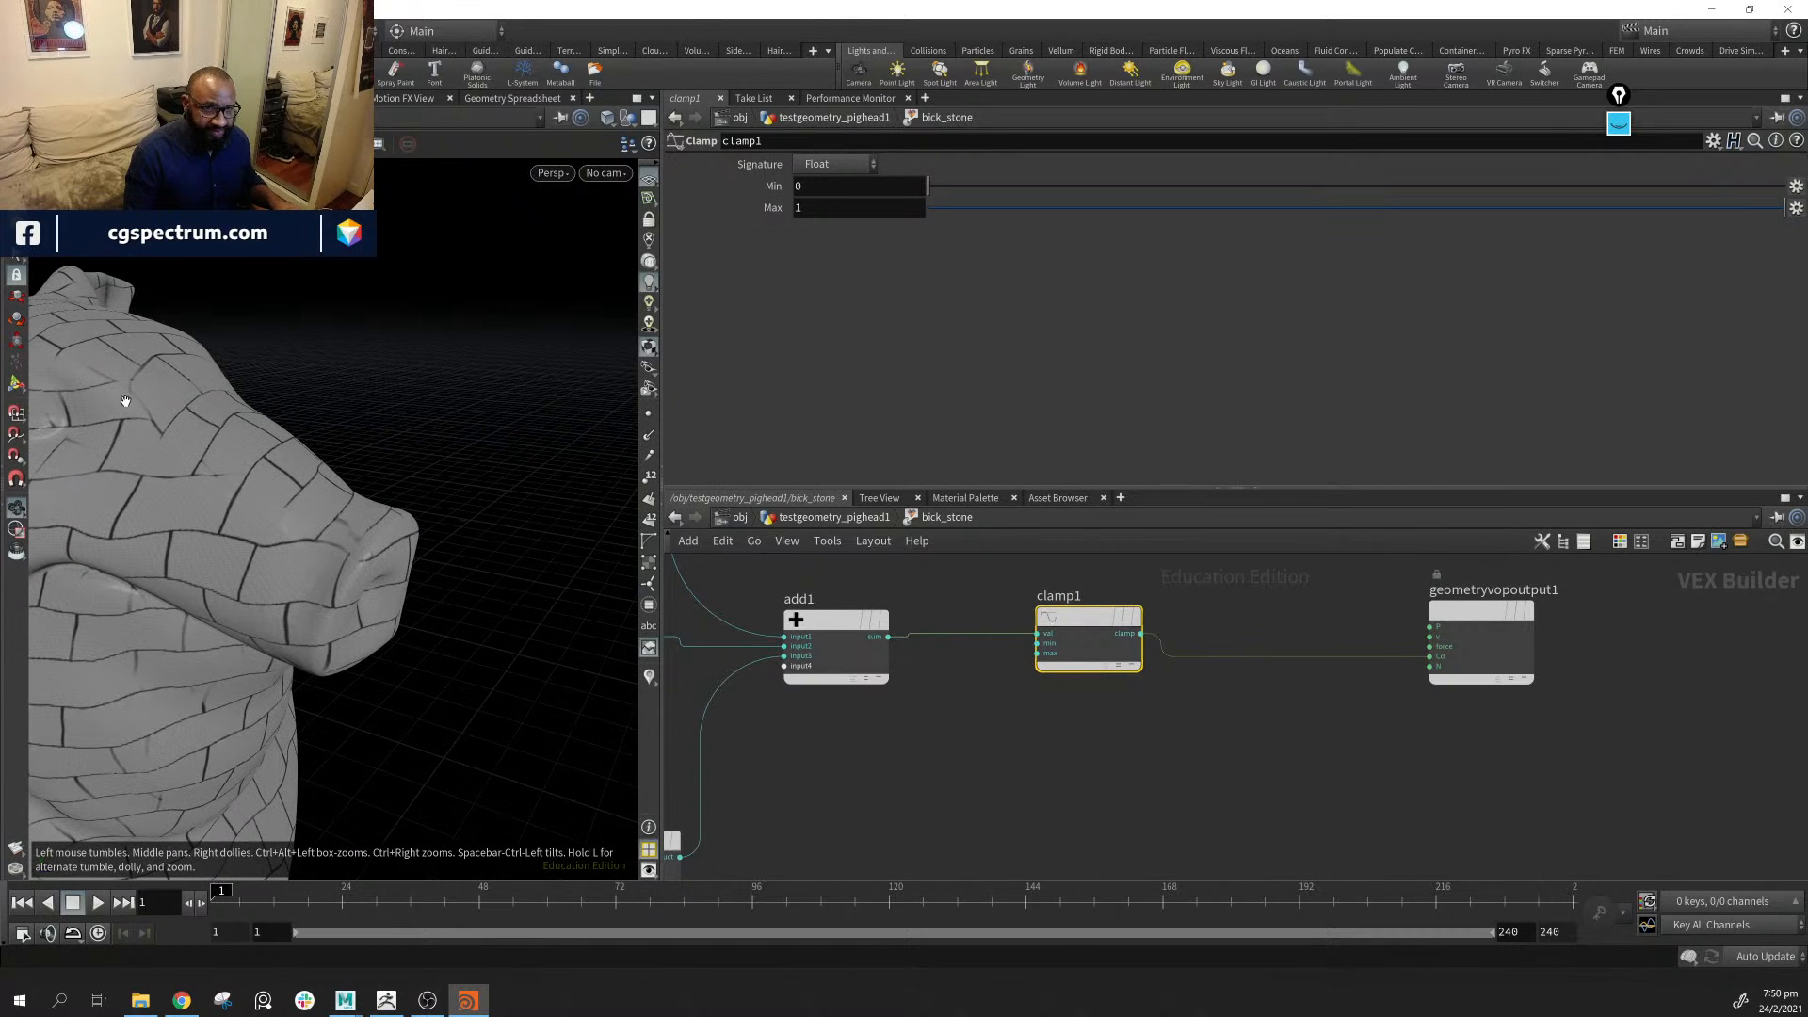
drag(234, 479, 387, 531)
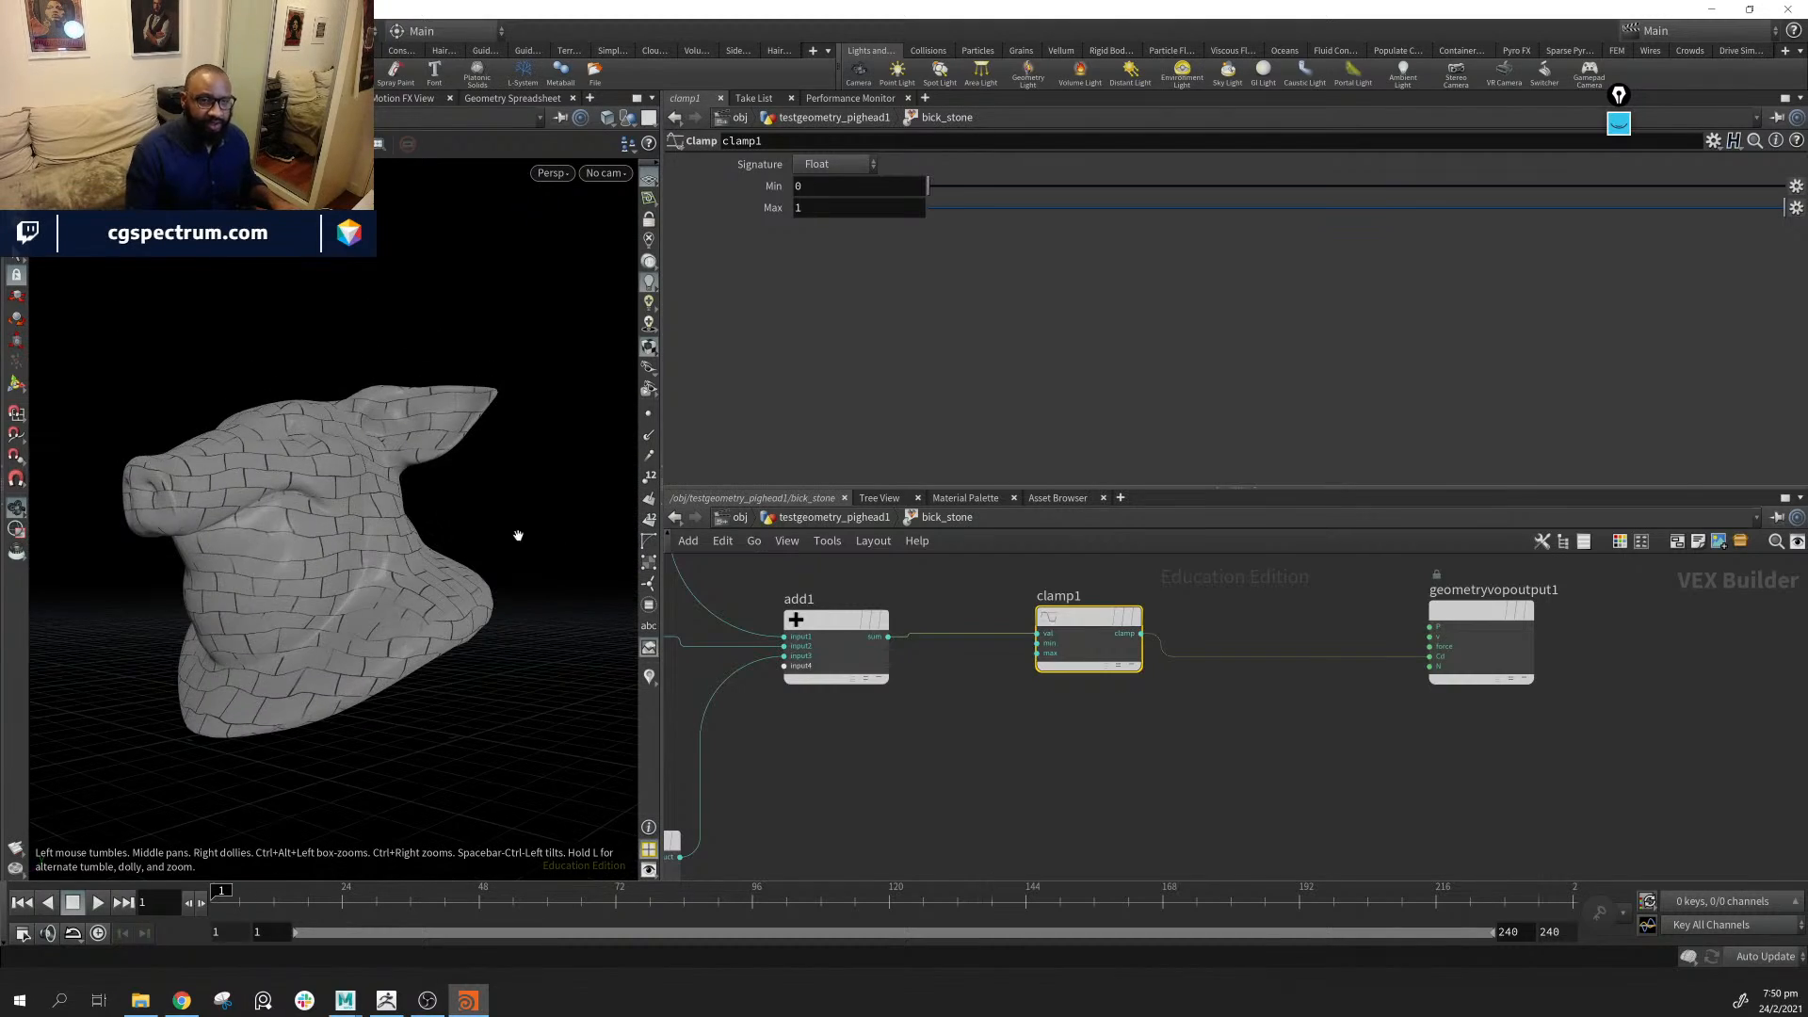
drag(485, 663, 528, 659)
middle_drag(1065, 712, 1513, 834)
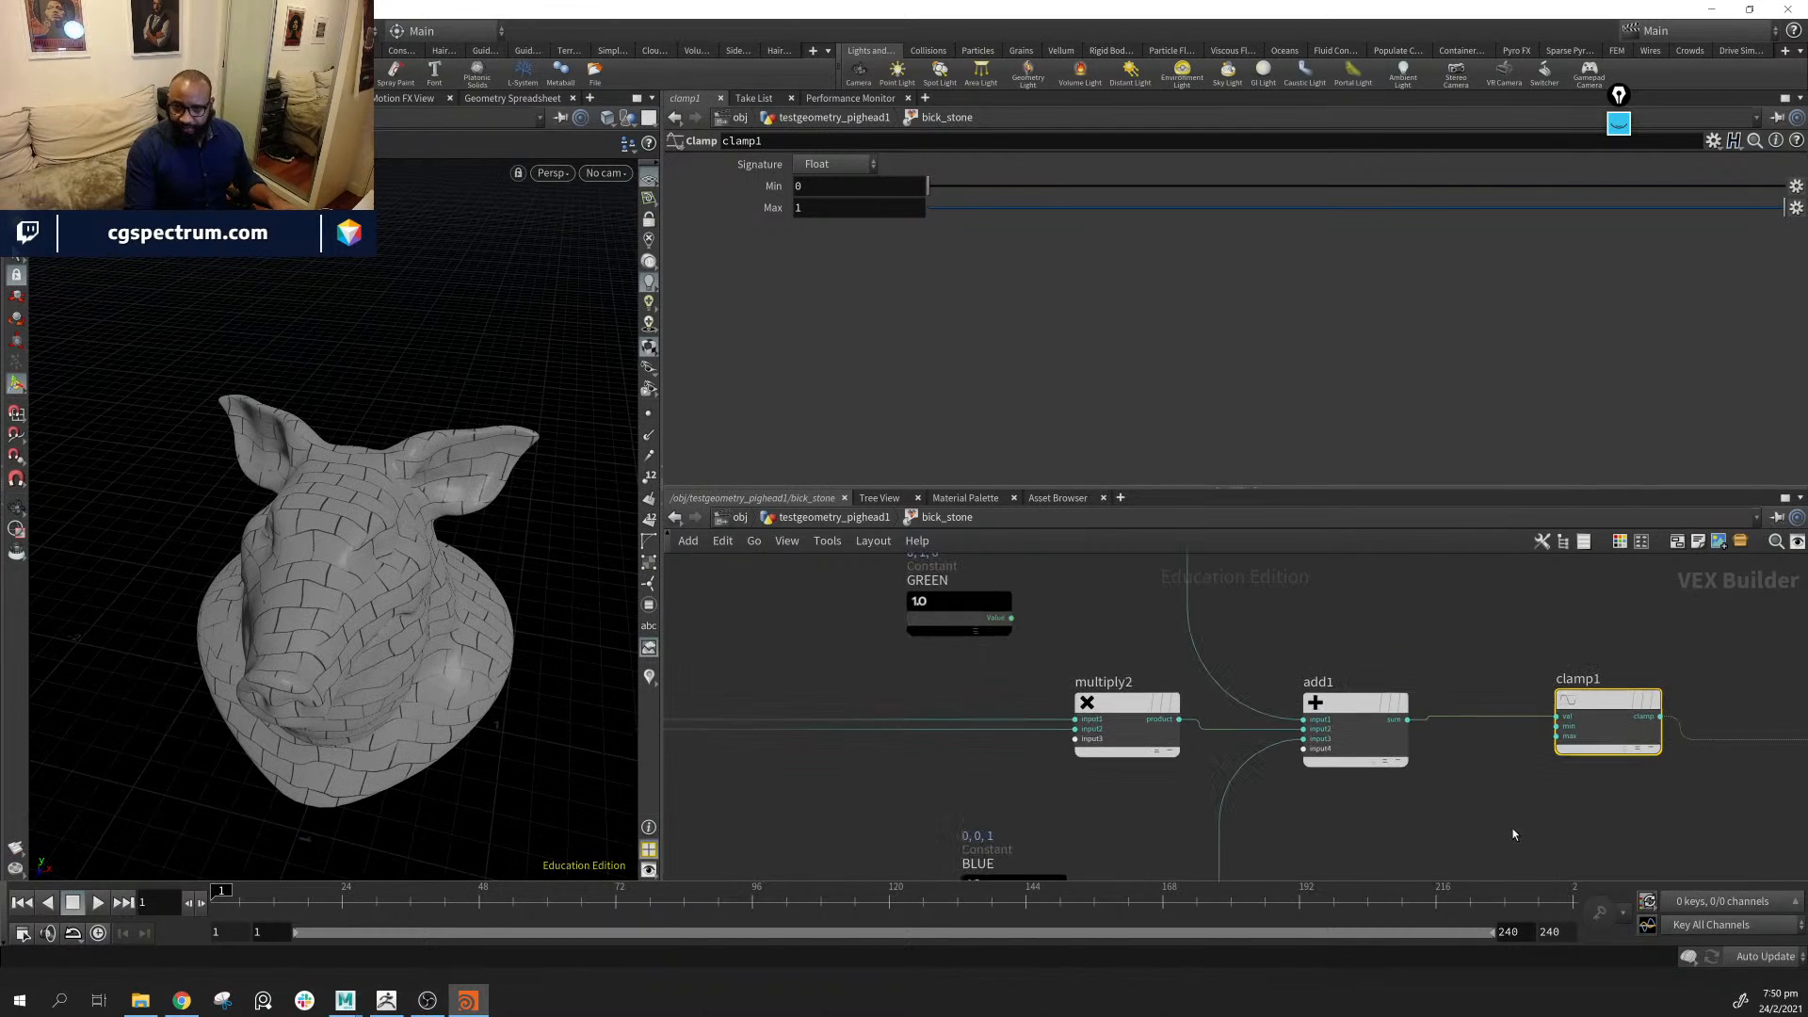
scroll(852, 812, down, 4)
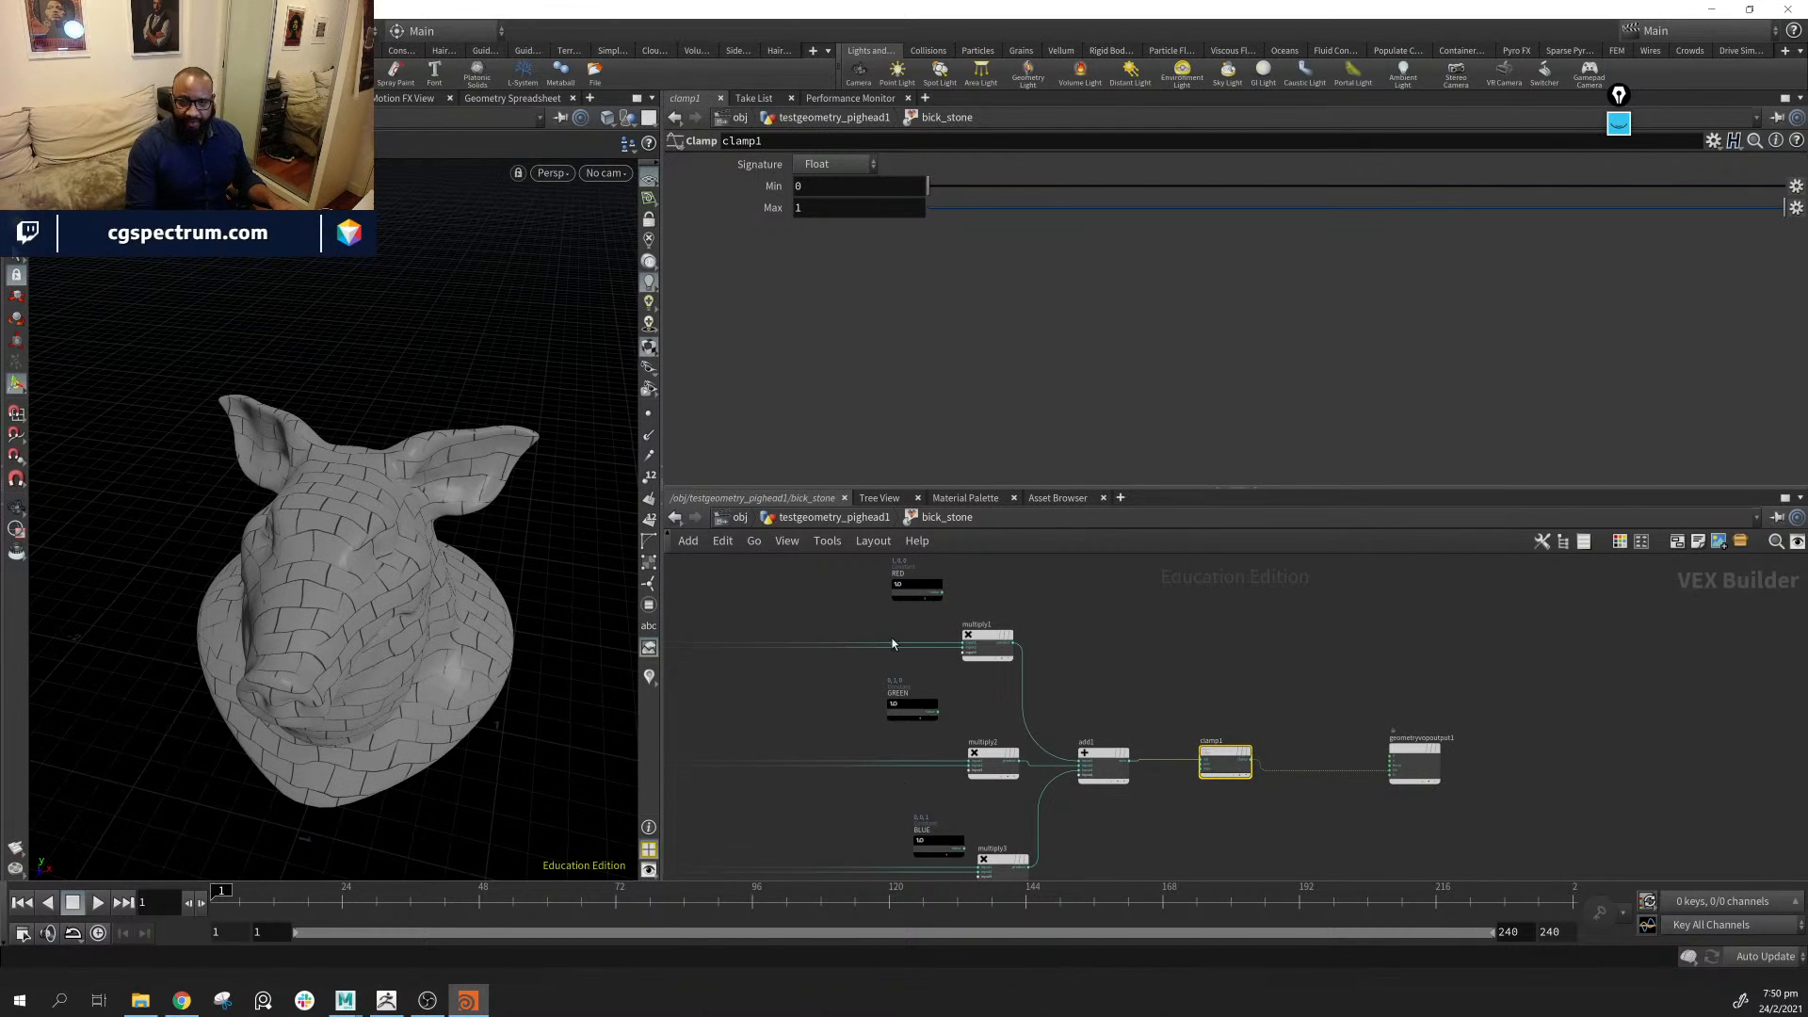
Go back up to the geometry network and increase the bick_stone node's Brisk Size to 0.31 by 0.21
click(859, 520)
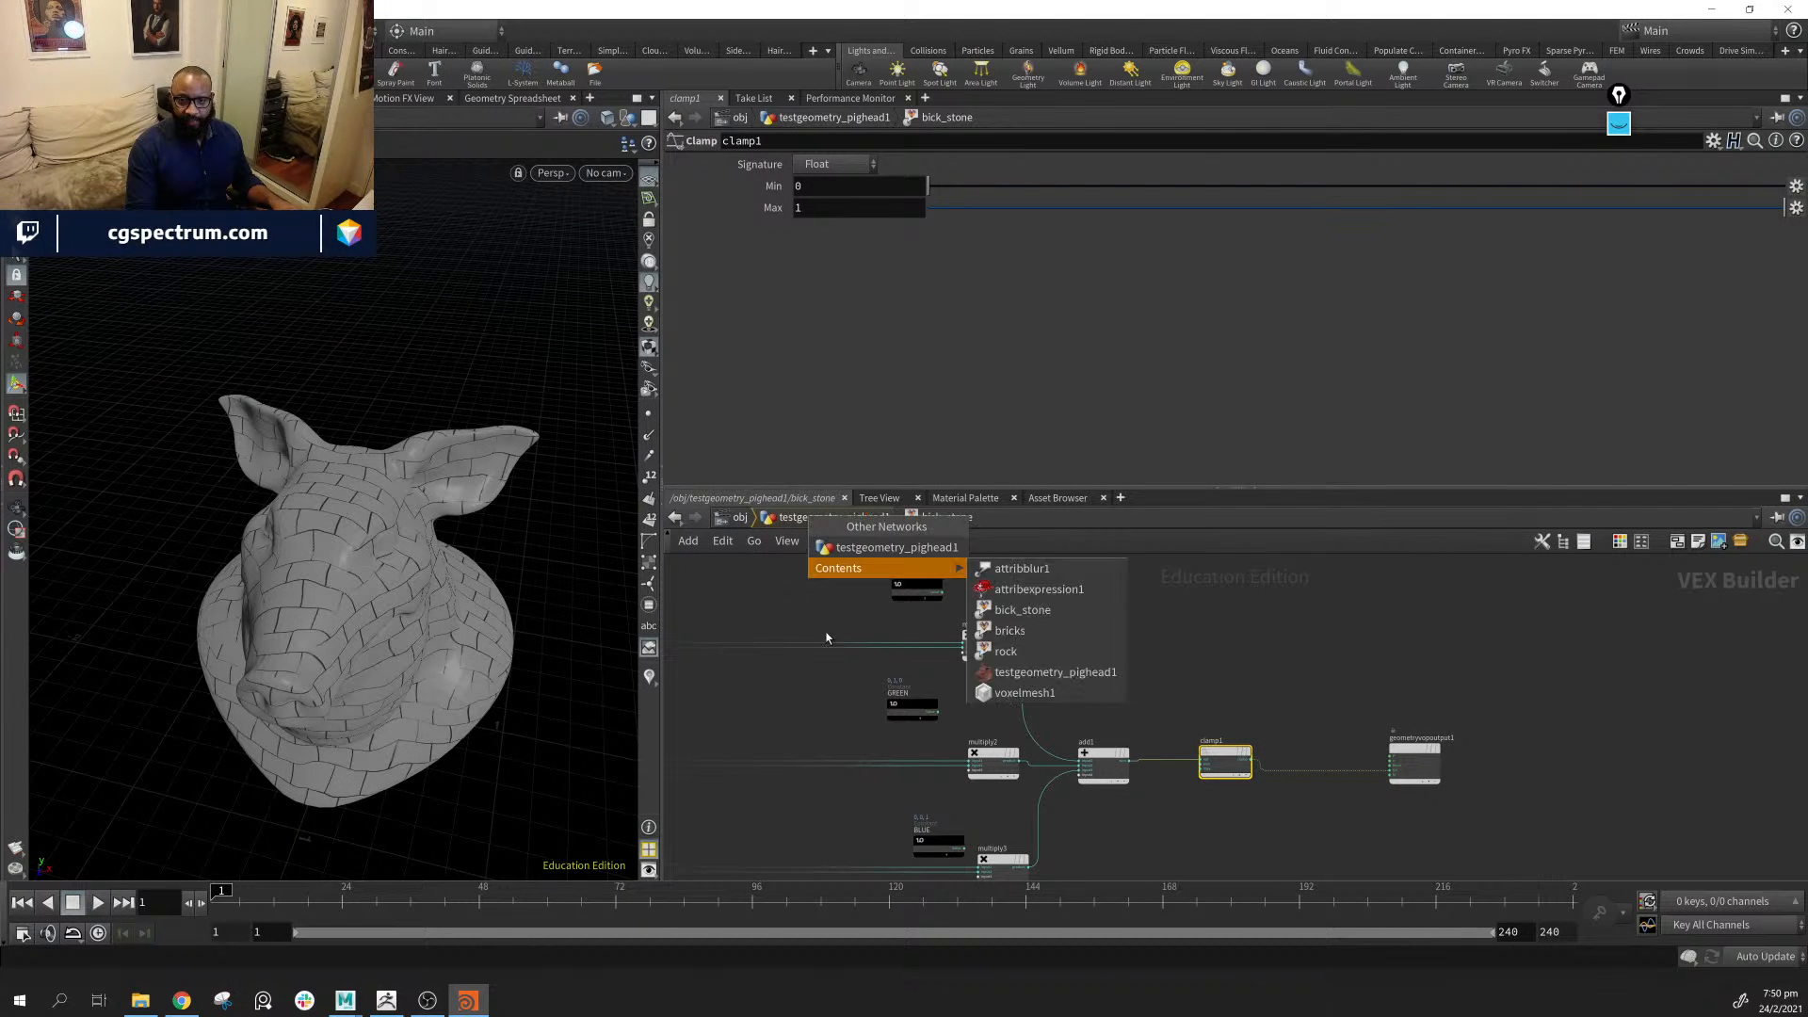
click(795, 518)
middle_drag(1338, 755, 1293, 770)
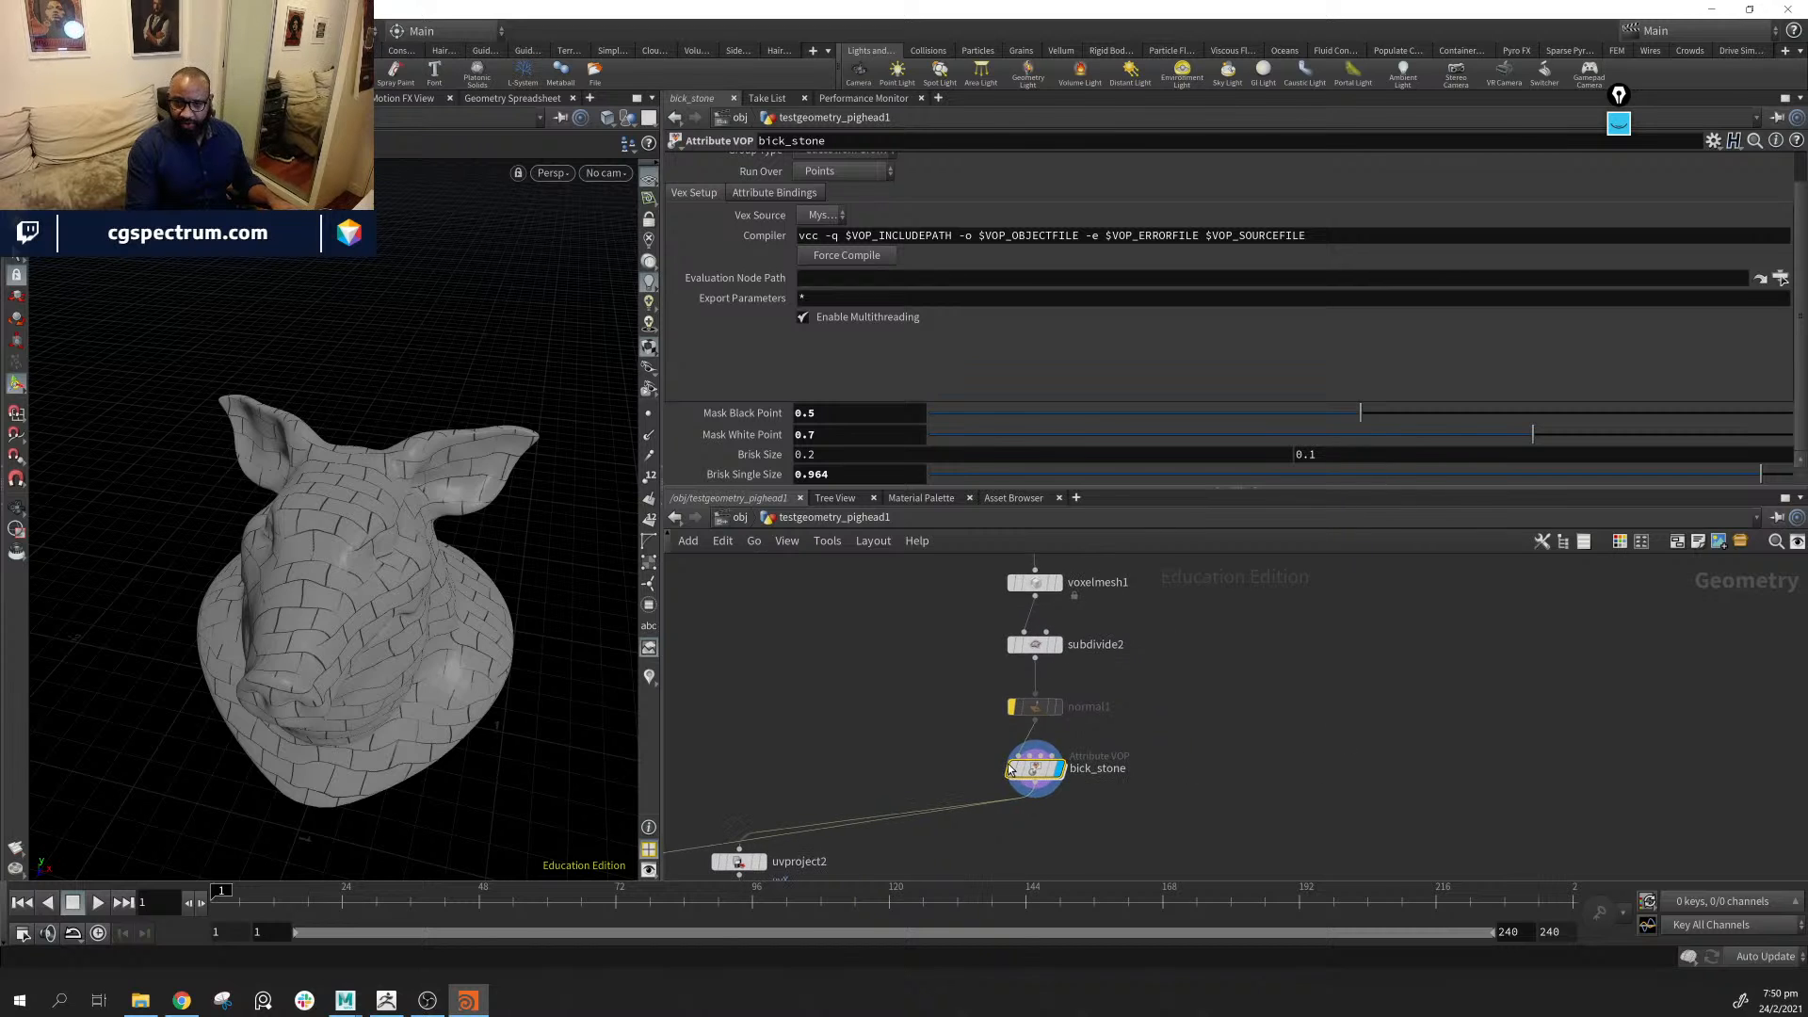
drag(391, 577, 509, 592)
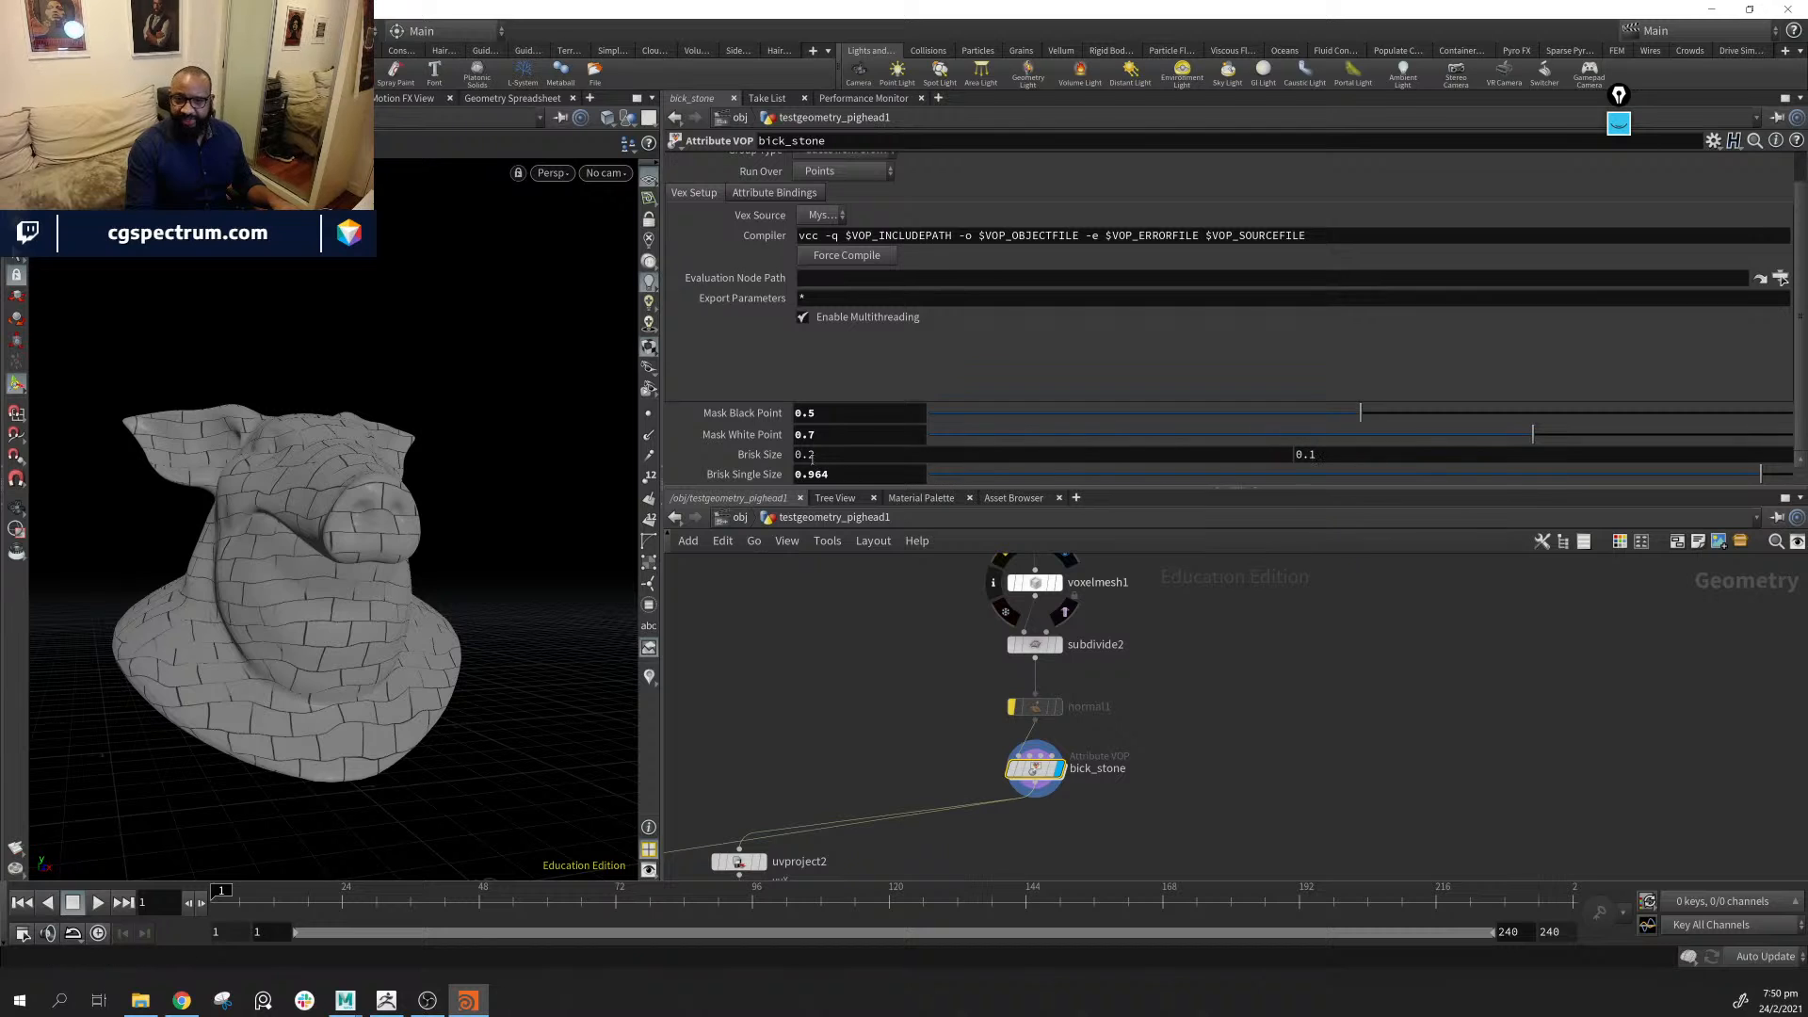
middle_drag(771, 451, 881, 485)
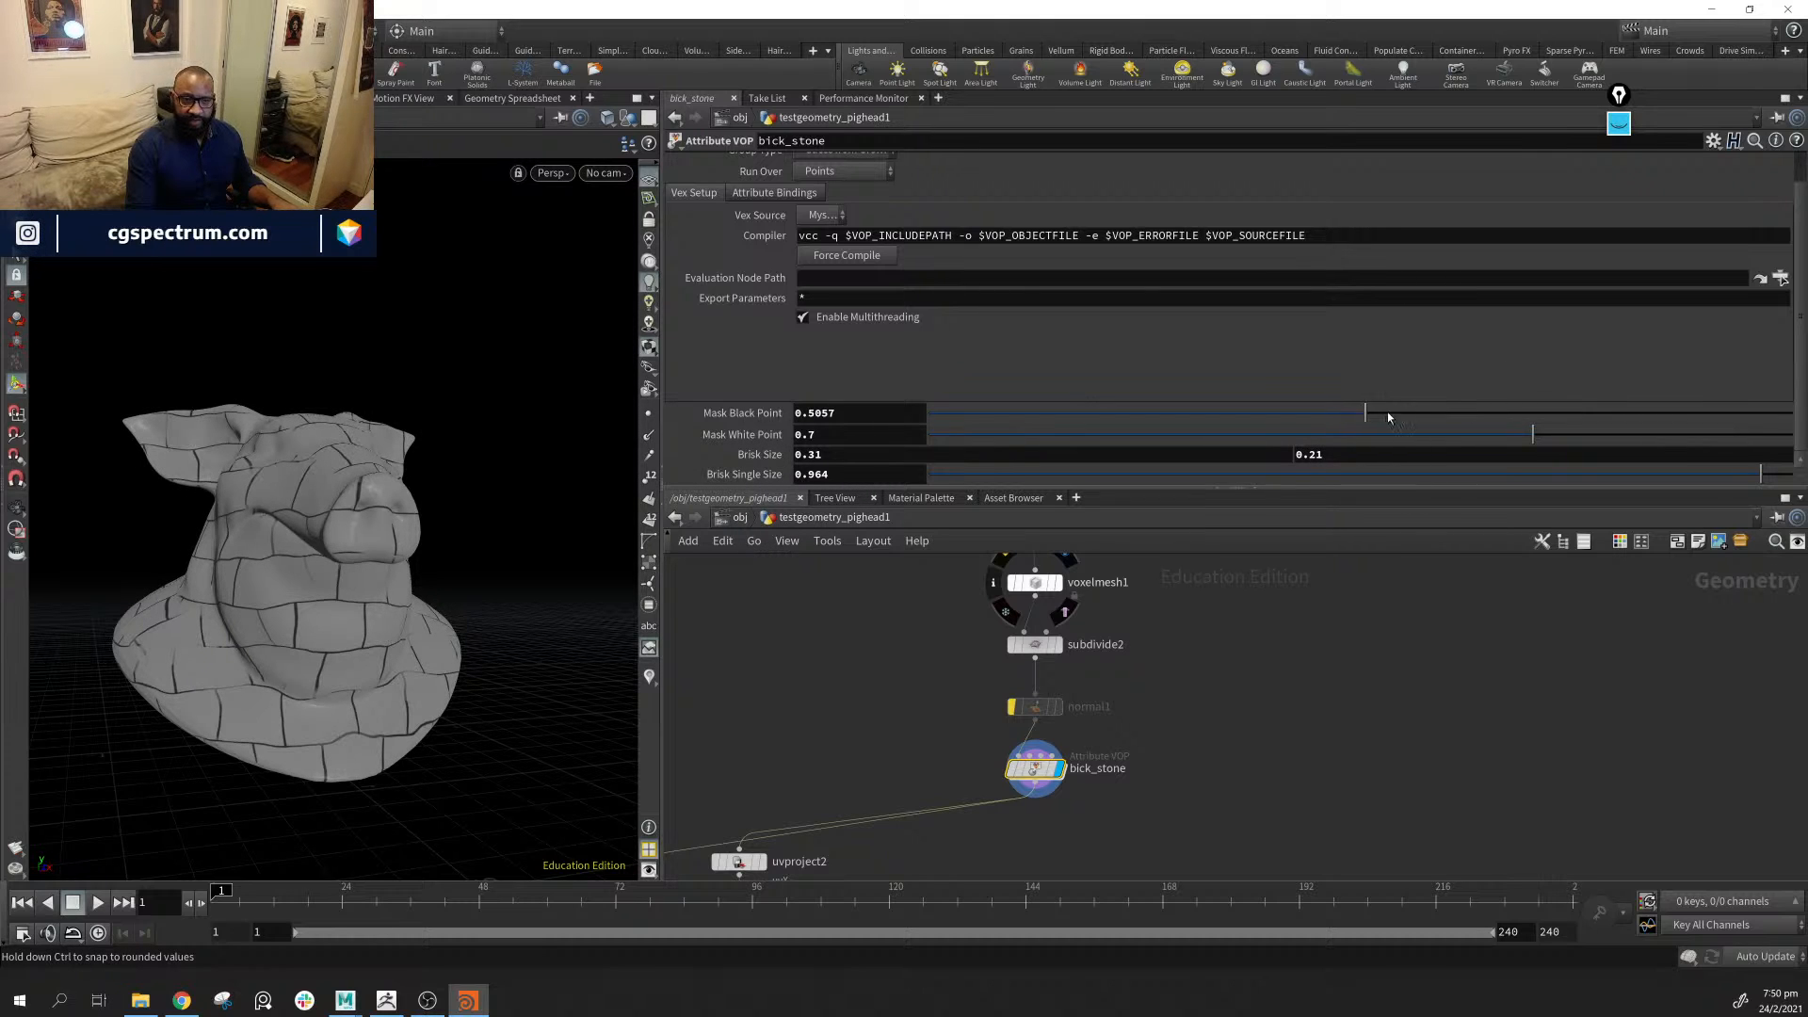
Set Mask Black Point to 0.5357 and Mask White Point to 0.6699, and fine-tune Brisk Single Size while checking the mortar lines
drag(1432, 415, 1457, 414)
drag(1513, 439, 1510, 438)
drag(380, 483, 255, 475)
drag(348, 592, 341, 475)
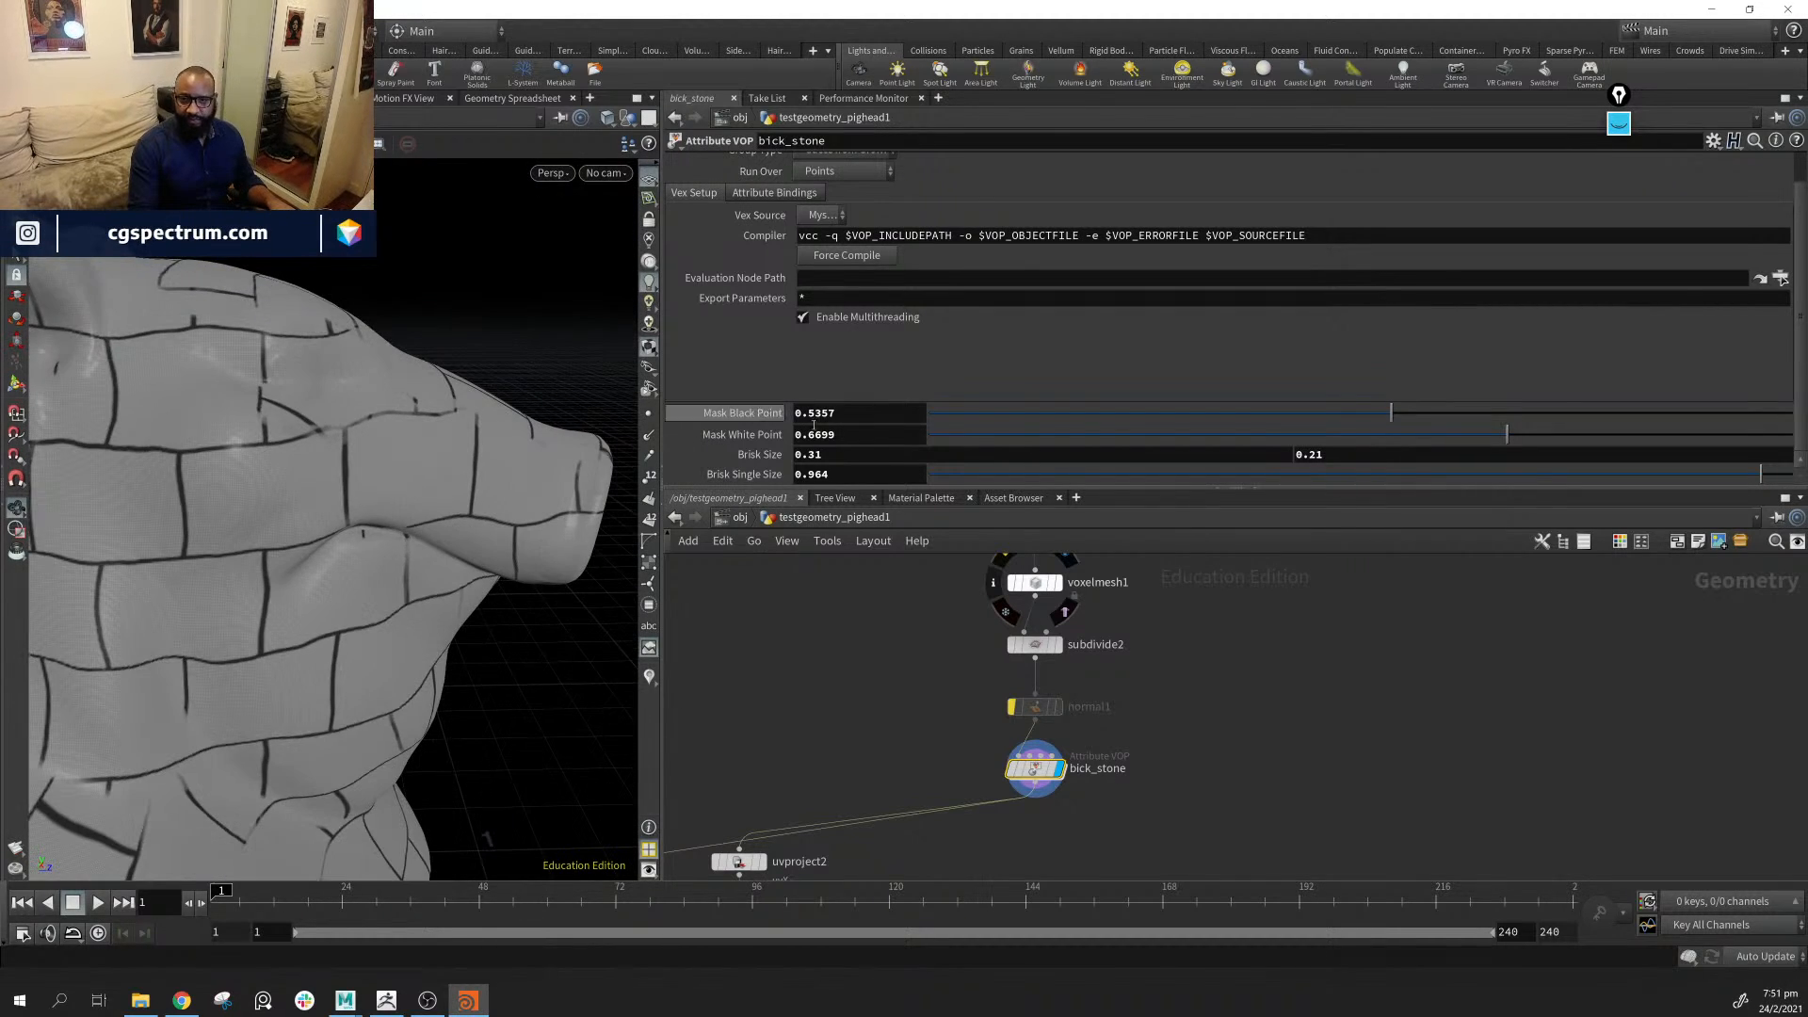
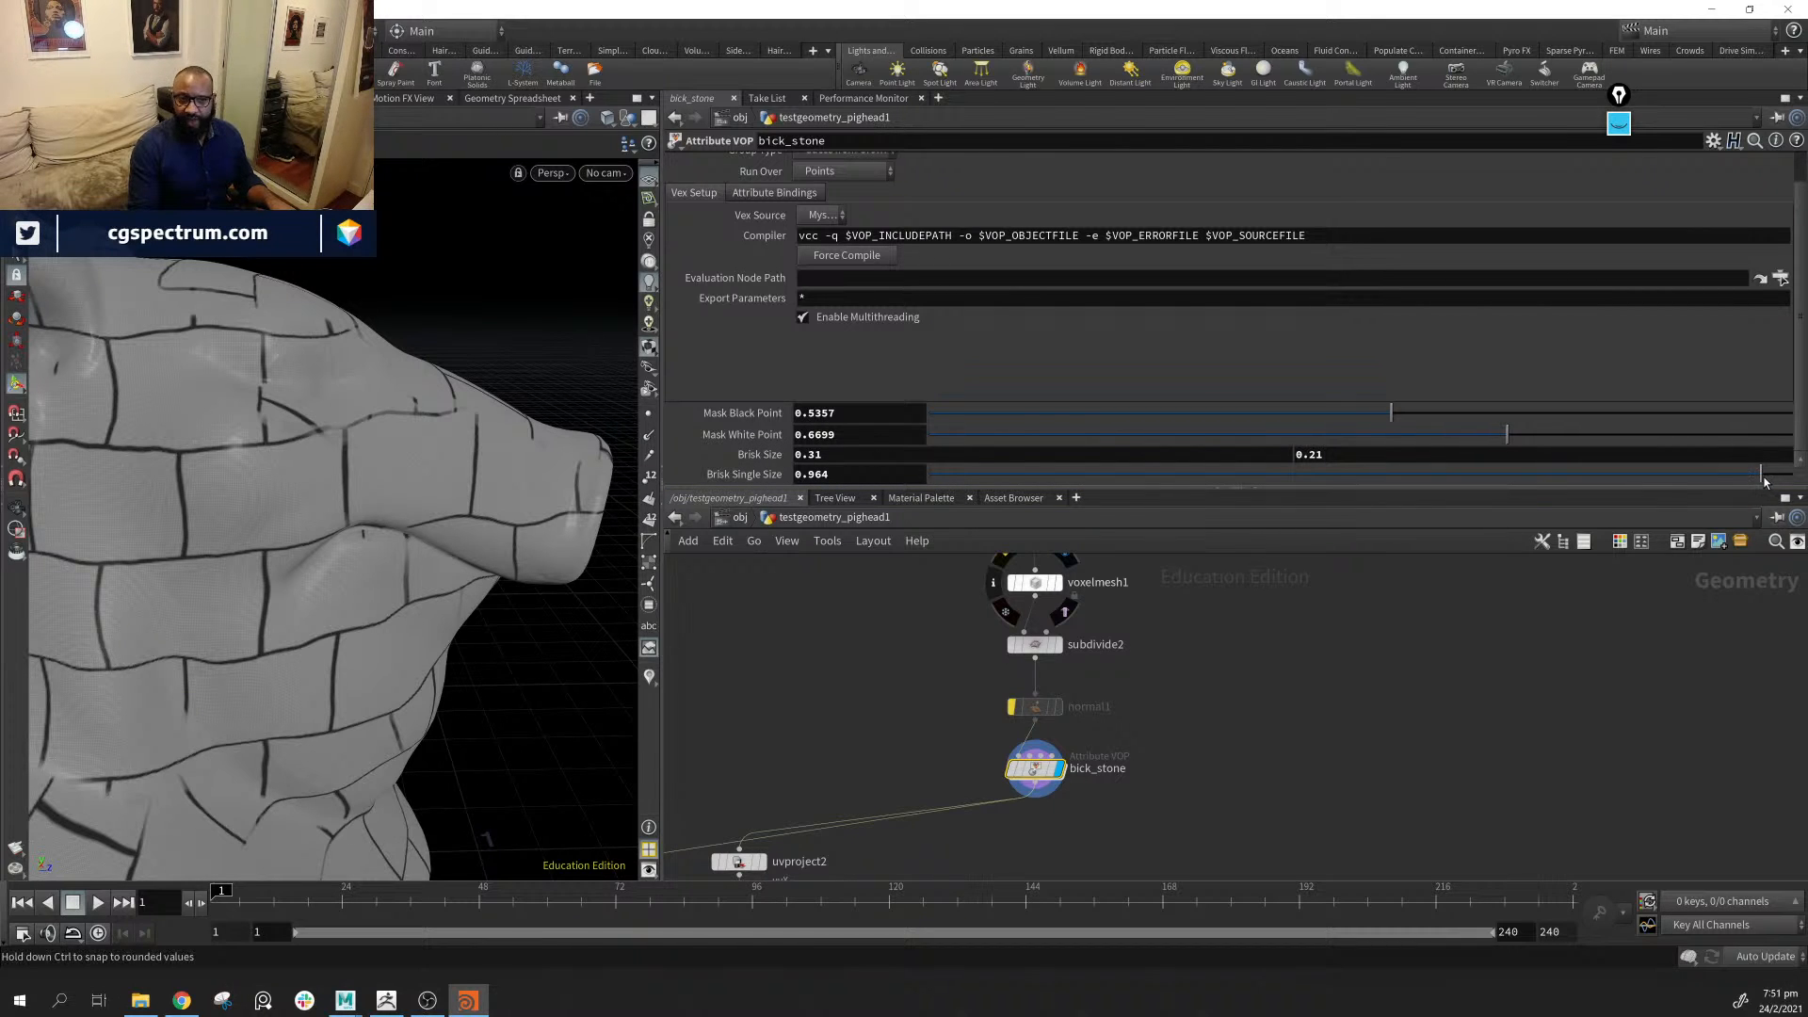
drag(1770, 481, 1774, 478)
alt+drag(446, 492, 362, 570)
Open the bick_stone VOP network and review the brick size parameters, mask nodes and final multiply, add and clamp chain
double_click(1033, 770)
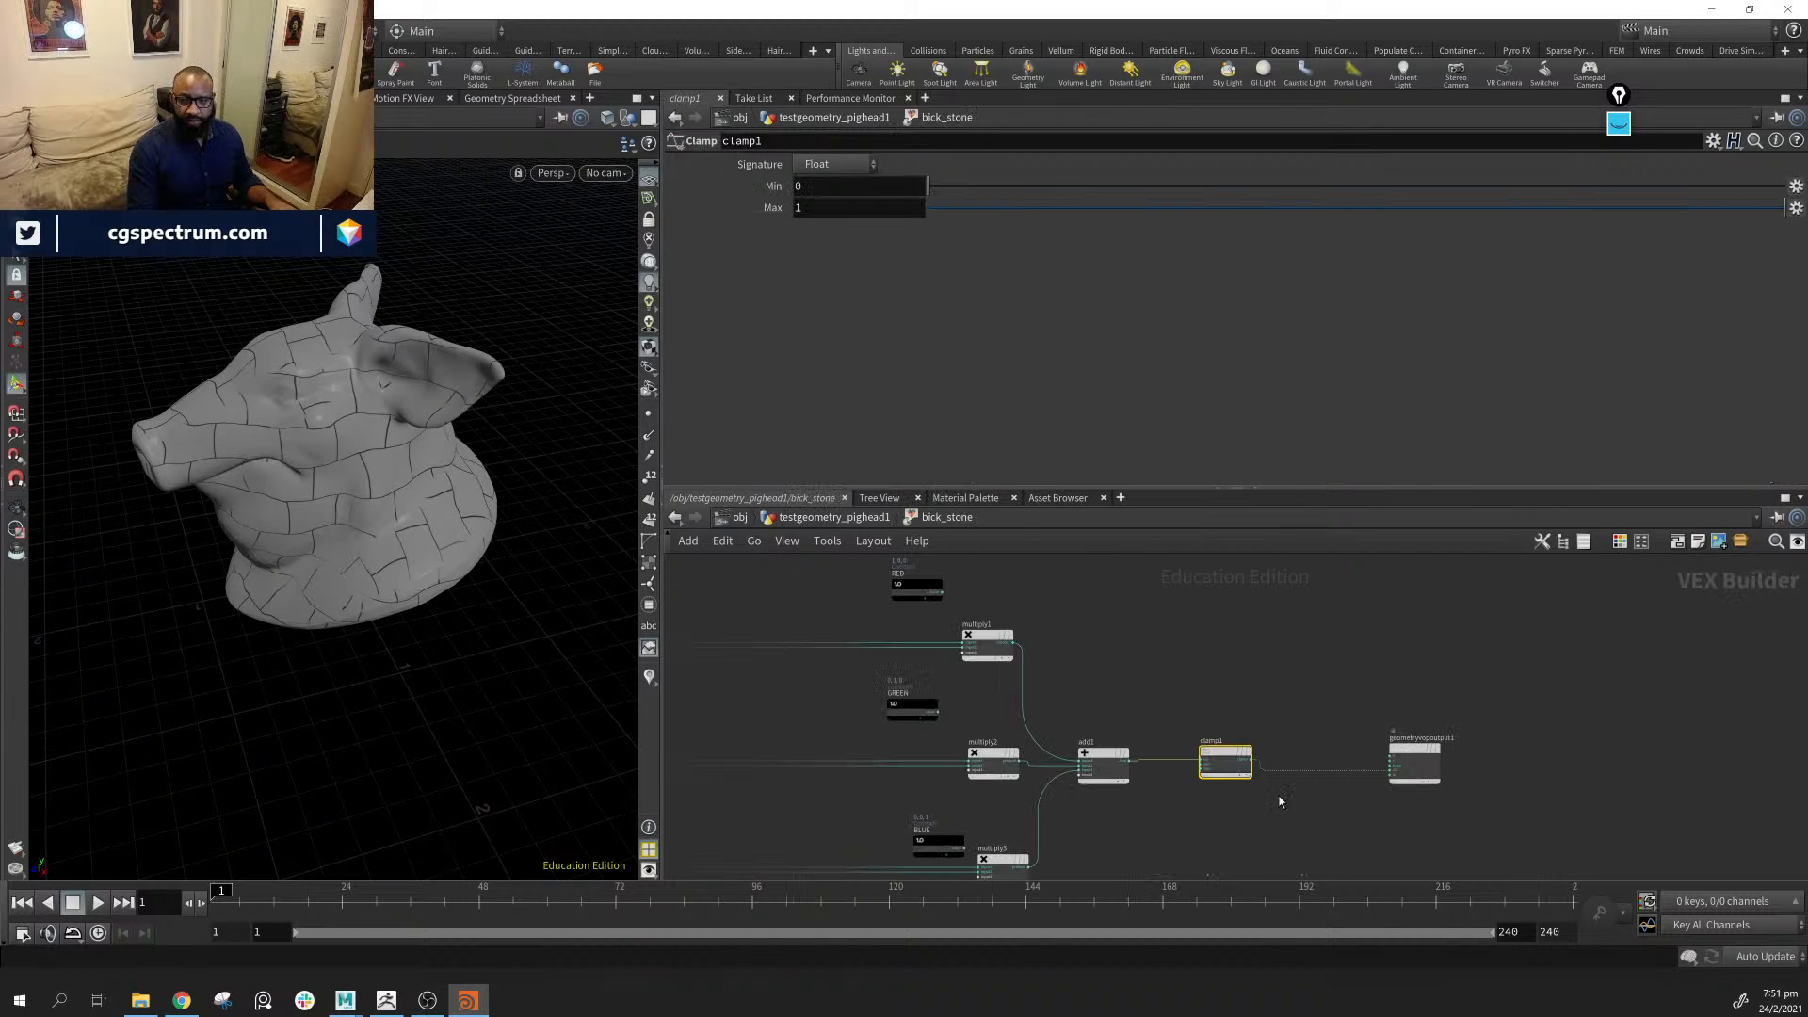
middle_drag(987, 709, 1153, 686)
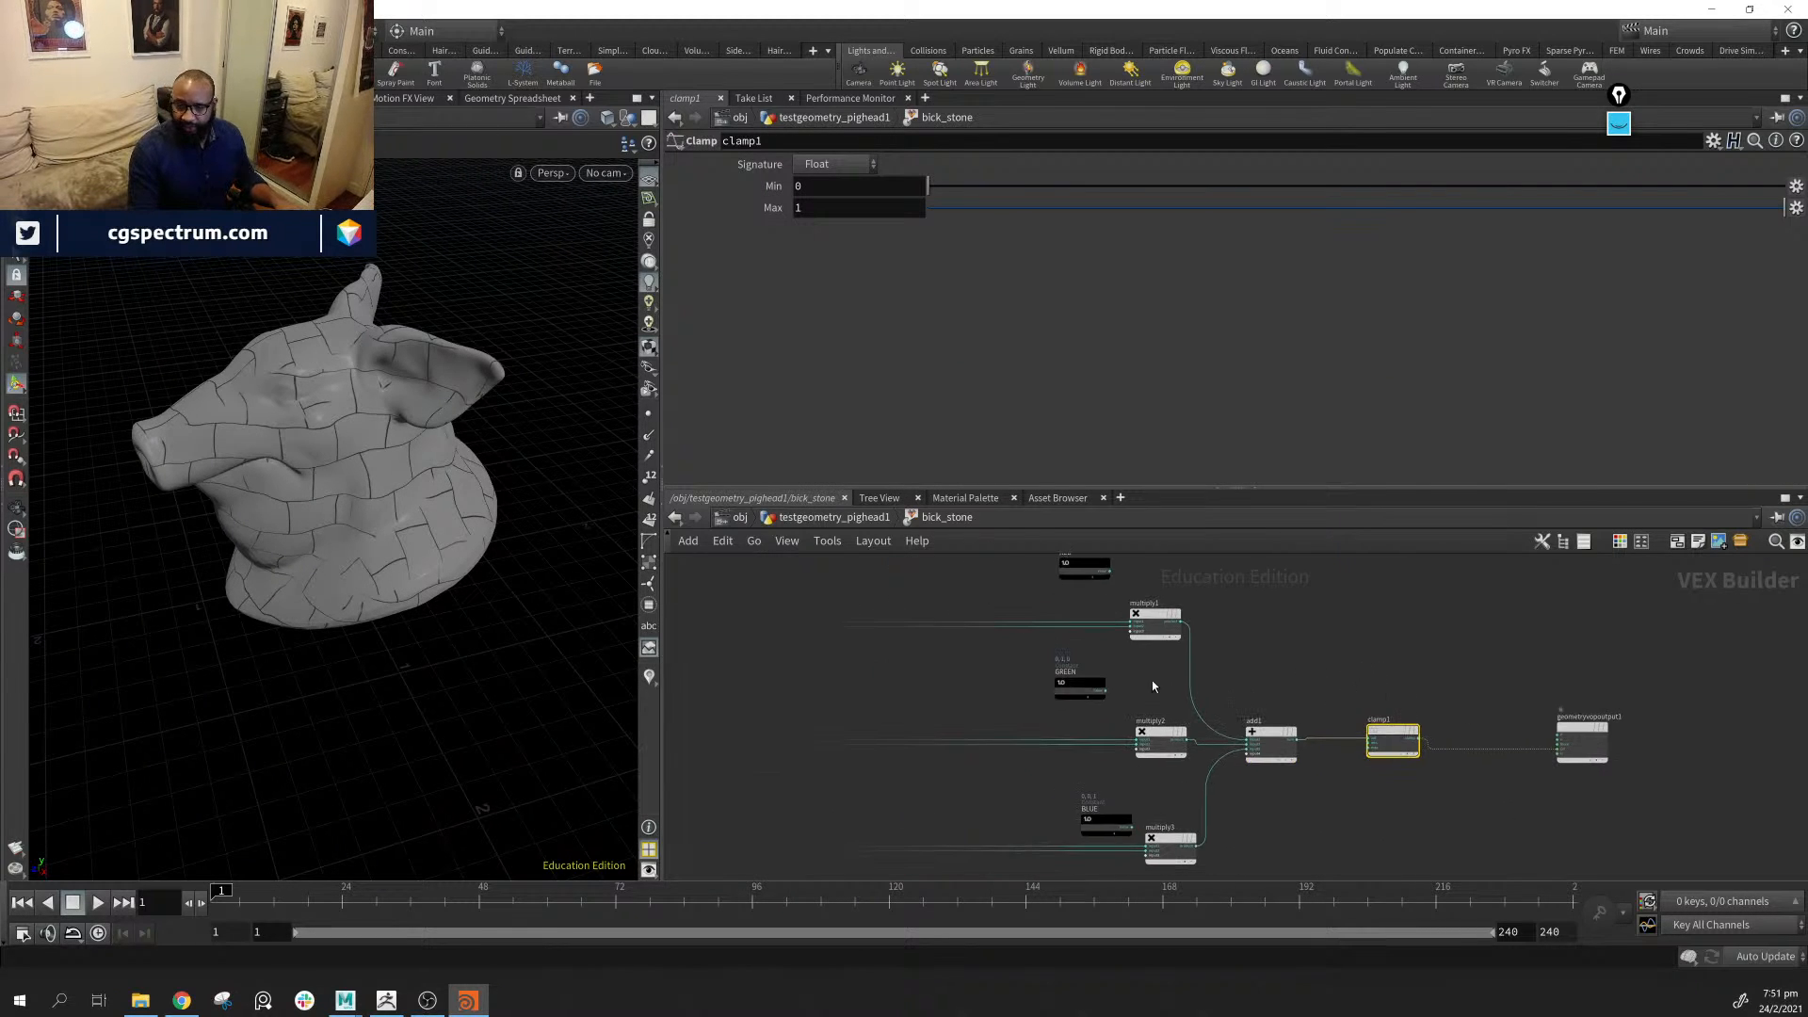
middle_drag(788, 703, 1234, 866)
scroll(1150, 781, down, 3)
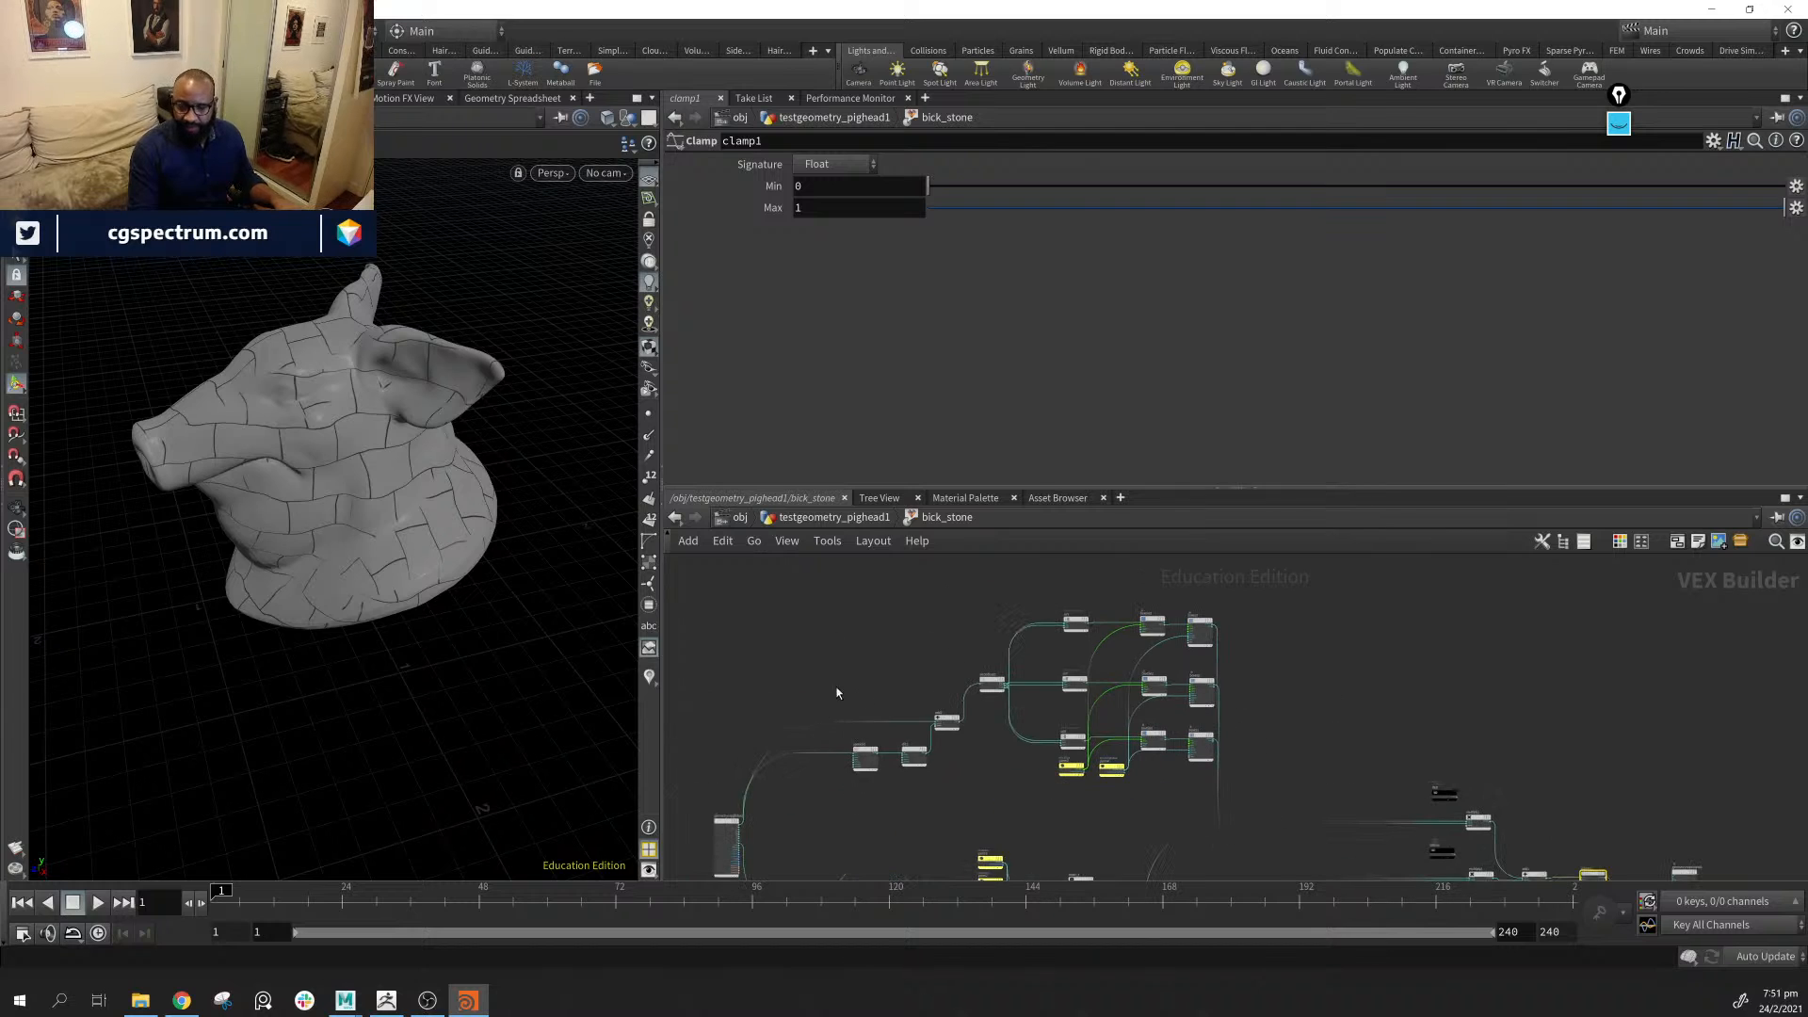
middle_drag(1415, 688, 1342, 689)
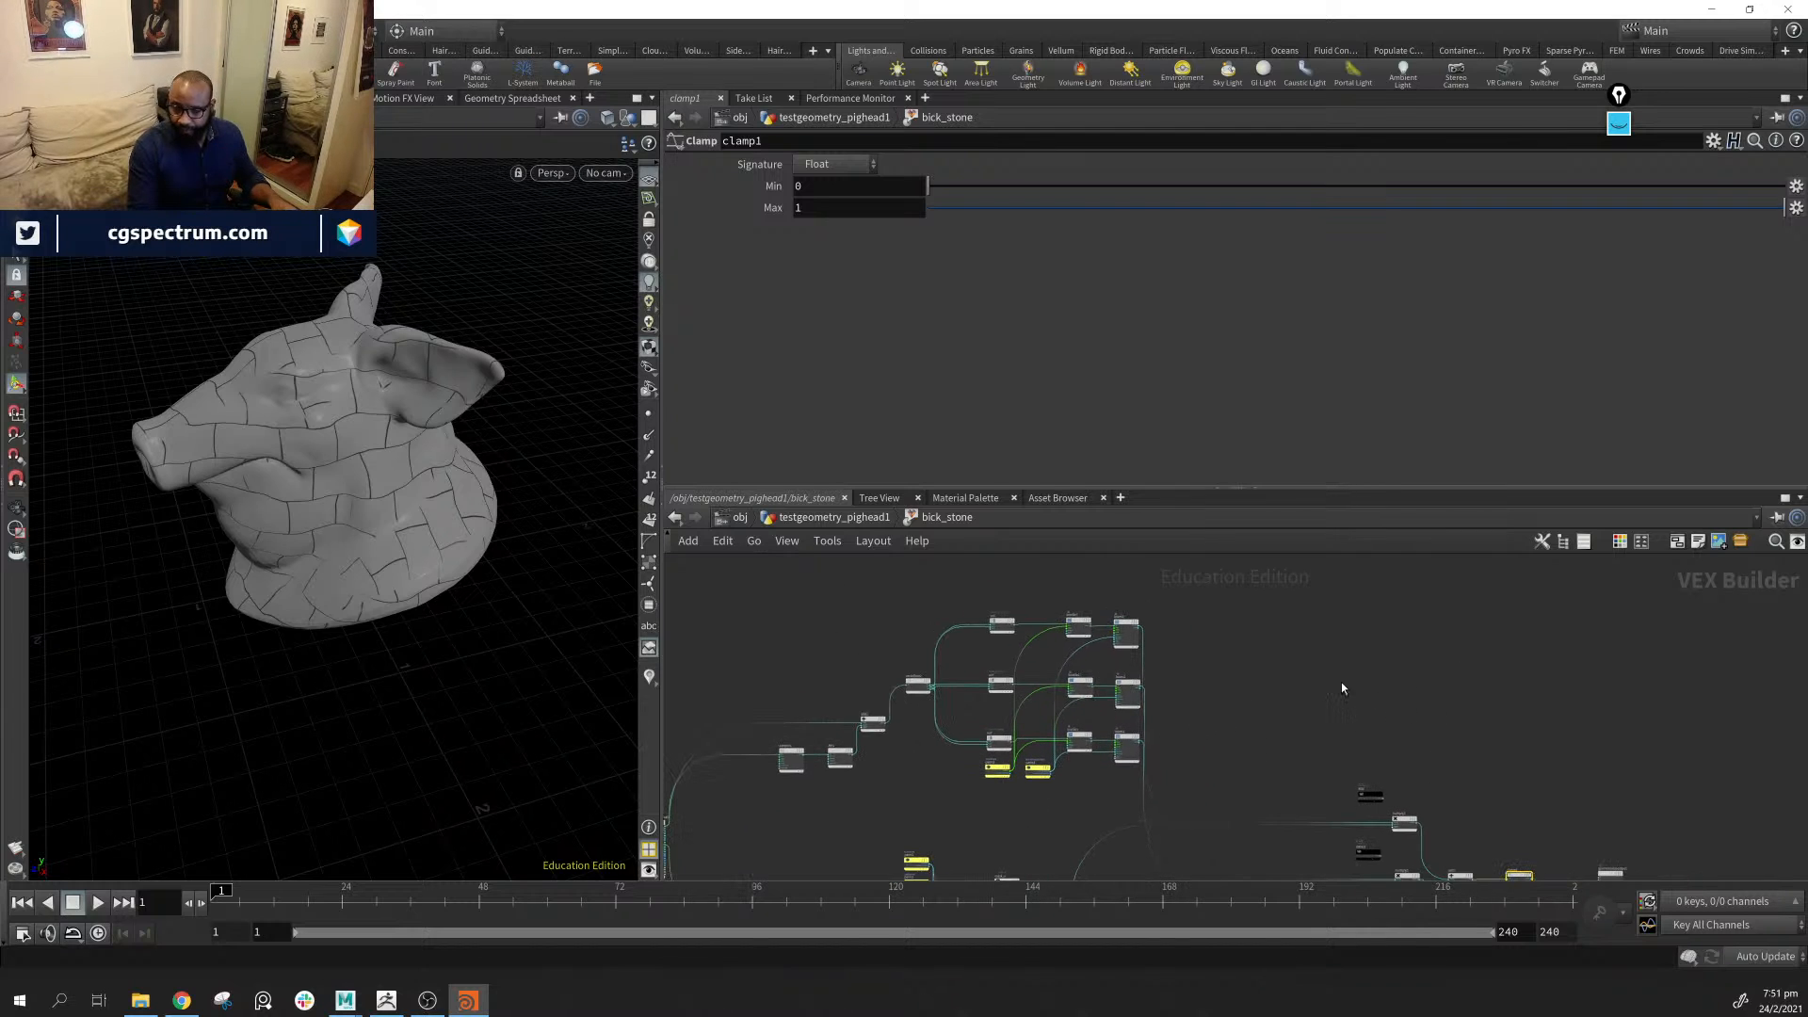
drag(1058, 774, 1033, 792)
scroll(1157, 683, up, 2)
middle_drag(1156, 683, 1045, 764)
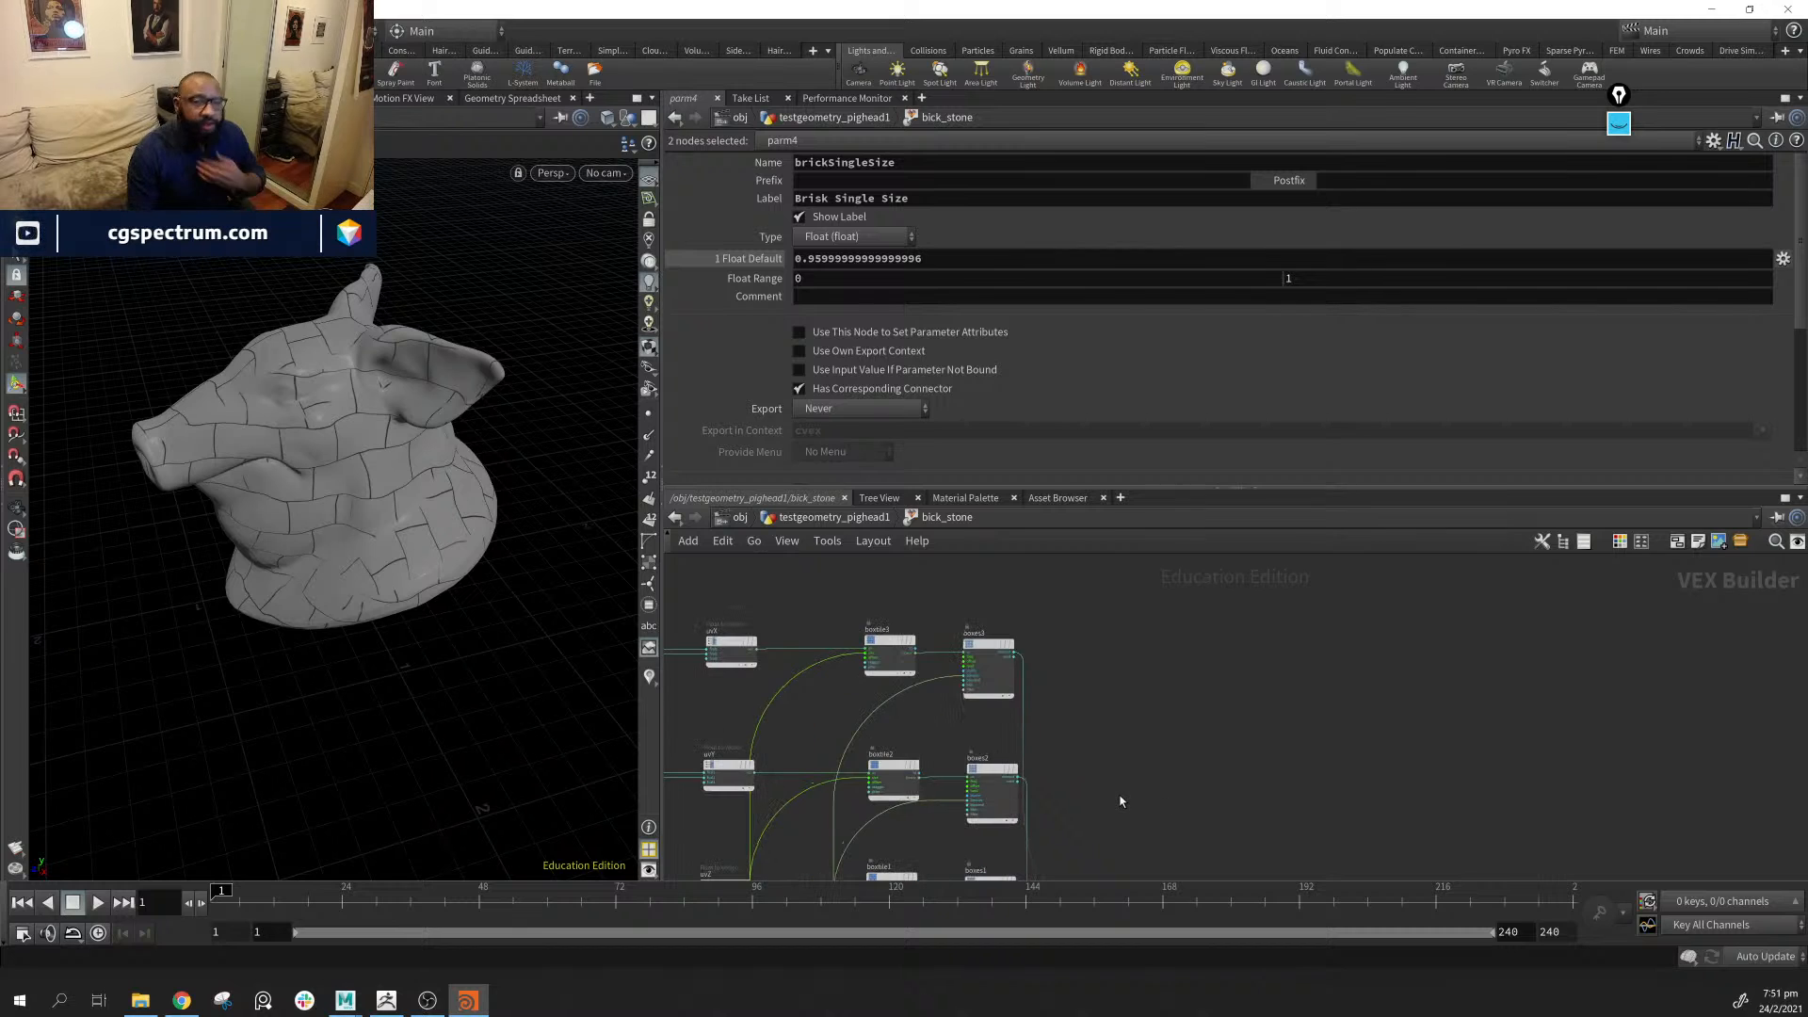
middle_drag(1195, 821, 1142, 508)
middle_drag(1290, 770, 1300, 609)
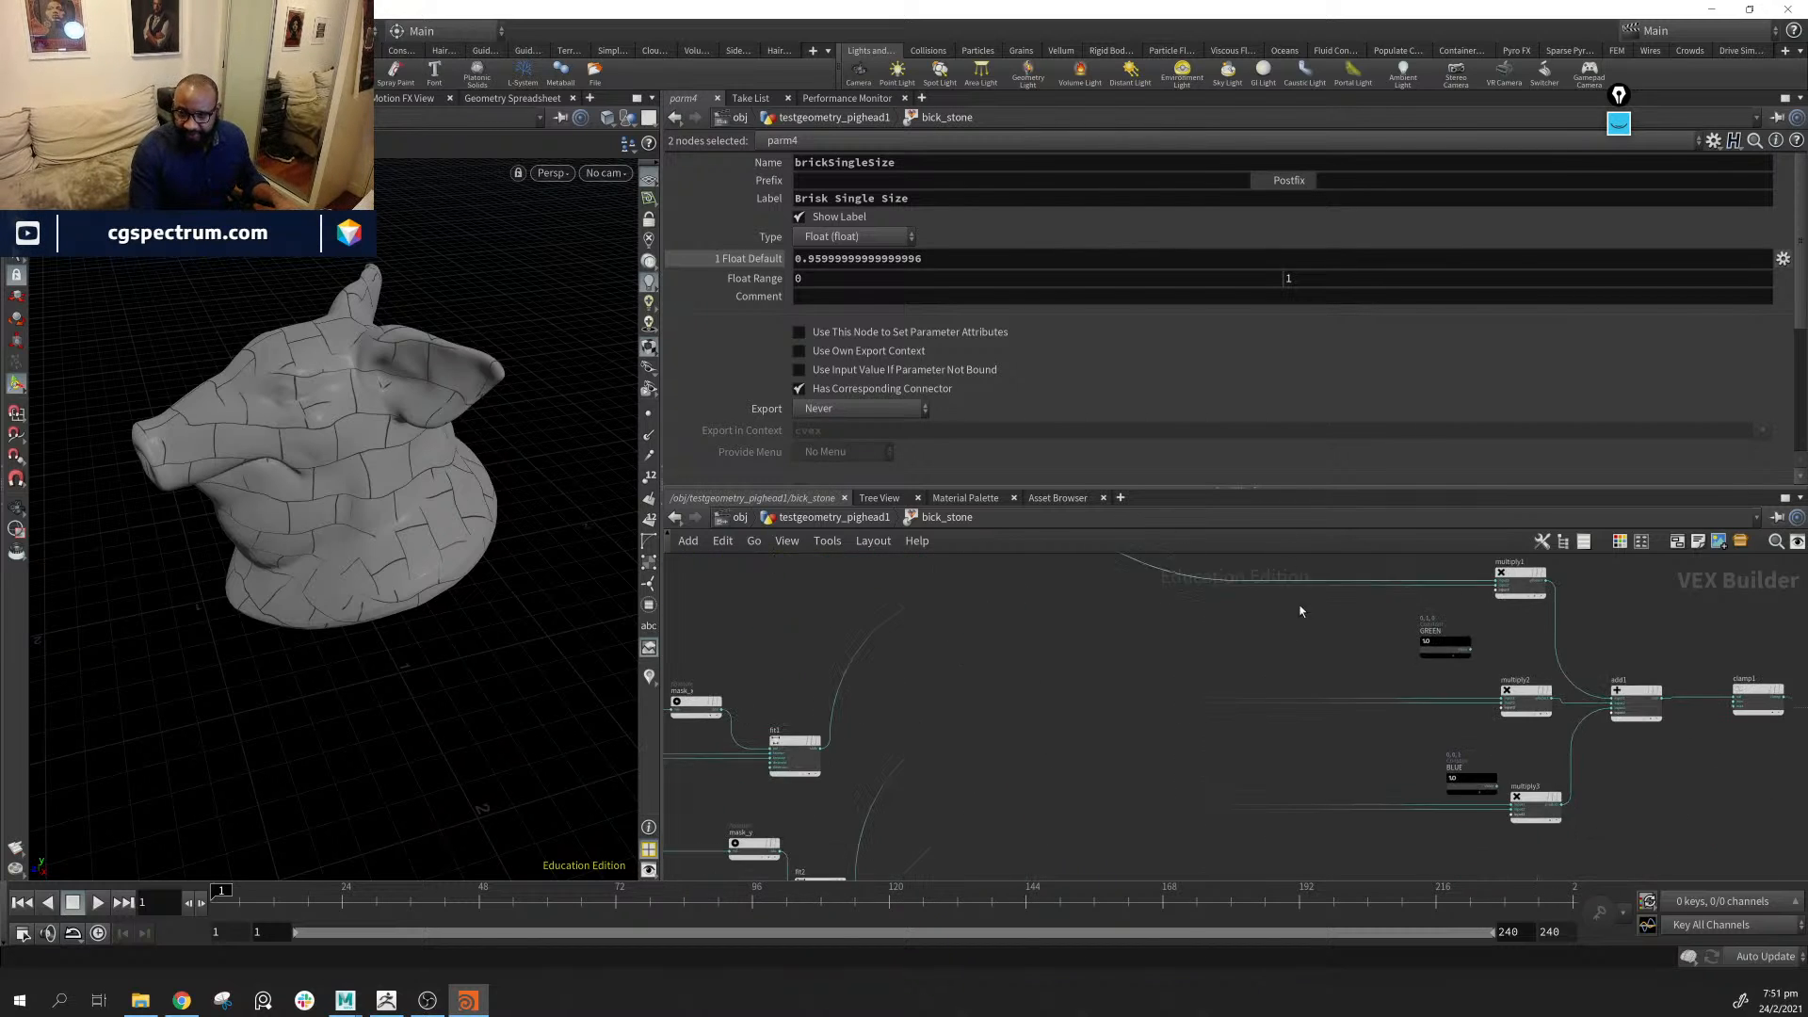
middle_drag(1554, 565, 1367, 631)
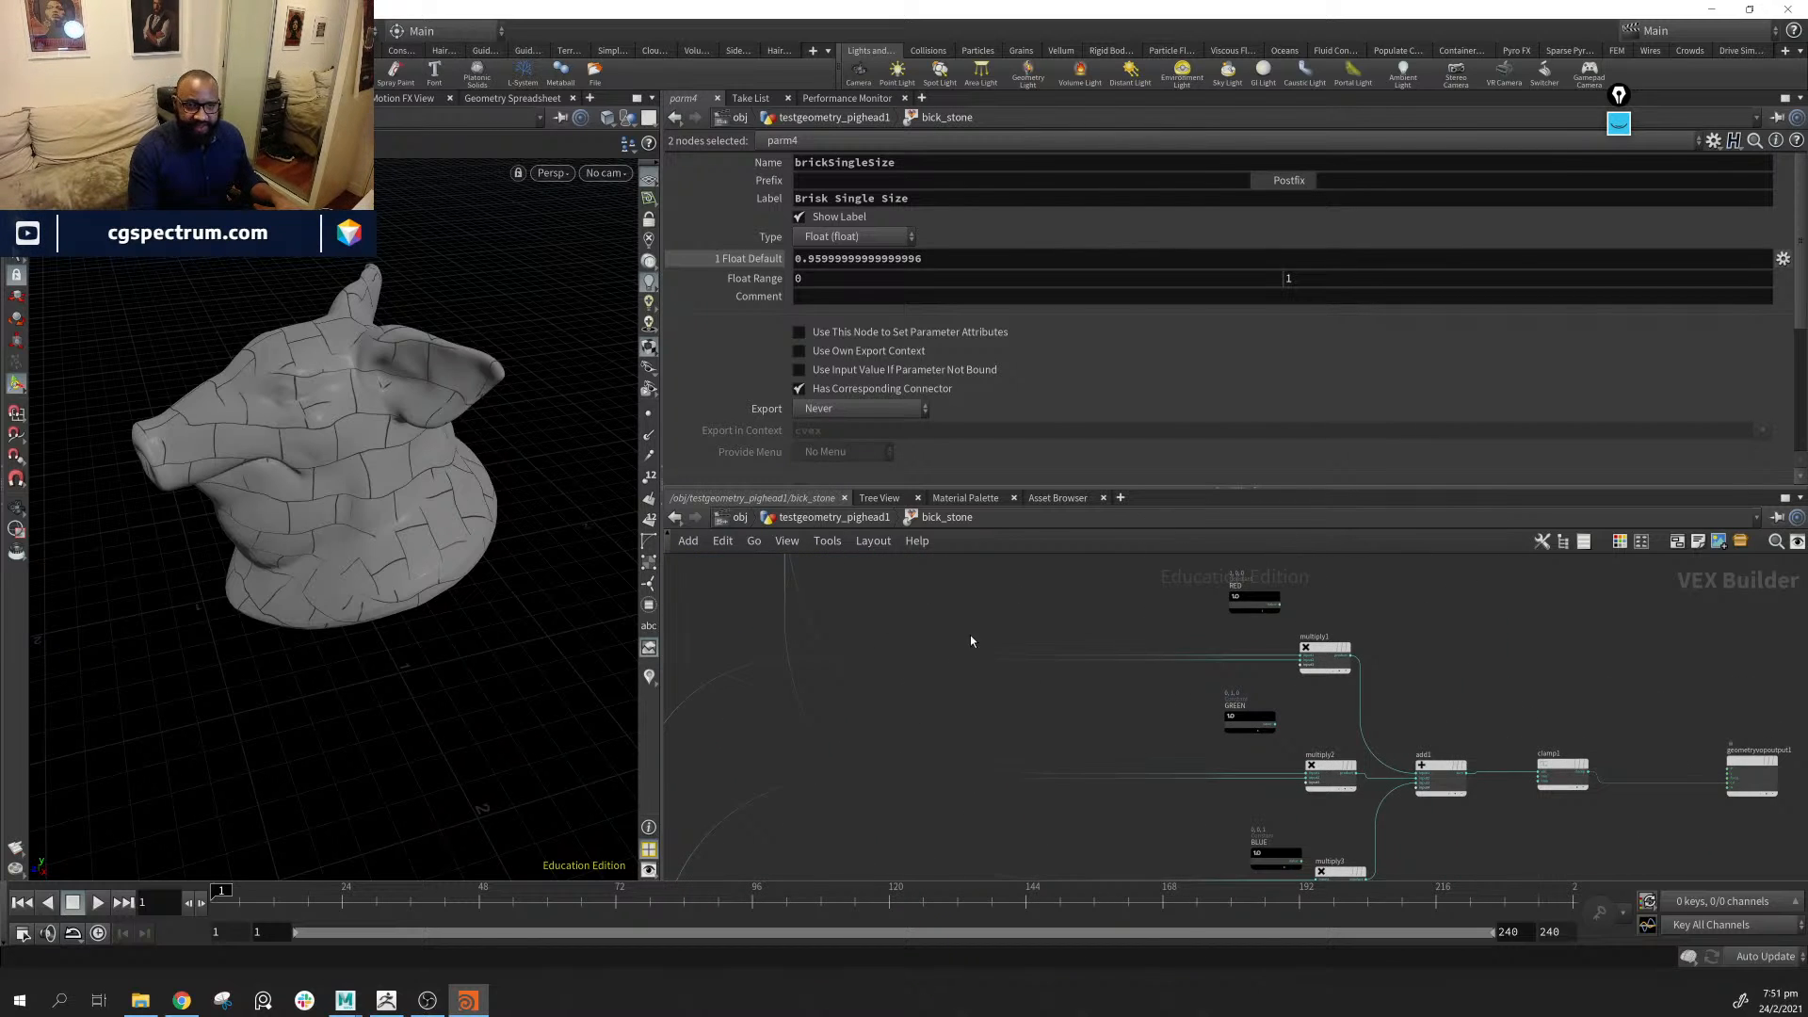
middle_drag(1635, 740, 1179, 679)
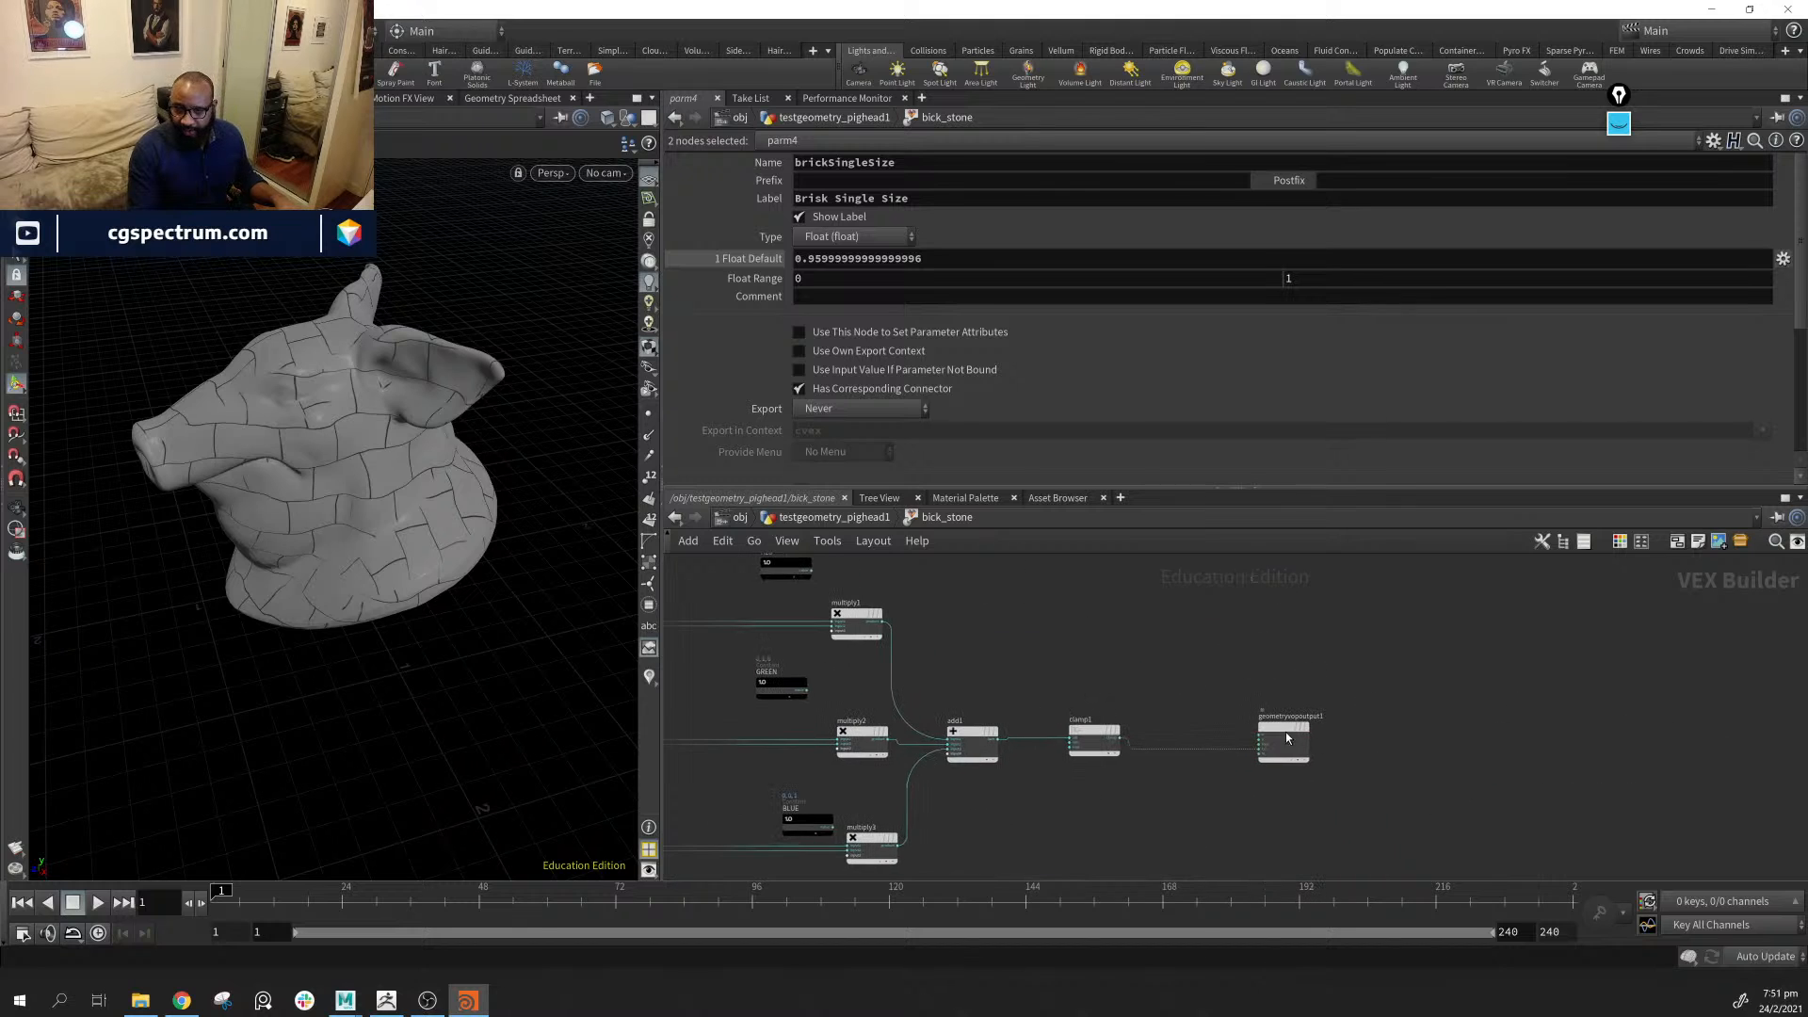
Move the geometry output node farther from clamp1 and view the bricks from the front of the head
drag(1286, 732, 1439, 719)
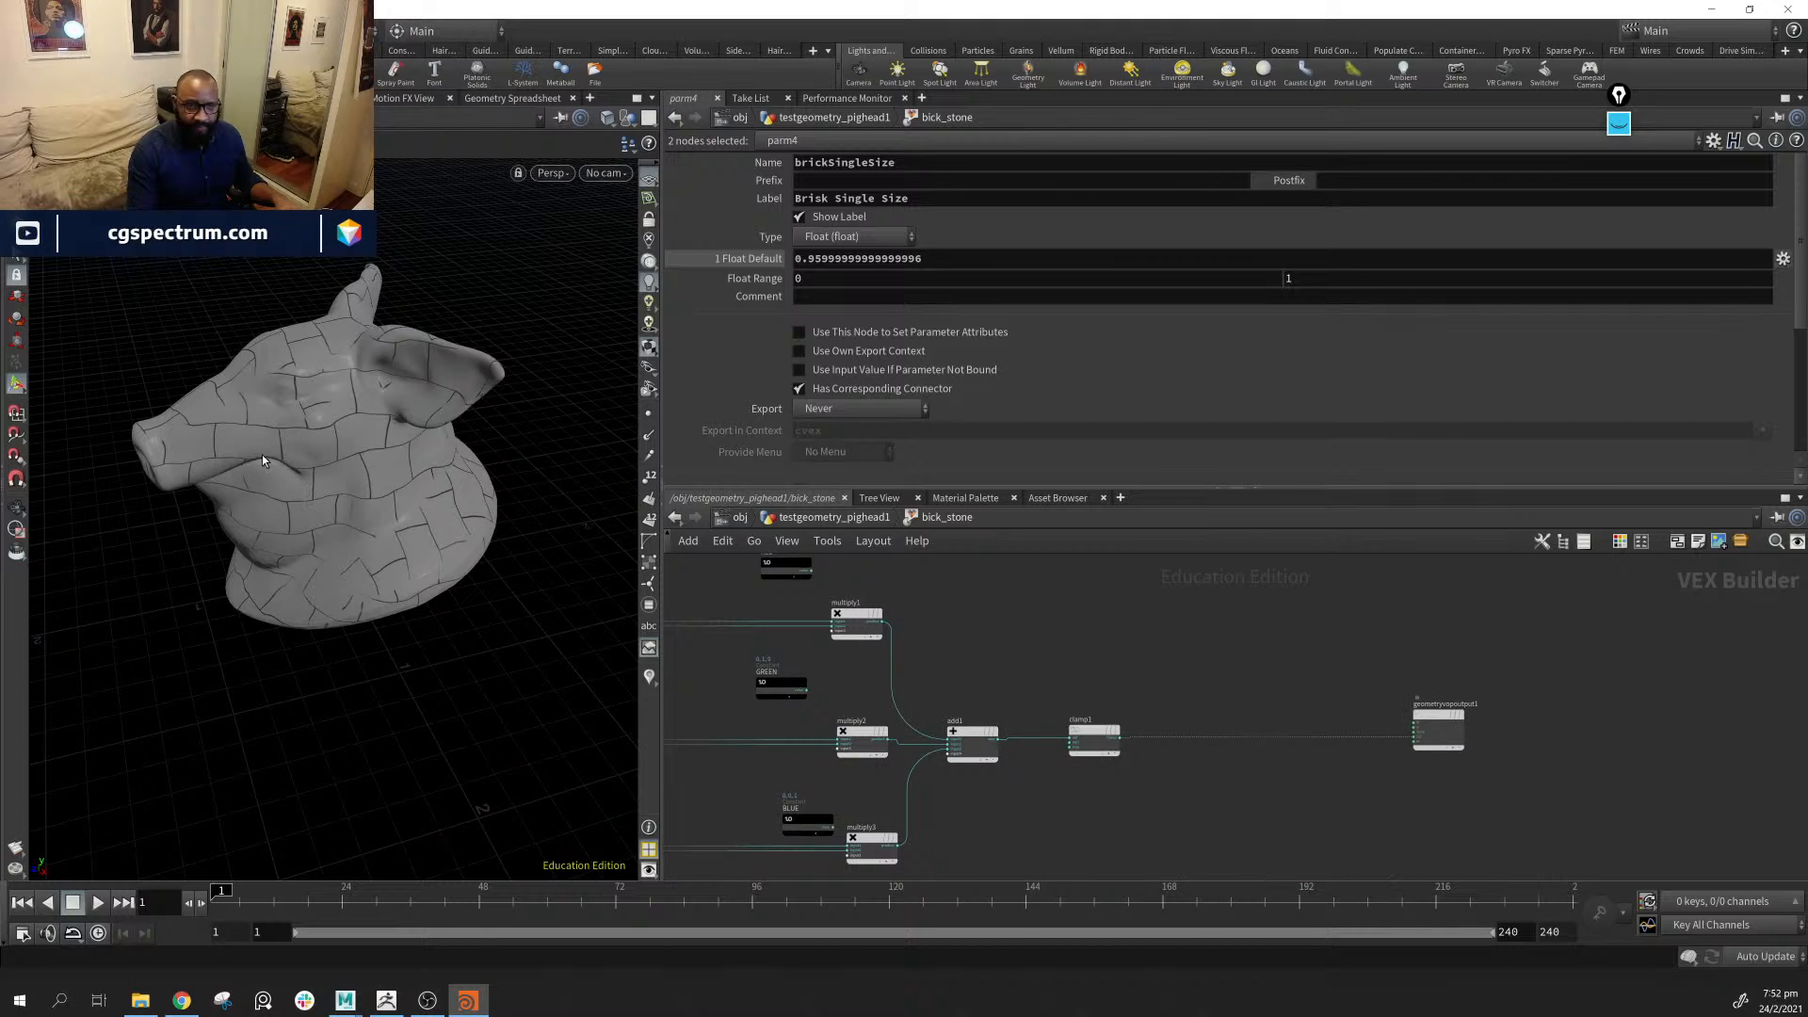
alt+drag(262, 445, 494, 491)
middle_drag(1222, 832, 1105, 811)
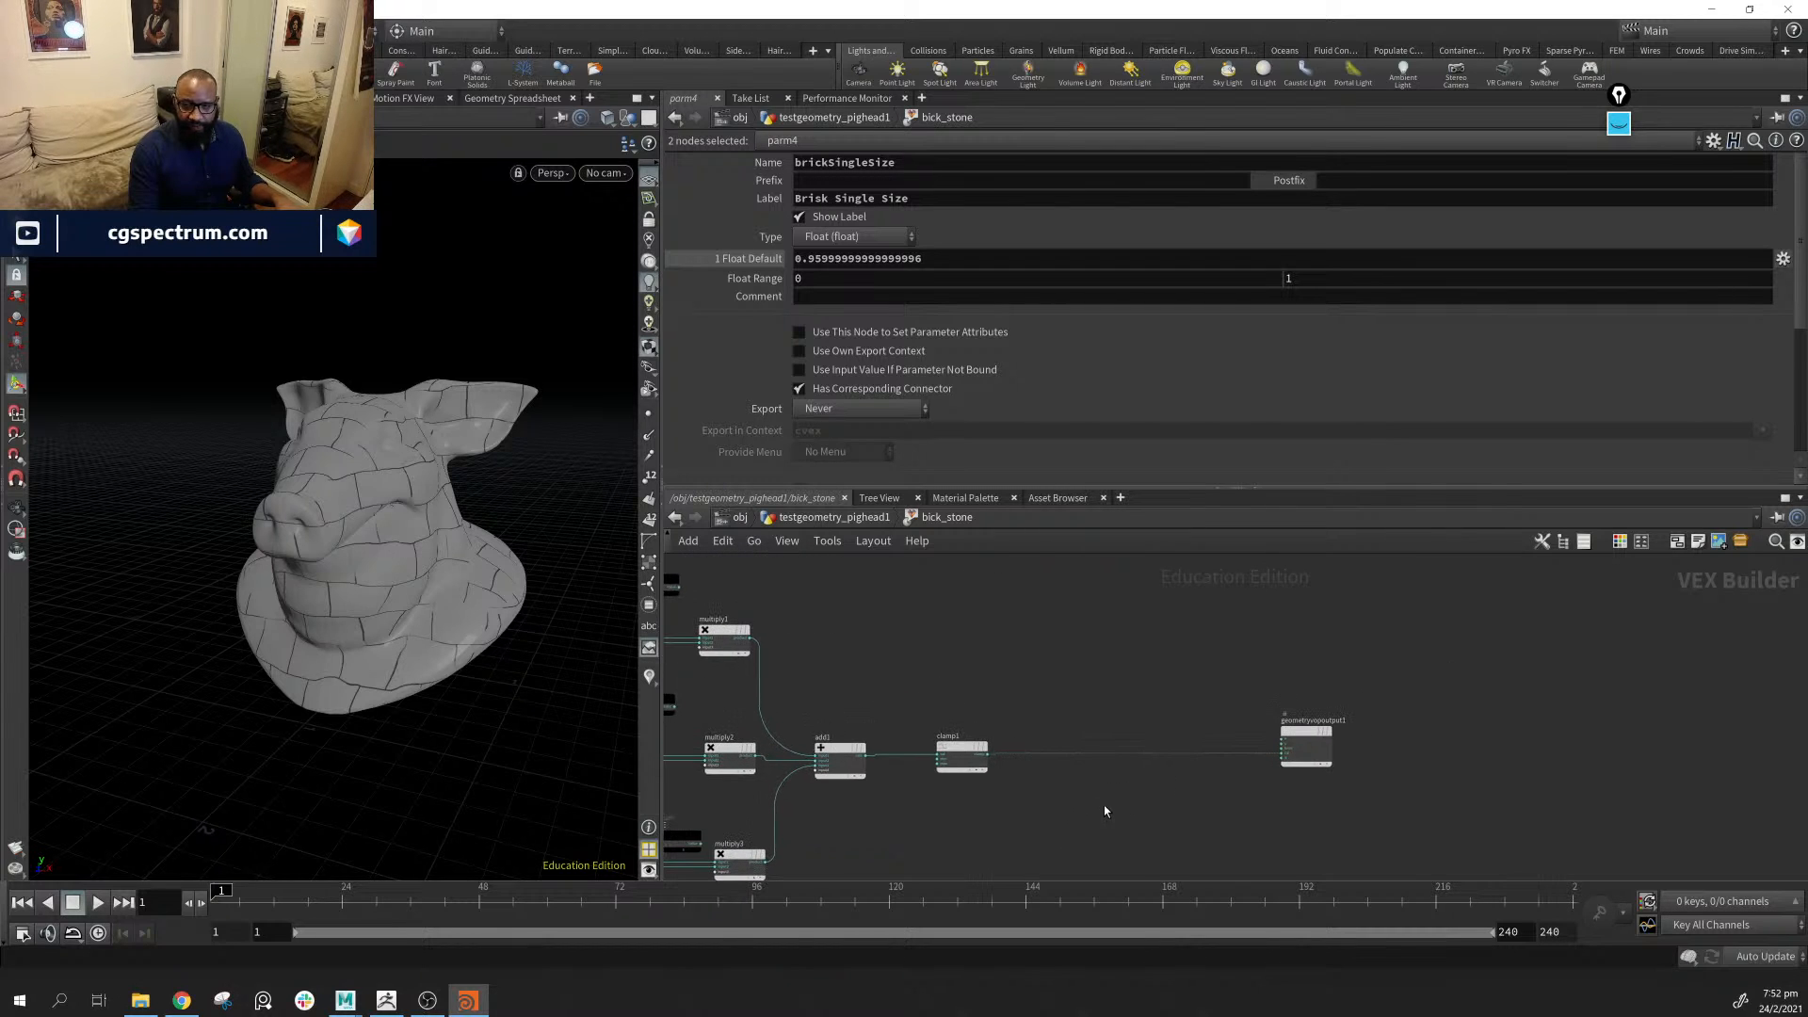
Add a Displace Along Normal node between clamp1 and the geometry output node, just below their wire
click(1121, 802)
key(Tab)
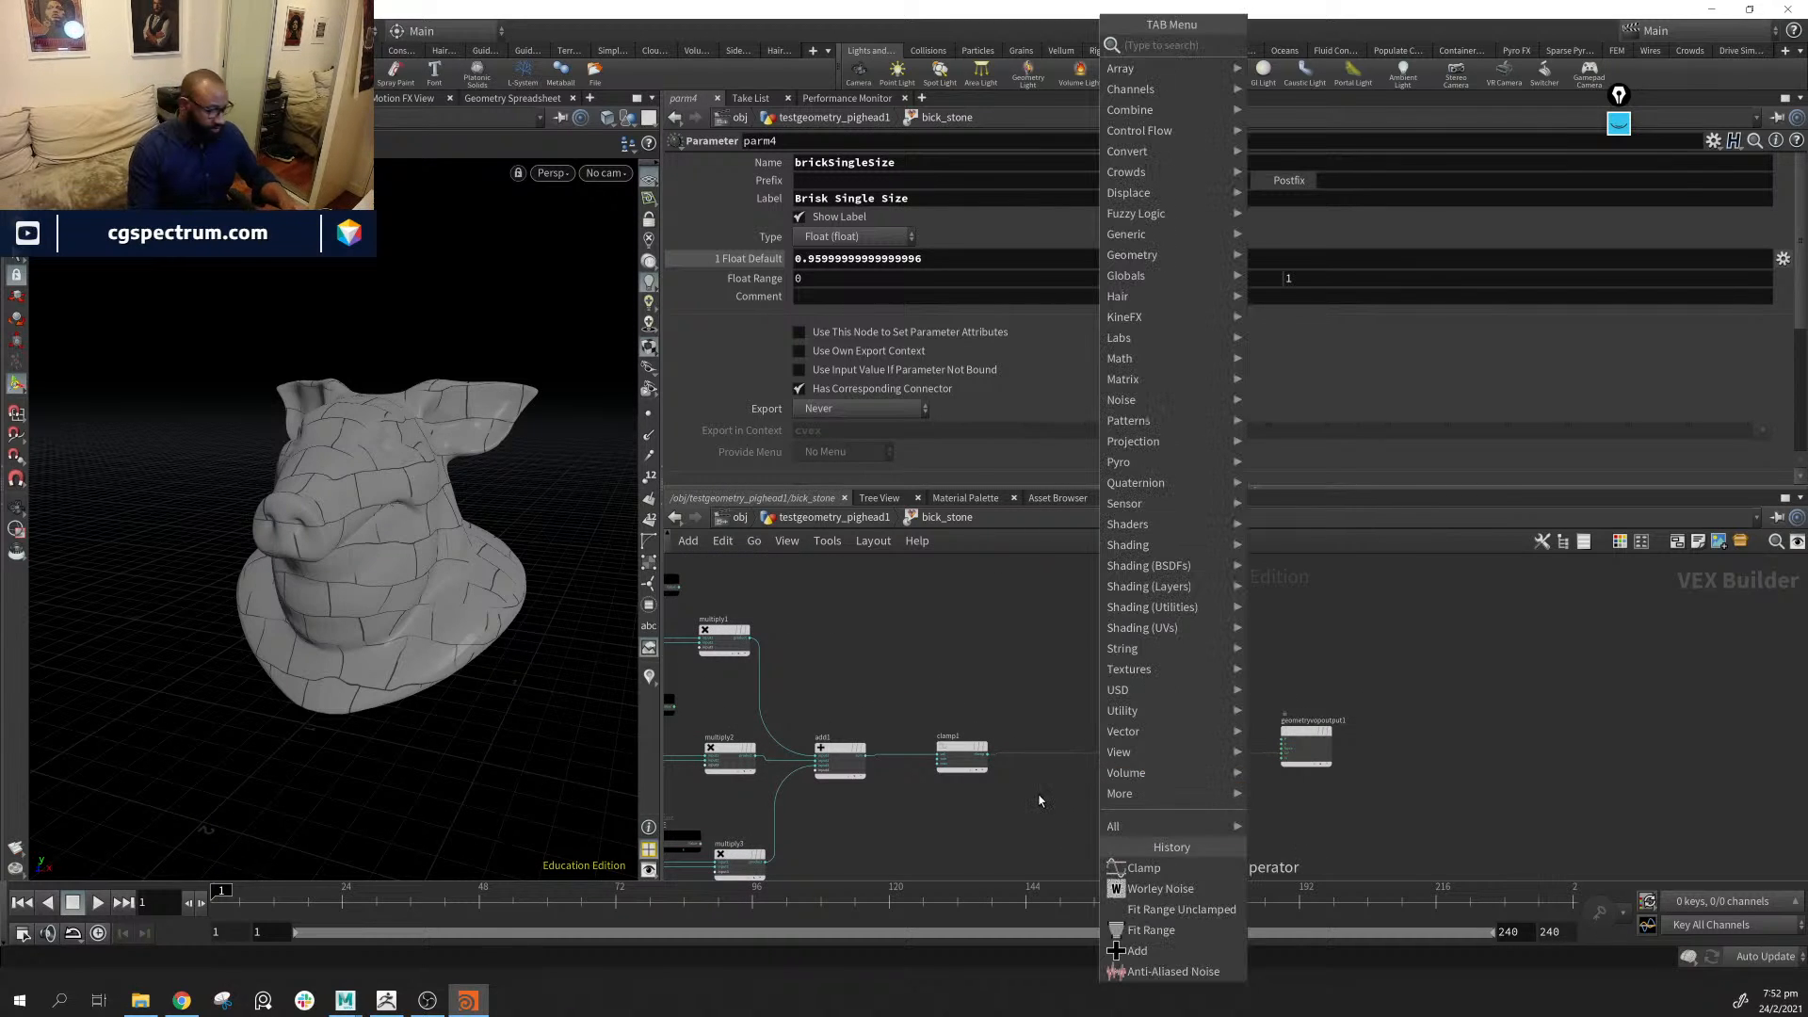
text(d)
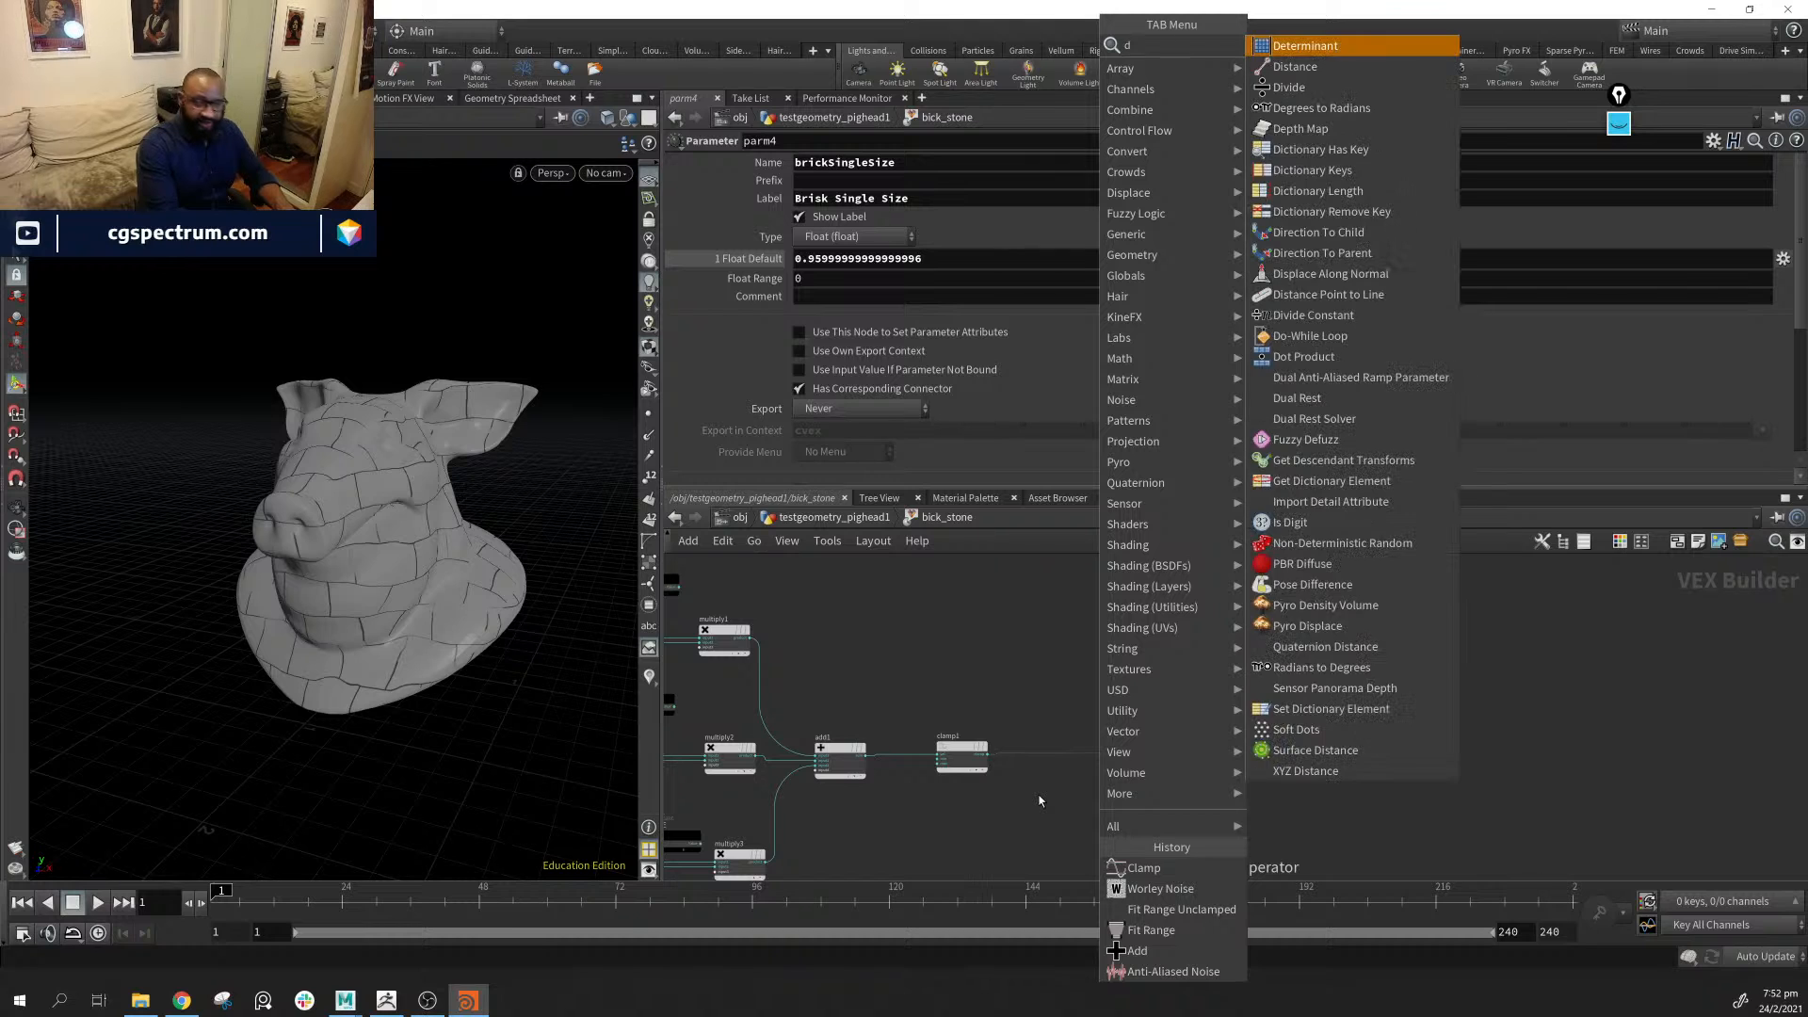
text(i)
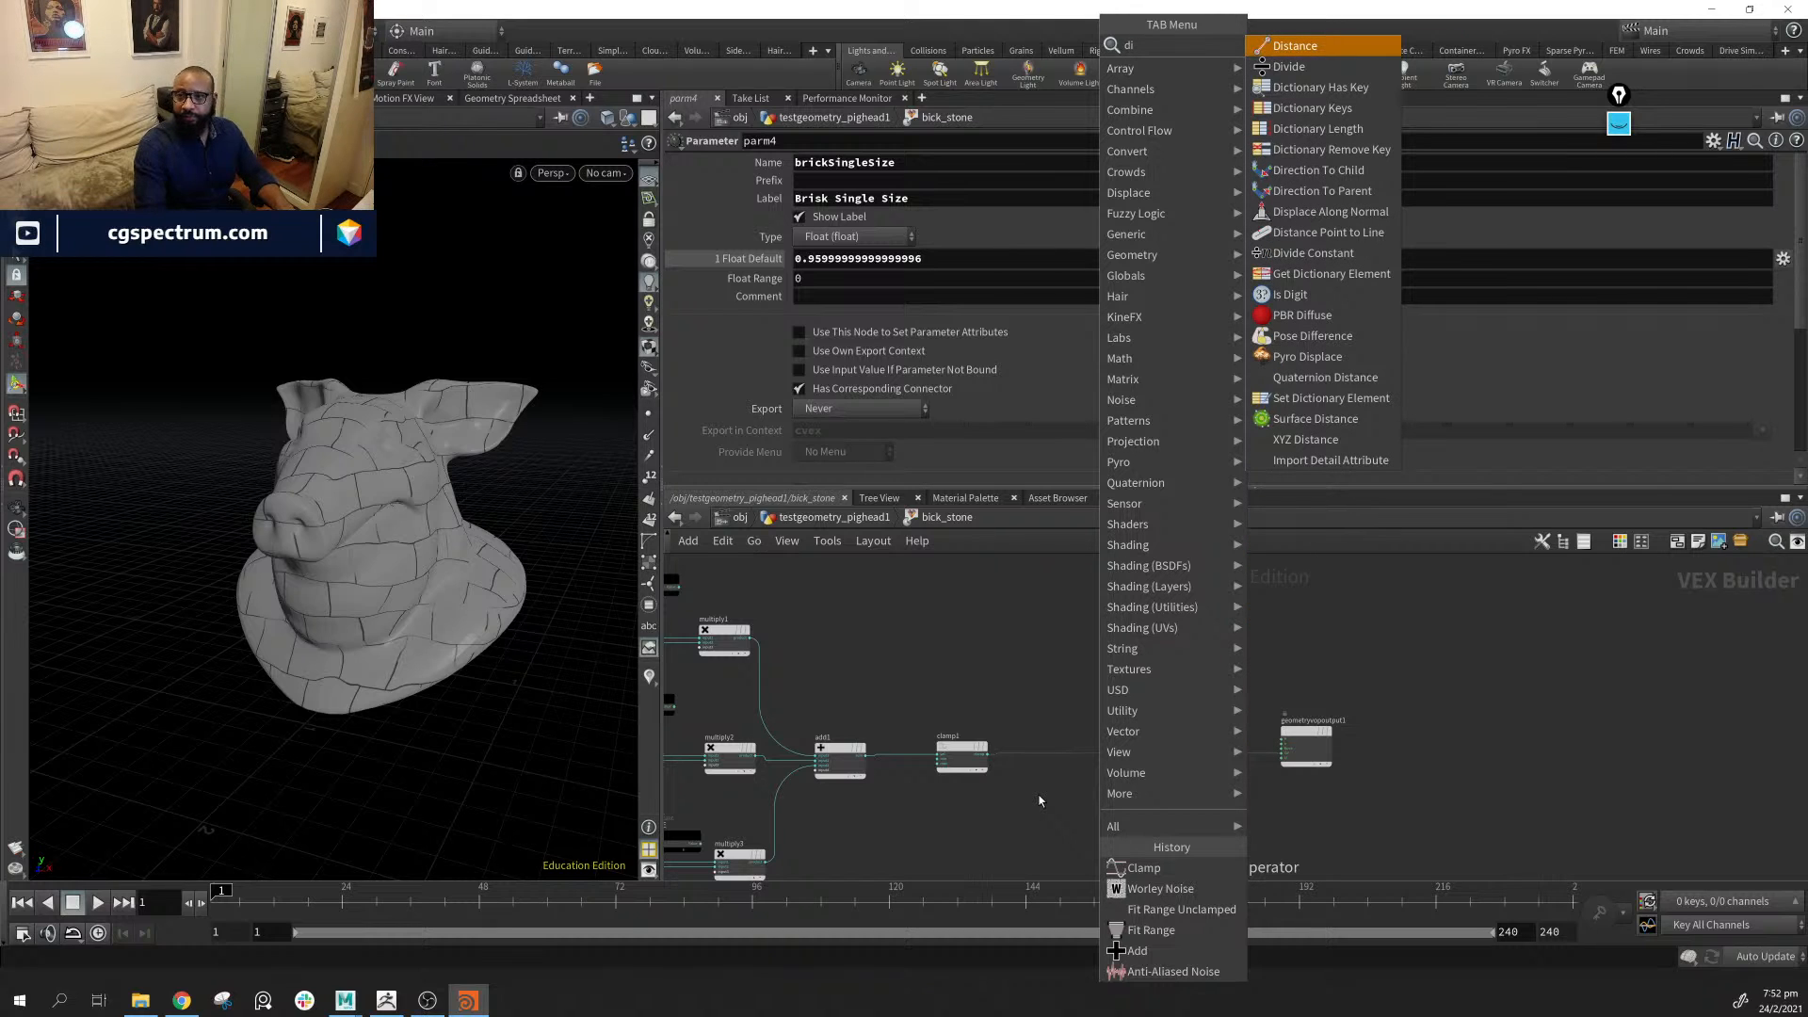
text(s)
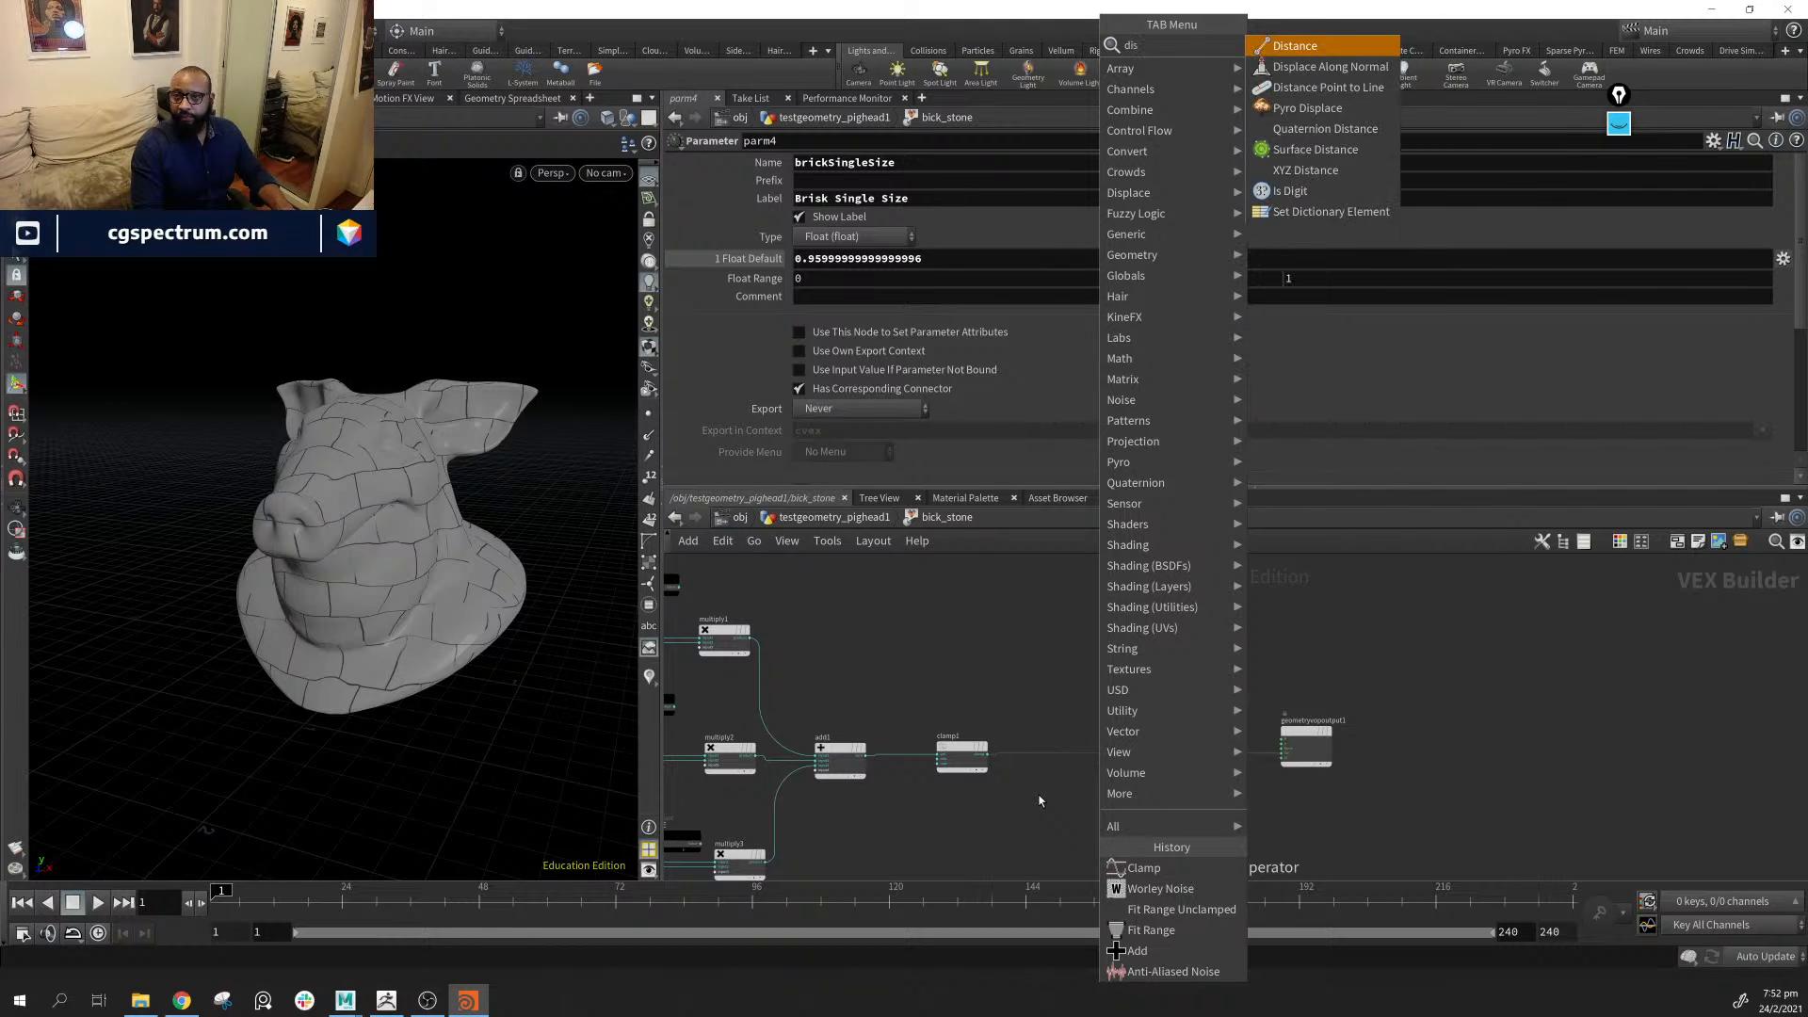
key(Down)
key(Return)
click(1038, 796)
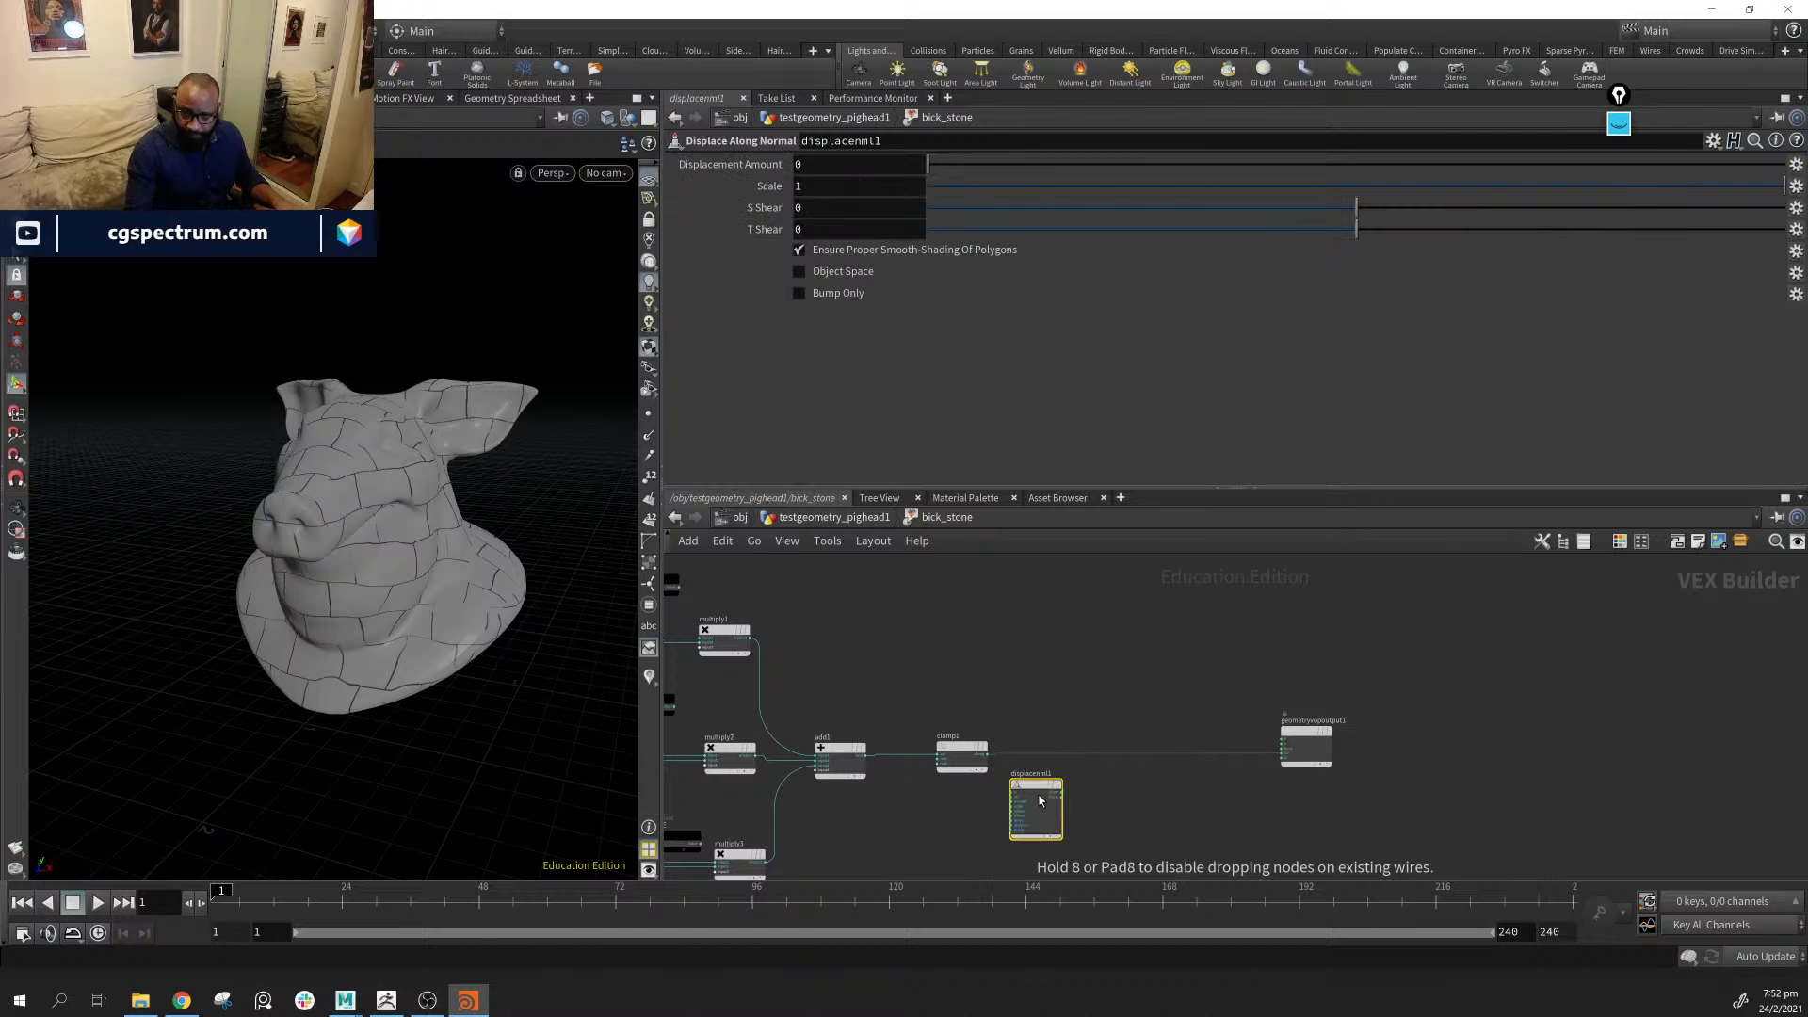
Shift the displacement node away from clamp1 and wire the clamp output into its displacement amount input
middle_drag(1111, 836, 1111, 793)
scroll(1111, 798, up, 4)
drag(997, 736, 1092, 736)
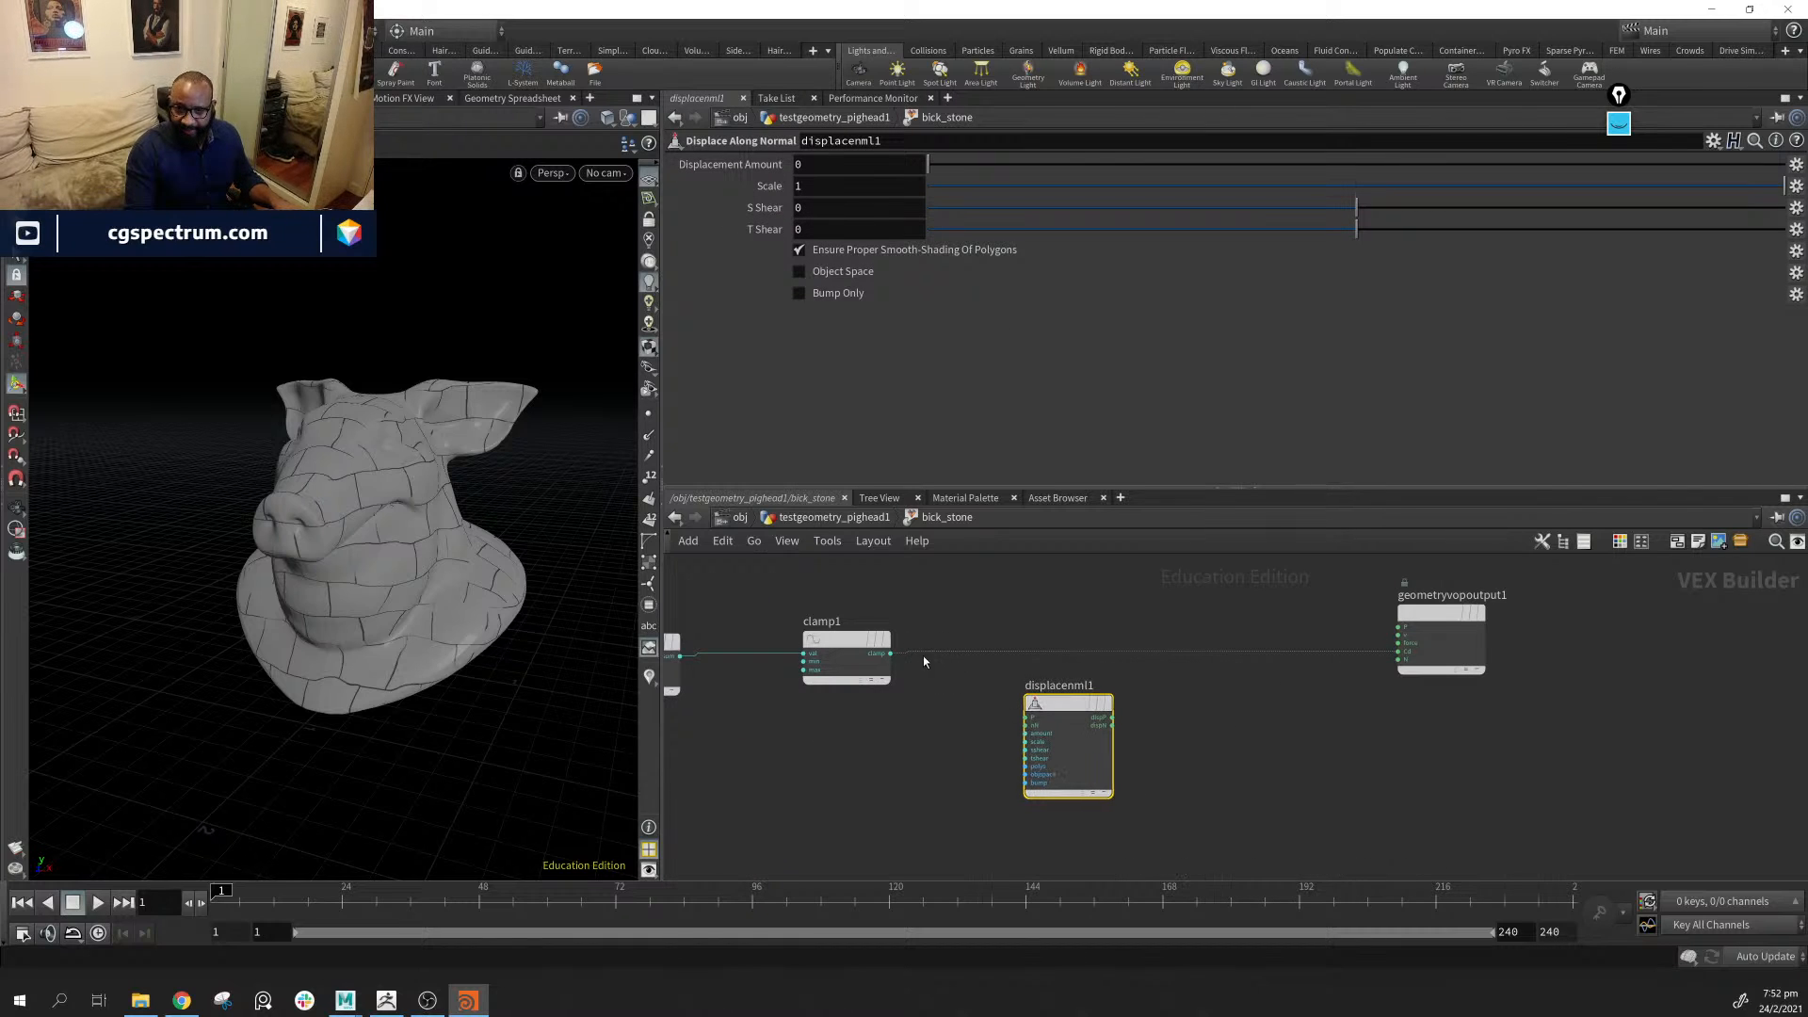
drag(890, 654, 1039, 740)
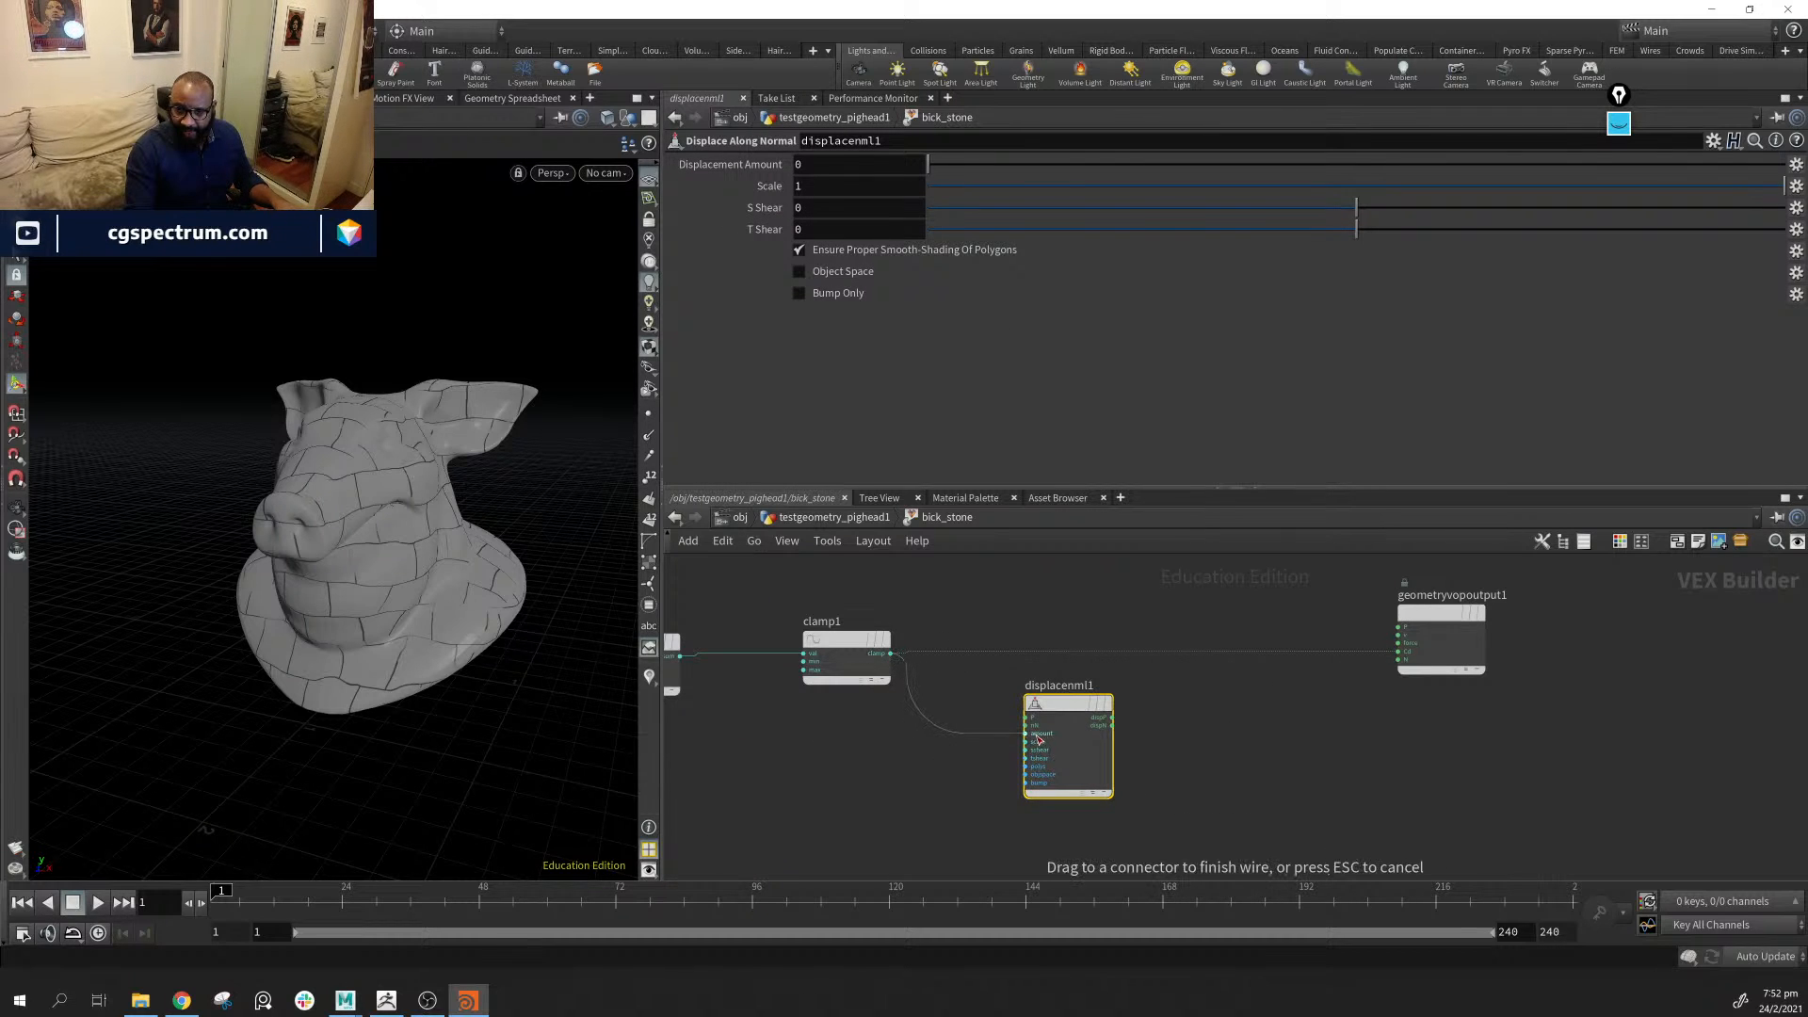
Move the geometryvopglobal1 node farther away from the brick projection nodes at the start of the network
middle_drag(708, 789, 1134, 760)
scroll(1134, 760, down, 4)
middle_drag(888, 754, 1472, 706)
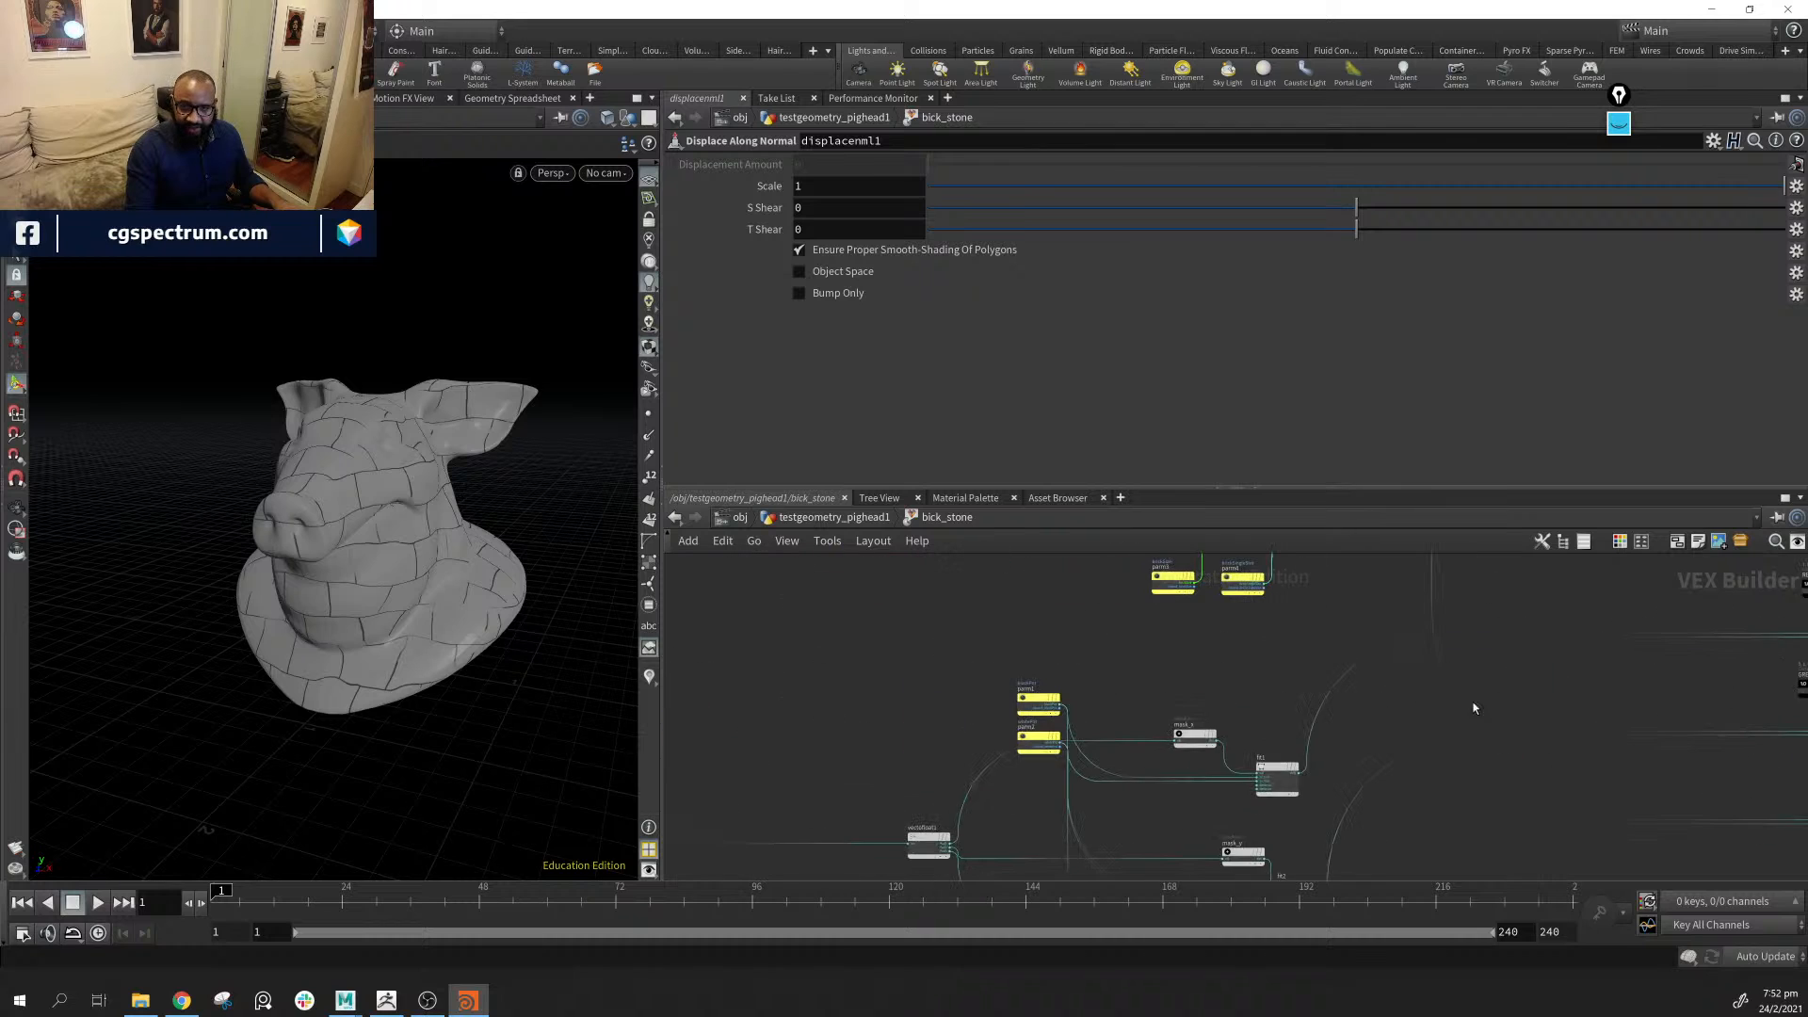
middle_drag(1236, 665, 1552, 725)
scroll(1552, 725, down, 1)
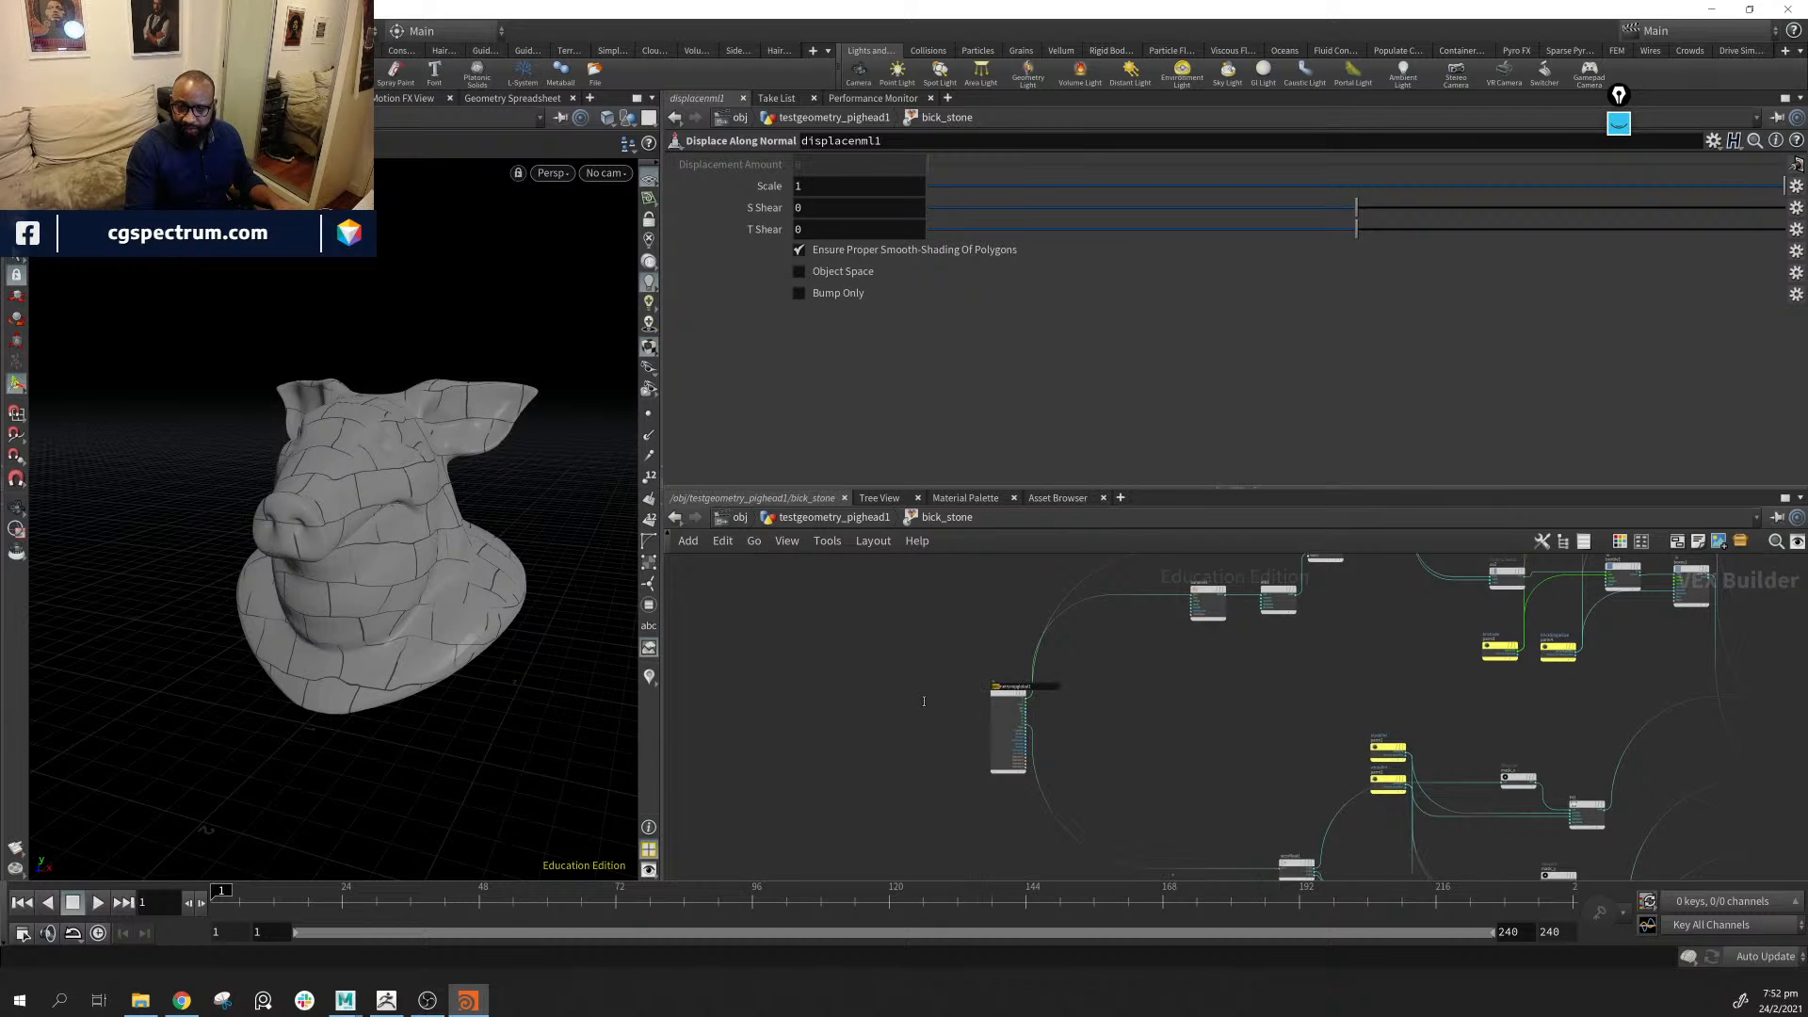
click(997, 688)
drag(1004, 697, 962, 716)
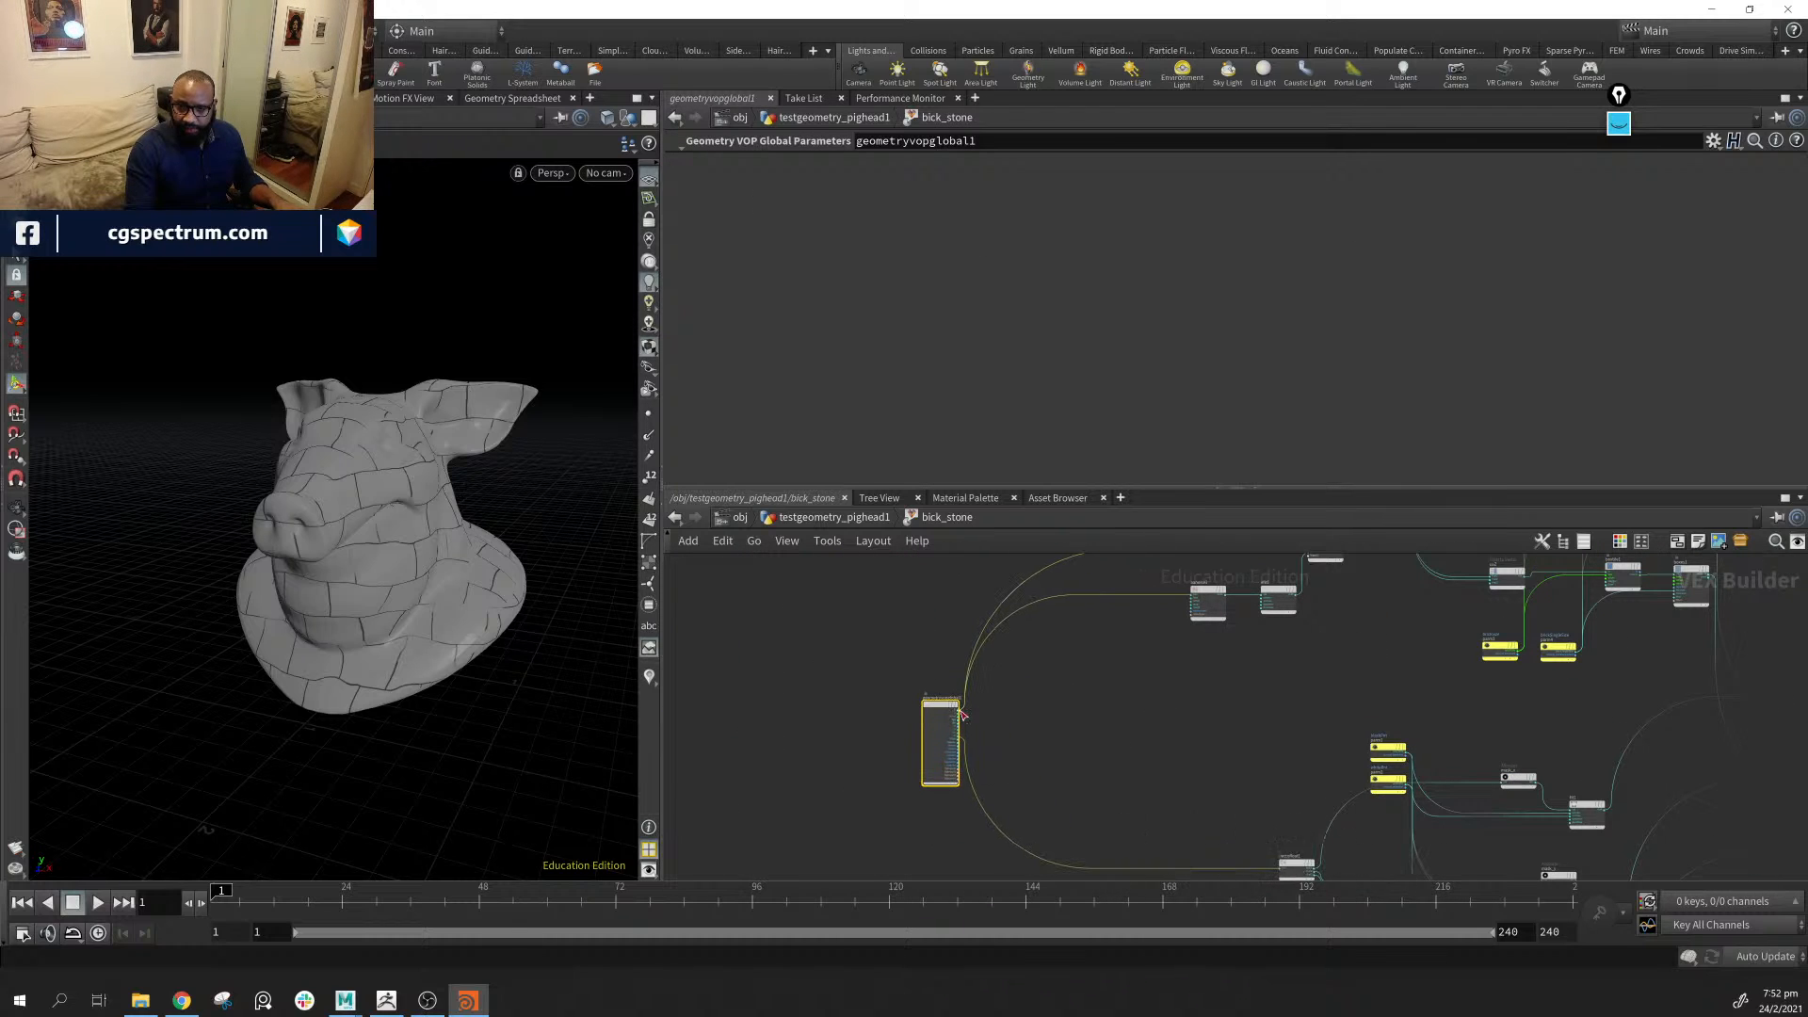
middle_drag(1152, 740, 884, 738)
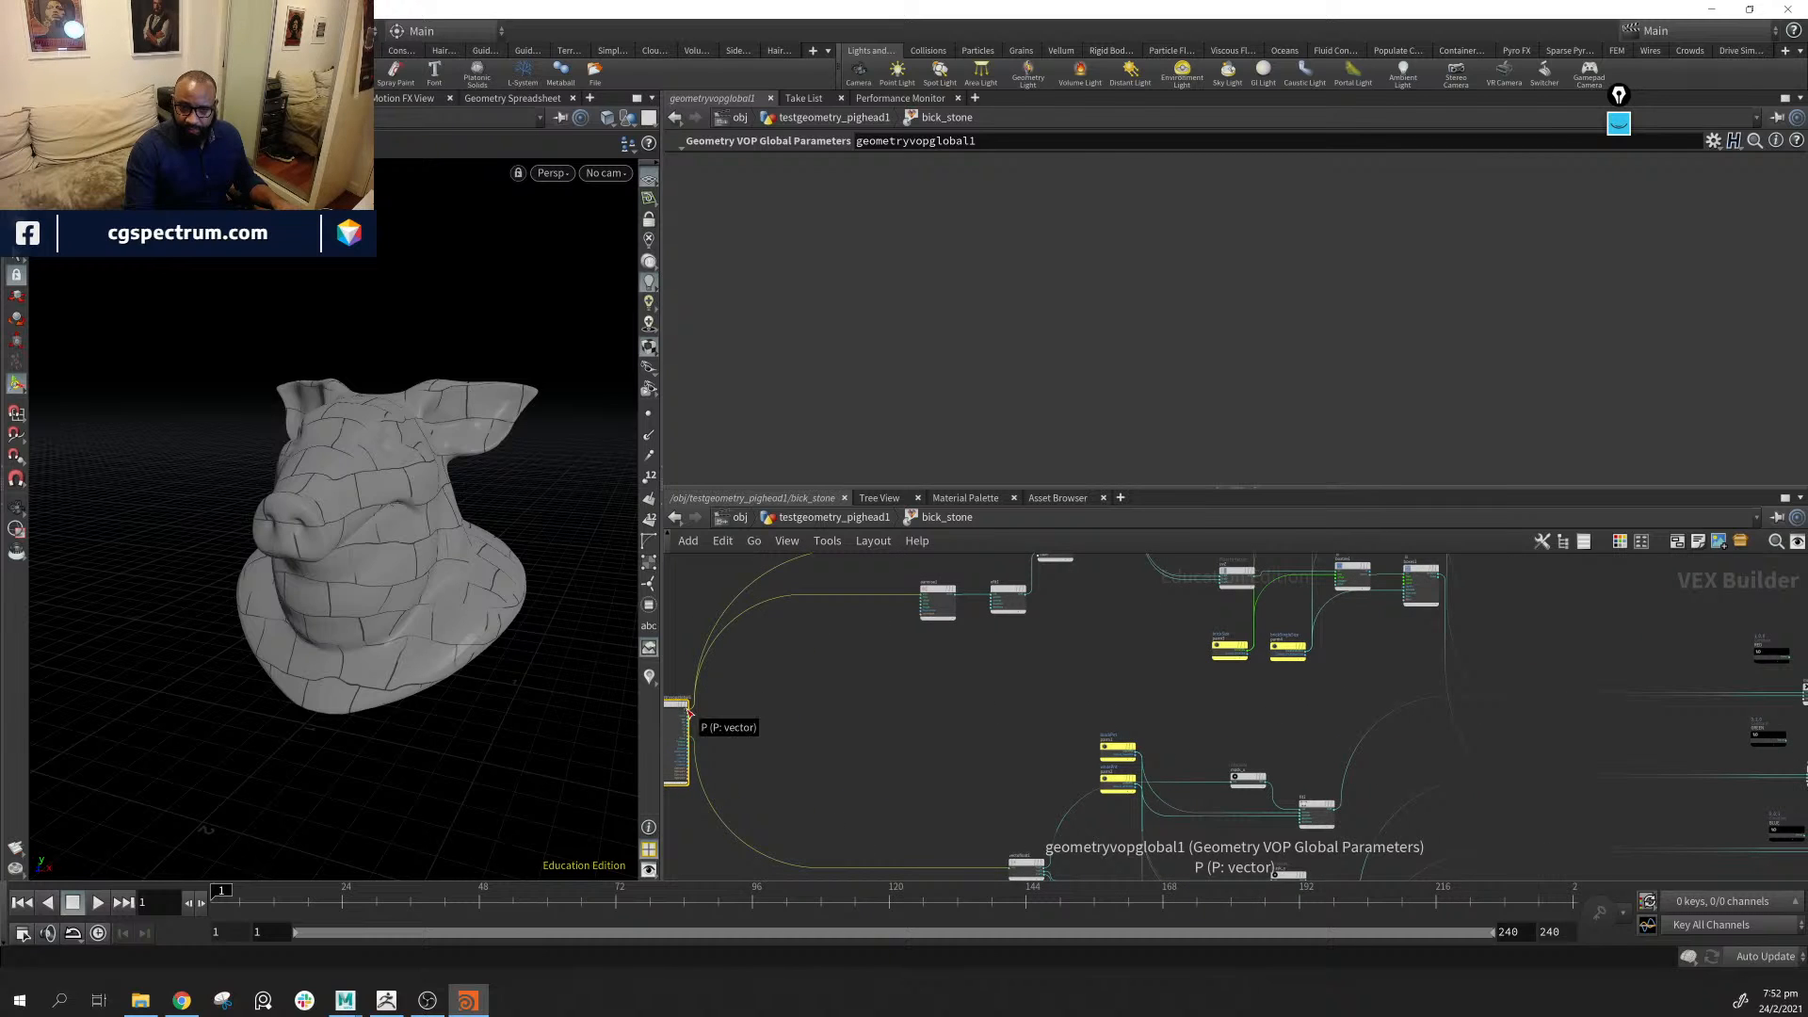
Move the displacenml1 node lower and farther from clamp1 to make room beside it
middle_drag(1106, 739, 545, 650)
middle_drag(1617, 773, 1451, 785)
scroll(1471, 801, up, 4)
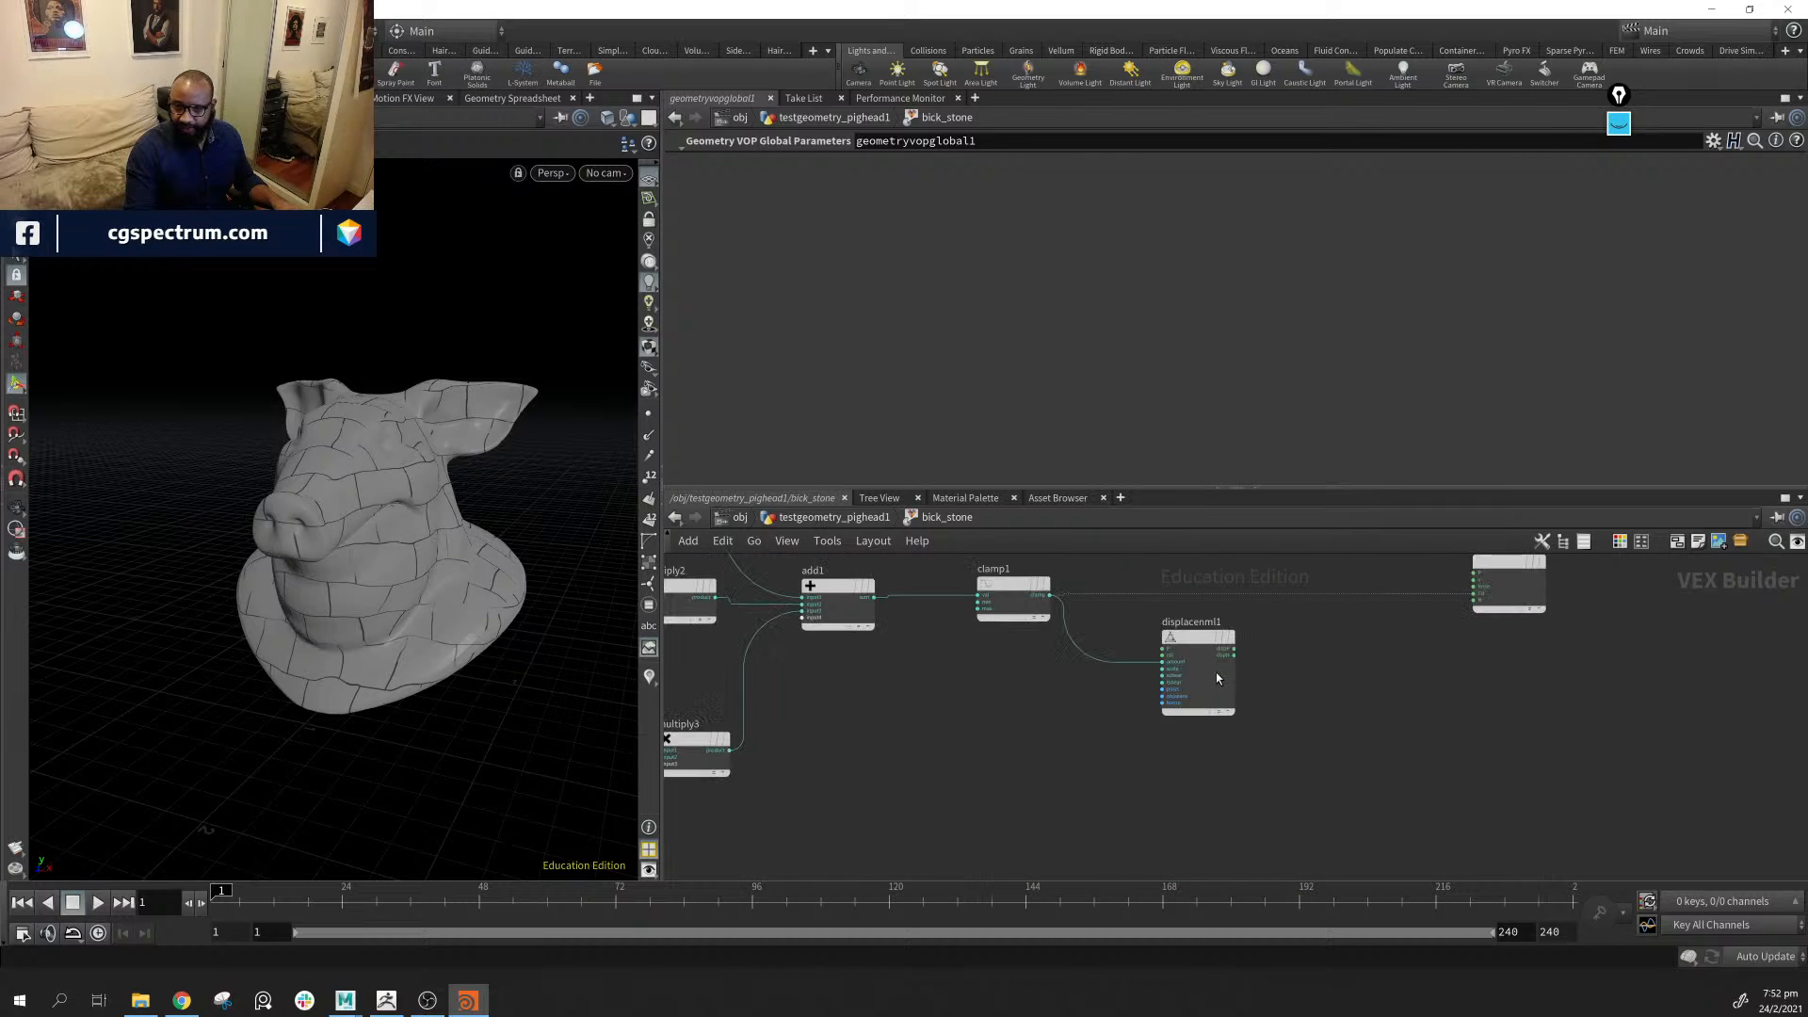
drag(1217, 678, 1364, 785)
Add a second Geometry VOP Global Parameters node near displacenml1, below clamp1
key(Tab)
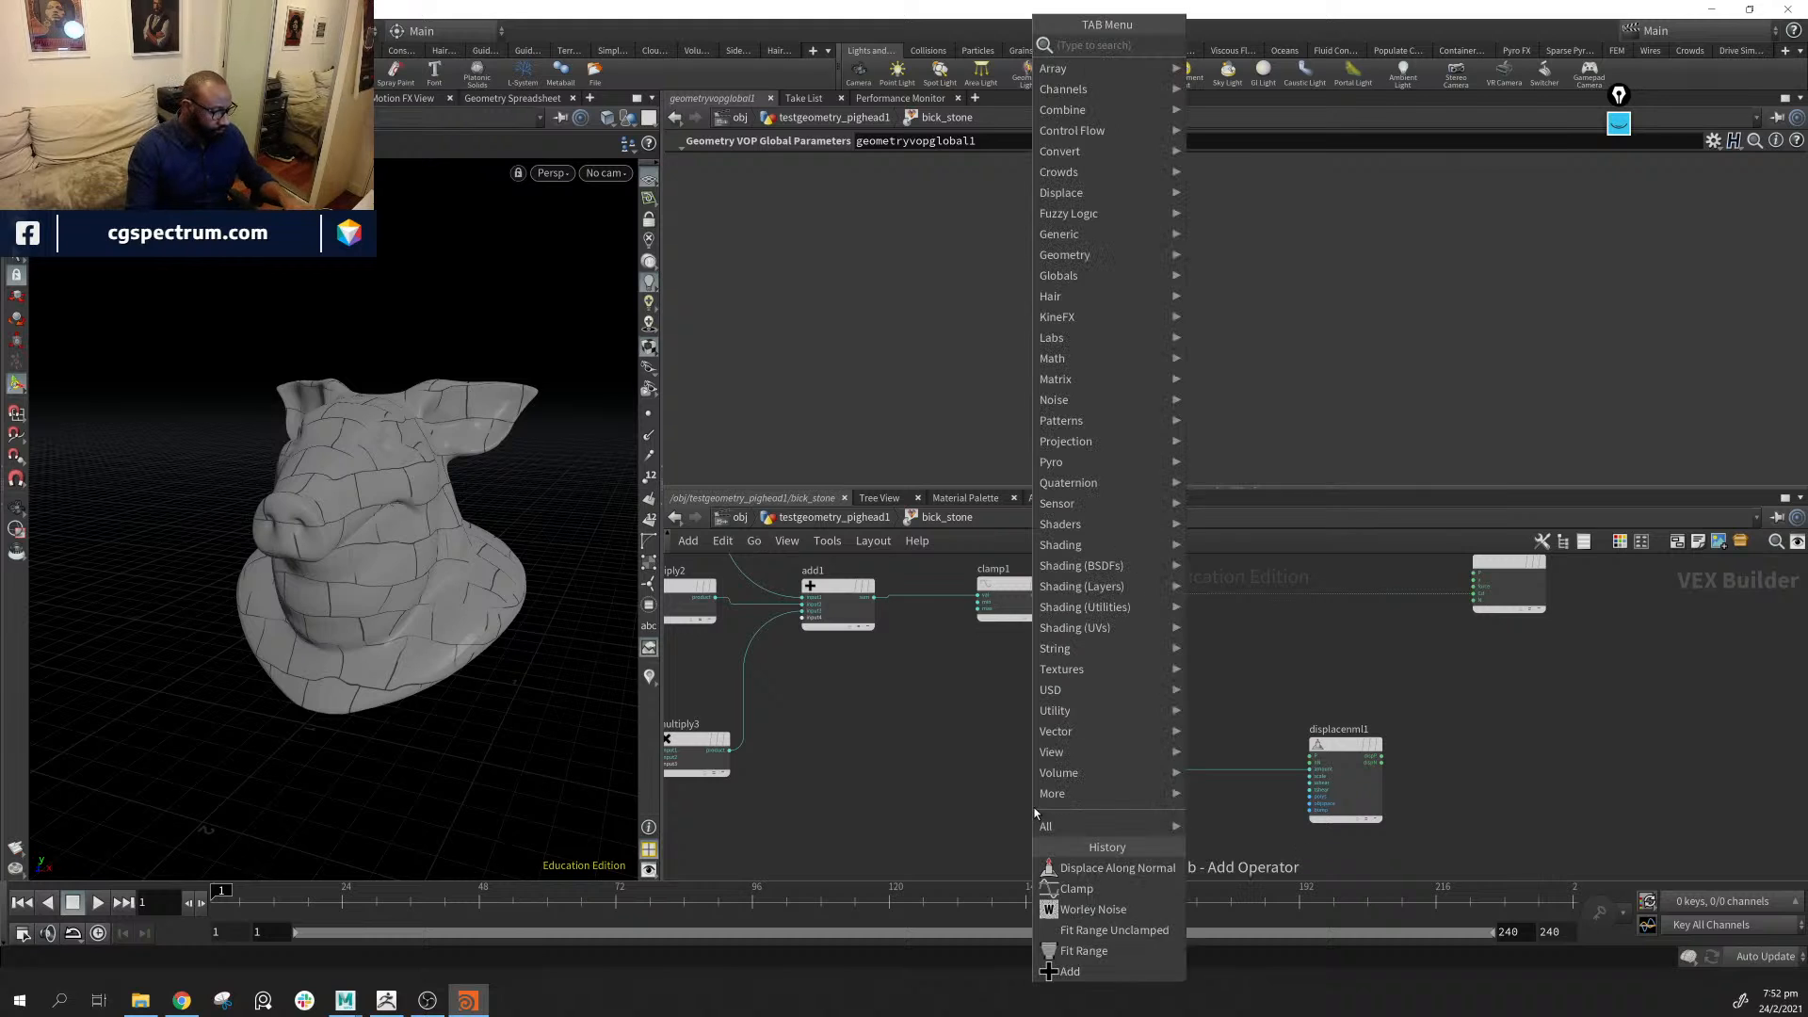
text(glo)
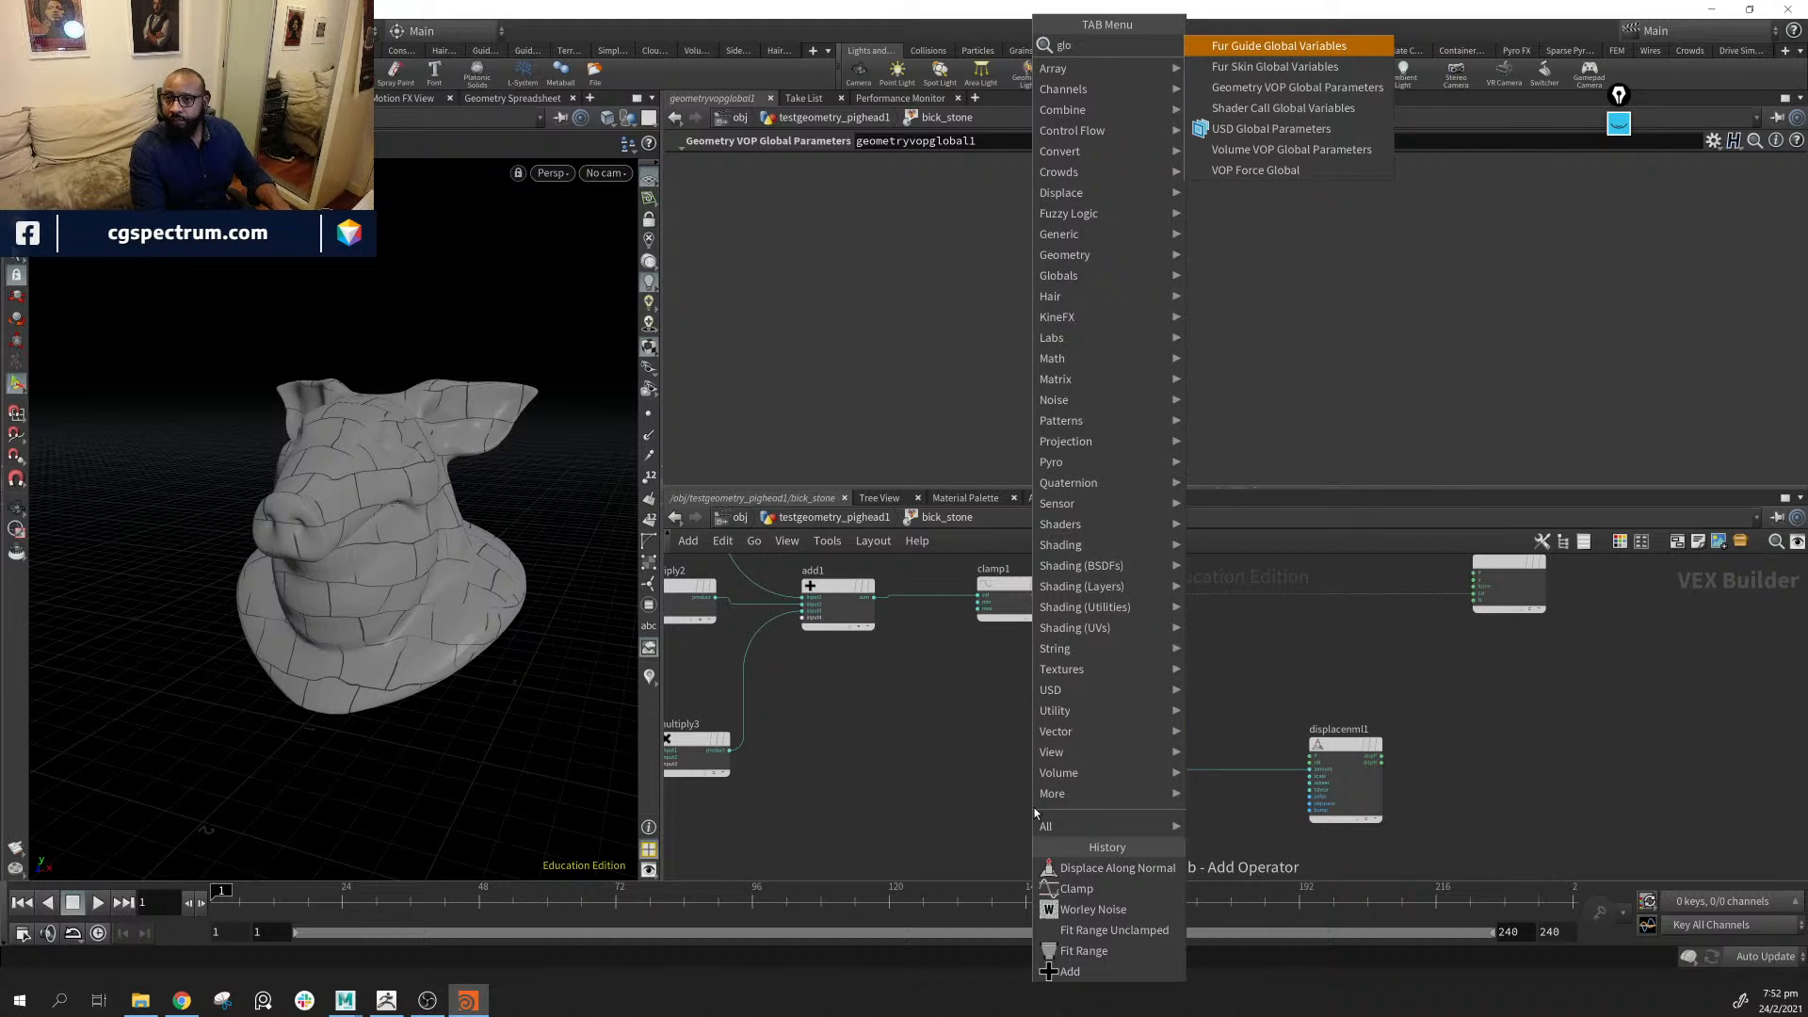
key(Down)
key(Down)
key(Up)
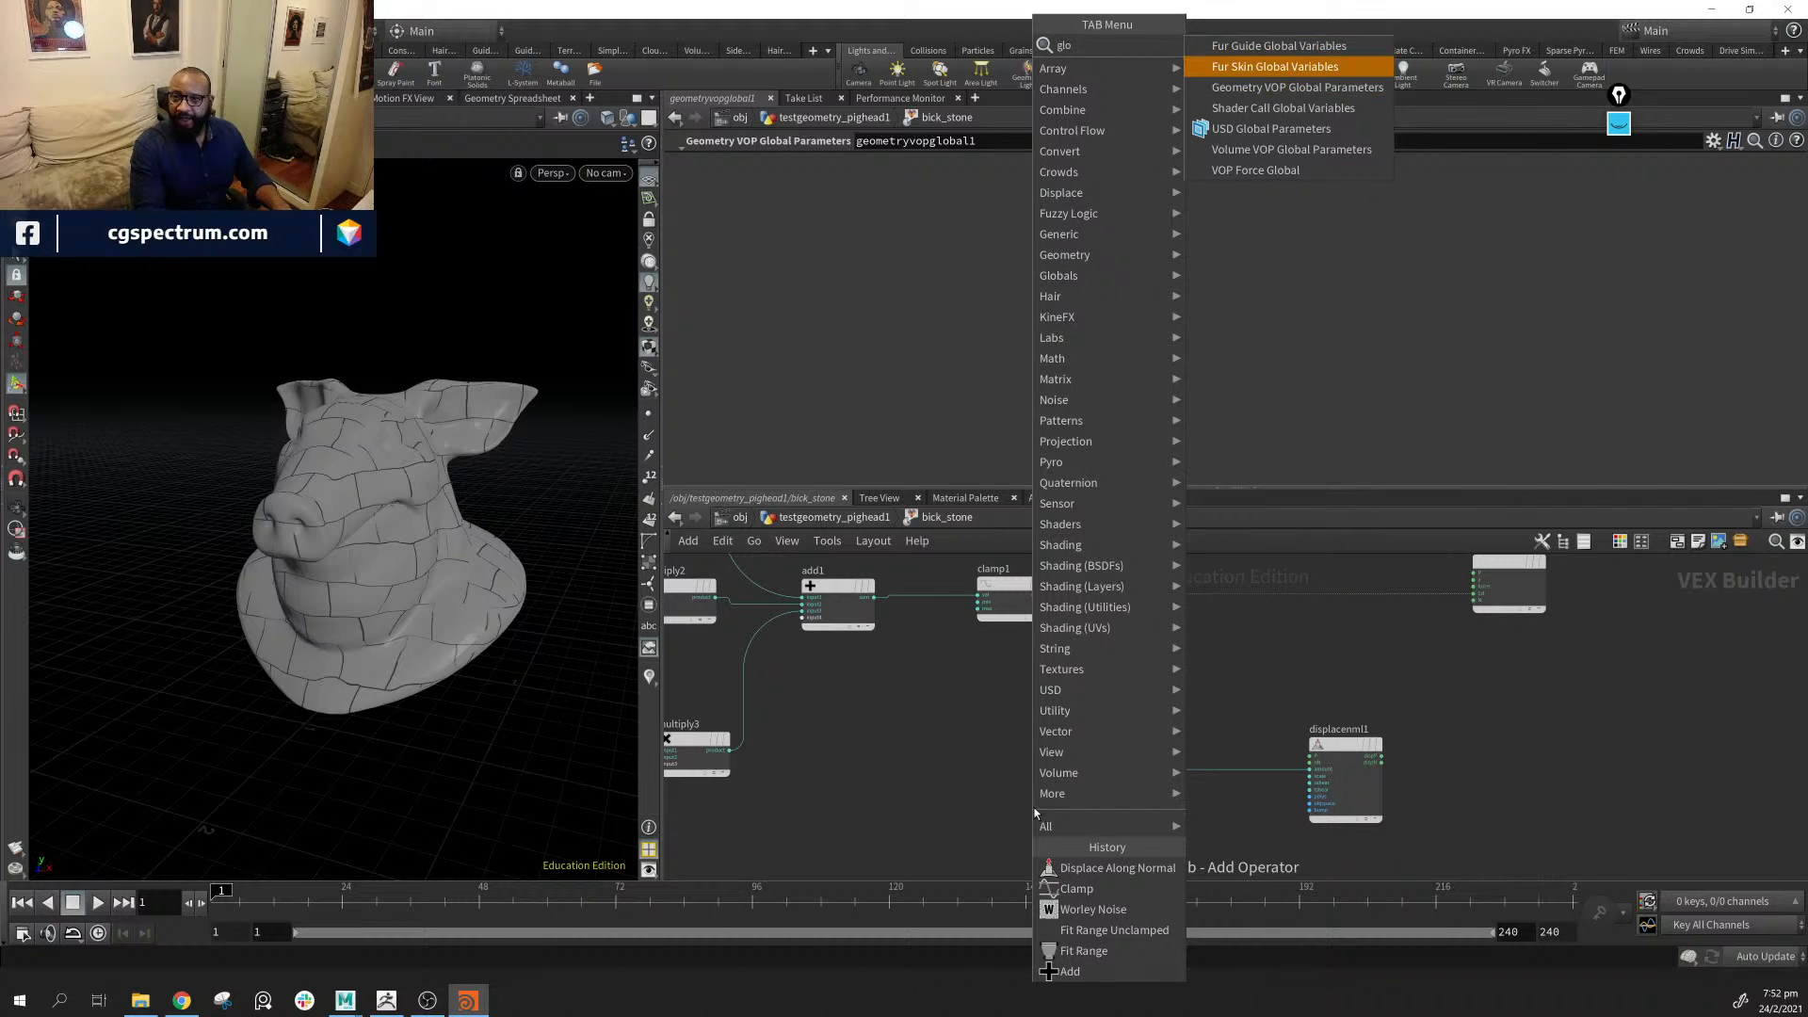
key(Down)
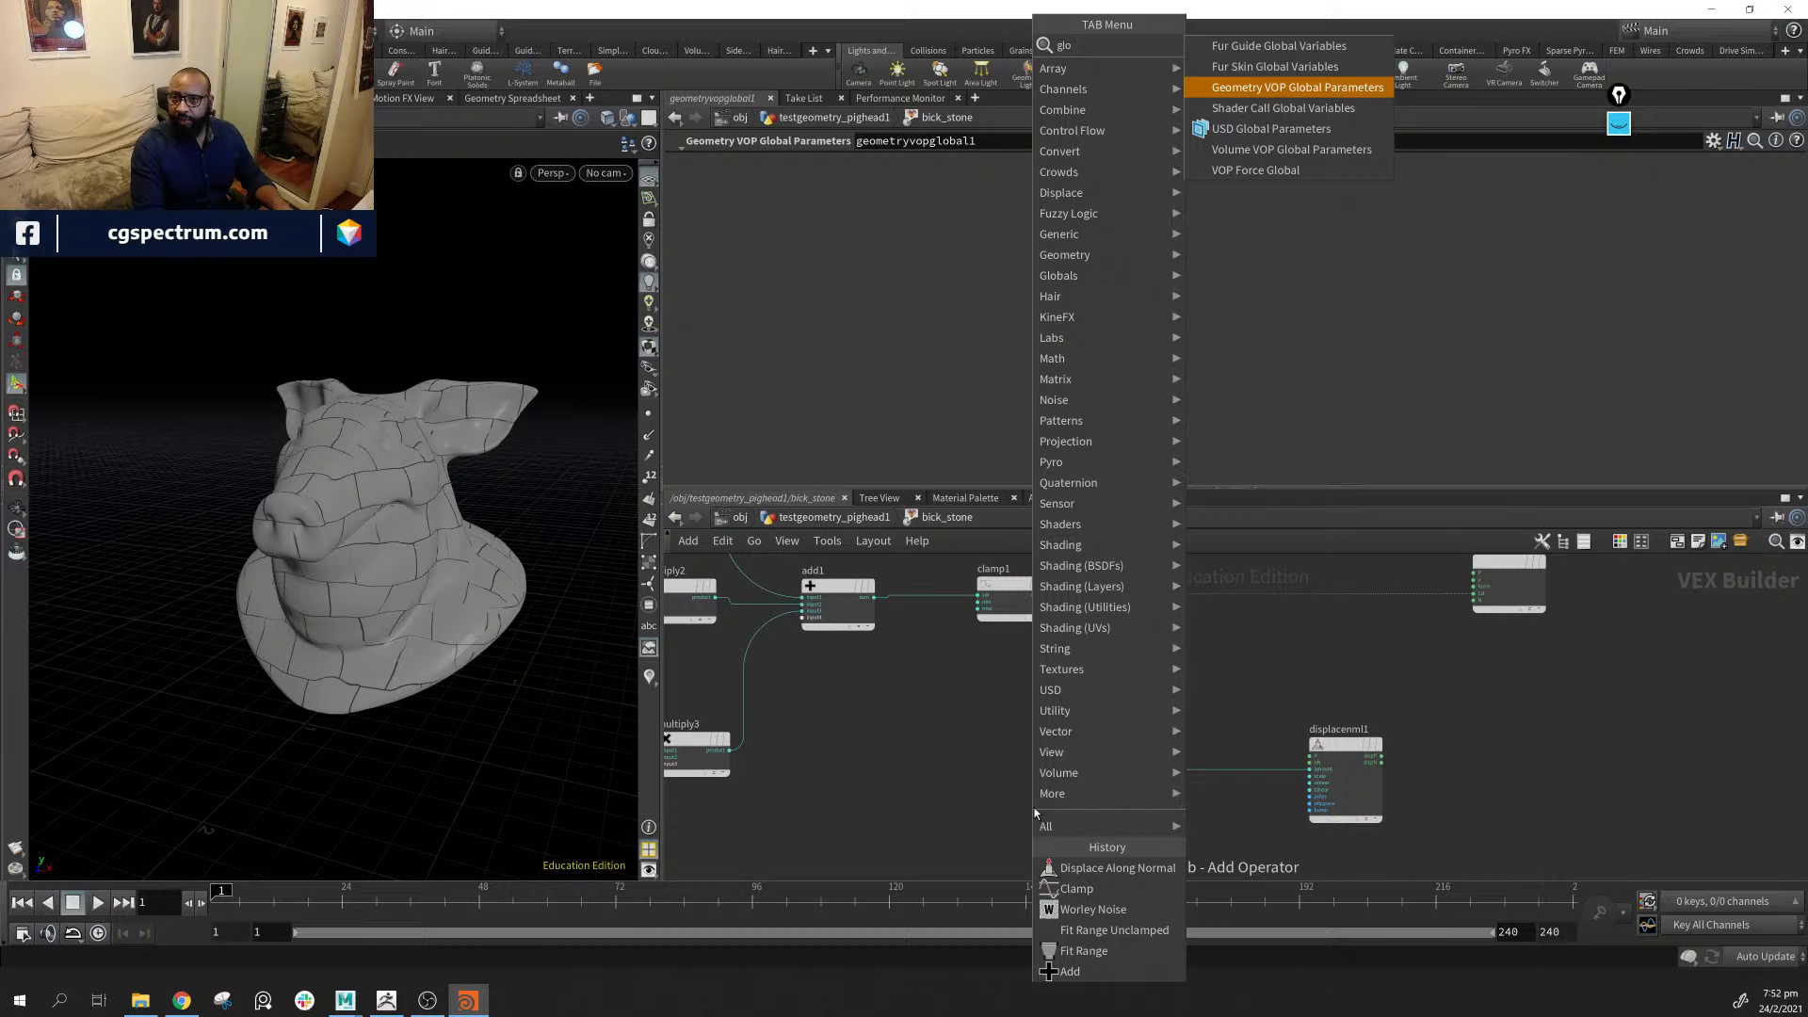
key(Return)
click(979, 800)
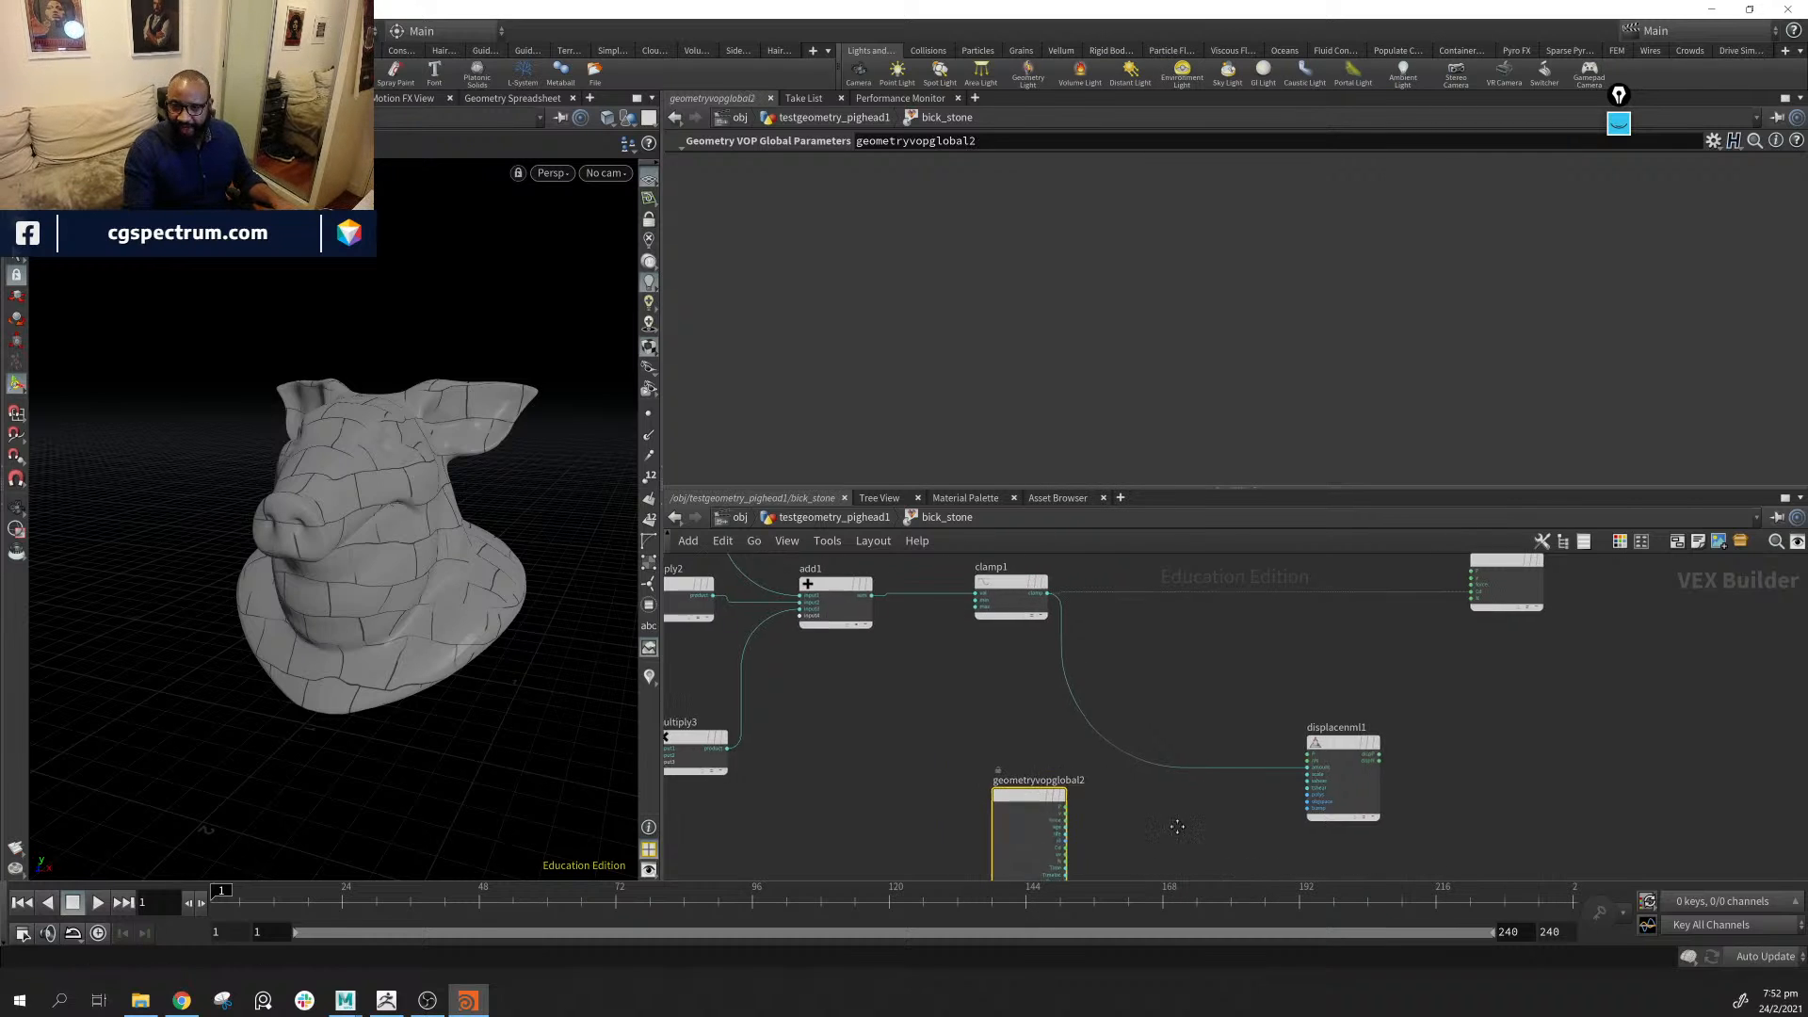
Move geometryvopglobal2 into place beside displacenml1 and wire its P output into the displacement node's P input
middle_drag(1177, 826, 1108, 747)
drag(962, 715, 934, 676)
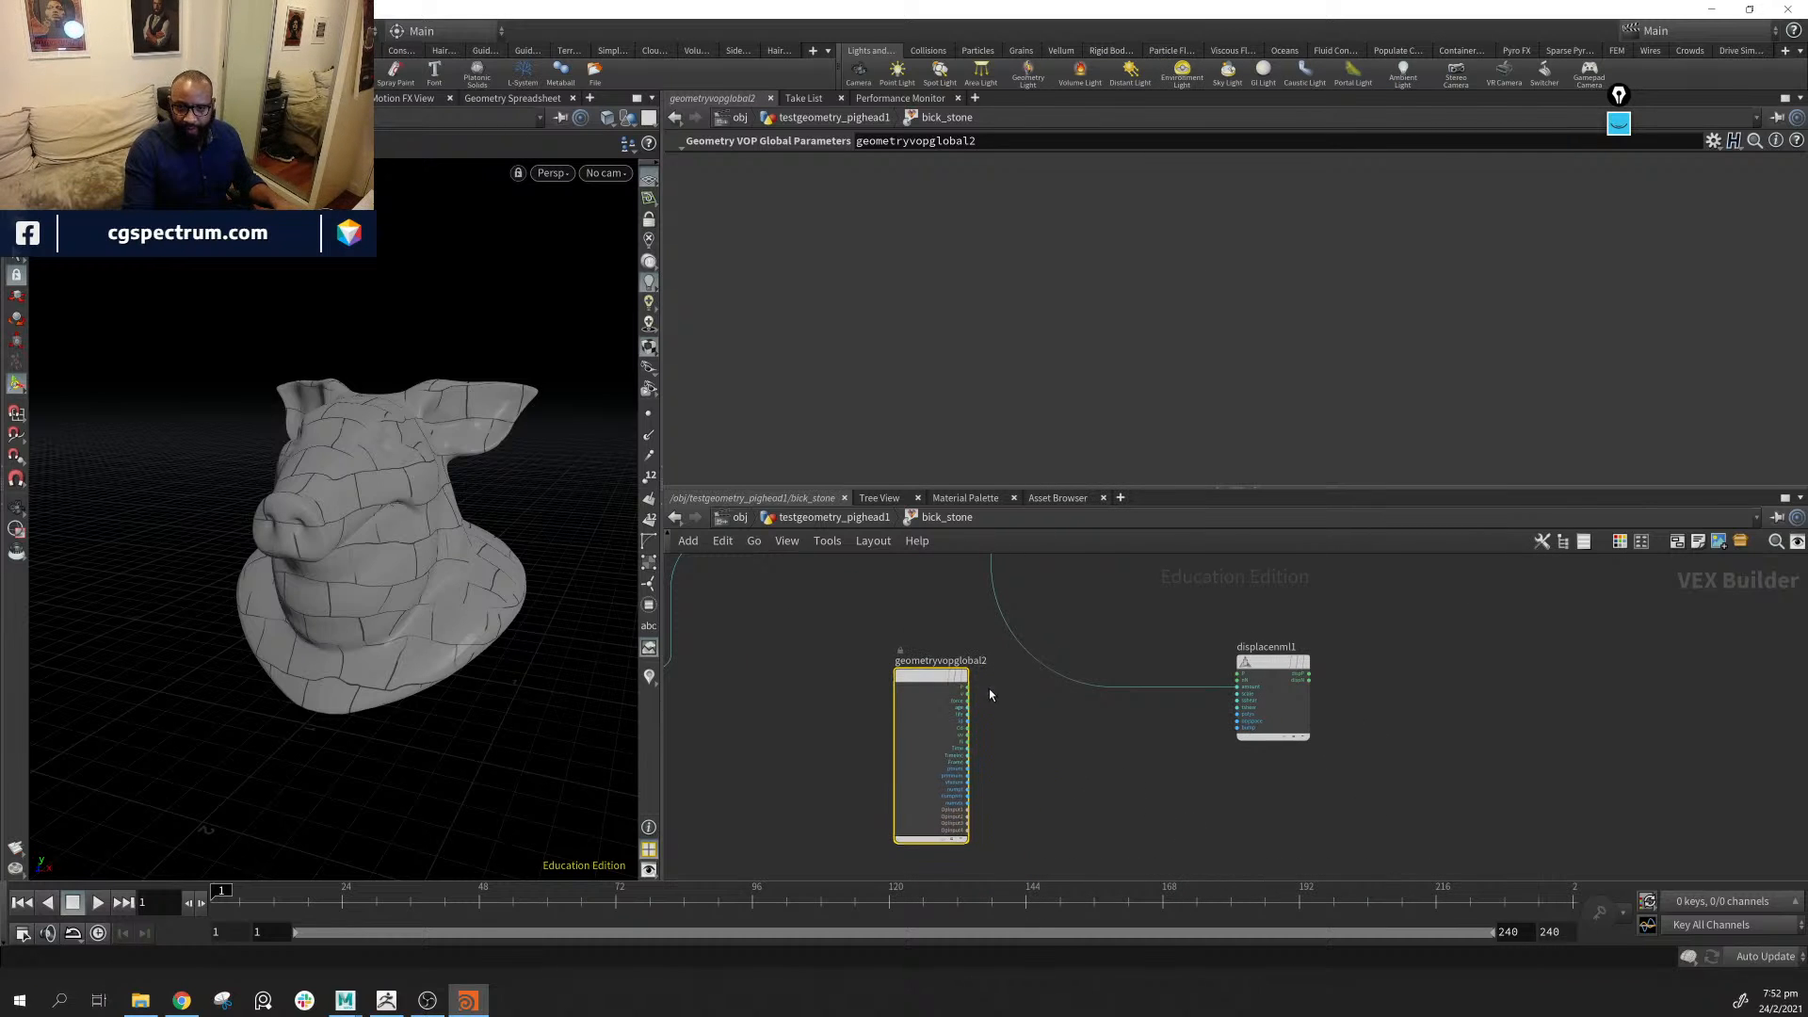
click(969, 694)
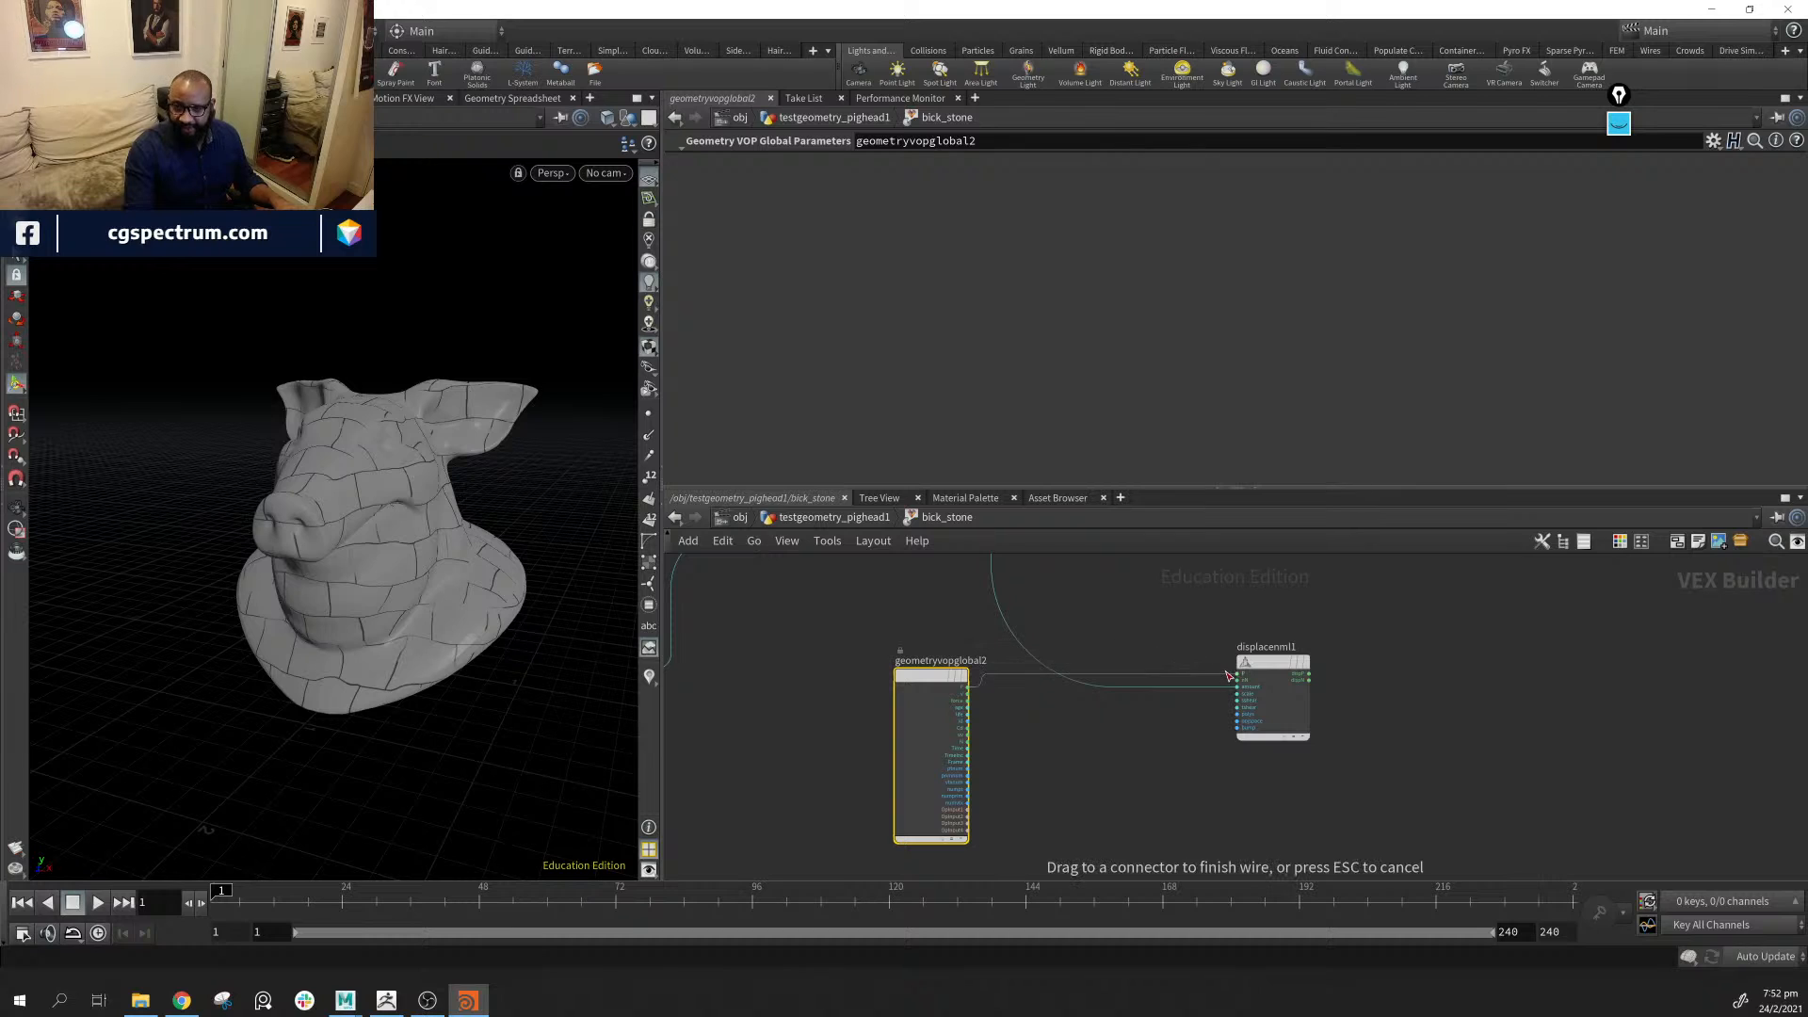
click(1237, 674)
Wire the displaced position output of displacenml1 into the P input of geometryvopoutput1
middle_drag(1431, 672, 1104, 808)
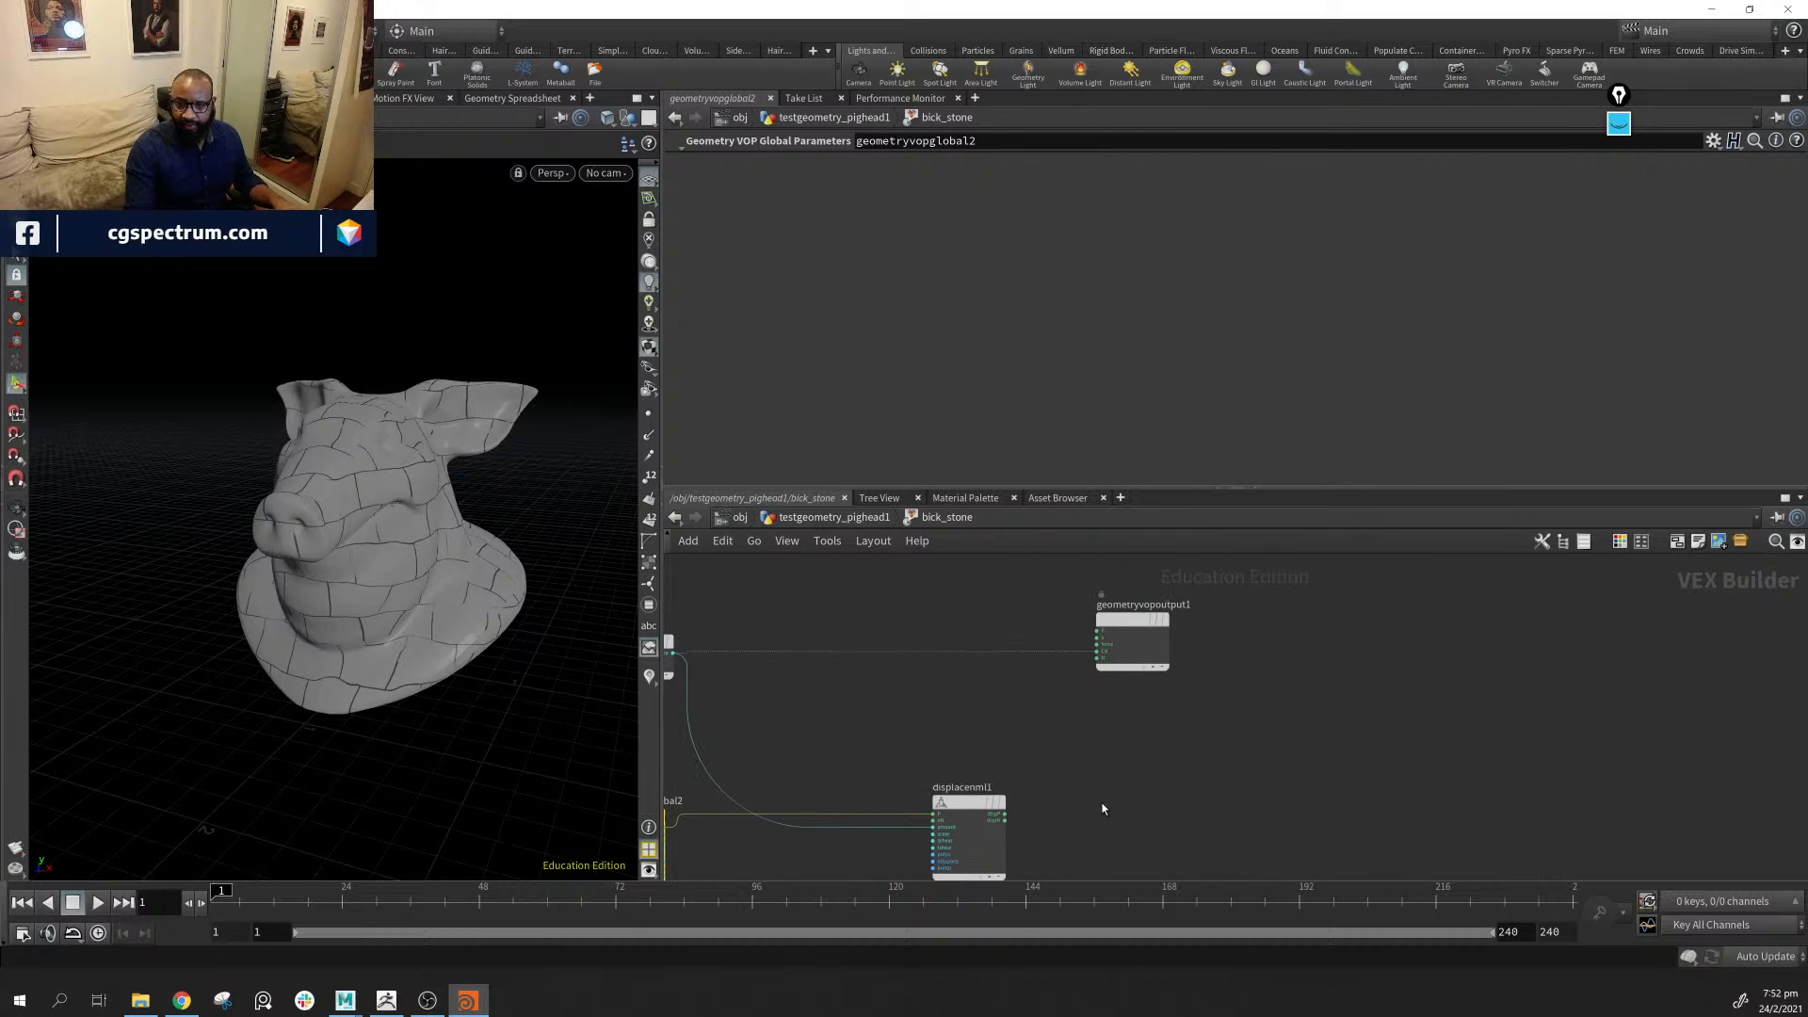
click(1005, 813)
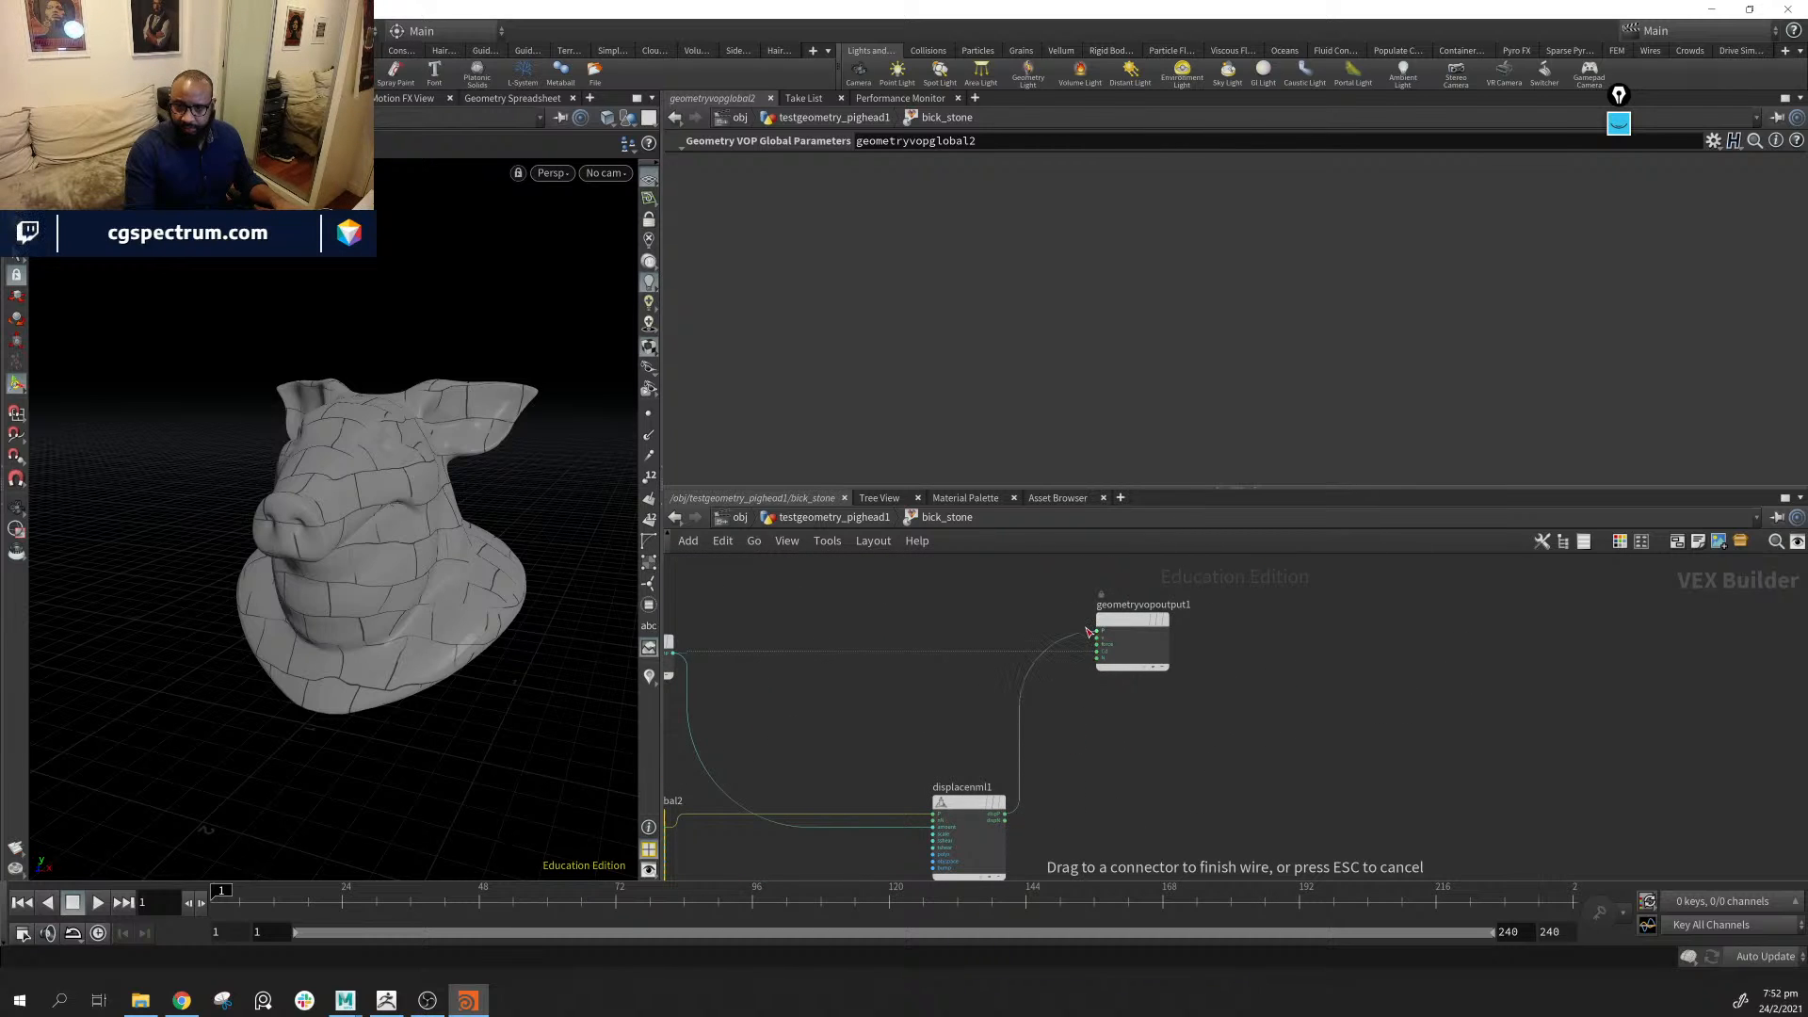
click(1095, 631)
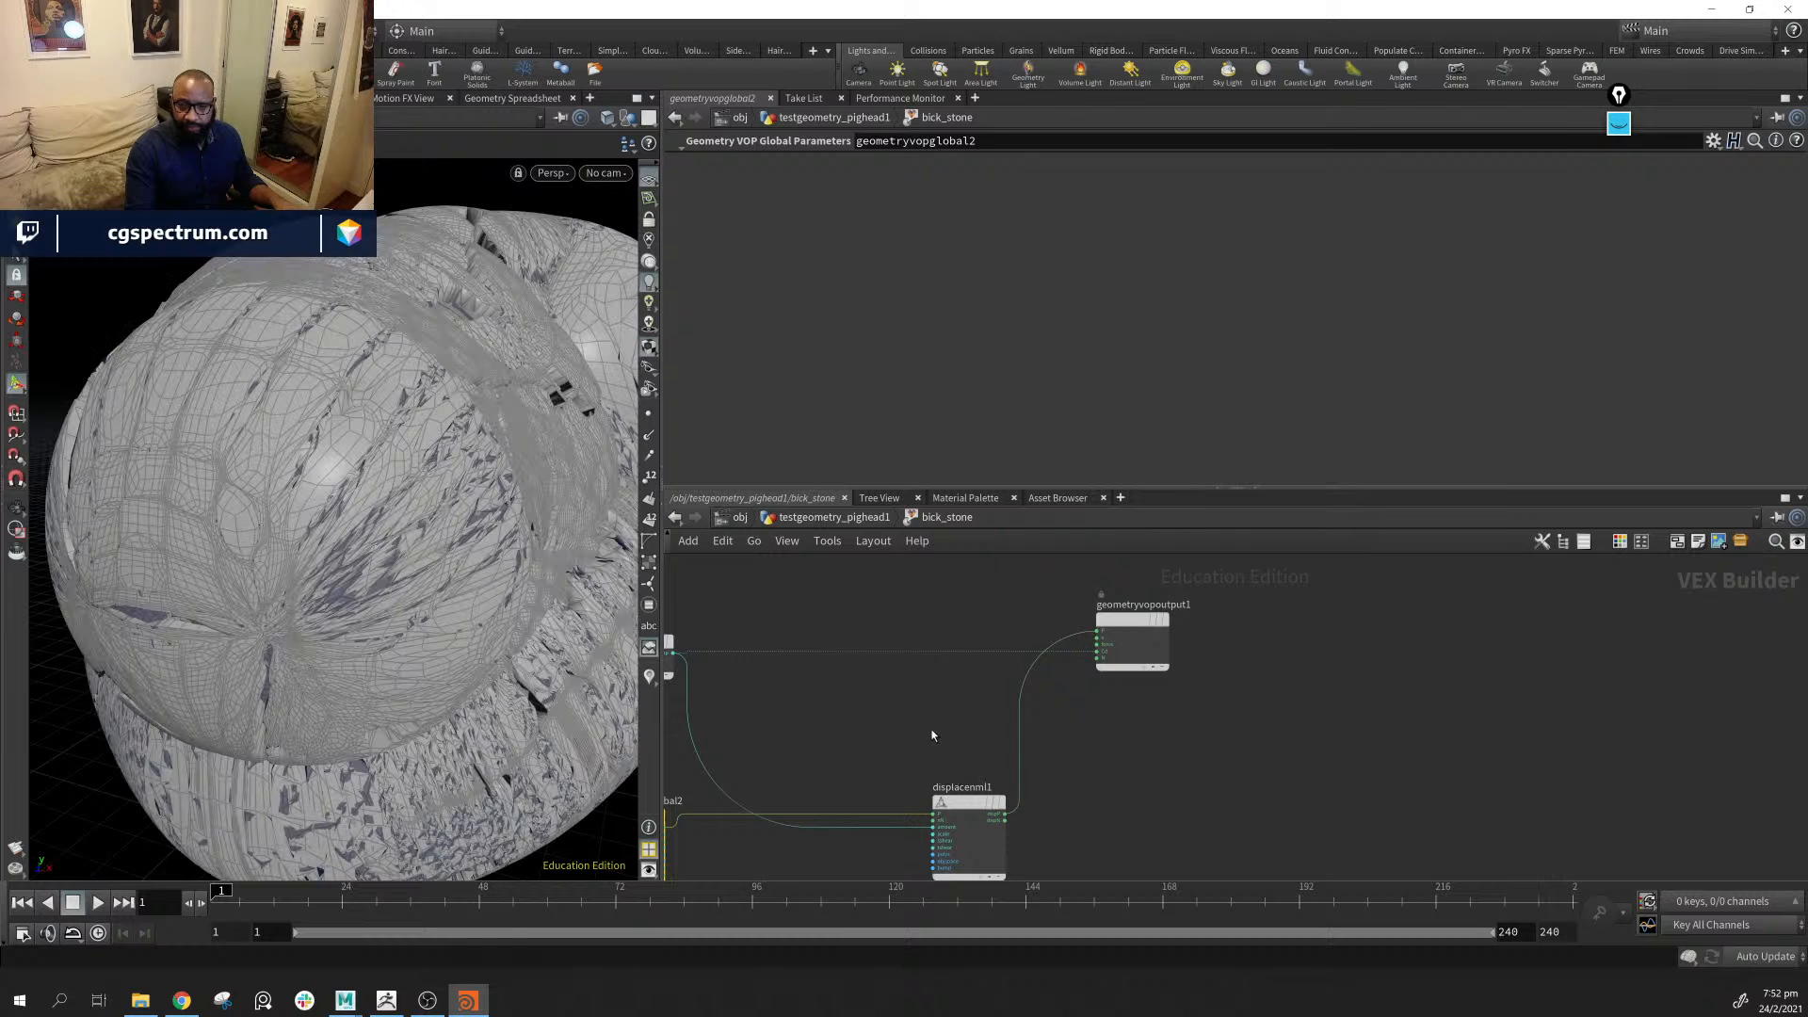
Reset the scale of displacenml1 to 0, and raise it slightly to 0.007
middle_drag(933, 735, 1160, 688)
middle_drag(962, 690, 1034, 666)
click(1264, 735)
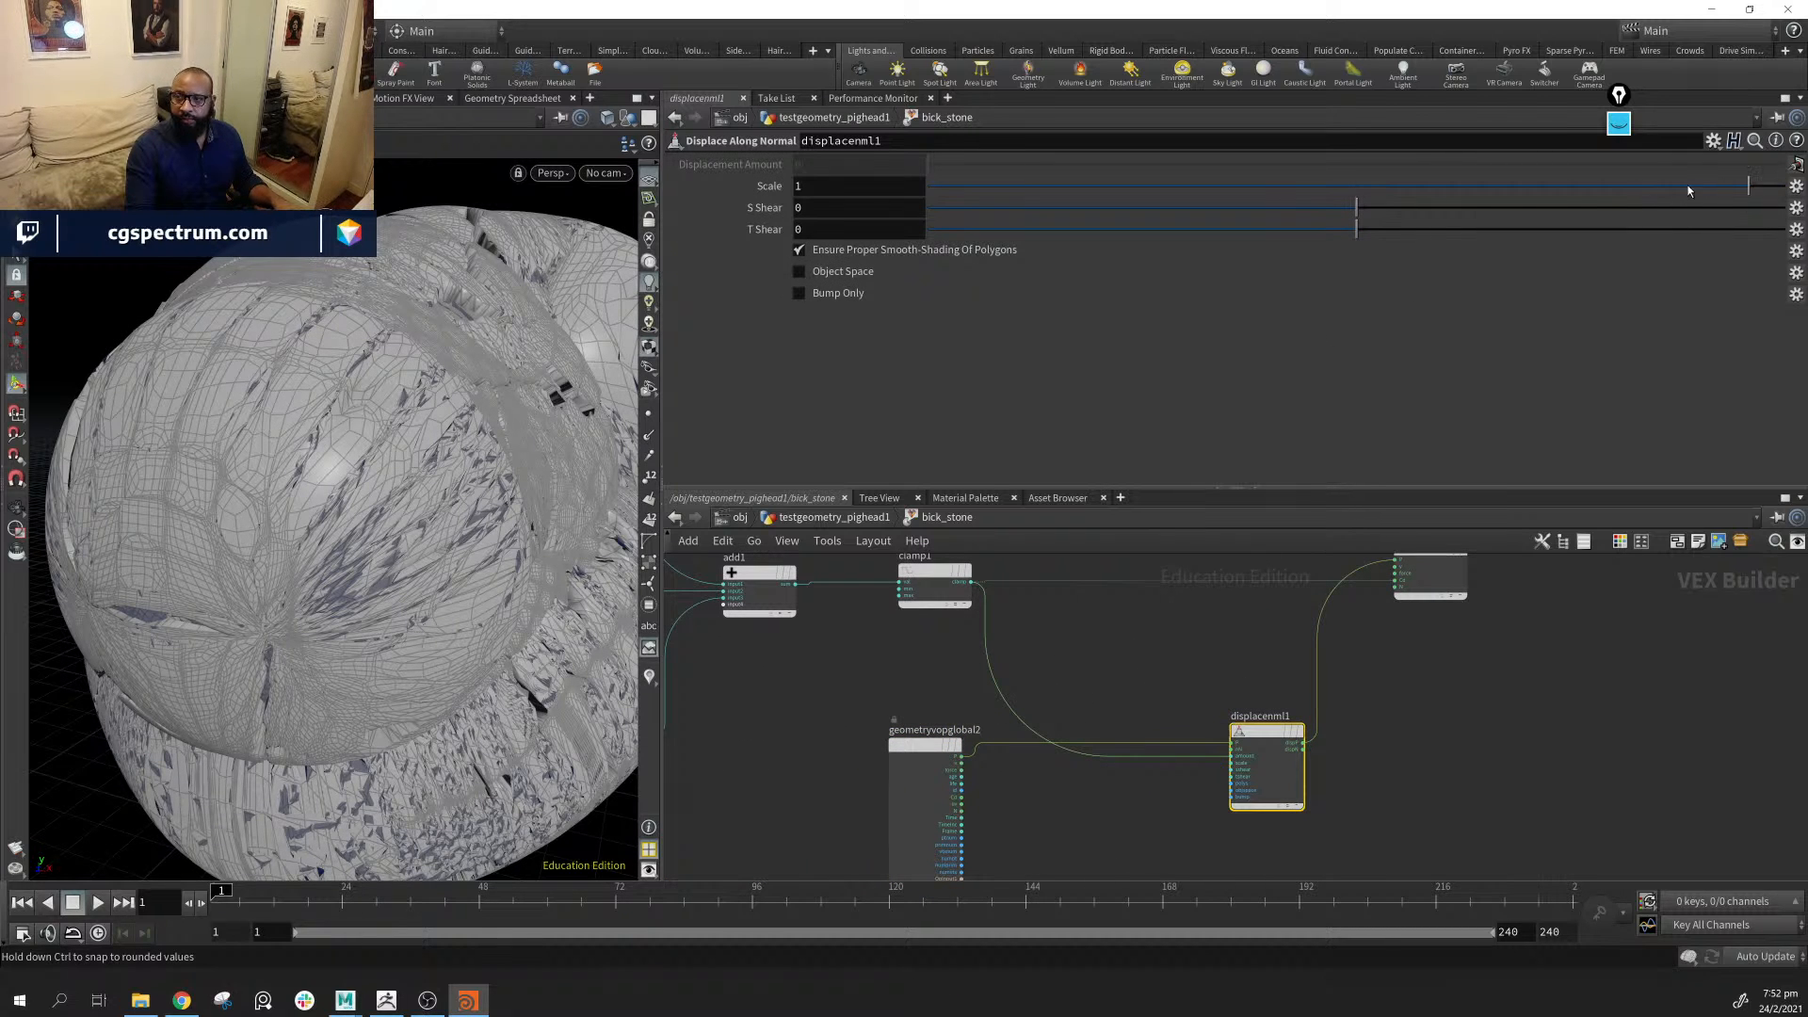
drag(1689, 191, 1183, 206)
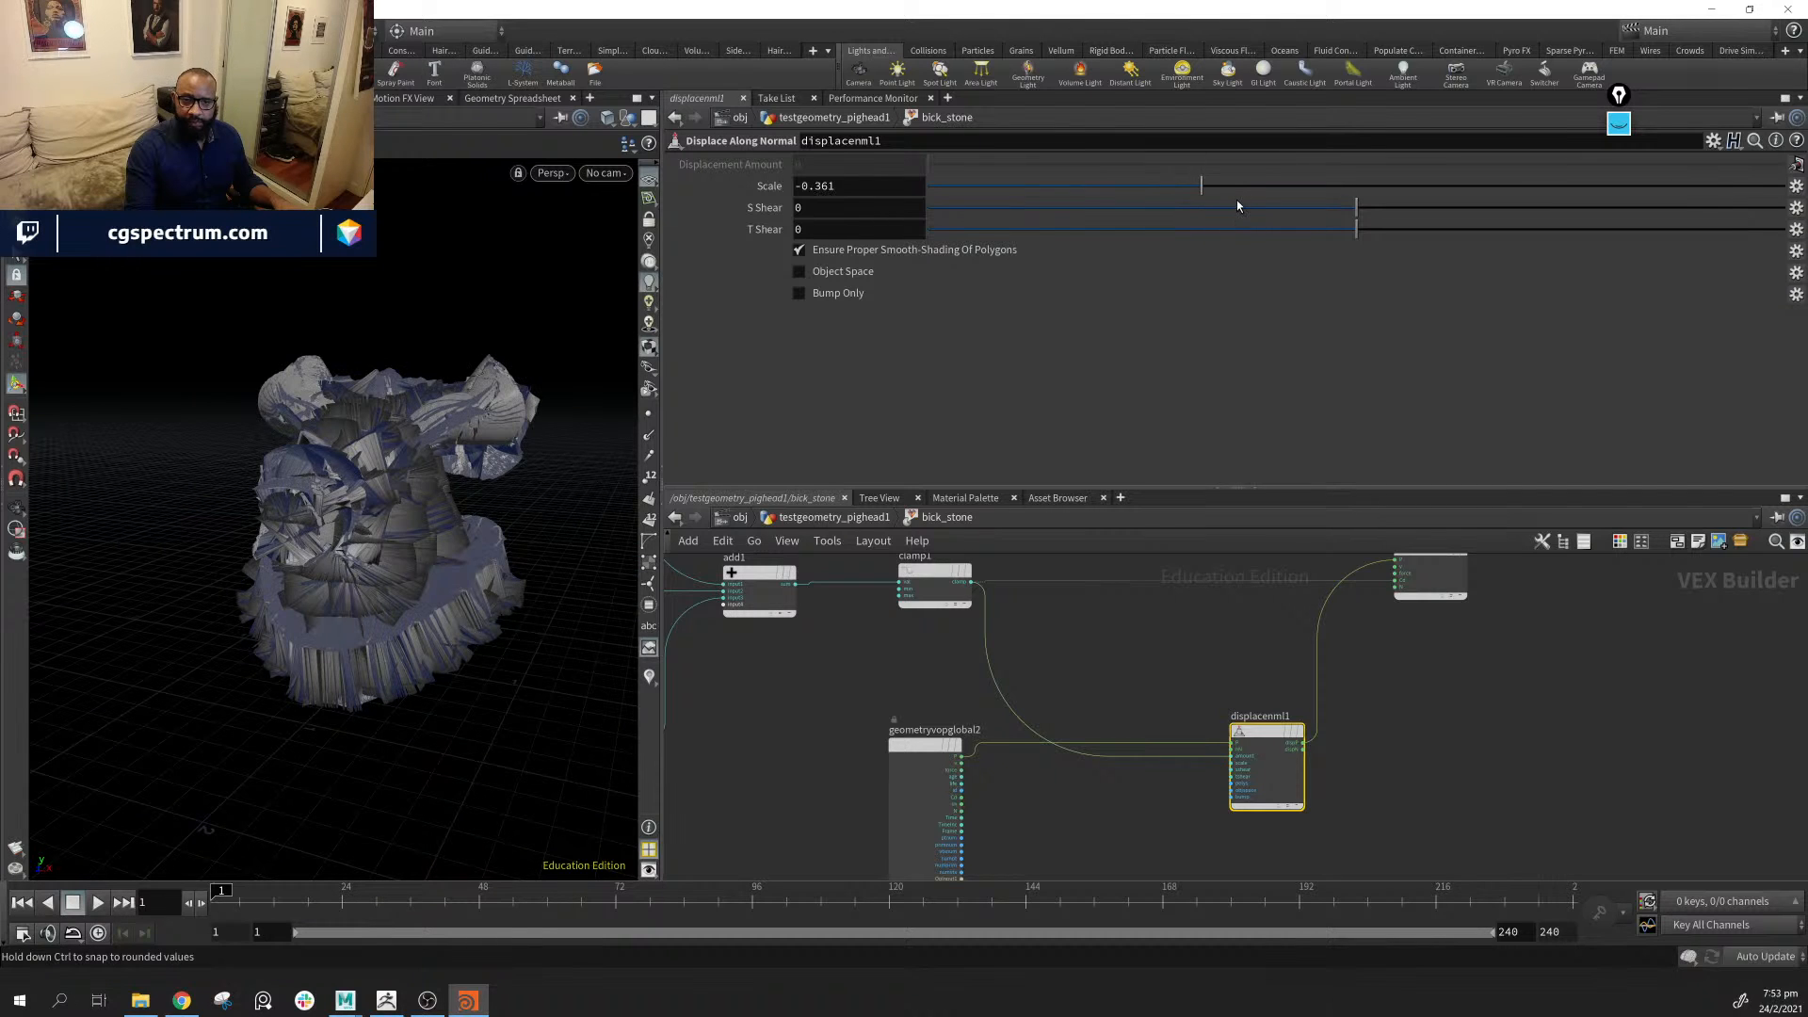
click(909, 191)
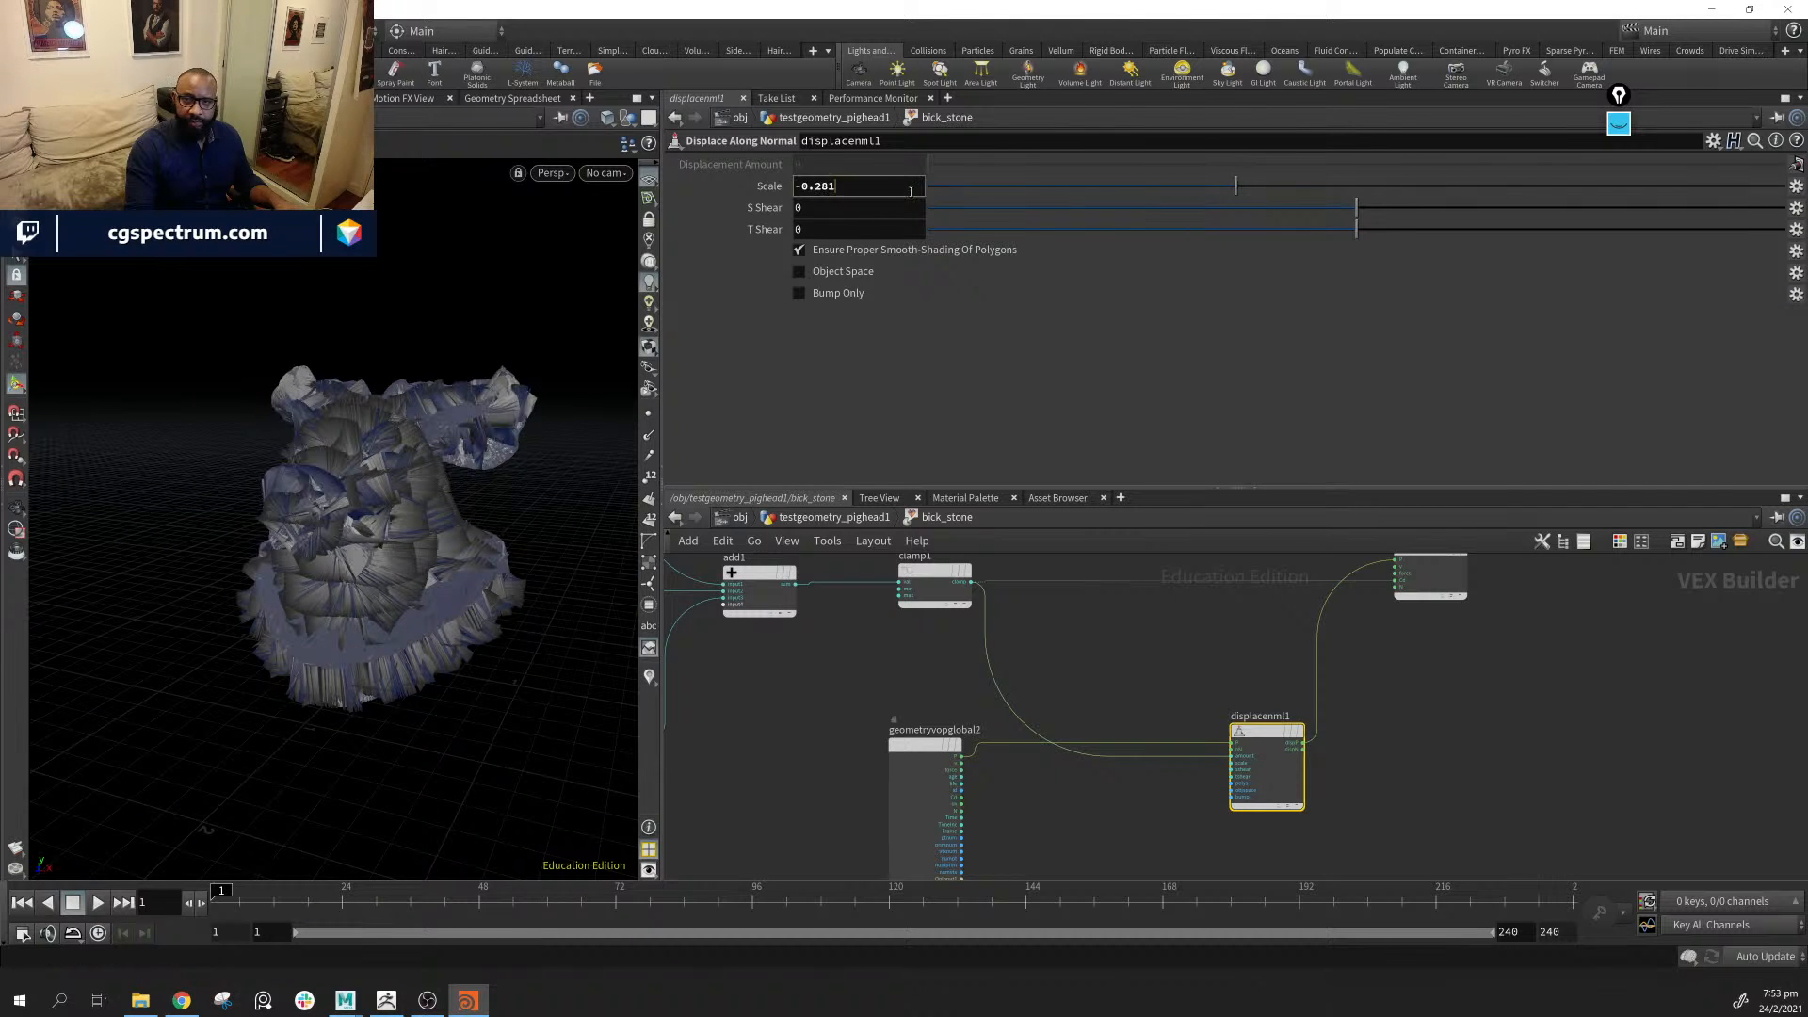
text(0)
key(Return)
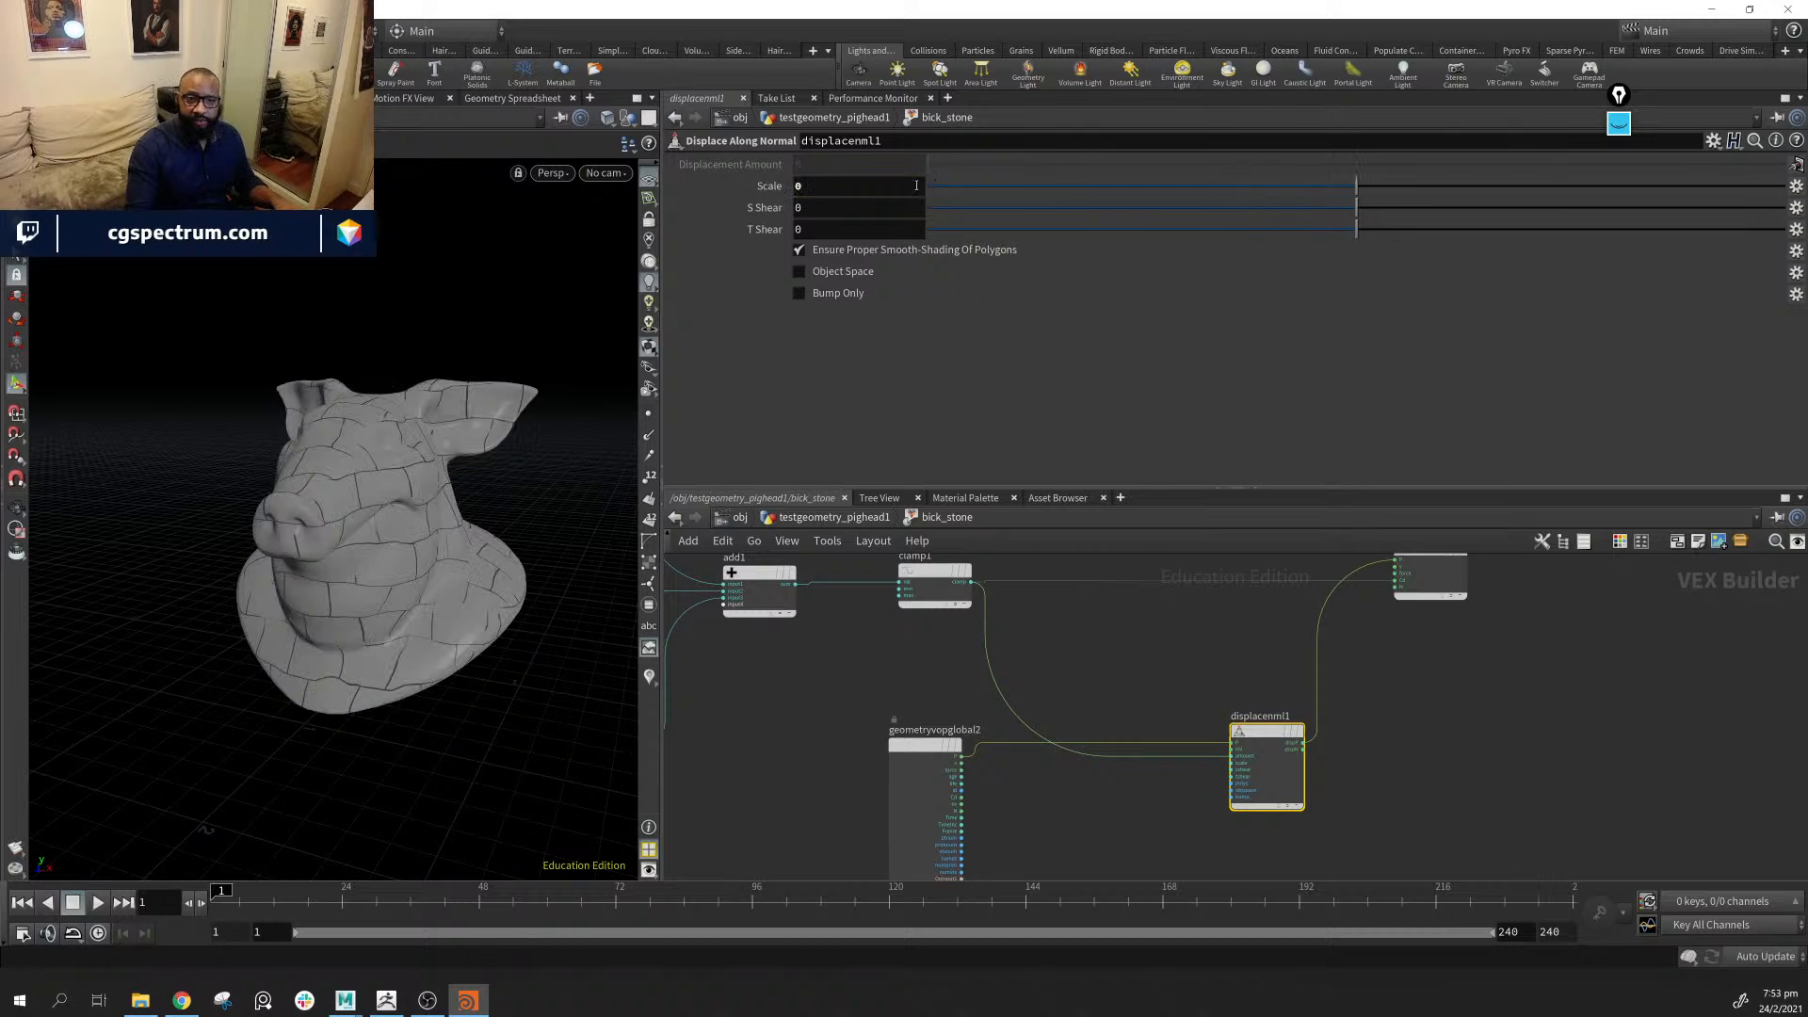
drag(1360, 190, 1361, 190)
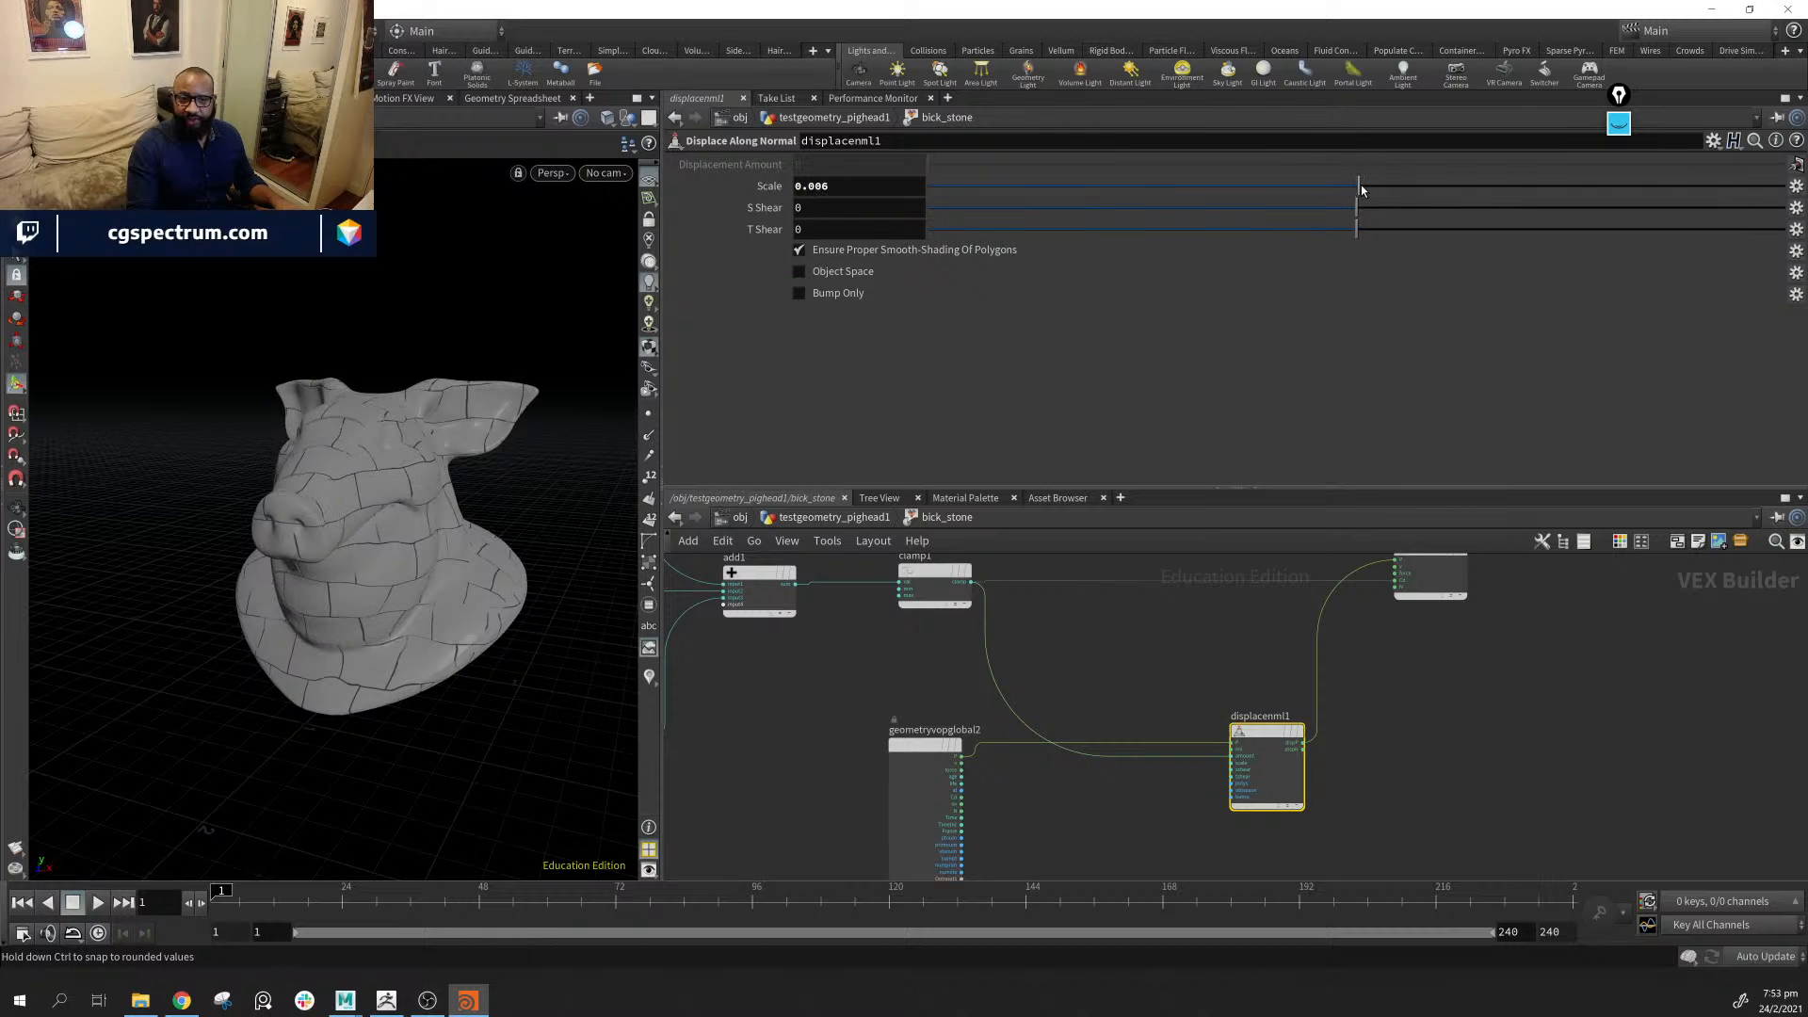
Increase the scale of displacenml1 to 0.013 while checking the grooves on the pig's snout
alt+drag(261, 565, 270, 494)
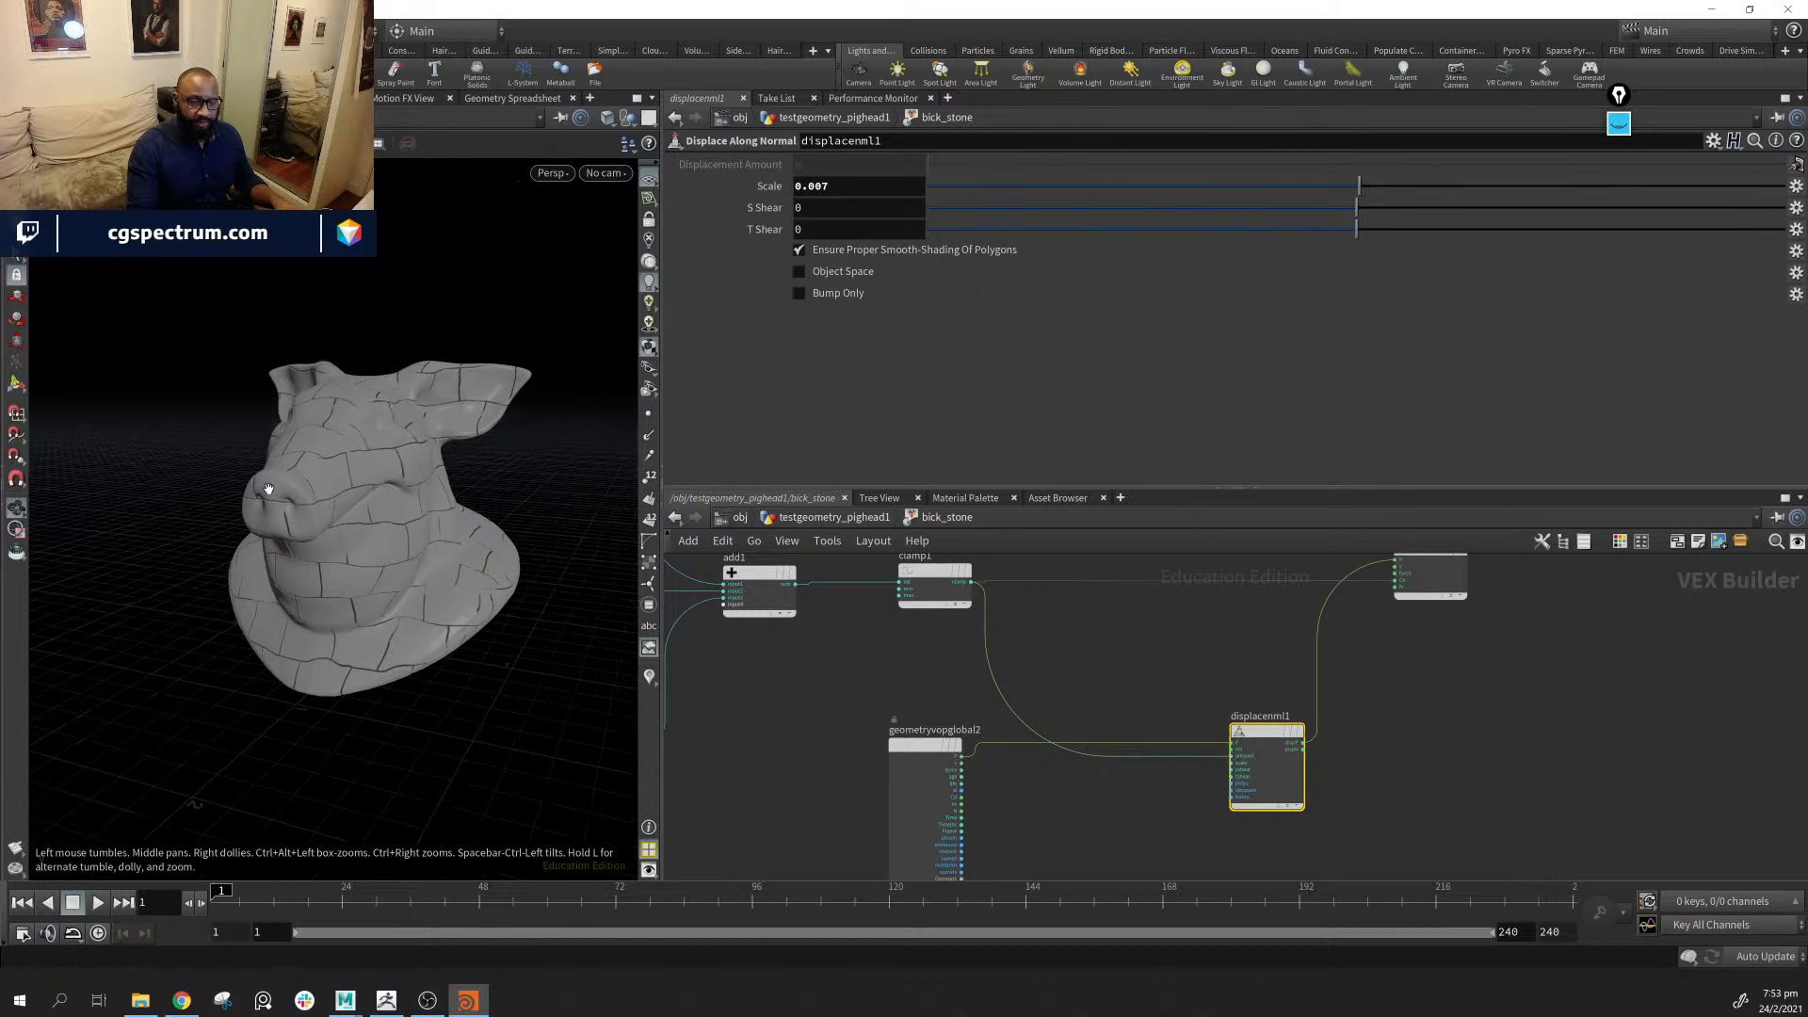
alt+right_drag(271, 493, 471, 481)
alt+middle_drag(472, 481, 377, 543)
alt+drag(376, 543, 494, 579)
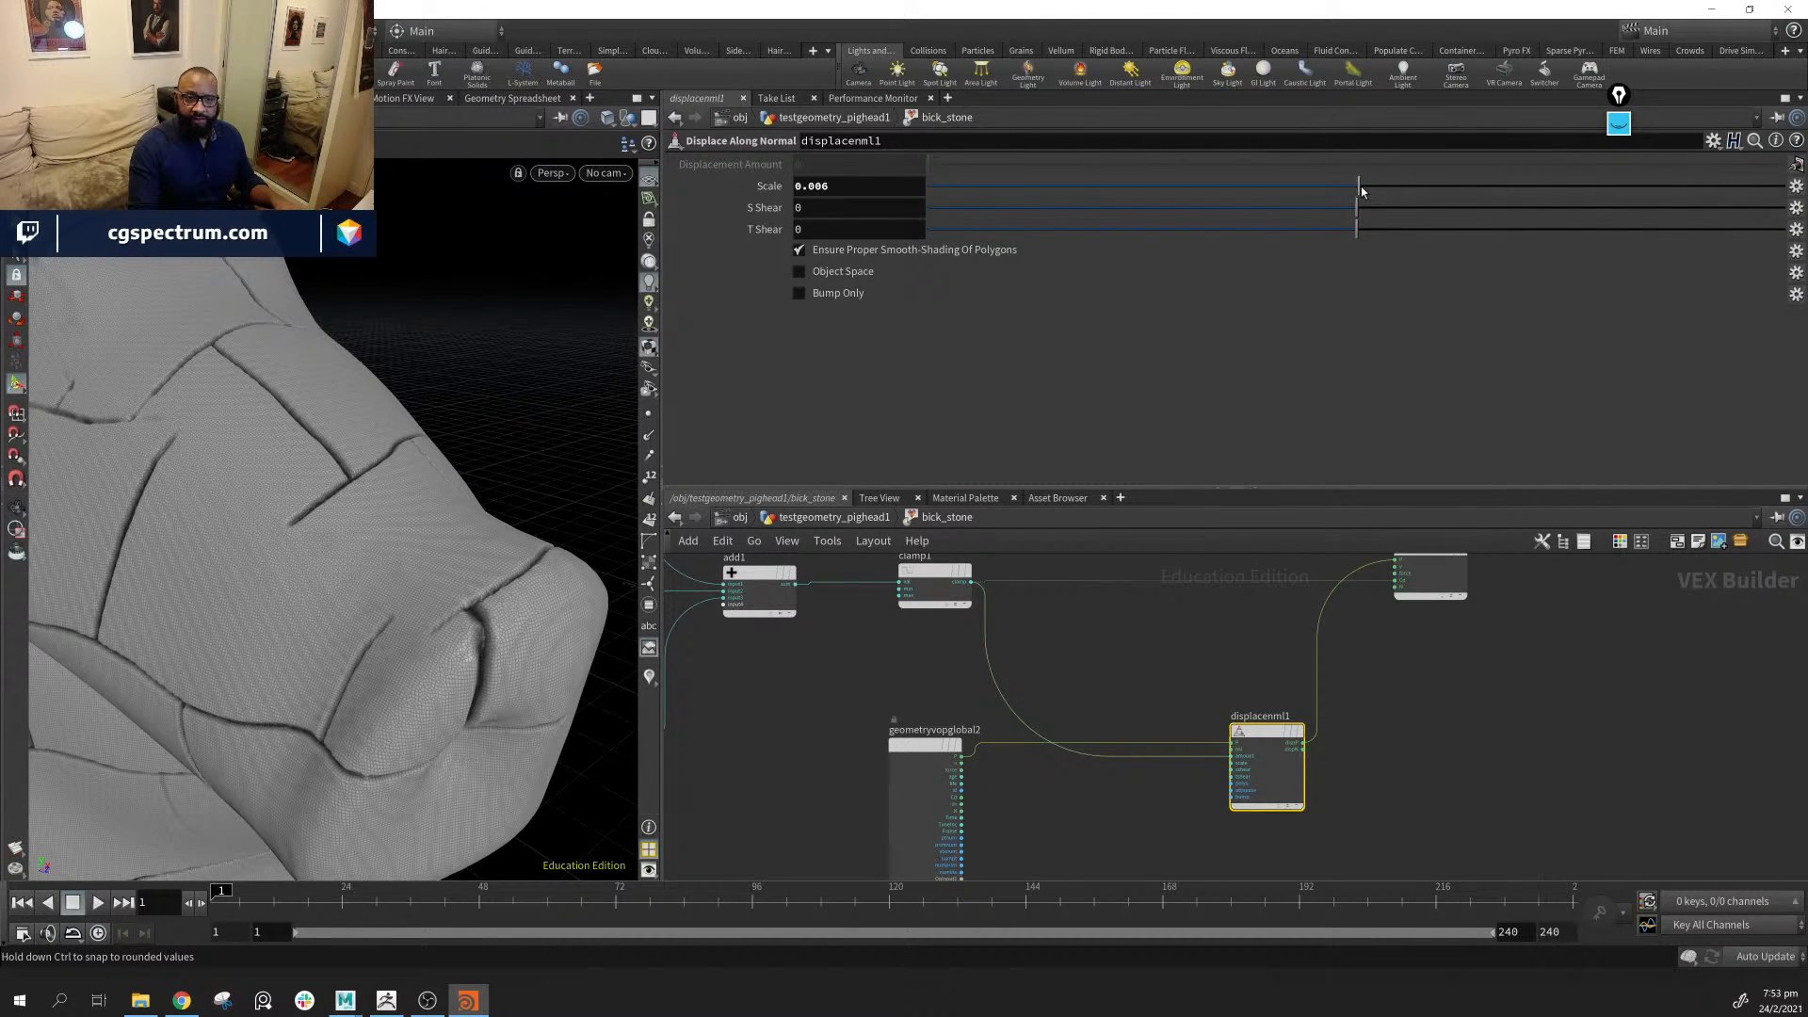
drag(1360, 187, 1365, 191)
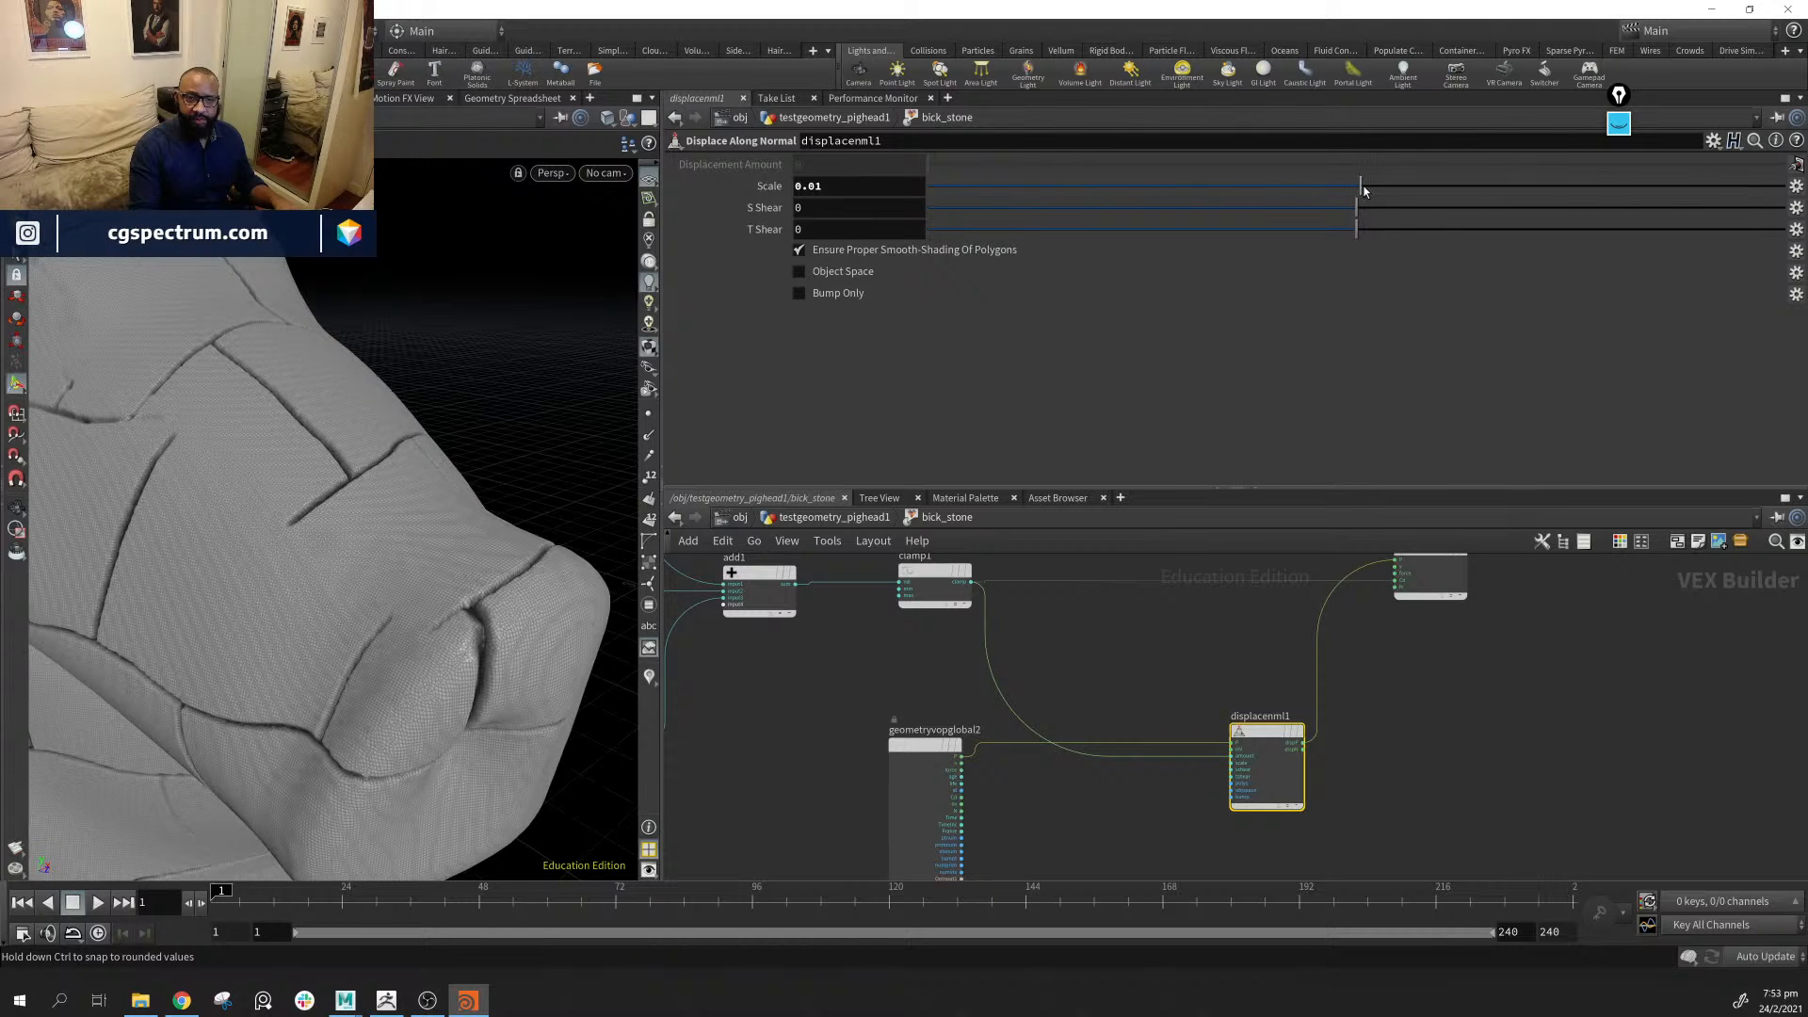
Examine the displaced brick grooves on the pig head from several angles and distances
drag(274, 686, 270, 545)
right_drag(270, 545, 179, 528)
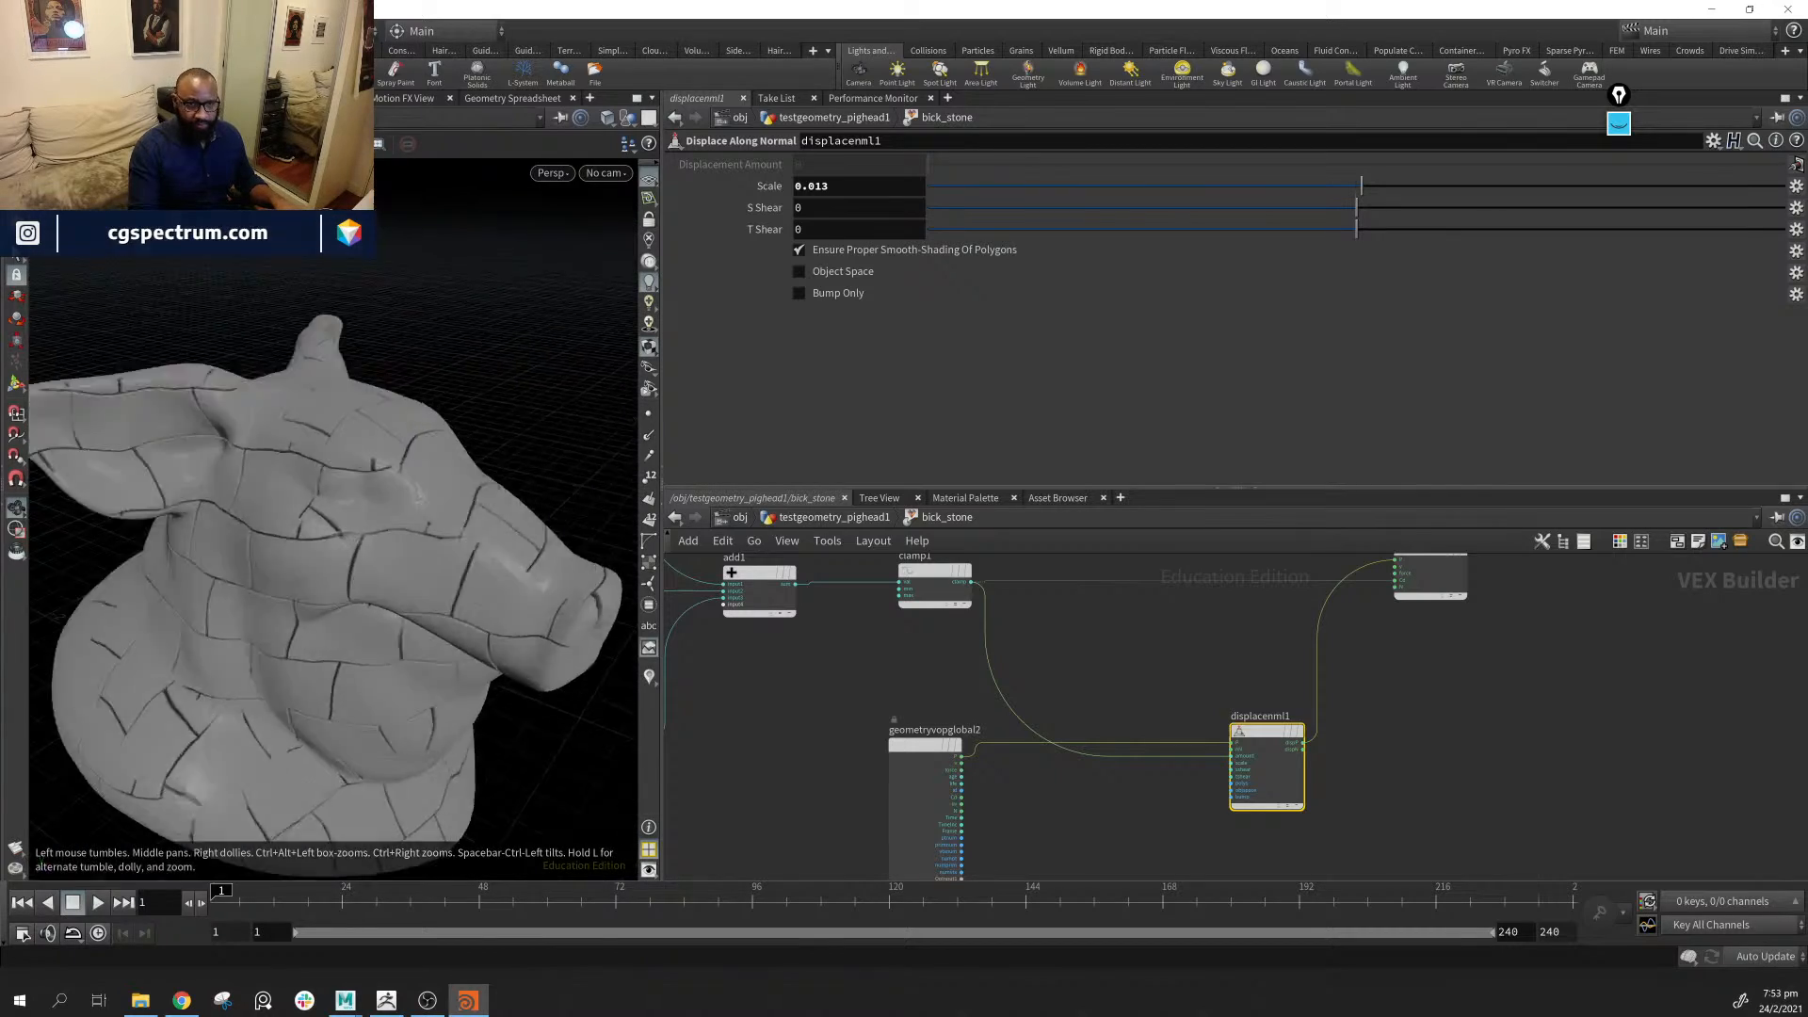
drag(179, 527, 492, 618)
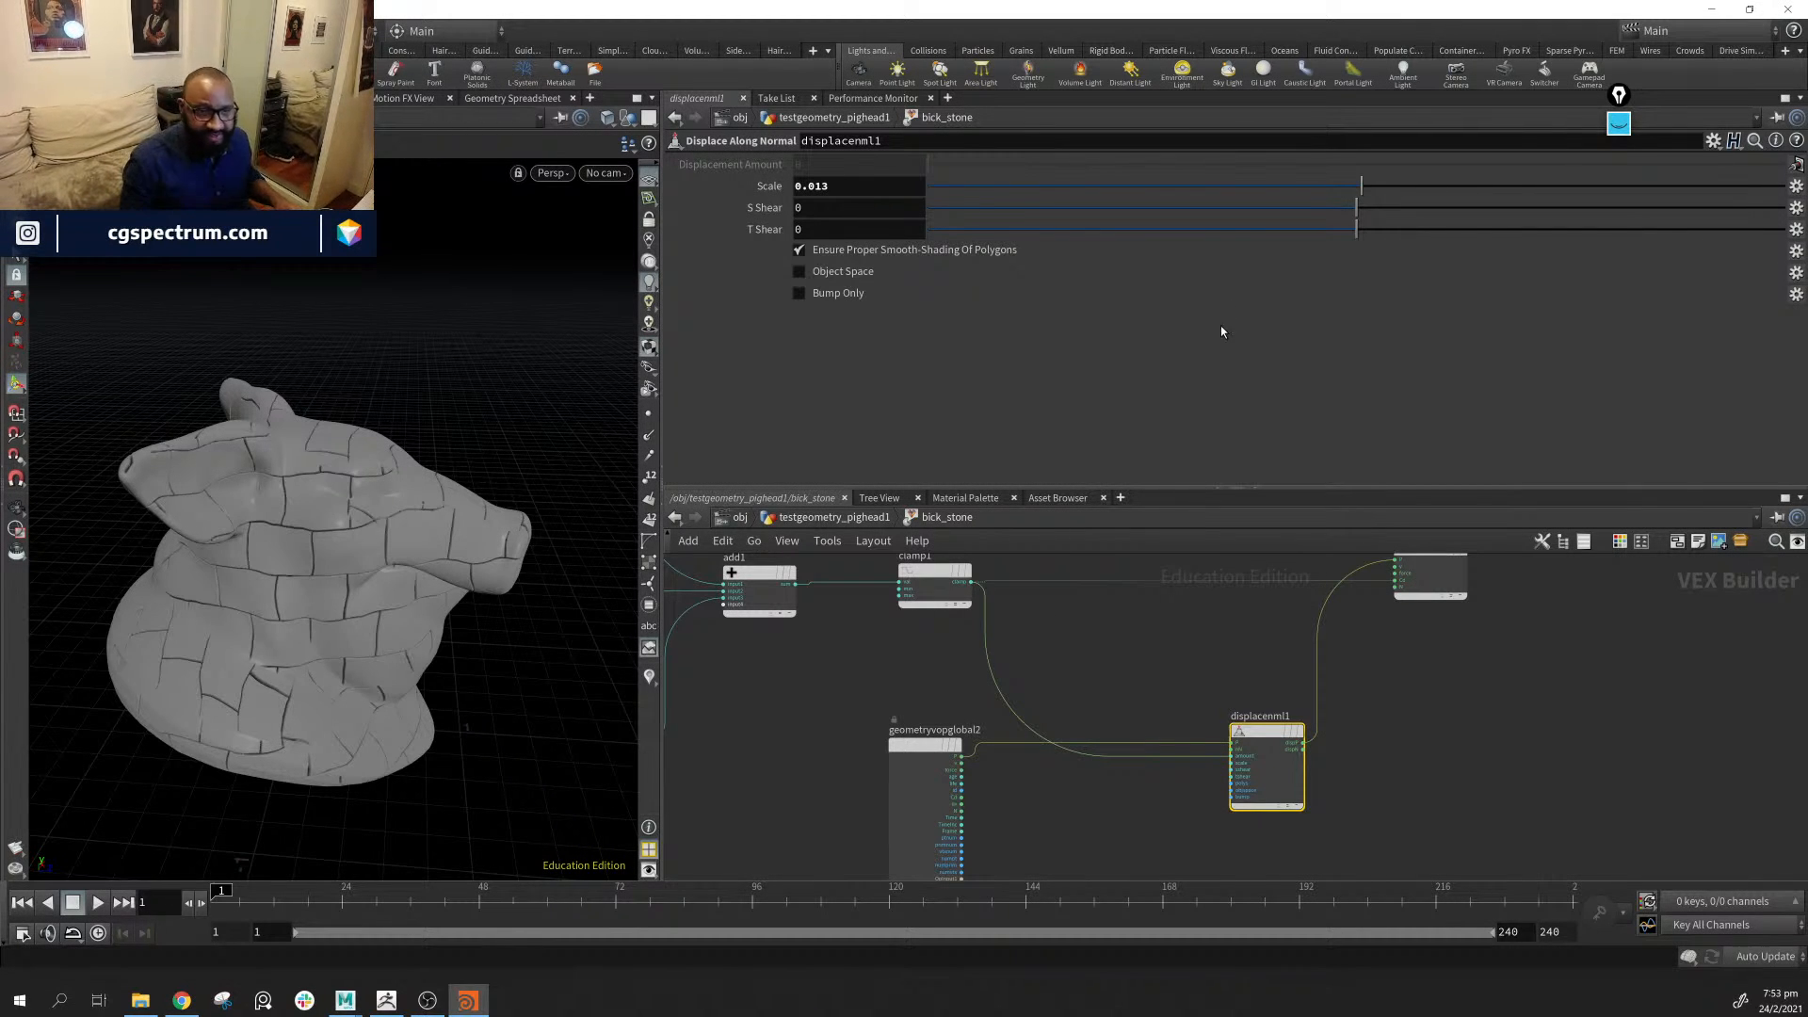
drag(456, 536, 391, 468)
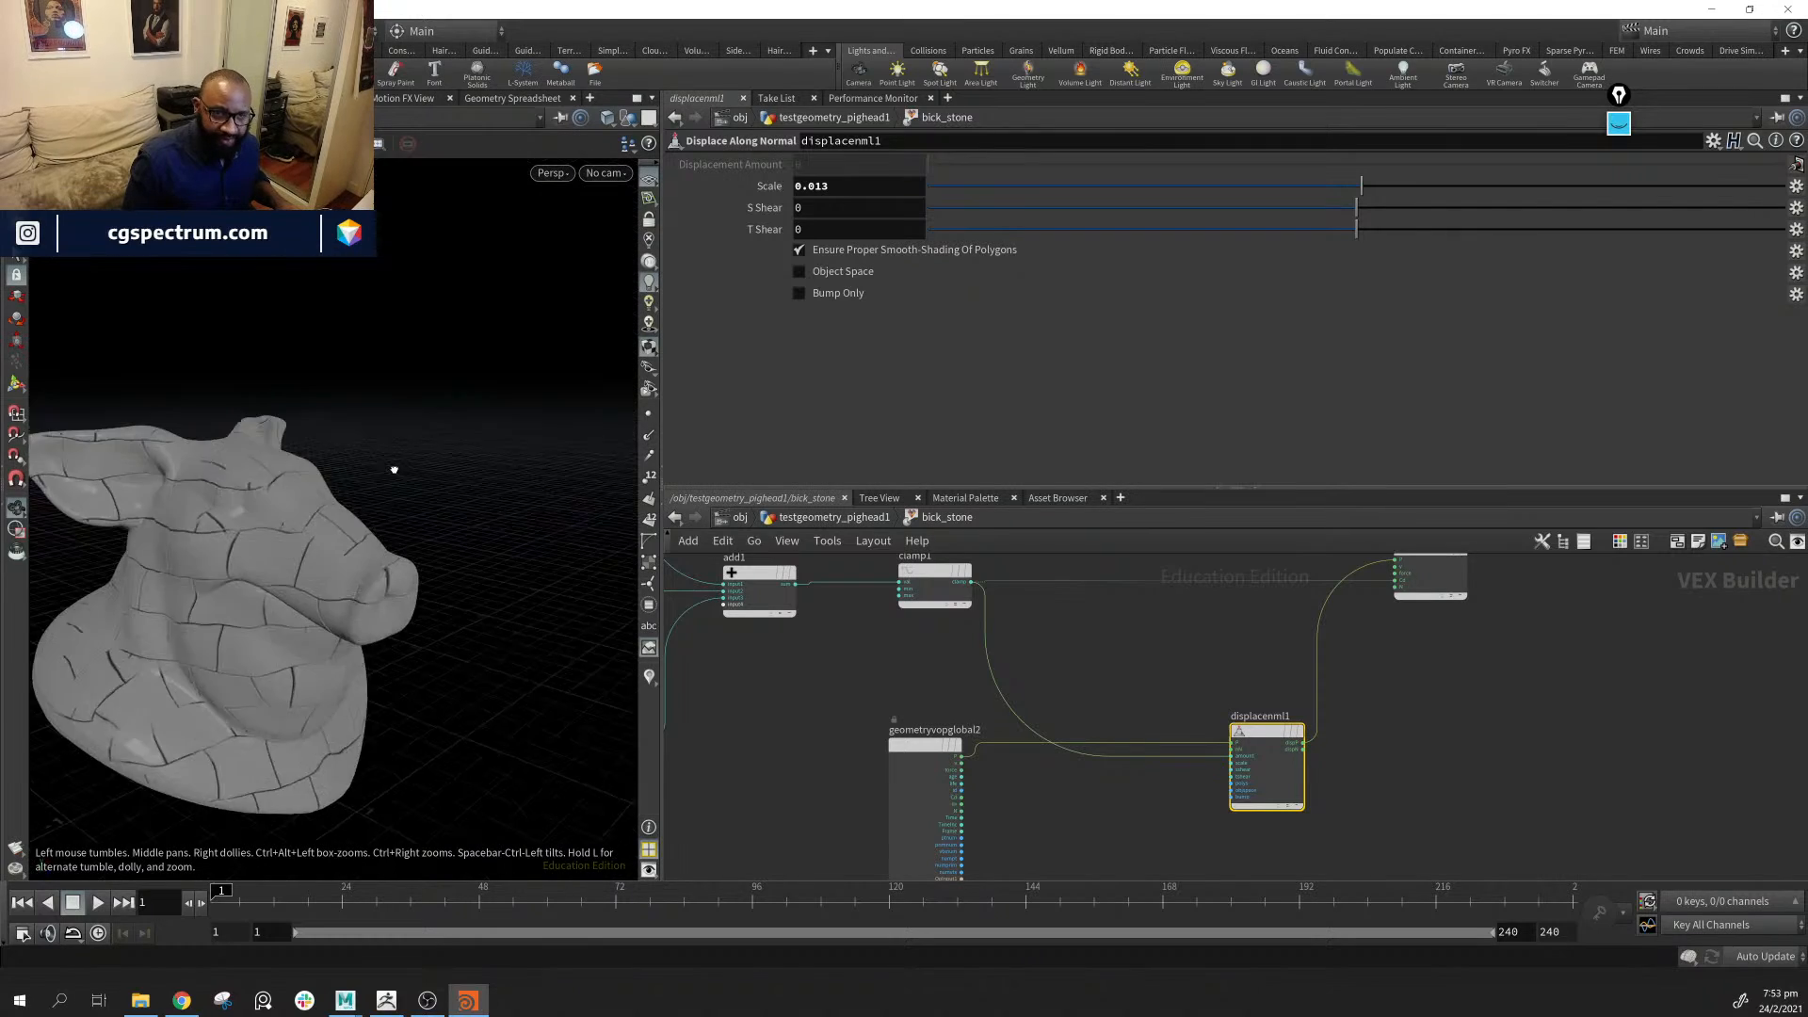
middle_drag(199, 582, 242, 573)
right_drag(242, 573, 453, 637)
drag(453, 637, 335, 573)
right_drag(335, 573, 73, 537)
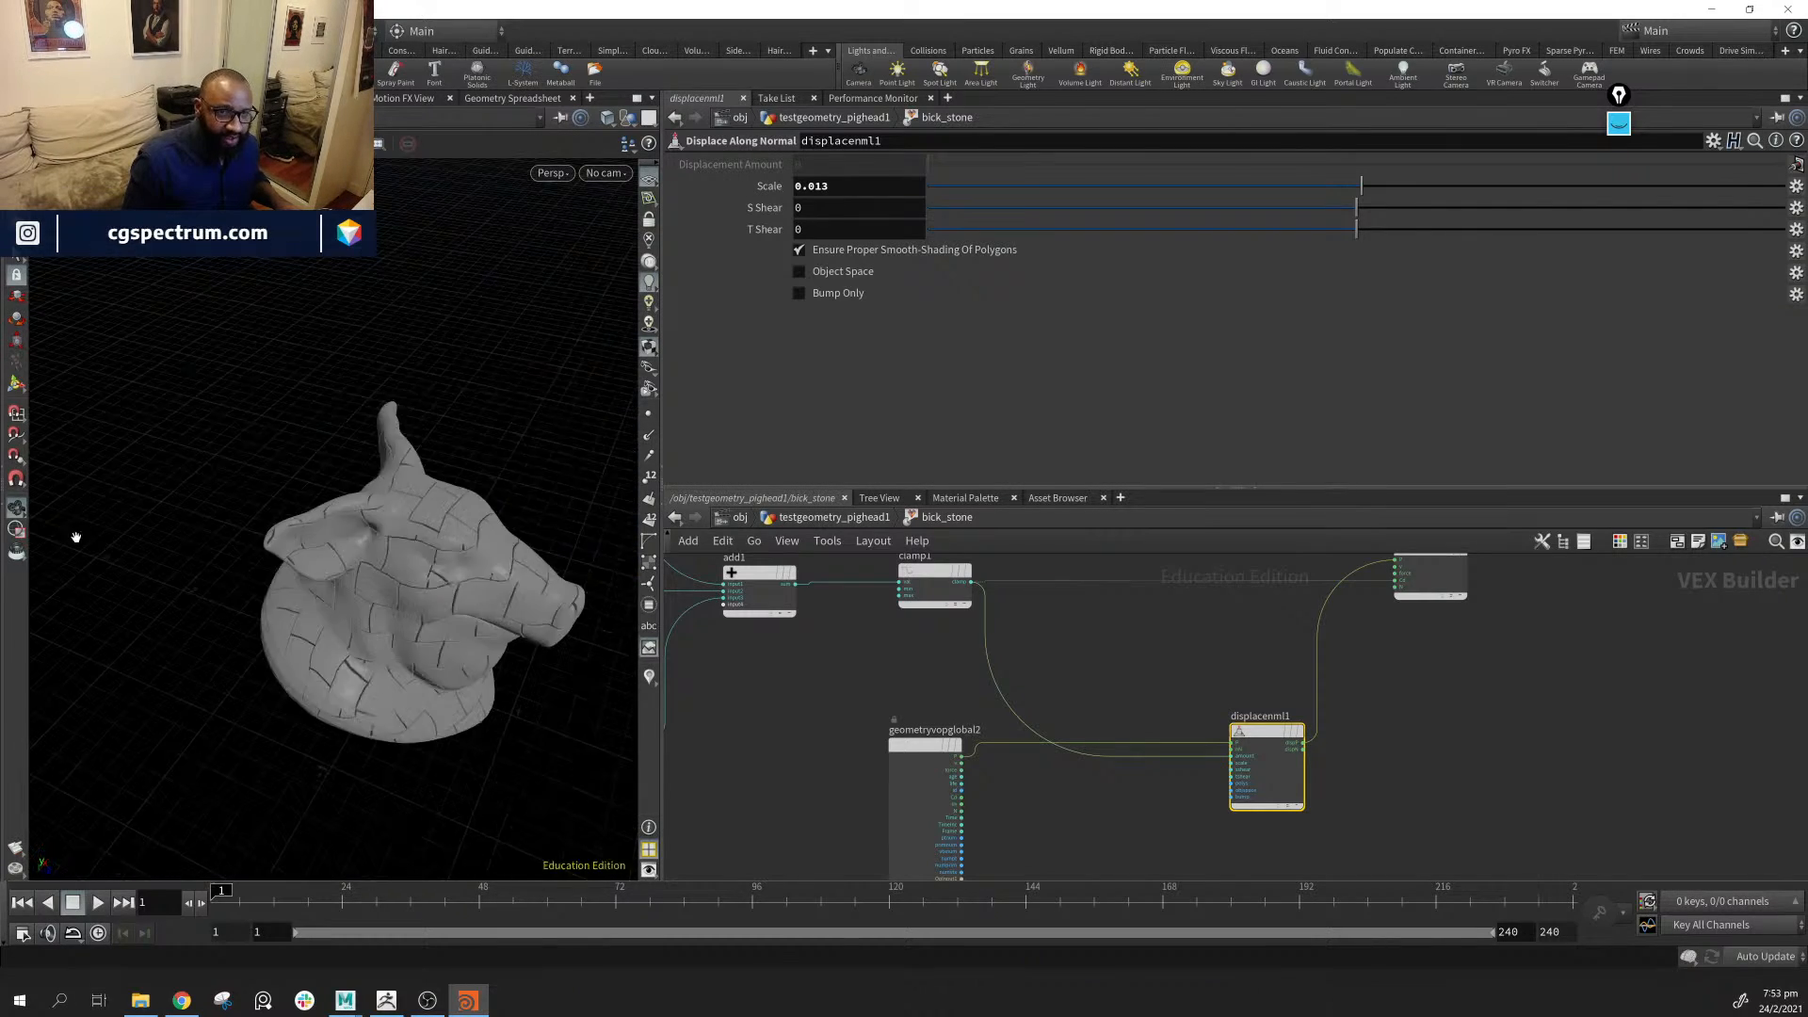
drag(73, 537, 291, 605)
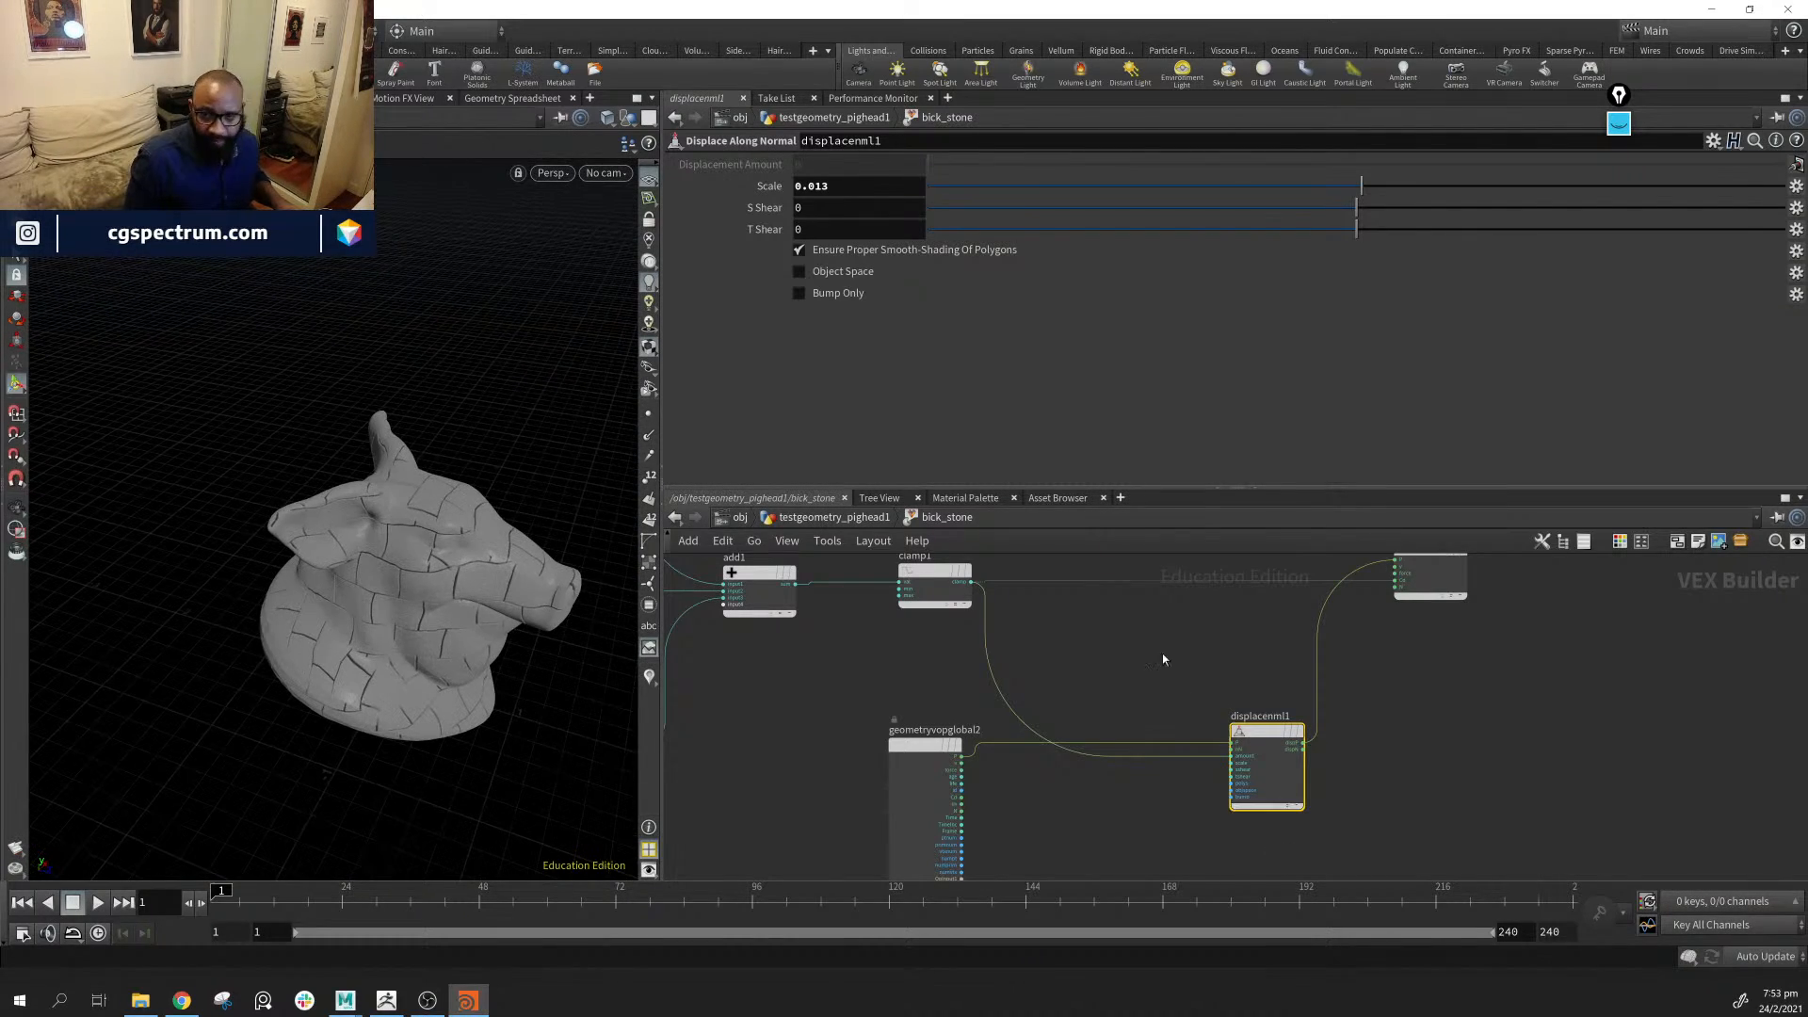
Move the aanoise1 node and the two nodes following it away from the vector-to-float node
scroll(1155, 667, down, 1)
middle_drag(1151, 680, 1275, 787)
scroll(1134, 573, down, 4)
middle_drag(1135, 573, 1498, 697)
middle_drag(1174, 759, 1337, 869)
middle_drag(1520, 660, 1485, 722)
middle_drag(830, 838, 1082, 797)
scroll(997, 778, up, 3)
drag(781, 617, 1026, 763)
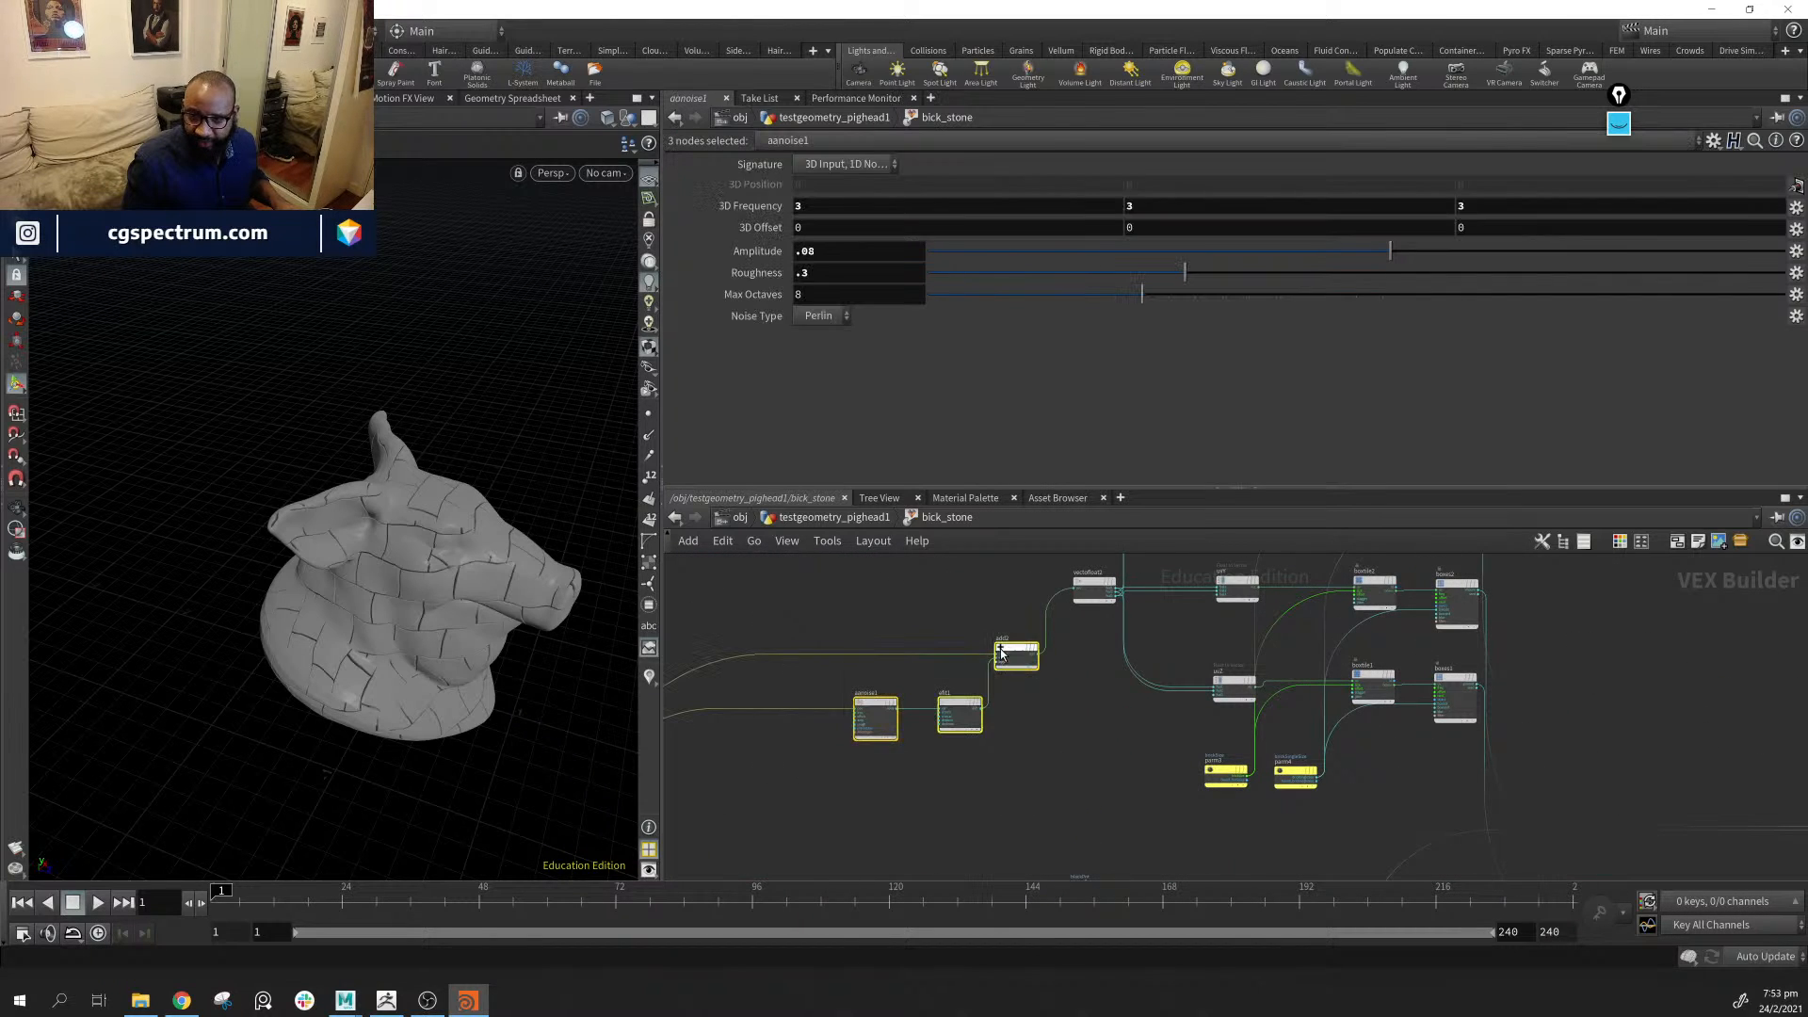
drag(1006, 649, 944, 647)
middle_drag(1041, 733, 1187, 733)
click(1122, 763)
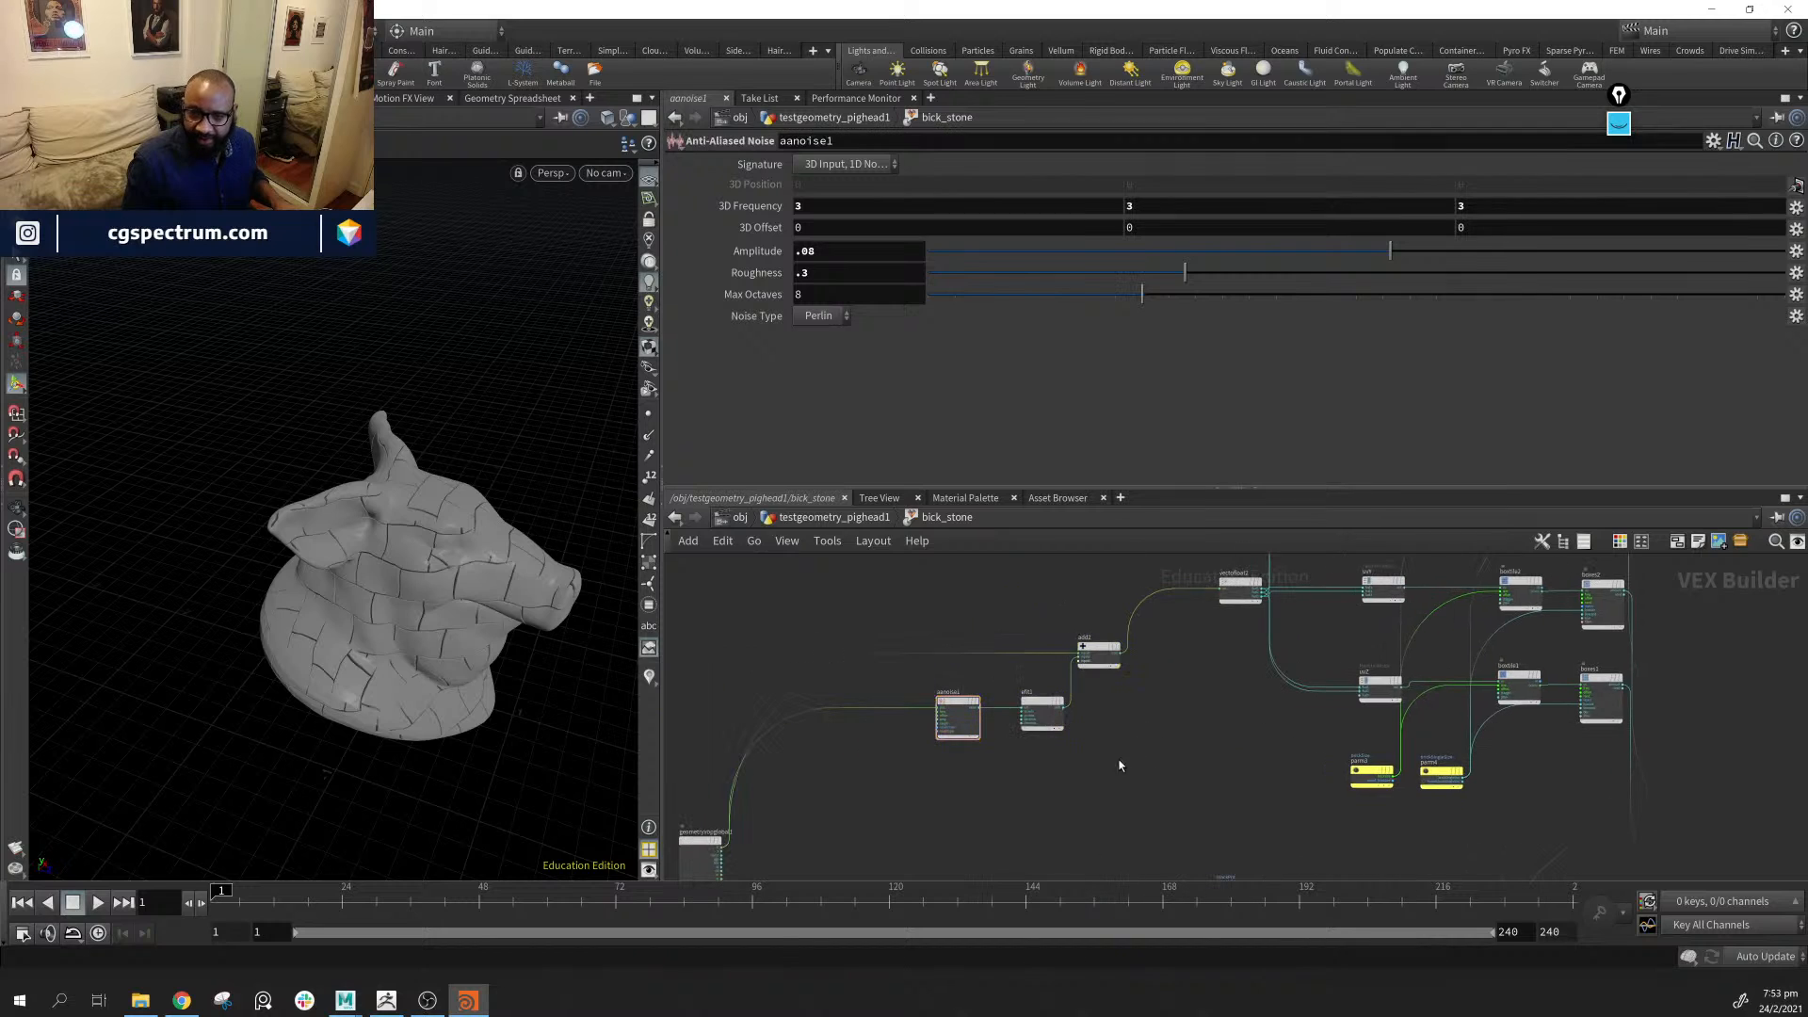
Enclose the three noise nodes in a network box titled "pos noise" and shift the box farther from the vector-to-float node
drag(898, 572, 1169, 799)
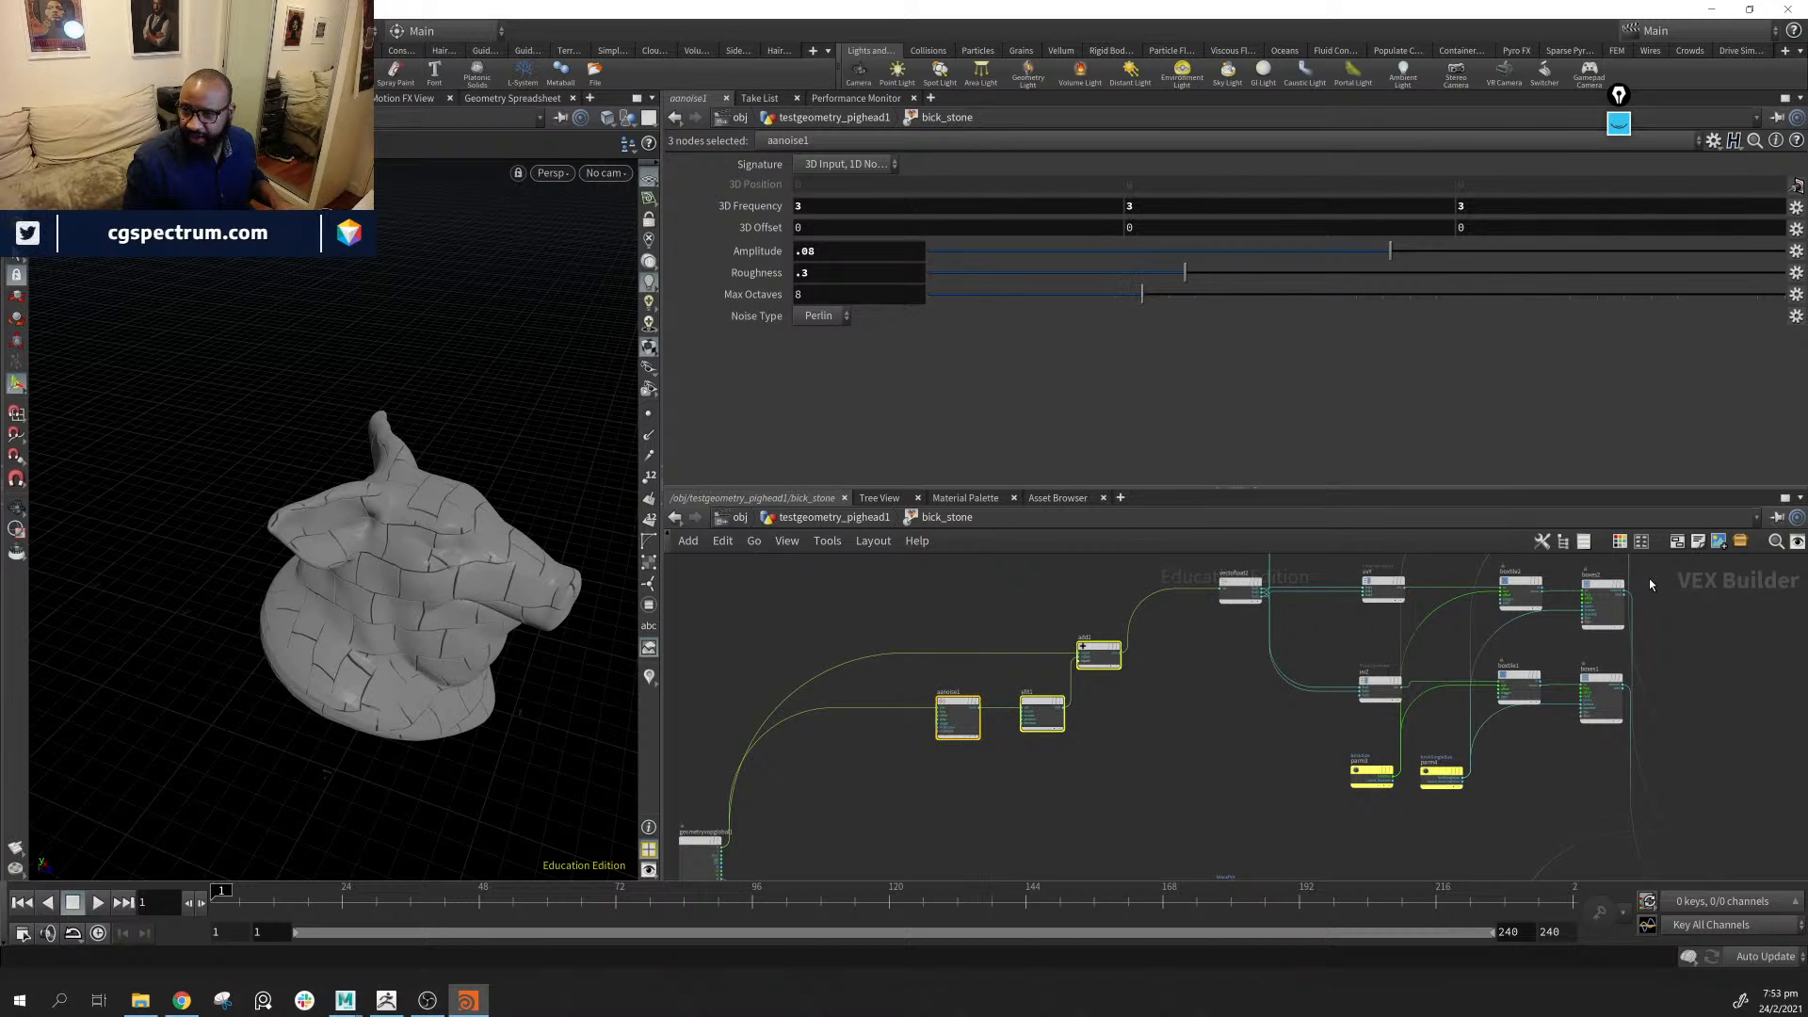
key(shift+o)
double_click(968, 637)
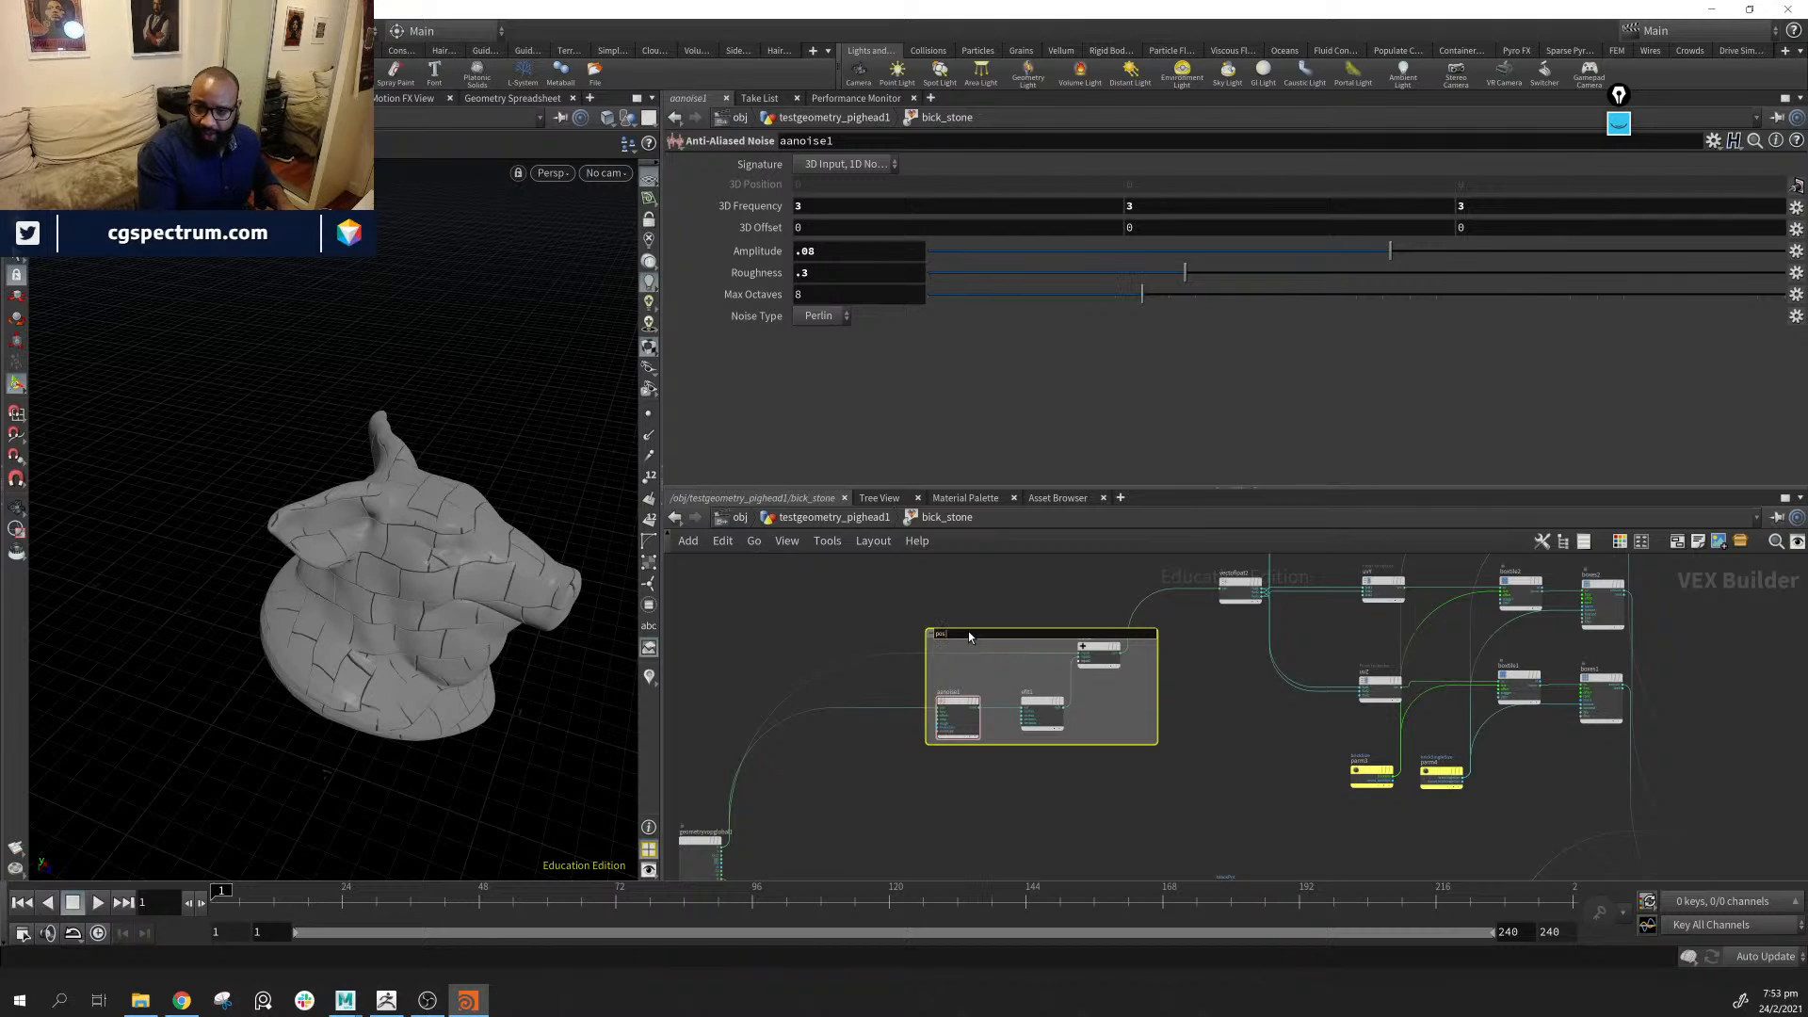
text(pos noise)
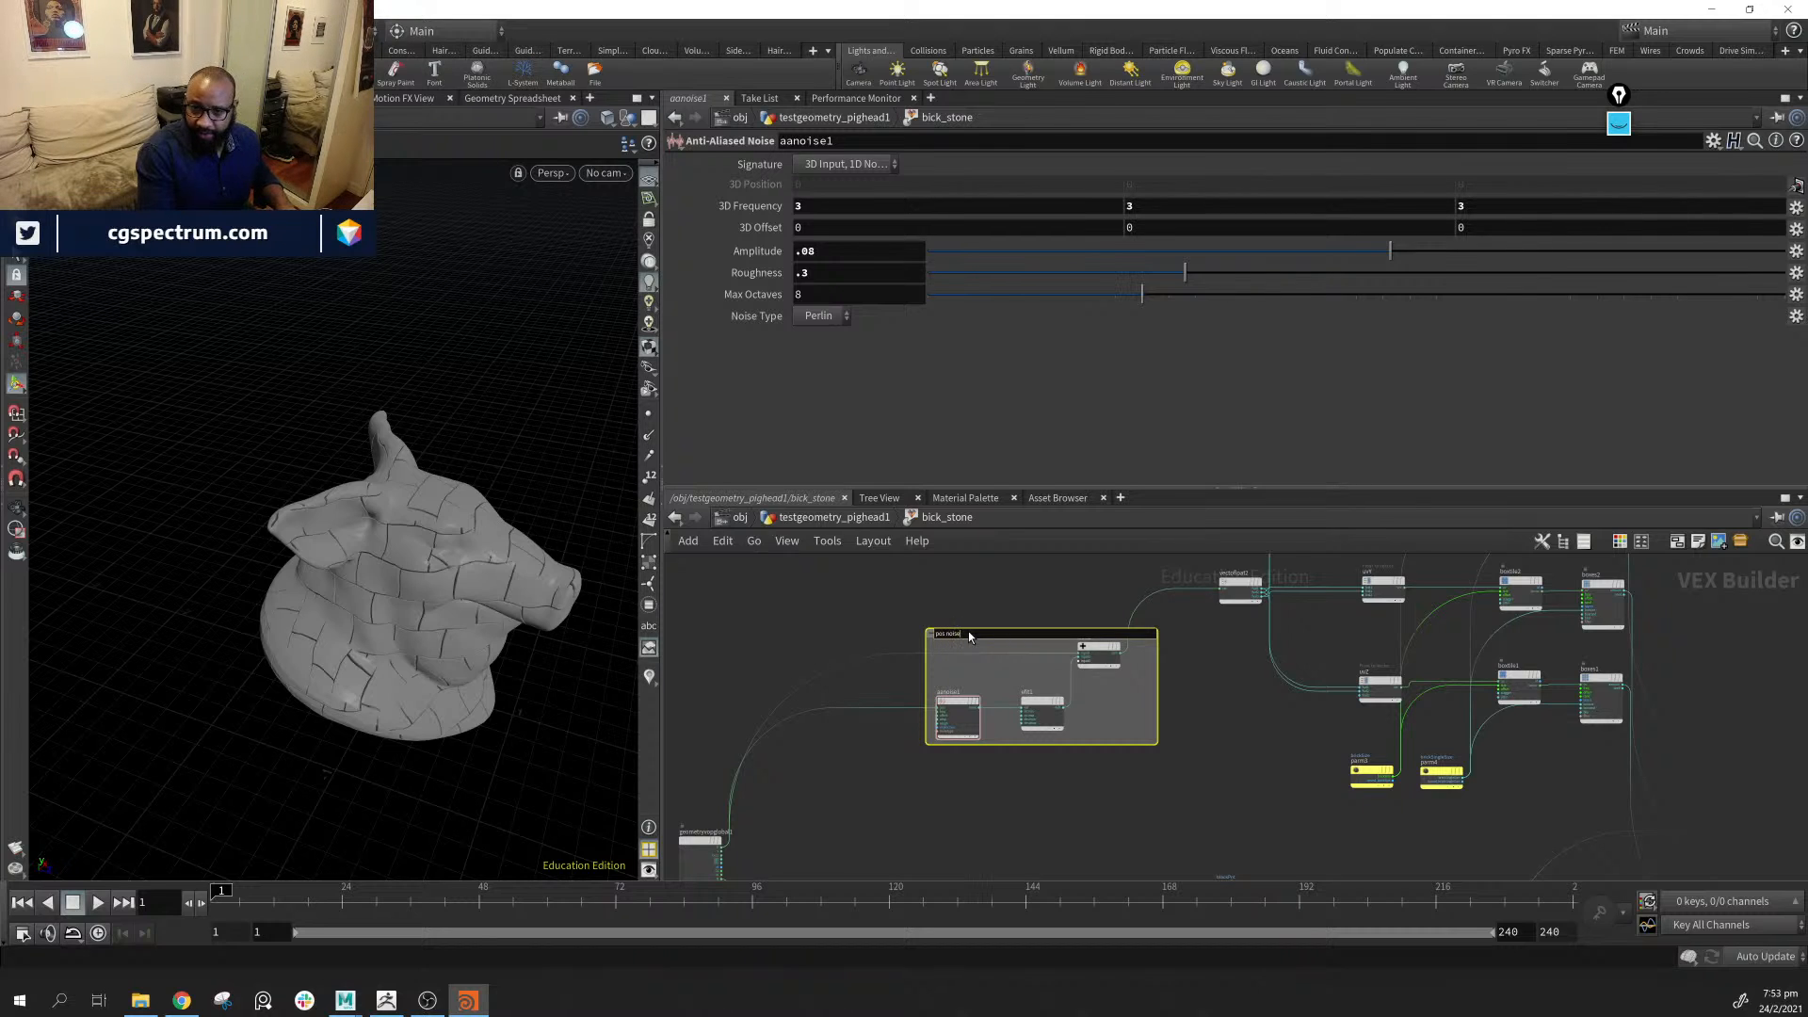
key(Return)
middle_drag(1054, 695, 980, 716)
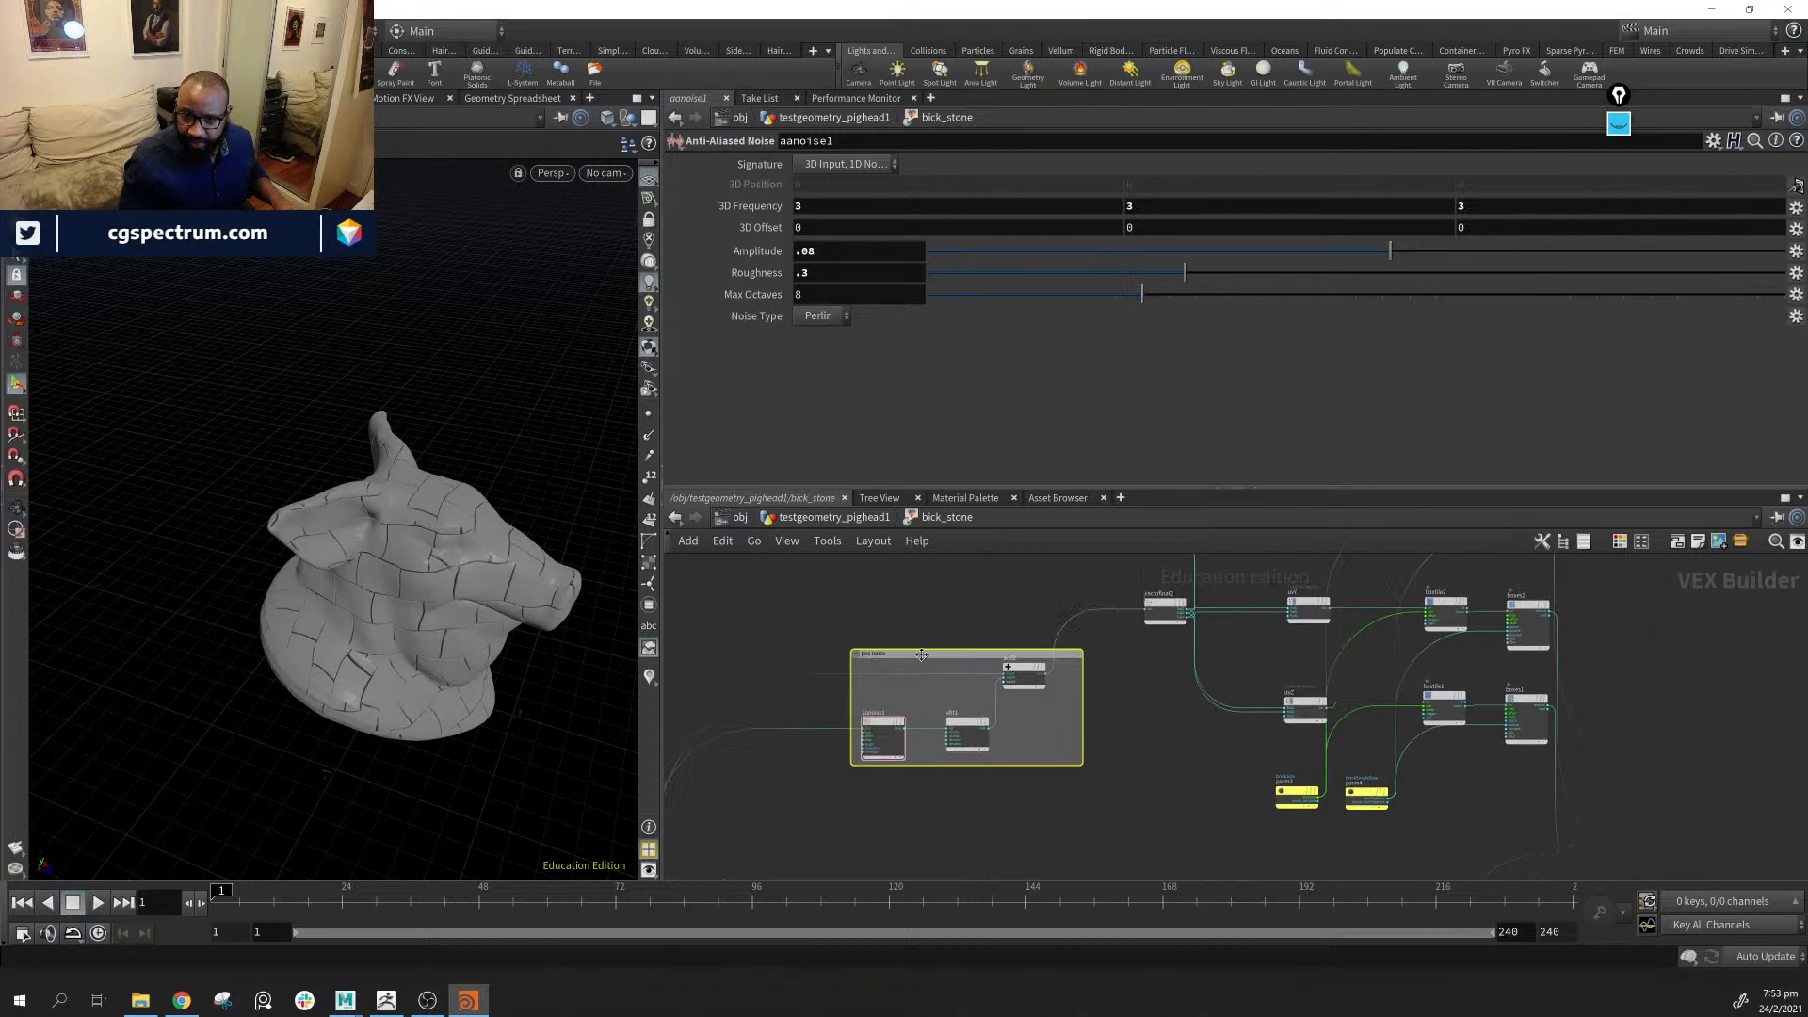
drag(941, 654, 843, 586)
Move the vector-to-float node and the three UV float-to-vector nodes together, away from the brick nodes
middle_drag(1142, 846, 852, 890)
scroll(912, 846, down, 2)
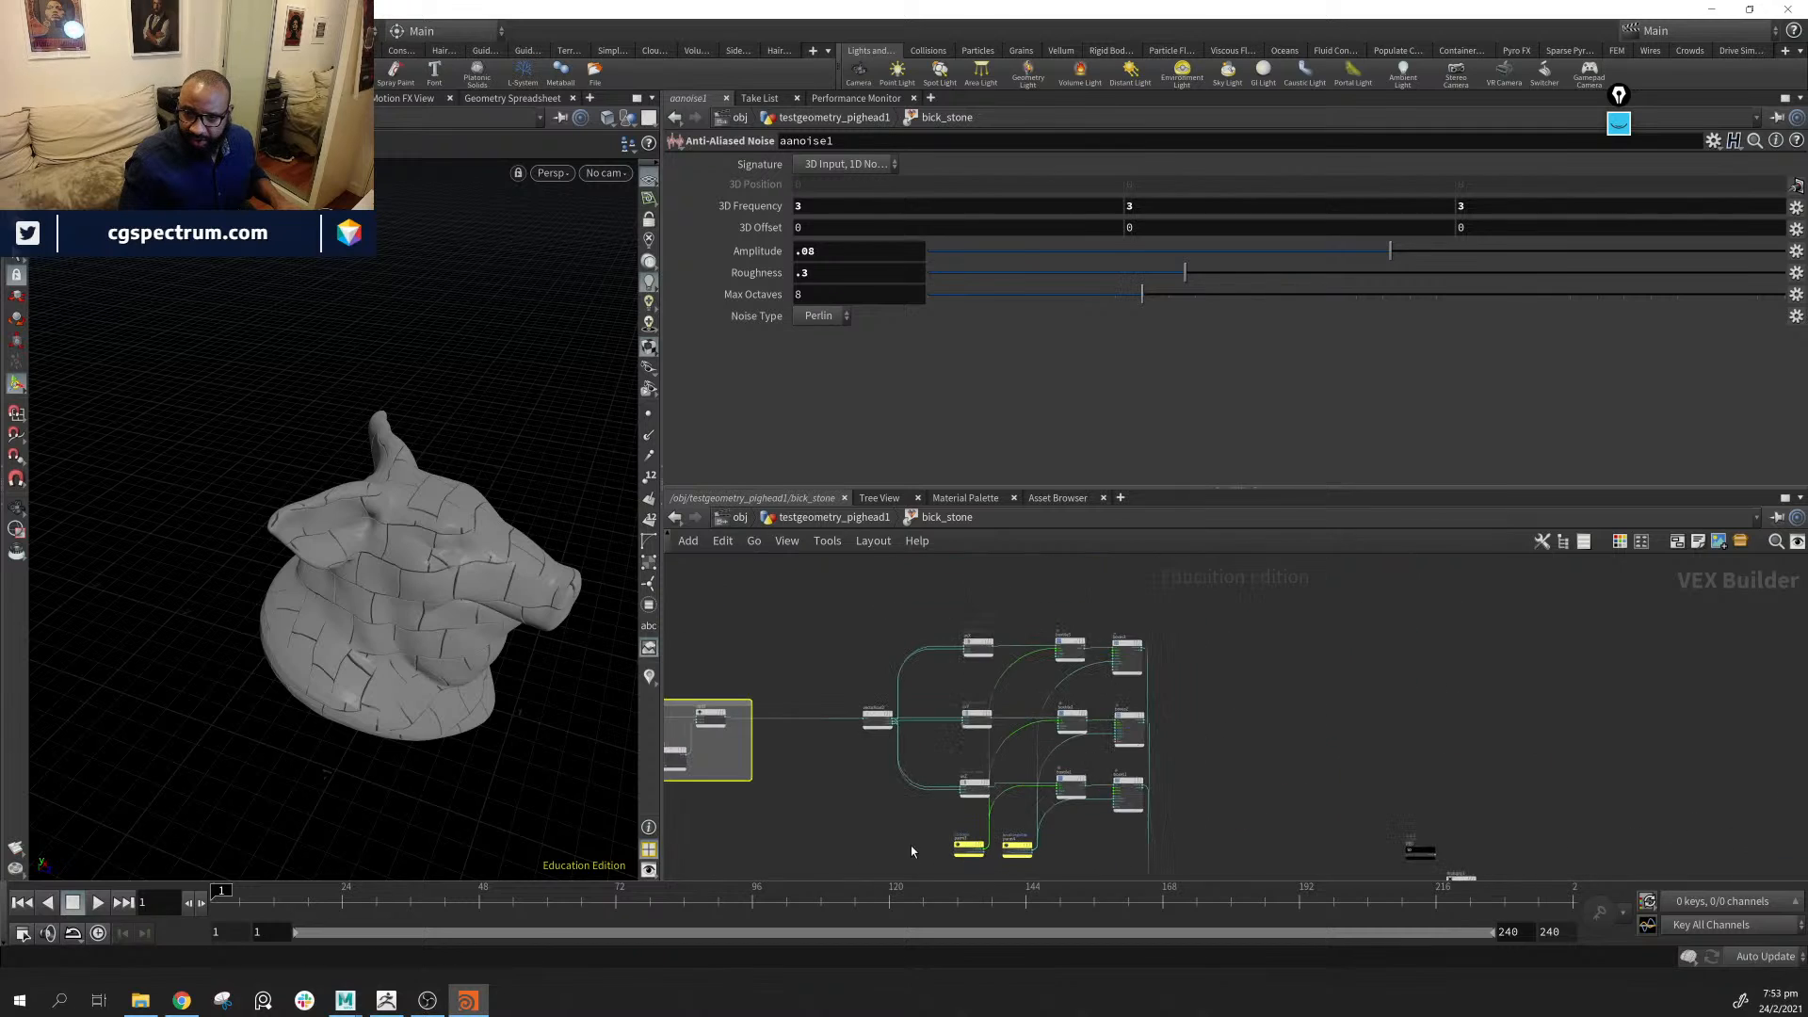
middle_drag(1055, 705, 1036, 689)
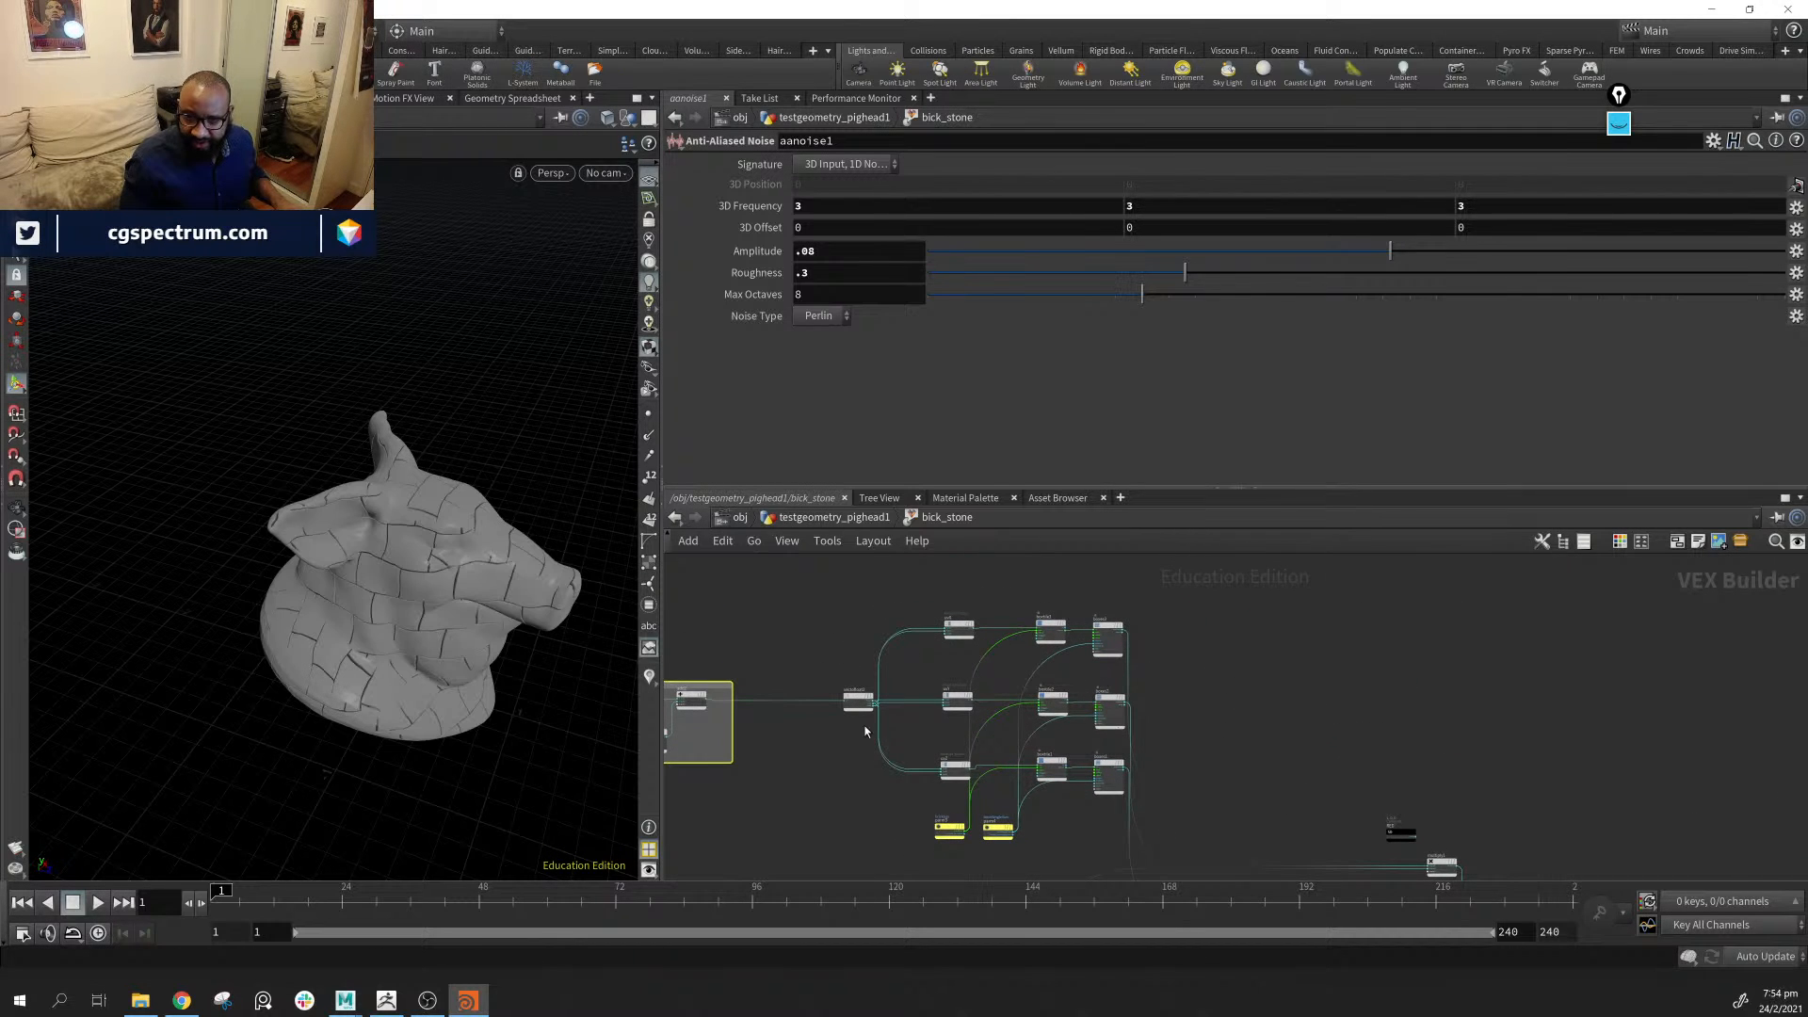
drag(907, 666, 991, 793)
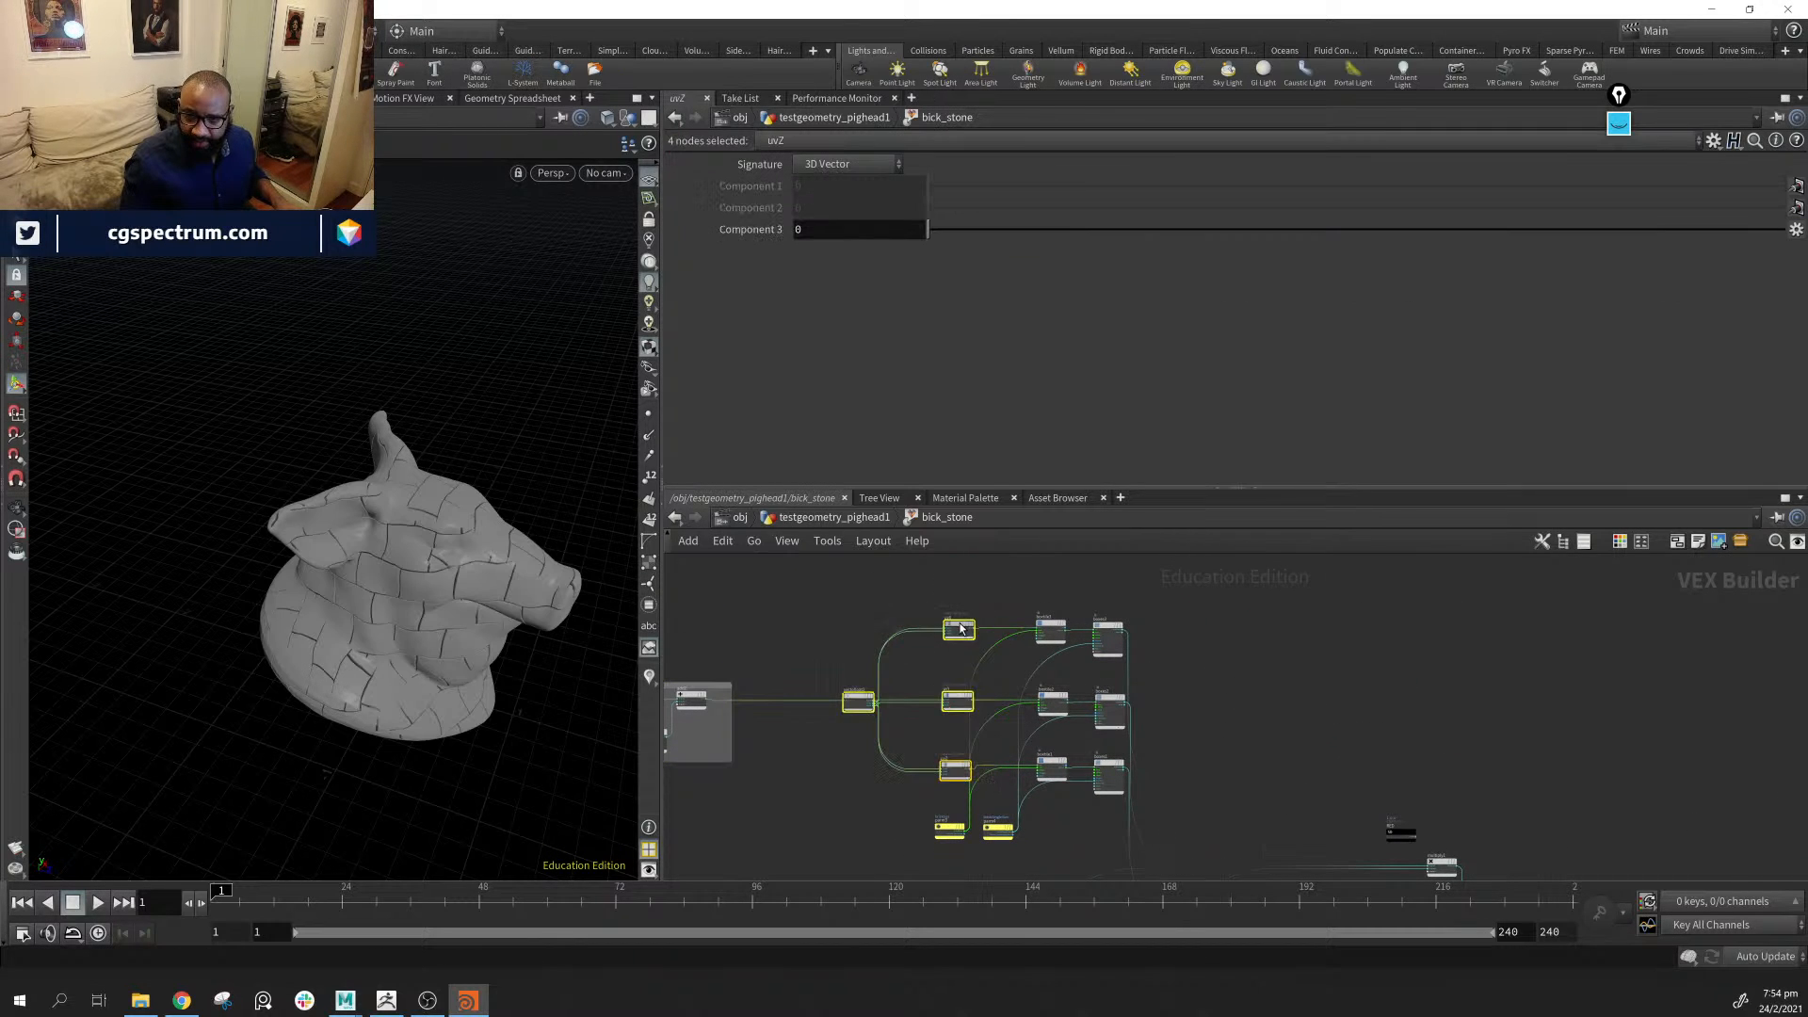
drag(960, 629, 900, 628)
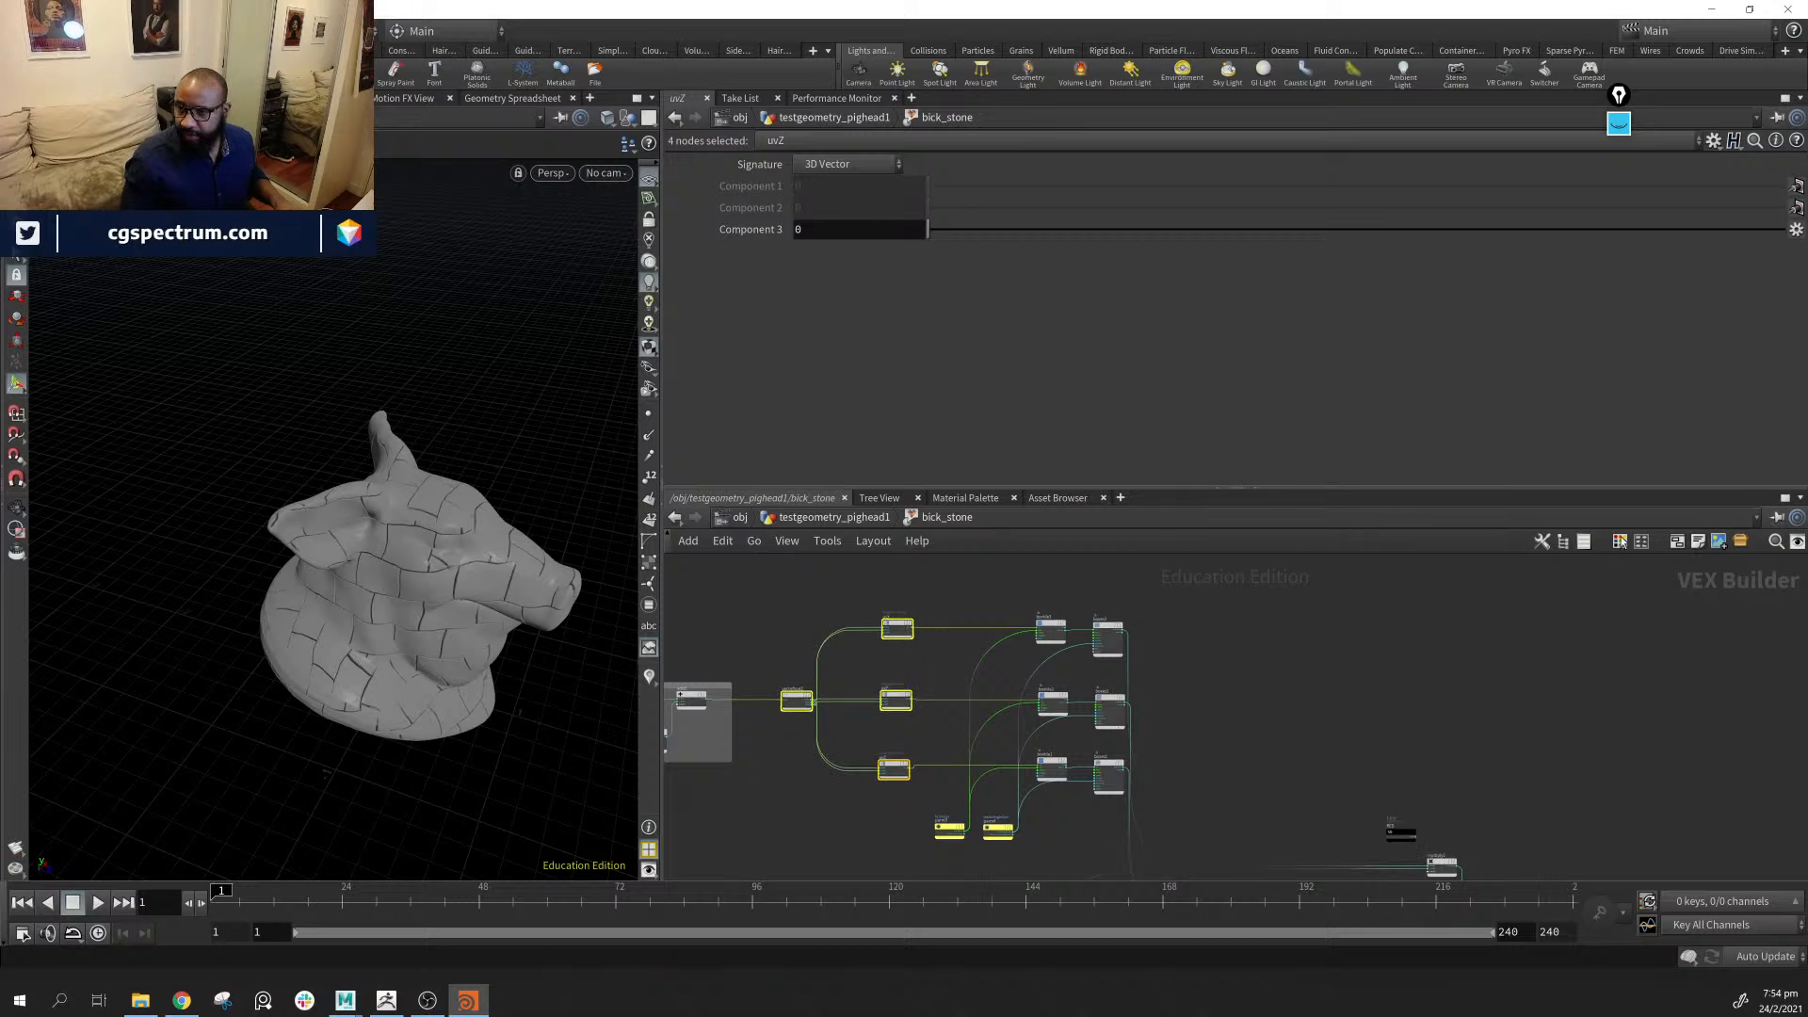
Enclose the vector-to-float node and the three UV vector nodes in a network box and give it a title
click(1679, 543)
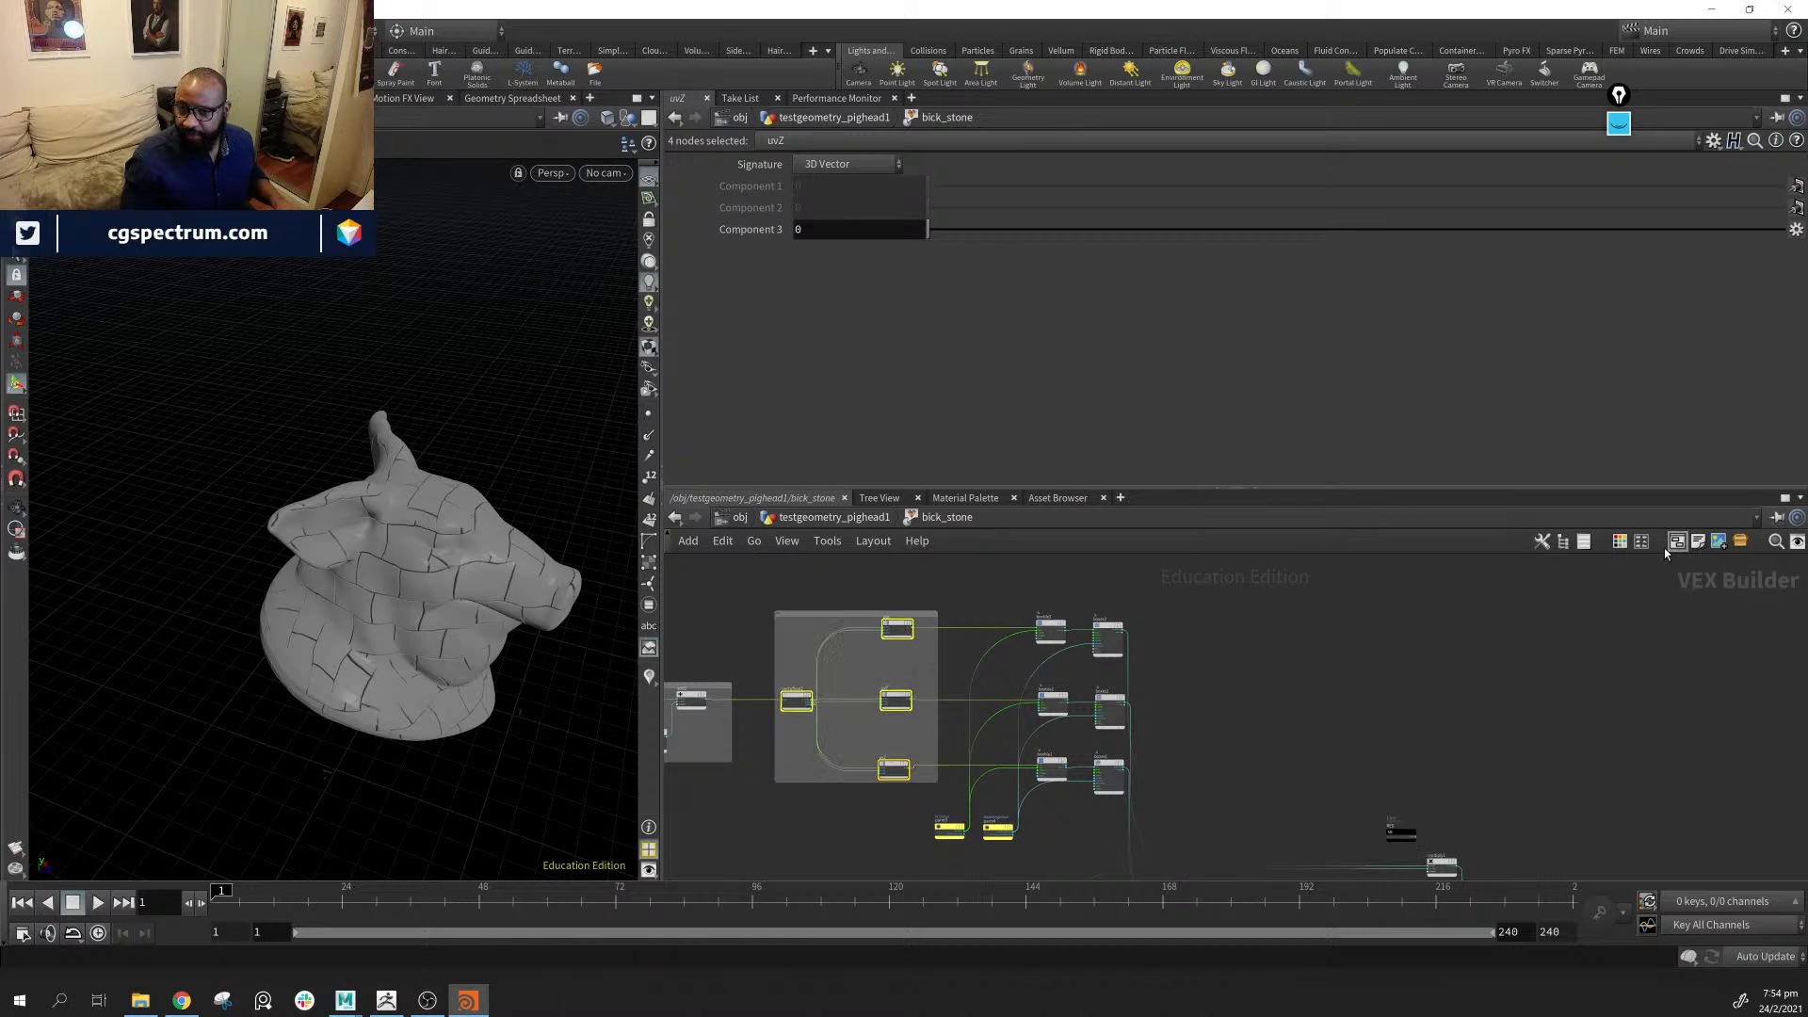
click(842, 613)
double_click(846, 616)
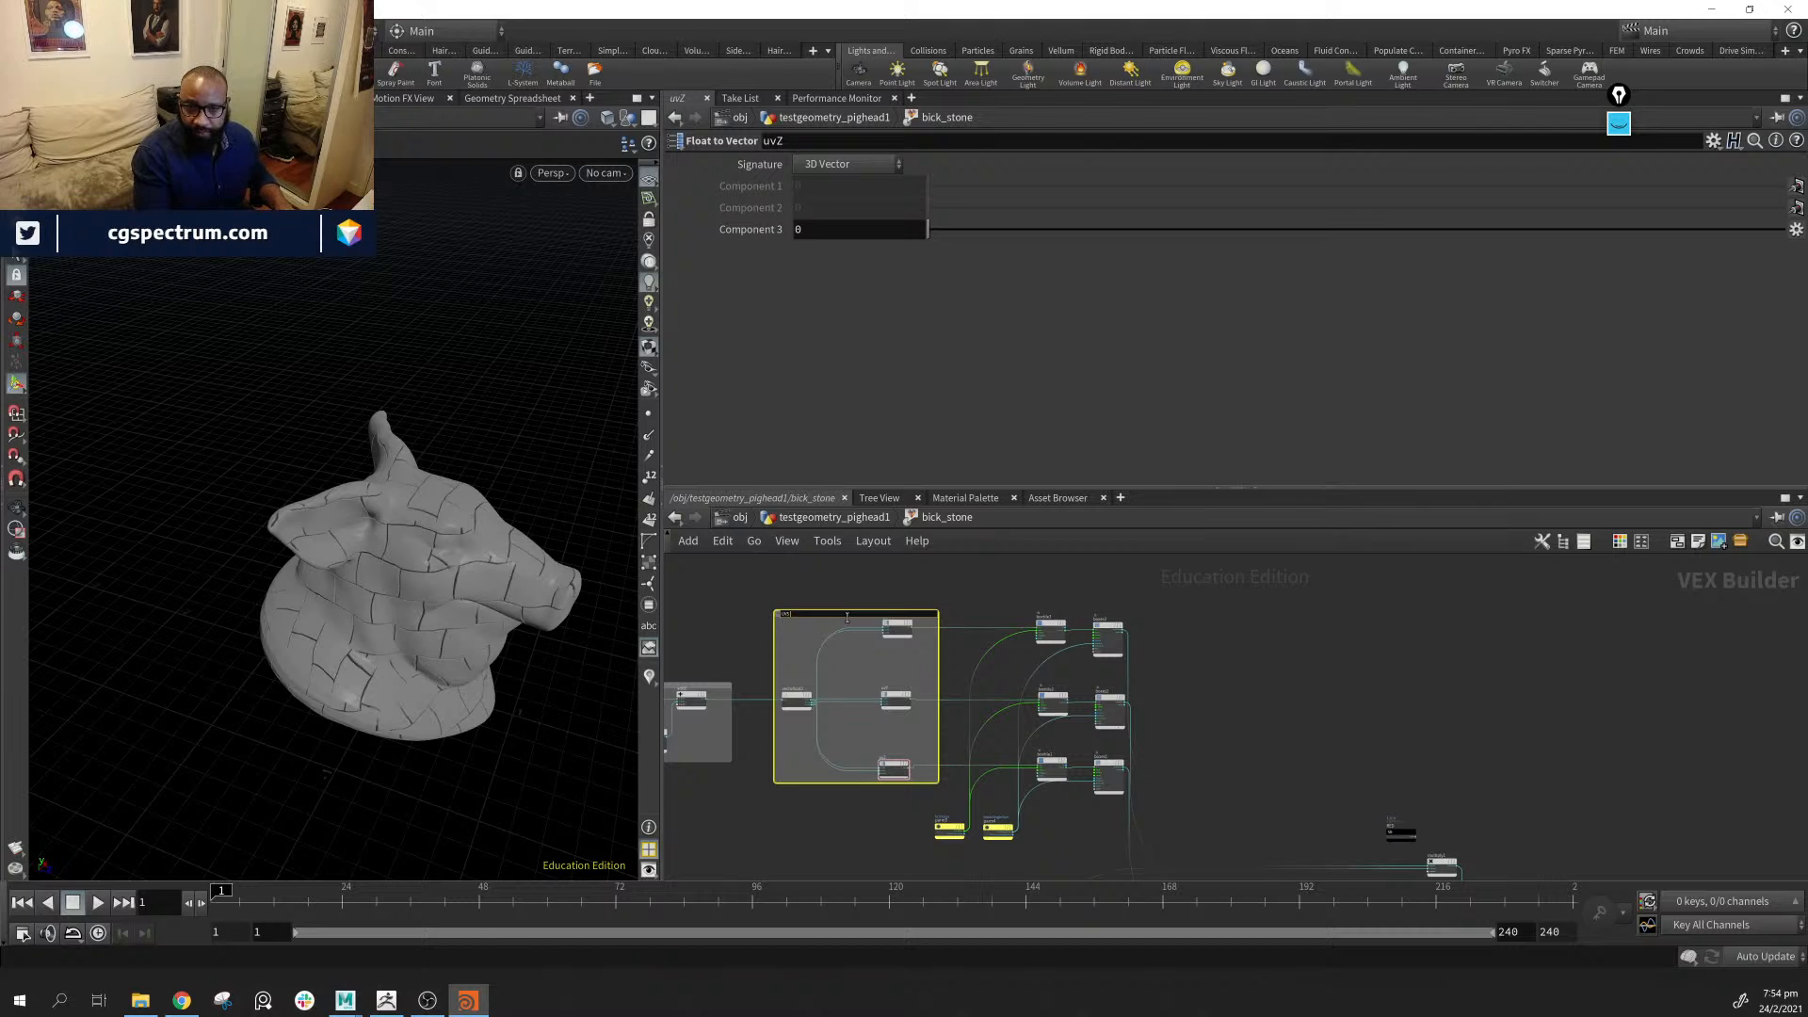
key(Return)
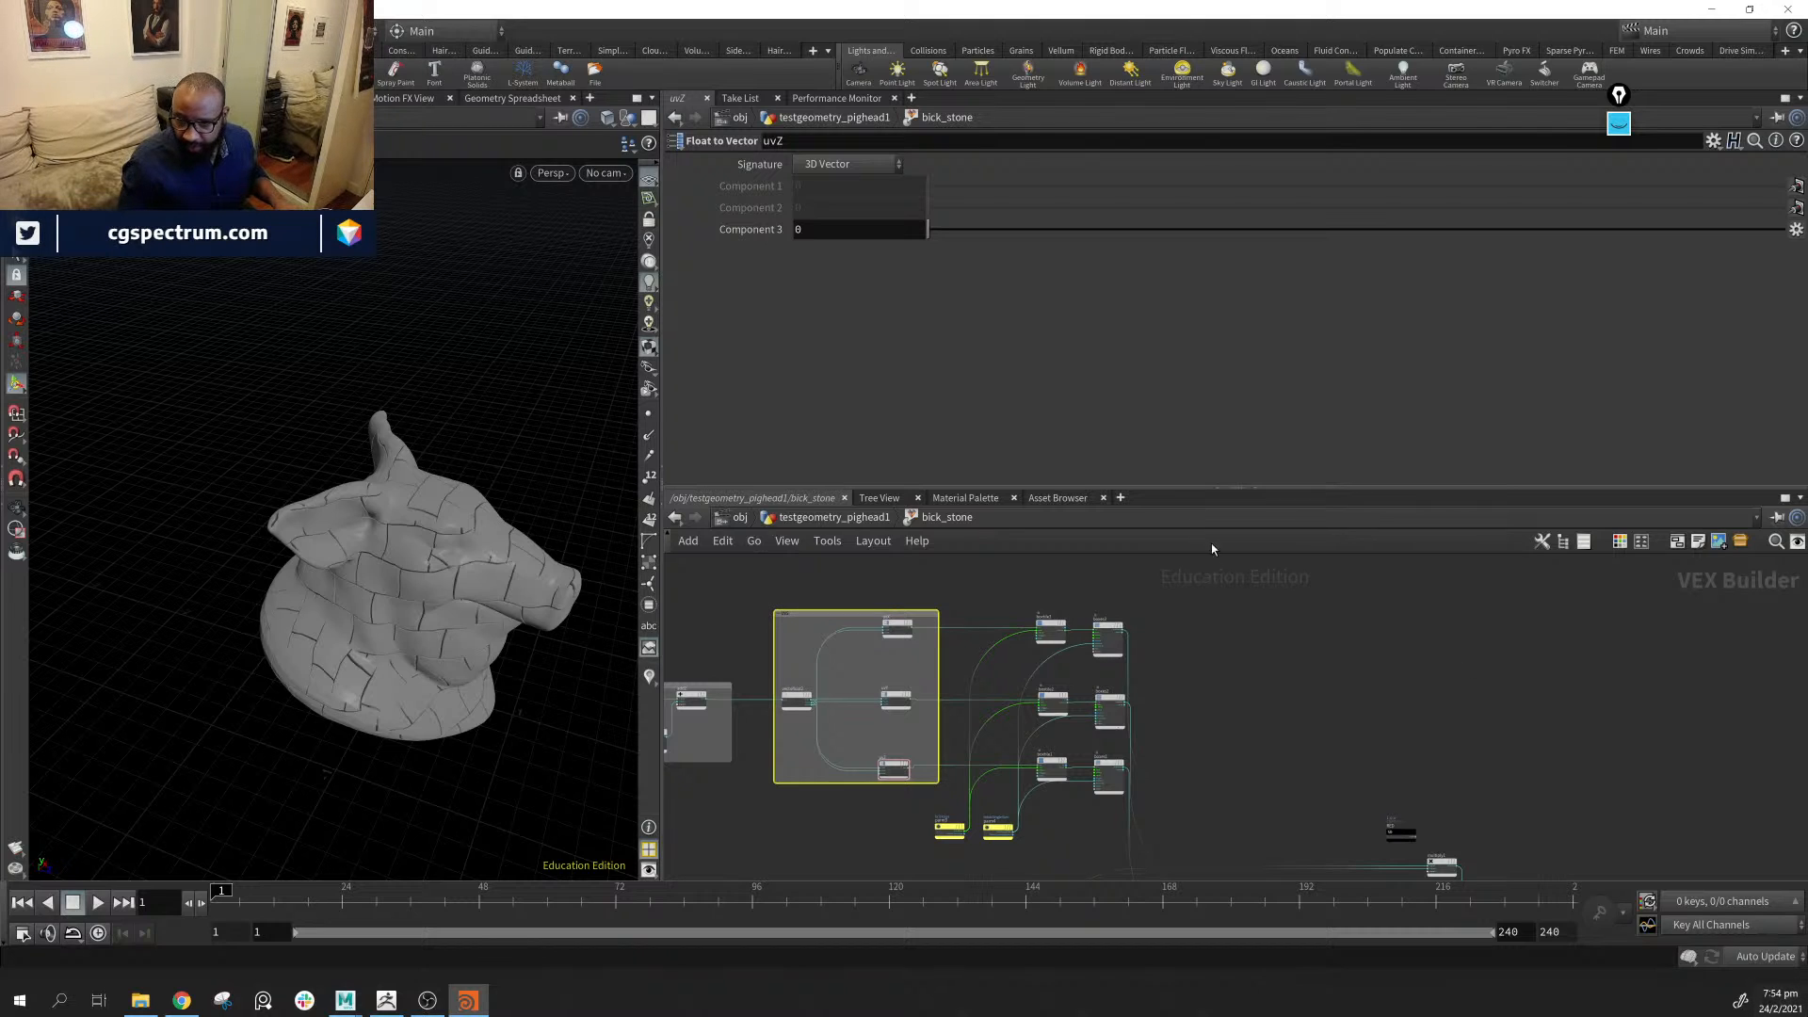
Move the brick pattern nodes and their two parameter nodes away from the UV box and enclose them in a network box
middle_drag(1302, 723, 1115, 650)
middle_drag(1139, 721, 1194, 748)
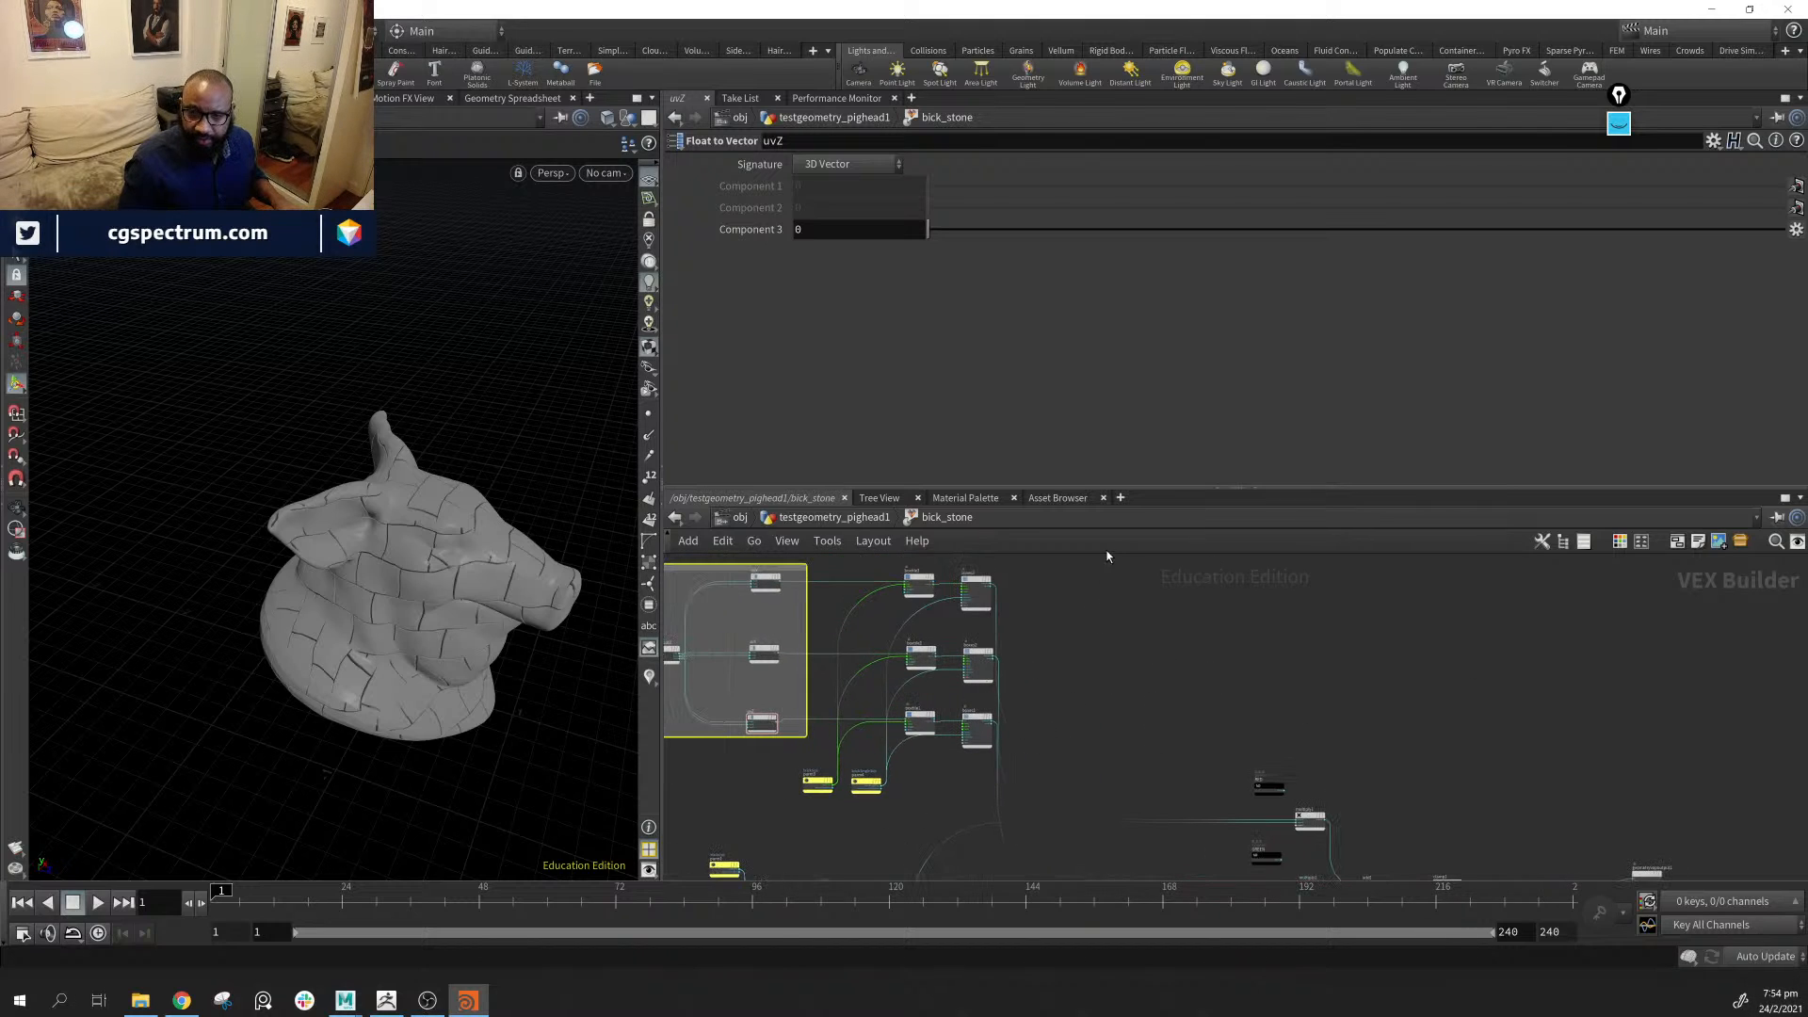
drag(1044, 565, 812, 825)
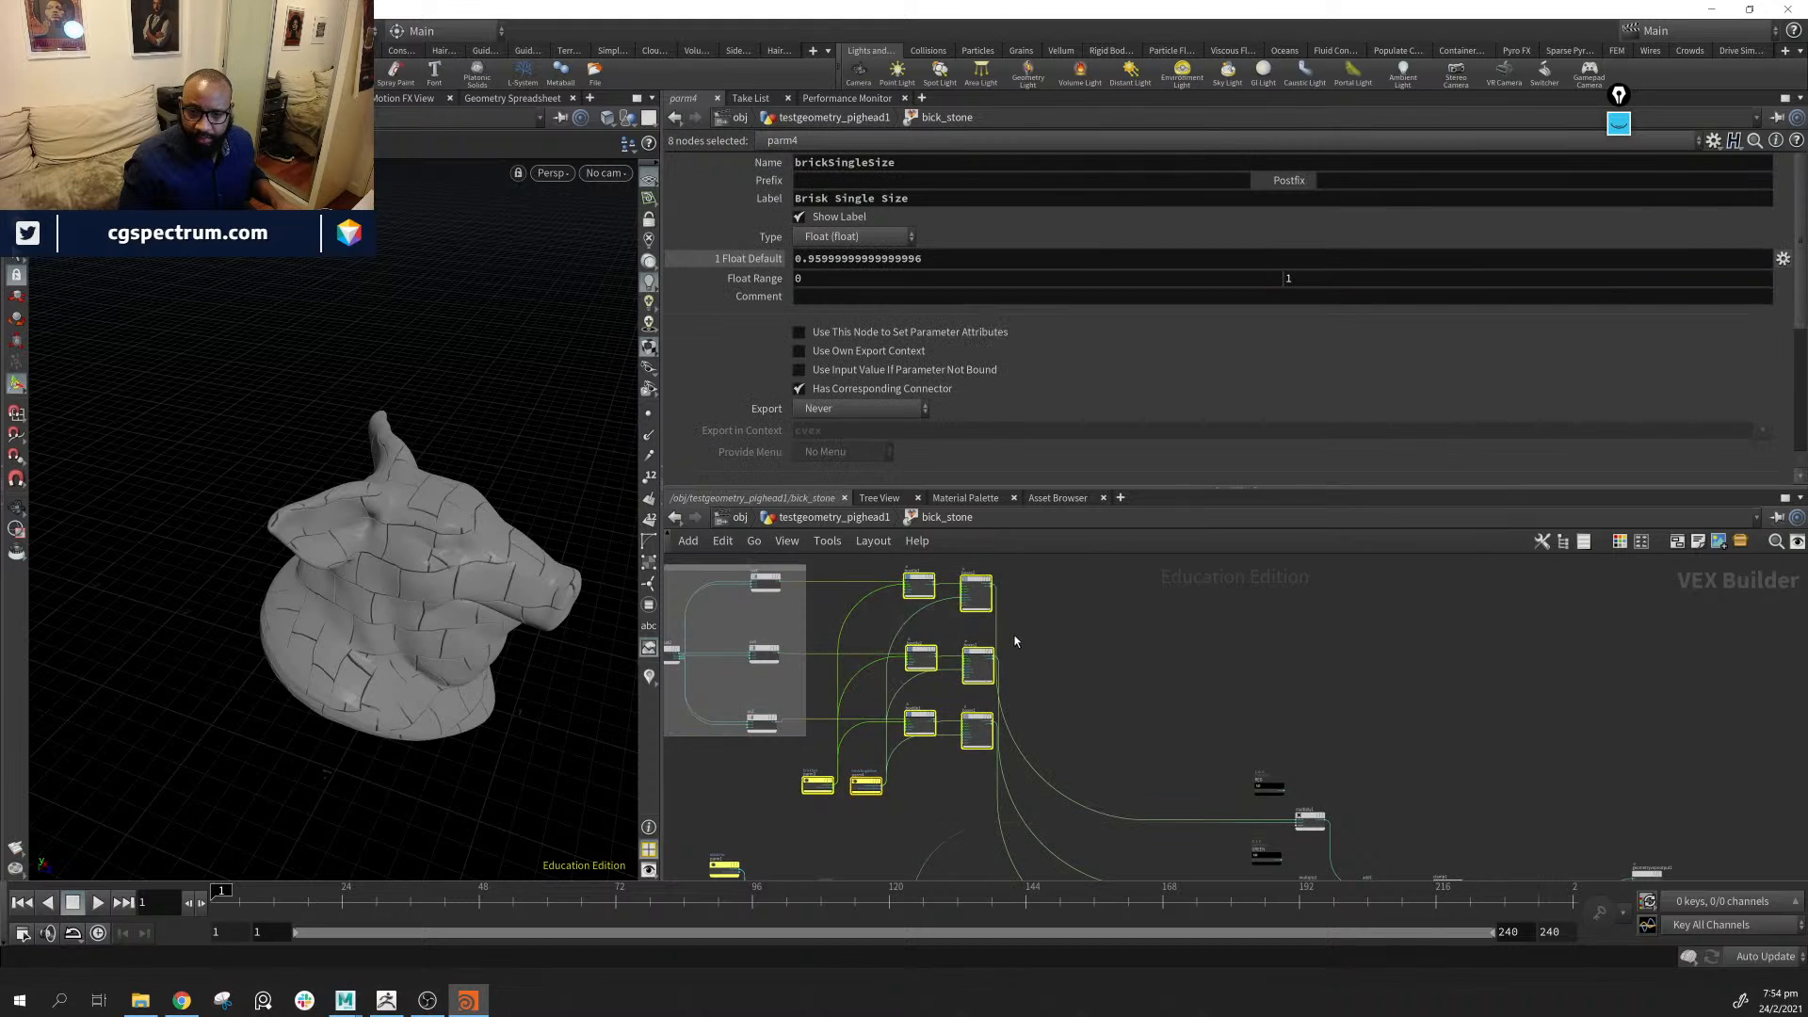
drag(919, 583, 986, 587)
middle_drag(1359, 650, 1291, 659)
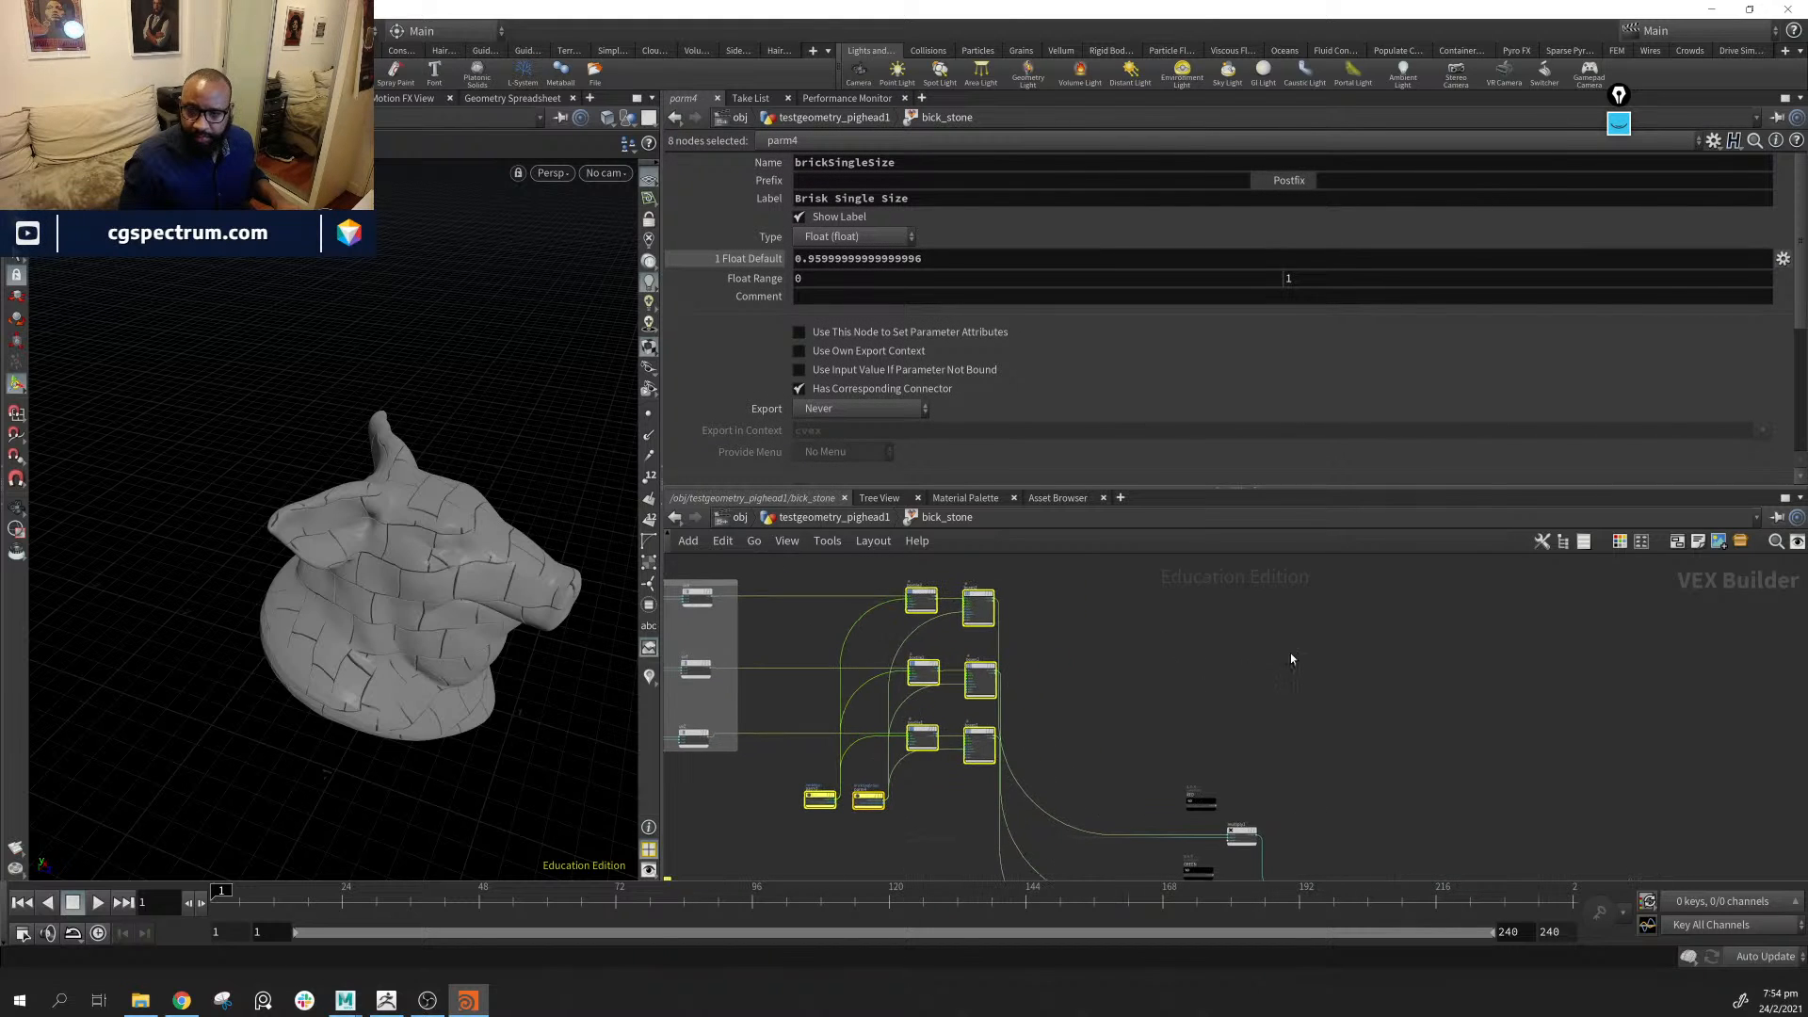
click(1680, 543)
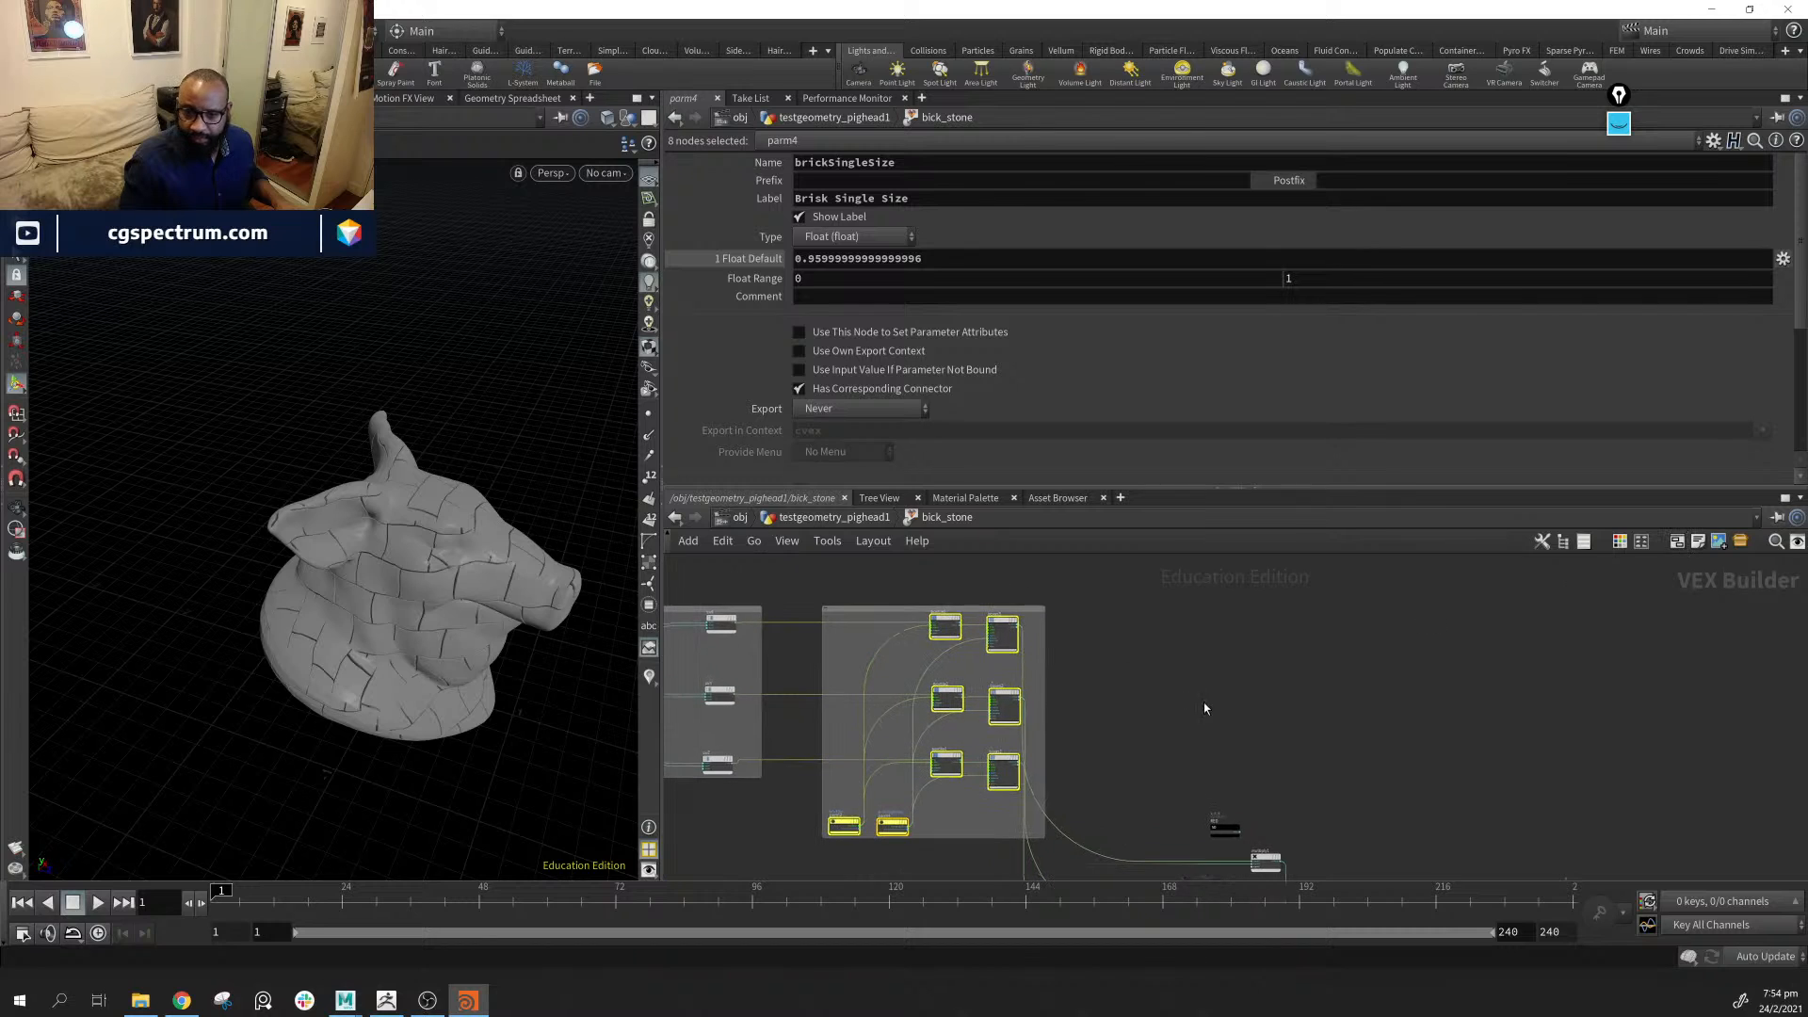
Title the network box around the brick pattern nodes "bricks"
click(900, 609)
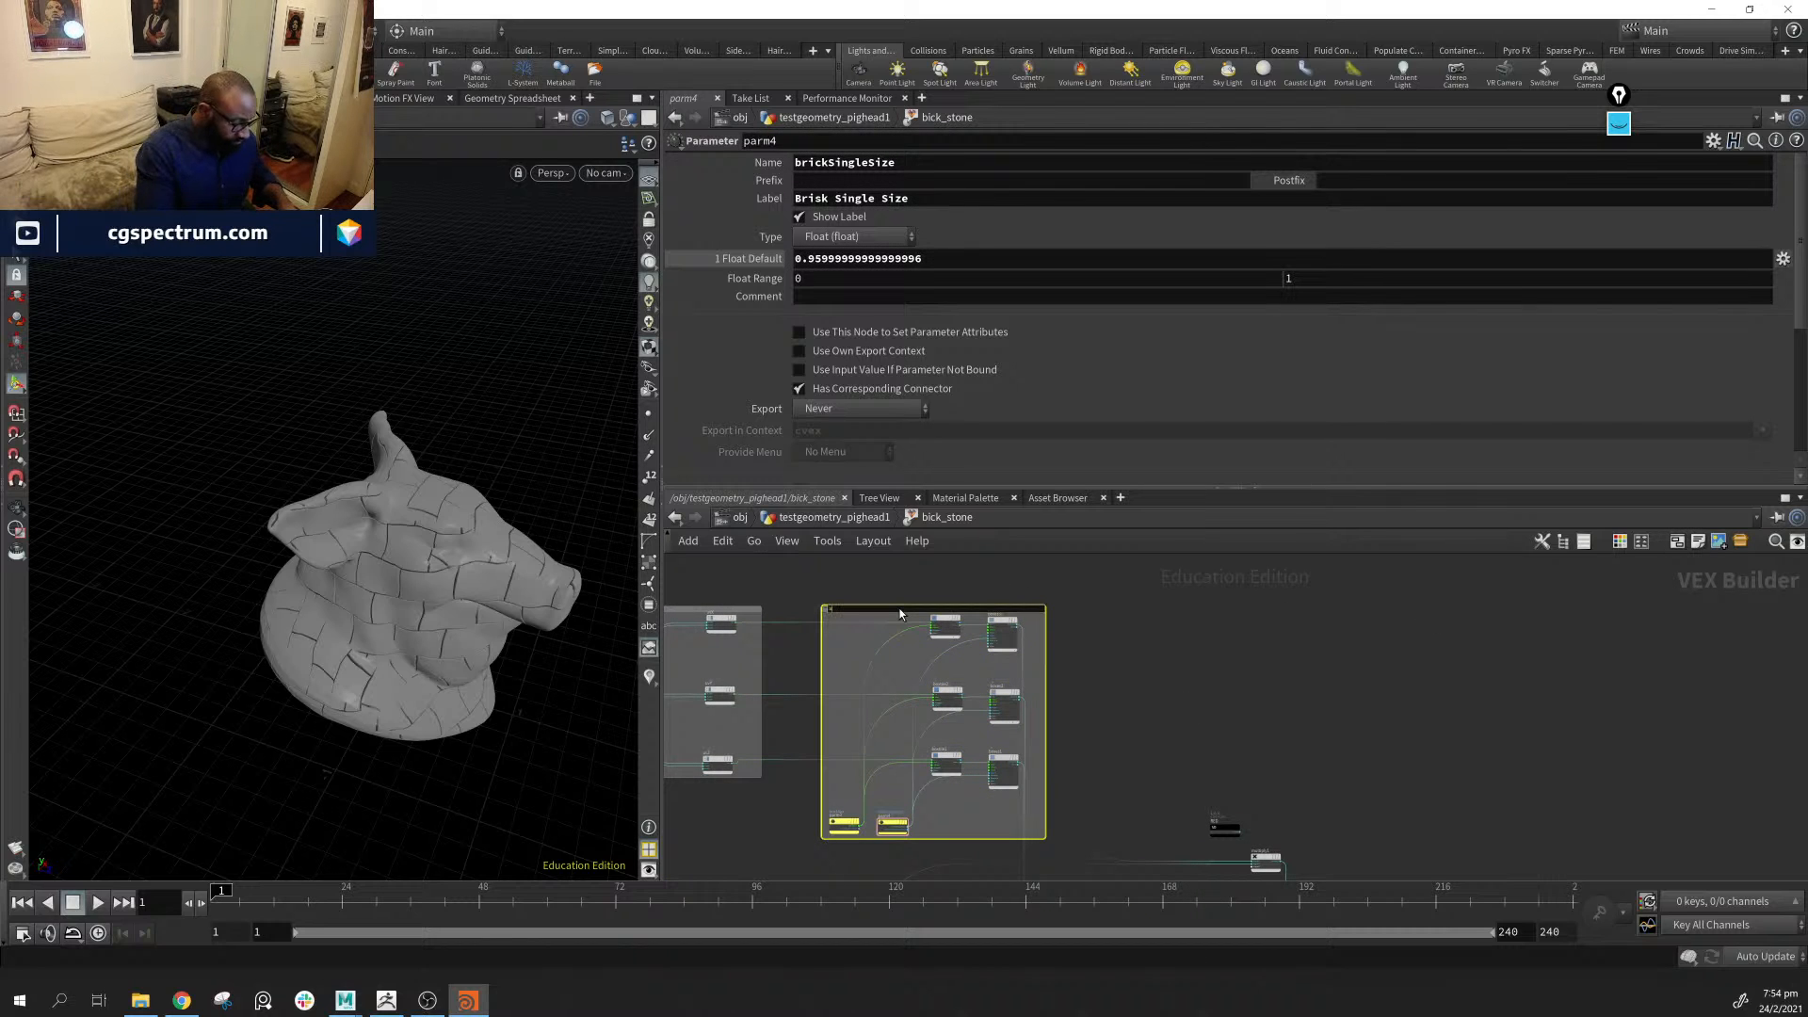
text(bricks)
key(Return)
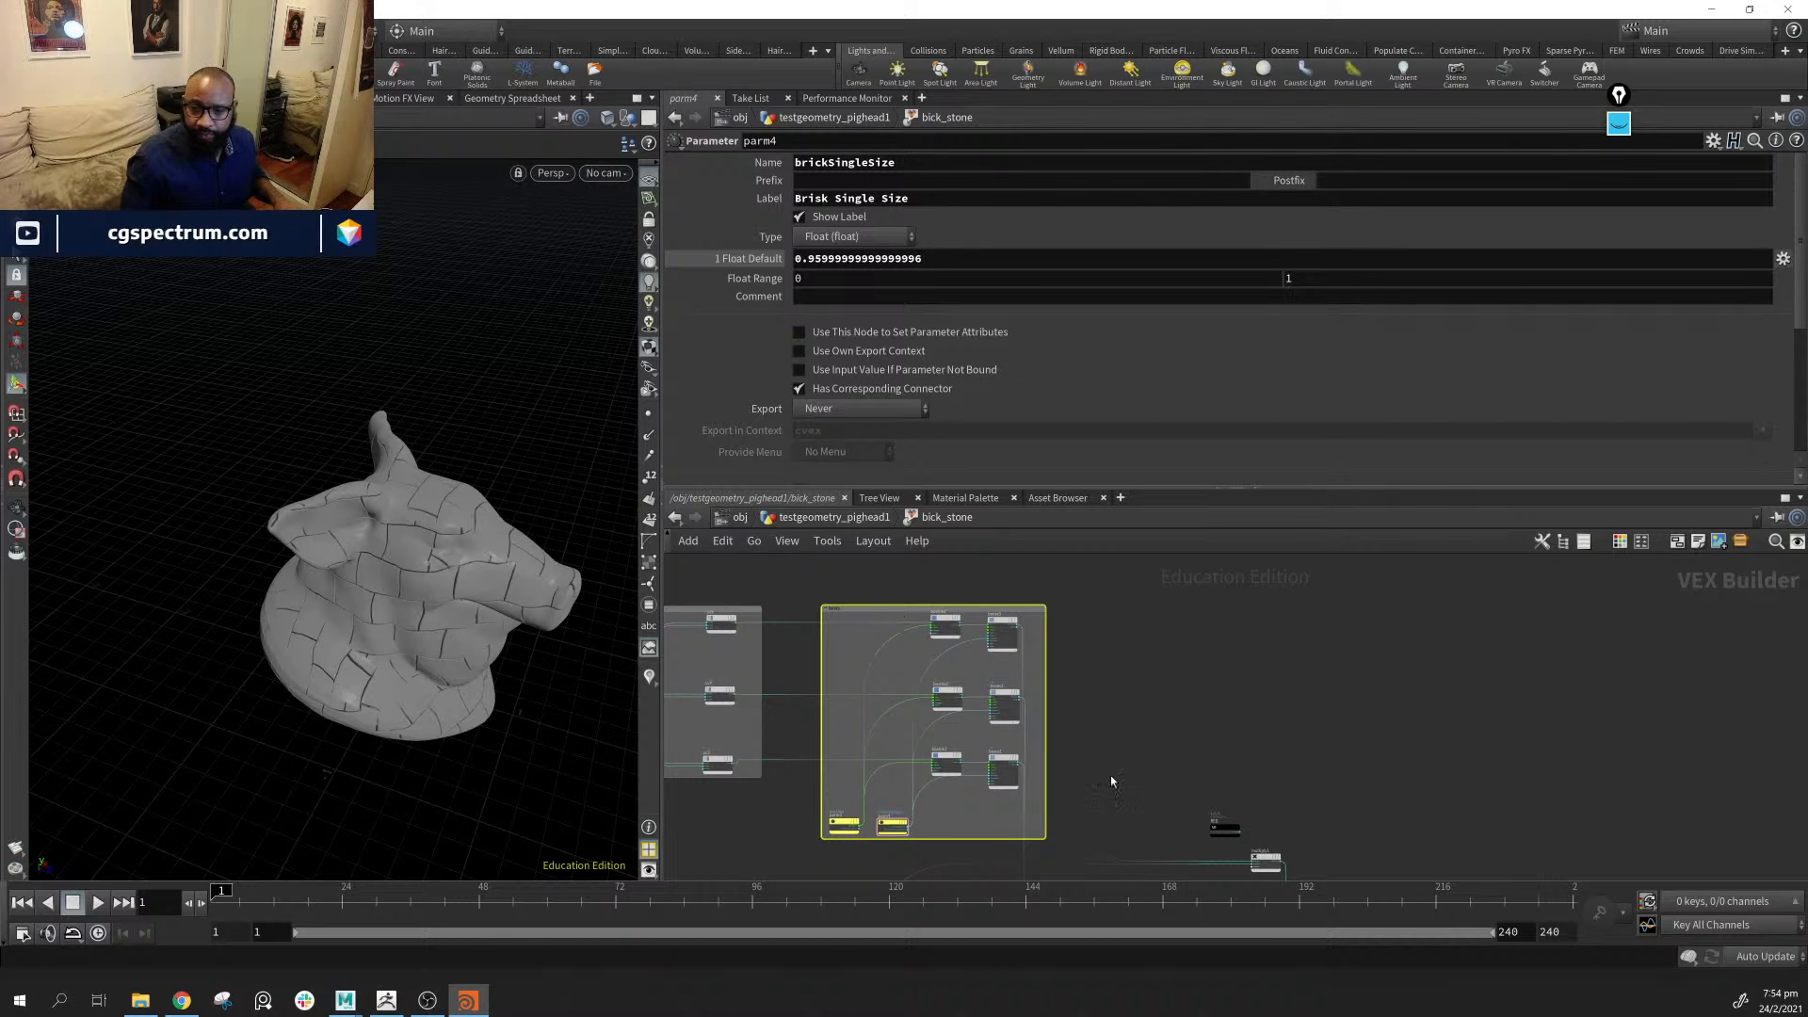
Move the vector-to-float node, its two parameter nodes, the three mask nodes and the three fit nodes together, away from the multiply nodes
middle_drag(1239, 733, 1534, 571)
middle_drag(1307, 865, 1187, 811)
scroll(1273, 777, down, 2)
scroll(1303, 813, down, 1)
scroll(1120, 830, up, 2)
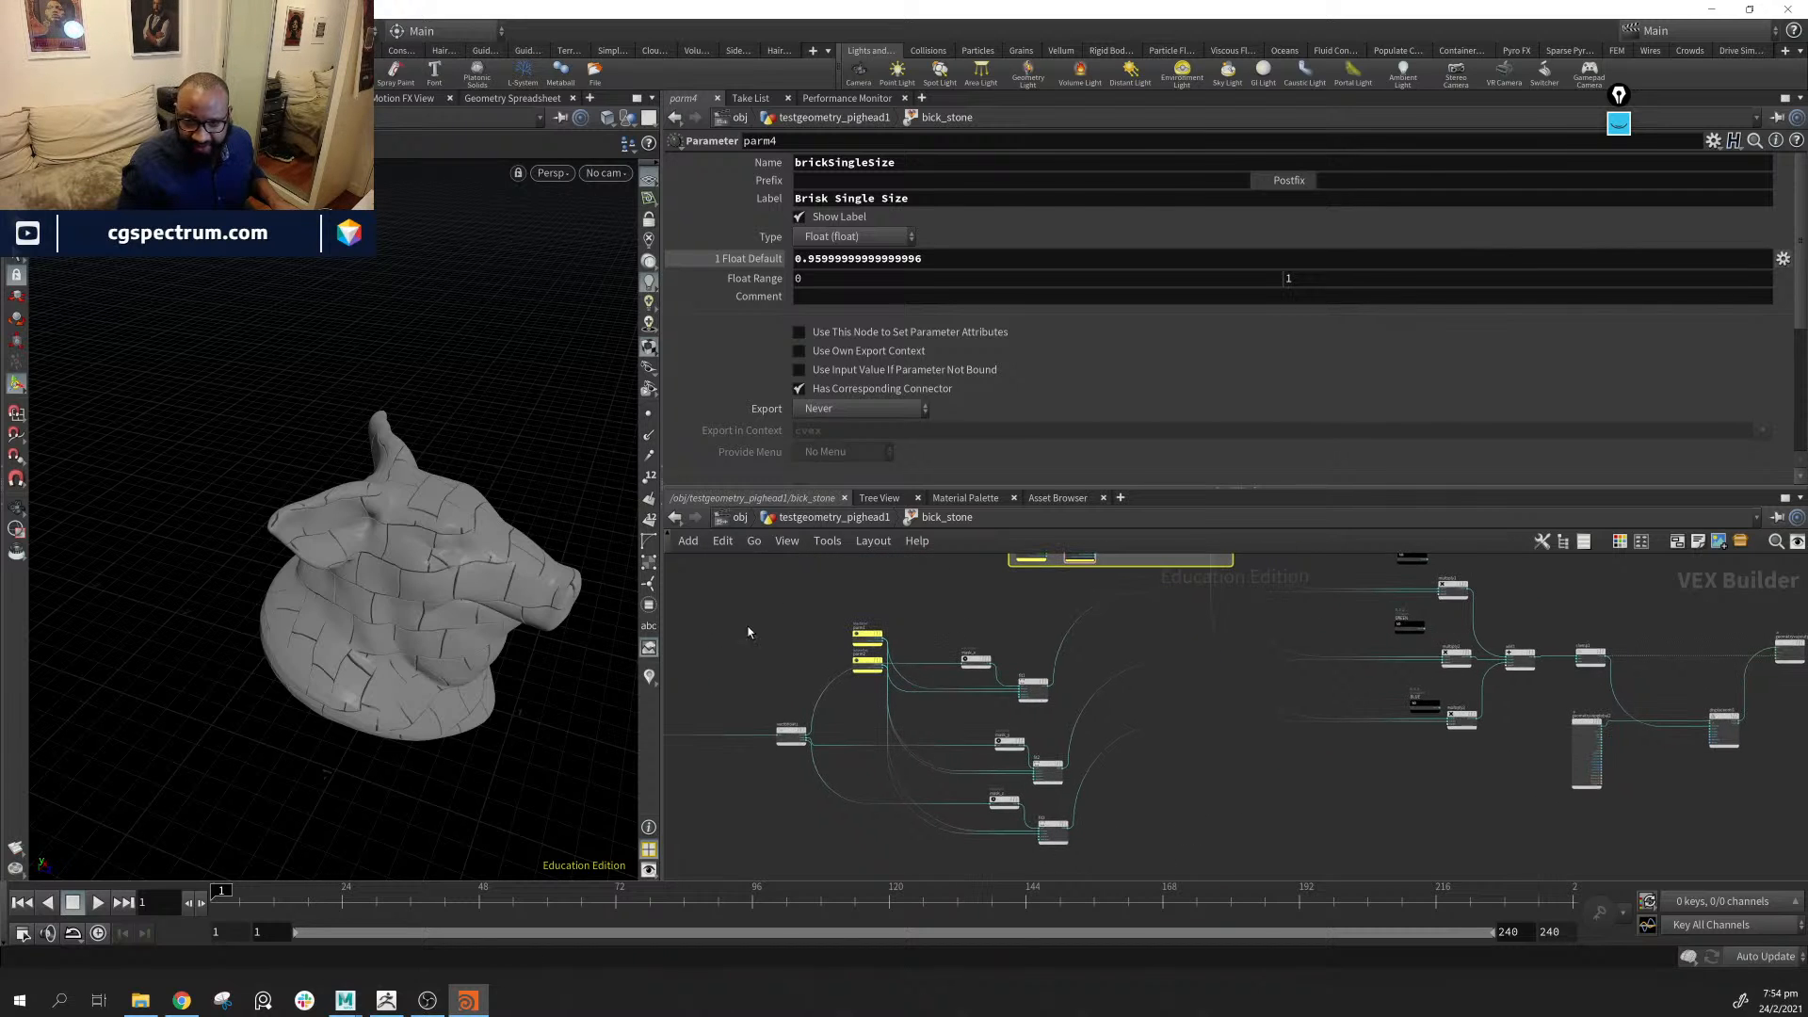
drag(748, 632, 1140, 876)
middle_drag(1116, 704, 1229, 707)
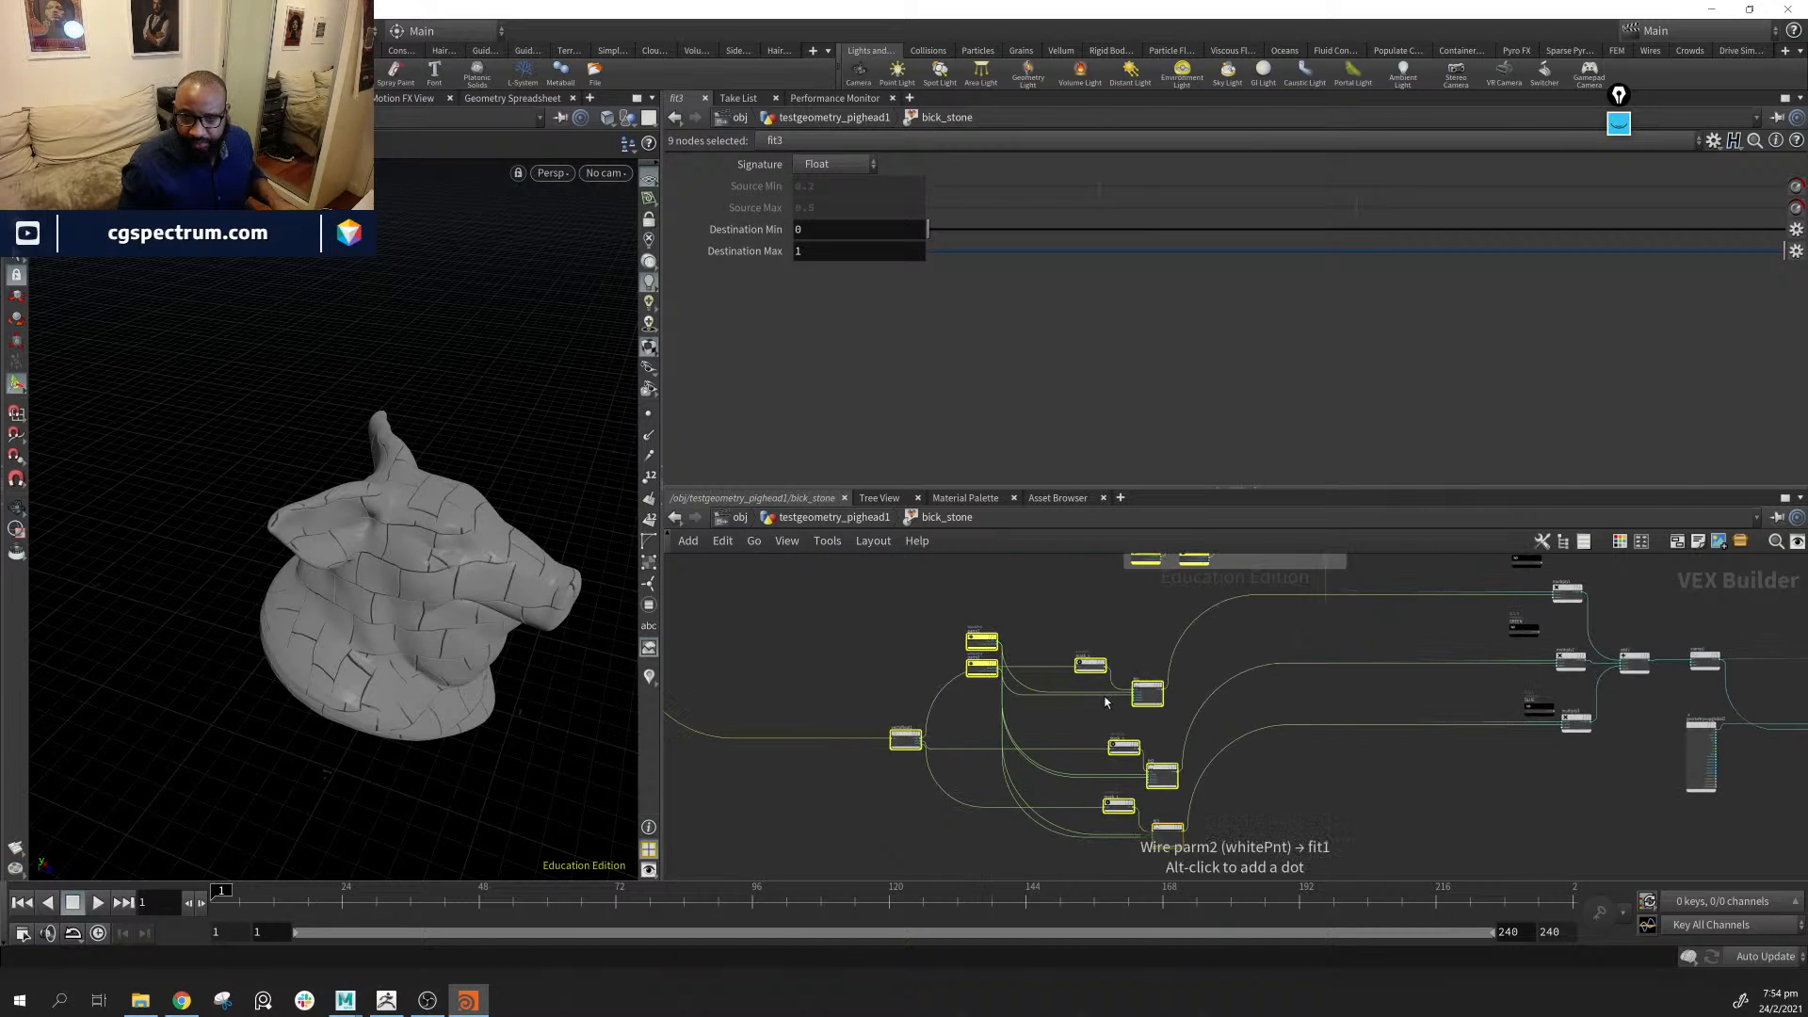
drag(1152, 690, 1065, 692)
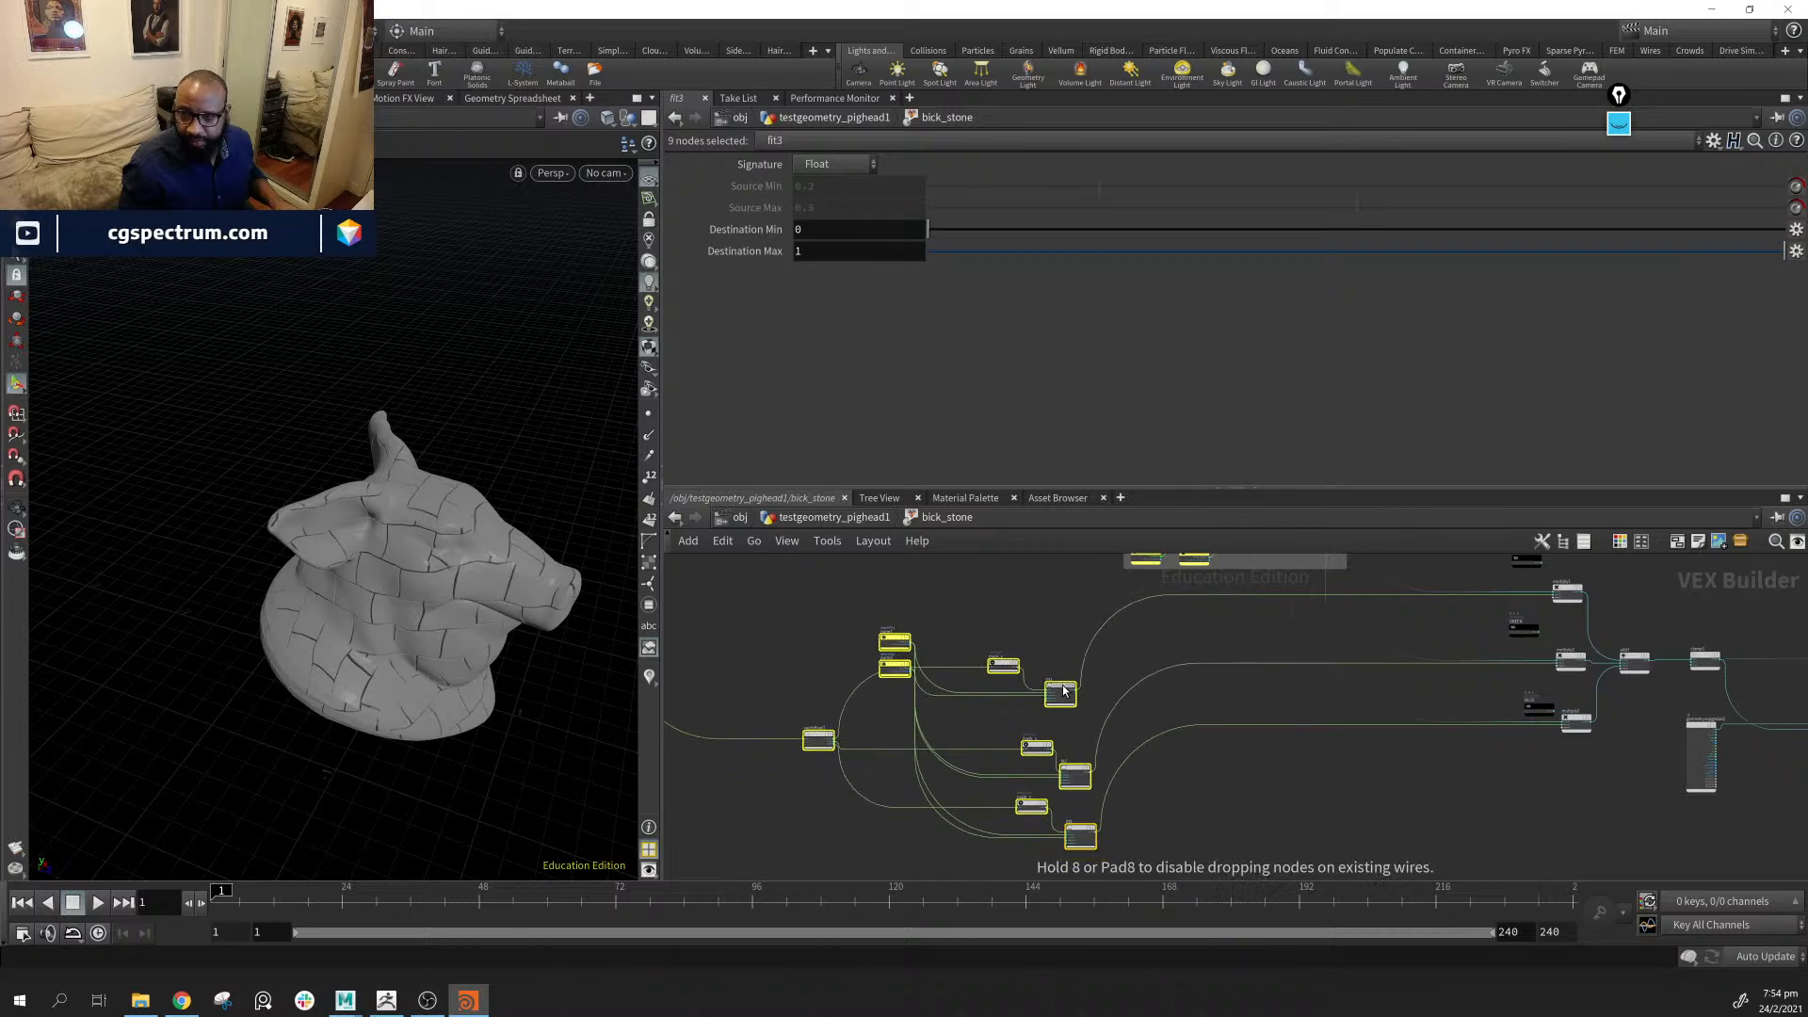
Enclose the nine selected mask and fit nodes in a network box and give it a title
click(1678, 542)
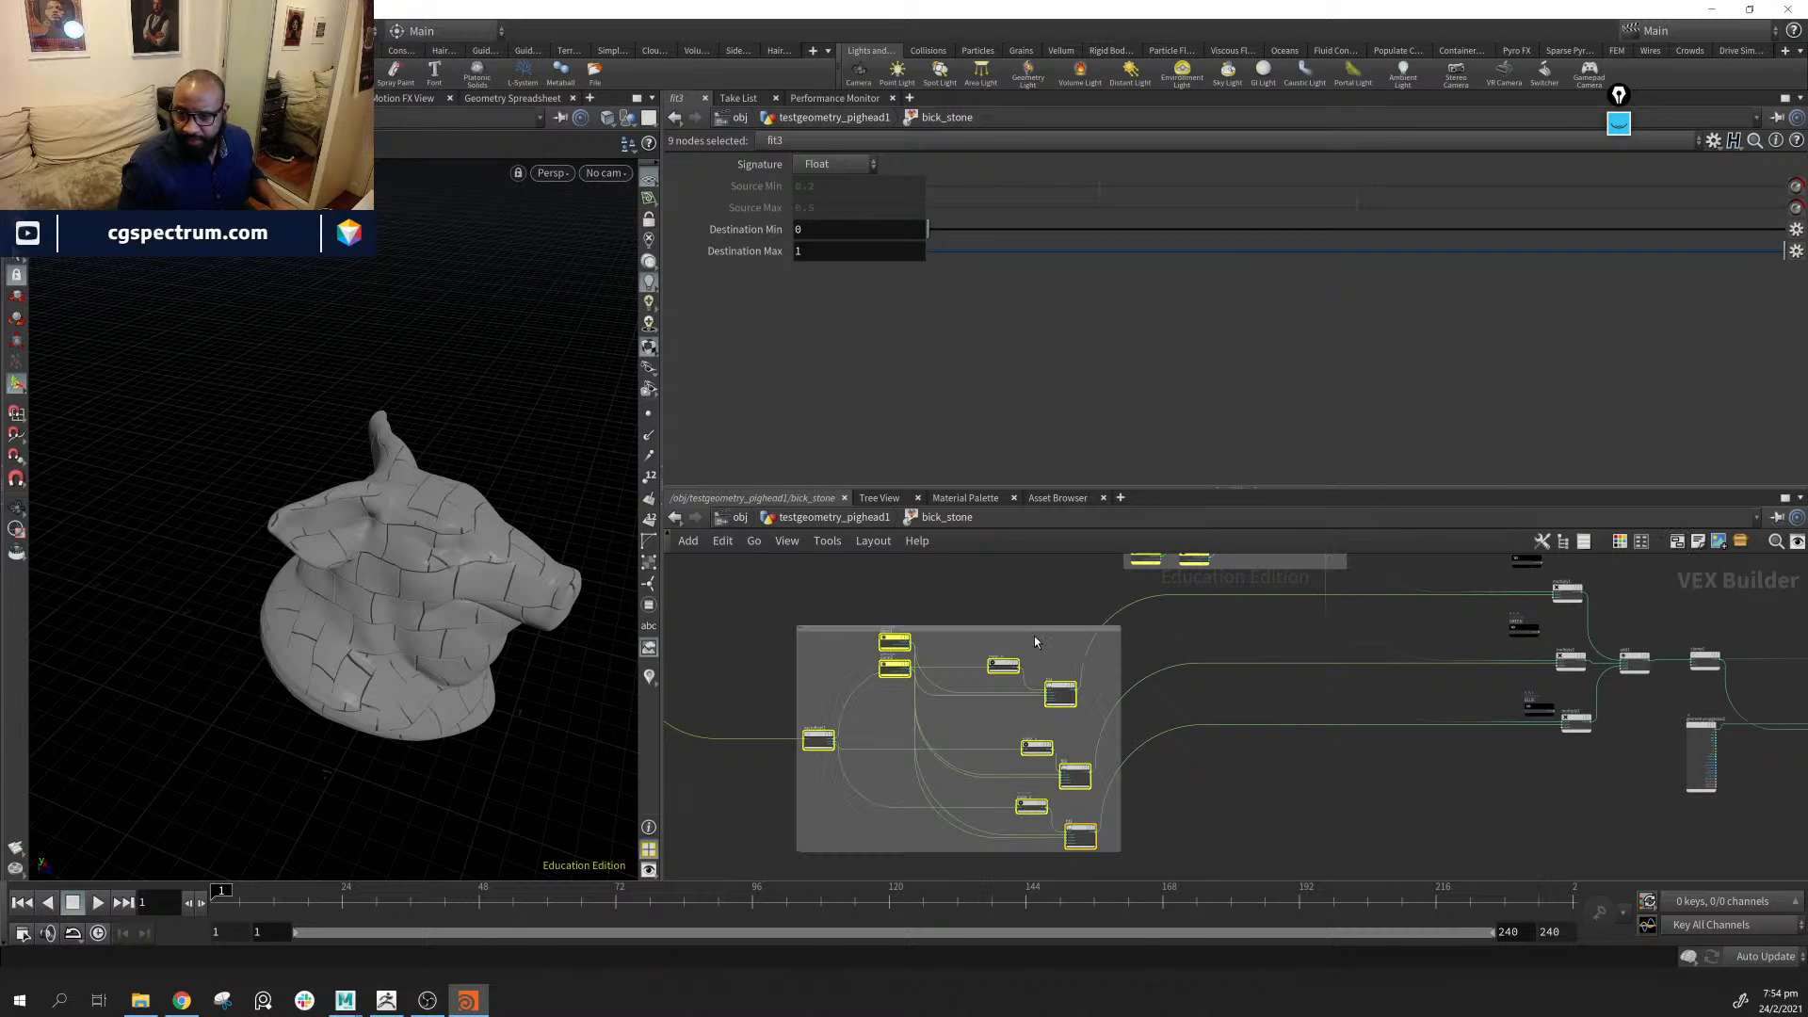
click(941, 629)
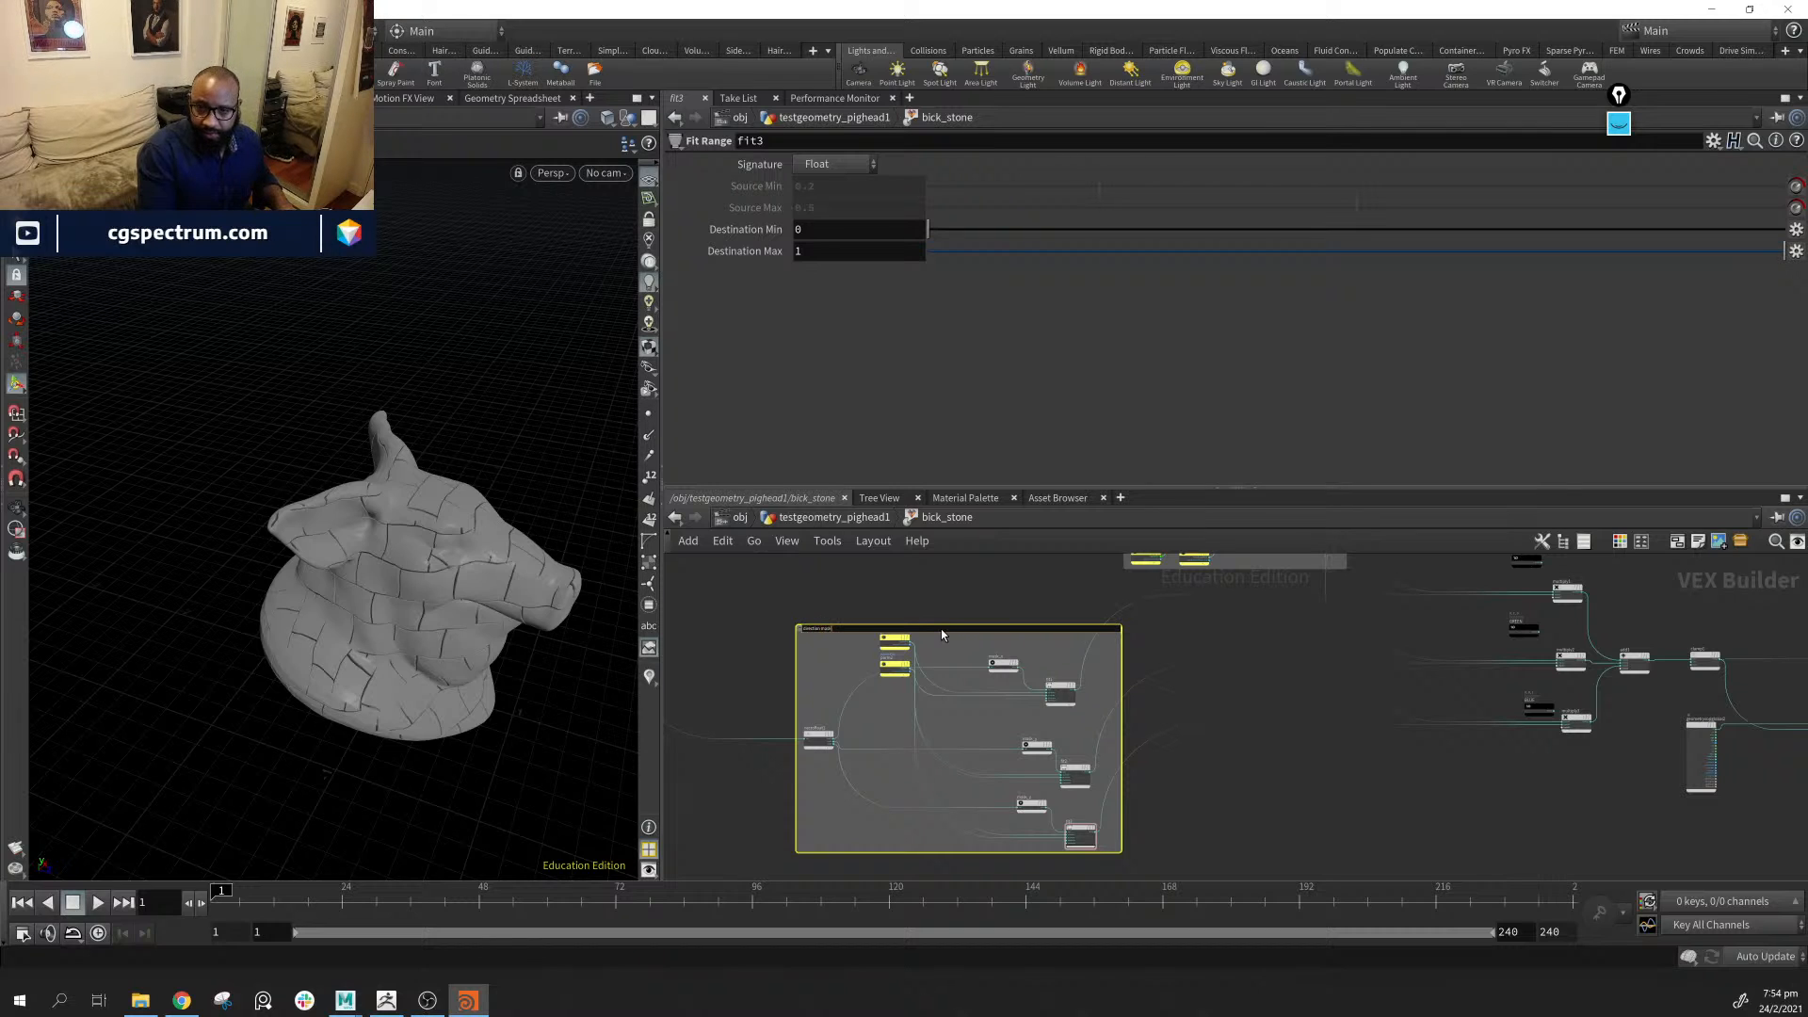
key(Return)
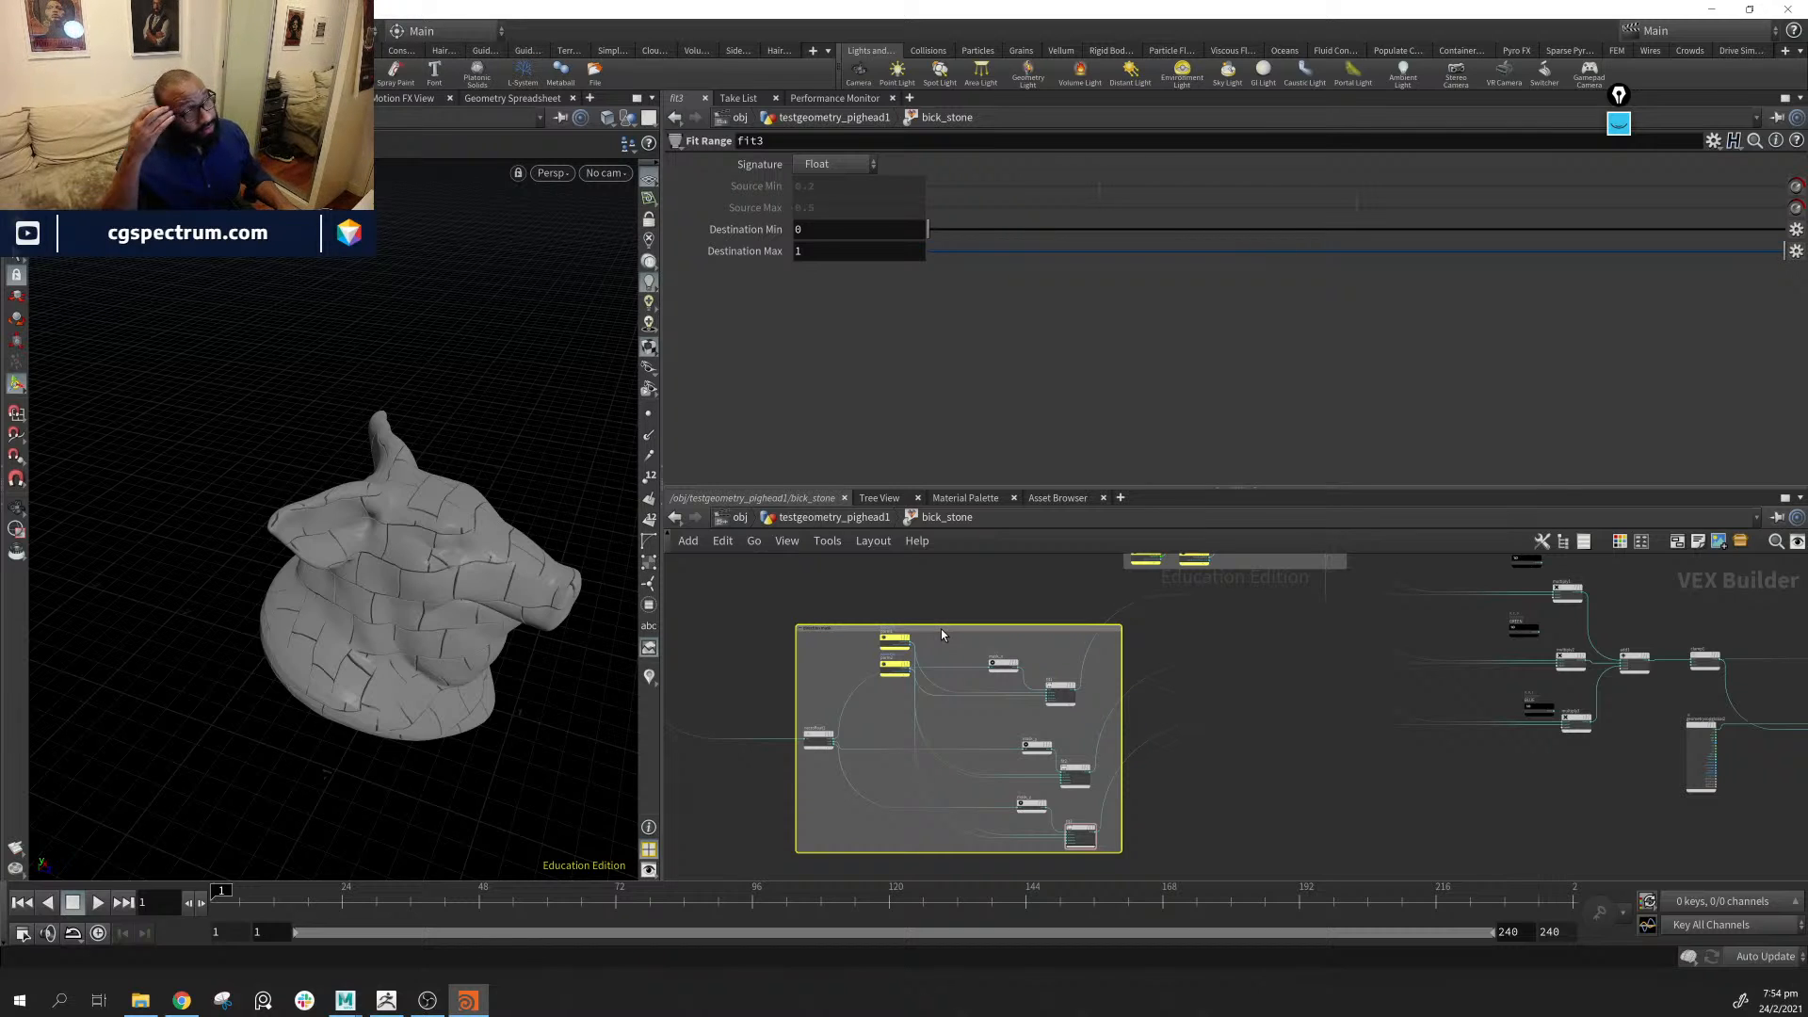
Widen the bricks network box beyond the three boxes nodes
middle_drag(1331, 806, 1199, 835)
middle_drag(1341, 563, 1391, 555)
scroll(1383, 626, down, 1)
middle_drag(1393, 618, 1335, 765)
middle_drag(1254, 656, 1319, 770)
scroll(1094, 738, up, 5)
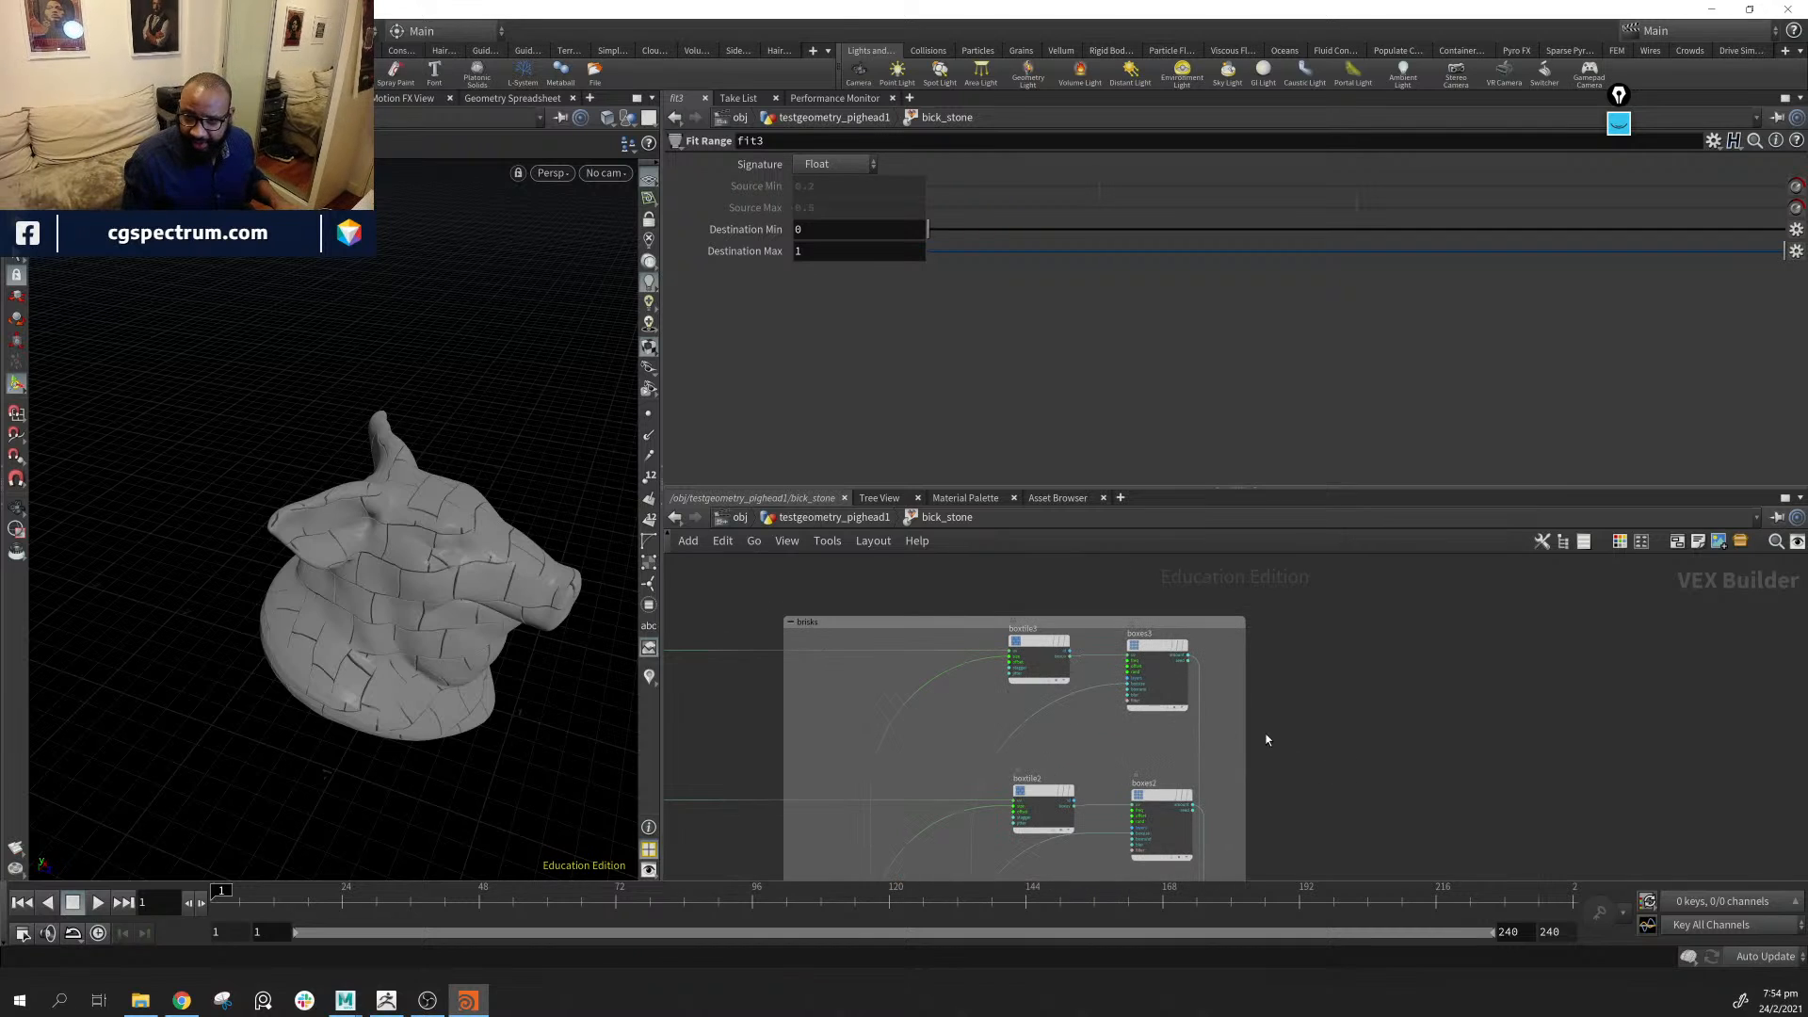
middle_drag(1147, 660, 1102, 658)
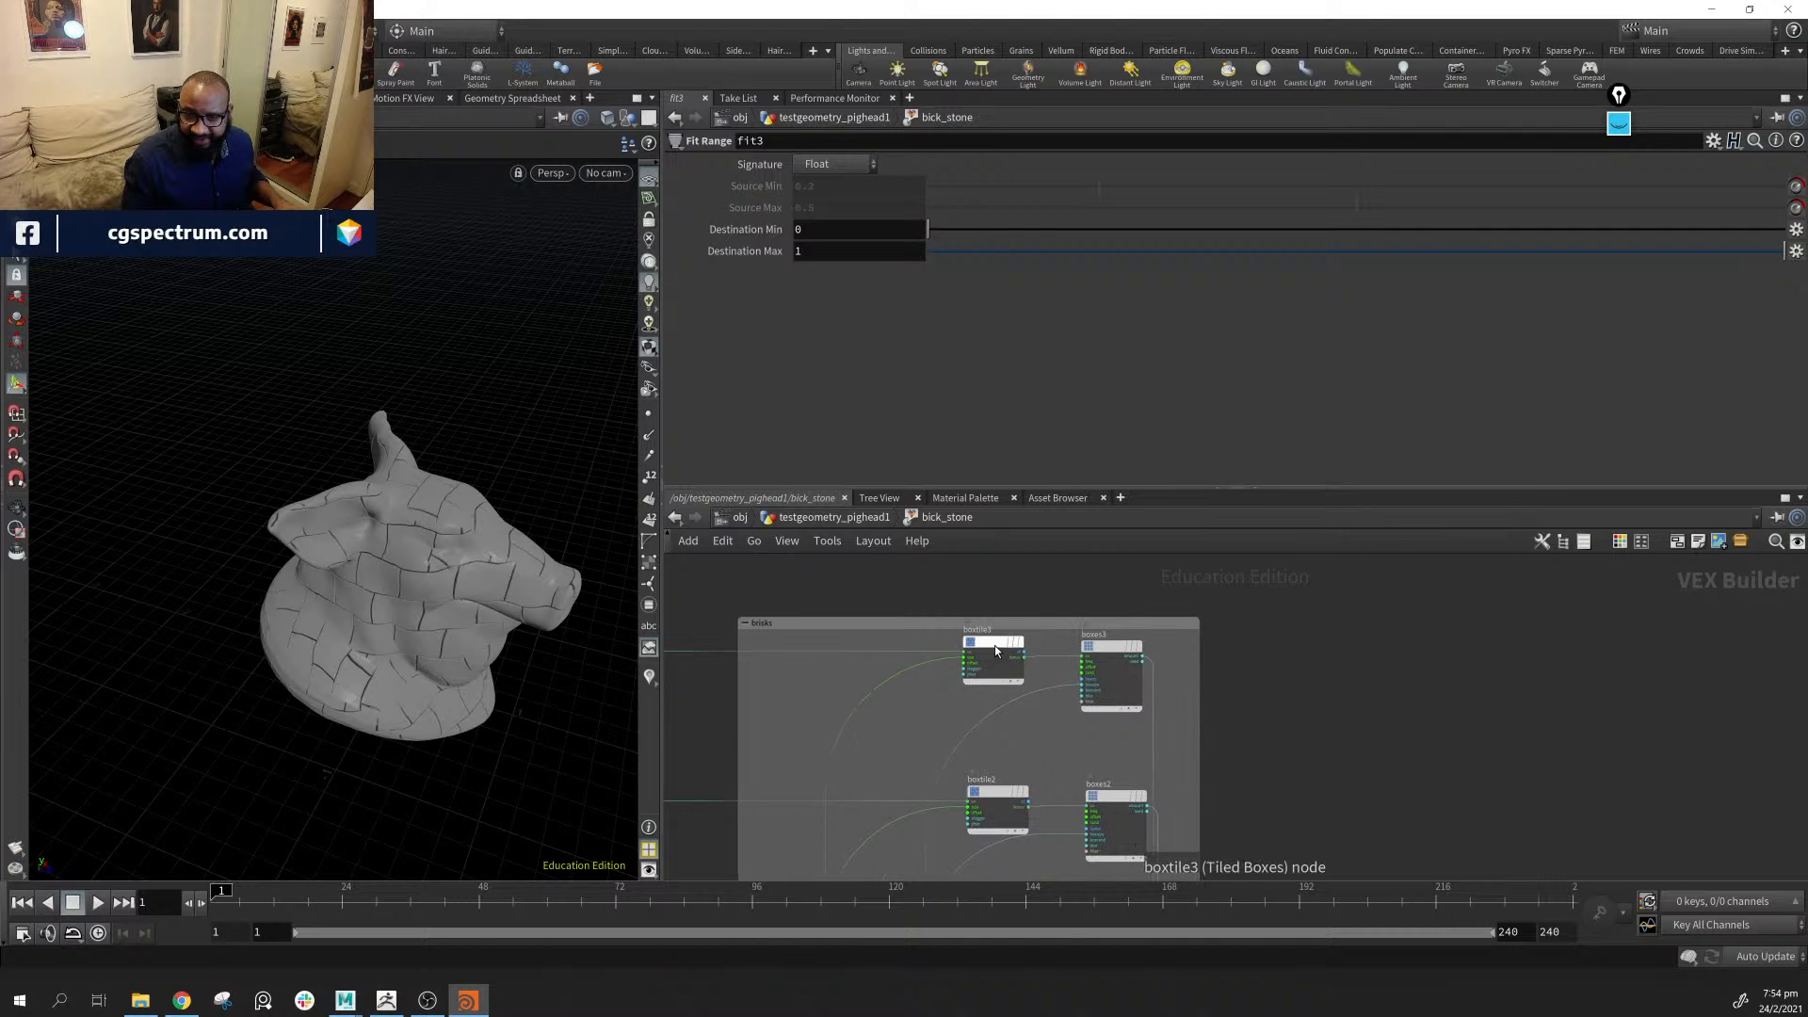
middle_drag(981, 786, 987, 700)
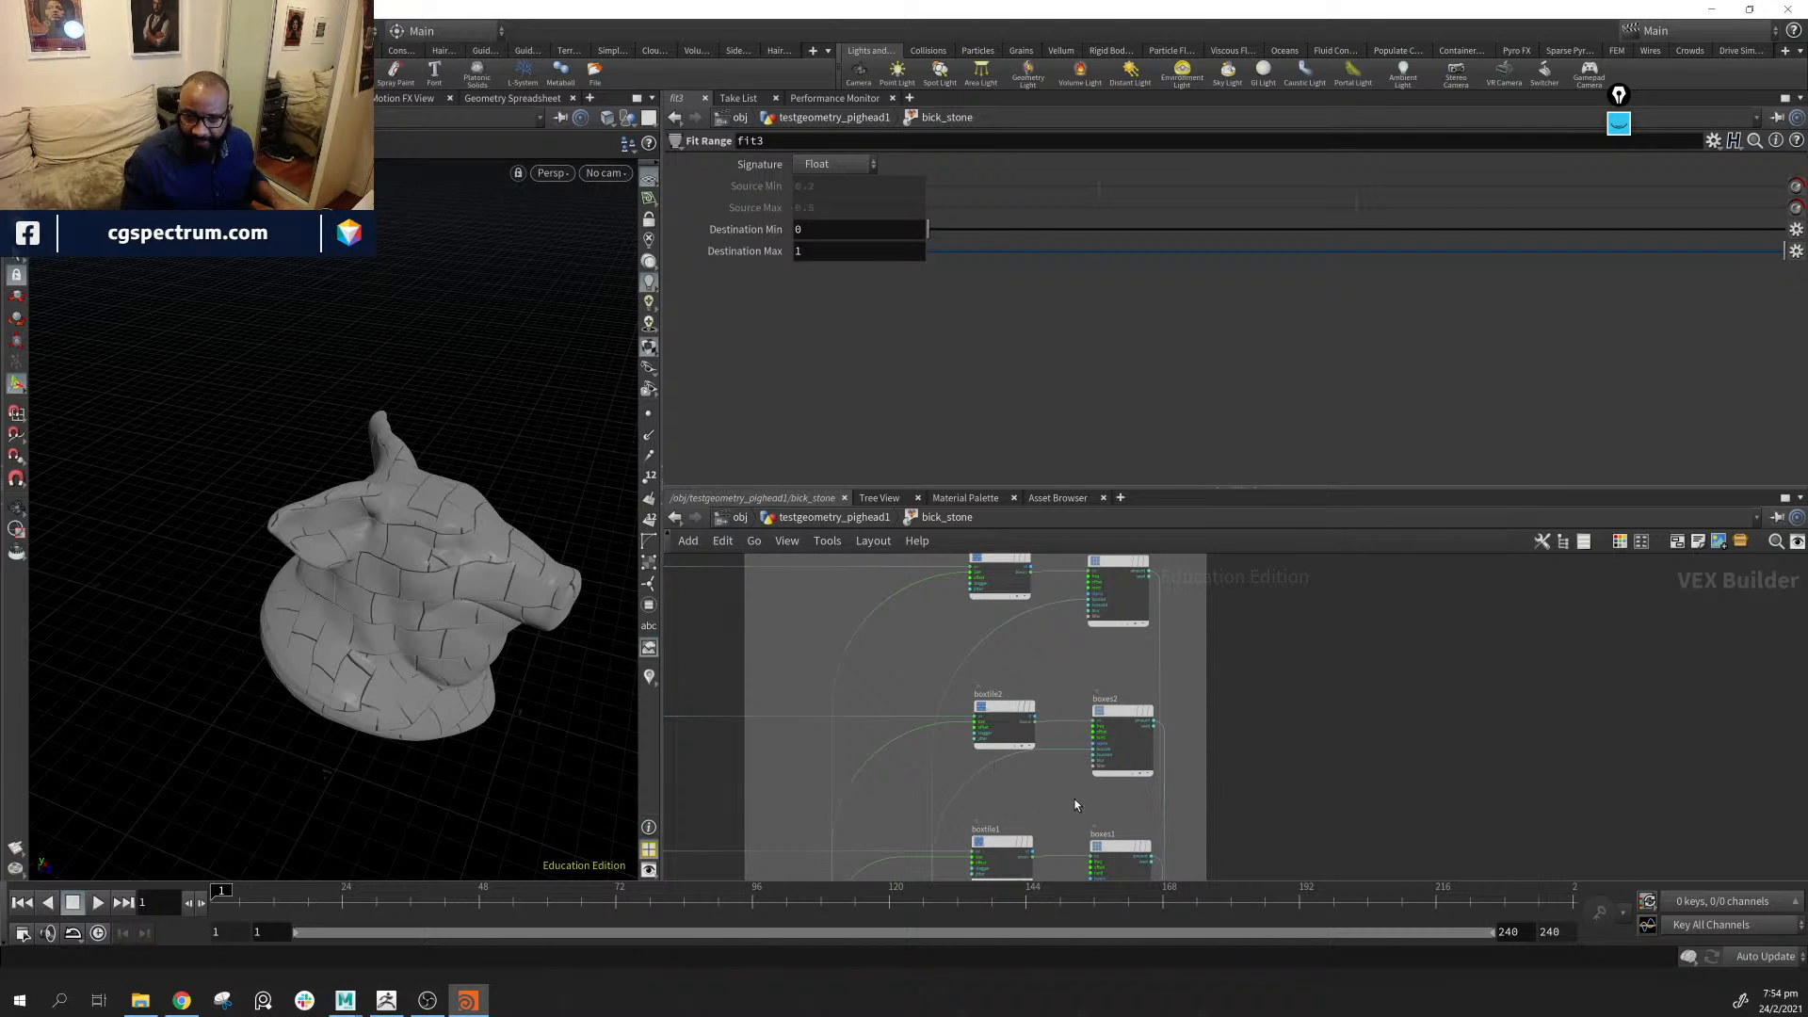
middle_drag(1327, 800, 1276, 916)
middle_drag(1144, 682, 878, 600)
scroll(1001, 670, down, 4)
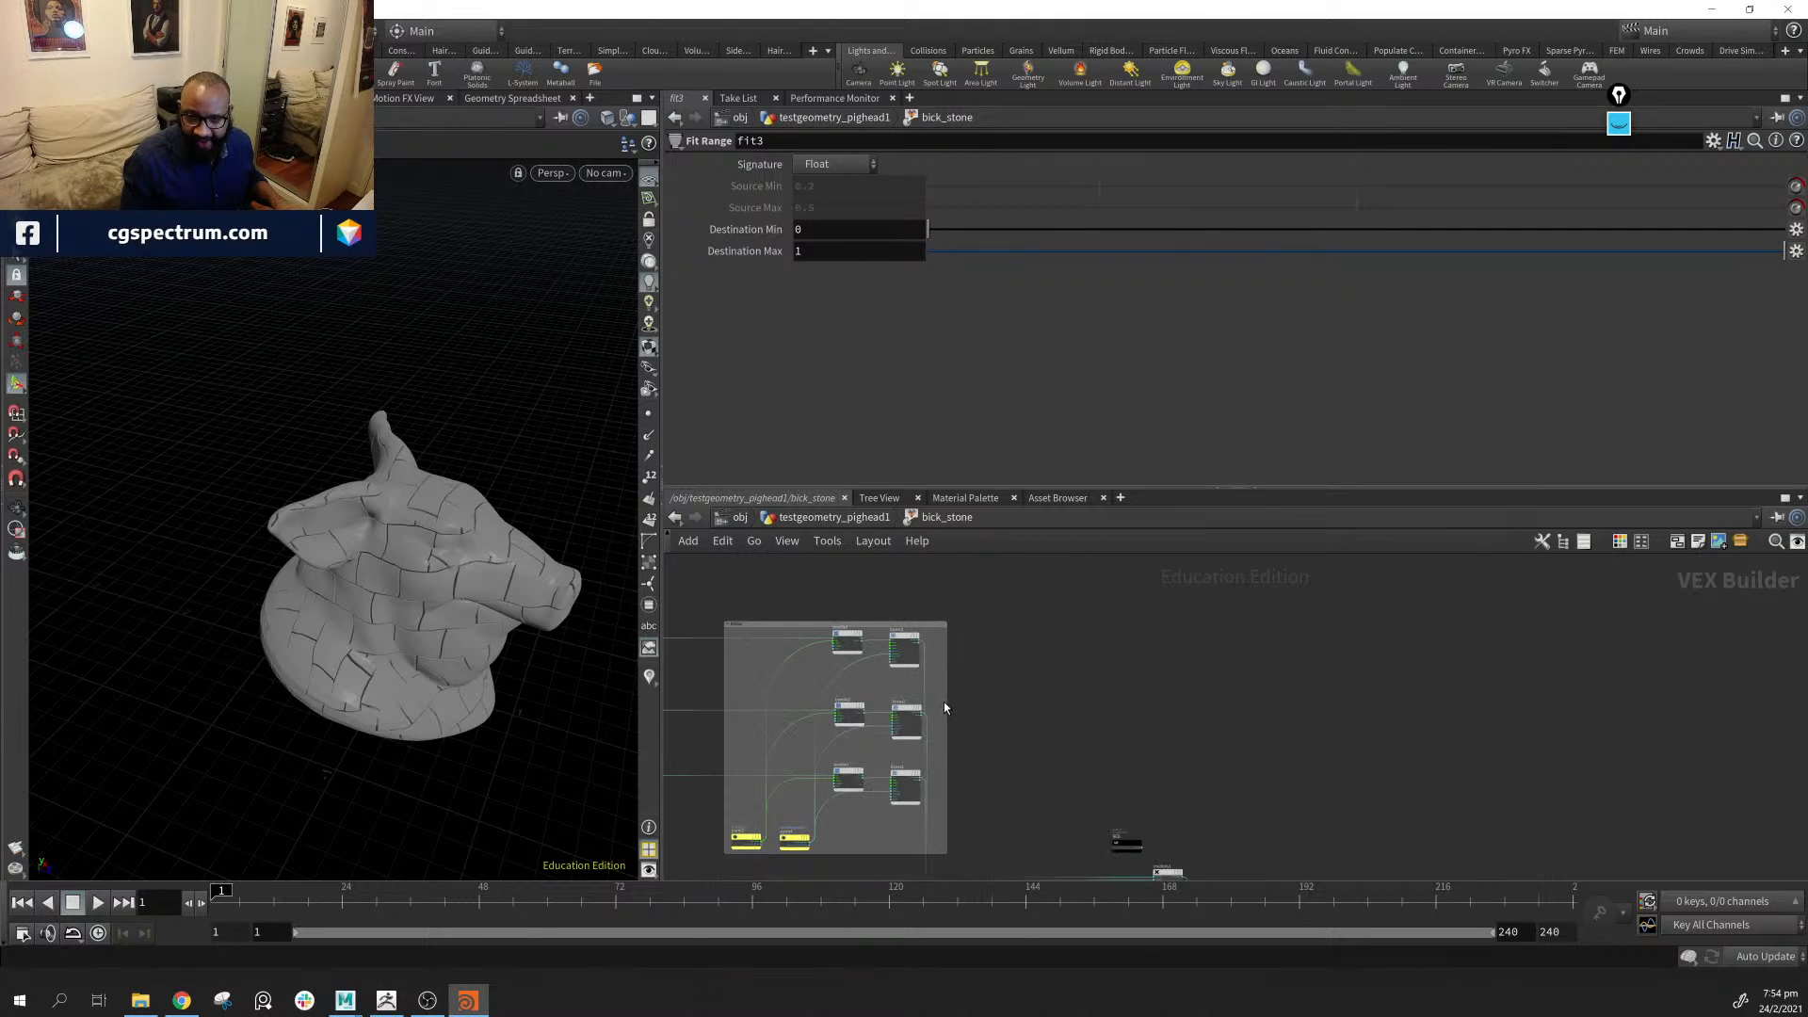
drag(949, 703, 1089, 702)
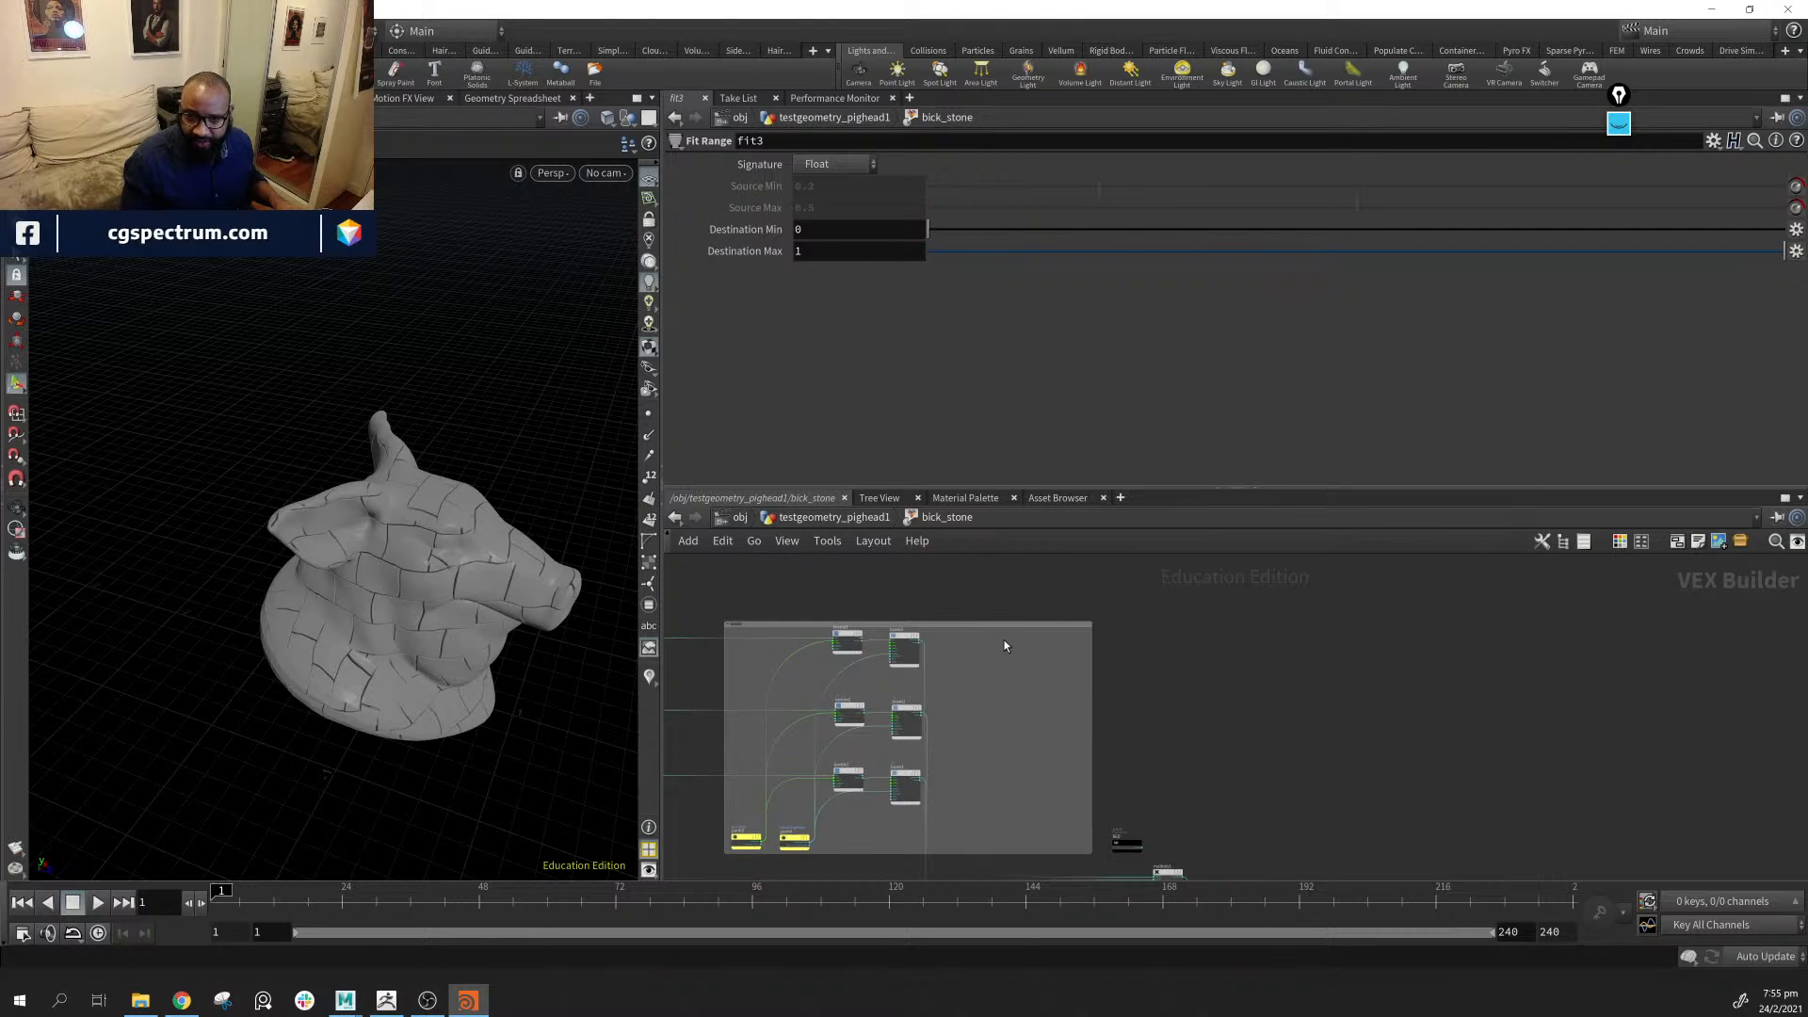
Move the three boxes nodes together inside the bricks box, farther from the boxtile nodes
drag(1008, 610, 963, 724)
click(979, 676)
drag(896, 833, 979, 633)
scroll(941, 730, up, 3)
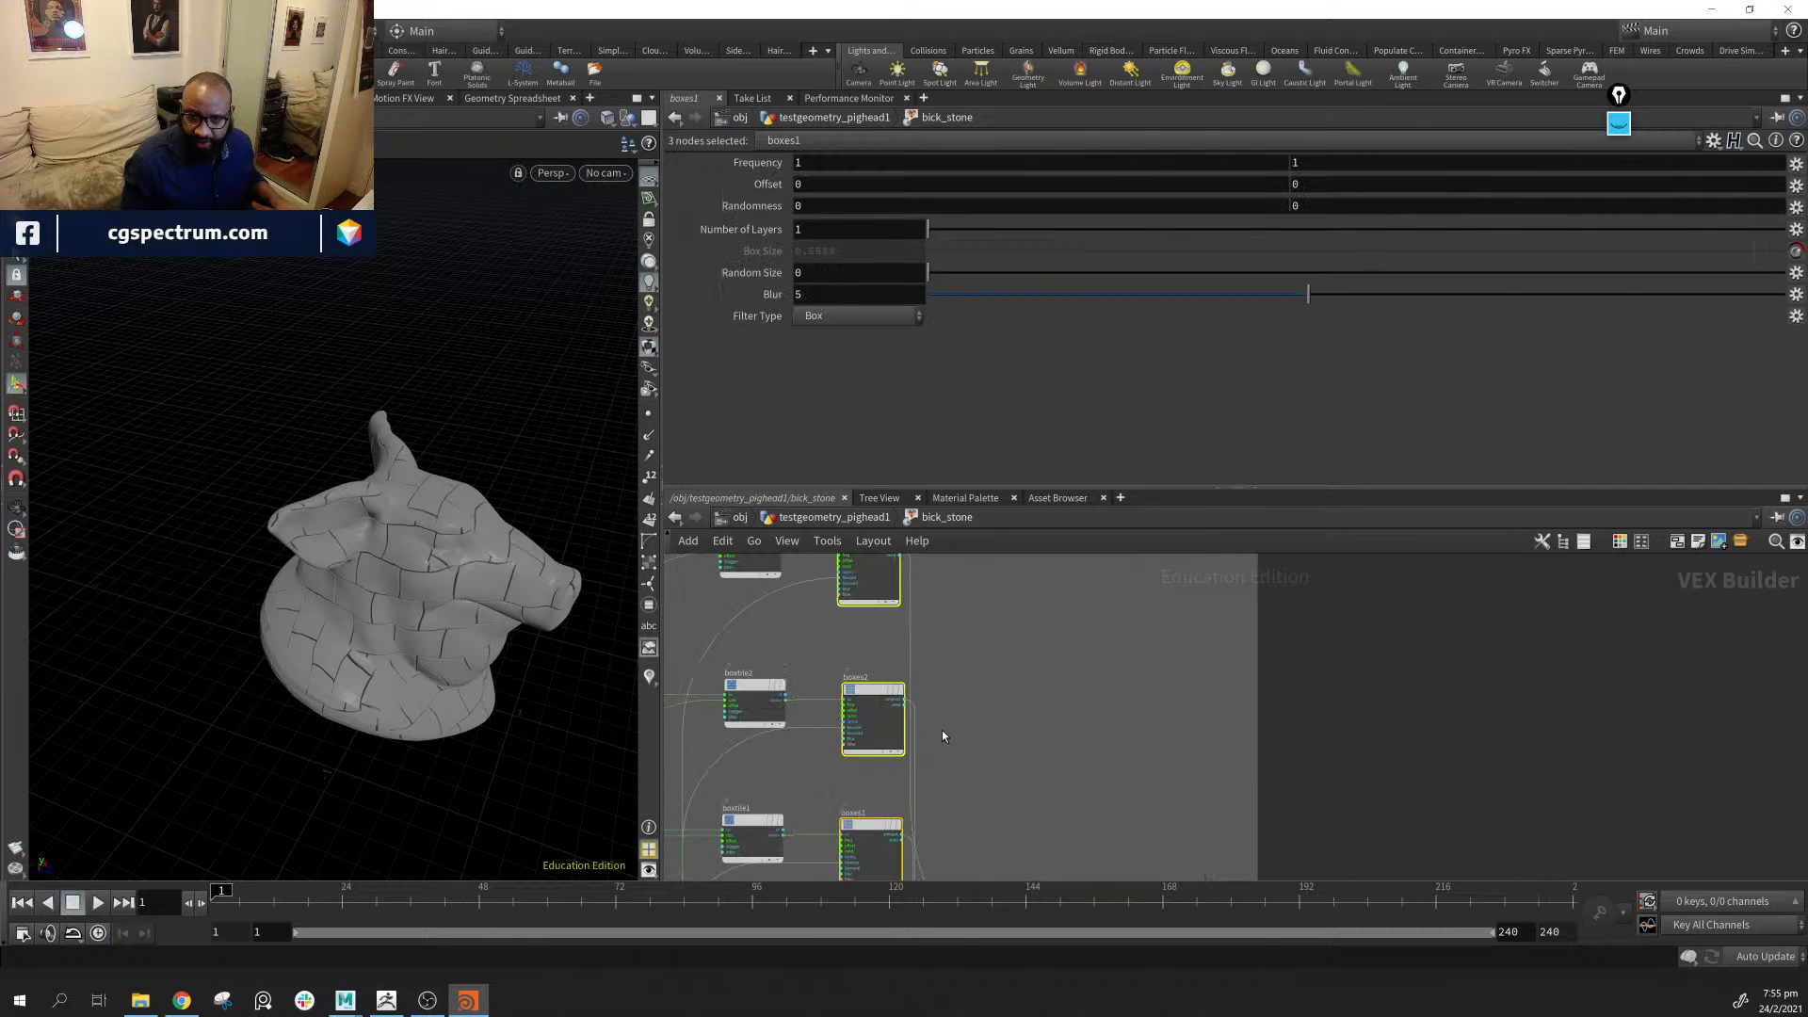
scroll(979, 693, up, 2)
scroll(979, 693, up, 1)
middle_drag(979, 693, 1198, 810)
scroll(1198, 809, down, 1)
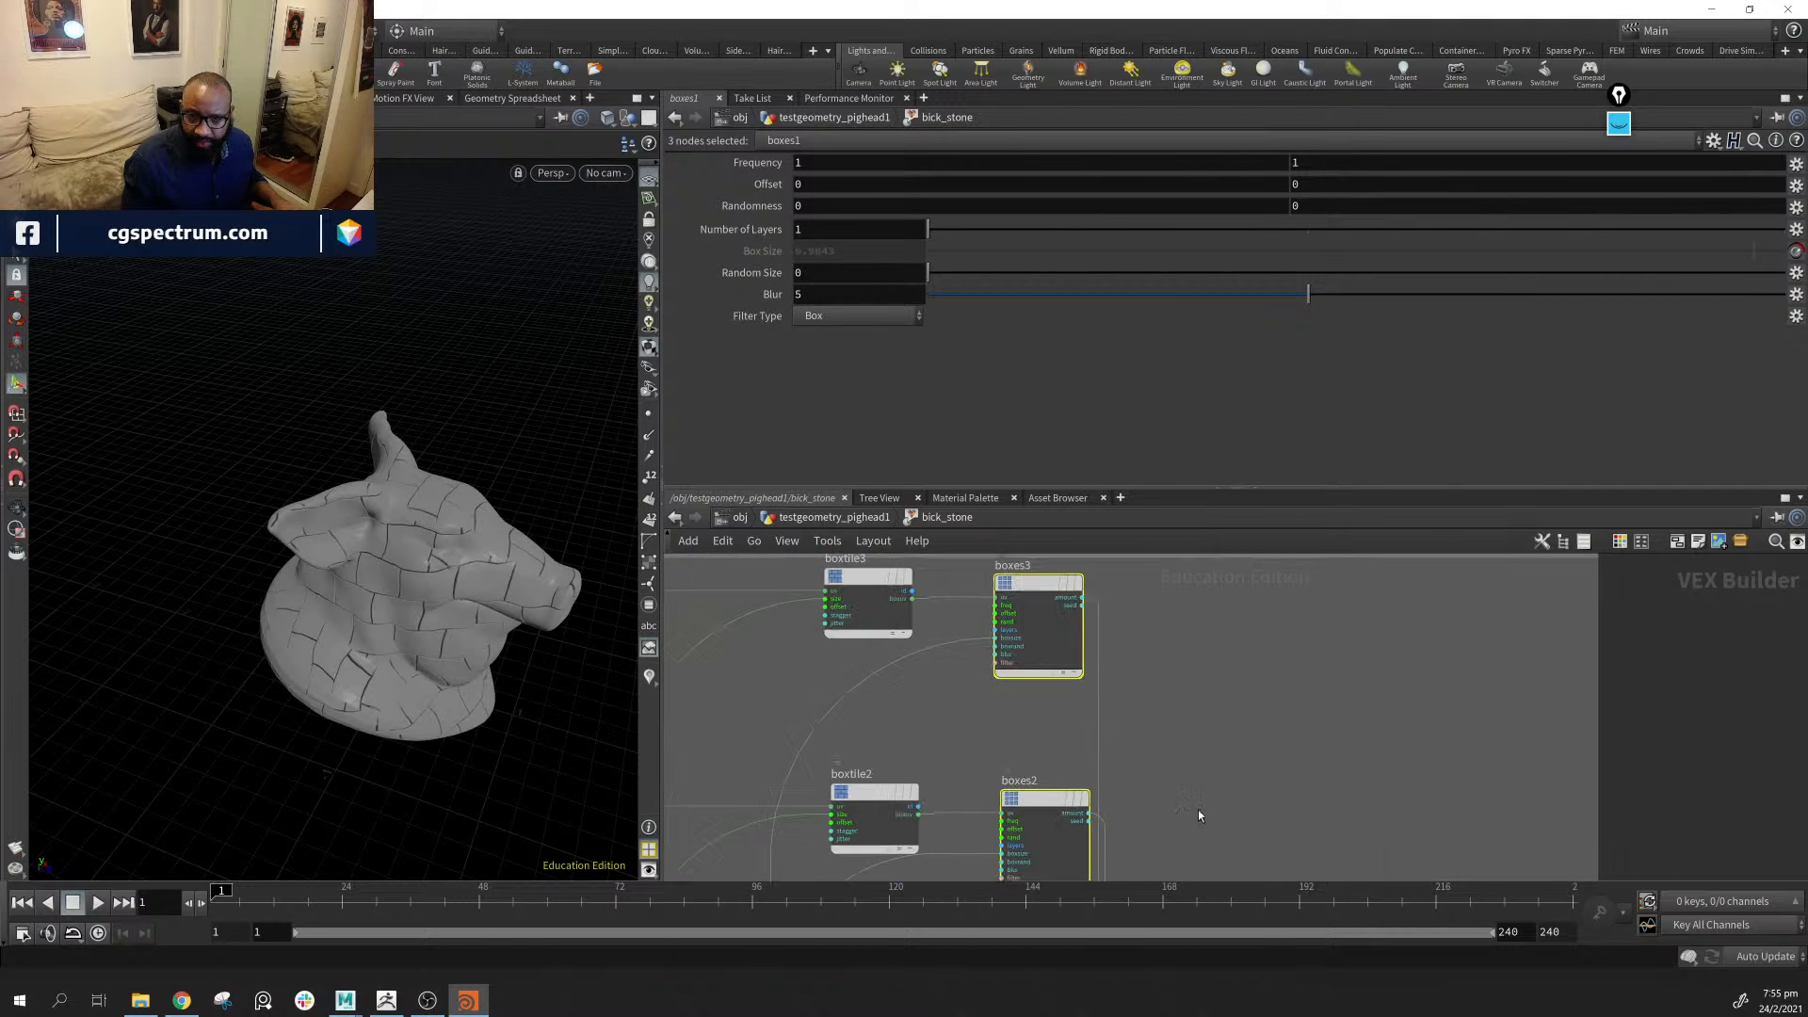
scroll(1197, 811, down, 3)
drag(1111, 704, 1250, 713)
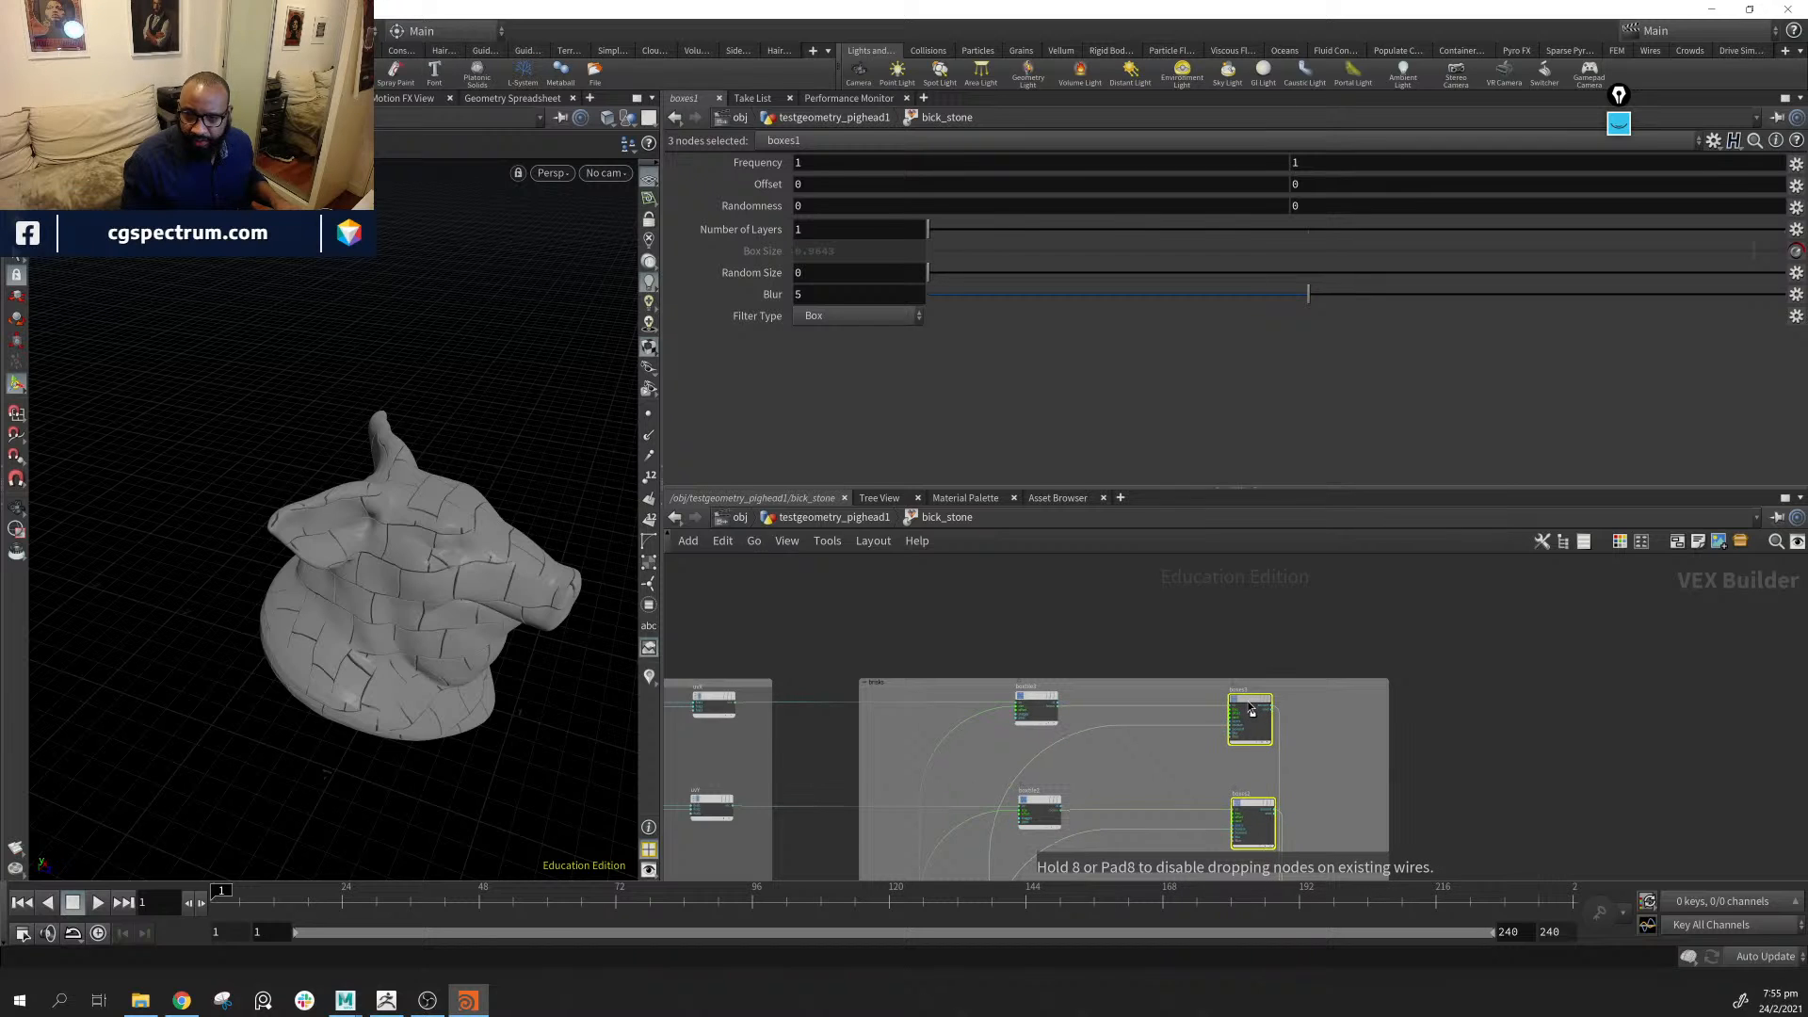
drag(1248, 704, 1248, 704)
Add a Random node and place it above the bricks network box
middle_drag(1249, 708, 1047, 568)
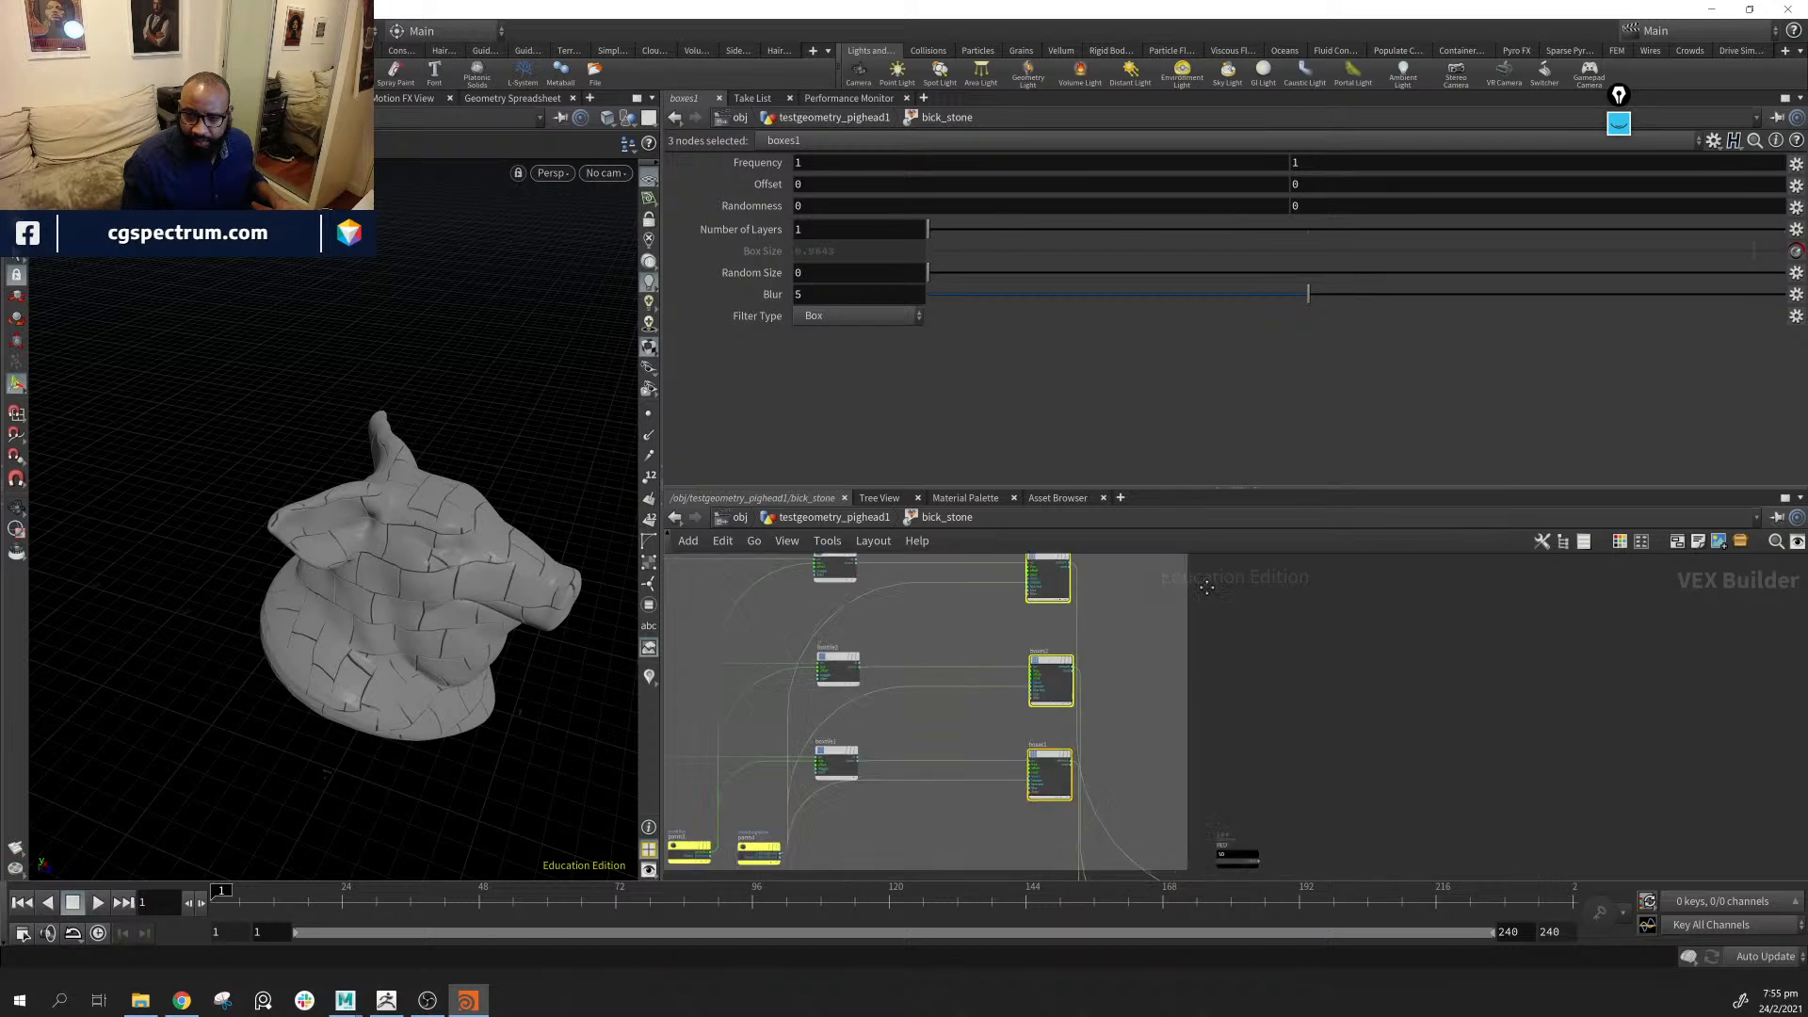
scroll(1403, 765, down, 4)
middle_drag(1403, 764, 1303, 664)
middle_drag(1069, 740, 1041, 854)
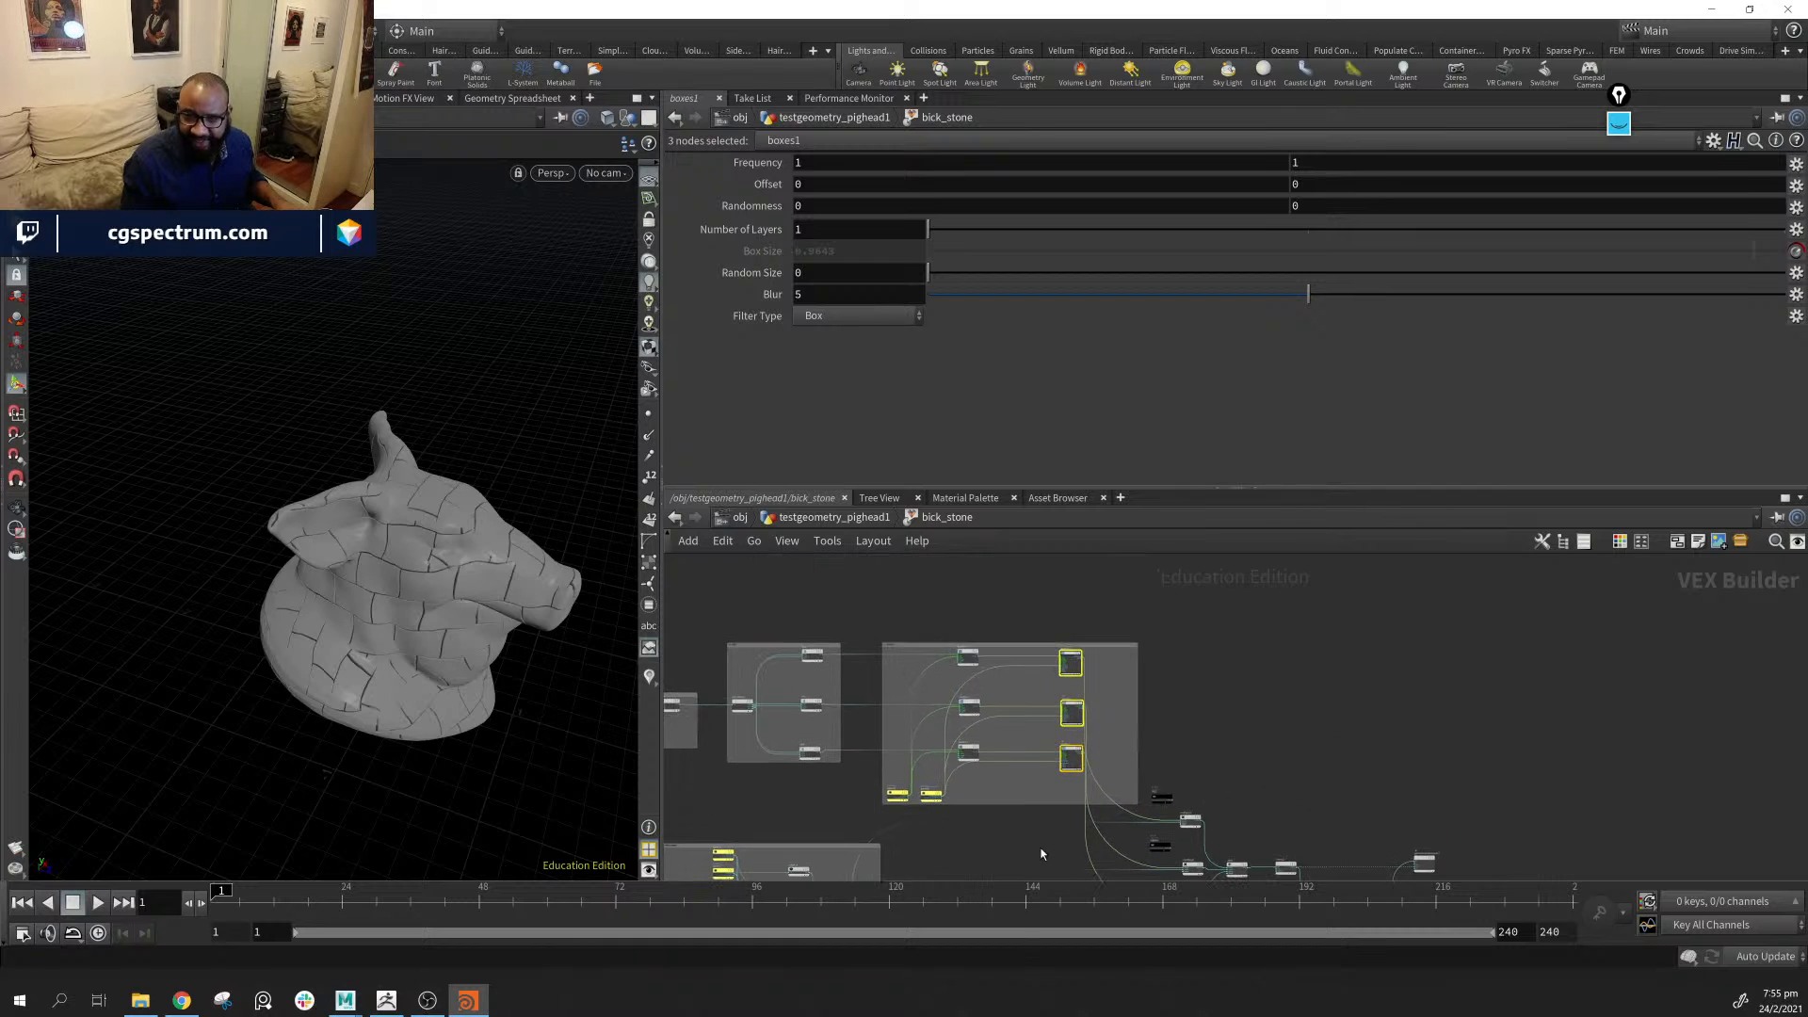
scroll(1035, 659, up, 4)
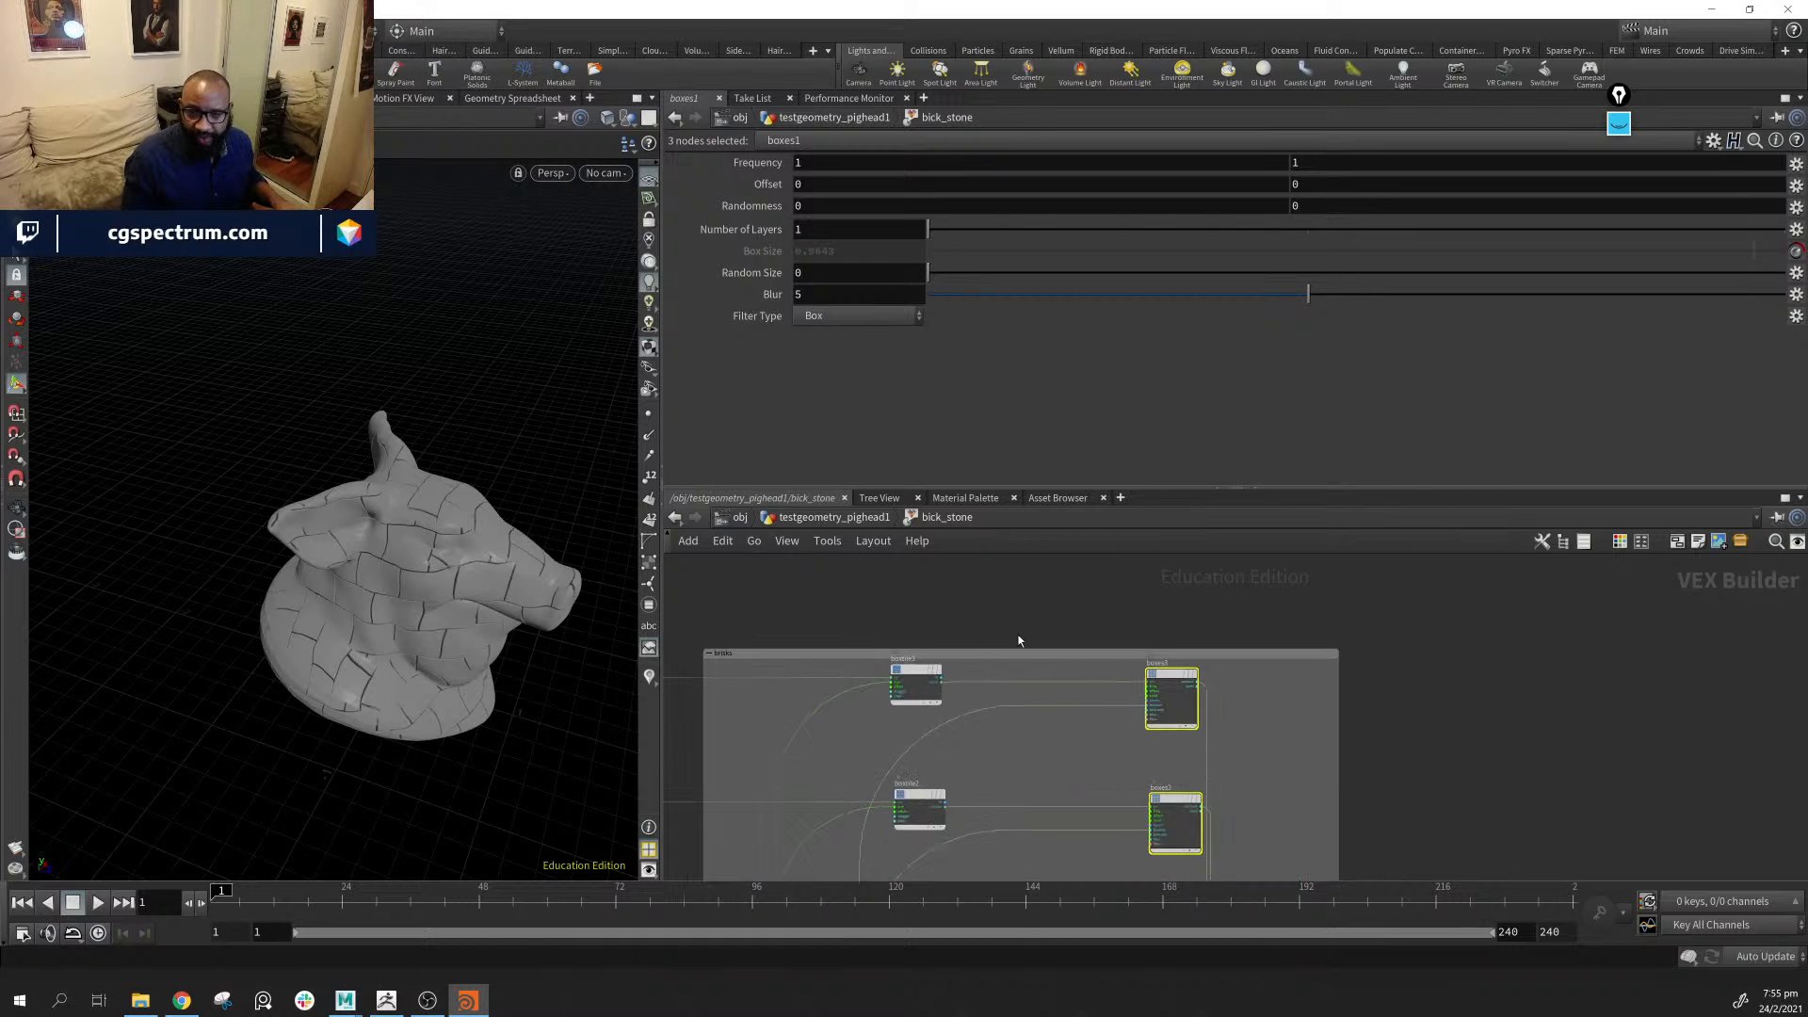
middle_drag(1036, 627, 1134, 738)
click(1022, 645)
key(Tab)
text(ran)
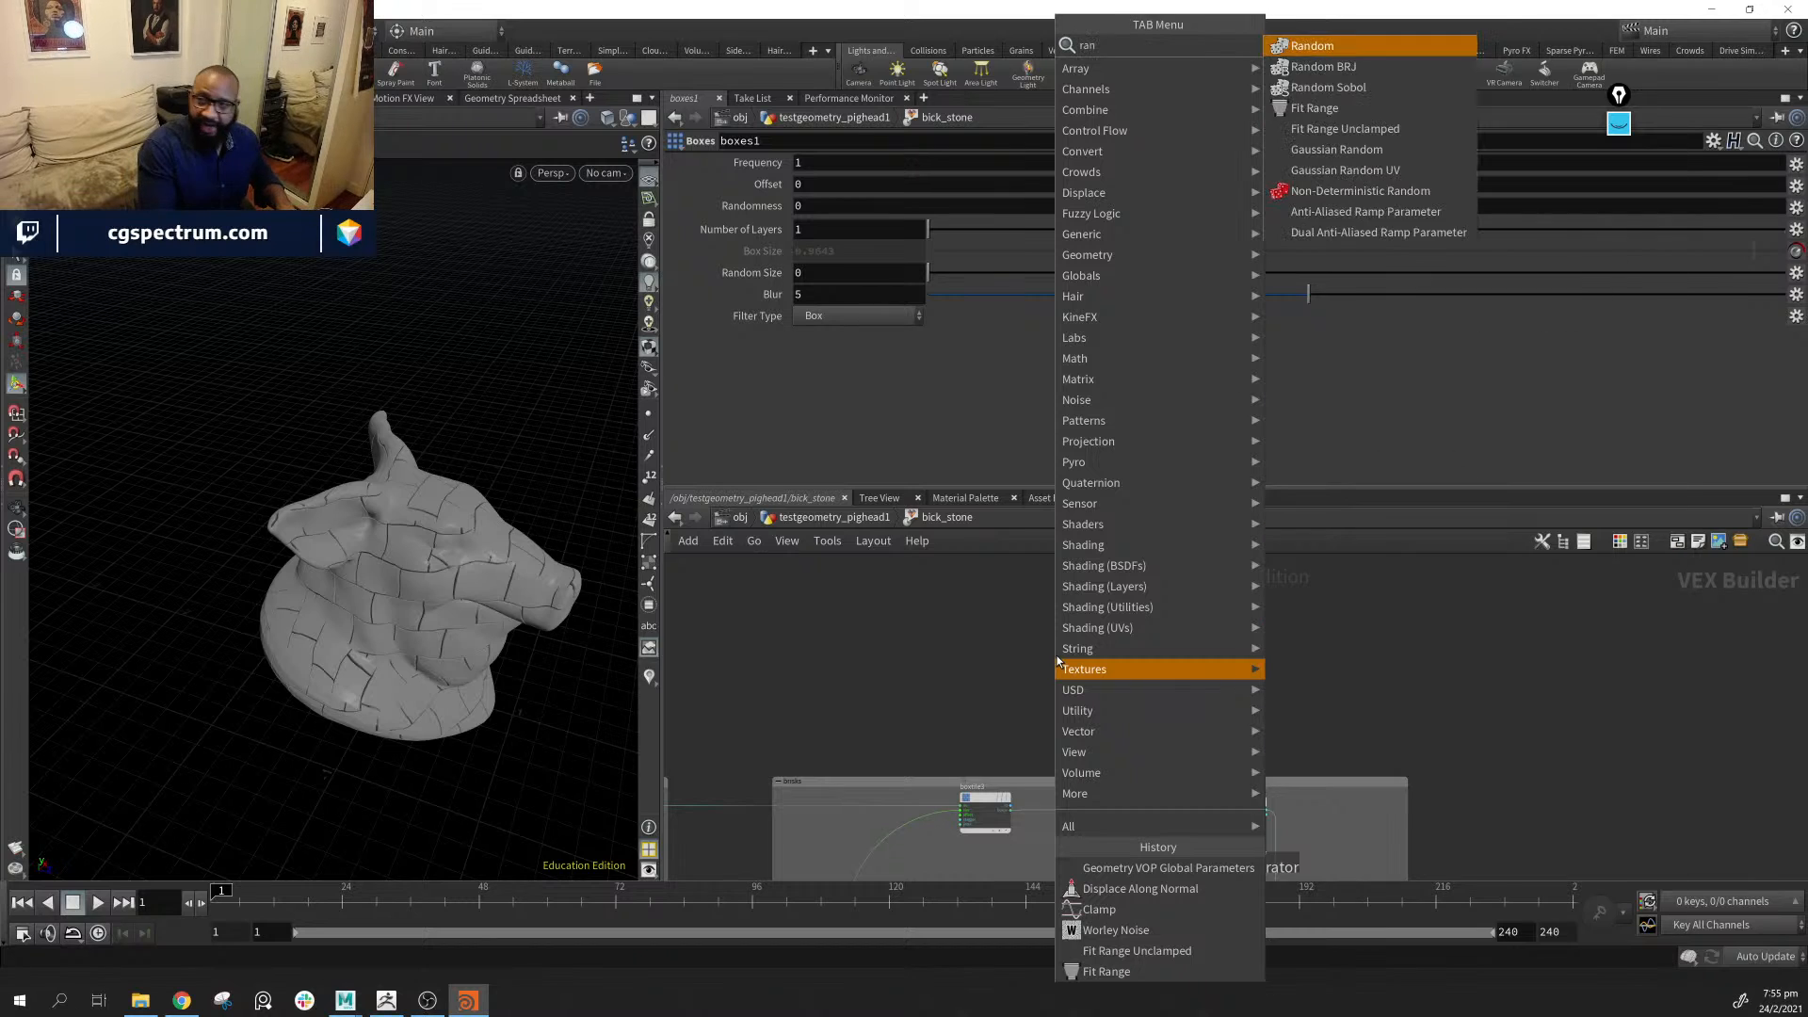
key(Return)
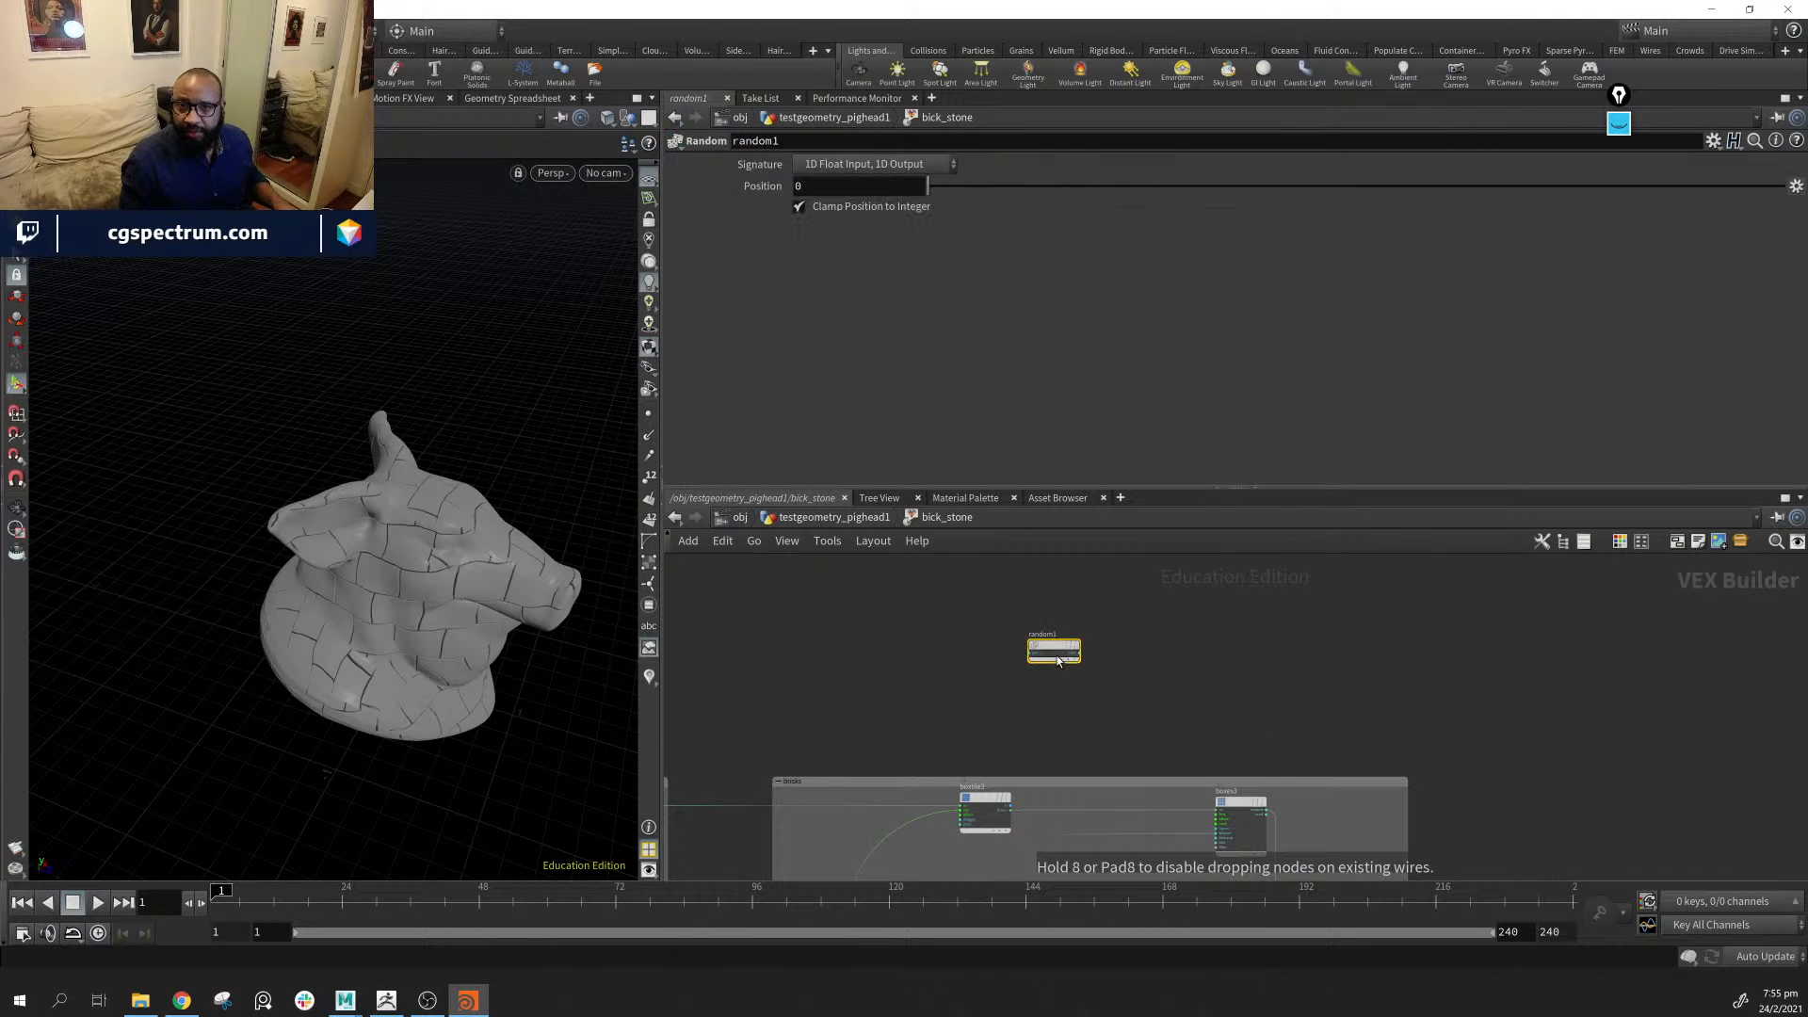
click(1056, 659)
drag(1056, 658, 1138, 657)
Color the uvX, boxtile3 and boxes3 nodes red
middle_drag(1193, 697, 1108, 541)
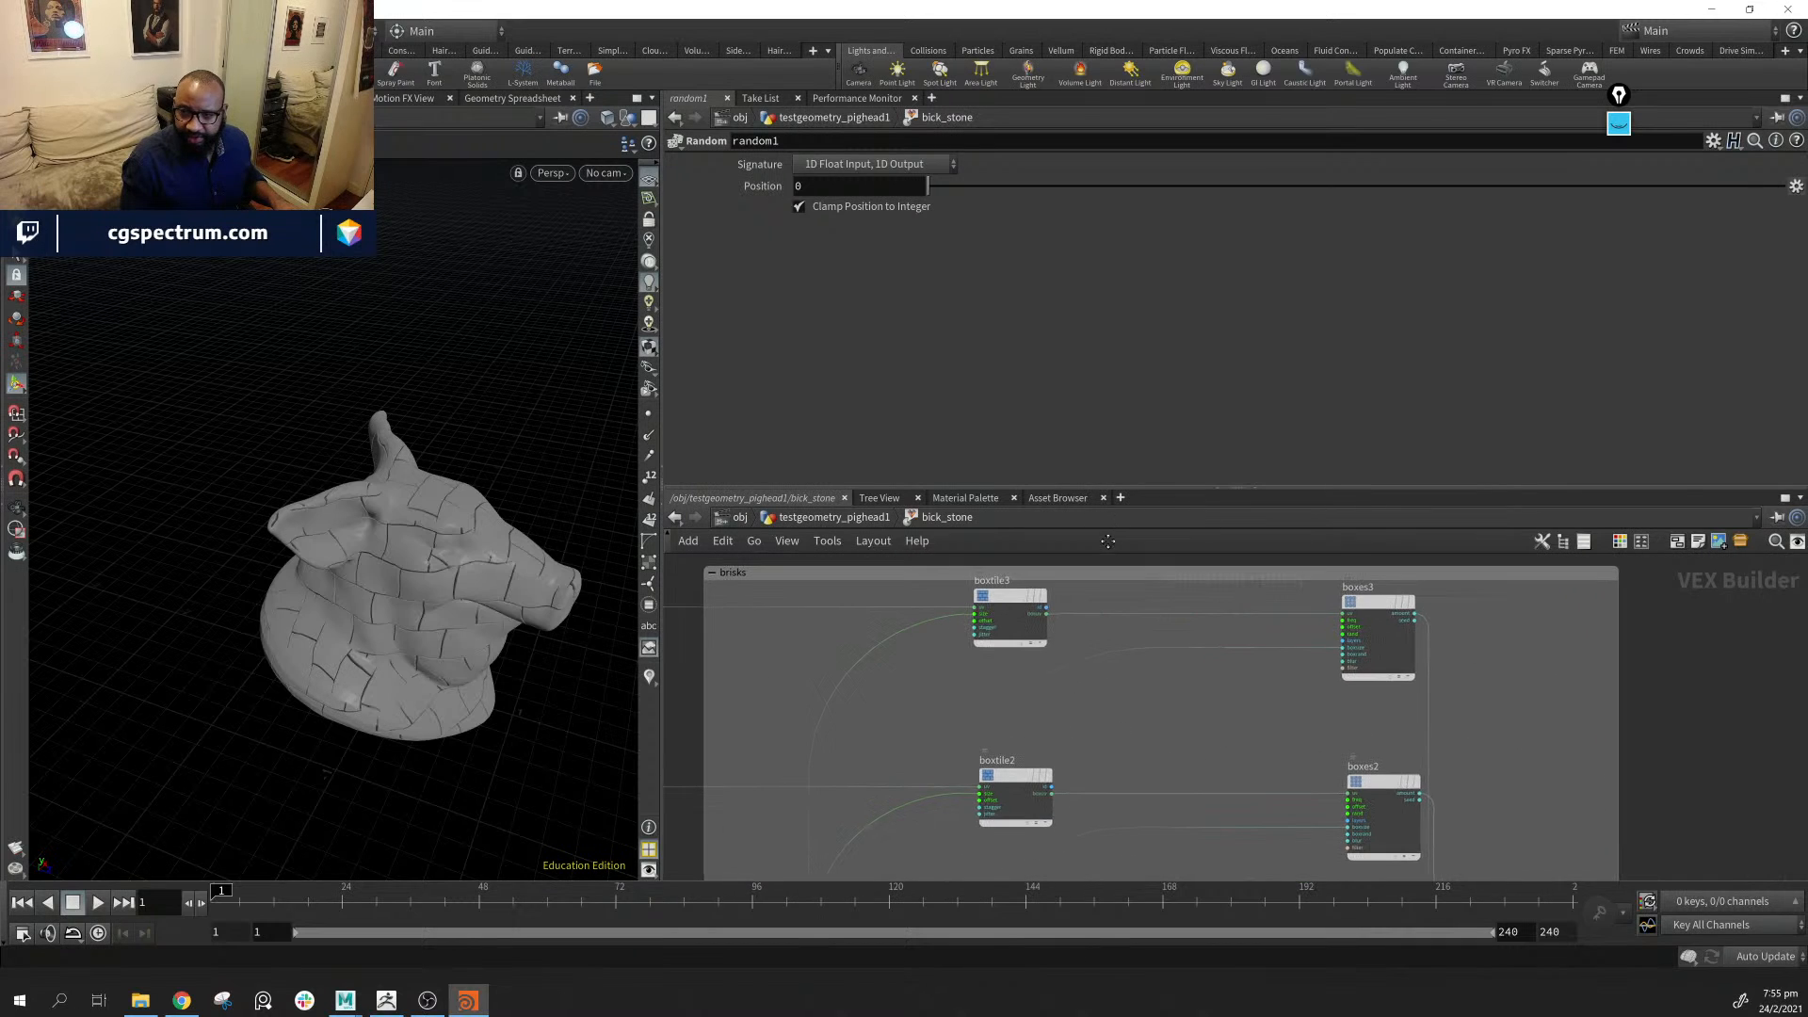
scroll(1128, 671, down, 2)
middle_drag(1164, 678, 1422, 669)
middle_drag(995, 586, 866, 625)
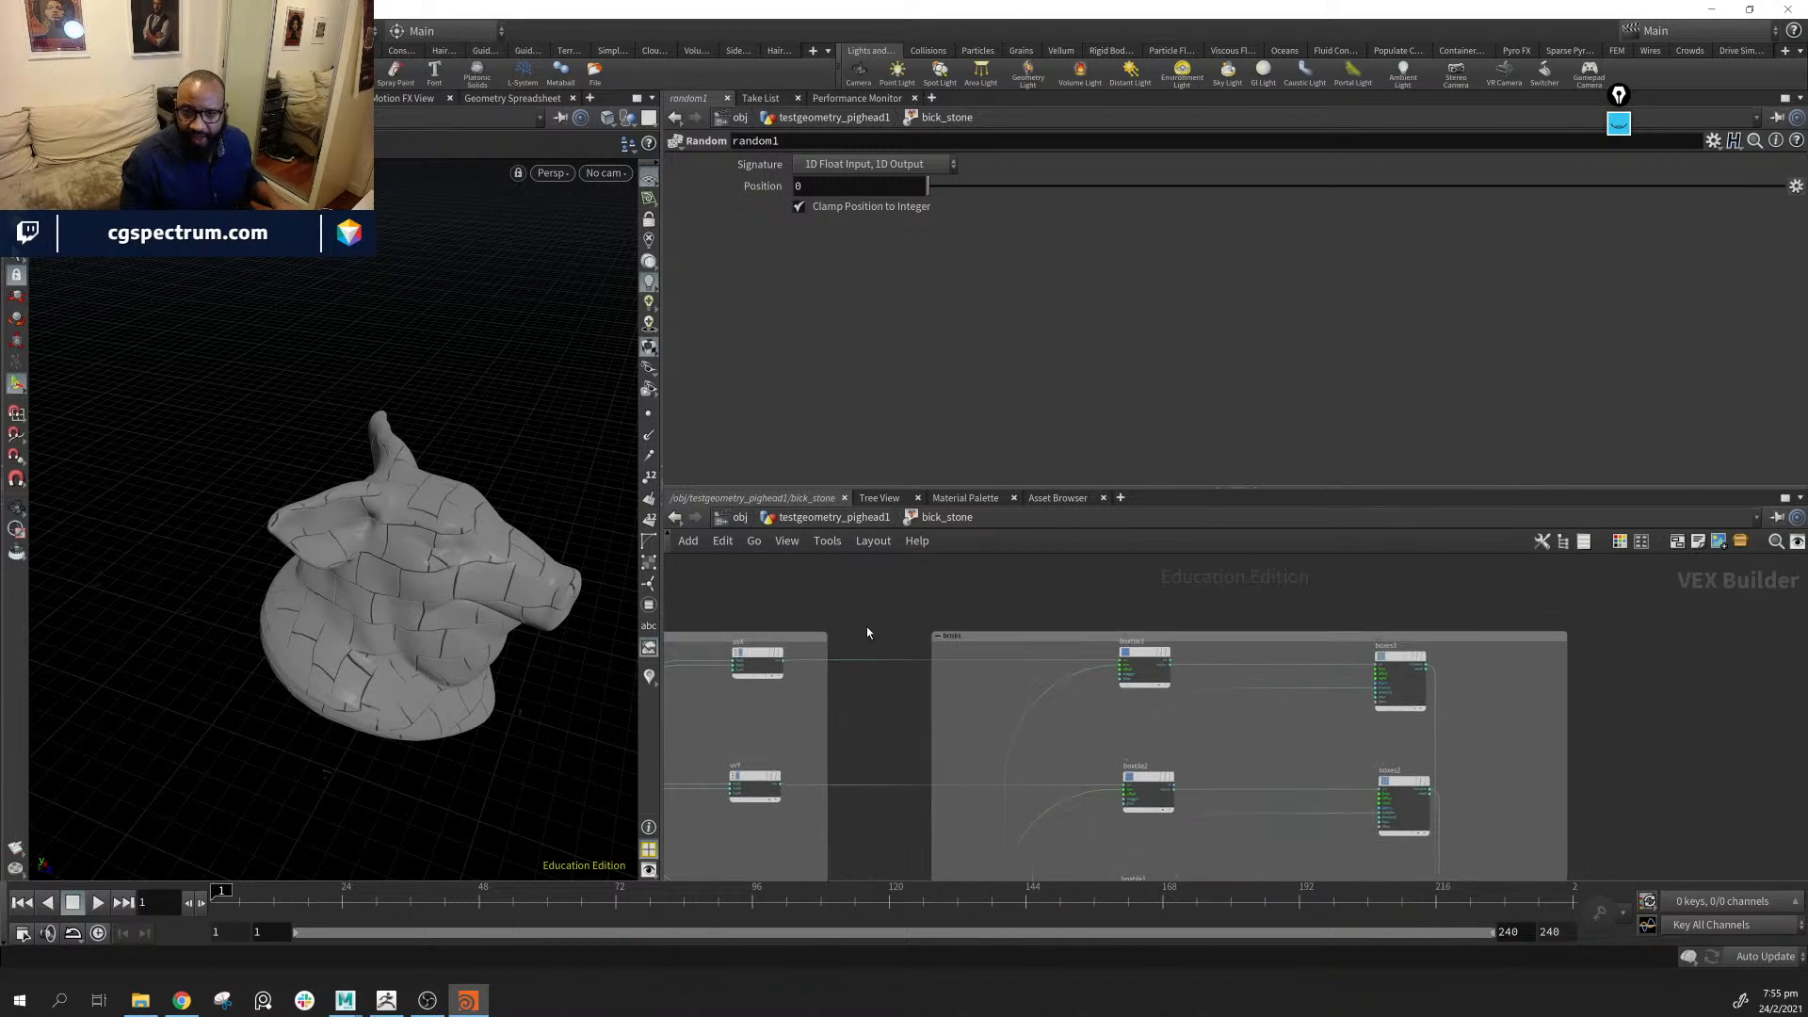
scroll(853, 612, down, 2)
drag(732, 605, 1252, 667)
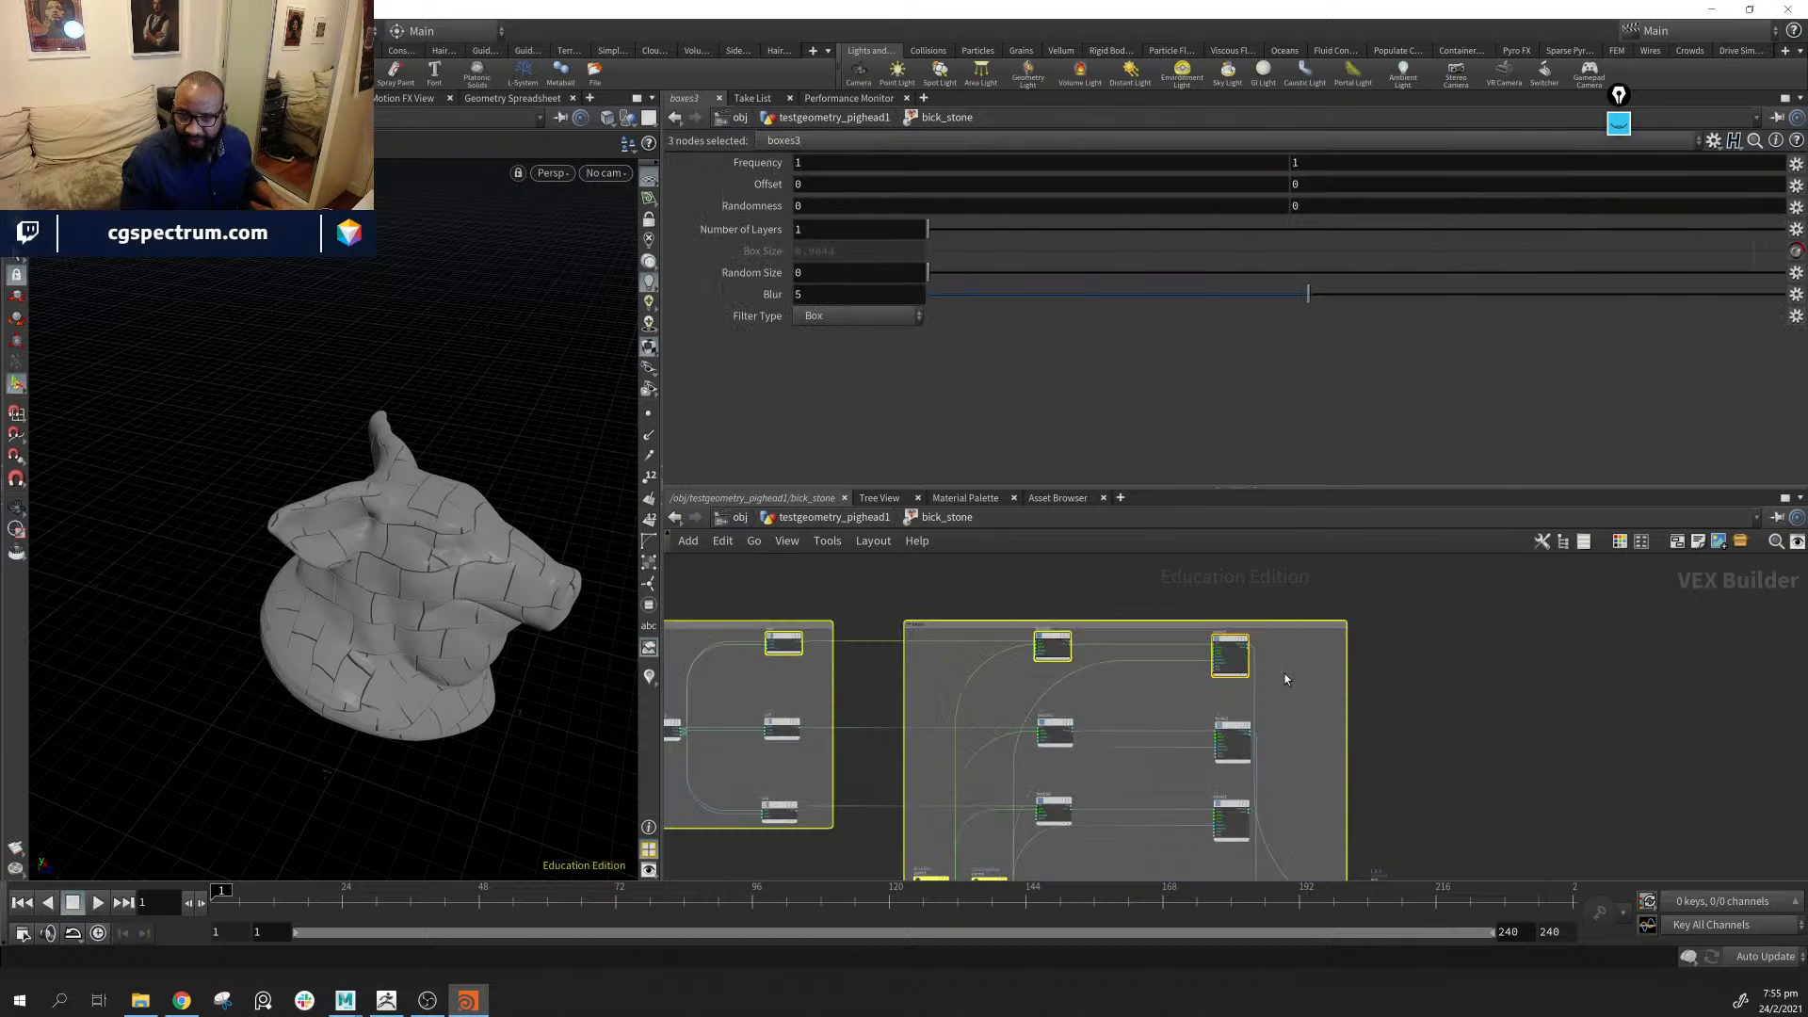
shift+click(1048, 640)
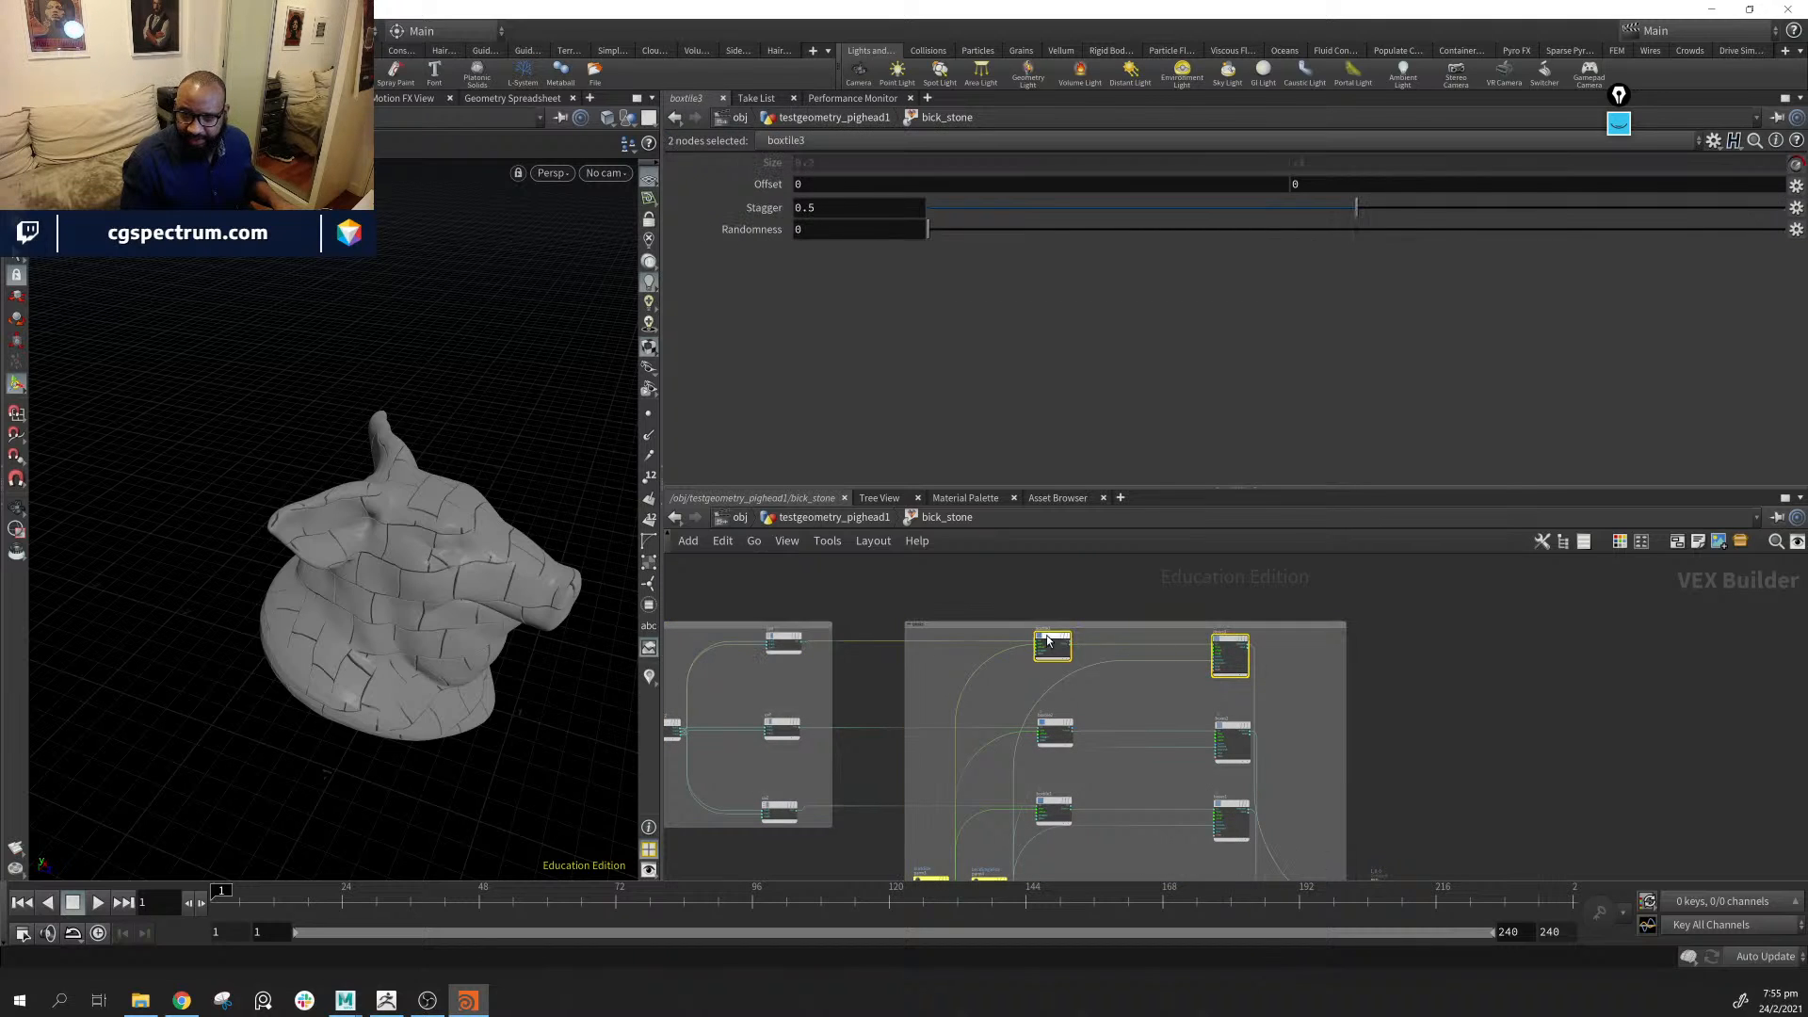
shift+click(794, 641)
key(c)
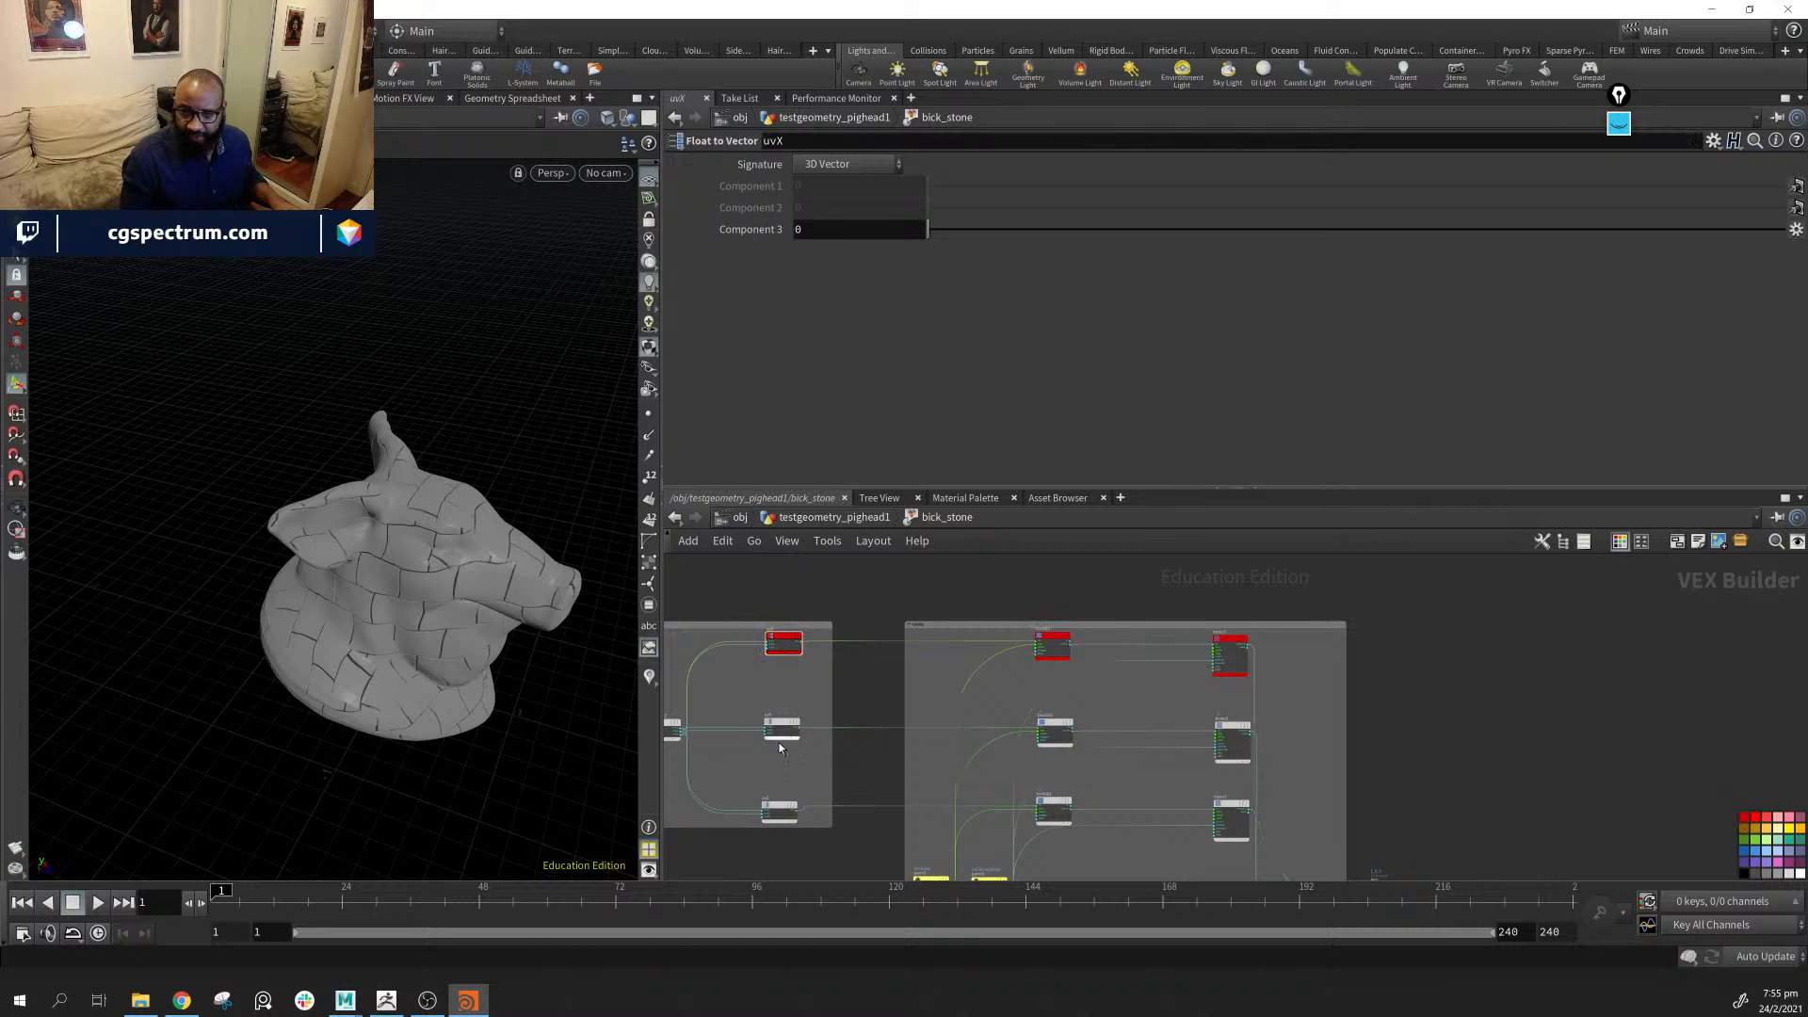
Color the middle UV vector node, boxtile2 and boxes2 green, and the uvZ, boxtile1 and boxes1 nodes blue
click(779, 727)
shift+click(1057, 726)
shift+click(1223, 725)
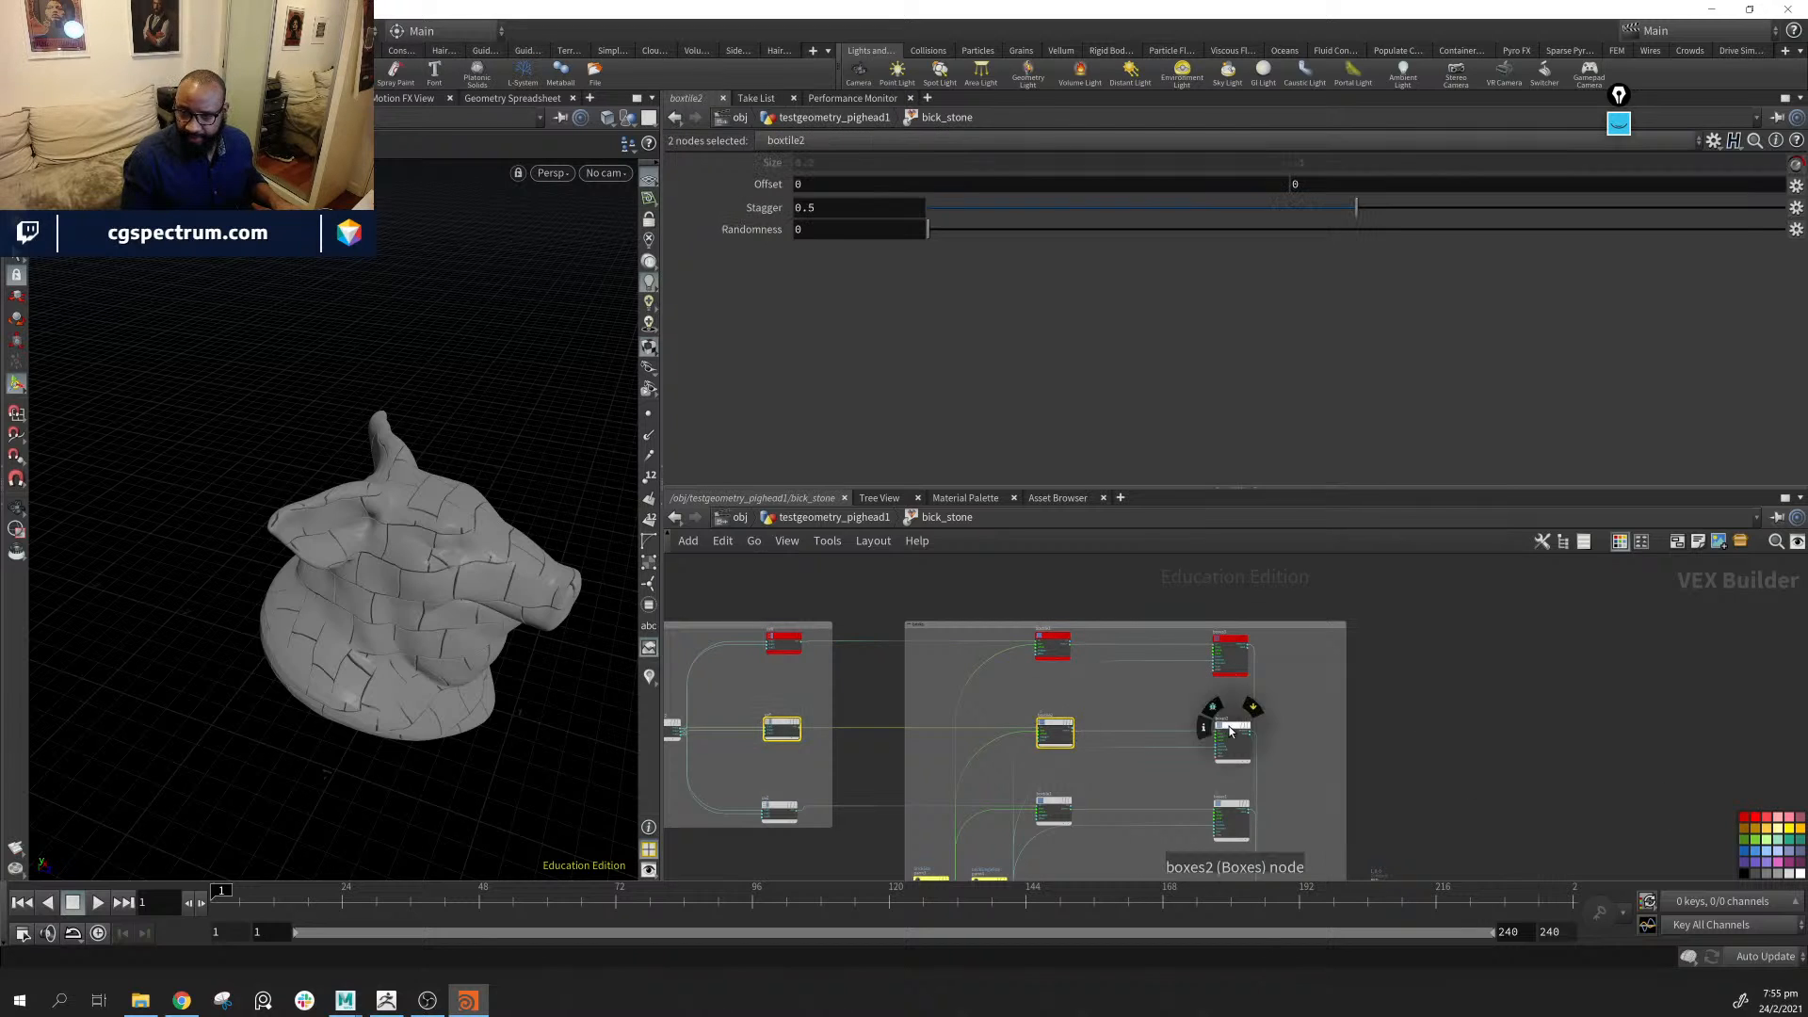
click(1533, 754)
click(770, 816)
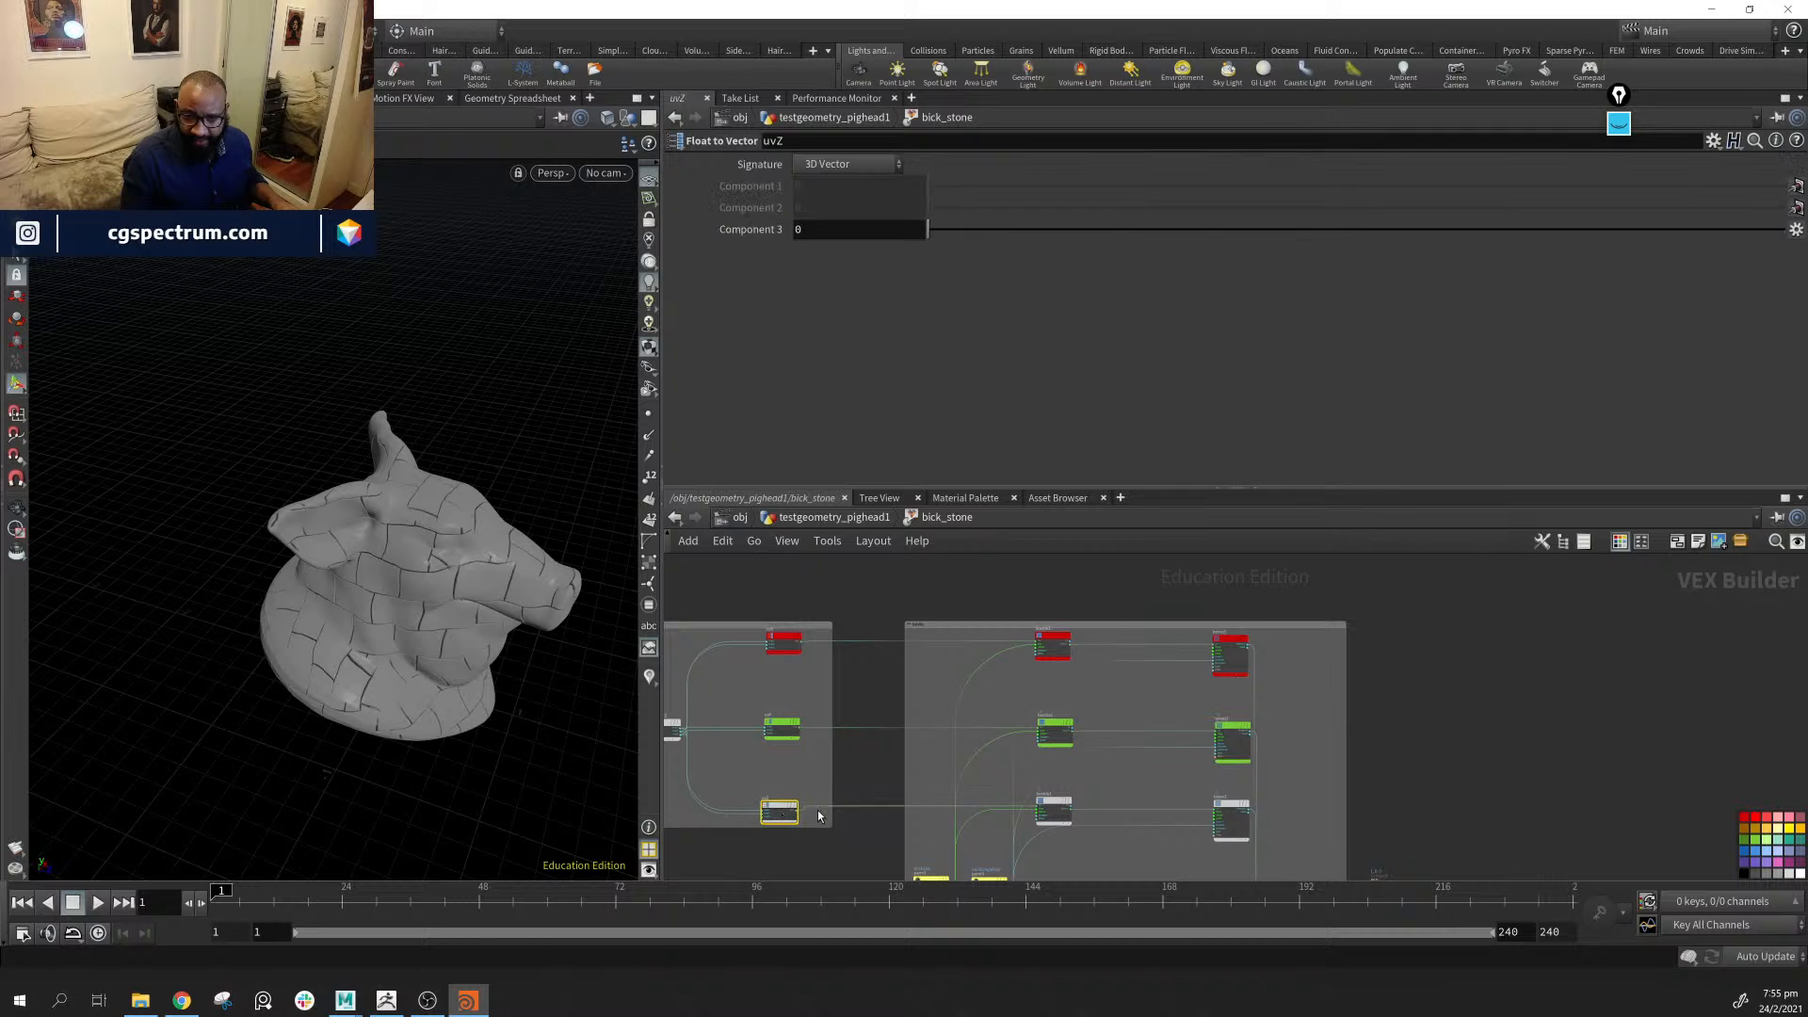
shift+click(1051, 804)
shift+click(1249, 810)
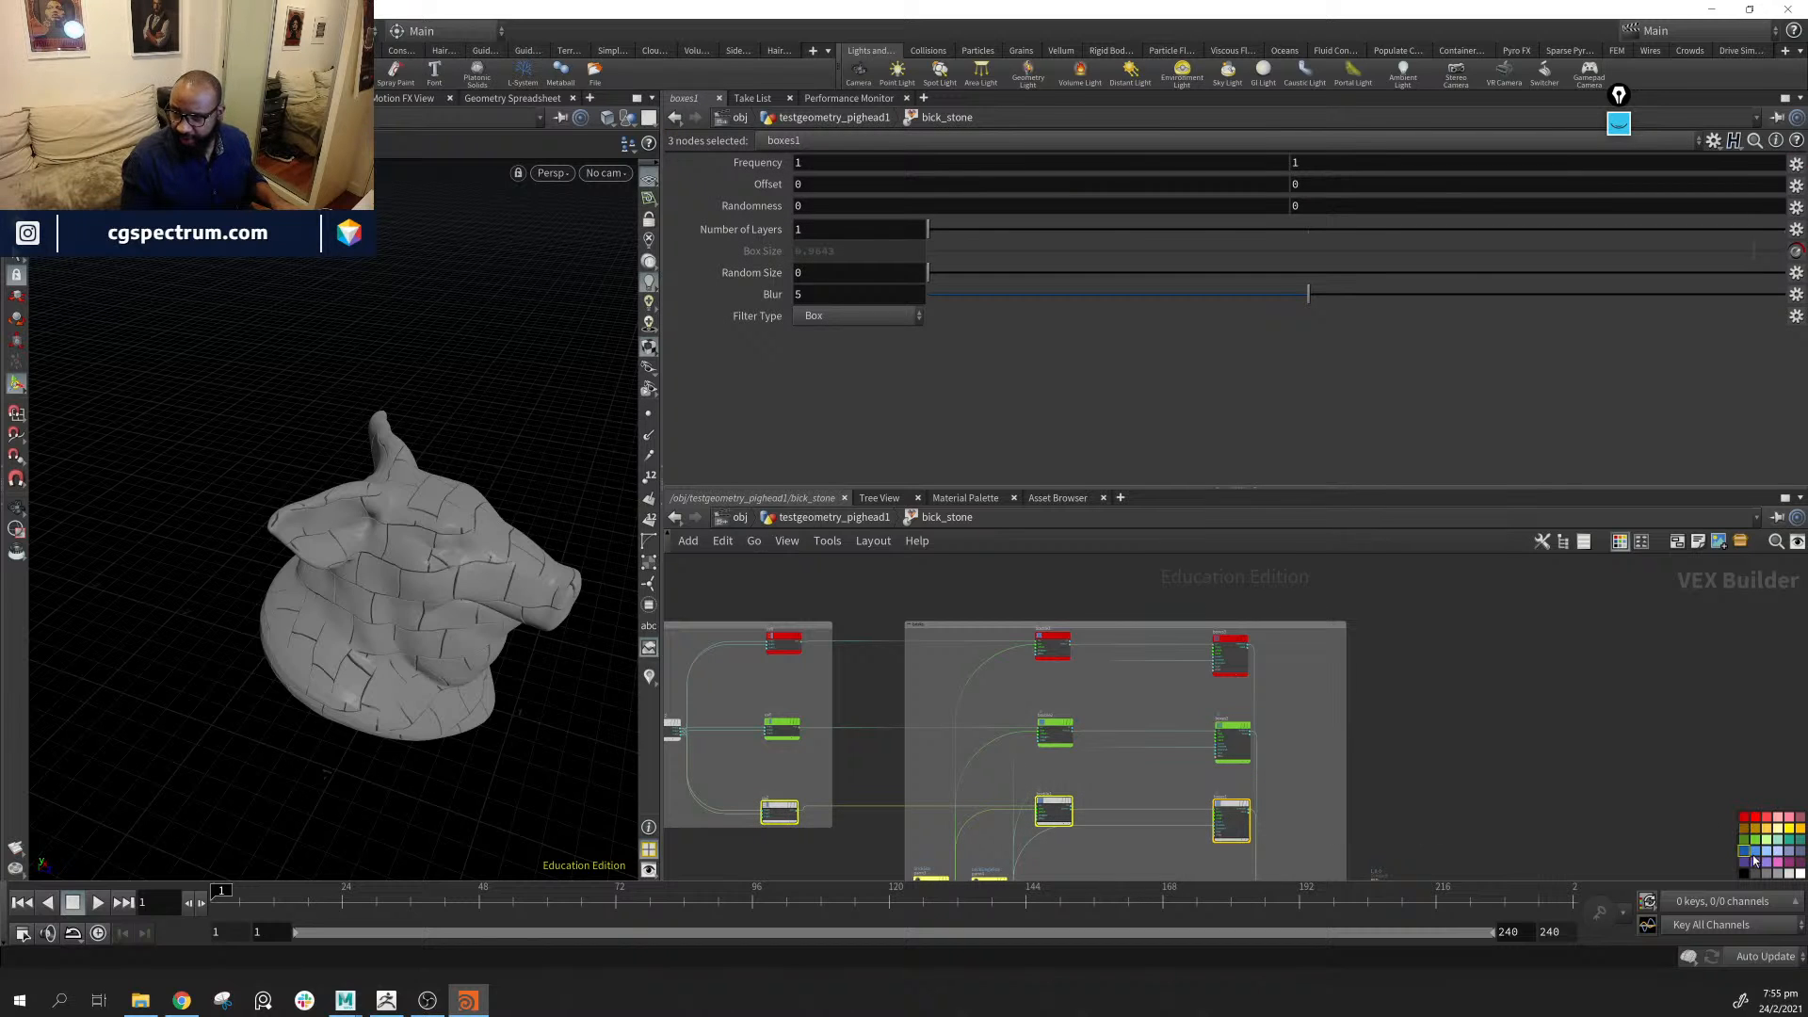
Color the mask_x and fit1 nodes red in the mask network box
middle_drag(1460, 840, 1466, 550)
middle_click(1392, 680)
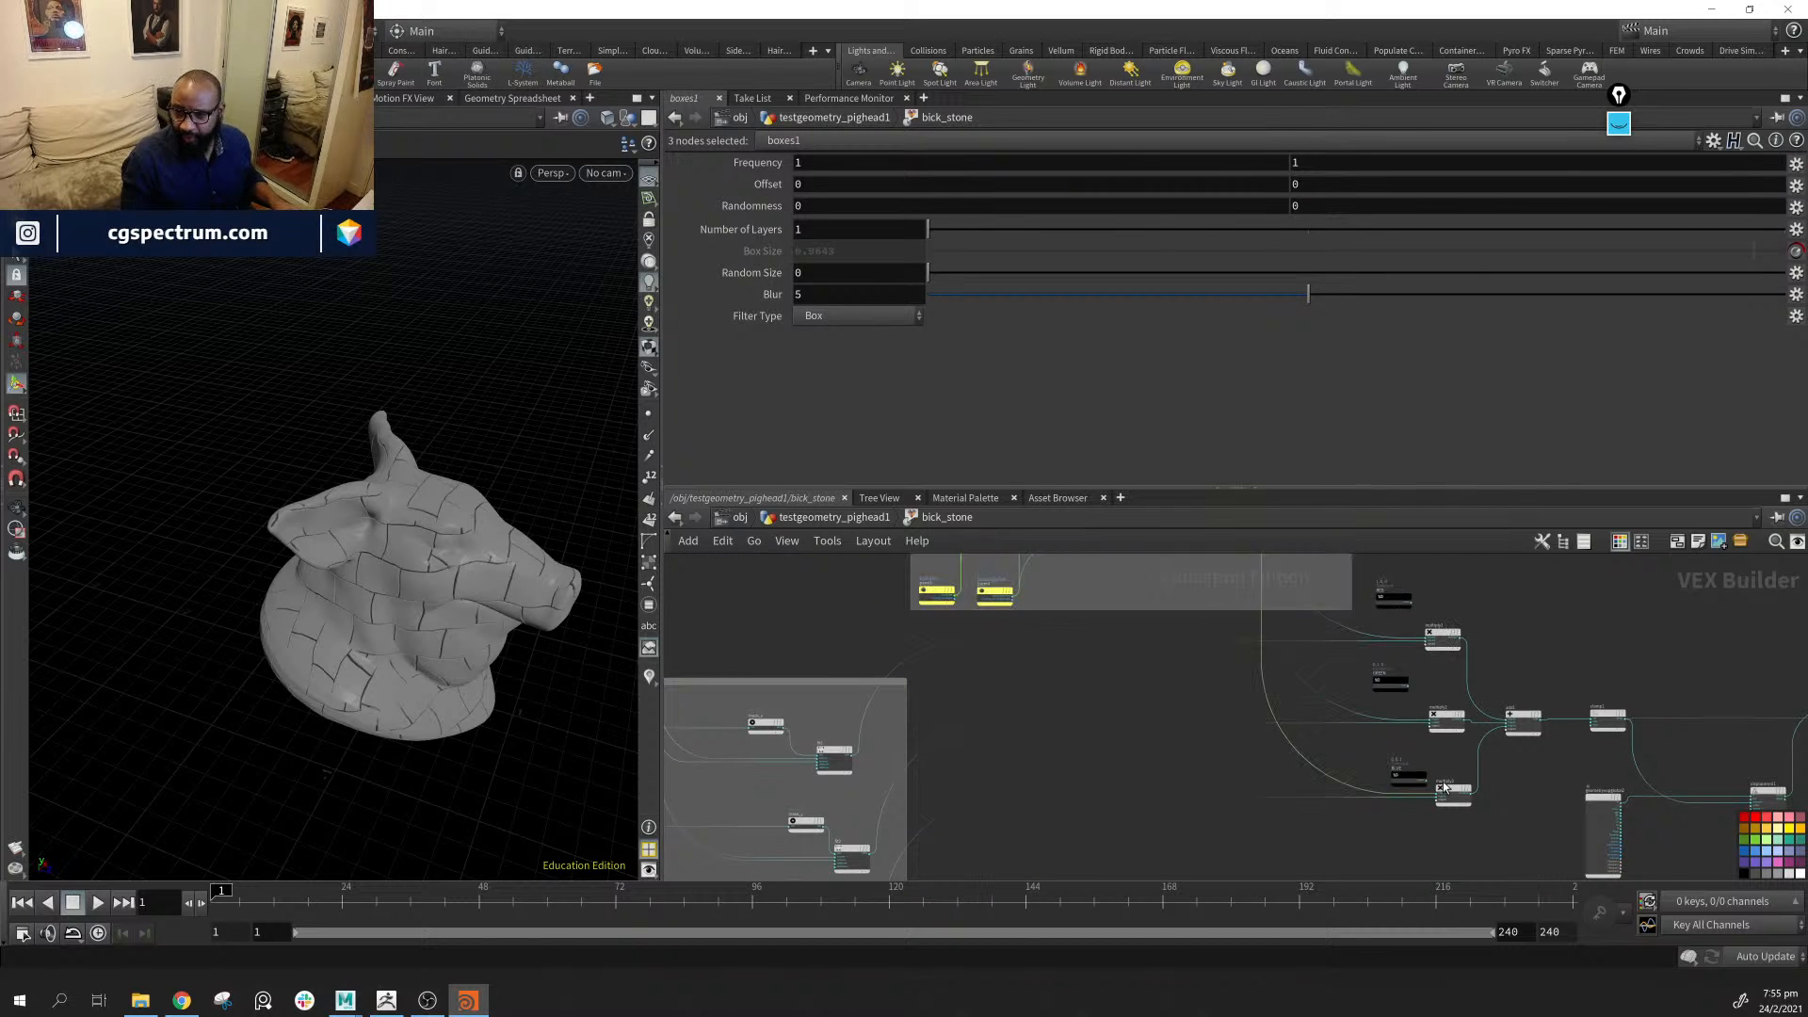
middle_drag(1158, 835, 1398, 769)
scroll(1262, 735, up, 3)
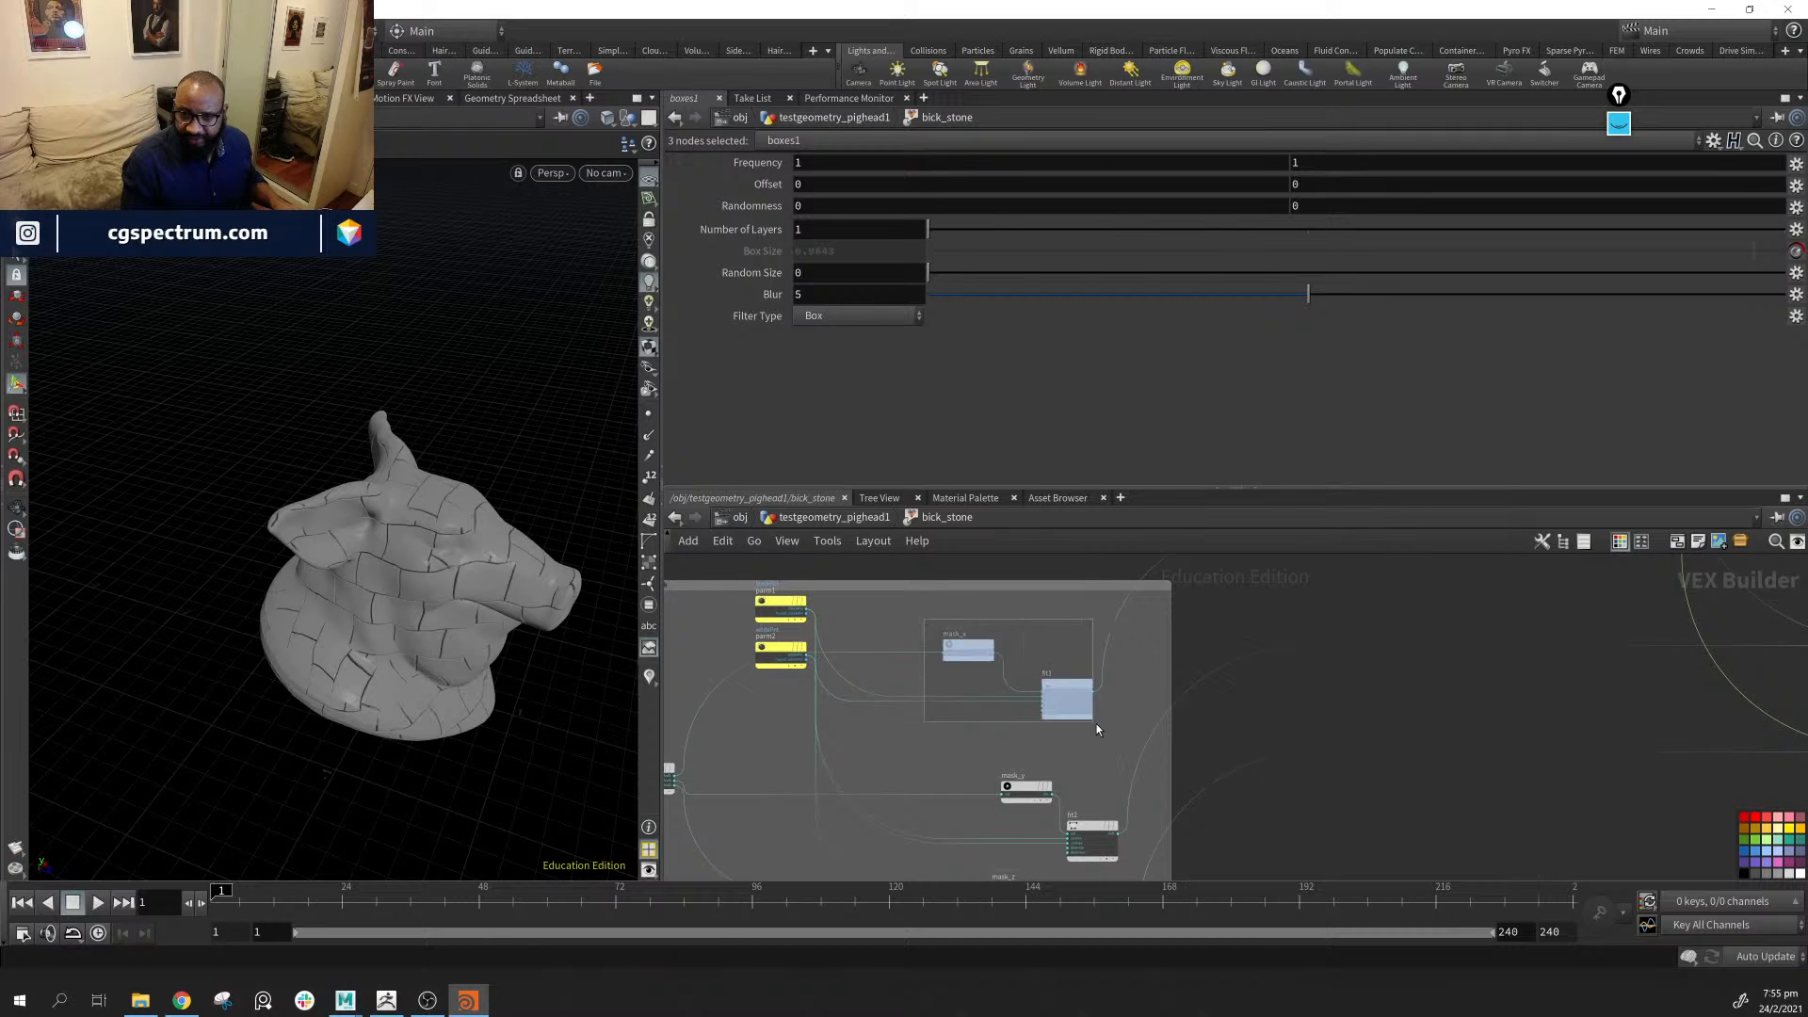
drag(924, 620, 1096, 728)
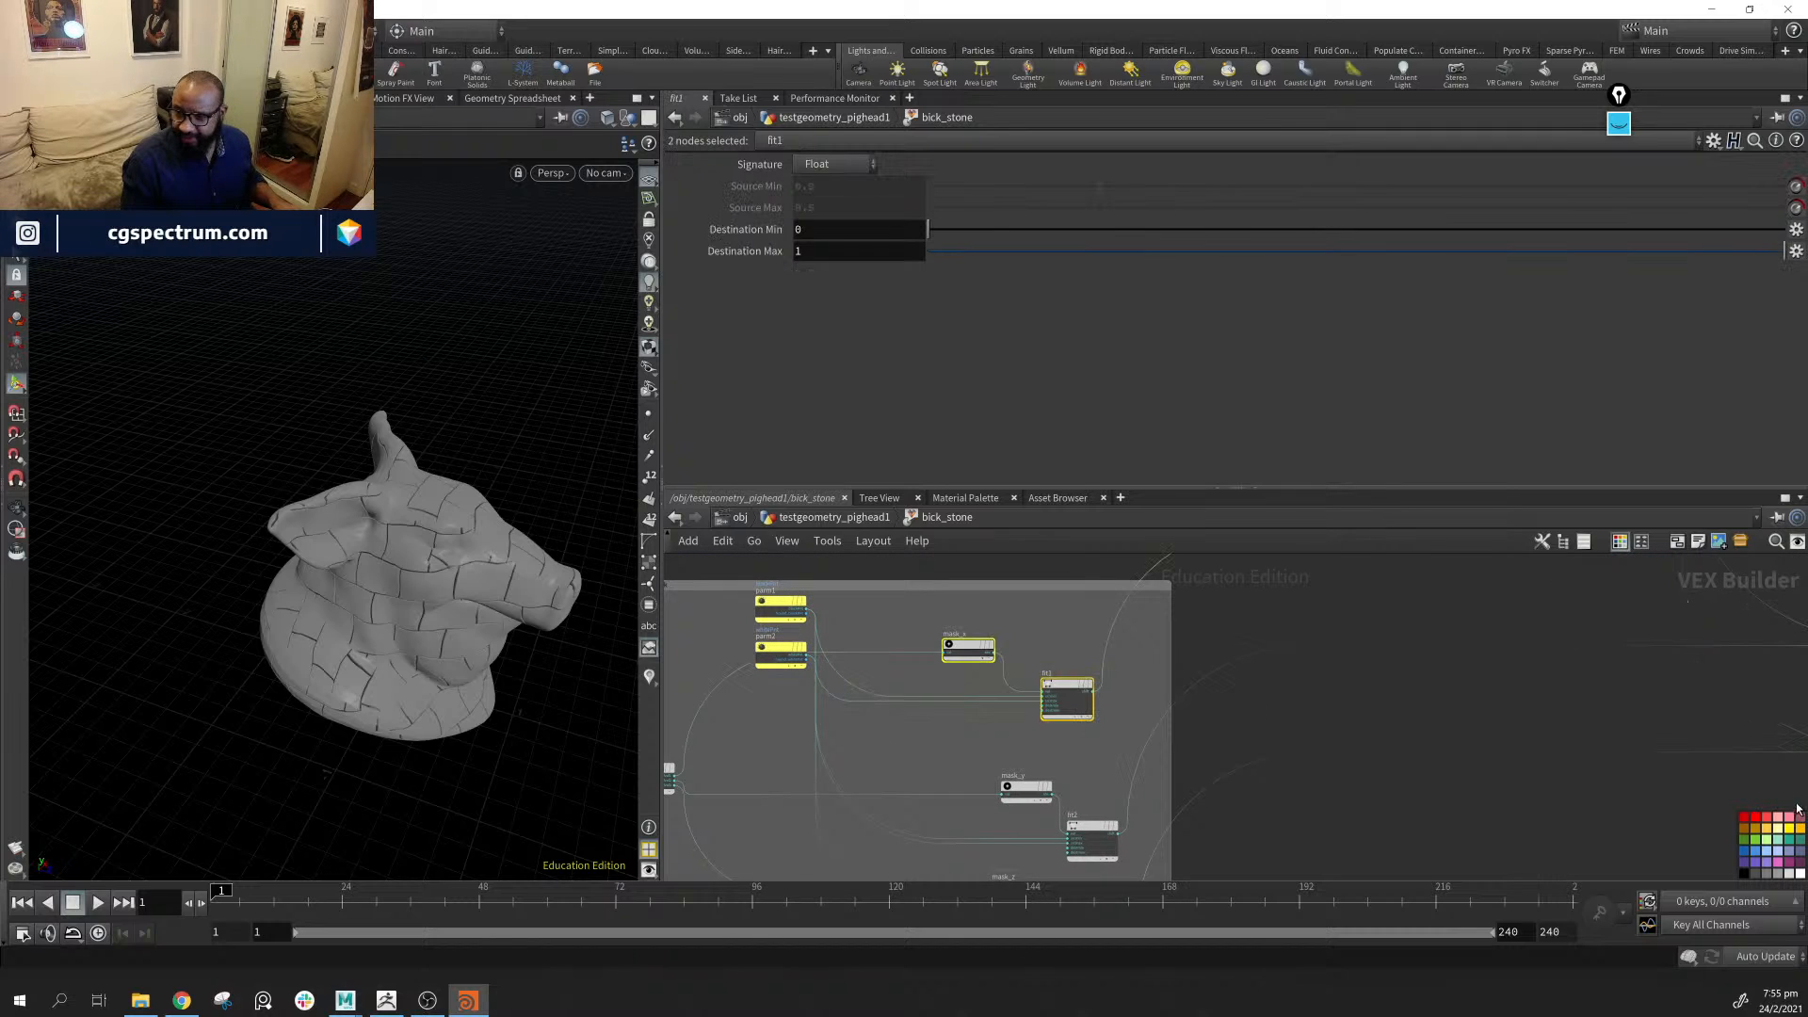
click(1745, 818)
Color the mask_y and fit2 nodes green and the mask_z and fit3 nodes blue
middle_drag(1428, 711, 1417, 636)
drag(962, 697, 1143, 788)
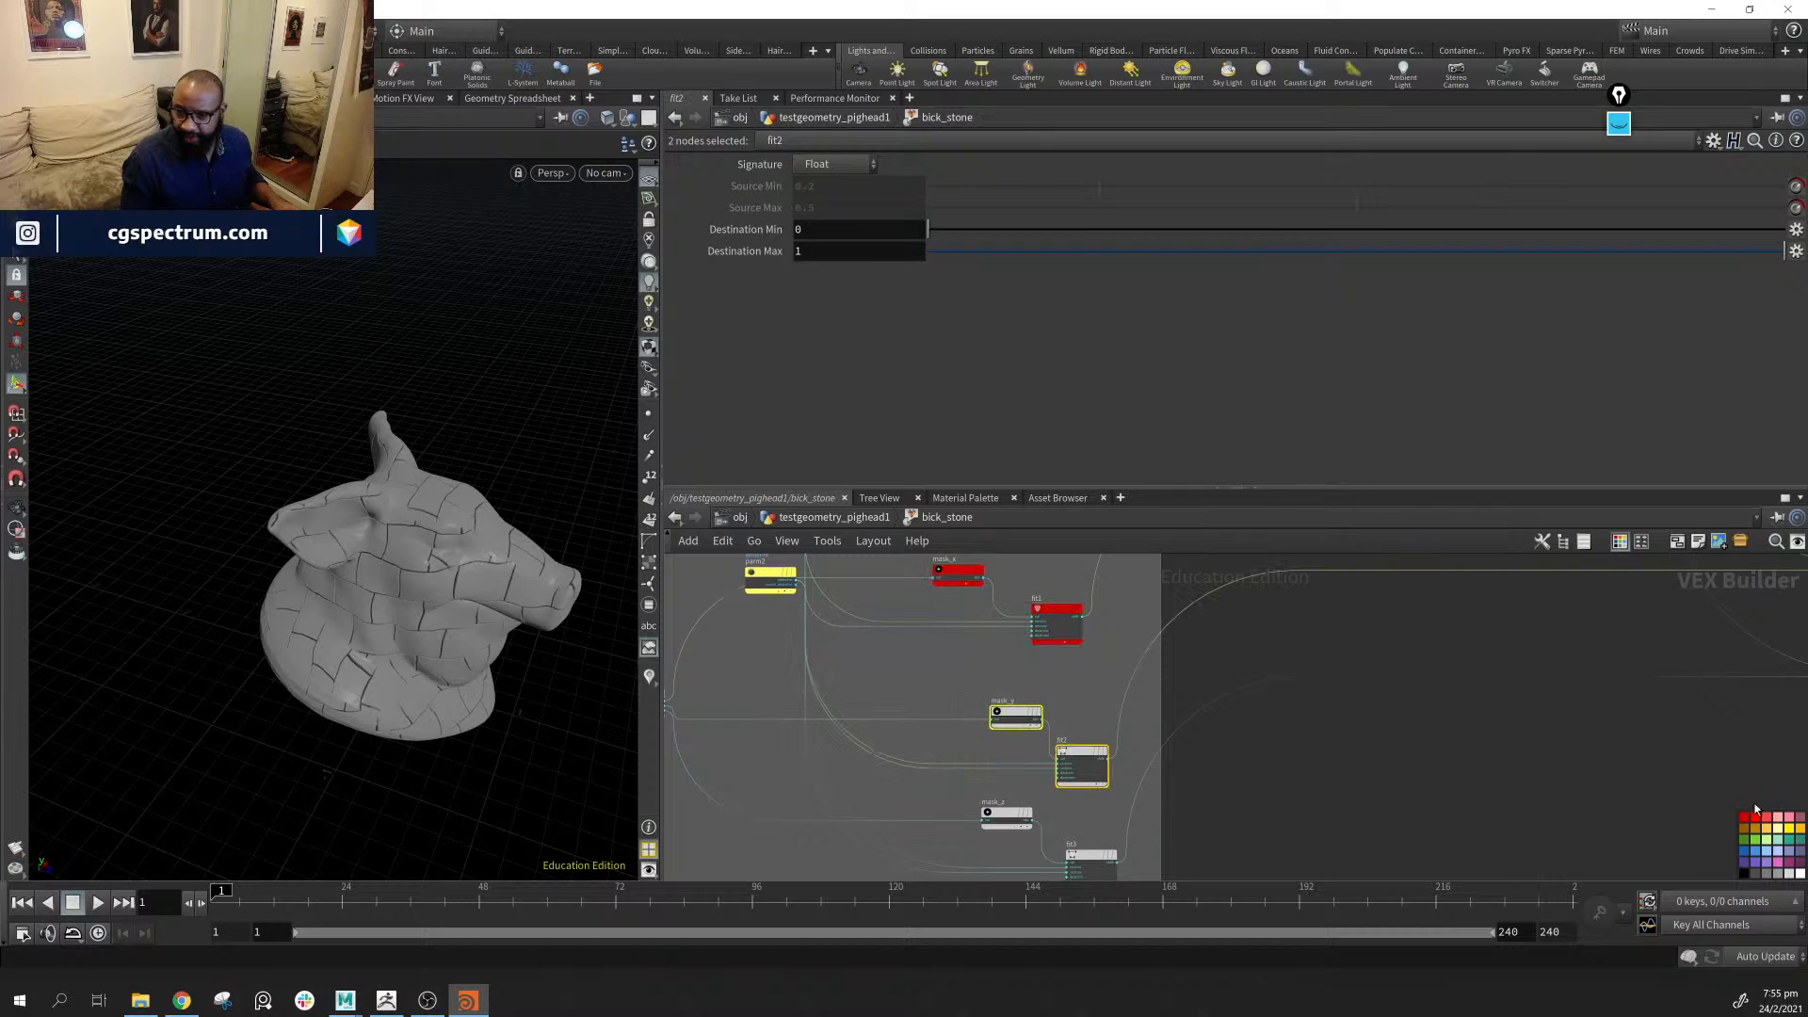
middle_drag(1497, 808, 1462, 690)
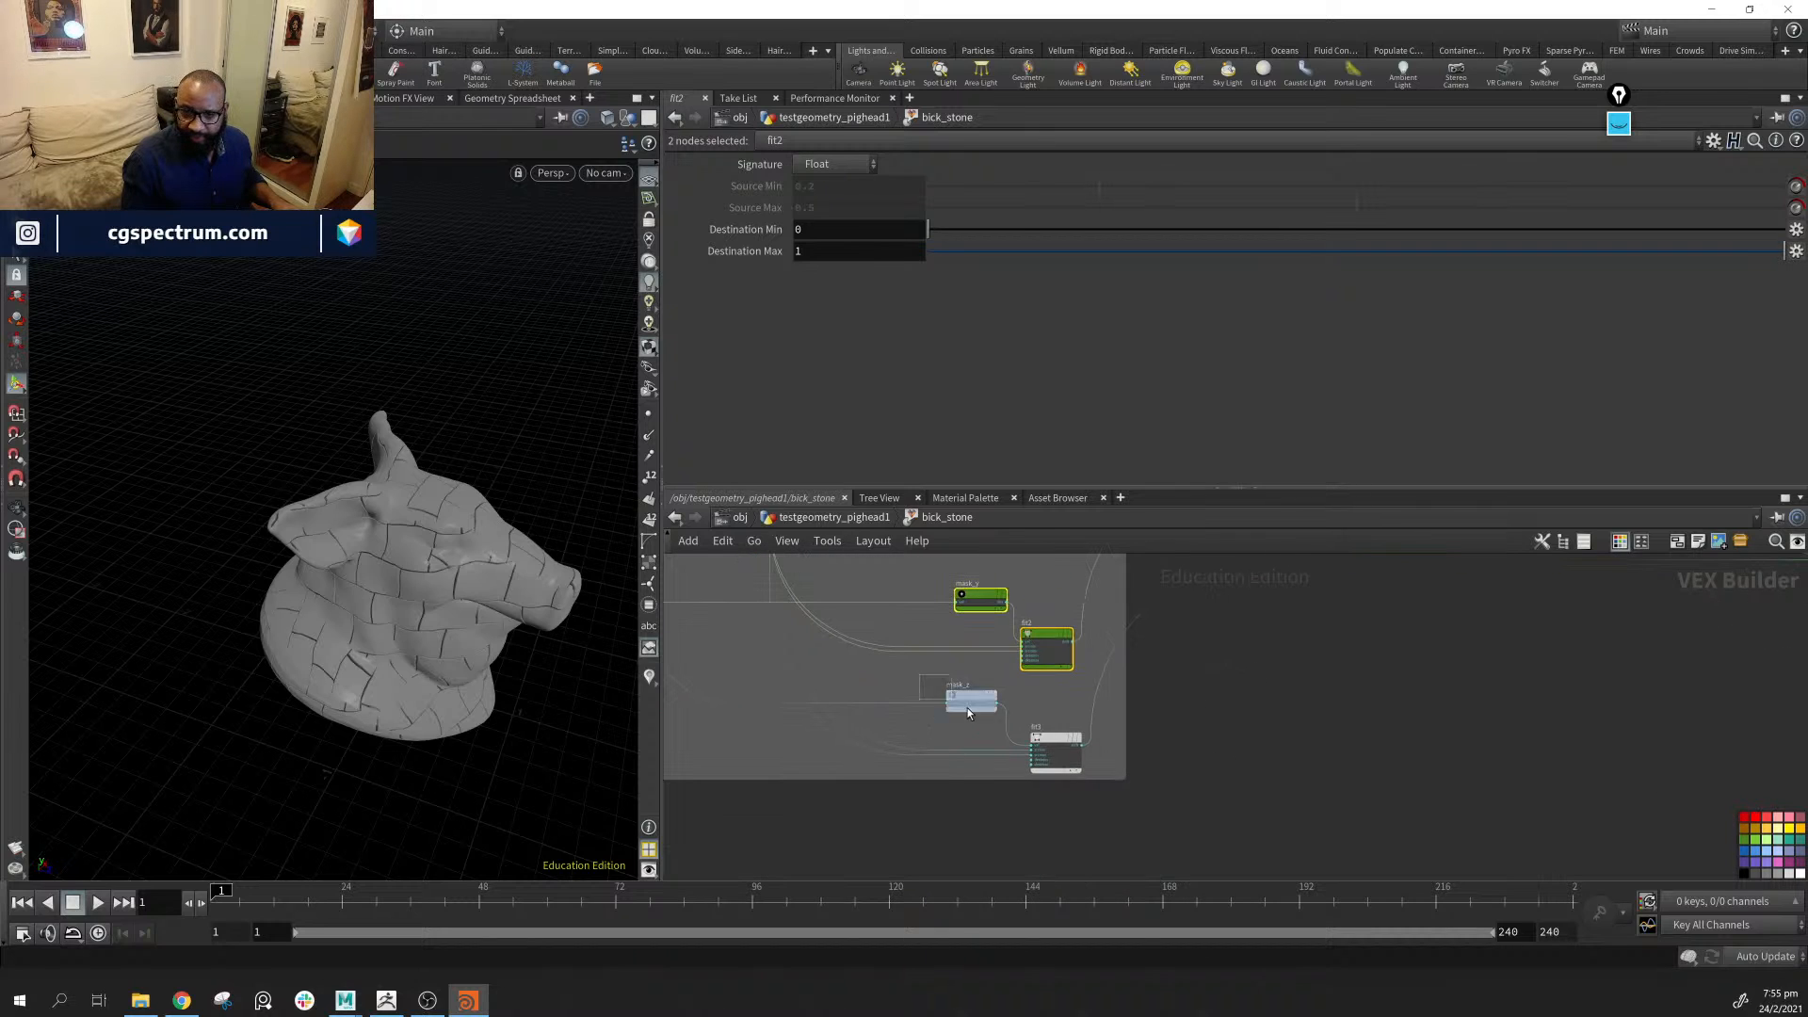
drag(1070, 768, 1070, 768)
click(1745, 853)
middle_drag(1439, 733, 1251, 952)
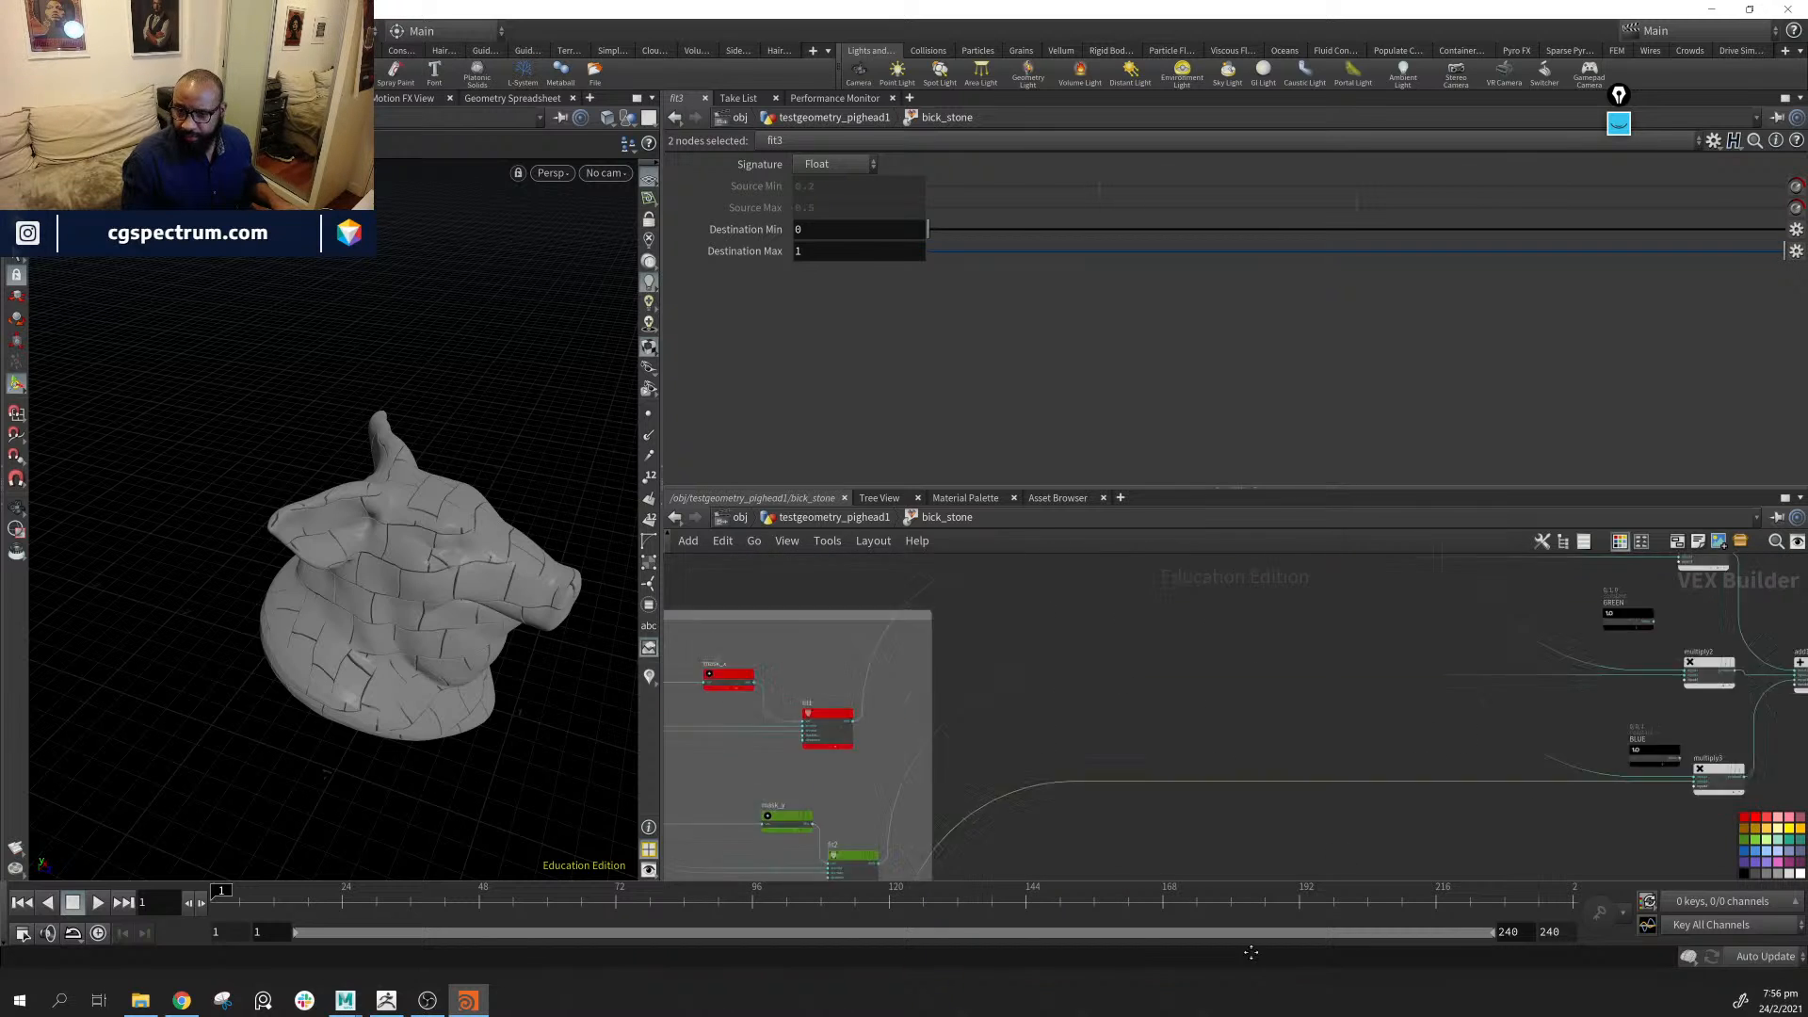
Recolor the boxtile1 and boxes1 nodes in the bricks network box with a darker blue
middle_drag(1382, 679, 1209, 906)
middle_drag(1087, 726, 1078, 805)
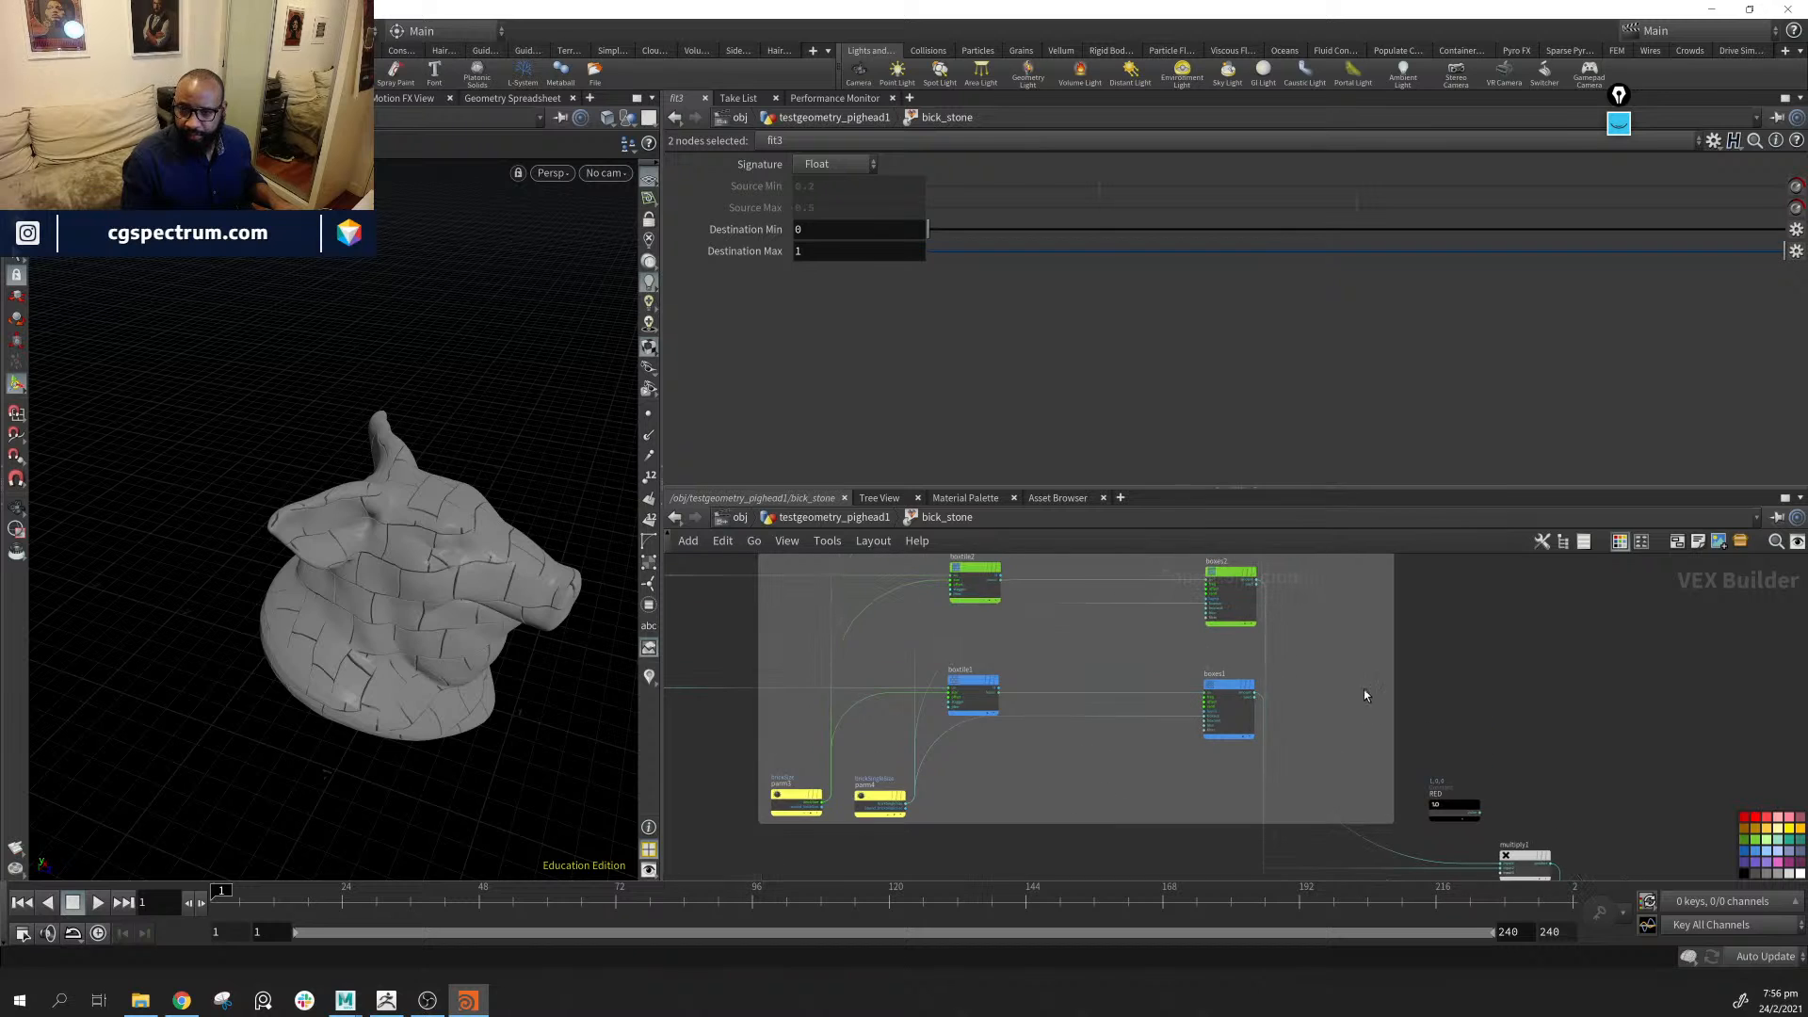
drag(1363, 689, 947, 733)
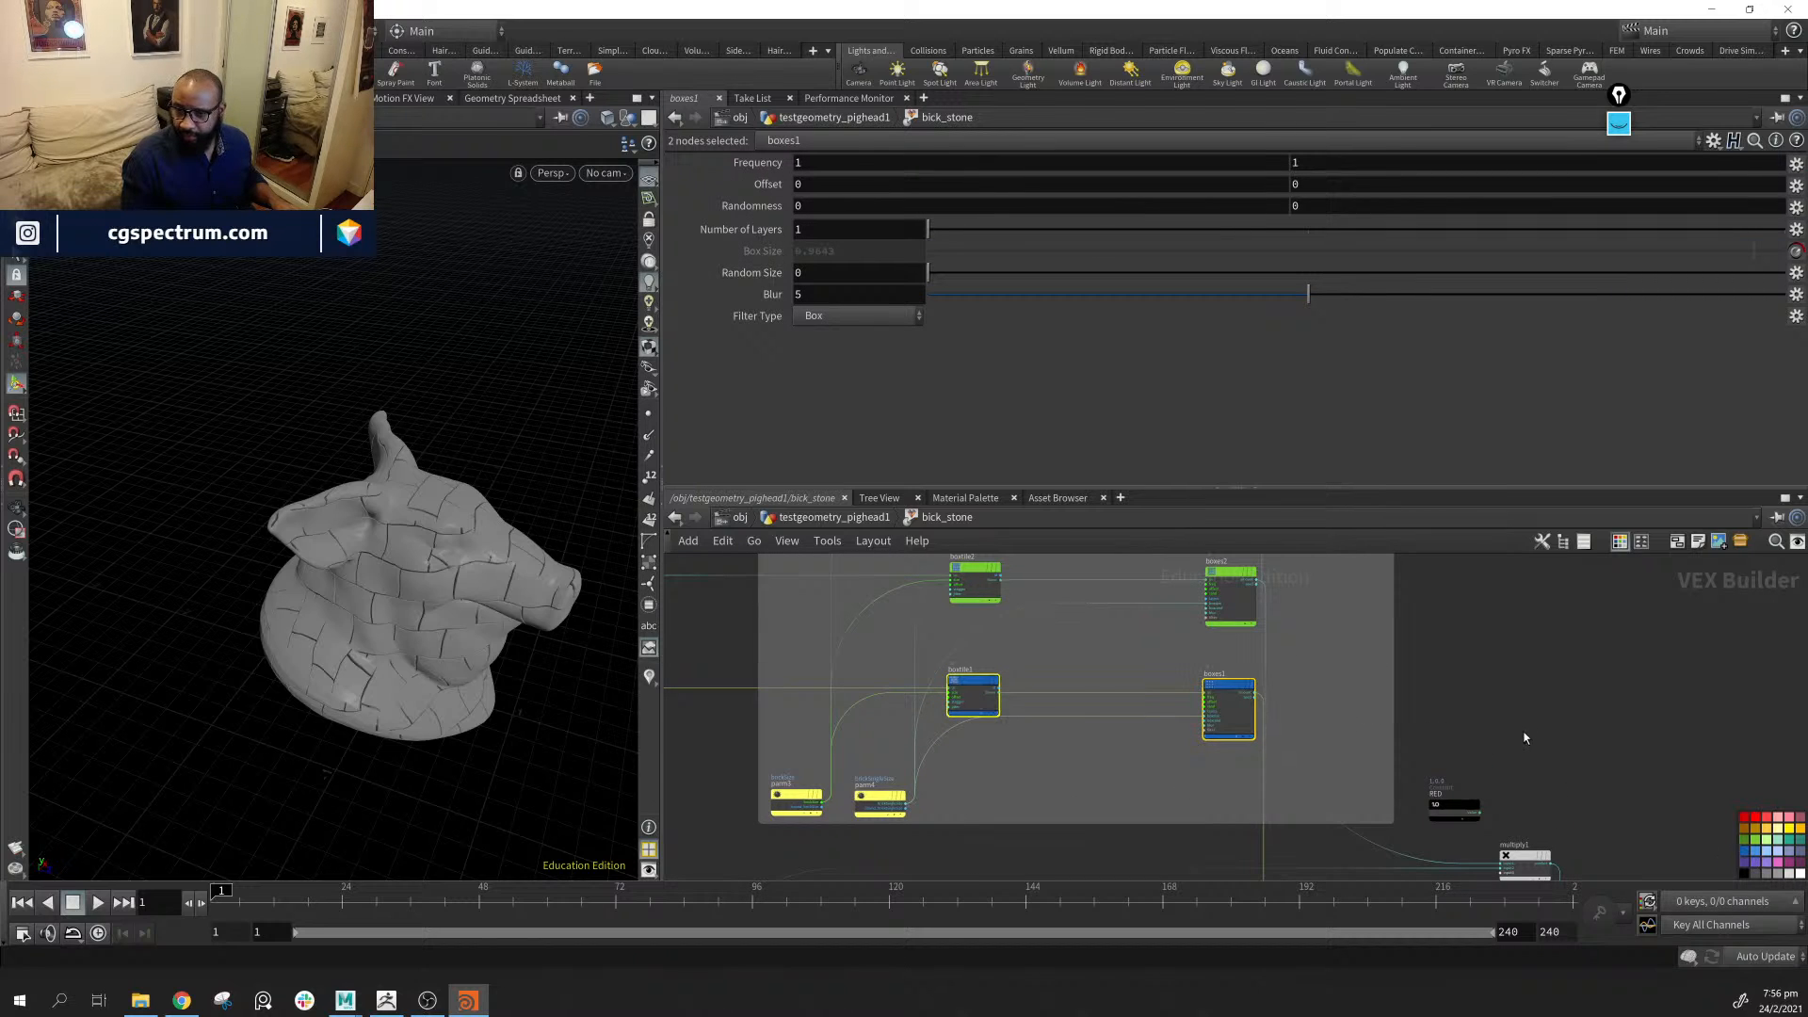
click(1235, 720)
Color the RED constant and multiply1 red, the GREEN constant and multiply2 green, and the BLUE constant and multiply3 blue
scroll(1304, 724, down, 3)
scroll(1043, 674, up, 5)
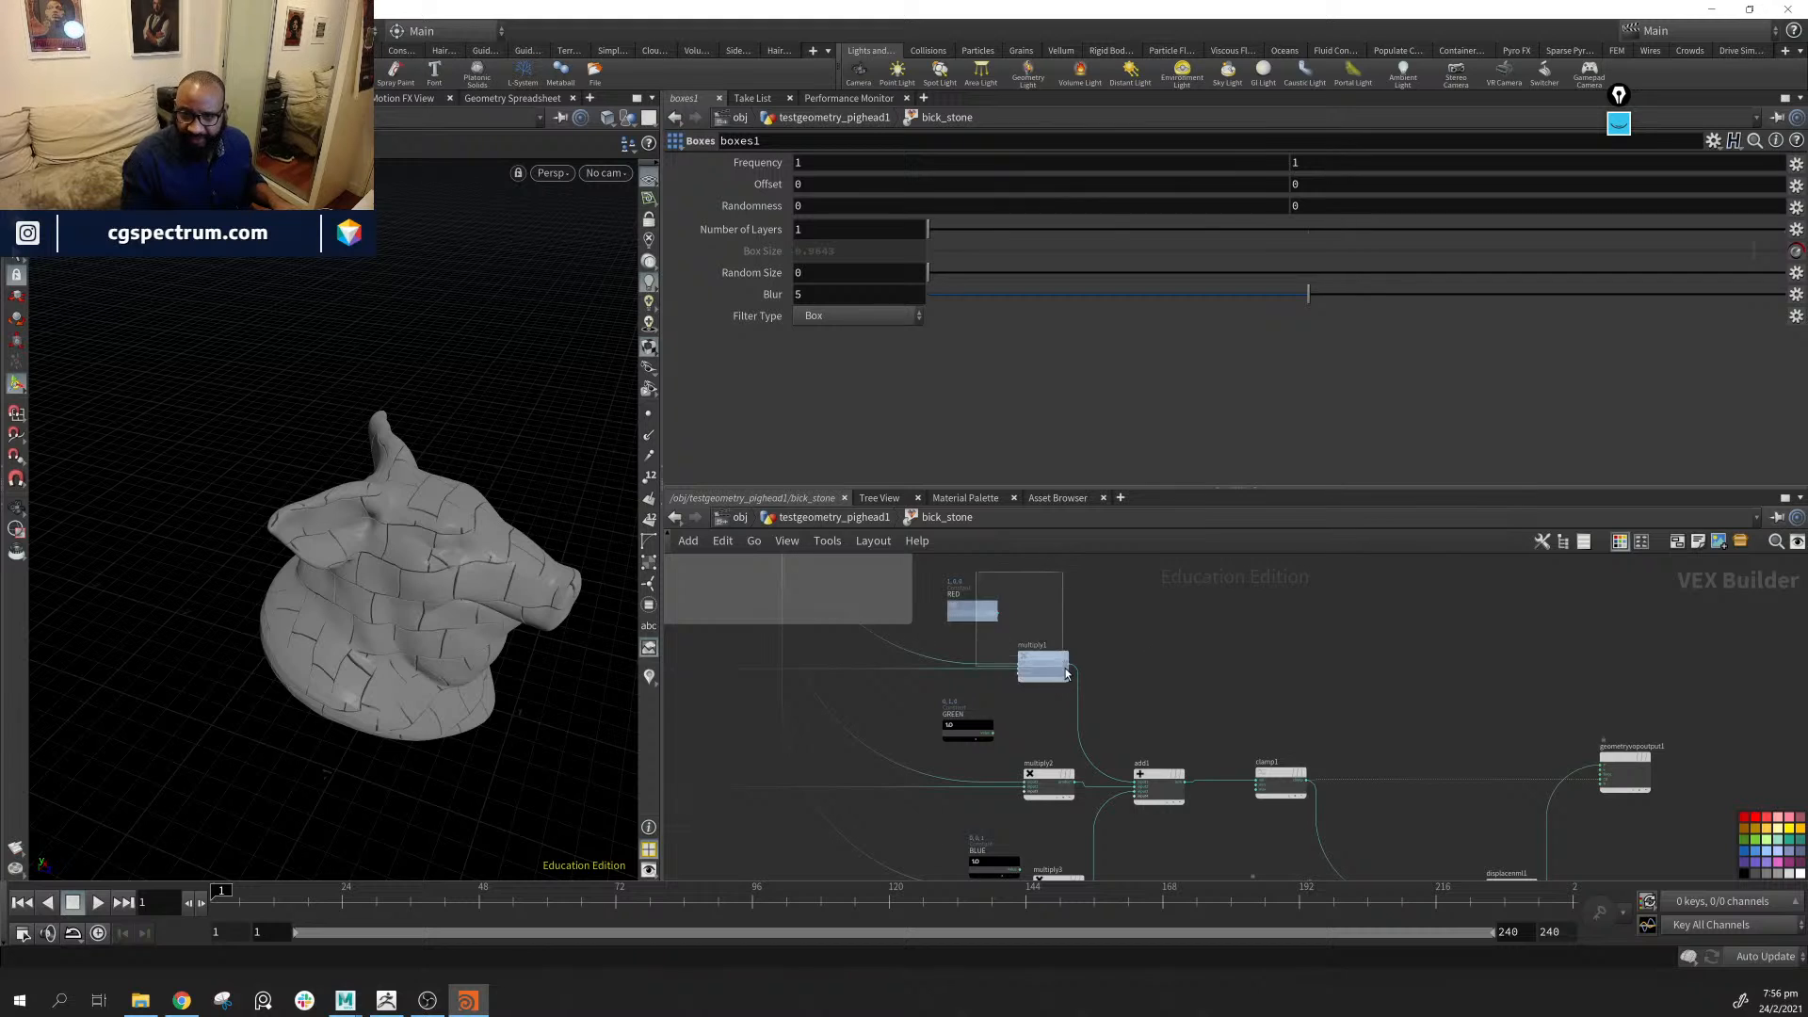
drag(1066, 672, 1067, 674)
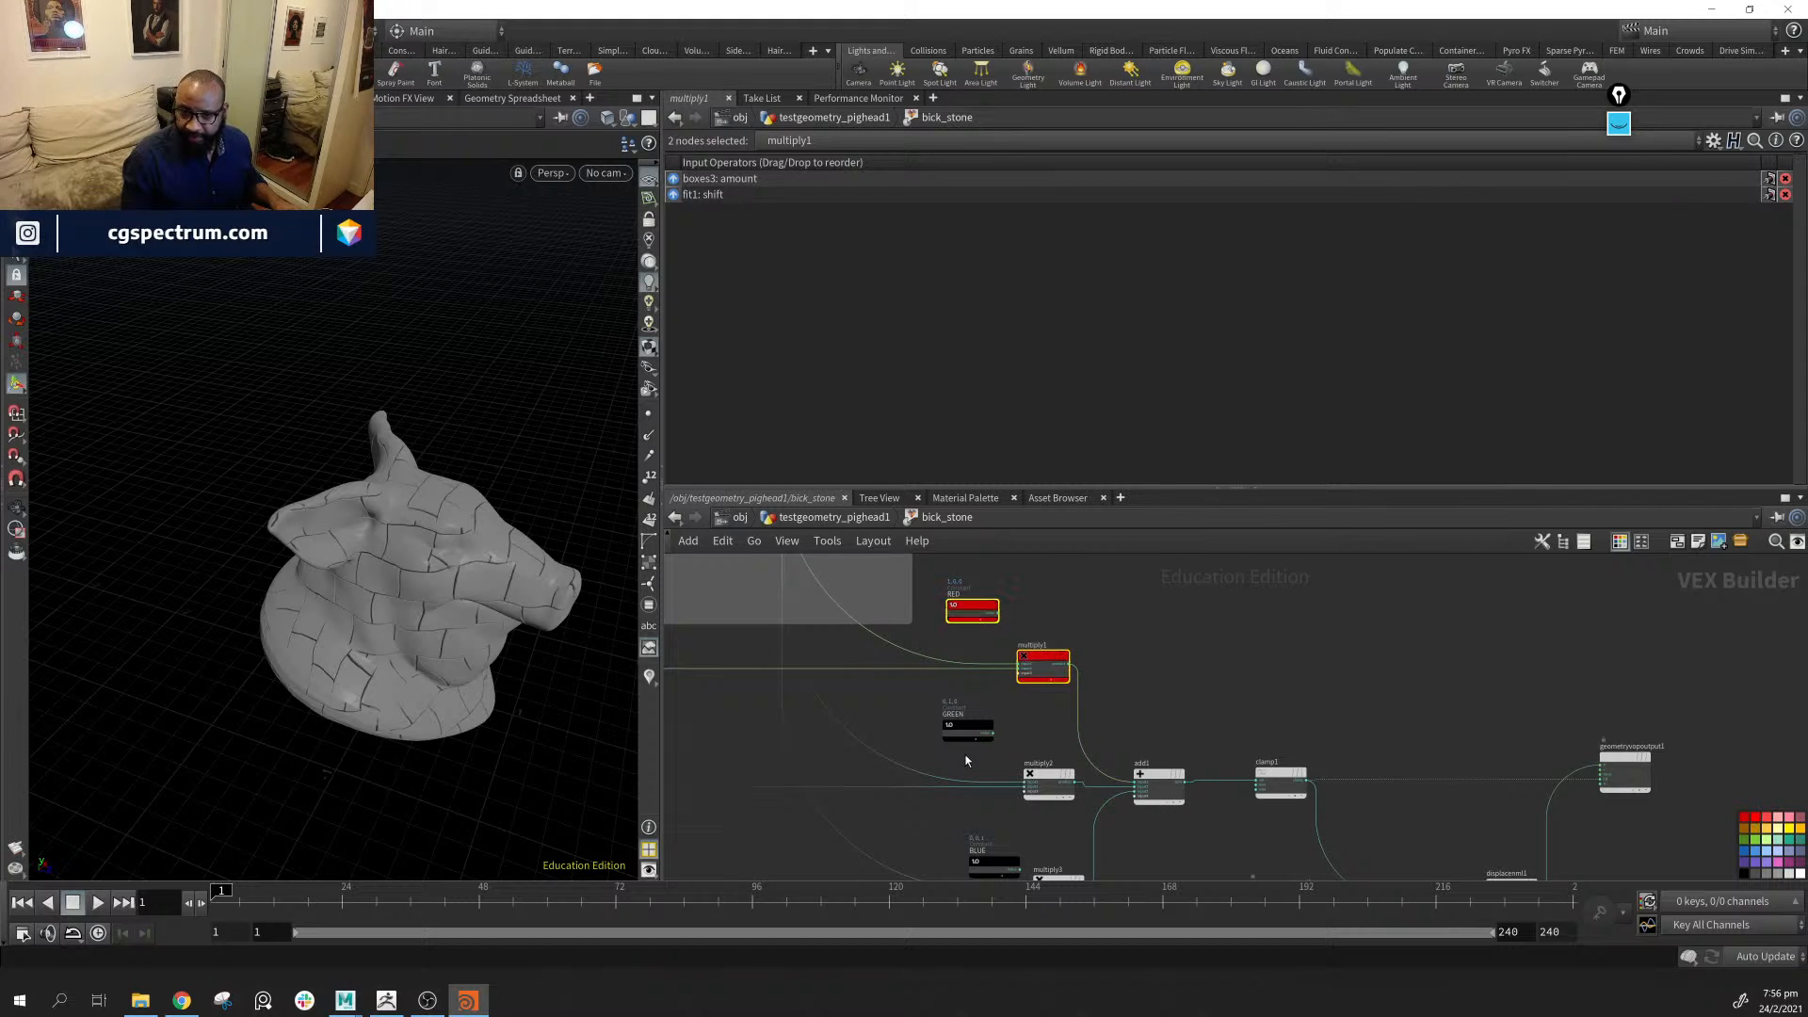
drag(944, 703, 1076, 799)
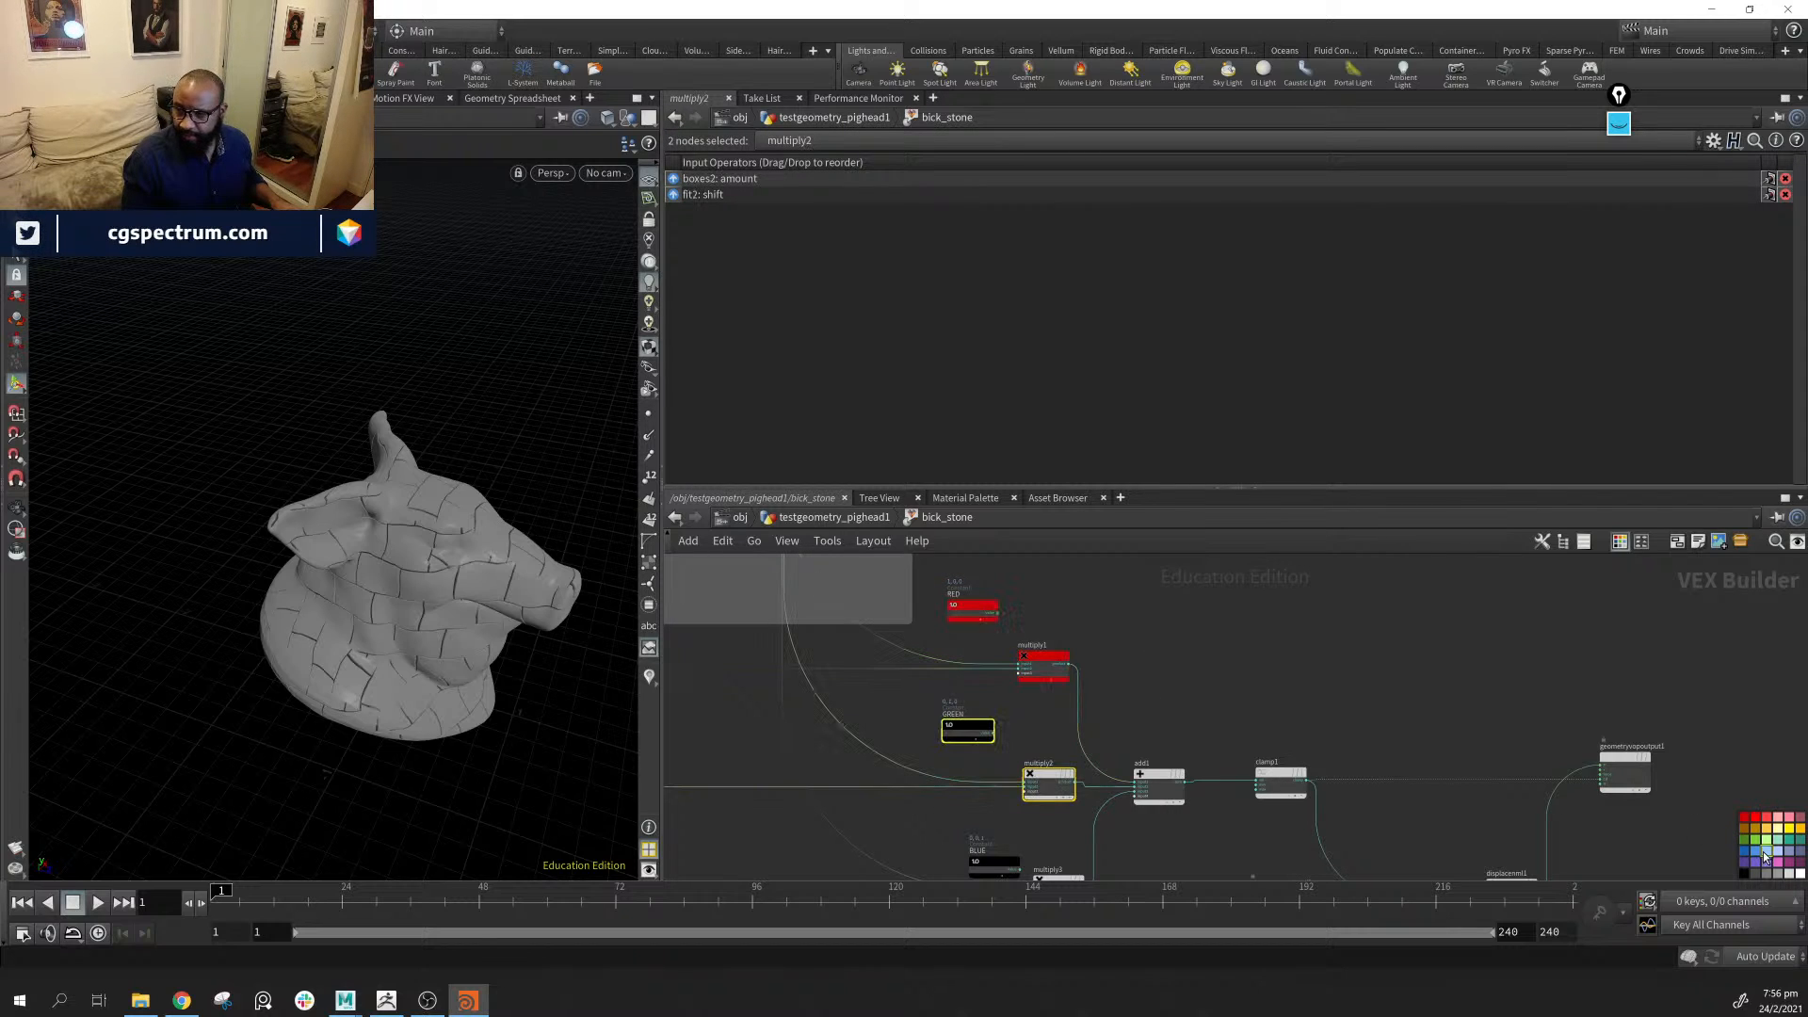
middle_drag(1273, 685, 1256, 592)
drag(929, 739, 1073, 818)
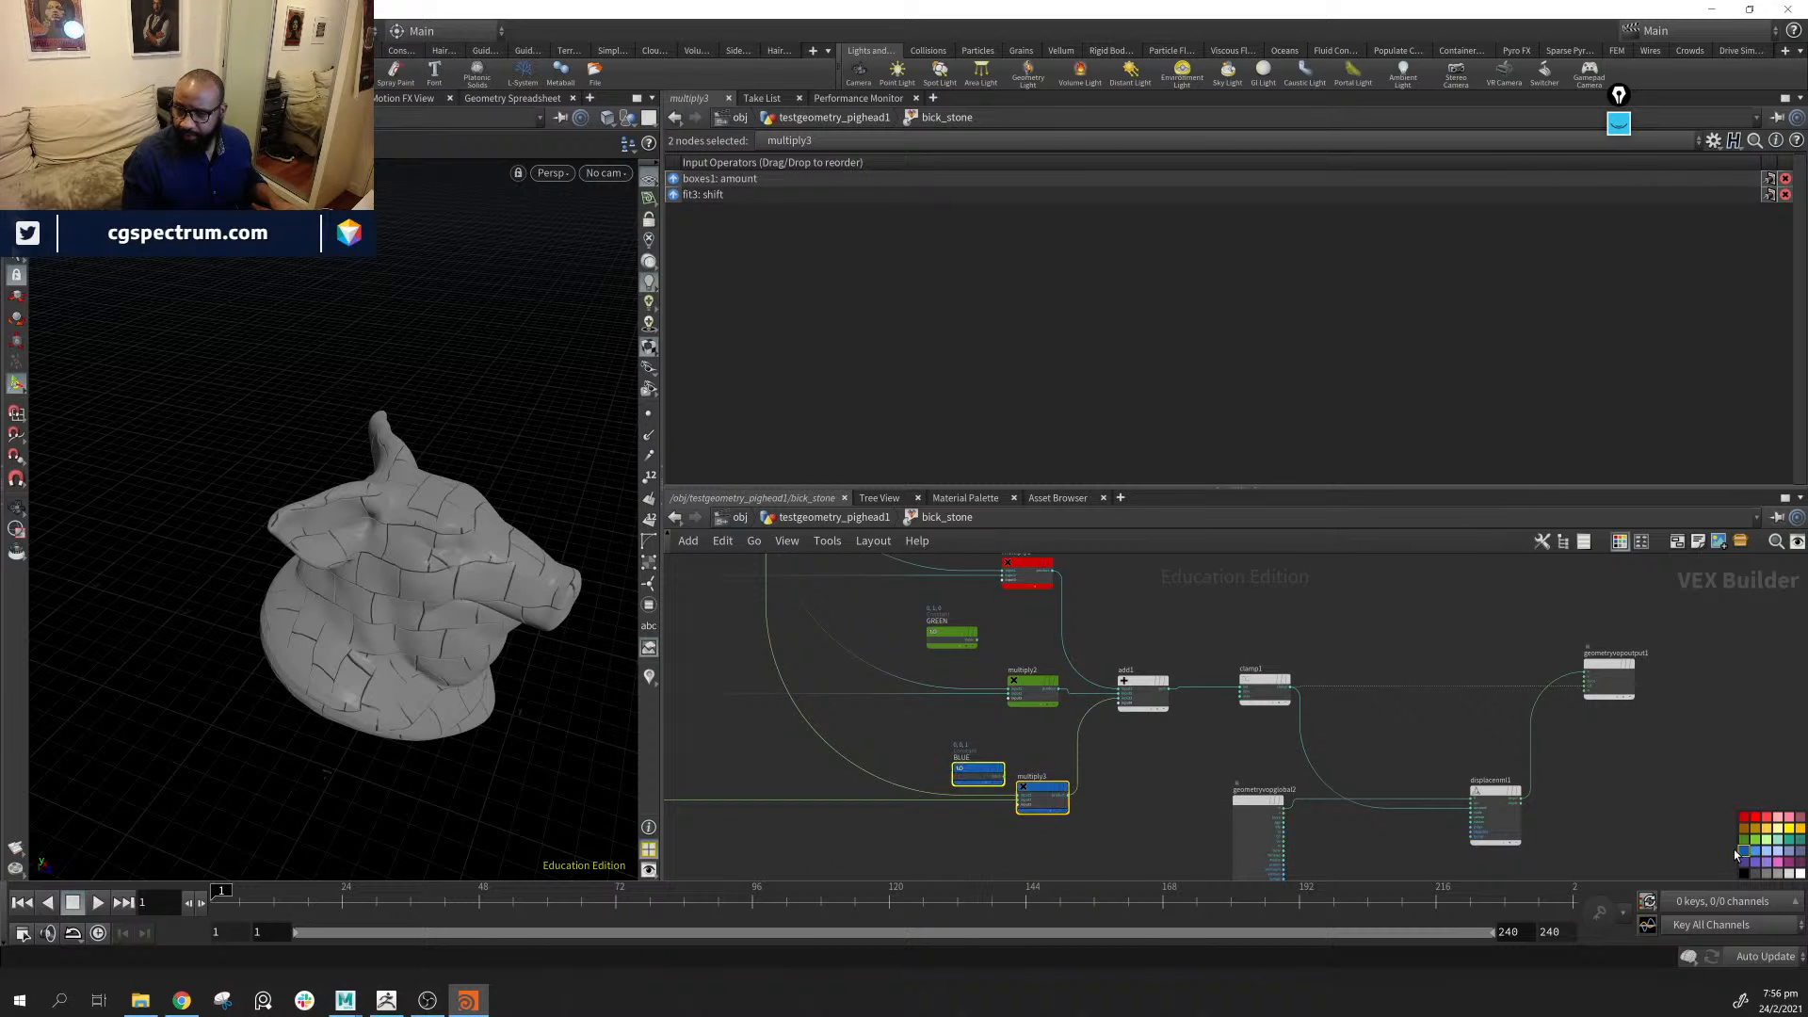
click(1328, 622)
Color the random1 node above the bricks network box red
middle_drag(1407, 811, 1489, 798)
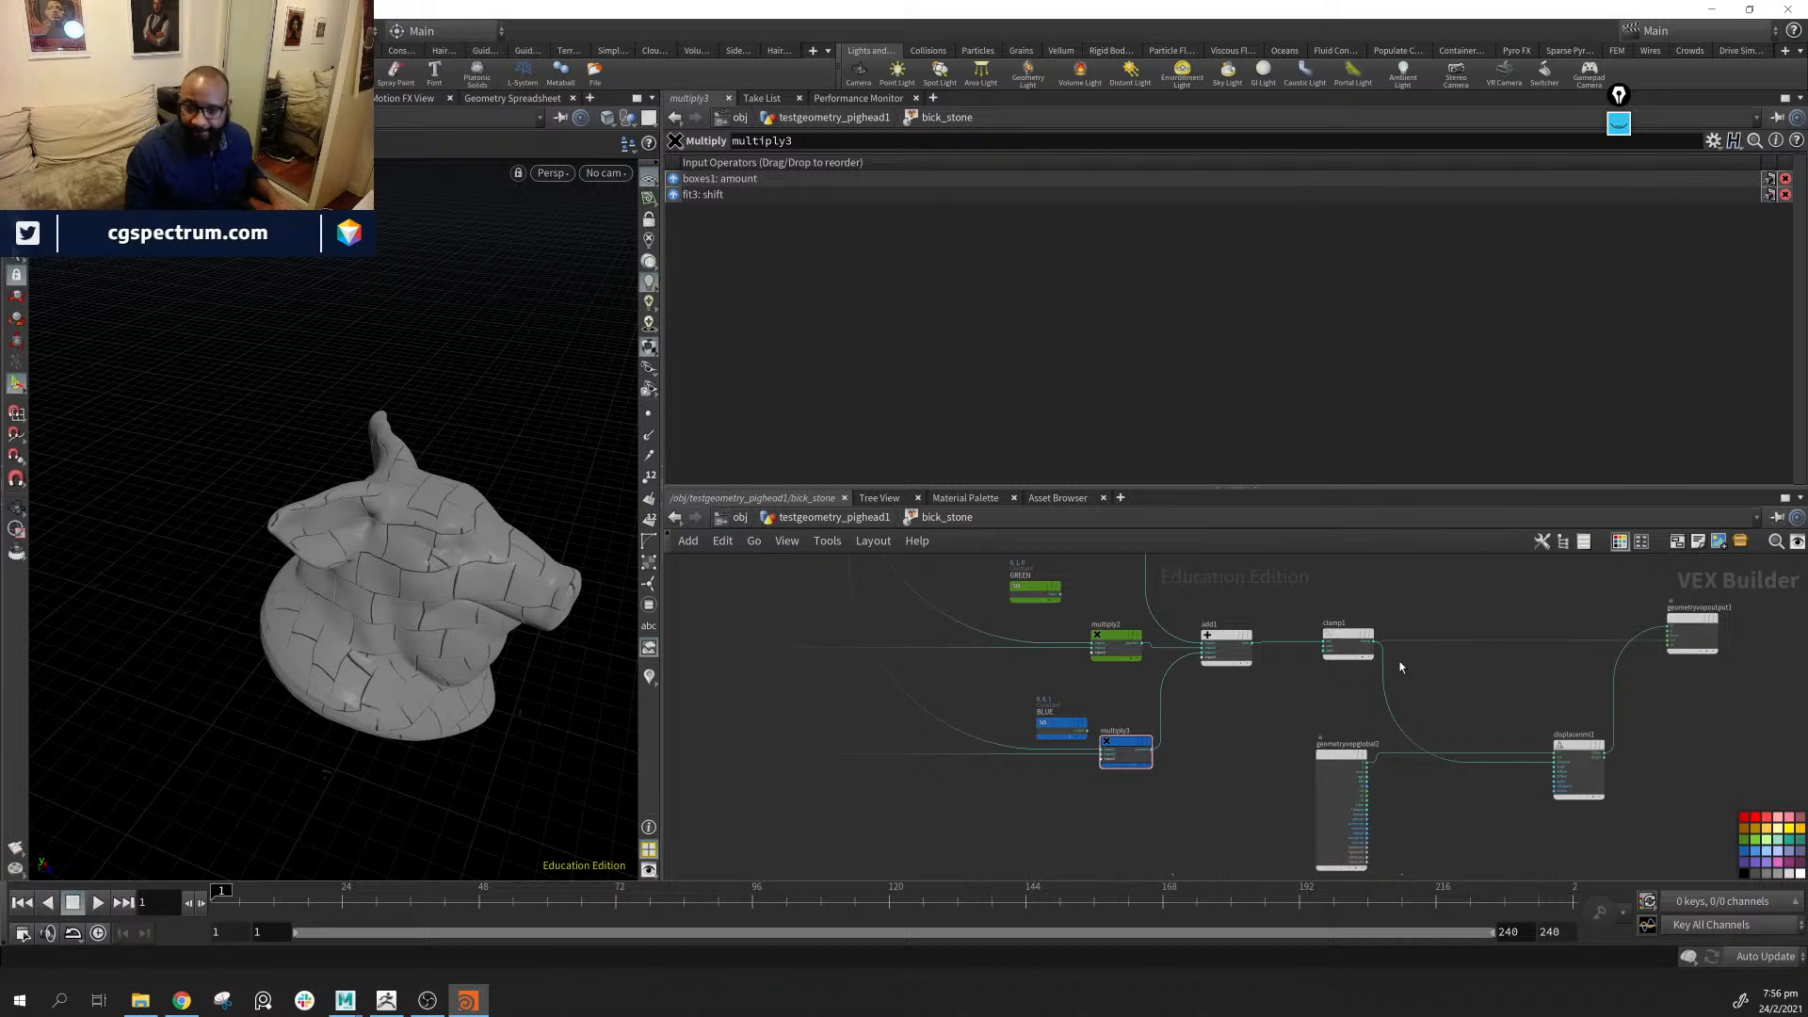
middle_drag(1400, 659, 1413, 916)
middle_drag(1339, 590, 1392, 815)
middle_drag(1162, 686, 1488, 822)
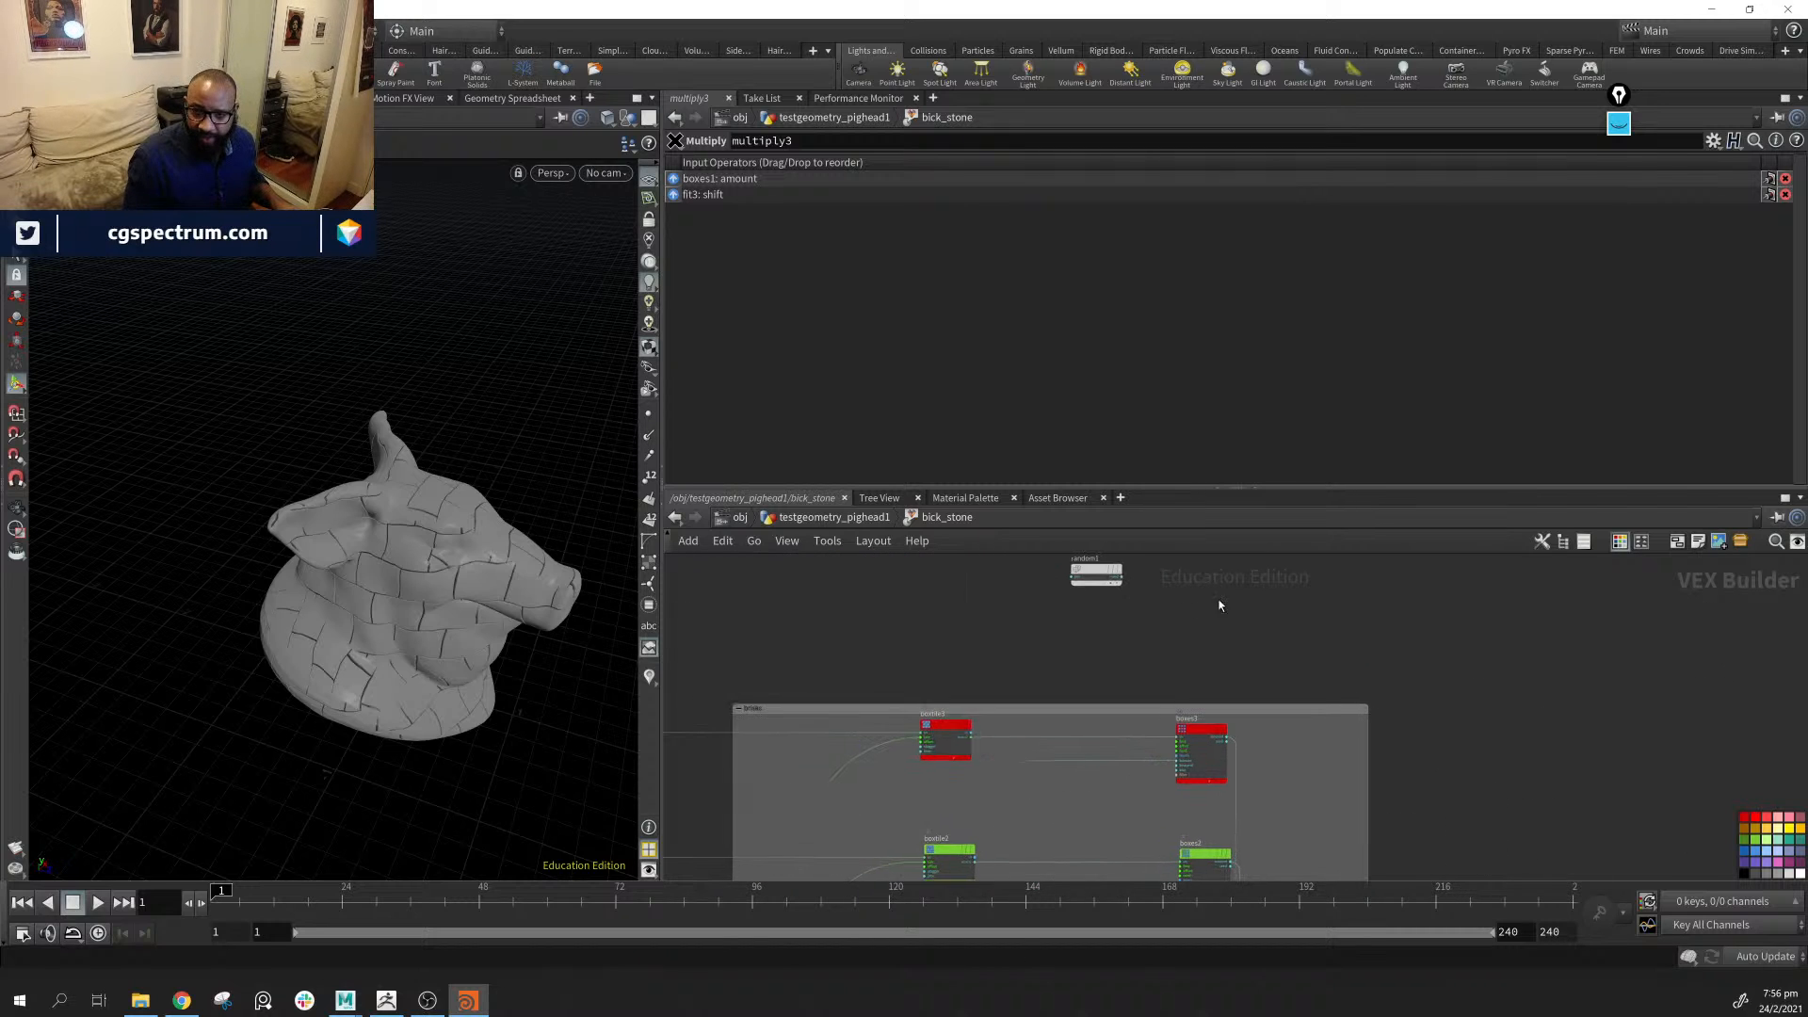
middle_drag(1219, 601, 1111, 669)
drag(1010, 648, 1000, 632)
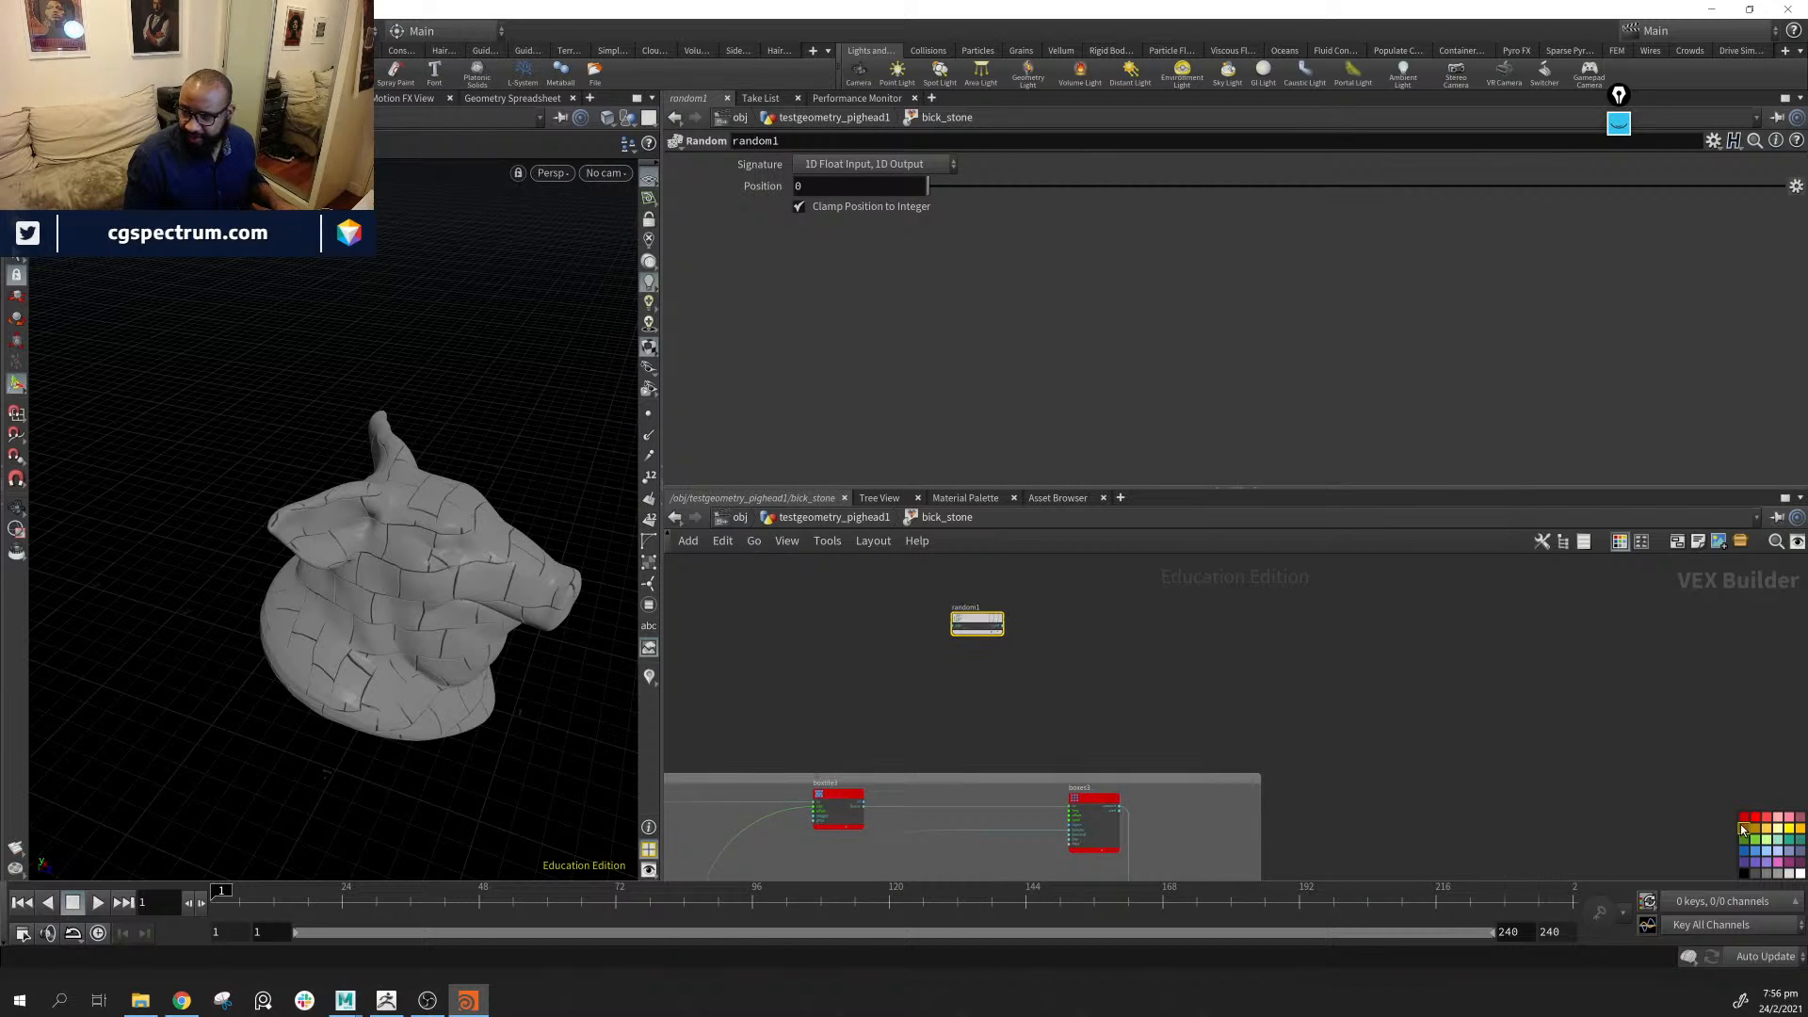
Duplicate the random node twice below random1, coloring the first copy green and the second blue
middle_drag(976, 640, 1003, 602)
alt+drag(1001, 589, 1002, 635)
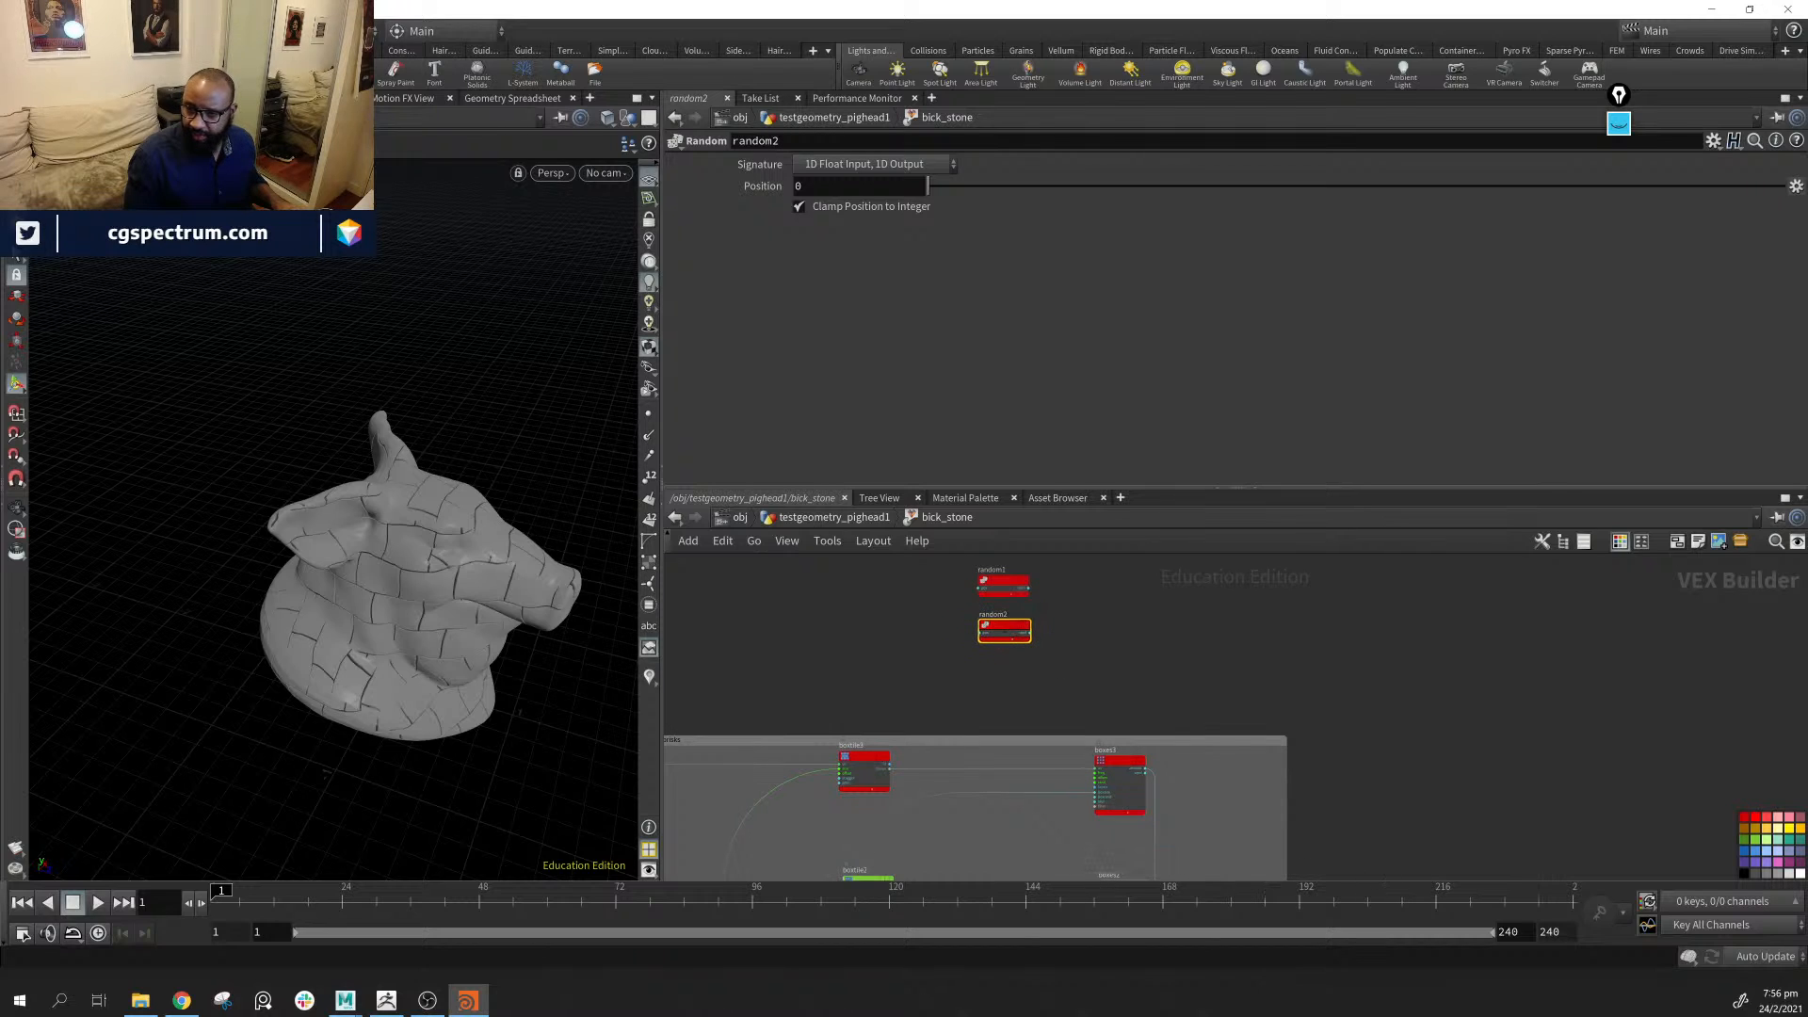
middle_drag(1195, 687, 1337, 714)
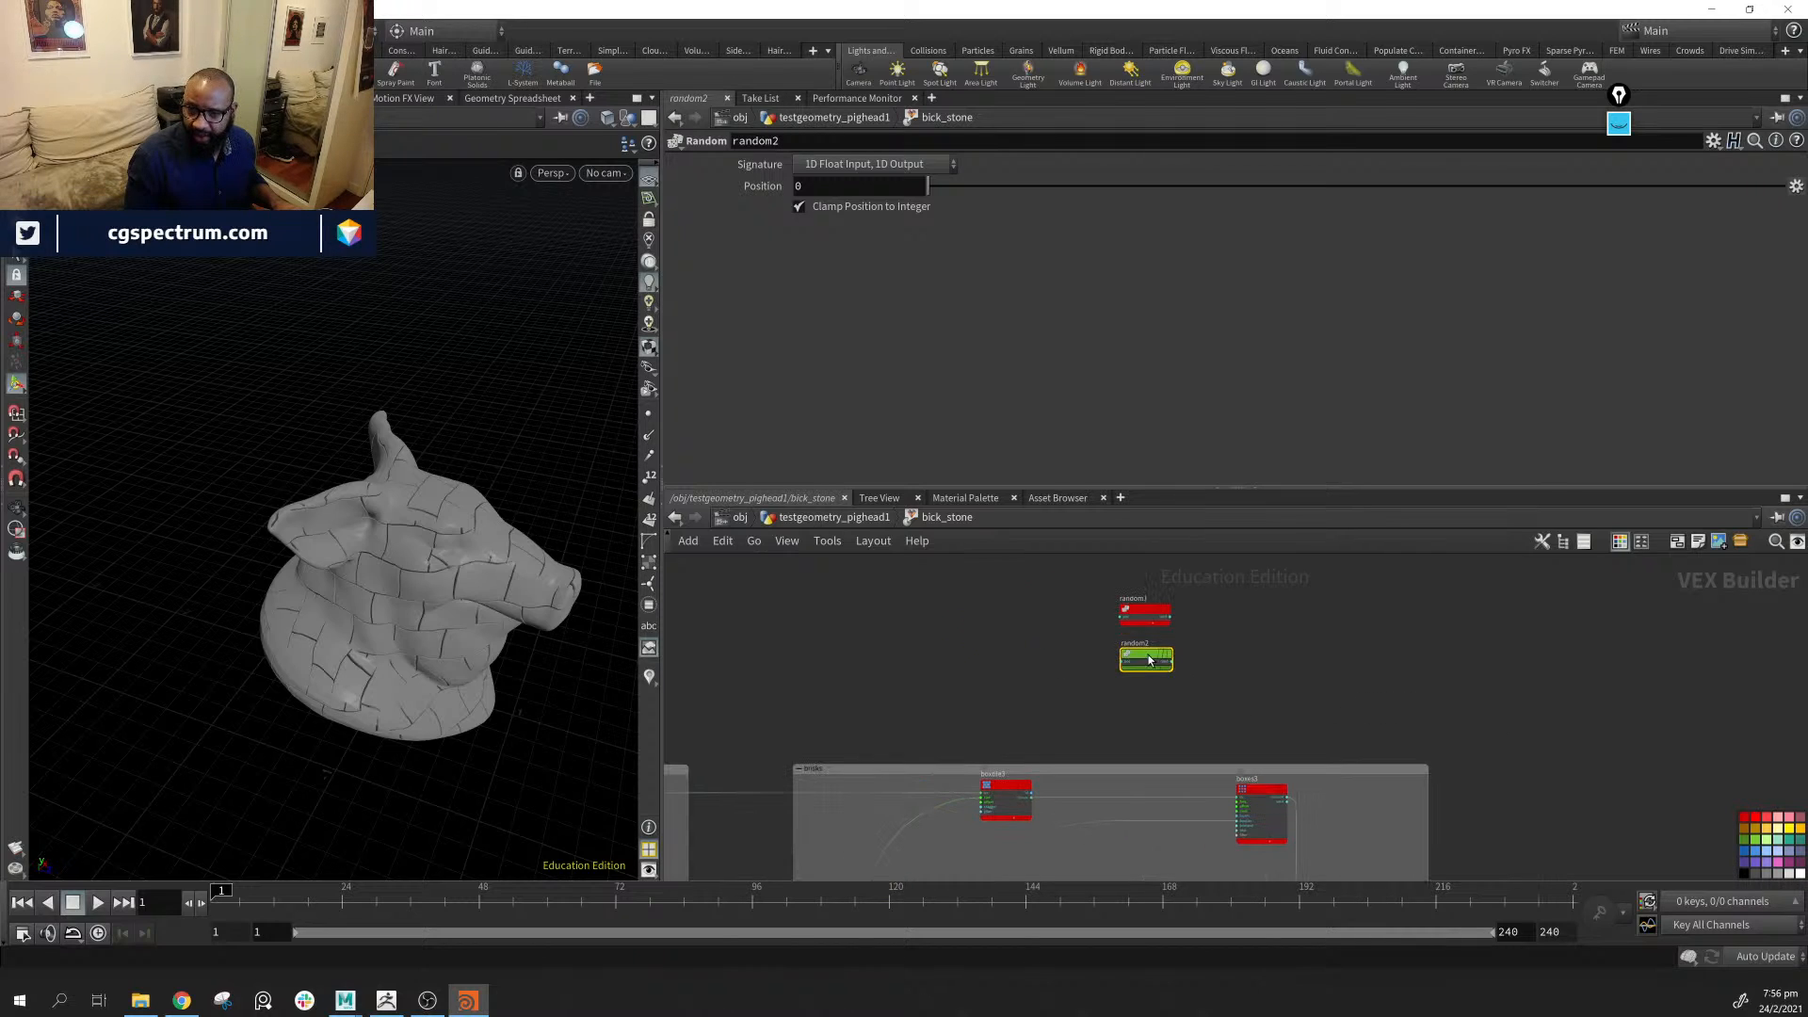
alt+drag(1149, 659, 1142, 693)
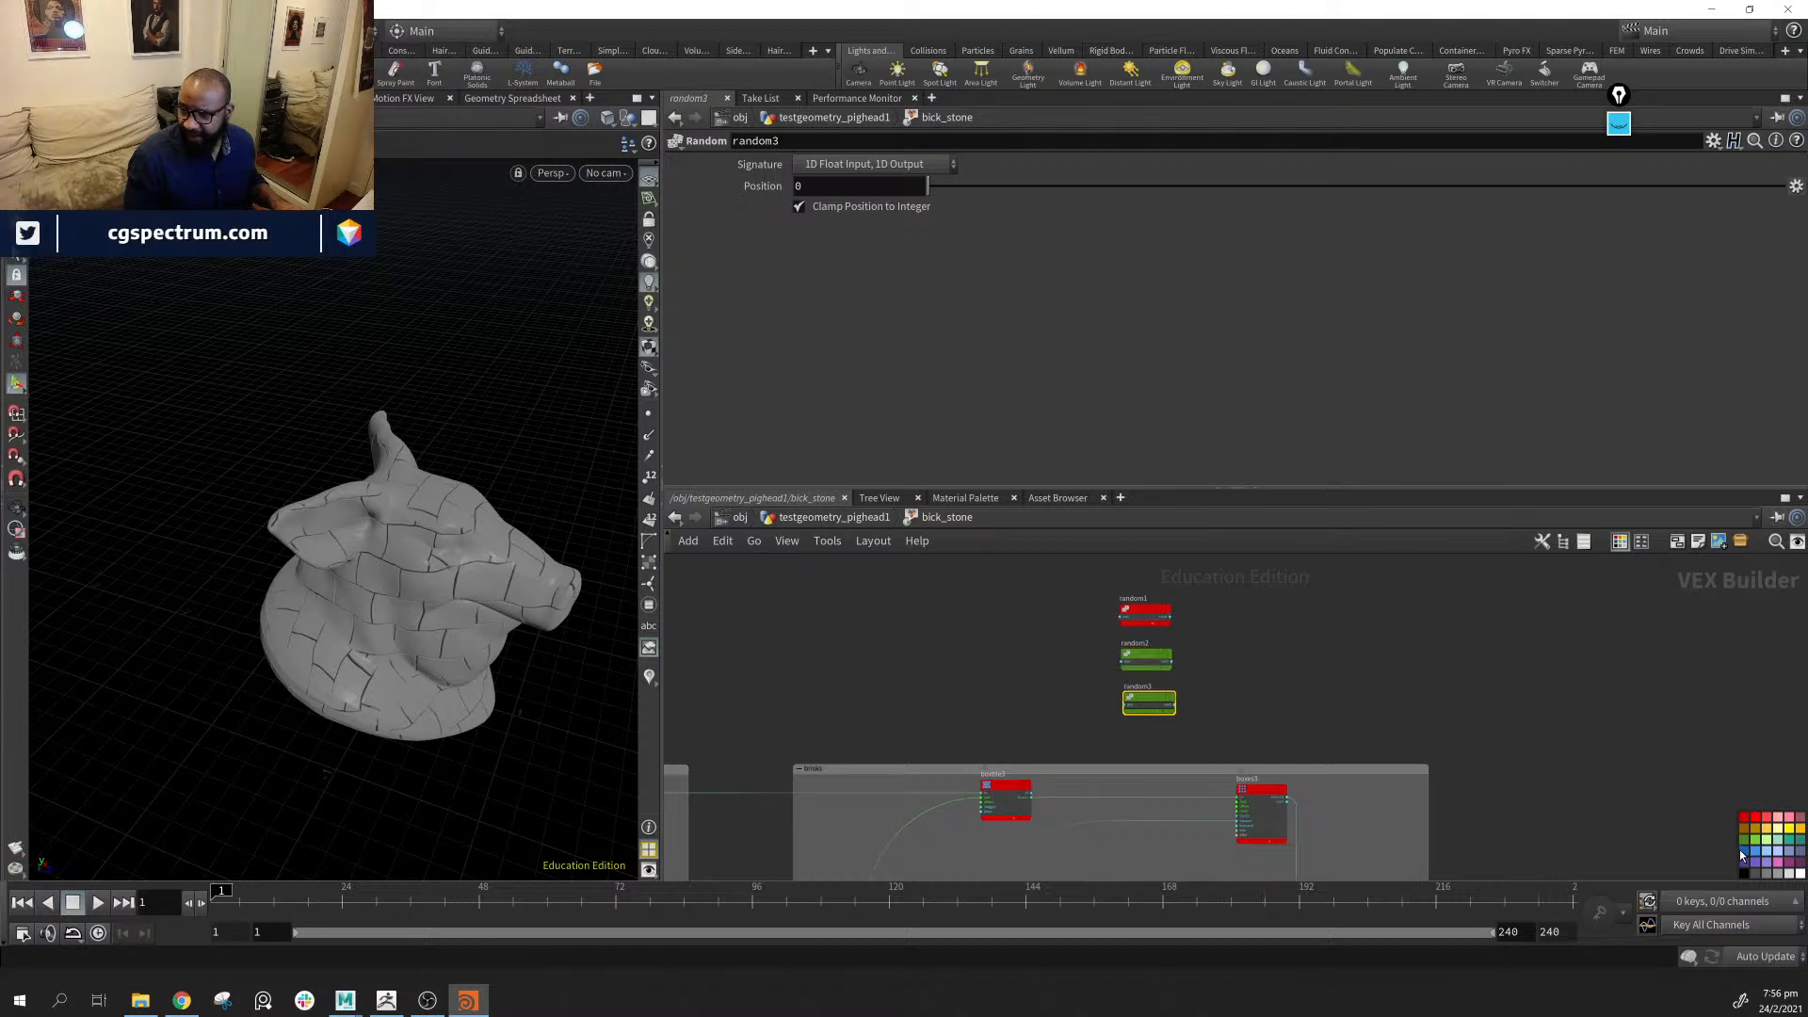
middle_drag(1217, 727, 1236, 664)
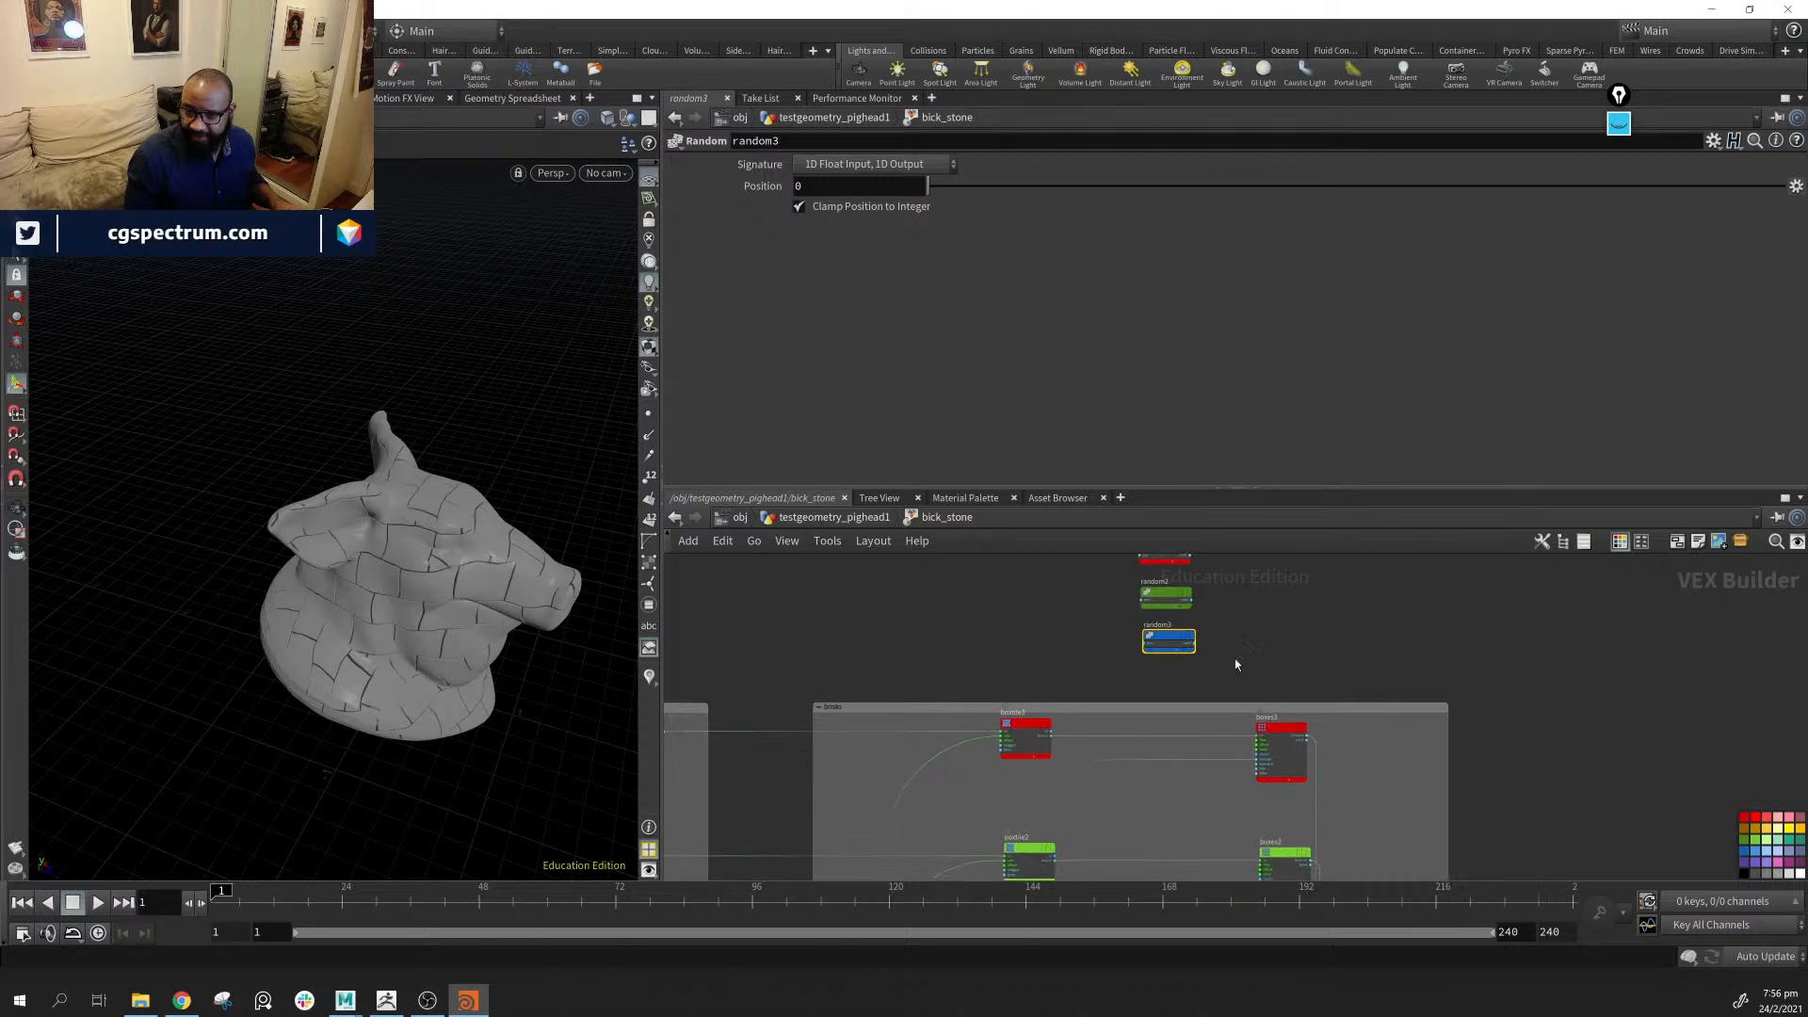
Connect the id output of boxtile3 to random1's pos input and the id output of boxtile2 to random2's pos input
scroll(1057, 724, up, 4)
click(1051, 741)
middle_drag(1079, 659, 1057, 865)
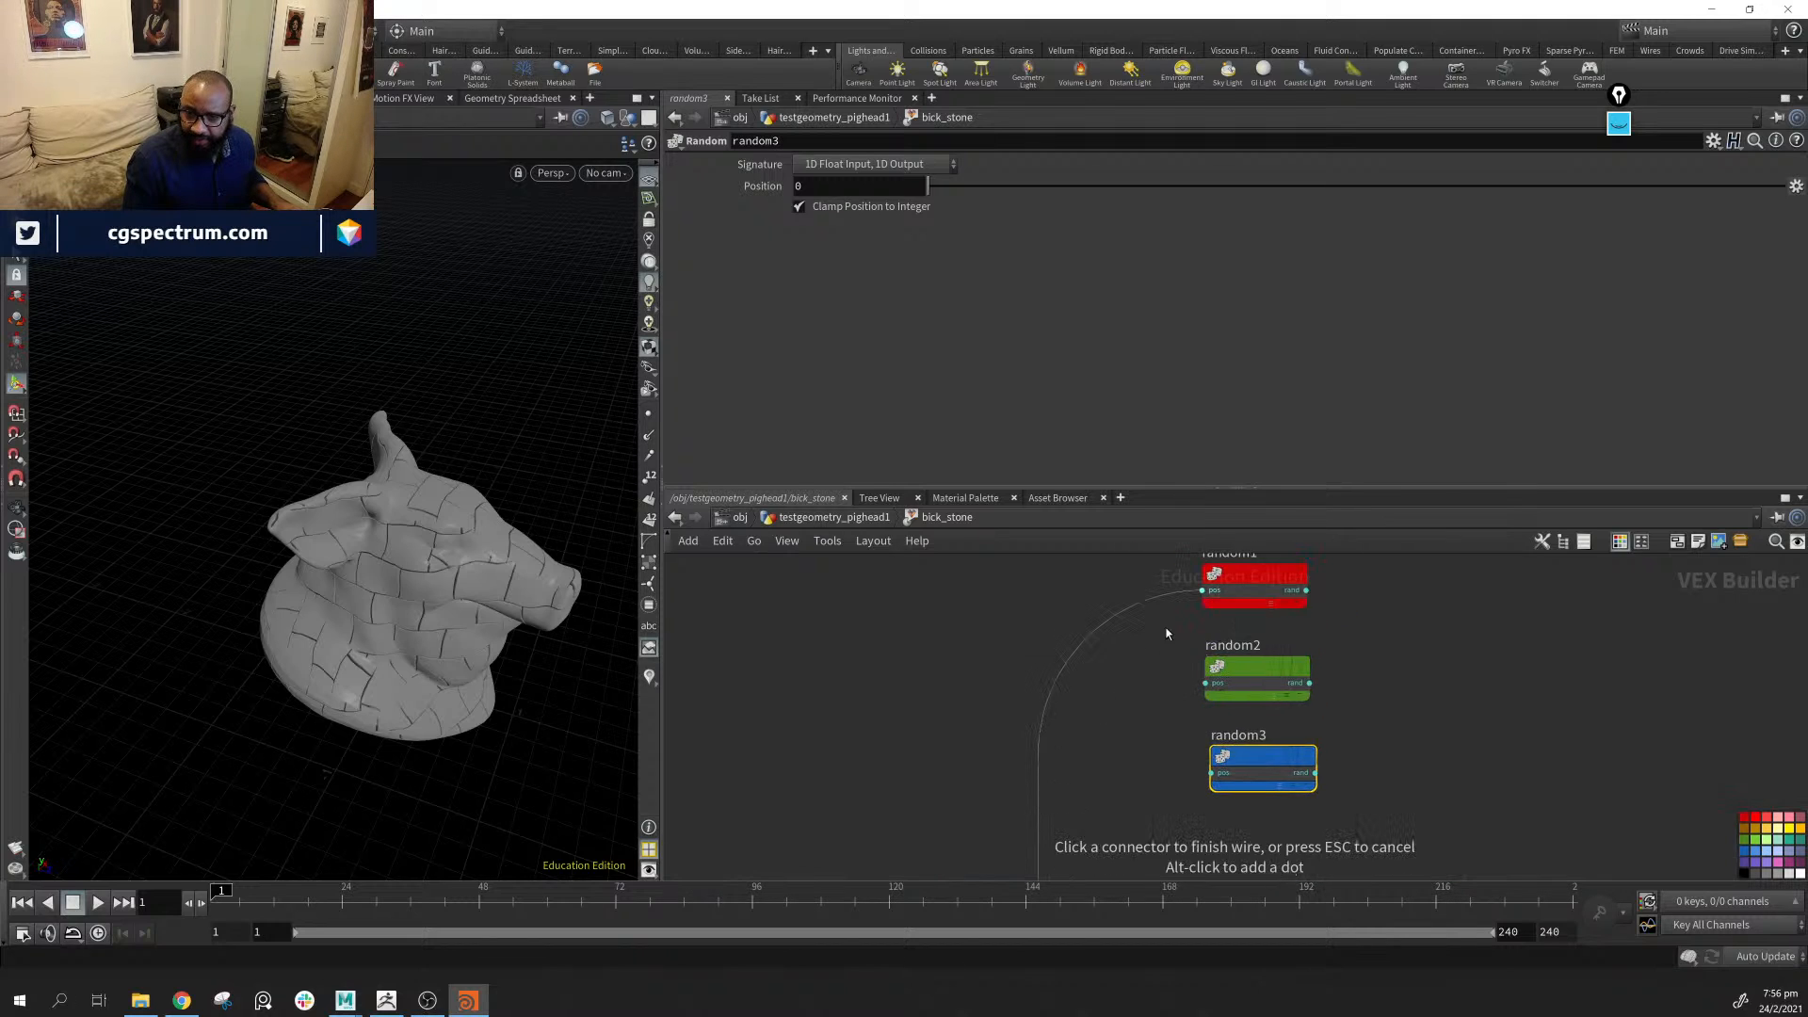
middle_drag(1160, 749, 1146, 556)
middle_drag(1117, 700, 1074, 523)
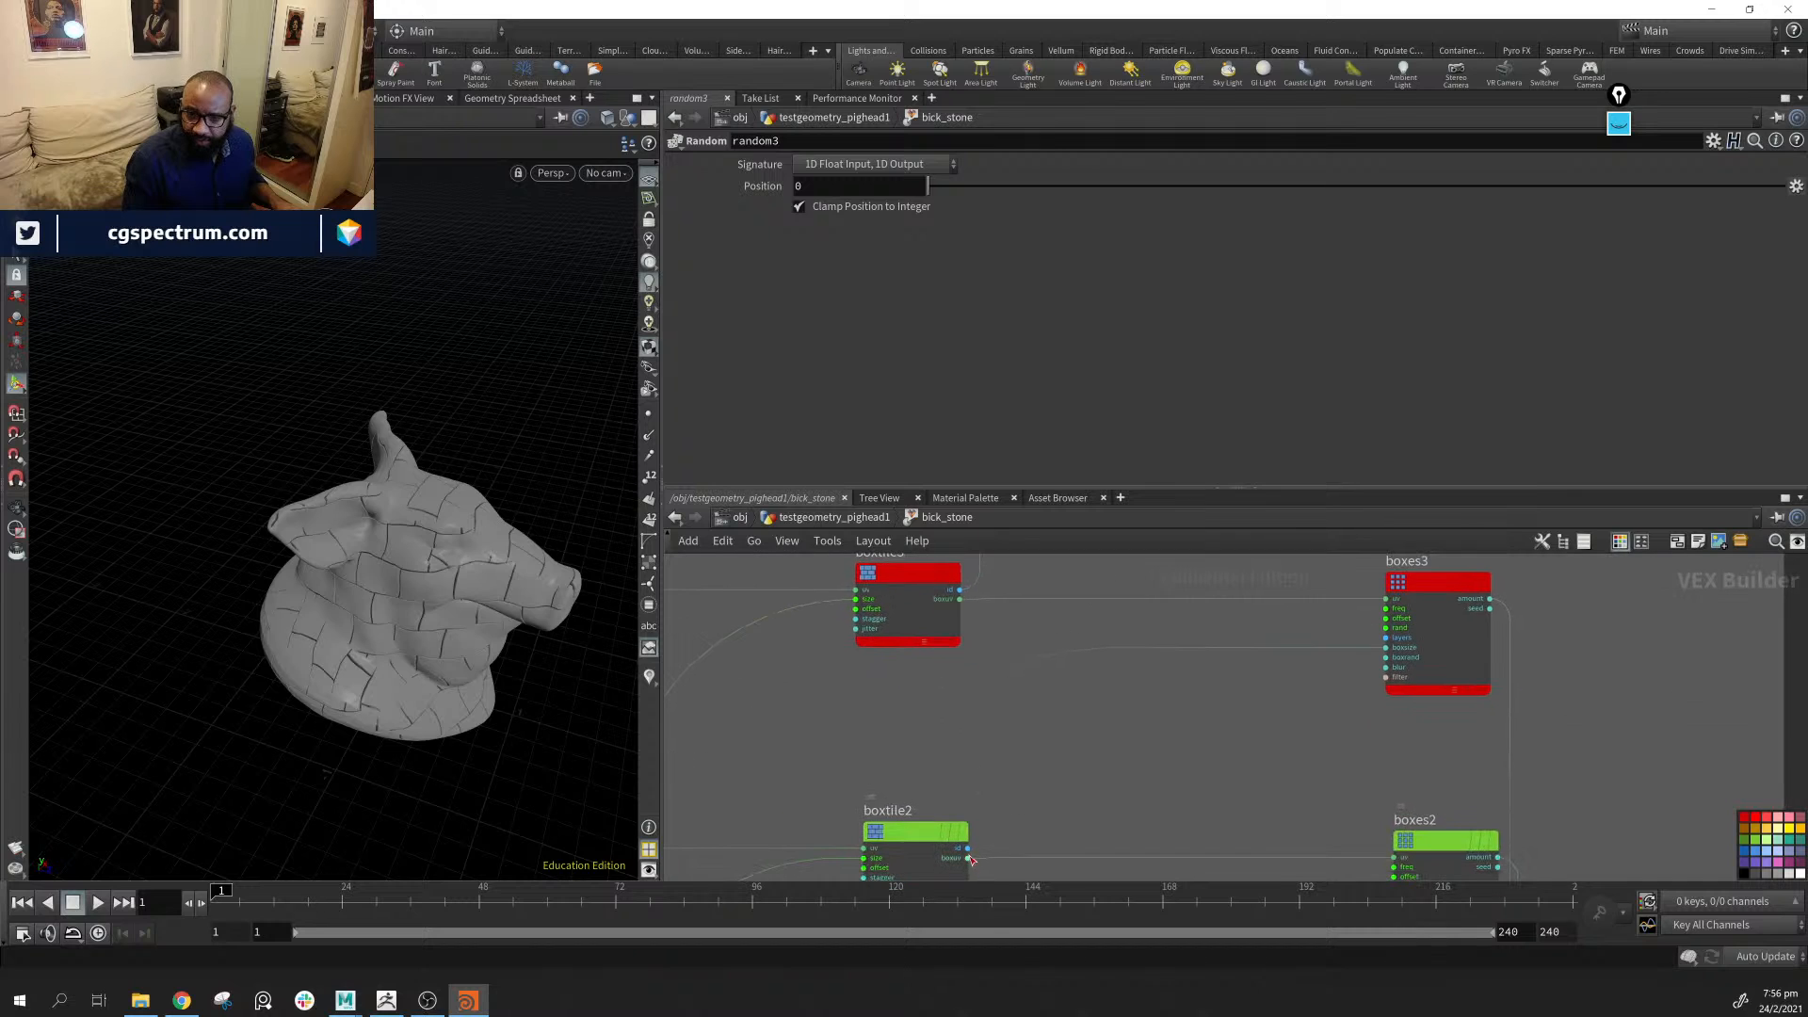
mouse_move(1098, 609)
middle_down()
mouse_move(1098, 829)
mouse_move(1095, 765)
middle_up()
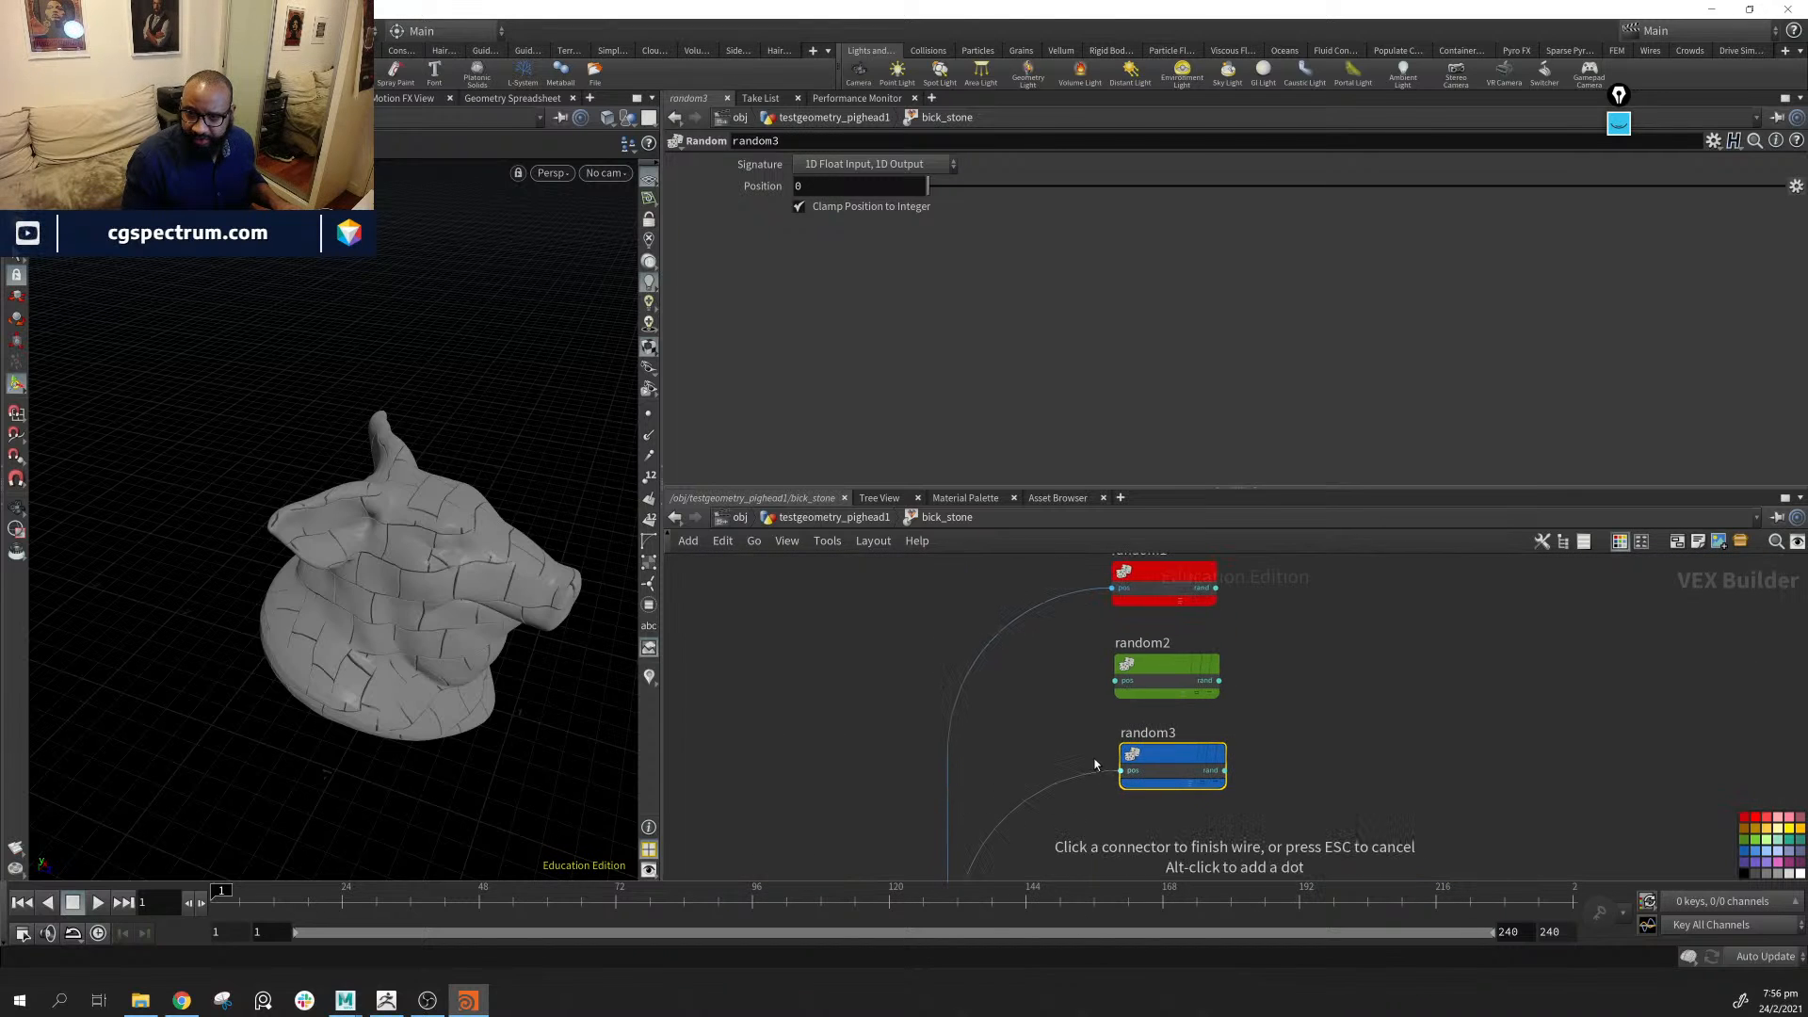
middle_drag(1334, 746, 1331, 512)
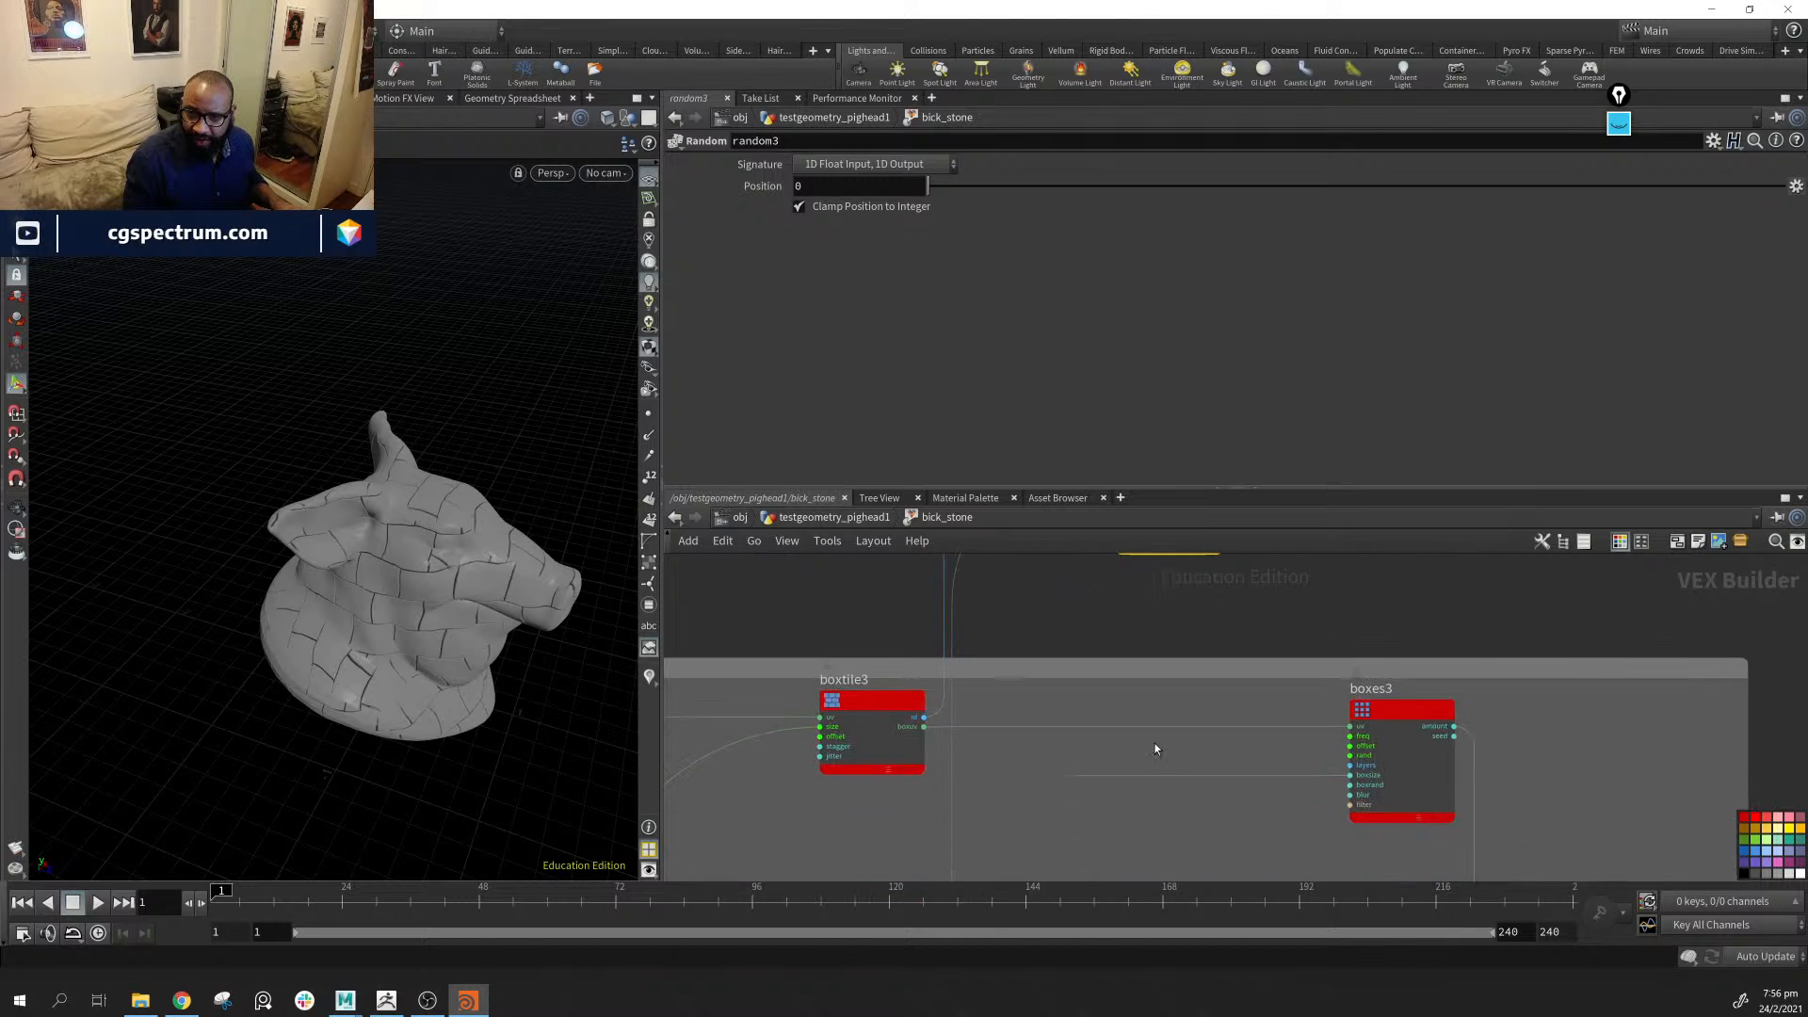
Connect the id output of boxtile1 to the pos input of random3
scroll(1139, 749, down, 4)
middle_drag(1141, 871, 1124, 641)
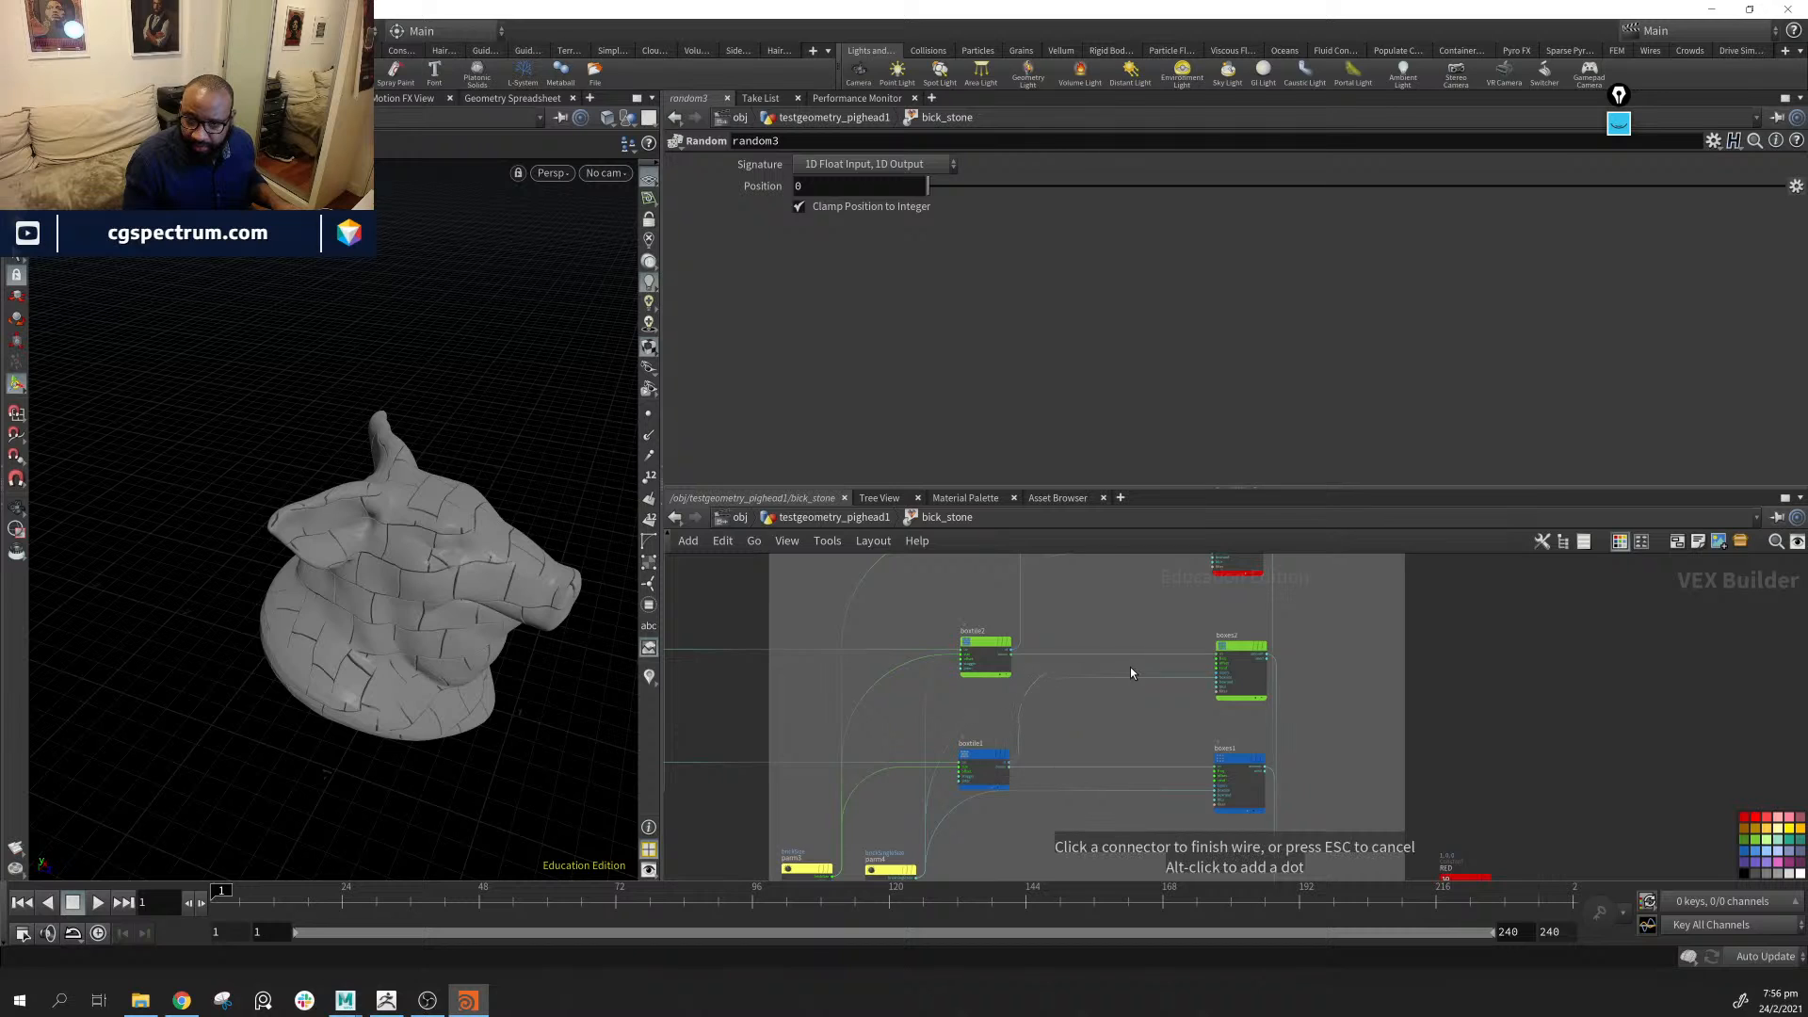
middle_drag(1130, 667, 1128, 935)
click(1117, 746)
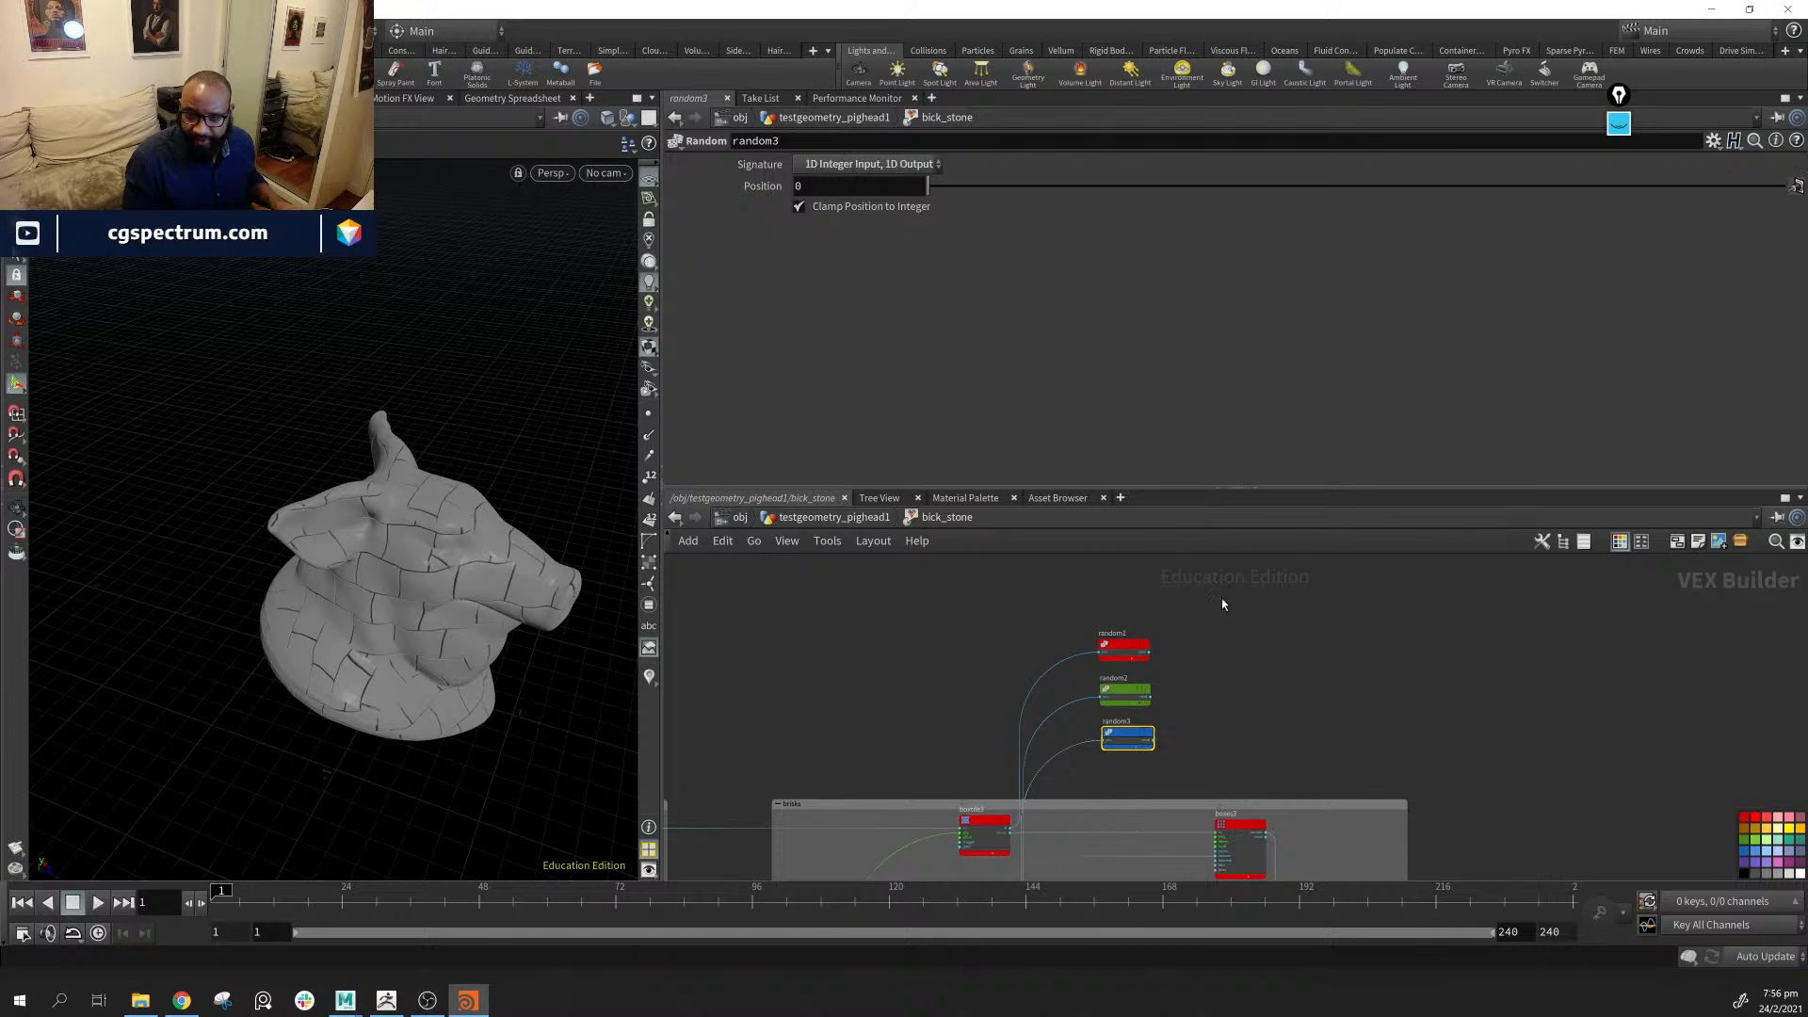
Move the three random nodes together so they sit above the boxes3 node
drag(1222, 597, 1096, 757)
mouse_move(1135, 664)
mouse_down()
mouse_move(1249, 690)
mouse_move(1254, 711)
mouse_move(1247, 684)
mouse_up()
middle_drag(1470, 726, 1189, 641)
scroll(1243, 763, down, 2)
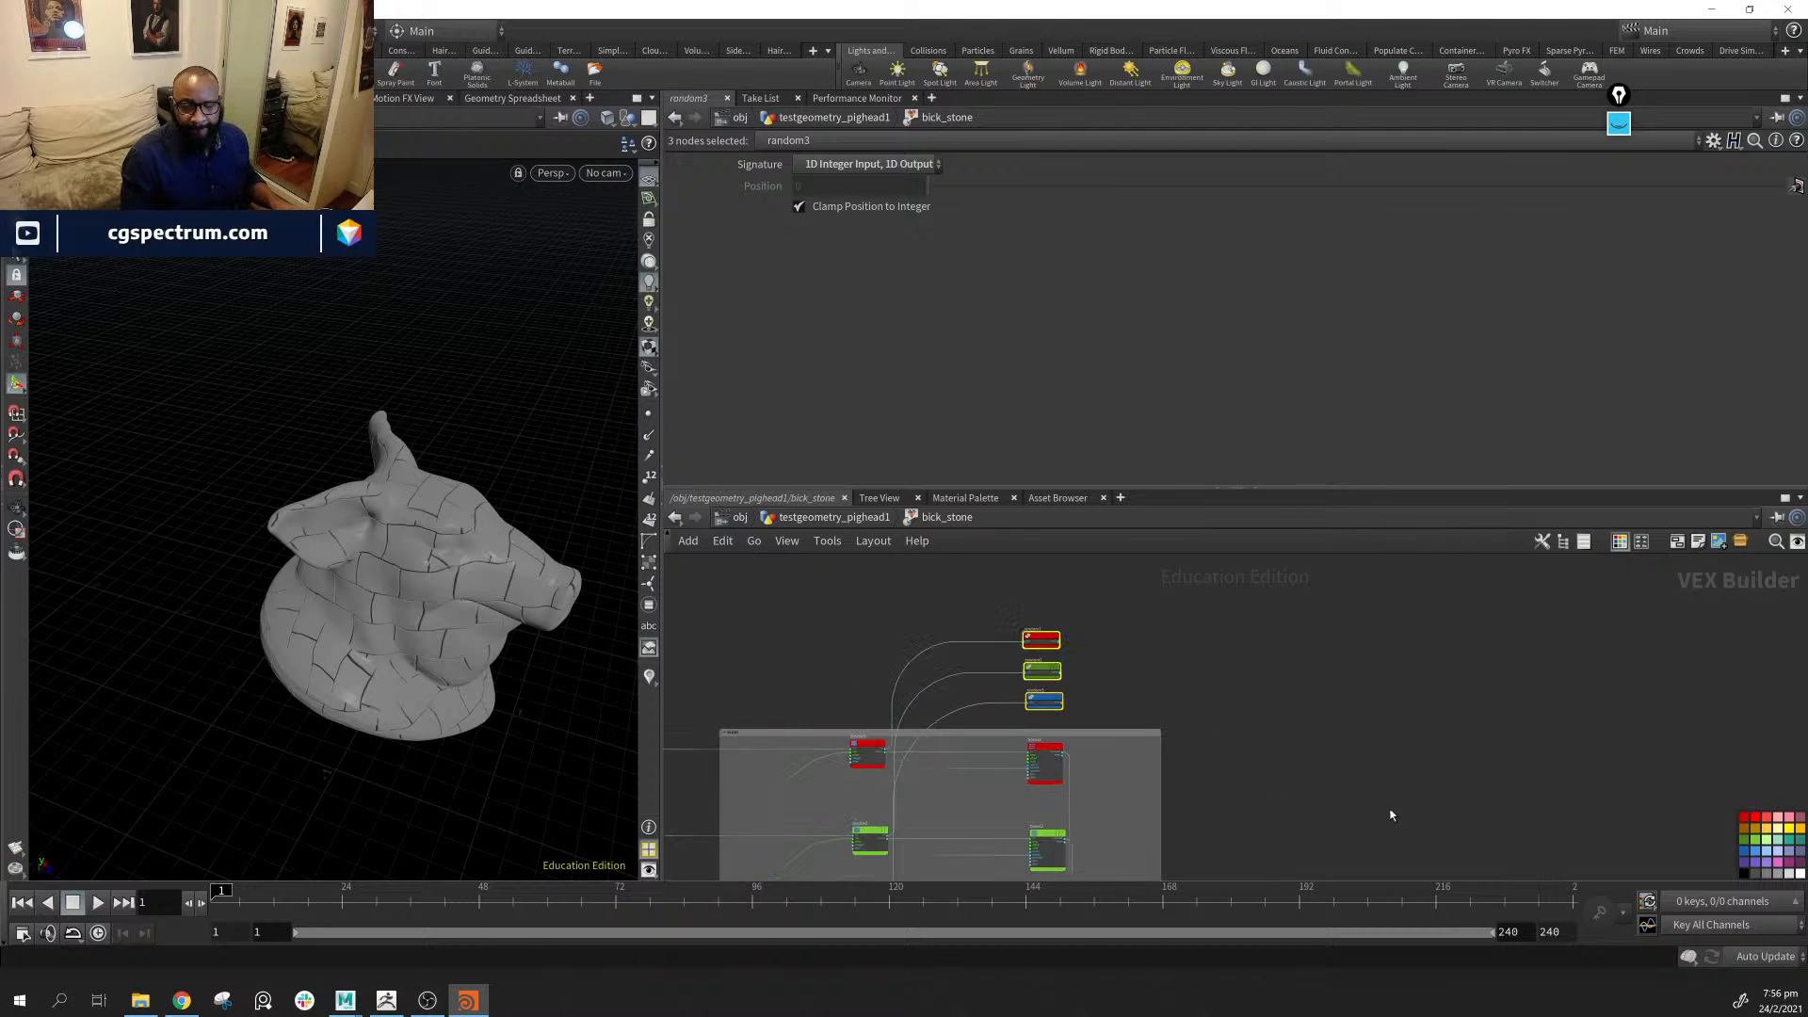
middle_drag(1375, 867, 1210, 604)
scroll(1235, 698, down, 3)
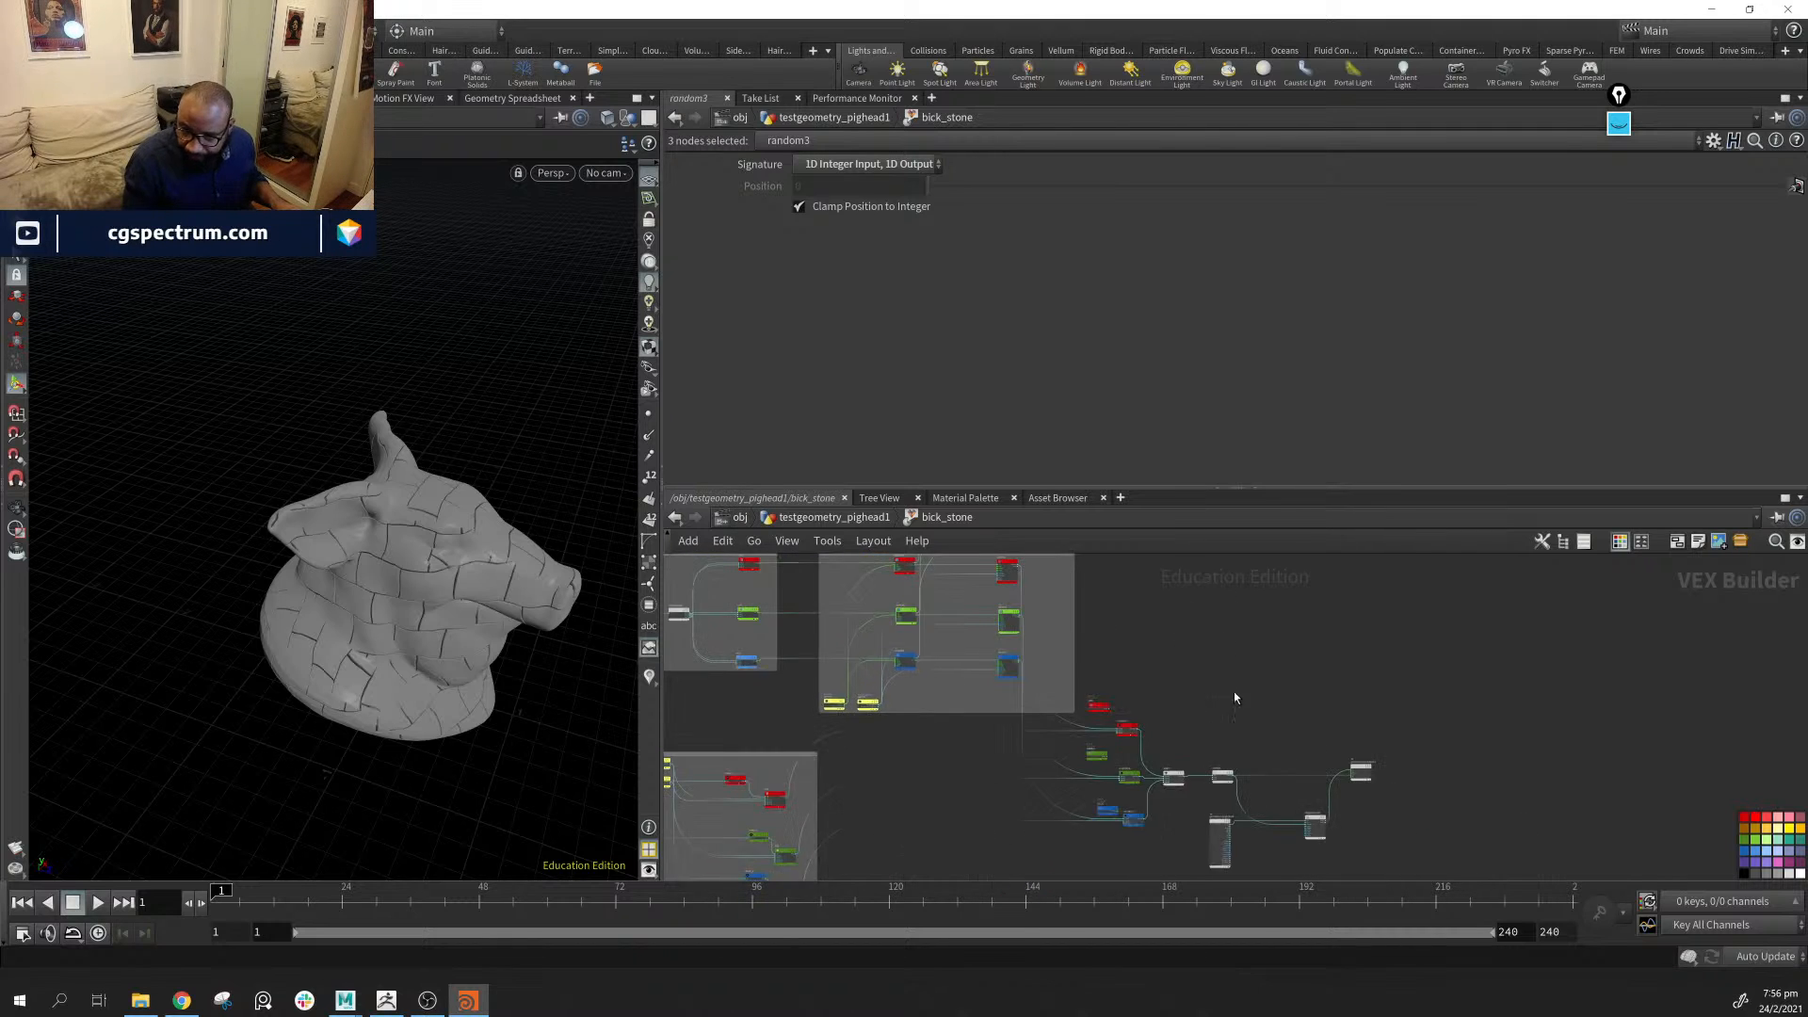
middle_drag(1236, 698, 1175, 811)
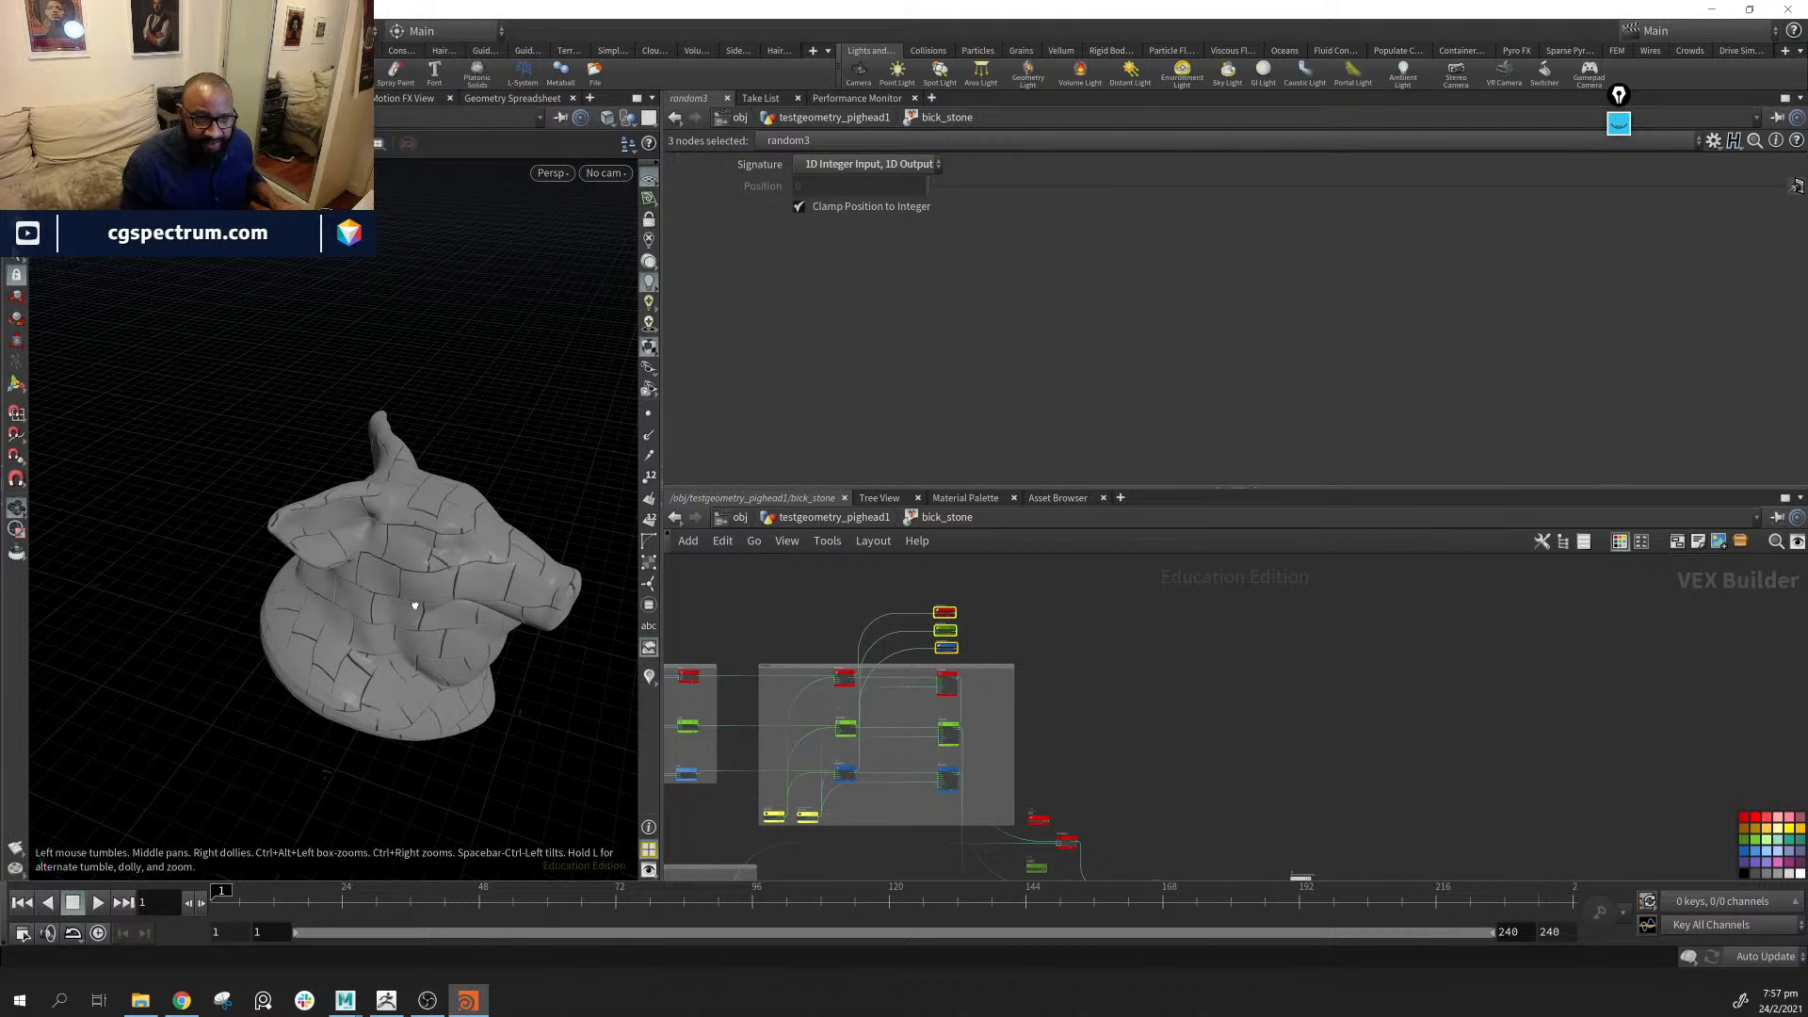
Connect random1's rand output to the Color (Cd) input of geometryvopoutput1 and inspect the coloring on the pig head
alt+drag(416, 605, 436, 553)
middle_drag(1059, 667, 988, 655)
scroll(986, 623, up, 3)
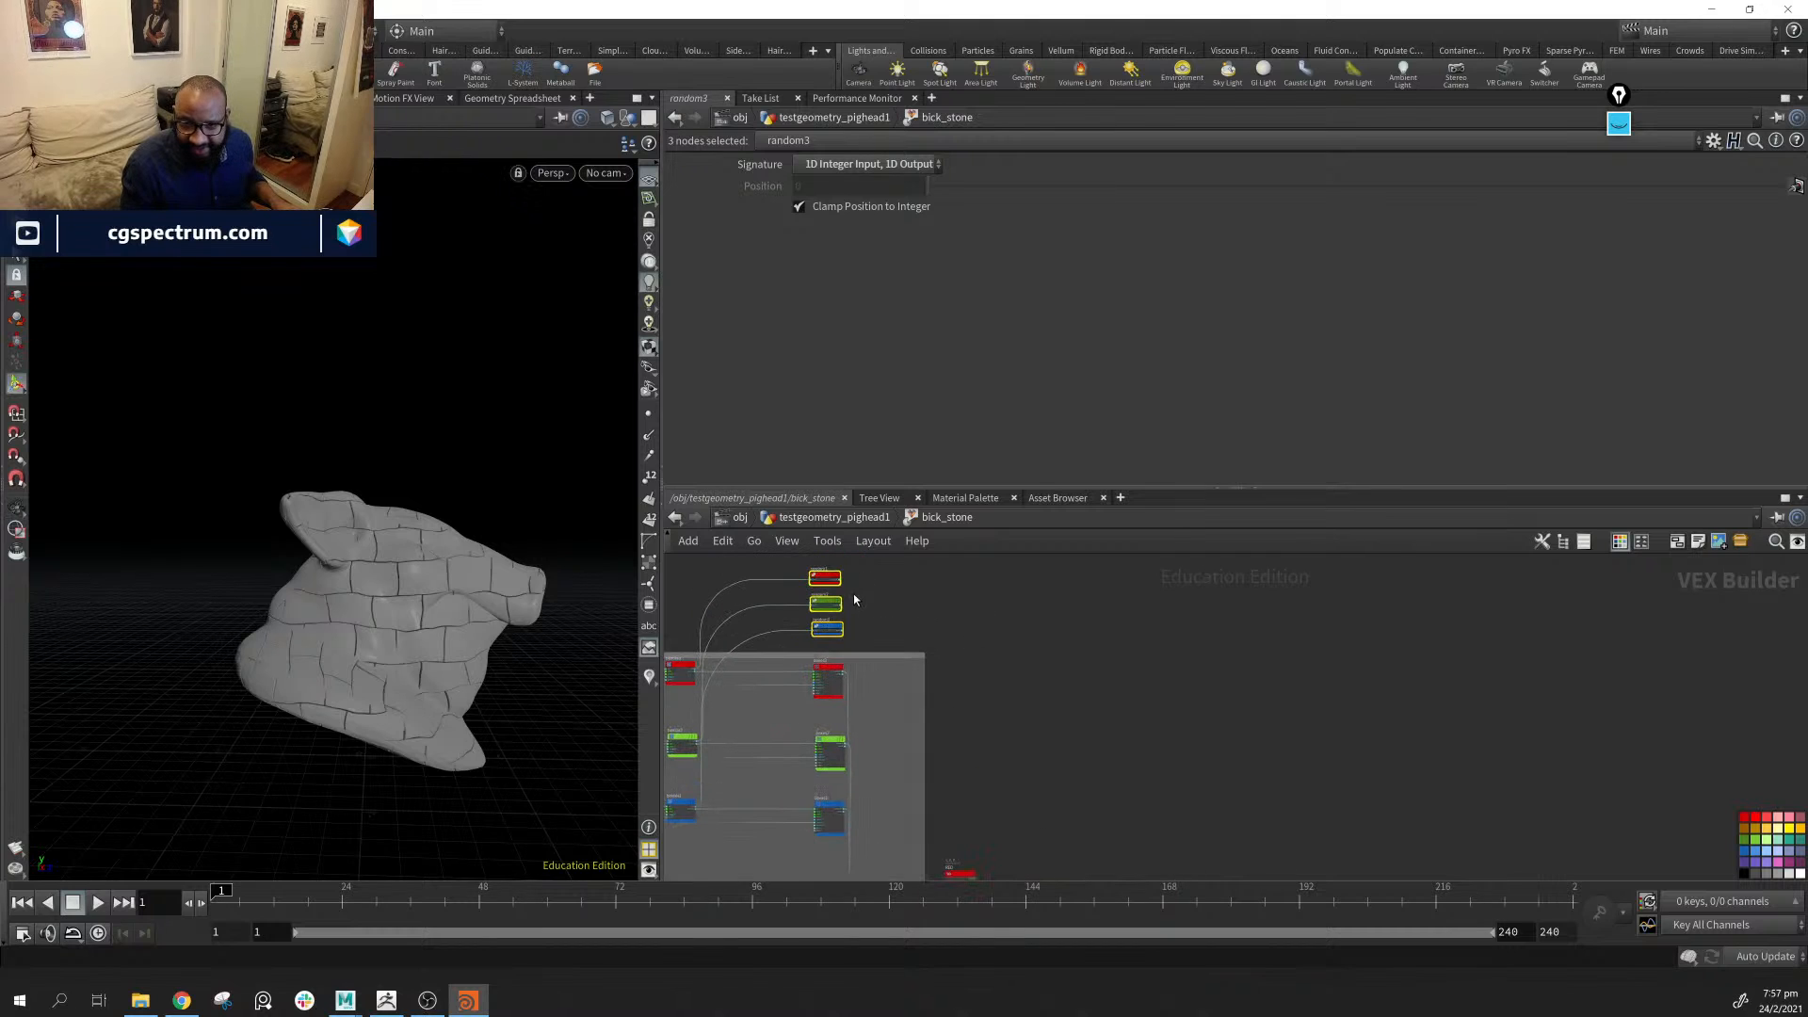
click(841, 581)
click(1058, 612)
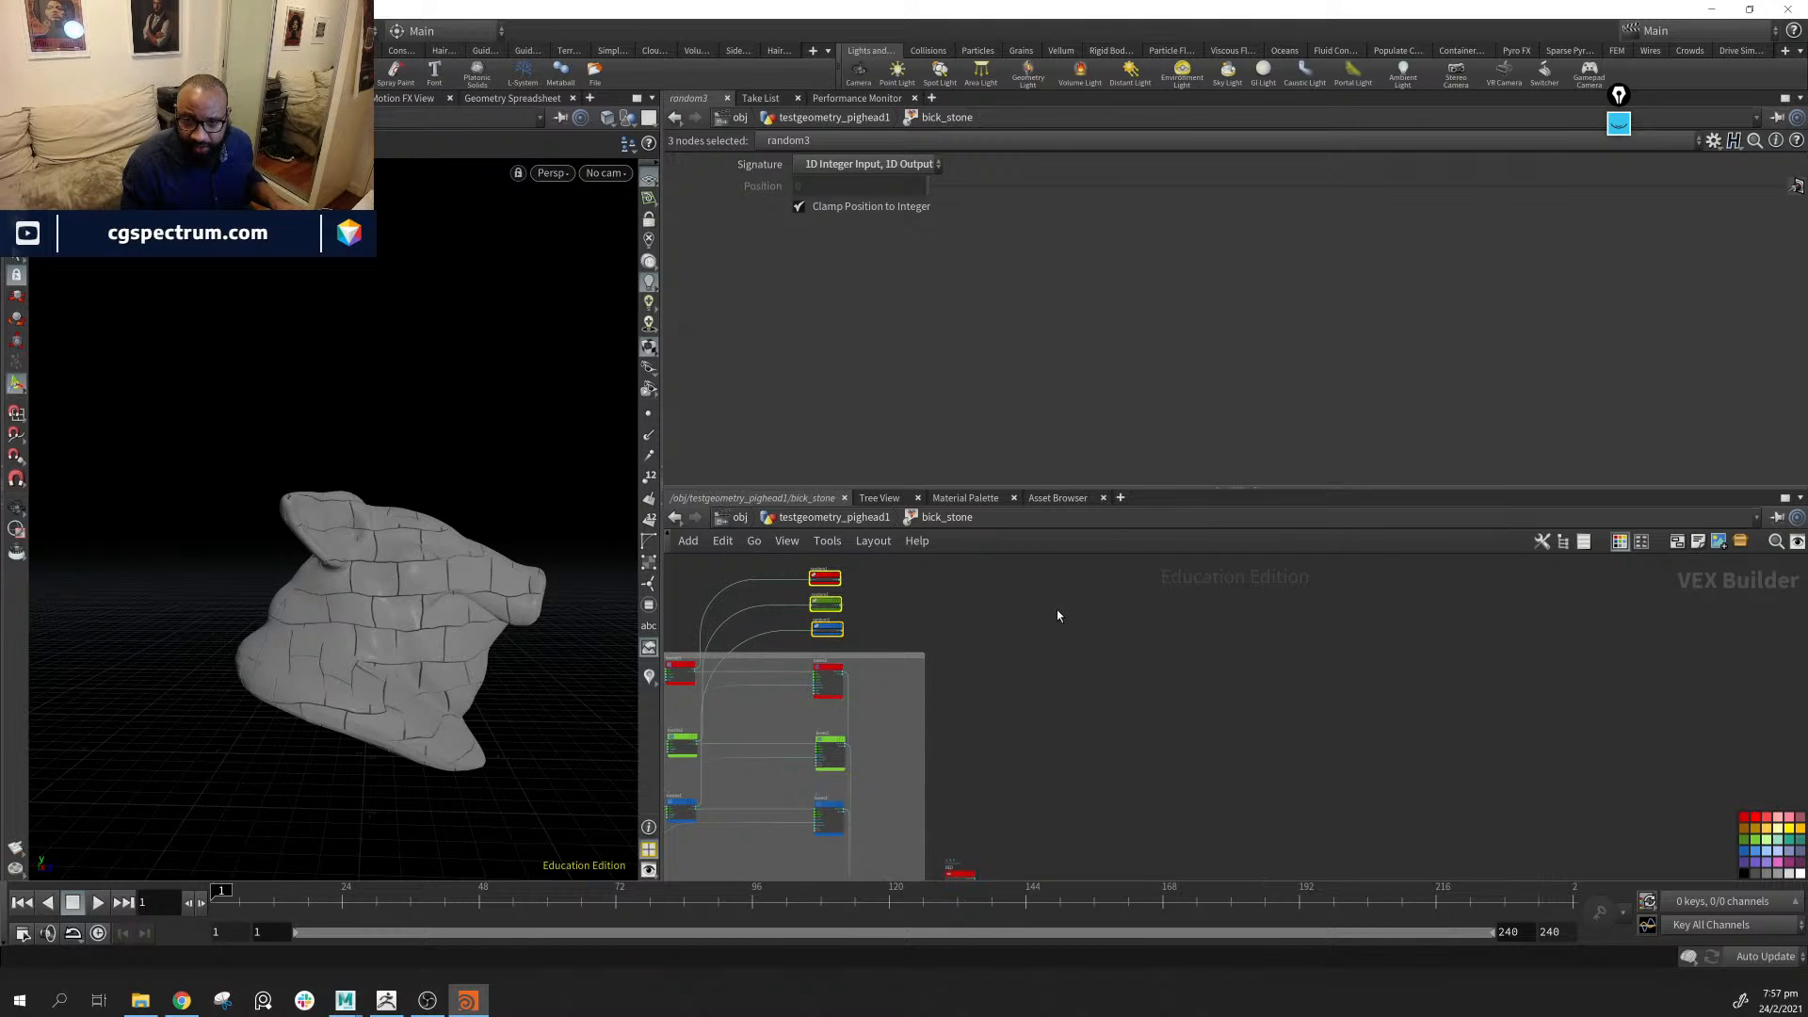
click(1056, 610)
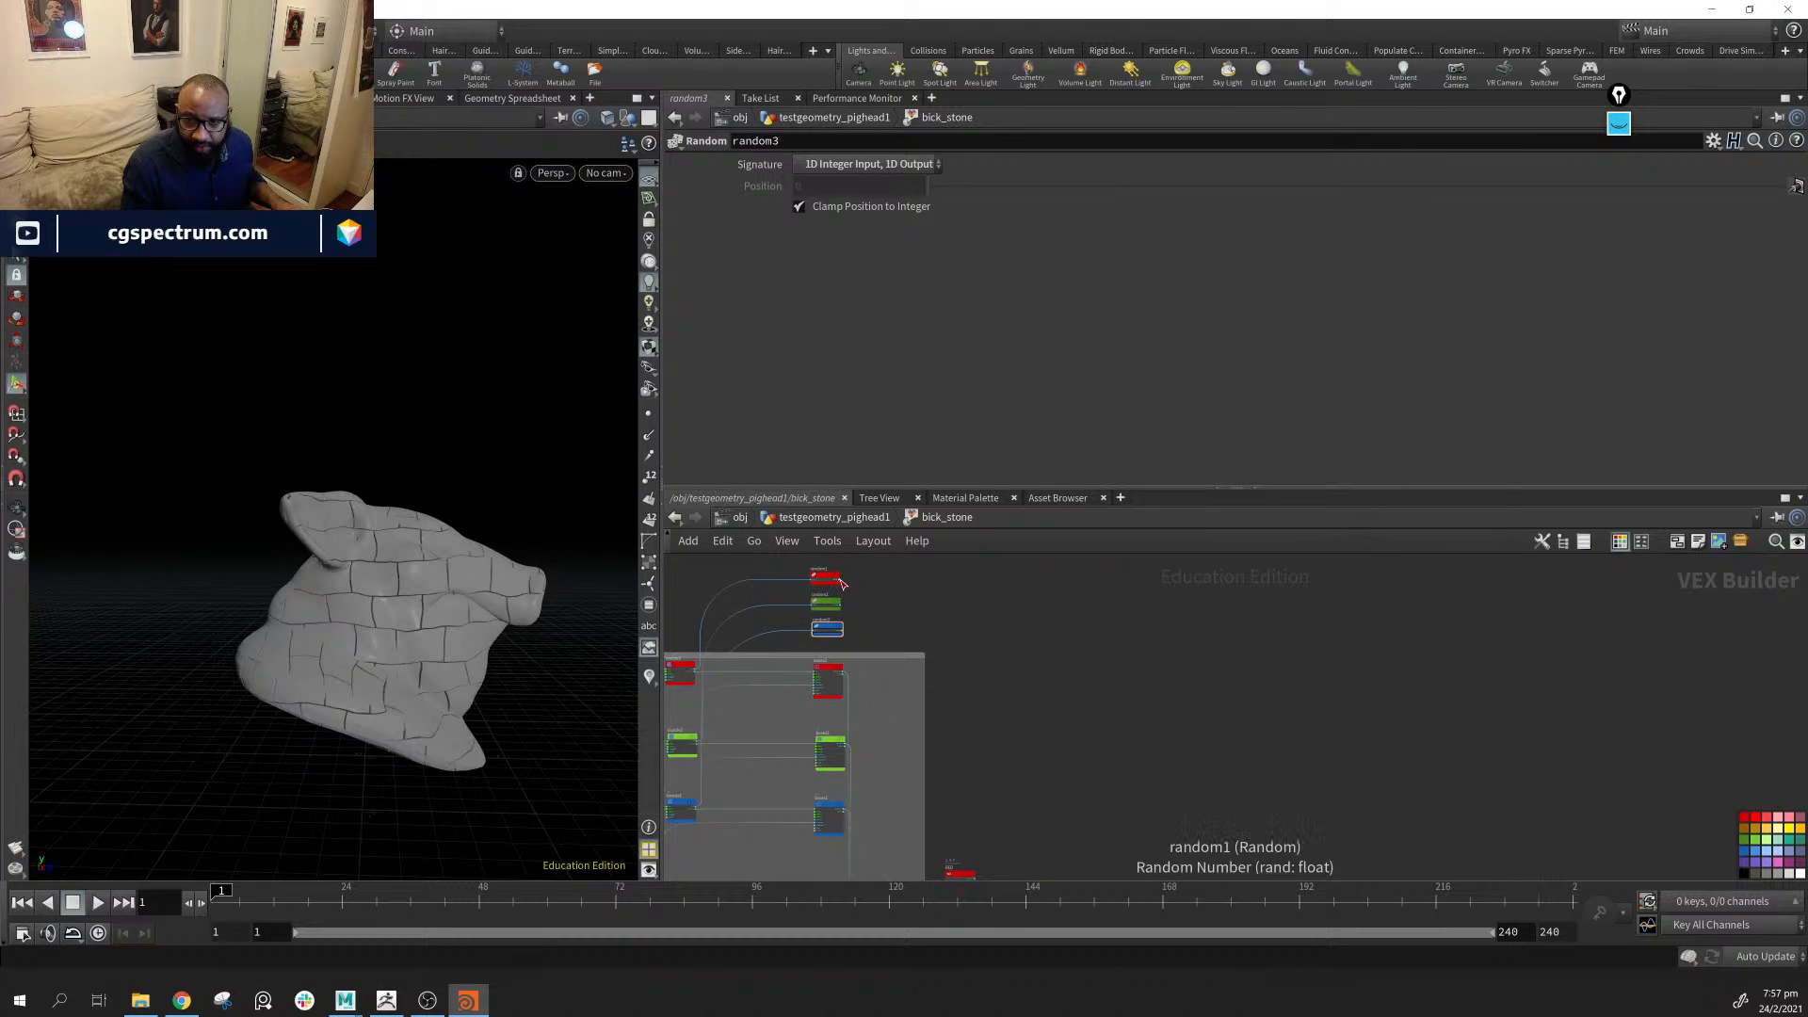
click(840, 579)
middle_drag(1179, 810, 847, 554)
scroll(942, 687, up, 4)
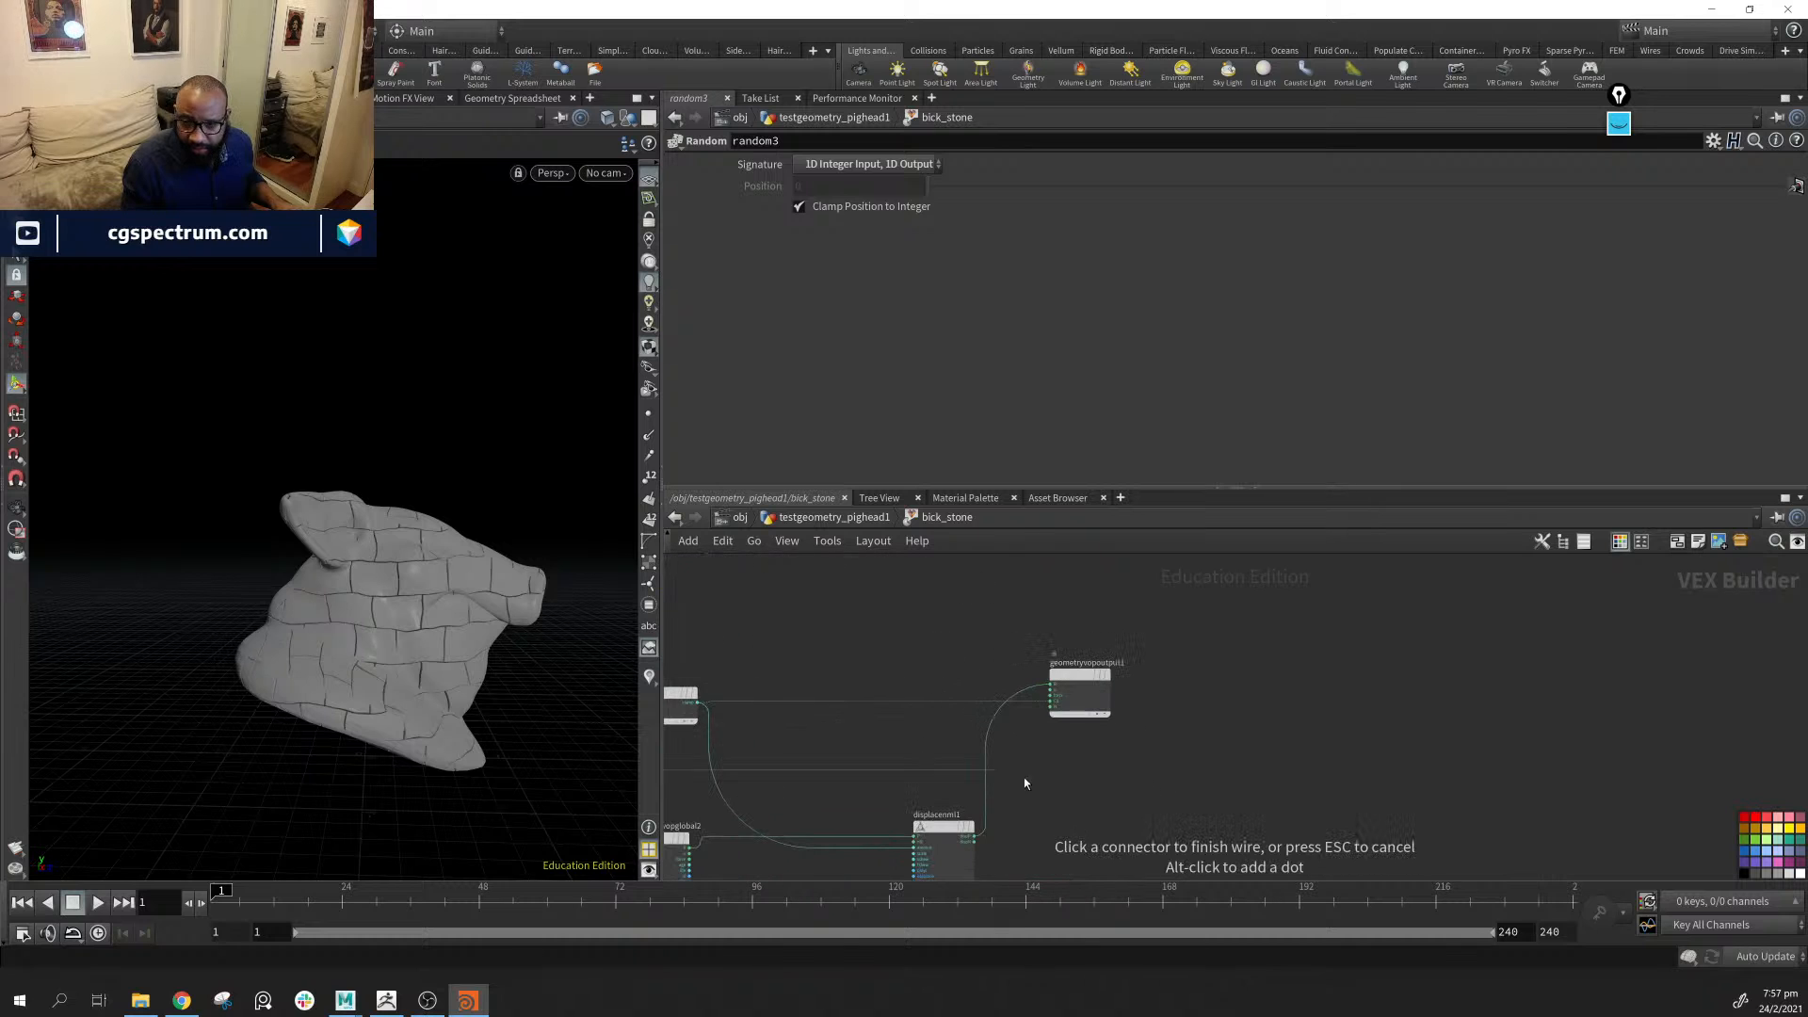
click(1054, 703)
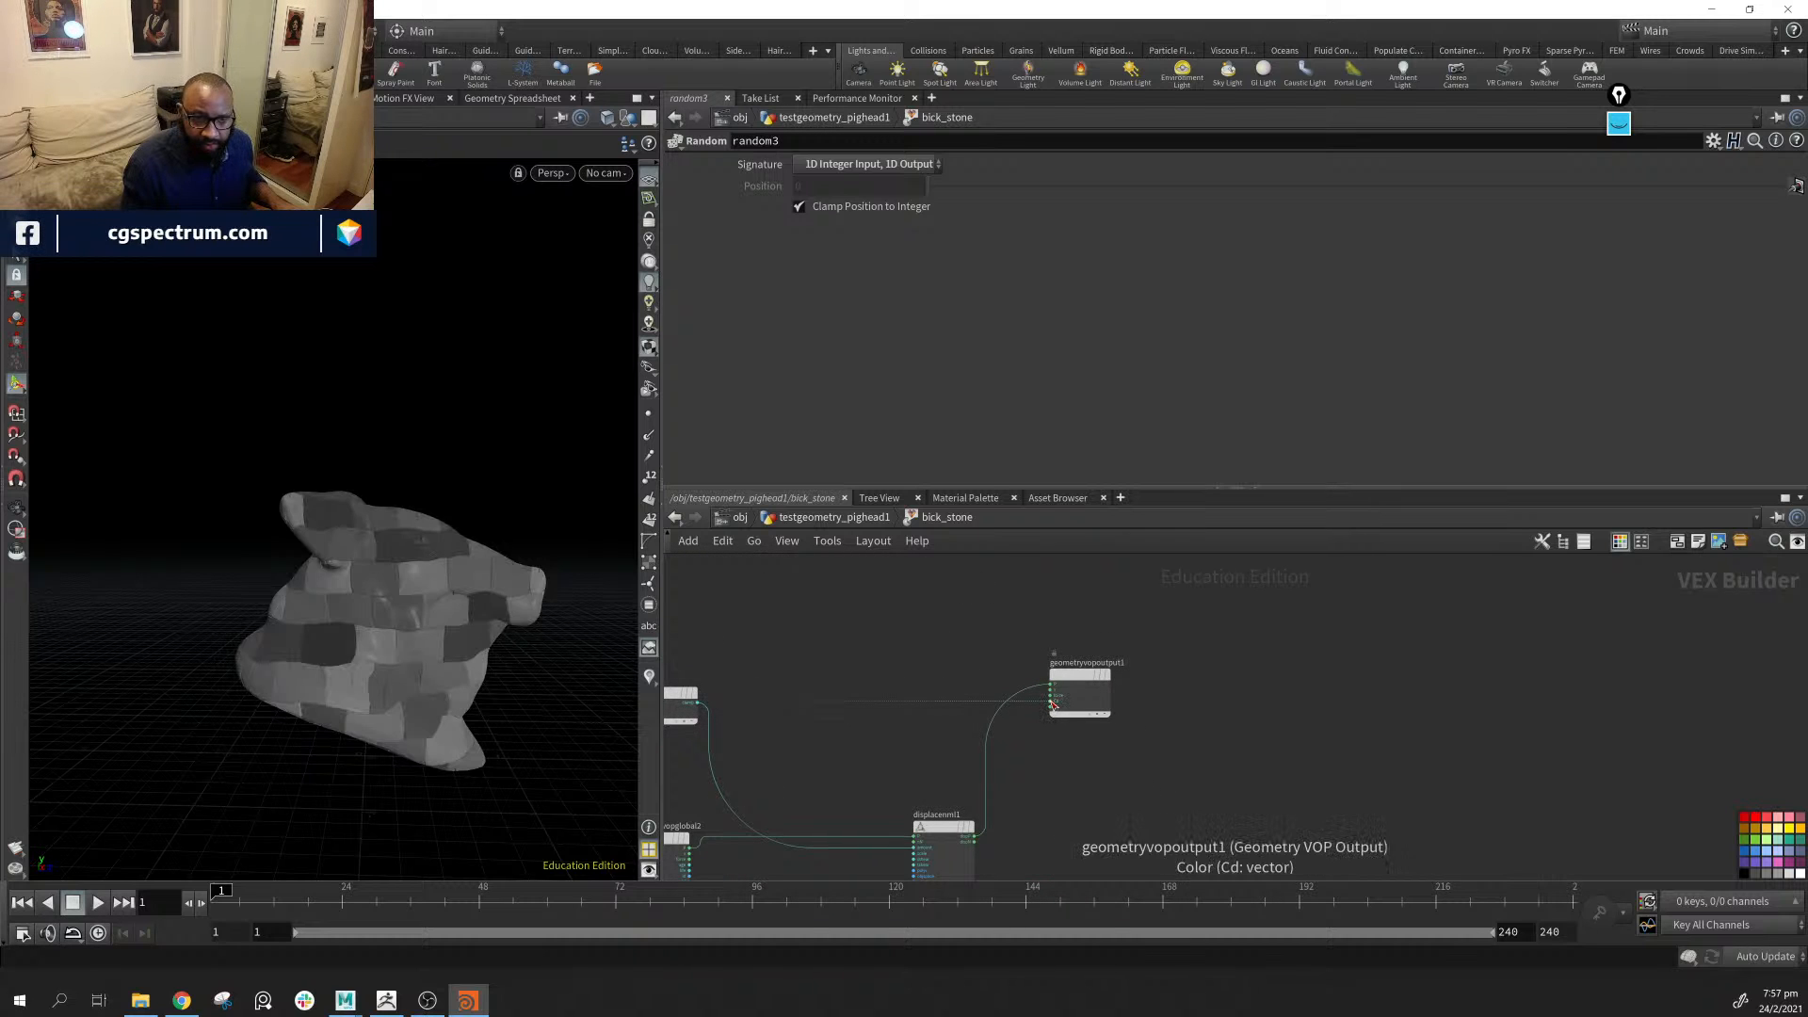
drag(484, 606, 325, 627)
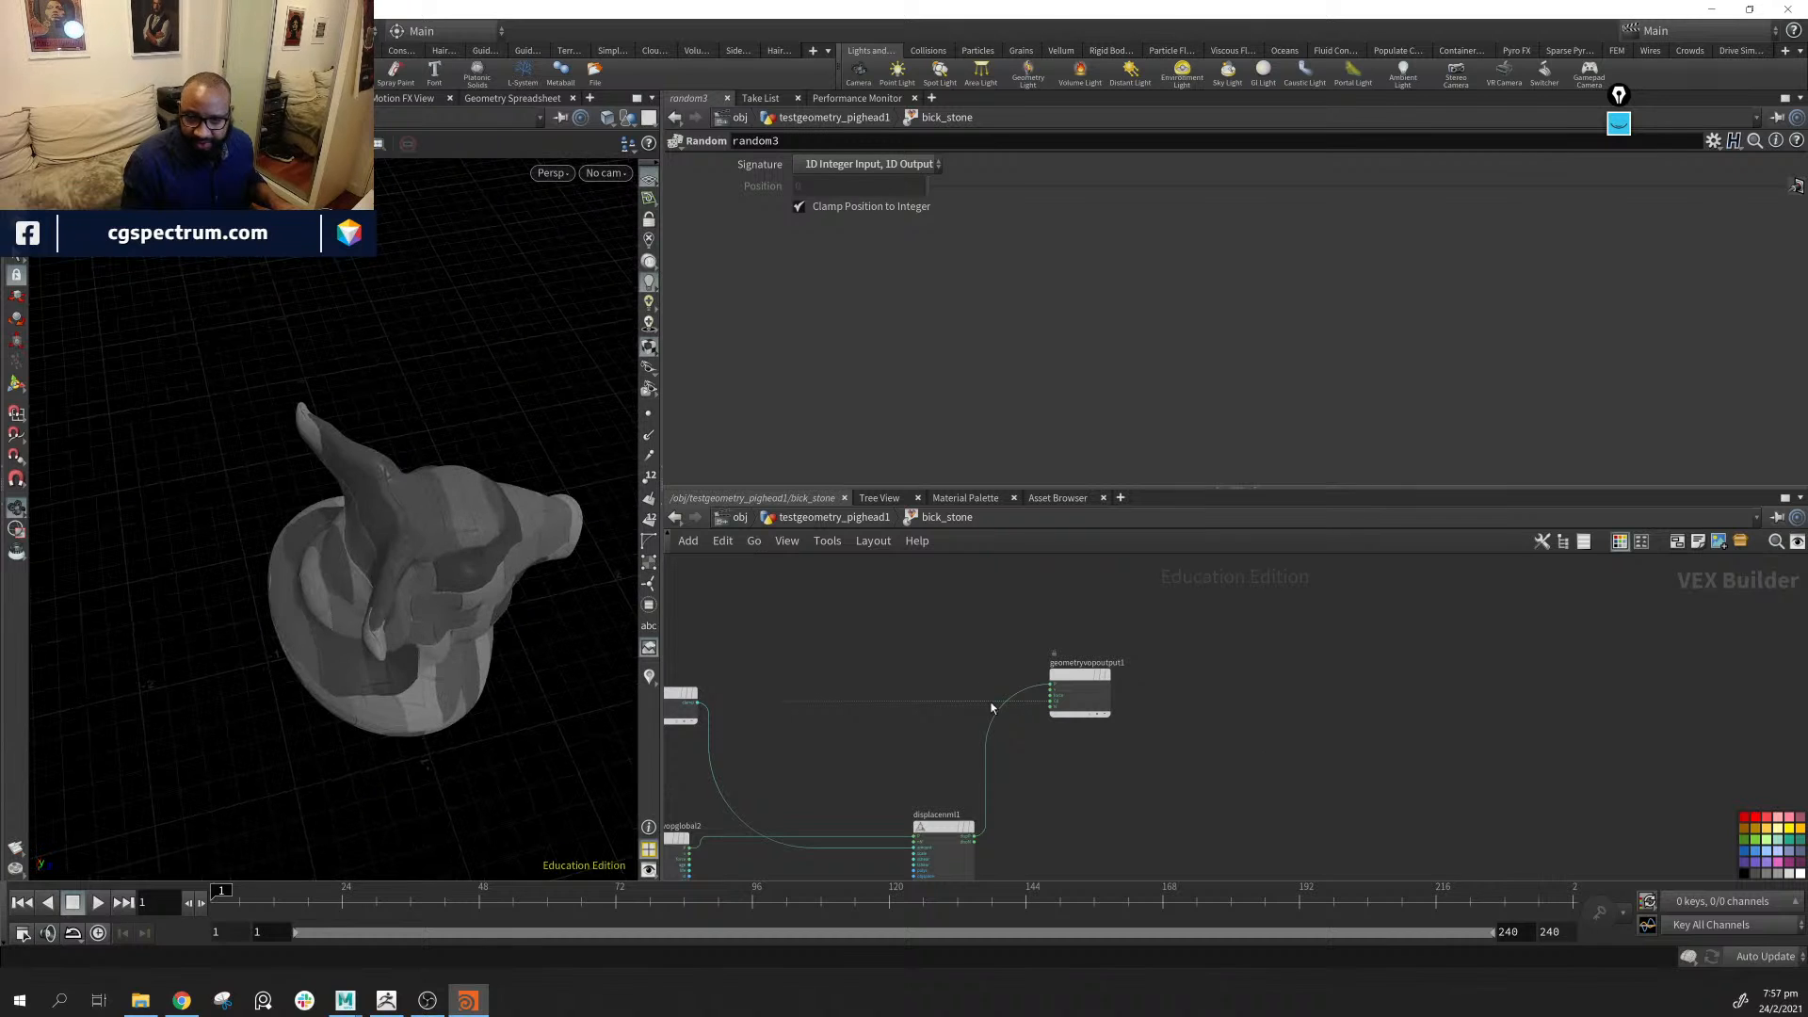
Copy the multiply1, multiply2, multiply3, add1 and clamp1 nodes together
middle_drag(994, 708, 1303, 904)
middle_drag(904, 602, 1001, 872)
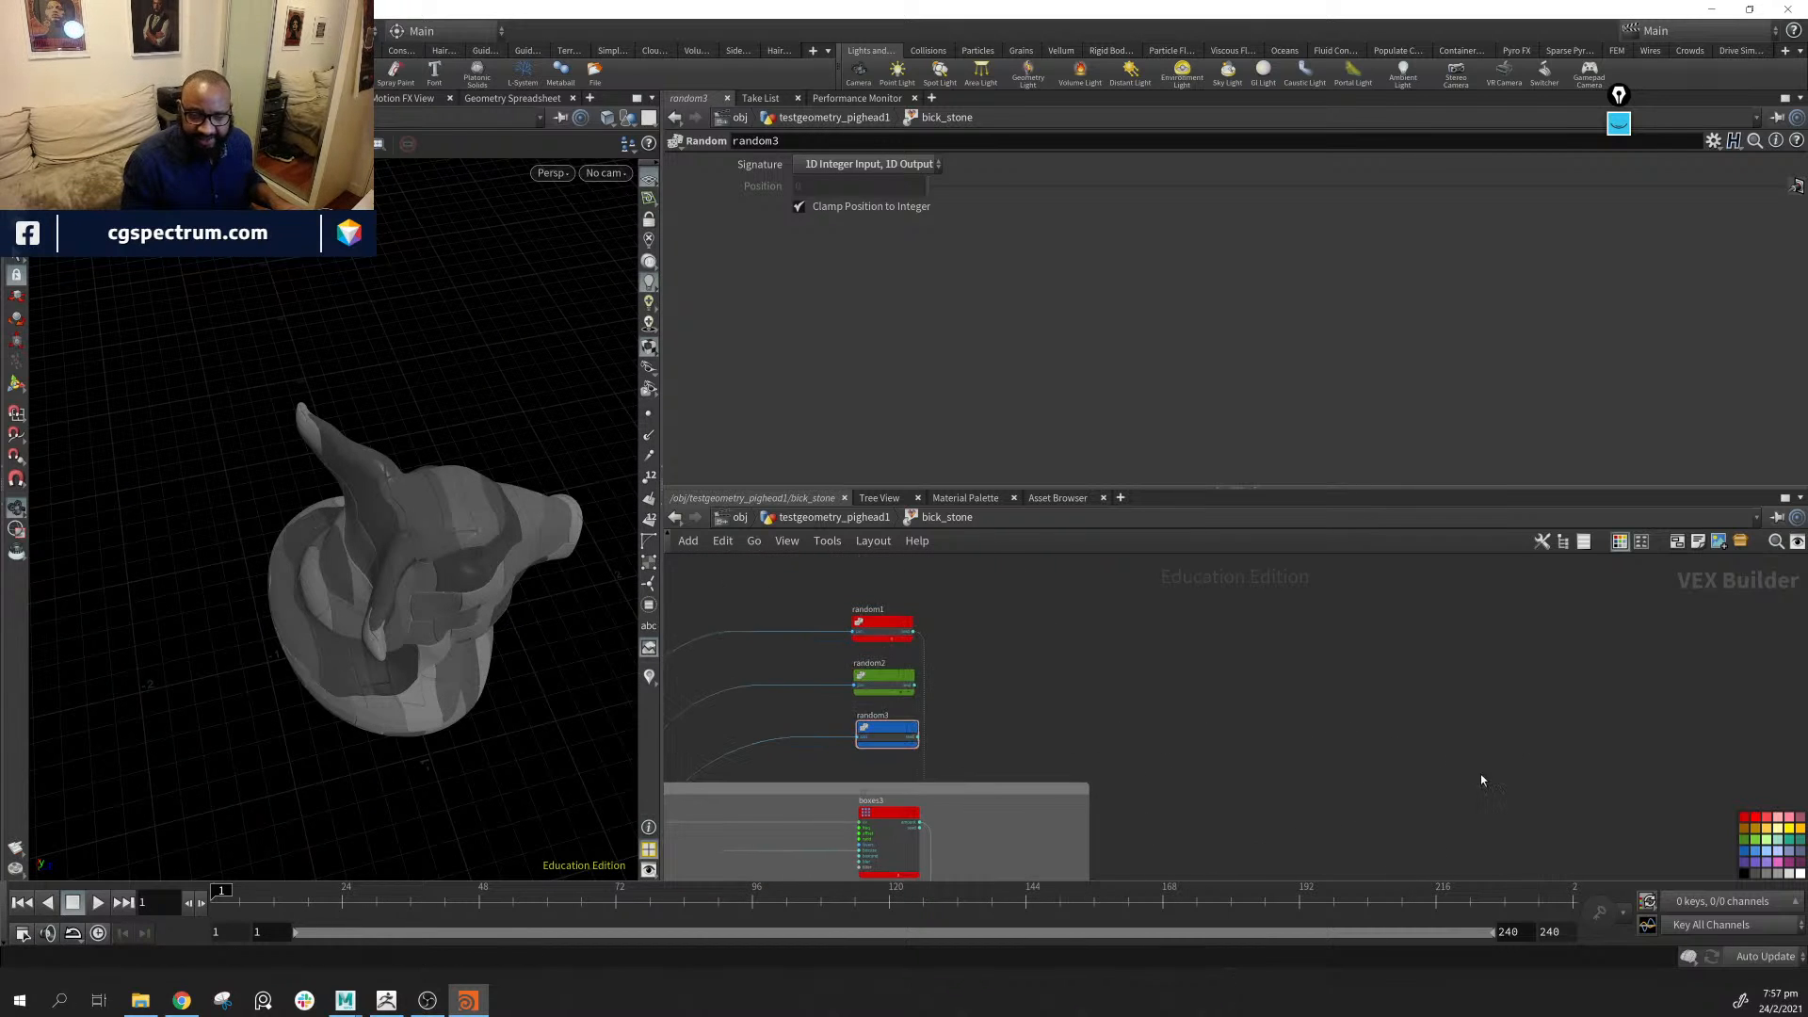
middle_drag(1433, 876, 1406, 612)
middle_drag(1350, 852, 1324, 565)
mouse_move(1345, 871)
middle_down()
mouse_move(1344, 744)
mouse_move(1235, 717)
mouse_move(1136, 773)
middle_up()
scroll(1344, 744, down, 1)
scroll(1215, 720, down, 1)
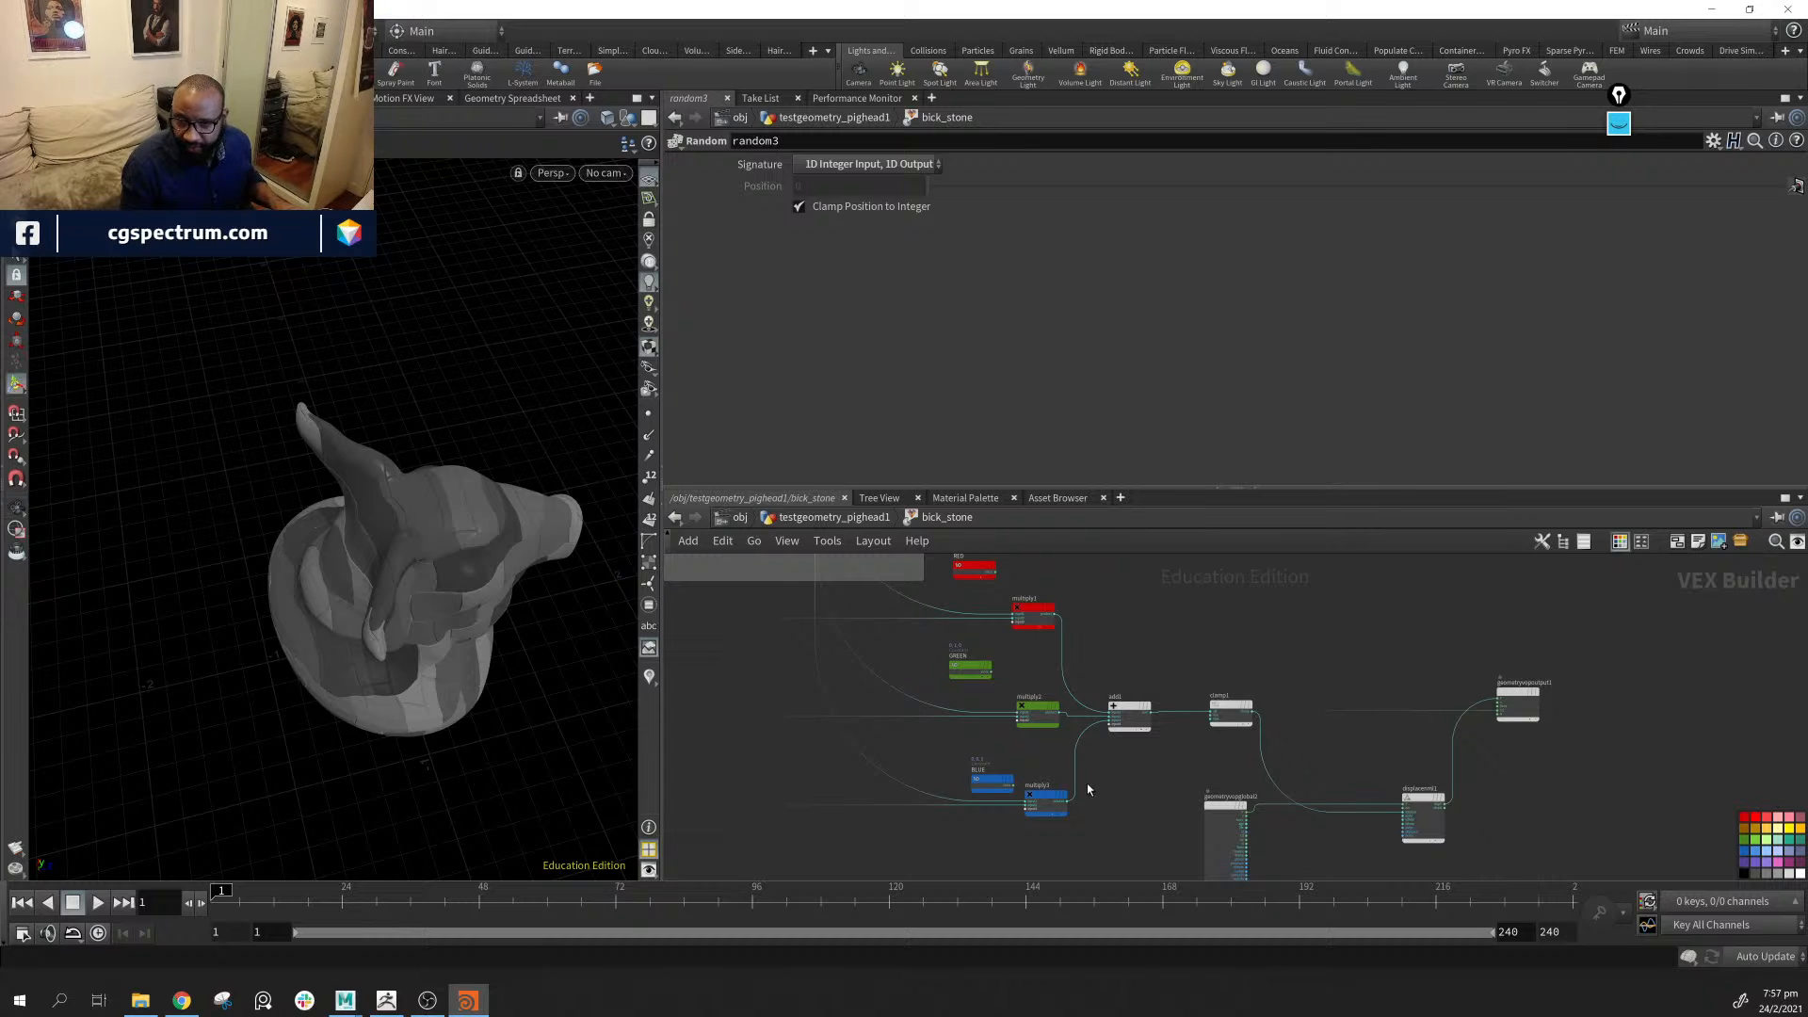
drag(1029, 569, 1051, 831)
middle_drag(1135, 586, 1042, 646)
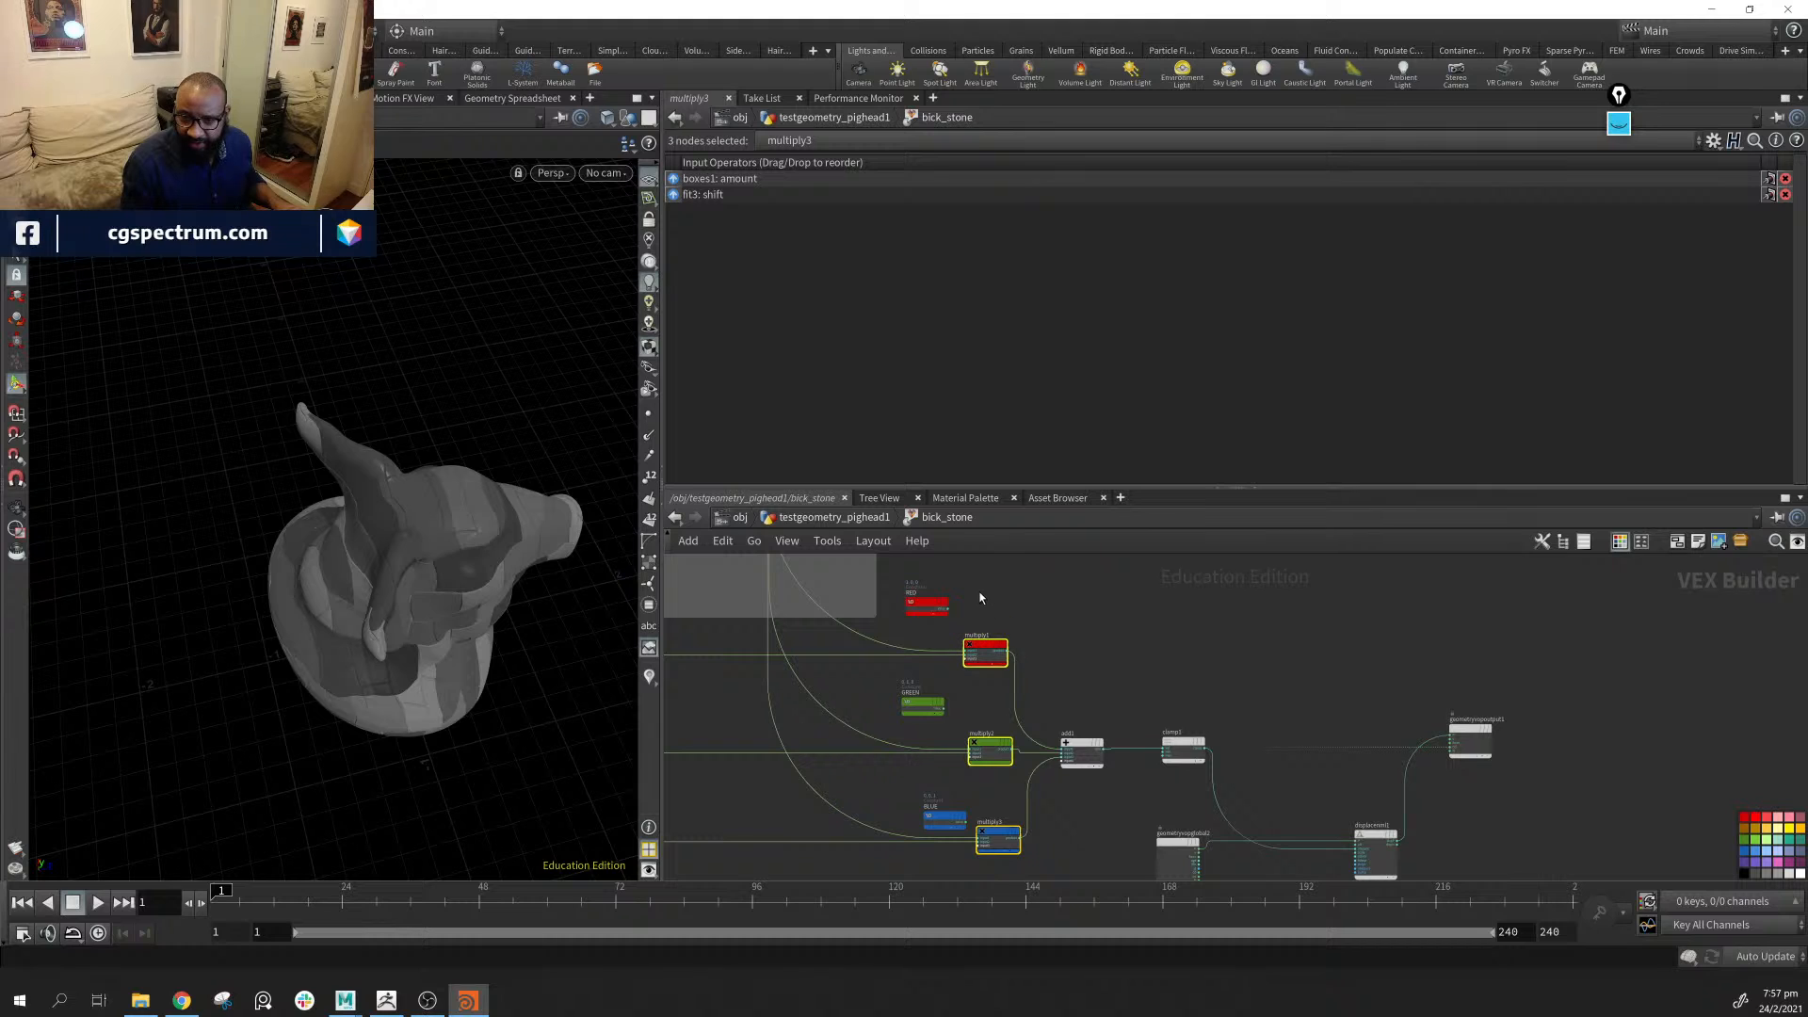
drag(980, 597, 1240, 834)
middle_drag(1138, 629, 1124, 689)
key(ctrl+c)
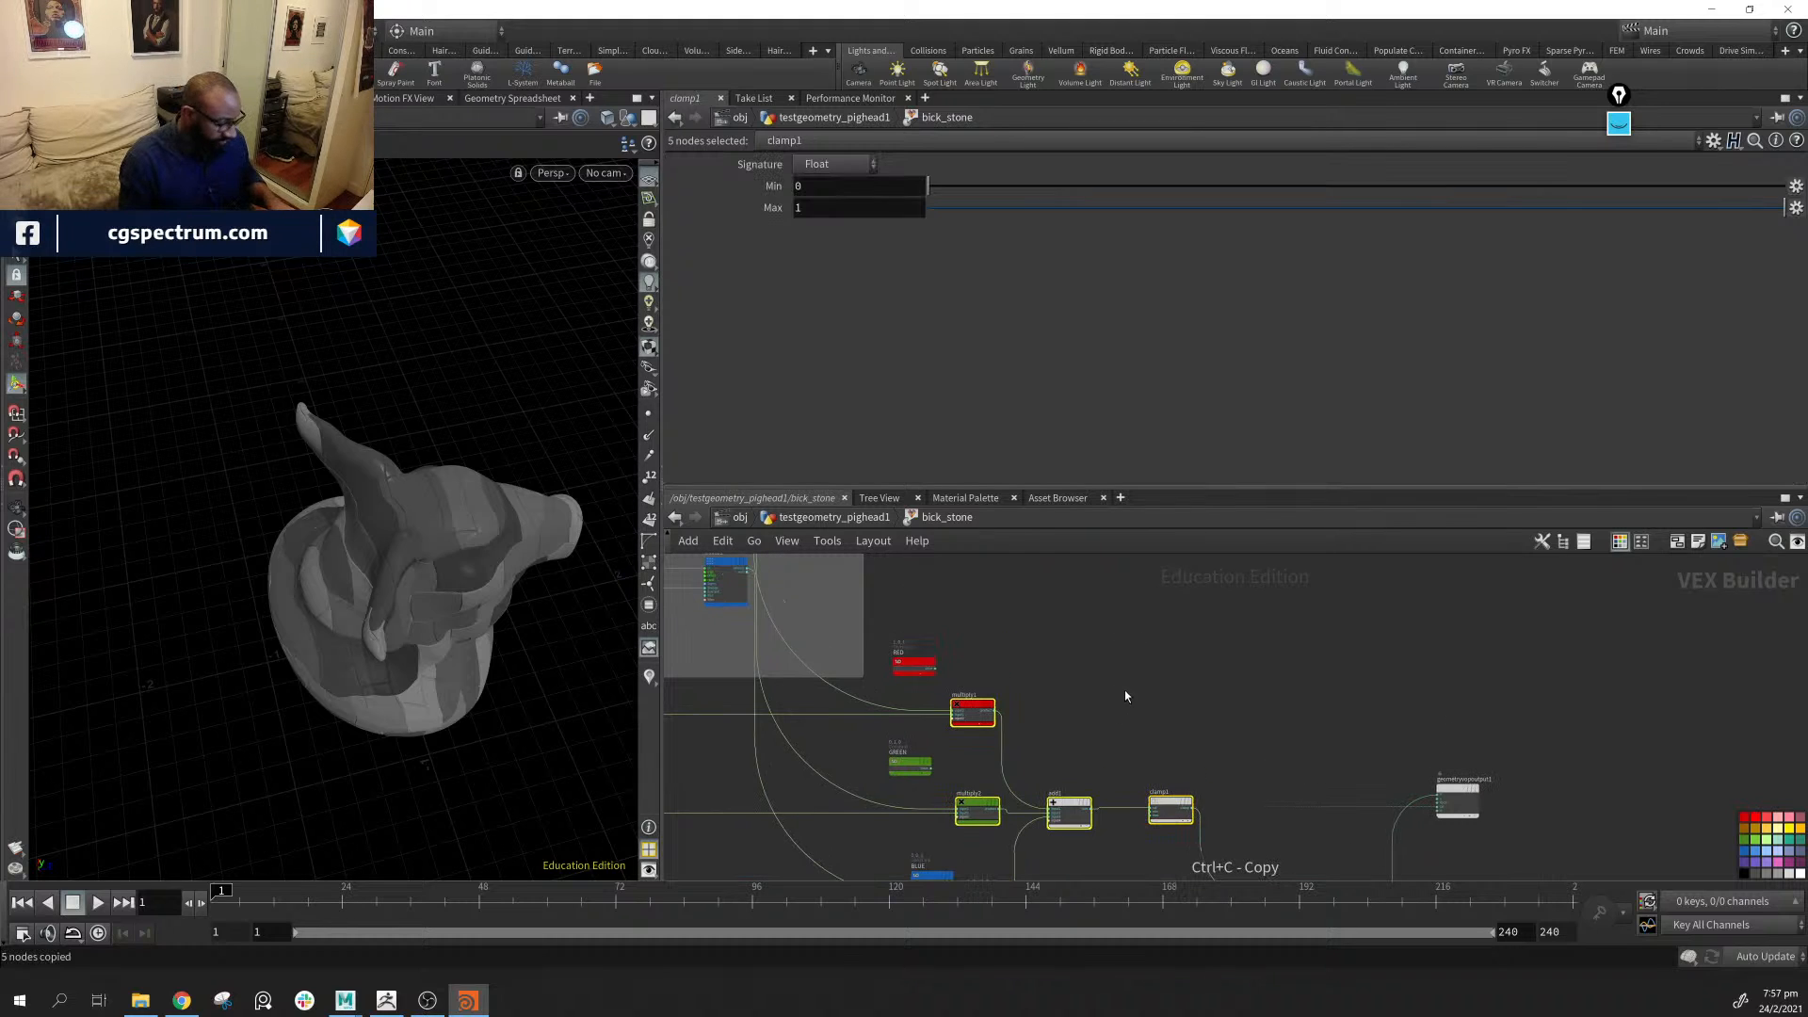
Paste the copied multiply, add and clamp nodes beside the three random nodes
middle_drag(1069, 621, 916, 694)
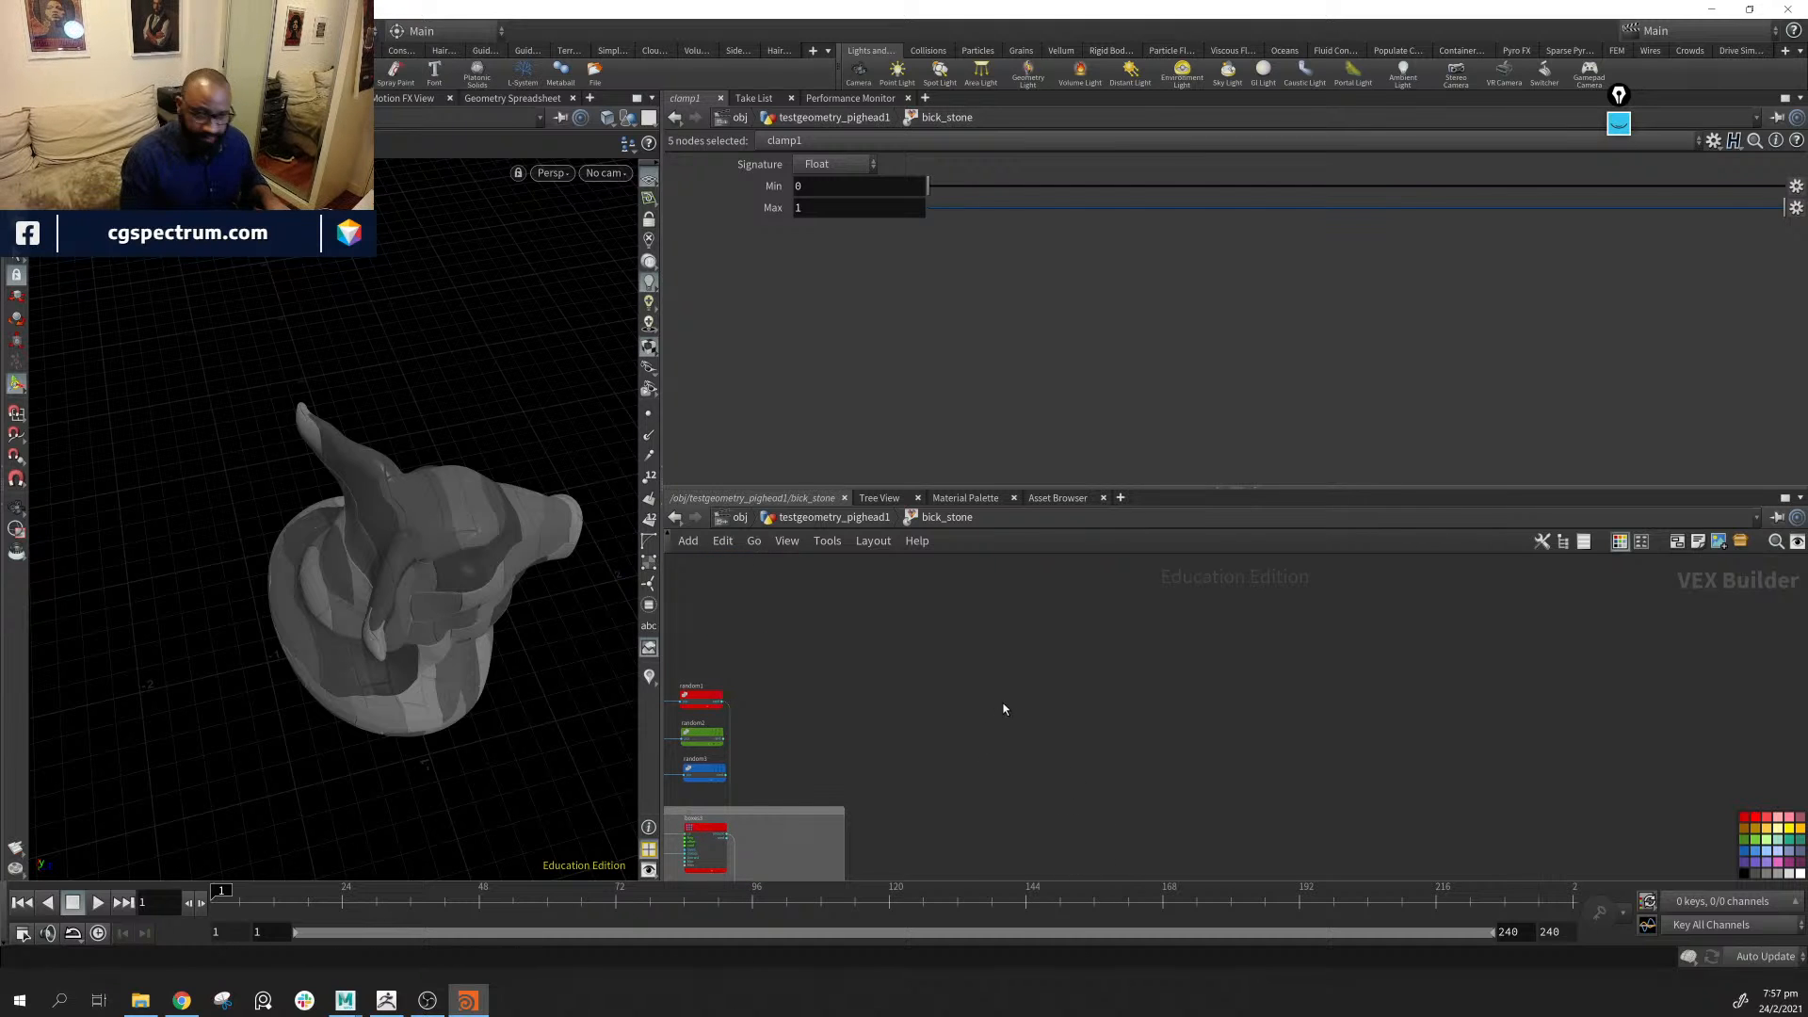
key(ctrl+v)
mouse_move(1056, 794)
middle_down()
mouse_move(1592, 749)
mouse_move(1702, 658)
mouse_move(1606, 601)
middle_up()
middle_drag(1529, 800, 1538, 574)
middle_drag(948, 815, 1052, 570)
mouse_move(1415, 565)
middle_down()
mouse_move(1303, 851)
mouse_move(1224, 876)
middle_up()
middle_drag(1248, 722, 1189, 599)
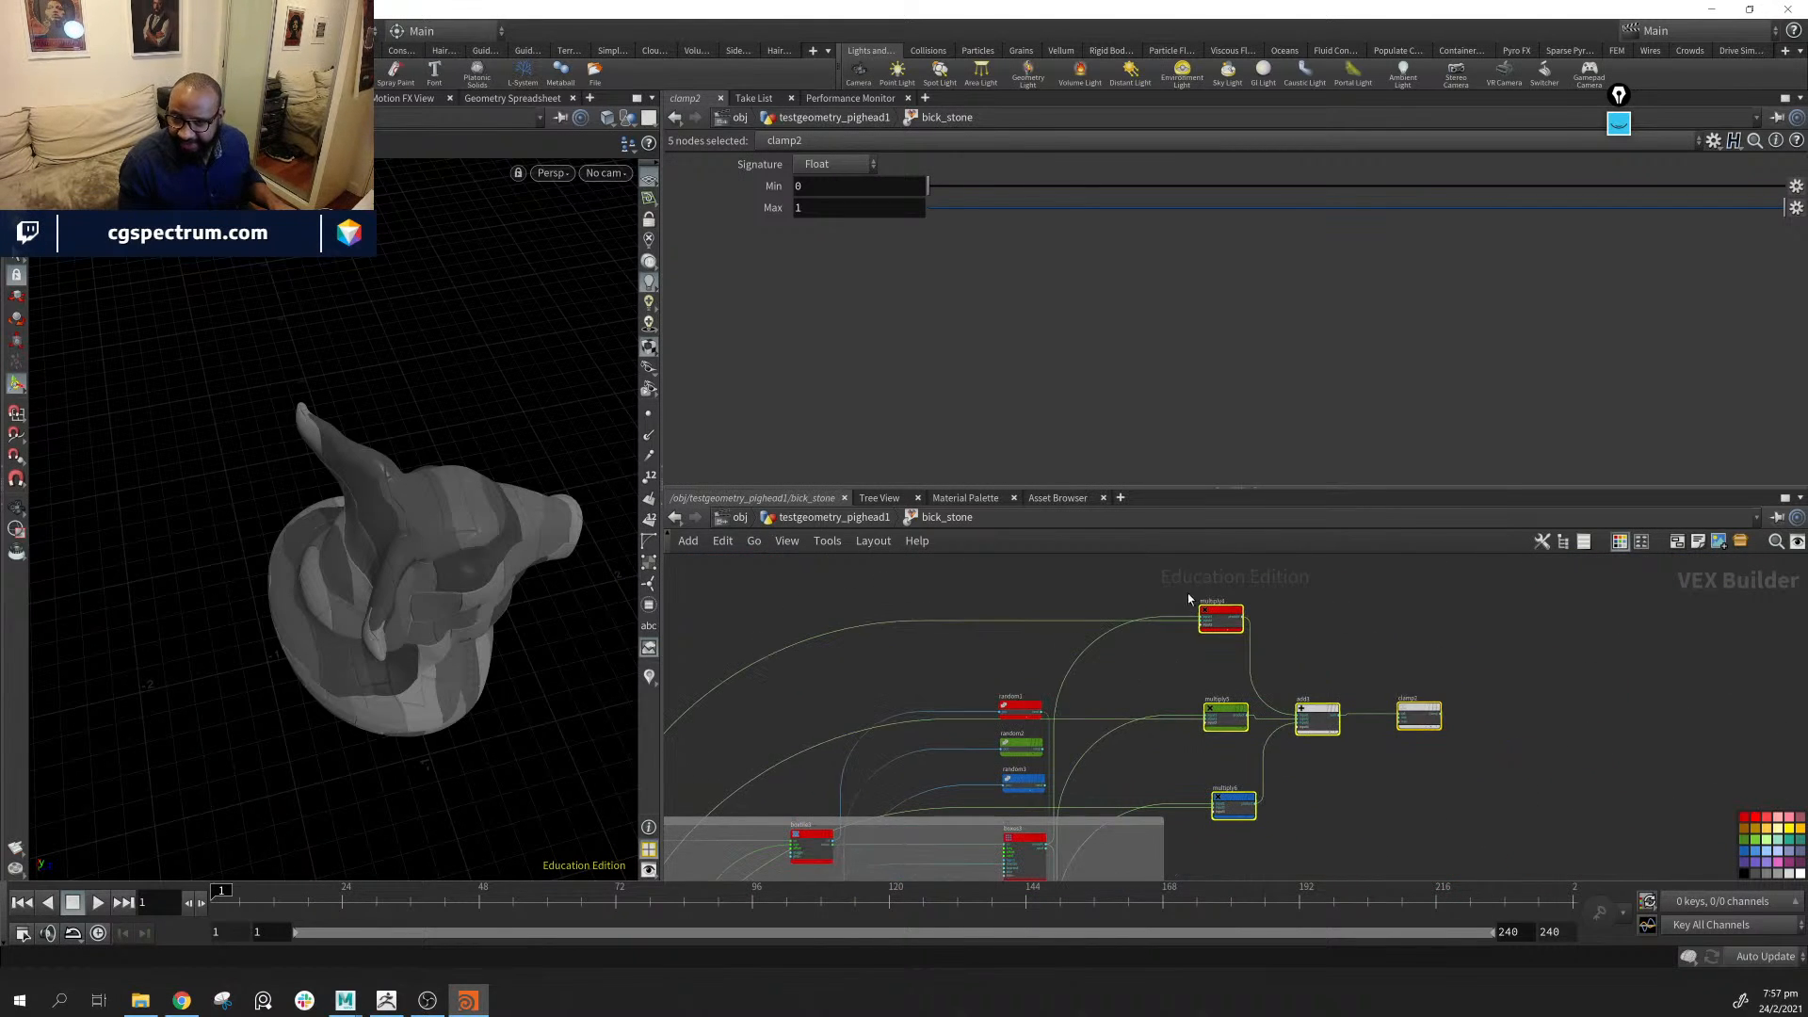
scroll(1111, 708, up, 2)
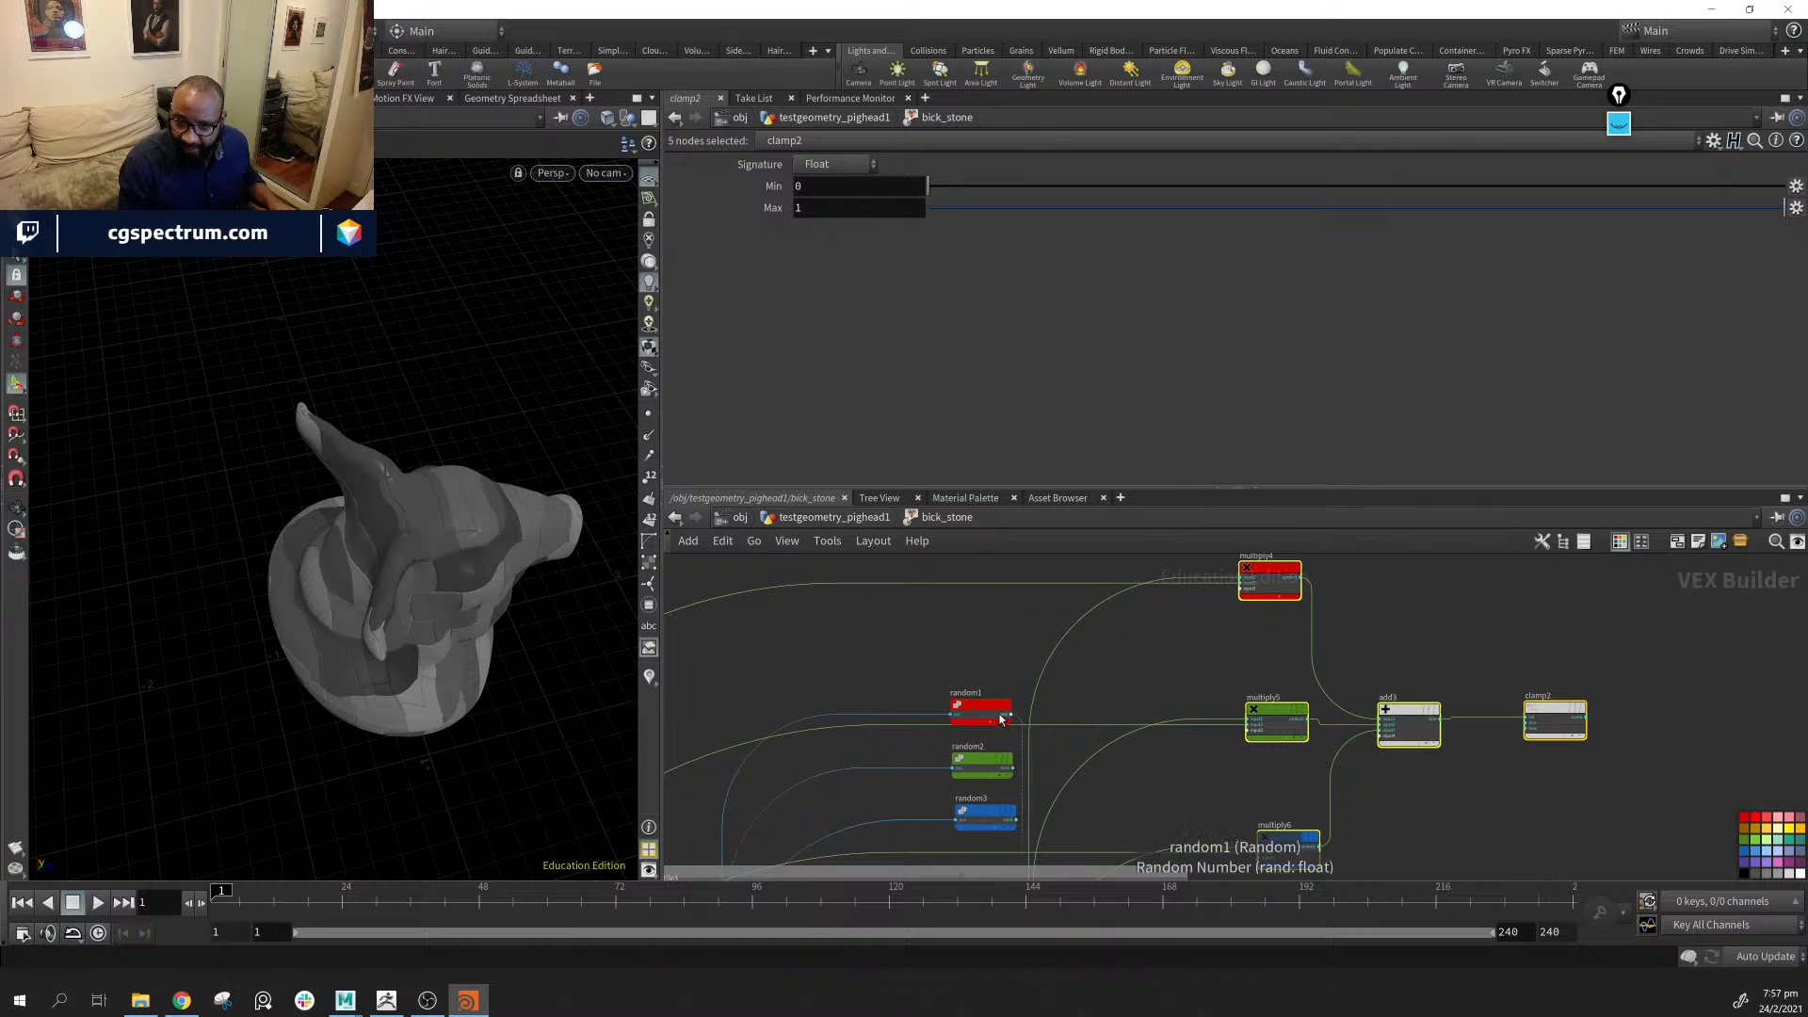
Move random1 up and connect its rand output to the first input of multiply4
drag(1004, 721, 1005, 640)
middle_drag(1006, 642, 938, 768)
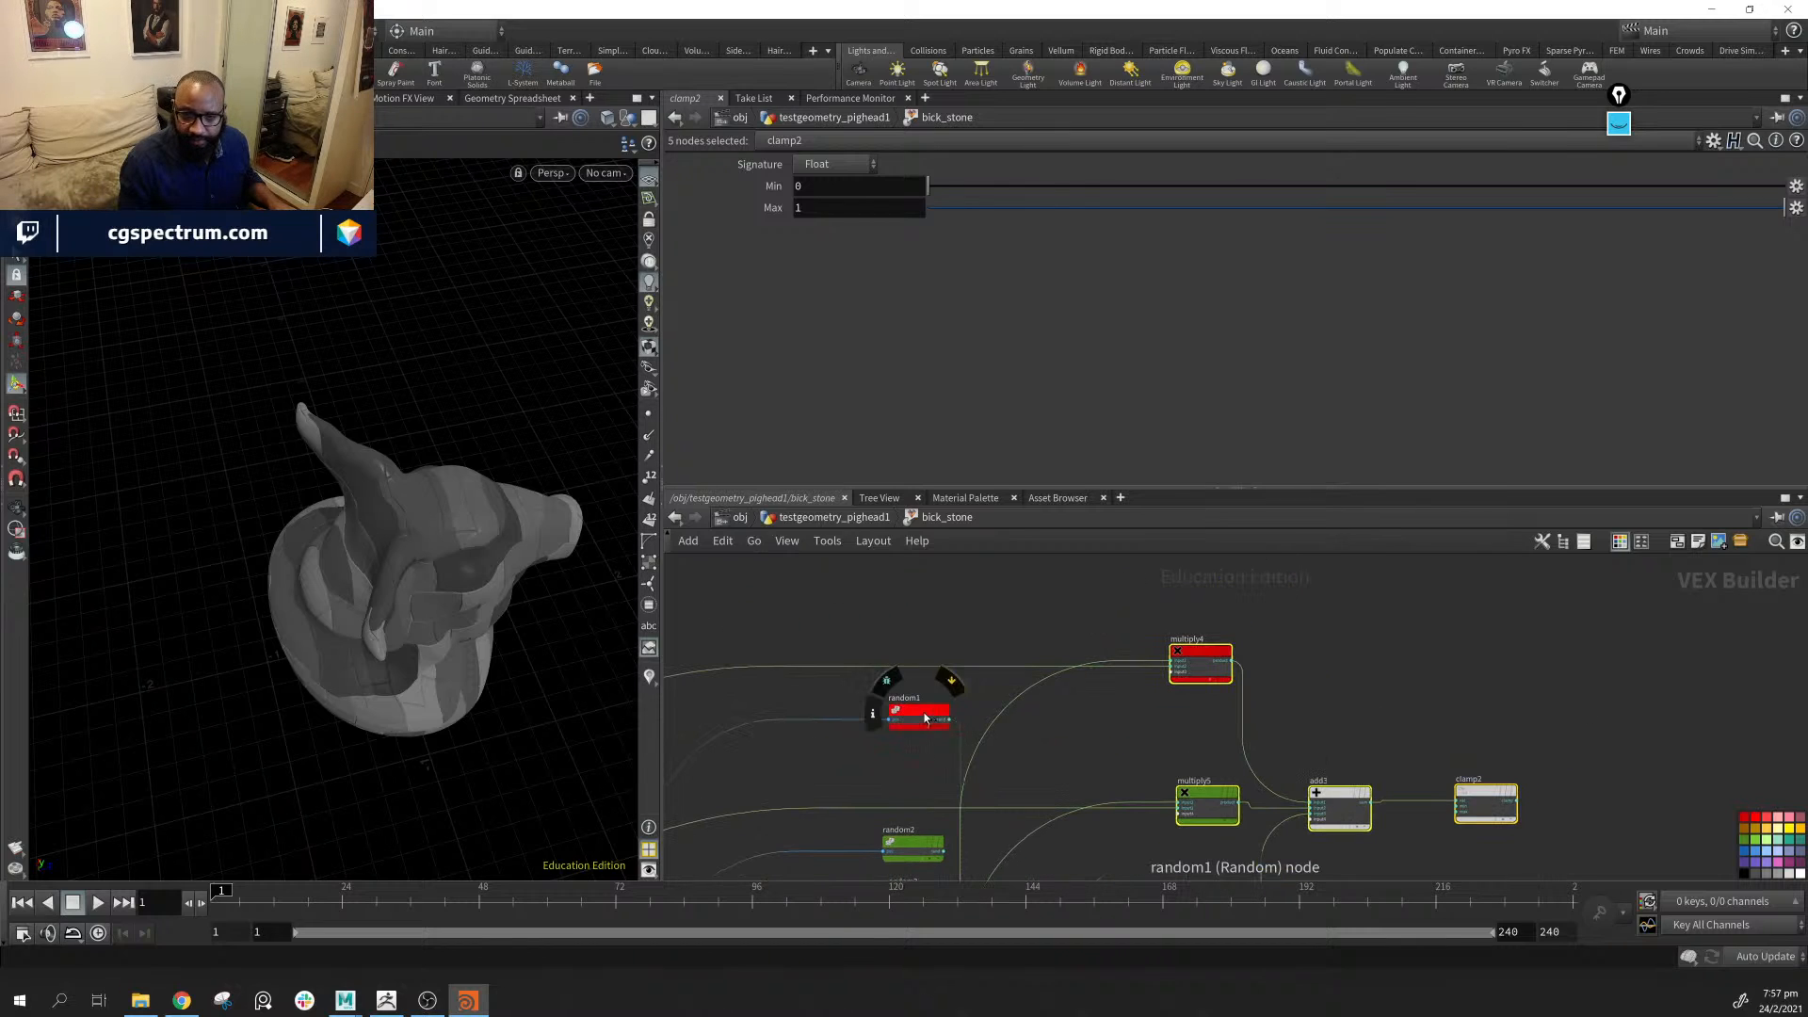
drag(947, 723, 1171, 662)
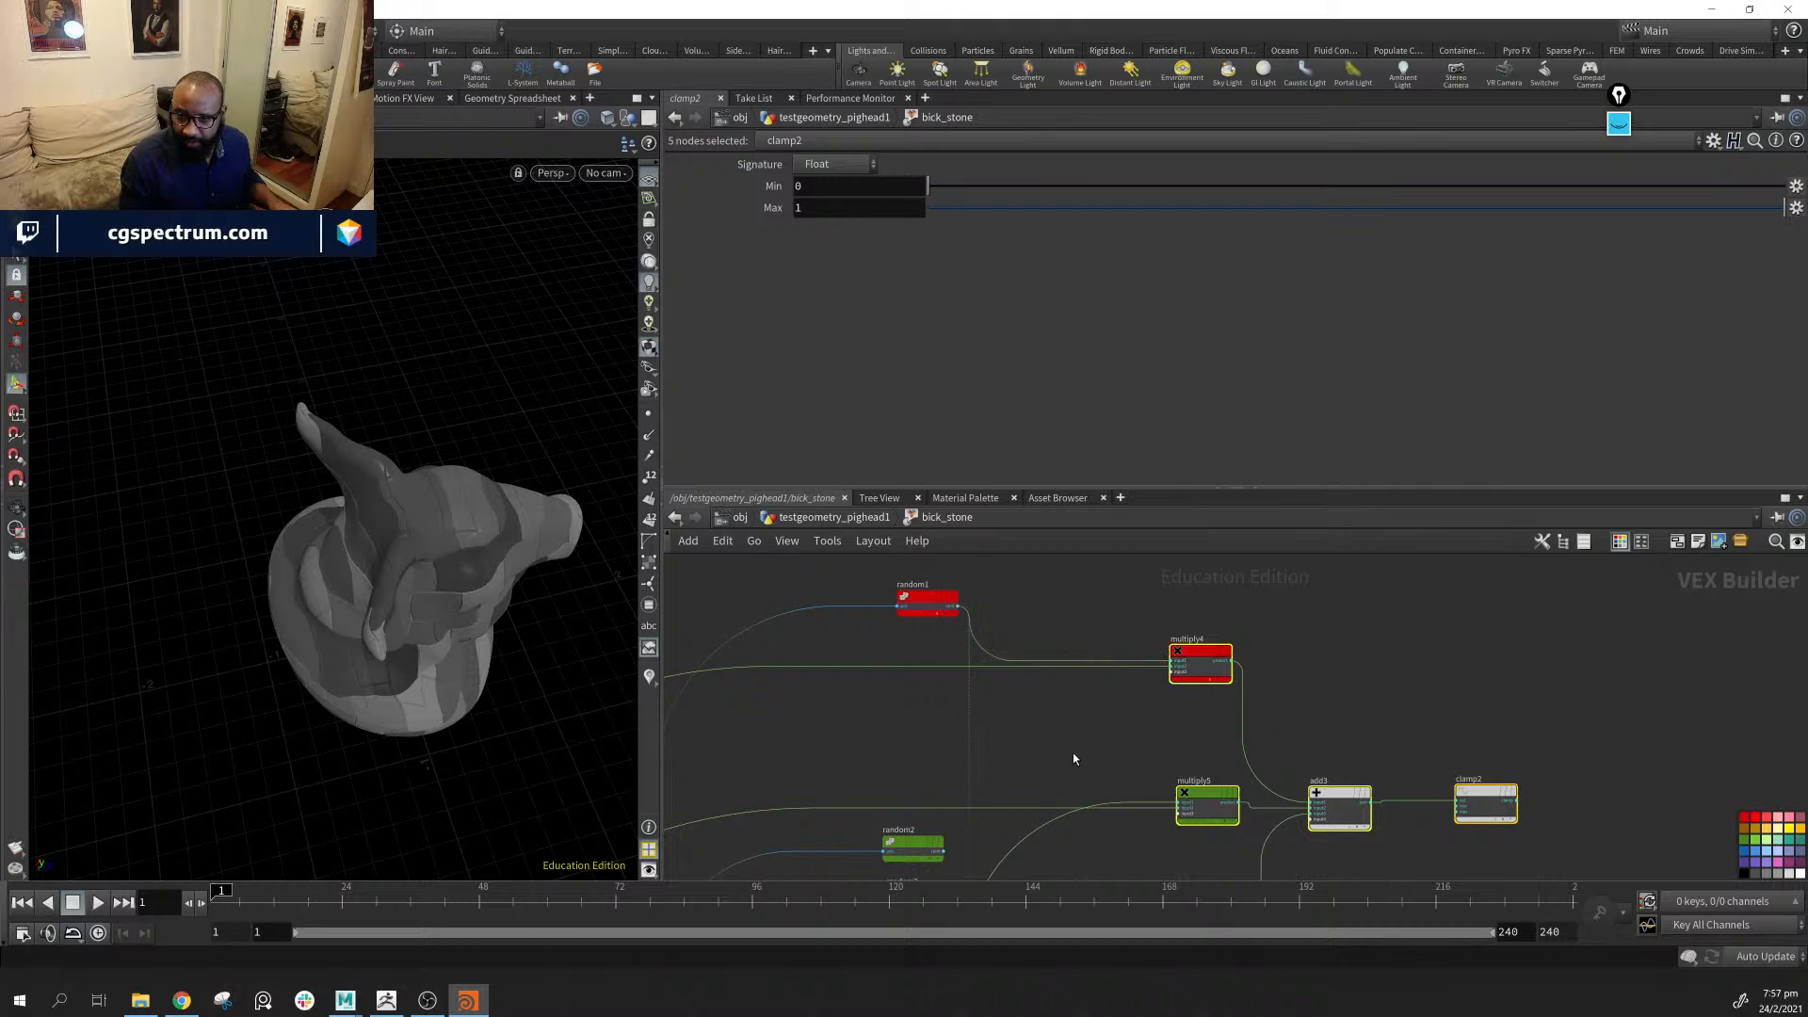
Raise random2 and cut the wire that runs from random1 to the Cd input of geometryvopoutput1
middle_drag(1073, 759, 1067, 685)
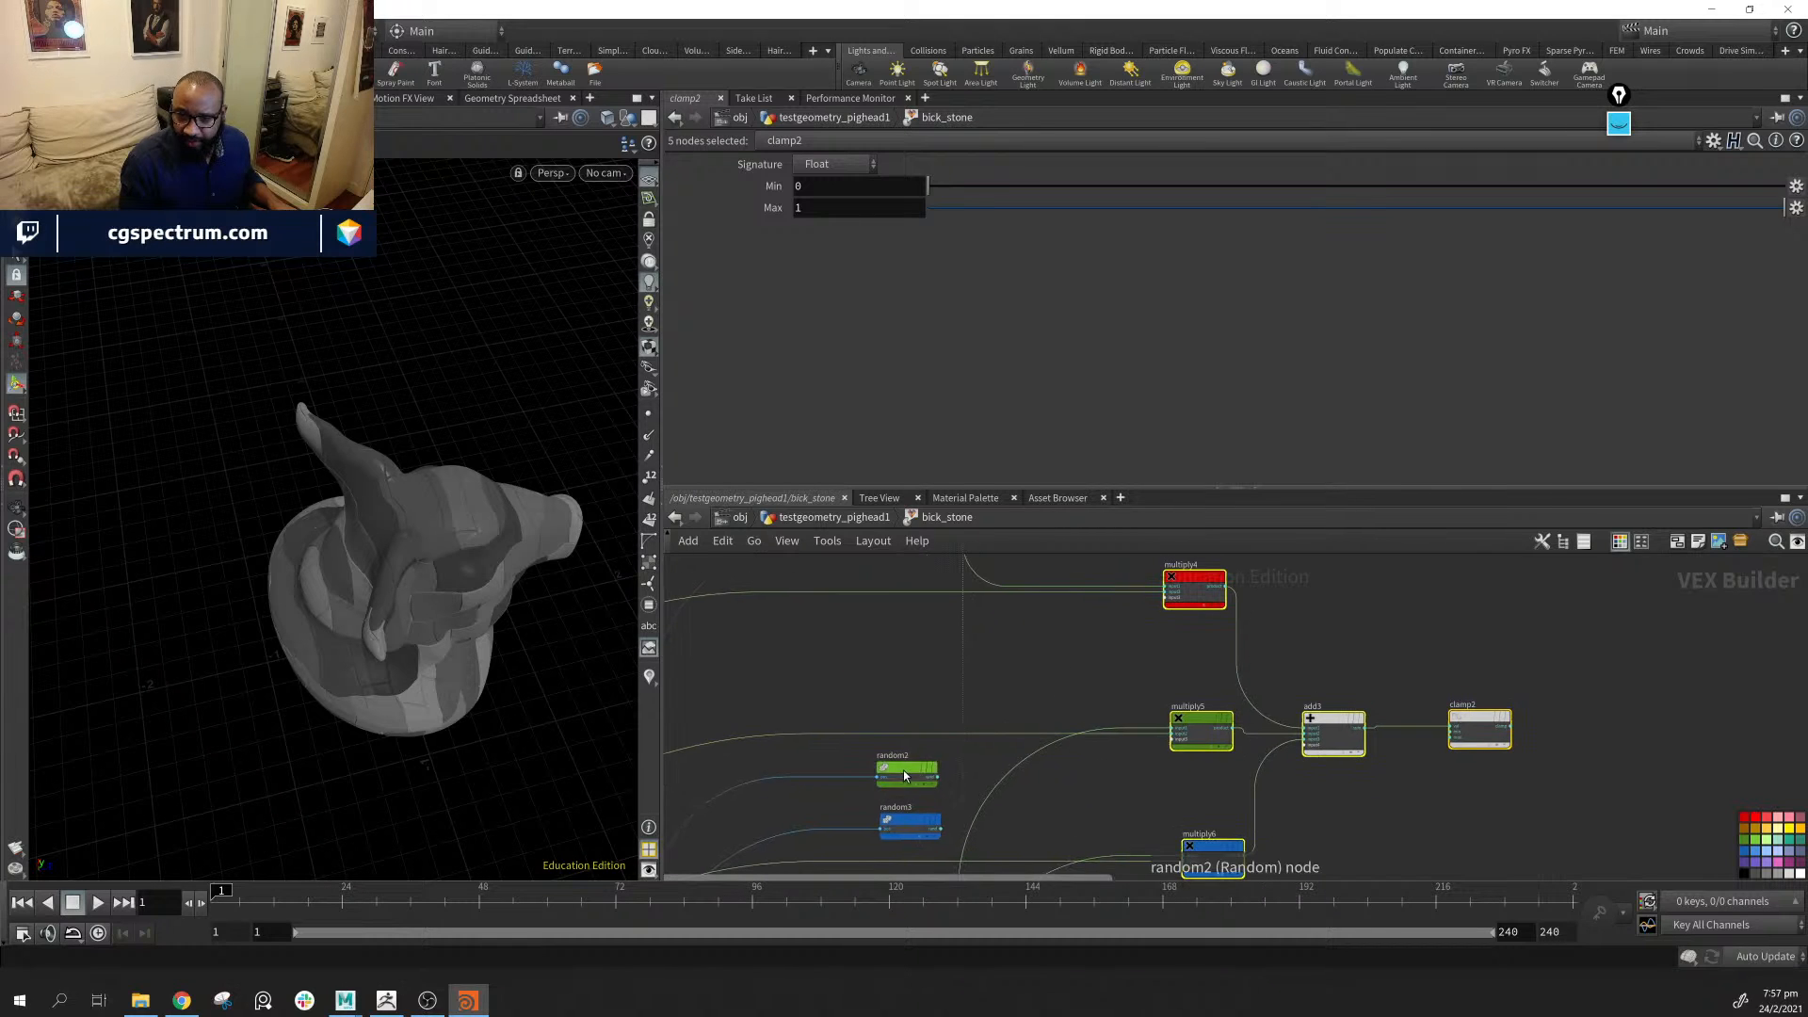
drag(902, 770, 900, 682)
middle_drag(1081, 785, 923, 857)
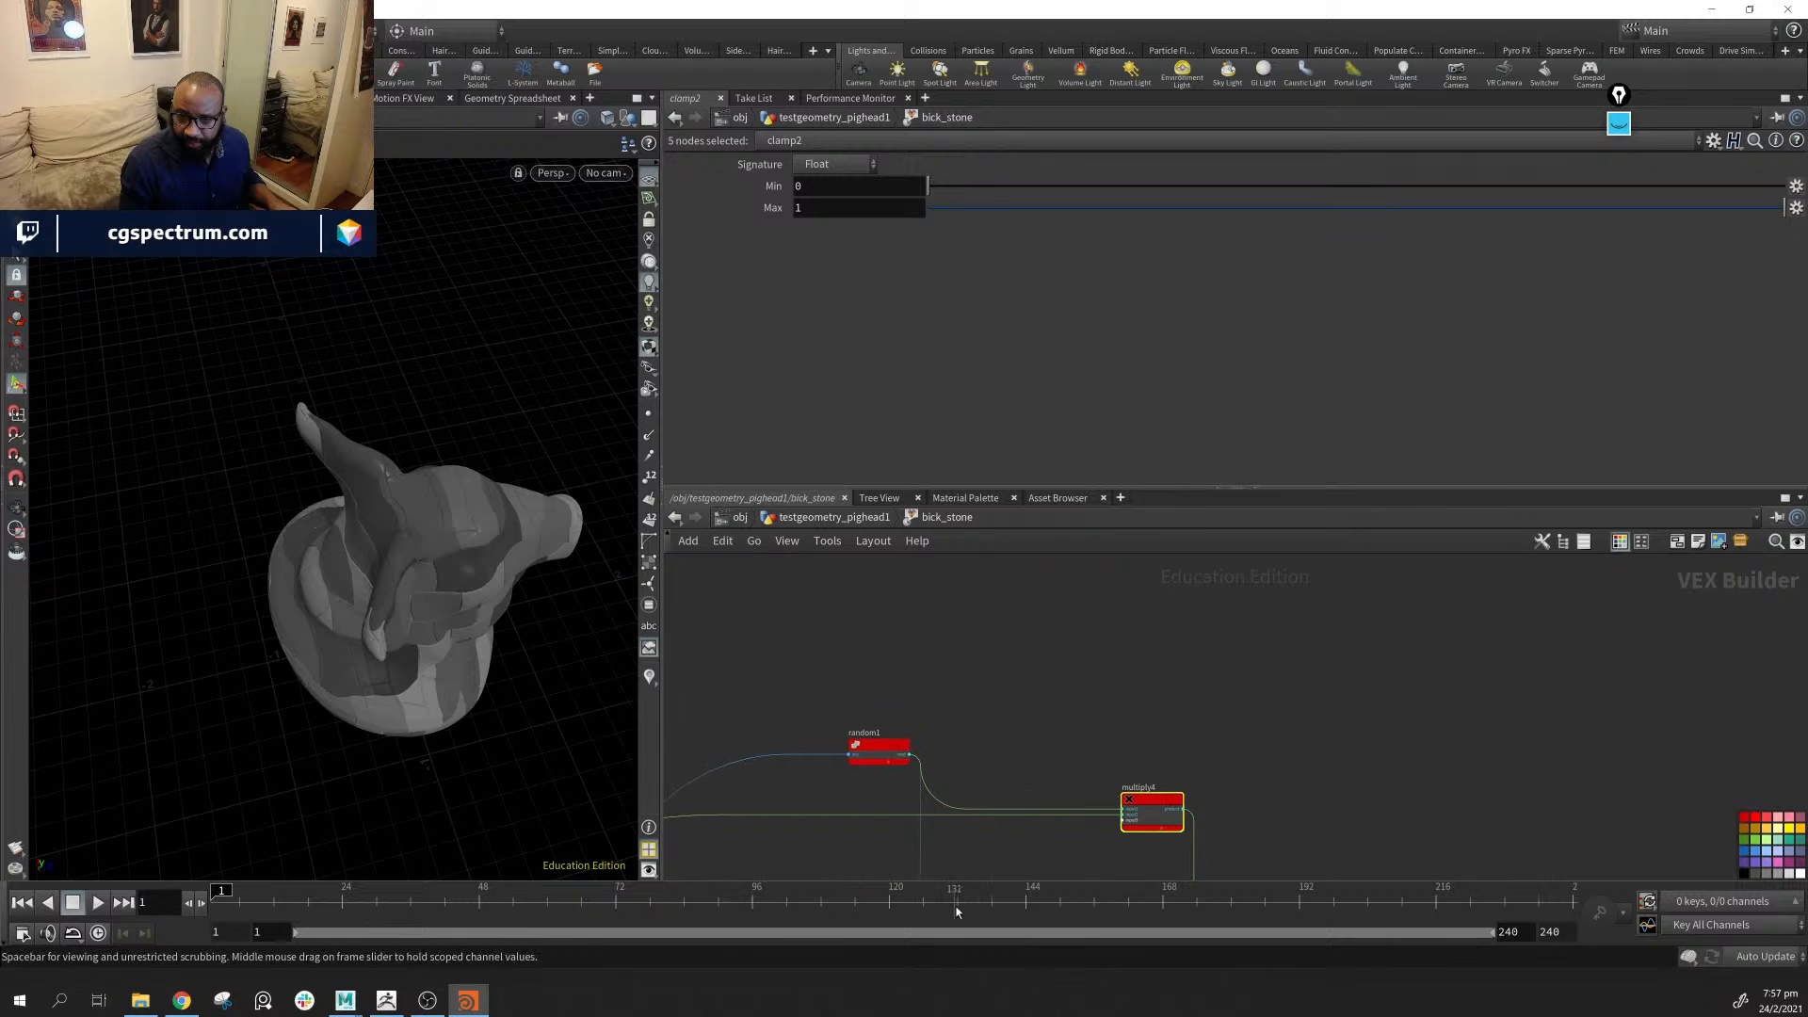
click(924, 859)
scroll(1132, 725, down, 6)
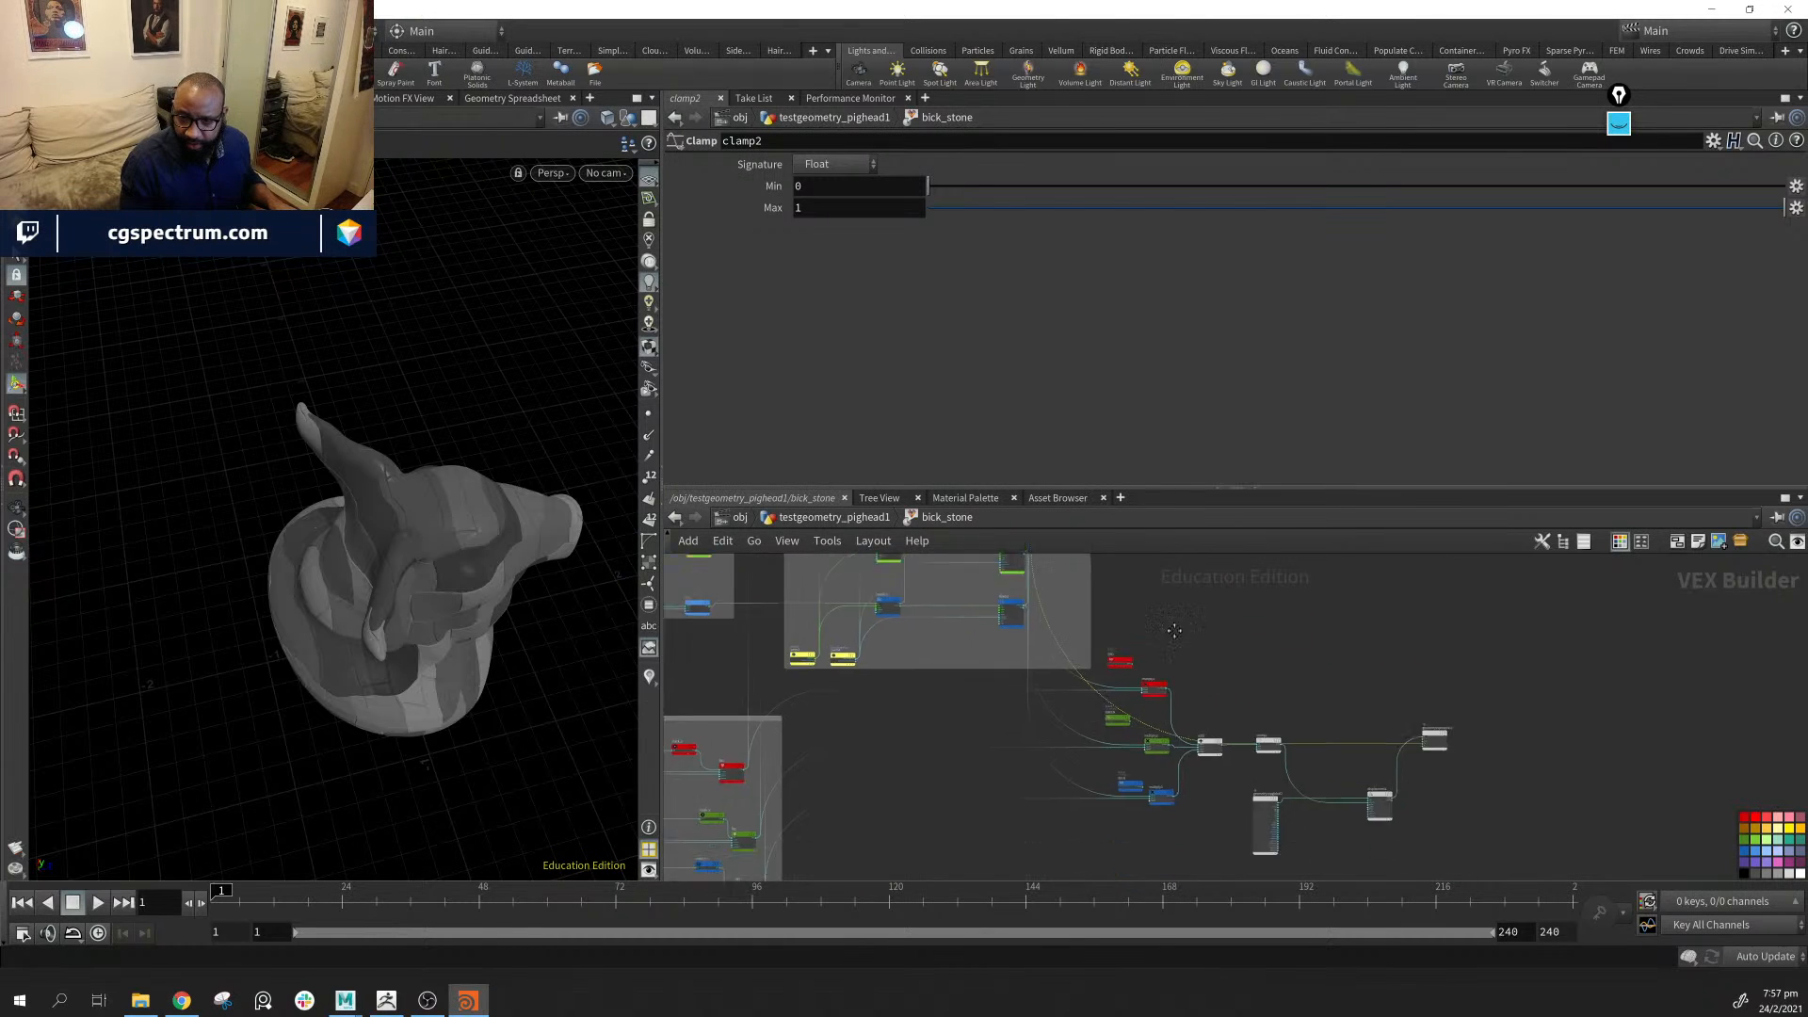
middle_drag(1175, 631, 1160, 784)
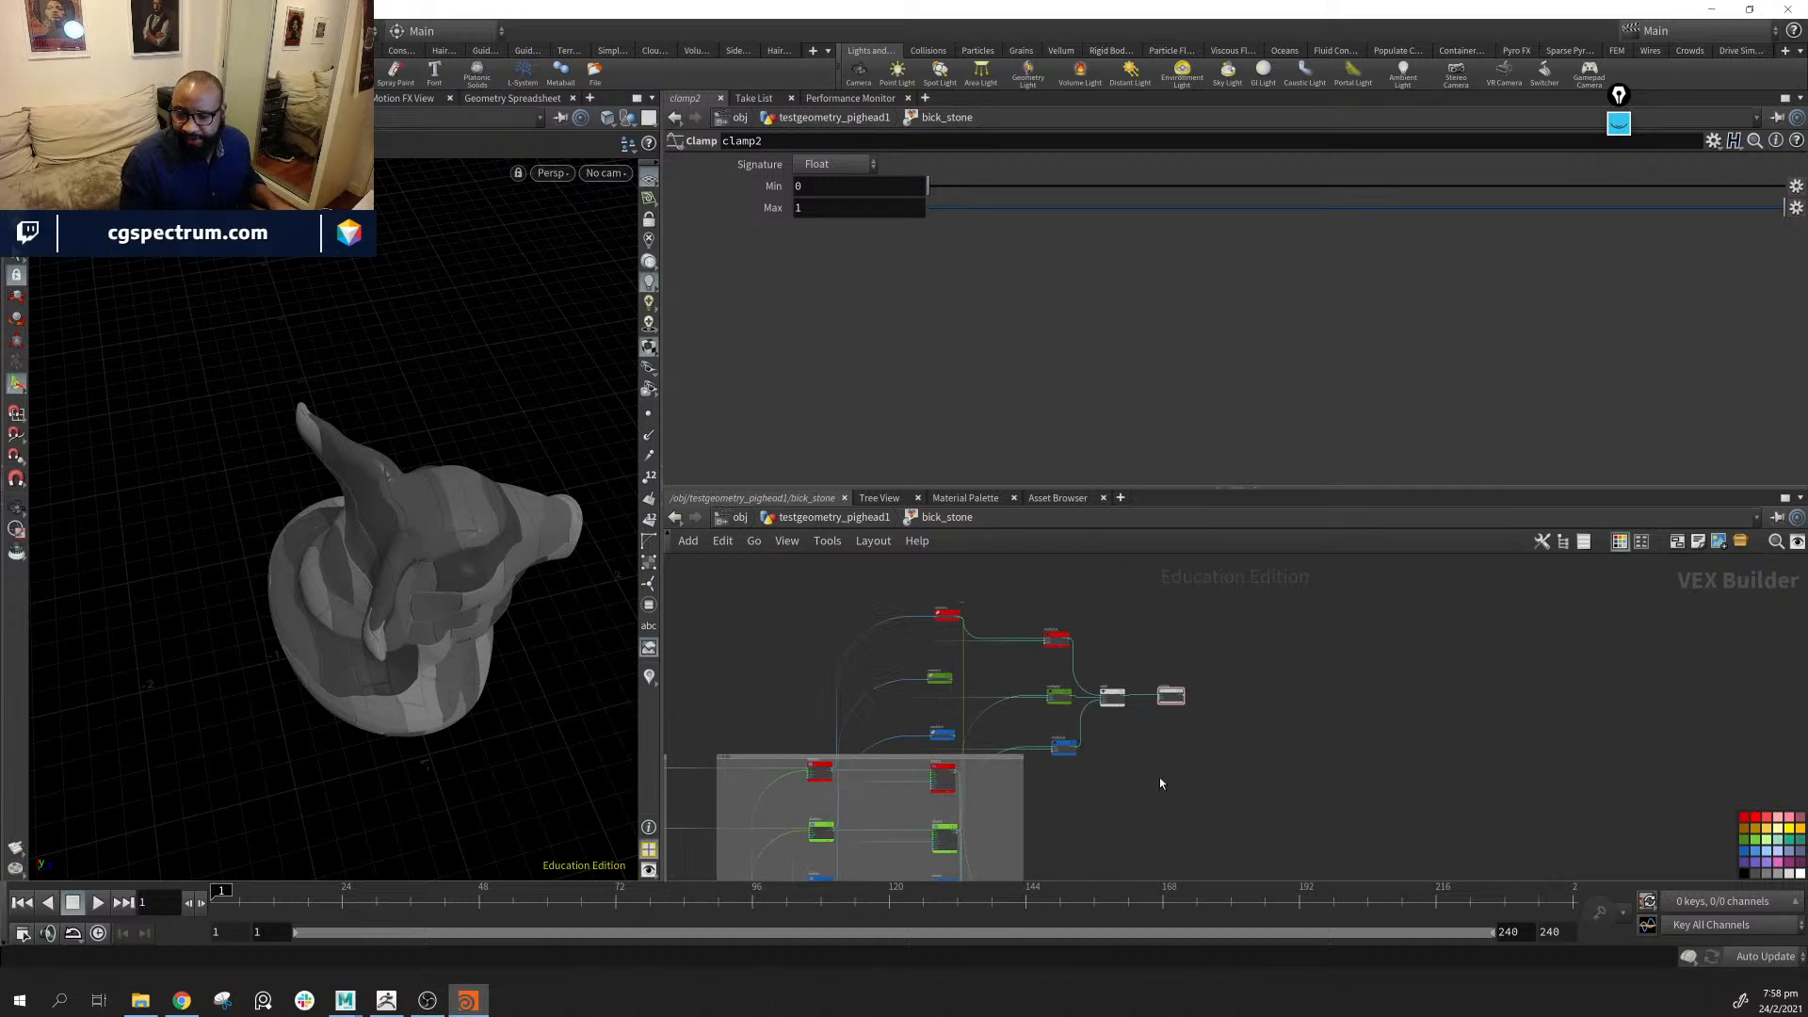
scroll(1159, 780, up, 2)
key(y)
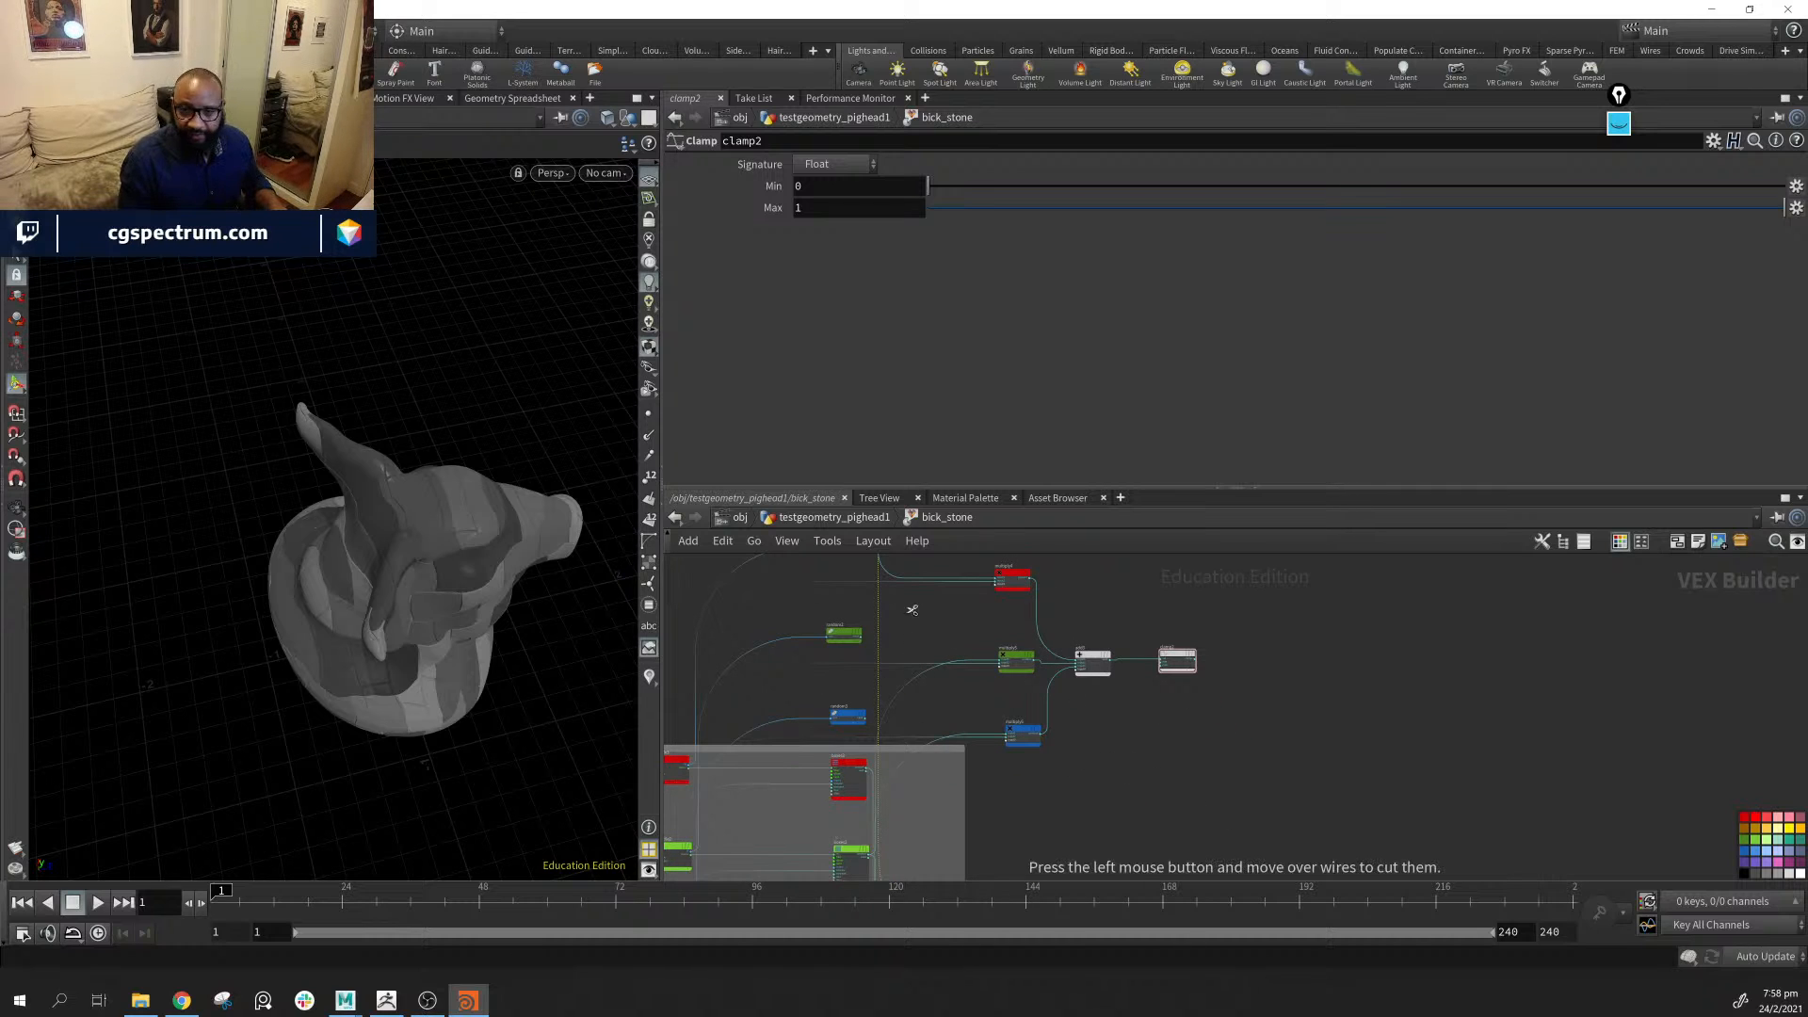
scroll(930, 634, up, 3)
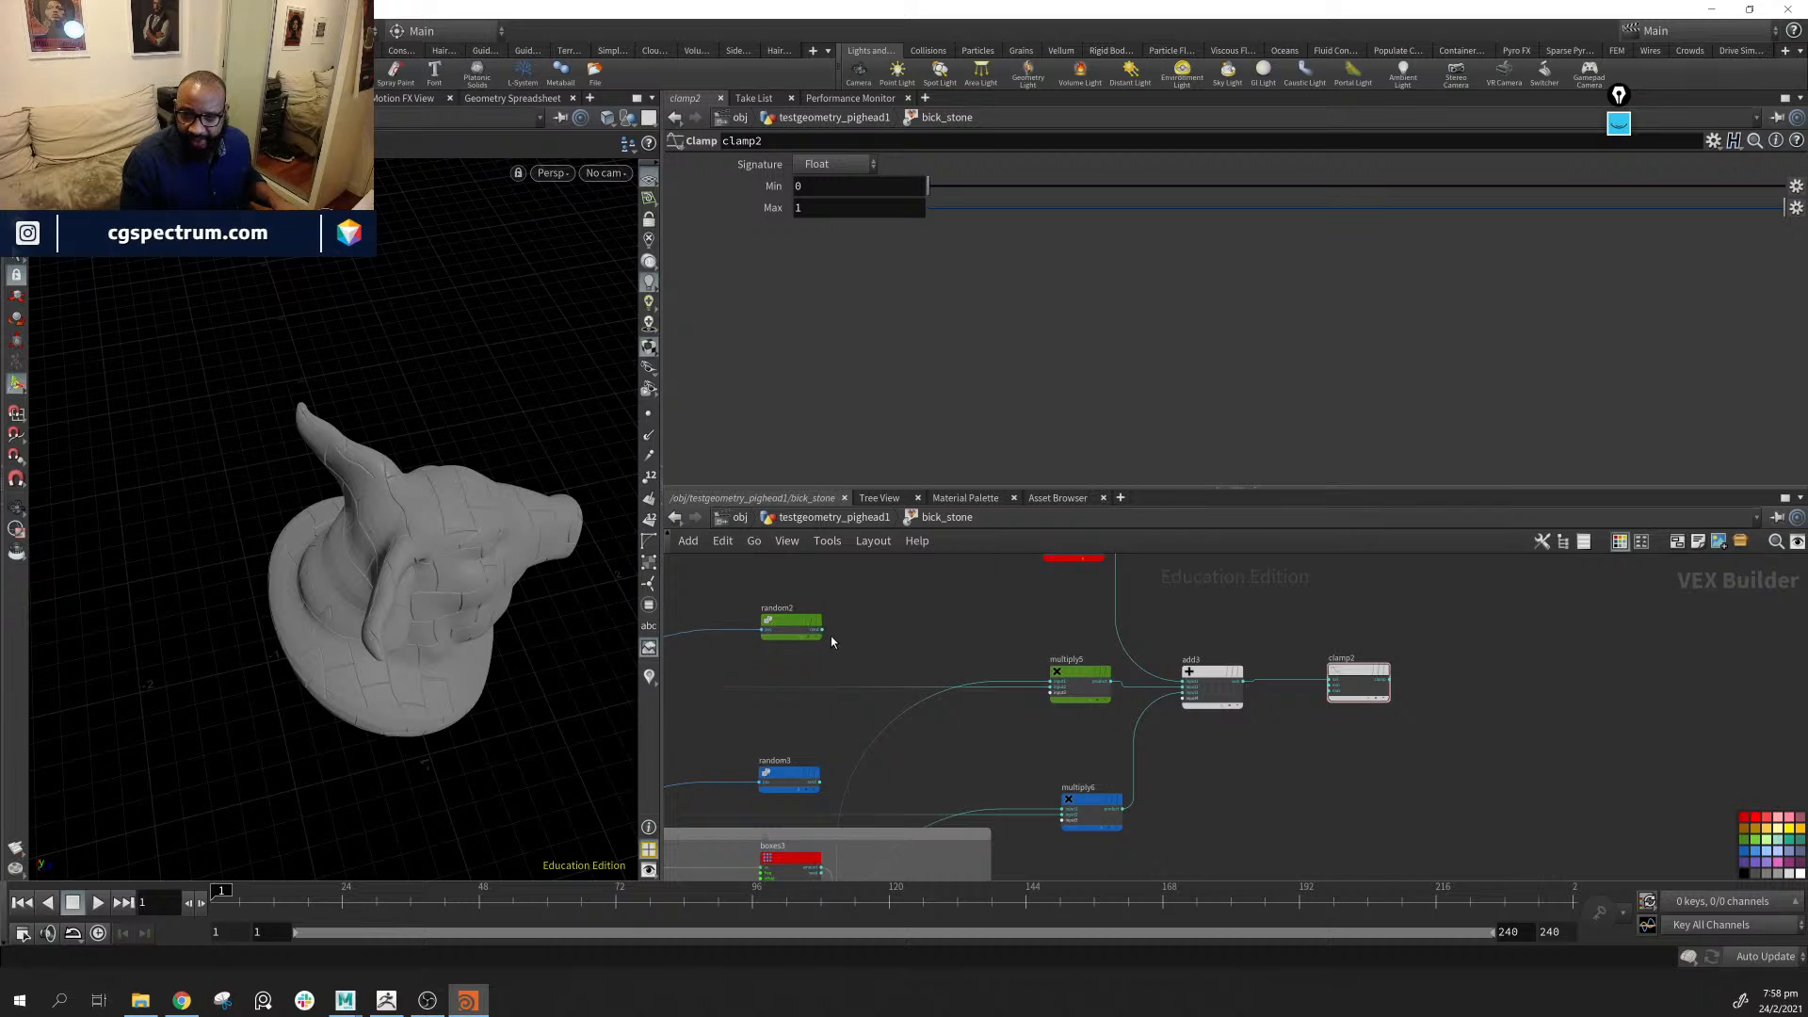
Connect random2's rand output to multiply5 and random3's rand output to multiply6
drag(823, 631, 1003, 648)
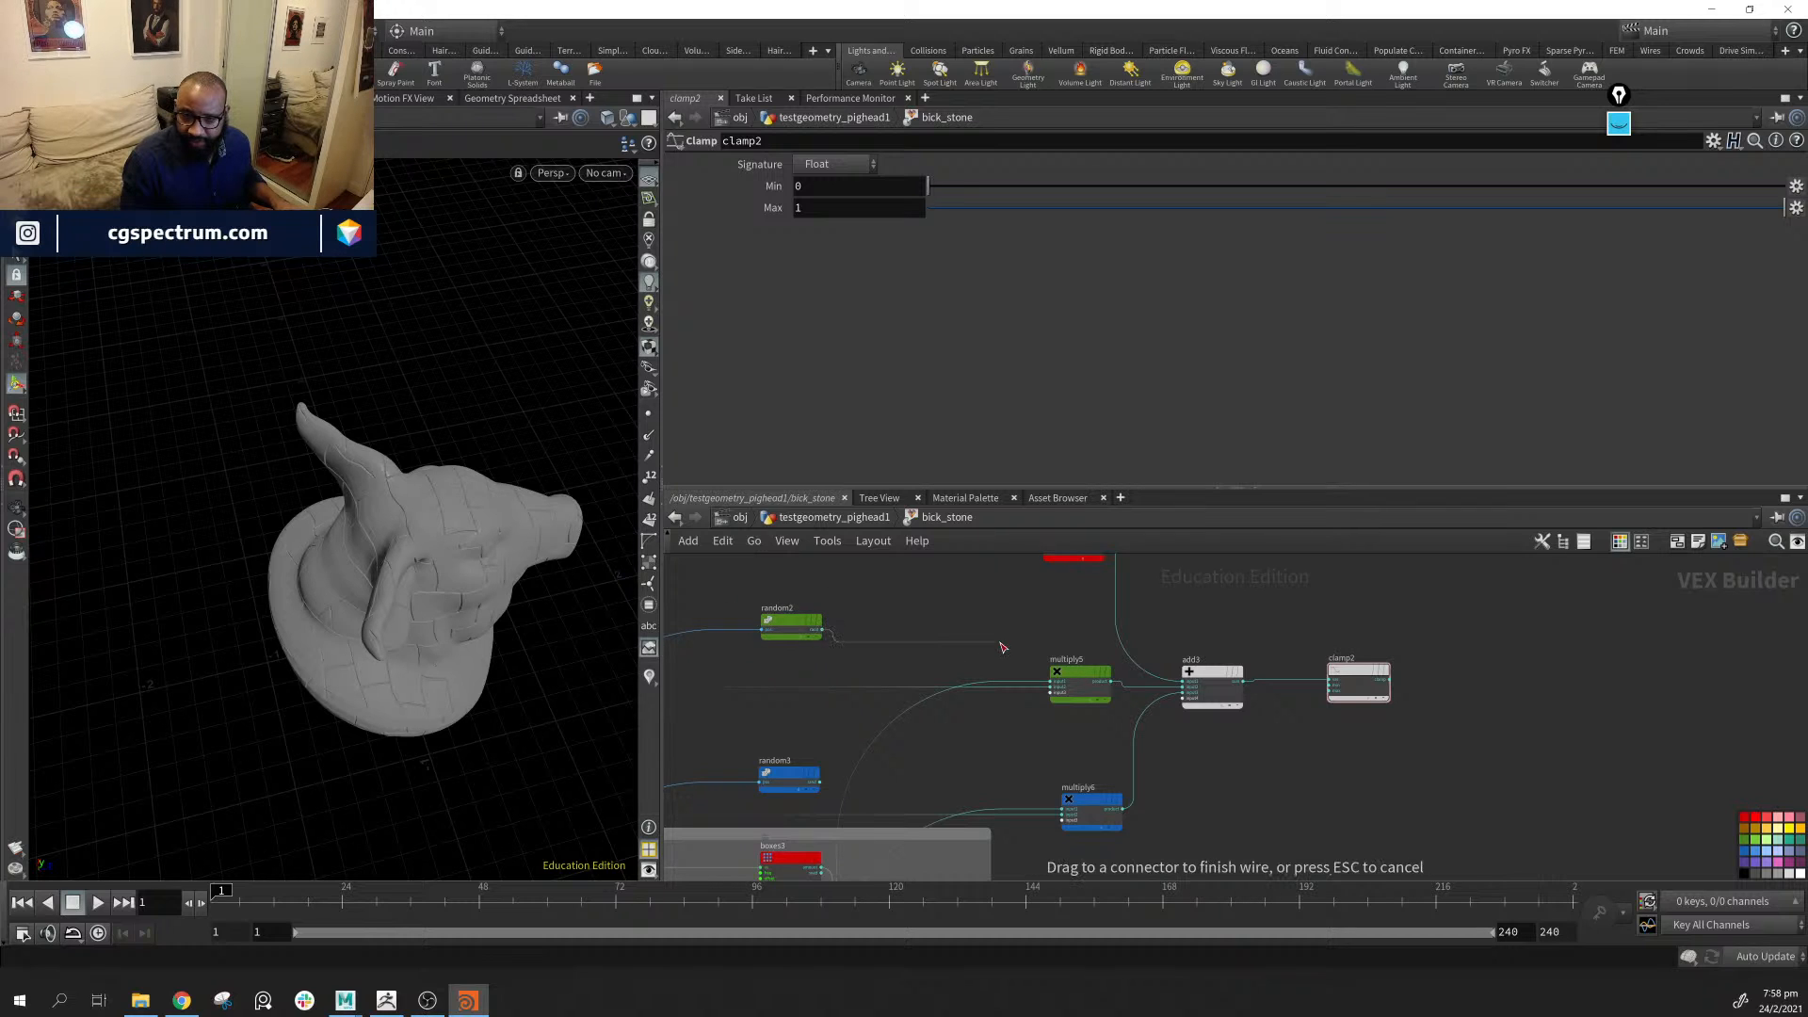
click(845, 691)
middle_drag(846, 694, 1450, 494)
middle_drag(782, 862, 970, 660)
middle_drag(1080, 838, 711, 928)
middle_drag(1437, 653, 1412, 867)
middle_drag(1455, 571, 1419, 881)
middle_drag(1340, 640, 1265, 739)
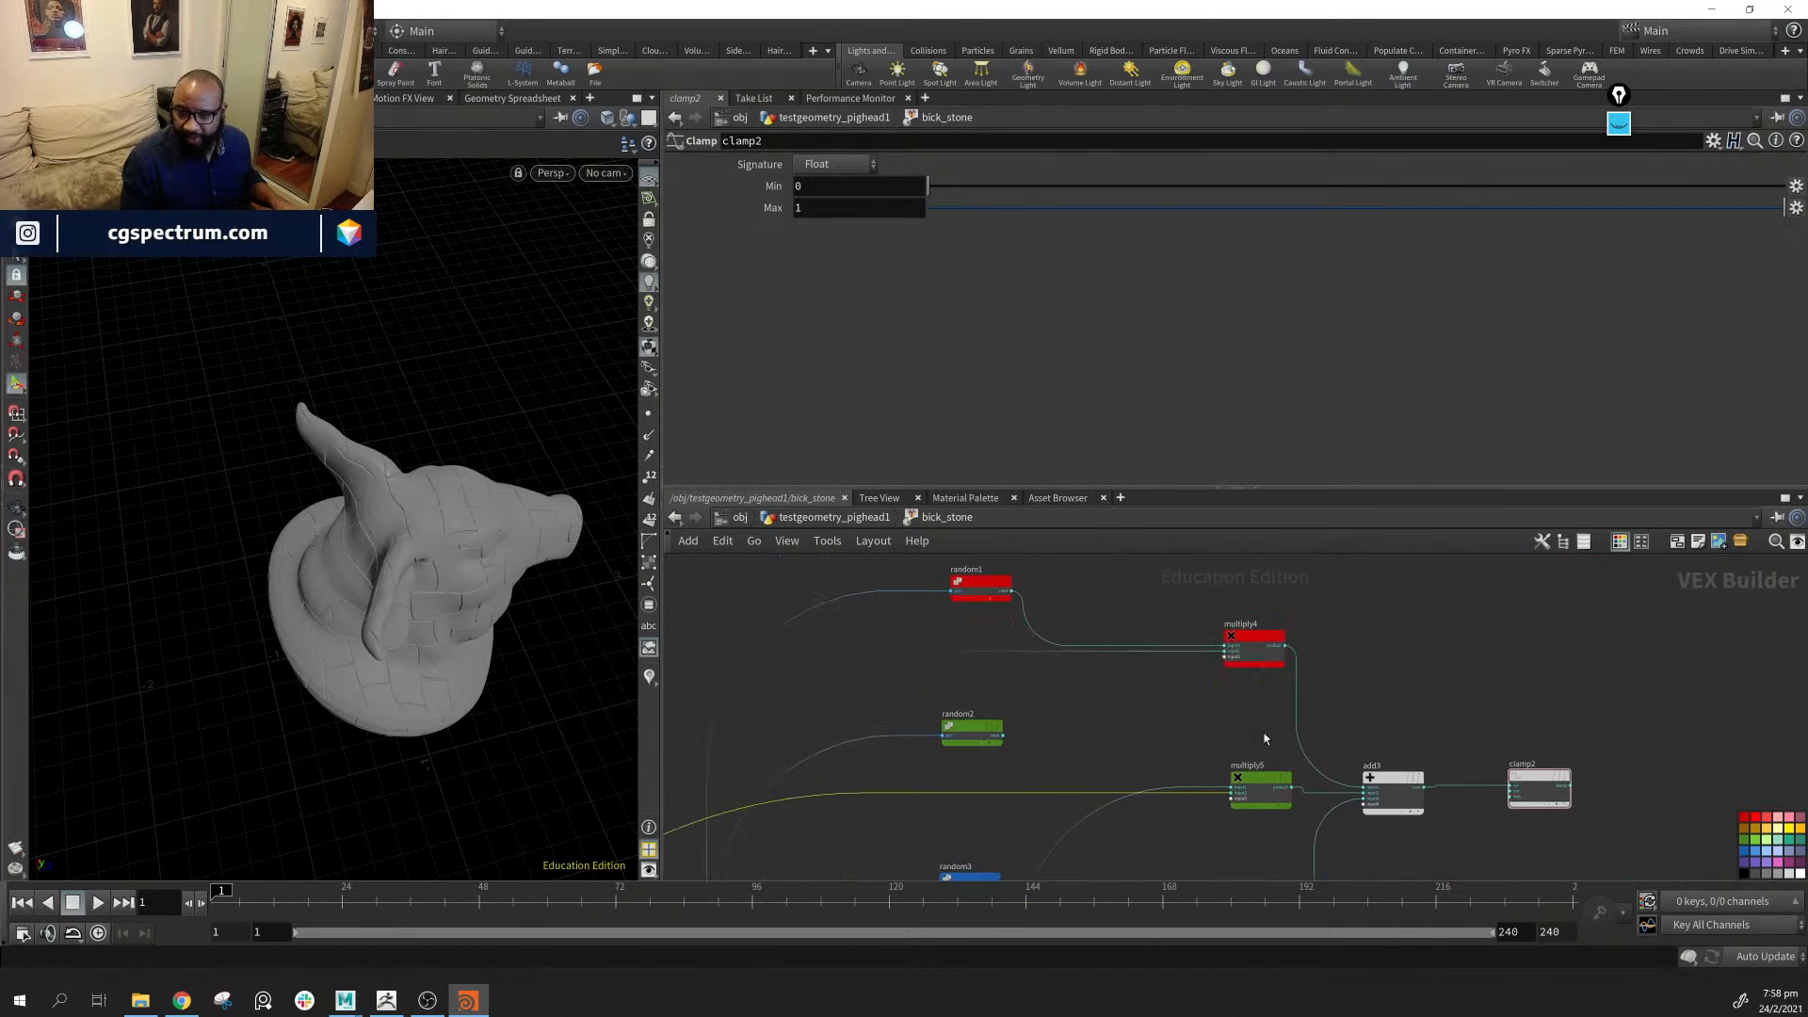
click(1004, 736)
middle_drag(1185, 828, 1151, 646)
click(971, 711)
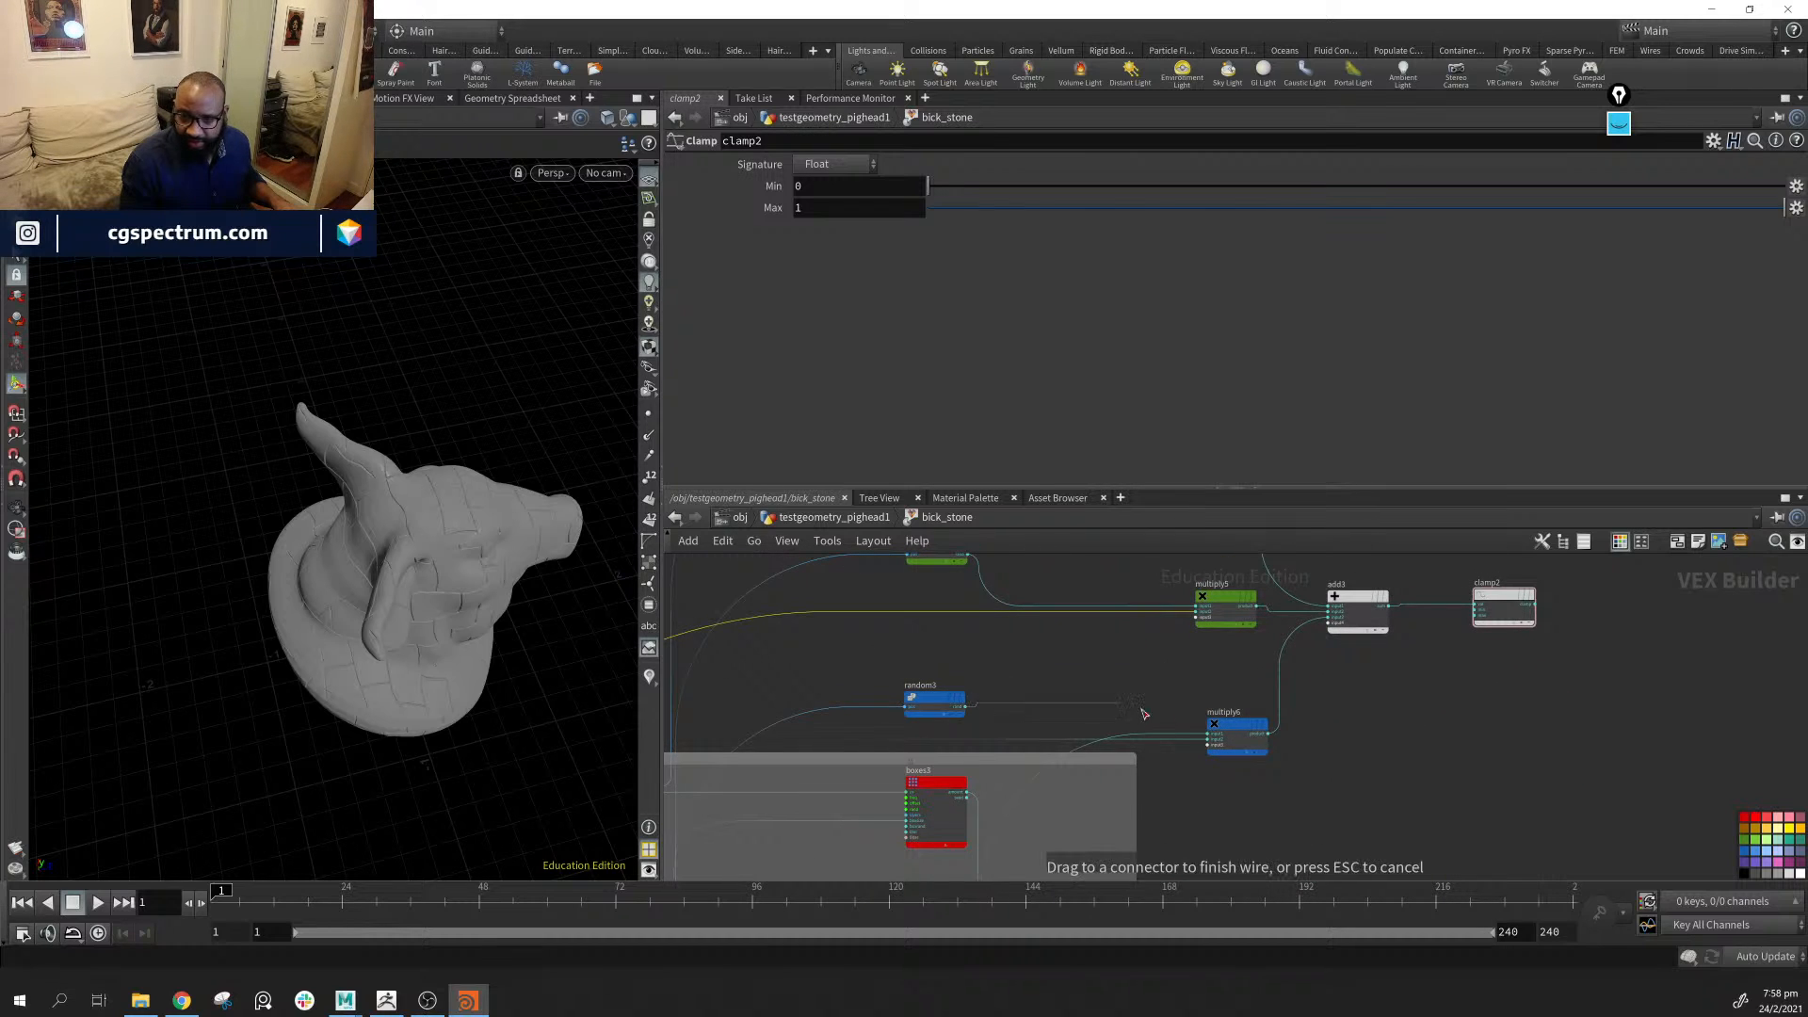
click(1206, 736)
Tidy the layout by lining up multiply6 and the three random nodes, and move clamp2 closer to the add node
drag(1233, 740, 1225, 697)
mouse_move(949, 706)
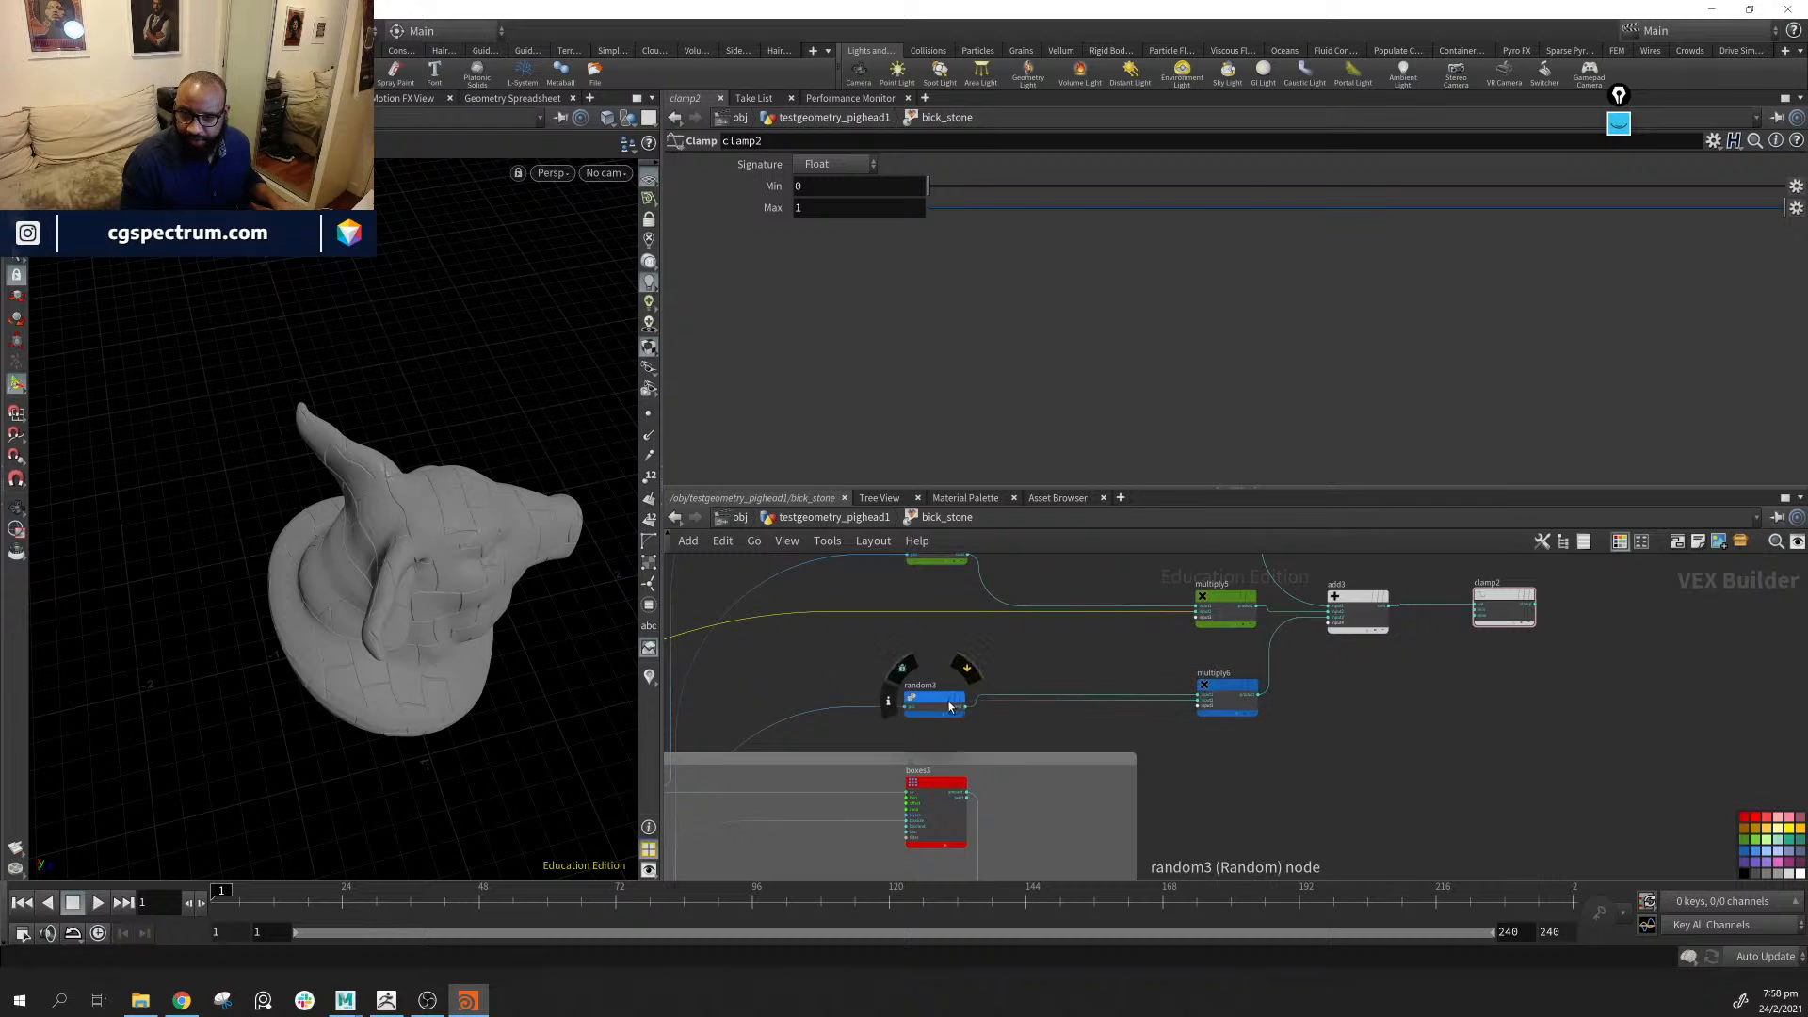
drag(950, 706, 980, 649)
middle_drag(1130, 650, 1142, 806)
drag(950, 700, 972, 697)
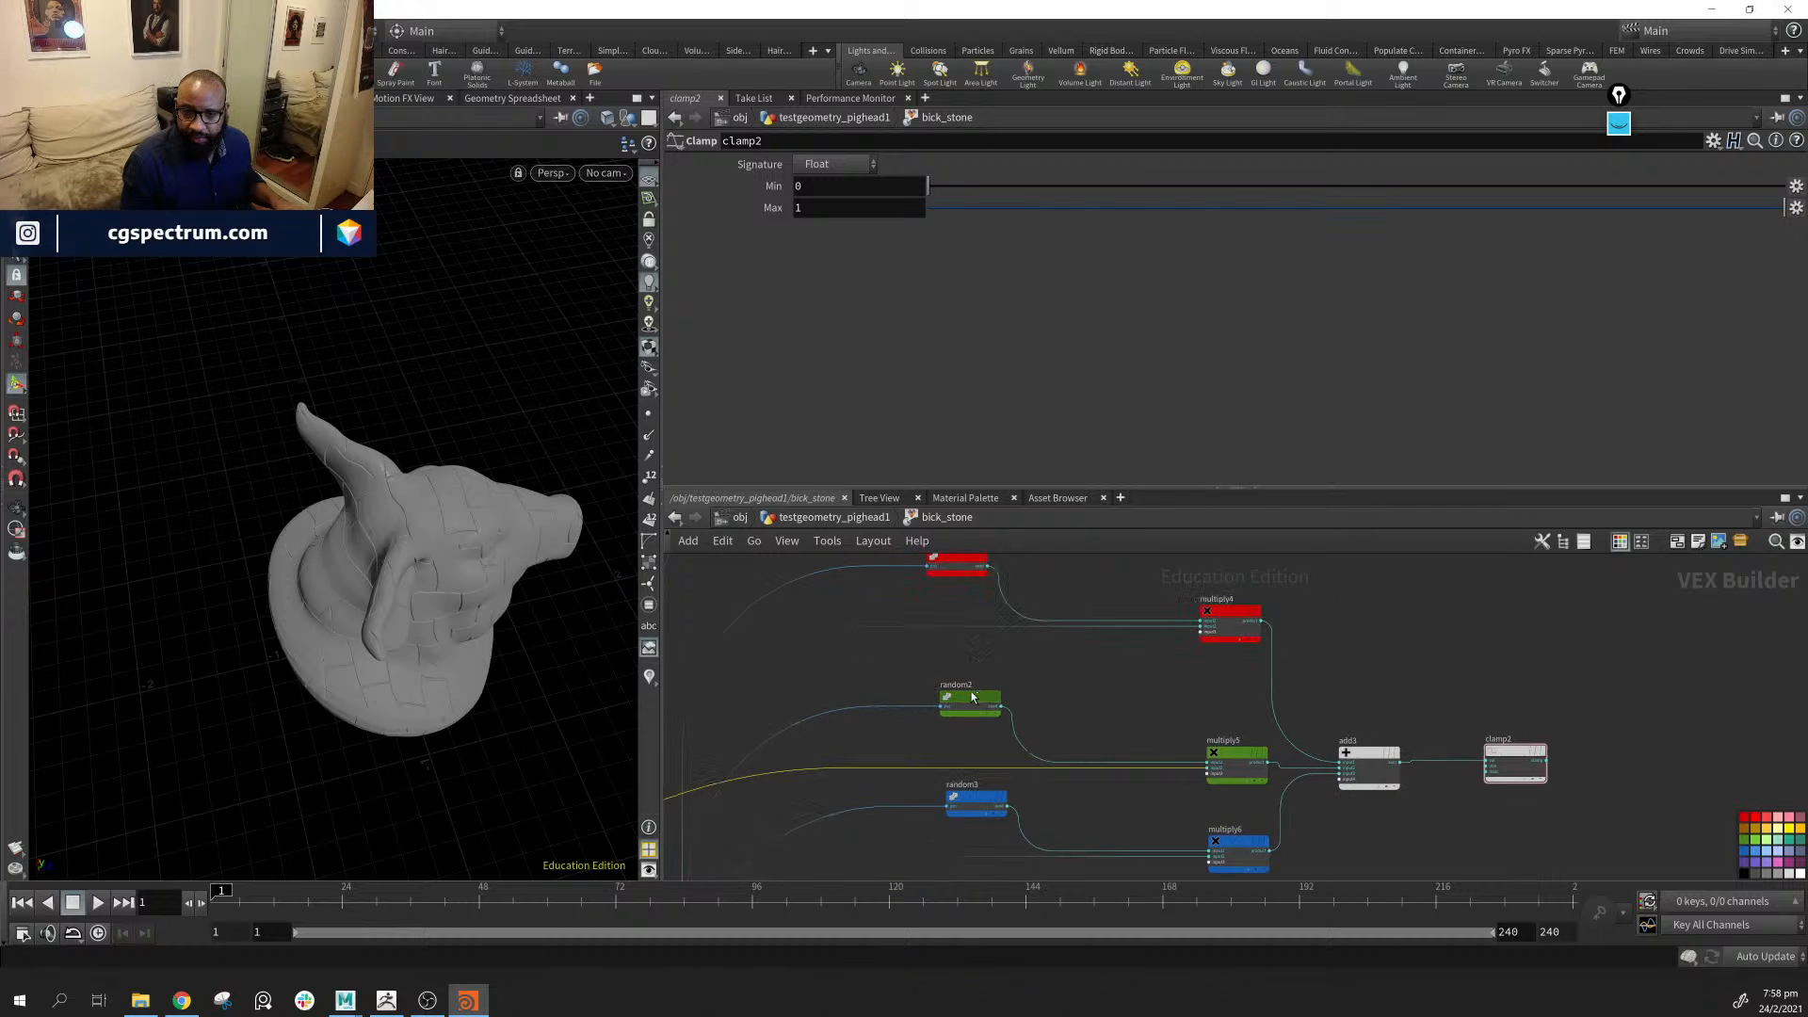
drag(965, 568, 974, 597)
middle_drag(1144, 685, 756, 616)
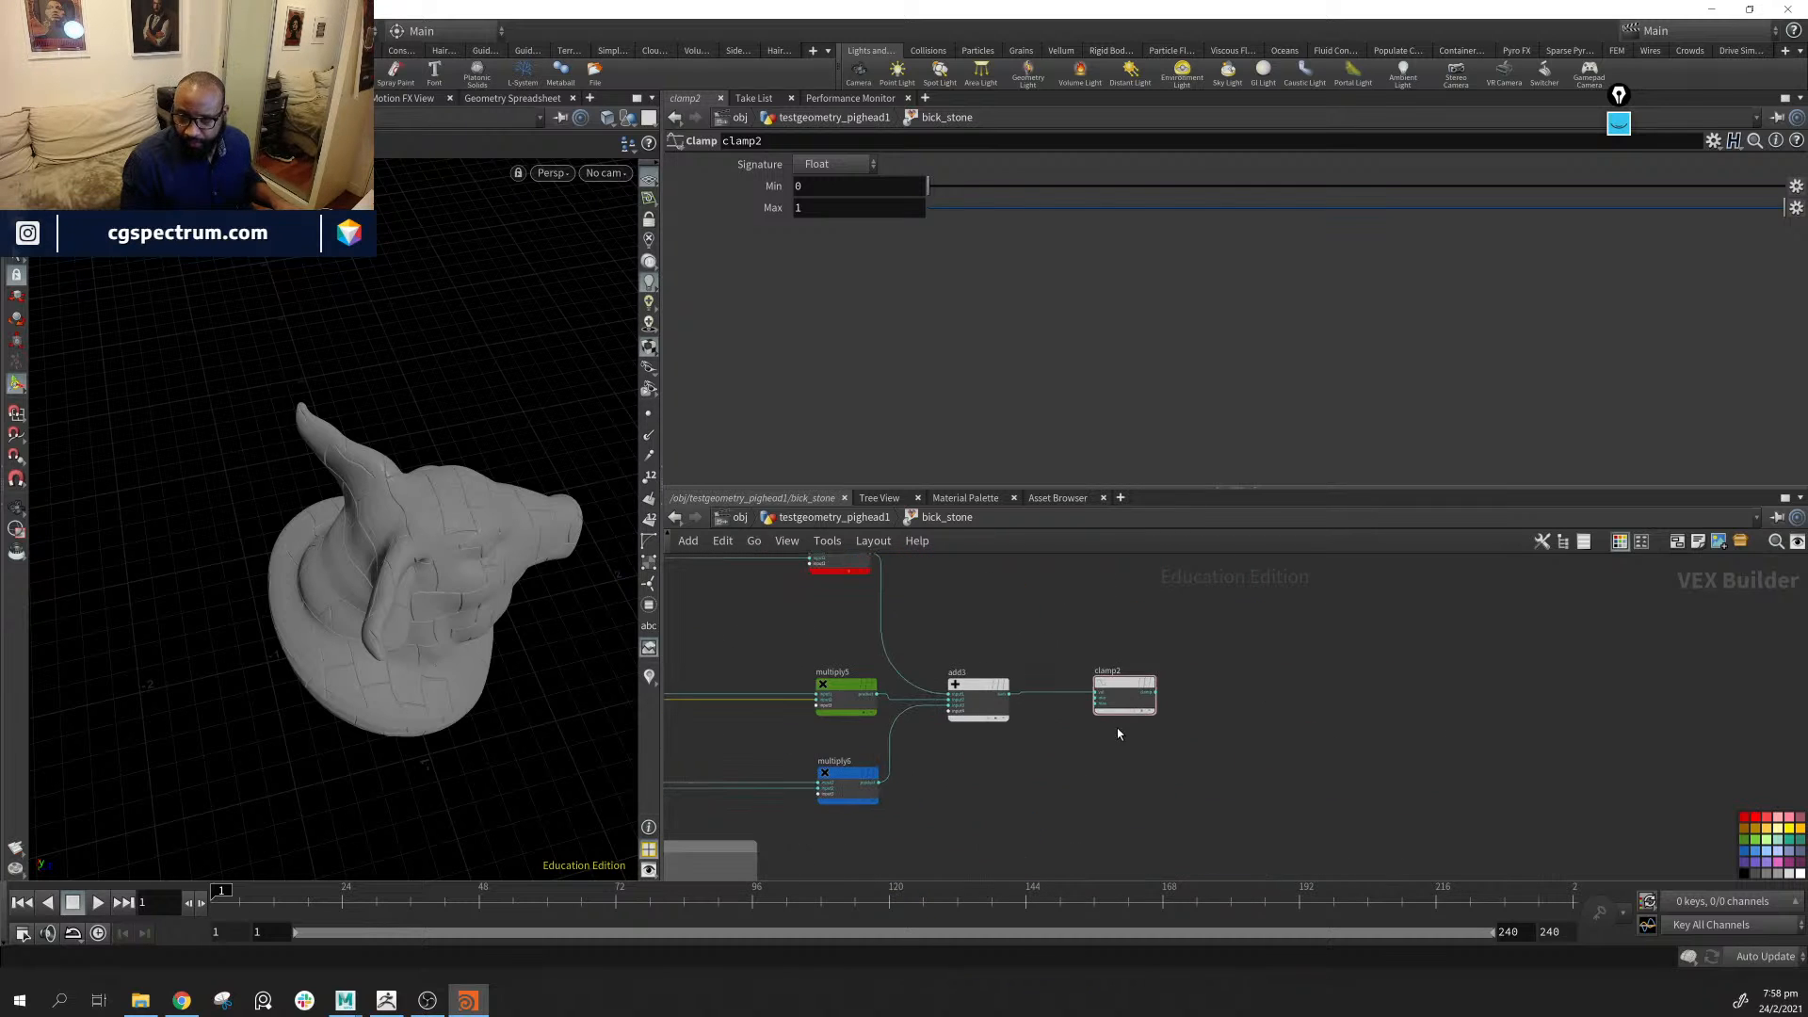
drag(1125, 683, 1079, 691)
Move geometryvopoutput1 farther from the displacement node and connect clamp2's output to its Color (Cd) input
middle_drag(1252, 780, 1005, 682)
scroll(1005, 682, down, 3)
middle_drag(1109, 745, 1070, 621)
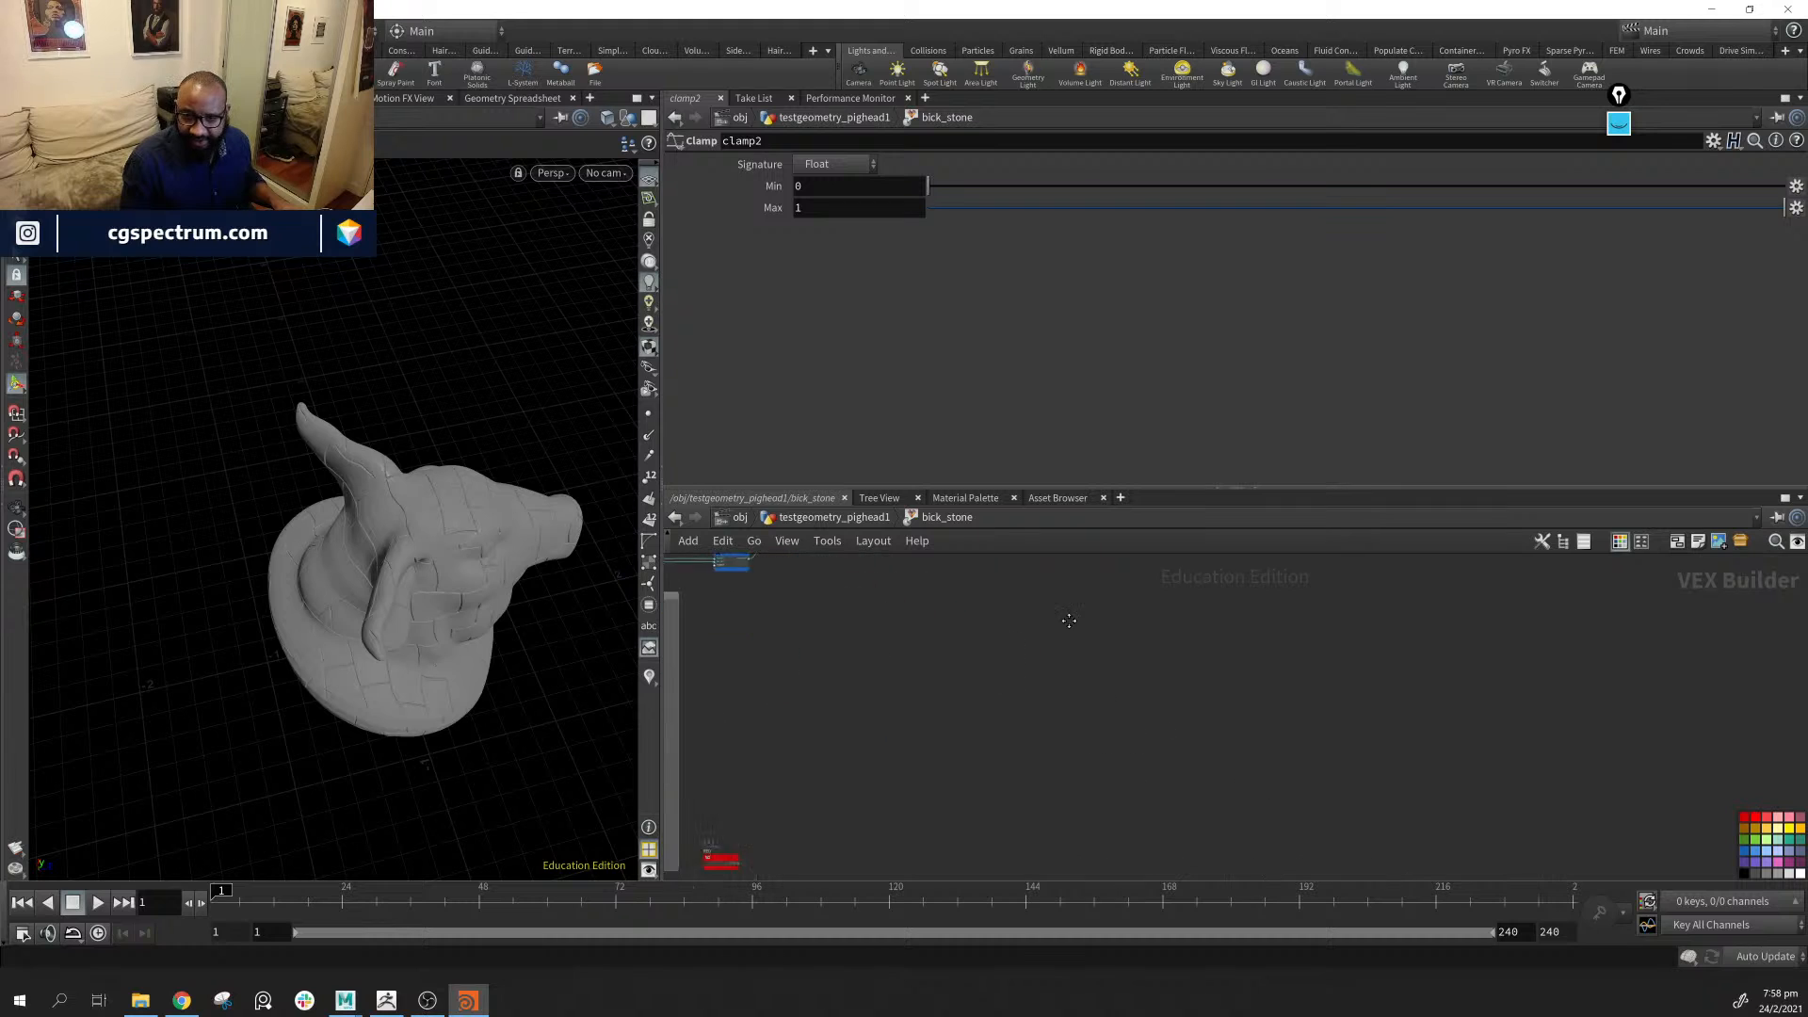
middle_drag(1118, 869, 1037, 720)
scroll(1038, 720, down, 1)
double_click(1053, 747)
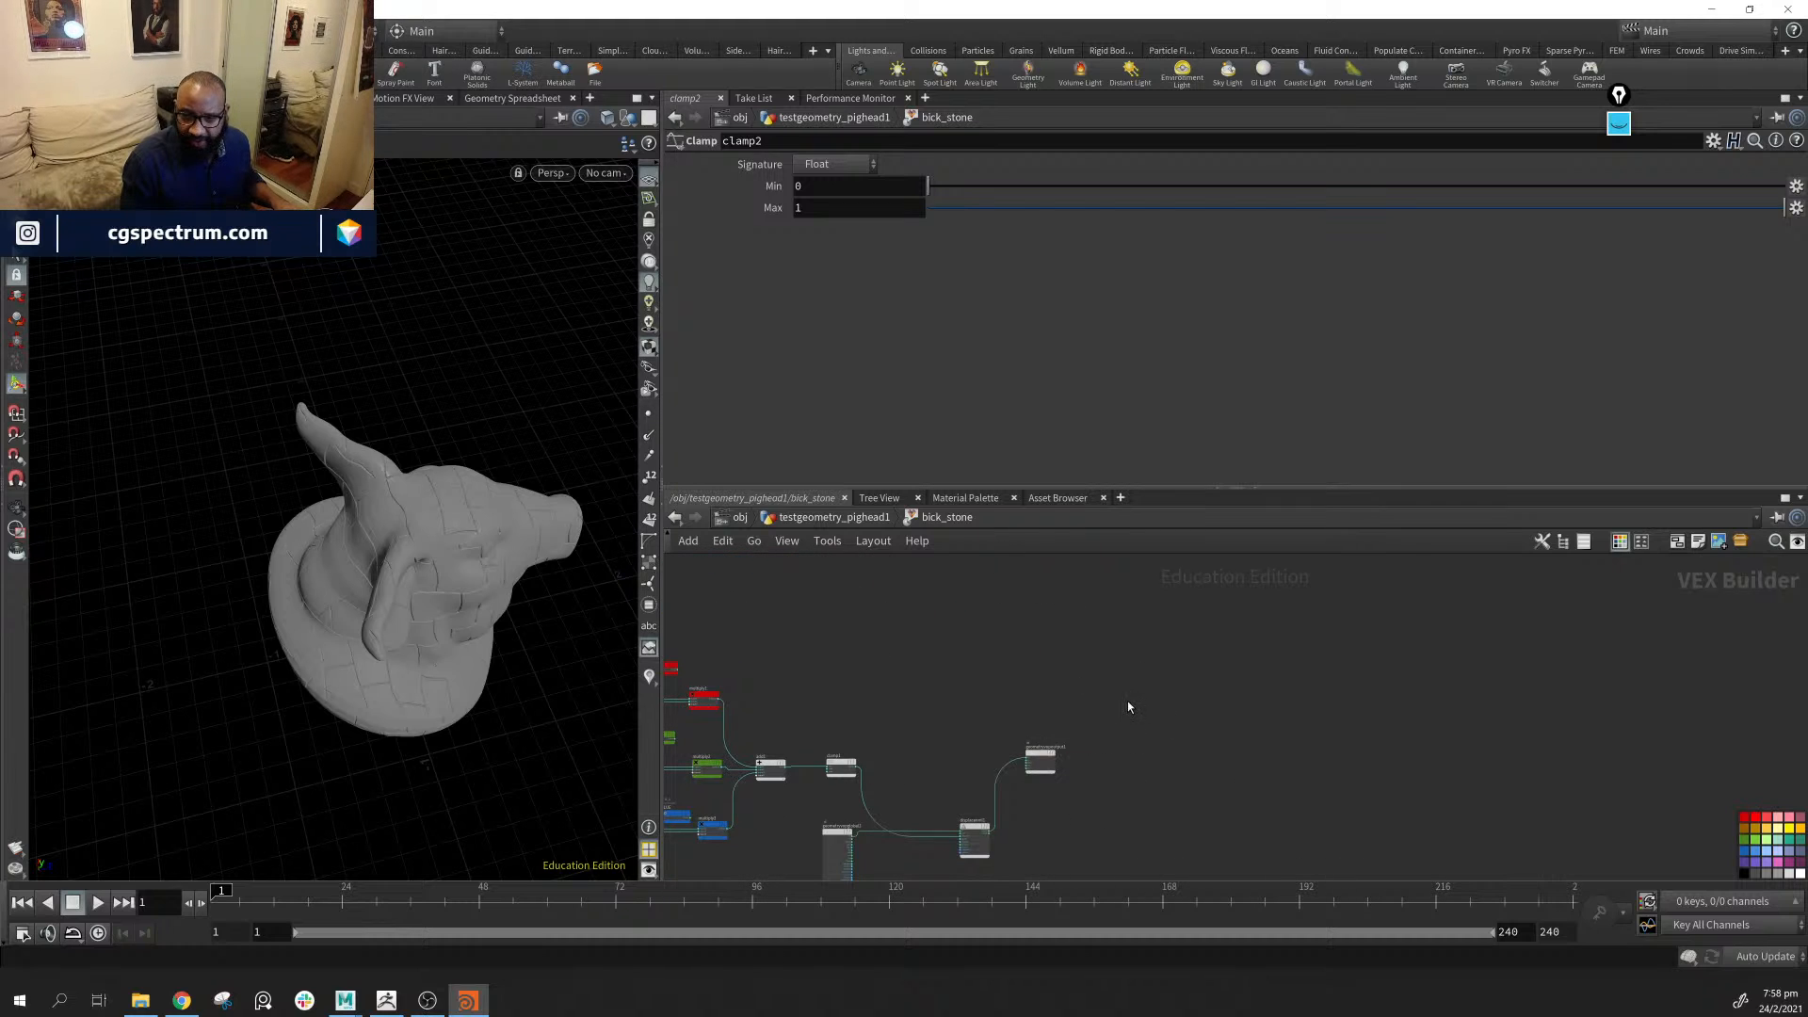
drag(1041, 752, 1189, 609)
middle_drag(1190, 608, 892, 533)
click(1014, 693)
scroll(1126, 735, up, 3)
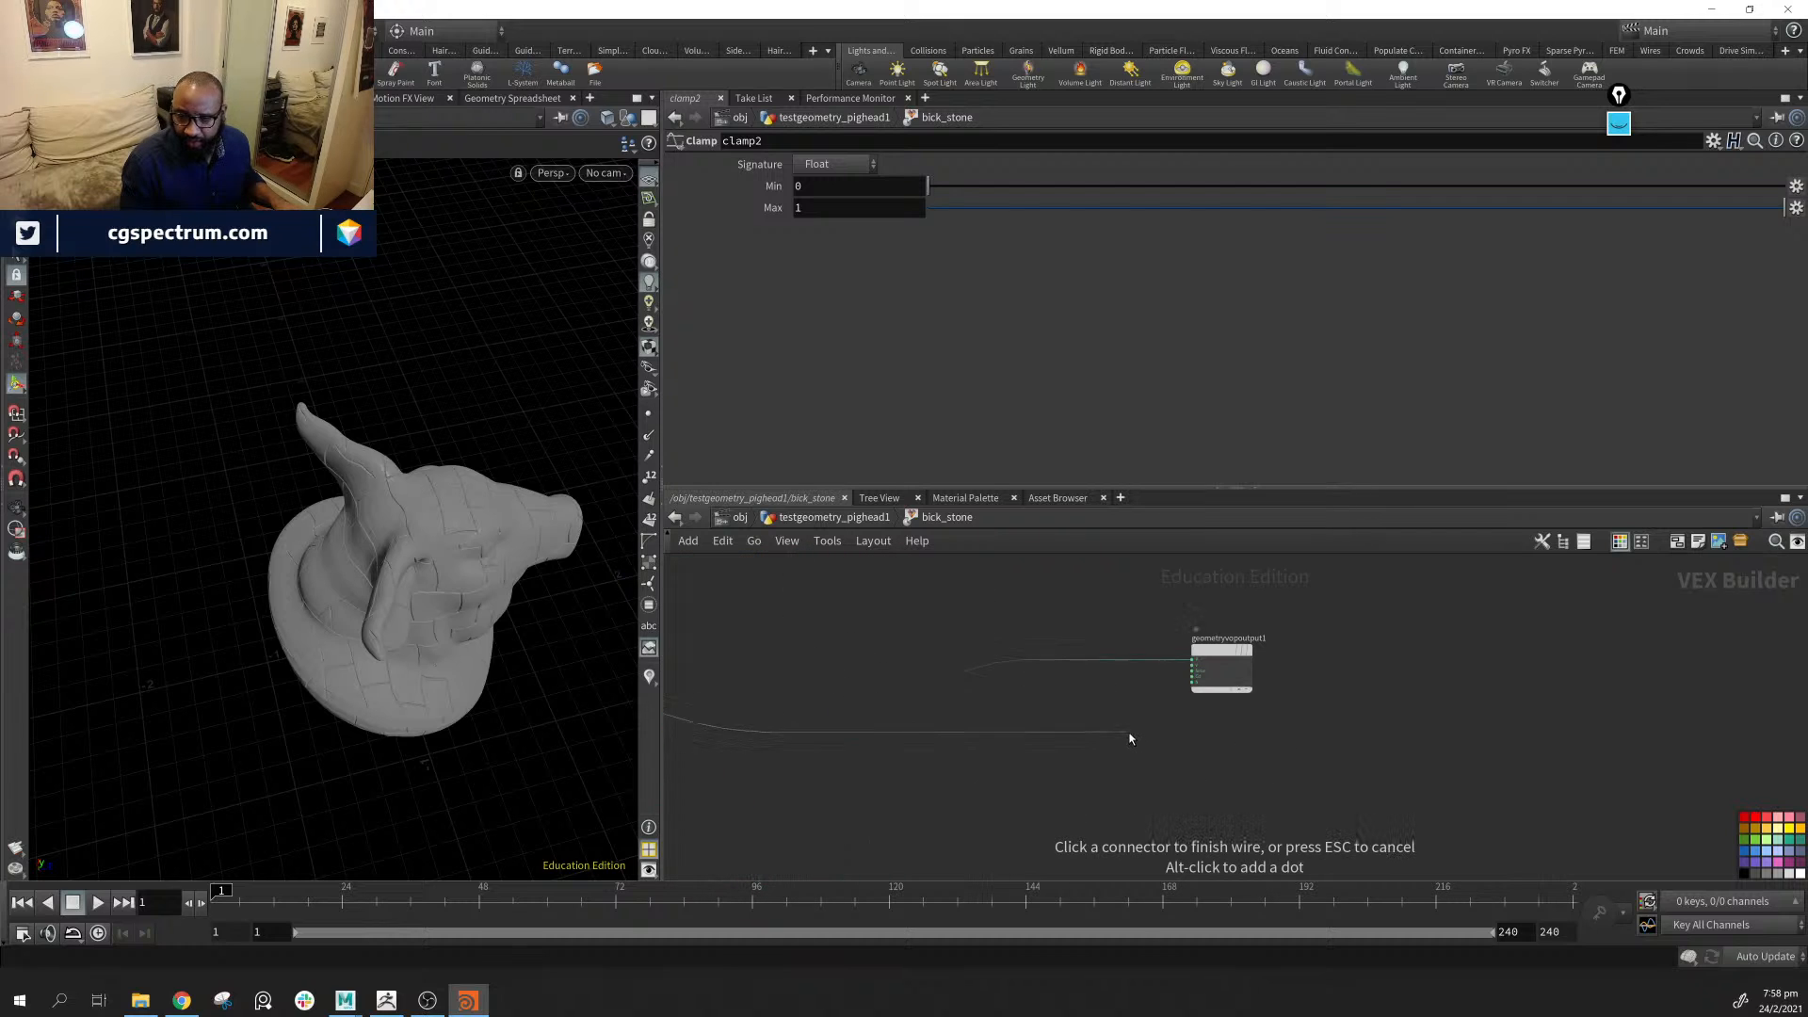
click(1191, 685)
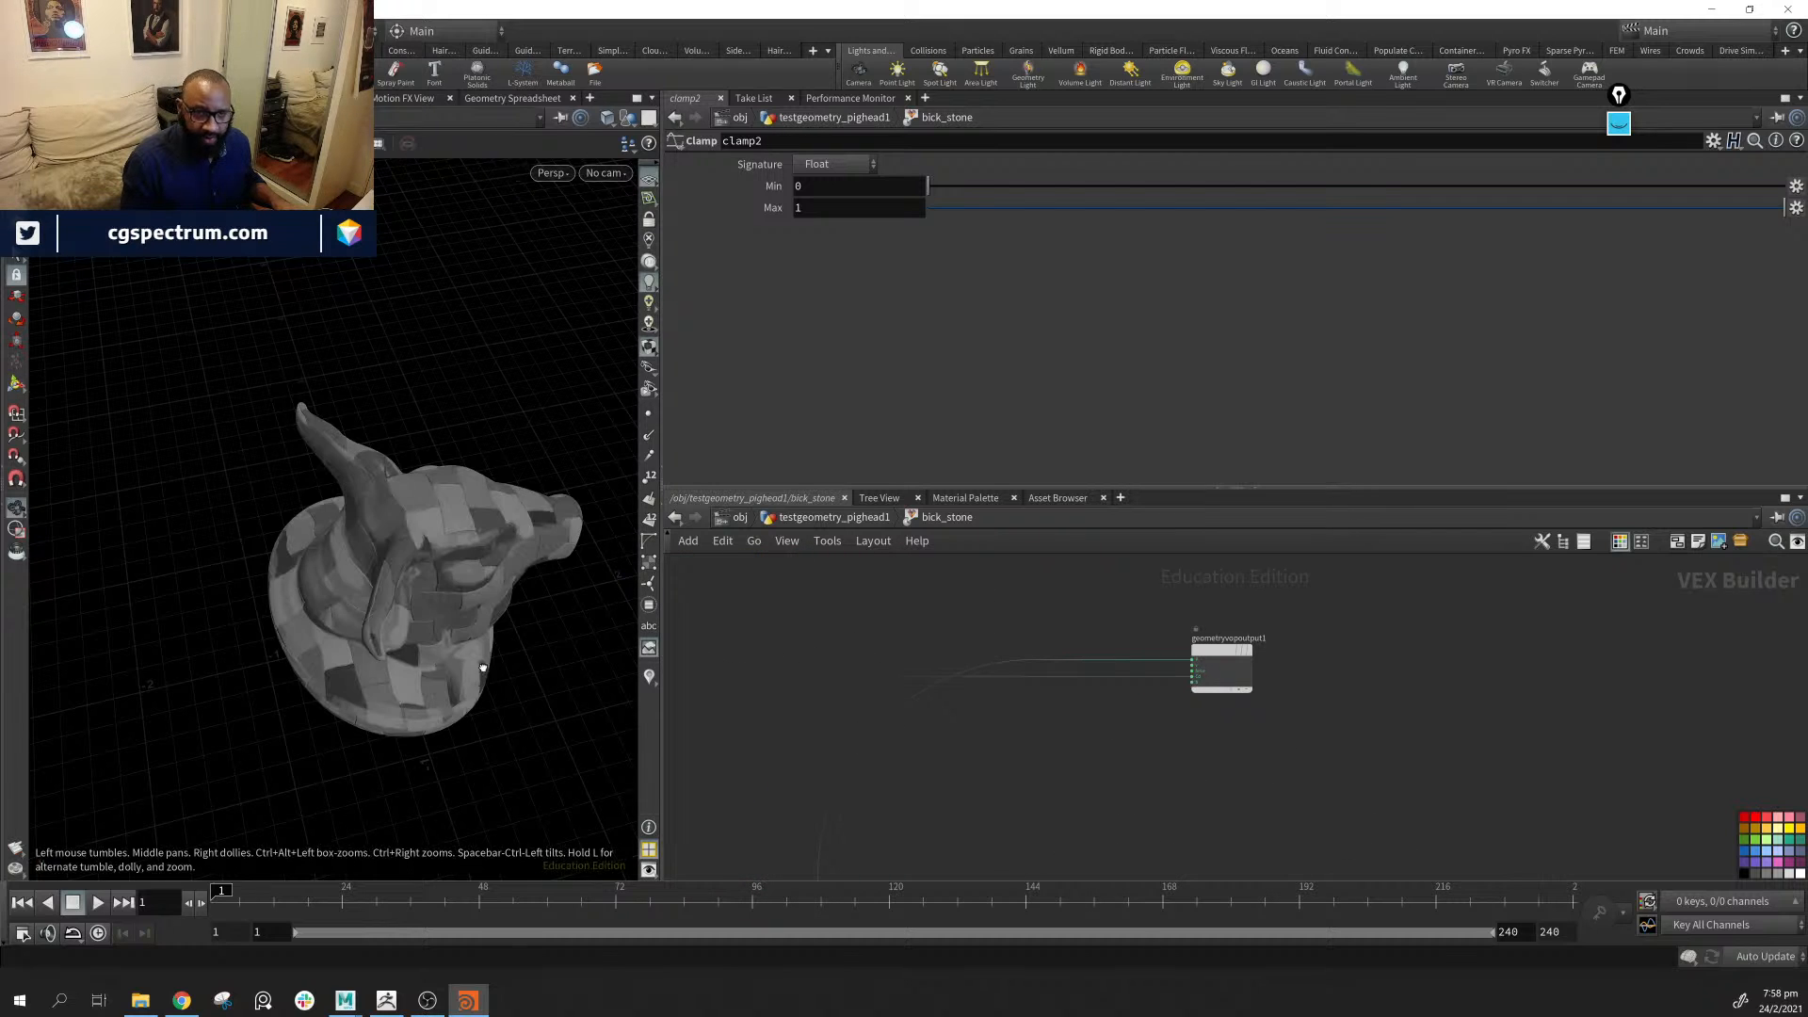
Inspect the random brick coloring on the pig head from the other side and at a distance
mouse_move(527, 575)
mouse_down()
mouse_move(599, 632)
mouse_move(504, 632)
mouse_move(475, 697)
mouse_move(379, 645)
mouse_move(350, 650)
mouse_up()
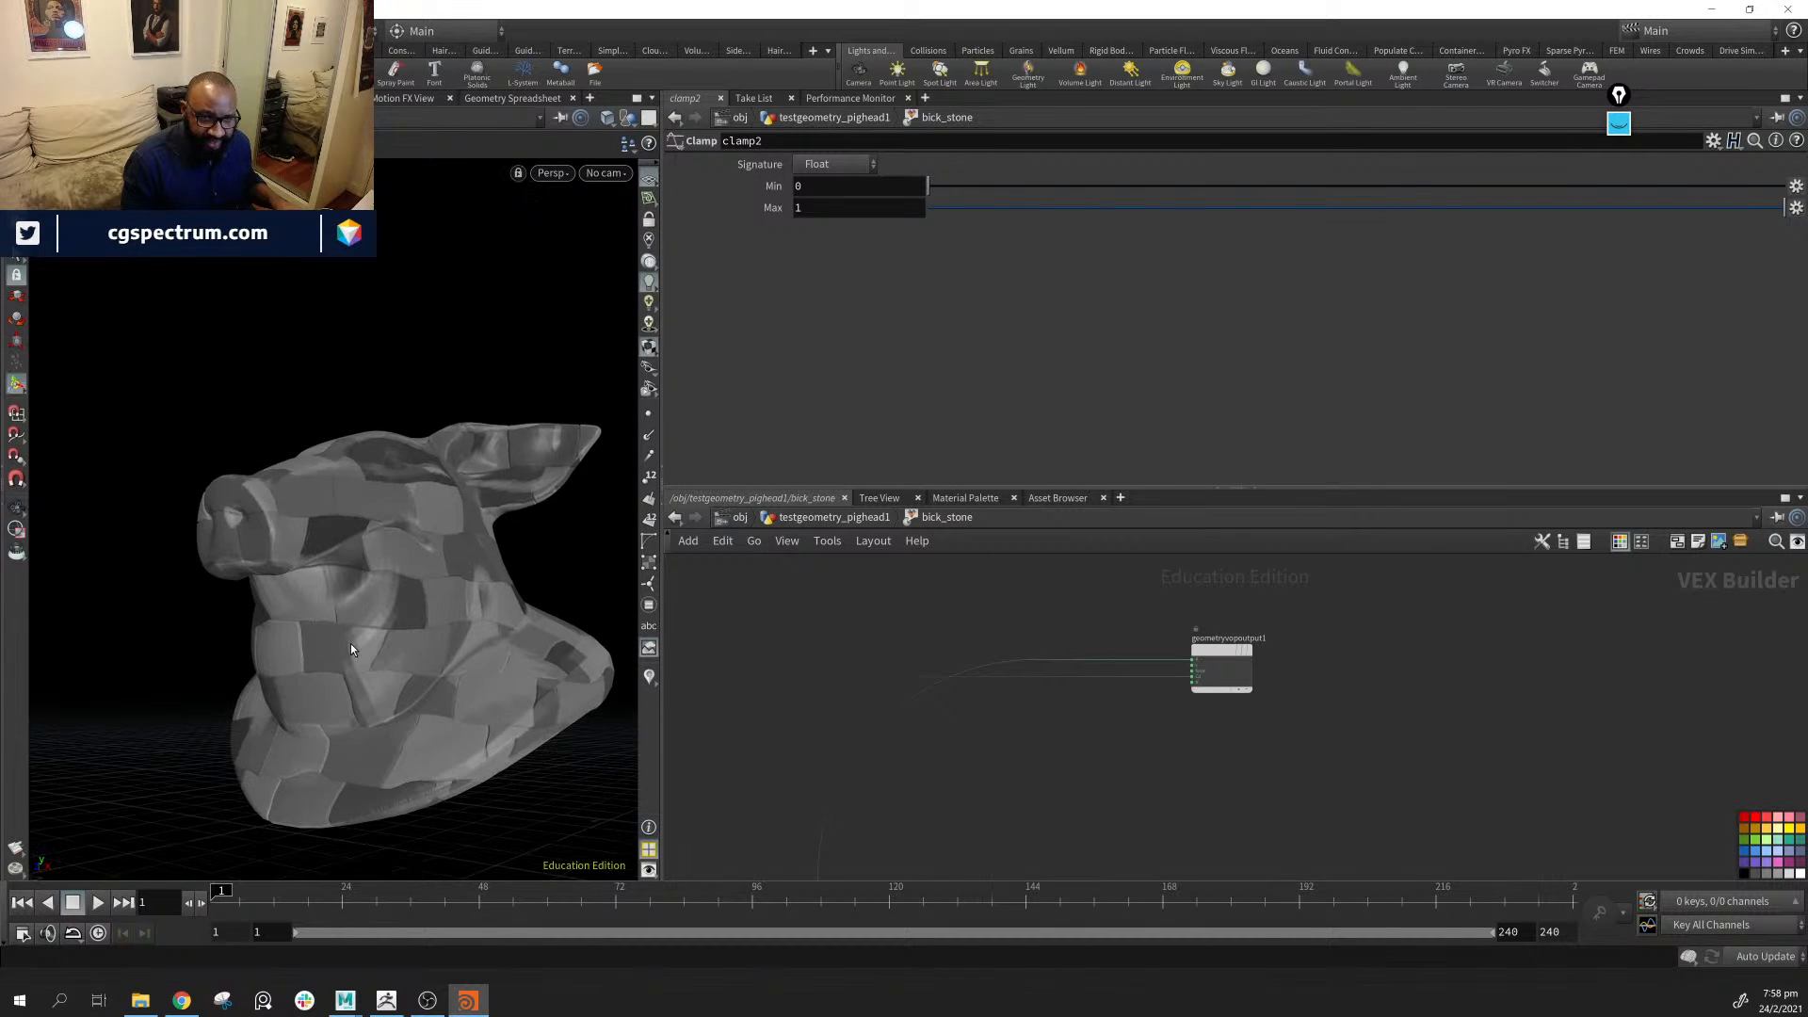
drag(492, 727, 493, 444)
drag(495, 546, 405, 575)
middle_drag(996, 646, 1638, 738)
middle_drag(964, 697, 1294, 803)
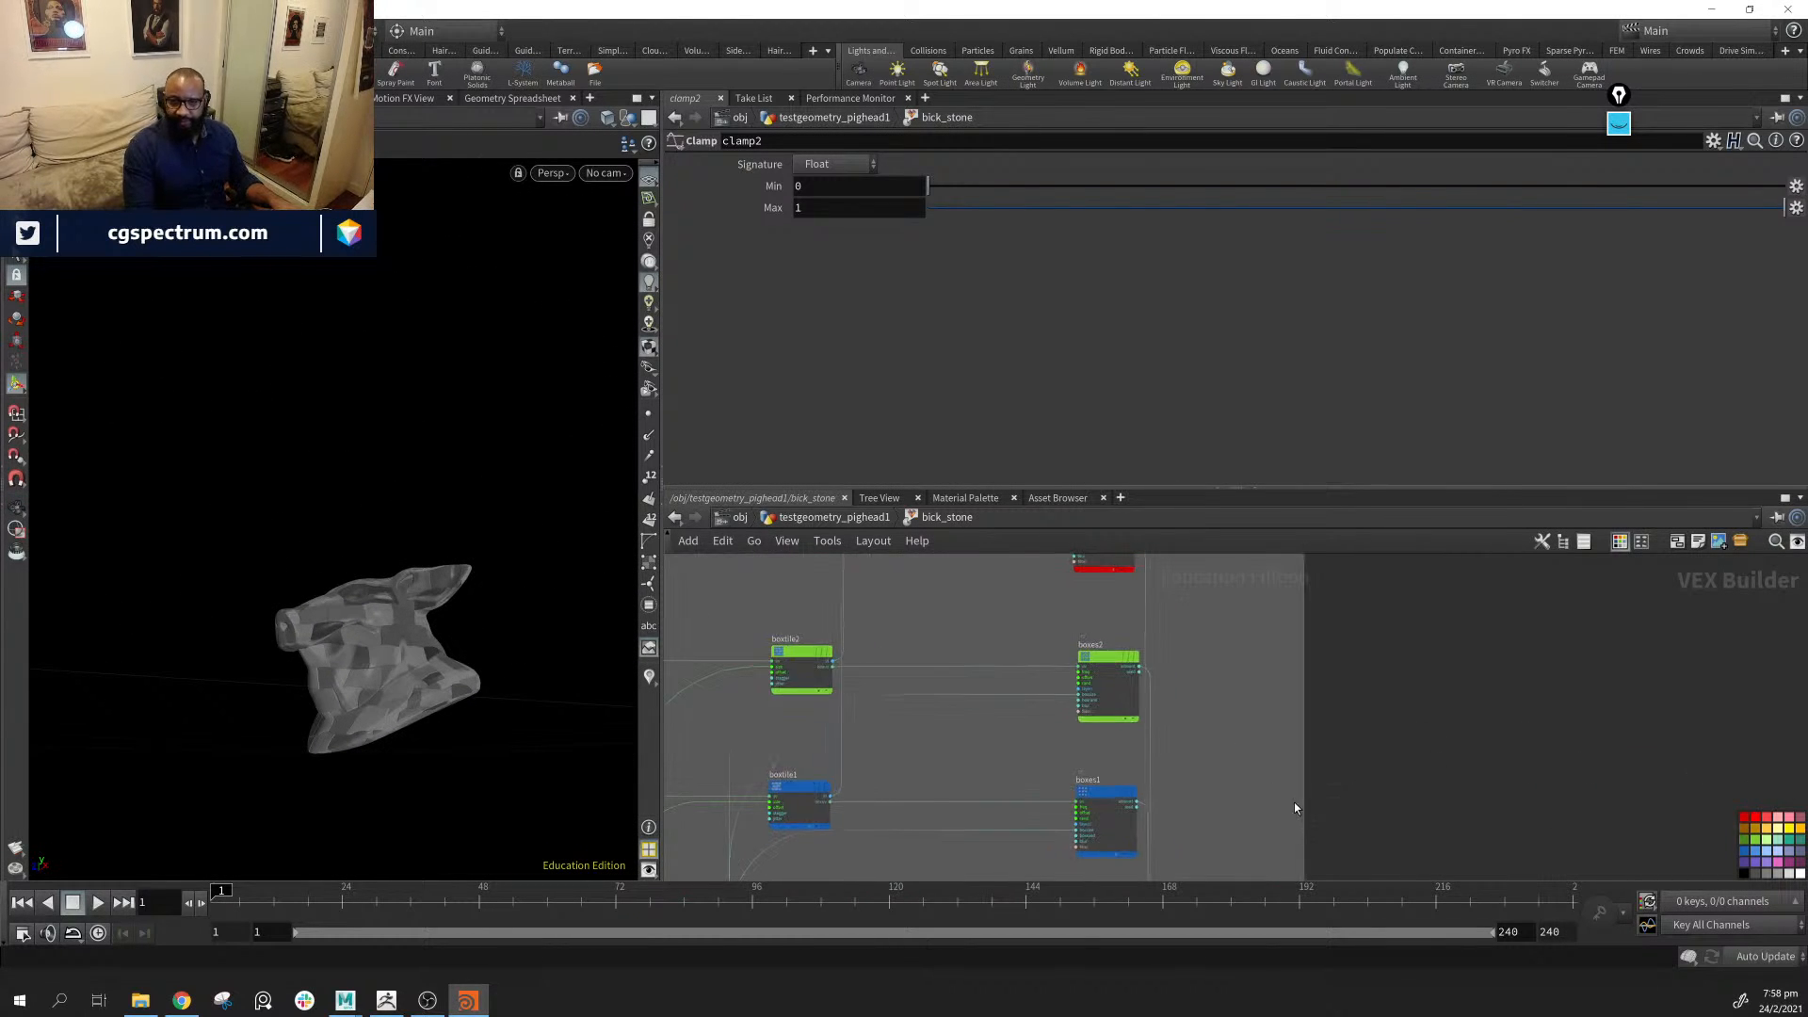
scroll(1294, 803, down, 3)
drag(1455, 611, 1210, 788)
click(1224, 743)
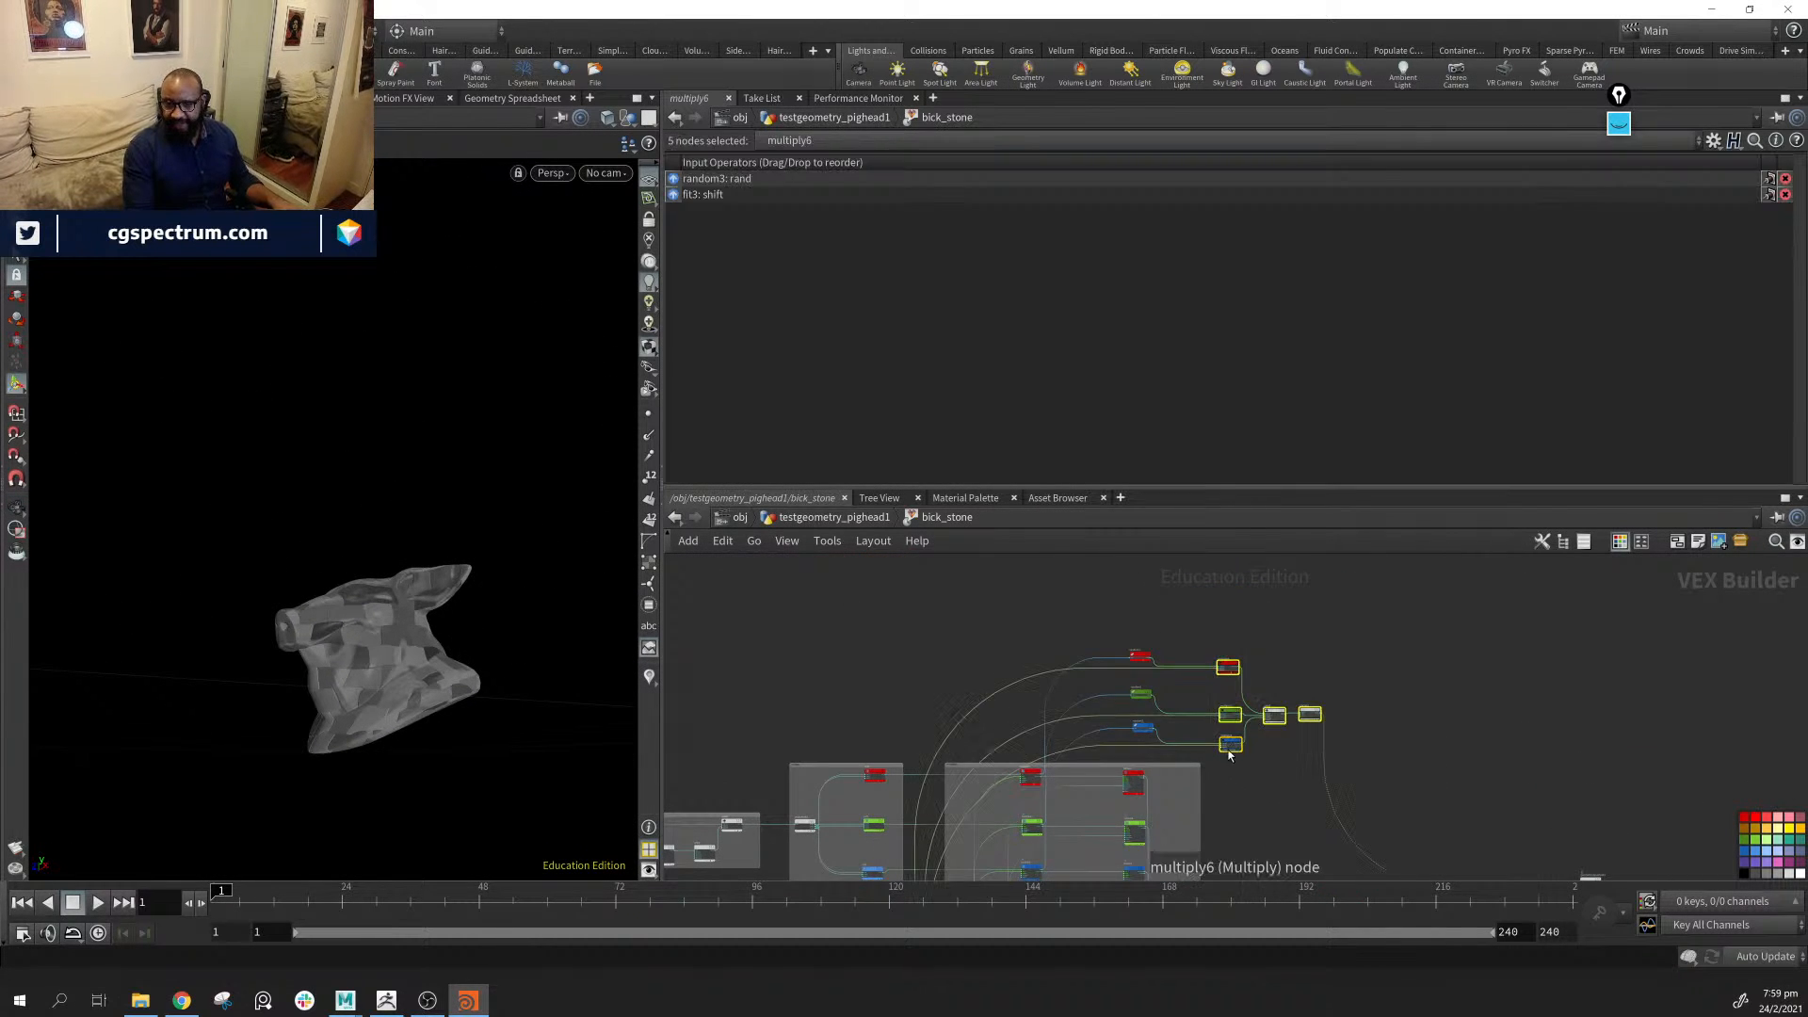
click(1268, 795)
key(ctrl+z)
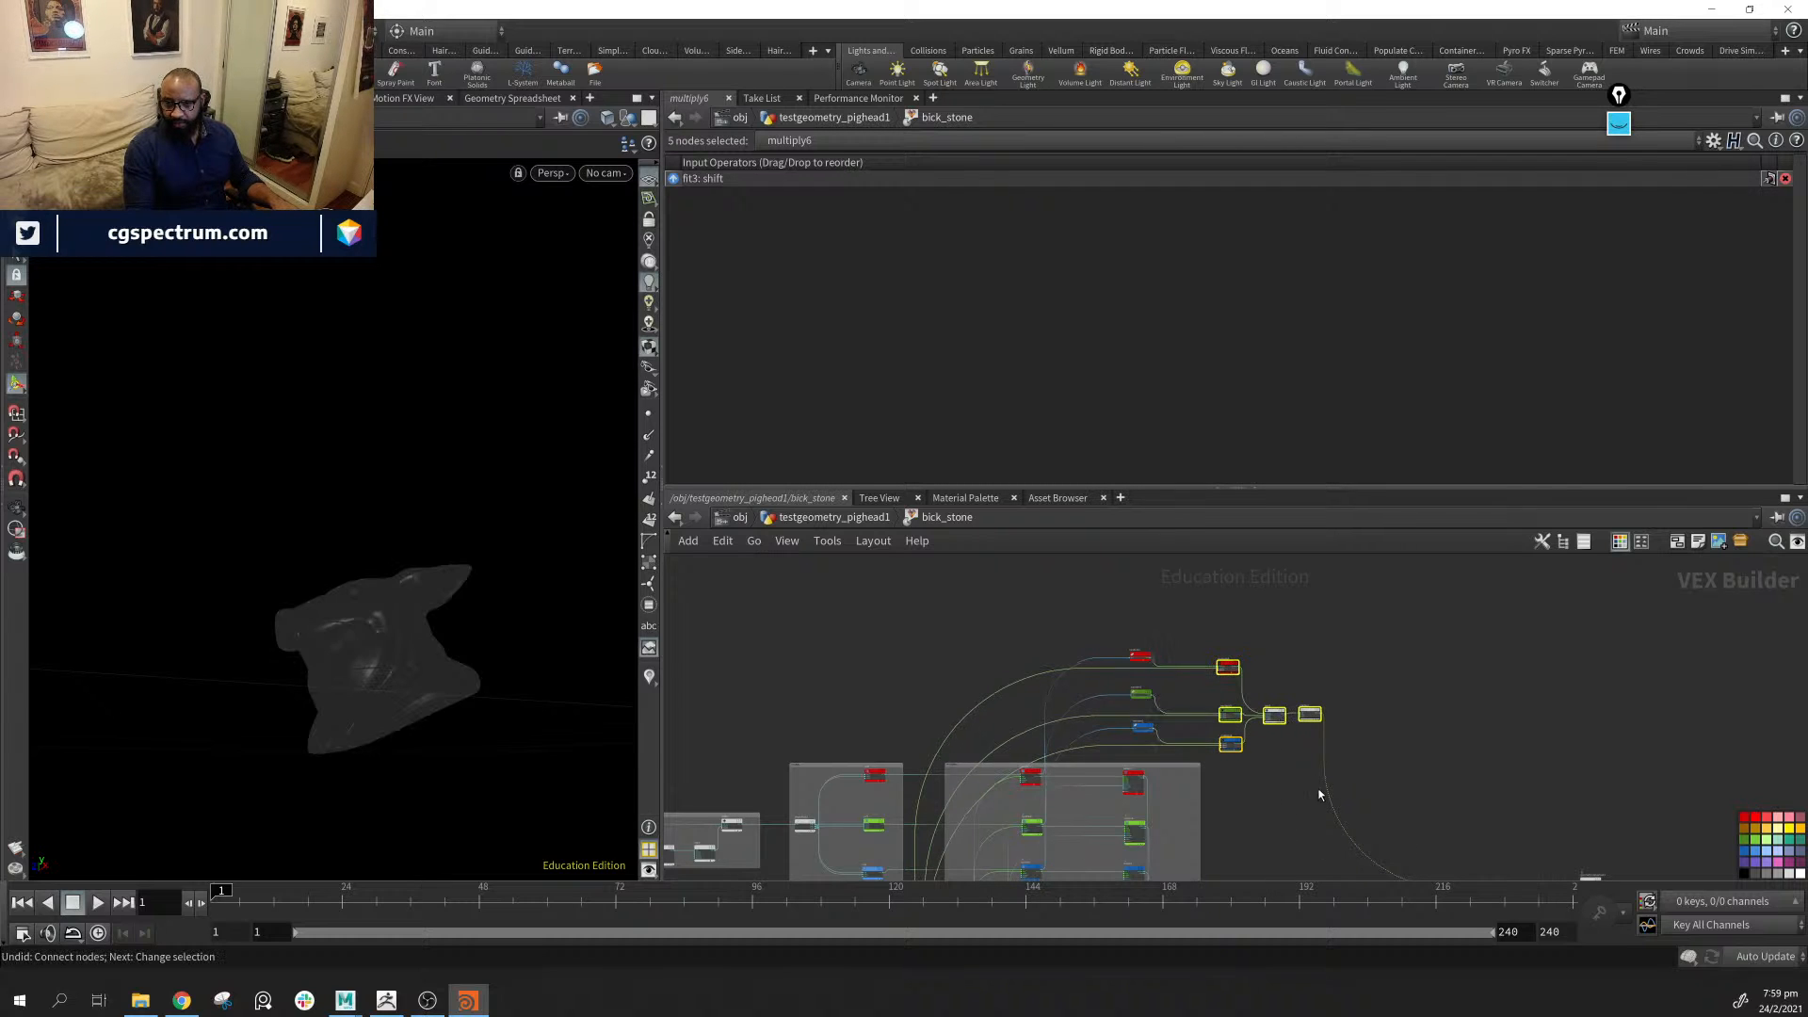
Group the three random nodes with their multiply, add and clamp nodes in a network box and give the box a title
drag(1455, 610, 1195, 687)
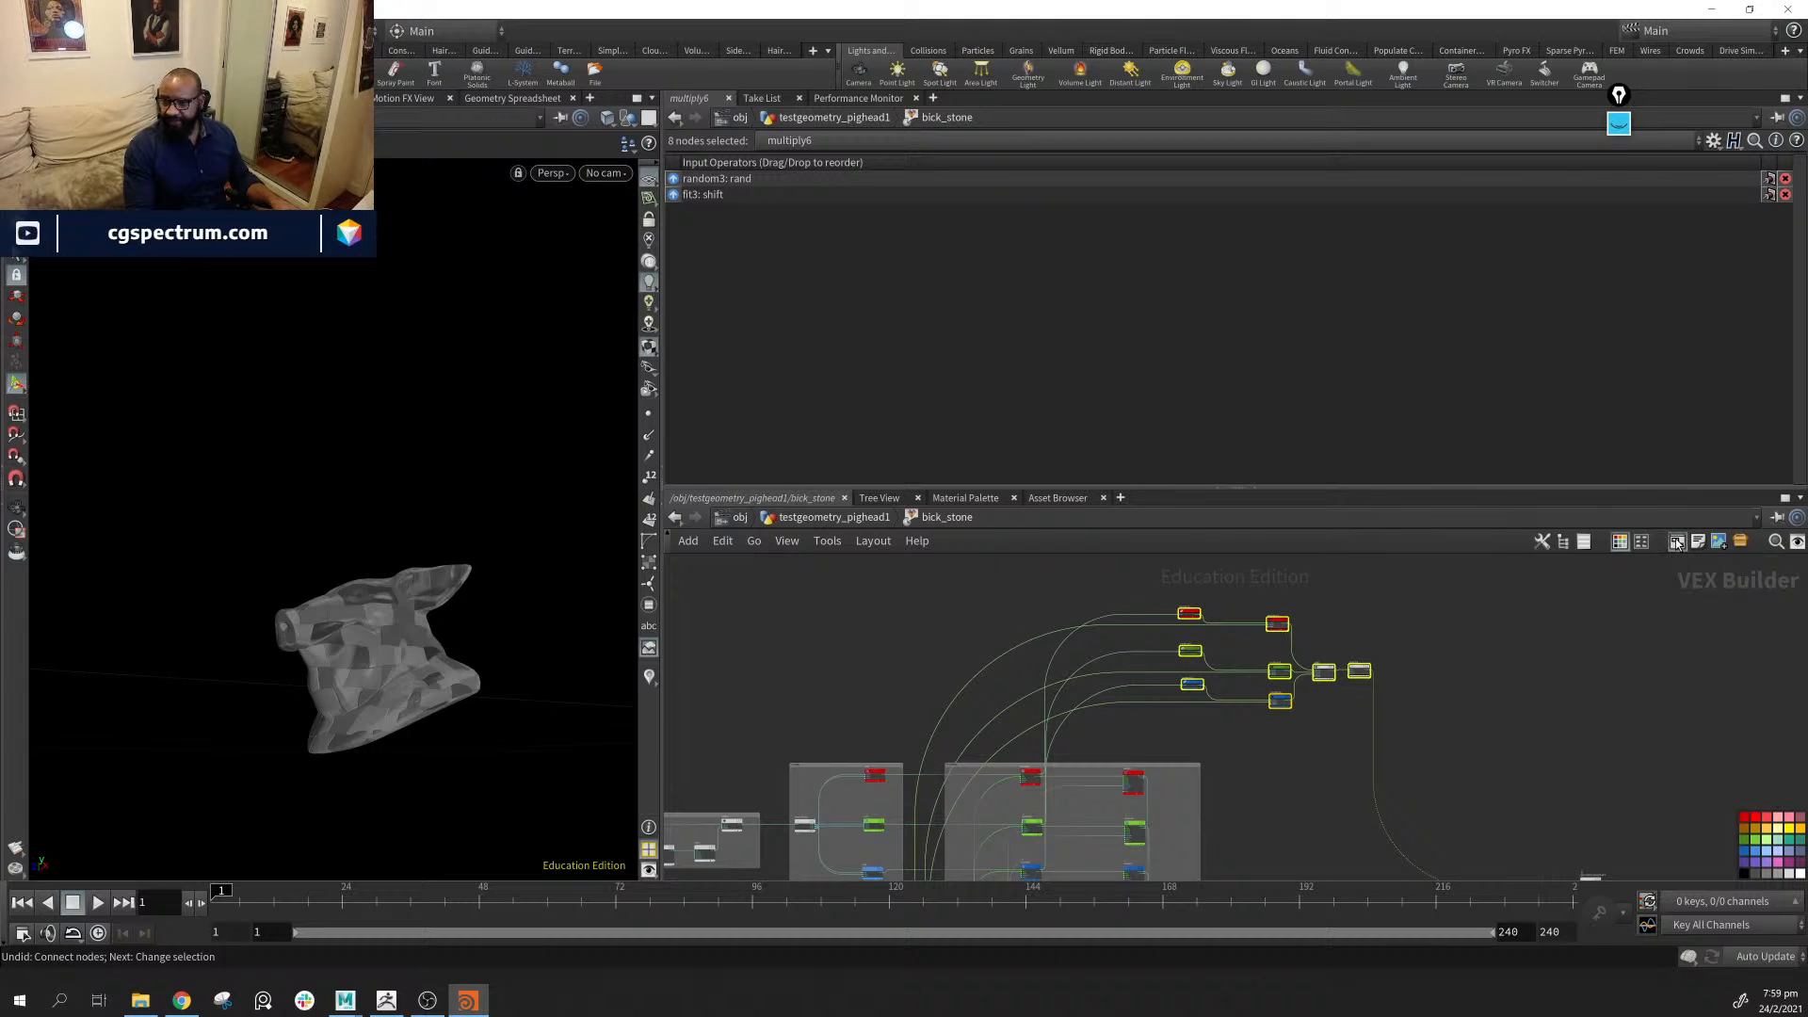
click(1677, 543)
scroll(1312, 731, up, 4)
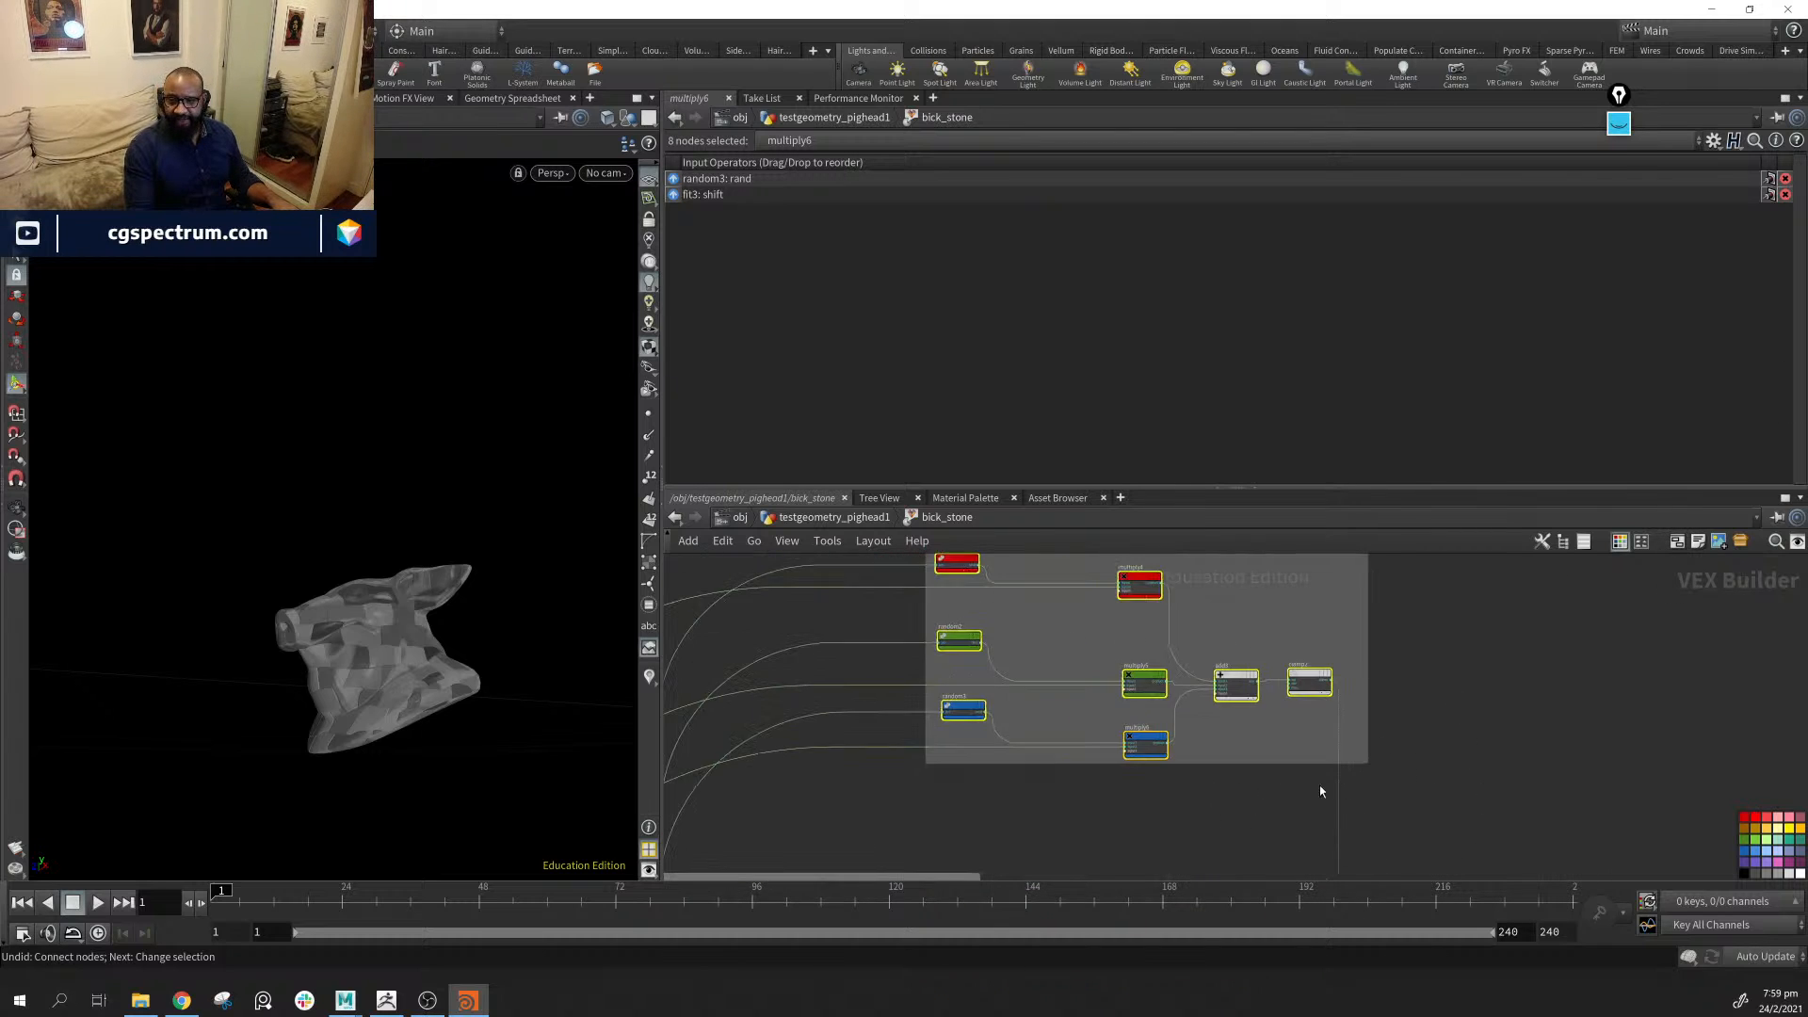
middle_drag(1419, 745, 1381, 834)
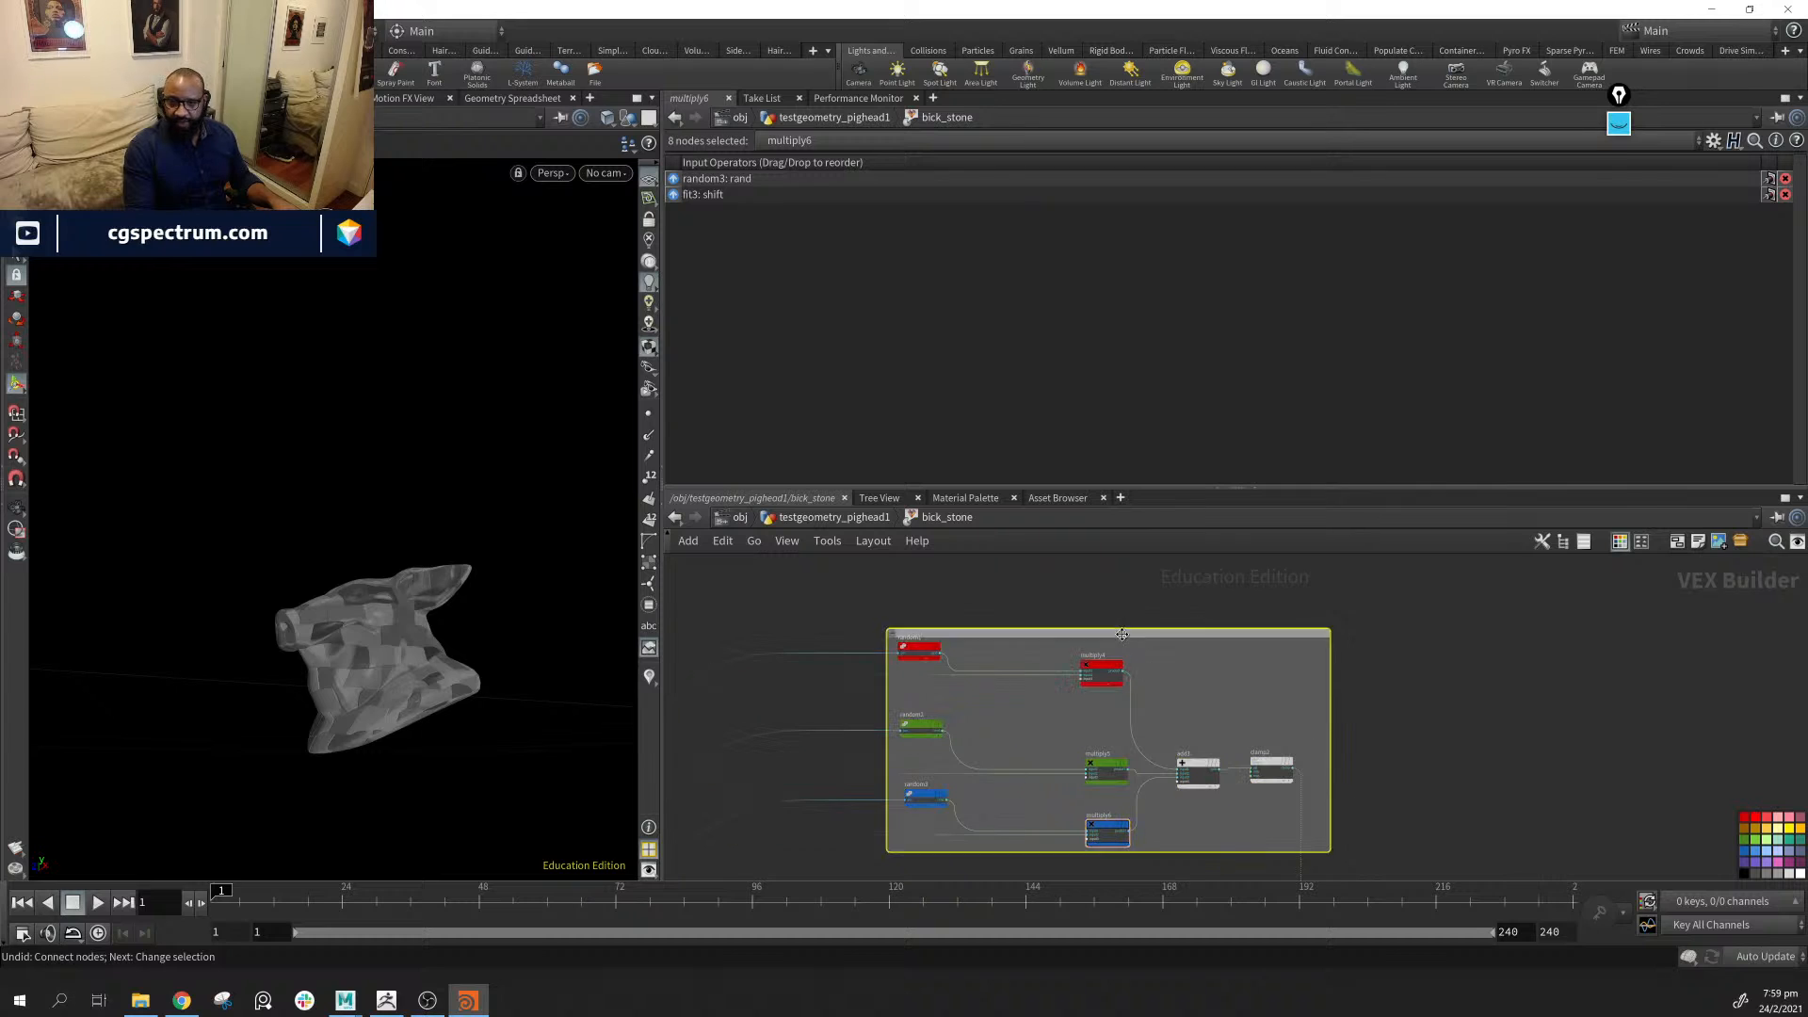
double_click(1208, 635)
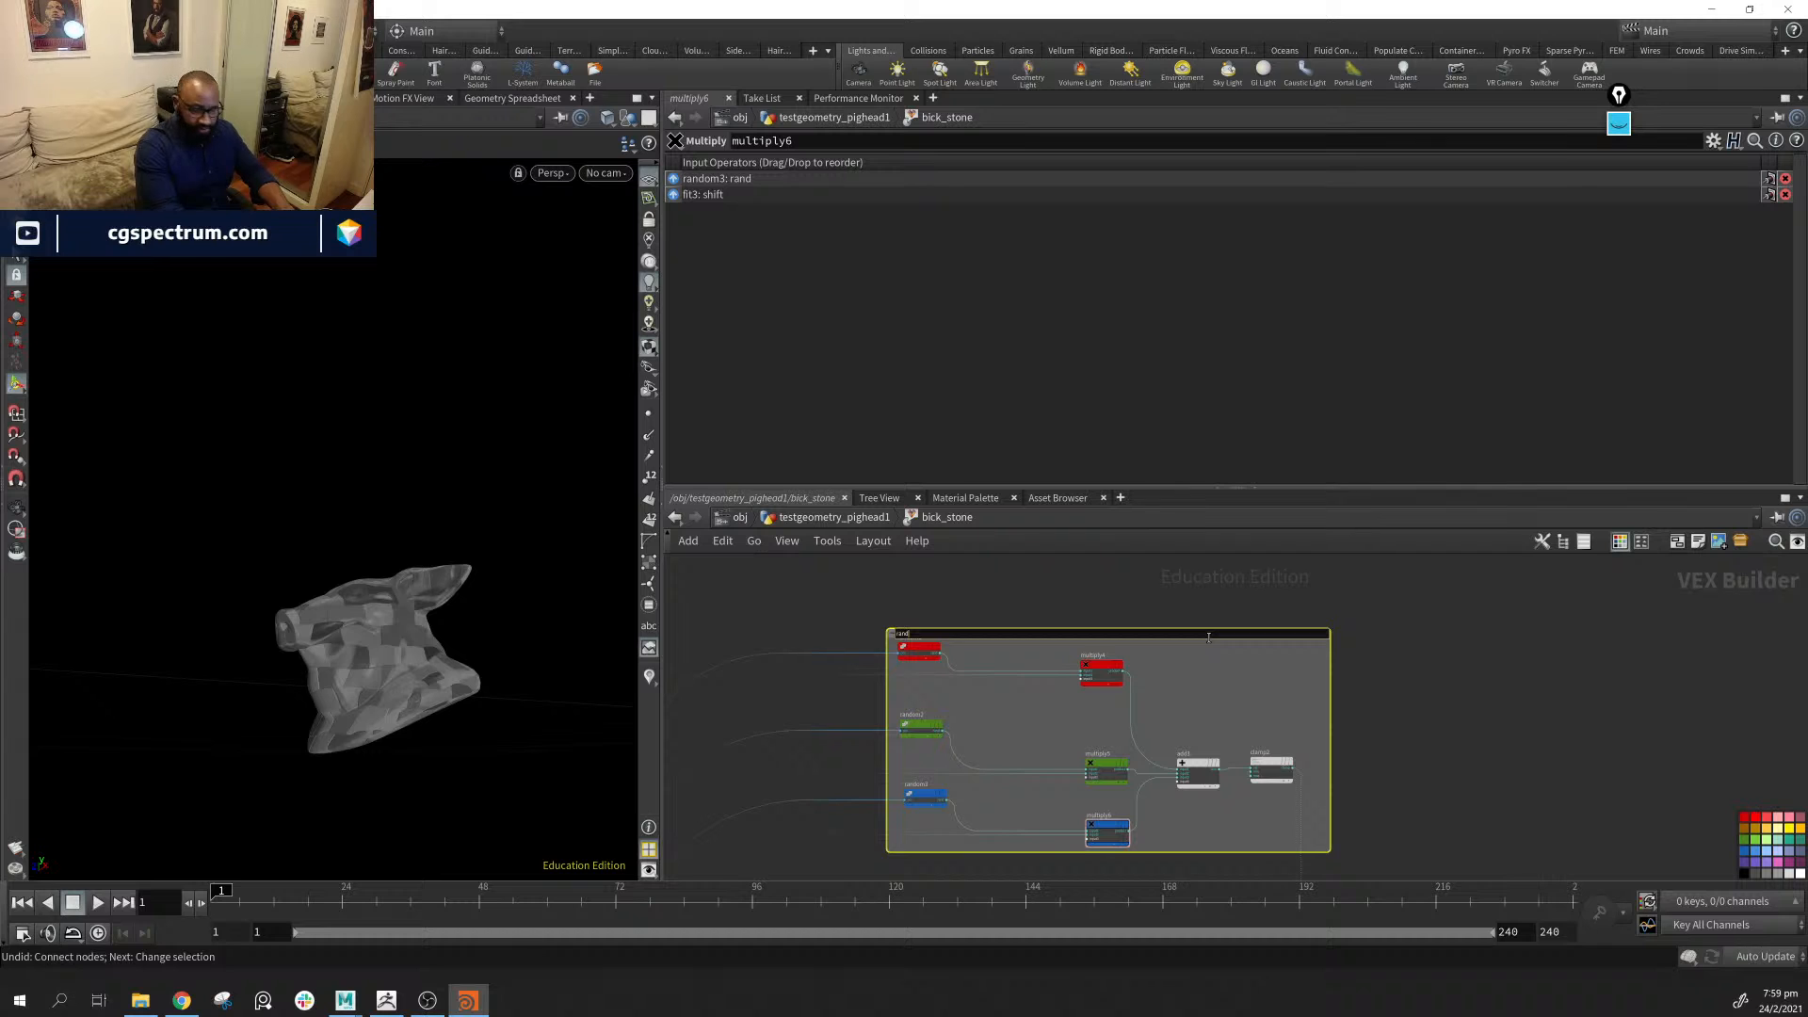
key(Return)
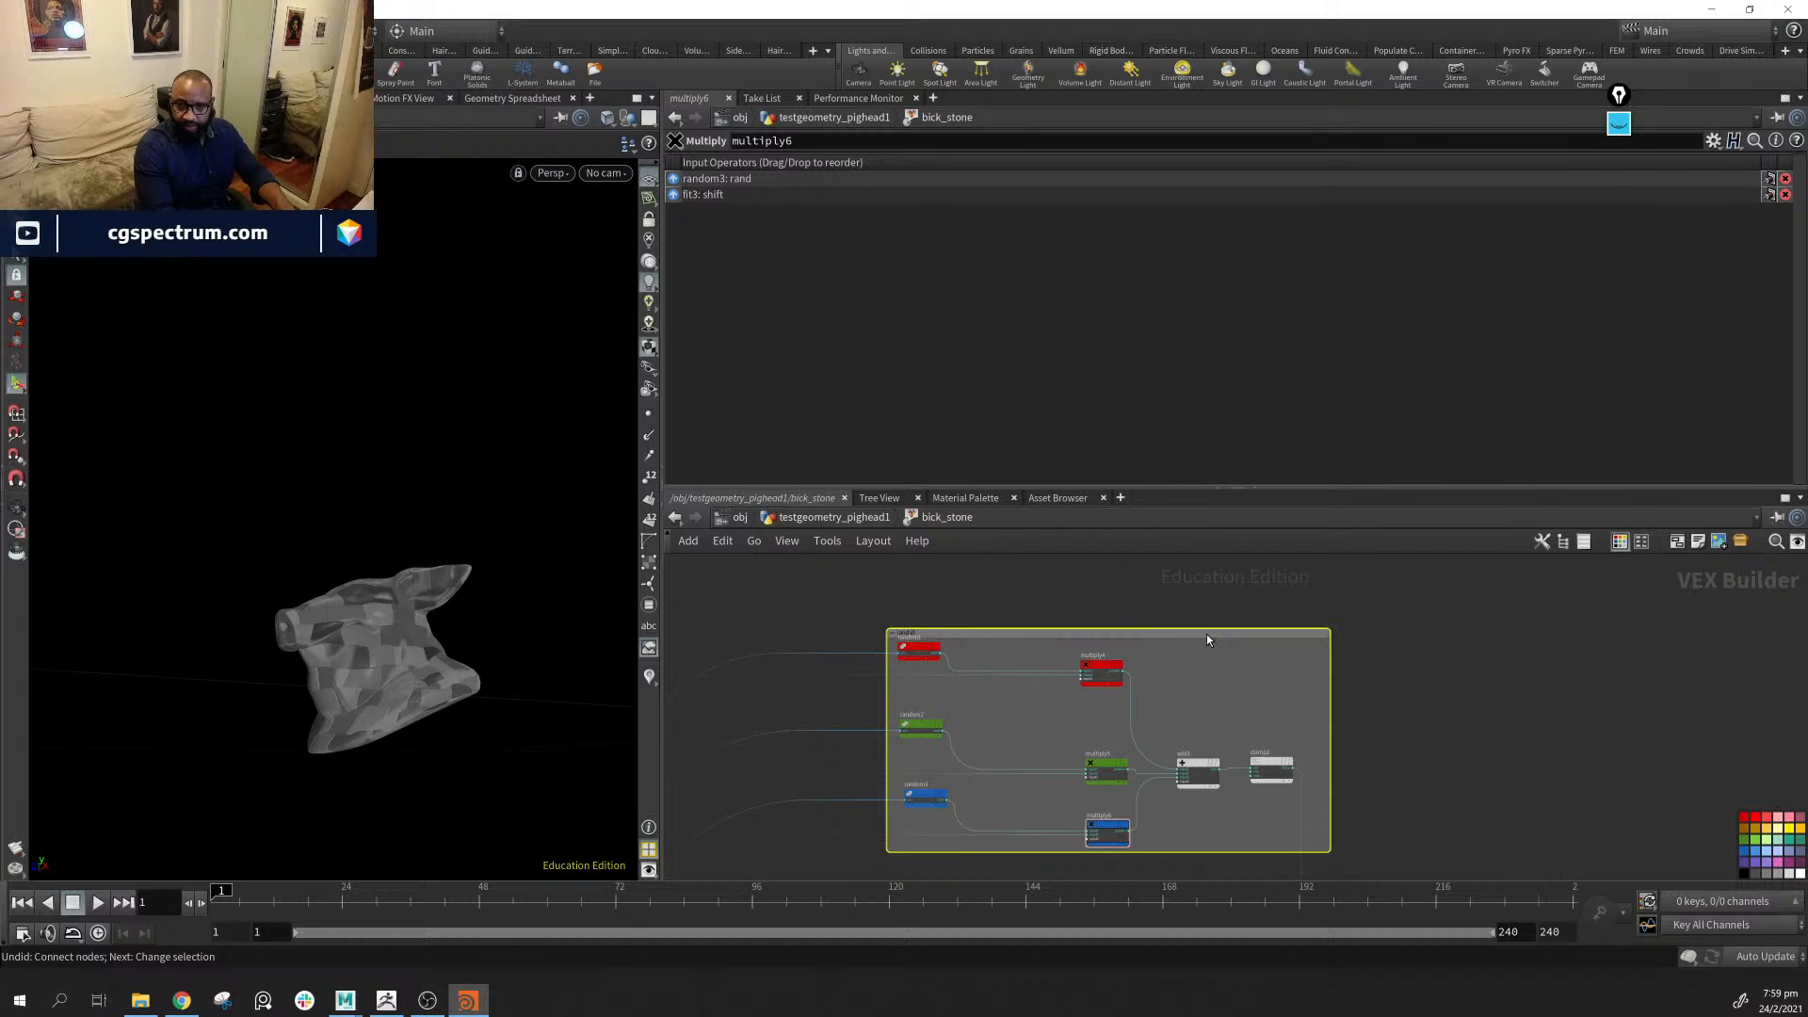
Move the first geometry globals node down and away from the network boxes, level with the lower box
middle_drag(1445, 730, 1254, 464)
scroll(1414, 770, down, 5)
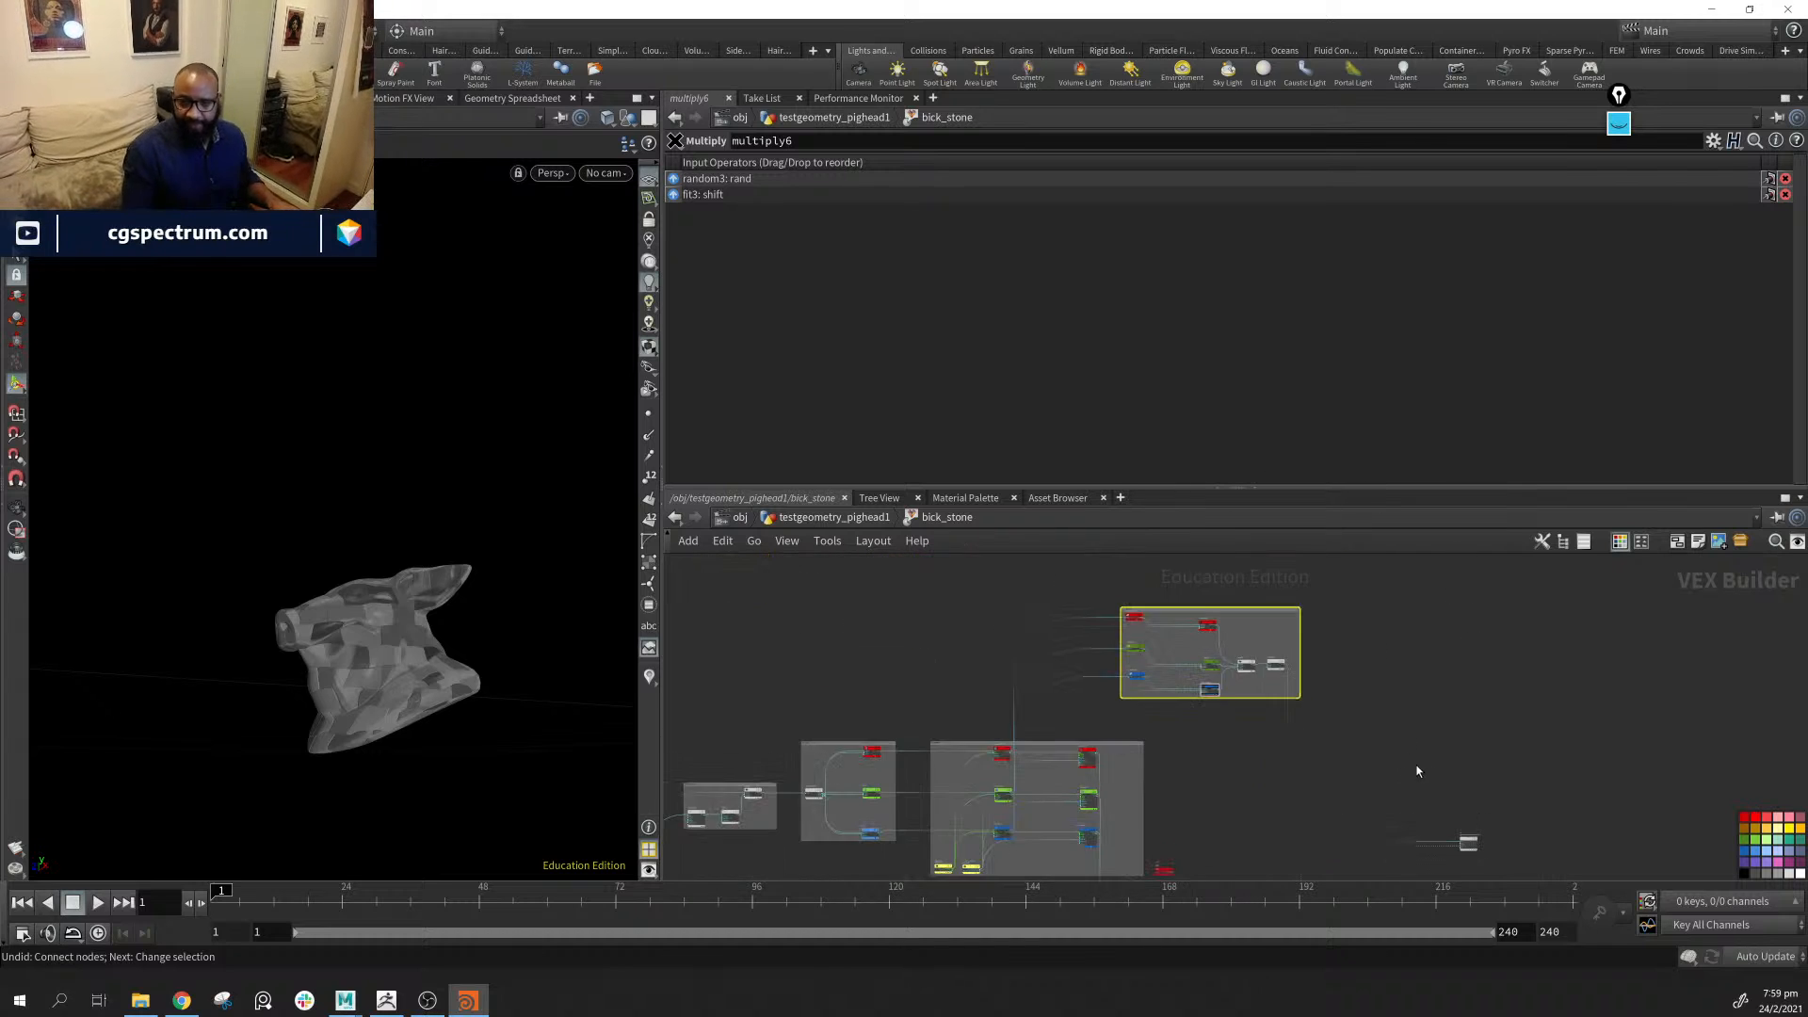
middle_drag(1416, 767, 1331, 522)
middle_drag(1393, 726, 1324, 730)
scroll(1229, 801, up, 1)
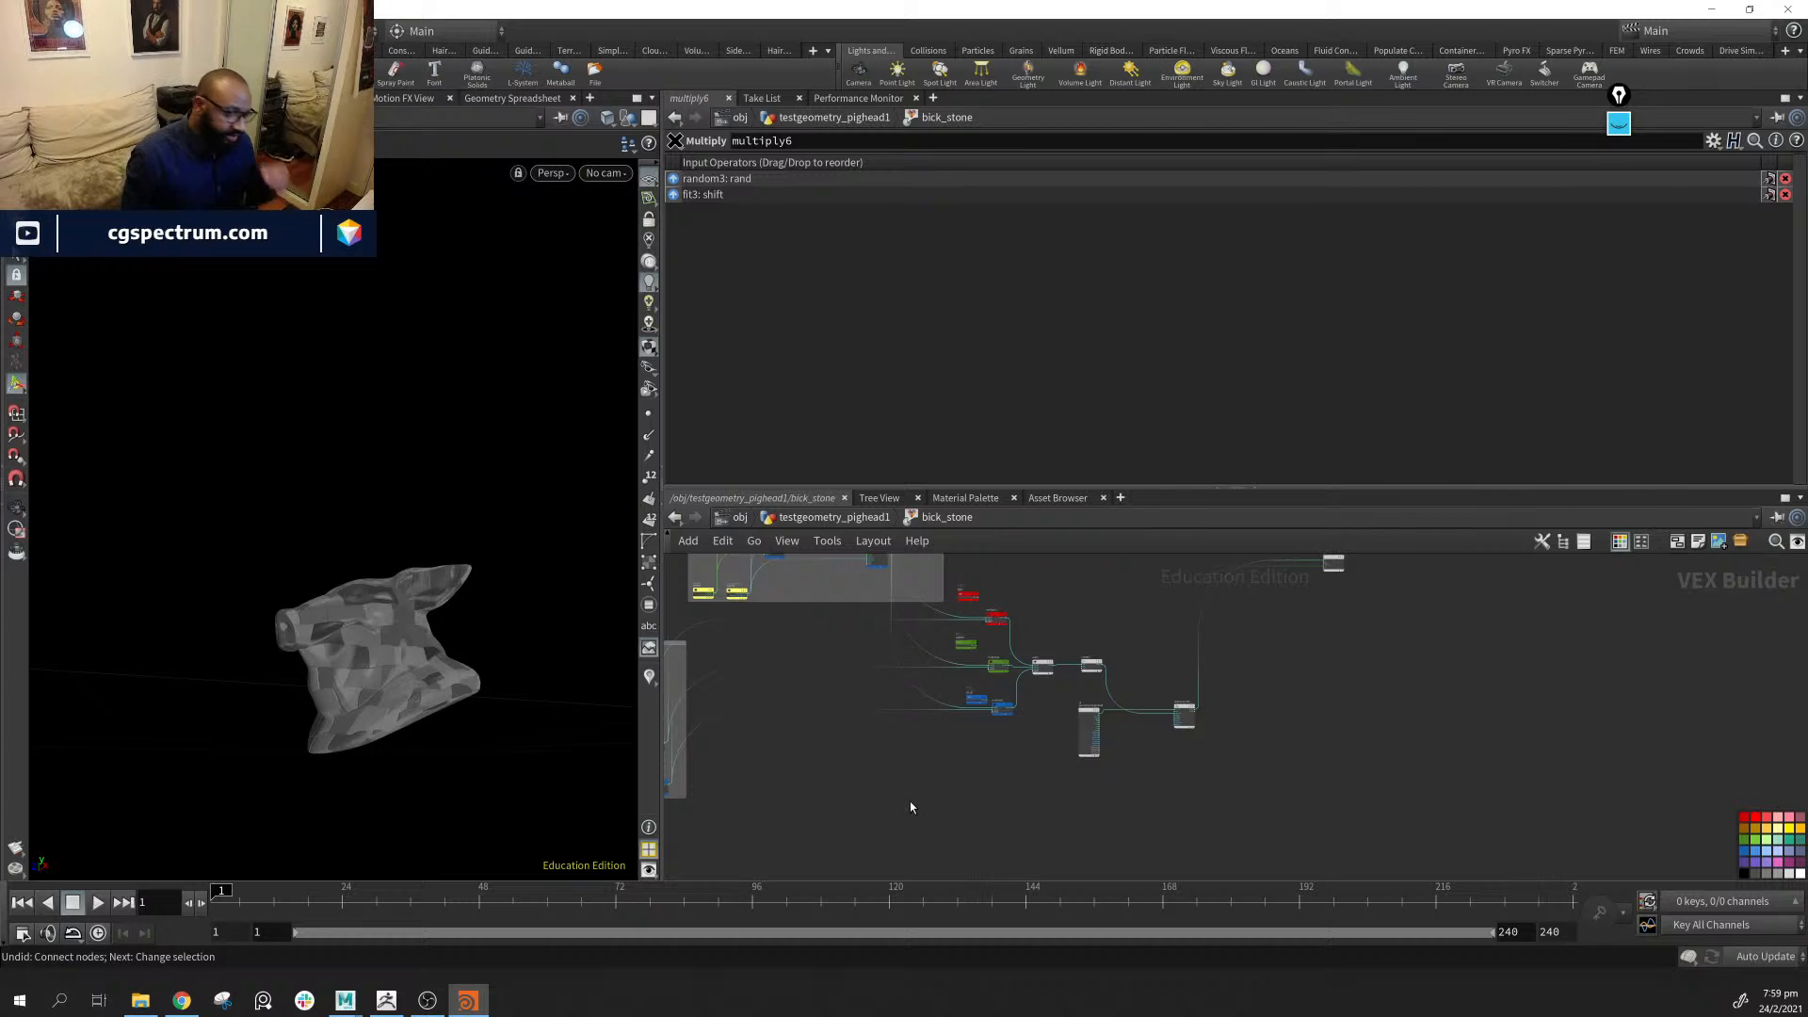
middle_drag(864, 798, 1459, 845)
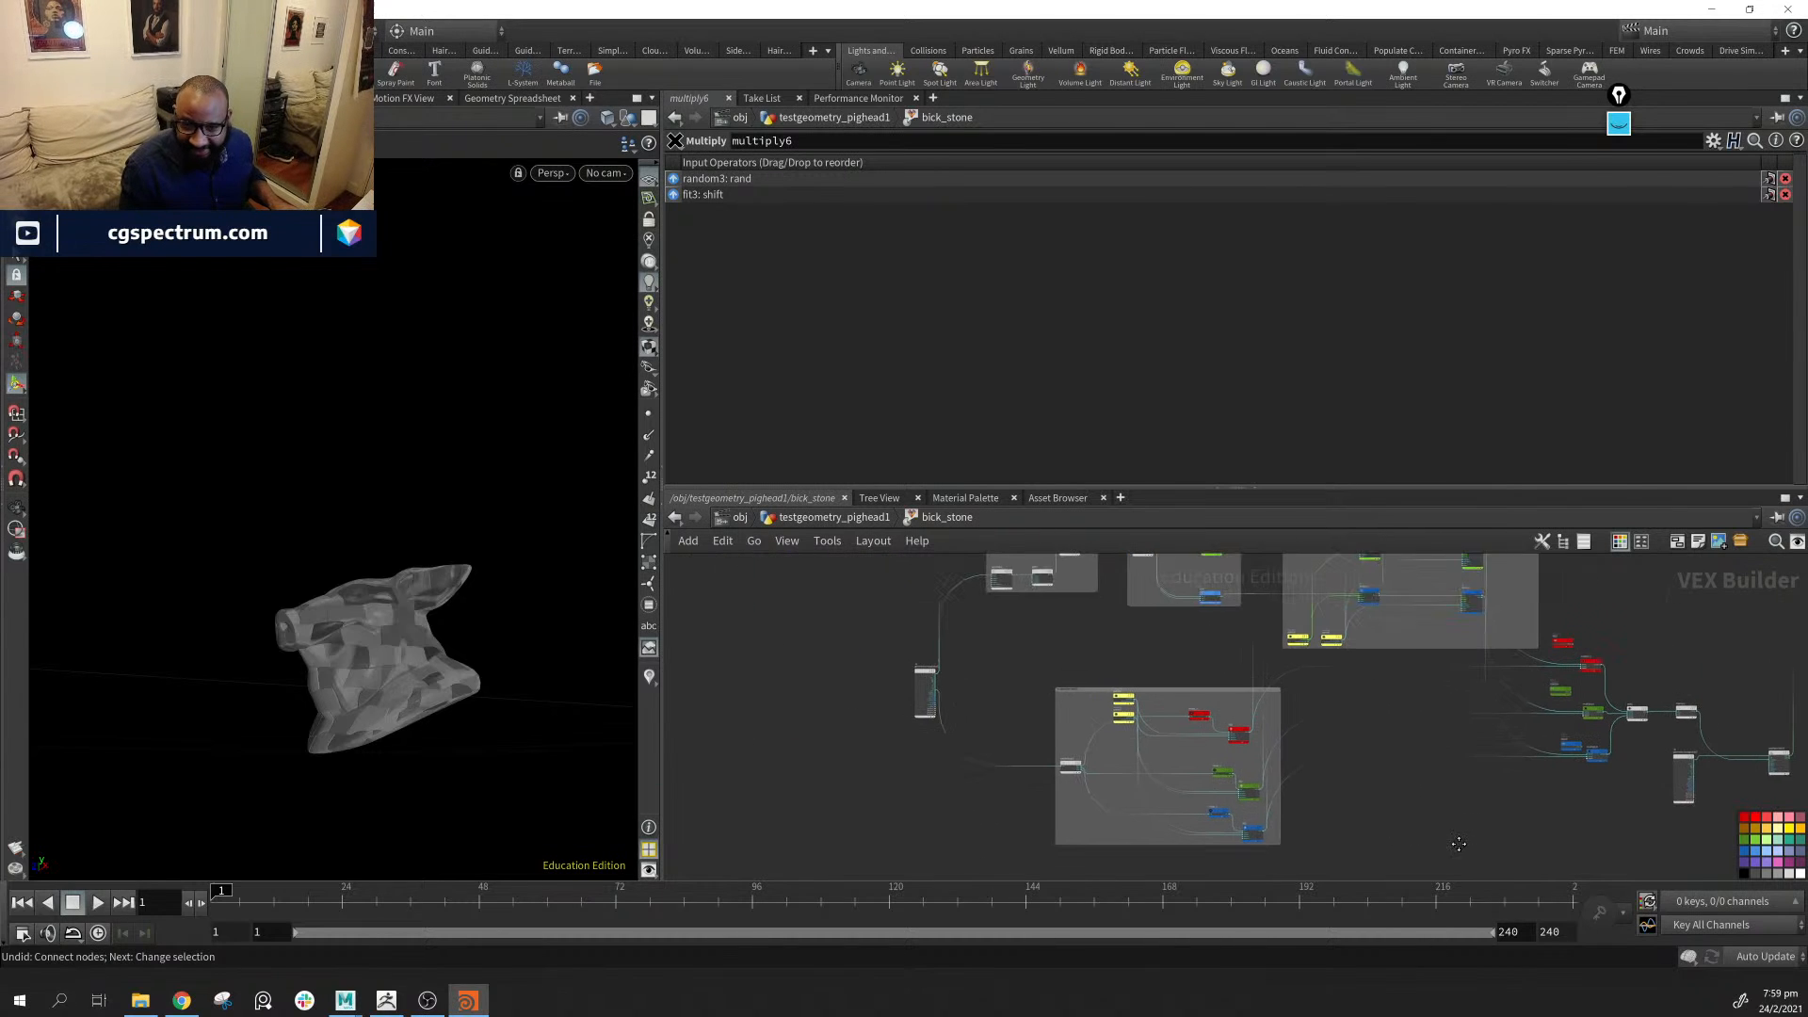
drag(921, 674, 747, 803)
drag(825, 705, 807, 709)
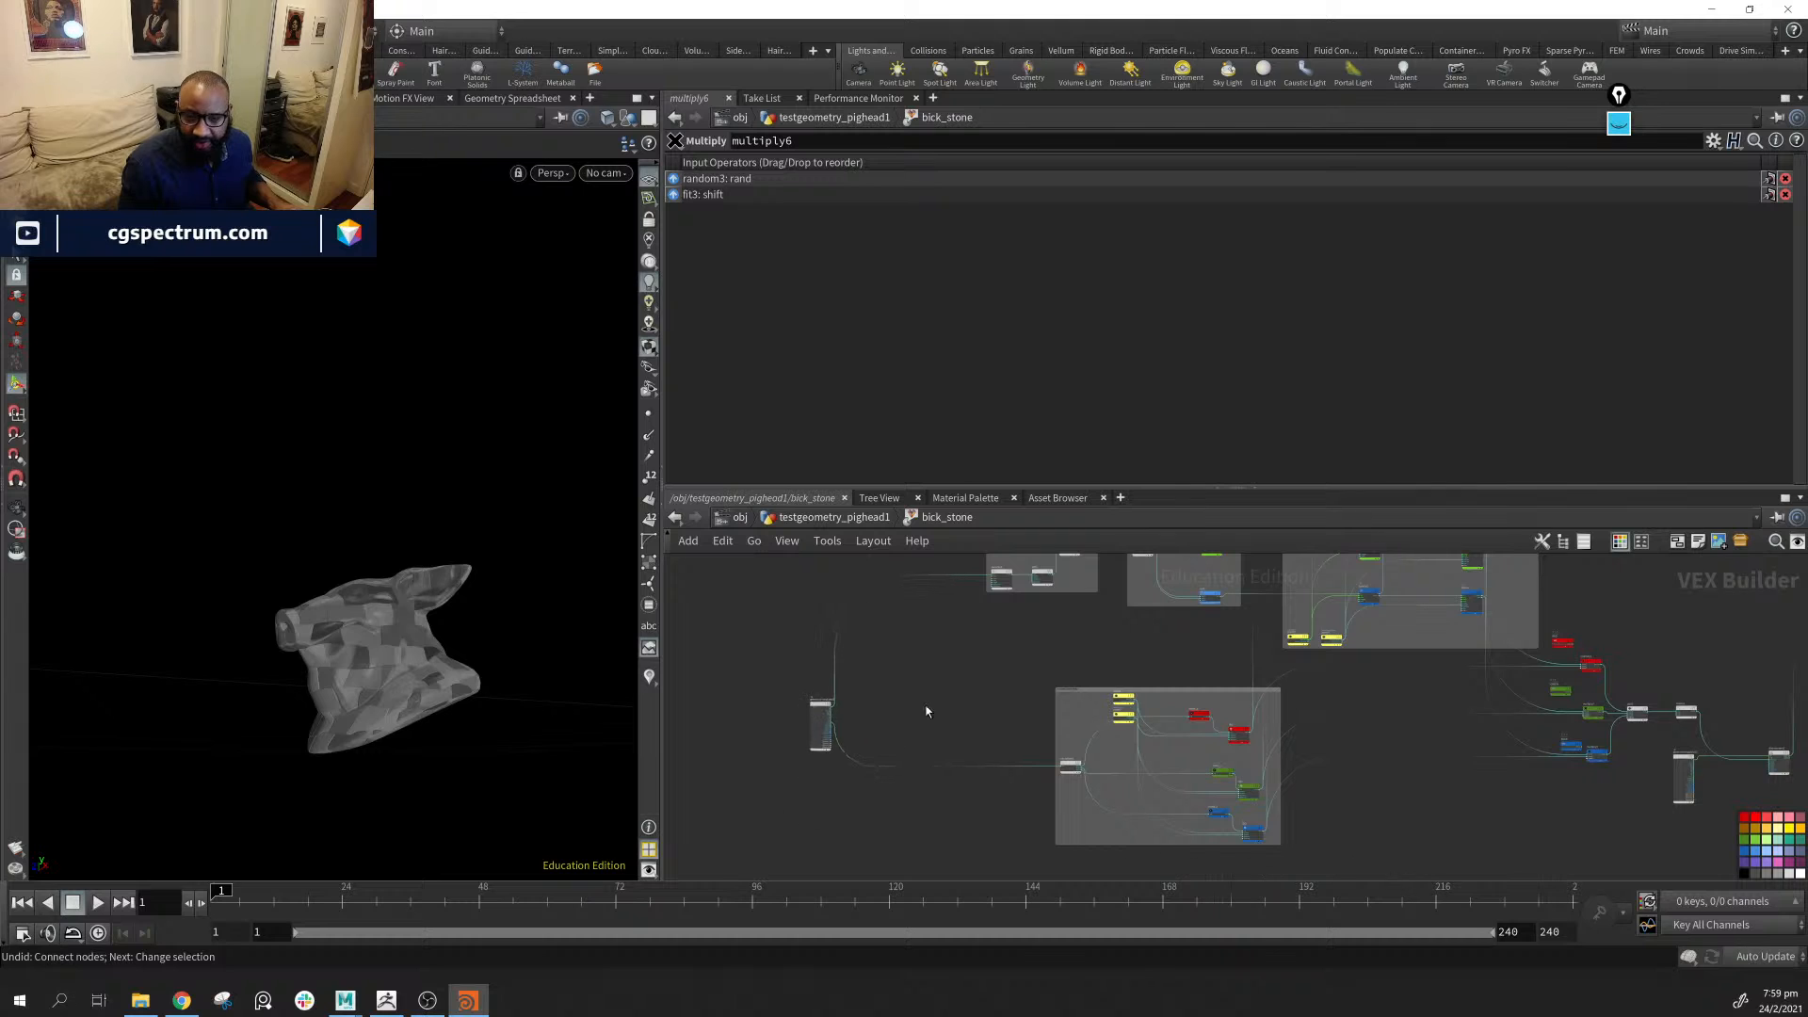
Spread out the second geometry globals node and the displacement node to leave space between them, and check the pig head from the front
middle_drag(1551, 755, 1210, 730)
scroll(1457, 812, up, 5)
middle_drag(1458, 727, 1439, 822)
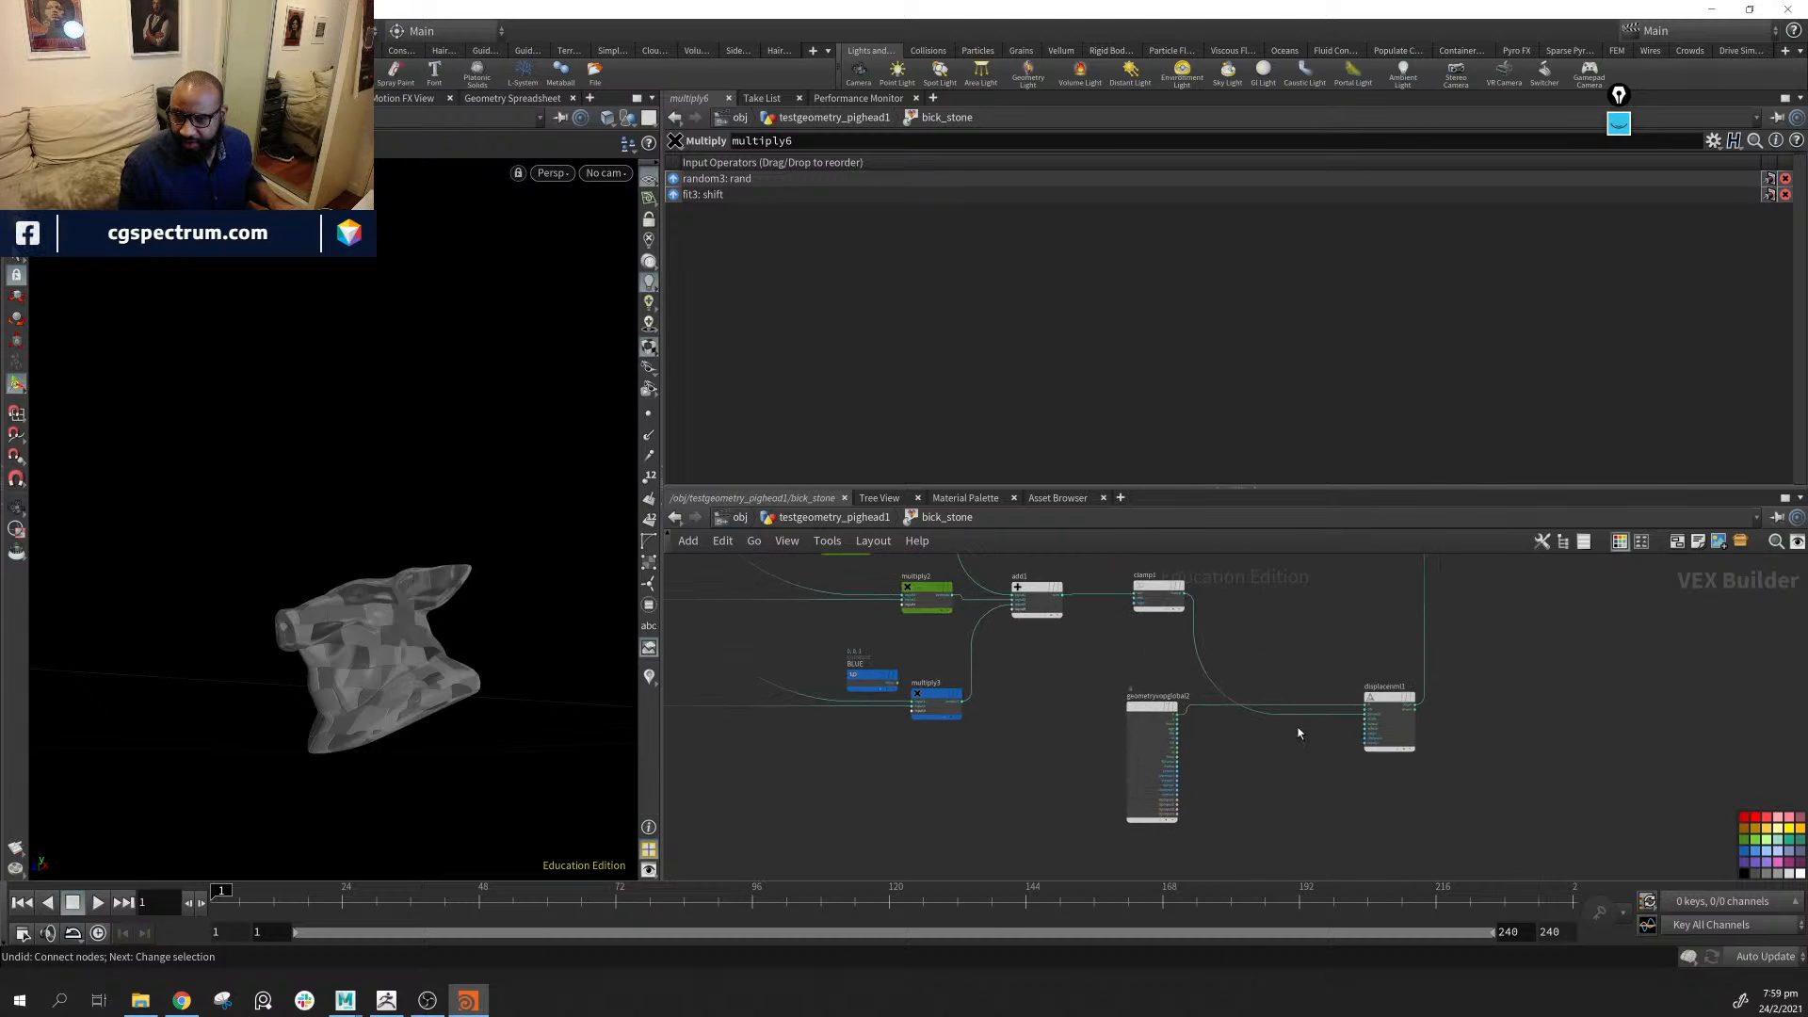
drag(1153, 706, 959, 788)
middle_drag(958, 787, 685, 787)
drag(1109, 694, 1356, 650)
middle_drag(689, 782, 1000, 754)
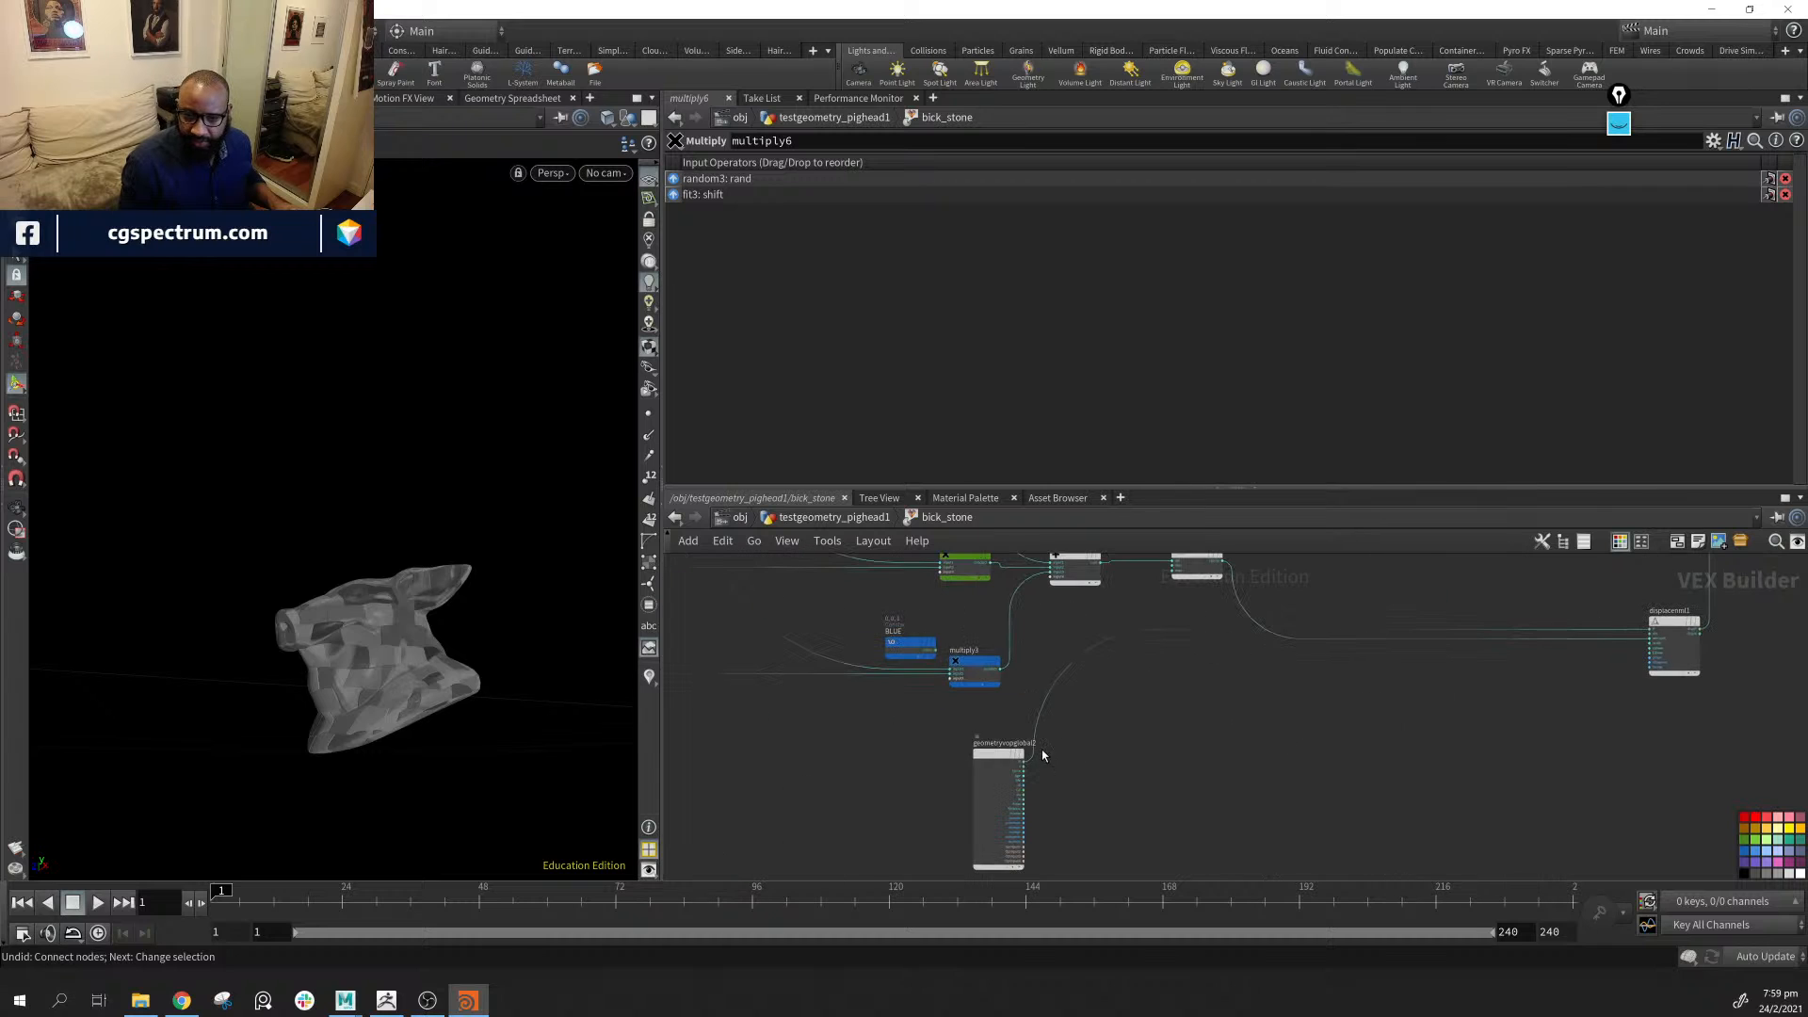
drag(1000, 753, 1190, 720)
middle_drag(1363, 753, 1201, 729)
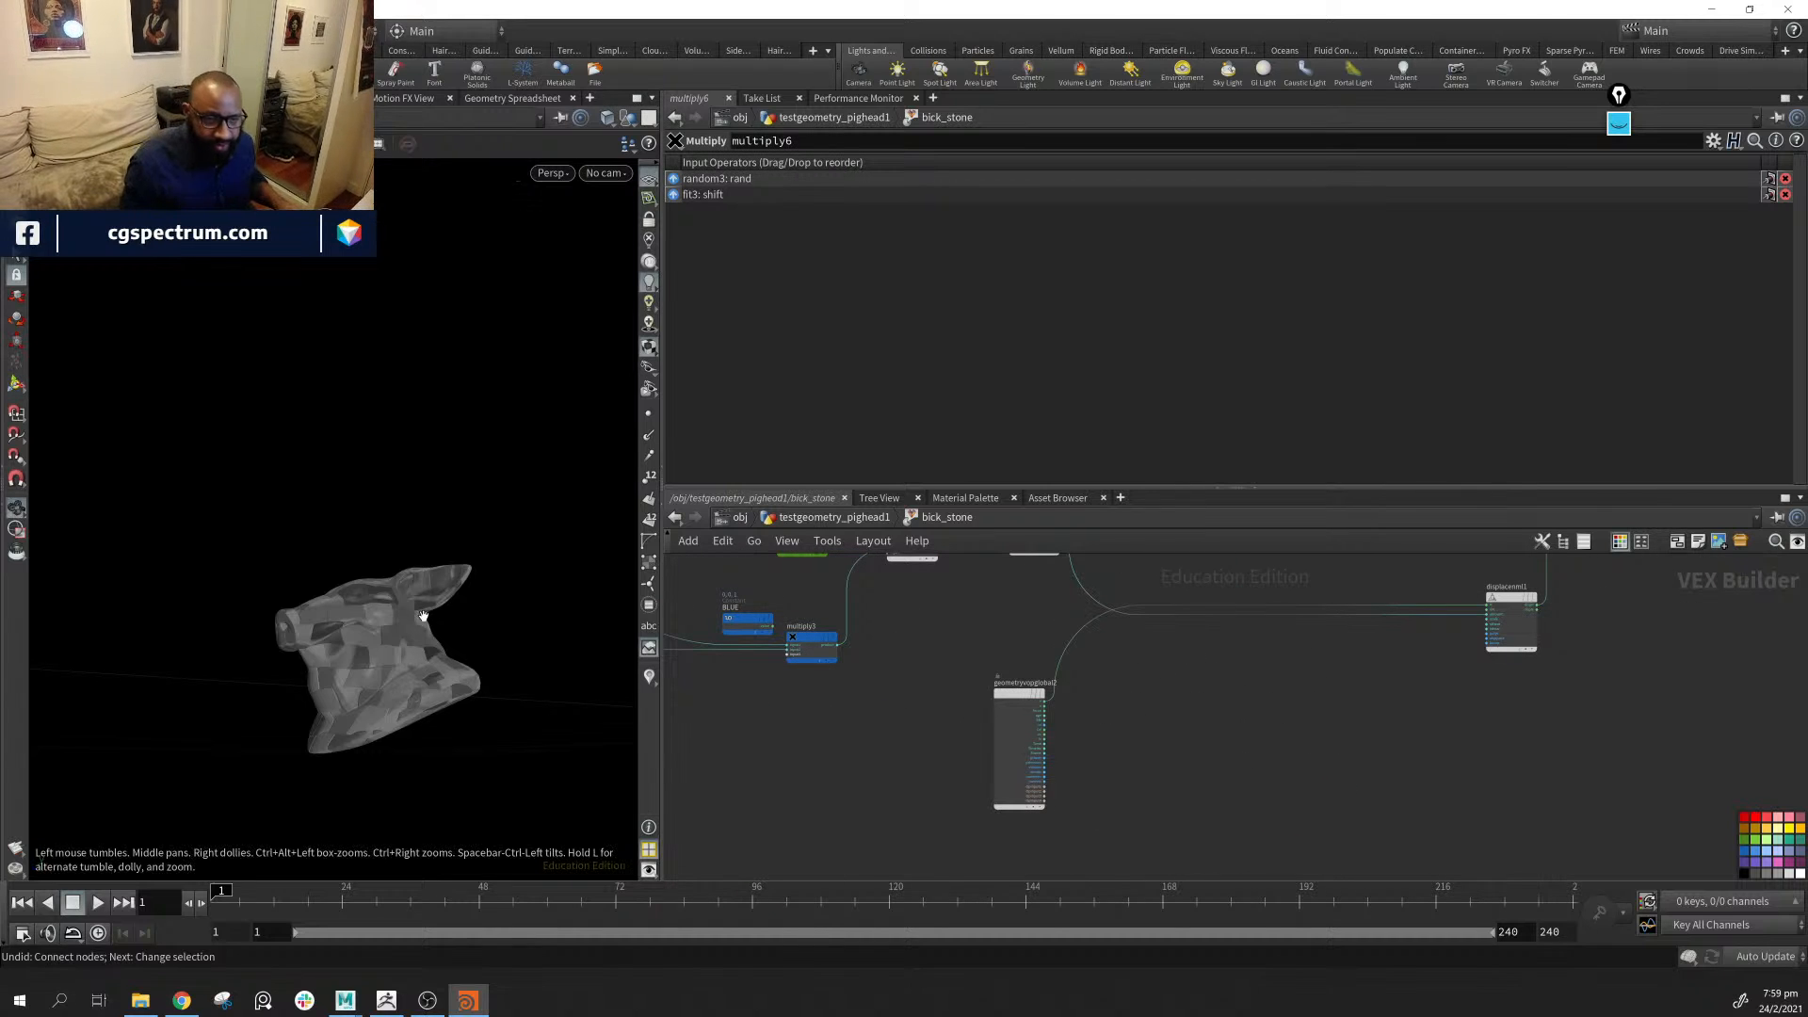
mouse_move(460, 681)
mouse_down()
mouse_move(436, 597)
mouse_move(476, 646)
mouse_move(461, 687)
mouse_up()
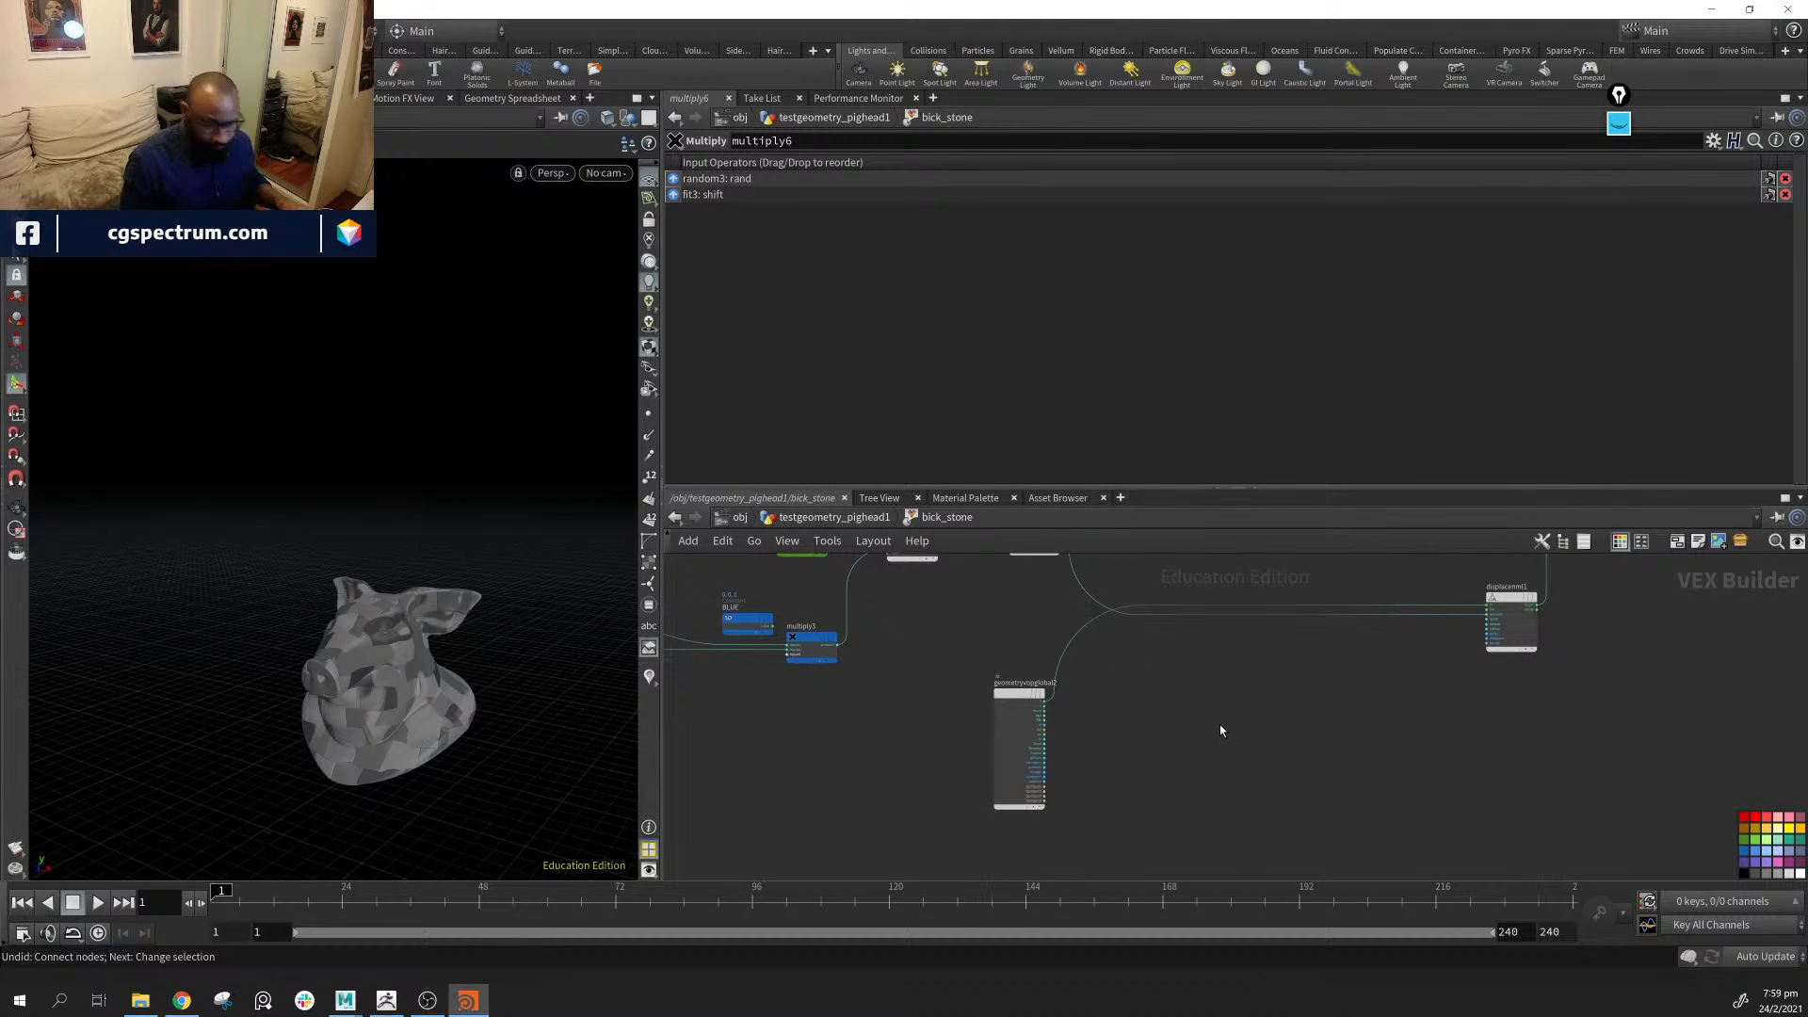
Add a Unified Noise - Static node beside the second geometry globals node and look through its parameters
key(Tab)
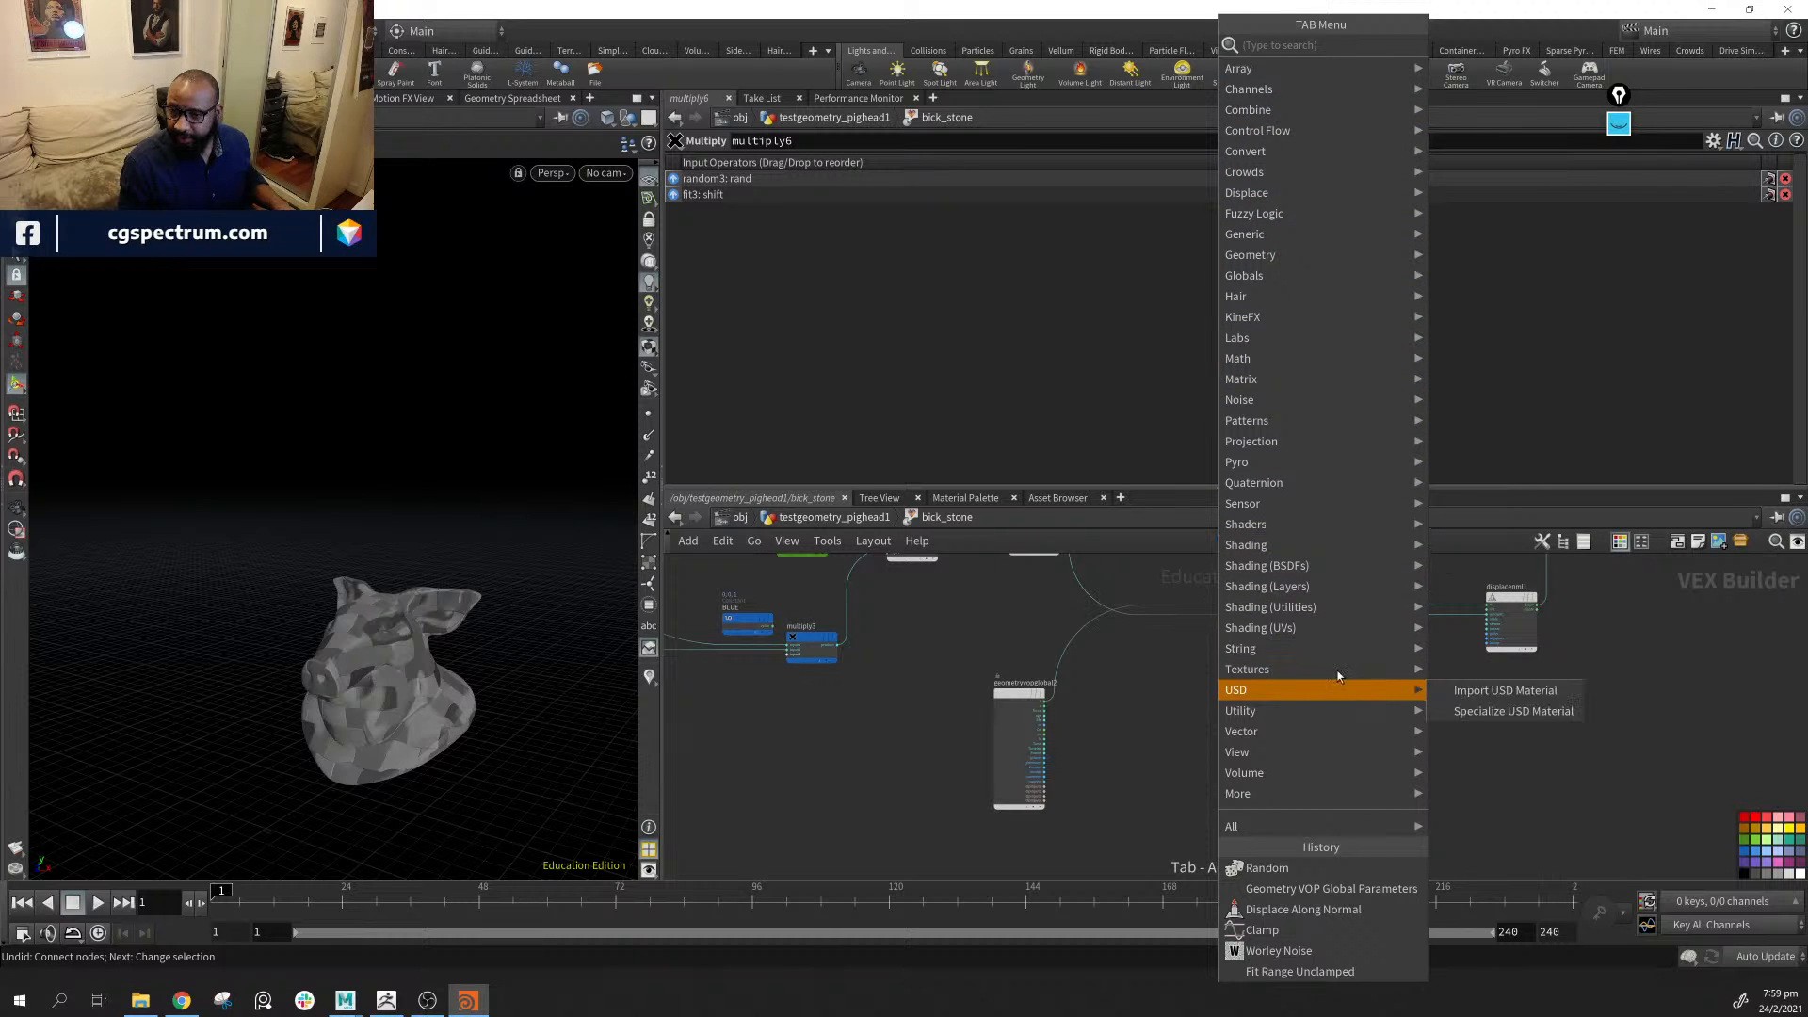
mouse_move(1332, 346)
mouse_move(1336, 396)
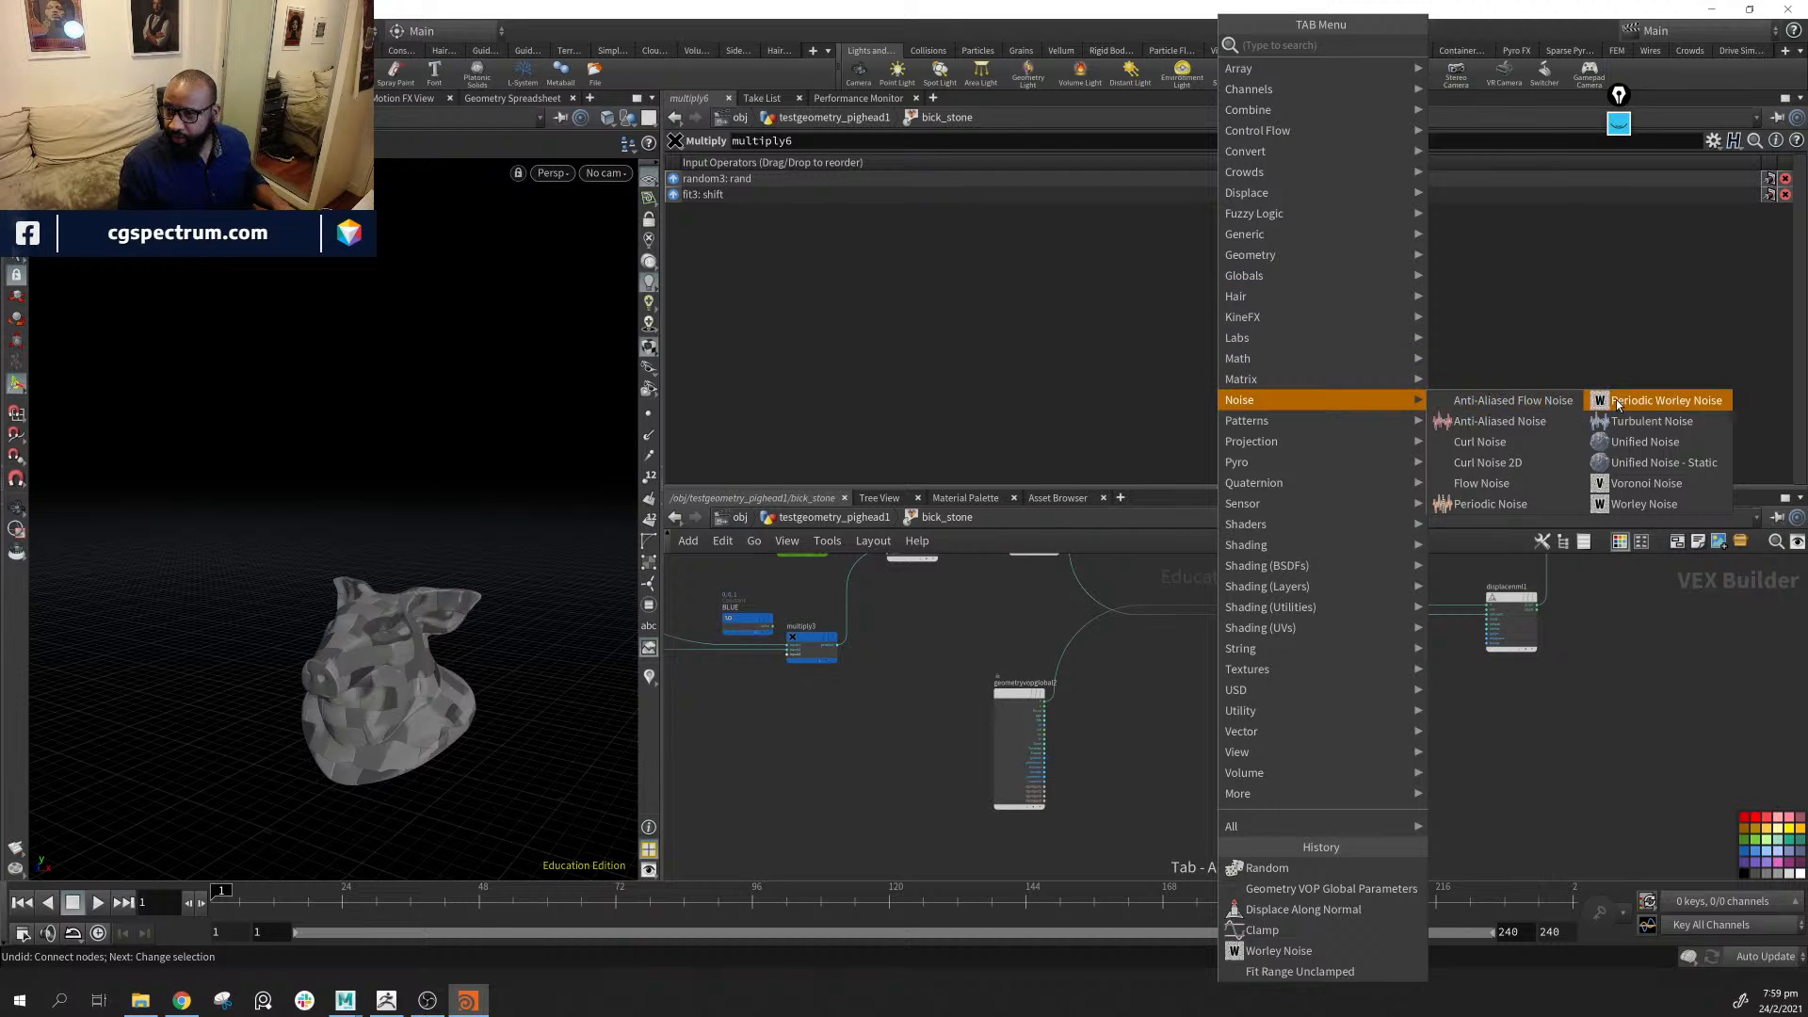
click(1657, 462)
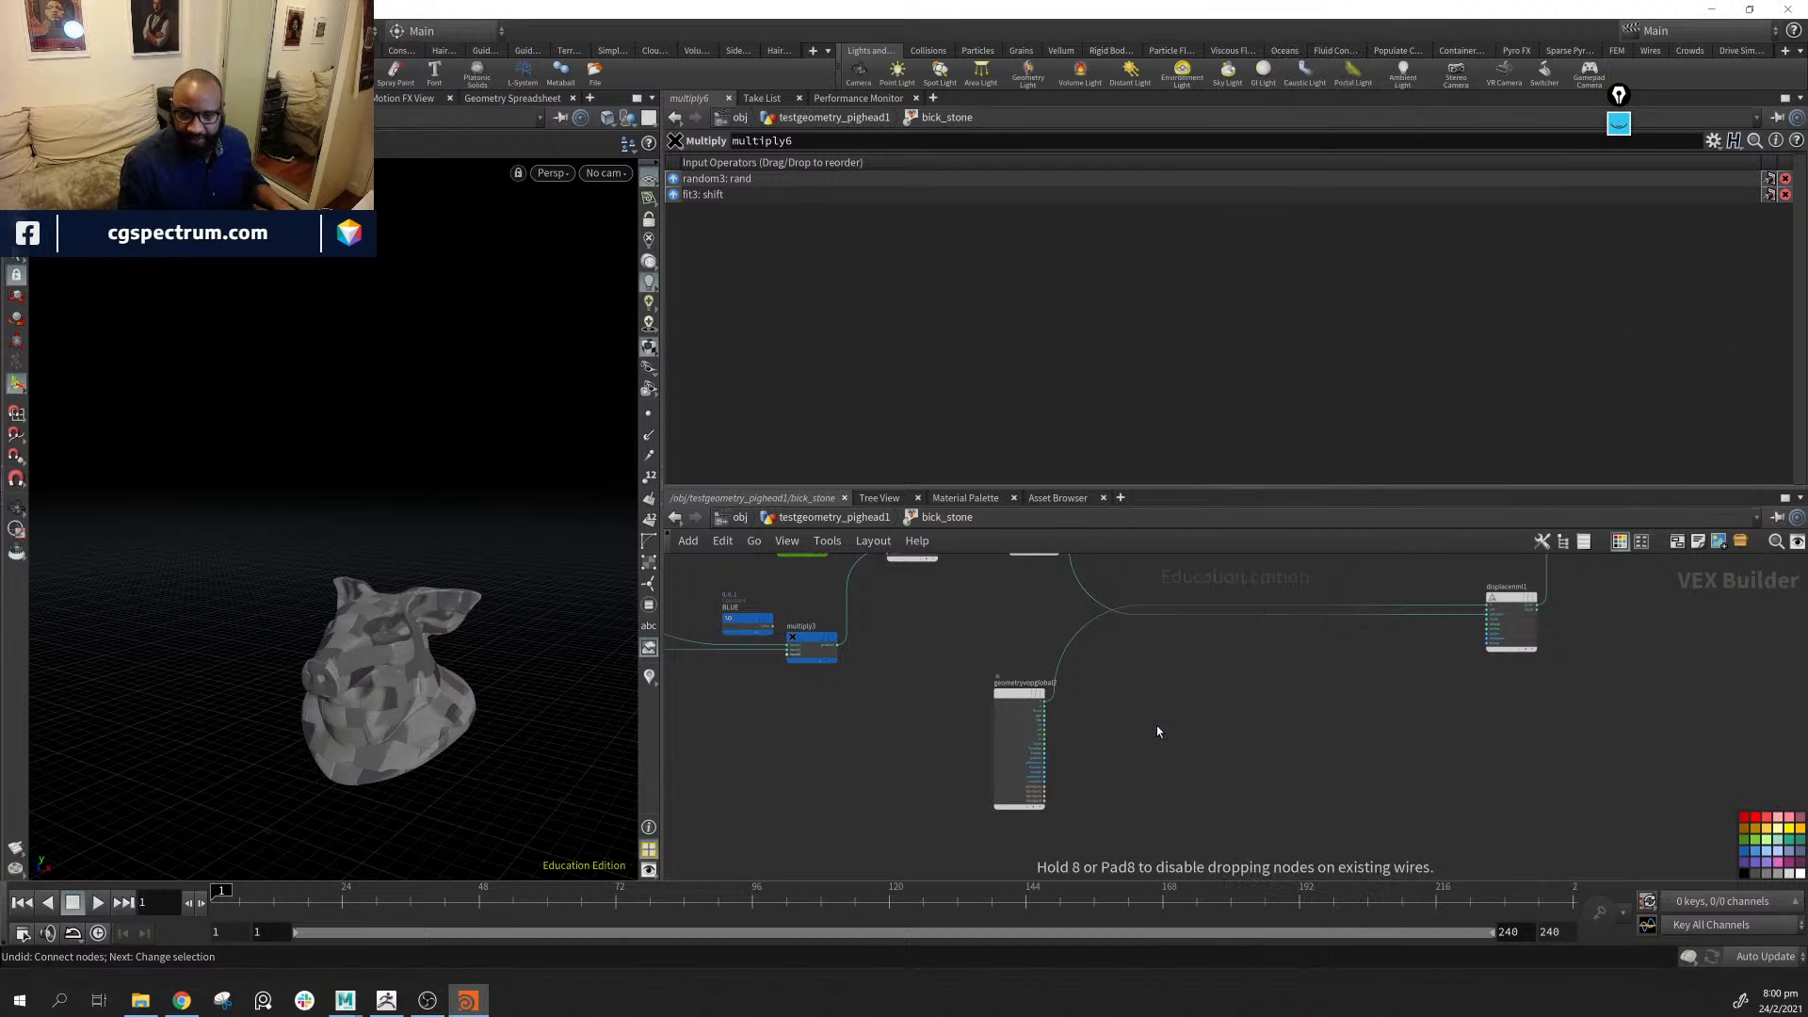
click(1188, 693)
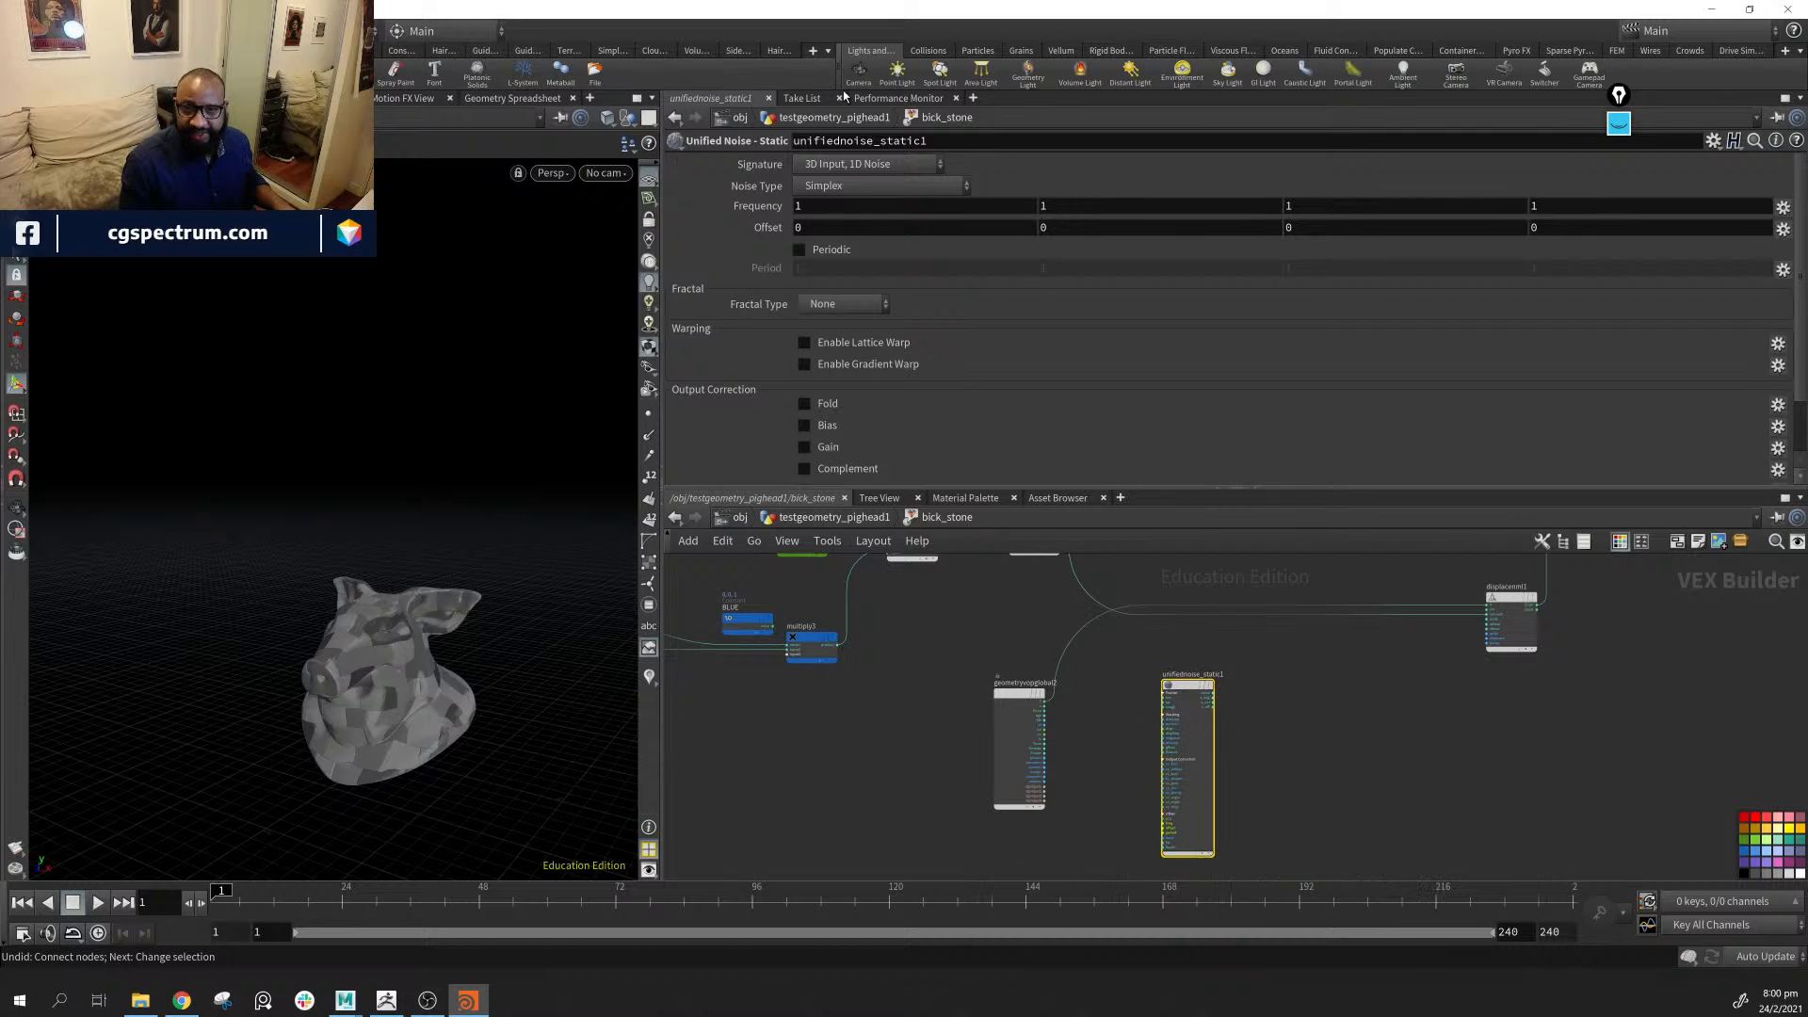
scroll(1015, 344, down, 1)
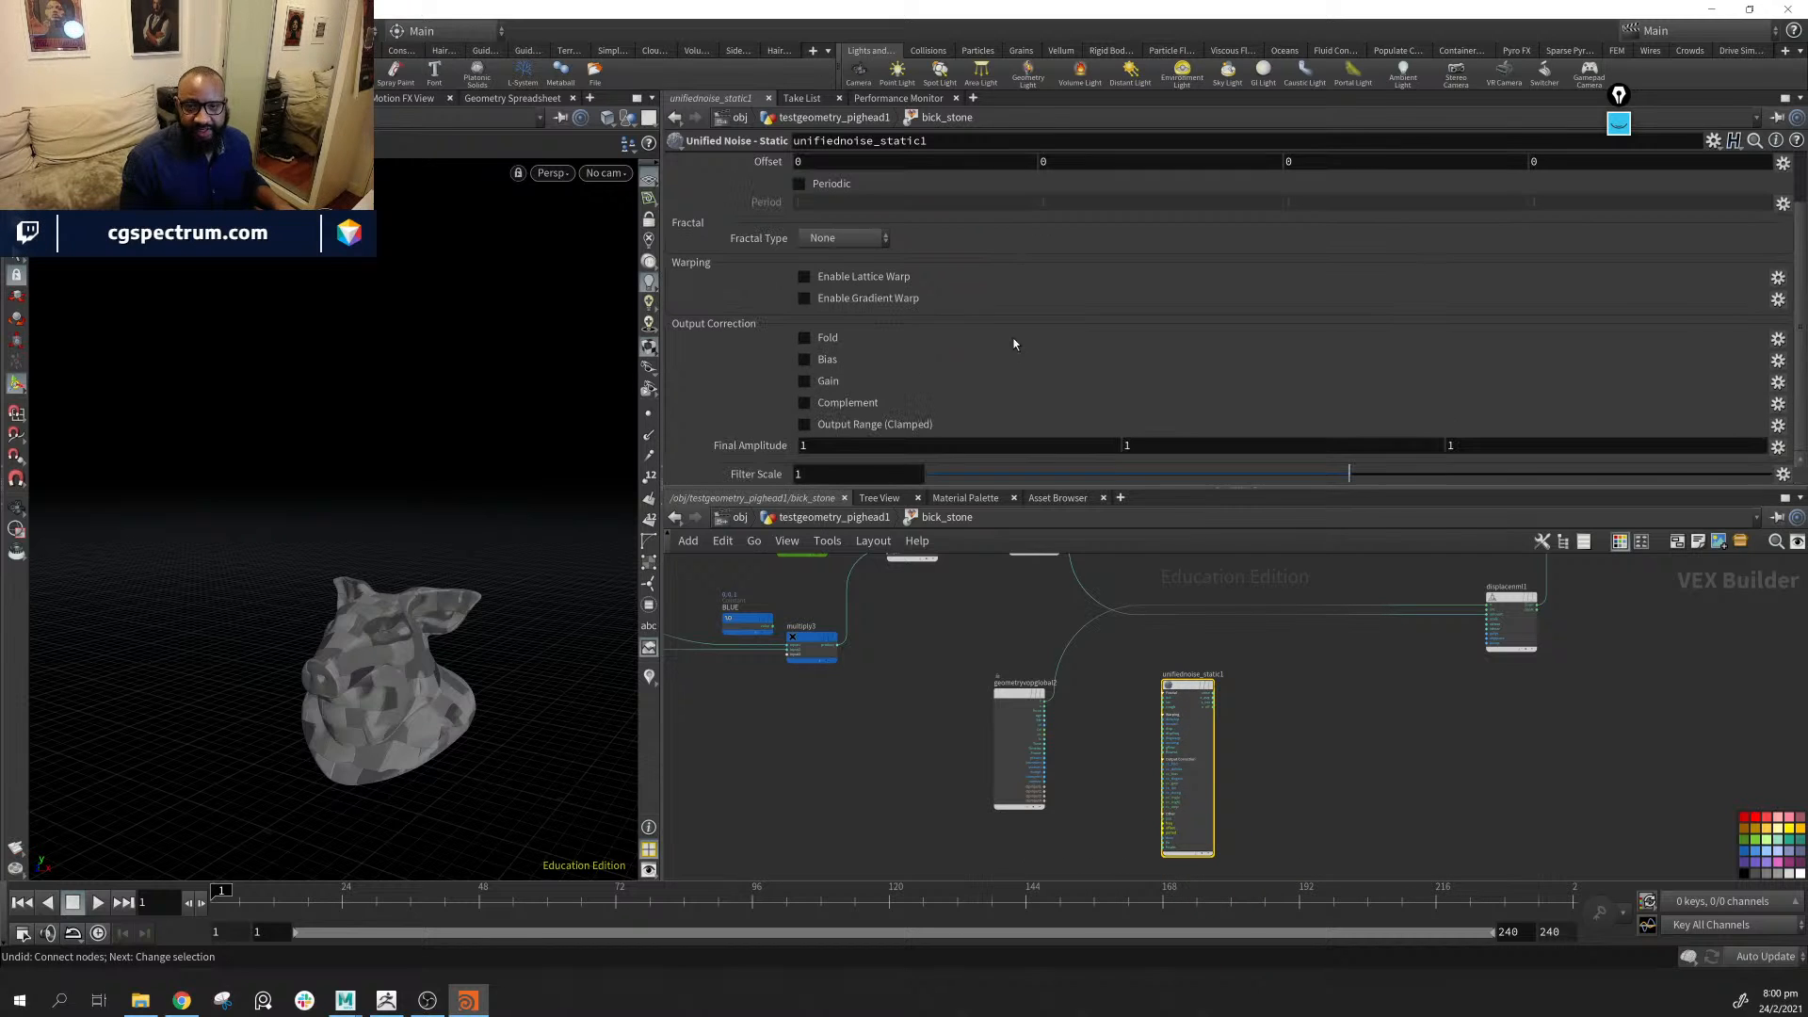
scroll(933, 337, up, 1)
scroll(932, 376, down, 1)
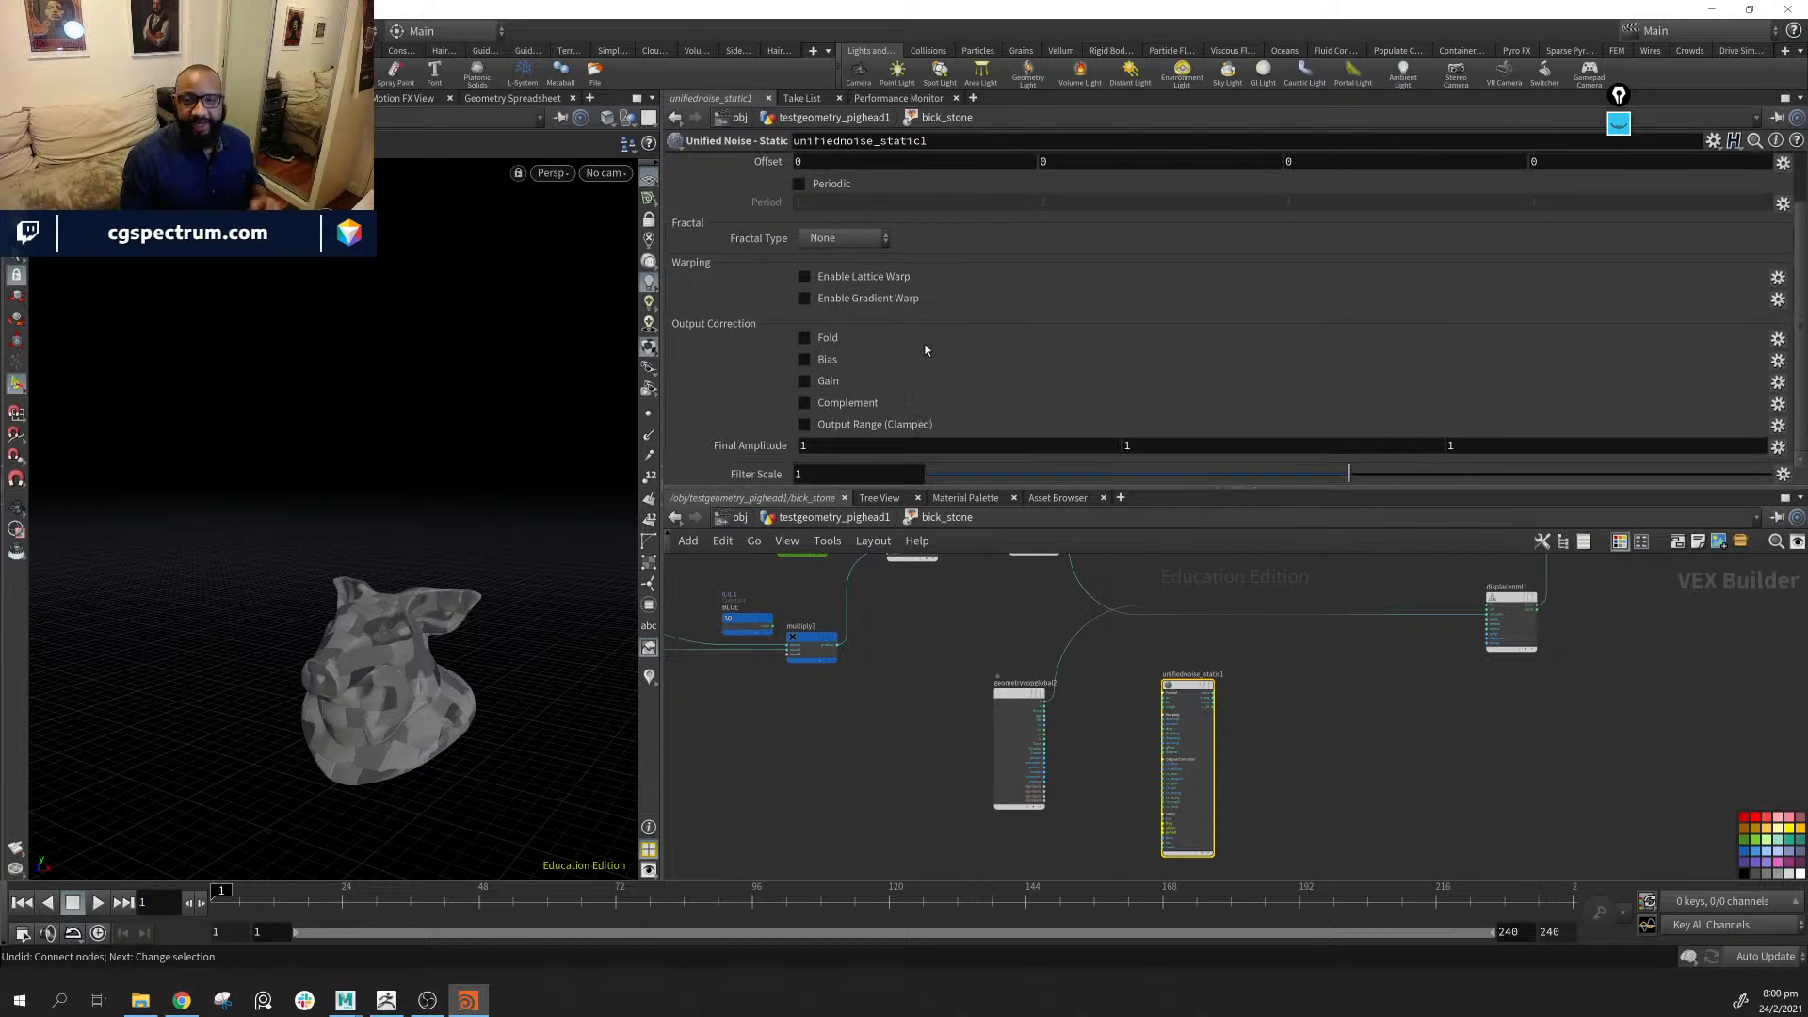
scroll(1030, 454, up, 1)
Wire the second geometry globals node's v output into the pos input of the unified noise node
scroll(1097, 714, up, 3)
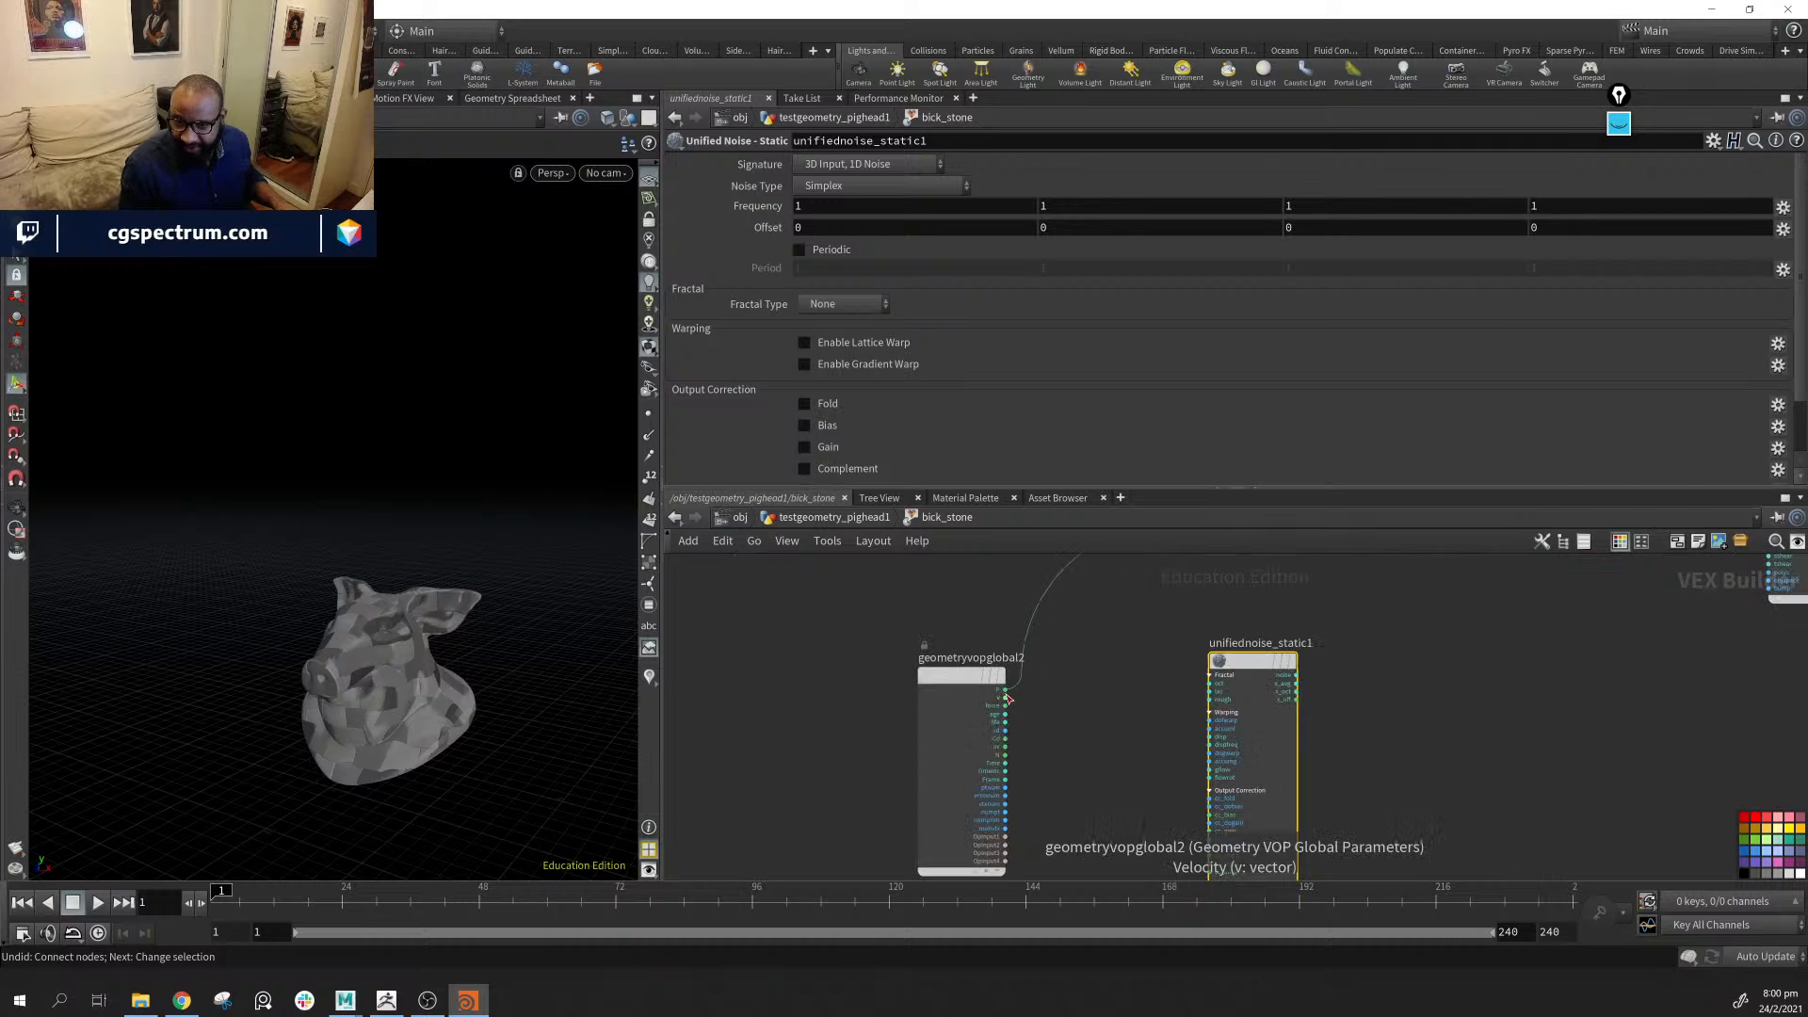
click(1006, 694)
middle_drag(1090, 744, 1012, 573)
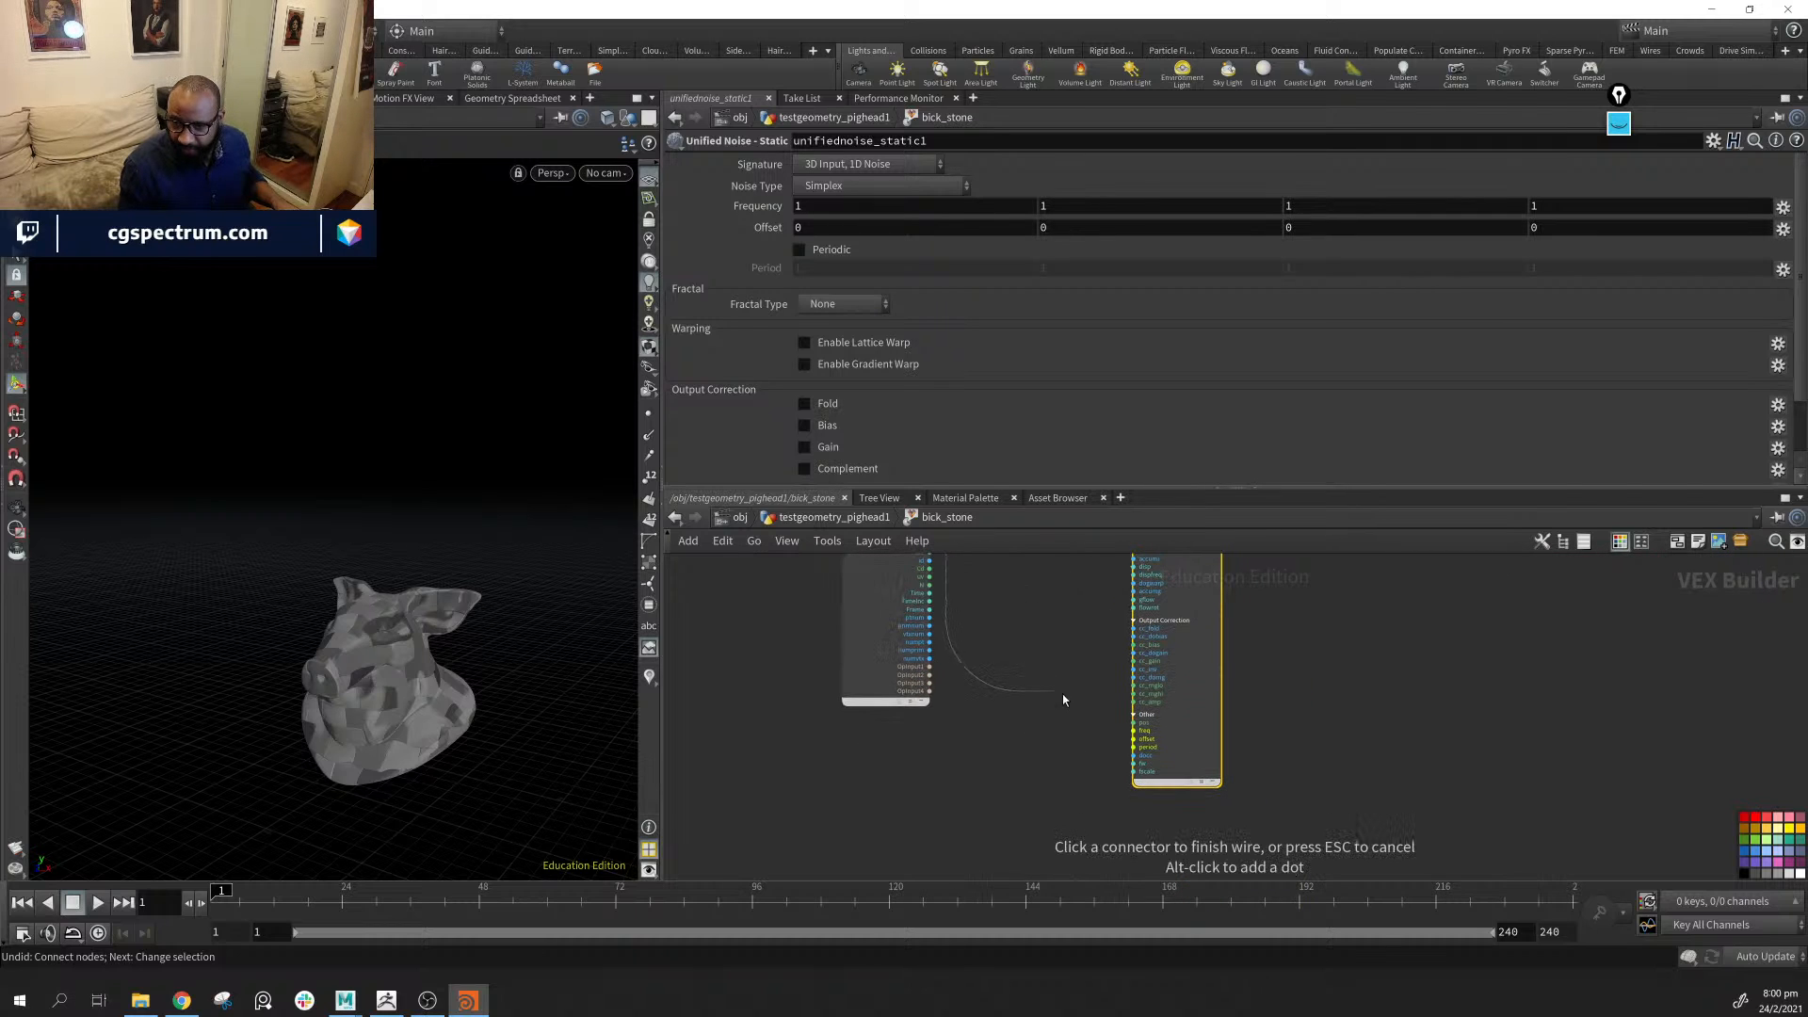
click(1126, 728)
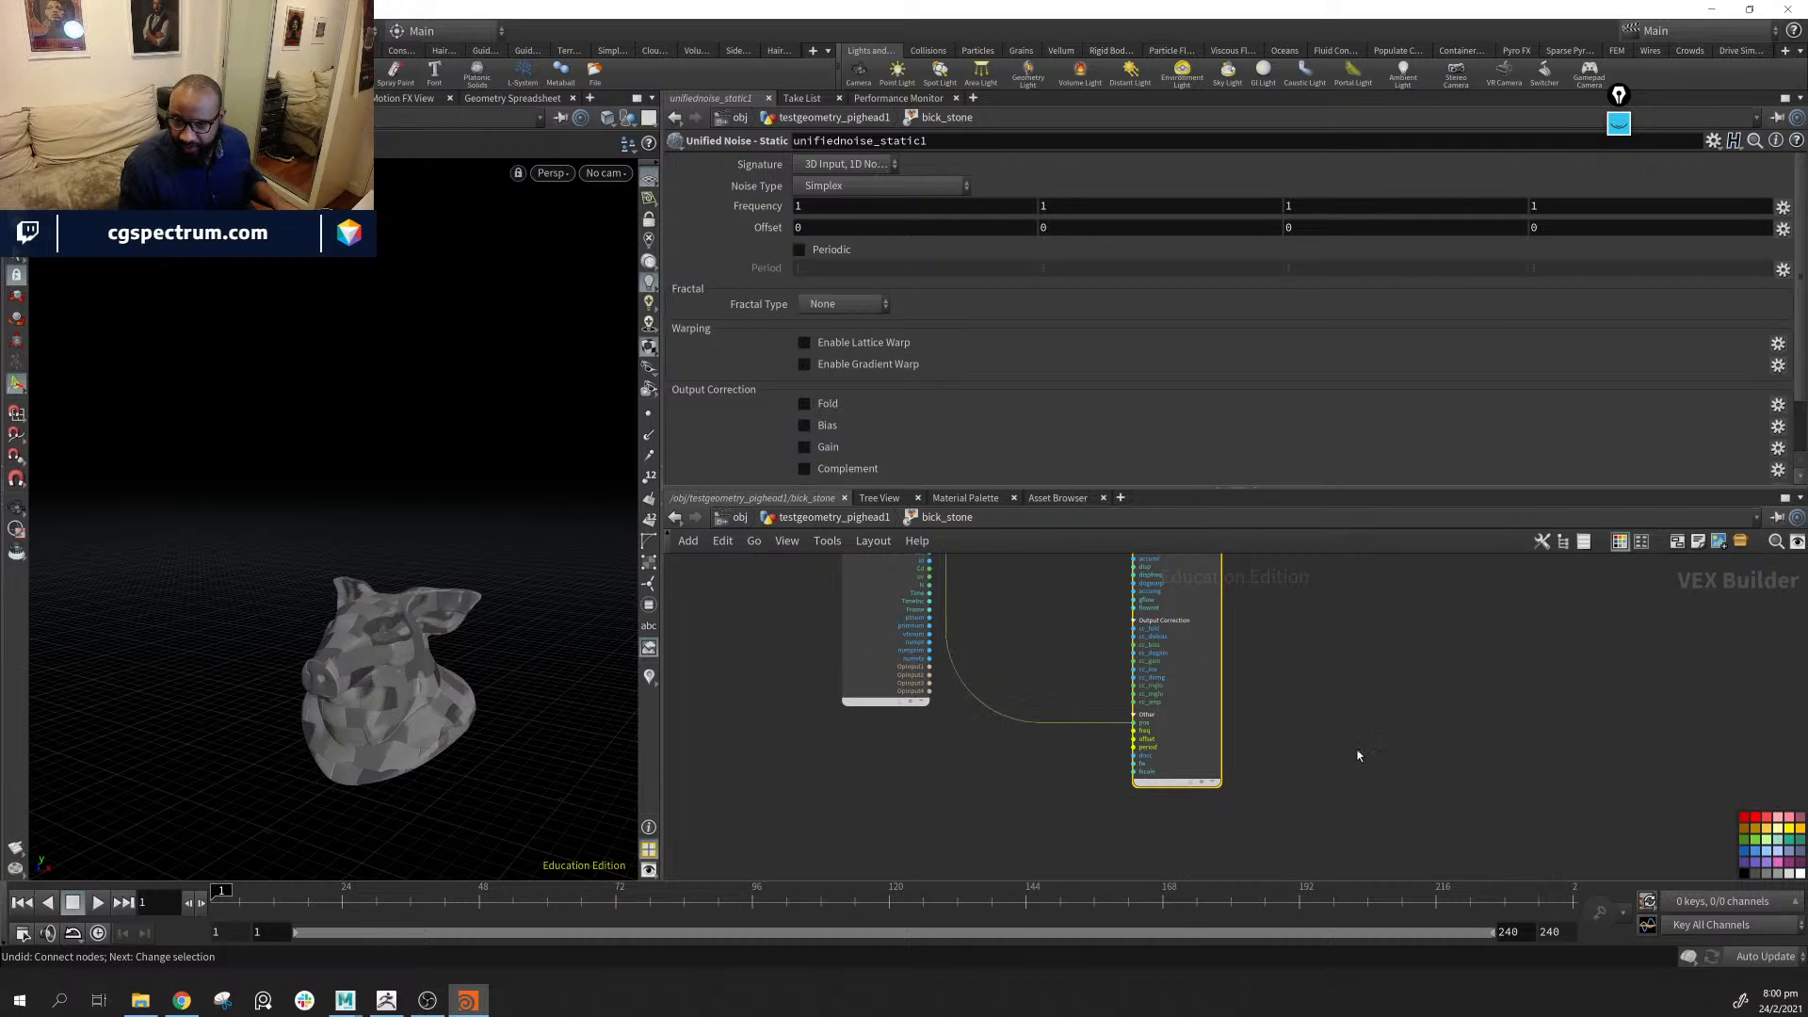
key(h)
Set the unified noise type to Worley/Cellular | F1 and move the node closer to the second geometry globals node
click(872, 168)
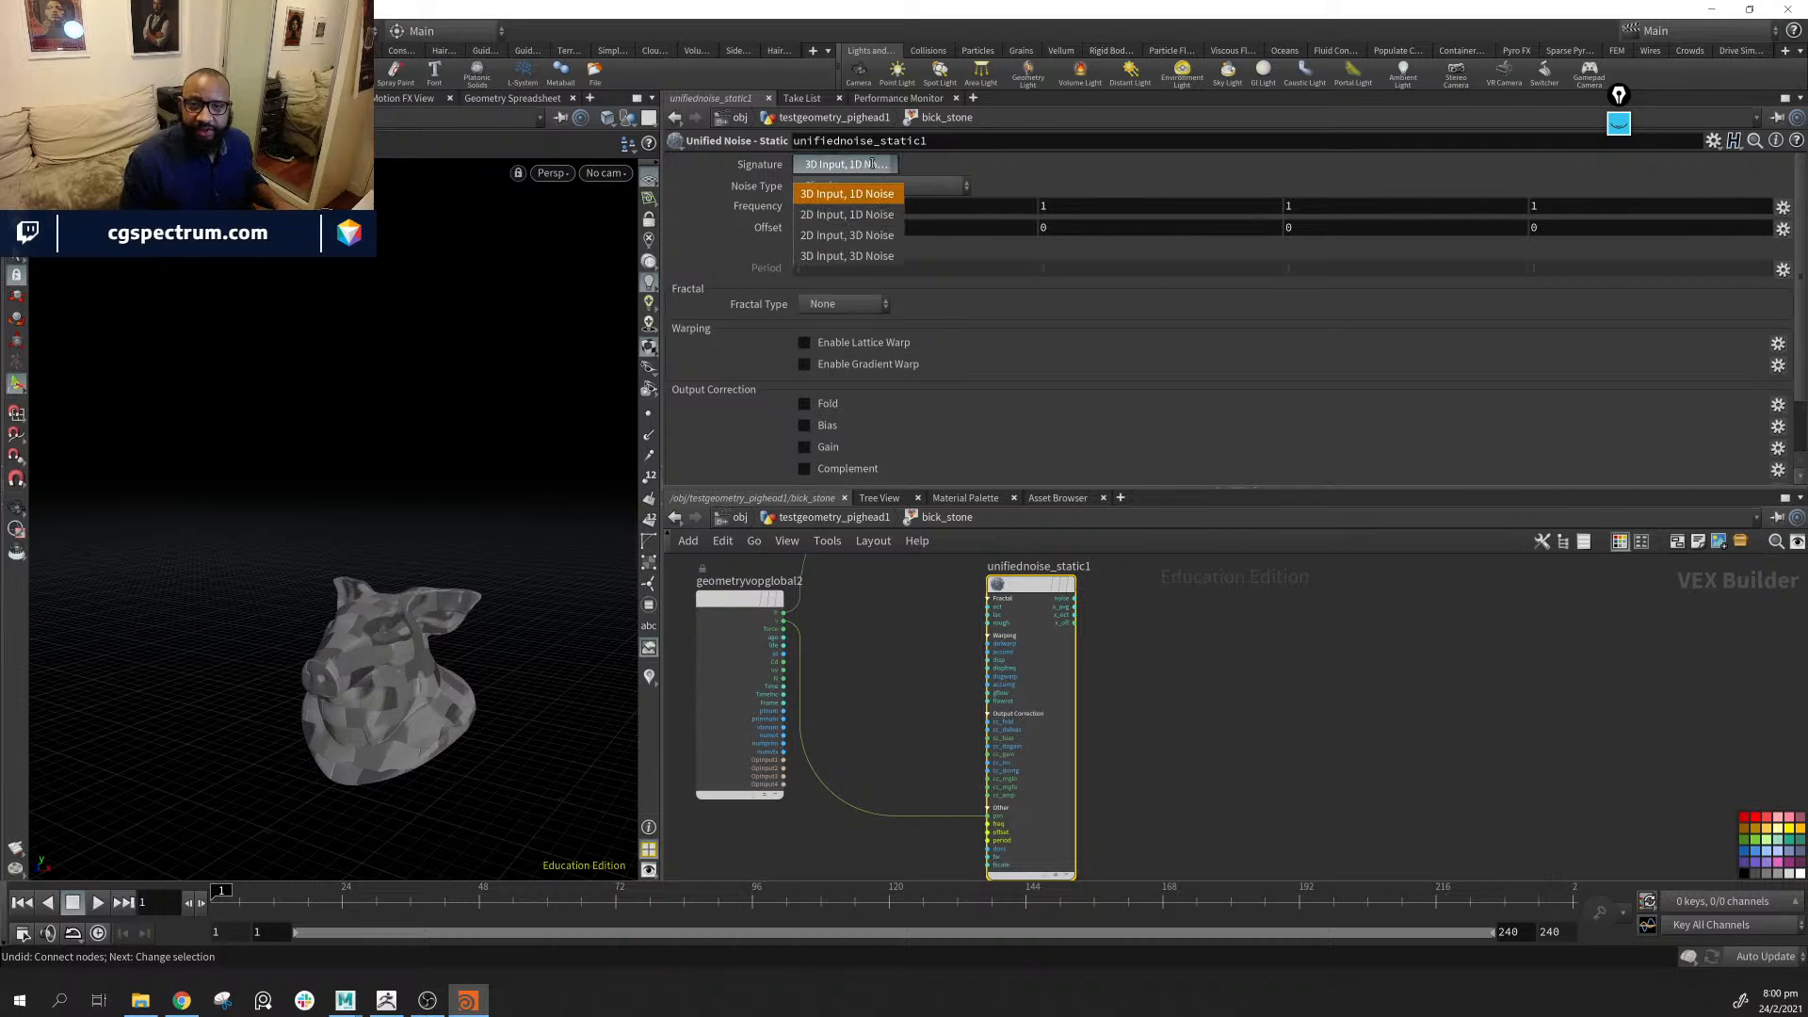
click(880, 183)
click(886, 189)
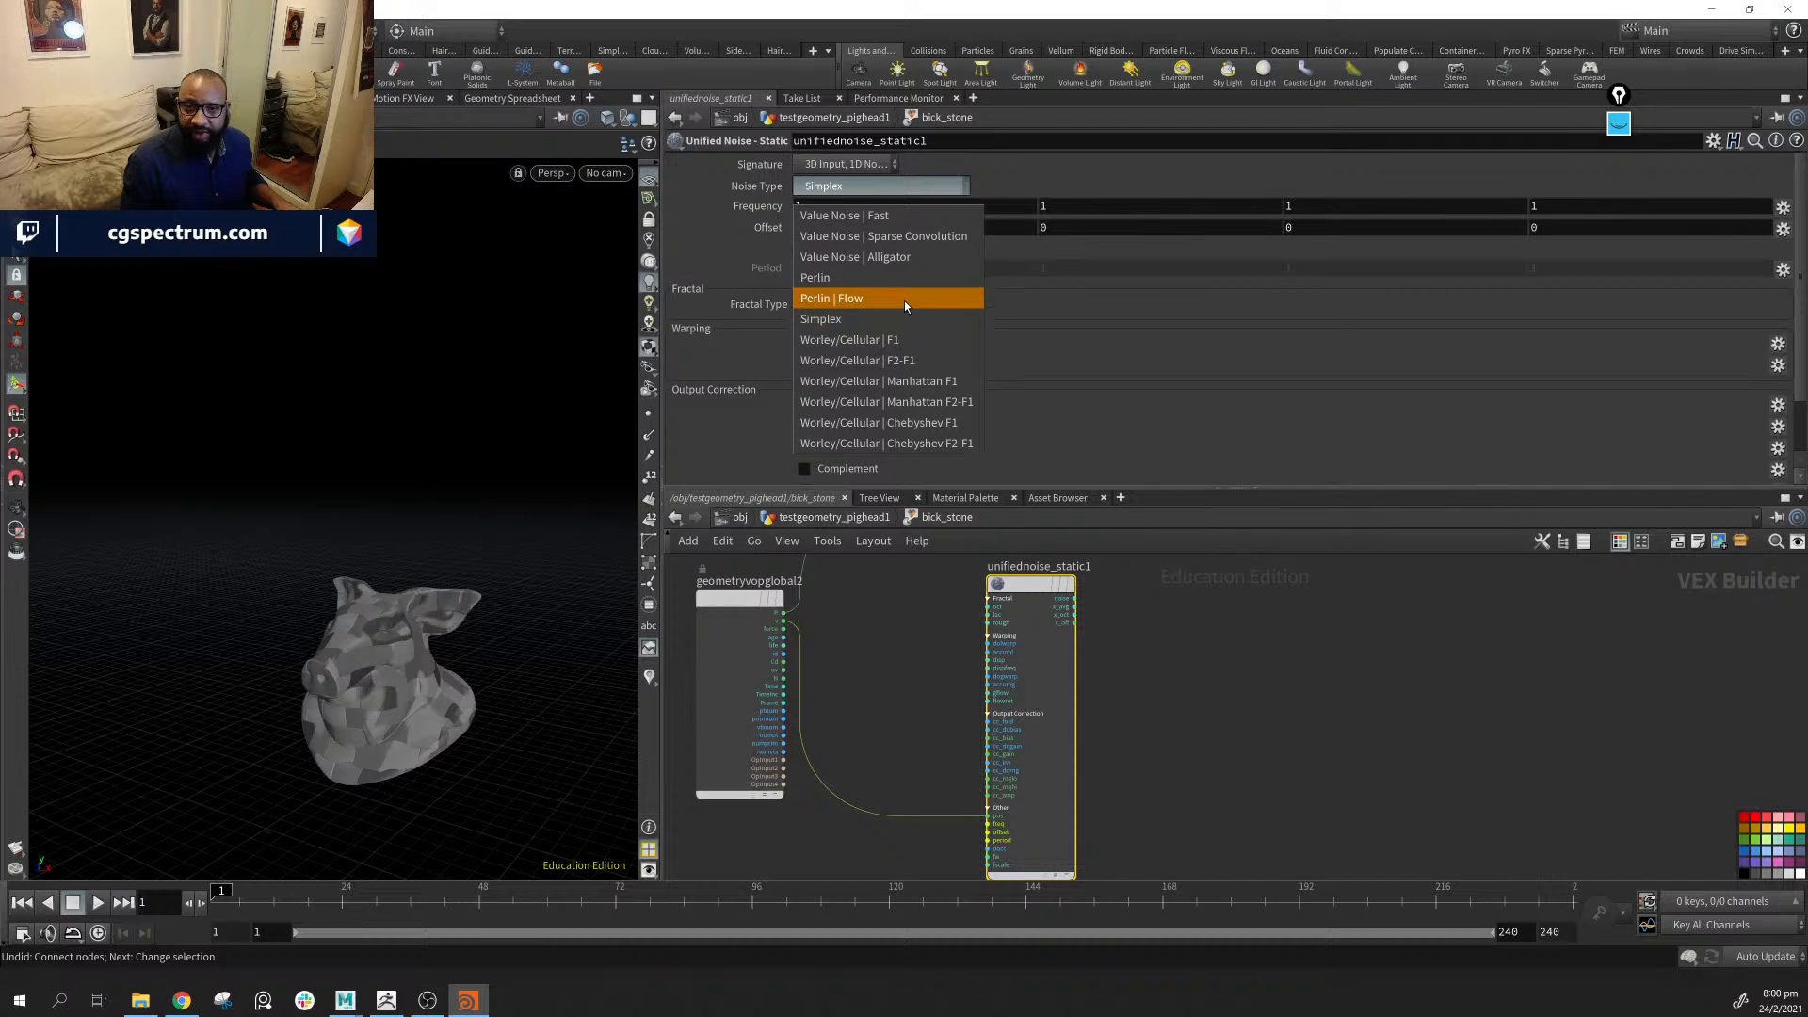
click(912, 340)
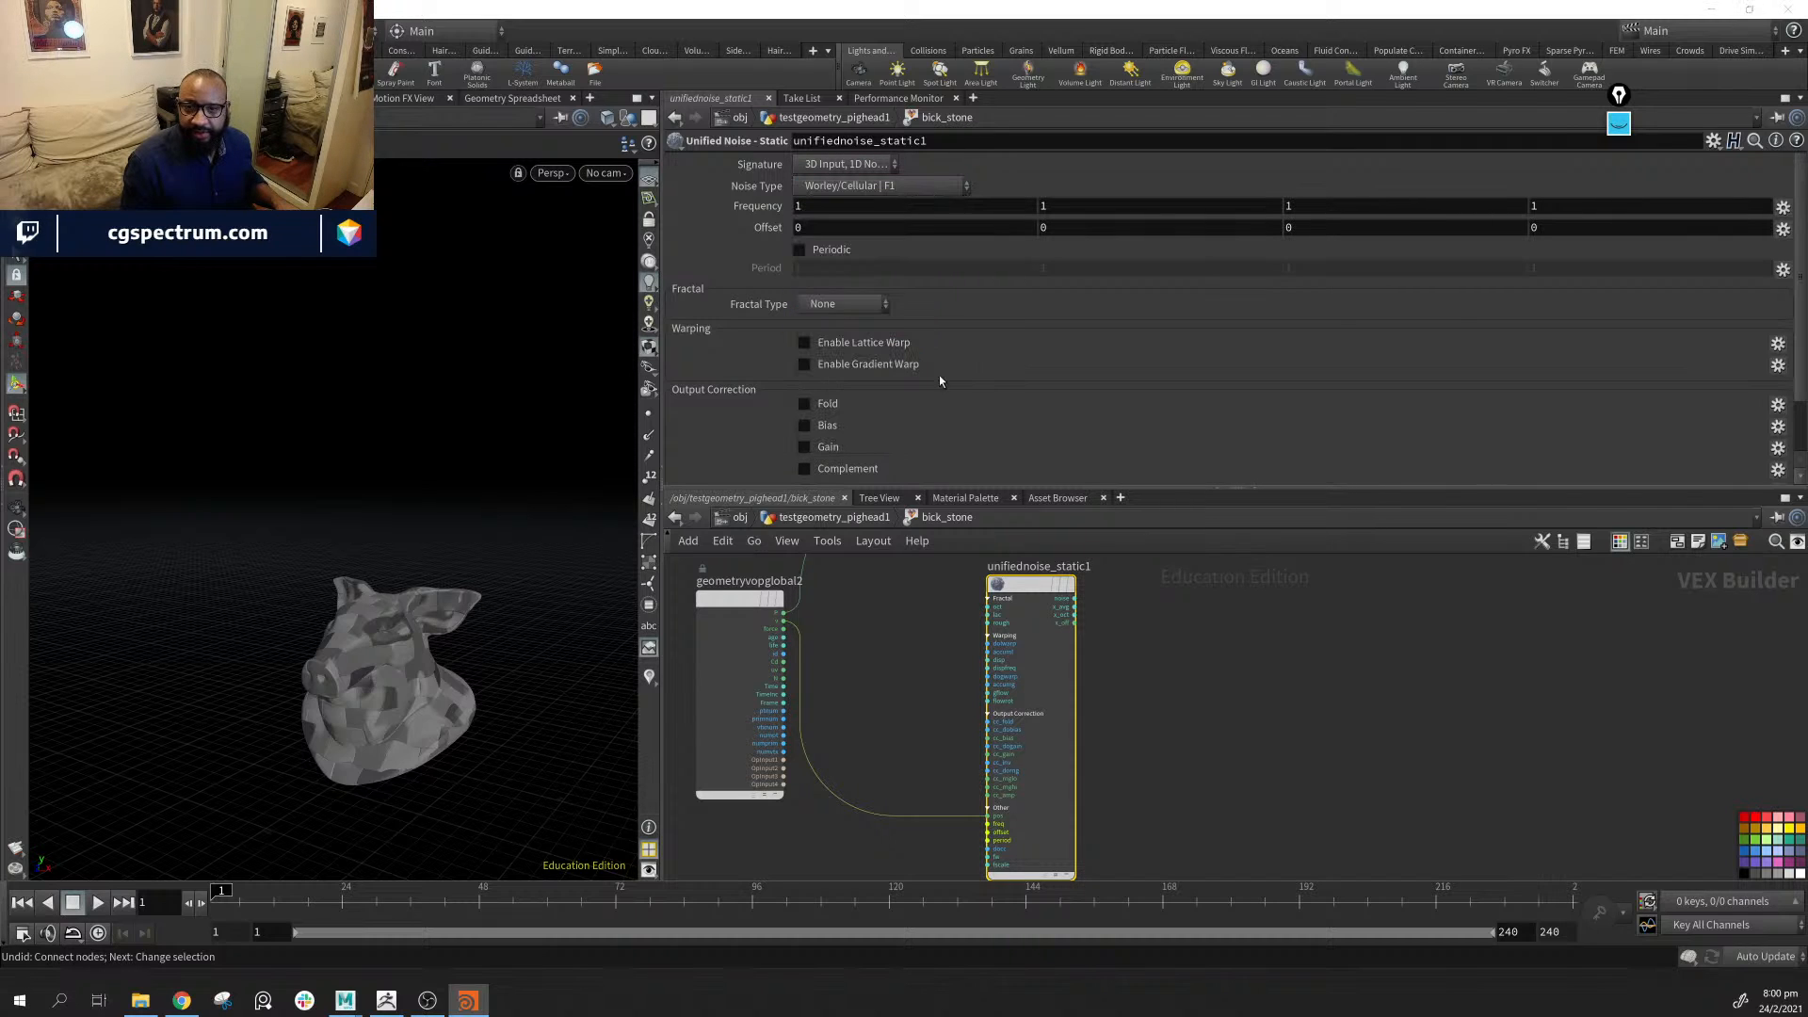
mouse_move(1229, 648)
middle_down()
mouse_move(1005, 682)
mouse_move(990, 787)
mouse_move(910, 788)
mouse_move(1260, 644)
middle_up()
drag(1077, 612, 943, 590)
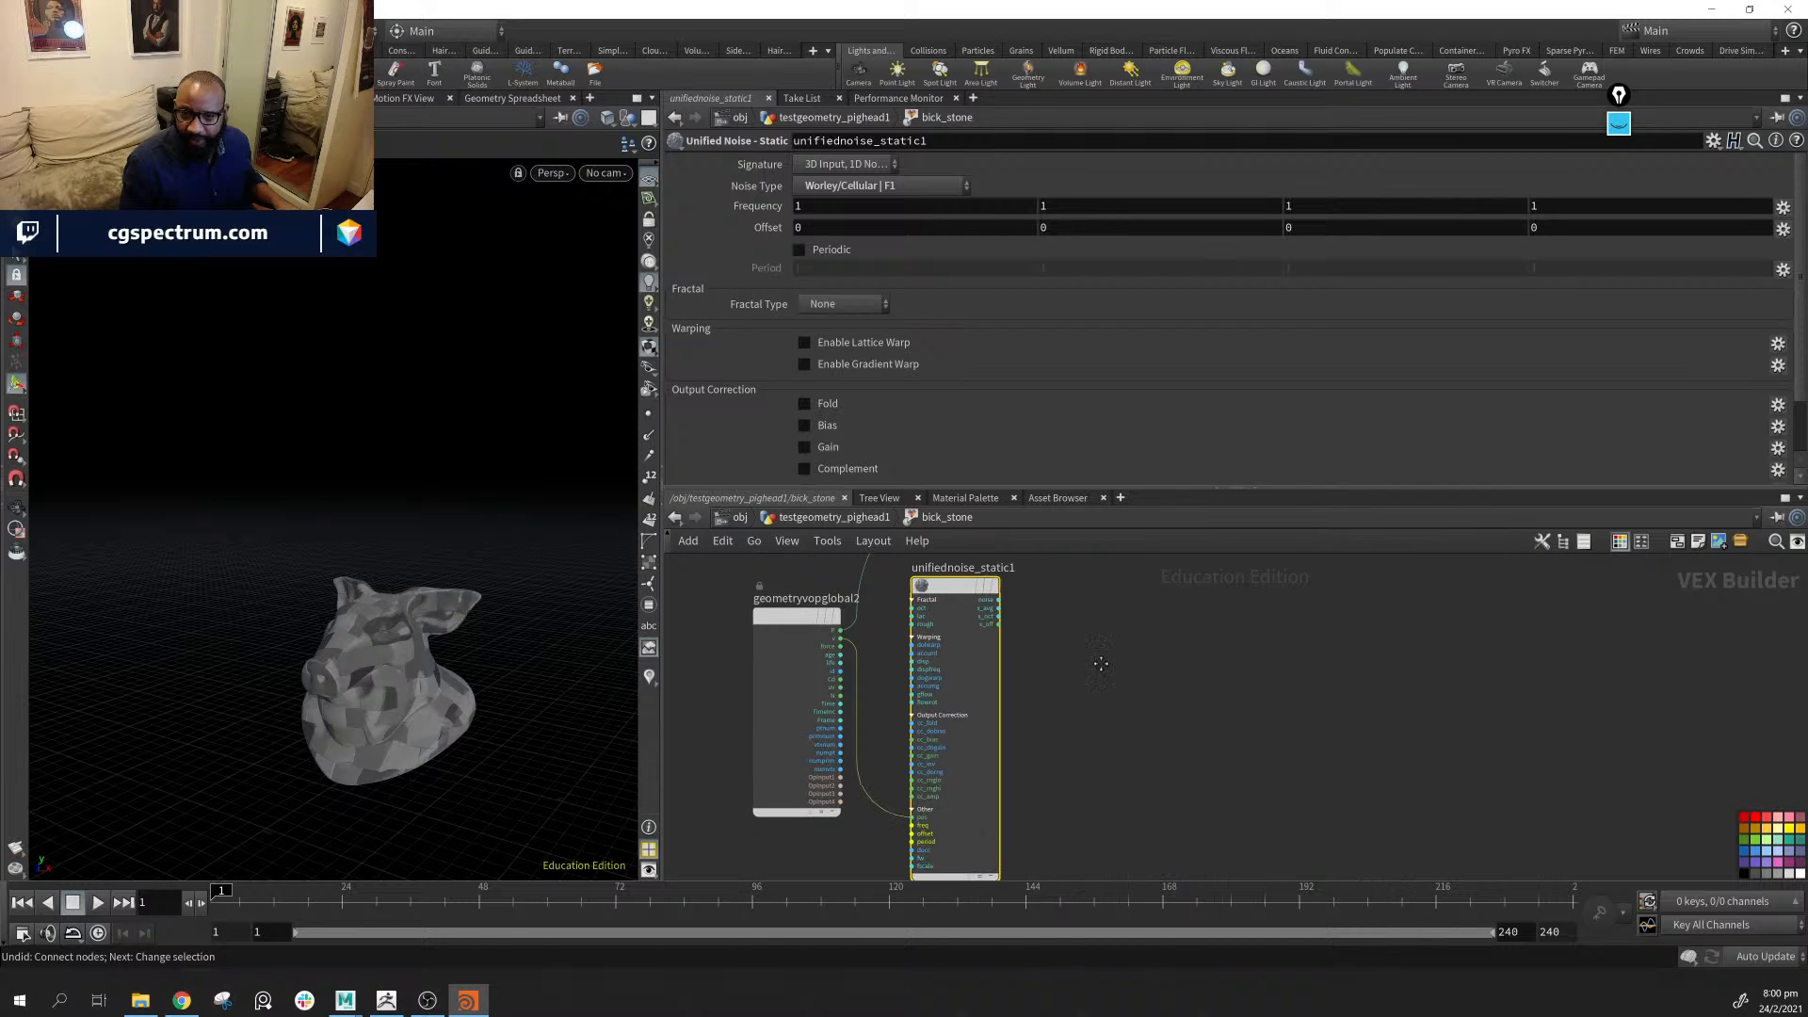
Cut the random color wire into the geometry output node and move that node down beside the displacement node
middle_drag(1140, 671, 990, 791)
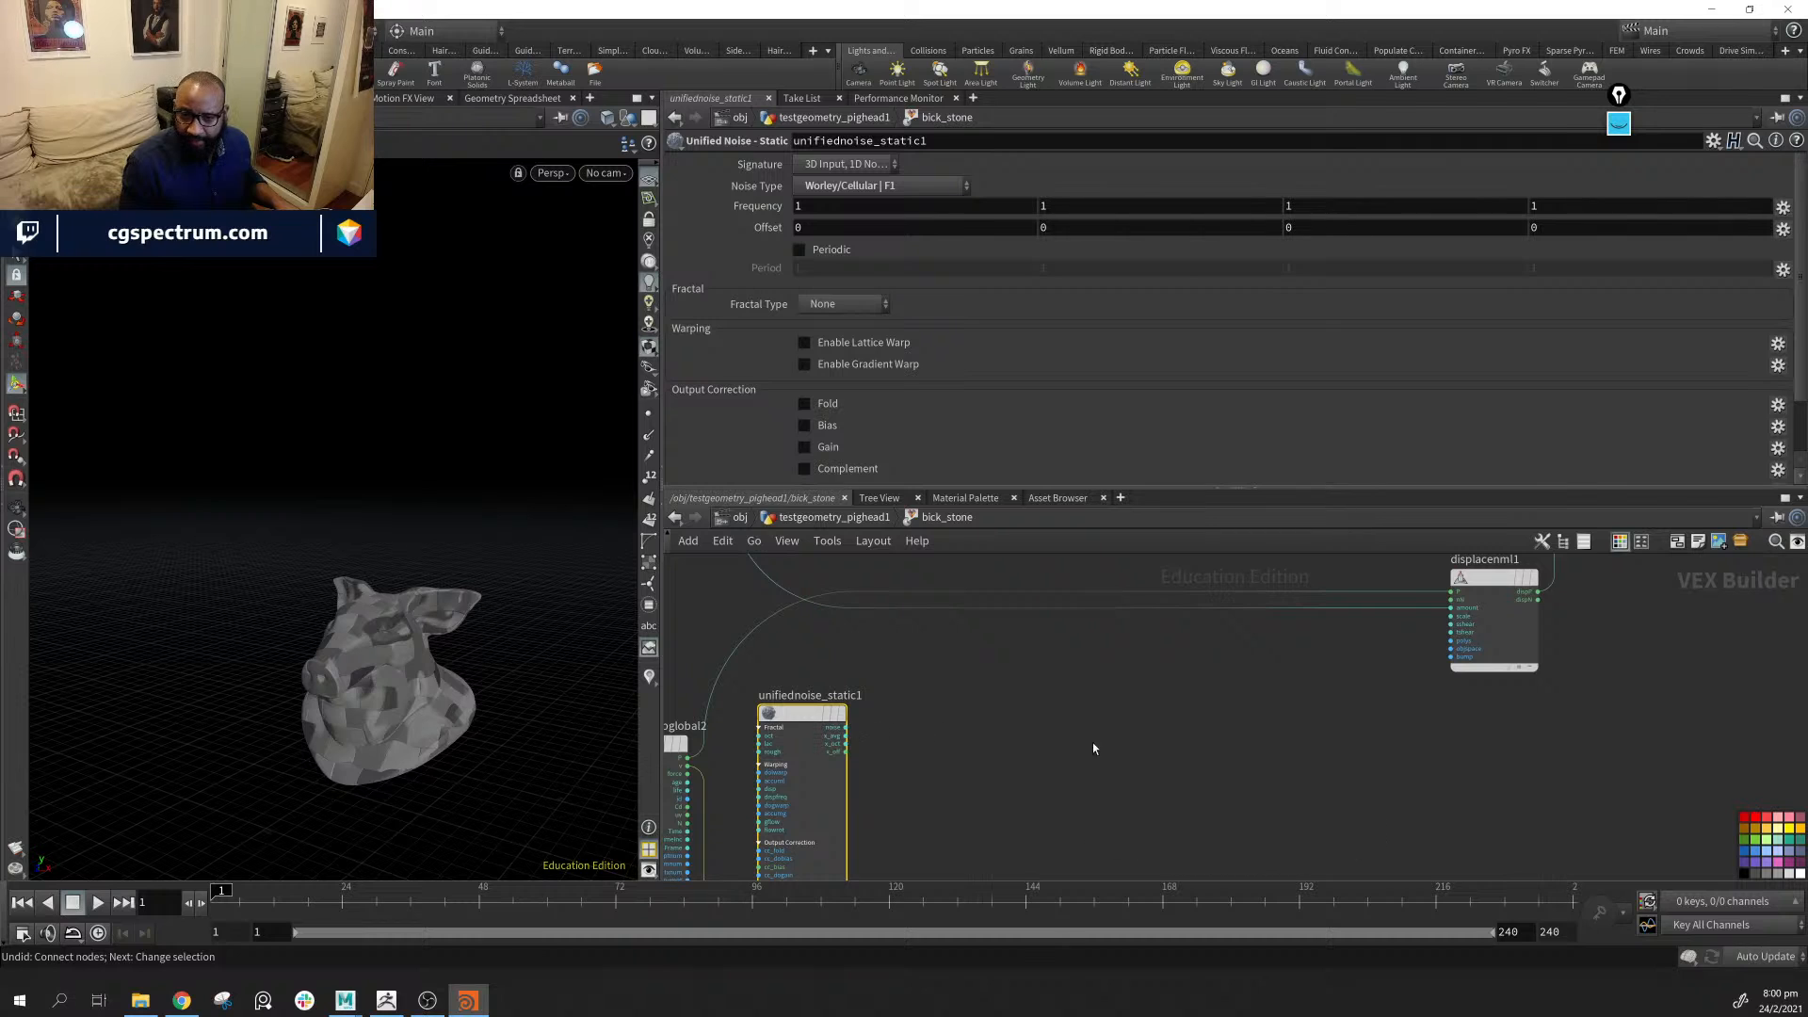
middle_drag(1337, 713, 1000, 866)
middle_drag(1417, 565, 1301, 825)
scroll(1321, 742, down, 4)
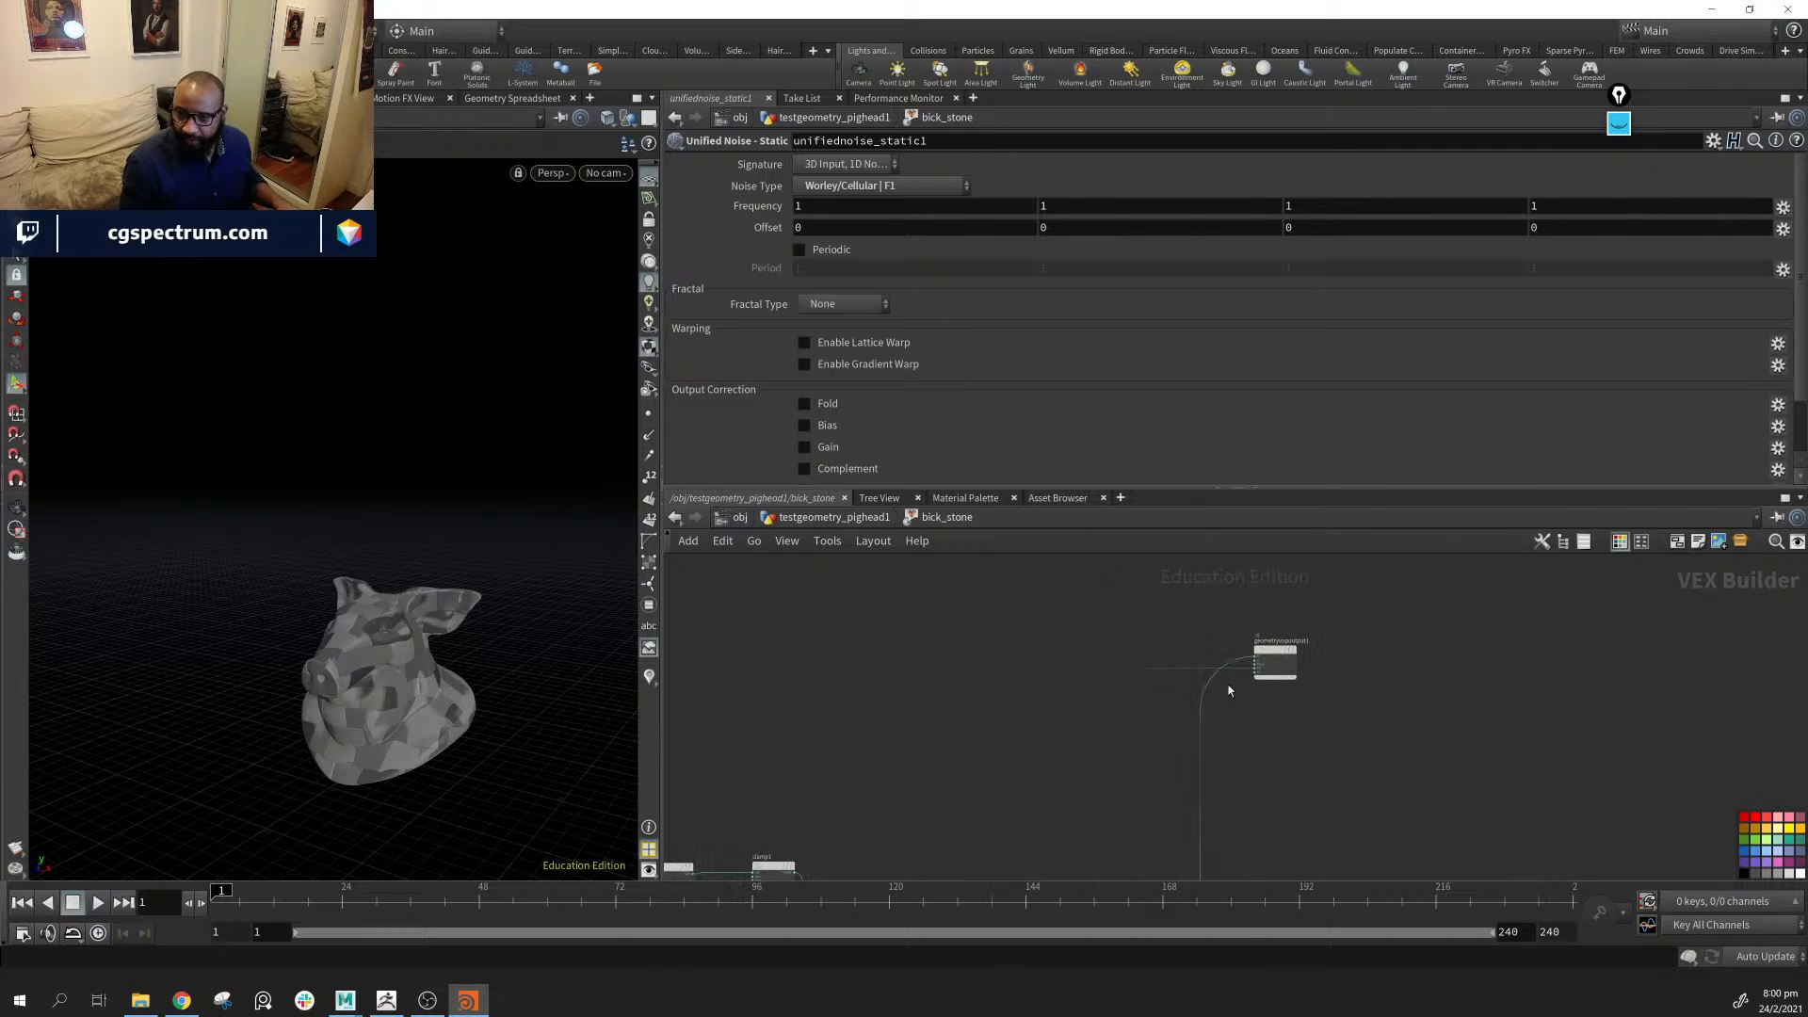
key(y)
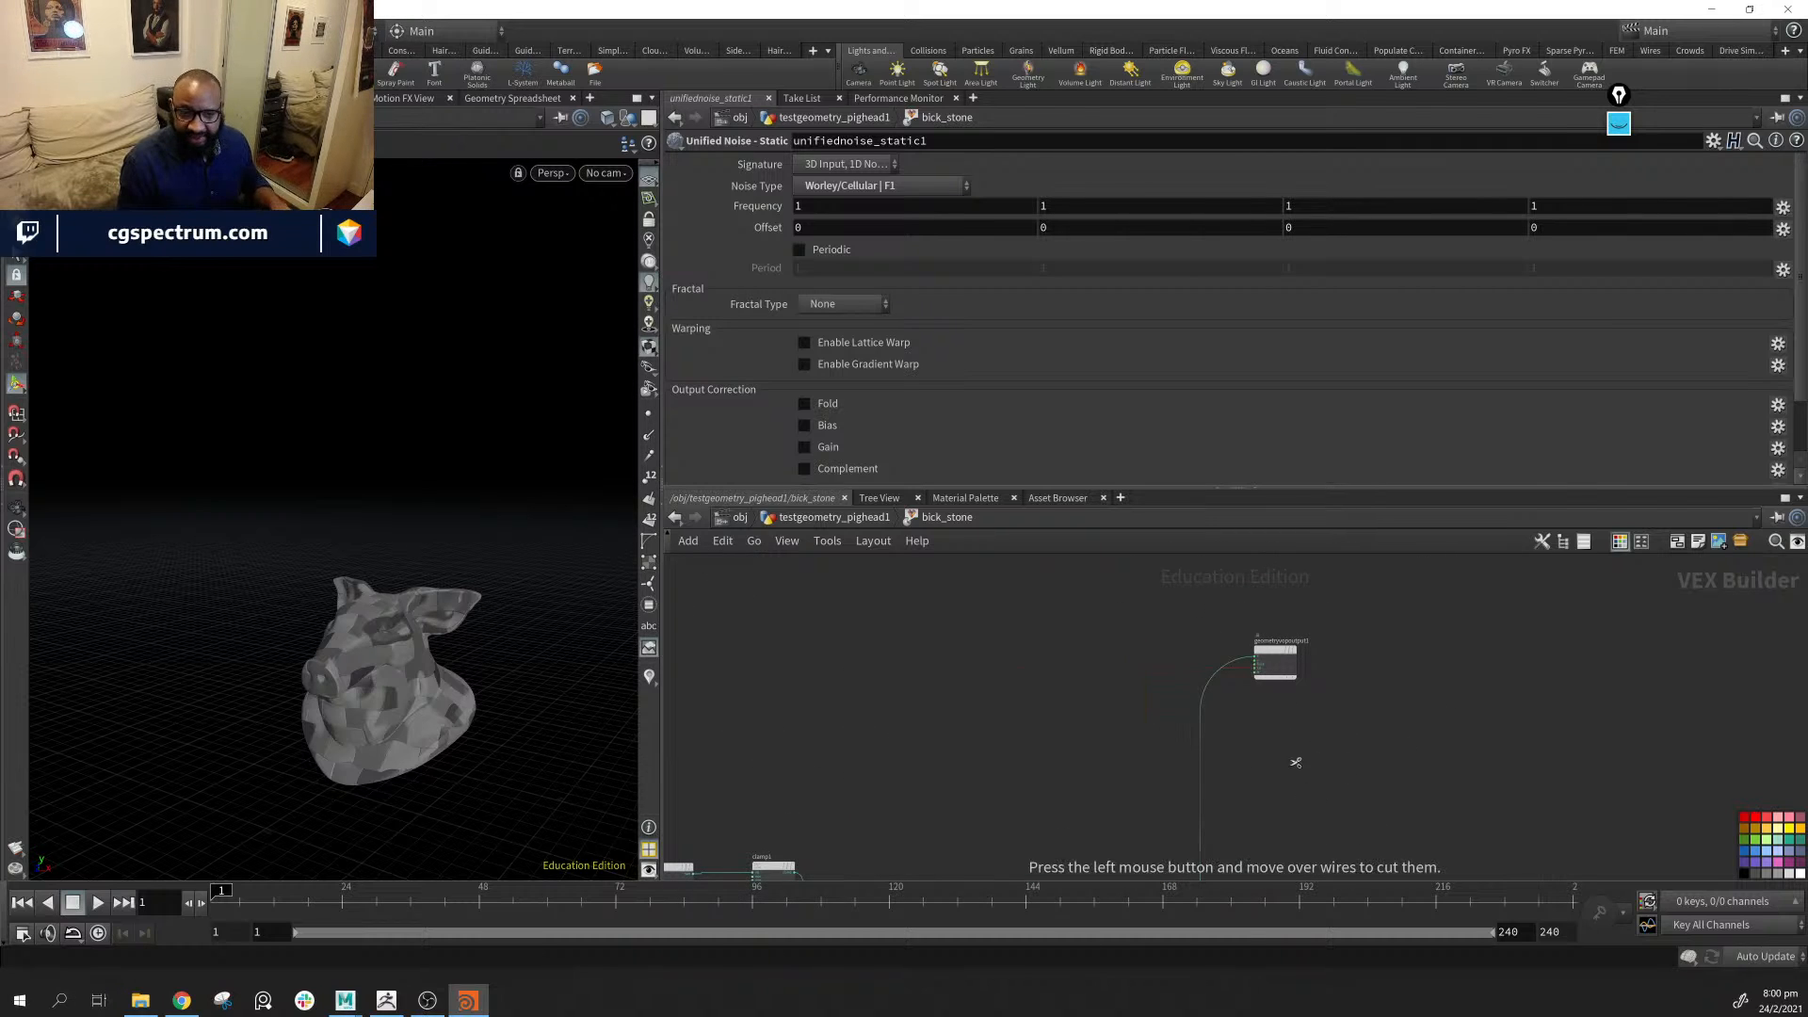
middle_drag(1393, 771, 1364, 710)
drag(1250, 605, 1289, 870)
middle_drag(1288, 870, 1415, 674)
Move the unified noise node near the displacement node and wire its noise output into the displacement amount, replacing the clamp's wire
click(928, 721)
drag(926, 721, 1052, 719)
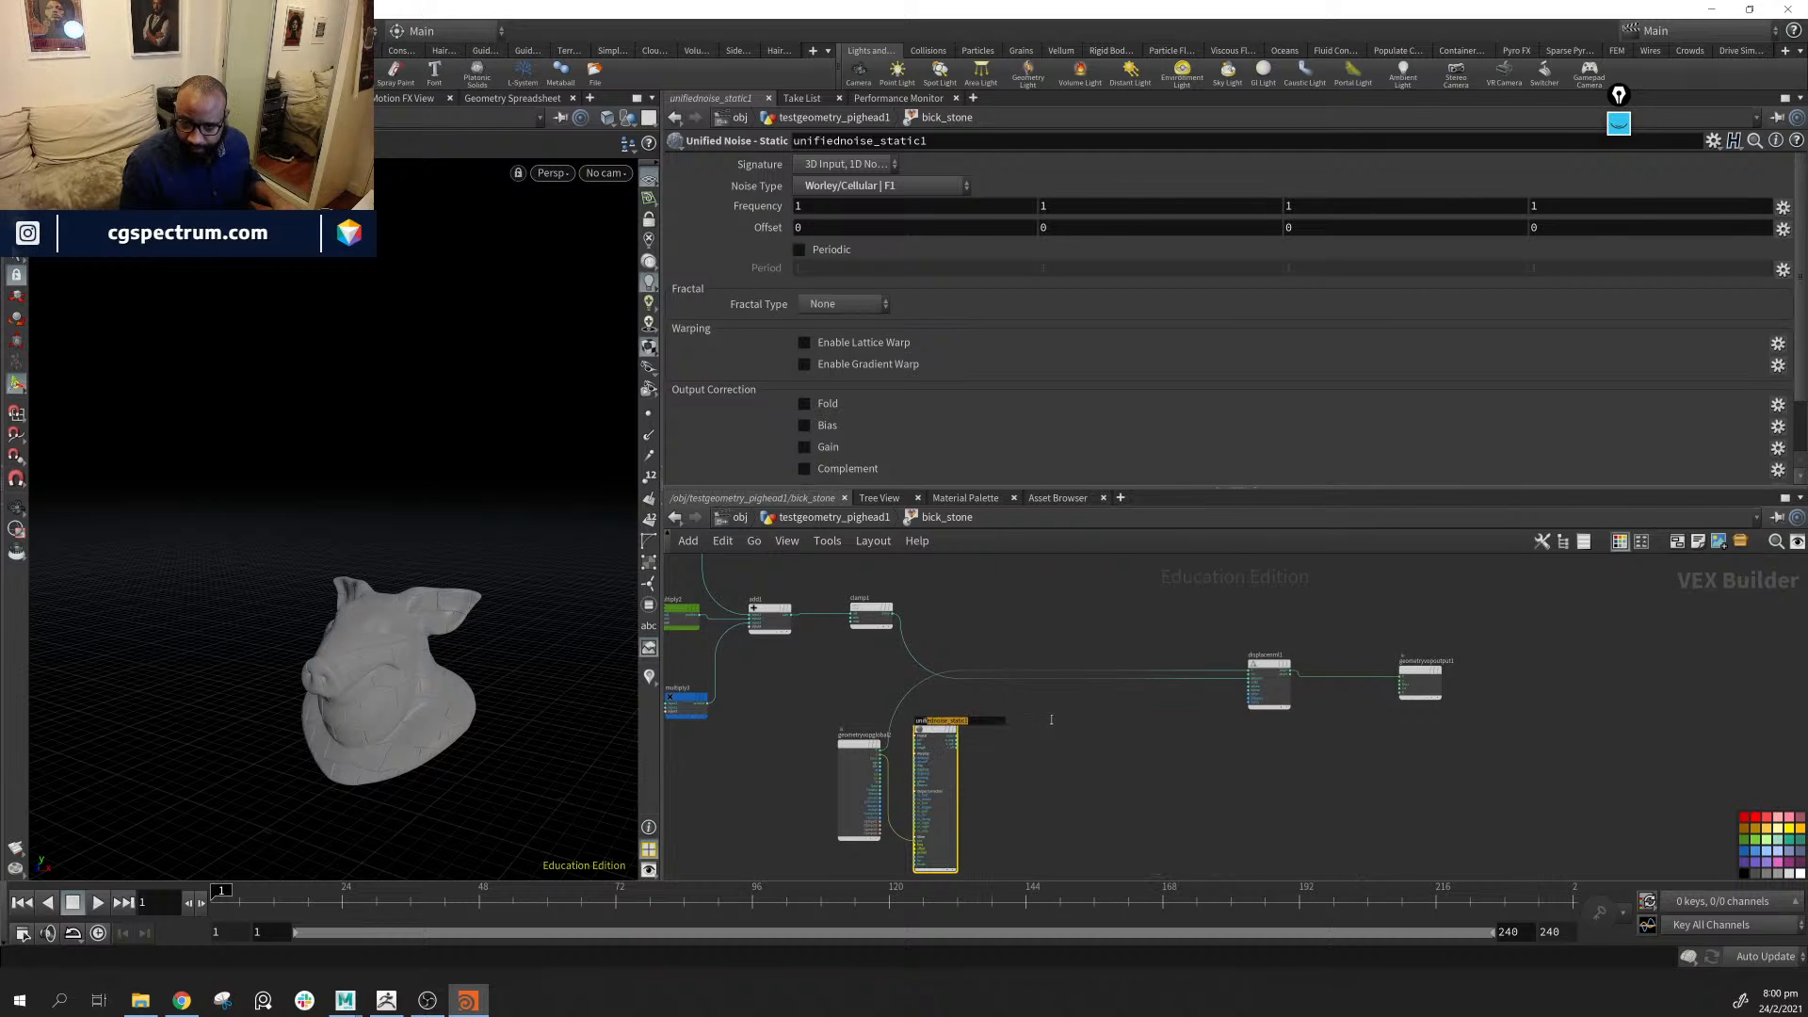
drag(935, 732, 1103, 699)
middle_drag(1164, 753, 1066, 759)
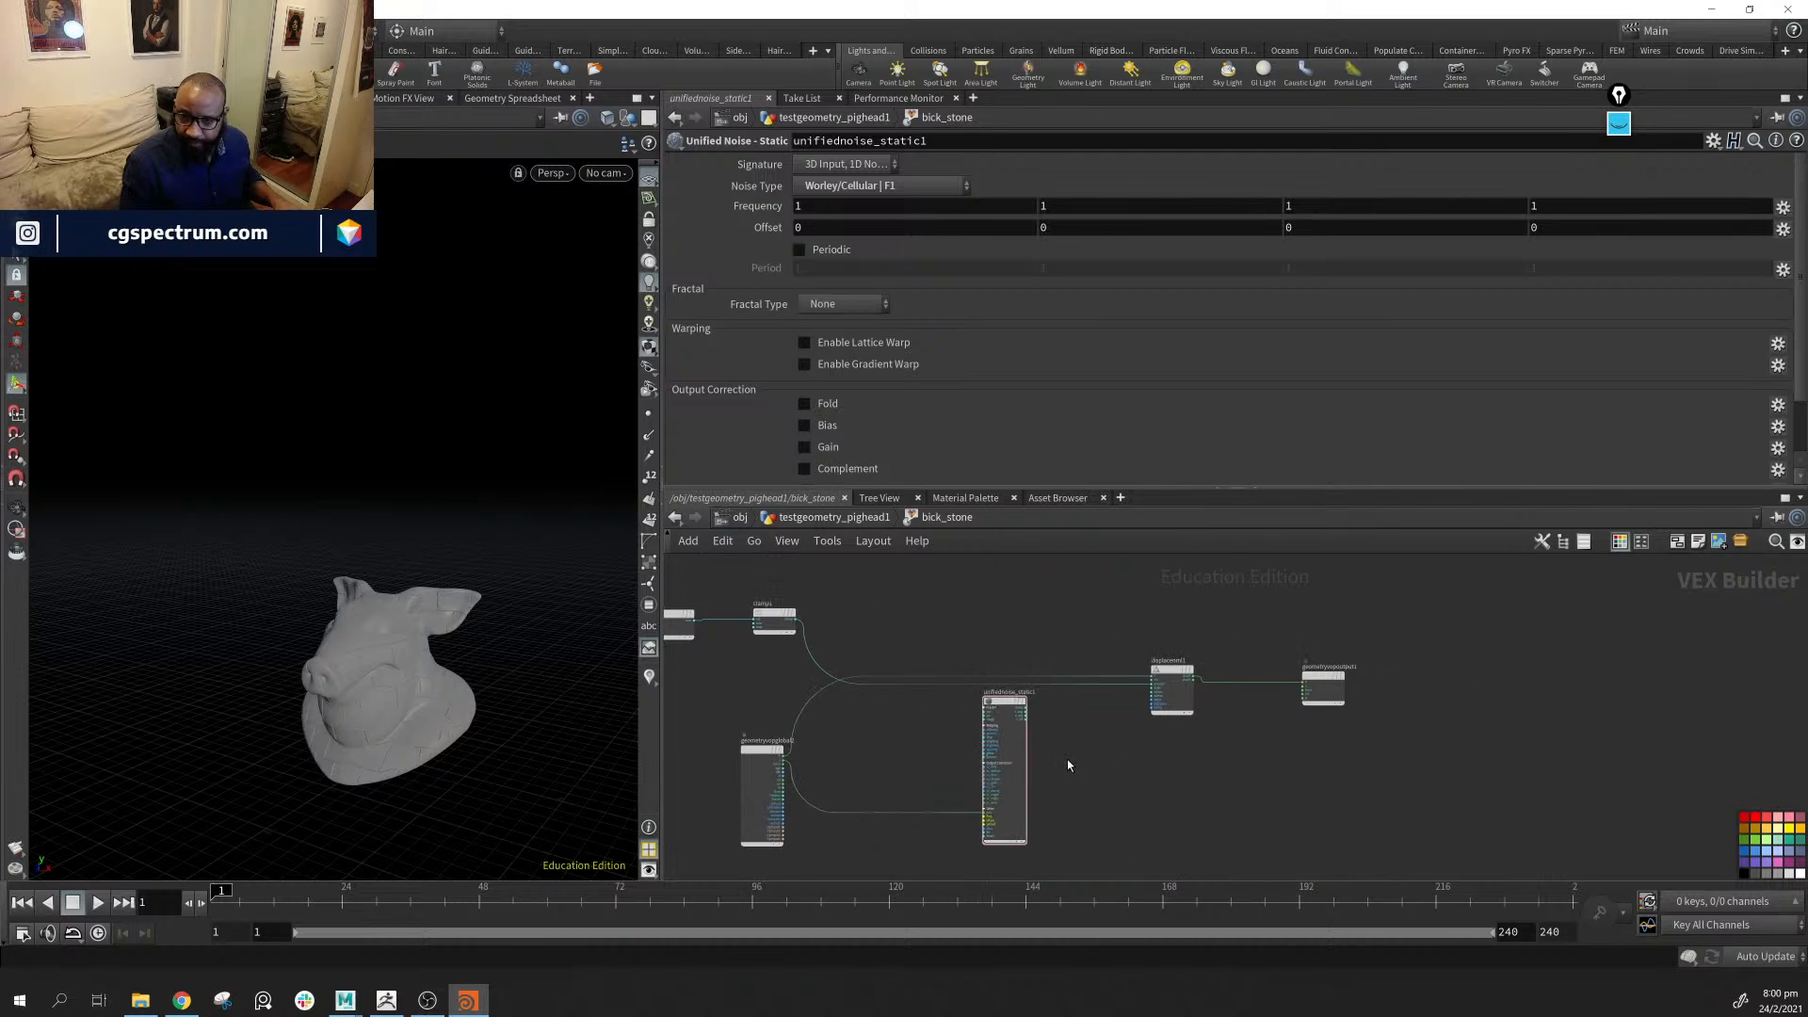
scroll(1066, 759, up, 5)
scroll(977, 631, down, 2)
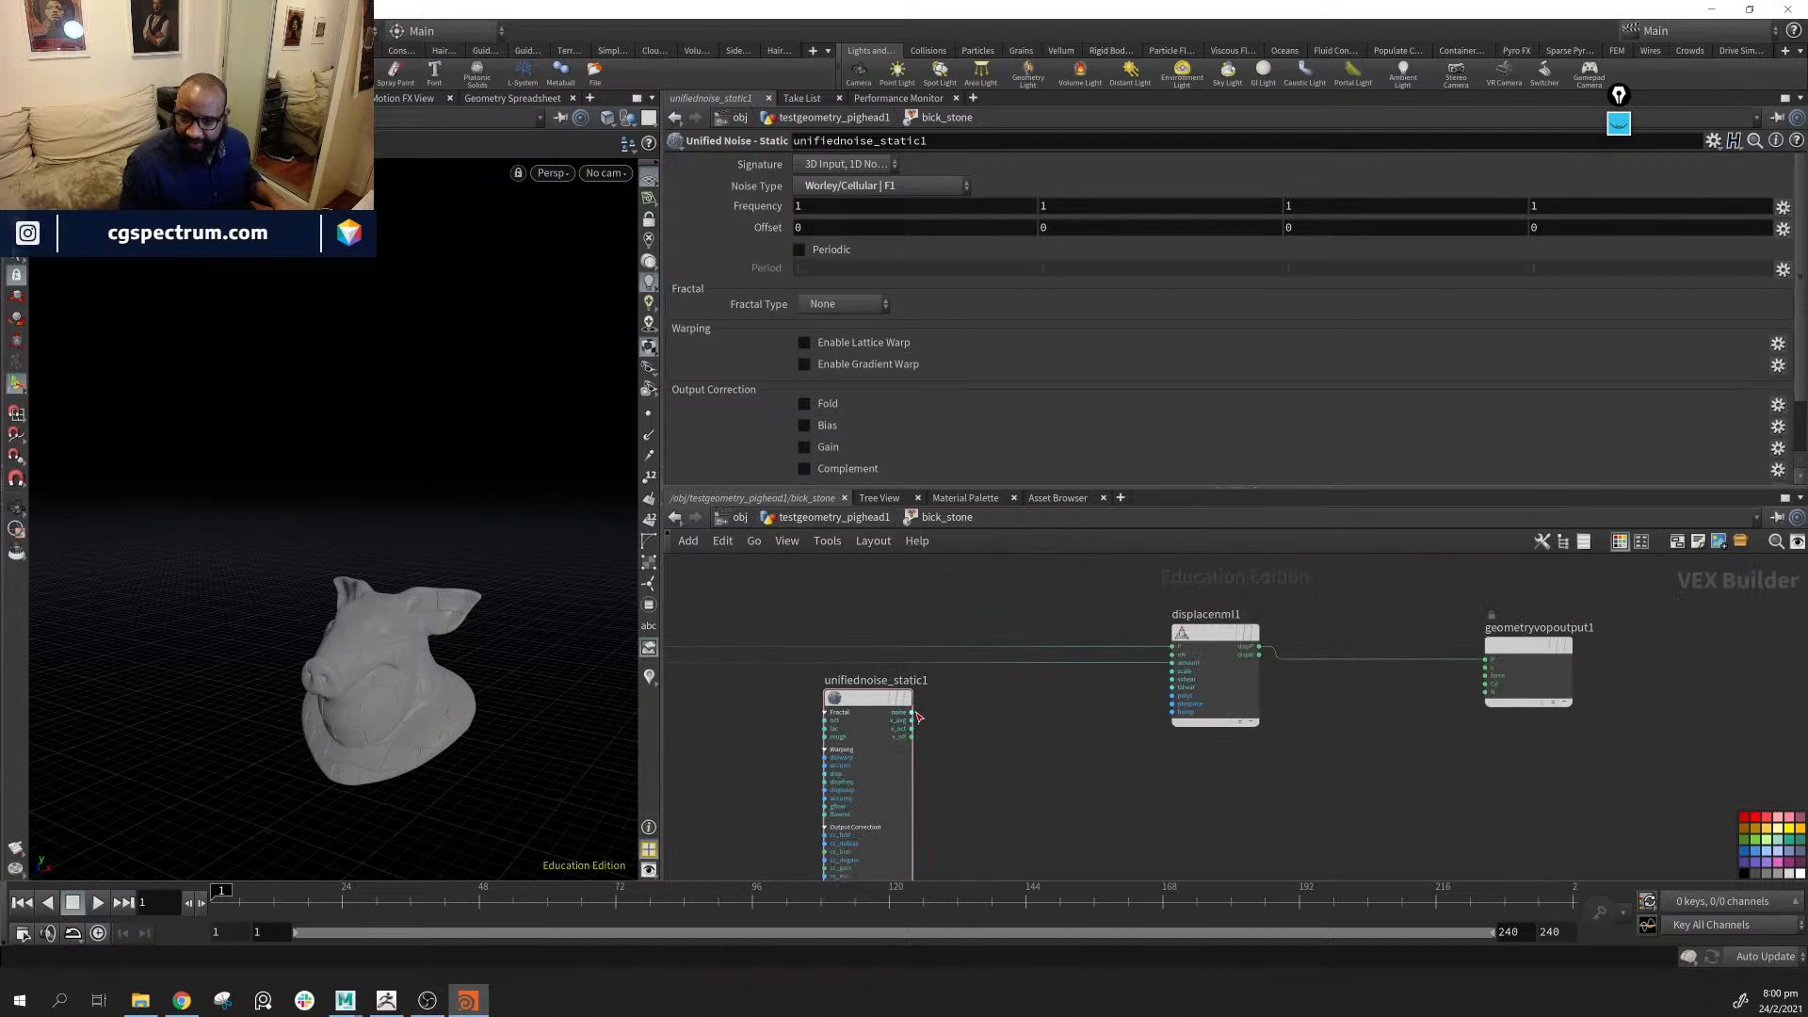
drag(913, 713, 1173, 664)
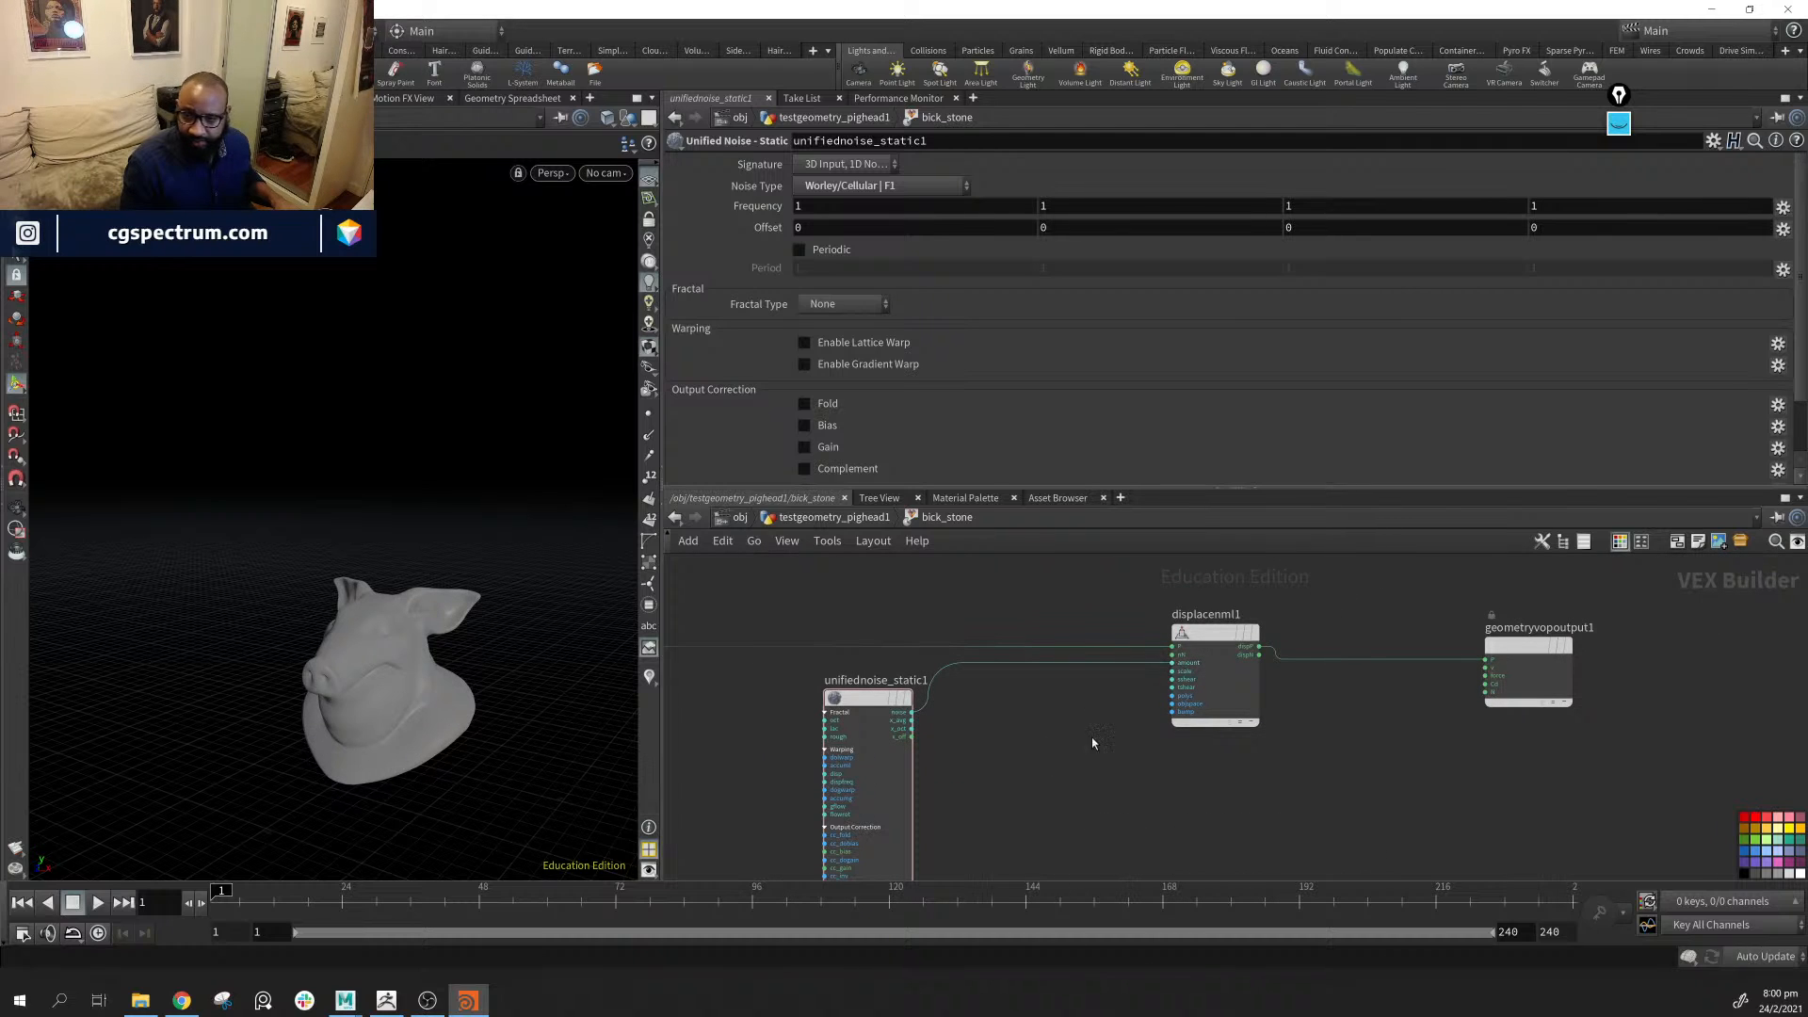
Try displacement scales of 1, -0.157 and 0.106 on the displacement node to test the noise
click(1206, 624)
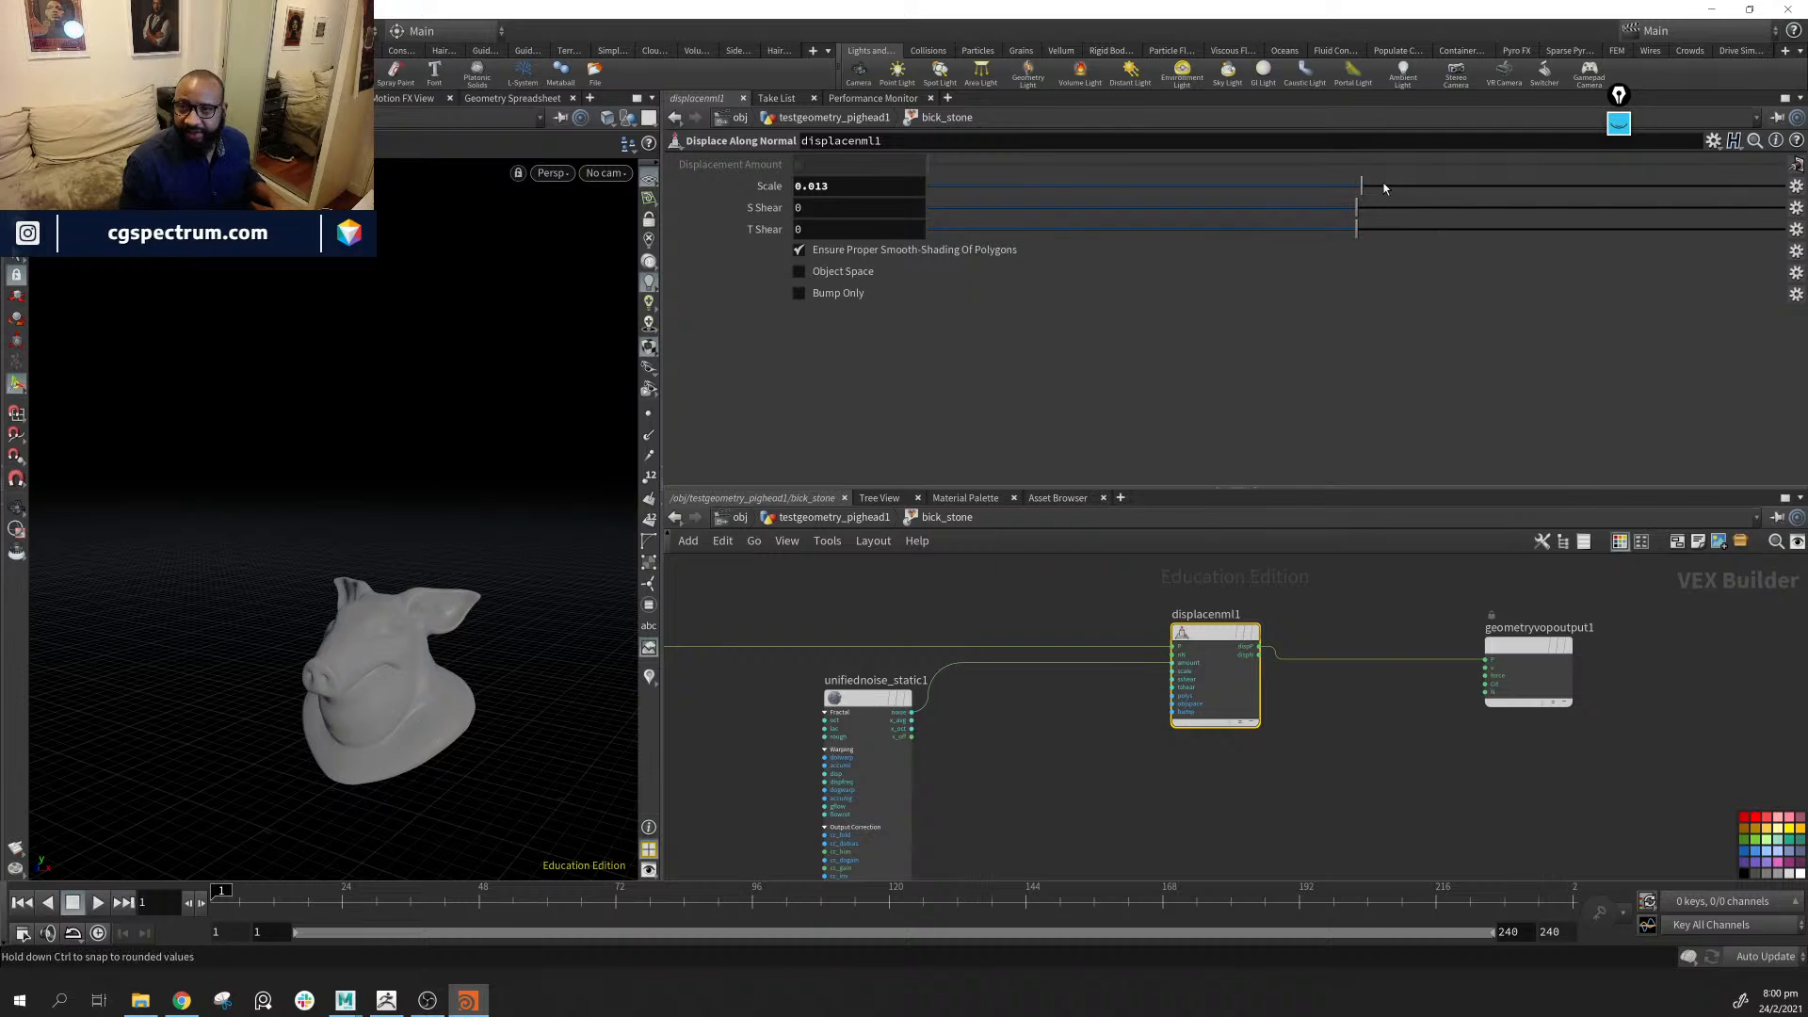
drag(1501, 191, 1782, 186)
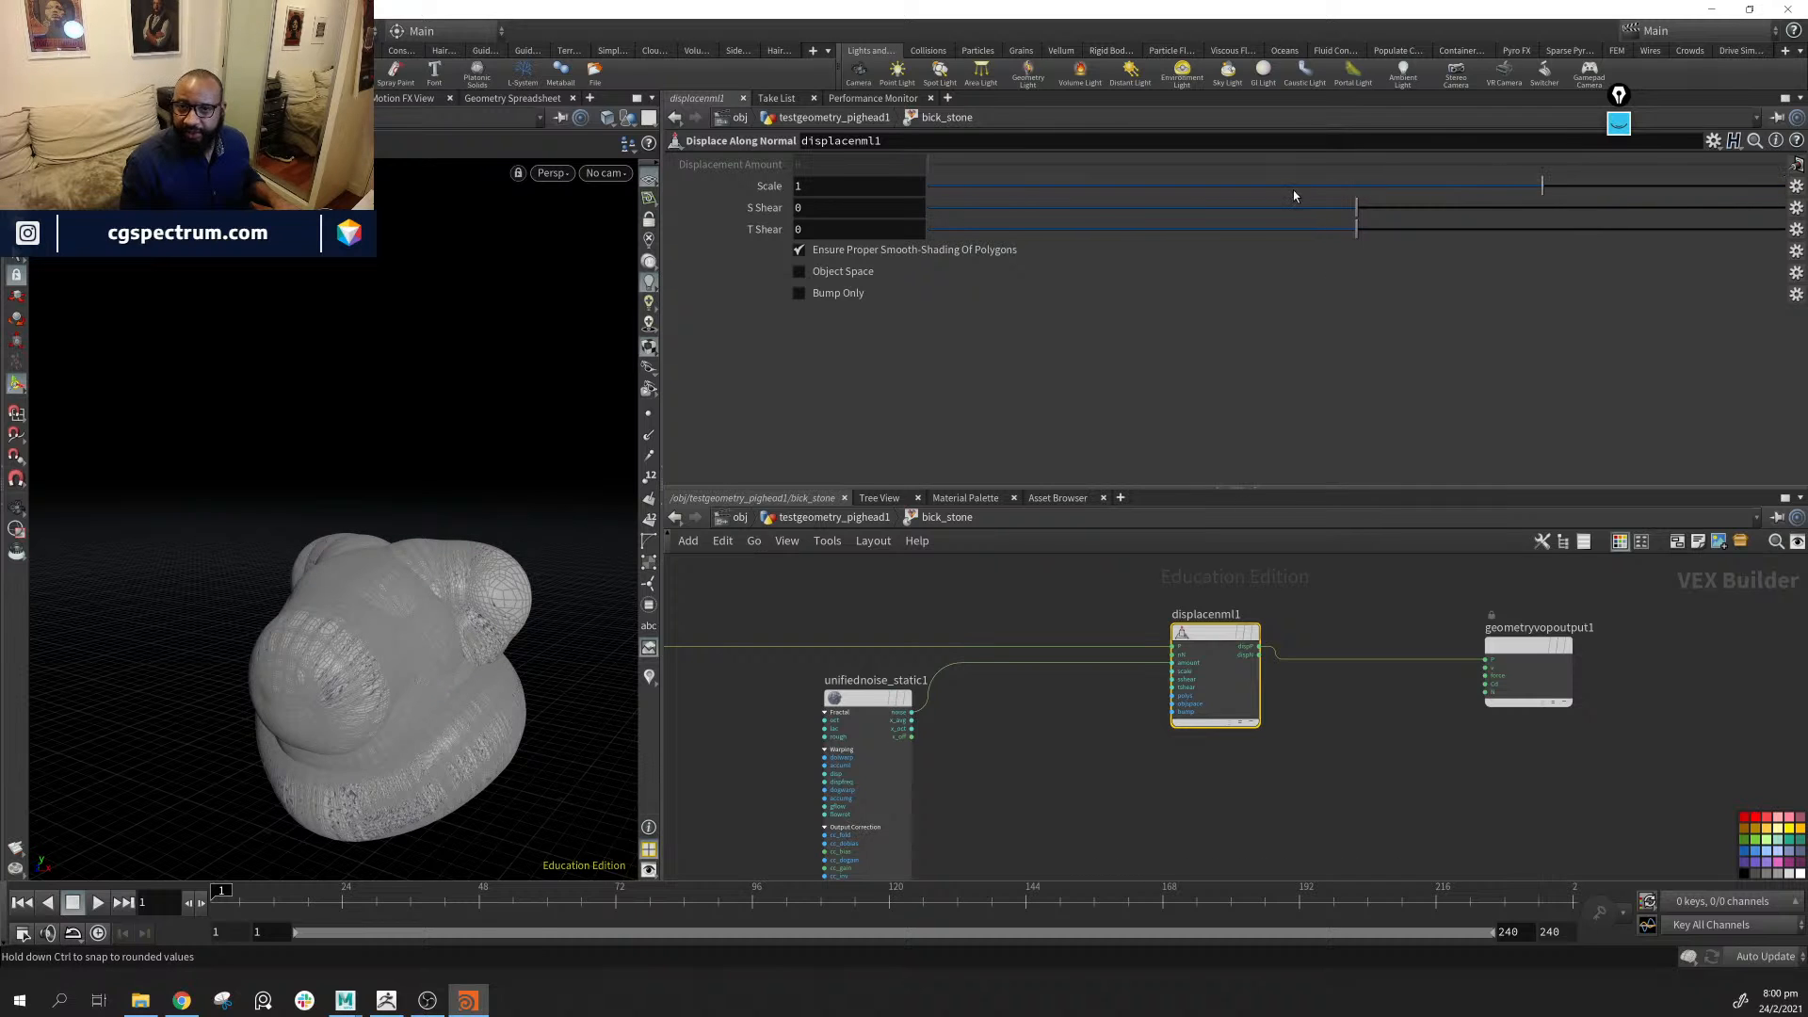
mouse_move(1293, 190)
mouse_down()
mouse_move(1243, 189)
mouse_move(1288, 189)
mouse_up()
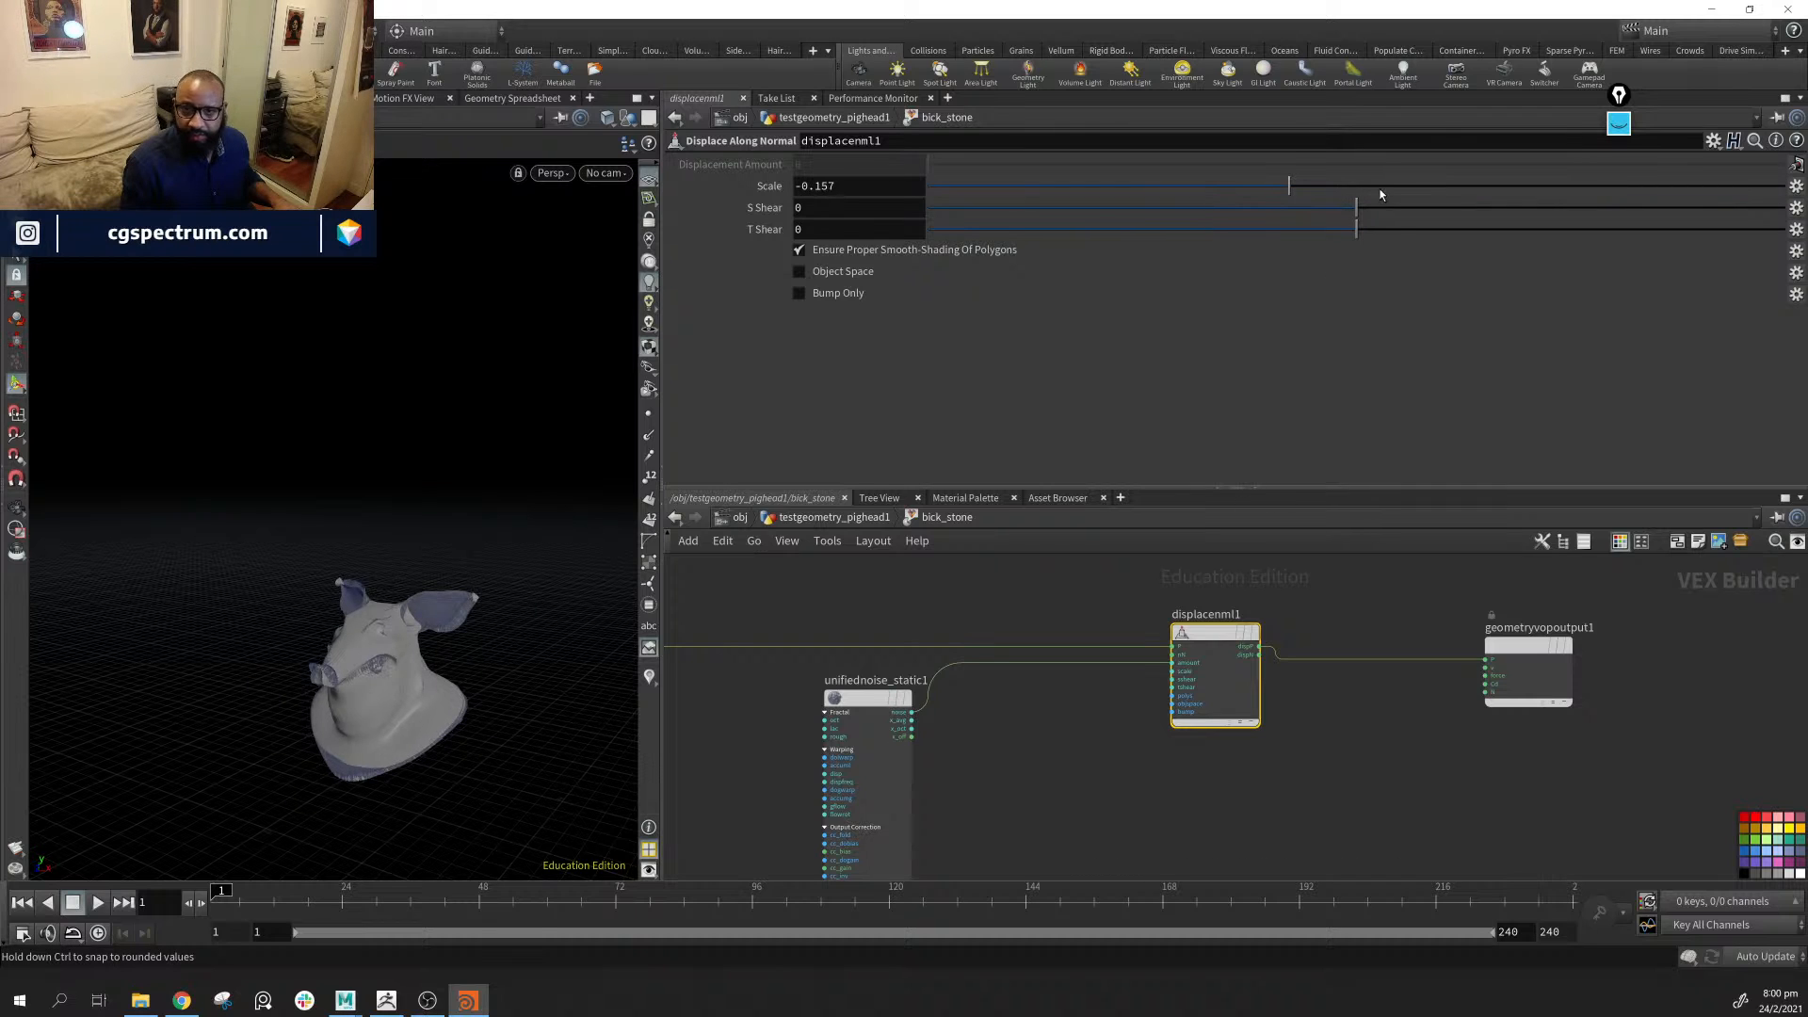
click(1402, 189)
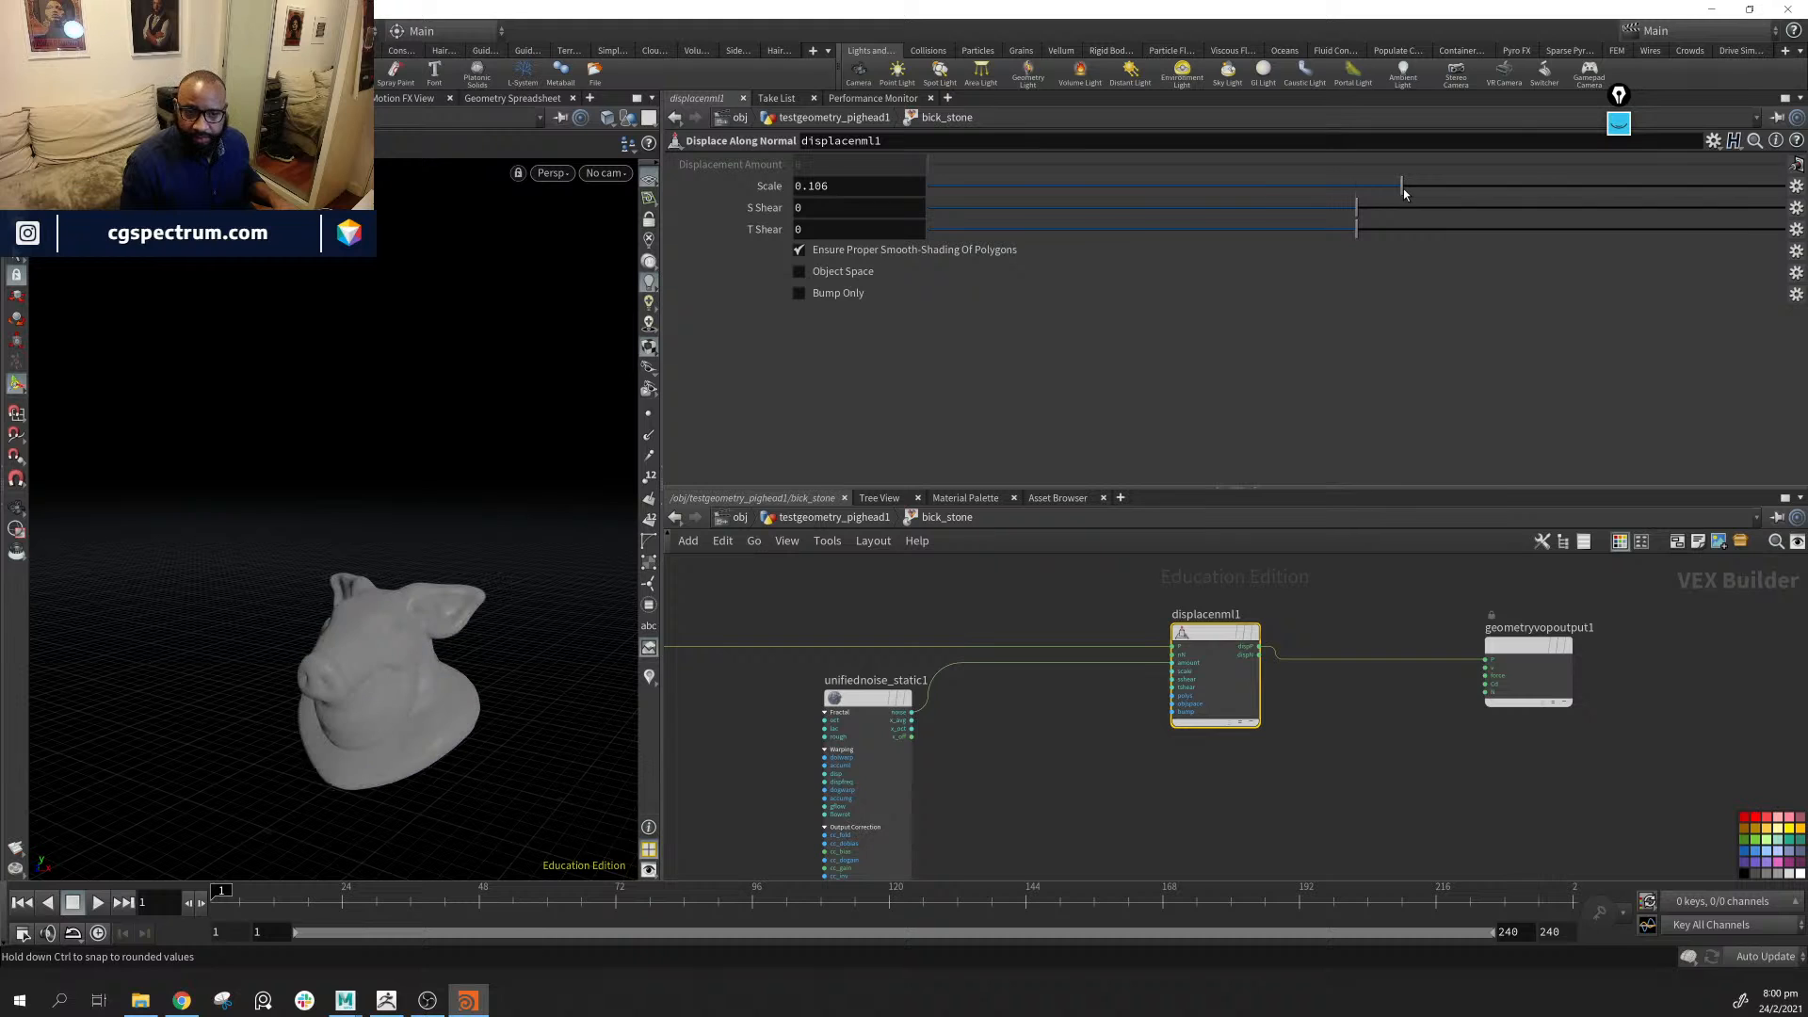
Rewire the unified noise's pos input to the P output of the second geometry globals node
middle_click(874, 787)
middle_drag(1172, 871, 1474, 734)
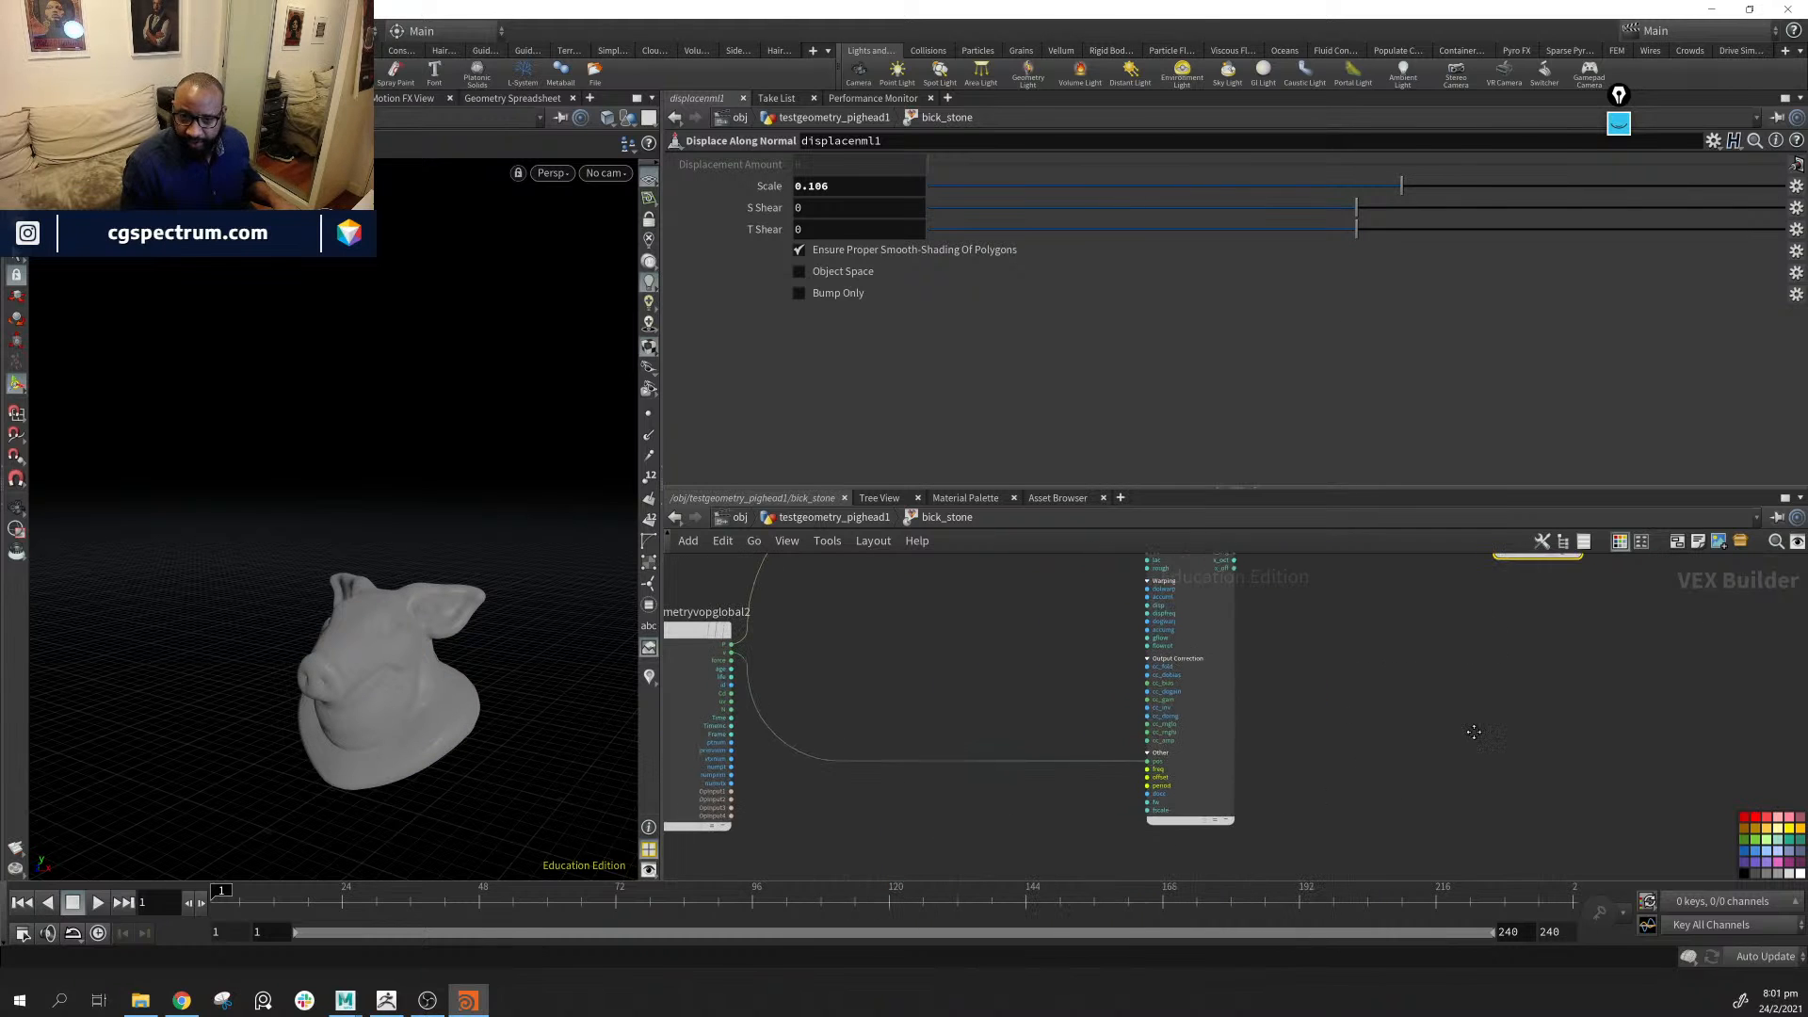
click(731, 654)
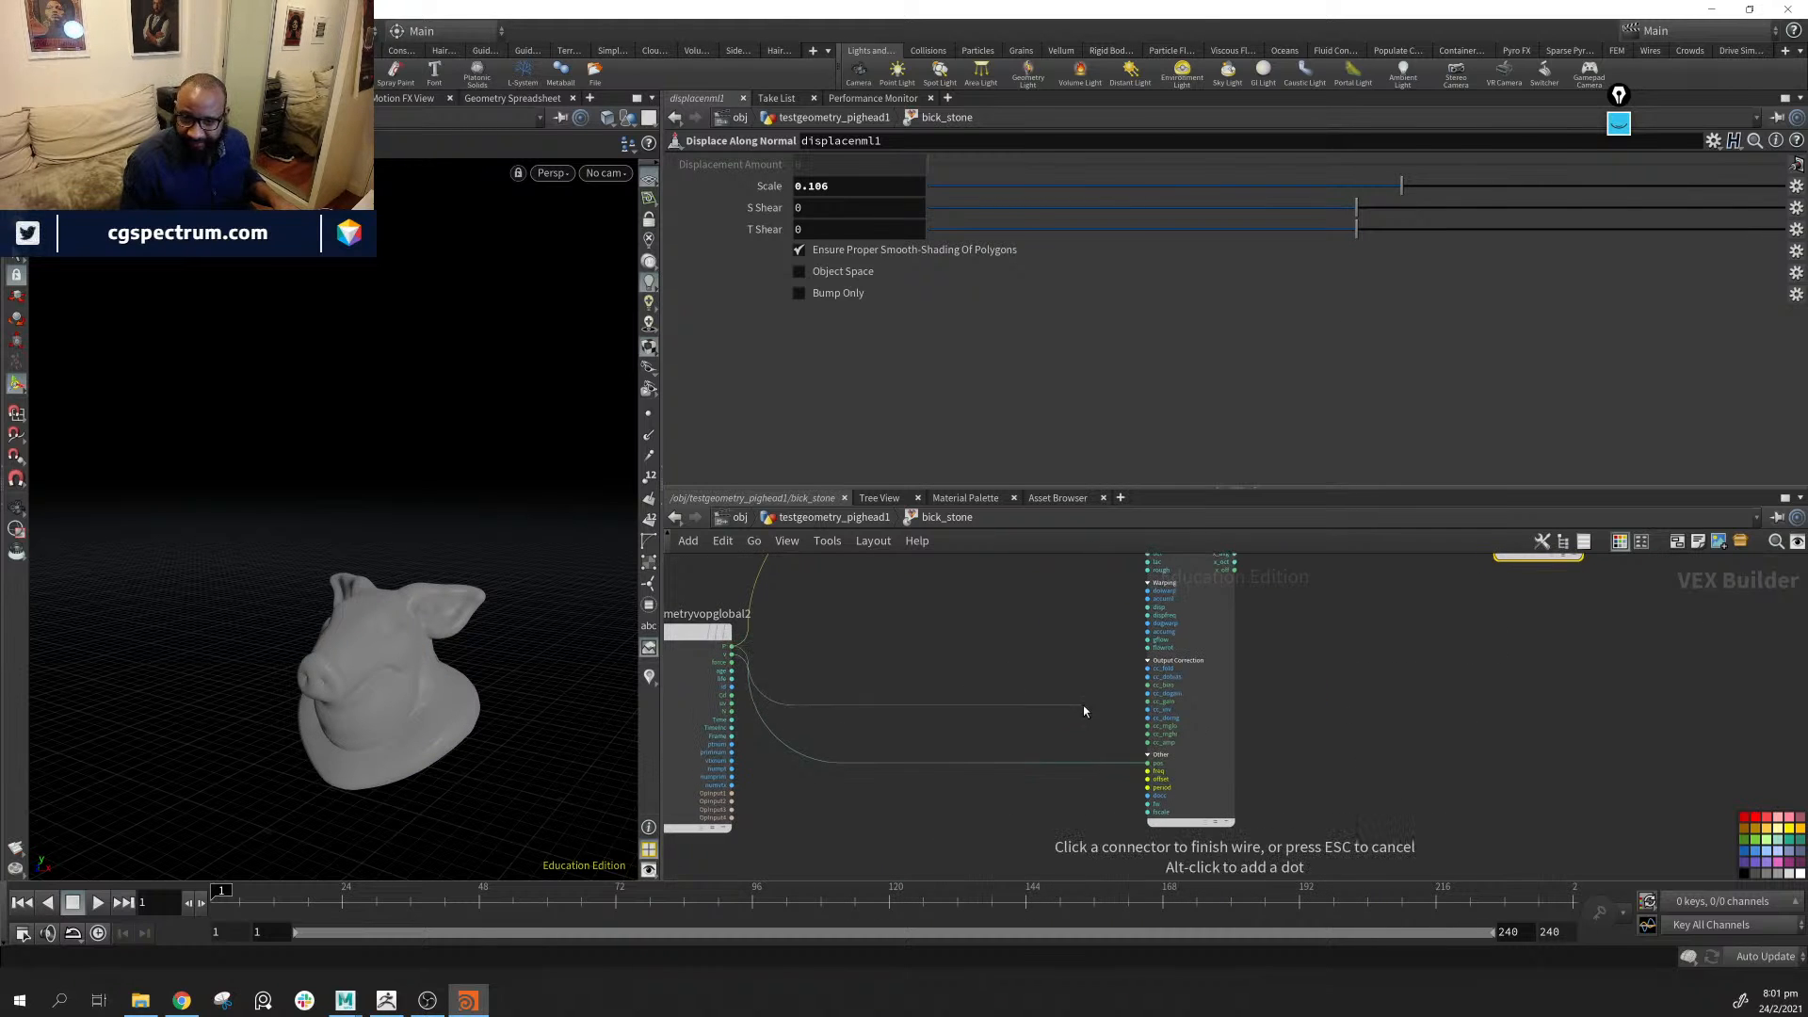
click(1147, 764)
Raise the displacement scale to about 0.58 and on to 1, checking the pig head up close from the front and side
alt+right_drag(405, 659, 499, 659)
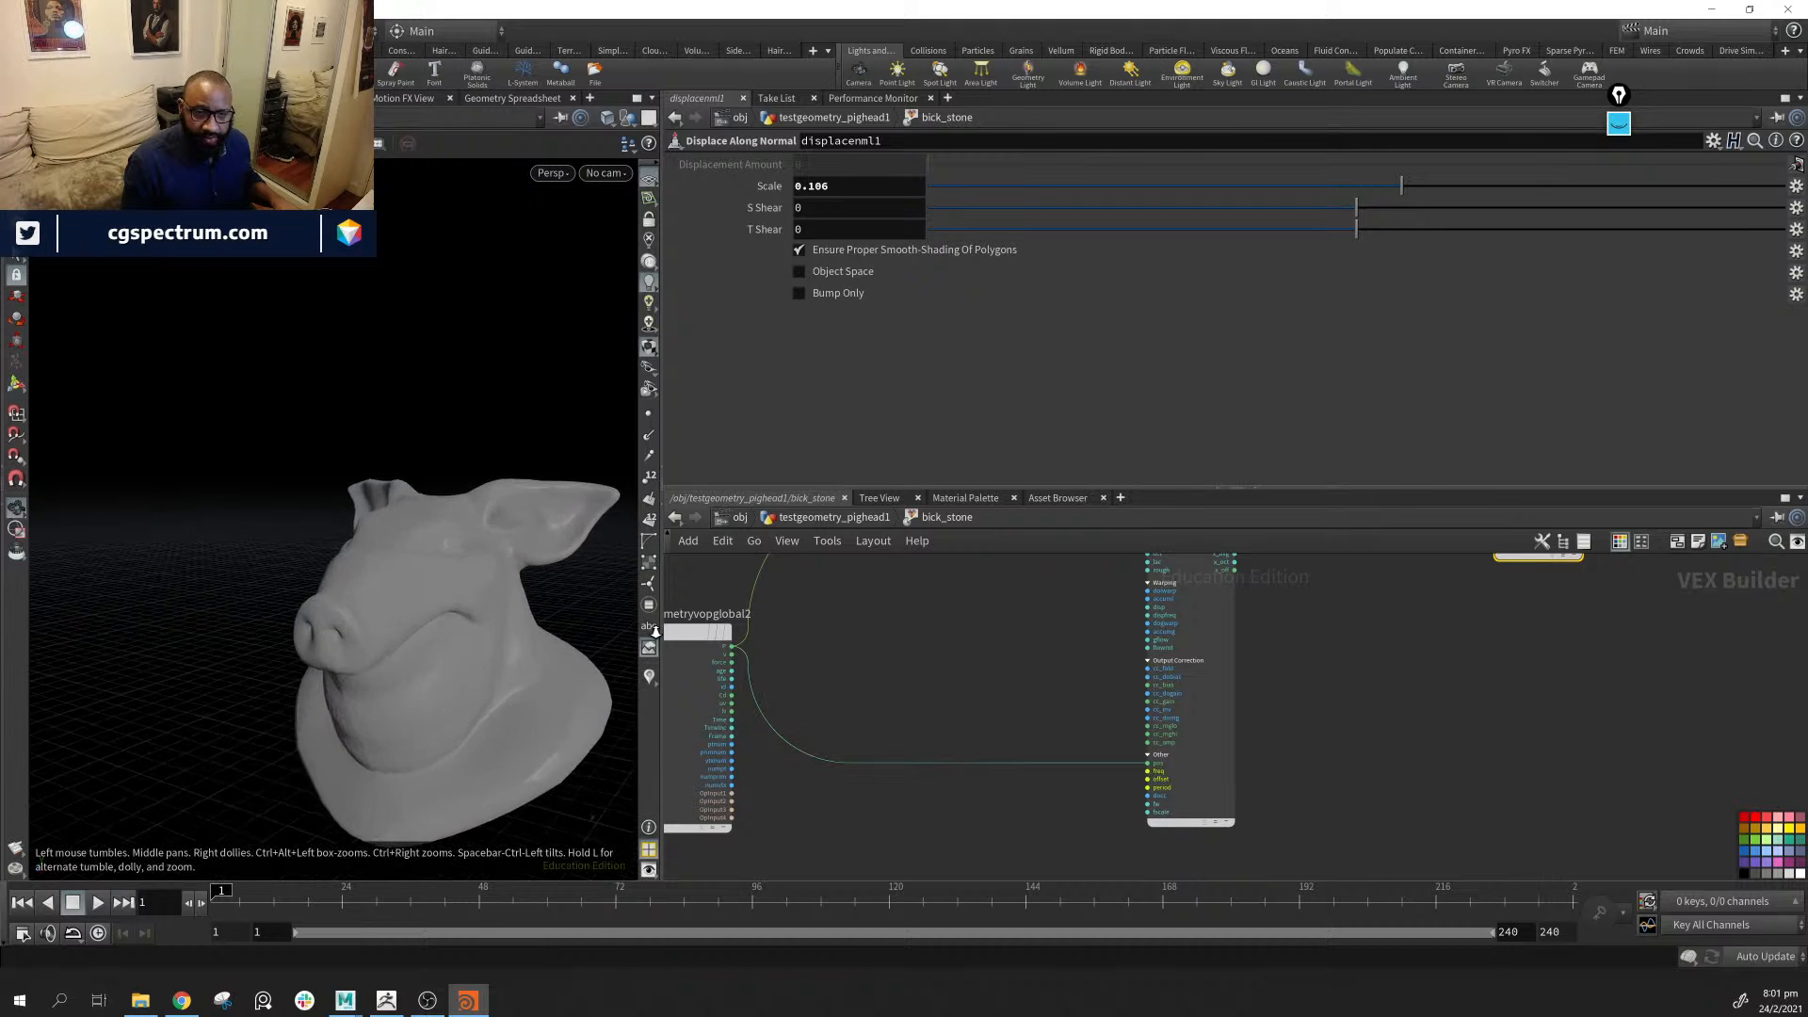
alt+drag(499, 622, 572, 720)
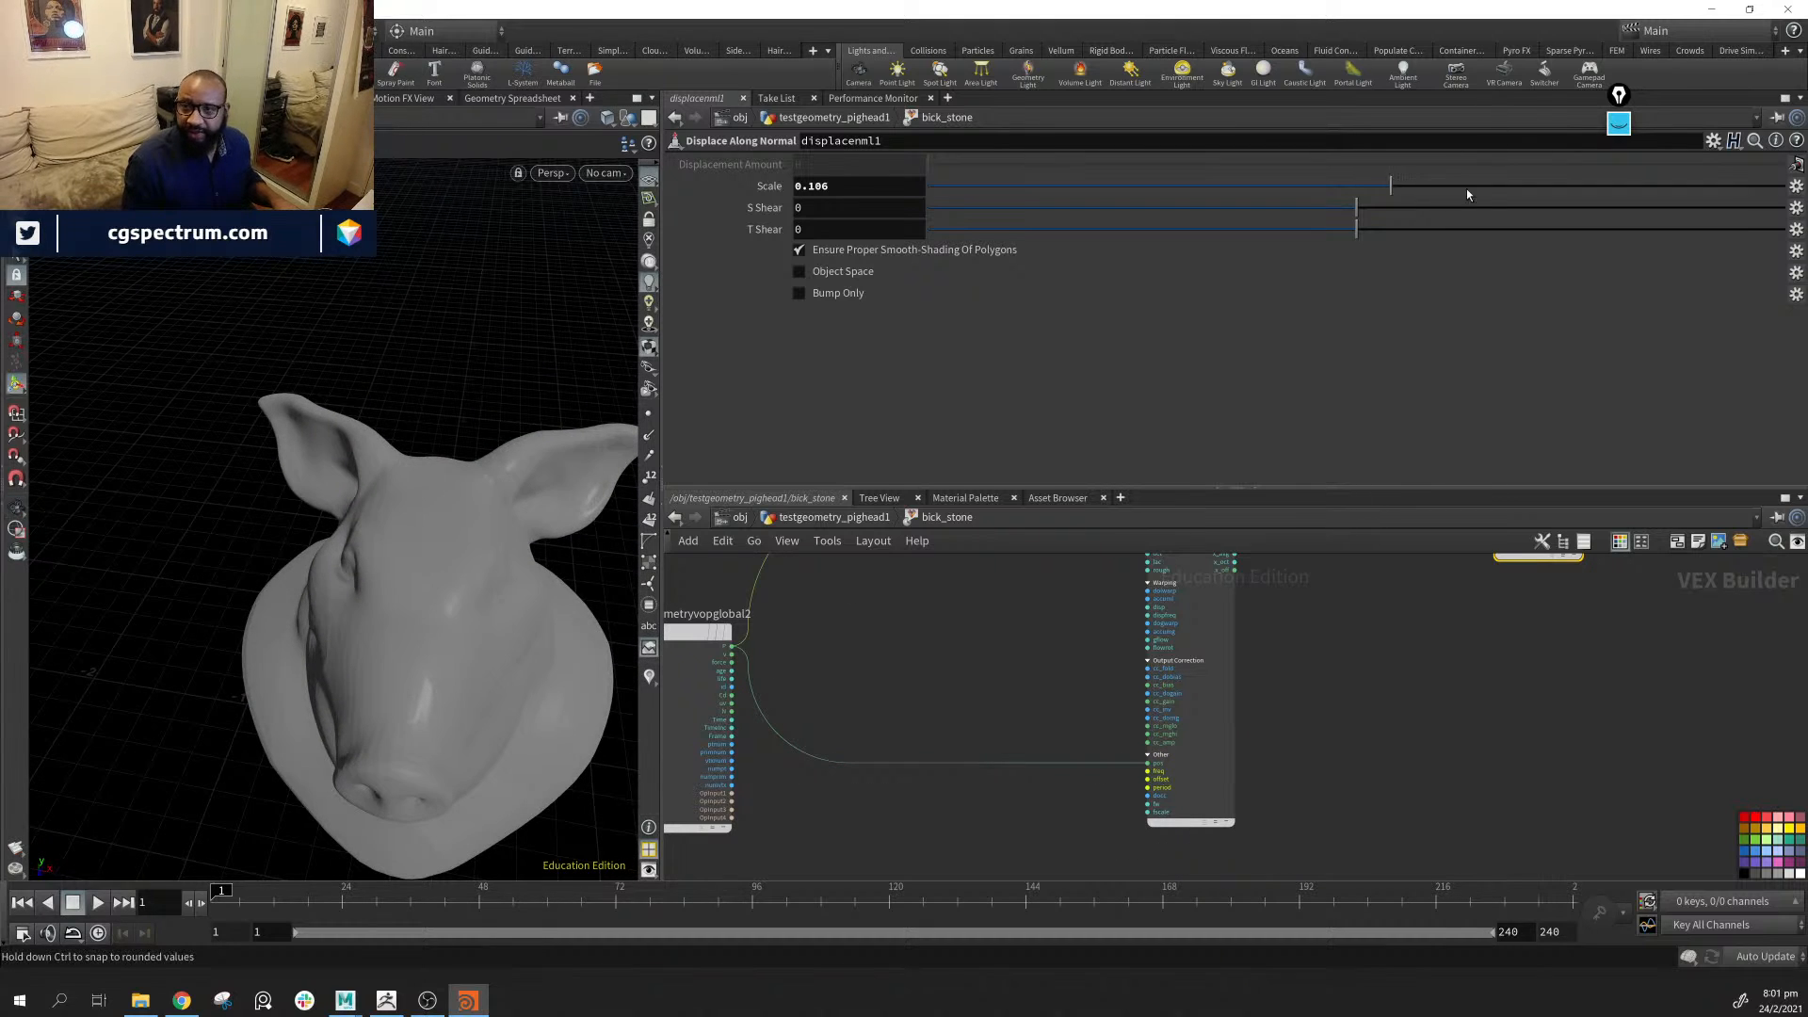
drag(1467, 190, 1606, 186)
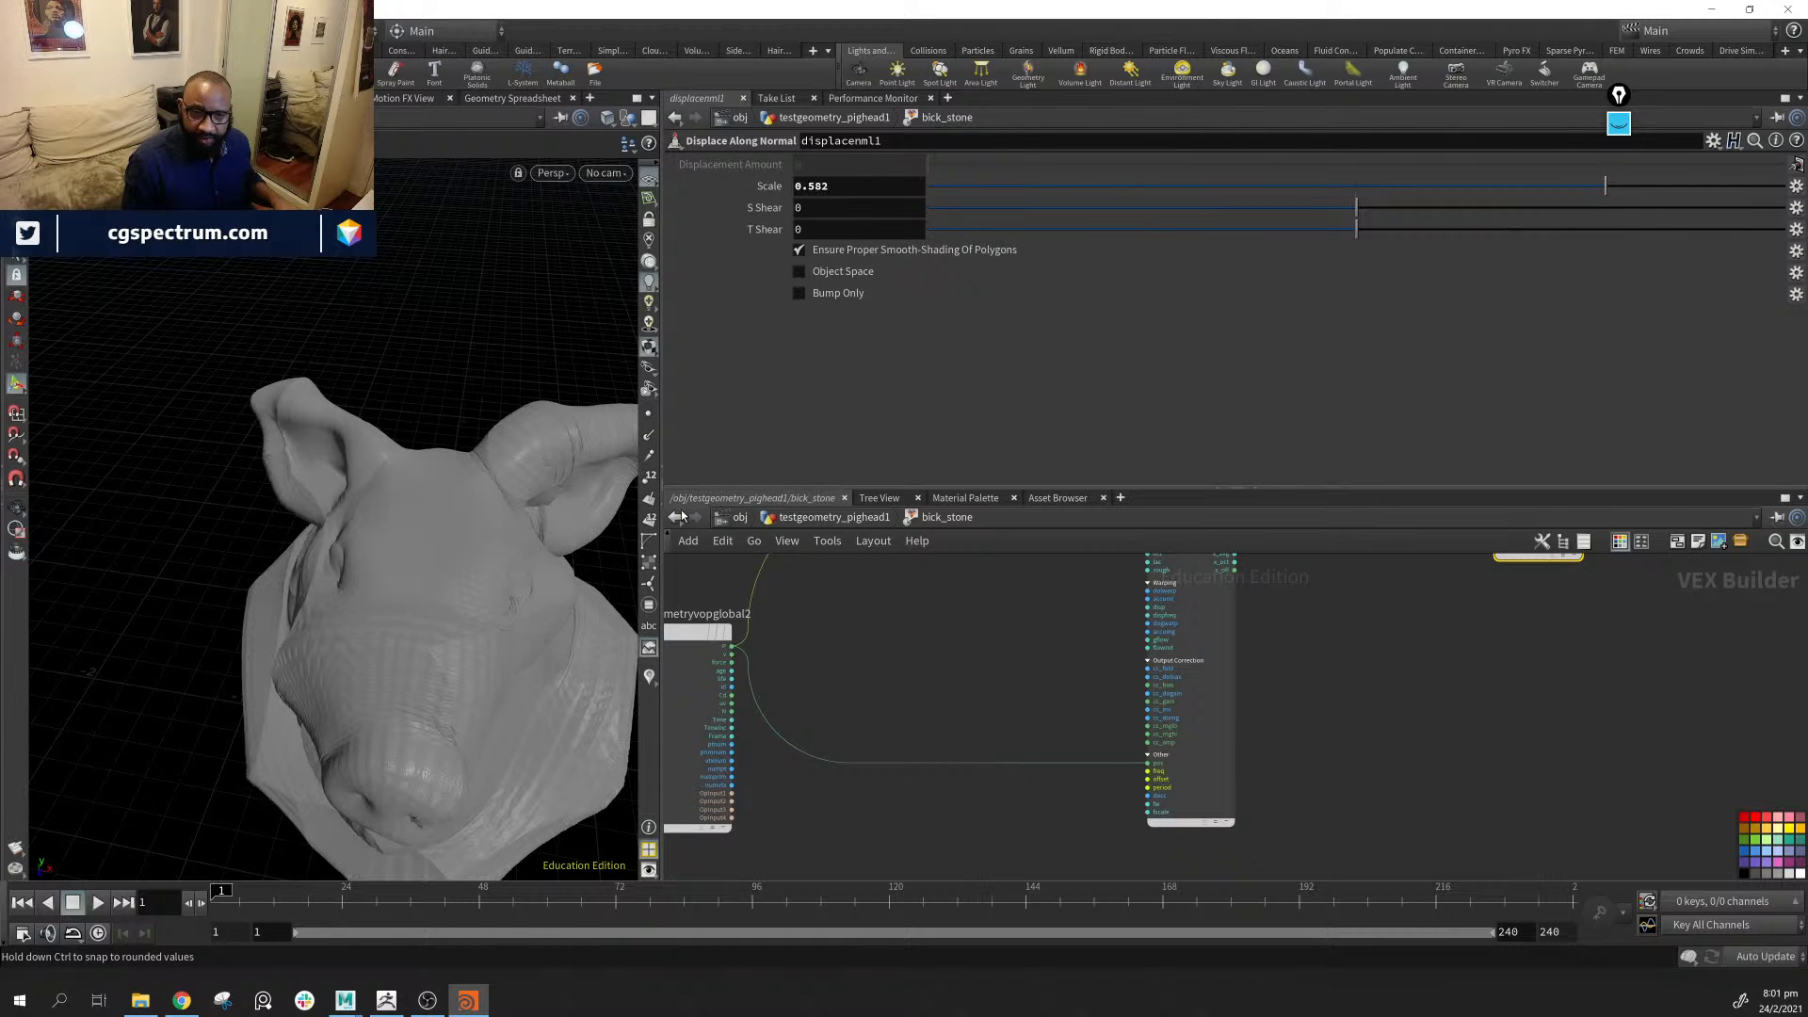
alt+drag(448, 706, 584, 640)
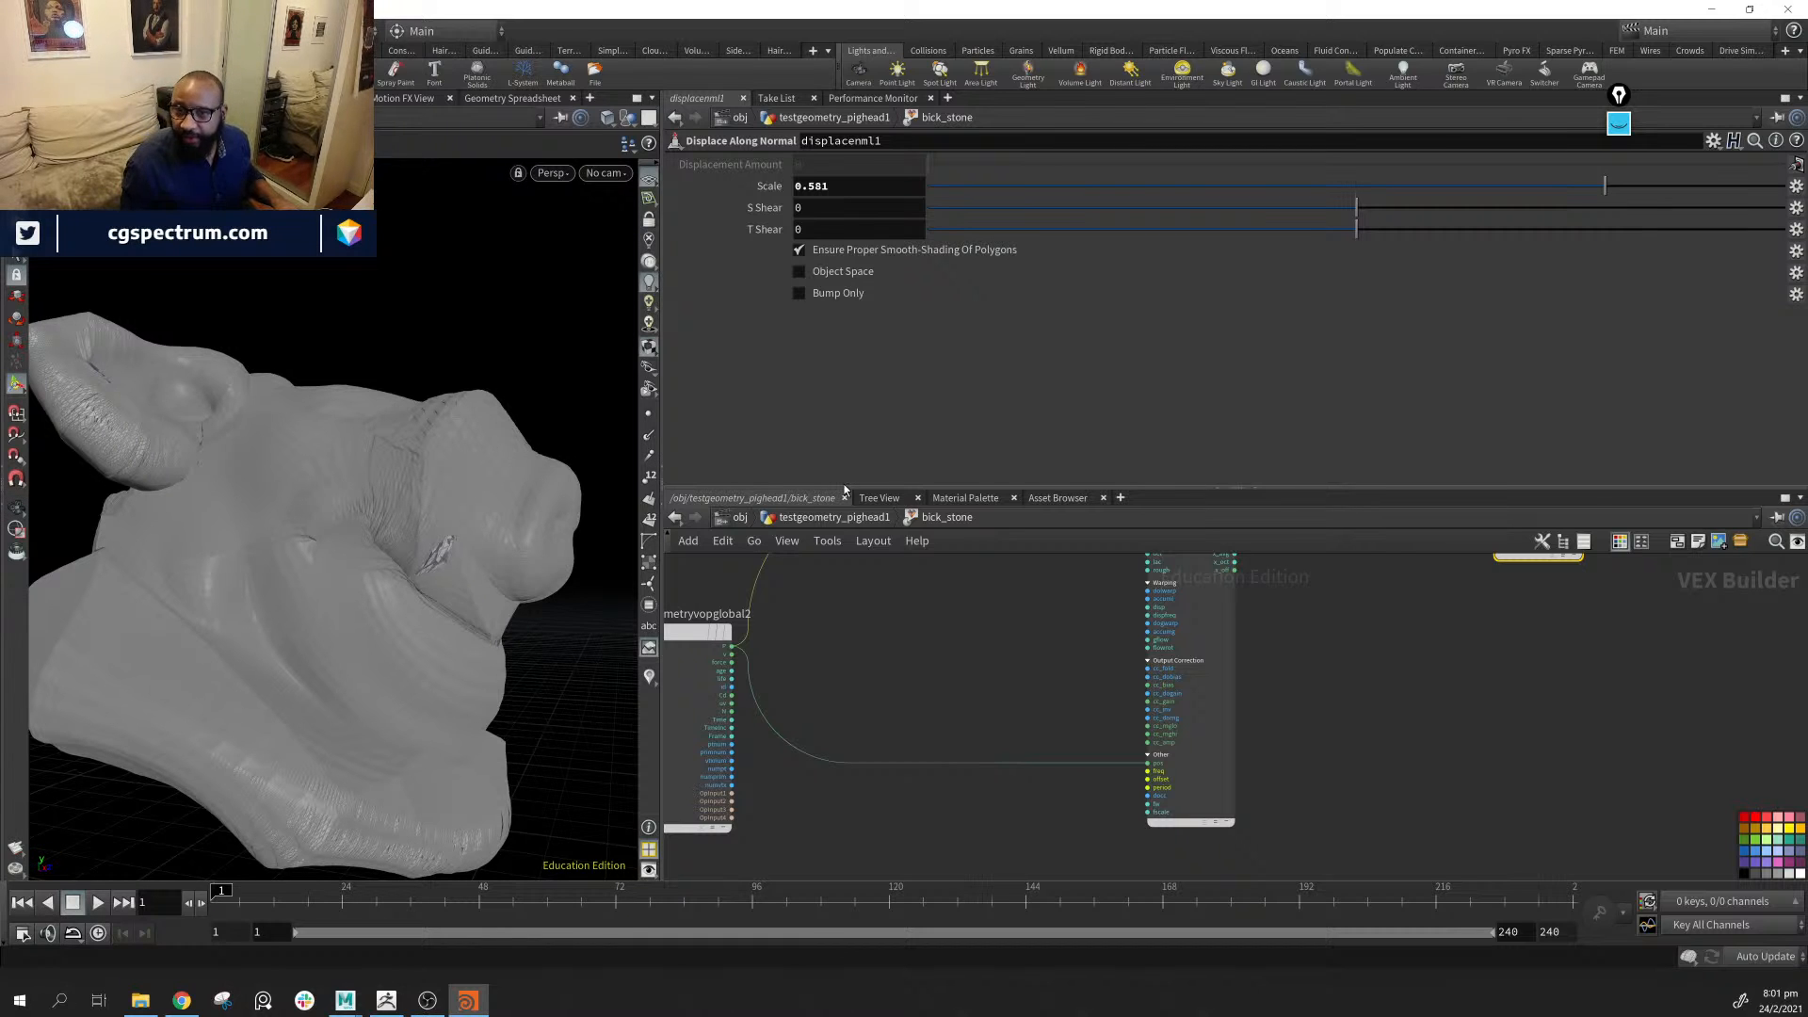
drag(1786, 193, 1792, 192)
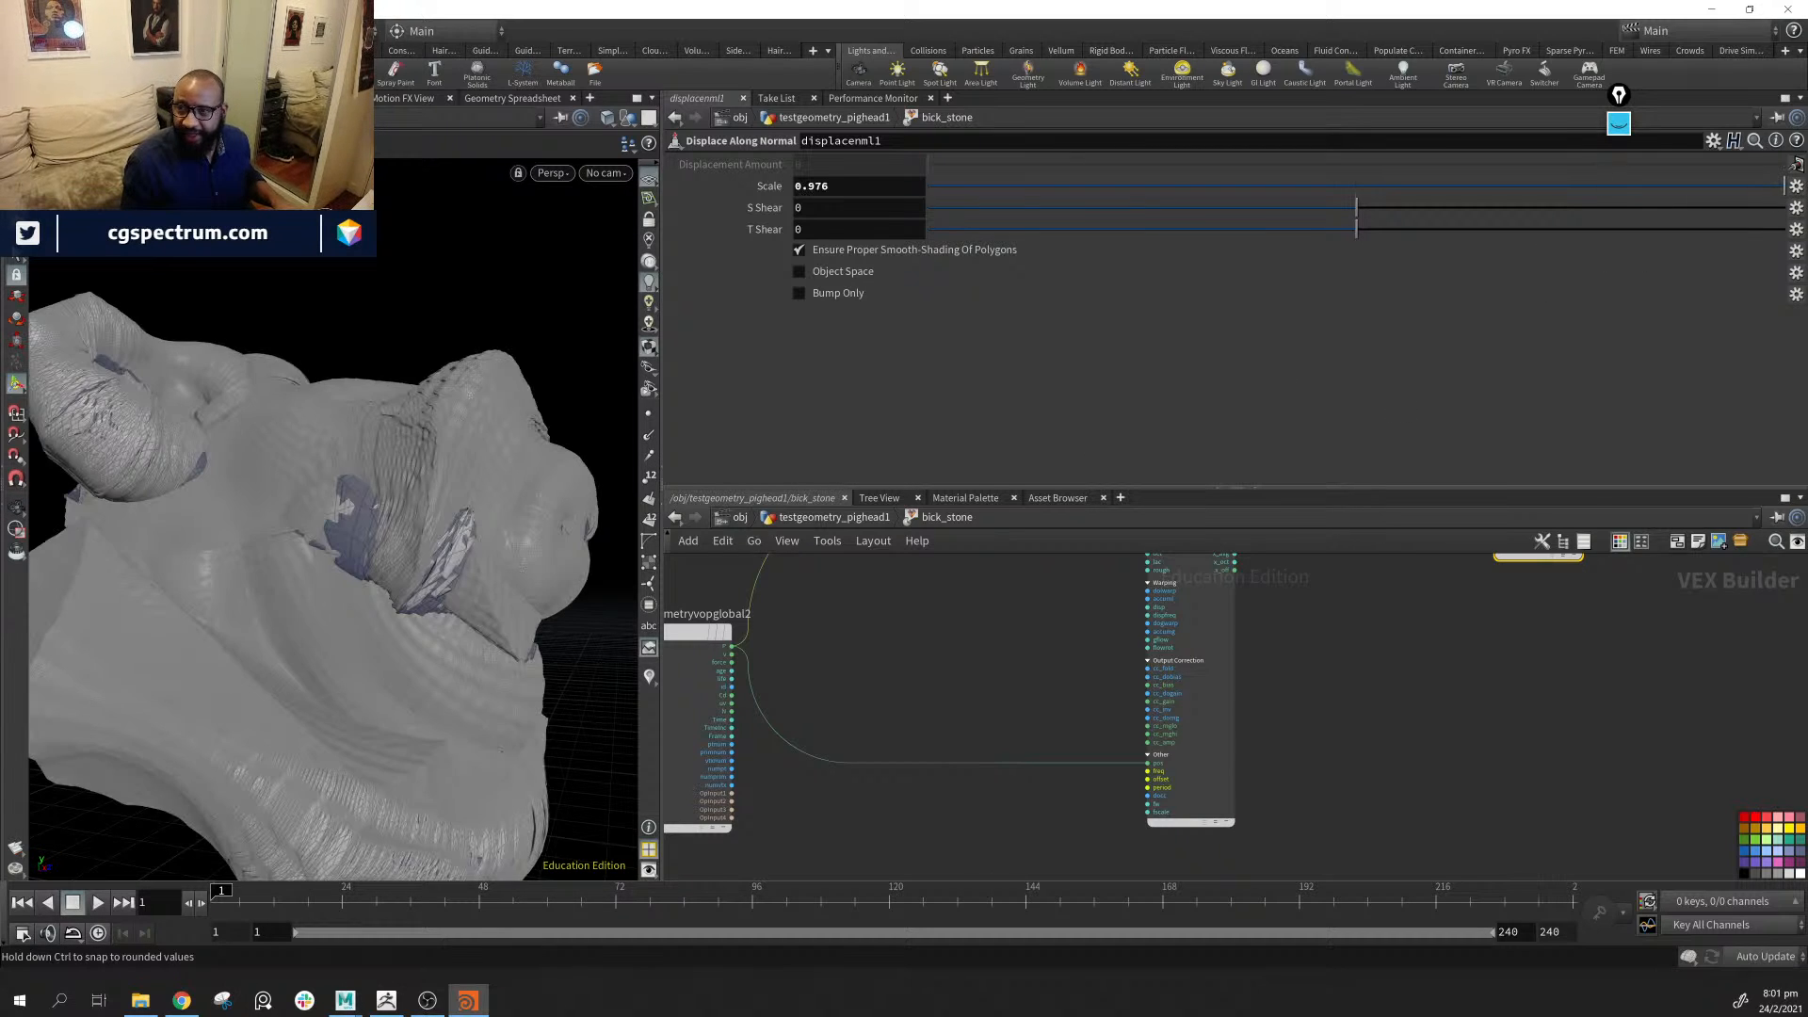
Move the second geometry globals node and the unified noise node away from the displacement node to make room between them
middle_drag(929, 703, 1099, 687)
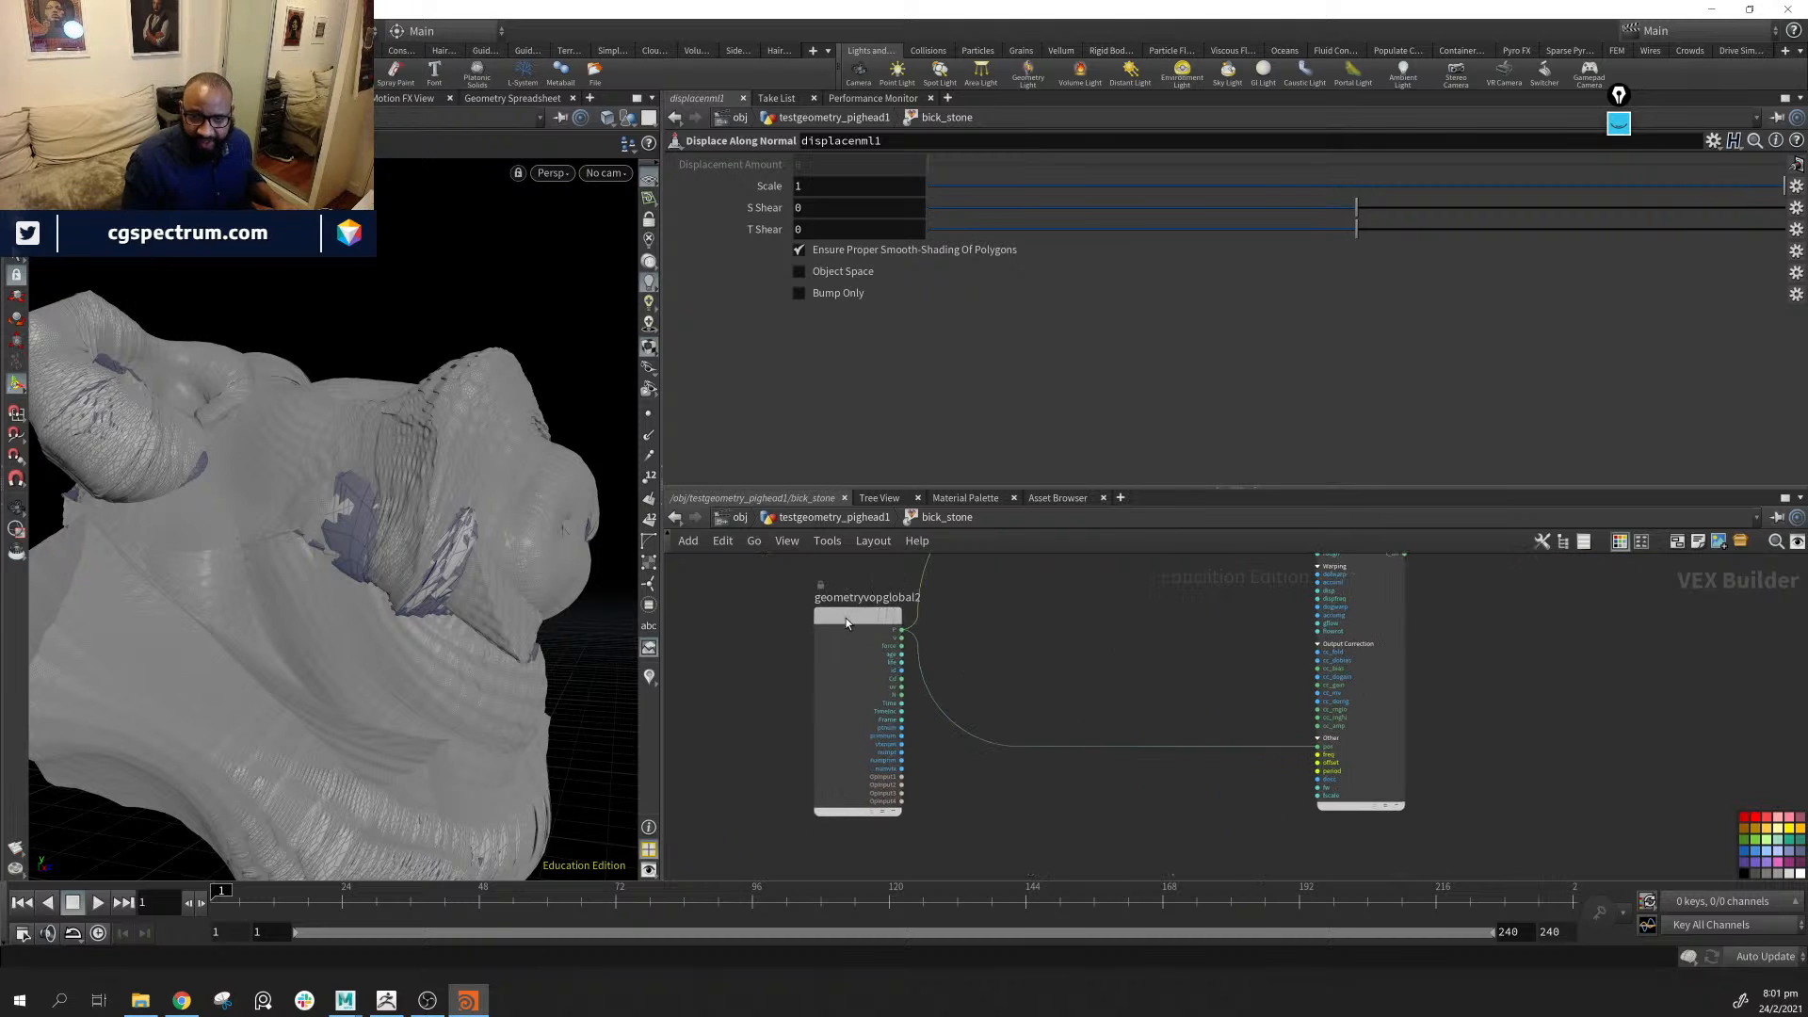
drag(838, 618, 768, 668)
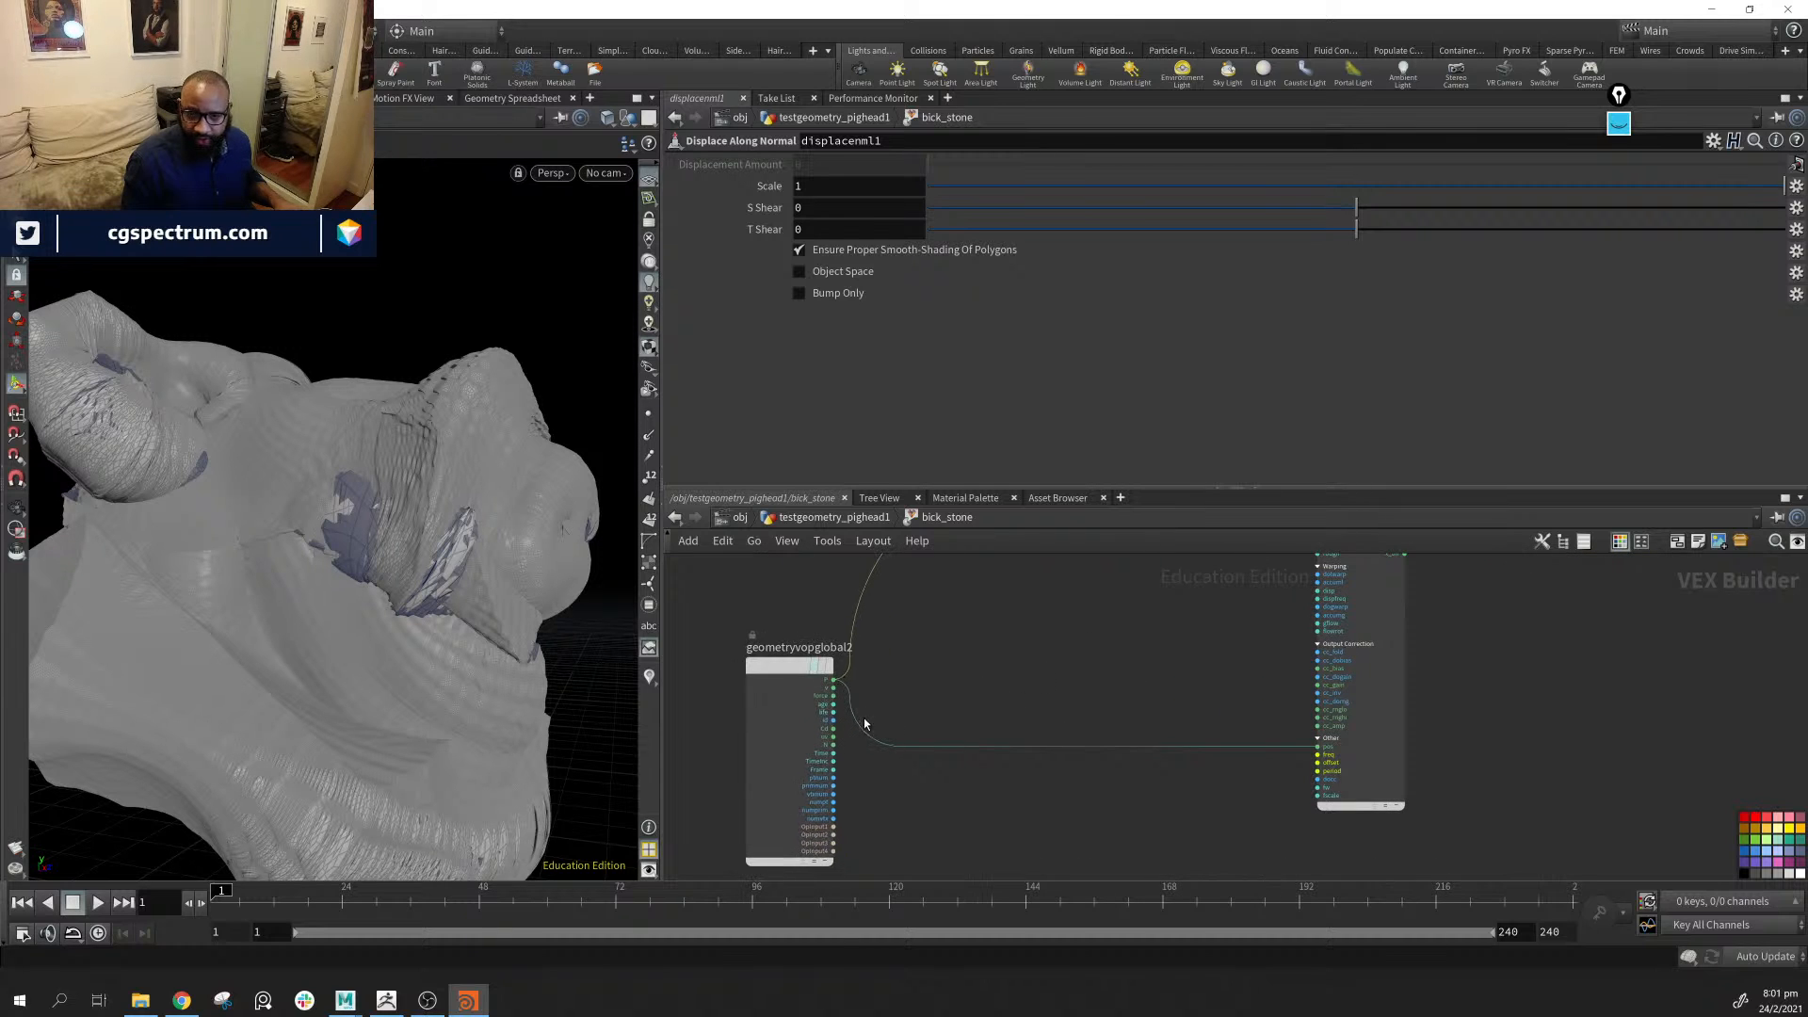
middle_drag(1128, 729, 1179, 671)
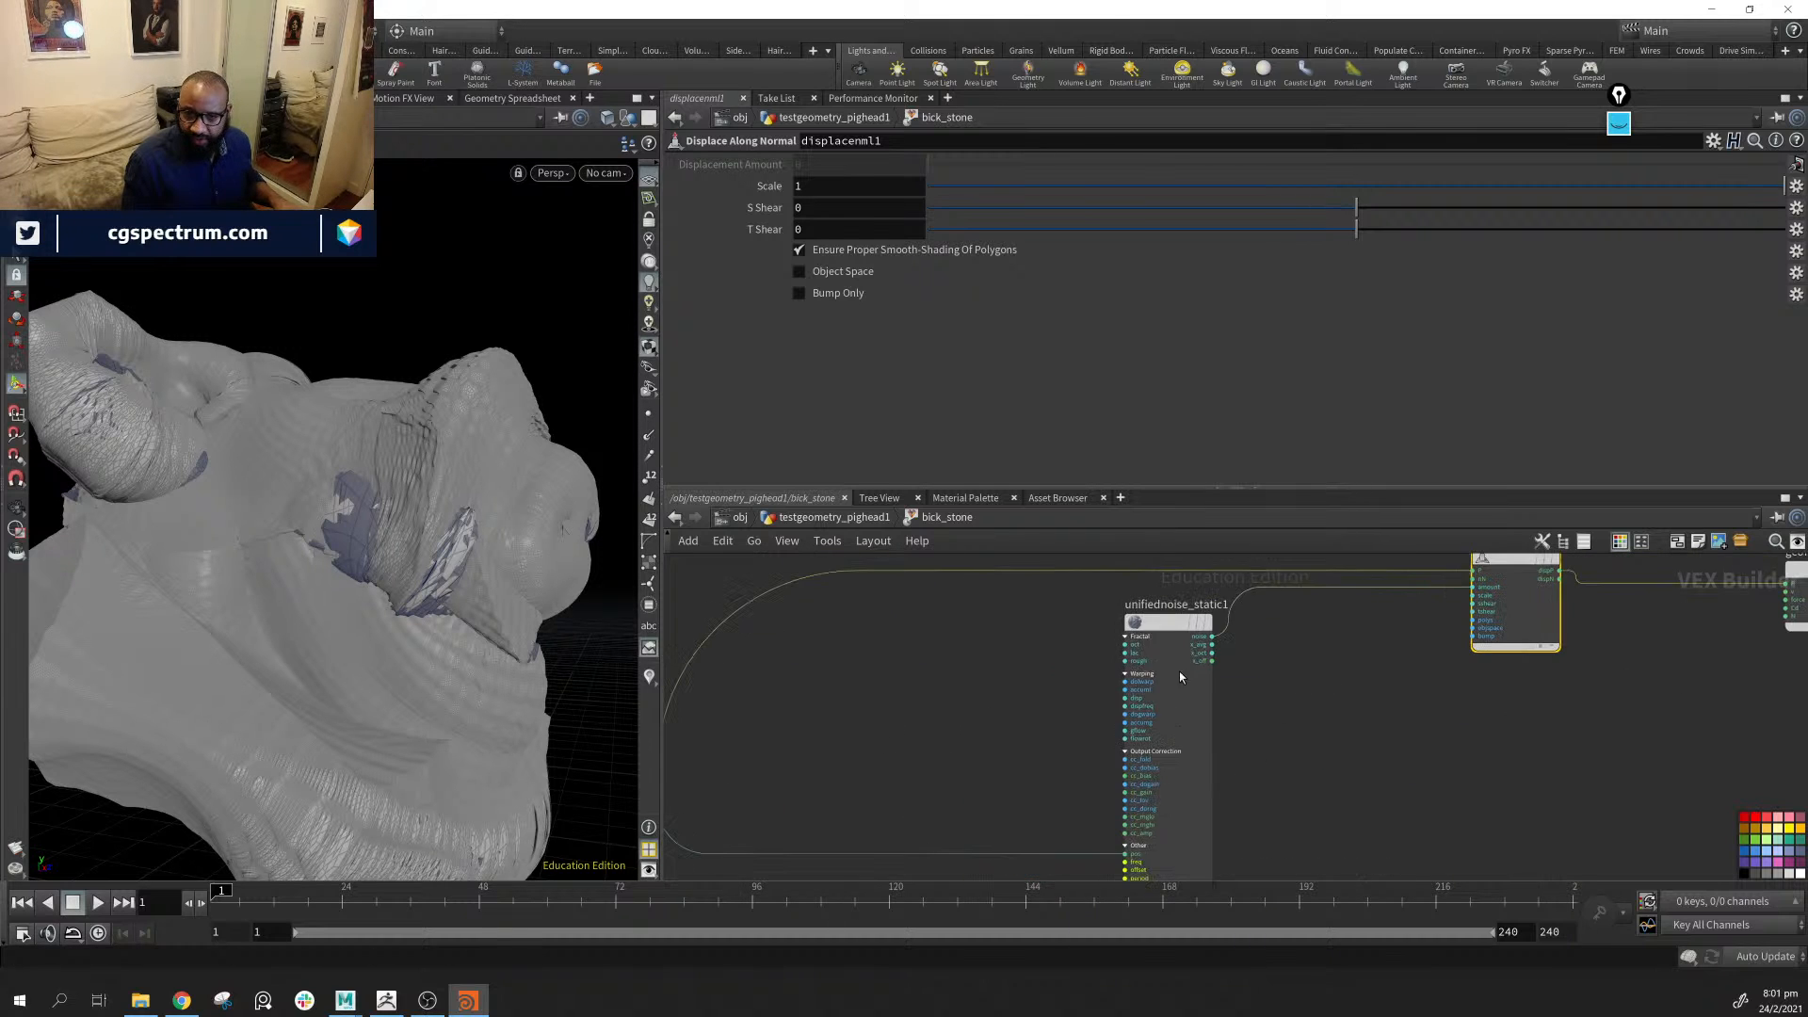
drag(1123, 635, 851, 711)
middle_drag(1248, 708, 1179, 734)
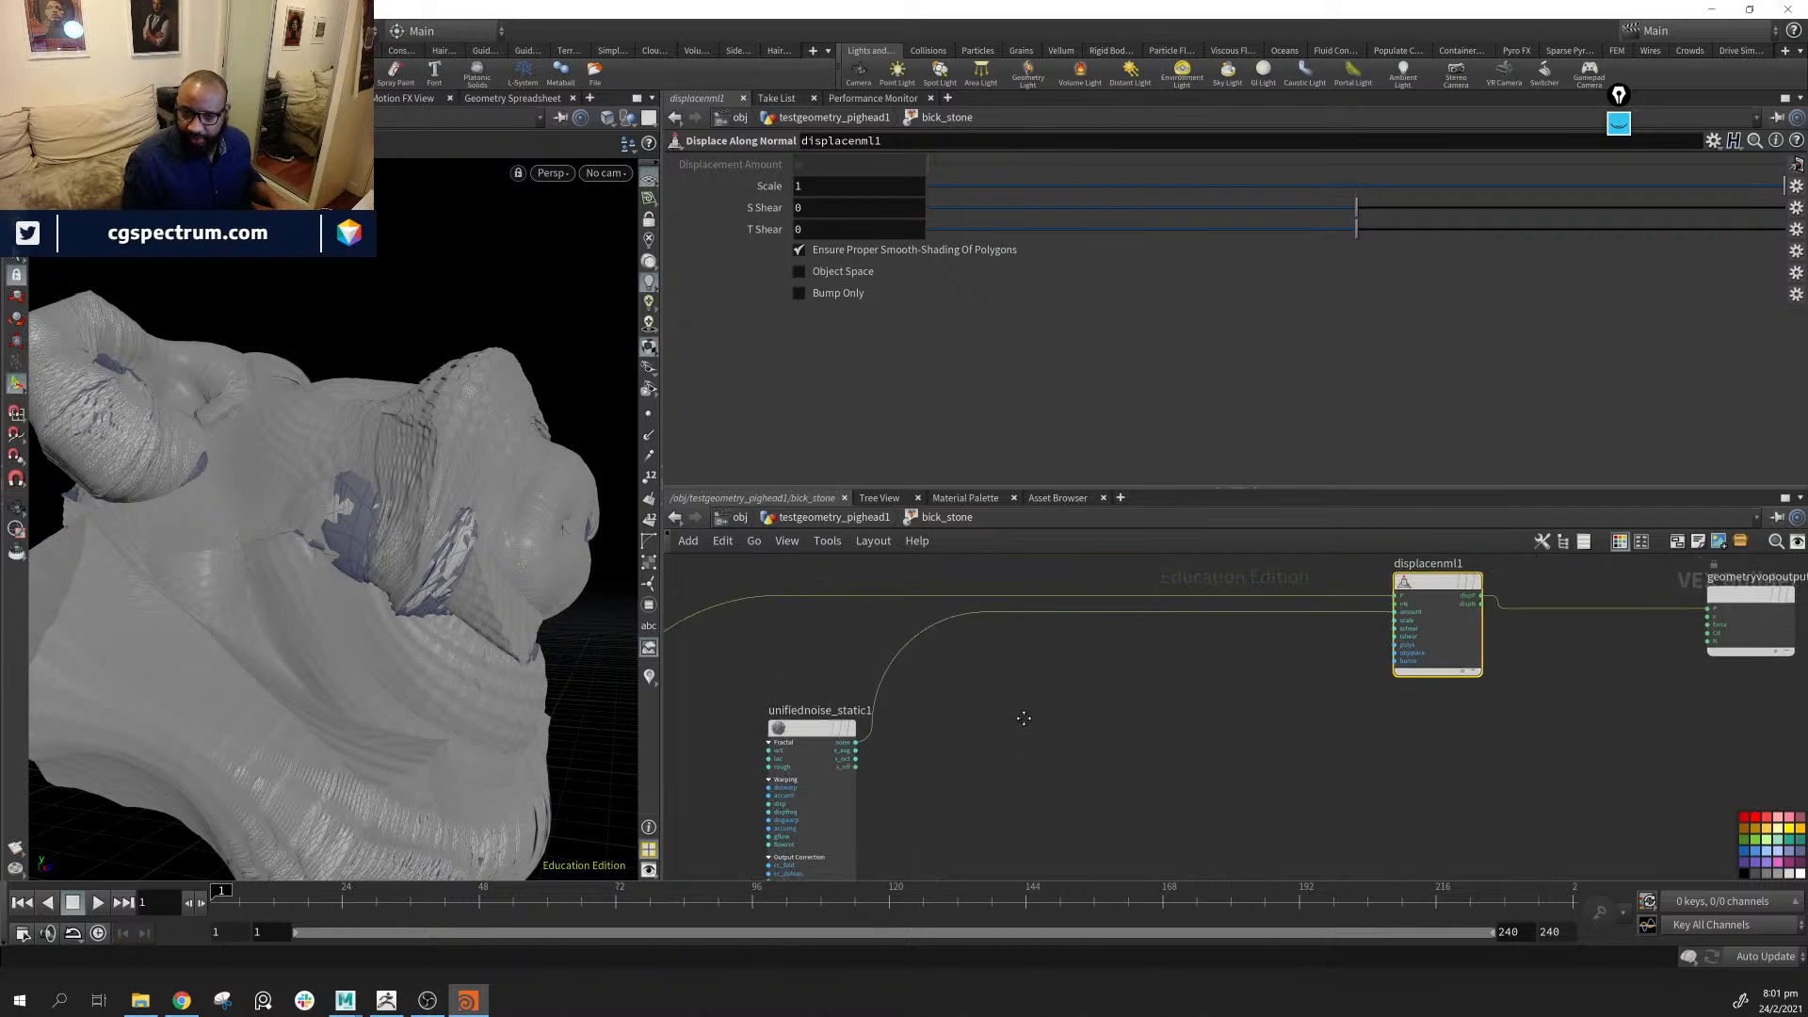
Add a Fit Range Unclamped node in the space between the unified noise and displacement nodes
middle_drag(999, 724, 1371, 727)
middle_drag(887, 669, 1153, 762)
scroll(1154, 762, down, 5)
middle_drag(1009, 807, 925, 1010)
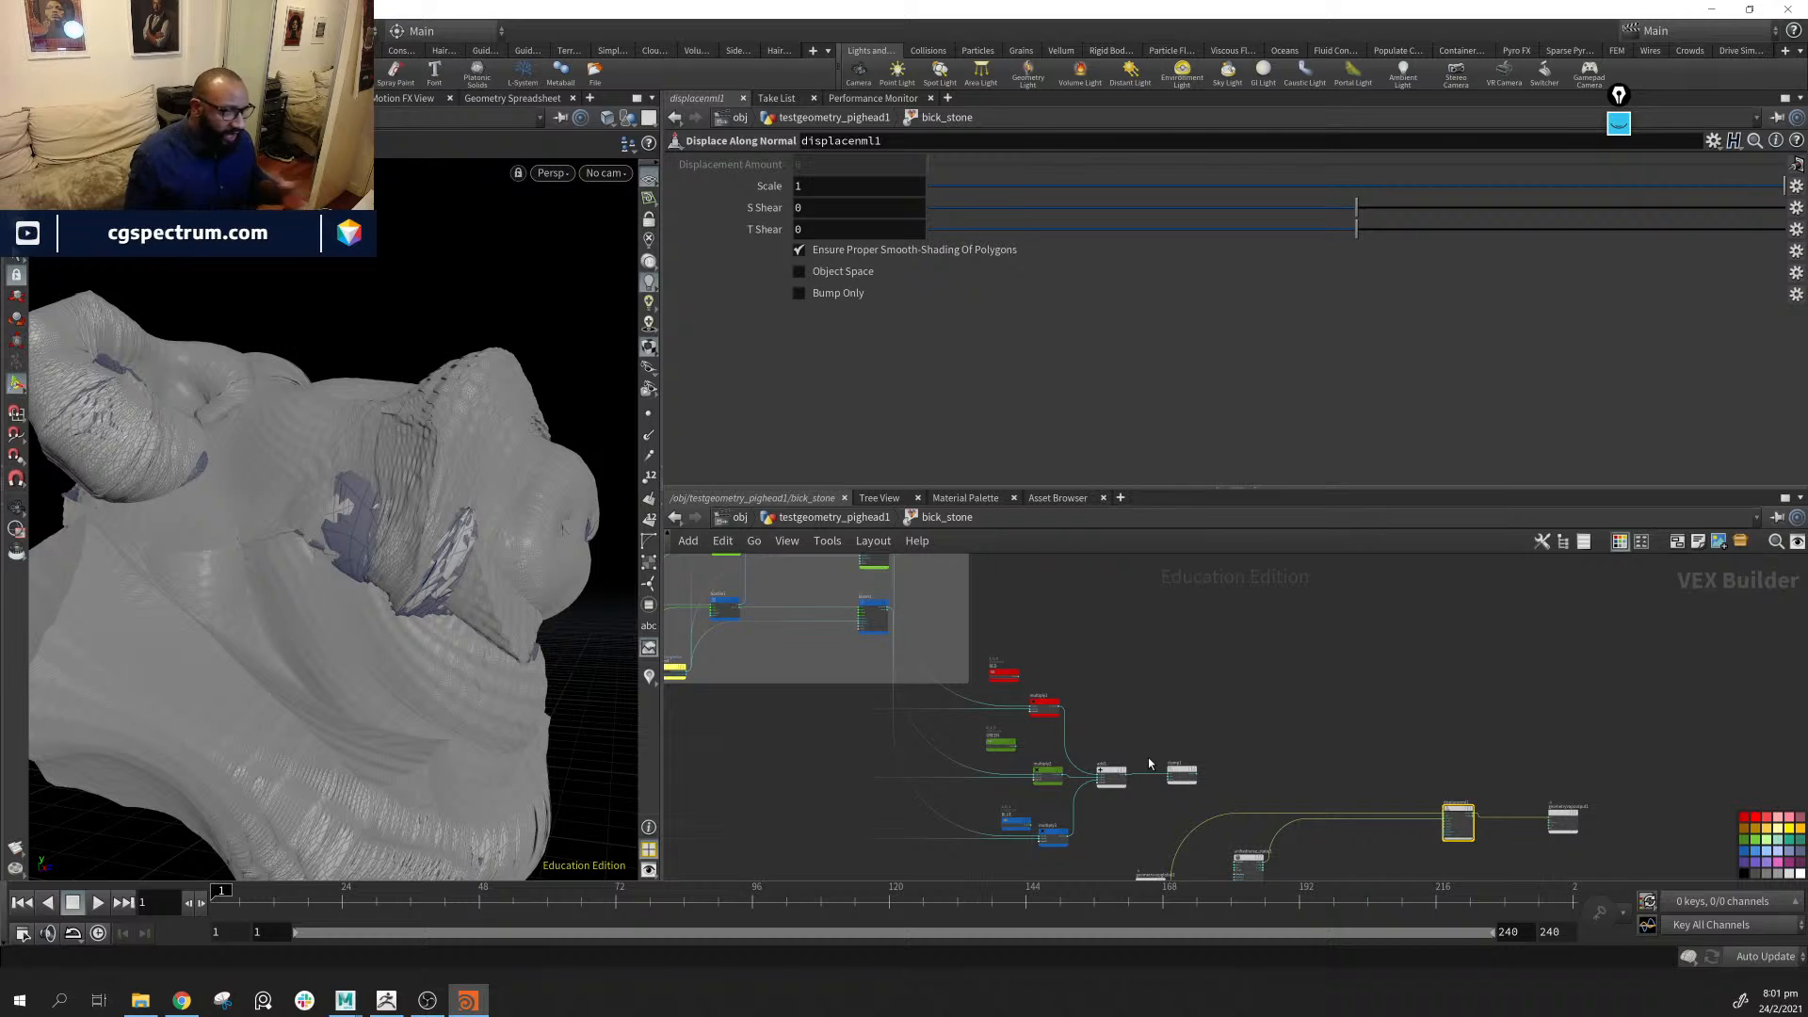
scroll(1353, 832, up, 4)
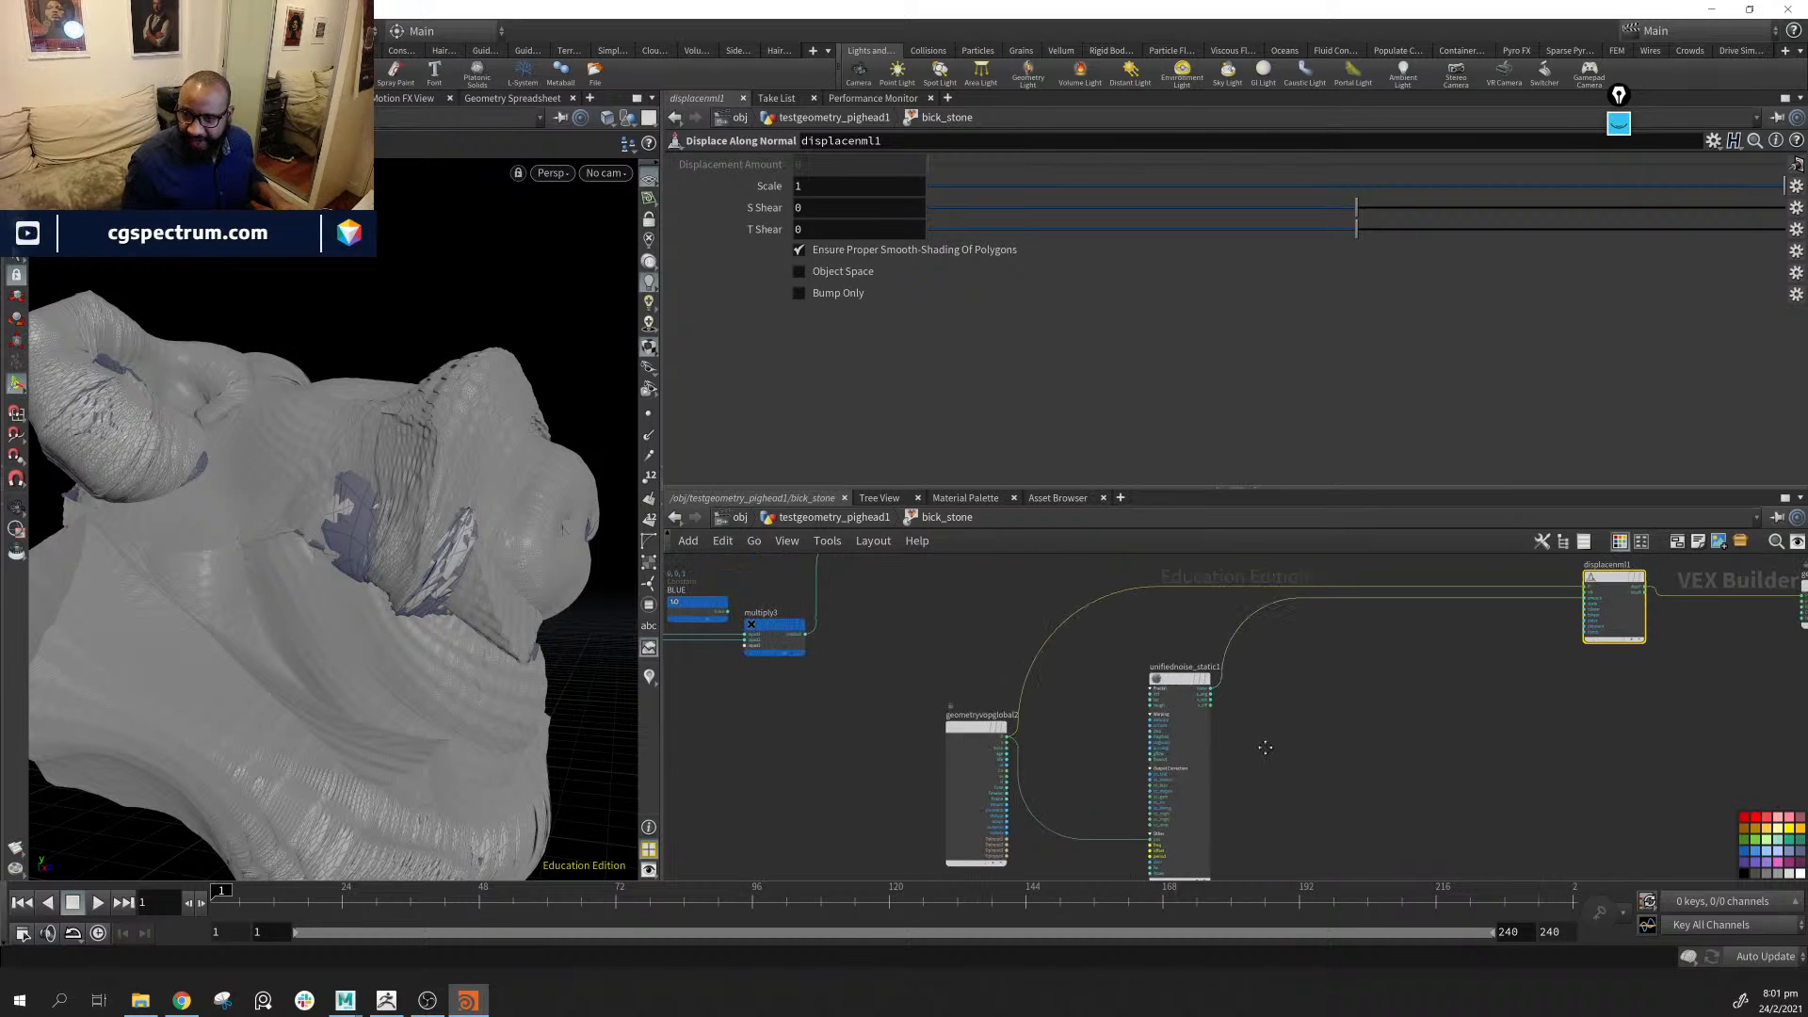
key(Tab)
text(fir)
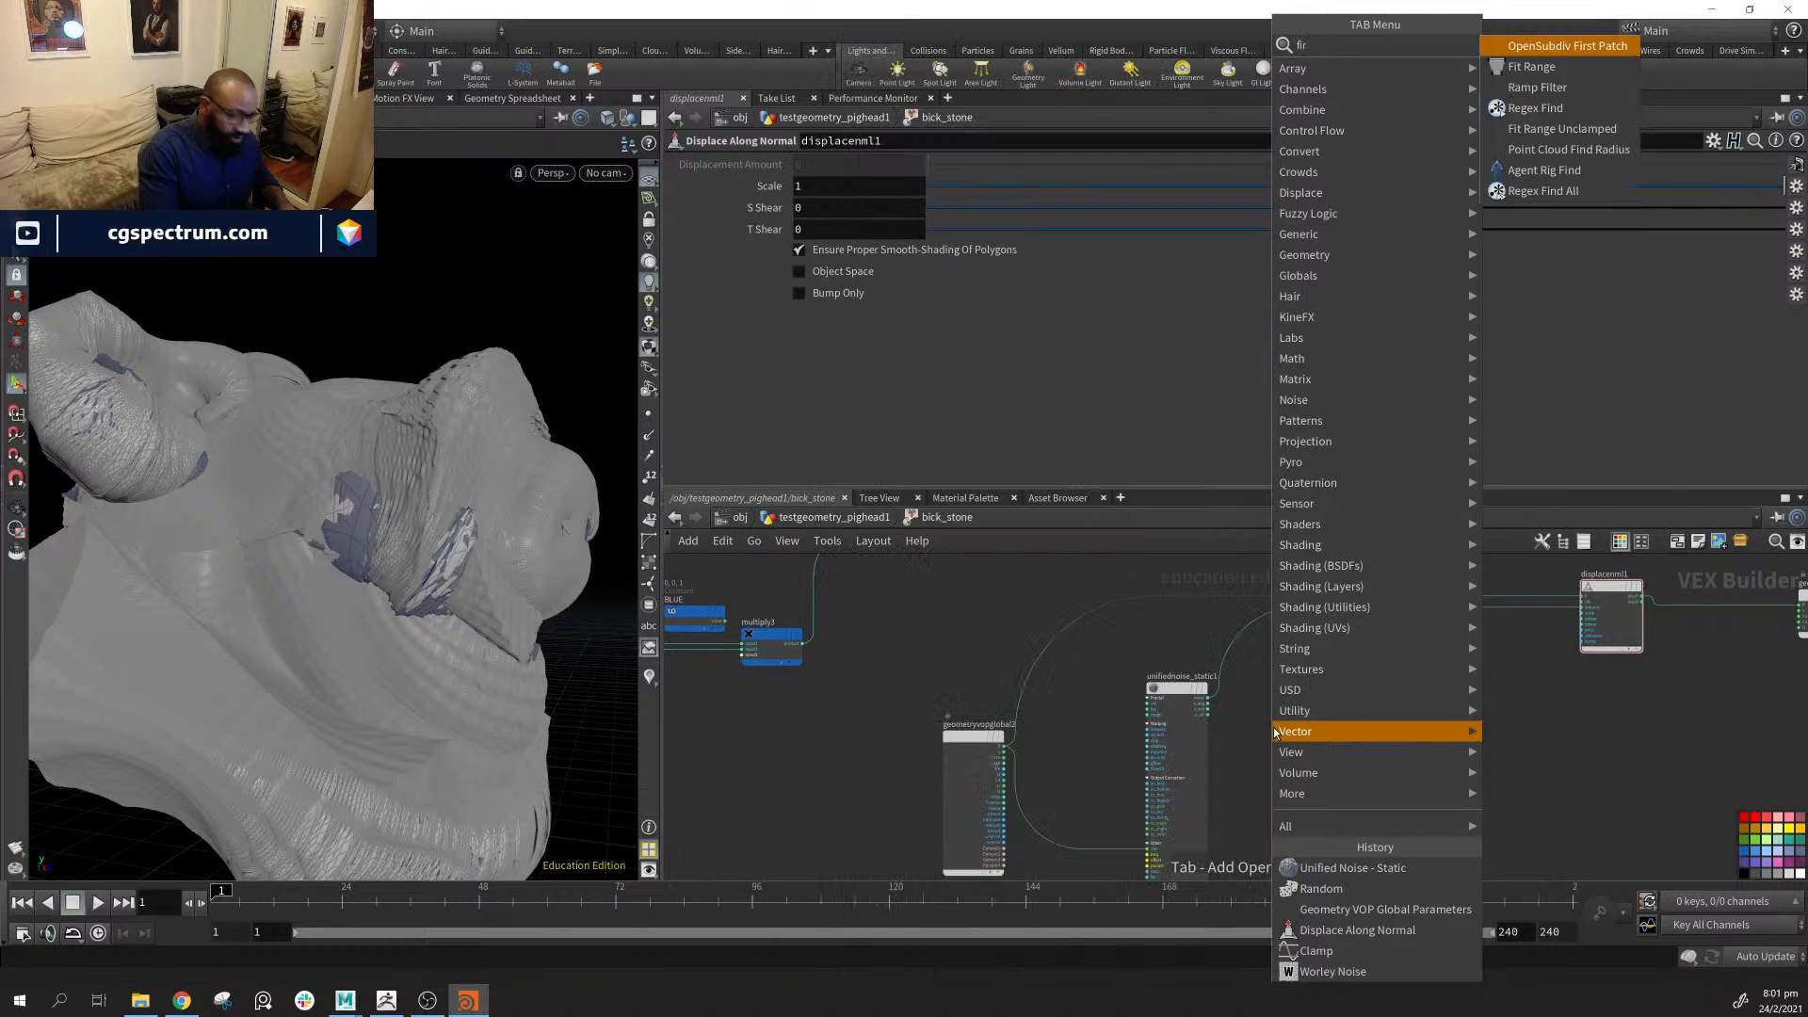
key(Down)
key(Down)
key(Down)
key(Down)
key(Return)
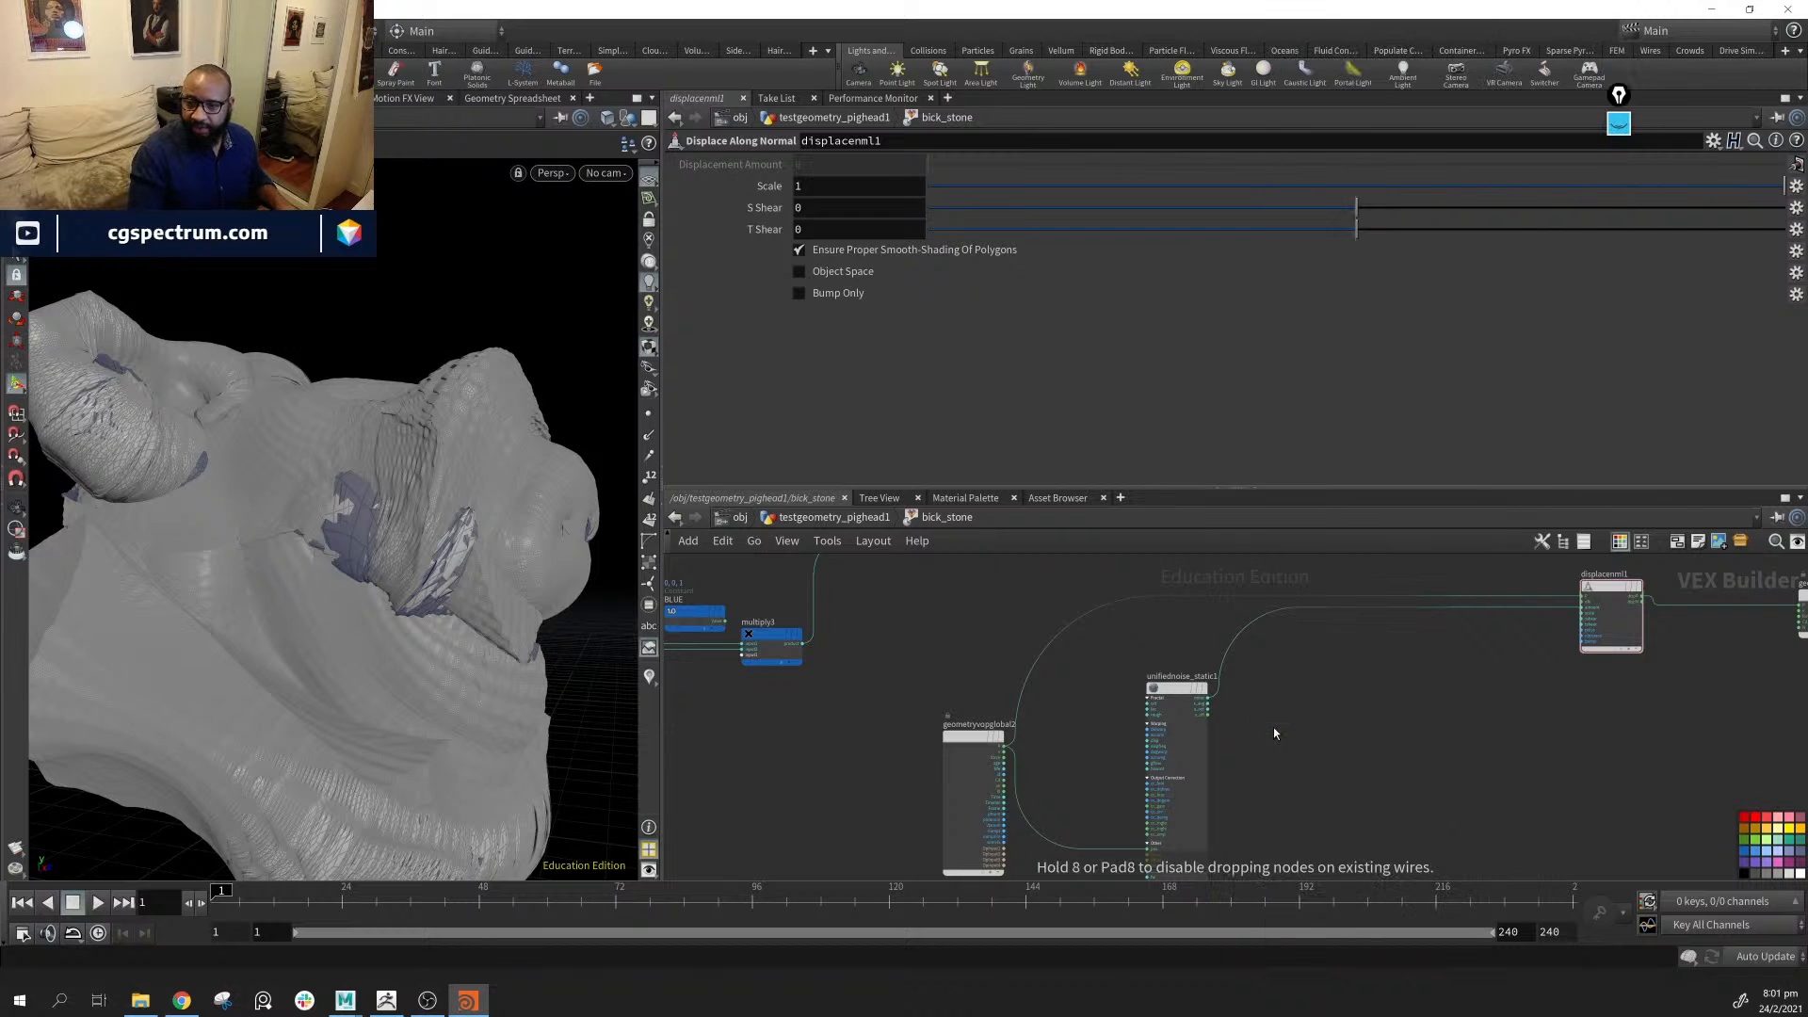
click(1274, 727)
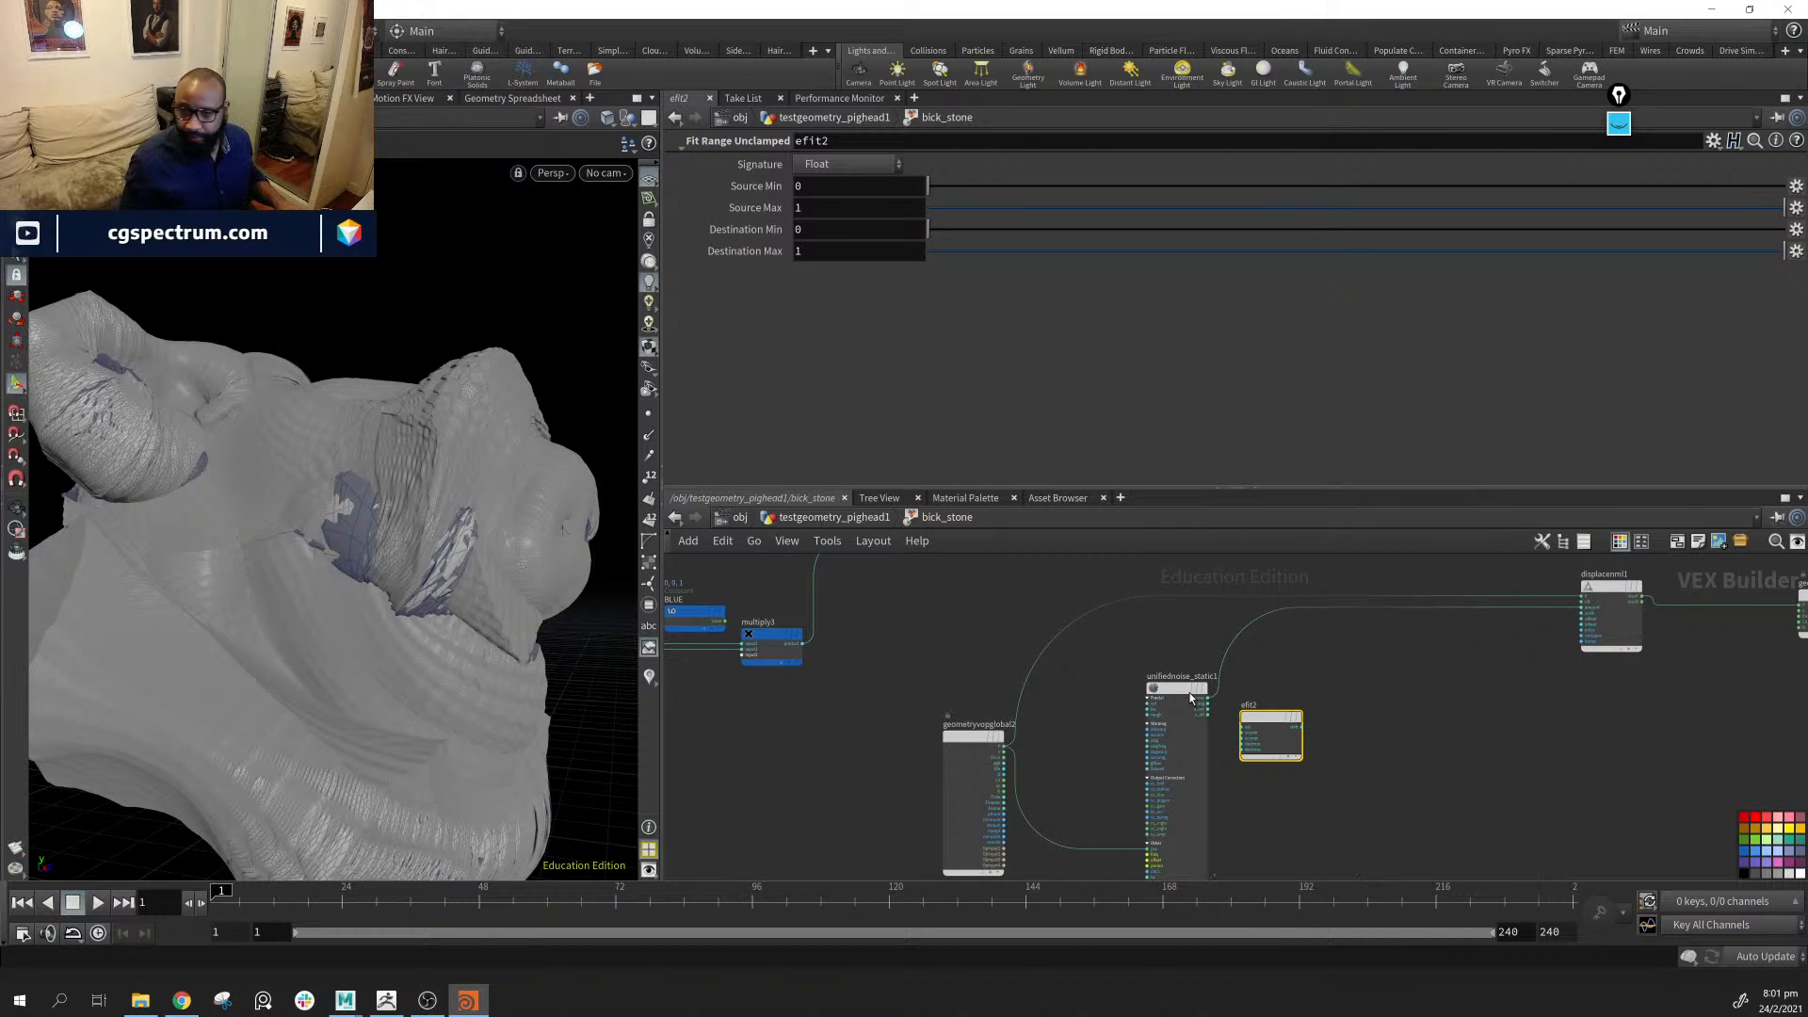
Wire the unified noise's noise output into the val input of the Fit Range Unclamped node
middle_drag(1323, 675, 1261, 689)
drag(1207, 737, 1258, 695)
scroll(1190, 726, up, 4)
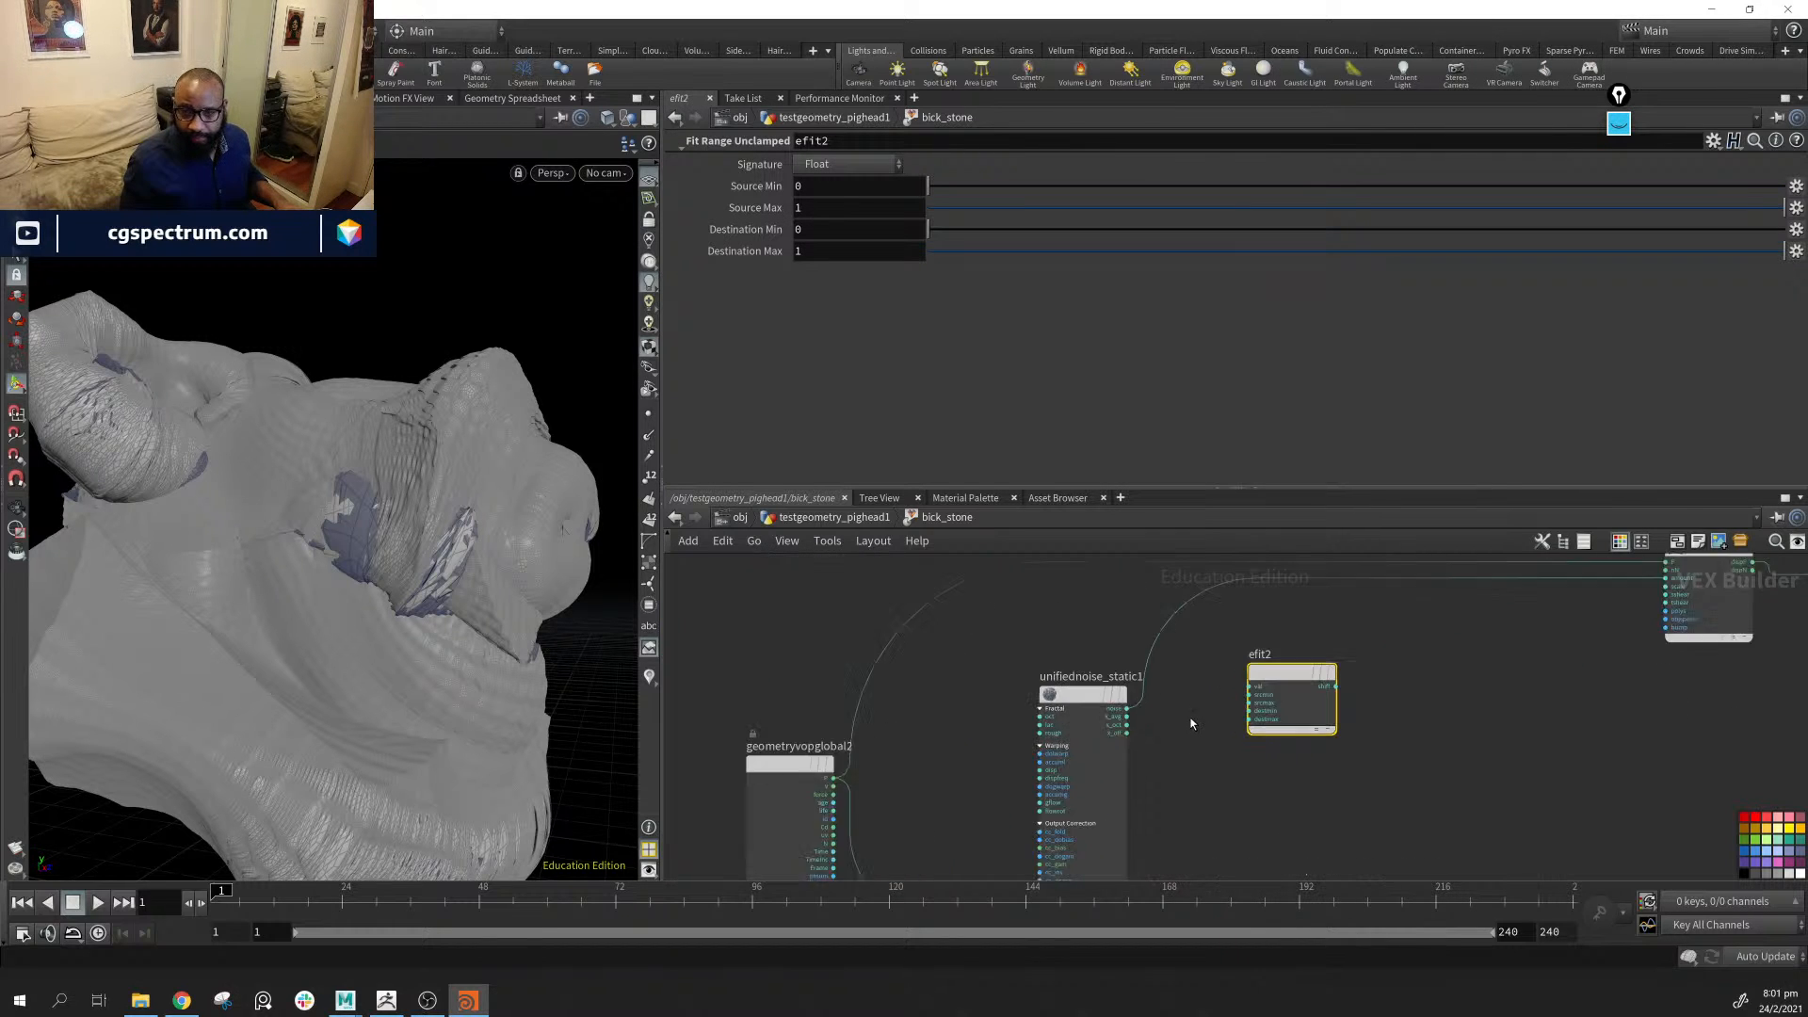
click(1259, 680)
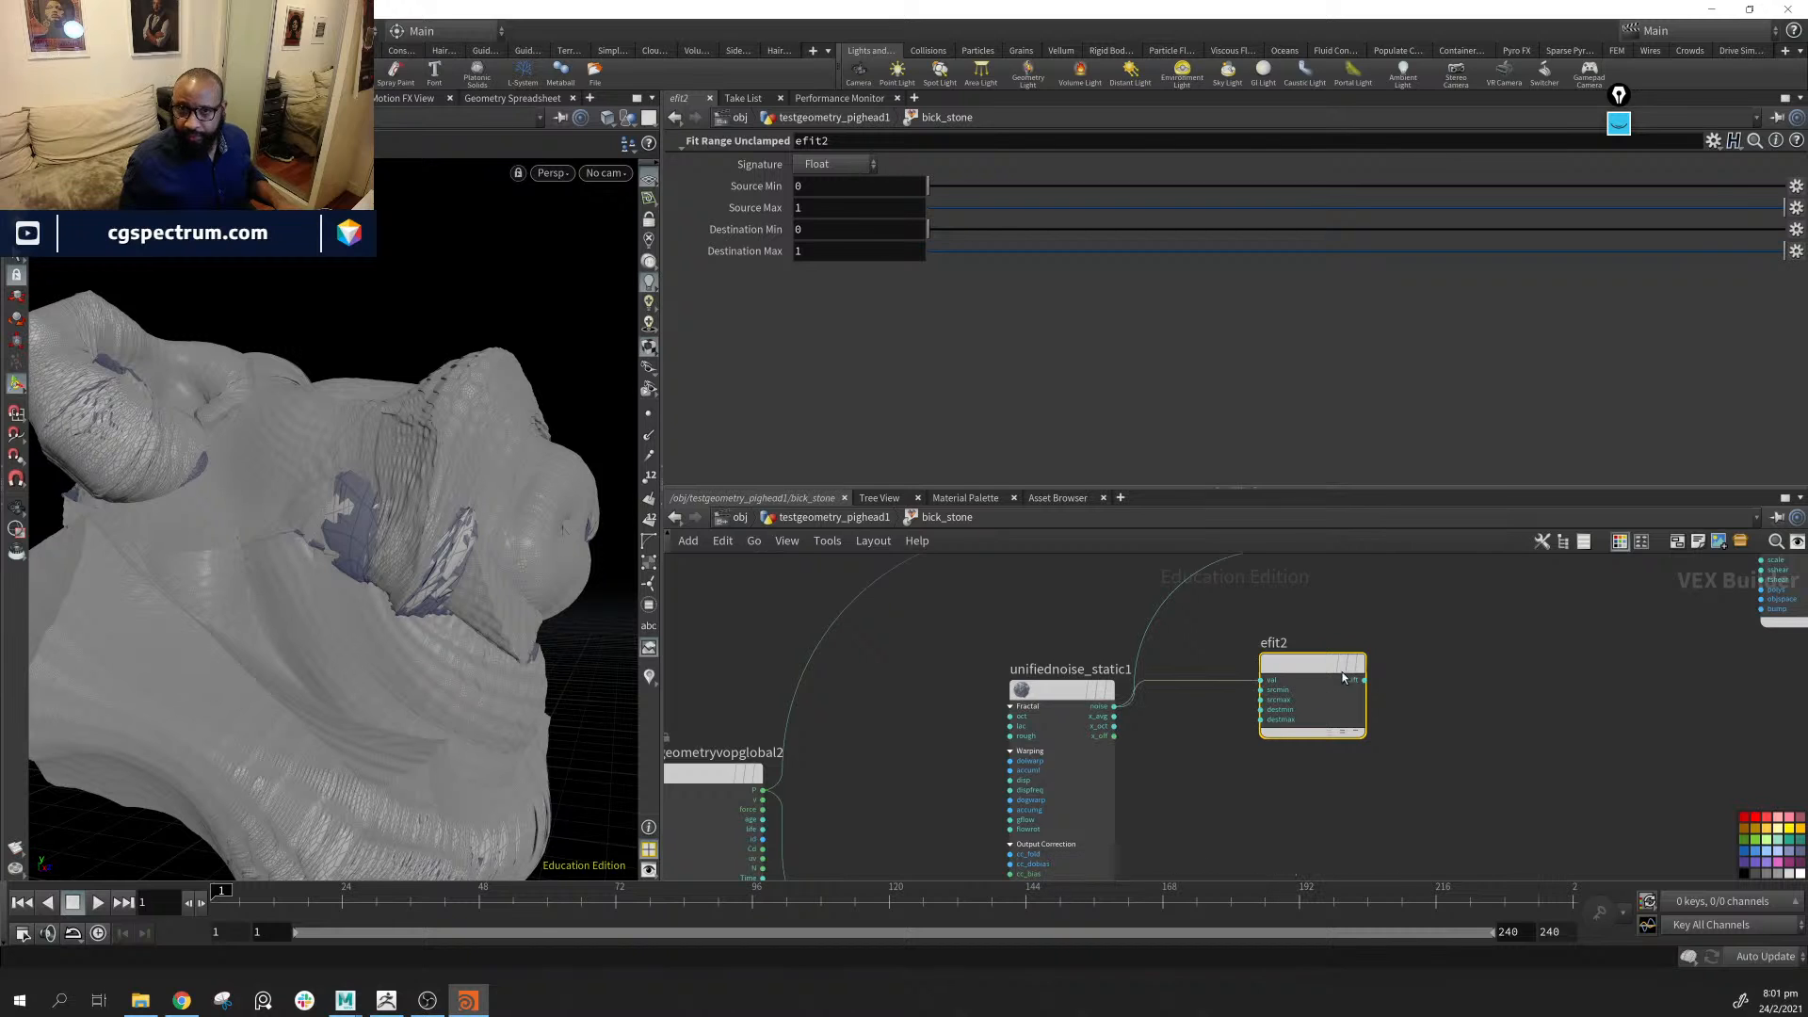
Set the fit node's destination range to -0.5 minimum and 0.5 maximum
click(817, 230)
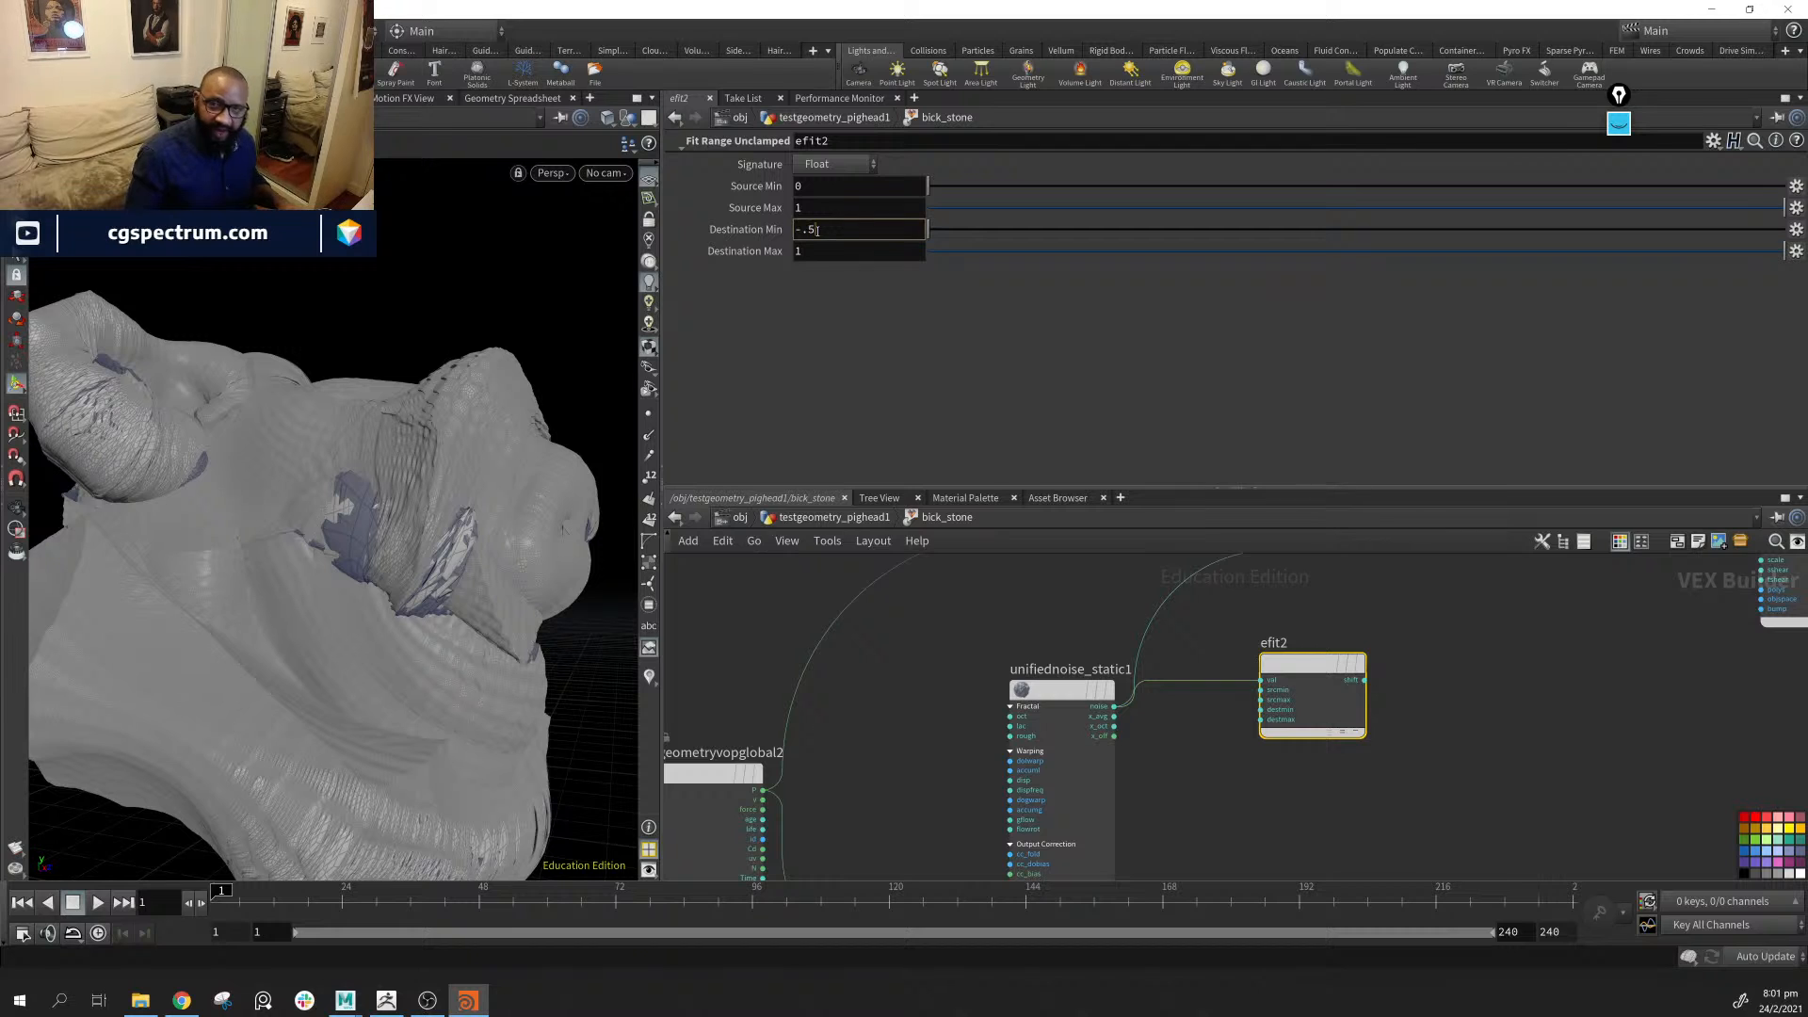
click(839, 262)
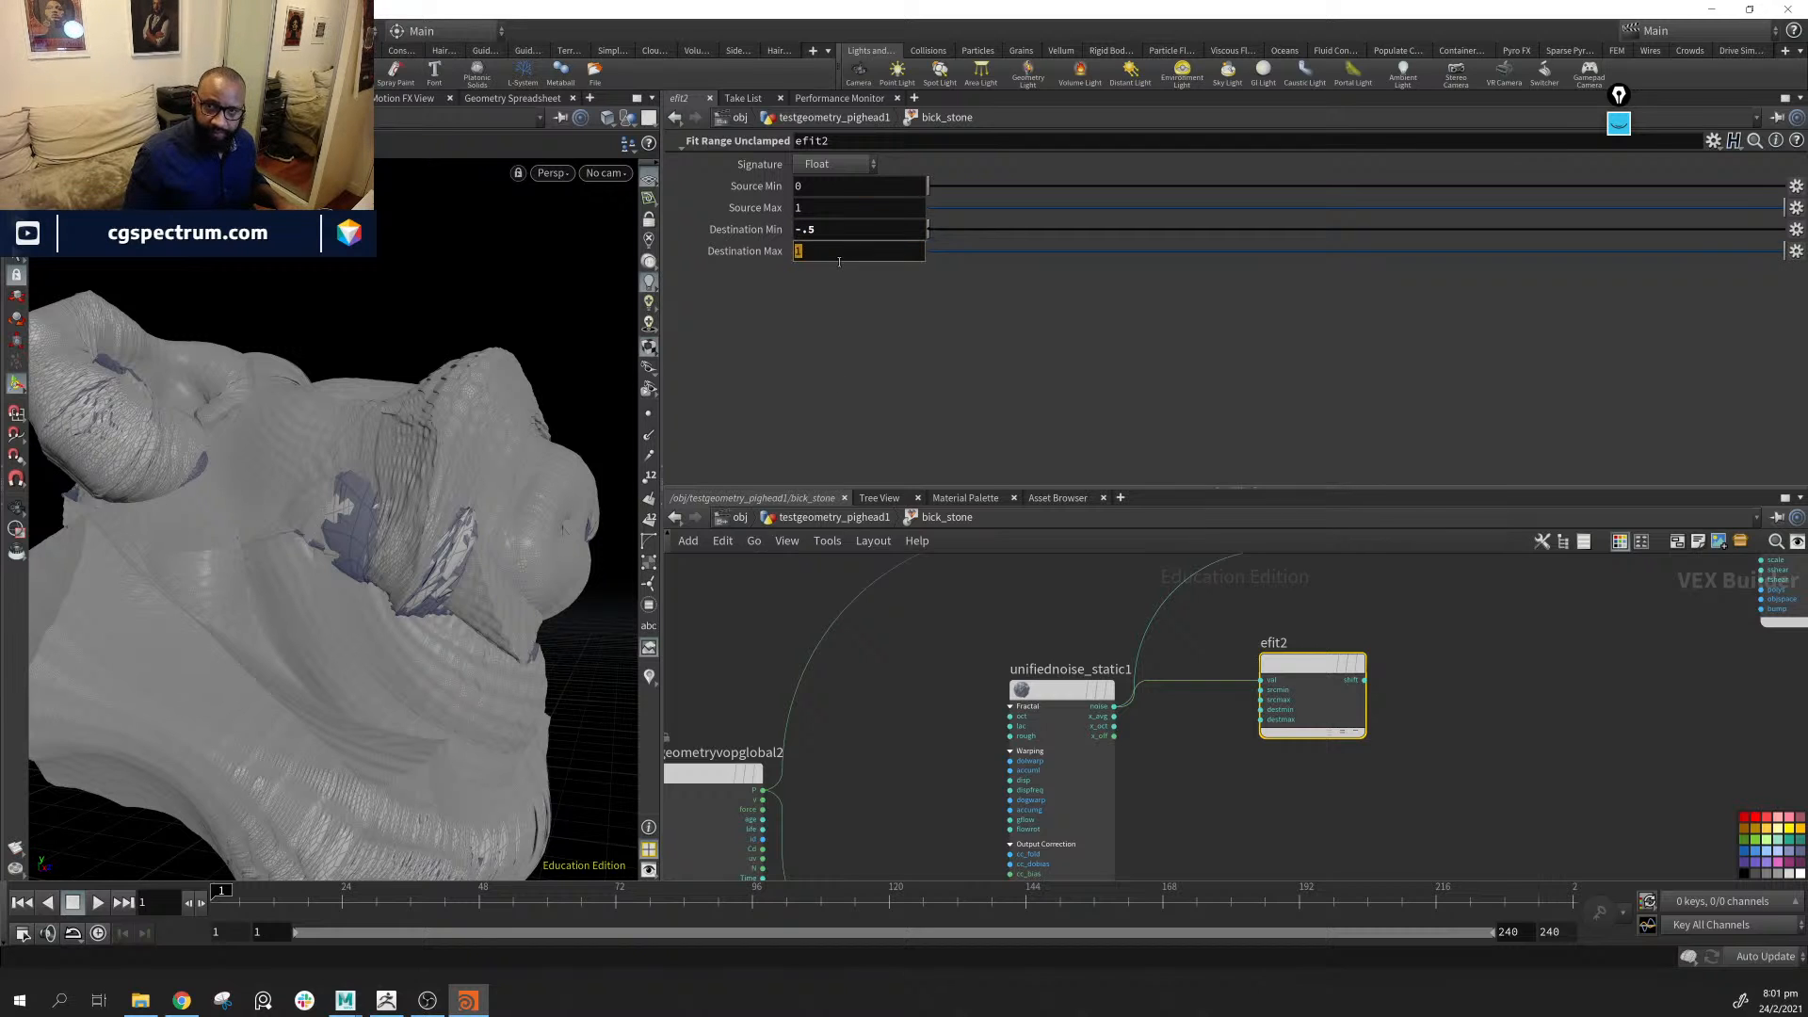
text(.5)
key(Return)
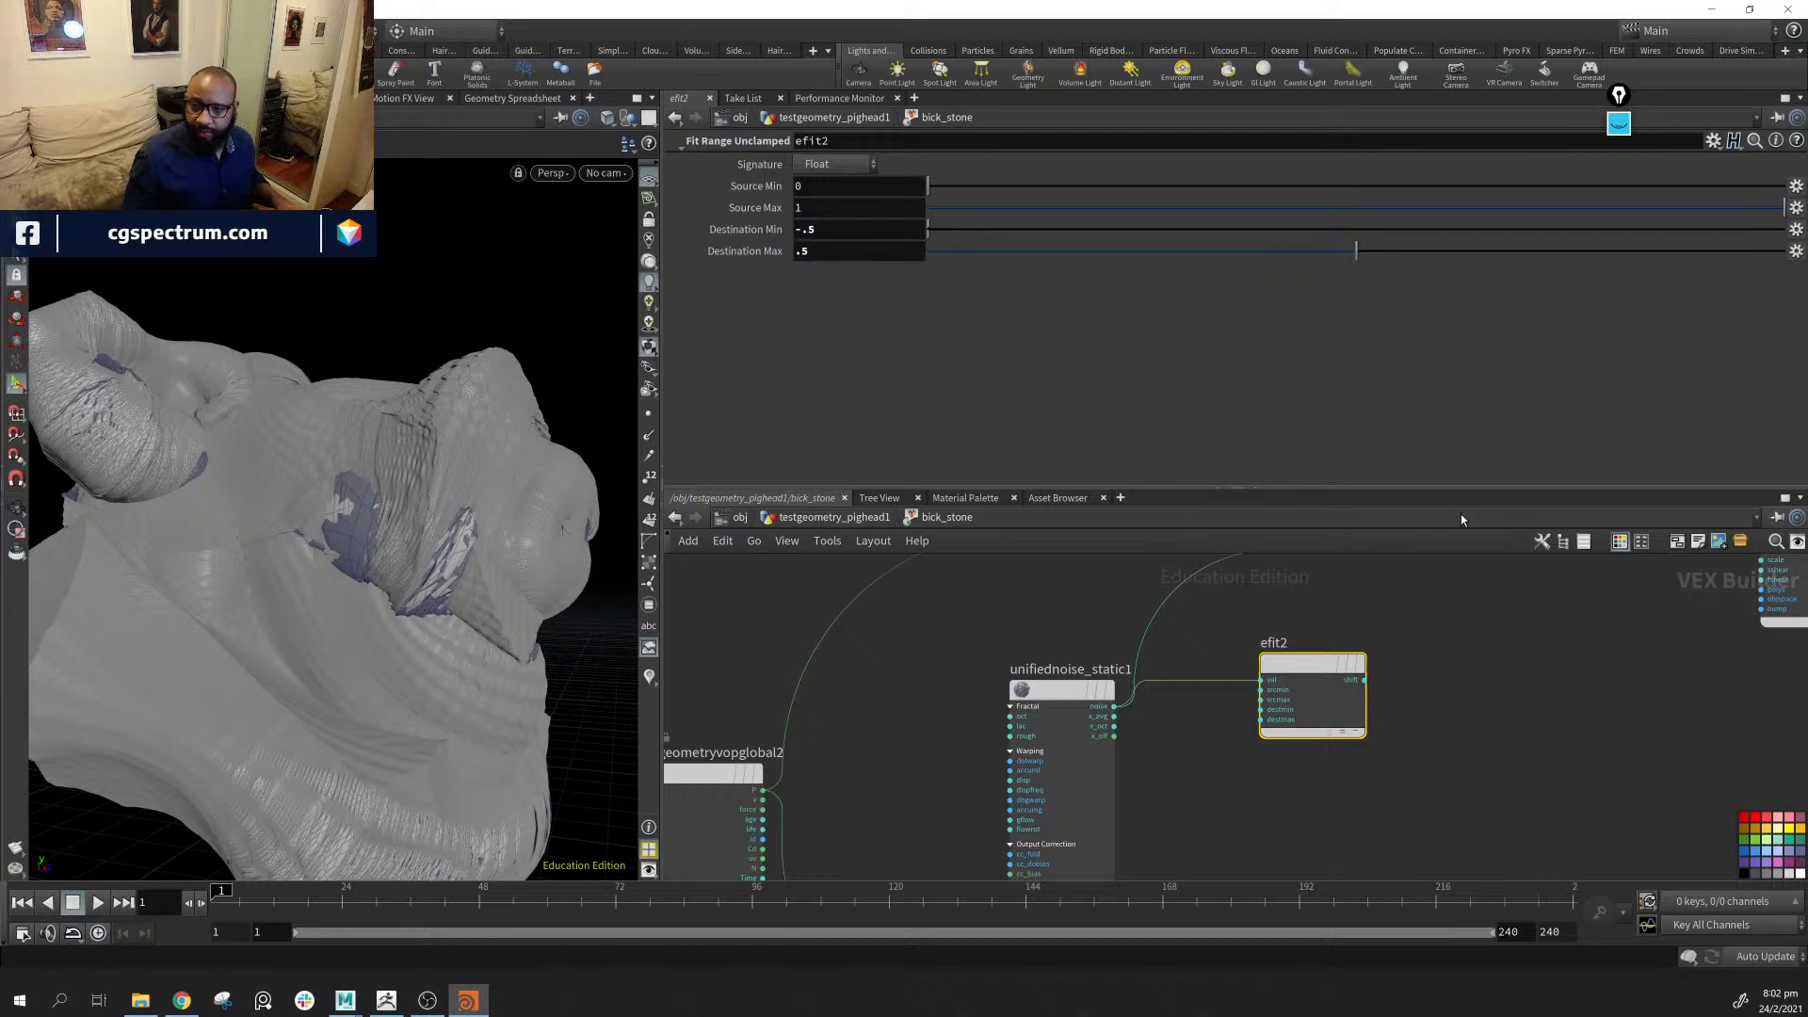
Wire the fit node's shift output into the displacement node's amount input and check the pig head
middle_drag(1434, 691, 1194, 783)
drag(1126, 773, 1523, 643)
drag(561, 715, 490, 461)
Set the fit node's destination minimum to 0 and lower its destination maximum to about 0.27, checking the pig head
click(852, 226)
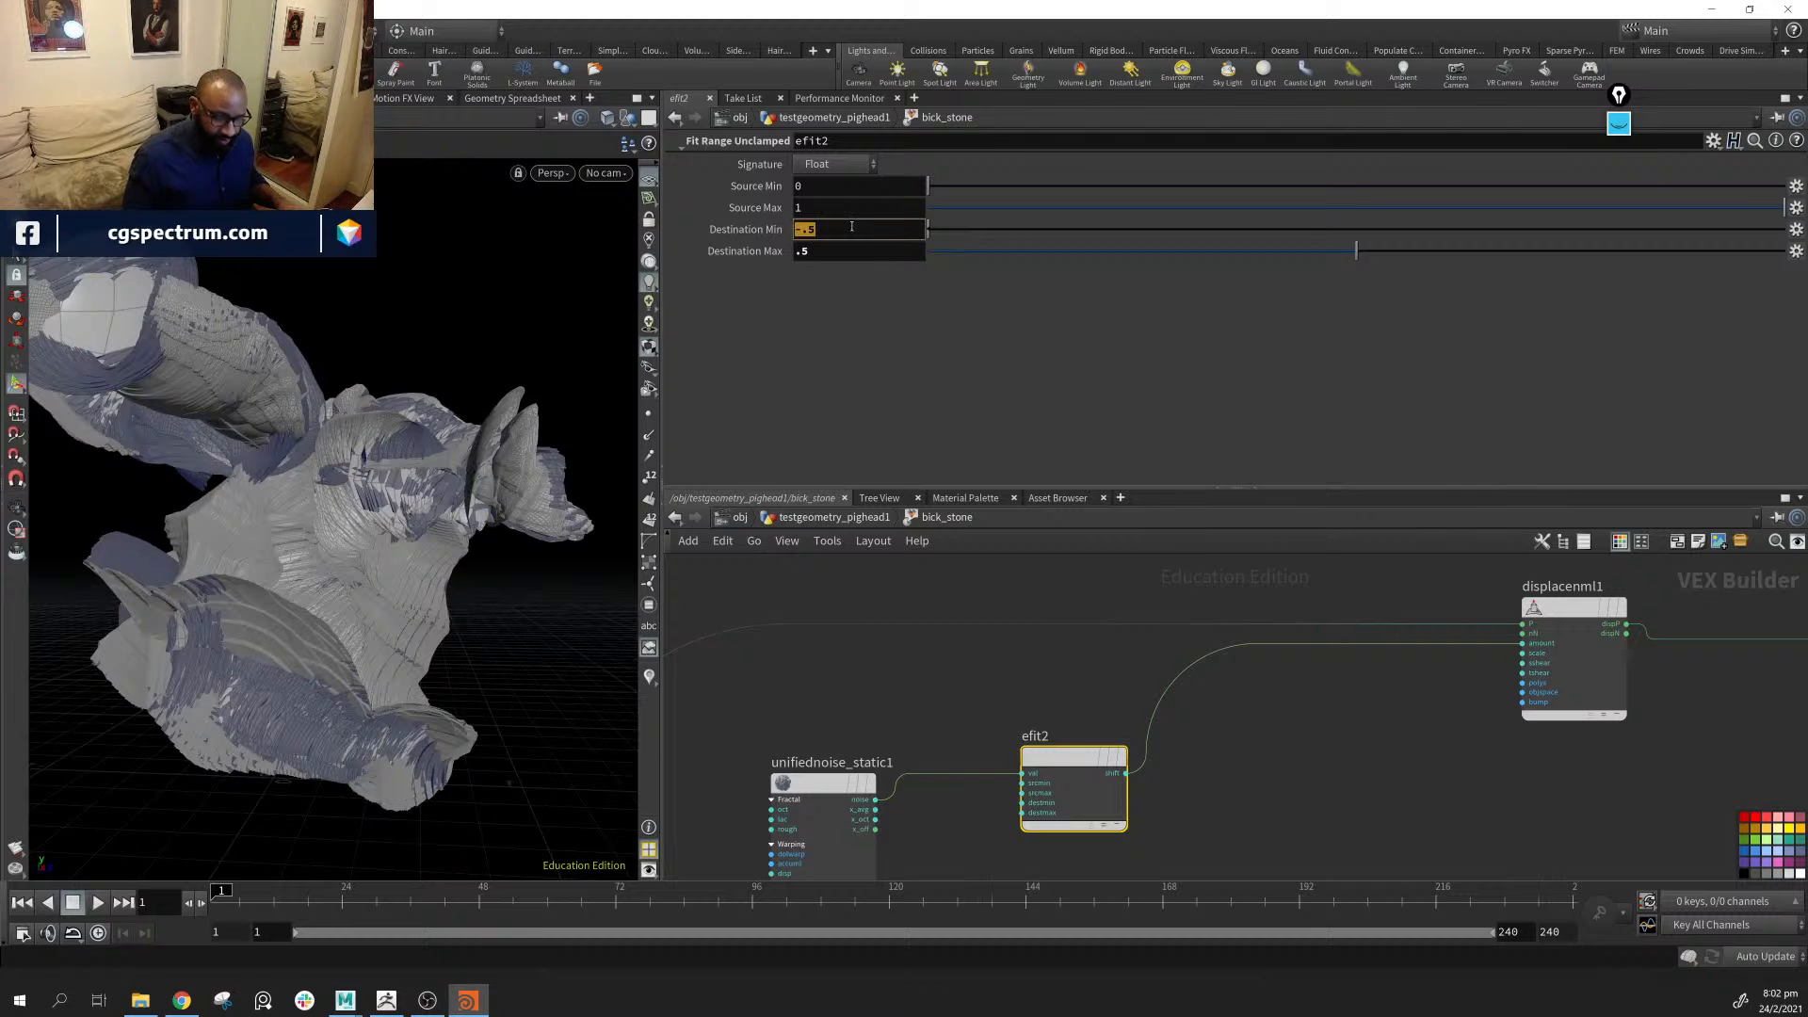
text(0)
key(Return)
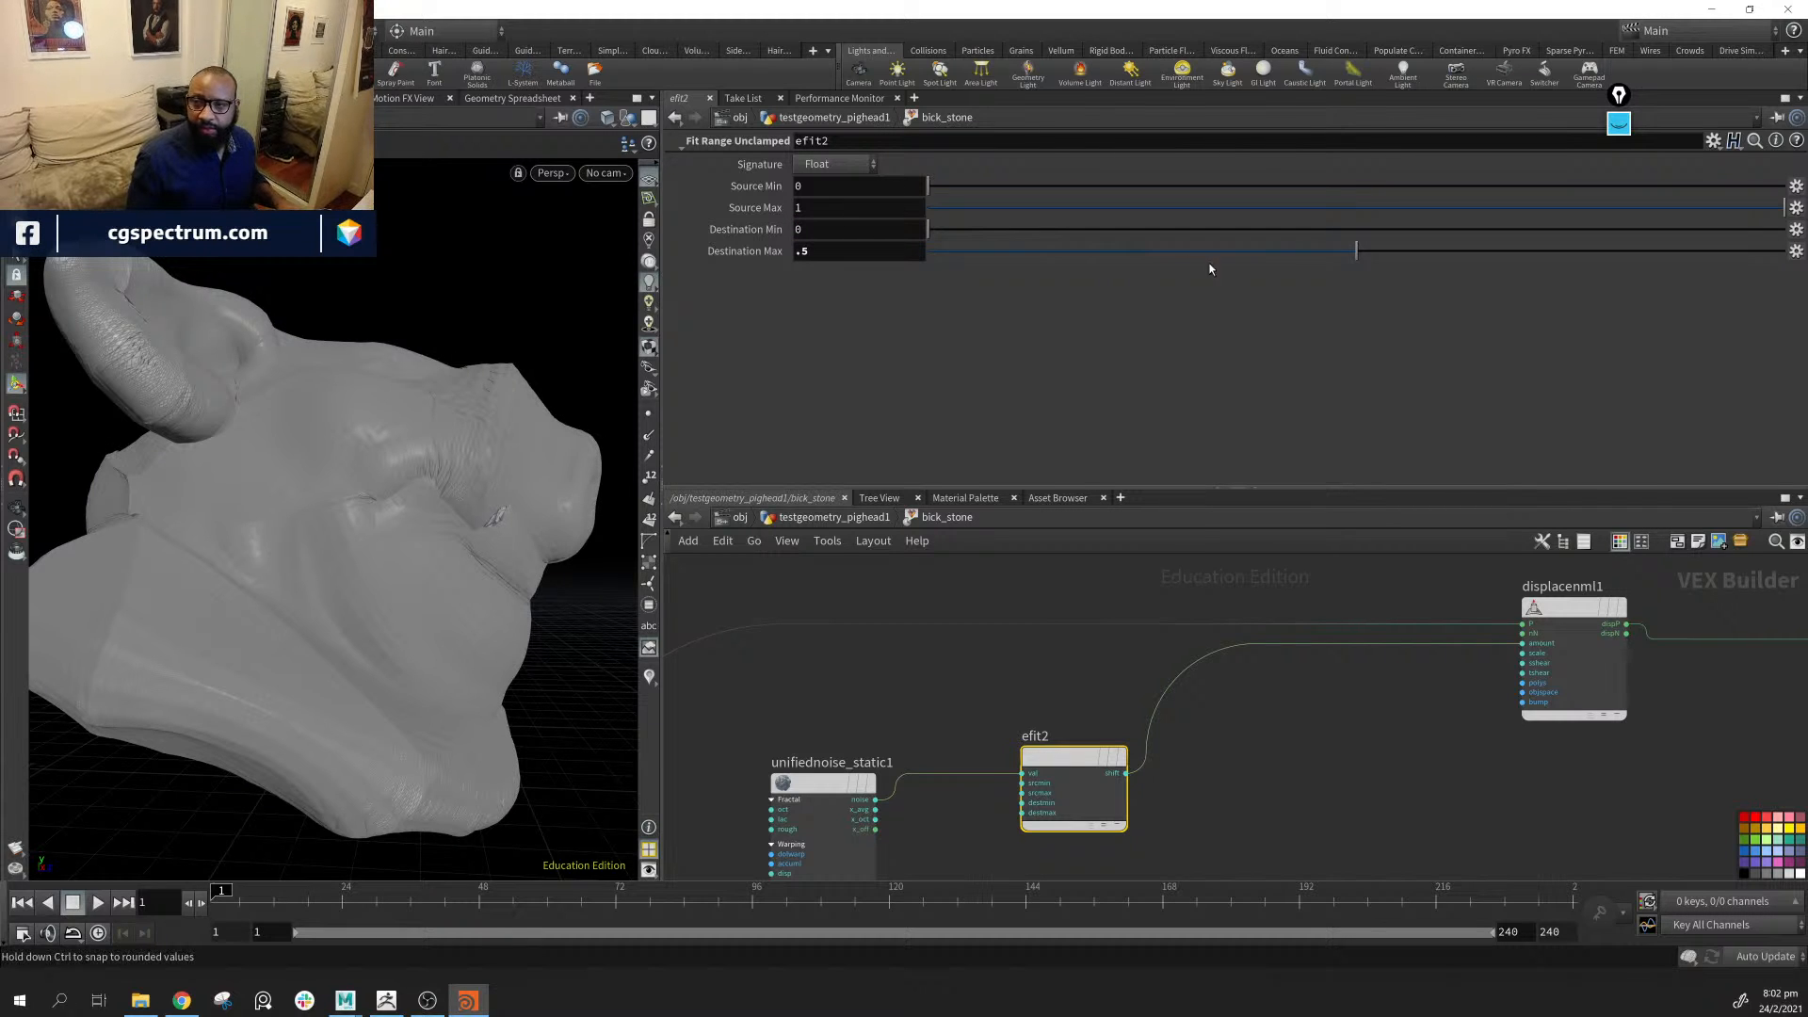
drag(1354, 251, 1164, 258)
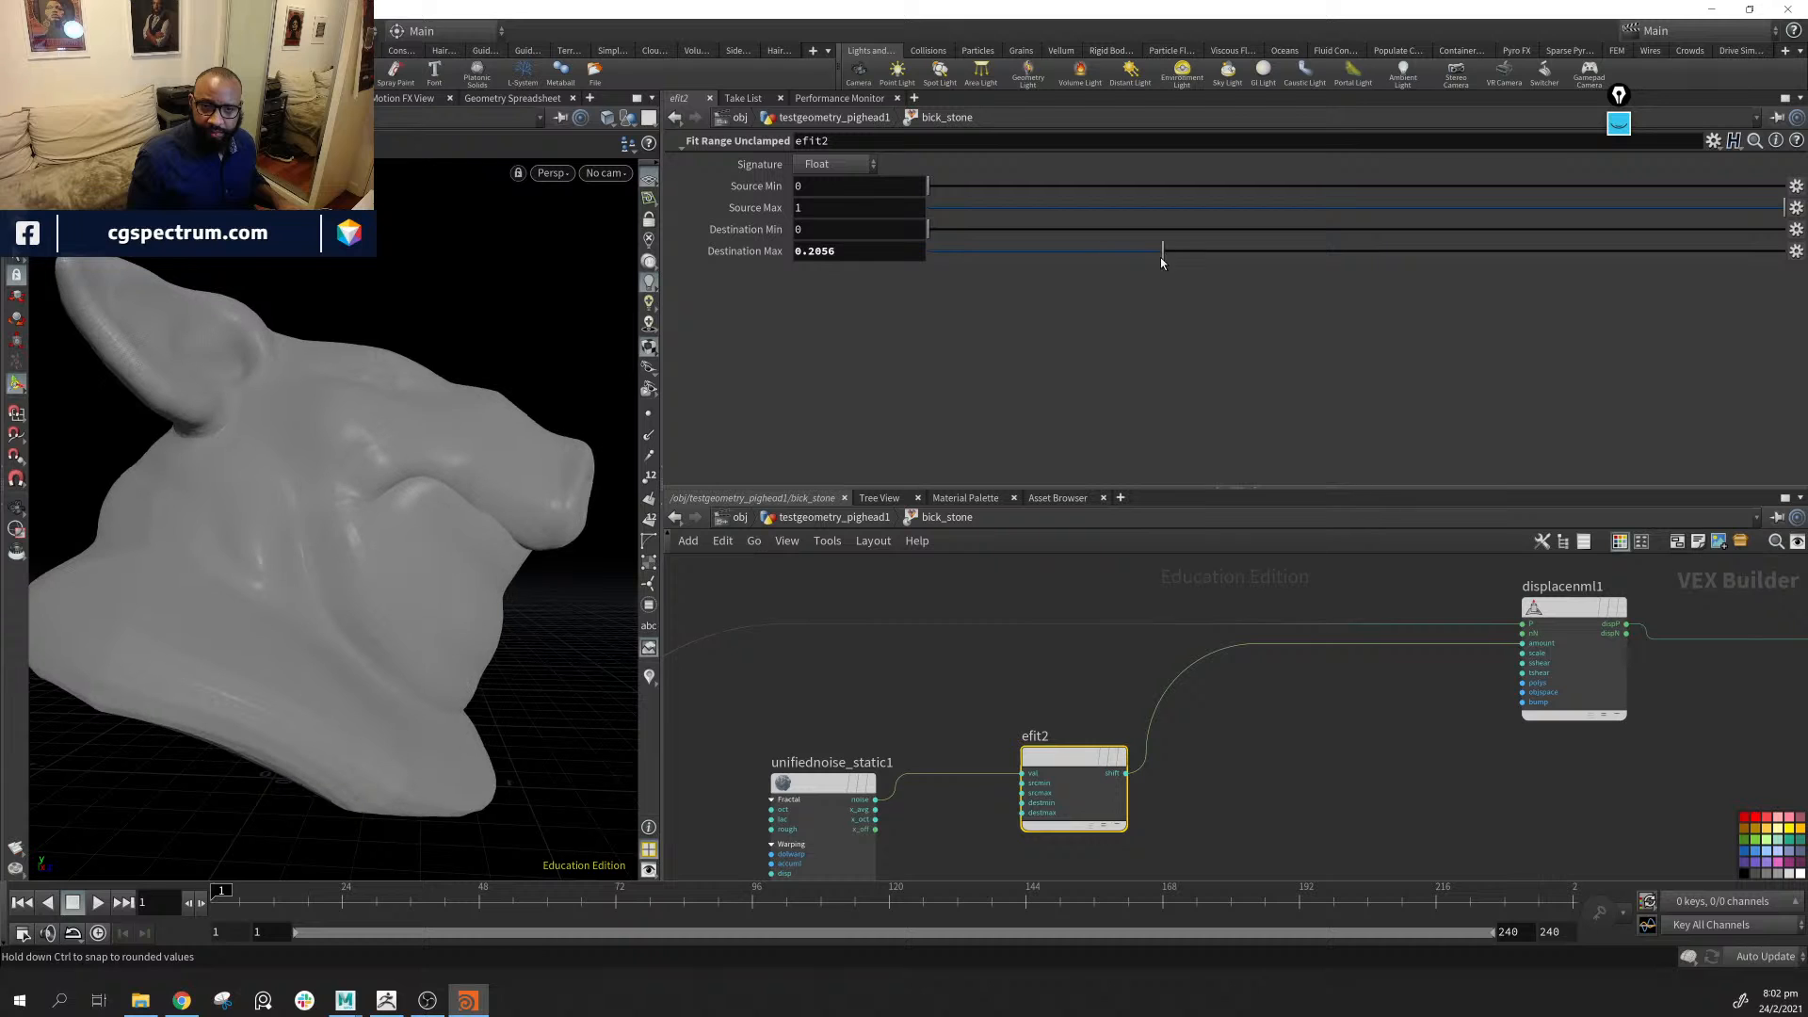
alt+drag(132, 580, 214, 500)
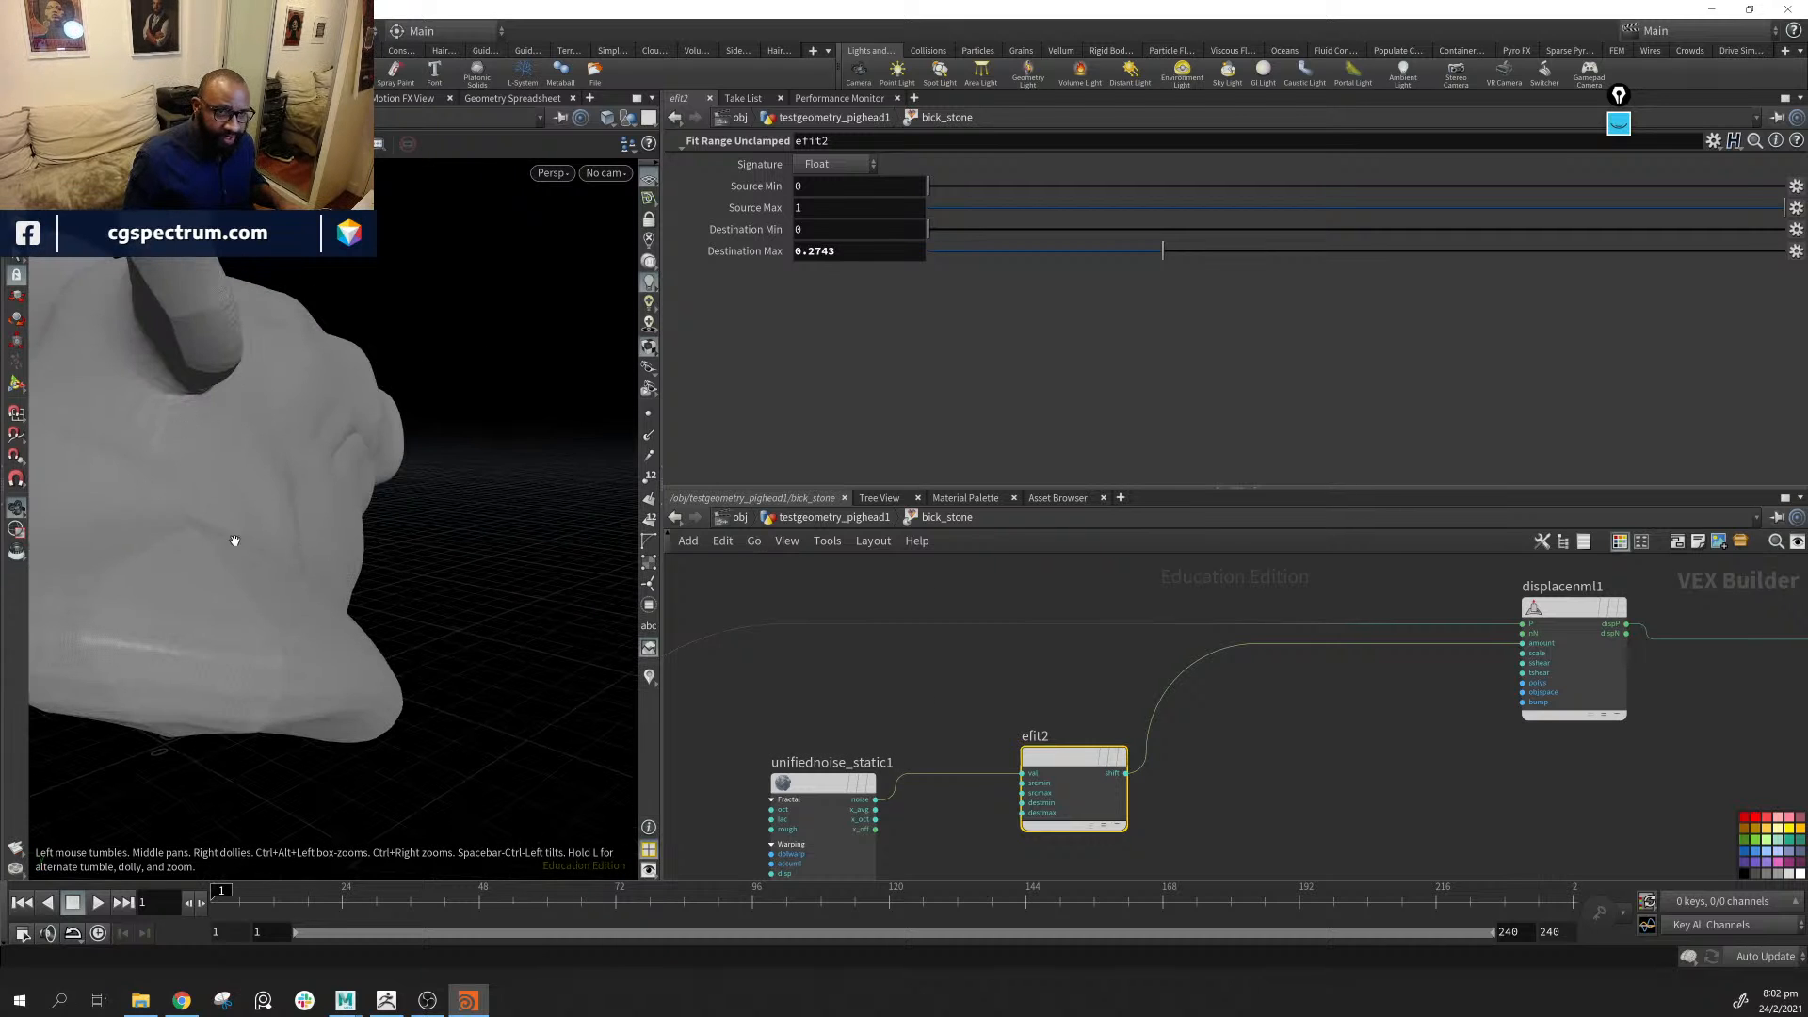
Set the unified noise's frequency to 3 on all components and check the displaced pig head
middle_drag(1027, 787, 1081, 716)
click(876, 714)
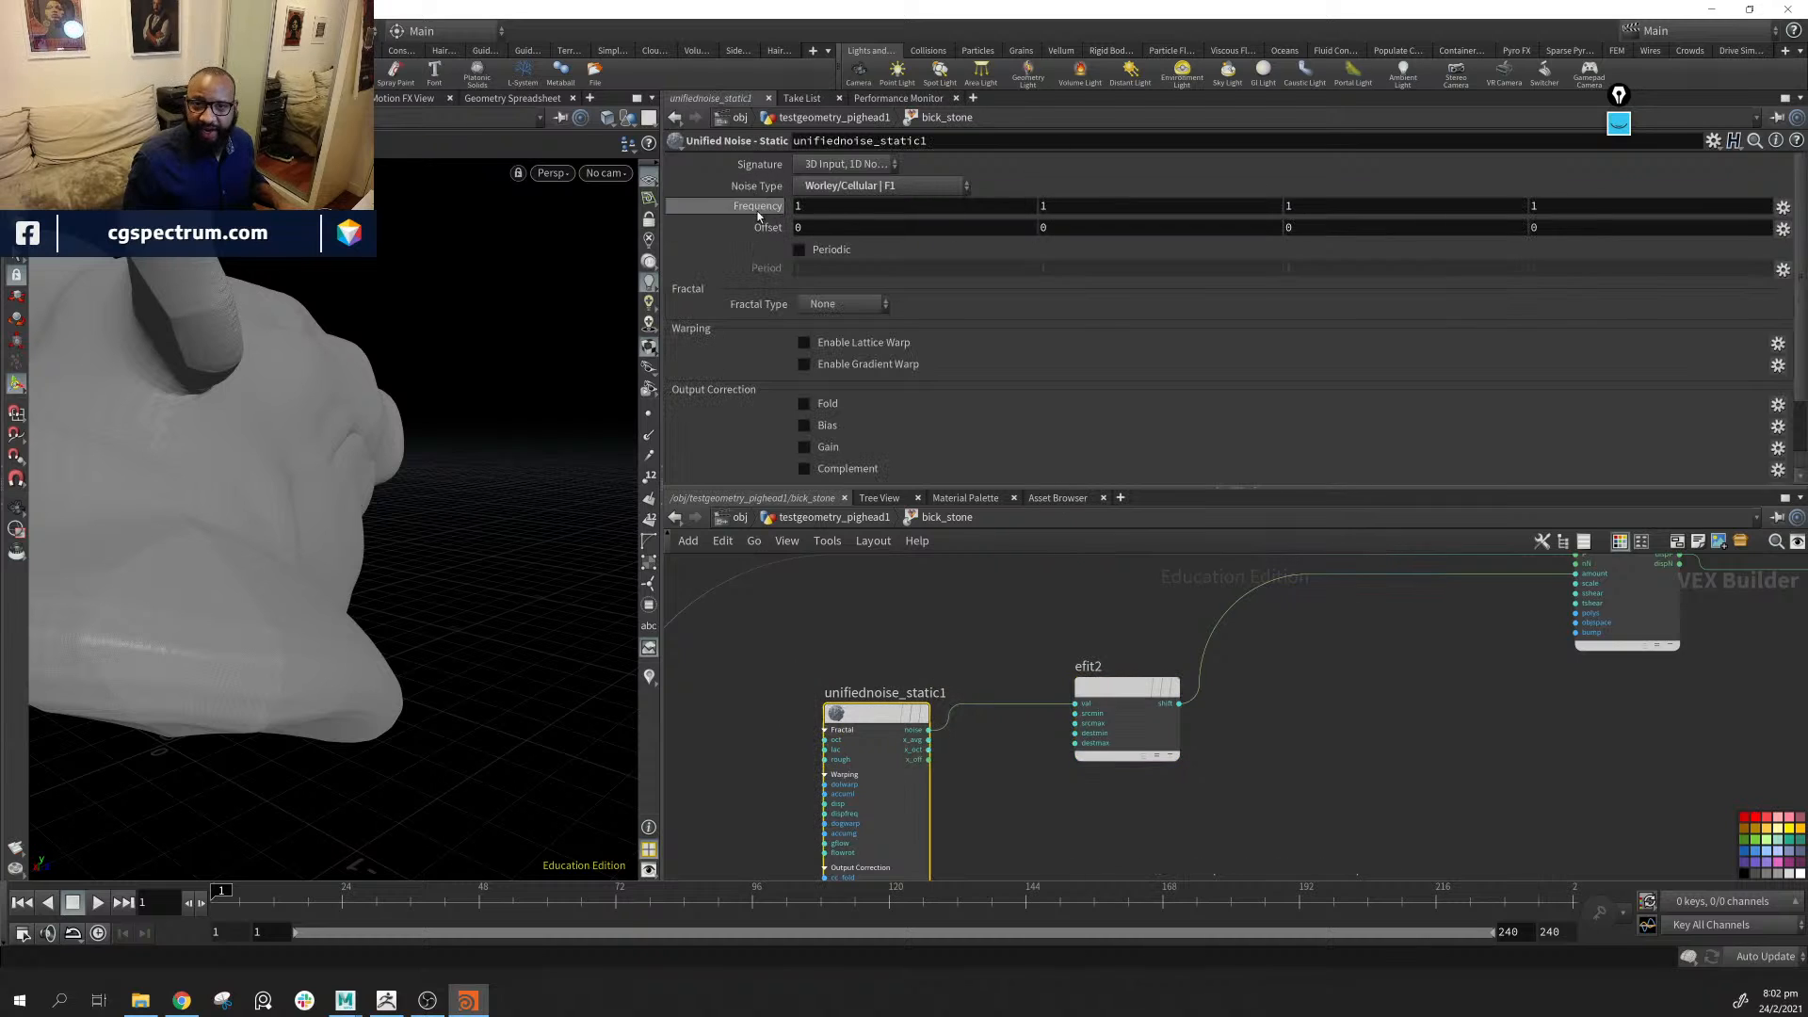
middle_drag(748, 205, 808, 174)
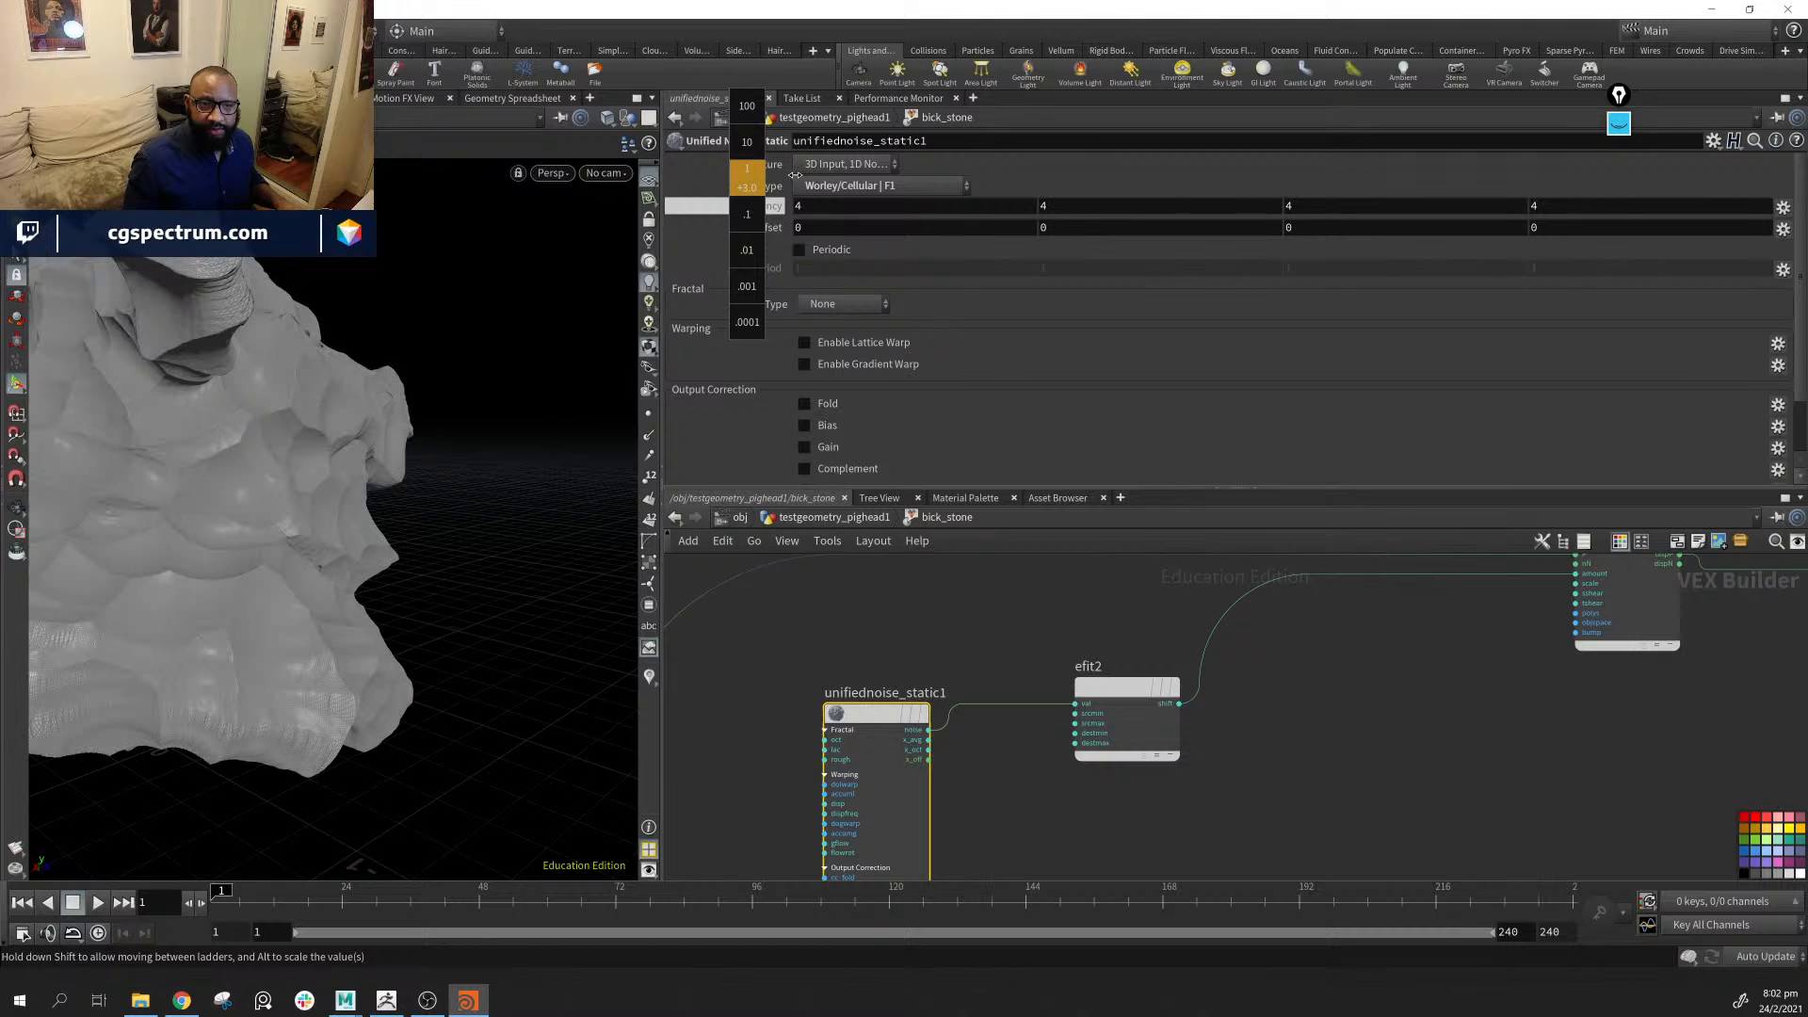
middle_drag(789, 175, 787, 179)
drag(251, 537, 311, 320)
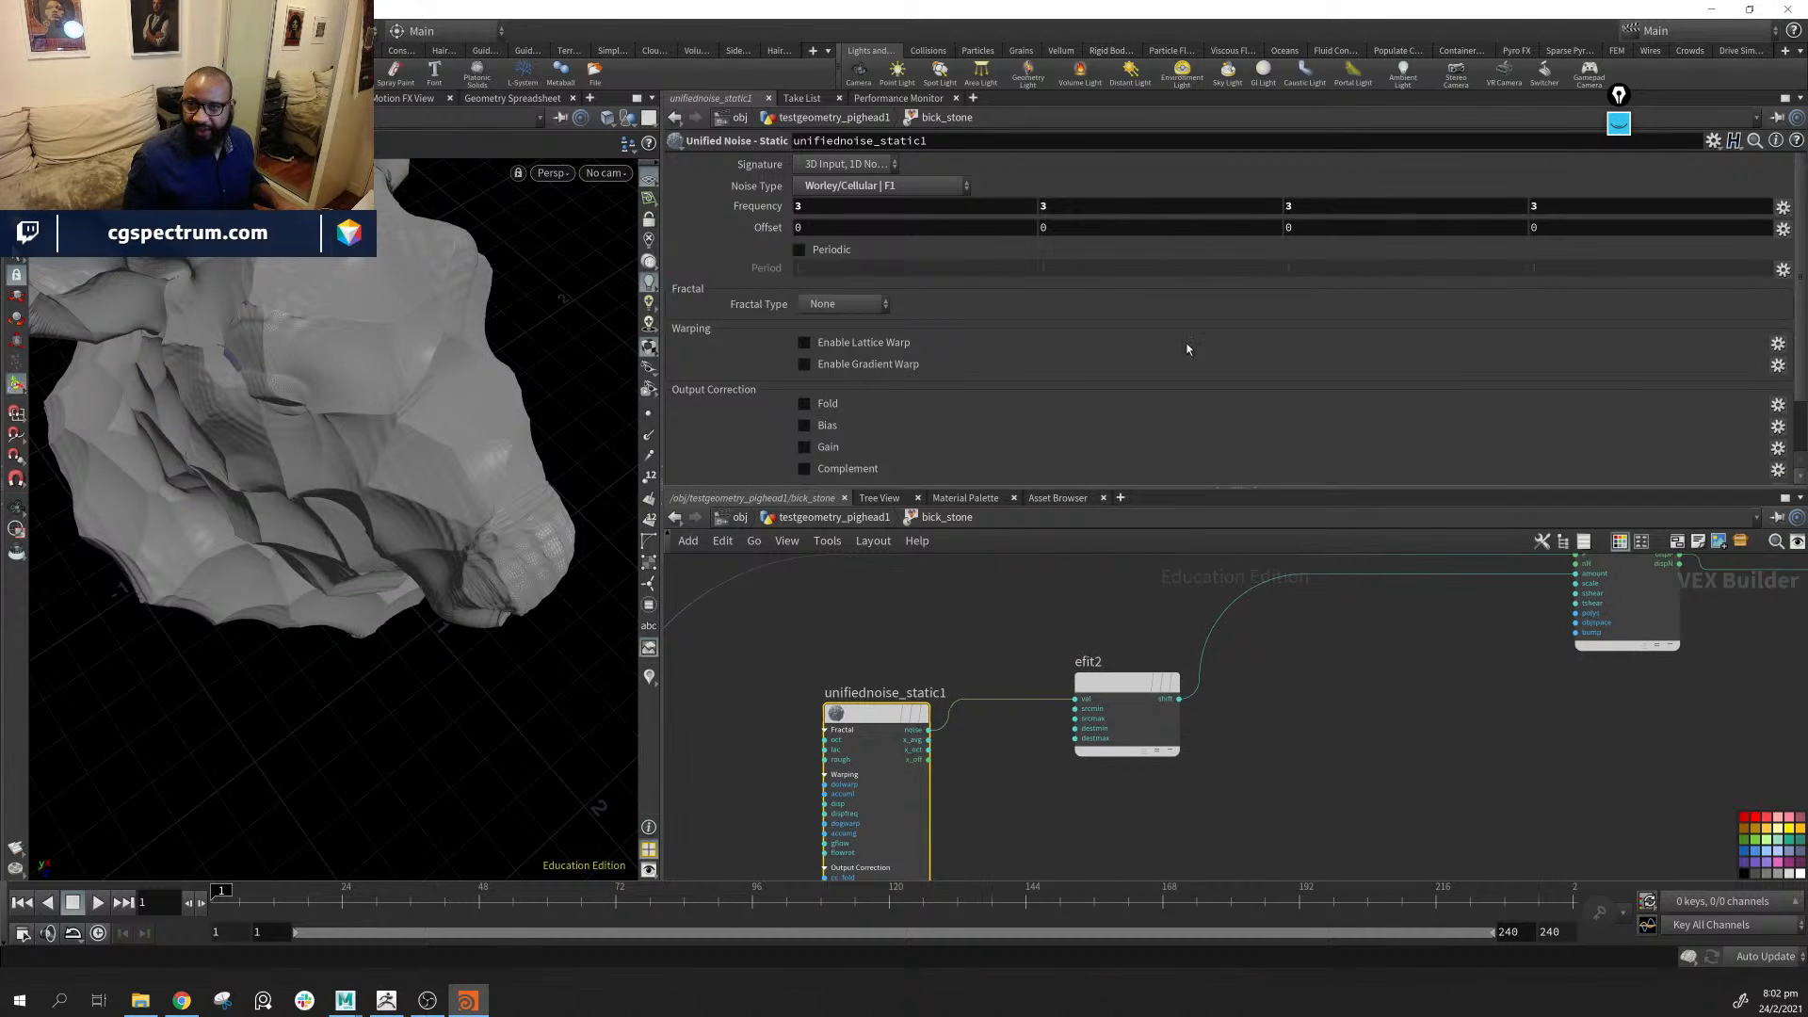
Try a destination range of -1 to 1 on the fit node and inspect the displaced pig head
click(1095, 709)
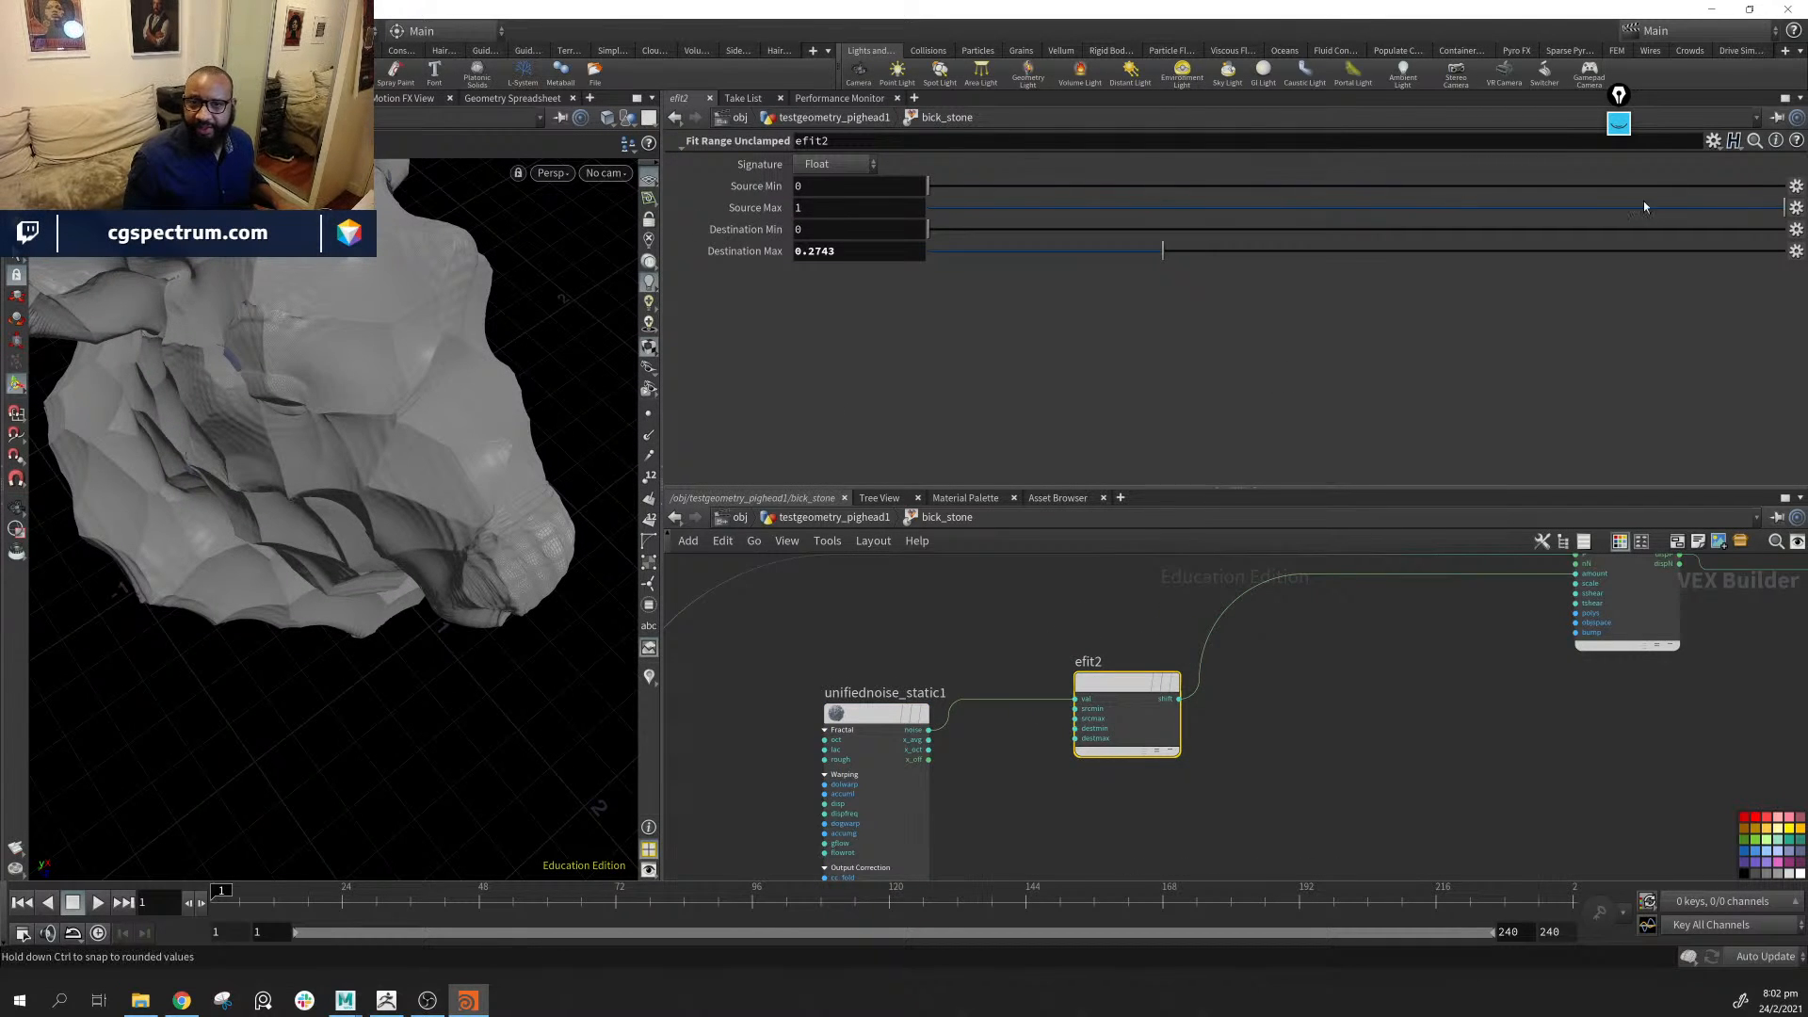
click(1778, 253)
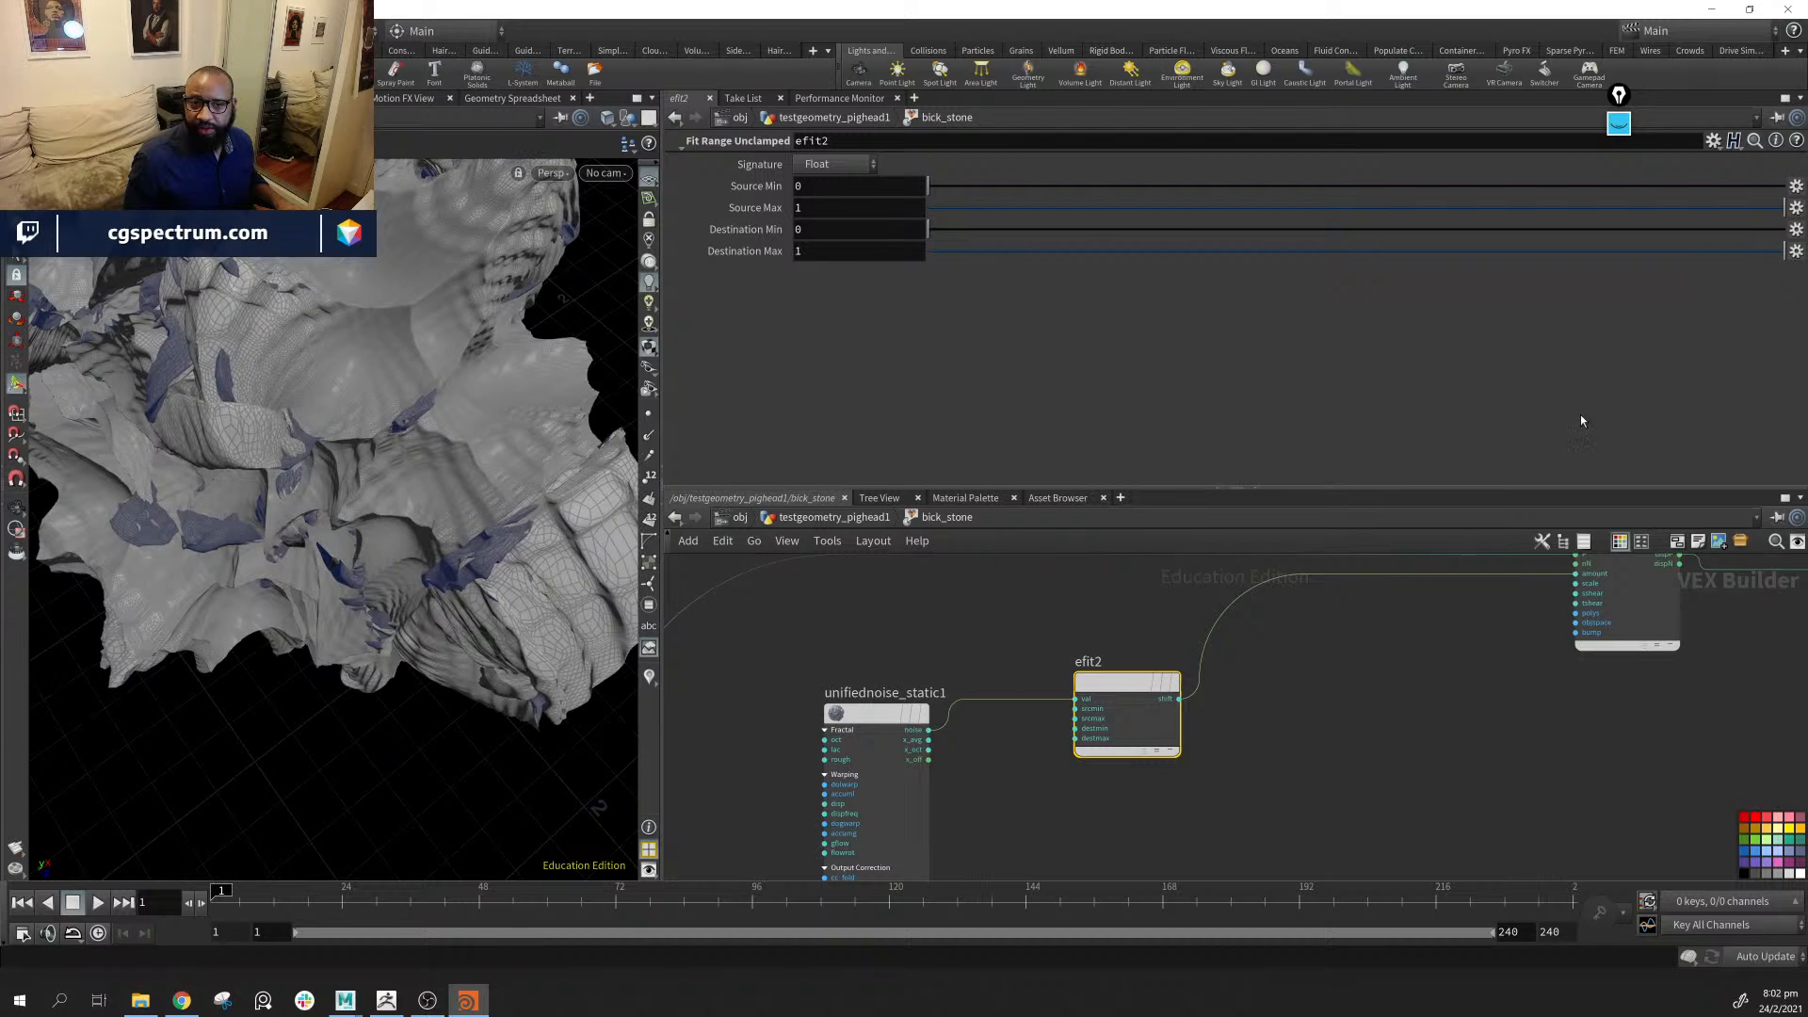
middle_drag(1321, 808, 1154, 831)
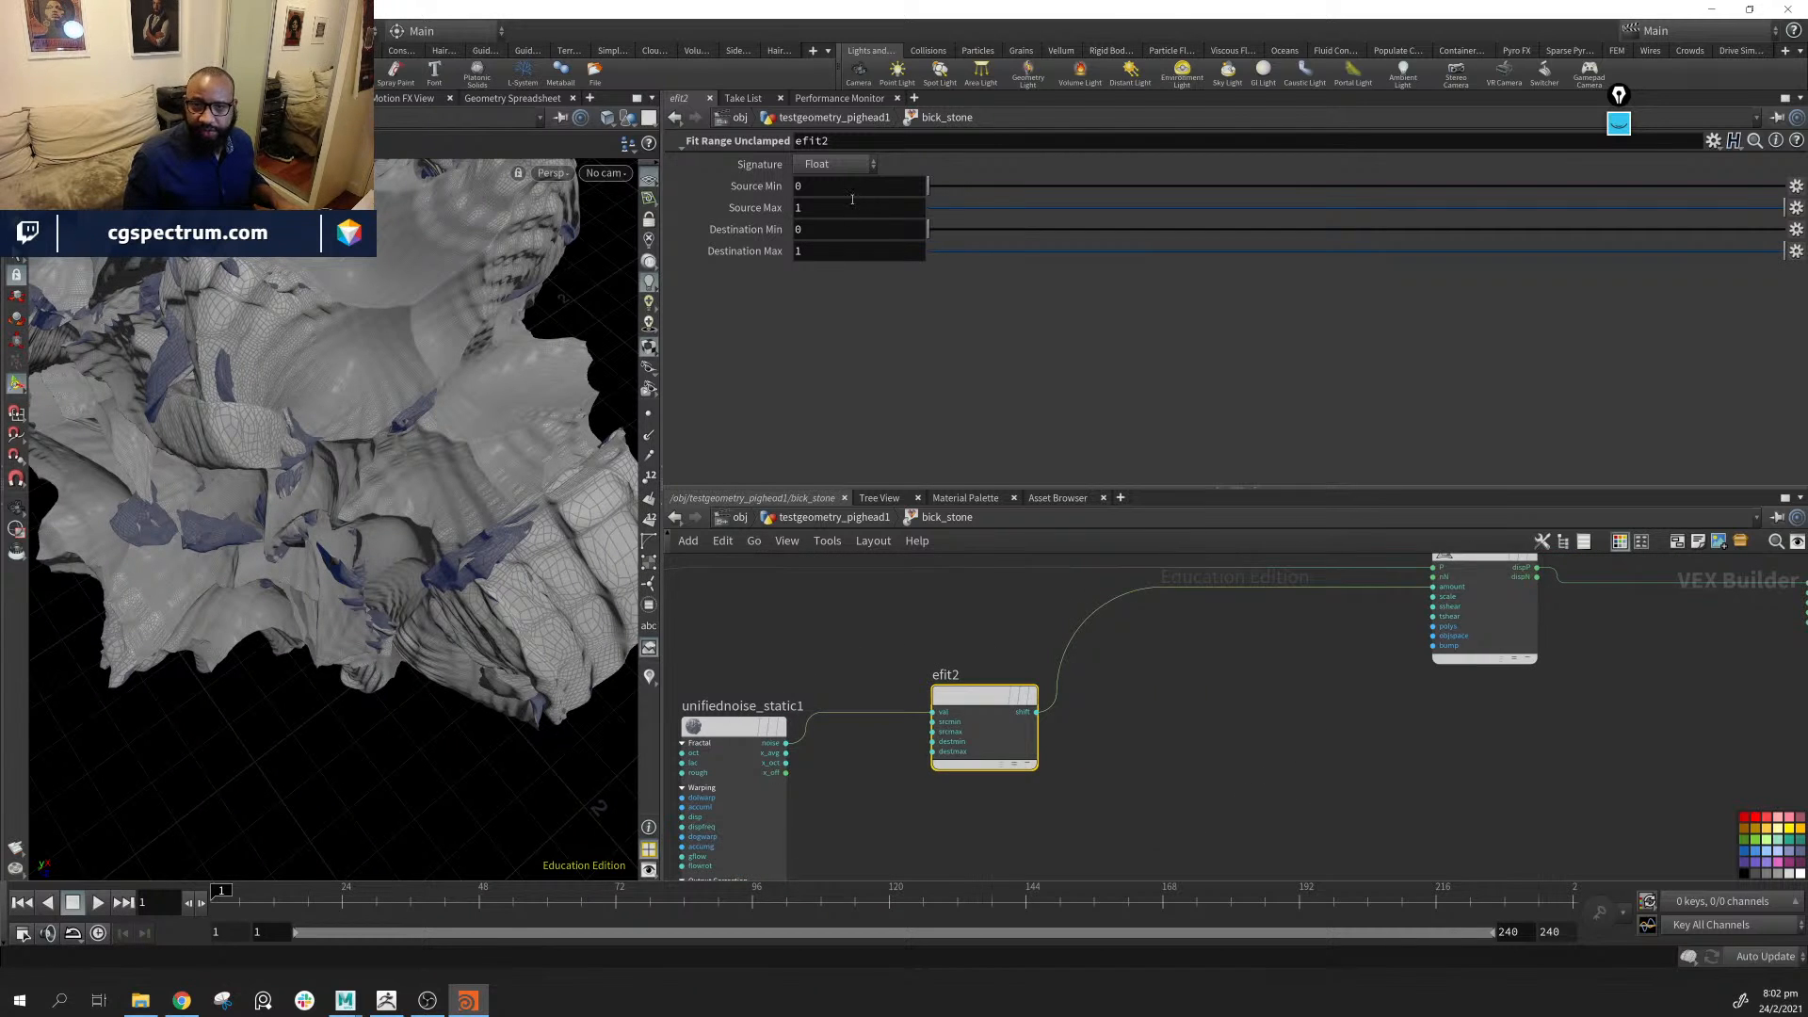
click(828, 233)
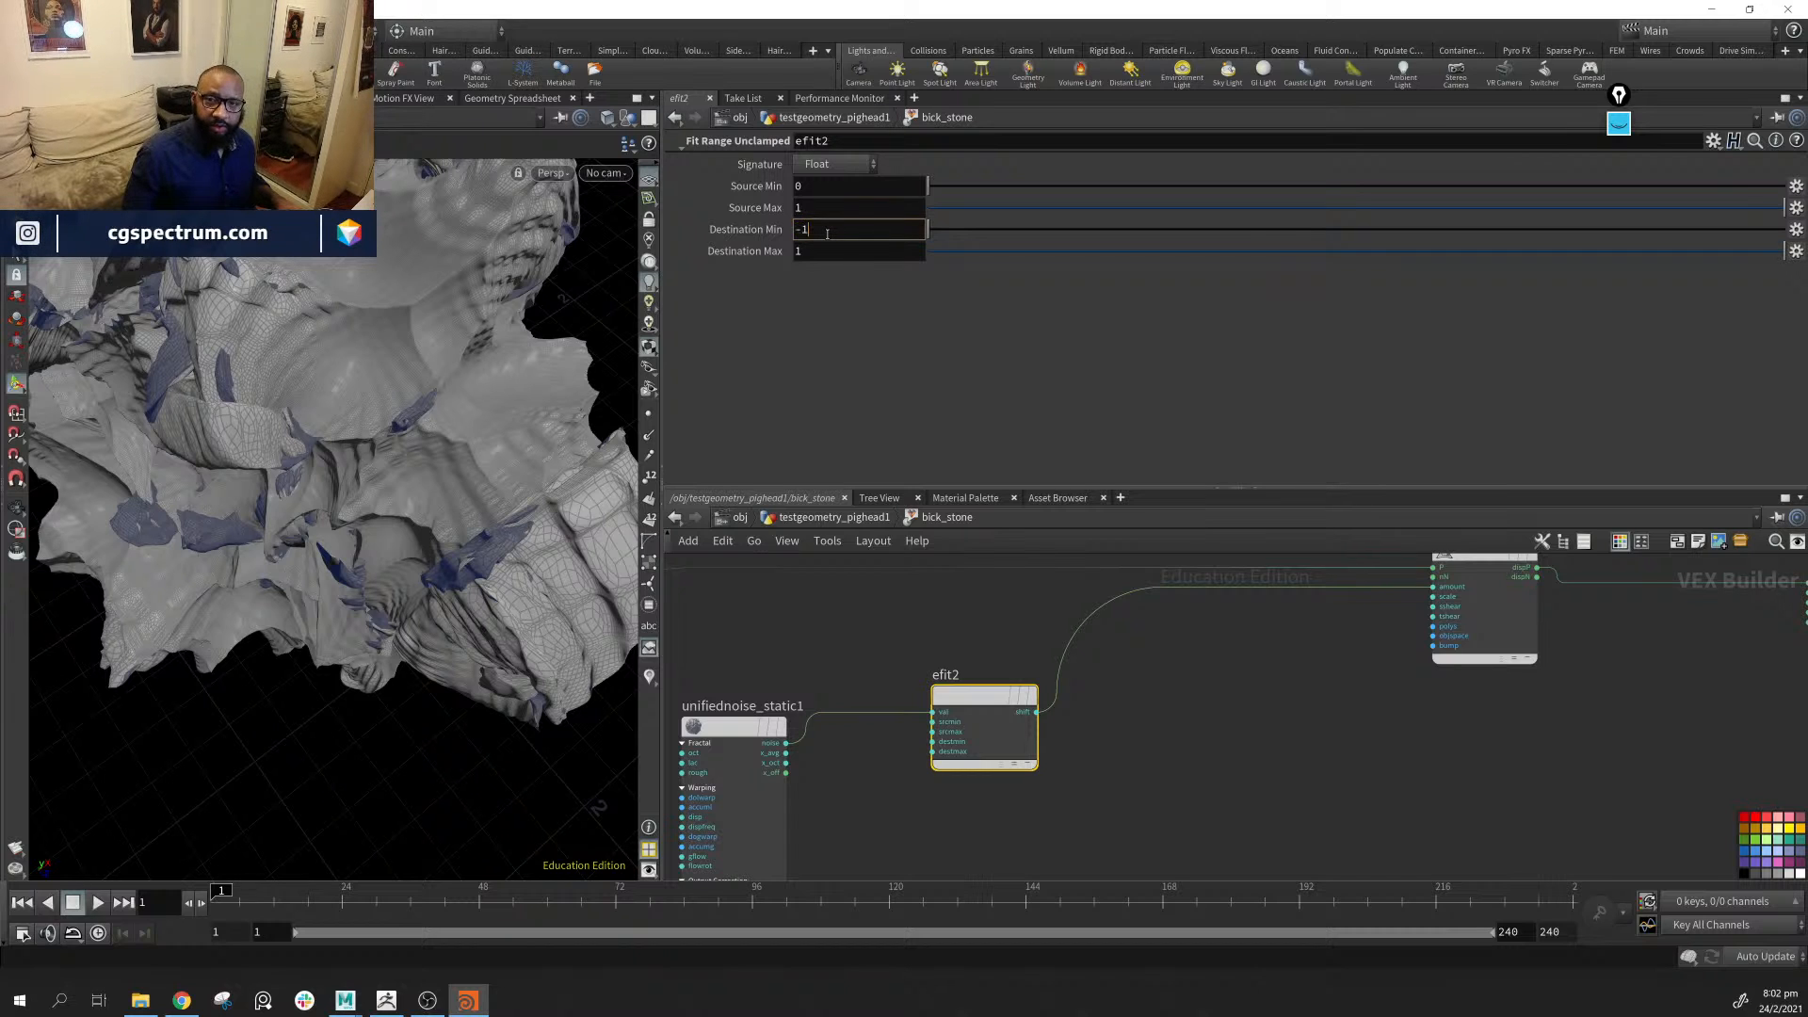
key(Return)
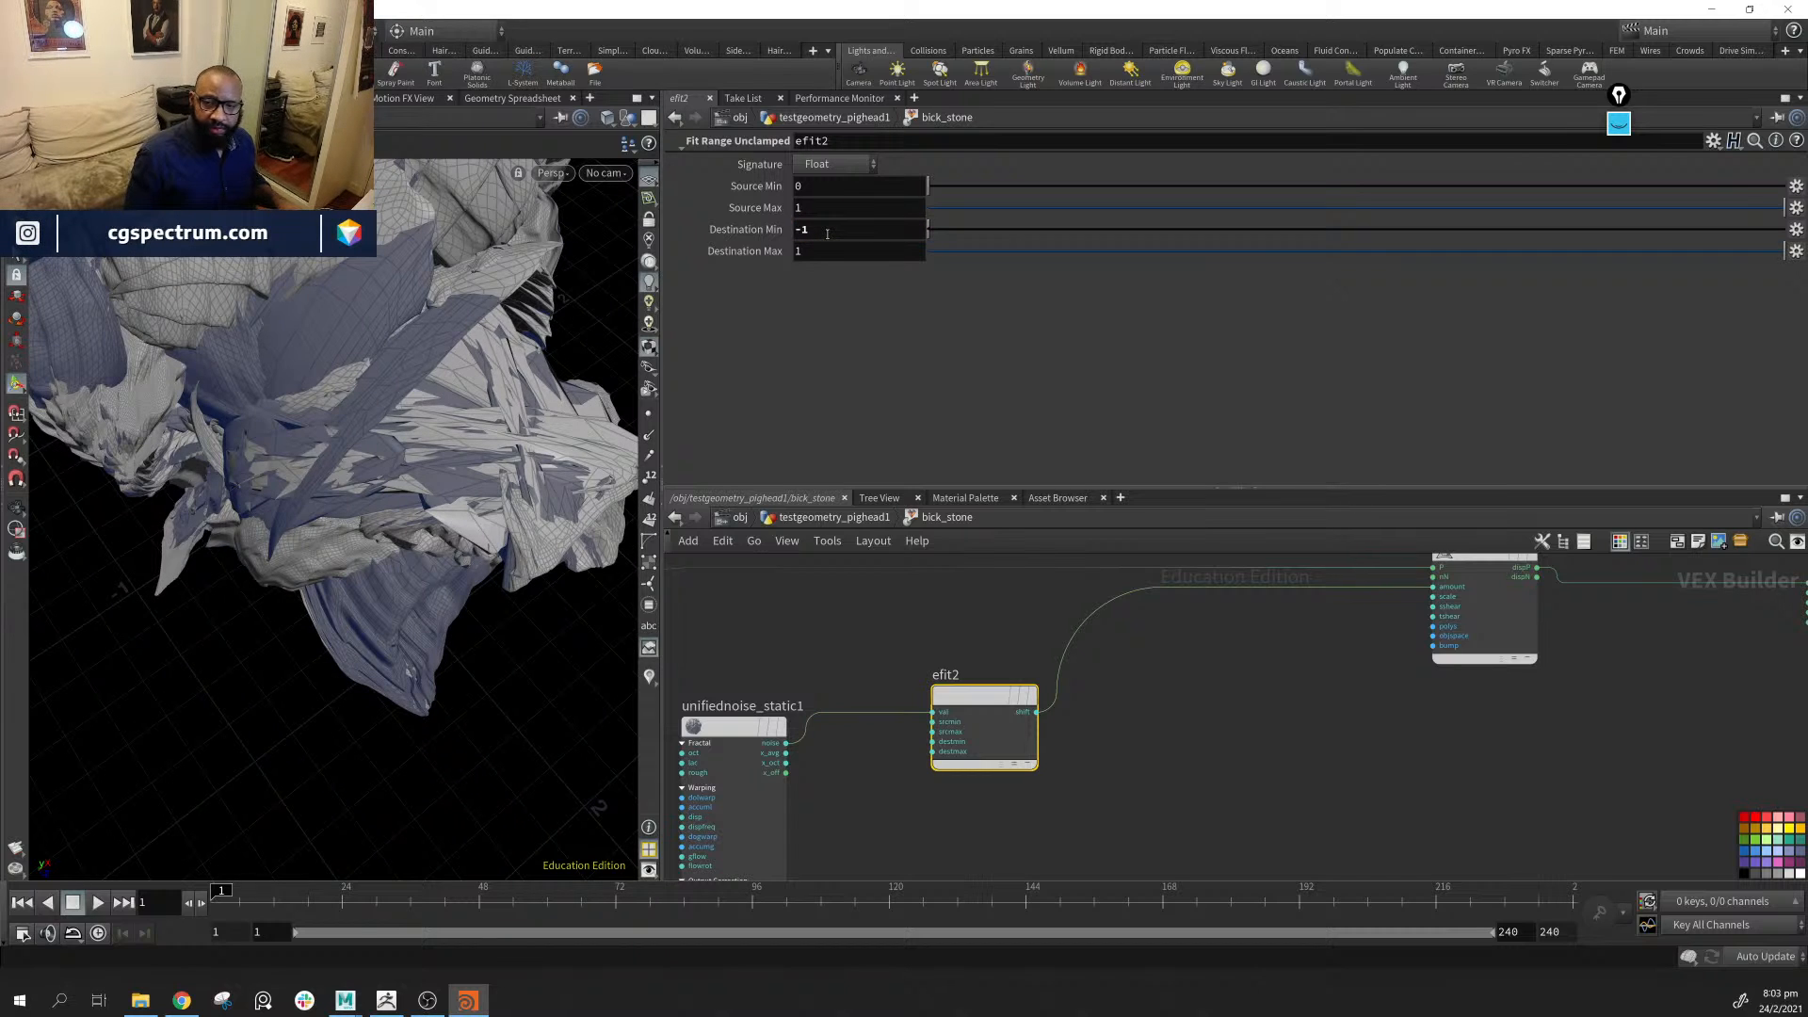
alt+drag(363, 608, 404, 426)
Detach the Fit Range Unclamped node from the wire between noise and displacement and delete it
middle_drag(1301, 813, 1211, 778)
mouse_move(885, 733)
mouse_down()
mouse_move(1098, 789)
mouse_move(1064, 757)
mouse_move(1247, 793)
mouse_move(1101, 848)
mouse_move(1146, 792)
mouse_up()
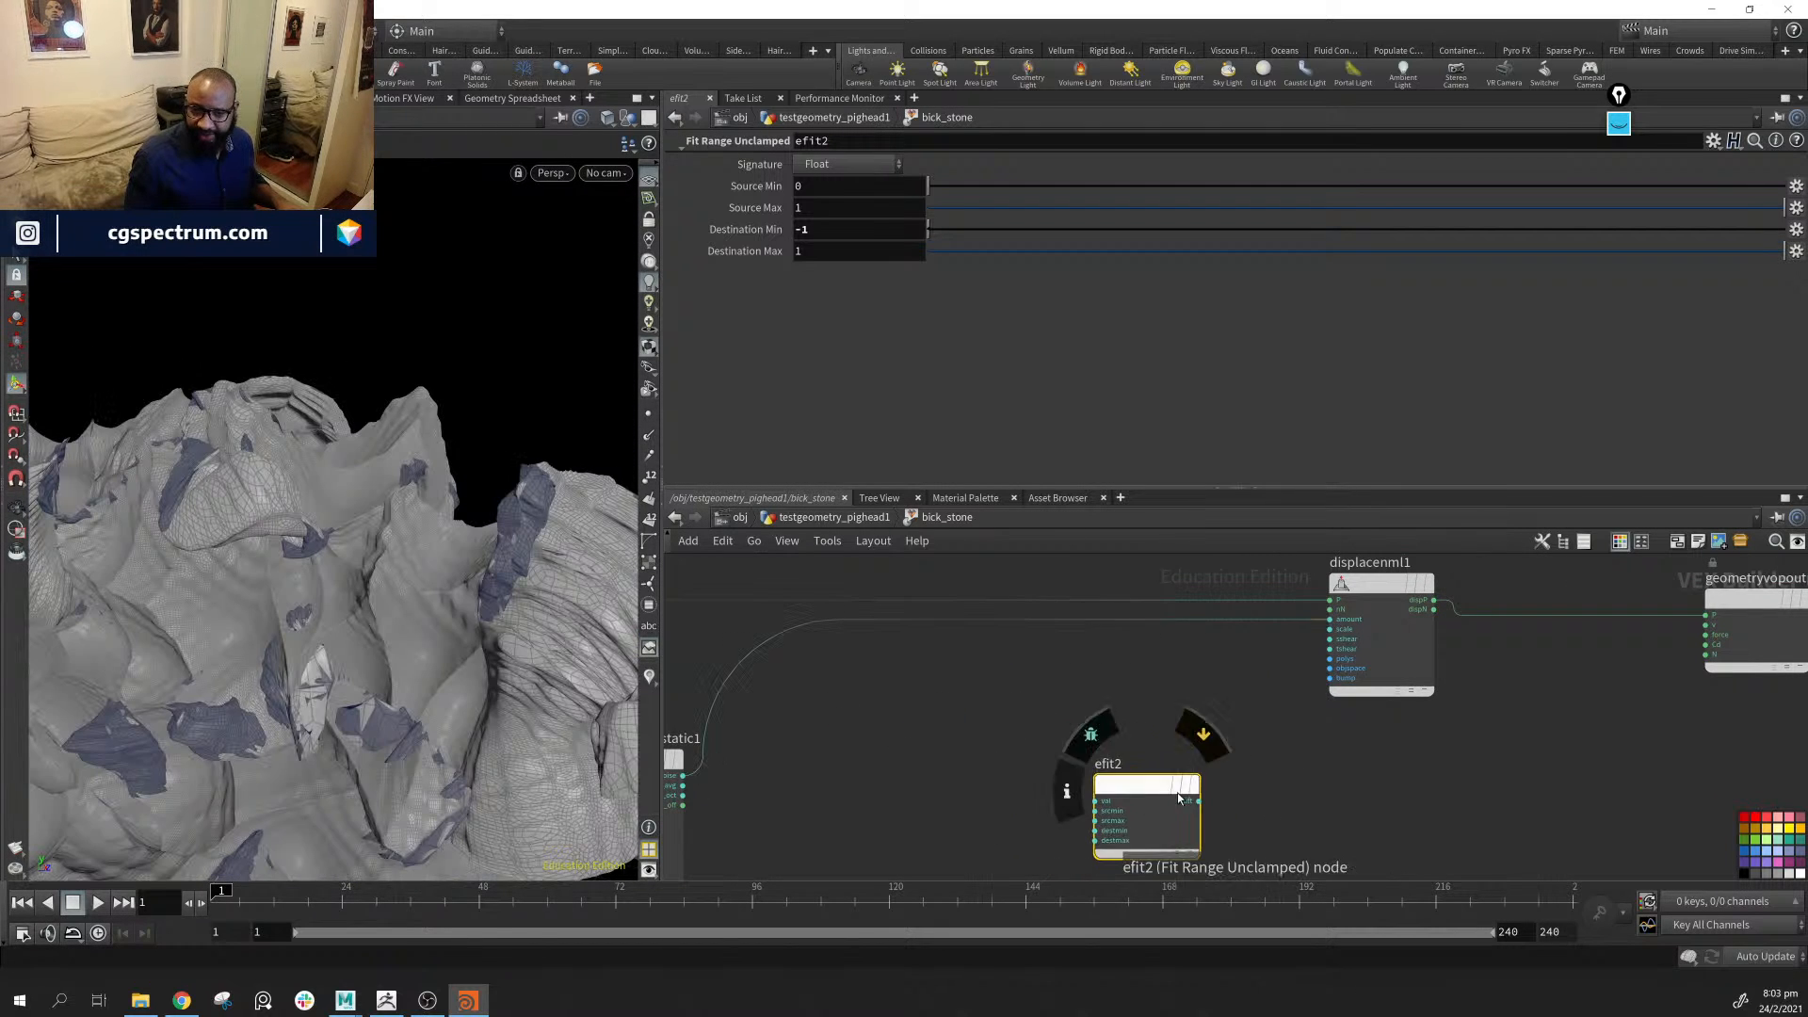
mouse_move(1039, 711)
mouse_down()
mouse_move(1194, 858)
mouse_move(1205, 848)
mouse_up()
key(Delete)
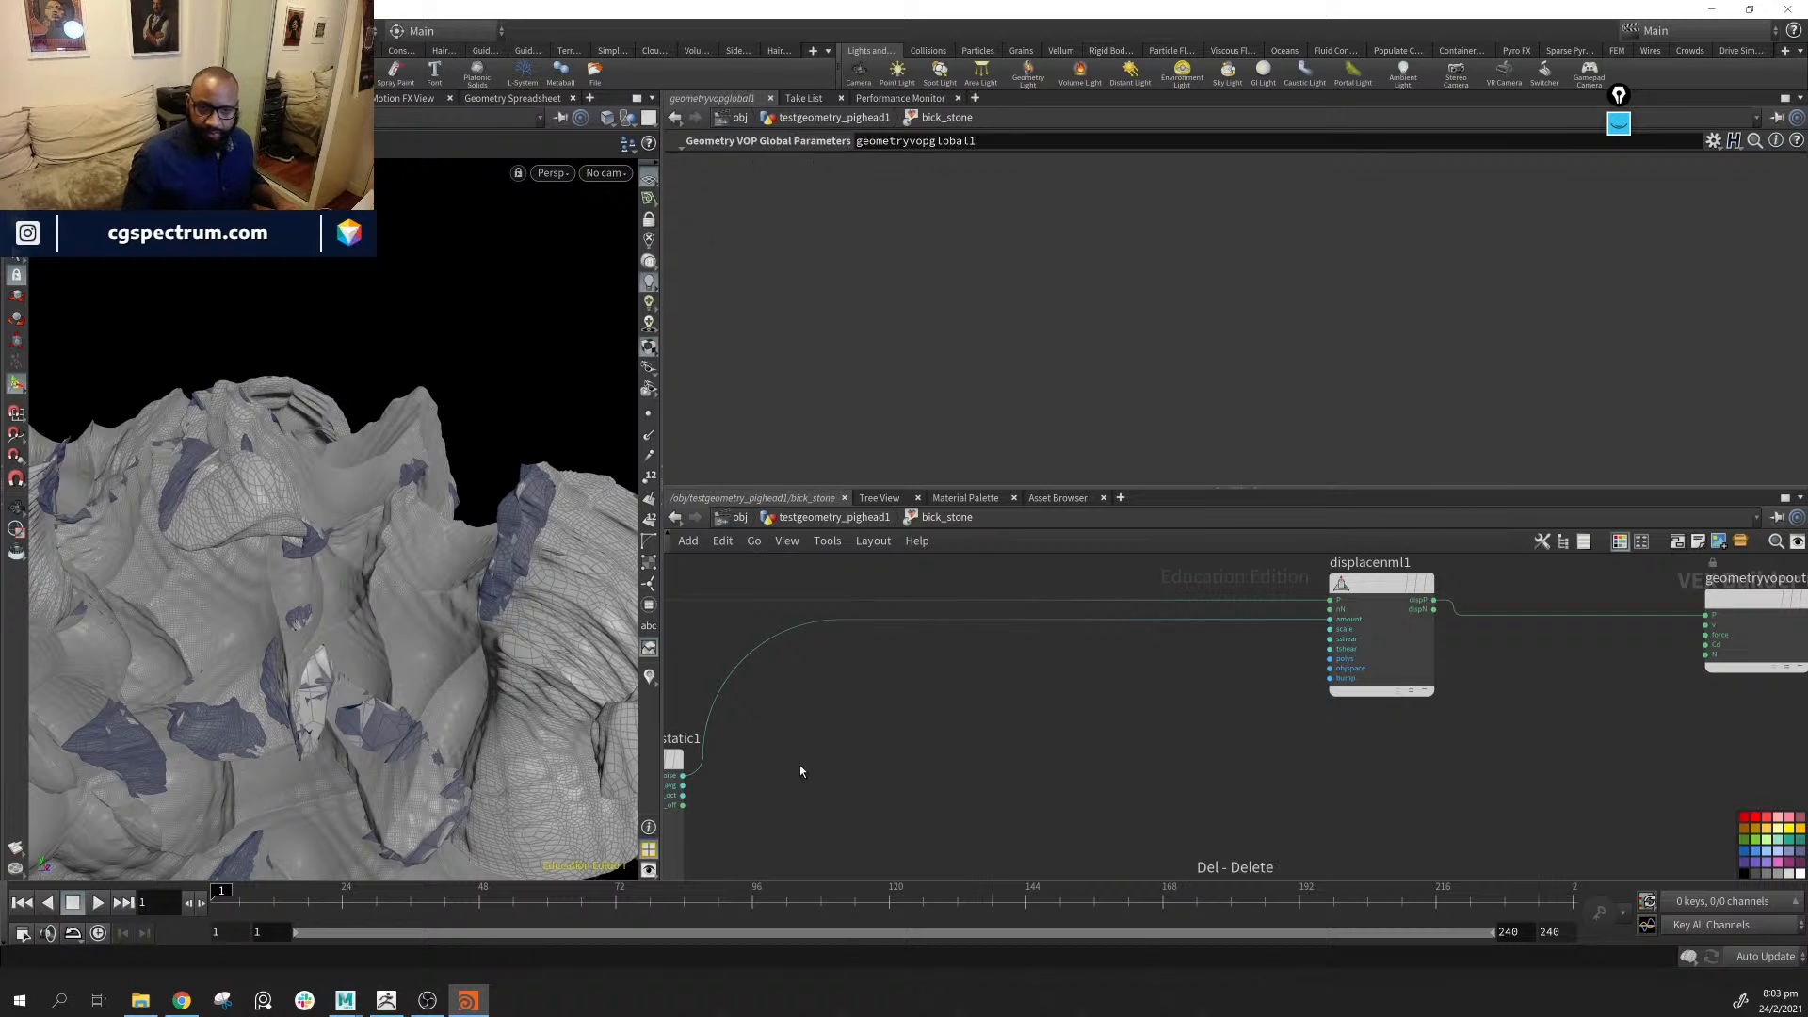
Insert a Multiply node between the unified noise's noise output and the displacement node's amount input
middle_drag(800, 765, 883, 730)
key(Tab)
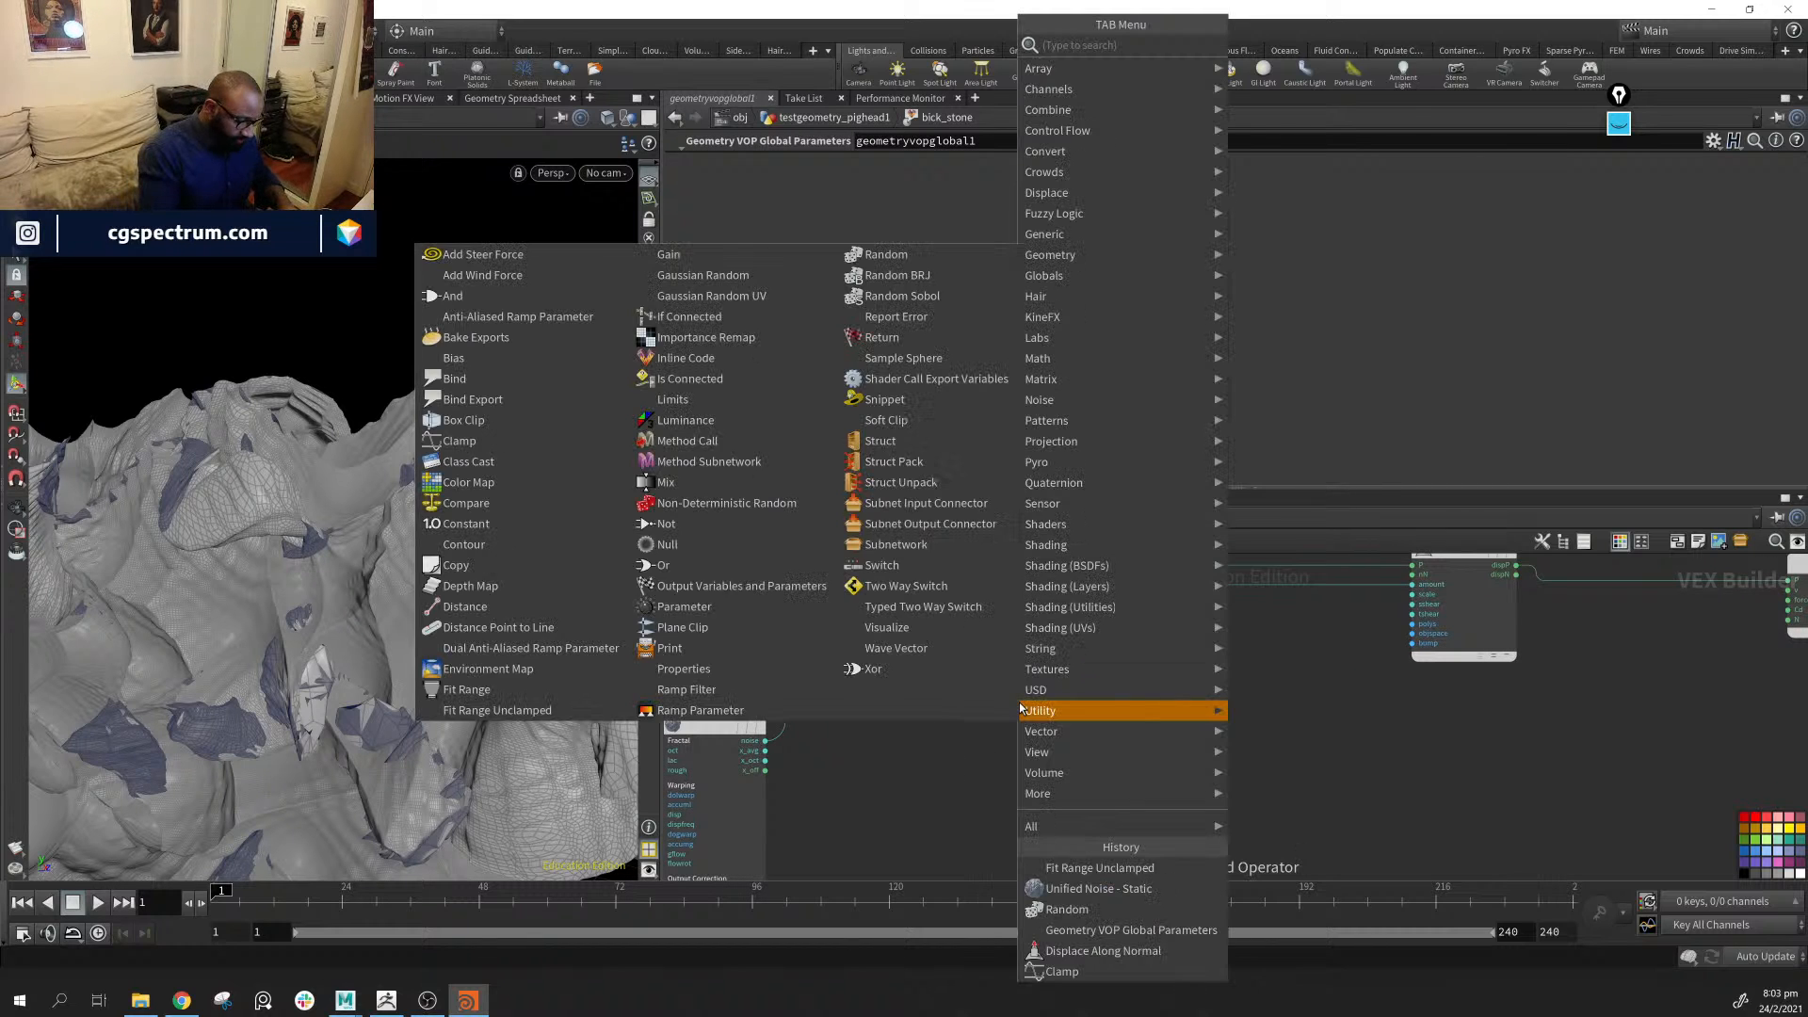
text(mult)
key(Return)
click(1019, 708)
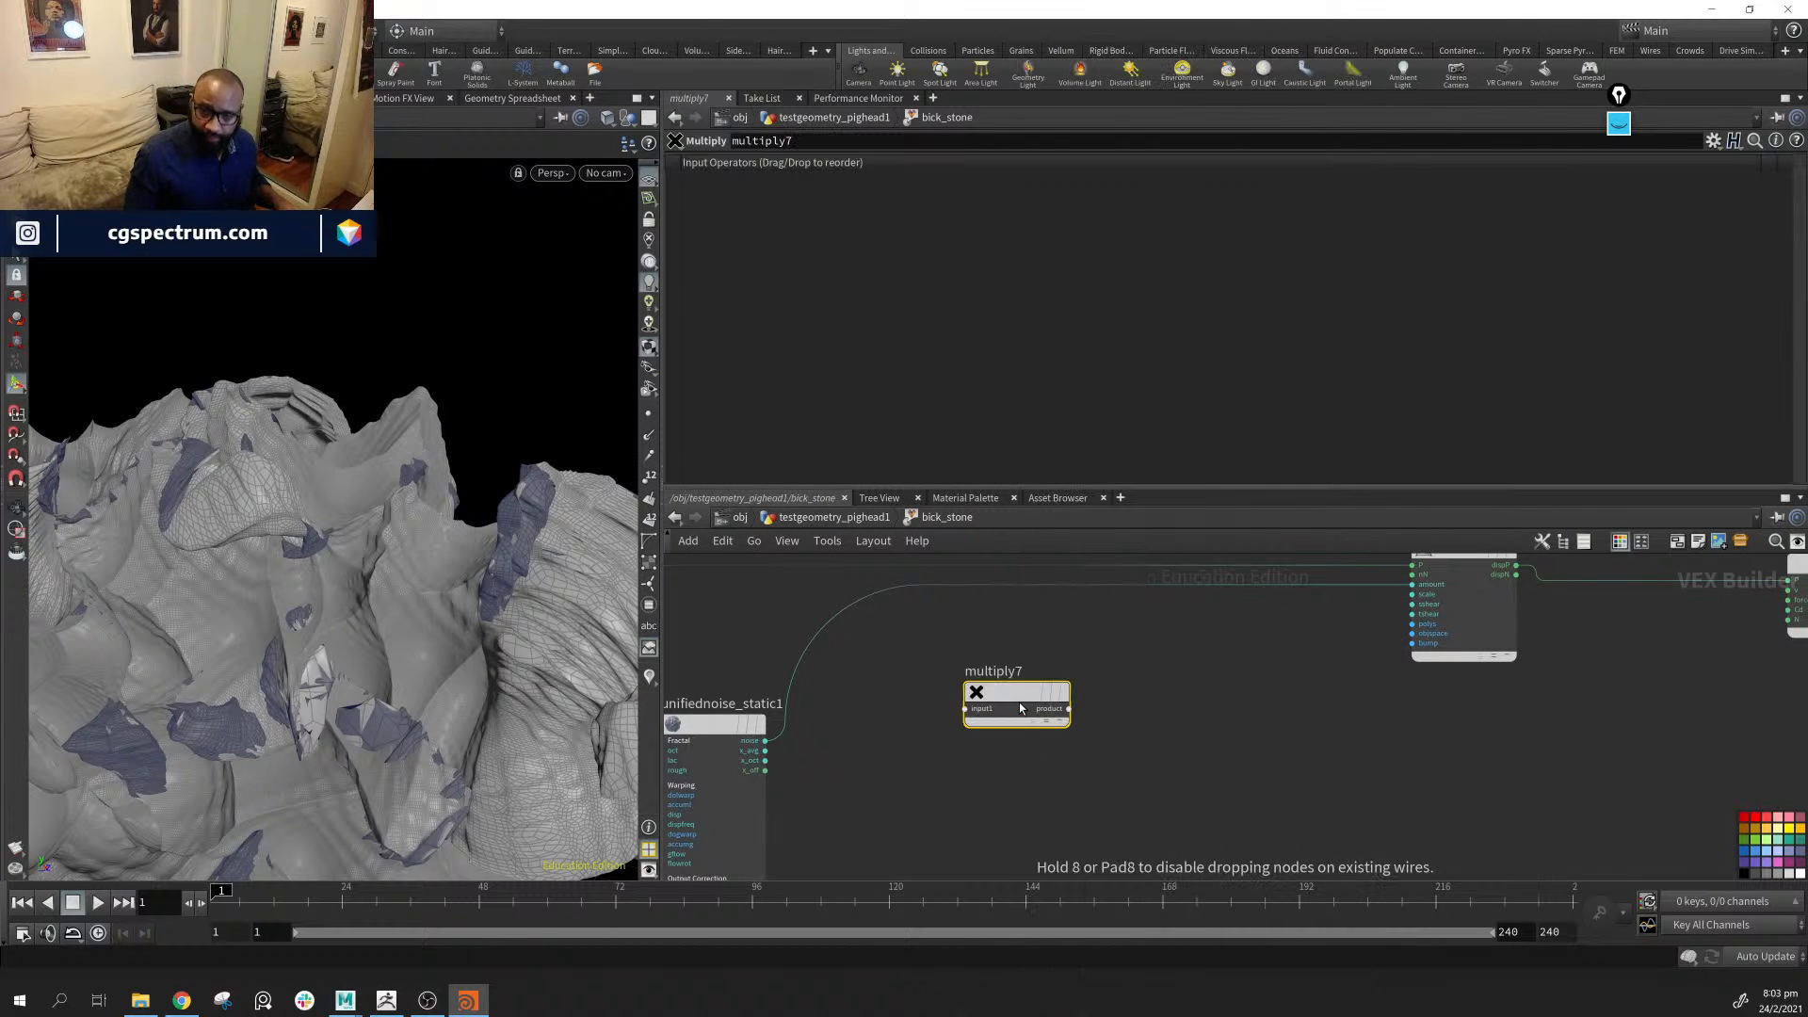
drag(765, 751, 948, 722)
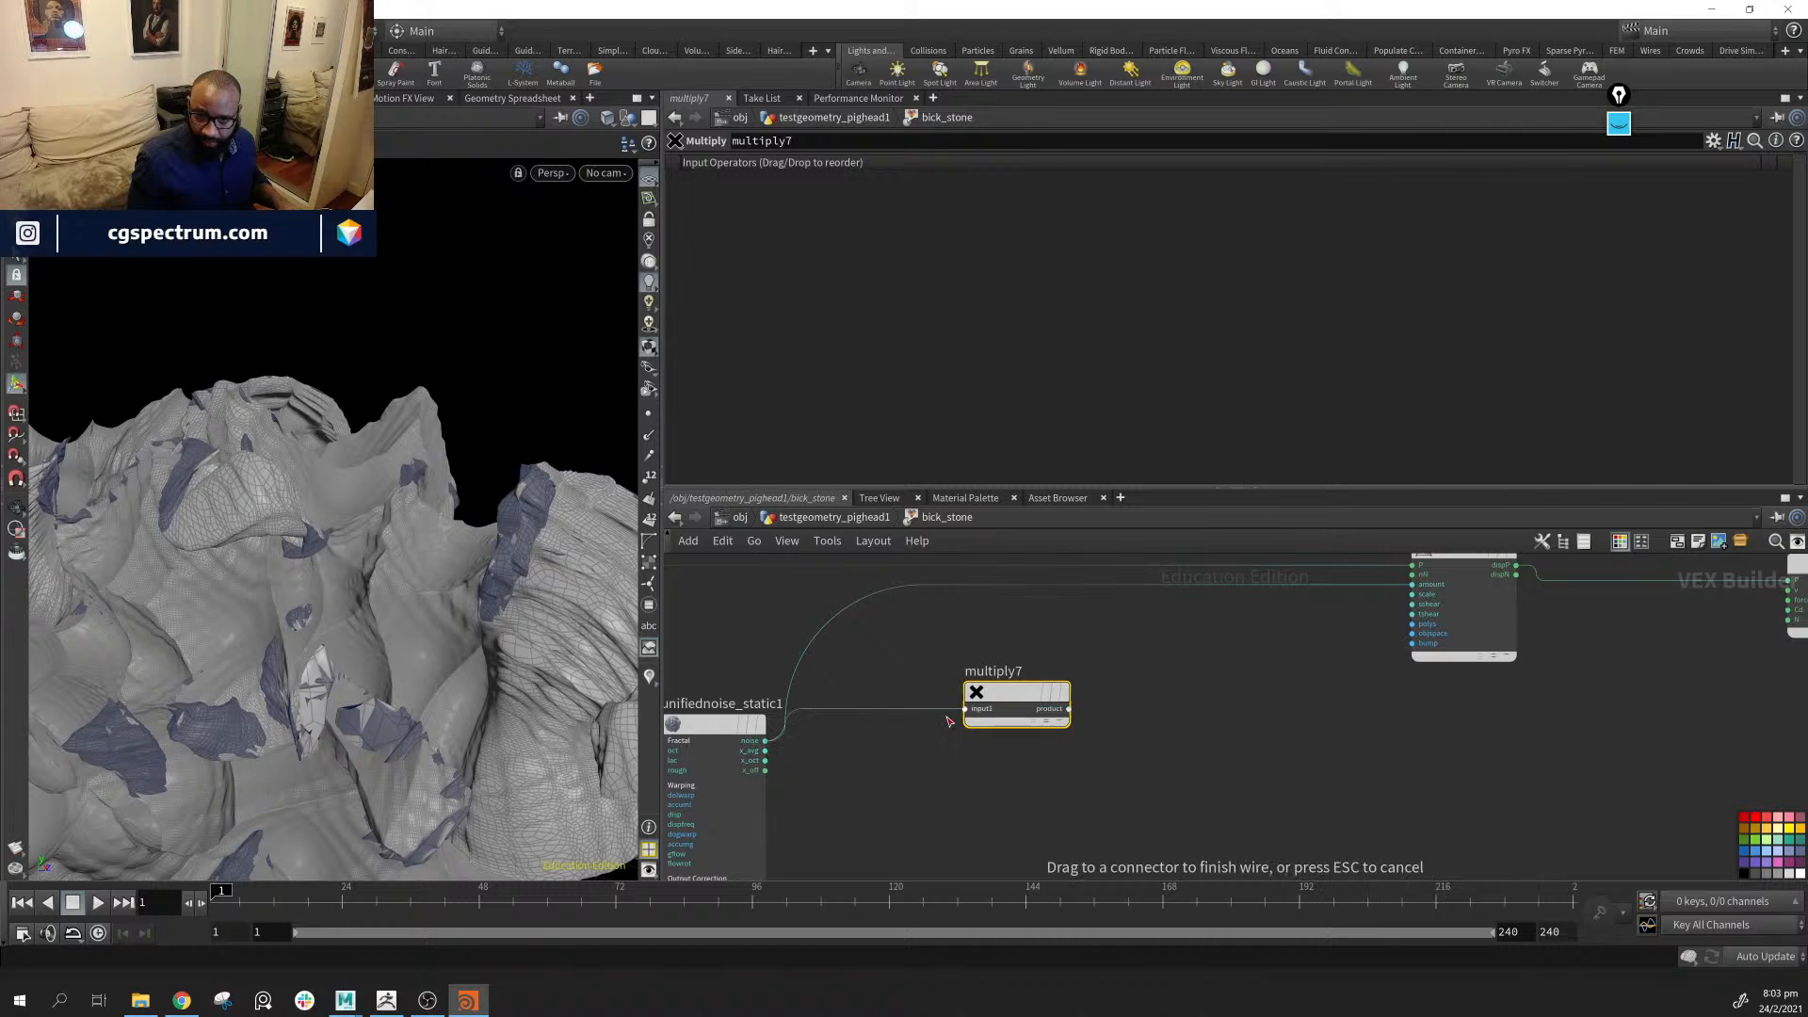
click(966, 708)
drag(1070, 708, 1405, 584)
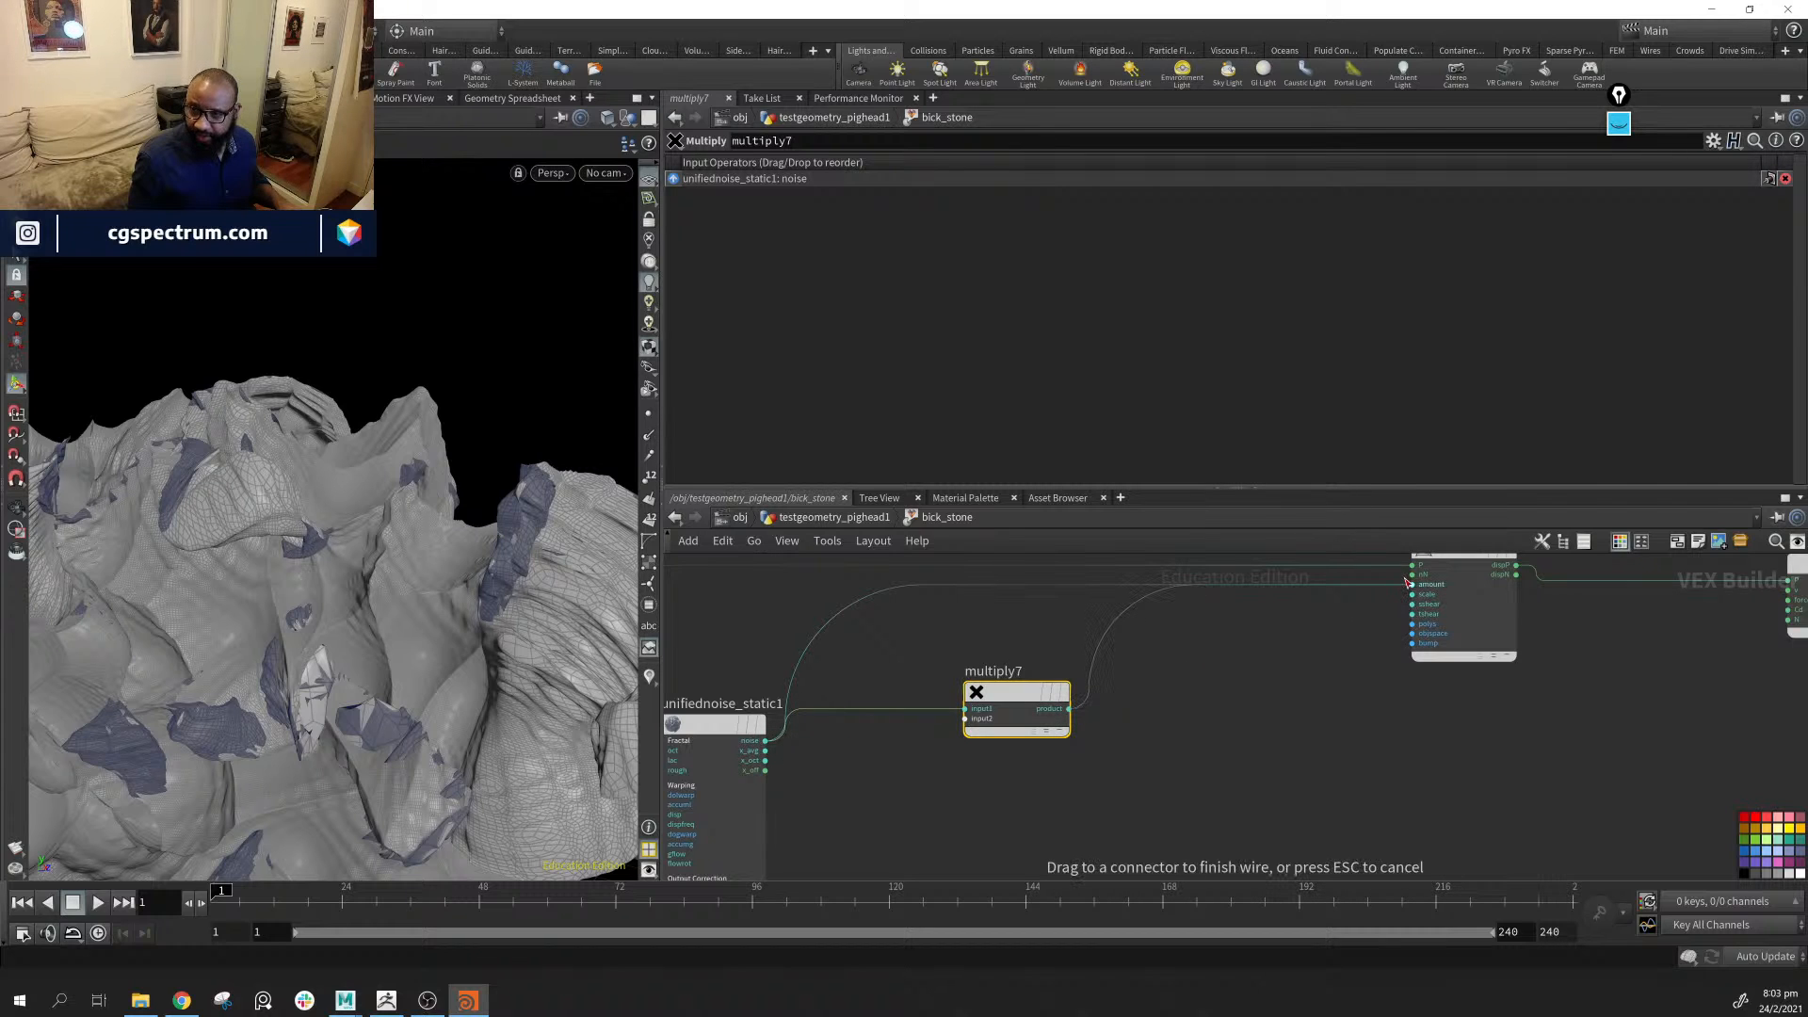
drag(1017, 695, 1107, 693)
middle_drag(1109, 800, 1197, 742)
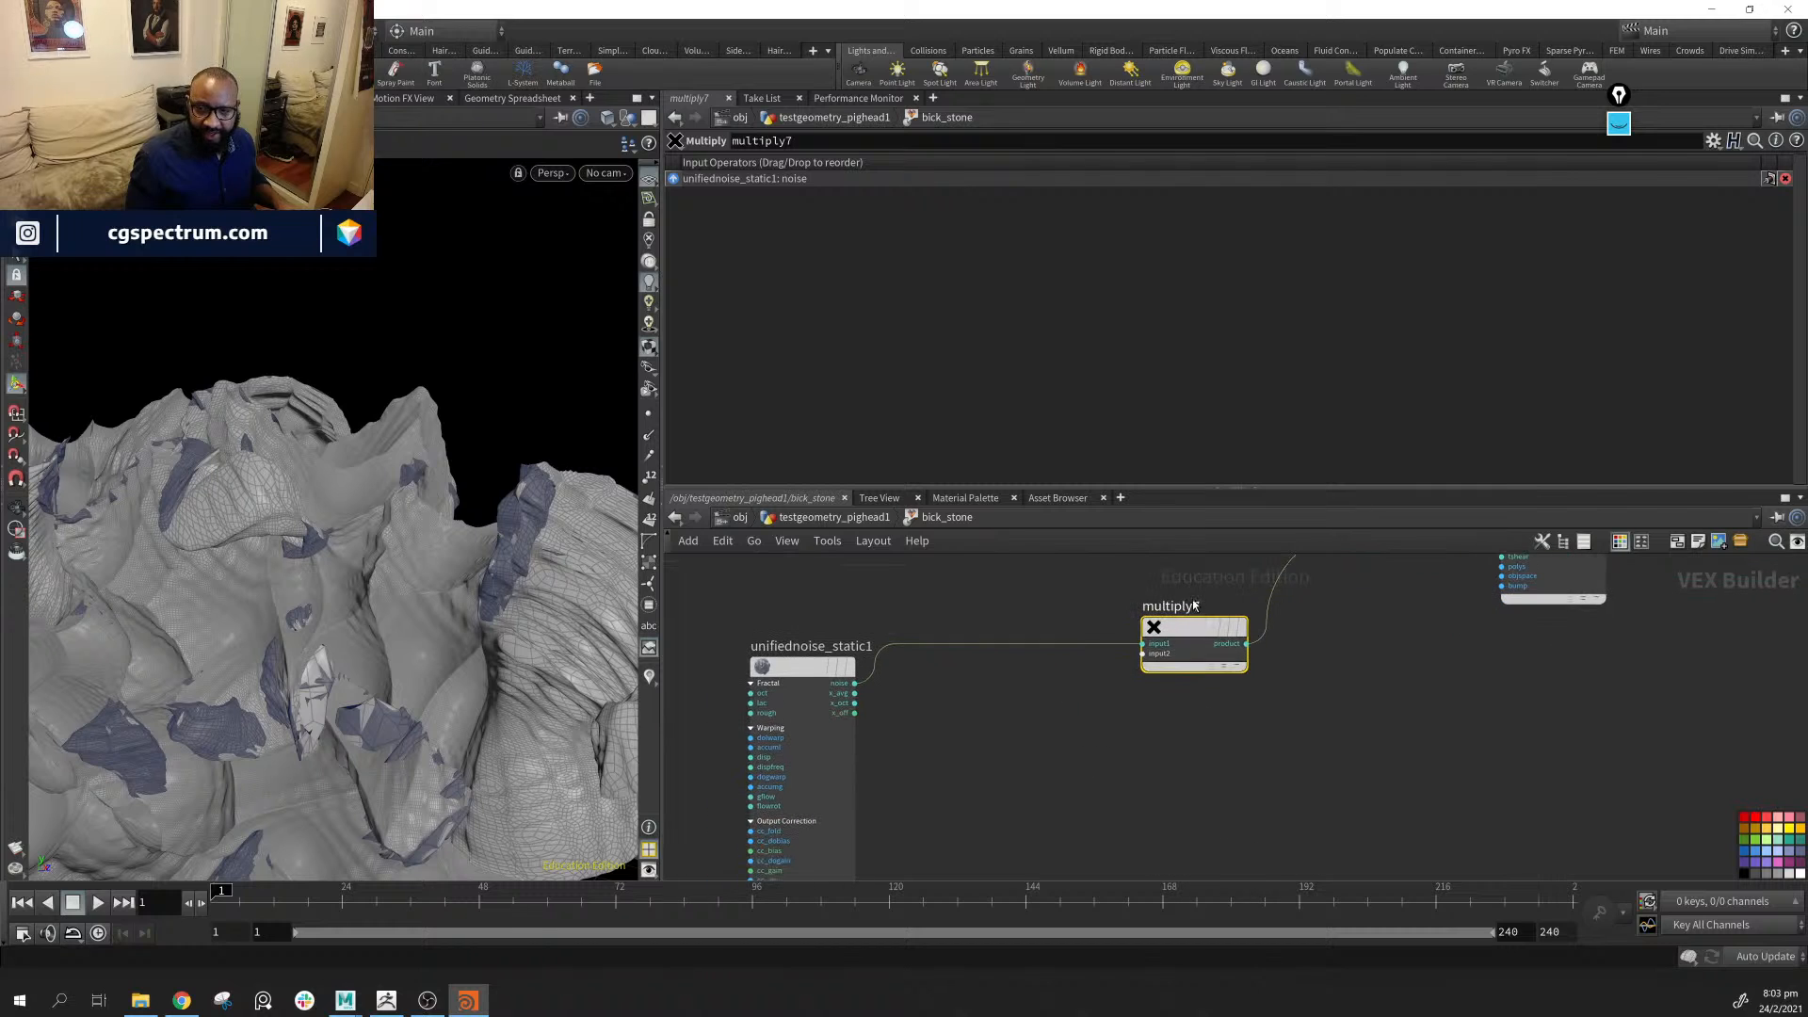
Add a float Constant node and wire its value into the second input of the new Multiply node
scroll(1076, 740, up, 1)
middle_drag(1076, 741, 1187, 778)
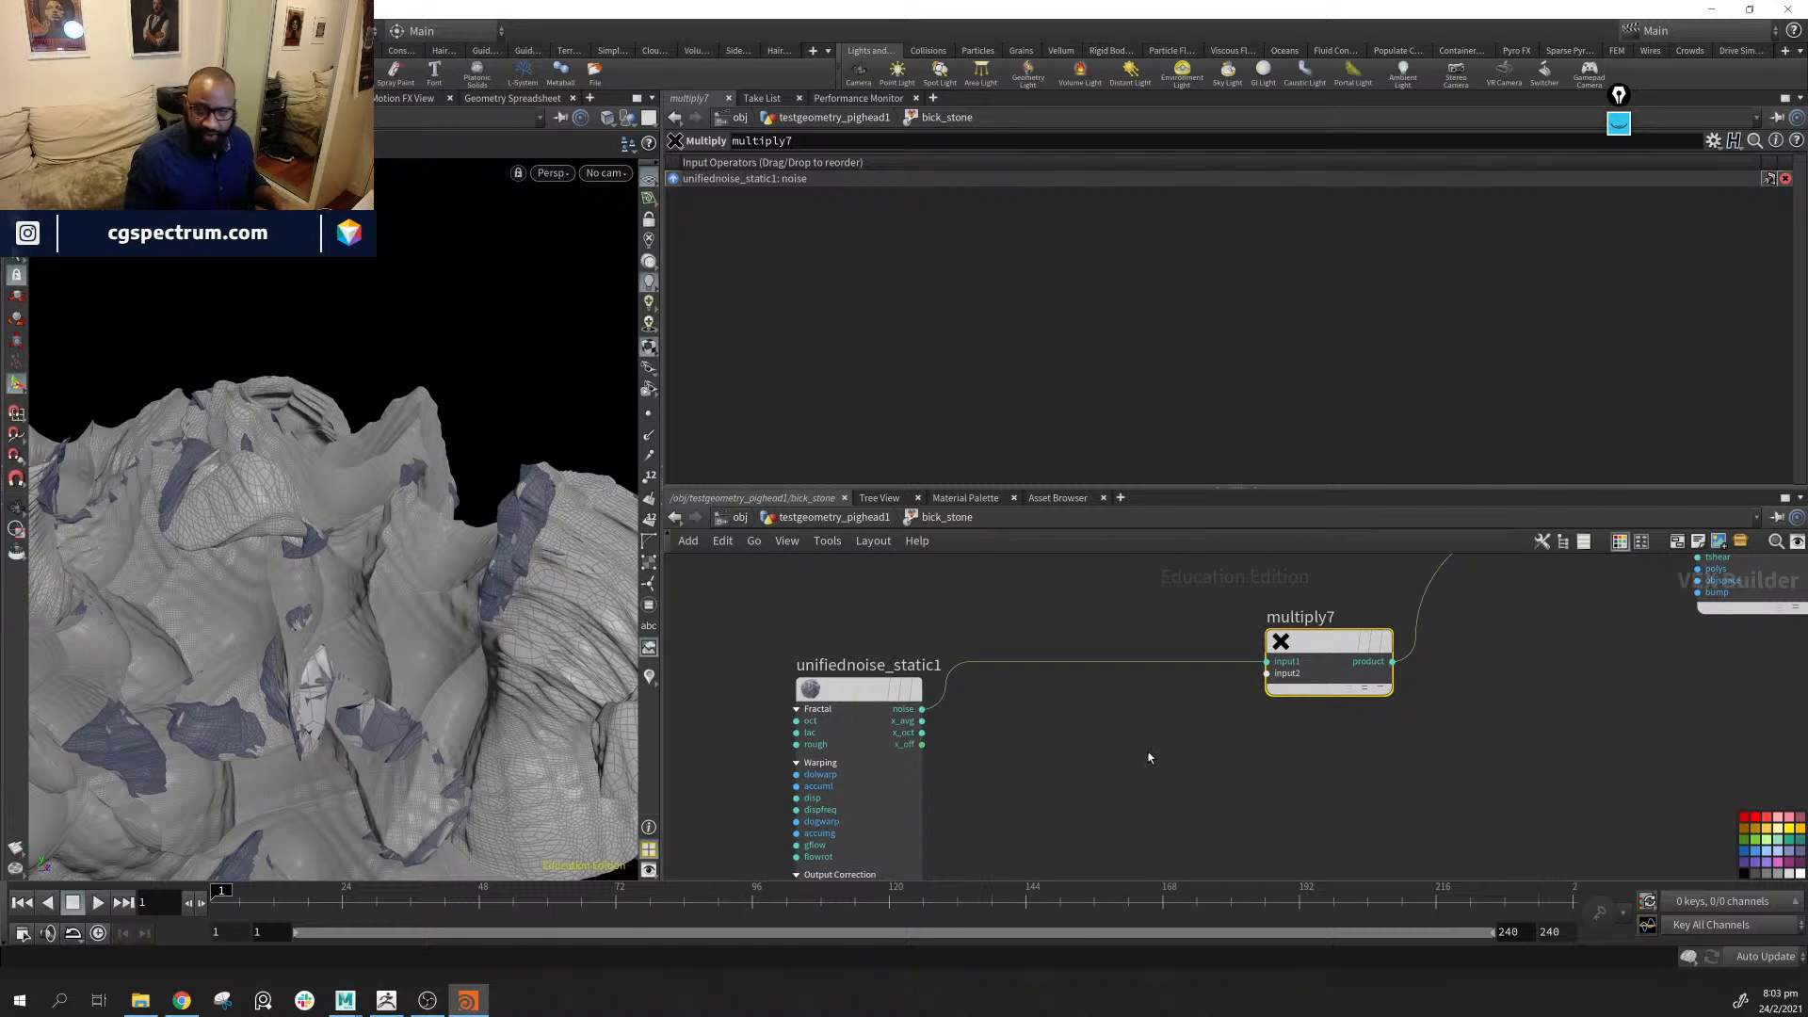
key(Tab)
text(cons)
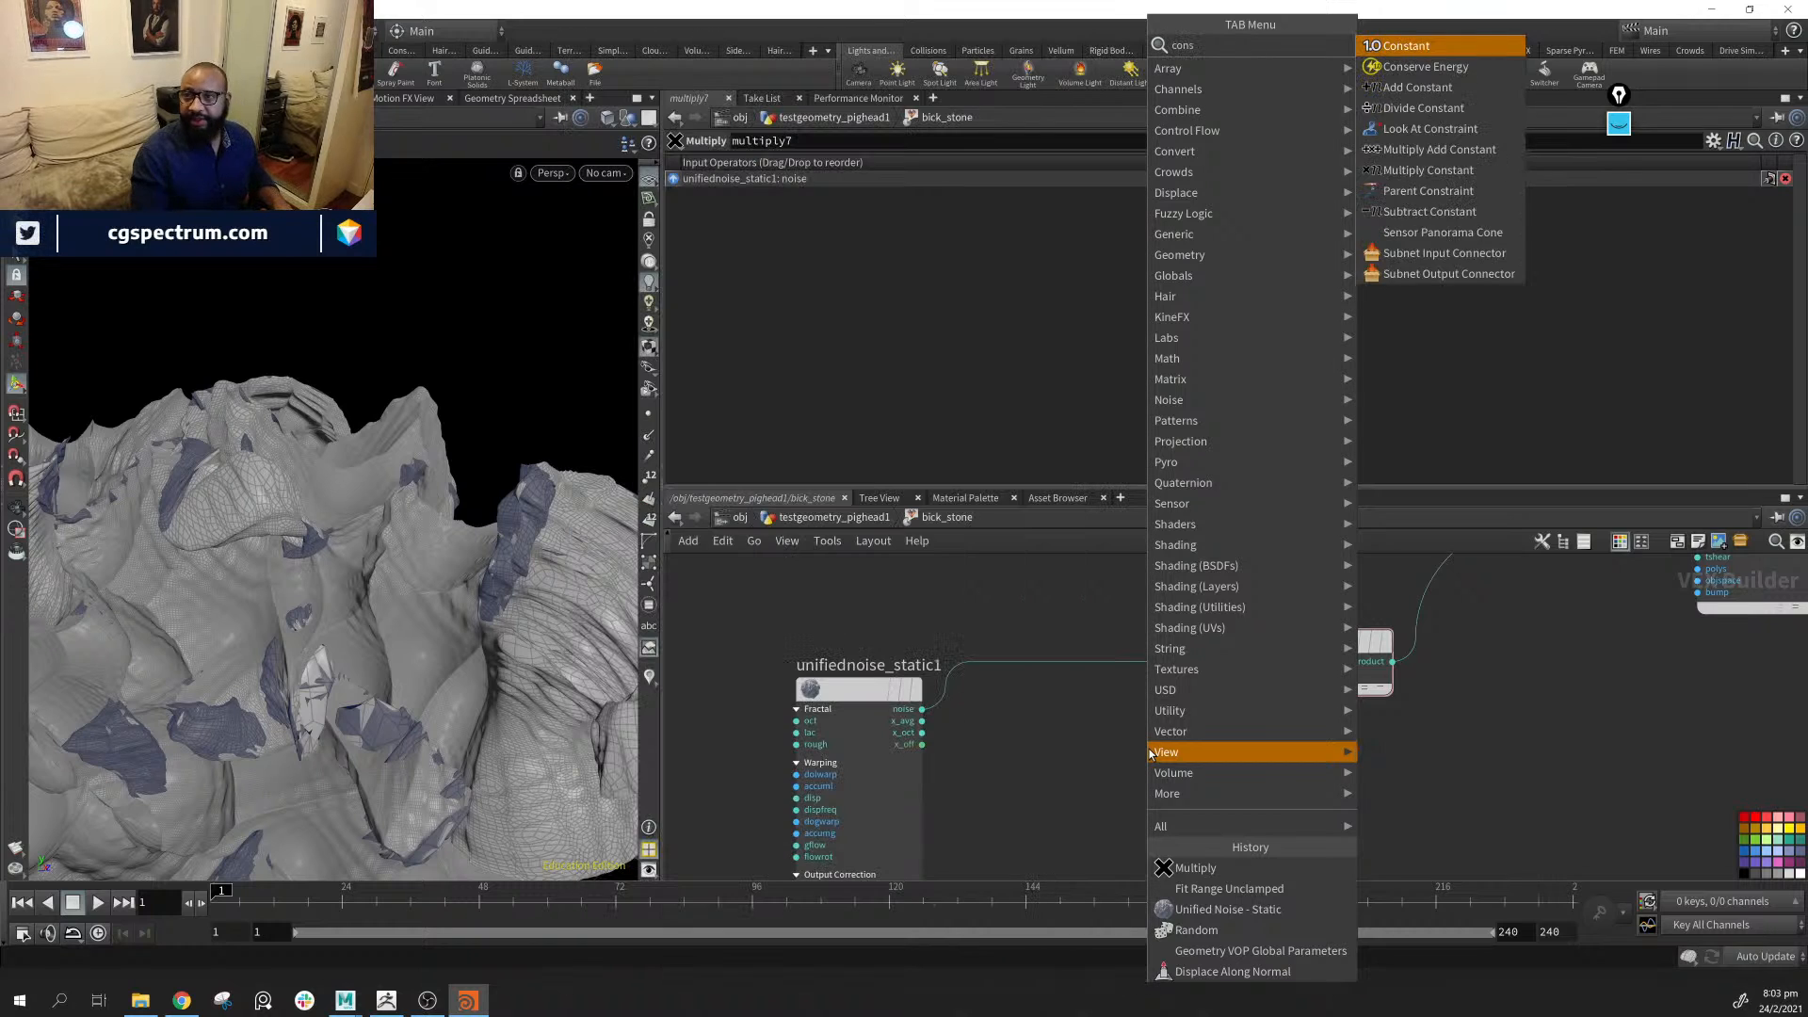
key(Return)
click(1147, 753)
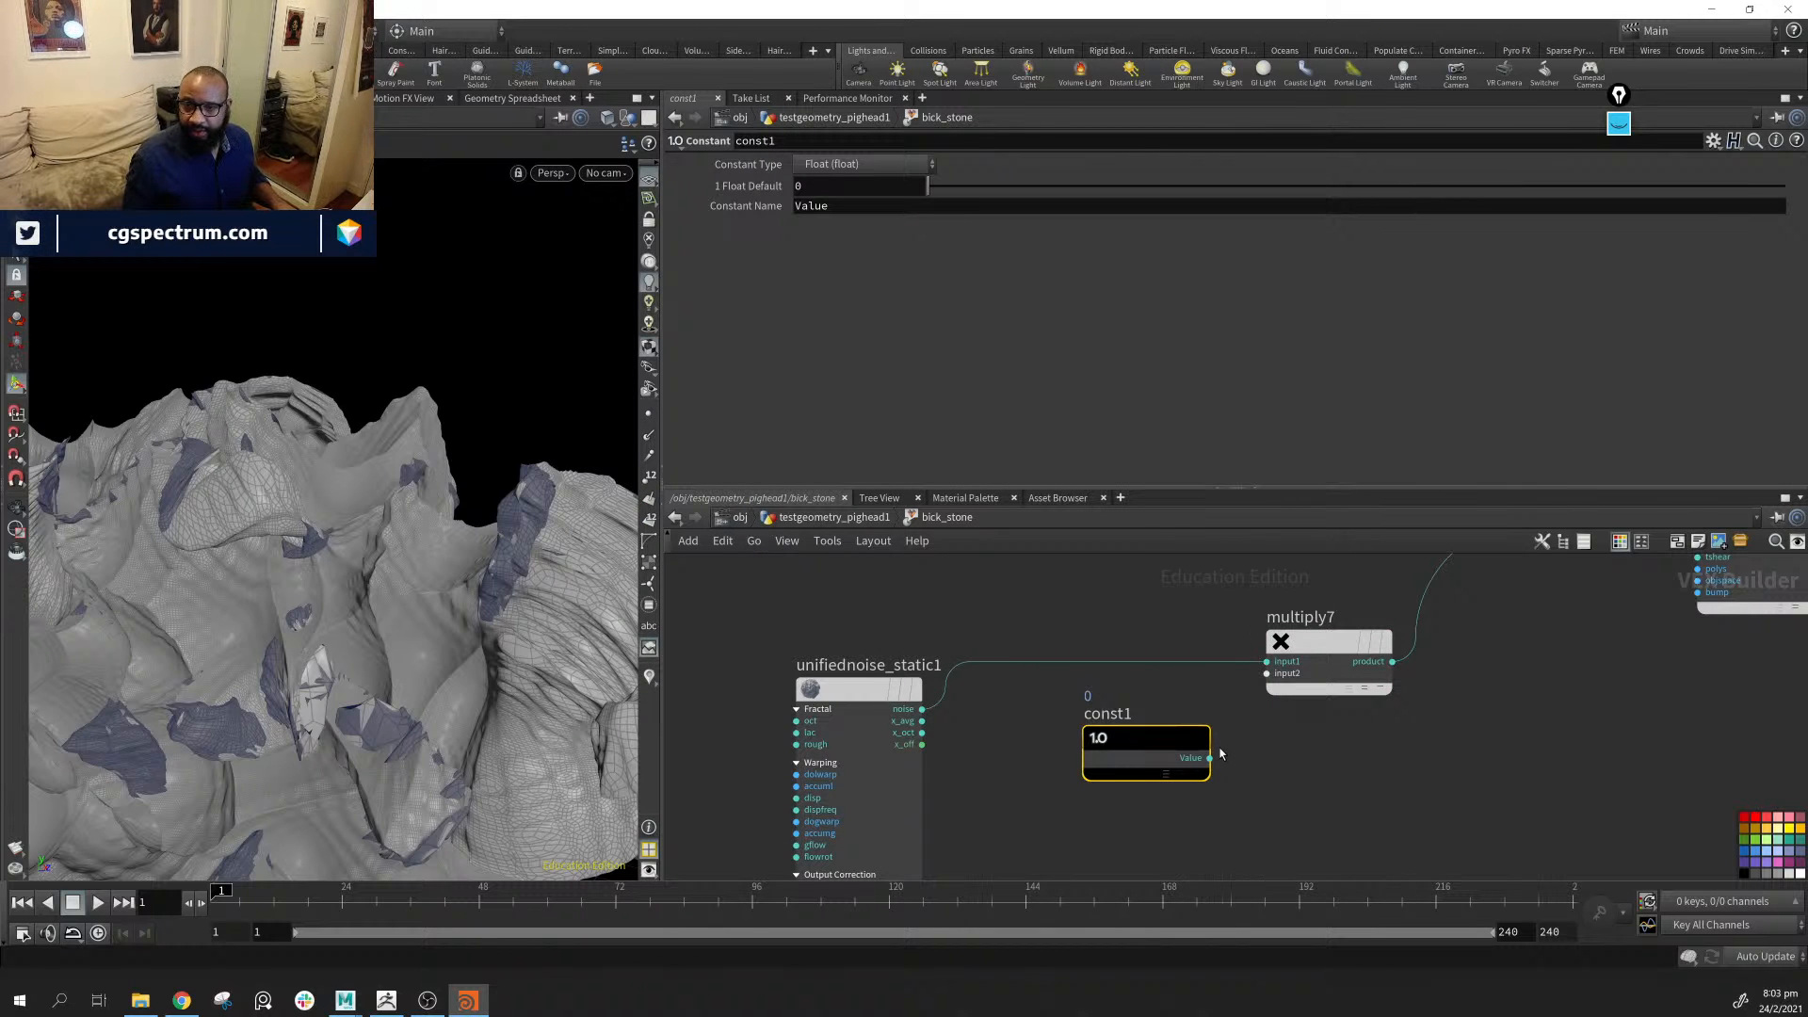
drag(1209, 758, 1332, 669)
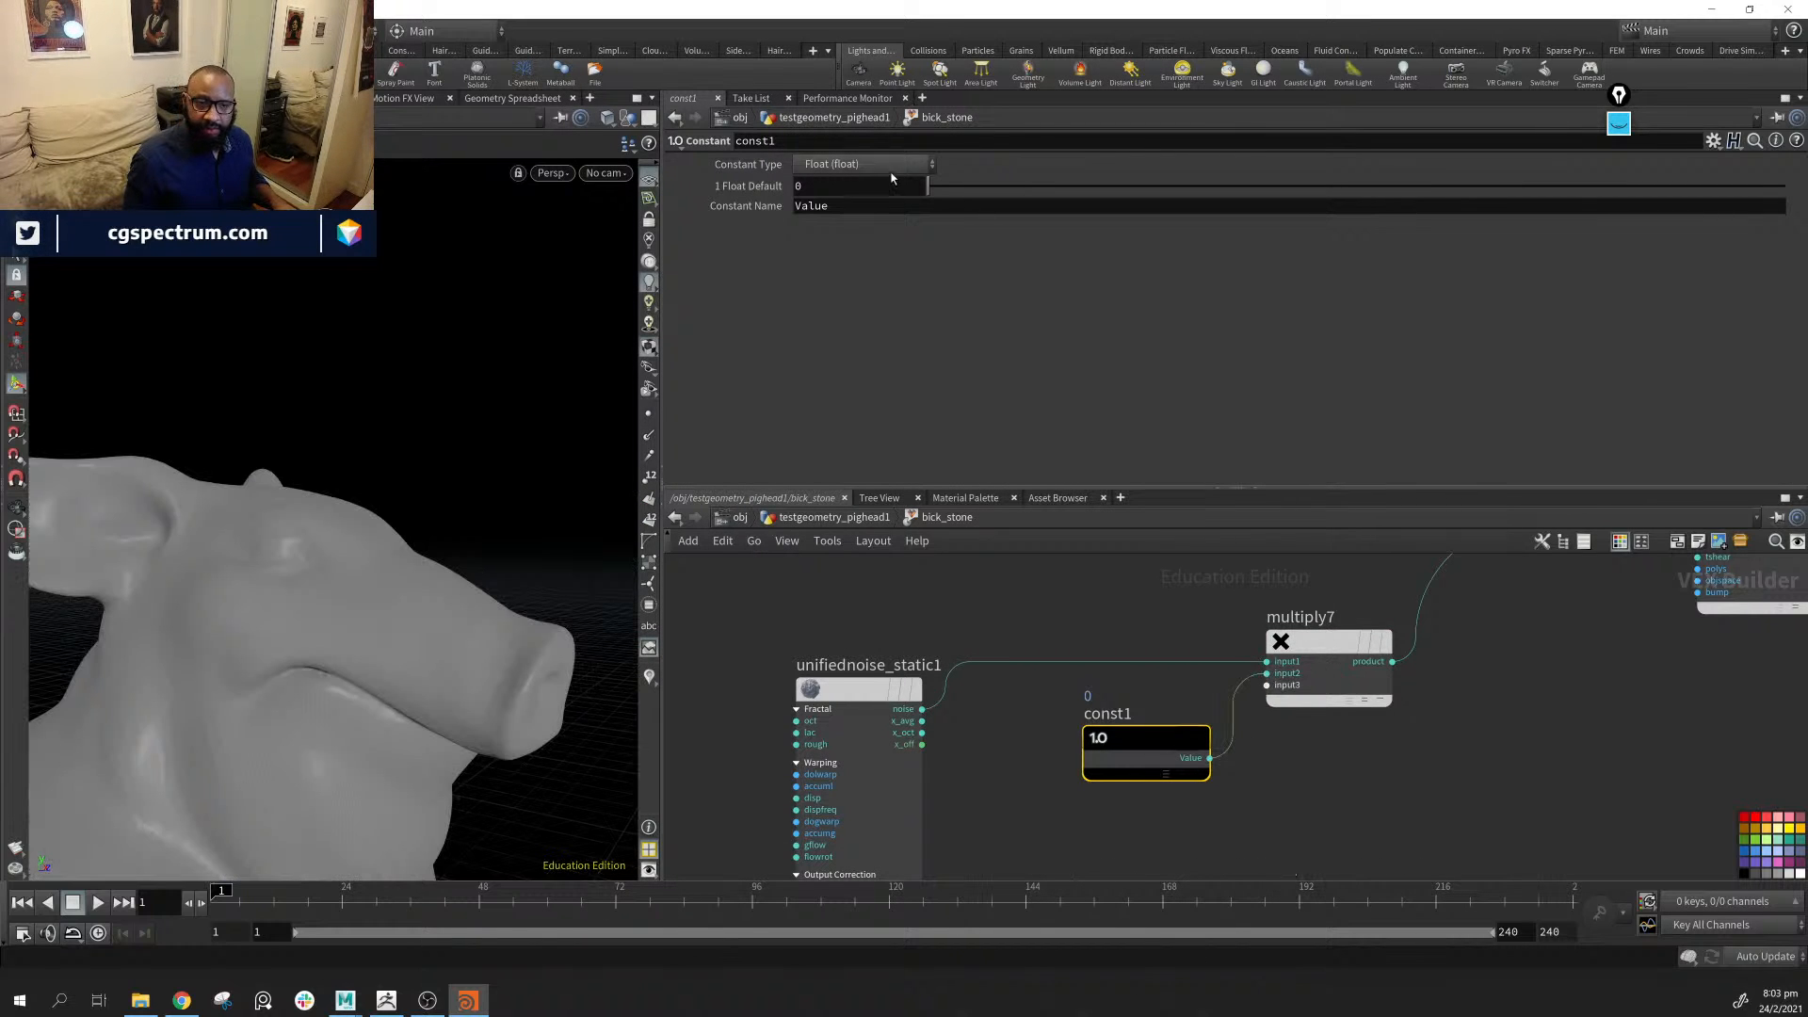
Set the constant's float default to about 0.159 and check the noise displacement around the pig head
drag(938, 188, 1068, 193)
alt+middle_drag(360, 758, 400, 572)
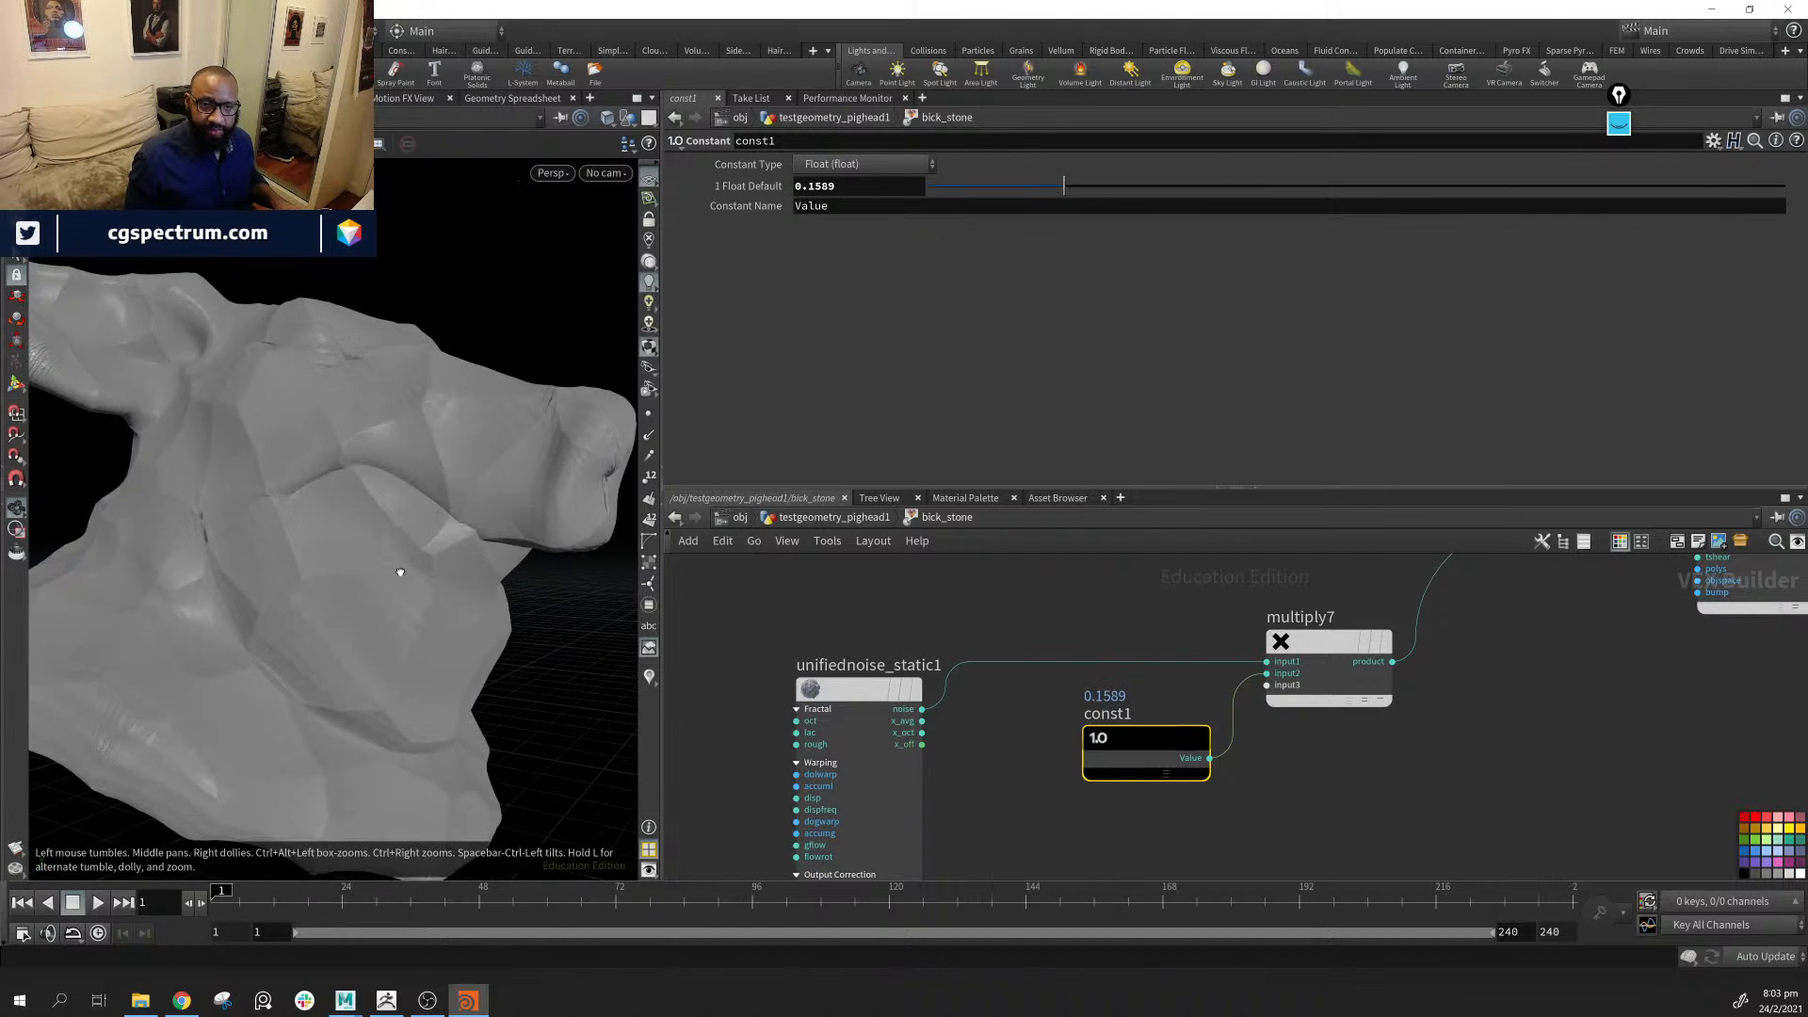
drag(400, 572, 226, 392)
right_drag(226, 392, 311, 650)
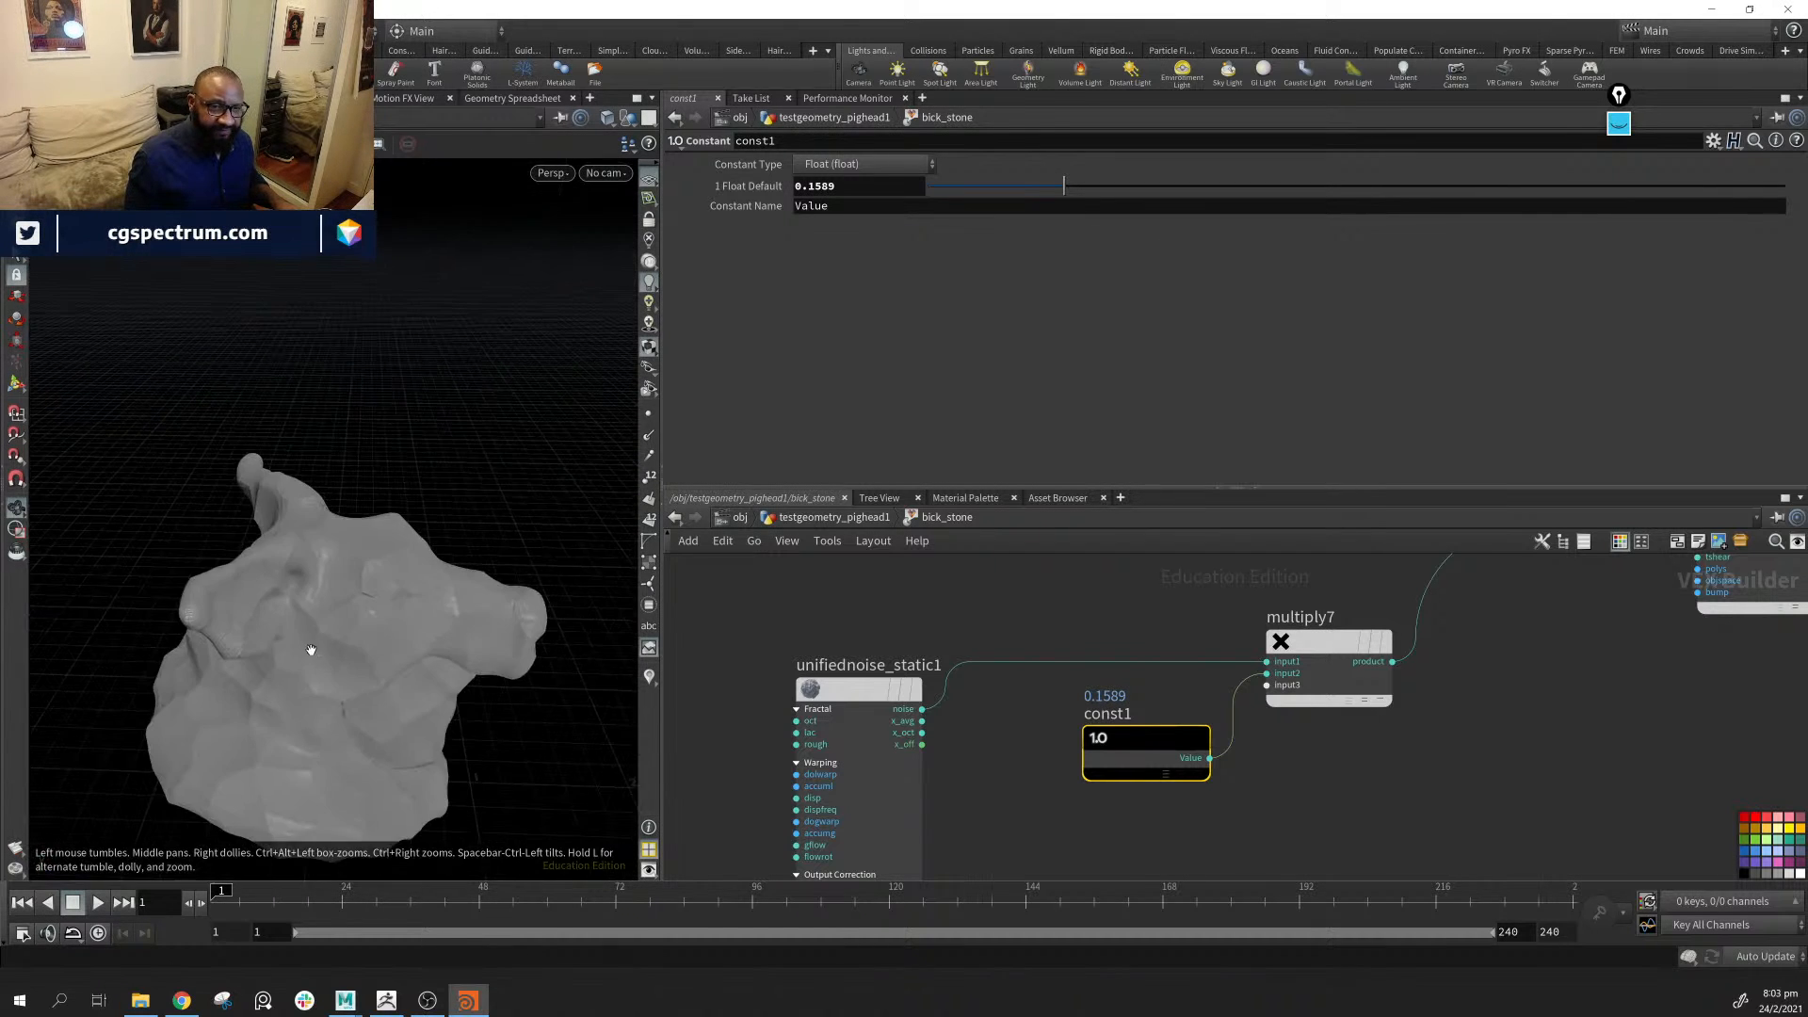
Set the Worley noise frequency to 5 on all four components and check the displaced pig head
drag(311, 650, 358, 532)
click(852, 692)
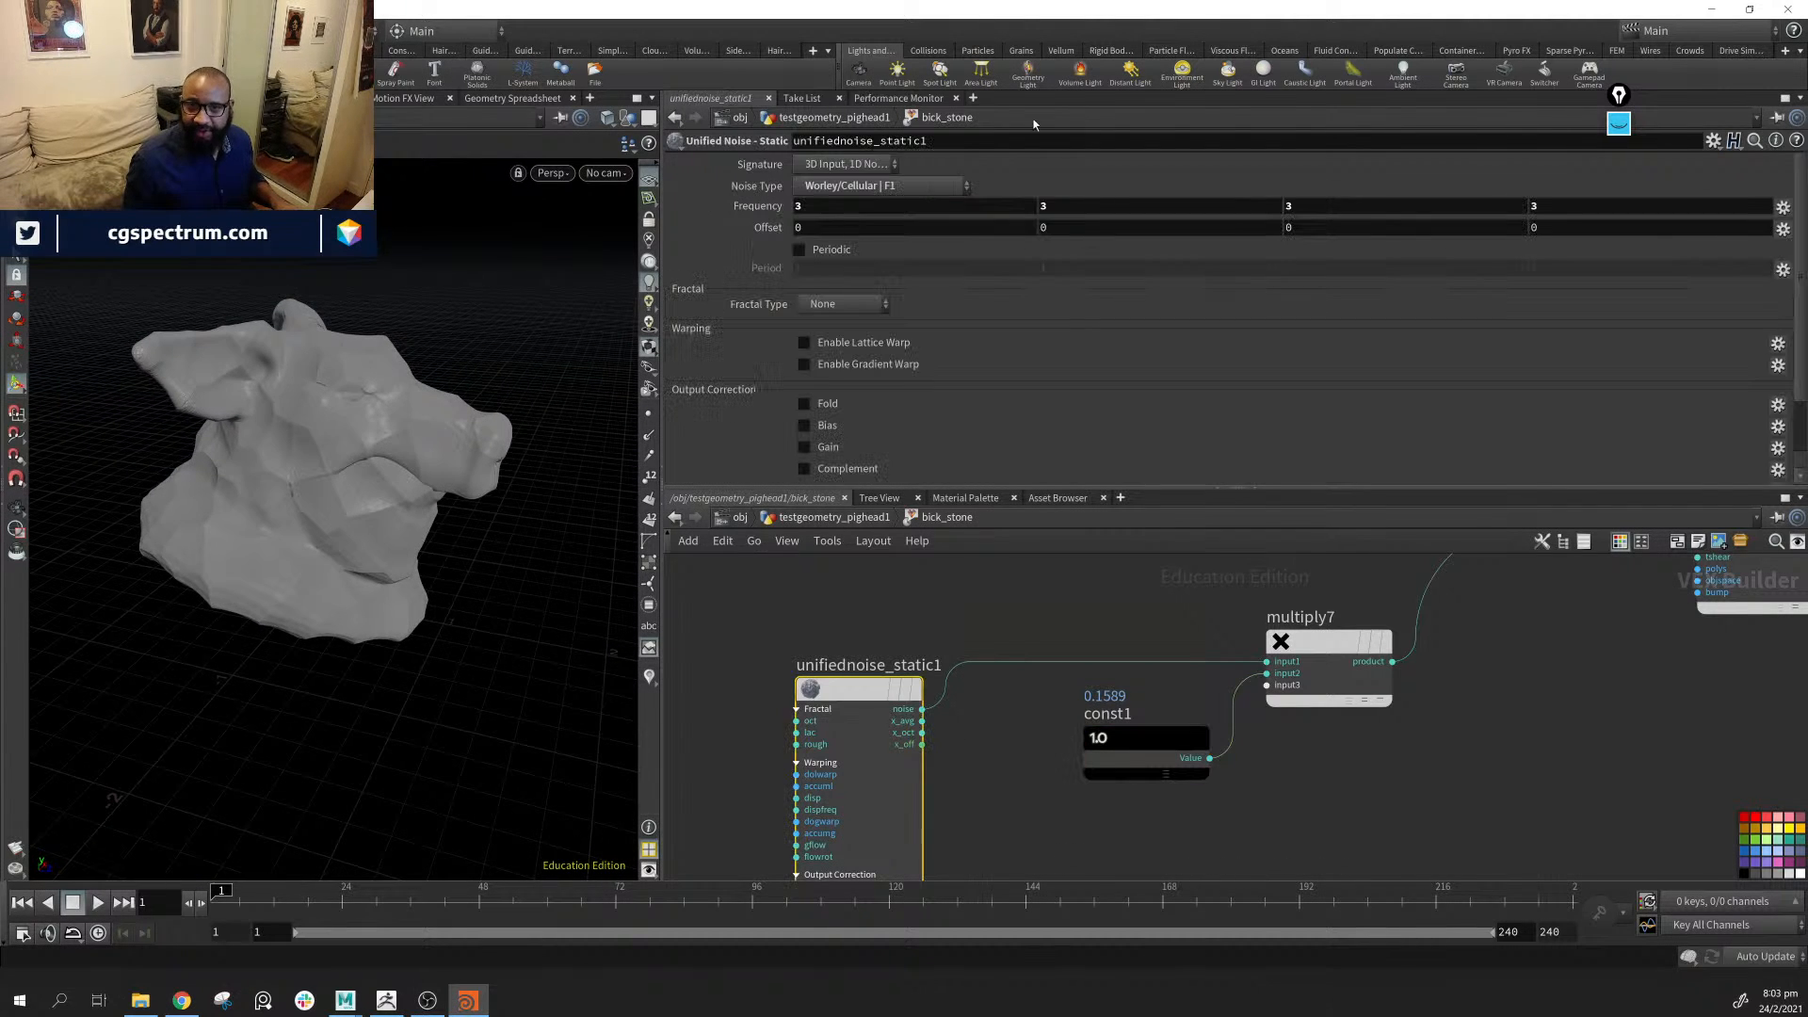
click(907, 208)
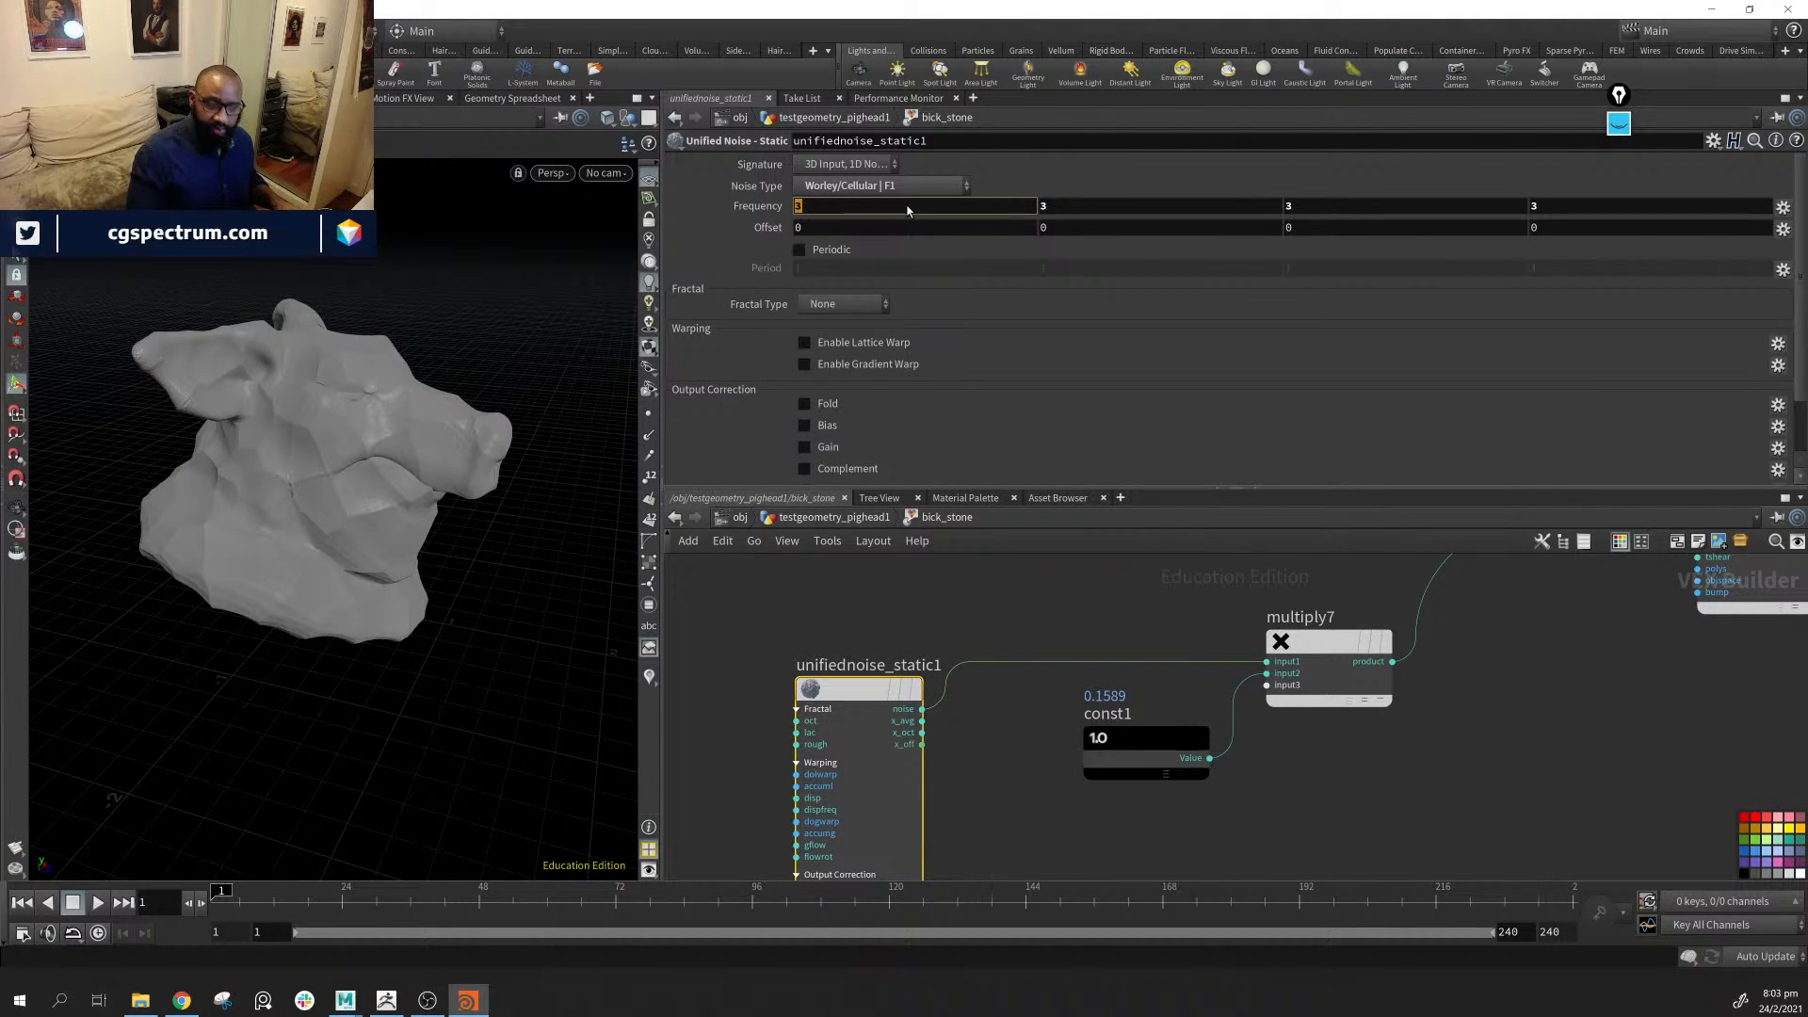
middle_drag(746, 205, 791, 180)
alt+drag(473, 452, 437, 485)
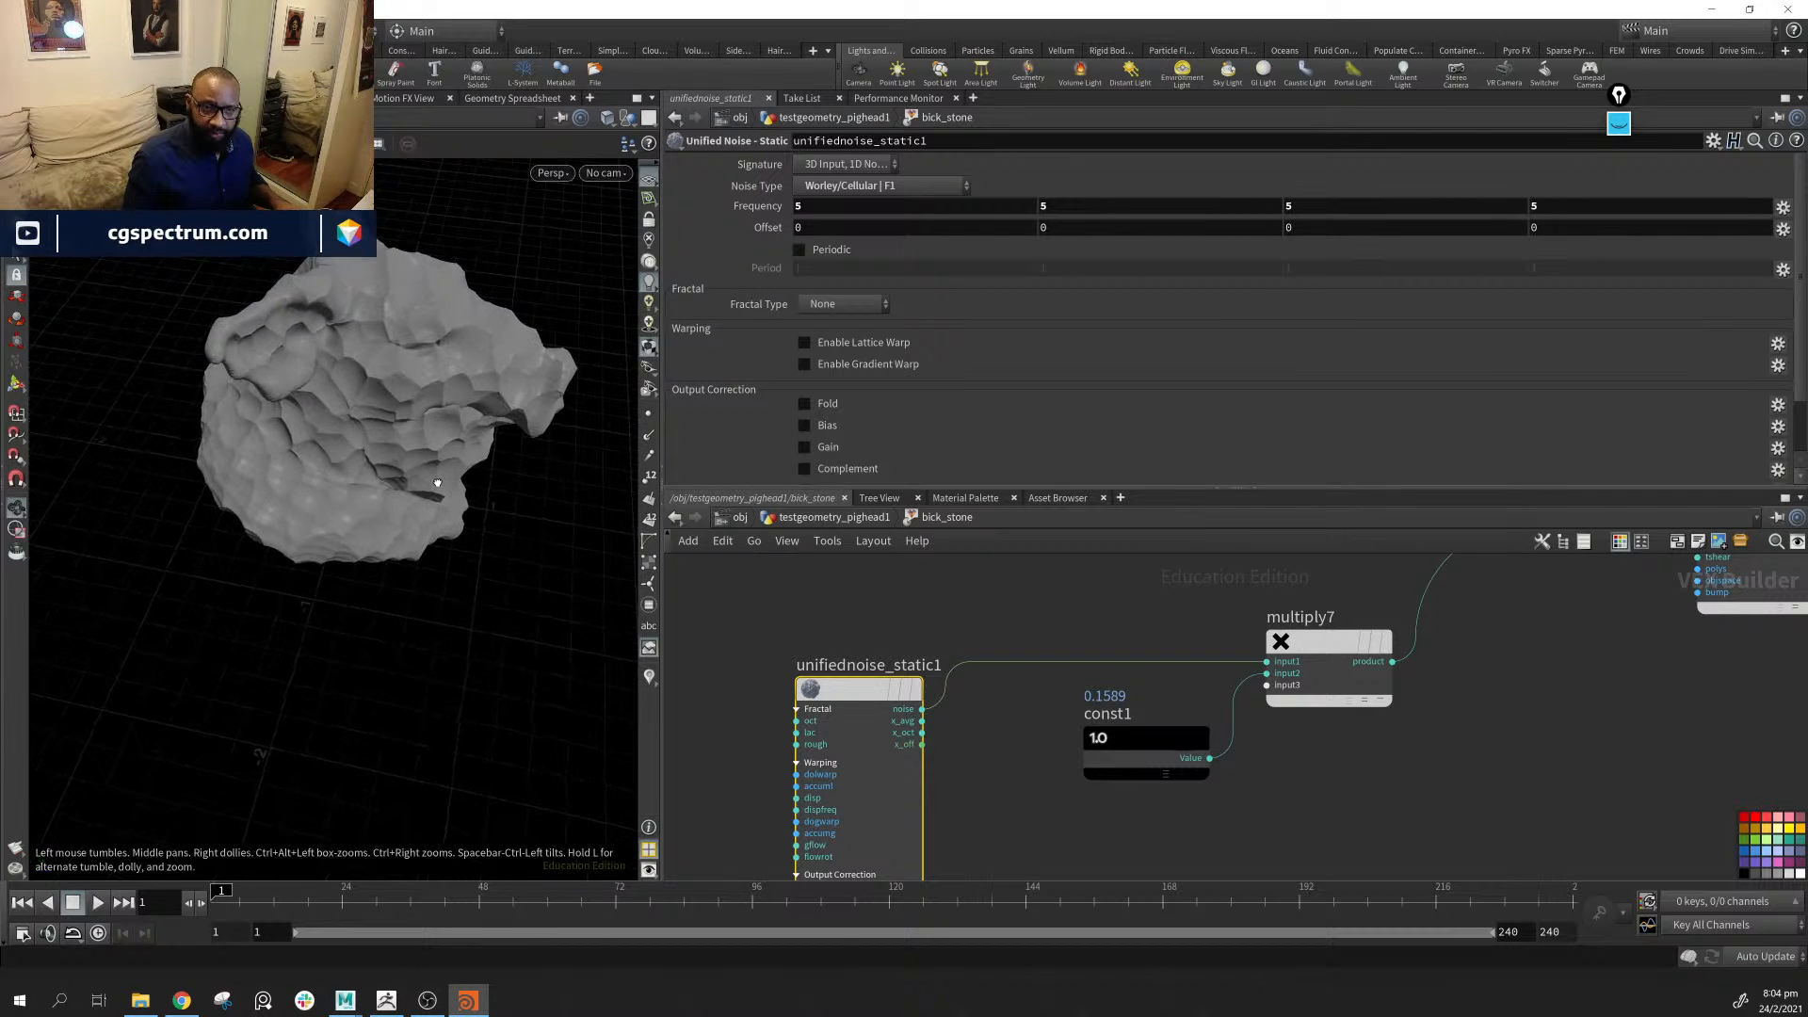
Set the noise multiplier constant's float default to about 0.057 and inspect the pig head's surface detail up close
click(1122, 754)
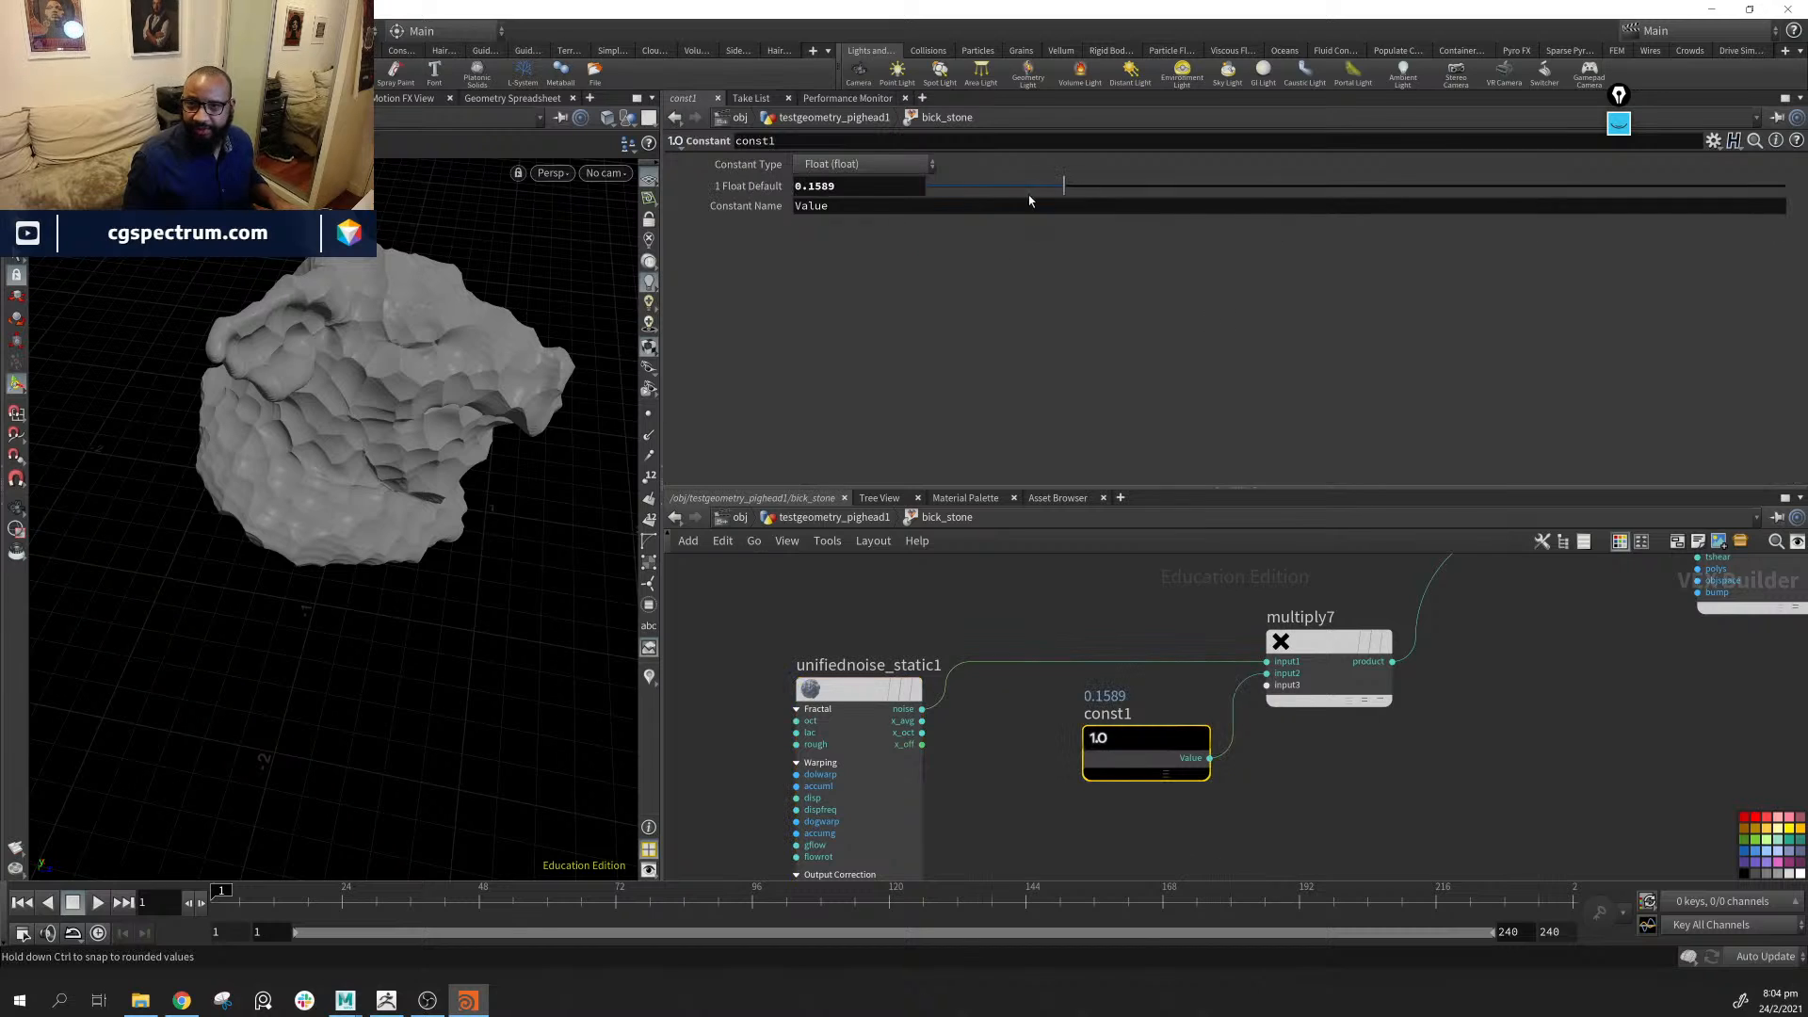
drag(1062, 185, 975, 188)
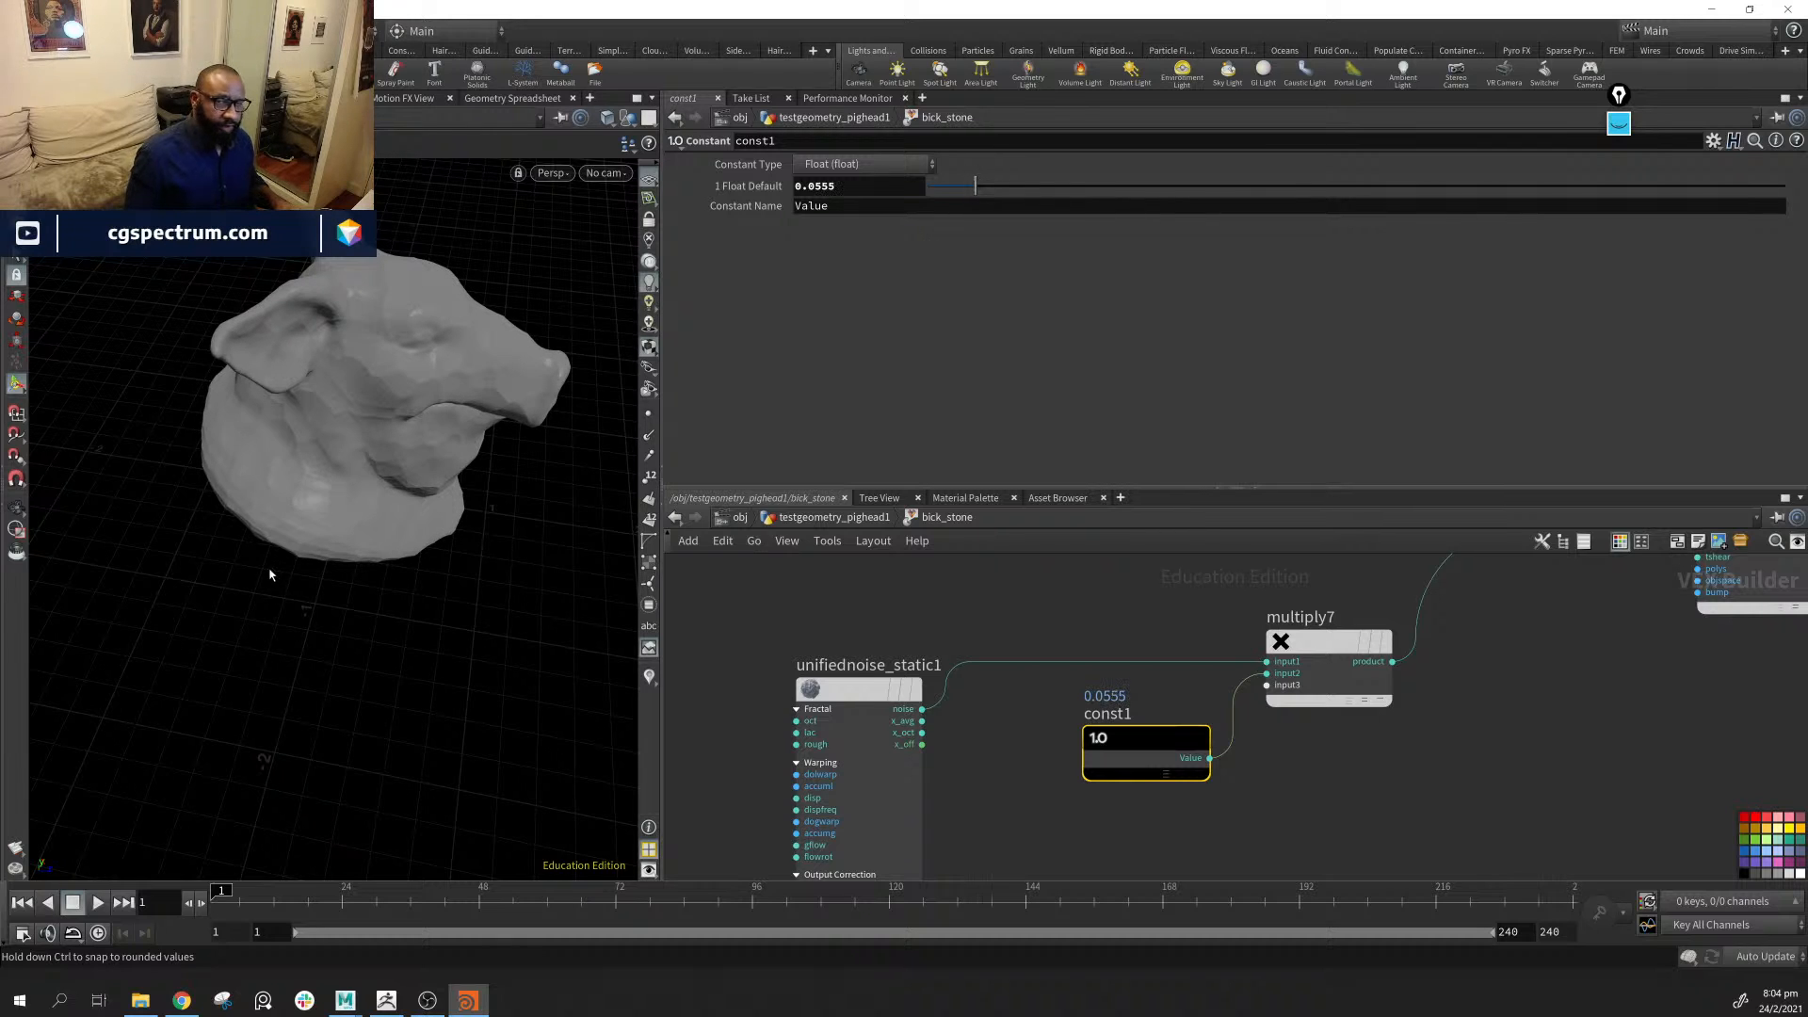
alt+drag(469, 537, 311, 471)
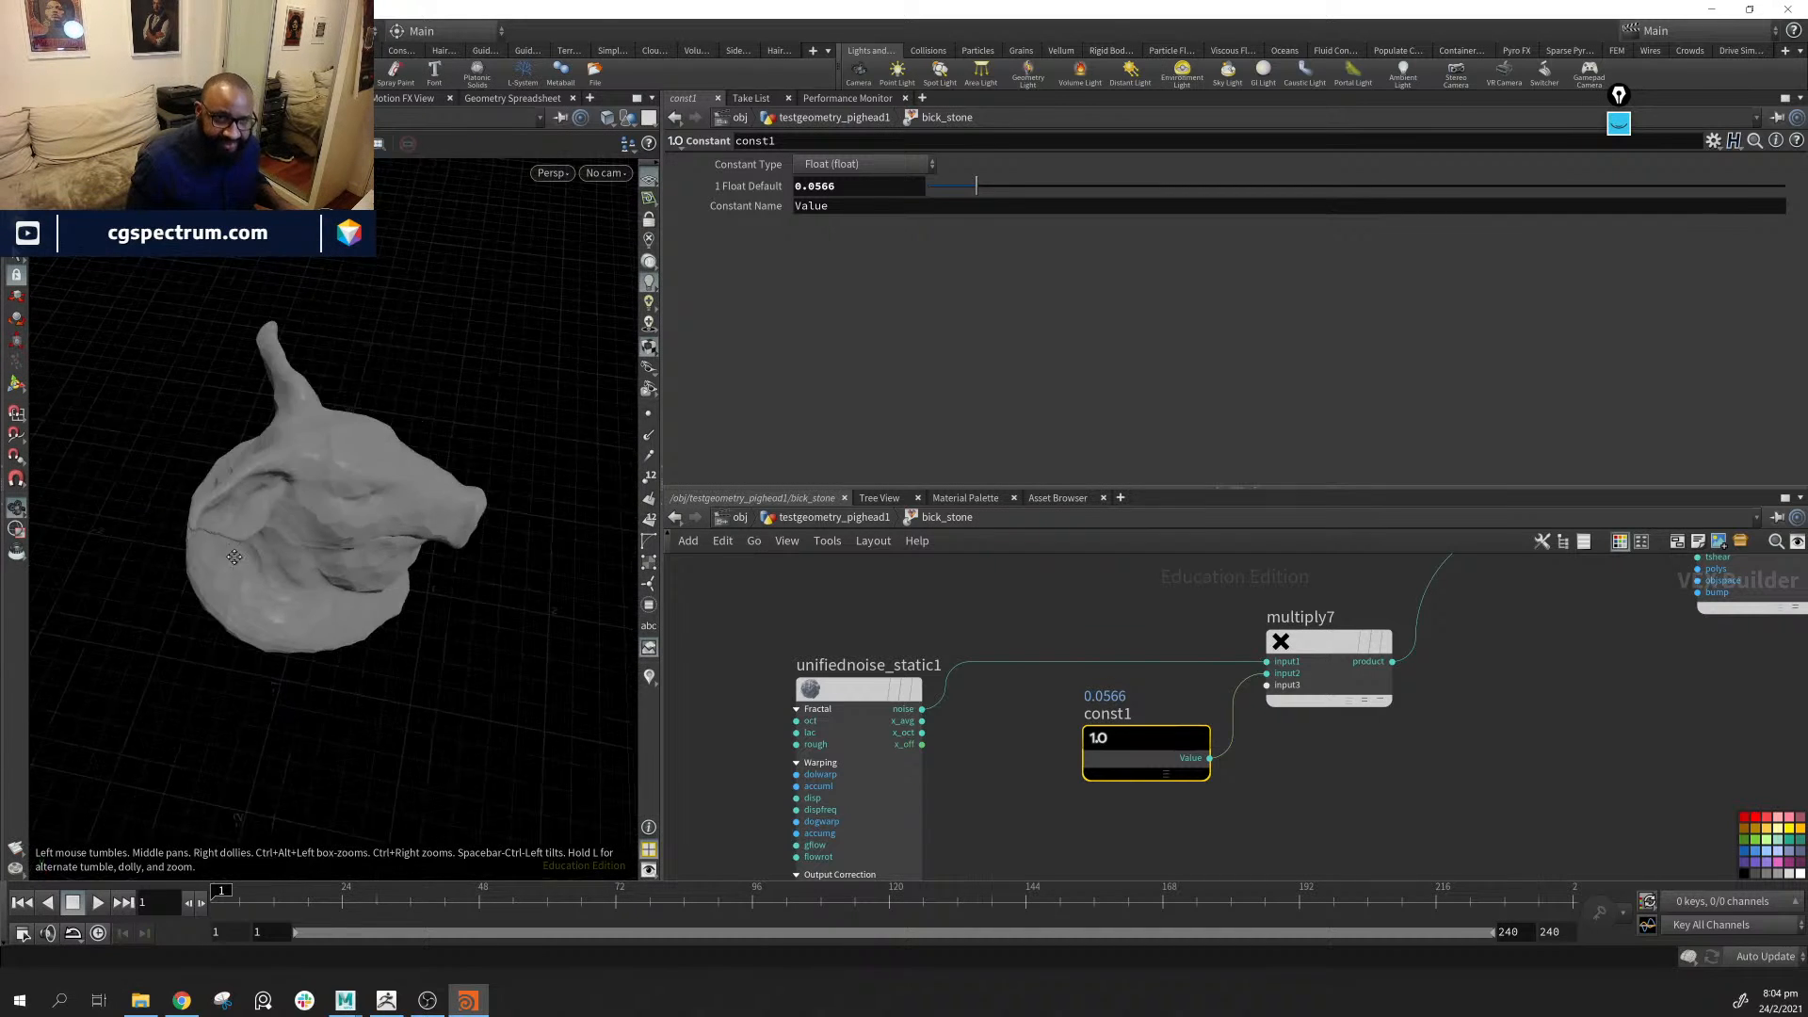
alt+right_drag(310, 471, 129, 581)
alt+drag(129, 581, 492, 622)
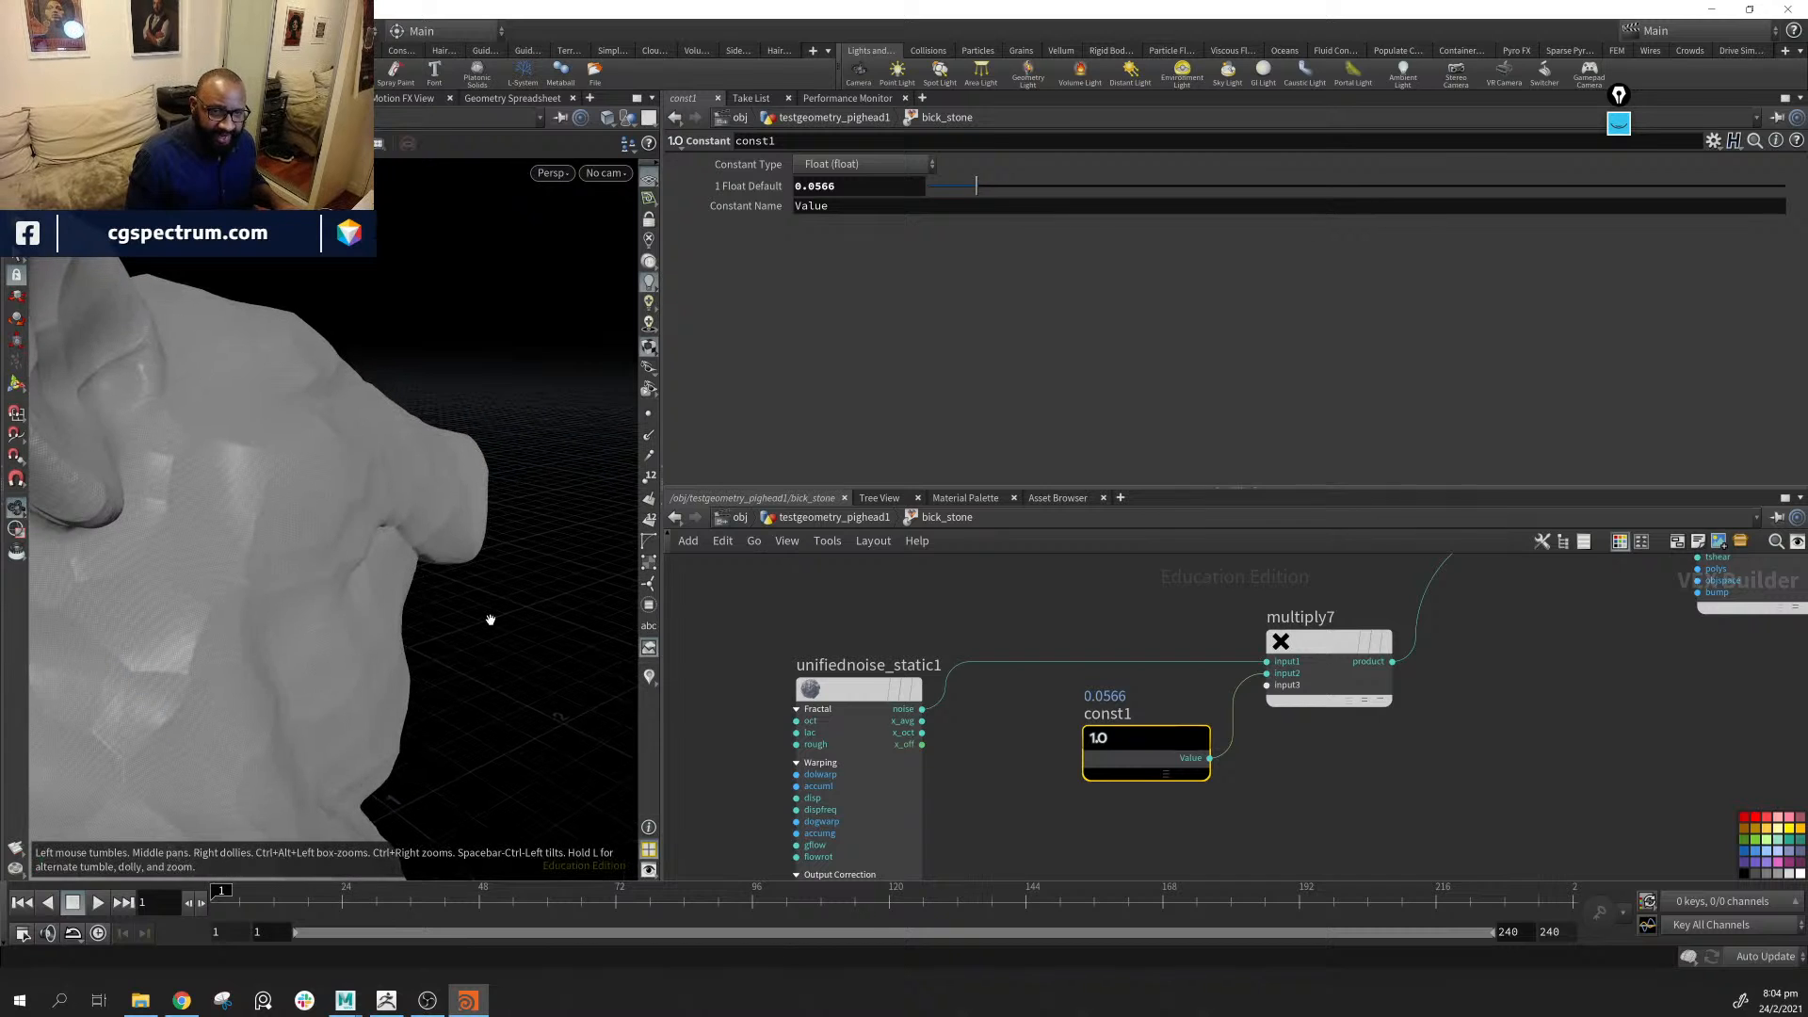
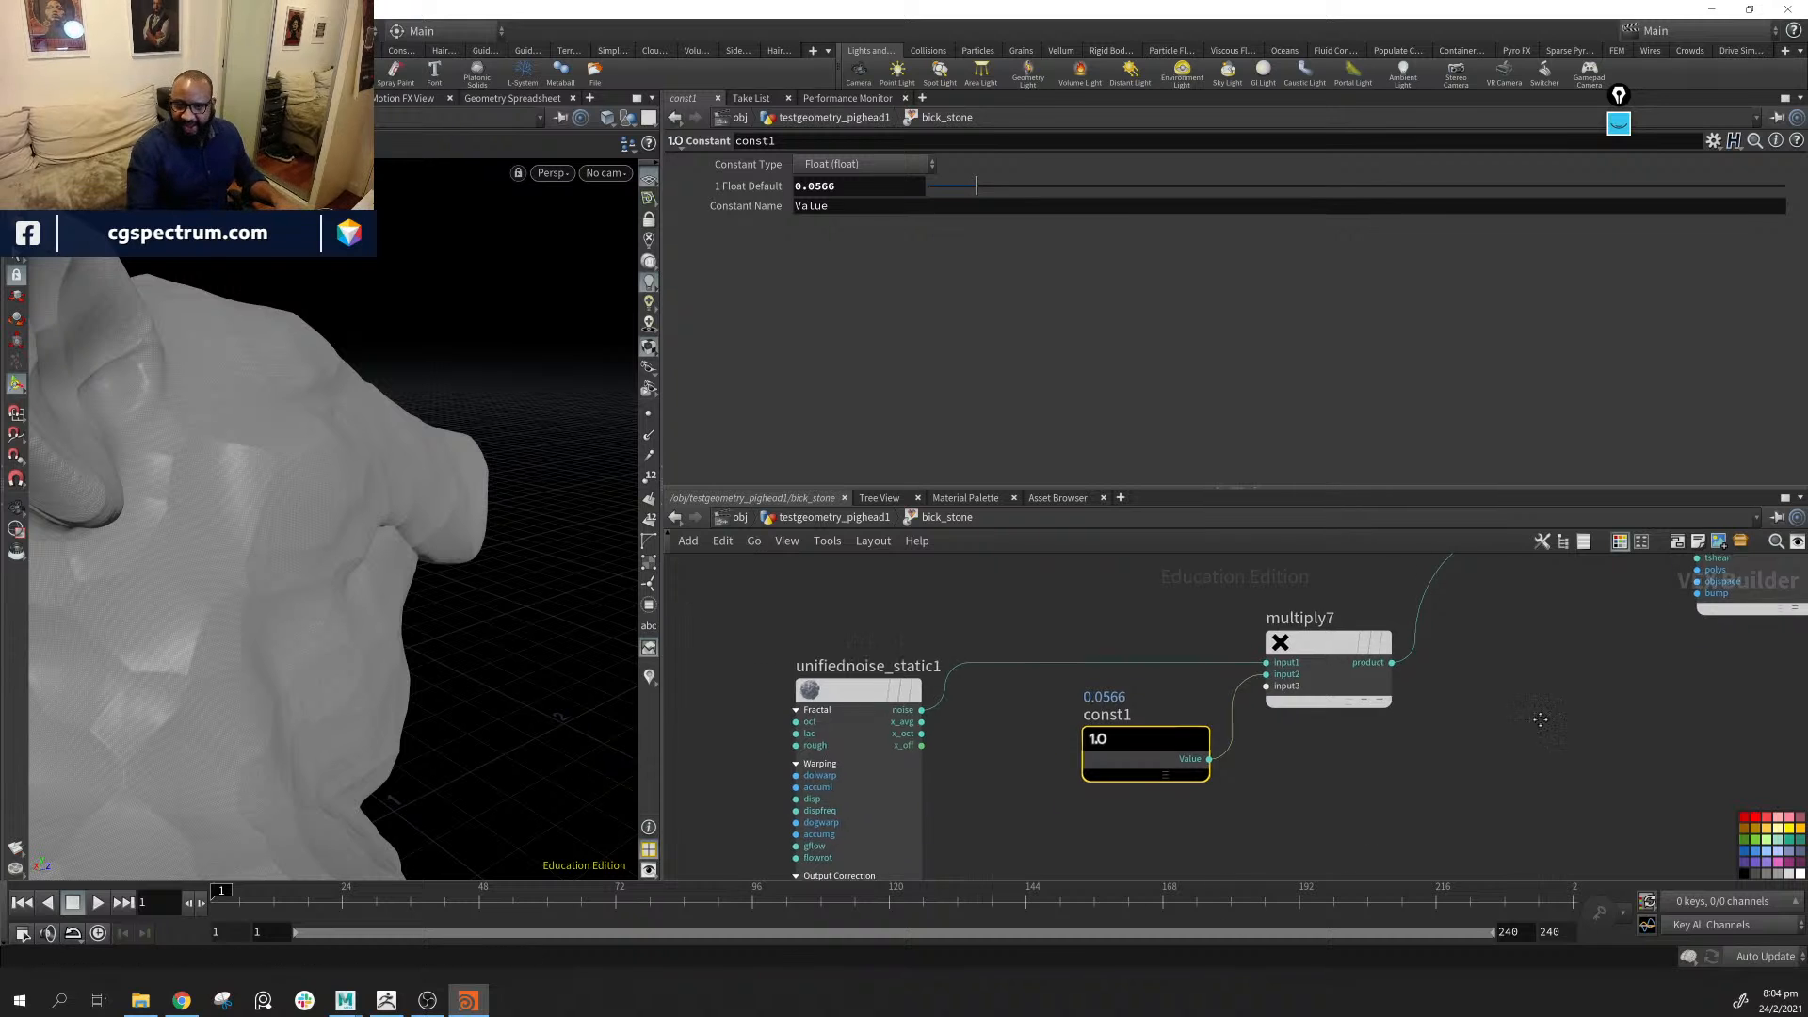
Select the red, green and blue constants with their multiply, add and clamp nodes and move them together away from the earlier network box
middle_drag(1167, 679, 1017, 812)
middle_drag(1282, 794, 1366, 737)
middle_drag(1481, 711, 1522, 831)
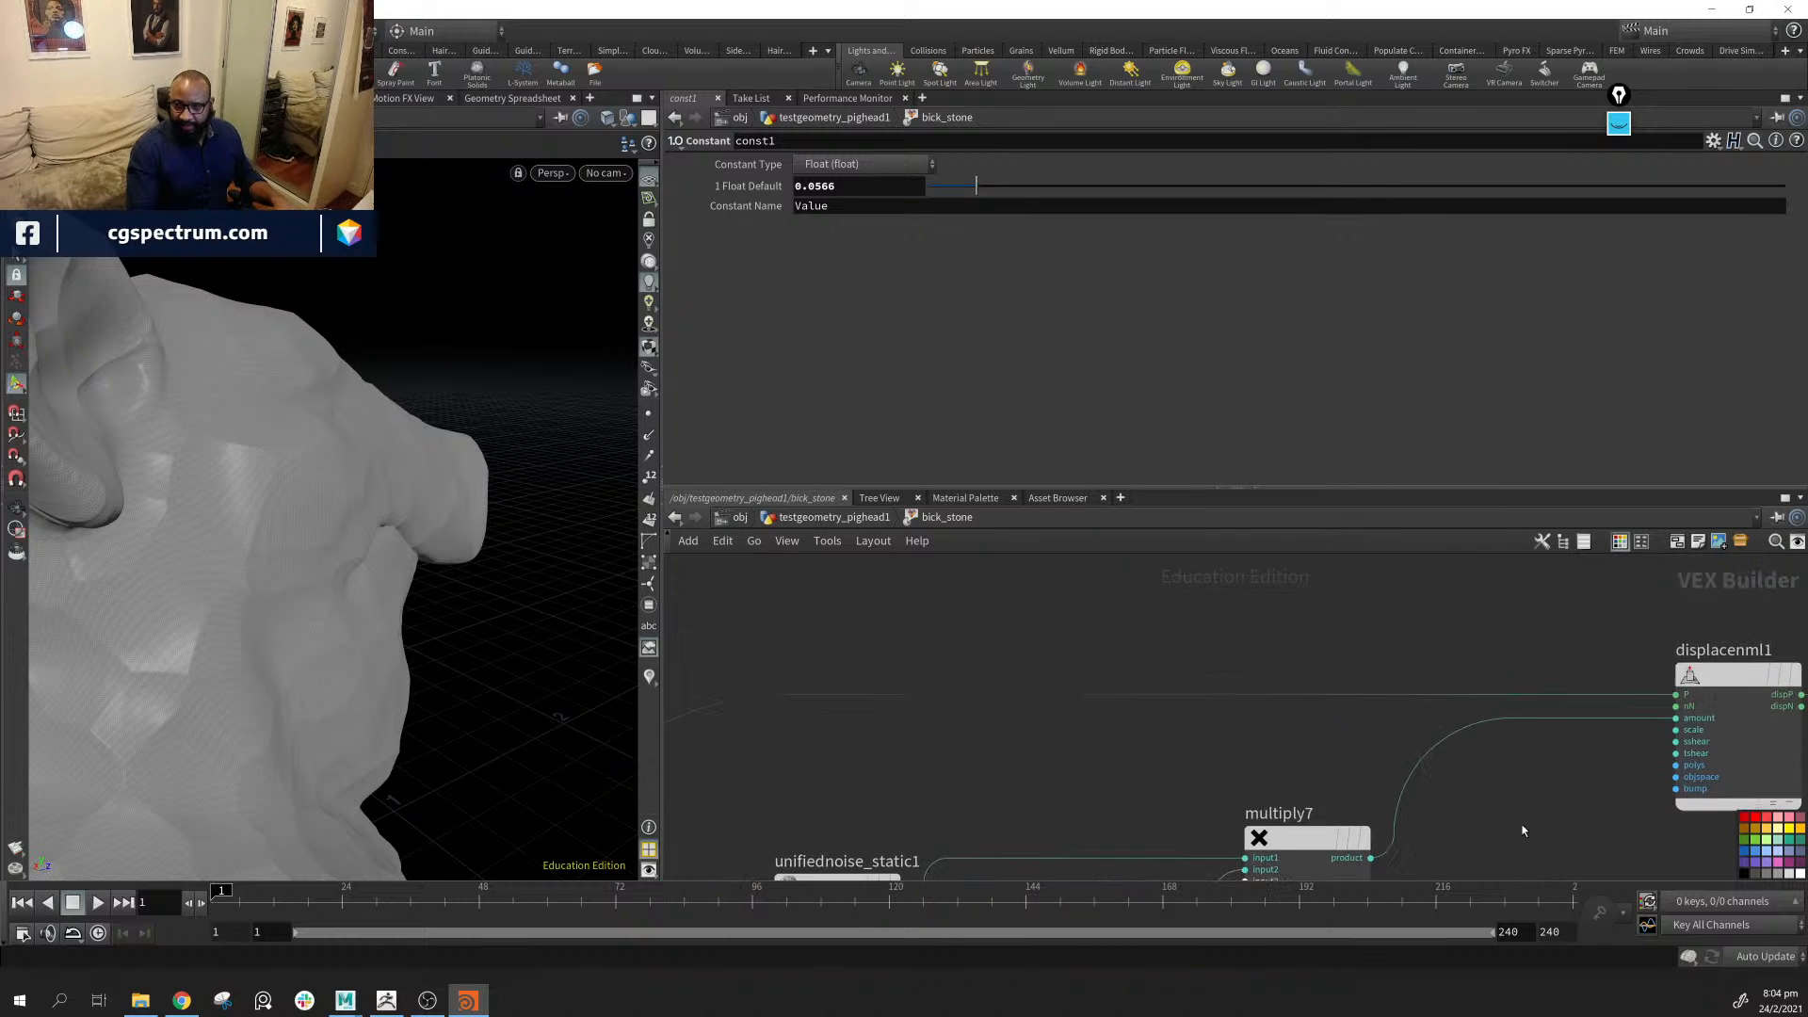
scroll(1170, 771, down, 5)
middle_drag(950, 742, 1275, 800)
middle_drag(1010, 775, 1482, 885)
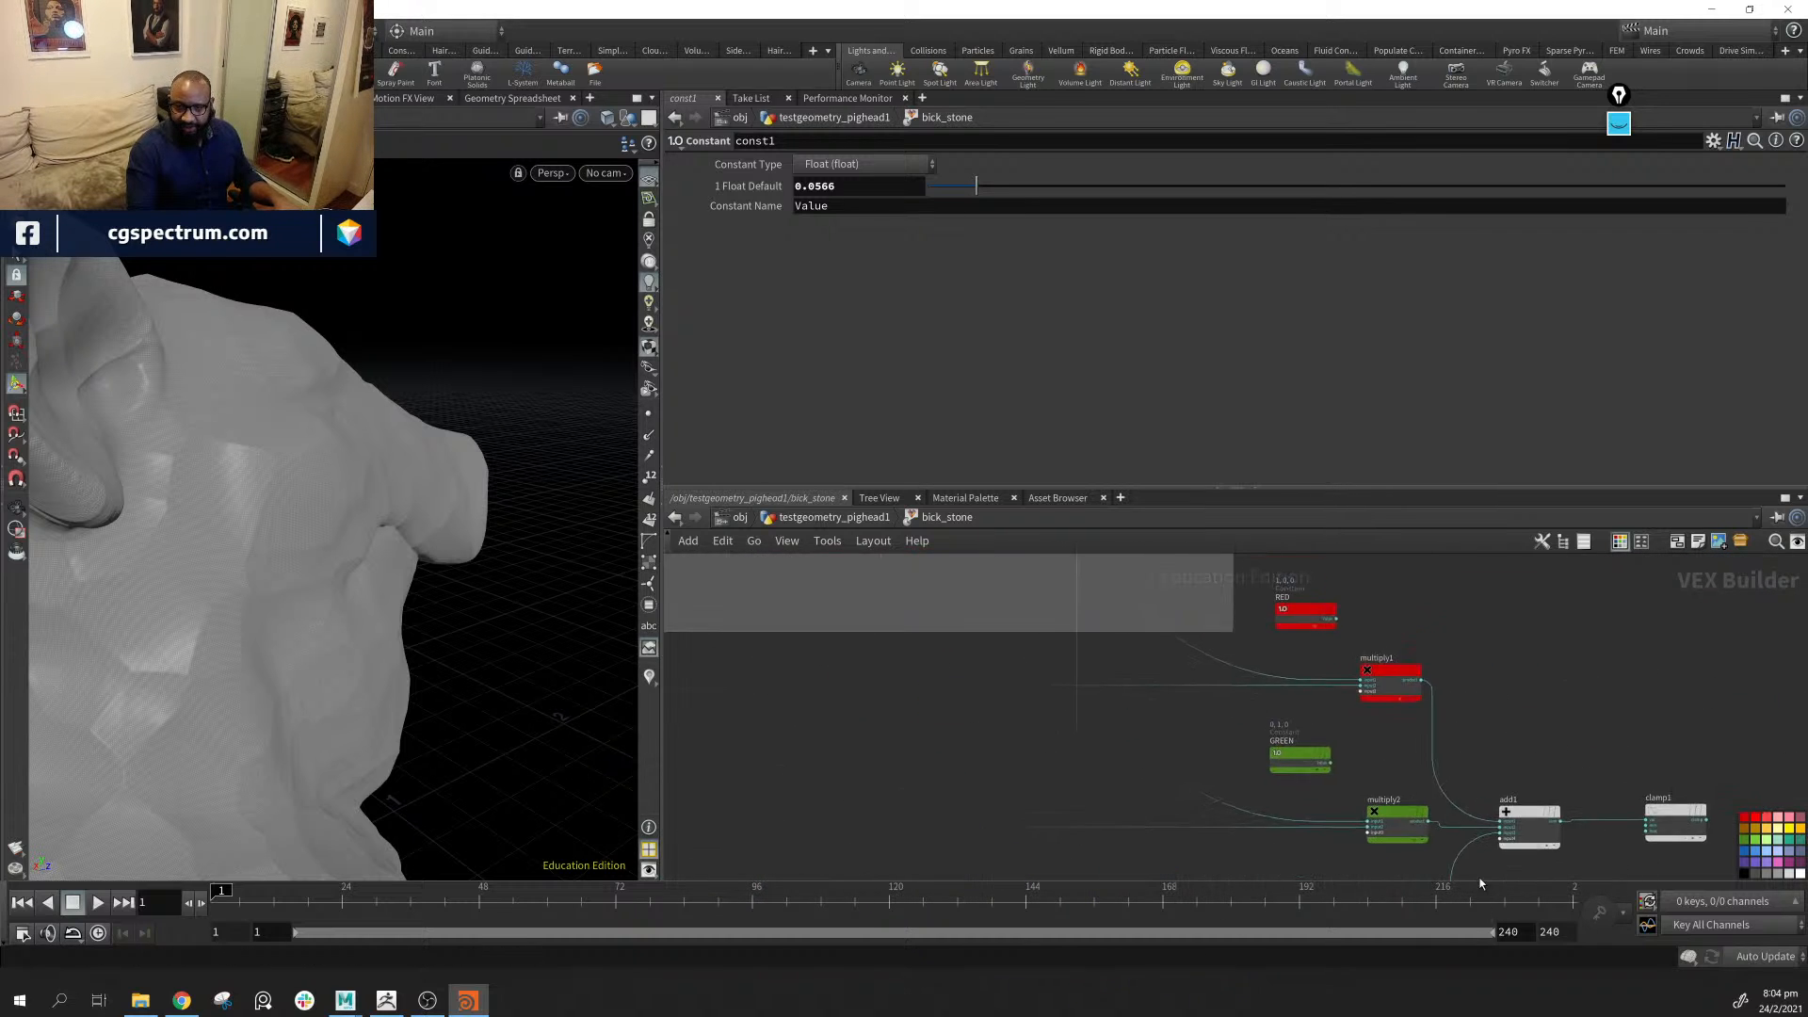
scroll(1196, 735, down, 7)
scroll(1127, 788, up, 3)
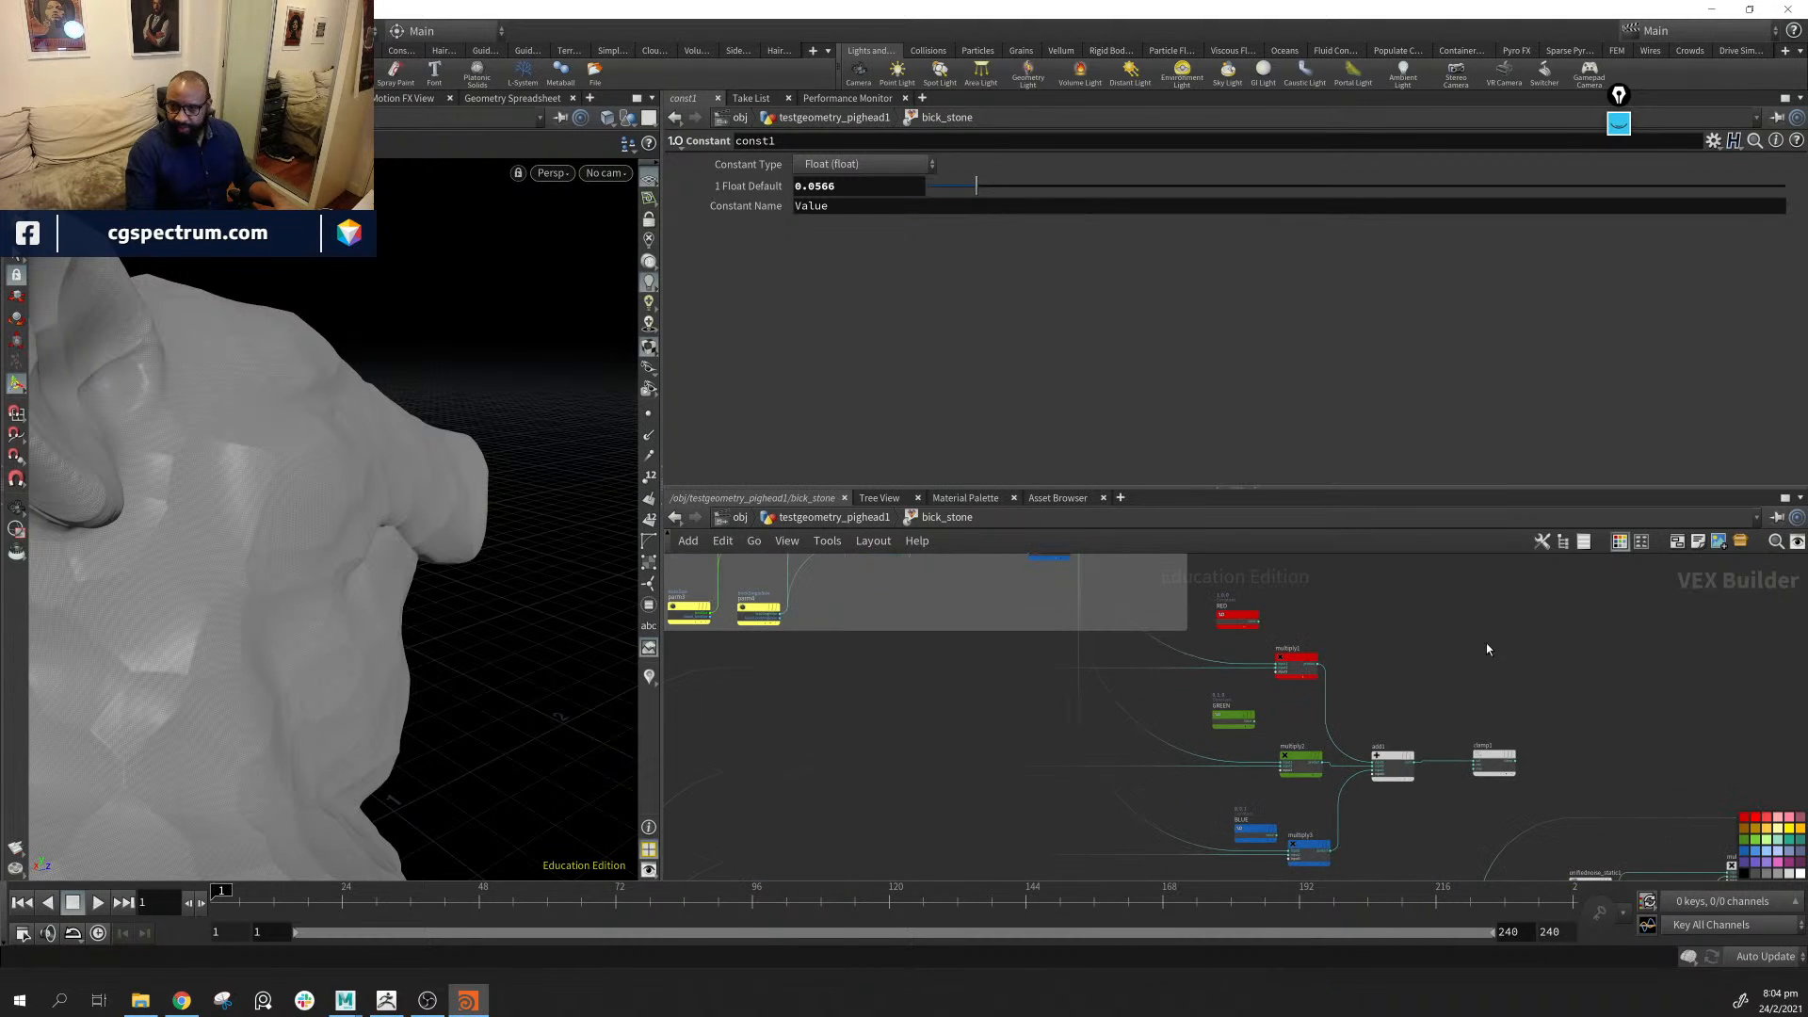
middle_drag(1488, 650, 1304, 688)
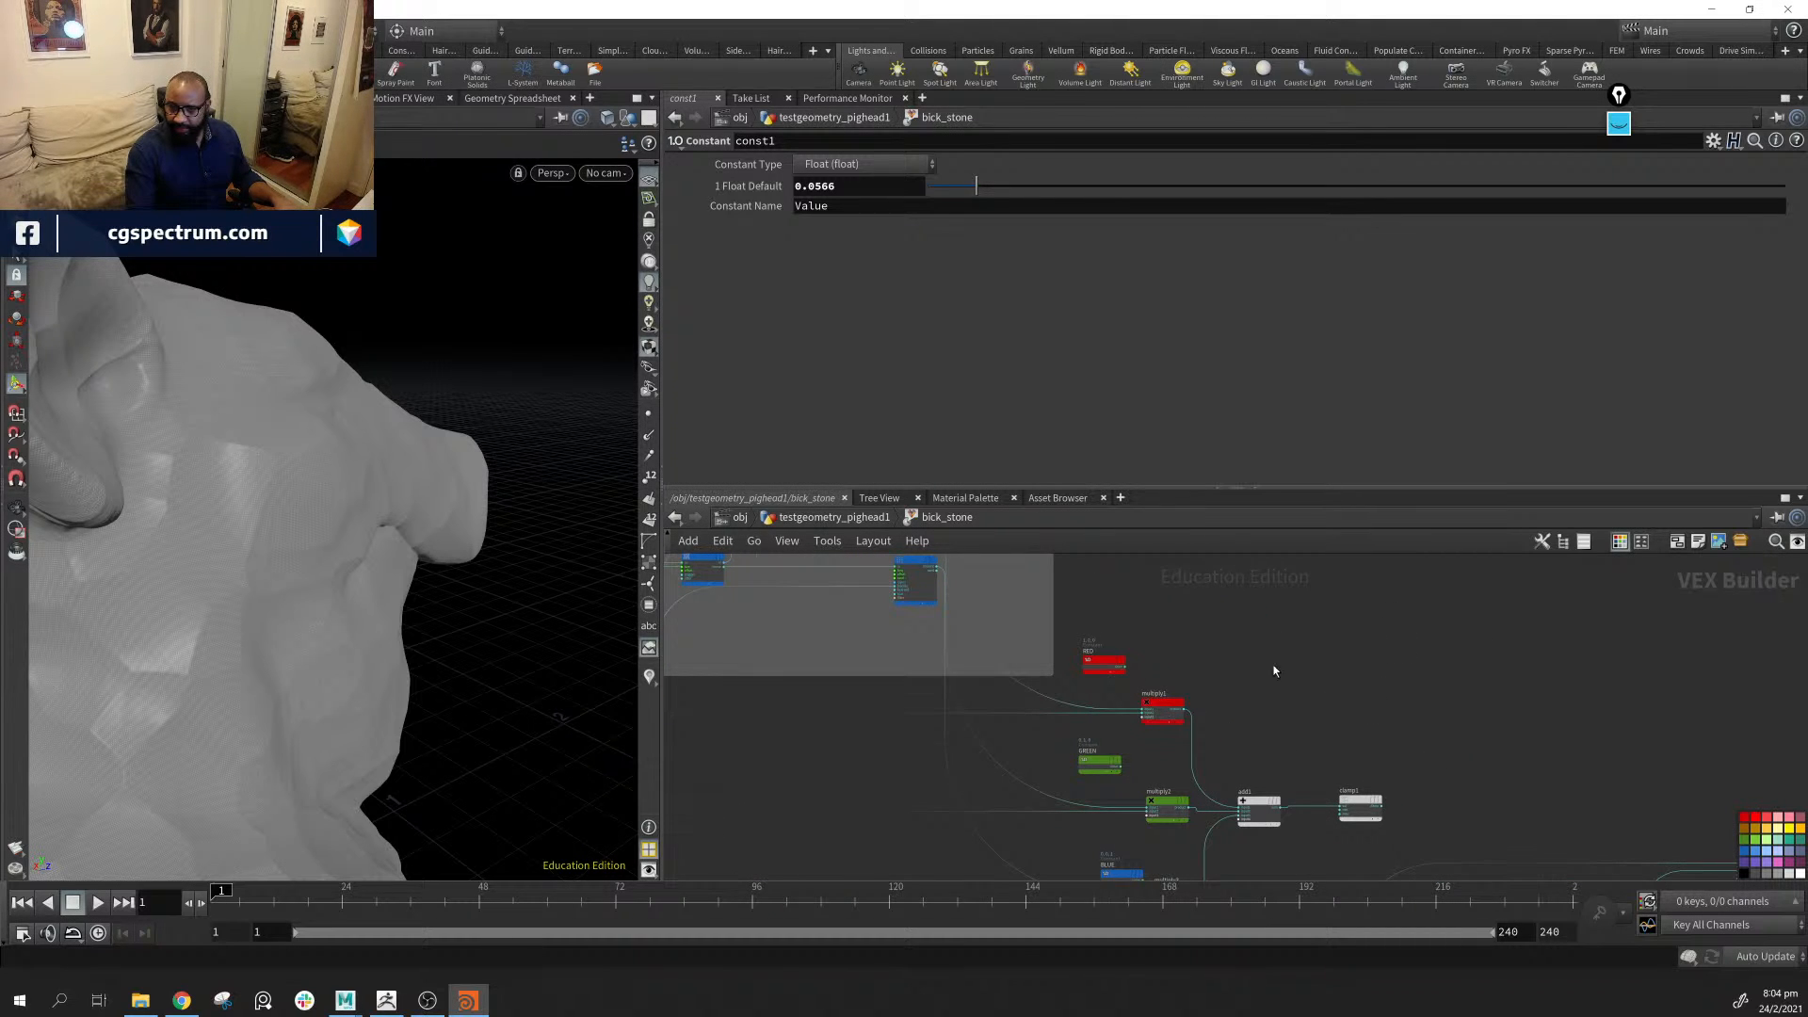
middle_drag(1275, 671, 1026, 663)
drag(737, 589, 1083, 828)
mouse_move(961, 813)
middle_down()
mouse_move(998, 815)
mouse_move(976, 841)
middle_up()
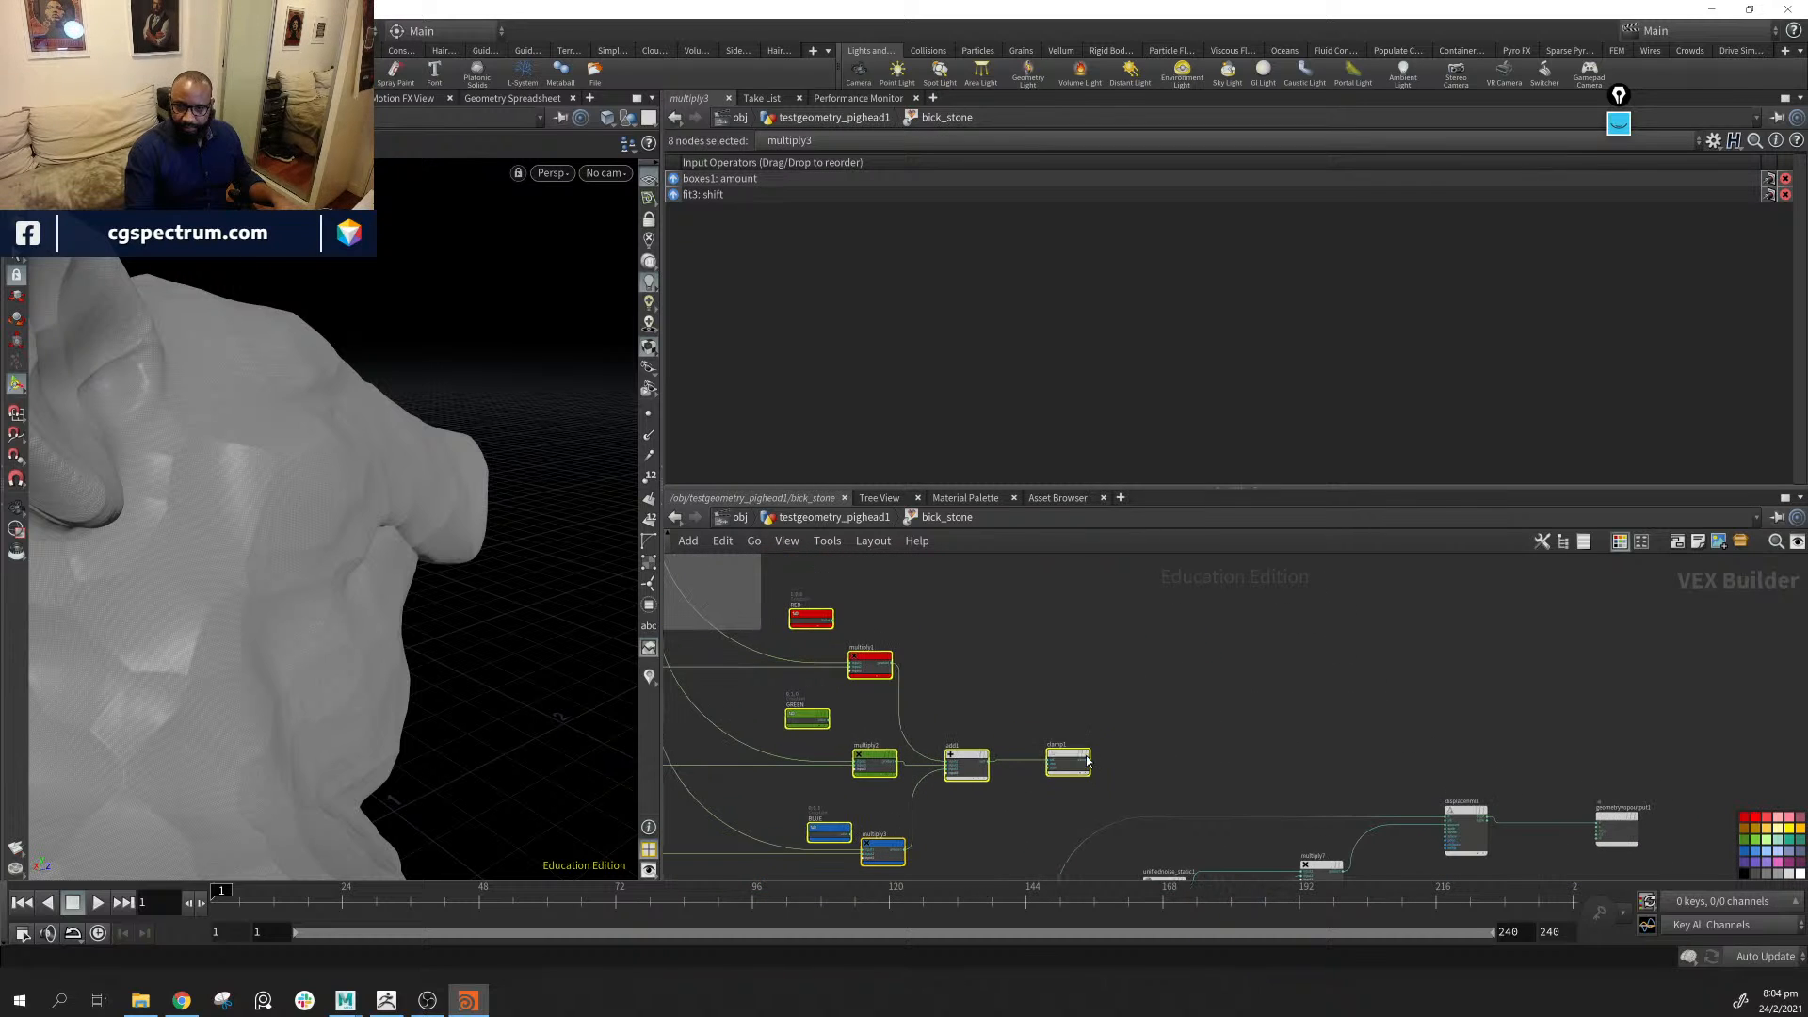
click(1039, 739)
drag(806, 591, 1061, 861)
drag(1074, 756, 1182, 715)
middle_drag(1309, 682, 1245, 706)
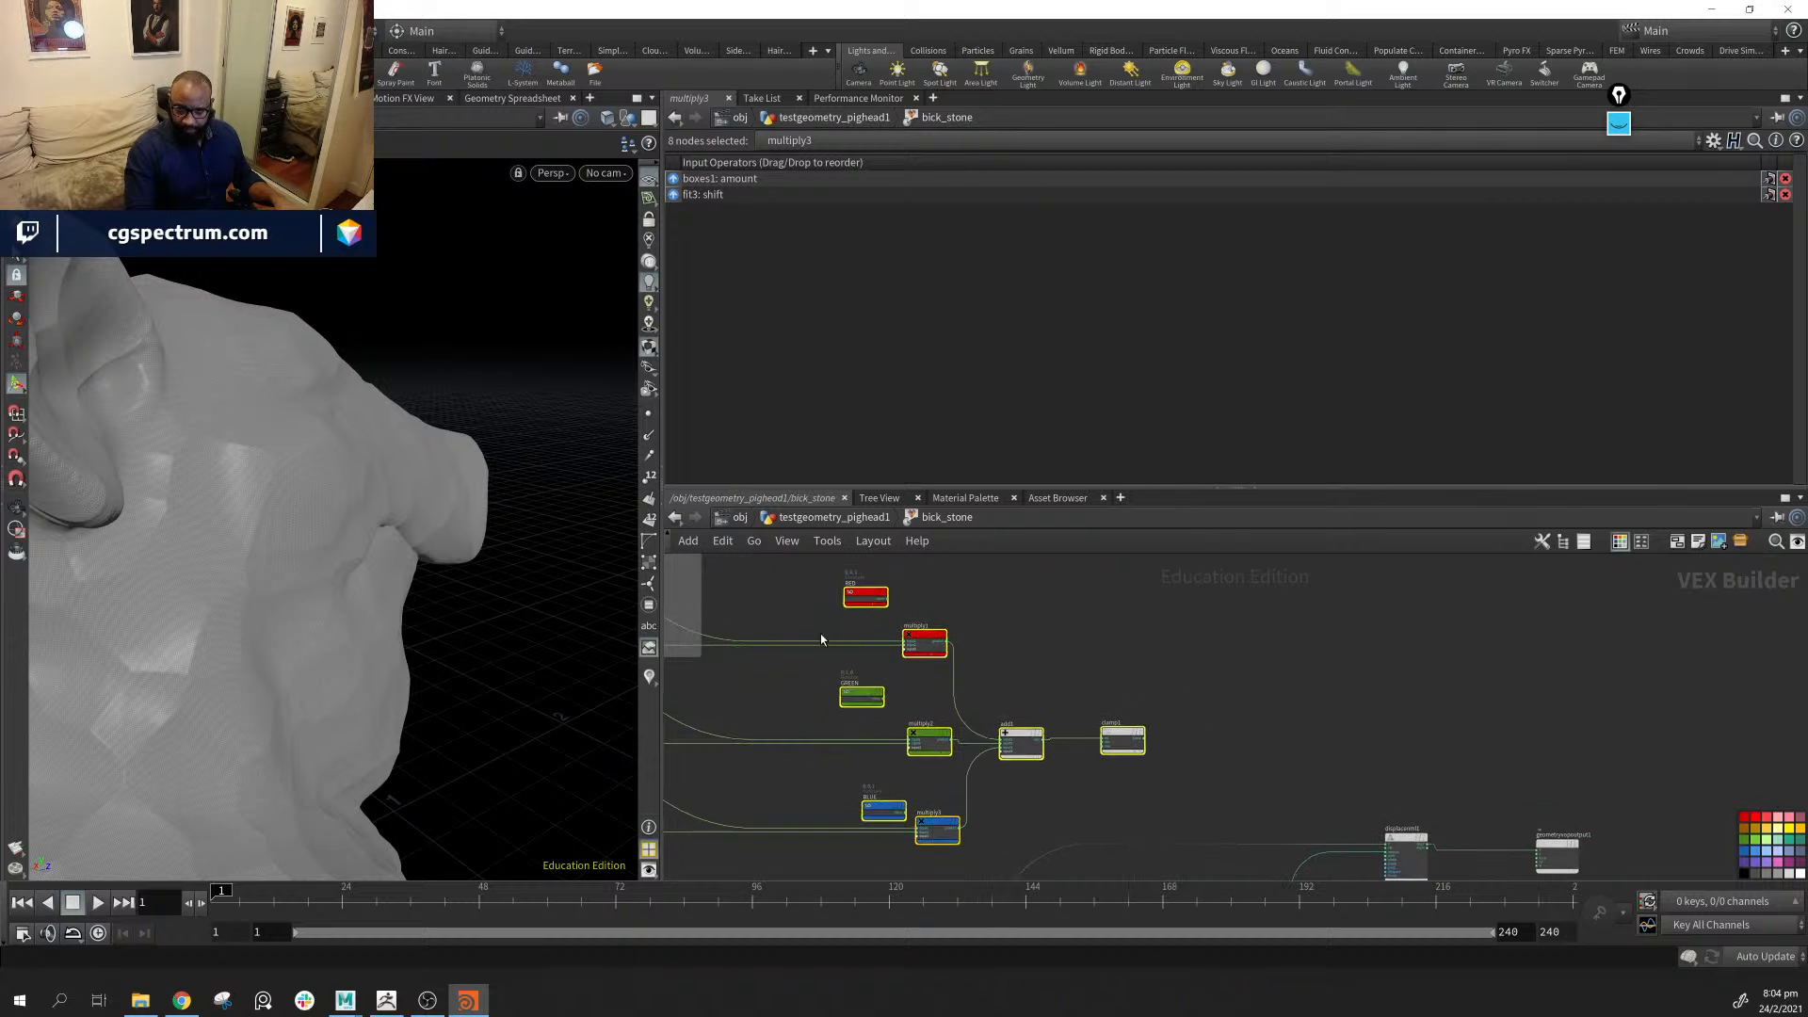
Enclose the colour constants, multiply, add and clamp nodes in a network box titled "brick output"
click(821, 635)
click(866, 596)
shift+click(861, 696)
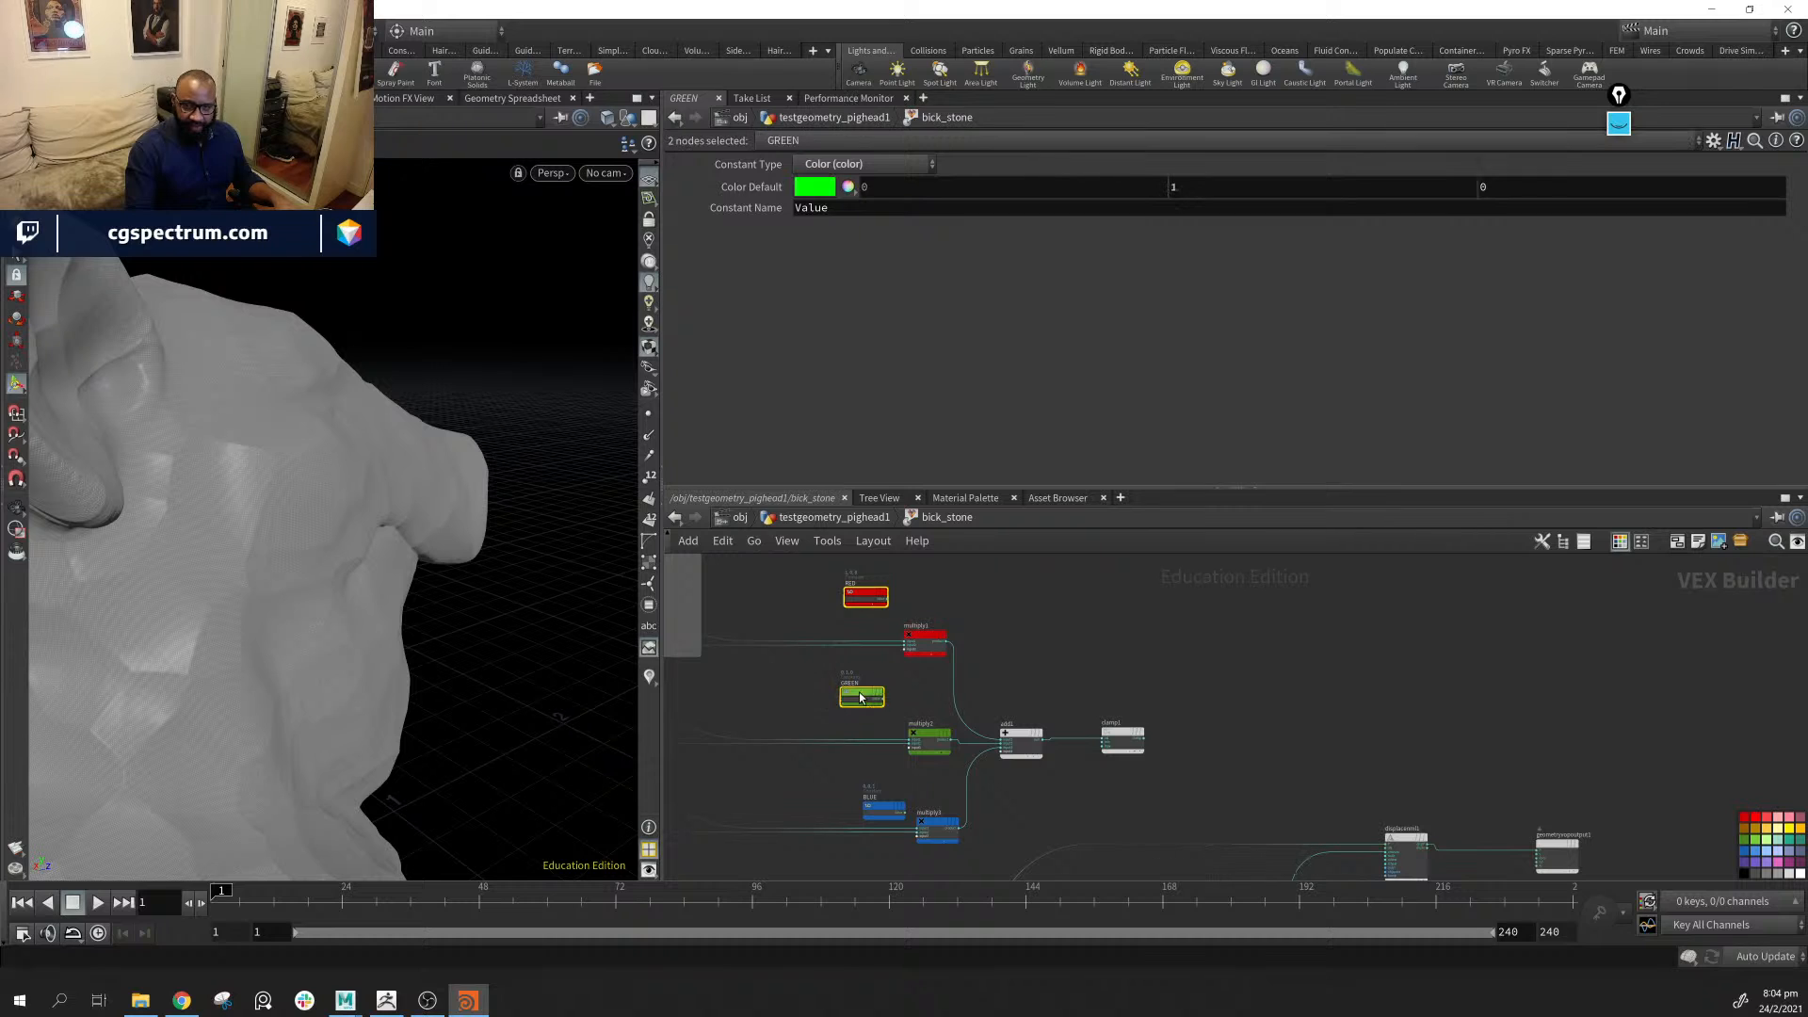
shift+click(892, 813)
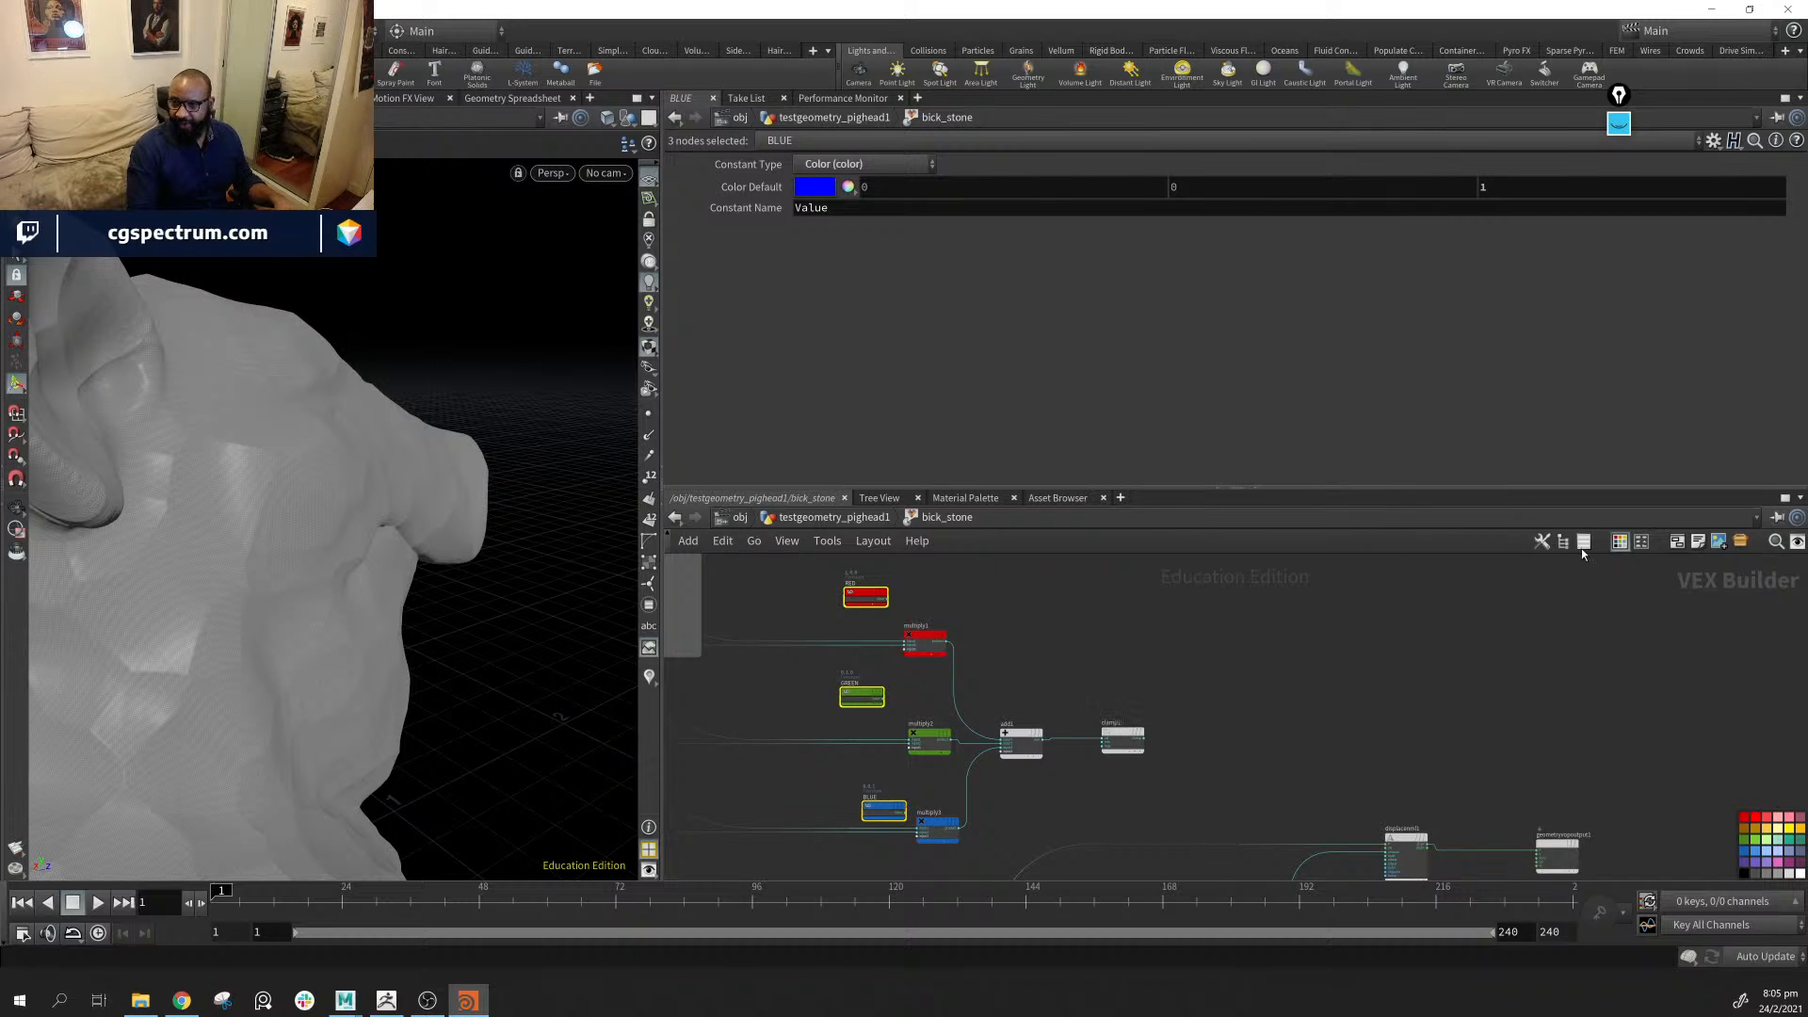
drag(785, 578, 1185, 819)
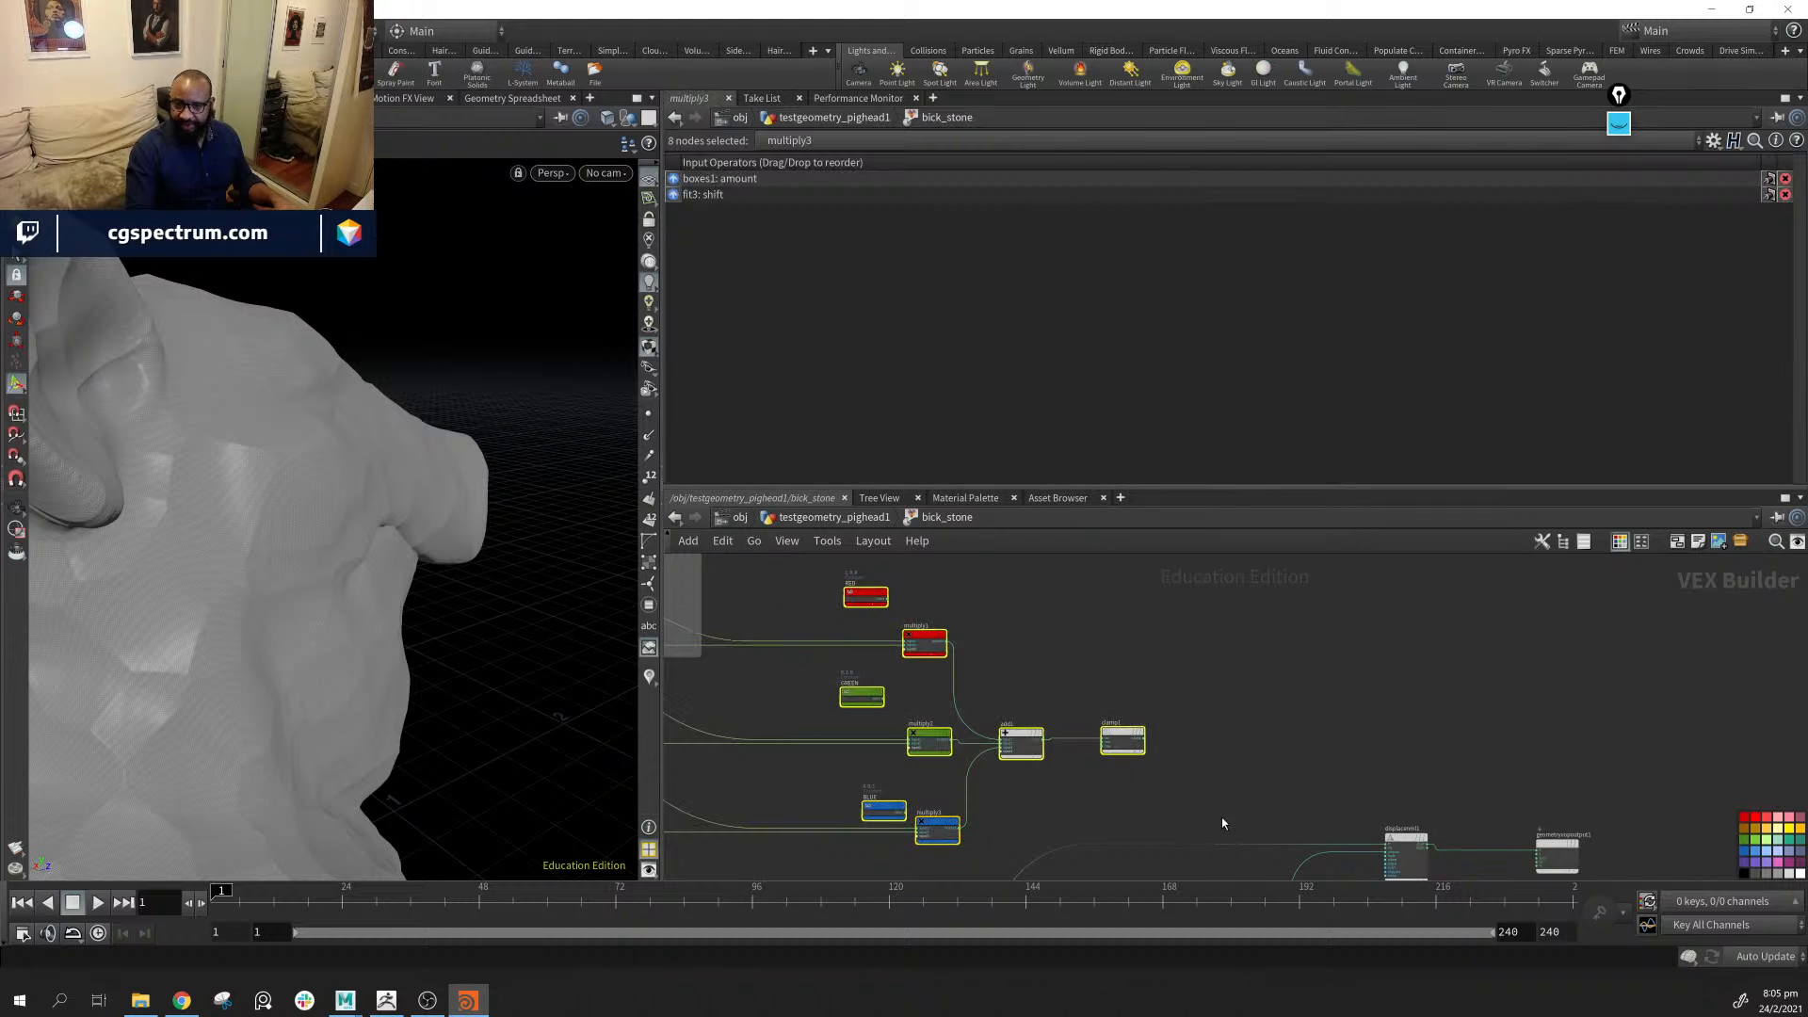
click(1677, 544)
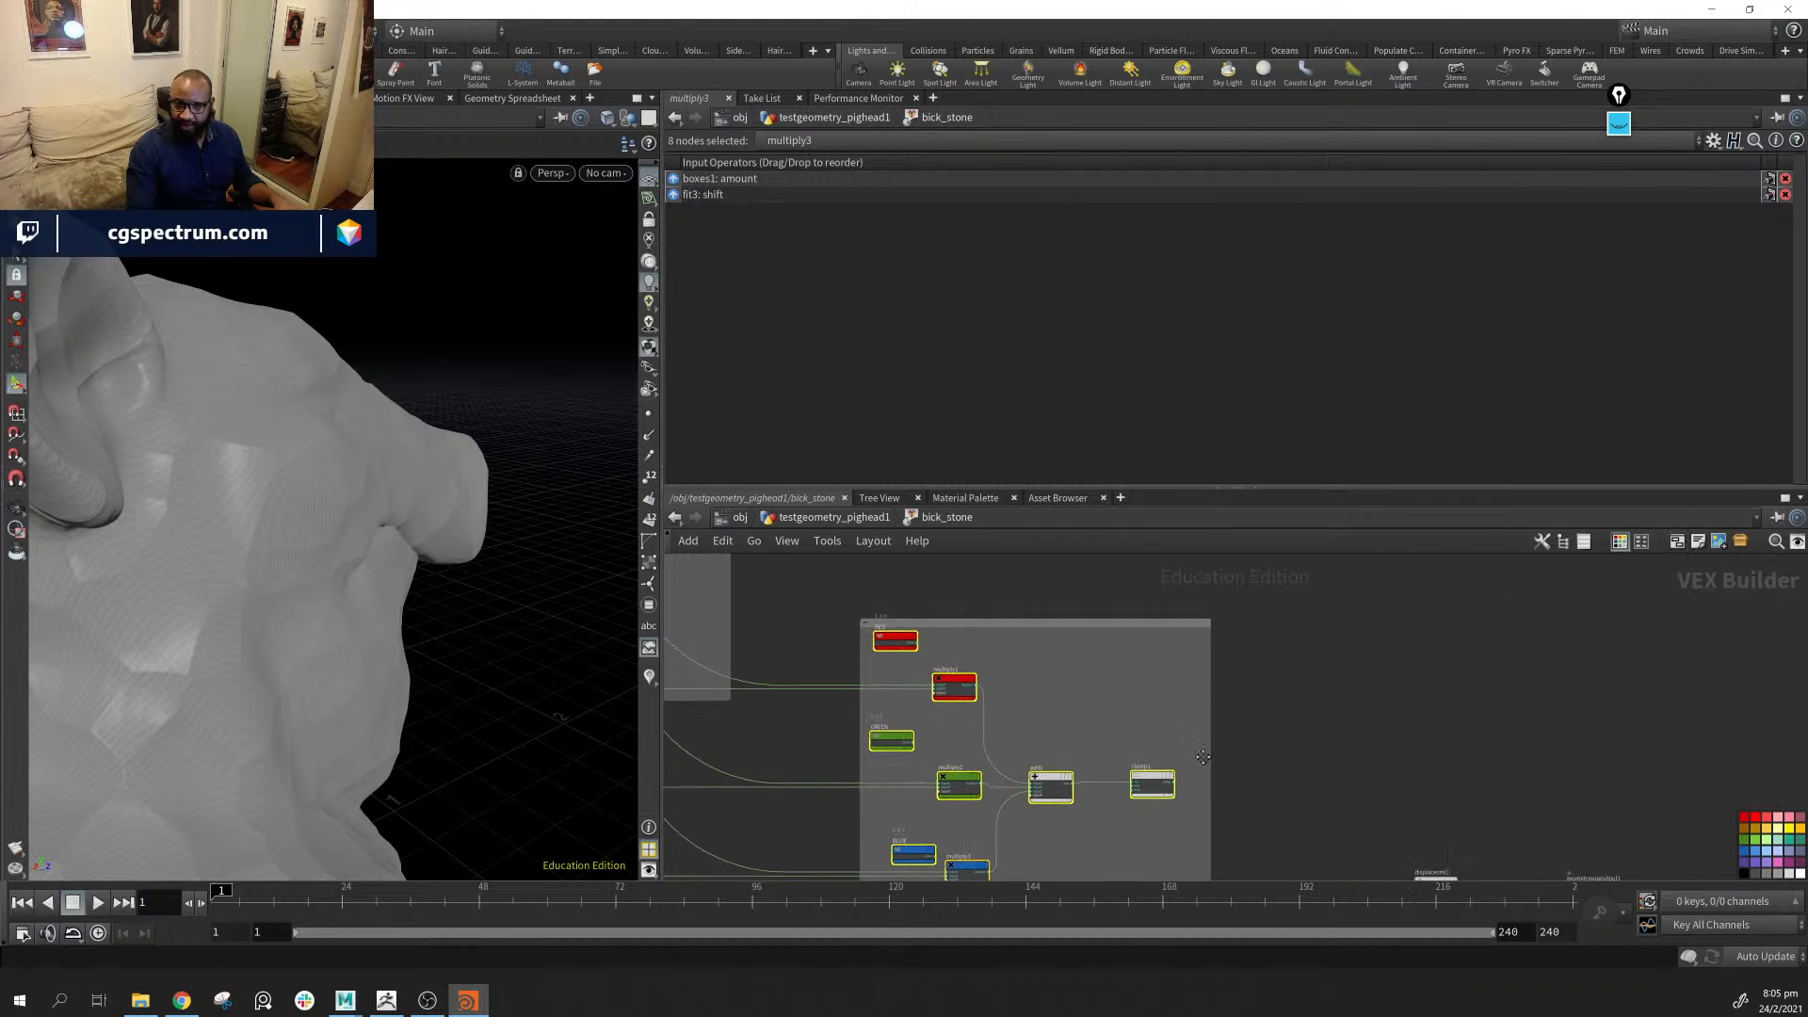
click(961, 625)
text(bek)
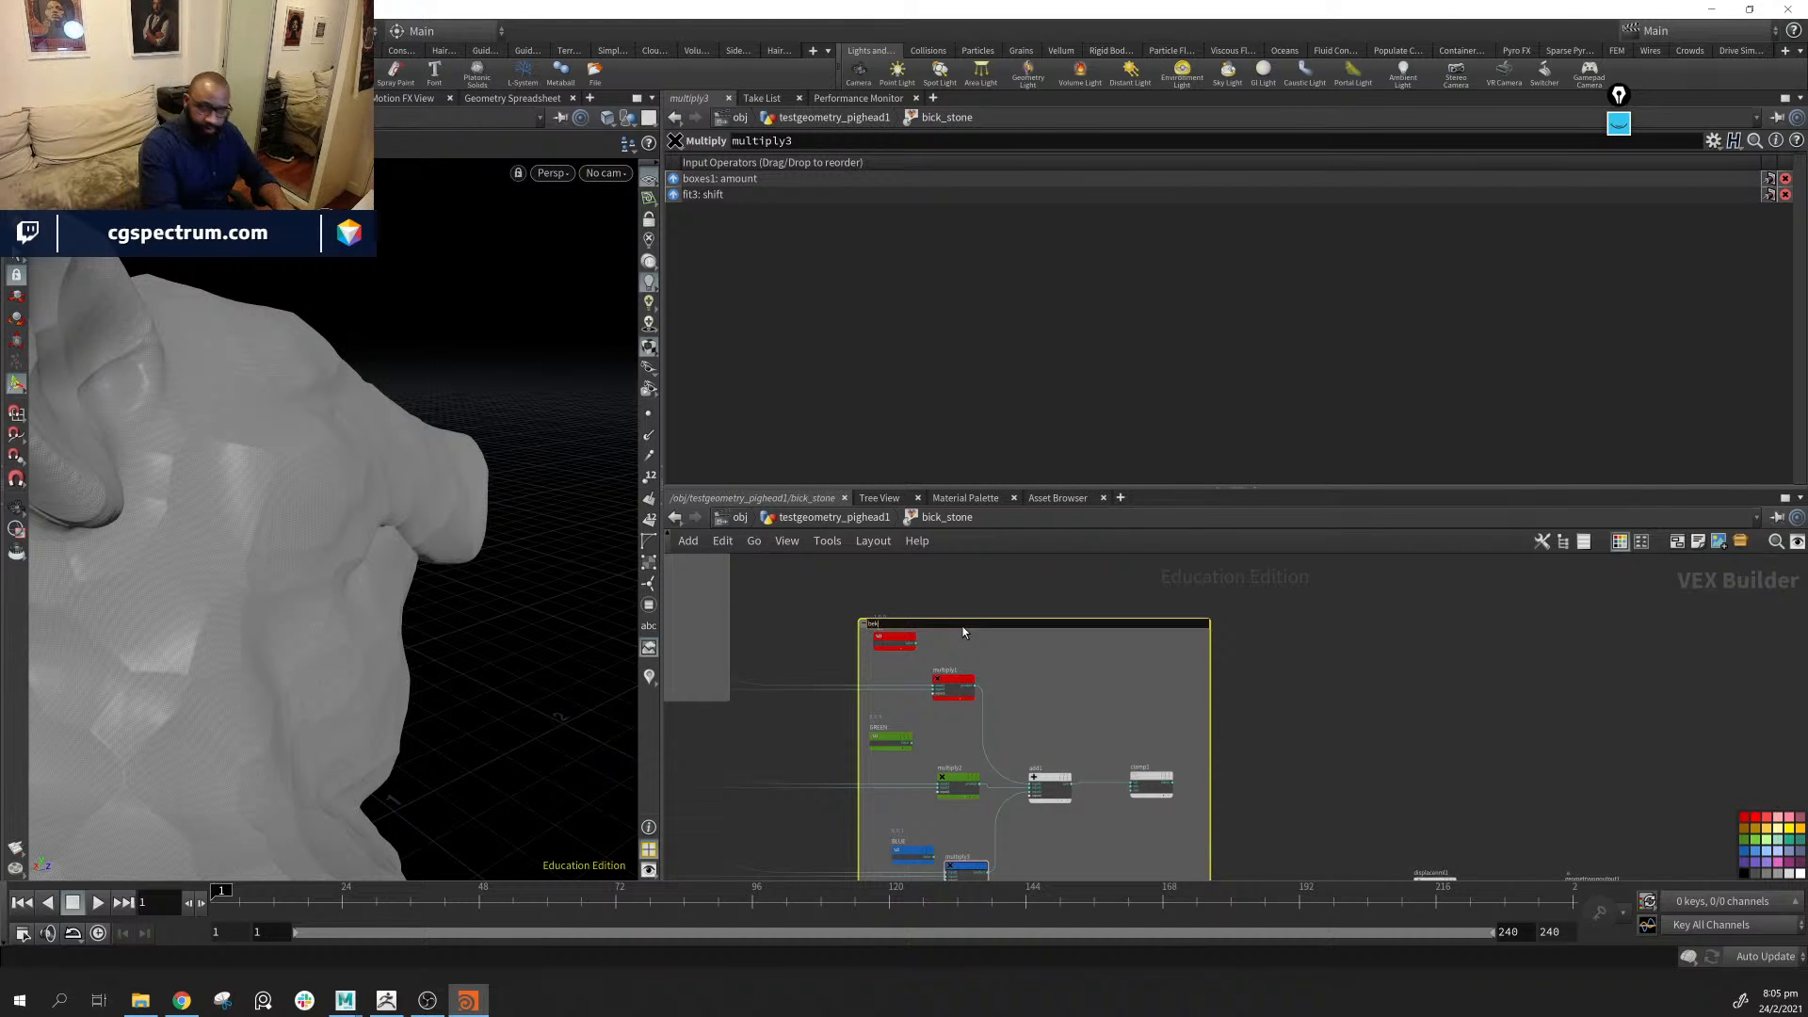
text(b)
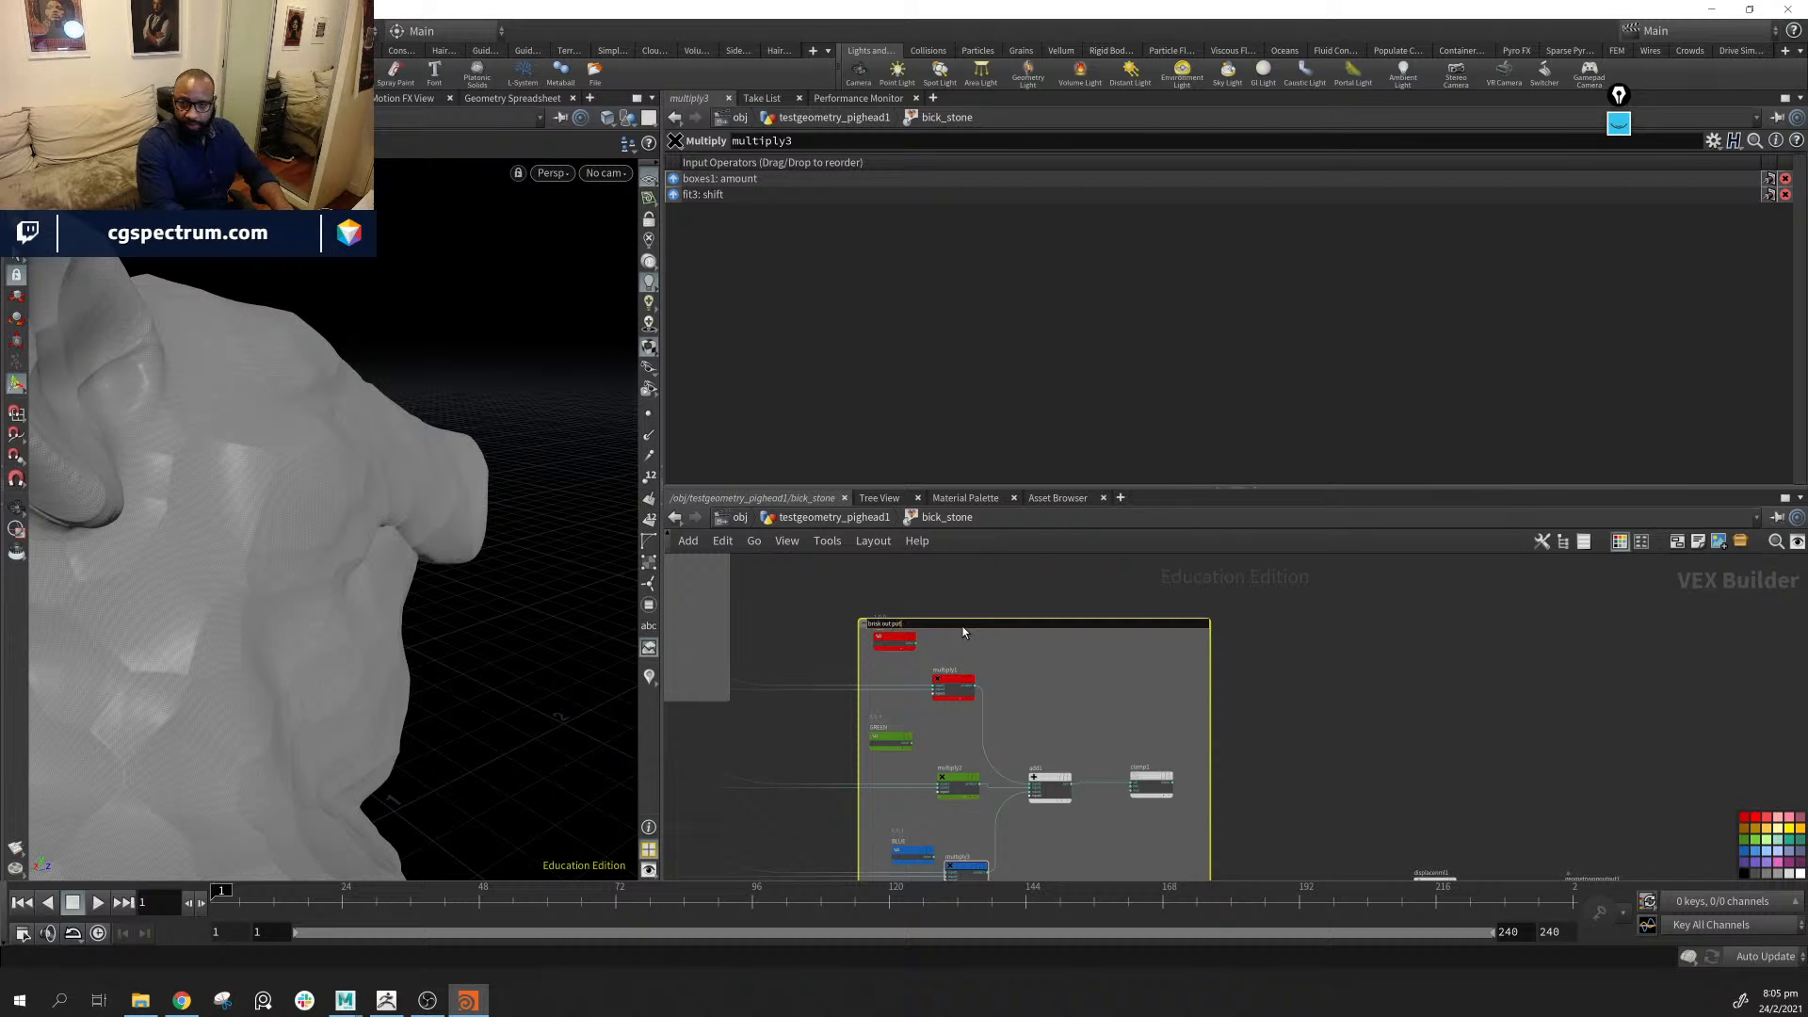
text(t)
key(Return)
Move the global parameters, noise, constant and multiply nodes below the brick output box, and shift the displacement node down slightly
middle_drag(1540, 871, 1446, 689)
drag(1354, 638, 1359, 640)
drag(850, 714, 1283, 855)
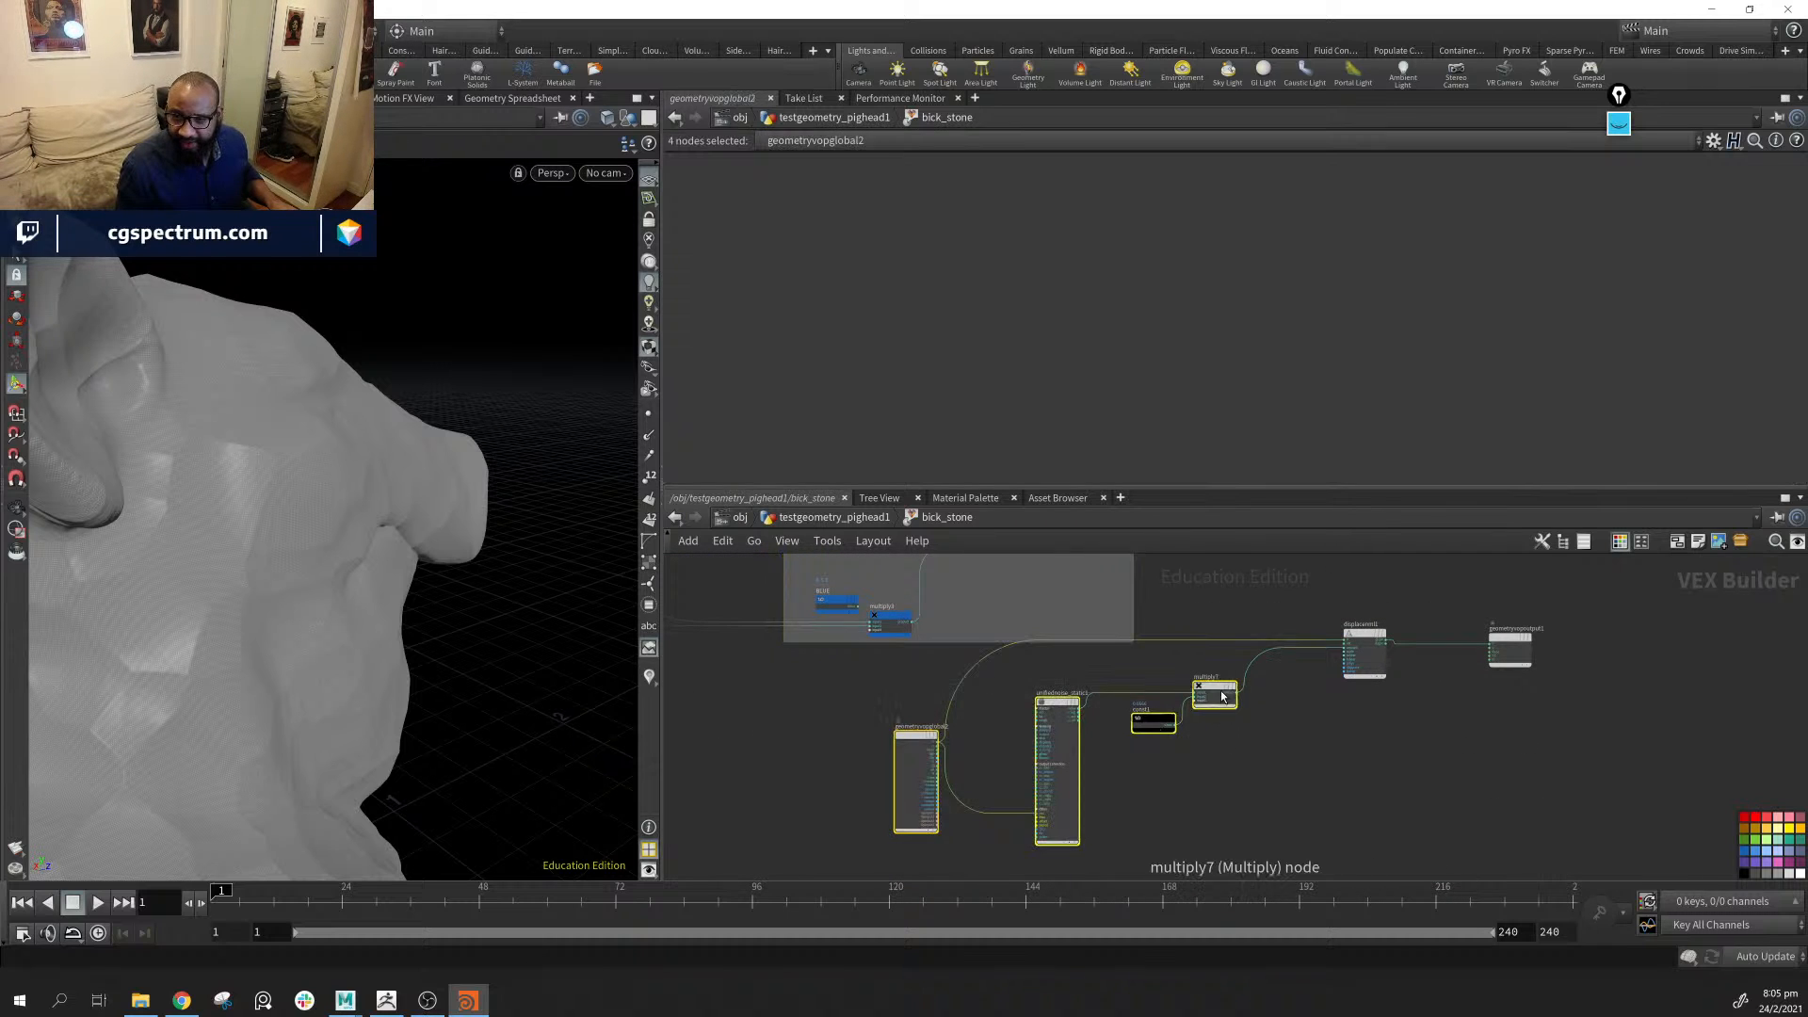
drag(1219, 686, 1129, 709)
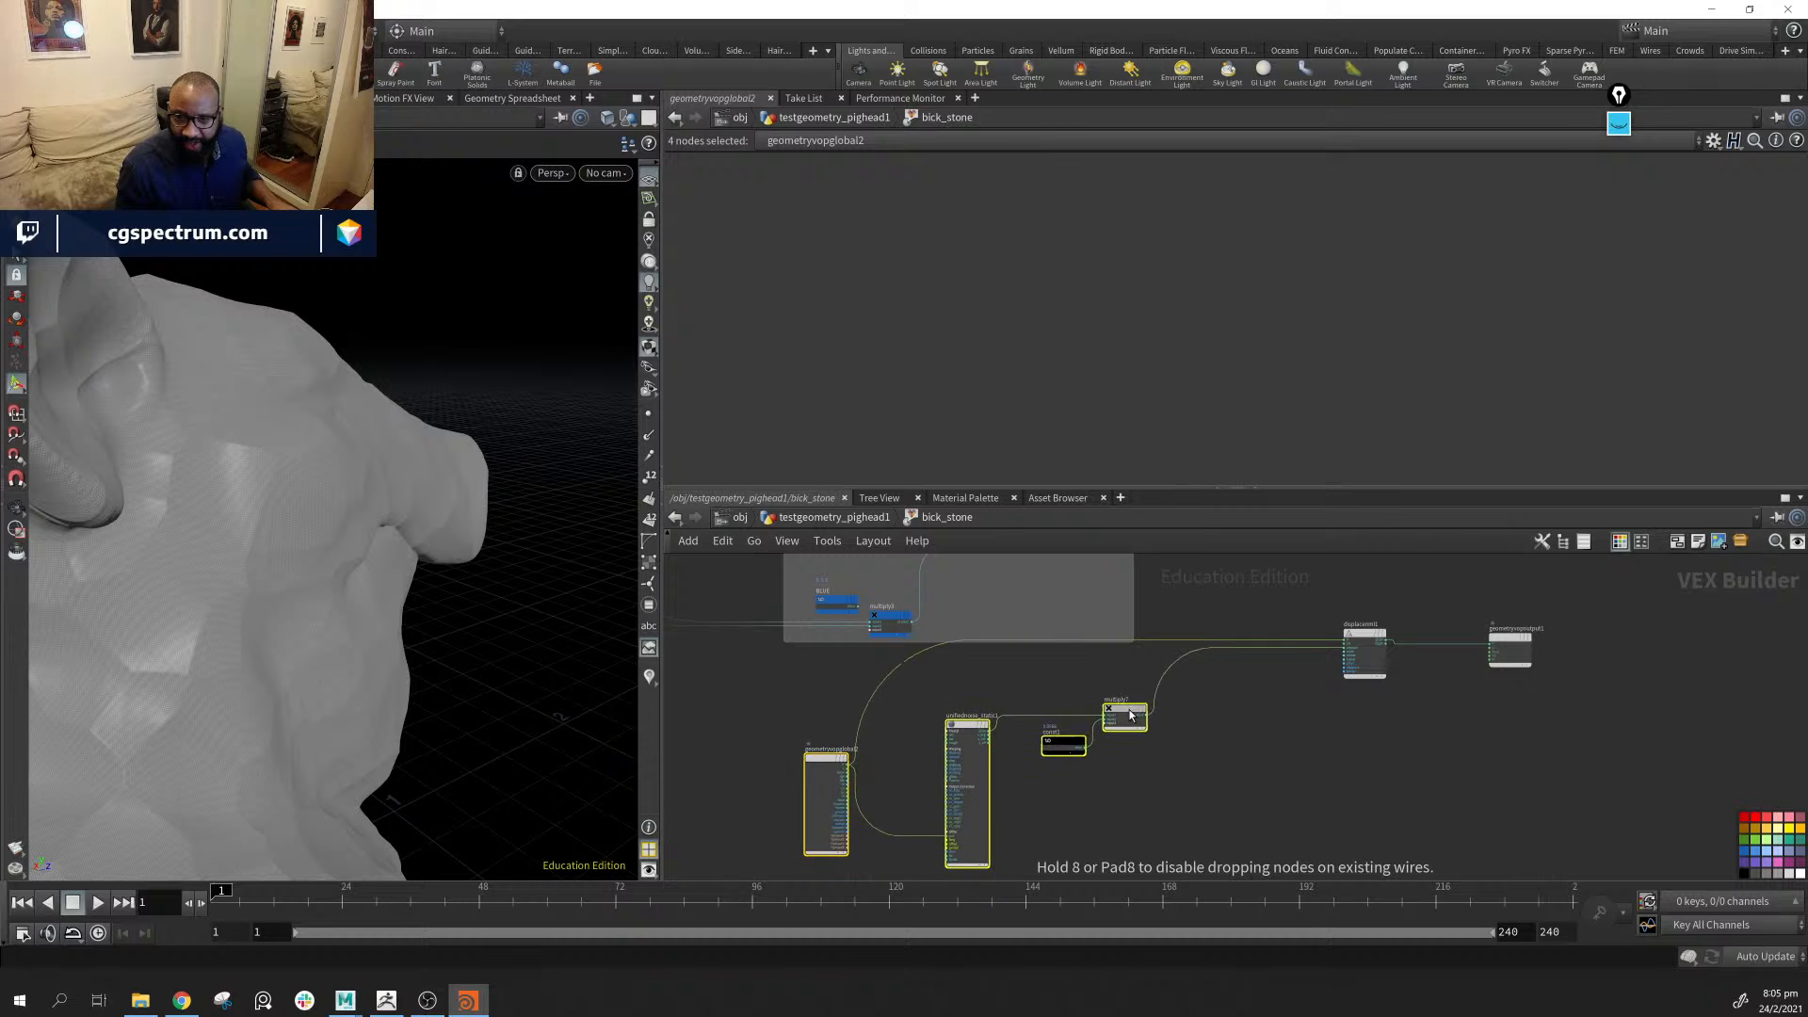
drag(1355, 630, 1362, 653)
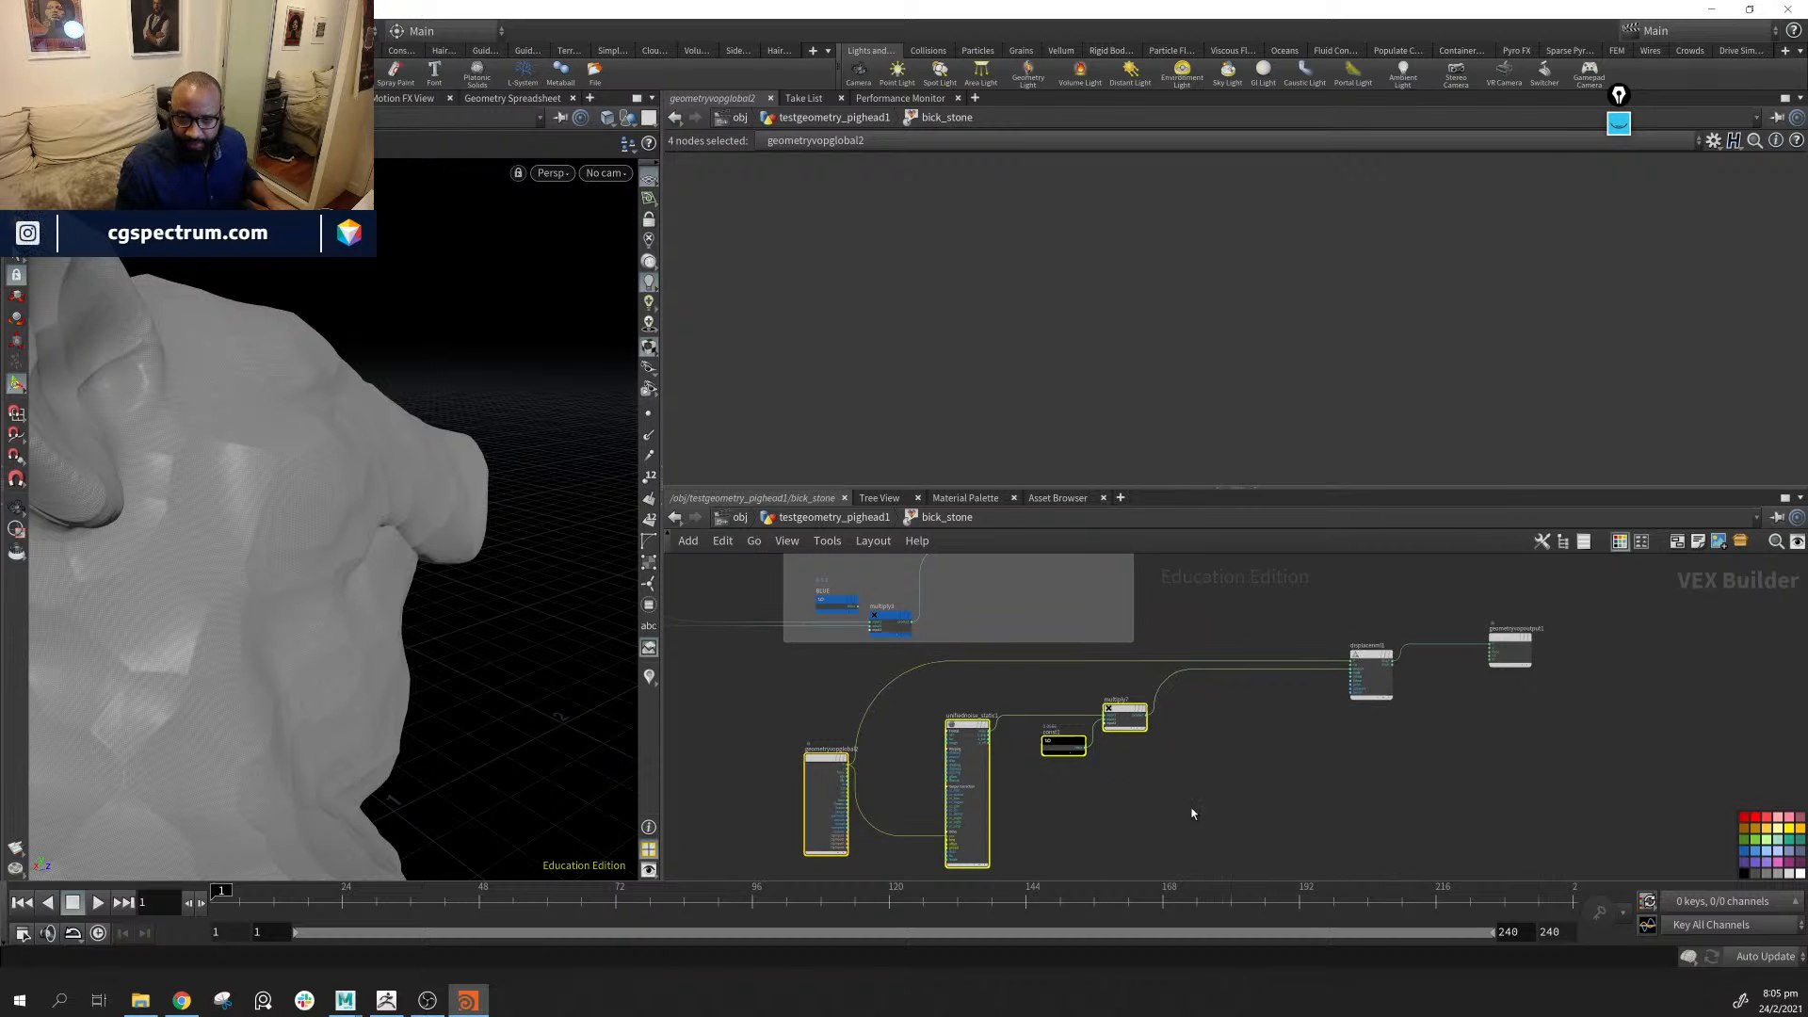
click(1067, 800)
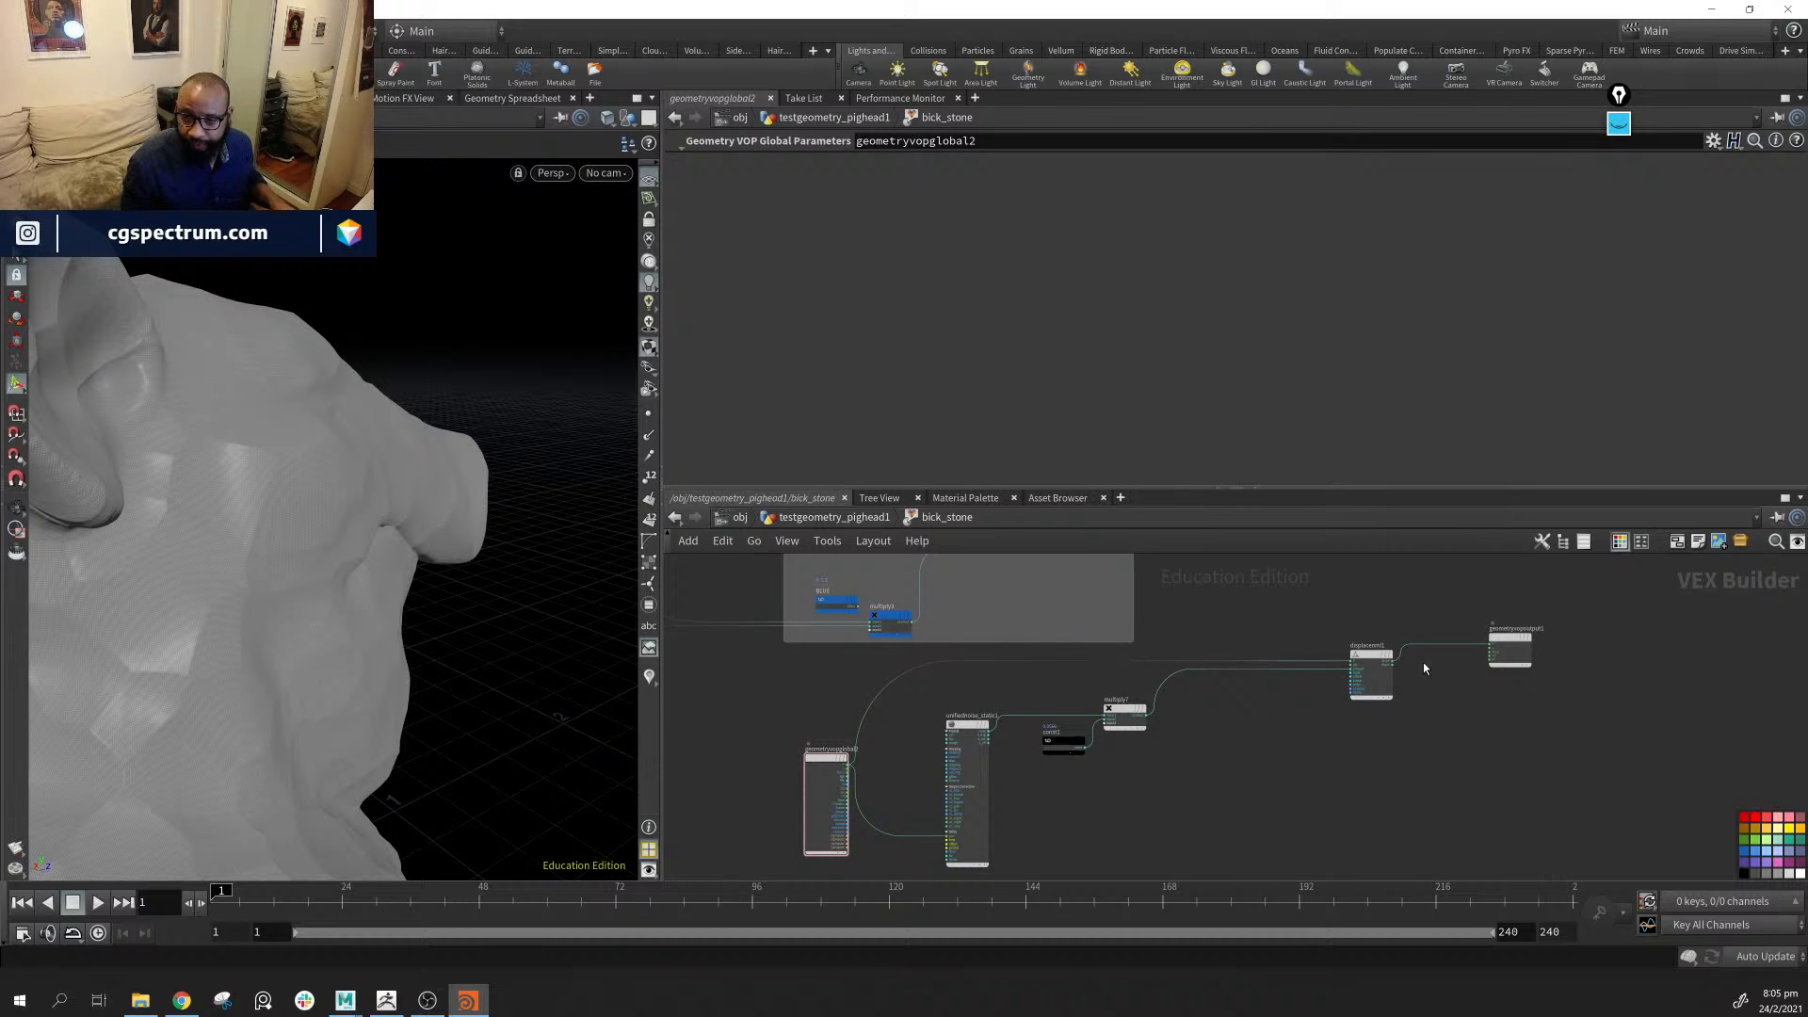
Enclose the second global parameters, unified noise, constant and multiply nodes in a network box titled "rock output"
drag(723, 665, 1194, 870)
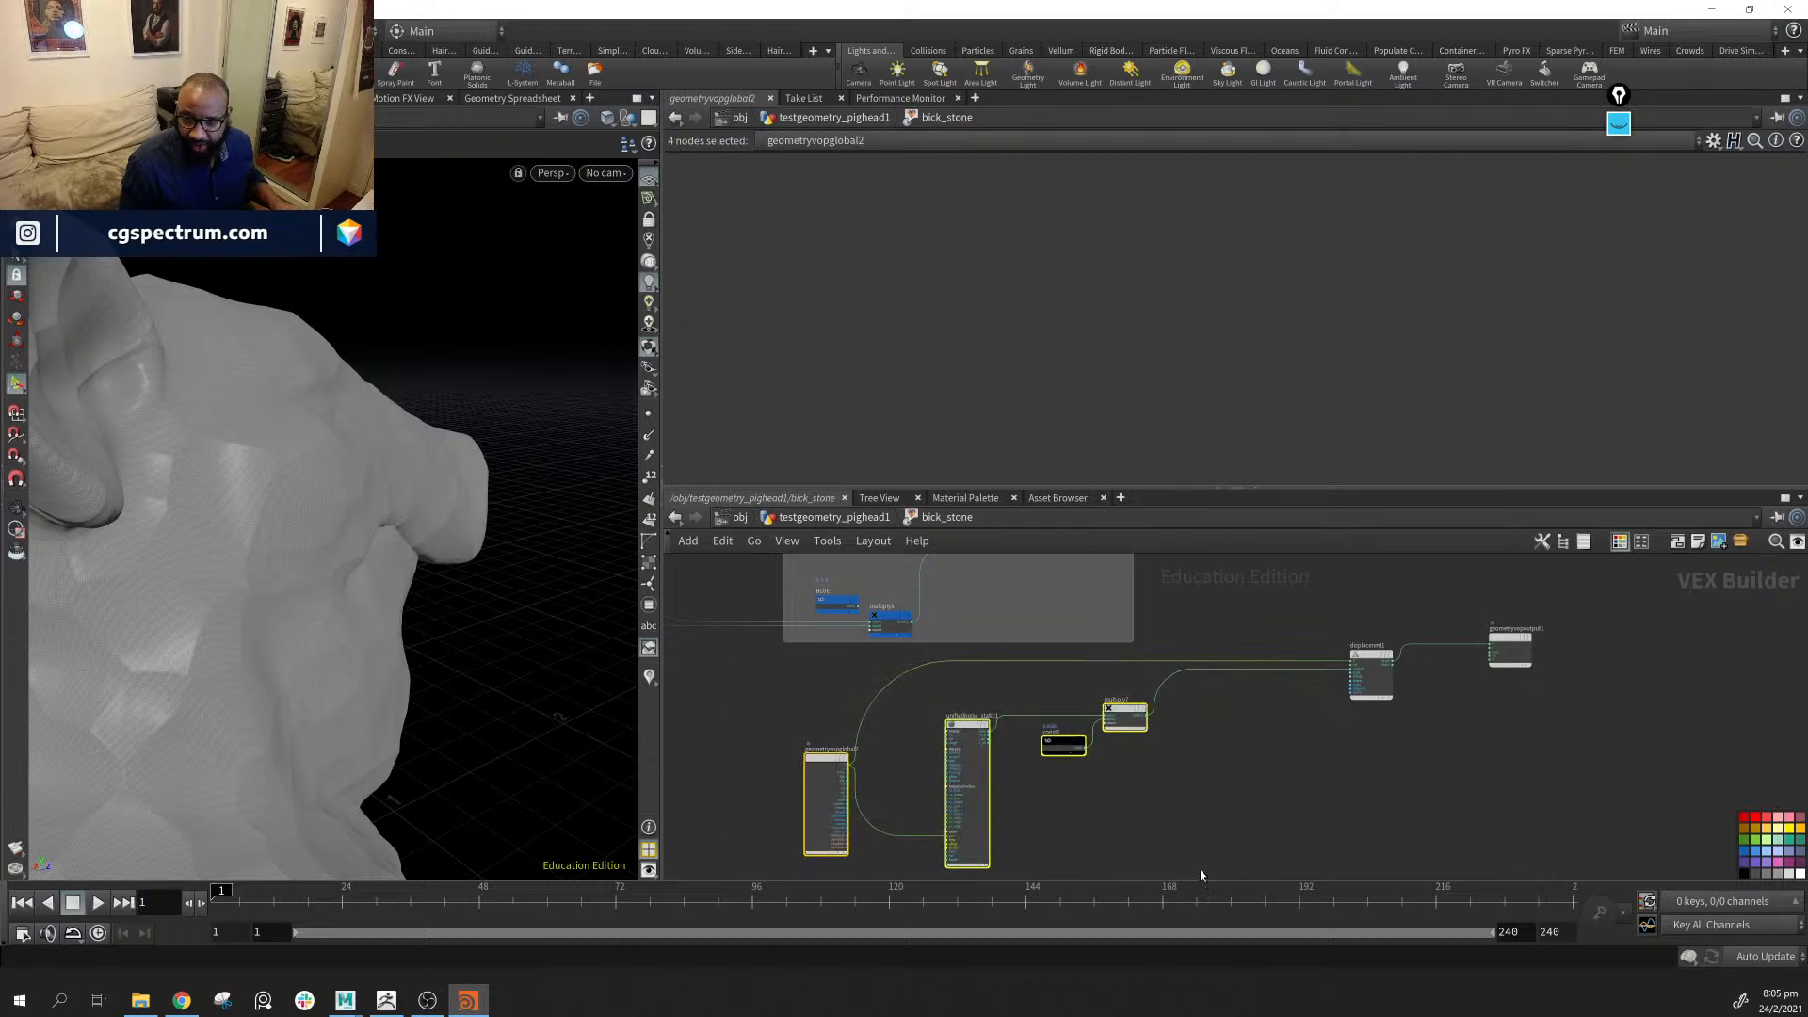
middle_drag(1203, 760, 1141, 805)
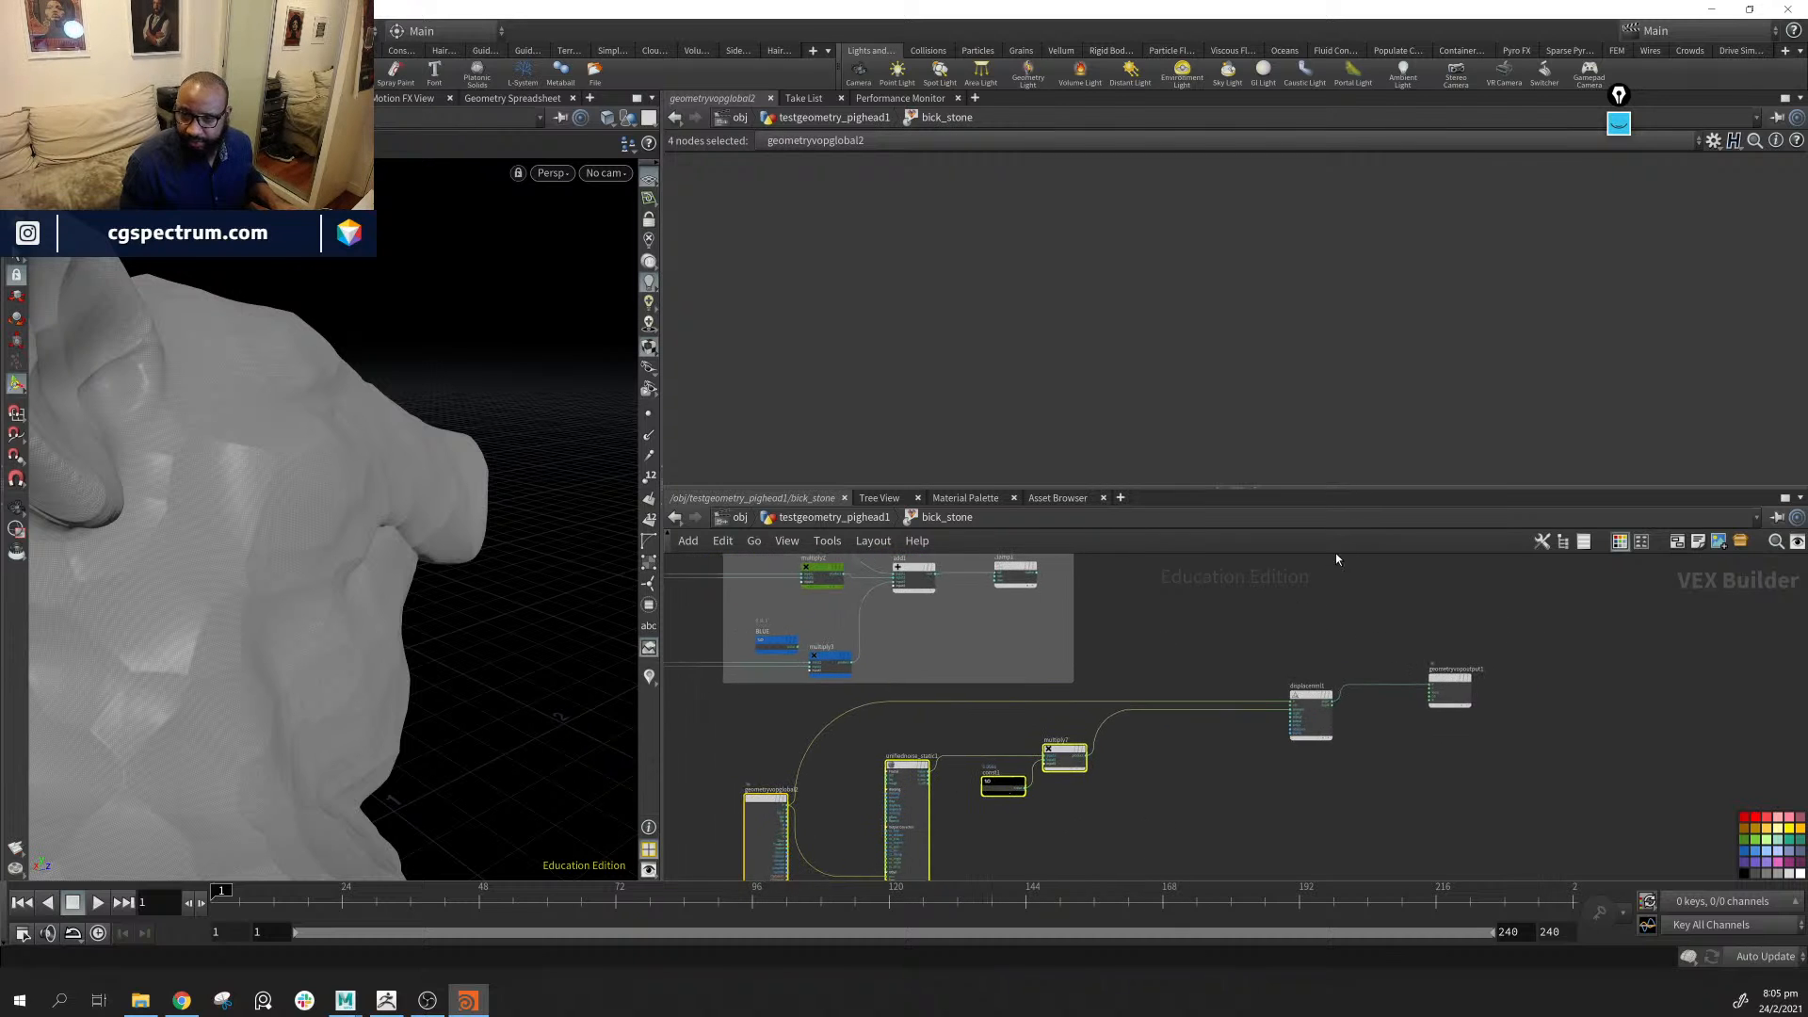
click(1682, 543)
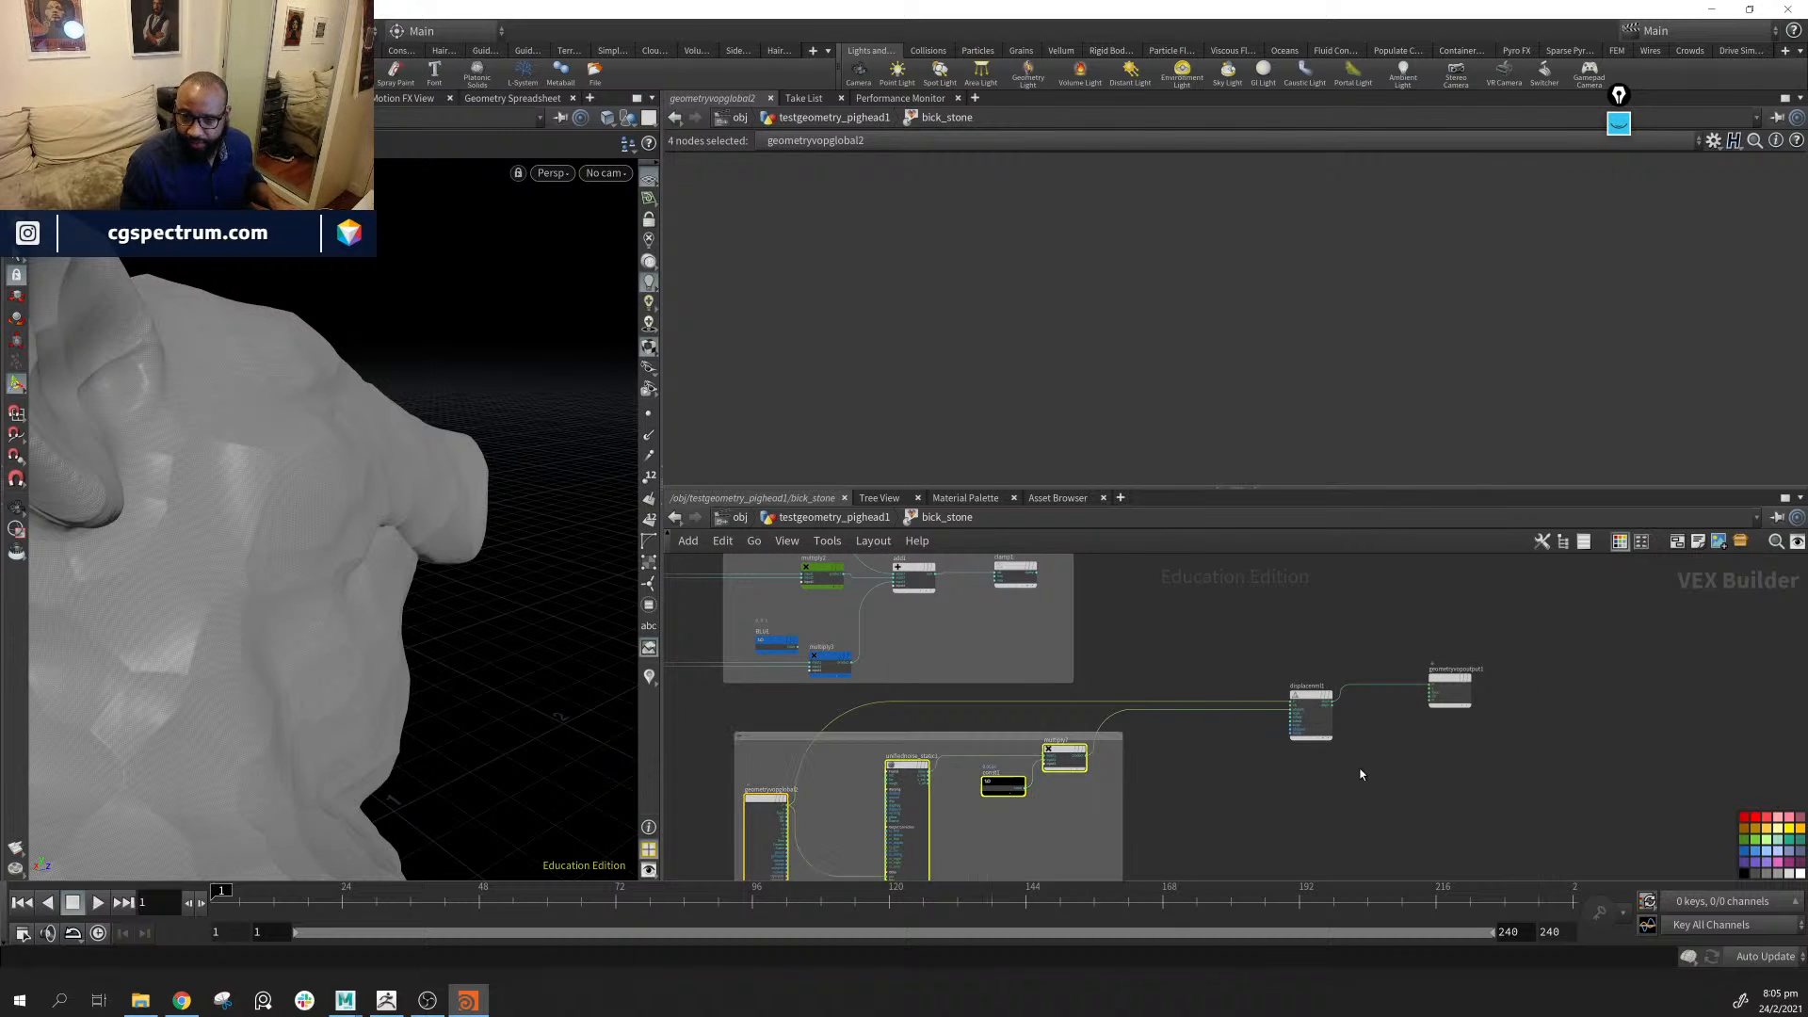
middle_drag(1360, 771, 1467, 693)
double_click(904, 659)
text(rock)
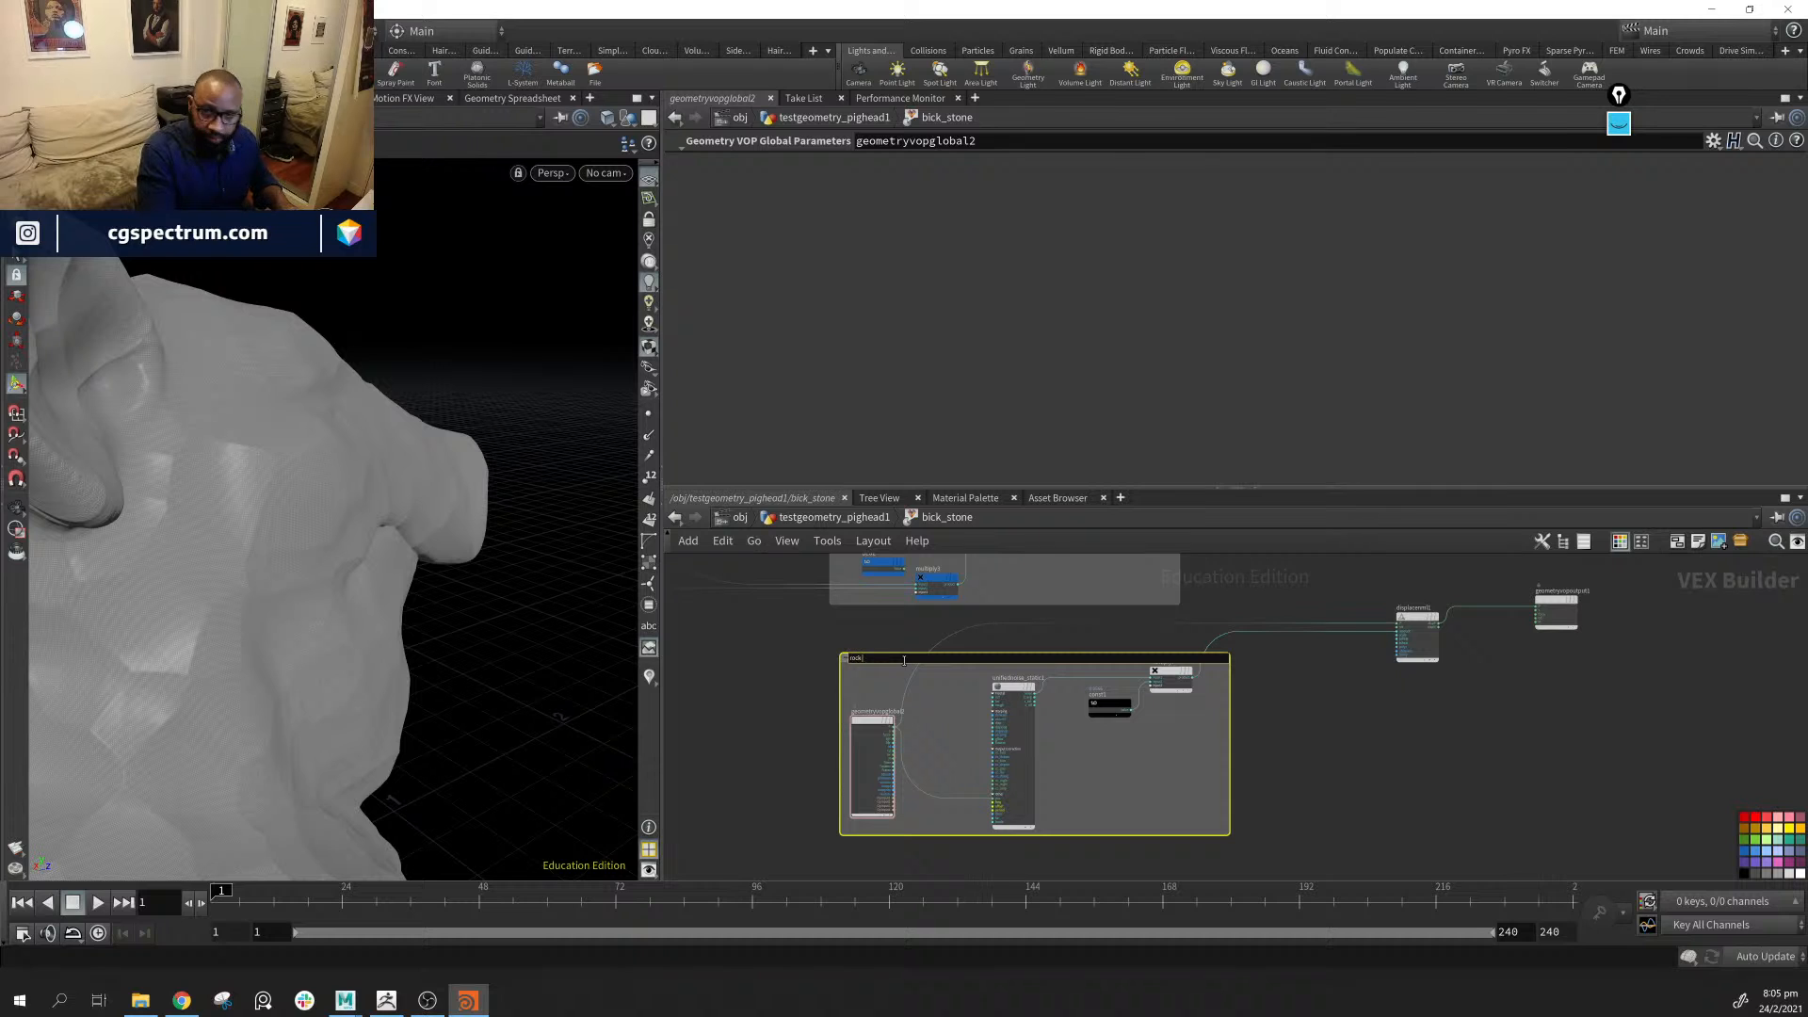
text(out)
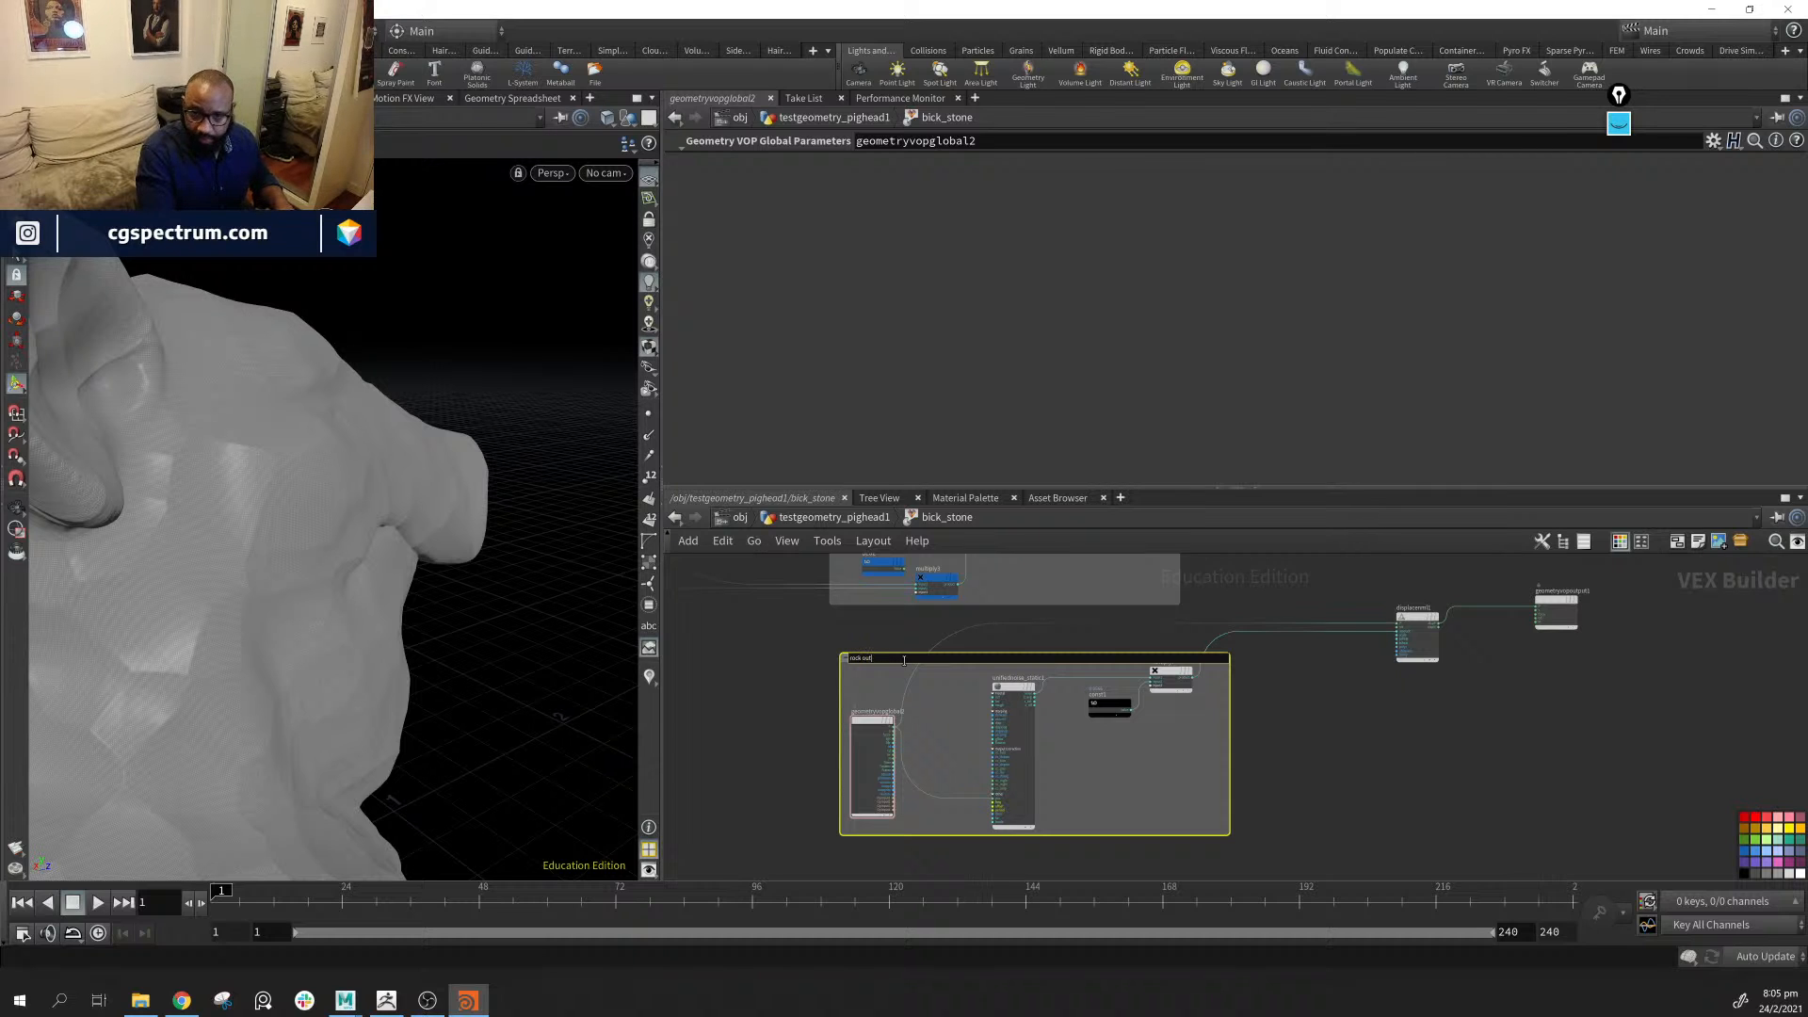
text(put)
key(Return)
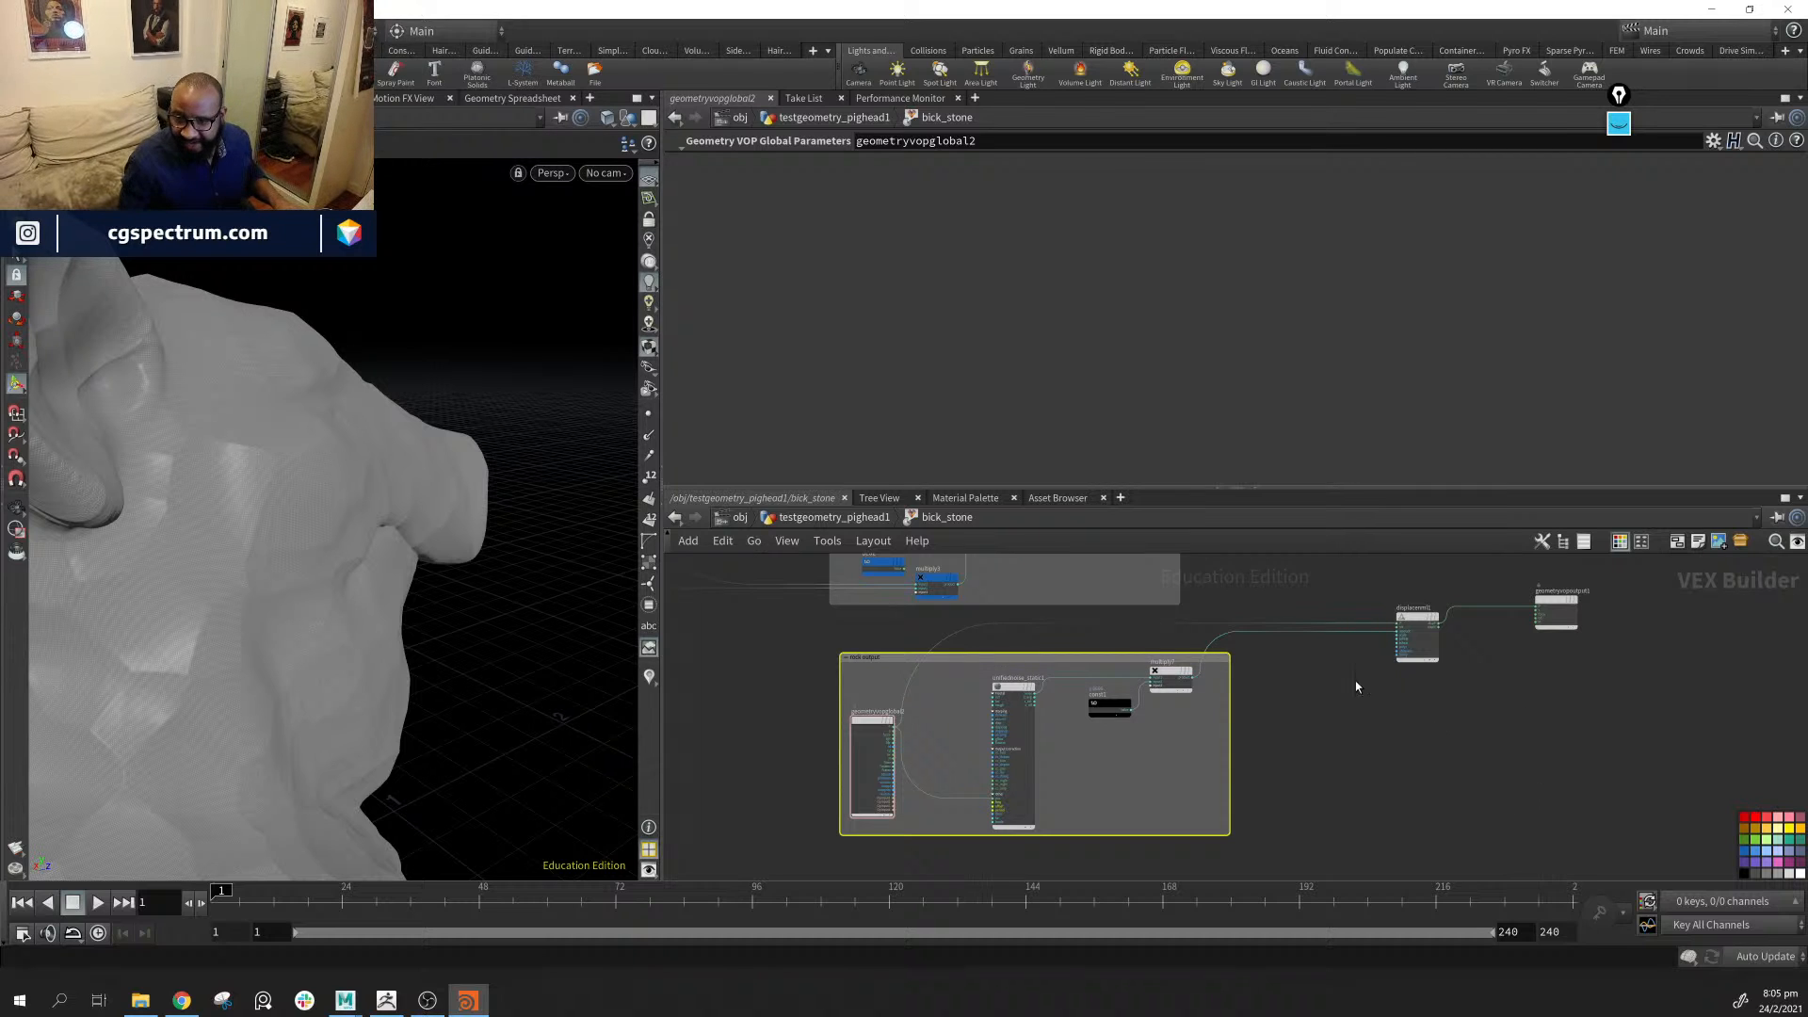
Move the displacement and geometry output nodes farther from the network boxes and bring the clamp node closer to the add node
middle_drag(1356, 686, 1178, 857)
drag(1240, 785, 1474, 756)
drag(946, 661, 915, 662)
middle_drag(1025, 756, 1111, 665)
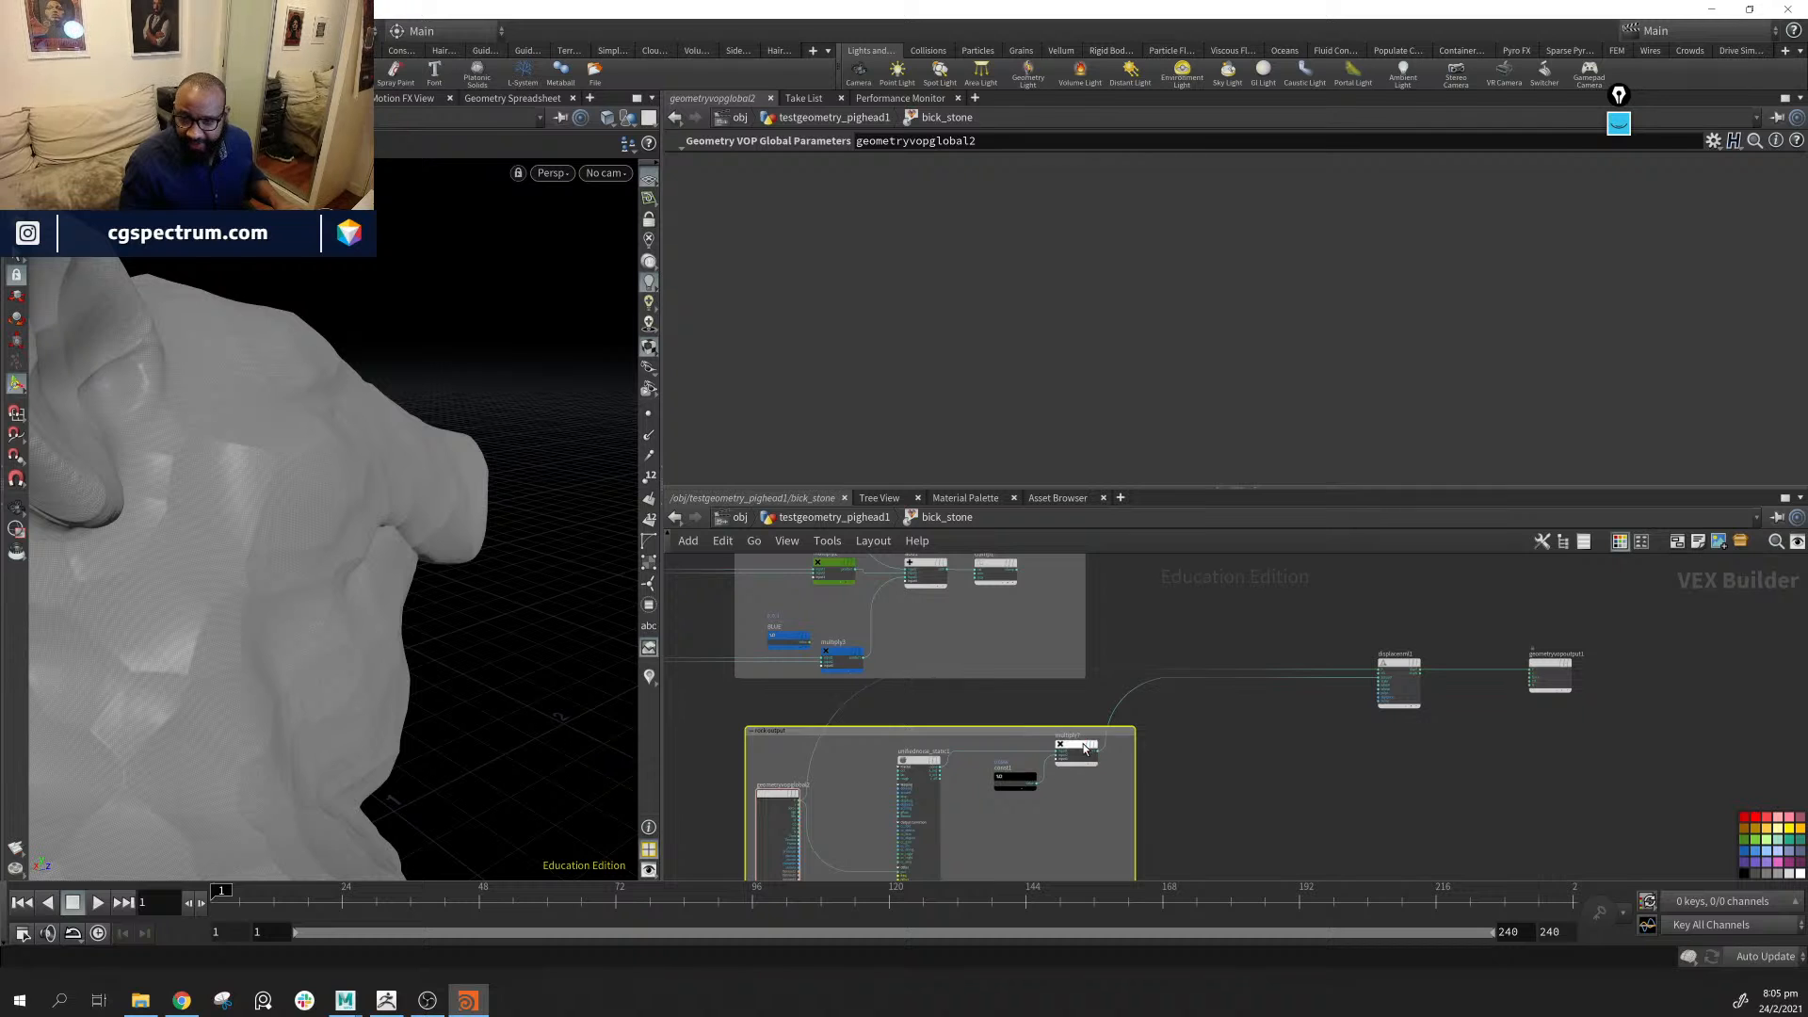
Duplicate the rock Multiply and Constant nodes into the brick output box and wire the clamp's output into the copied Multiply's first input
click(1085, 749)
shift+click(1013, 776)
drag(1083, 750, 1054, 601)
middle_drag(1054, 600, 1040, 692)
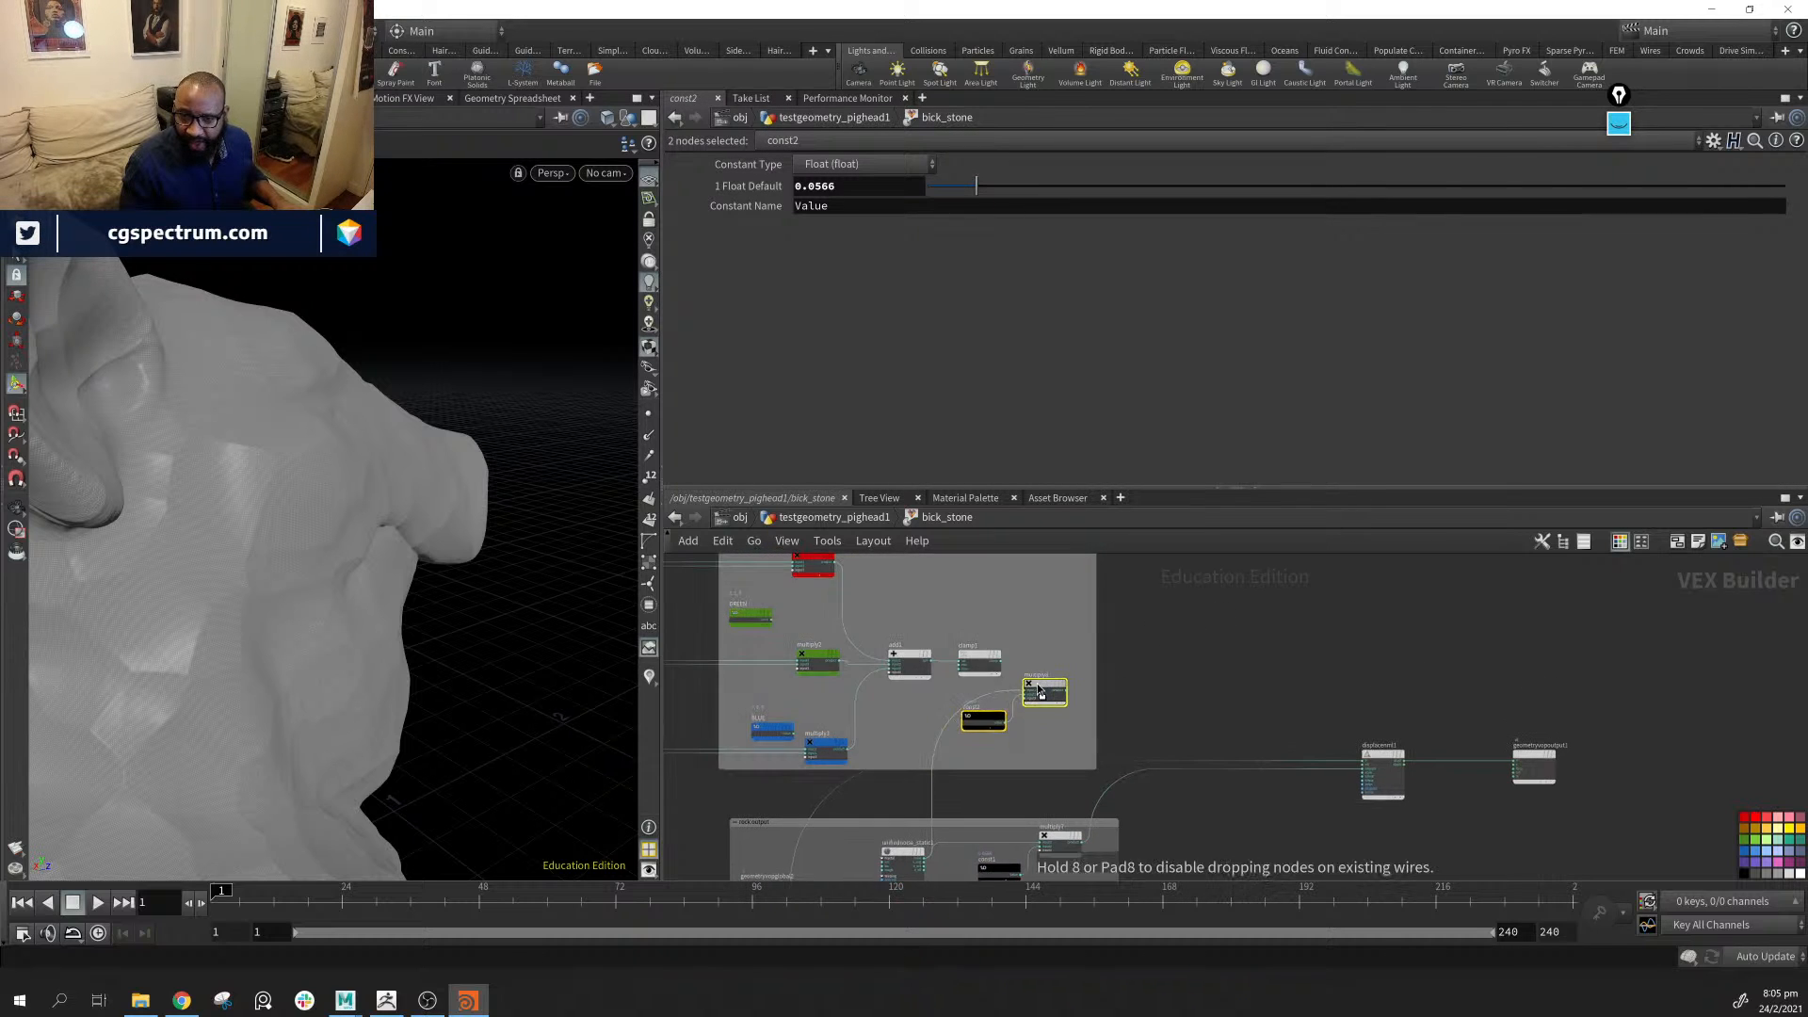
scroll(1081, 671, up, 3)
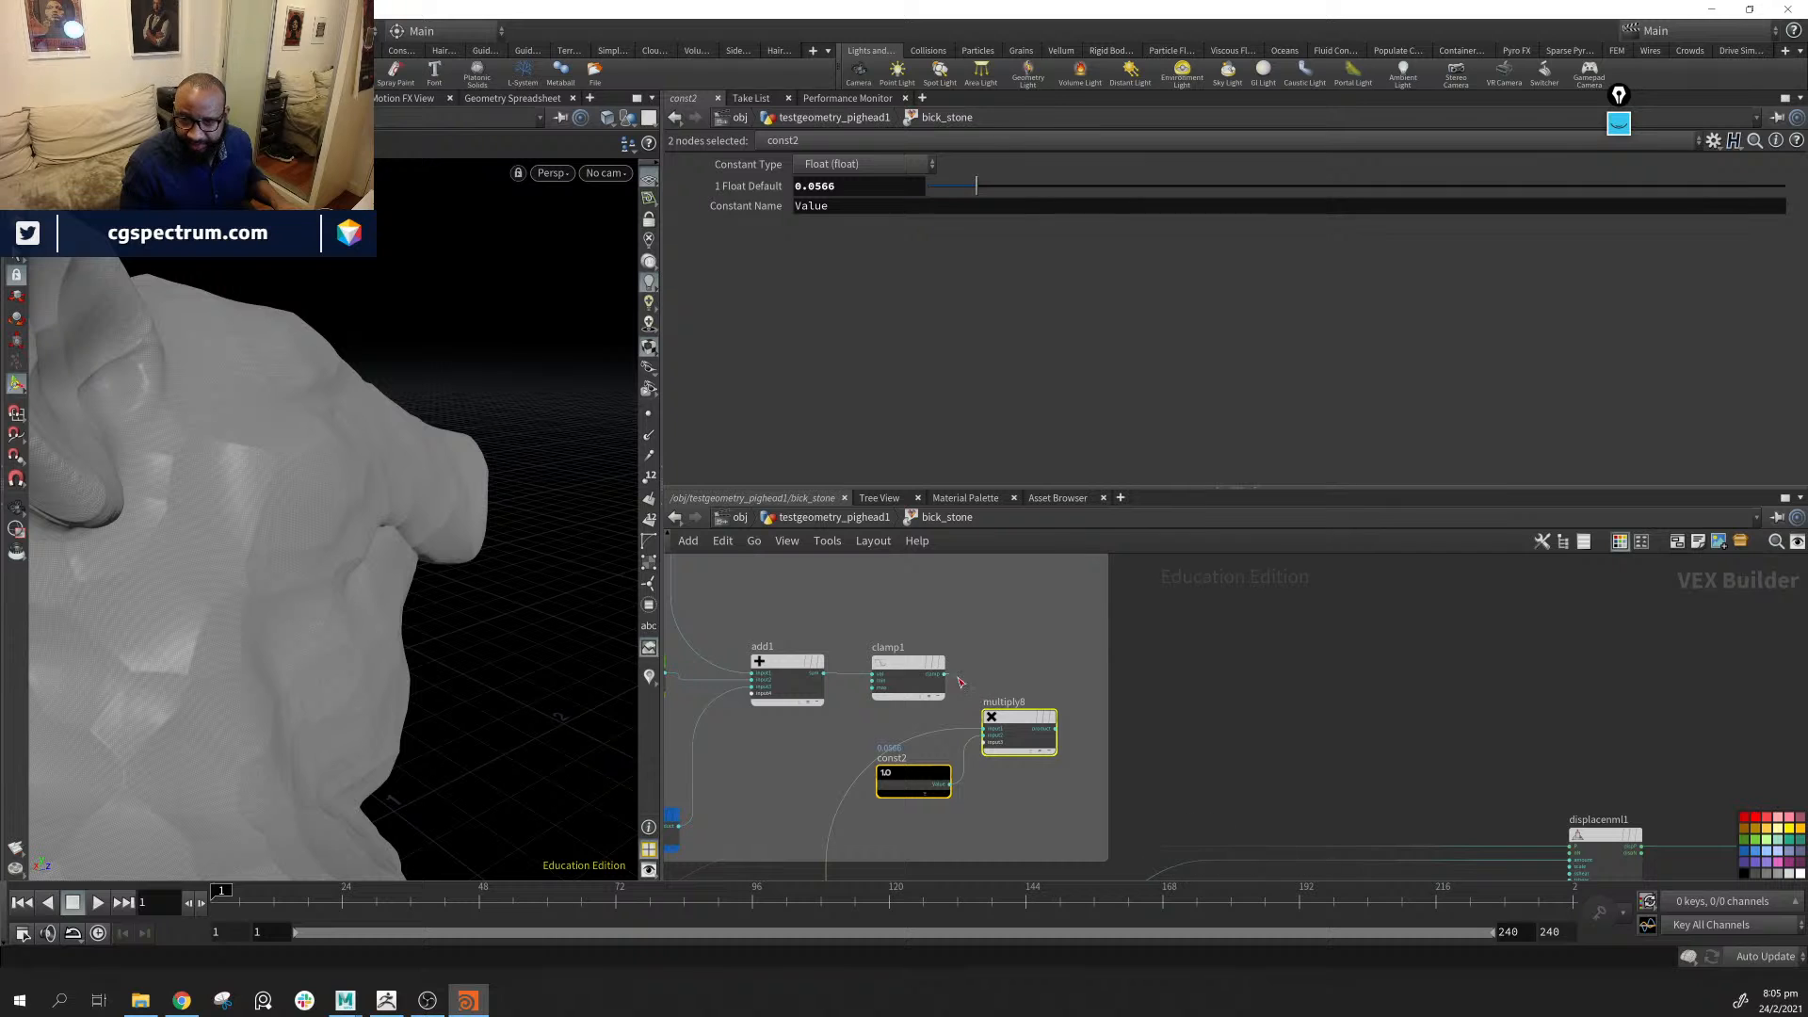
drag(958, 678, 983, 729)
Wire the product output of the brick box's Multiply node into the Displace Along Normal node's displacement amount input
middle_drag(1231, 731, 1121, 677)
mouse_move(1465, 792)
mouse_down()
mouse_move(1475, 771)
mouse_move(1496, 780)
mouse_up()
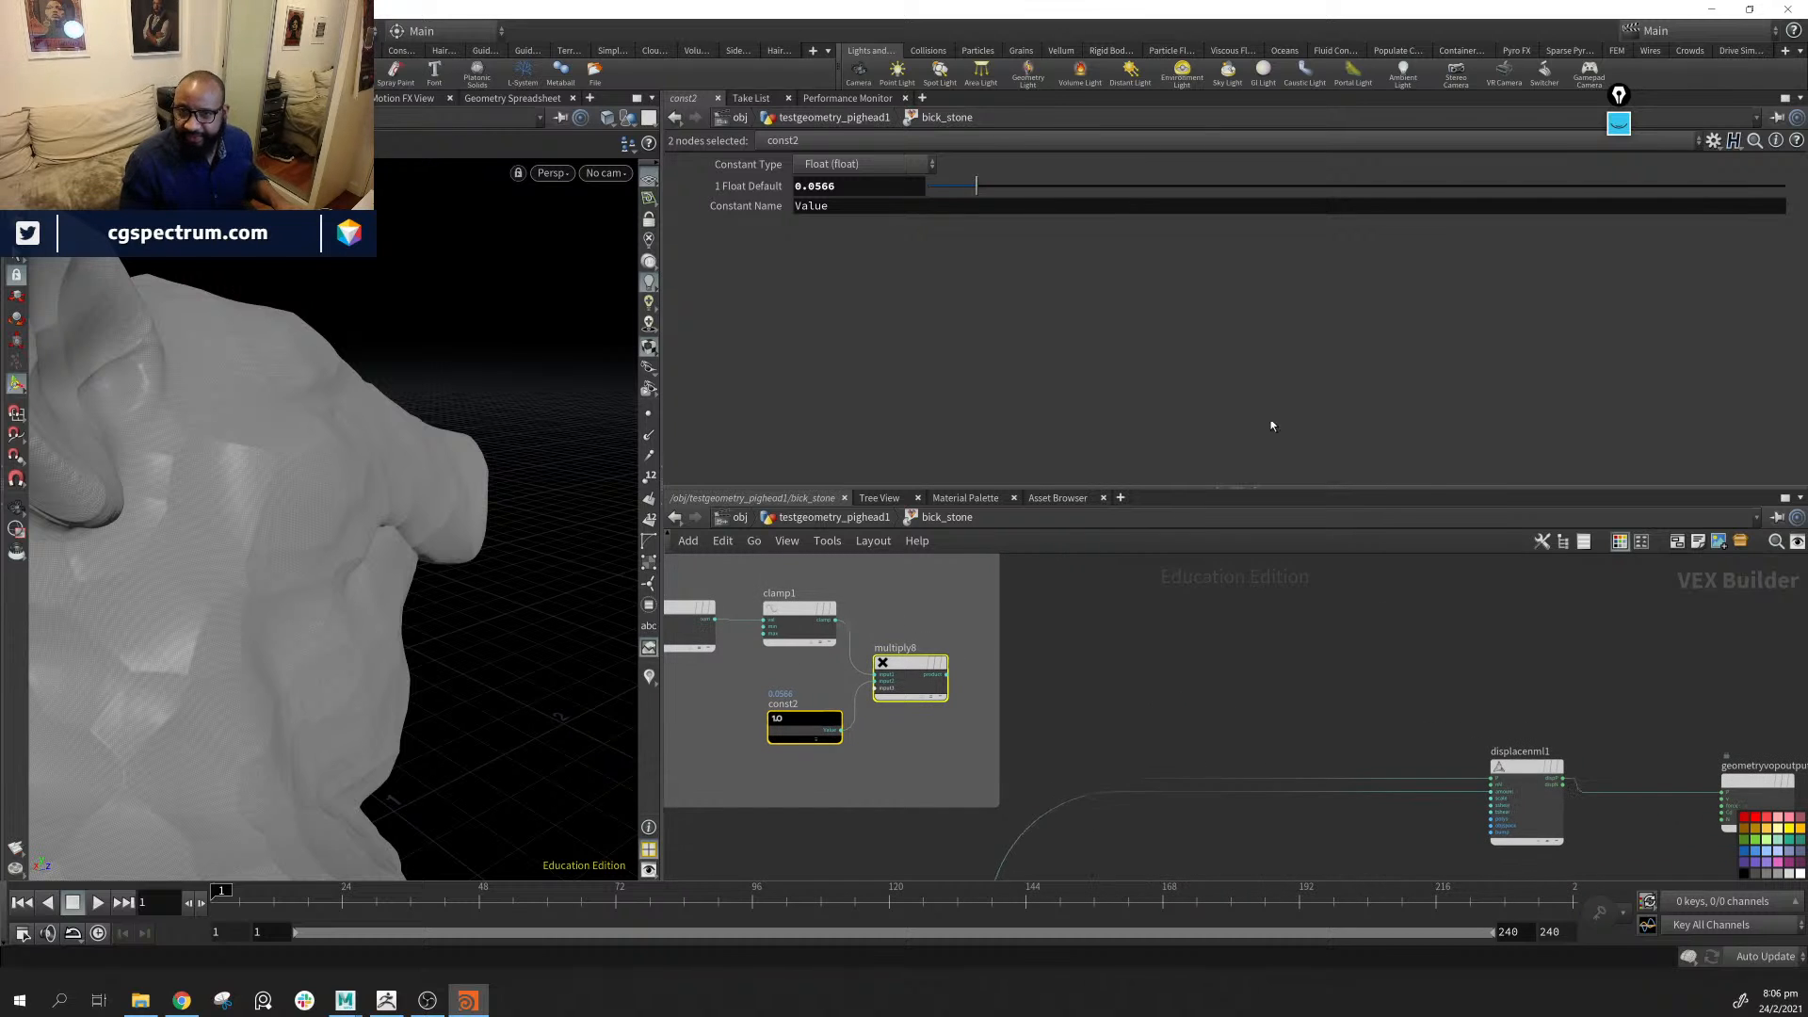
click(1503, 767)
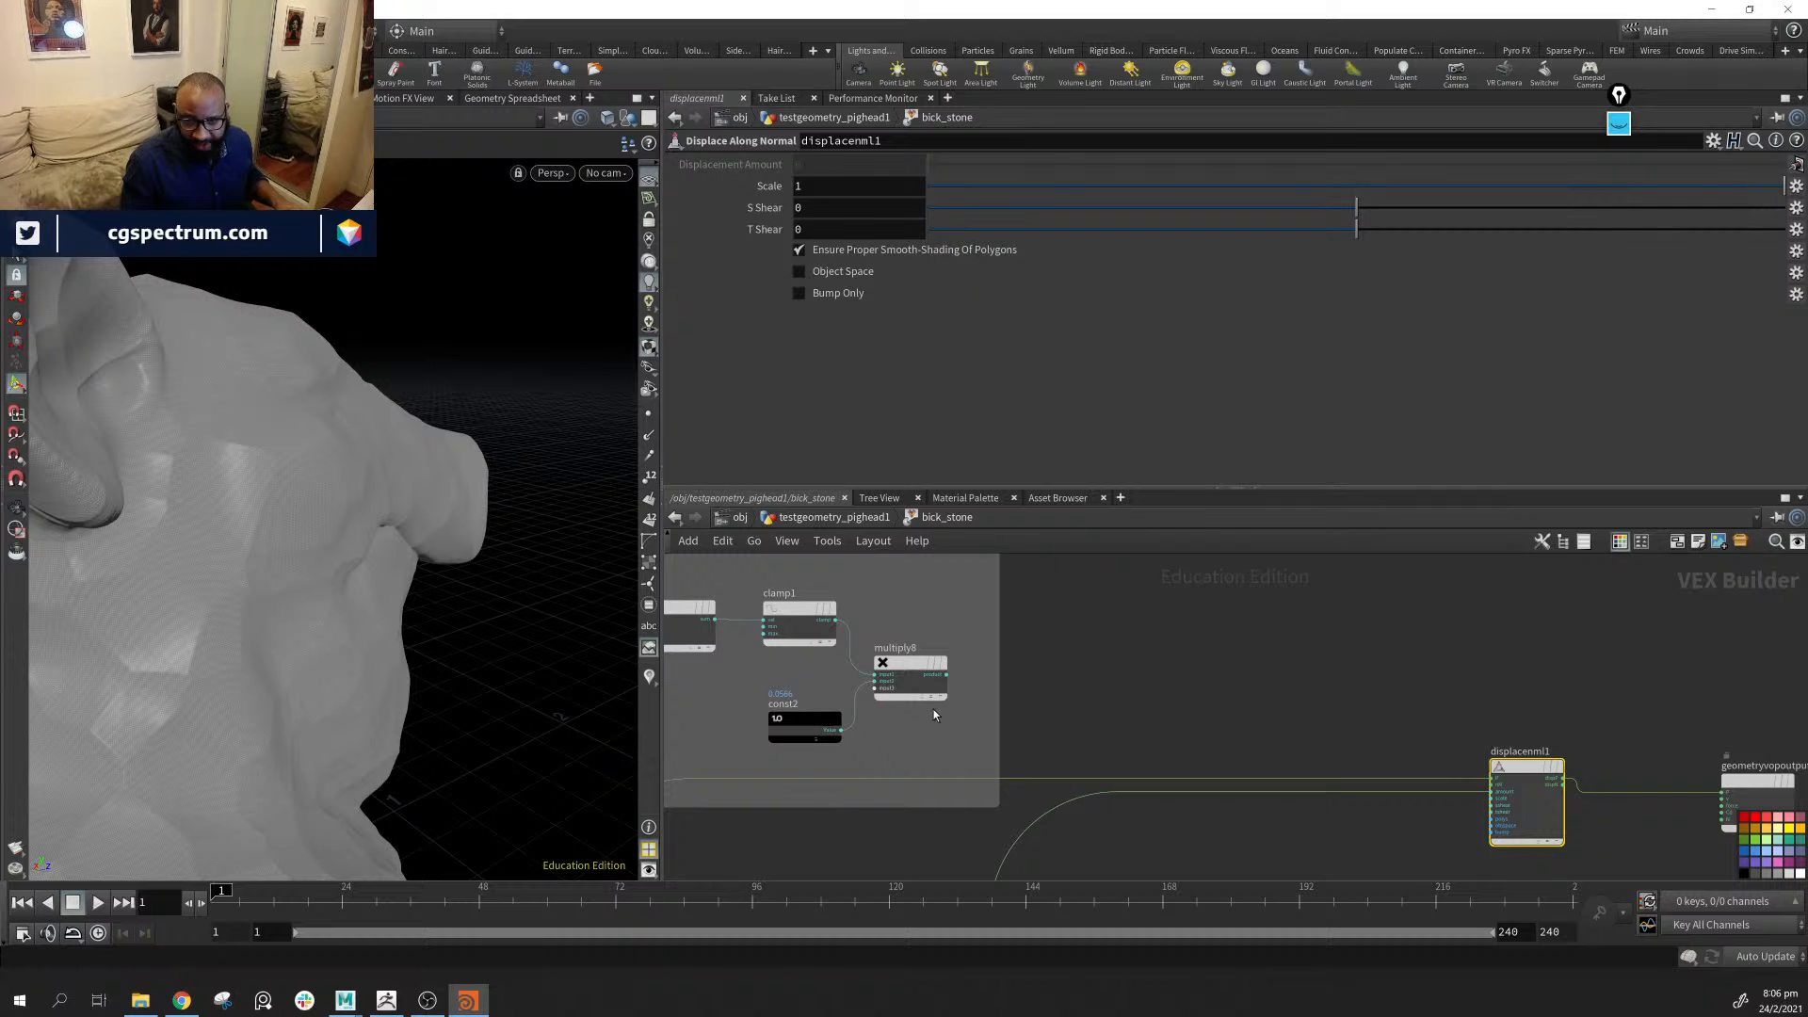
middle_drag(982, 687, 917, 684)
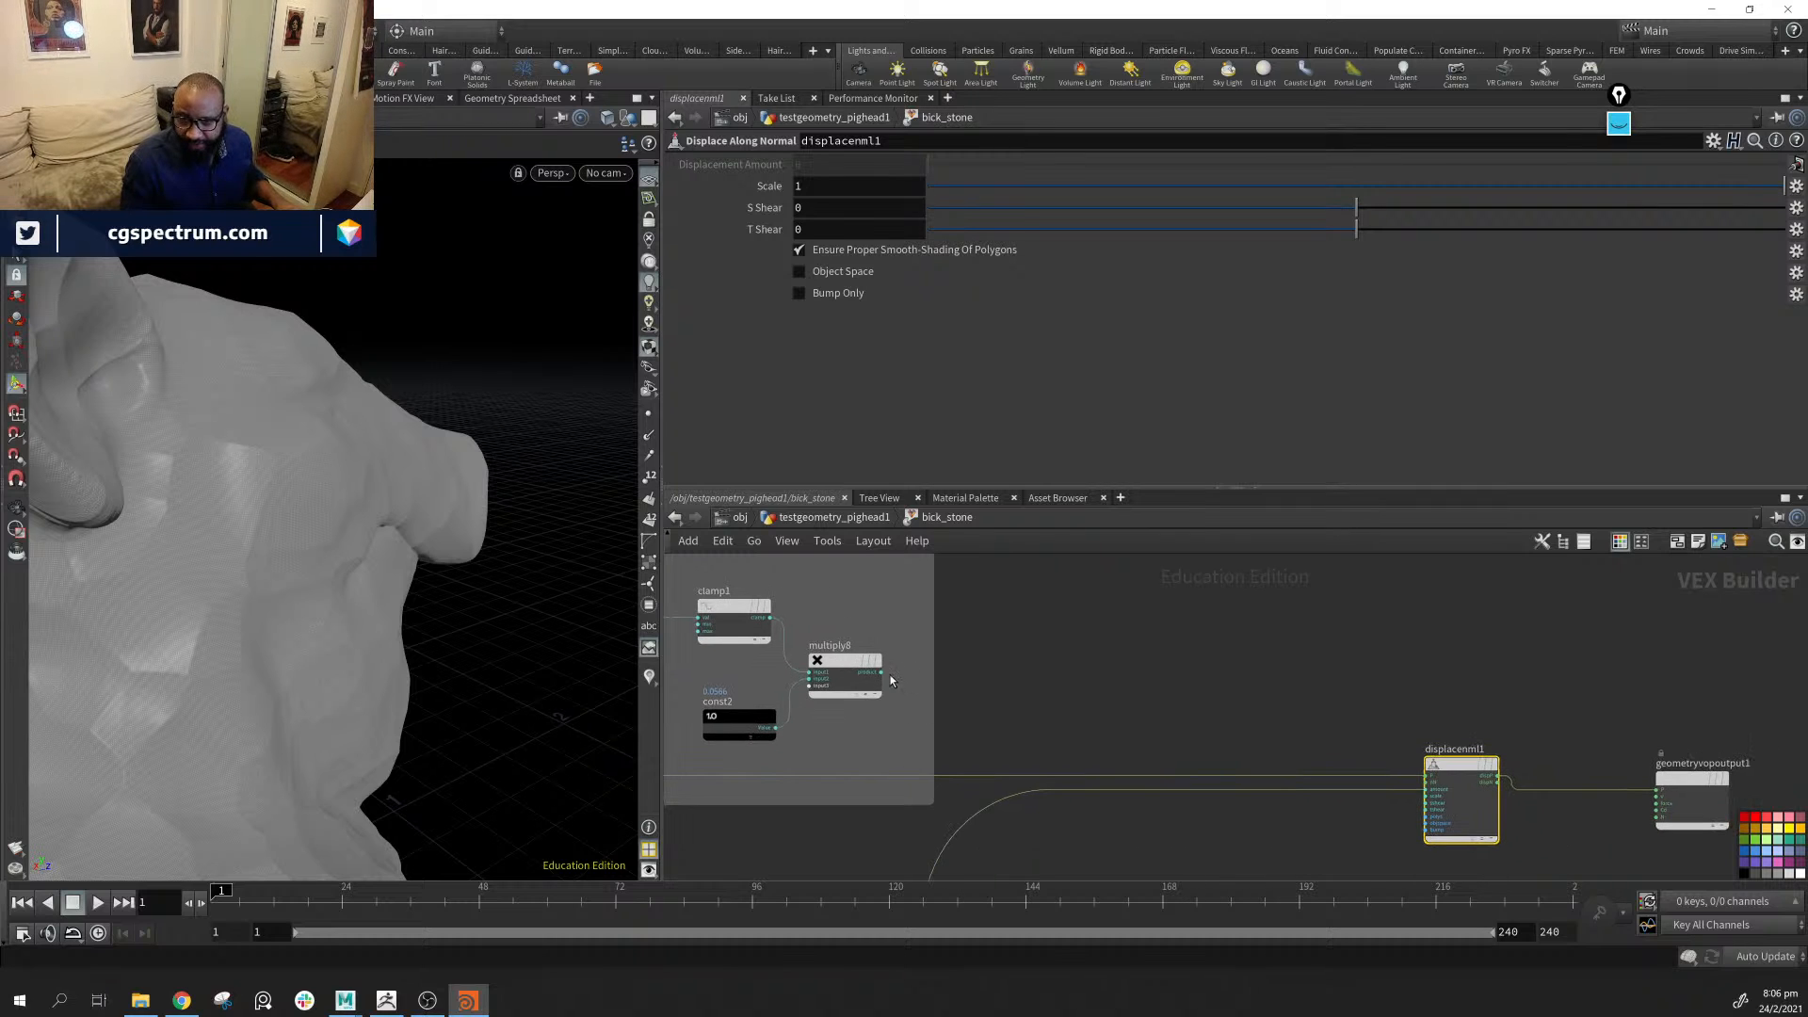
drag(882, 672, 1386, 729)
mouse_move(1445, 796)
mouse_down()
mouse_move(1345, 788)
mouse_move(1422, 791)
mouse_up()
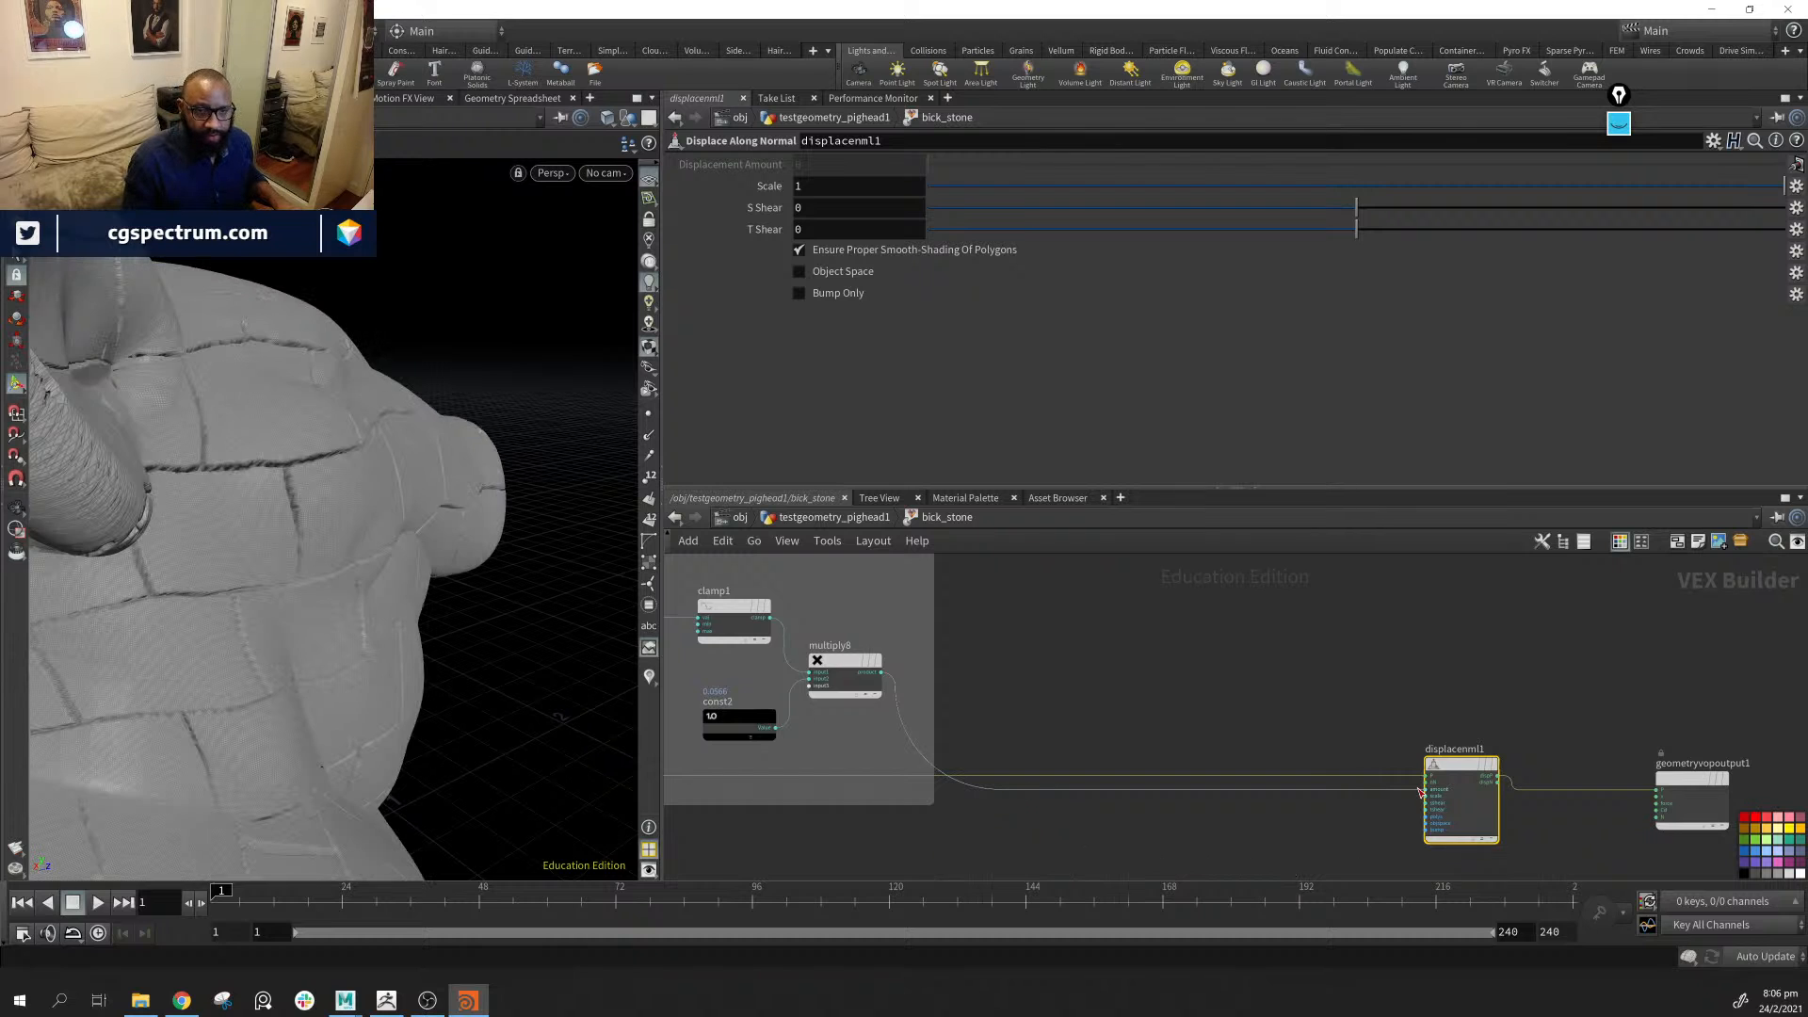
Set the brick output box's constant to 0.0159 while viewing the brick pattern across the whole pig head
alt+drag(500, 626, 489, 577)
alt+right_drag(488, 577, 258, 505)
alt+drag(258, 505, 401, 607)
click(733, 728)
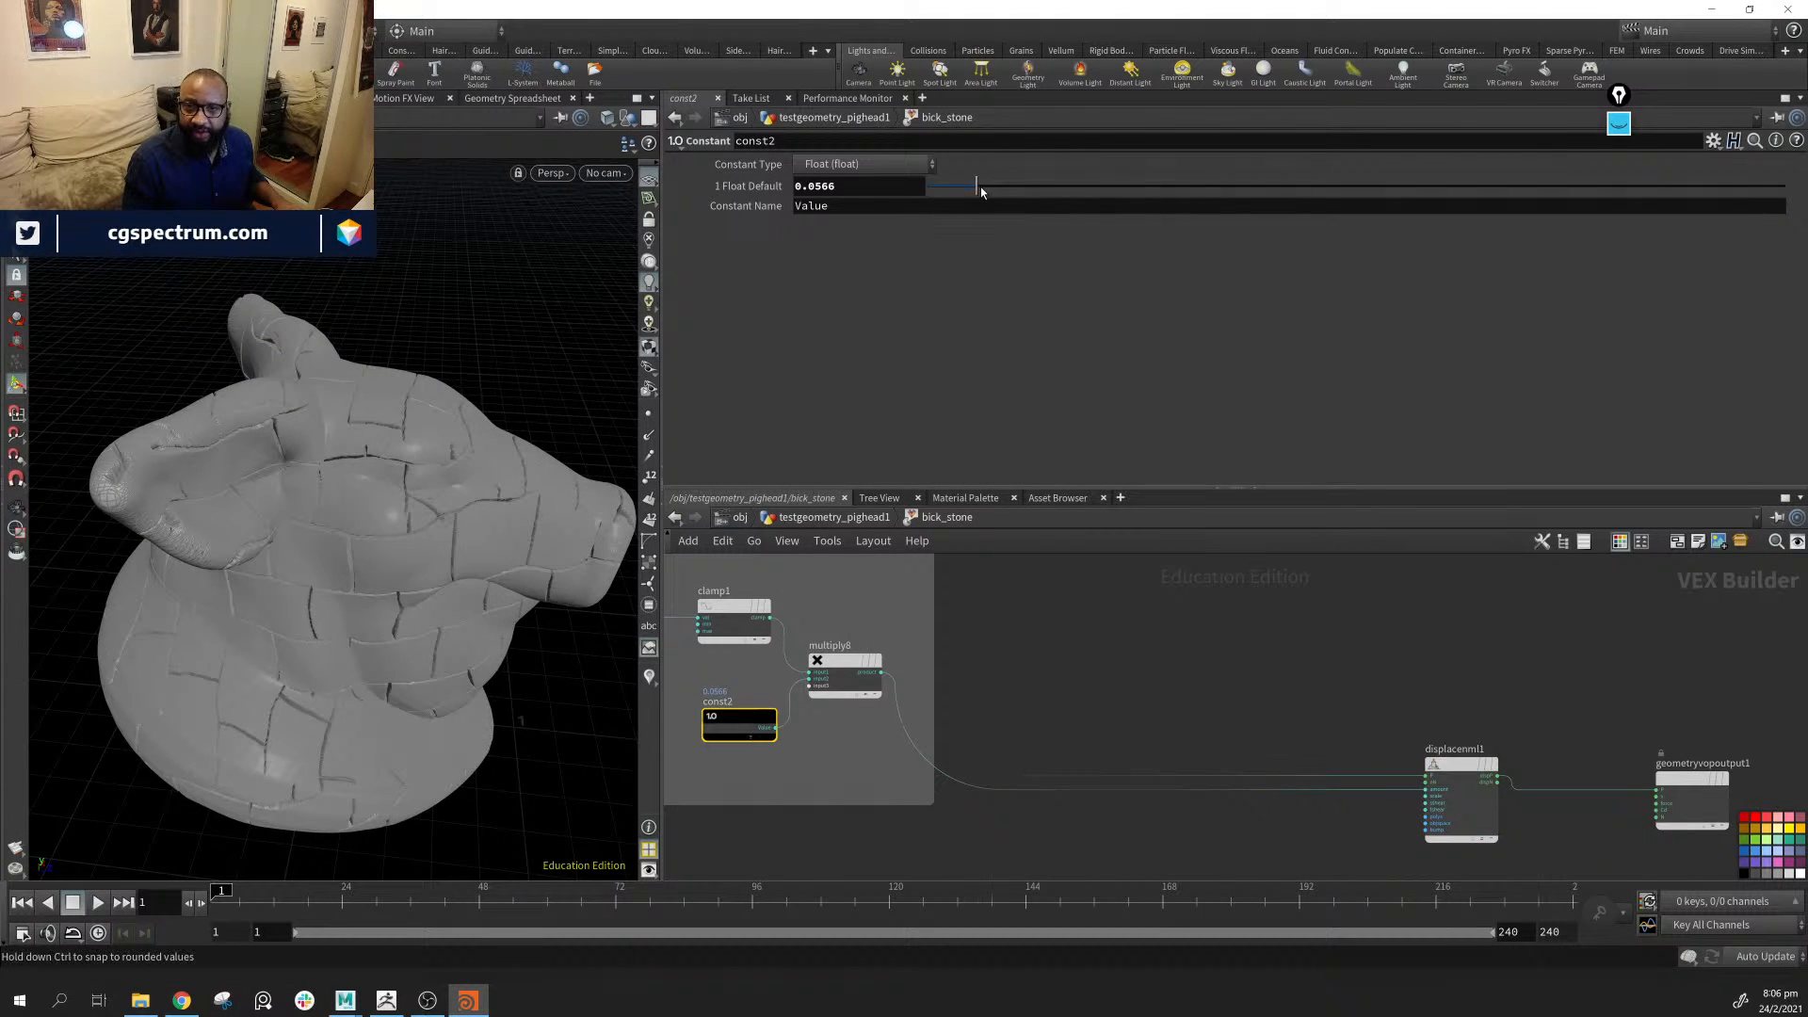
mouse_move(964, 192)
mouse_down()
mouse_move(922, 205)
mouse_move(944, 206)
mouse_up()
alt+middle_drag(462, 694, 399, 489)
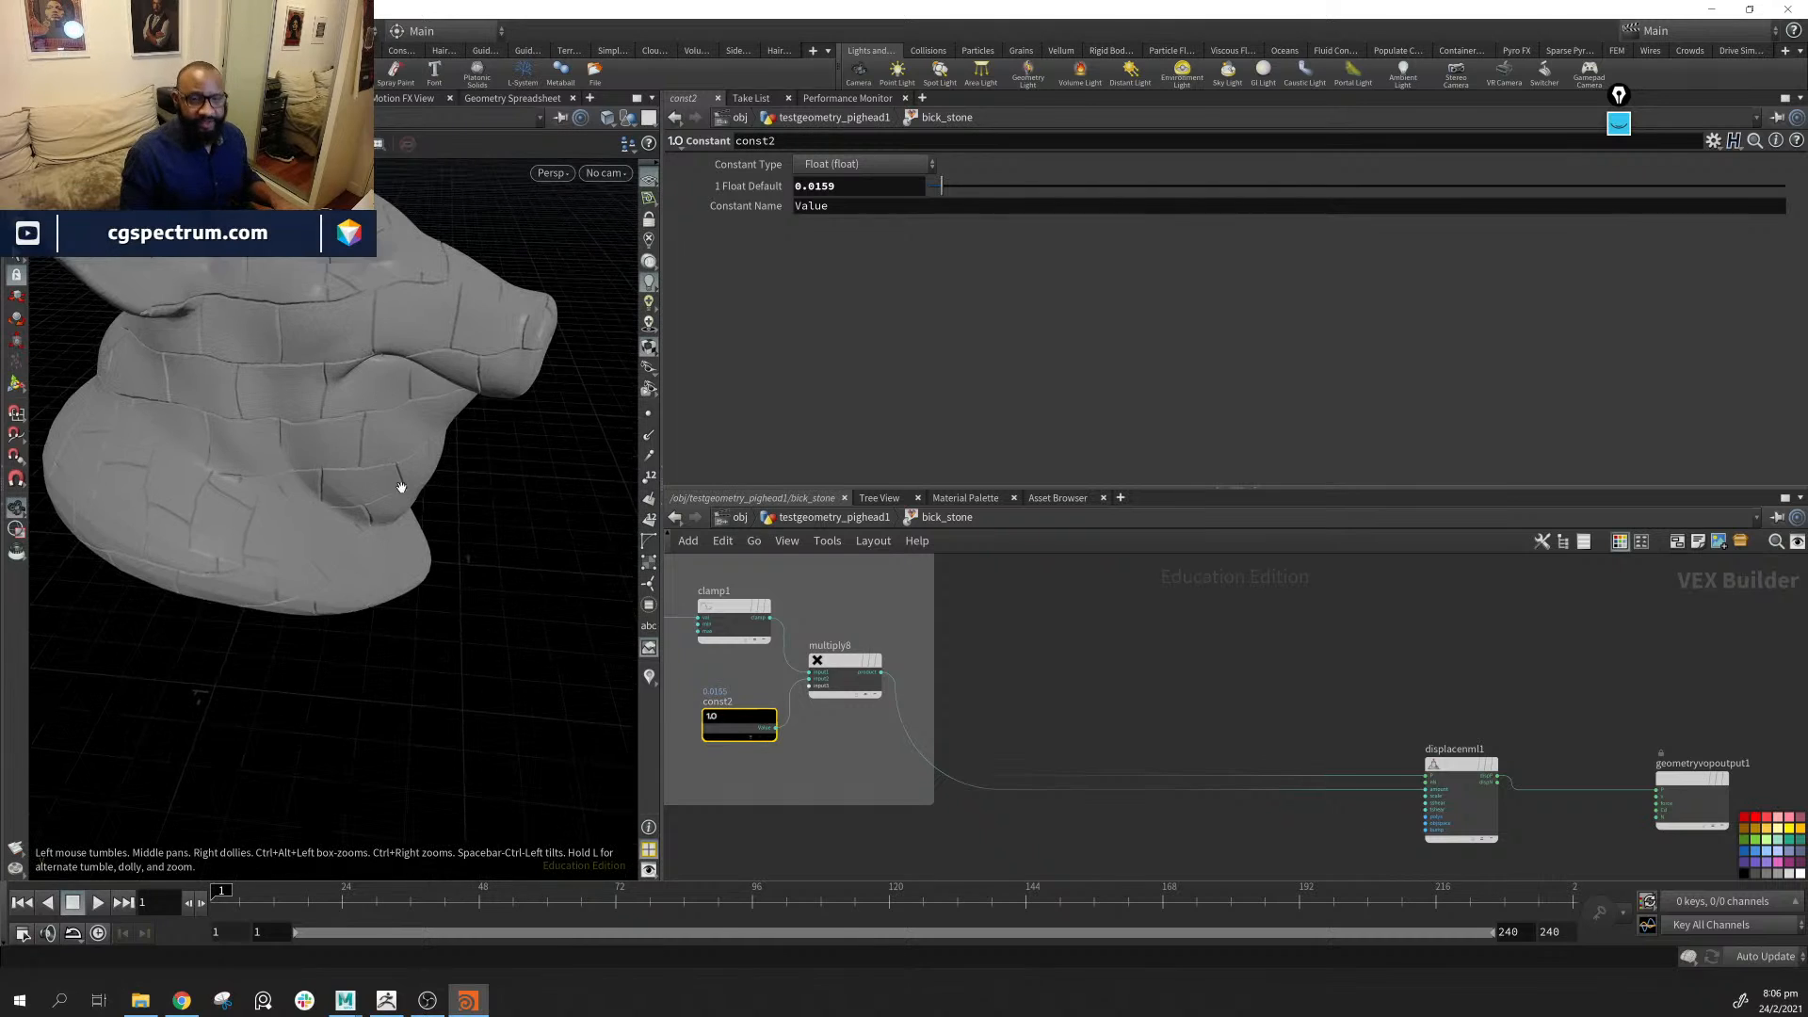
Create an Add node between the brick and rock output boxes and the displacement node
middle_drag(1404, 750, 1394, 582)
middle_drag(1118, 739, 1013, 823)
middle_drag(813, 738, 890, 742)
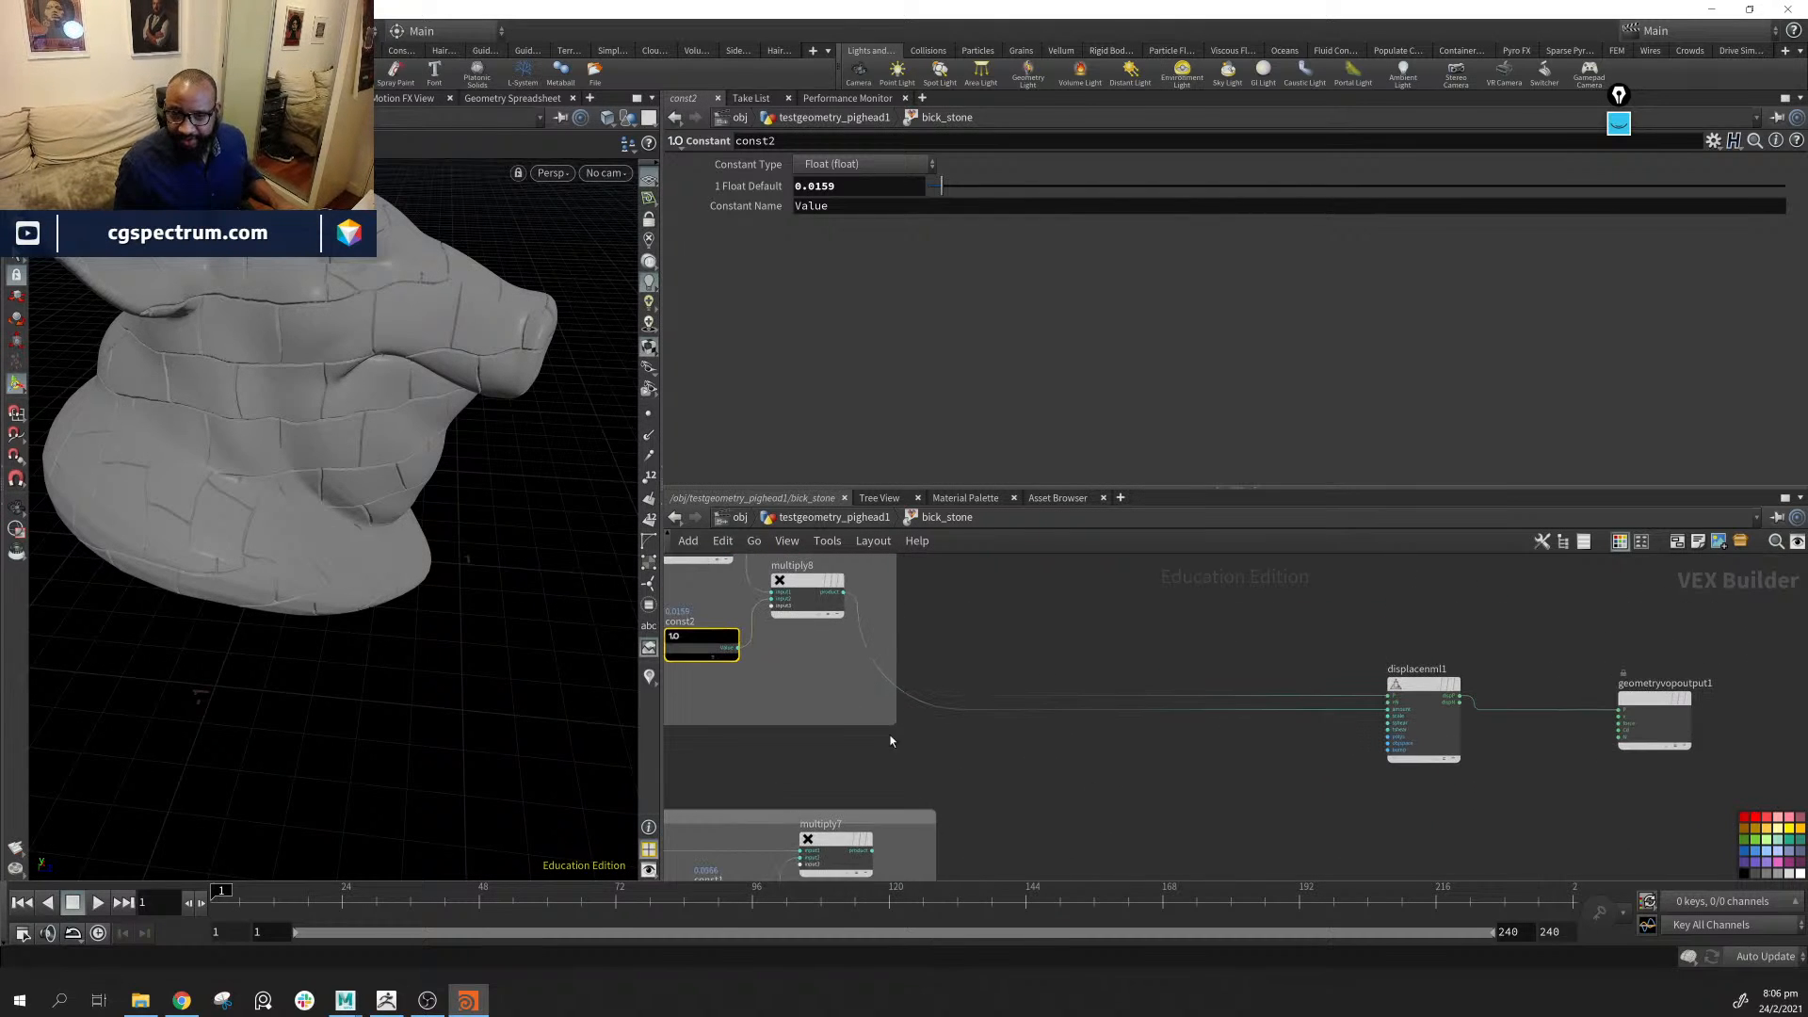
middle_drag(1187, 802, 1164, 818)
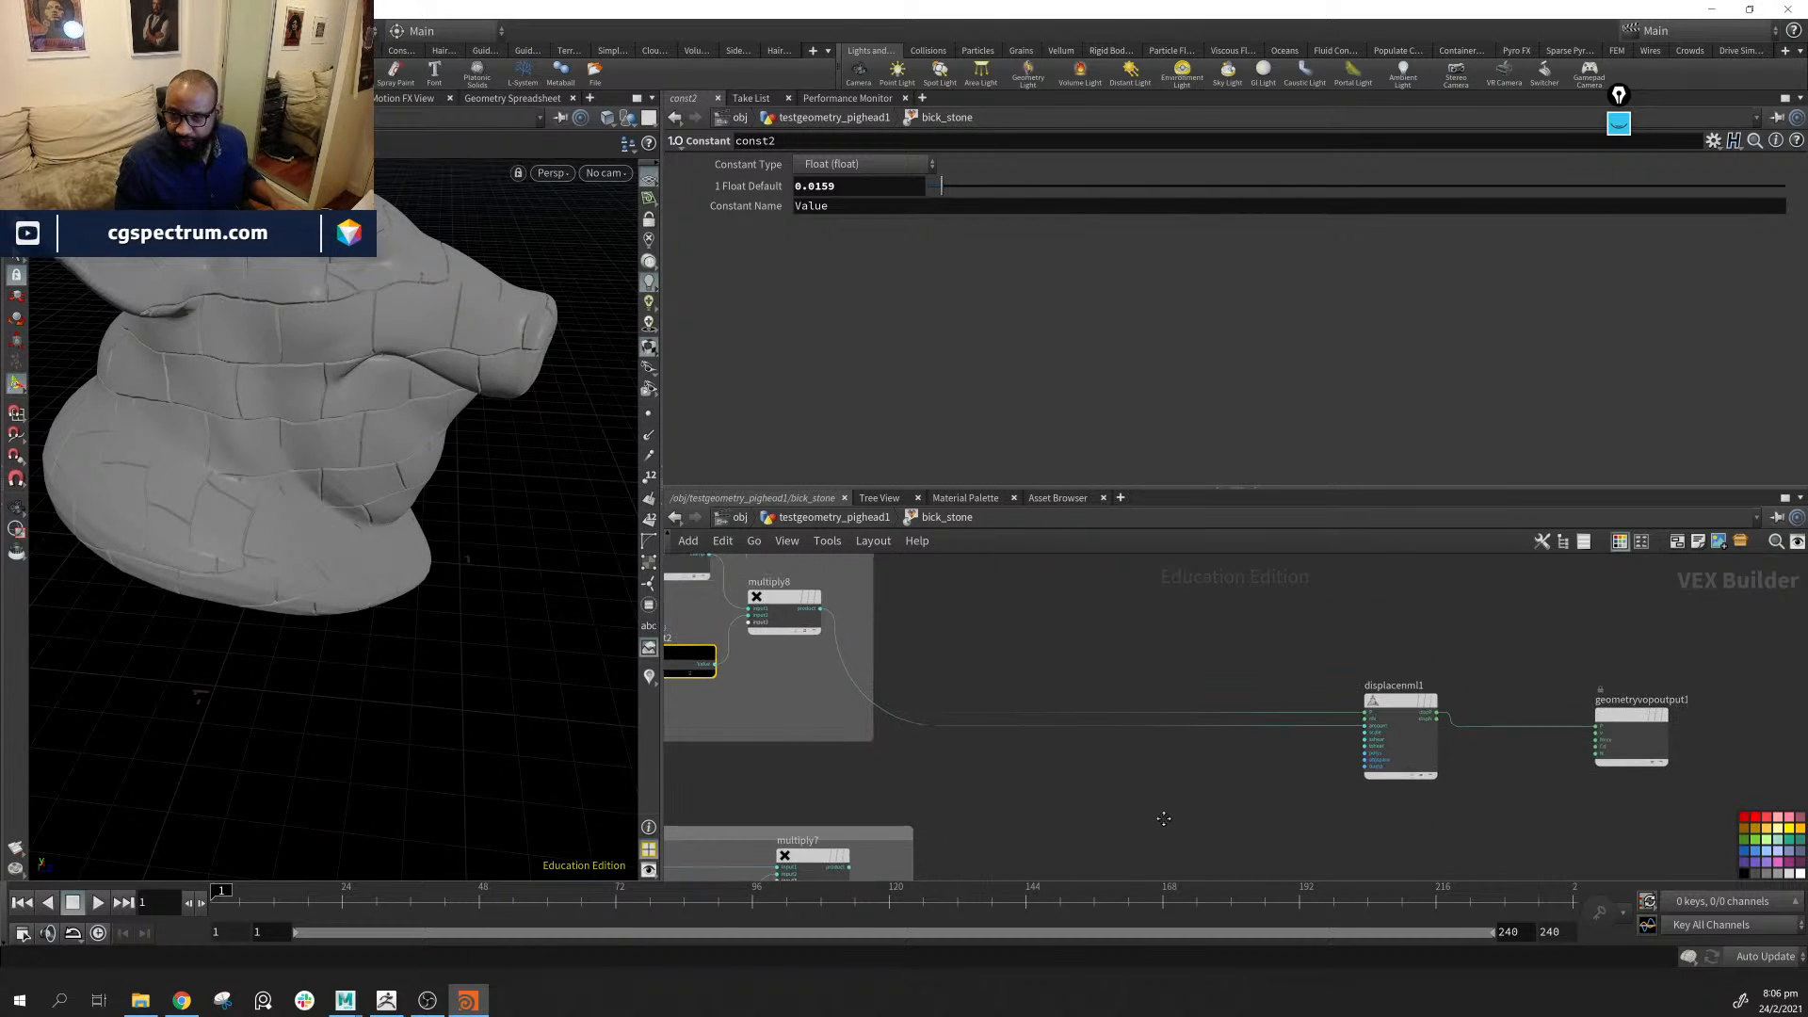
middle_drag(961, 871, 1018, 797)
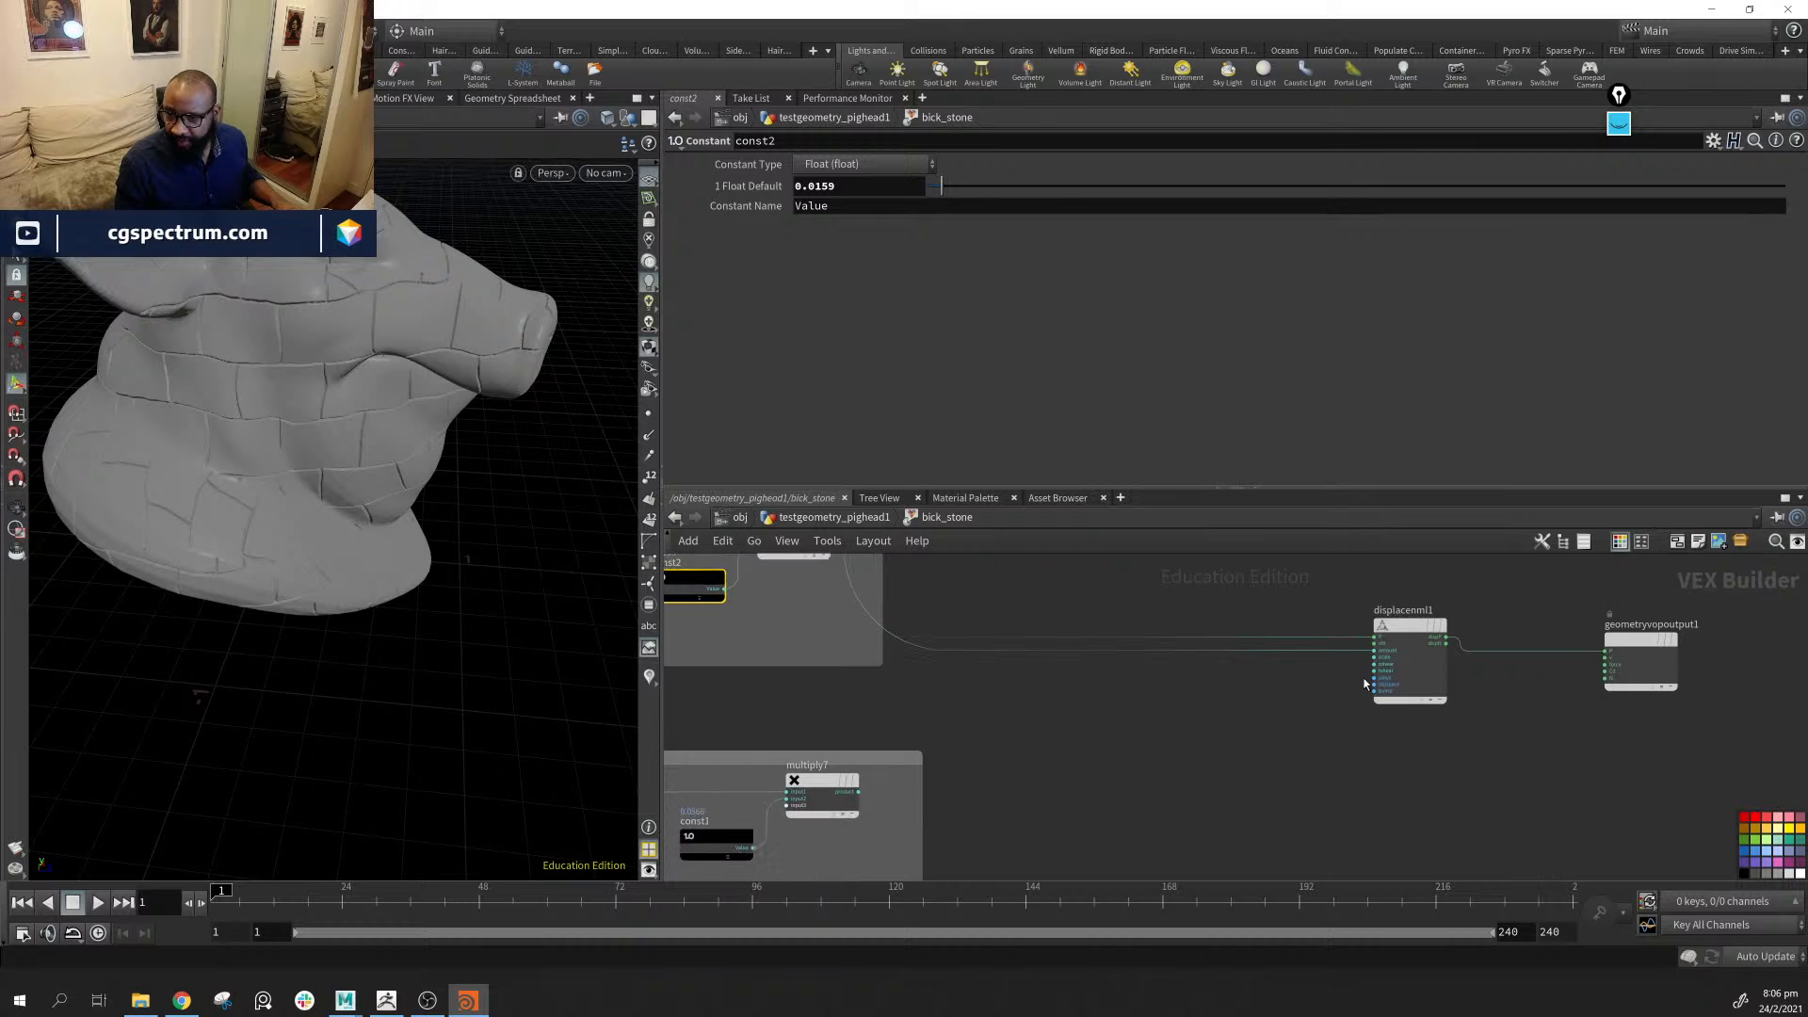
key(Tab)
text(add)
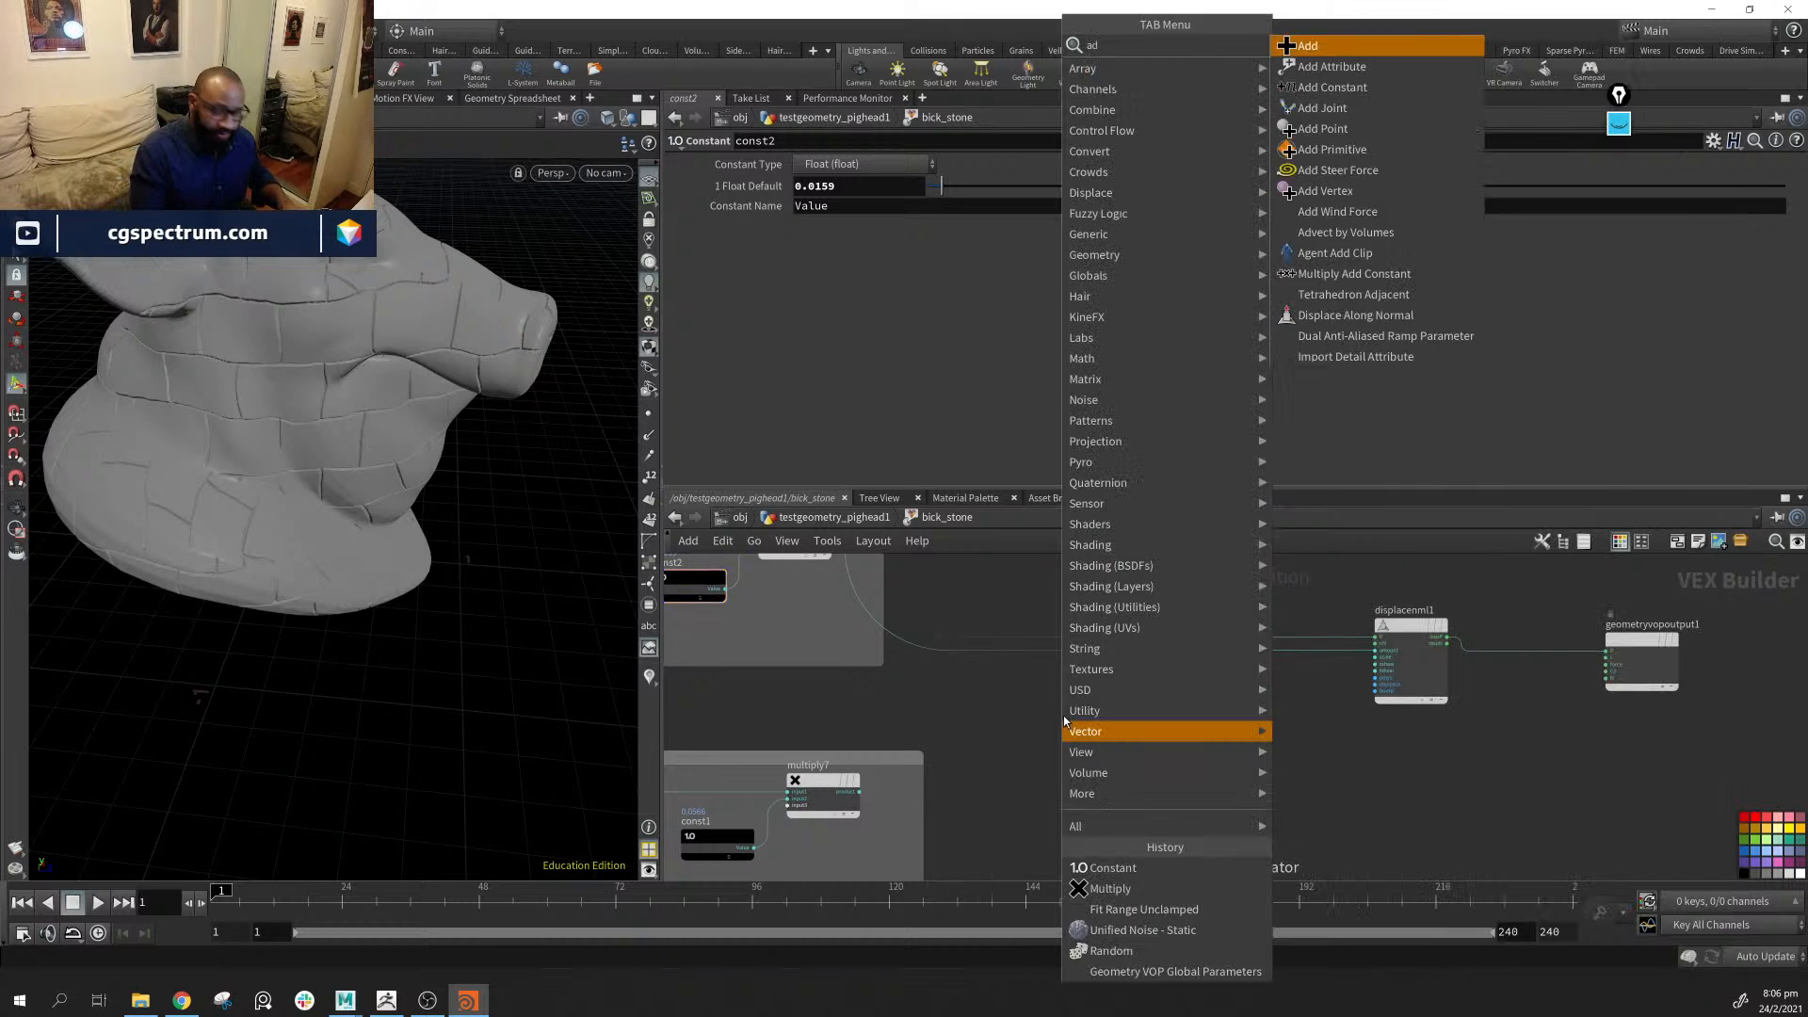
key(Return)
click(1063, 721)
drag(1073, 696, 1203, 684)
Wire the brick and rock Multiply outputs into the new Add node and its sum into the displacement amount input
middle_drag(1090, 656, 1089, 770)
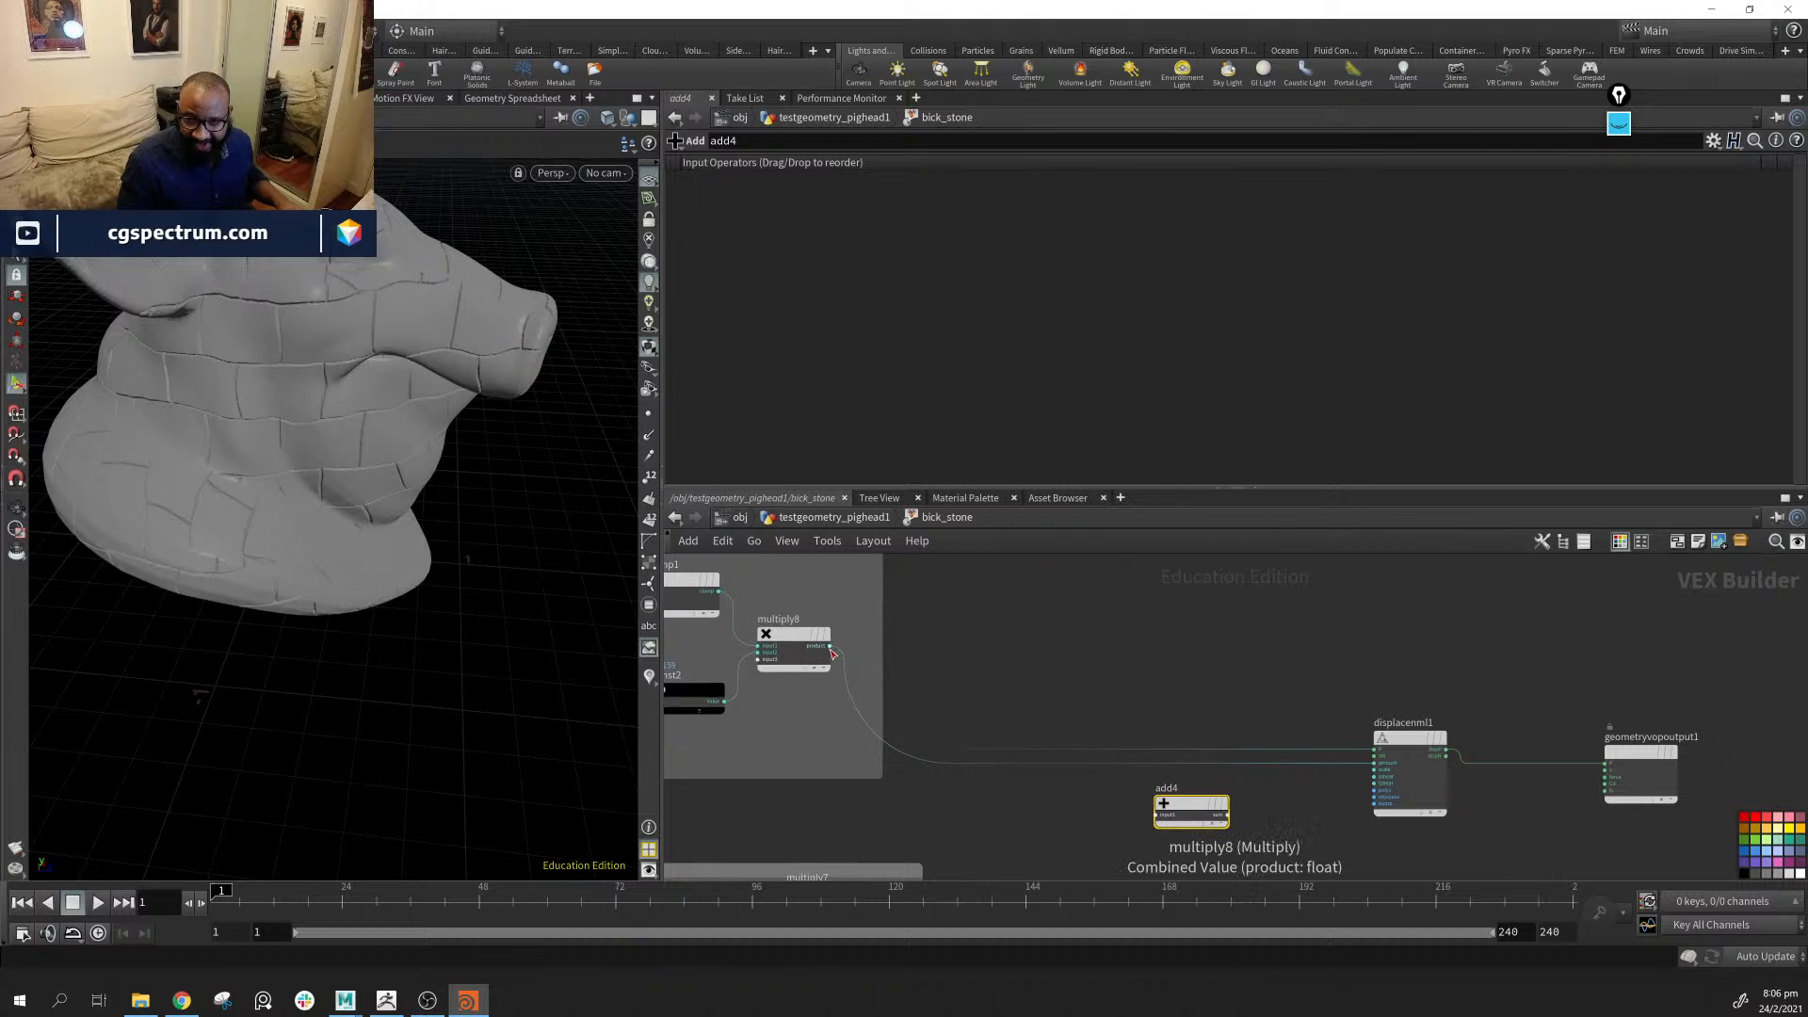
drag(832, 655, 1165, 816)
middle_drag(1060, 850, 1011, 772)
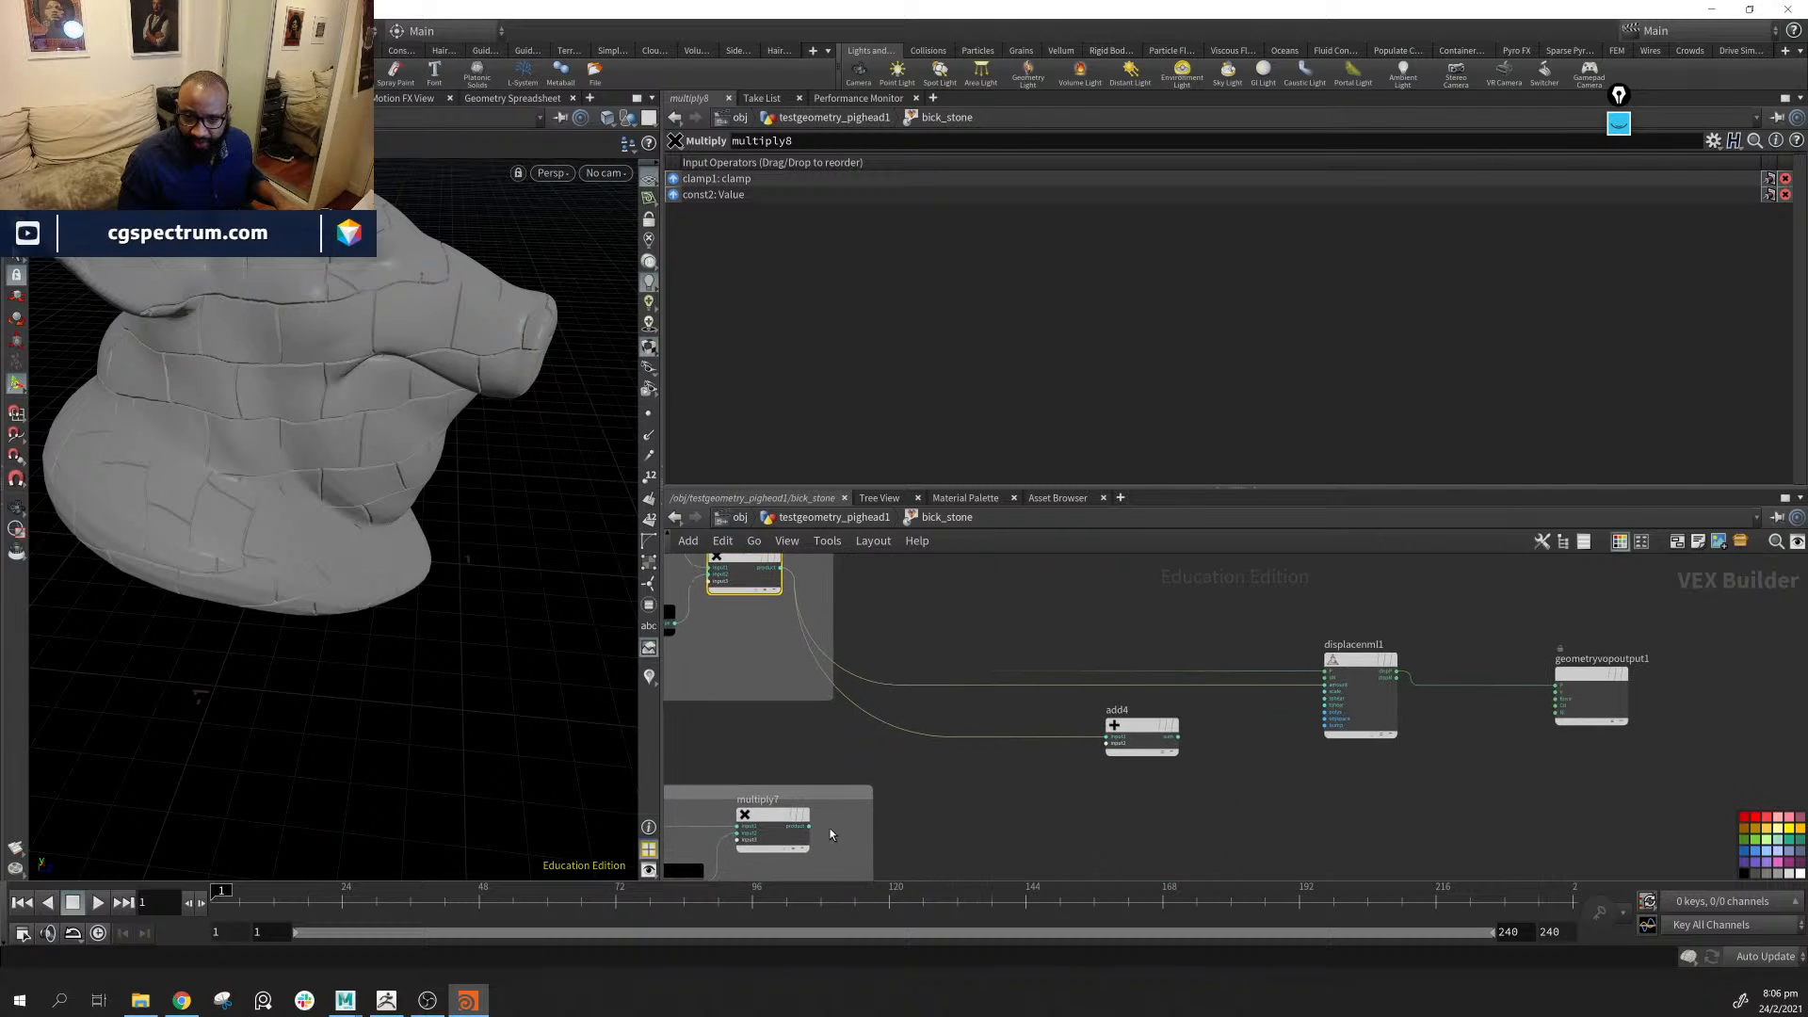
drag(809, 826, 1118, 750)
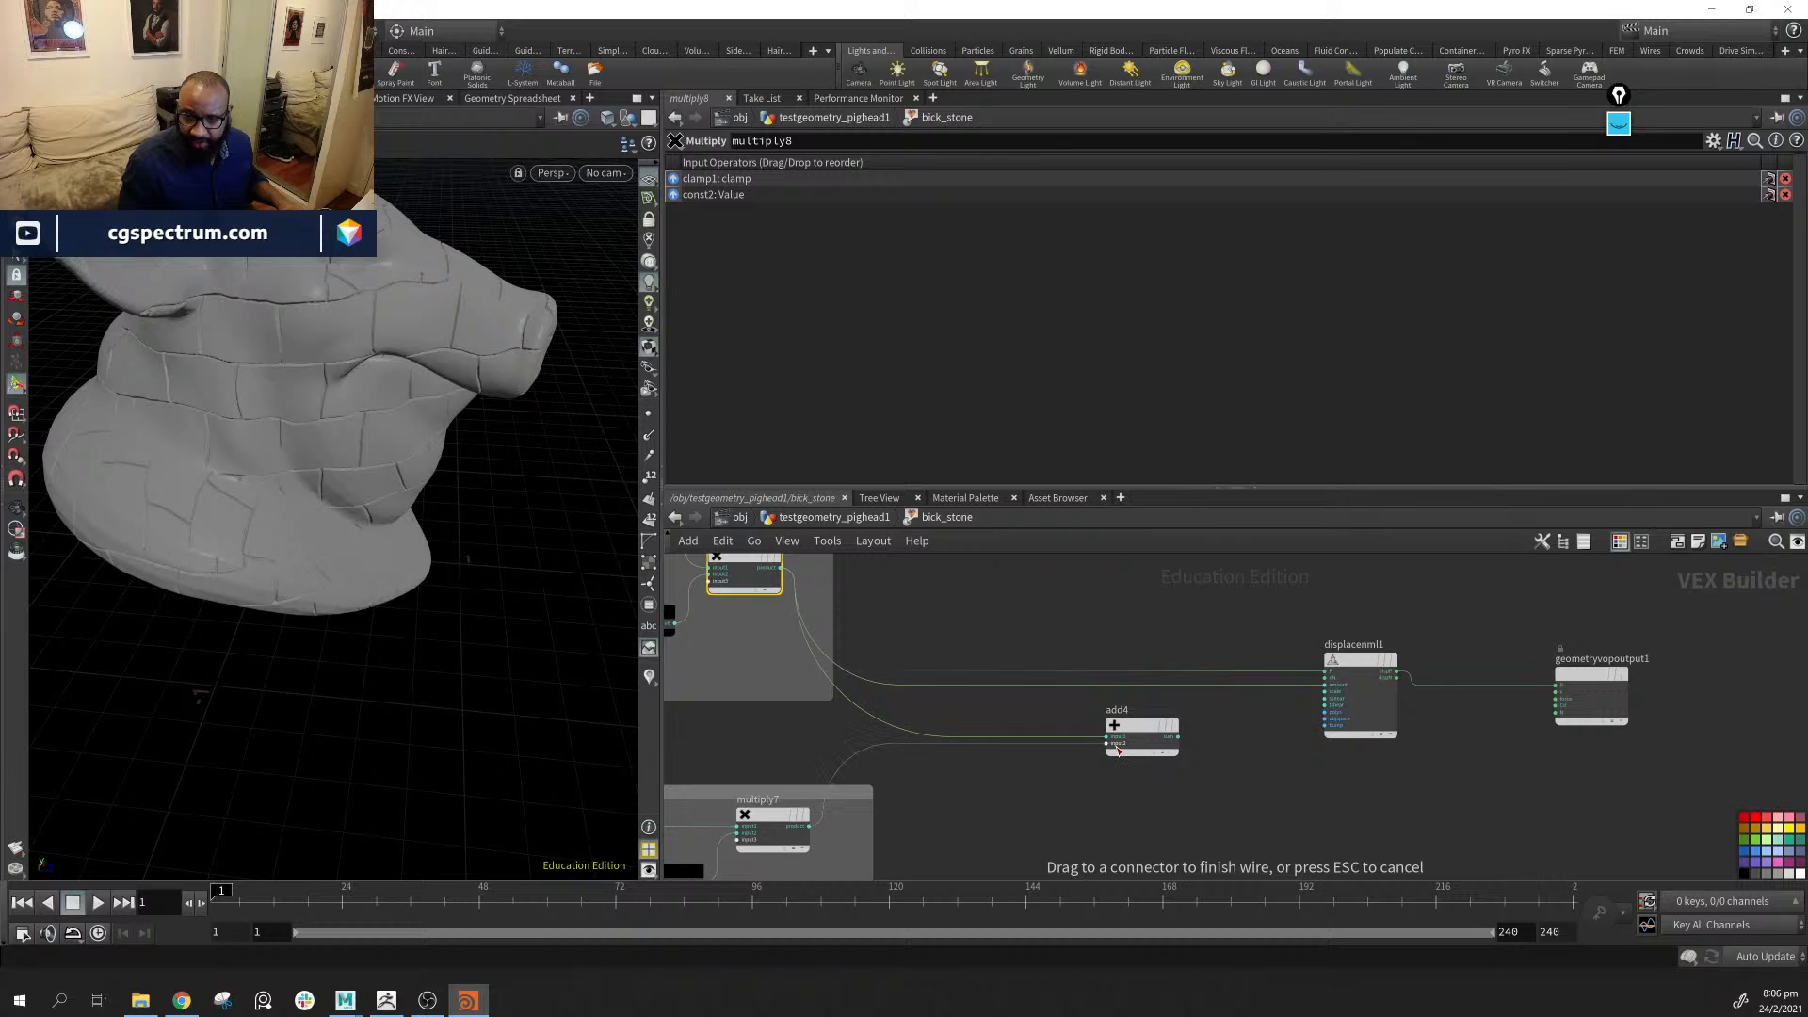
middle_drag(1276, 796, 1234, 837)
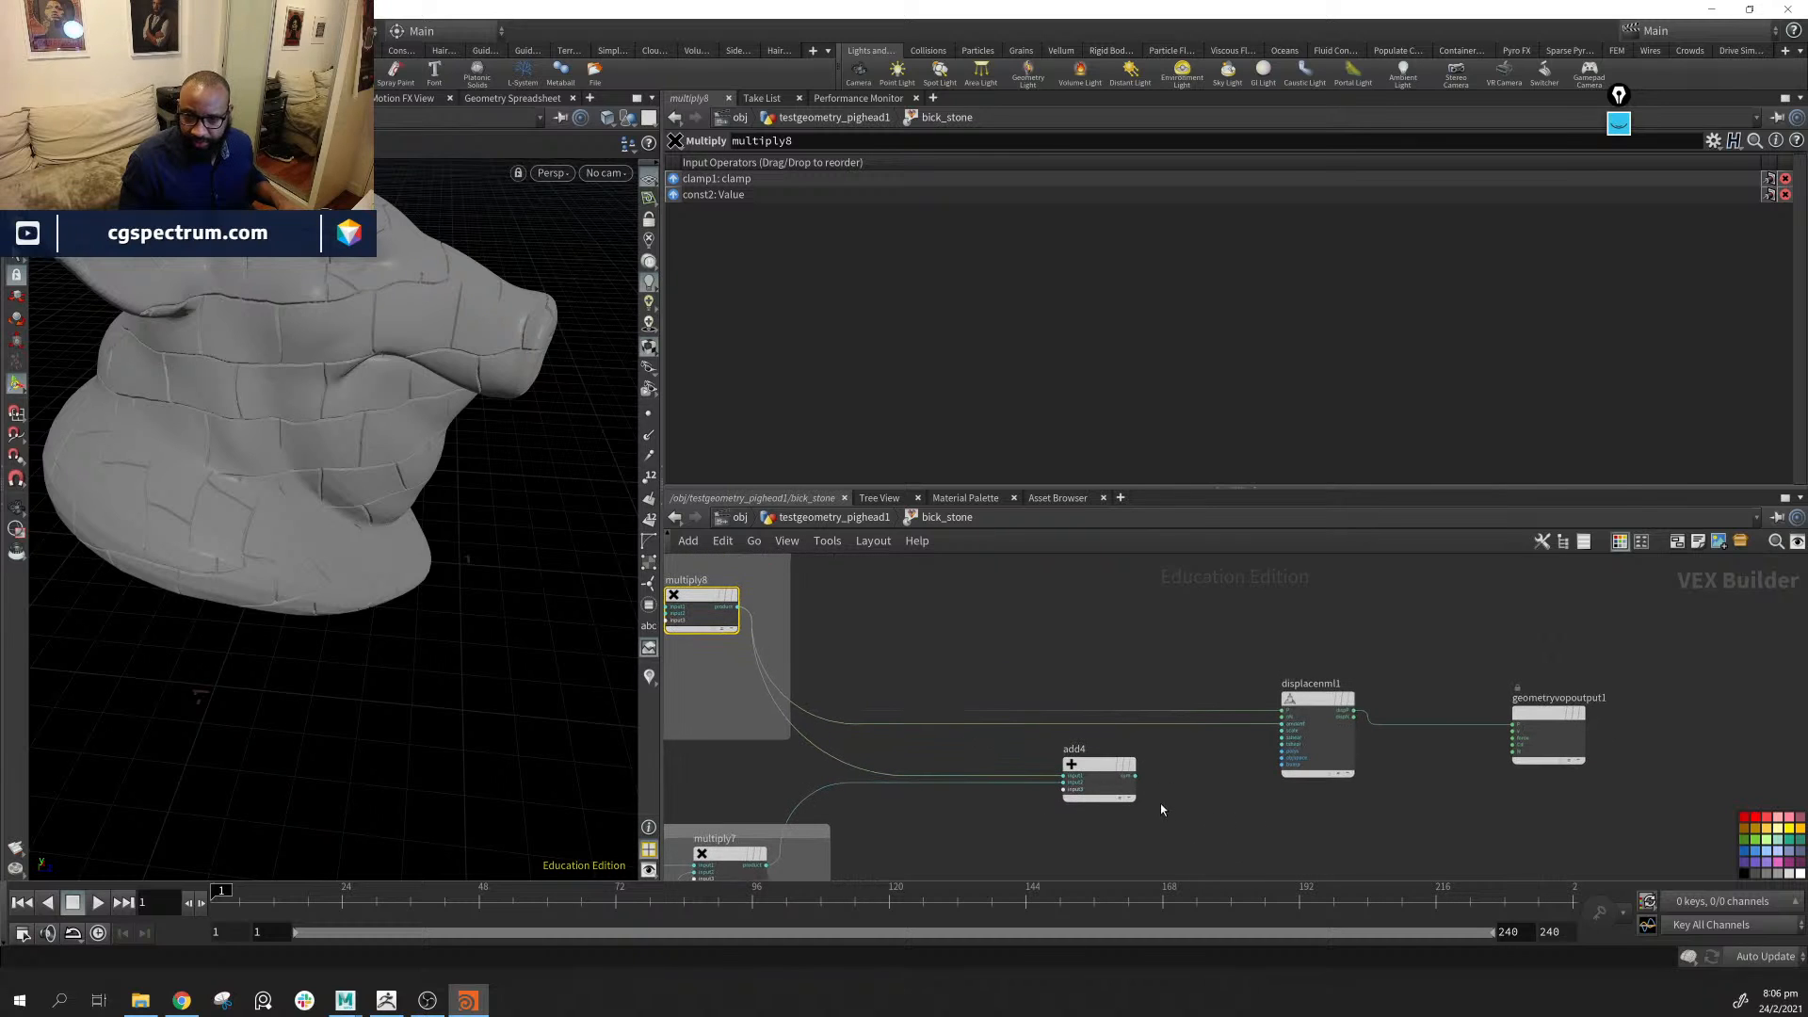
drag(1140, 778, 1284, 730)
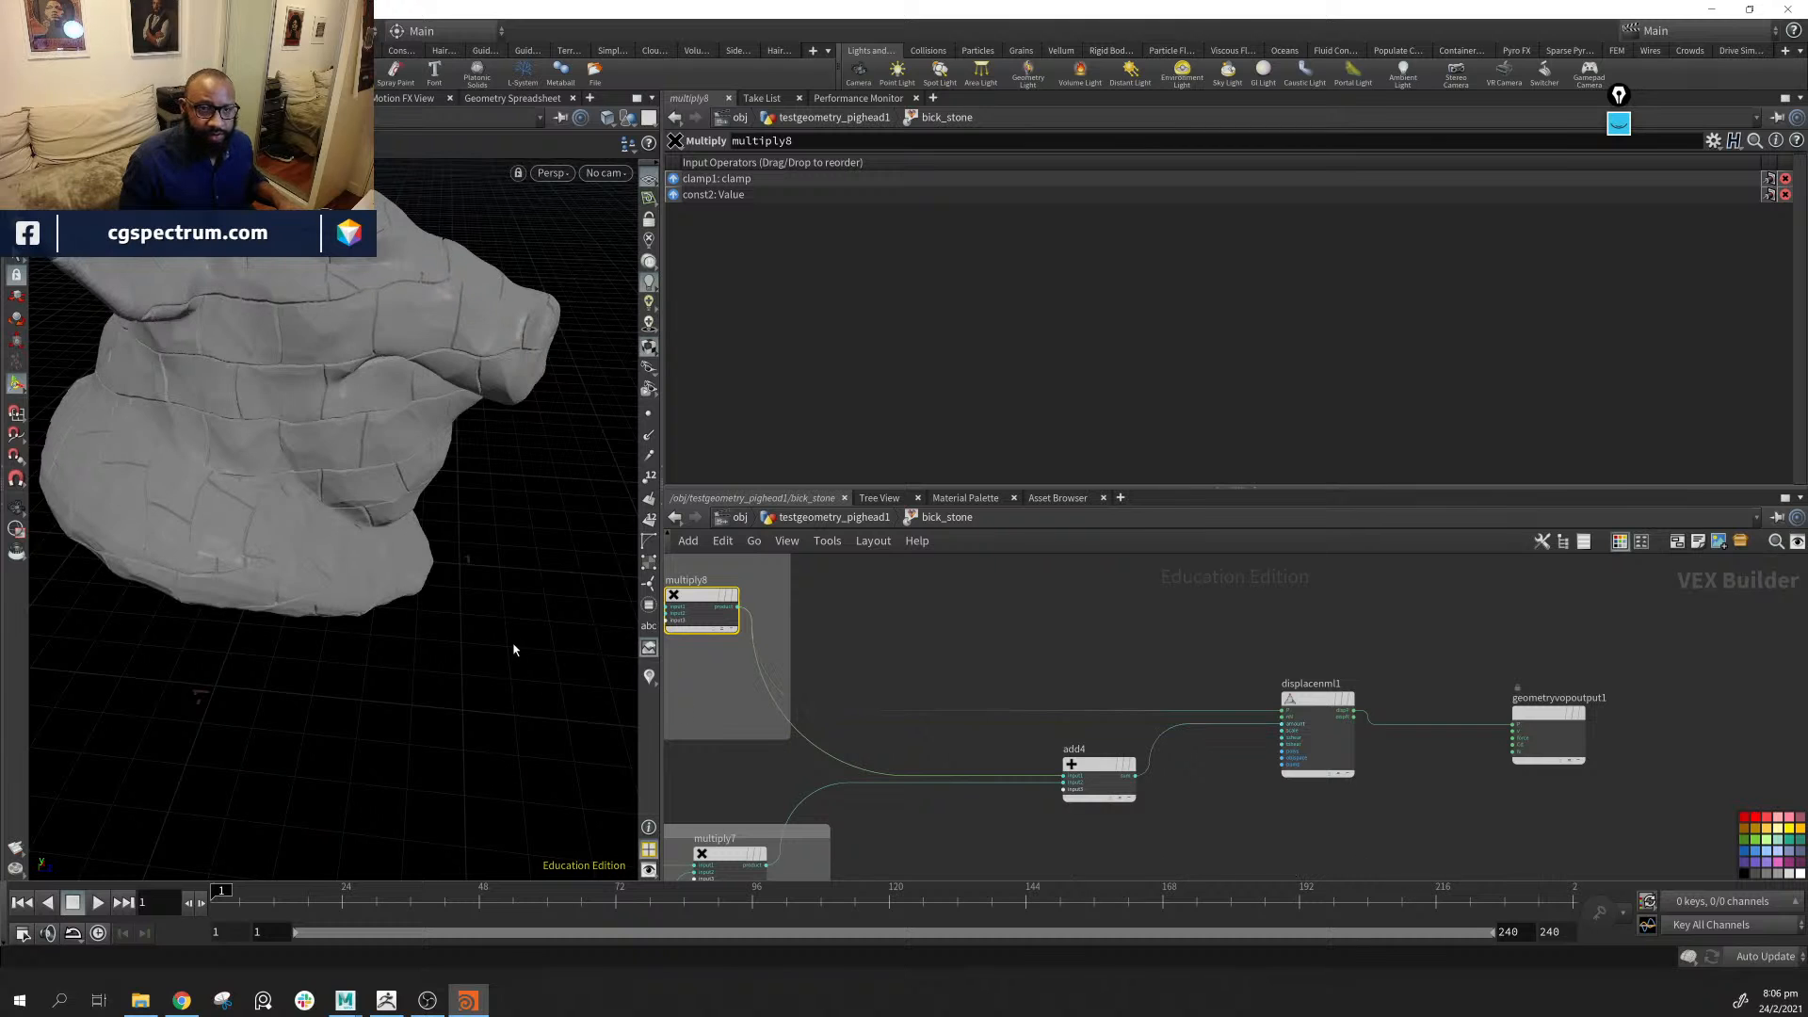
Examine the combined brick and rock displacement on the pig head up close from several angles
alt+drag(490, 462, 270, 382)
mouse_move(418, 468)
alt+mouse_down()
mouse_move(403, 517)
mouse_move(386, 479)
alt+mouse_up()
alt+right_drag(387, 480, 358, 546)
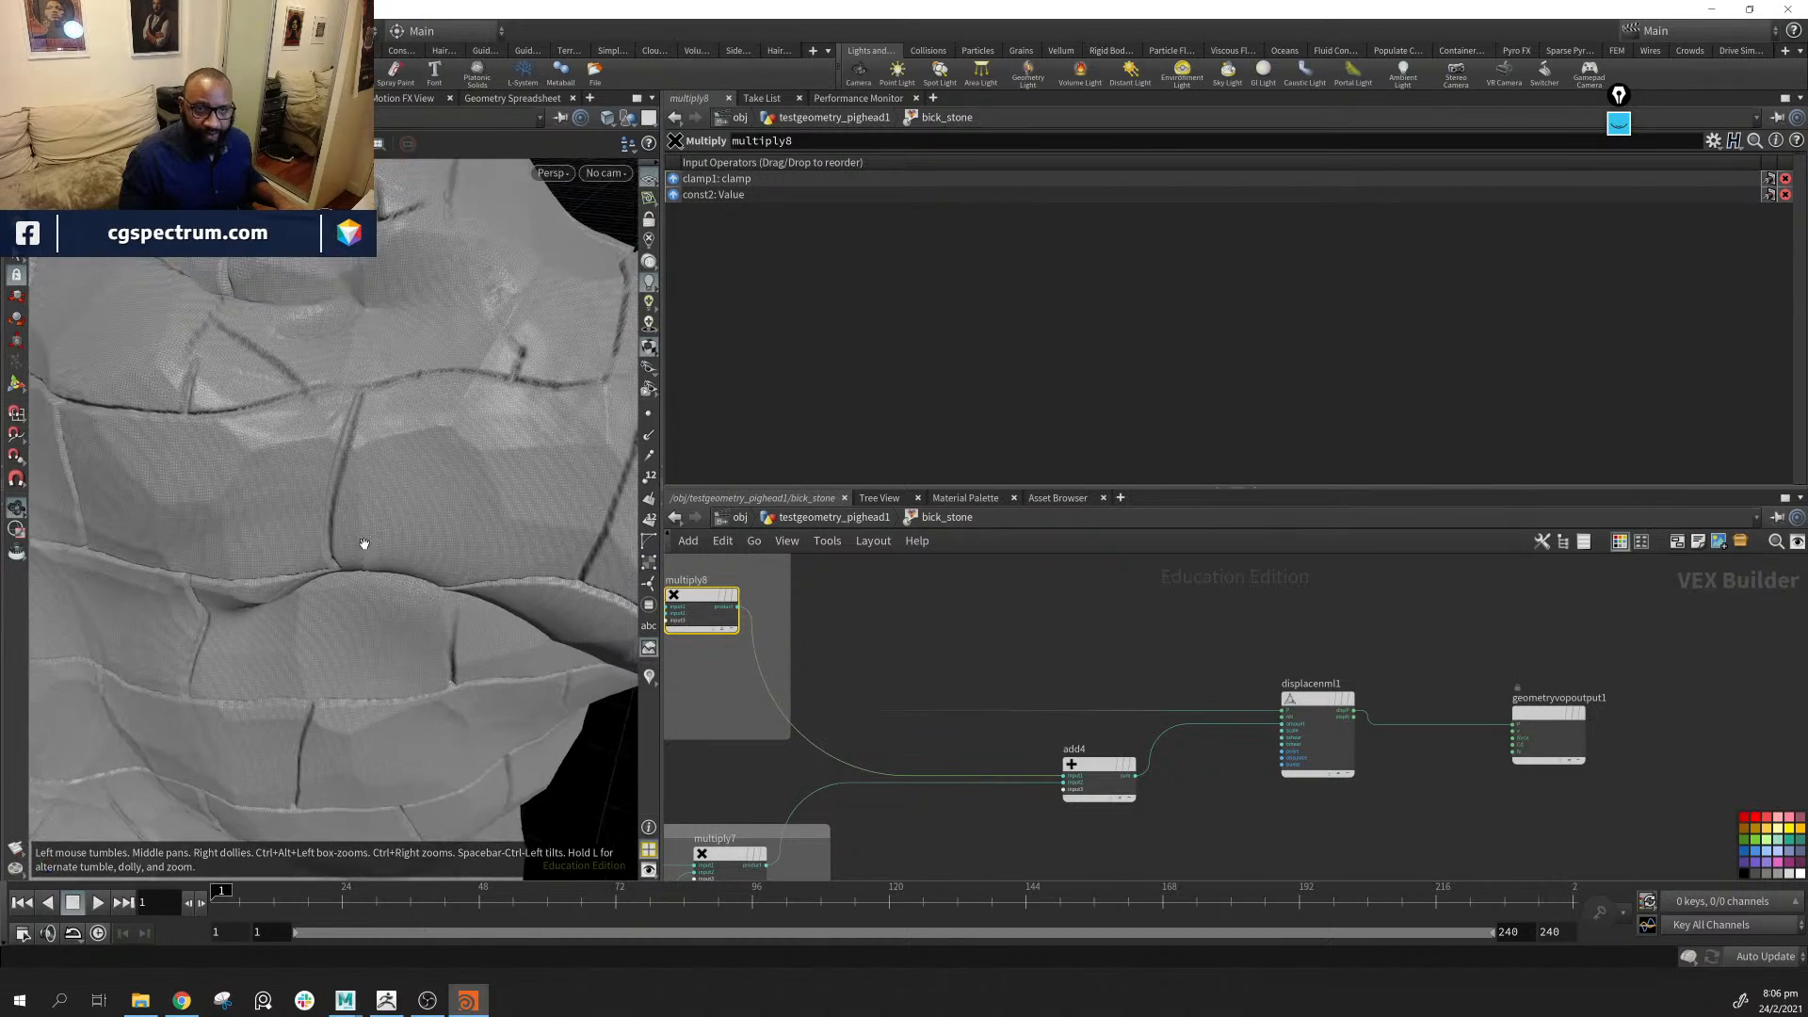
alt+drag(359, 546, 380, 512)
alt+middle_drag(379, 512, 366, 612)
alt+drag(365, 612, 315, 460)
mouse_move(350, 554)
alt+mouse_down()
mouse_move(371, 500)
mouse_move(347, 549)
alt+mouse_up()
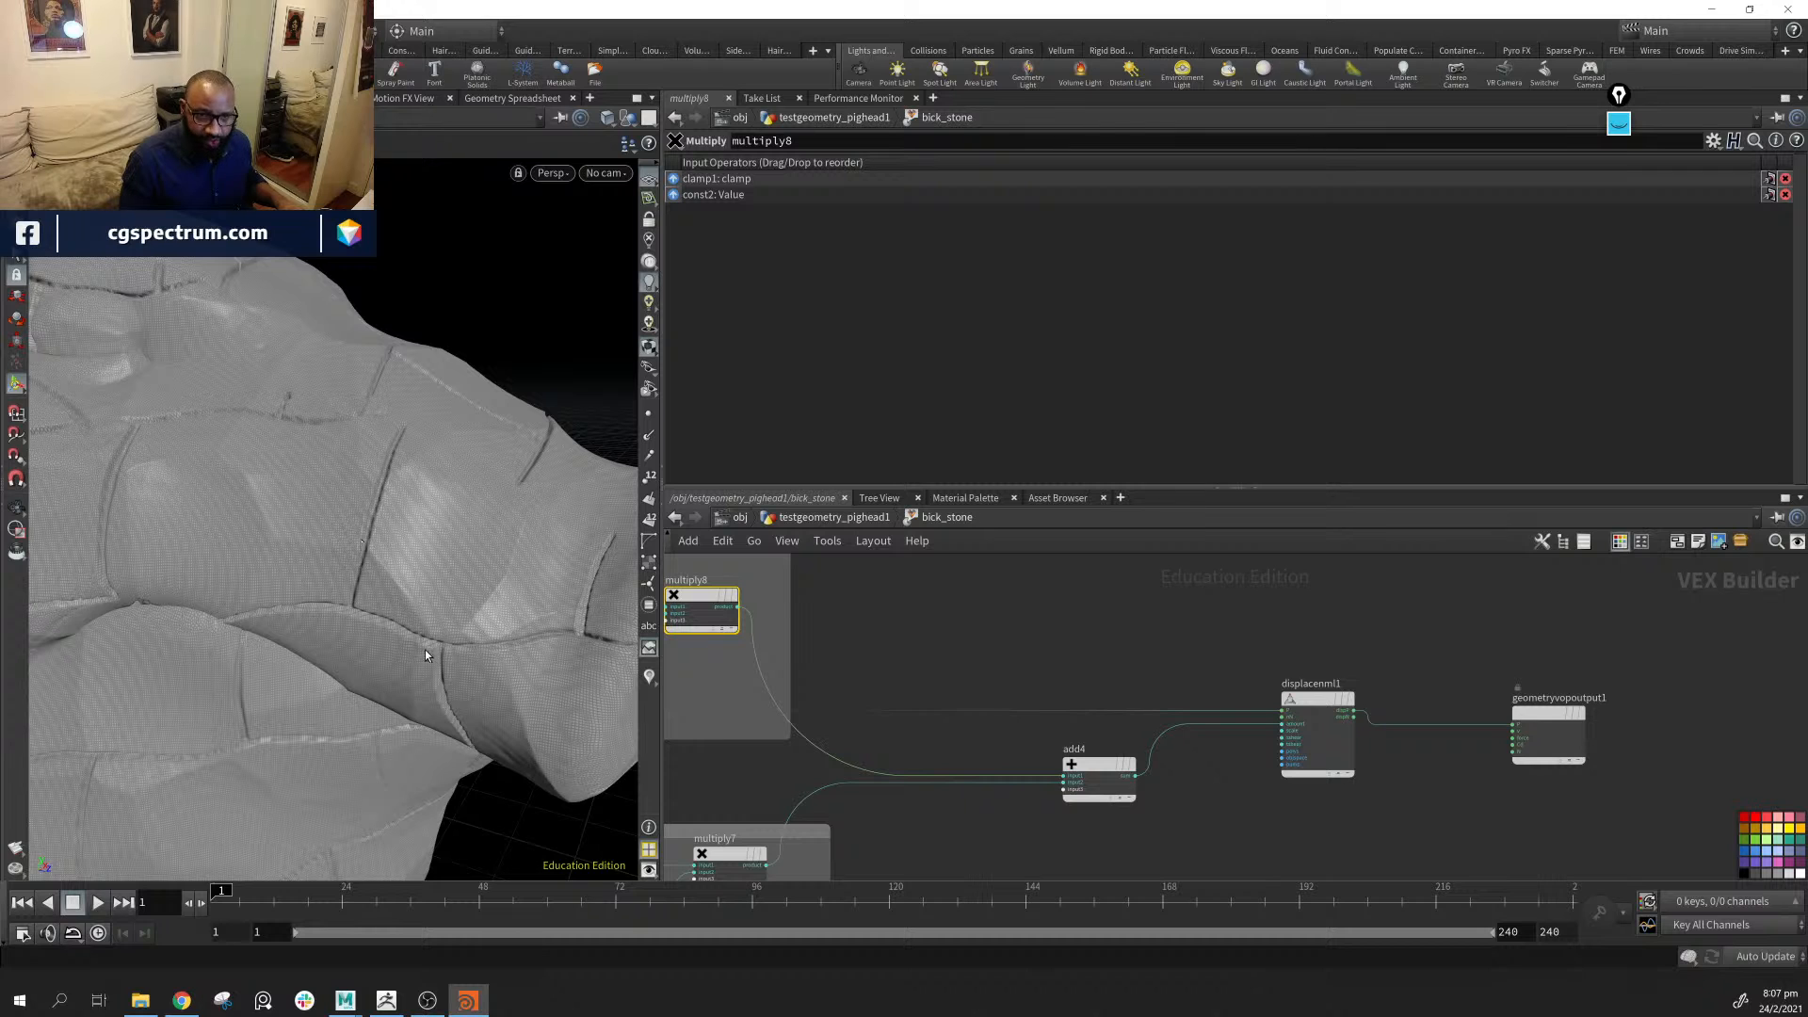
alt+drag(516, 613, 248, 508)
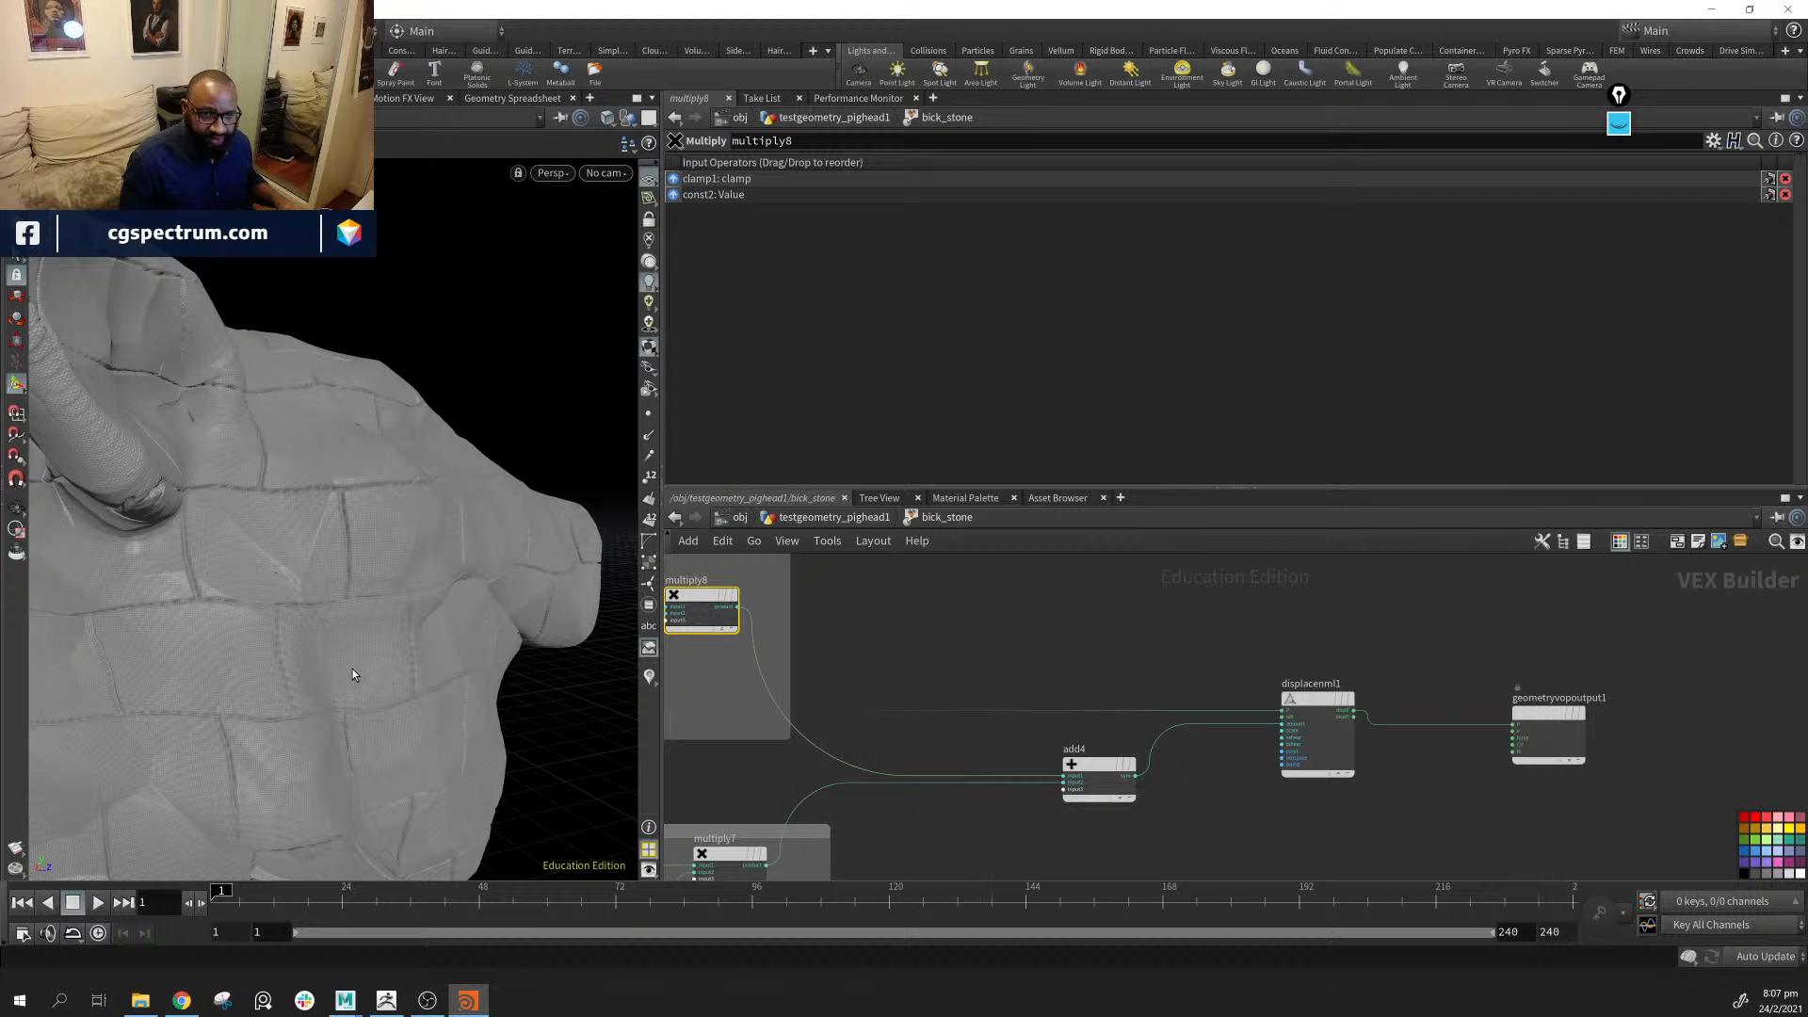
alt+drag(311, 392, 579, 431)
Shift the network box holding the red, green and blue nodes and the second clamp node farther left in the network
middle_drag(1024, 674, 1067, 681)
scroll(1067, 682, down, 5)
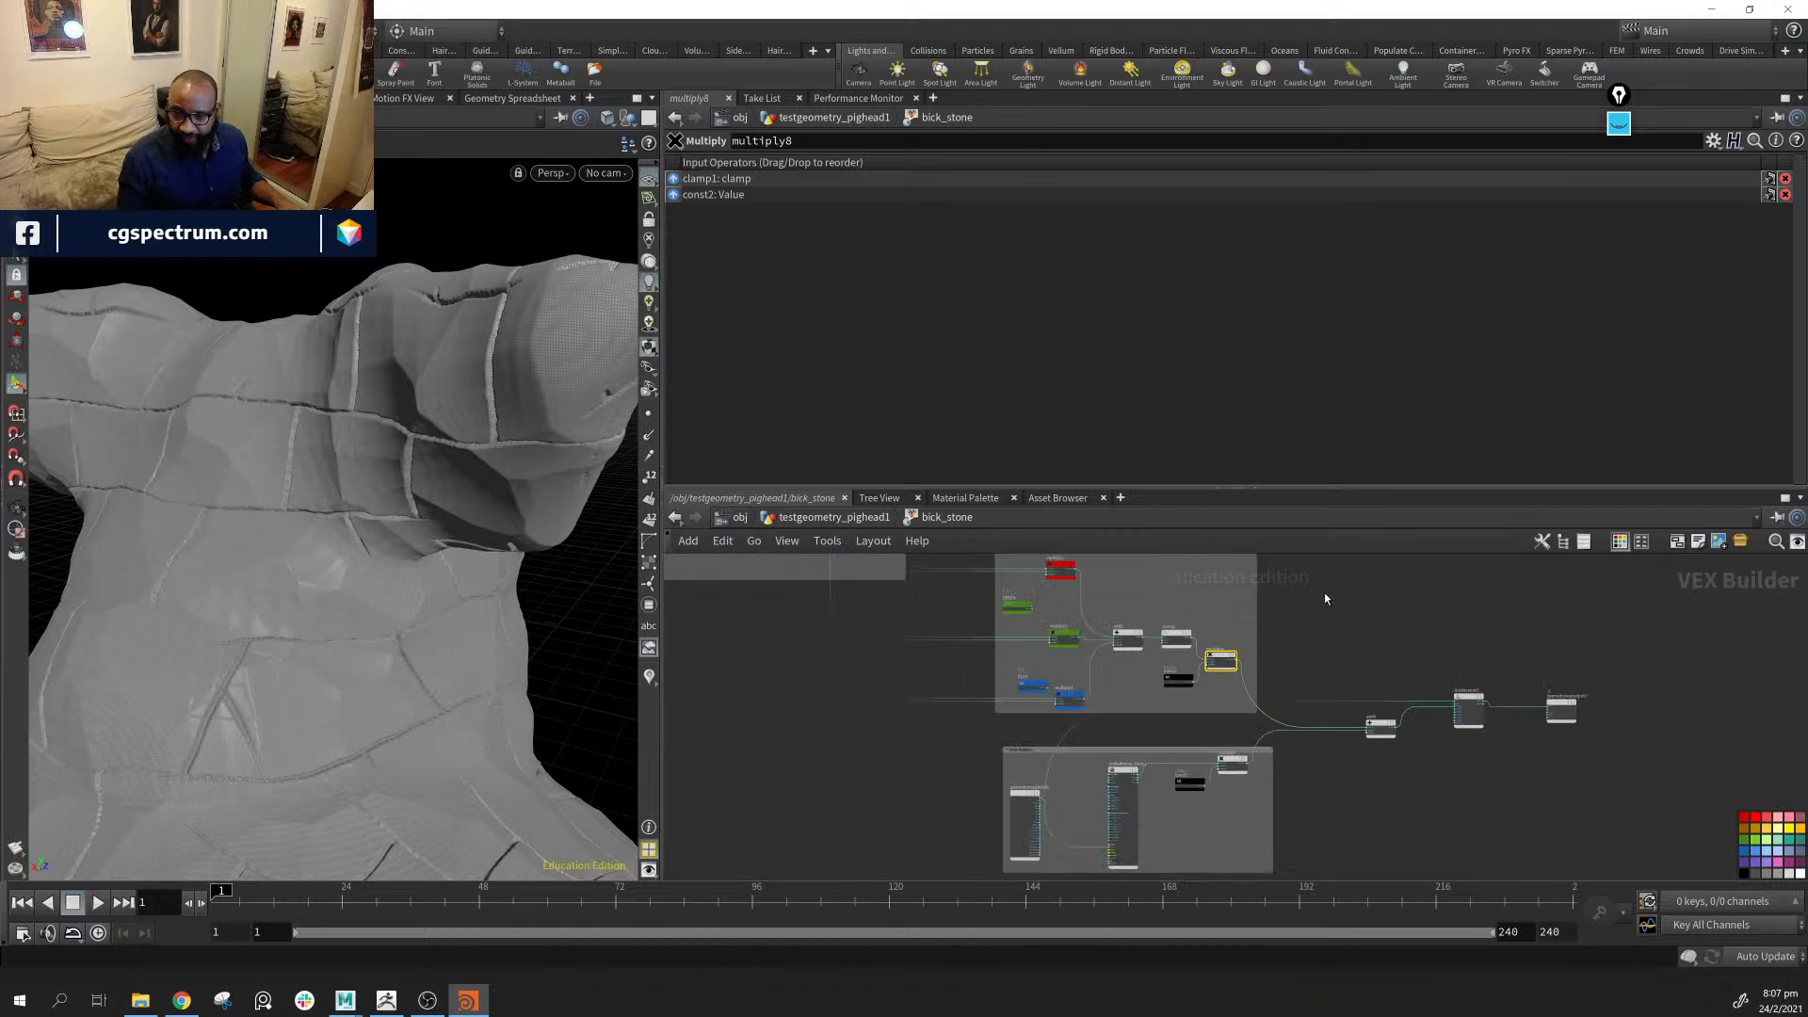
mouse_move(1328, 631)
middle_down()
mouse_move(1395, 846)
mouse_move(1311, 757)
mouse_move(1173, 906)
middle_up()
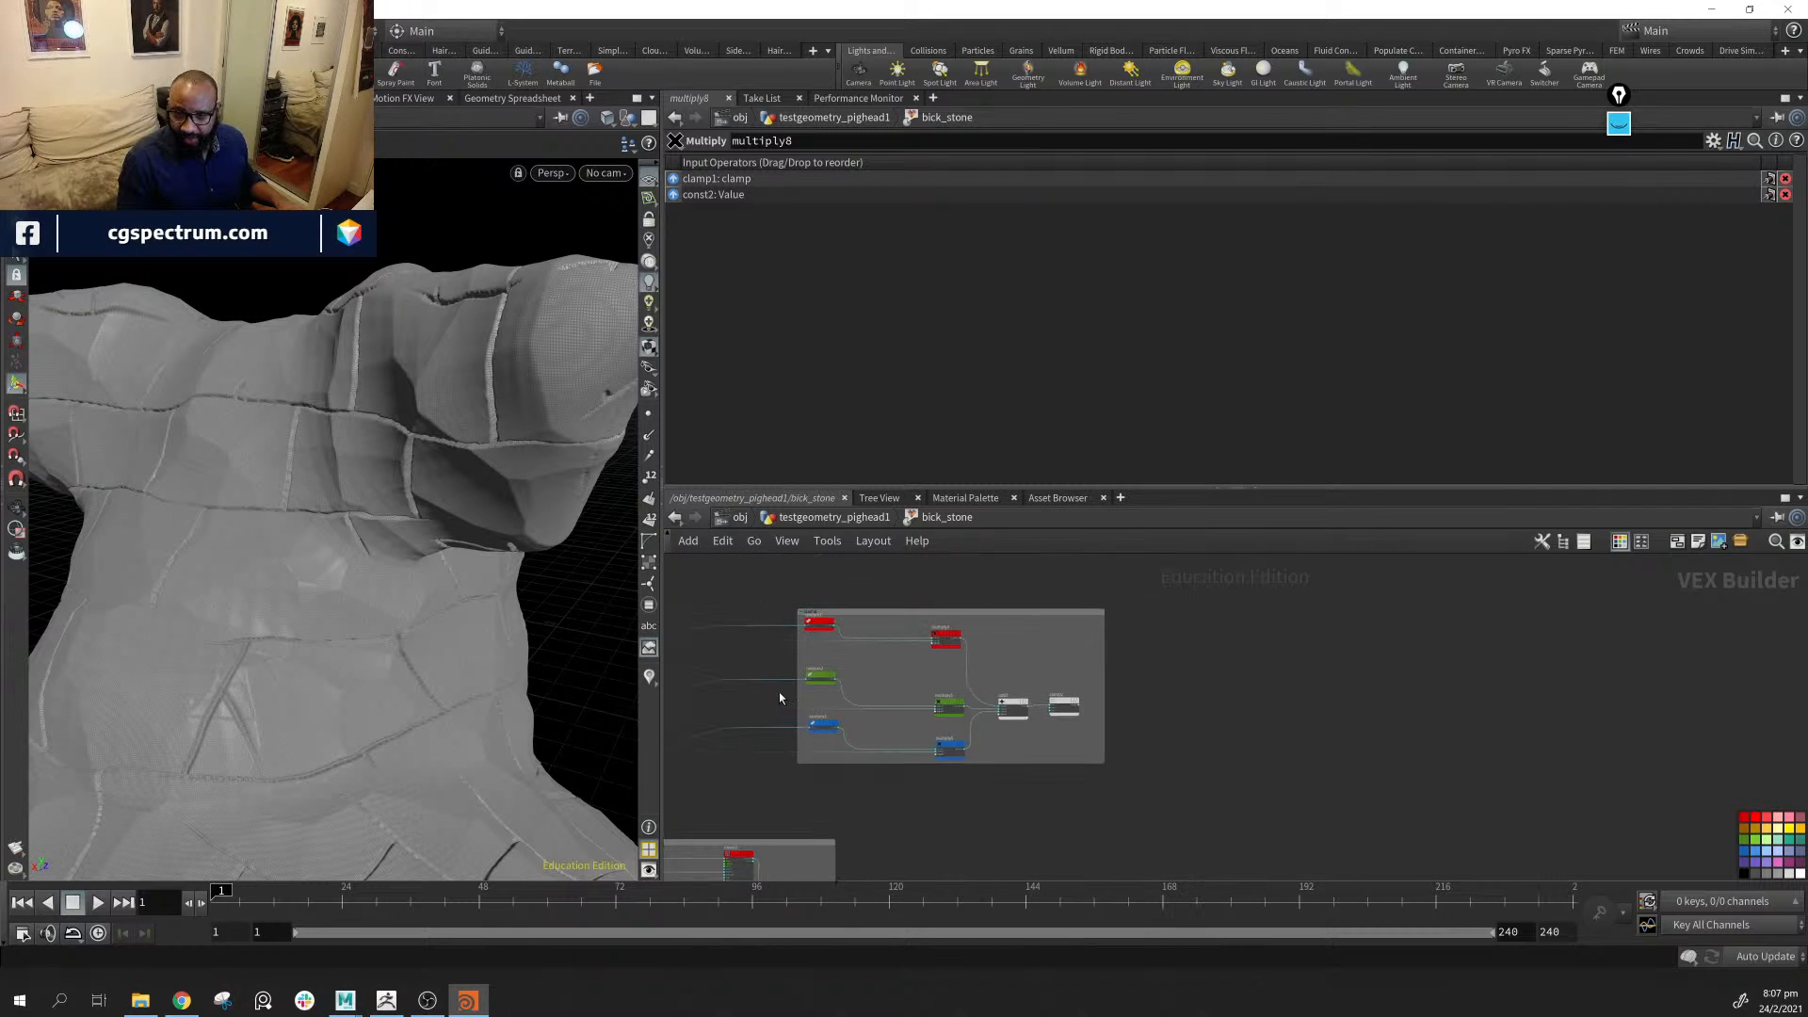
drag(873, 617, 757, 619)
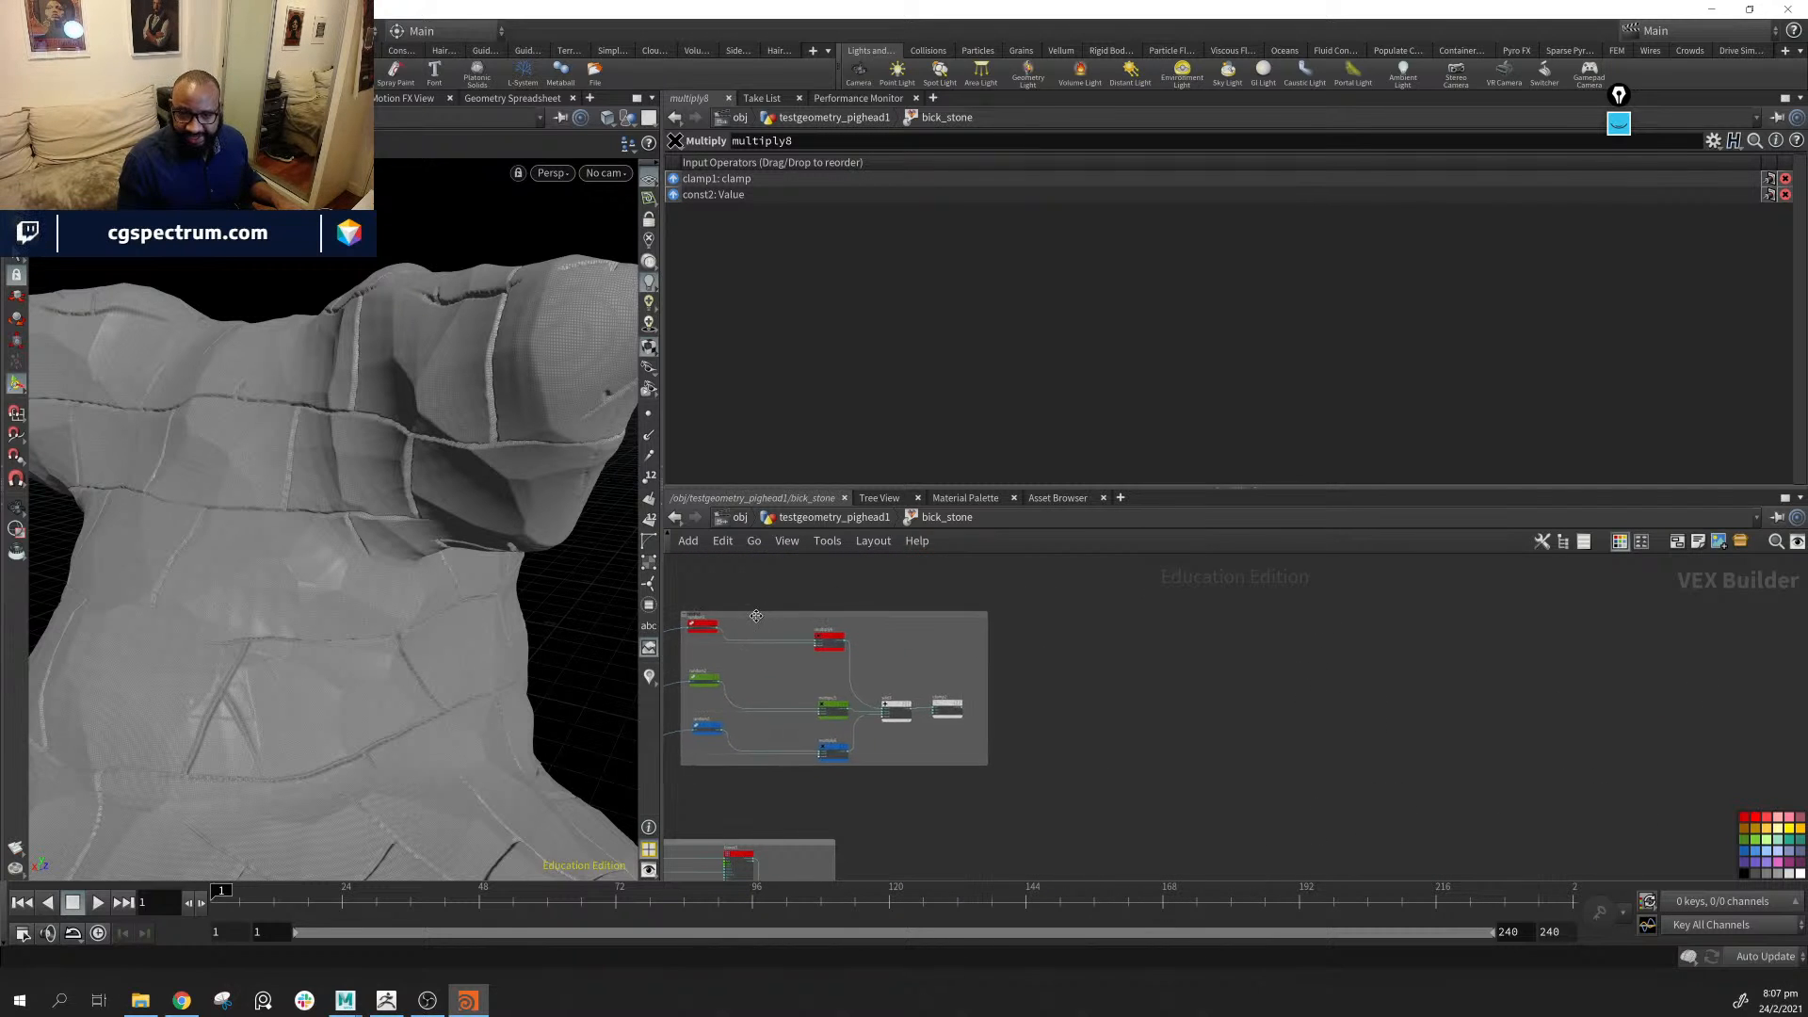
Move the rock output box's global parameters node farther away from the unified noise node to make room between them
middle_drag(1130, 771, 1045, 674)
scroll(1038, 715, down, 3)
middle_drag(1066, 784, 1194, 532)
middle_drag(1283, 812, 1296, 729)
scroll(1062, 789, up, 5)
middle_drag(1118, 788, 1099, 904)
drag(1038, 678, 812, 677)
middle_drag(1098, 618, 1053, 856)
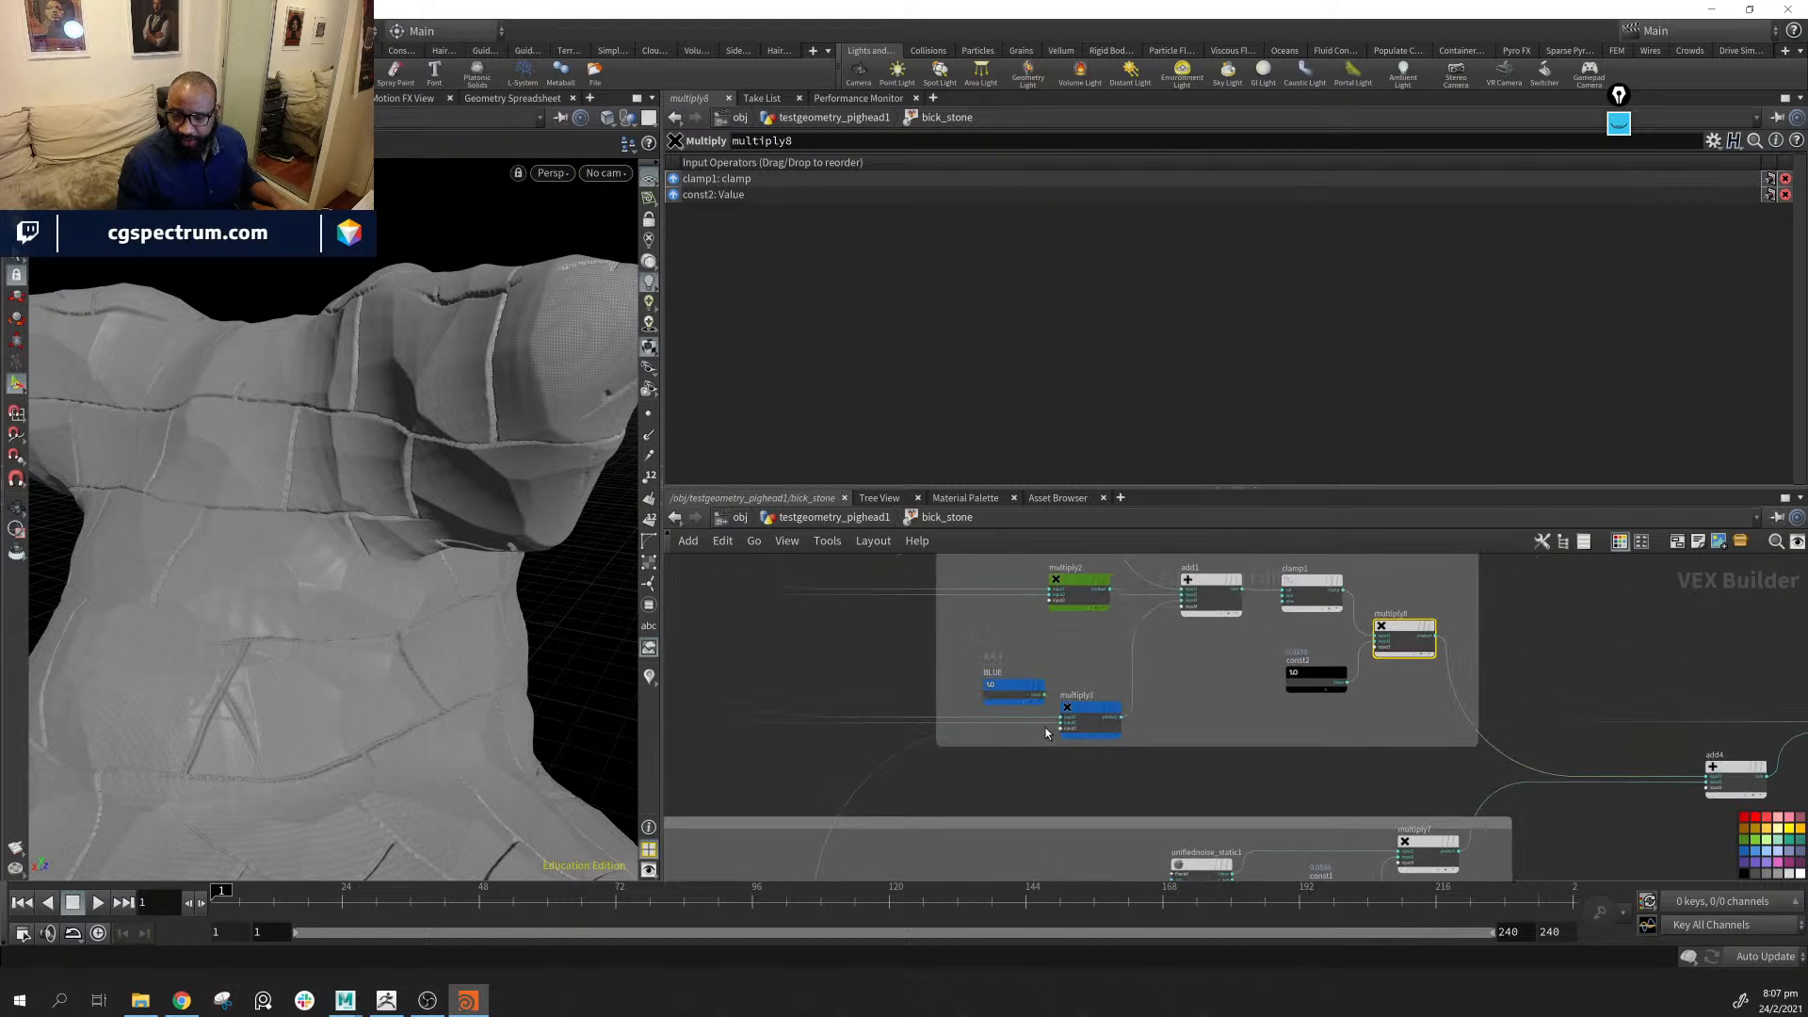
Create an Add node in the rock output box between global parameters and unified noise, and wire the P output into it
middle_drag(1050, 772, 1123, 780)
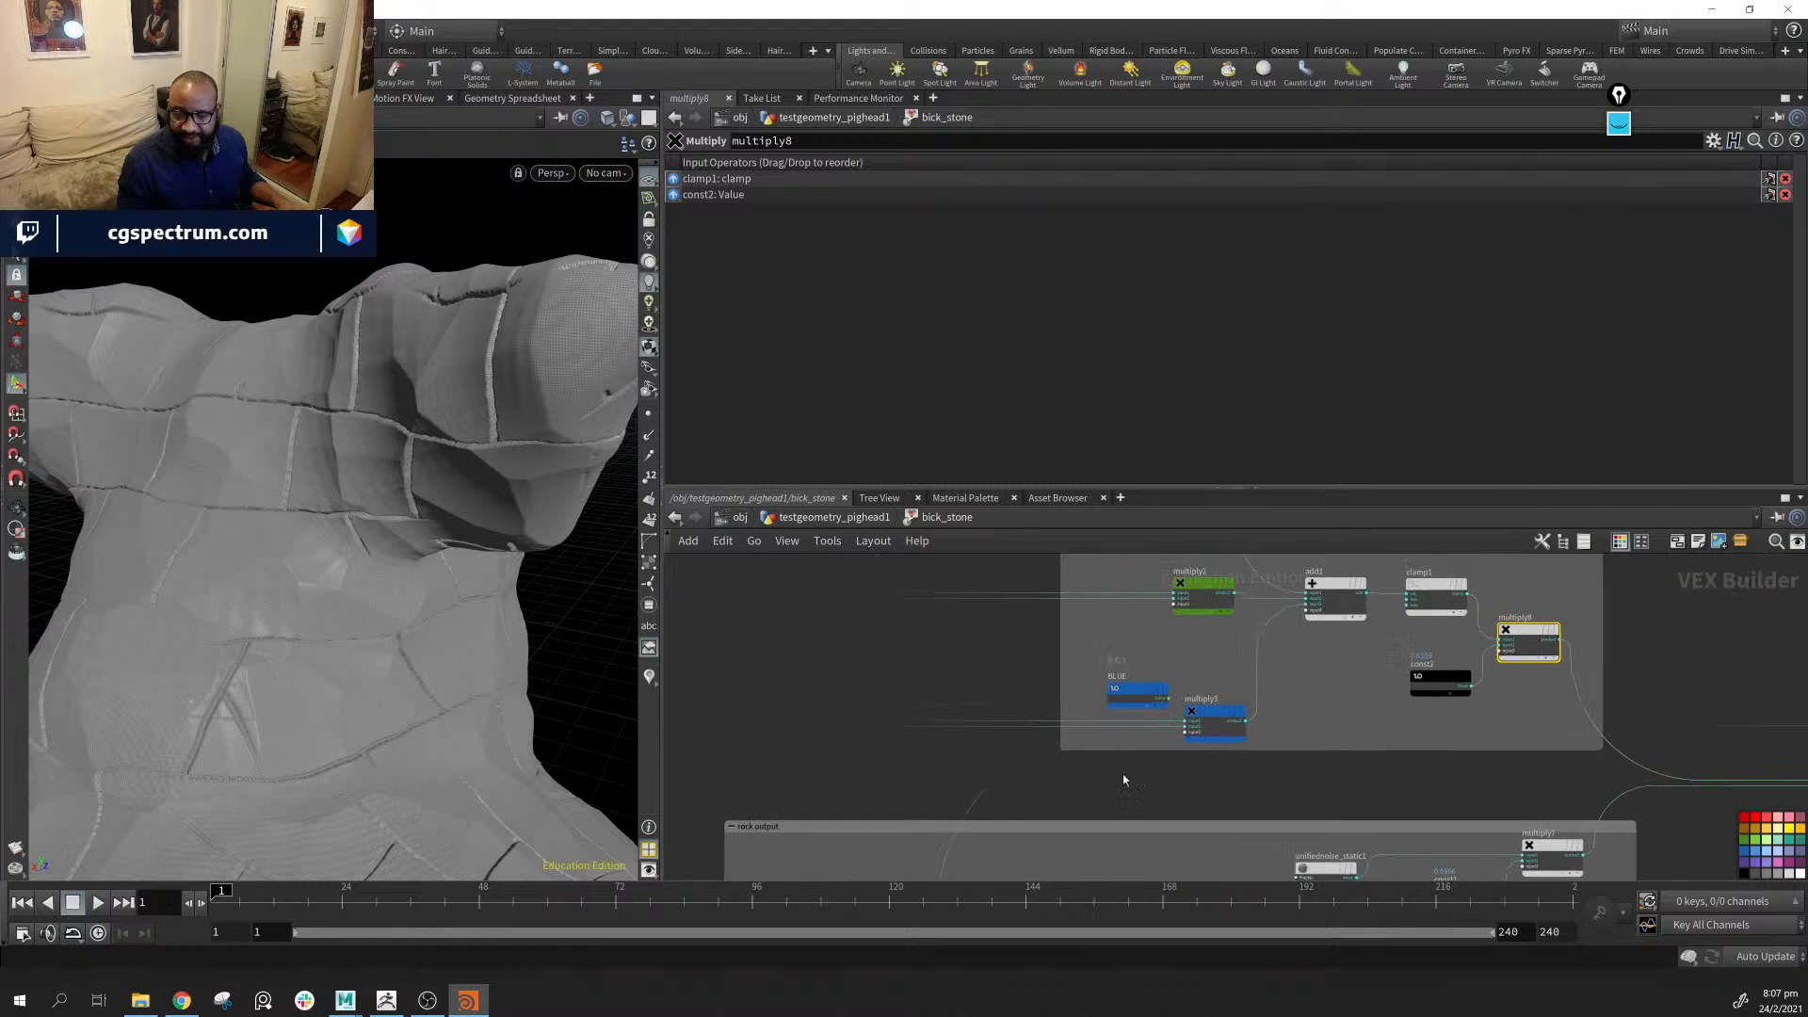
middle_drag(985, 688, 928, 590)
middle_drag(1021, 806, 1016, 672)
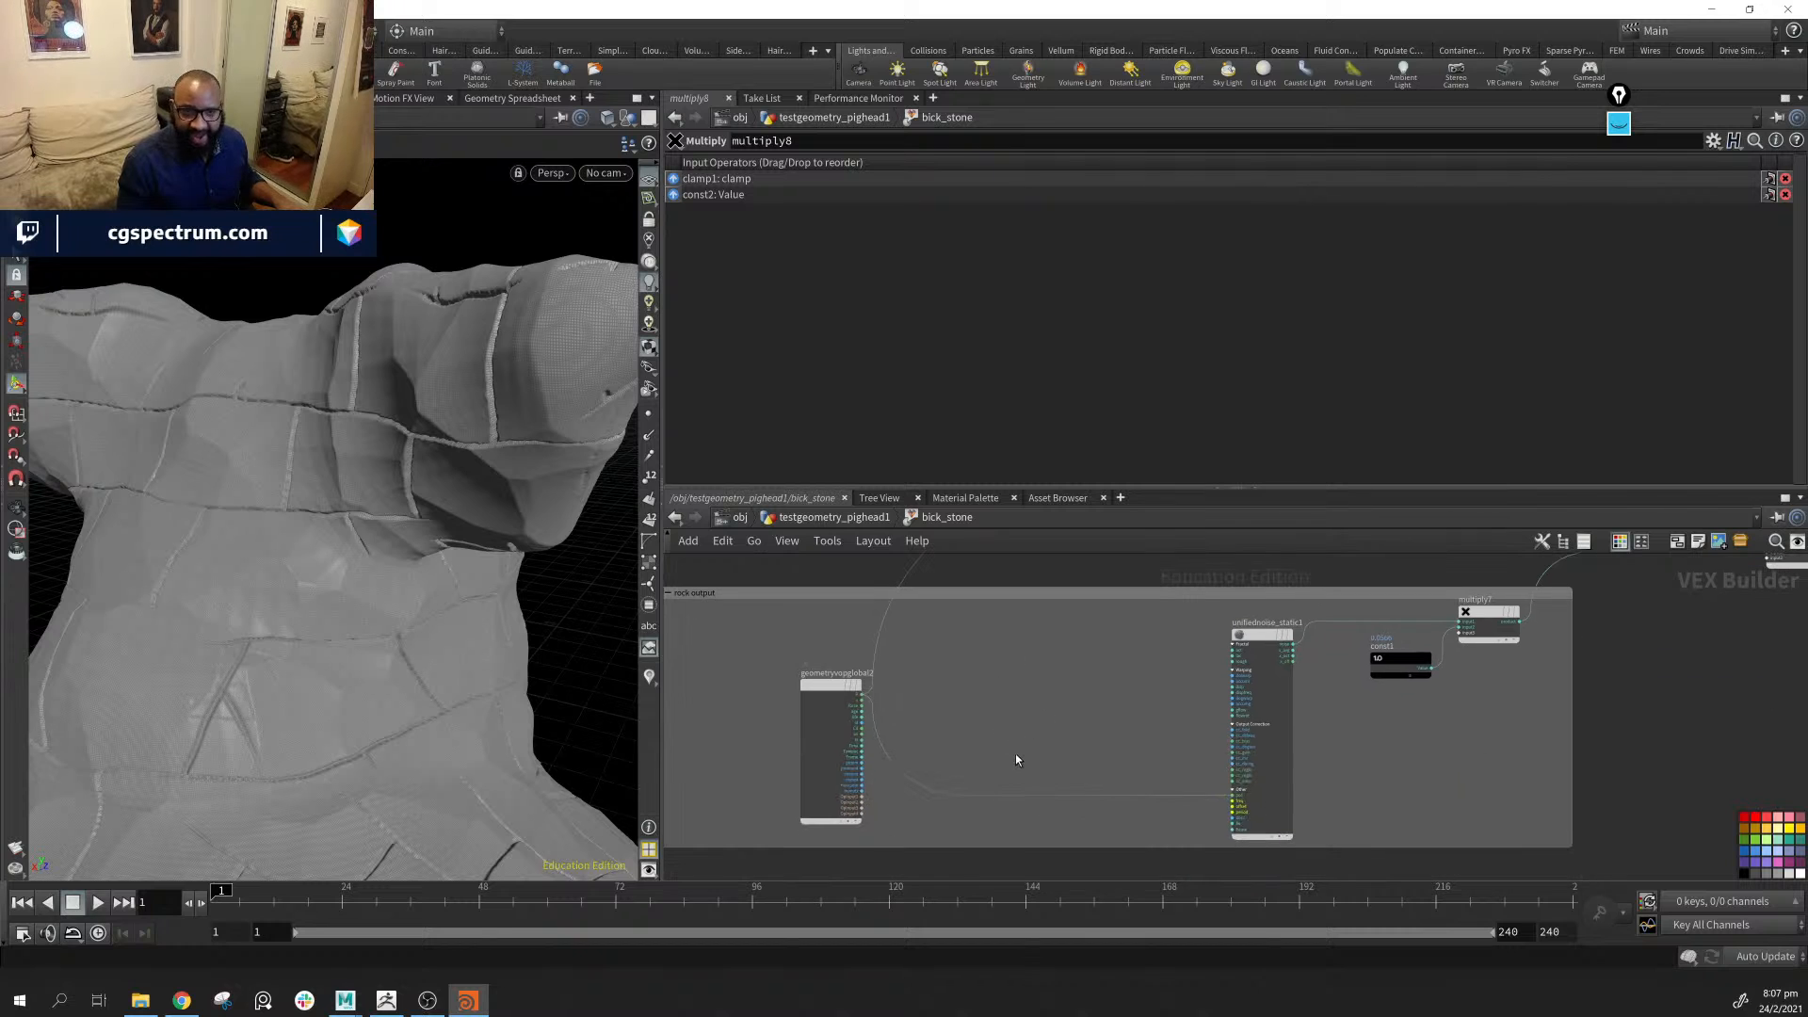
middle_drag(1079, 614, 1093, 920)
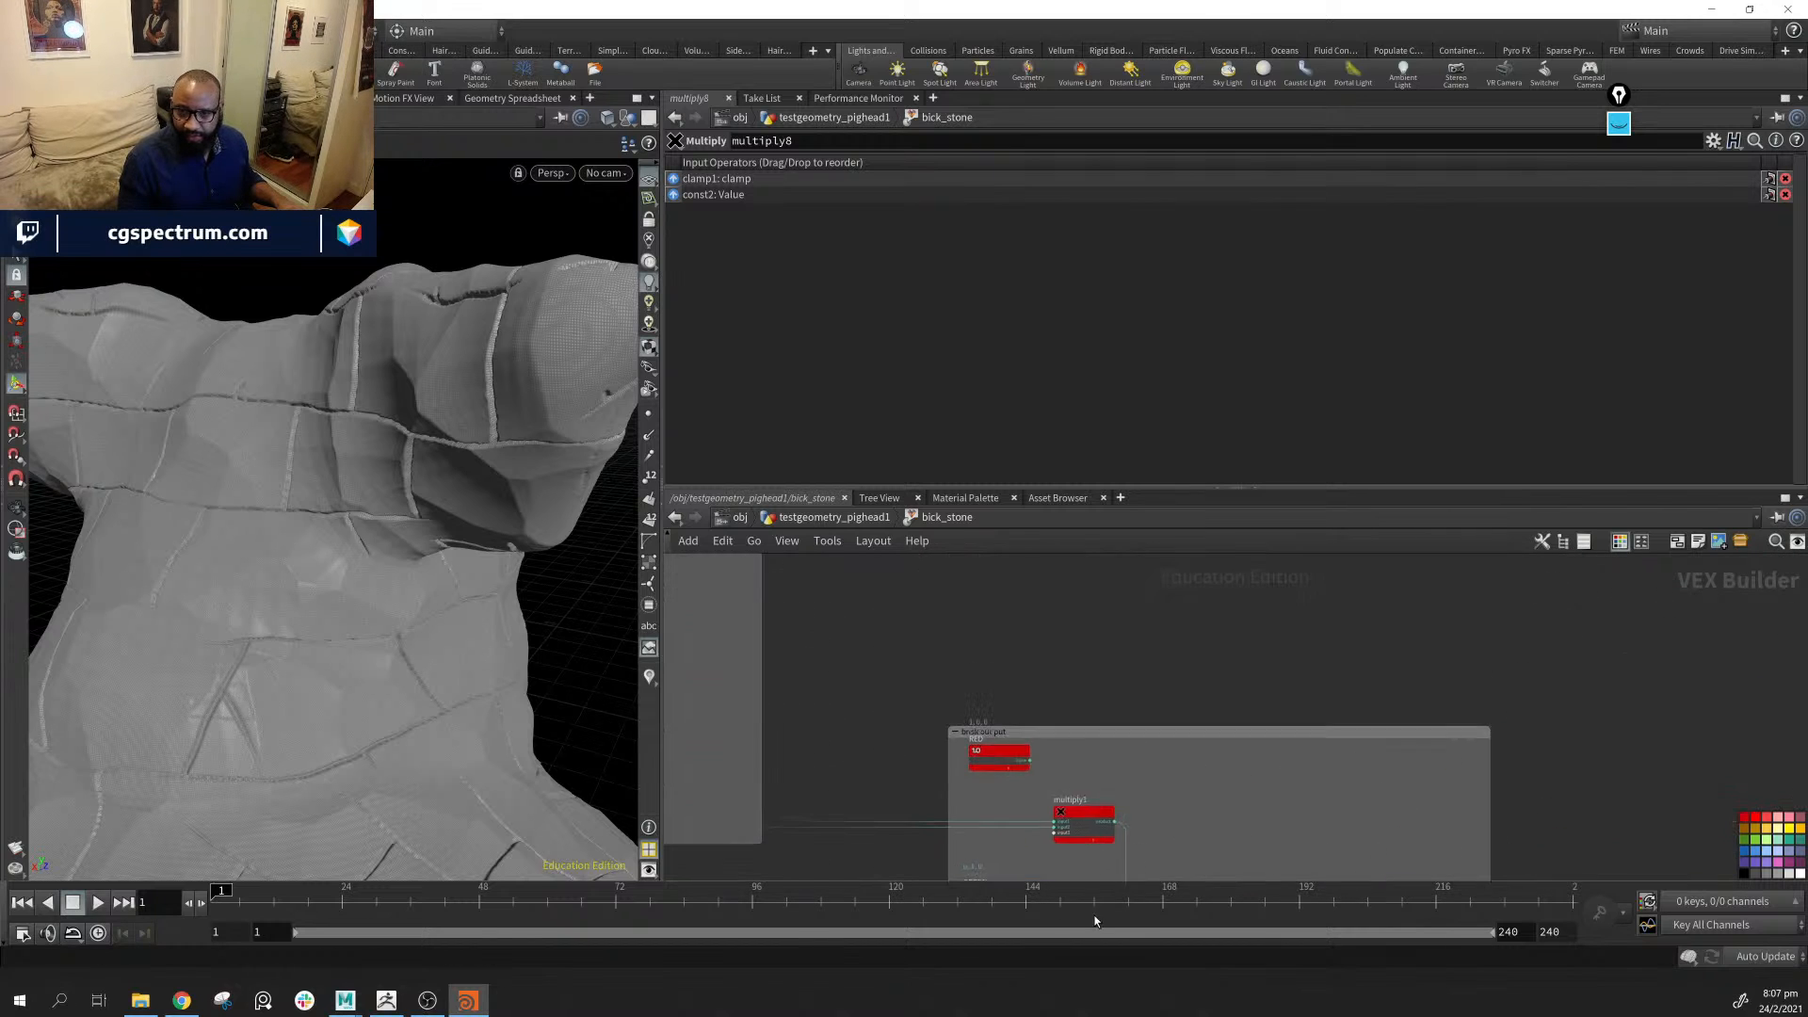
middle_drag(1059, 697, 1045, 897)
mouse_move(1007, 612)
middle_down()
mouse_move(1030, 852)
mouse_move(1167, 533)
middle_up()
middle_drag(1213, 763, 1112, 522)
middle_drag(779, 877, 1034, 396)
key(Tab)
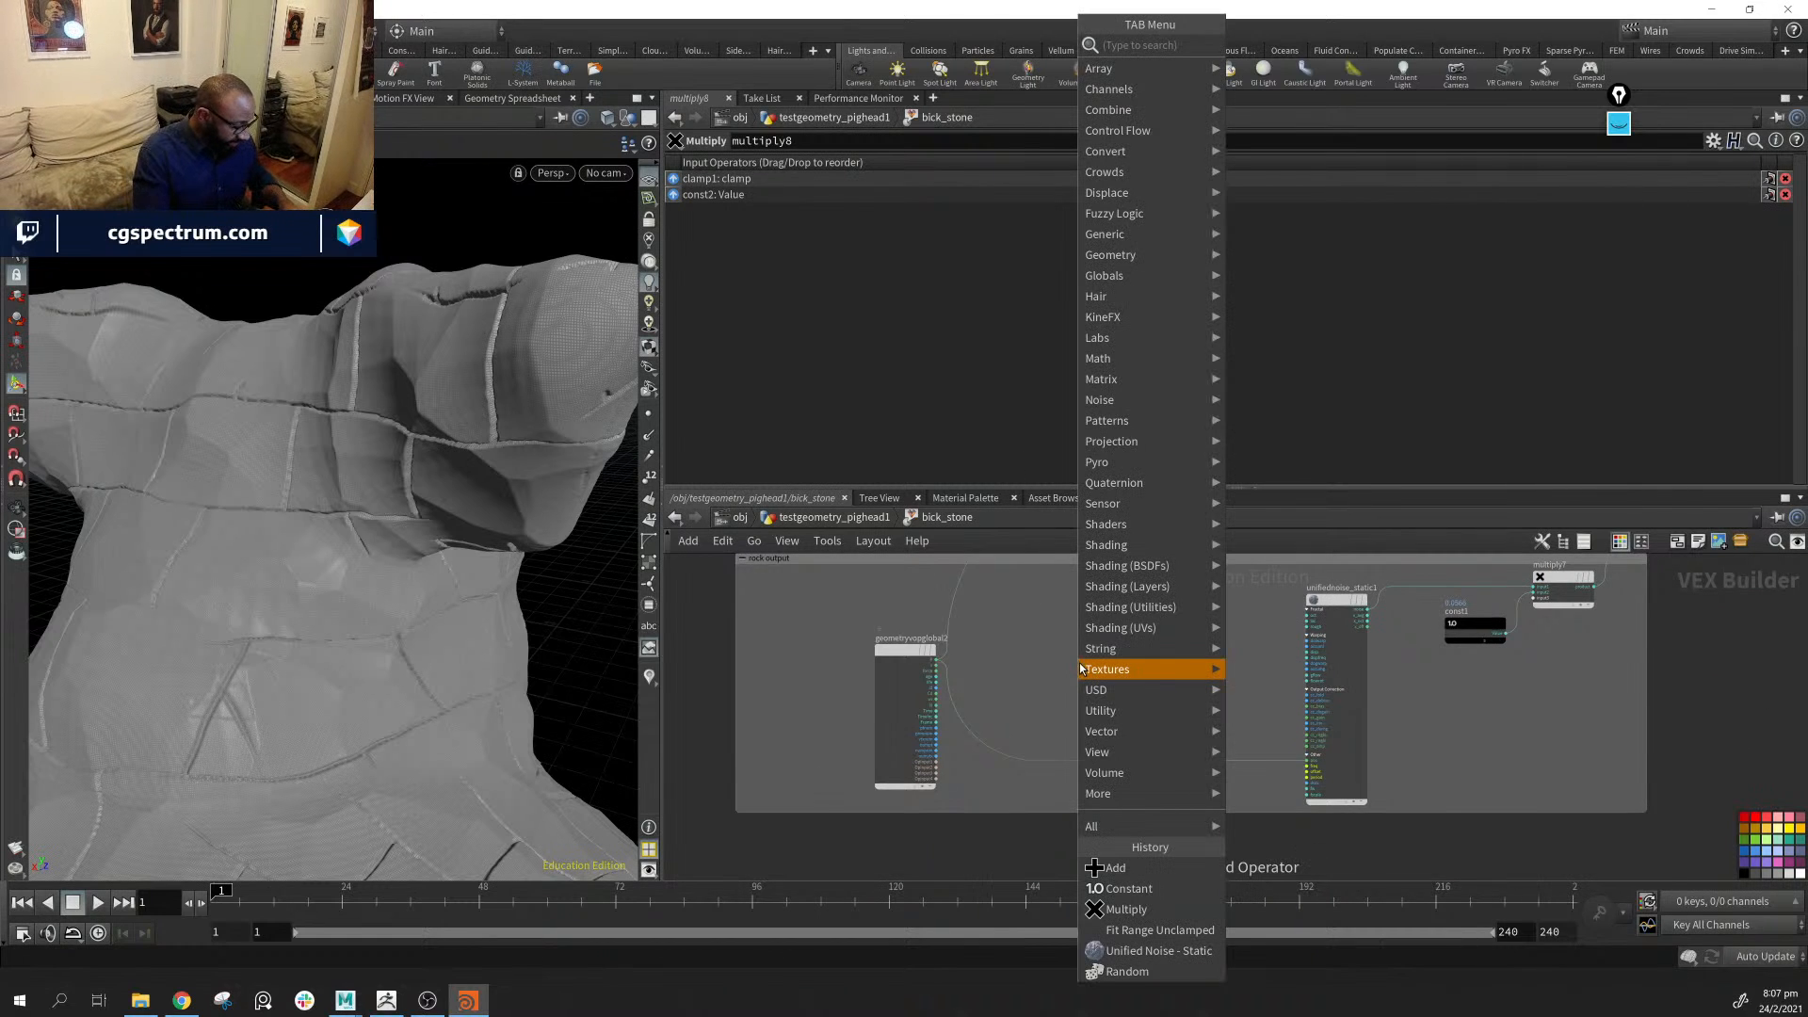
text(add)
key(Return)
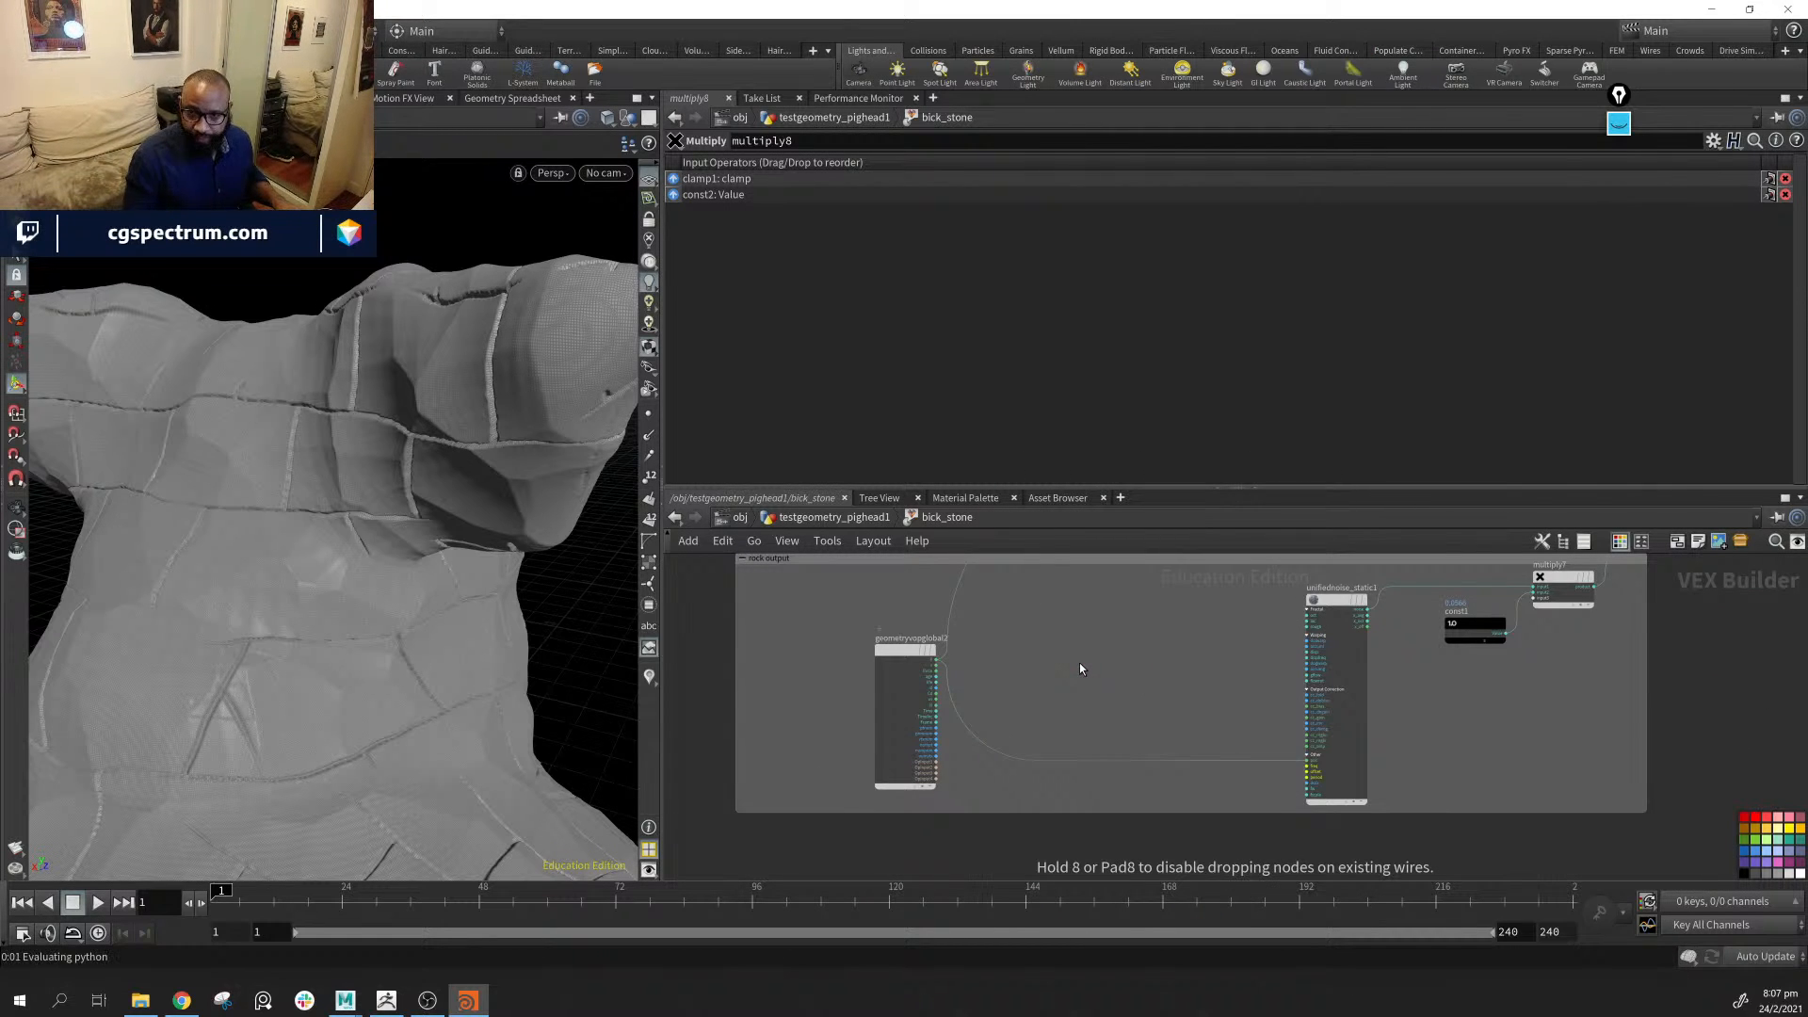
click(1079, 662)
drag(937, 663, 1102, 673)
click(1091, 664)
Wire the output of clamp2 into the first input of the rock output box's Add node
scroll(1090, 595, down, 3)
middle_drag(1097, 584, 1073, 698)
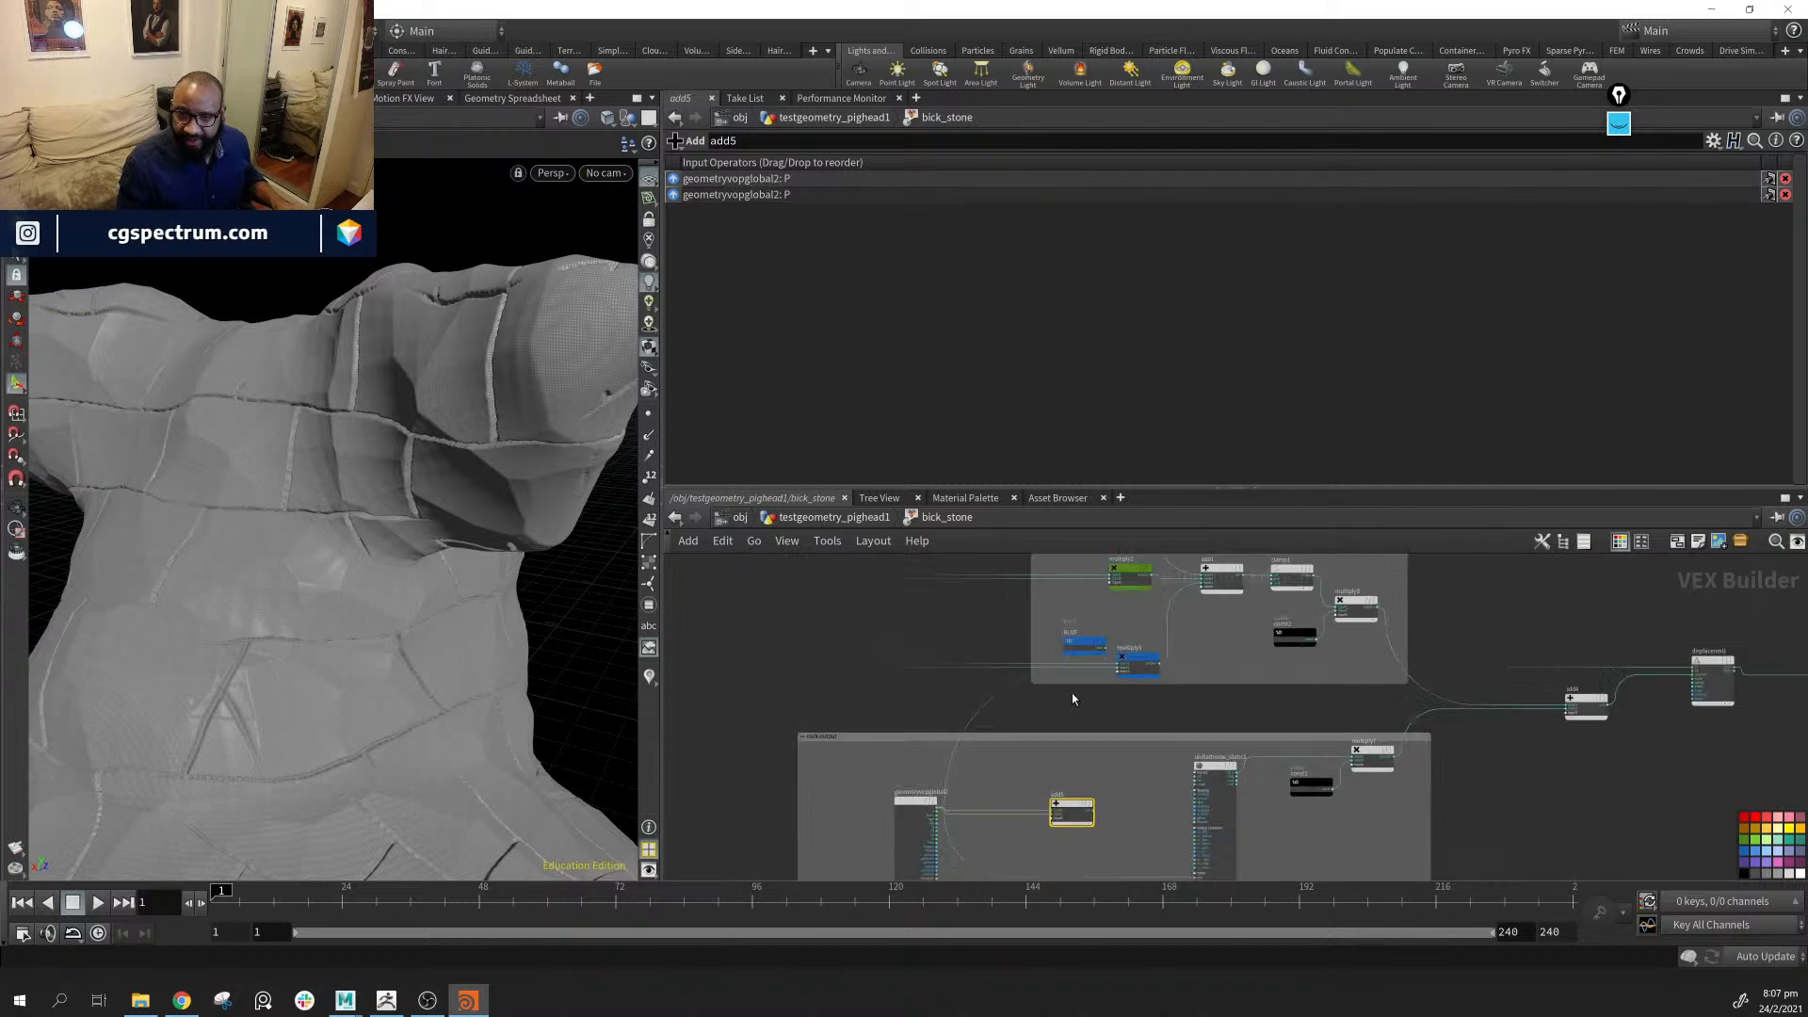
scroll(914, 626, down, 4)
middle_drag(910, 624, 929, 798)
scroll(928, 799, up, 3)
scroll(1010, 669, up, 2)
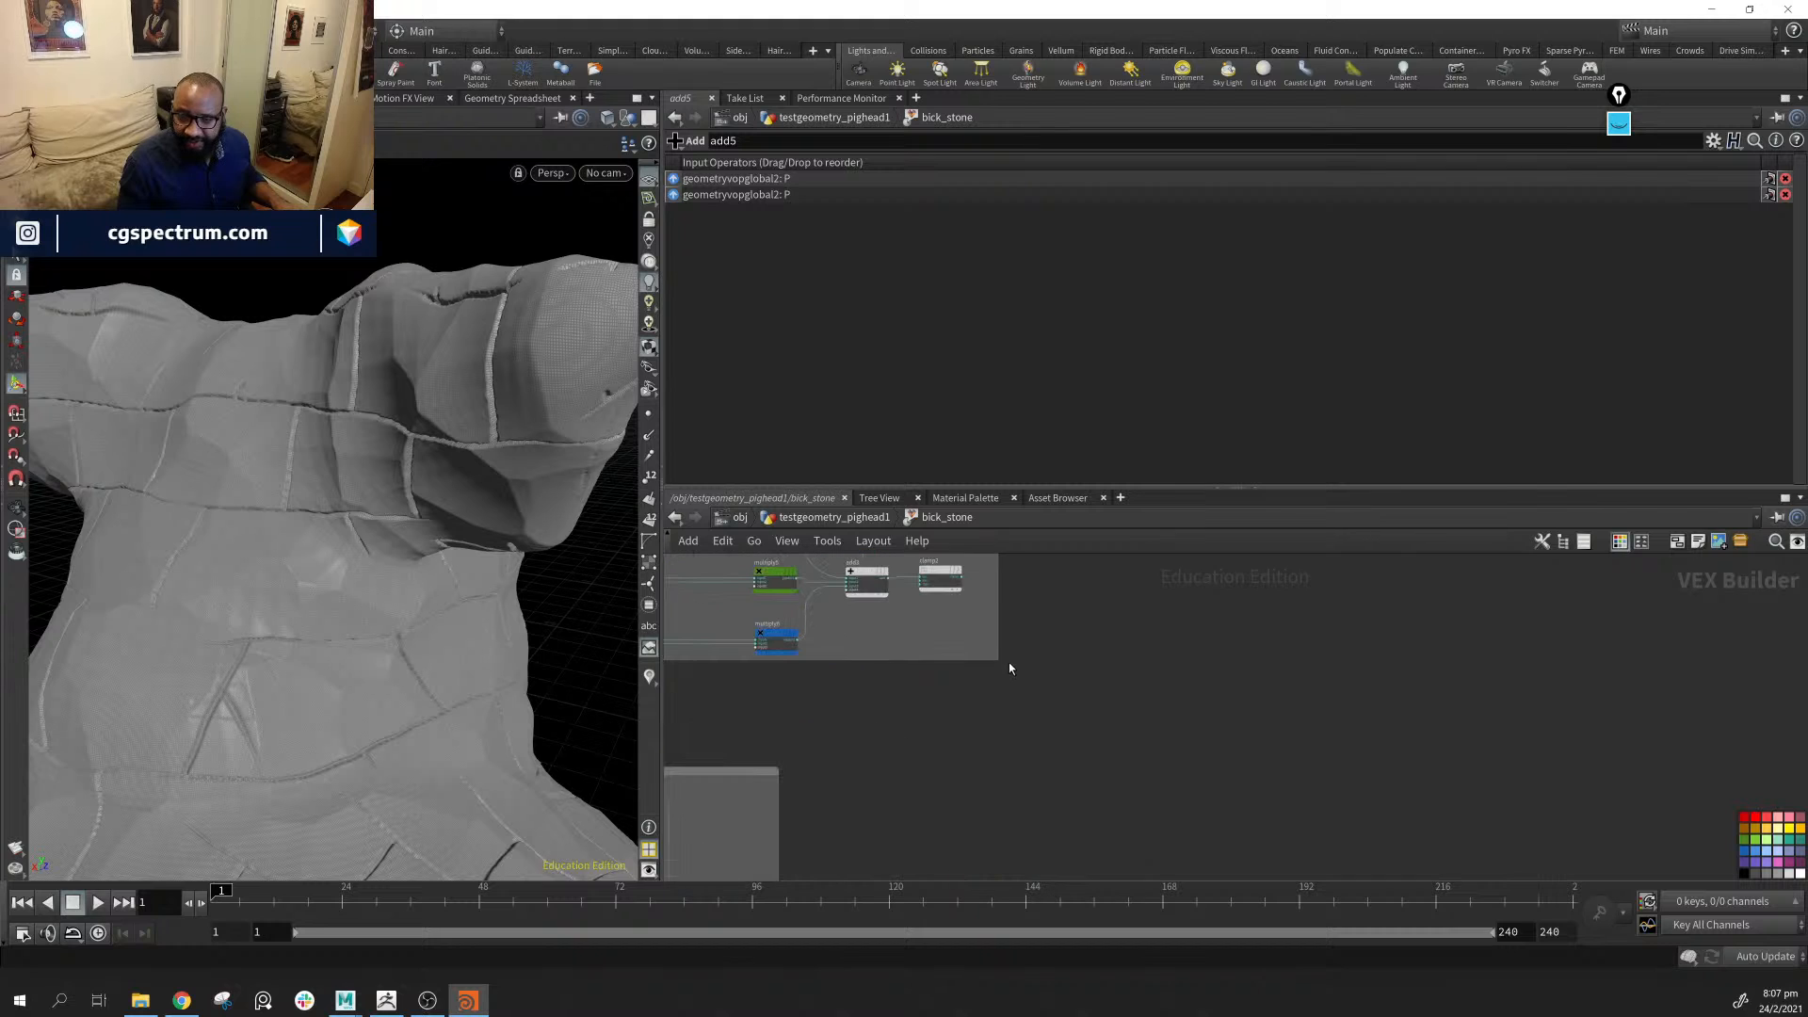
click(962, 577)
middle_drag(944, 817, 1022, 561)
middle_drag(1015, 824, 1034, 711)
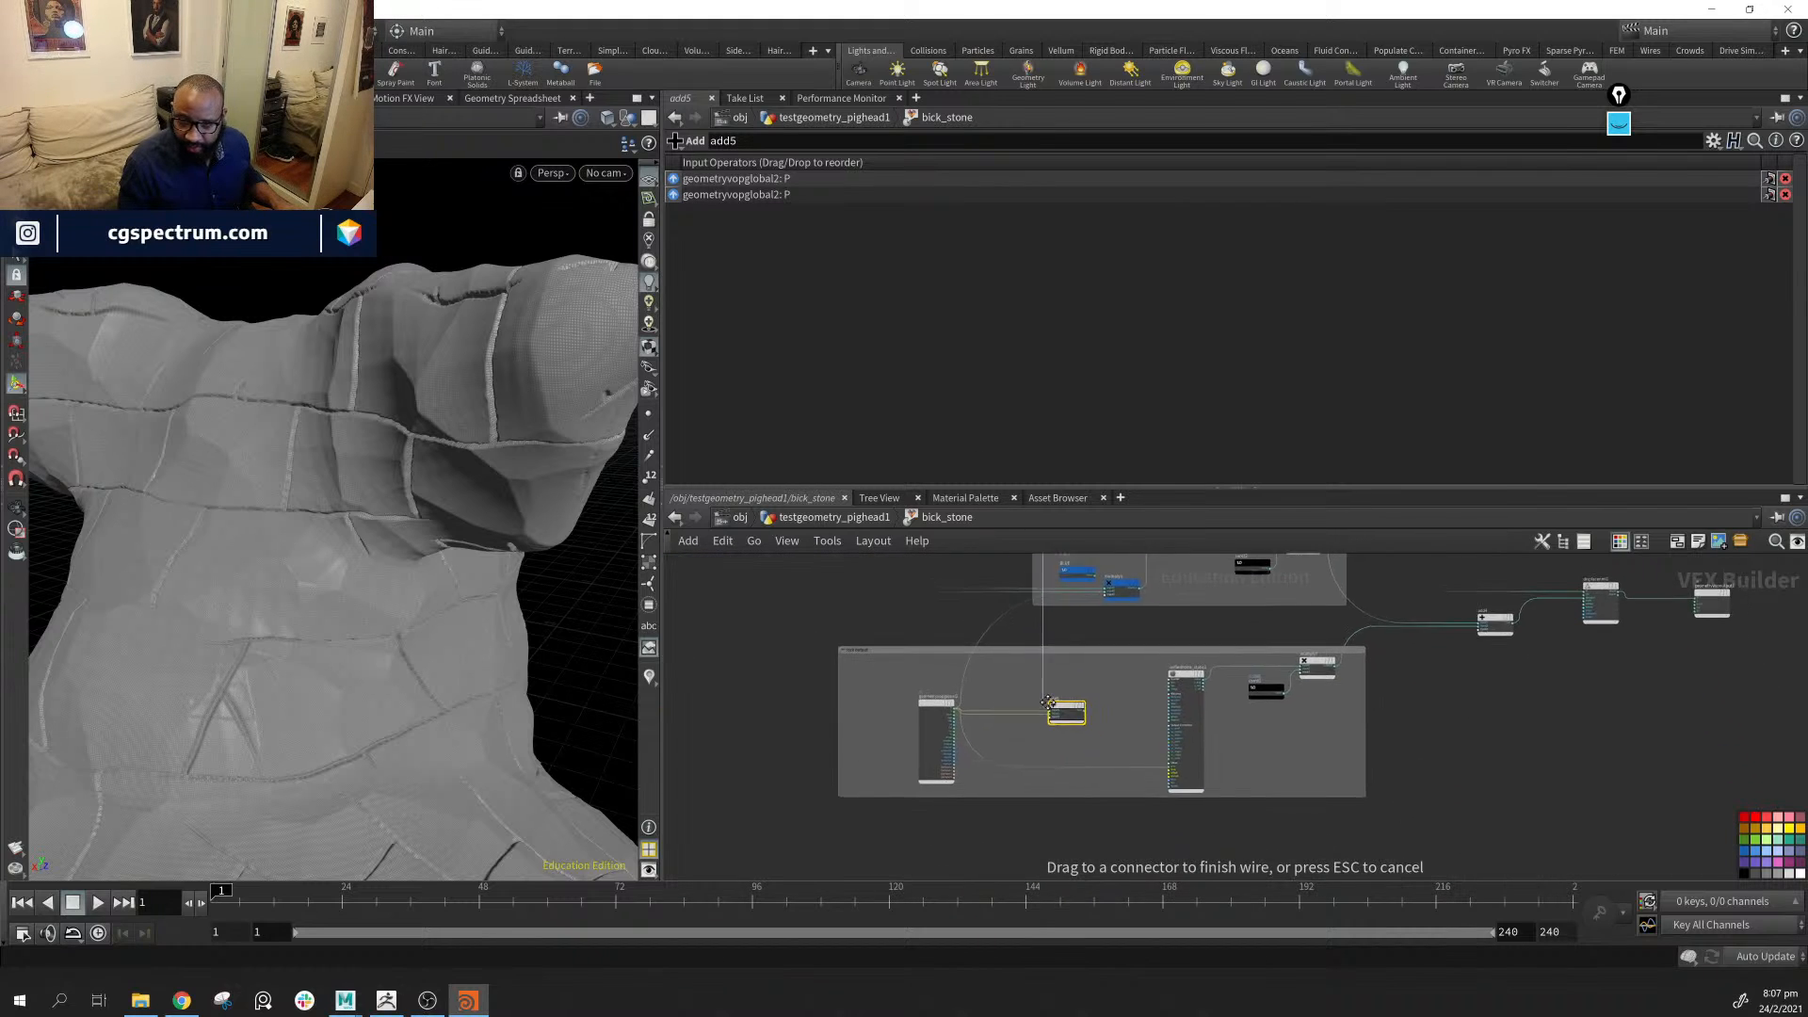
scroll(1034, 711, up, 3)
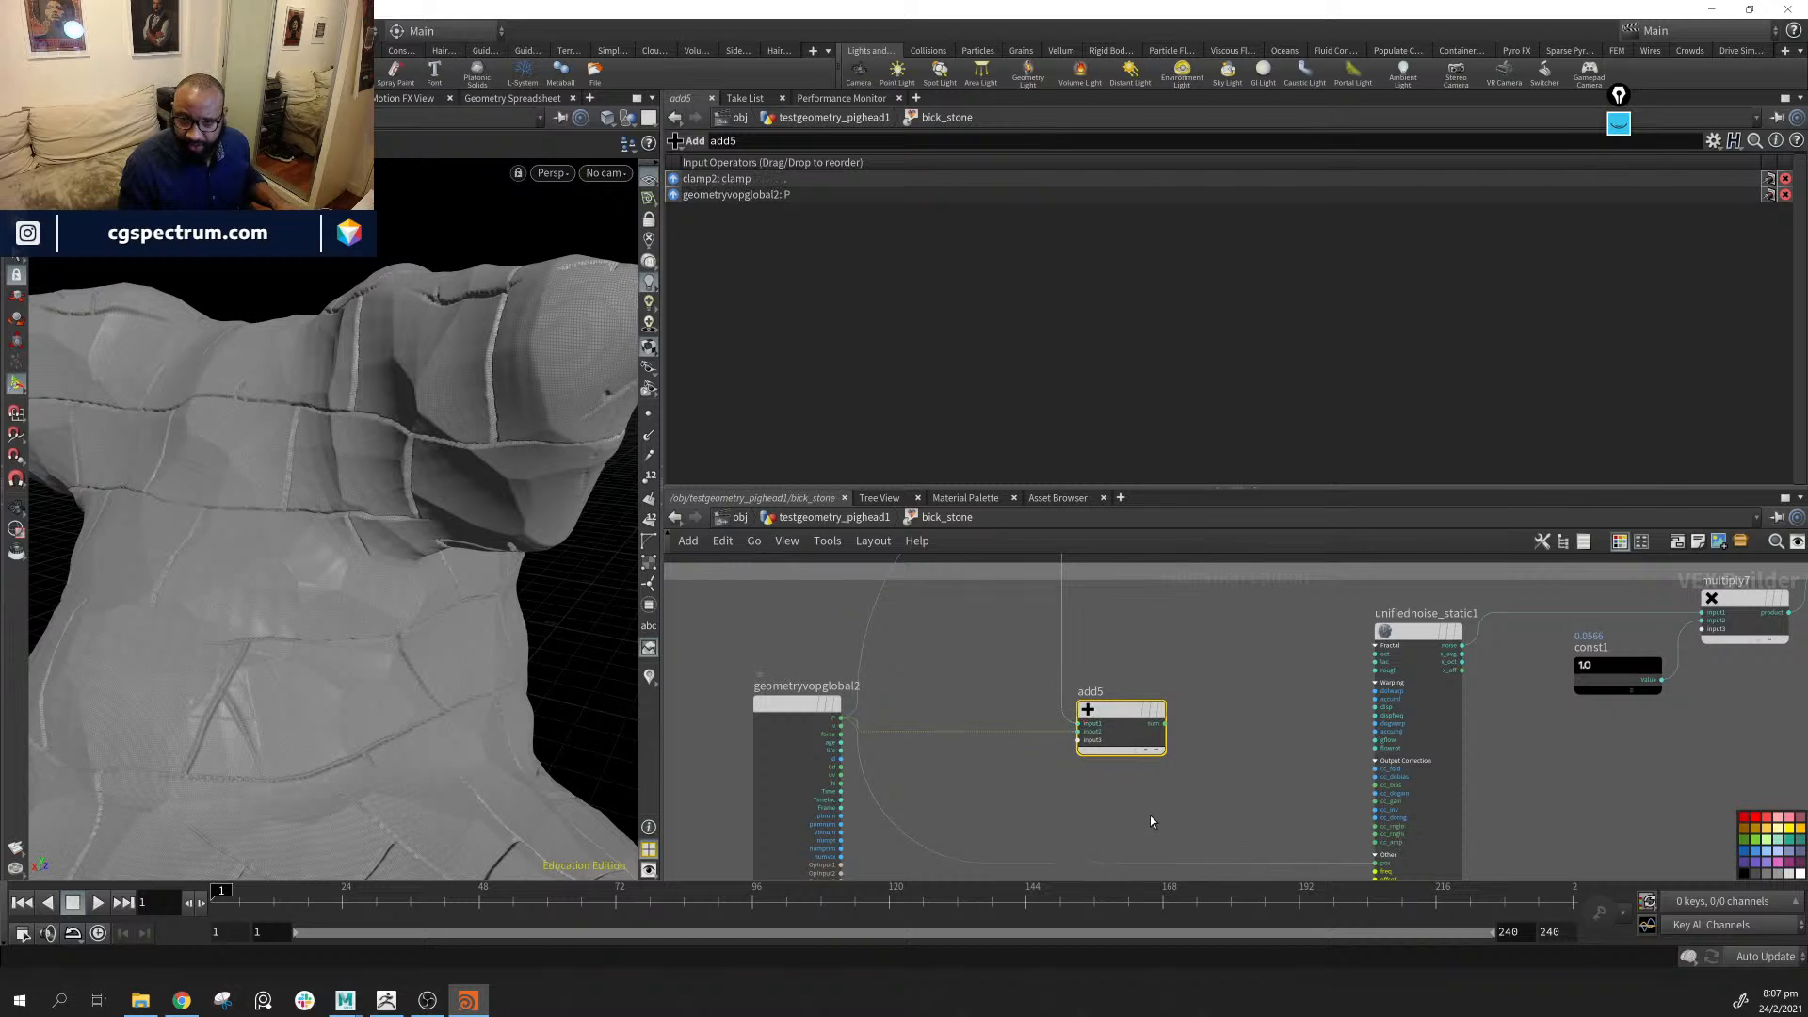
Examine the rock output box's Add node connections and the displaced surface around the pig's snout
middle_drag(1187, 777, 1126, 856)
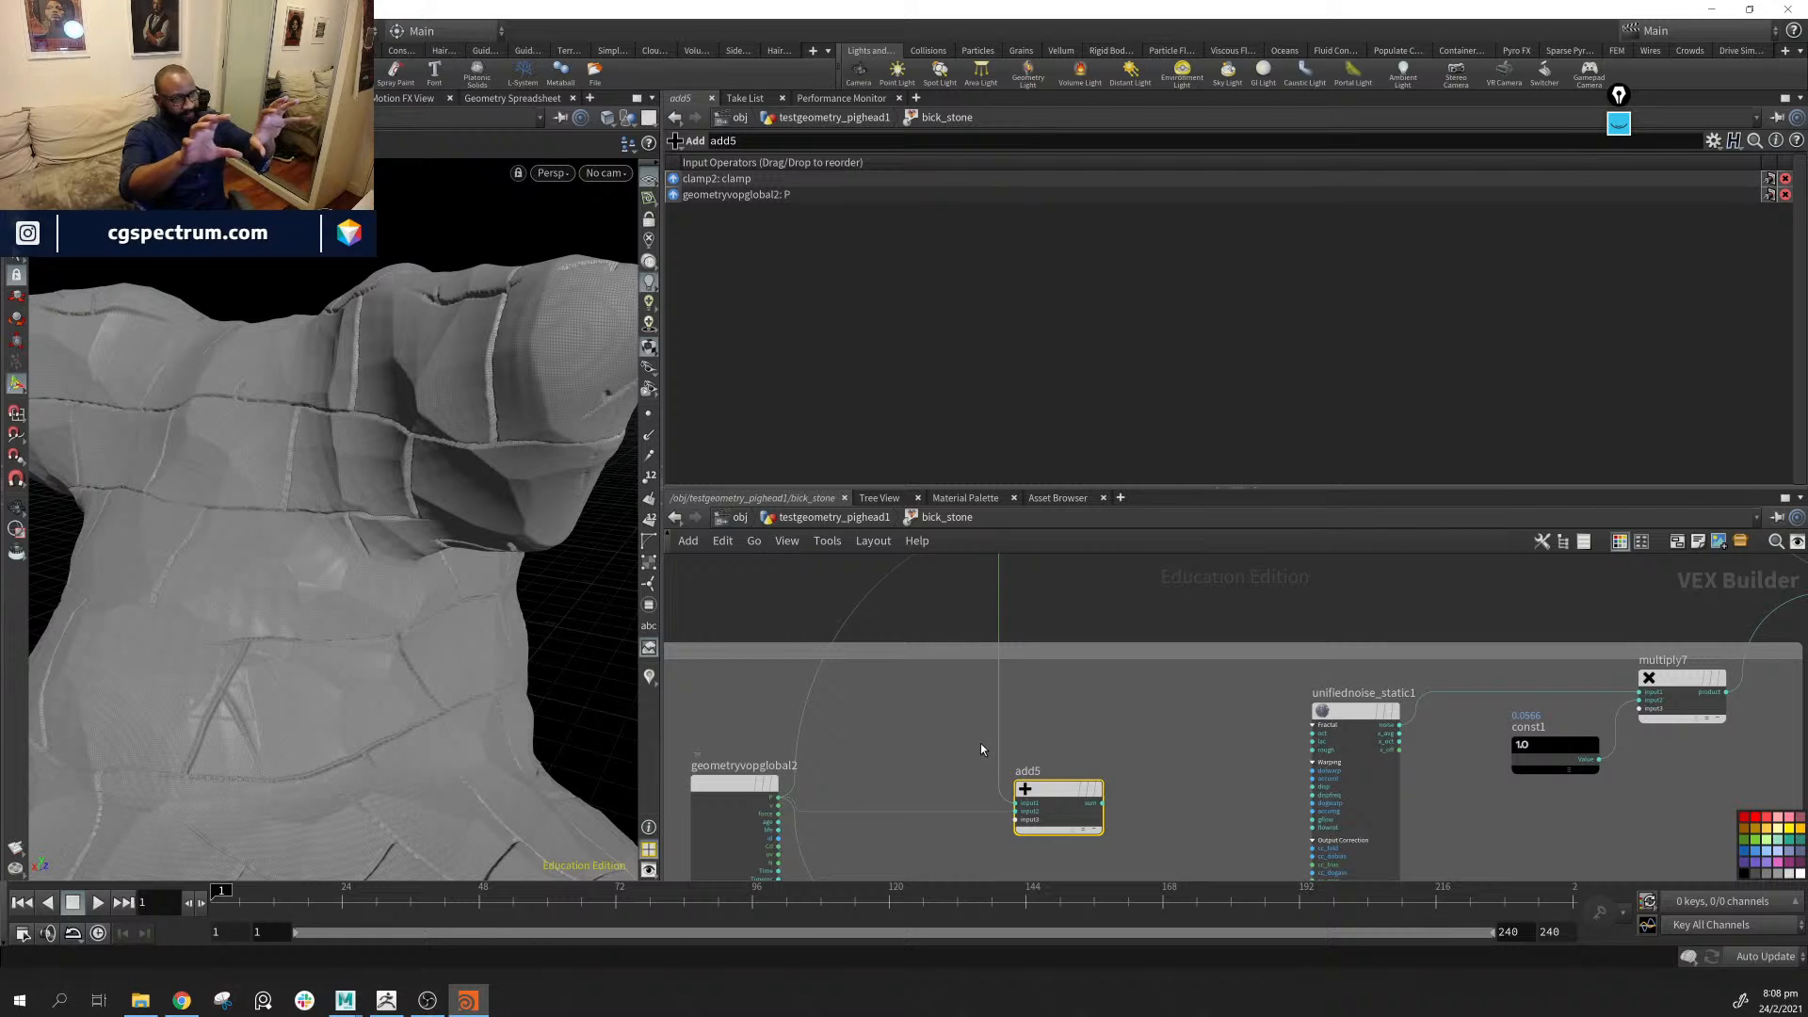
middle_drag(1113, 757, 1006, 642)
right_drag(1006, 642, 987, 729)
drag(961, 678, 970, 674)
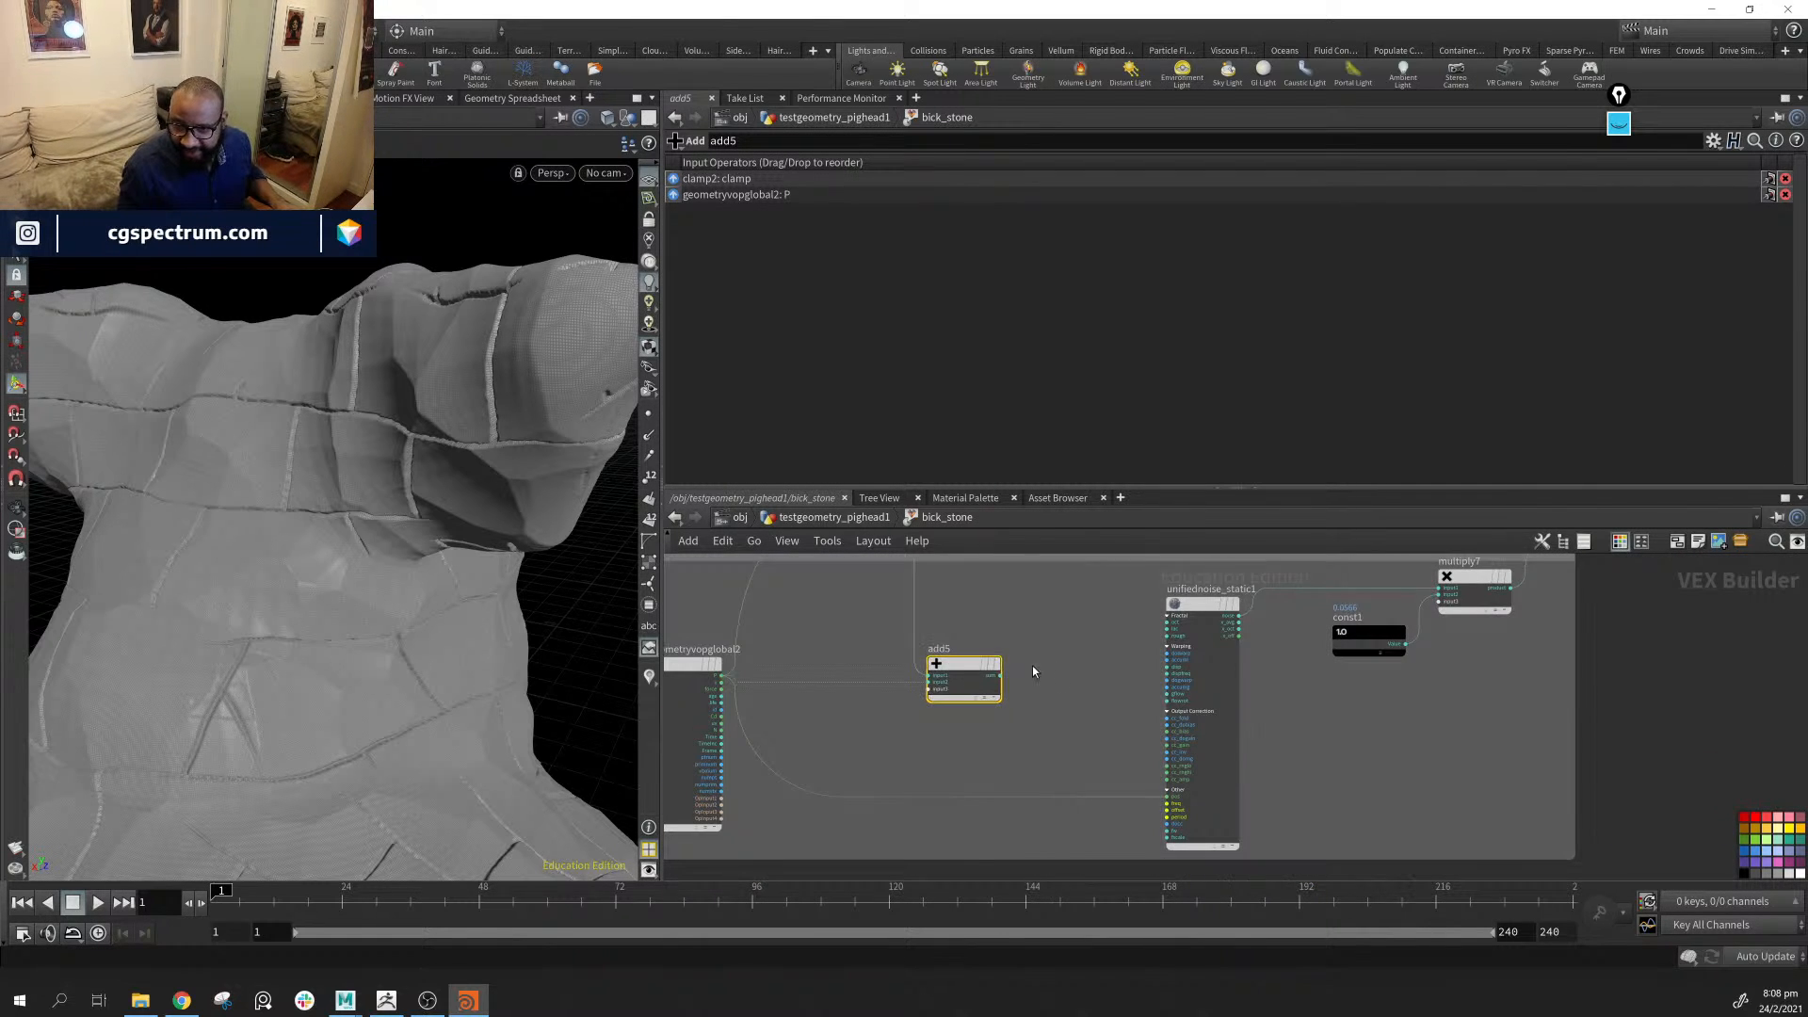
middle_drag(1051, 683, 1017, 653)
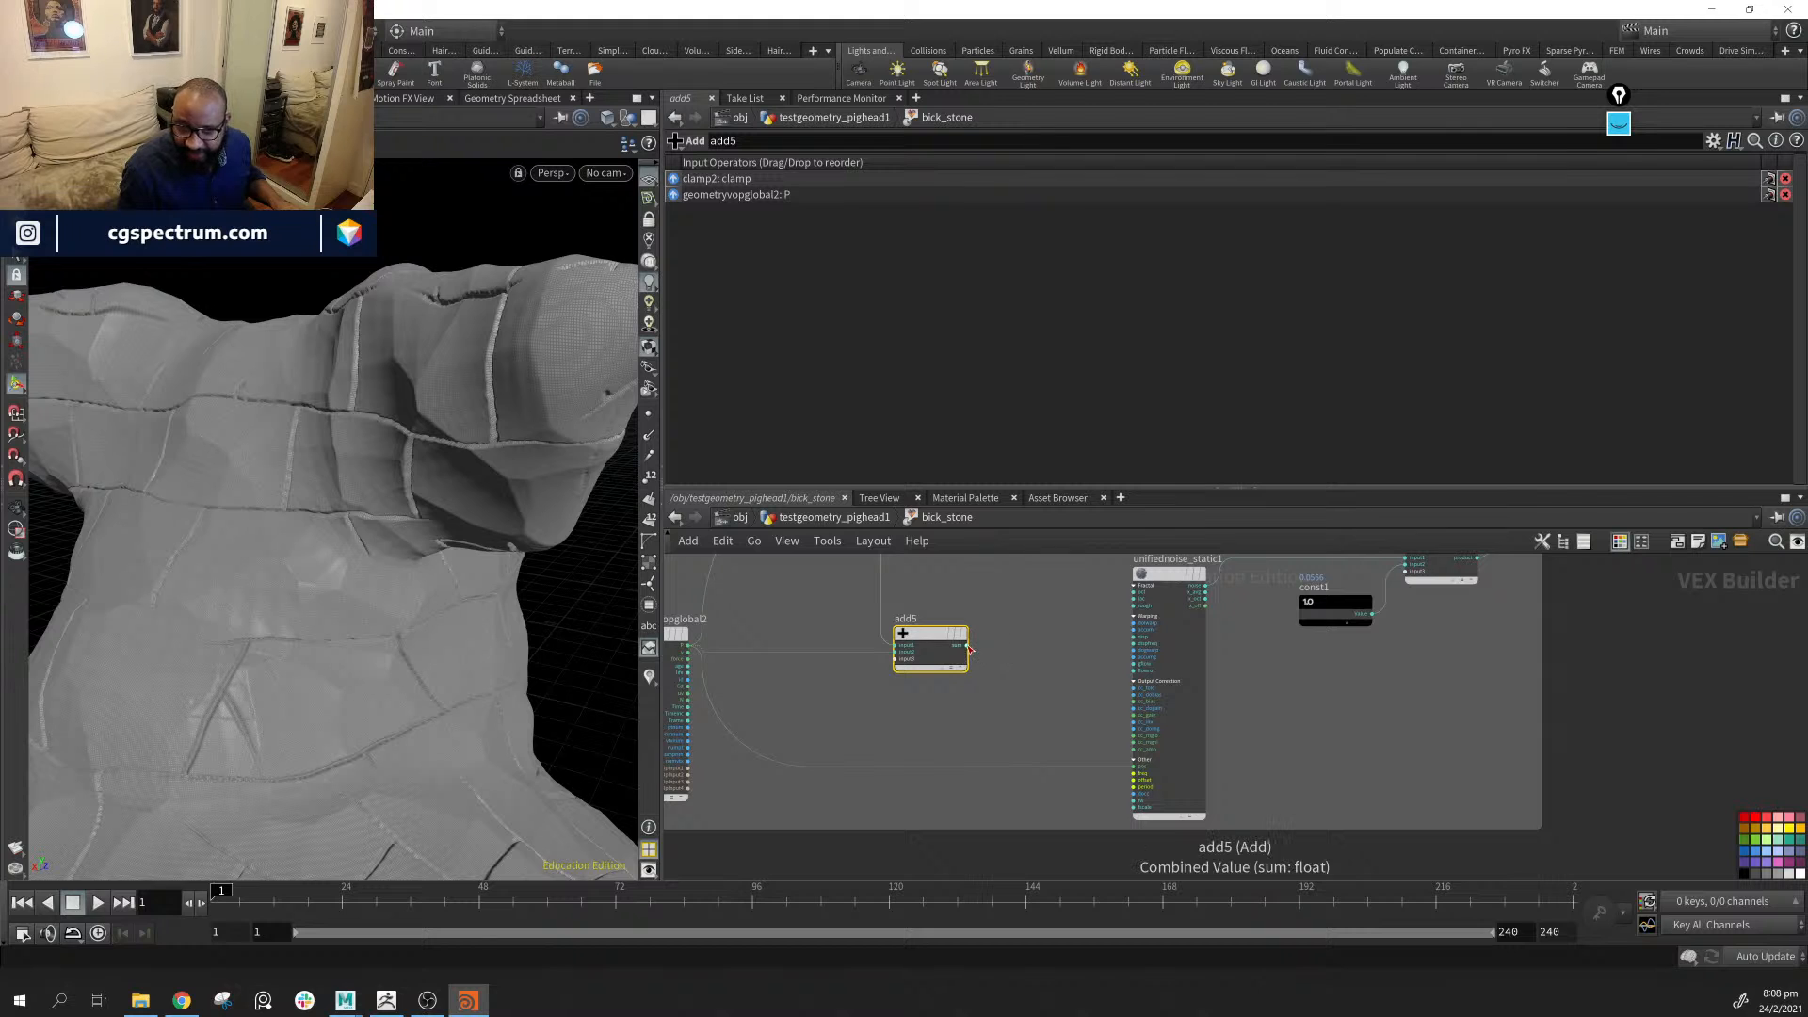
drag(476, 718, 503, 513)
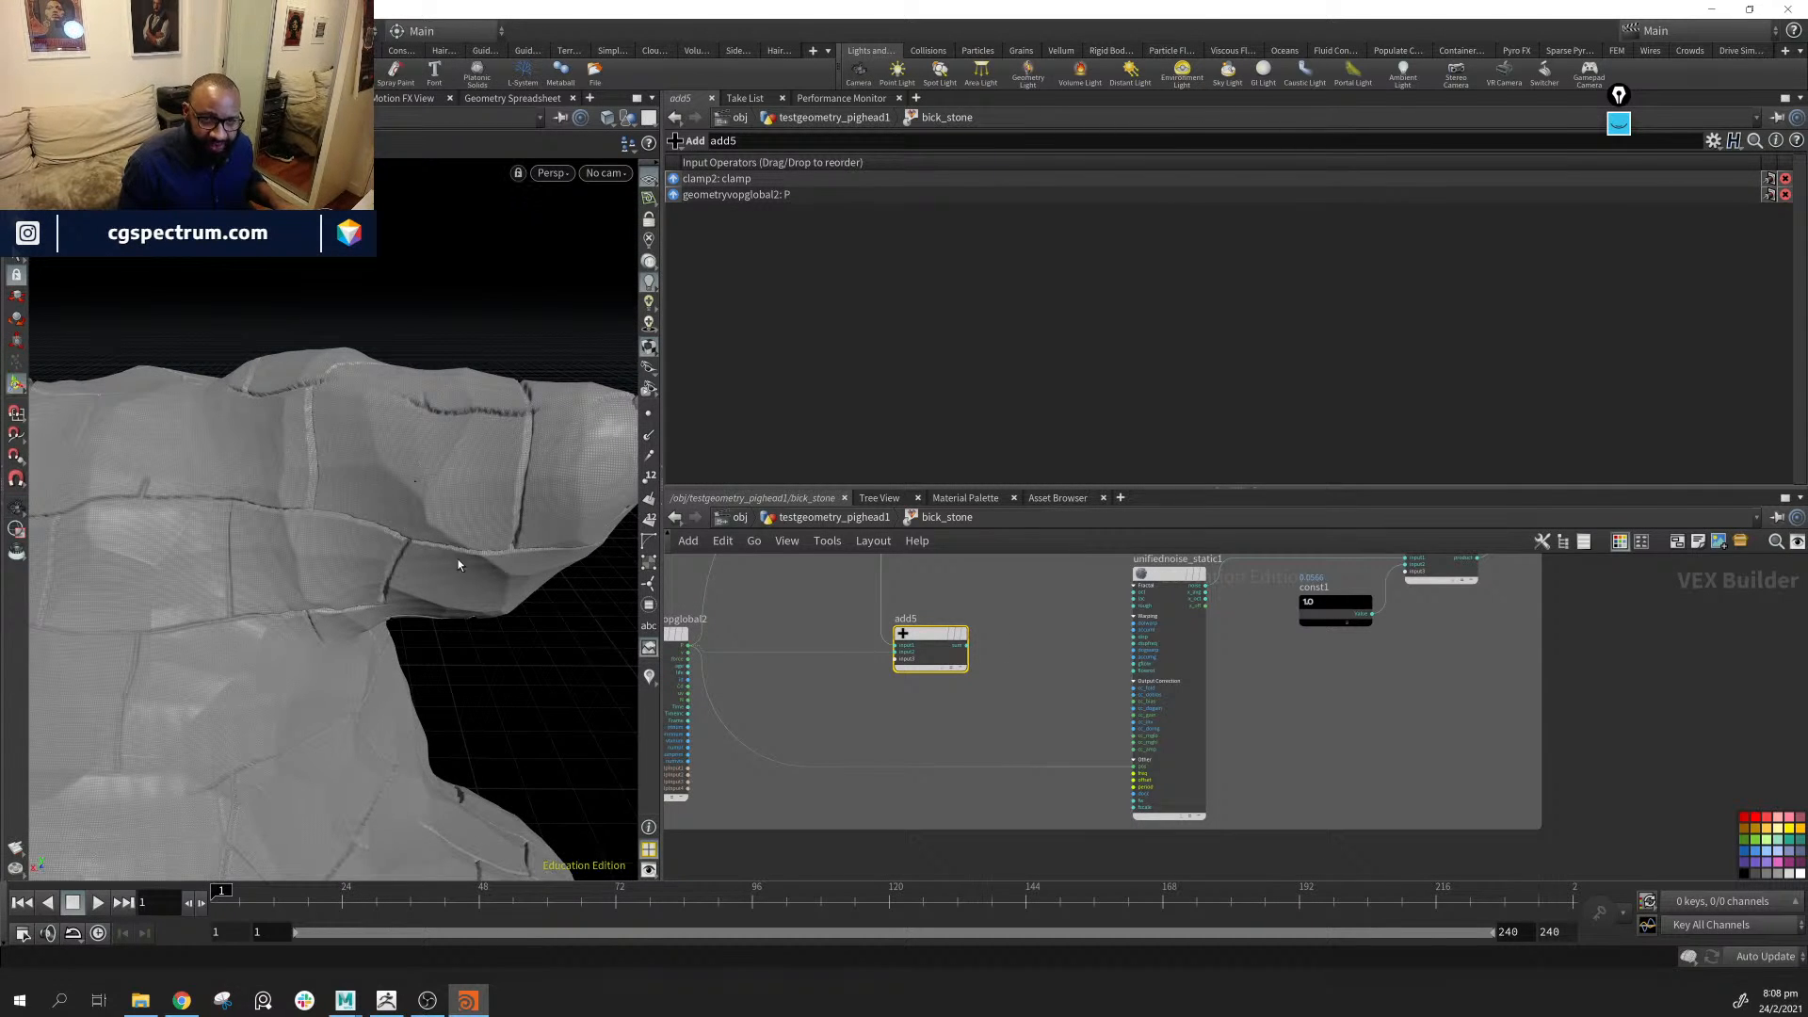
Wire the rock output box's Add node output into the unified noise node's position input, replacing the direct P connection
drag(971, 649, 1035, 697)
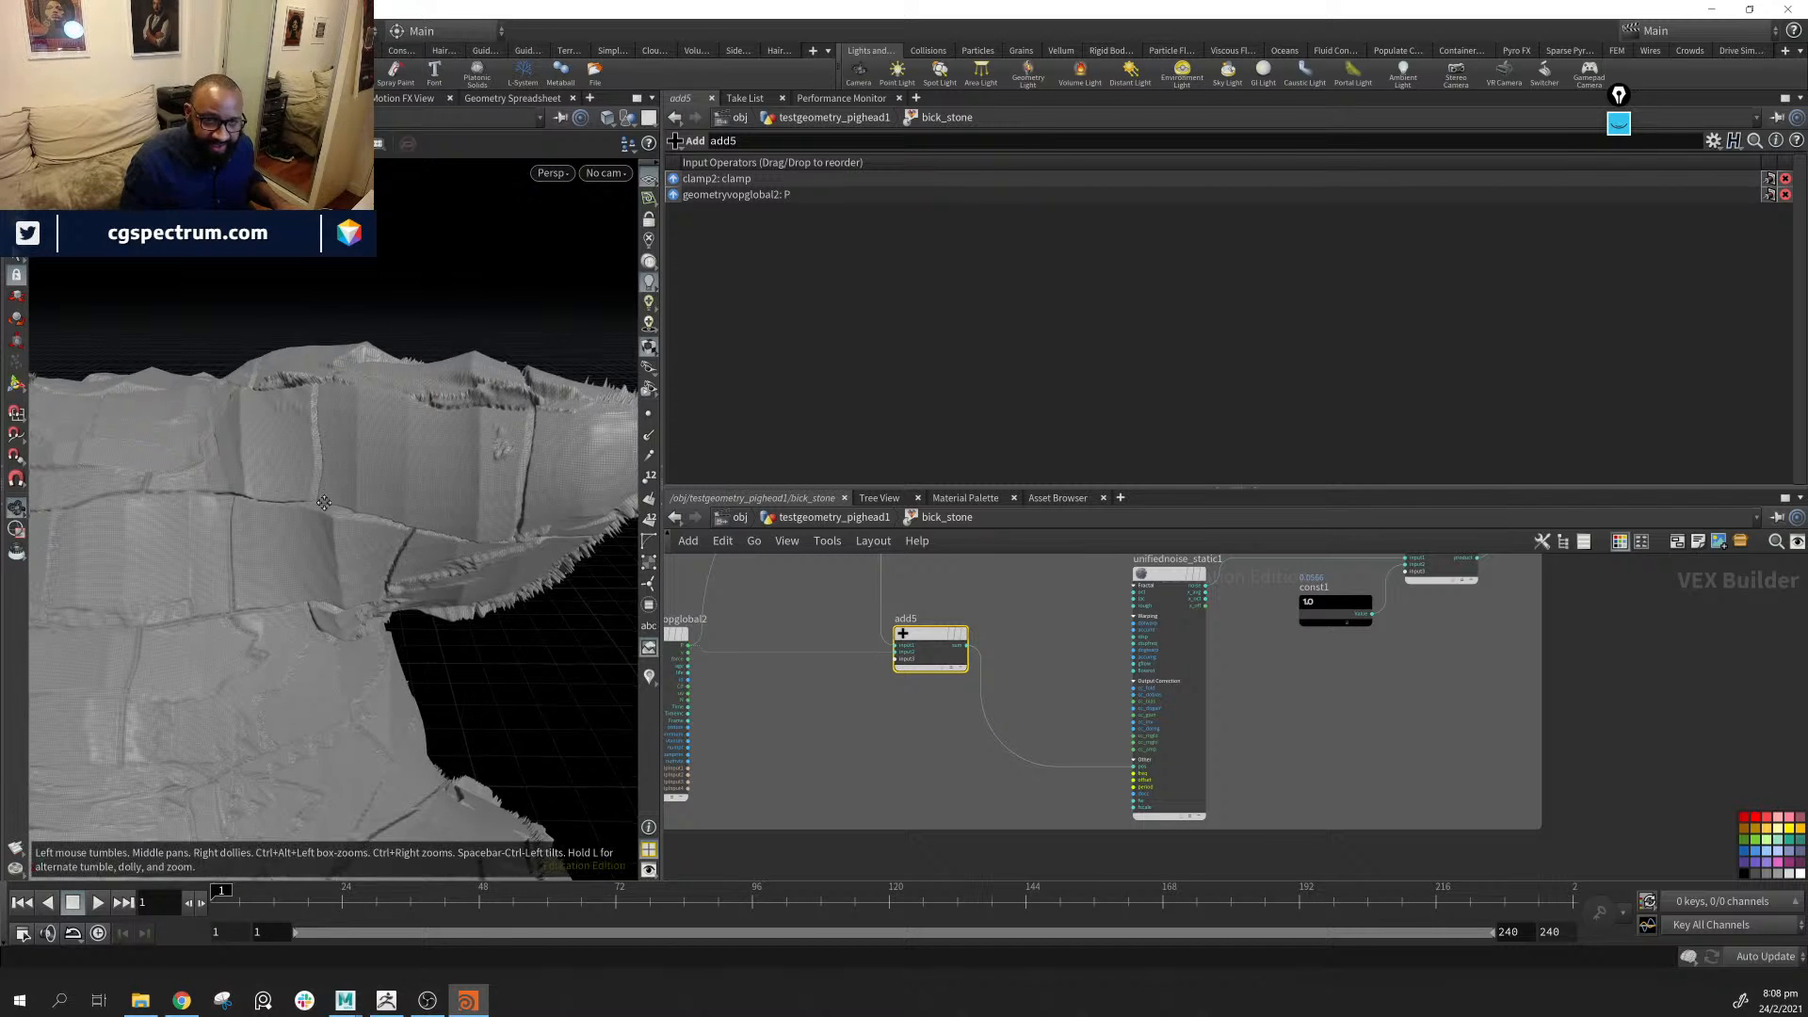
drag(324, 503, 384, 527)
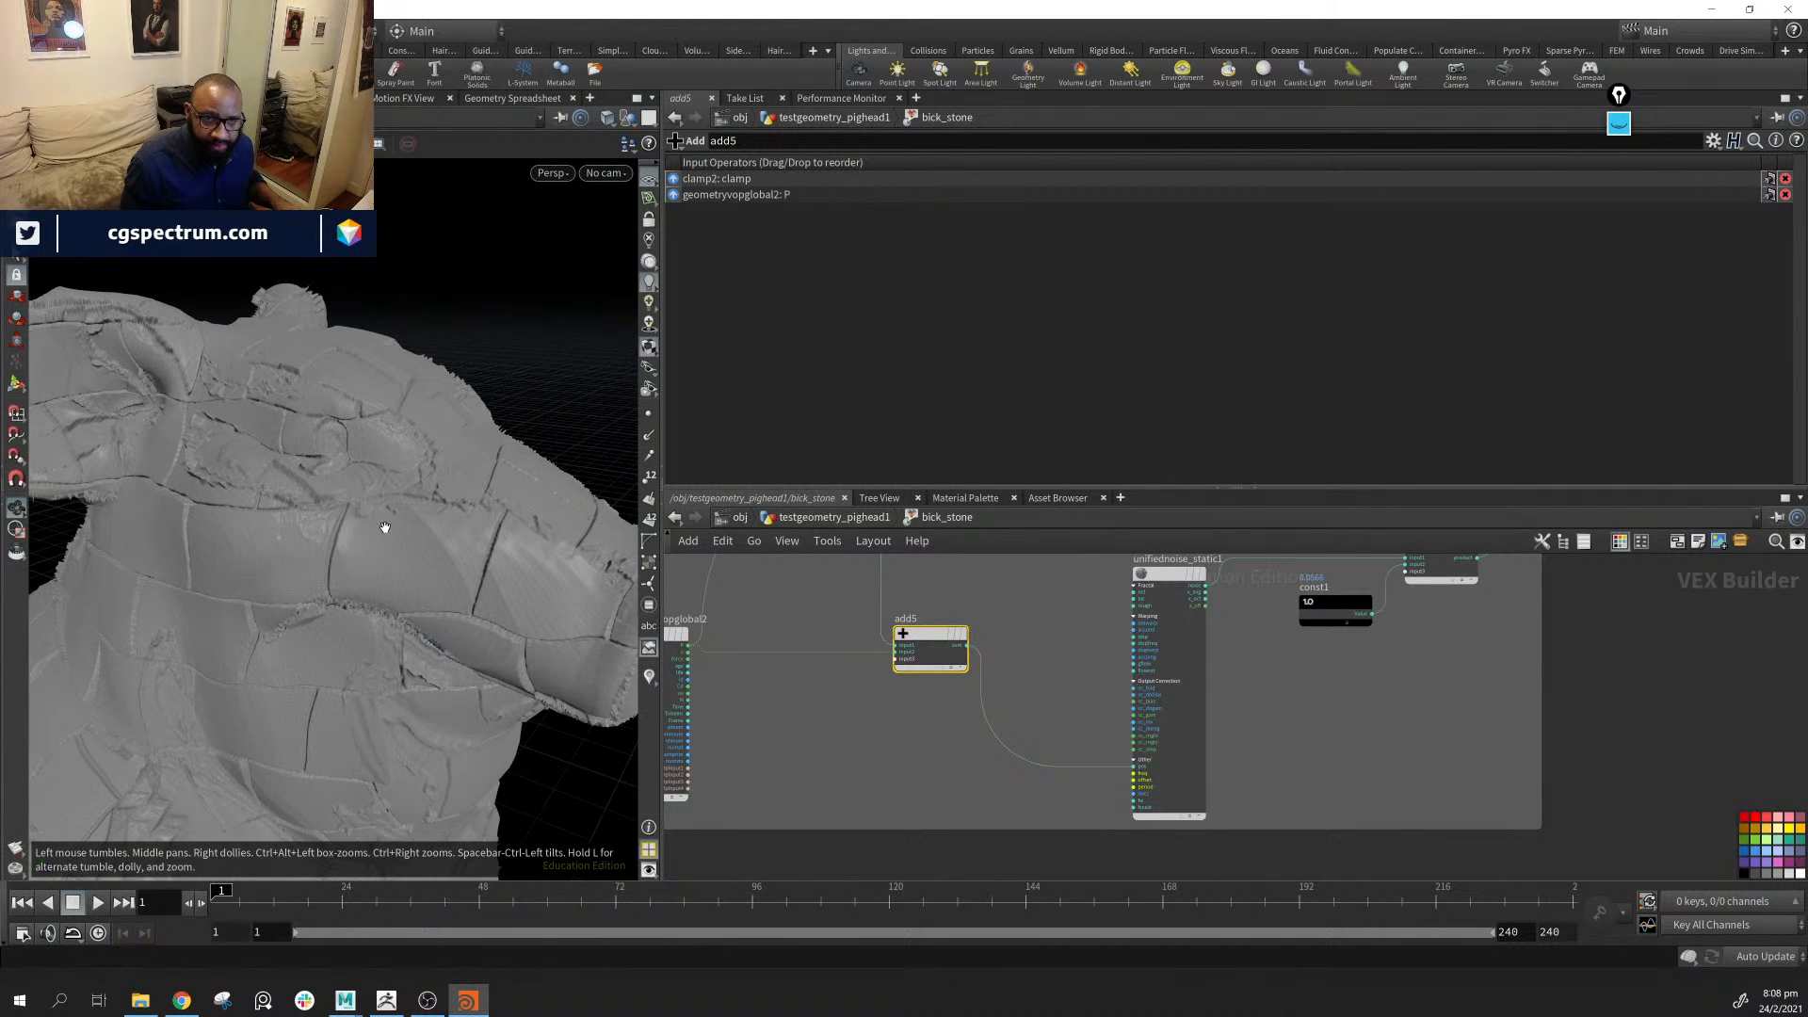
mouse_move(270, 565)
mouse_down()
mouse_move(383, 553)
mouse_move(249, 536)
mouse_up()
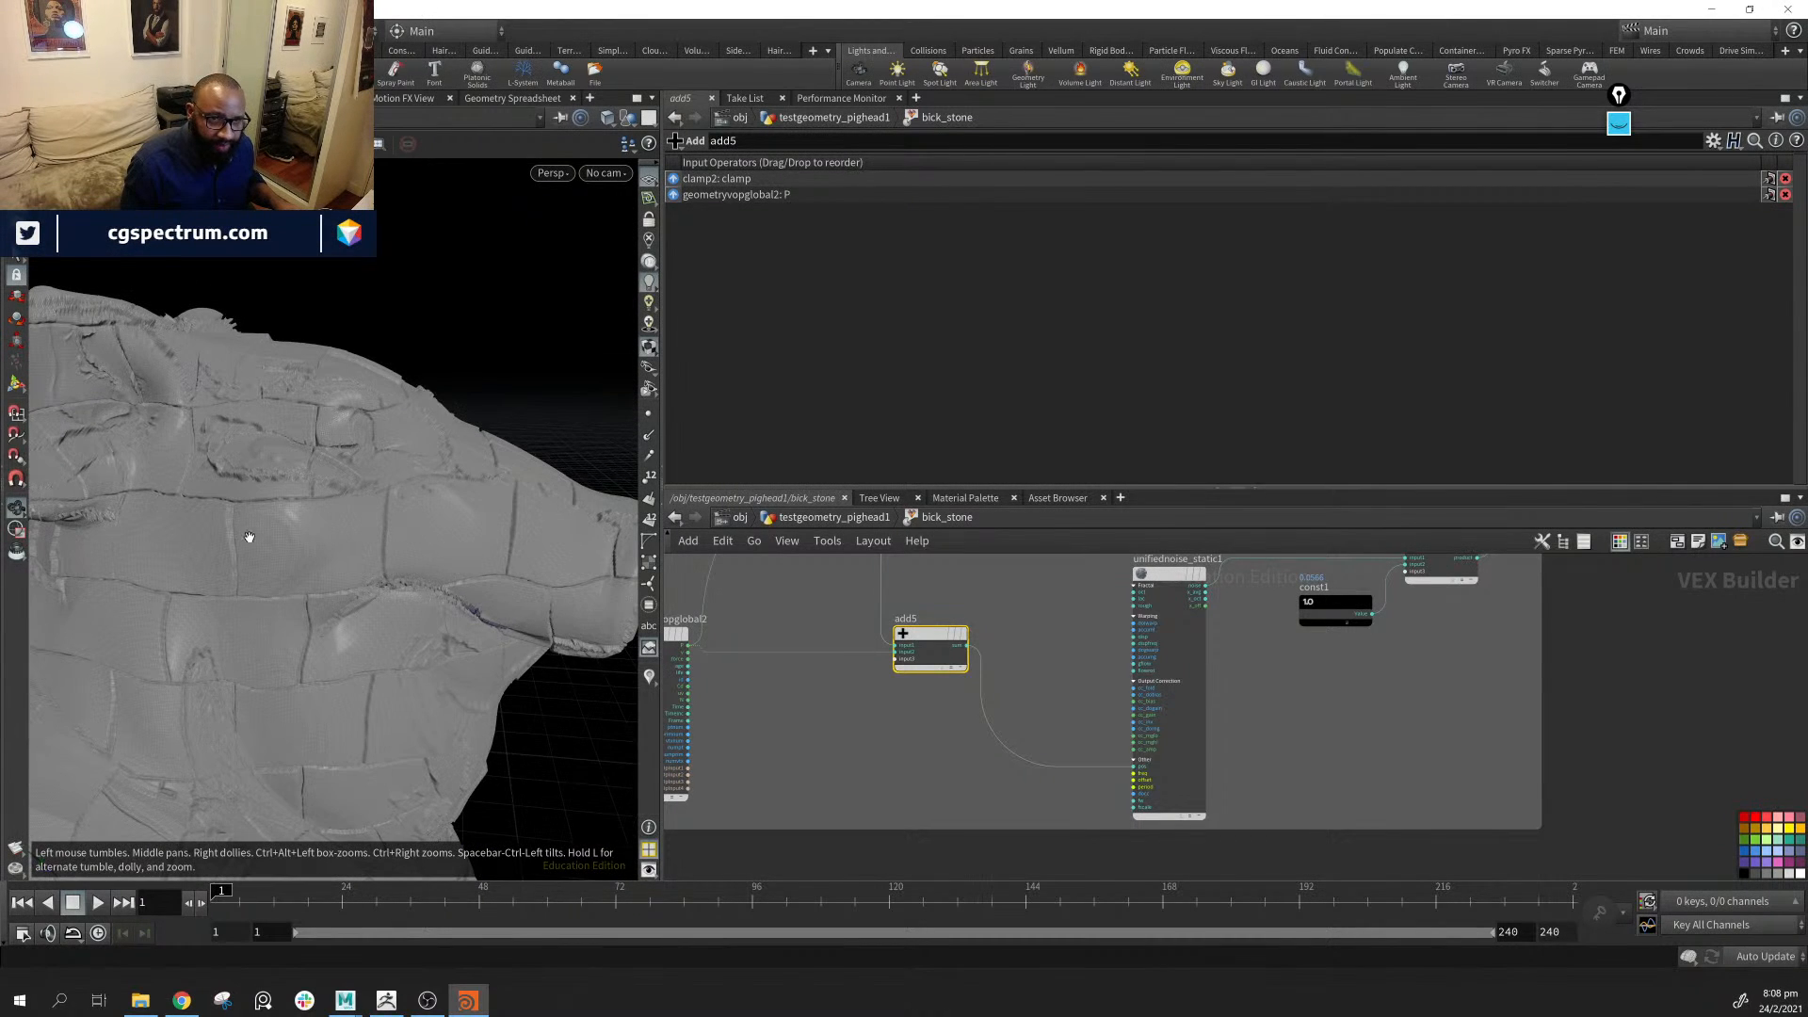
drag(296, 736, 462, 594)
drag(321, 524, 455, 514)
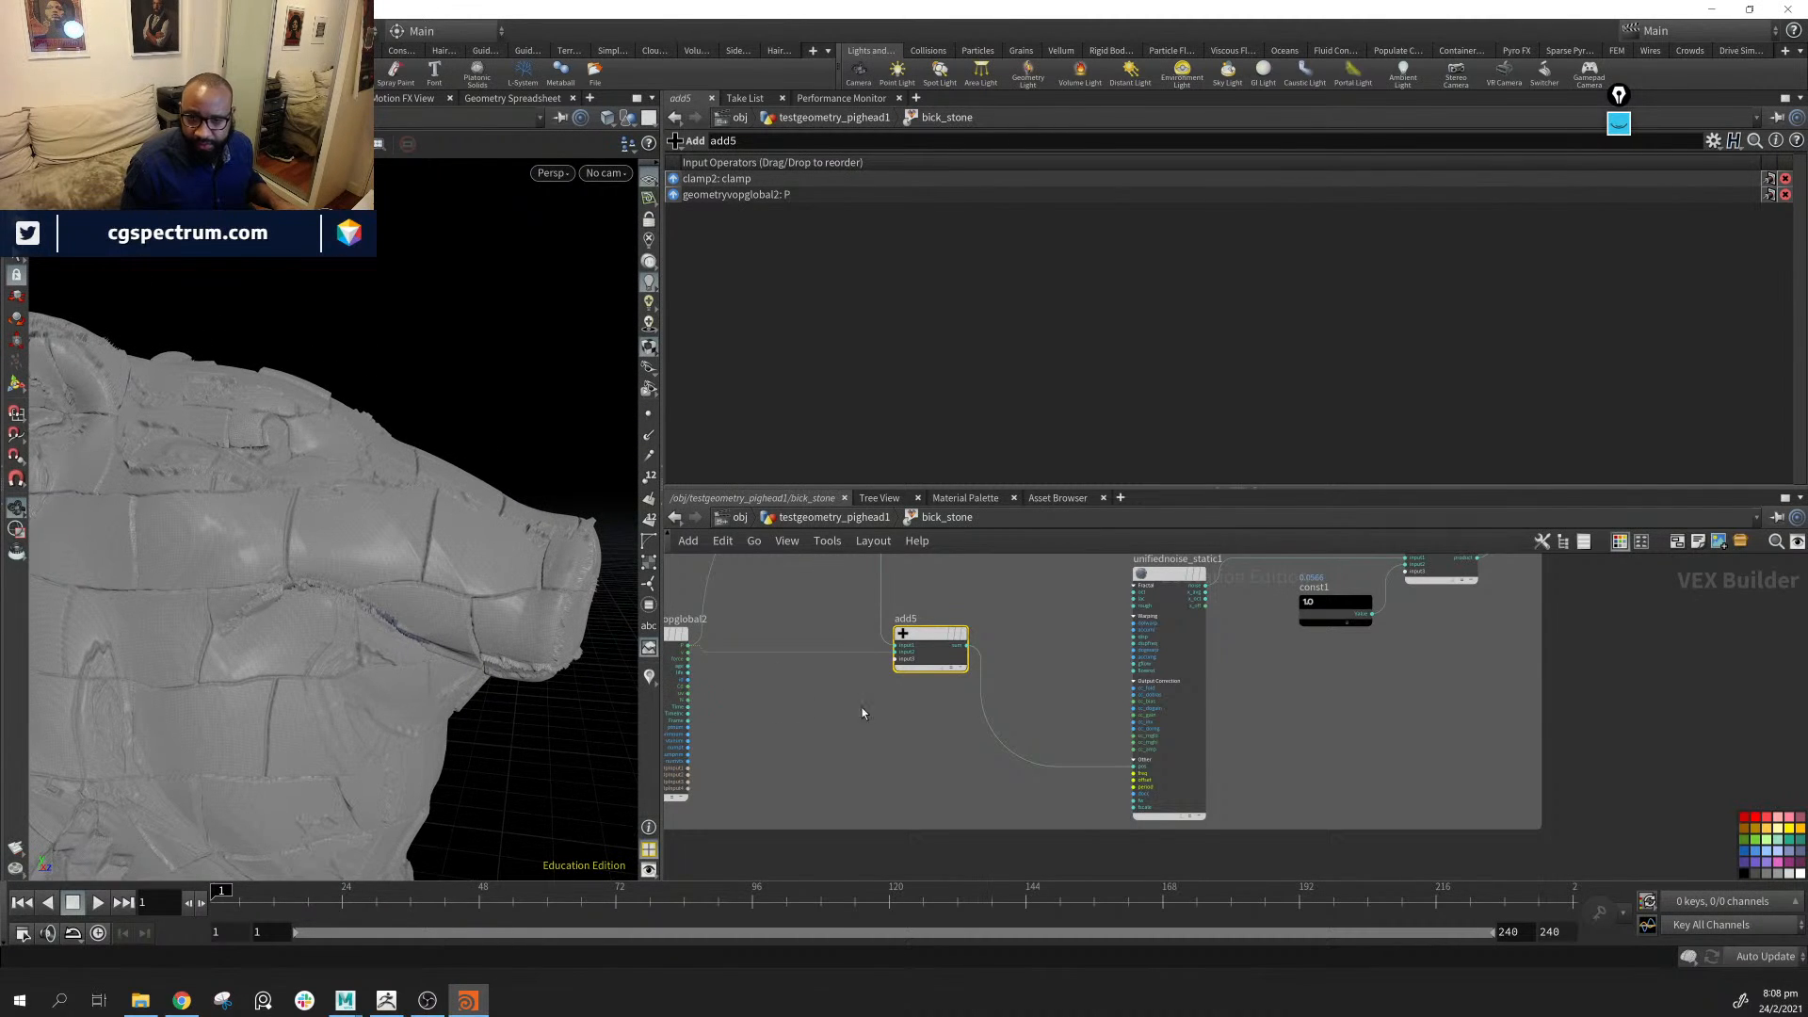
Try feeding the rock output box's Add node from add3's sum, and reconnect the clamp2 output in its place
middle_drag(953, 661, 990, 827)
drag(991, 827, 989, 863)
mouse_move(985, 748)
middle_down()
mouse_move(893, 693)
mouse_move(972, 694)
mouse_move(923, 899)
middle_up()
scroll(955, 725, down, 3)
scroll(954, 725, up, 3)
middle_drag(964, 715, 933, 866)
middle_drag(1020, 649, 993, 885)
middle_drag(1002, 565, 987, 828)
middle_drag(958, 612, 979, 829)
middle_drag(923, 622, 947, 751)
mouse_move(971, 689)
middle_down()
mouse_move(974, 787)
mouse_move(1247, 709)
mouse_move(1217, 680)
middle_up()
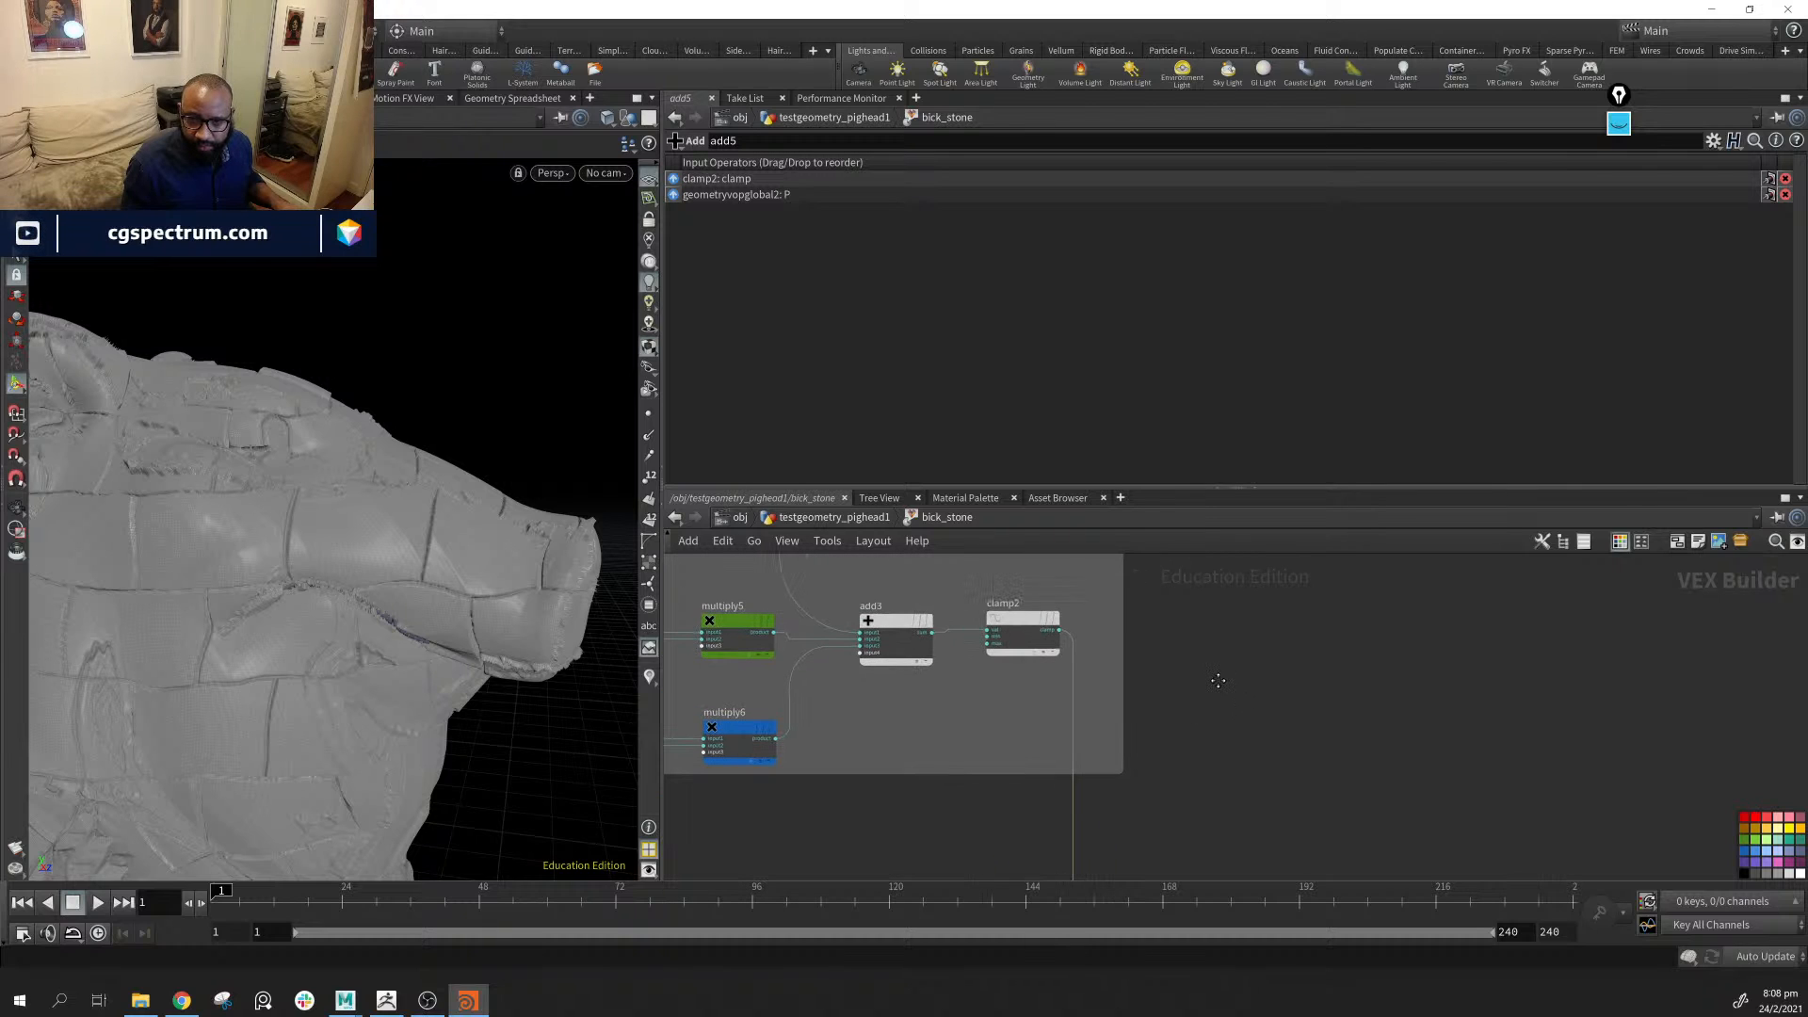
scroll(1168, 672, down, 1)
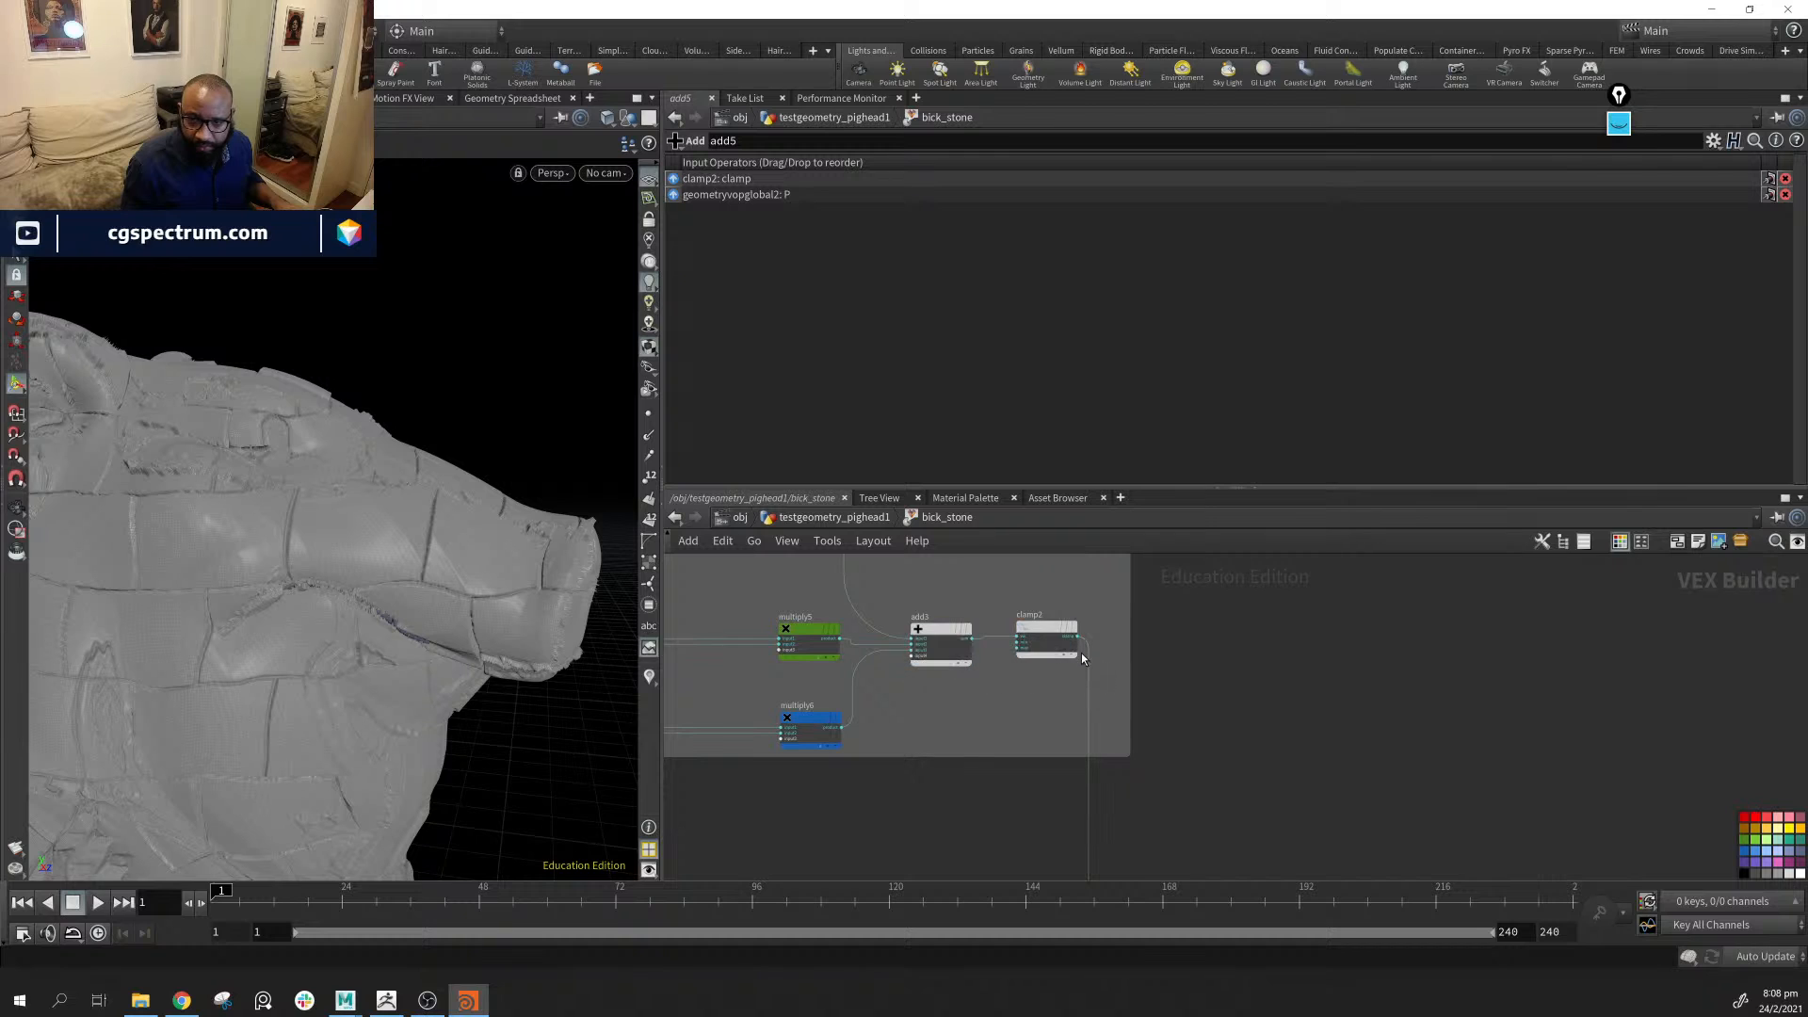
click(976, 640)
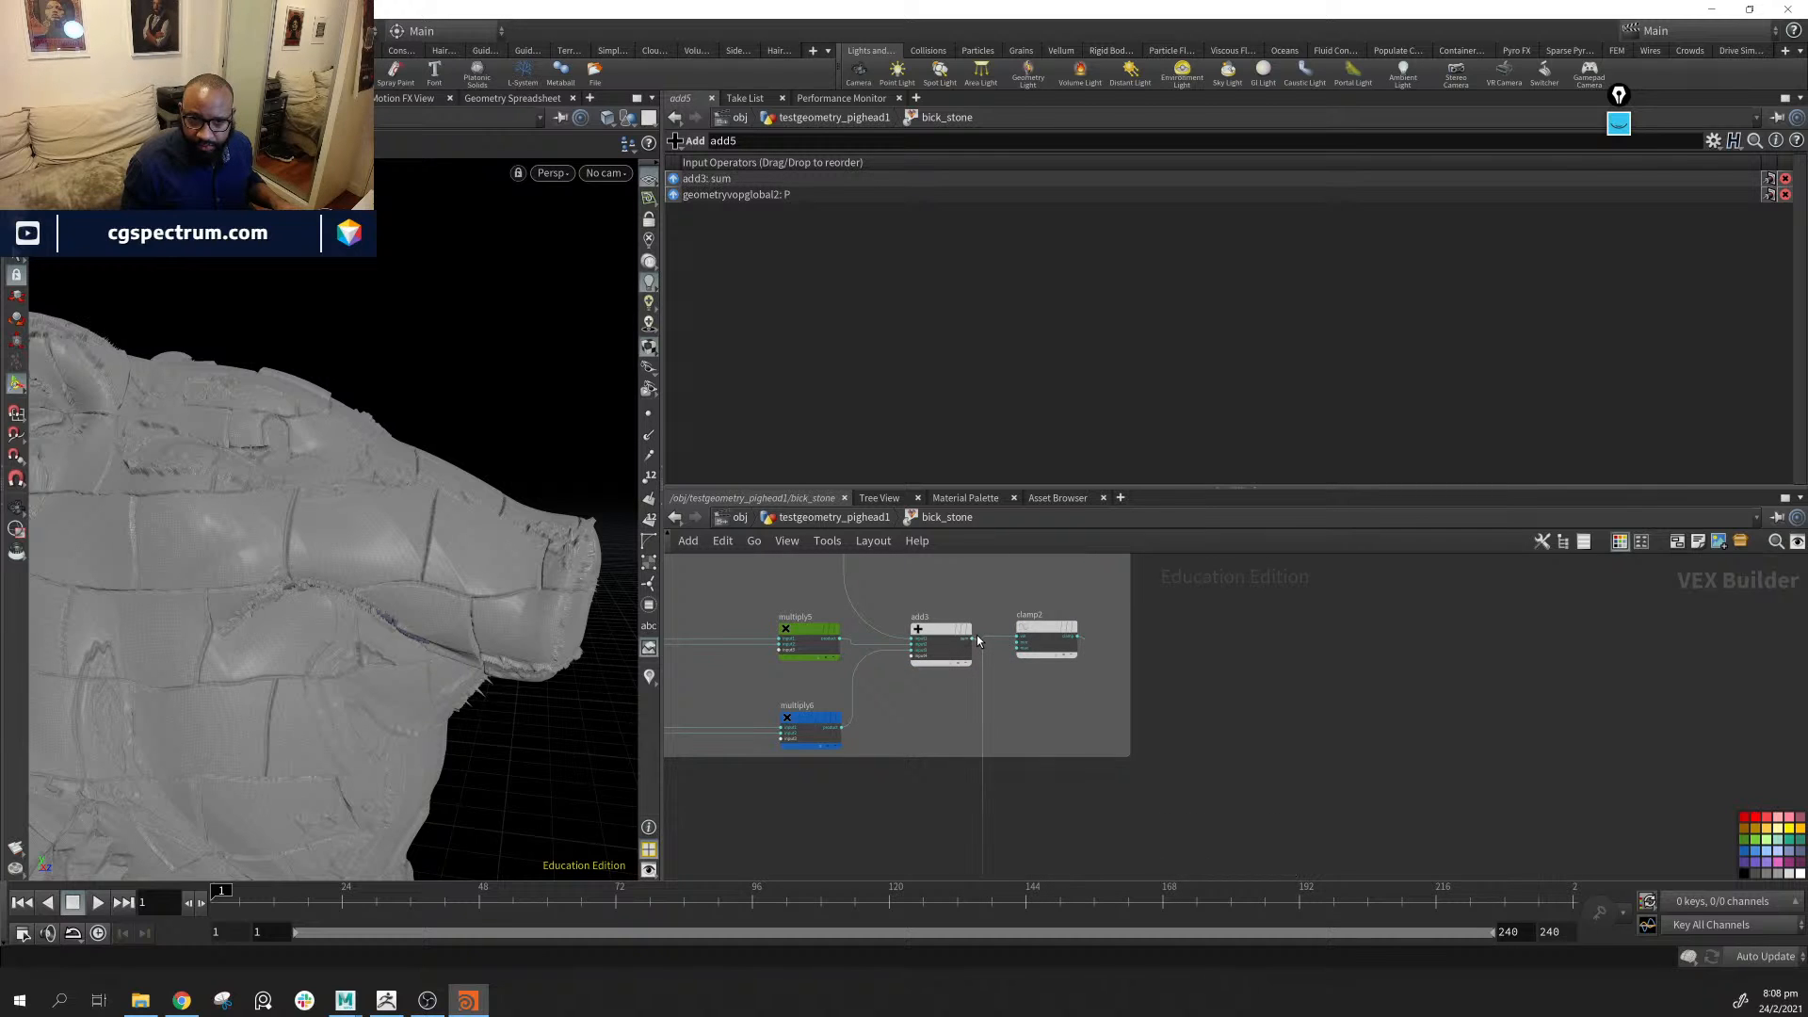
click(1078, 637)
Examine the displaced bricks on the pig's head from several angles, and review the rock output box's position and Add node wiring
drag(227, 563, 336, 547)
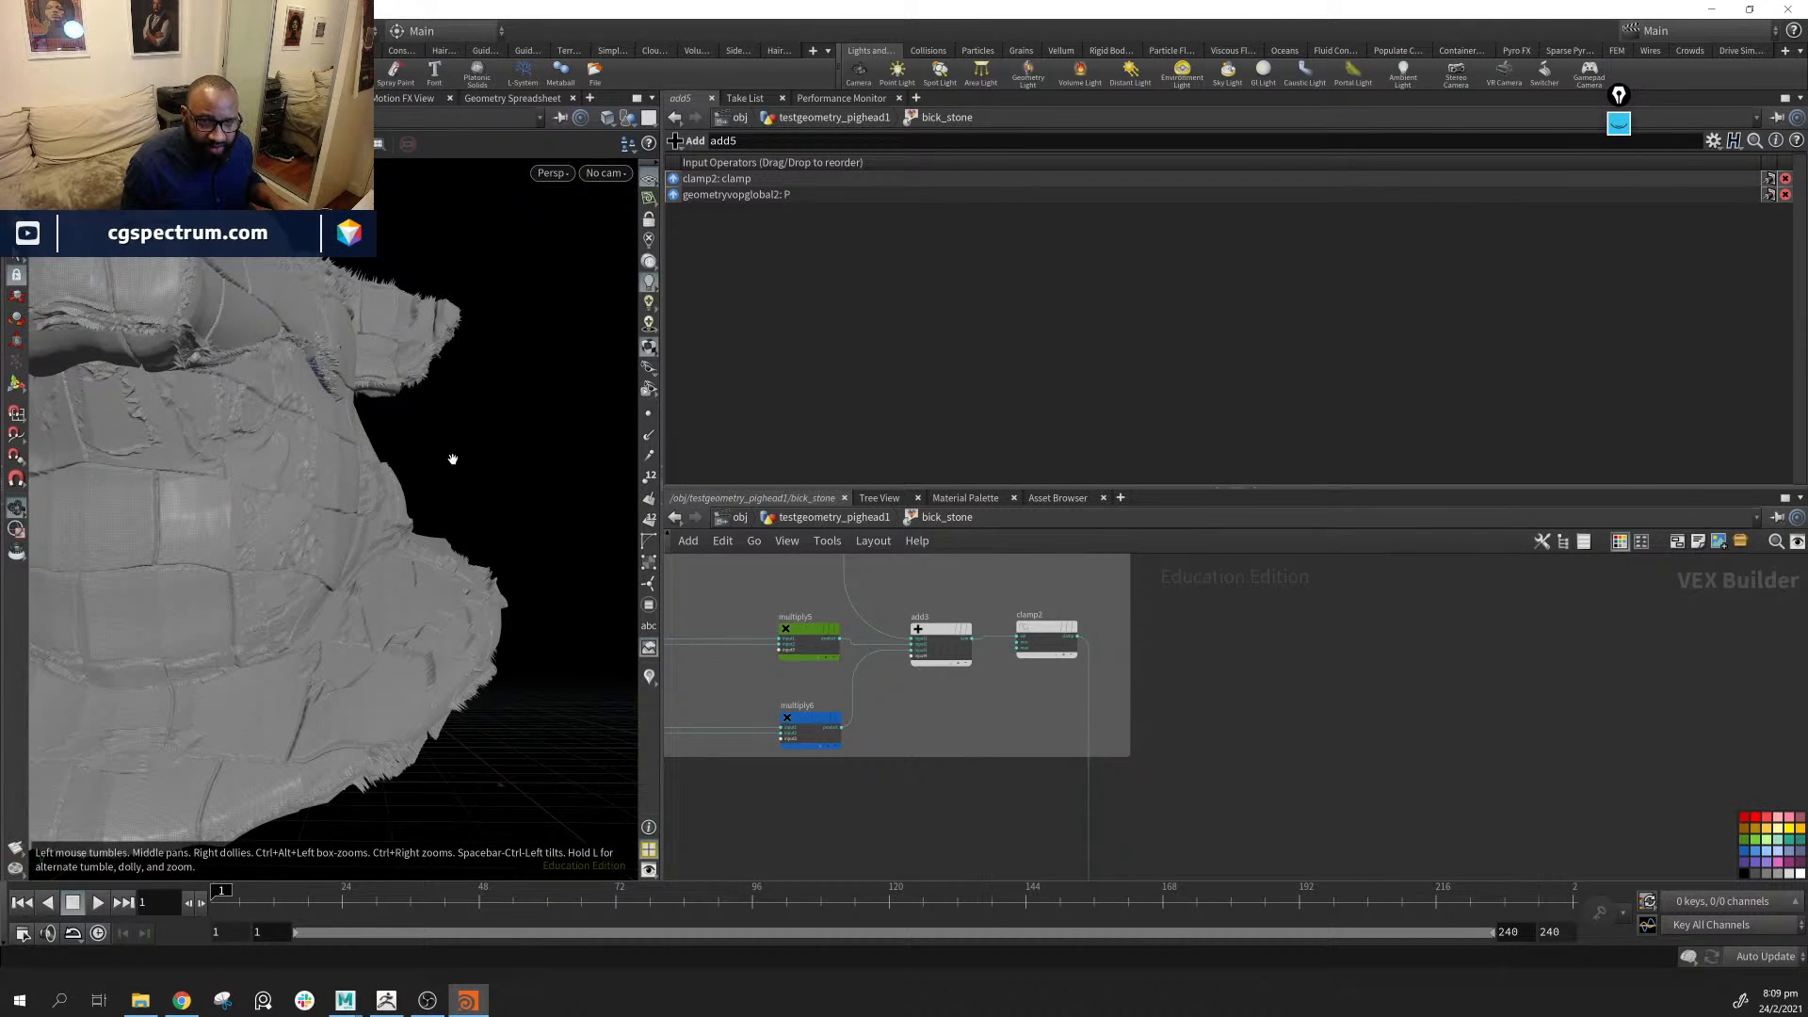
middle_drag(873, 775, 941, 678)
drag(382, 603, 500, 726)
right_drag(500, 726, 680, 835)
middle_drag(1065, 661, 1024, 769)
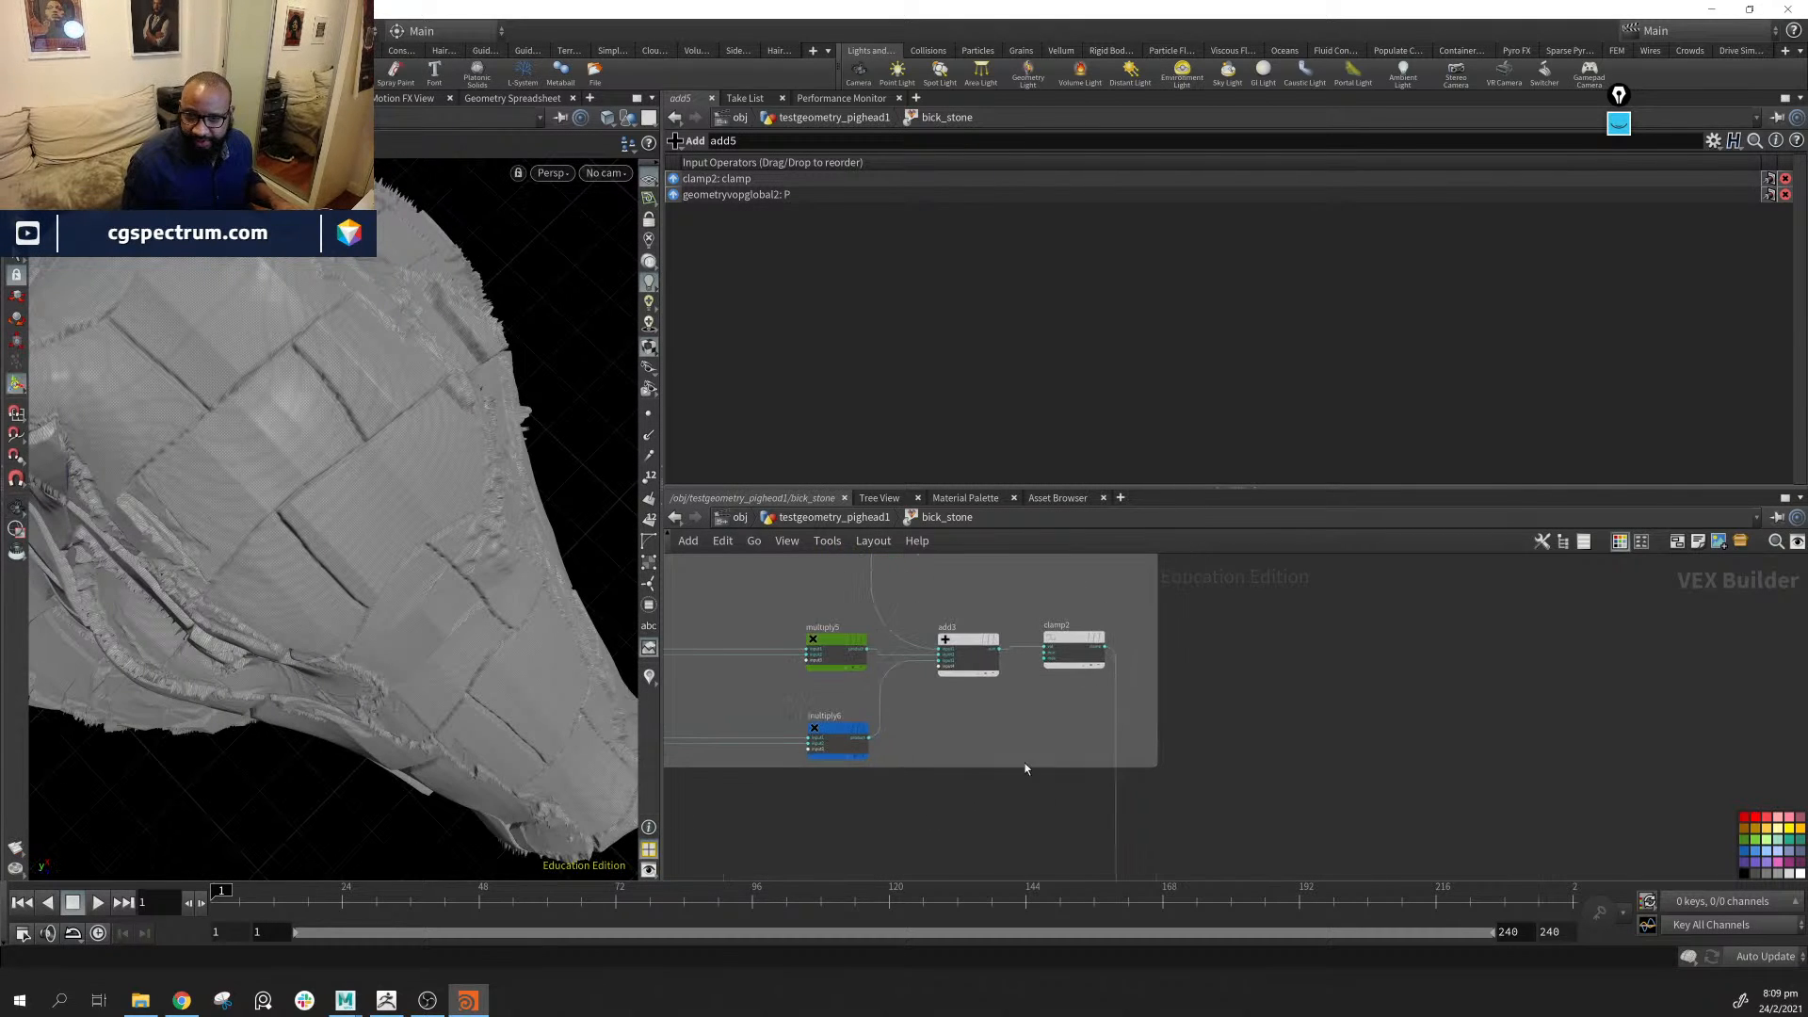
right_drag(396, 618, 352, 606)
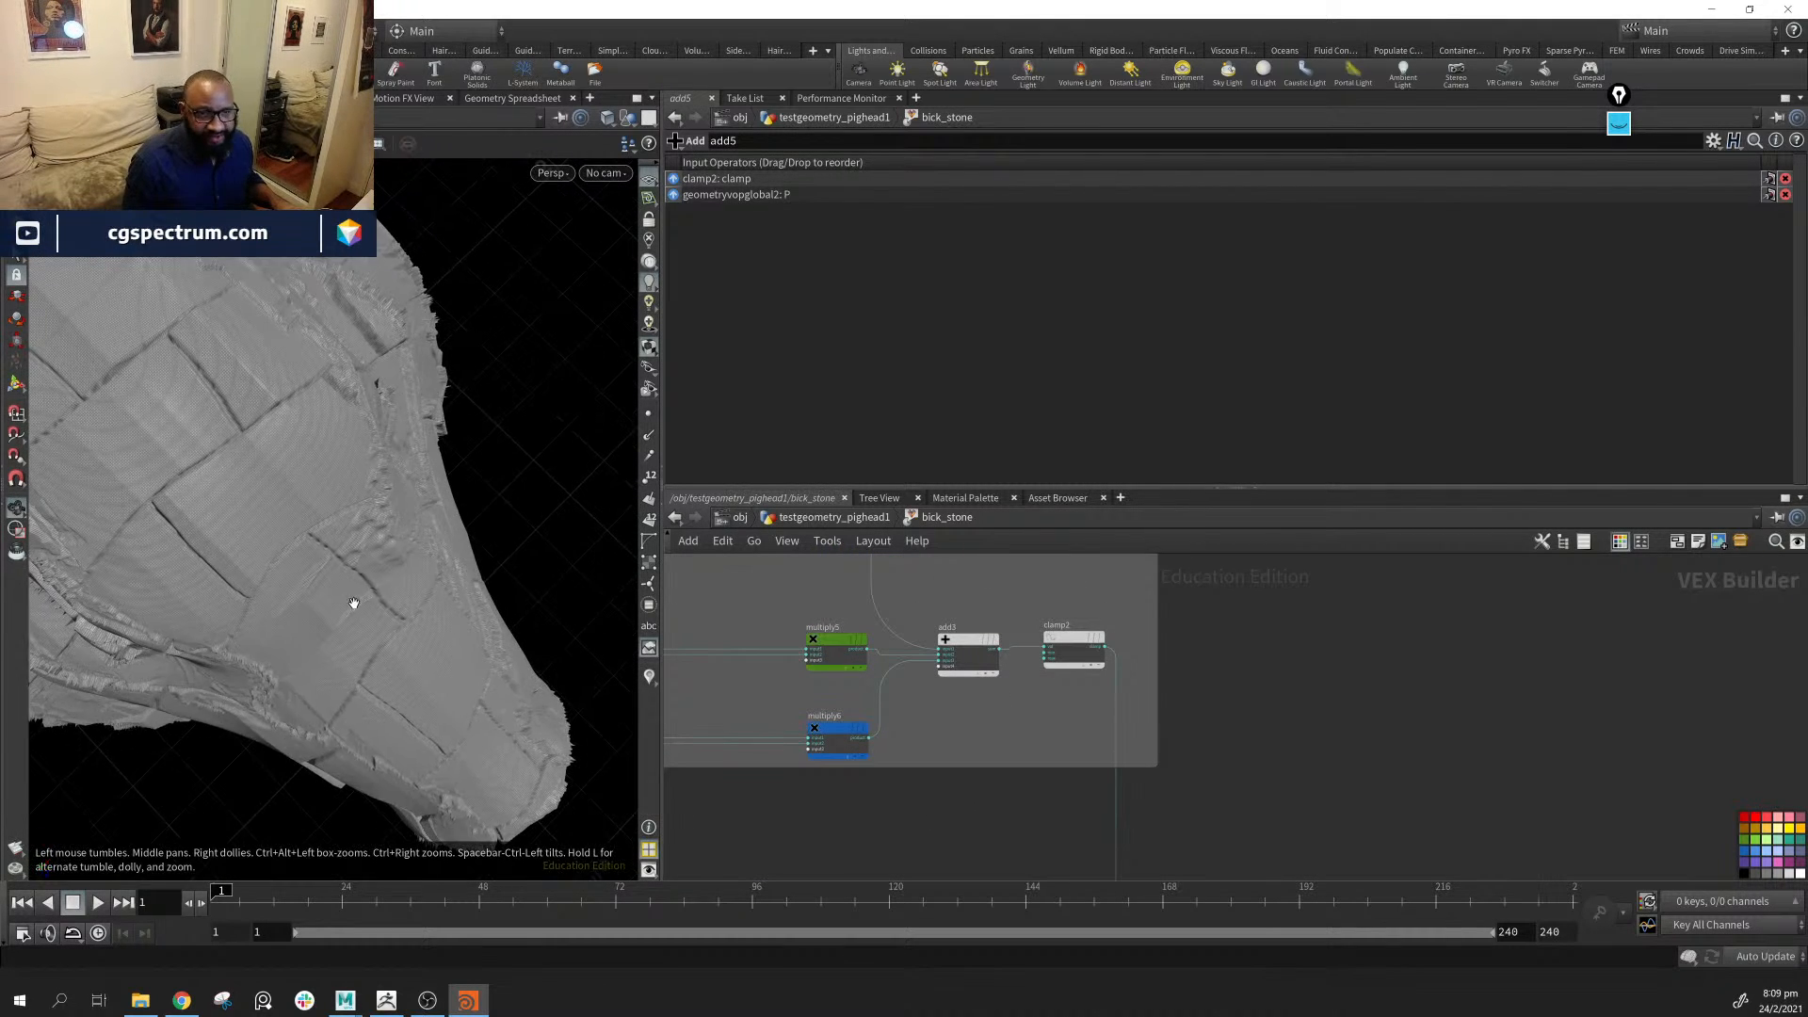
drag(352, 606, 377, 518)
right_drag(376, 518, 490, 603)
middle_drag(1277, 857, 1181, 746)
scroll(1183, 748, down, 7)
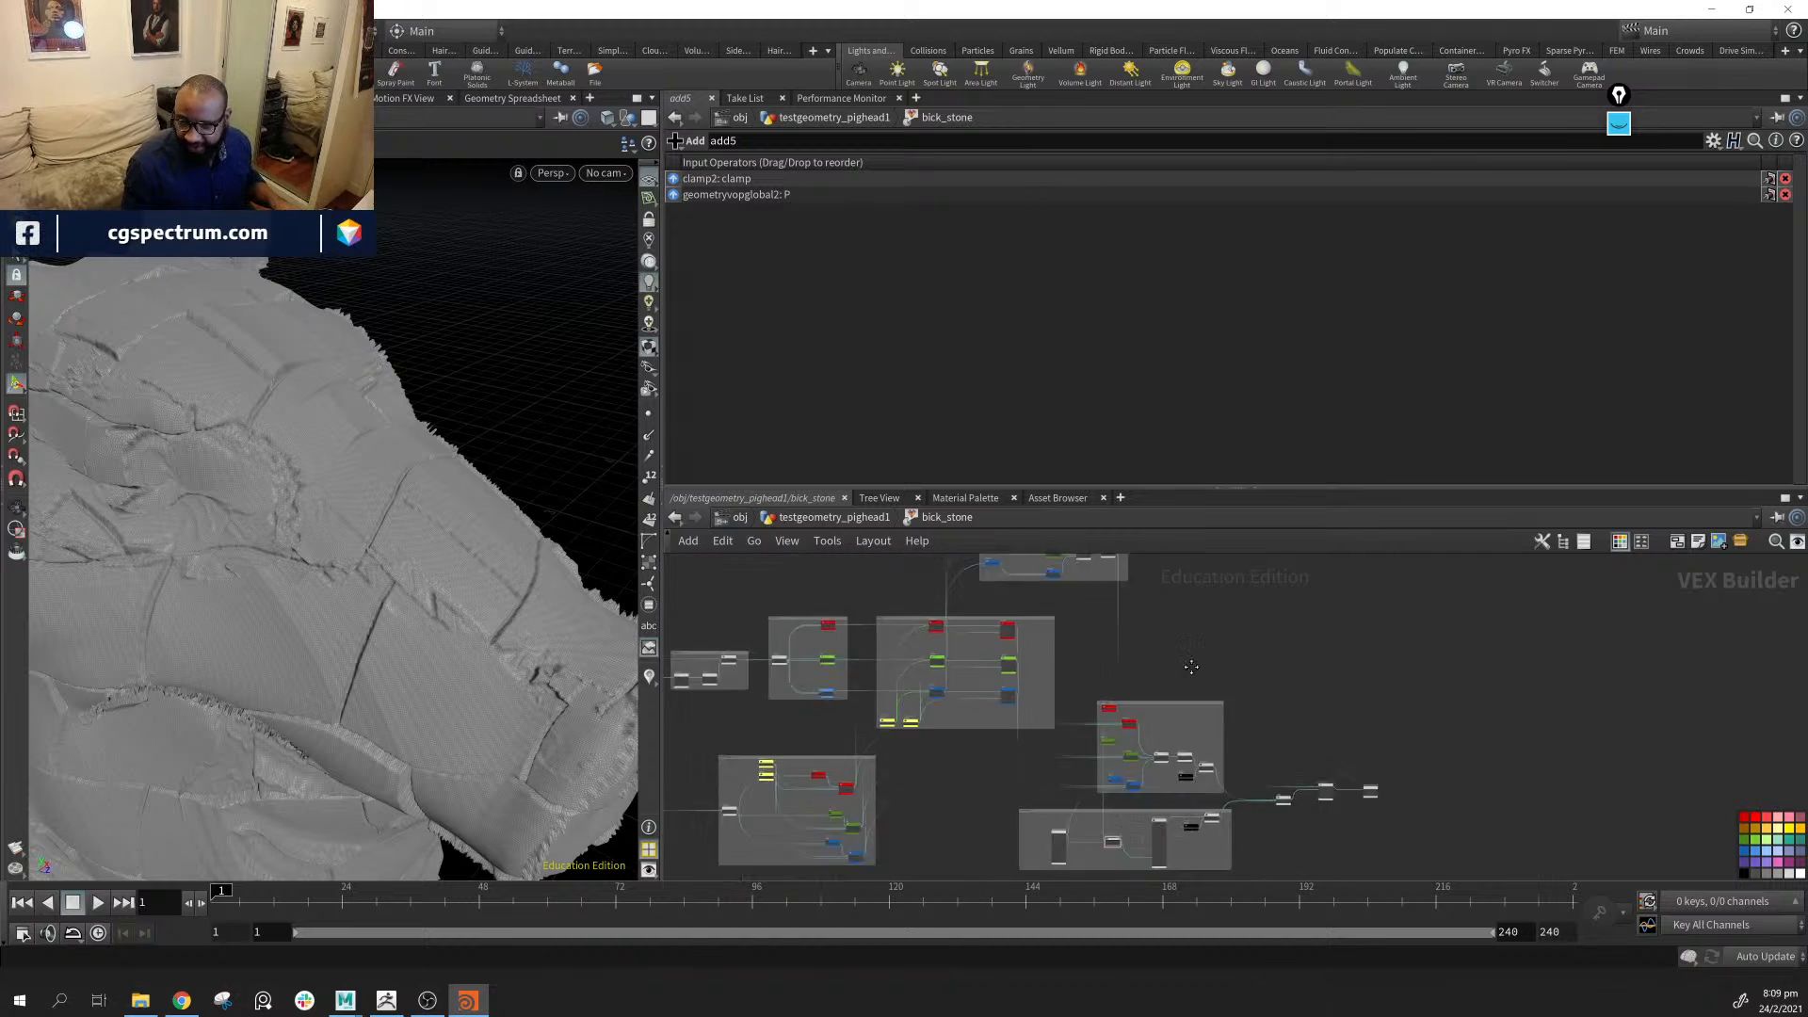
middle_drag(1148, 876, 1129, 761)
scroll(1129, 761, up, 5)
middle_drag(991, 728, 987, 780)
scroll(953, 725, up, 4)
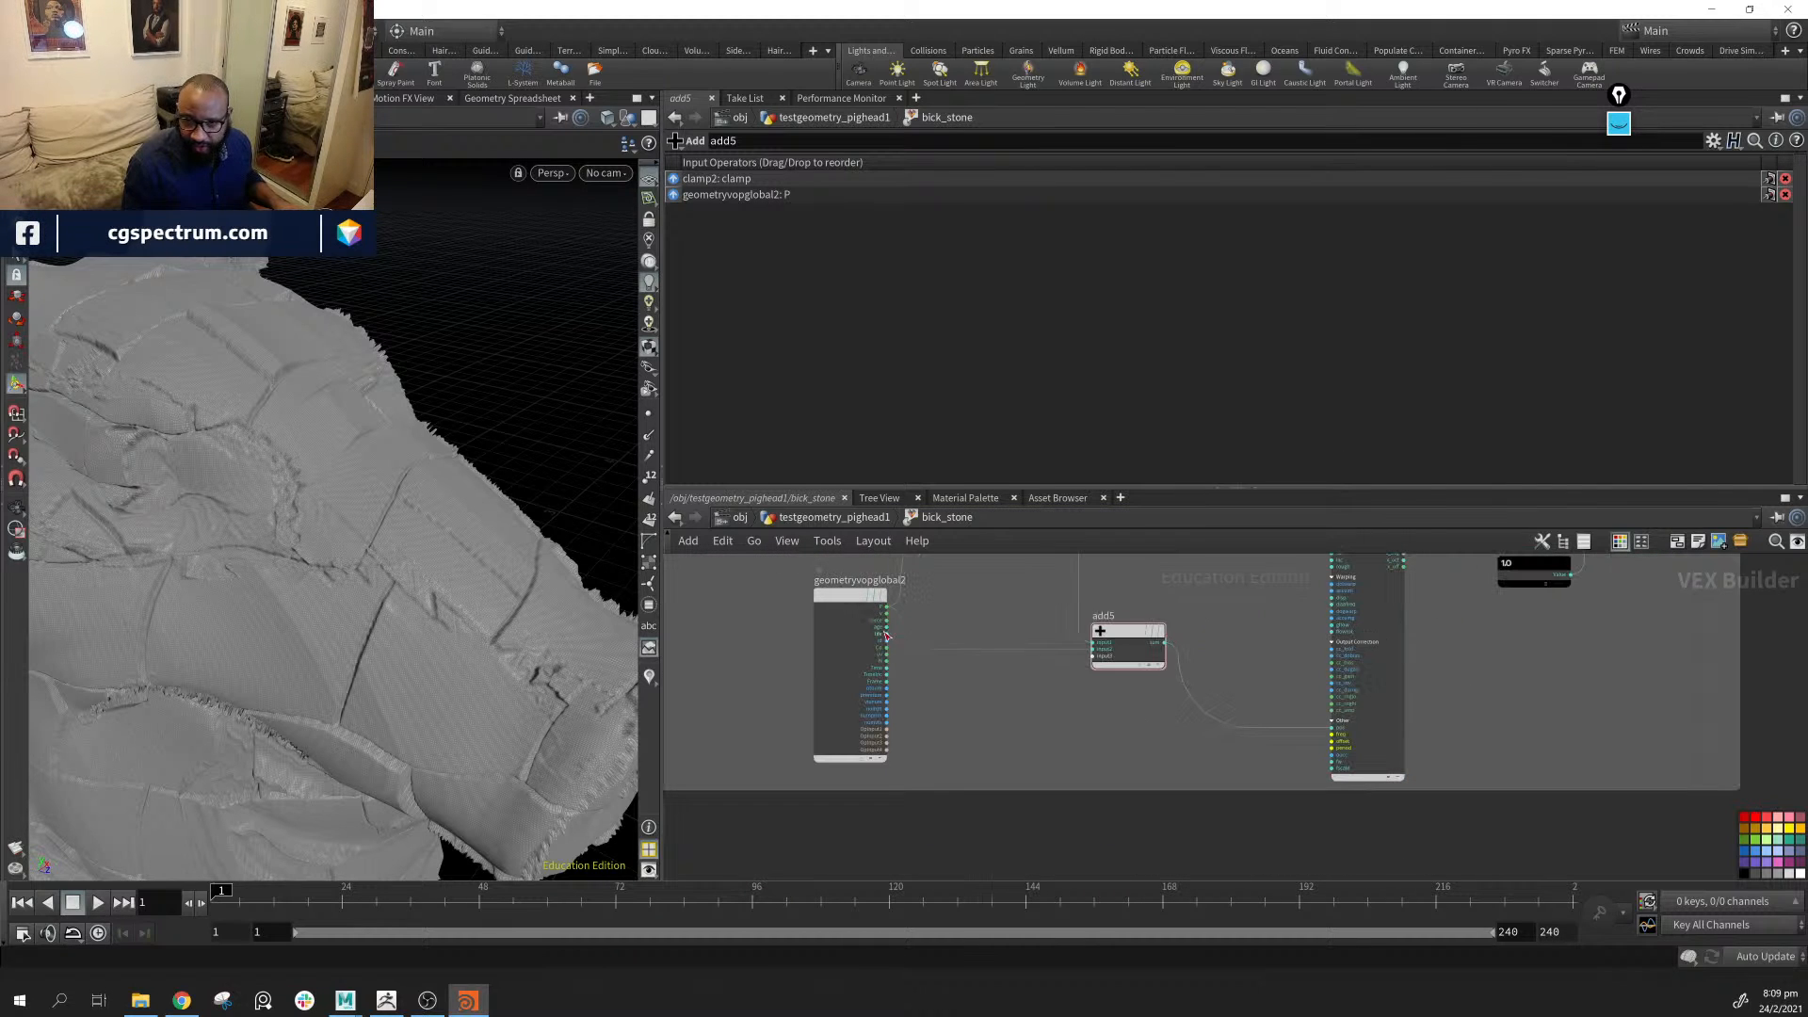
Delete the add5 node beside unifiednoise_static1 and check the pig head's surface
mouse_move(1120, 637)
mouse_down()
mouse_move(1166, 622)
mouse_move(1141, 627)
mouse_up()
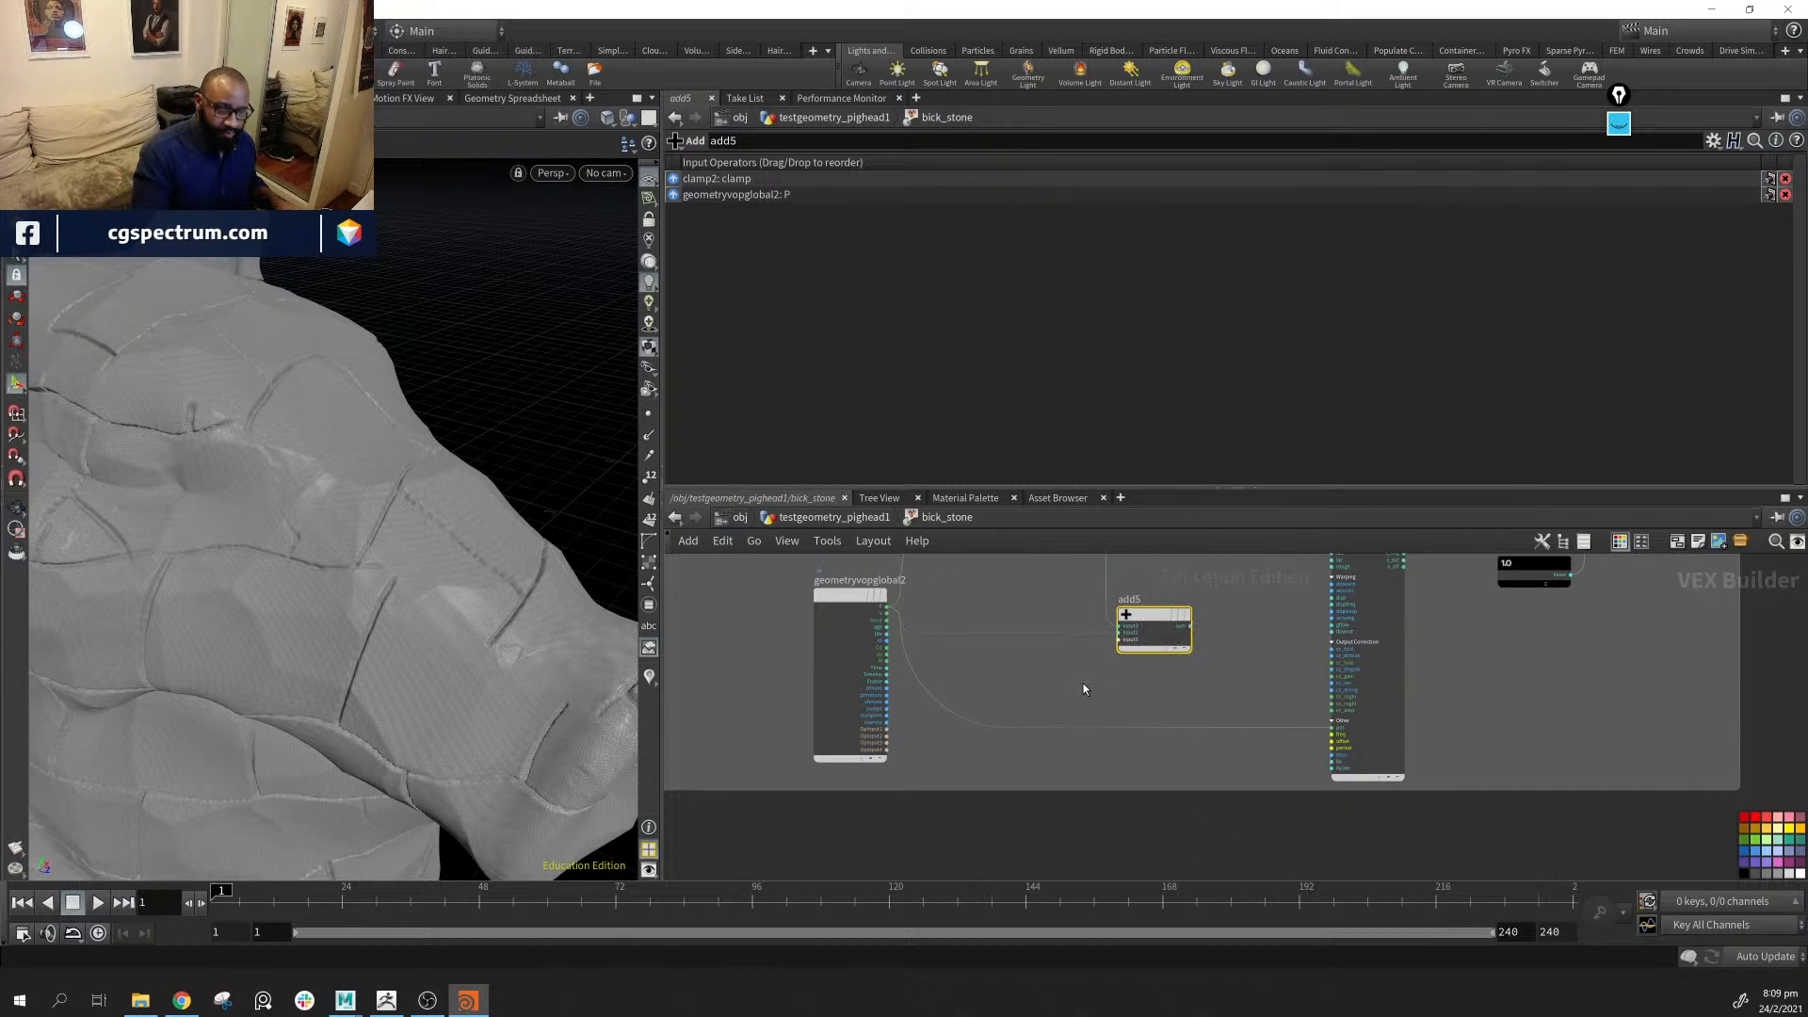
key(Delete)
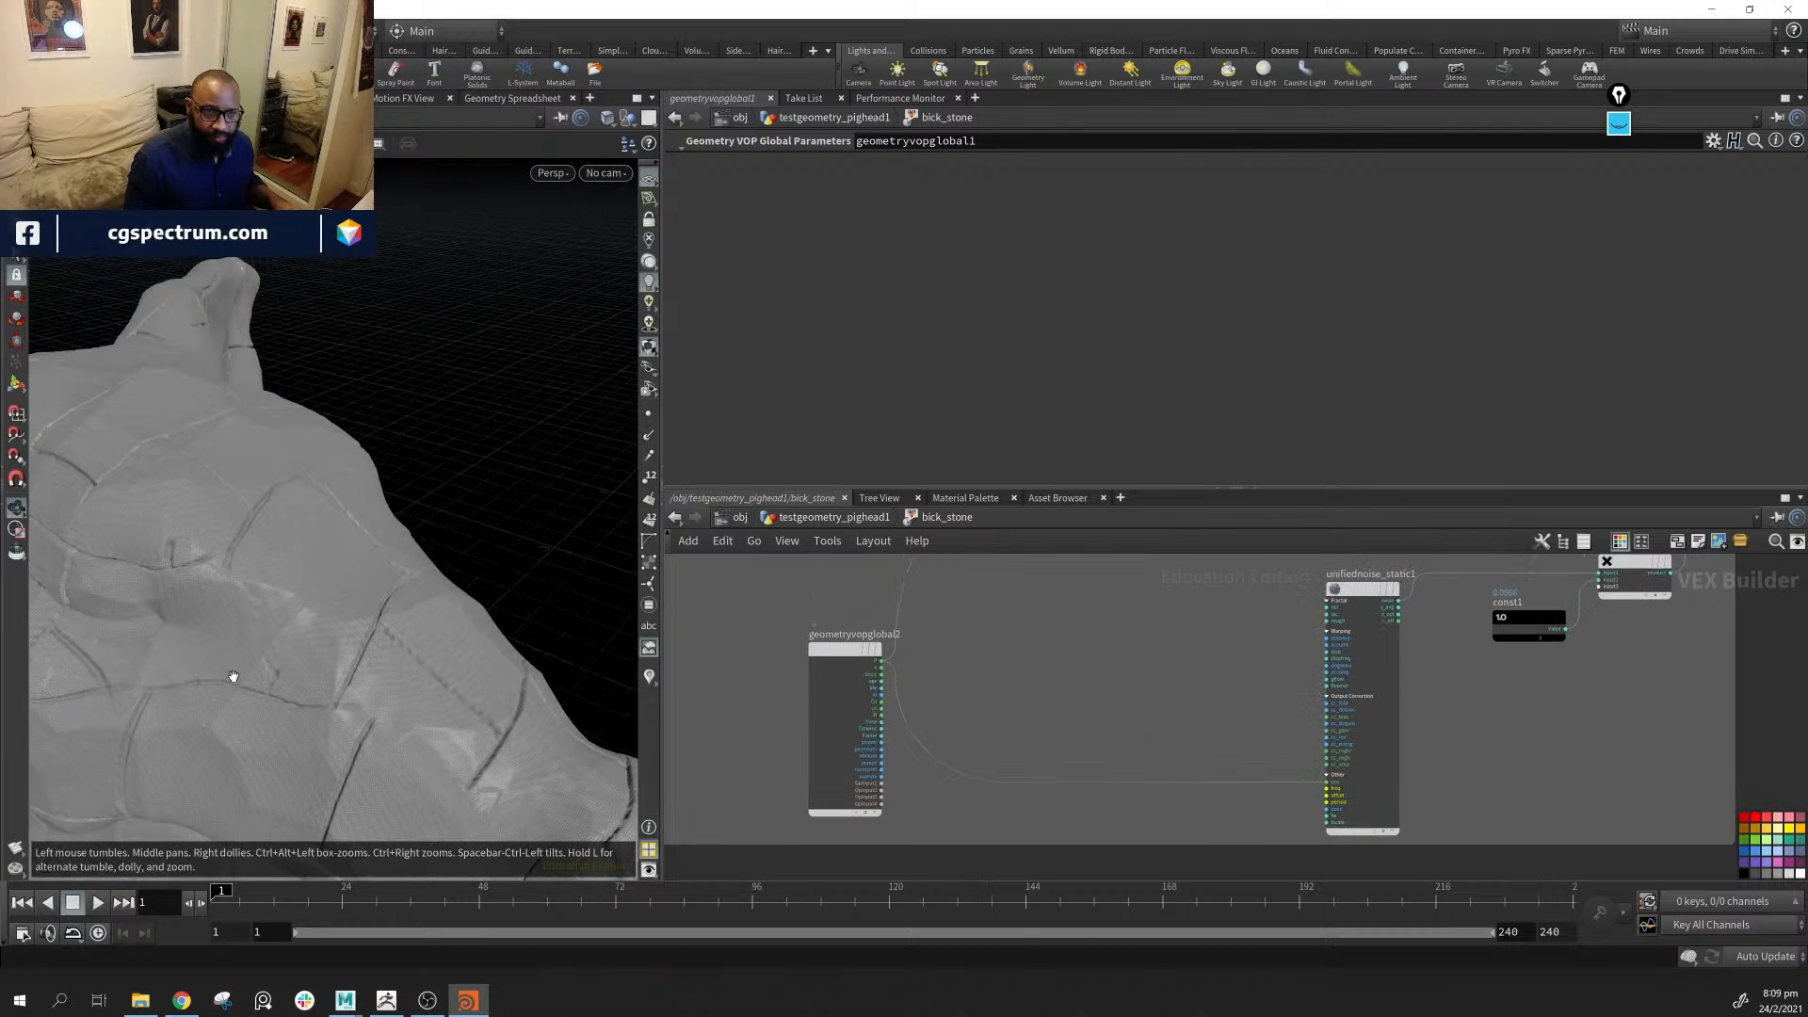
drag(233, 676, 341, 655)
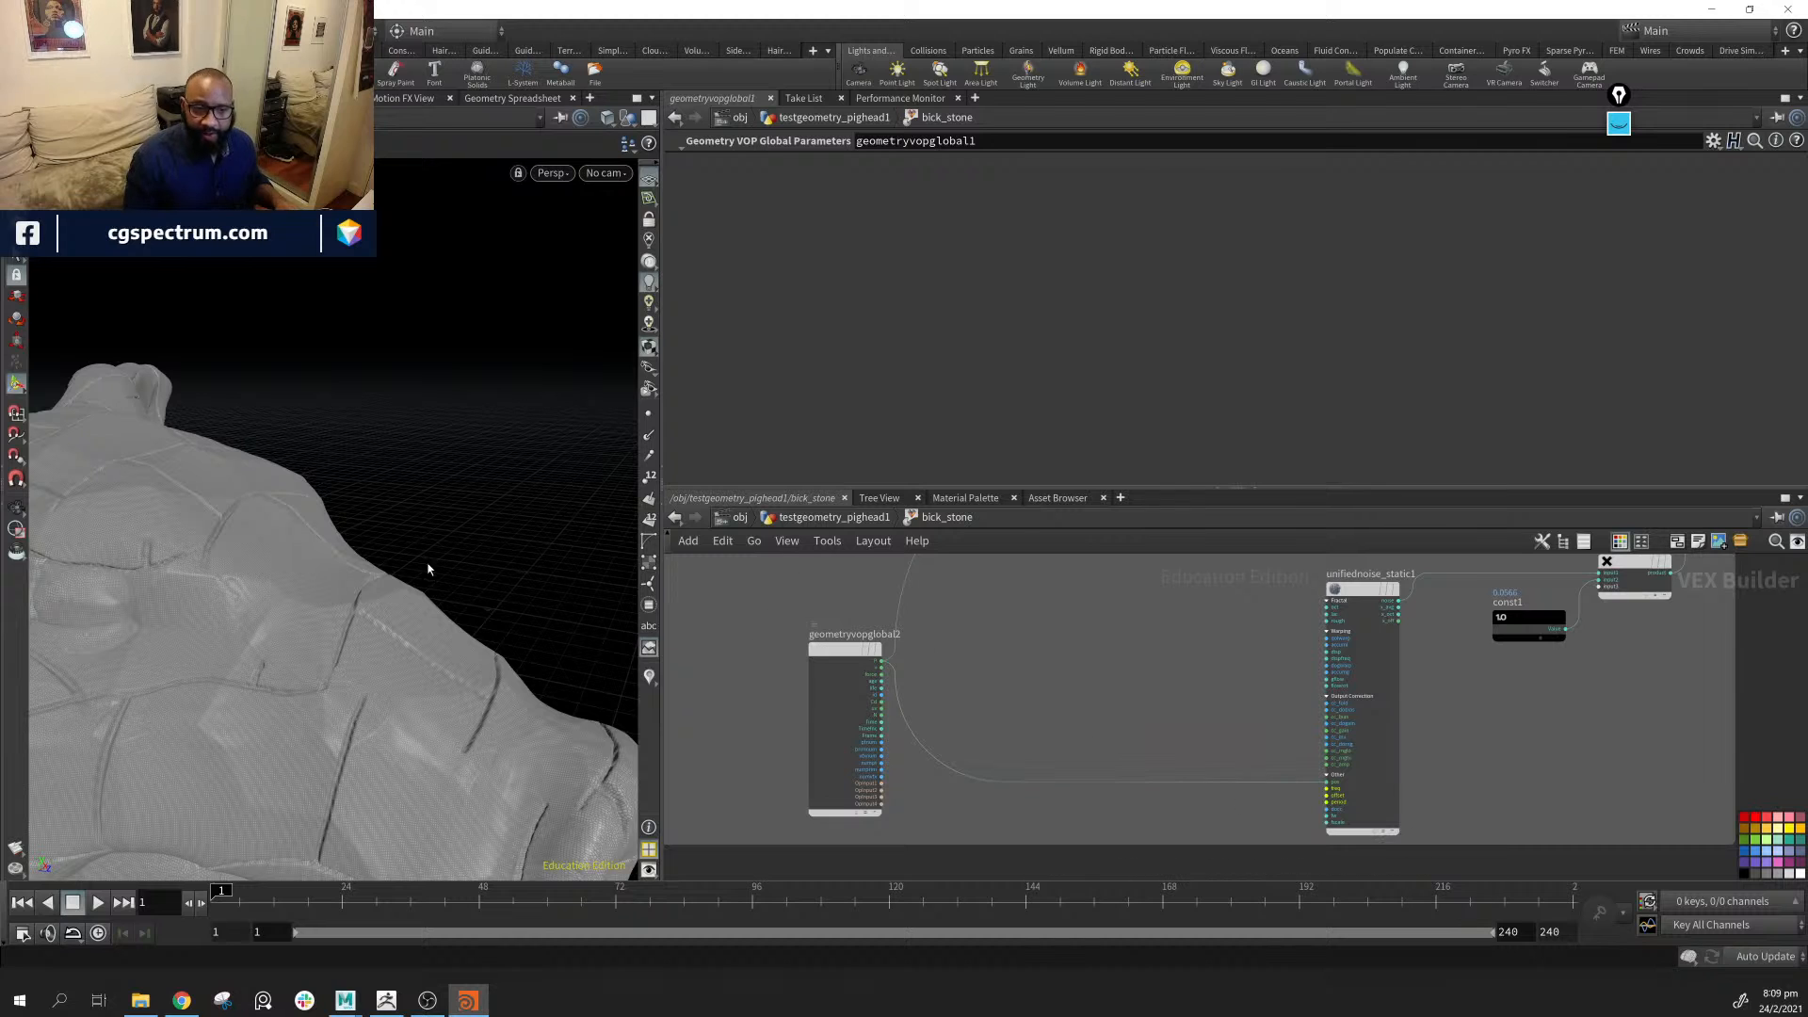
drag(427, 569, 480, 589)
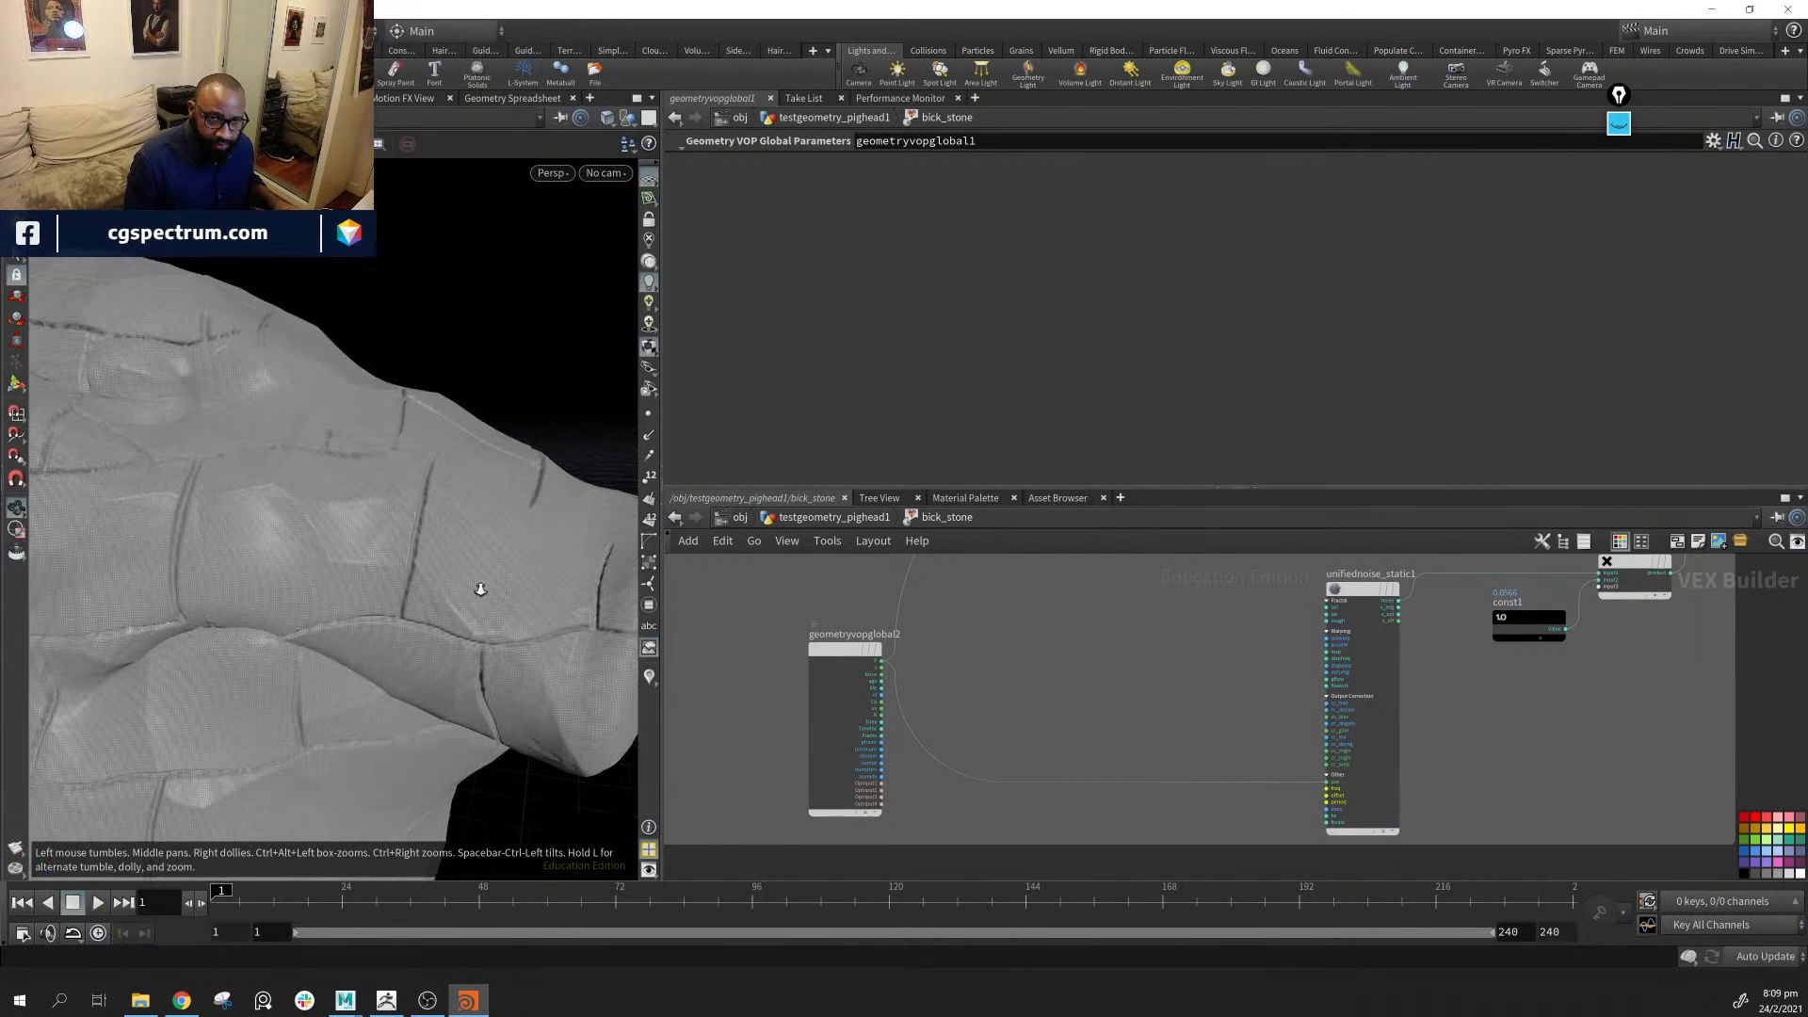
right_drag(480, 588, 145, 546)
drag(145, 546, 282, 613)
Wire the clamp2 output of the rand id group into the Cd input of geometryvopoutput1
middle_drag(1150, 674, 1145, 904)
scroll(1126, 667, up, 1)
scroll(1120, 668, down, 1)
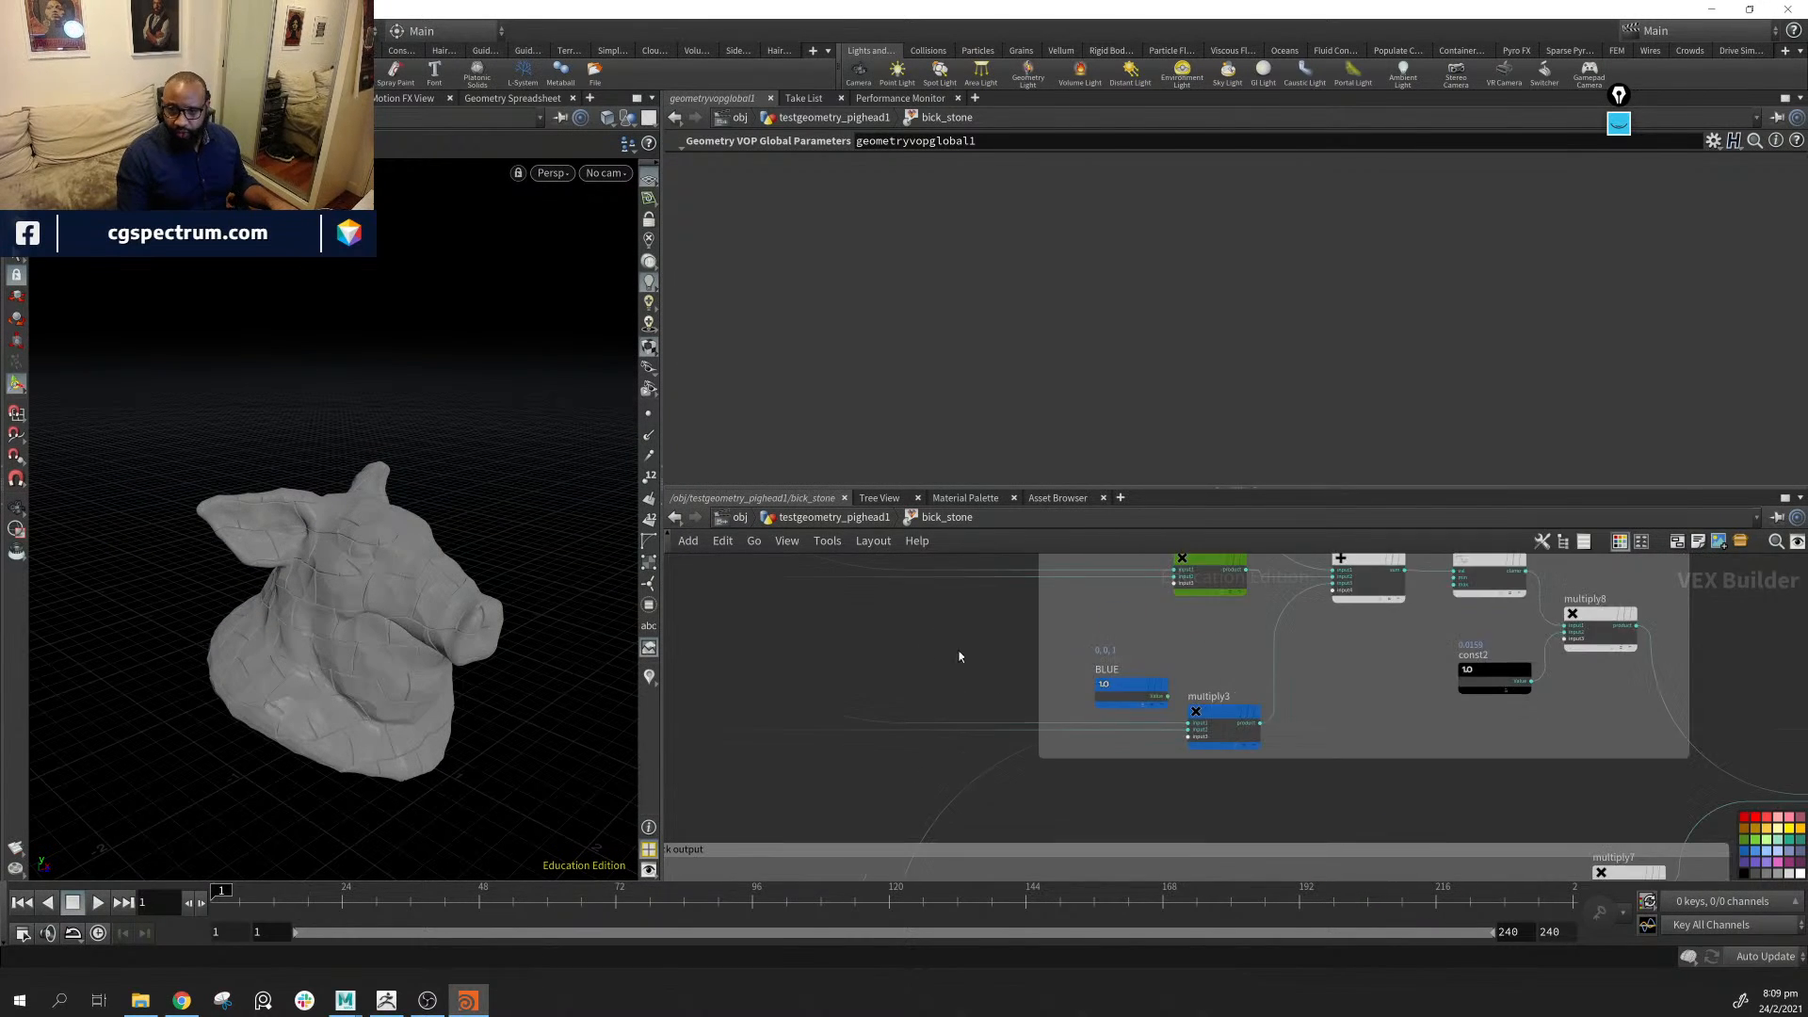
scroll(961, 657, up, 2)
middle_drag(960, 657, 928, 890)
middle_drag(1064, 588, 856, 885)
scroll(979, 711, down, 5)
middle_drag(985, 703, 1177, 871)
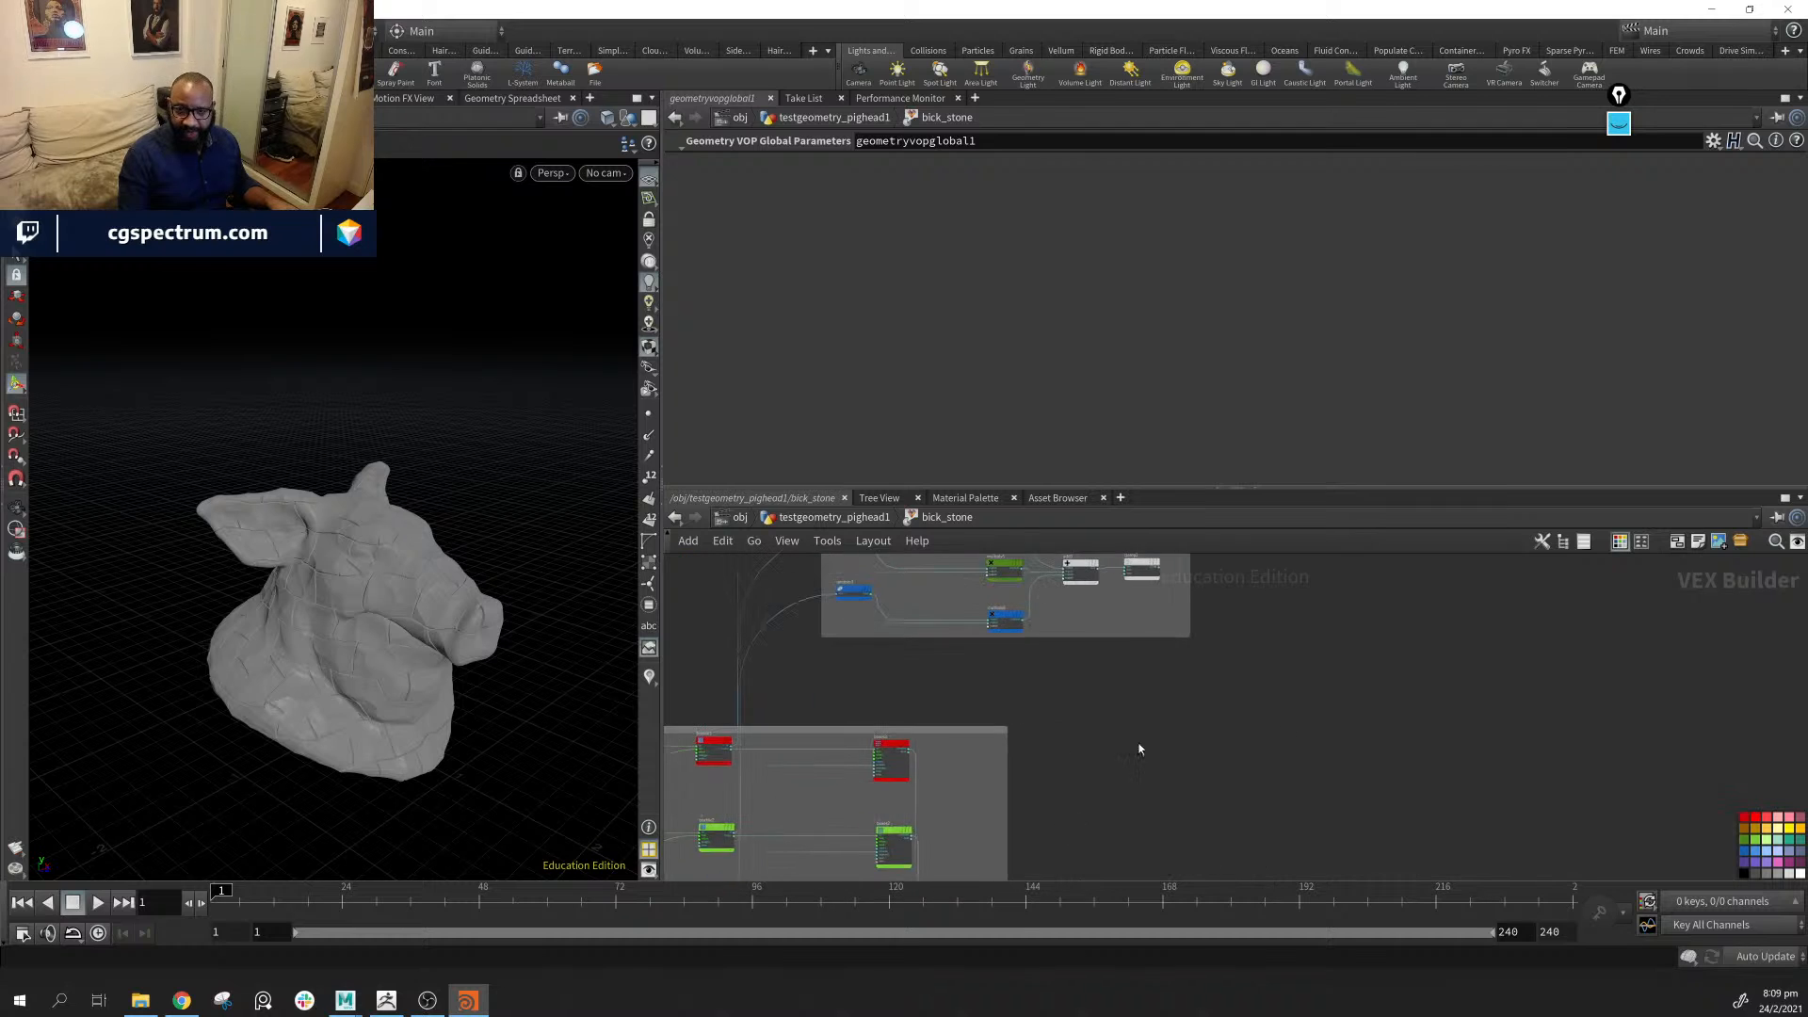
middle_drag(1128, 524, 996, 702)
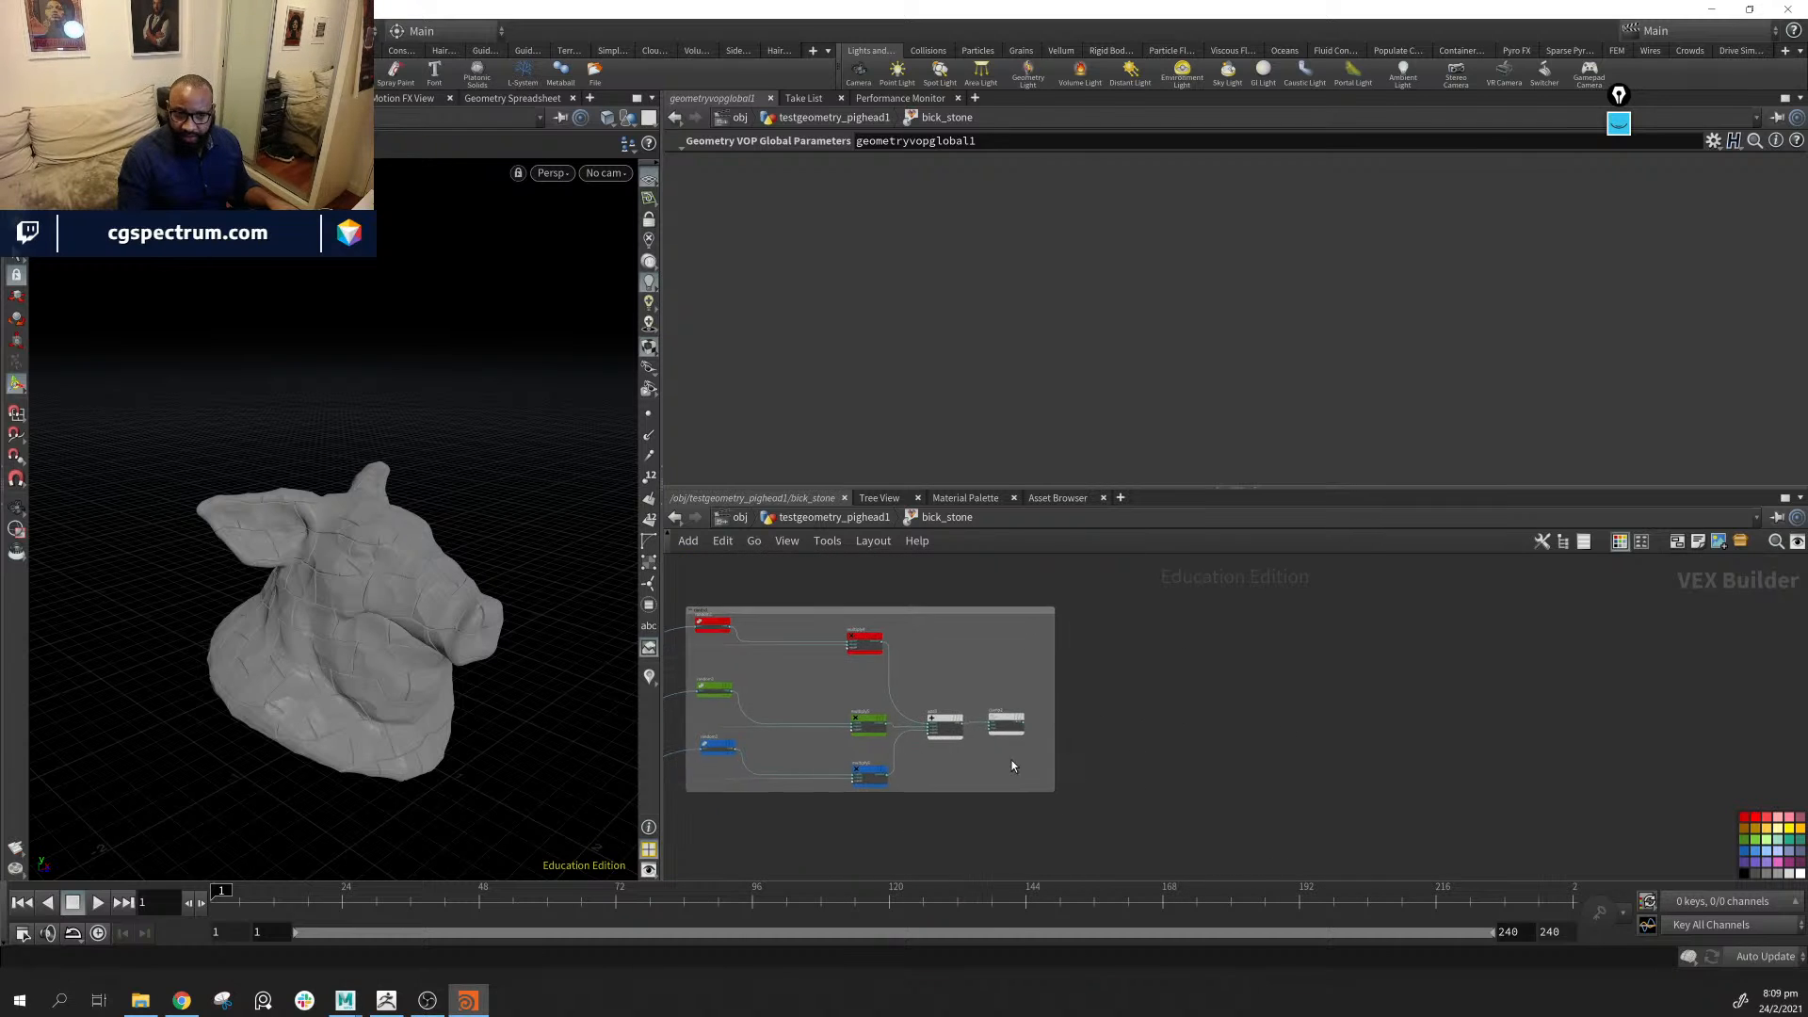
scroll(1008, 759, up, 4)
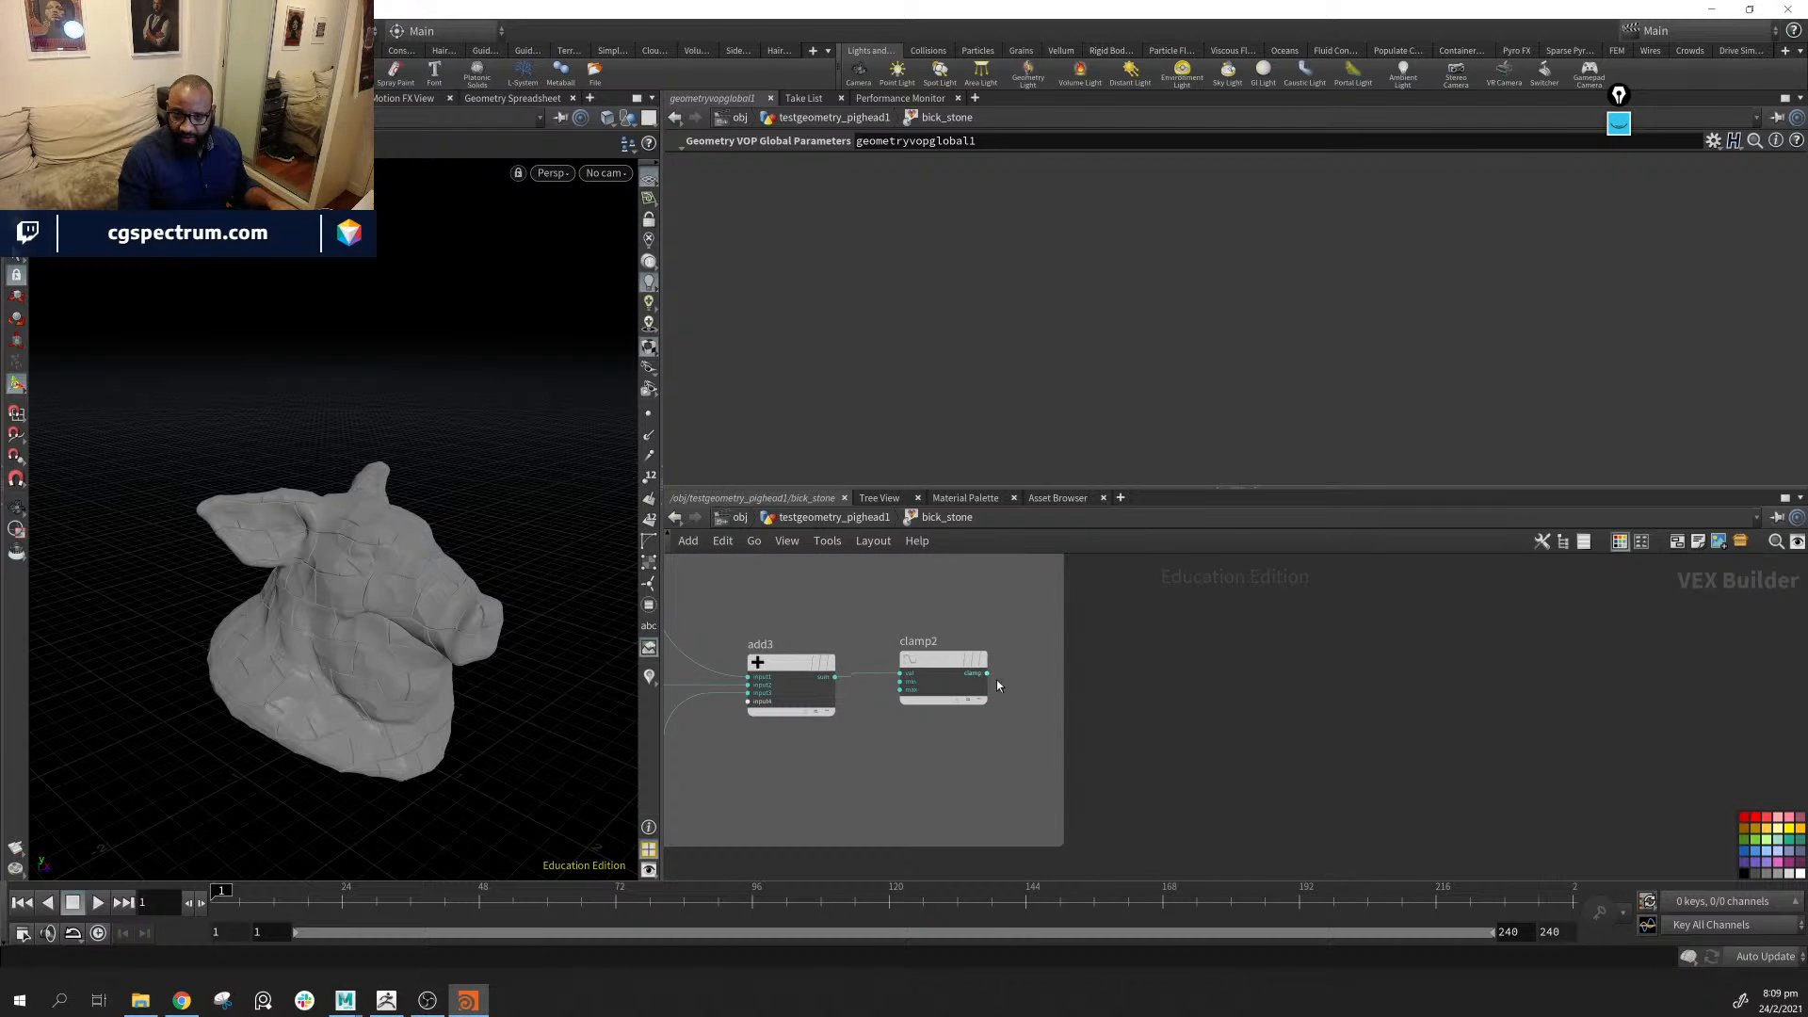
click(991, 674)
middle_drag(1507, 829, 1111, 697)
scroll(1127, 735, down, 4)
middle_drag(1412, 809, 1189, 544)
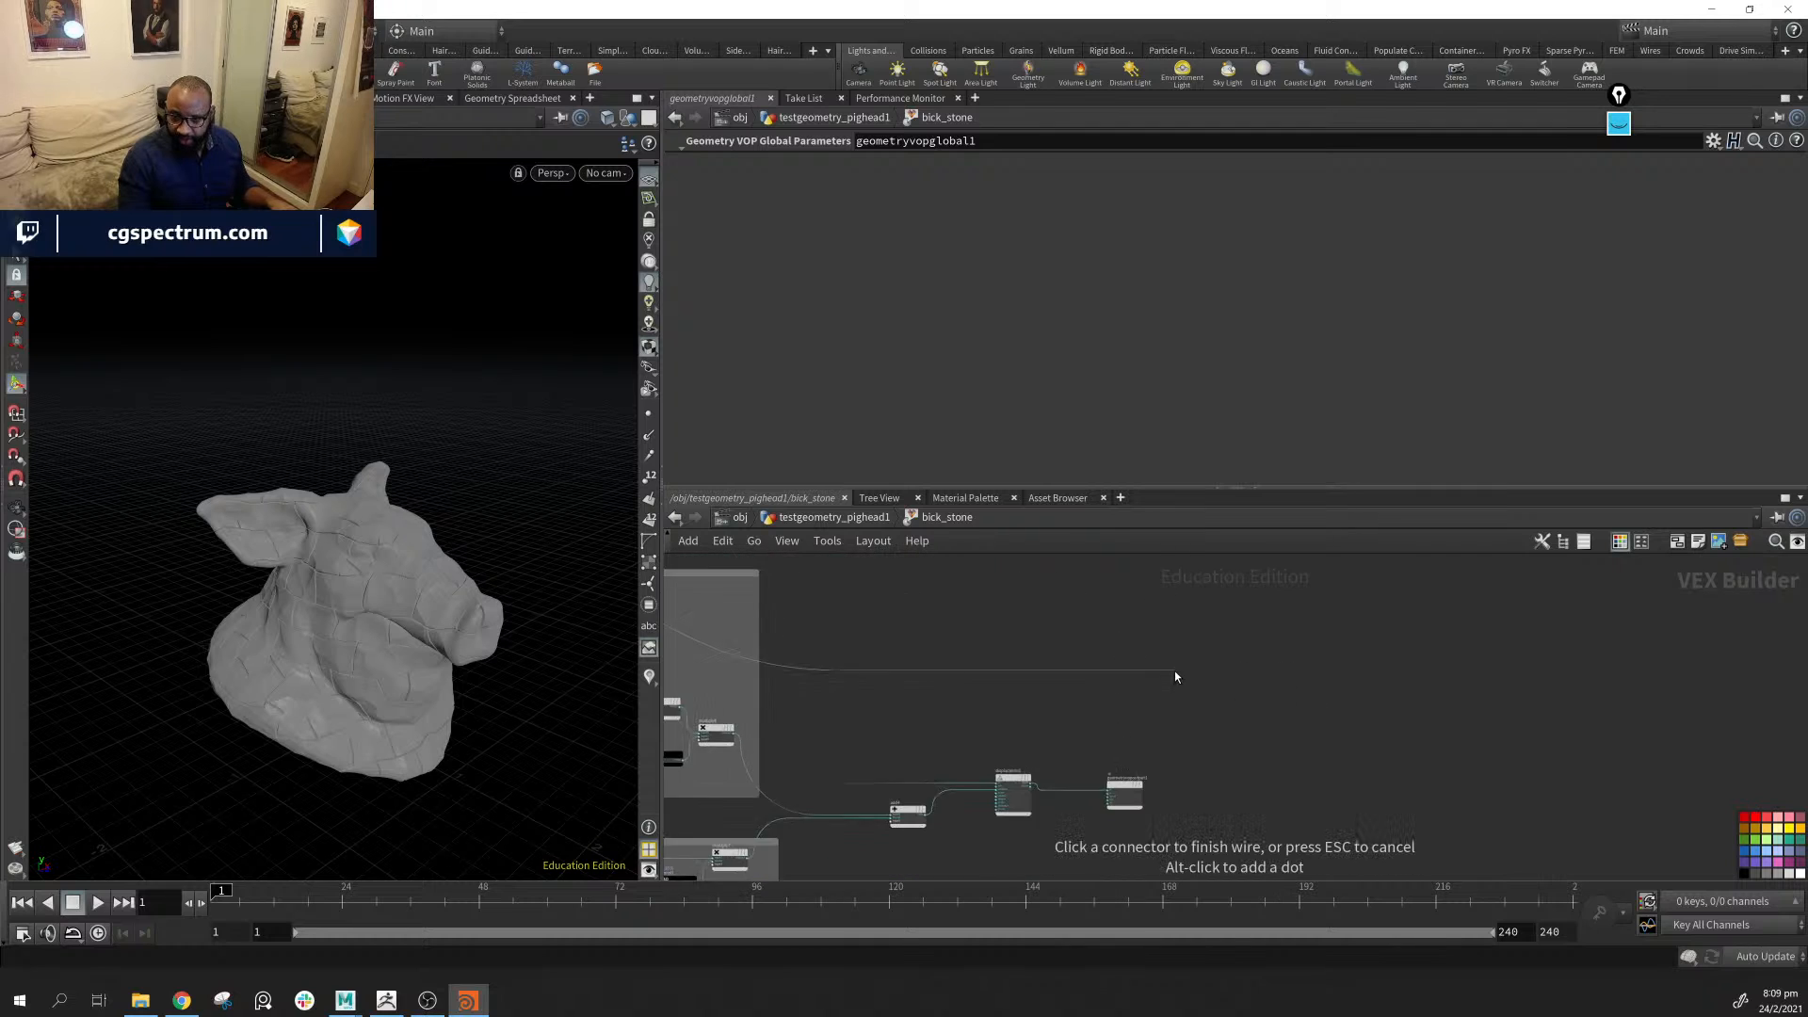
scroll(1173, 670, down, 3)
scroll(1119, 650, up, 3)
middle_drag(1110, 723, 1103, 601)
scroll(1106, 718, up, 4)
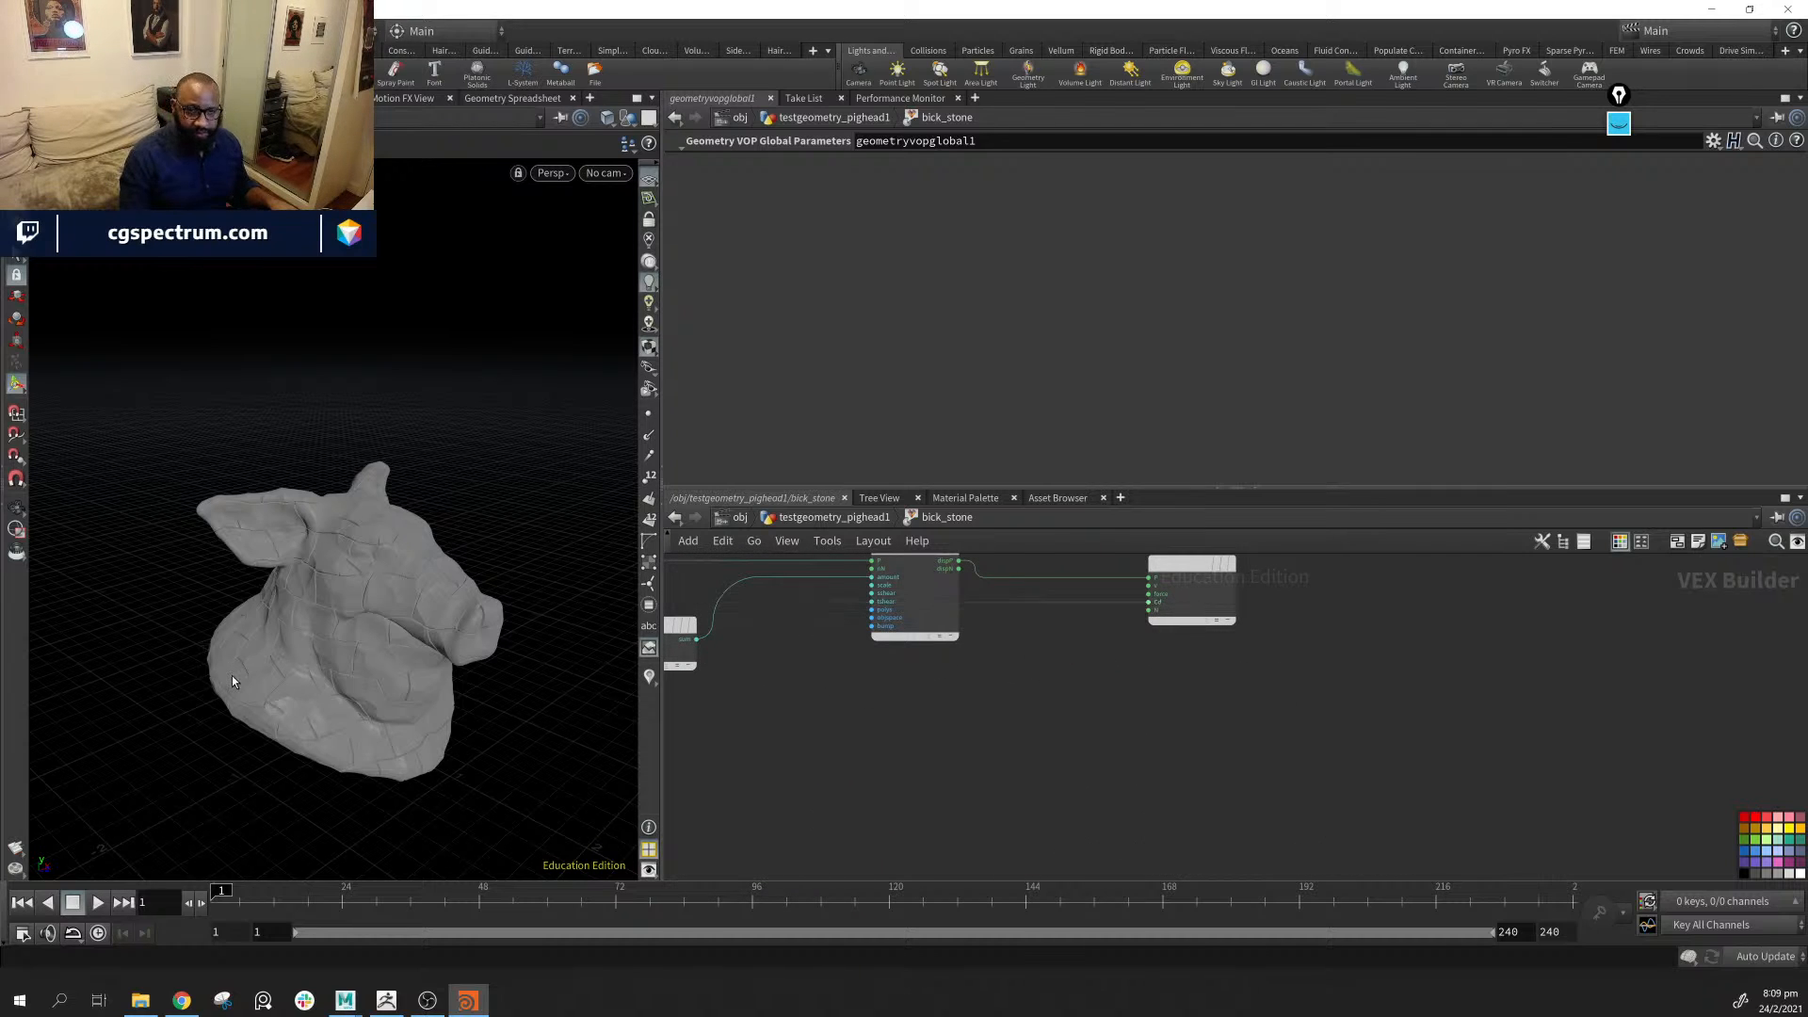
Examine the random per-brick shading around the pig head and the noise and rand id node groups
alt+drag(231, 675, 297, 672)
right_drag(297, 672, 738, 743)
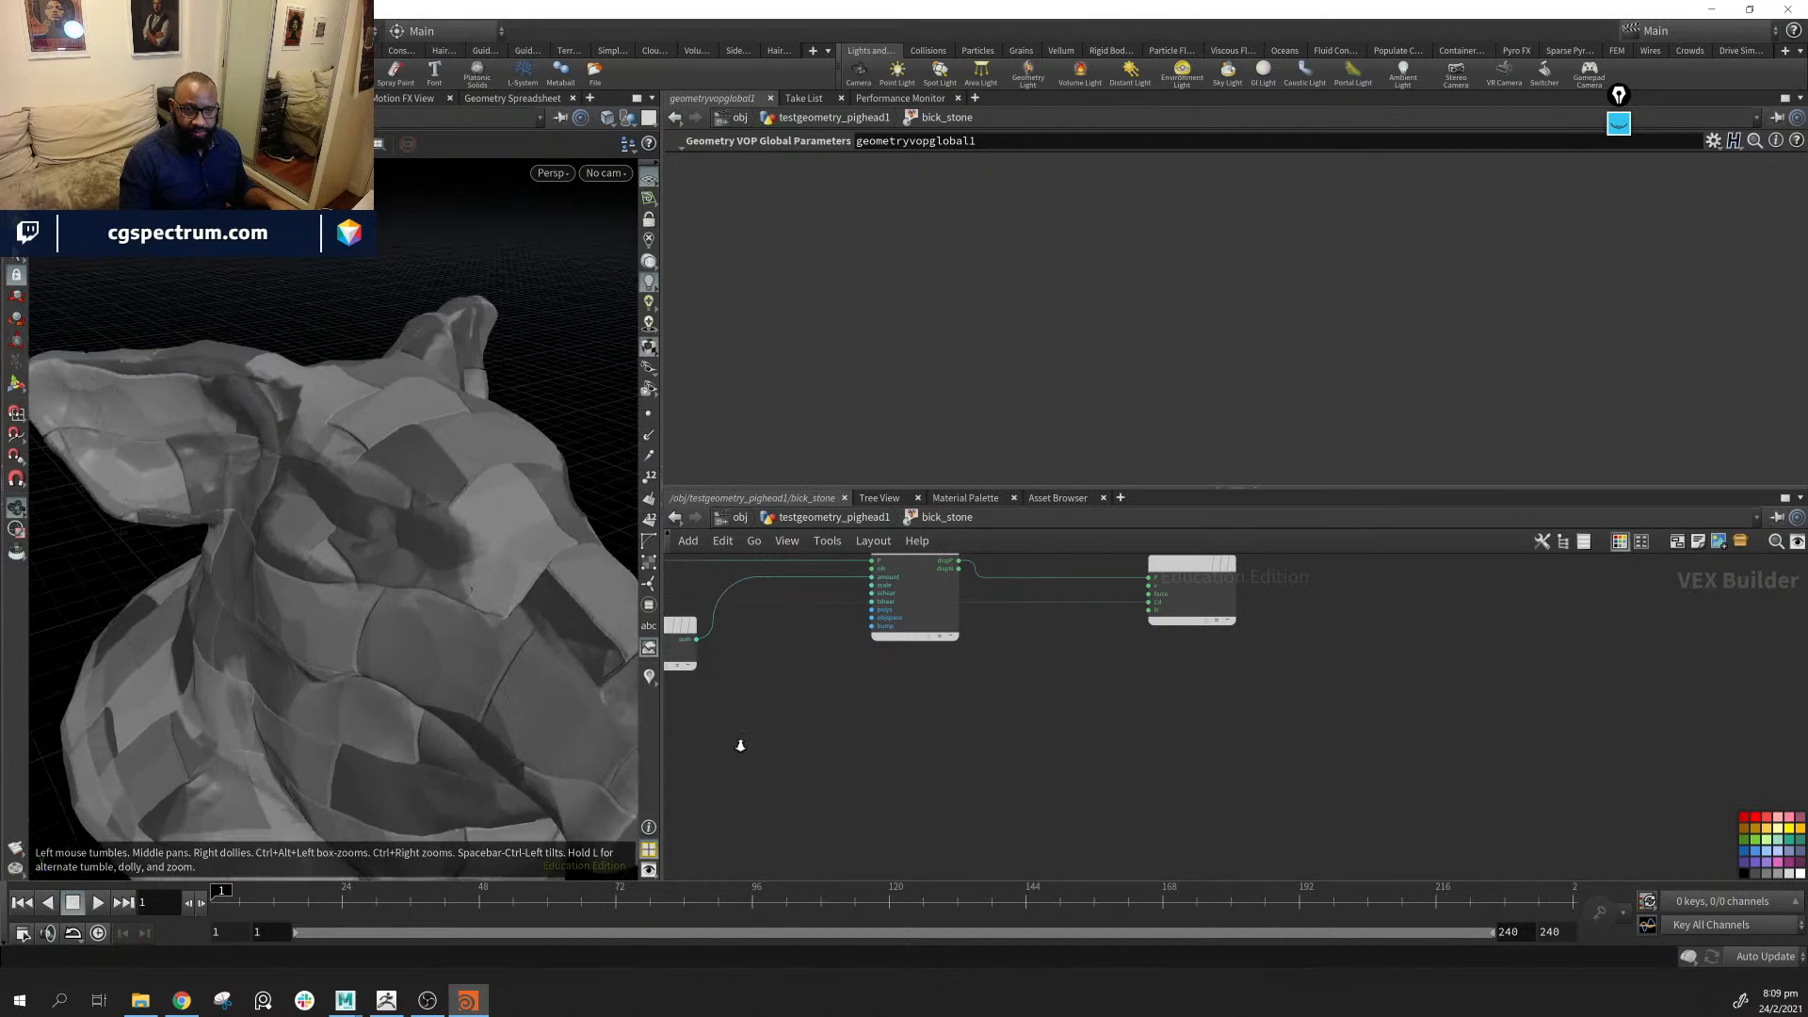
middle_drag(353, 763, 325, 603)
drag(301, 649, 468, 472)
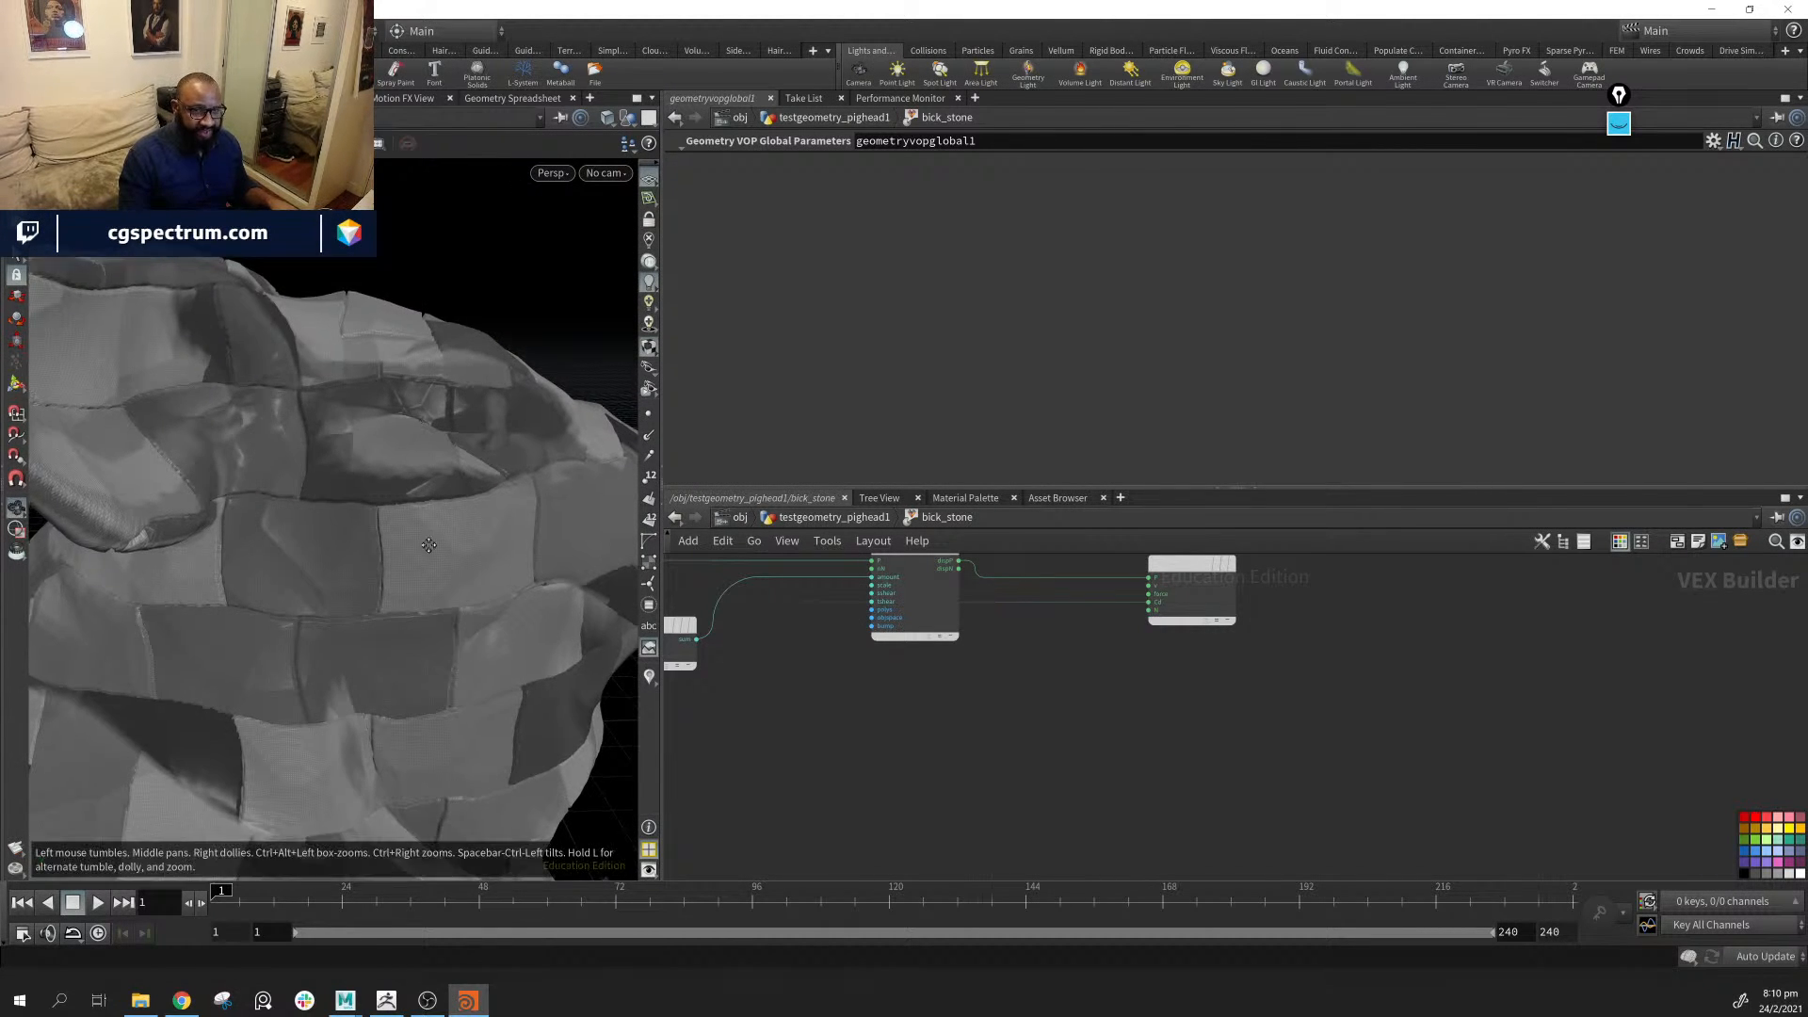
drag(362, 424, 342, 584)
drag(417, 665, 368, 665)
scroll(1098, 714, up, 1)
middle_drag(1099, 714, 1478, 821)
scroll(1478, 821, down, 1)
middle_drag(935, 814, 1727, 658)
middle_drag(1130, 861, 1571, 646)
scroll(1108, 650, down, 3)
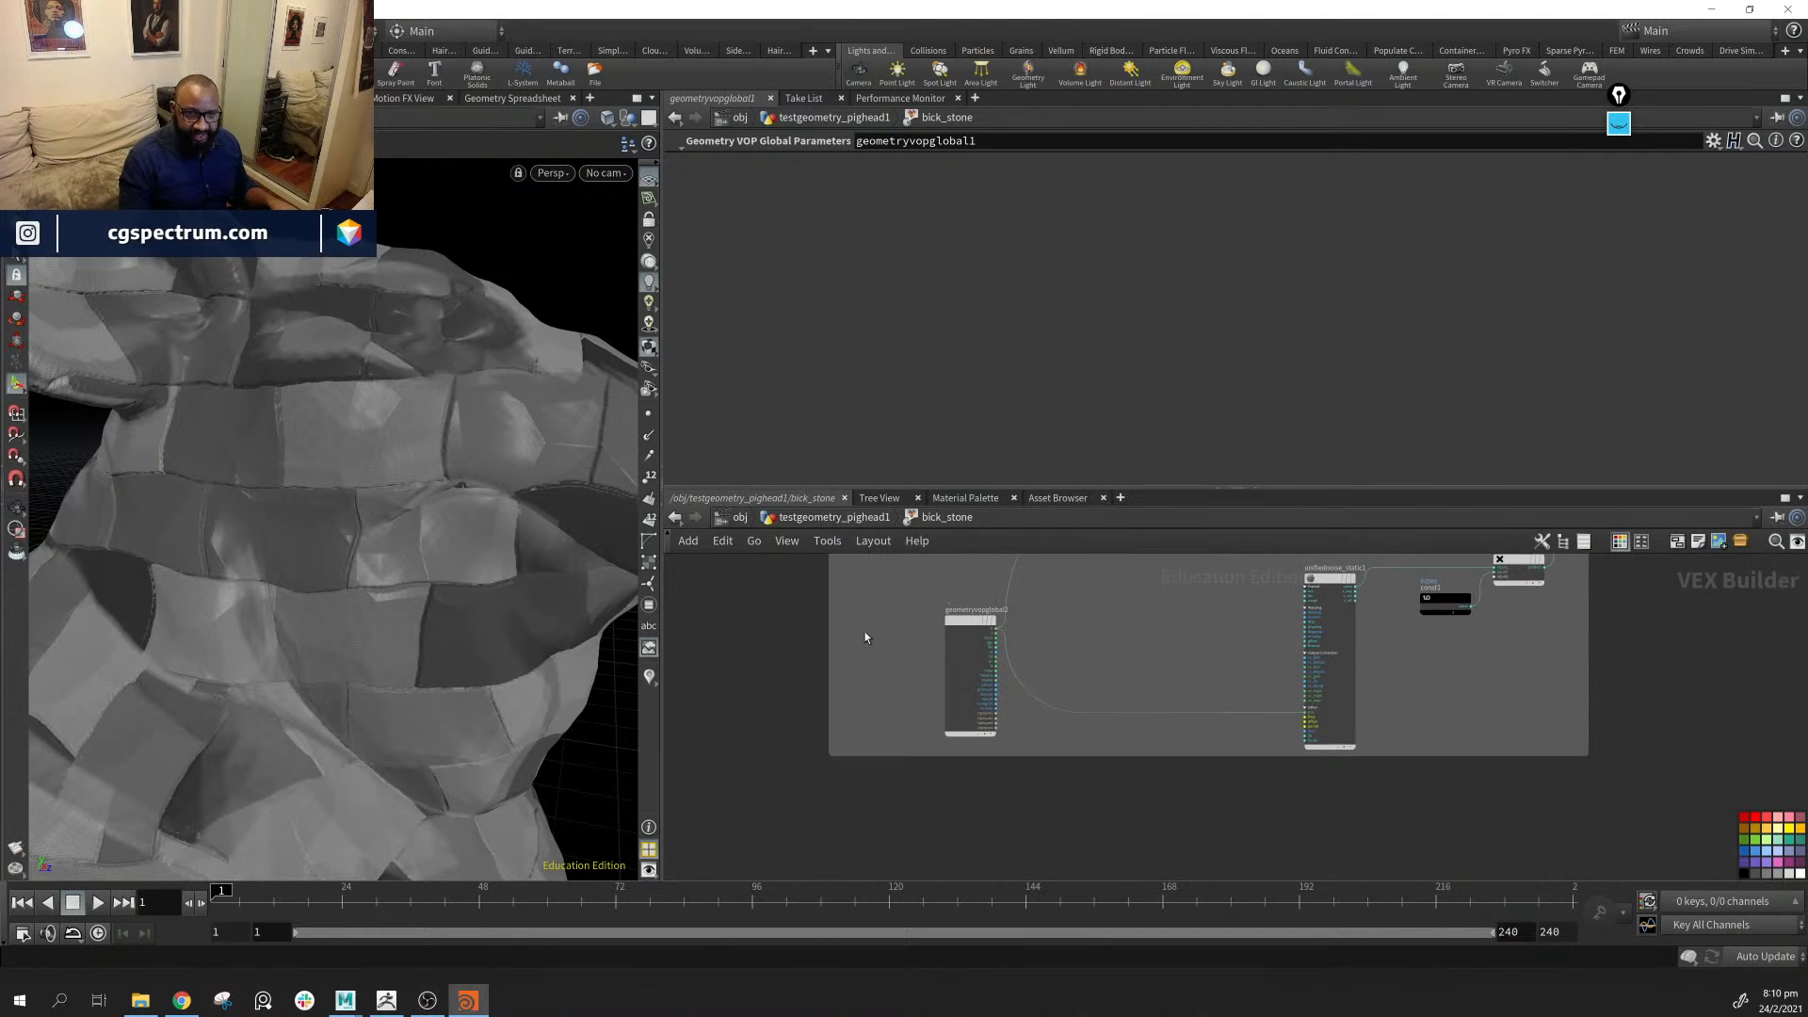
middle_drag(864, 633, 846, 963)
middle_drag(1527, 586, 1356, 928)
middle_drag(1169, 617, 1194, 779)
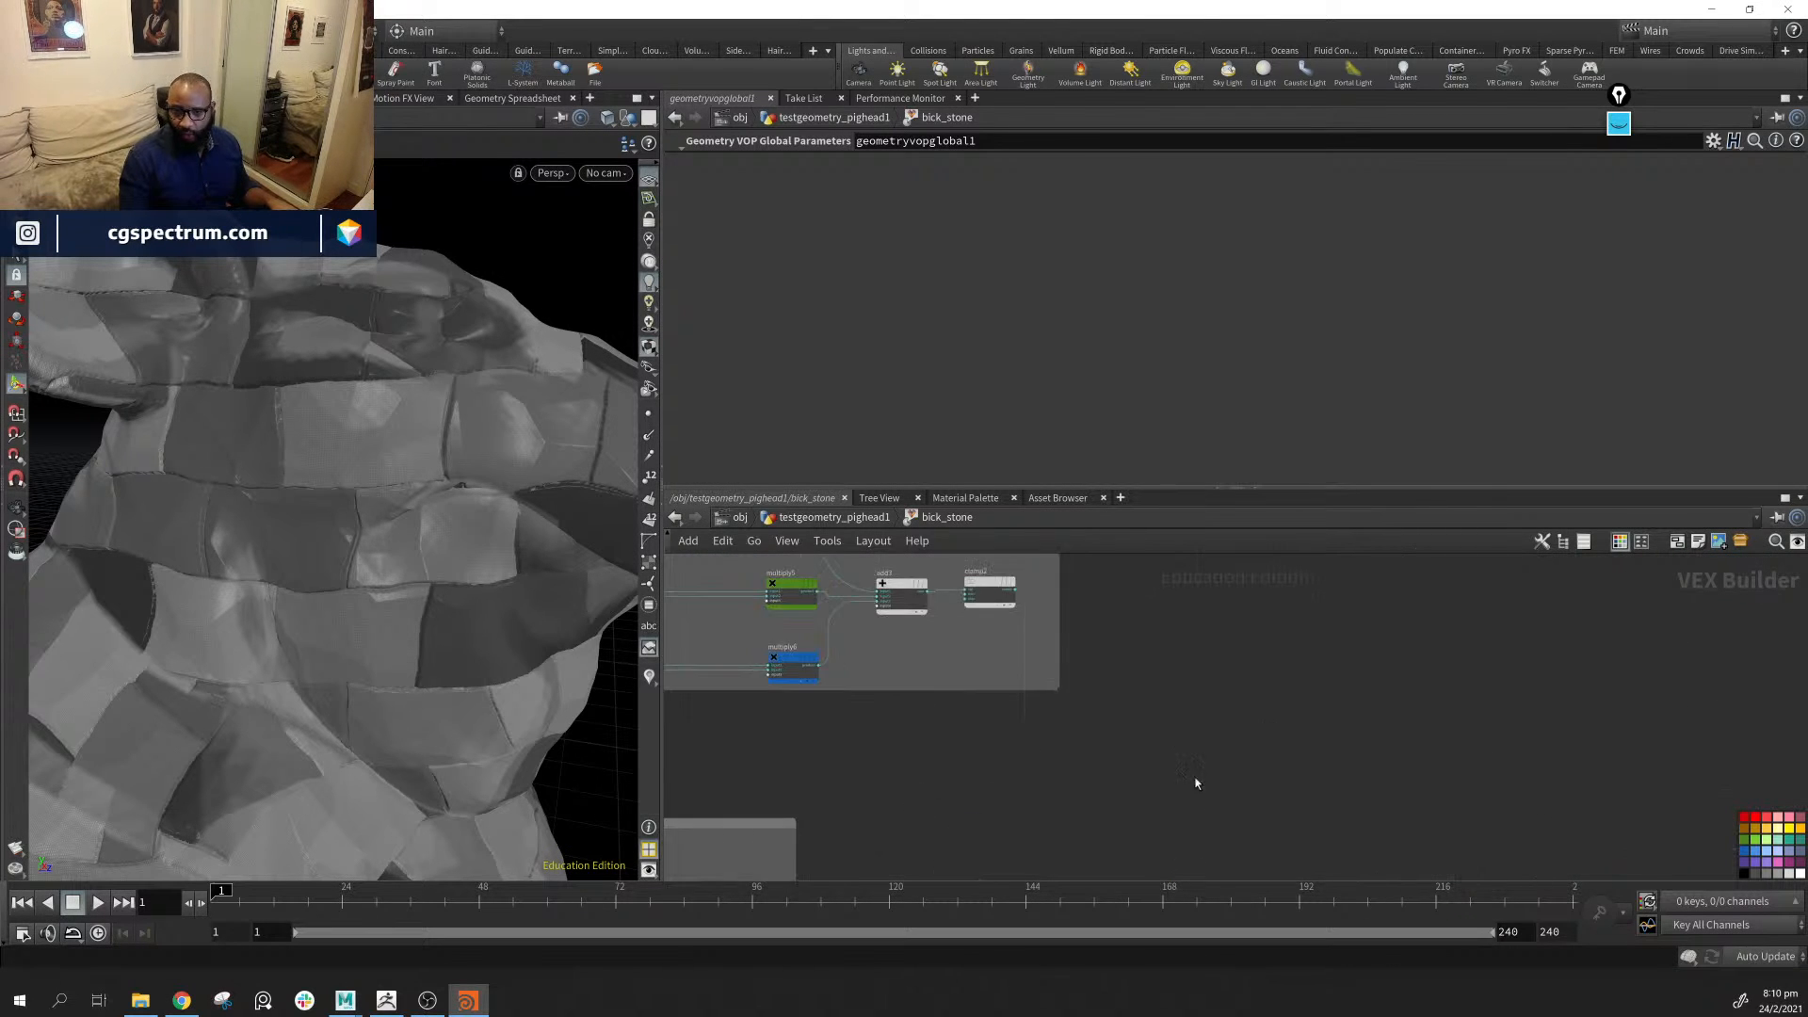
middle_drag(764, 657, 795, 728)
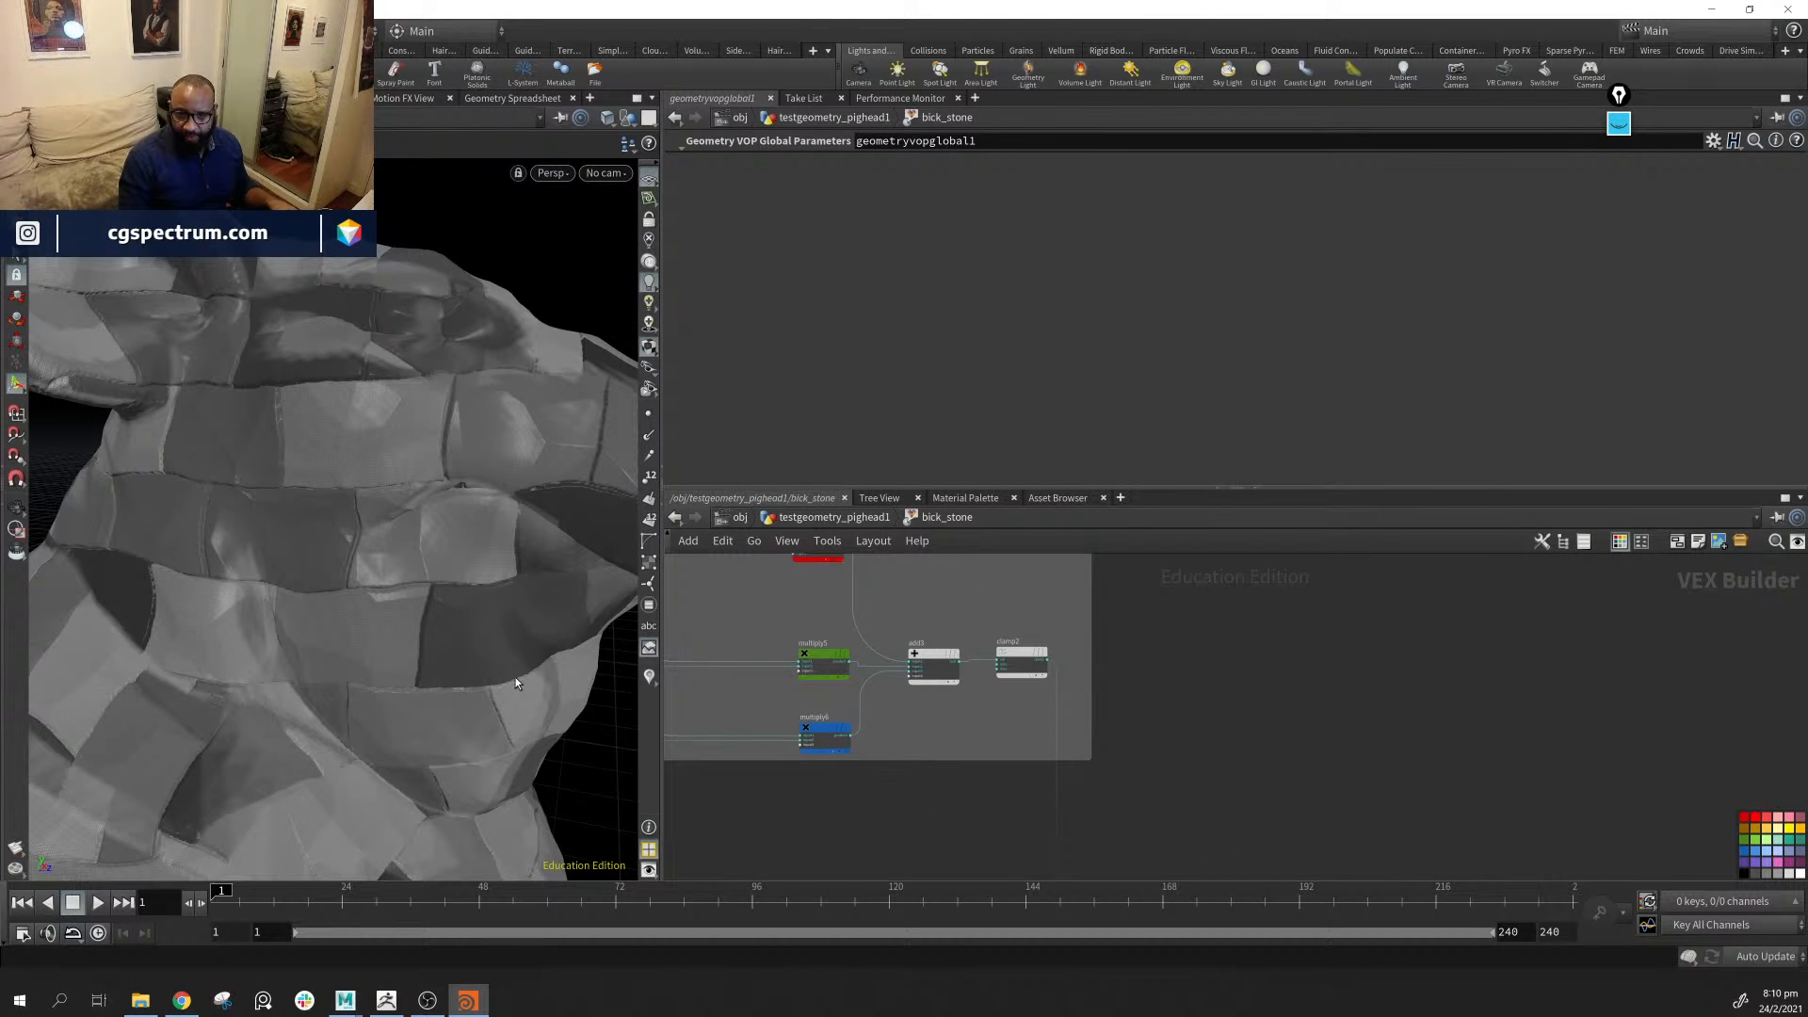
alt+drag(517, 676, 433, 600)
alt+right_drag(432, 601, 310, 553)
alt+drag(311, 553, 505, 675)
Replace the Cd input of geometryvopoutput1 with the product output of multiply4
middle_drag(1316, 648, 1287, 785)
middle_drag(802, 683, 822, 638)
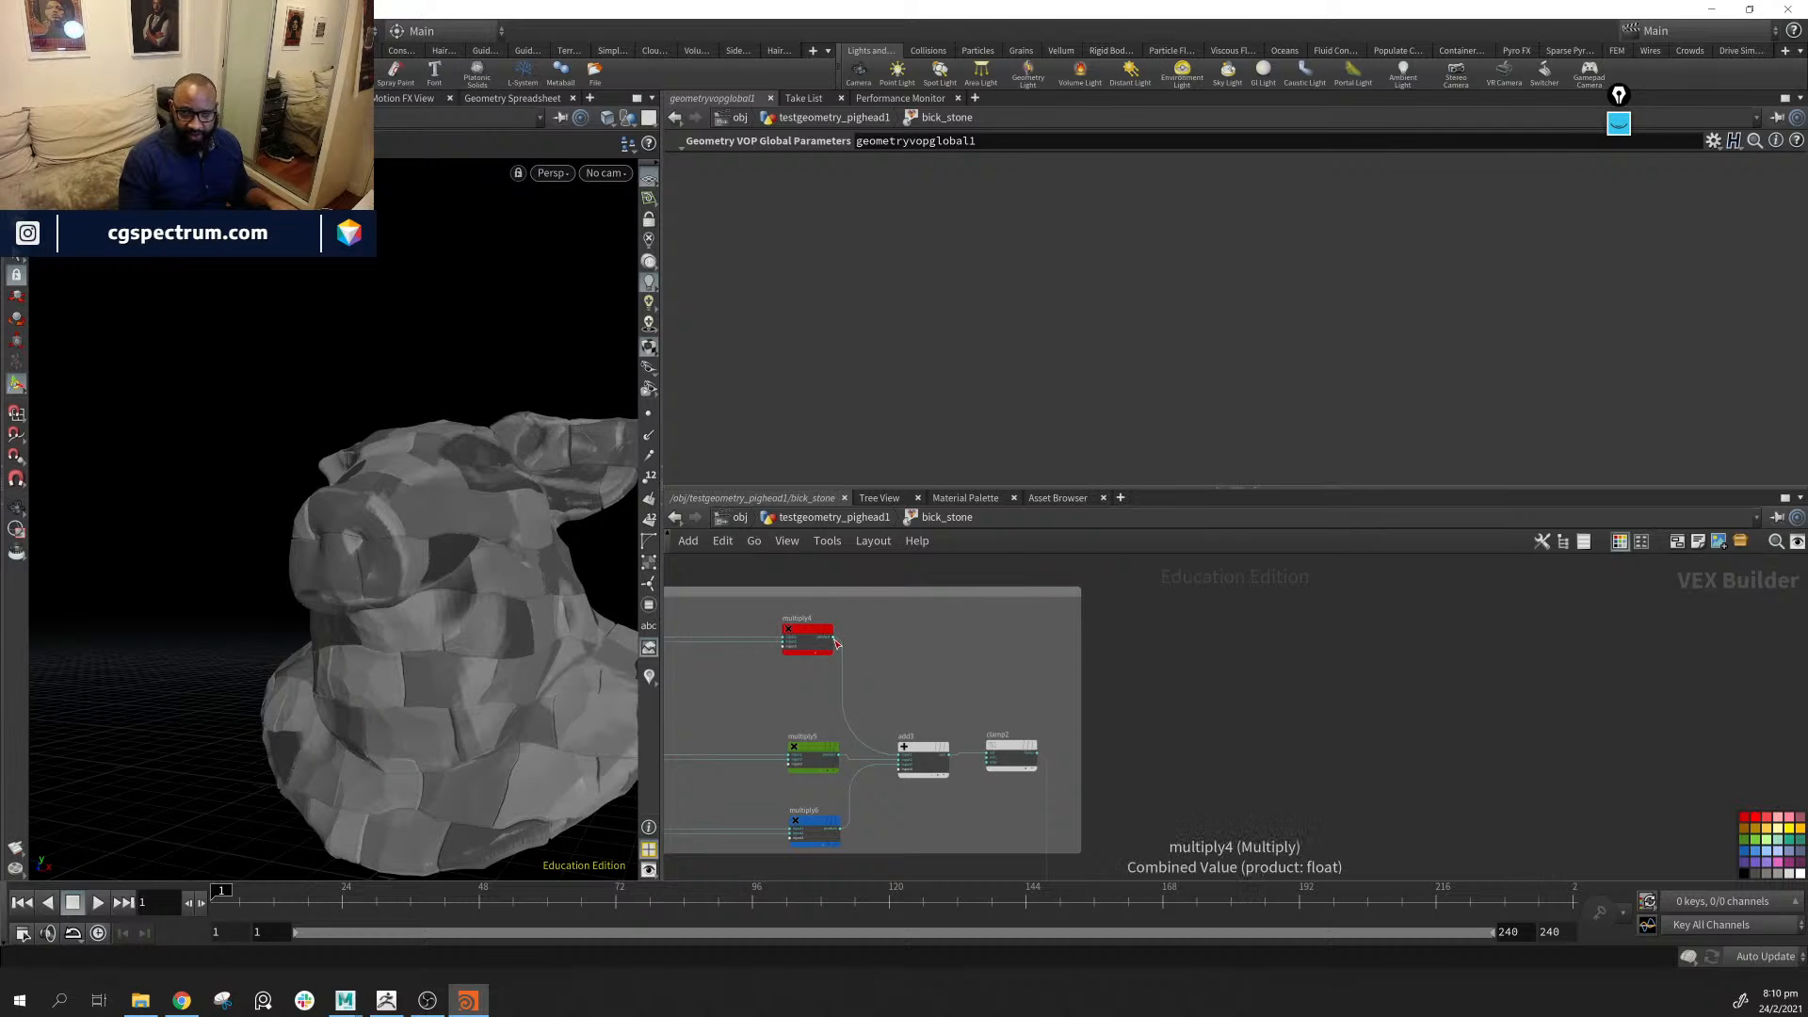
middle_drag(1290, 786, 922, 552)
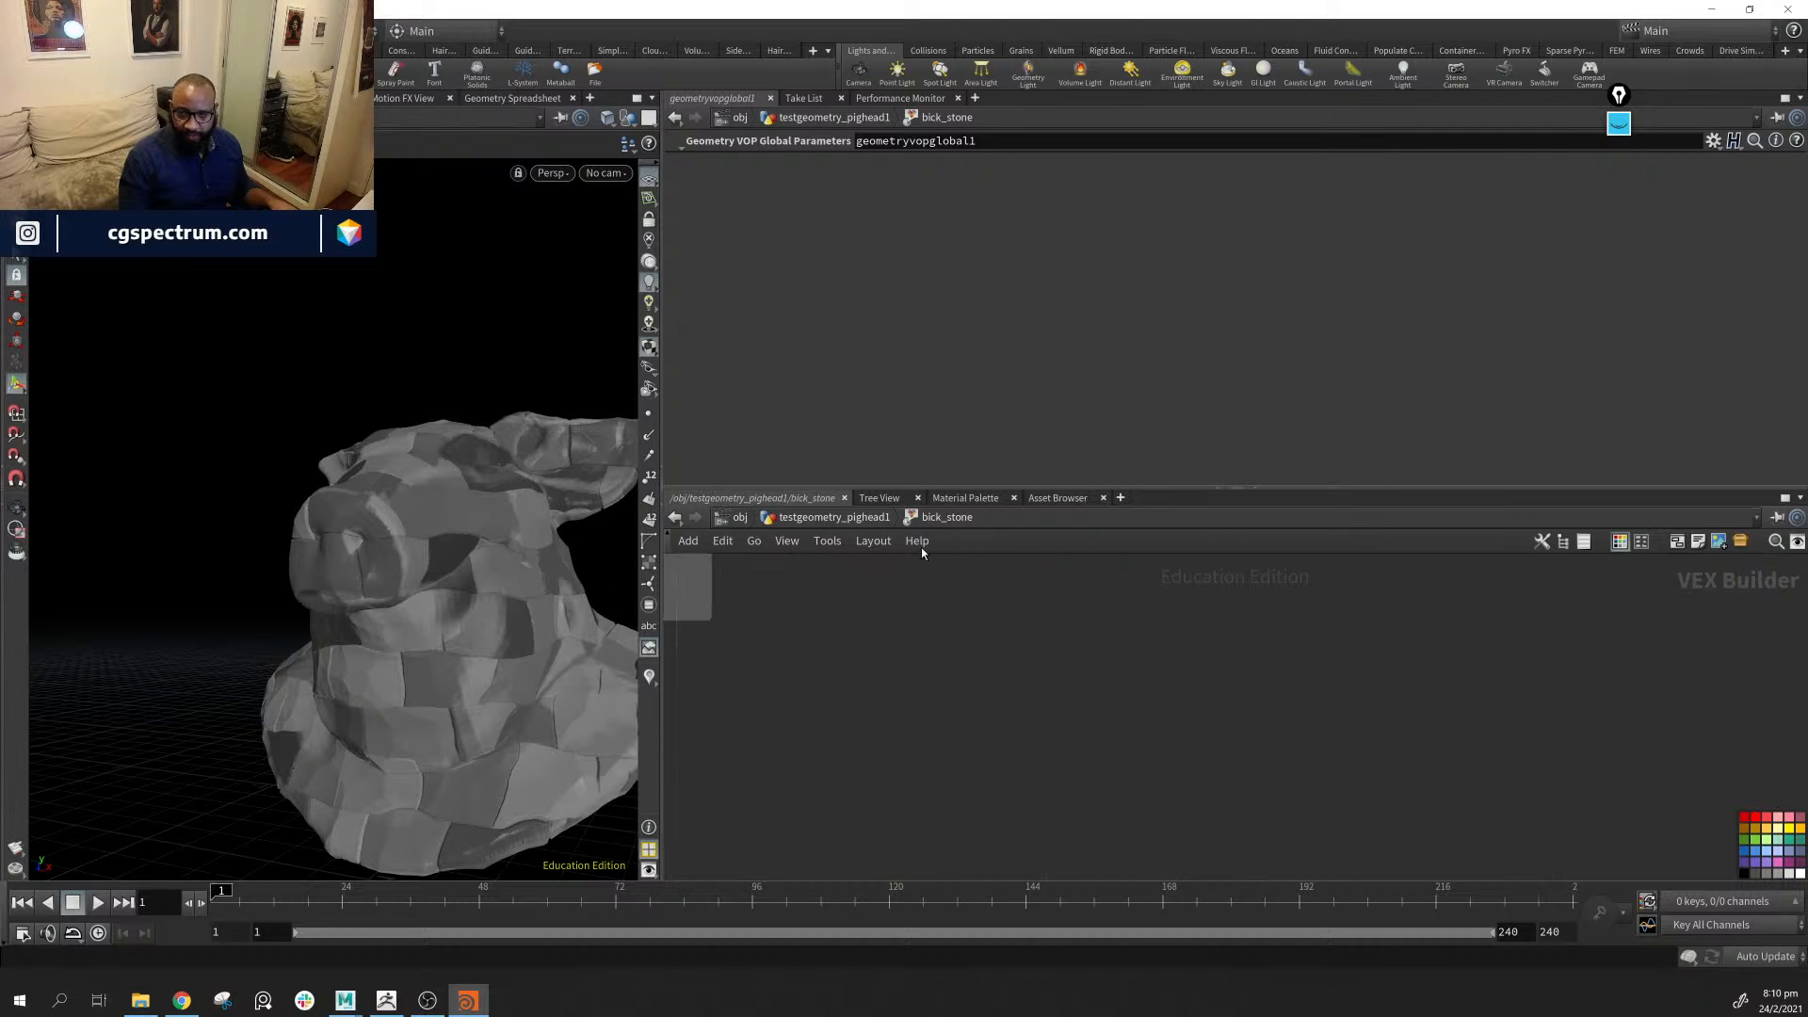
scroll(1104, 732, down, 8)
middle_drag(1410, 706, 1220, 646)
scroll(1281, 740, up, 8)
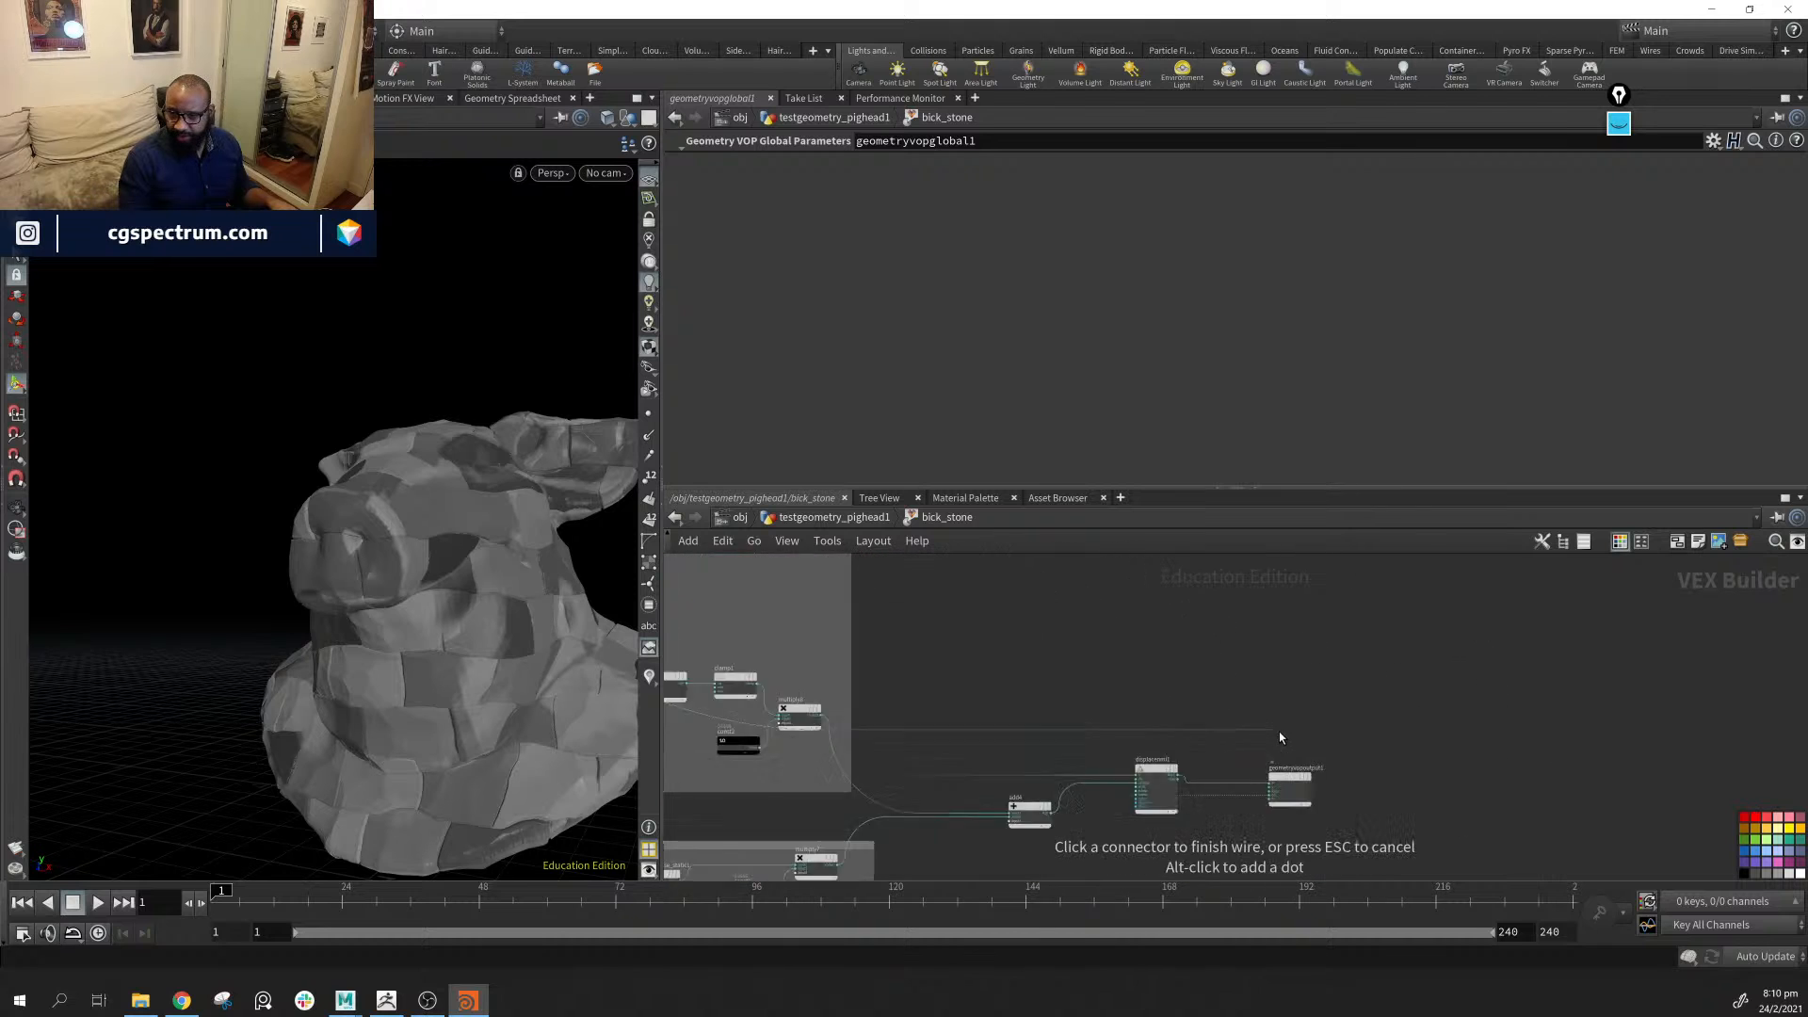
middle_drag(1281, 741, 1294, 697)
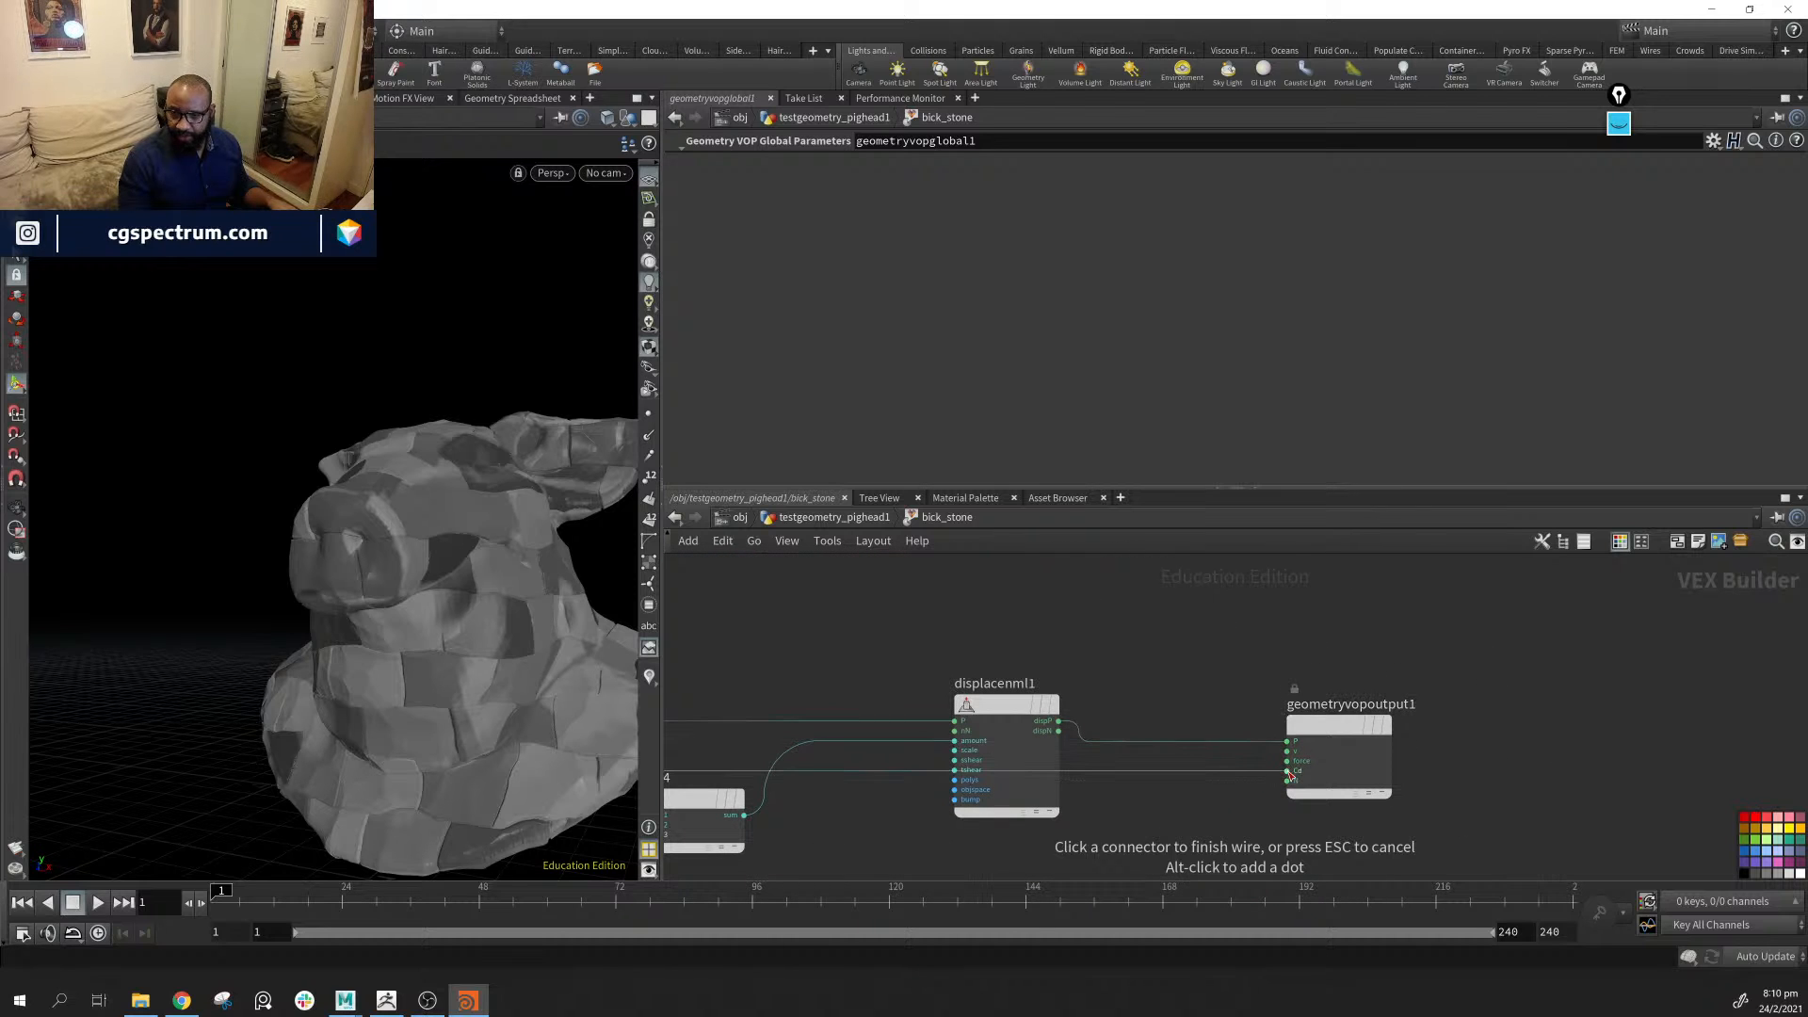
key(Escape)
drag(456, 738, 584, 725)
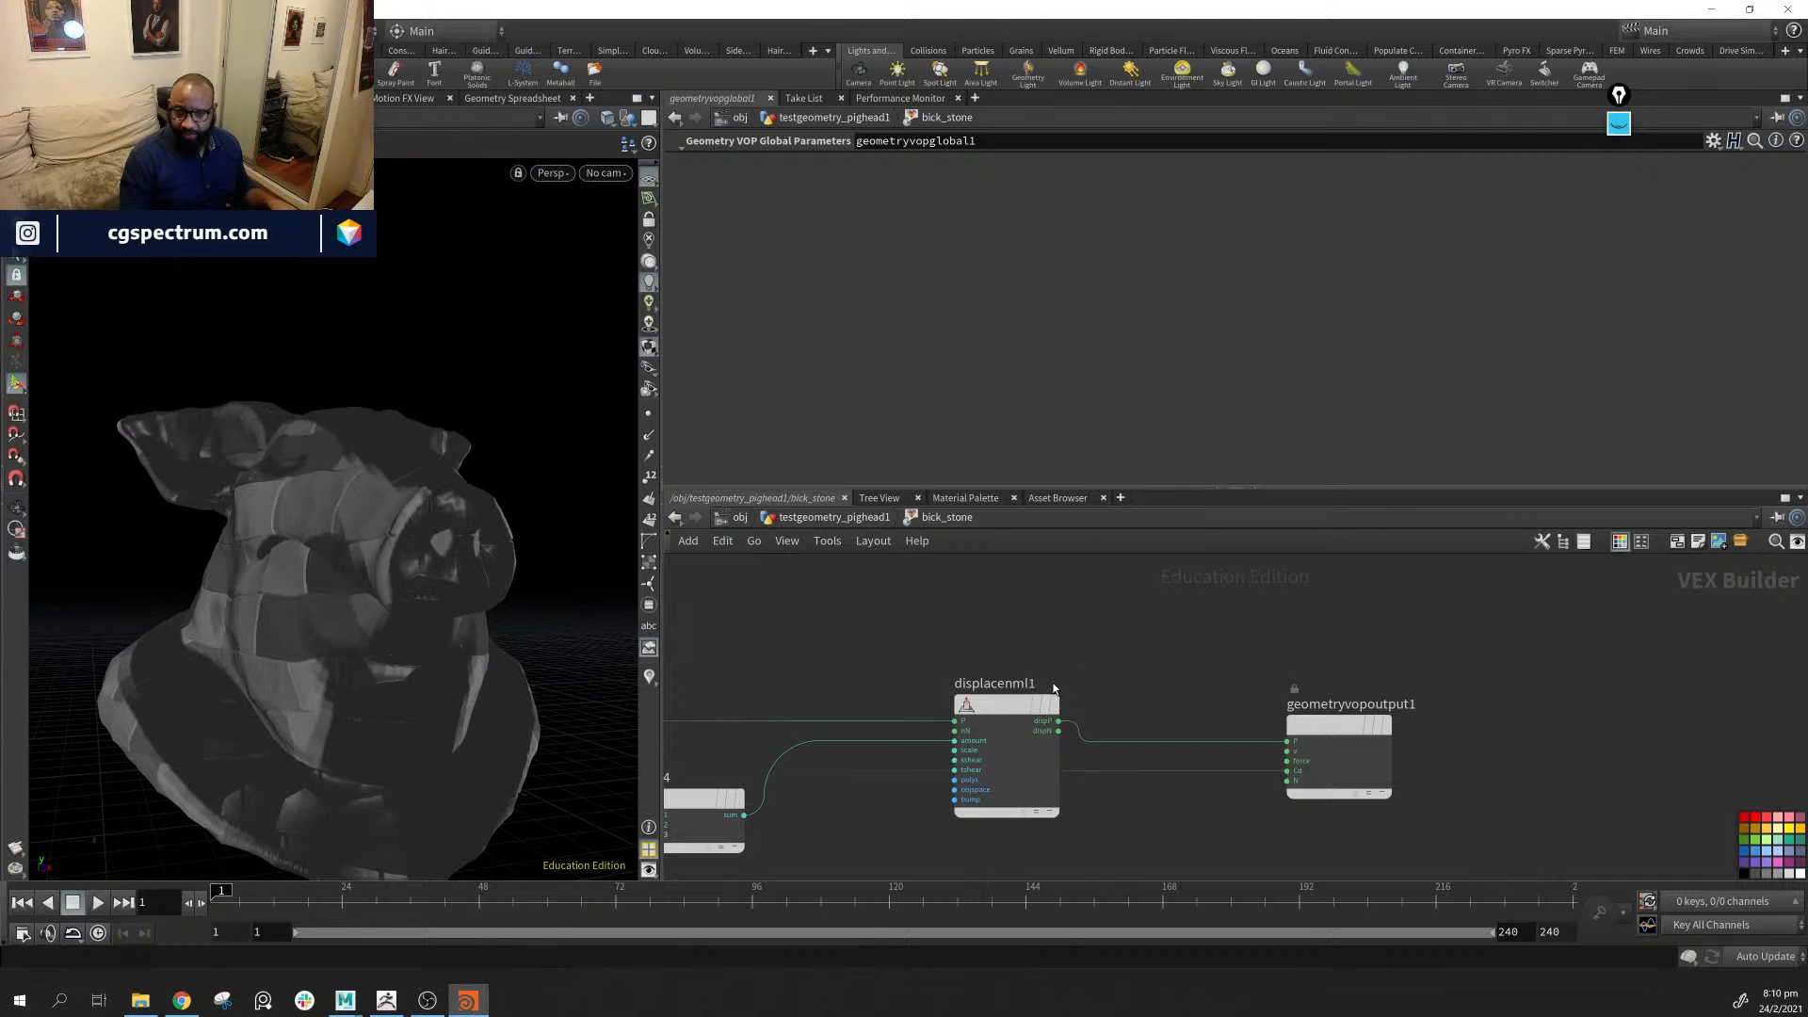
Move the source of the Cd wire from multiply4 to the rand output of random1 and check the brick shading
middle_drag(751, 586, 1267, 724)
scroll(1266, 725, down, 5)
middle_drag(1208, 645, 1262, 885)
middle_drag(955, 576, 1115, 724)
scroll(1115, 719, up, 3)
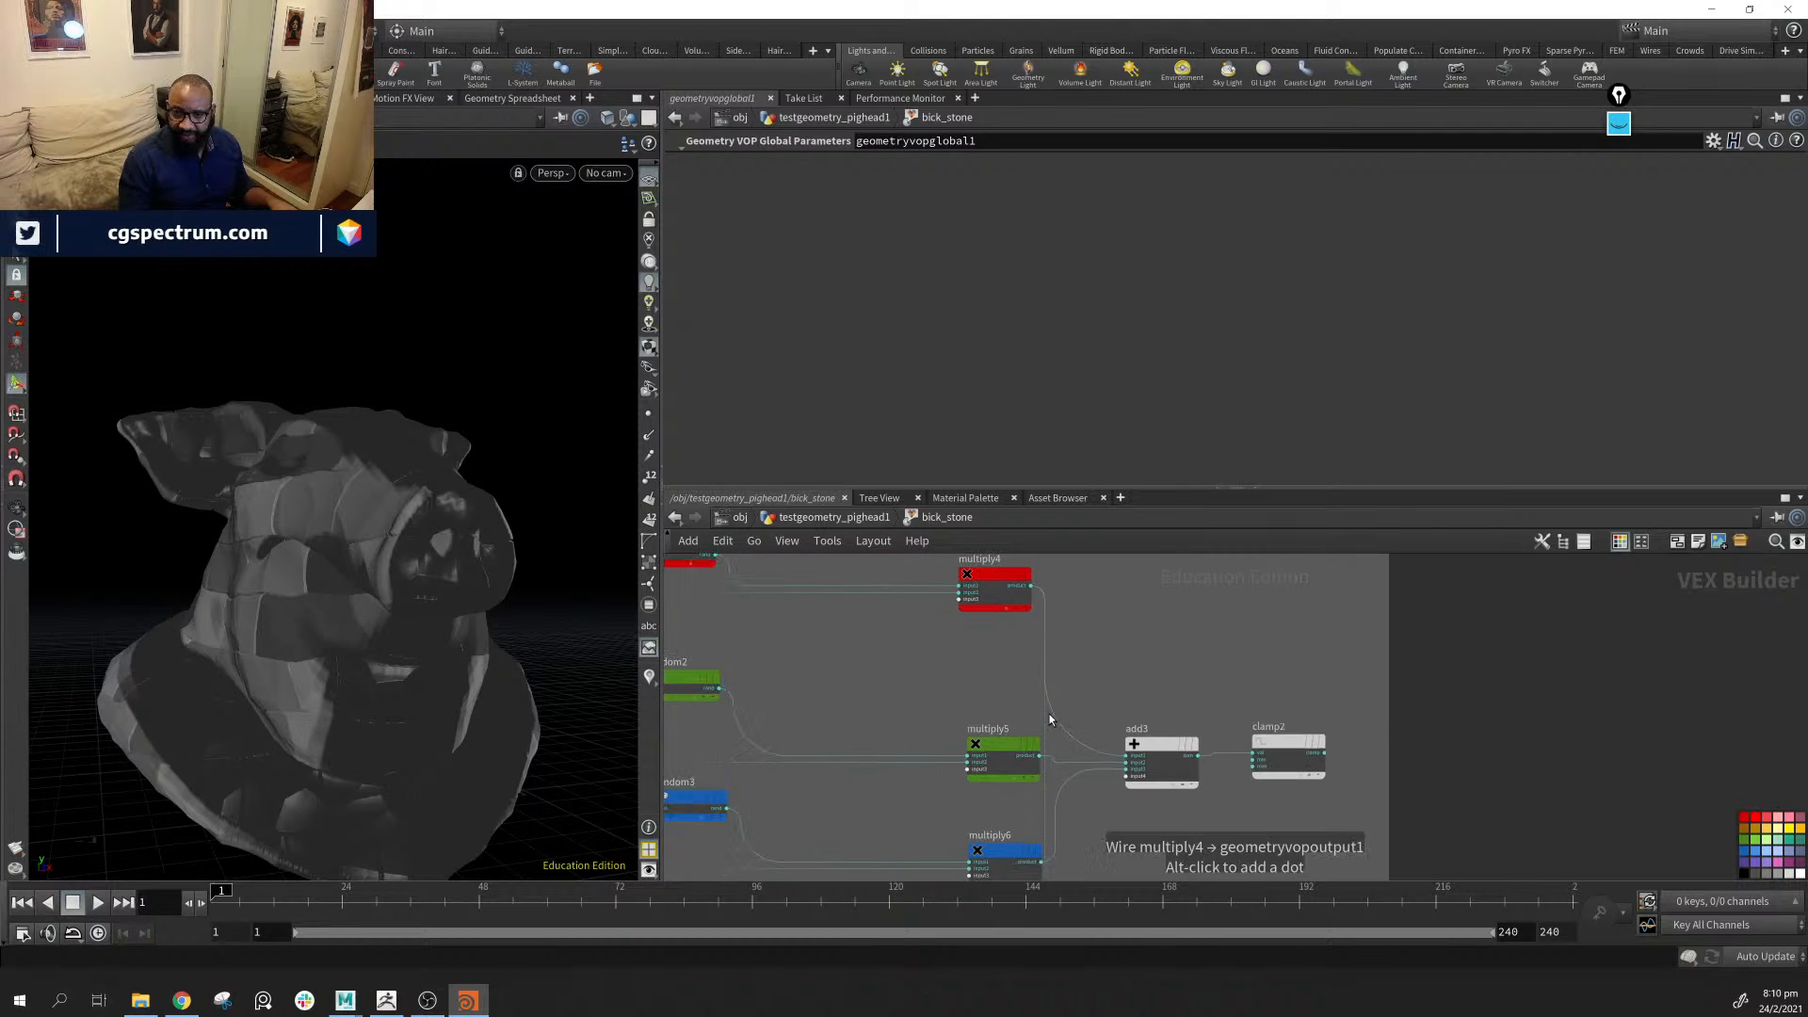
drag(1043, 712, 970, 684)
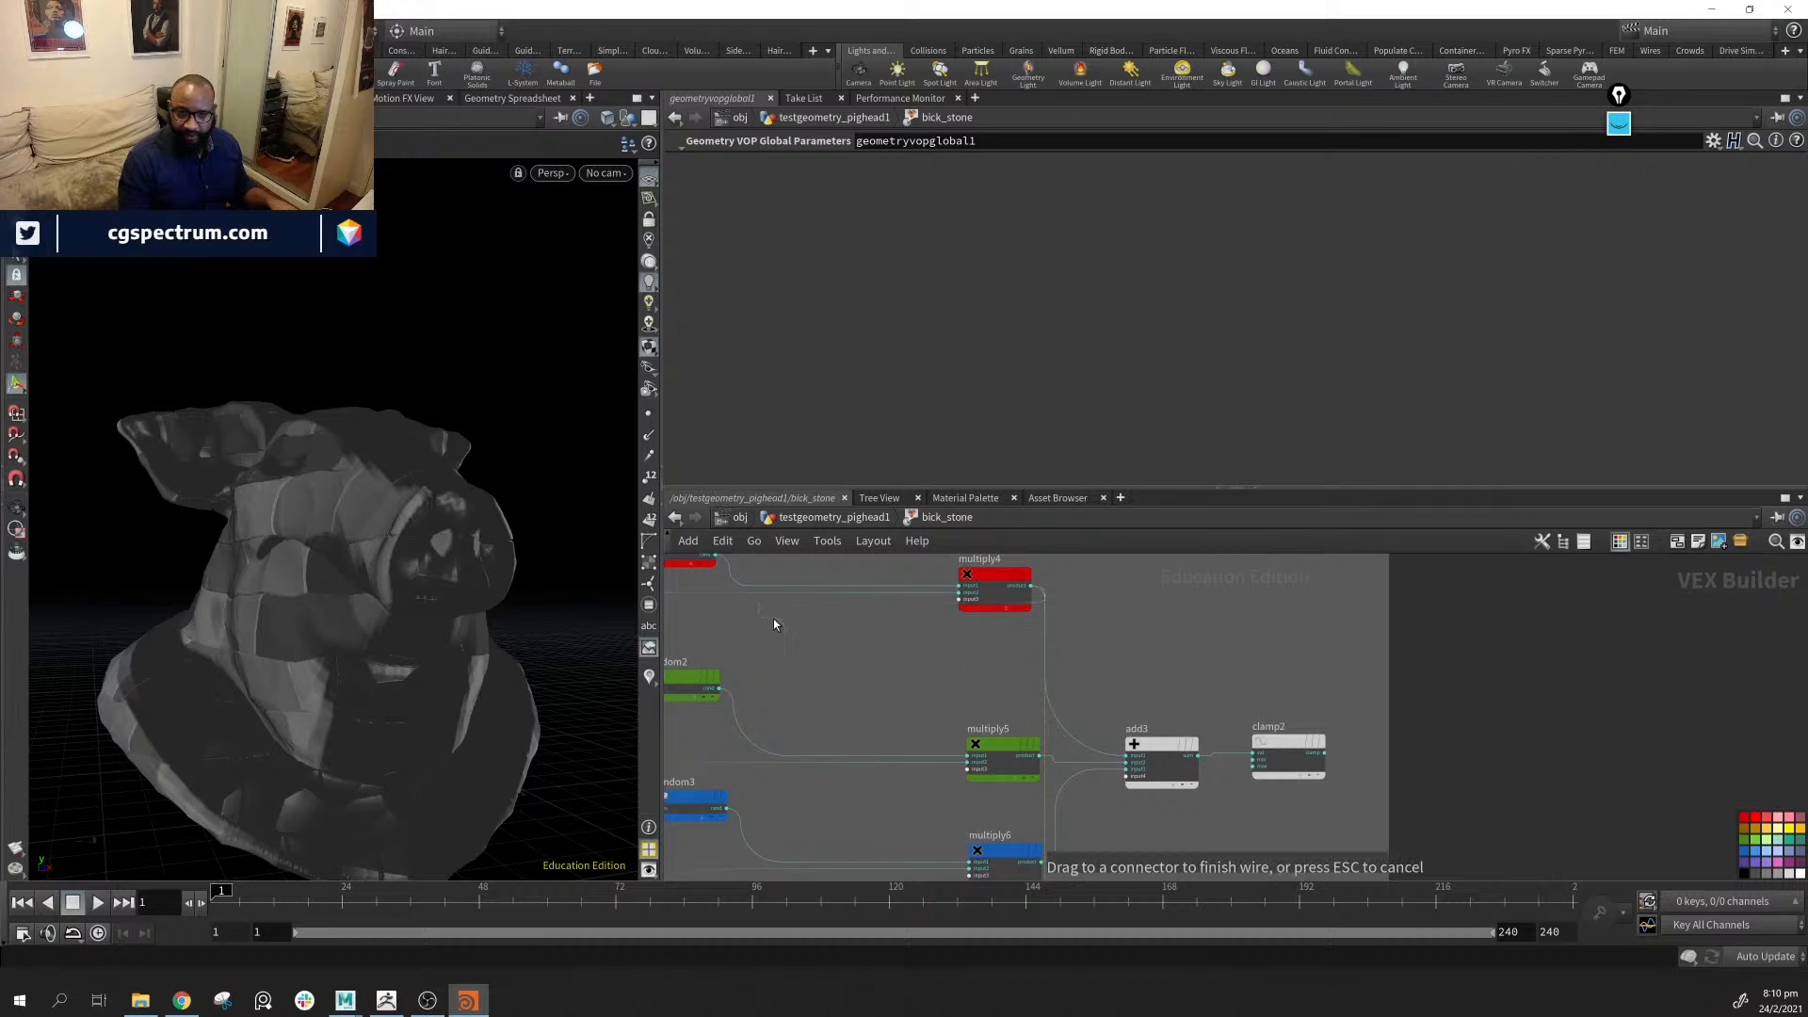
middle_drag(793, 661, 870, 762)
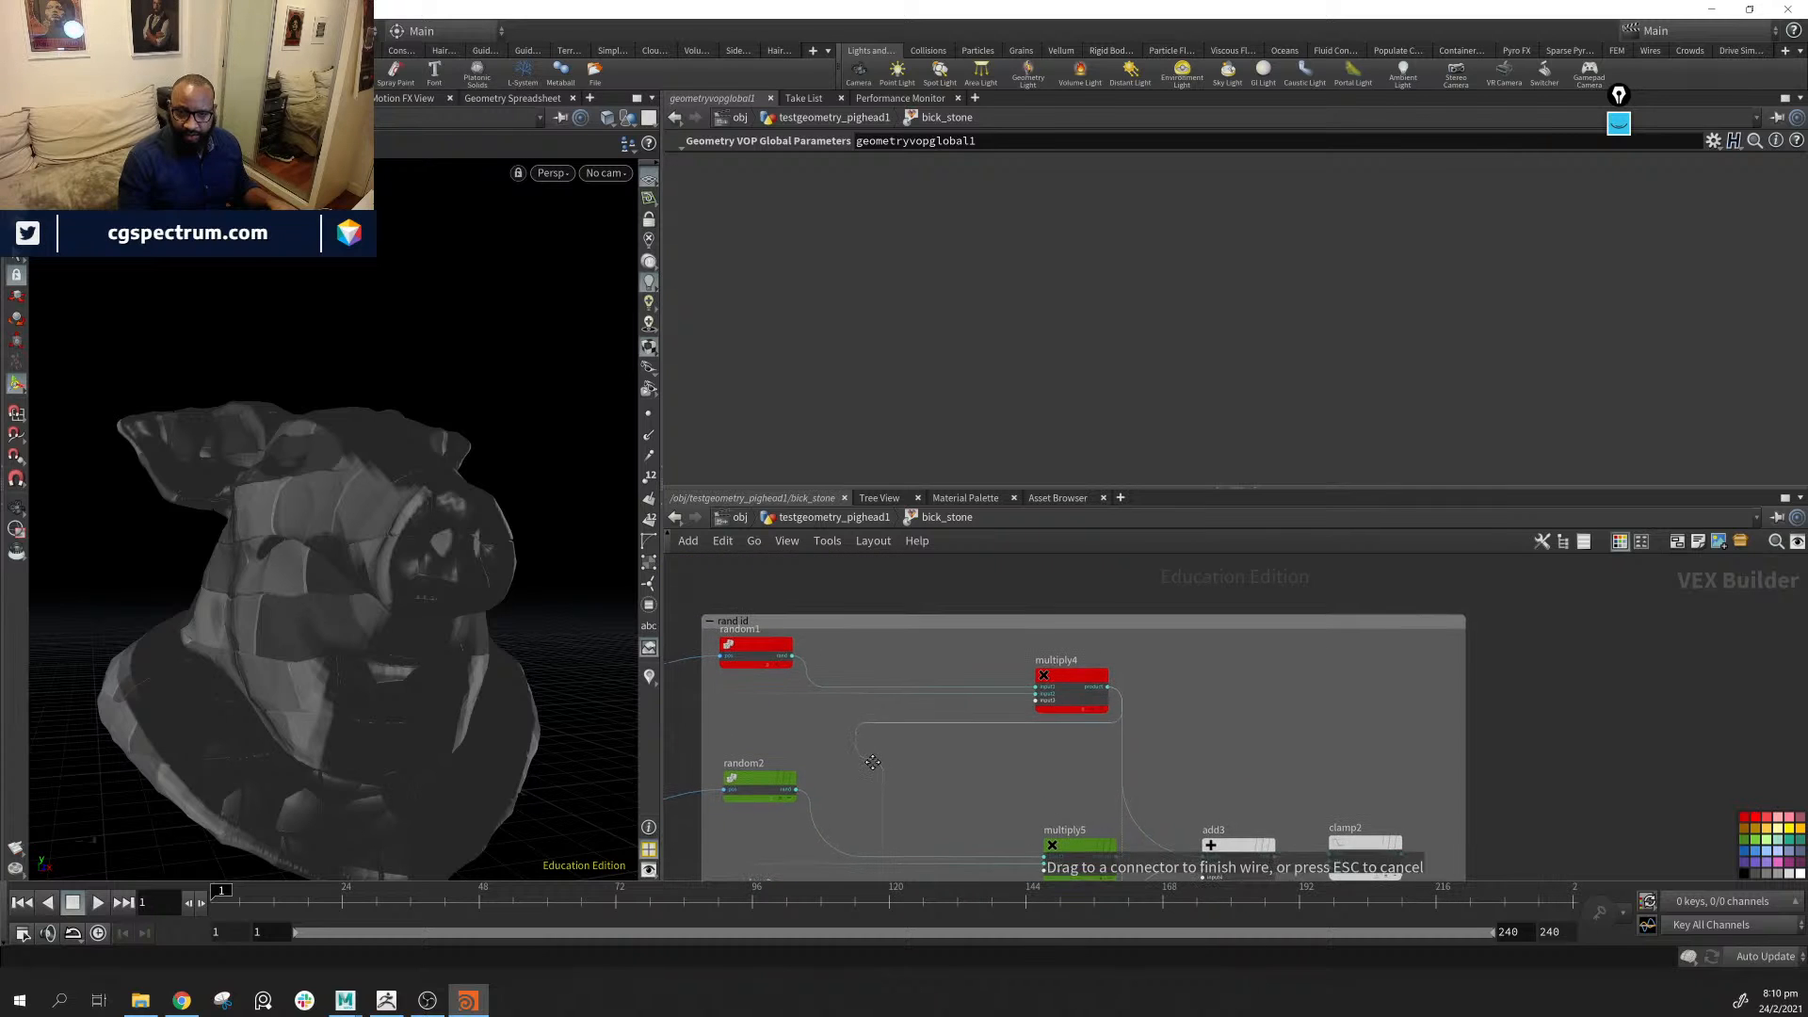
click(795, 658)
alt+drag(416, 682, 489, 753)
Create an Add node between geometryvopglobal2 and the noise node, and feed it the P output of geometryvopglobal2
middle_drag(924, 772, 1007, 699)
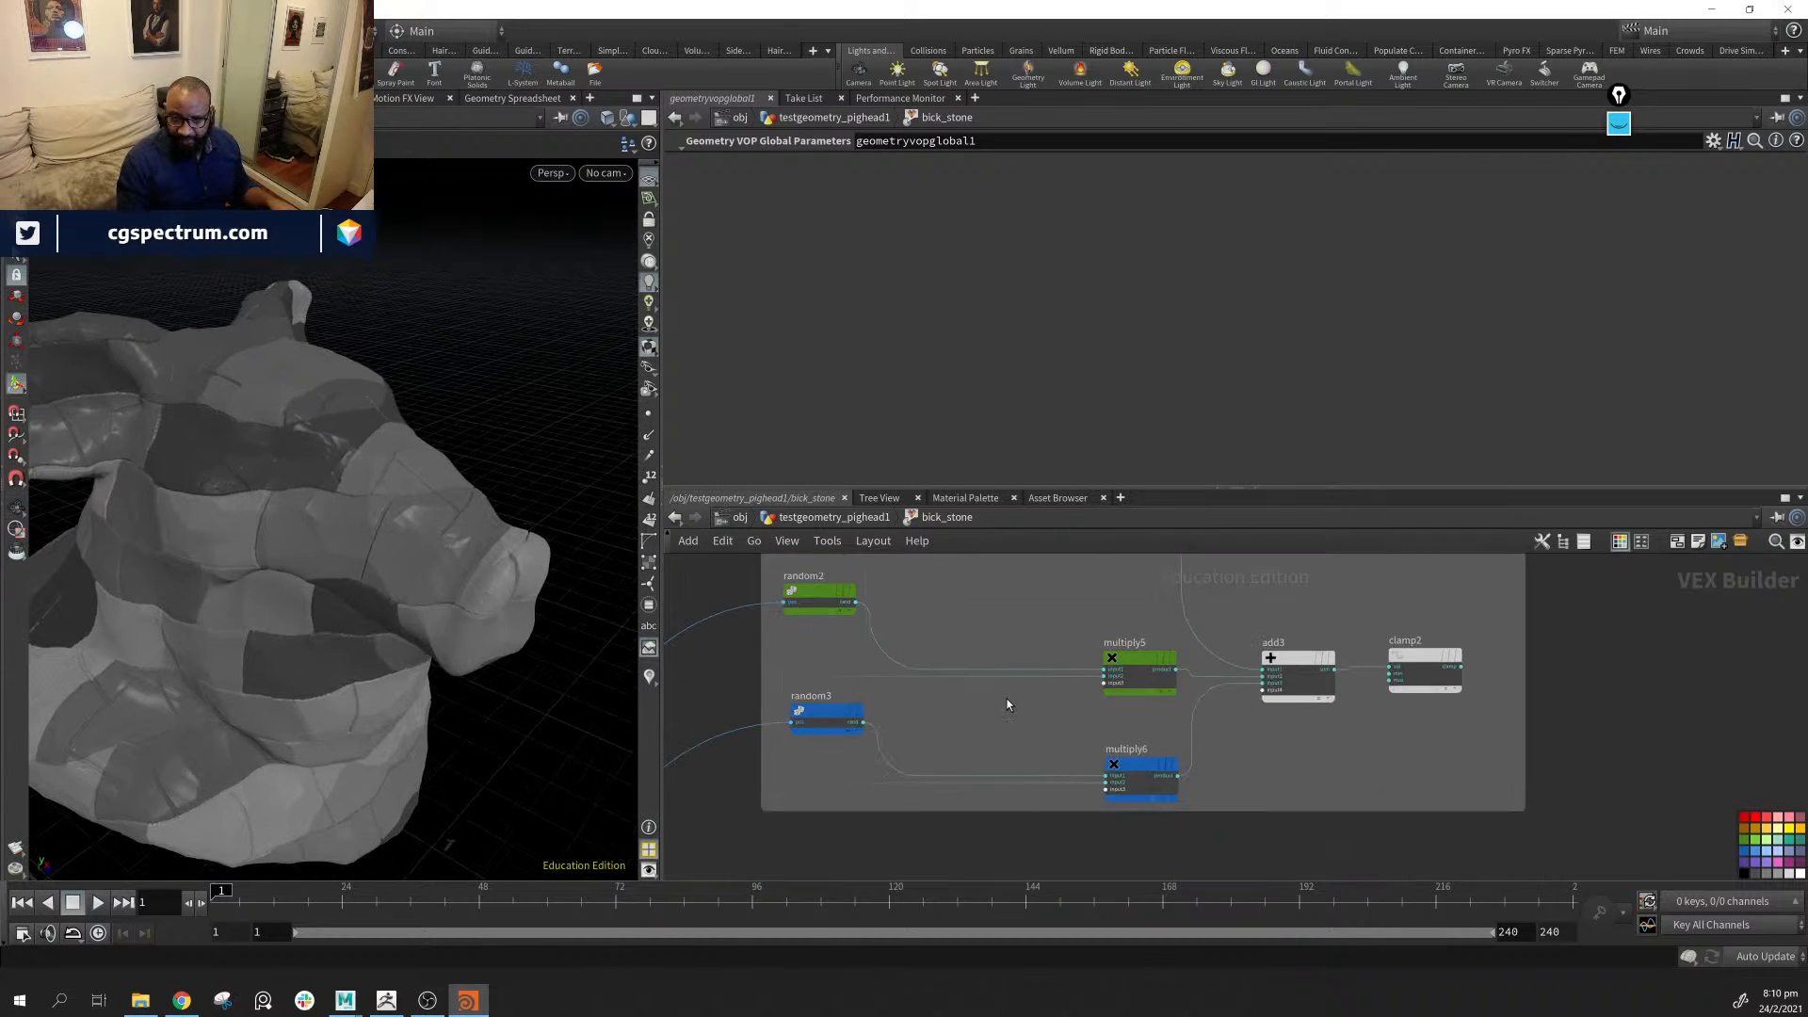
scroll(1018, 748, down, 4)
middle_drag(1041, 824, 1053, 552)
middle_drag(1144, 798, 915, 487)
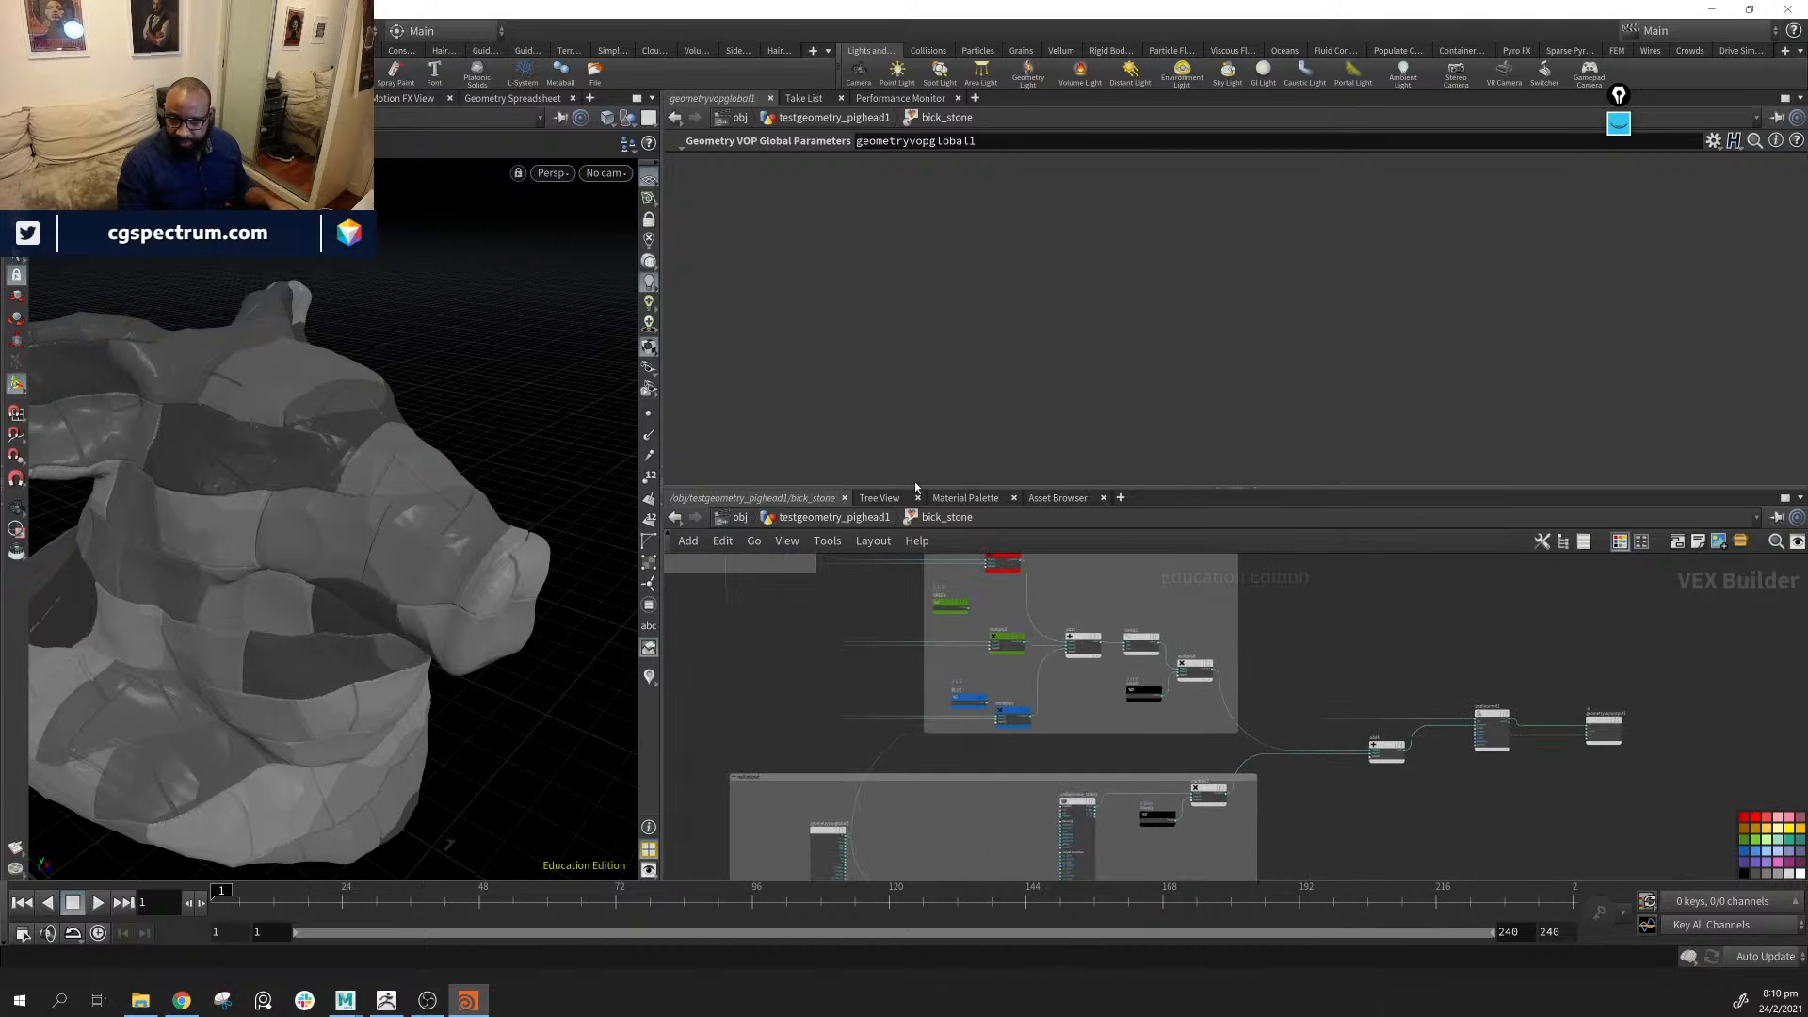
middle_drag(968, 894, 1099, 775)
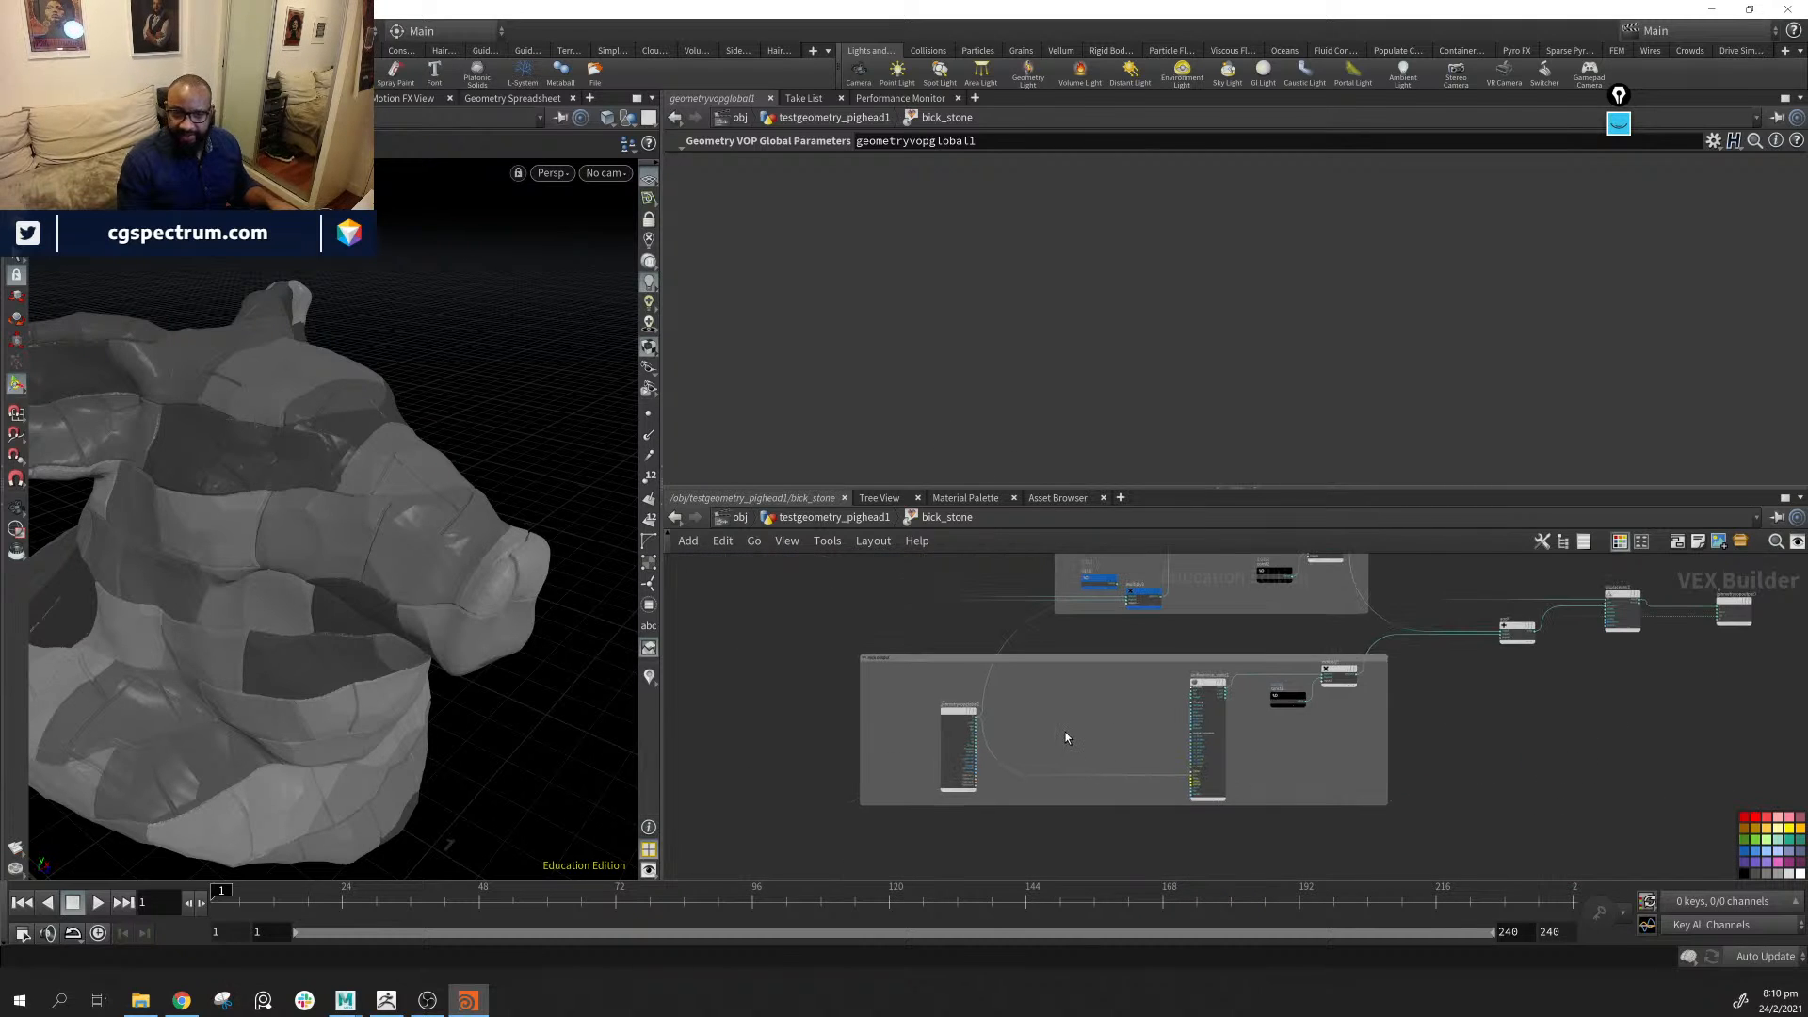
key(Tab)
text(add)
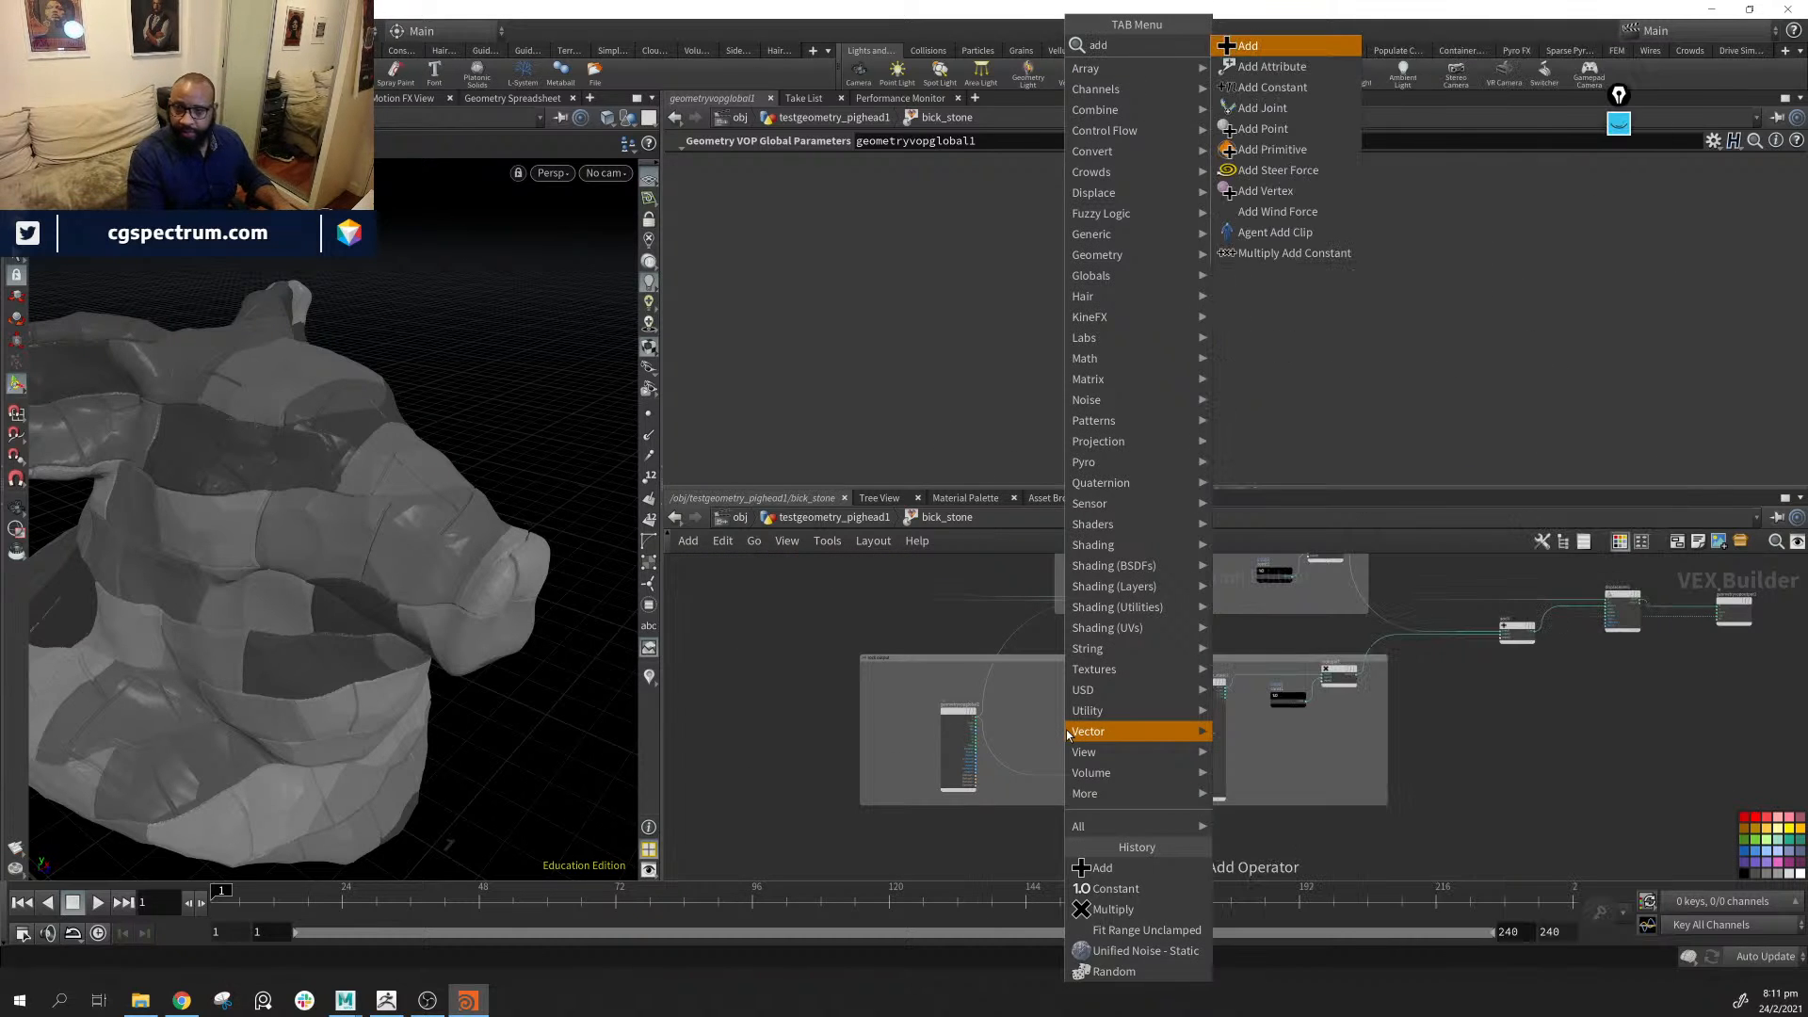
key(Return)
click(1066, 731)
scroll(1074, 659, up, 3)
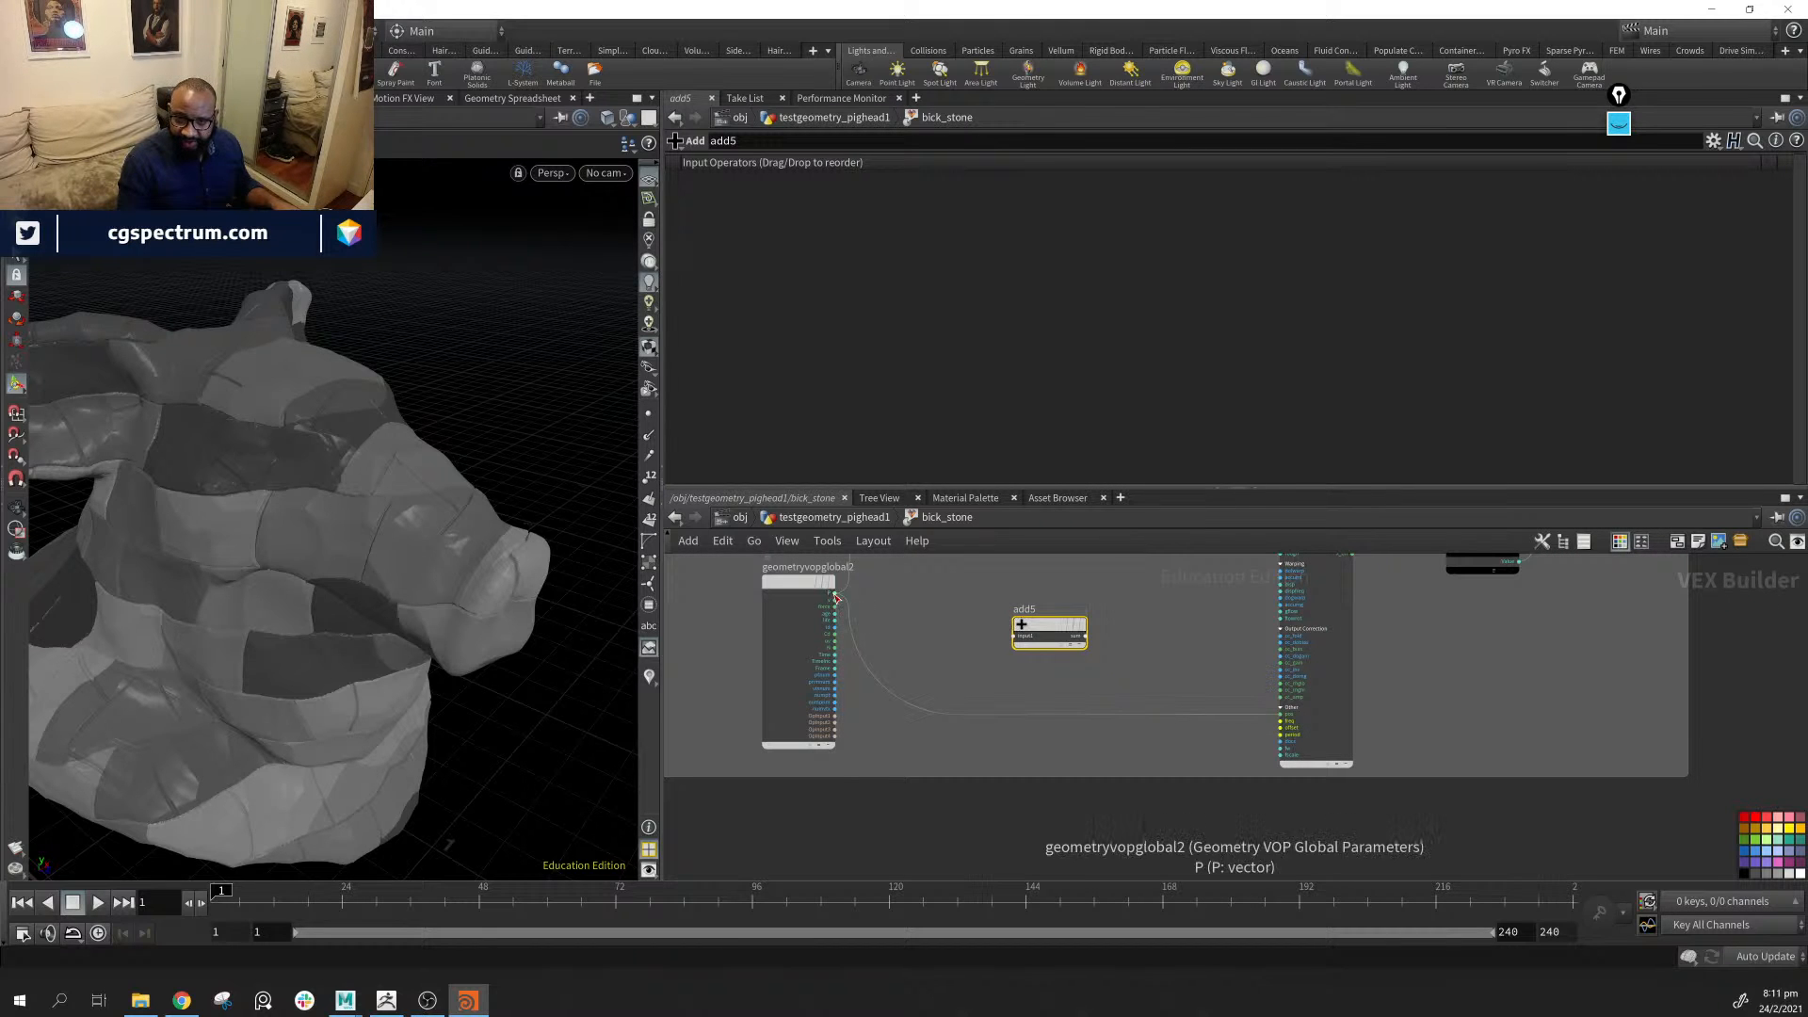
click(1040, 633)
drag(1041, 629, 1107, 628)
Reroute the random1 wire from the Cd input of geometryvopoutput1 to the second input of add5
middle_drag(1673, 742, 1252, 928)
middle_drag(1554, 711, 1180, 836)
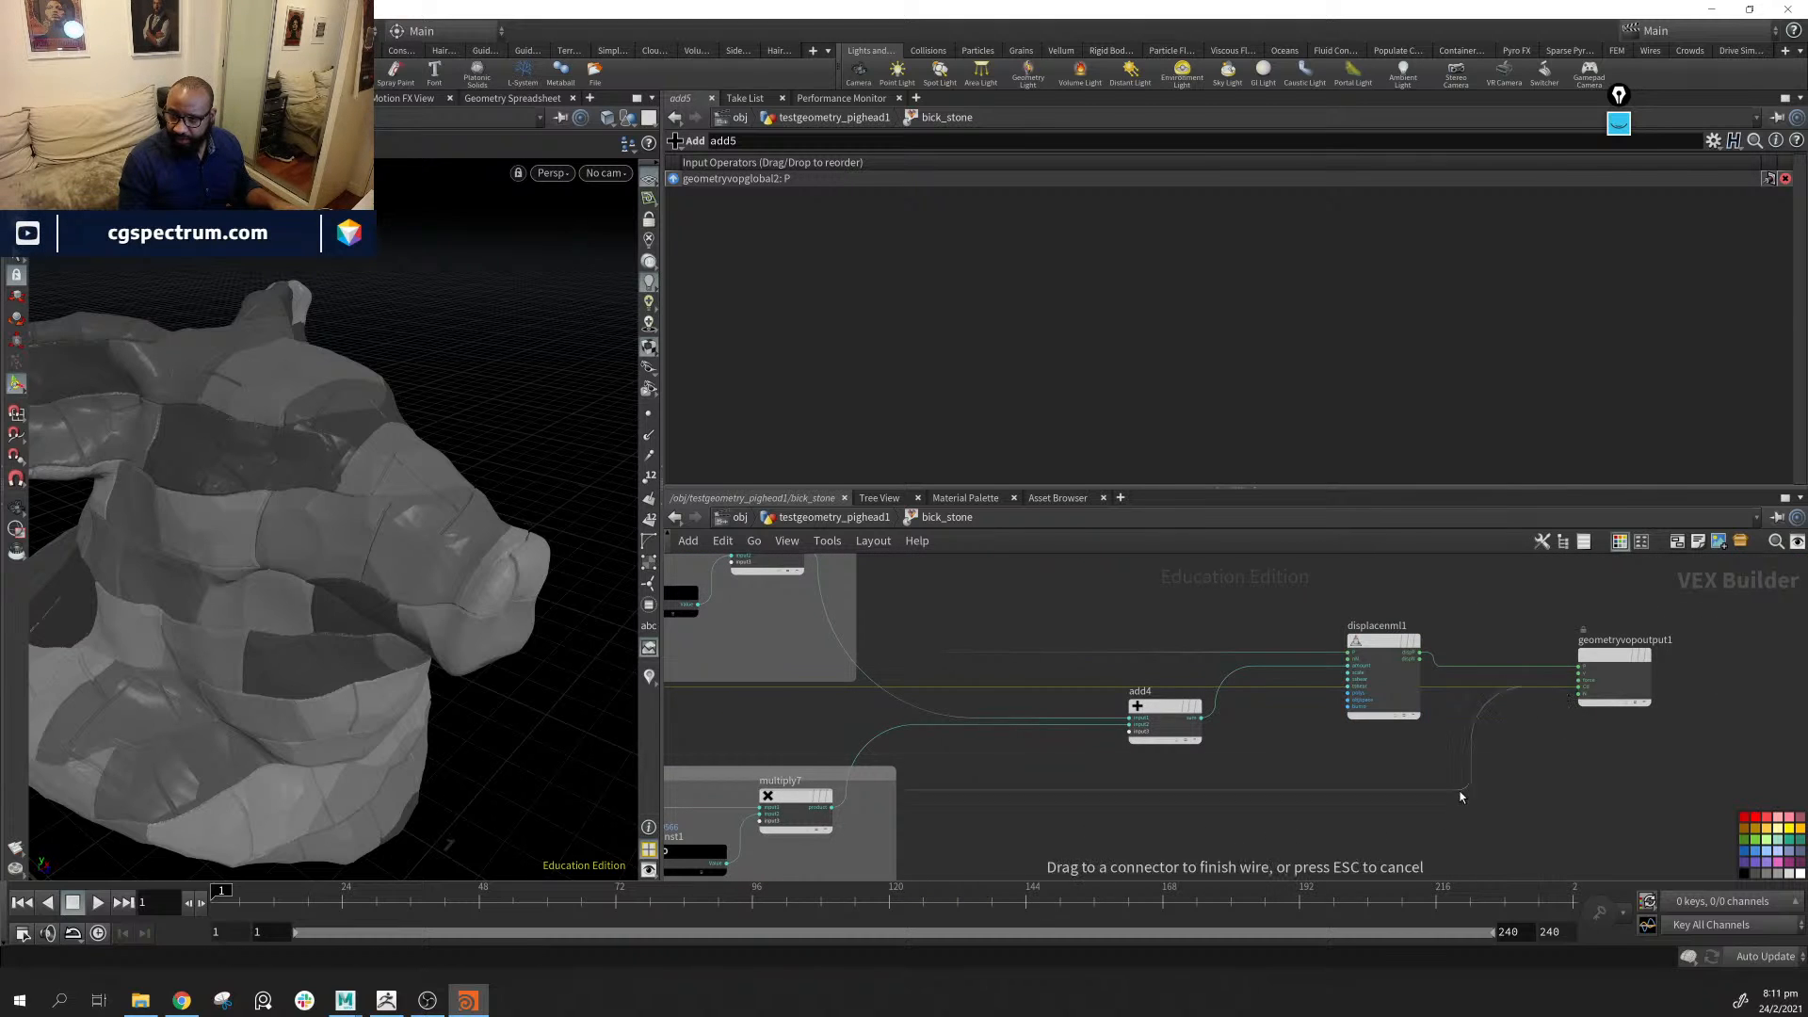
middle_drag(904, 816, 1352, 604)
middle_drag(790, 695, 923, 685)
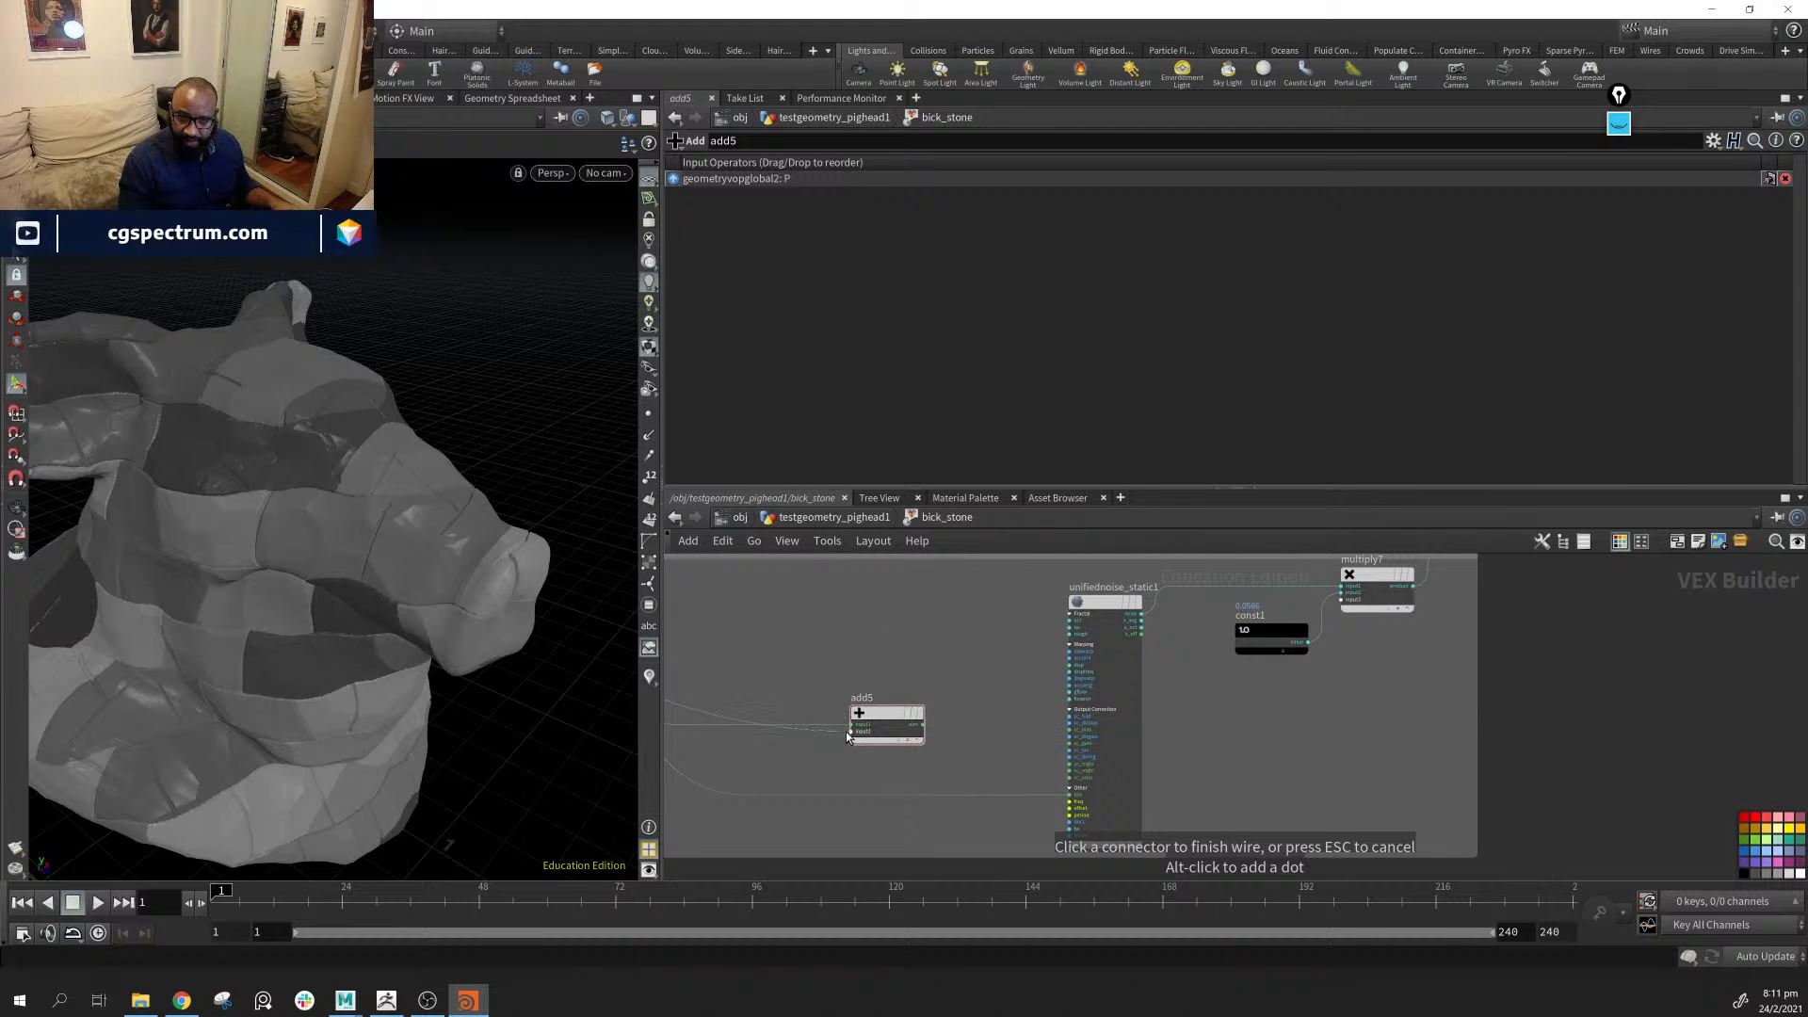
click(851, 732)
Place add5 closer to the noise node, swap its inputs so random1 comes first, and wire its sum into unifiednoise_static1
middle_drag(798, 737, 906, 727)
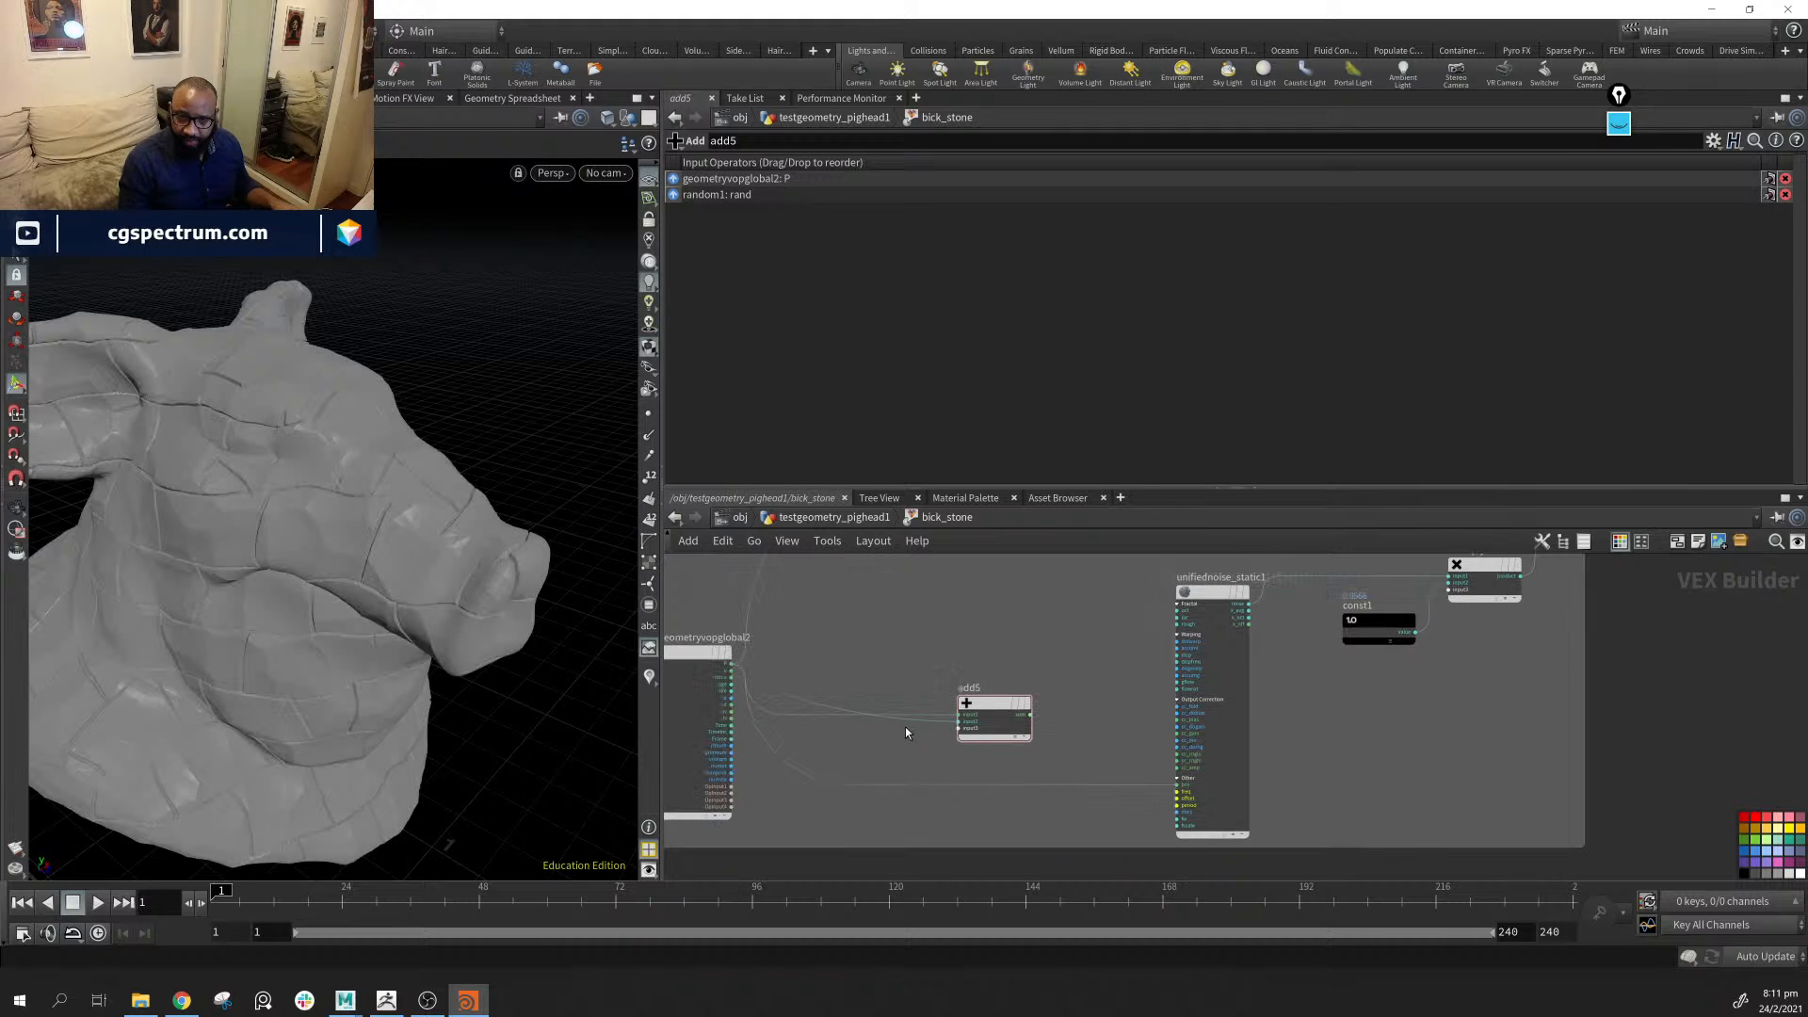
click(978, 709)
drag(981, 709, 1062, 679)
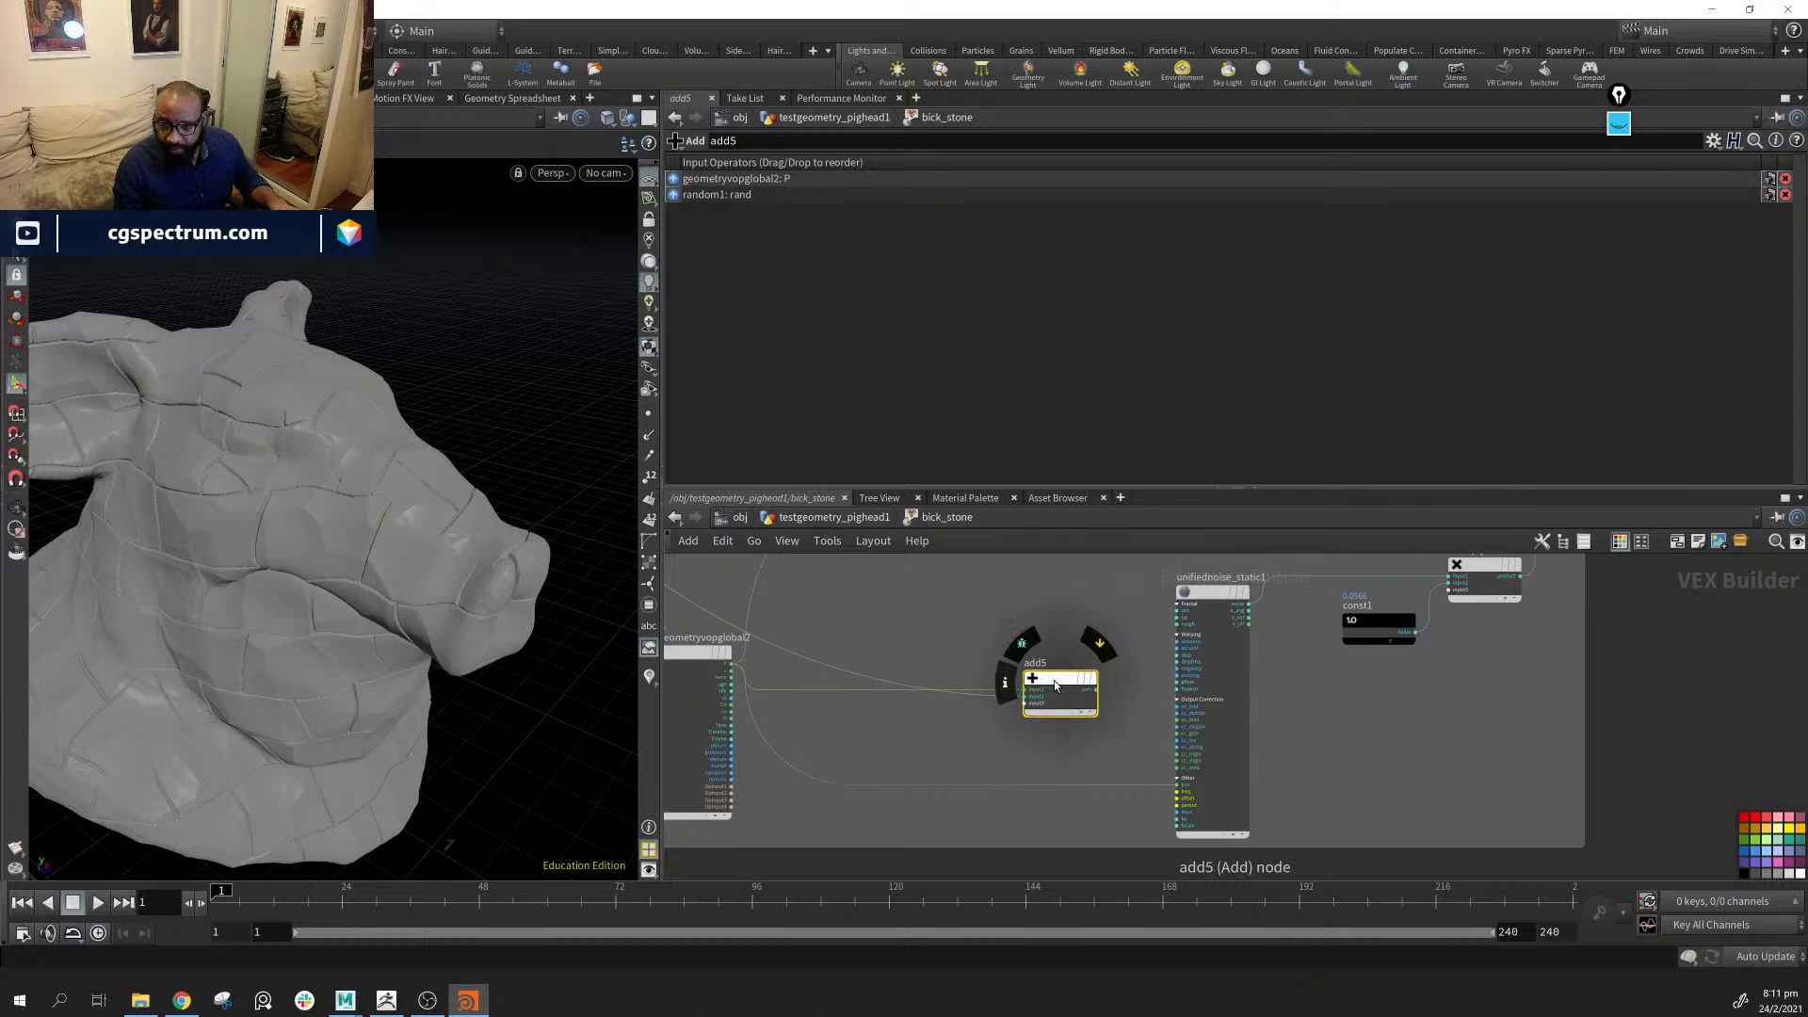
key(shift+r)
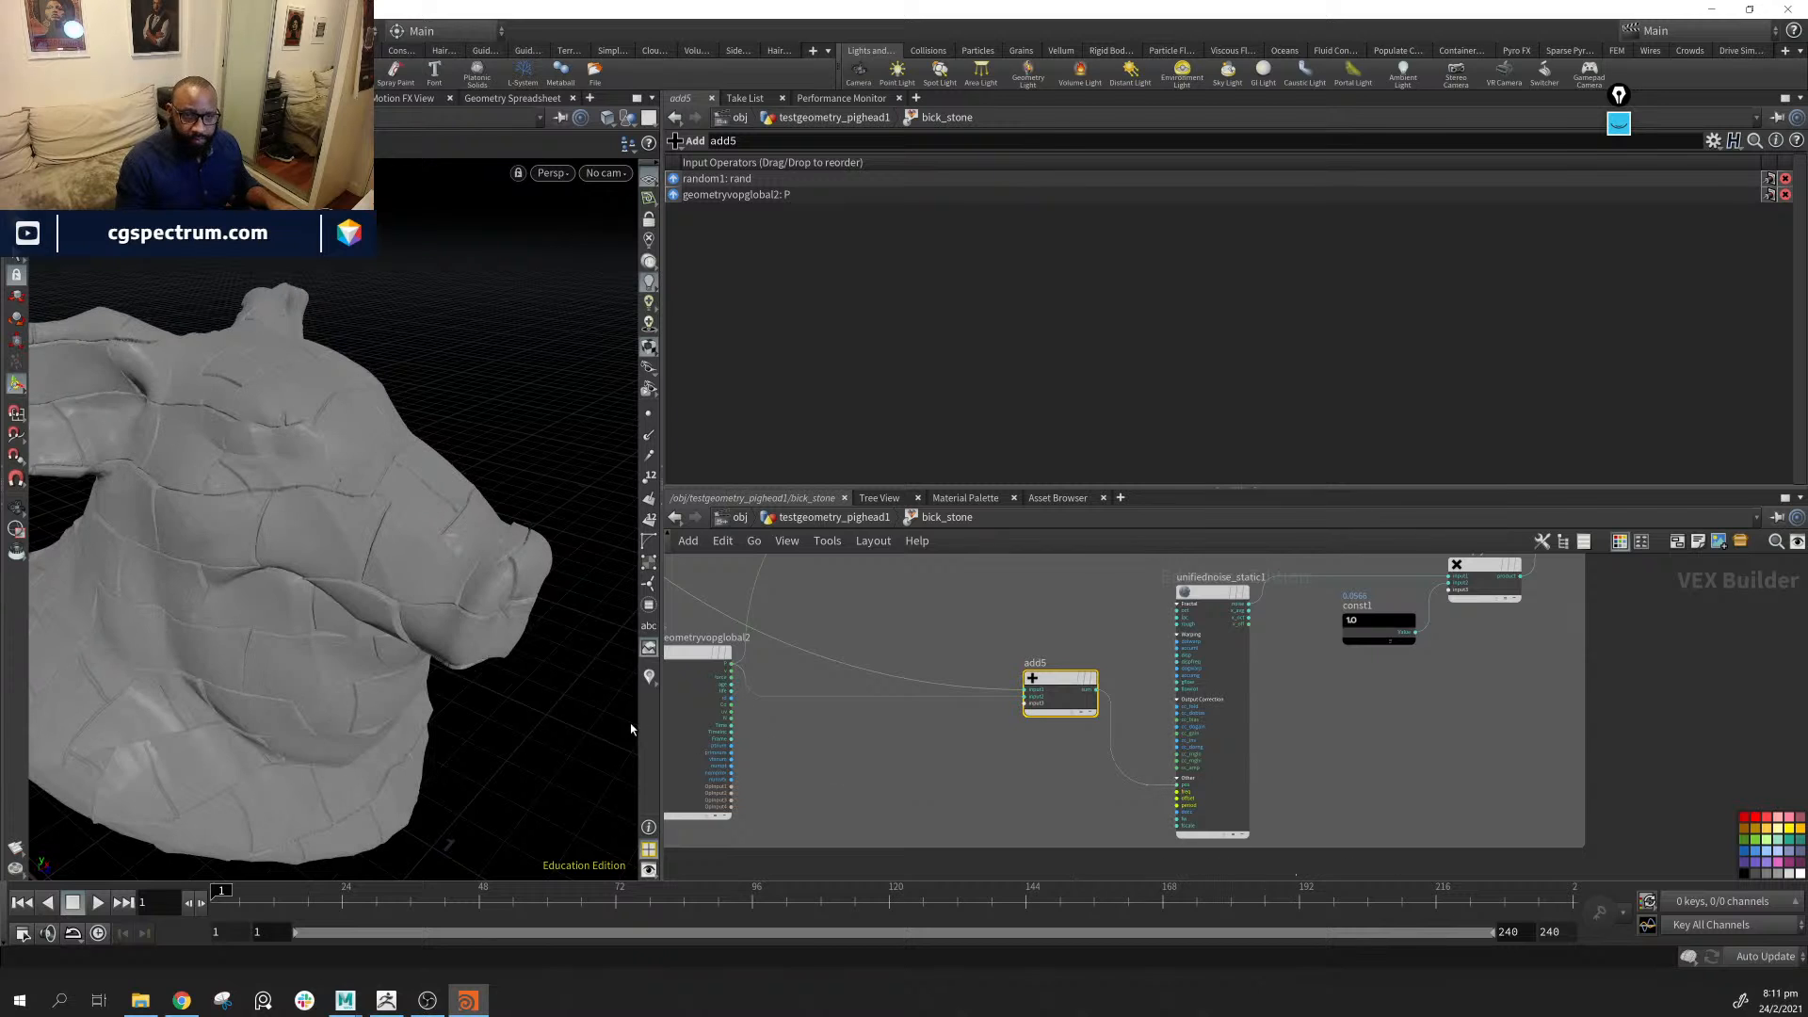
mouse_move(496, 718)
mouse_down()
mouse_move(400, 664)
mouse_move(524, 625)
mouse_move(388, 730)
mouse_move(267, 618)
mouse_move(468, 605)
mouse_move(416, 549)
mouse_move(355, 553)
mouse_move(428, 561)
mouse_move(290, 592)
mouse_move(464, 634)
mouse_move(190, 573)
mouse_move(408, 646)
mouse_move(383, 594)
mouse_move(339, 658)
mouse_move(365, 729)
mouse_move(490, 731)
mouse_up()
Set all frequency values of unifiednoise_static1 to 7, check the bricks, and shift add5 slightly upward
middle_drag(900, 731, 1191, 763)
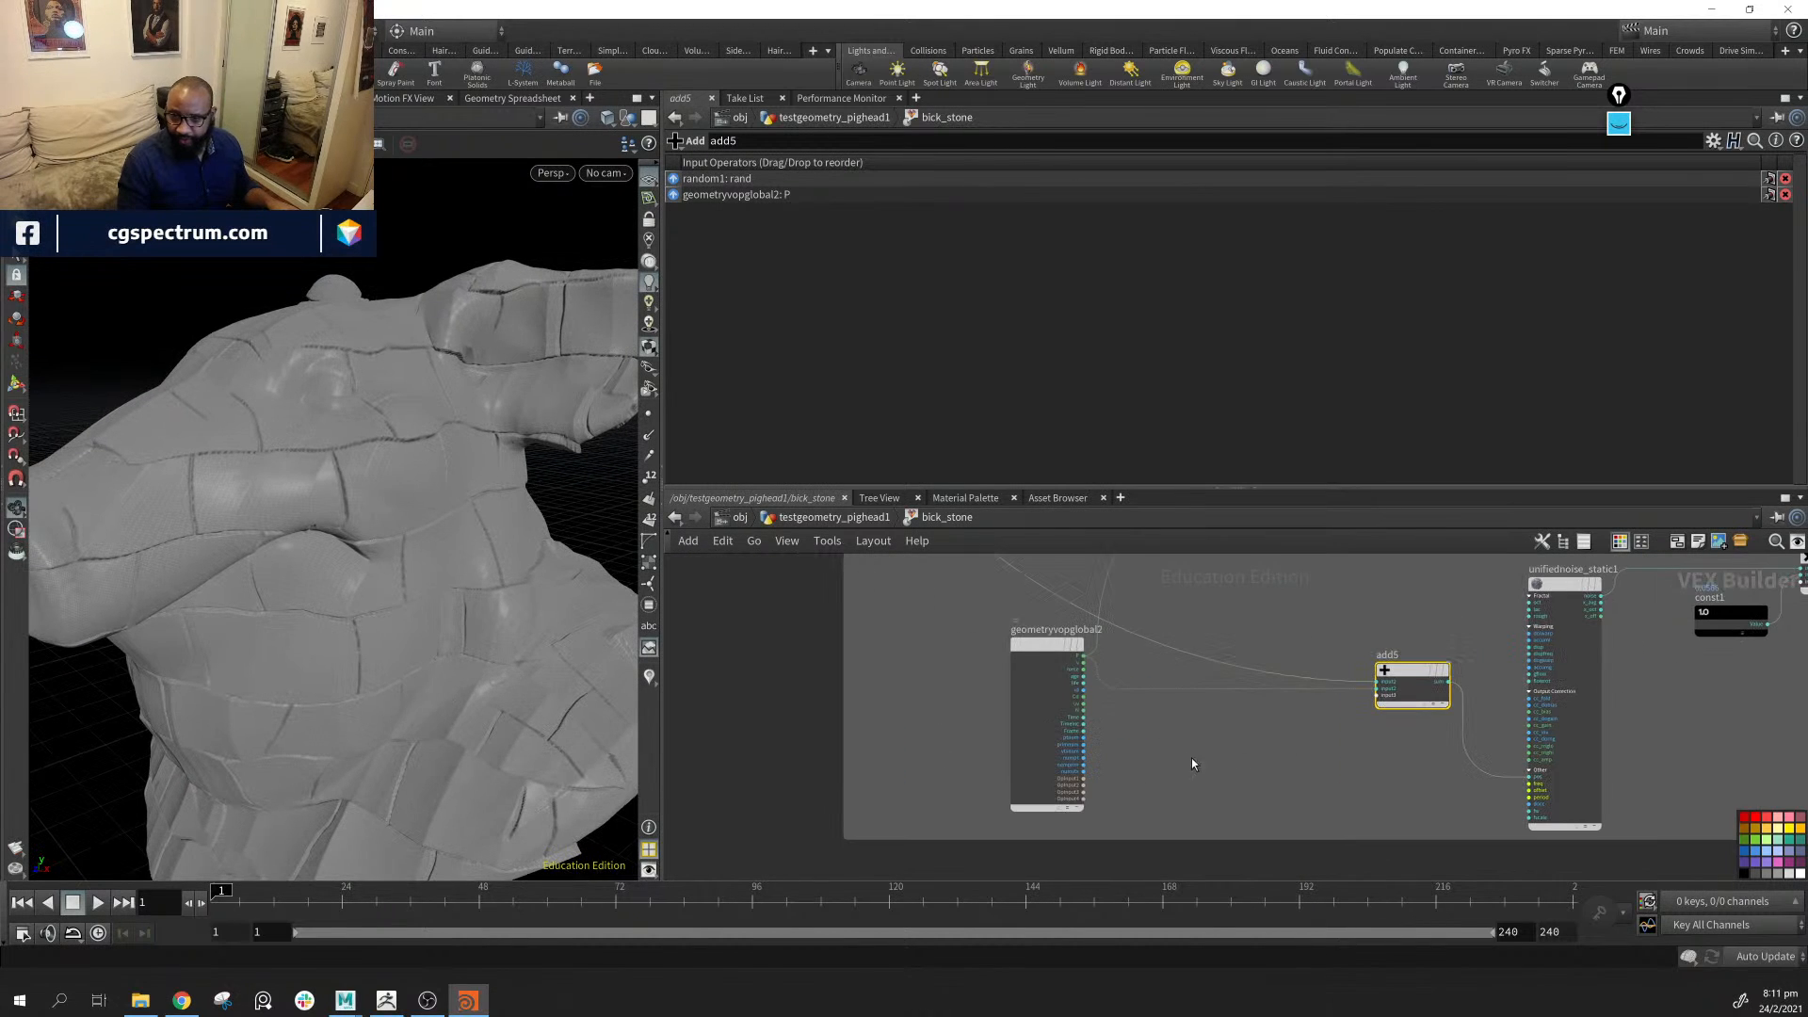
middle_drag(1025, 658, 671, 708)
click(1304, 639)
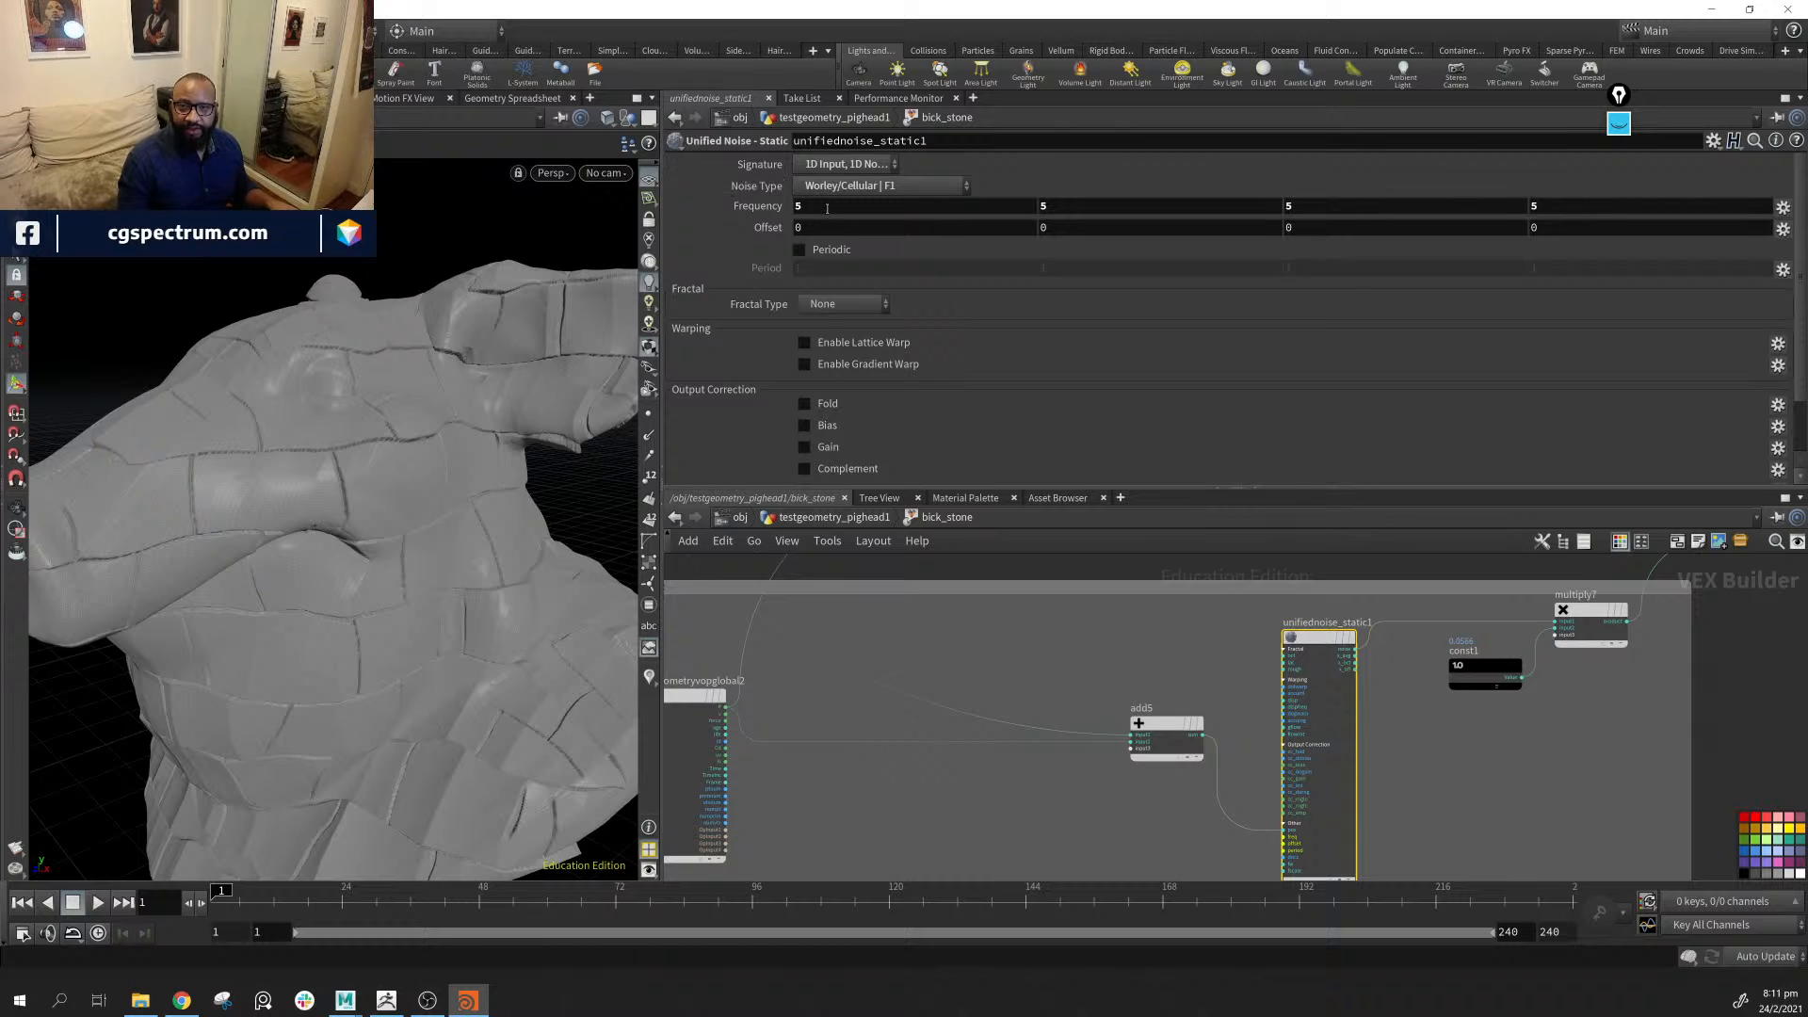
middle_drag(737, 210, 845, 183)
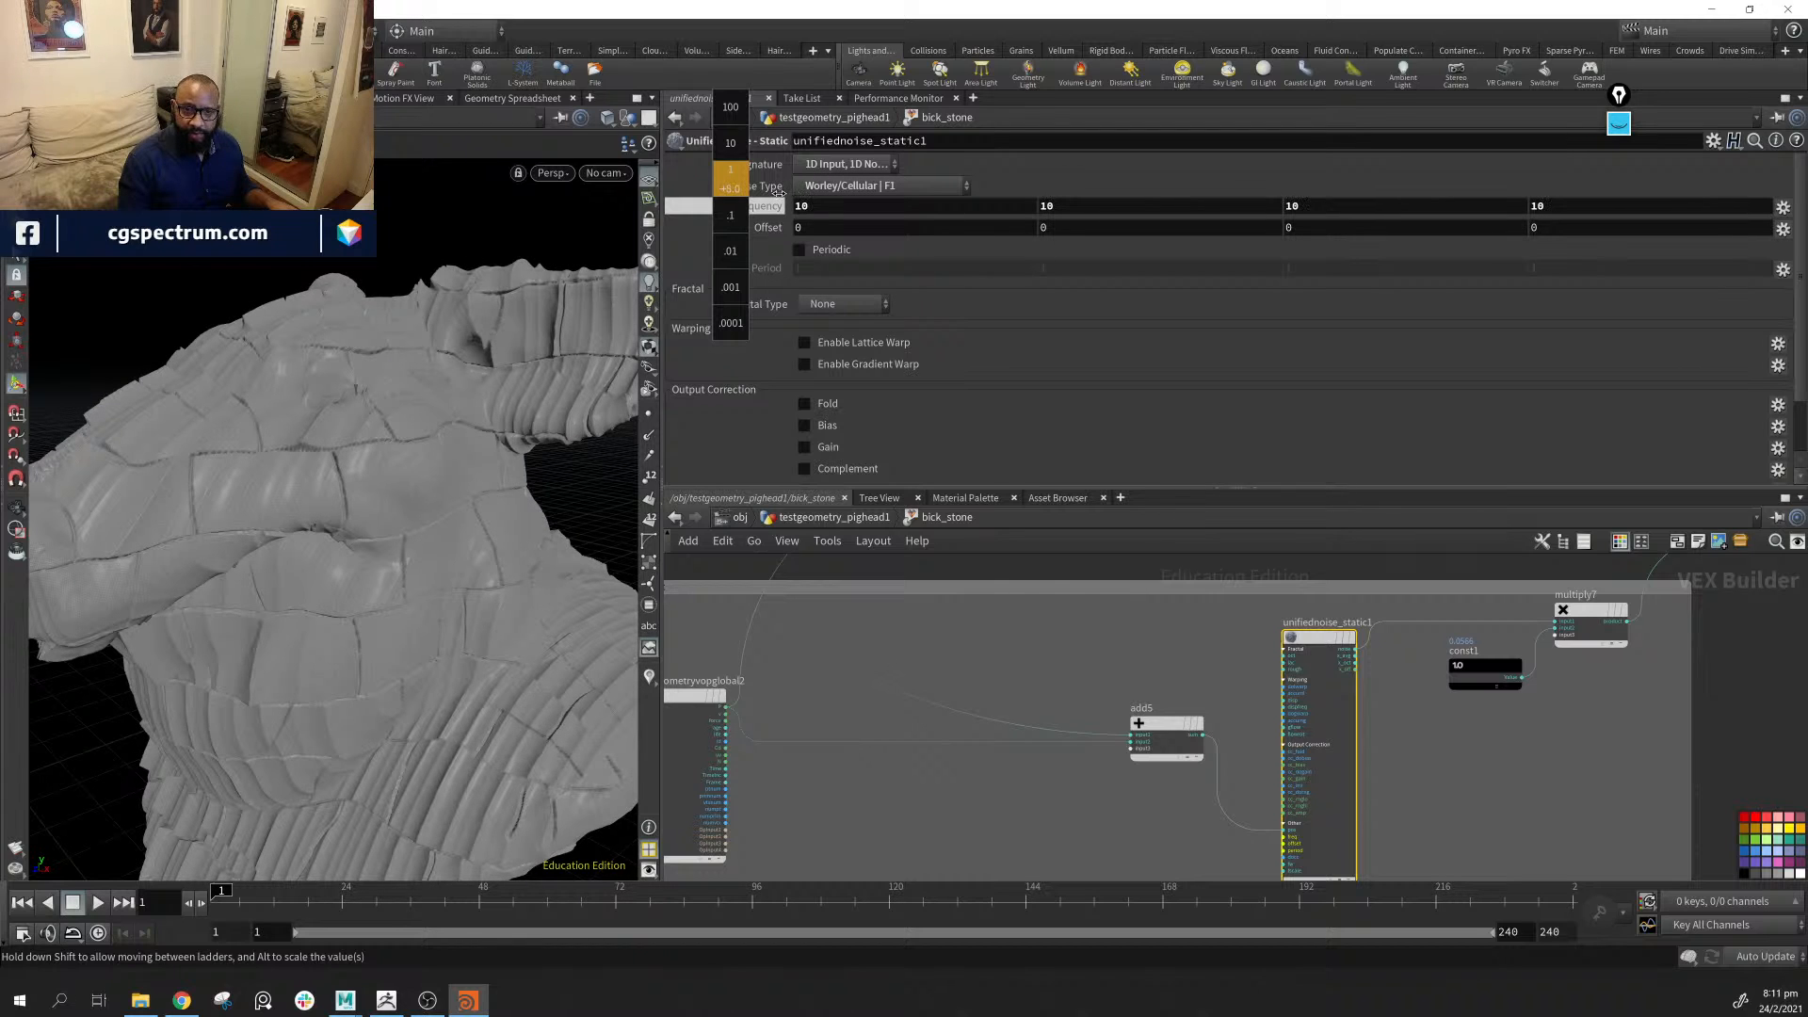
mouse_move(777, 193)
middle_down()
mouse_move(758, 192)
mouse_move(774, 192)
middle_up()
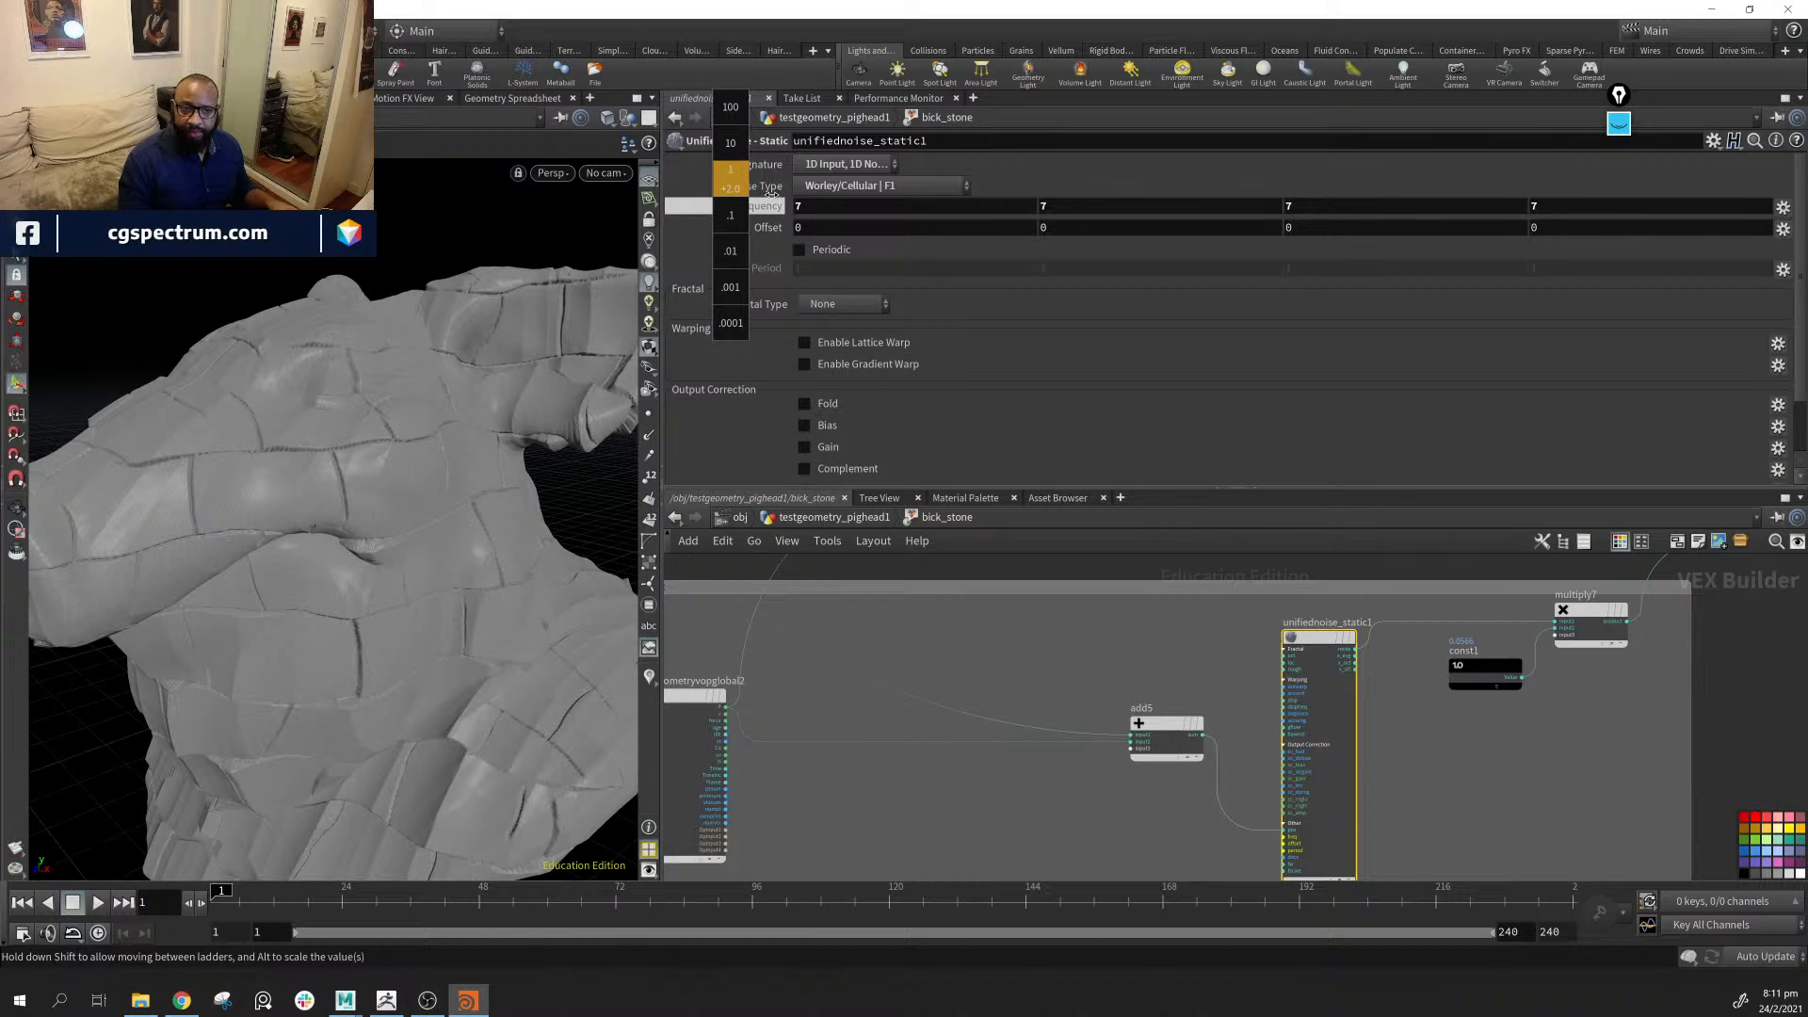
alt+drag(458, 542, 493, 472)
alt+drag(327, 630, 420, 619)
middle_drag(1096, 795, 1130, 827)
drag(1221, 757, 1199, 706)
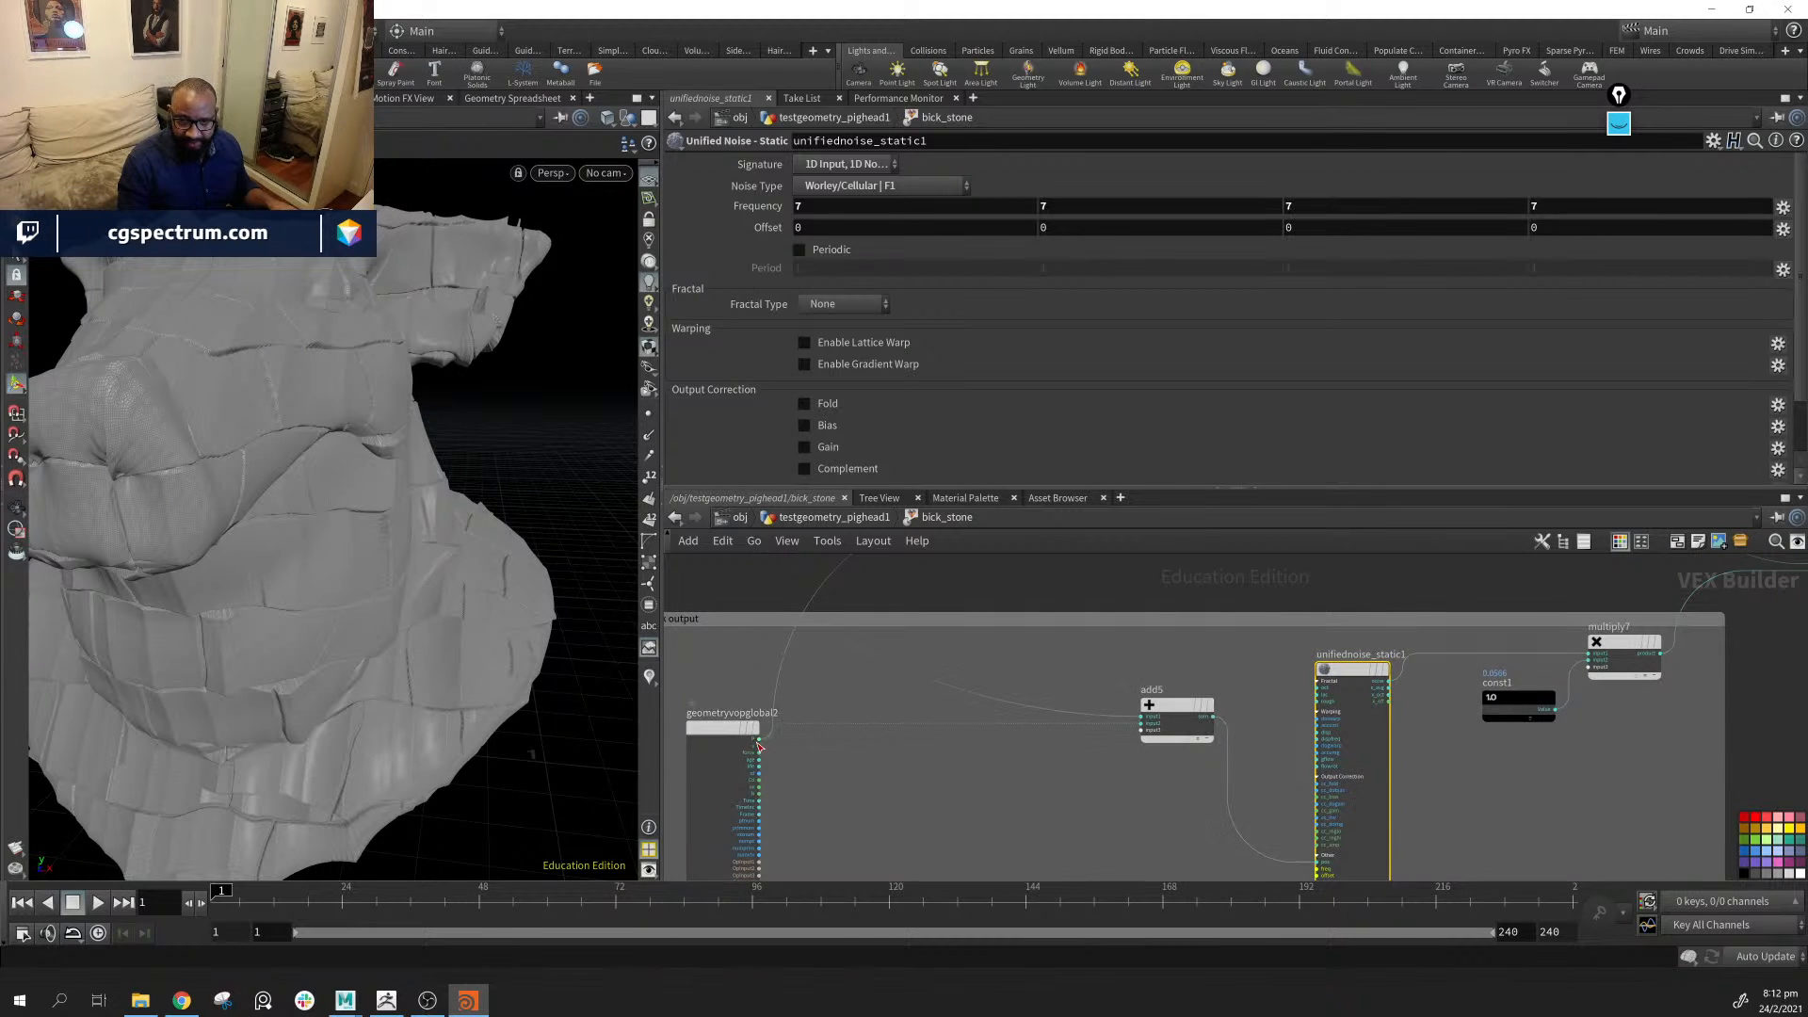
drag(762, 745, 1214, 830)
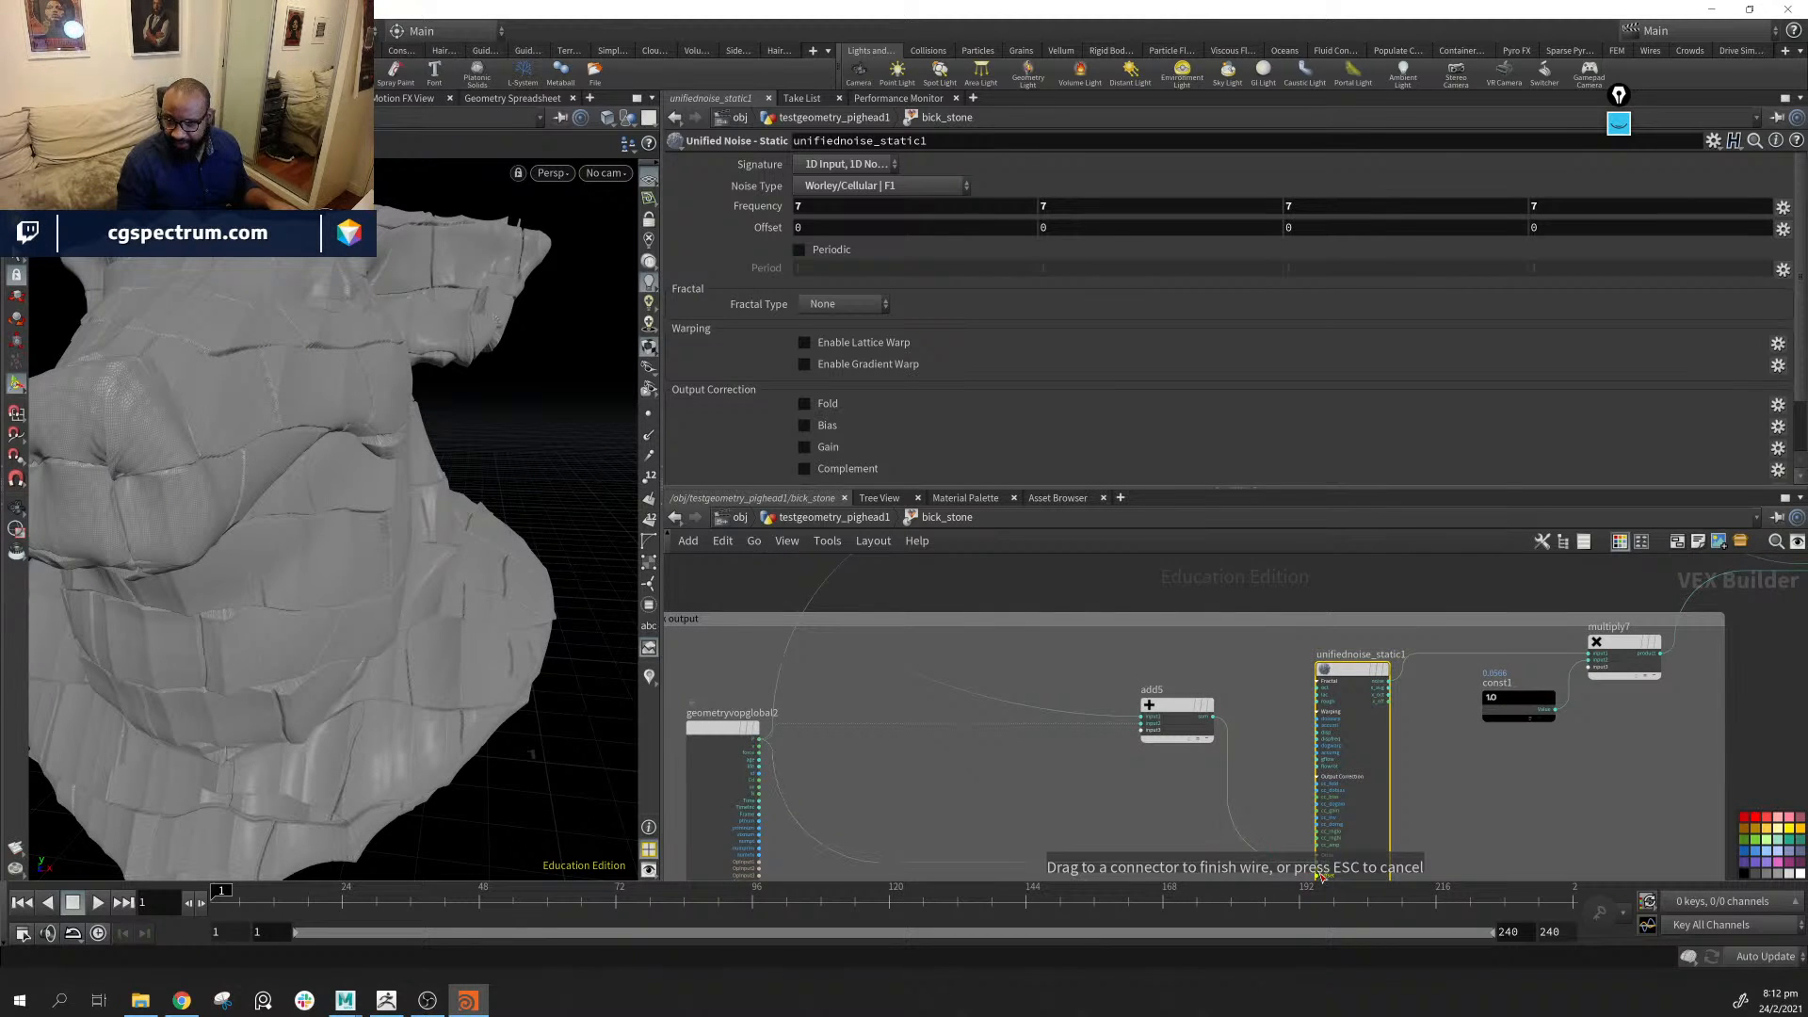
drag(1322, 878, 1320, 863)
mouse_move(1142, 835)
mouse_down()
mouse_move(1155, 812)
mouse_move(1134, 823)
mouse_up()
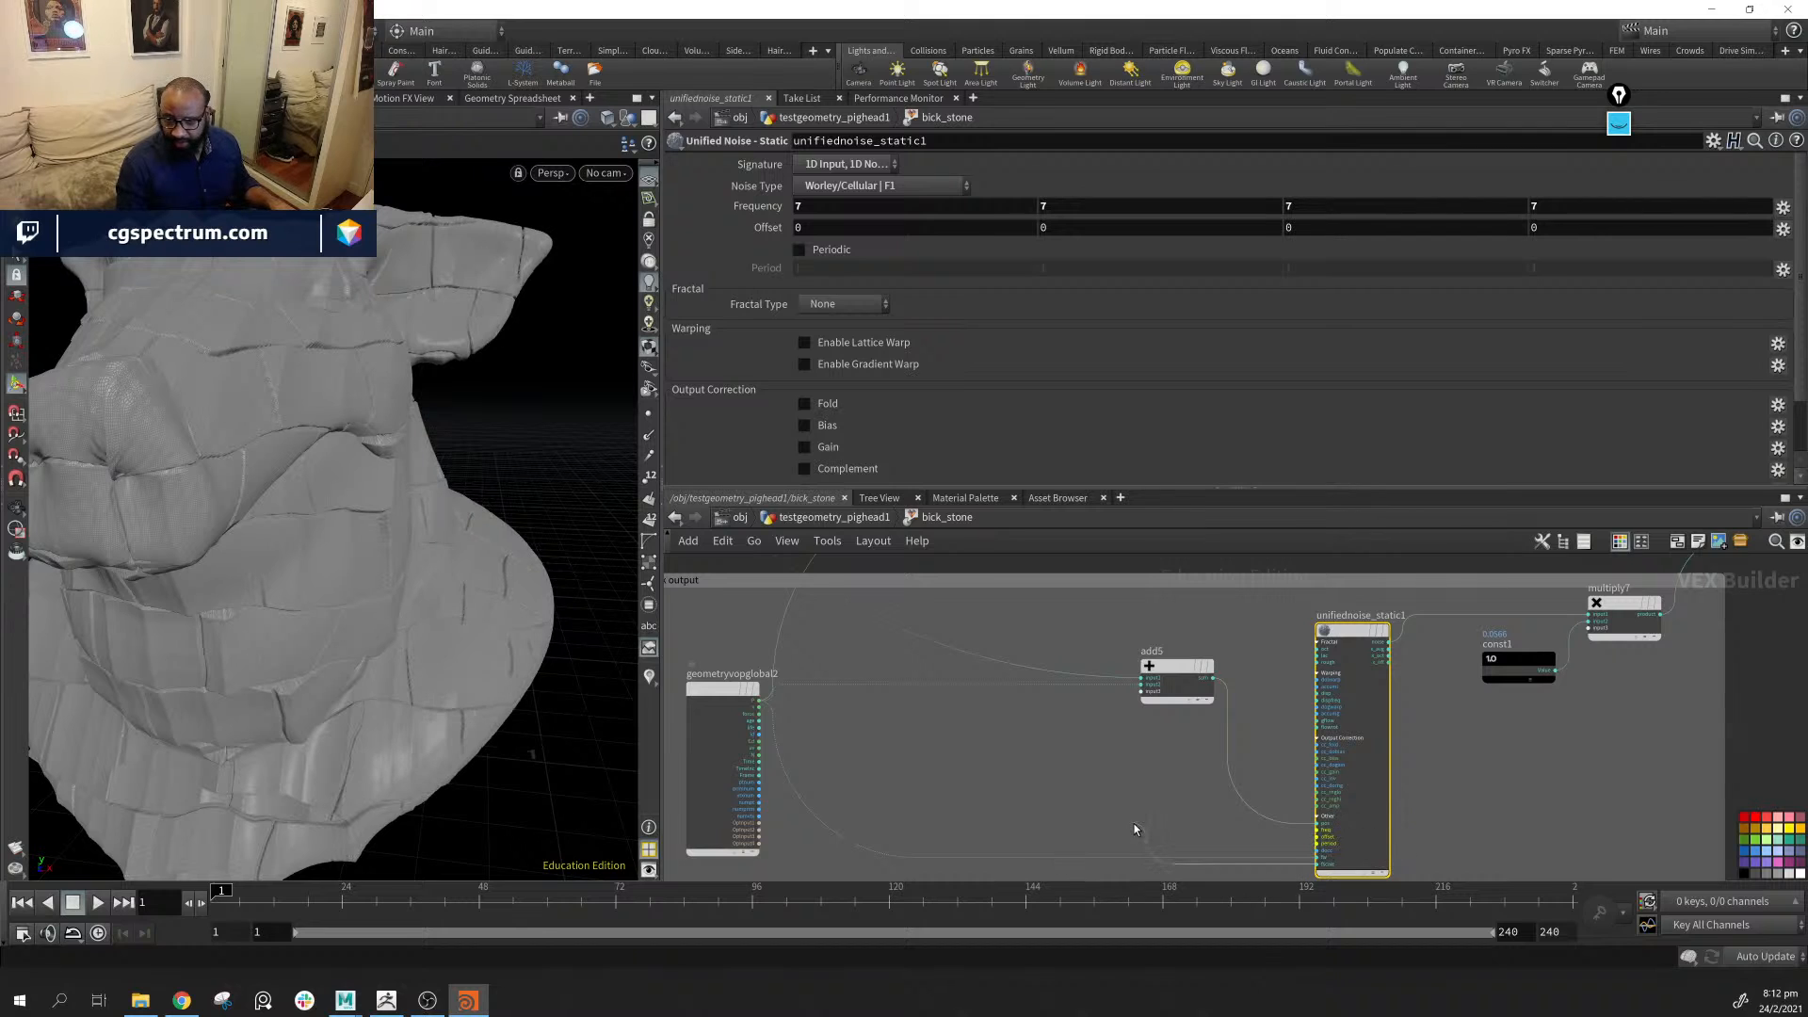
key(Escape)
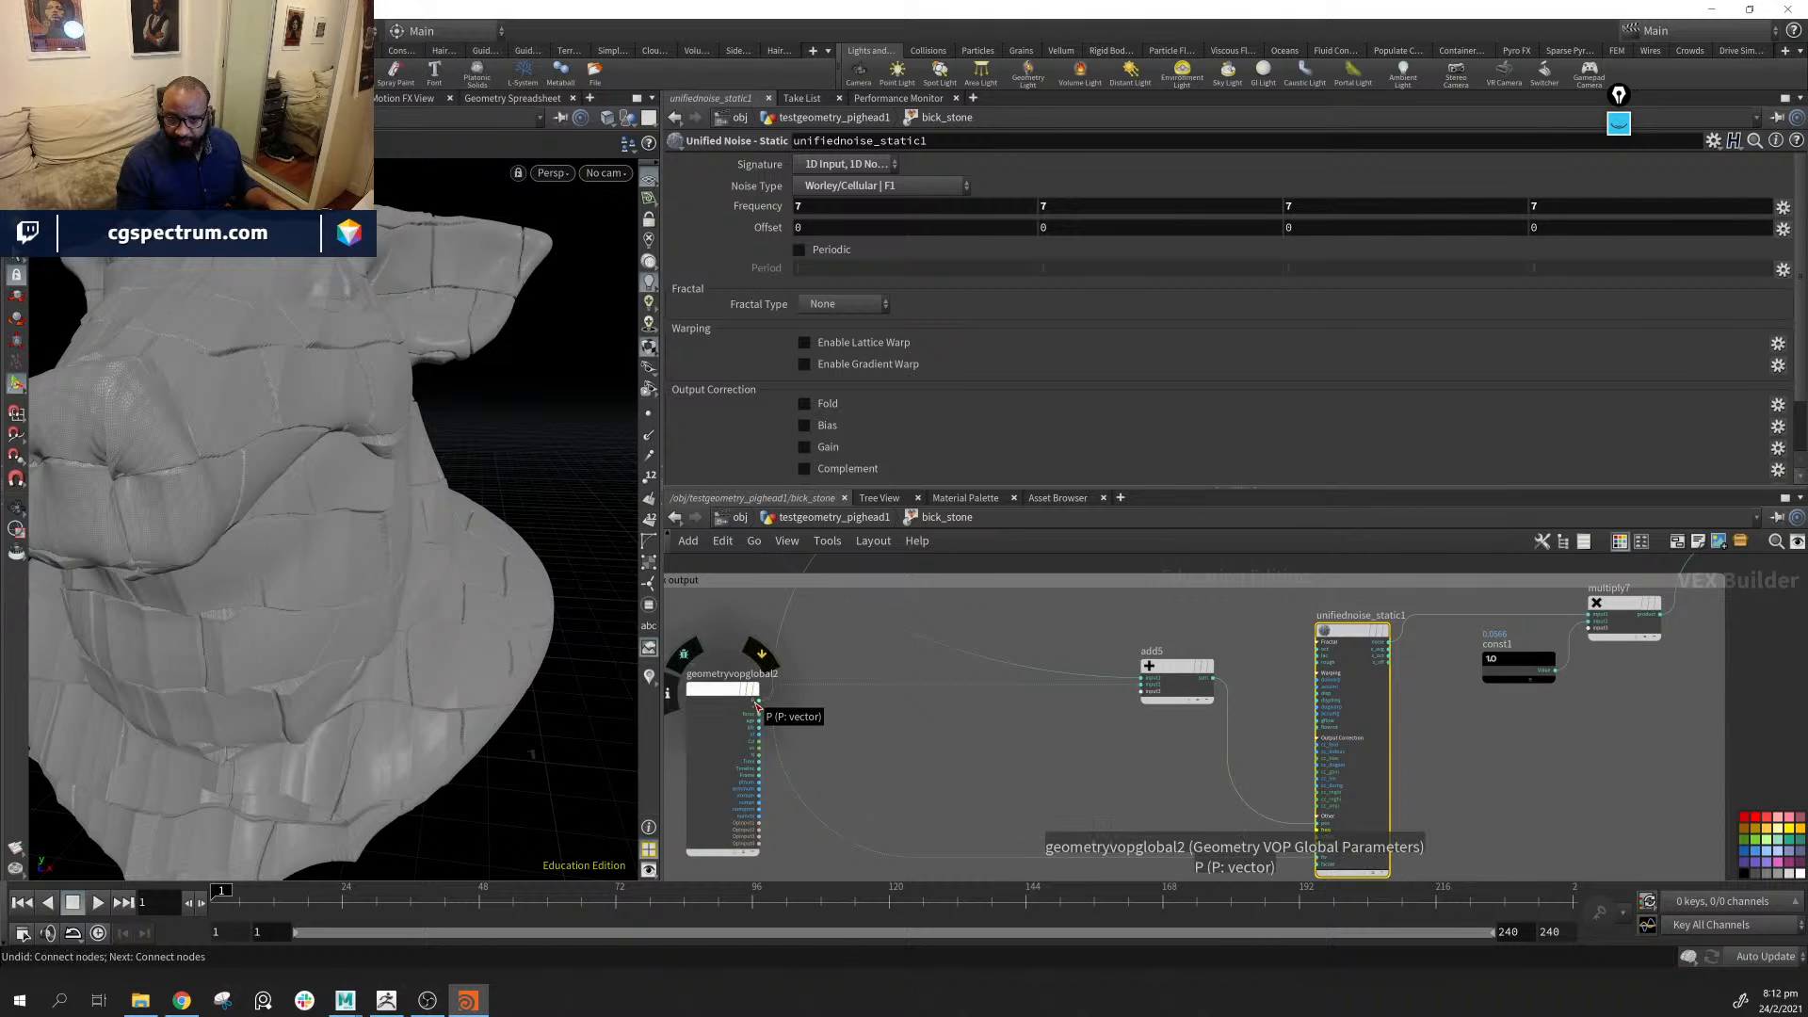
Connect the P output of geometryvopglobal2 directly to the pos input of unifiednoise_static1
drag(760, 701, 1251, 814)
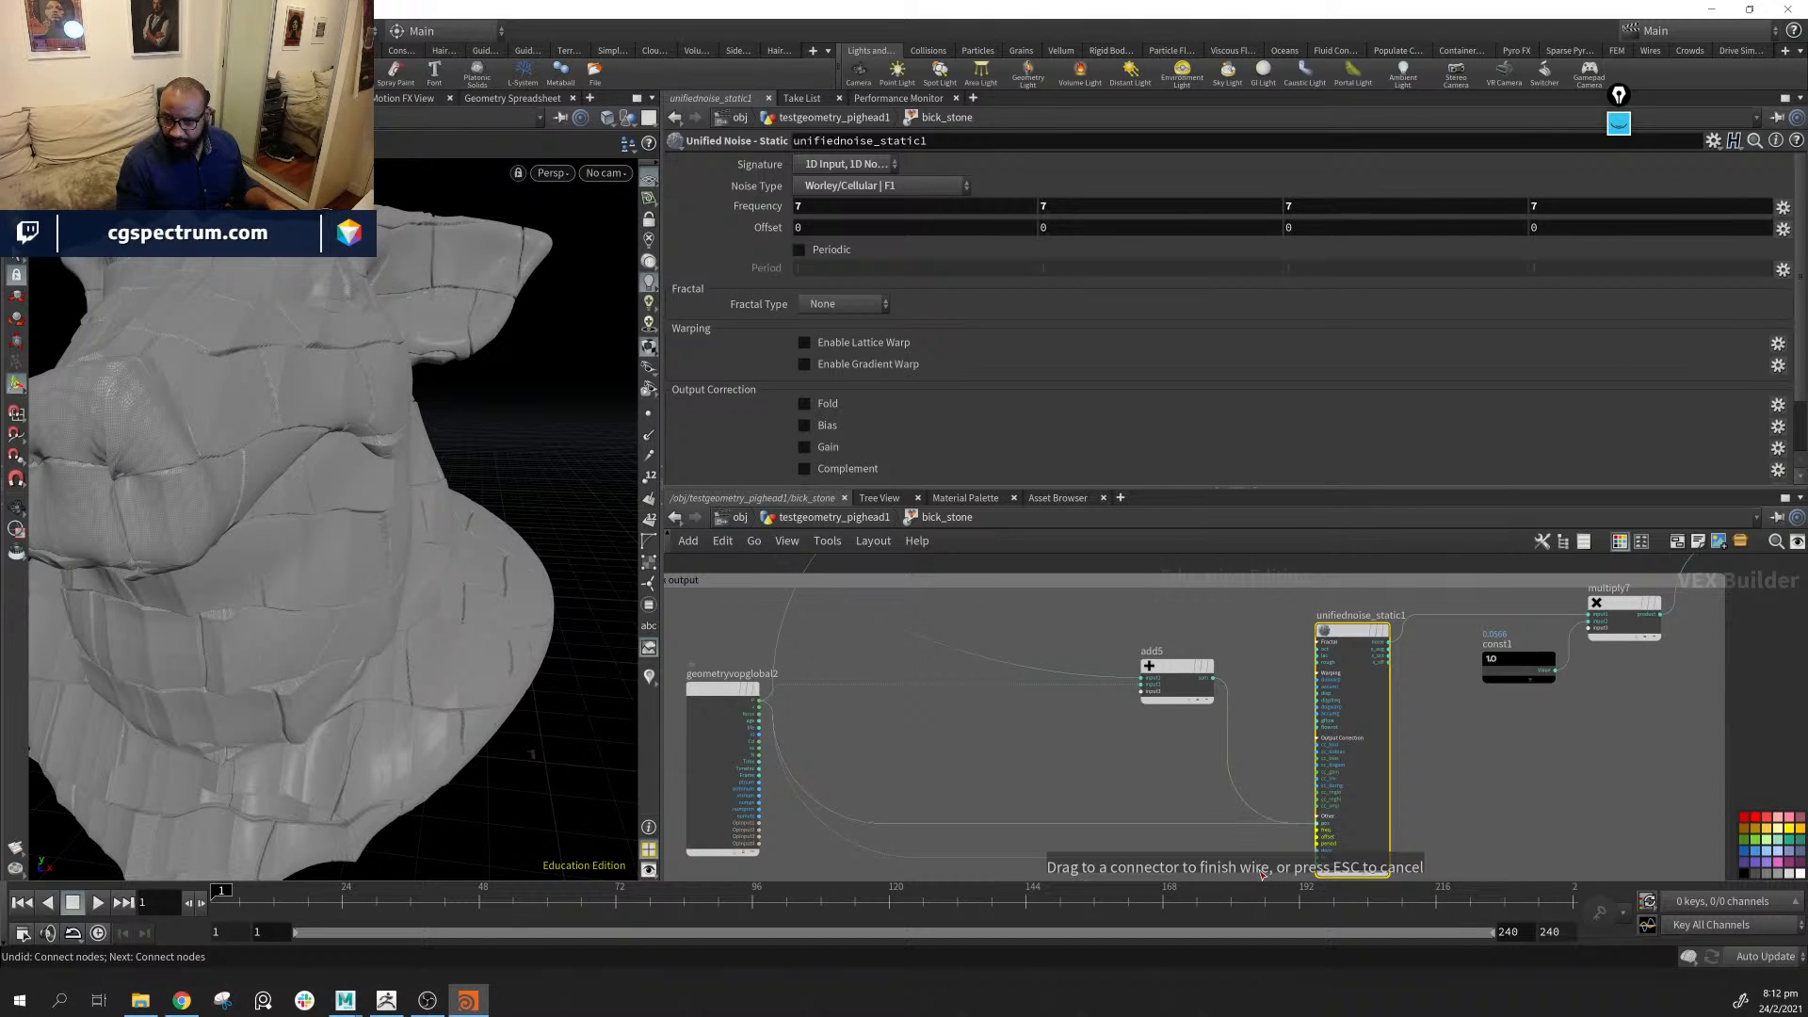
middle_drag(1220, 854, 1223, 843)
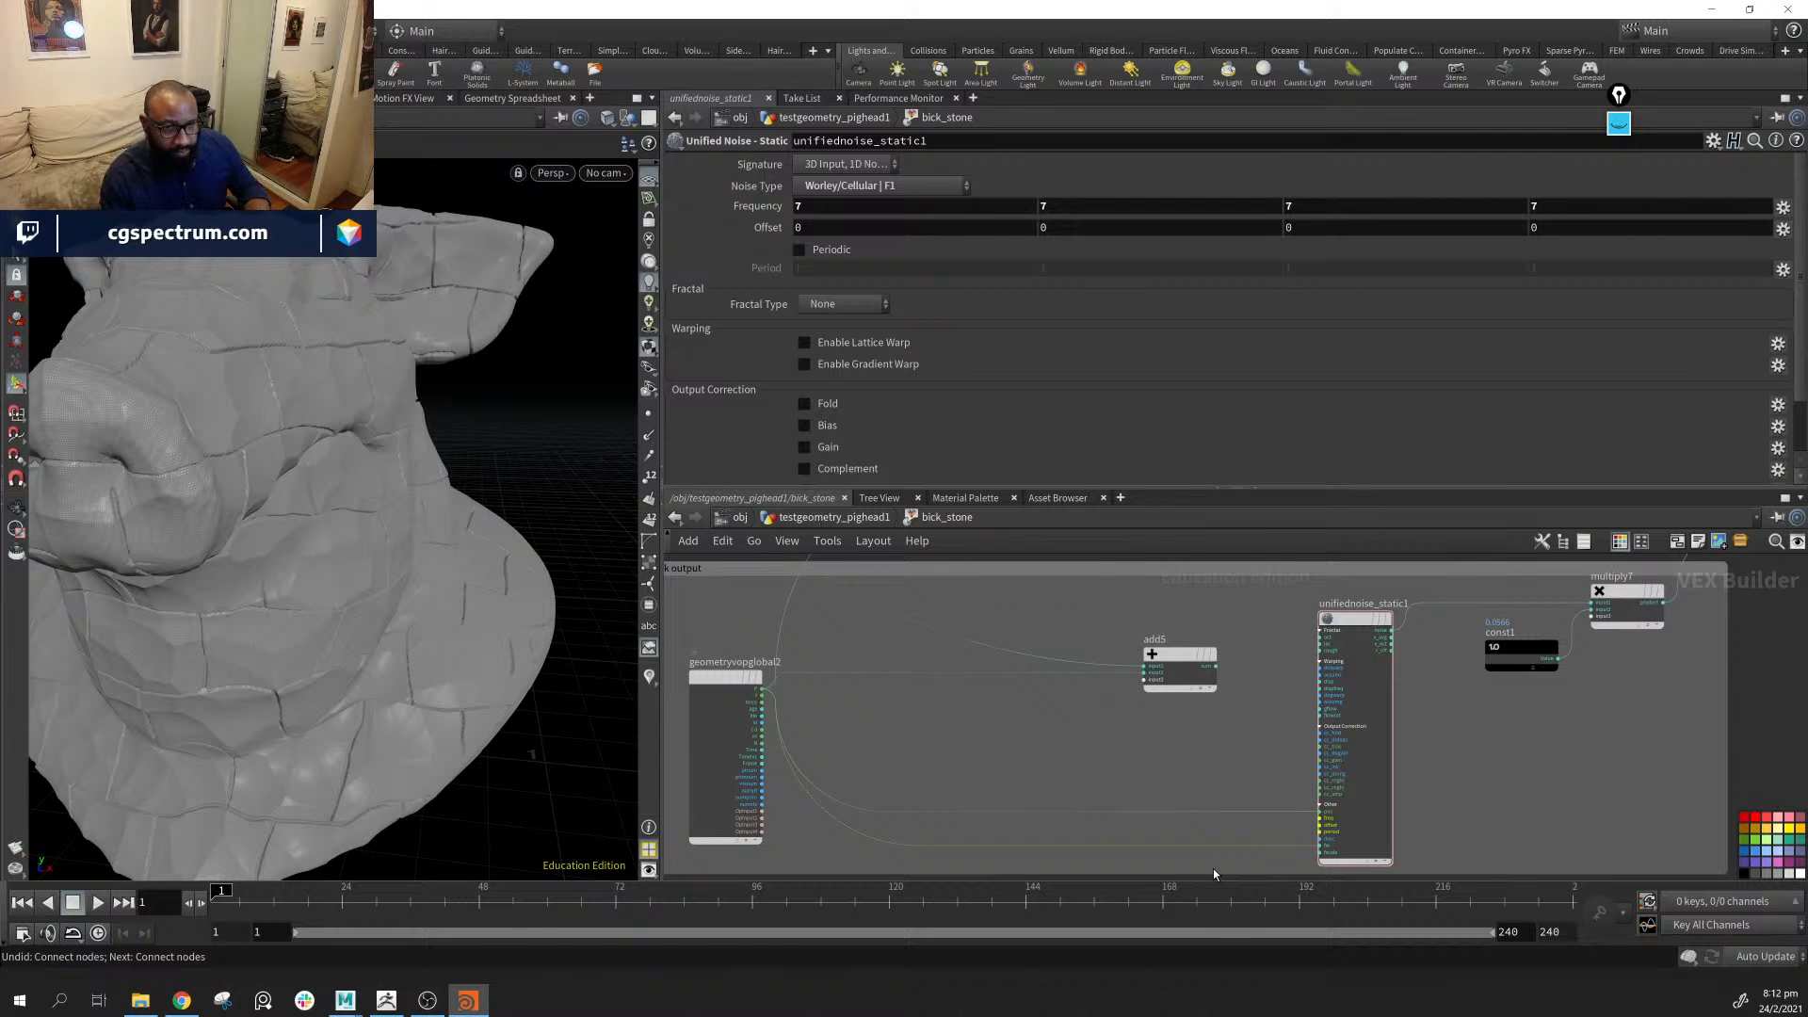
middle_drag(1149, 725, 1064, 680)
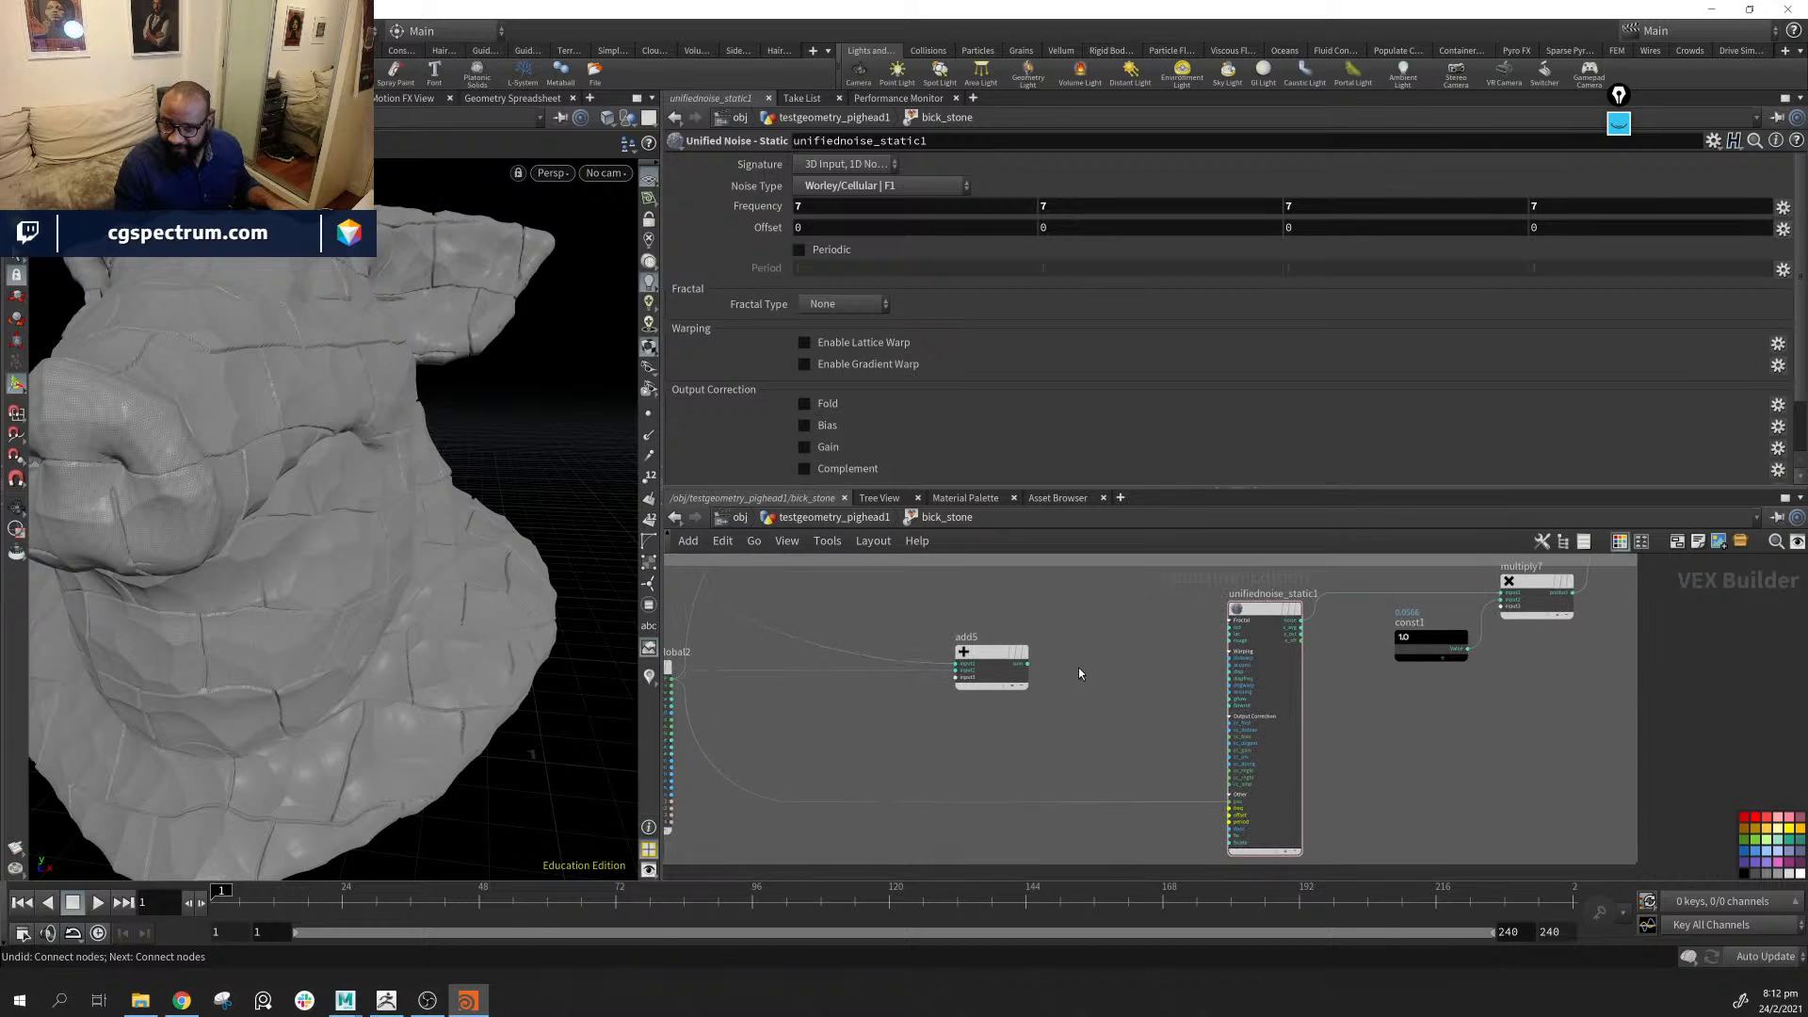
Wire the sum output of add5 into the offset input of unifiednoise_static1 and check the bricks up close
scroll(1166, 744, up, 2)
middle_drag(1165, 744, 1108, 690)
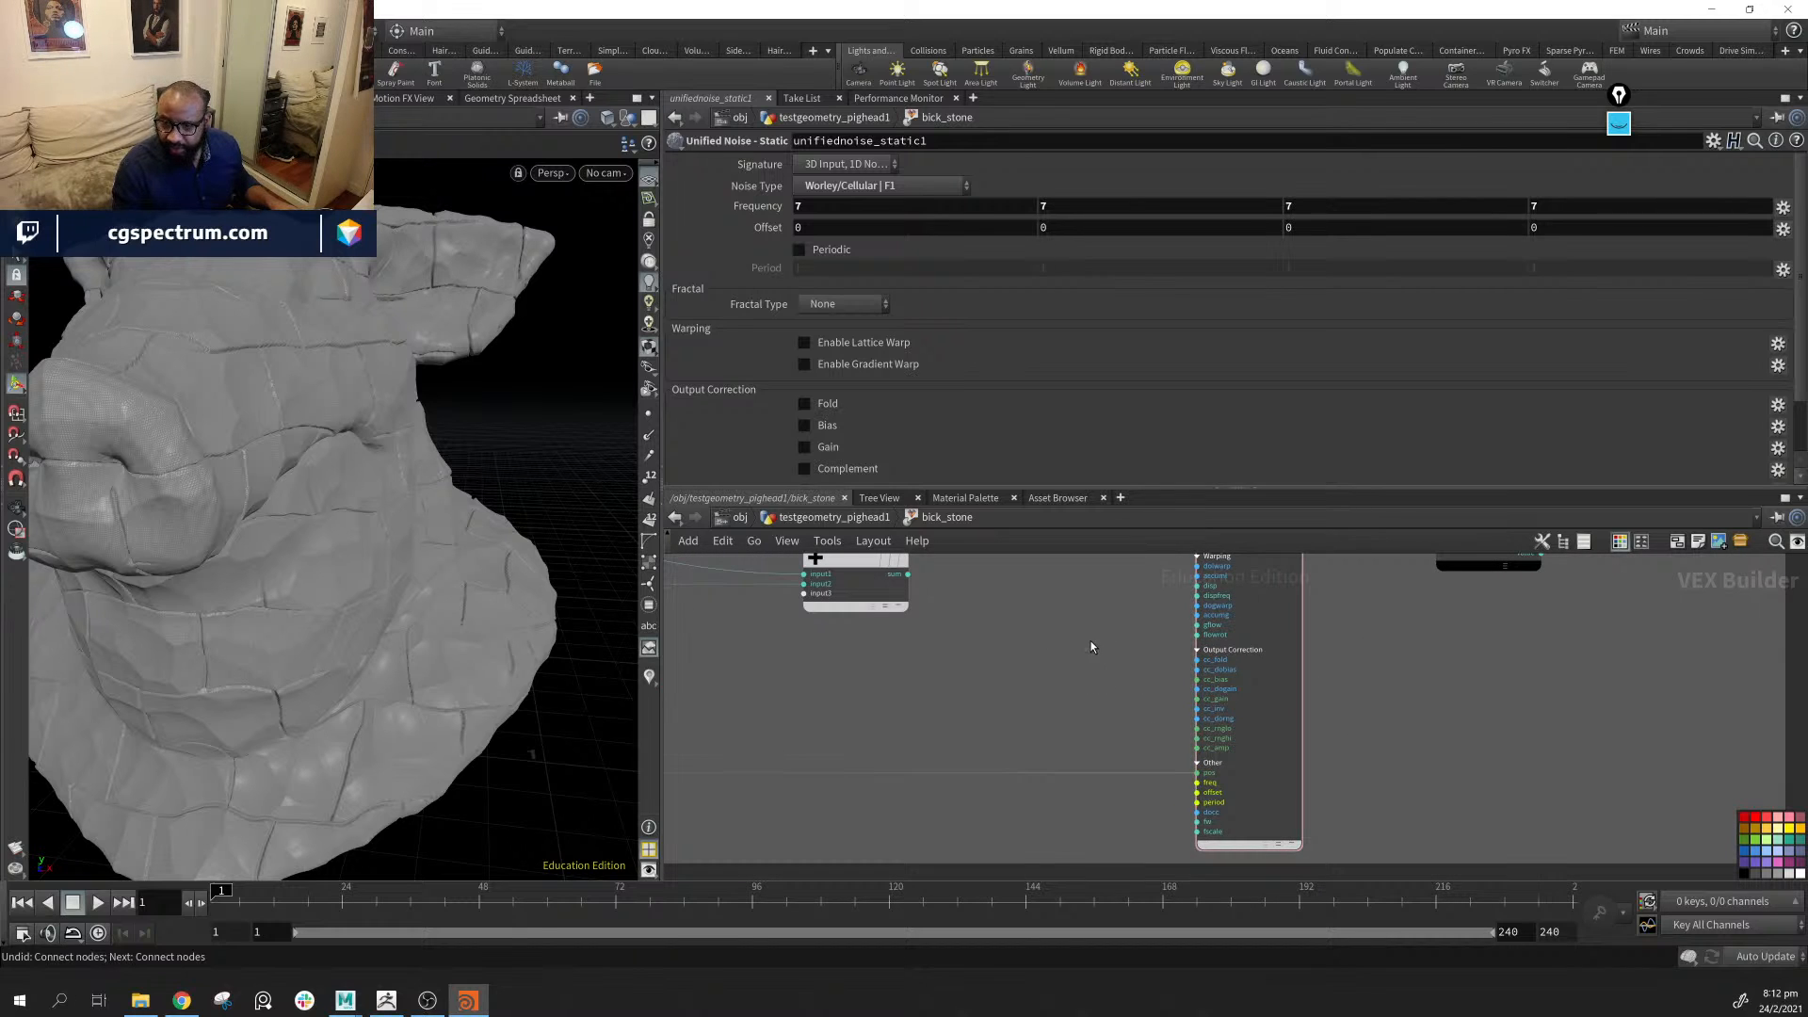
drag(908, 574, 1185, 798)
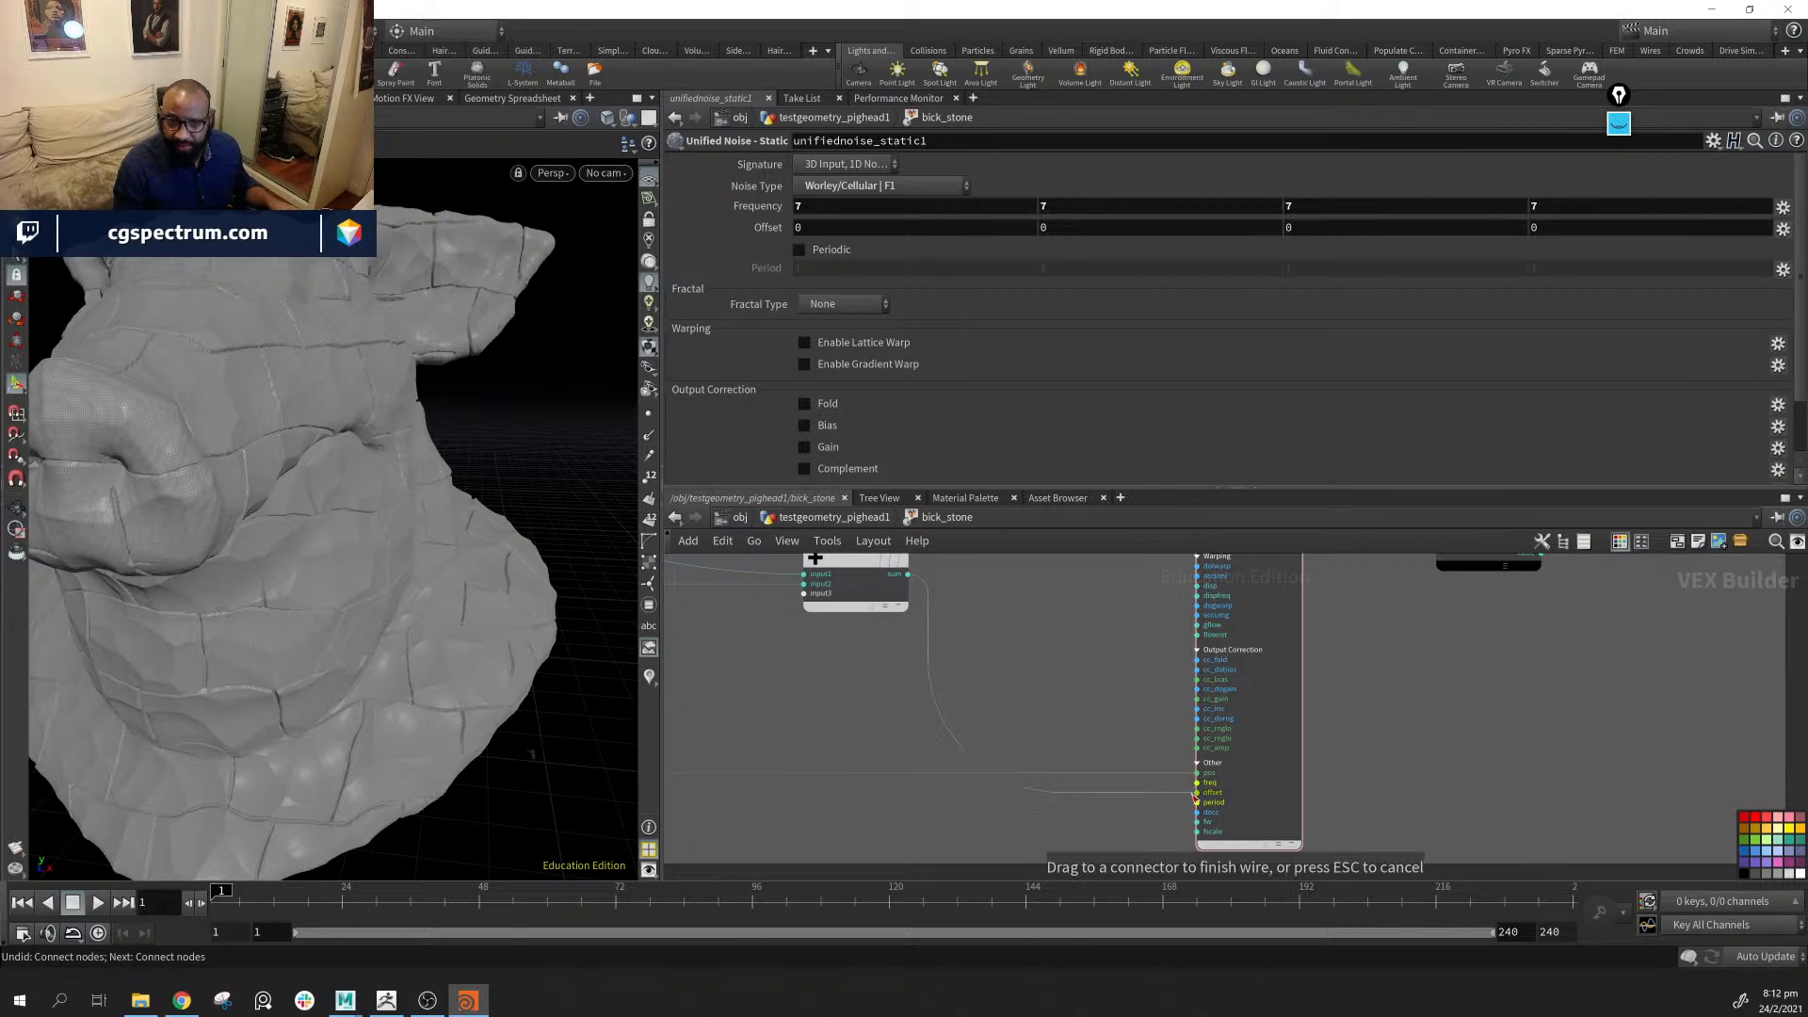
alt+drag(273, 537, 415, 529)
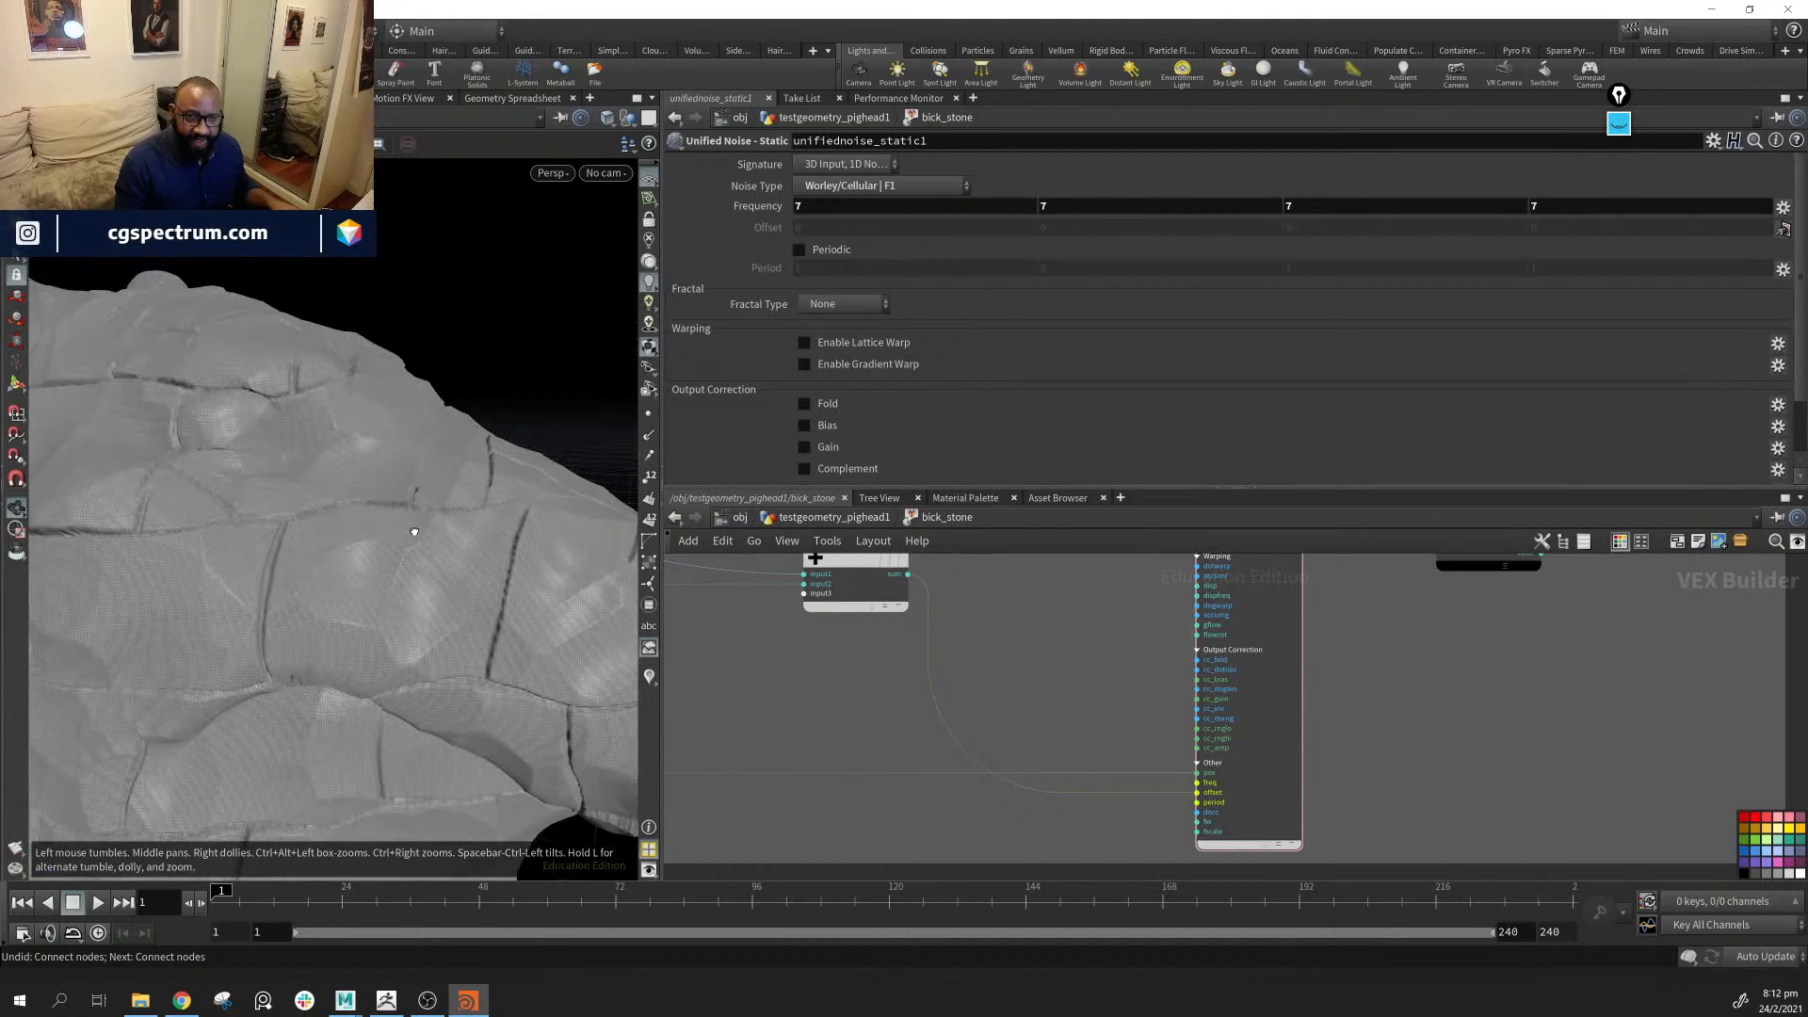
middle_drag(732, 665, 982, 666)
alt+drag(302, 617, 480, 603)
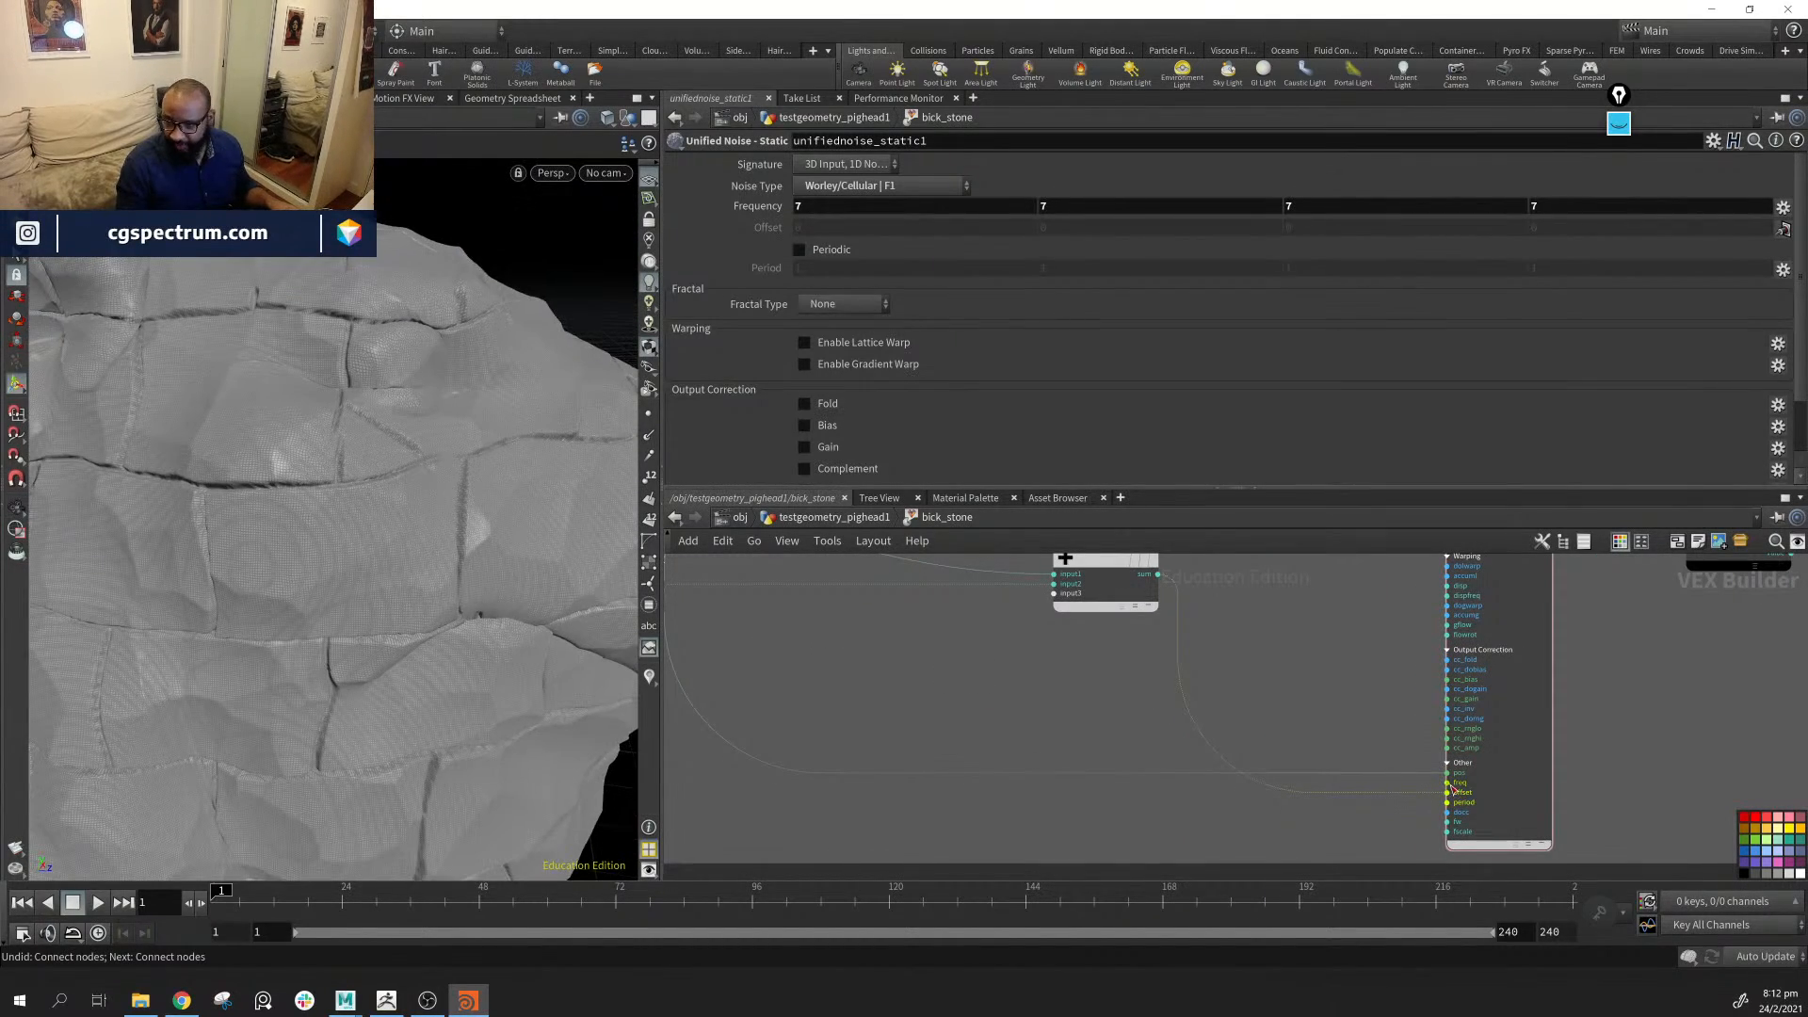
Move add5 farther away from unifiednoise_static1 and inspect the displaced bricks from another angle
middle_drag(1146, 632, 1168, 697)
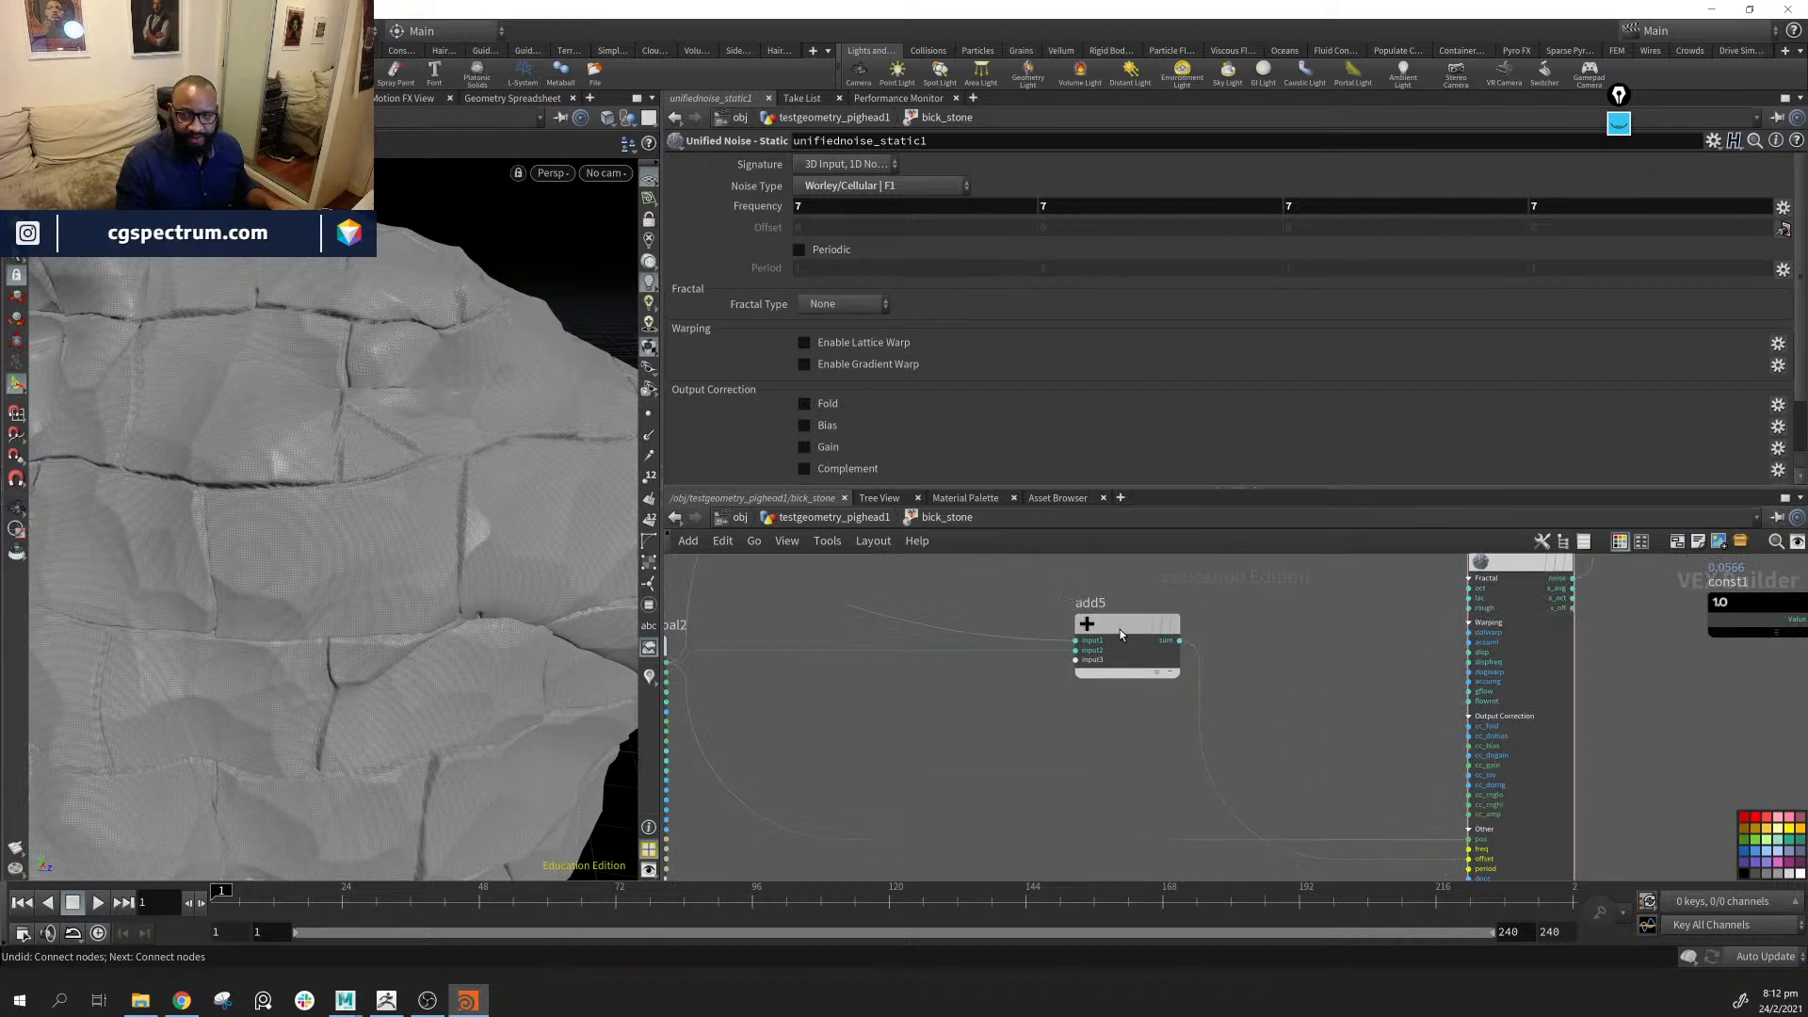
drag(1121, 629, 1051, 598)
alt+drag(466, 593, 325, 617)
middle_drag(1069, 725, 1061, 797)
scroll(1060, 797, down, 4)
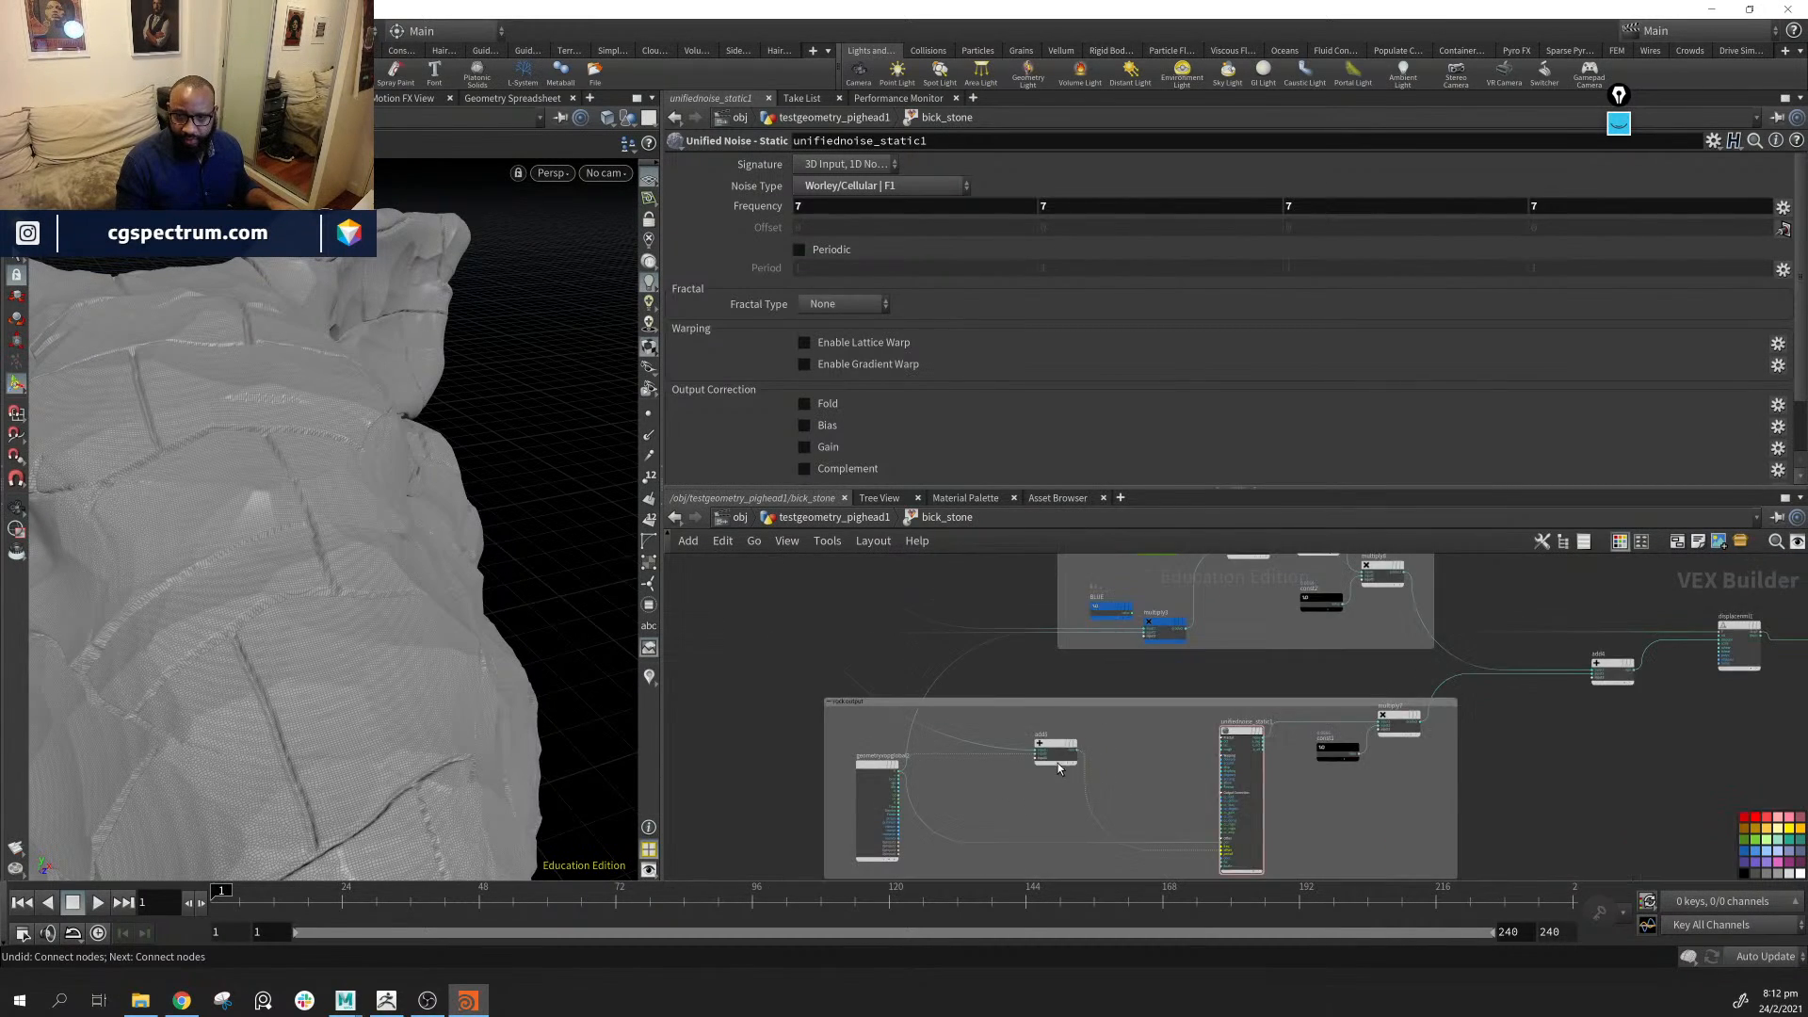
Replace the wire in the first input of add5 with one from a node in the upstream network
middle_drag(1075, 603, 1068, 847)
middle_drag(1183, 599, 1175, 836)
middle_drag(1110, 603, 1189, 586)
click(957, 770)
middle_drag(1139, 866, 1104, 690)
middle_drag(1030, 819, 1086, 523)
middle_drag(1083, 833, 1022, 519)
scroll(1027, 641, up, 4)
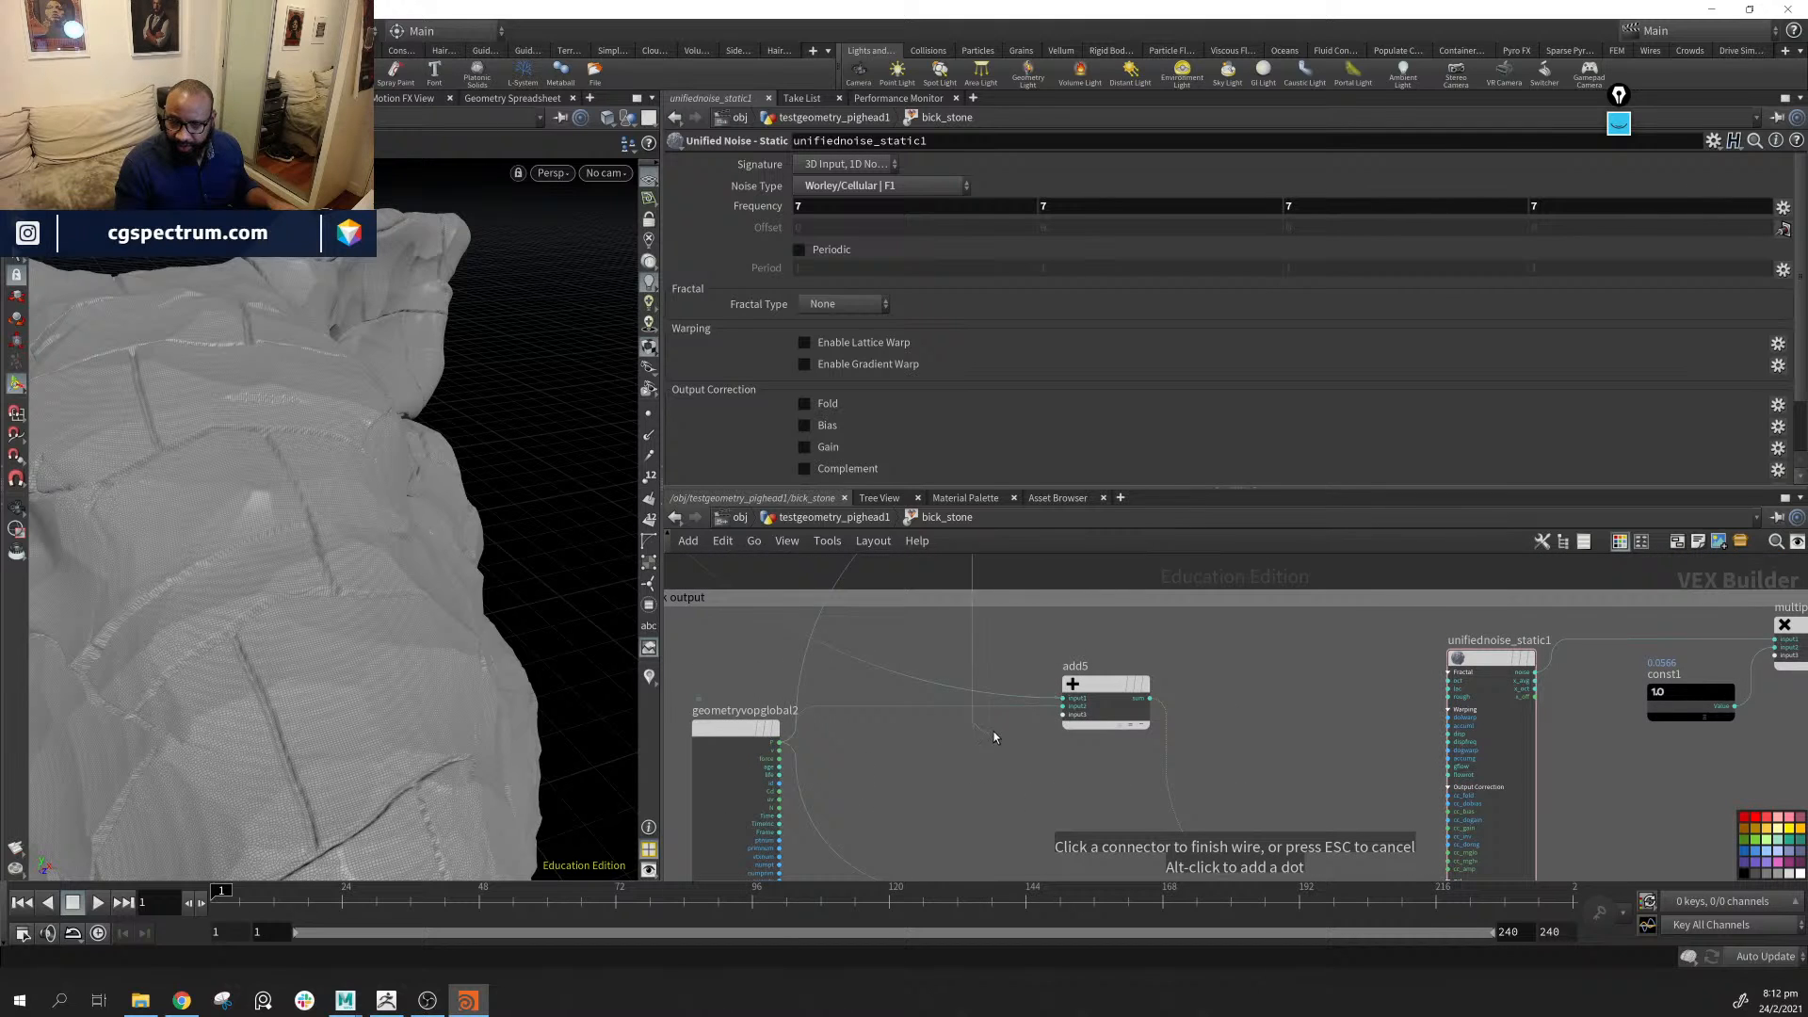
middle_drag(1304, 742, 1255, 708)
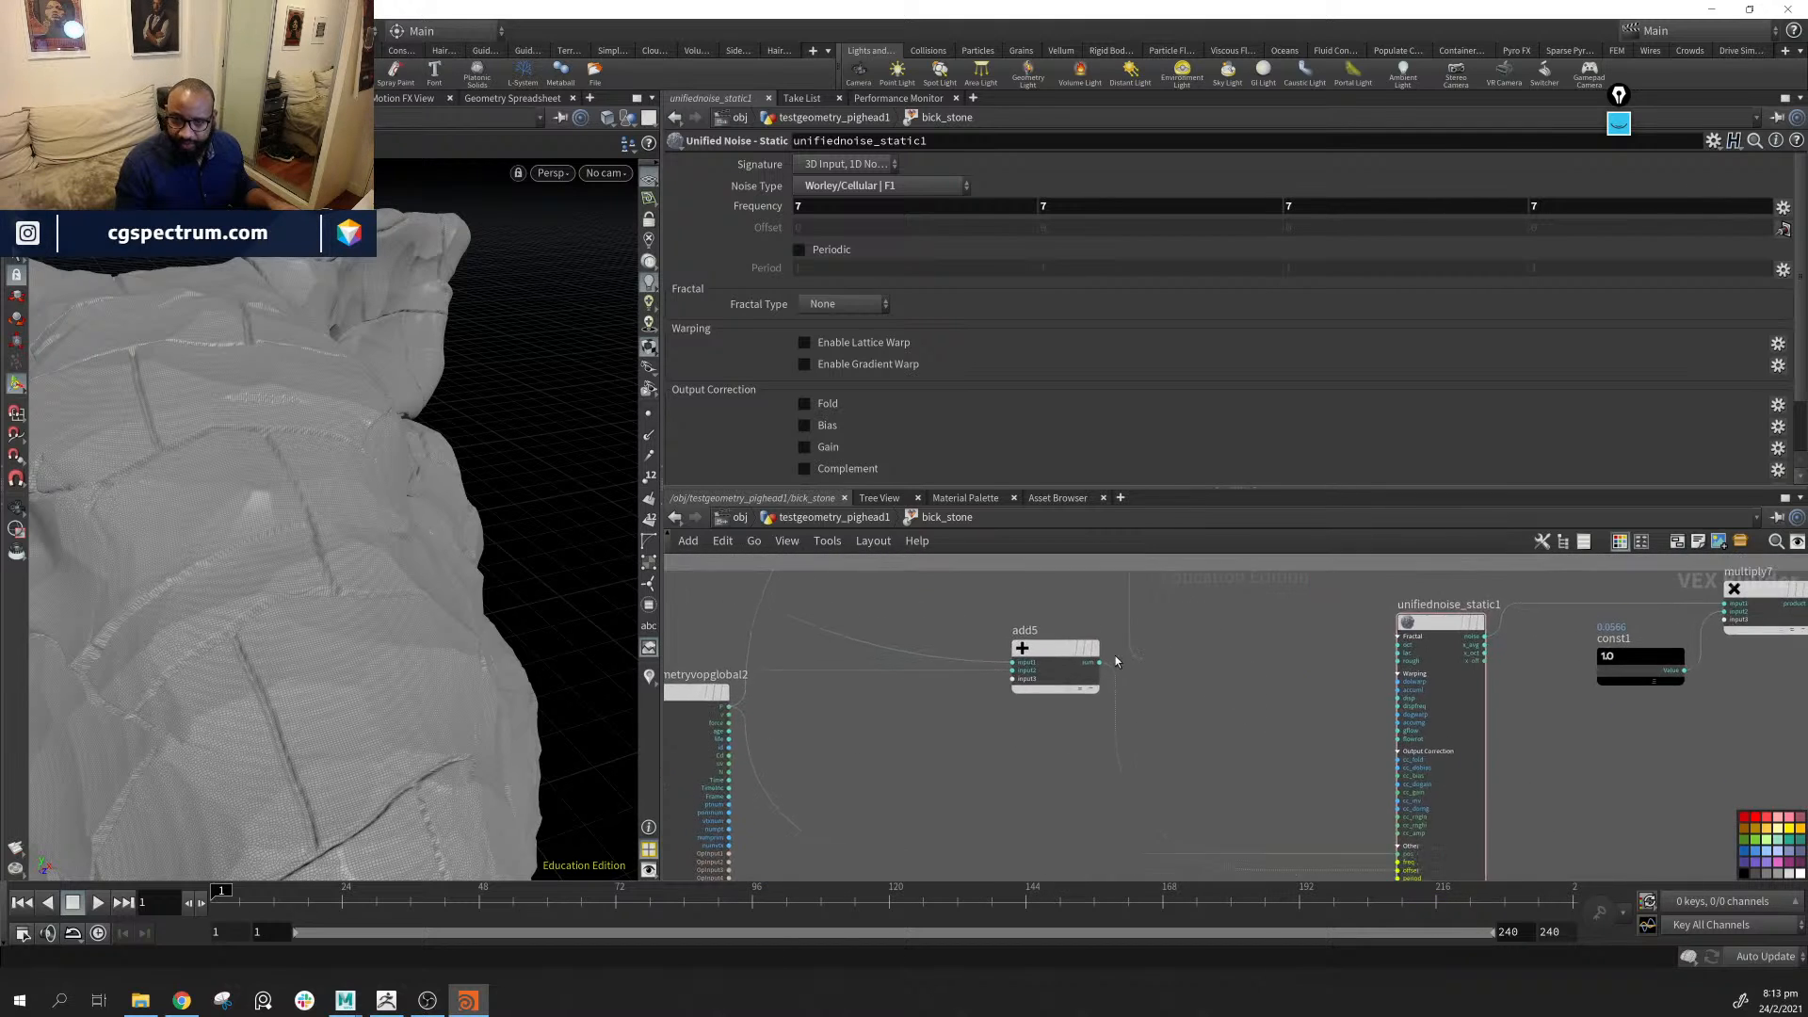
click(992, 659)
Examine the brick displacement on the pig head from several angles, both close up and as a whole
drag(474, 680, 249, 626)
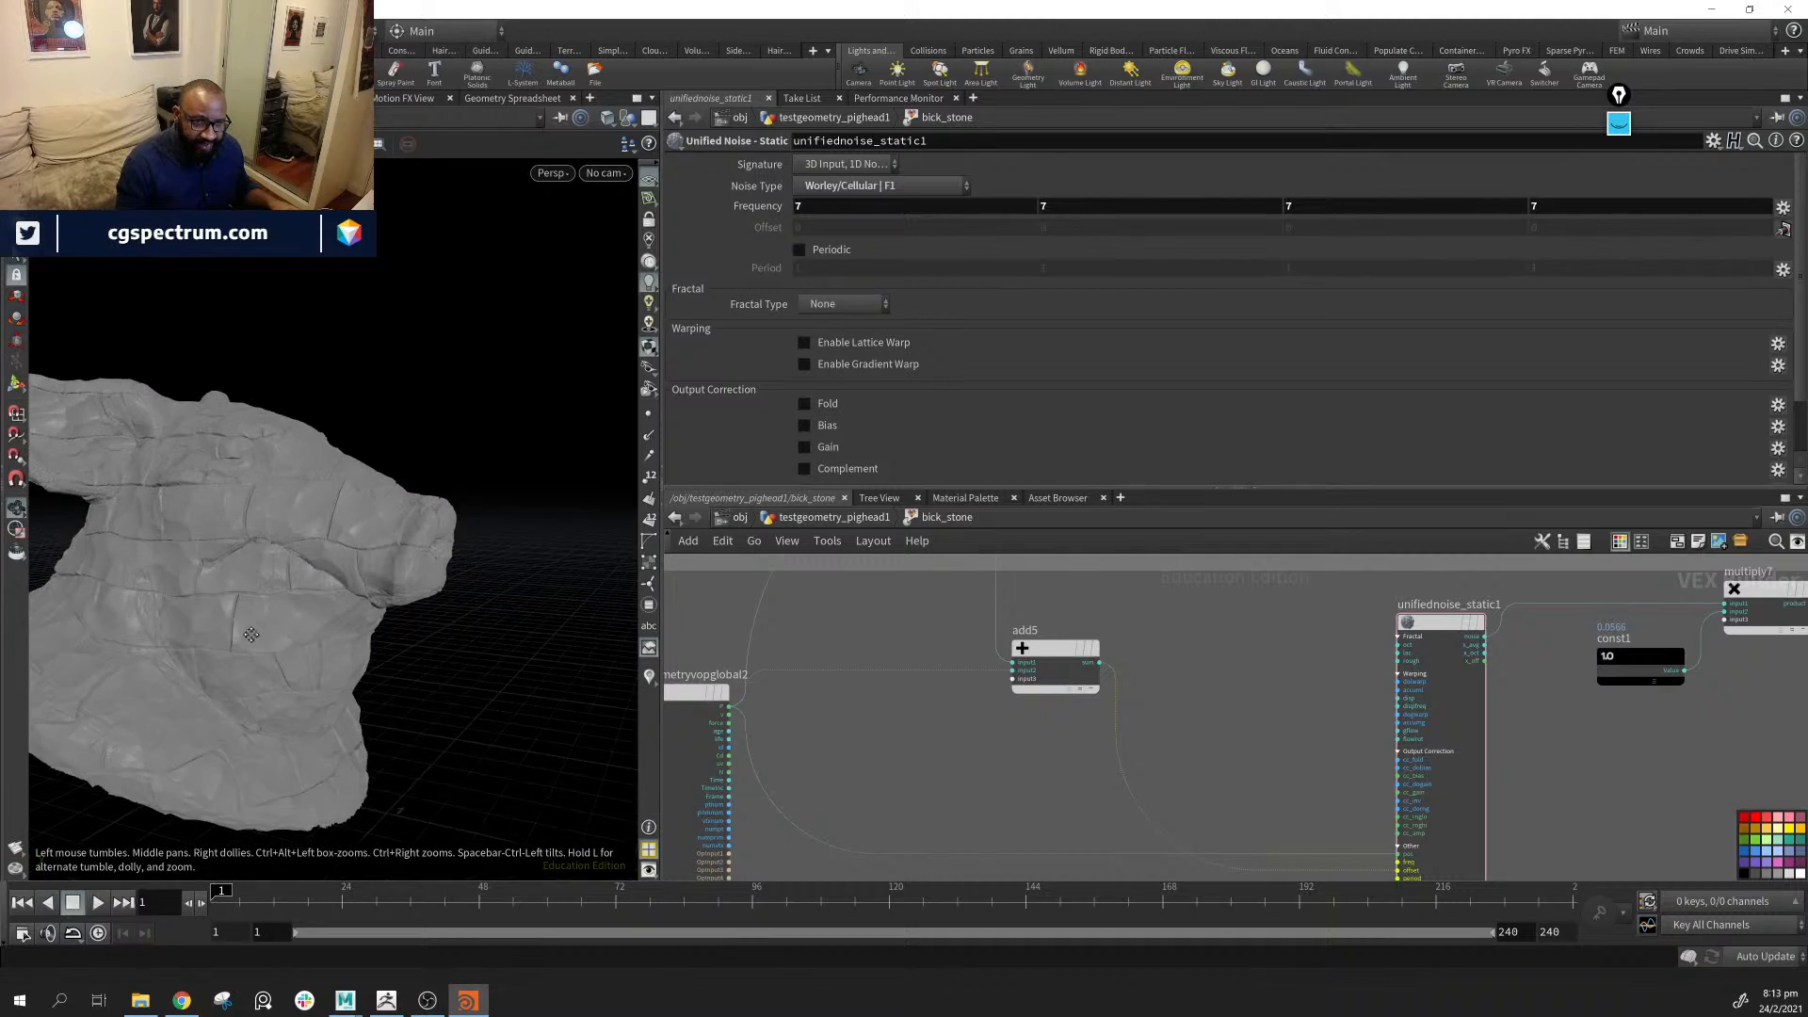
right_drag(249, 625, 414, 660)
drag(415, 659, 524, 643)
right_drag(525, 642, 83, 506)
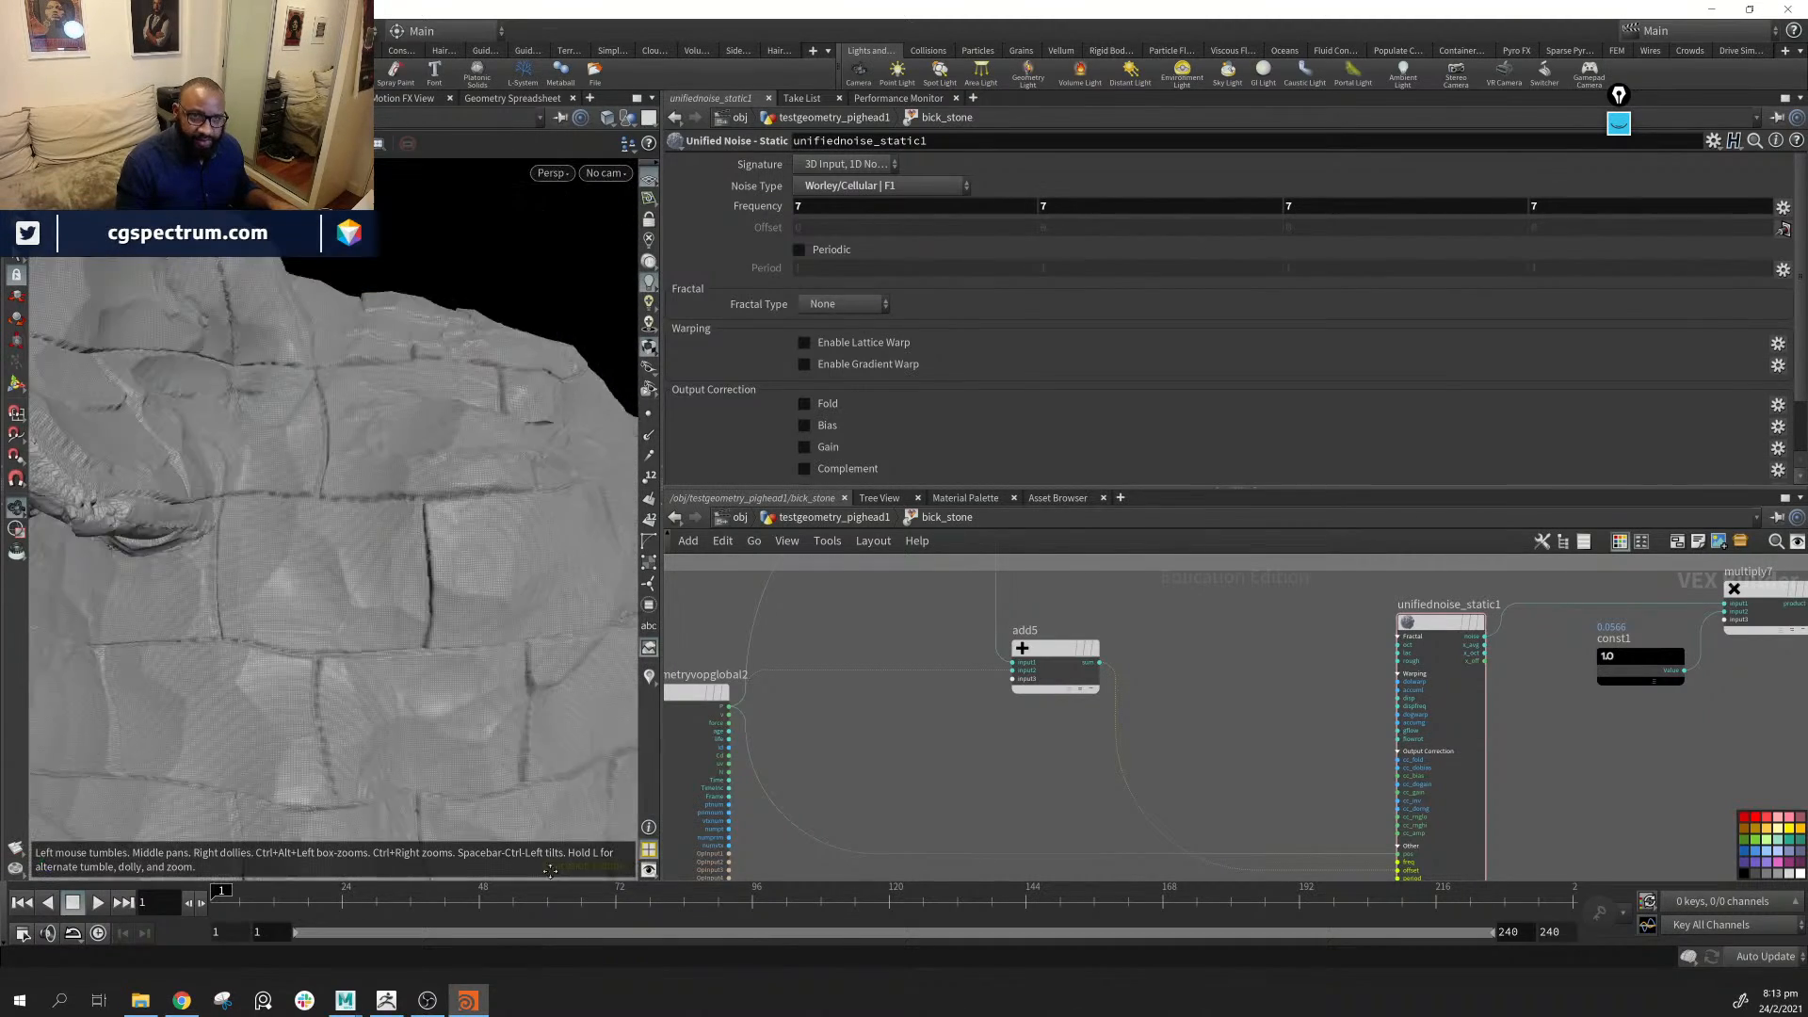
middle_drag(83, 505, 415, 795)
drag(416, 795, 420, 749)
right_drag(420, 748, 414, 788)
drag(415, 788, 468, 715)
right_drag(468, 714, 222, 634)
drag(222, 634, 335, 687)
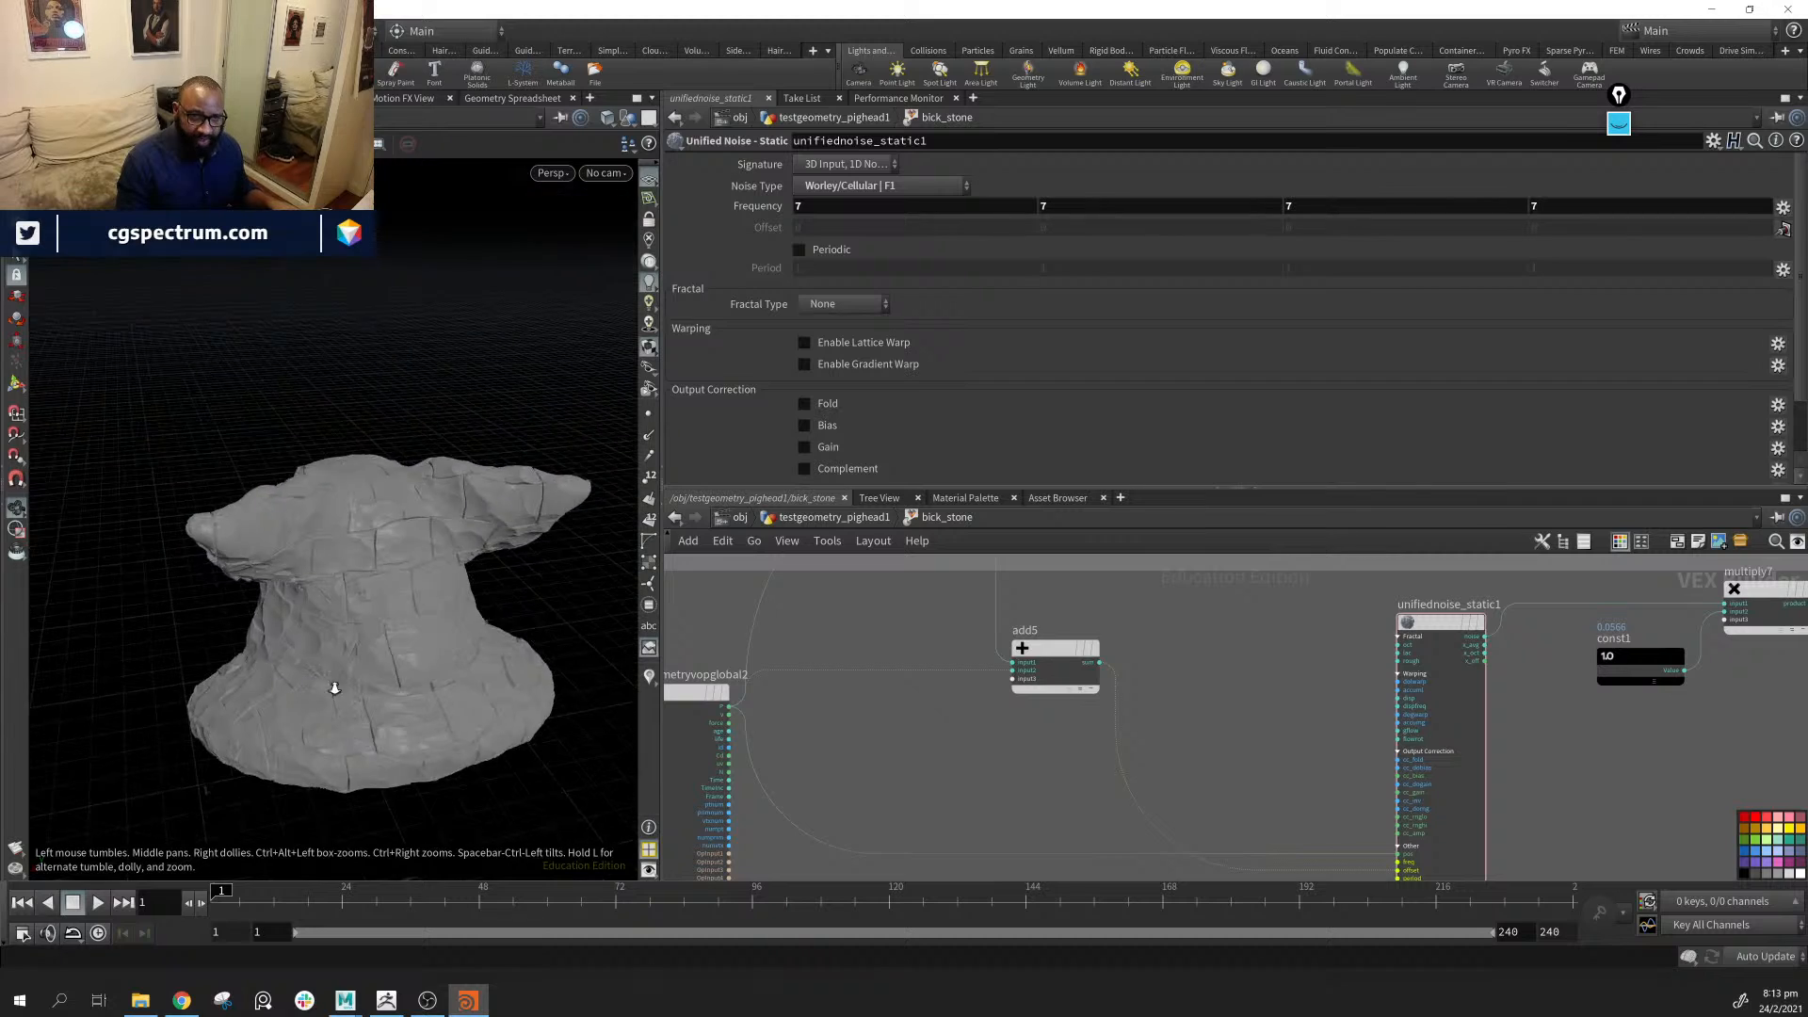
right_drag(336, 688, 448, 631)
mouse_move(448, 631)
mouse_down()
mouse_move(341, 676)
mouse_move(369, 692)
mouse_move(351, 601)
mouse_move(363, 653)
mouse_move(368, 634)
mouse_move(514, 634)
mouse_move(484, 657)
mouse_move(441, 647)
mouse_move(435, 602)
mouse_up()
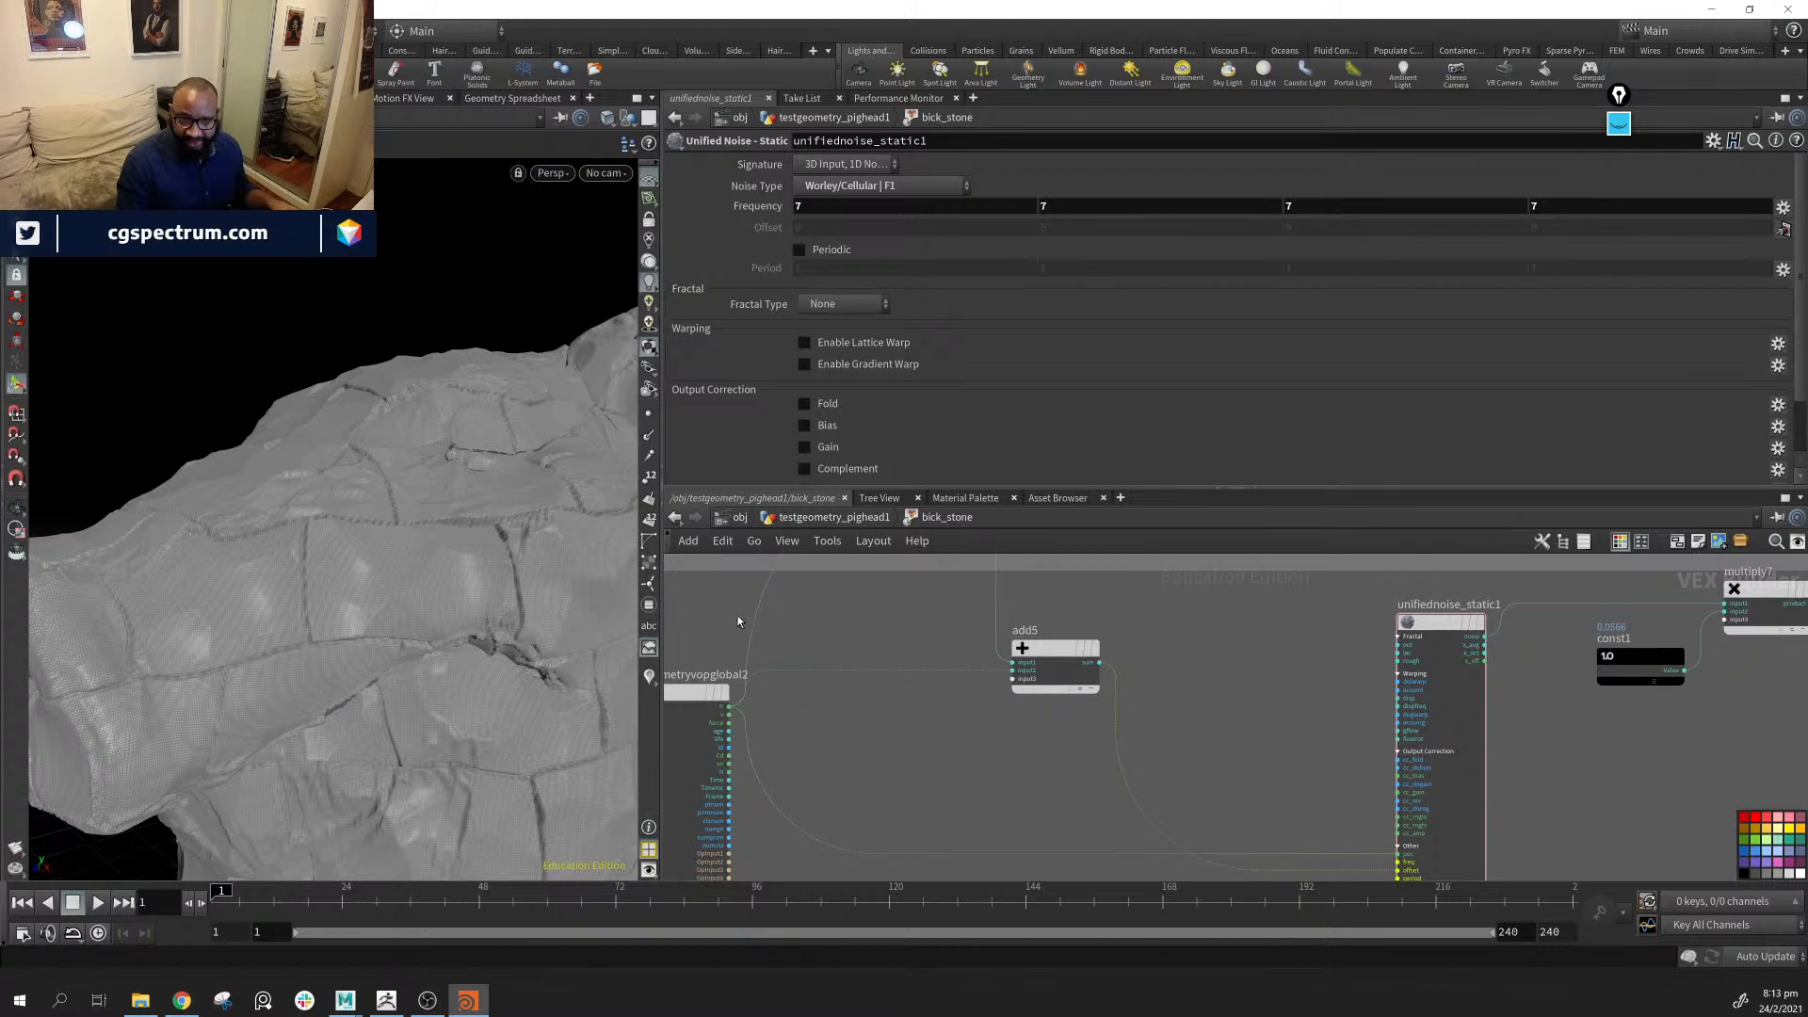
Return to the testgeometry_pighead1 network and review the whole pig head with its brick surface
middle_drag(1255, 670, 1250, 886)
middle_drag(1632, 671, 1292, 789)
middle_drag(1505, 630, 1453, 779)
scroll(1451, 779, down, 5)
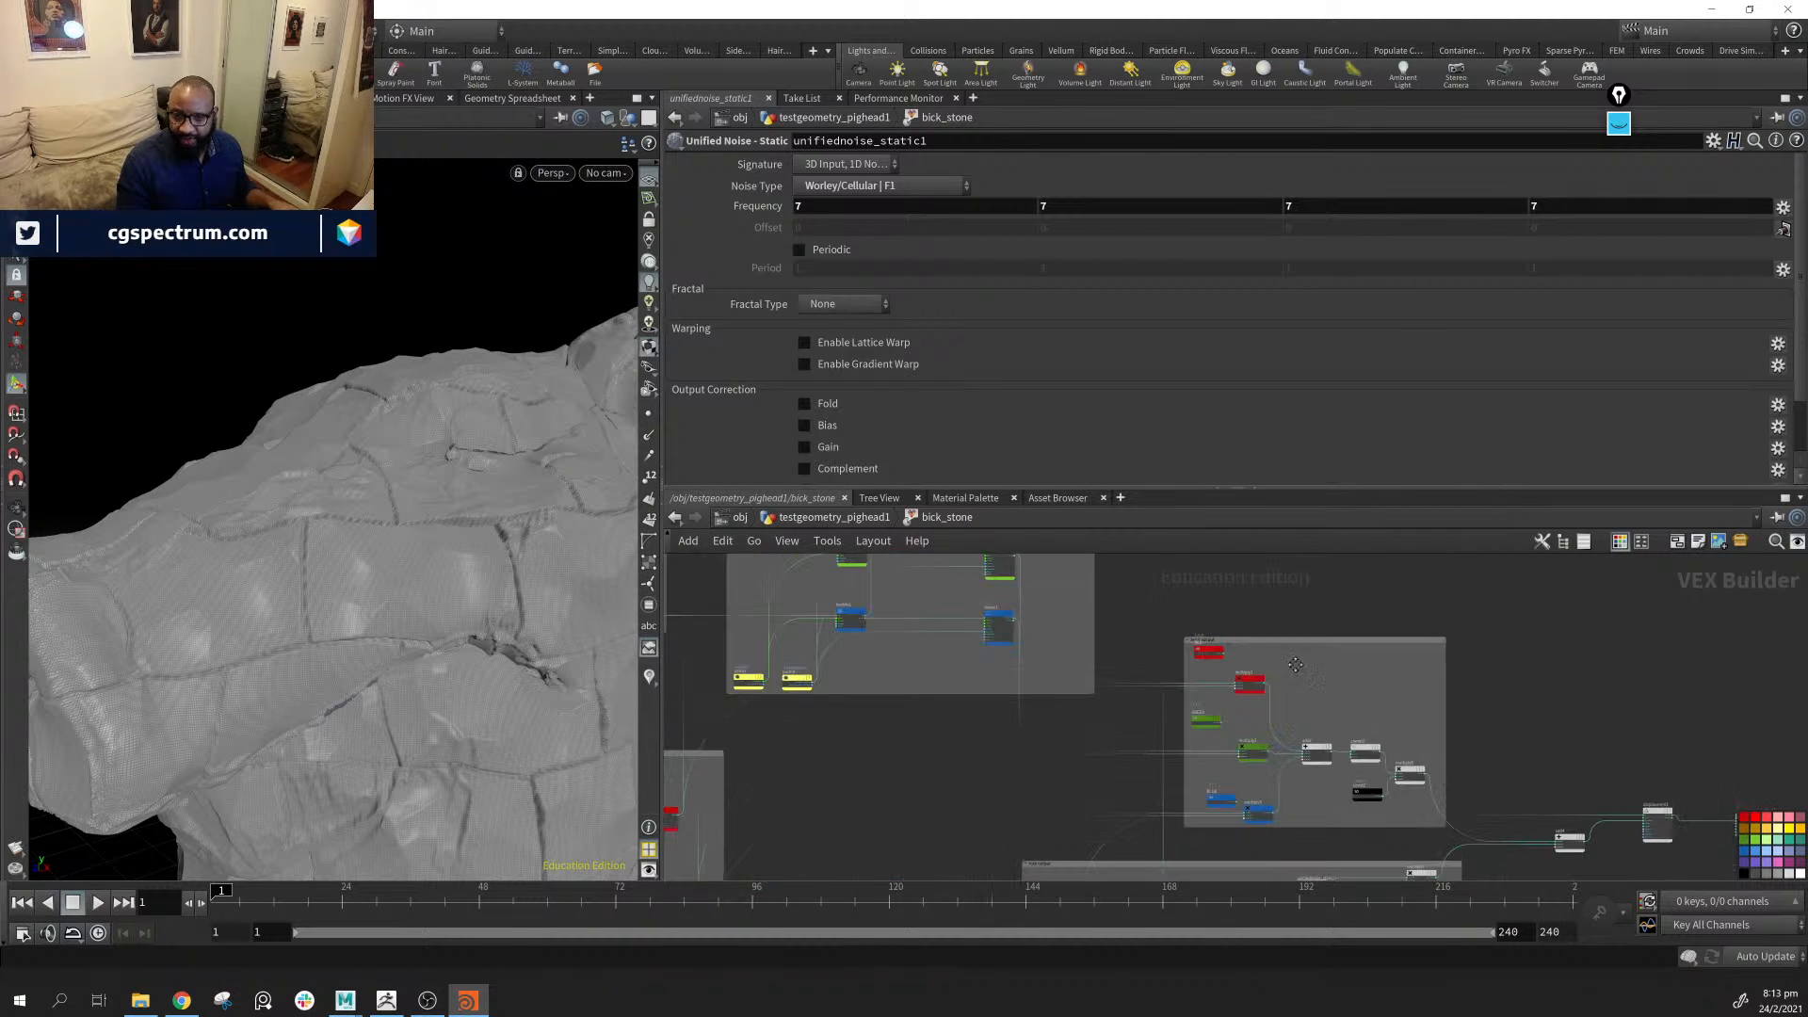
middle_drag(1294, 662, 1489, 762)
click(794, 520)
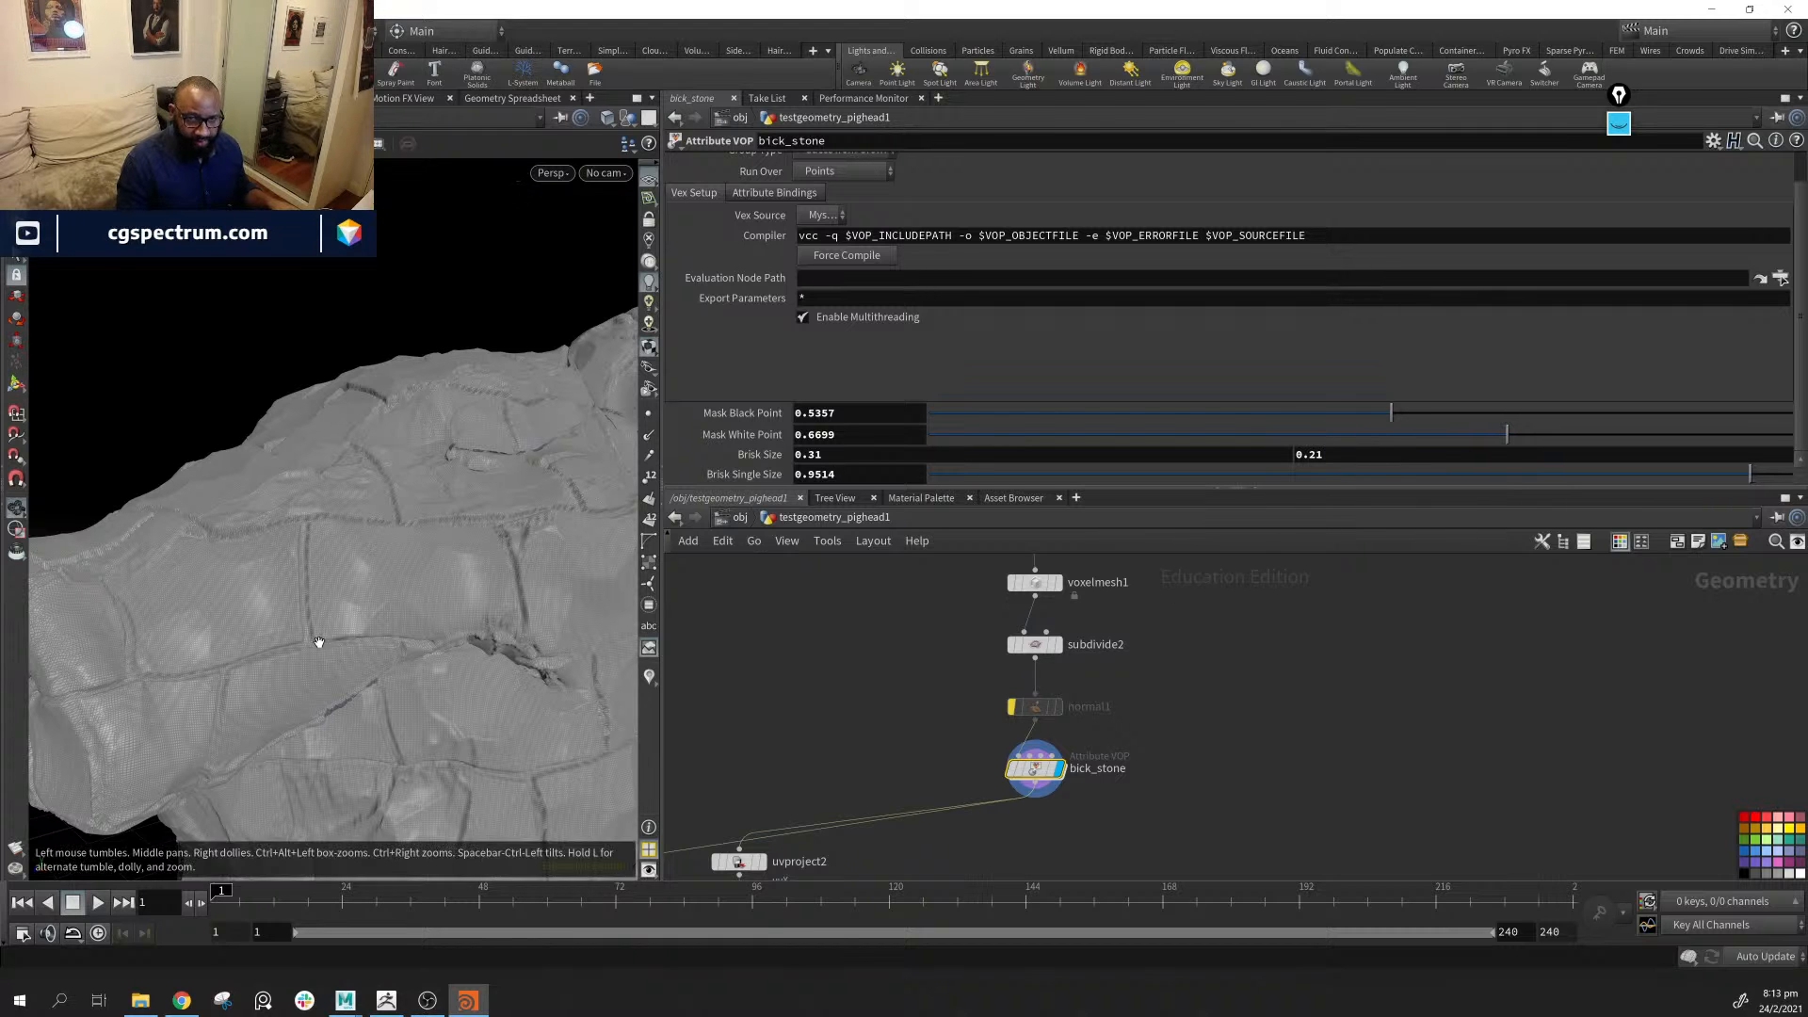
drag(315, 637, 449, 707)
right_drag(449, 708, 244, 685)
drag(244, 685, 525, 759)
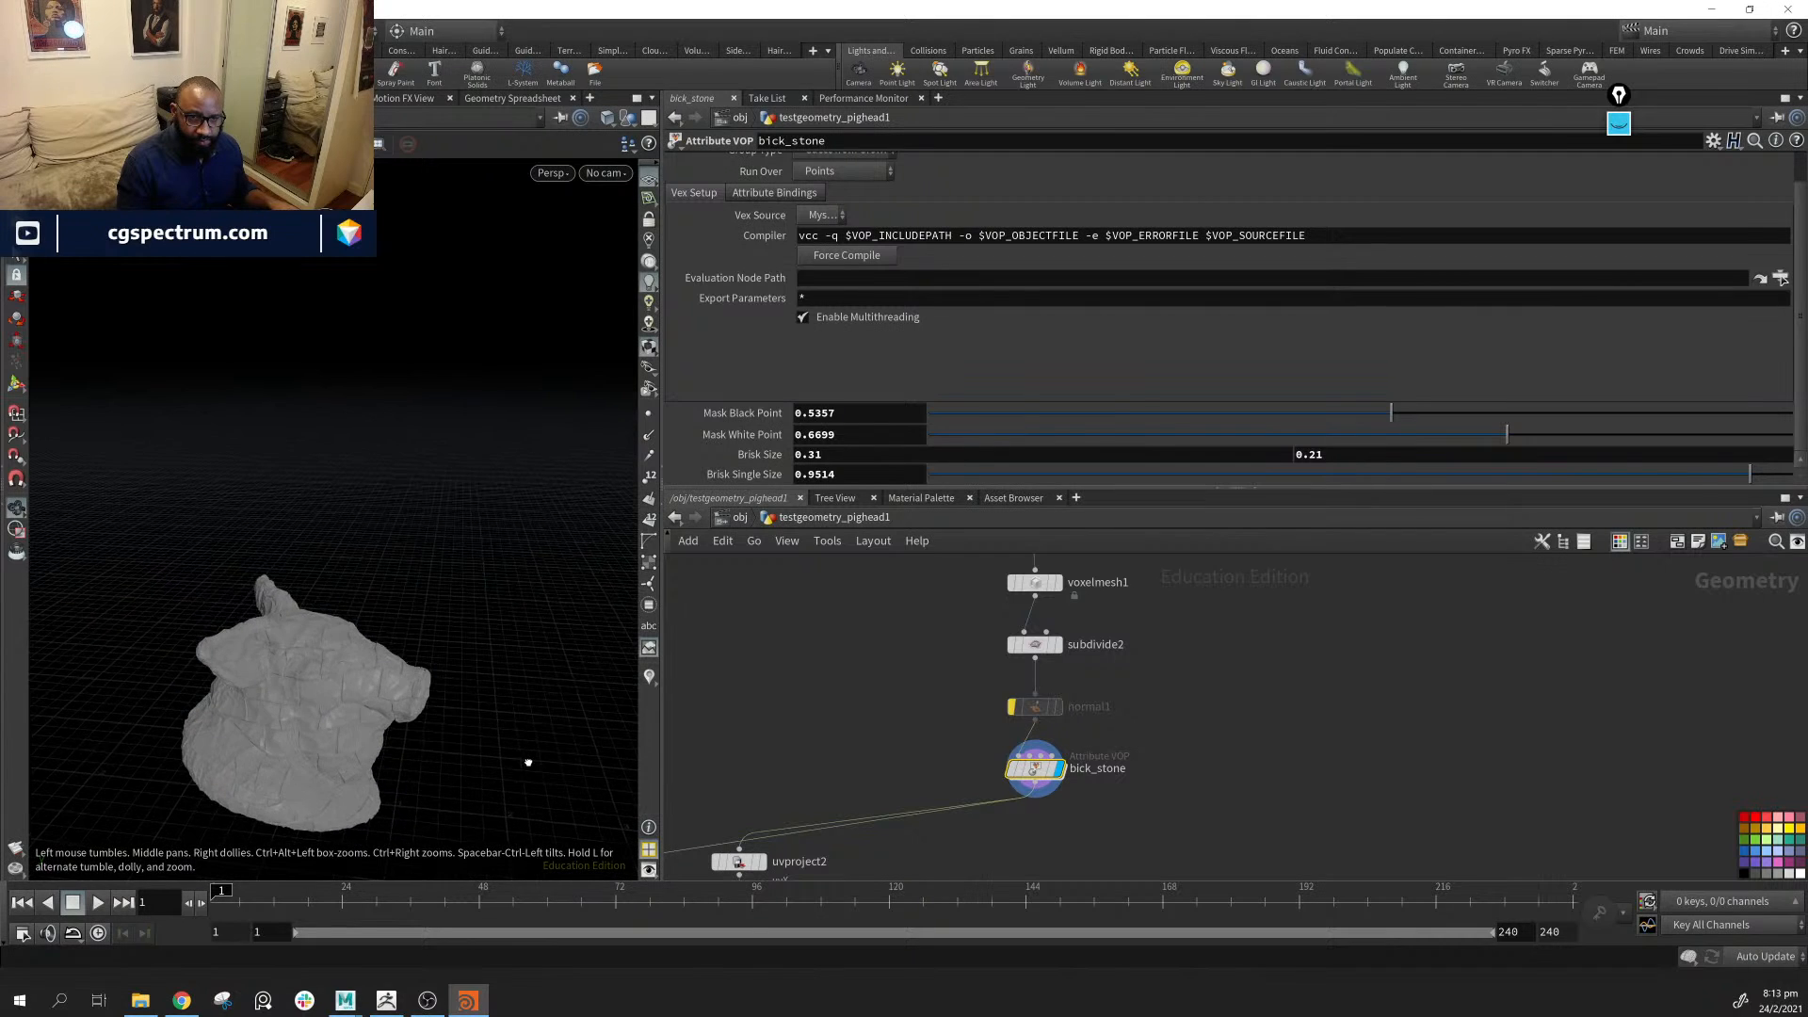
right_drag(311, 678, 367, 654)
mouse_move(367, 654)
mouse_down()
mouse_move(395, 674)
mouse_move(338, 665)
mouse_up()
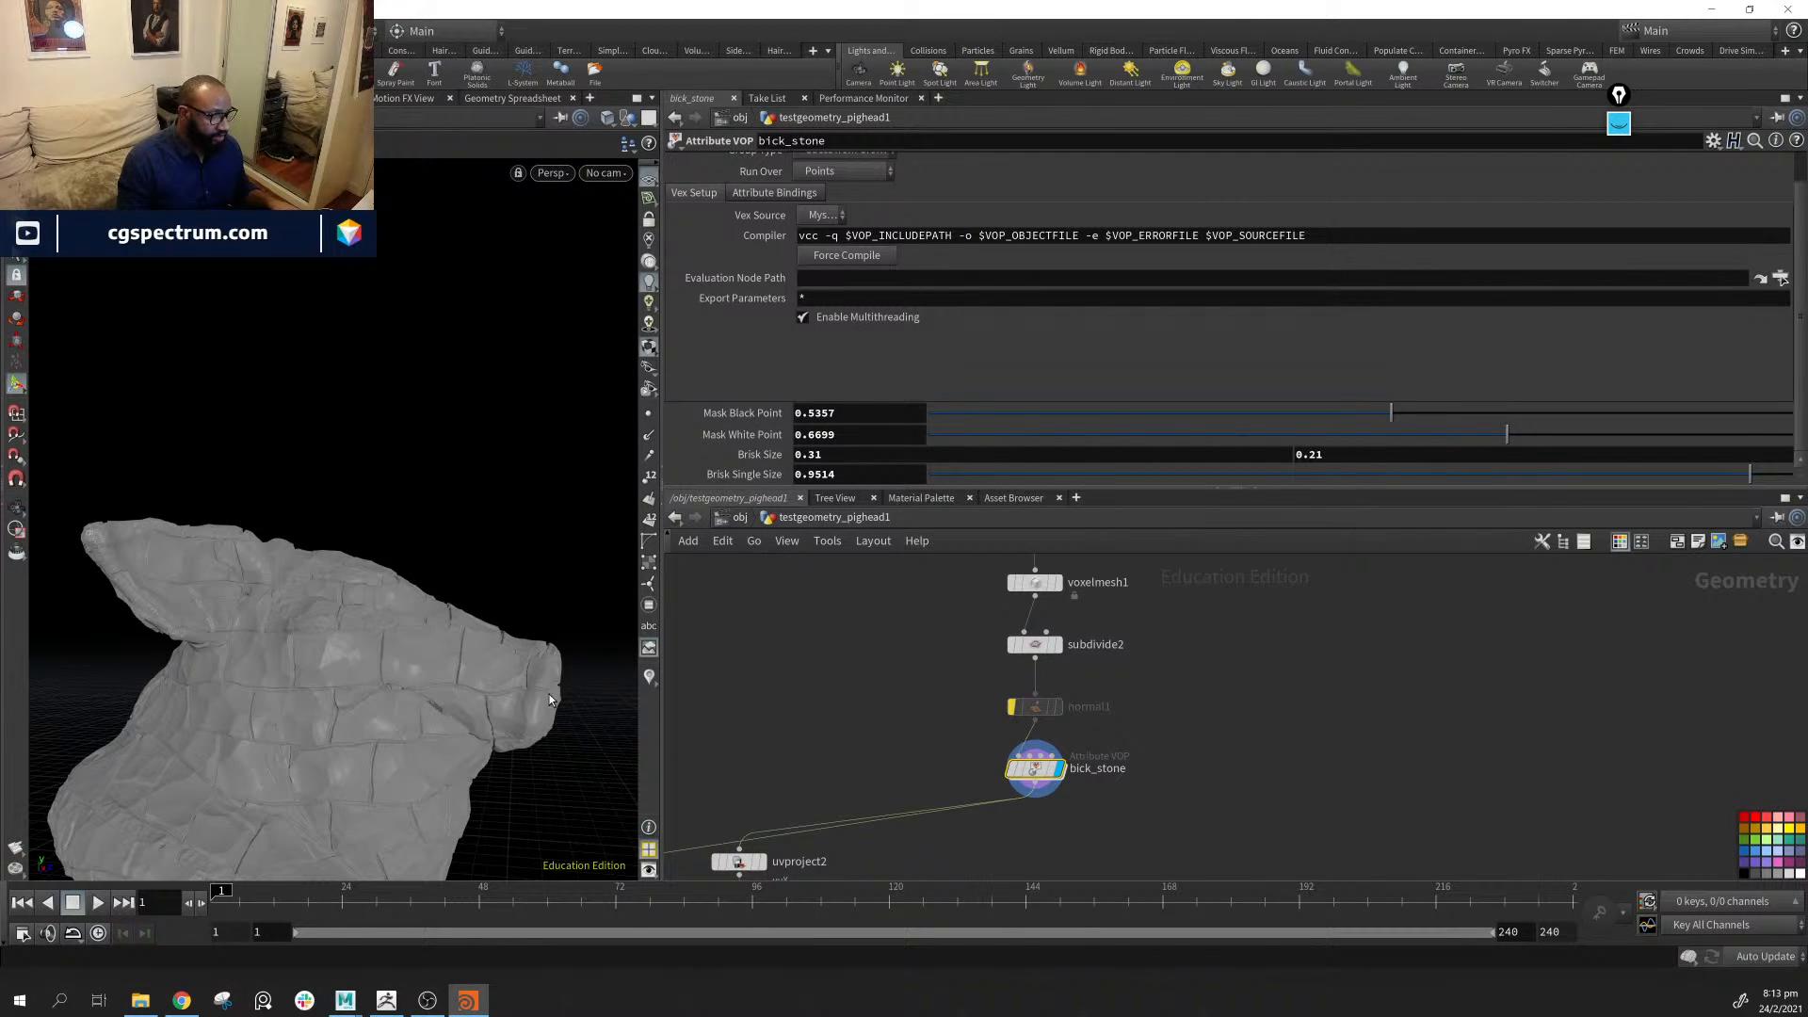
Inside bick_stone, set the float default of const1 to 0.0357 and check the displacement on the head
middle_drag(1149, 837, 1177, 777)
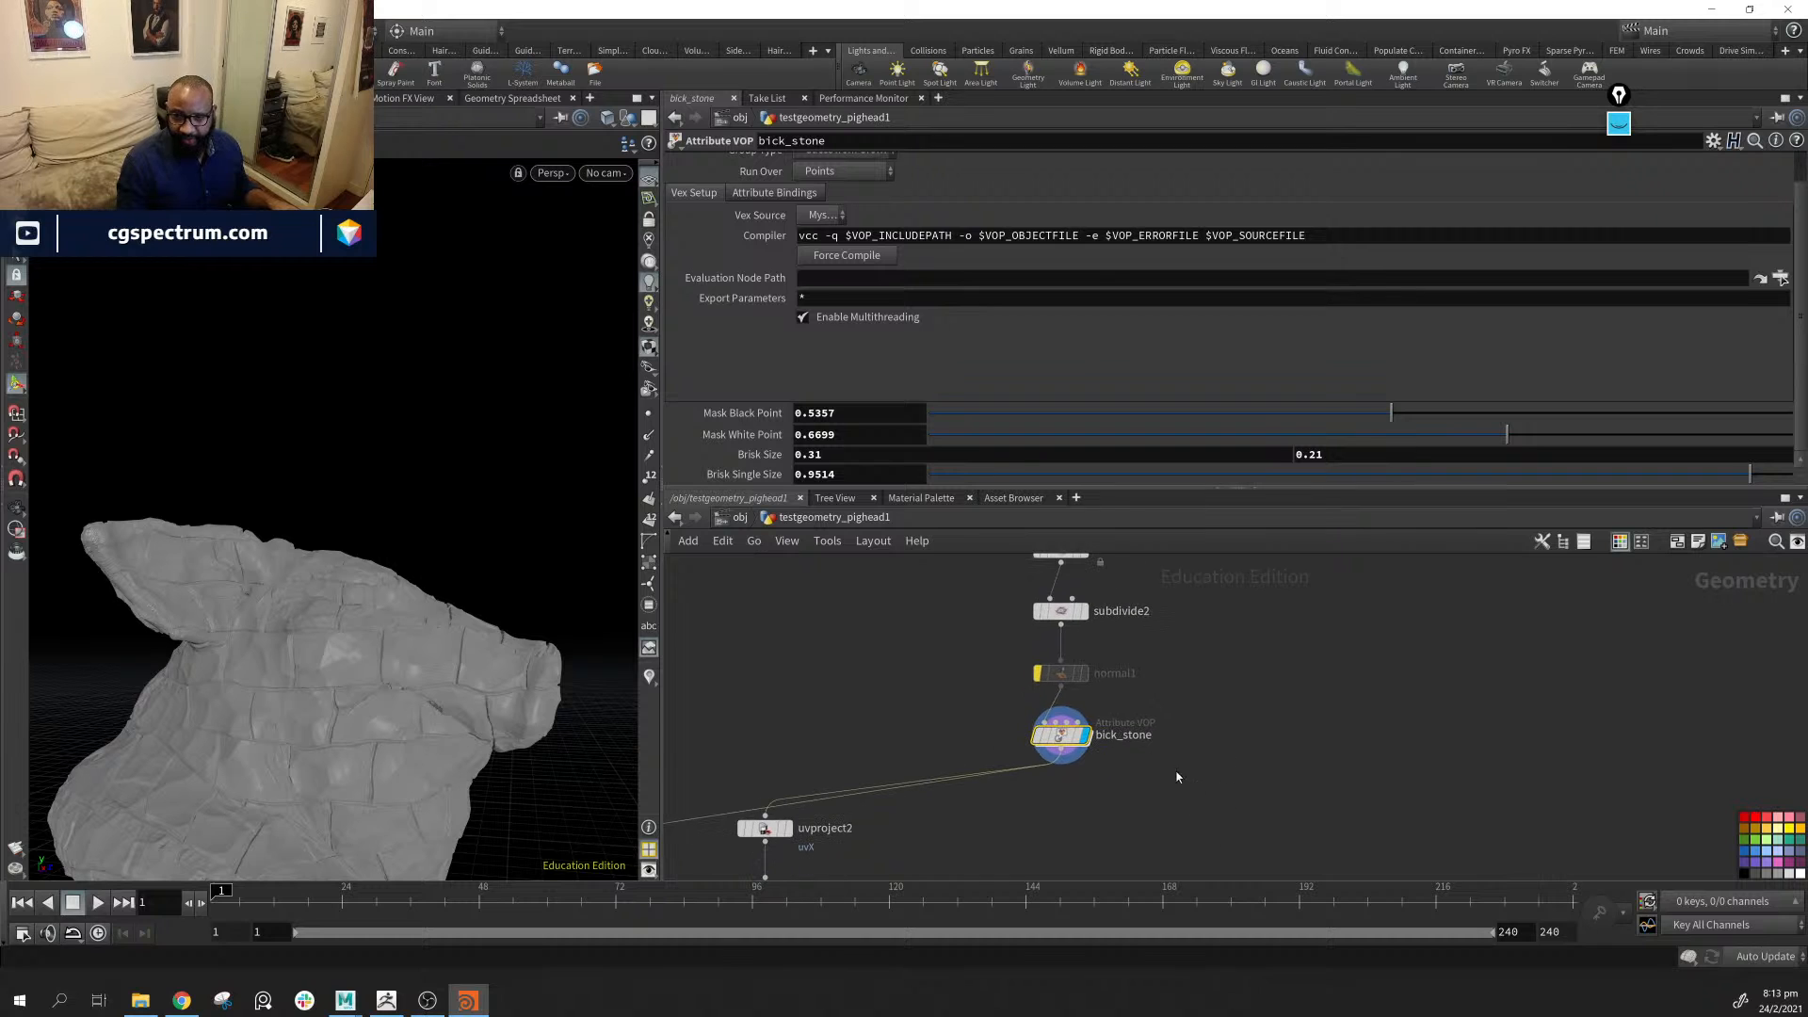
double_click(1070, 740)
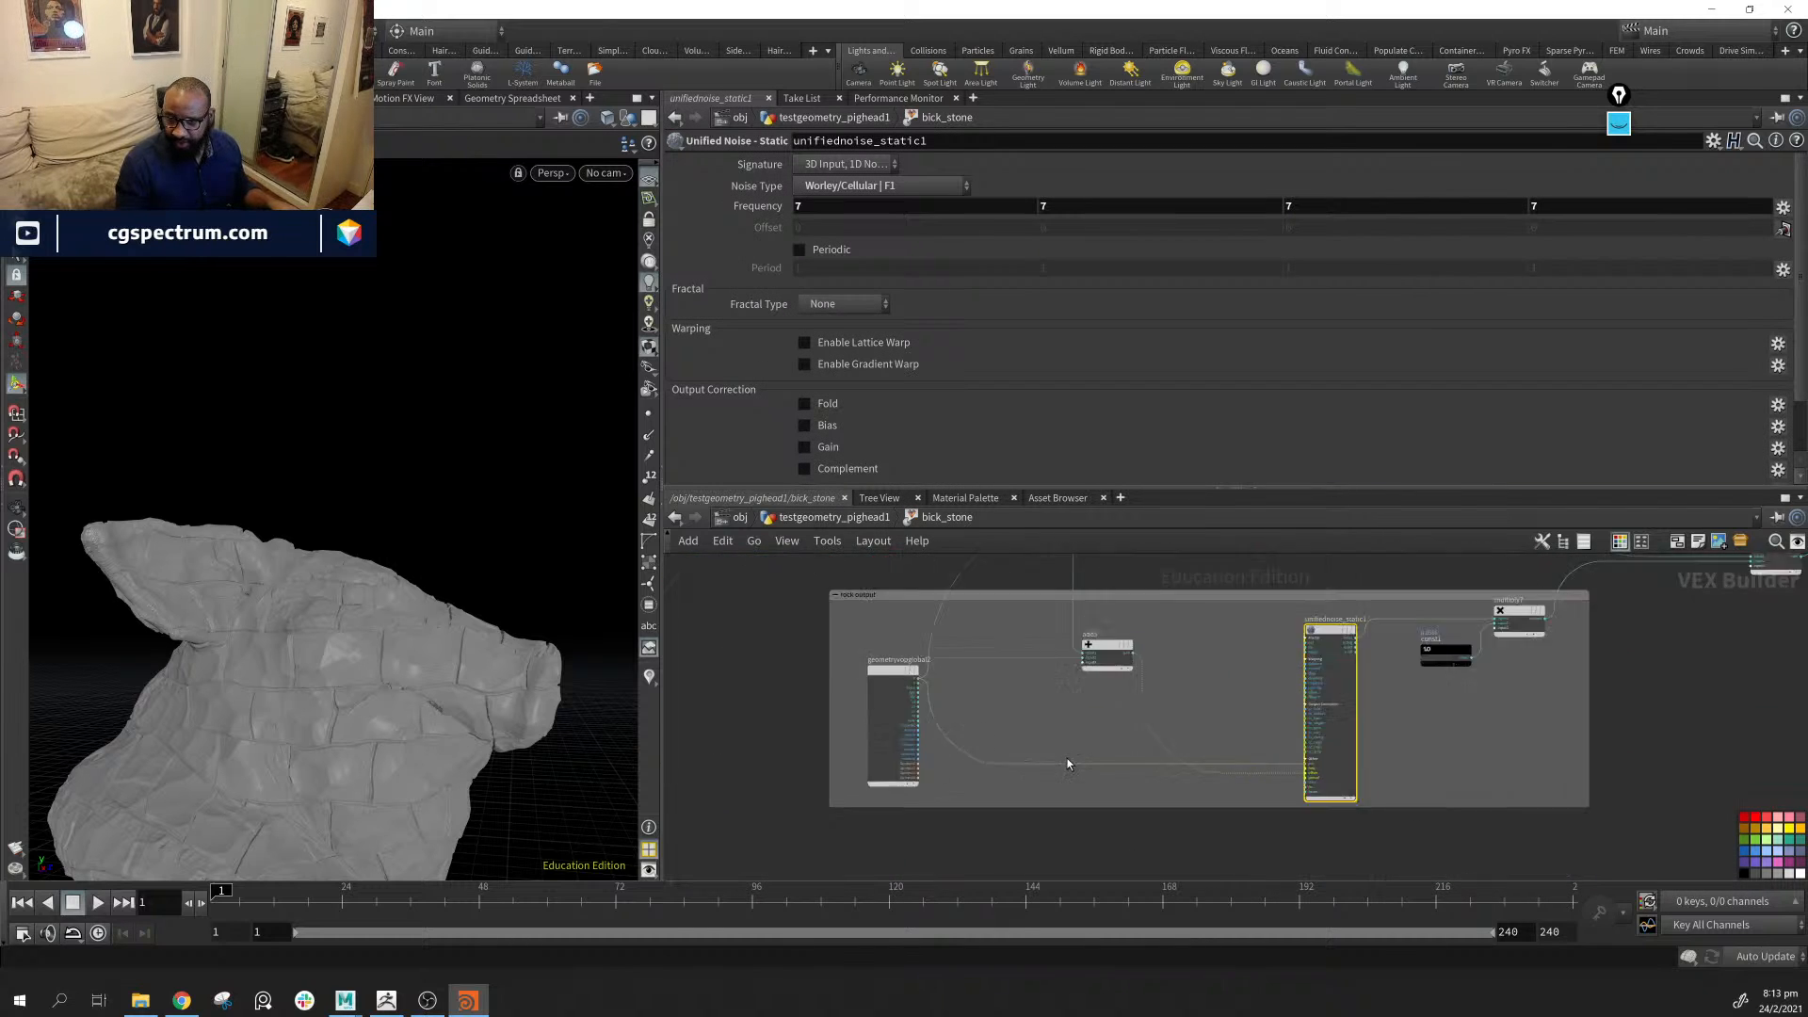
scroll(1196, 722, up, 3)
middle_drag(1706, 695, 1192, 813)
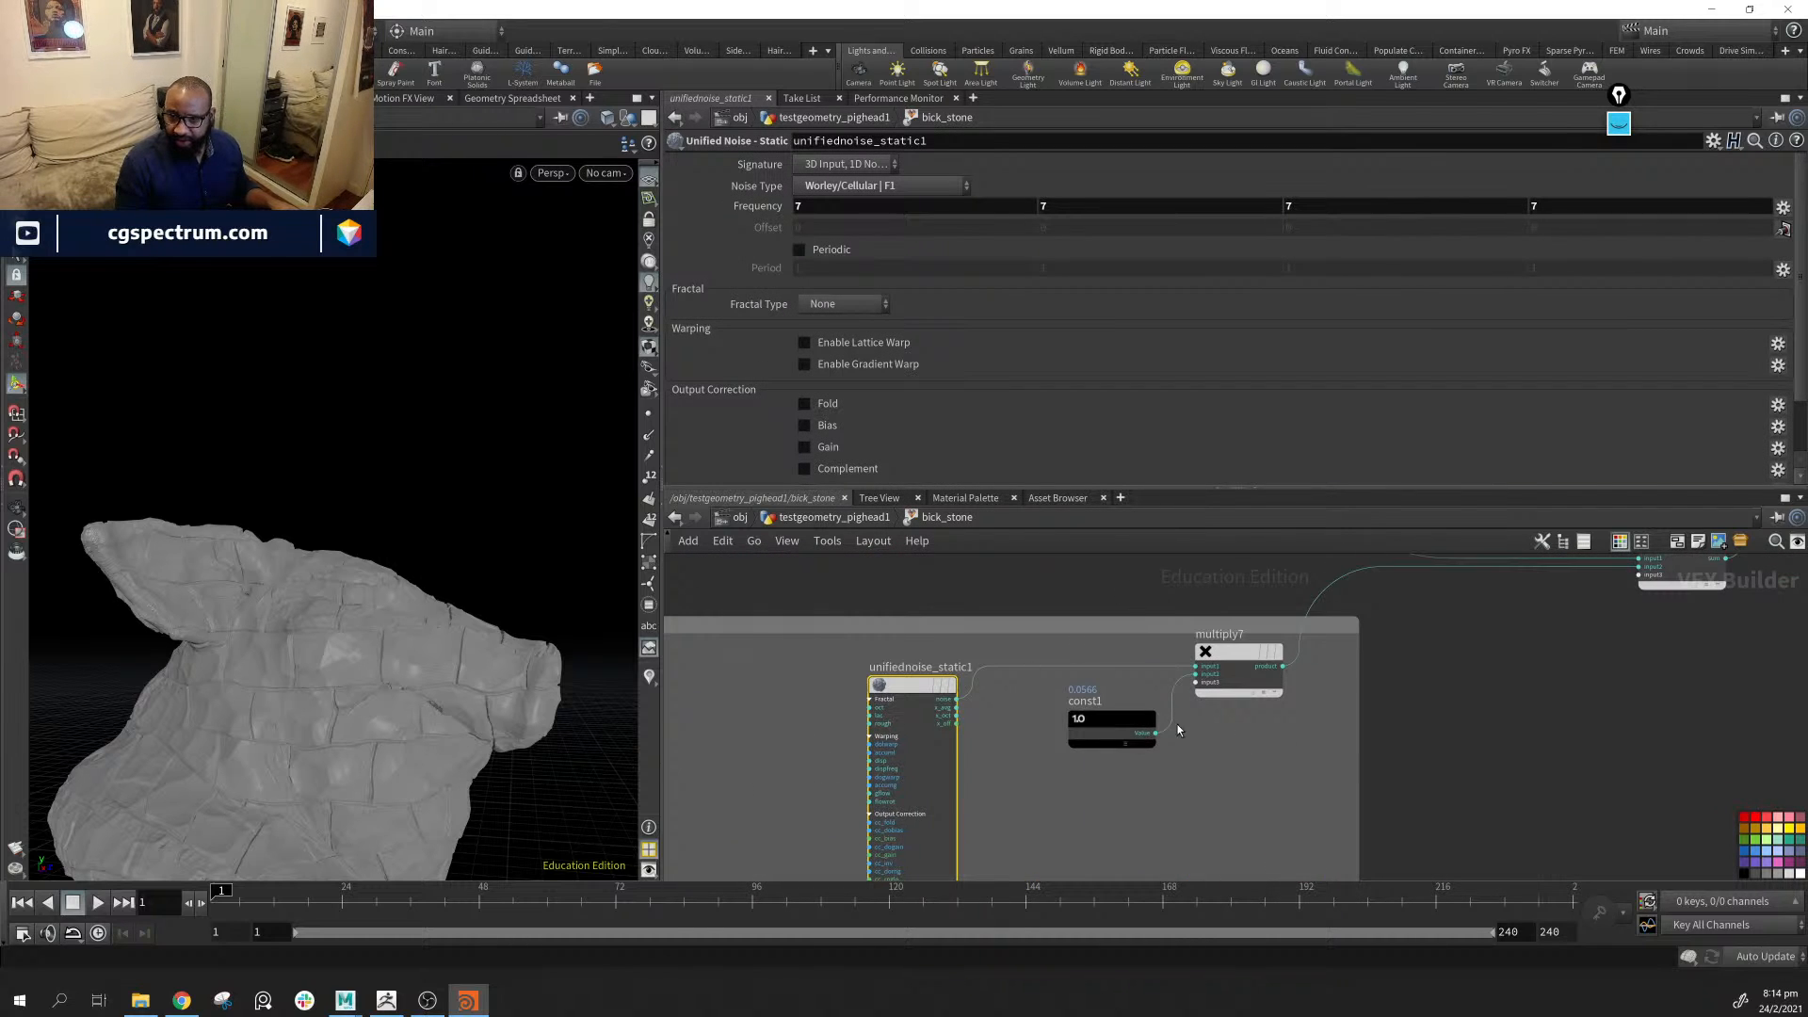
middle_drag(1075, 805, 1109, 801)
click(1144, 725)
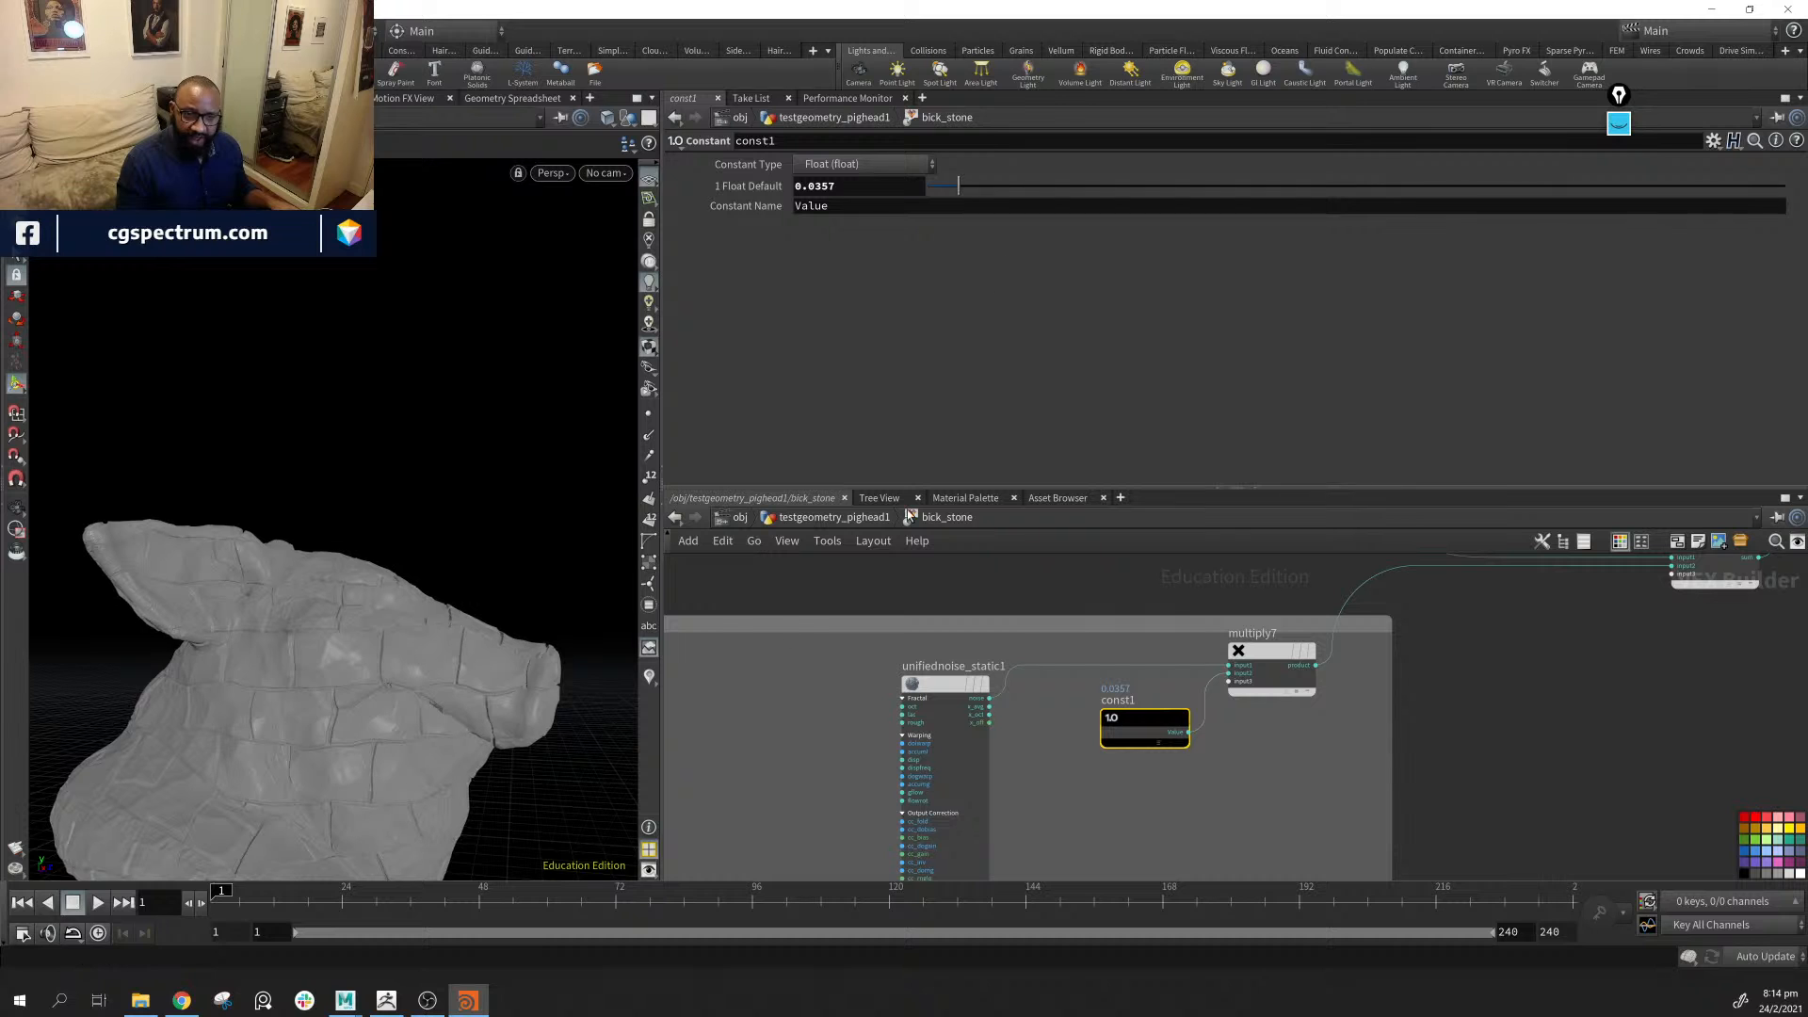
drag(471, 490, 527, 613)
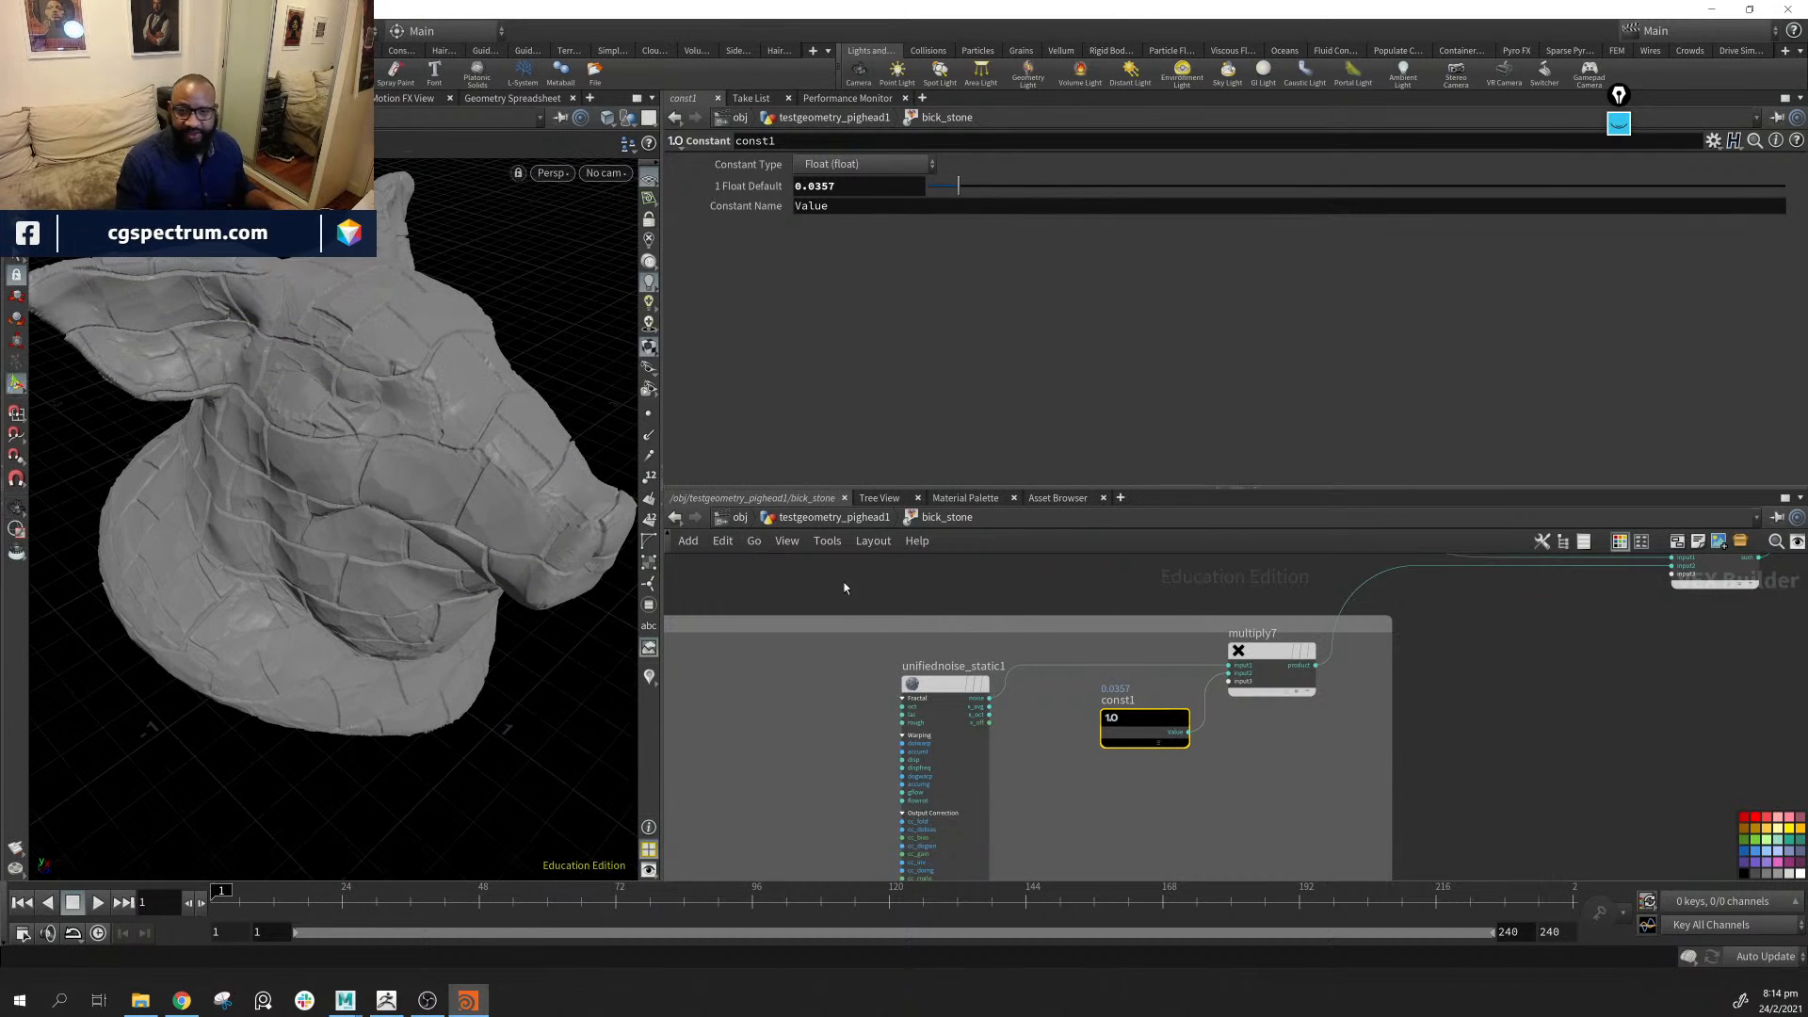
Go back to the testgeometry_pighead1 network and place a Normal node below bick_stone
click(837, 518)
middle_drag(1169, 771, 1174, 678)
middle_drag(1098, 768, 1019, 796)
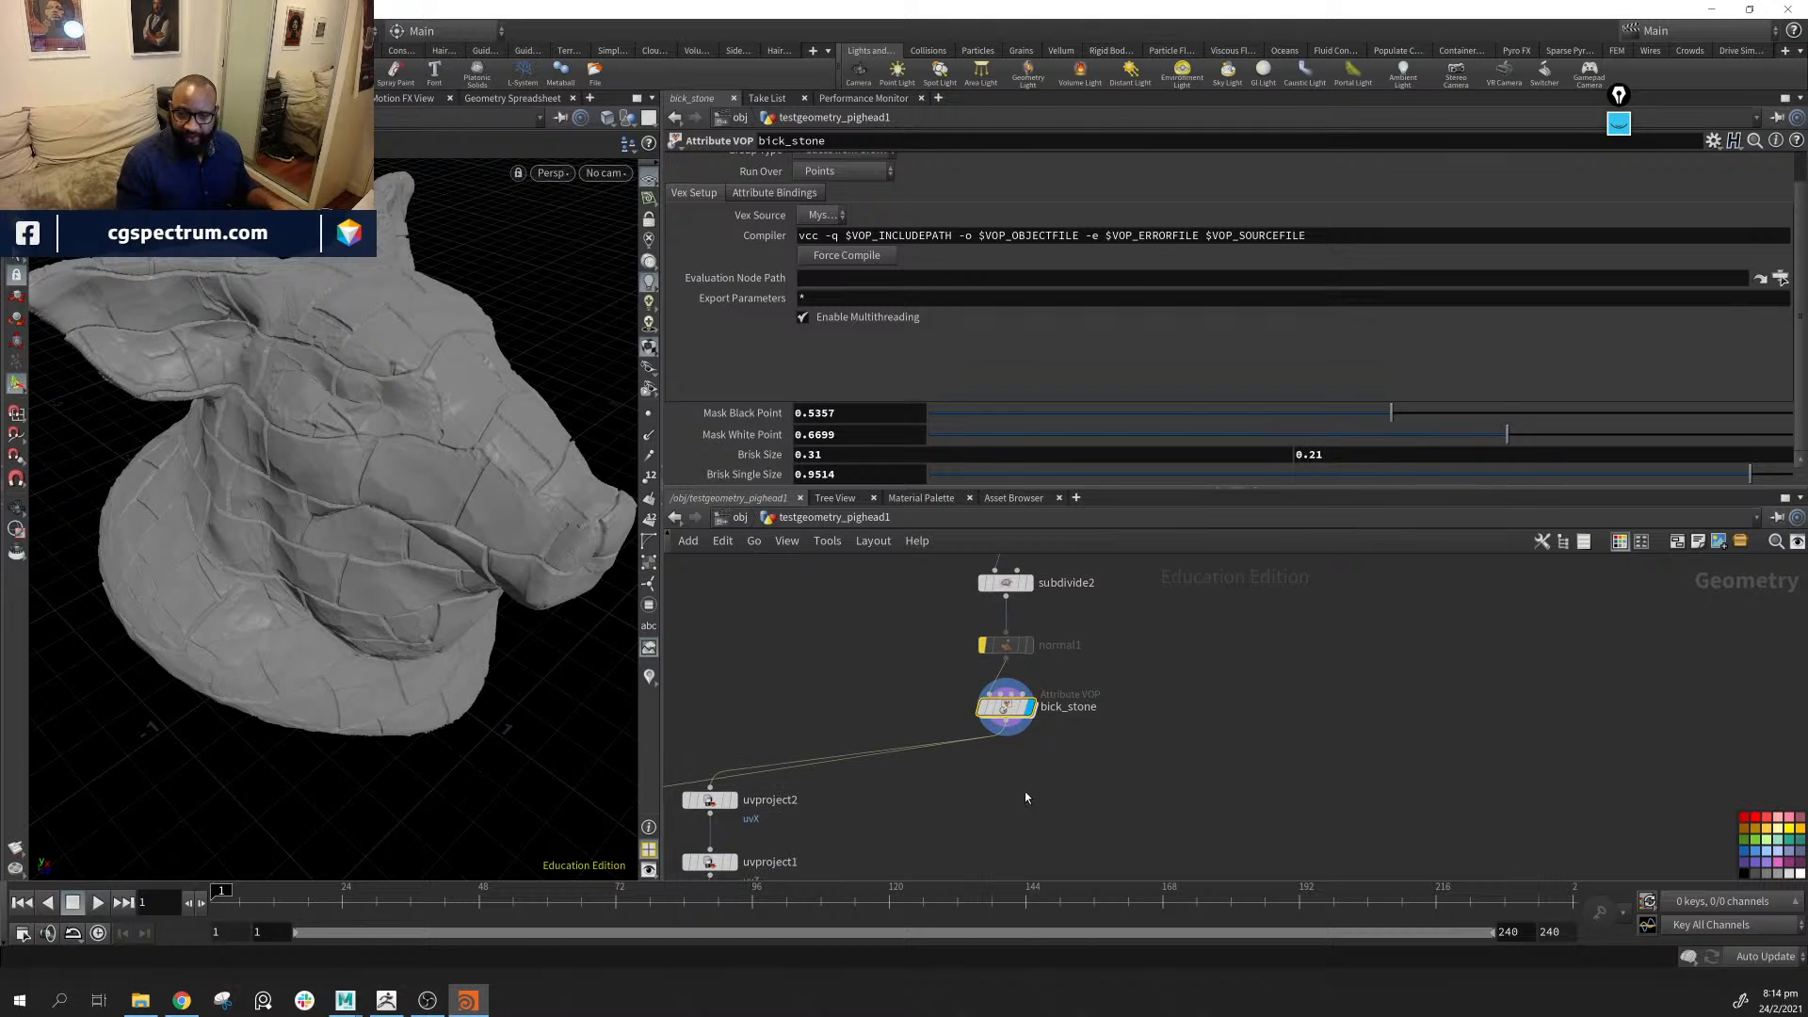
key(Tab)
text(nor)
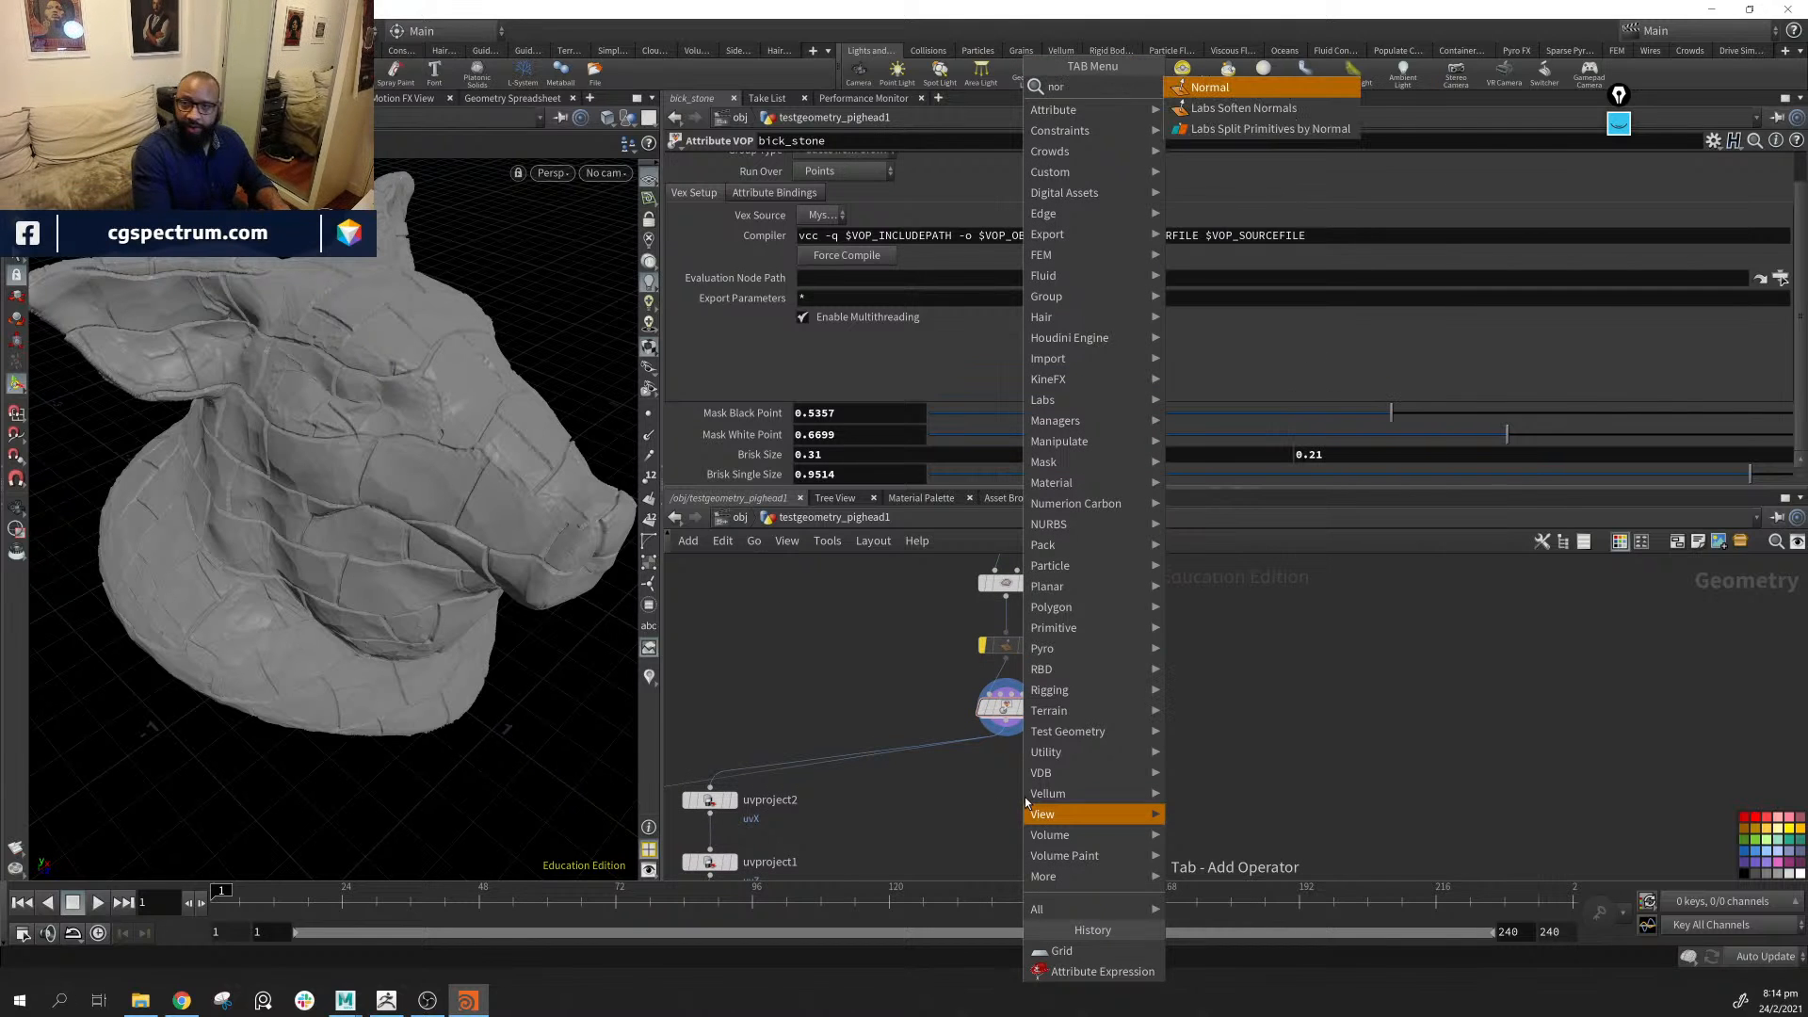
key(Return)
click(1025, 797)
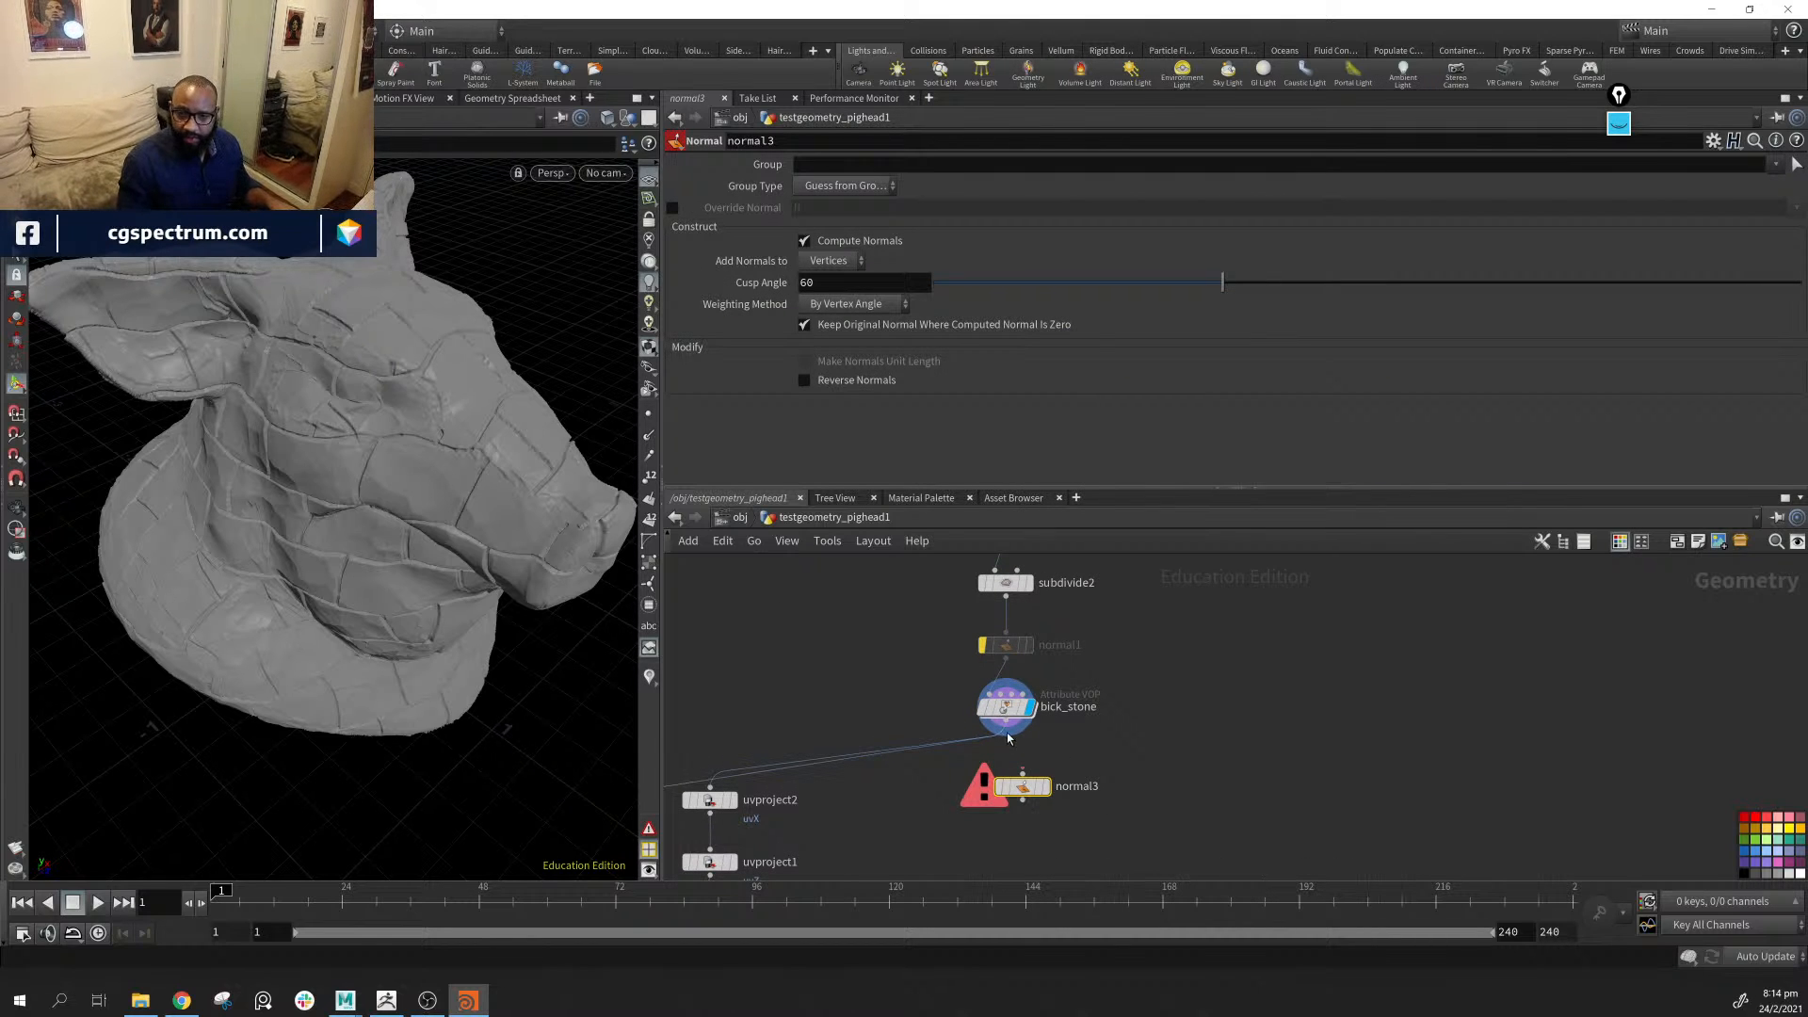
Connect the normal3 node to the output of bick_stone and display its result on the pig head
drag(1033, 778, 1020, 797)
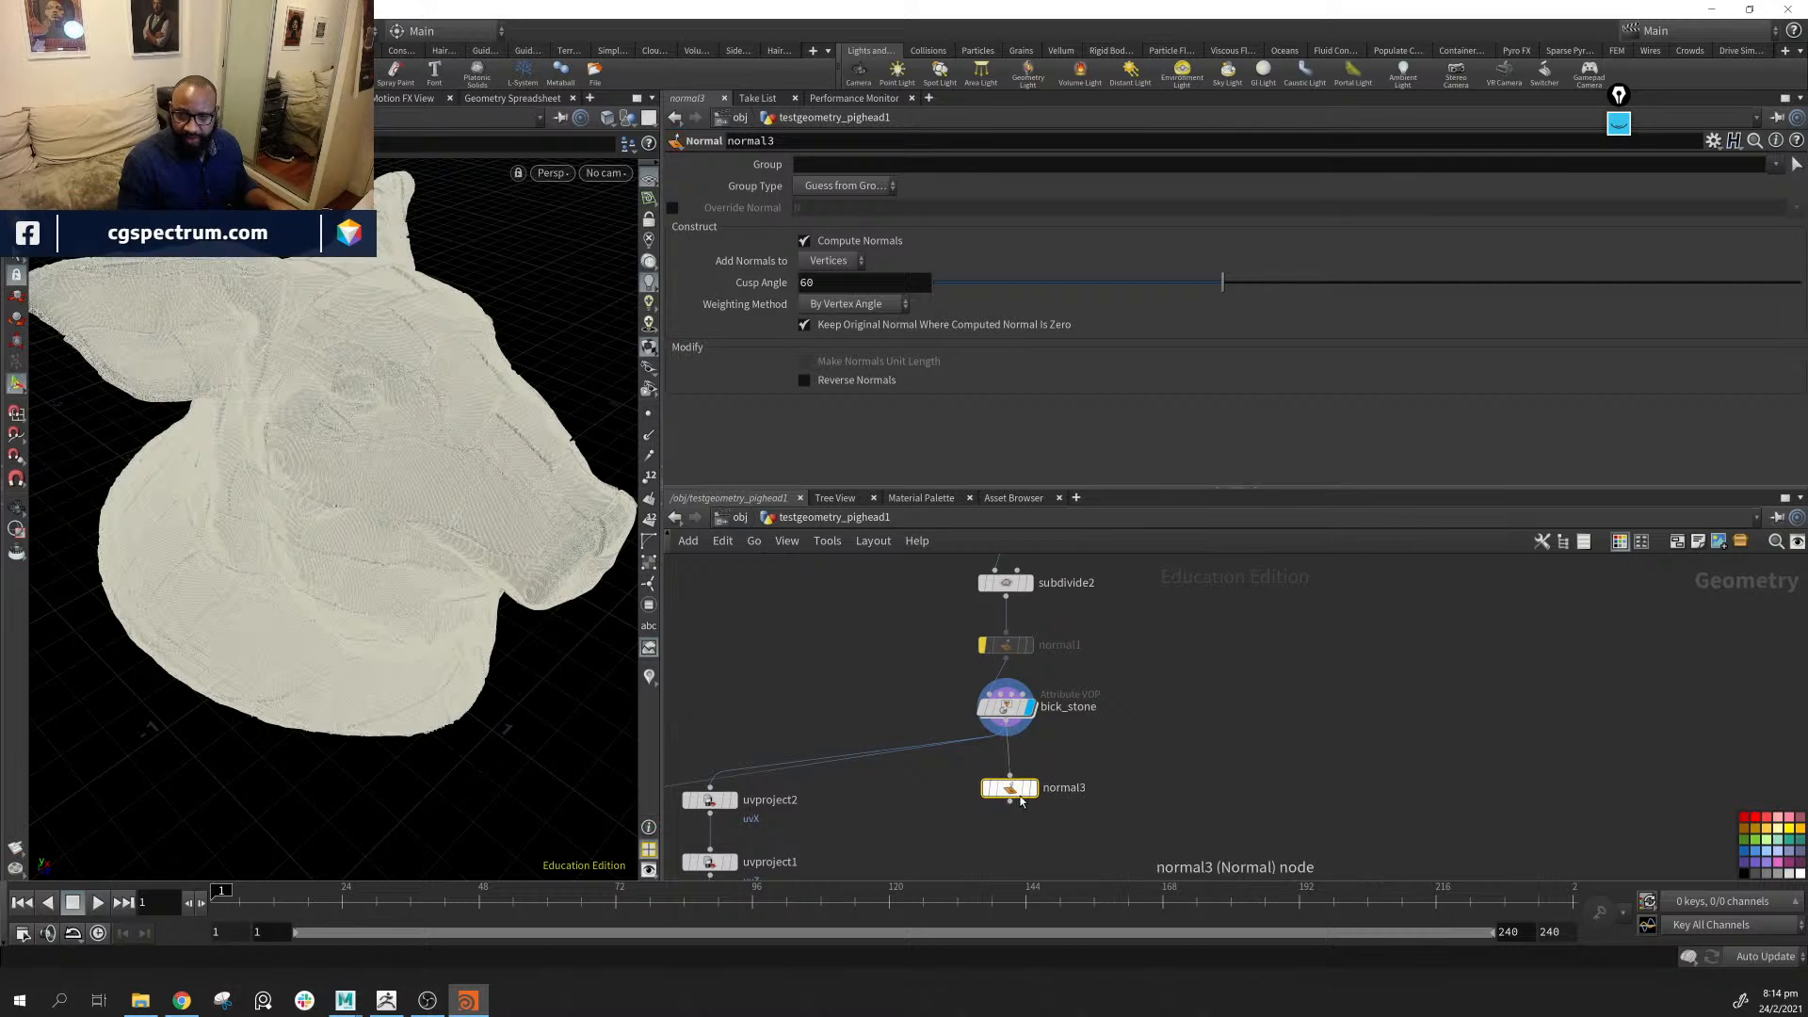
click(1037, 791)
drag(358, 424, 270, 533)
right_drag(270, 533, 420, 549)
drag(420, 549, 523, 556)
right_drag(524, 556, 339, 493)
drag(339, 493, 163, 574)
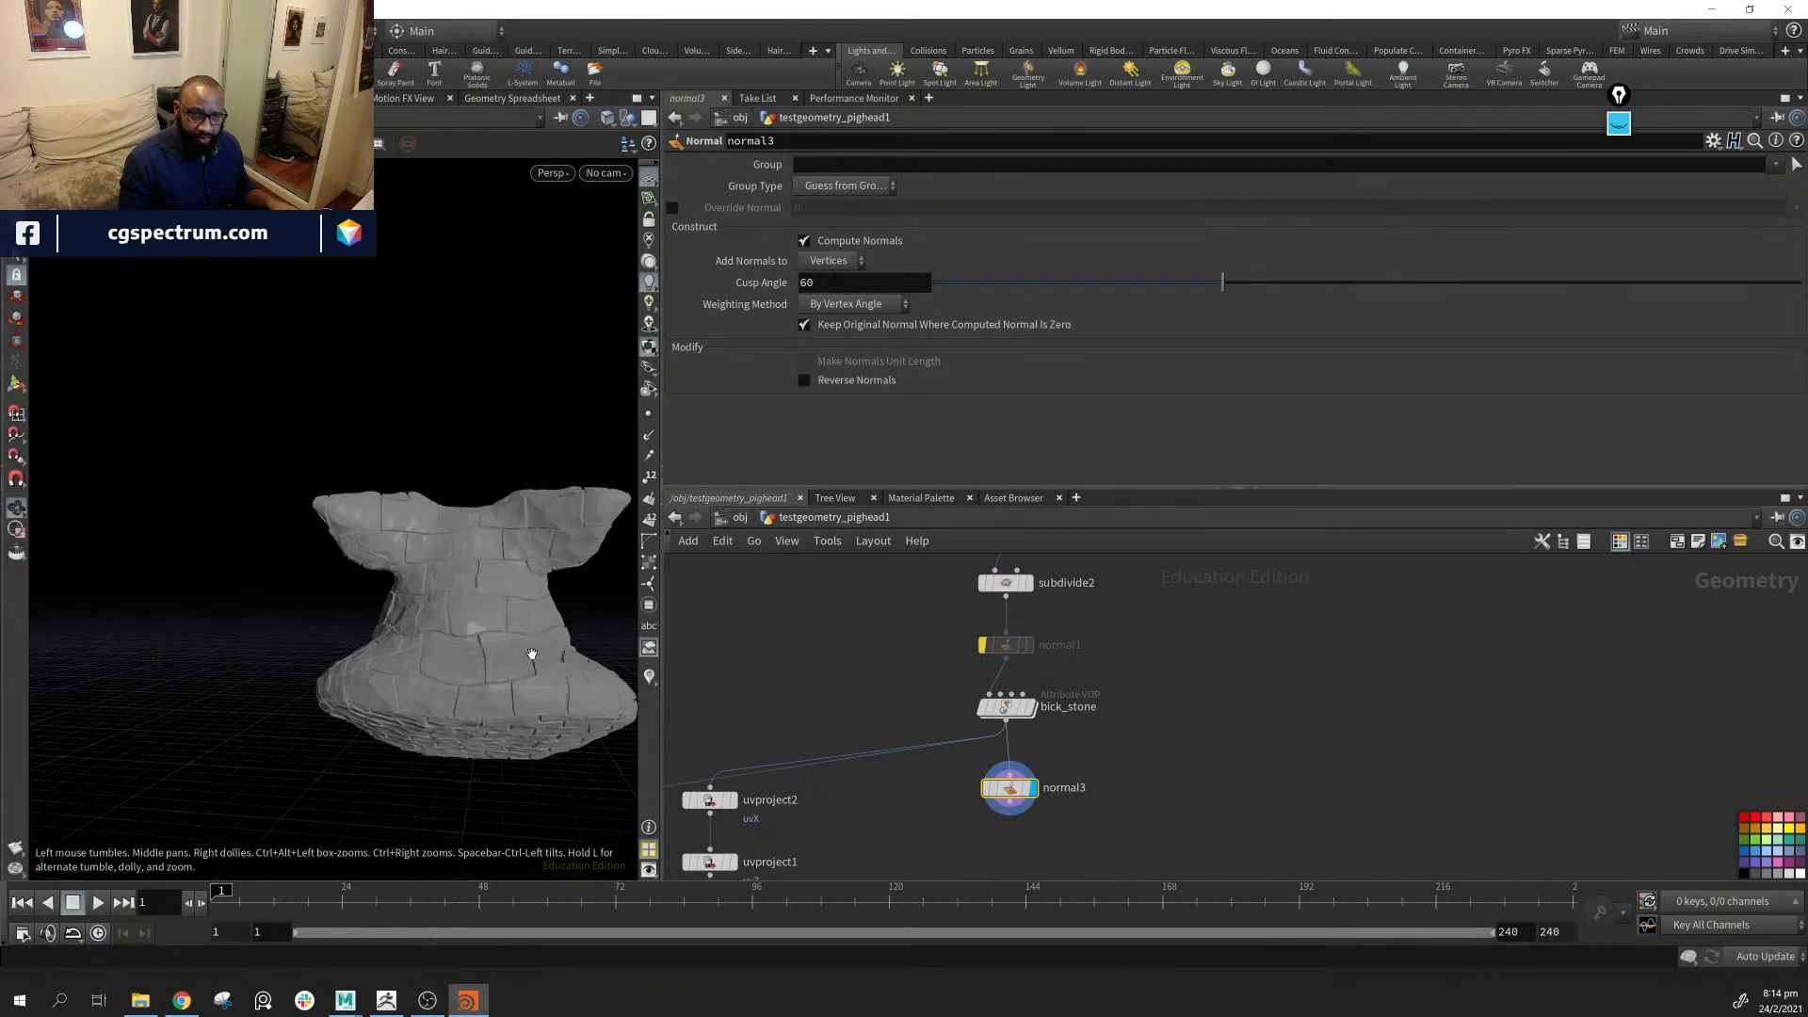
Examine the shading and brick edges on the pig head from several angles and close up with the recomputed normals
drag(510, 742, 463, 692)
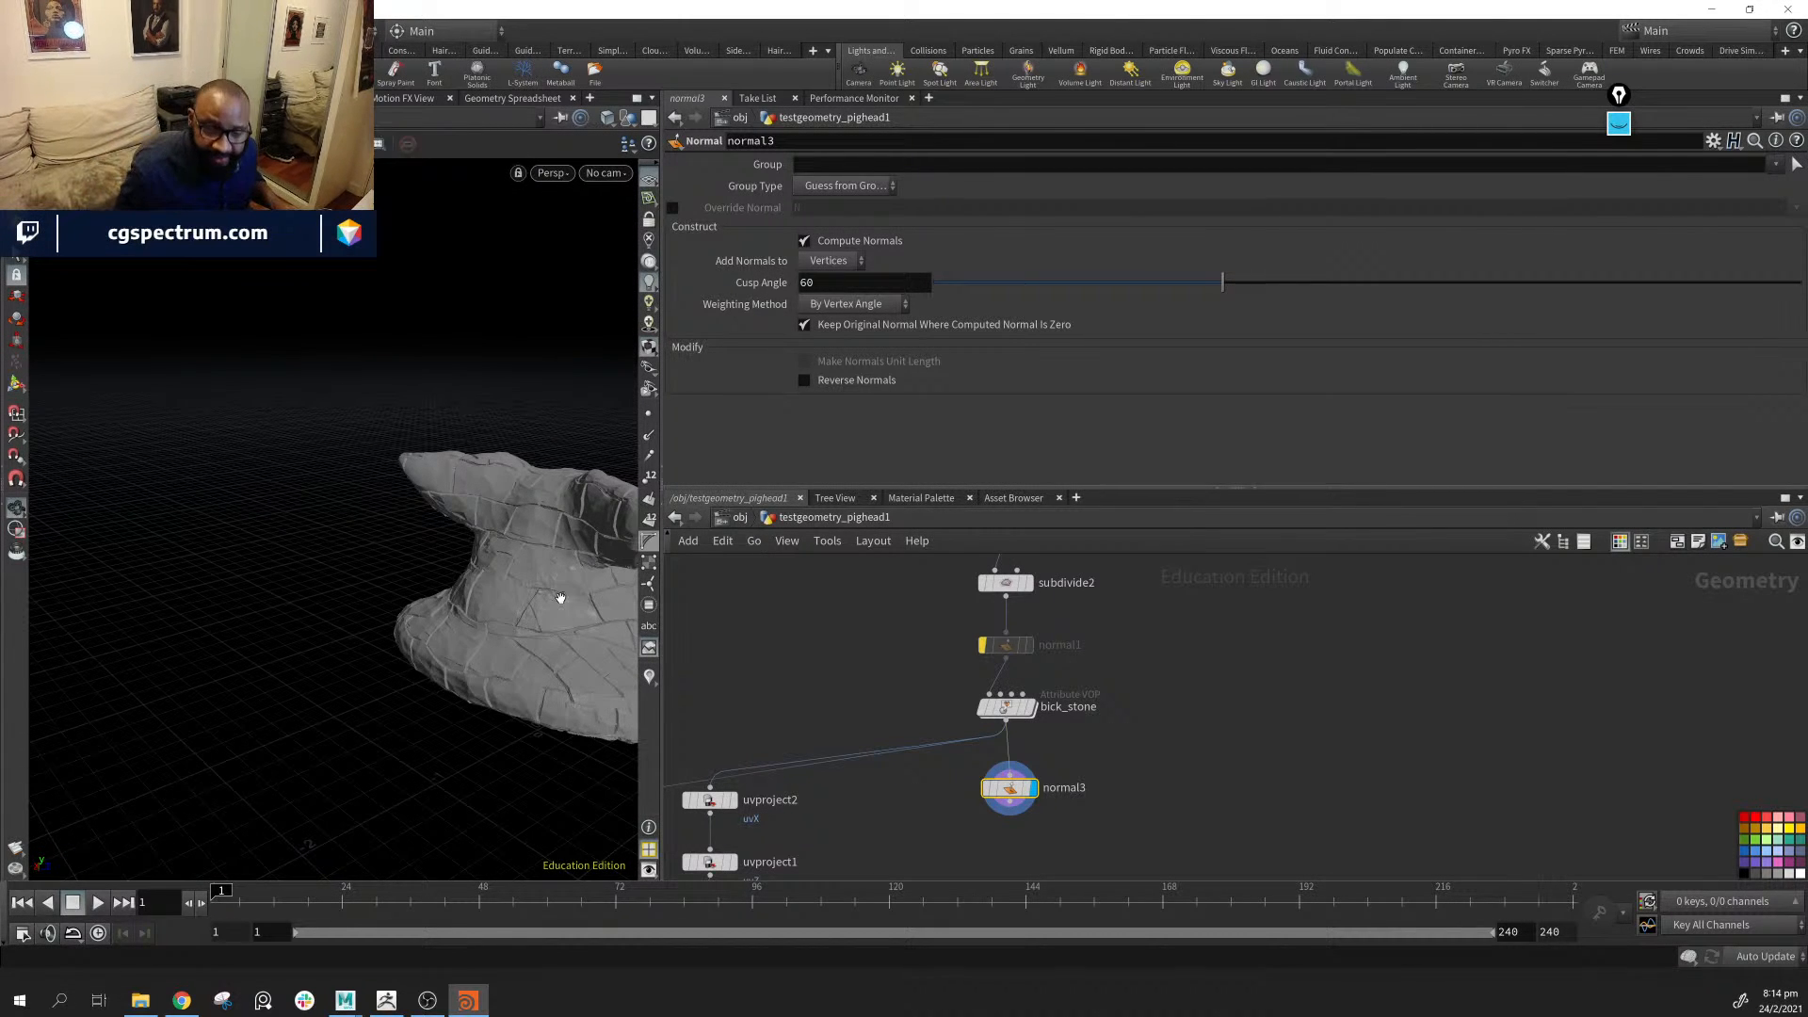
right_drag(450, 573, 443, 626)
drag(443, 625, 424, 549)
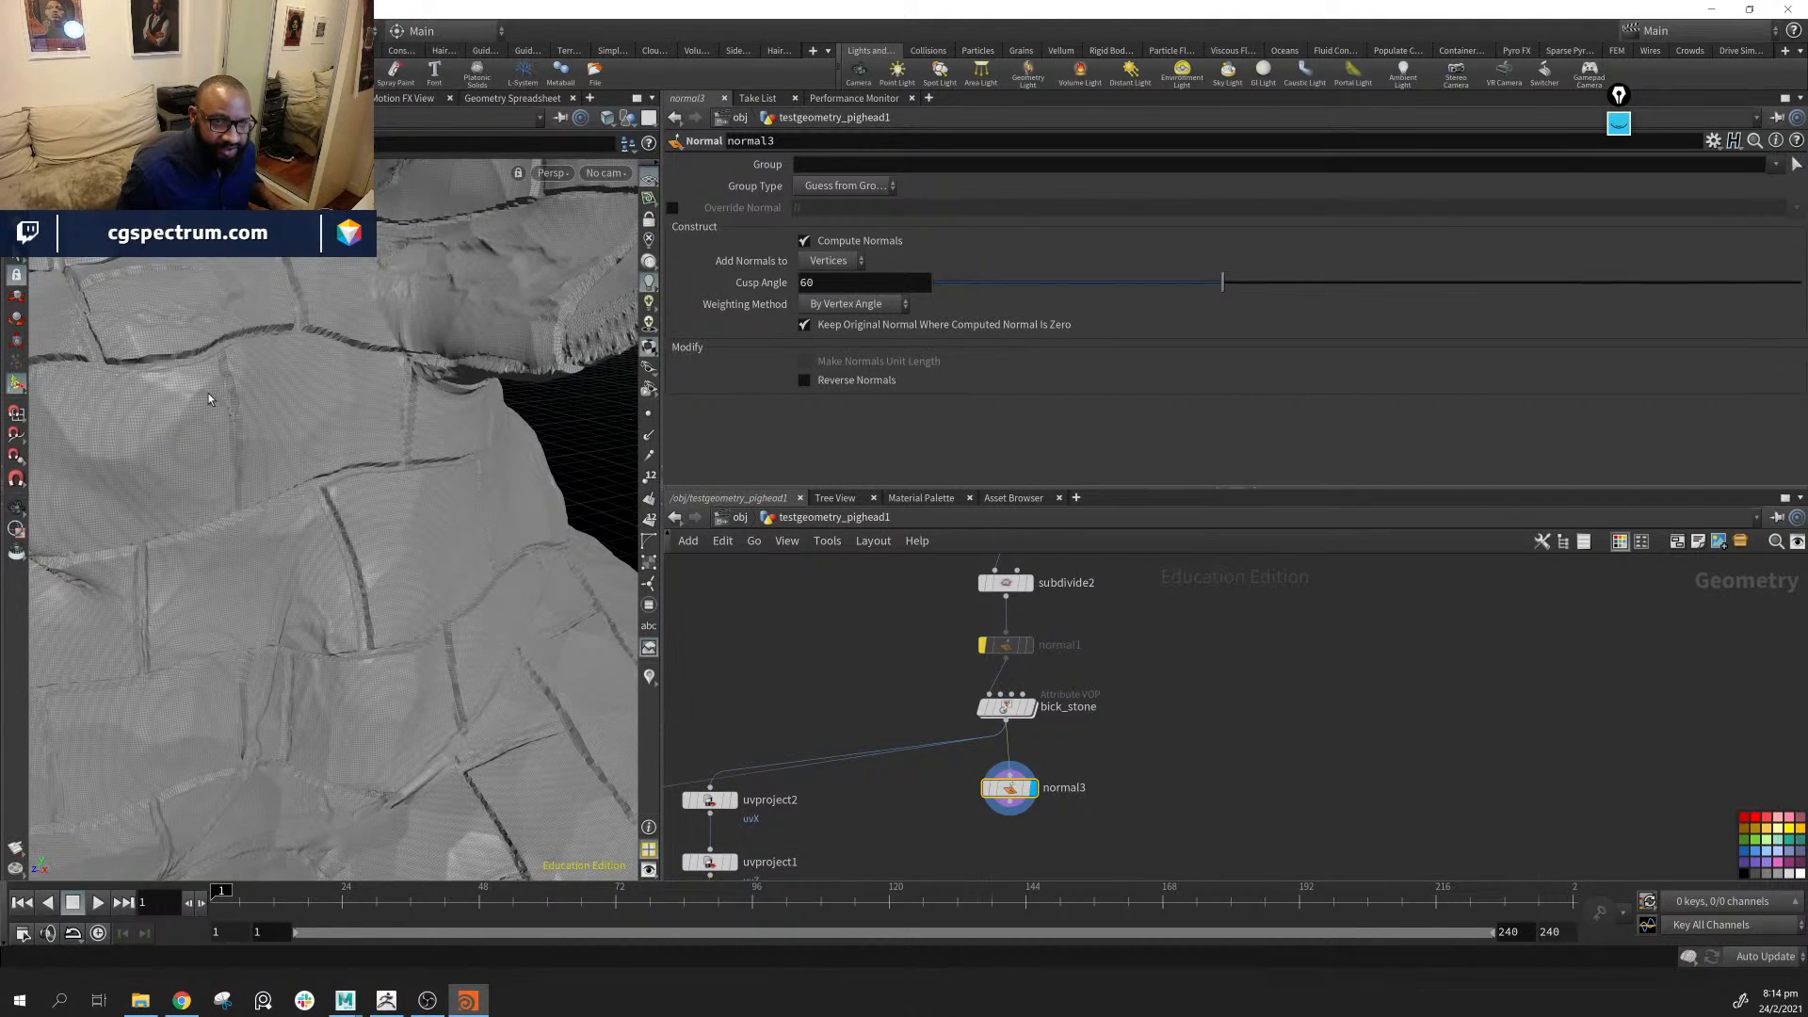
drag(209, 398, 533, 618)
right_drag(533, 618, 369, 575)
drag(1010, 789, 1008, 832)
drag(178, 575, 272, 513)
right_drag(273, 513, 564, 521)
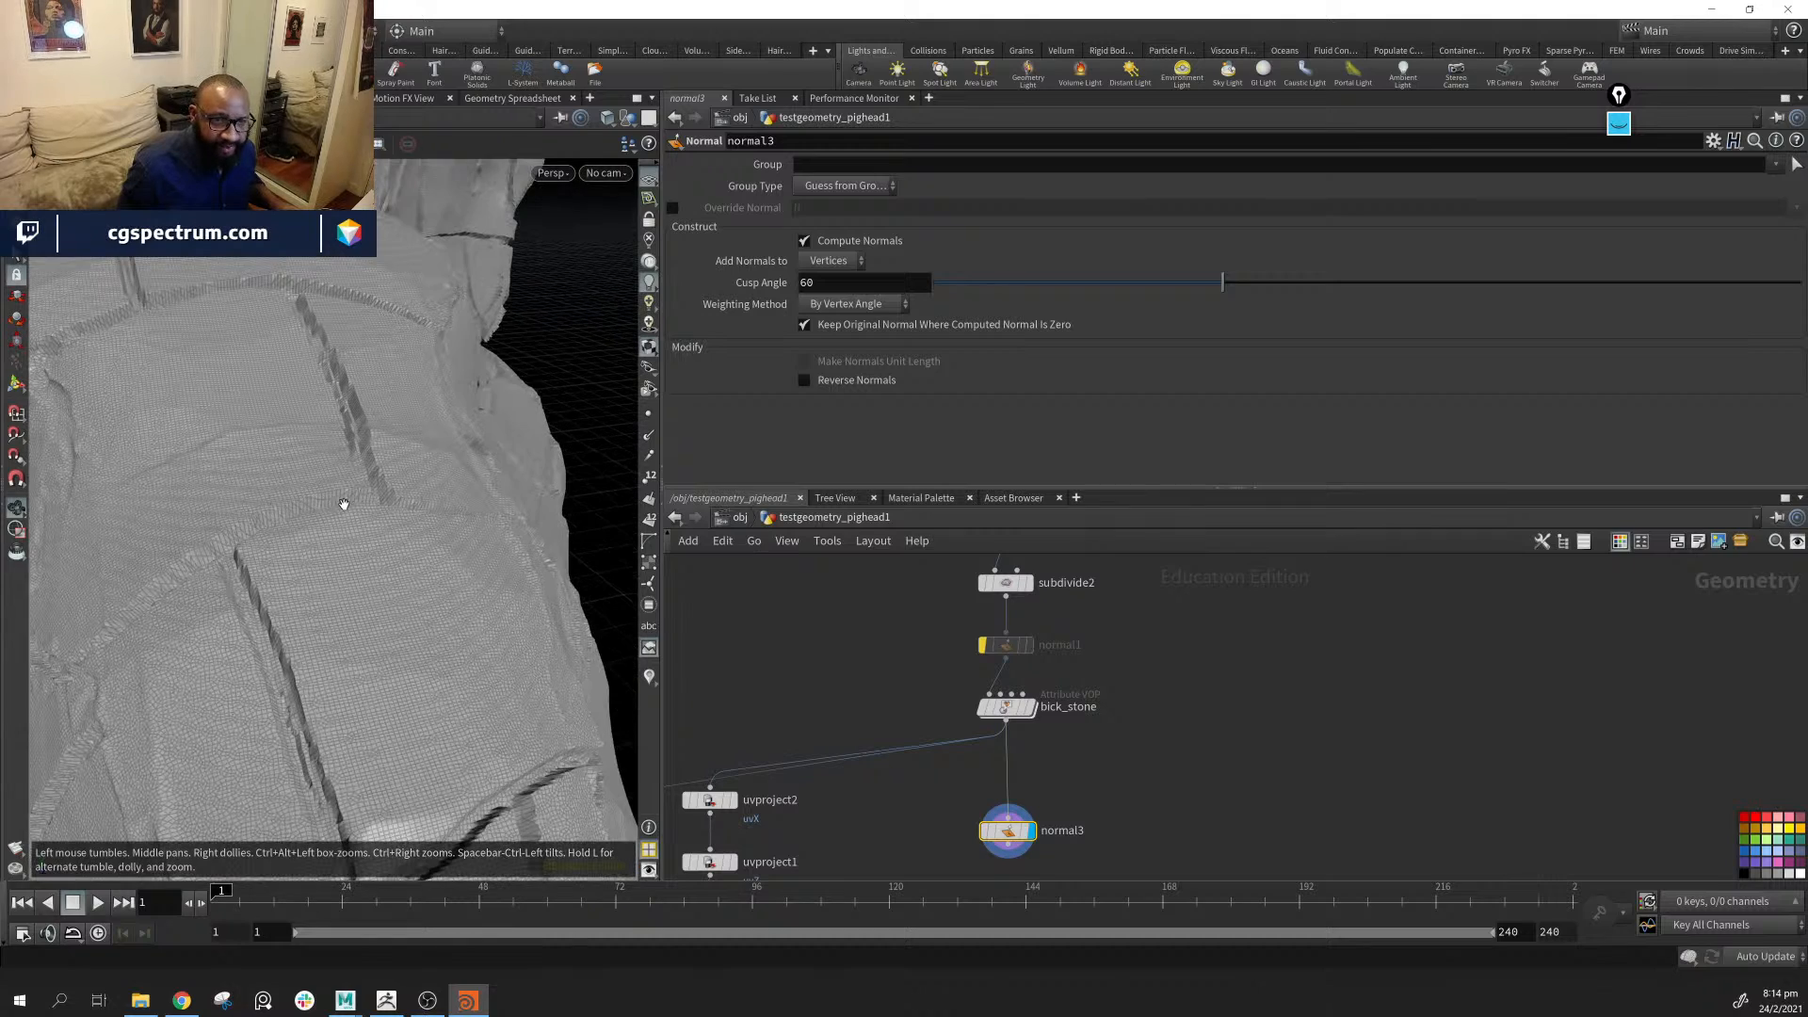
right_drag(368, 597, 218, 573)
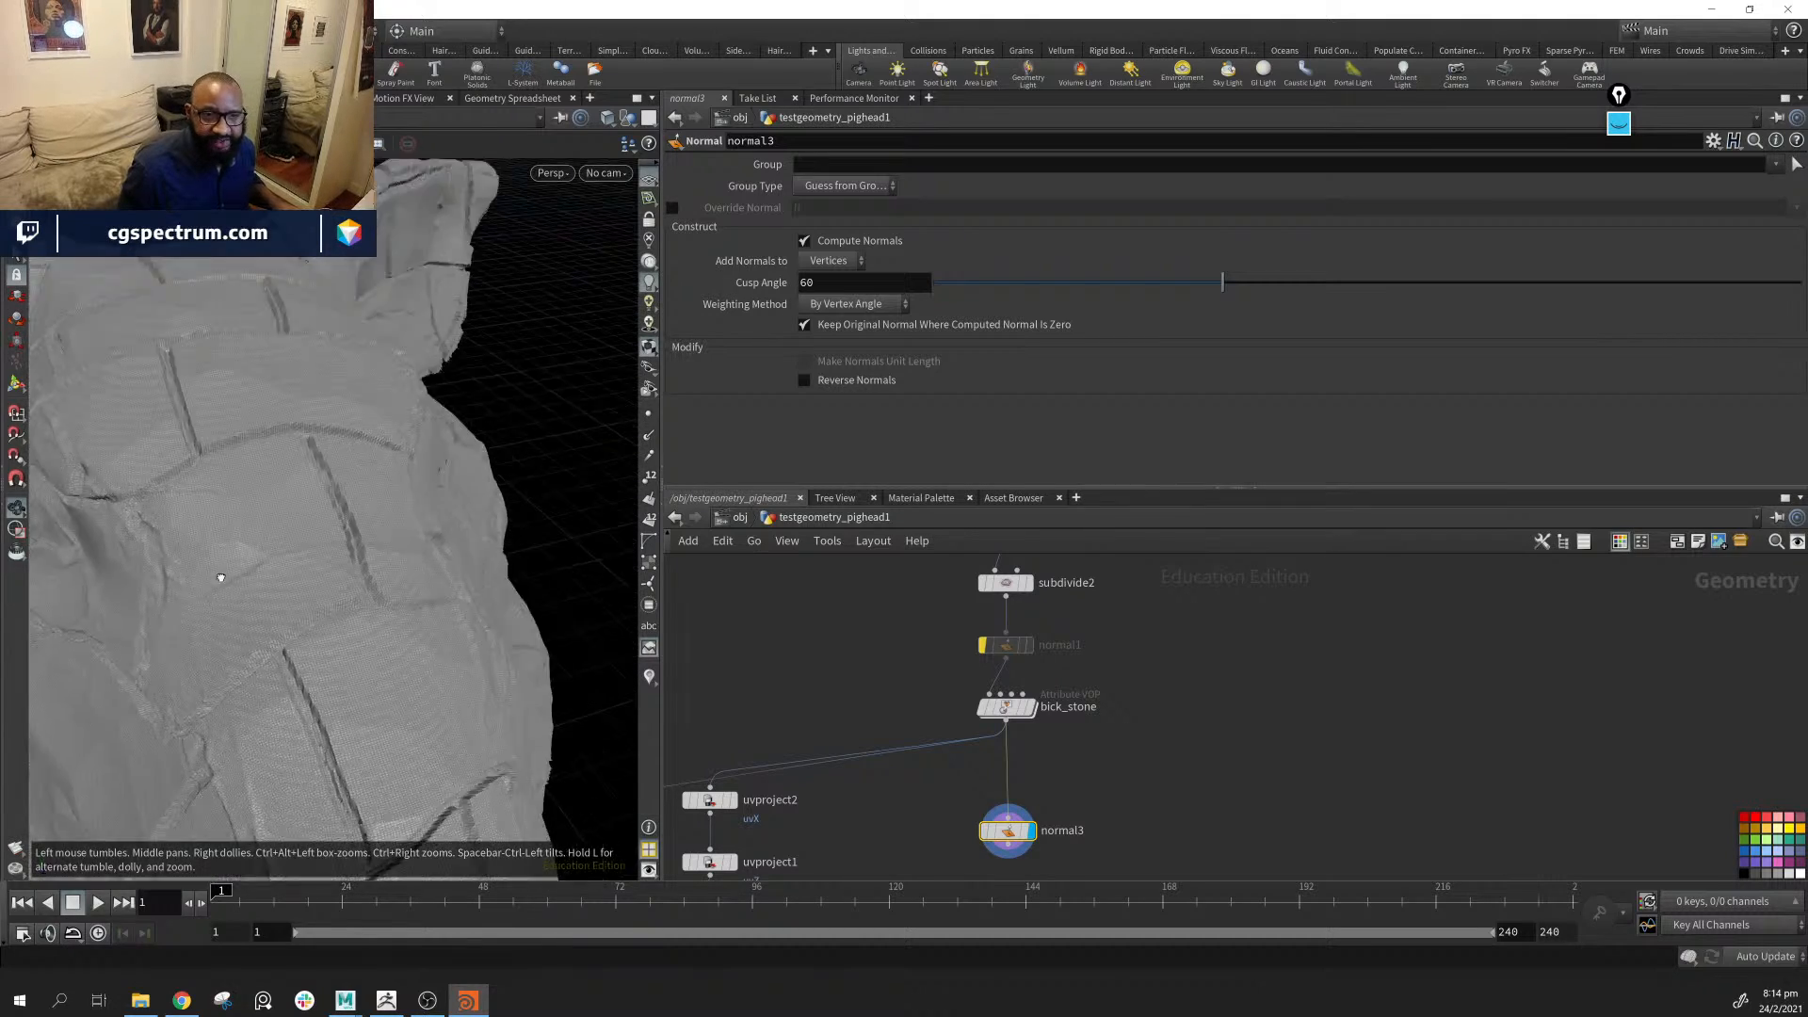
drag(218, 573, 246, 630)
right_drag(347, 632, 472, 634)
drag(472, 633, 395, 546)
Inside bick_stone, title the network box around the unified noise nodes and reposition the add node that combines both branches
click(1013, 707)
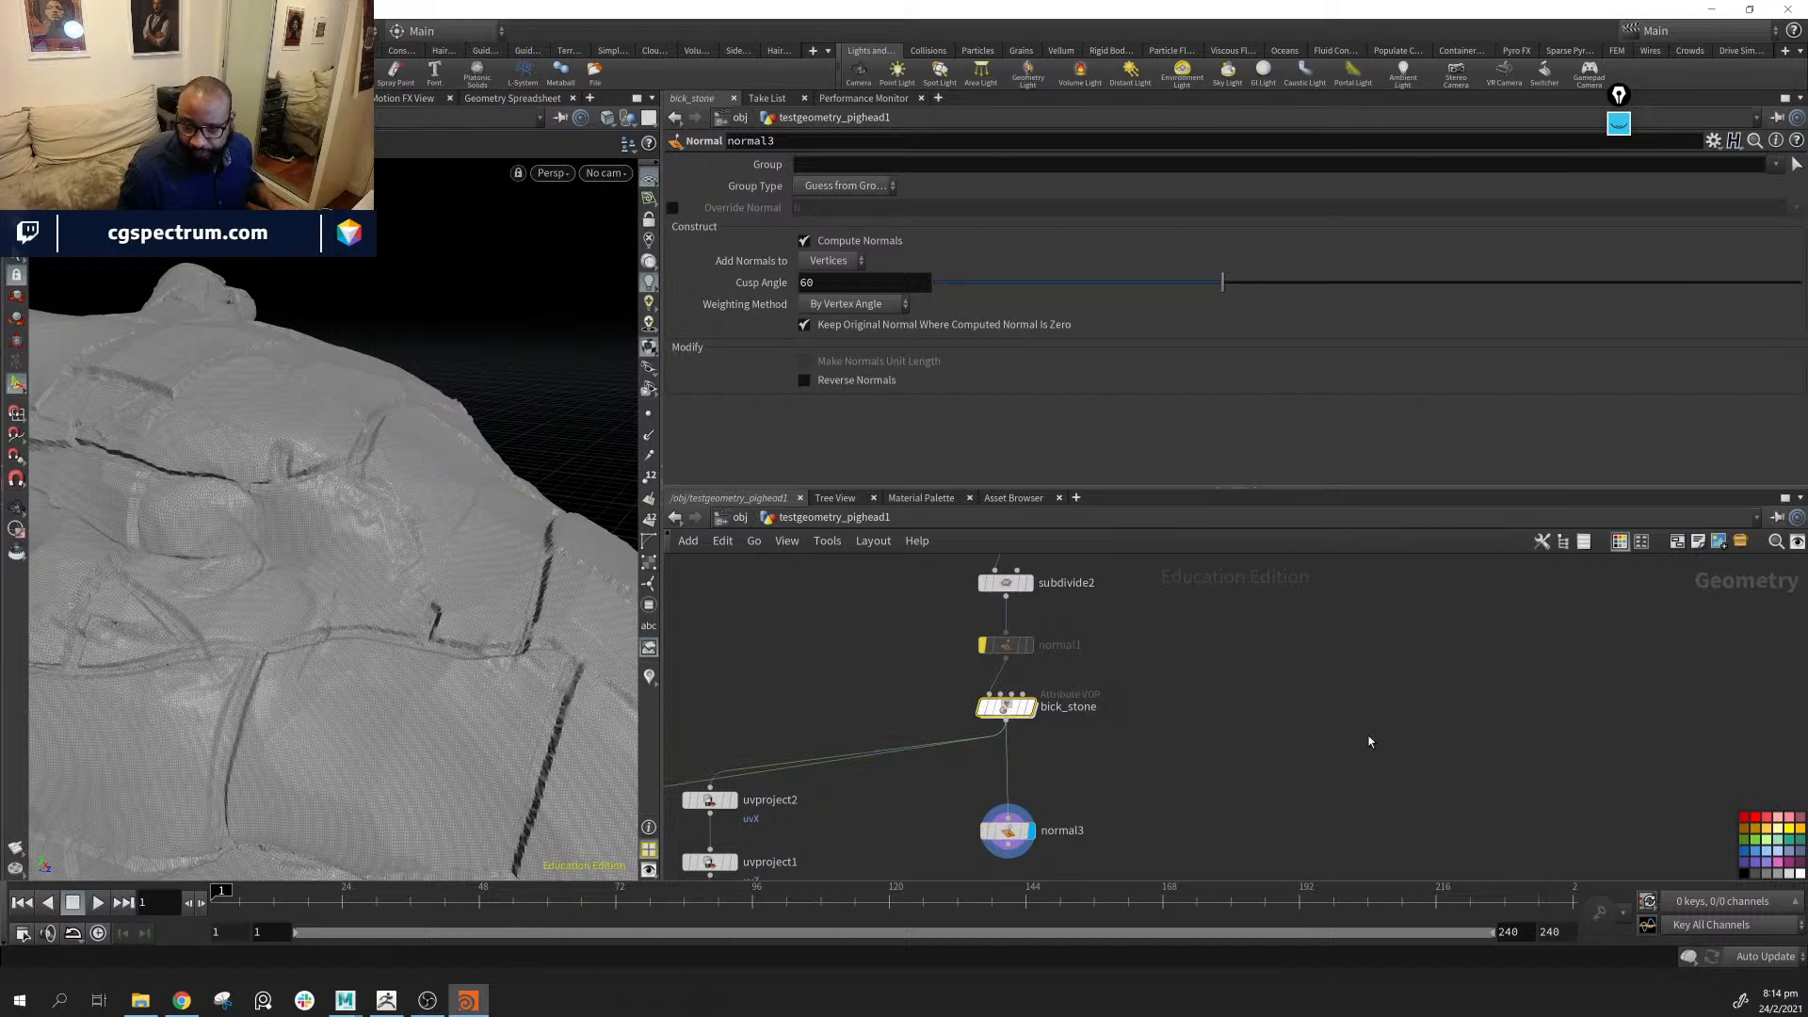
double_click(1008, 709)
middle_drag(1248, 791, 1365, 666)
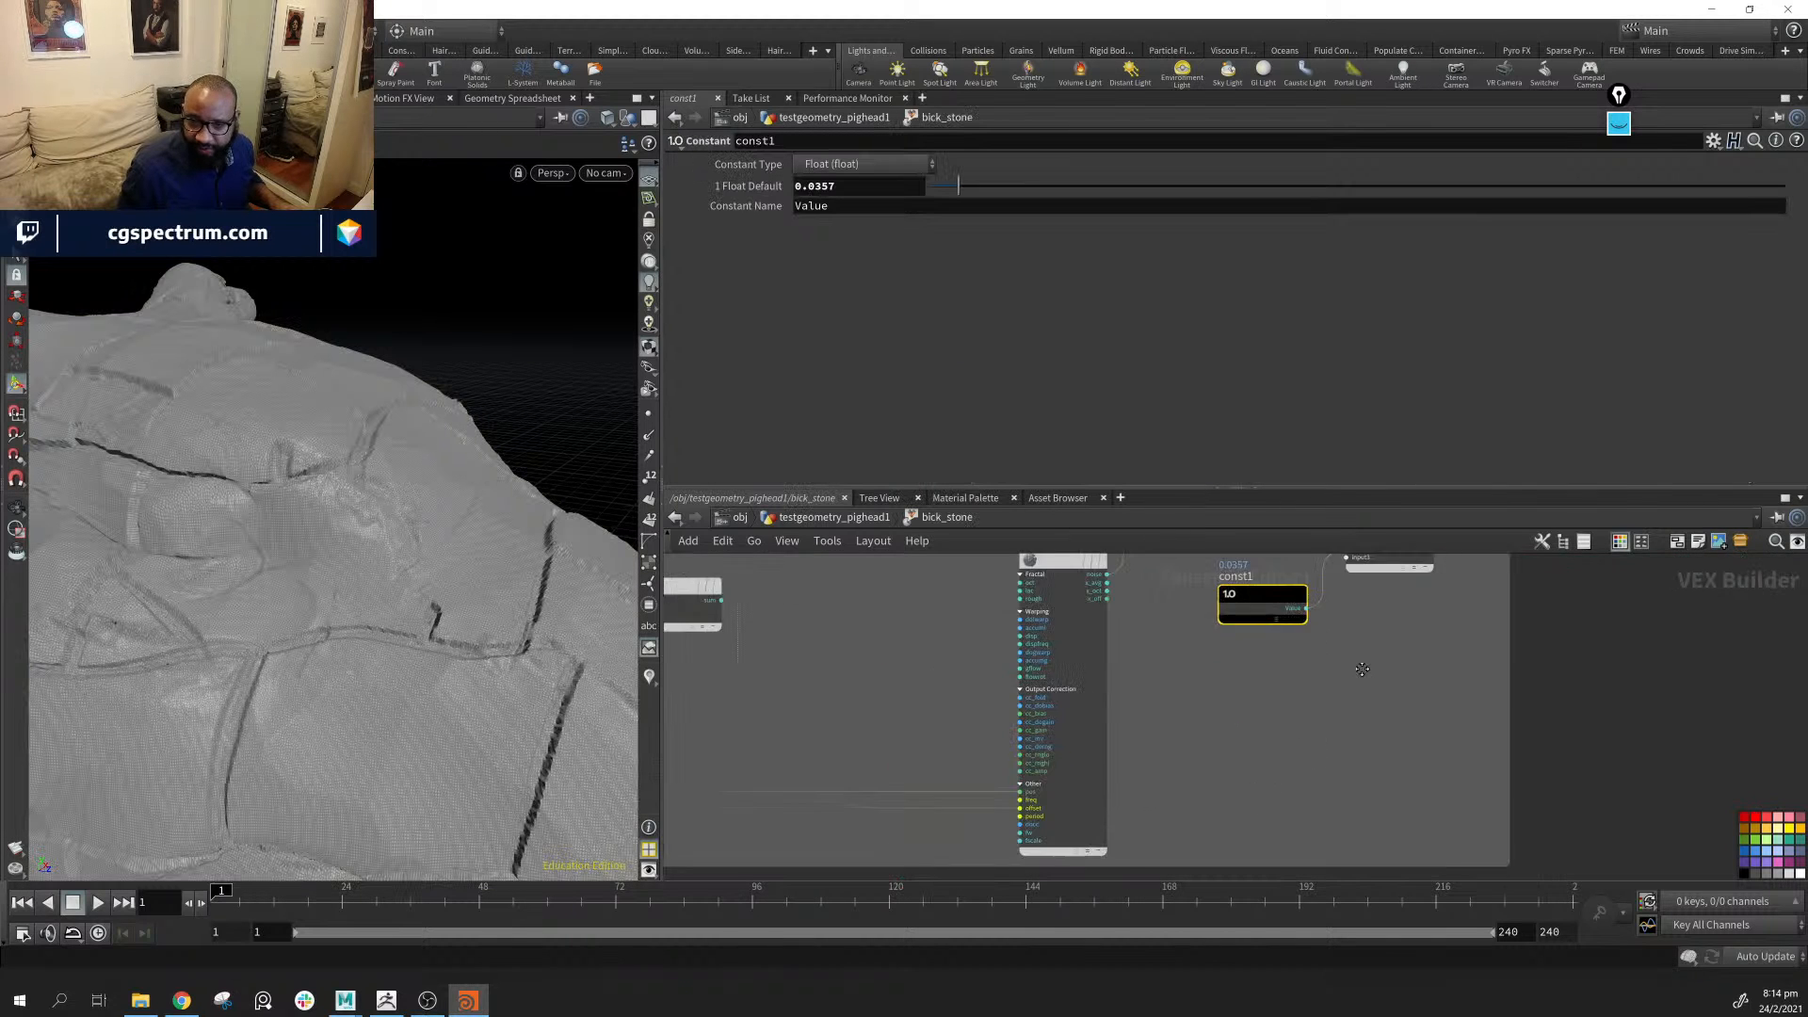
scroll(1377, 793, down, 5)
middle_drag(1405, 823, 1380, 849)
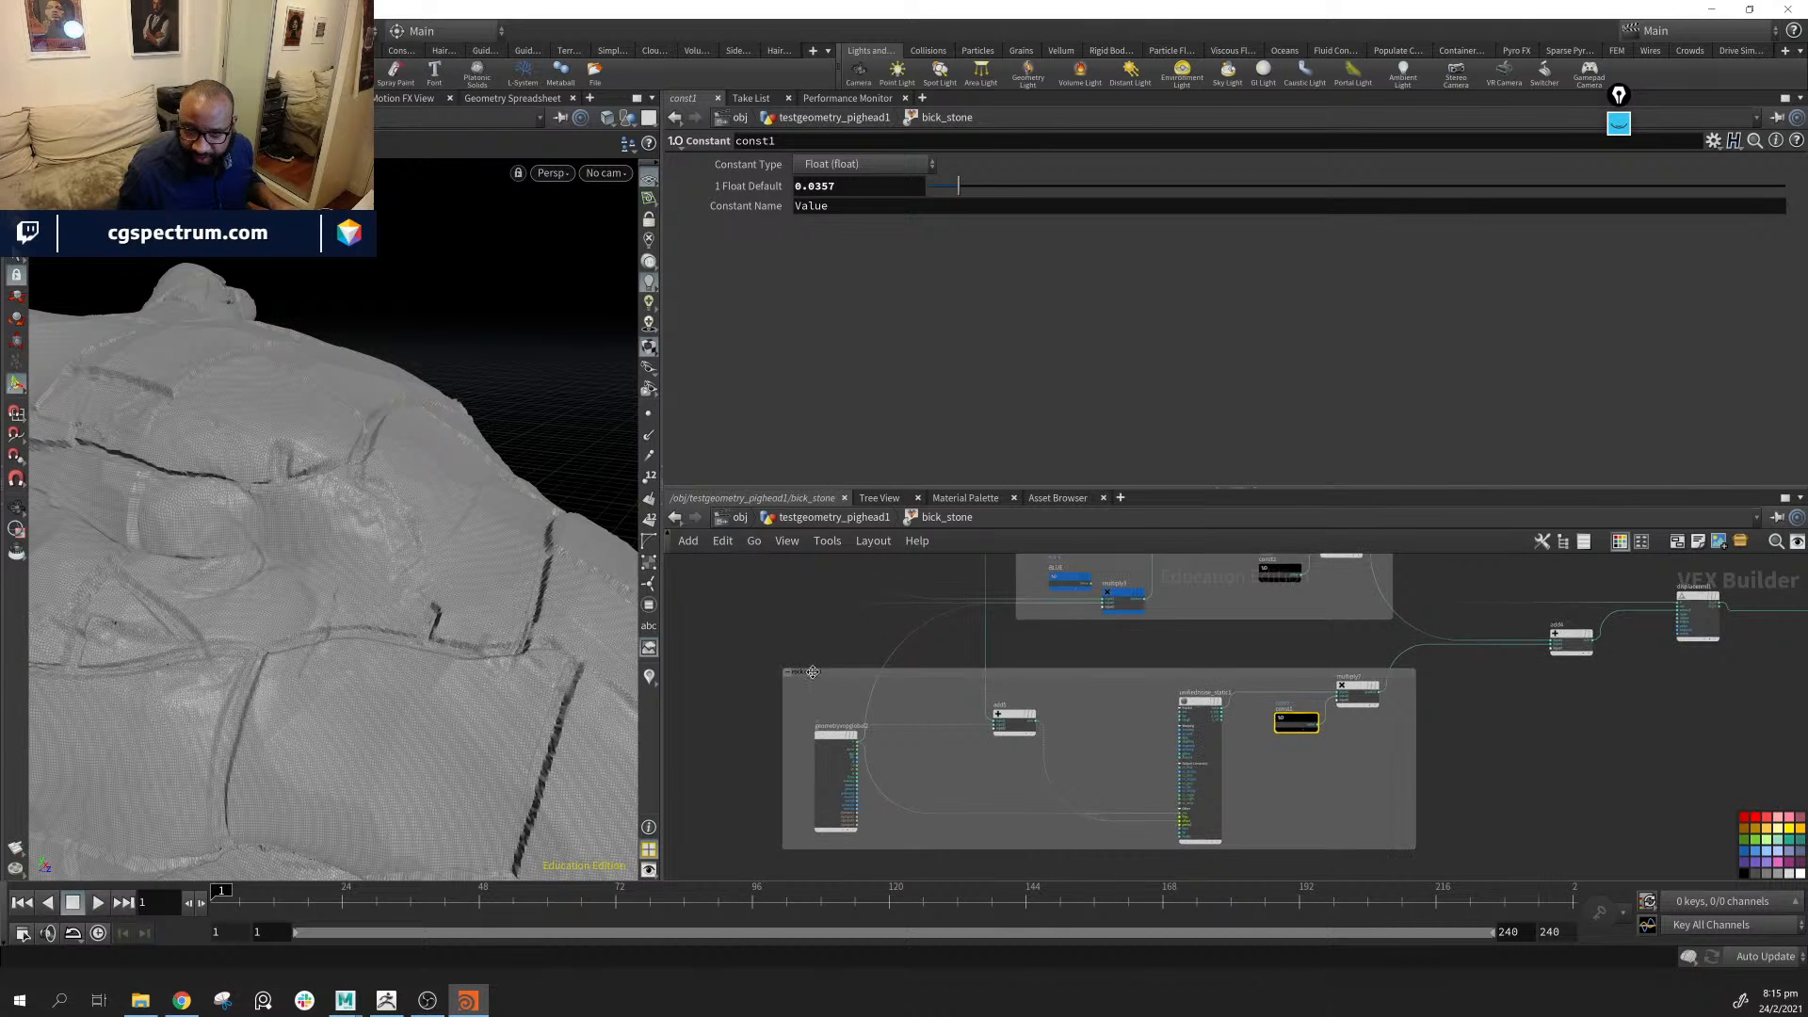
drag(811, 672, 817, 658)
middle_drag(1231, 756, 1192, 690)
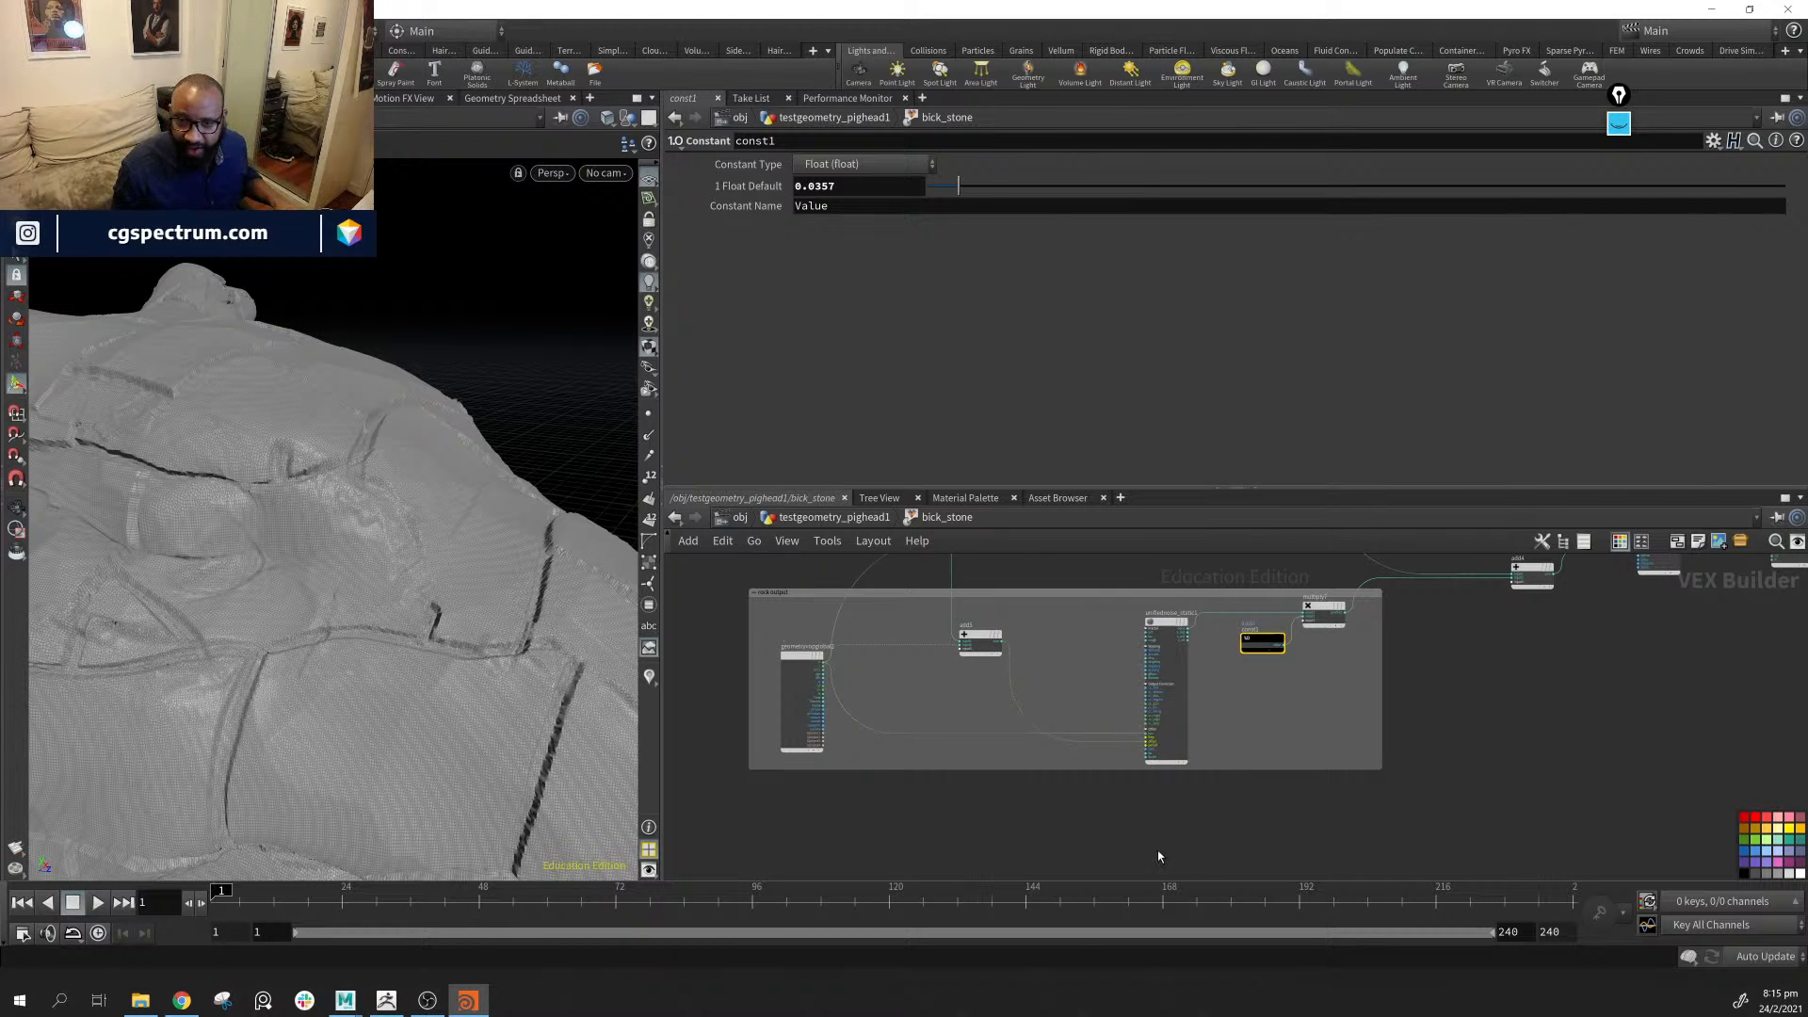
mouse_move(1158, 855)
middle_down()
mouse_move(1172, 791)
mouse_move(1215, 816)
mouse_move(1129, 853)
middle_up()
drag(1050, 668, 962, 657)
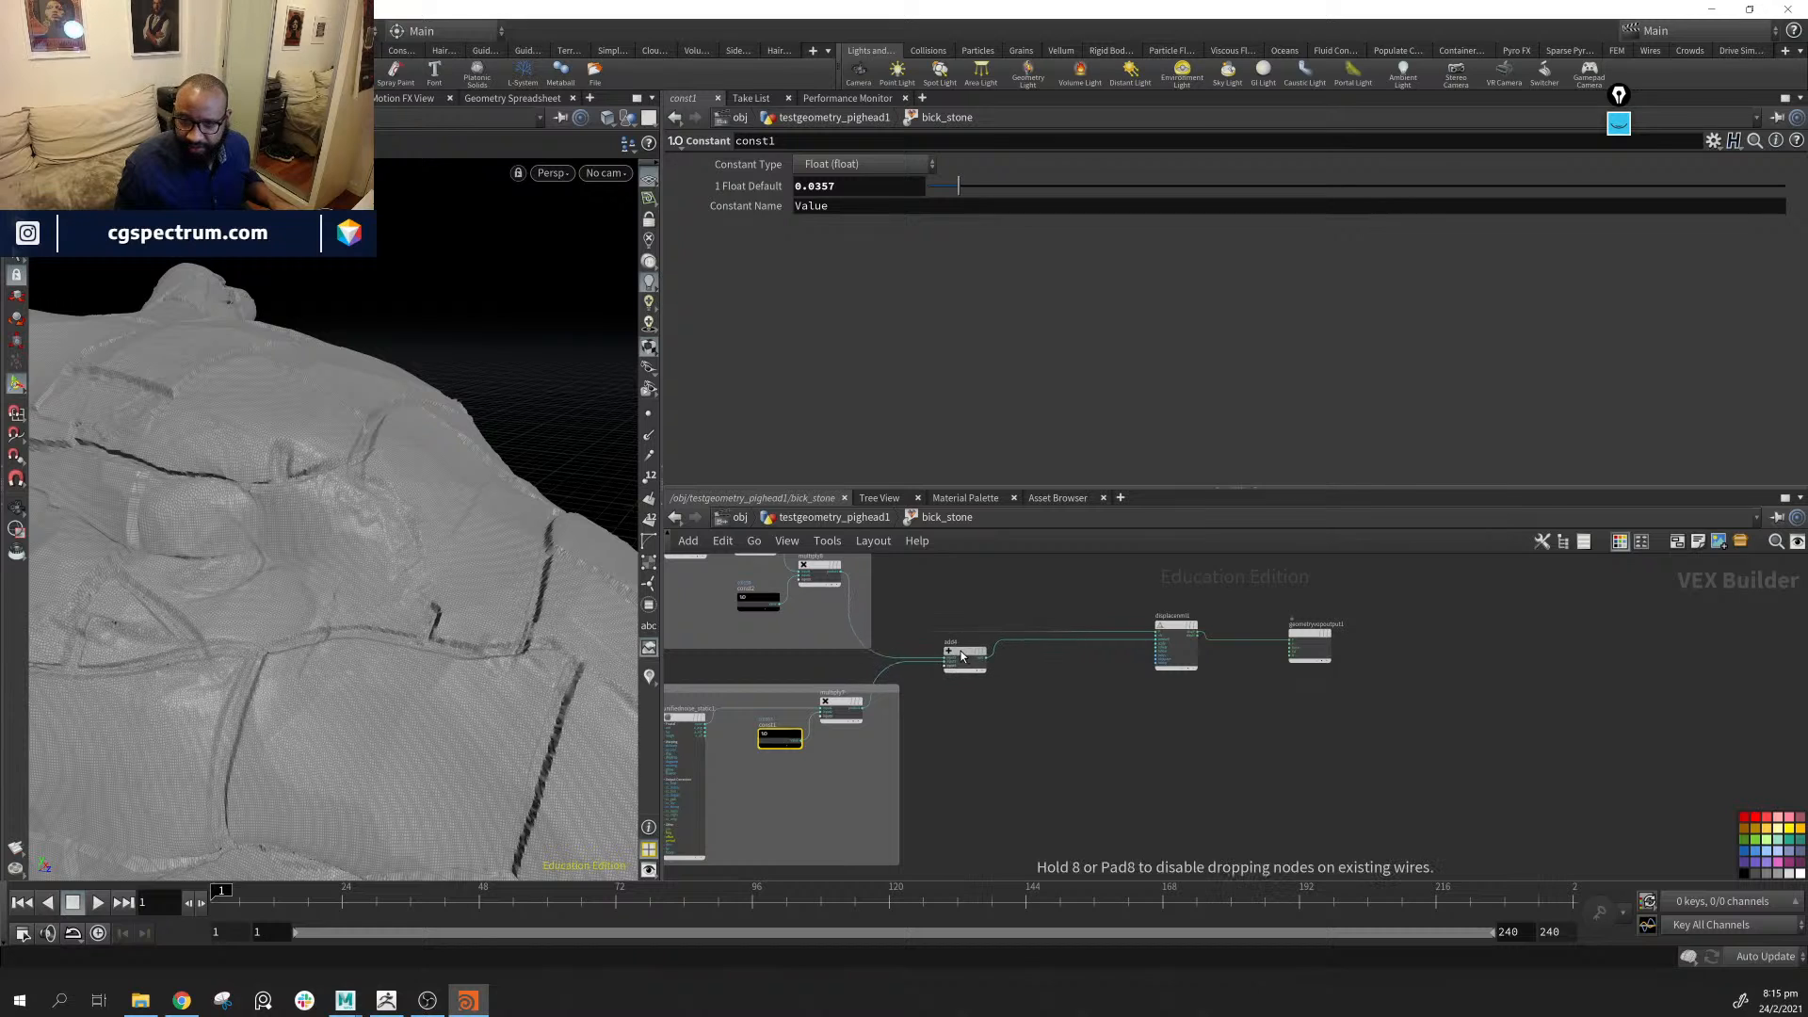
Add an Anti-Aliased Noise node below the network box holding the unified noise nodes
middle_drag(1080, 841, 1344, 674)
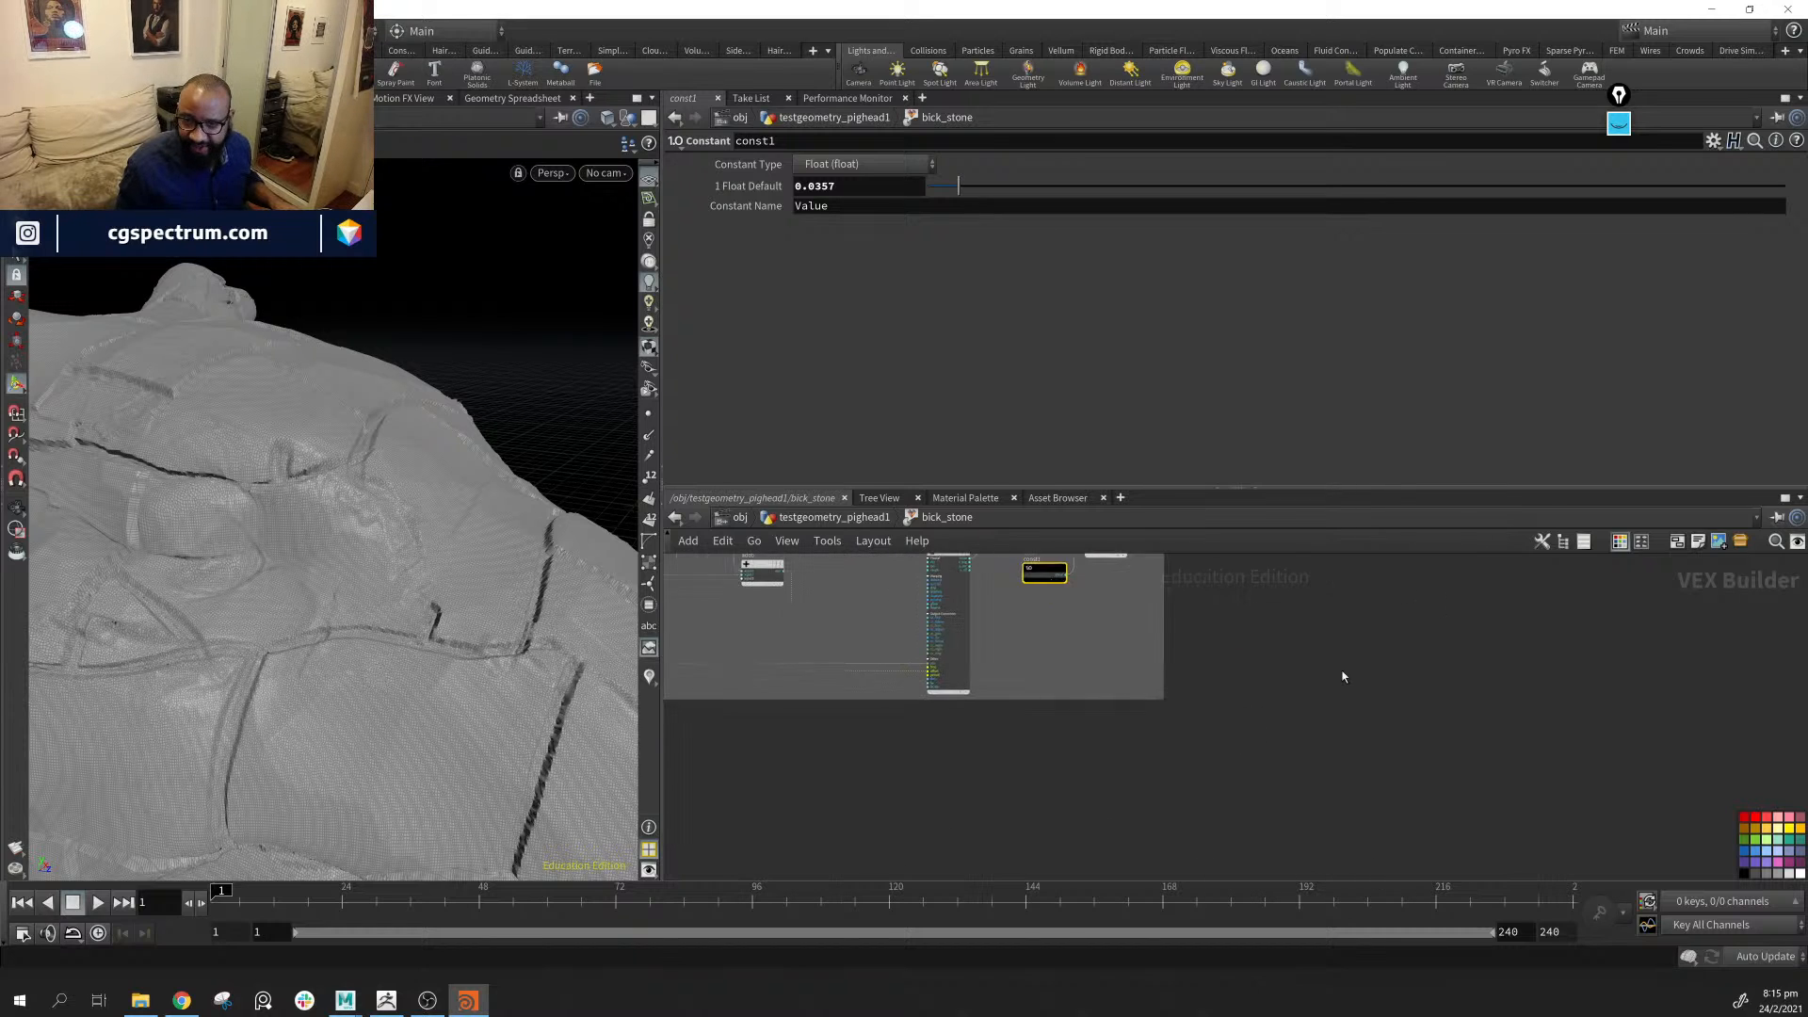
middle_drag(941, 847, 1251, 840)
scroll(1095, 811, down, 1)
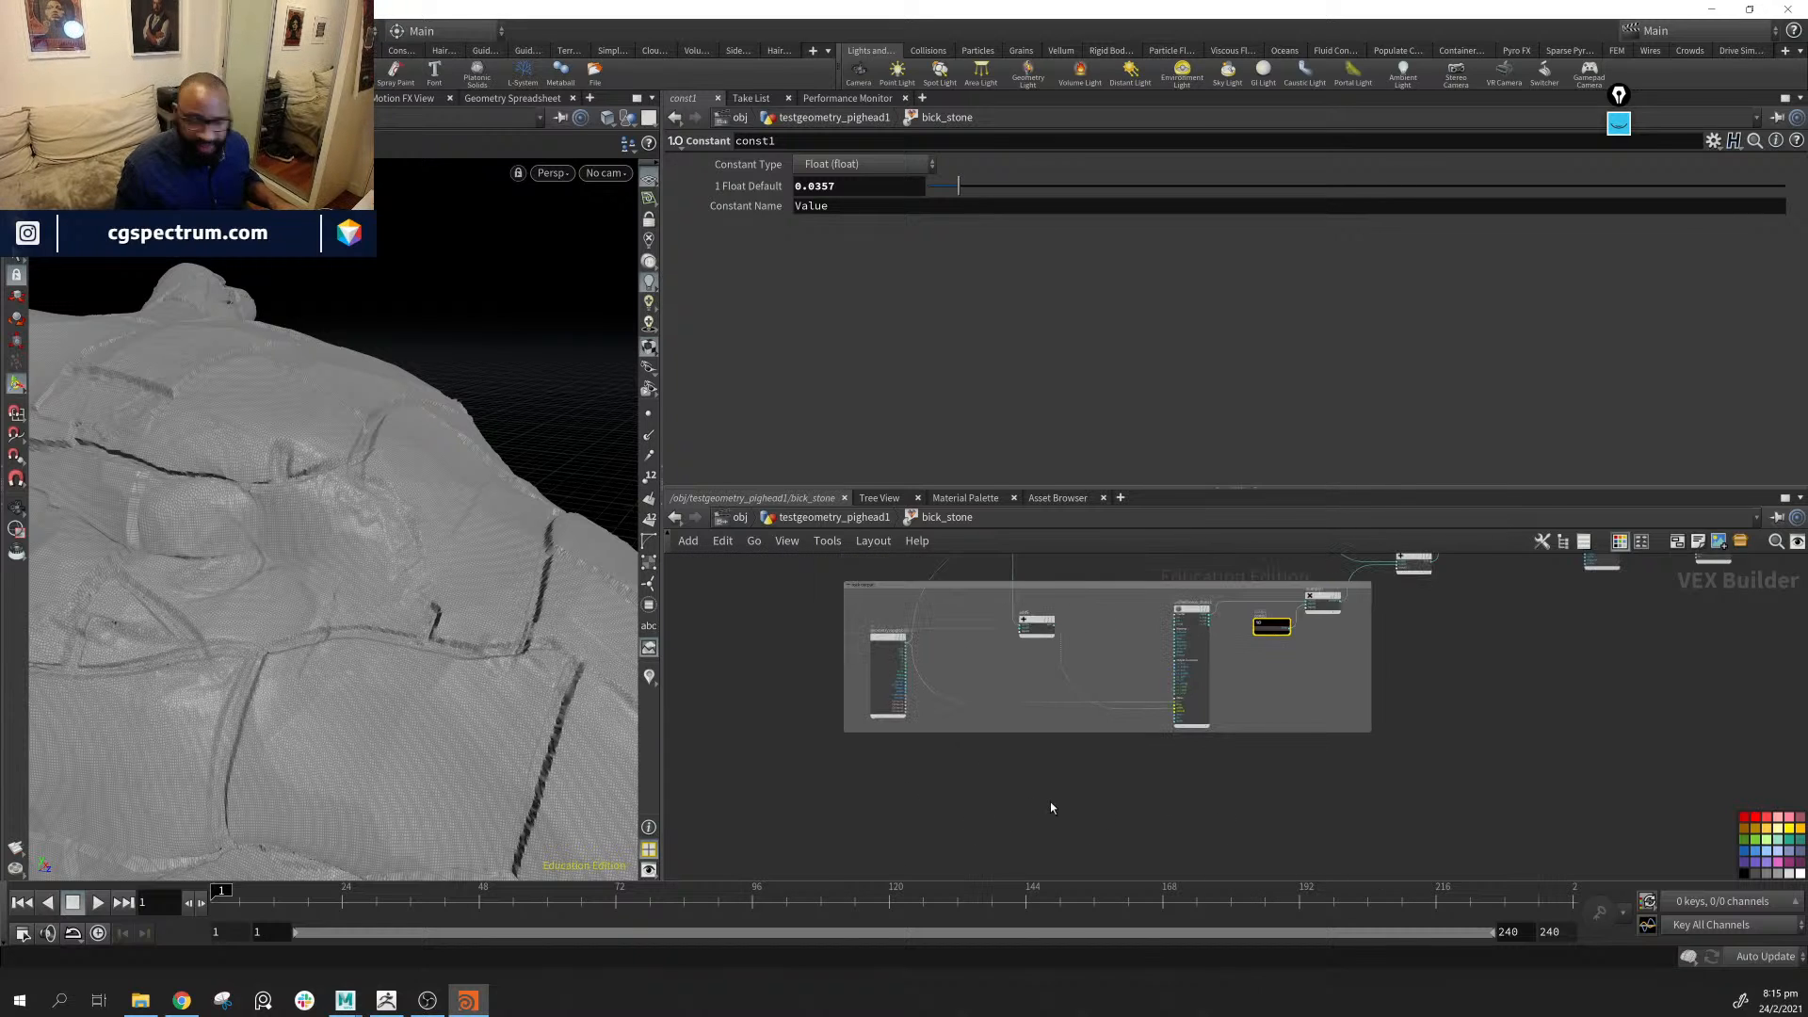
click(1249, 823)
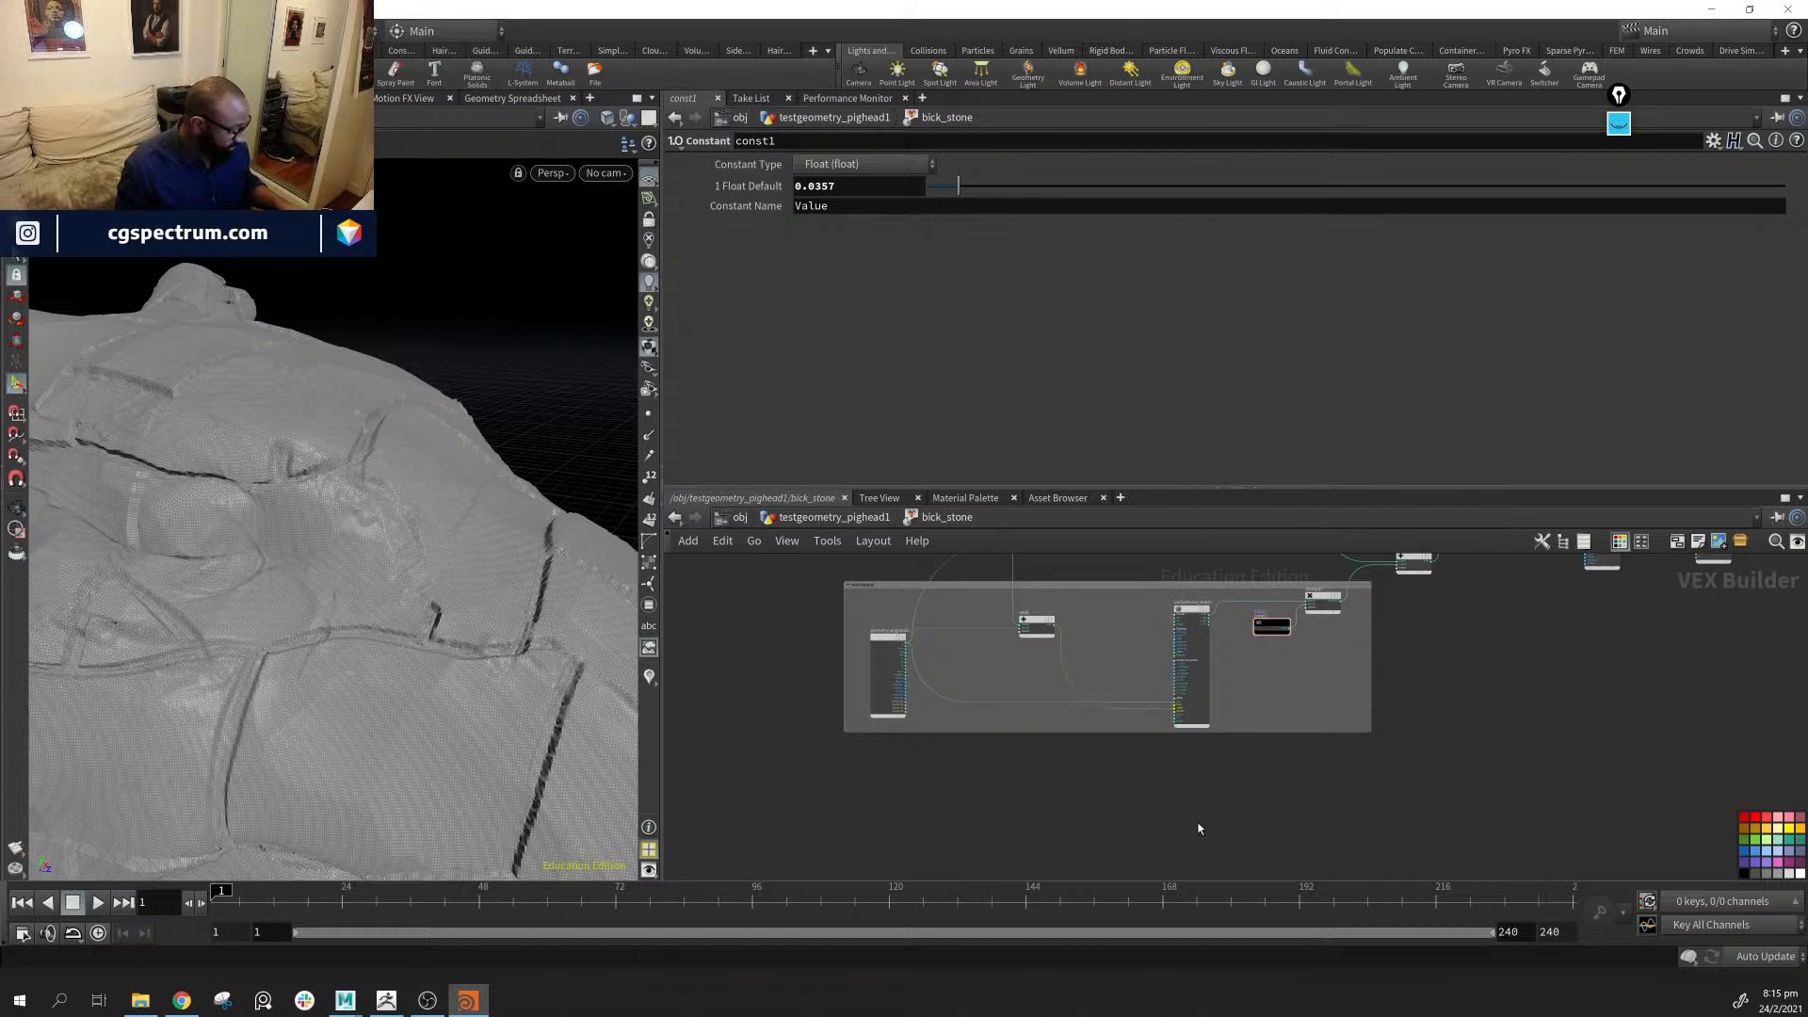
key(Tab)
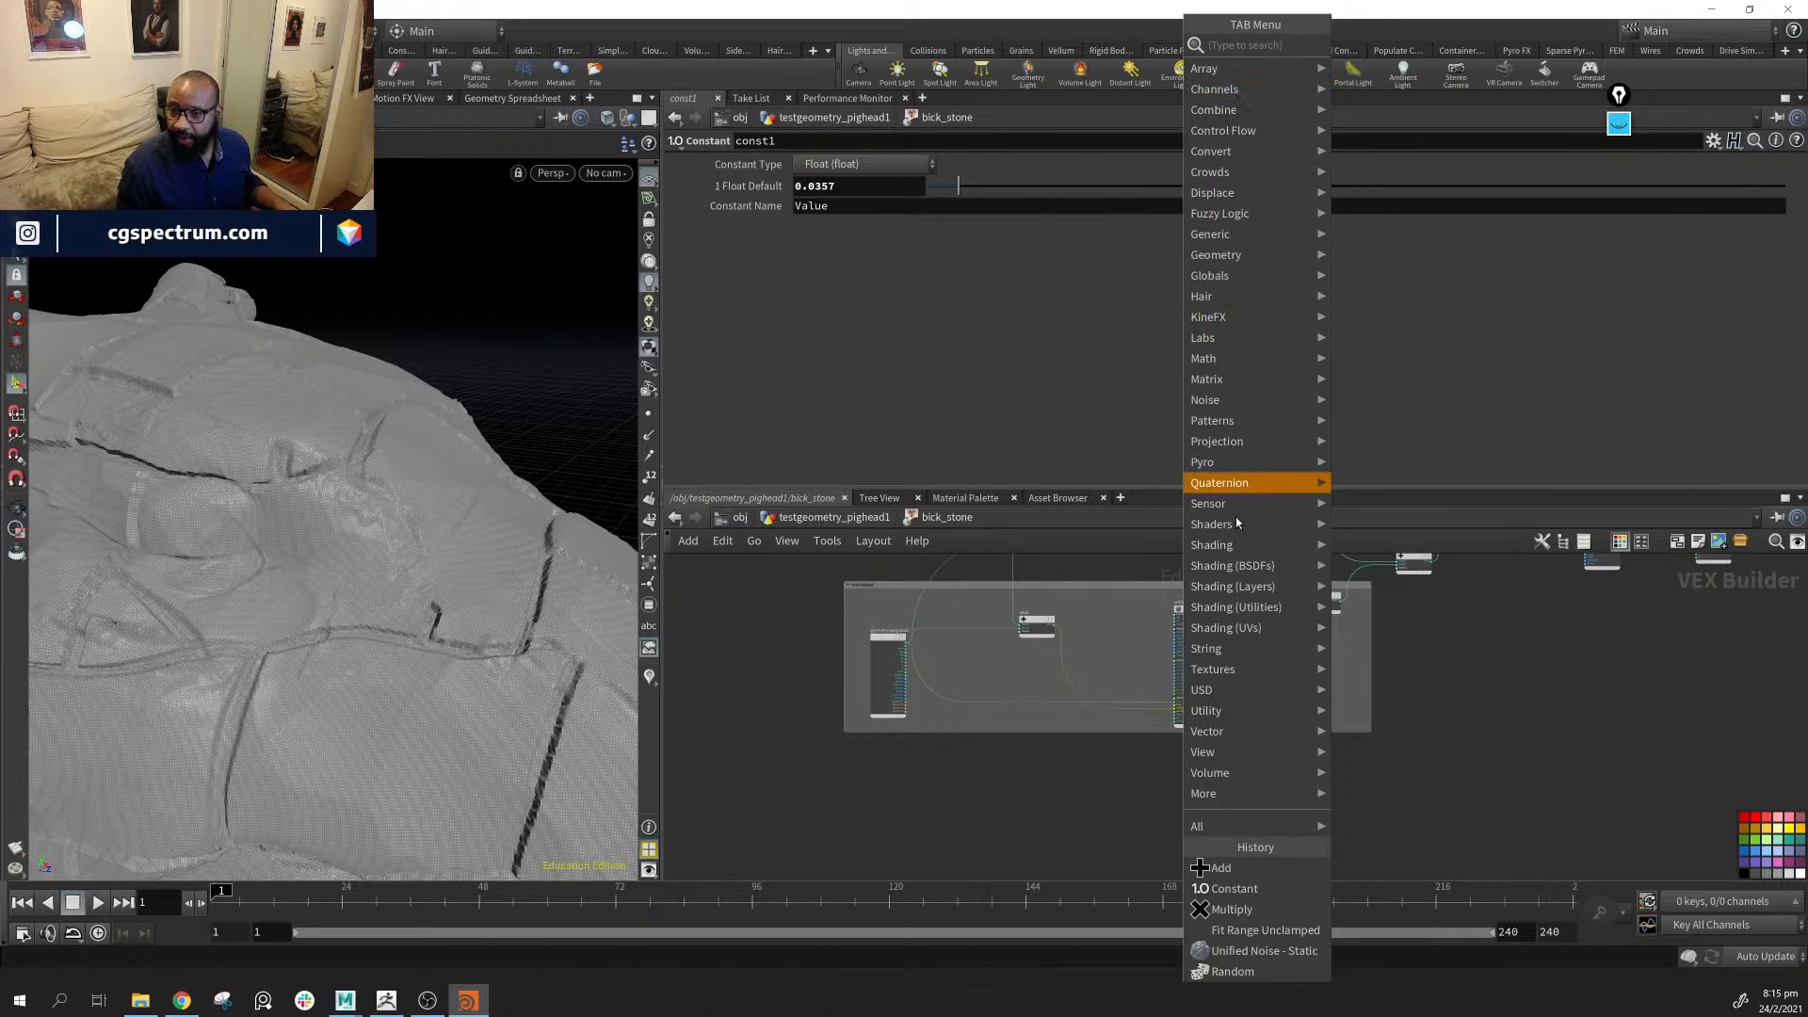
mouse_move(1272, 420)
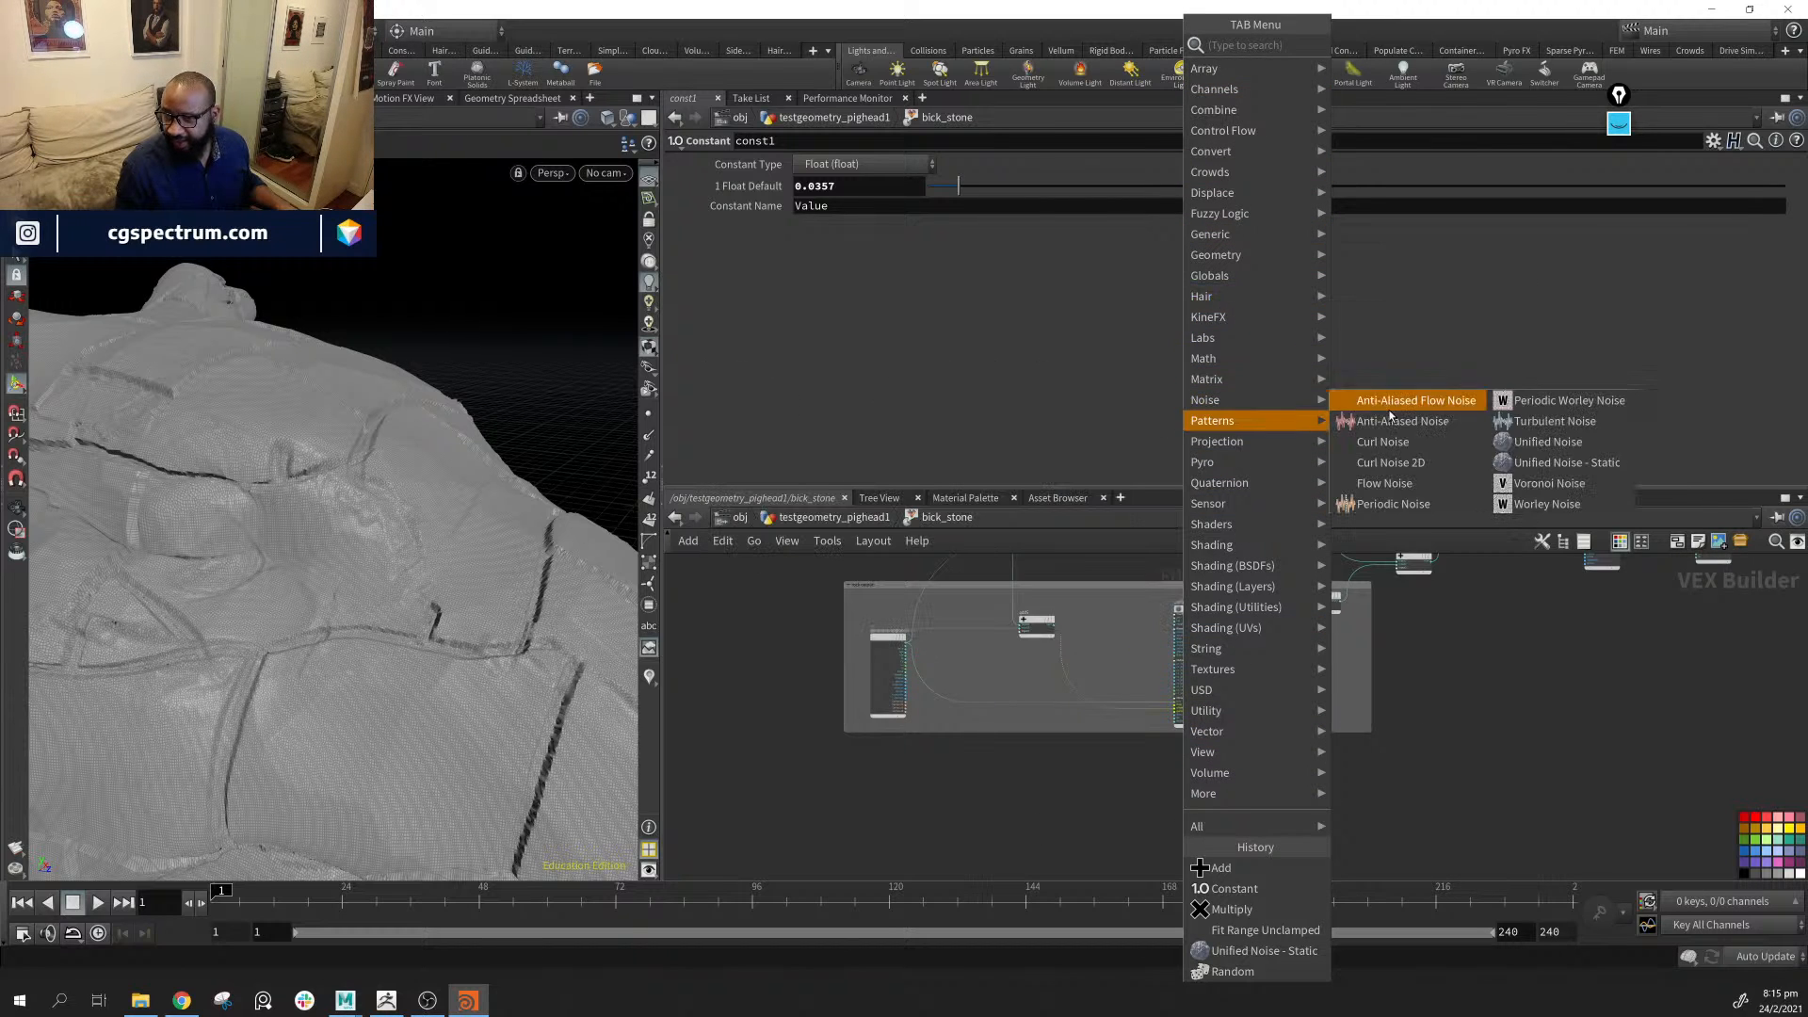
click(1439, 423)
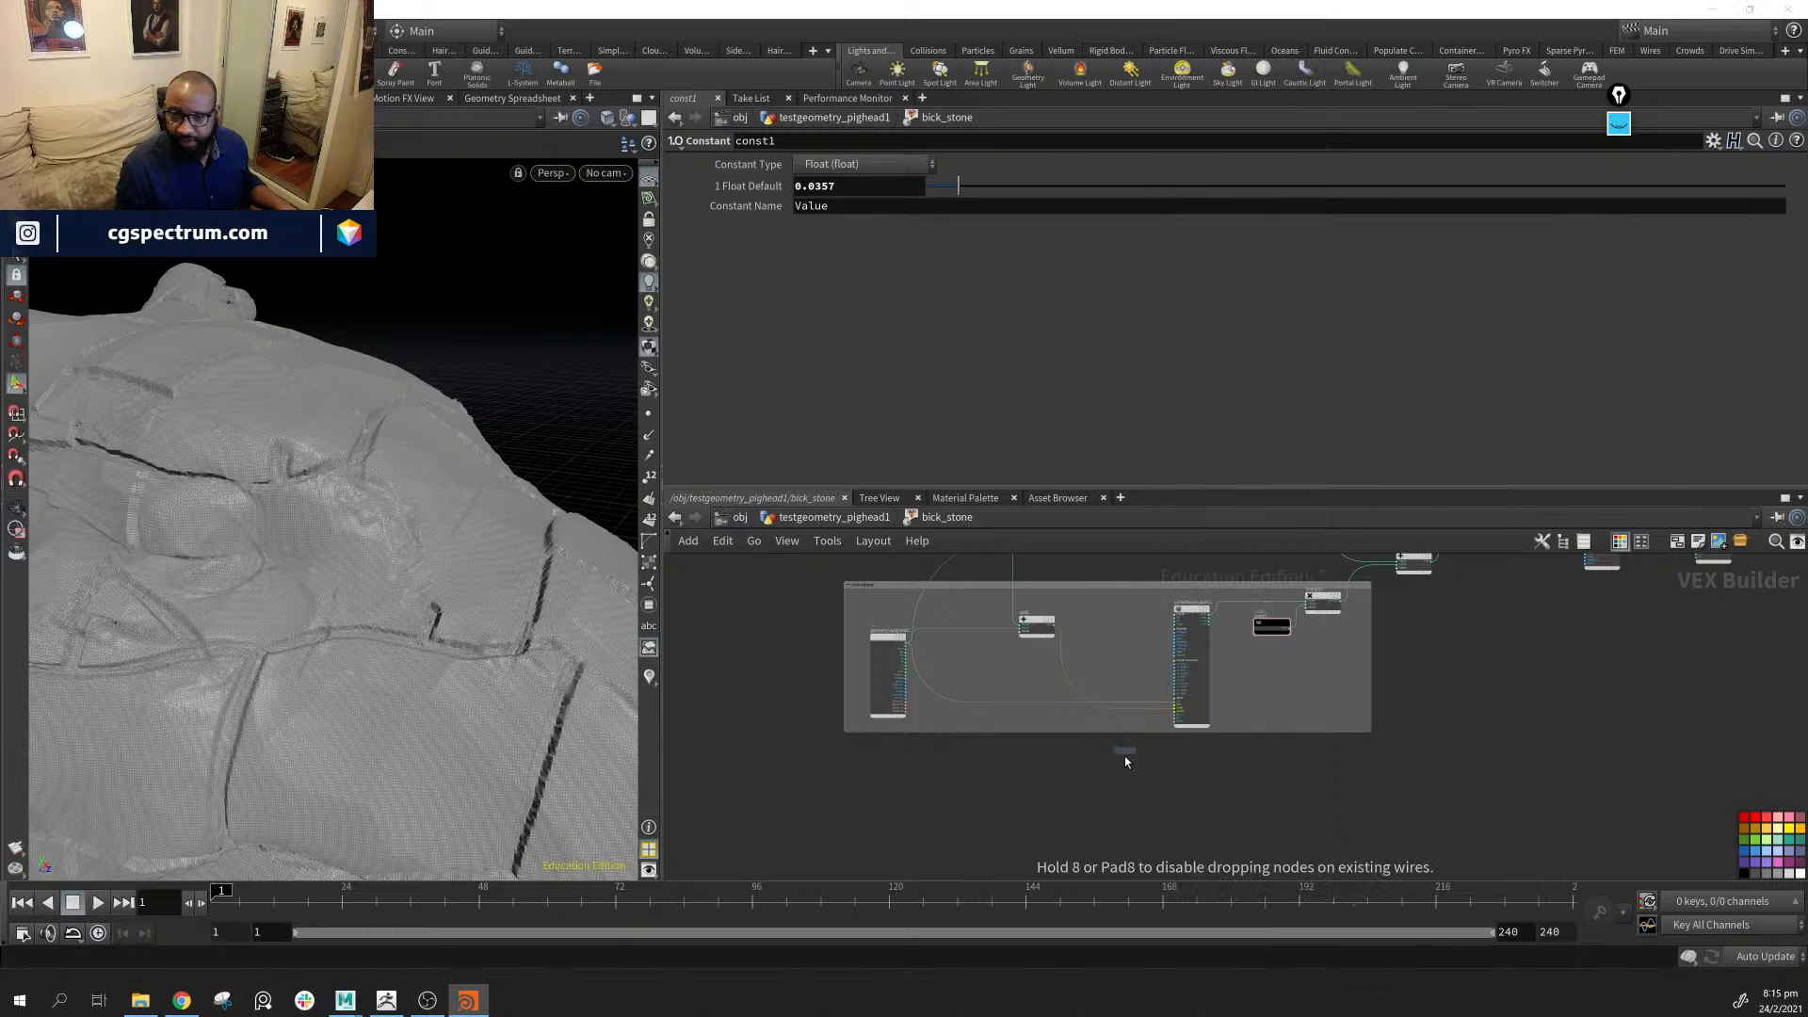
click(1173, 788)
scroll(918, 659, up, 3)
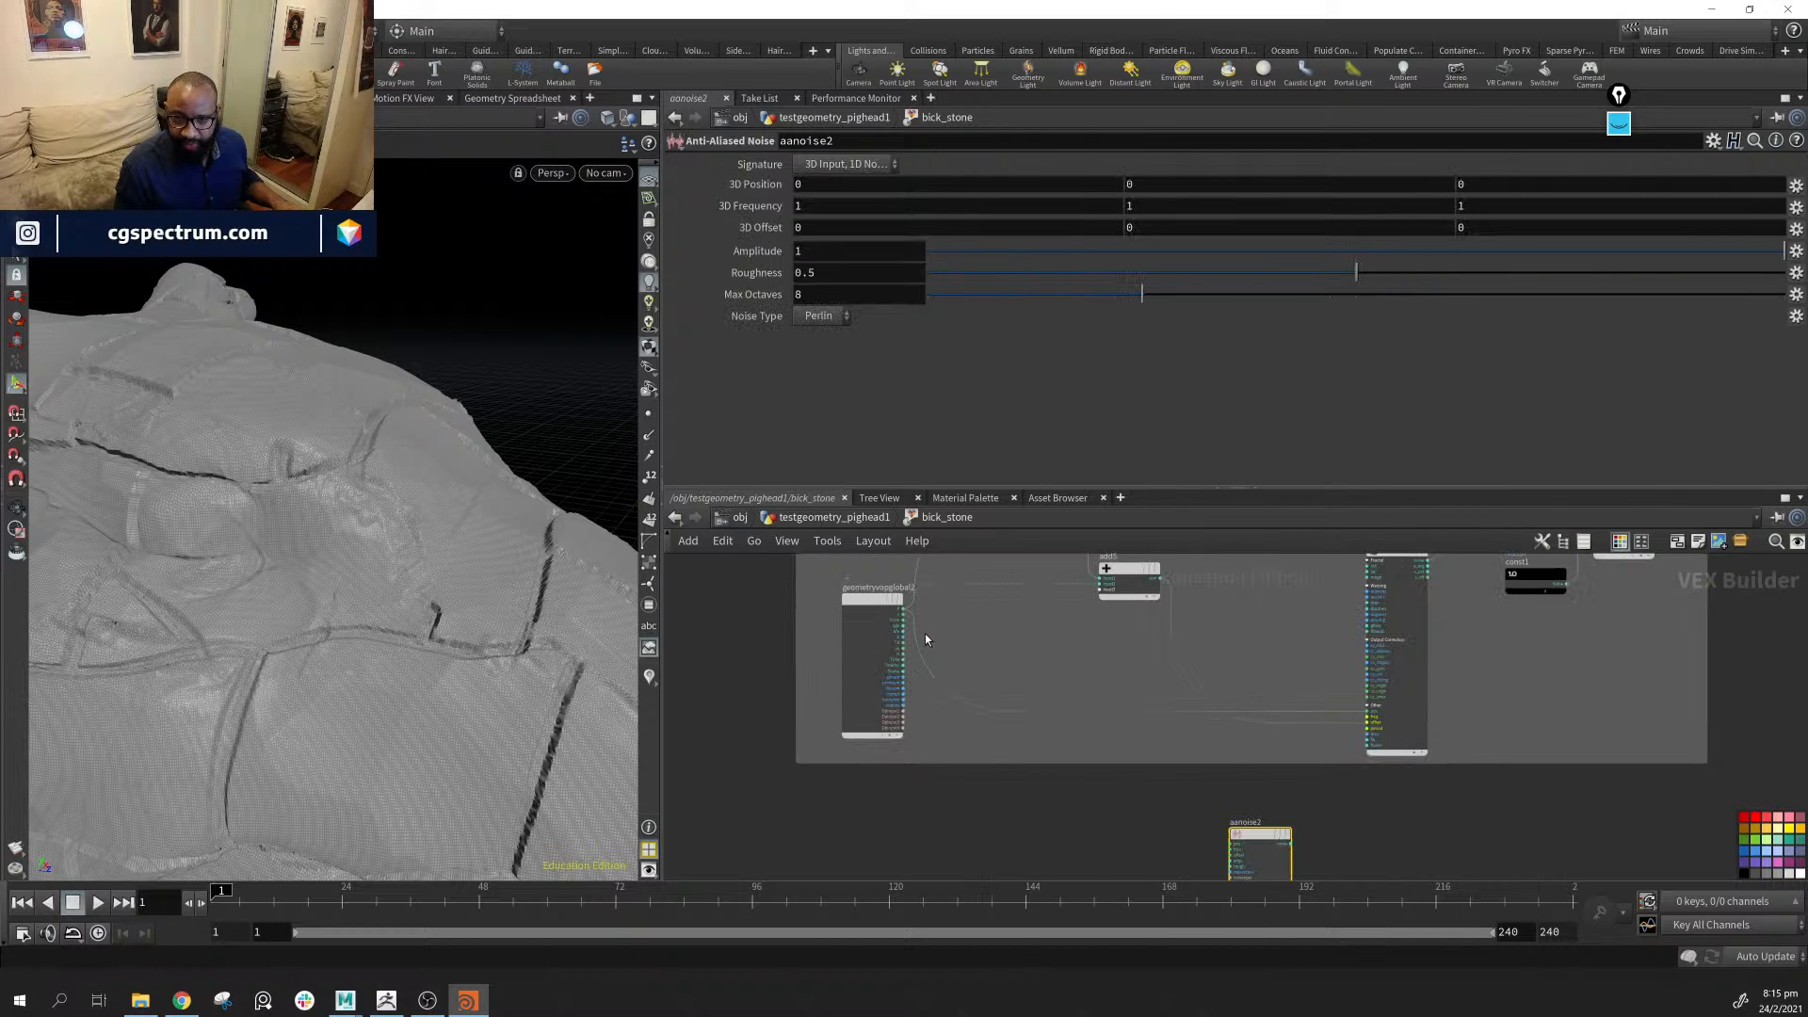
middle_drag(1062, 665, 1056, 663)
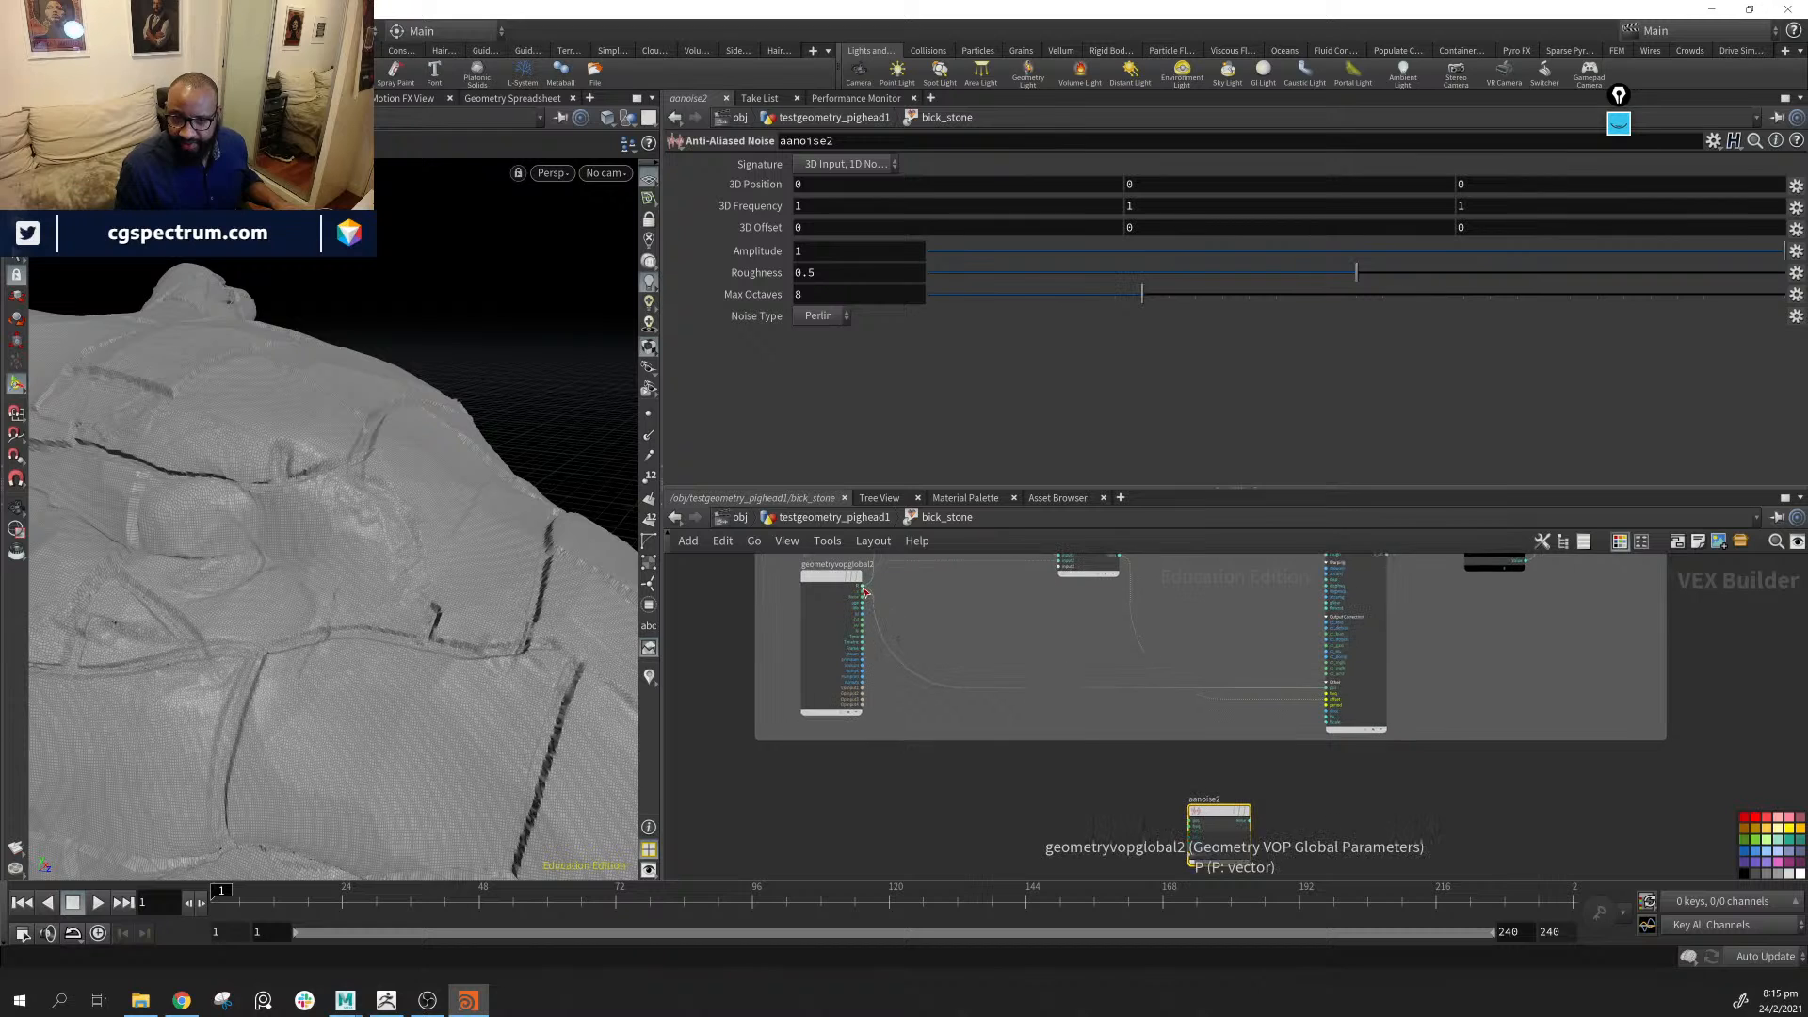
middle_drag(1218, 831, 1162, 752)
drag(1163, 753, 1242, 758)
Try to feed the output of the network box's add node into the frequency input of aanoise2
middle_drag(1066, 657, 1088, 794)
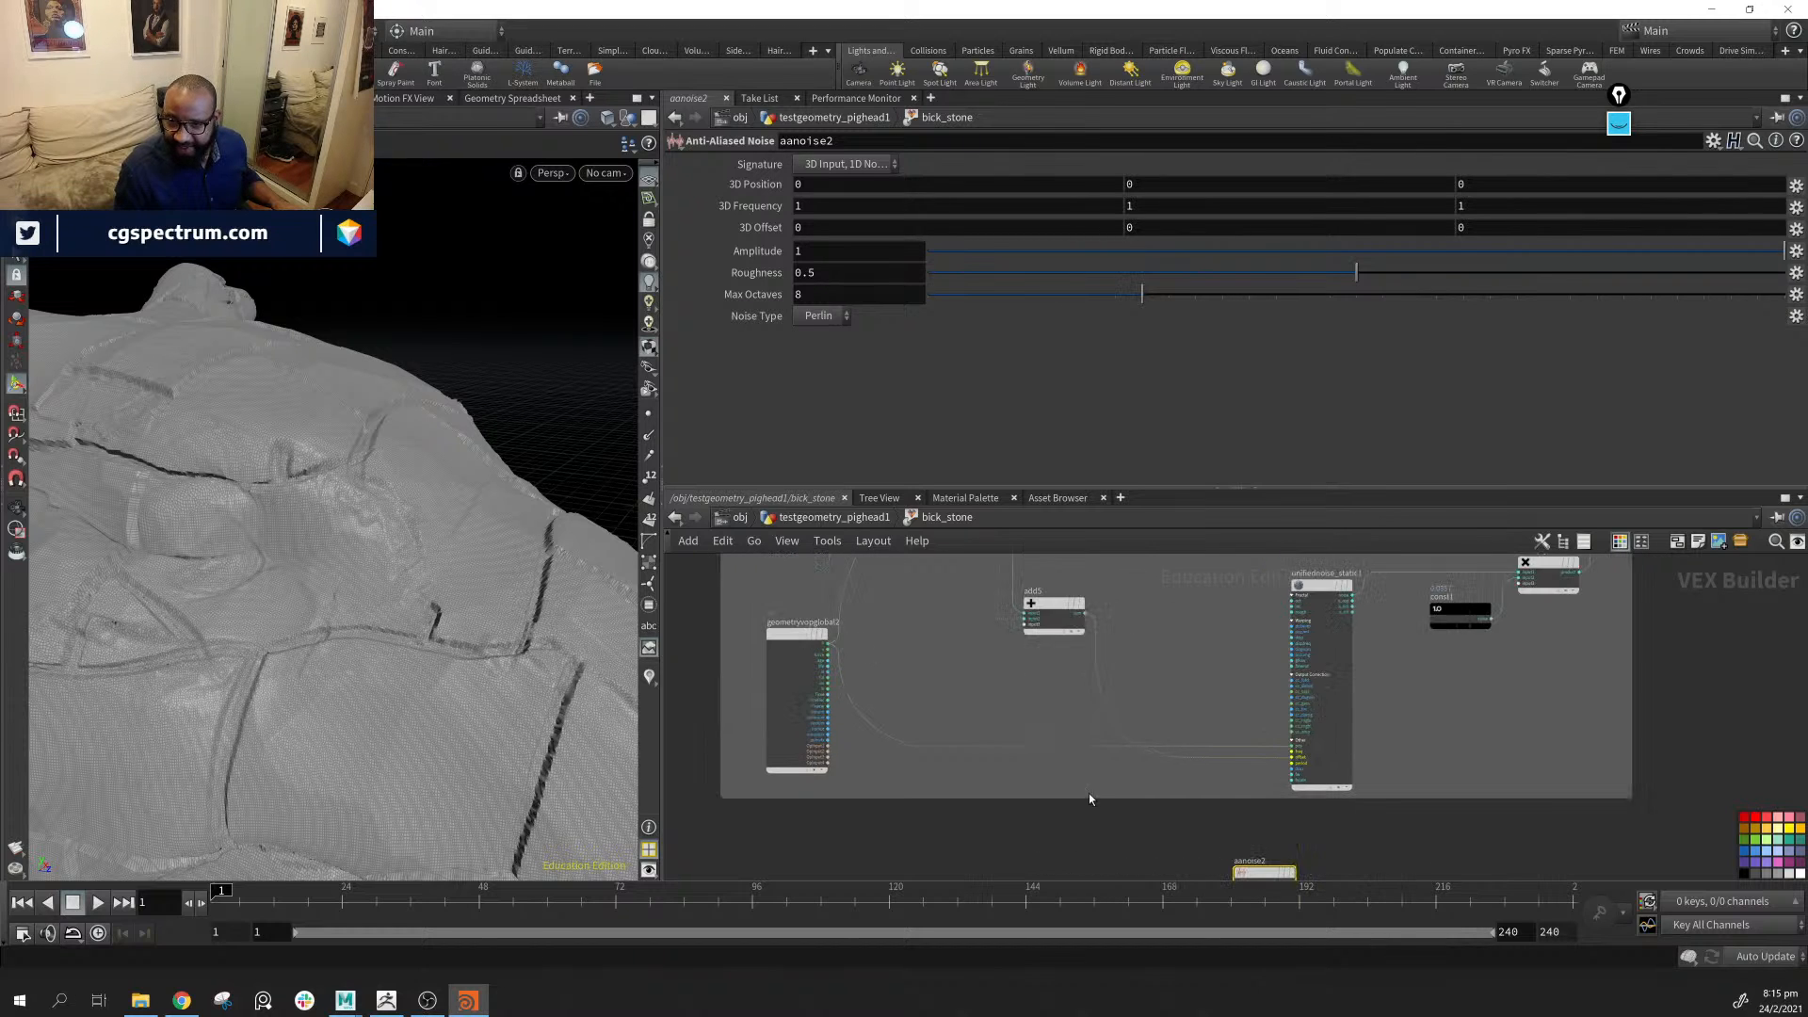
drag(1088, 616, 1116, 759)
scroll(1116, 759, up, 2)
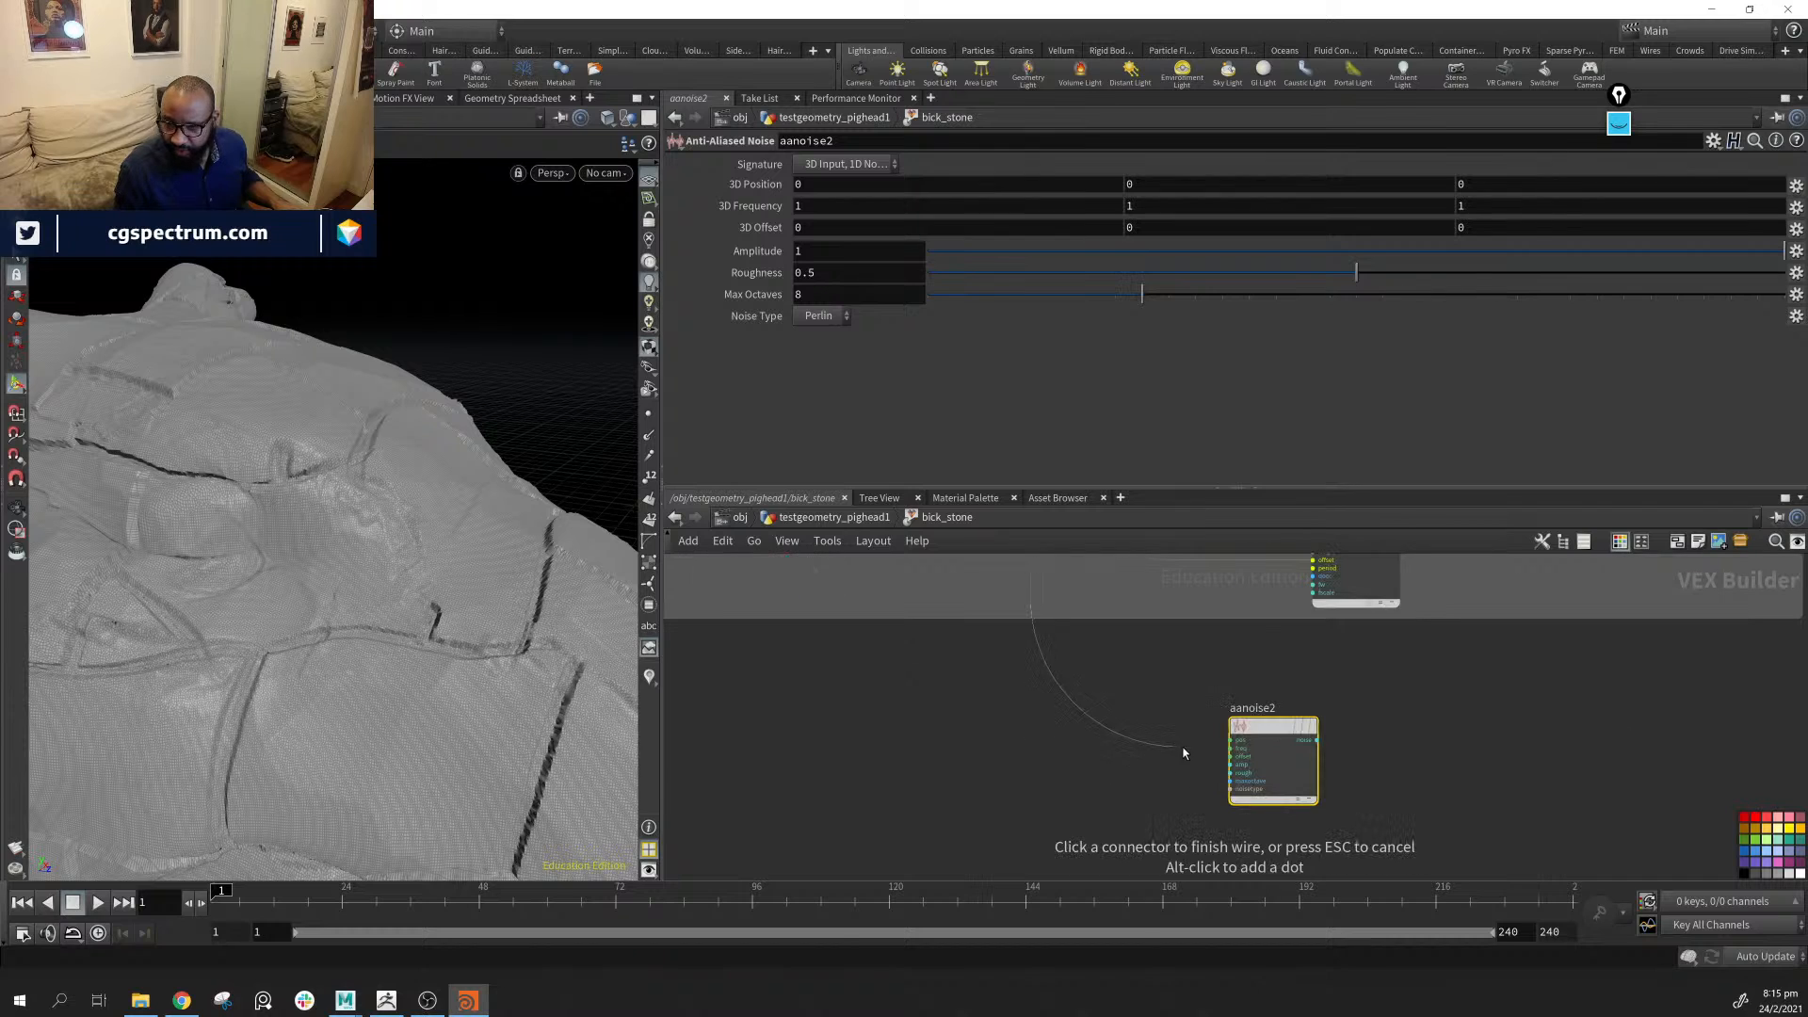
click(1219, 748)
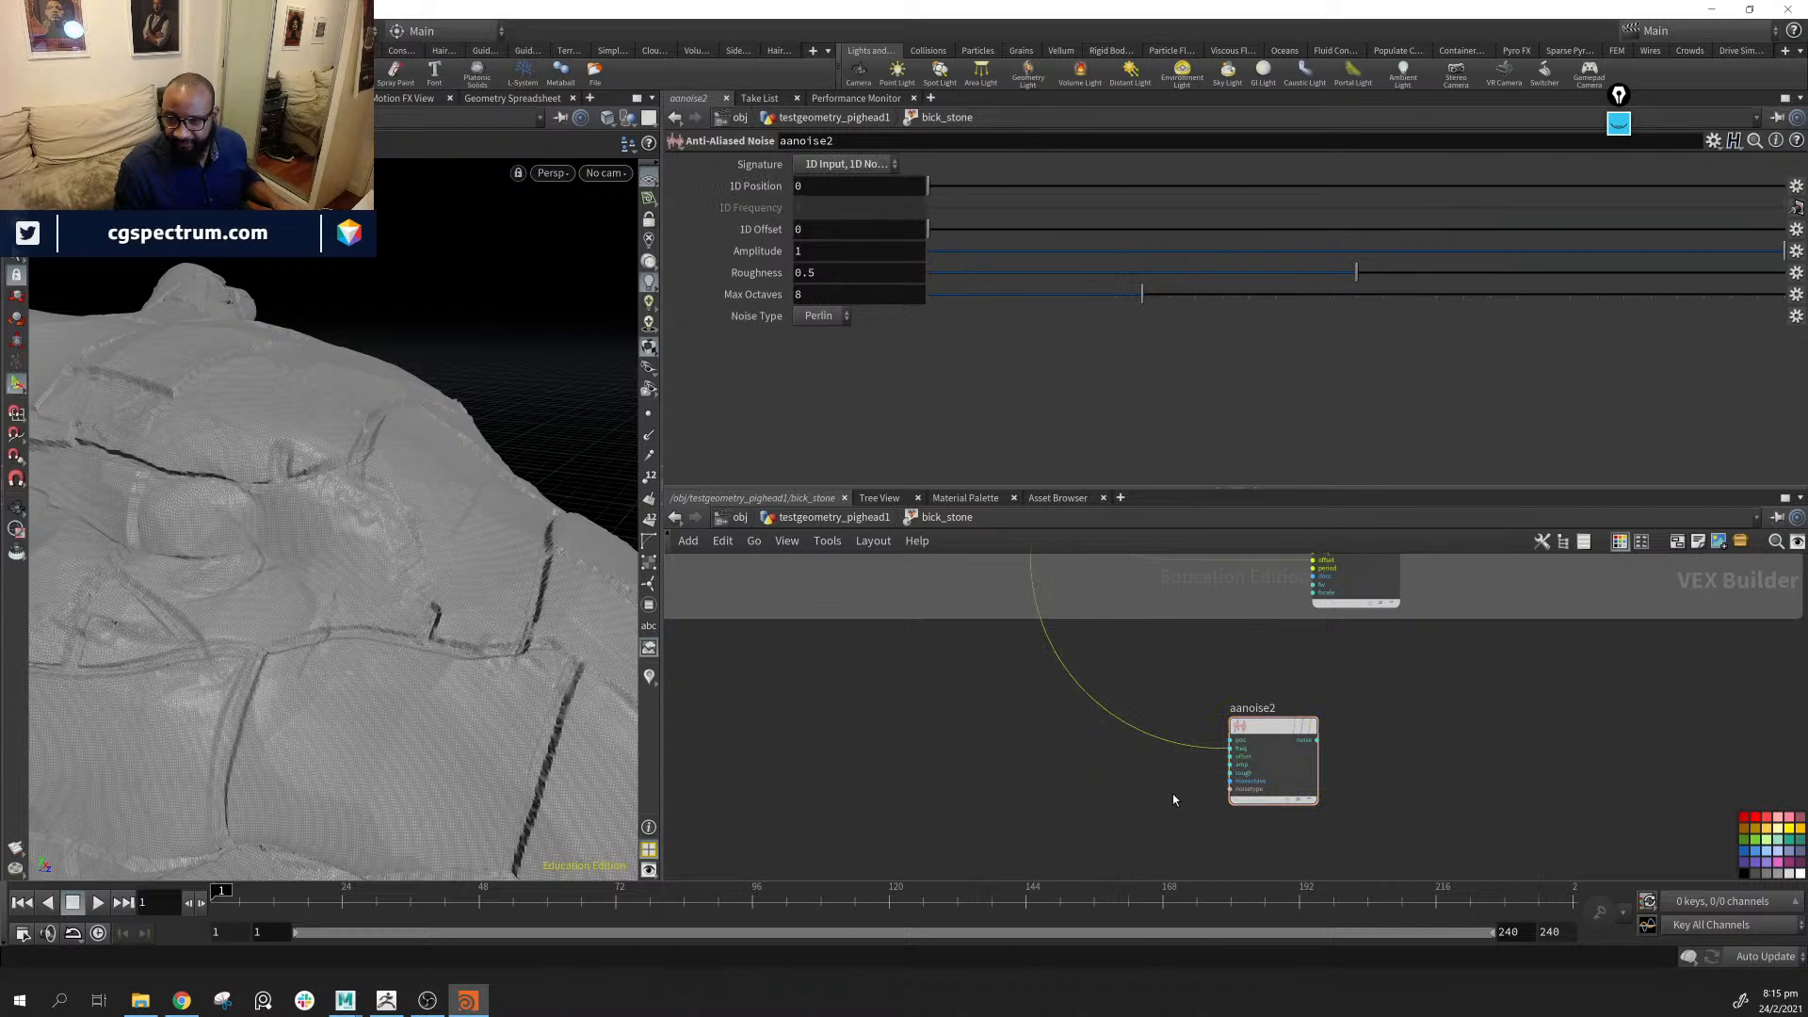
key(y)
drag(1154, 778, 1141, 700)
Connect the output of the network box's add node to the offset input of aanoise2
middle_drag(1142, 618, 1104, 766)
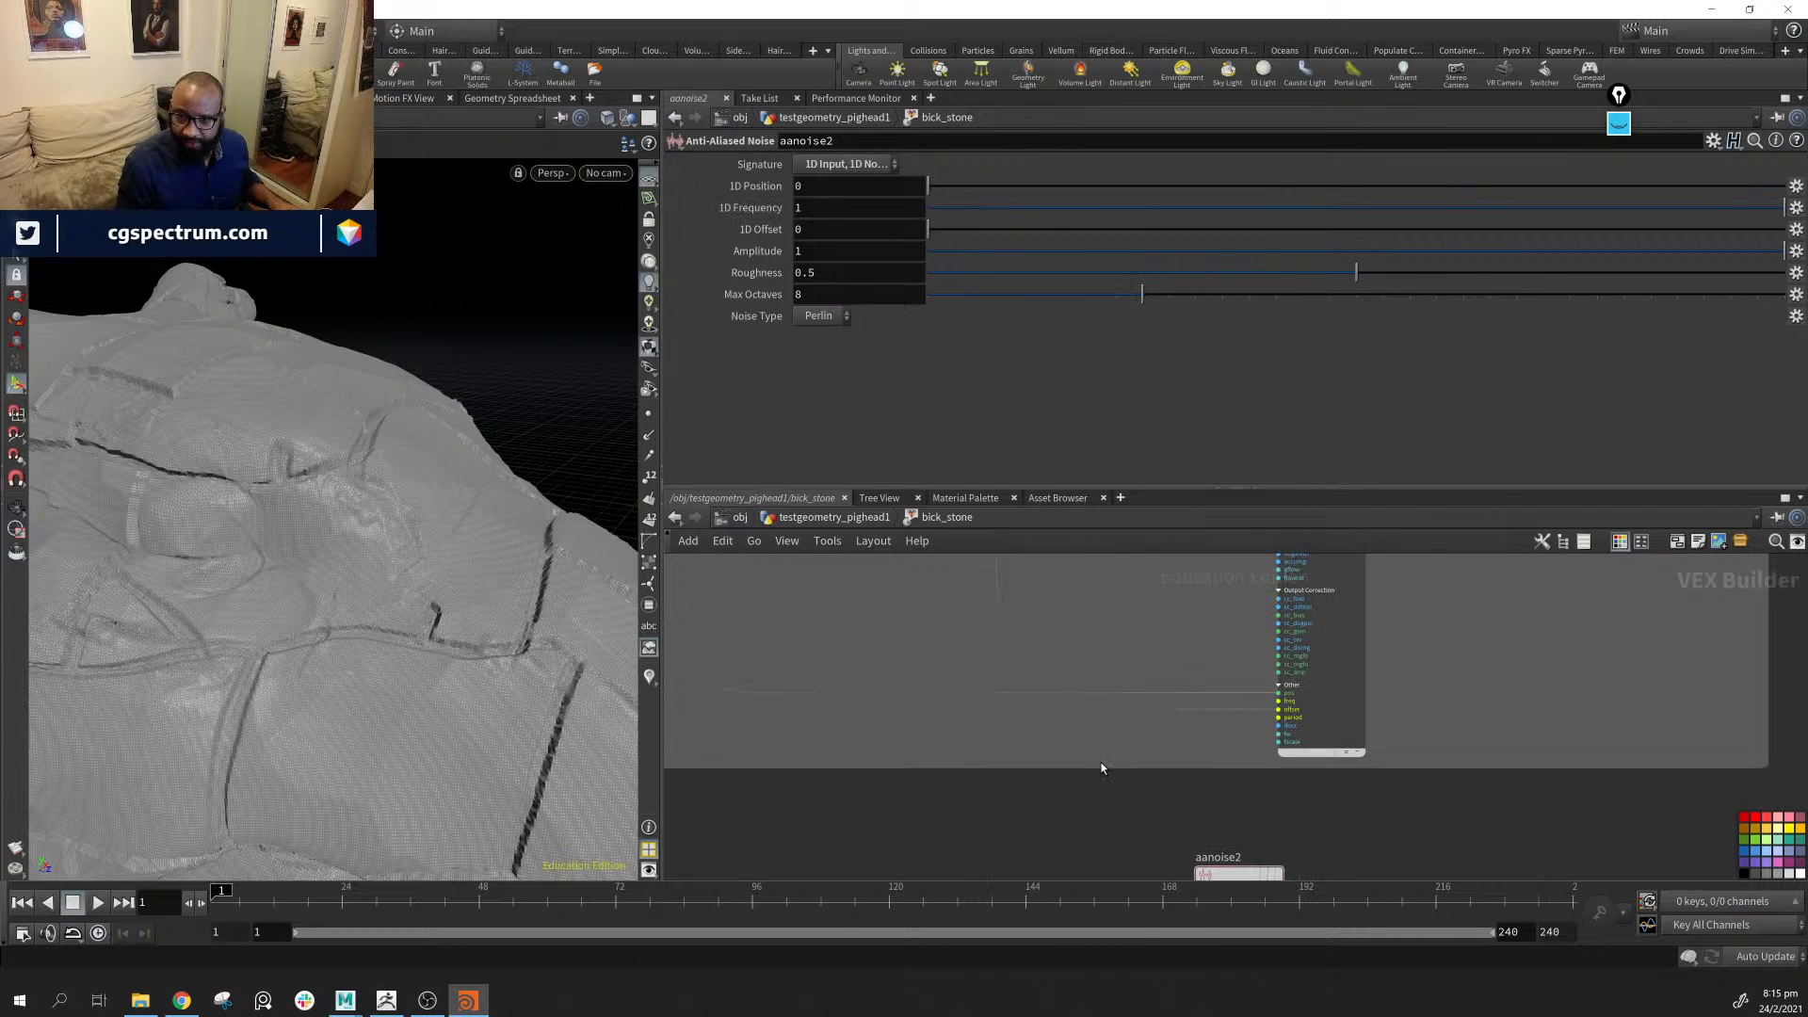
middle_drag(1068, 593, 1065, 727)
click(976, 639)
middle_drag(1106, 787, 1096, 601)
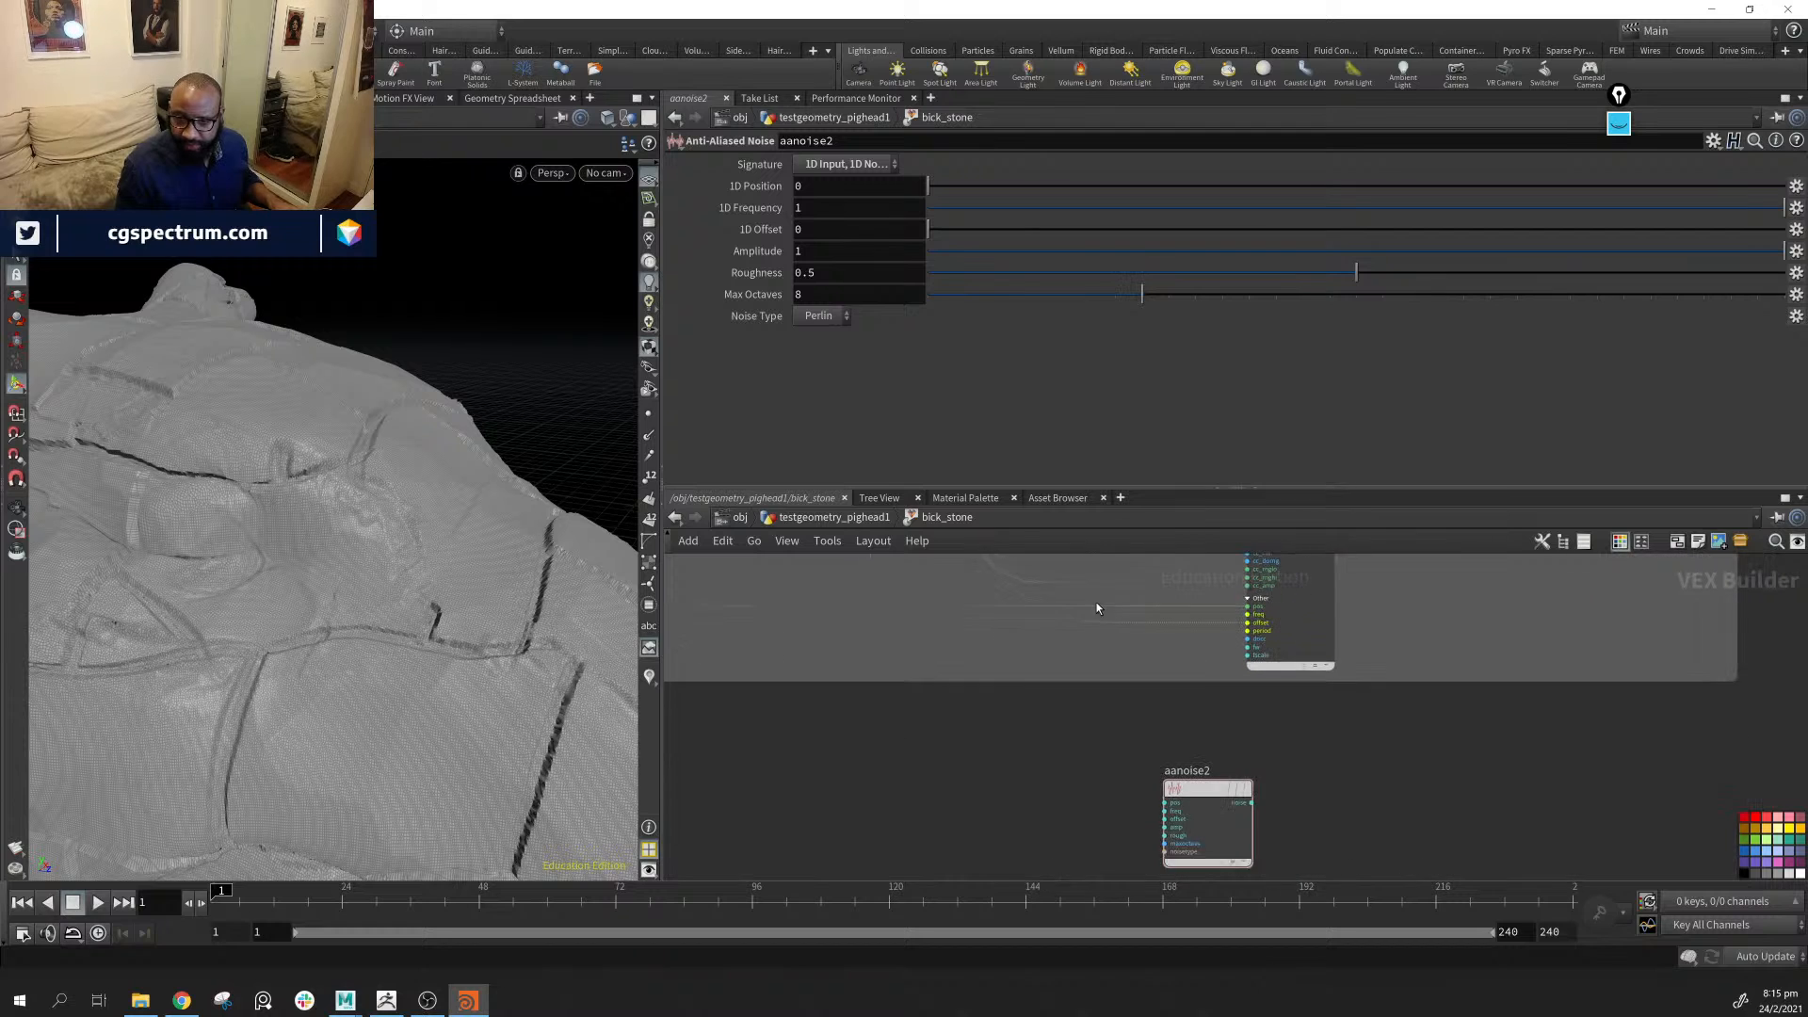
middle_drag(1074, 766, 1064, 707)
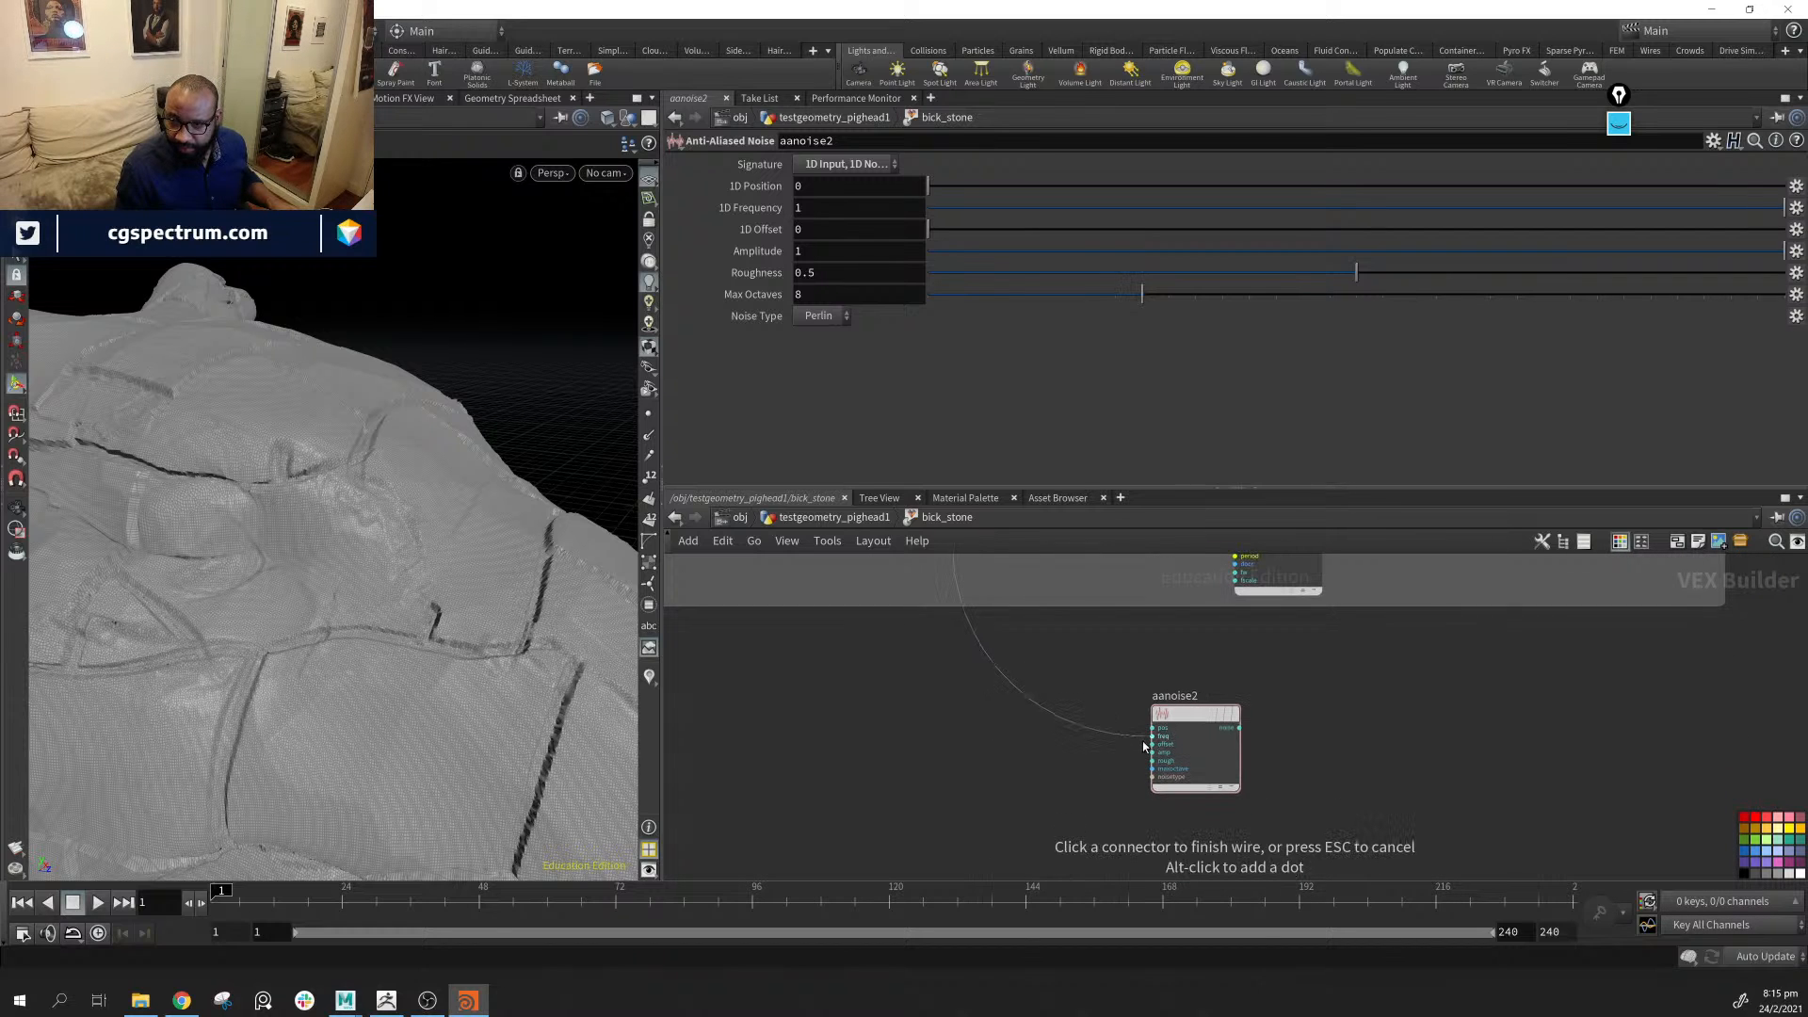
click(948, 754)
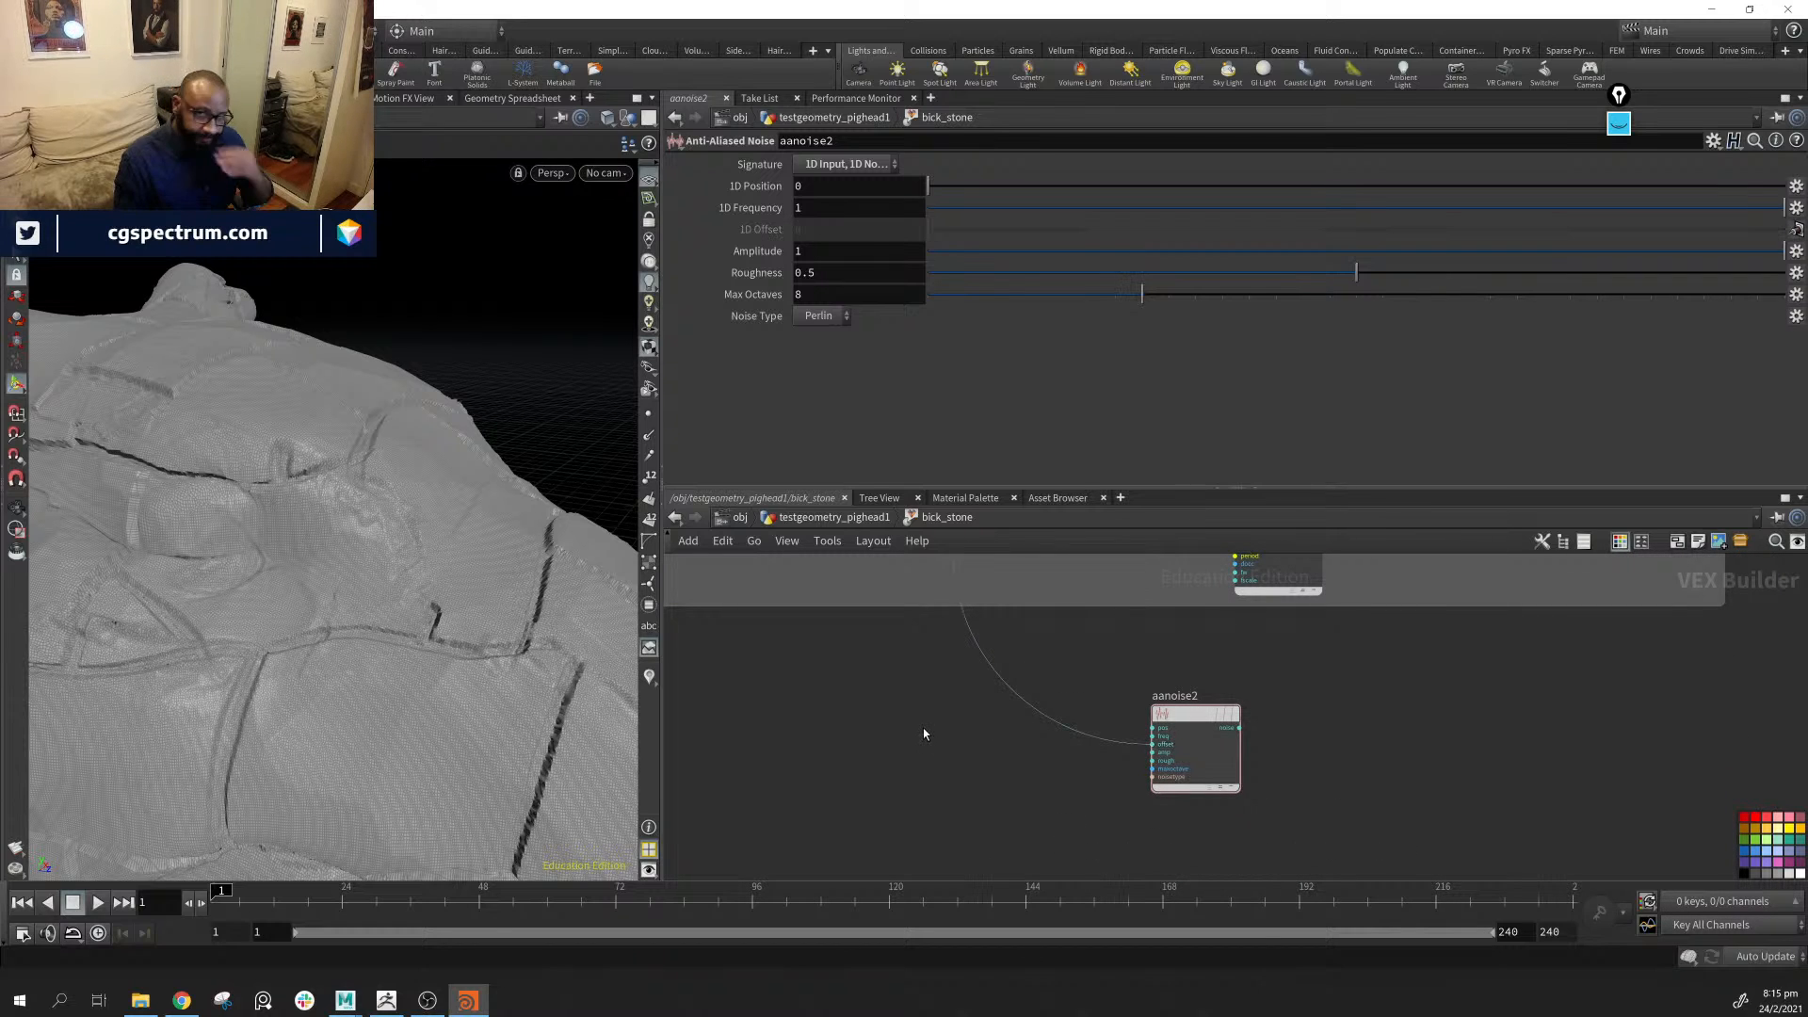
Connect the position P of geometryvopglobal2 to the position input of aanoise2
middle_drag(923, 644, 1142, 880)
middle_drag(1009, 674, 866, 494)
click(799, 650)
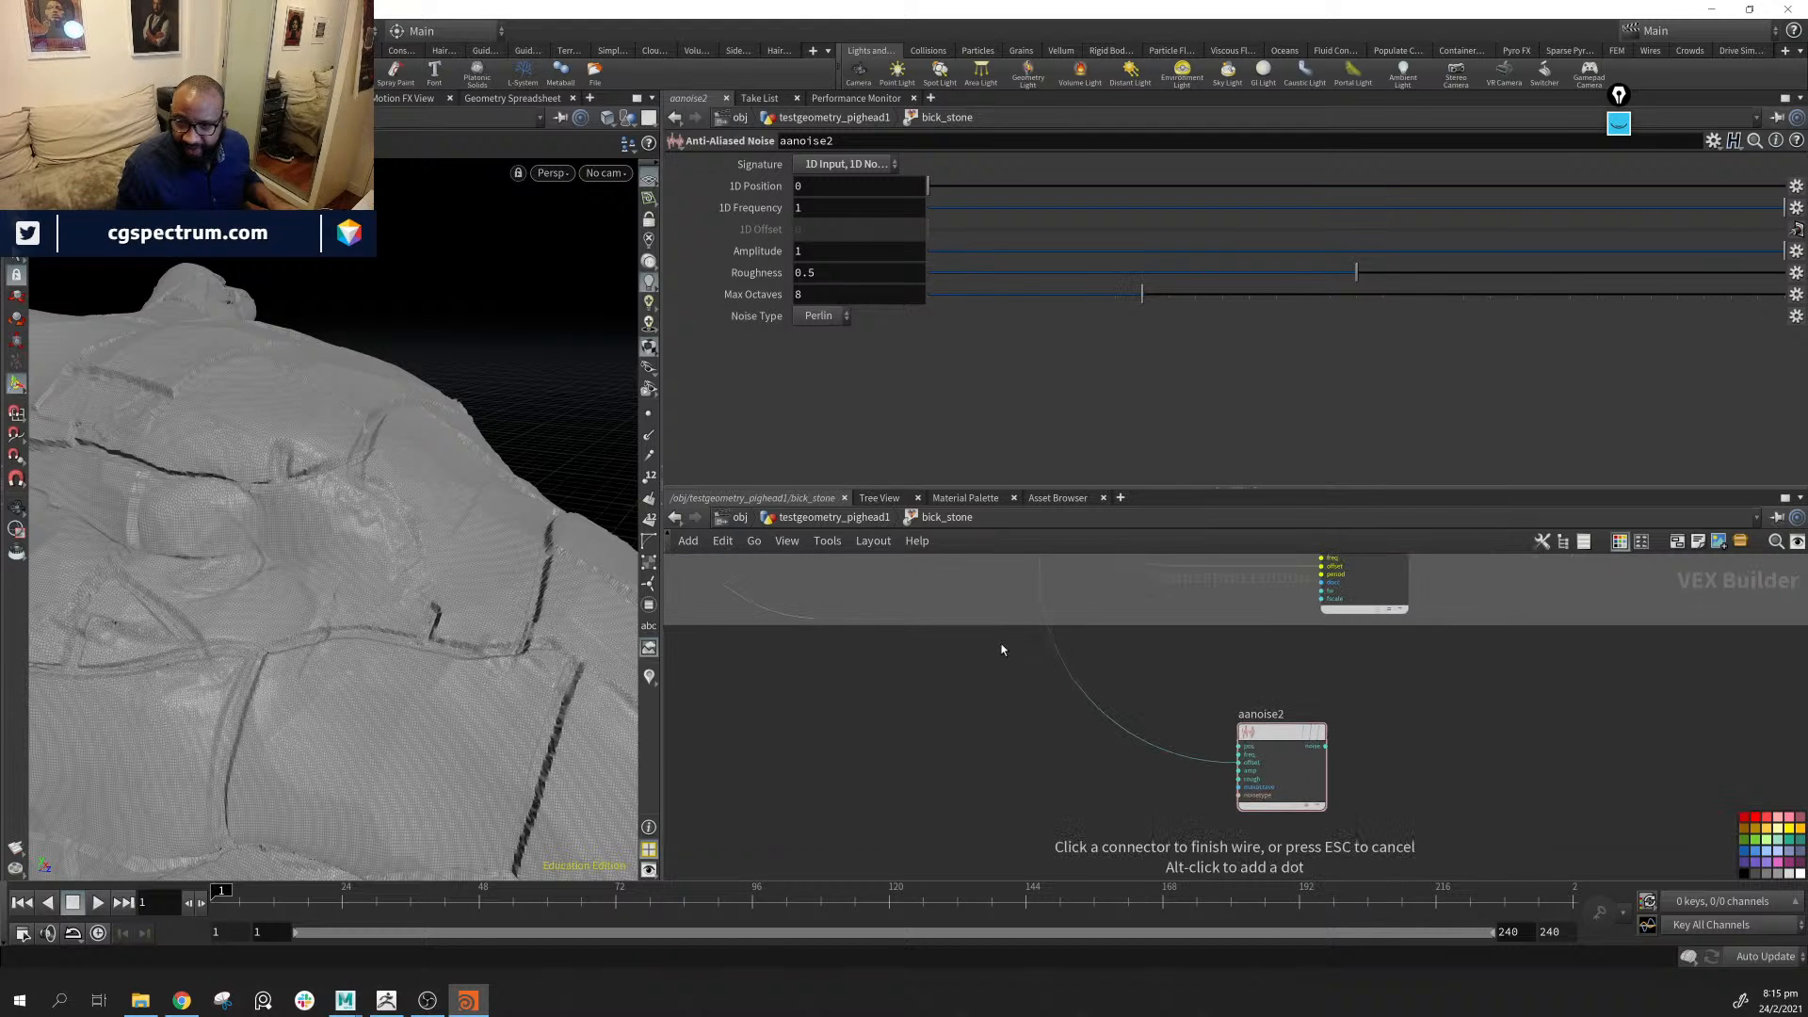
click(1477, 774)
Bypass the displacenml1 node and move the geometry output node lower in the network
scroll(1196, 782, down, 5)
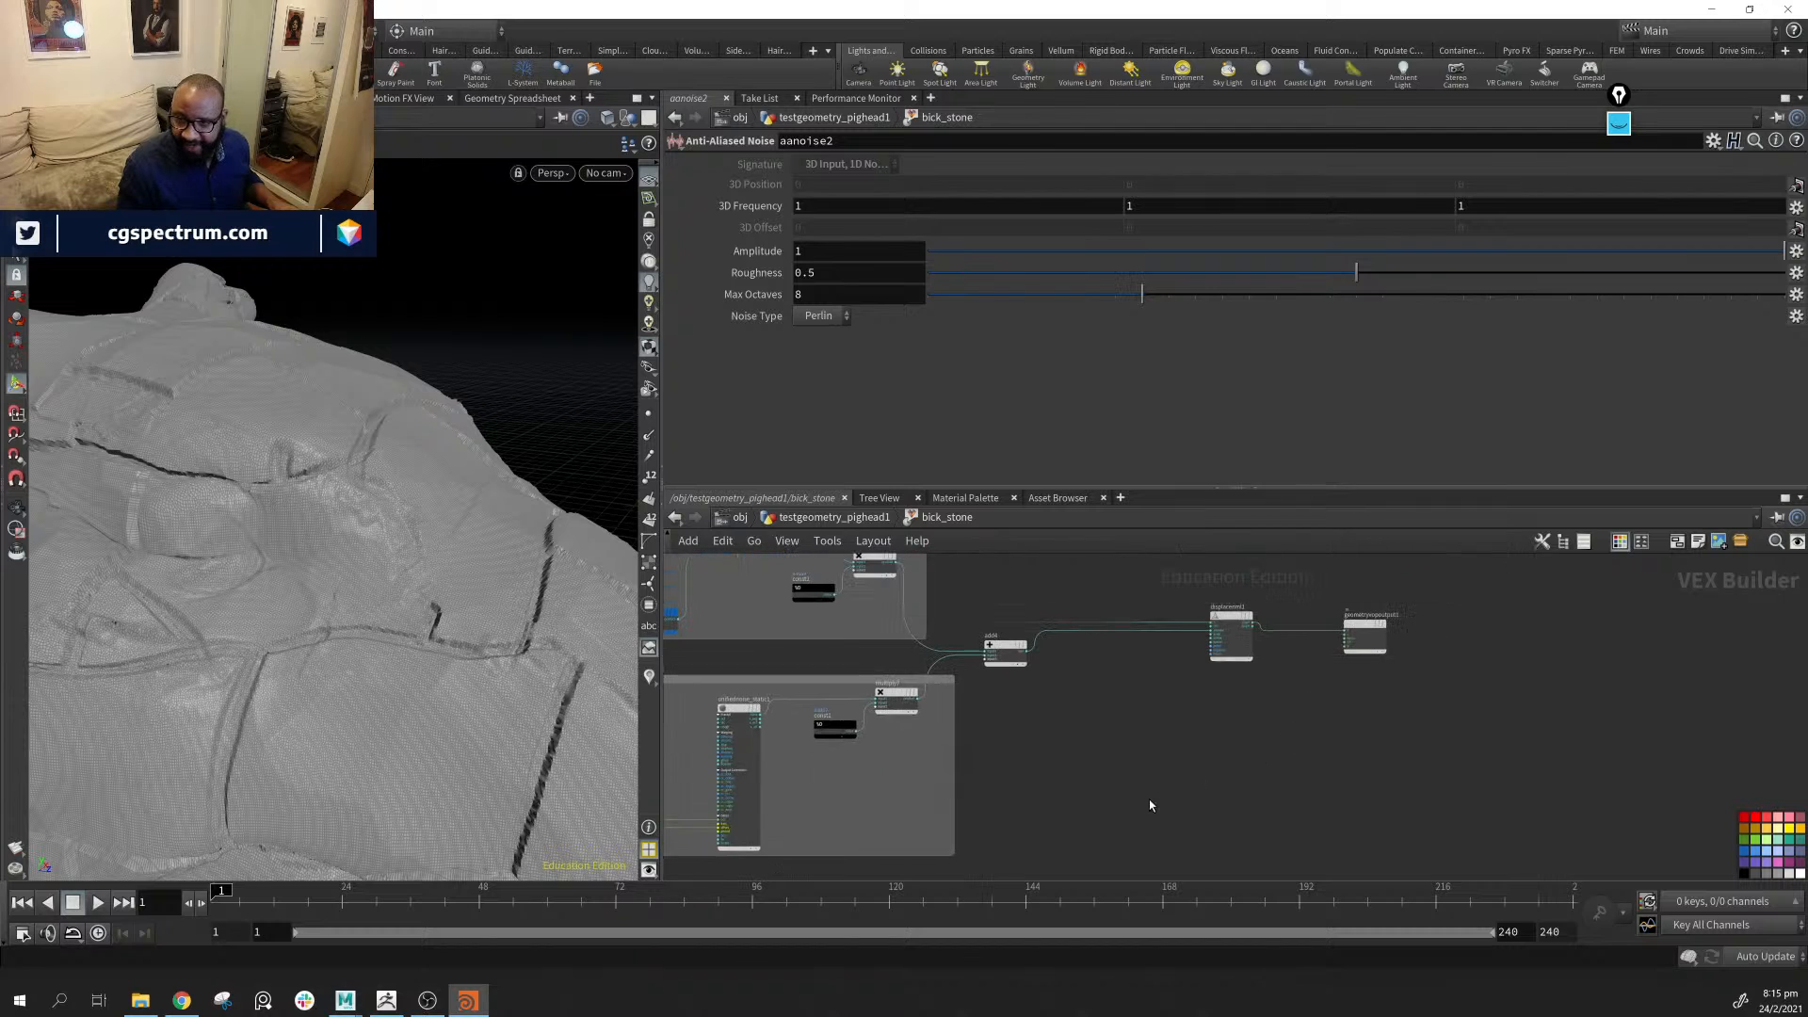
click(1233, 617)
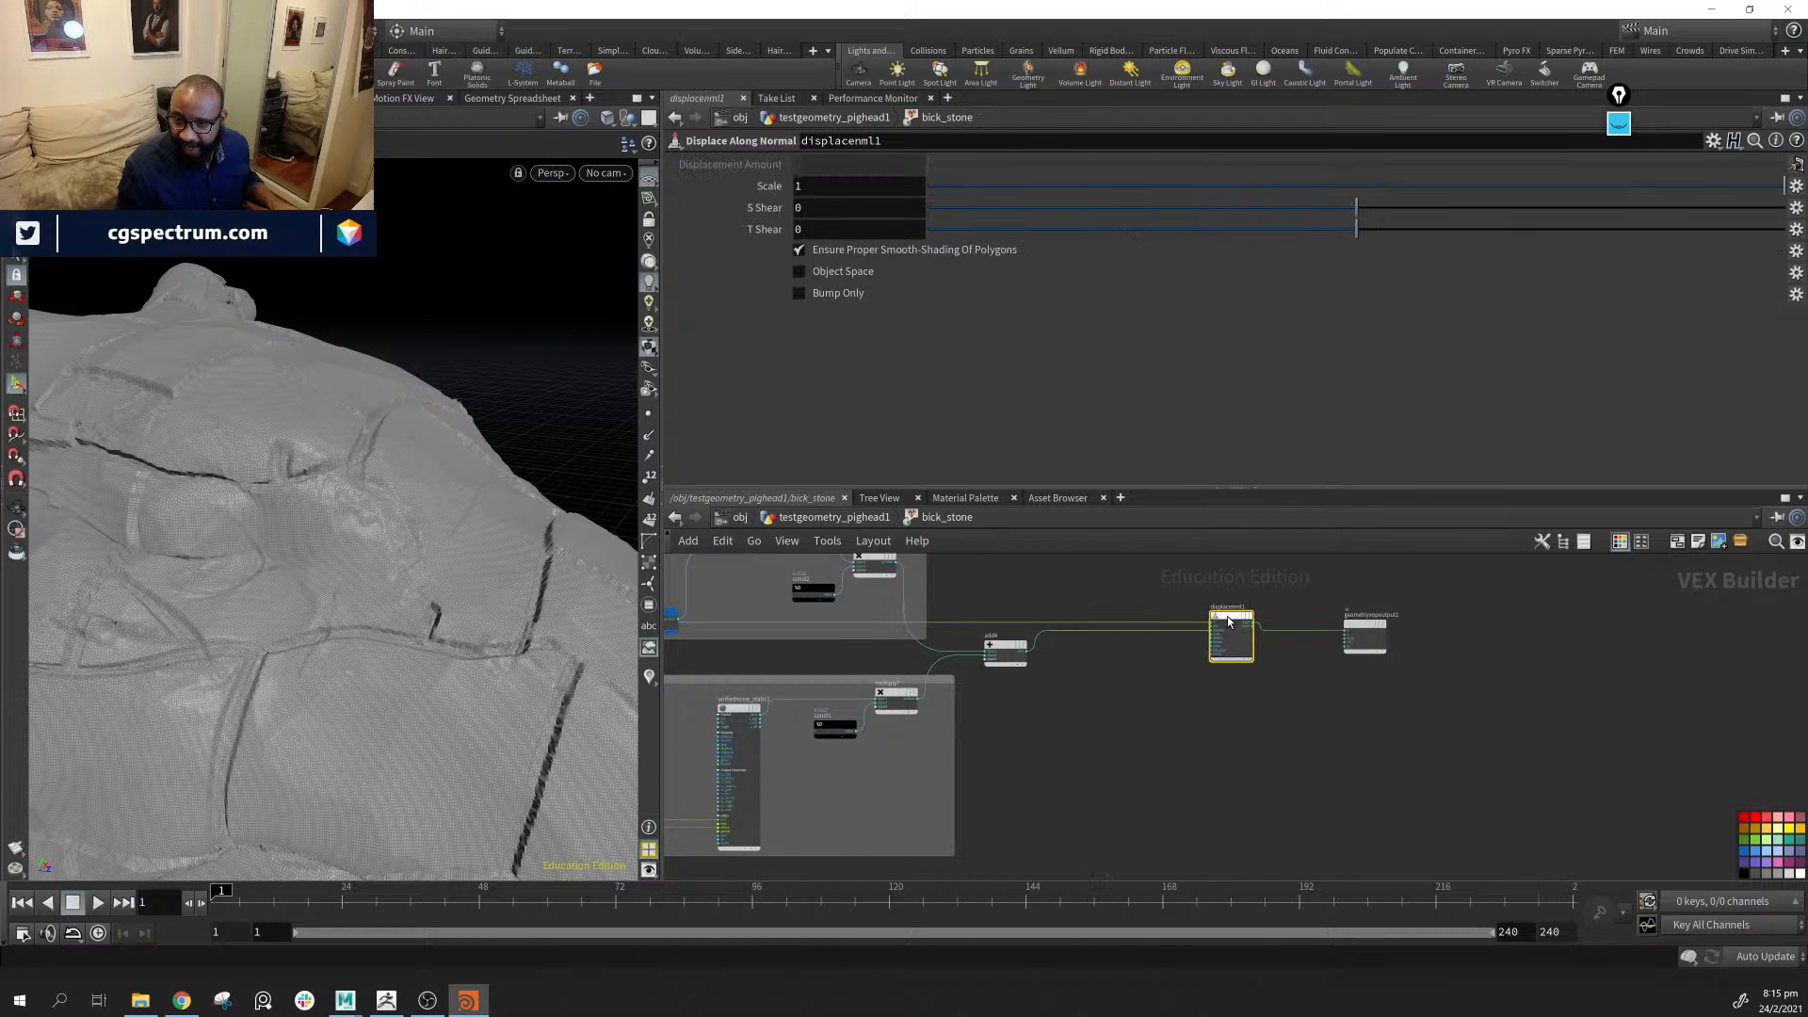
click(1254, 602)
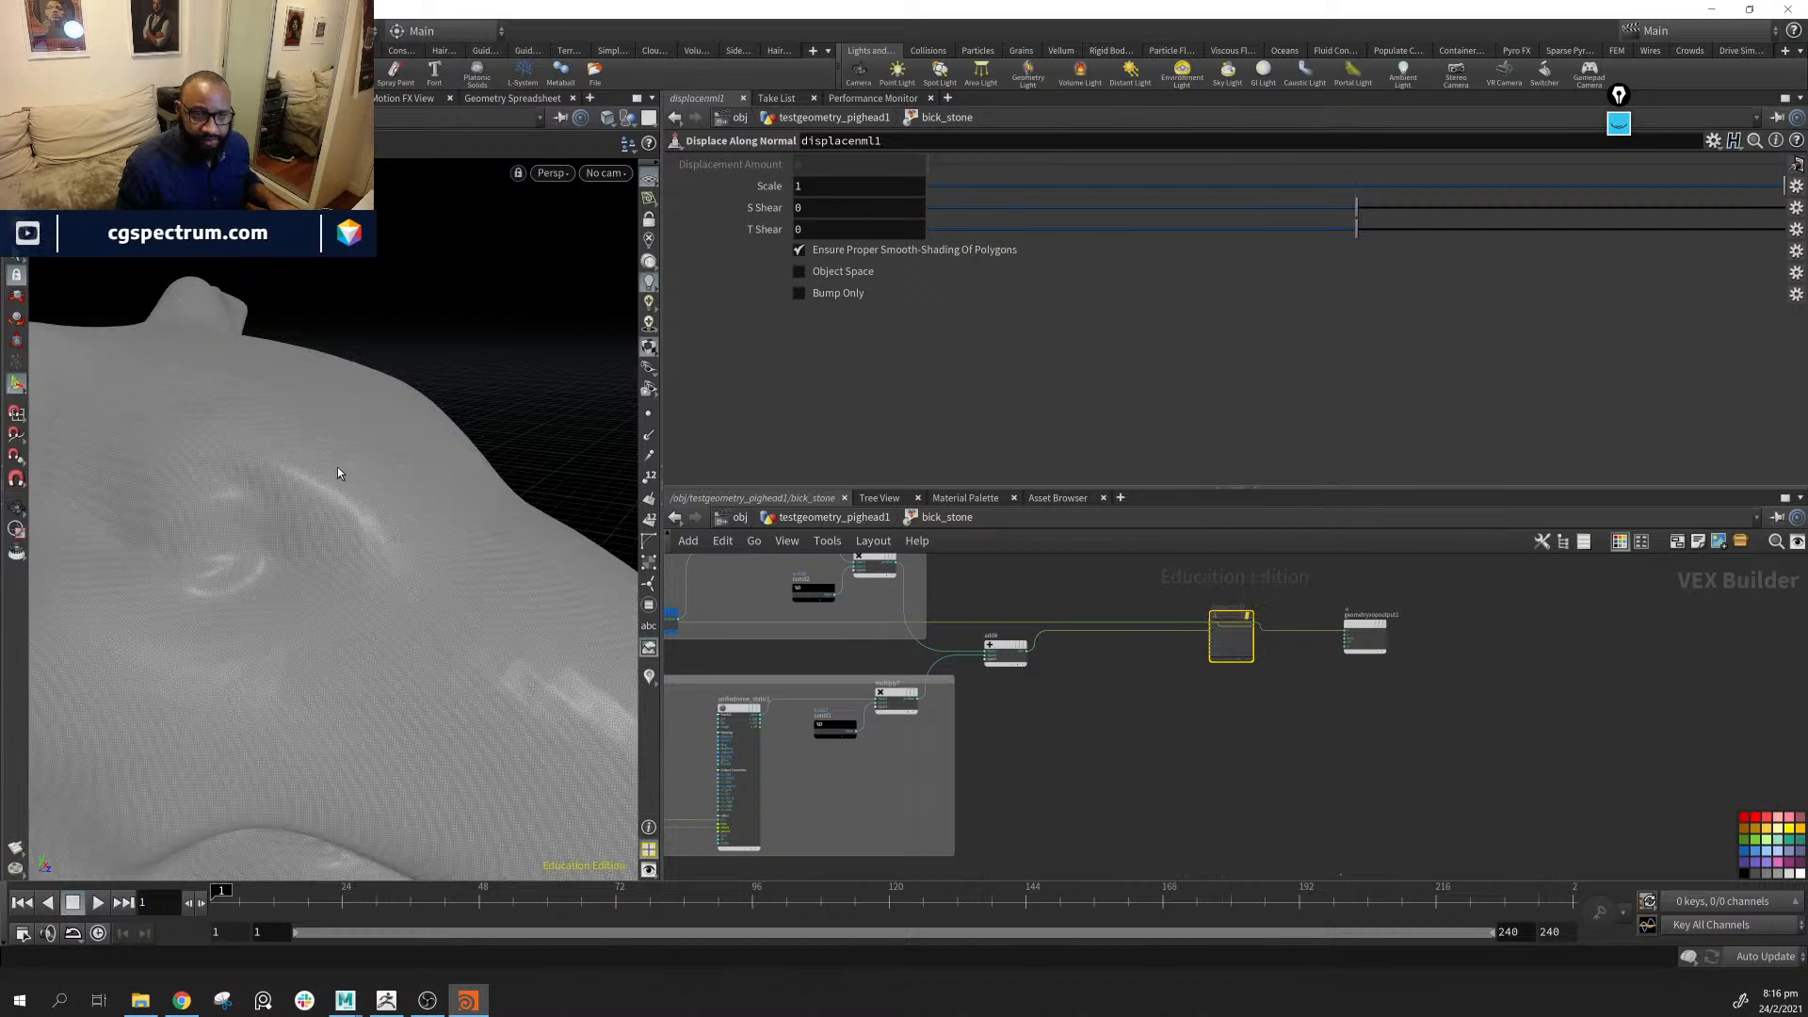
drag(1364, 626, 1403, 759)
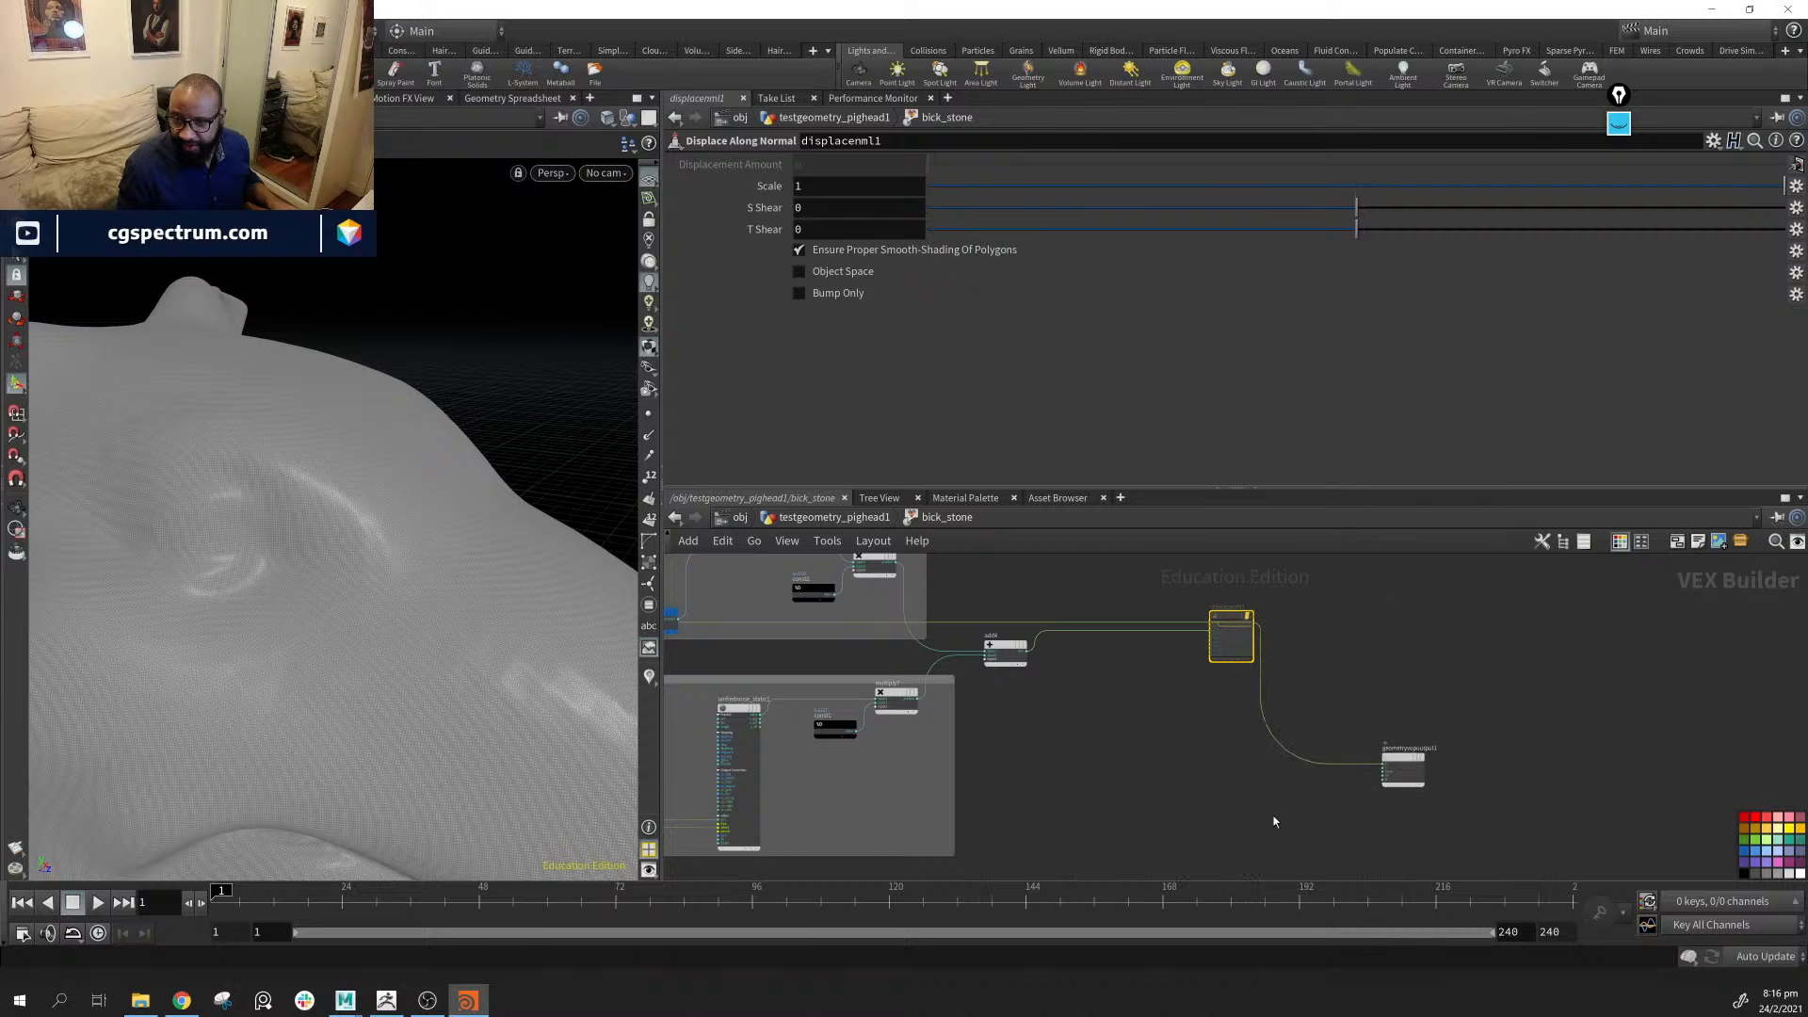
Try to connect the output of aanoise2 directly to an input of geometryvopoutput1
middle_drag(1275, 823, 1196, 797)
click(850, 723)
scroll(1197, 798, up, 1)
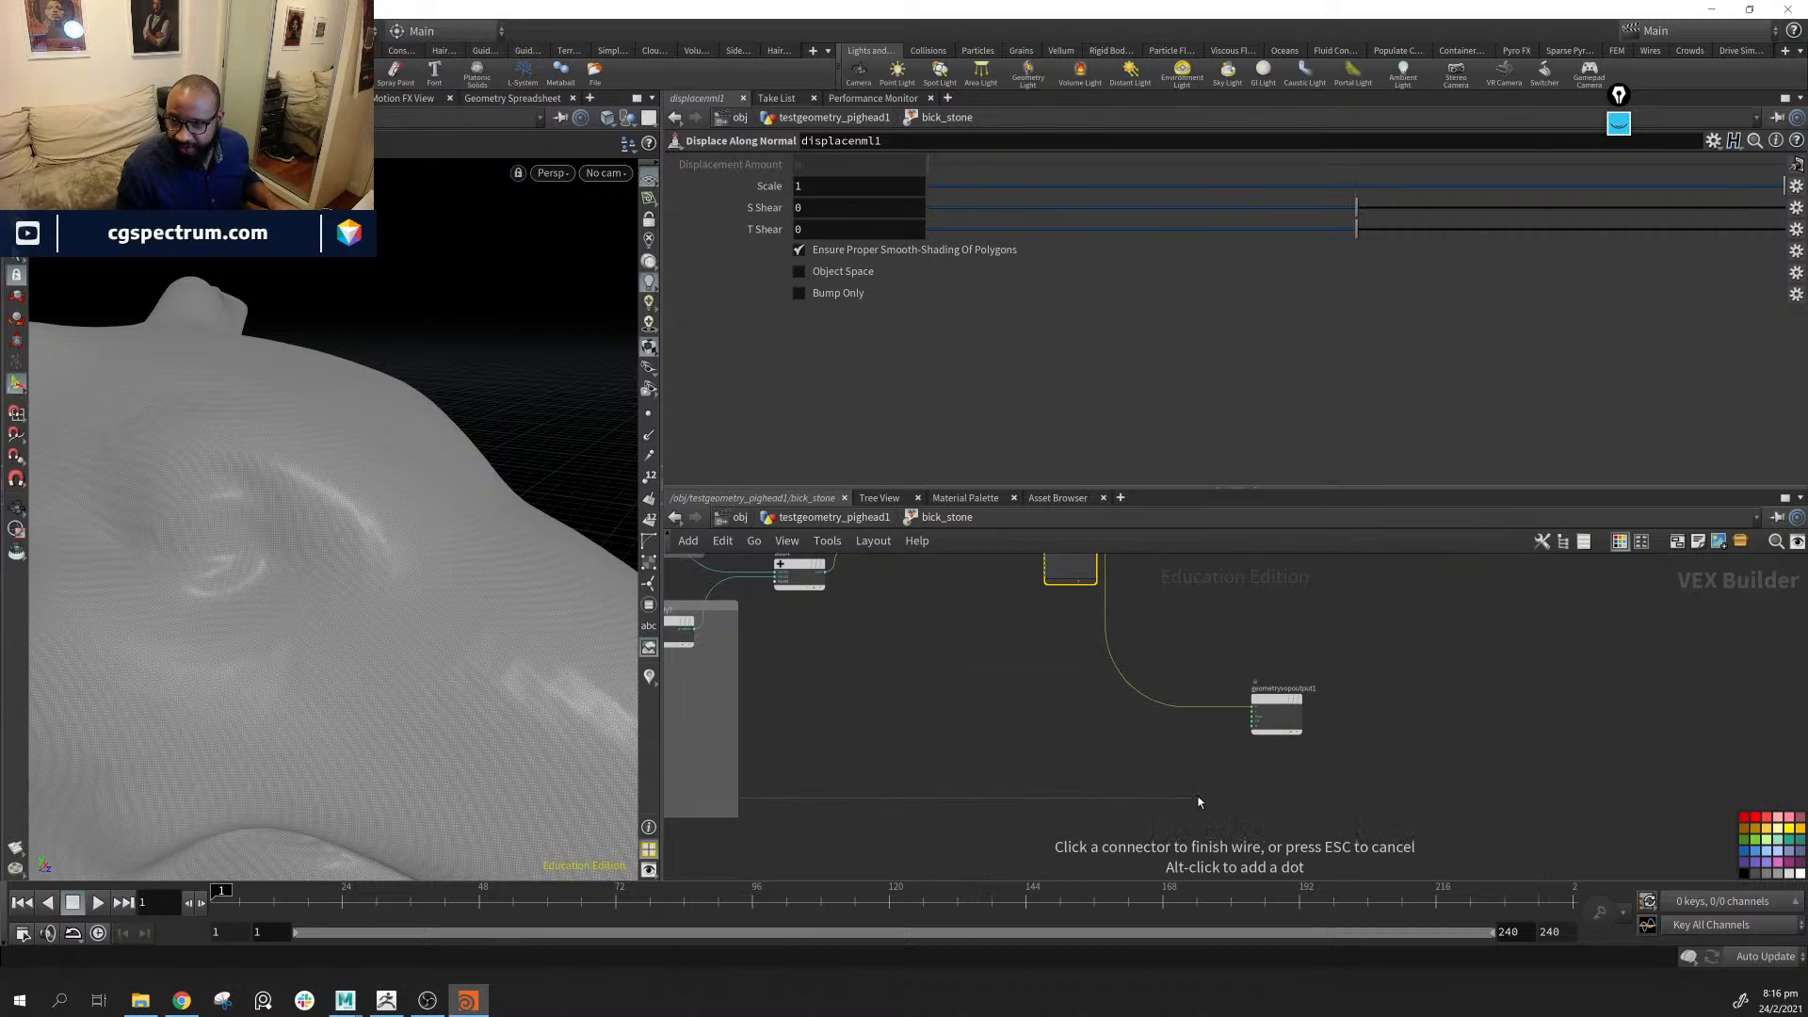
click(1270, 728)
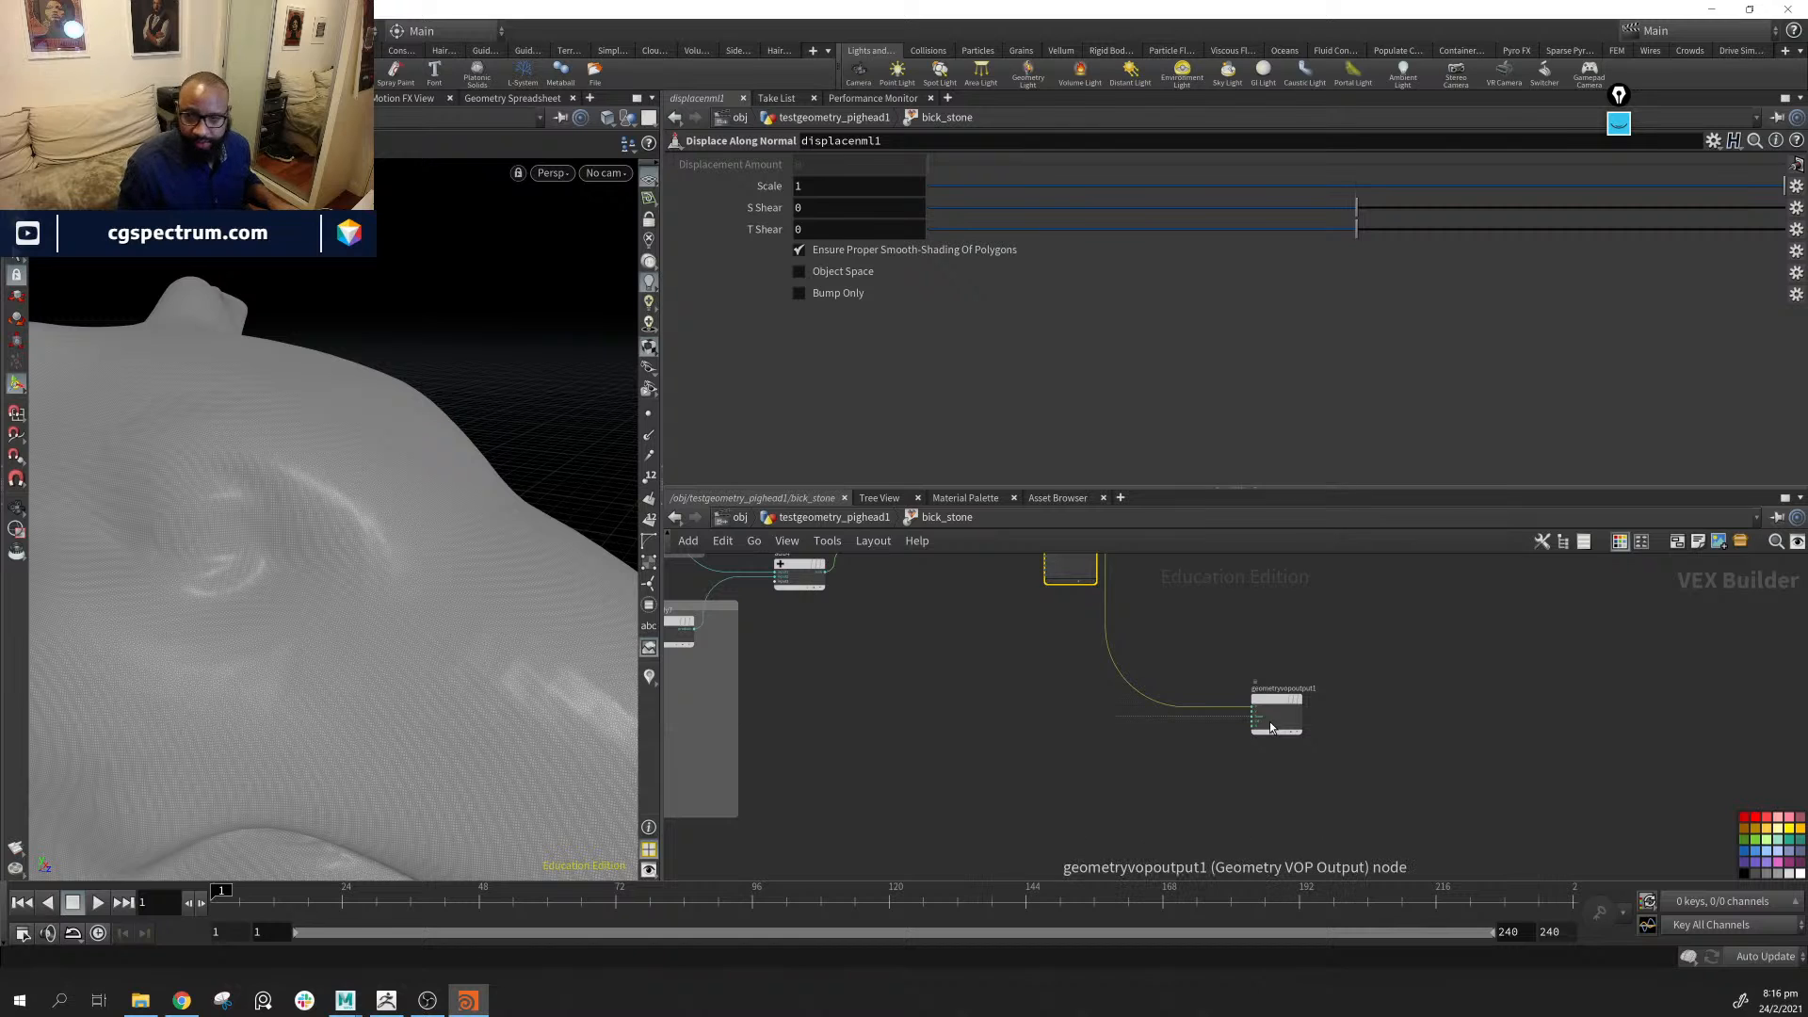
key(ctrl+z)
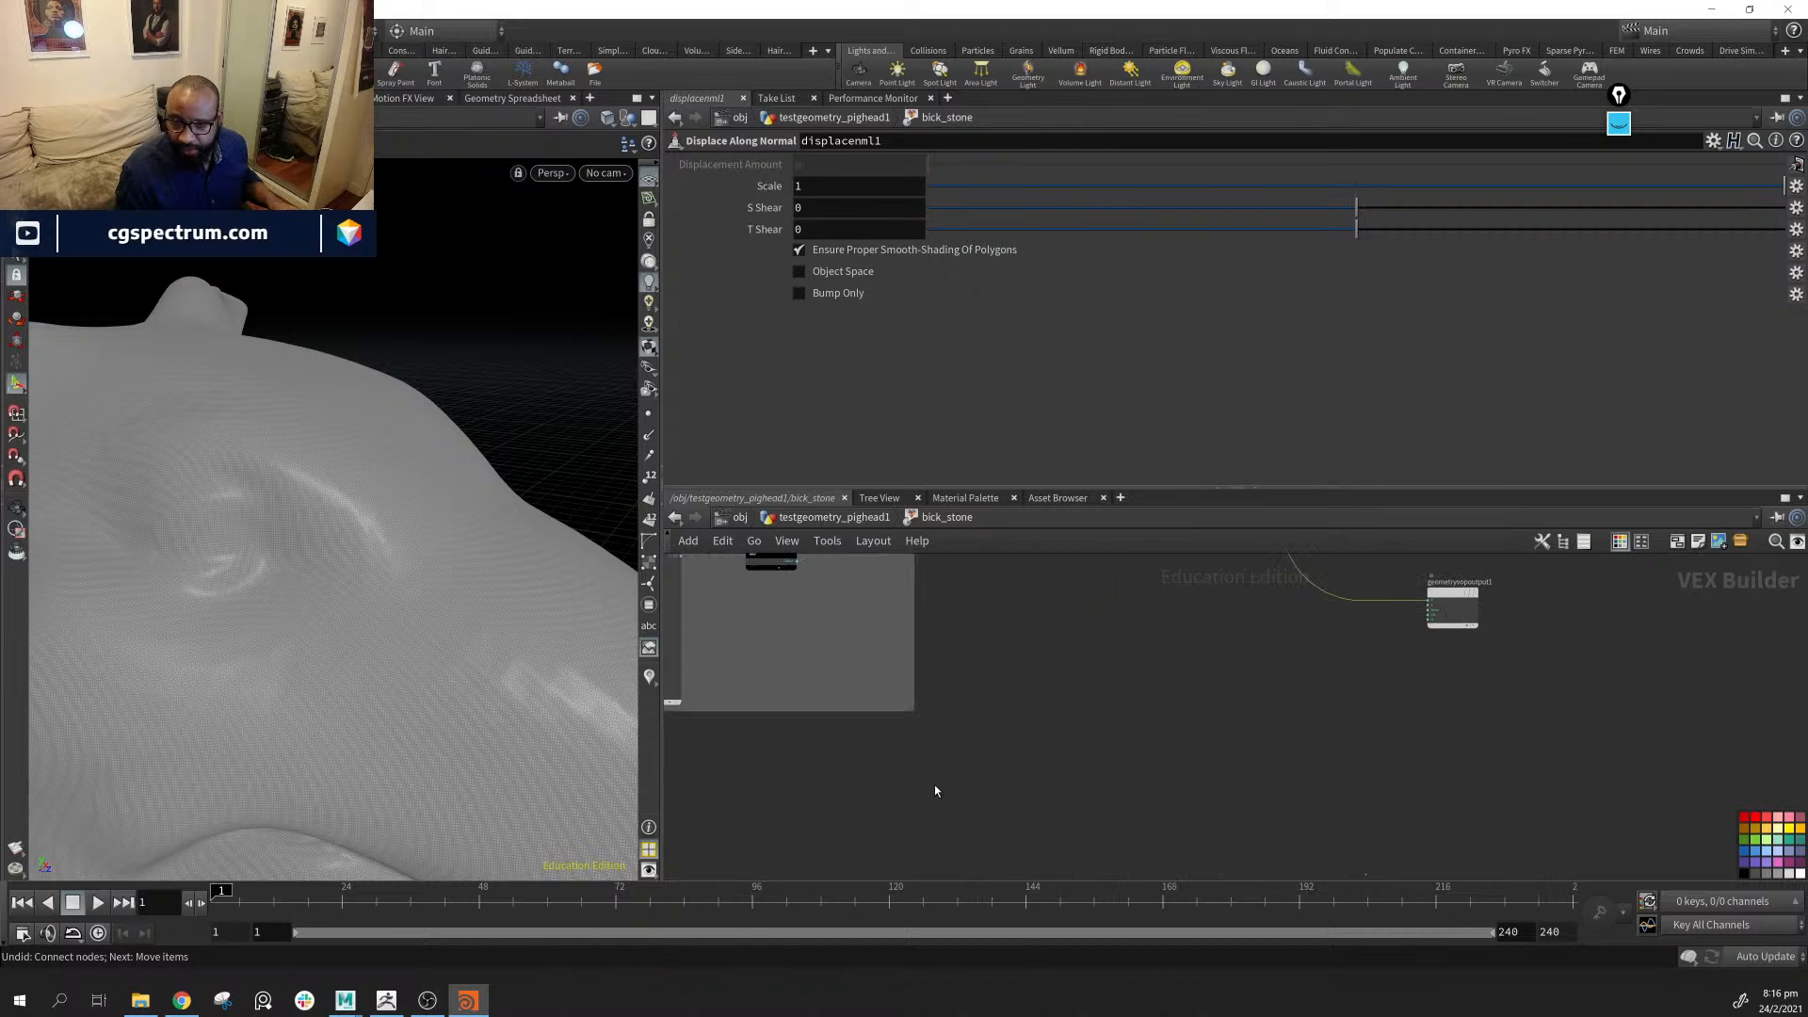
click(915, 713)
middle_drag(1399, 640, 940, 940)
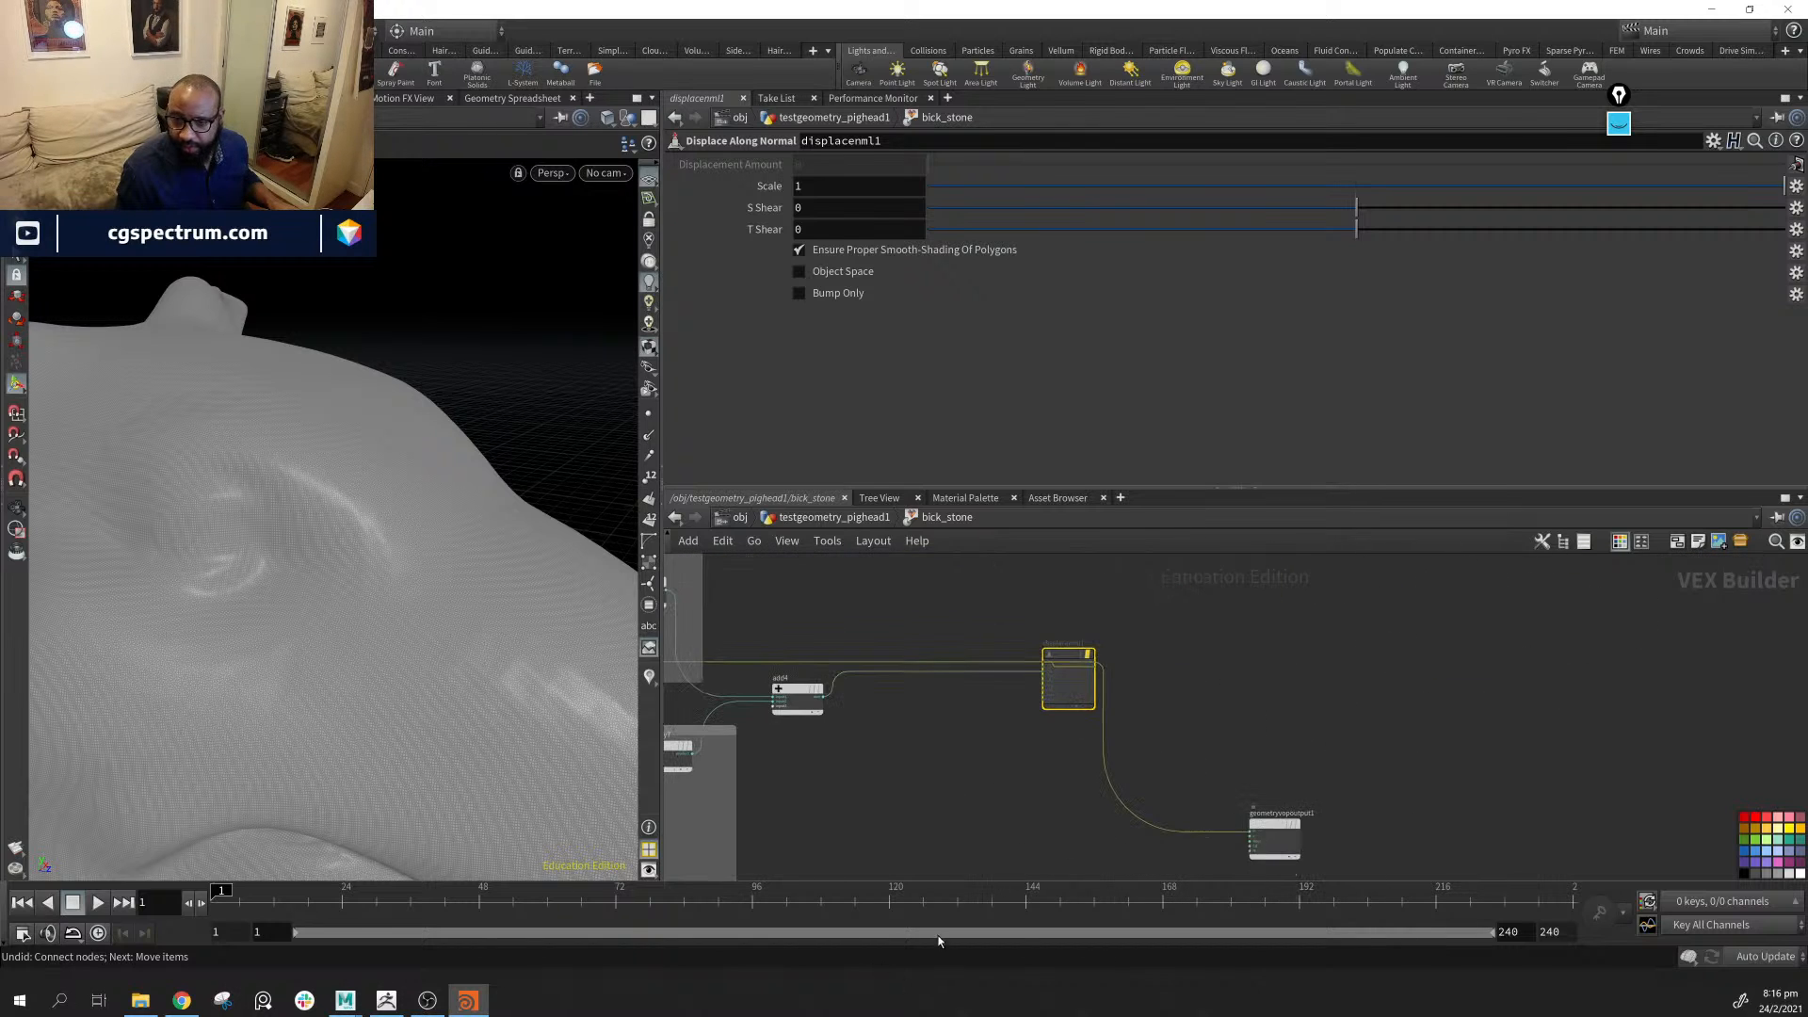
Connect the output of aanoise2 to the colour input of geometryvopoutput1 to display the noise on the pig head
middle_drag(1183, 870, 1142, 754)
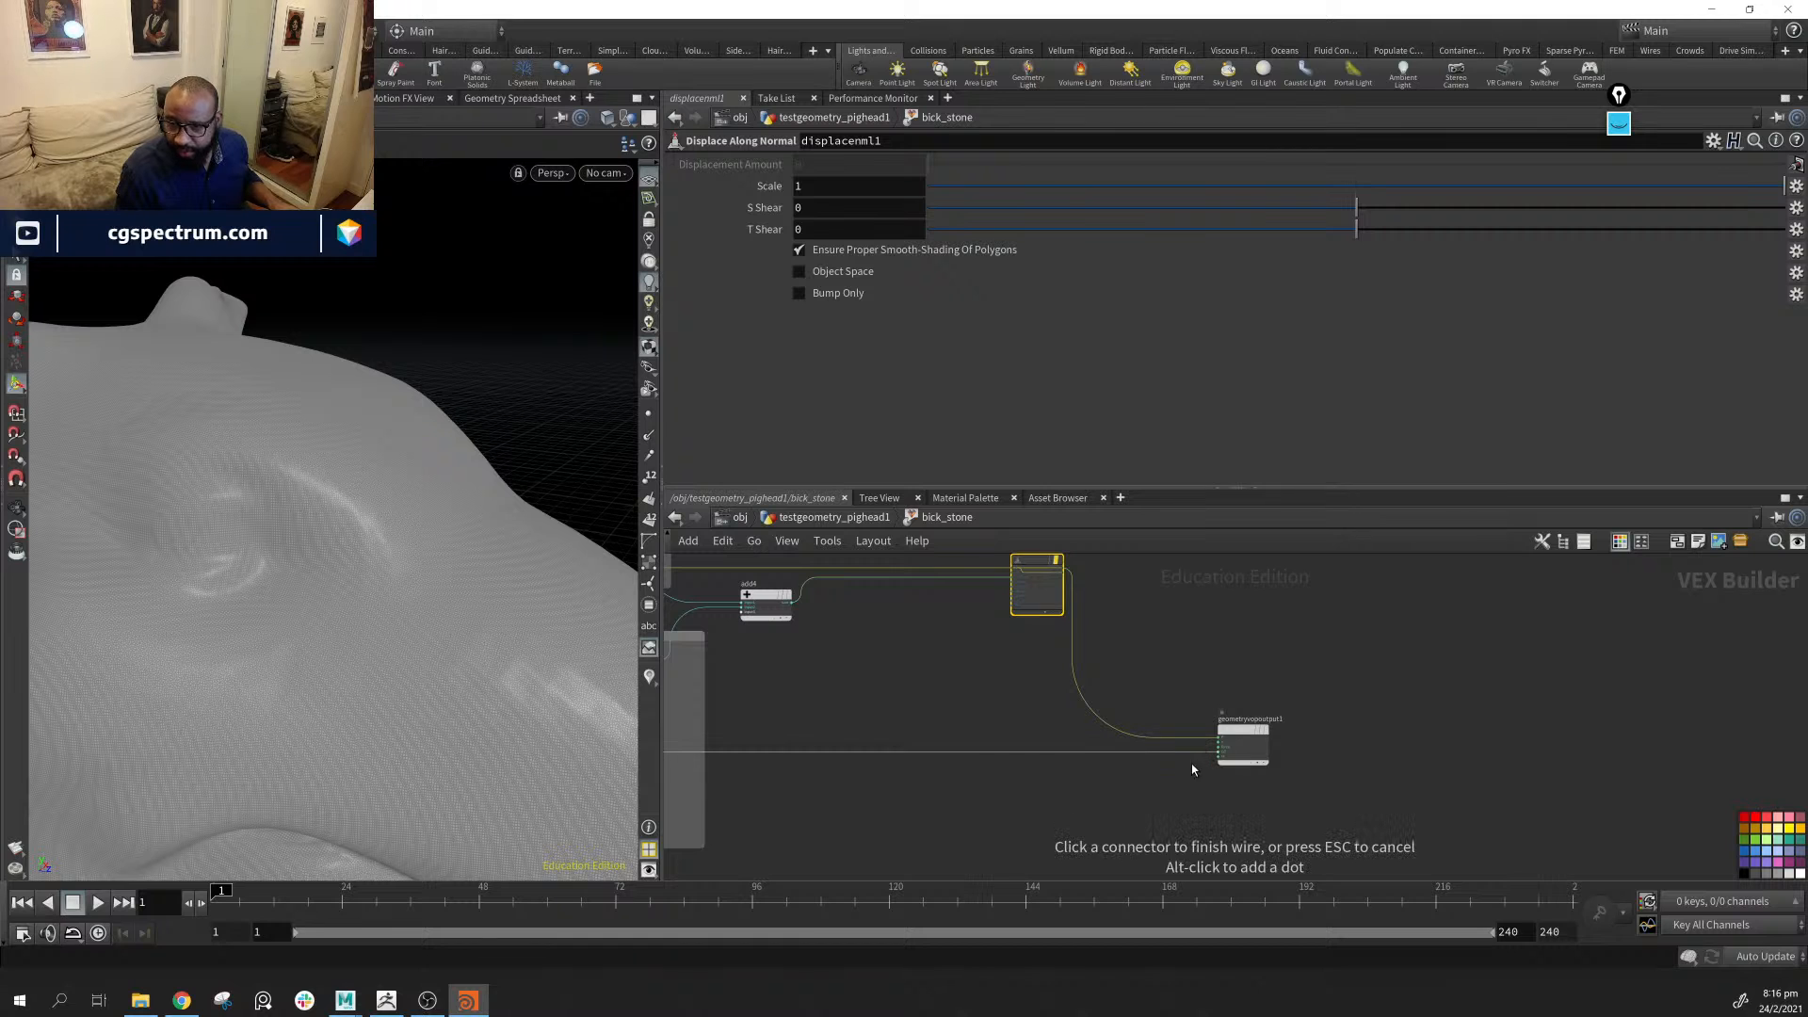
key(Escape)
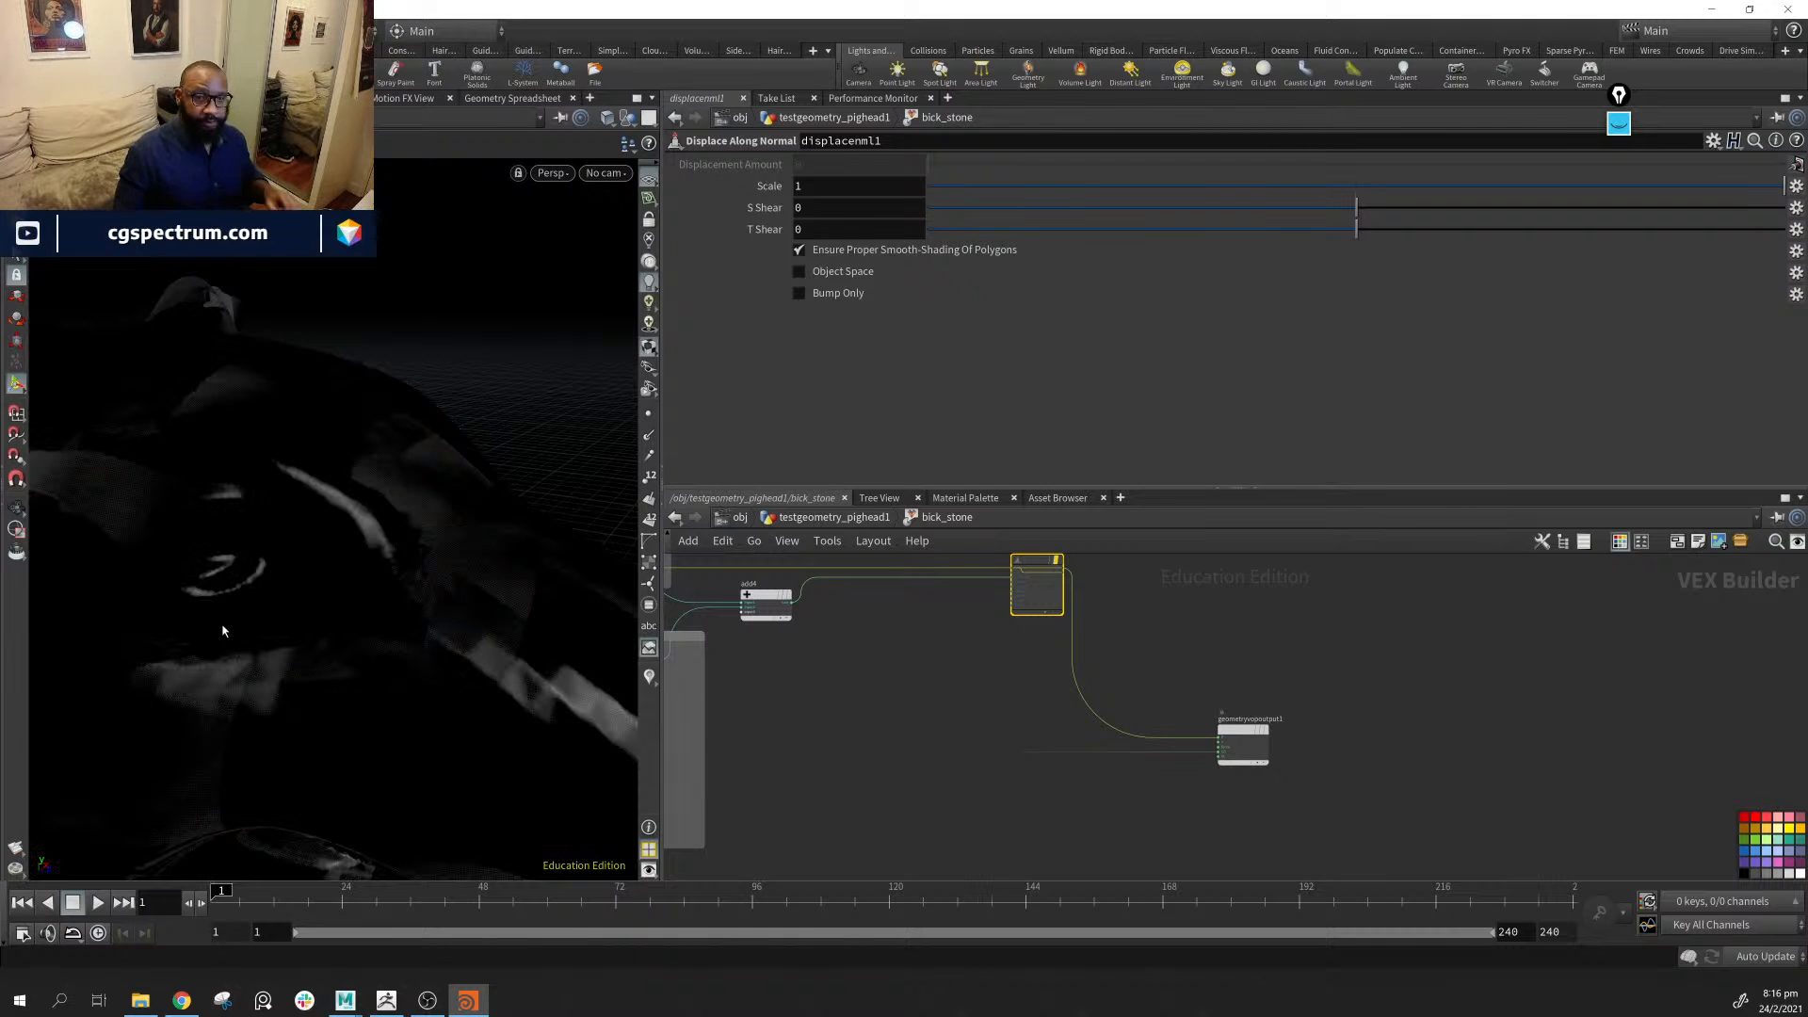
drag(392, 609, 565, 678)
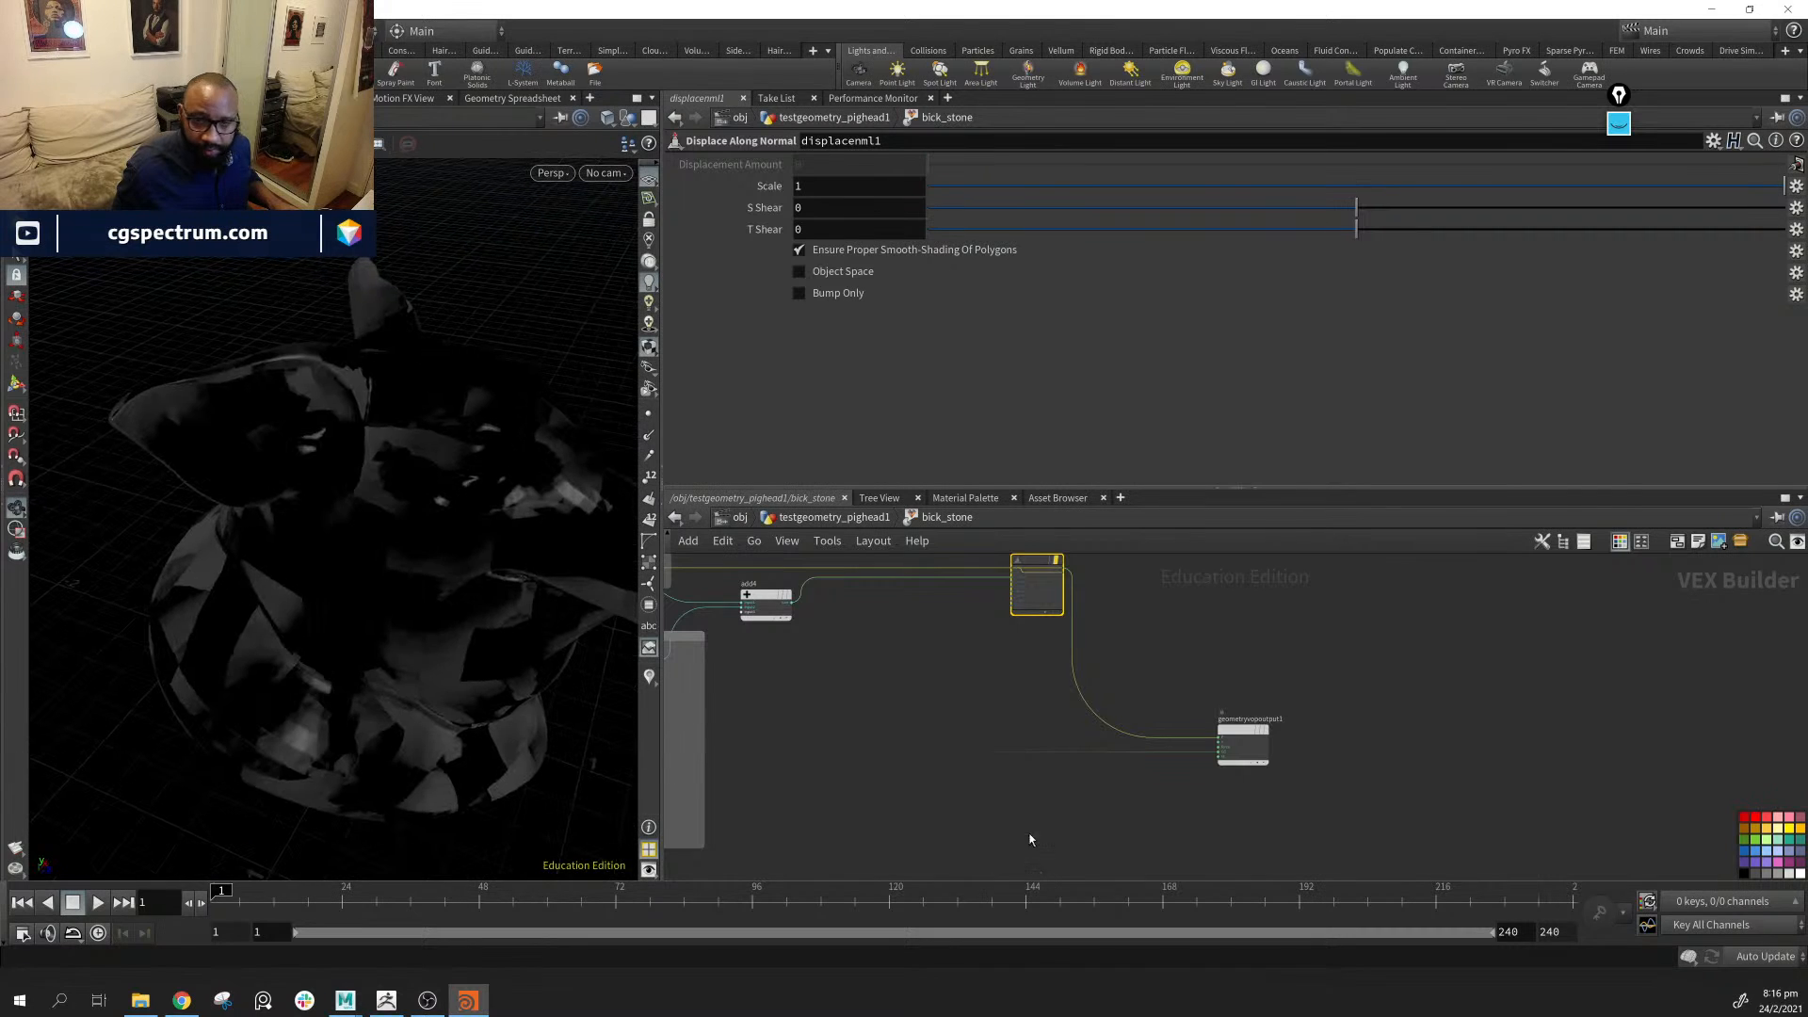
Remove the connection into the offset input of aanoise2 and move the node slightly lower in the network
middle_drag(777, 771, 1332, 582)
scroll(1332, 582, down, 1)
middle_drag(944, 734, 912, 748)
scroll(913, 747, up, 3)
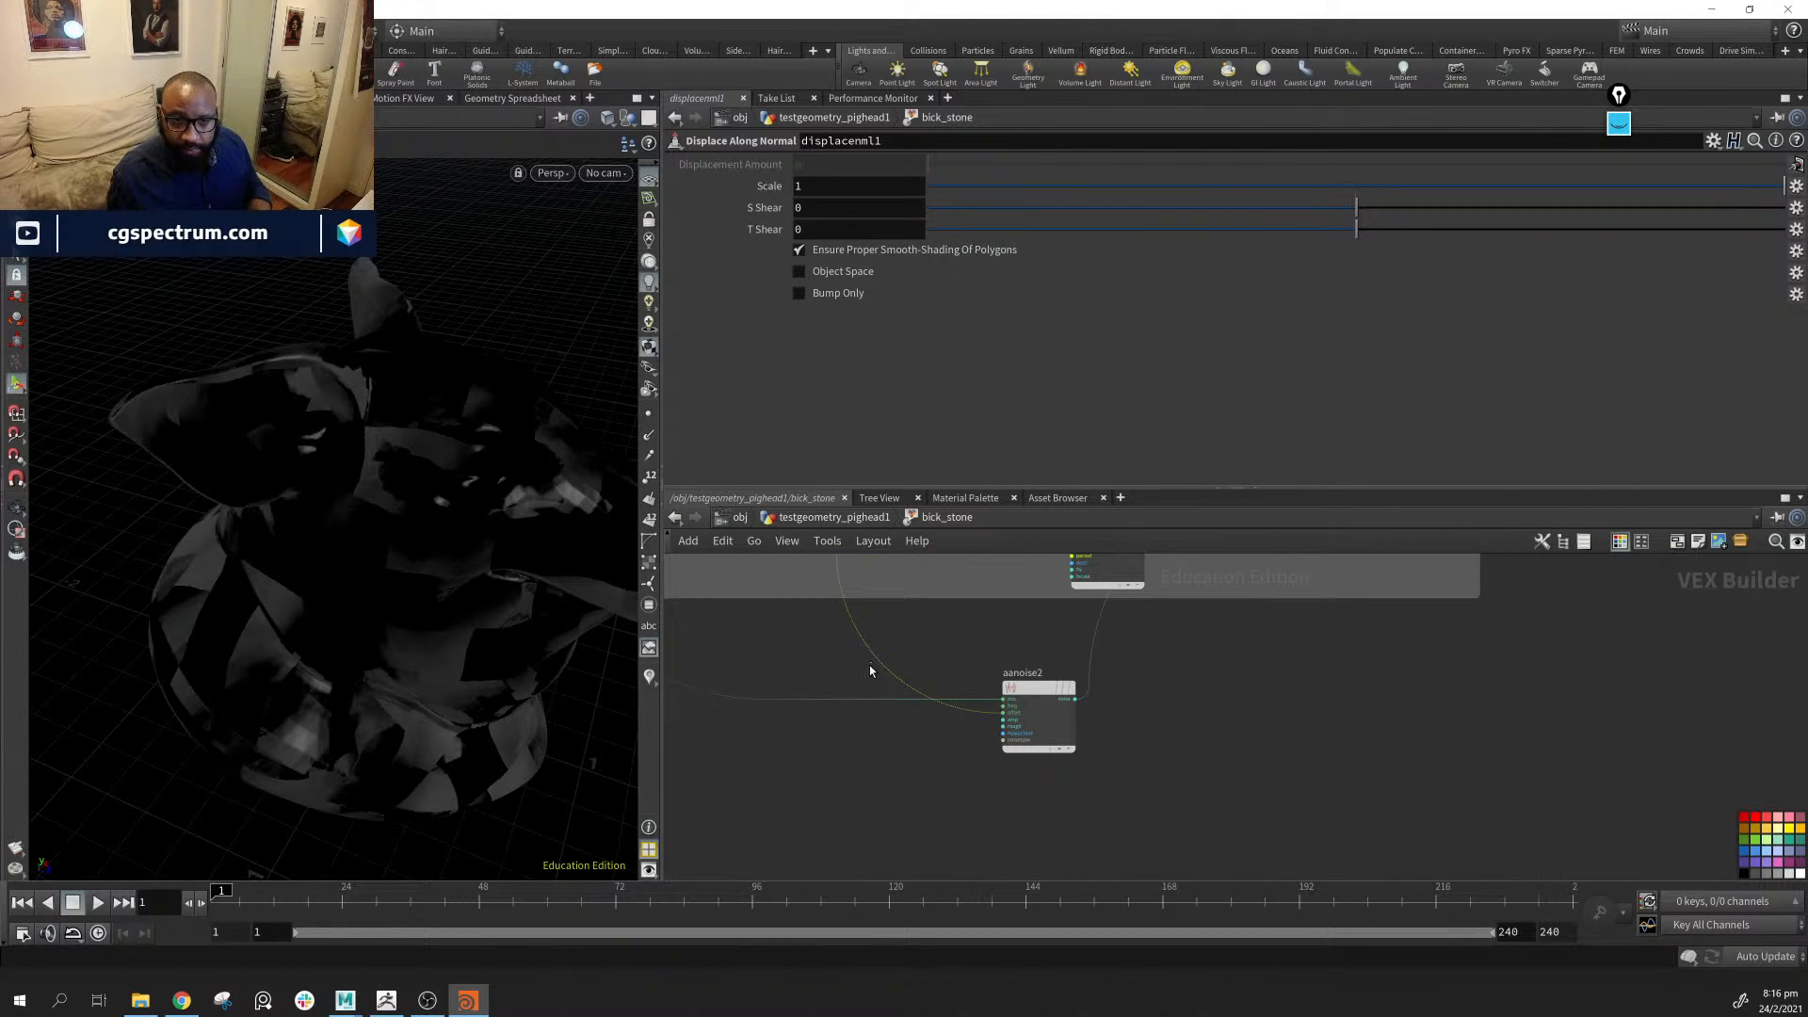
click(871, 670)
key(Delete)
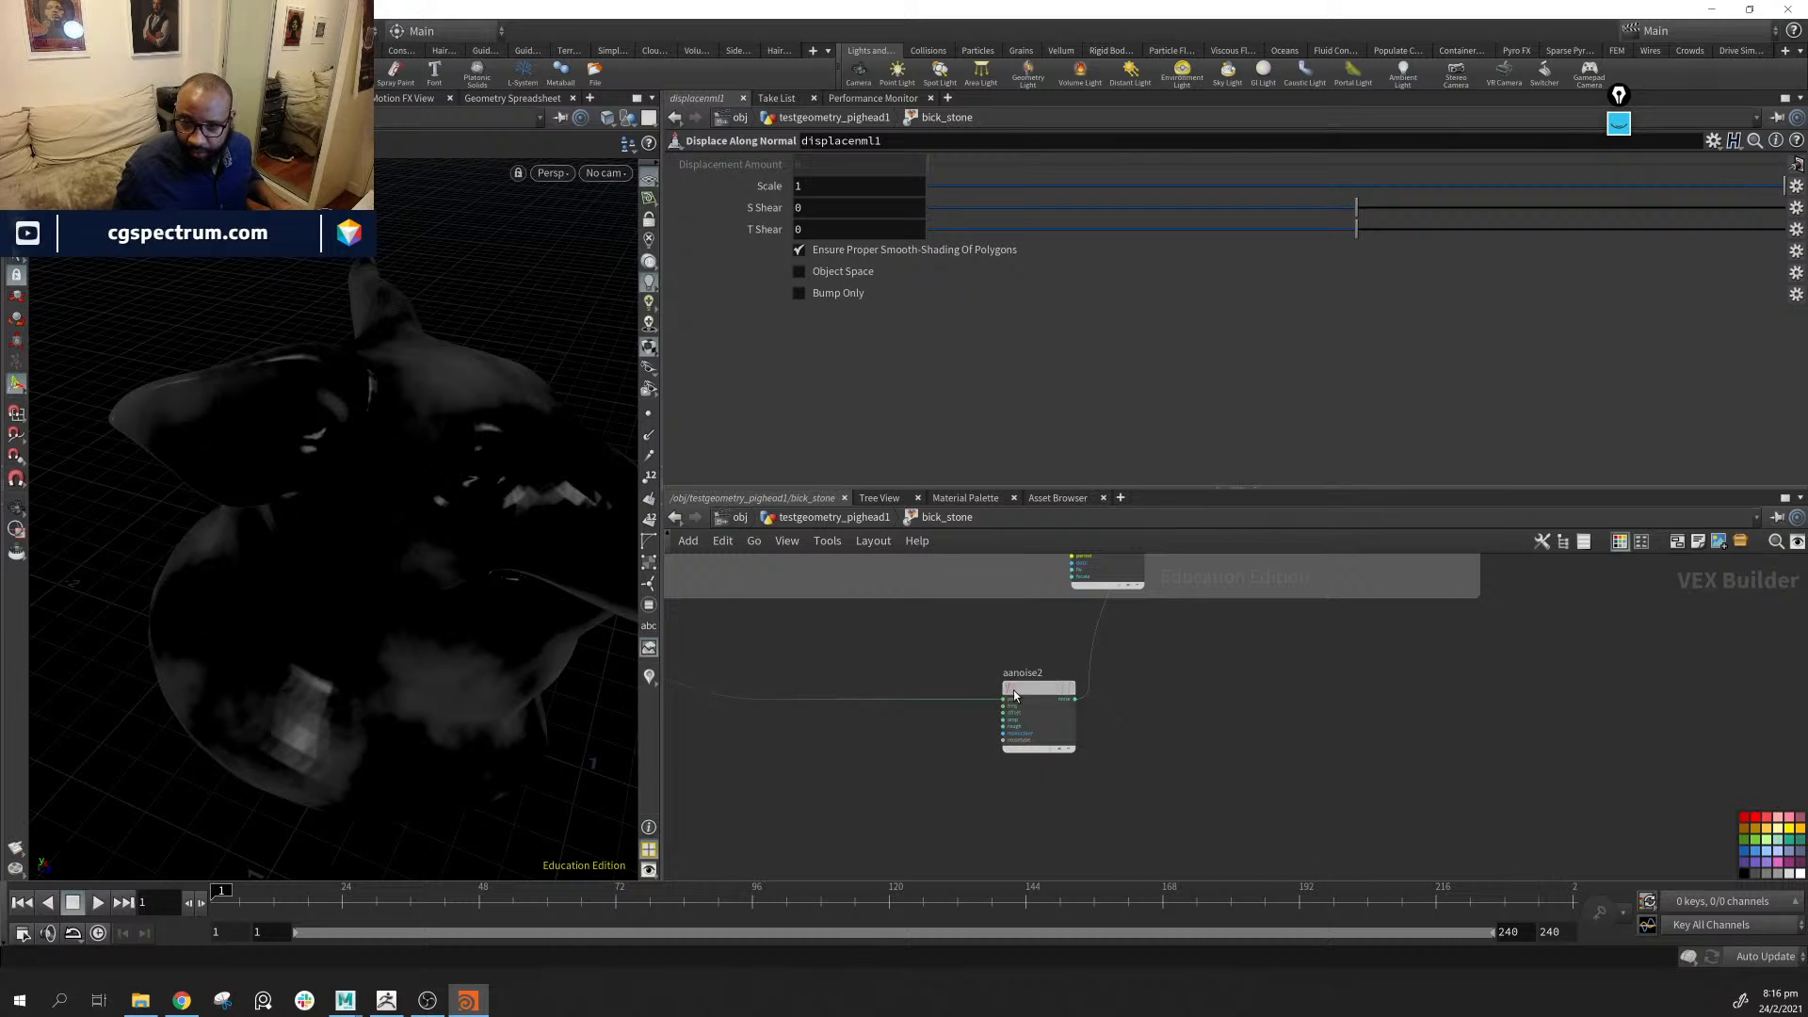
drag(1013, 691, 922, 741)
drag(584, 668, 371, 557)
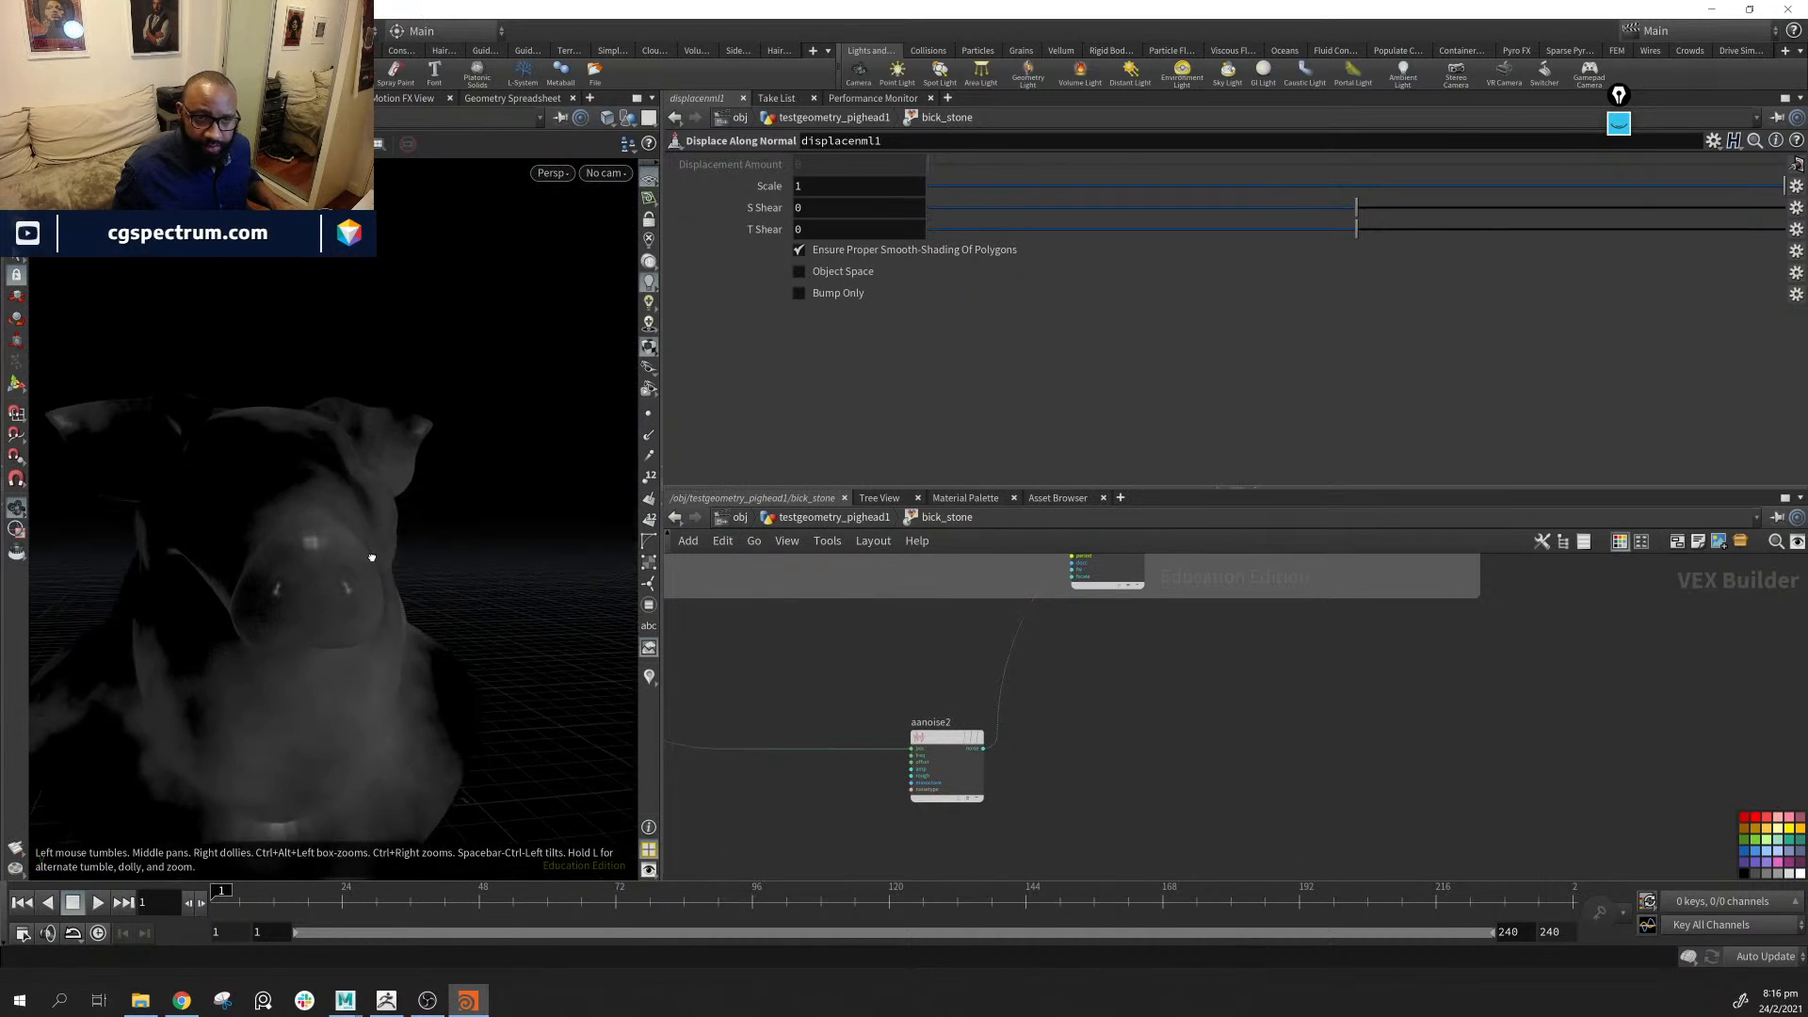
Set aanoise2's 3D Frequency to 4.7 on all axes, Max Octaves to 5 and Noise Type to Simplex
click(949, 726)
middle_click(767, 204)
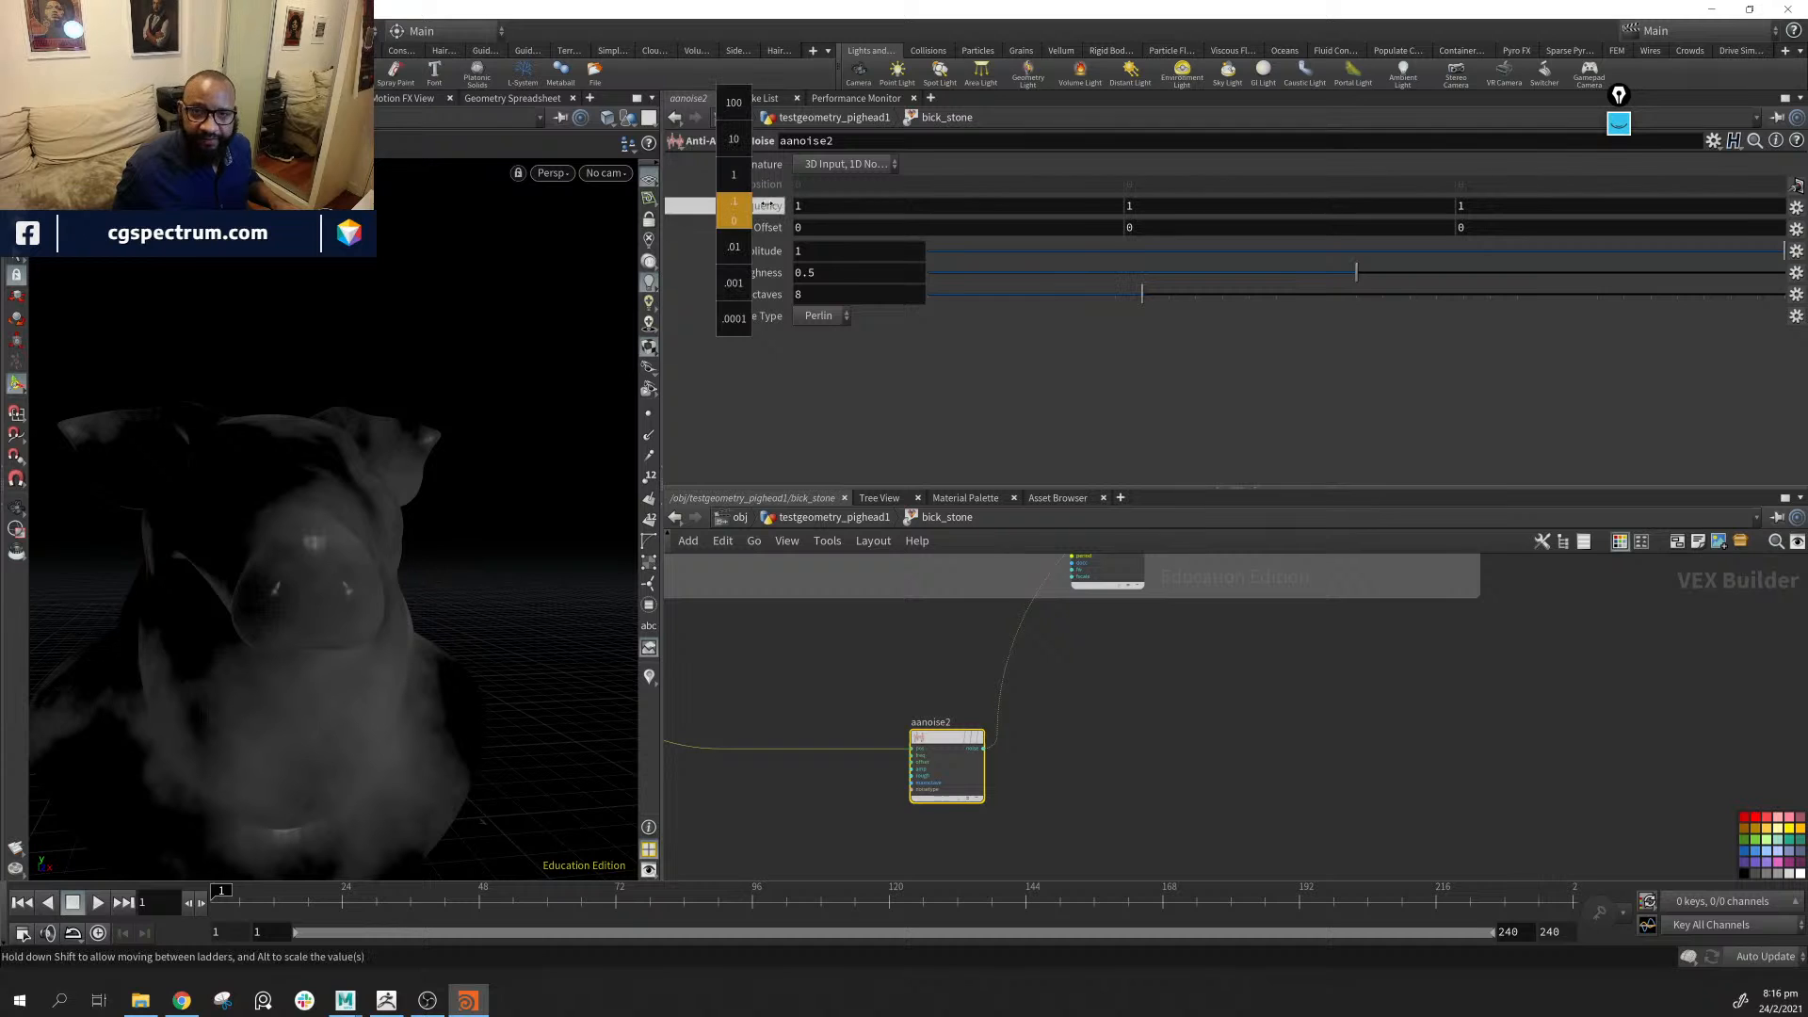
middle_drag(831, 202, 1017, 205)
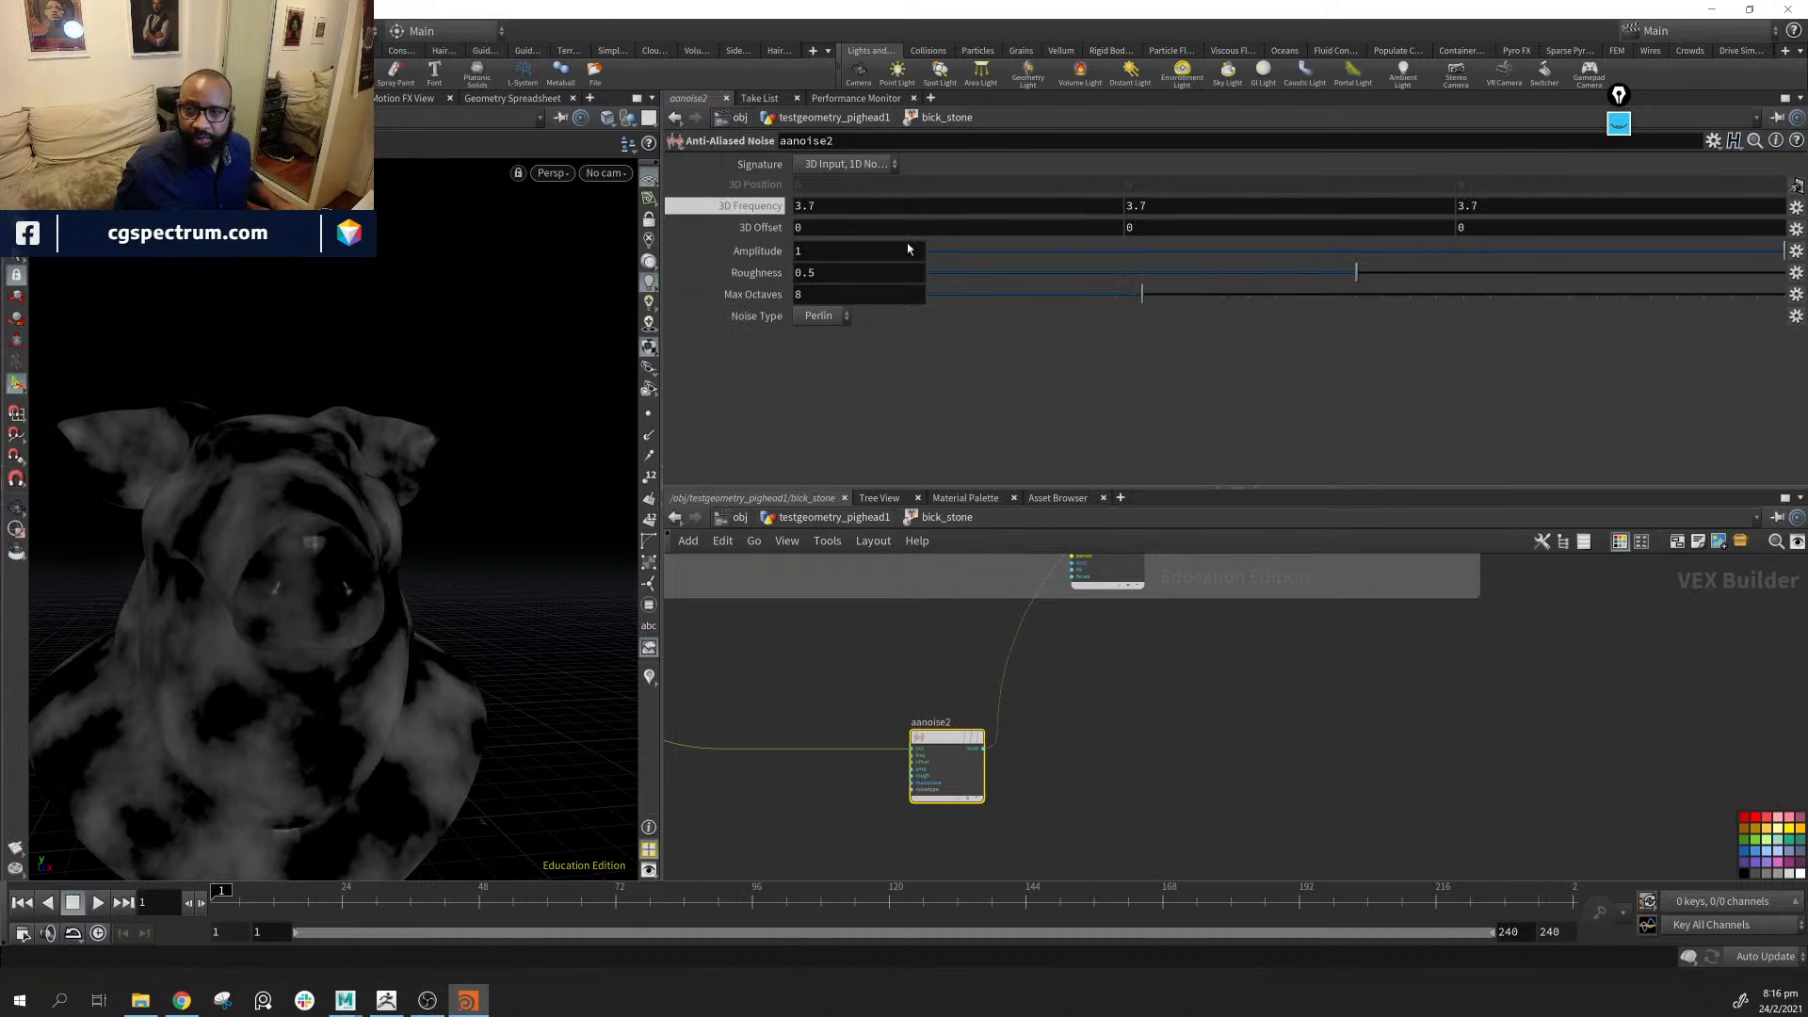
alt+drag(306, 461, 574, 513)
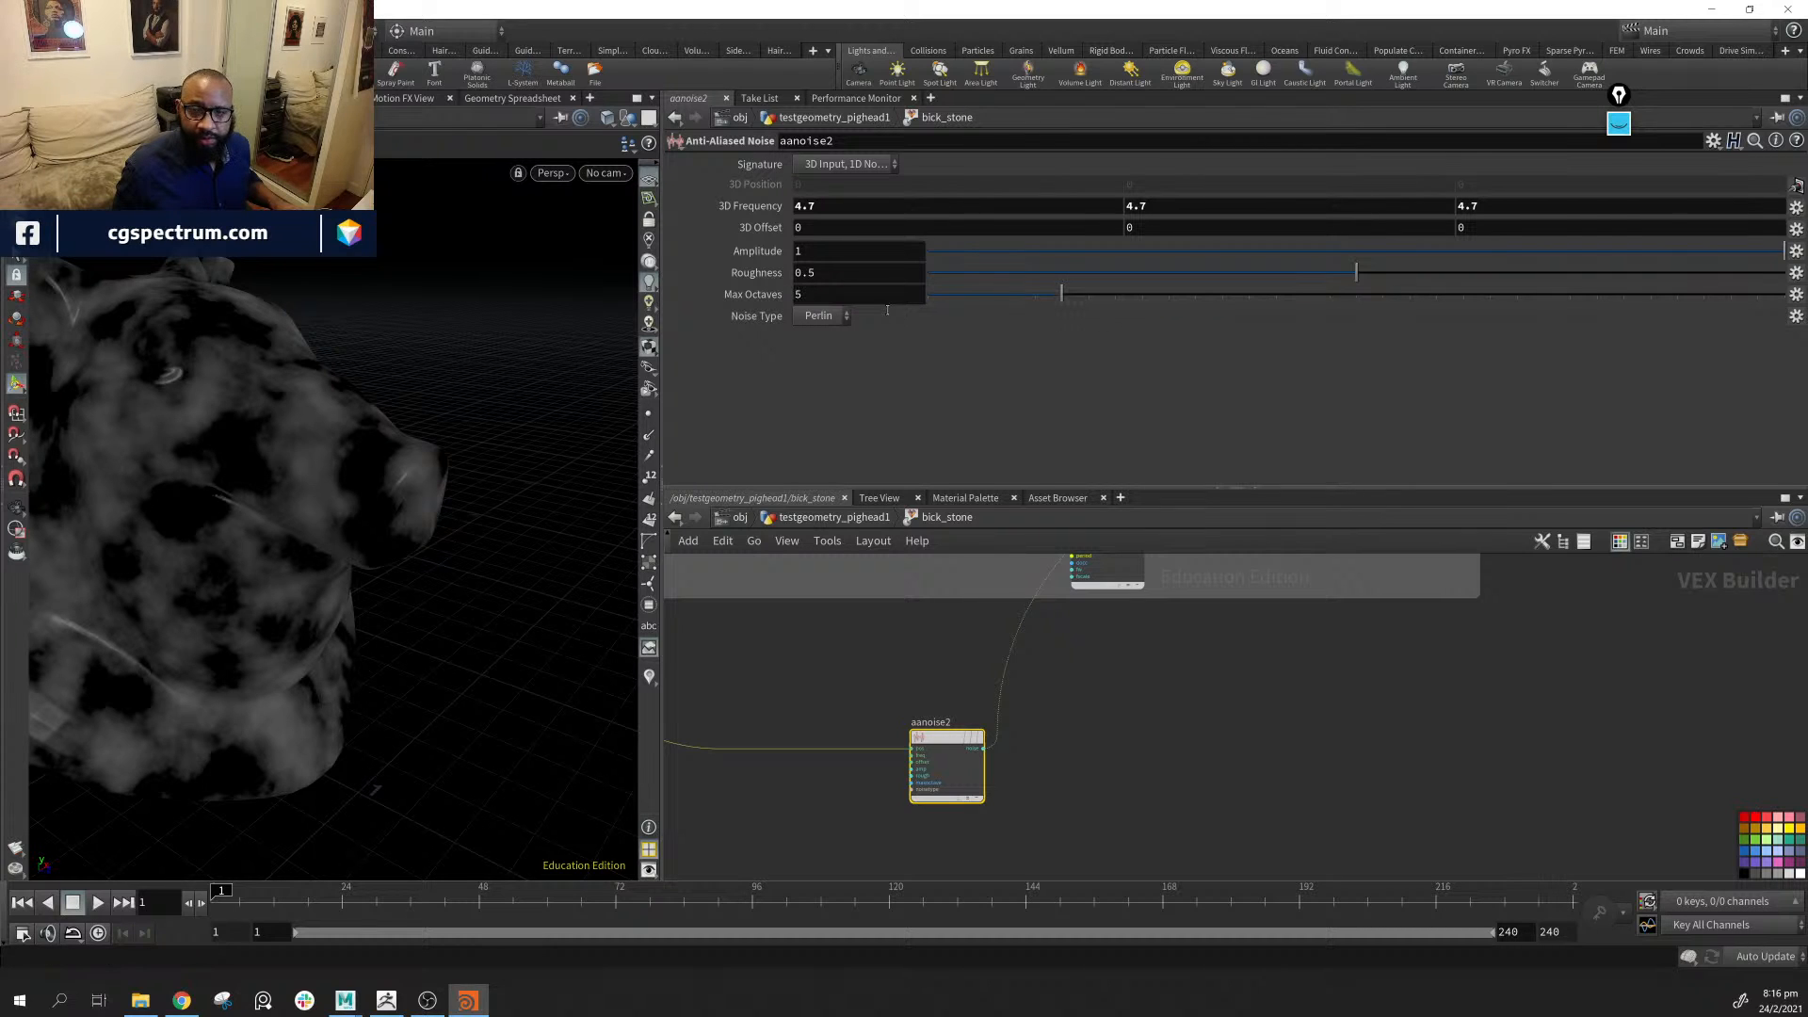
click(835, 368)
alt+drag(296, 480, 489, 471)
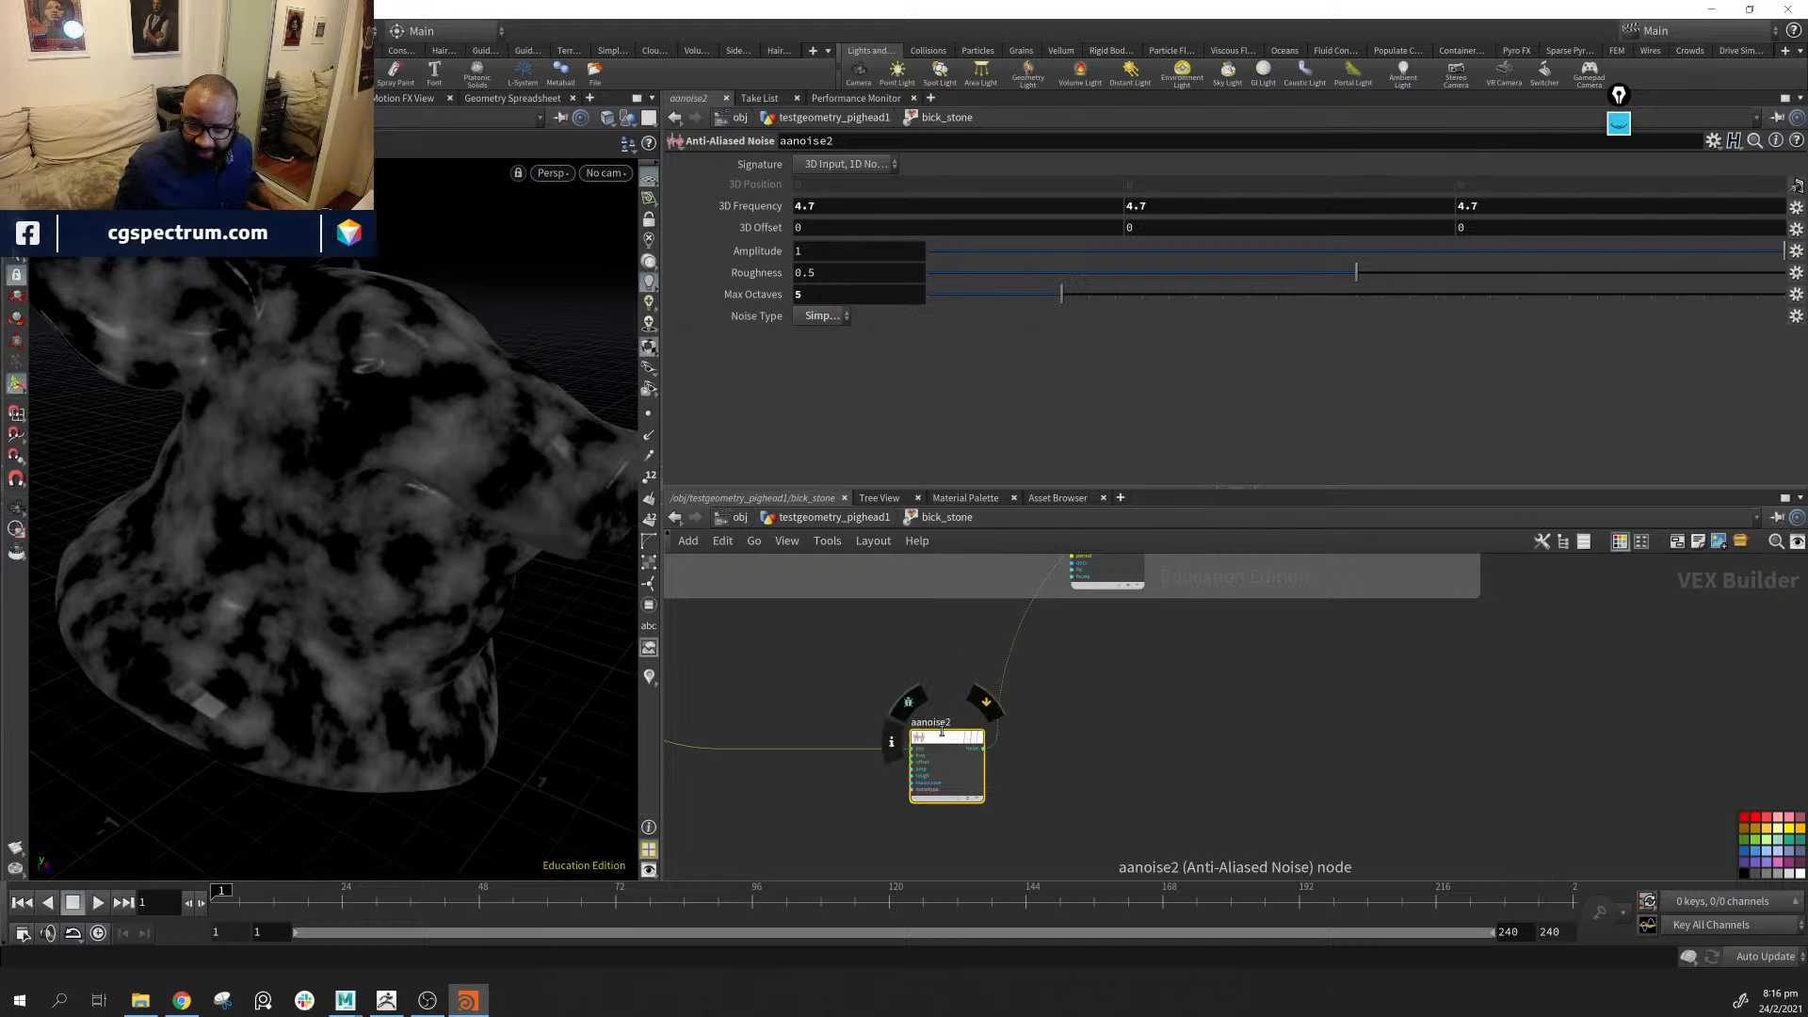
Insert a Fit Range node into the wire between aanoise2 and the geometry output
drag(941, 730, 811, 746)
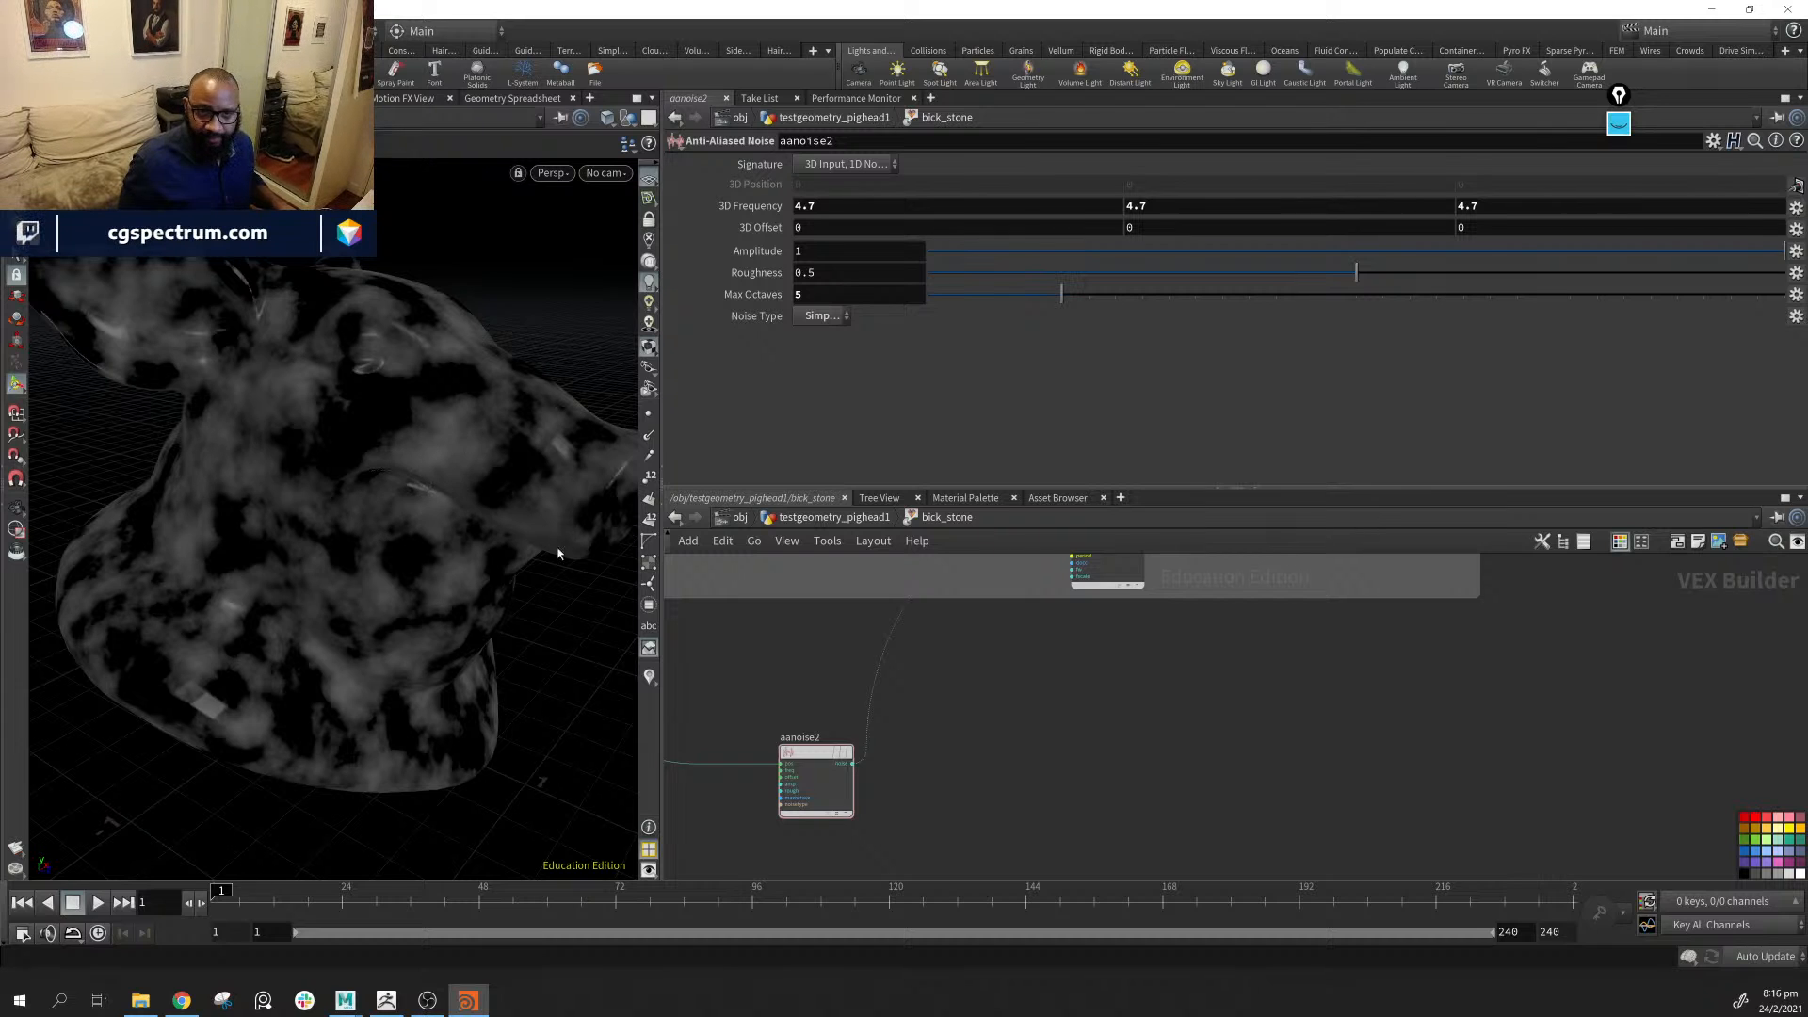
key(Tab)
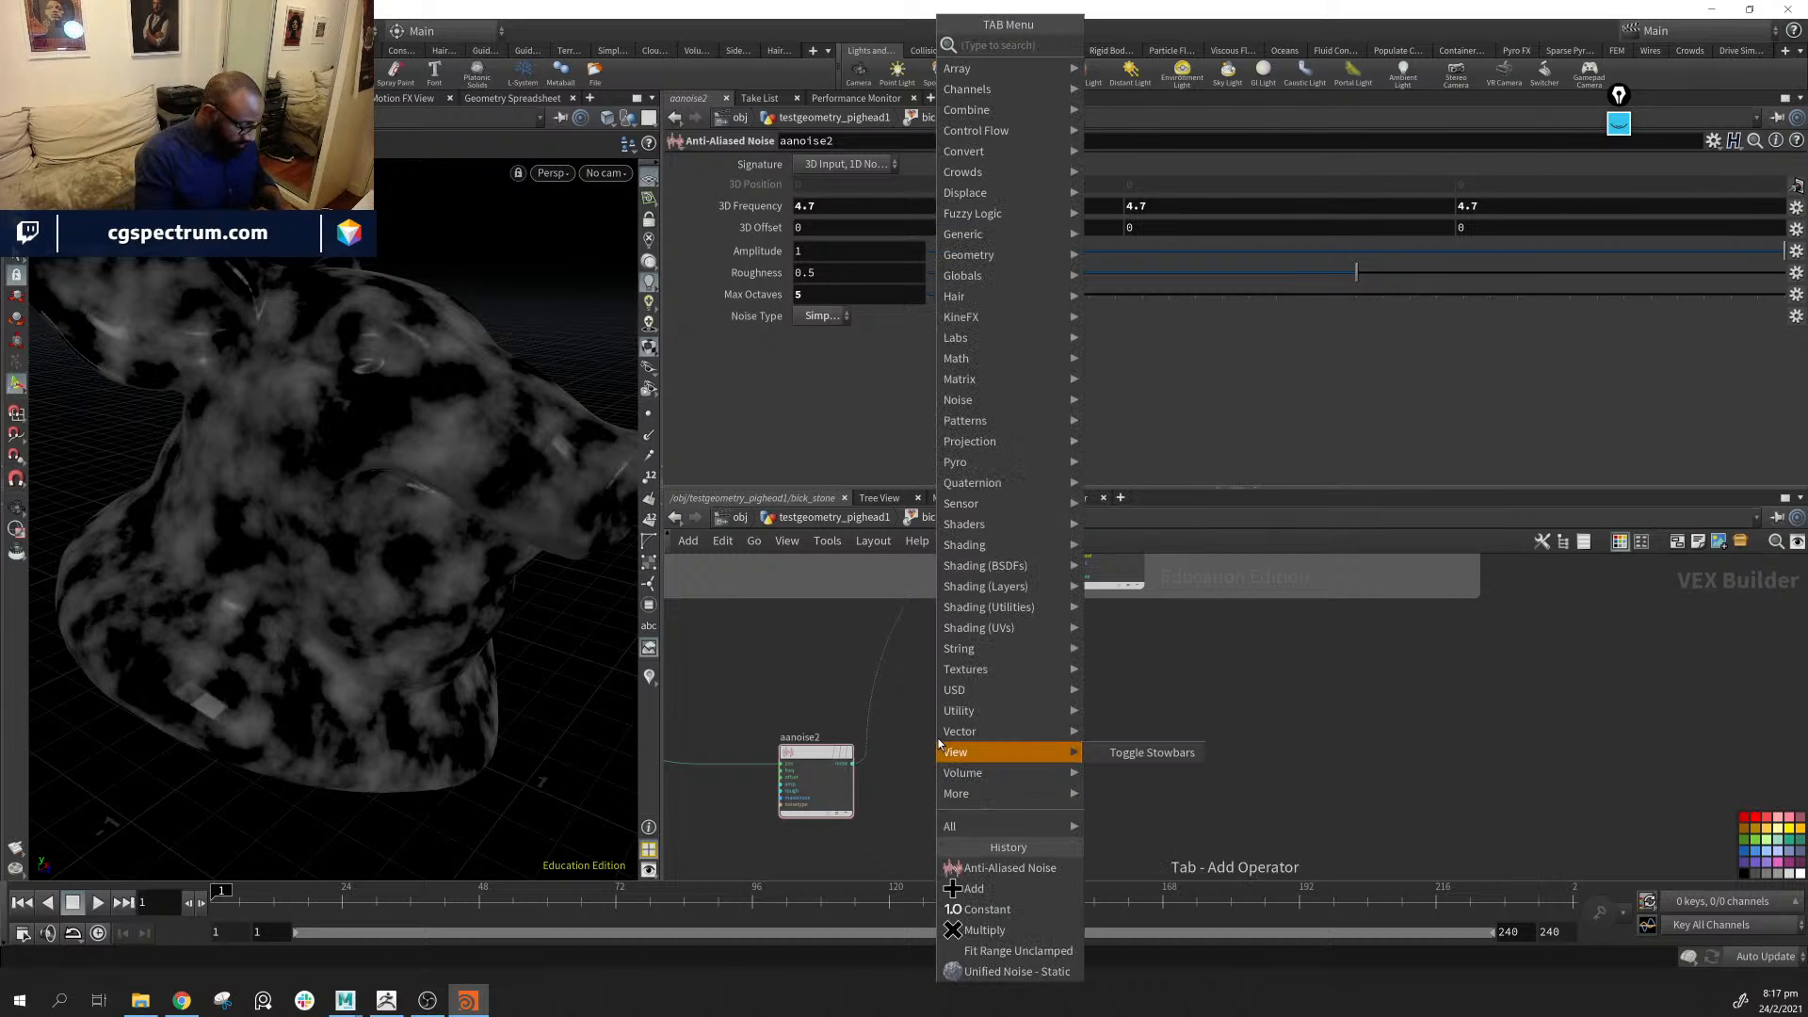
text(fir)
key(Down)
key(Return)
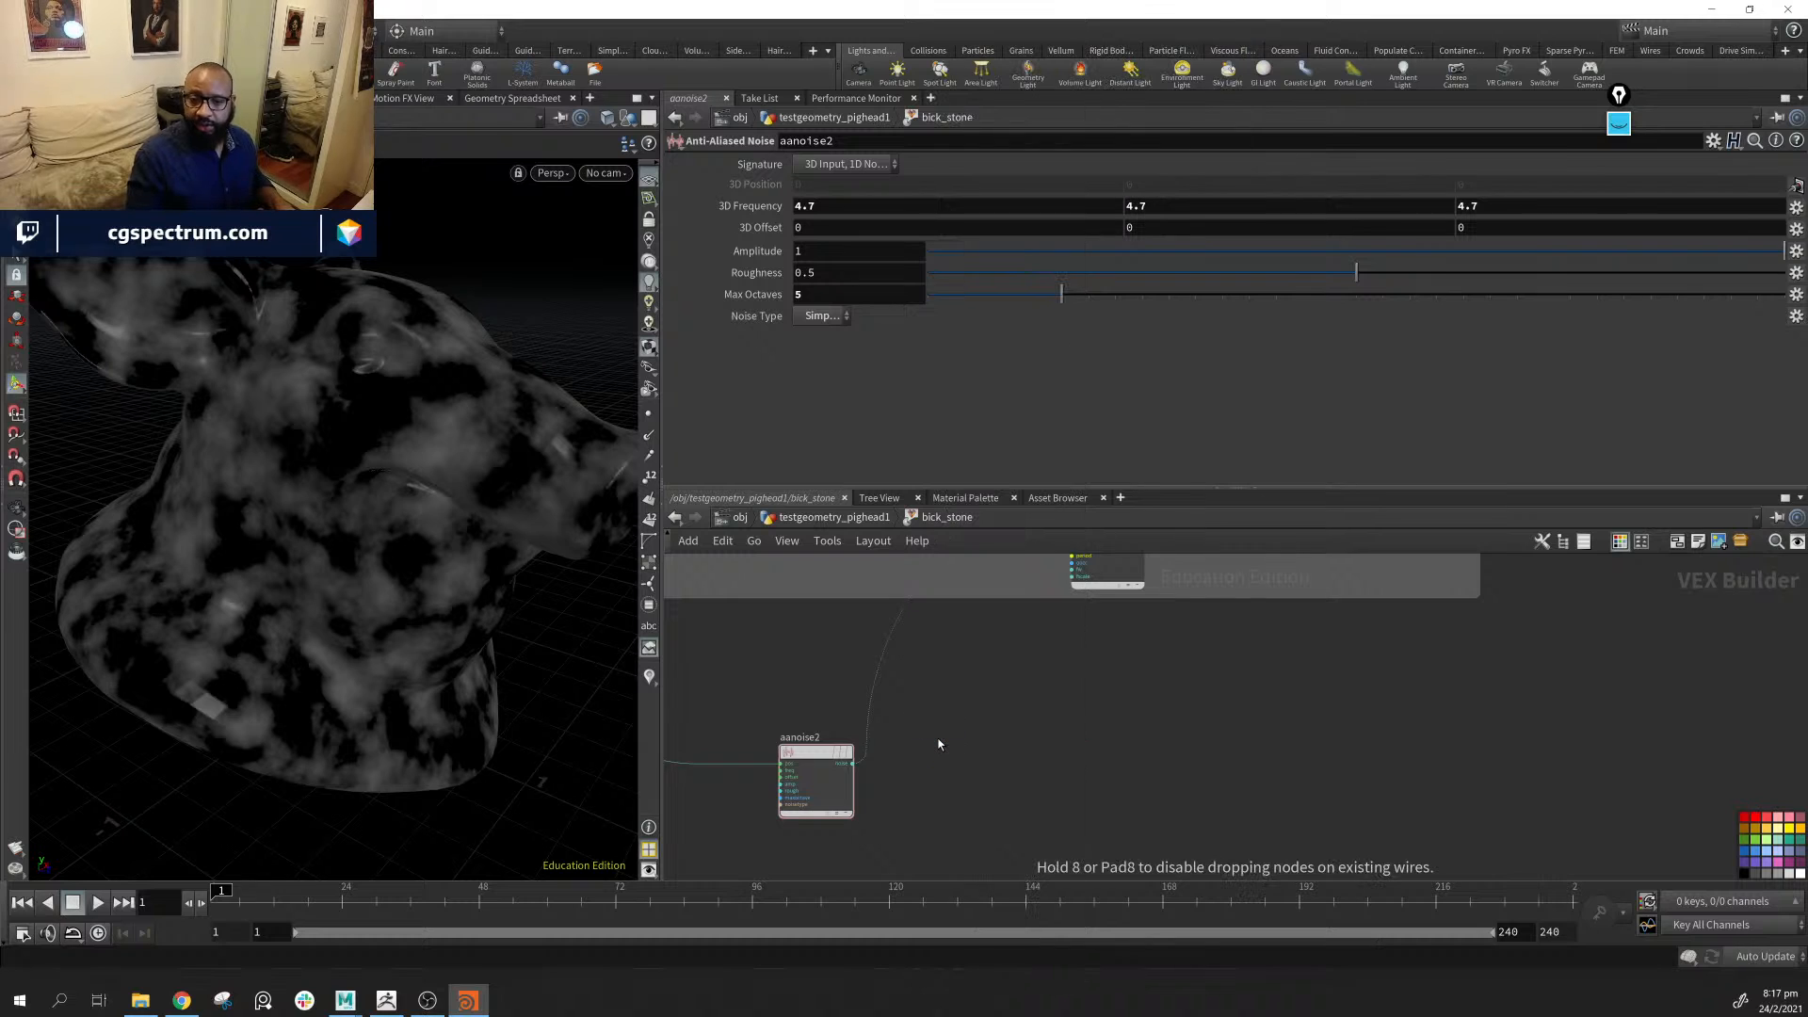
click(938, 744)
mouse_move(938, 744)
mouse_down()
mouse_move(885, 659)
mouse_move(953, 664)
mouse_move(953, 768)
mouse_move(972, 779)
mouse_up()
Set fit4's Source Min to 0.1902 and Source Max to 0.3595
drag(932, 195, 984, 193)
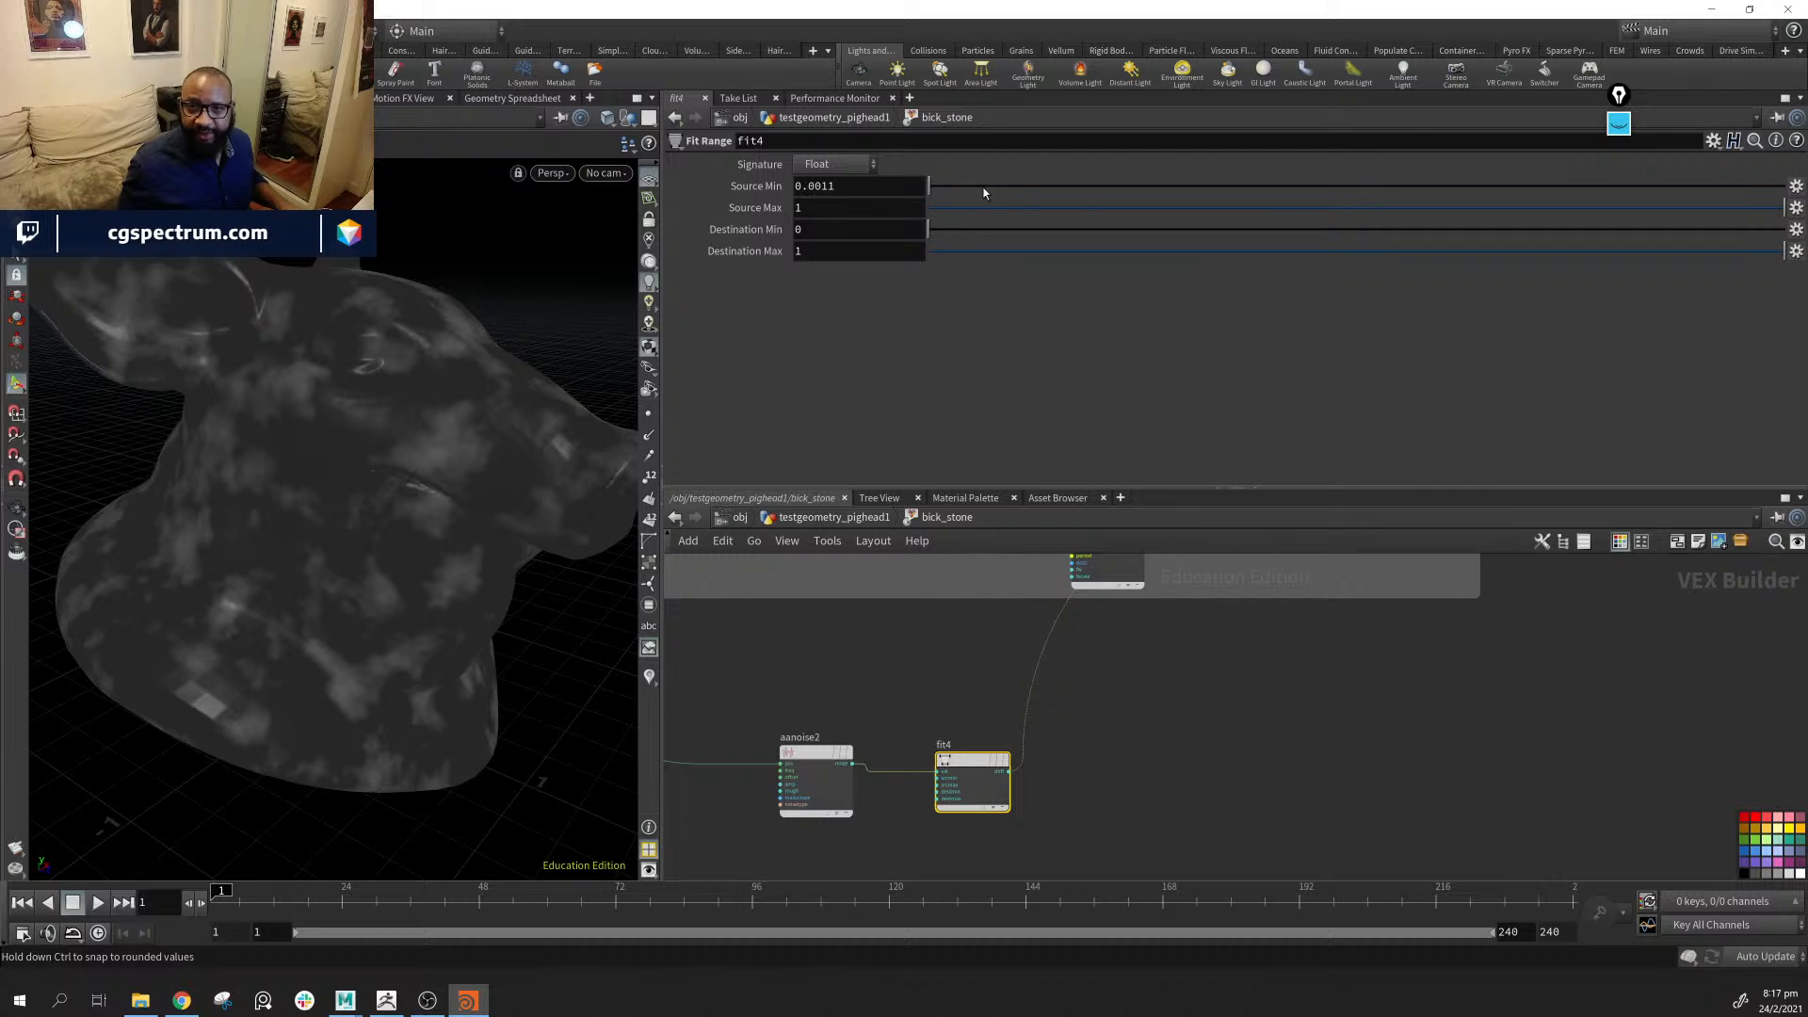
click(1060, 185)
click(1093, 185)
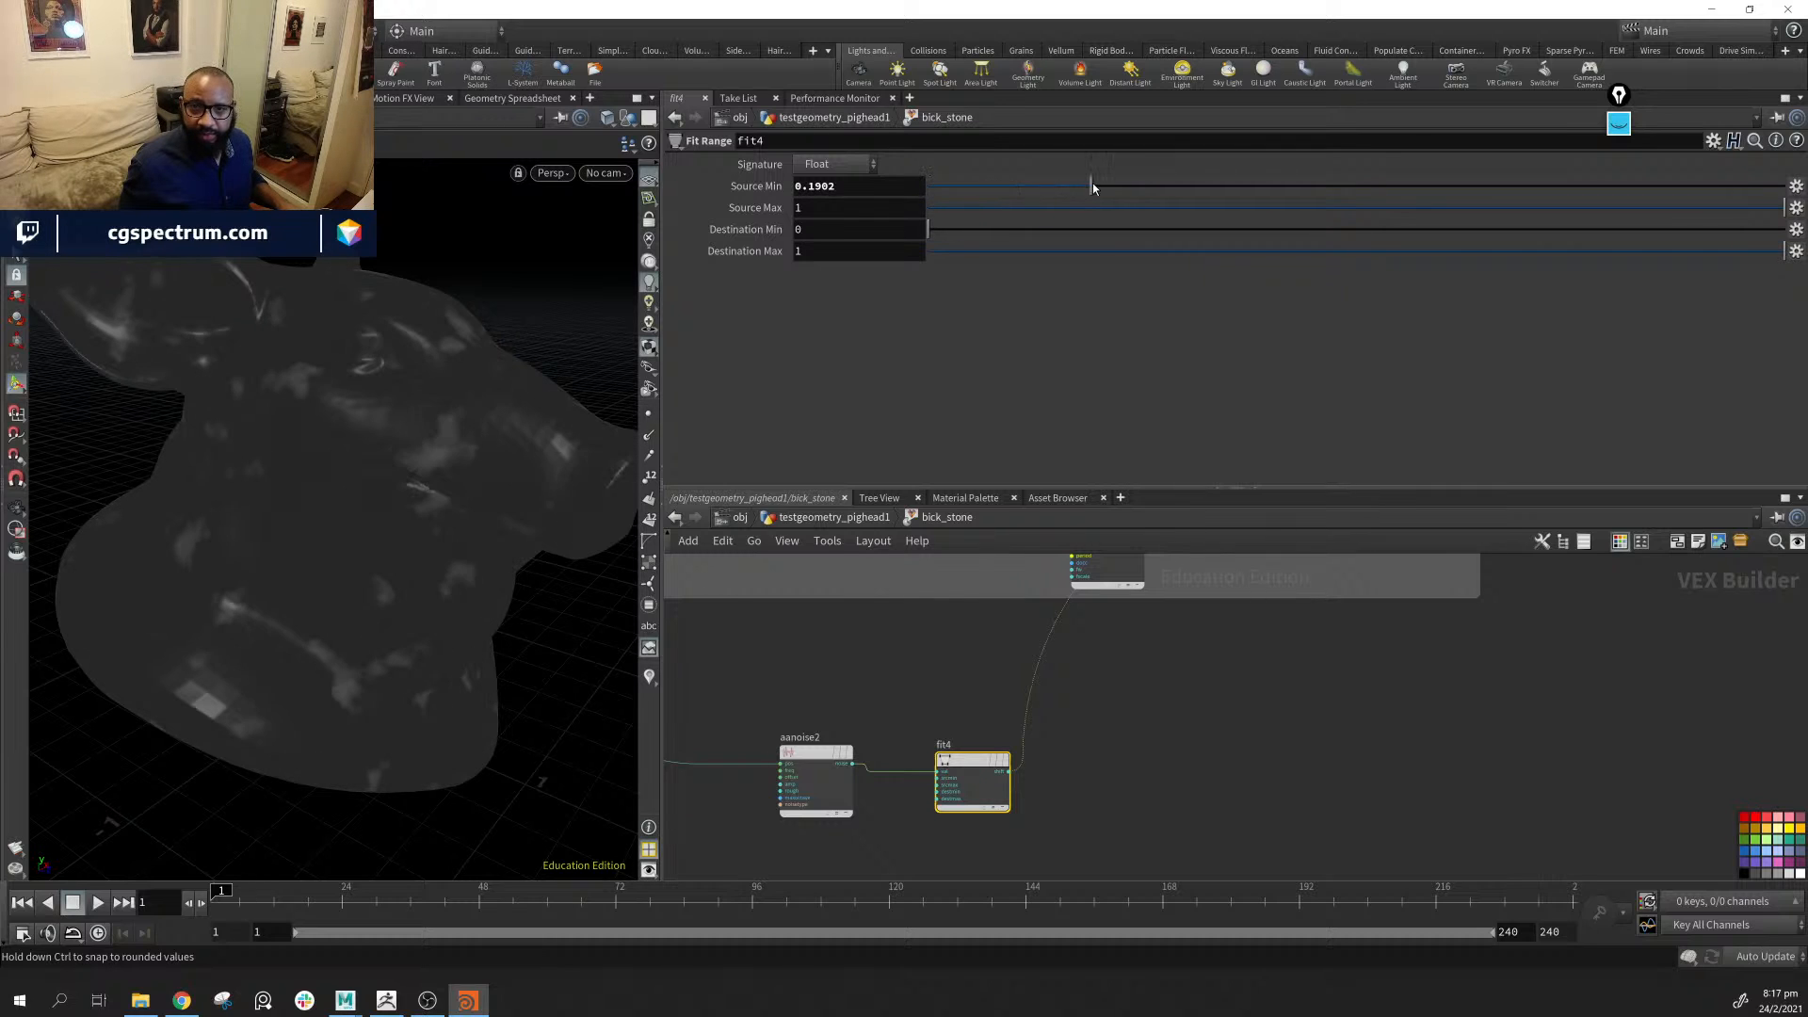
click(1236, 208)
click(1238, 209)
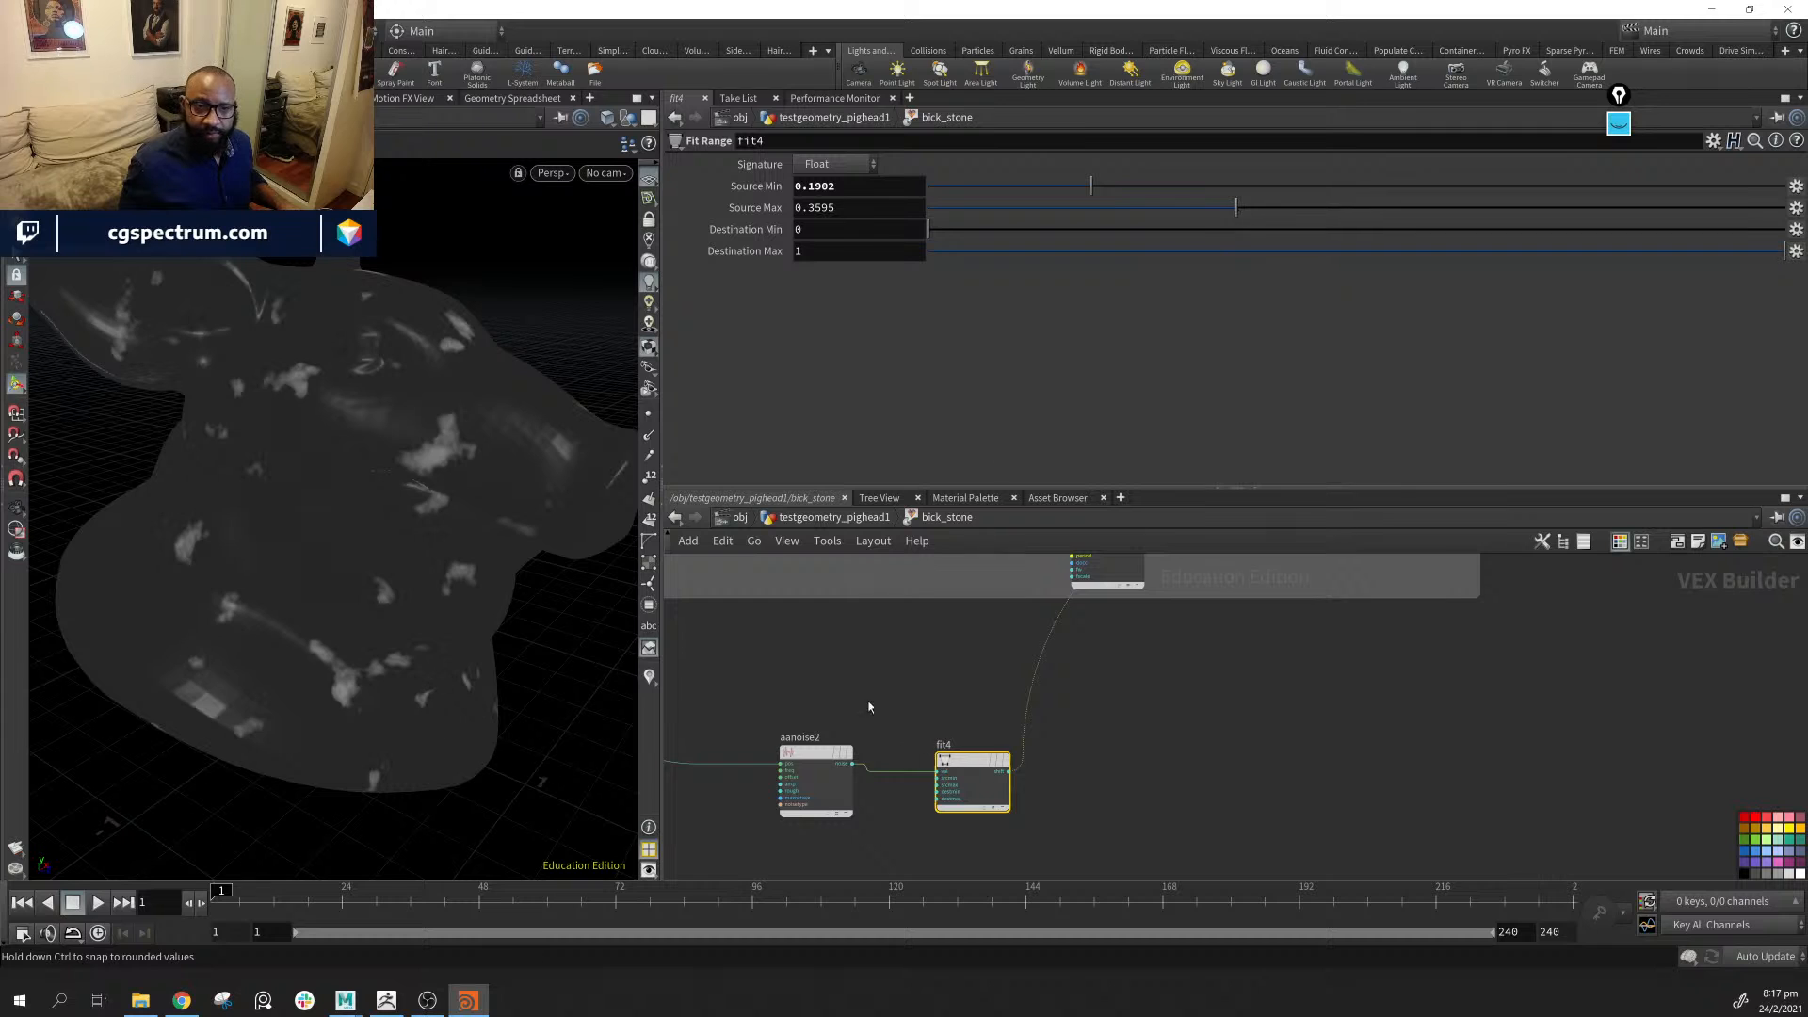
Align fit4 beside aanoise2 and insert a Clamp node into the wire after fit4
drag(960, 761, 937, 755)
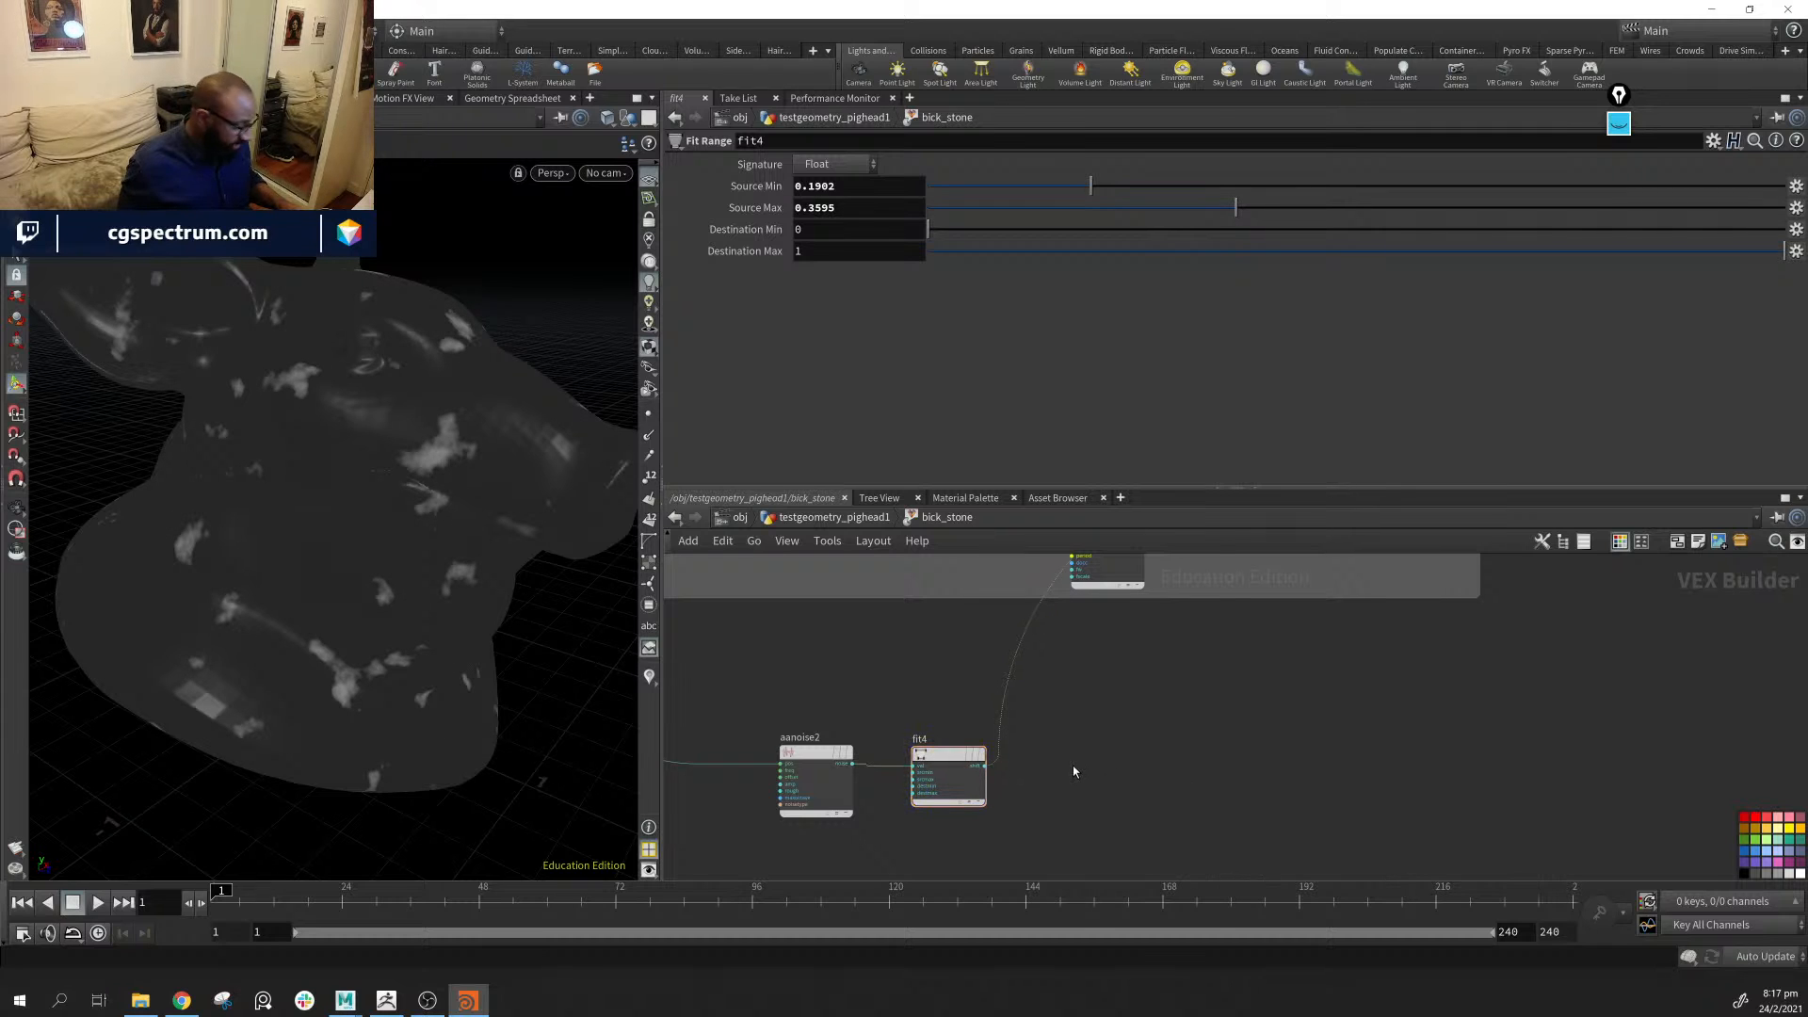
key(Tab)
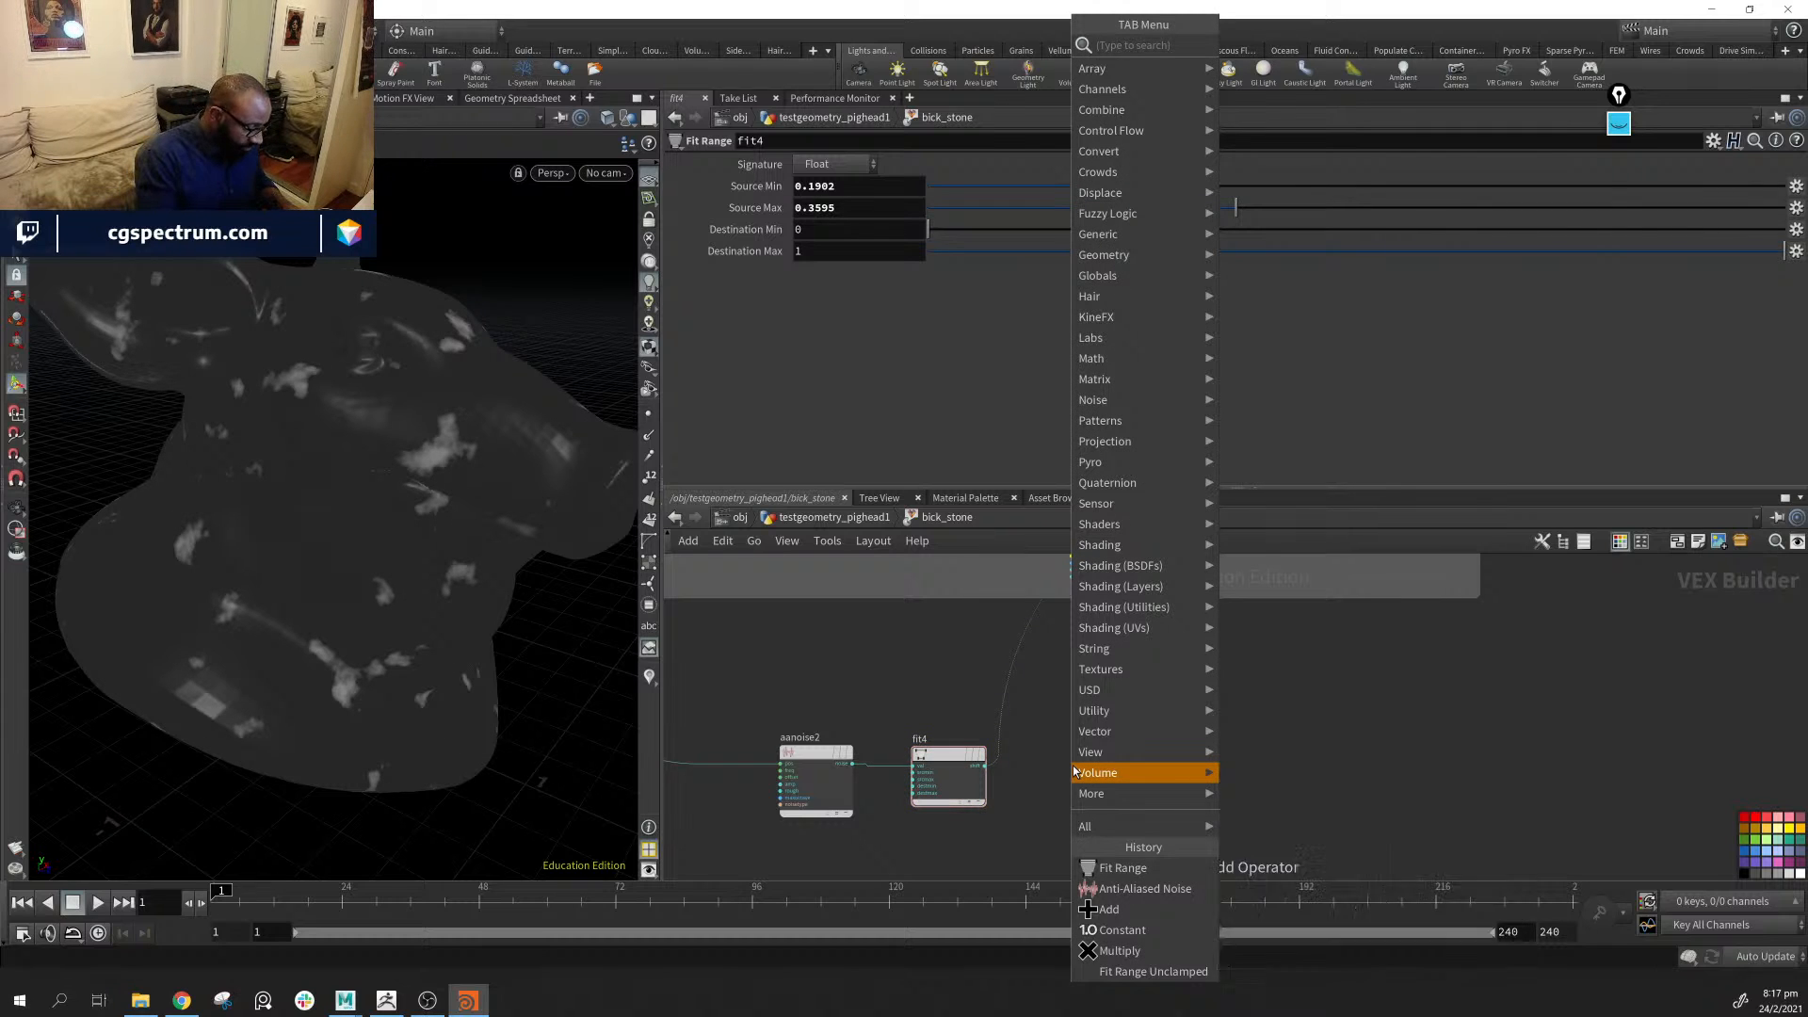
text(cal)
key(BackSpace)
key(BackSpace)
key(BackSpace)
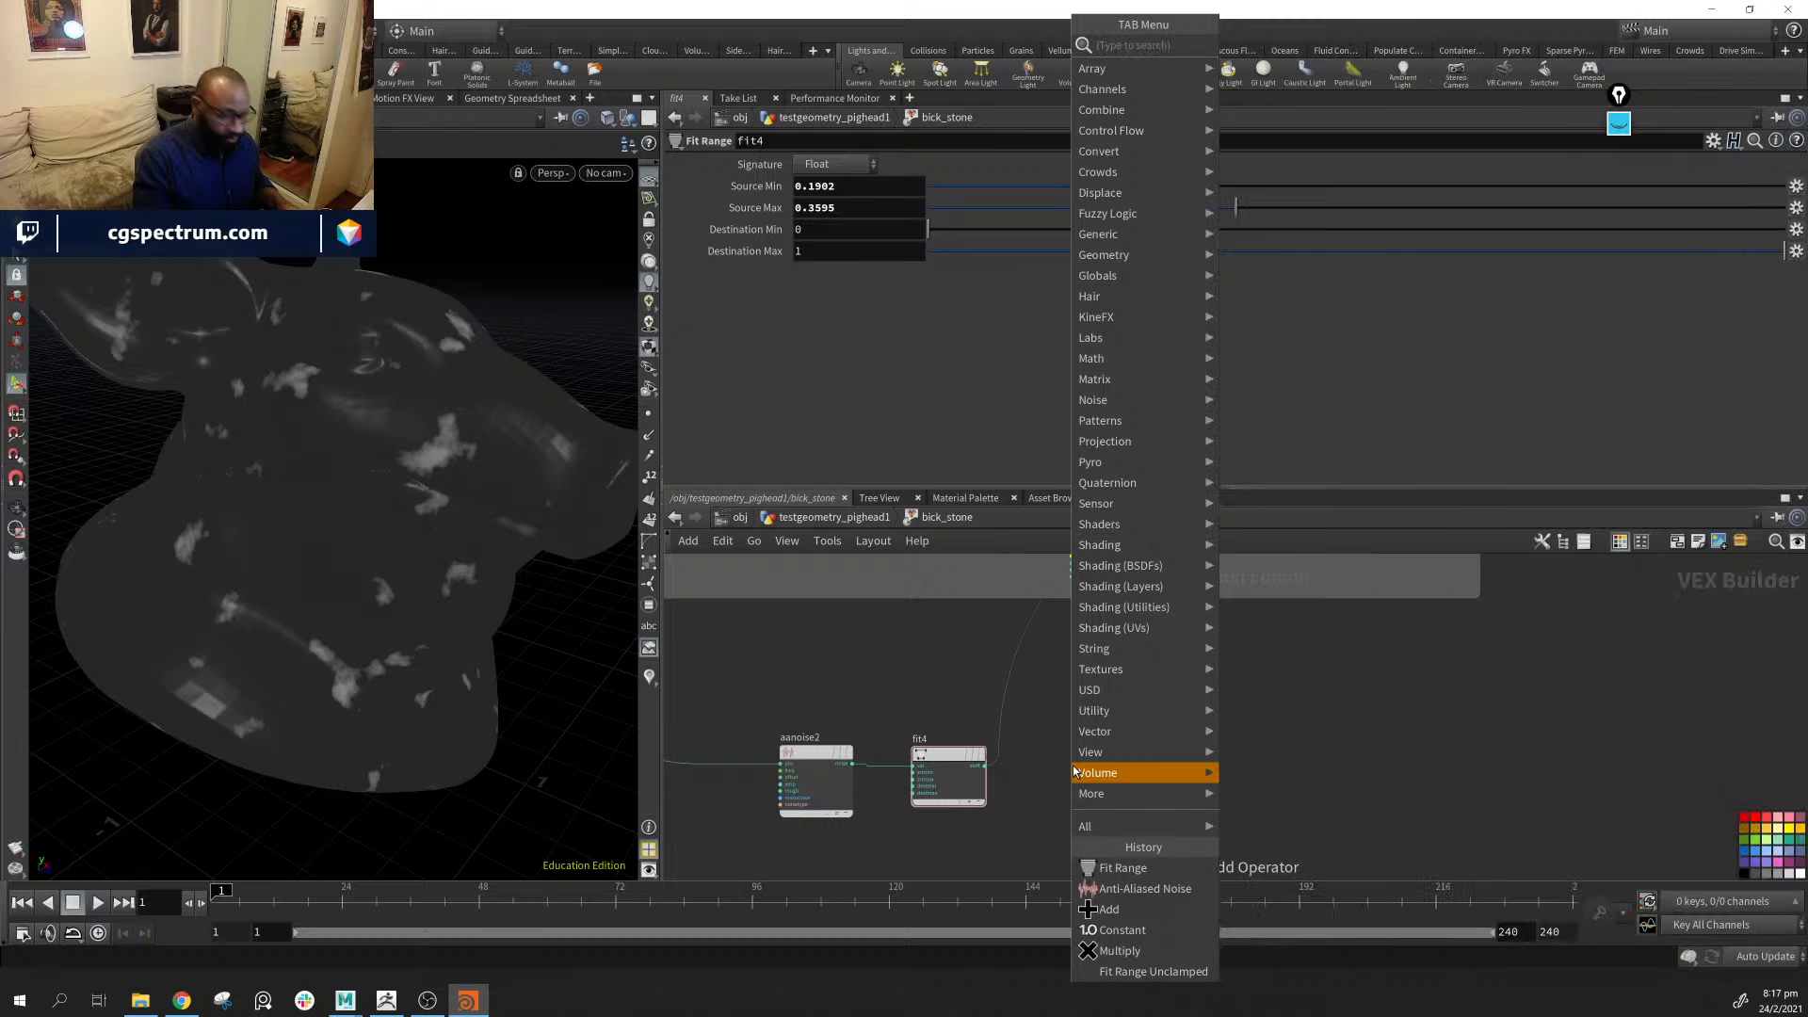
text(cl)
key(Return)
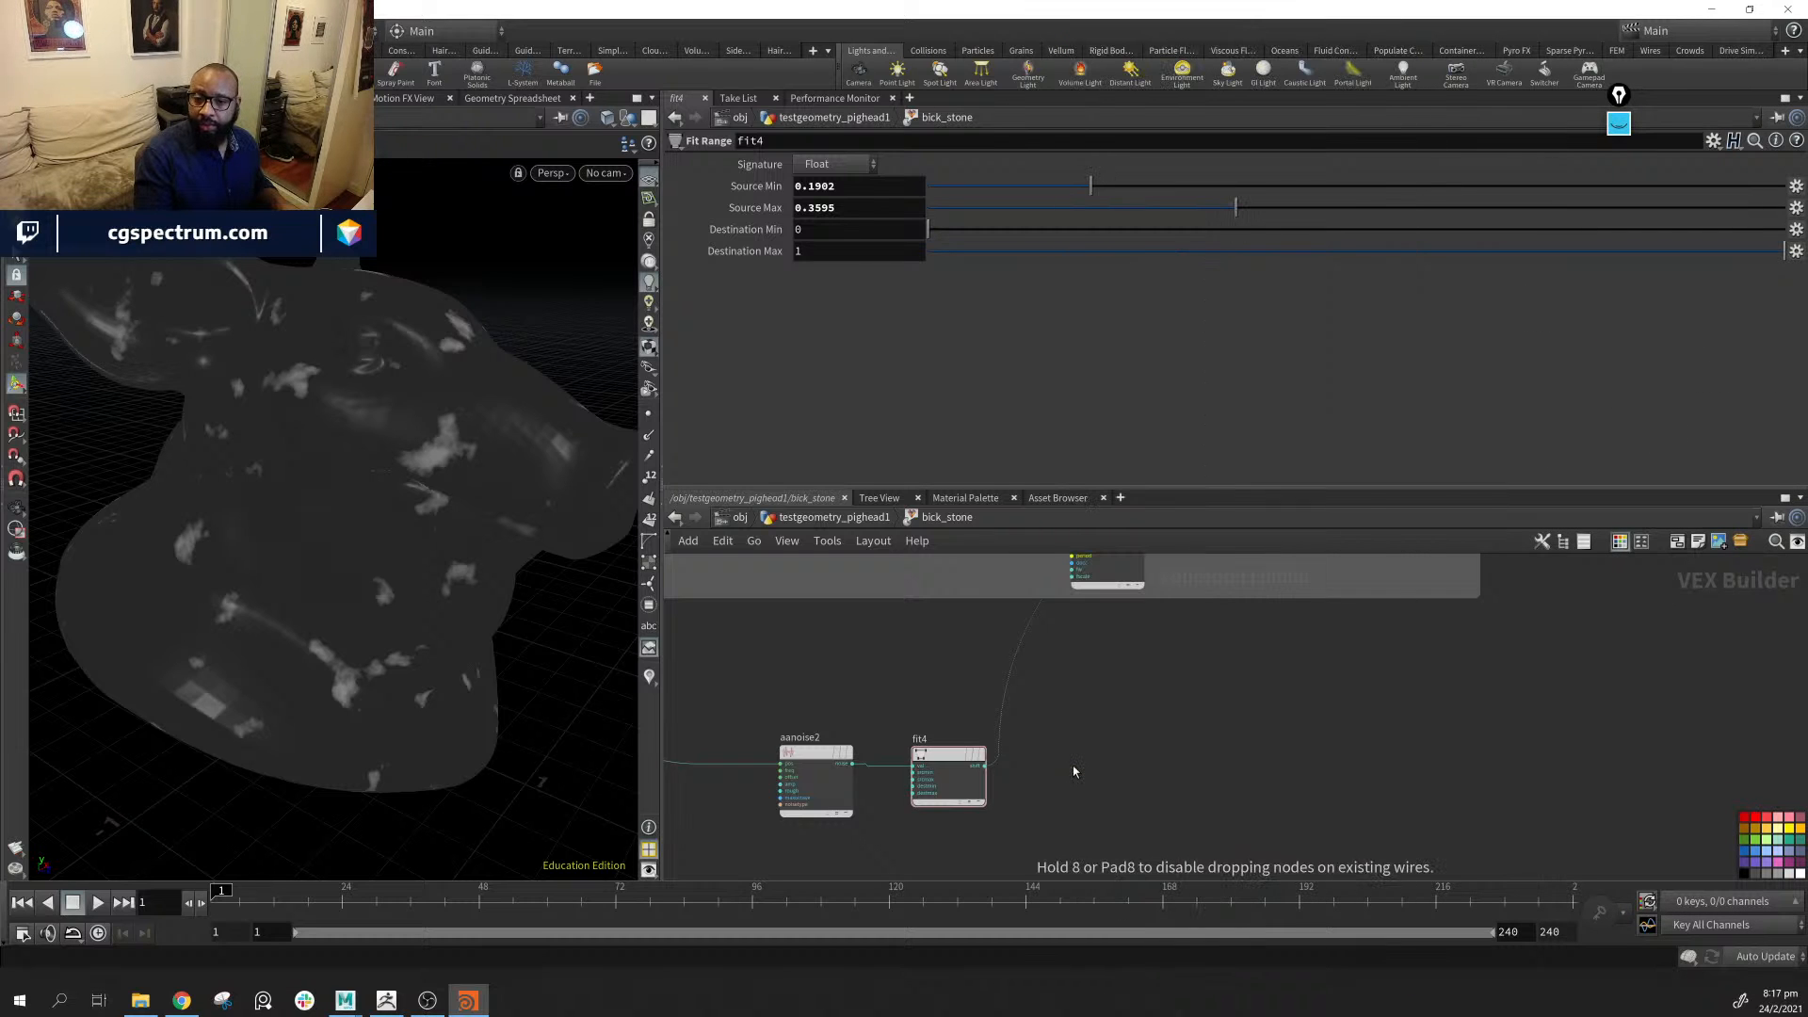
click(1073, 772)
mouse_move(1074, 772)
mouse_down()
mouse_move(1039, 684)
mouse_move(1015, 685)
mouse_move(1089, 763)
mouse_up()
Try higher source limits on fit4, with Source Min at 0.2424 and Source Max at 0.5498
click(948, 764)
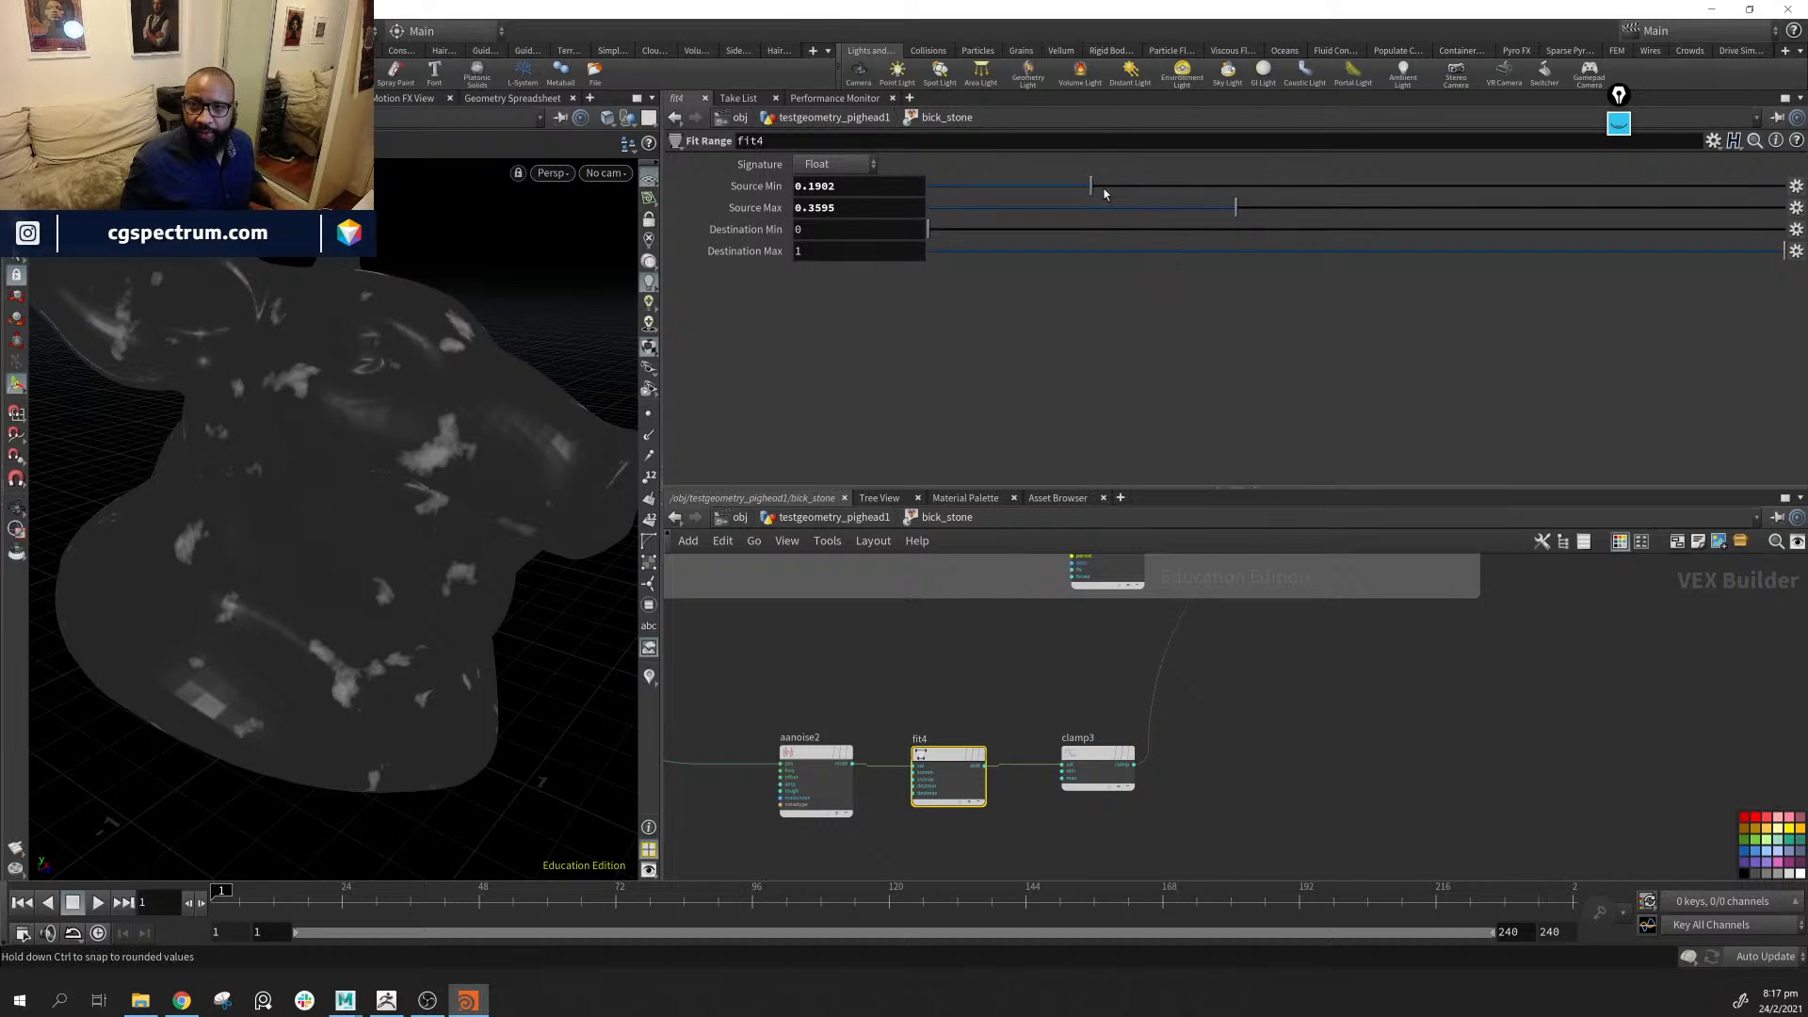
click(1160, 188)
click(1128, 189)
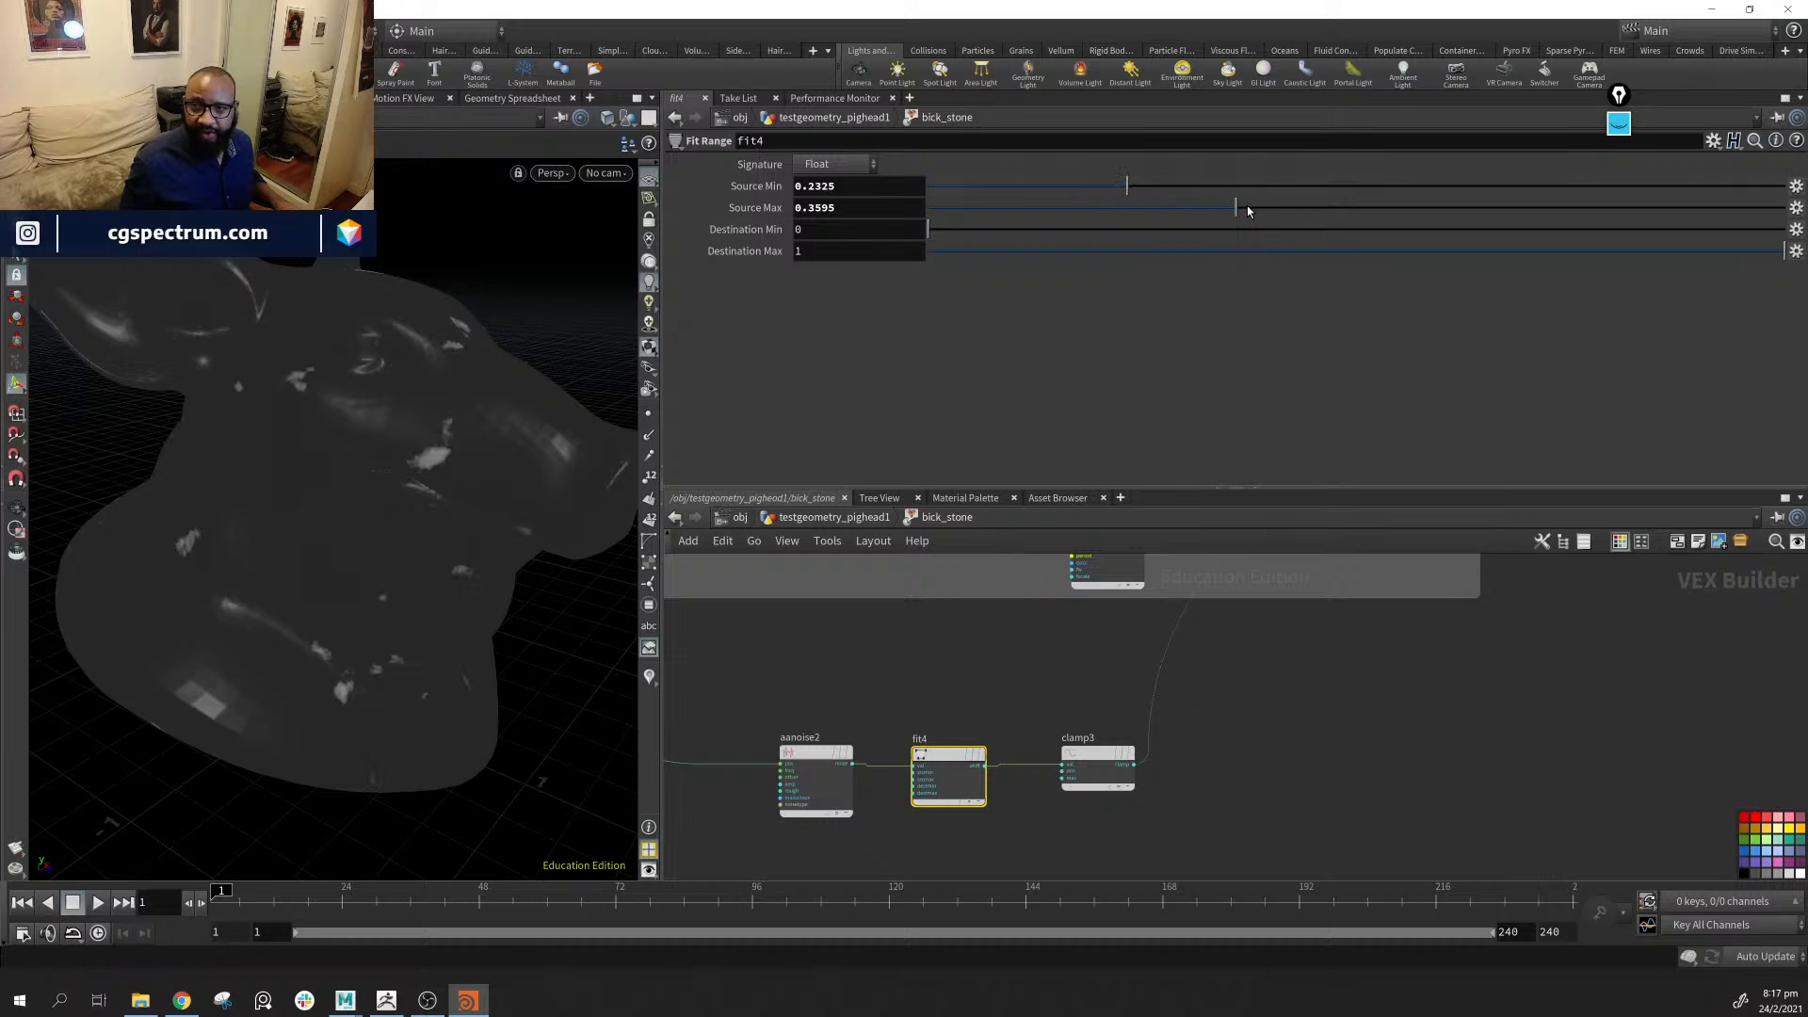
click(1231, 209)
click(1336, 211)
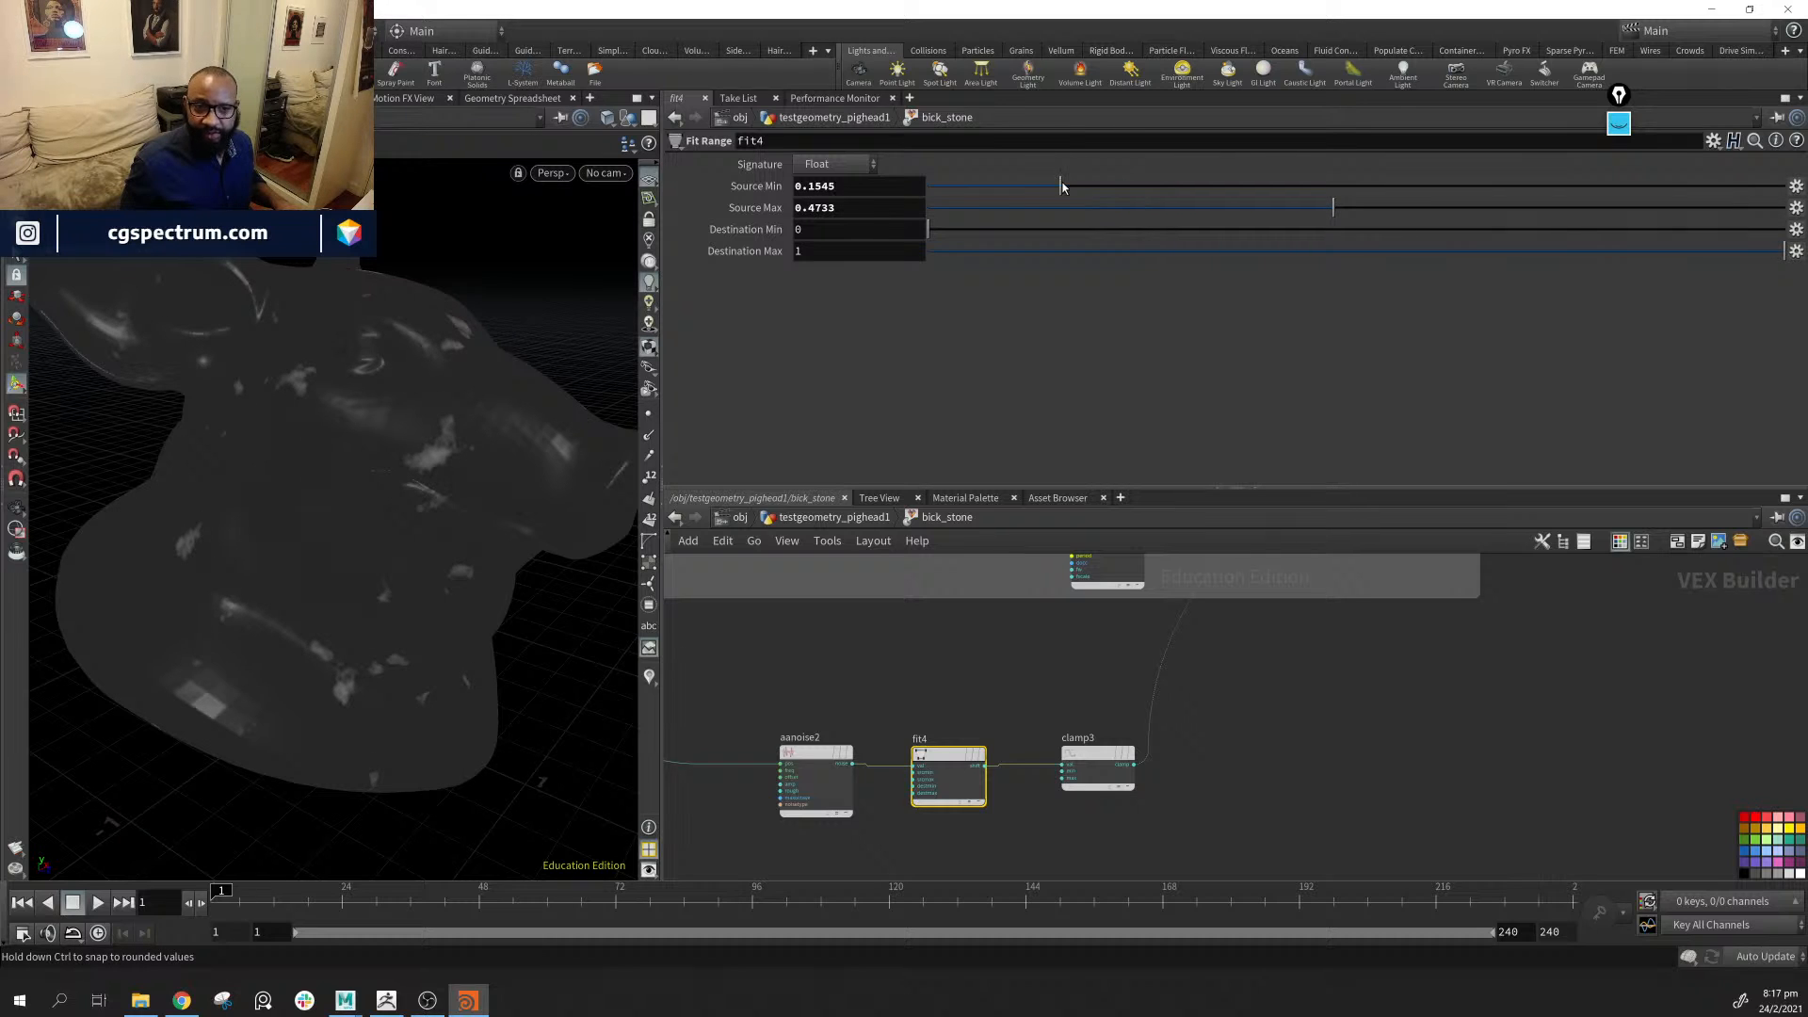
drag(1061, 186, 1138, 193)
drag(1341, 207, 1402, 210)
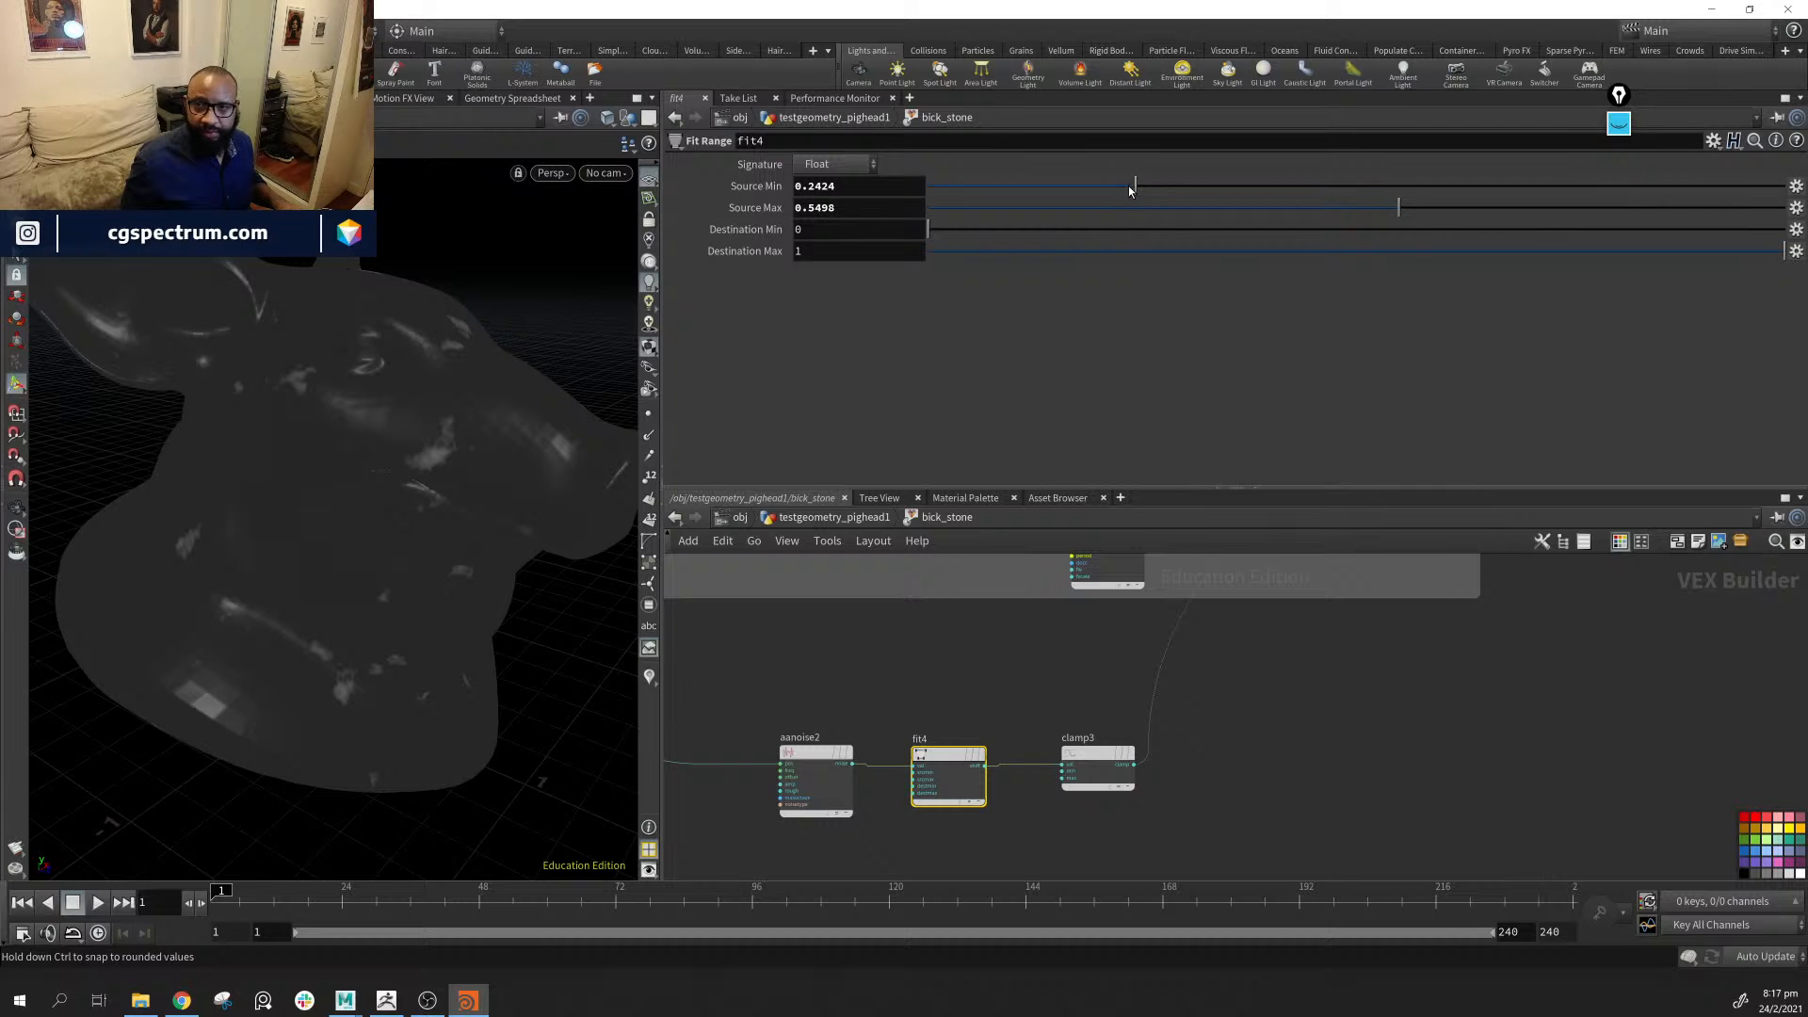
Sharpen the noise patches by setting fit4's Source Min to 0.0555 and Source Max to 0.1319
click(1266, 188)
click(1051, 184)
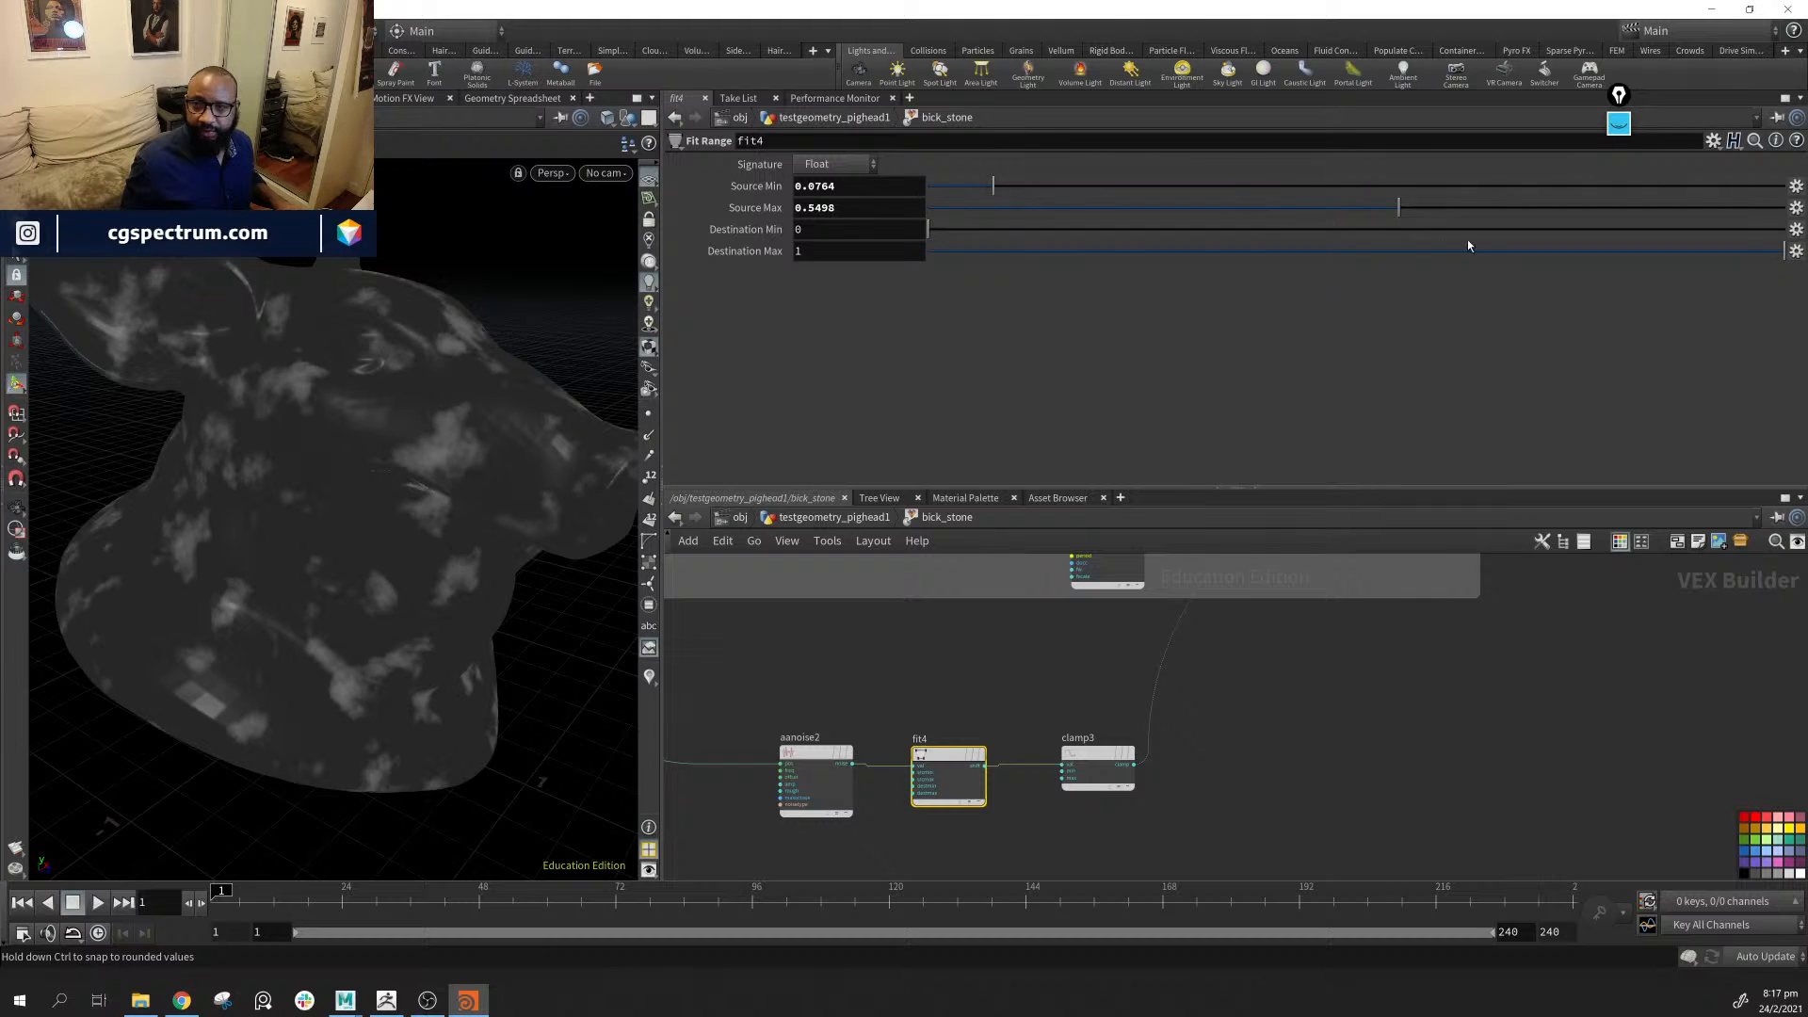
click(1185, 205)
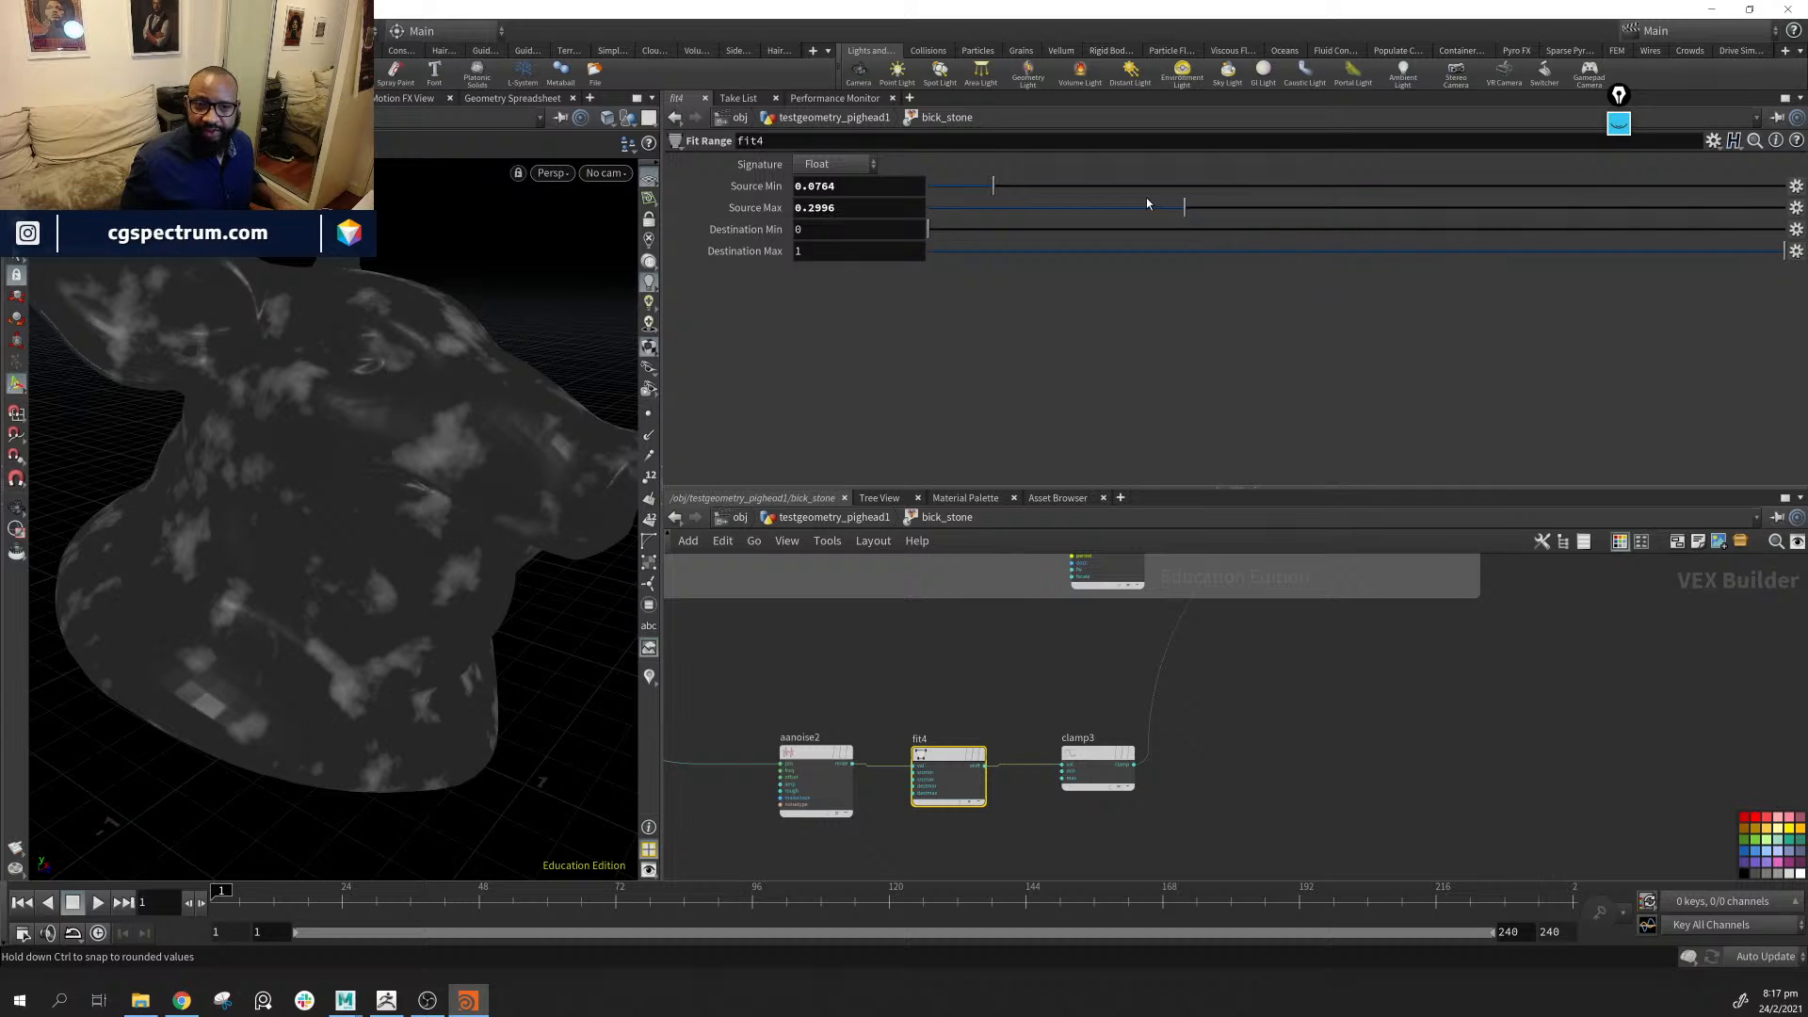
drag(1147, 203, 1042, 206)
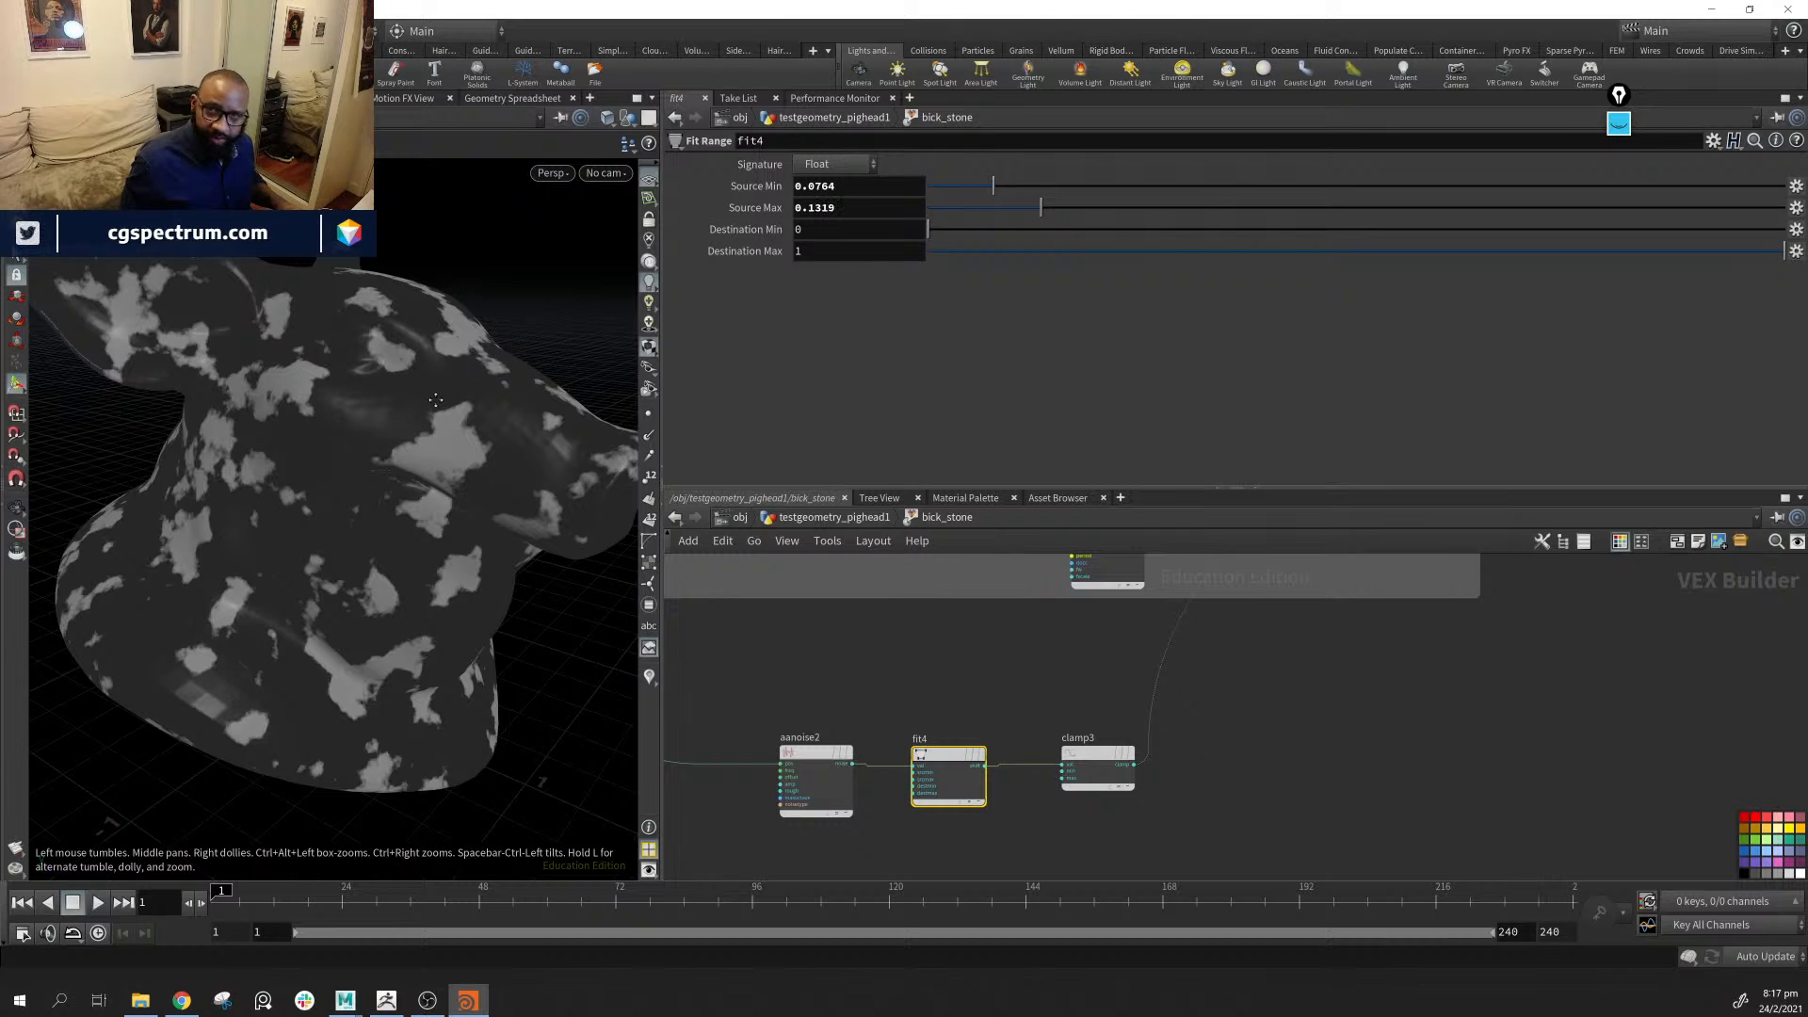
alt+drag(487, 375, 414, 485)
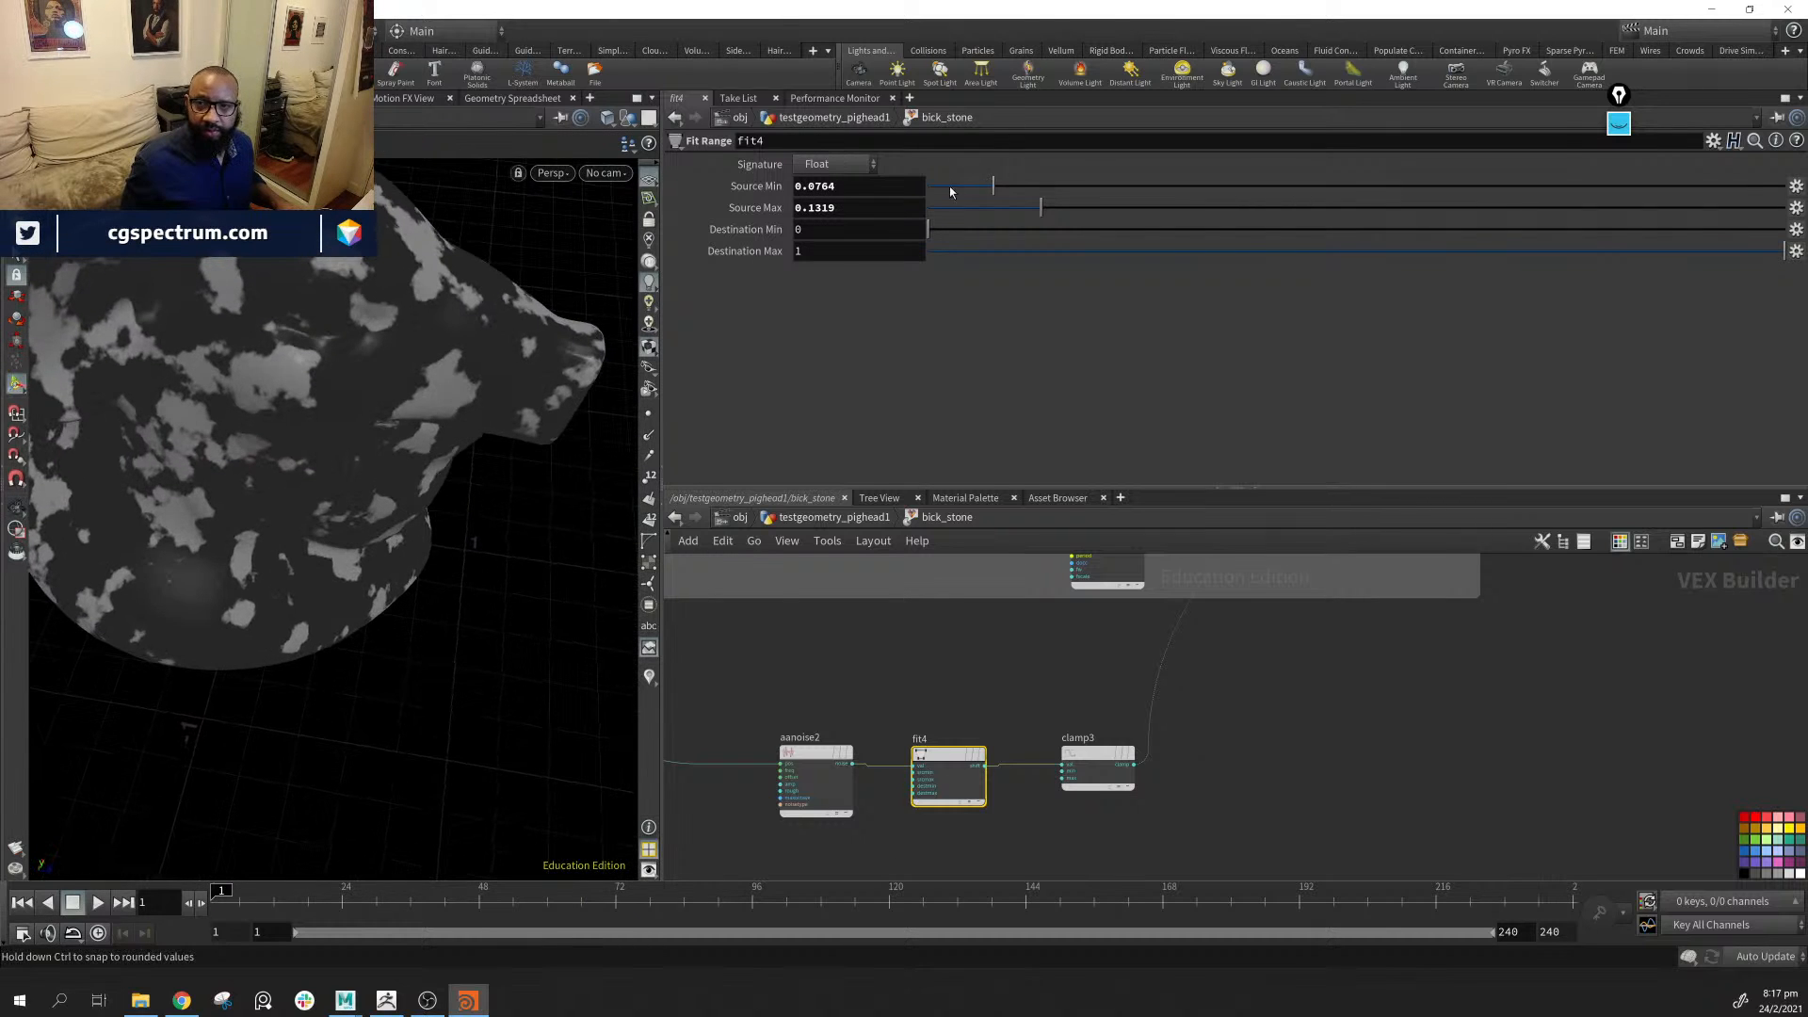
drag(994, 184, 1005, 183)
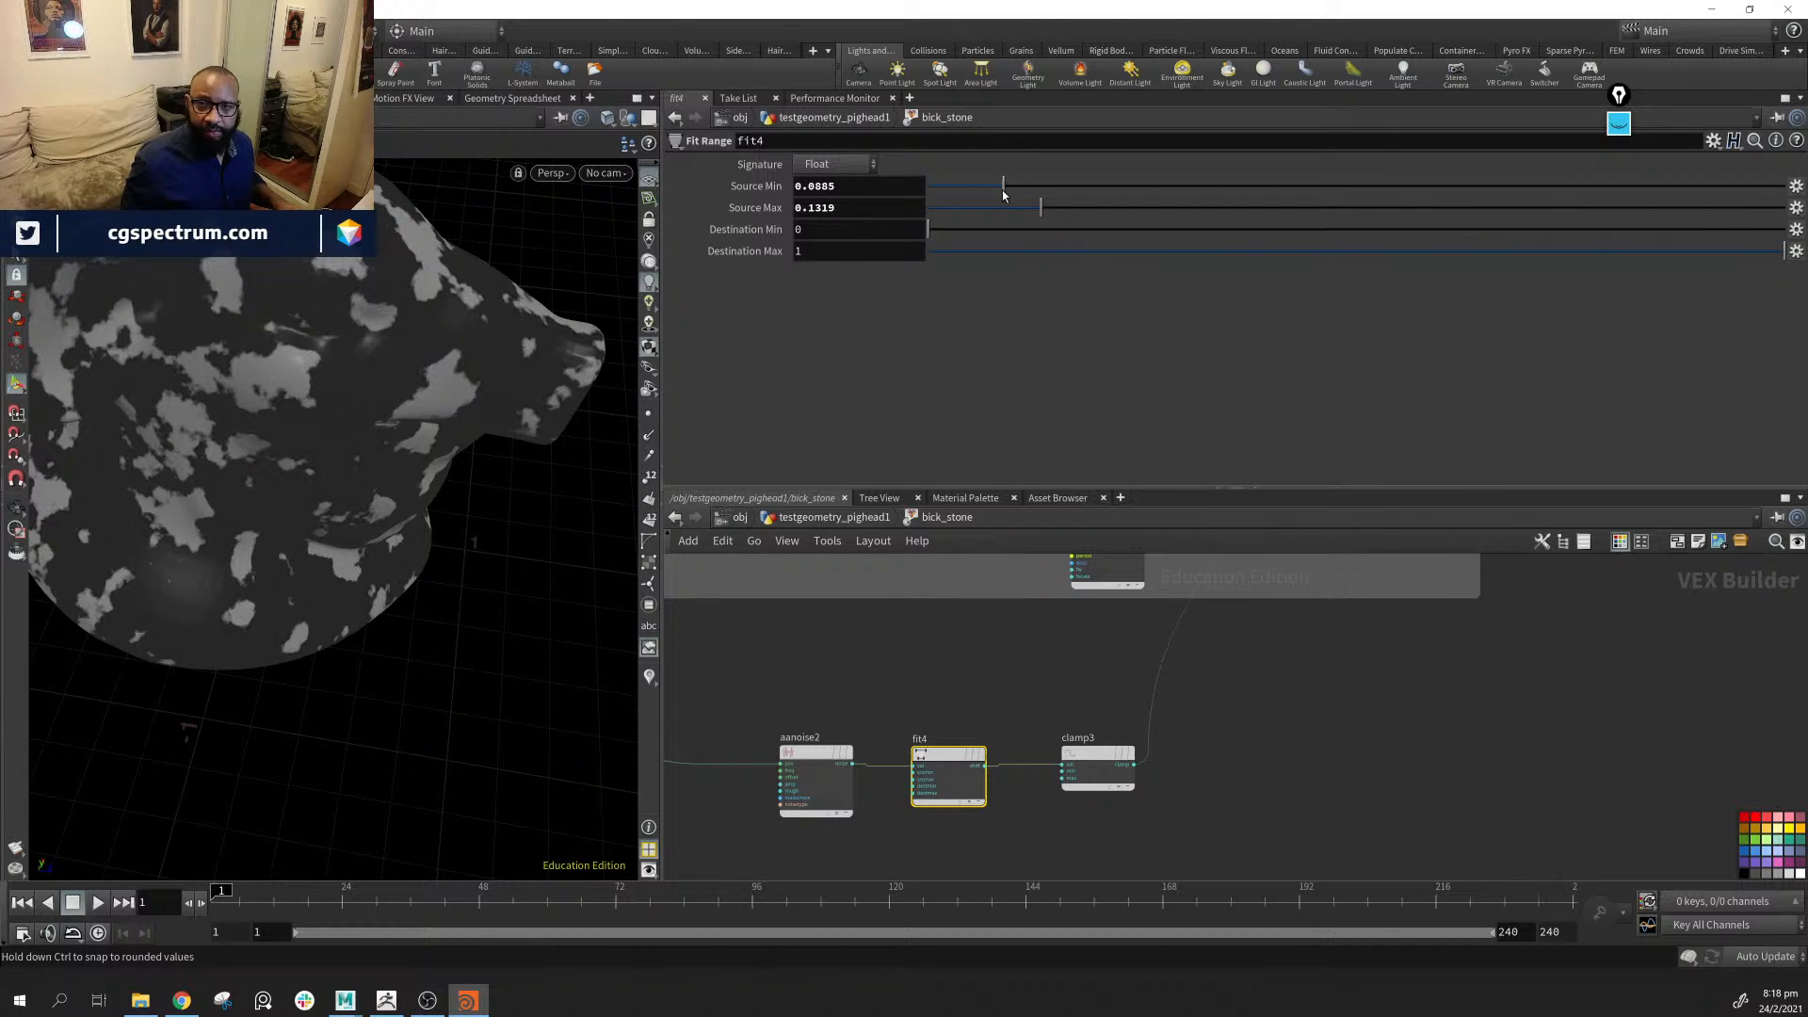
drag(986, 191, 978, 189)
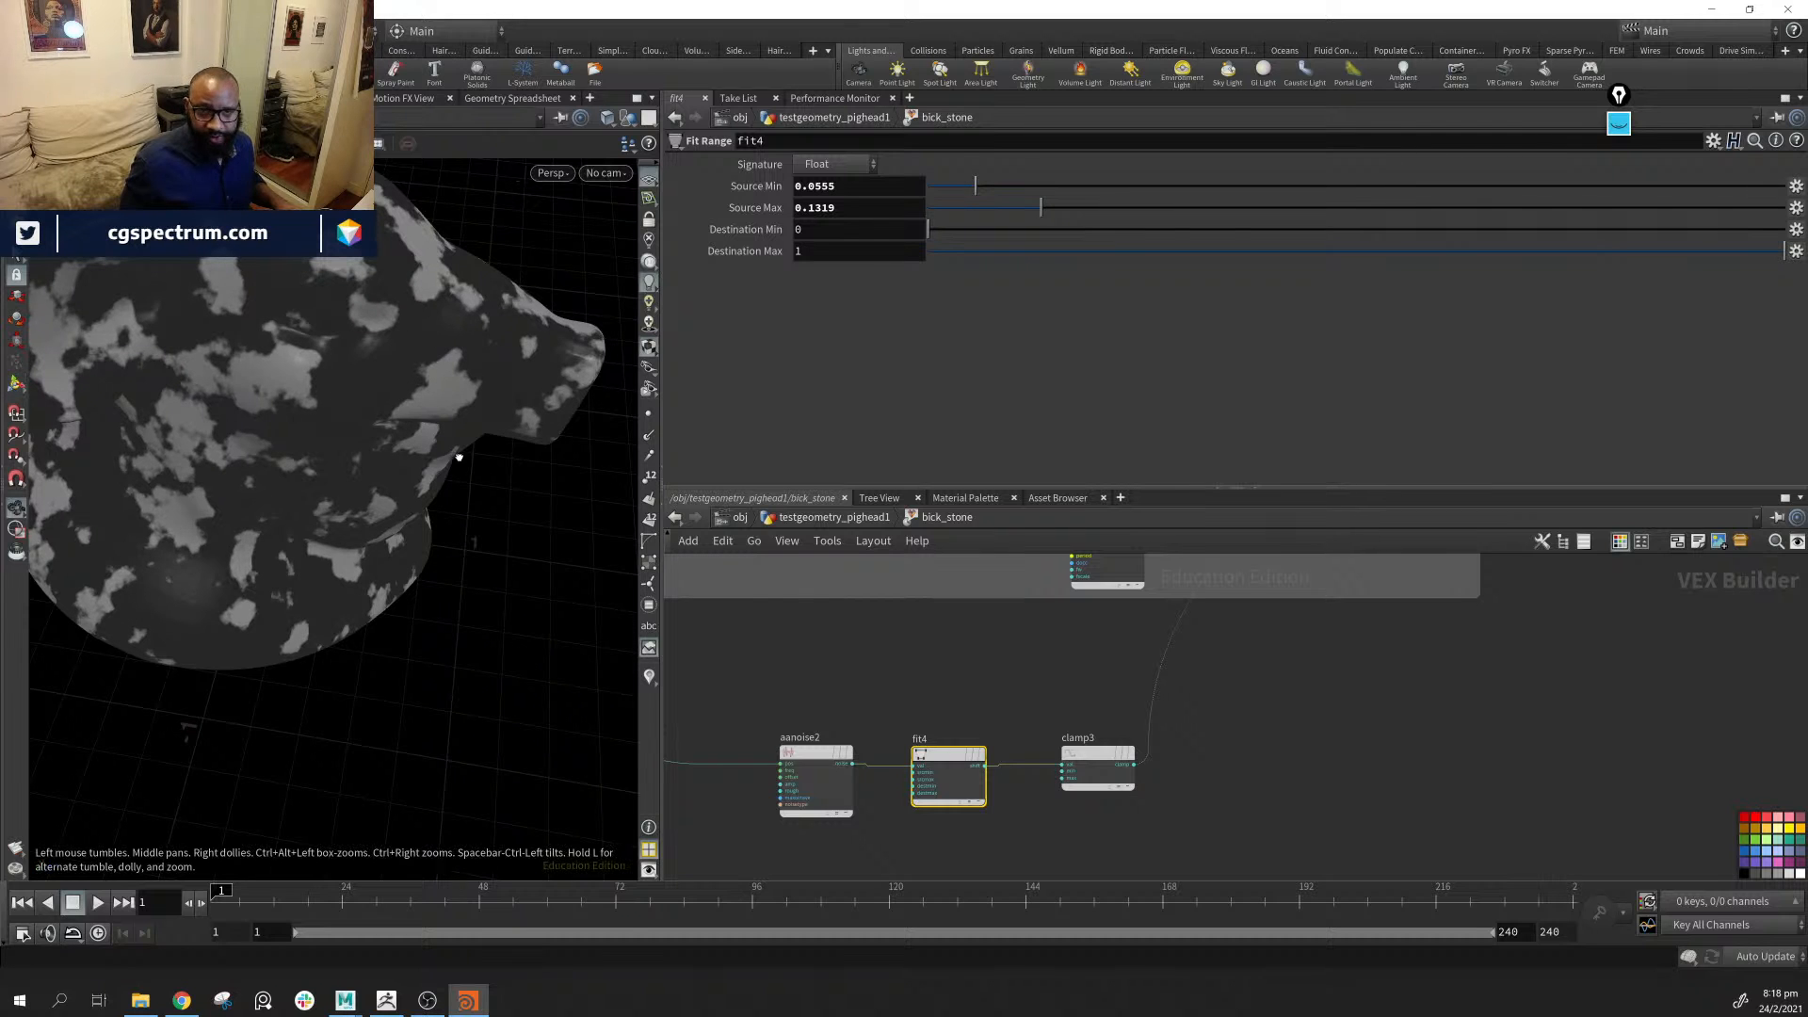
alt+drag(456, 456, 411, 400)
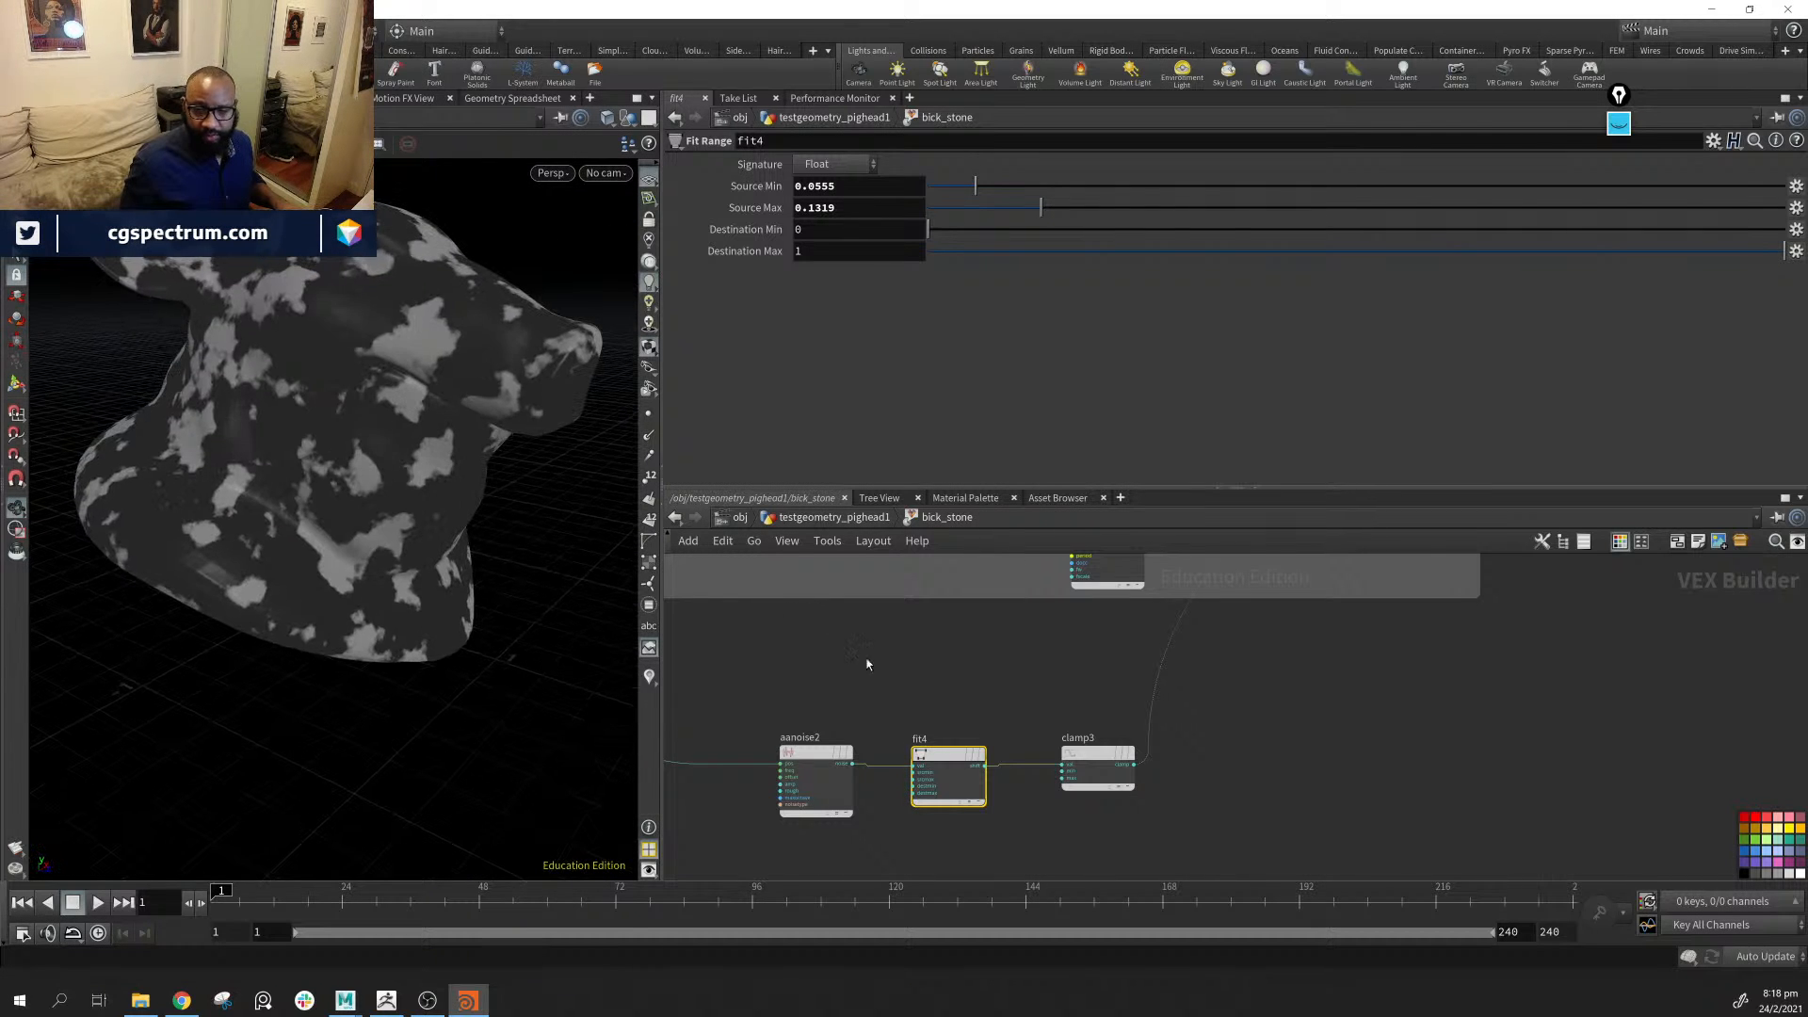
Try a uniform 3D Offset of 3.2 on the aanoise2 node
middle_drag(1049, 724, 1137, 708)
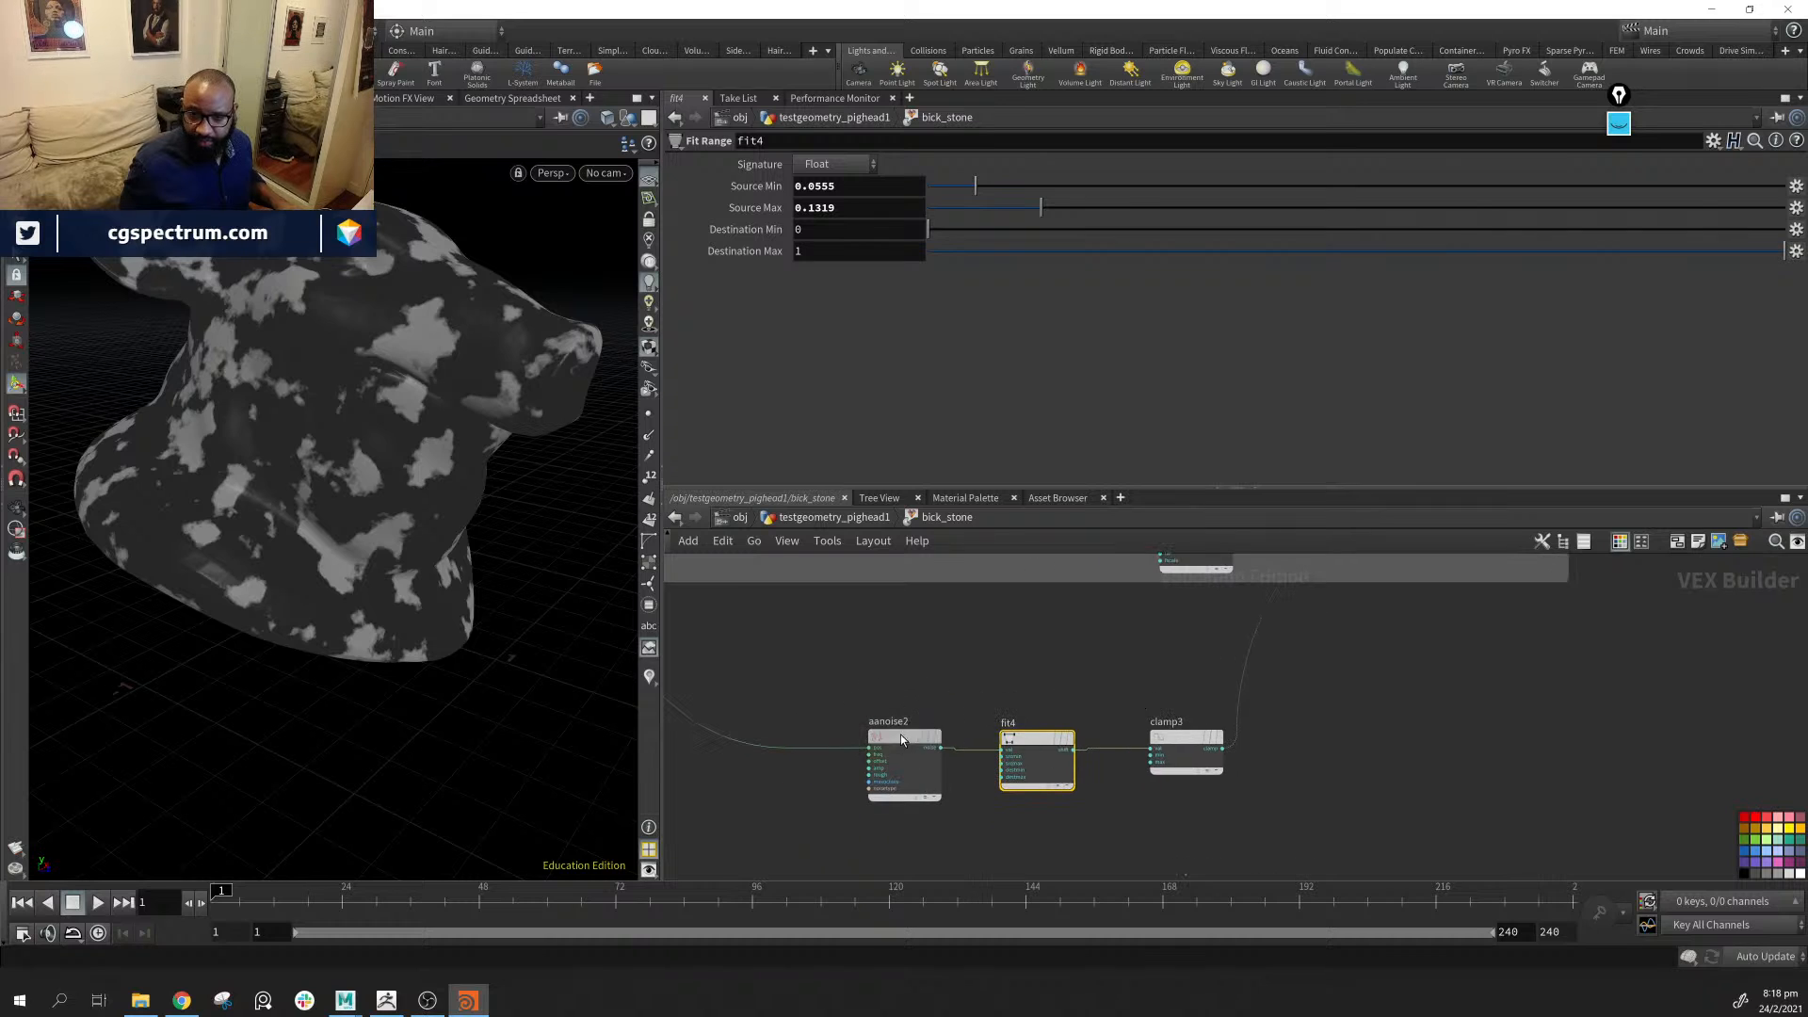
click(887, 761)
middle_drag(956, 633, 1031, 659)
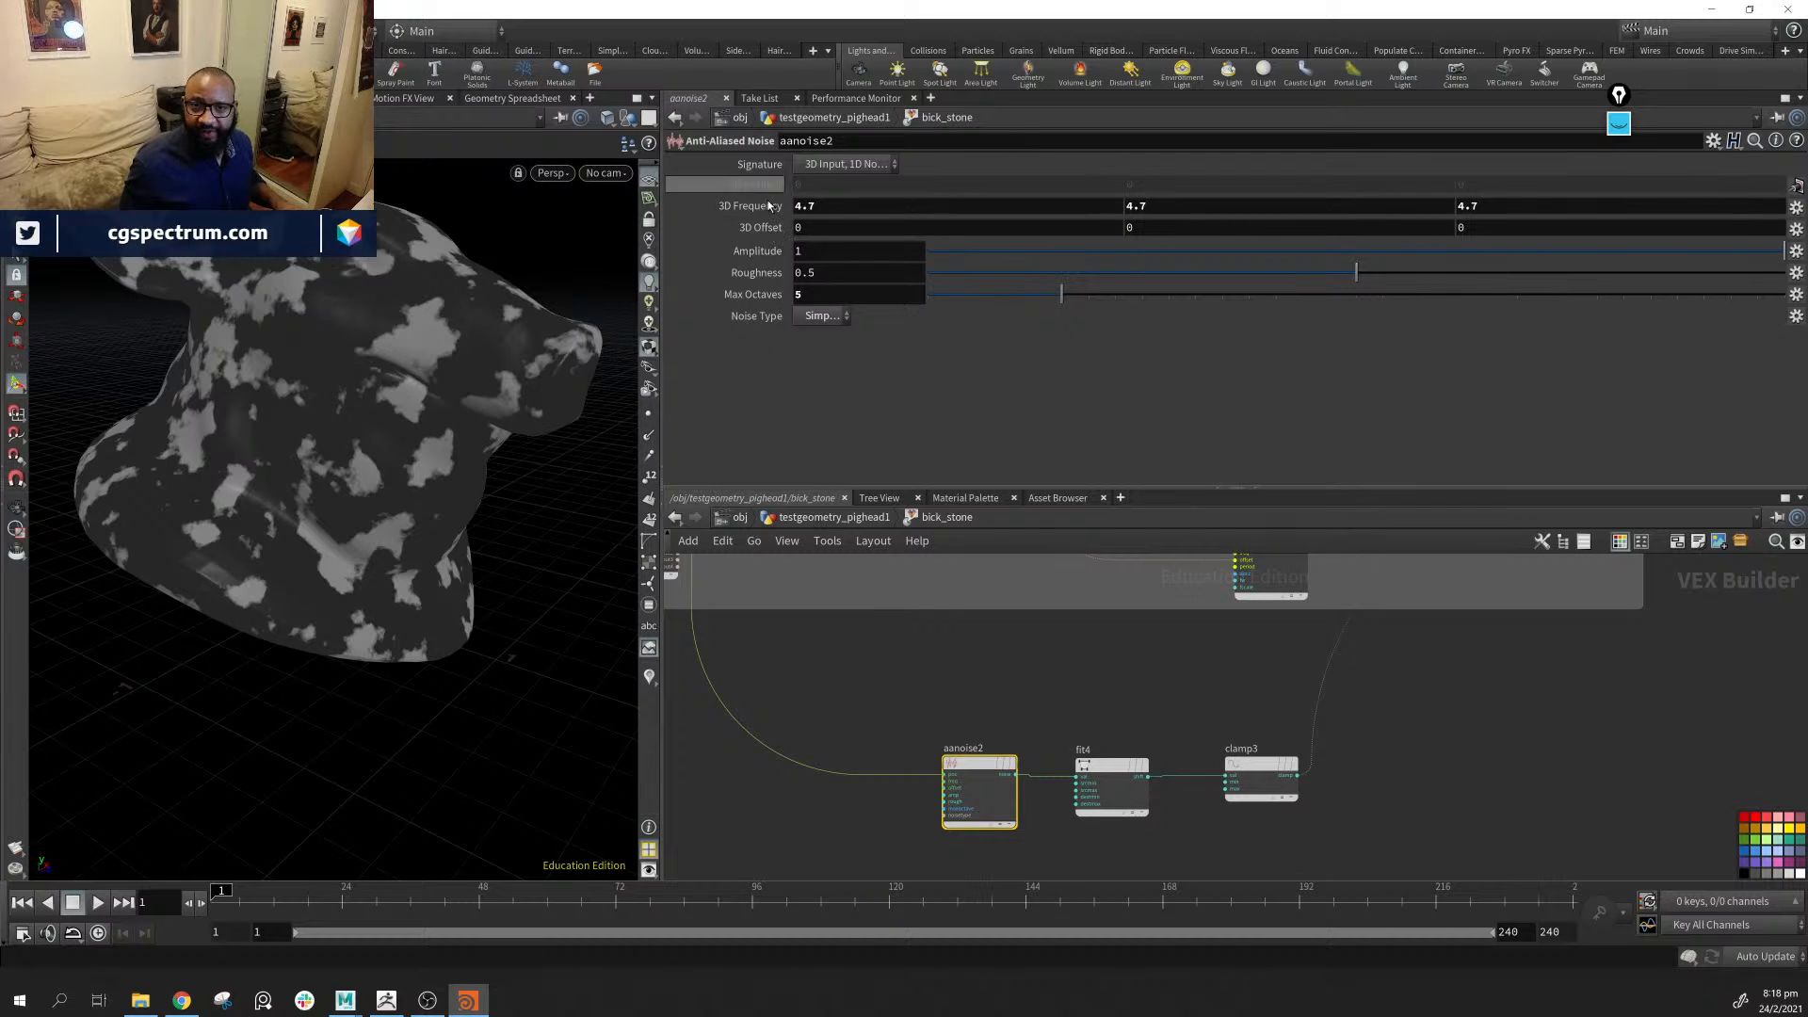
middle_drag(759, 229, 758, 229)
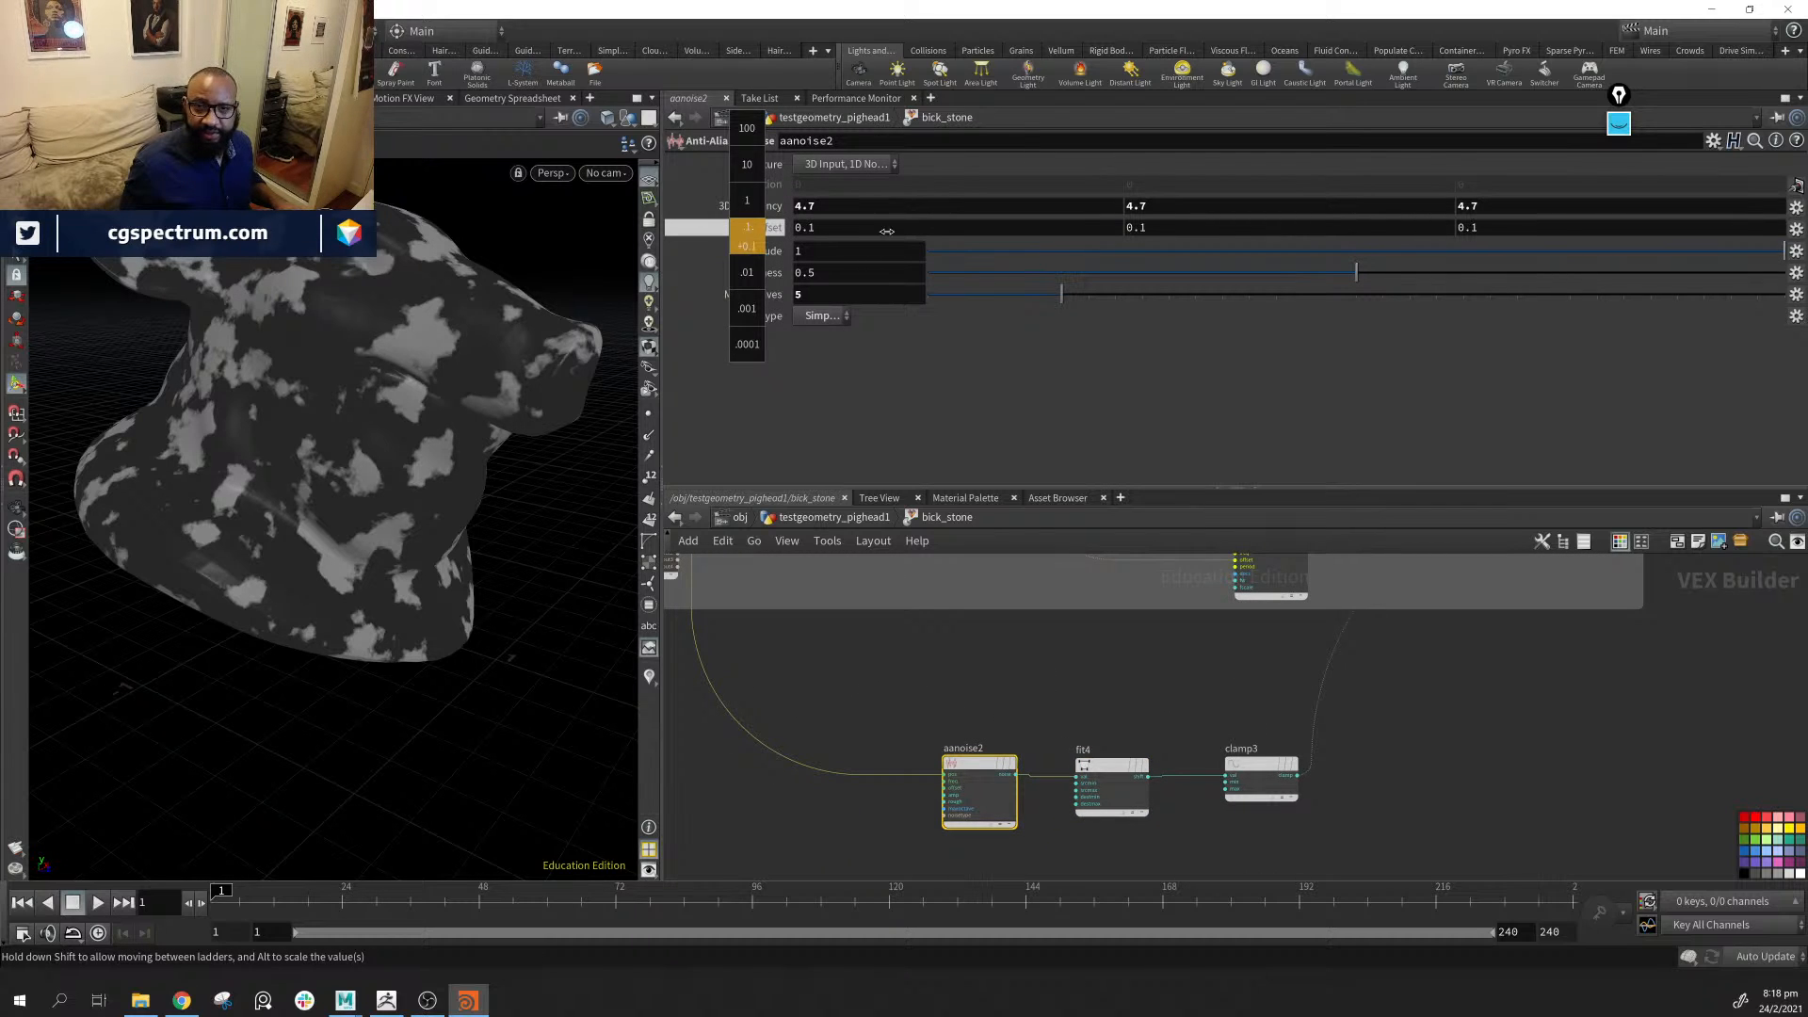
middle_drag(887, 231, 989, 240)
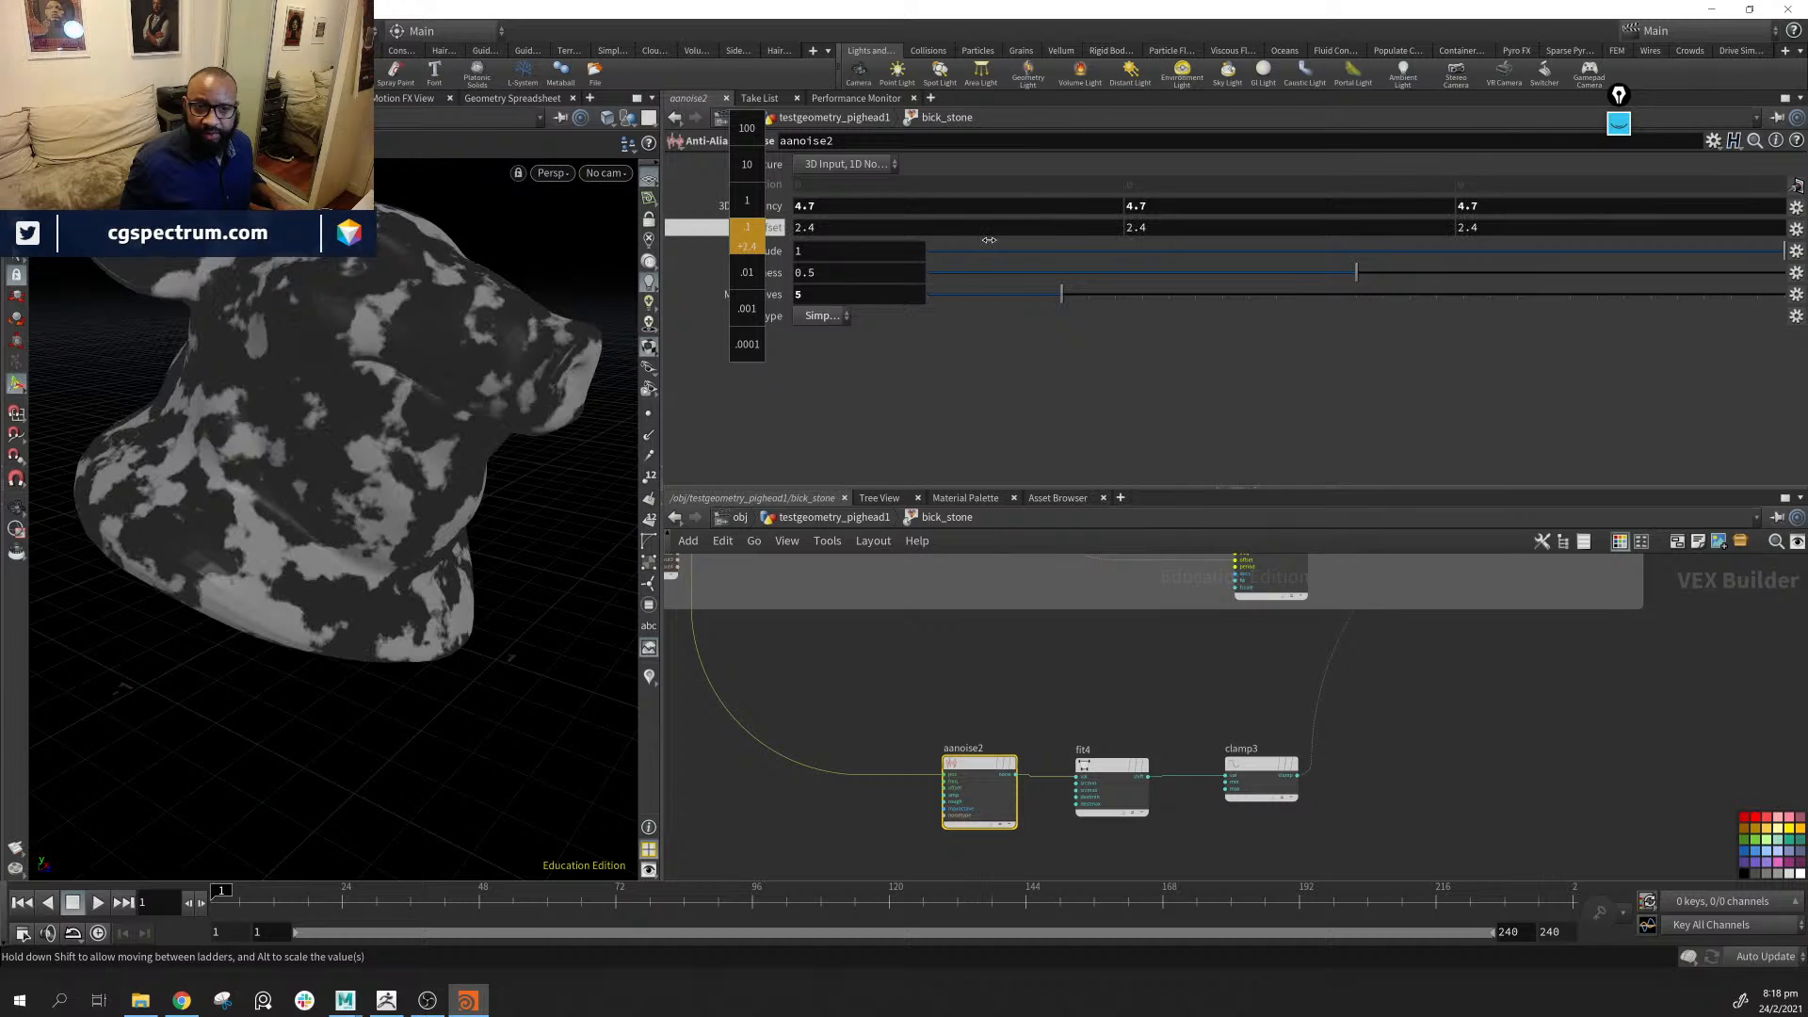
middle_drag(1054, 558, 1055, 565)
scroll(980, 662, up, 1)
Look through the upstream network boxes for the per-brick random value that can drive the noise offset
middle_drag(809, 608, 949, 836)
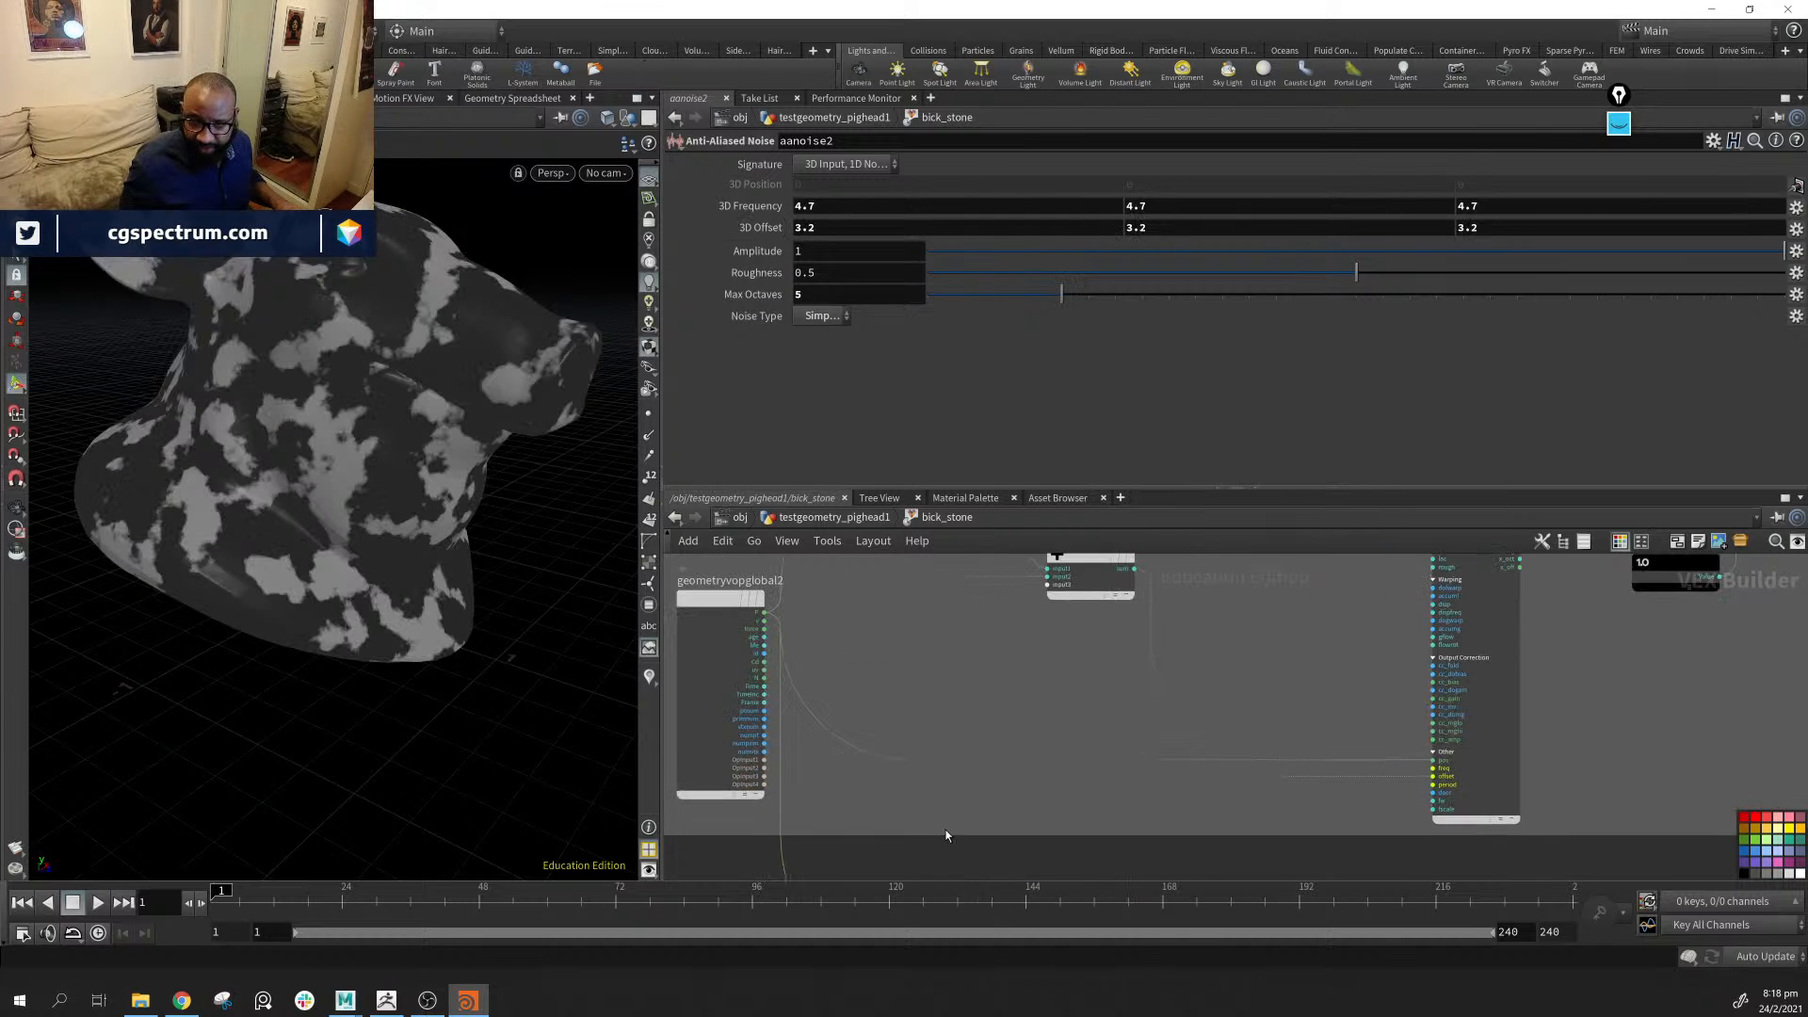
middle_drag(993, 704, 920, 802)
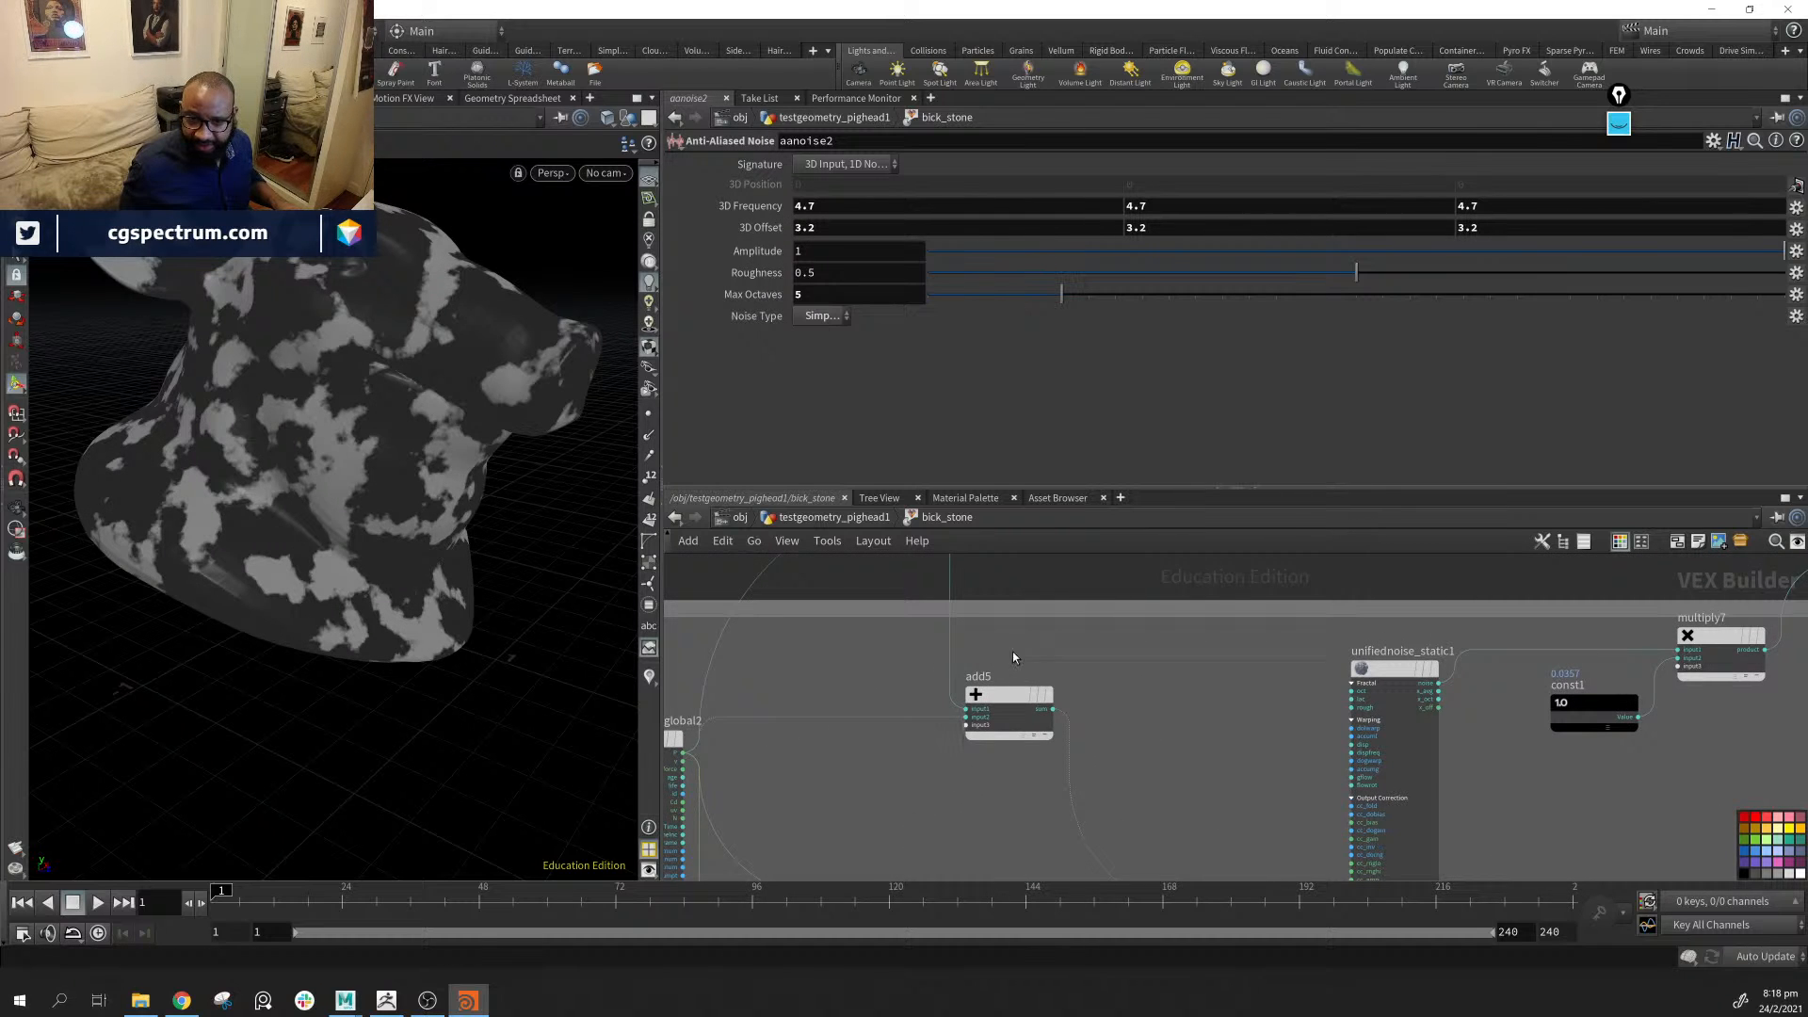
middle_drag(1014, 652, 1048, 633)
scroll(1024, 612, up, 1)
scroll(1024, 612, down, 1)
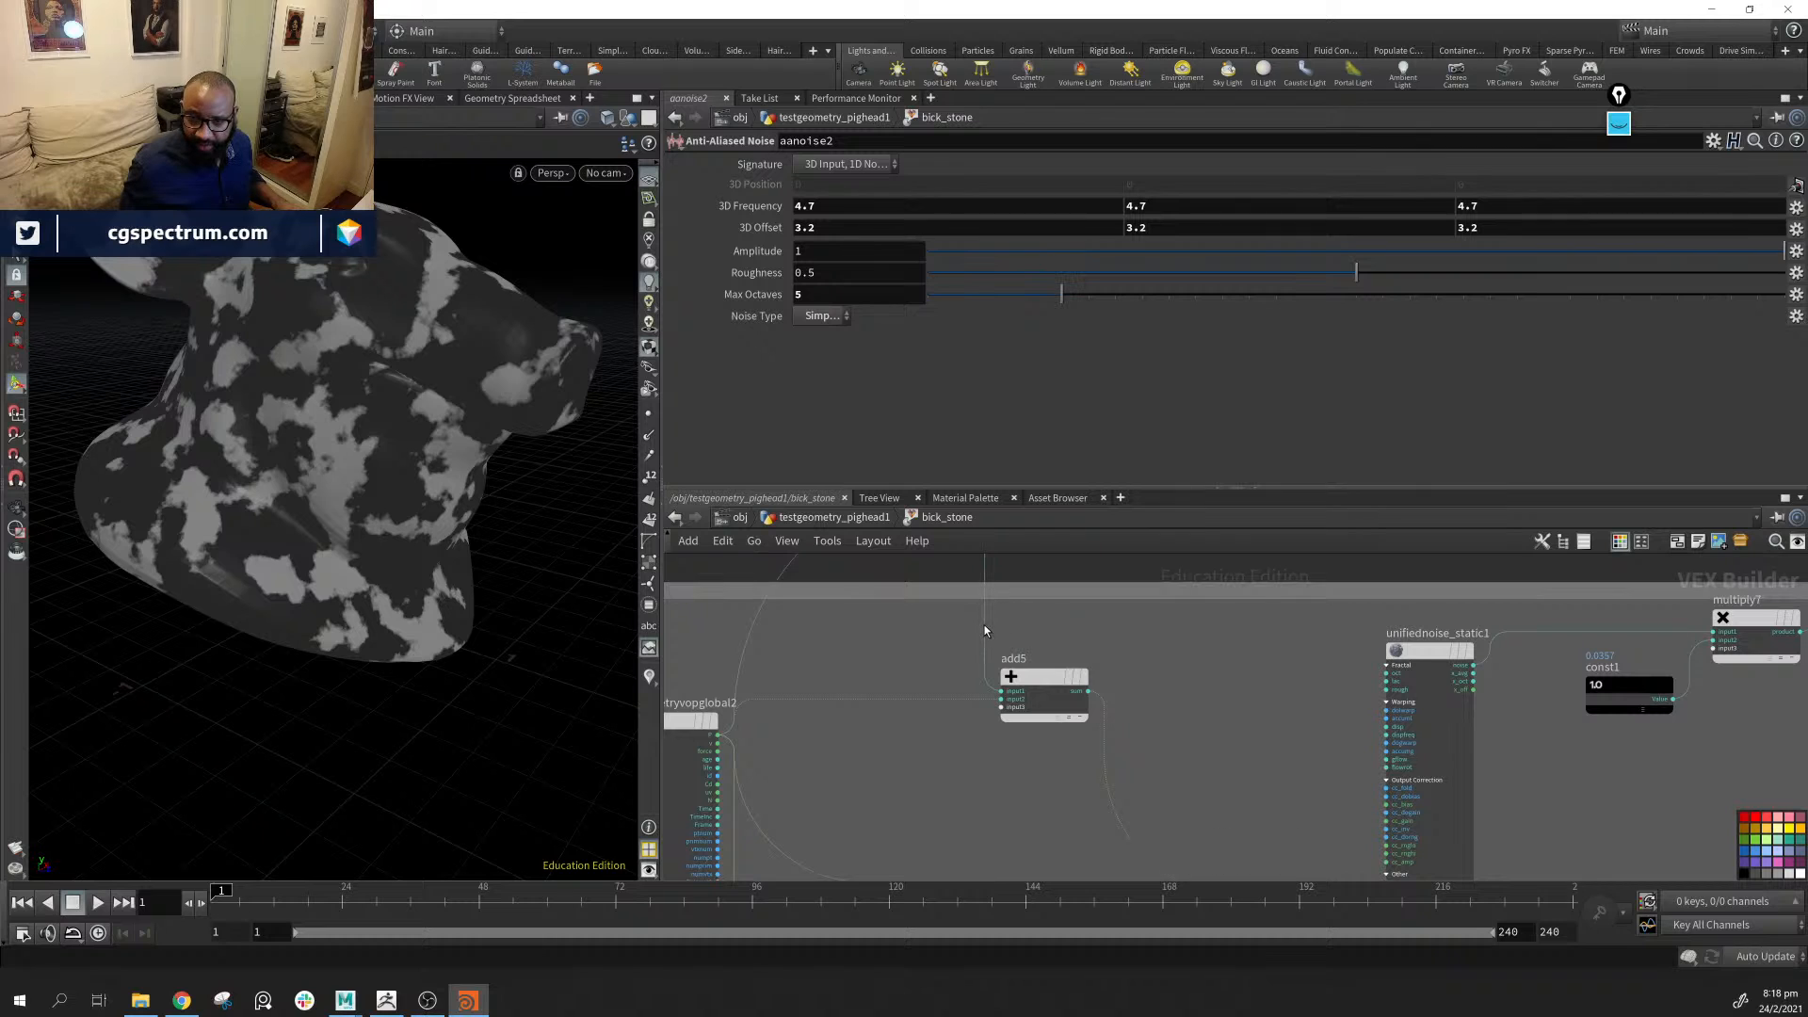
scroll(992, 660, down, 8)
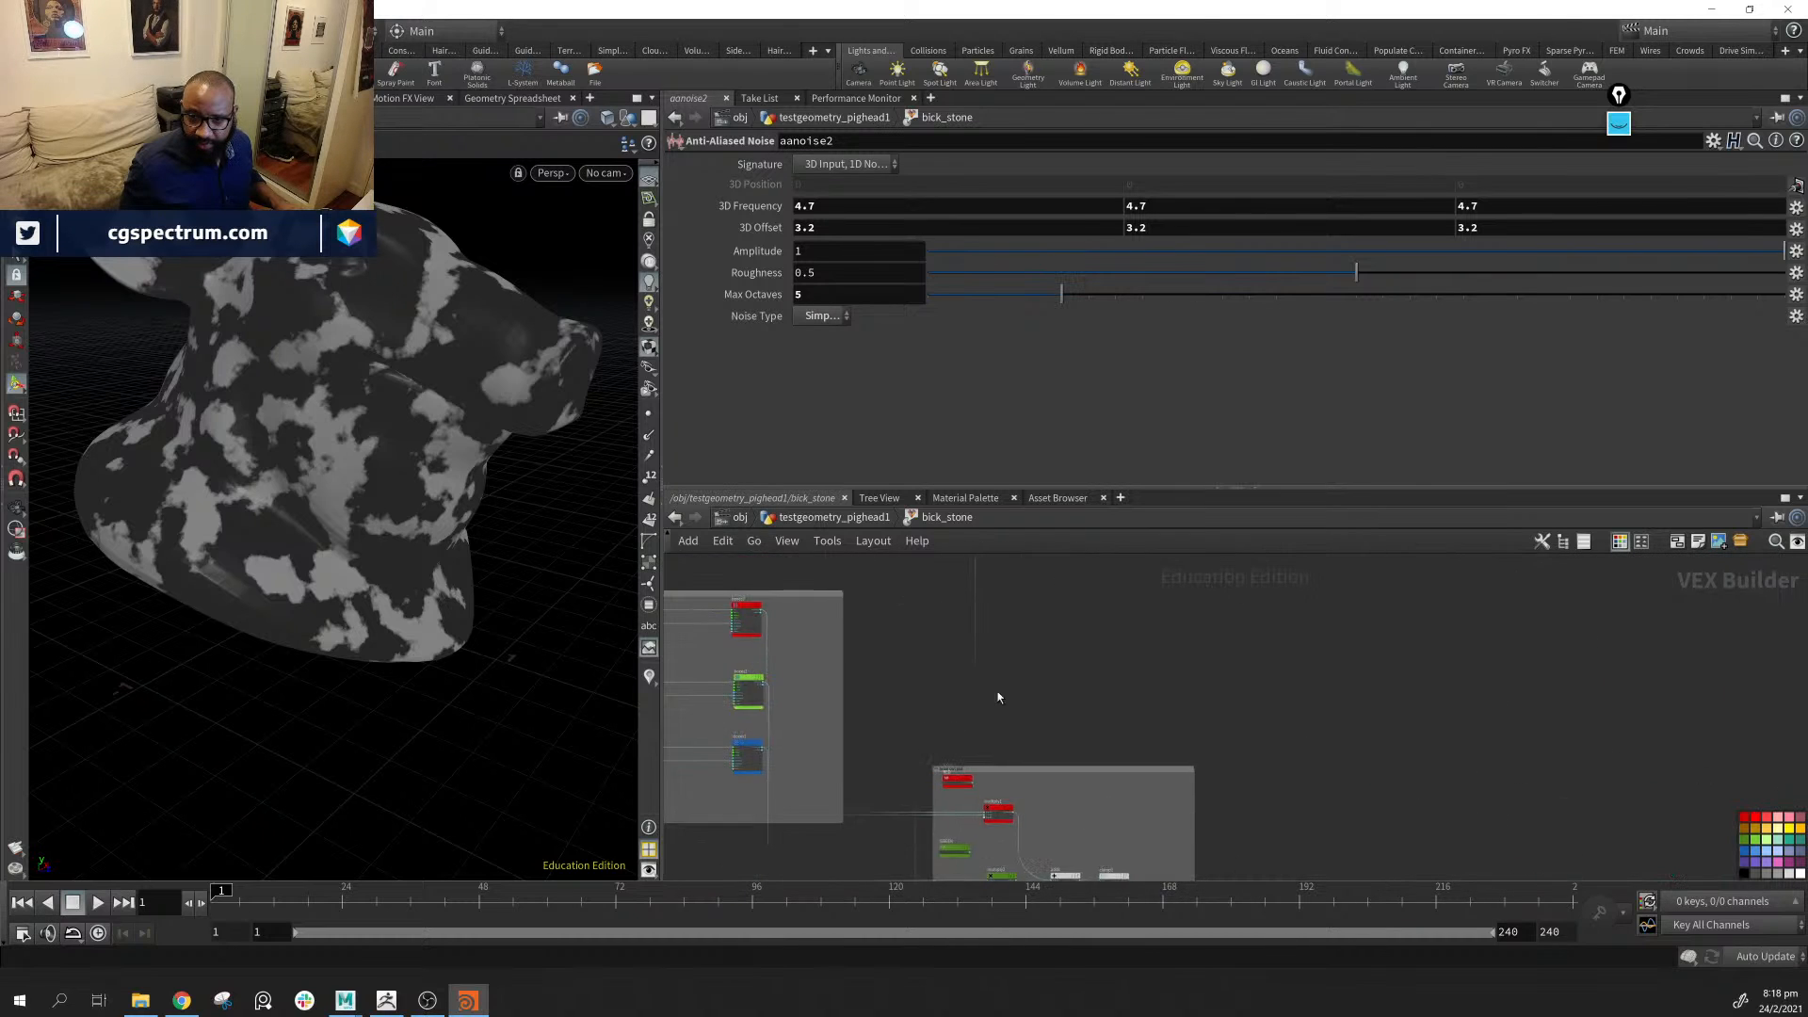
middle_drag(1016, 577, 967, 751)
scroll(955, 710, down, 2)
middle_drag(1068, 629, 1344, 657)
mouse_move(1173, 604)
mouse_down()
mouse_move(1114, 584)
mouse_move(1147, 596)
mouse_up()
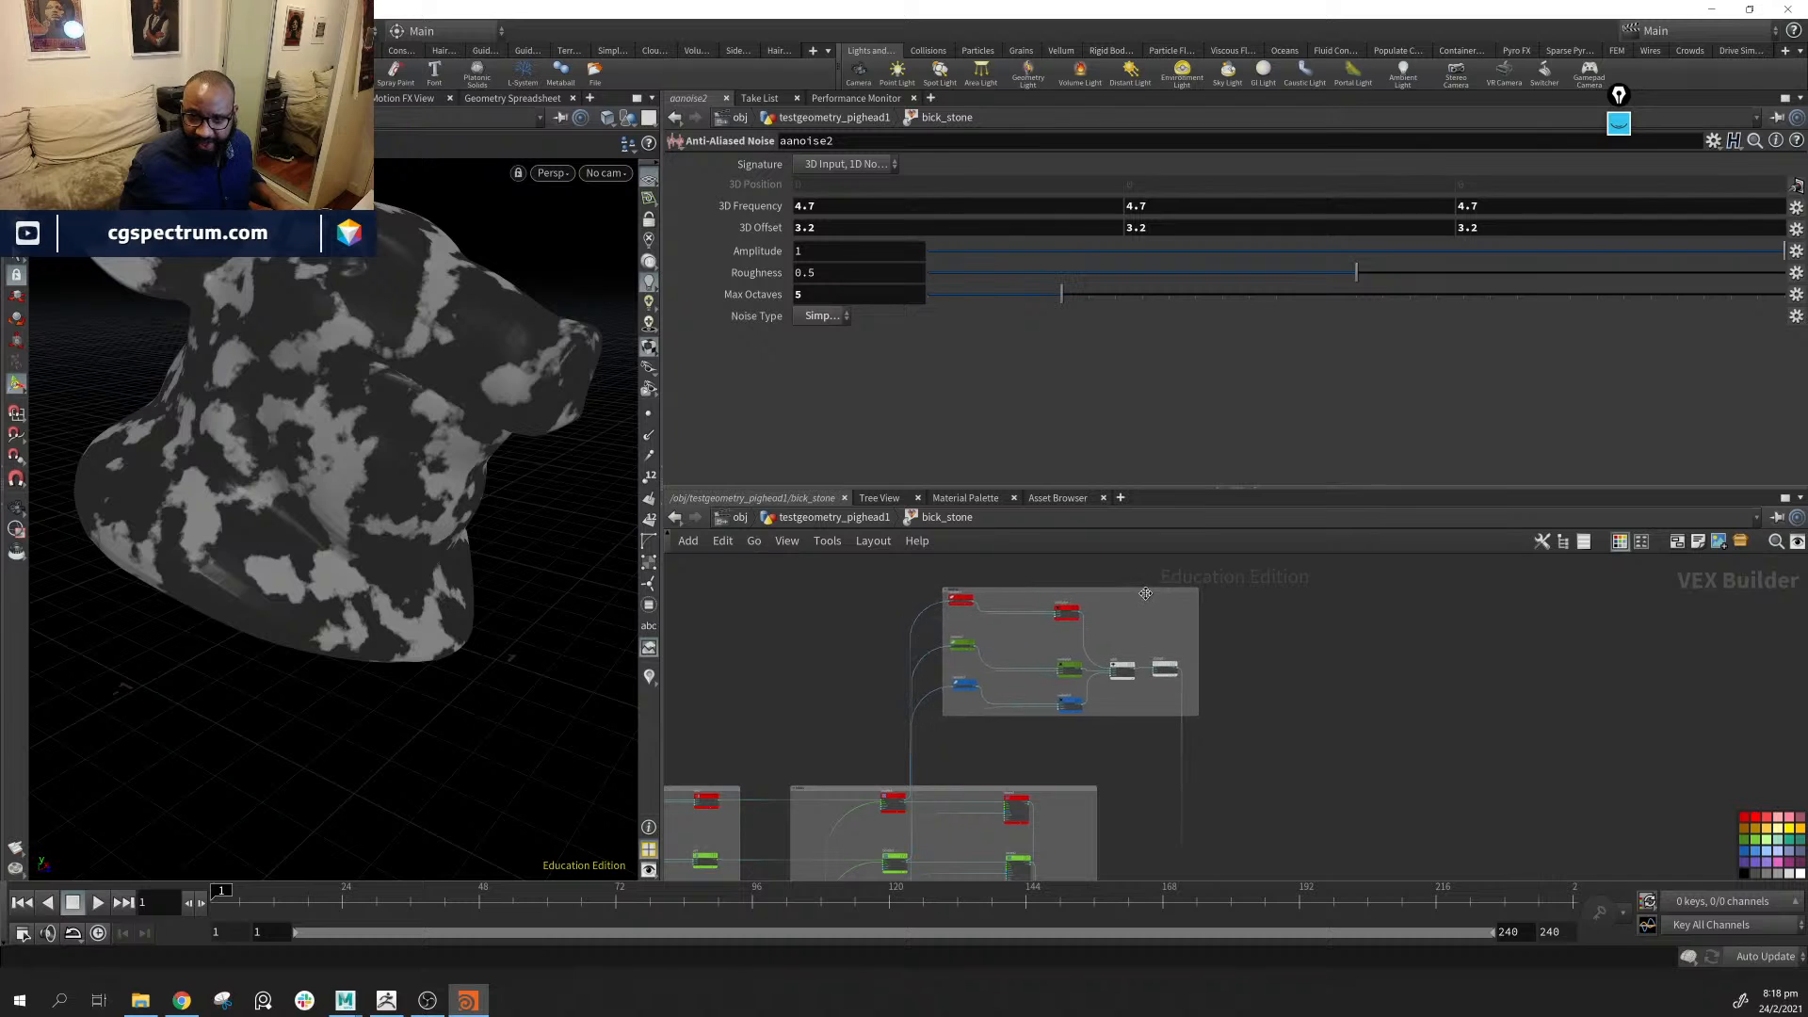
middle_drag(1303, 686, 951, 447)
middle_drag(1228, 759, 1317, 634)
scroll(1318, 634, down, 4)
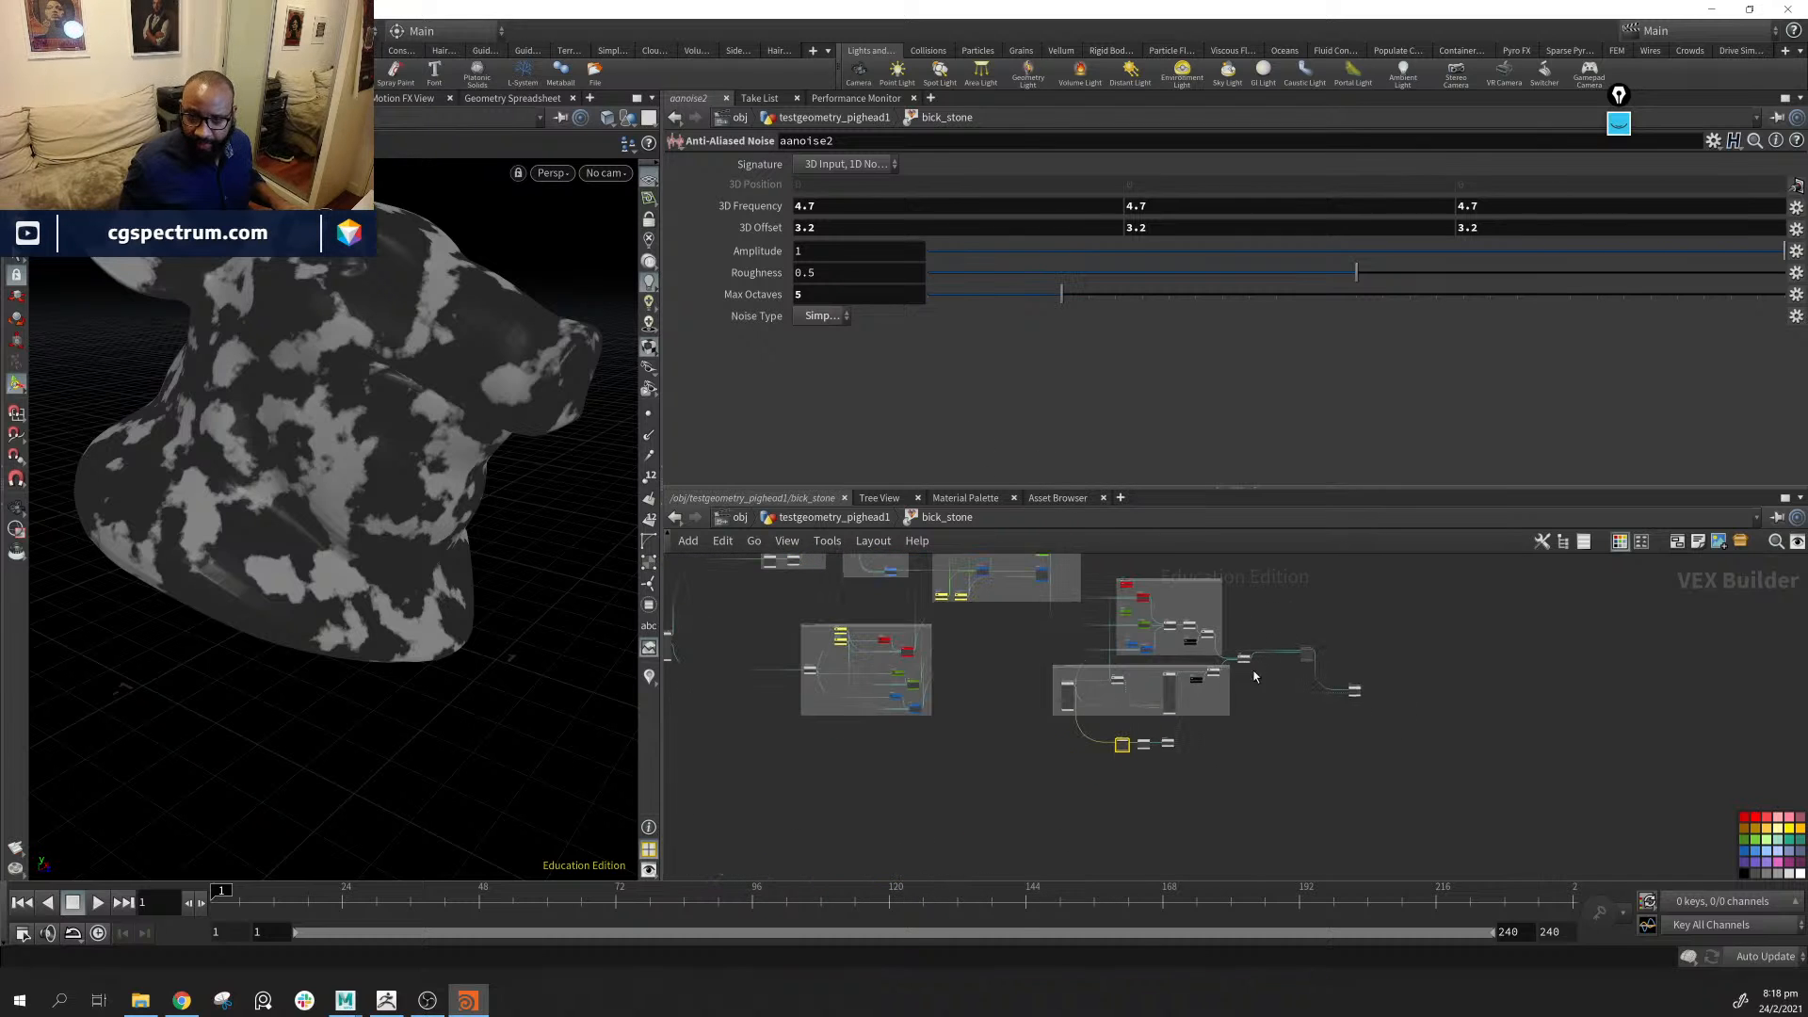
Select the two downstream noise groups with the aanoise2 chain and output nodes, and shift them right to make room in the graph
drag(1100, 562, 1153, 612)
drag(1447, 825, 1446, 820)
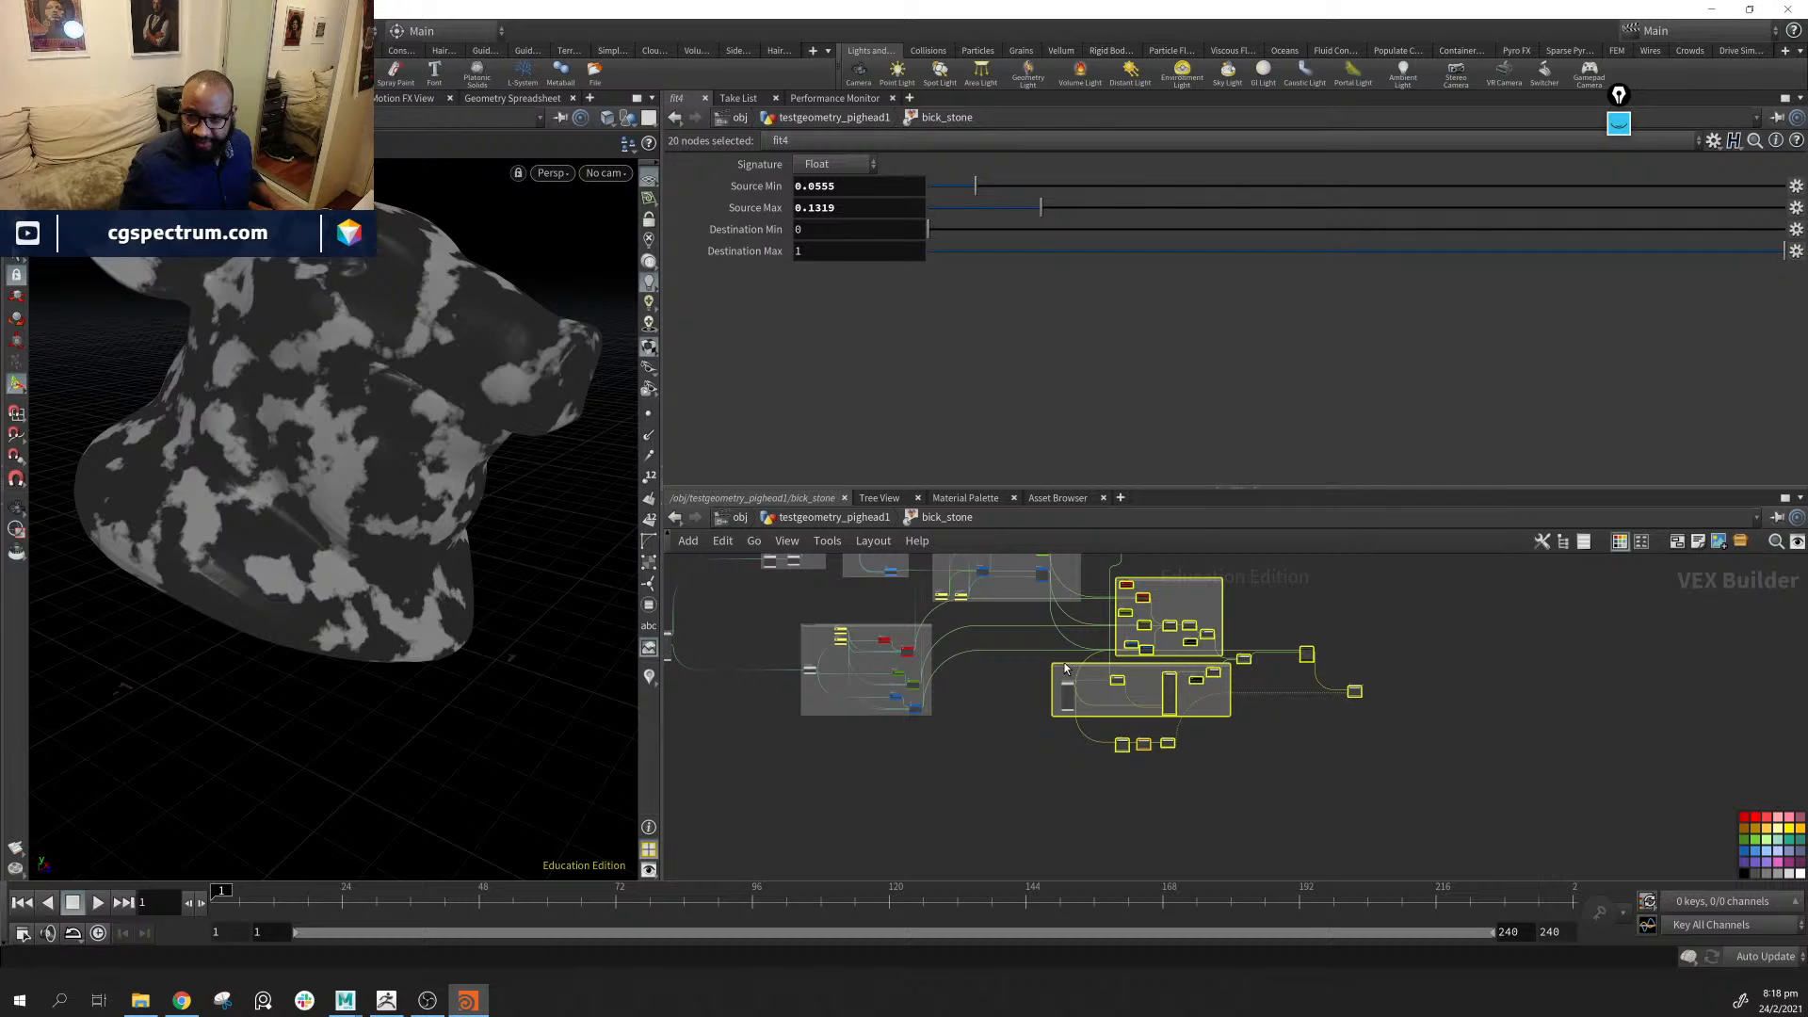
drag(1066, 669, 1246, 662)
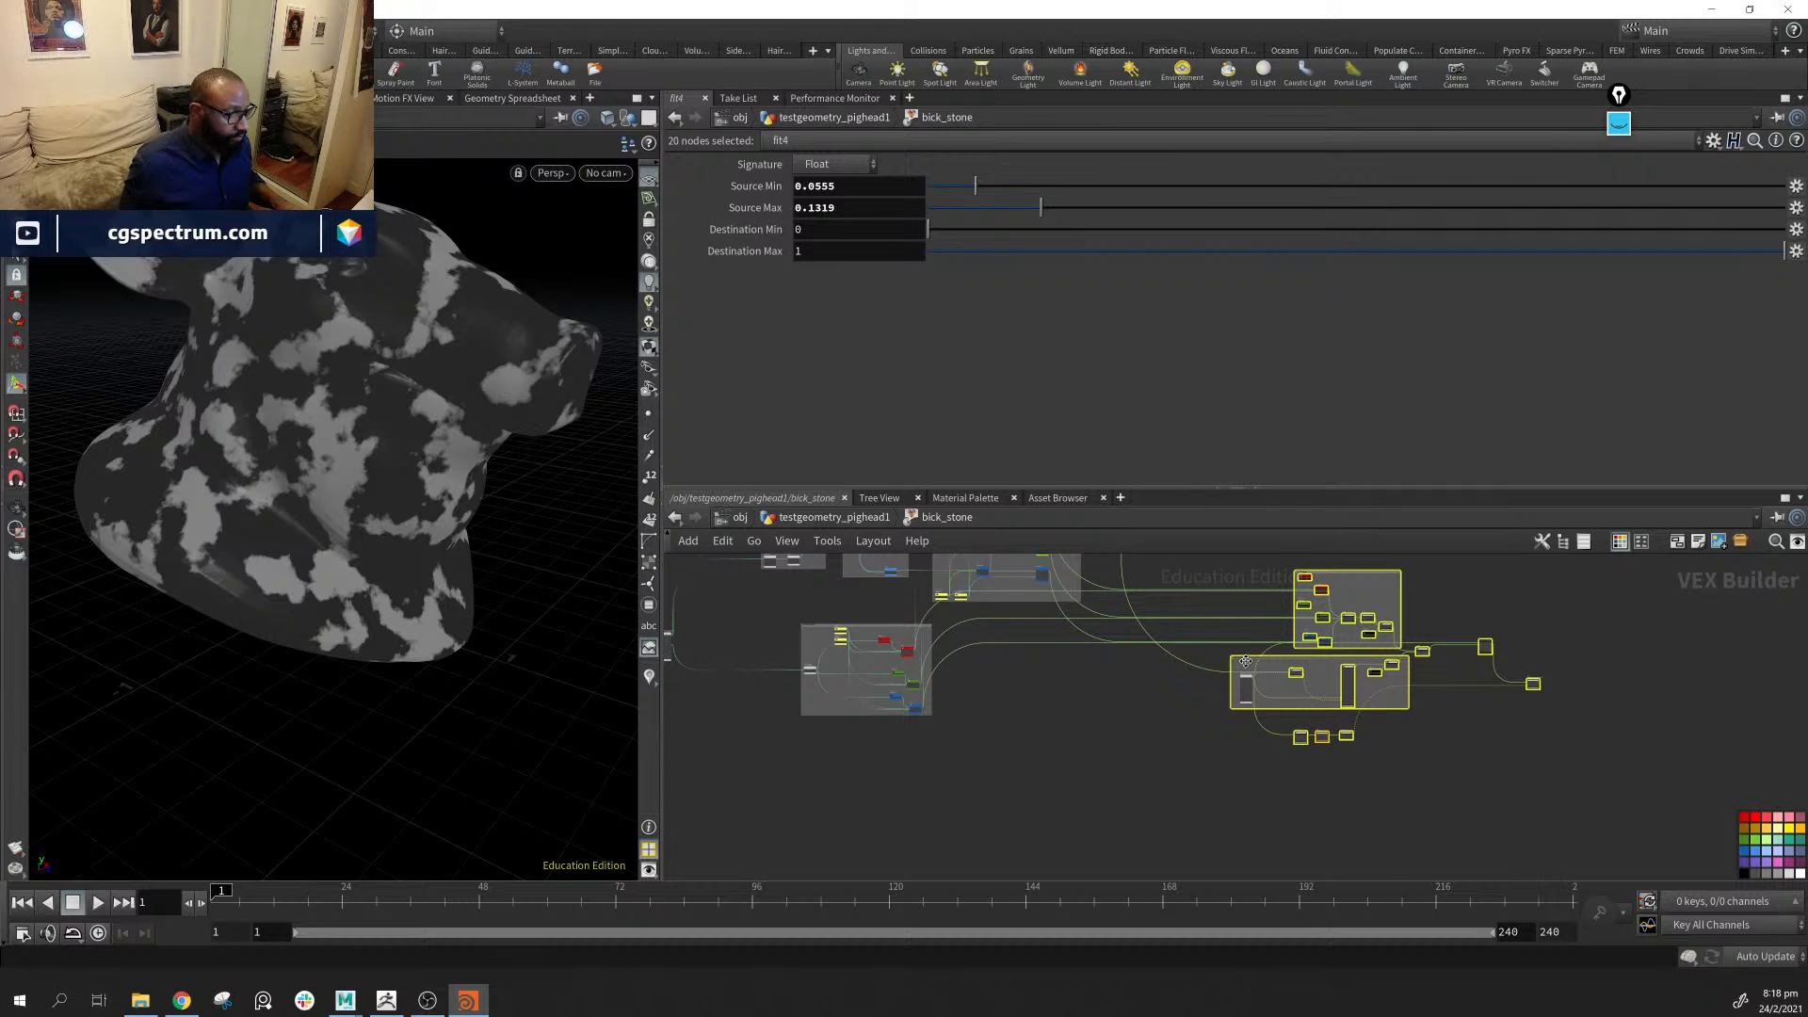
click(1197, 872)
middle_drag(1392, 766, 1073, 839)
scroll(1062, 850, up, 5)
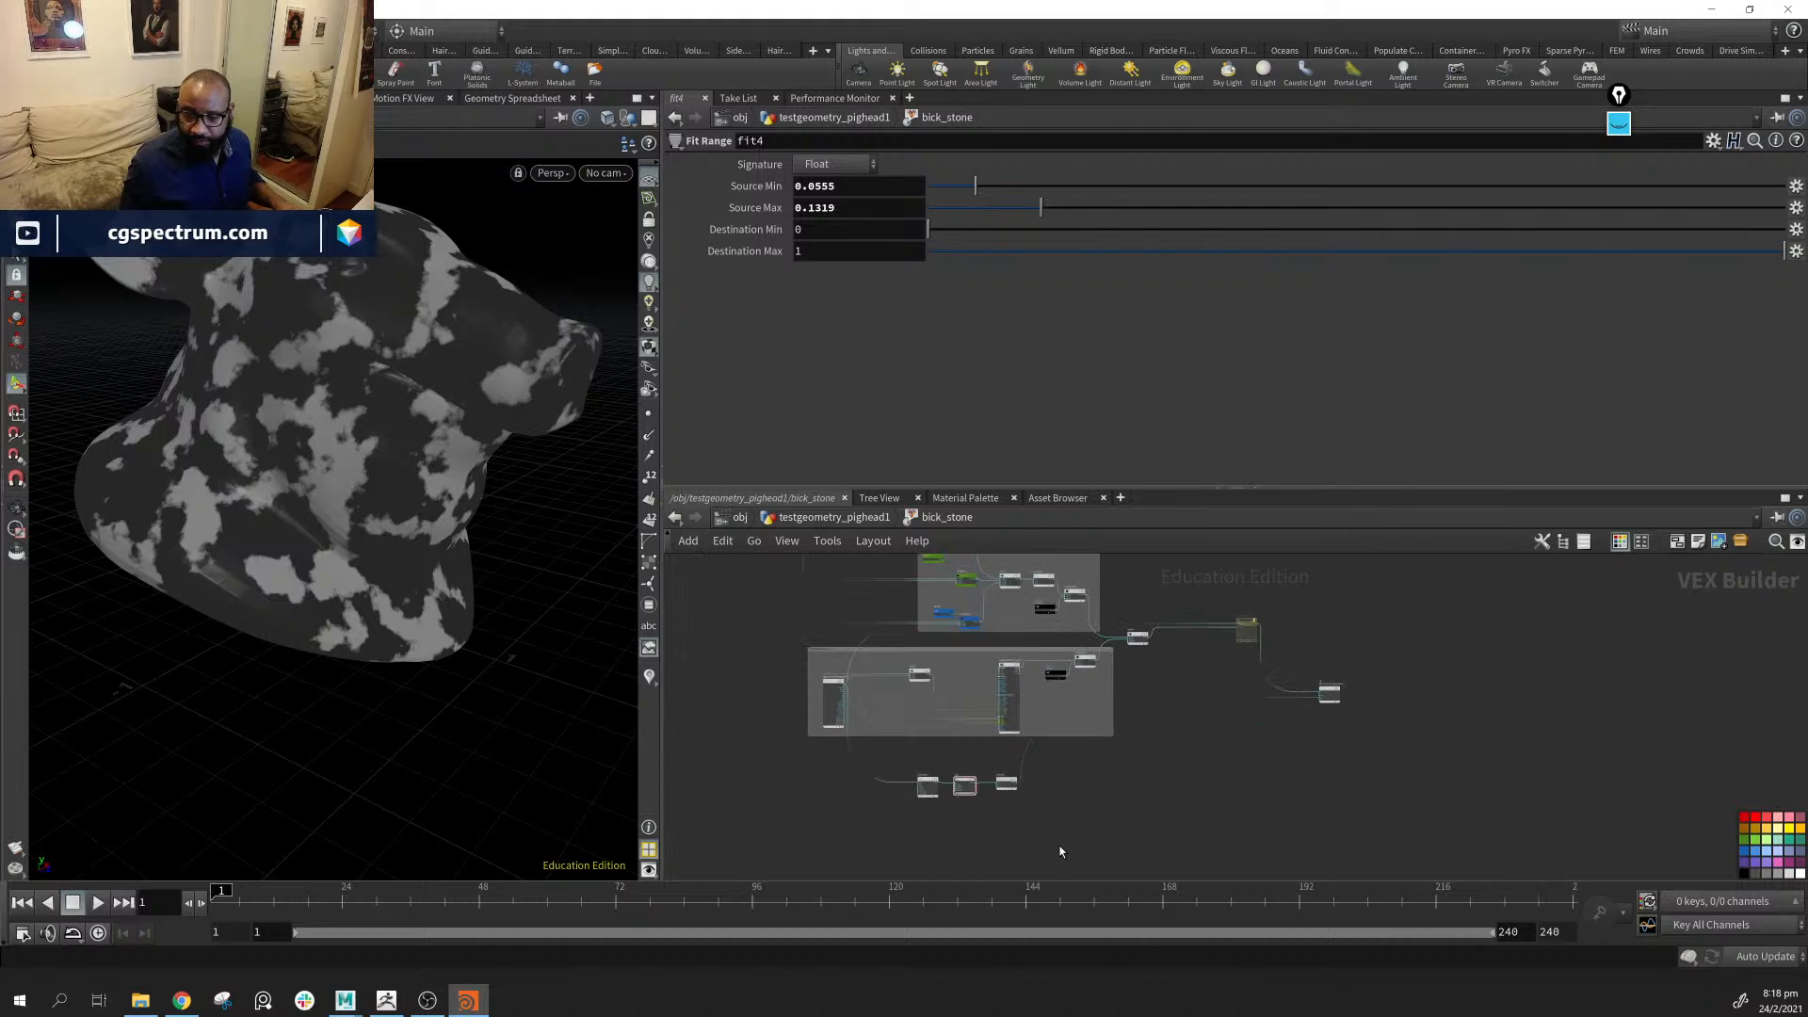
Wire the Clamped Value output of clamp2 into the offset input of aanoise2
alt+middle_drag(618, 756, 1008, 851)
alt+middle_drag(383, 665, 7, 654)
middle_drag(1213, 759, 1444, 831)
middle_drag(731, 667, 970, 855)
middle_drag(831, 565, 986, 737)
scroll(986, 737, down, 3)
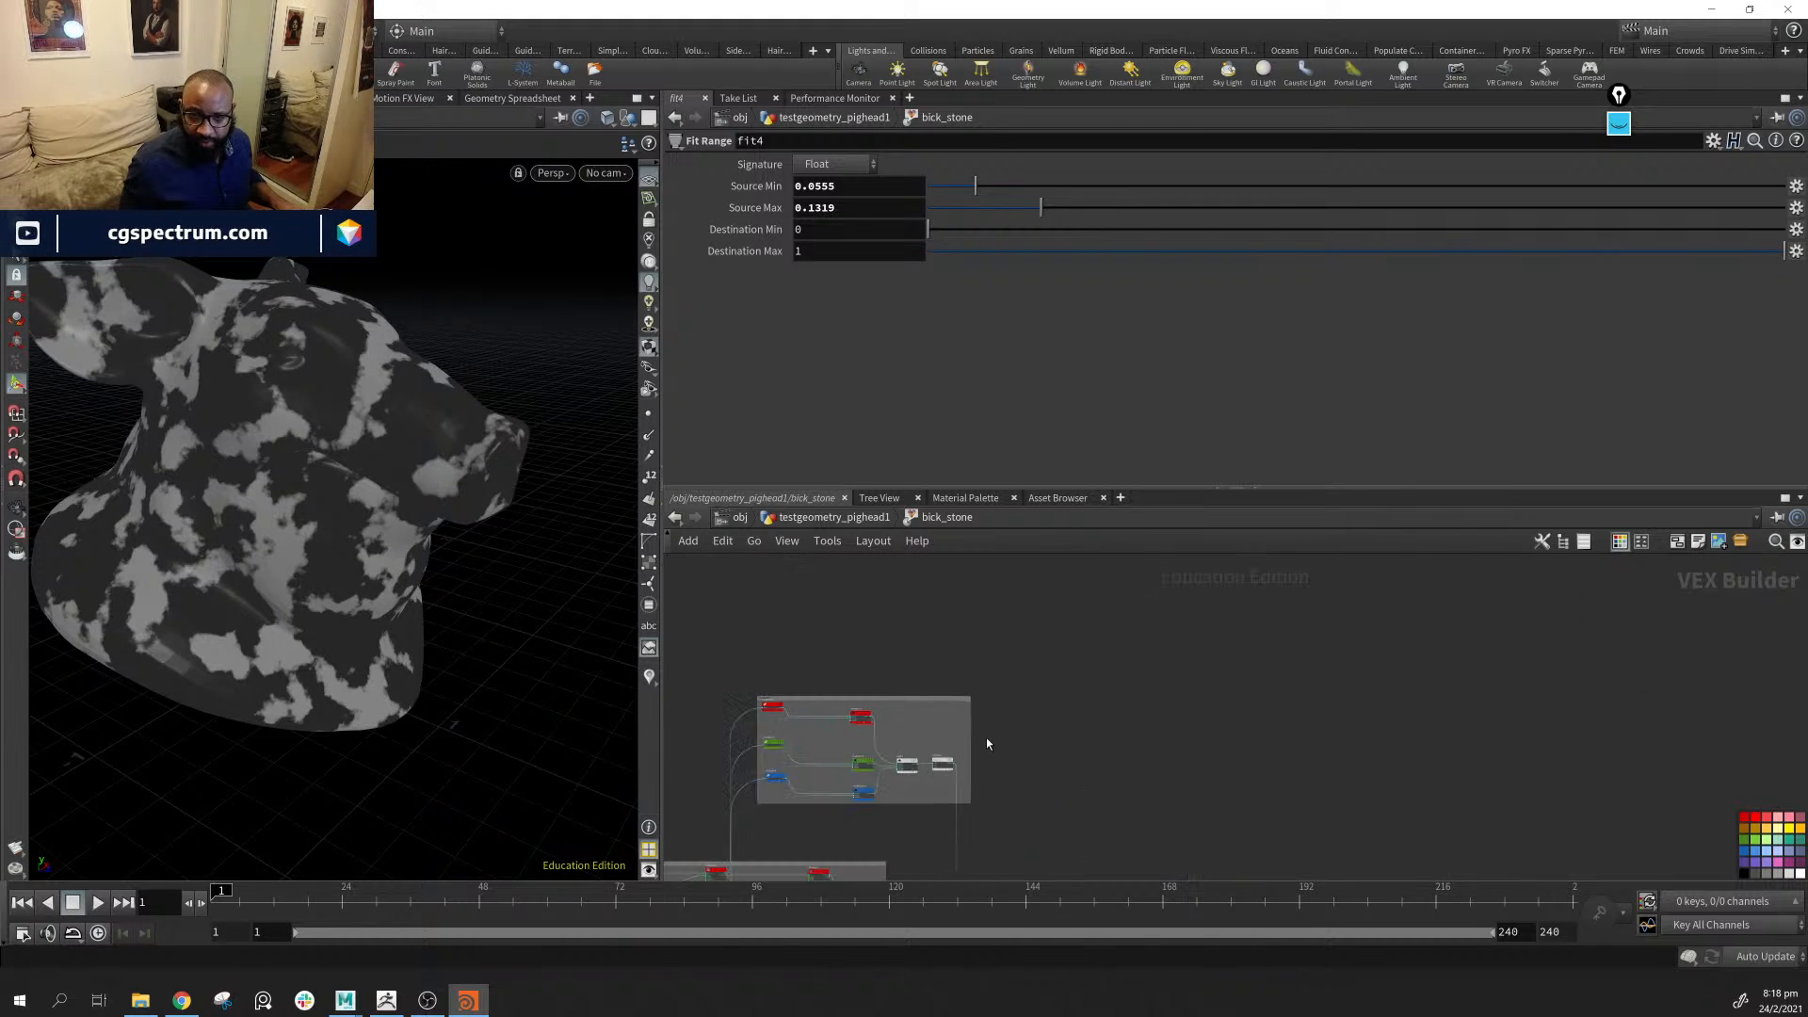
scroll(1017, 787, up, 3)
scroll(1017, 784, up, 2)
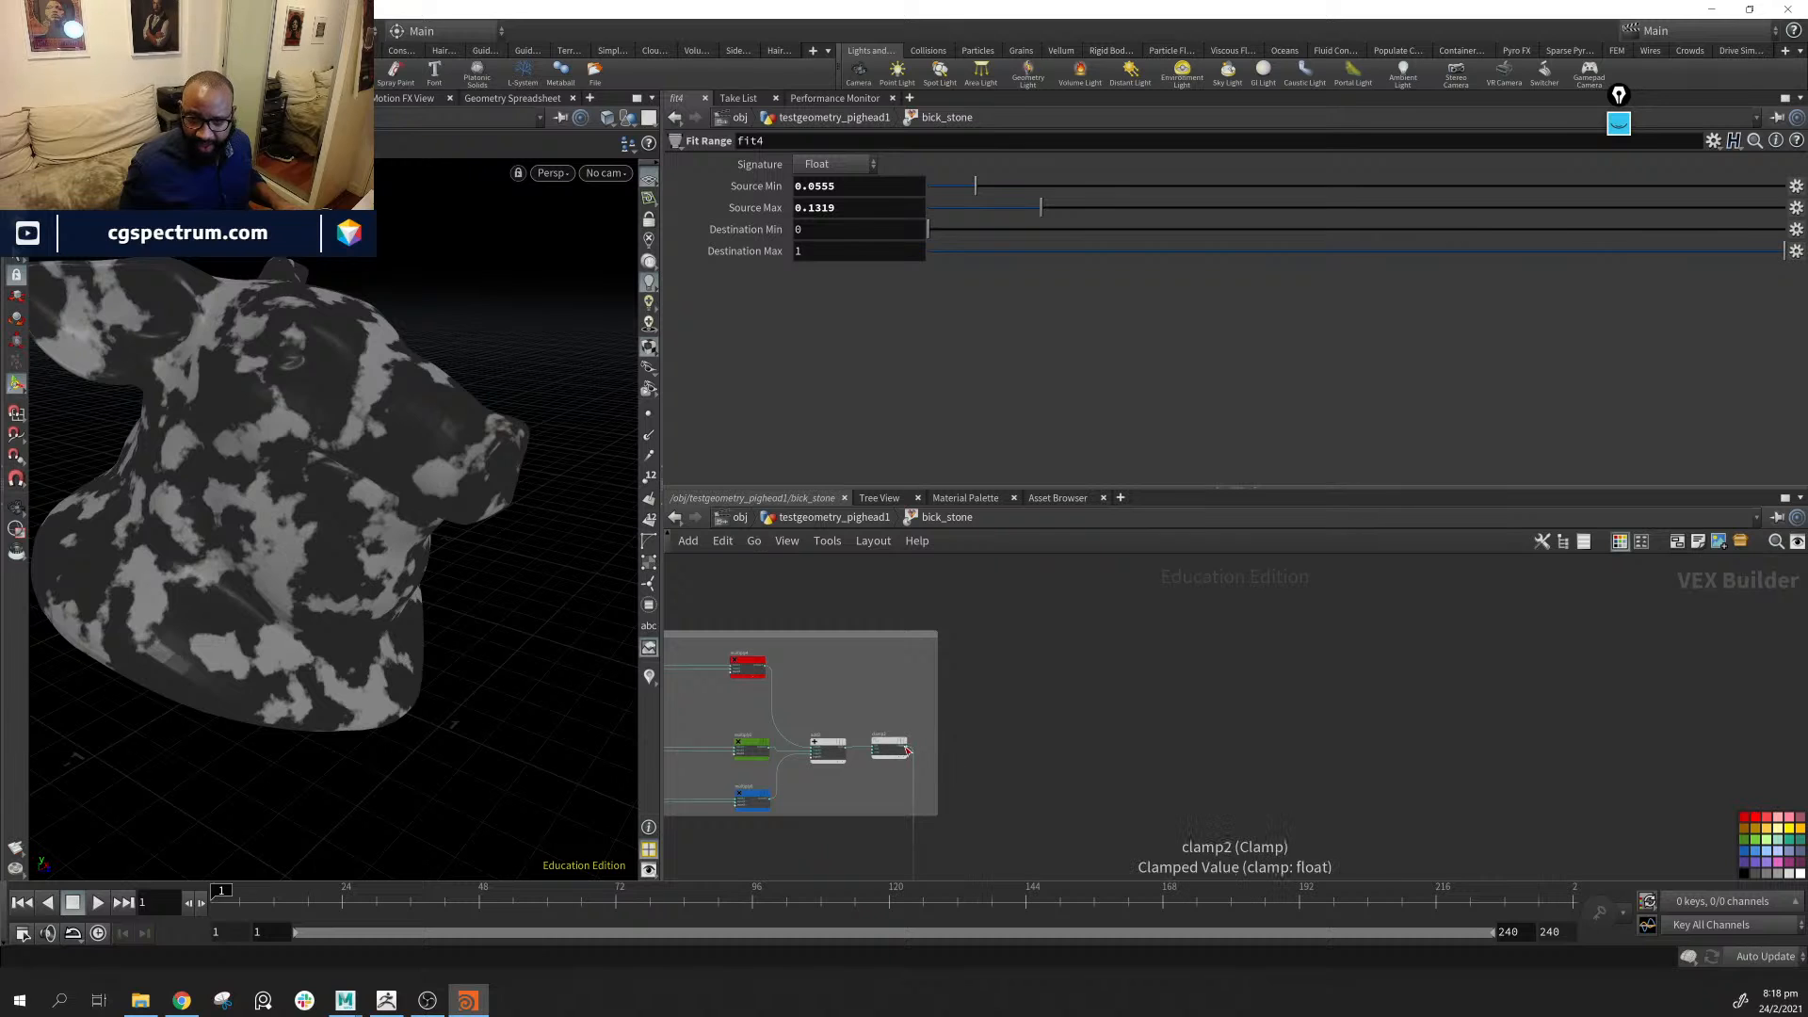
click(908, 751)
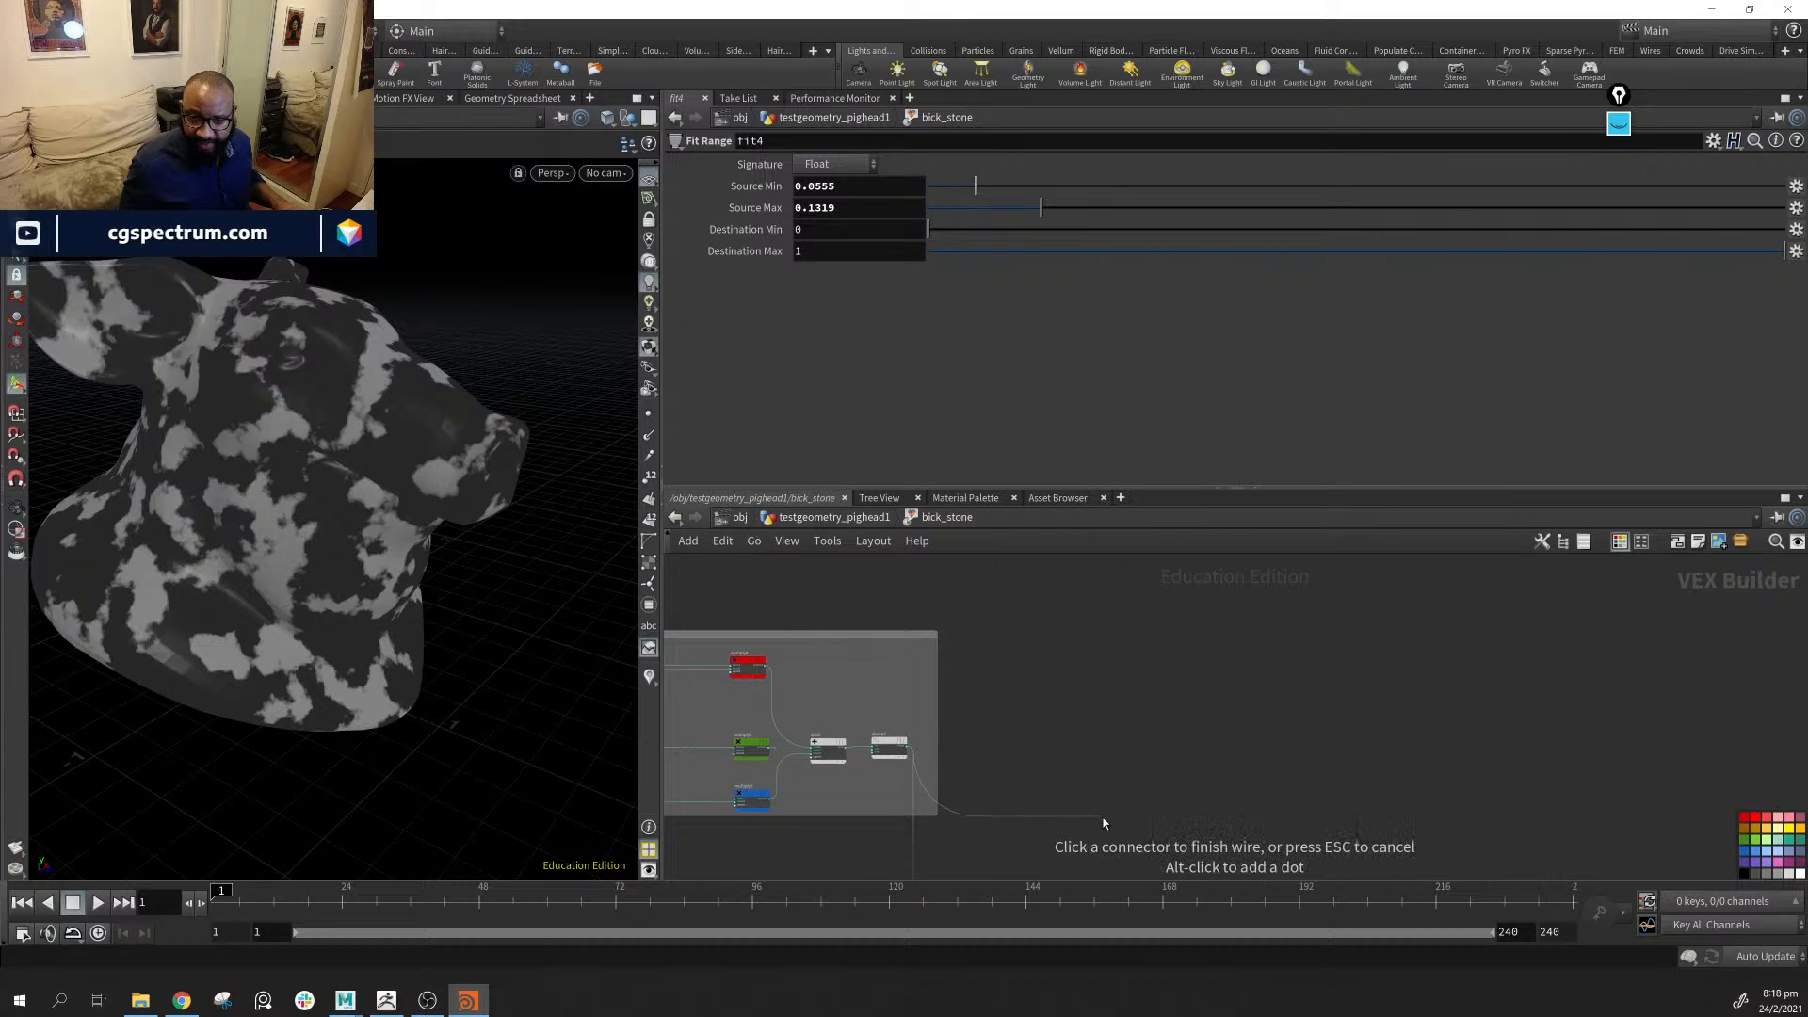
middle_drag(1106, 828, 980, 719)
middle_drag(999, 829, 1004, 638)
mouse_move(1007, 781)
middle_down()
mouse_move(1007, 500)
mouse_move(985, 699)
middle_up()
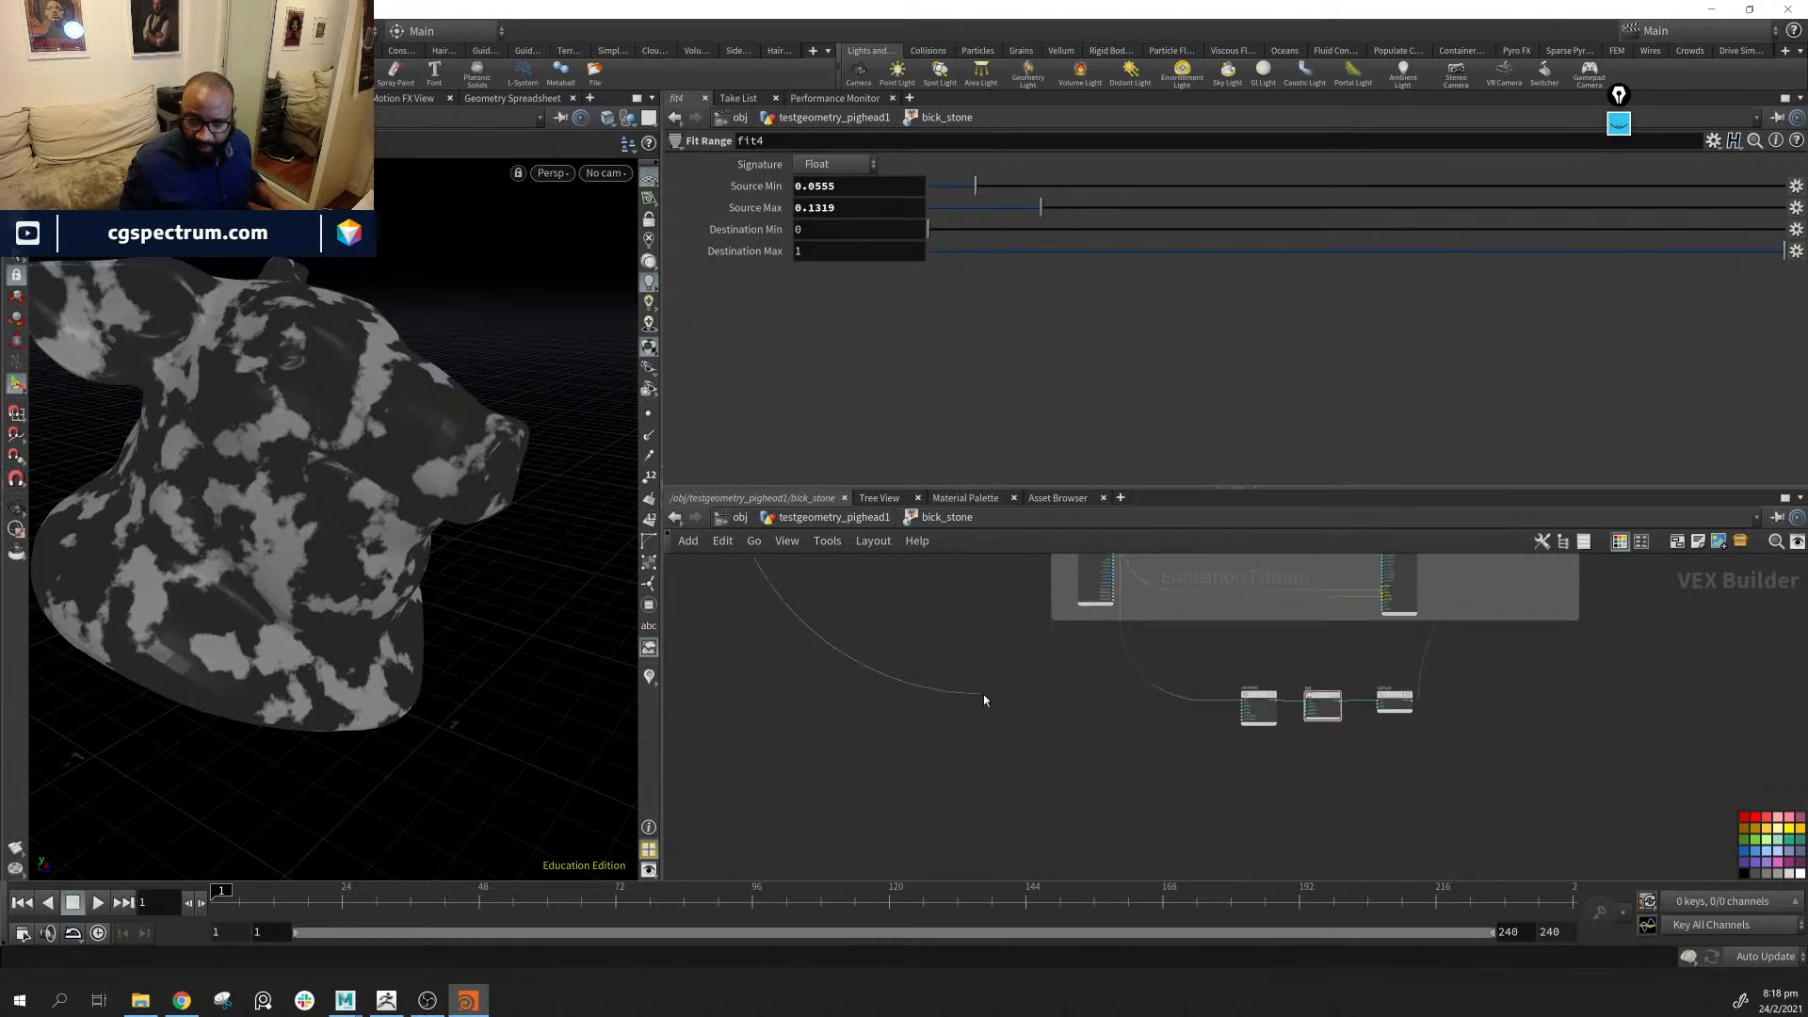
scroll(989, 704, down, 2)
scroll(985, 759, up, 4)
middle_drag(1298, 732, 1097, 803)
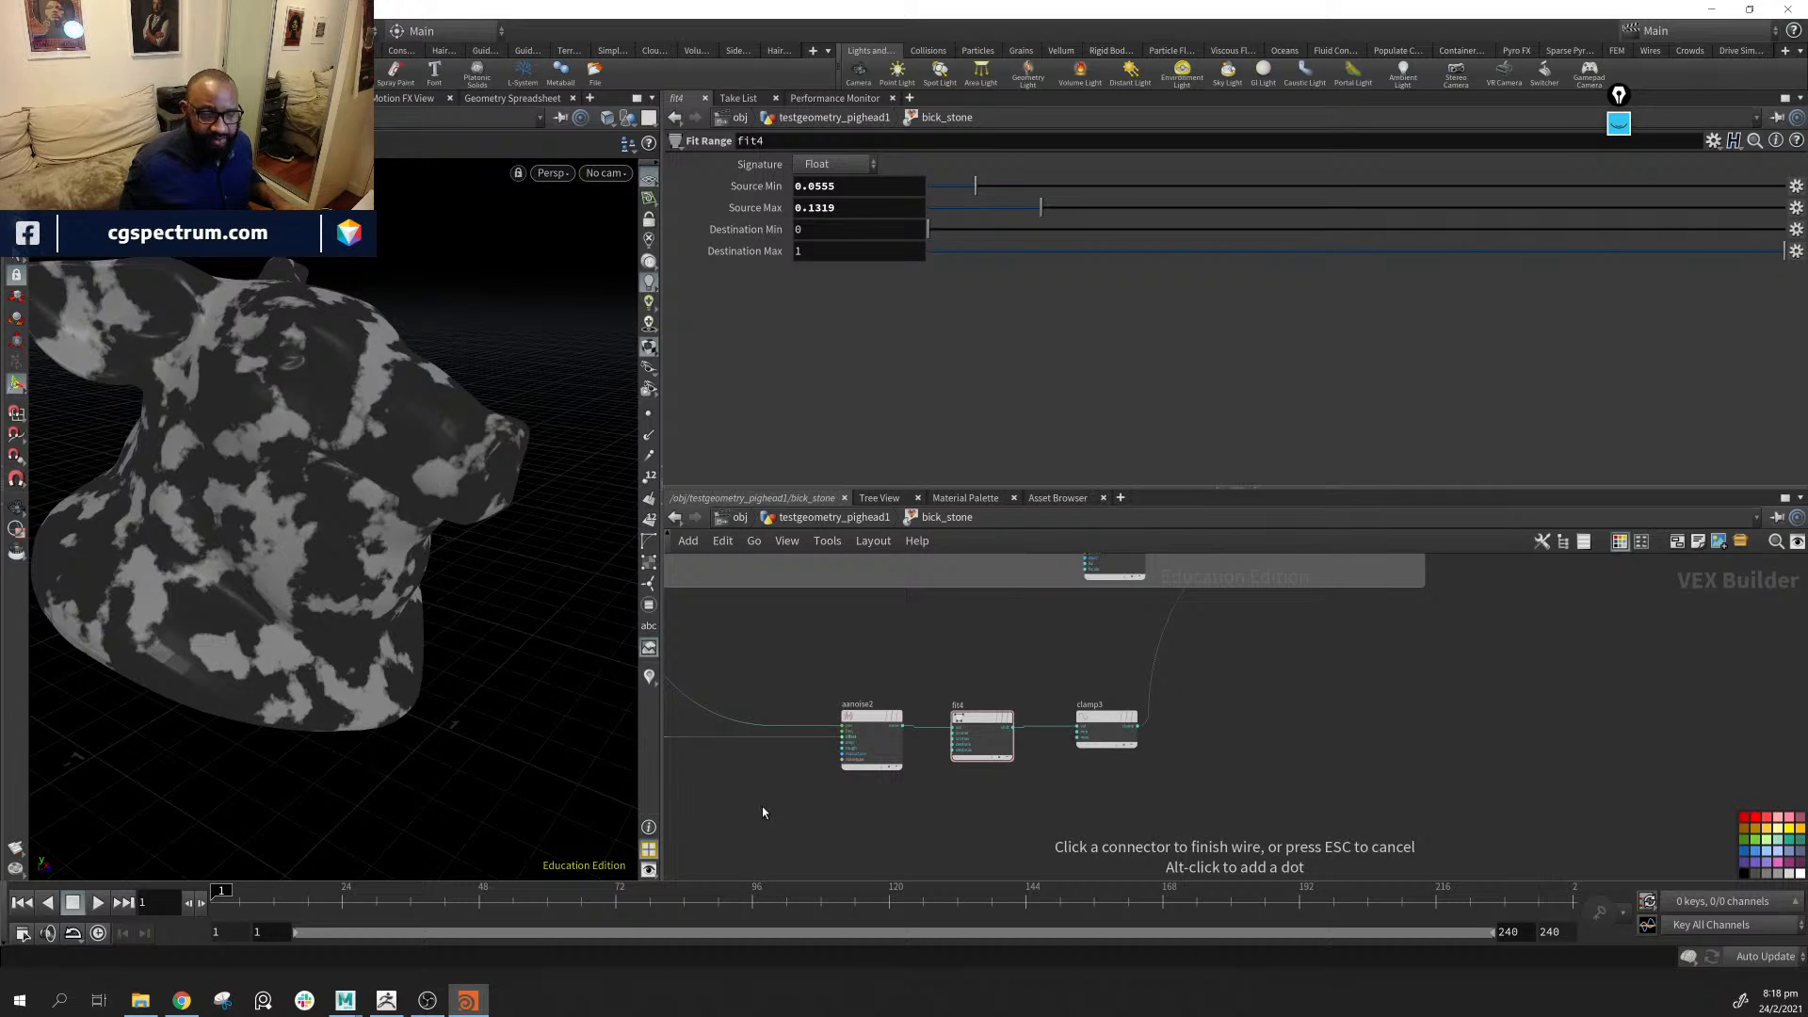
key(Escape)
Examine the pig head's noise pattern from several angles to check how the offset varies between bricks
mouse_move(366, 527)
mouse_down()
mouse_move(410, 535)
mouse_move(376, 546)
mouse_up()
right_drag(375, 545, 323, 613)
drag(264, 565, 368, 568)
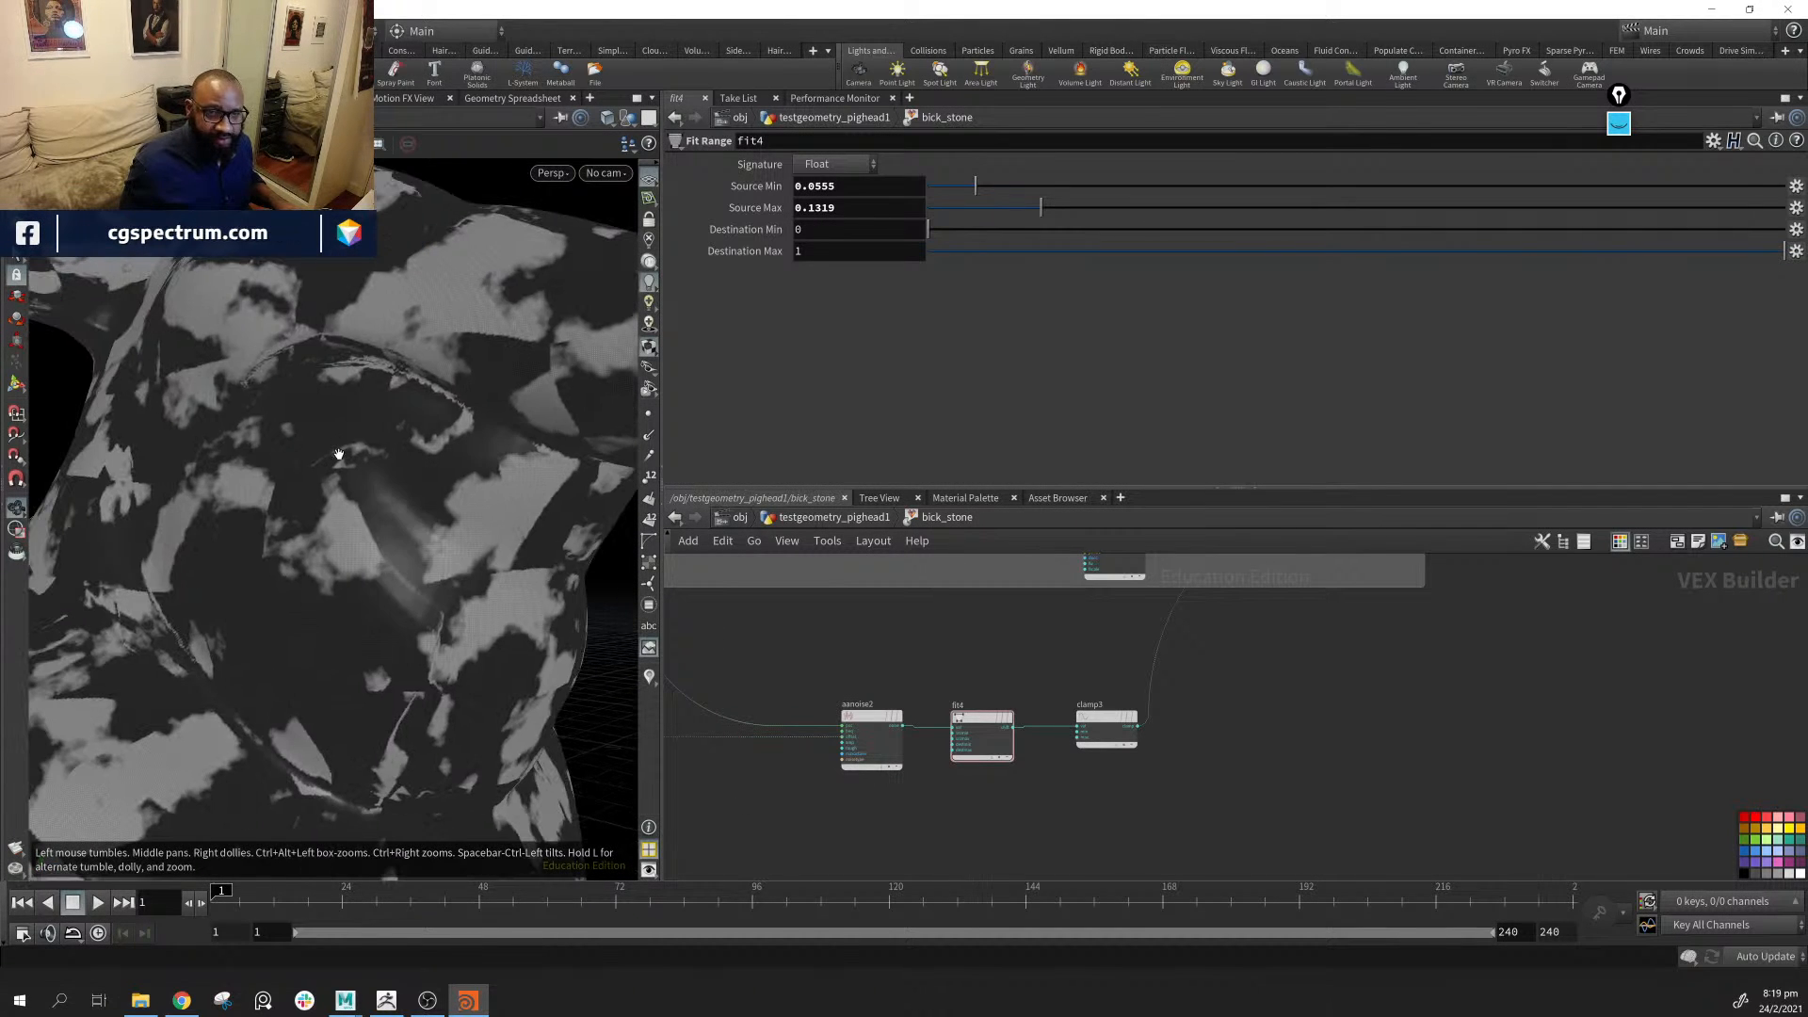
drag(339, 455, 522, 511)
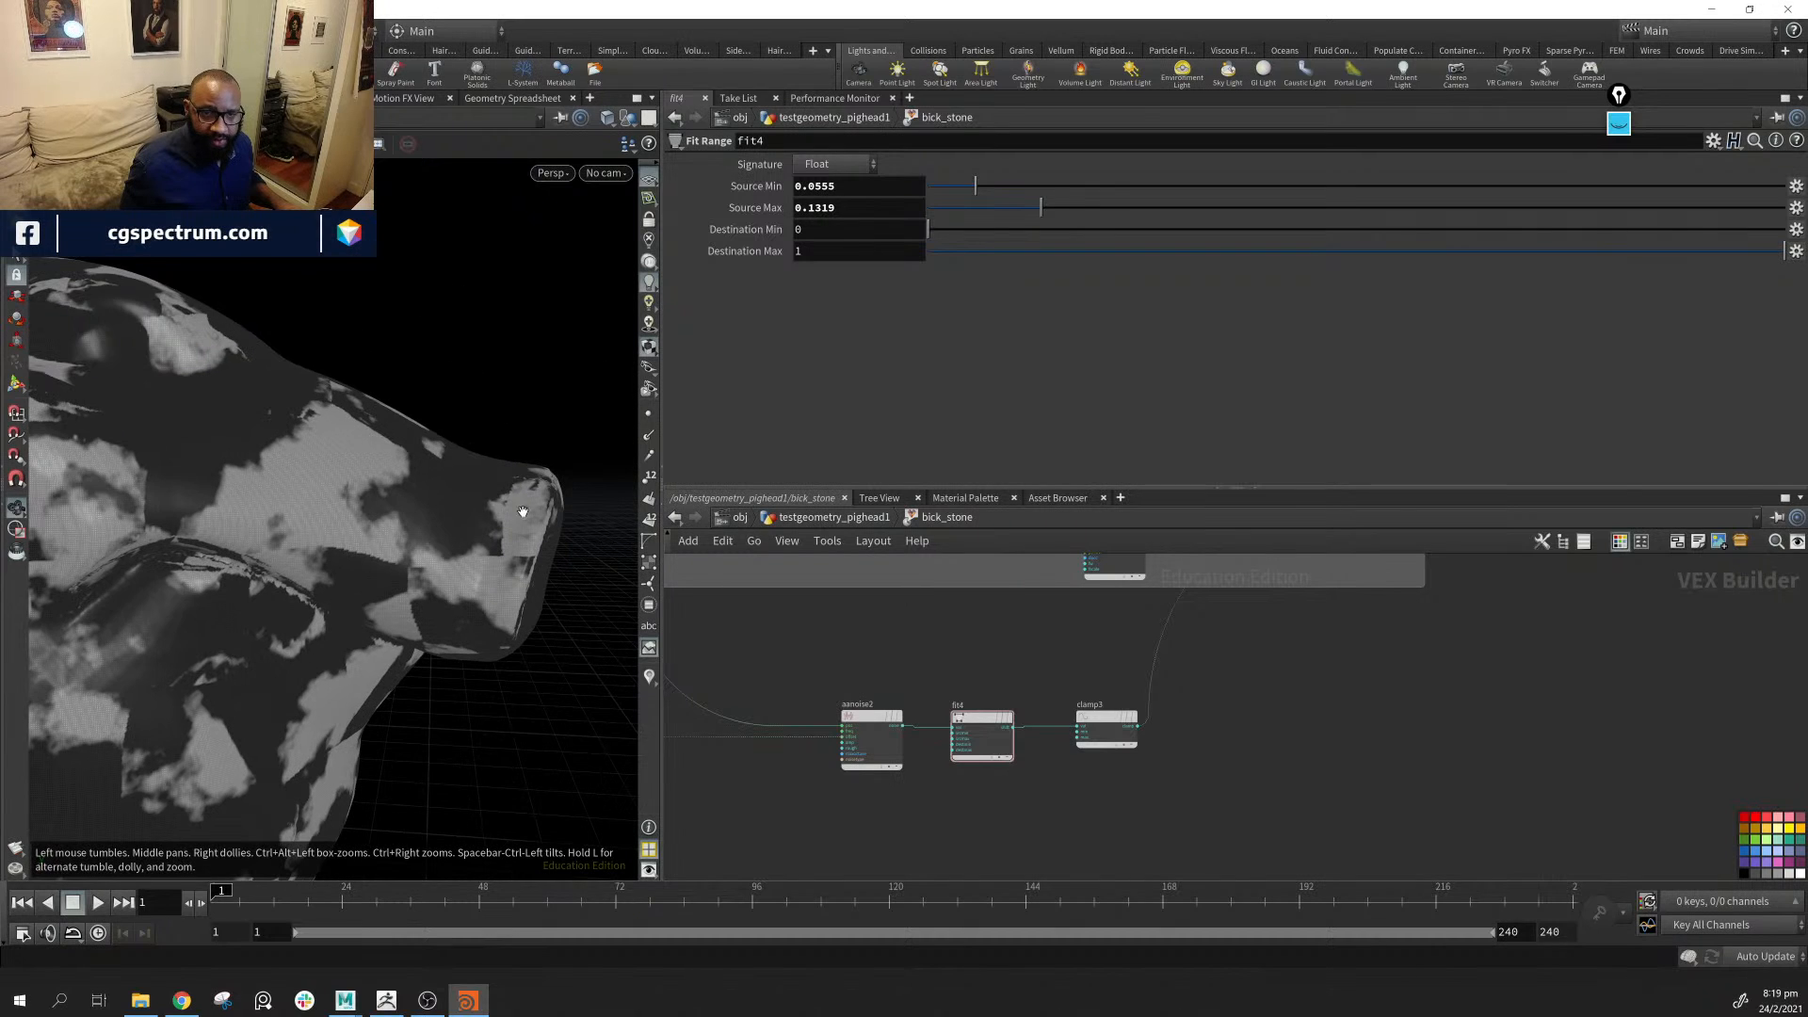
middle_drag(847, 652, 1045, 858)
scroll(1019, 766, down, 2)
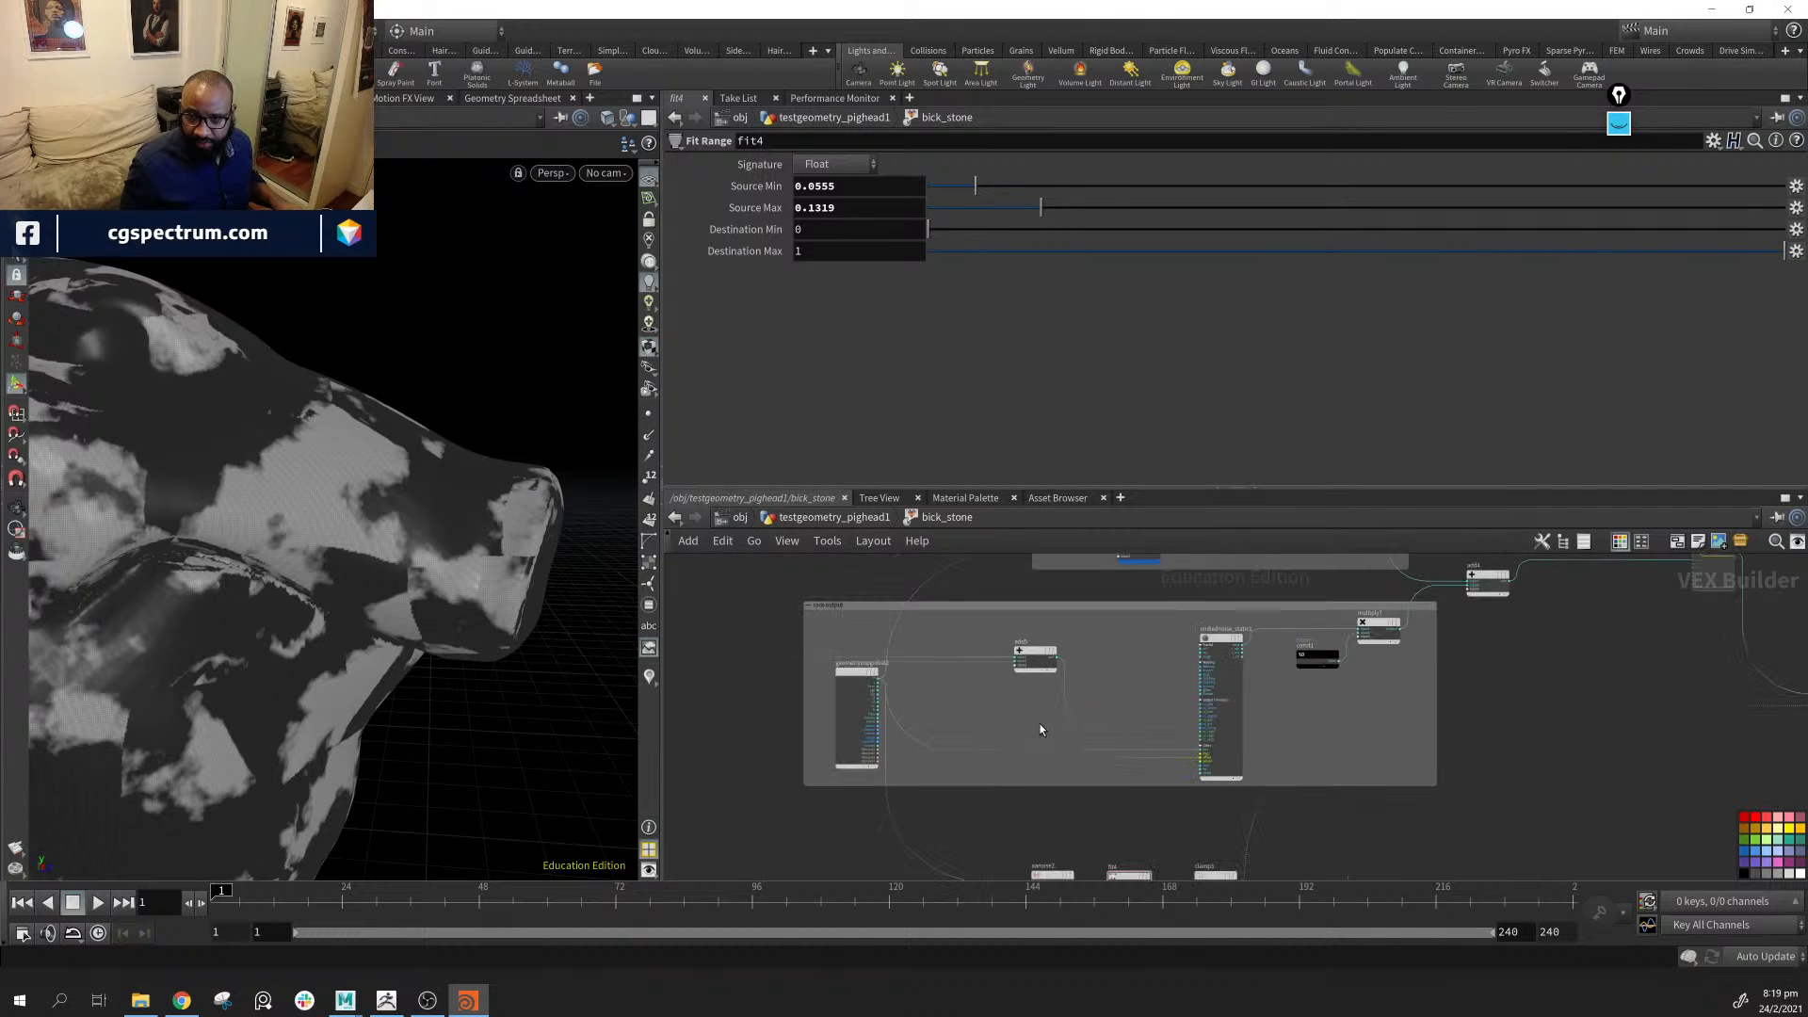
middle_drag(1039, 725, 819, 635)
alt+drag(324, 623, 458, 556)
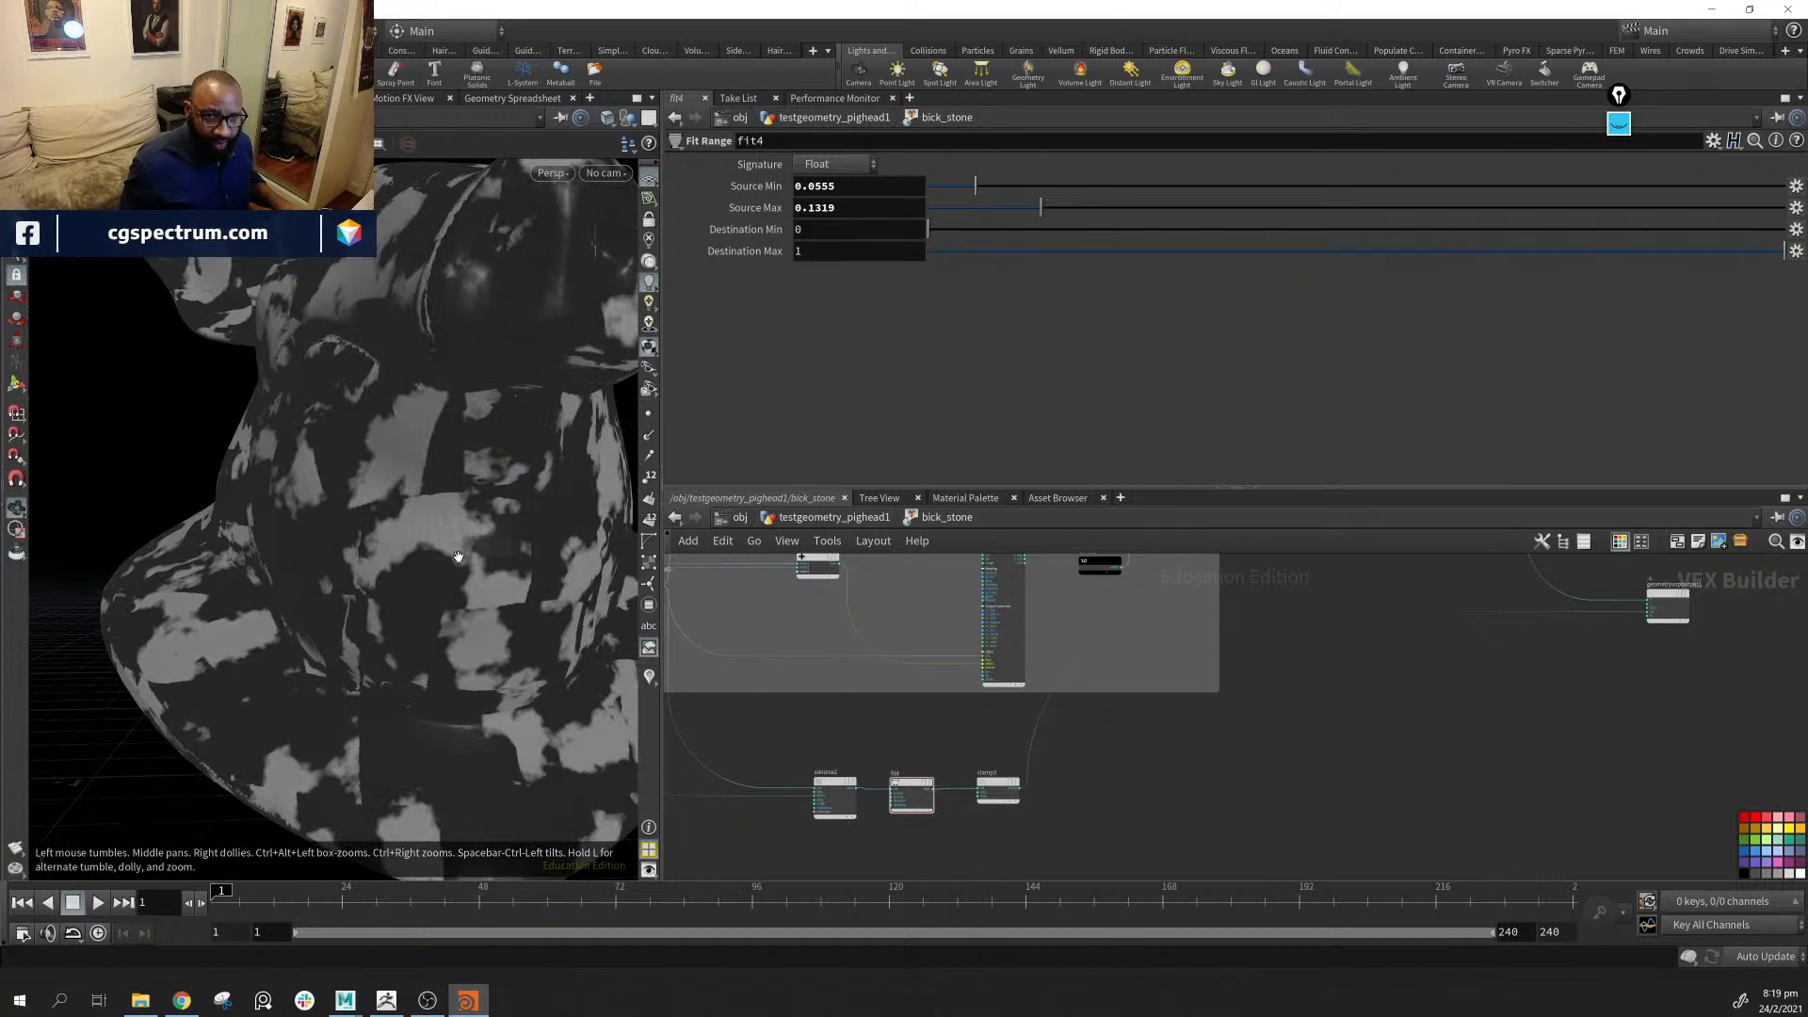
Set aanoise2's 3D Frequency to 10 on all three axes
middle_drag(854, 814, 935, 772)
scroll(935, 772, up, 3)
click(885, 730)
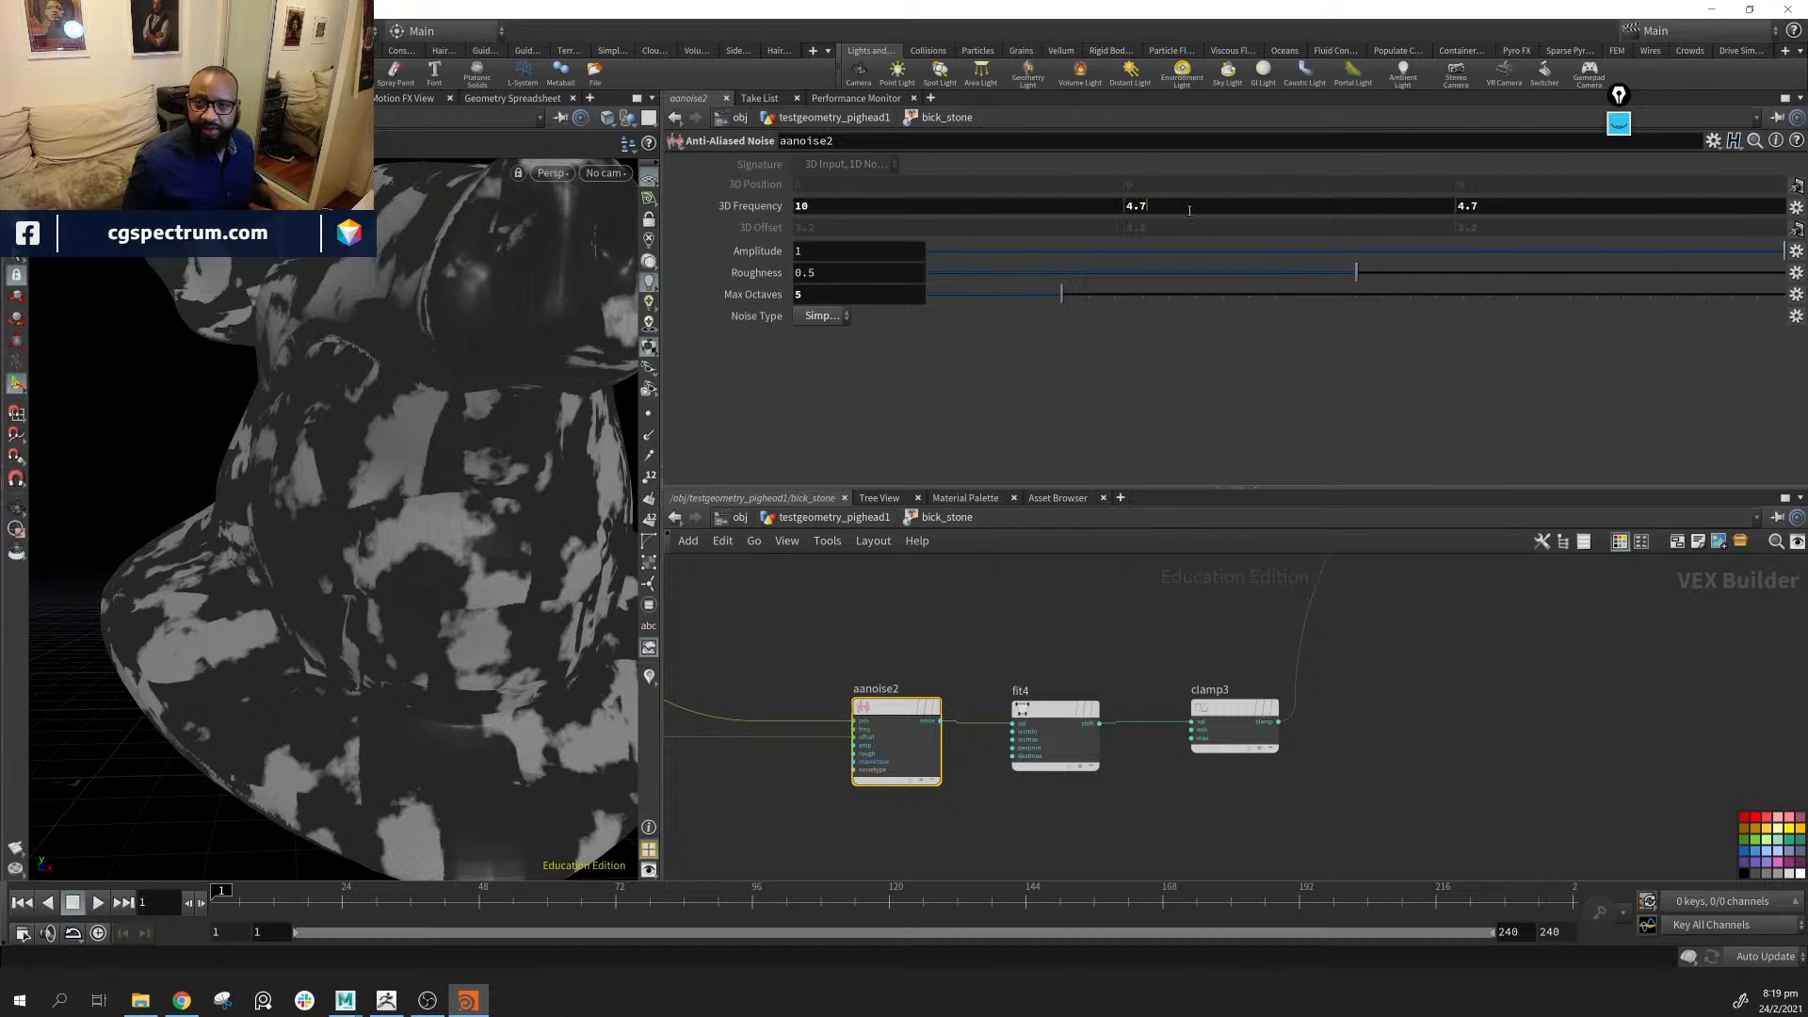
key(Return)
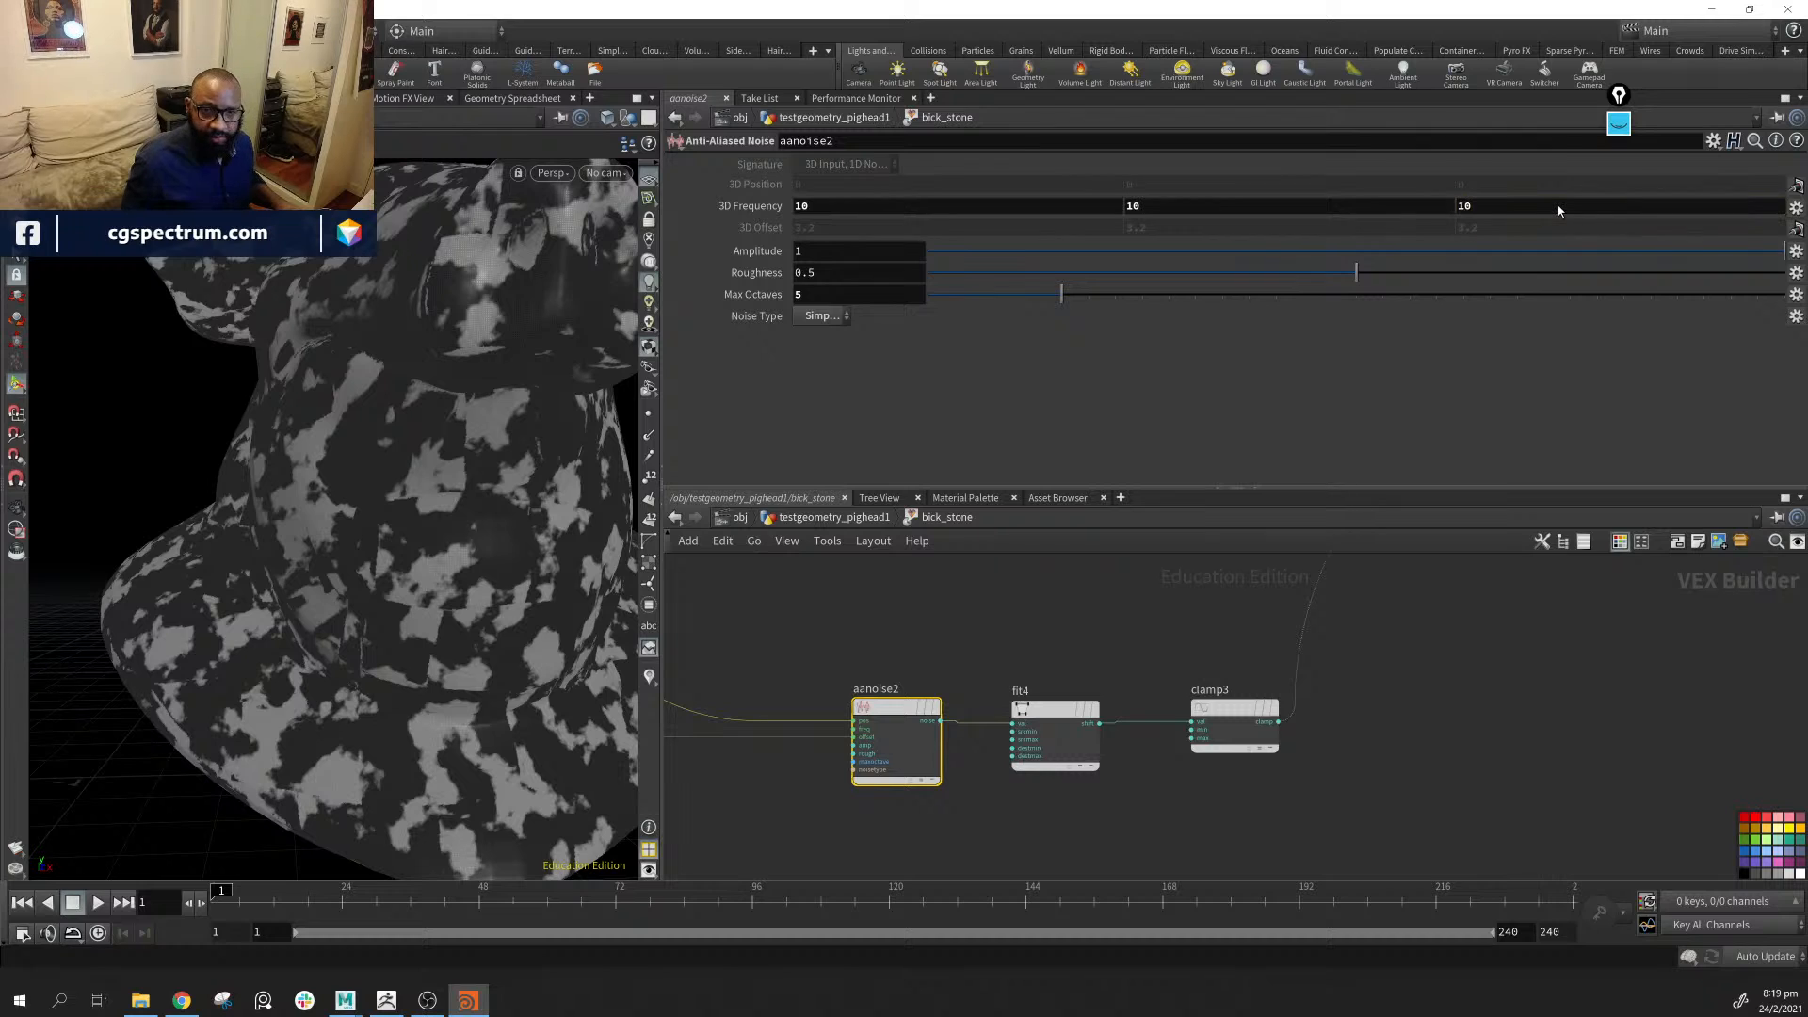
mouse_move(415, 545)
mouse_down()
mouse_move(529, 574)
mouse_move(521, 601)
mouse_move(484, 517)
mouse_move(524, 556)
mouse_move(397, 537)
mouse_up()
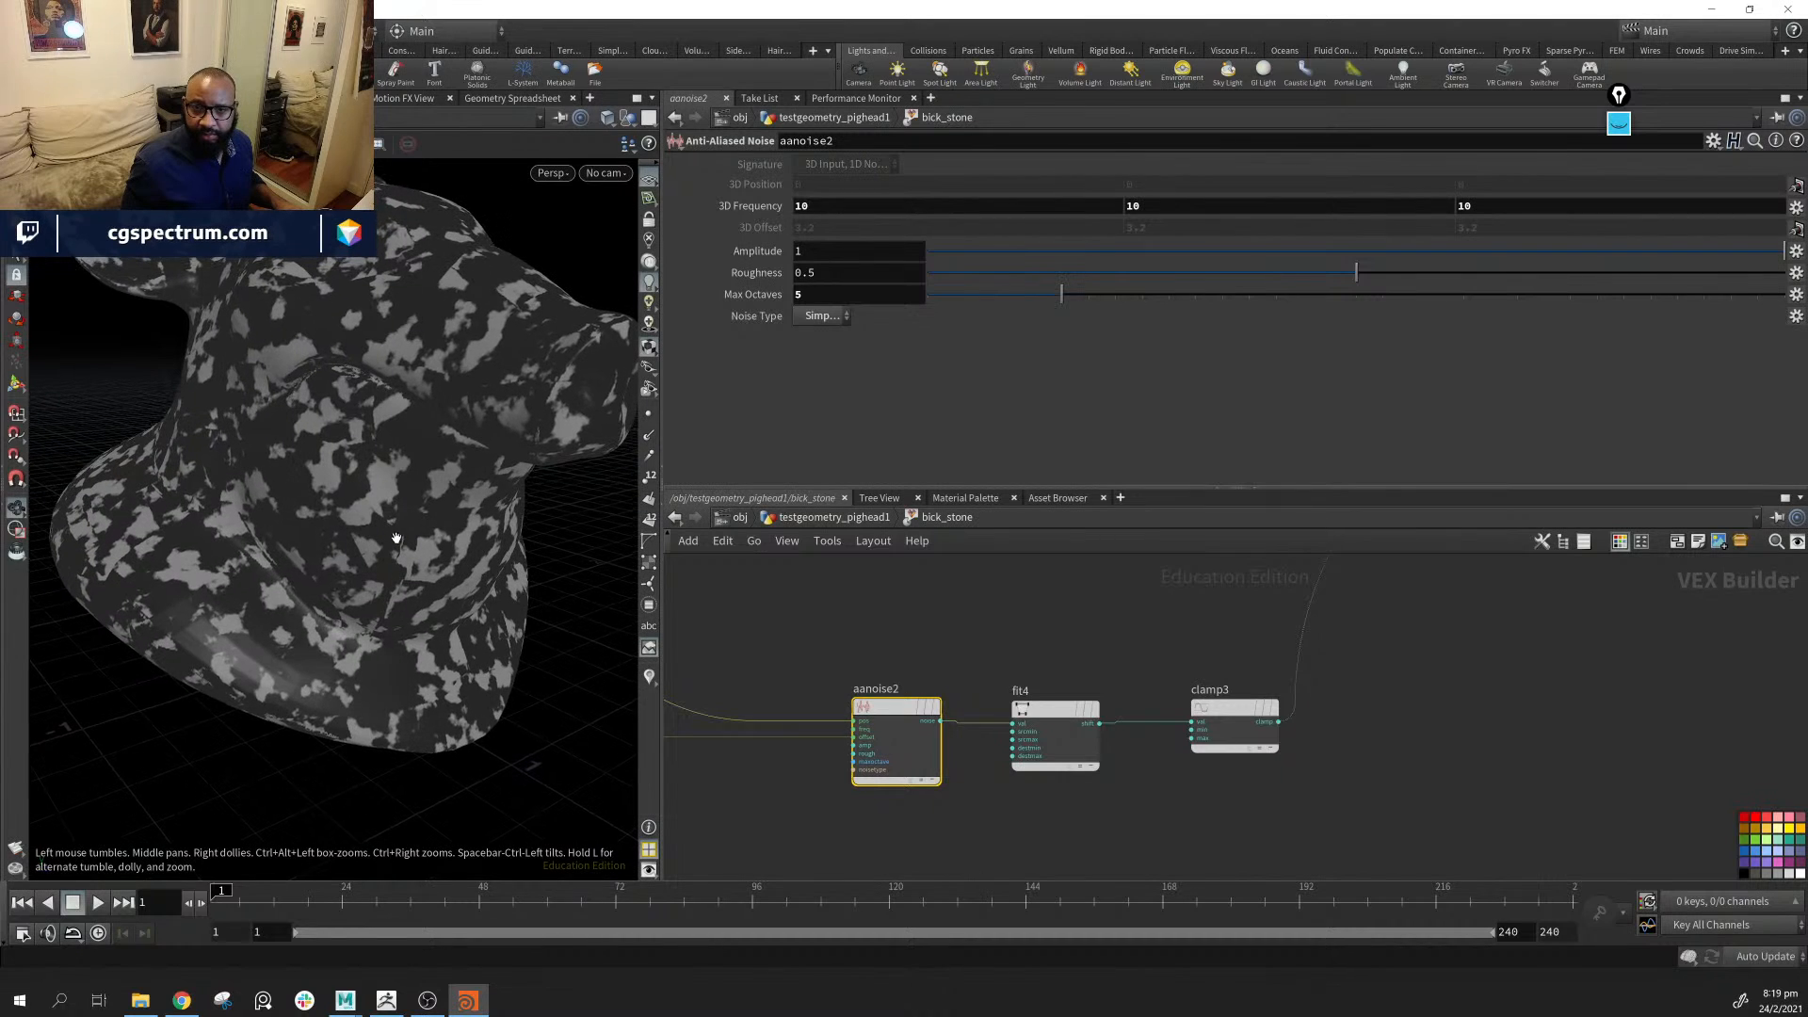
Lower aanoise2's Amplitude to 0.465
click(1676, 254)
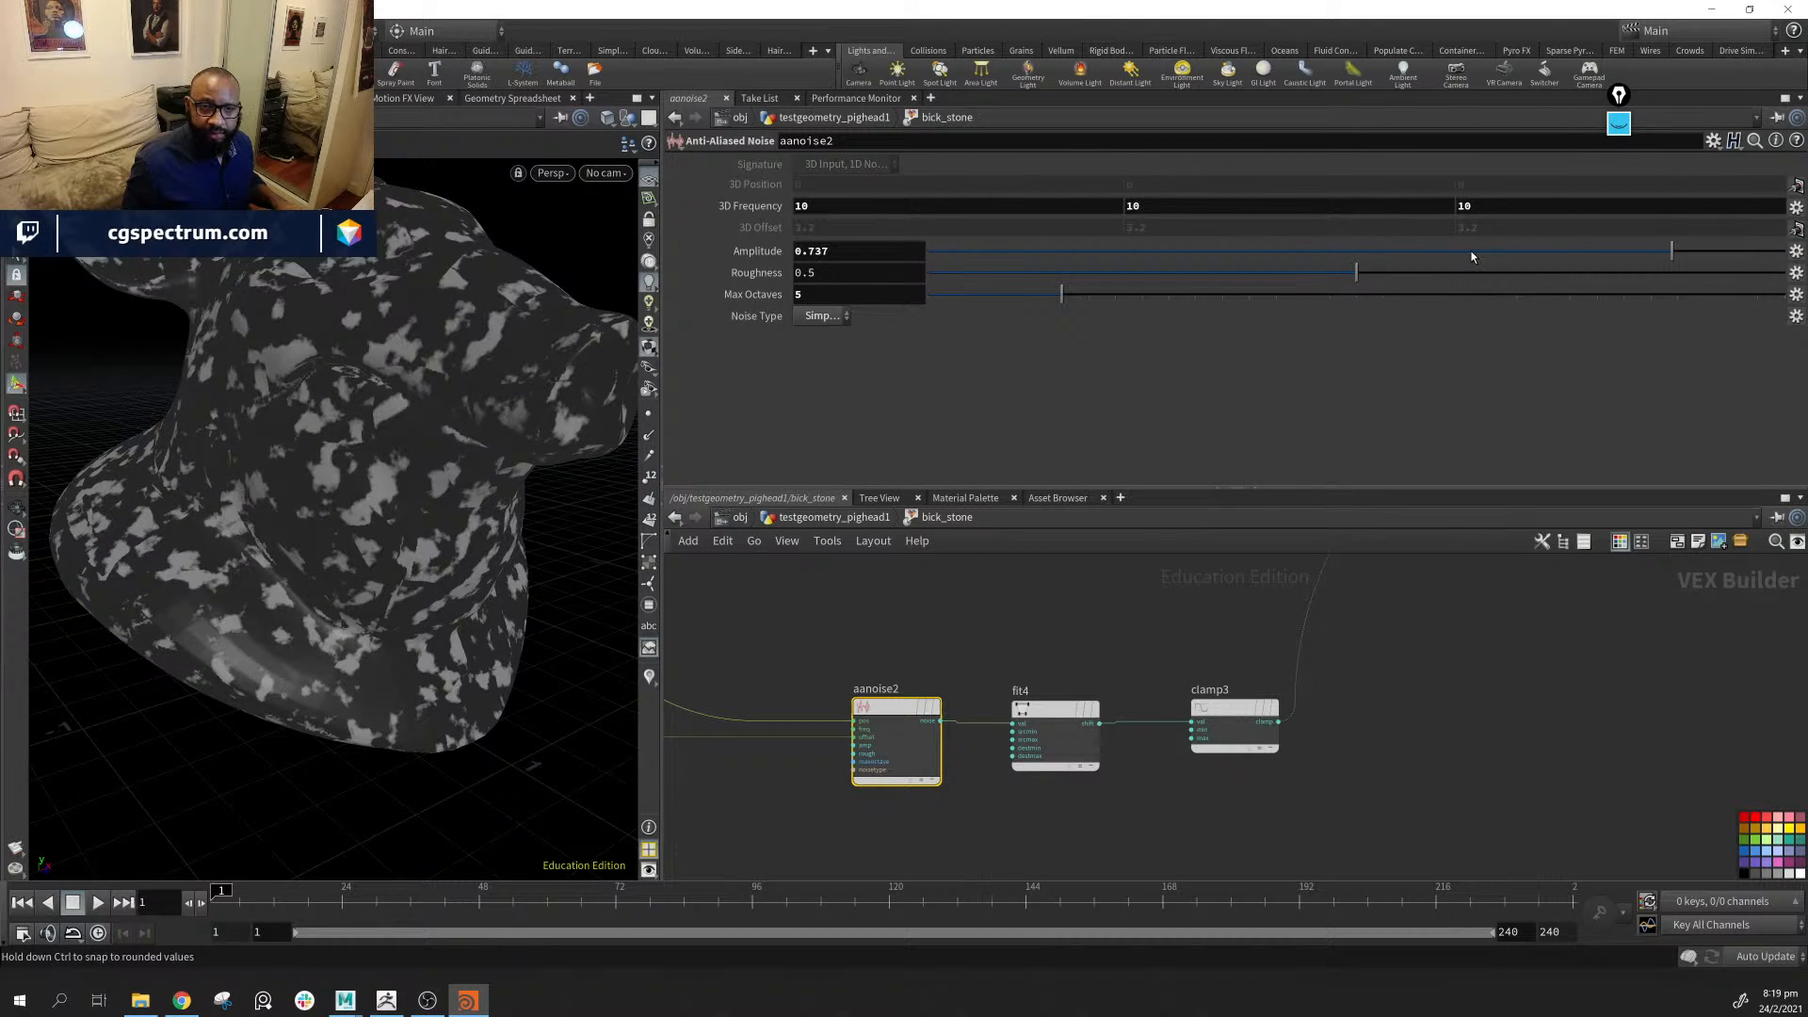
click(1399, 249)
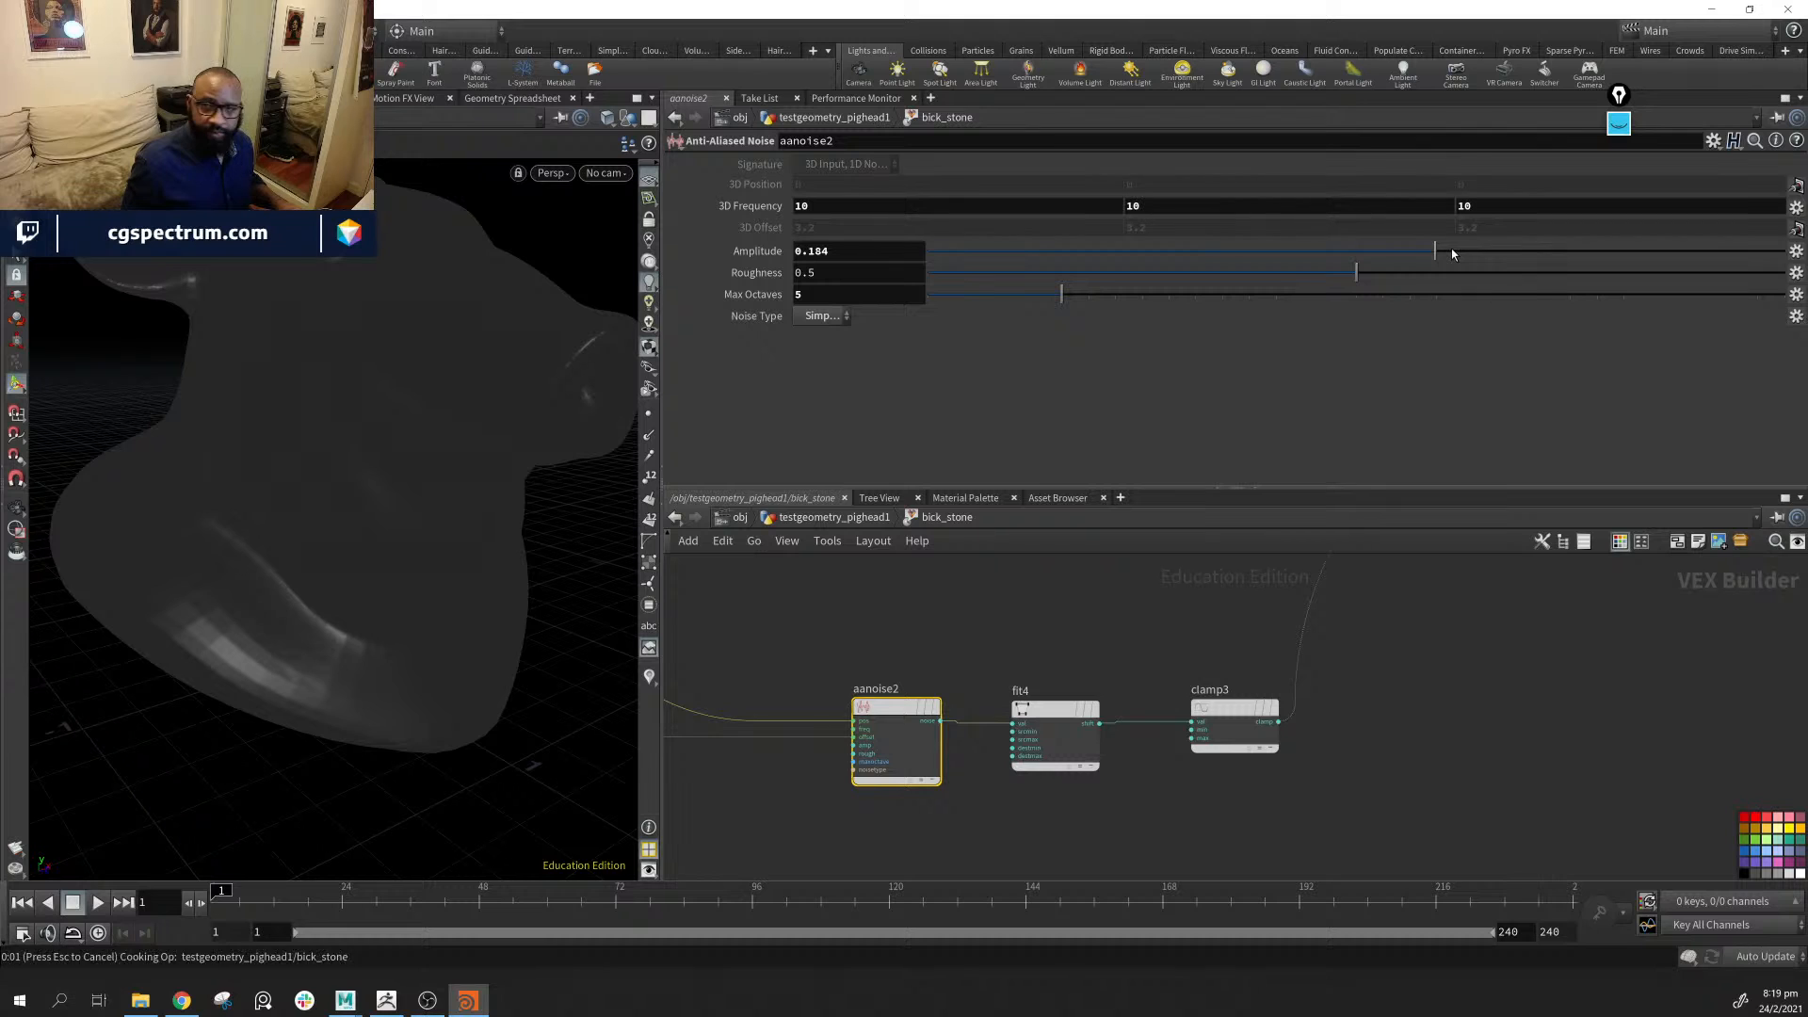
drag(1452, 253, 1537, 252)
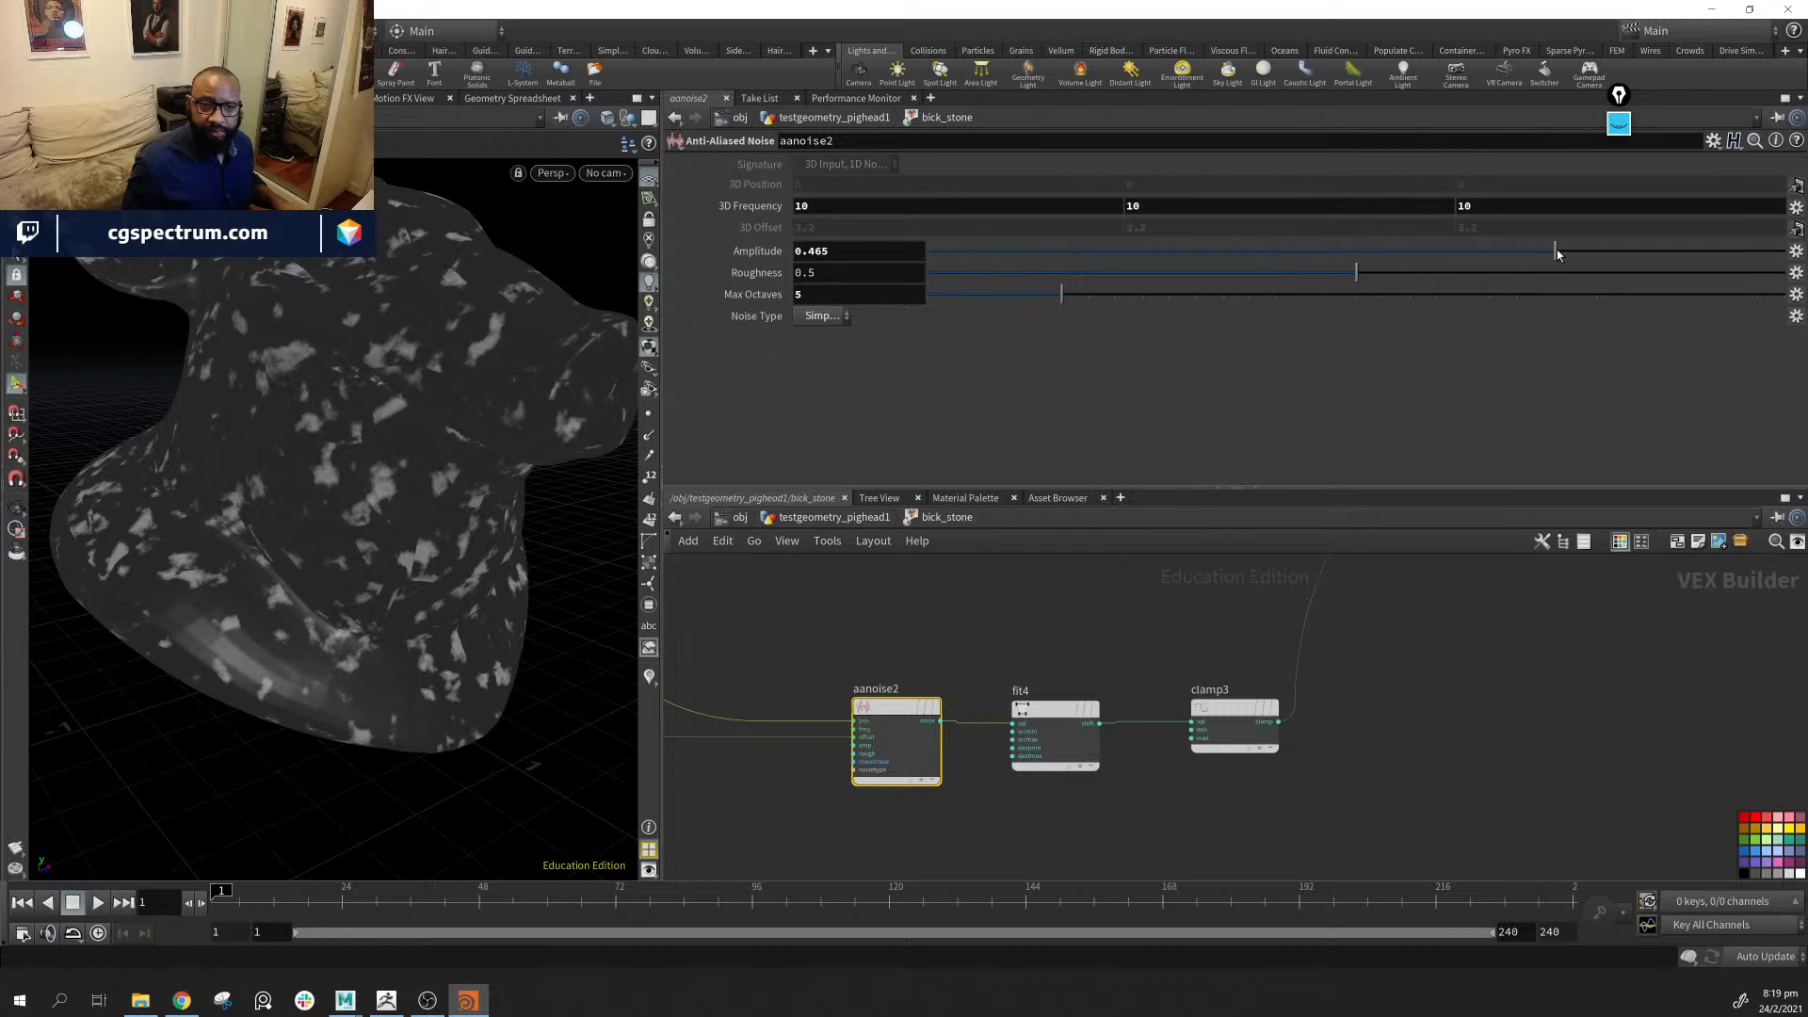
Duplicate const1 and multiply7 below their network box, and wire clamp3's output into the copied Multiply's first input
middle_drag(1469, 649, 956, 861)
scroll(1293, 721, down, 4)
drag(1055, 626, 1062, 890)
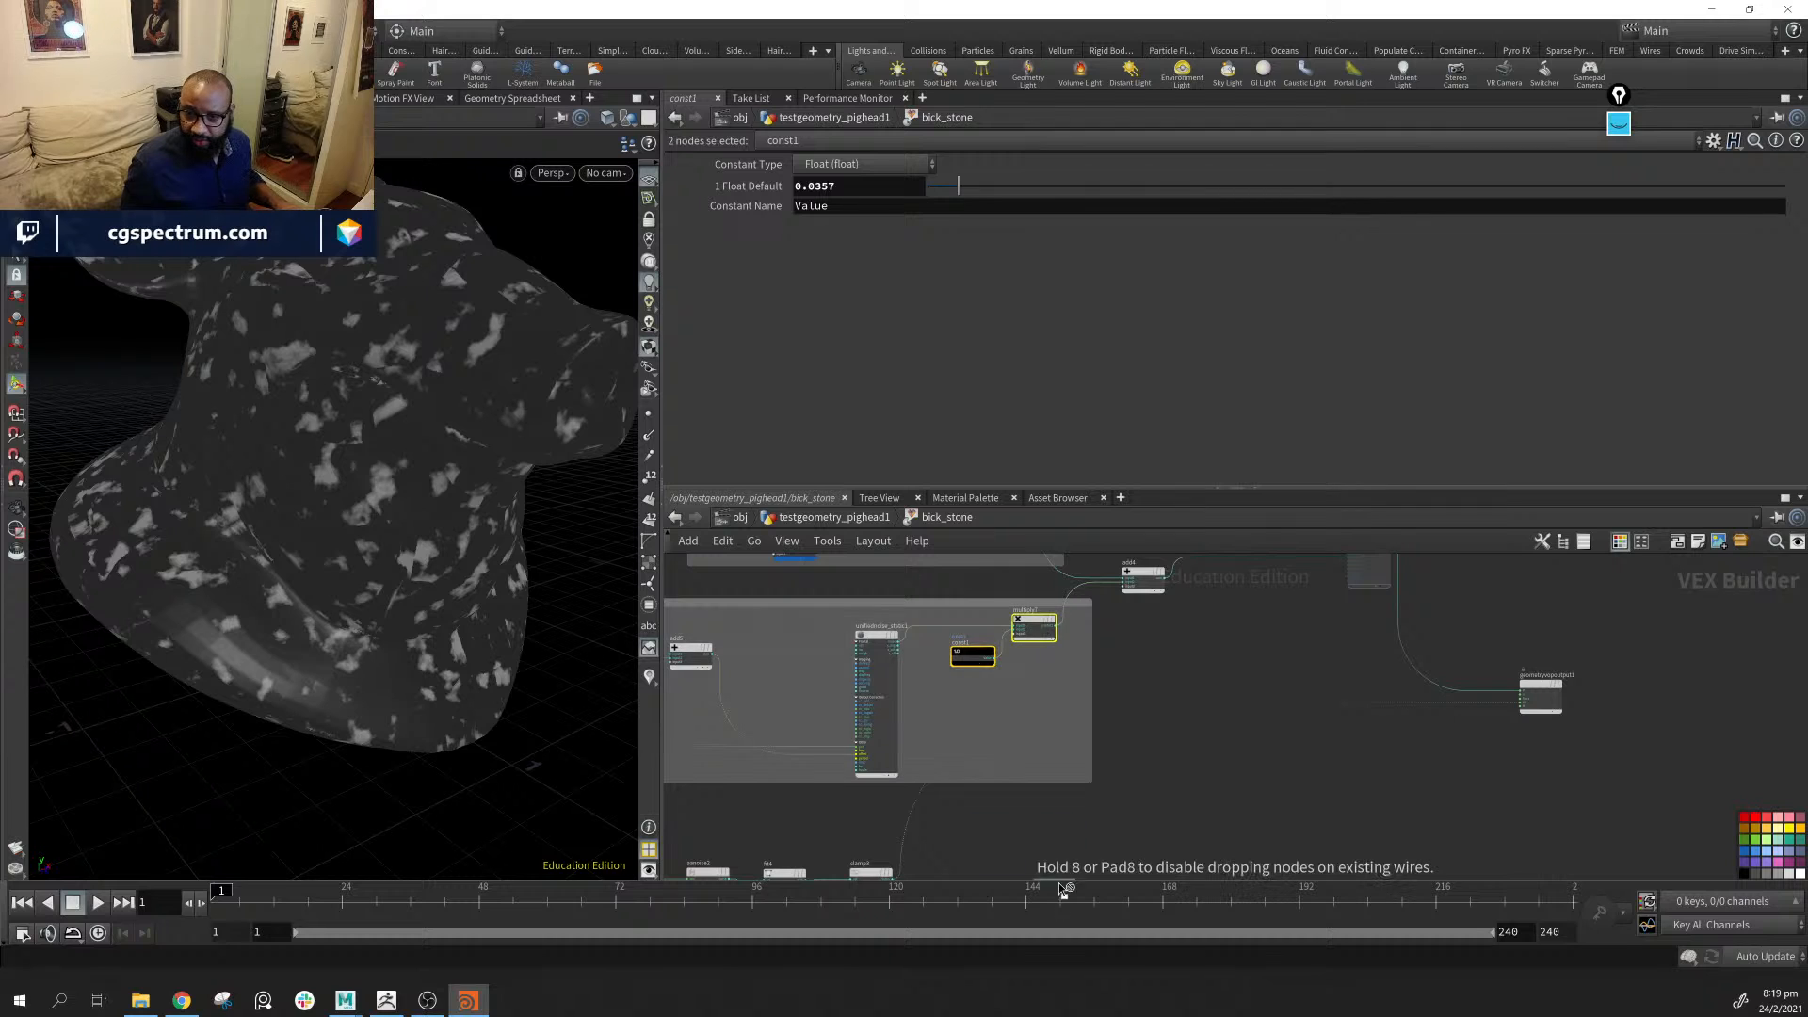
middle_drag(1147, 812, 1164, 723)
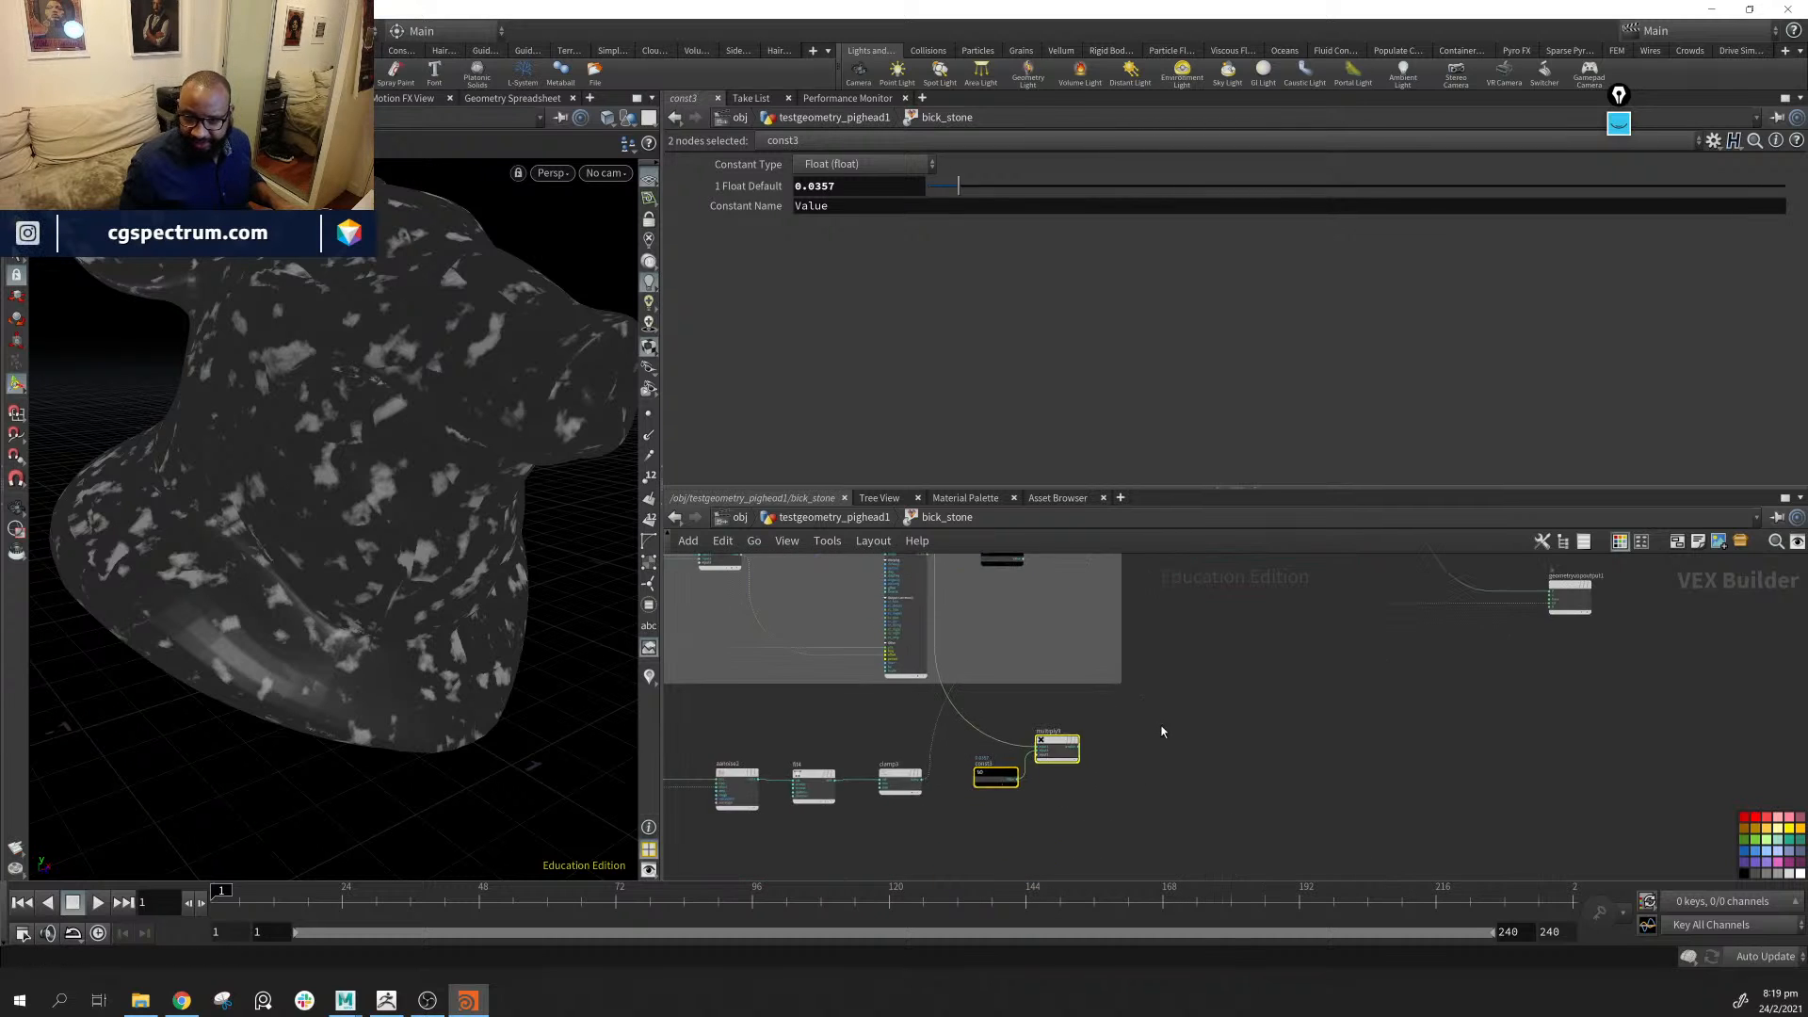
scroll(934, 783, up, 2)
drag(919, 783, 1062, 733)
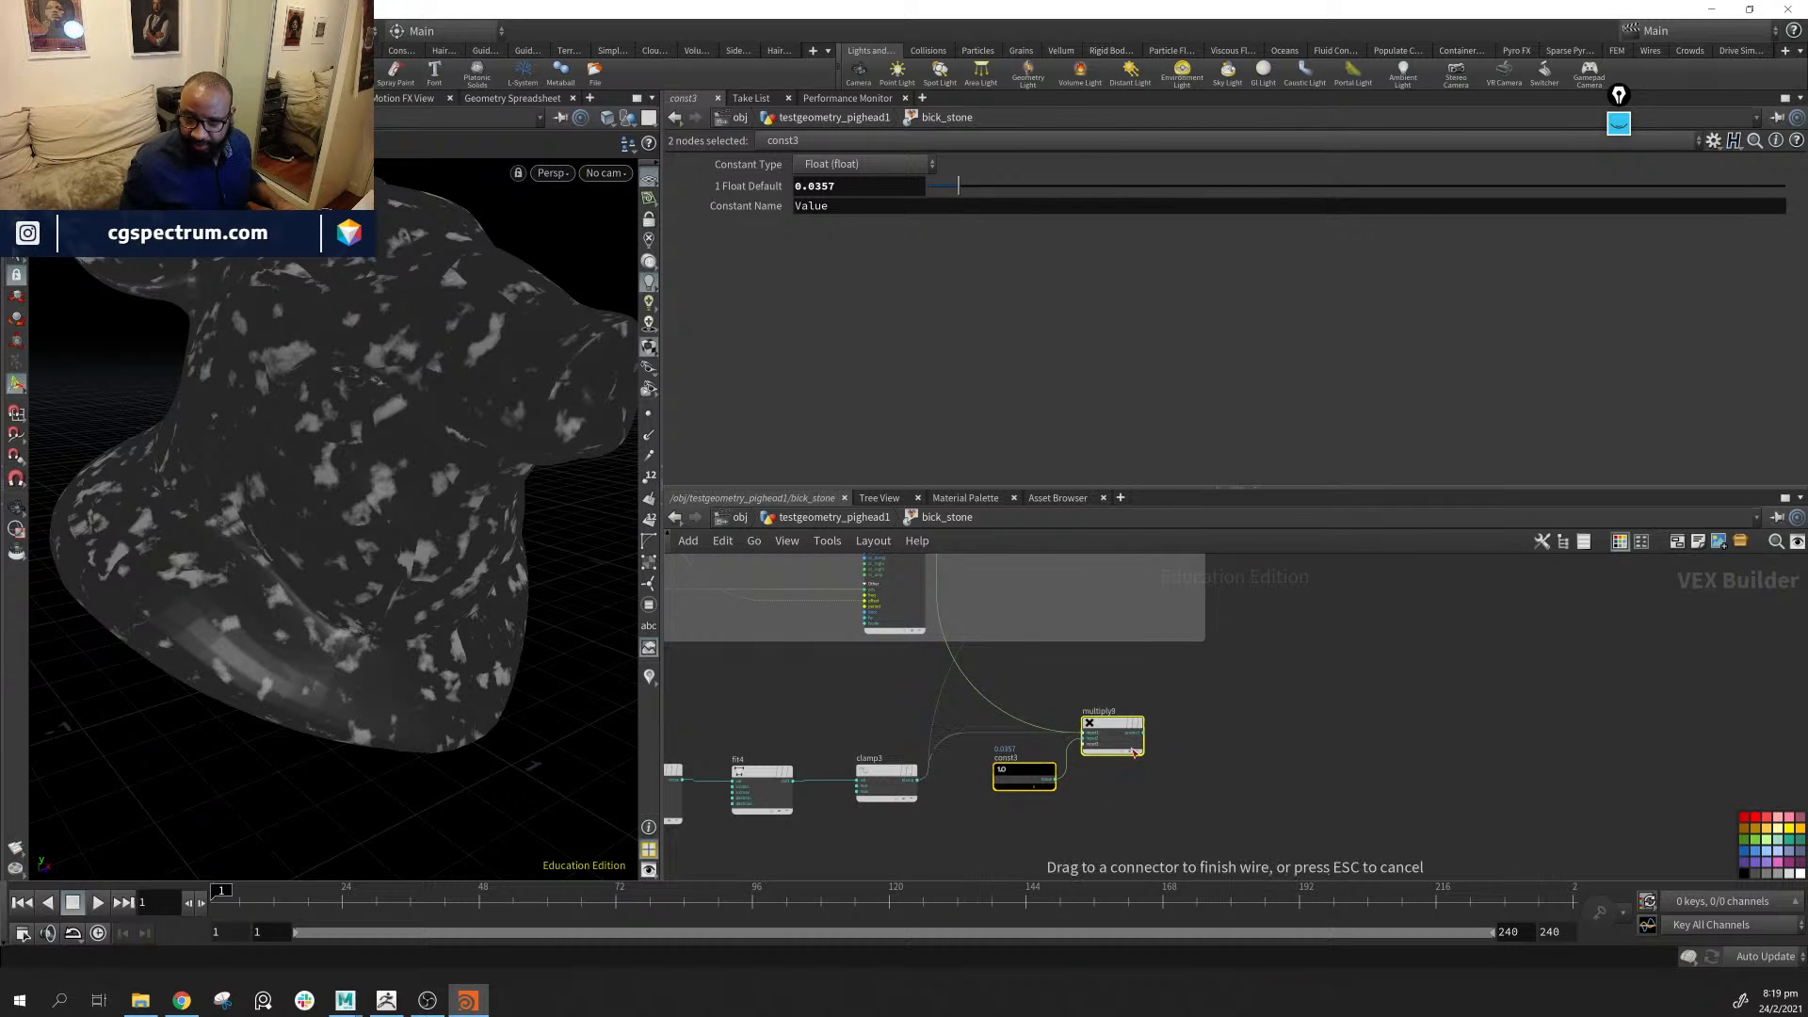
Move add4 farther from the network boxes and wire multiply9's product output into its third input
scroll(1304, 667, down, 6)
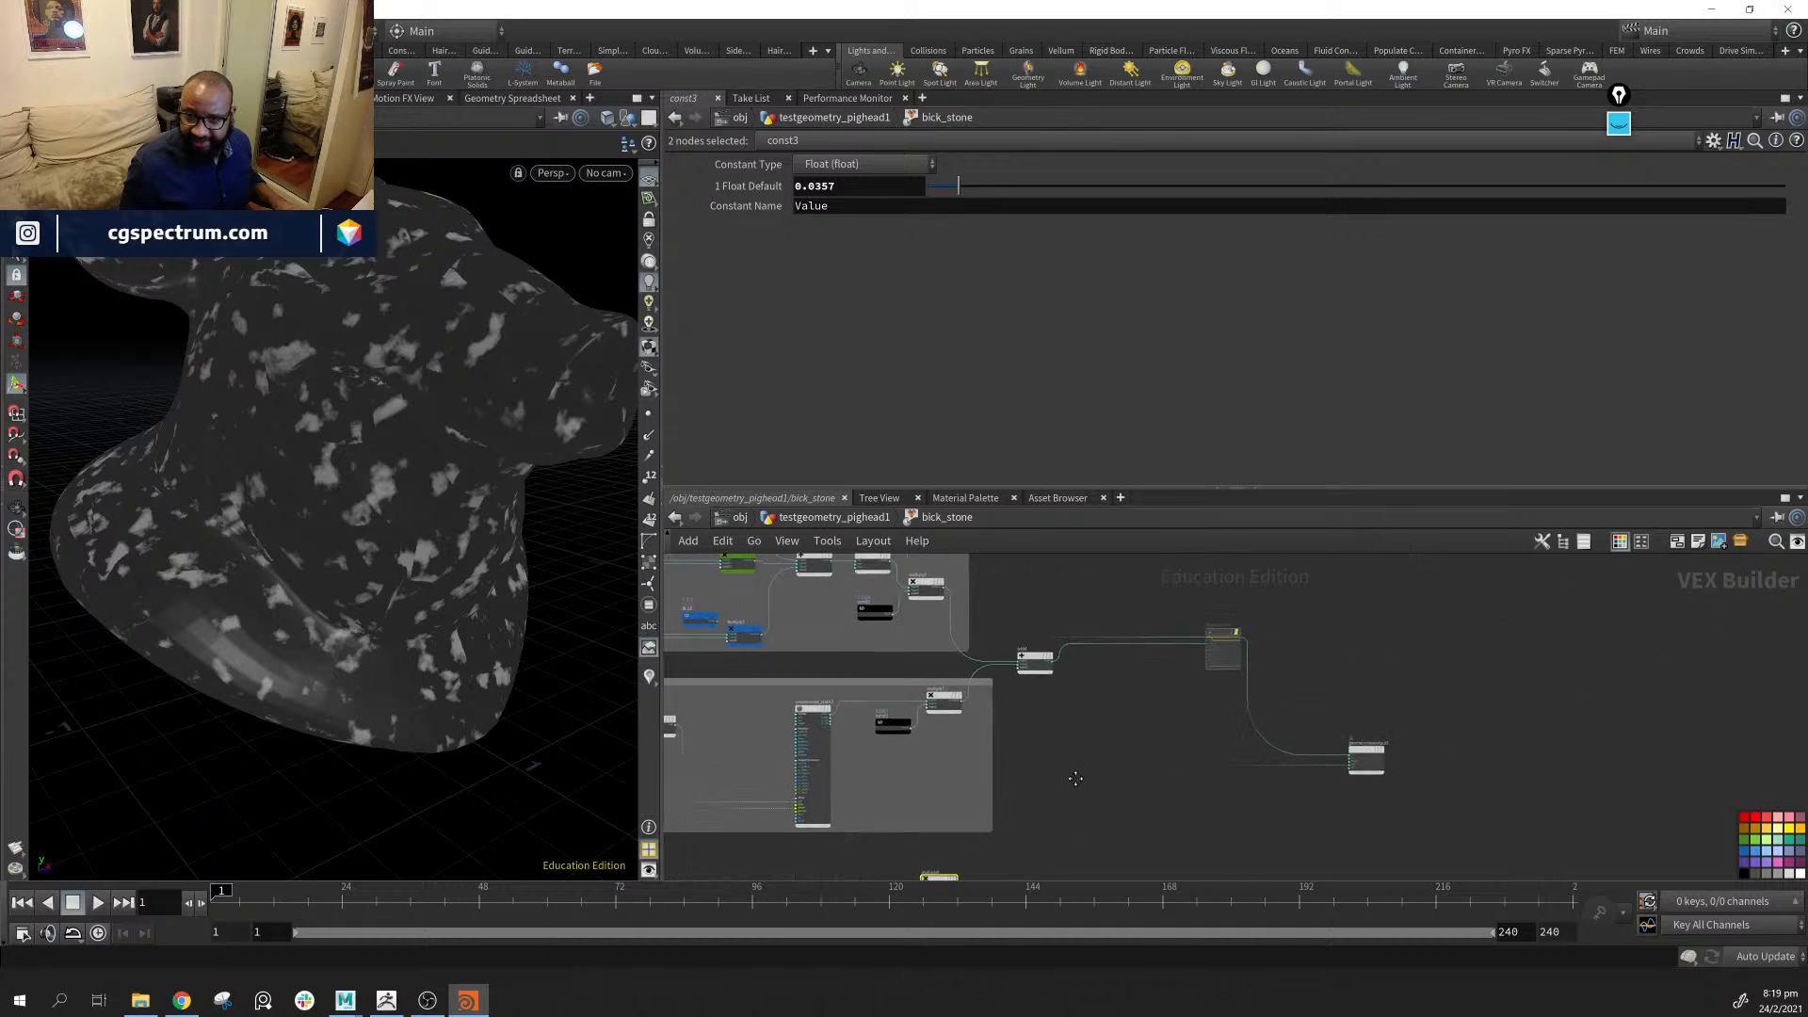
drag(1035, 664, 1155, 668)
middle_drag(1087, 818, 895, 836)
scroll(988, 813, up, 2)
scroll(893, 844, down, 1)
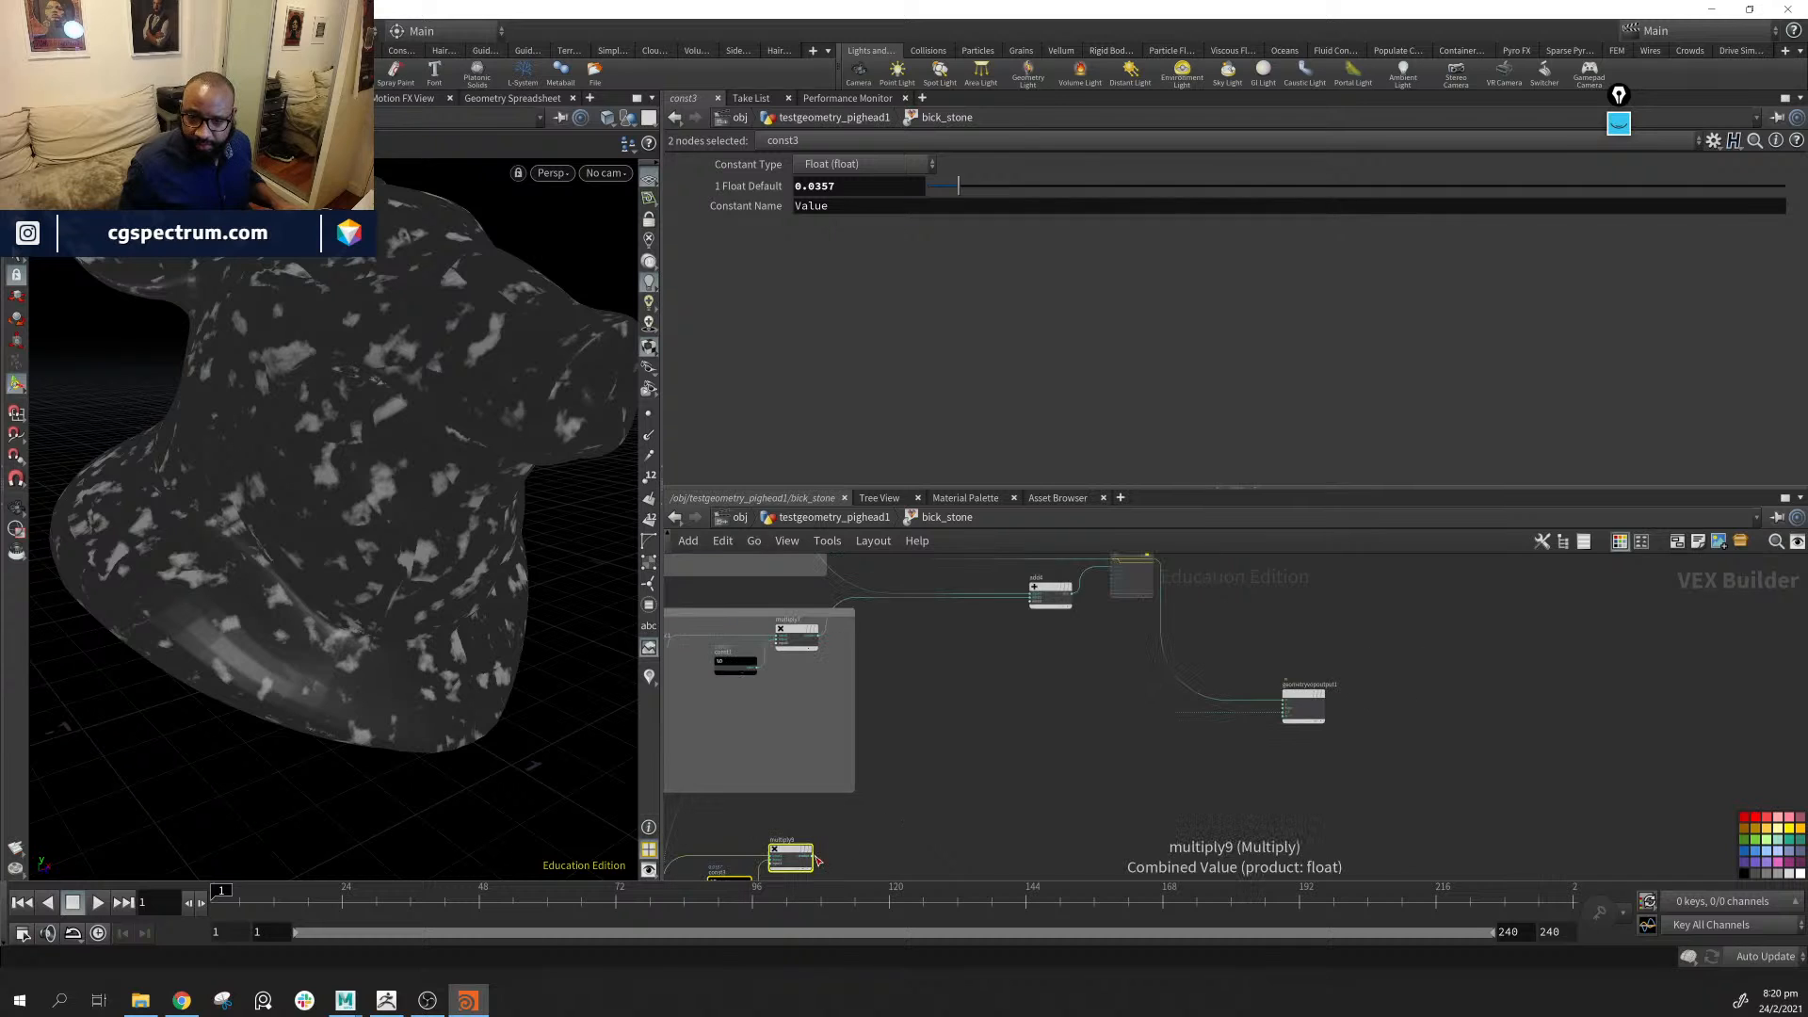
drag(815, 859, 1083, 804)
click(1094, 802)
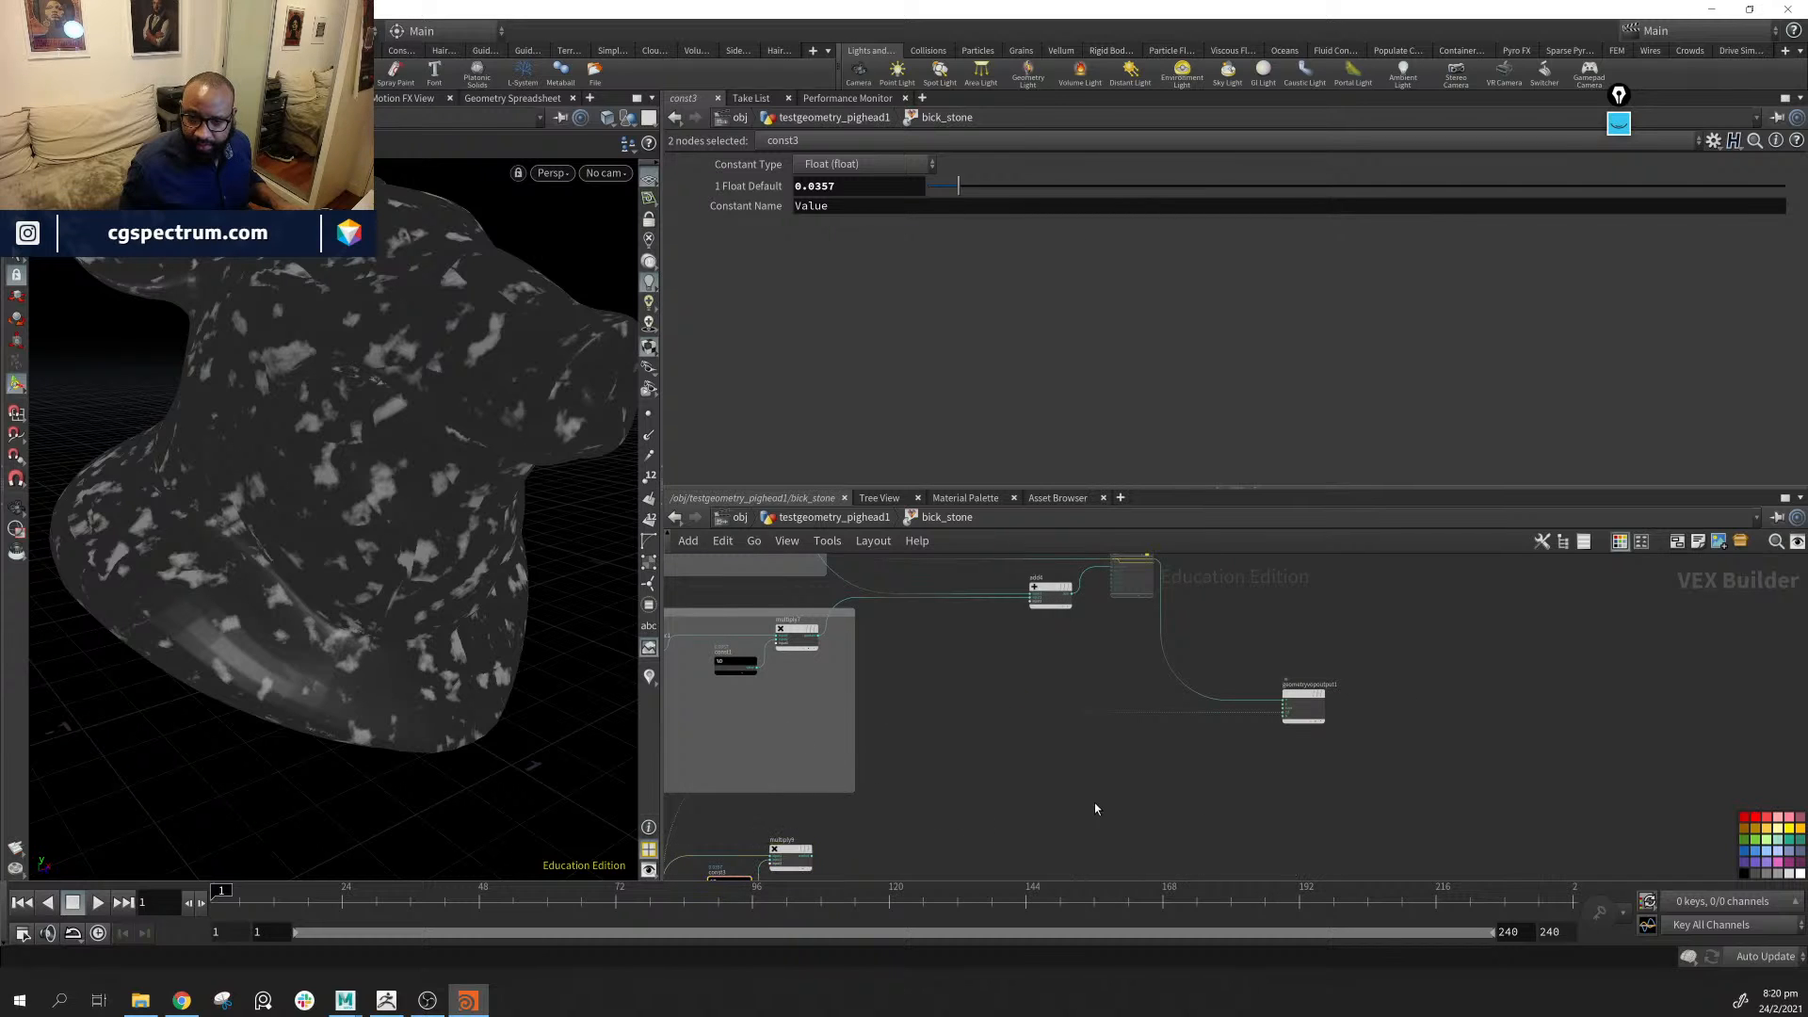
drag(815, 860, 1013, 681)
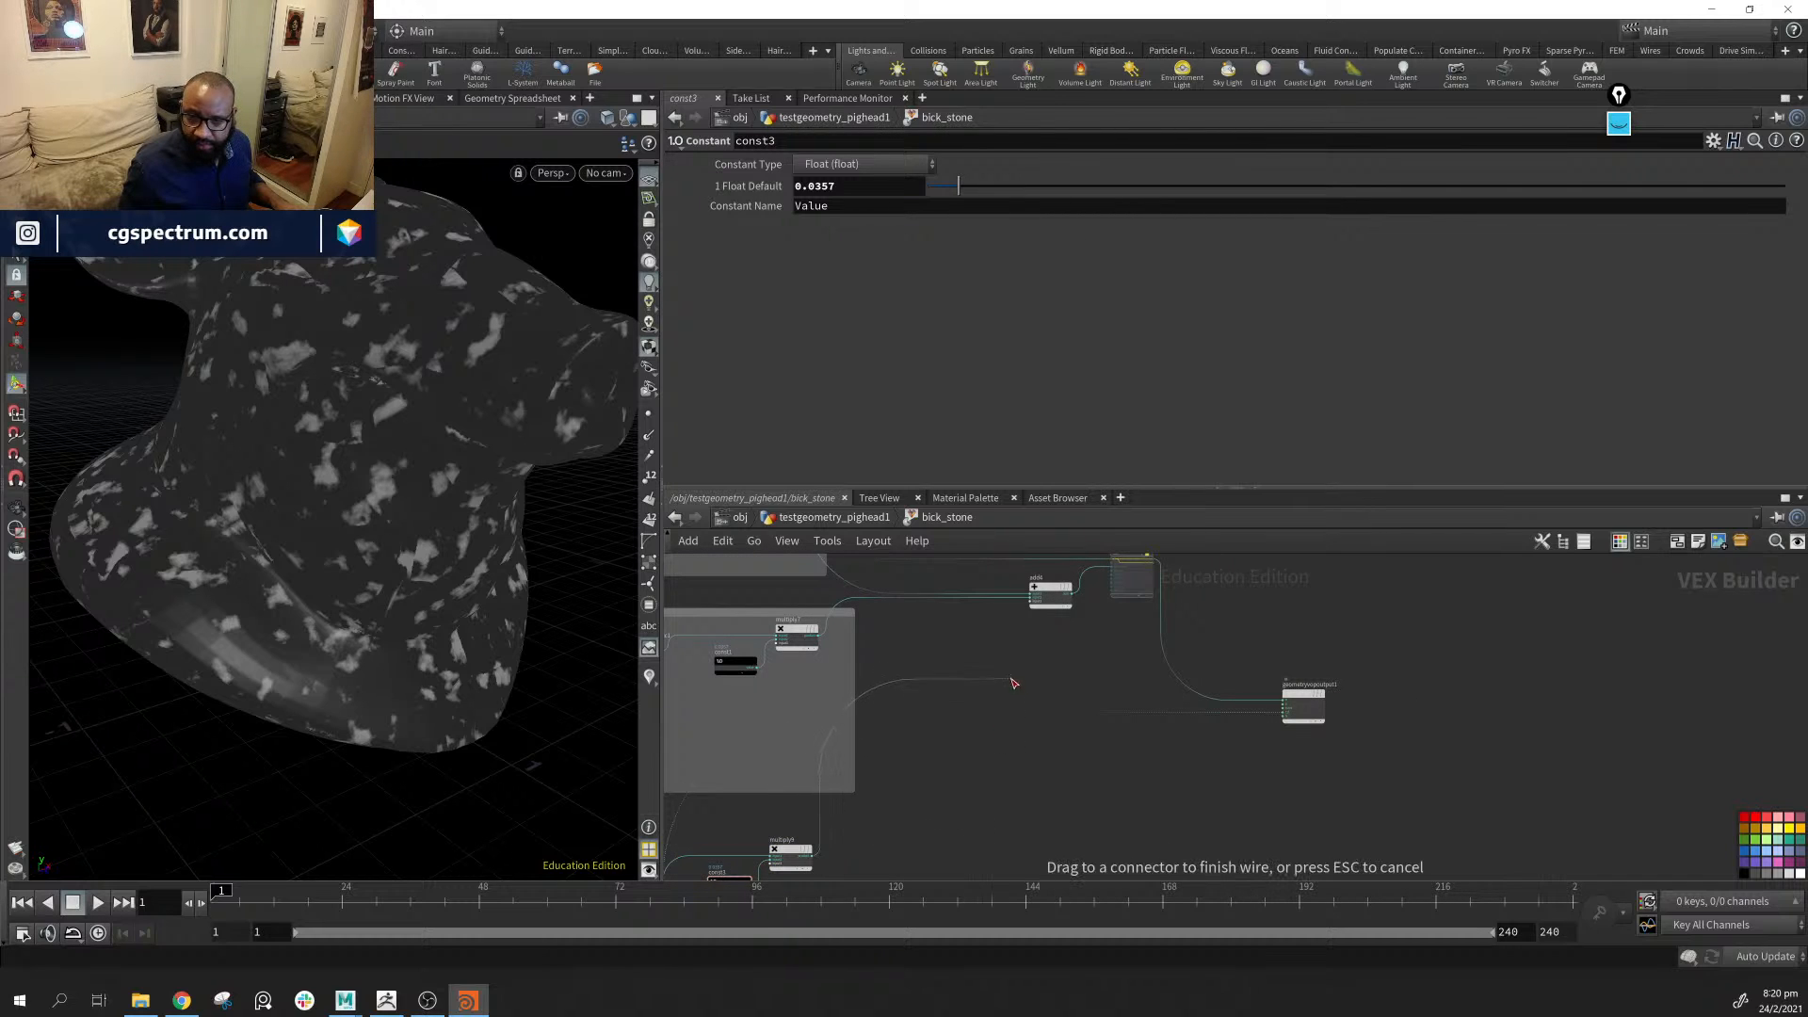
Cut the noise preview wire going into geometryvopoutput1 and re-enable the bypassed displacenml1 node to display the stone displacement
middle_drag(1119, 660, 1036, 732)
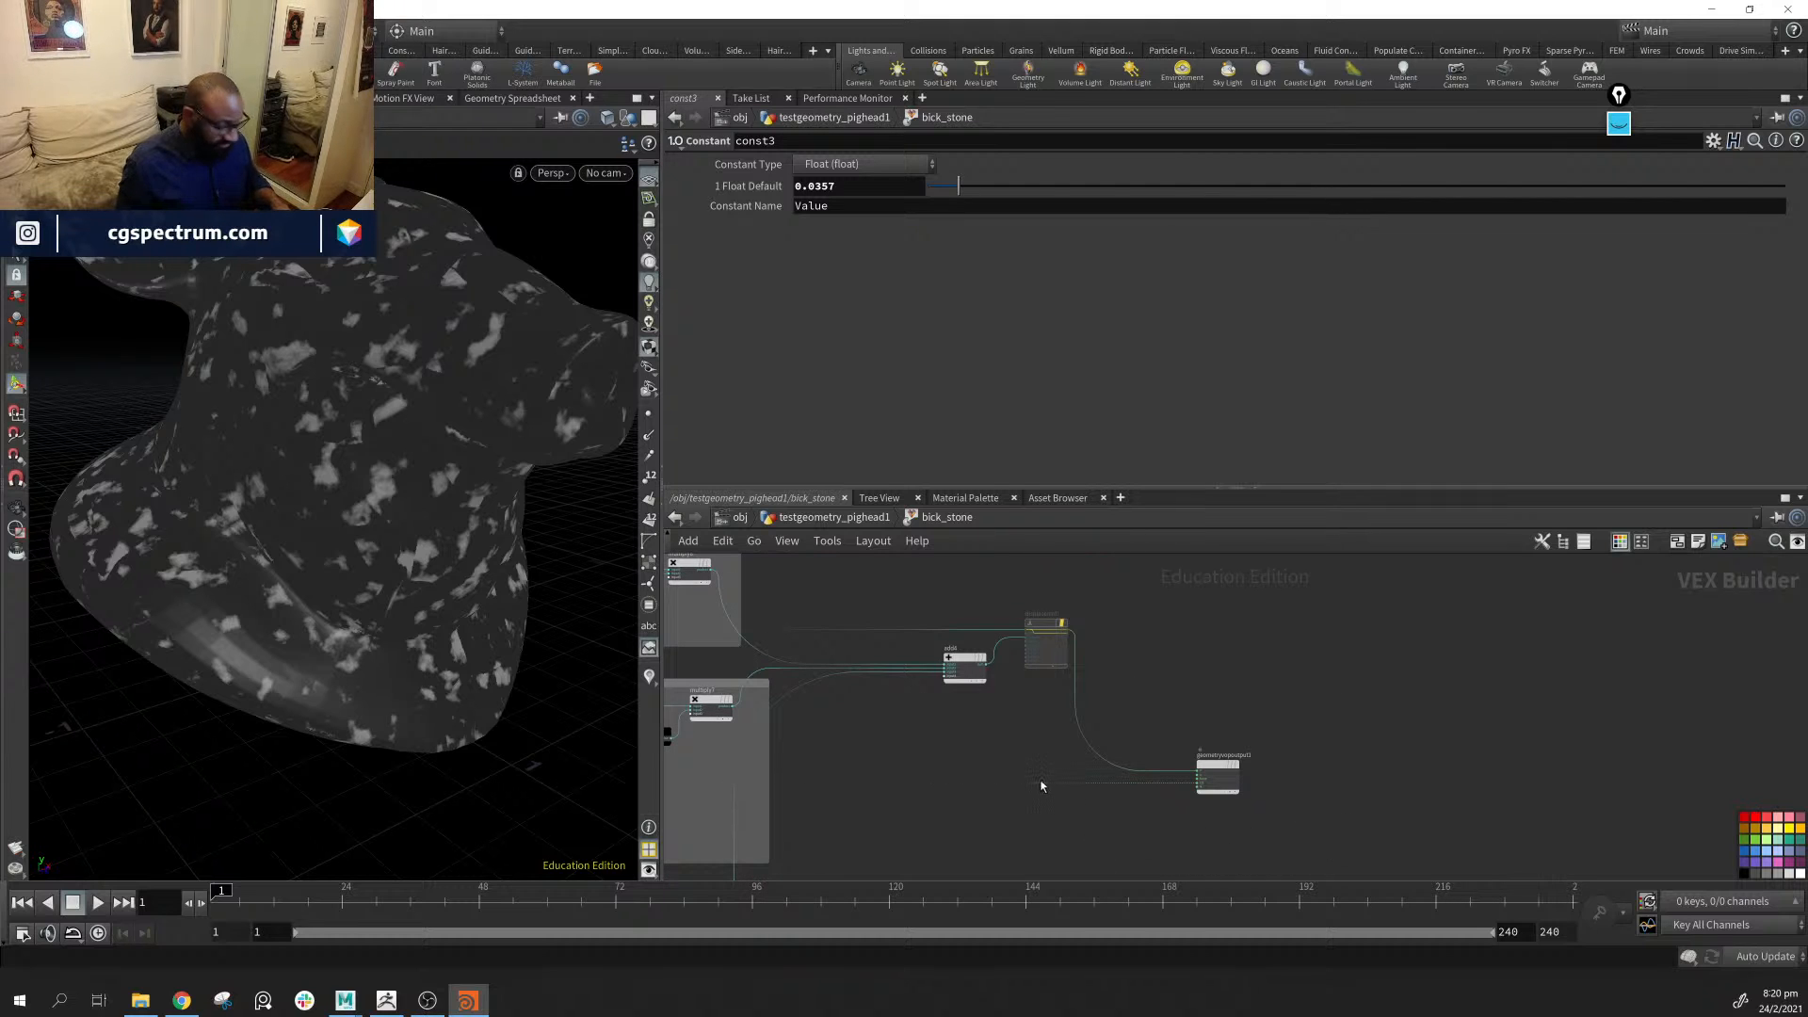
key(y)
scroll(1111, 643, up, 5)
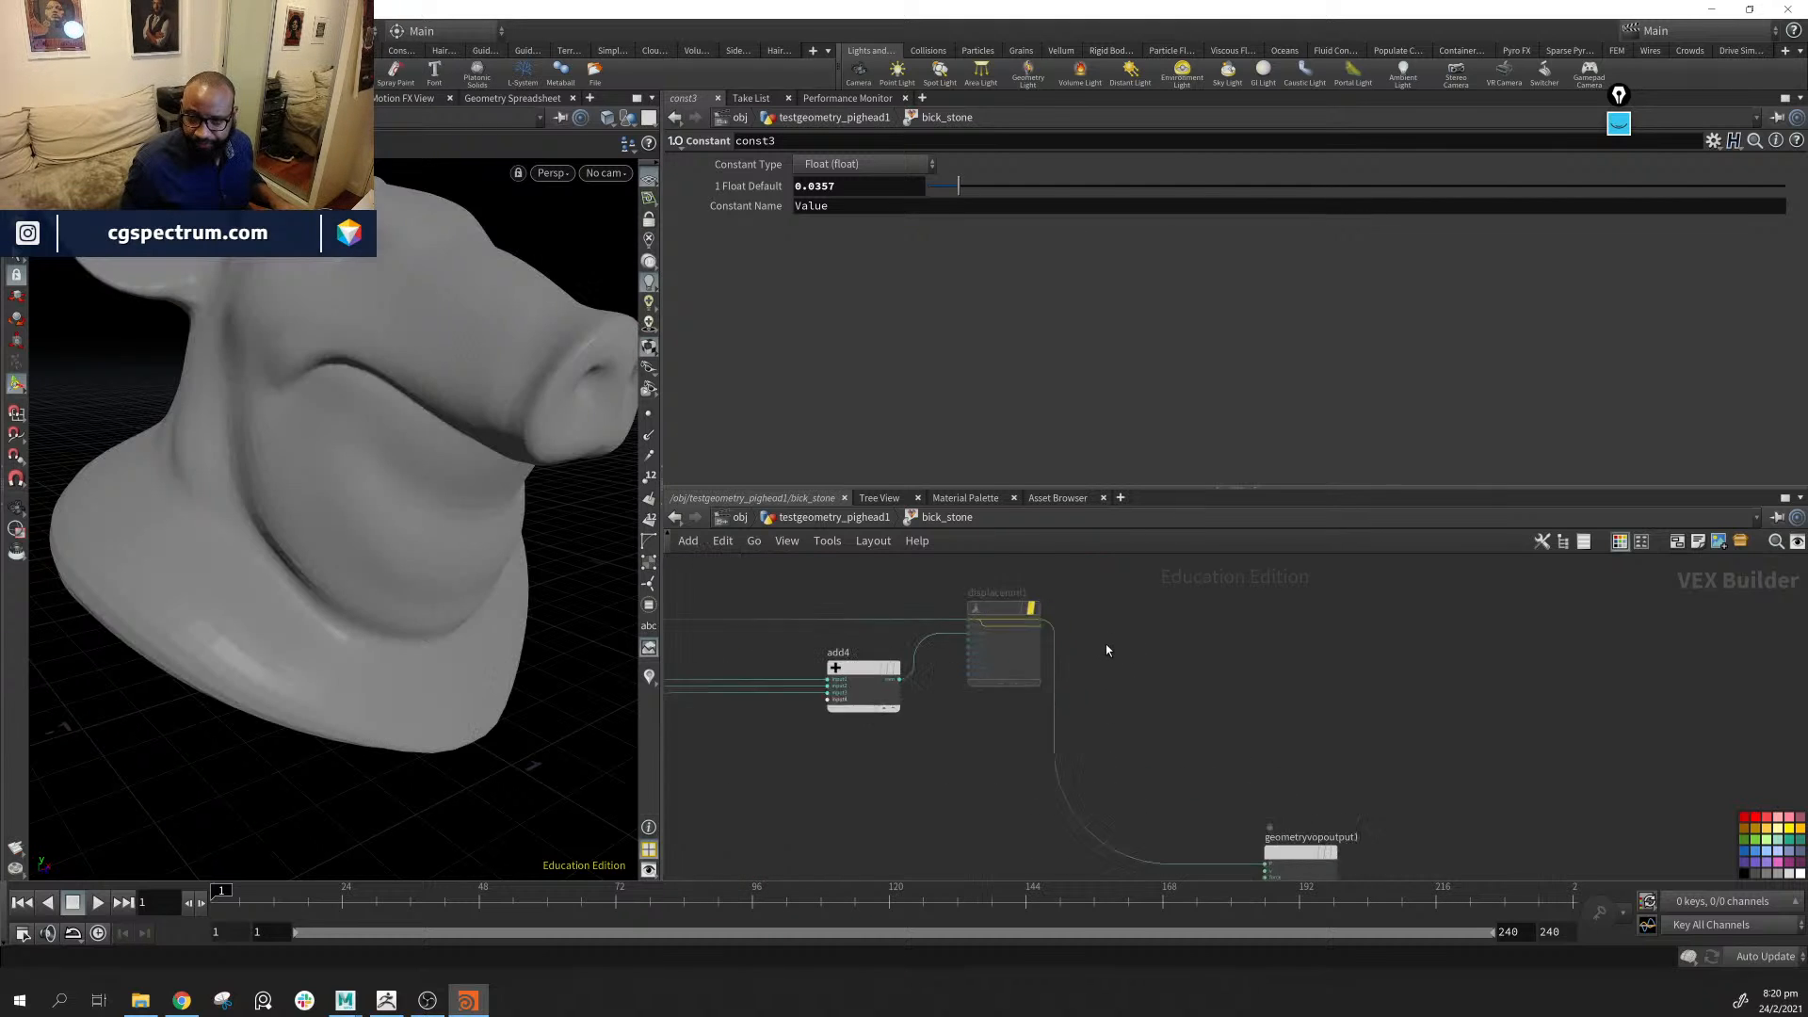
click(989, 605)
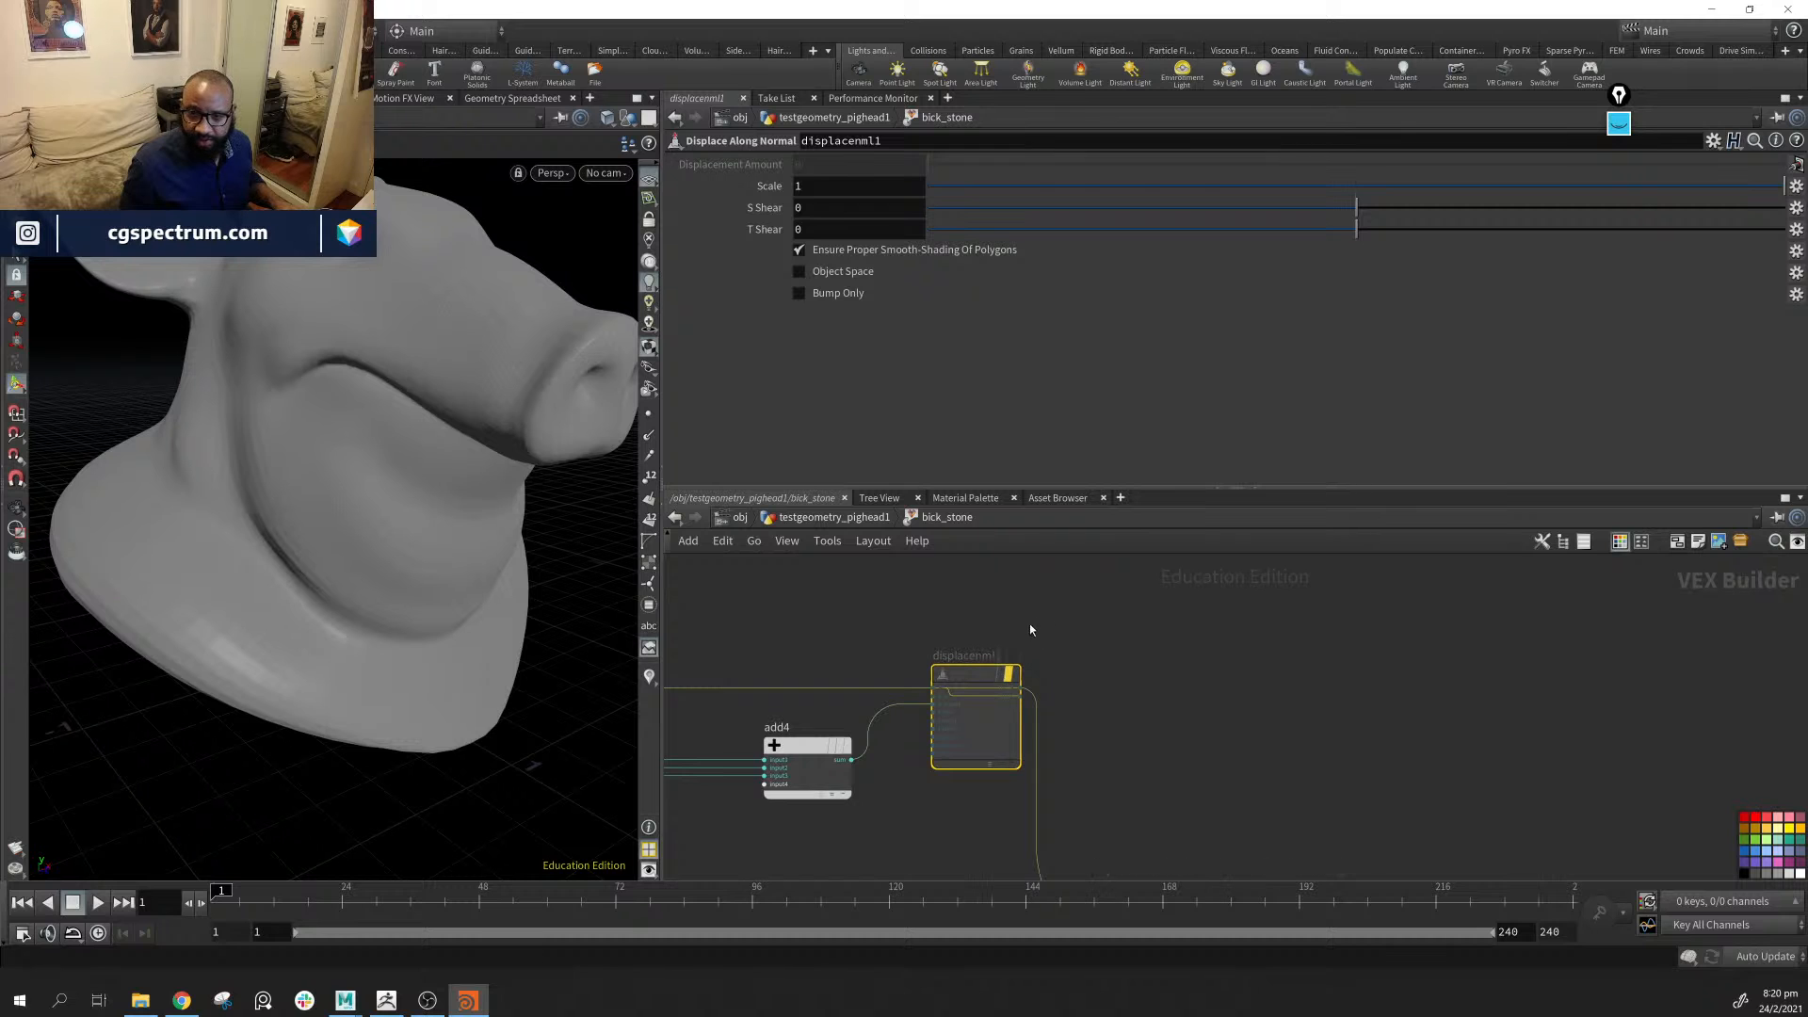
mouse_move(1025, 633)
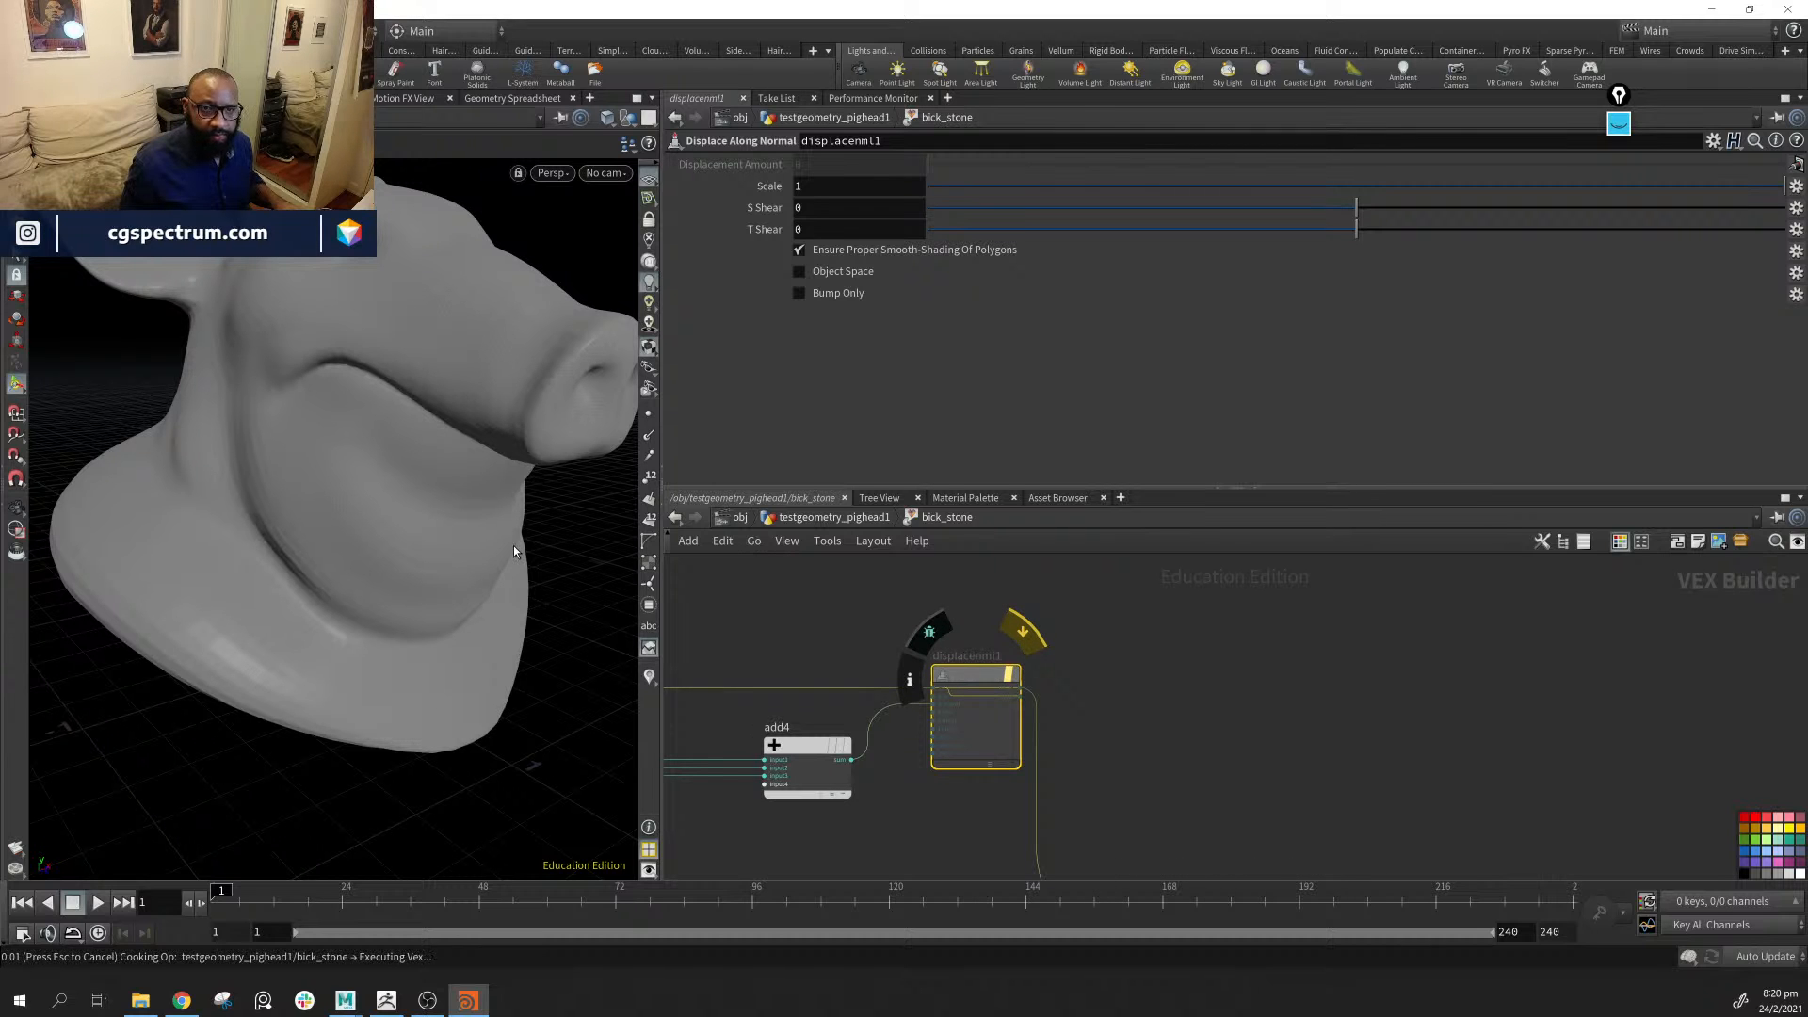
alt+middle_drag(448, 331, 412, 463)
alt+drag(413, 462, 517, 606)
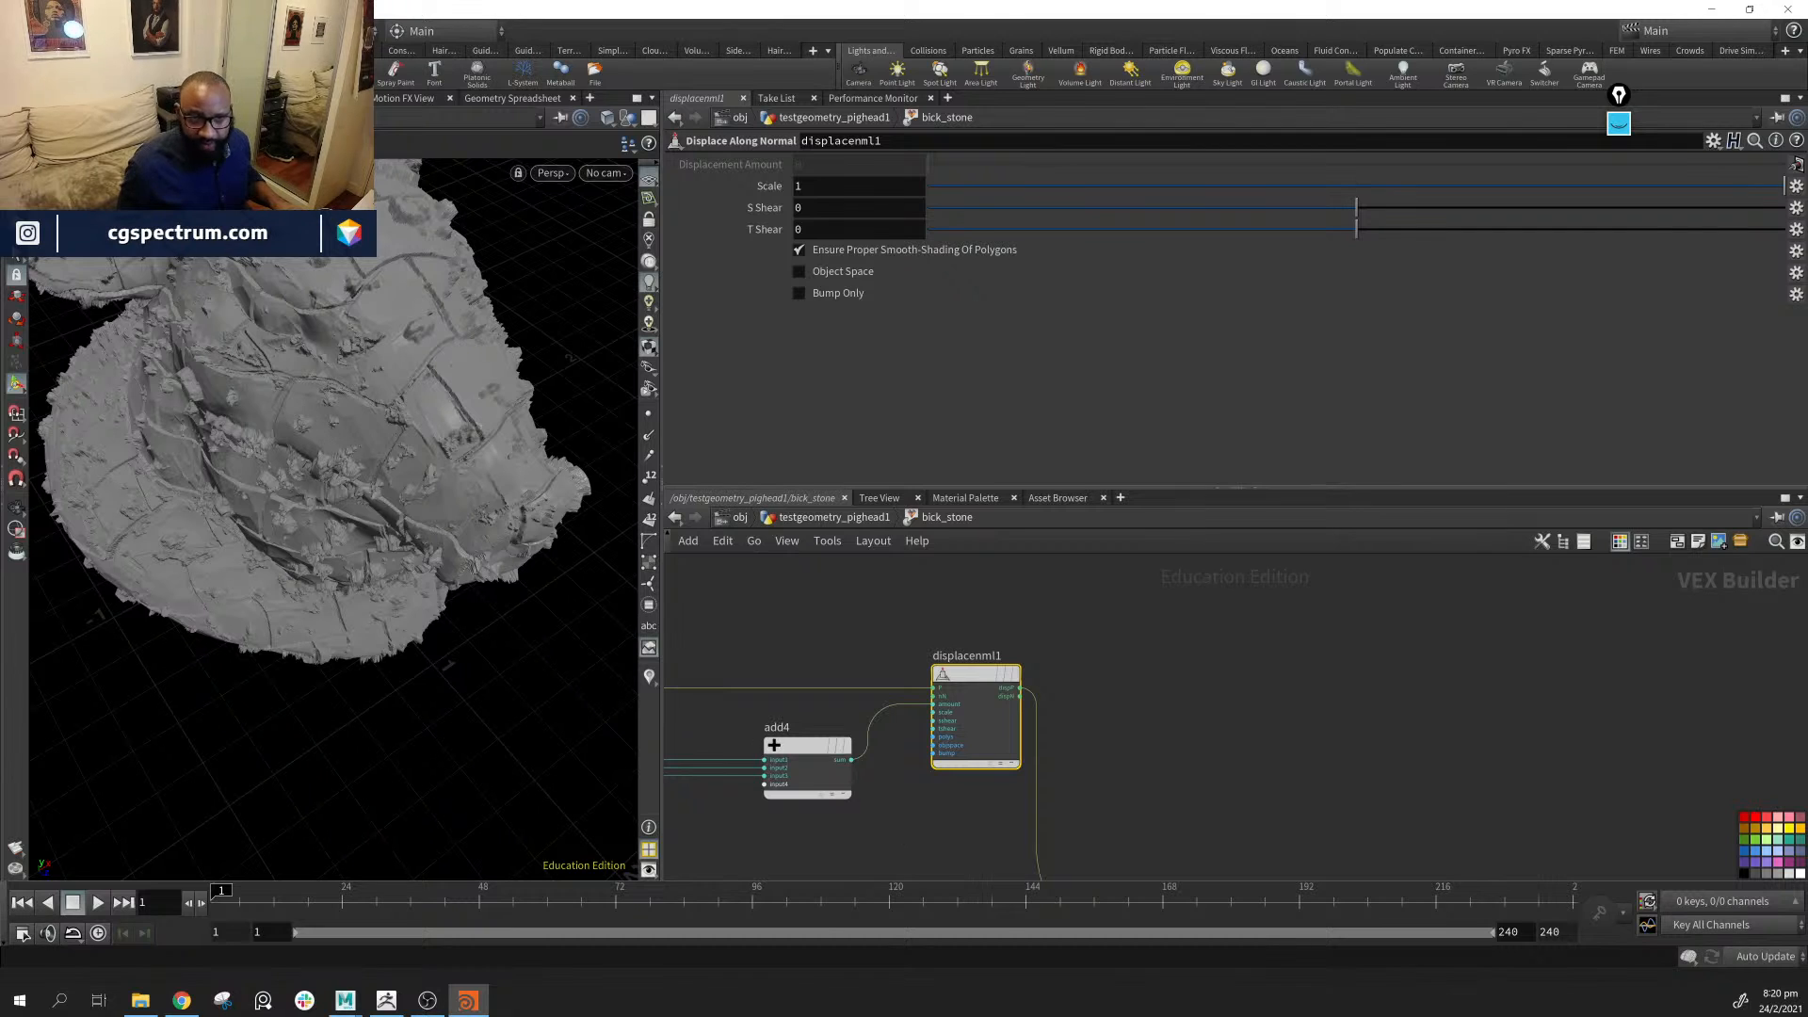
Set const3's 1 Float Default to -.01 and check the resulting chips on the pig head's bricks
middle_drag(936, 831, 1178, 565)
middle_drag(1130, 800, 1353, 602)
middle_drag(968, 813, 1187, 622)
click(930, 713)
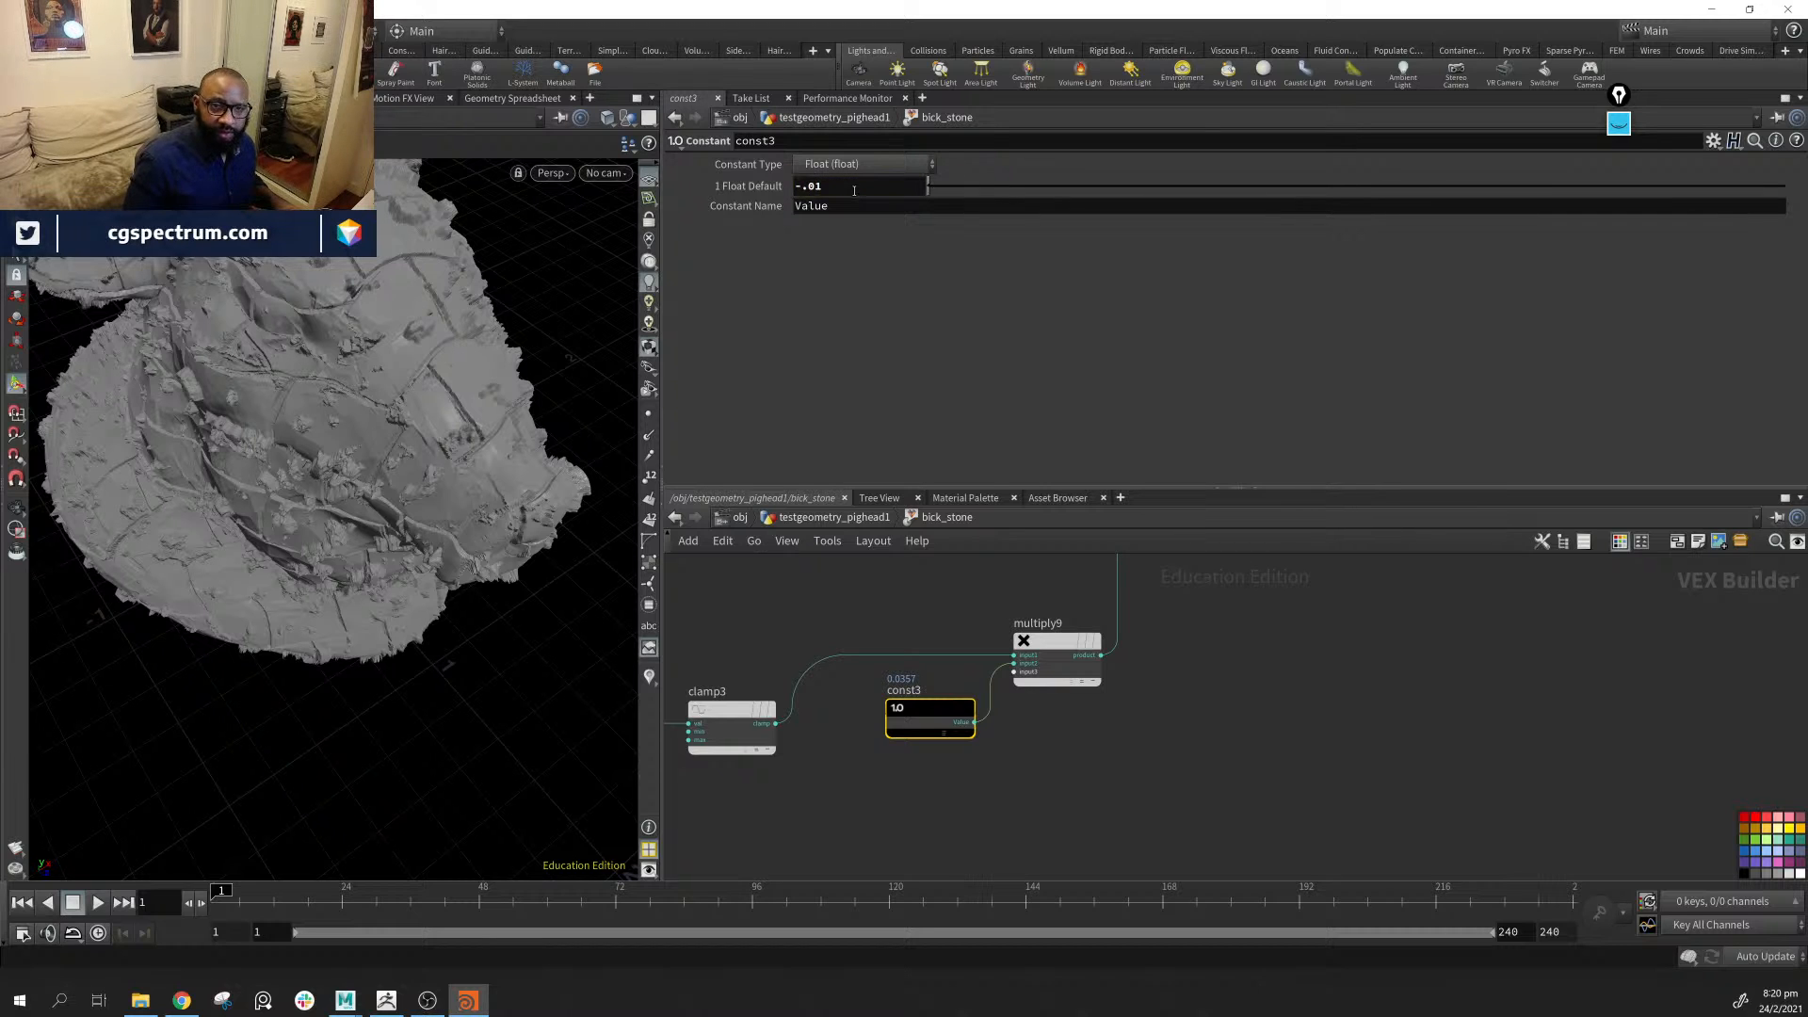
key(Return)
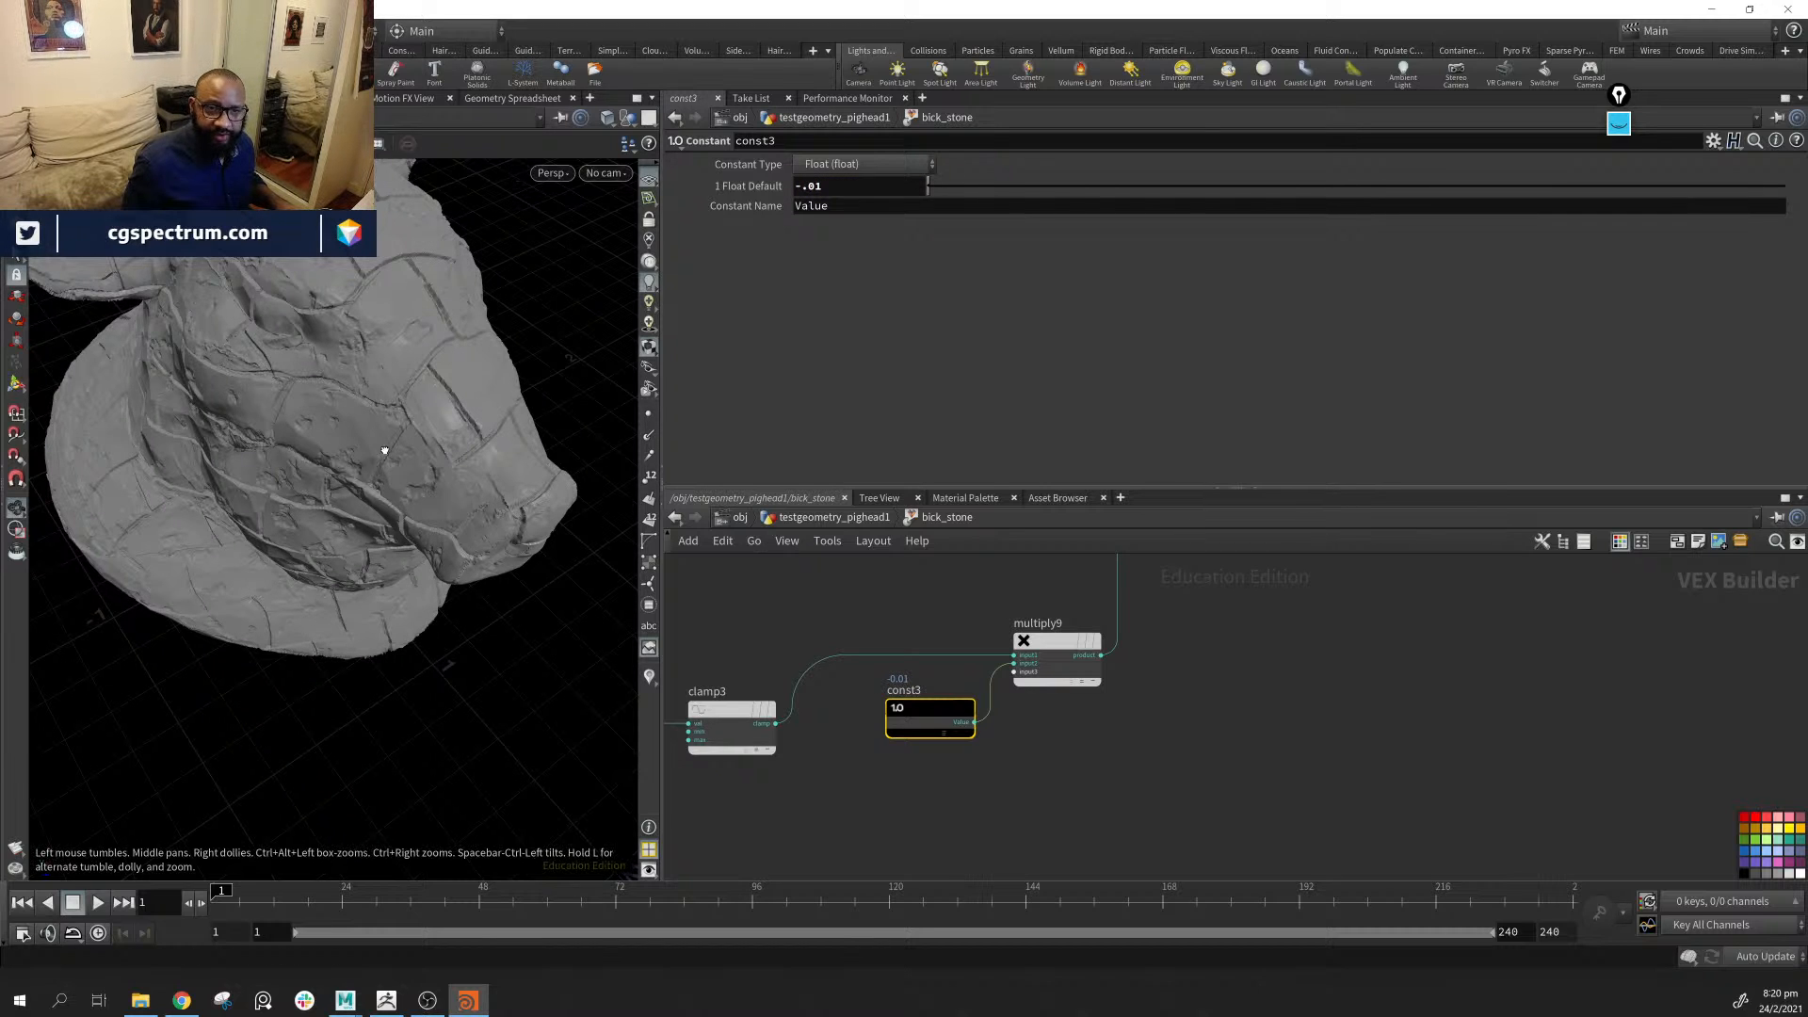
drag(384, 448, 507, 440)
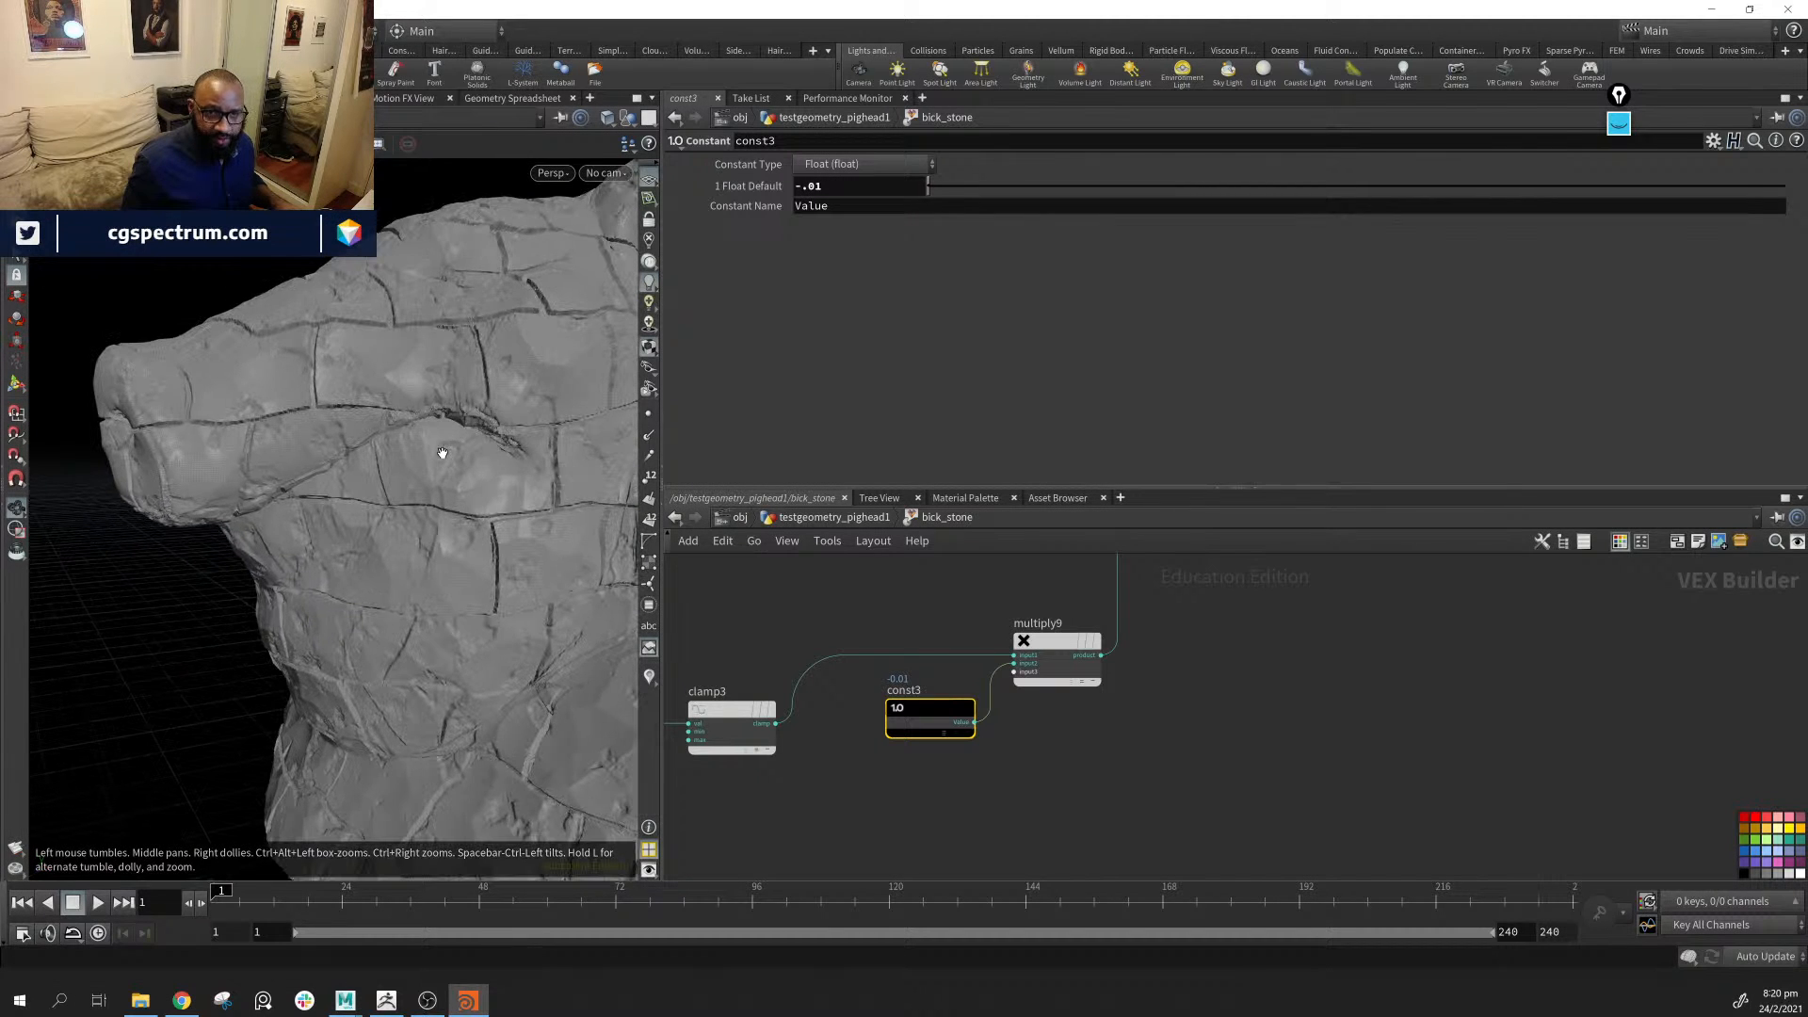
drag(314, 428, 486, 491)
key(space+g)
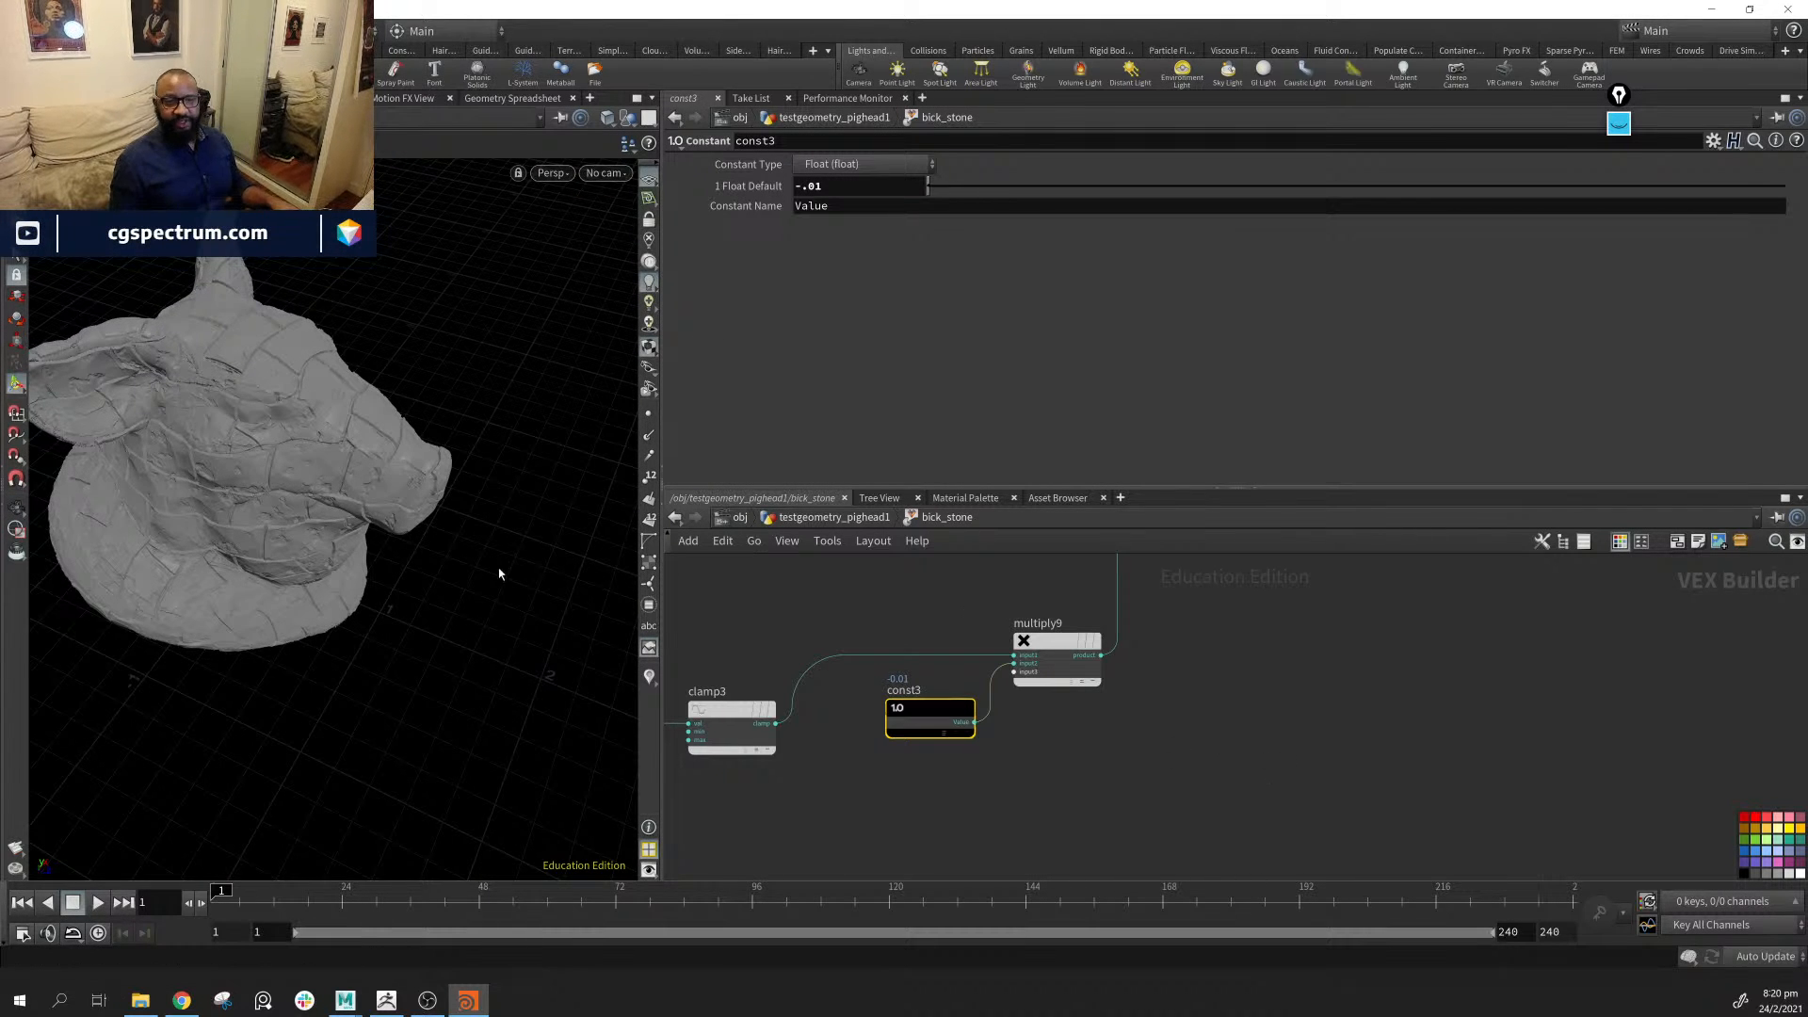
Shift the const2, const1 and const3 nodes slightly away from their Multiply nodes to tidy the network
drag(500, 572, 477, 383)
scroll(1366, 810, down, 5)
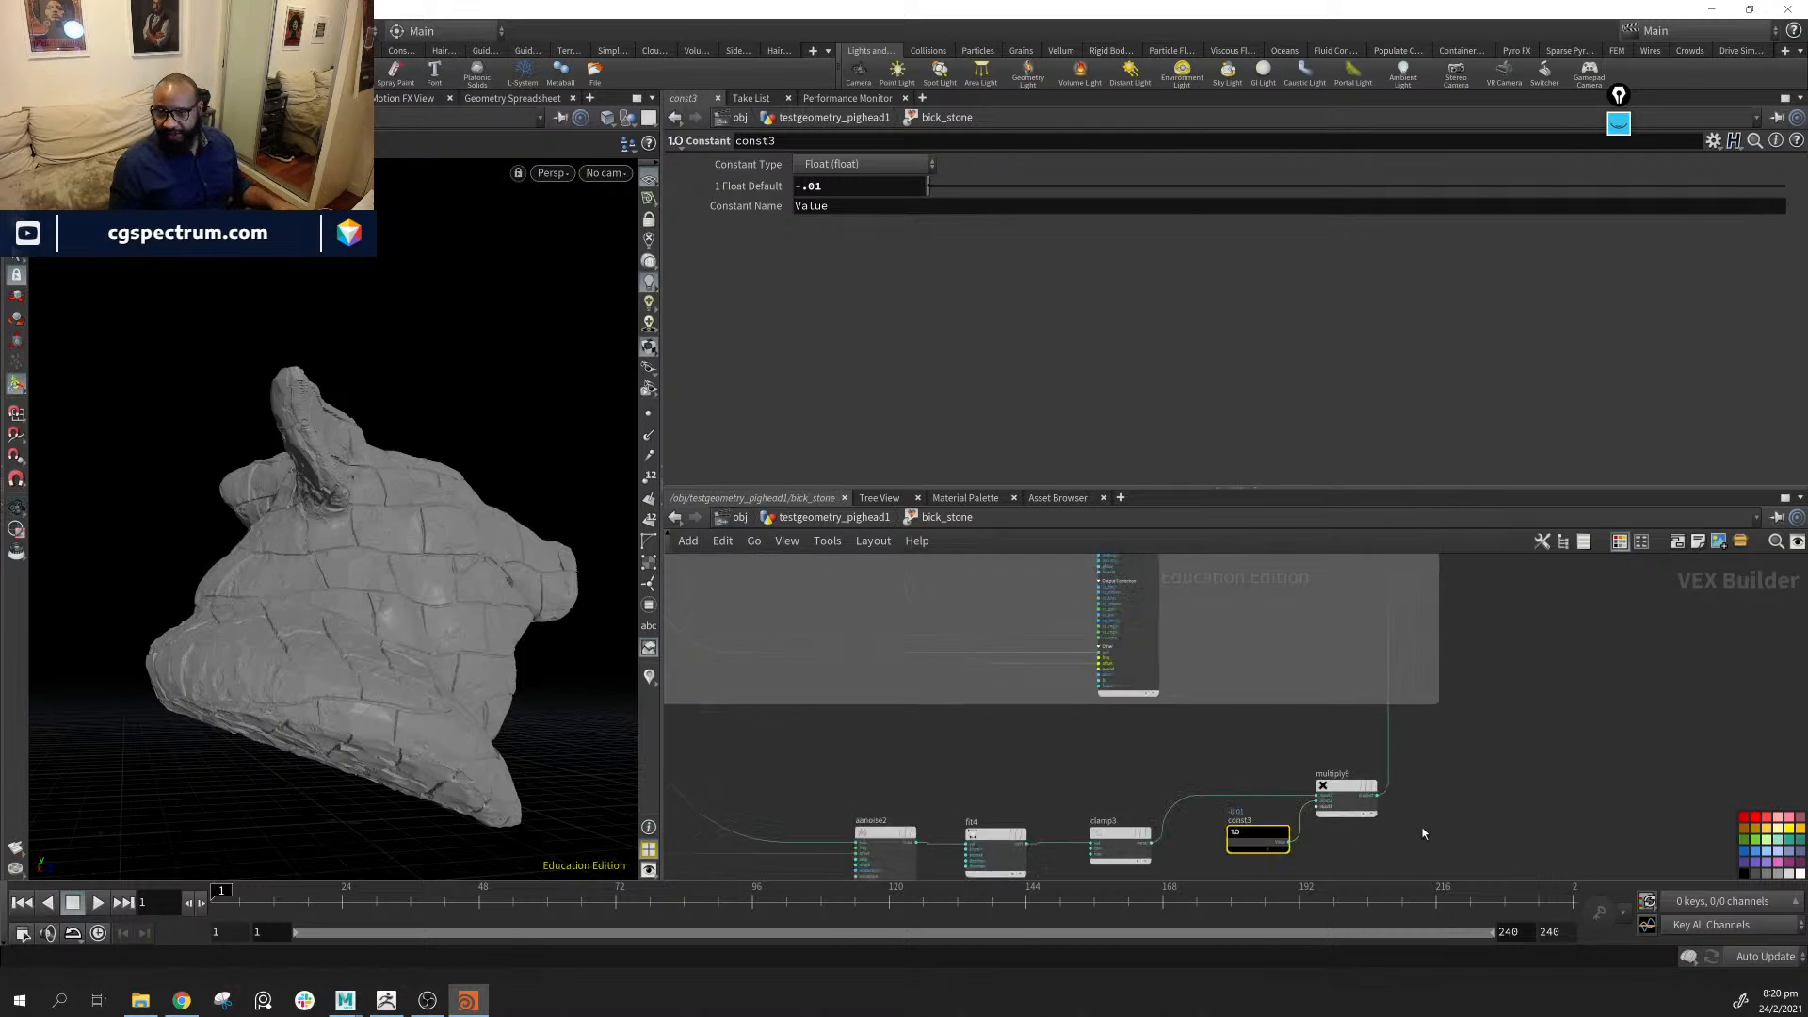
scroll(1556, 779, up, 2)
middle_drag(1576, 565, 1429, 660)
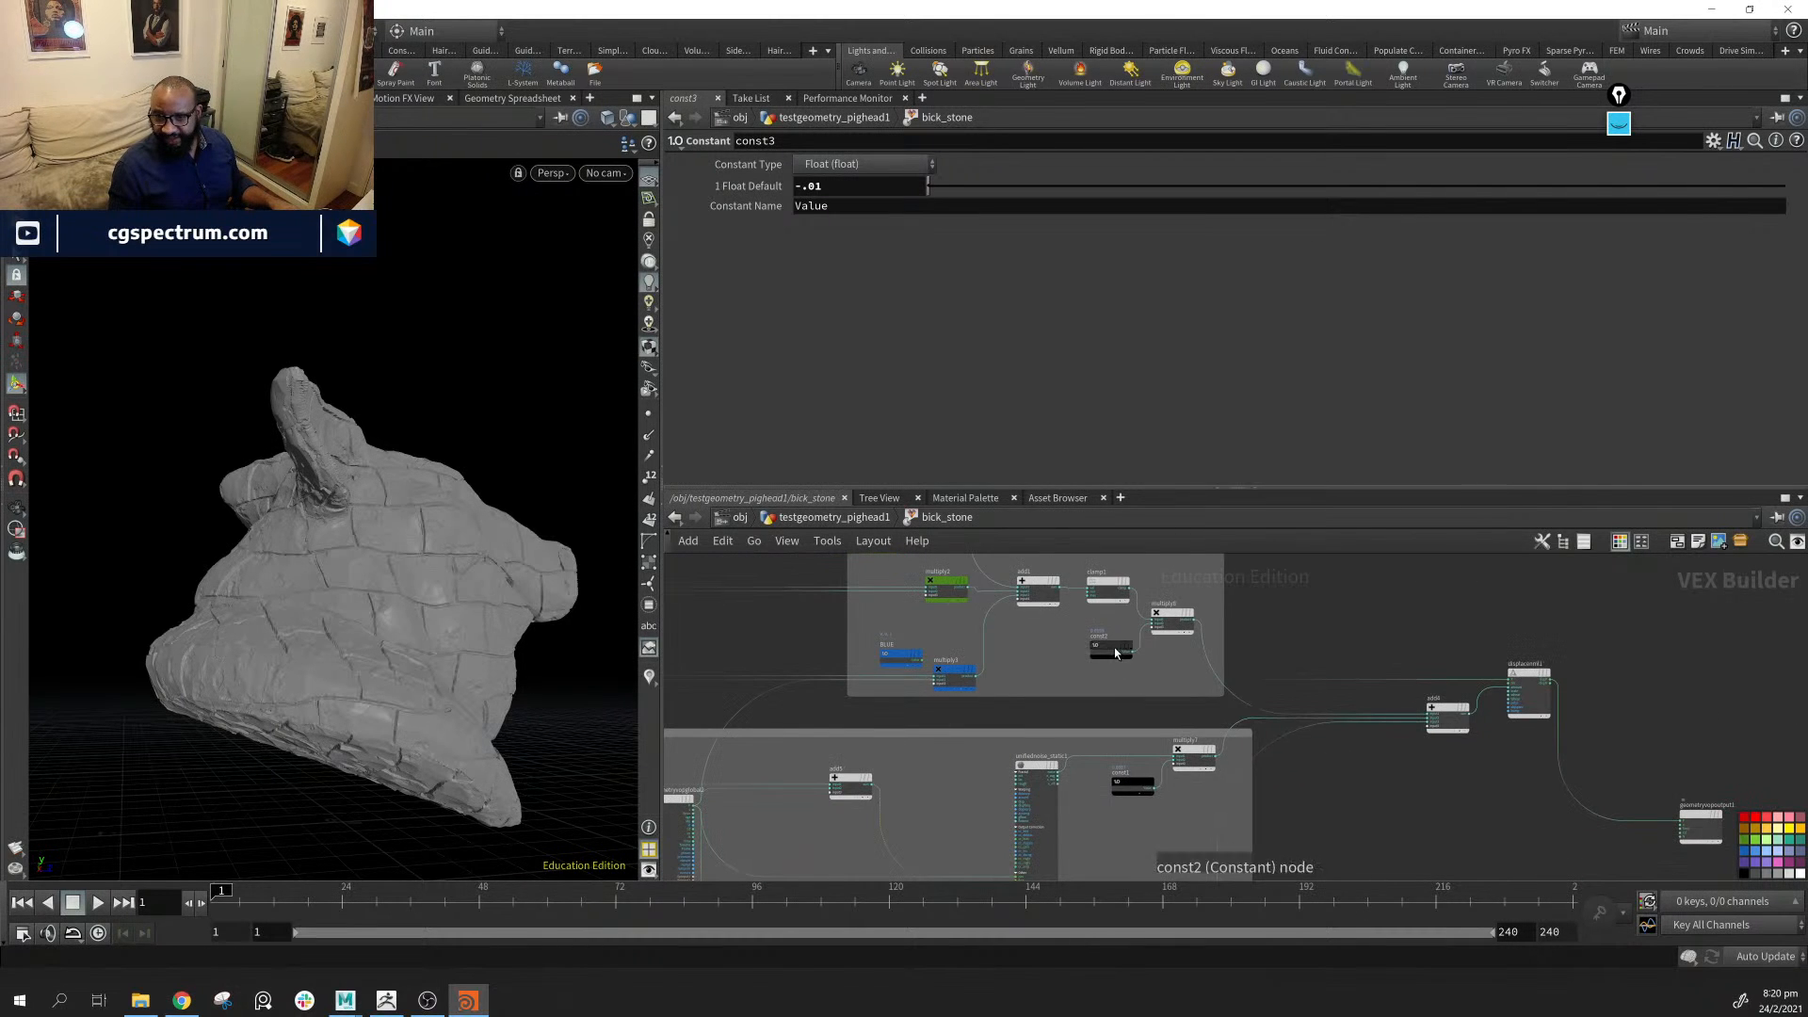
drag(1114, 654, 1076, 666)
drag(1135, 789, 1120, 800)
middle_drag(1266, 871, 1269, 681)
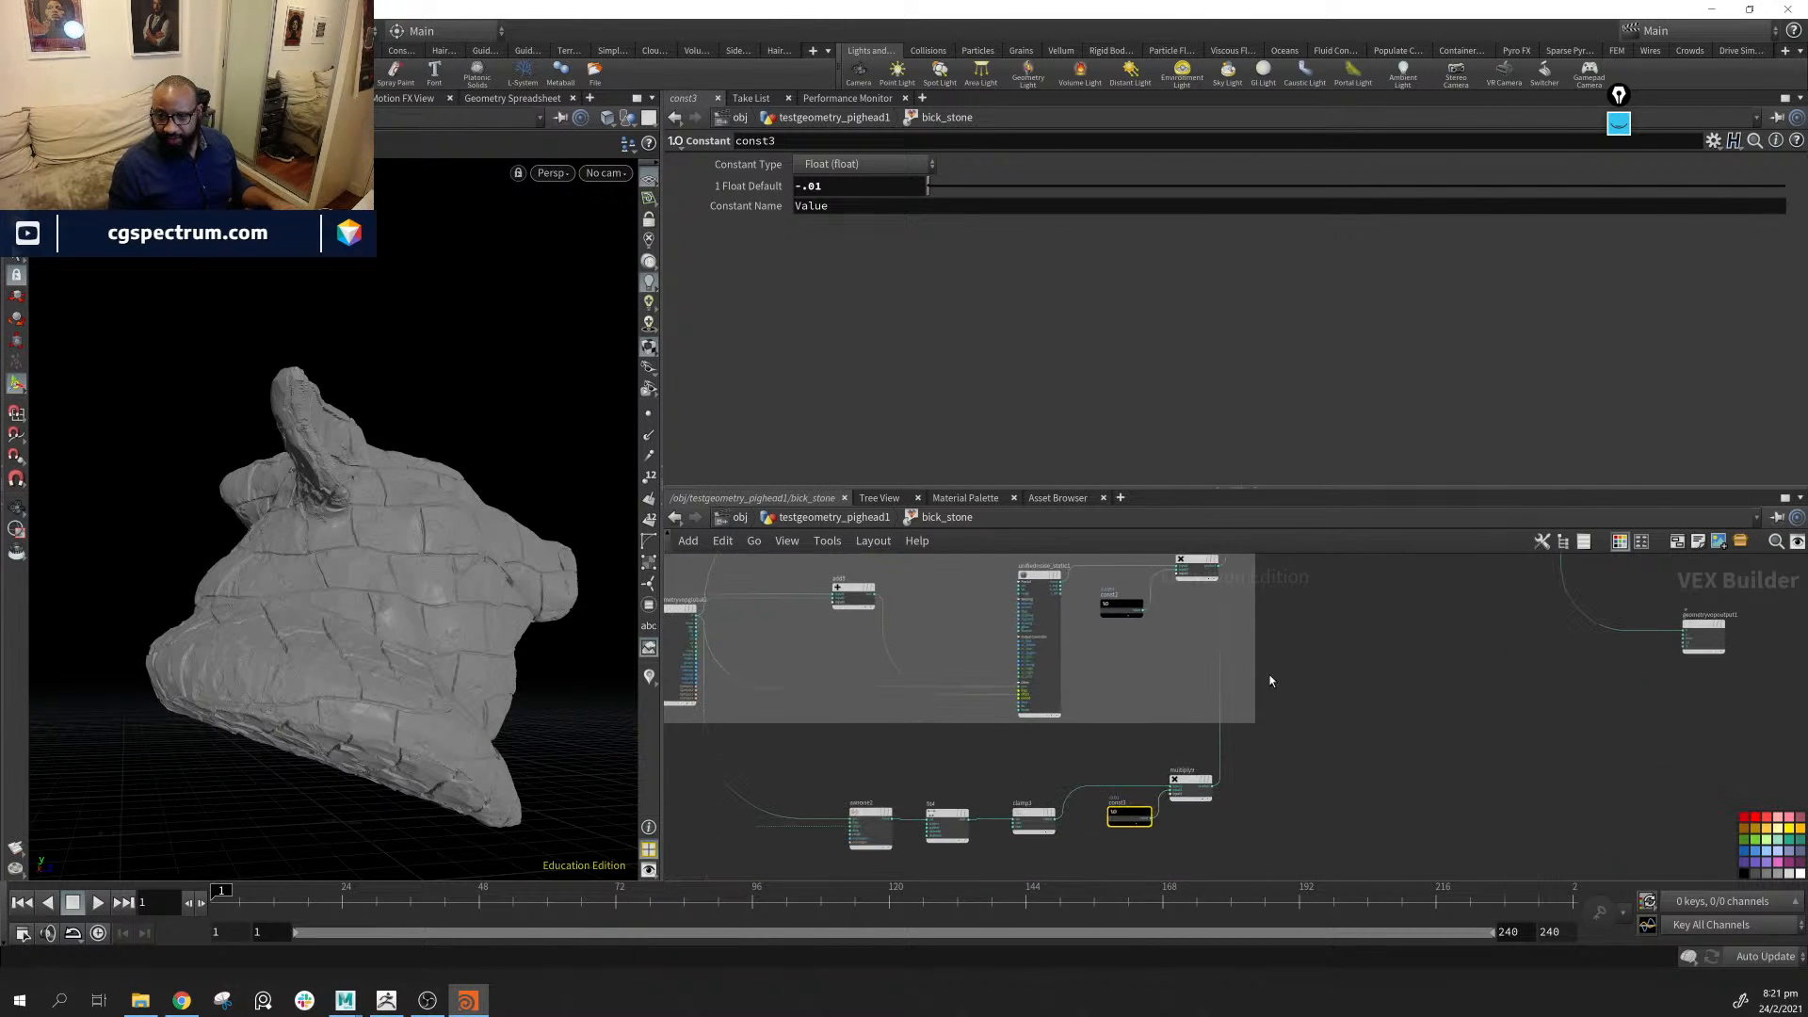
drag(1145, 822, 1136, 833)
Review the bick_stone network's branches and examine the displaced stone surface around the pig head's face and snout
middle_drag(1238, 852, 1569, 836)
middle_drag(960, 842, 1104, 901)
middle_drag(886, 558, 948, 875)
middle_drag(1073, 807, 827, 634)
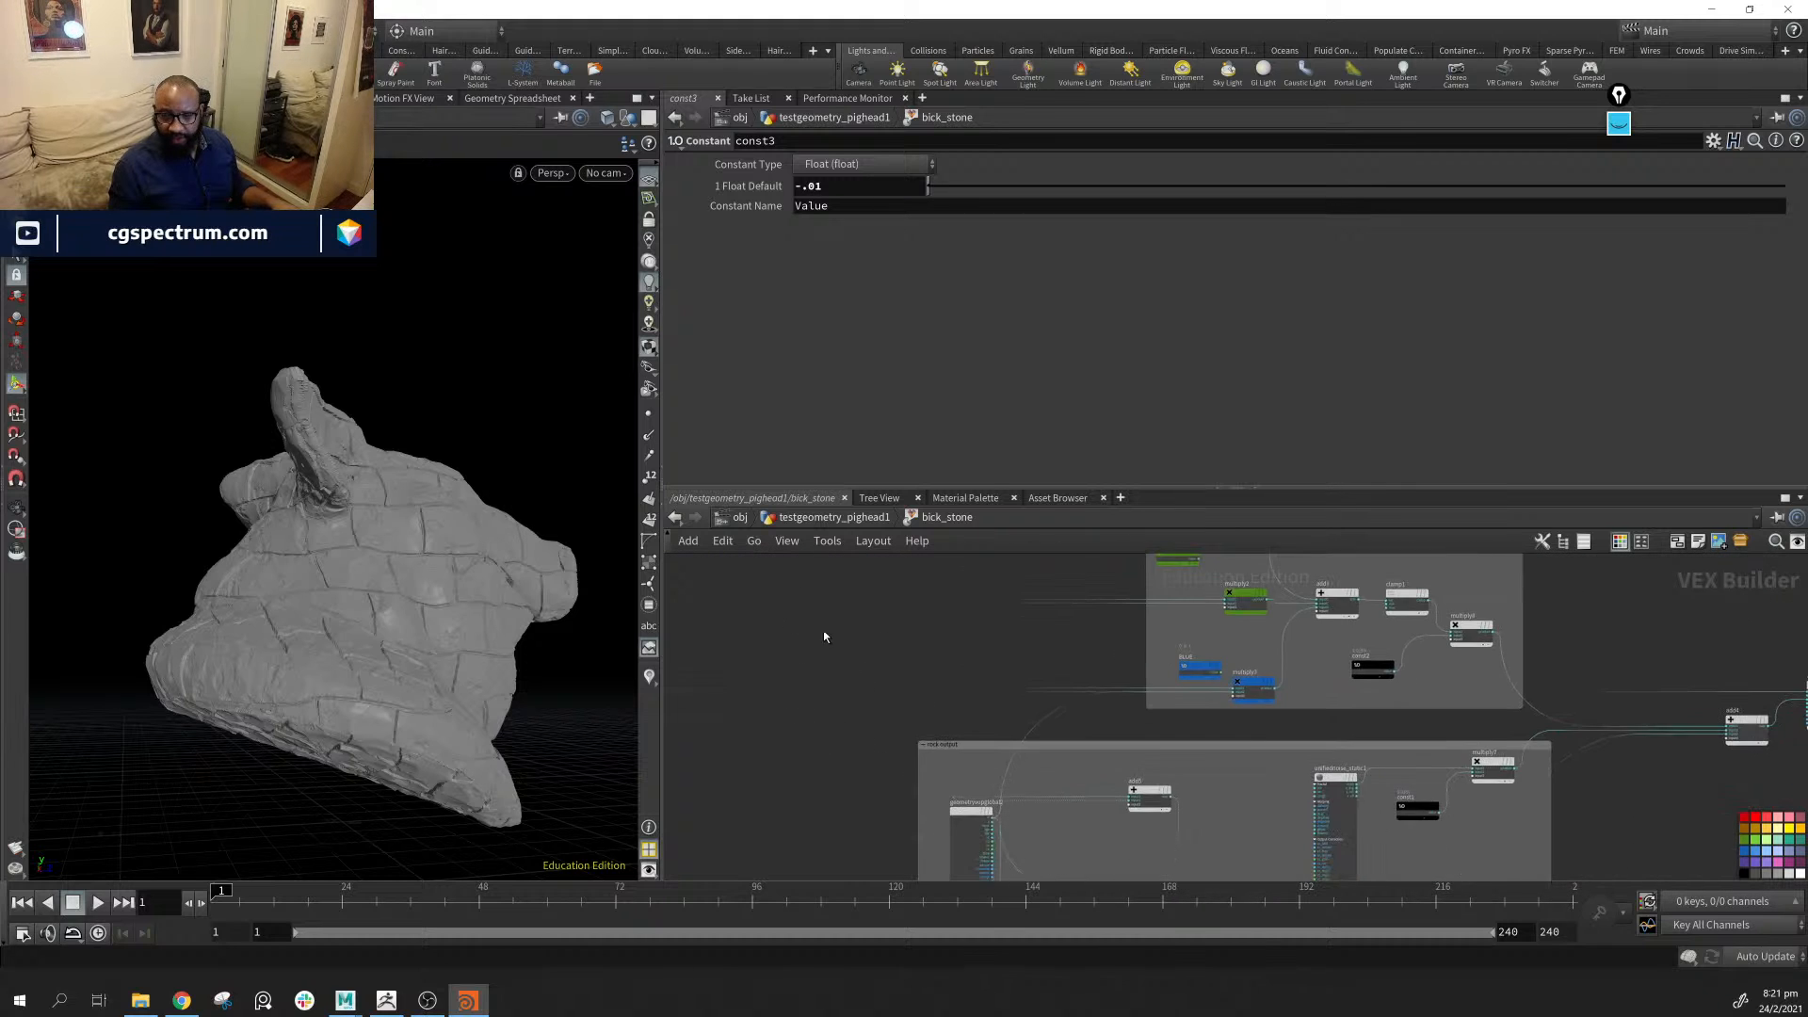
middle_drag(993, 794, 846, 630)
alt+drag(400, 532, 440, 610)
alt+drag(410, 528, 350, 533)
alt+right_drag(302, 562, 565, 577)
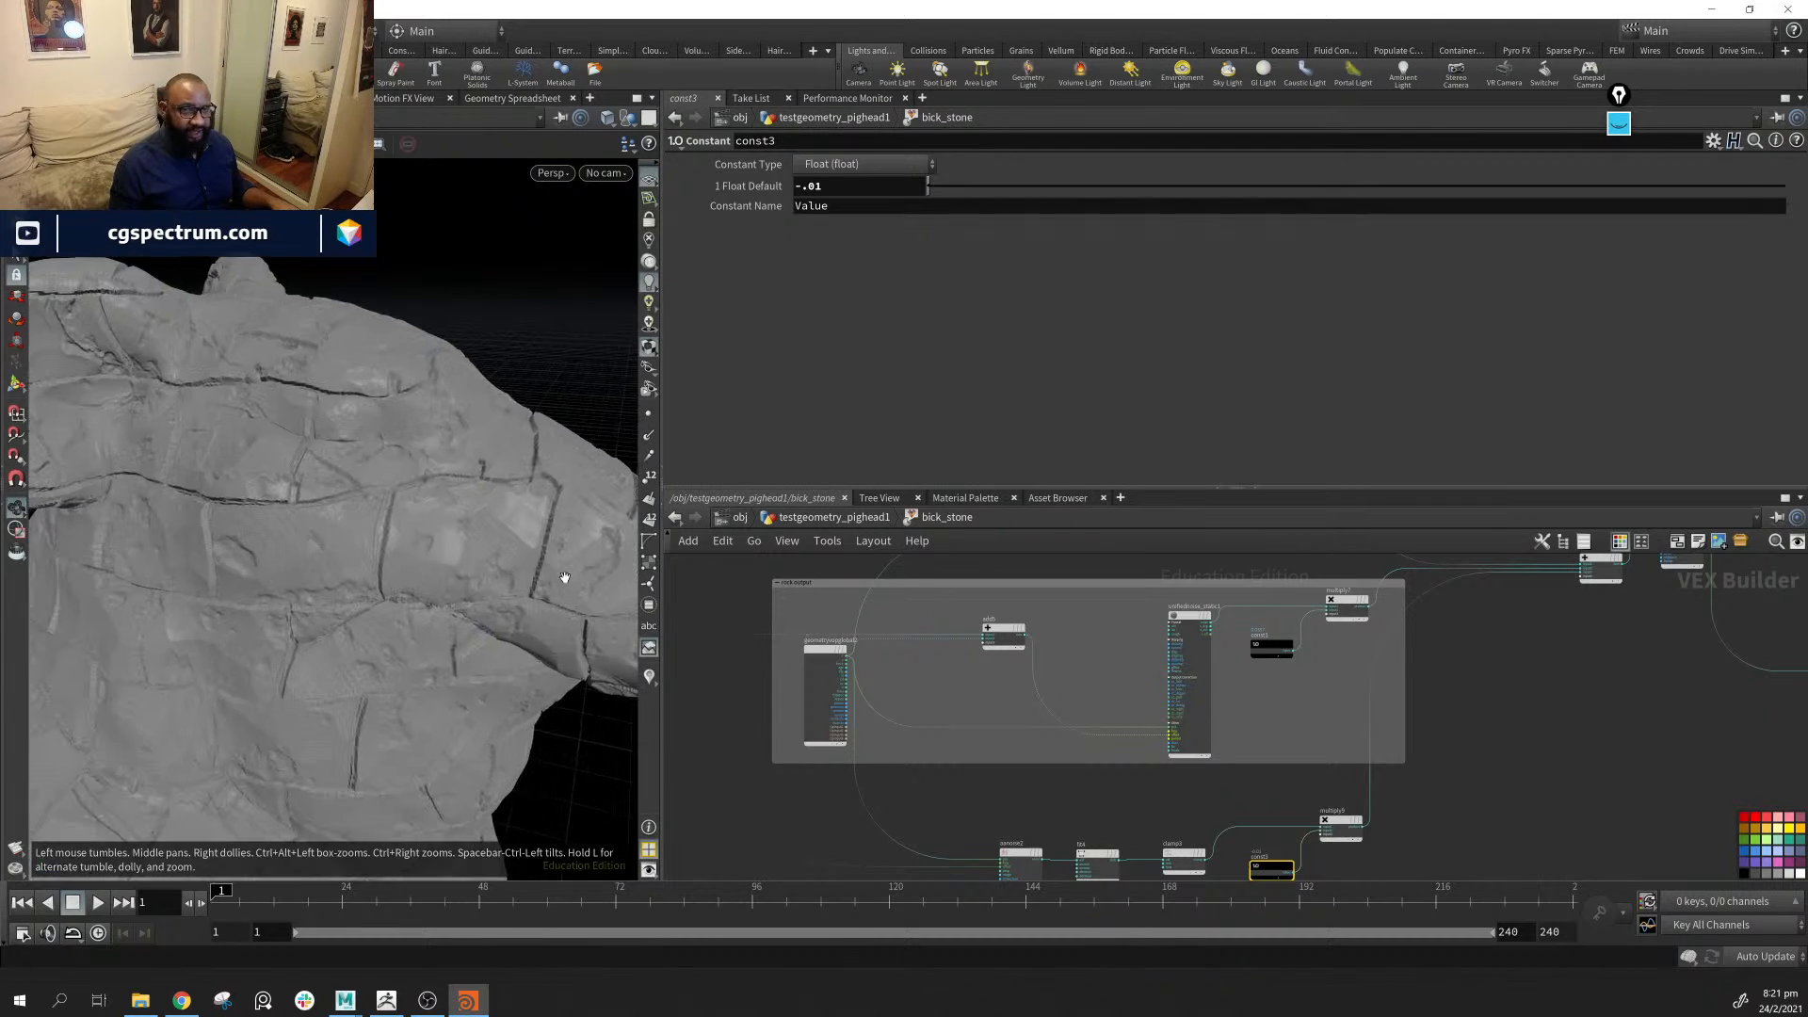
alt+drag(565, 577, 396, 617)
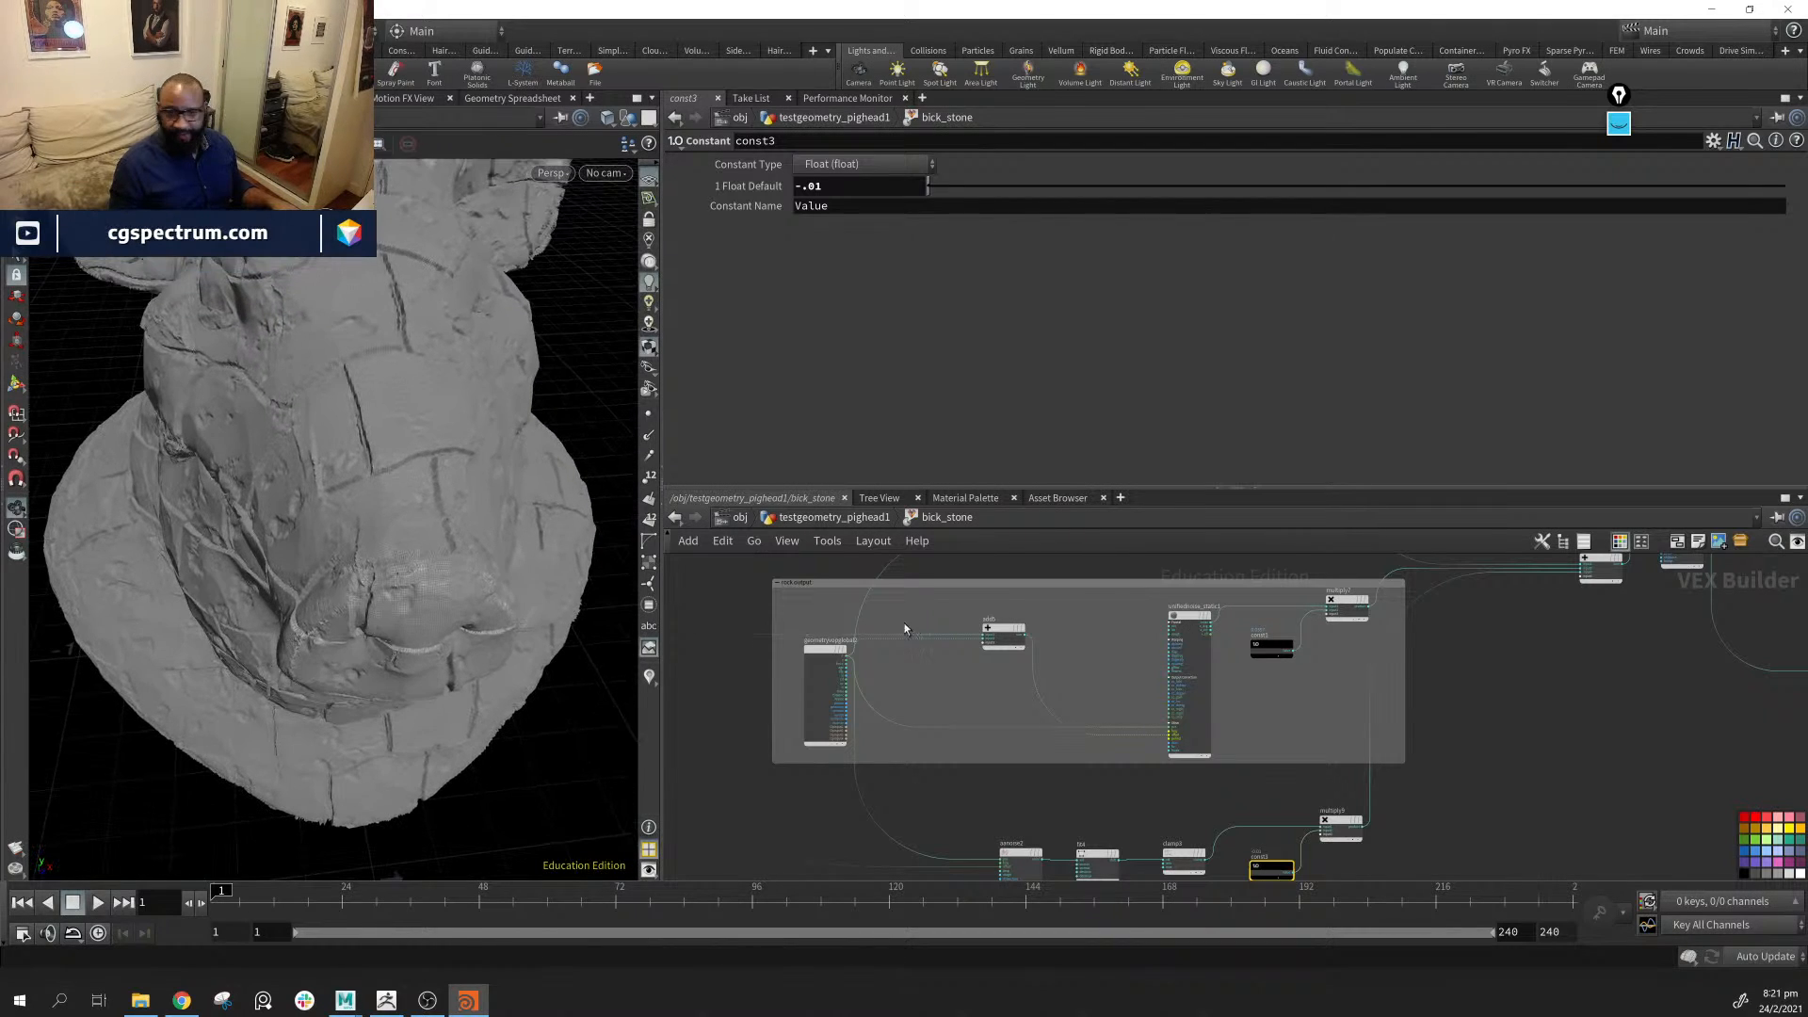
alt+drag(456, 515, 391, 584)
middle_drag(1513, 690, 1209, 787)
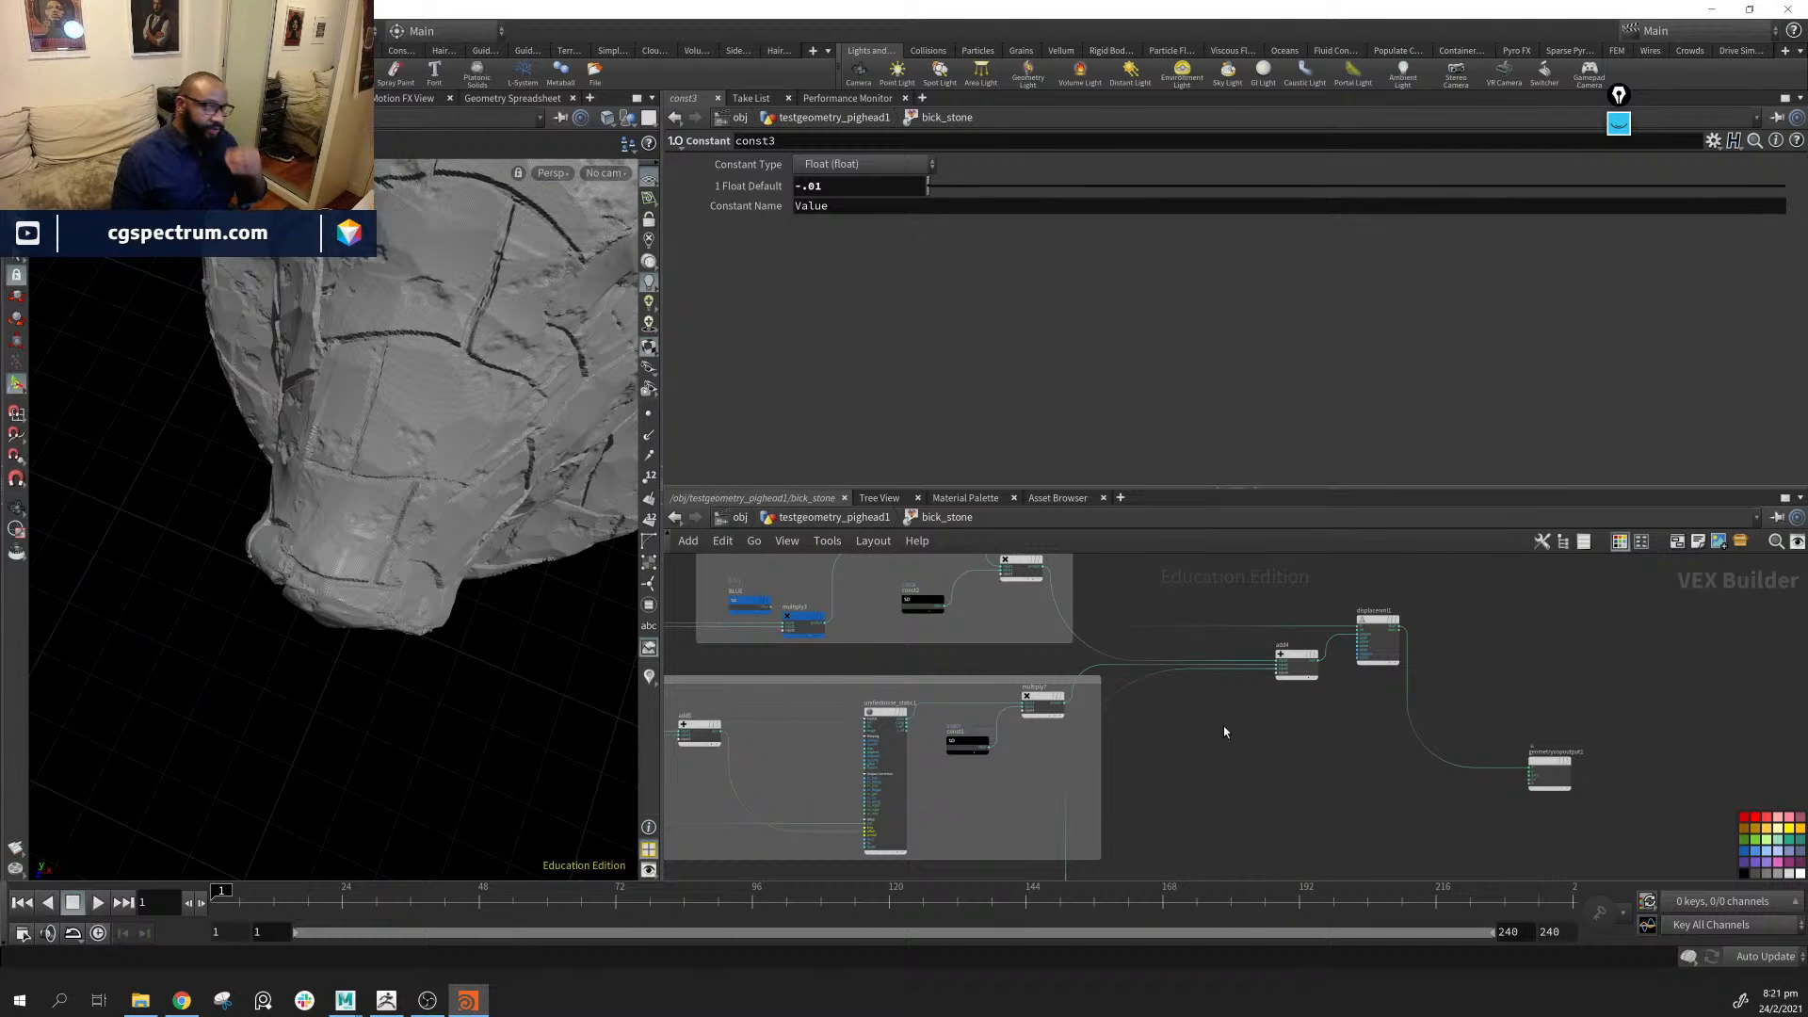
Return to the testgeometry_pighead1 network level and set the viewport shading to Smooth Shaded
click(803, 517)
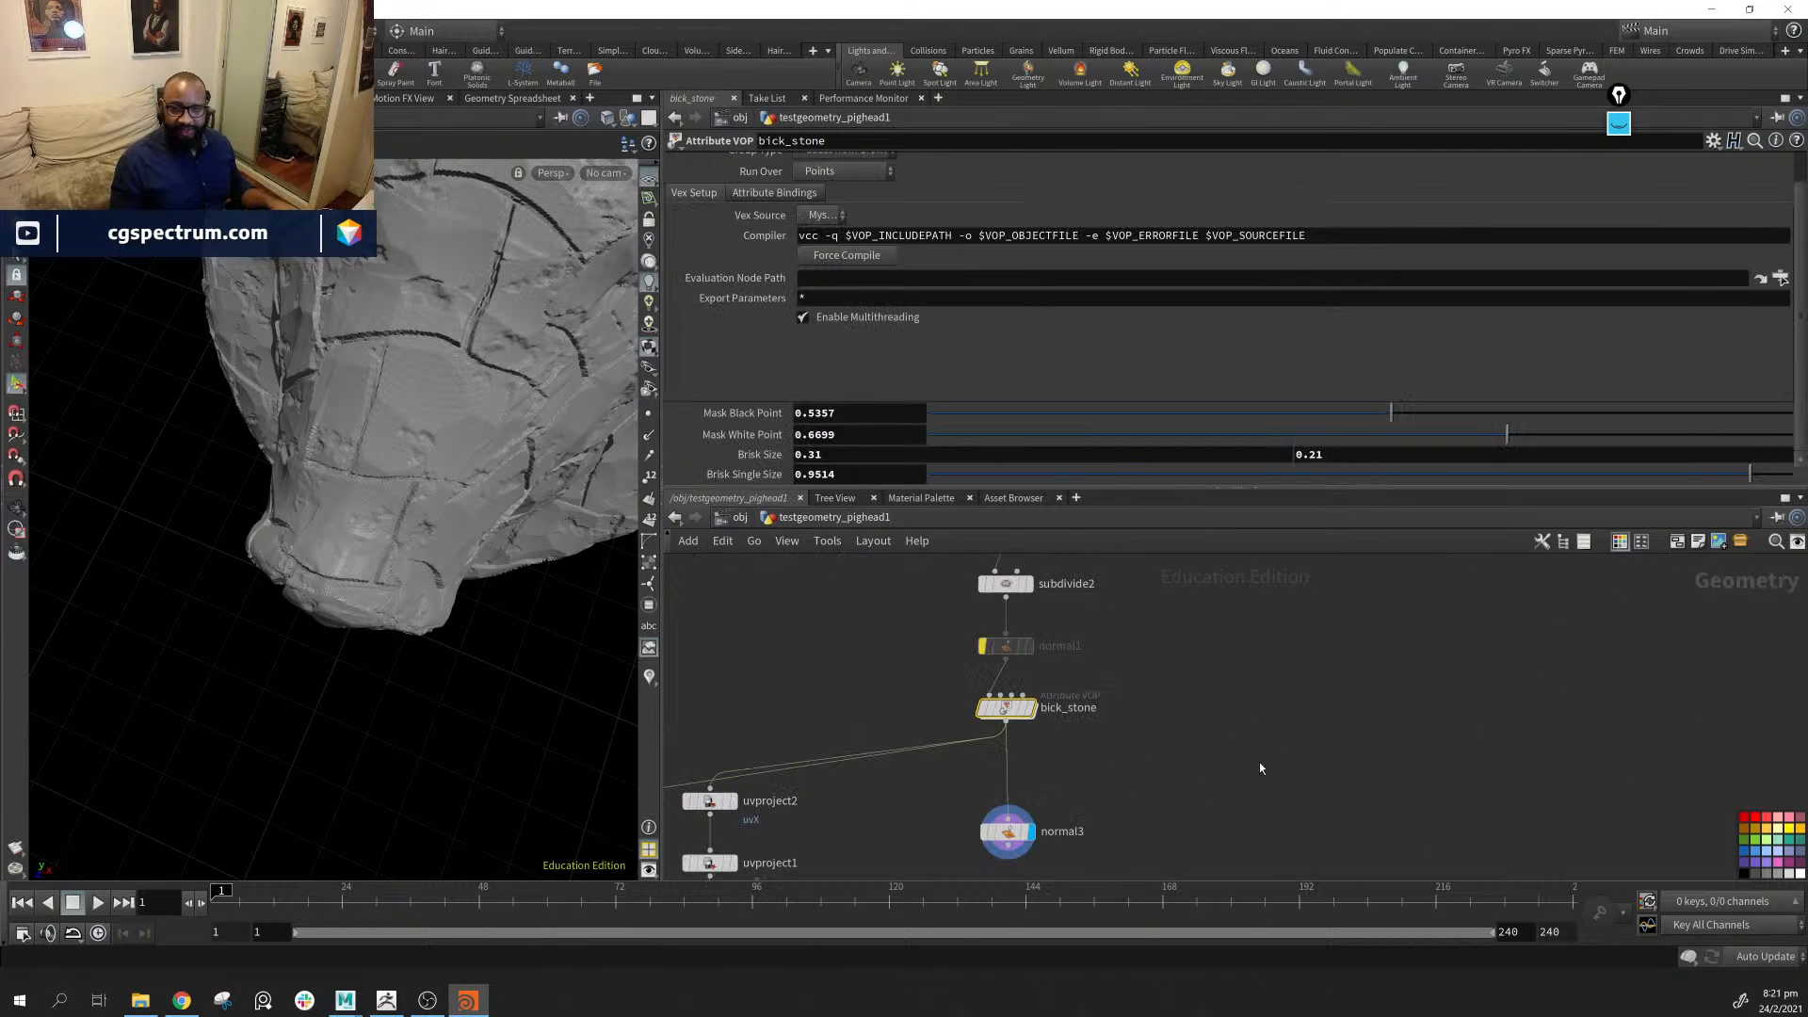
alt+drag(558, 461, 458, 442)
click(603, 174)
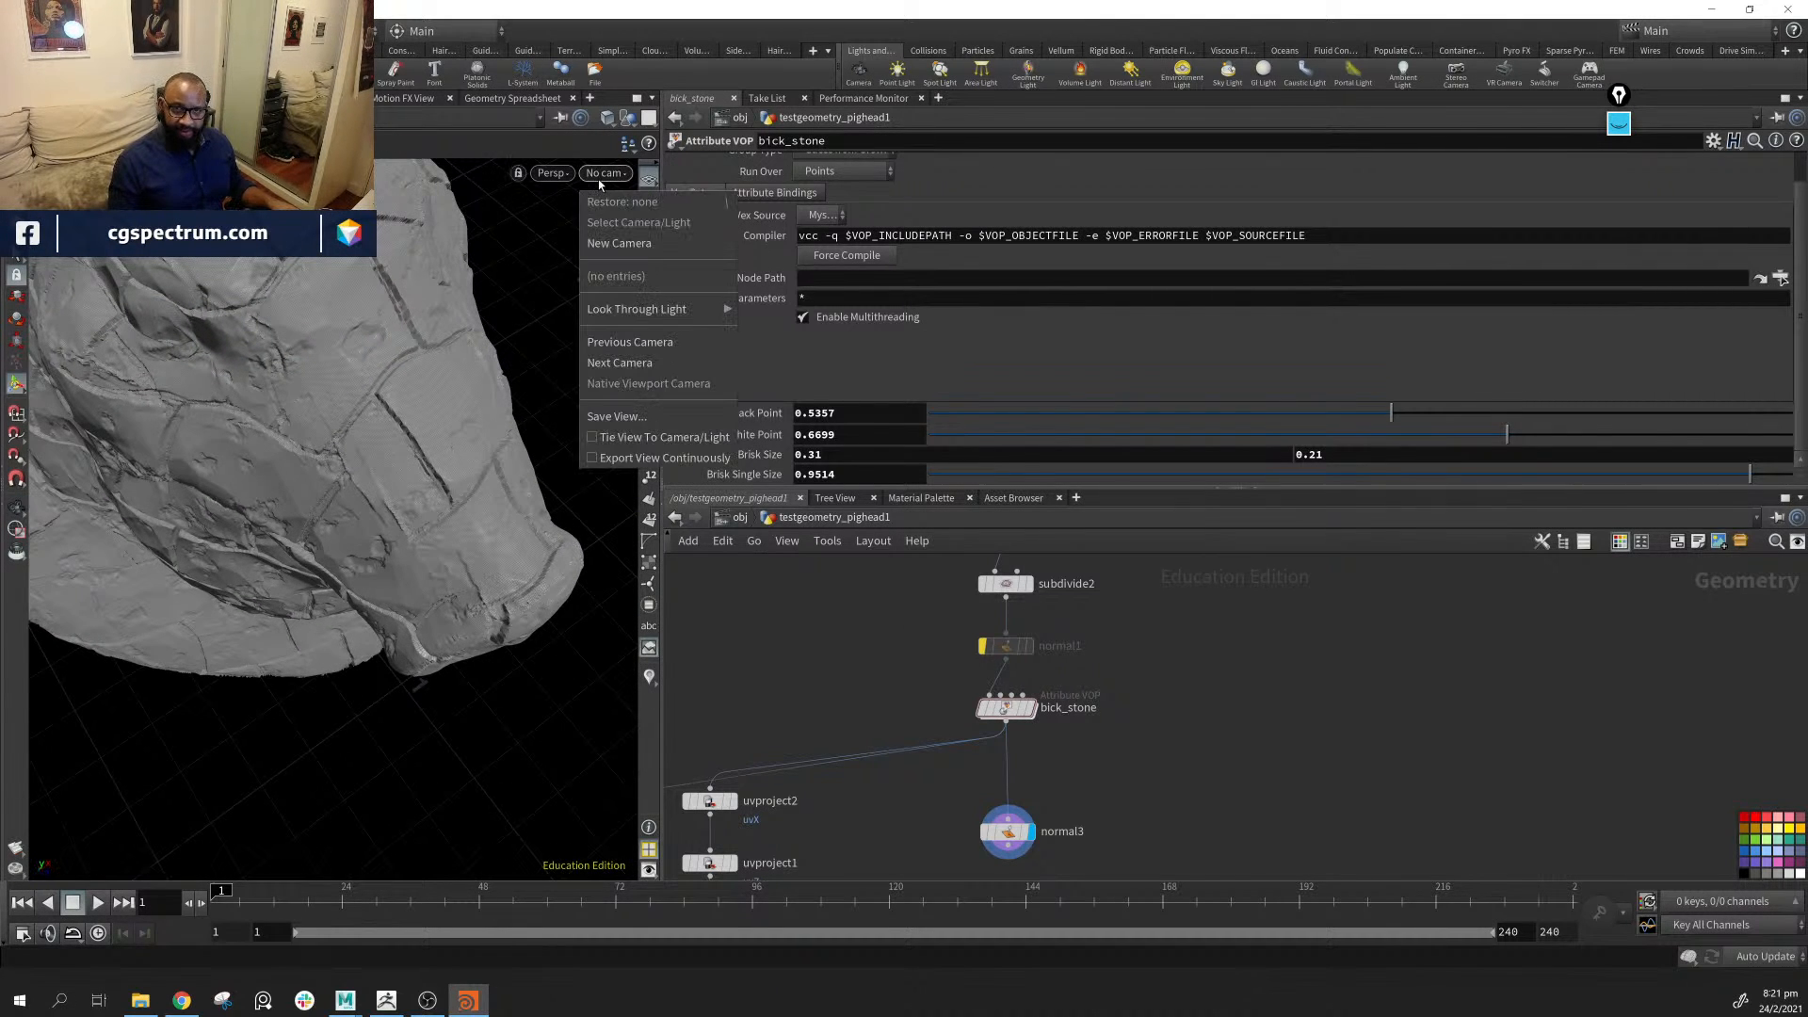
click(607, 120)
click(607, 119)
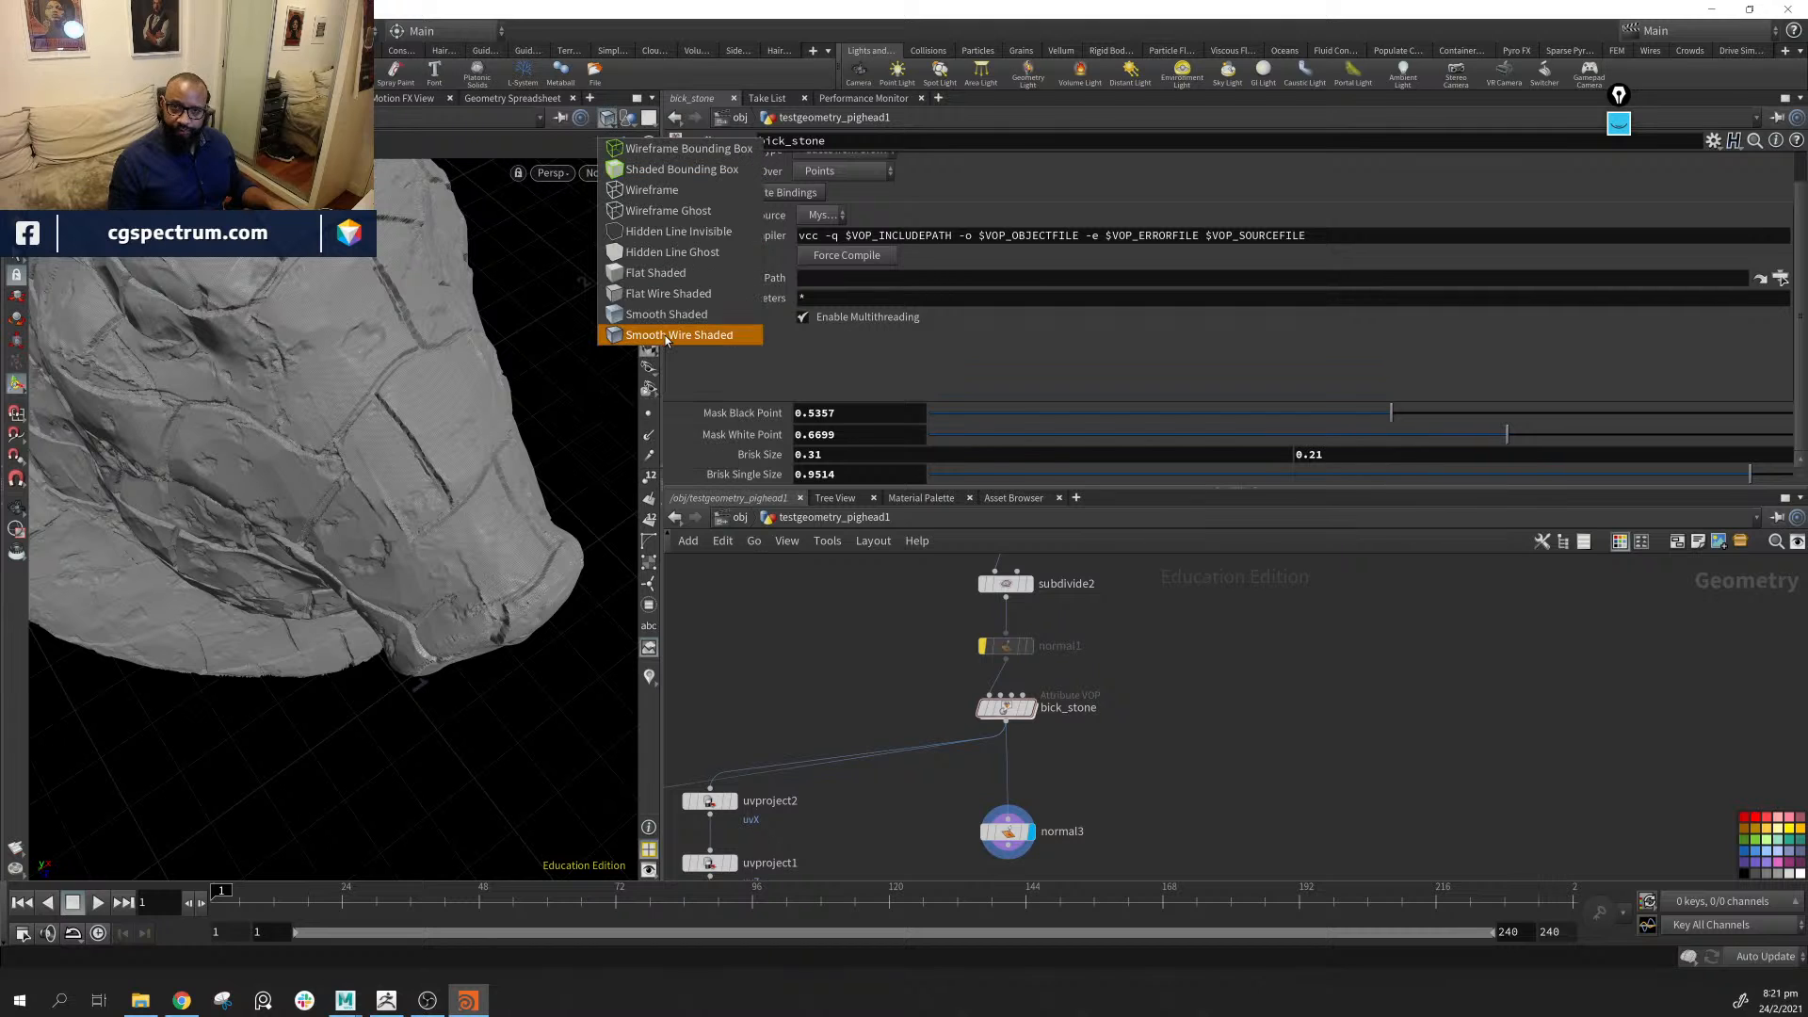
click(665, 316)
Inspect the pig head's brick gaps and chipped details, both close up and from farther away
mouse_move(471, 443)
alt+mouse_down()
mouse_move(443, 505)
mouse_move(408, 527)
alt+mouse_up()
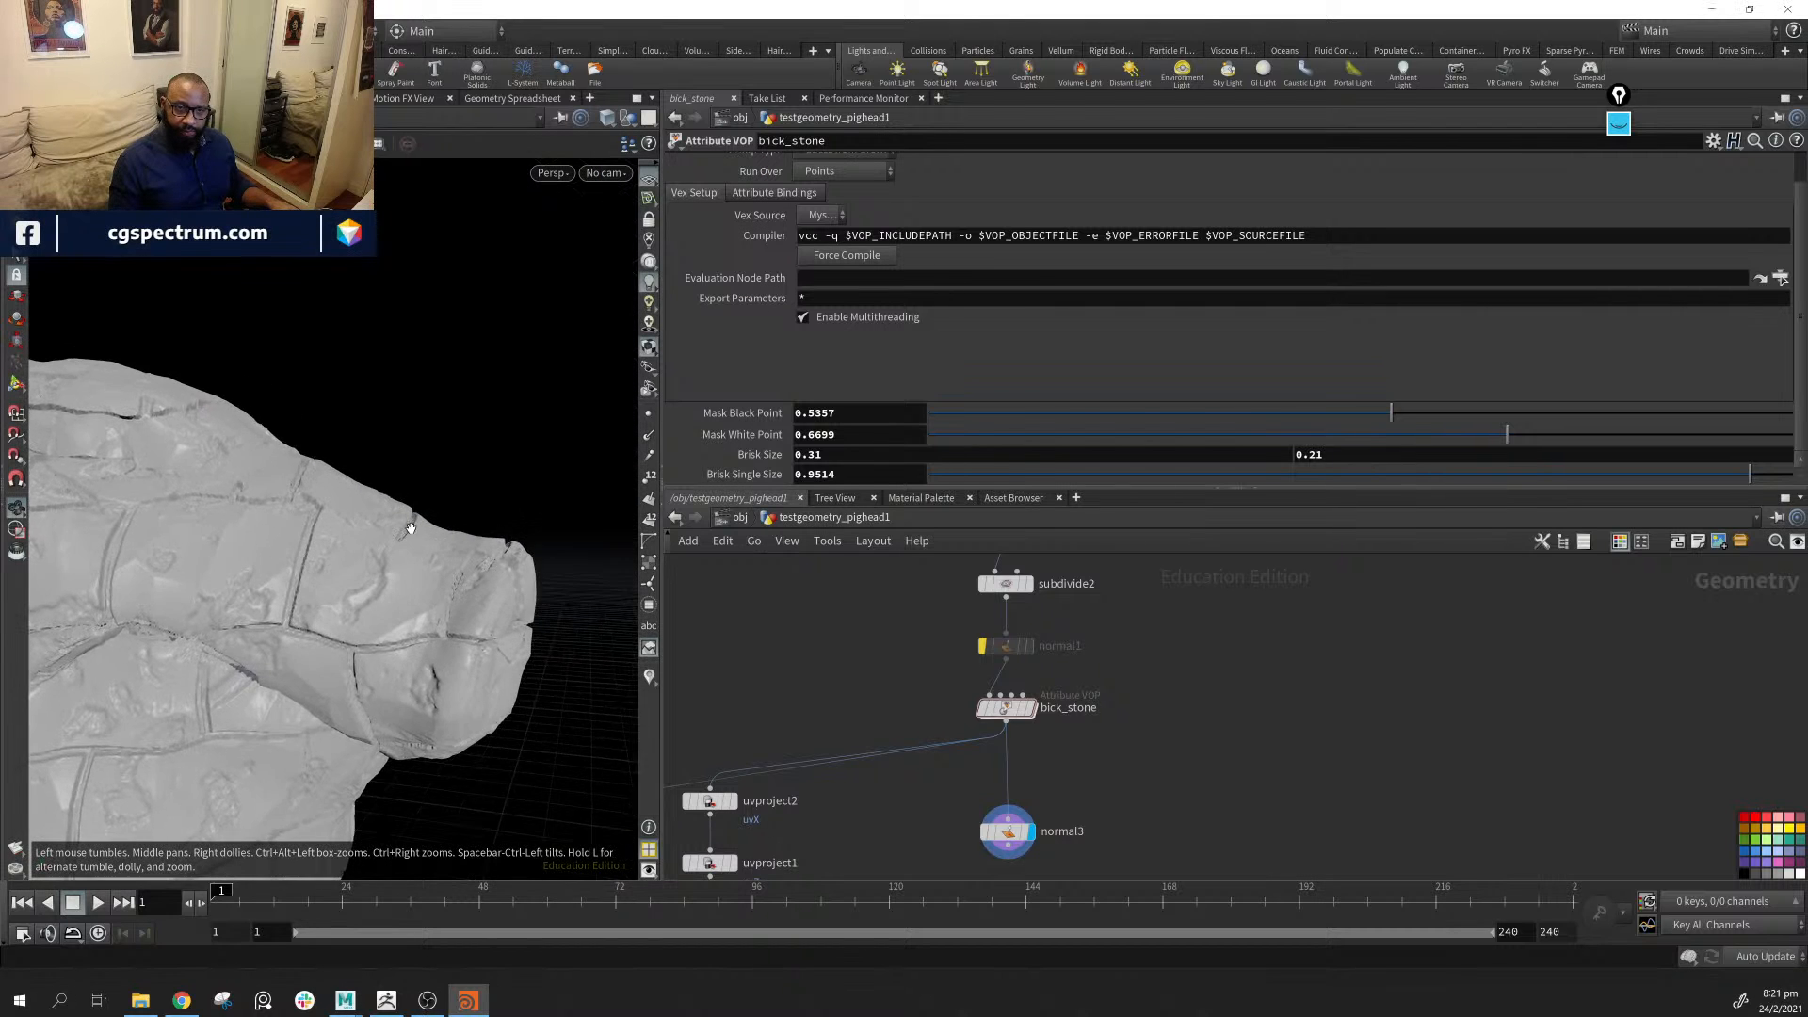
alt+right_drag(408, 528, 415, 528)
alt+drag(414, 528, 581, 460)
alt+right_drag(575, 571, 358, 560)
alt+drag(370, 432, 428, 456)
middle_drag(1036, 801, 1070, 718)
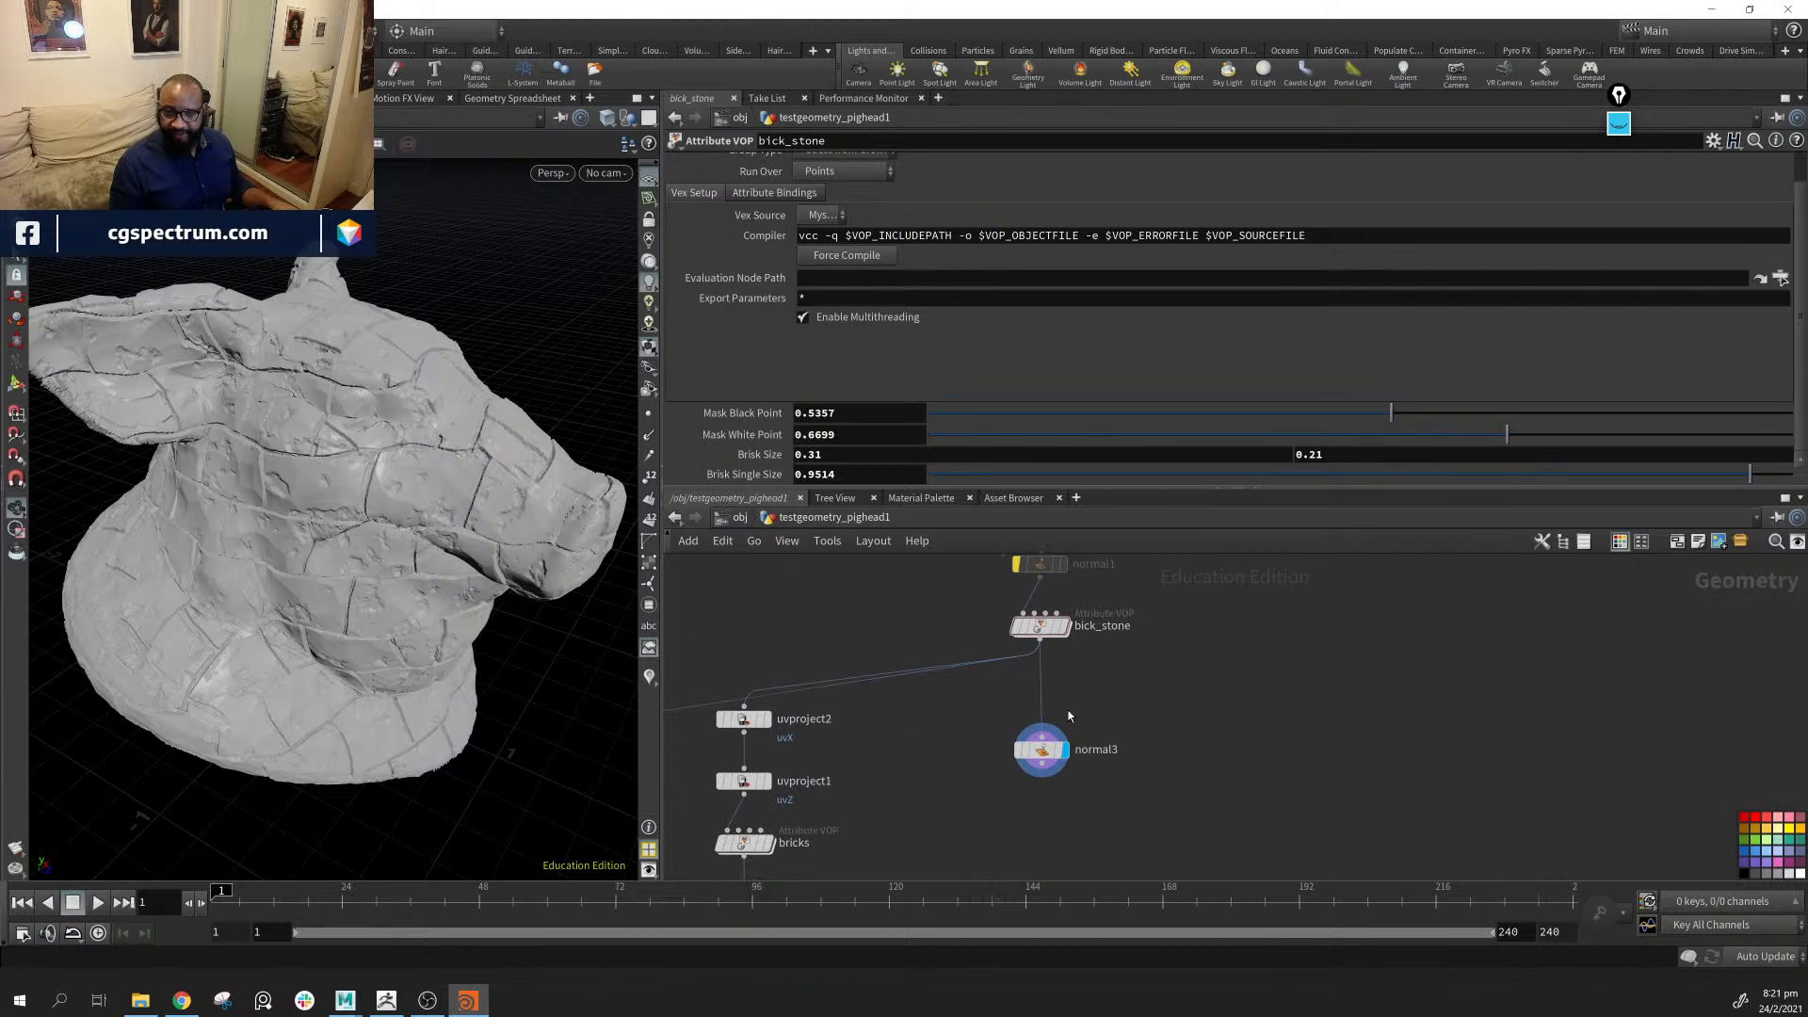
alt+right_drag(269, 509, 436, 499)
alt+drag(436, 499, 394, 325)
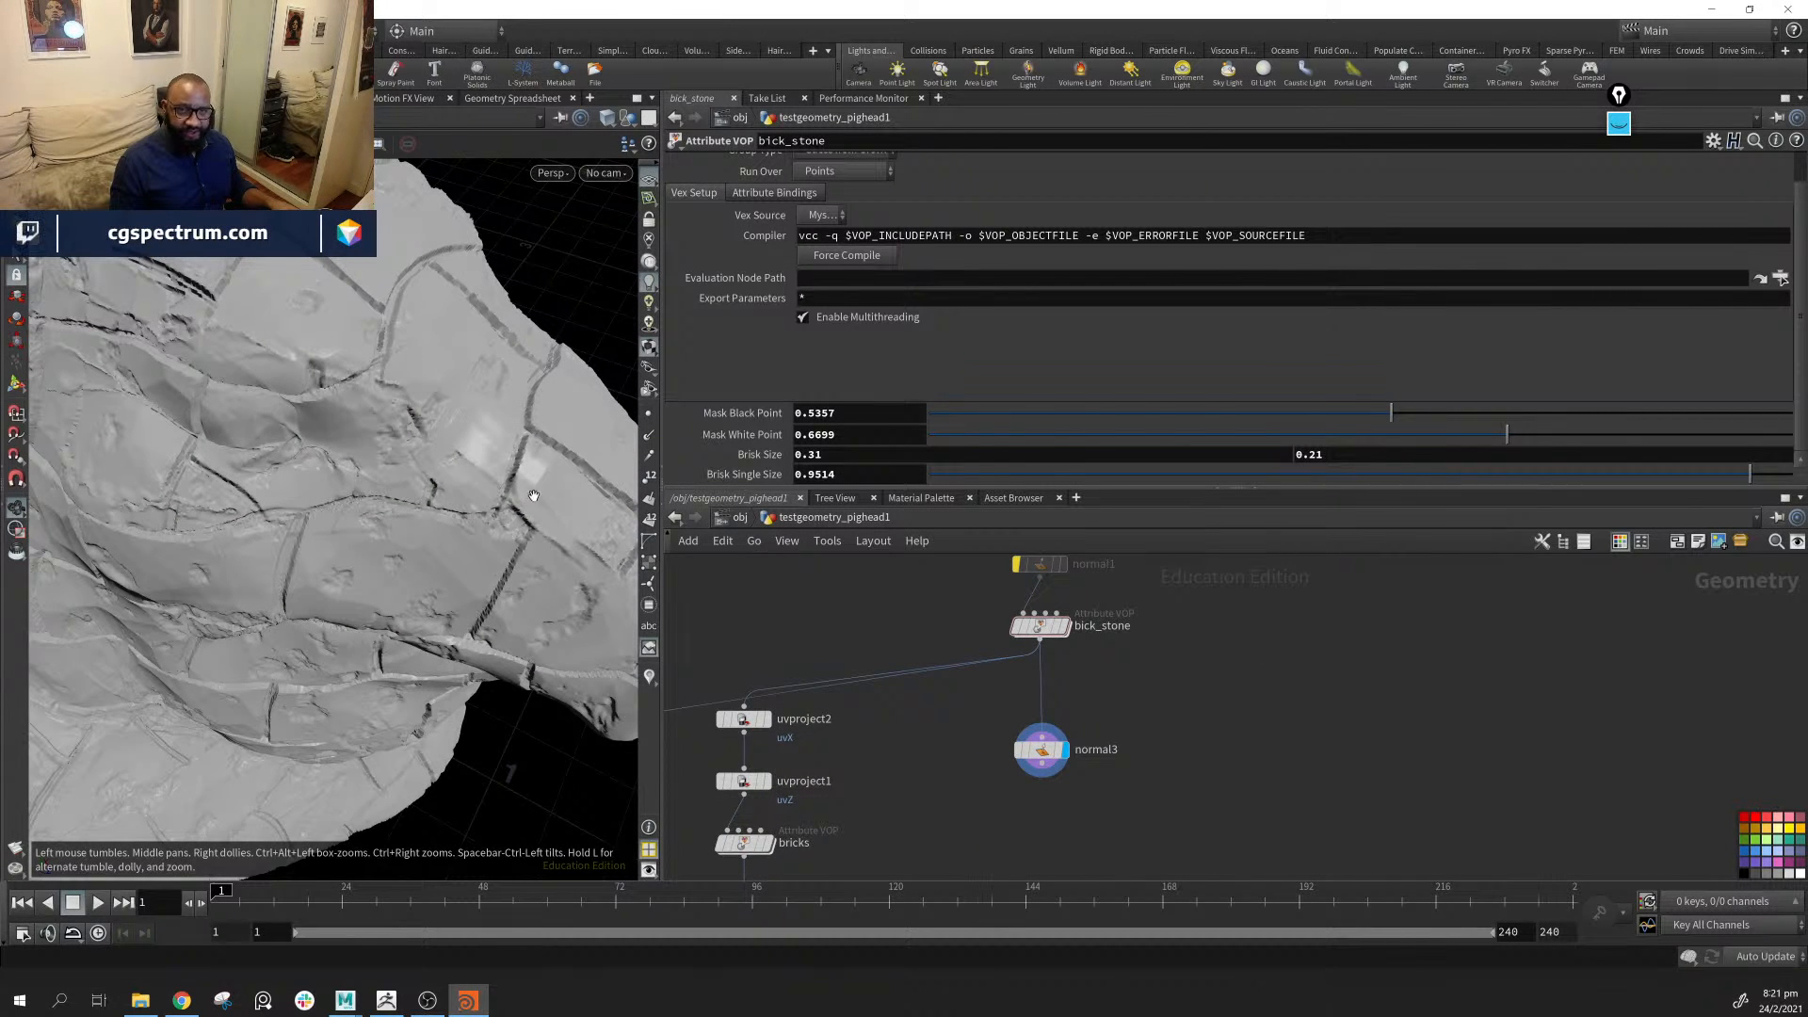
alt+middle_drag(570, 586, 553, 569)
Move normal3 down, add an Attribute Blur node fed by bick_stone, and display its result
drag(1052, 759, 1044, 805)
key(Tab)
text(a)
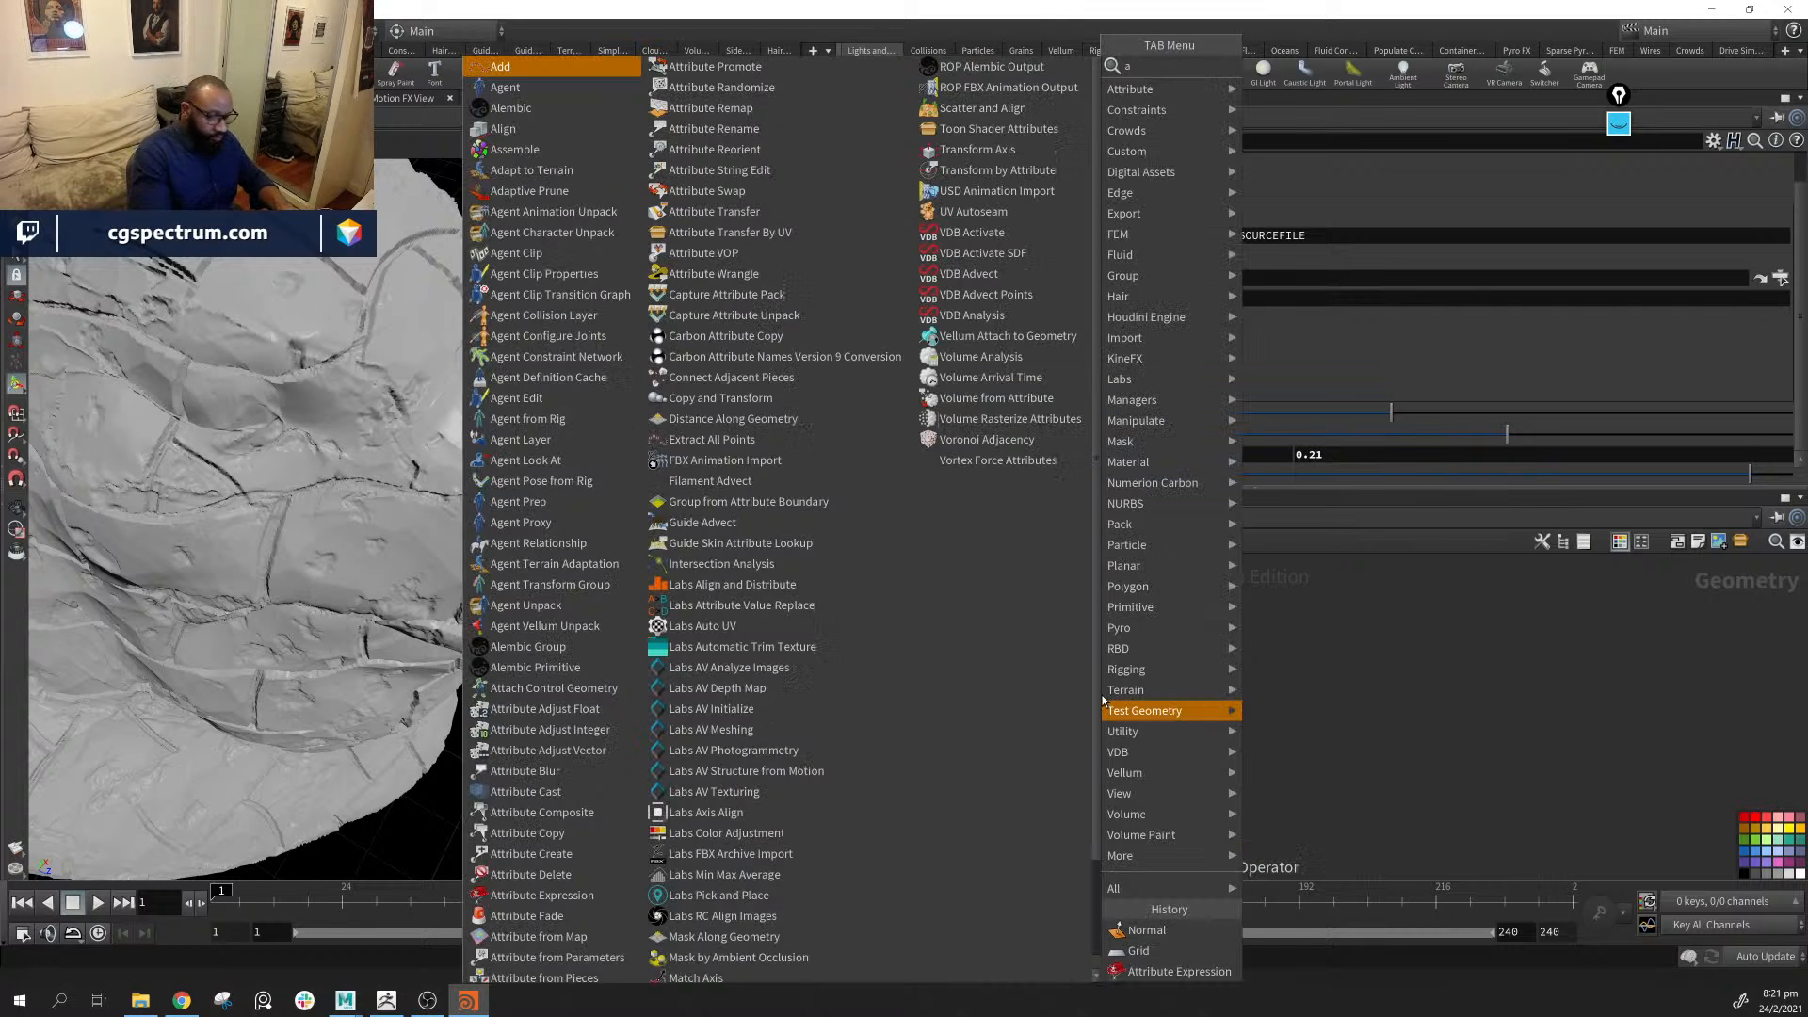
text(t)
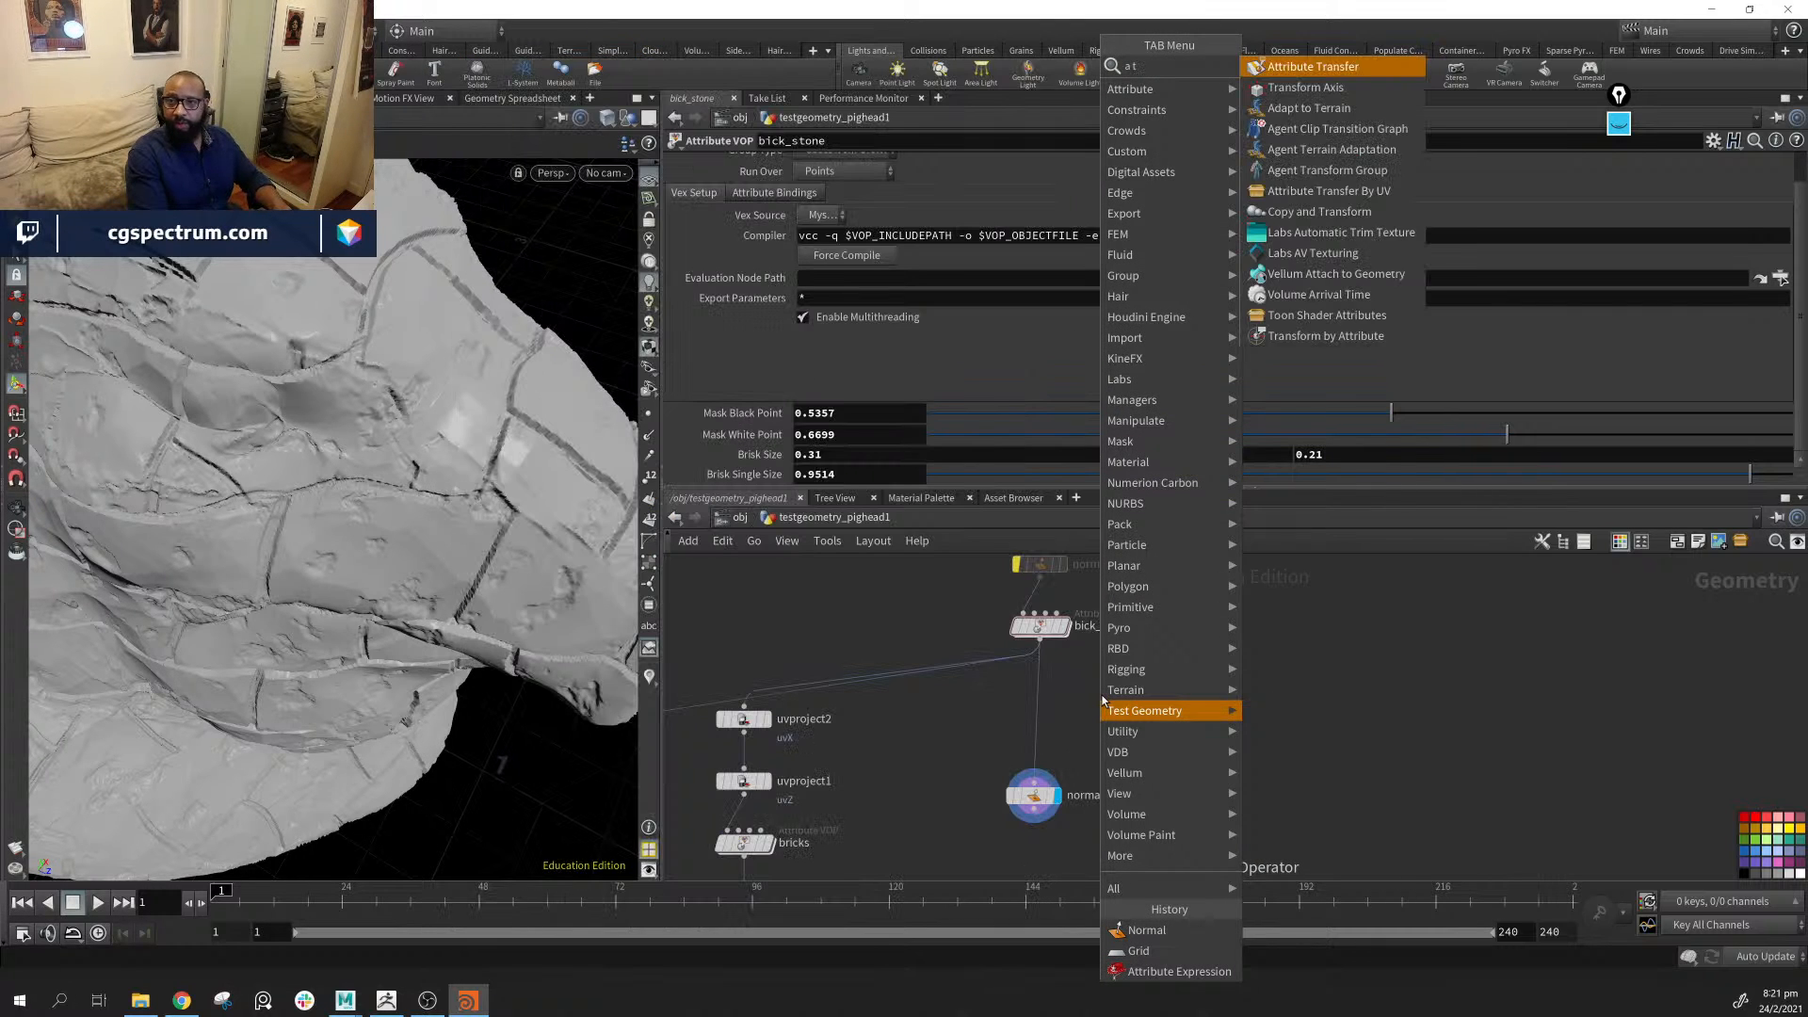
text(b)
key(BackSpace)
key(BackSpace)
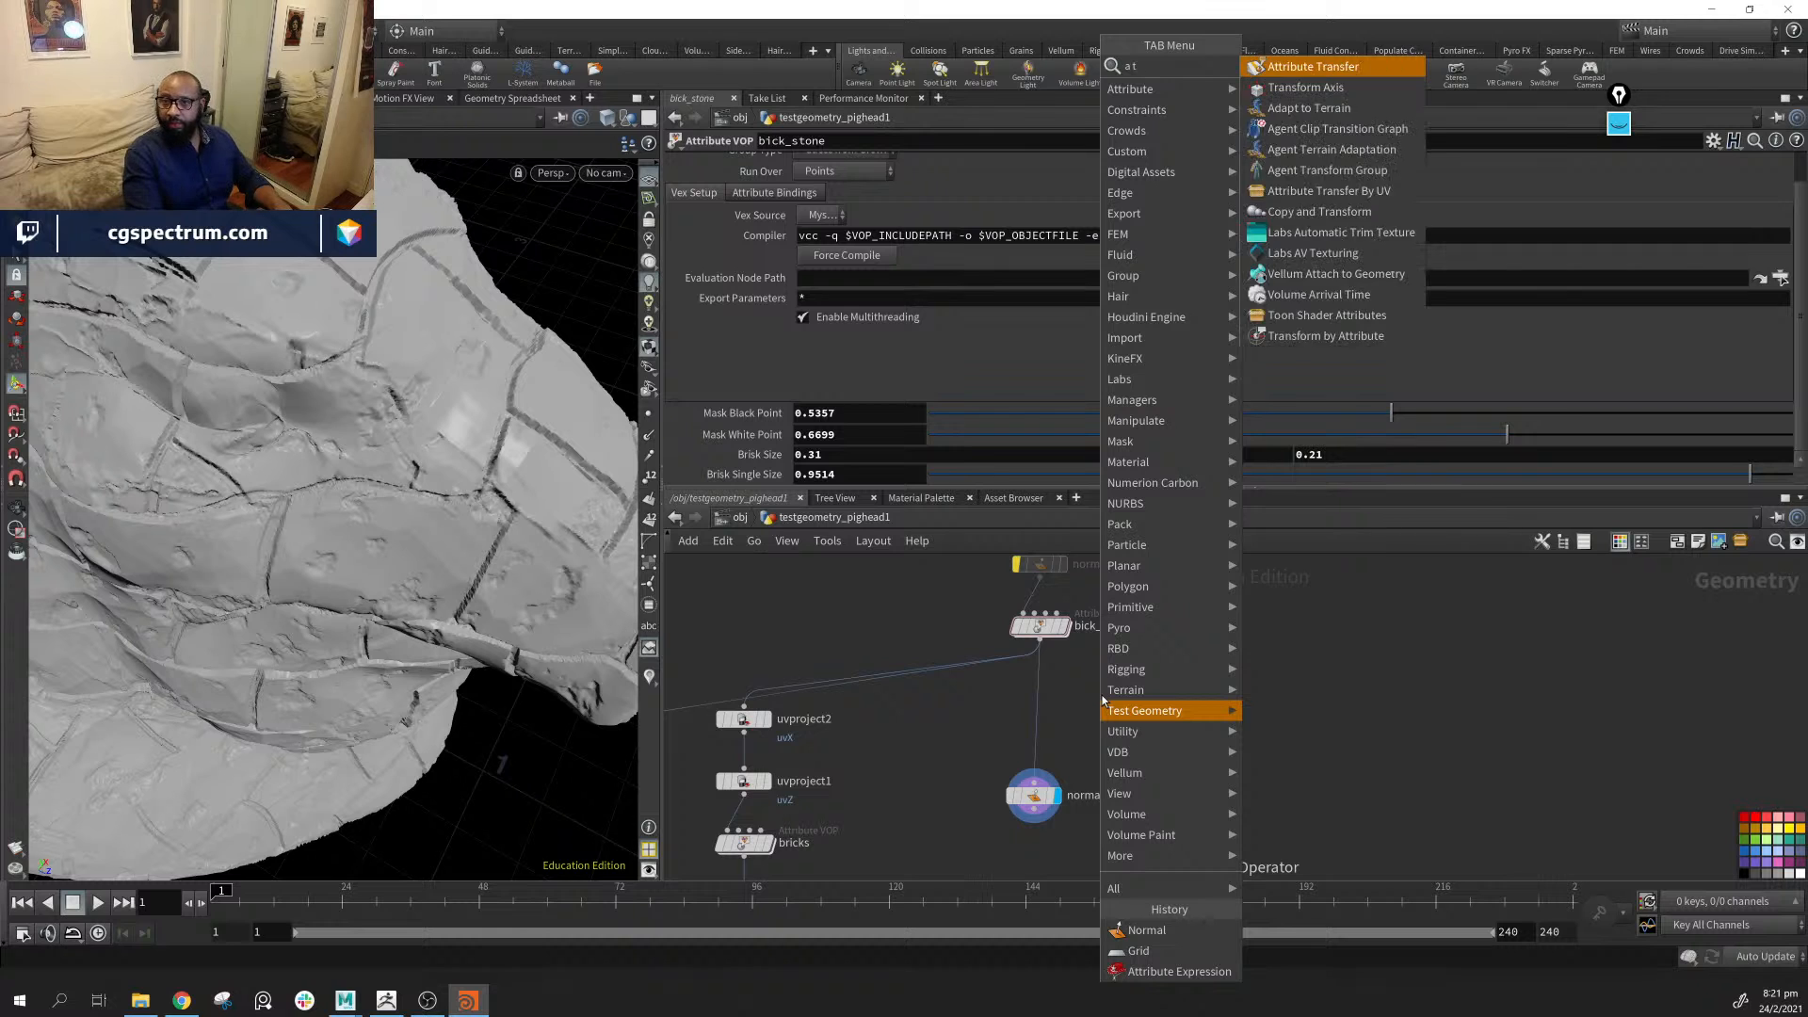
text(t b)
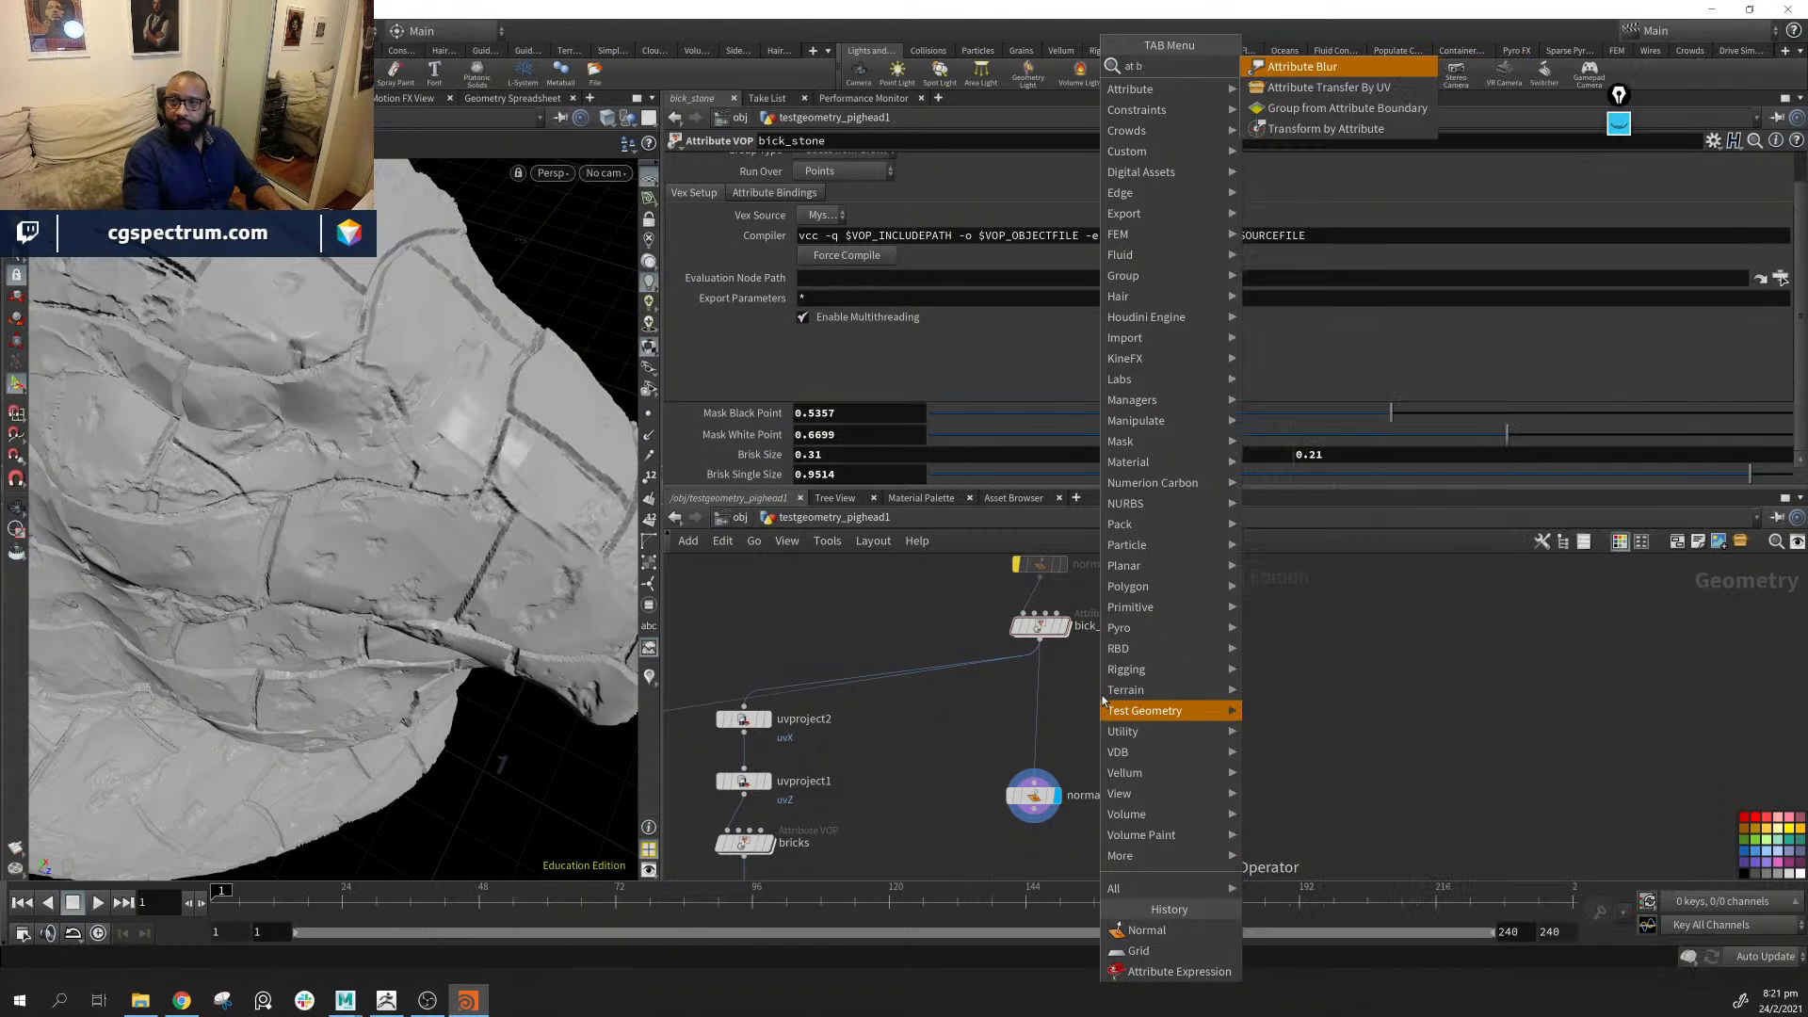
key(Return)
click(1101, 690)
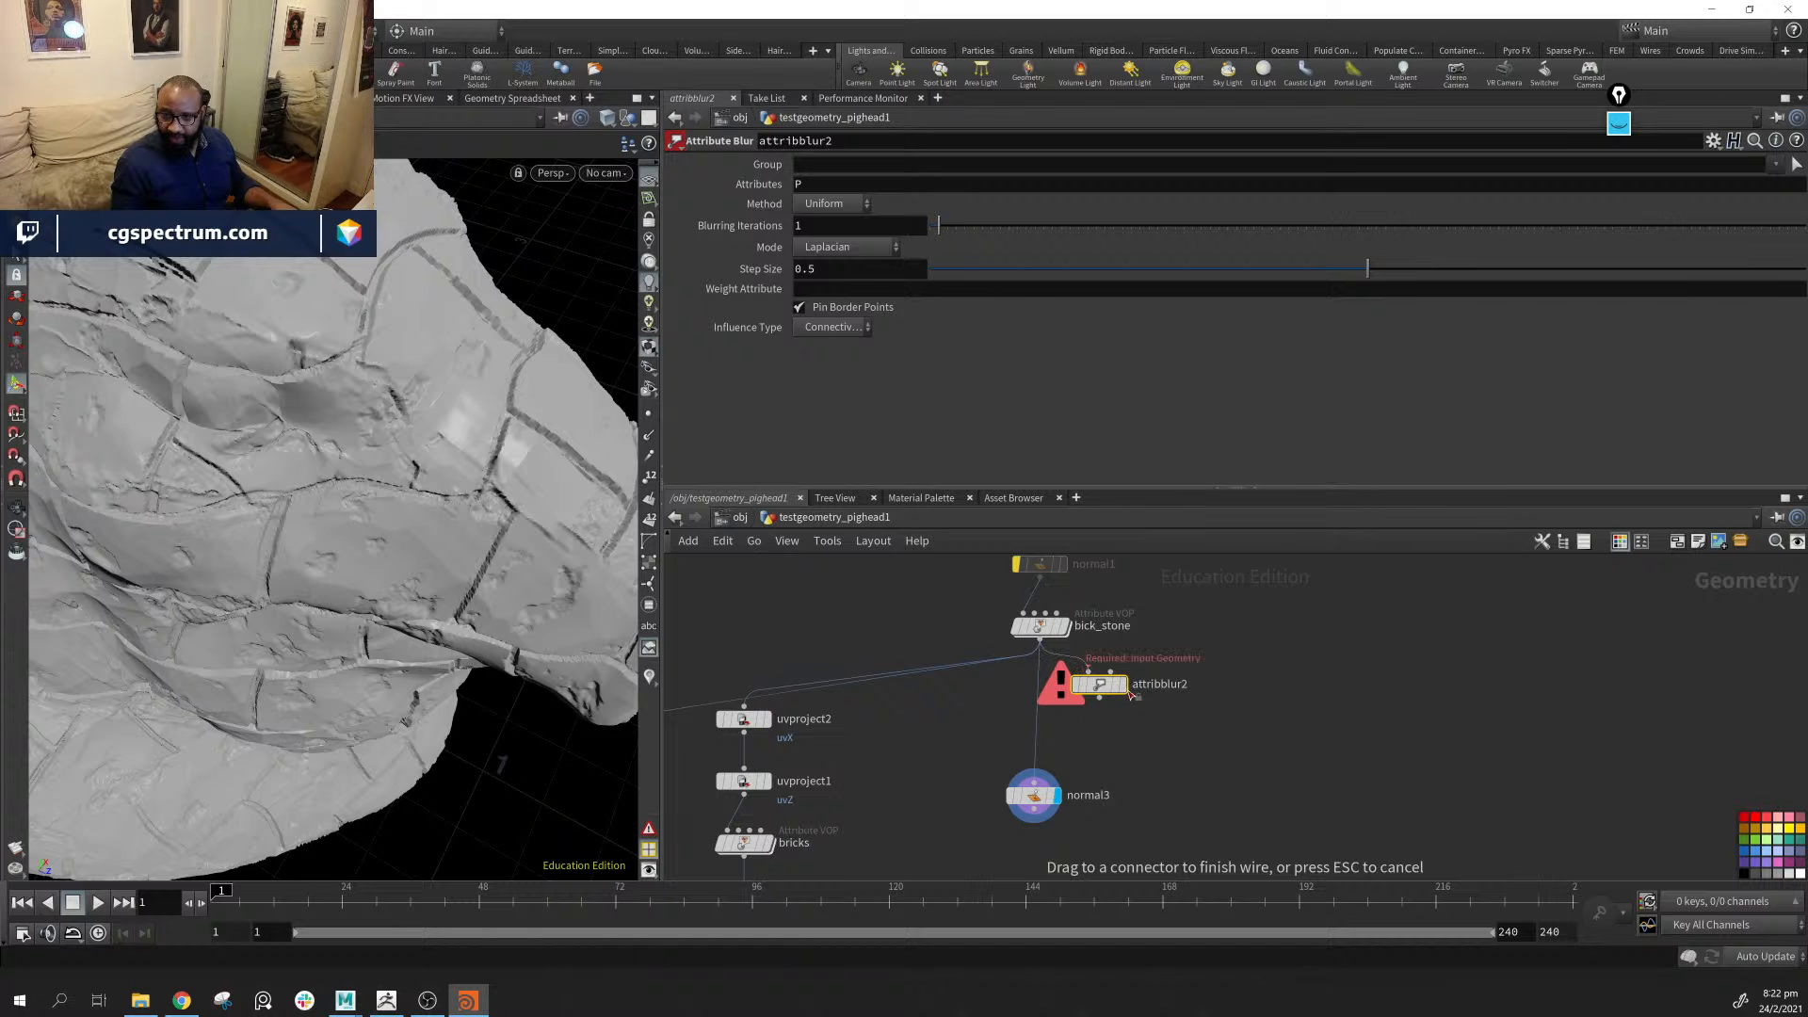
click(1123, 685)
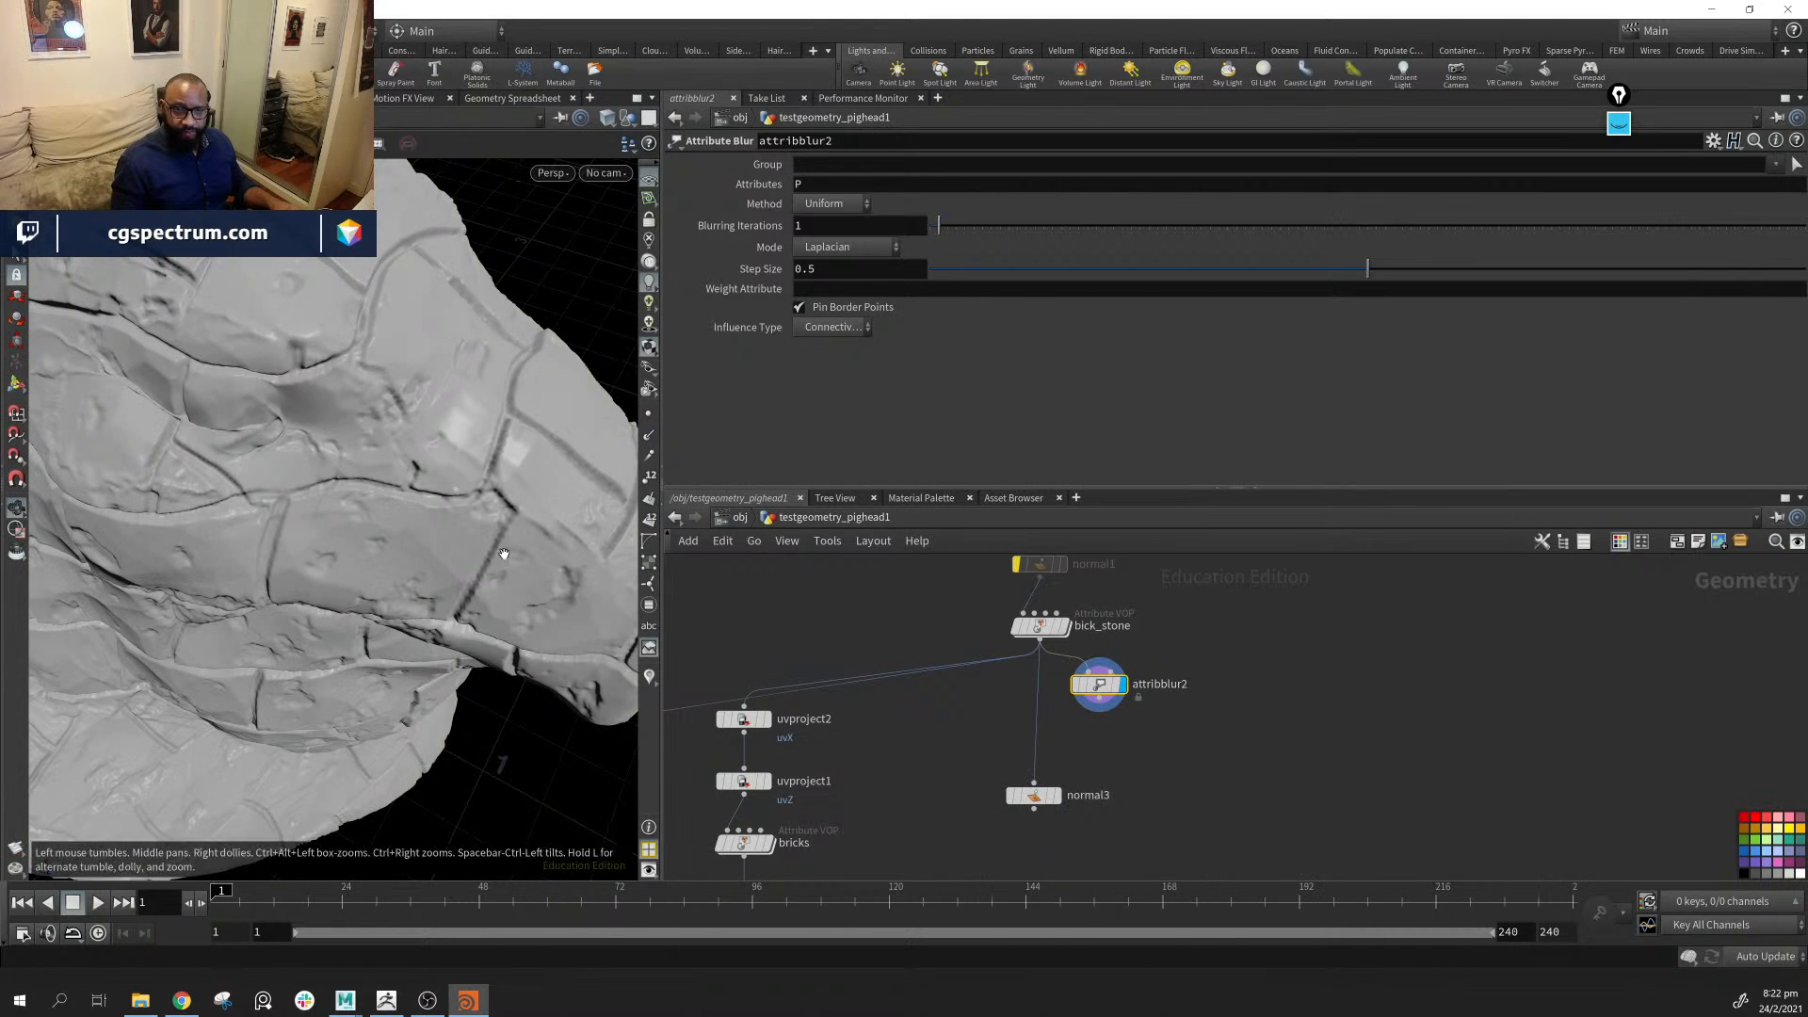
Set attribblur2's Blurring Iterations to 2 and inspect the softened brick edges from several angles
drag(504, 554, 492, 492)
right_drag(492, 493, 271, 569)
drag(270, 569, 383, 576)
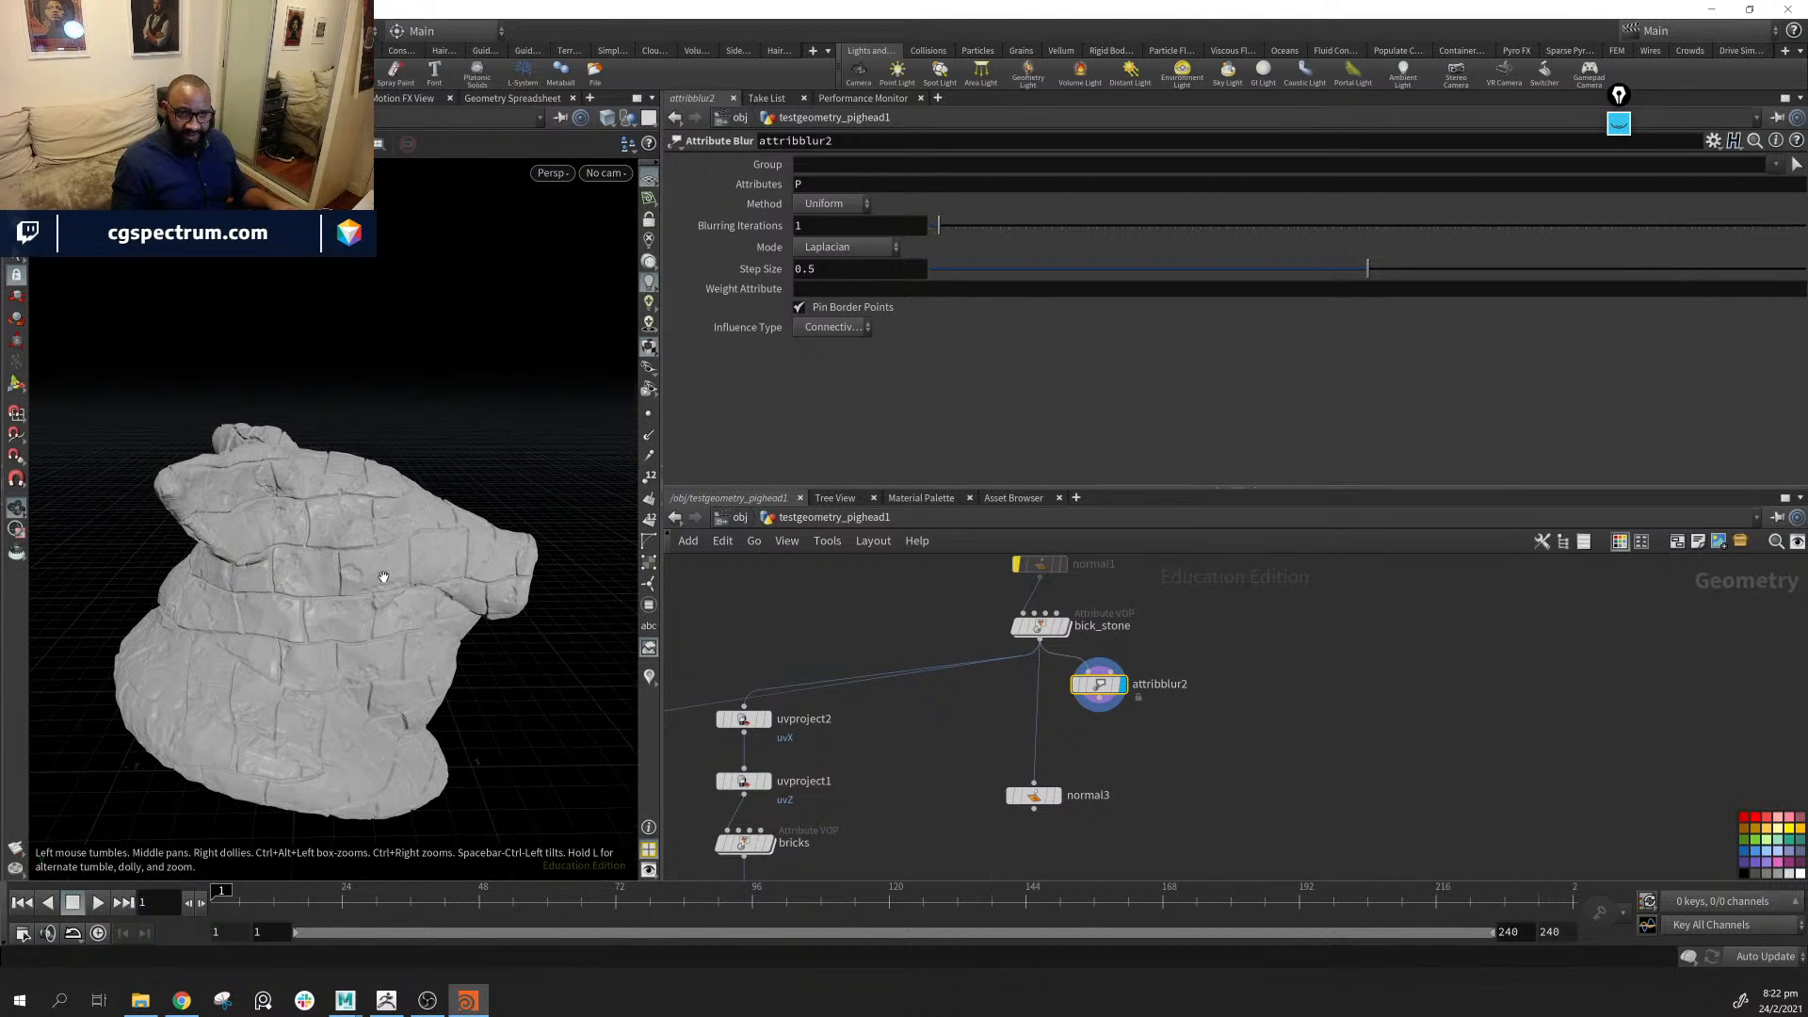
right_drag(383, 577, 420, 565)
drag(420, 565, 280, 549)
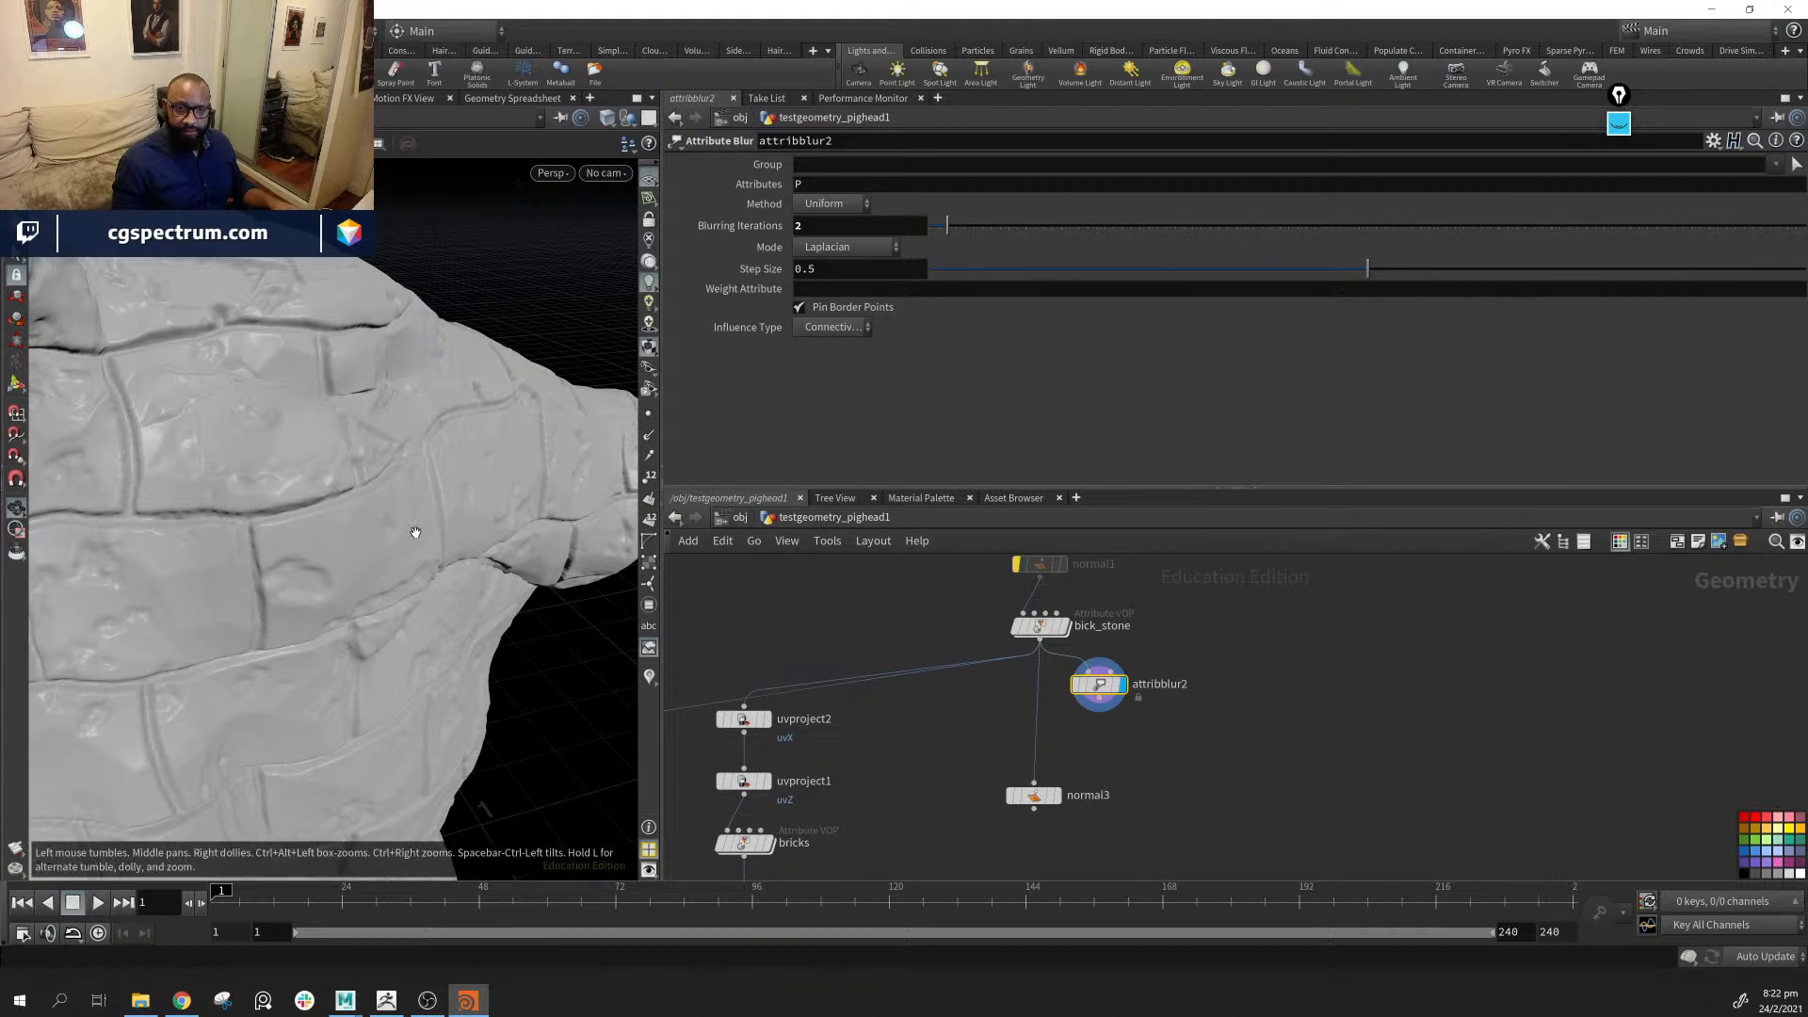
drag(412, 533, 235, 471)
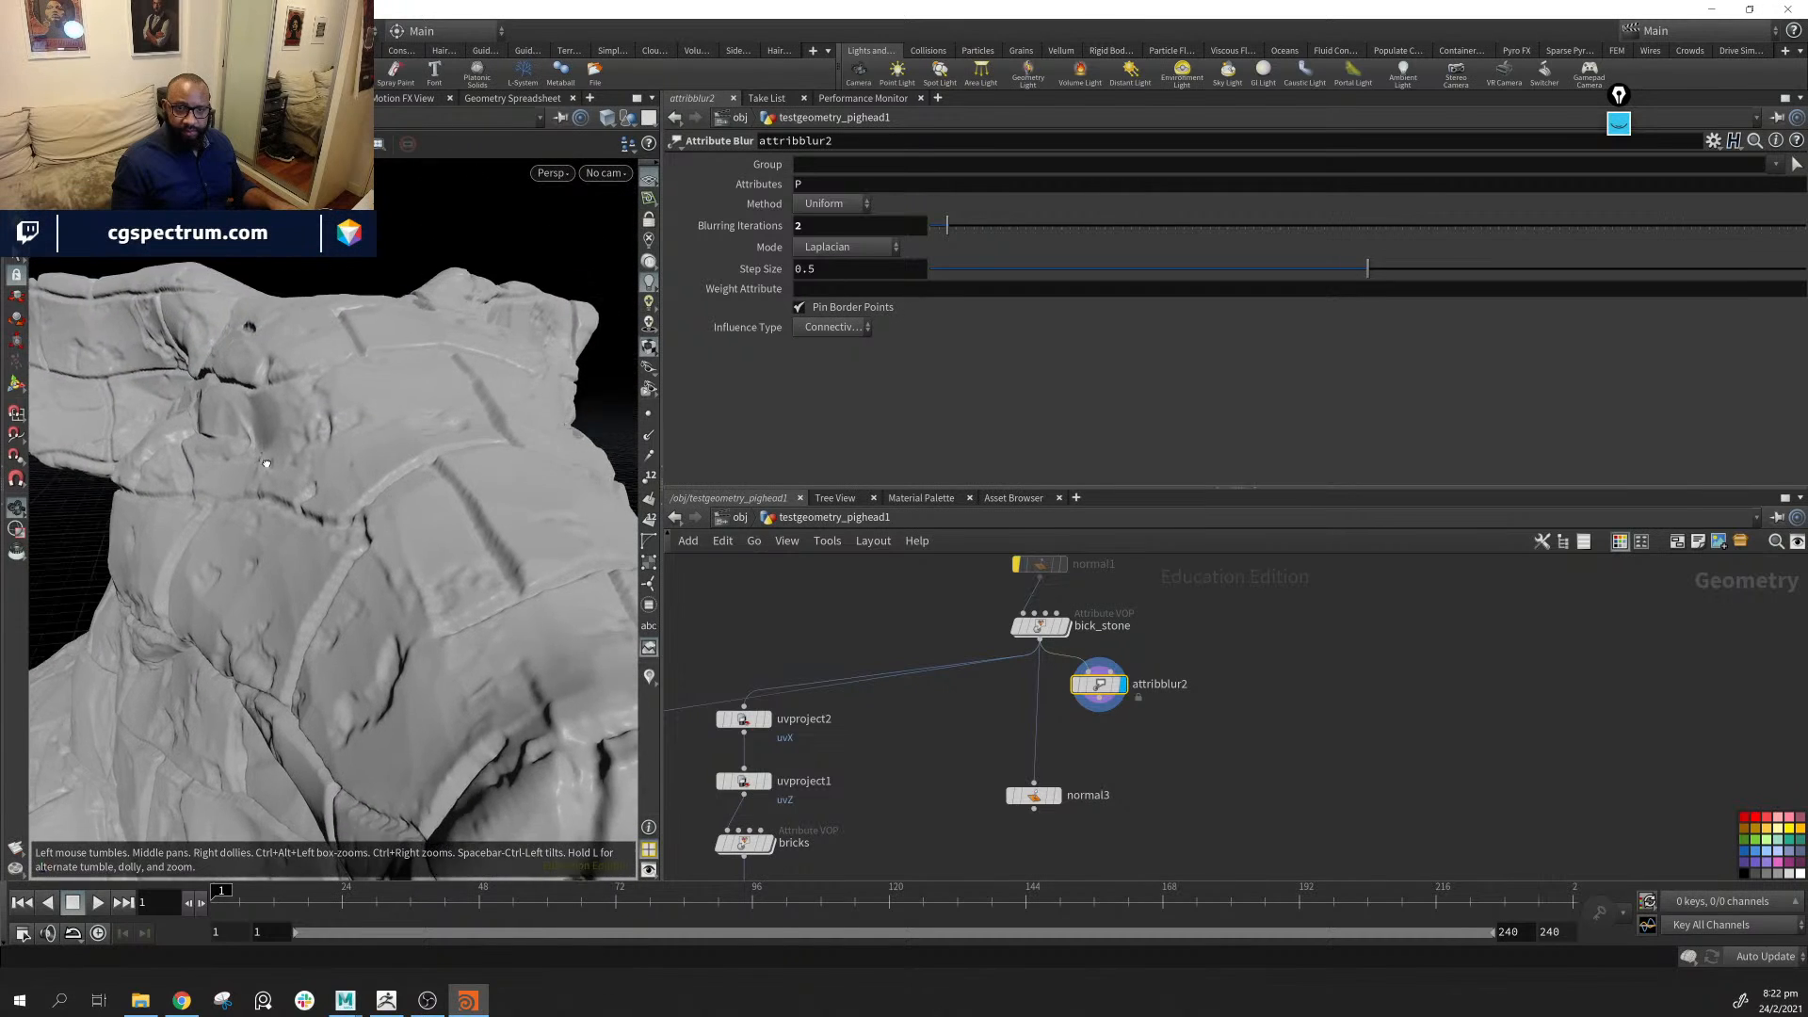
Set attribblur2's Blurring Iterations to 1 and Step Size to 0.25, then feed it into normal3 and display normal3
drag(941, 229, 937, 229)
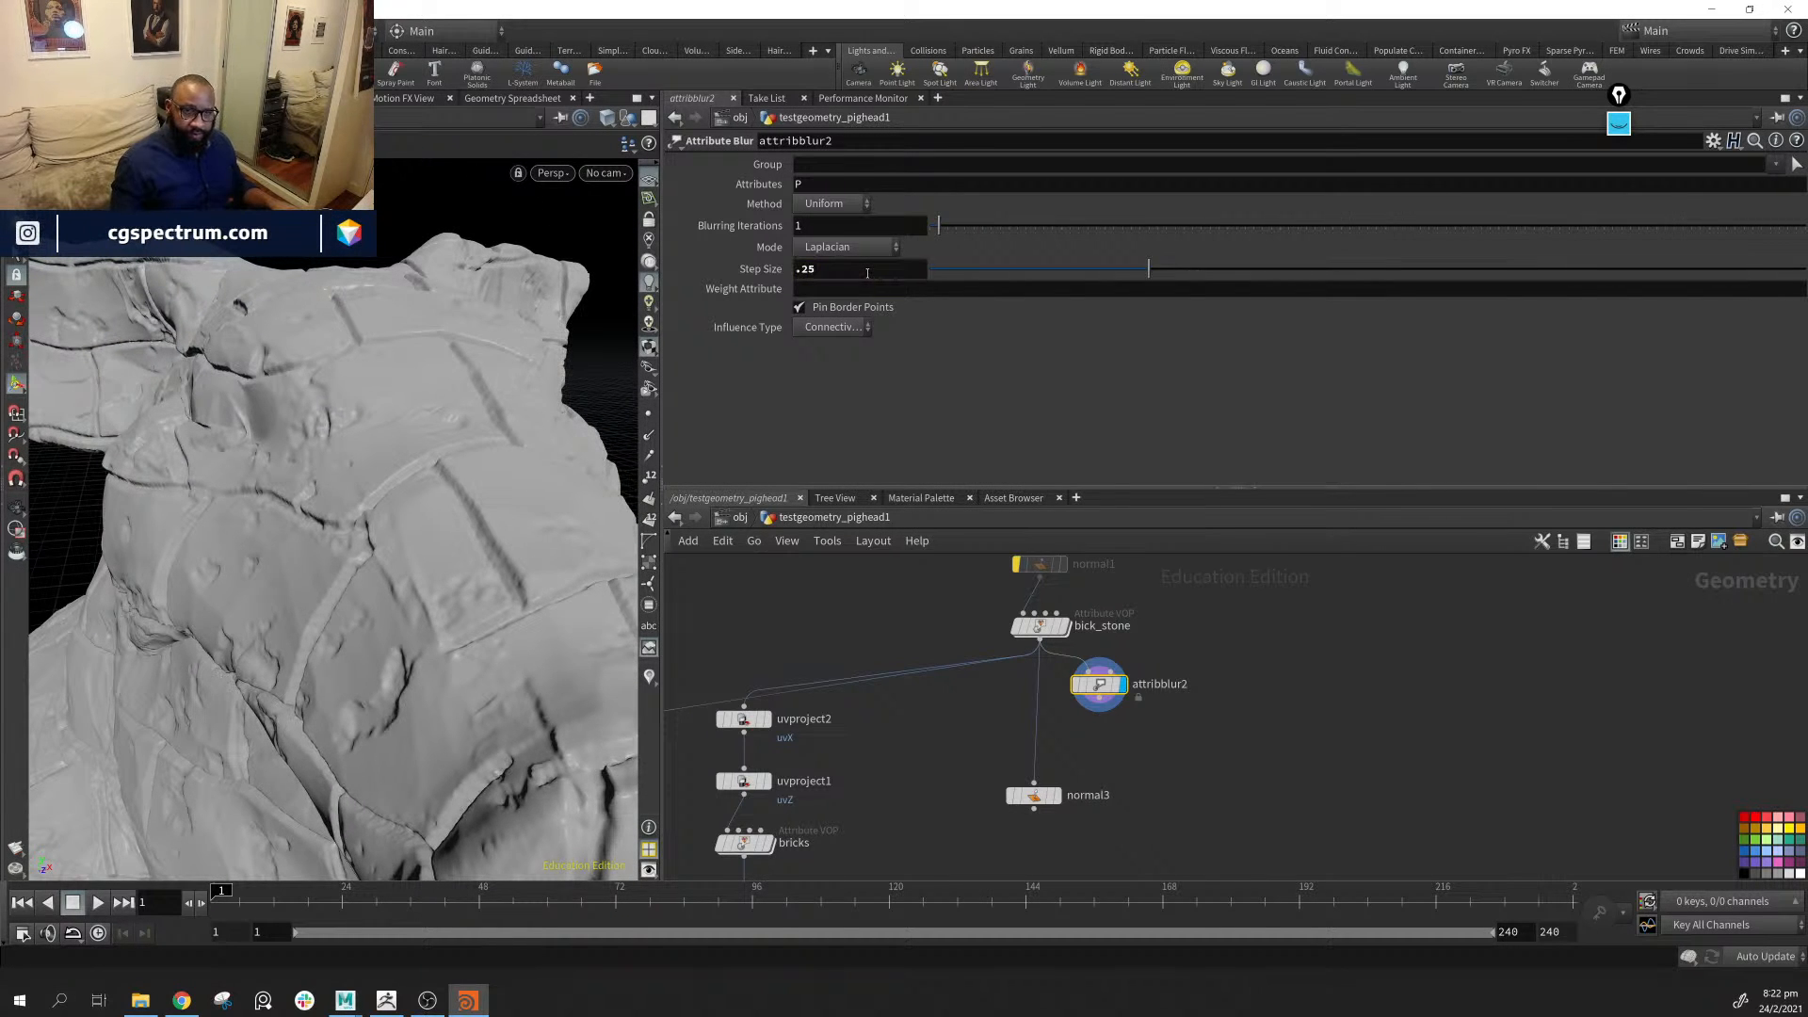
alt+drag(518, 434, 602, 401)
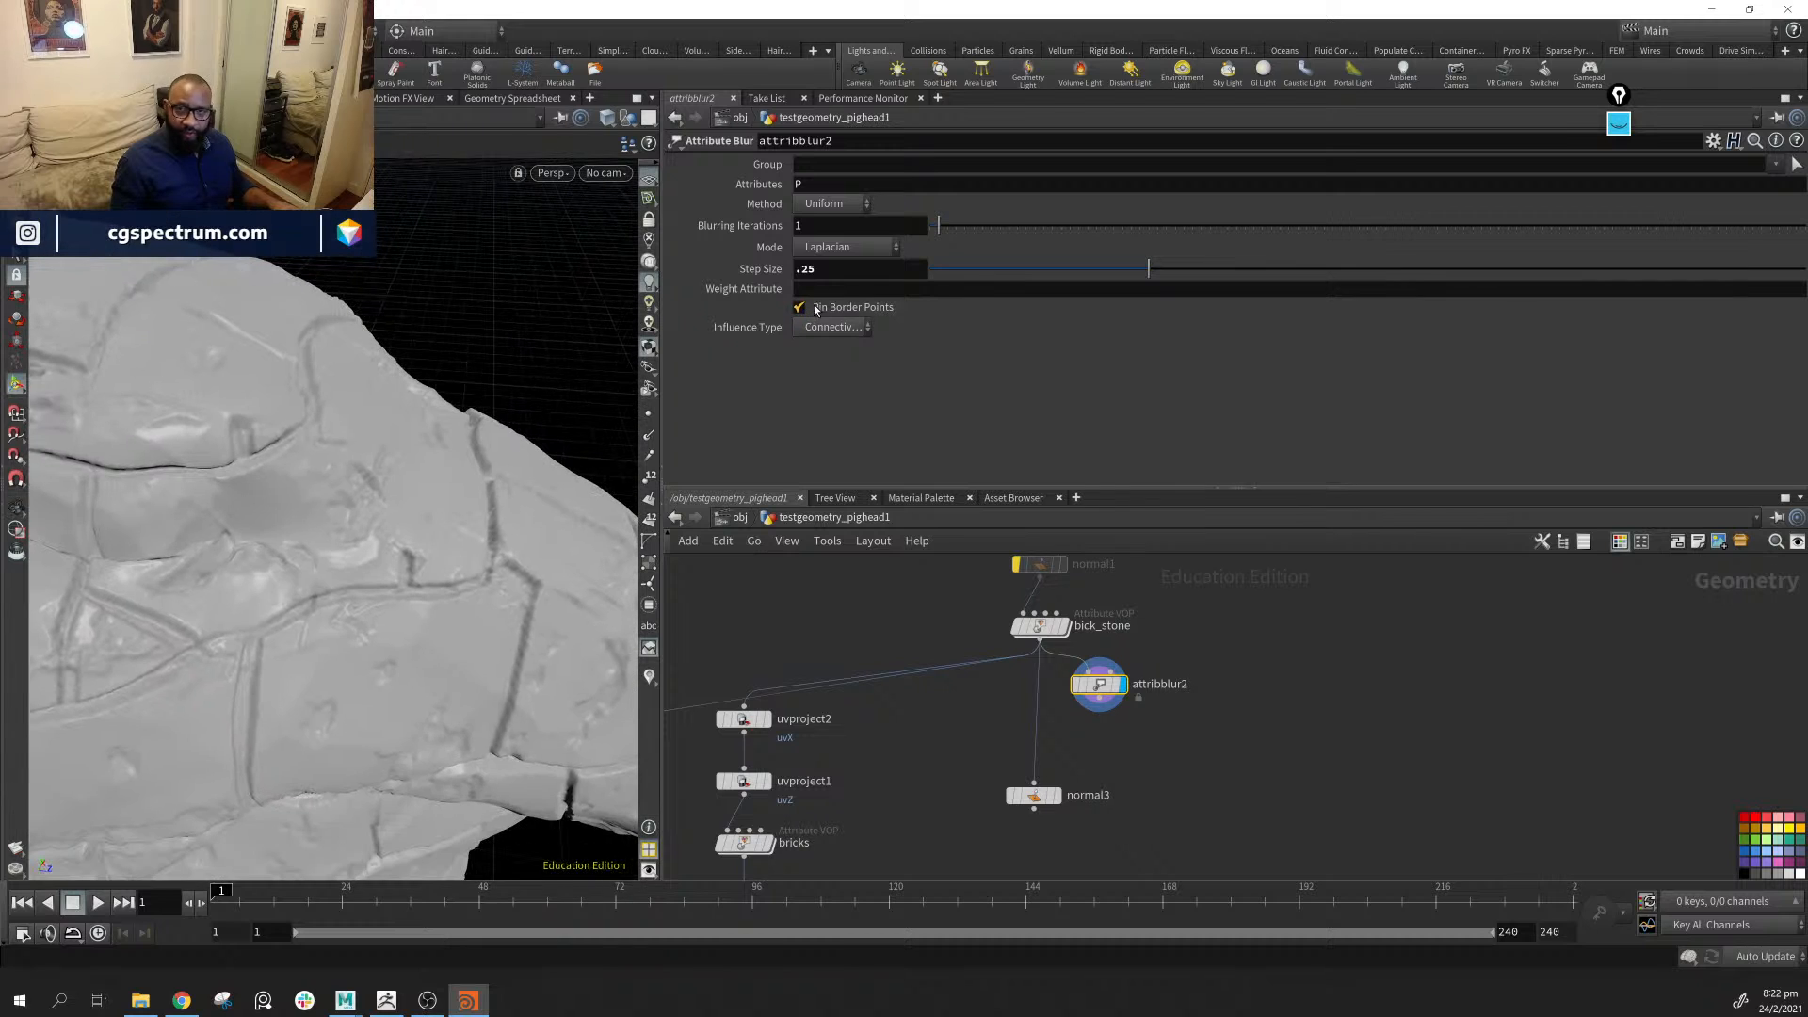
drag(1098, 703, 1036, 789)
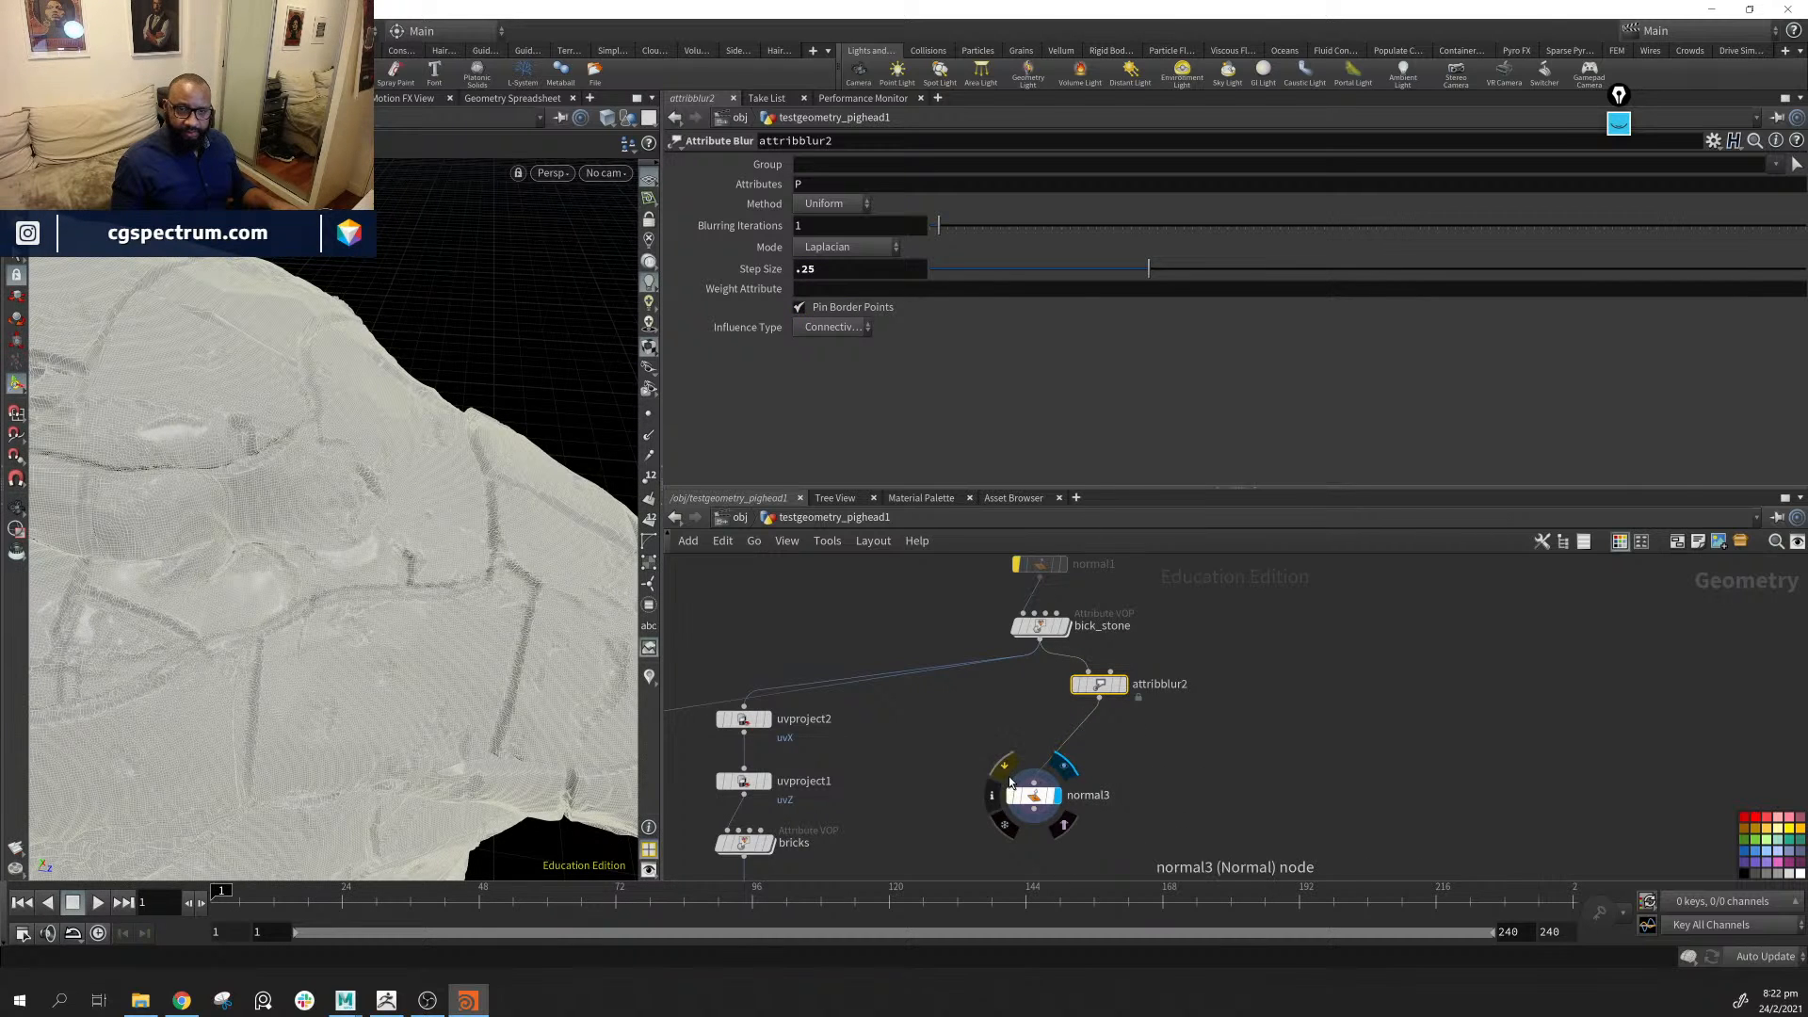
click(950, 755)
Inspect the blurred brick surface on the pig head's face, ear and neck from close up and farther away
alt+drag(409, 436, 452, 443)
alt+right_drag(452, 444, 414, 419)
alt+drag(415, 419, 358, 432)
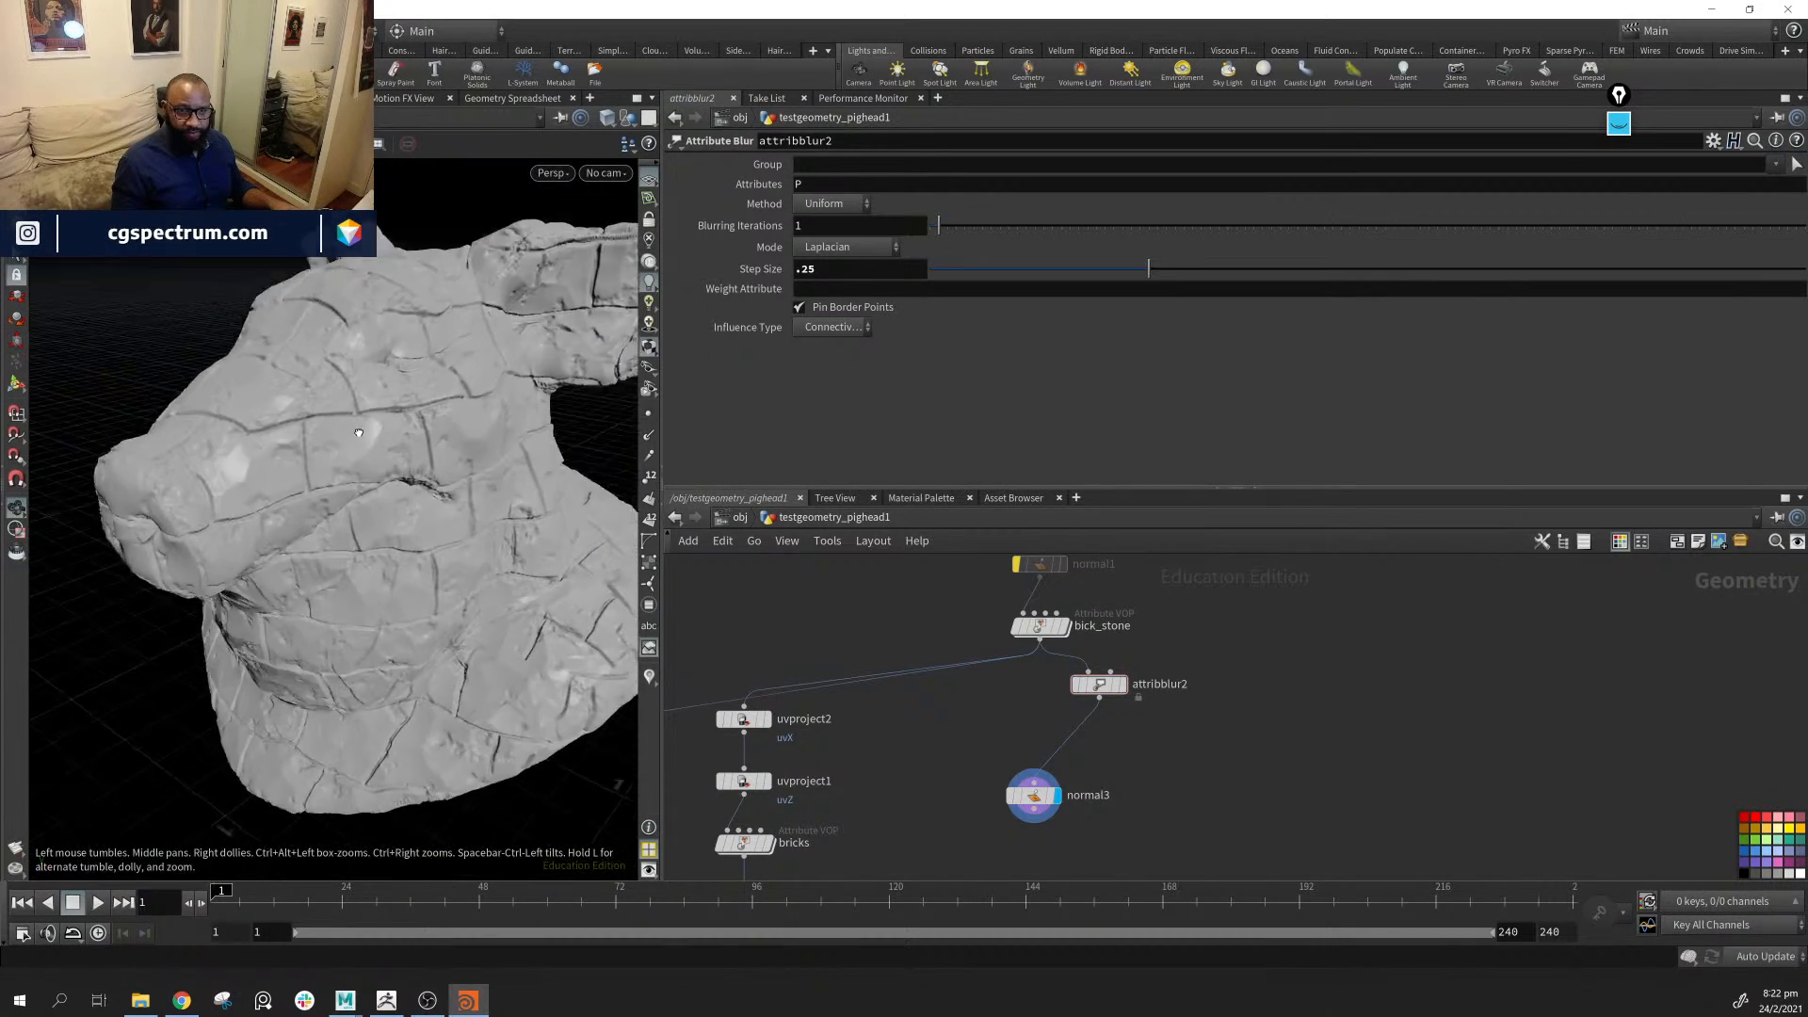
alt+right_drag(359, 432, 324, 438)
alt+drag(325, 438, 499, 419)
alt+right_drag(499, 419, 558, 351)
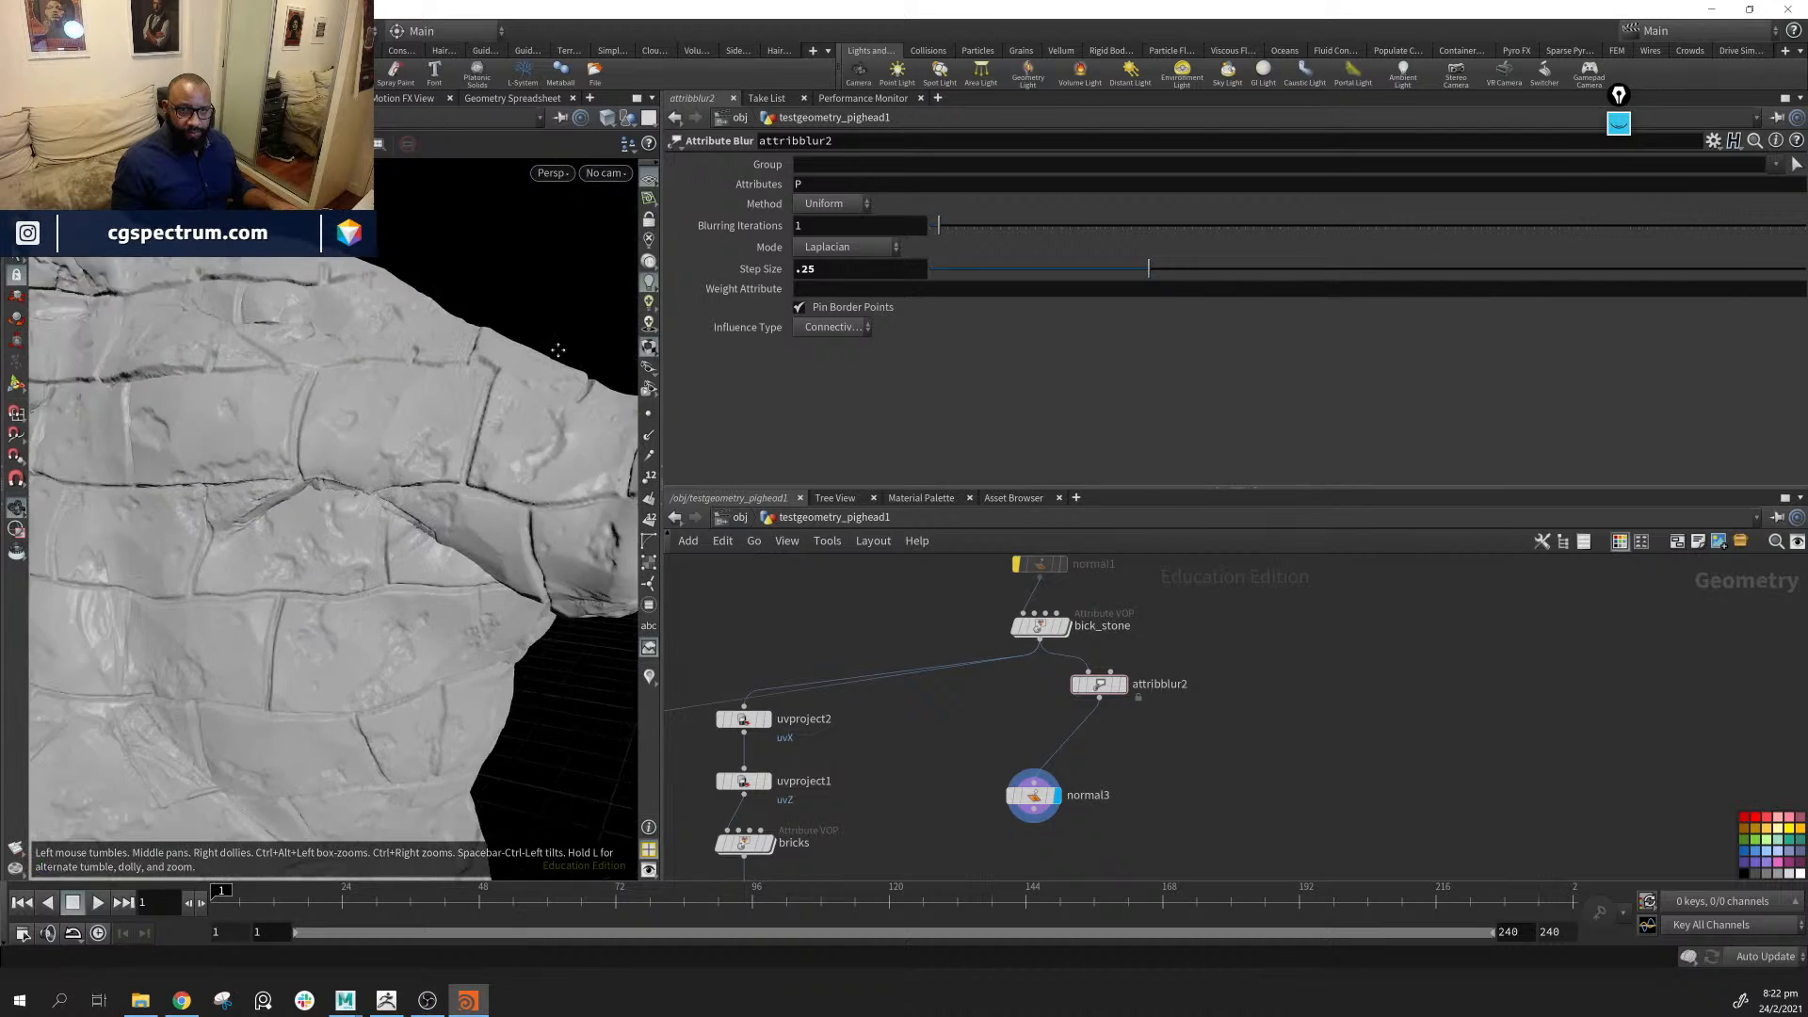
alt+drag(557, 350, 354, 436)
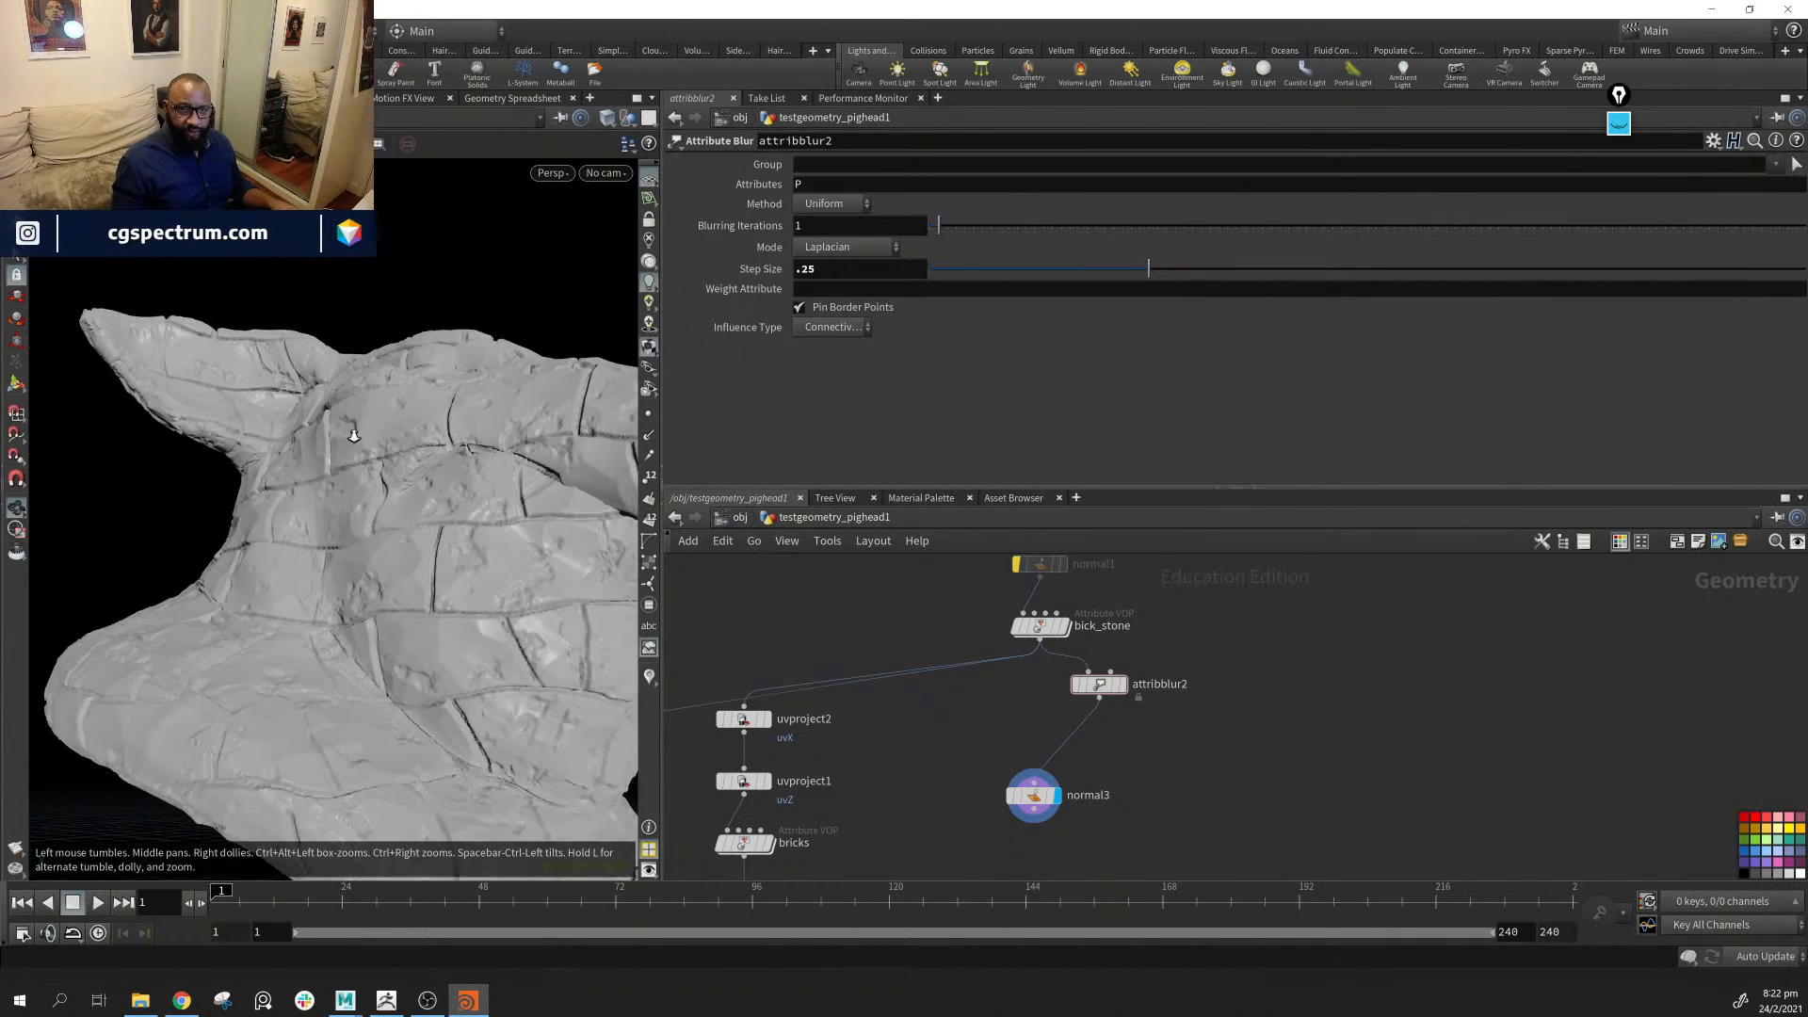
alt+right_drag(354, 436, 301, 465)
alt+drag(415, 386, 301, 501)
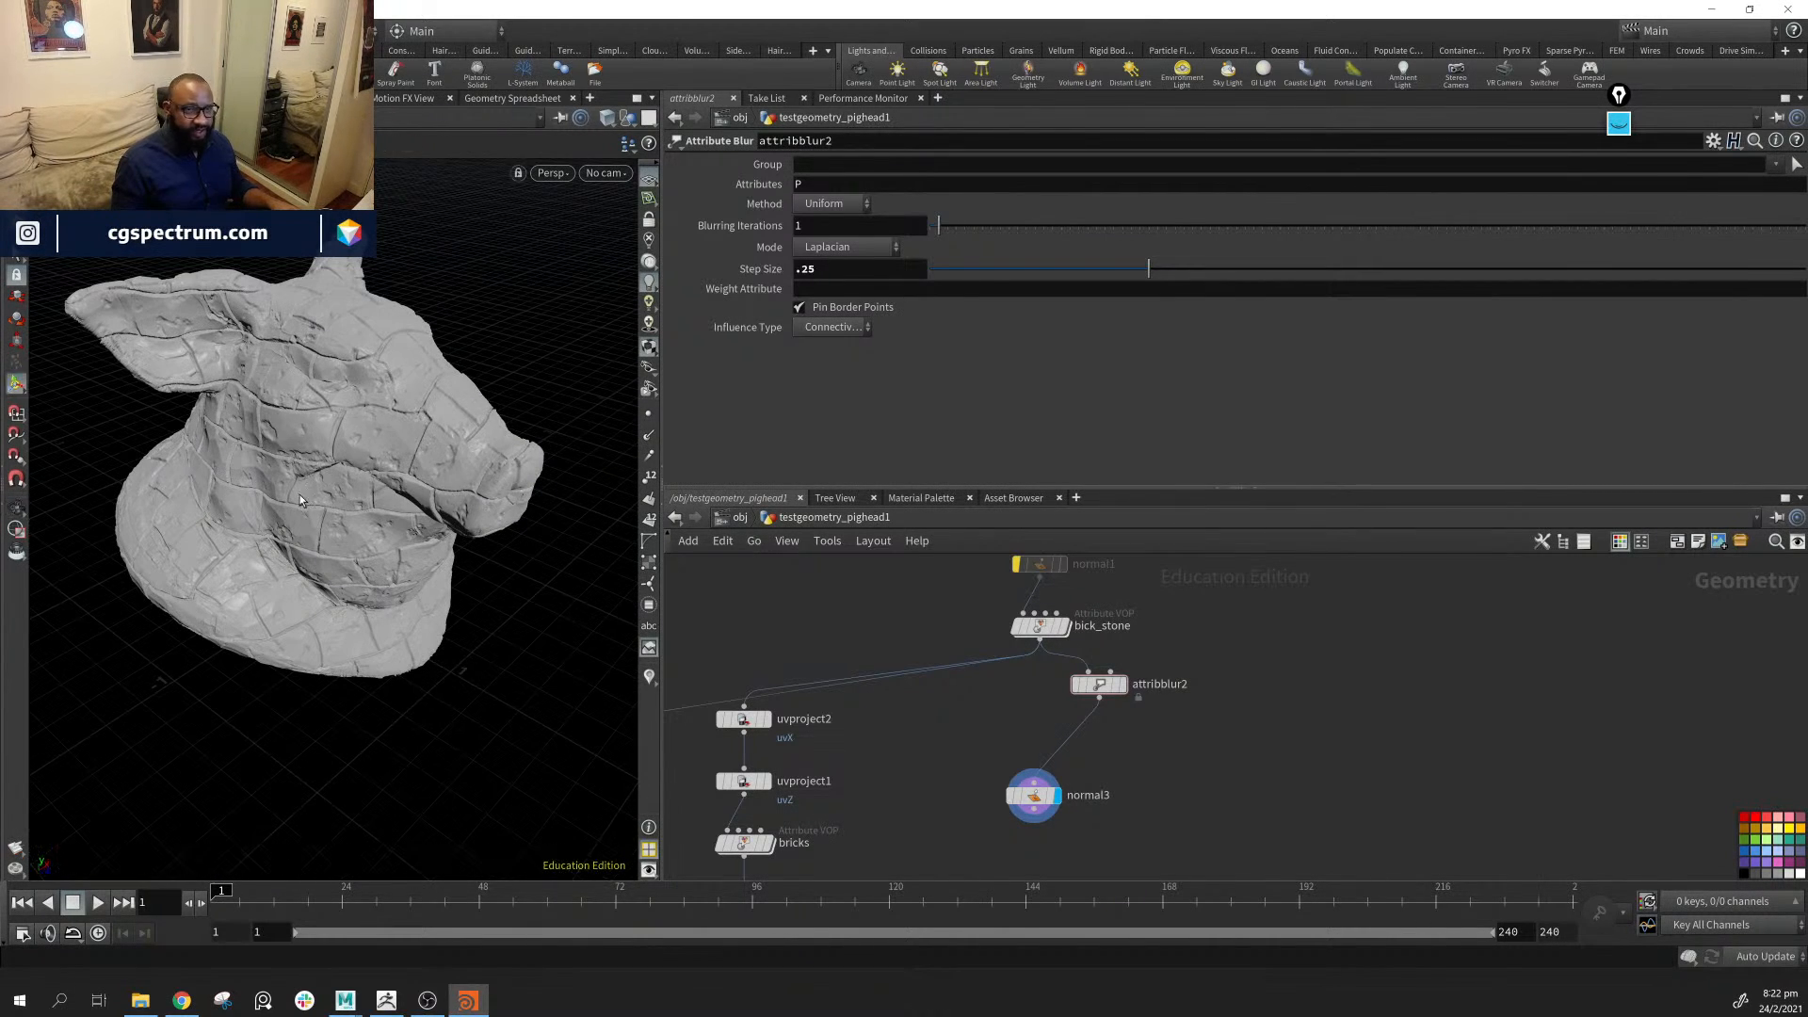
alt+drag(442, 394, 480, 397)
Raise the default material's Specular Rough to 0.477 in the viewport display options and check the pig head's shading
key(d)
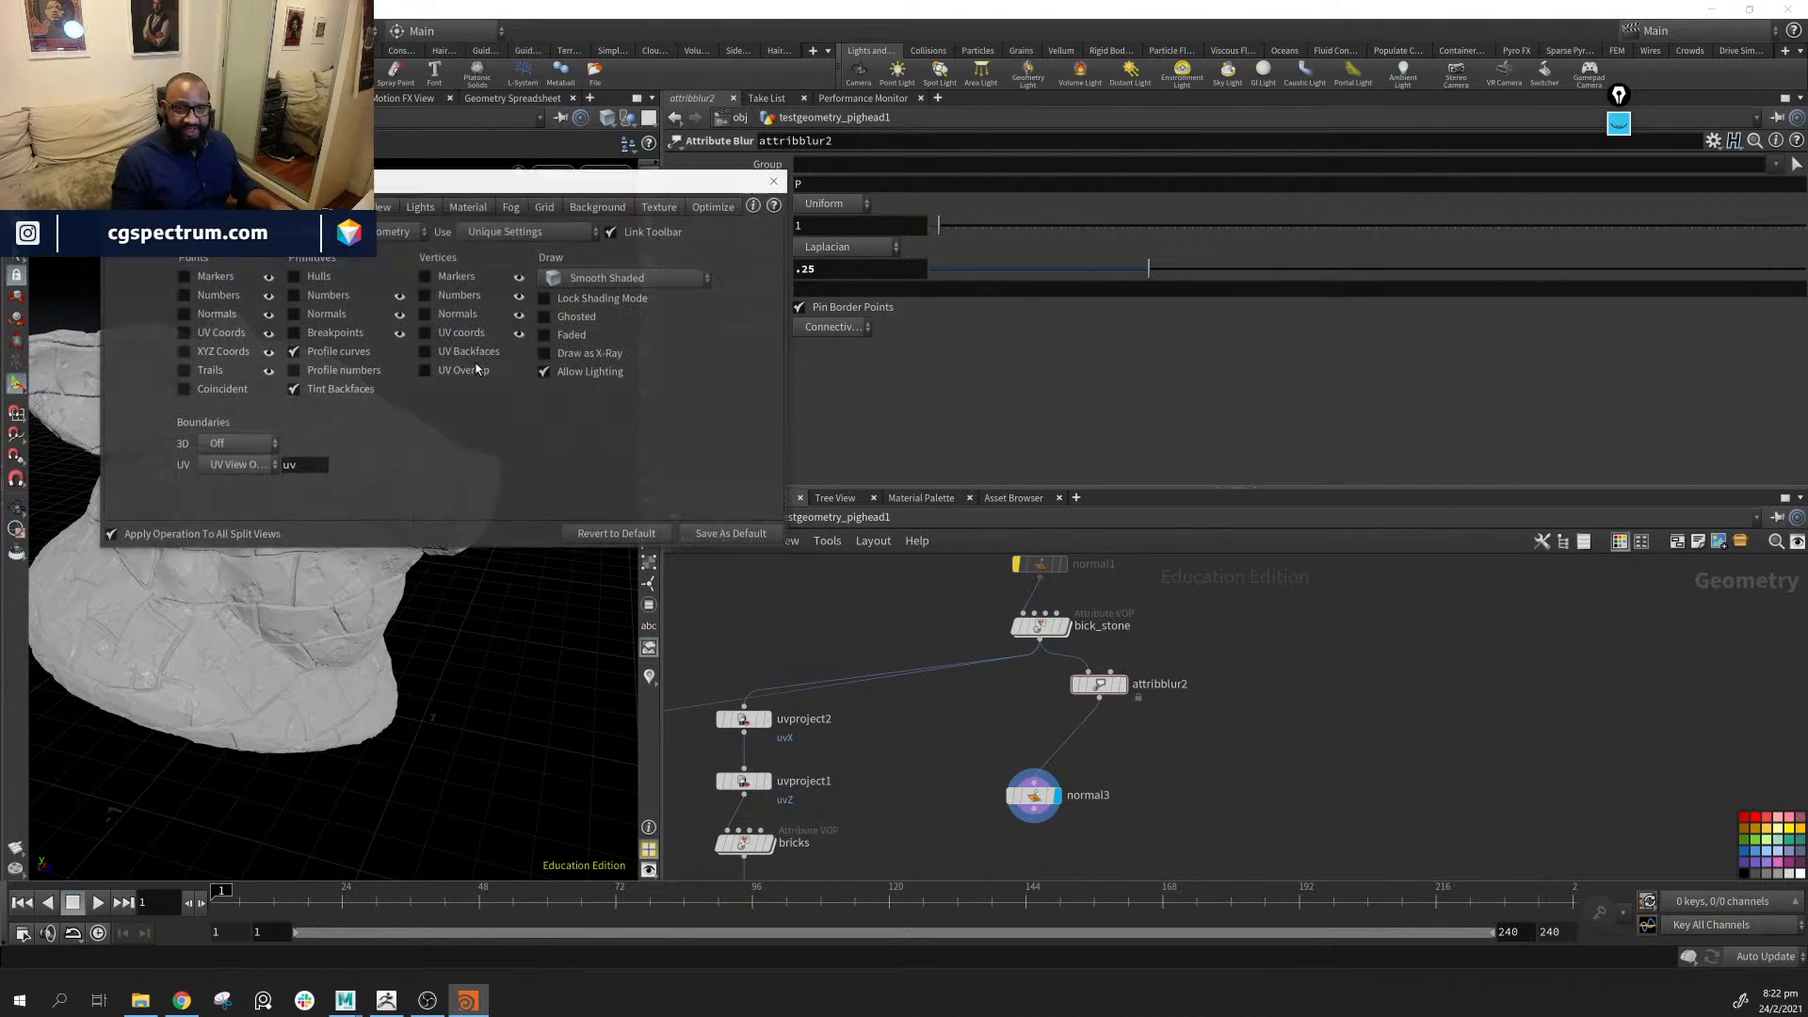
click(467, 207)
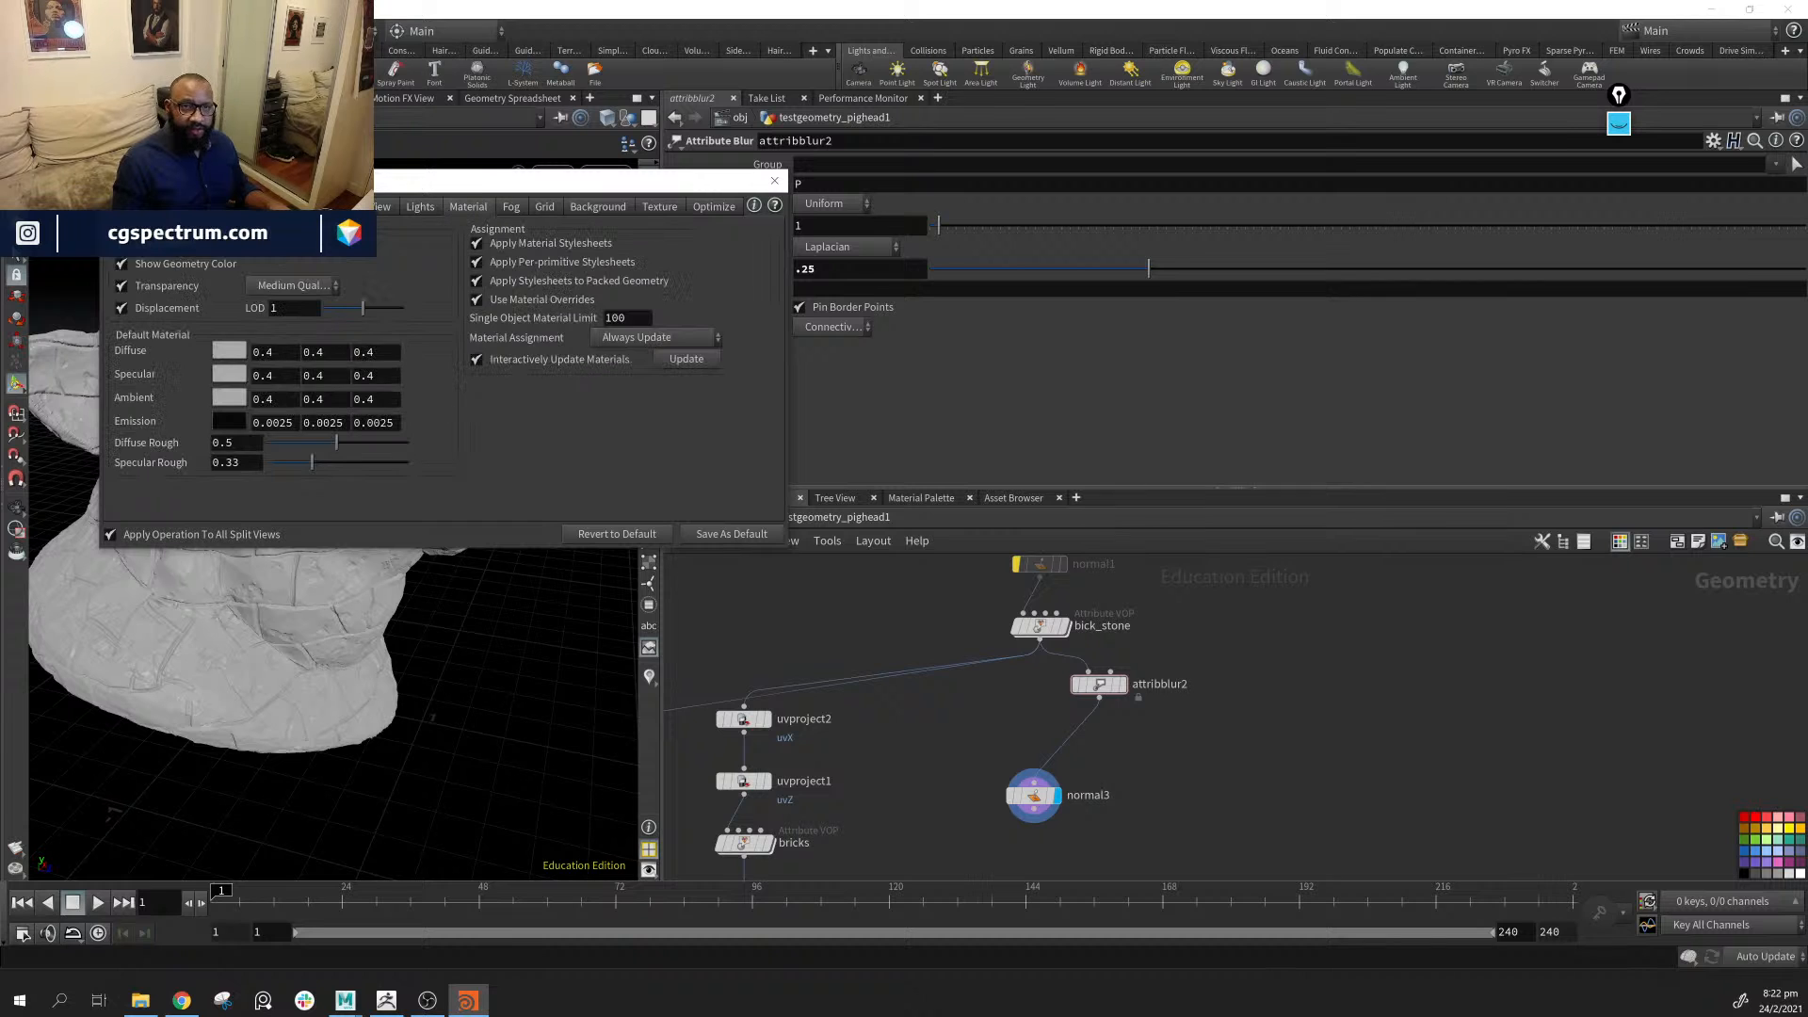
drag(363, 183, 876, 190)
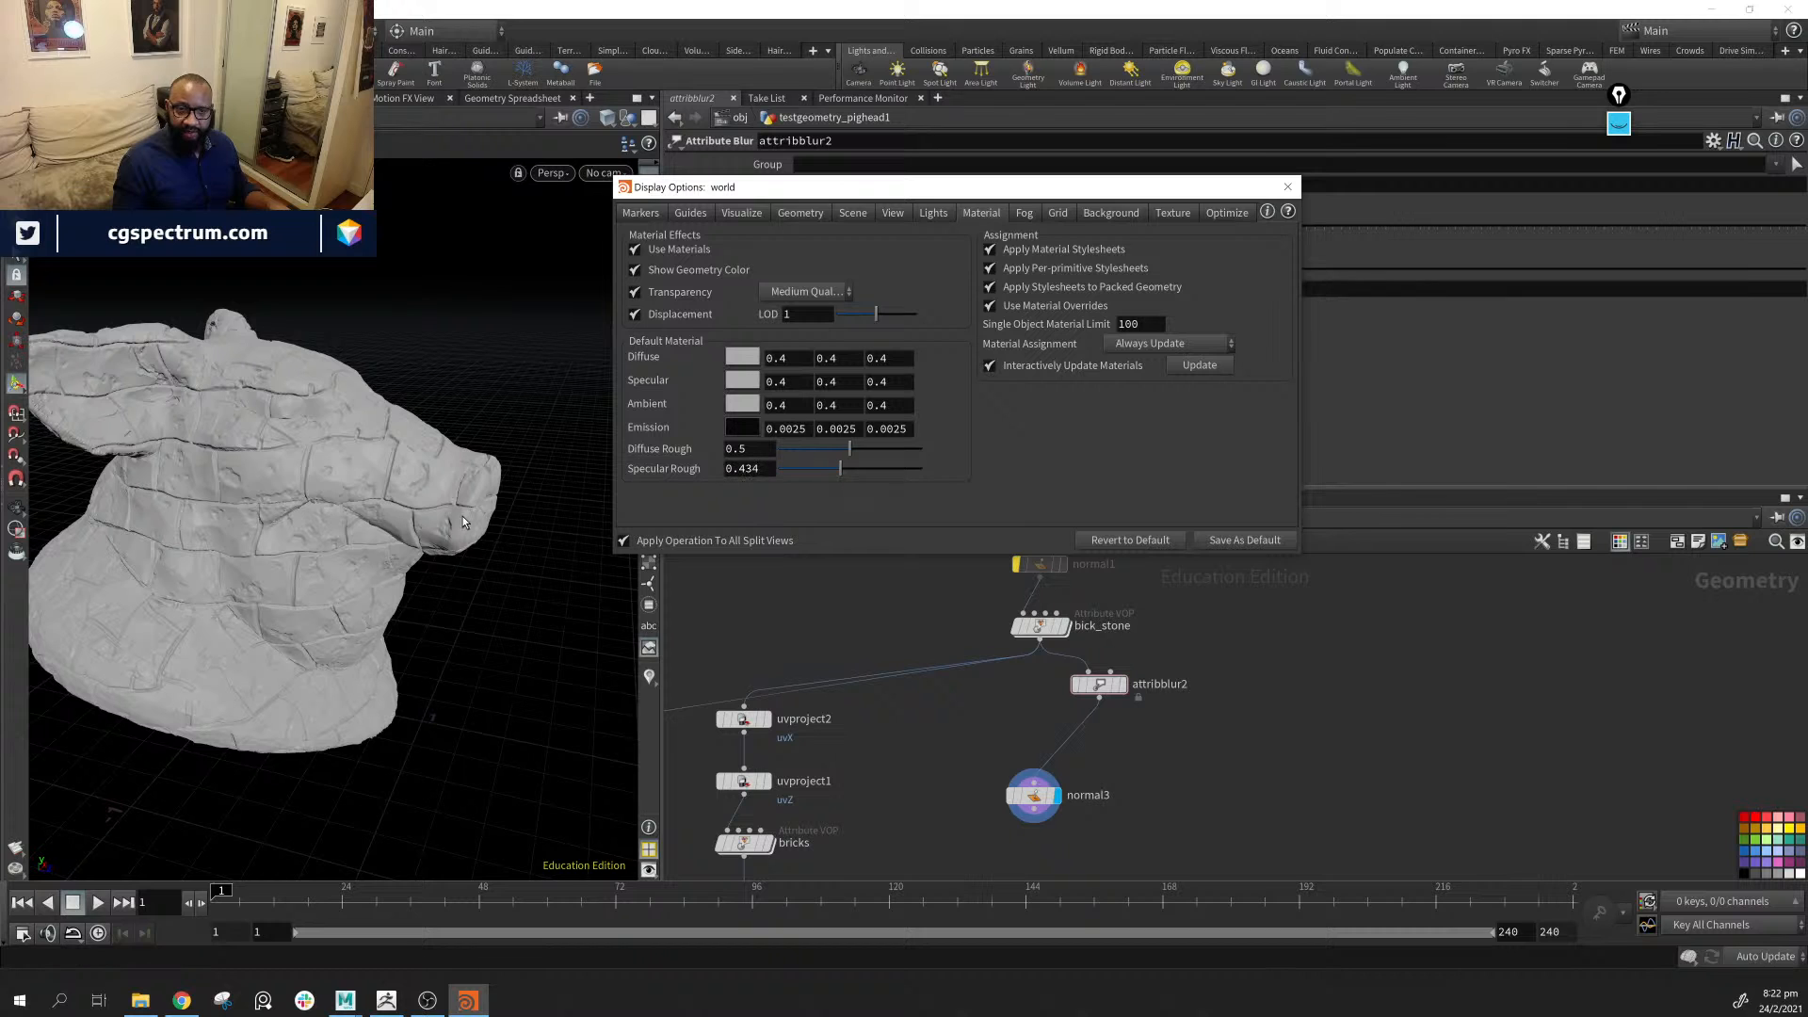
mouse_move(461, 521)
alt+mouse_down()
mouse_move(329, 527)
mouse_move(462, 508)
alt+mouse_up()
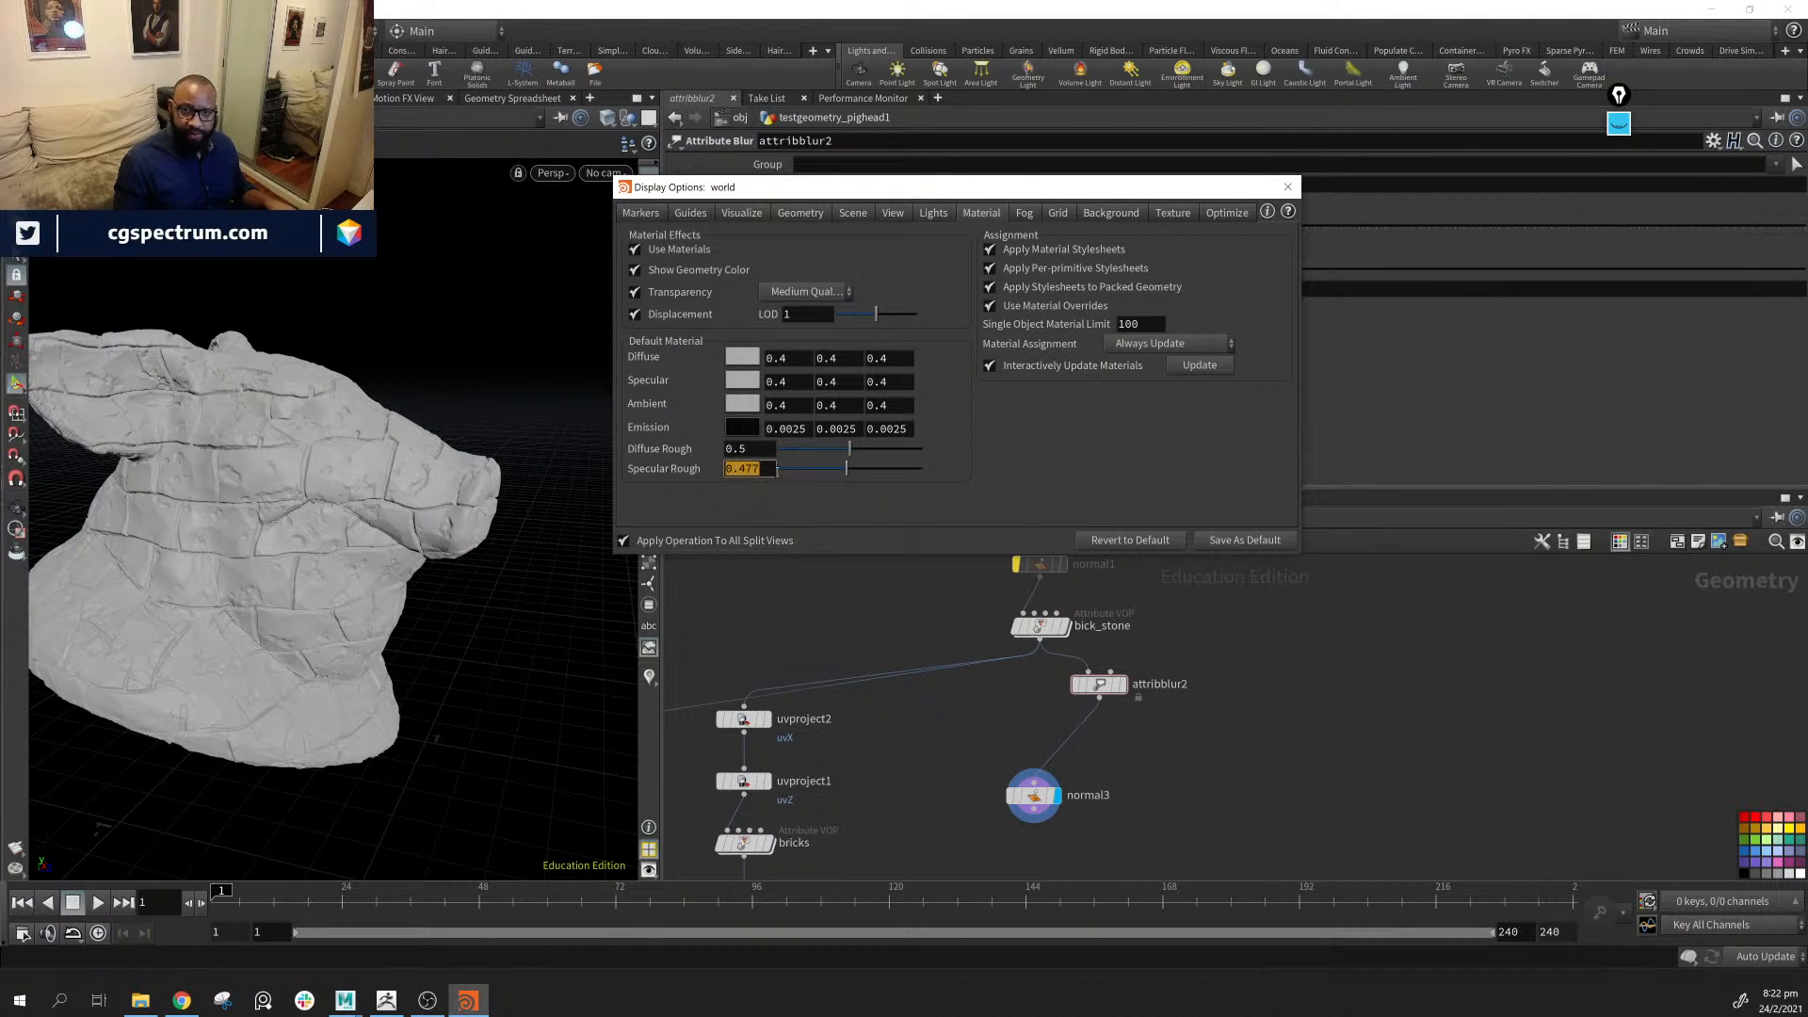
alt+drag(423, 471, 315, 450)
click(1288, 187)
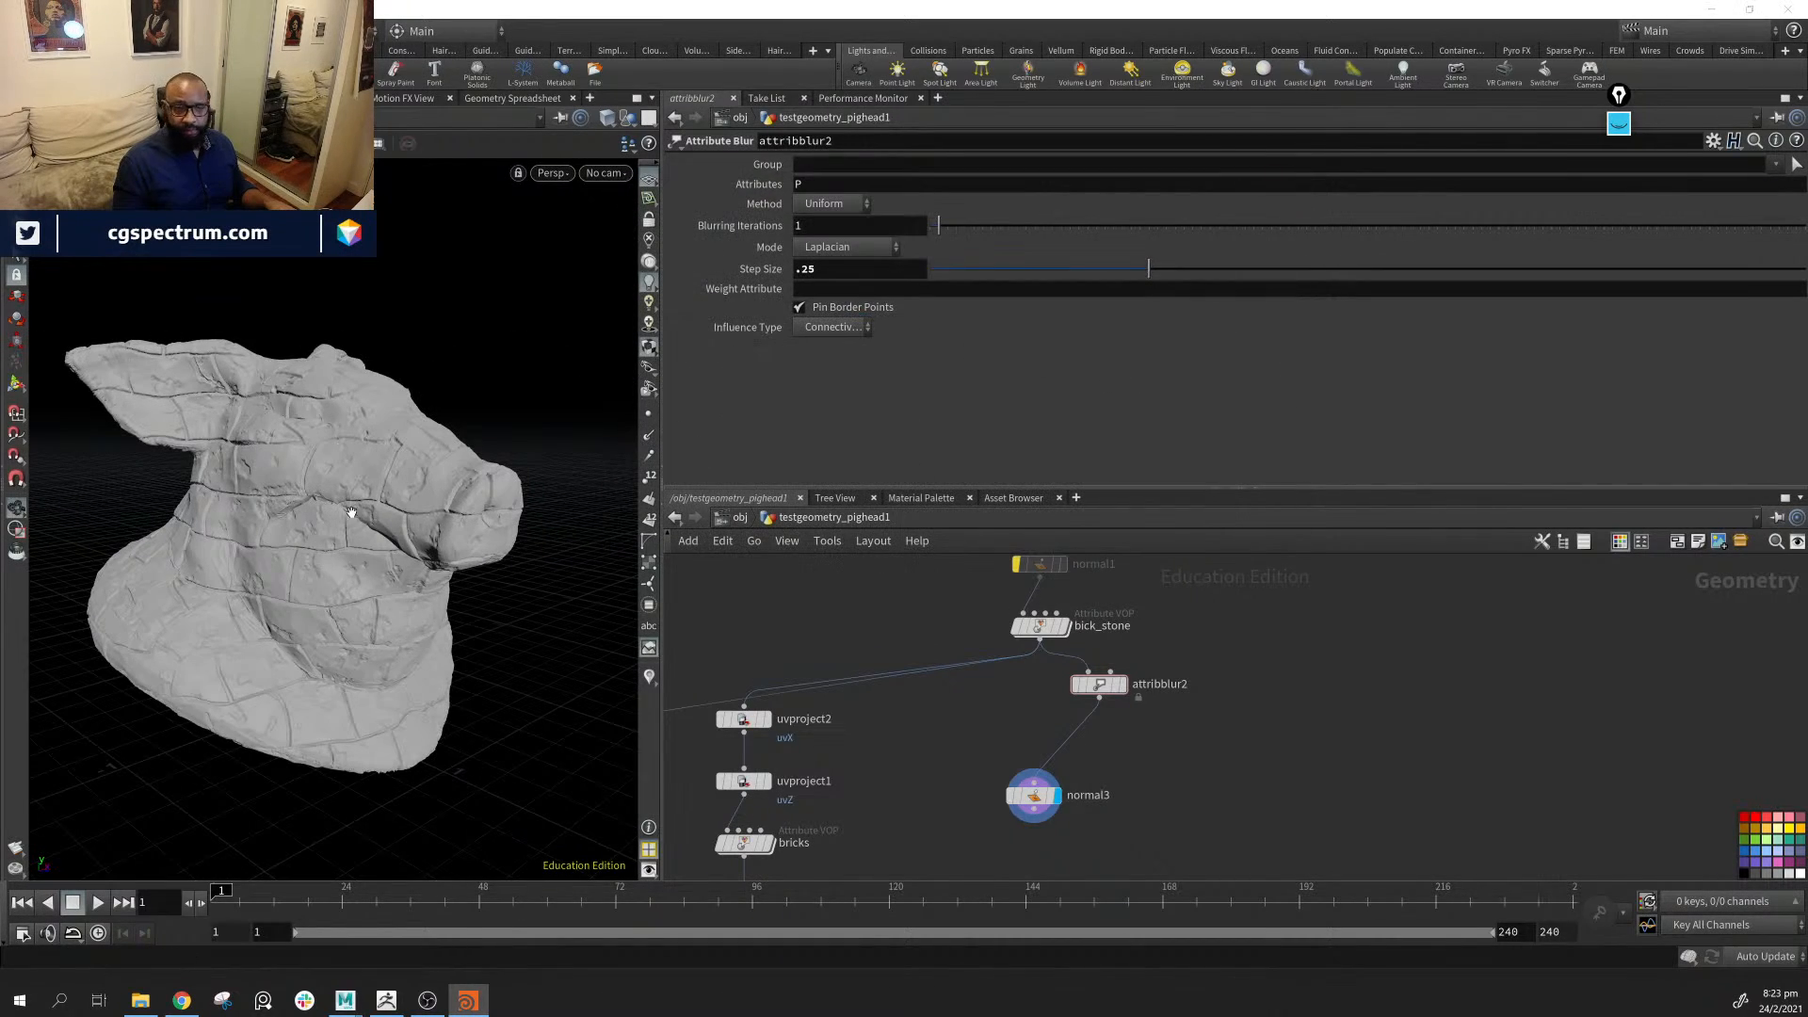
Set bick_stone's Brisk Size to 0.2 and 0.1 and inspect the resulting brick pattern
alt+drag(351, 513, 434, 493)
right_drag(434, 493, 528, 477)
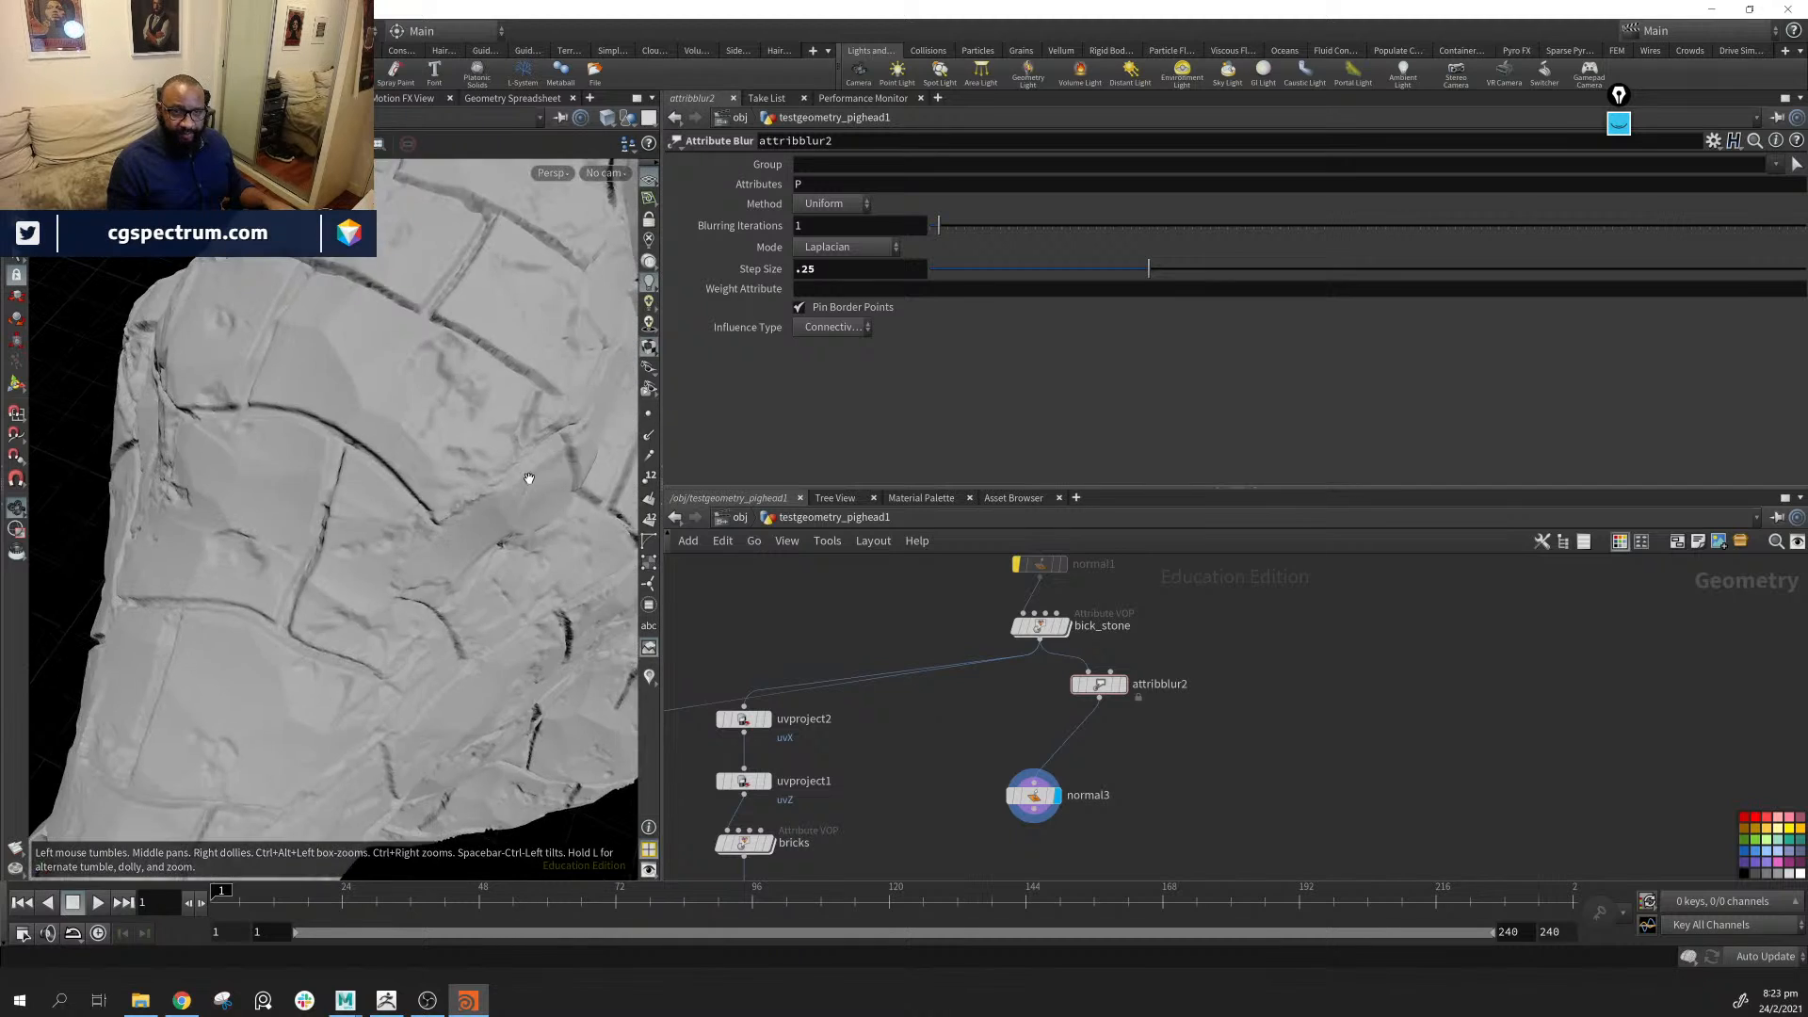
drag(528, 477, 443, 574)
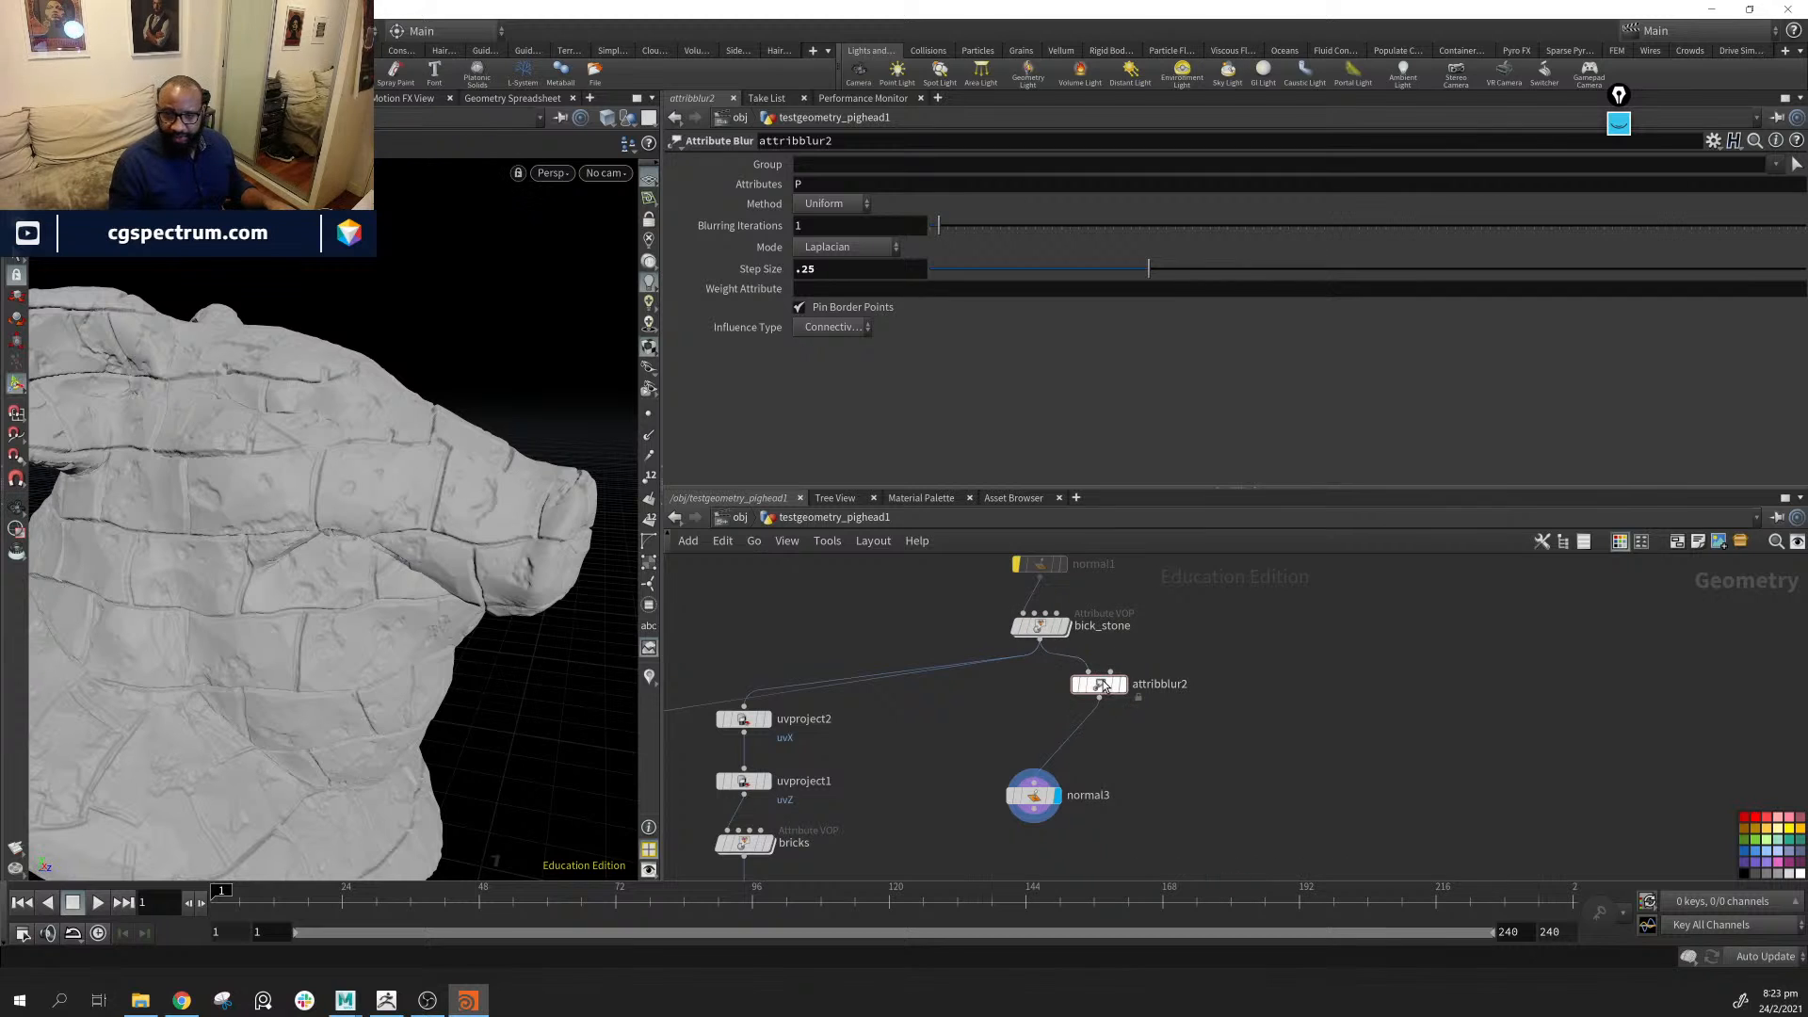
click(1052, 623)
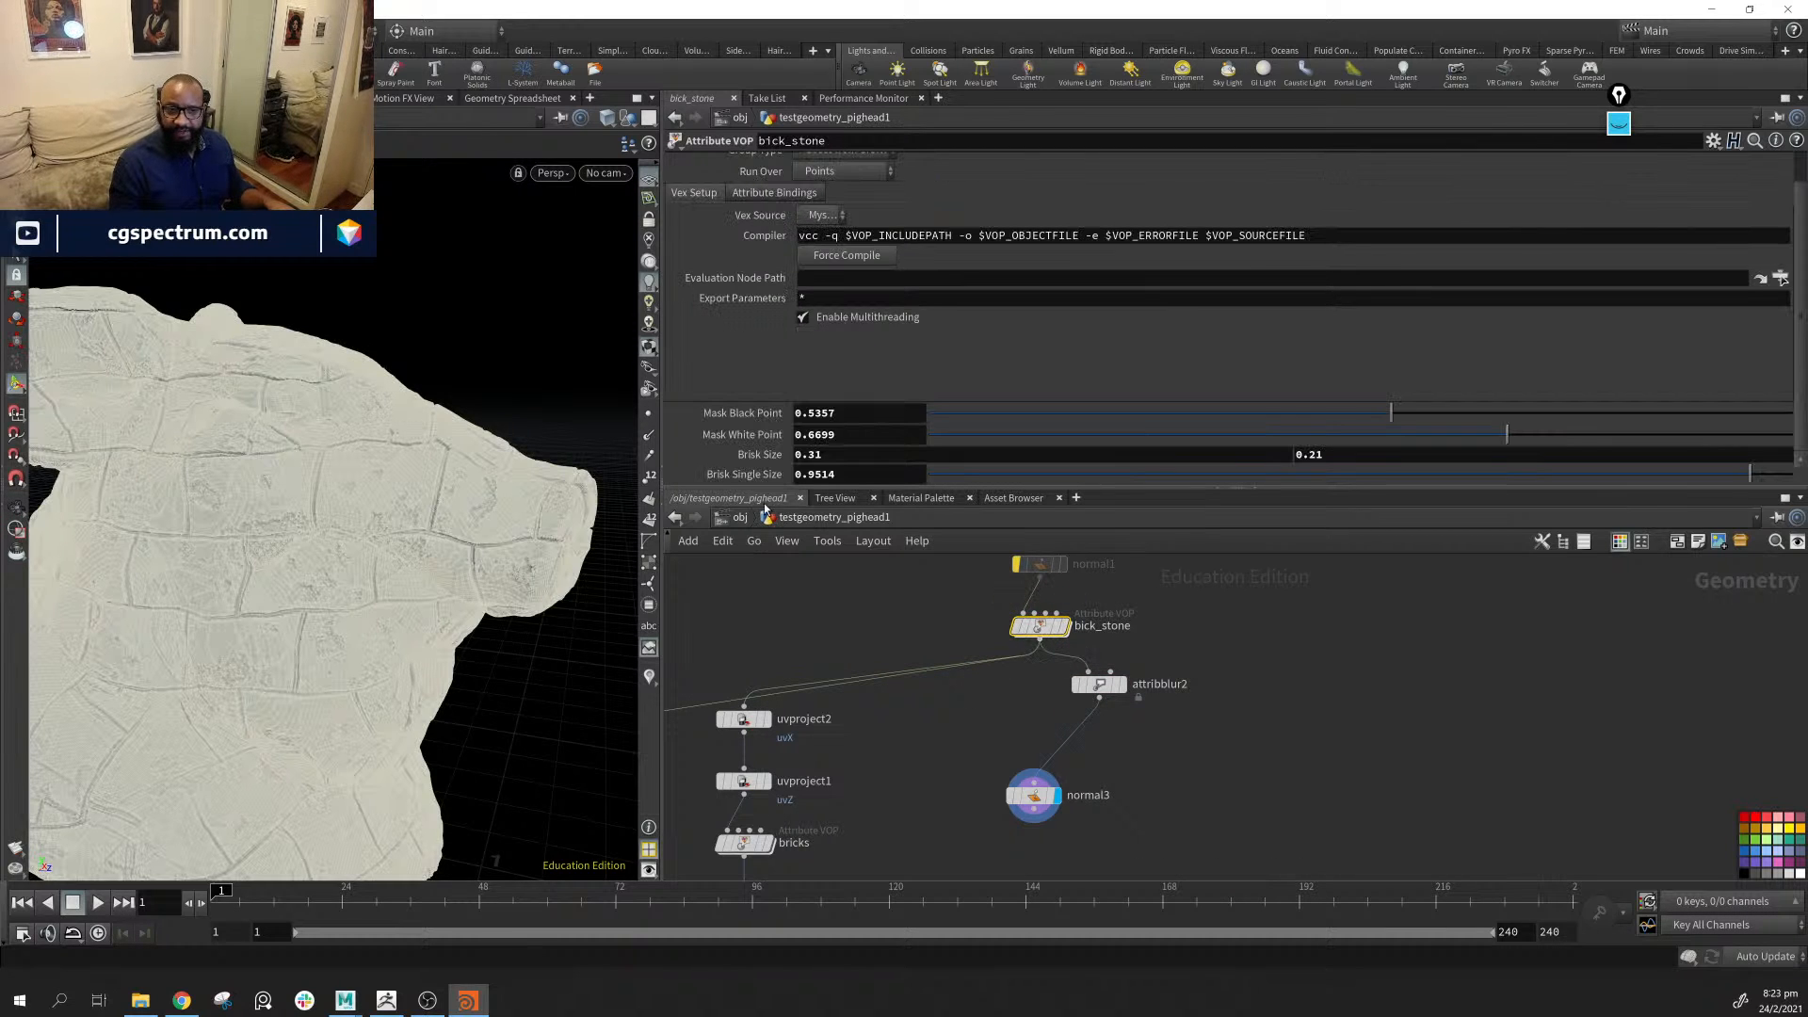
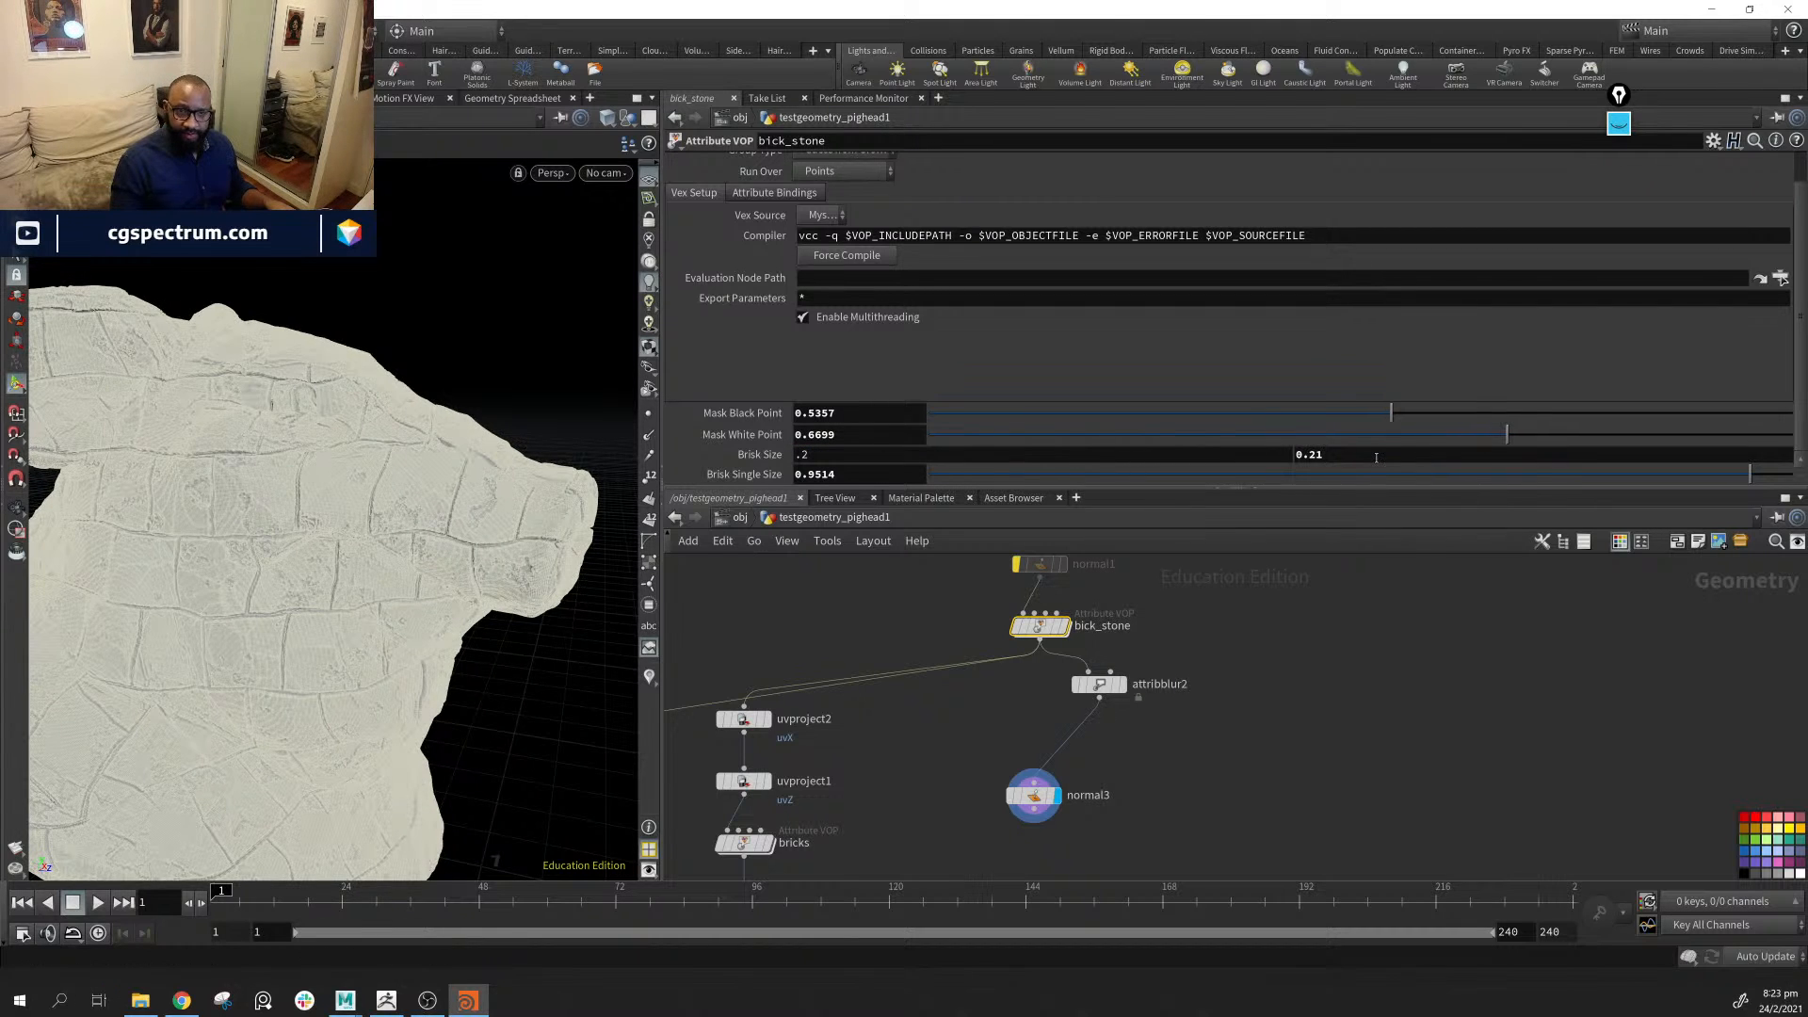
text(.1)
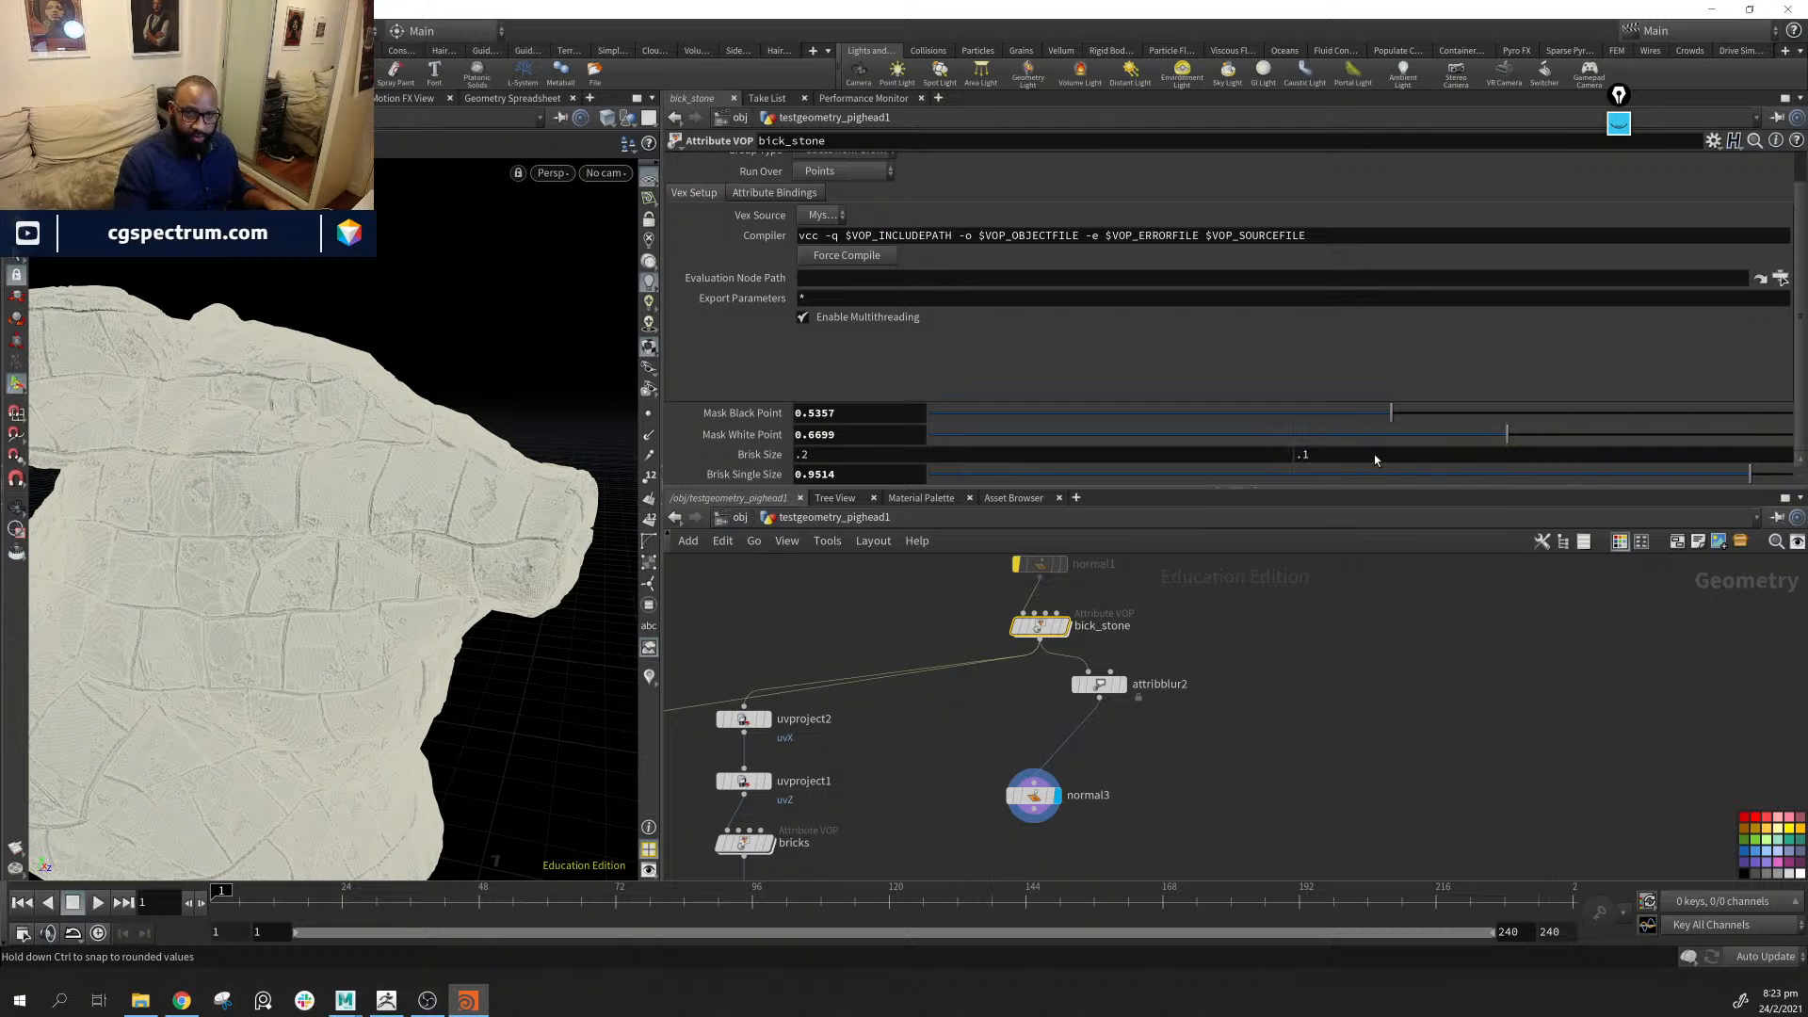
key(Return)
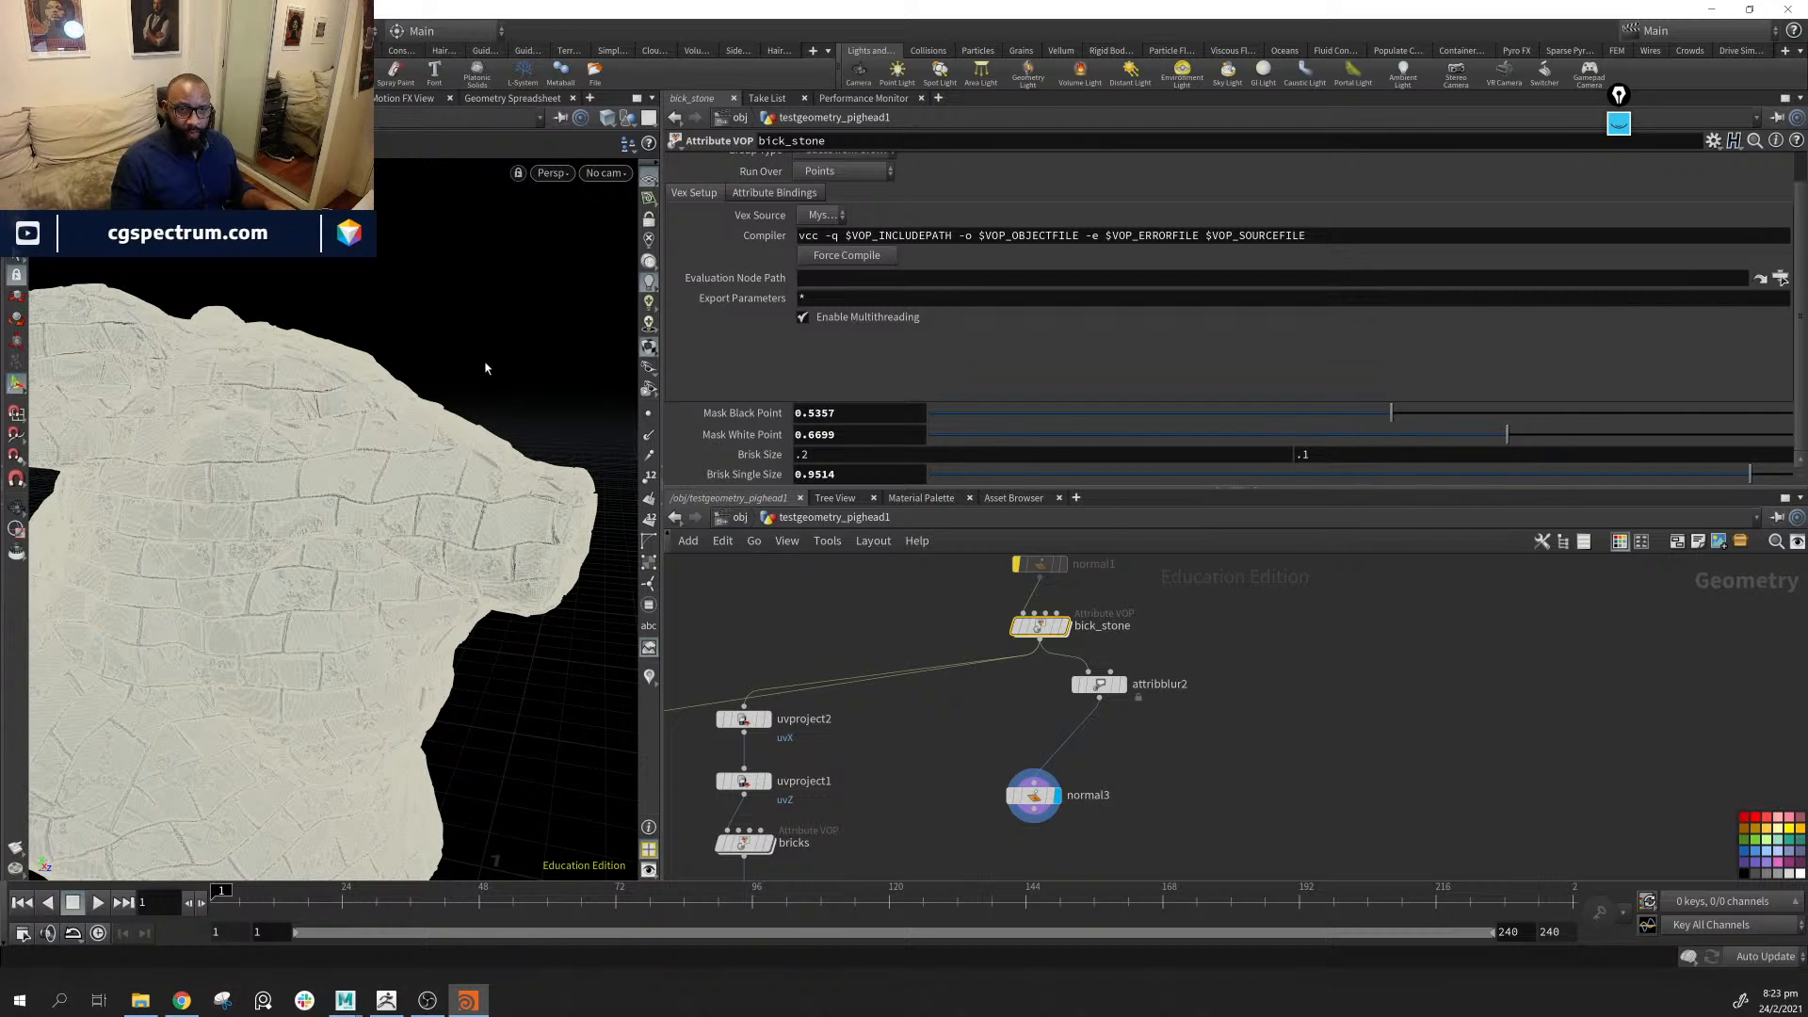
mouse_move(410, 499)
mouse_down()
mouse_move(437, 535)
mouse_move(318, 535)
mouse_move(339, 594)
mouse_move(323, 625)
mouse_move(410, 528)
mouse_move(497, 476)
mouse_move(441, 536)
mouse_move(528, 606)
mouse_move(500, 638)
mouse_move(514, 628)
mouse_move(202, 512)
mouse_move(377, 588)
mouse_move(319, 665)
mouse_up()
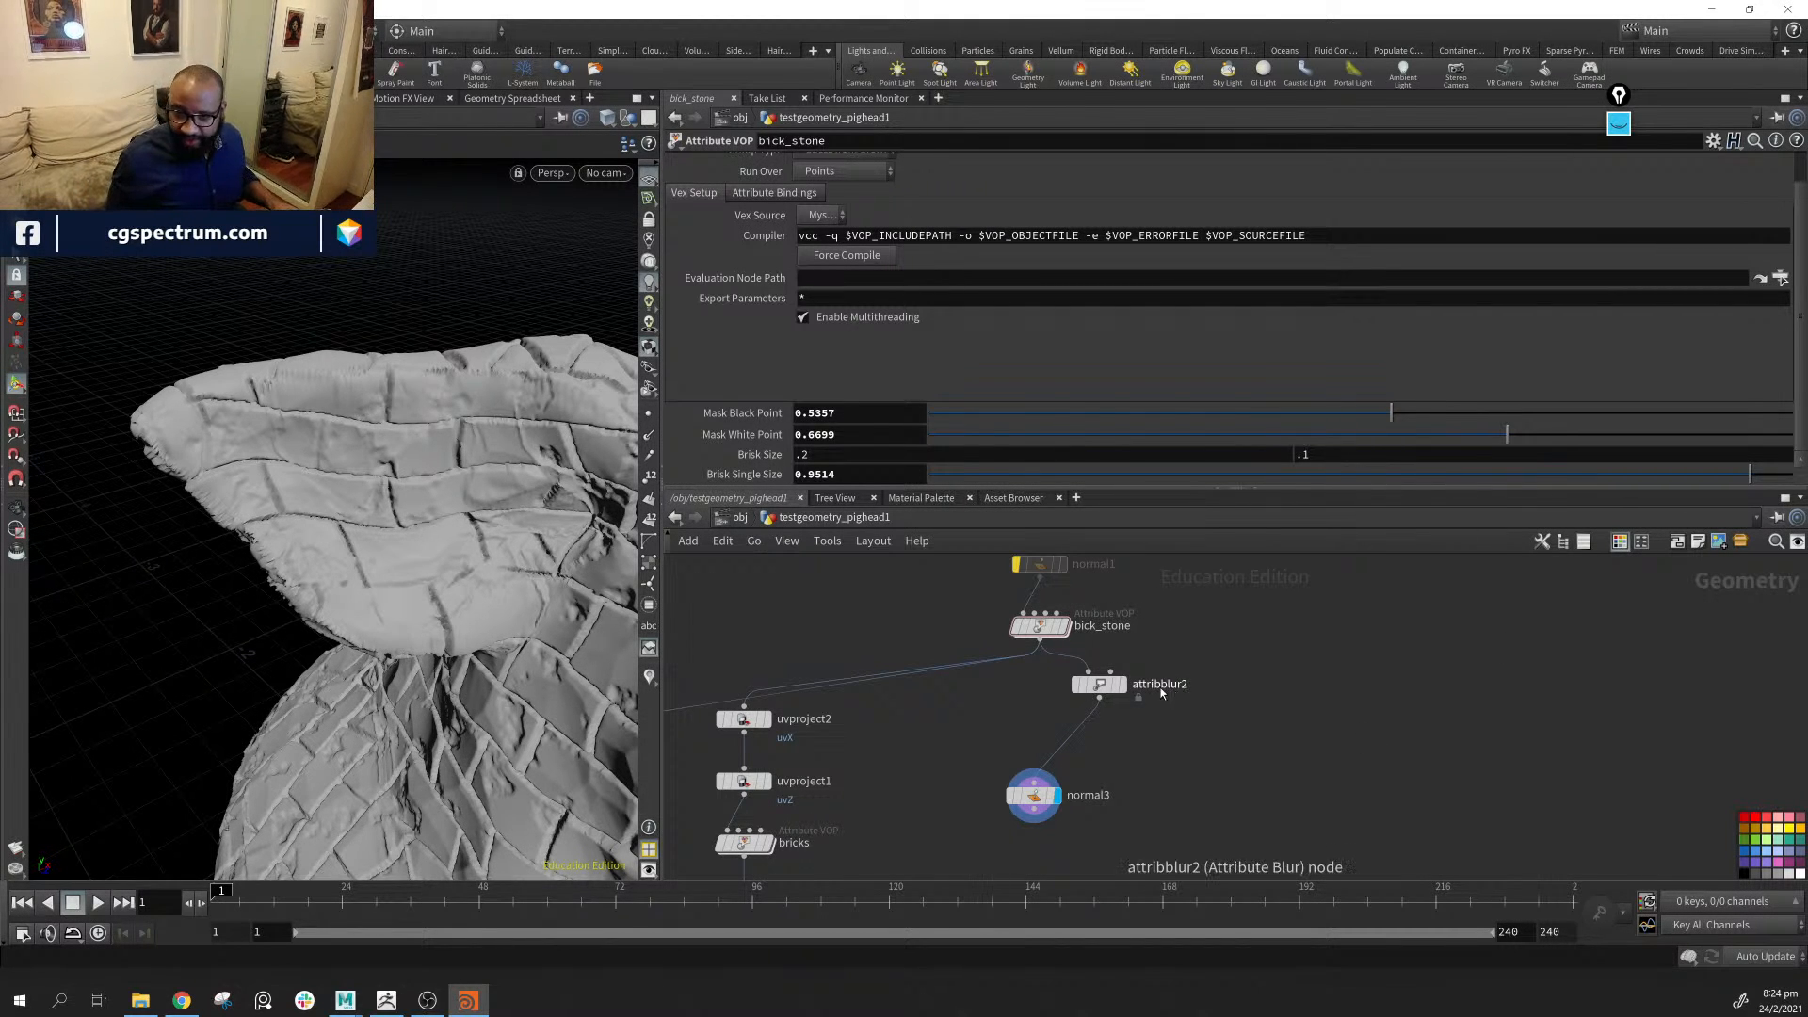
Delete the bypassed normal1 node and move the IN_MESH null between subdivide2 and bick_stone
middle_drag(1117, 652, 1049, 831)
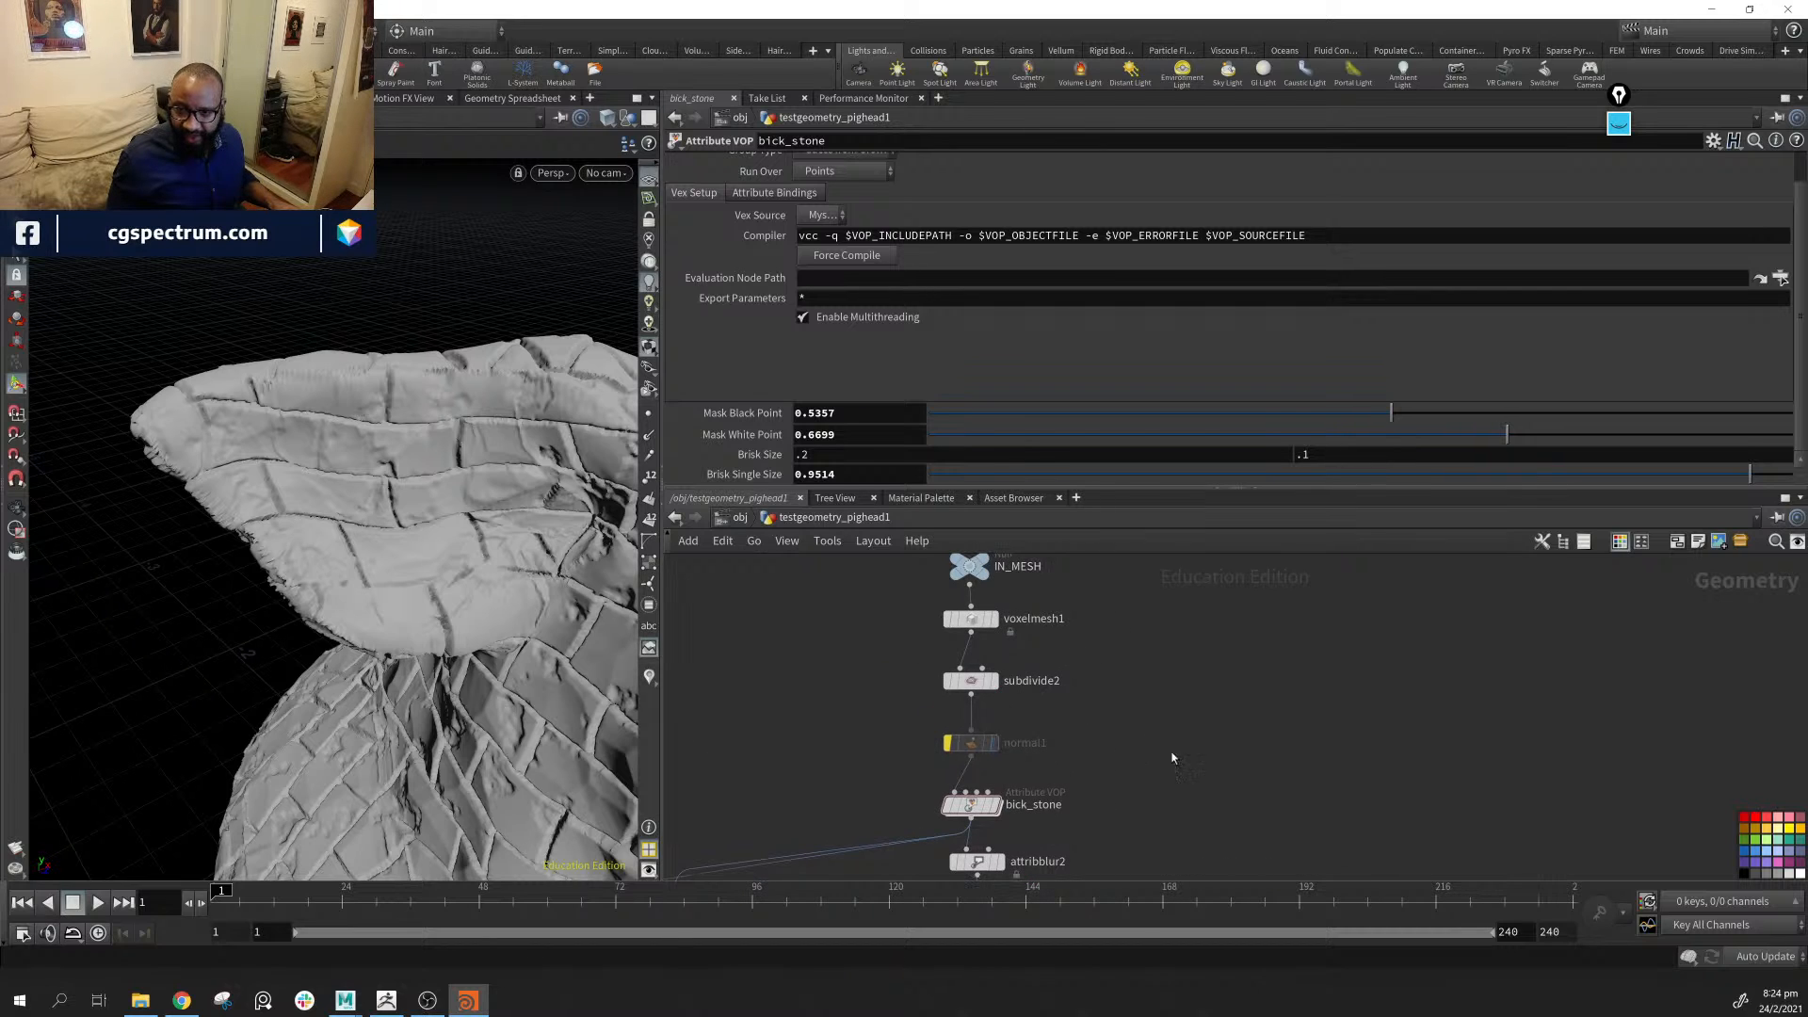
middle_drag(1125, 749, 1075, 802)
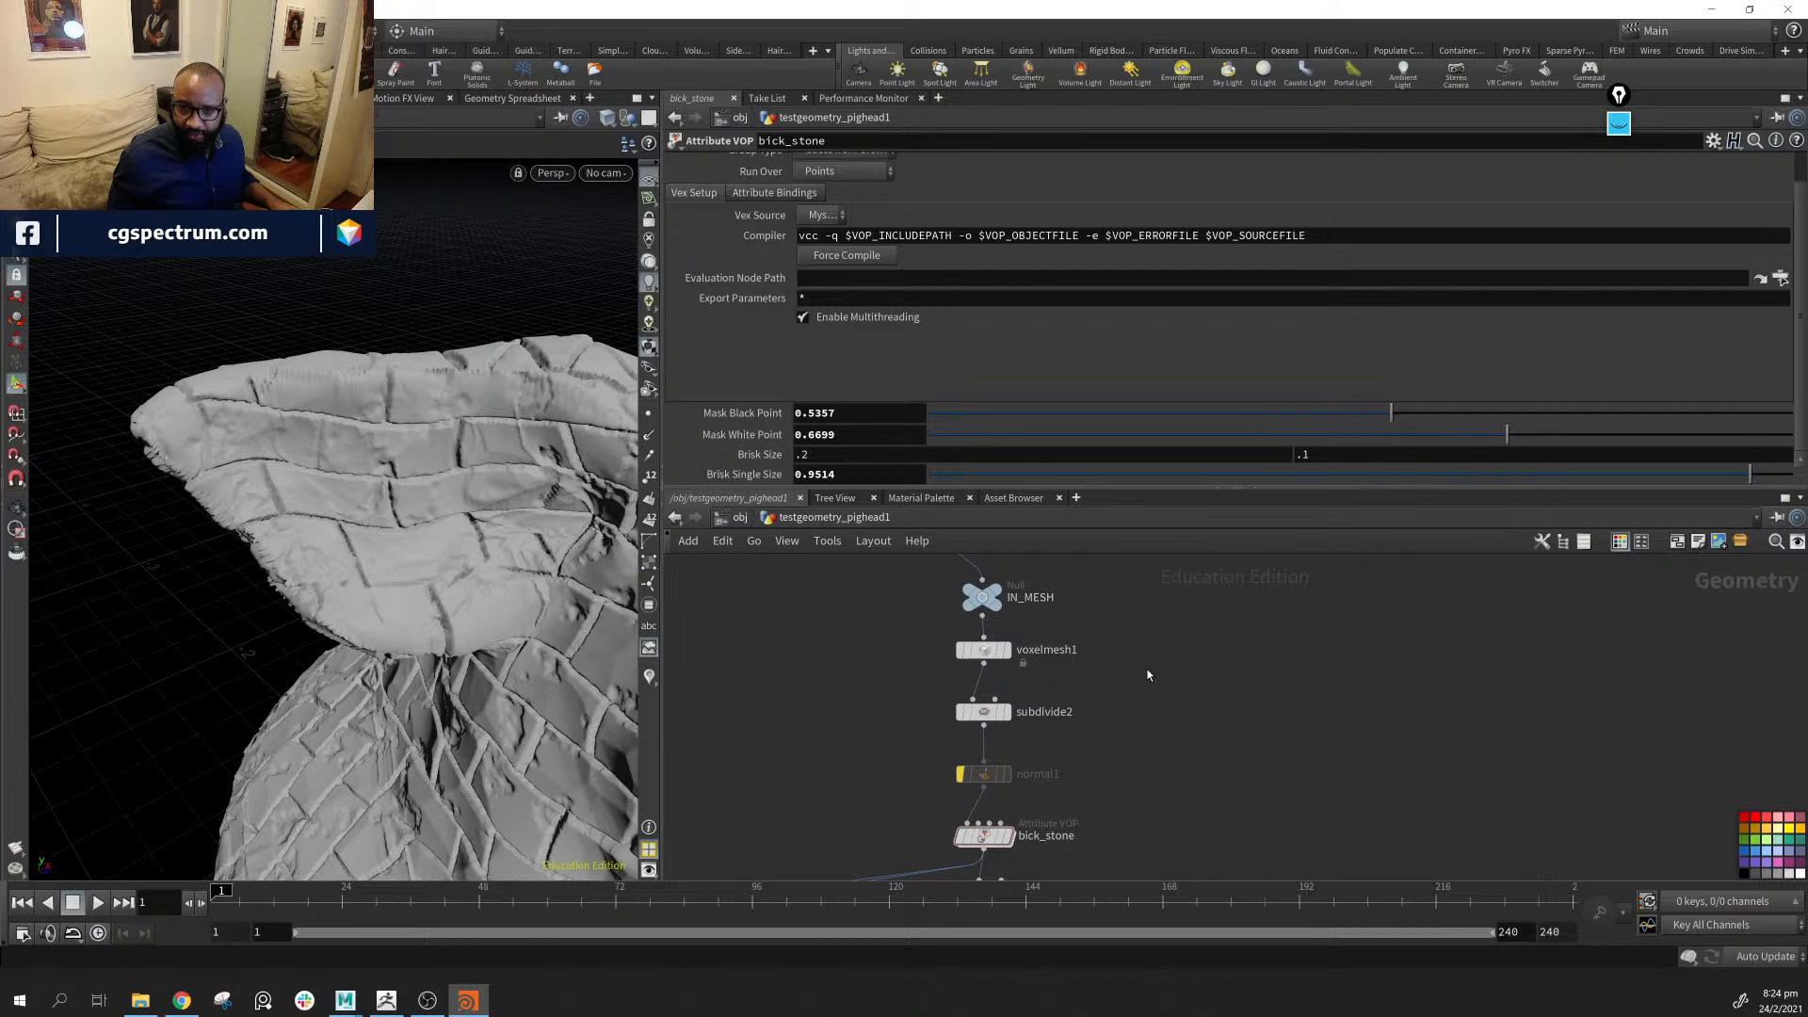
middle_drag(1148, 675, 1122, 703)
drag(968, 625, 1092, 650)
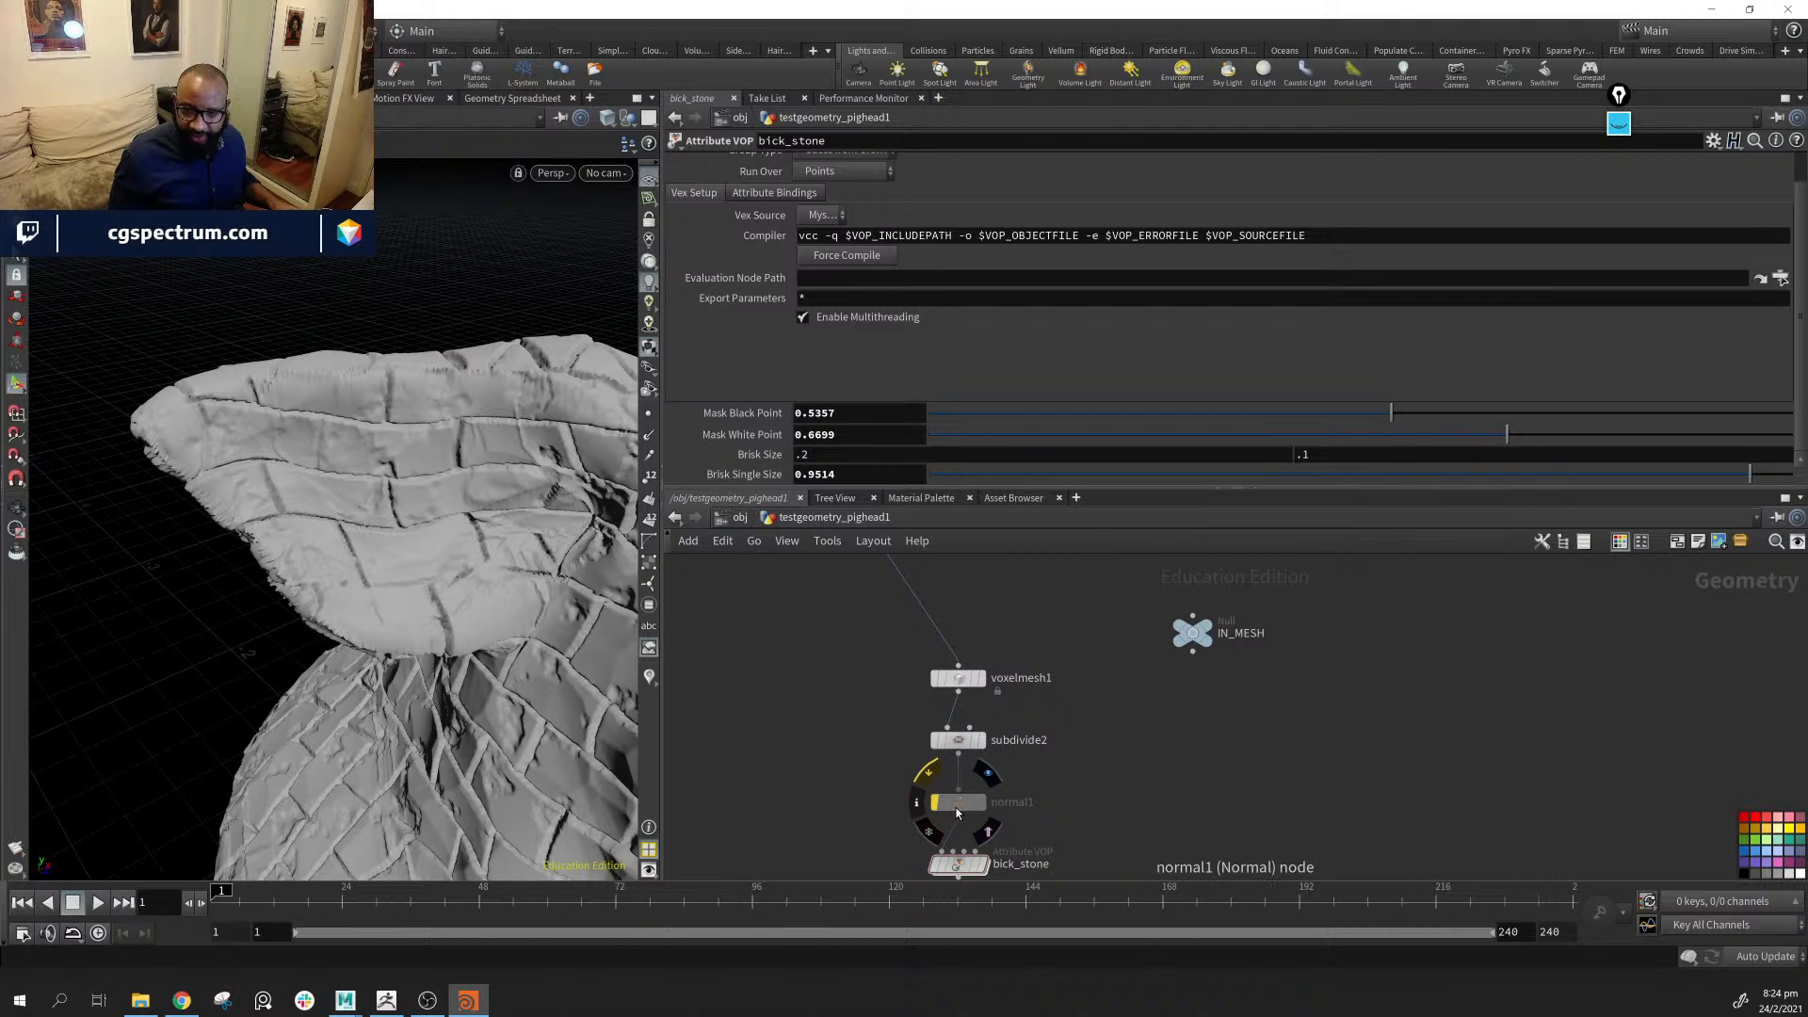
click(957, 810)
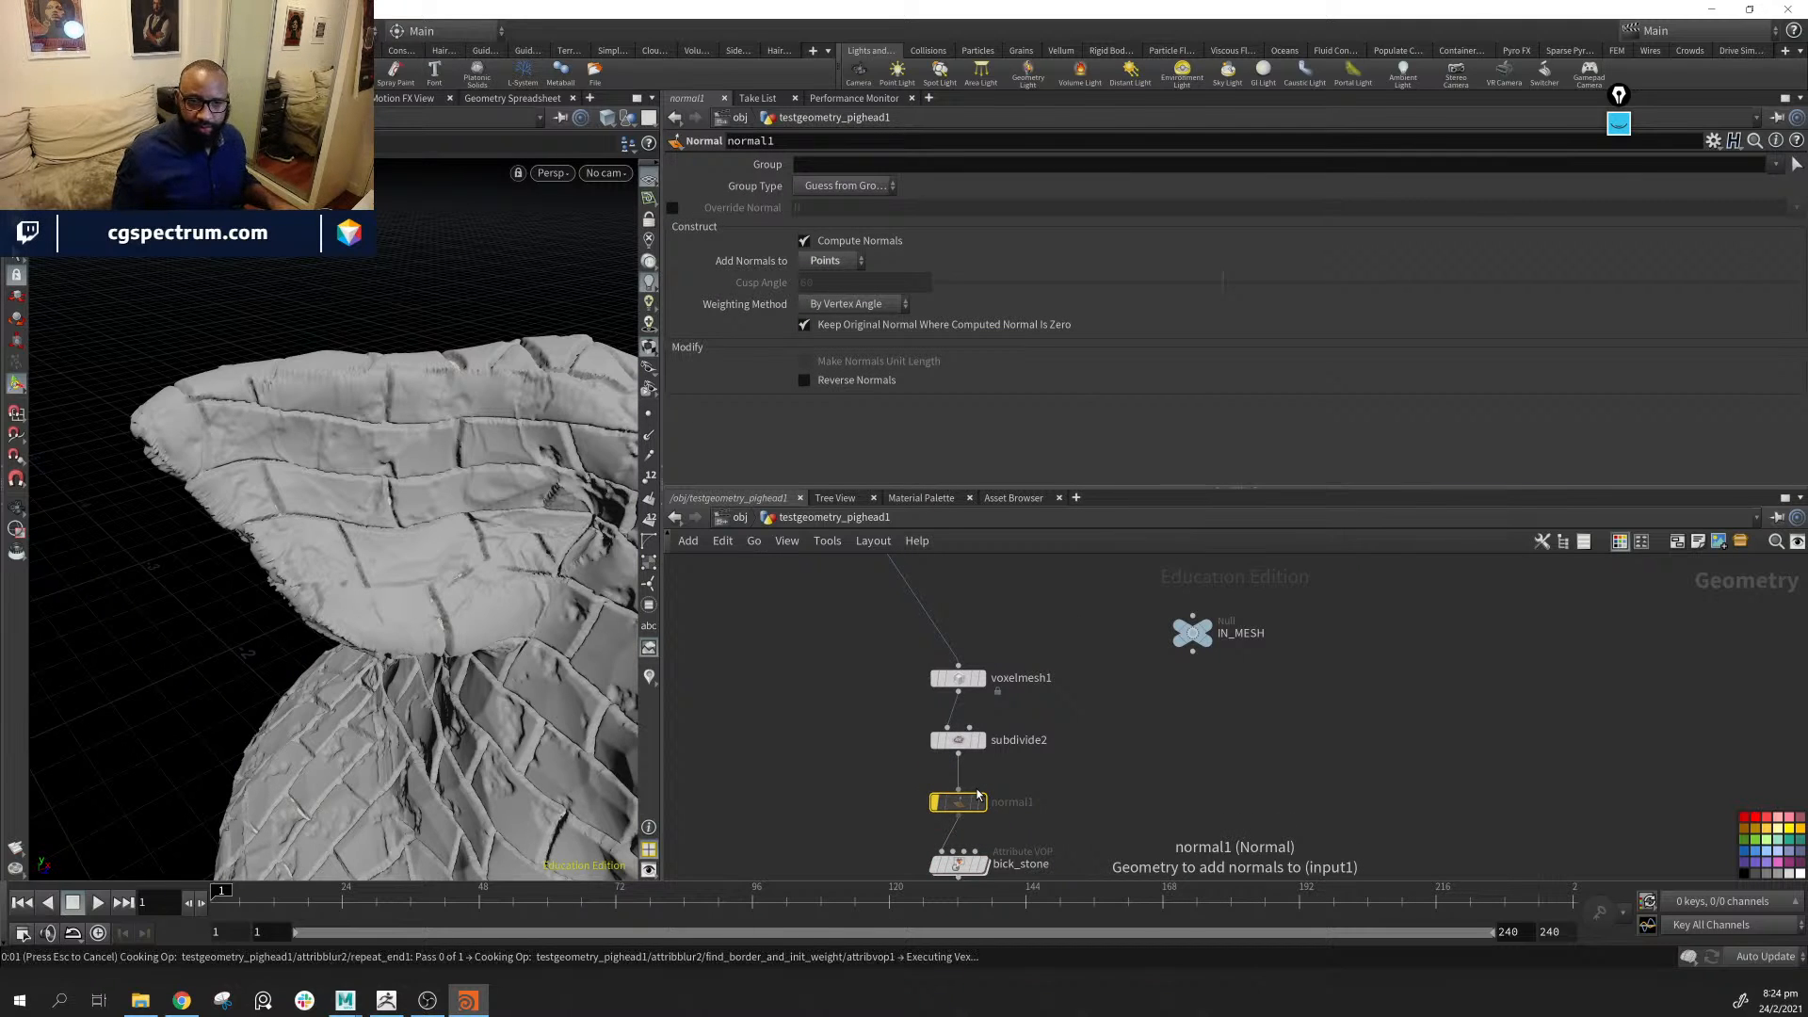
key(Delete)
drag(1203, 639, 968, 811)
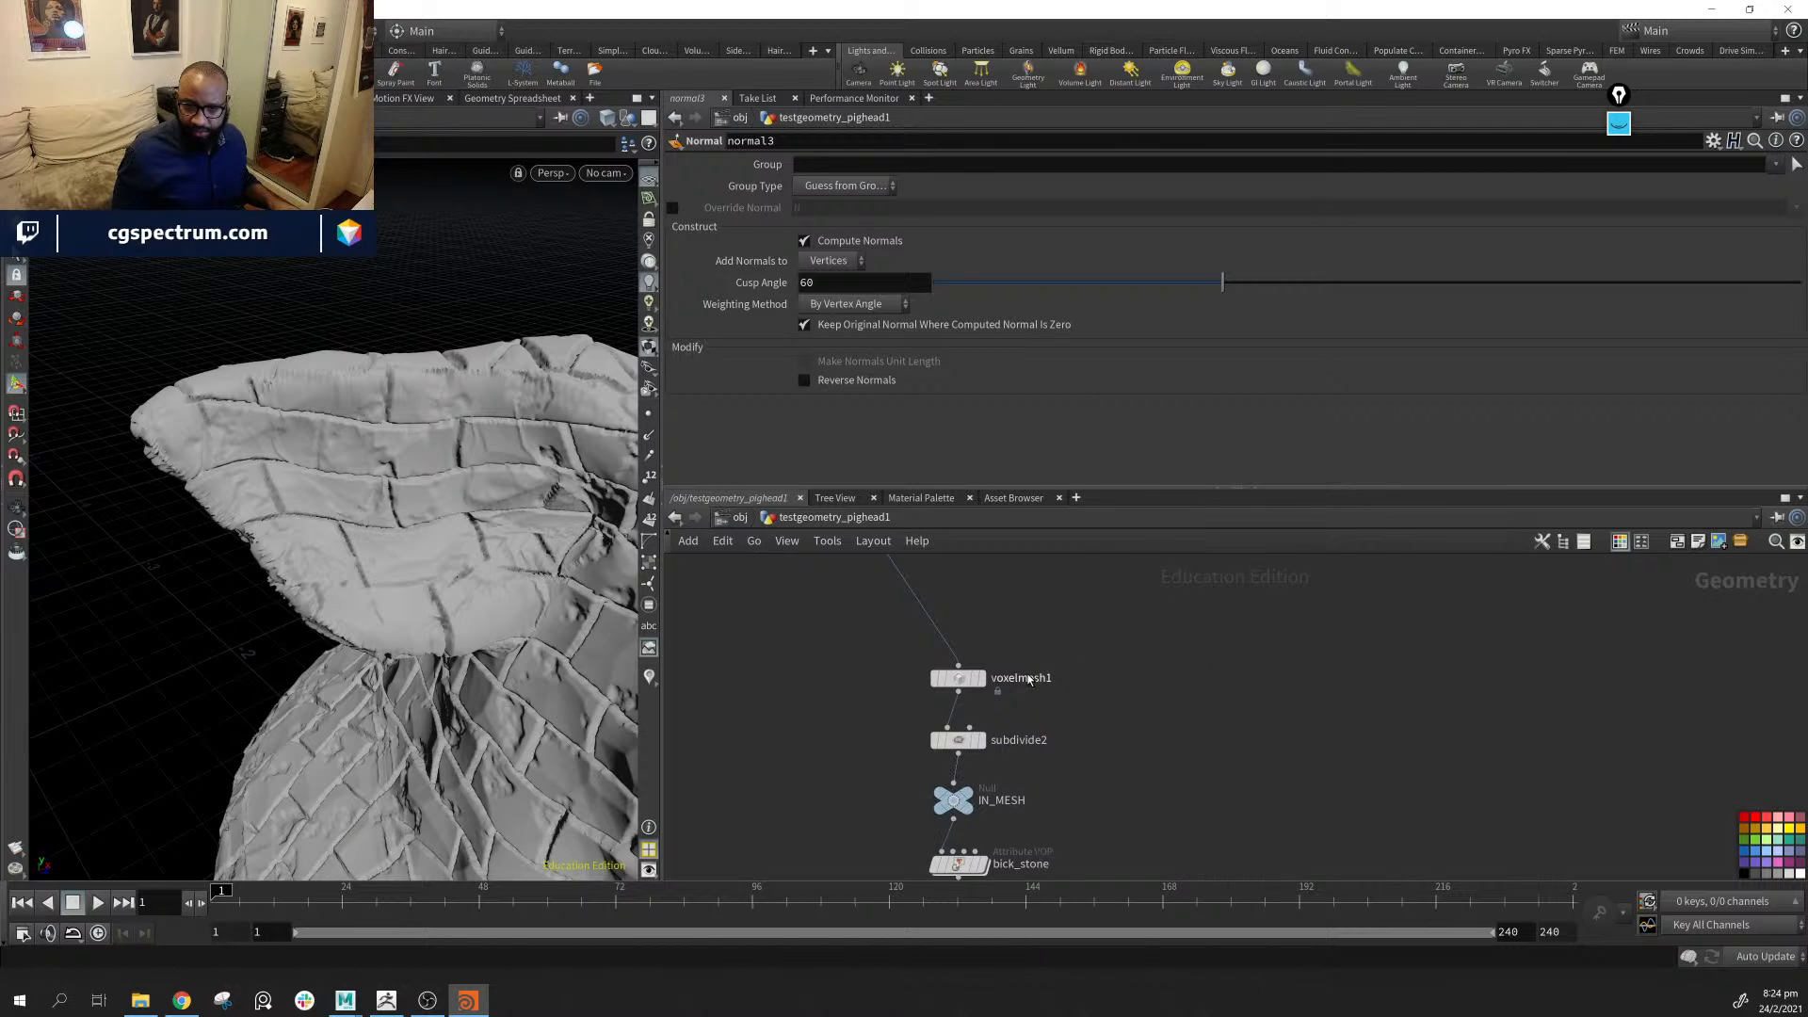
Move voxelmesh1 and subdivide2 into the test network box below edit1
middle_drag(986, 617, 1015, 730)
drag(1127, 763, 946, 868)
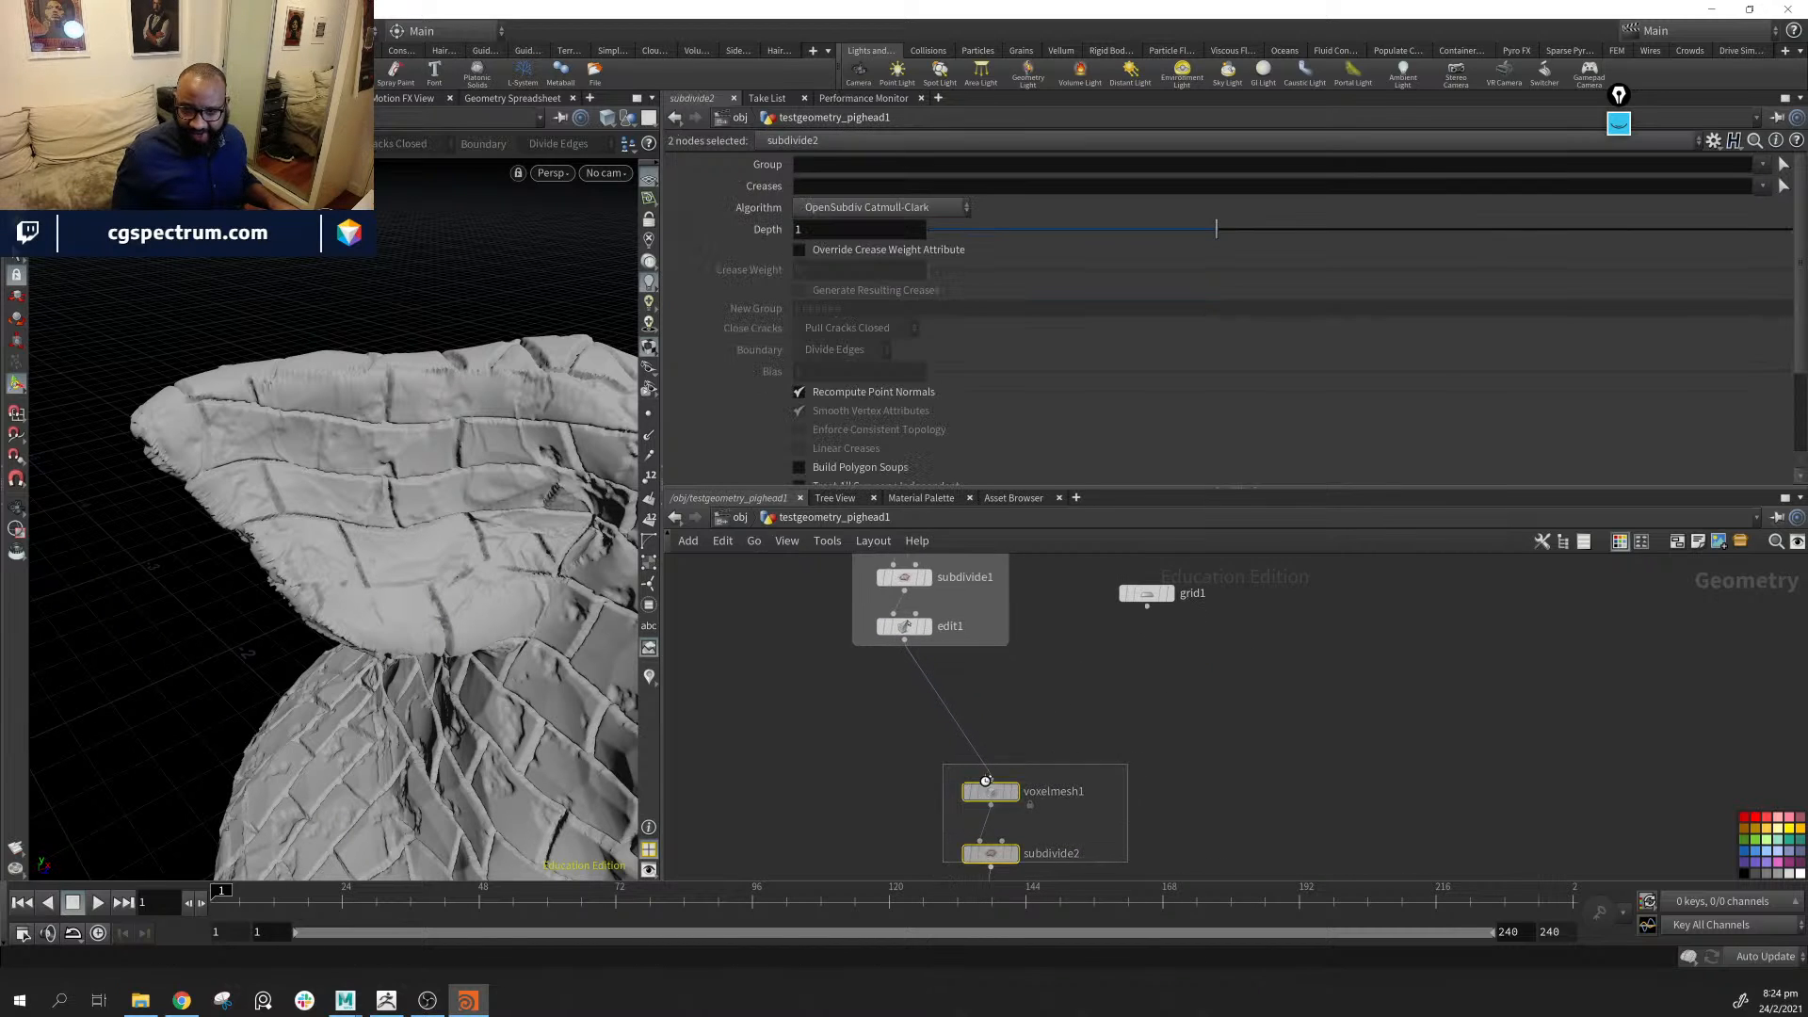
mouse_move(996, 774)
mouse_down()
mouse_move(913, 677)
mouse_move(972, 799)
mouse_up()
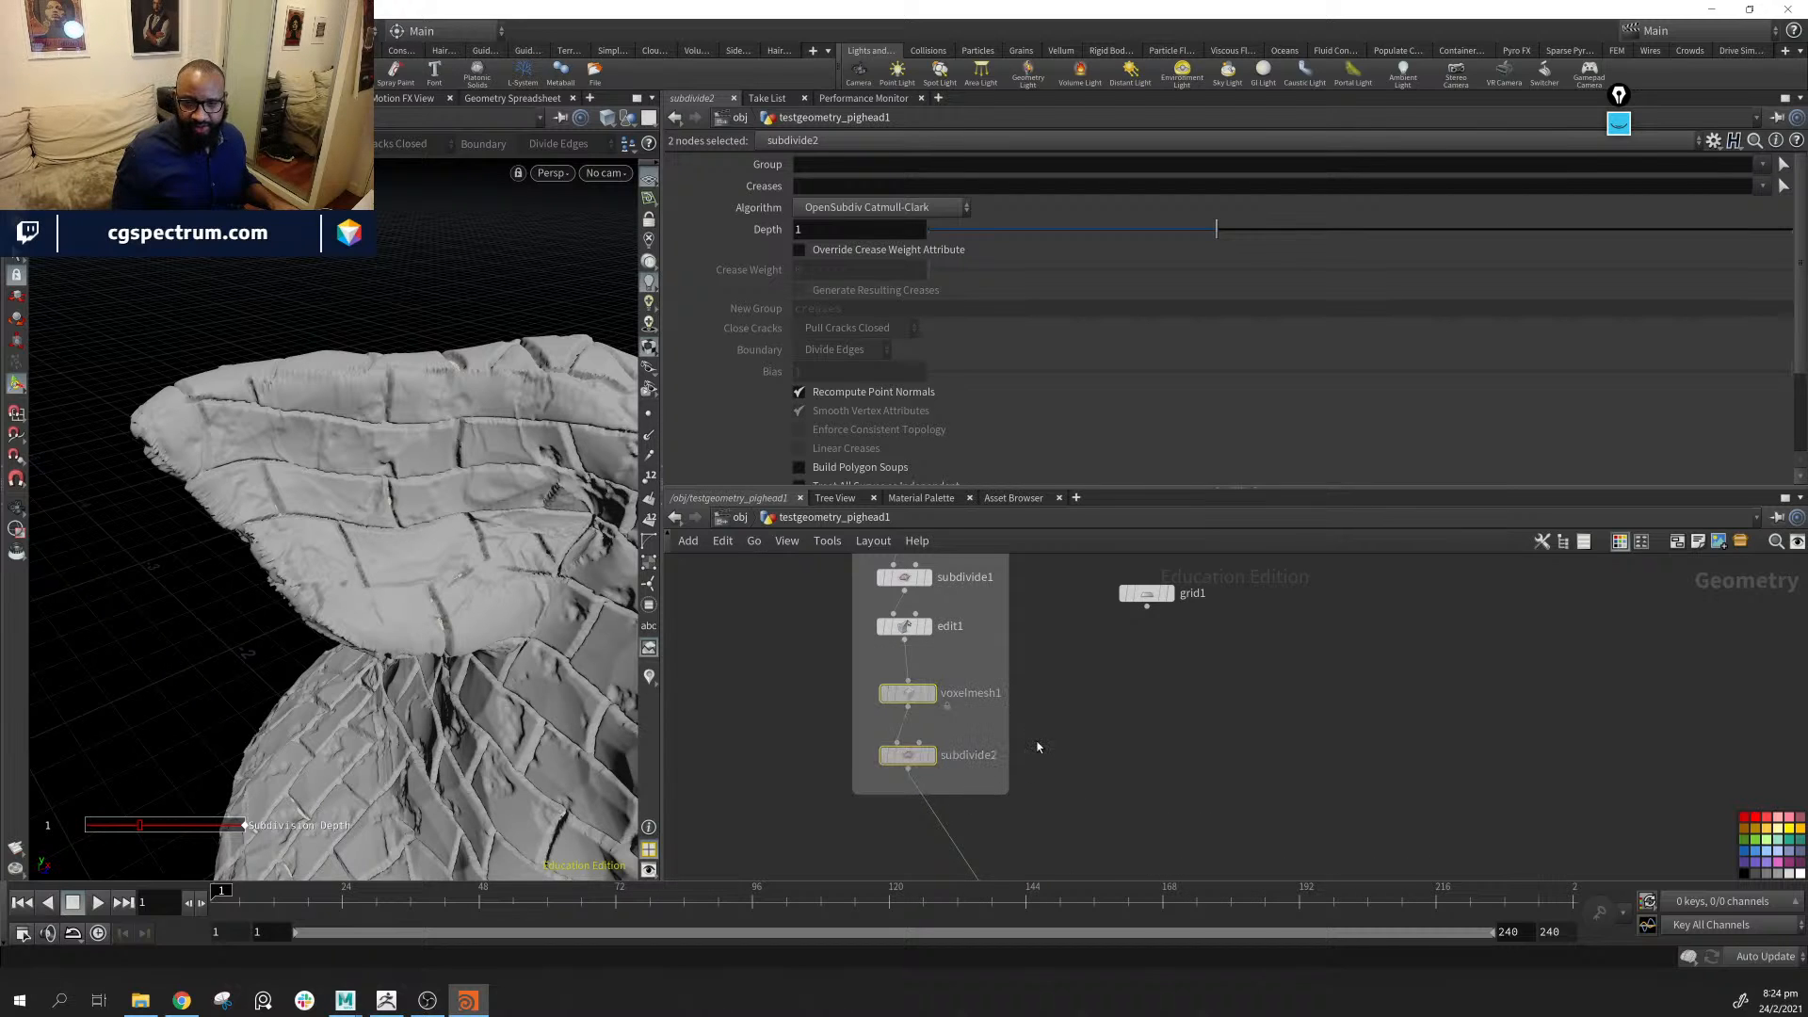
middle_drag(1089, 687, 1050, 796)
drag(900, 600, 969, 667)
Delete the unused grid1 node and reposition the test network box above IN_MESH
middle_drag(1217, 680, 1180, 632)
drag(1183, 628, 1060, 701)
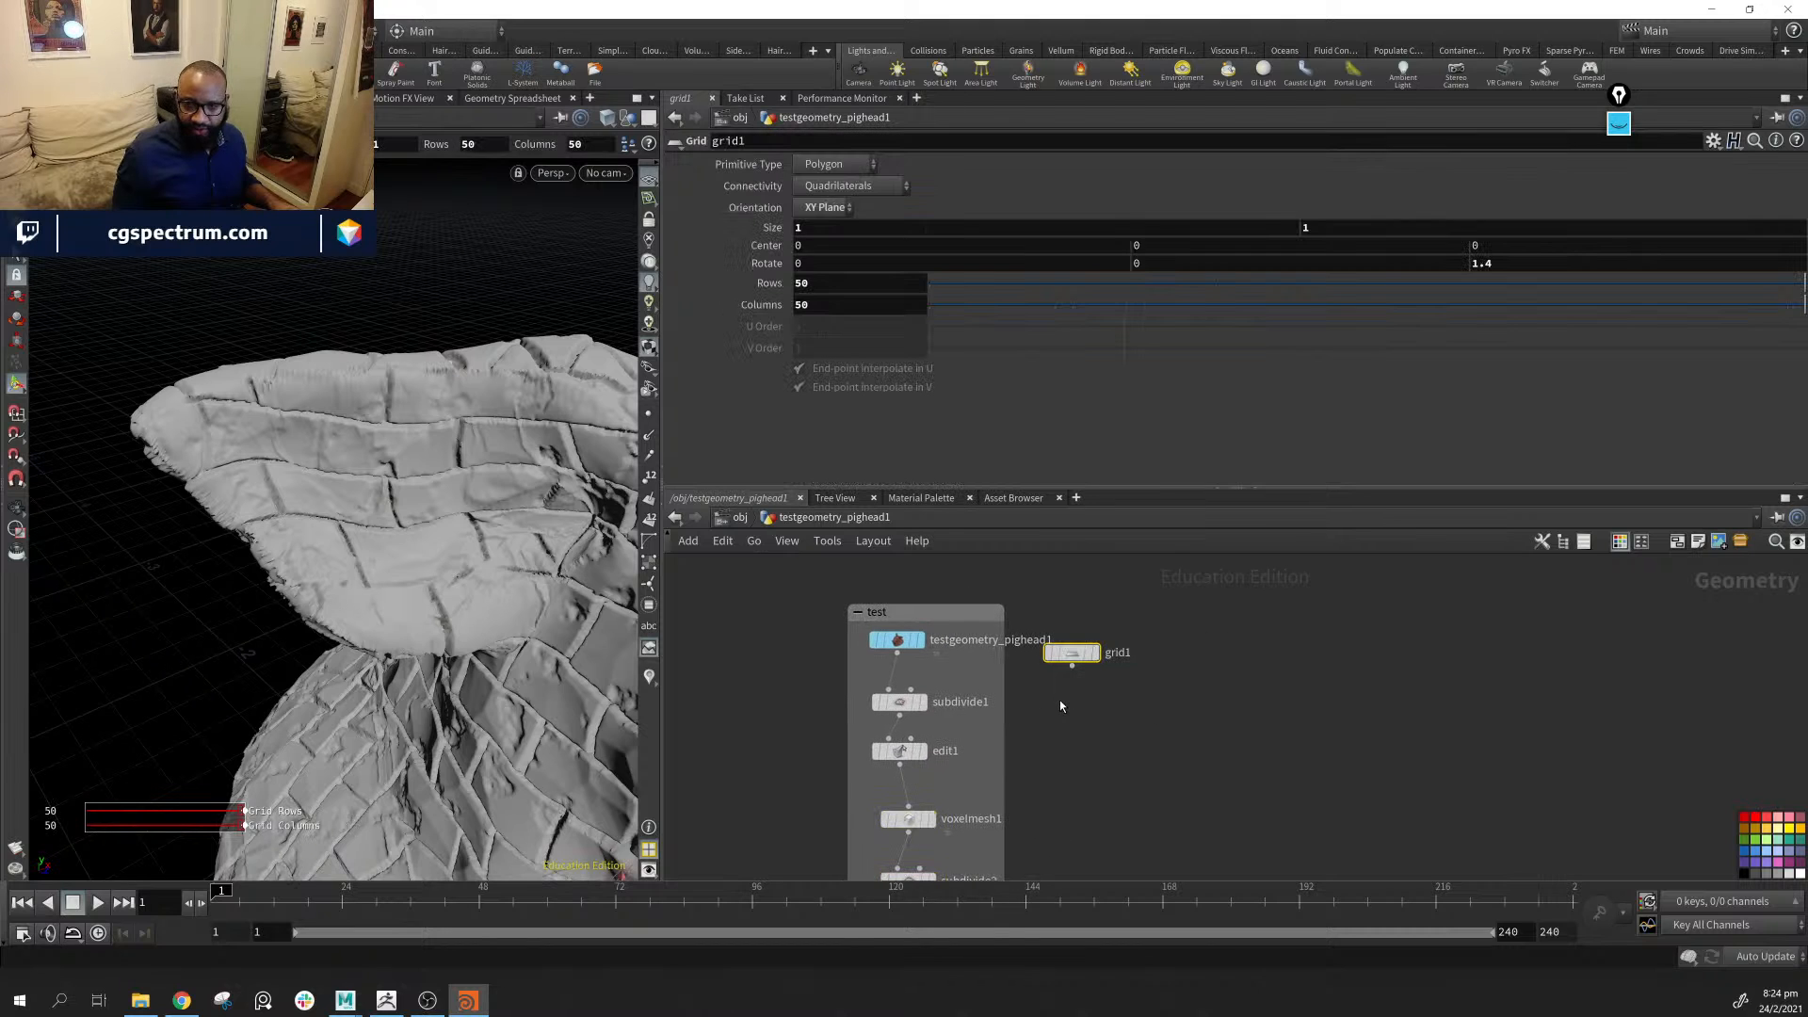
key(Delete)
alt+middle_drag(481, 463, 335, 393)
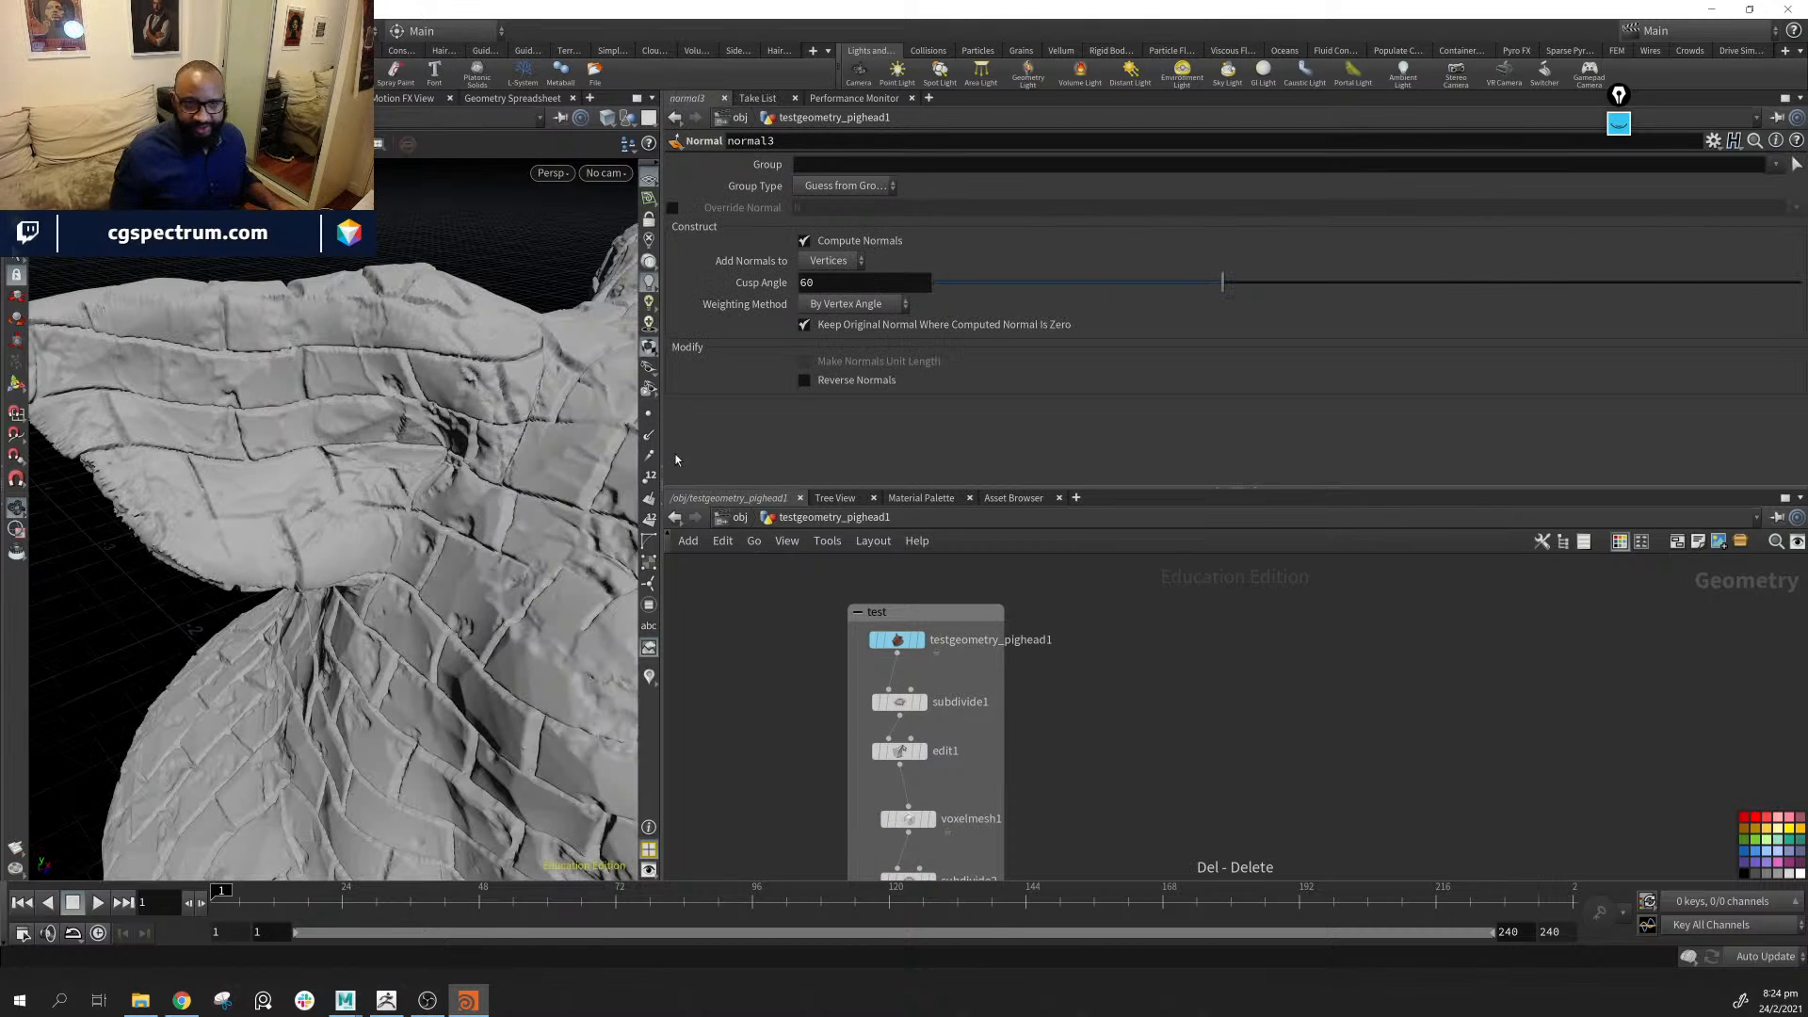
drag(927, 612, 1010, 627)
middle_drag(1171, 851, 1126, 791)
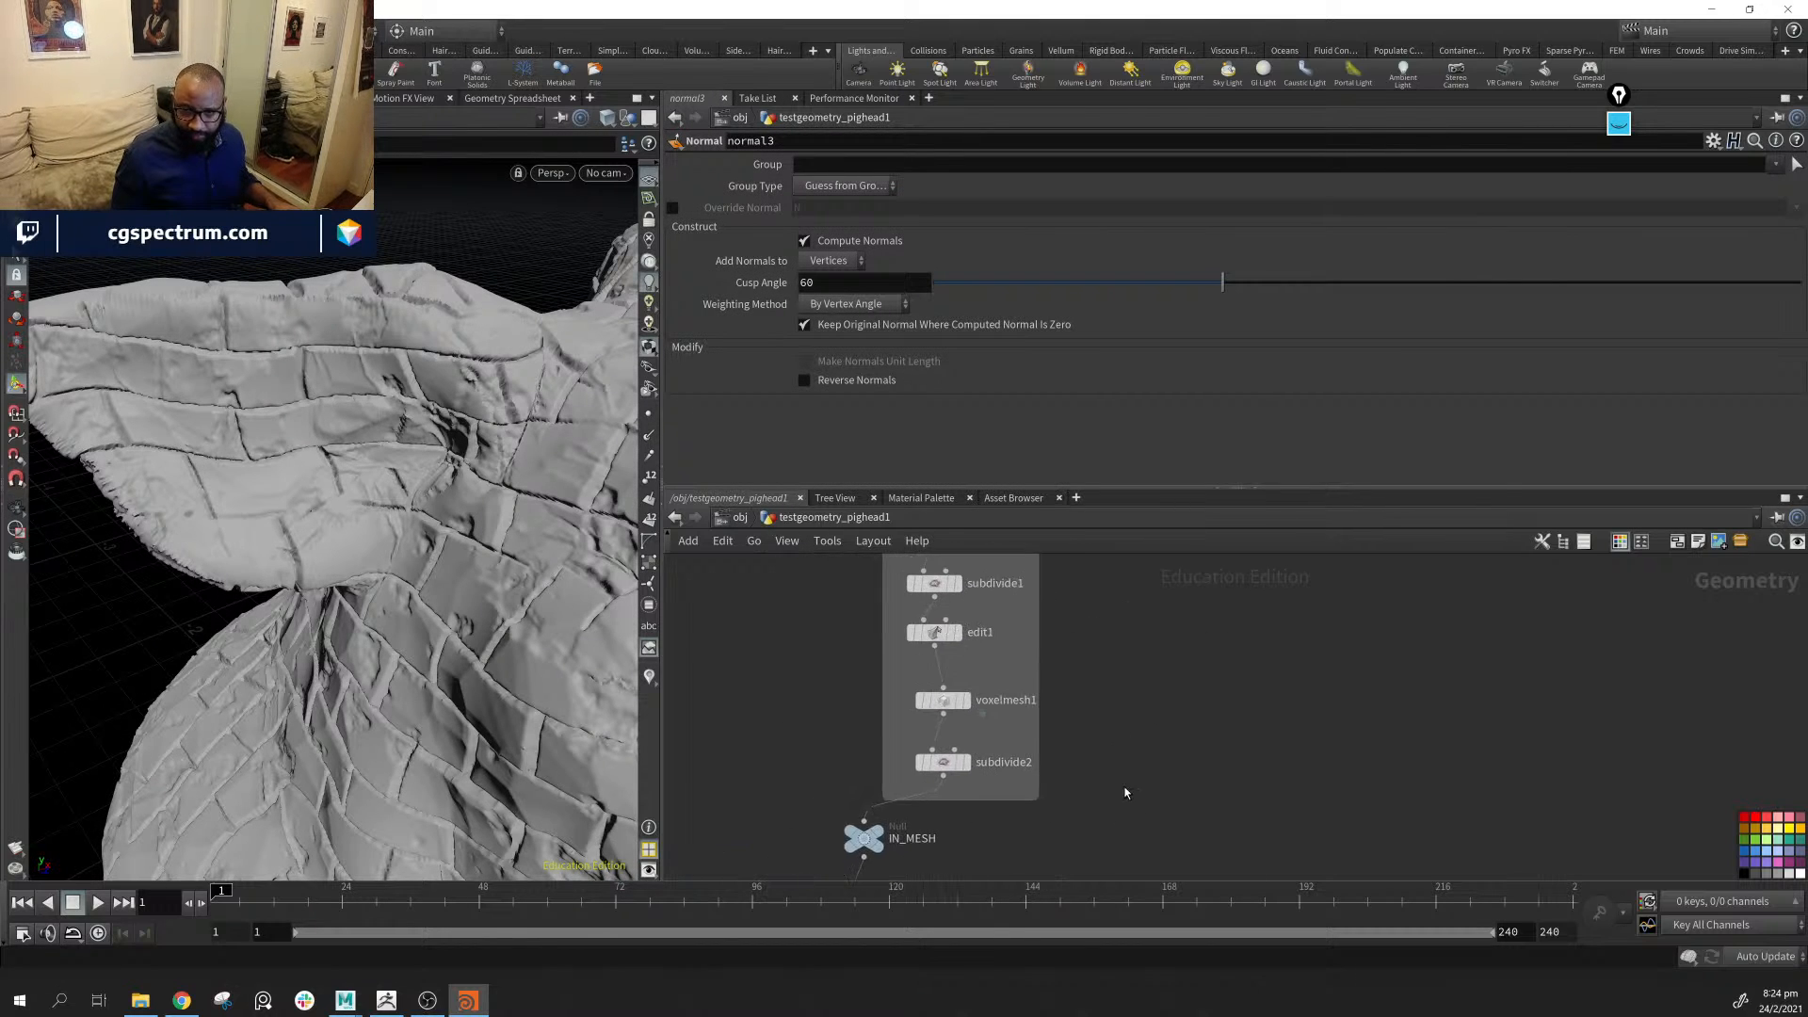
middle_drag(1093, 650, 1103, 697)
drag(975, 600, 899, 582)
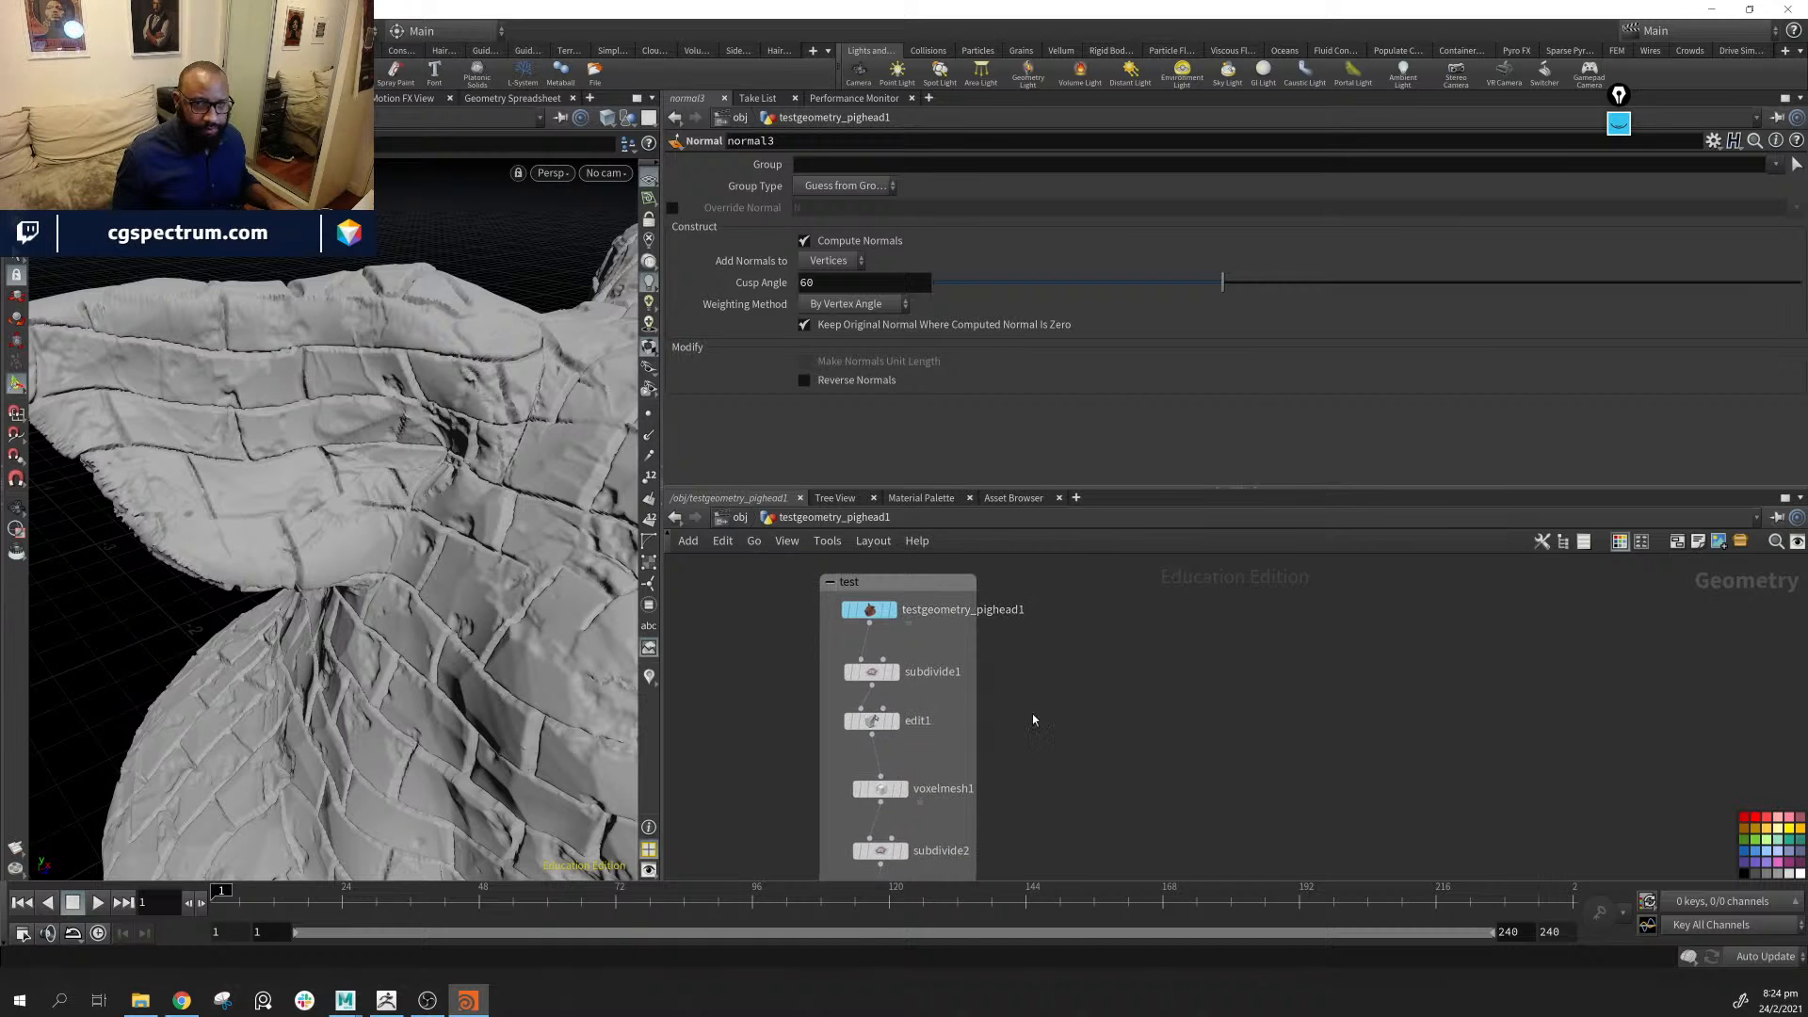
Delete the old side branches fed by bick_stone, including the uvproject2, uvproject1 and bricks chain
alt+drag(354, 400, 504, 444)
alt+right_drag(504, 443, 415, 484)
alt+drag(416, 484, 560, 450)
middle_drag(1122, 757, 1132, 471)
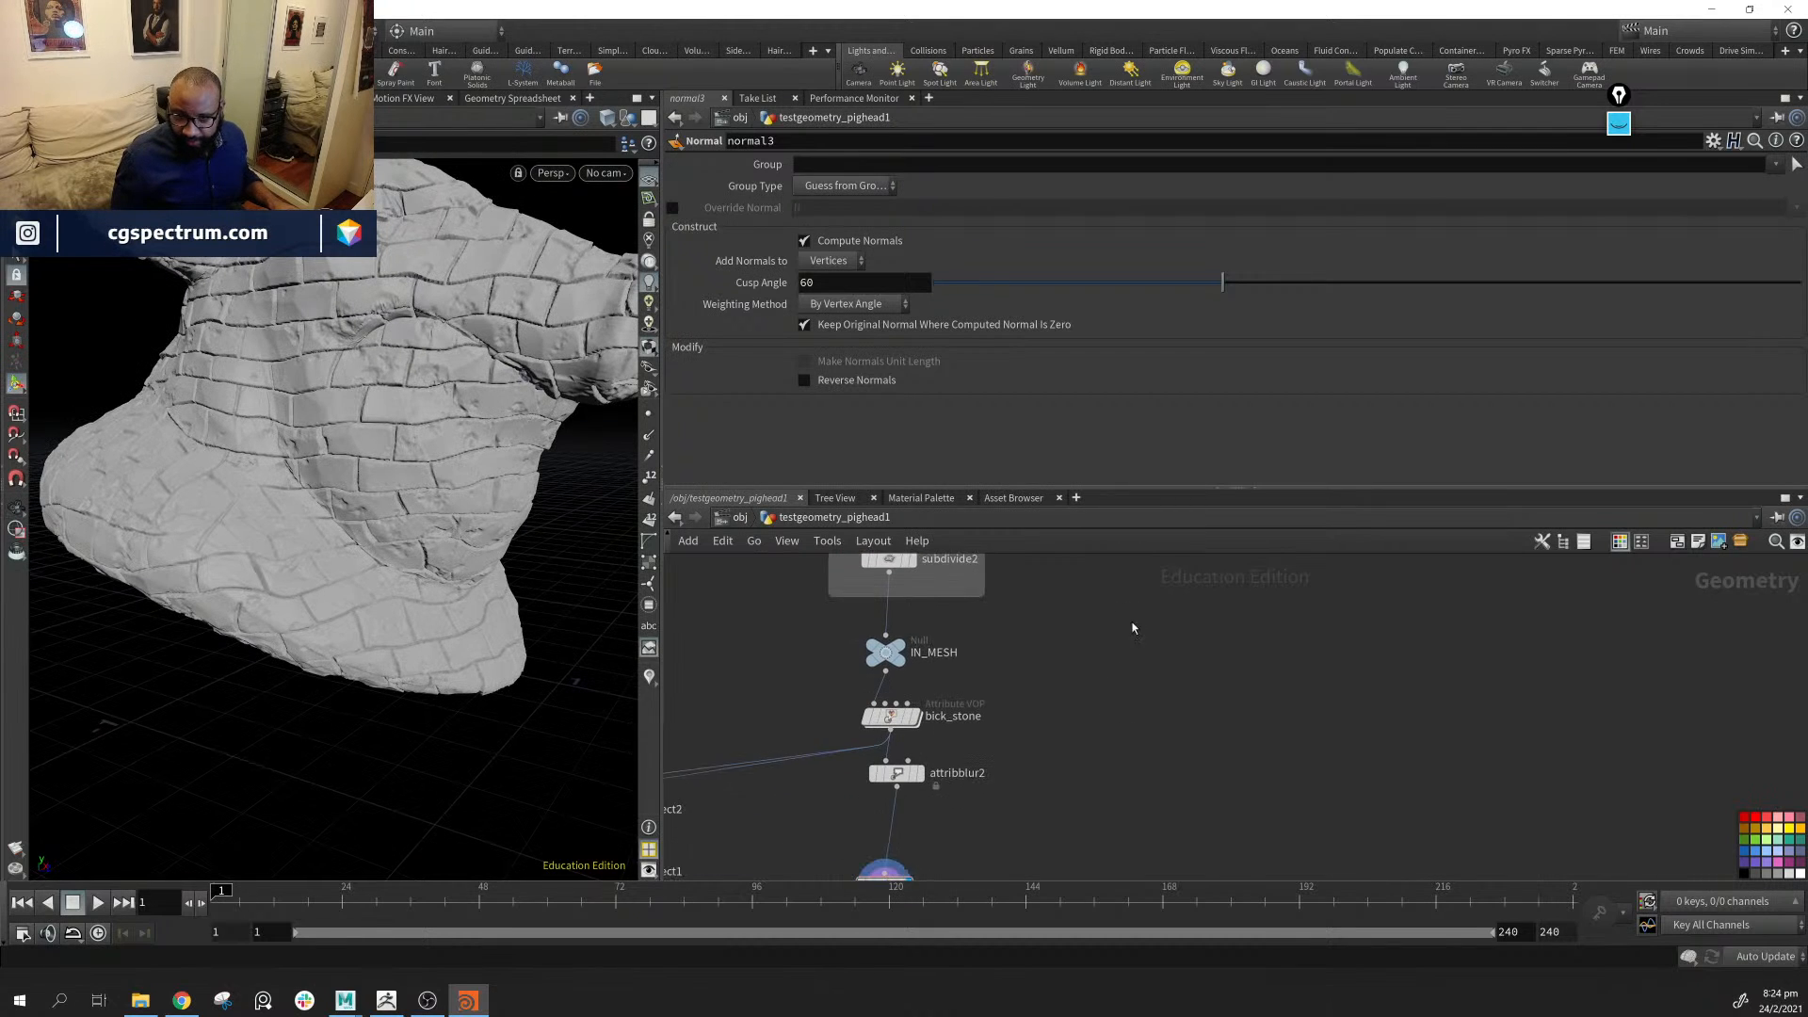
middle_drag(1029, 739, 1142, 597)
scroll(1142, 597, down, 1)
scroll(1056, 681, down, 2)
middle_drag(906, 829, 1057, 746)
scroll(1056, 681, down, 1)
drag(801, 626, 1045, 892)
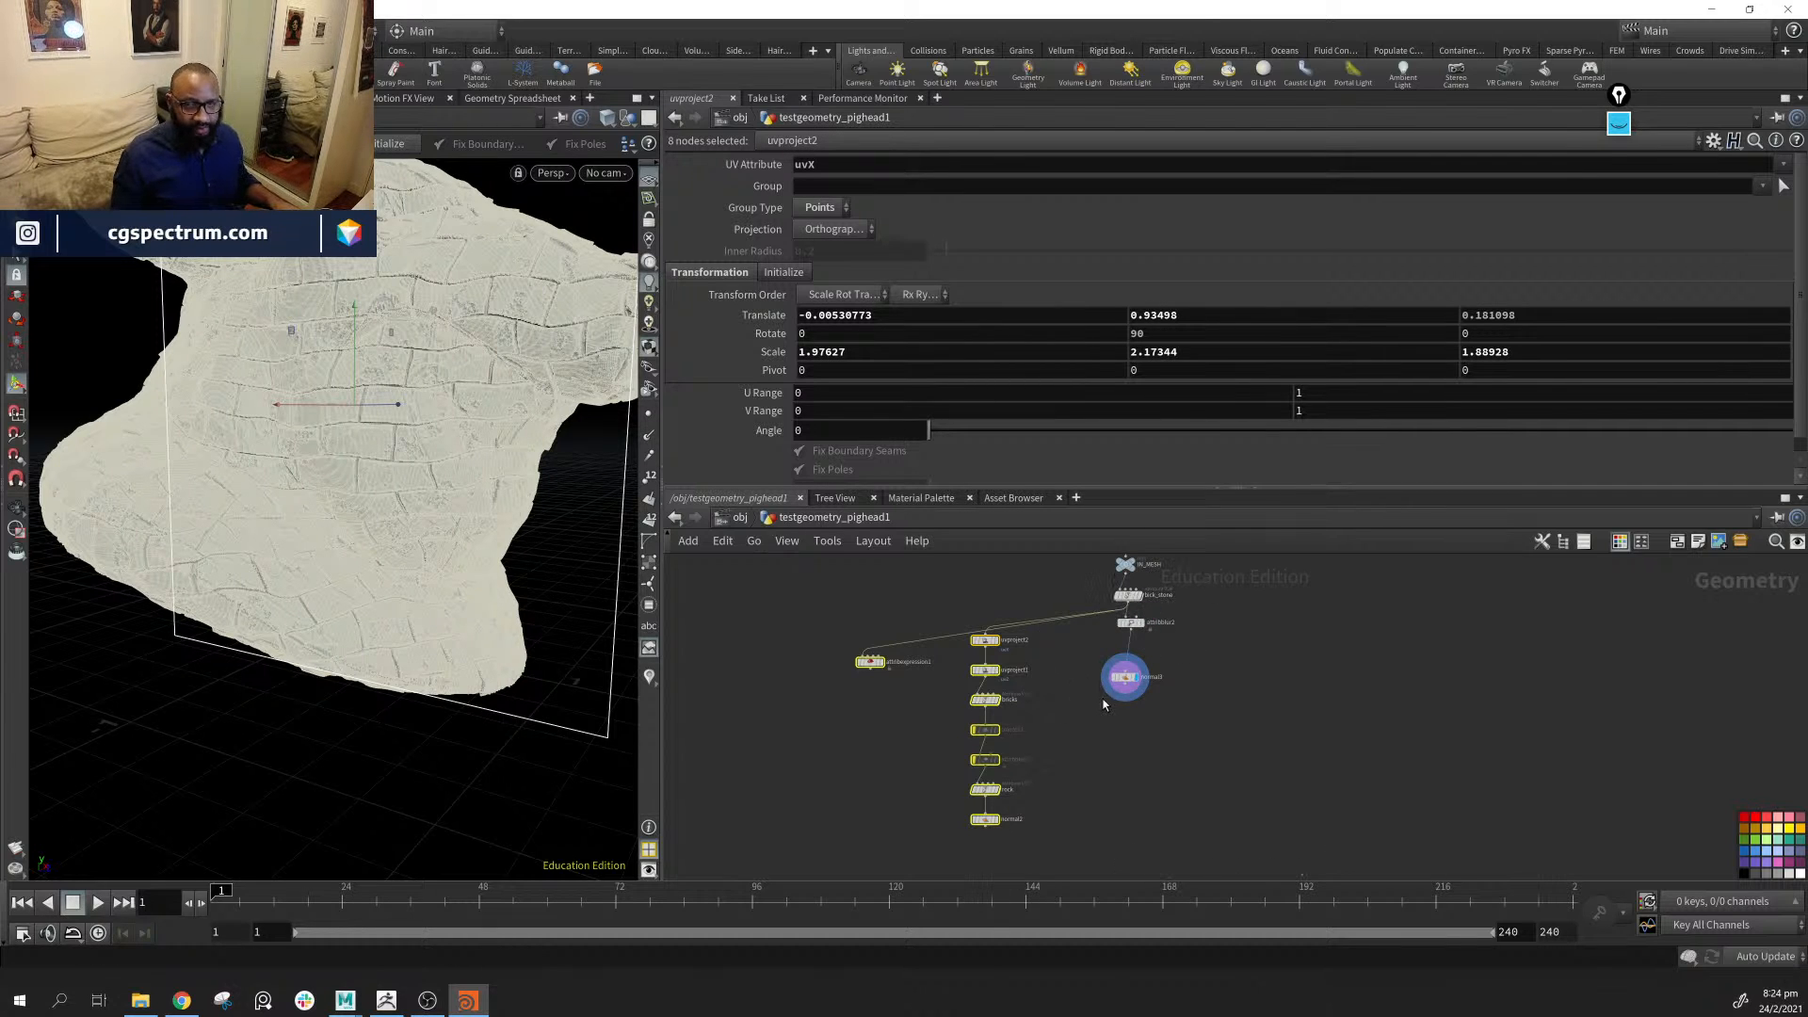
middle_drag(1170, 747, 1127, 786)
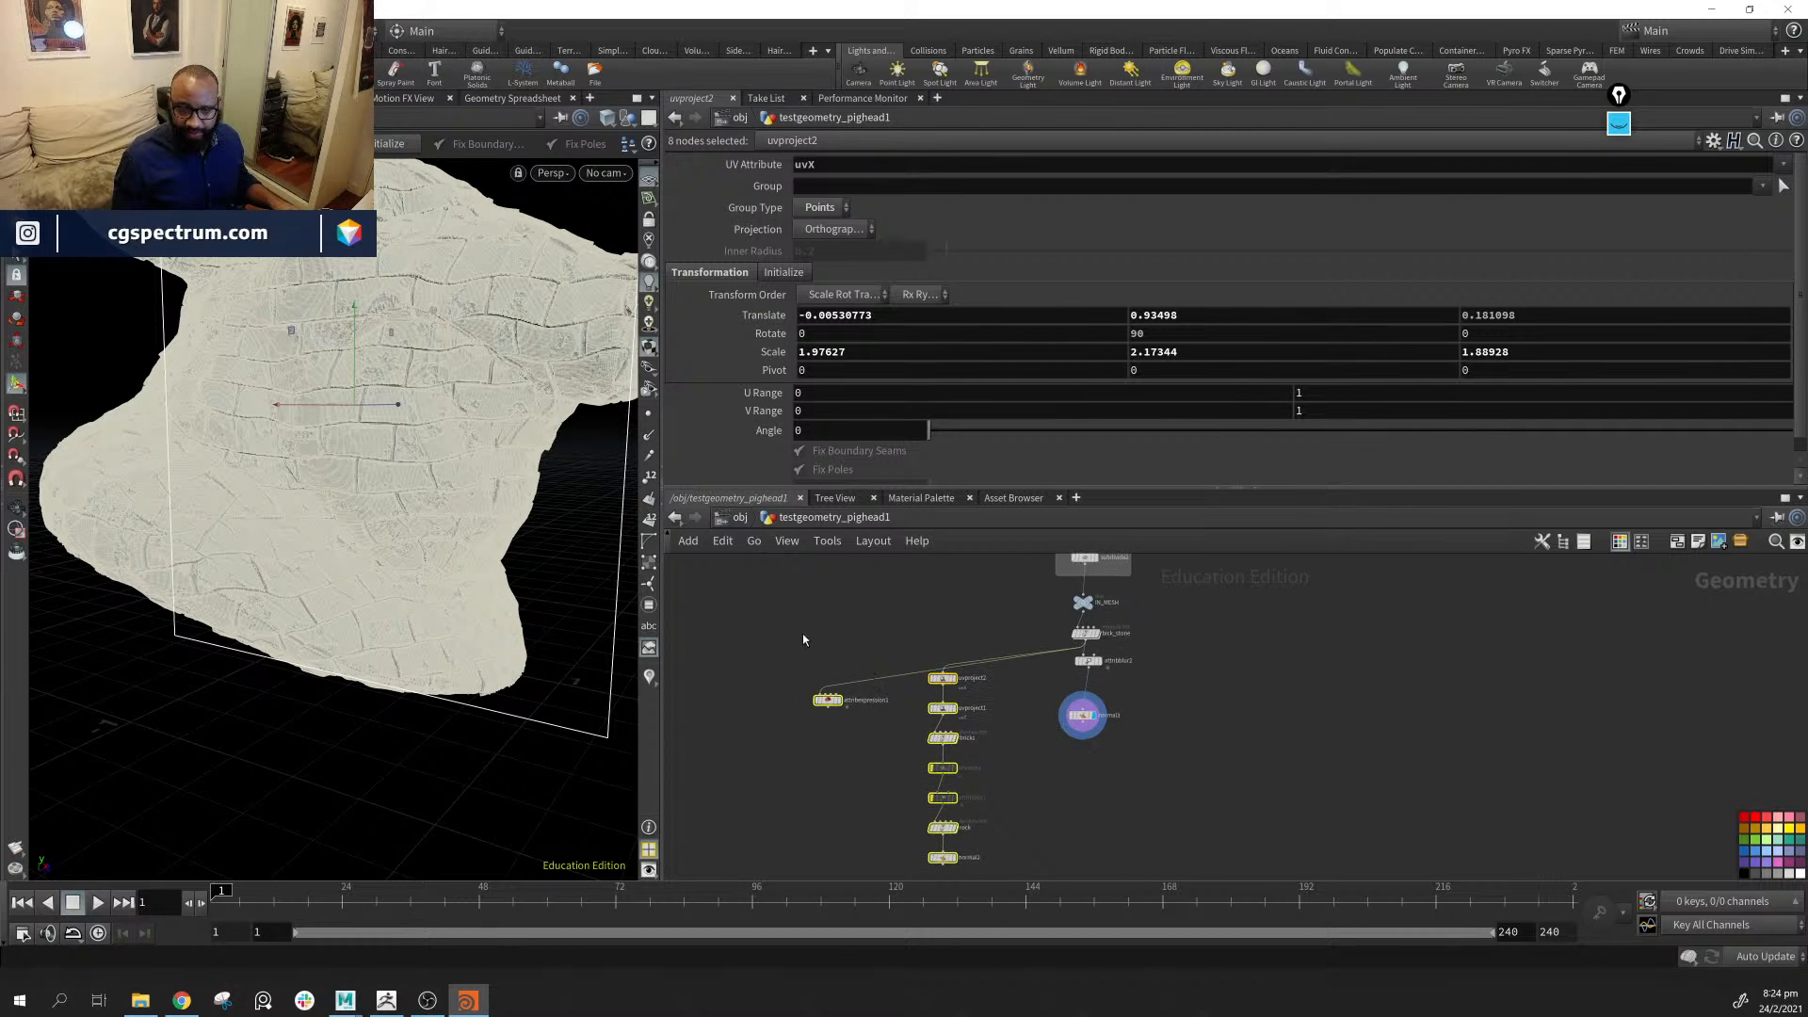
key(Delete)
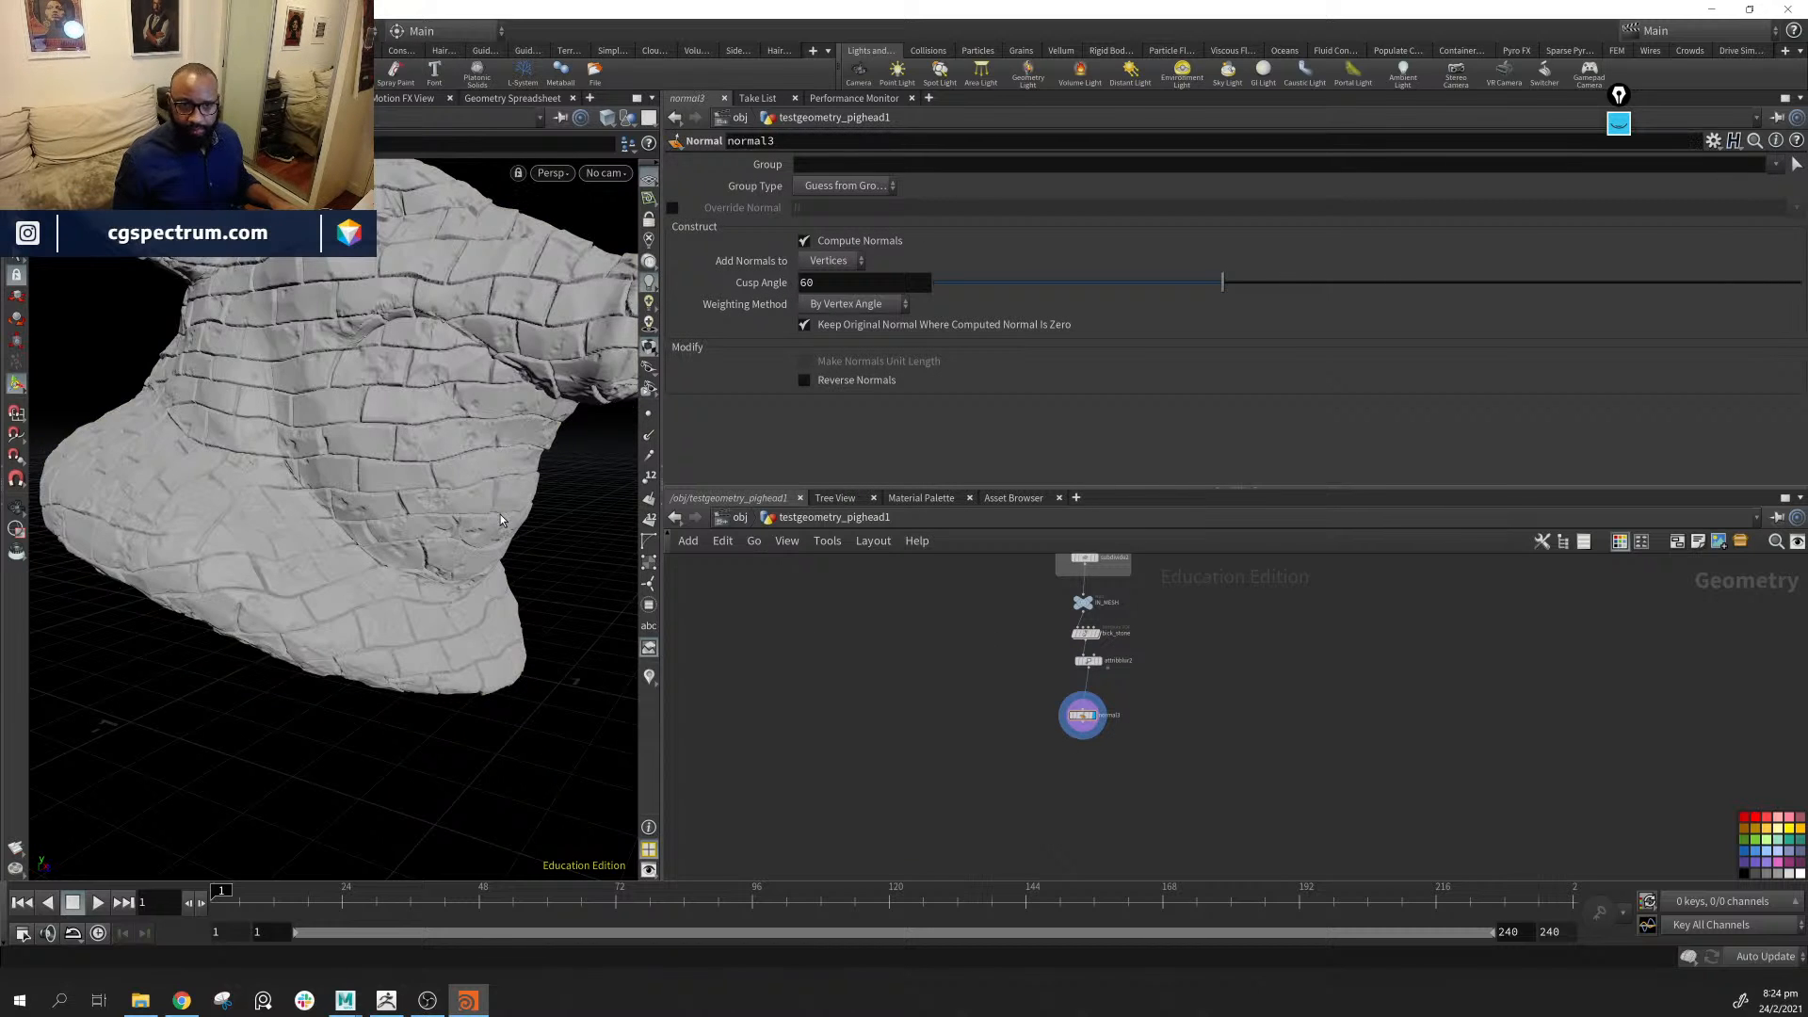
Space out and align IN_MESH, bick_stone and attribblur2 in a vertical chain below the test network box
mouse_move(503, 520)
alt+mouse_down()
mouse_move(387, 500)
mouse_move(415, 565)
alt+mouse_up()
middle_drag(1162, 699, 1149, 729)
scroll(1105, 744, up, 4)
drag(1030, 758, 1043, 808)
middle_drag(1102, 676, 1055, 806)
drag(1017, 821, 994, 838)
drag(989, 774, 985, 749)
click(1211, 791)
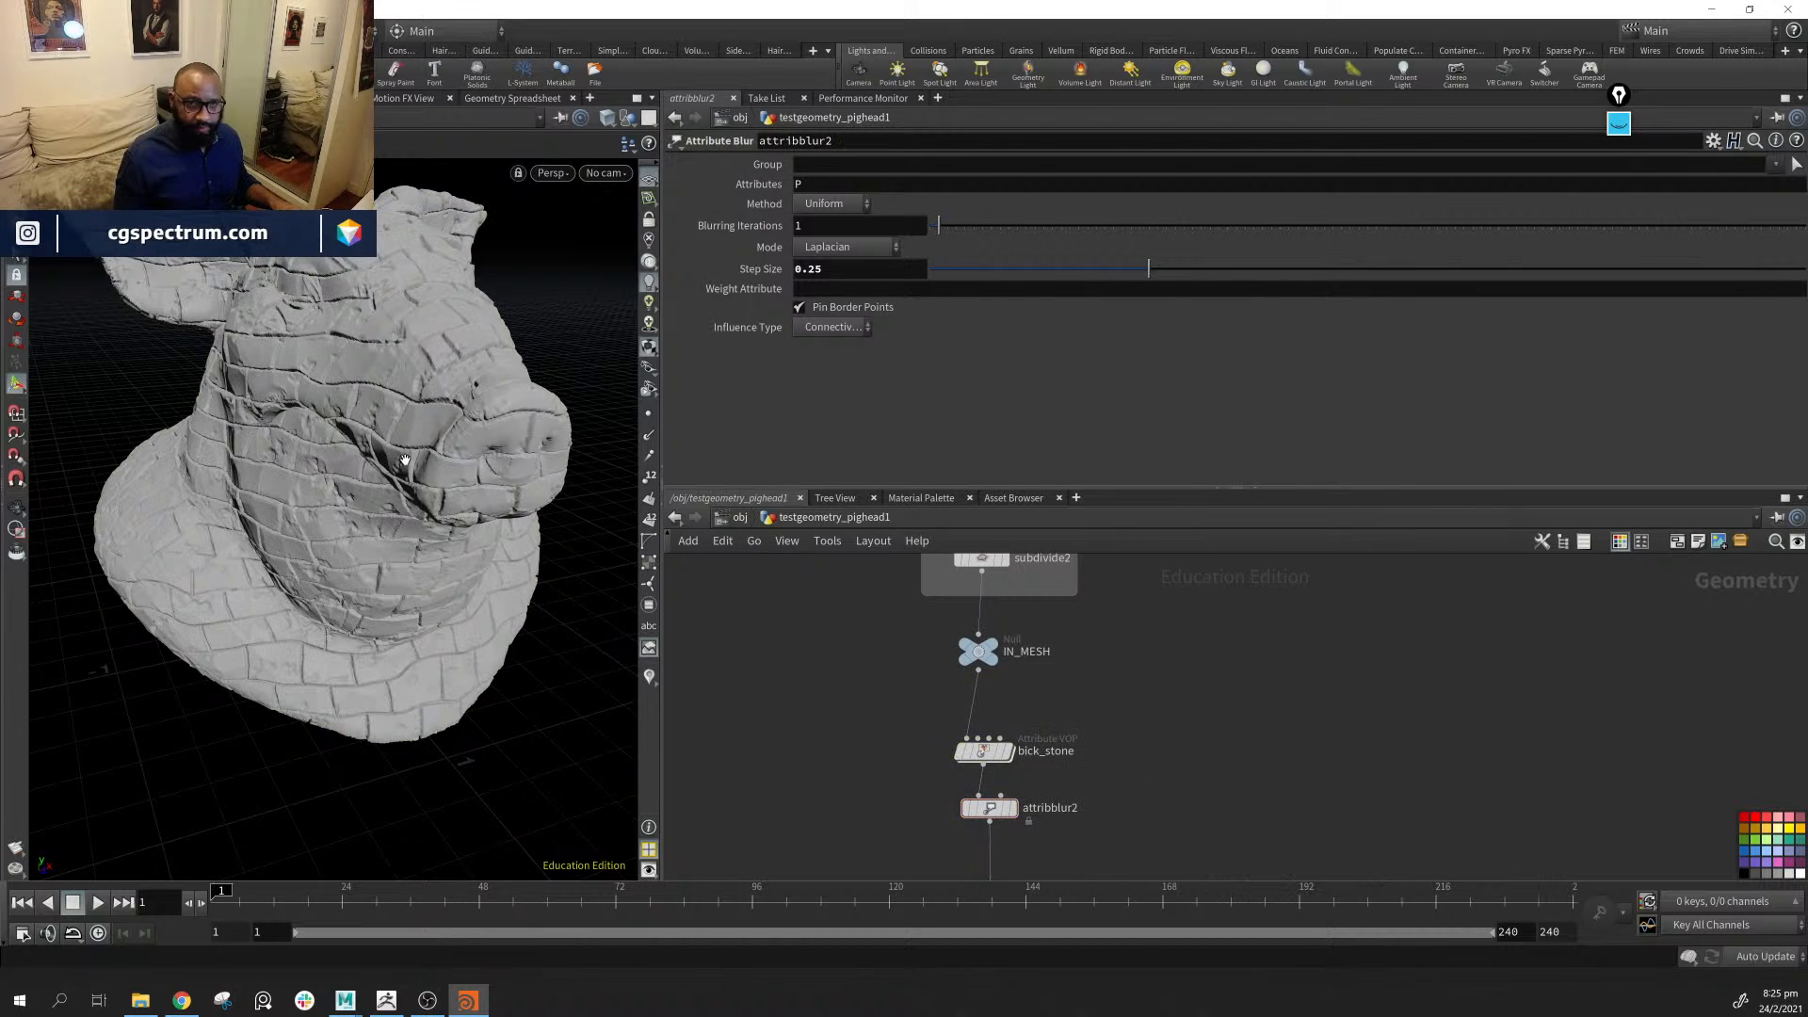
Enclose bick_stone and attribblur2 in a network box titled "brick setup" and color it red
alt+middle_drag(405, 459, 415, 435)
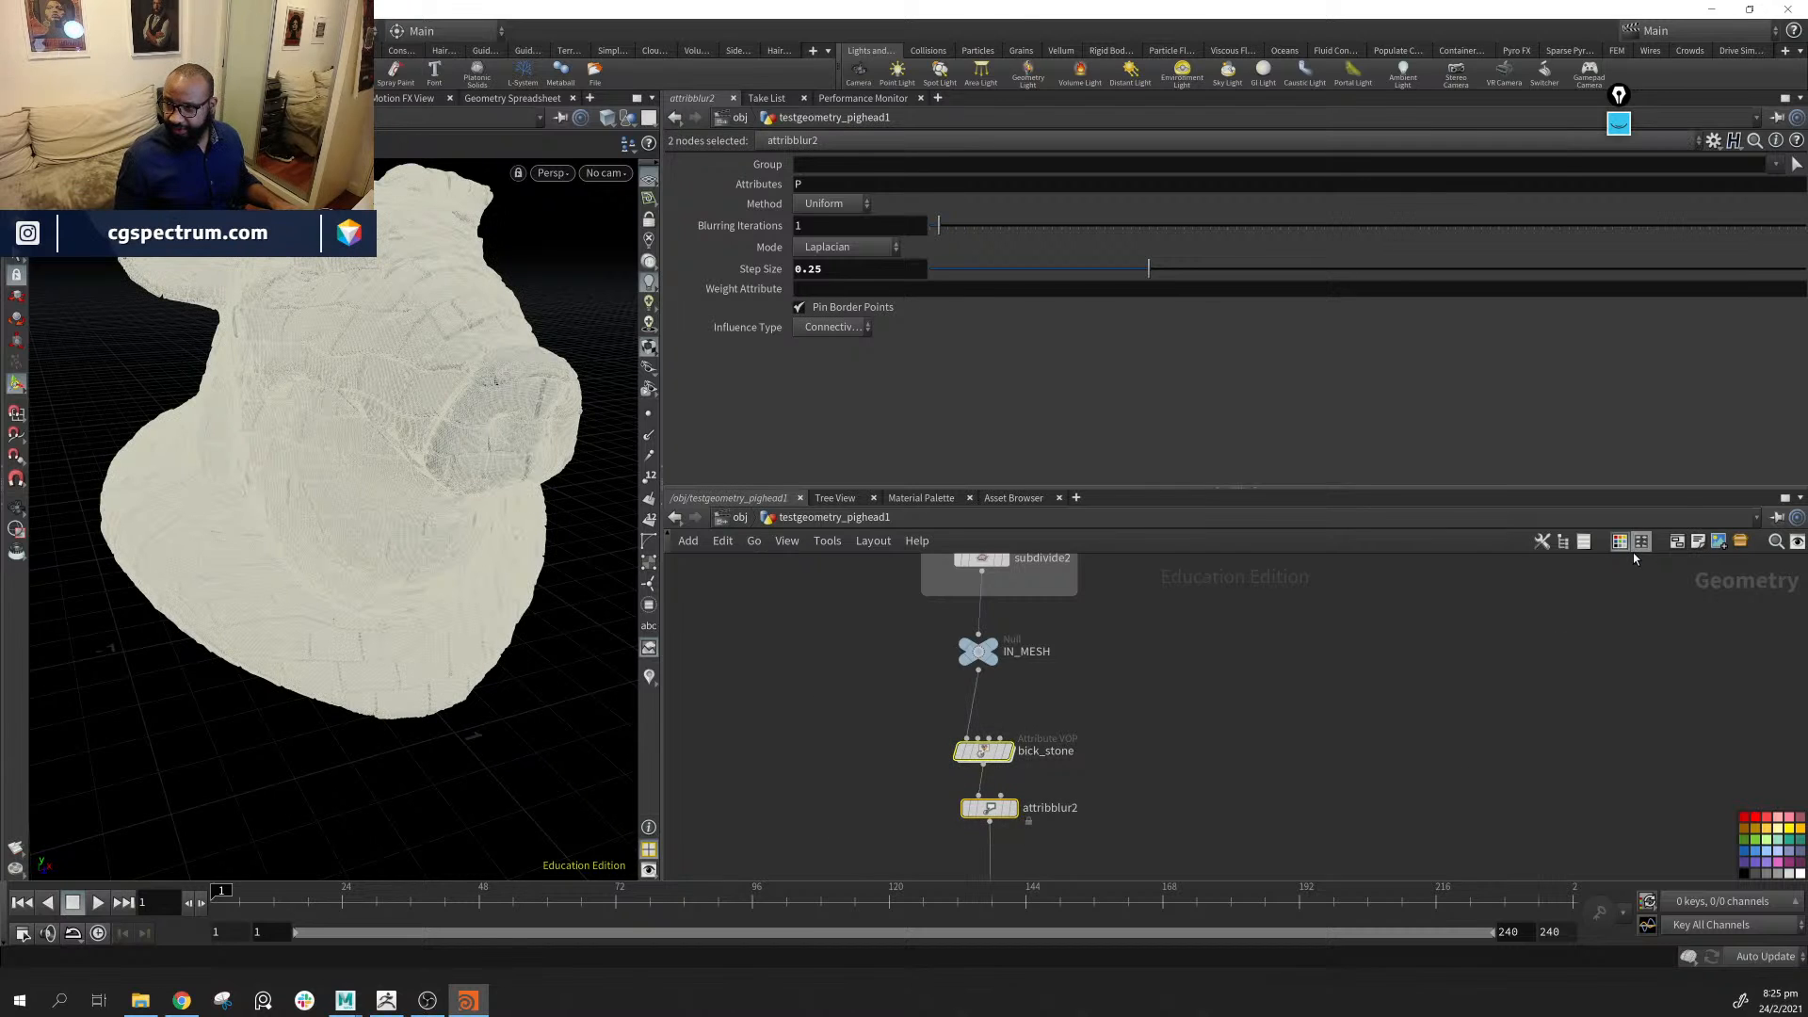
click(1677, 543)
double_click(1021, 724)
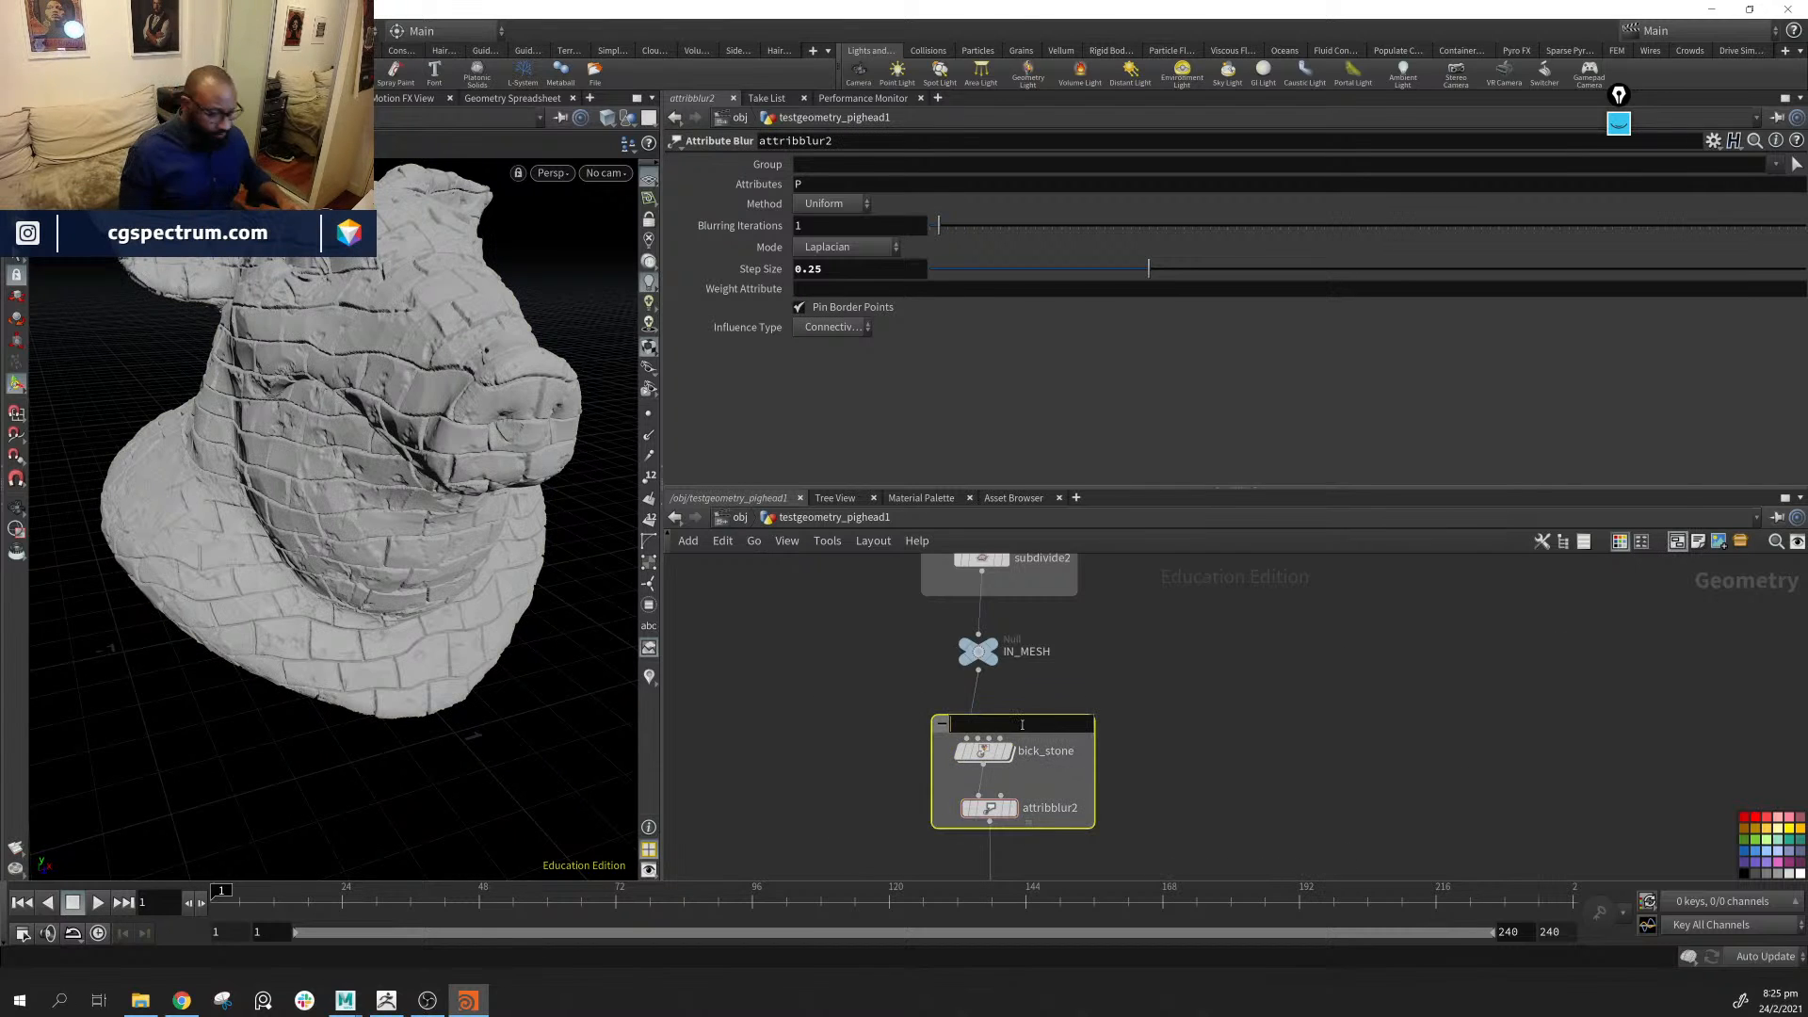
text(brick setup)
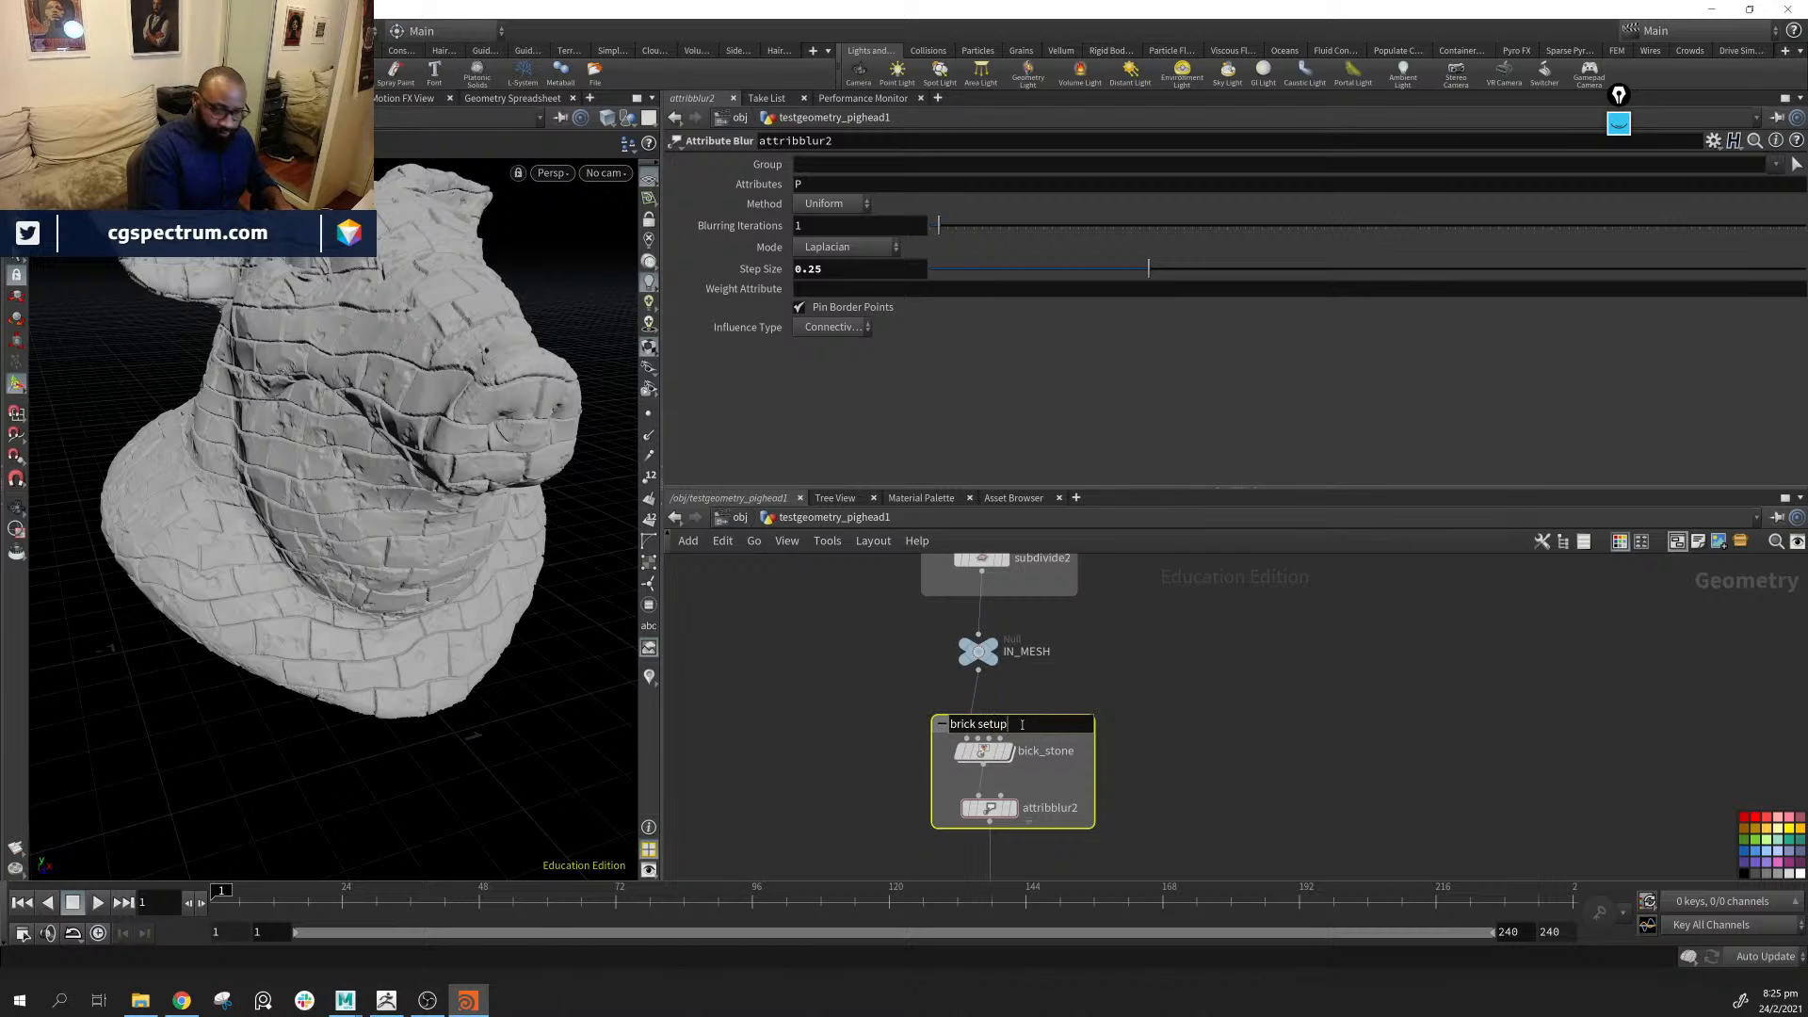
key(Return)
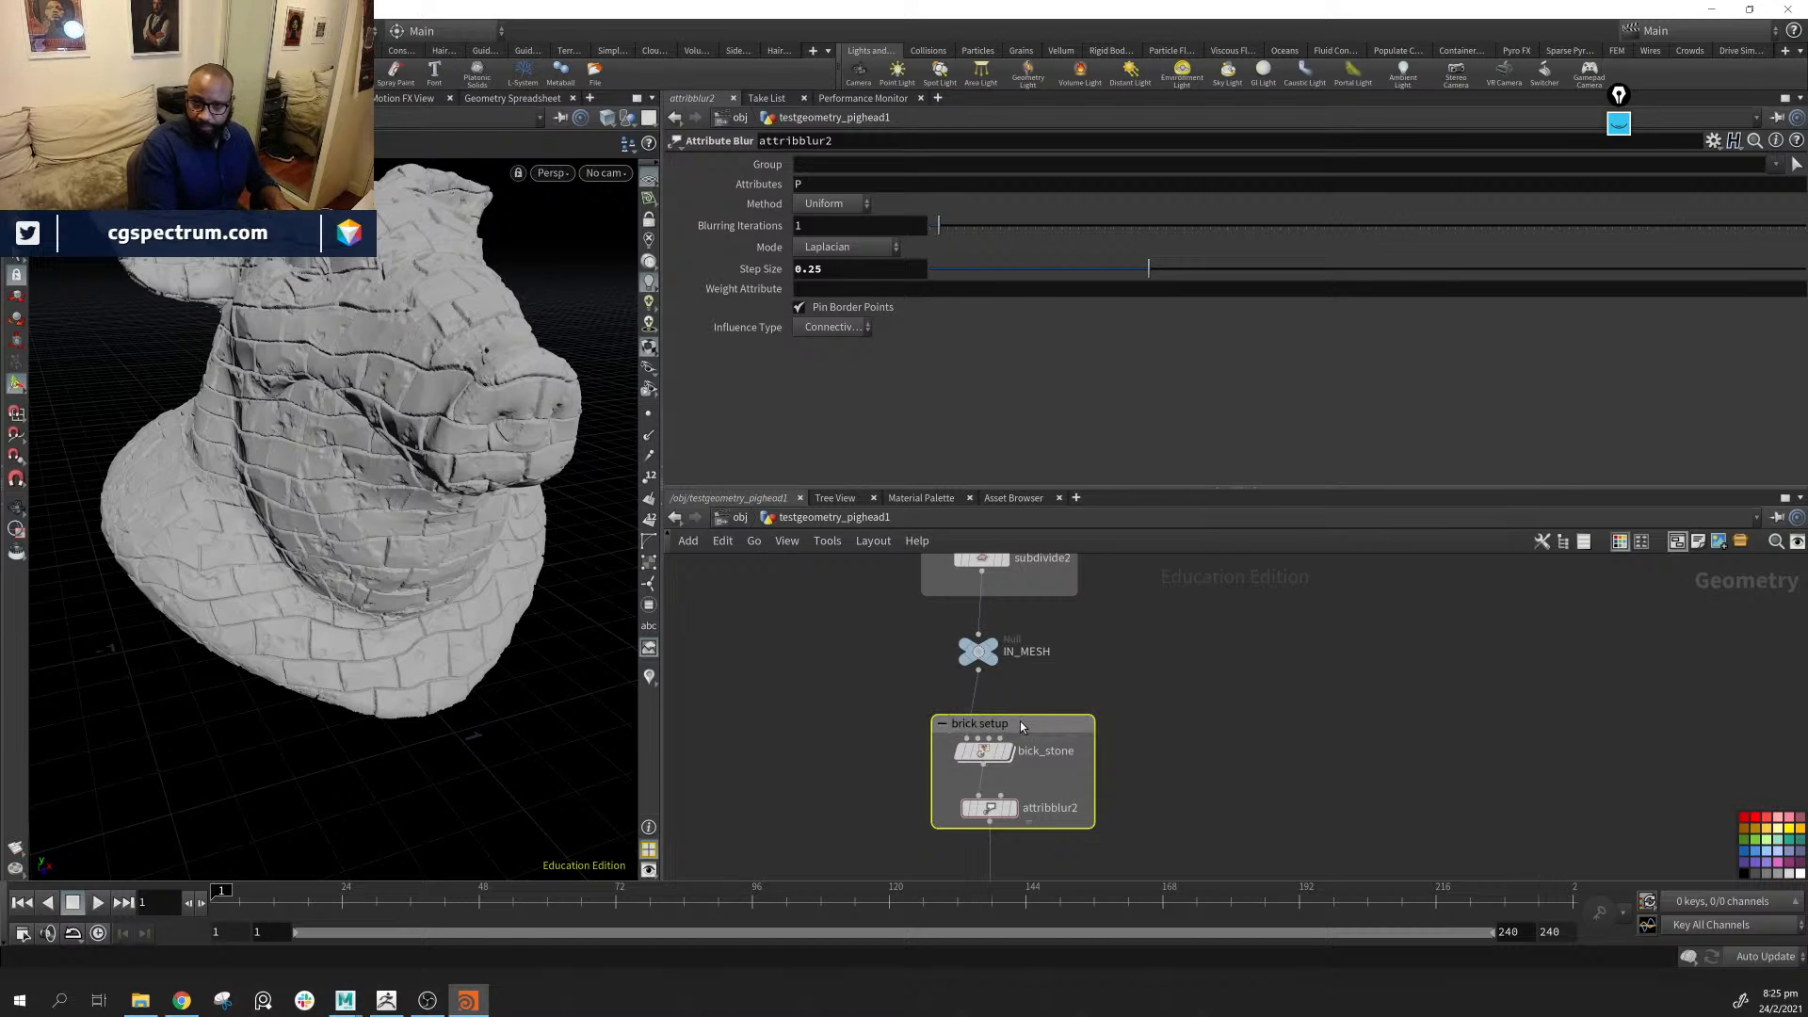
click(1765, 819)
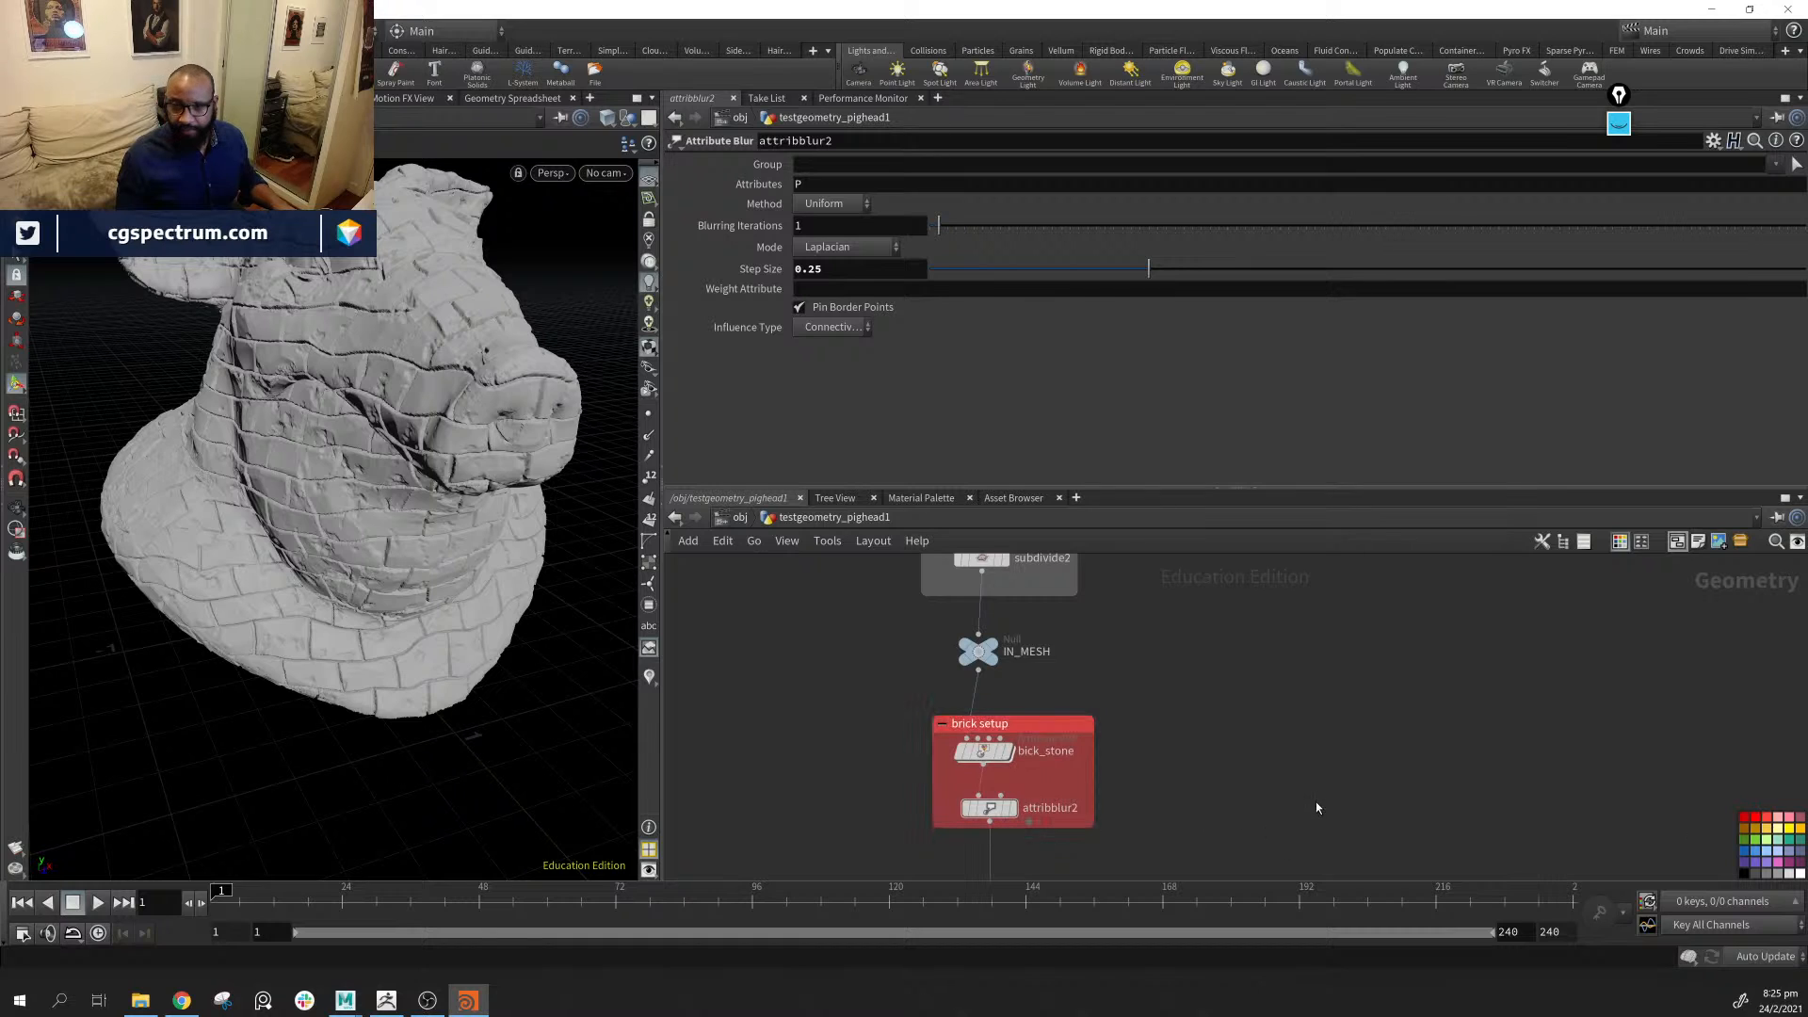
Move the brick setup network box together with normal3 to the left of IN_MESH, freeing space for another branch
alt+drag(380, 464, 452, 546)
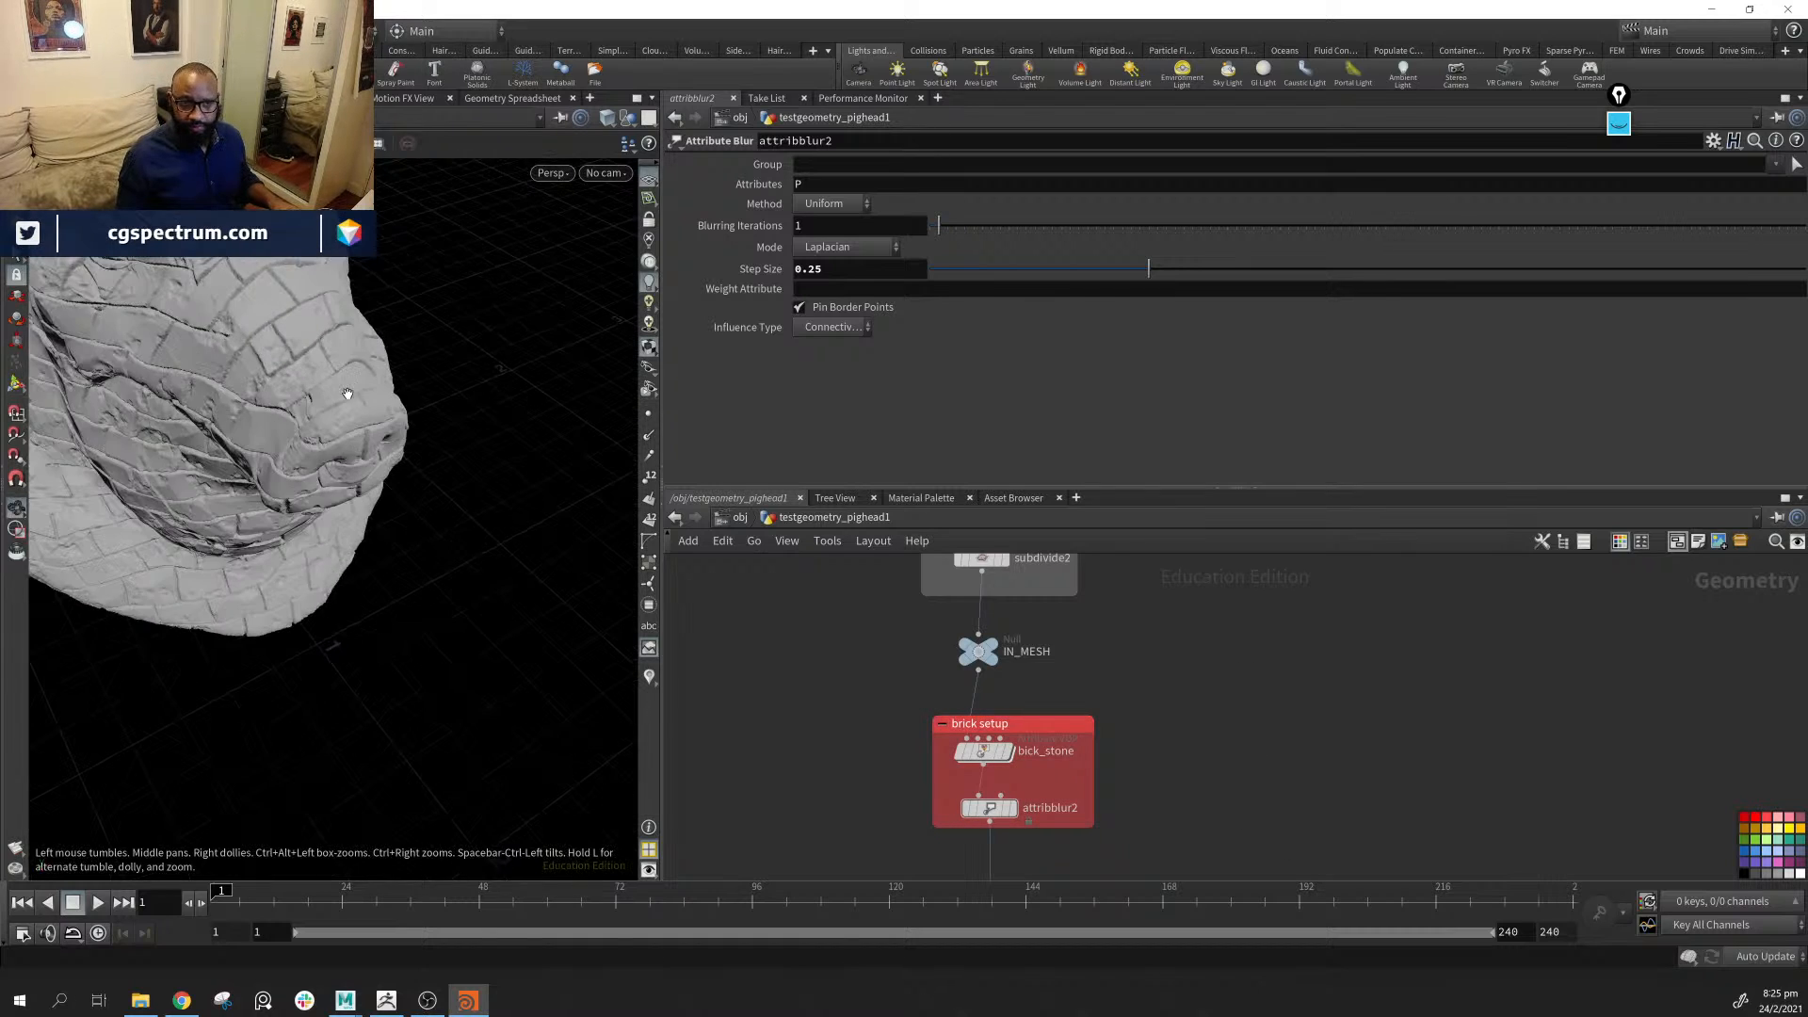
alt+drag(348, 394, 426, 565)
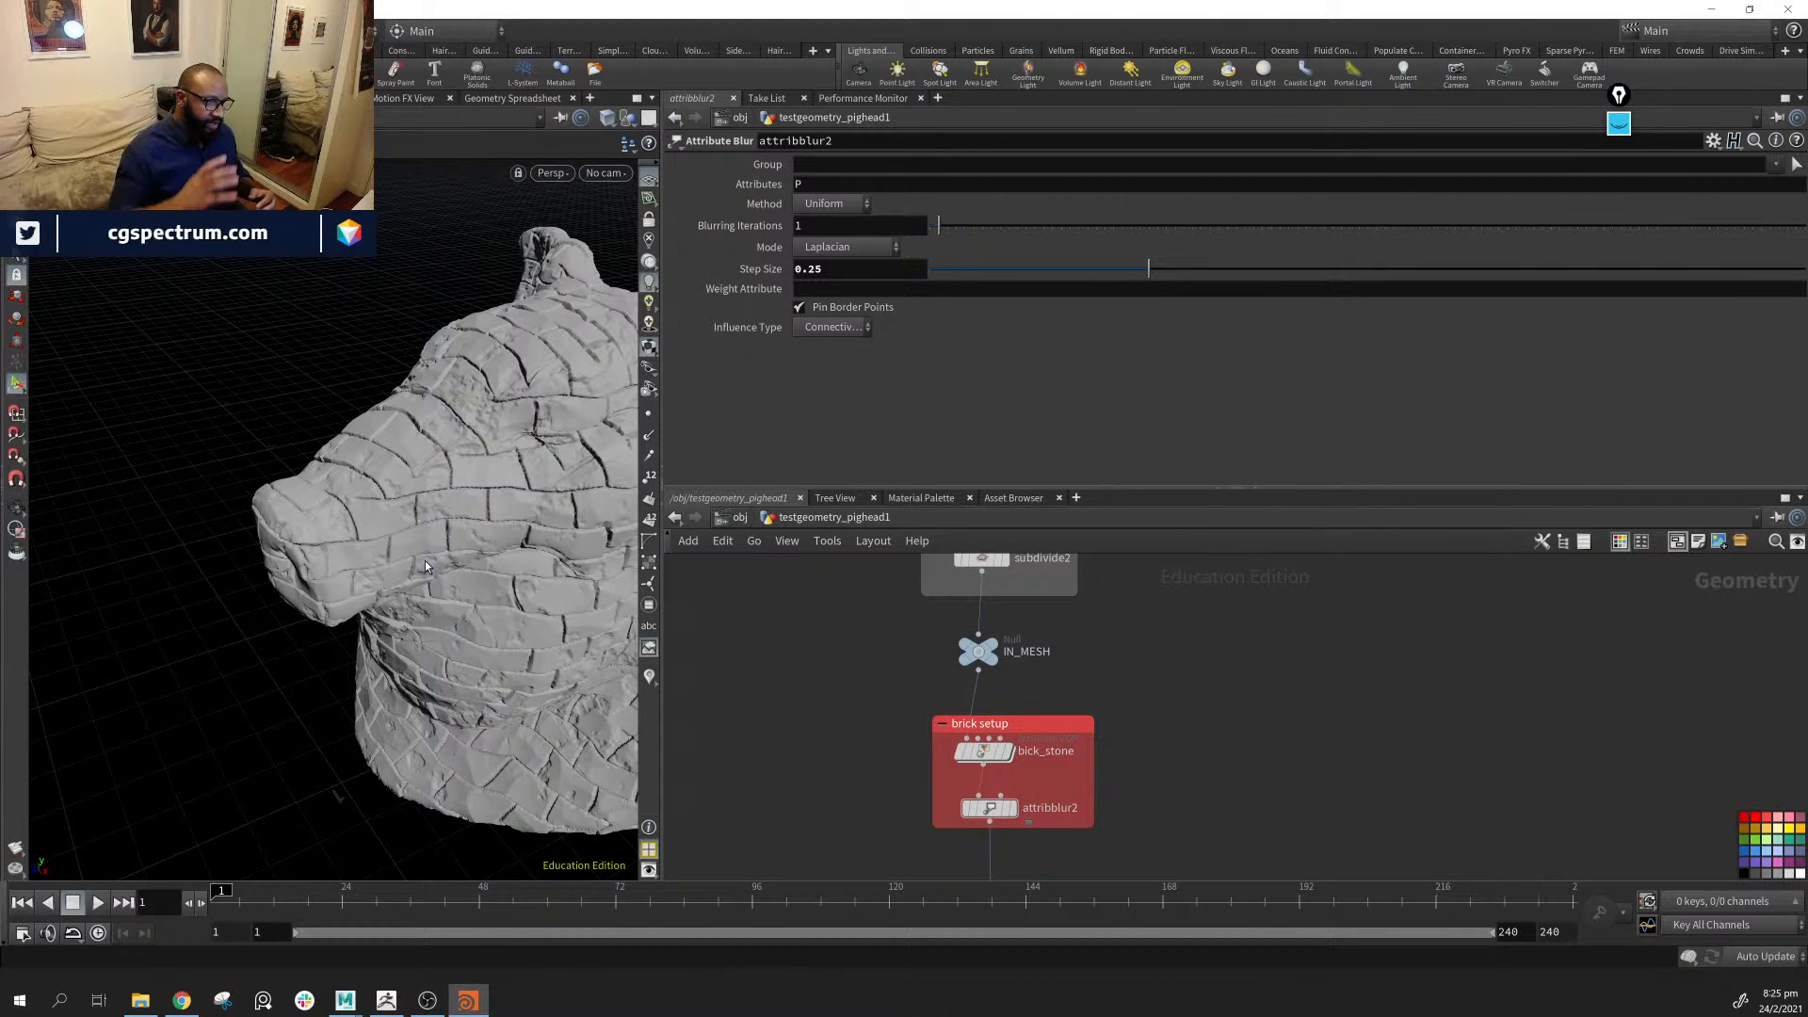
alt+drag(471, 545, 312, 287)
alt+drag(369, 394, 340, 576)
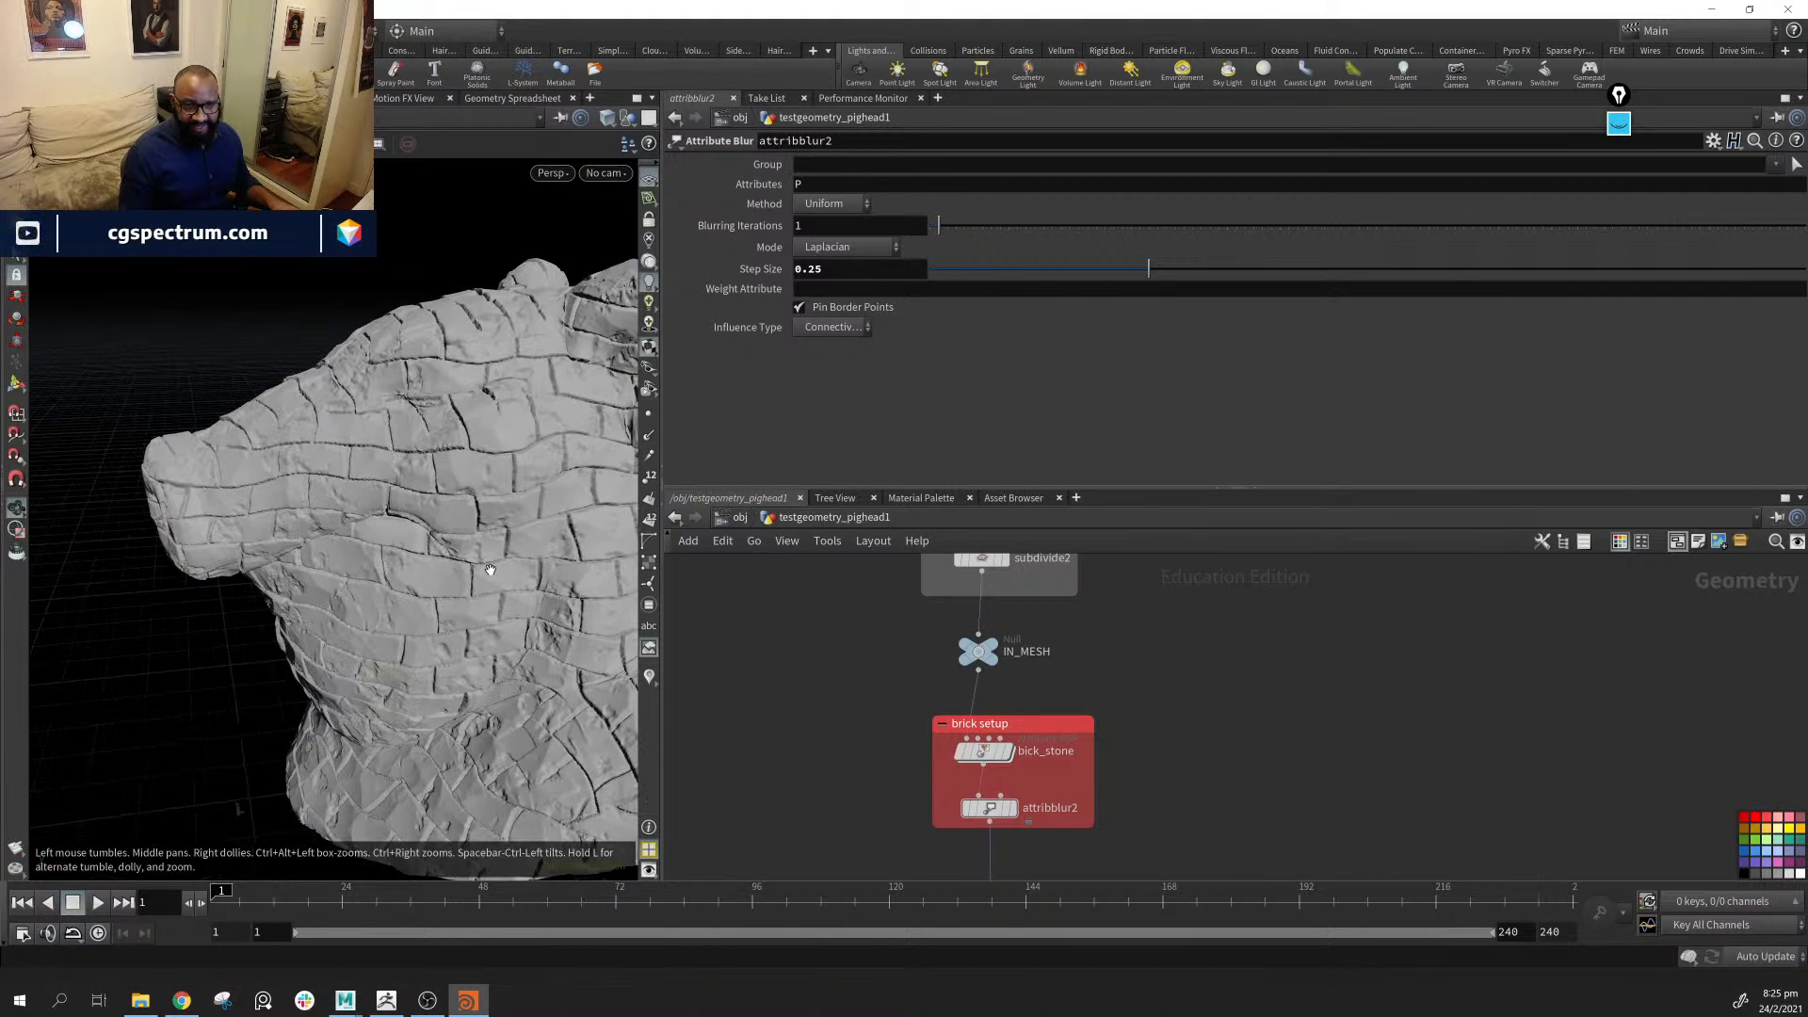
alt+middle_drag(1244, 763, 1376, 649)
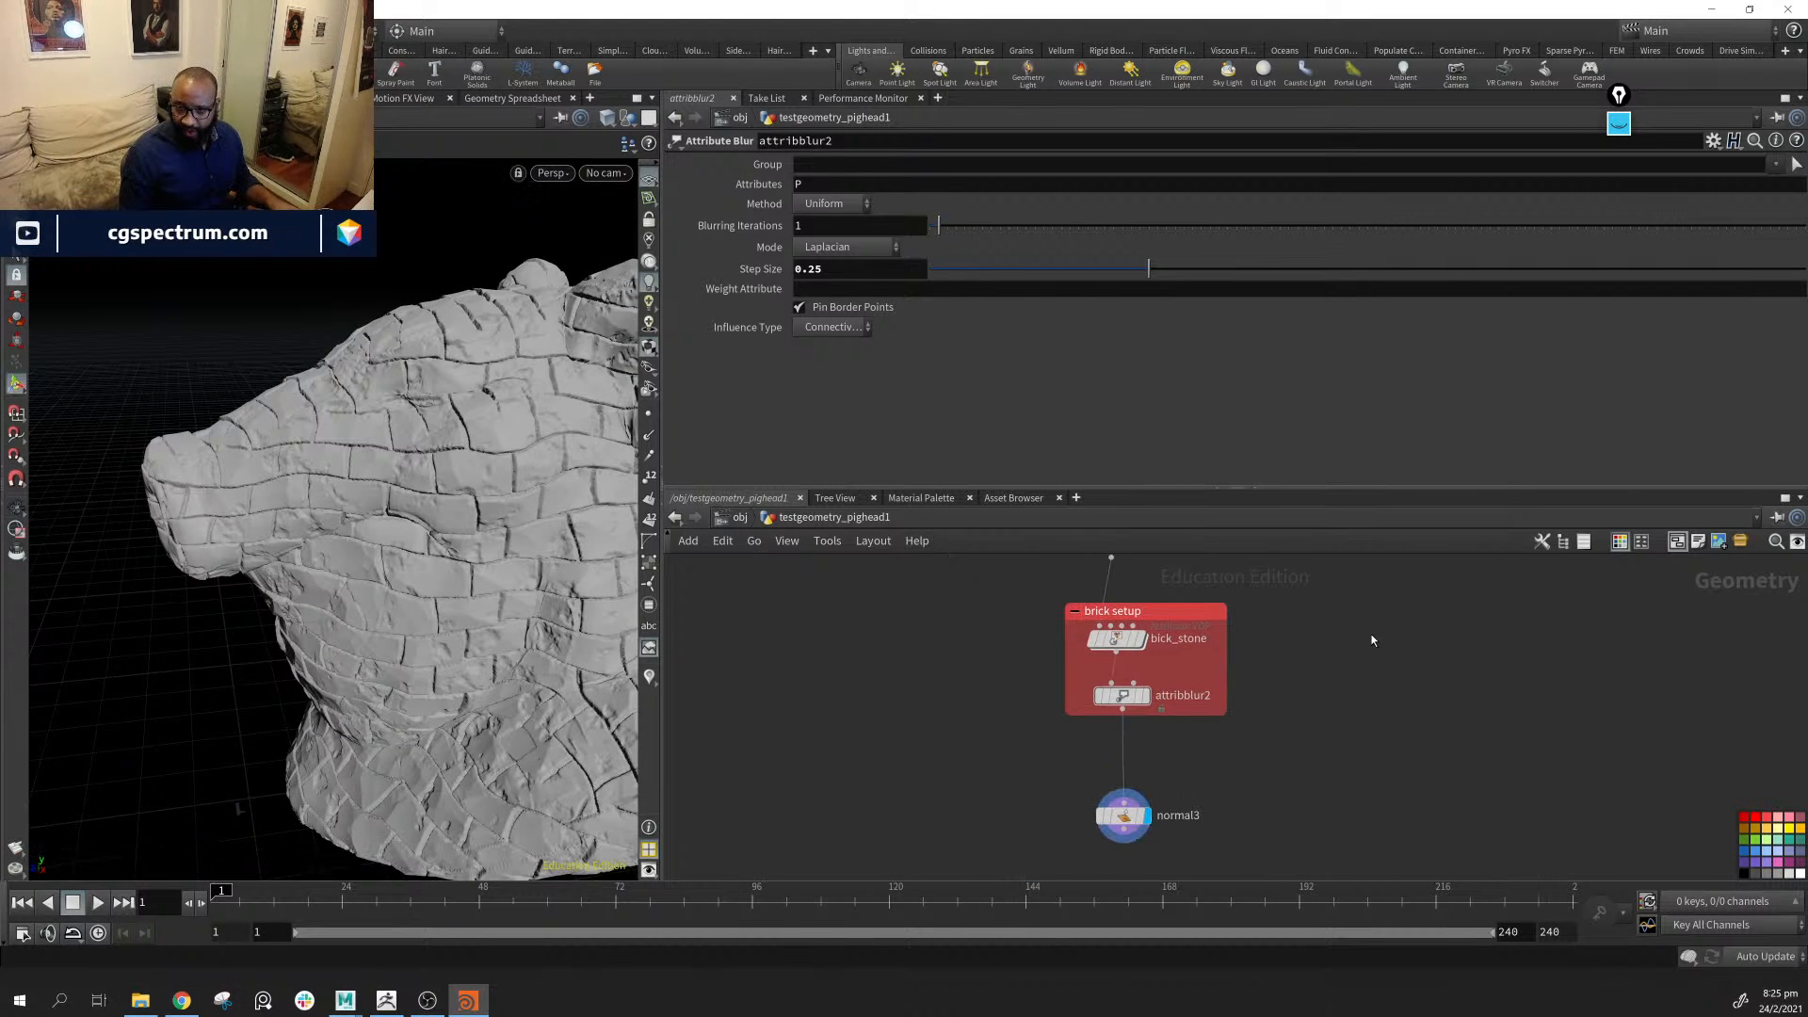
drag(1392, 609, 1074, 859)
drag(1178, 612, 952, 626)
middle_drag(1139, 593, 1064, 674)
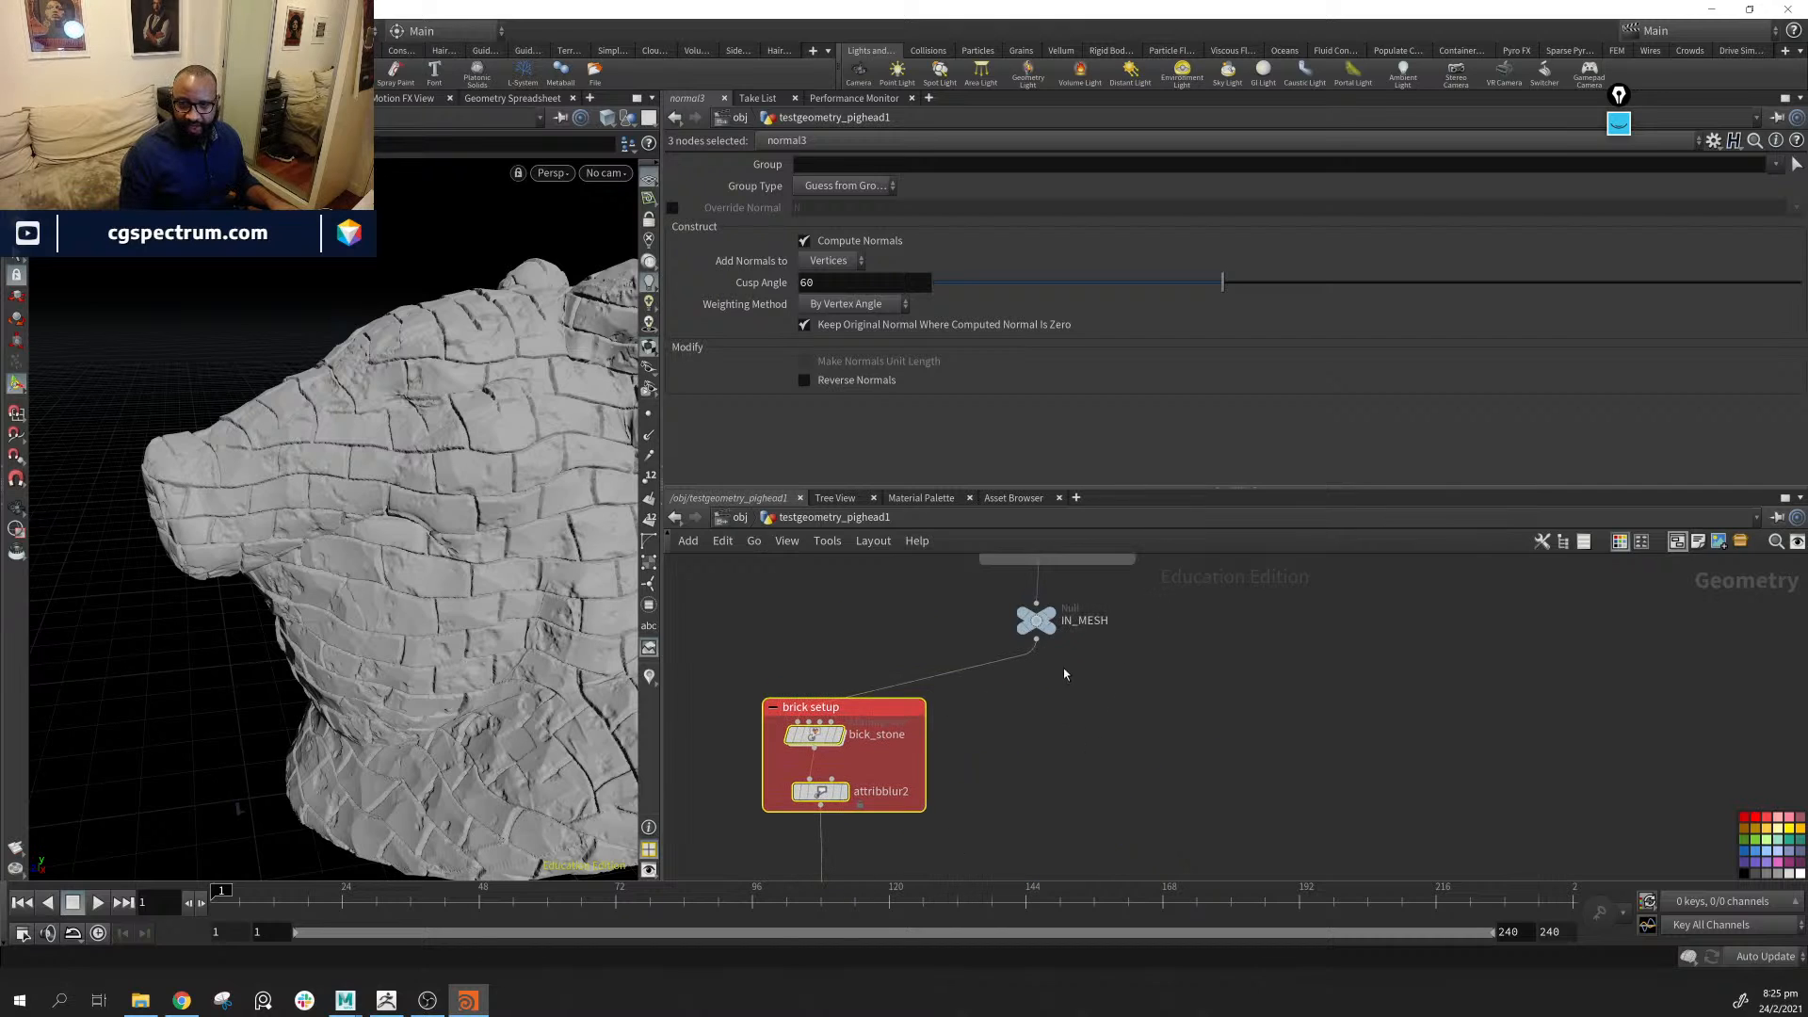
Display the smooth IN_MESH head and nudge the brick setup network box slightly closer to it
mouse_move(1057, 622)
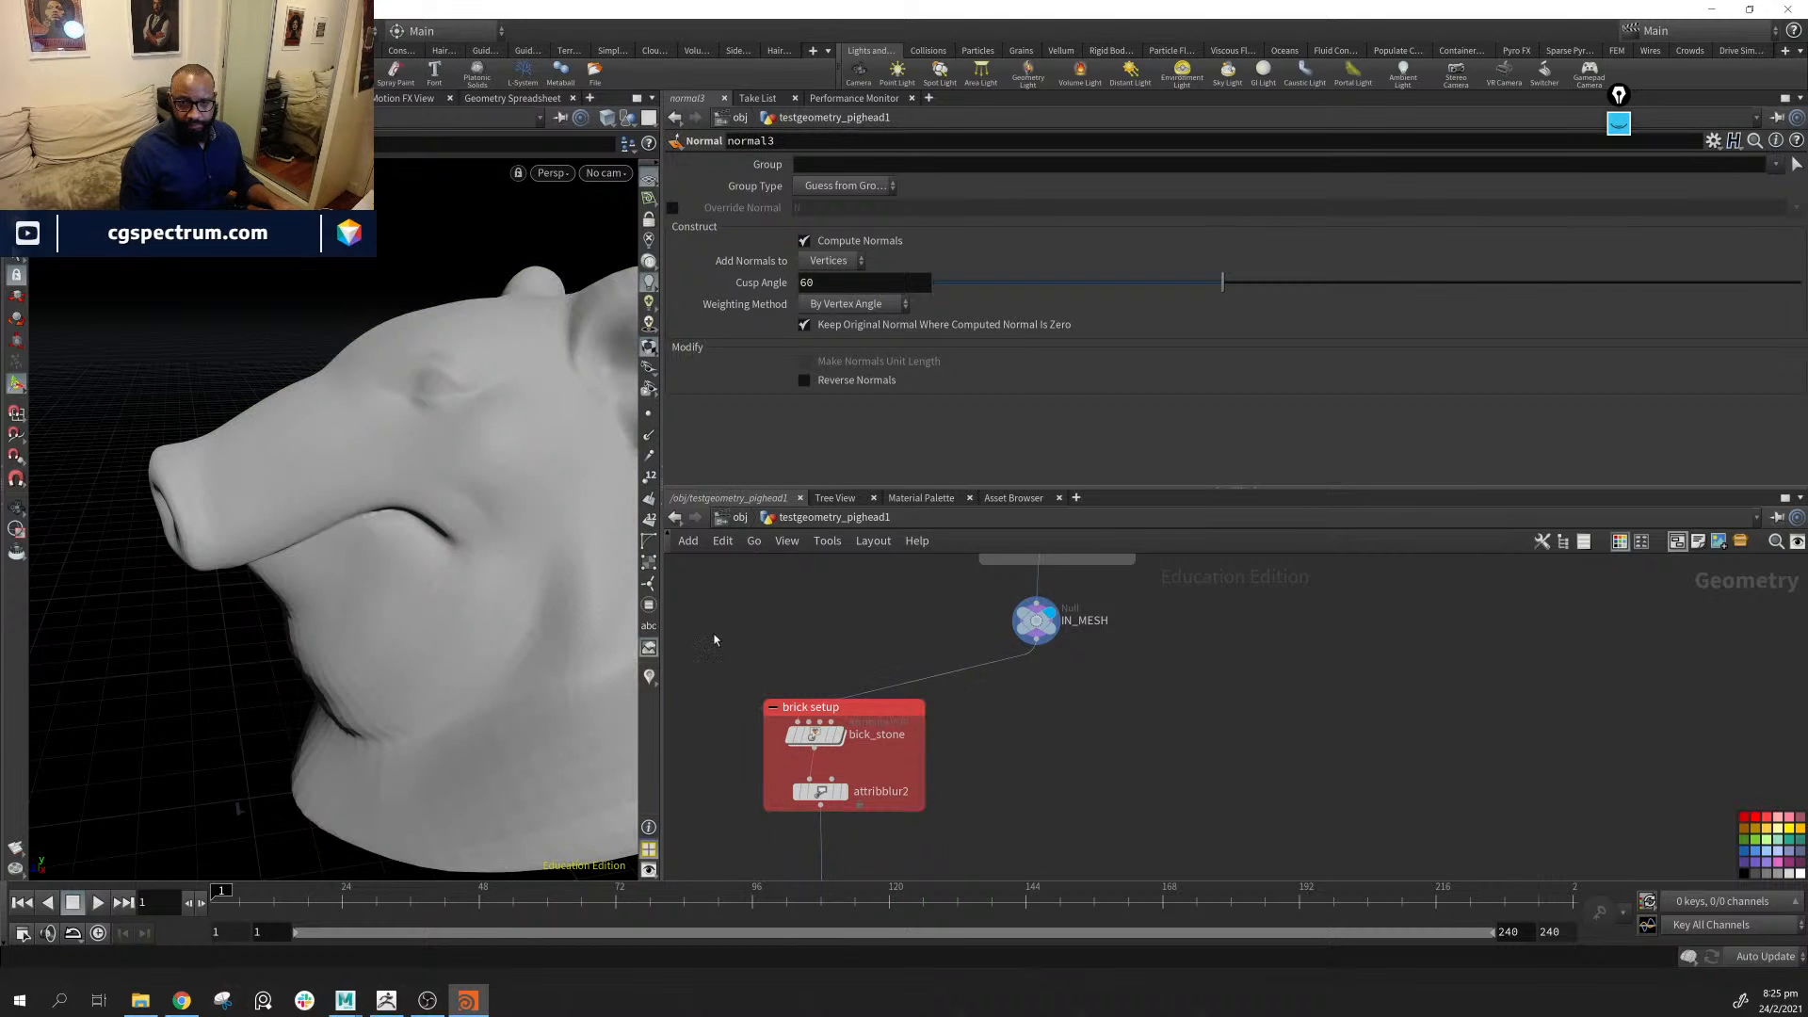
mouse_move(603, 583)
mouse_down()
mouse_move(455, 525)
mouse_move(552, 524)
mouse_move(460, 622)
mouse_move(396, 584)
mouse_up()
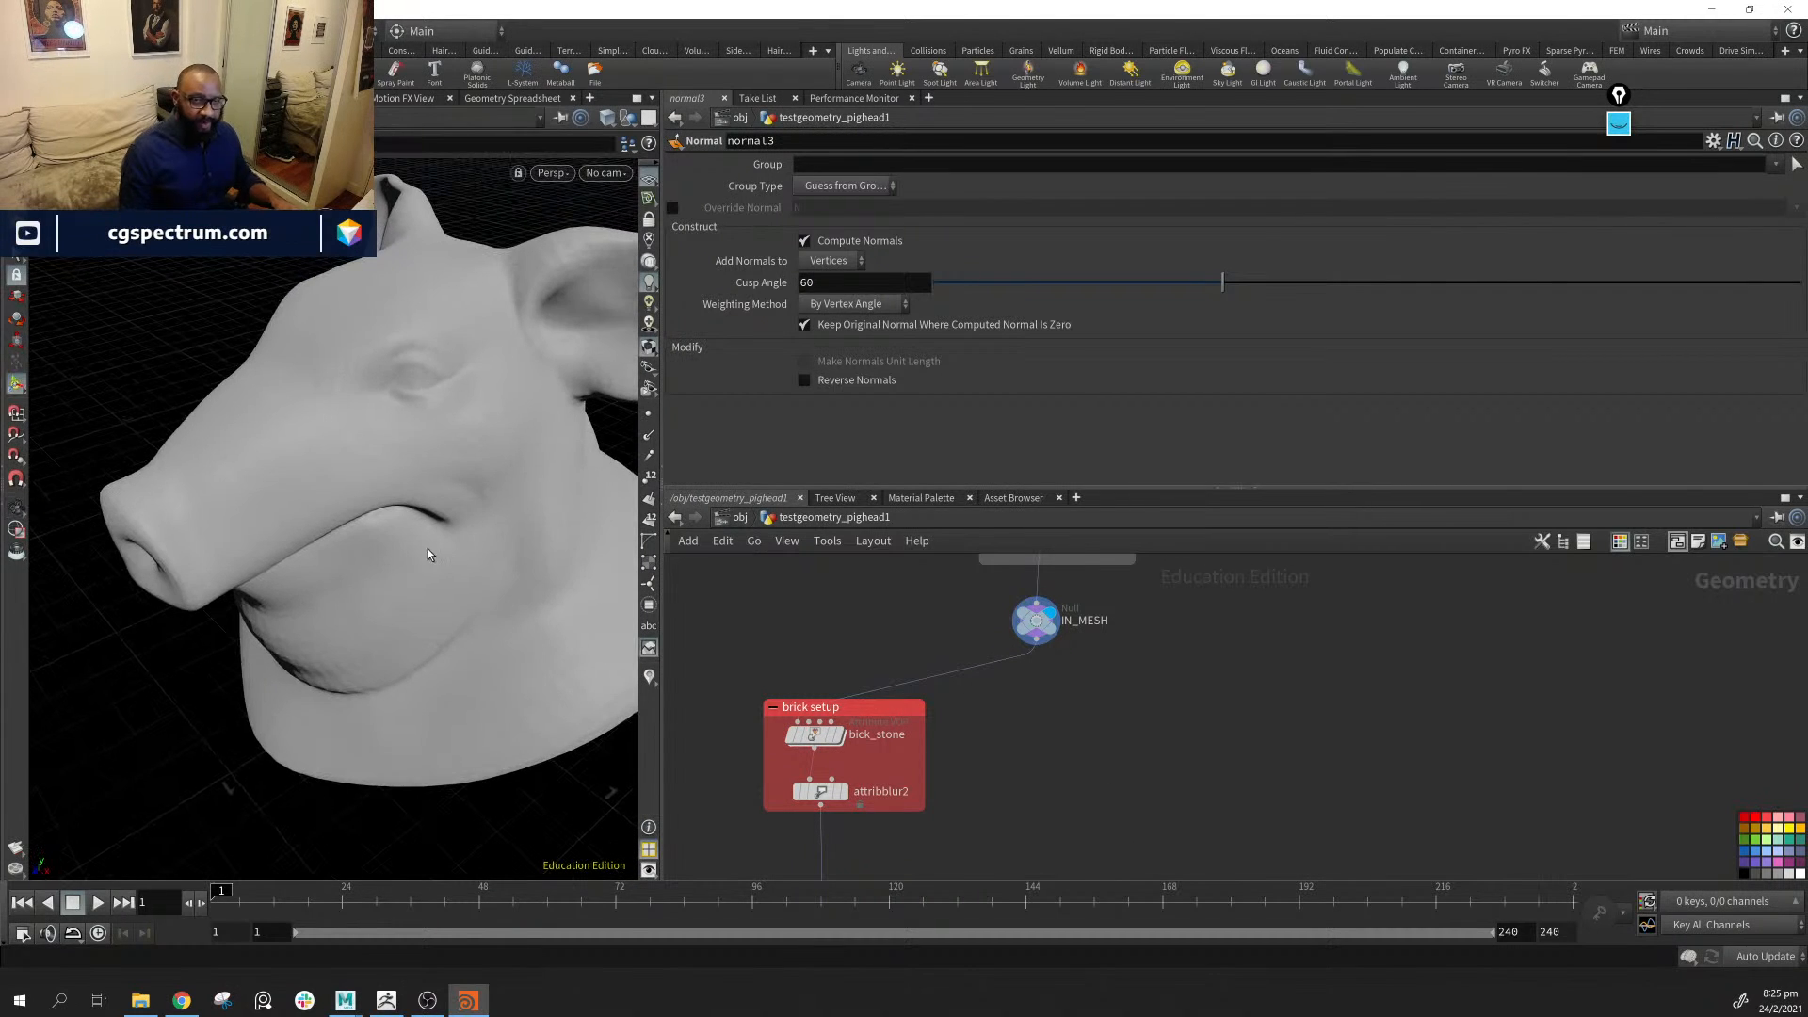
mouse_move(831, 721)
mouse_down()
mouse_move(794, 709)
mouse_move(863, 718)
mouse_move(831, 696)
mouse_up()
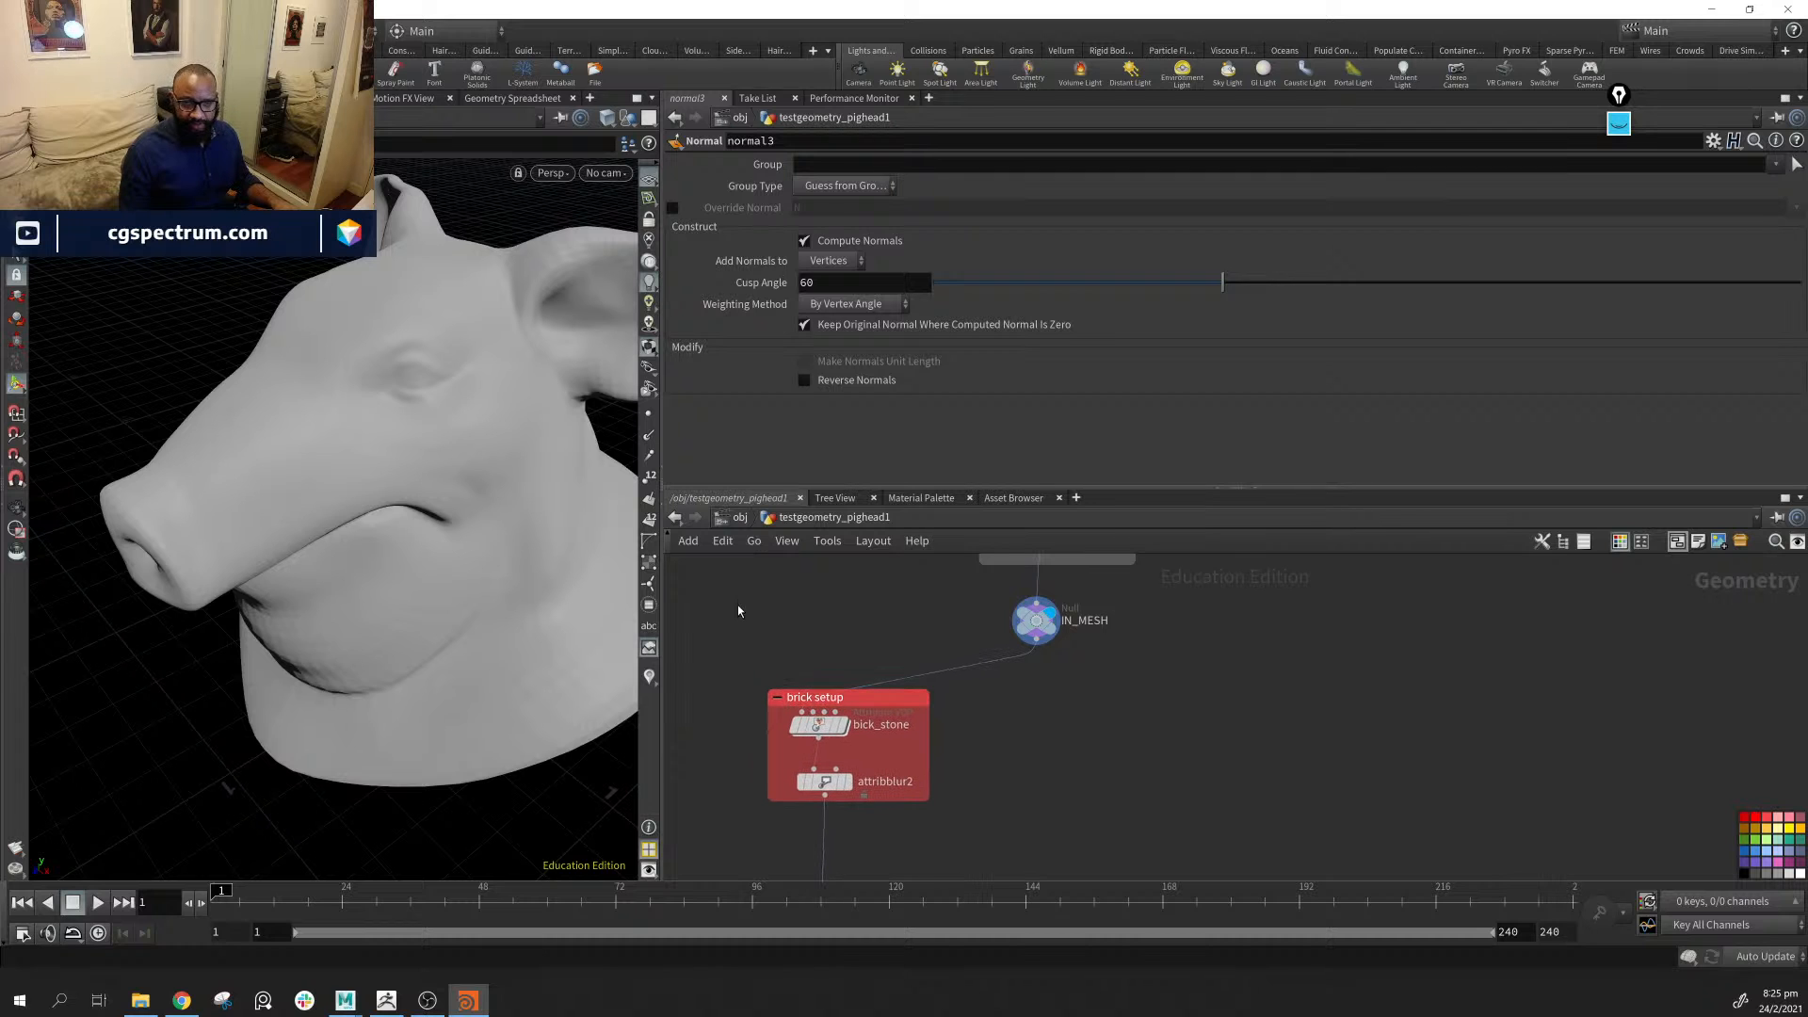
middle_drag(975, 673, 963, 674)
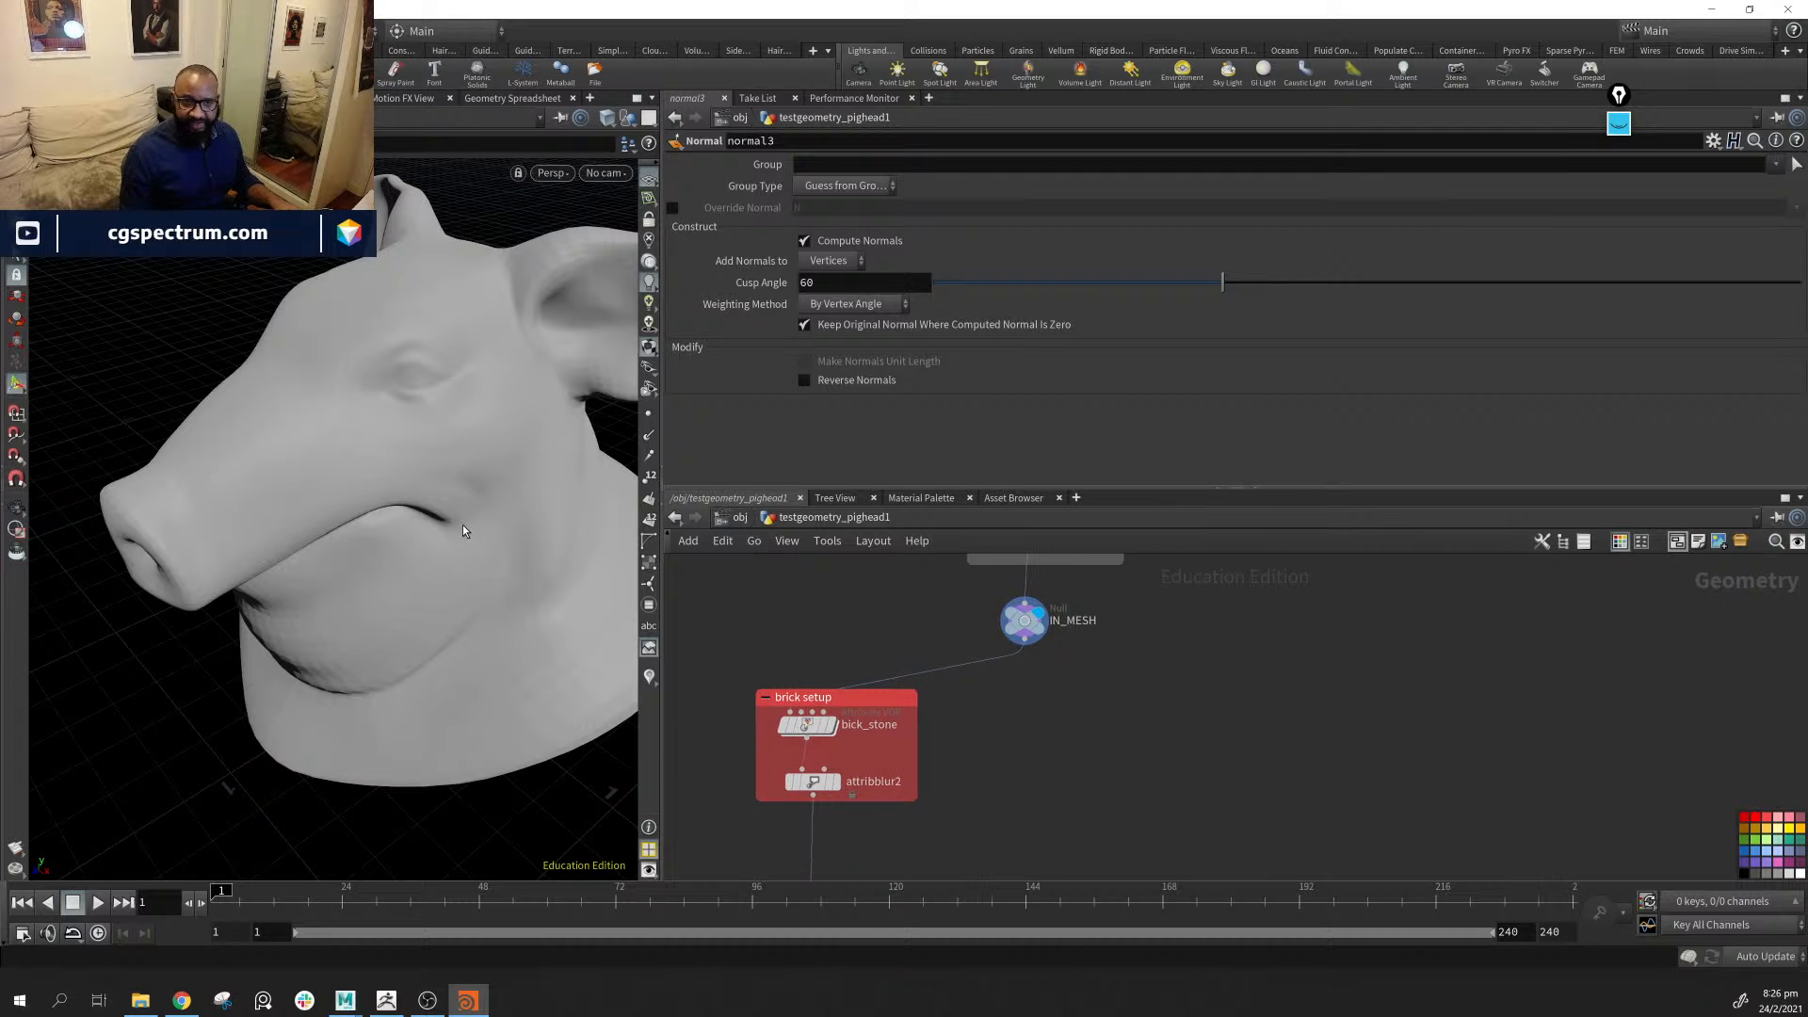
drag(462, 531, 346, 490)
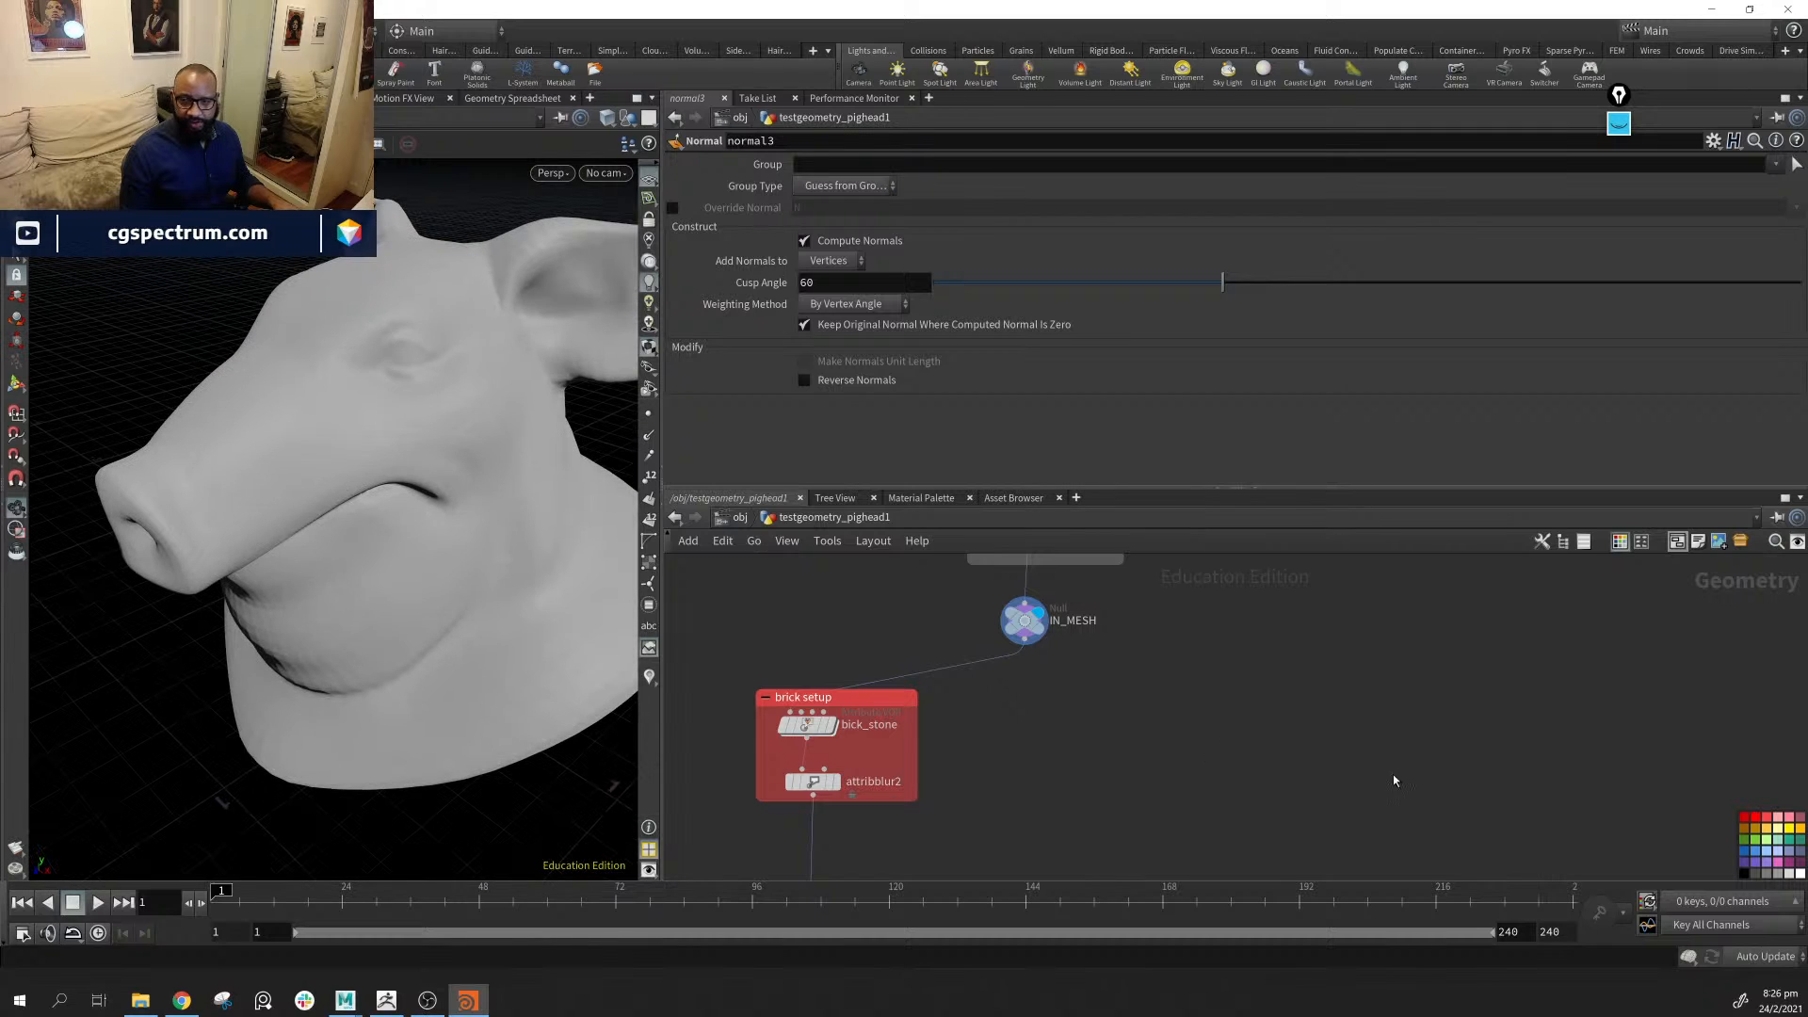
Add a Labs Measure Curvature node below IN_MESH and wire IN_MESH into it
middle_drag(1100, 709, 1159, 740)
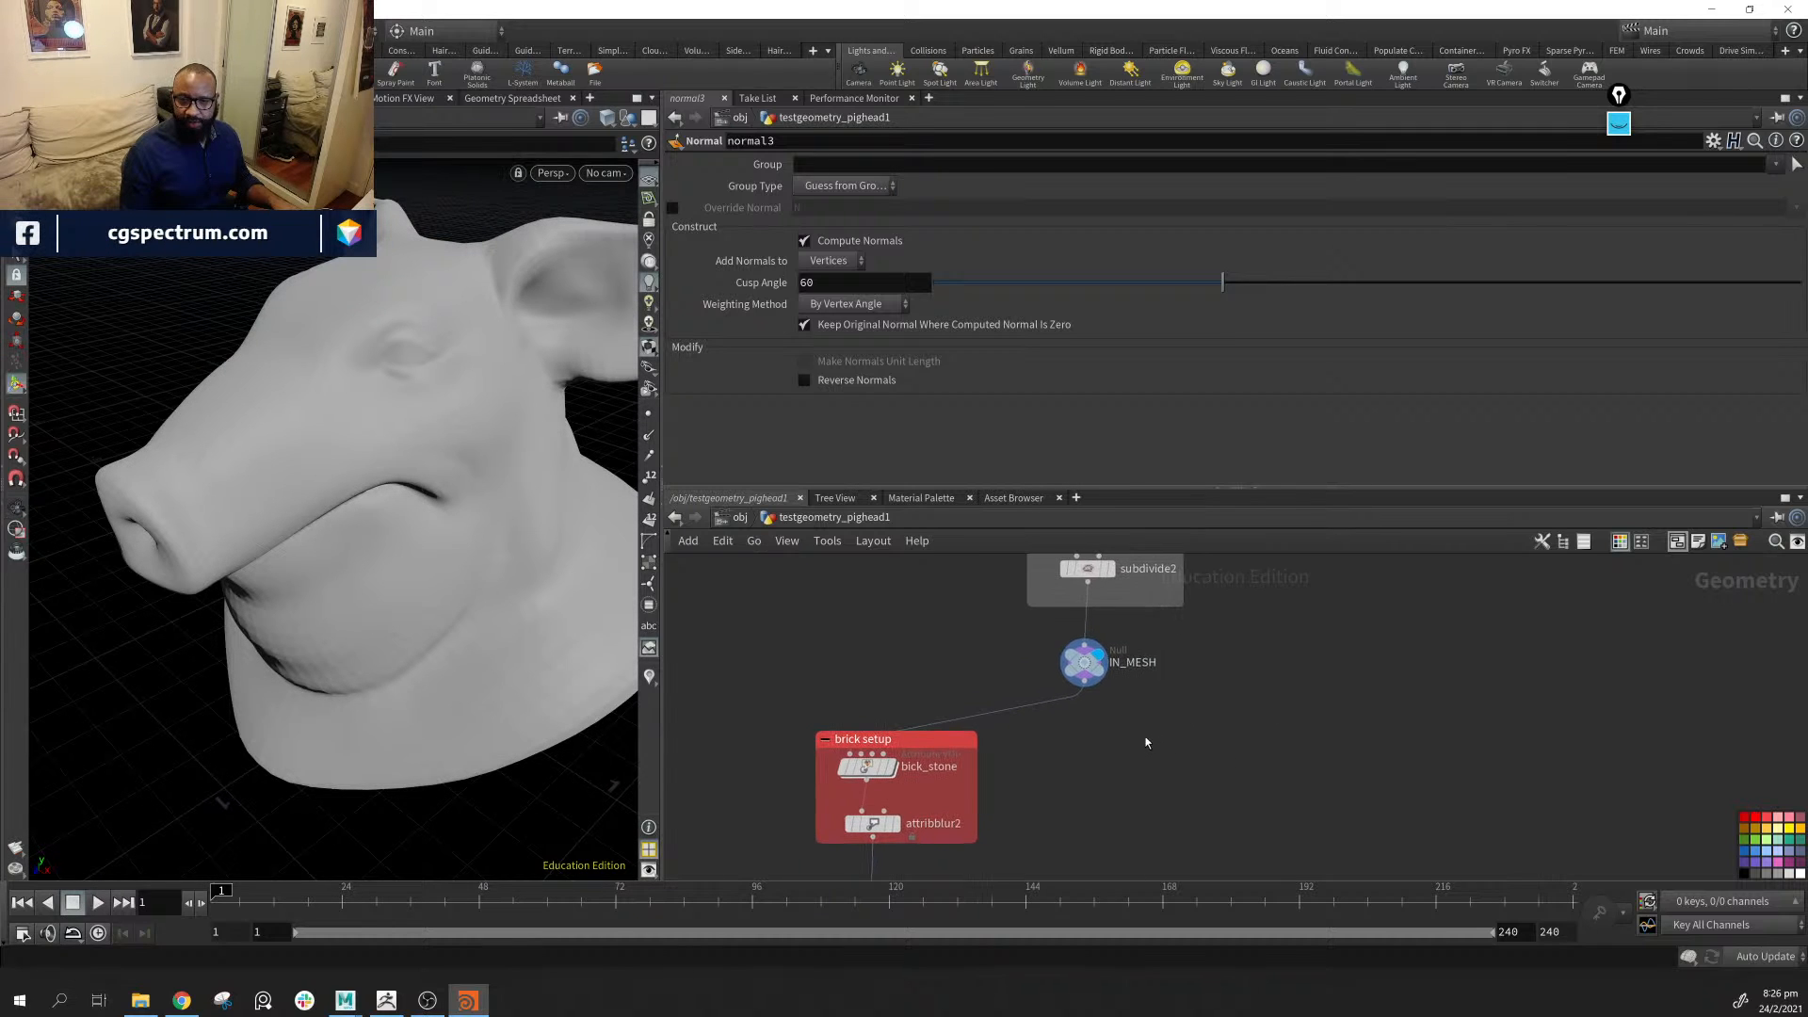
scroll(1145, 744, up, 2)
scroll(1145, 744, down, 2)
scroll(1145, 744, up, 2)
key(Tab)
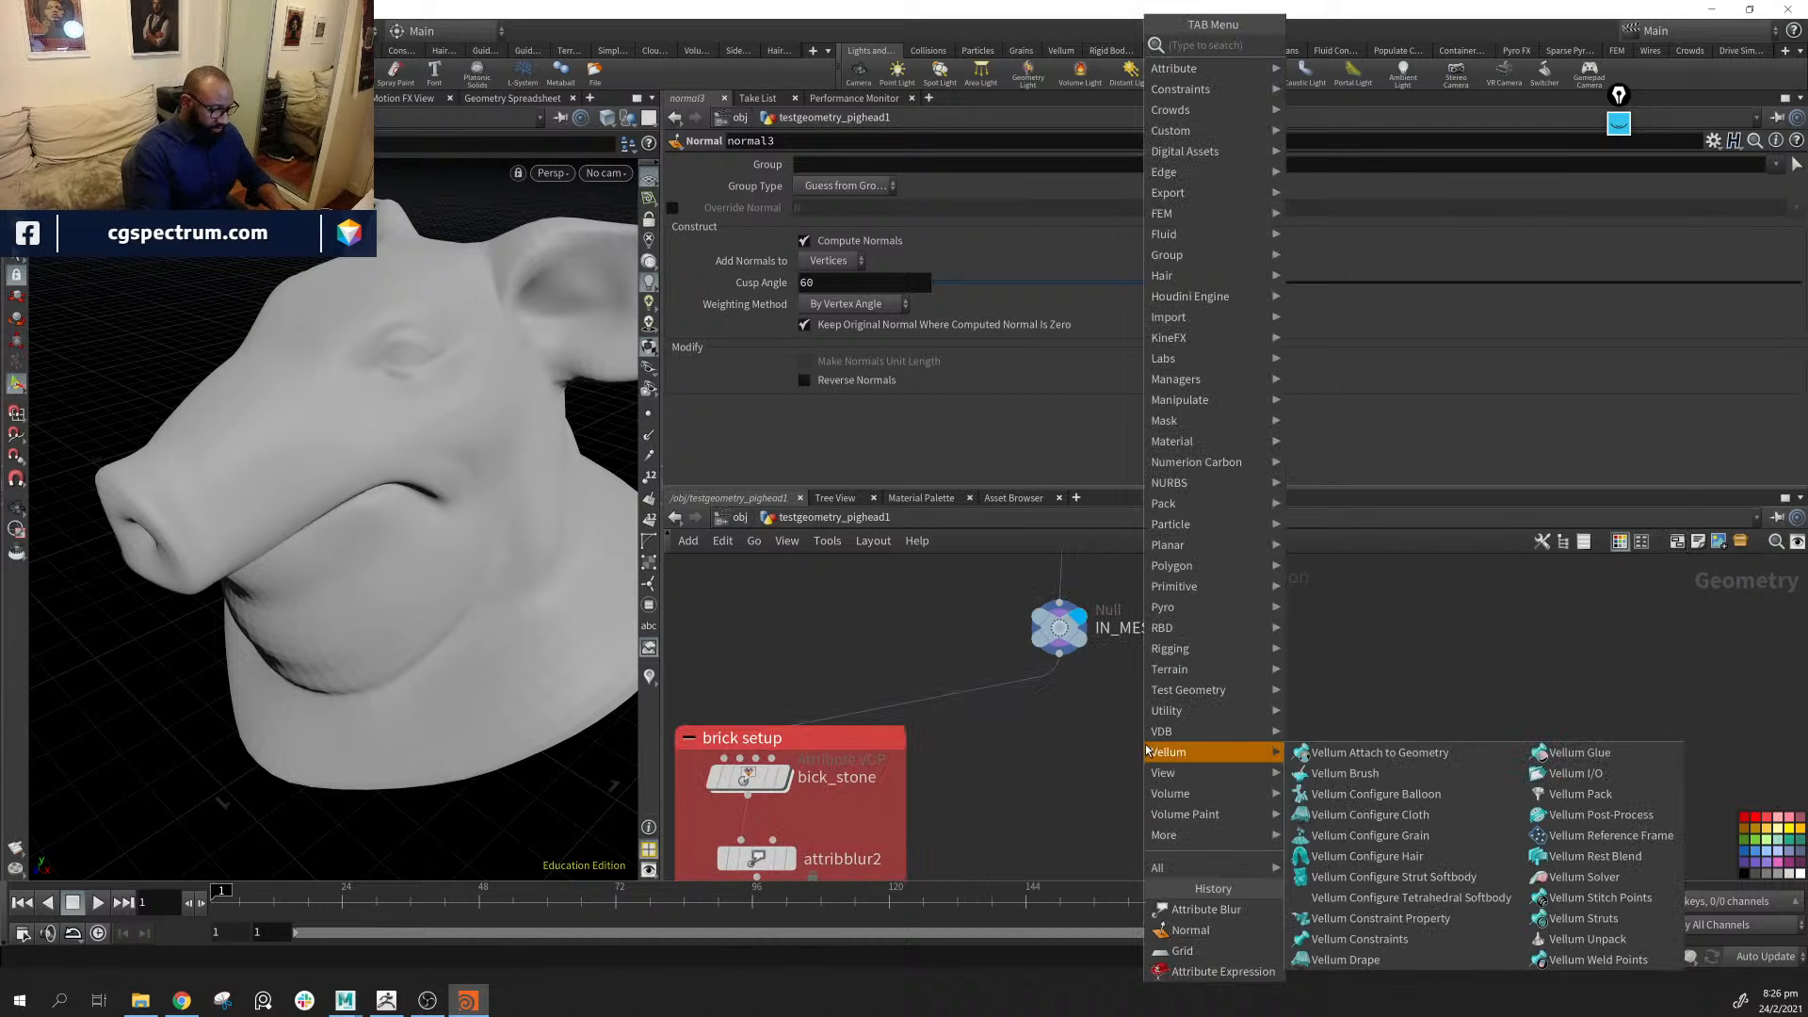
text(lab c)
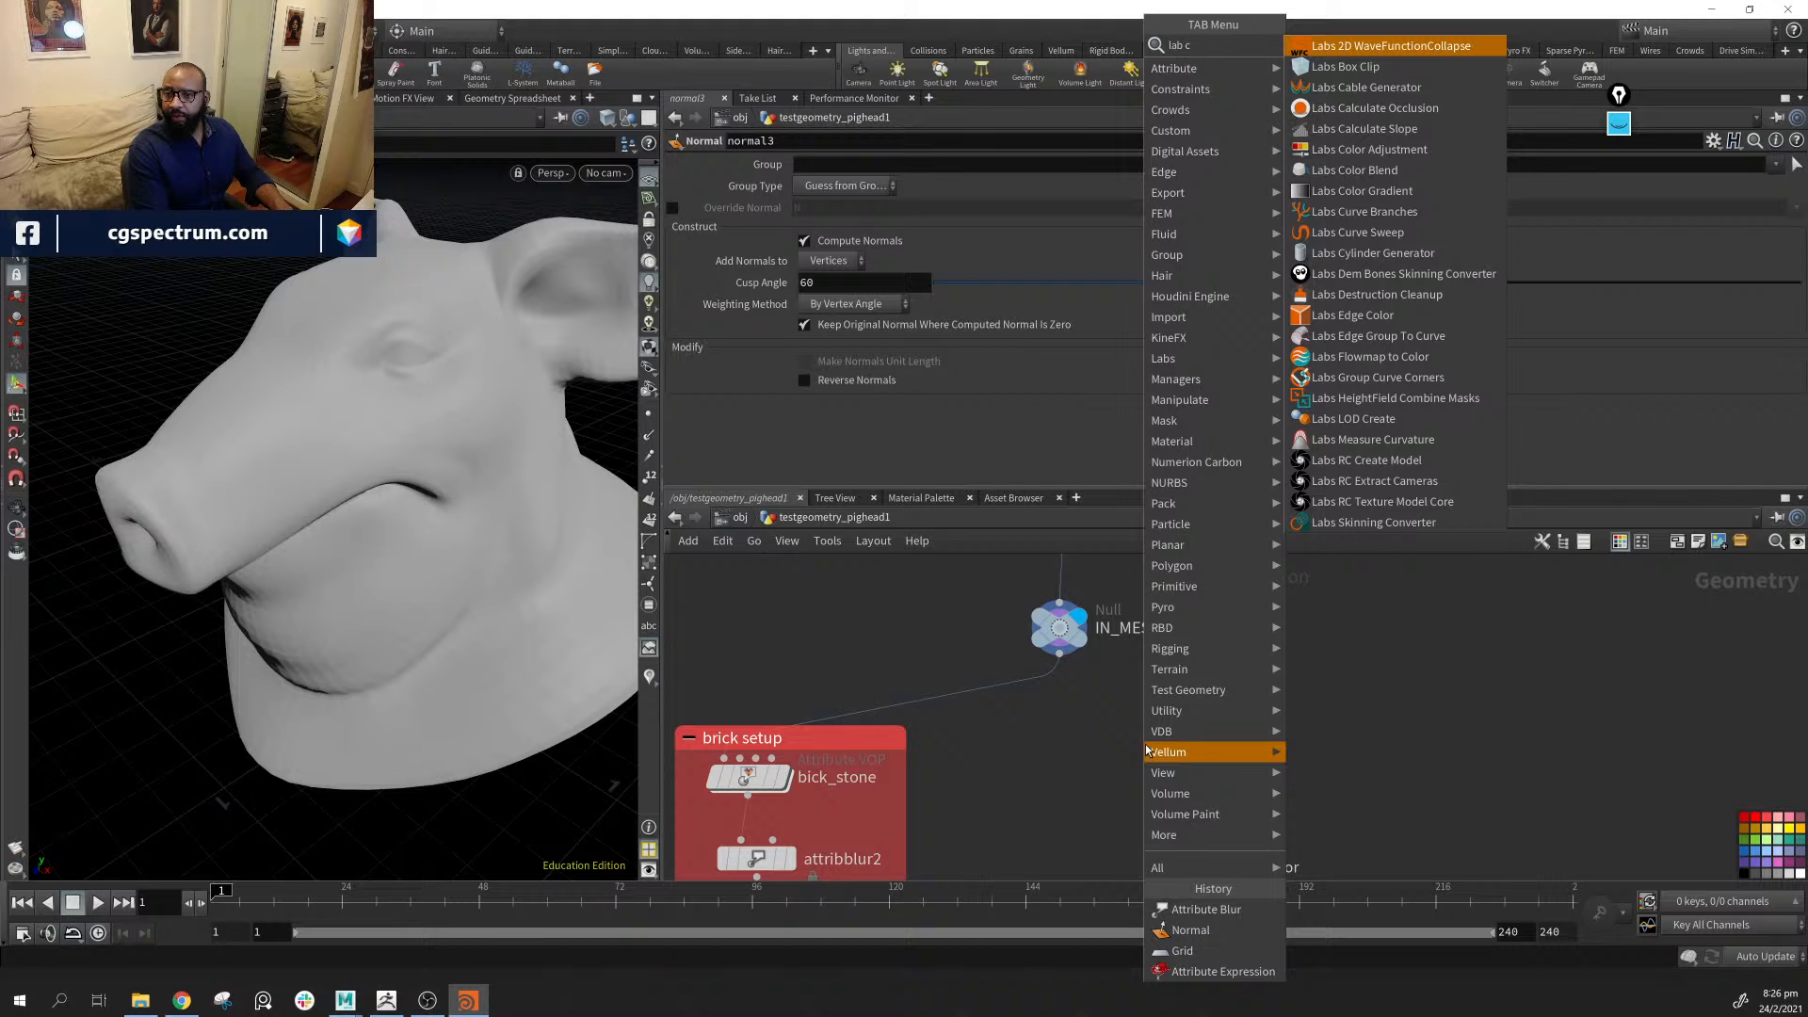
click(1373, 439)
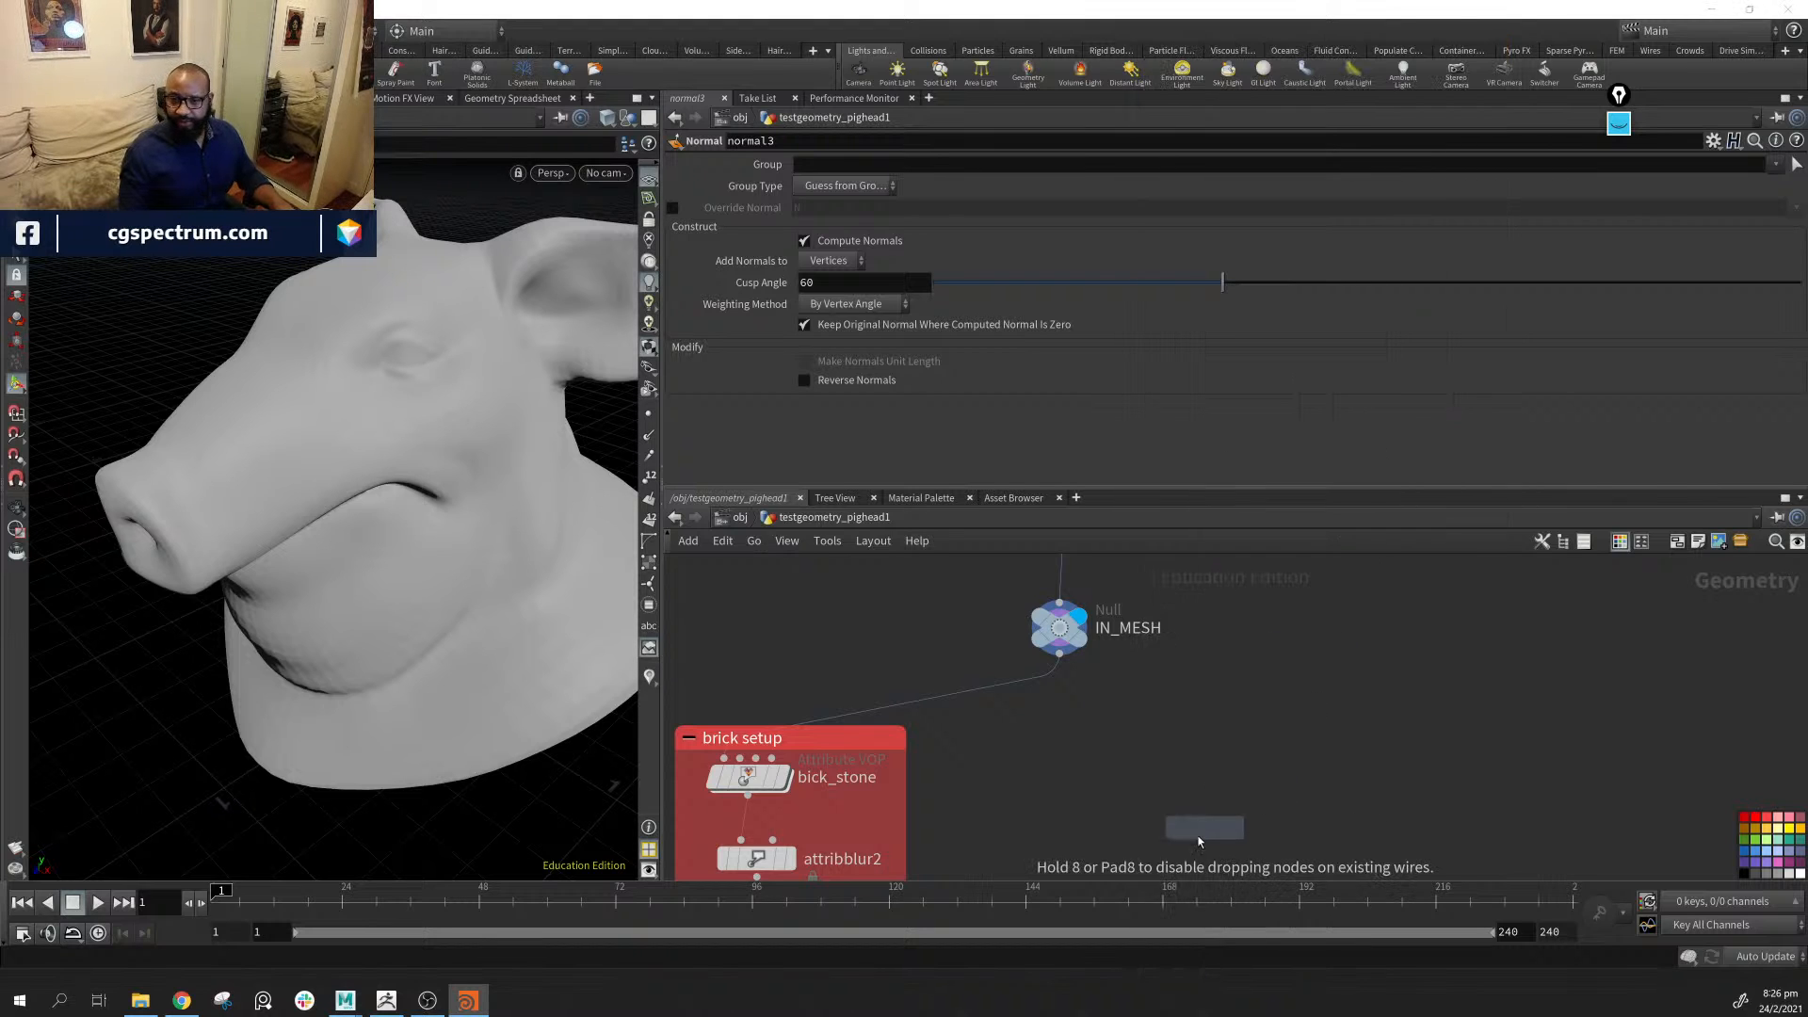
click(1149, 789)
drag(1059, 656, 1166, 751)
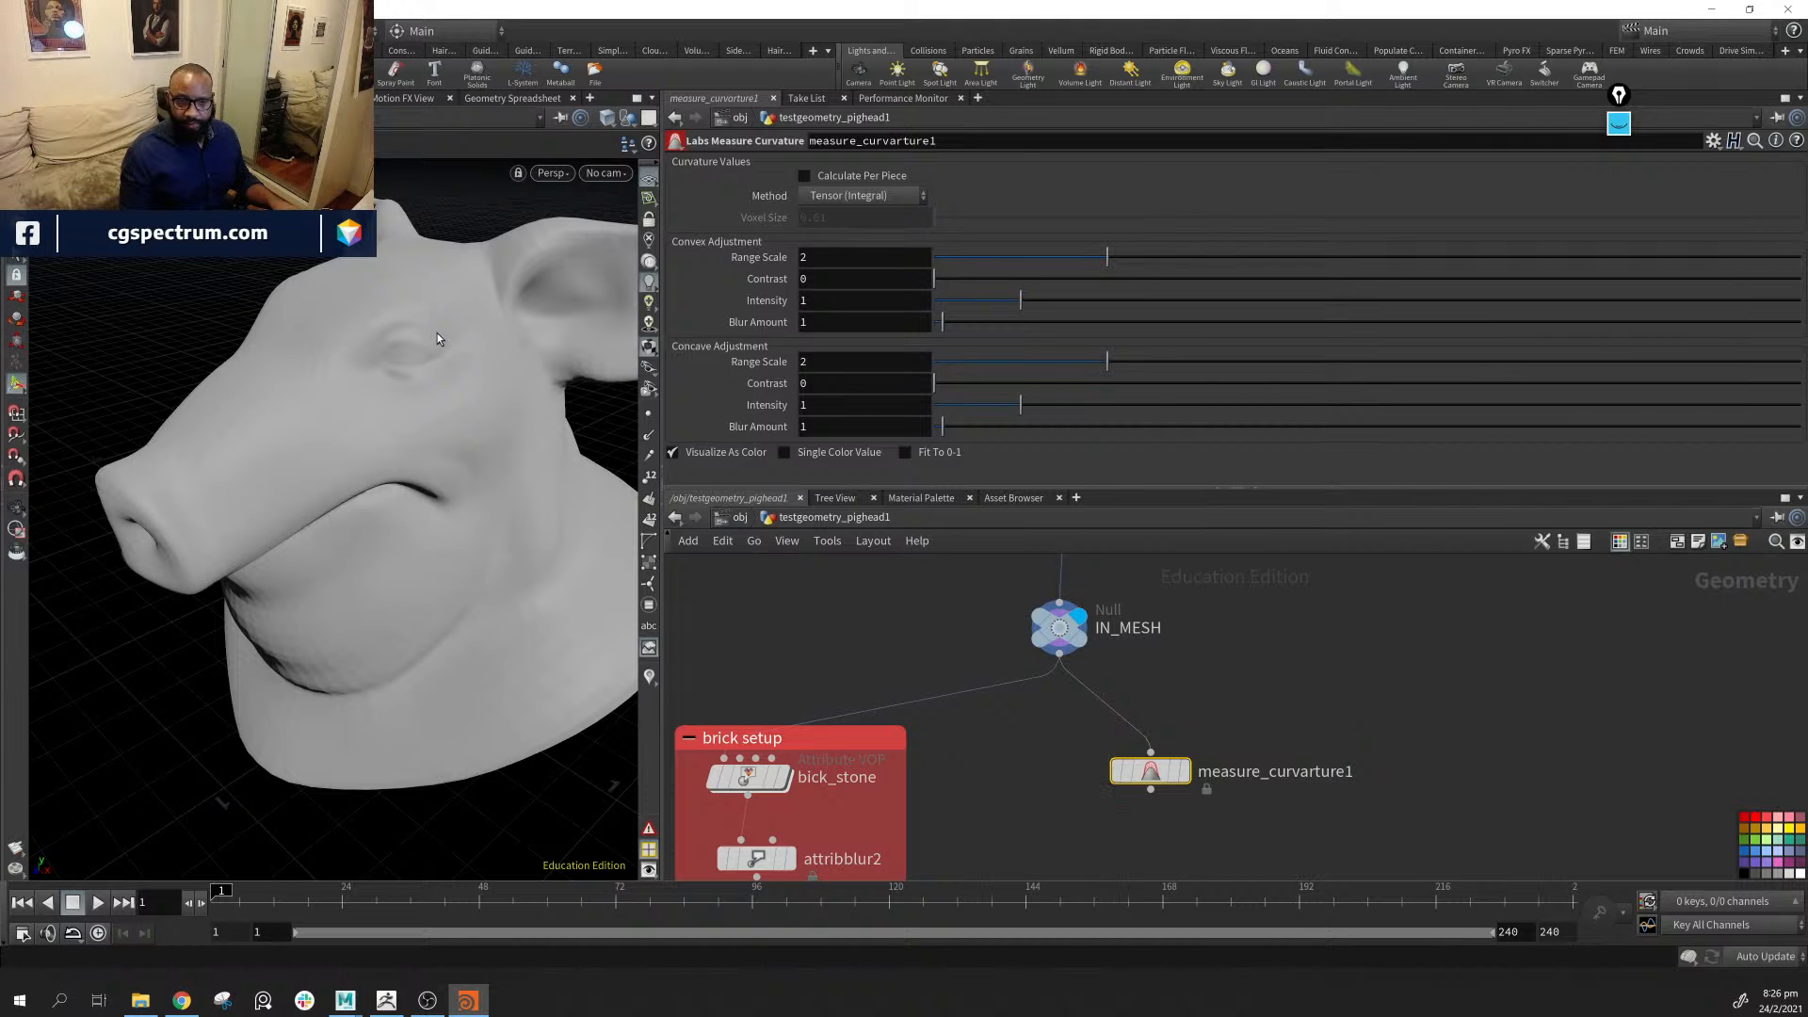
Display the curvature node, set its method to Volume Analysis, and examine the convex and concave coloring around the head
drag(437, 331, 417, 492)
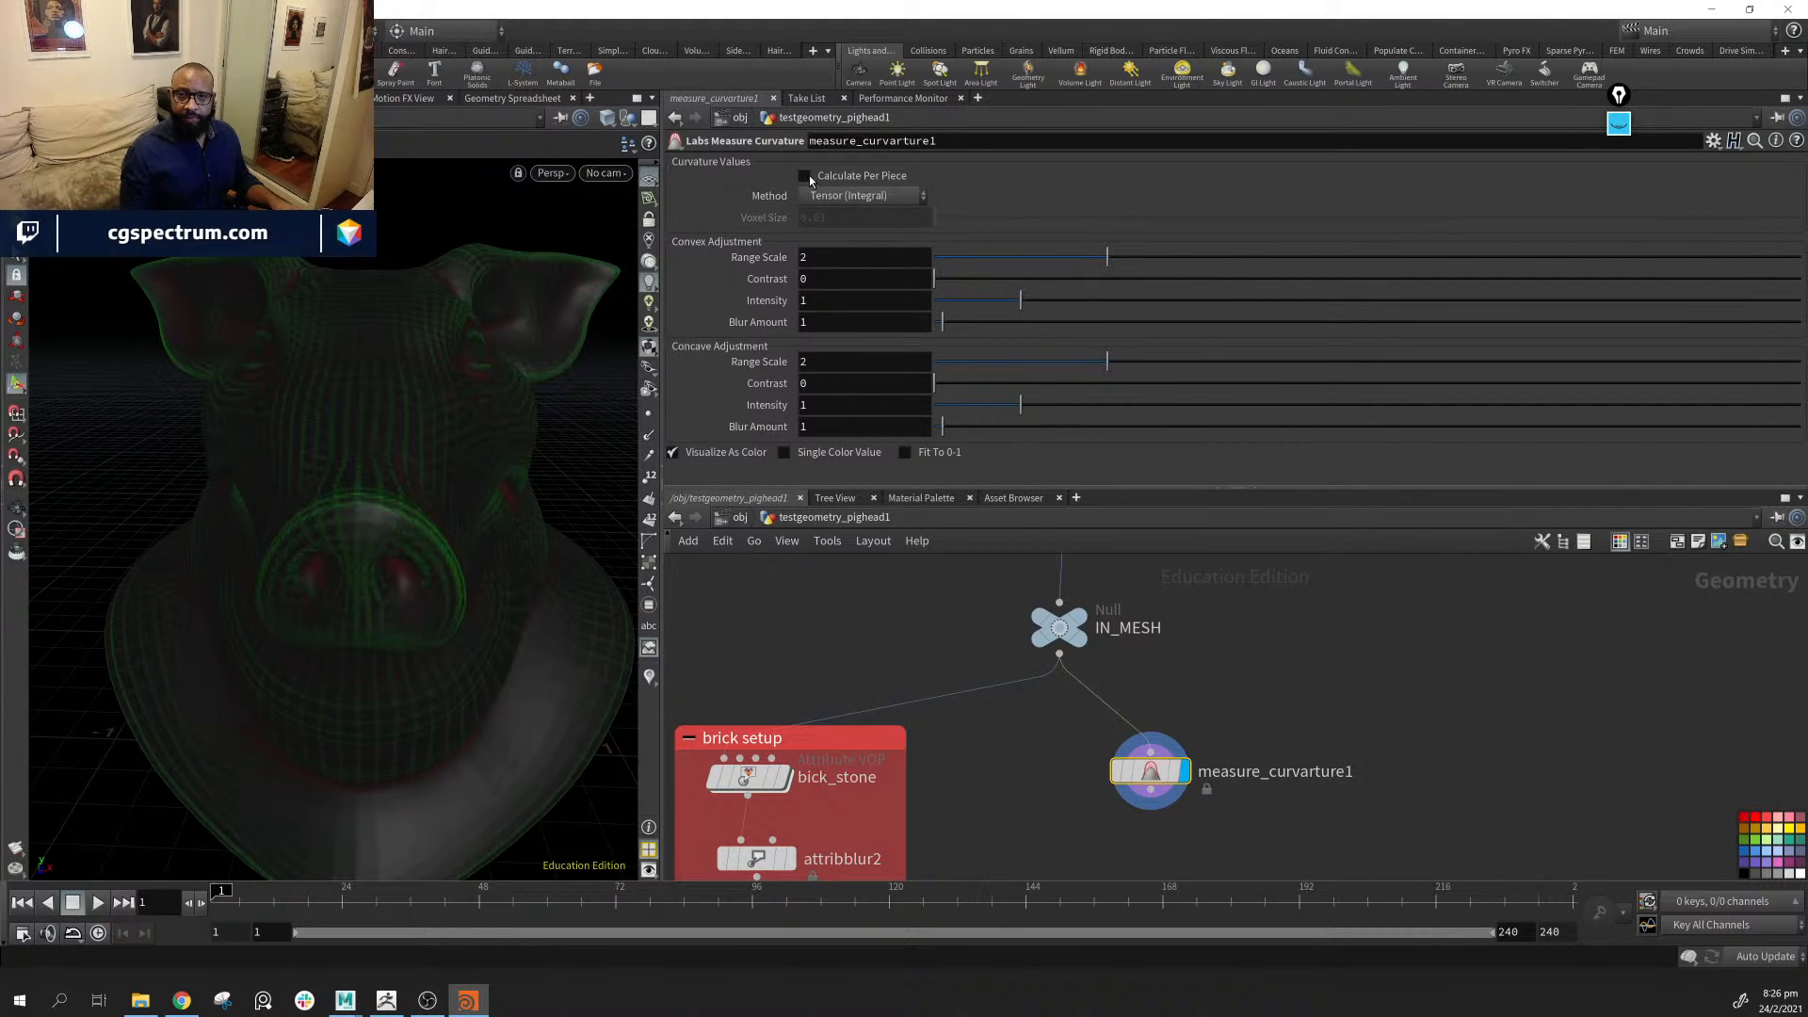
click(859, 195)
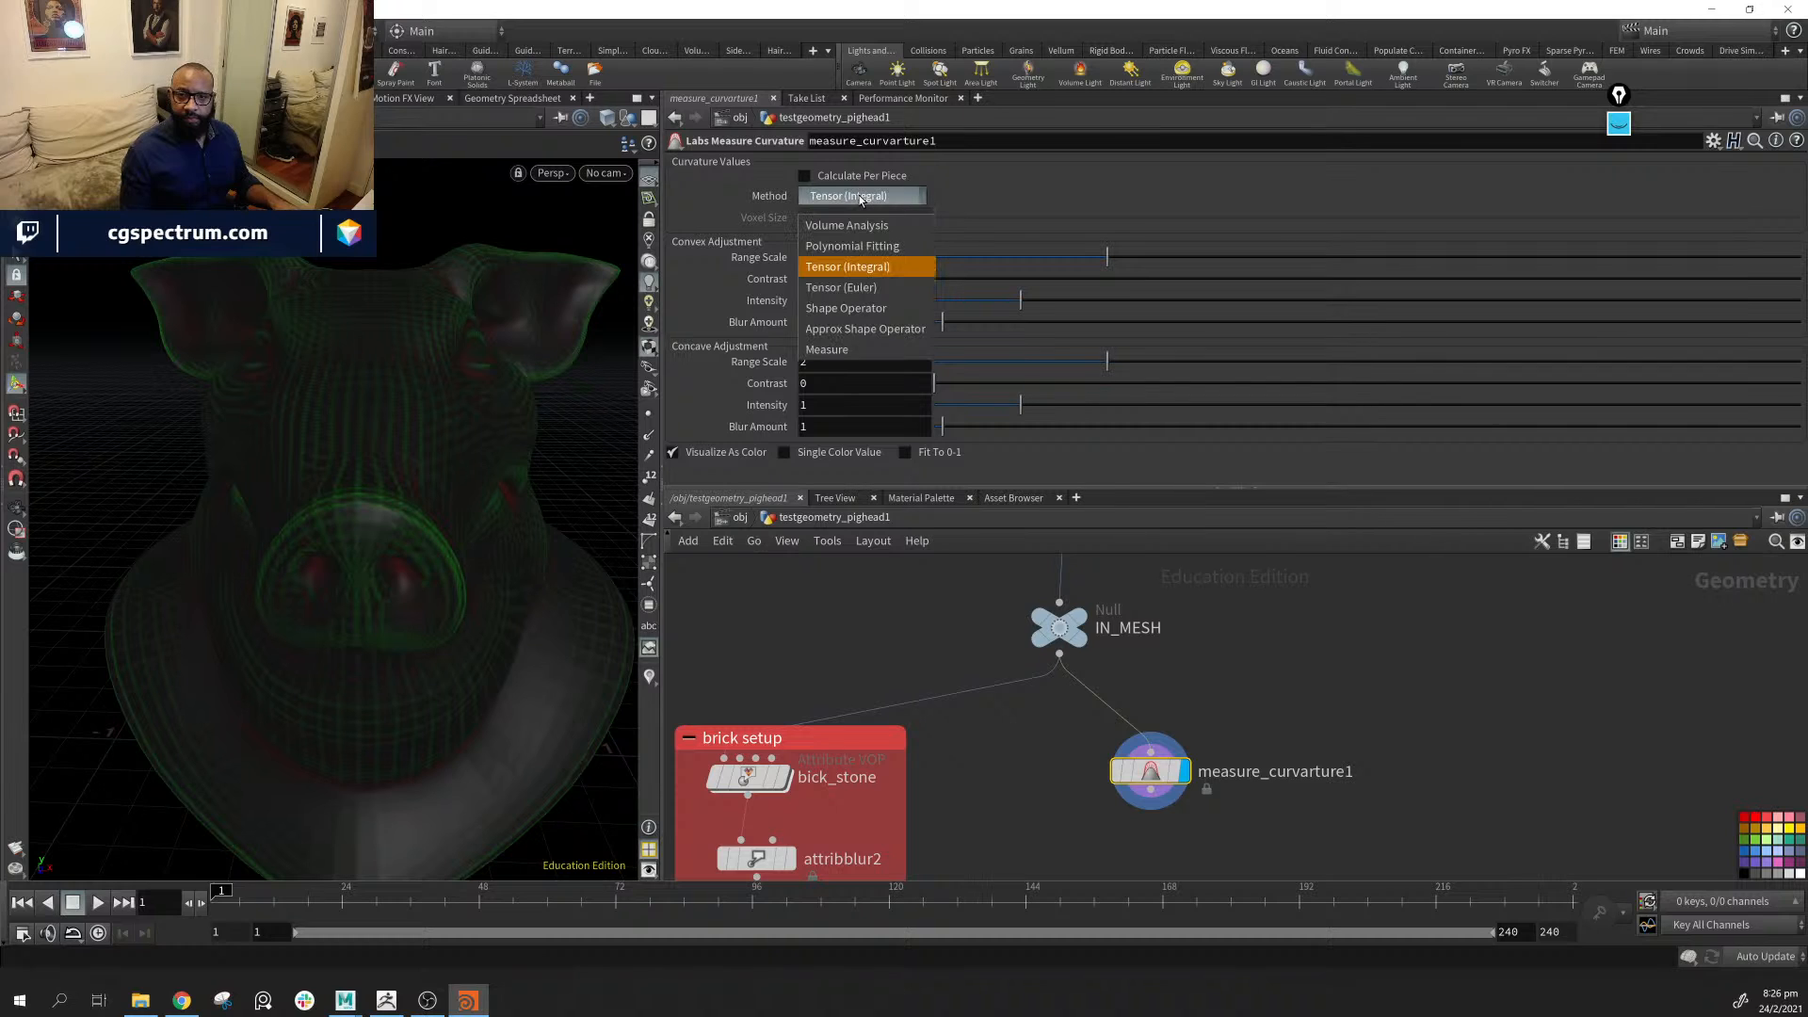
click(871, 225)
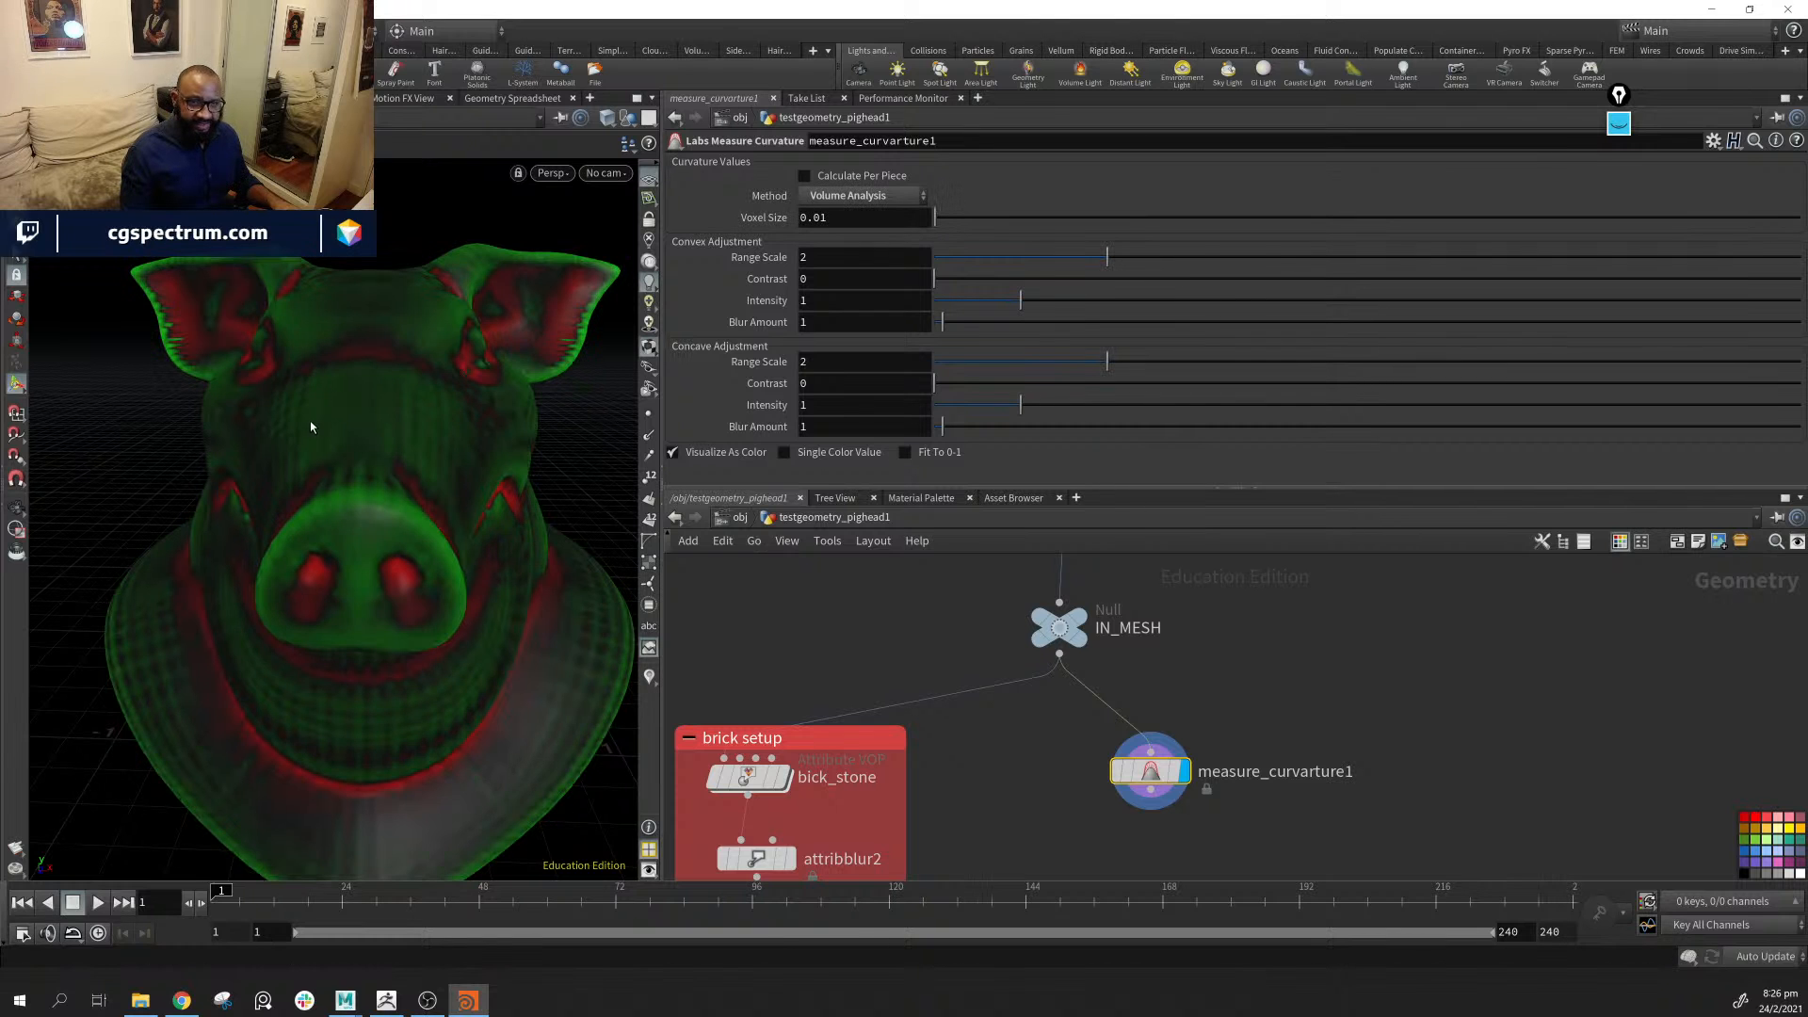
alt+middle_drag(502, 505, 492, 325)
alt+drag(492, 325, 538, 472)
alt+right_drag(538, 471, 505, 457)
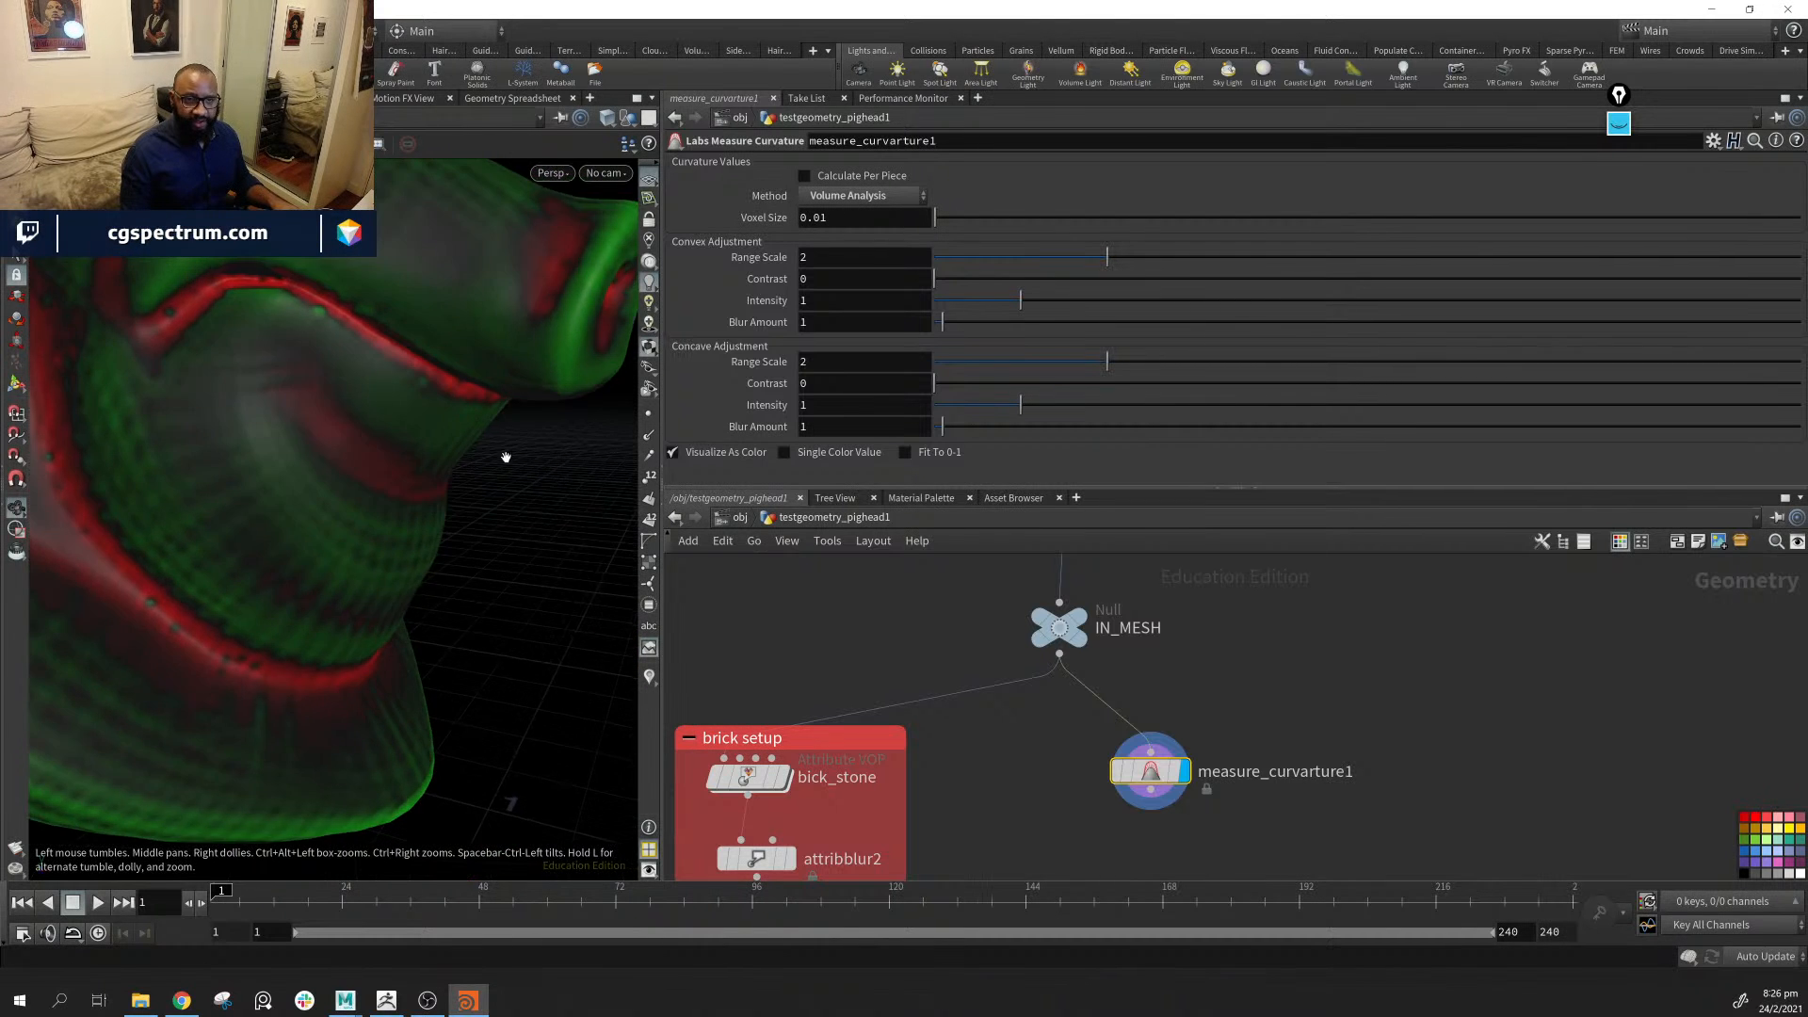
alt+drag(504, 457, 69, 610)
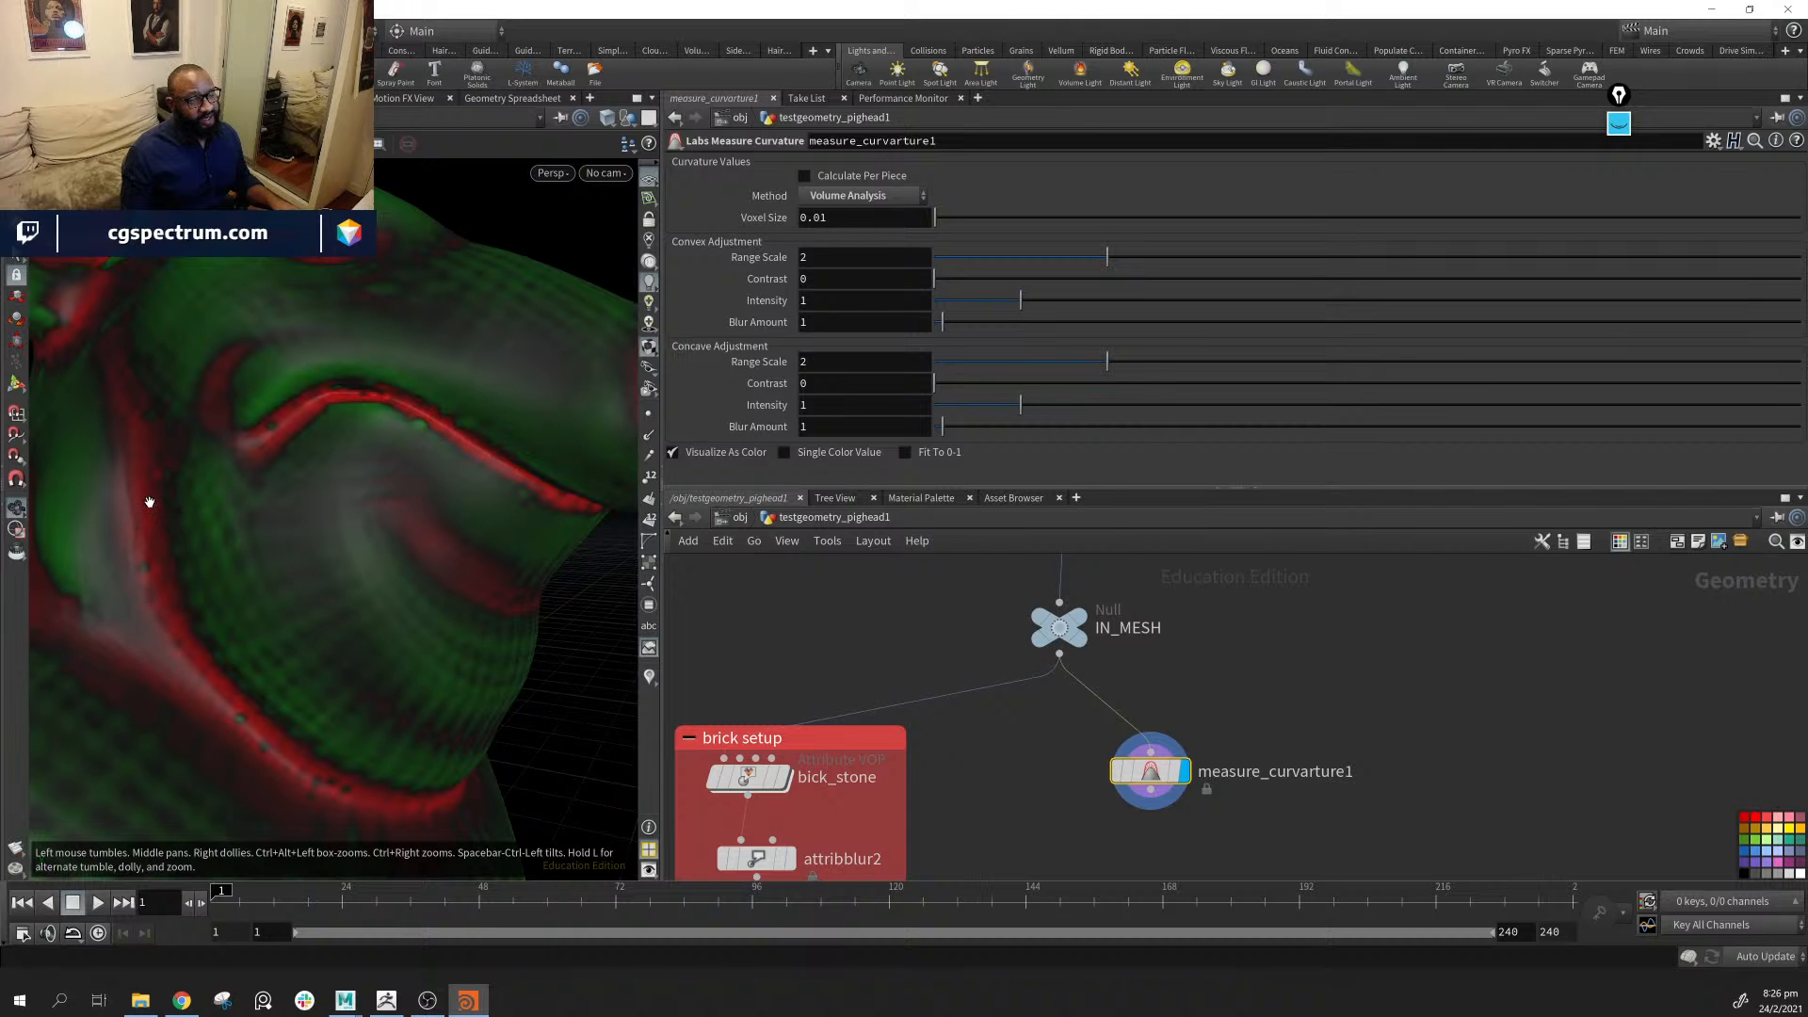
drag(97, 536, 424, 523)
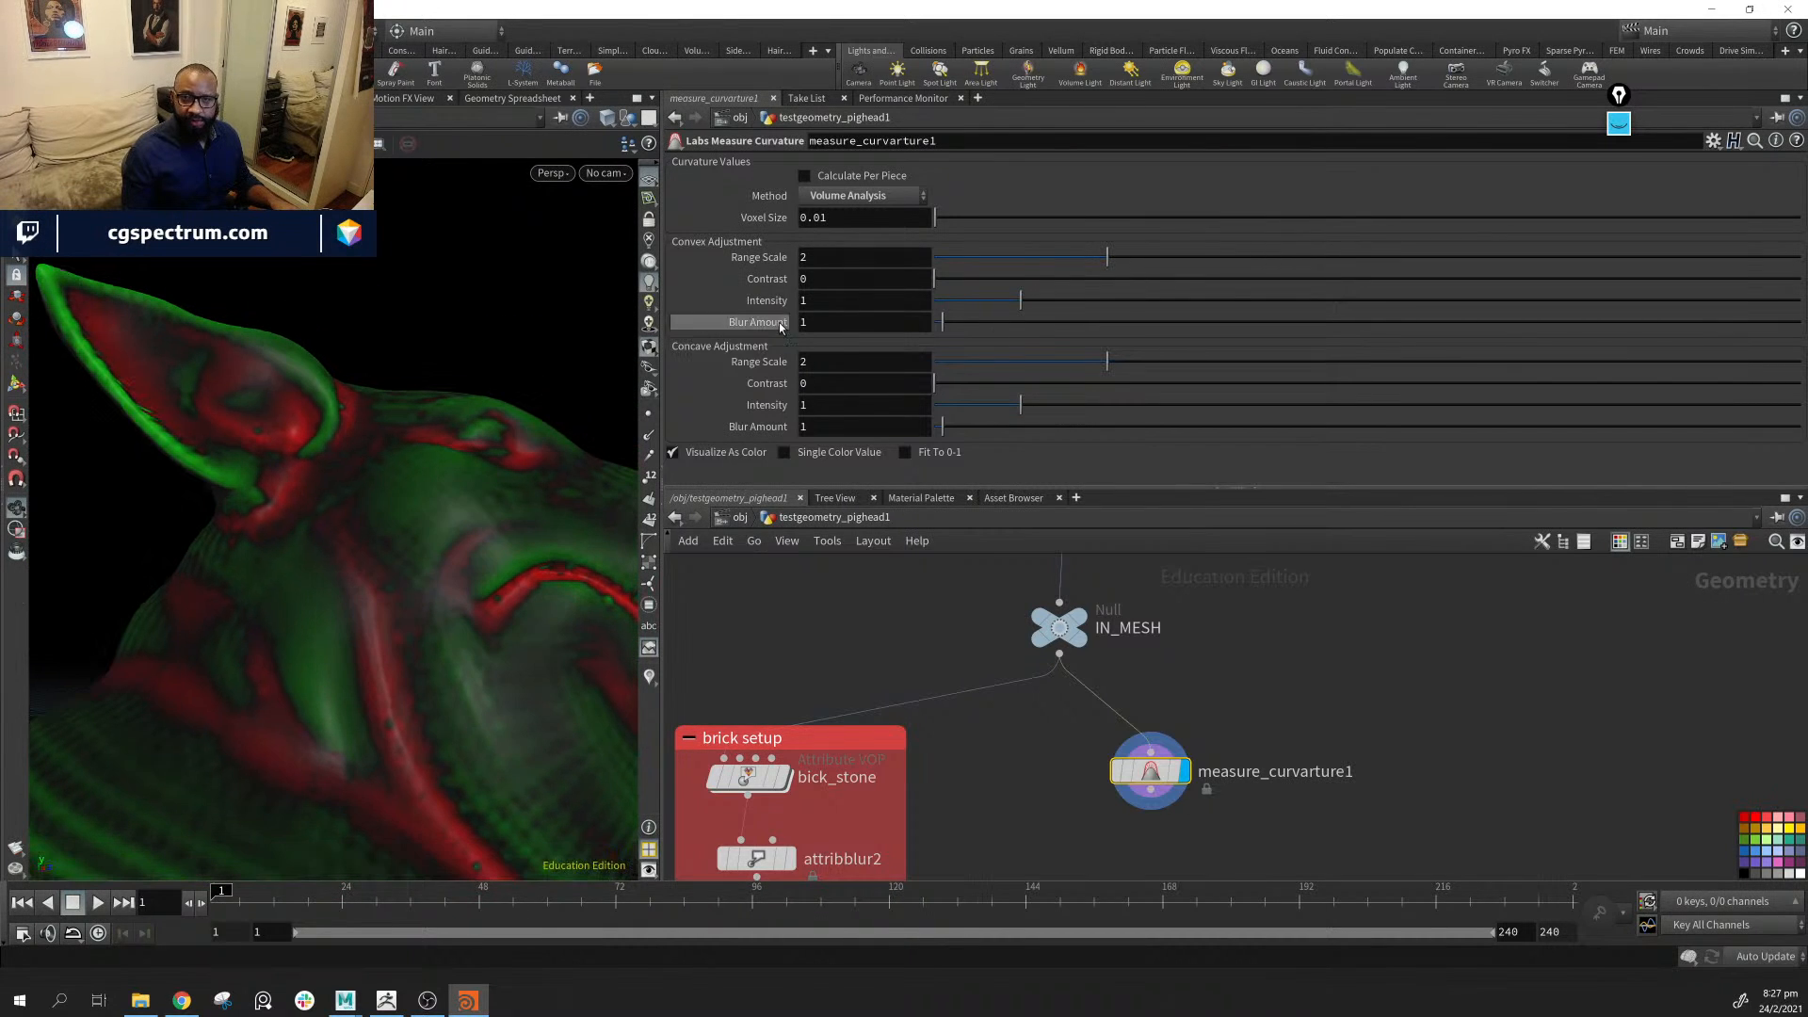
Set the convex adjustment's range scale to 2.621 and its contrast to 0.734
drag(1146, 264, 1164, 258)
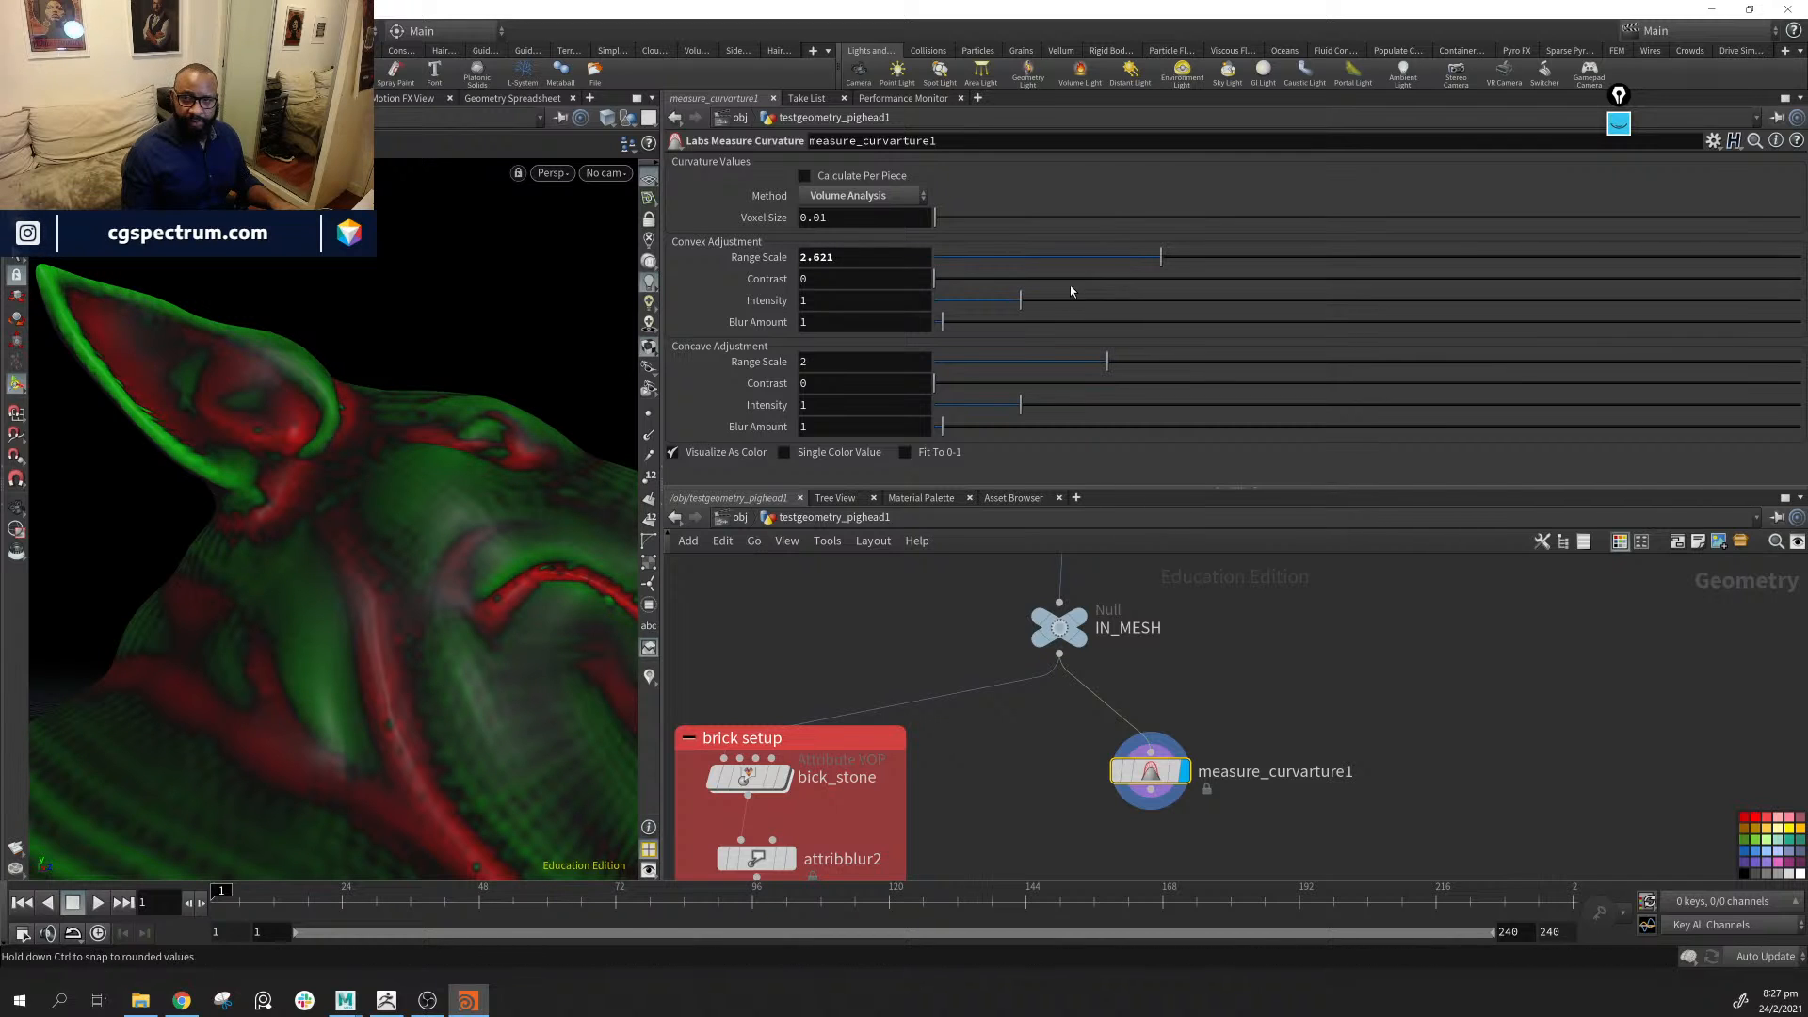
drag(999, 280, 1000, 280)
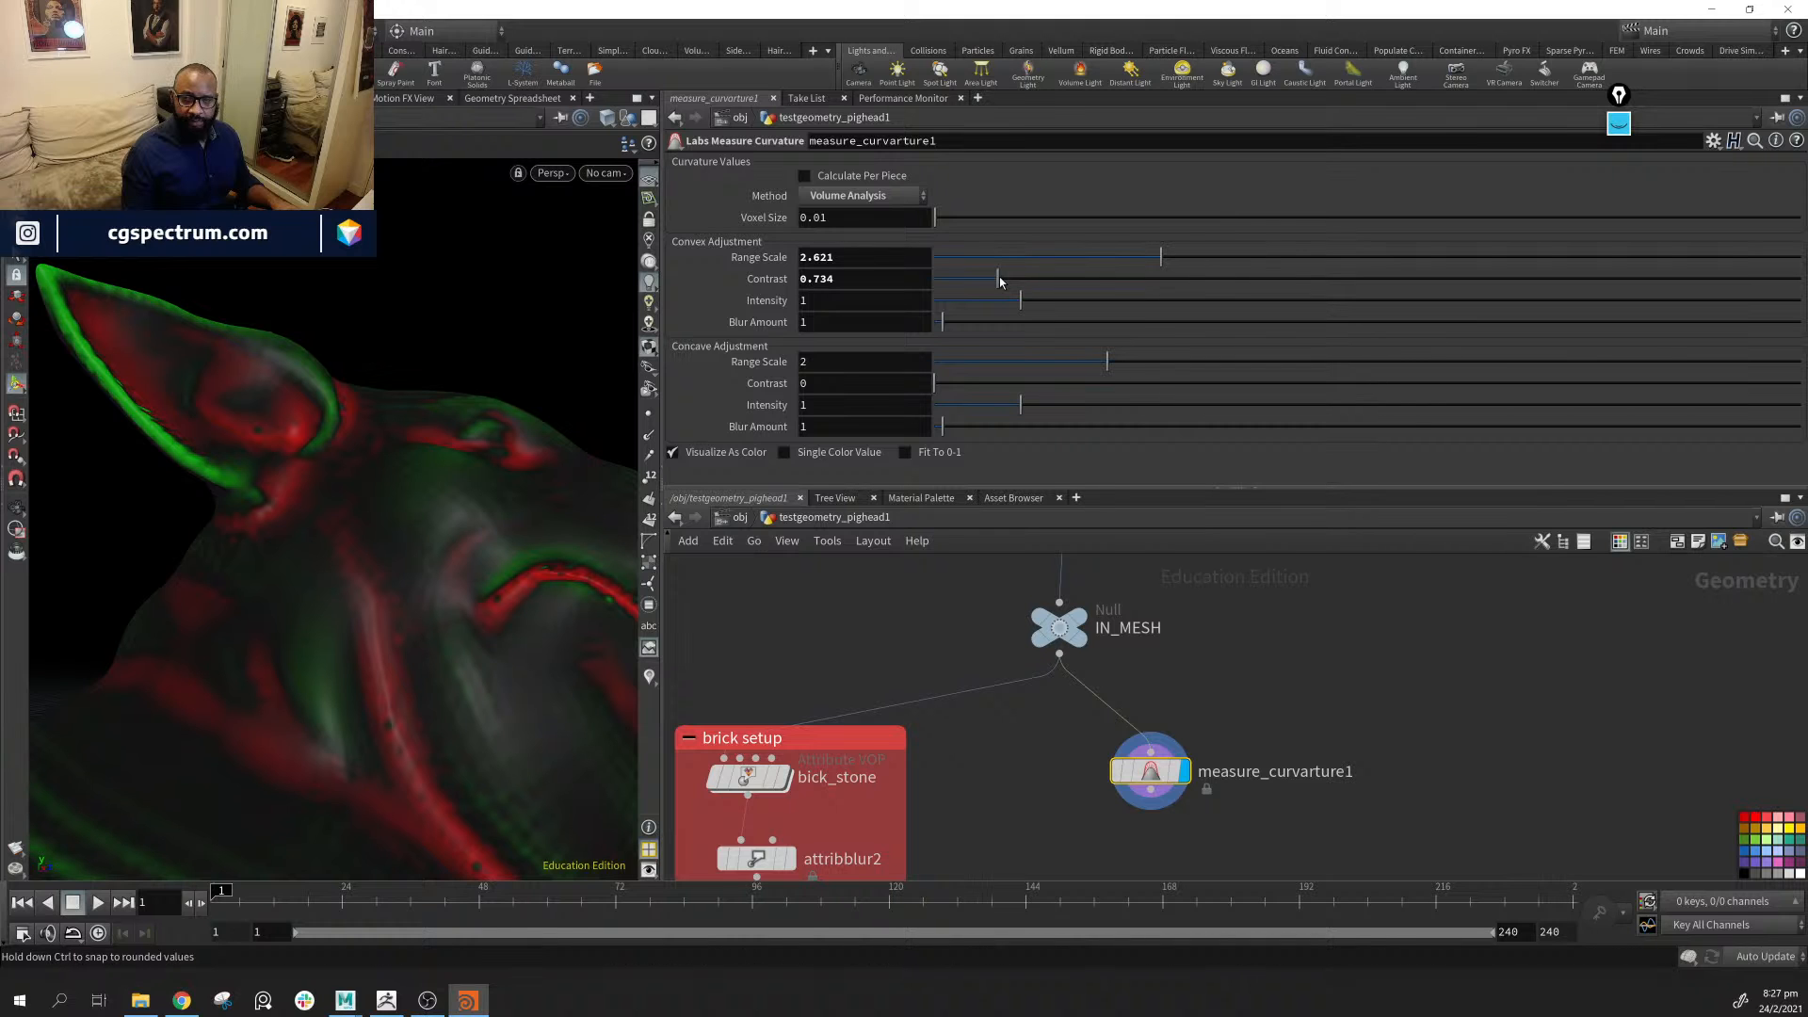
drag(413, 444, 325, 532)
Delete the Labs Measure Curvature node below IN_MESH
drag(1215, 779, 1045, 817)
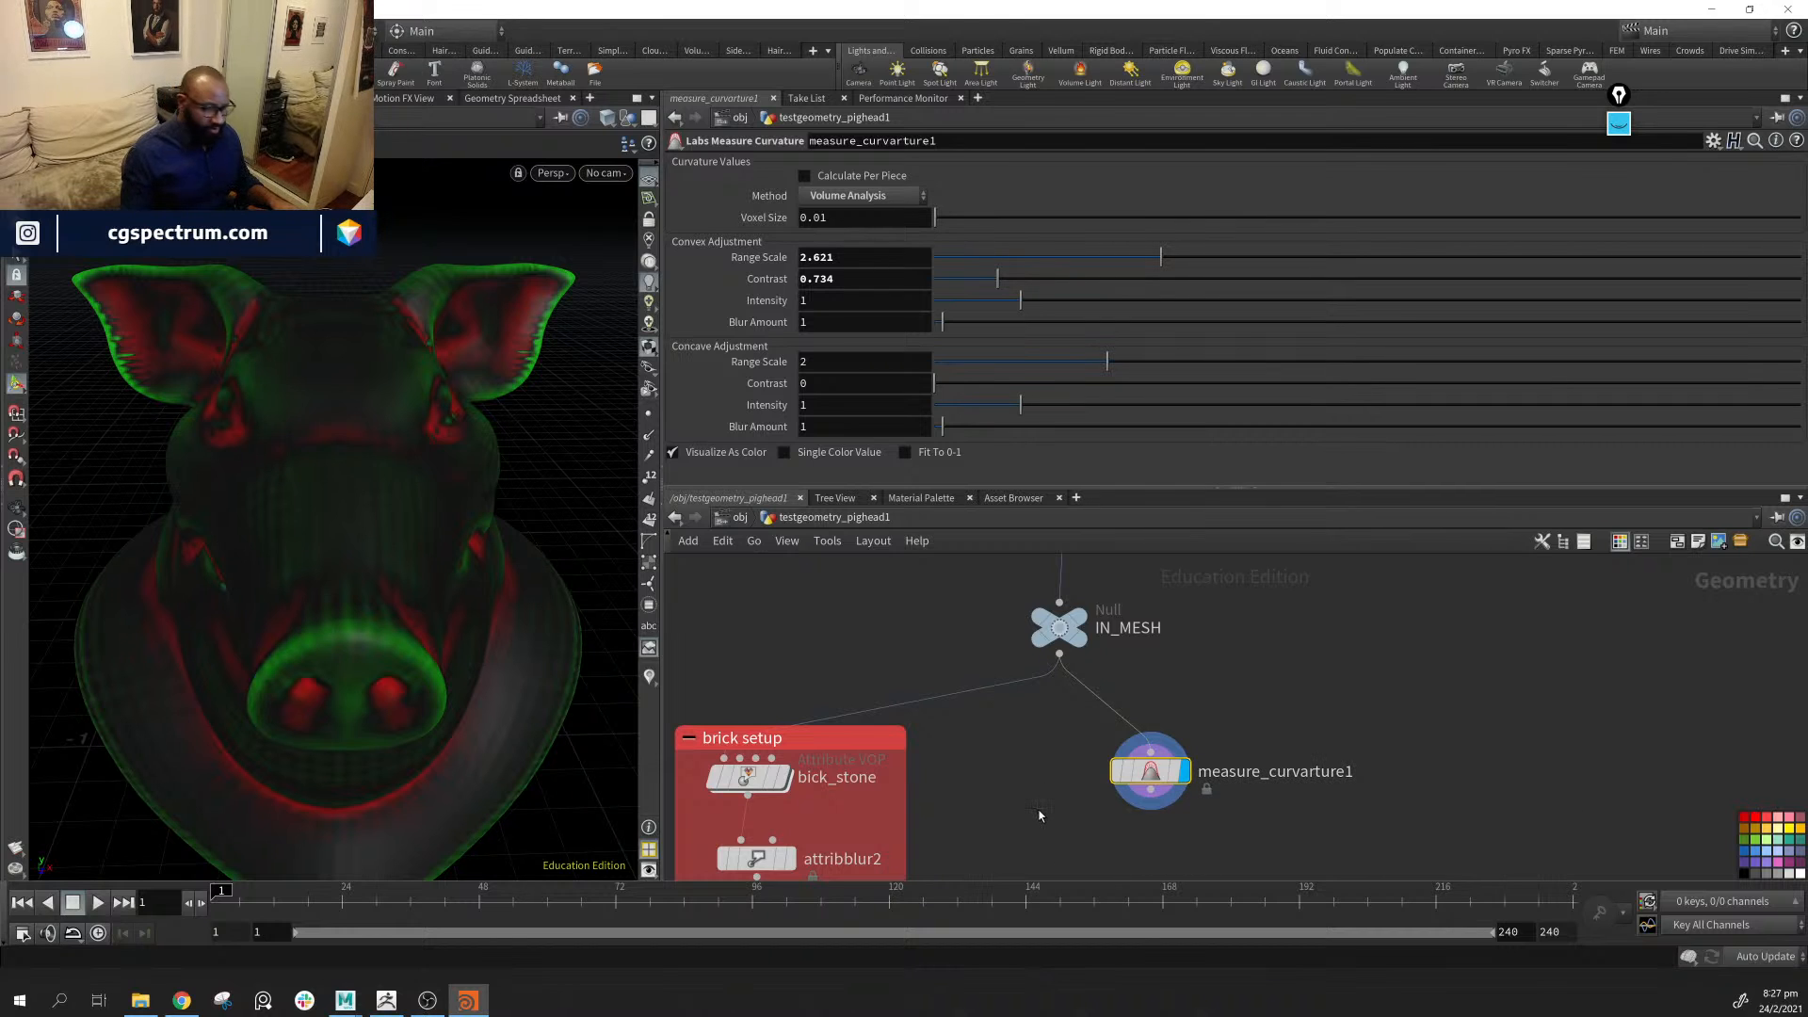
key(Delete)
middle_drag(1118, 751, 1072, 751)
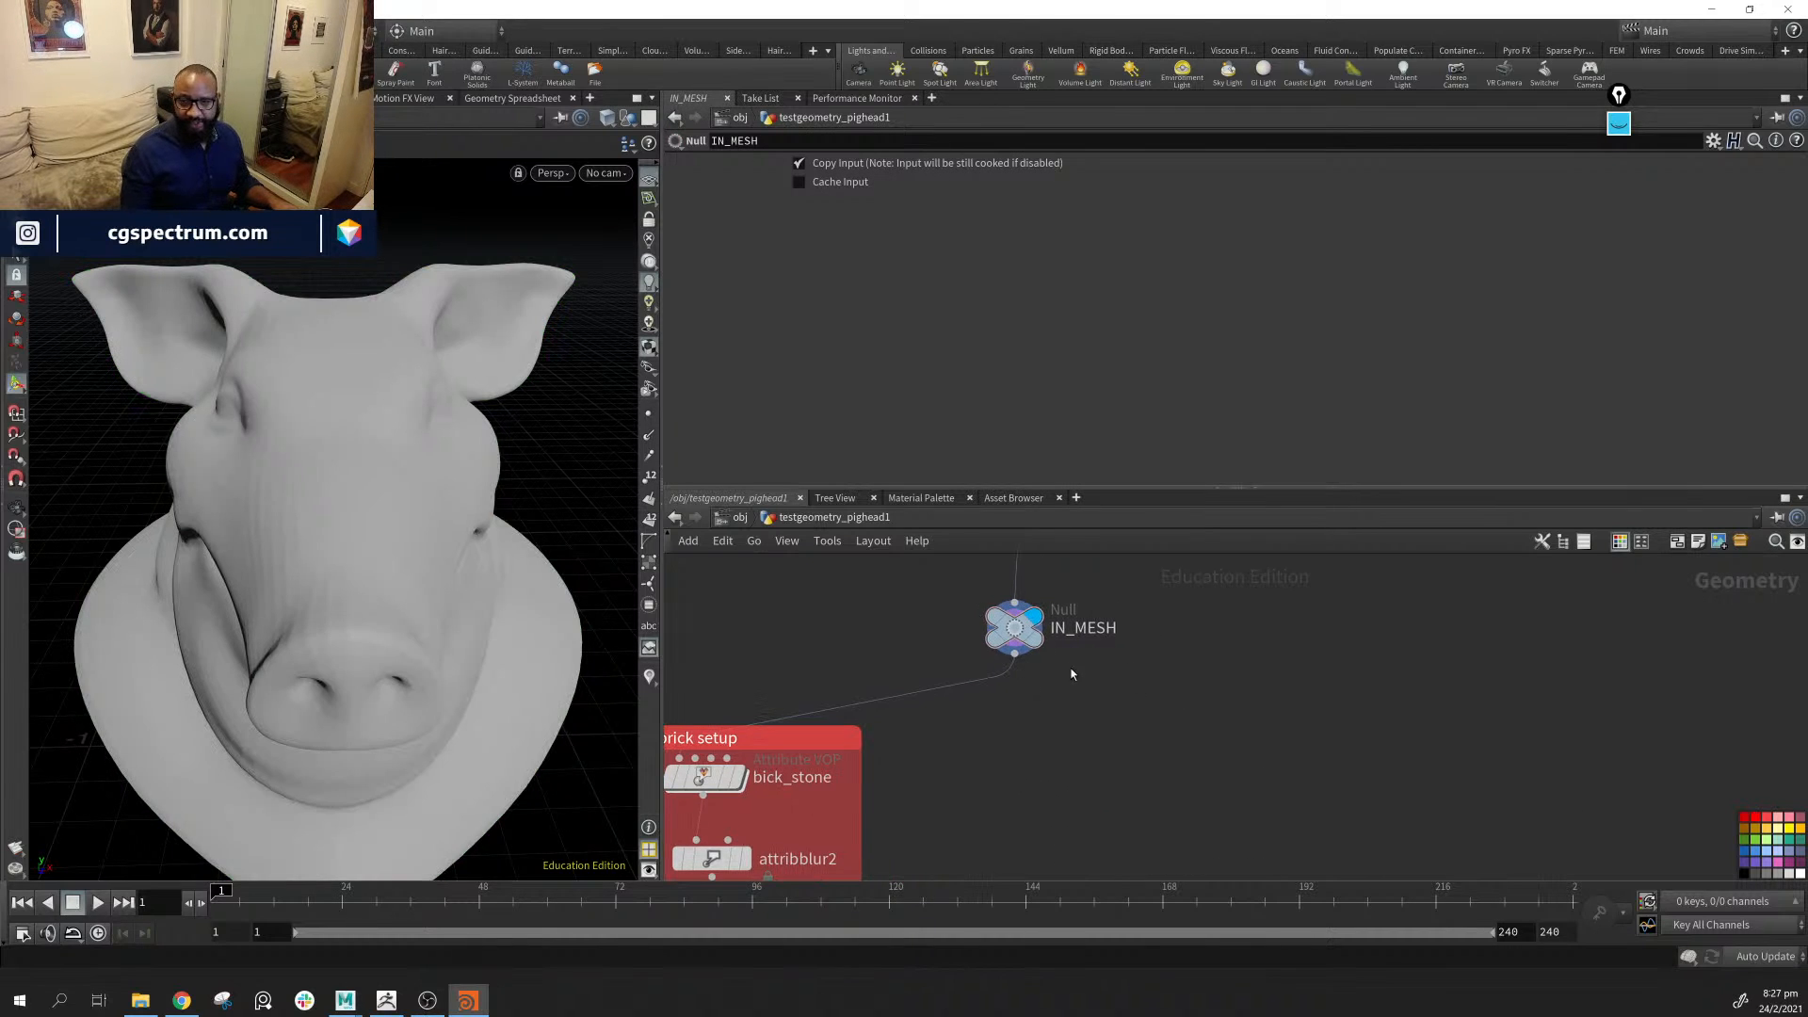
Add an Attribute VOP node below IN_MESH and wire IN_MESH into its first input
mouse_move(1015, 629)
mouse_down()
mouse_move(1051, 631)
mouse_move(1019, 629)
mouse_up()
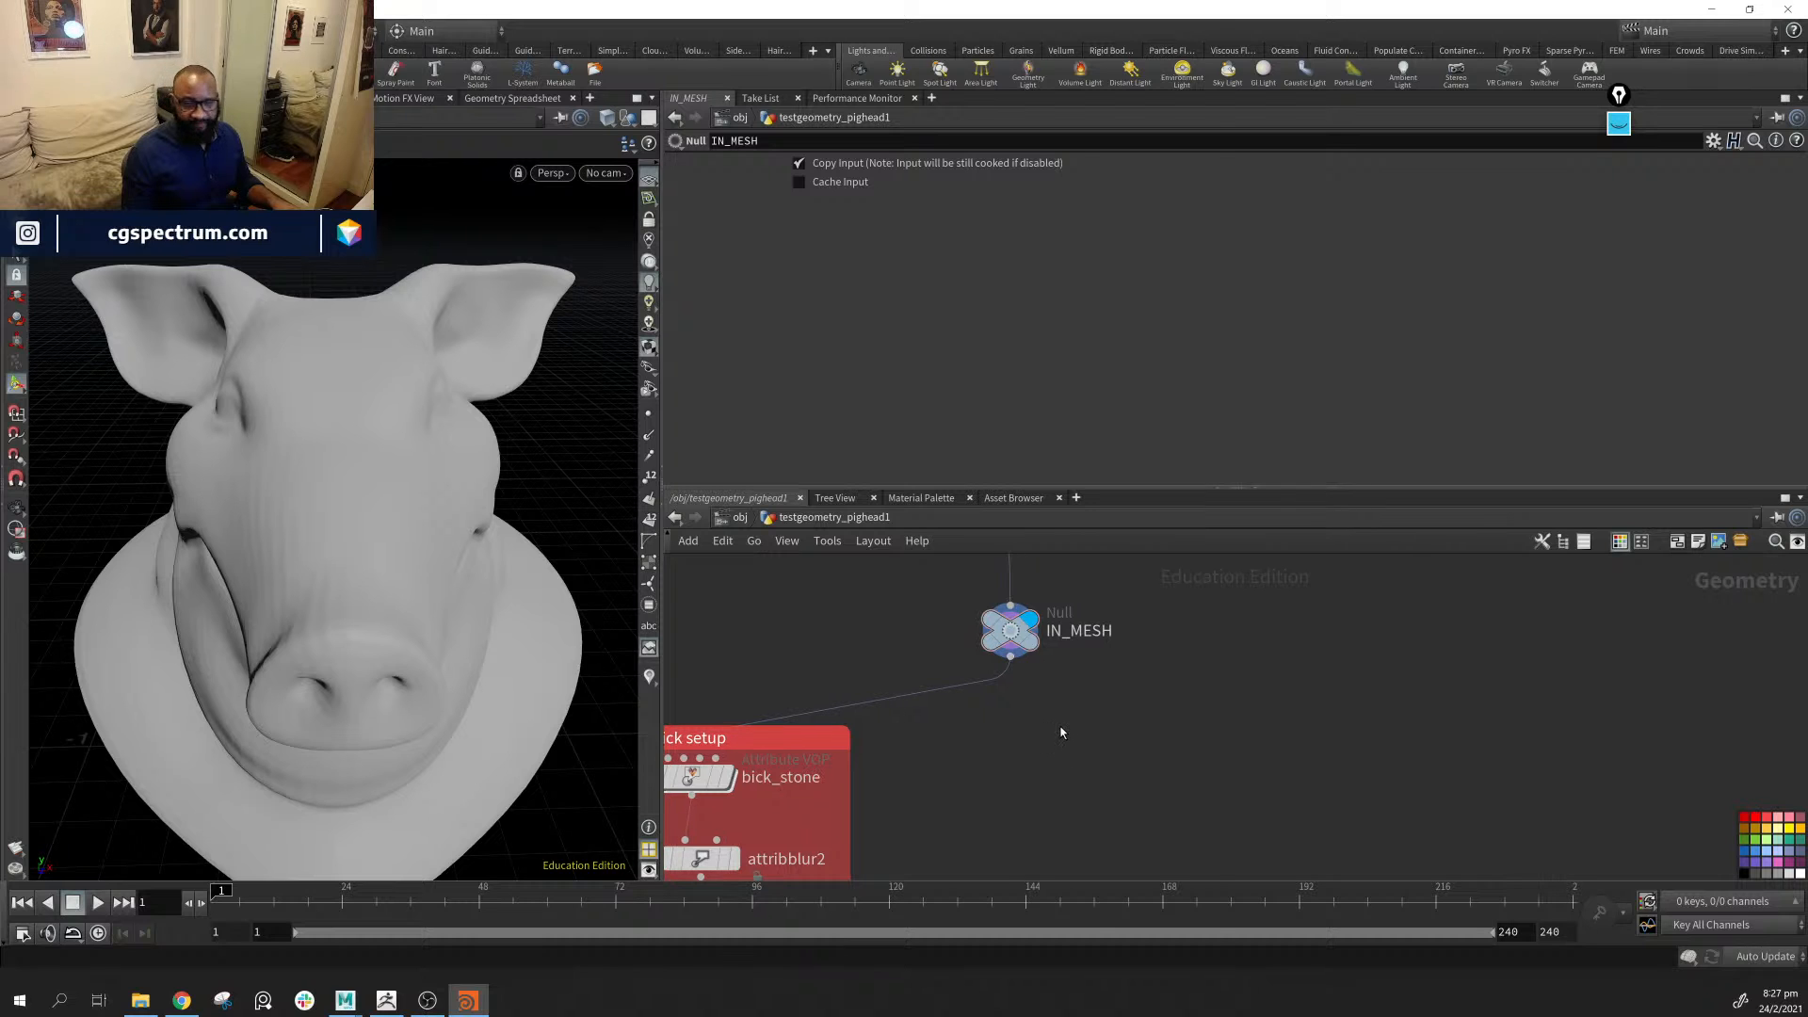
key(Tab)
text(vop)
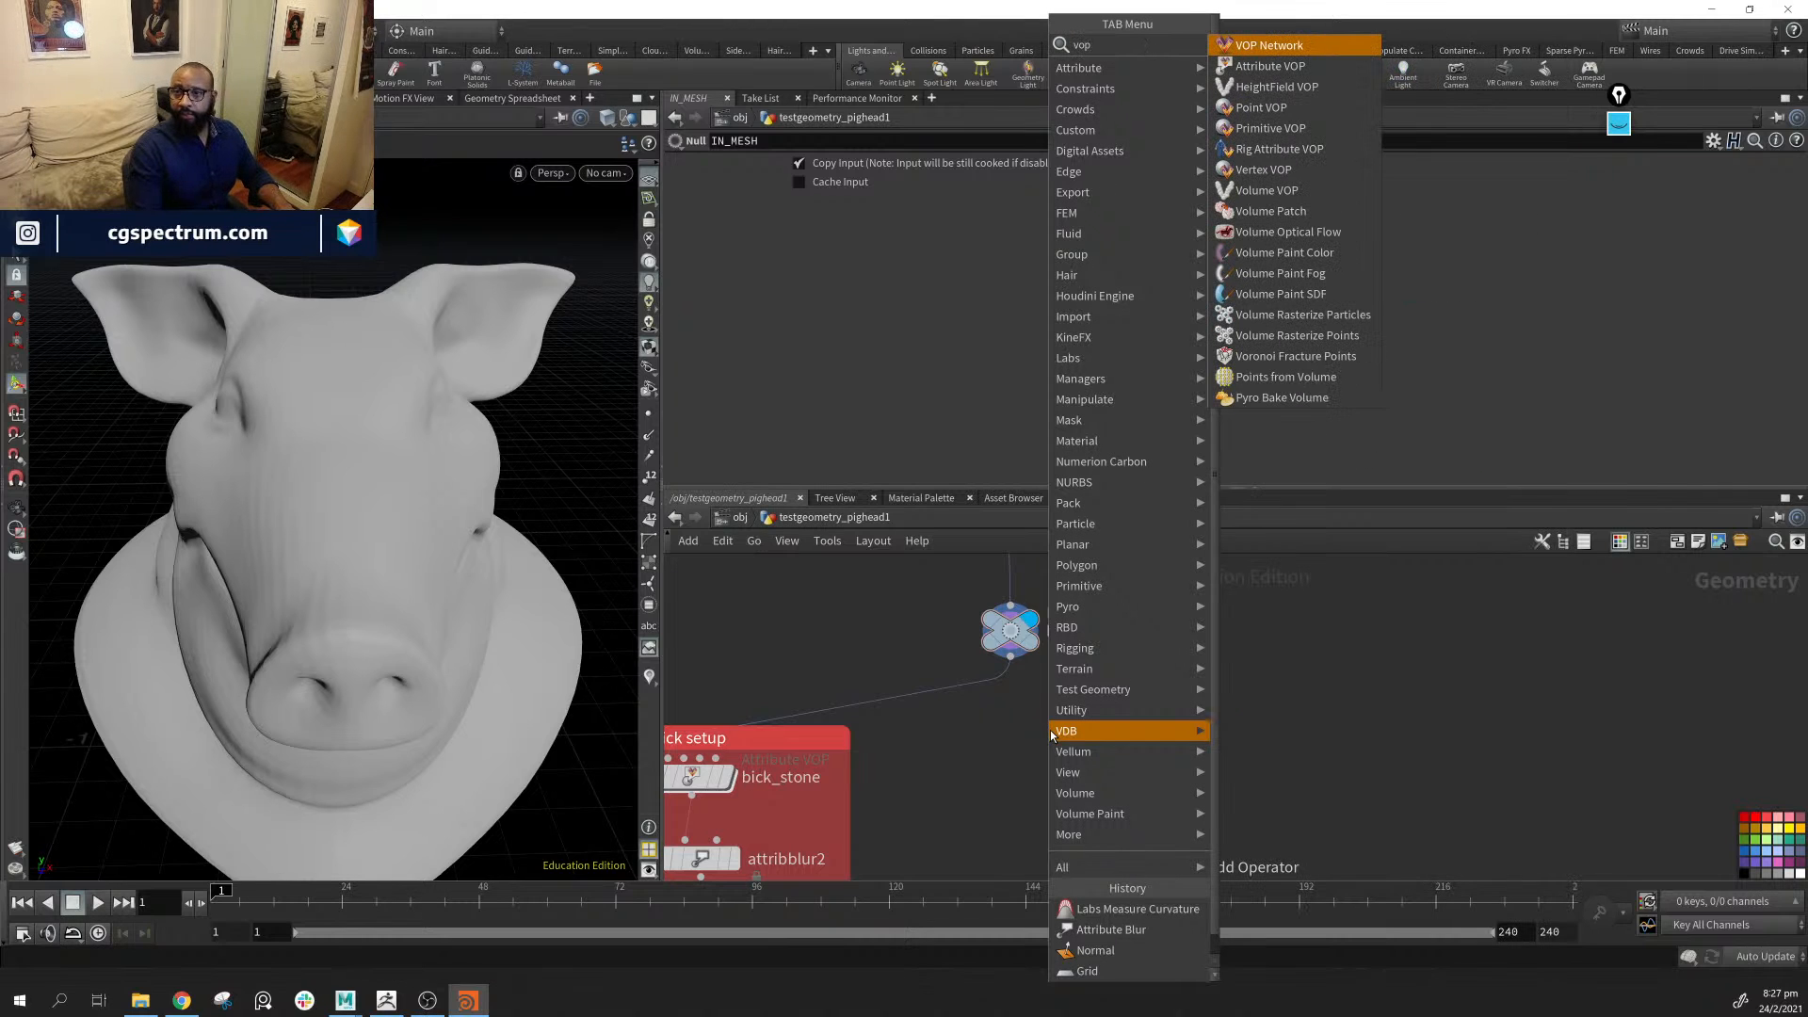
key(Down)
key(Return)
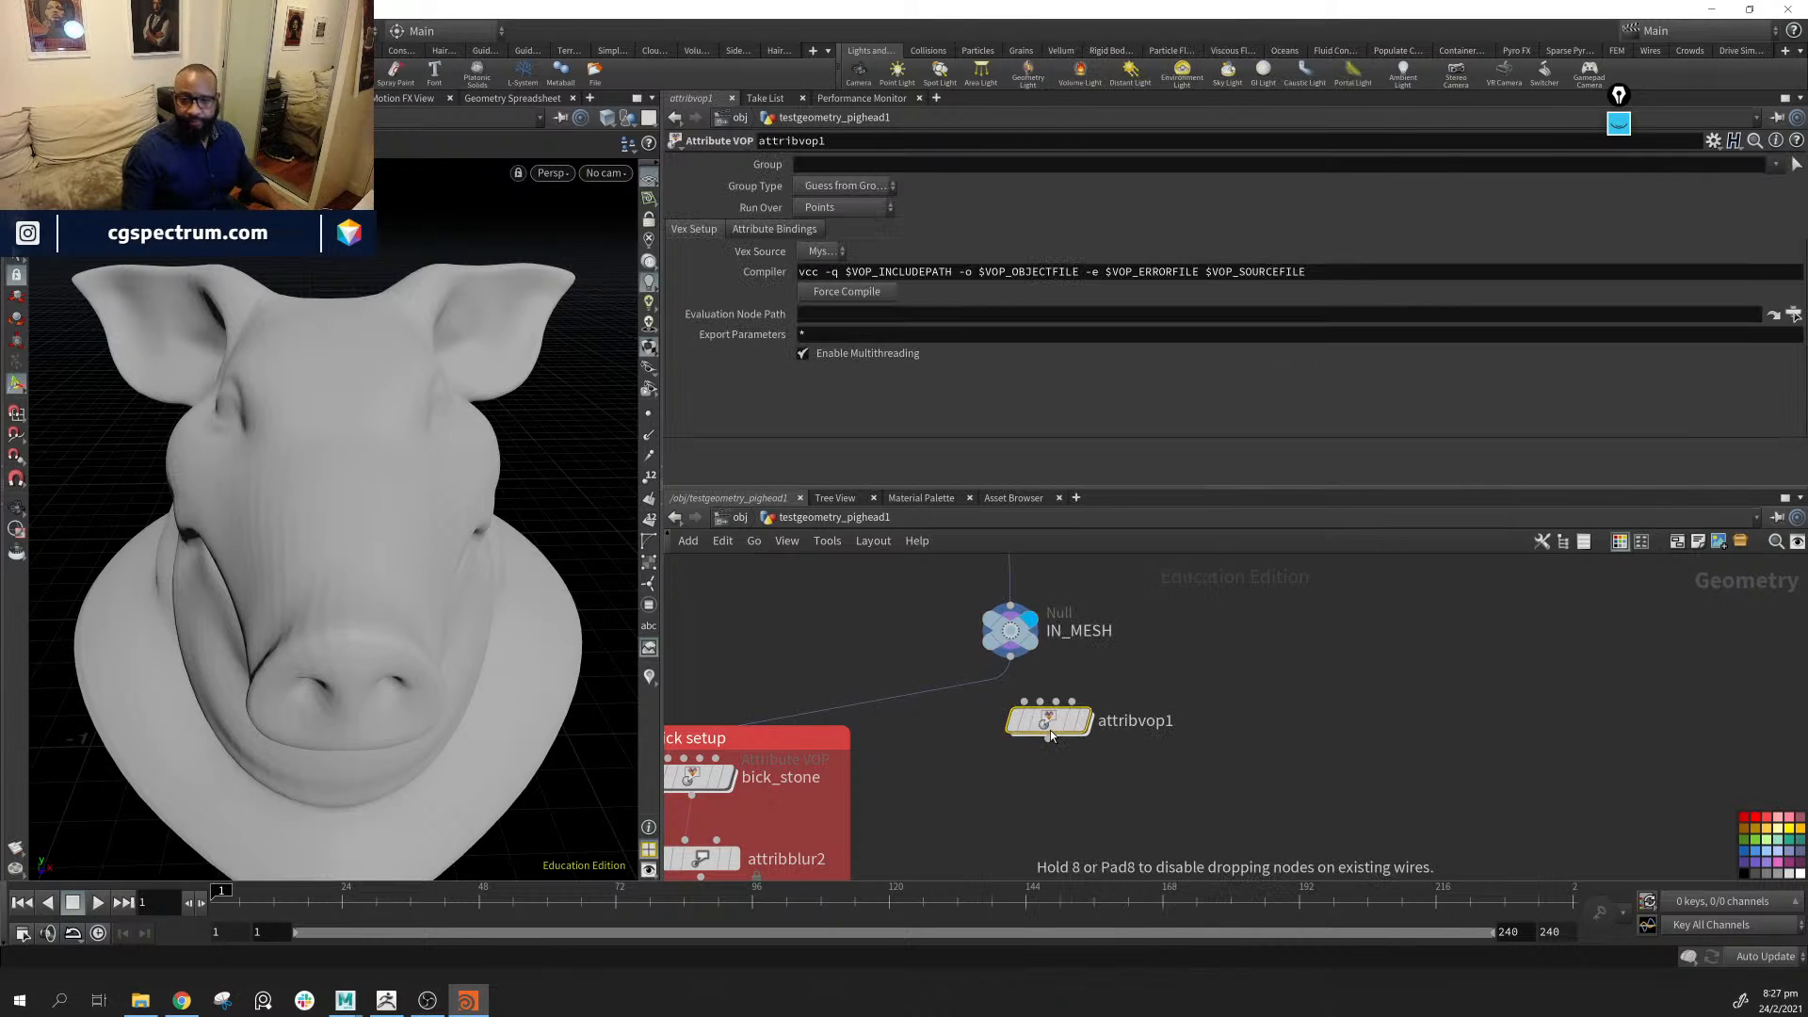
click(1138, 769)
drag(1137, 770, 1147, 771)
drag(1010, 658, 1116, 735)
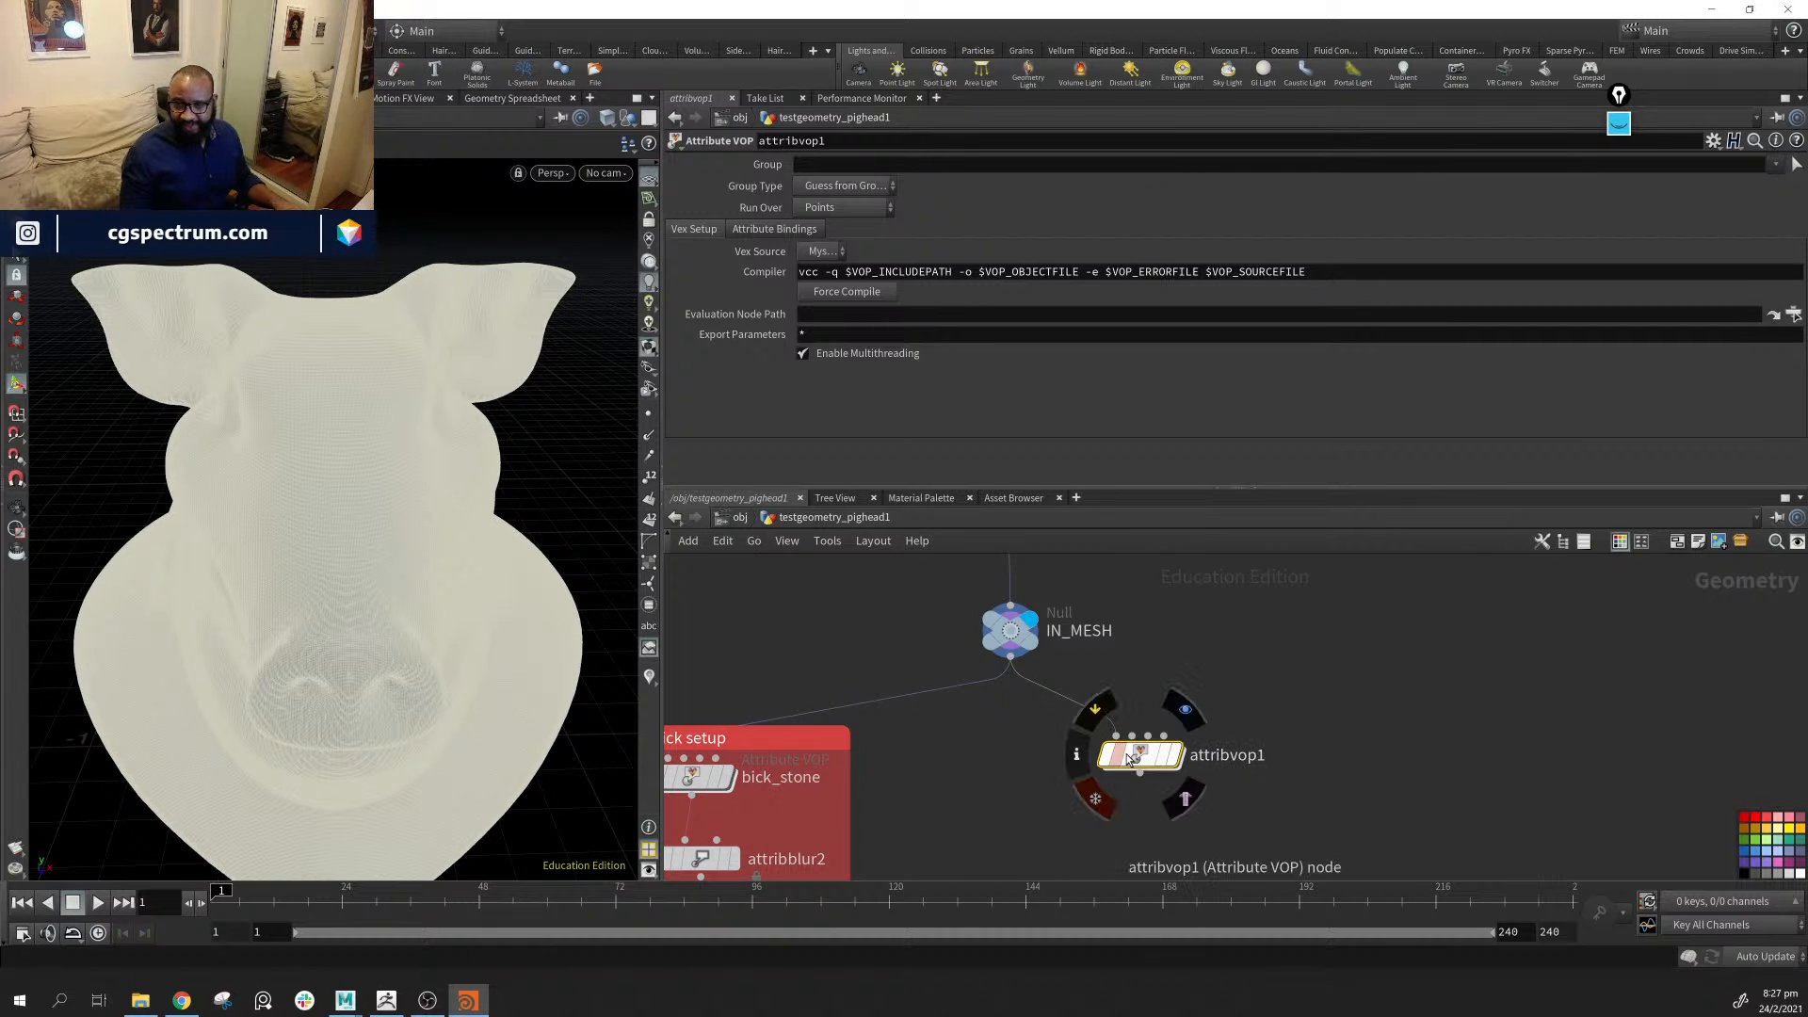
Open the attribvop1 network and space the geometry output node away from the global parameters node
double_click(1133, 756)
drag(1342, 593, 1469, 701)
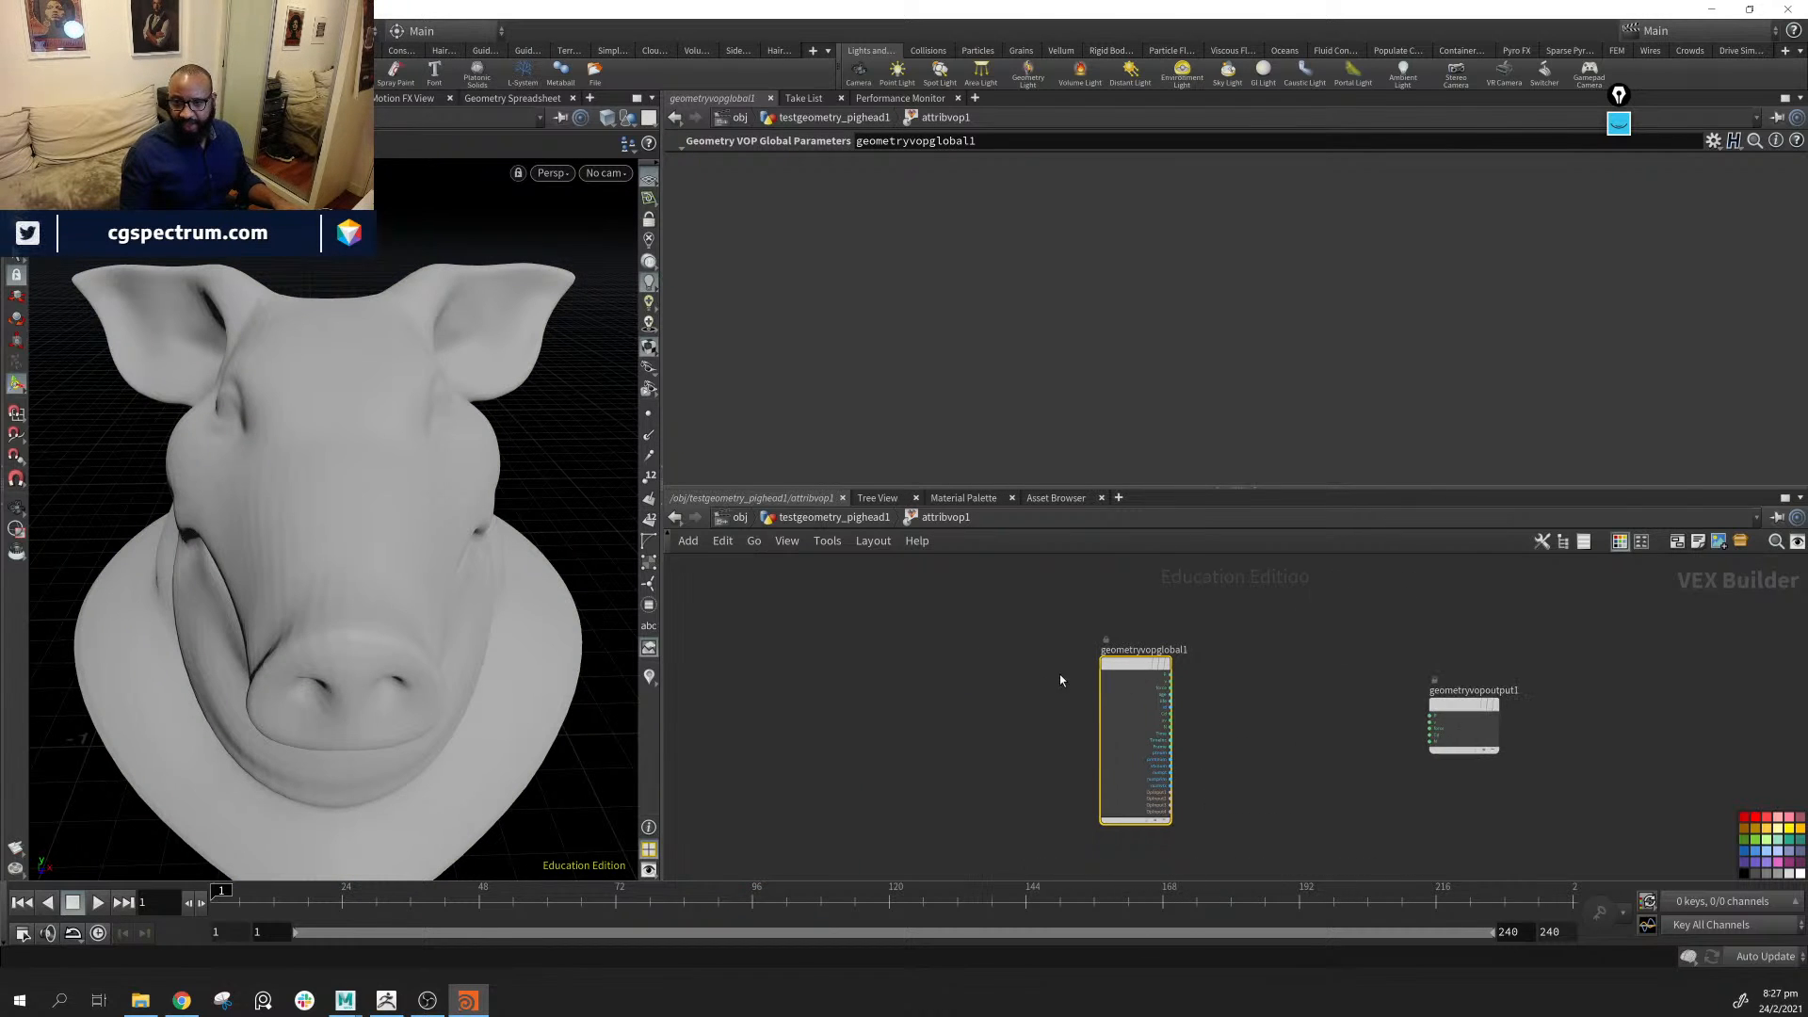
Spread the global parameters and geometry output nodes further apart in the attribvop1 network
drag(1149, 670, 991, 673)
drag(1464, 703, 1379, 676)
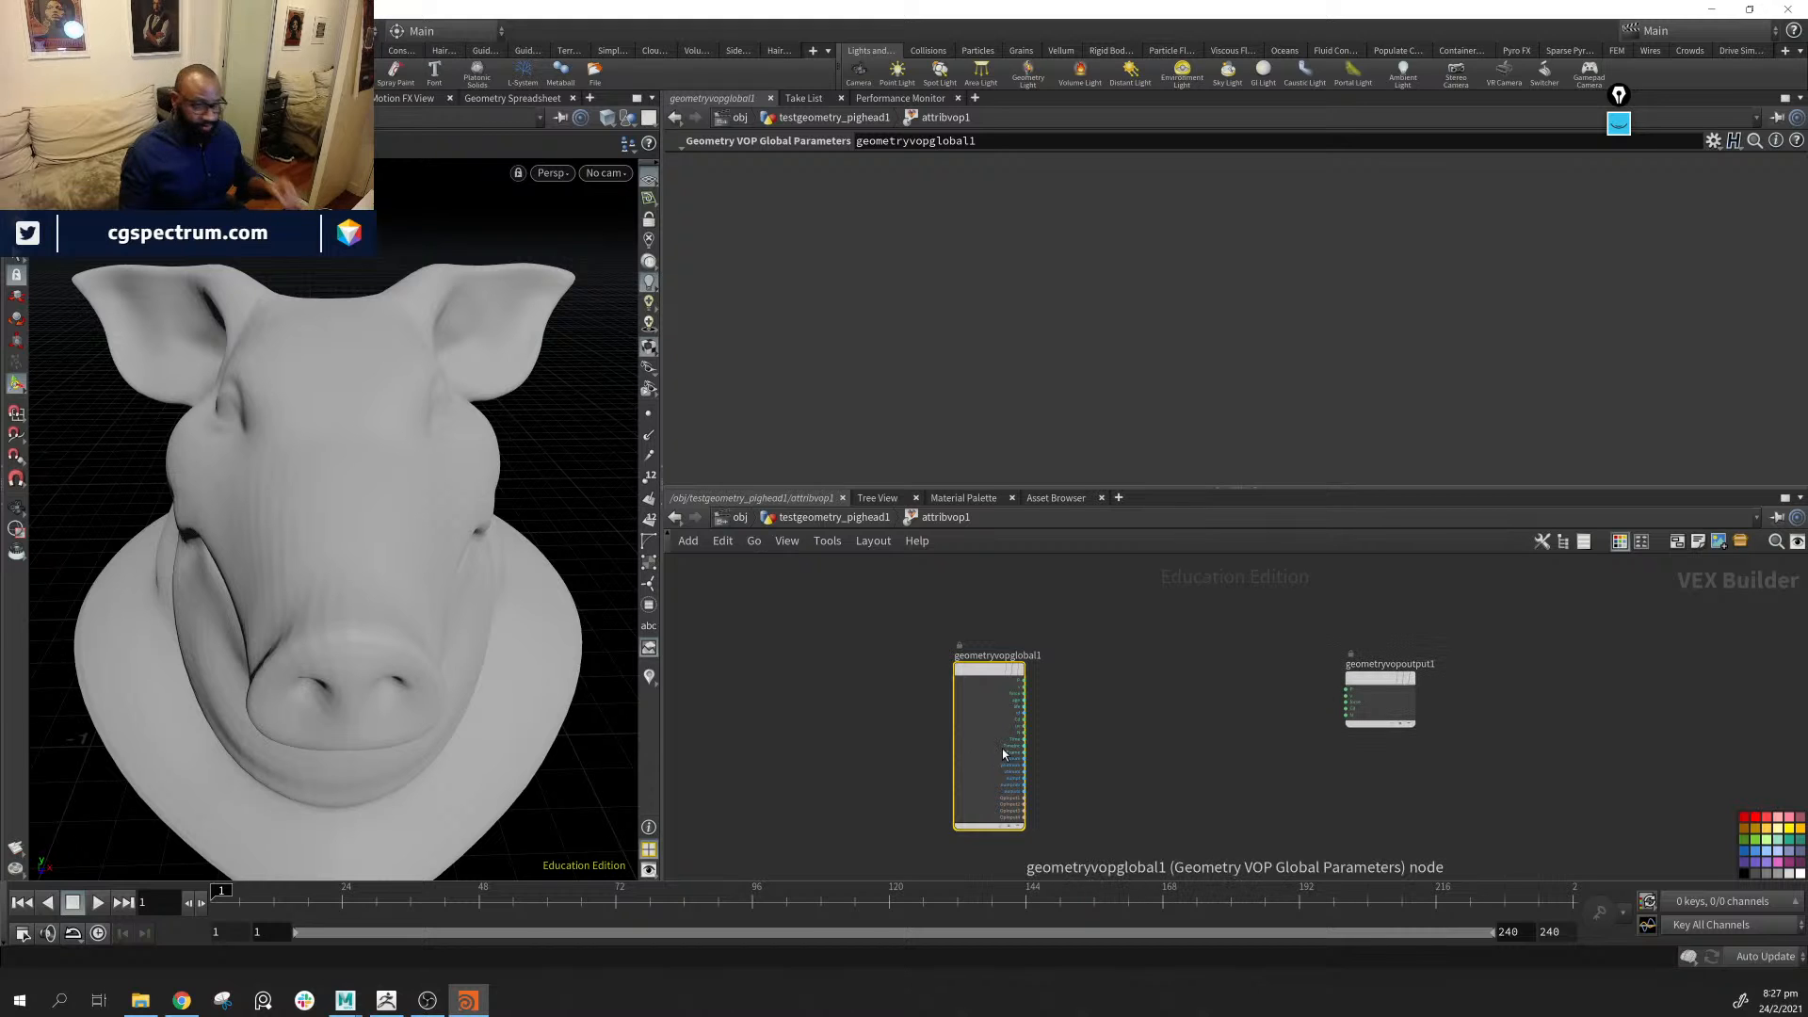
drag(991, 691, 969, 689)
click(1075, 676)
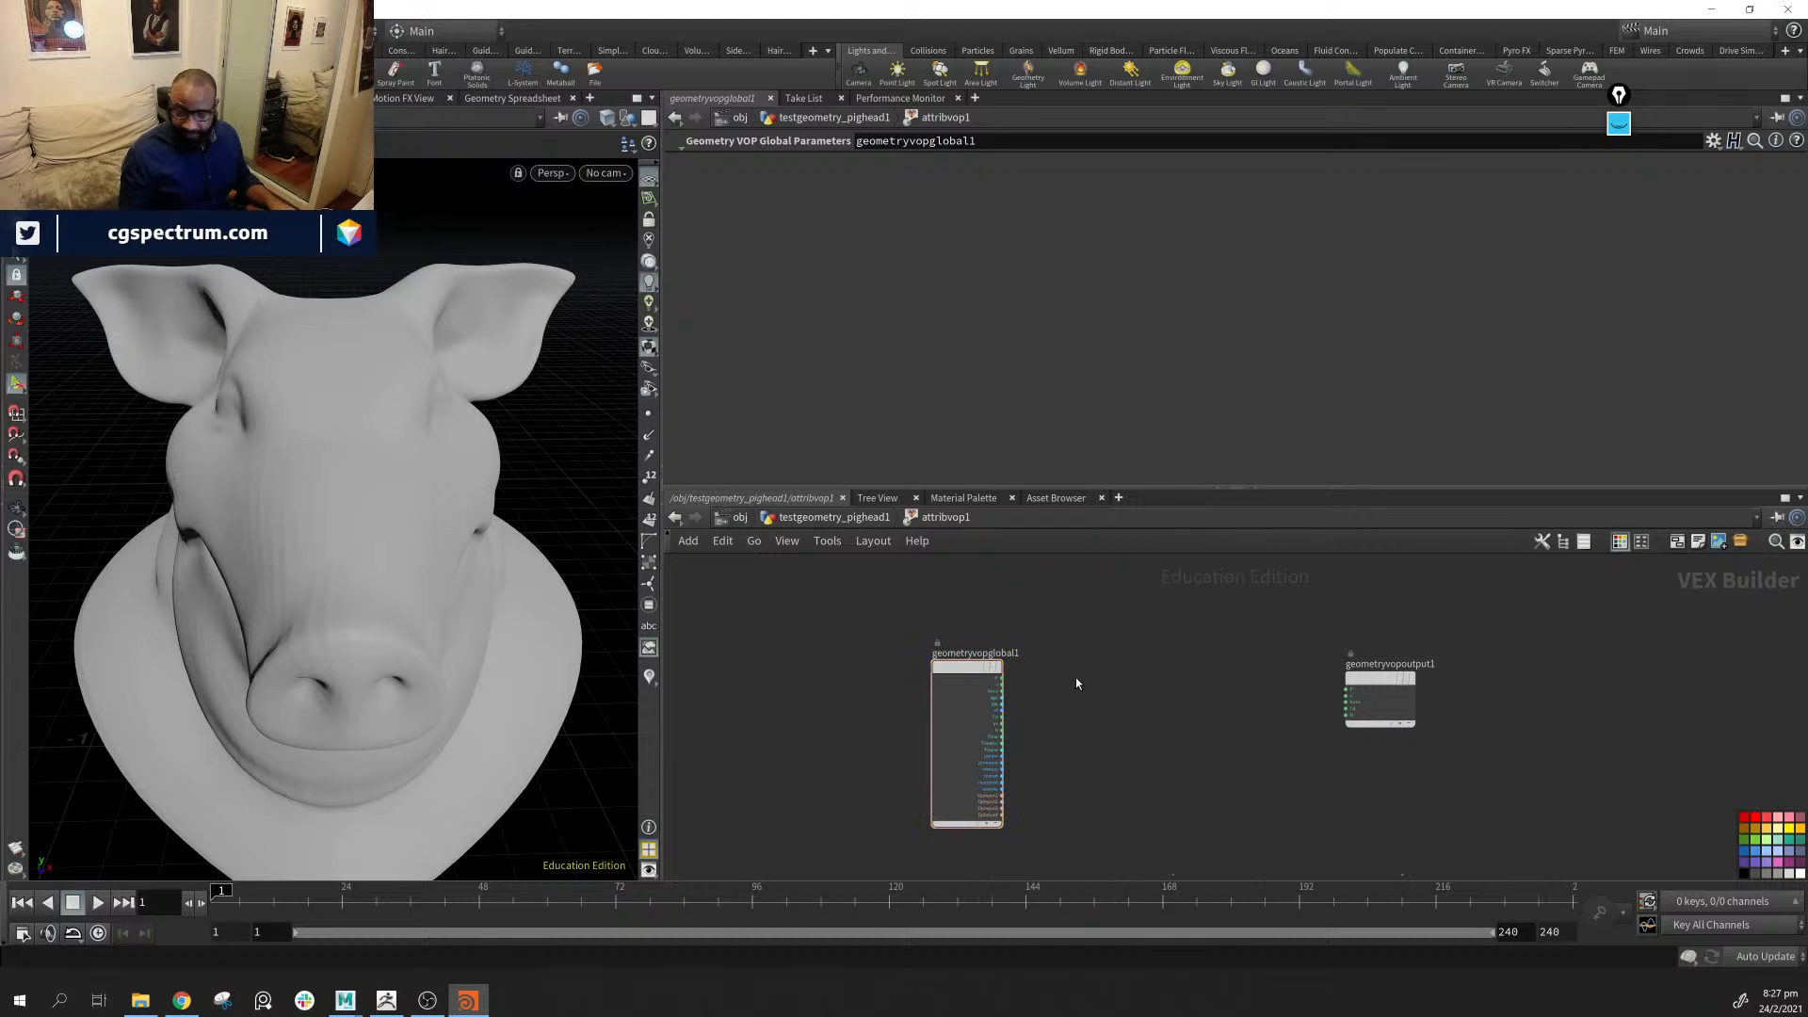
key(Tab)
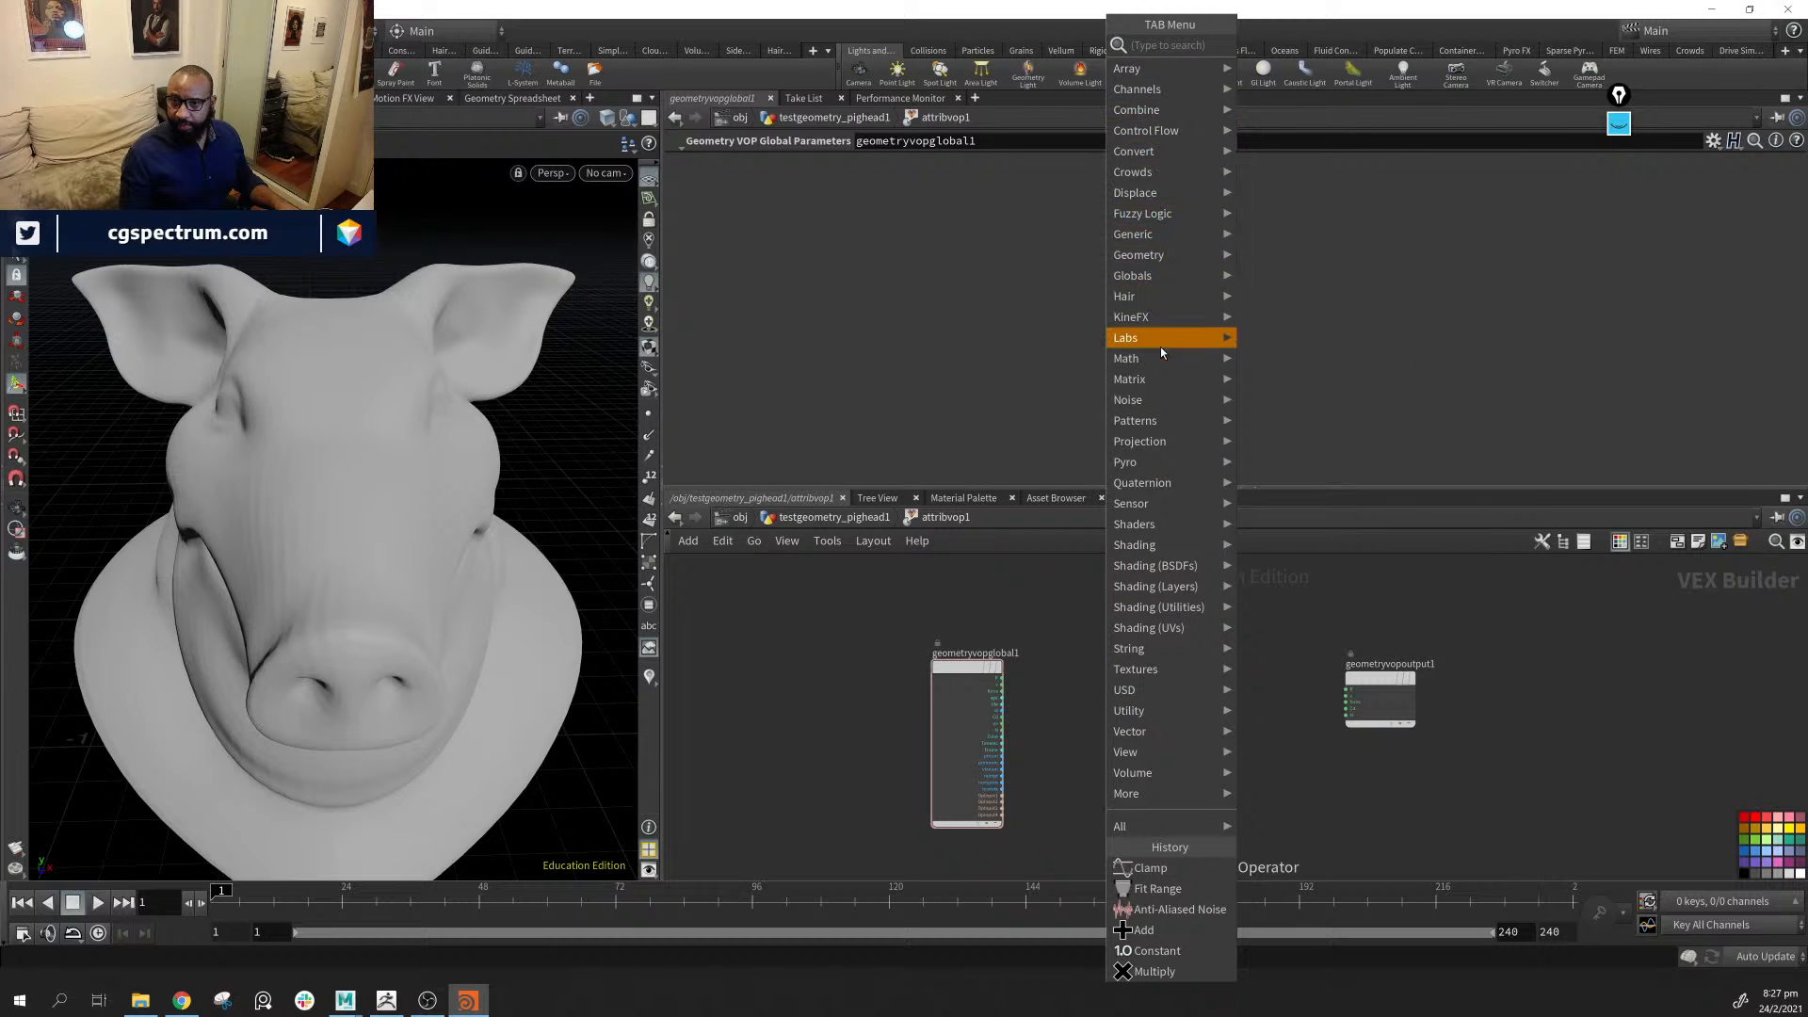
mouse_move(1162, 365)
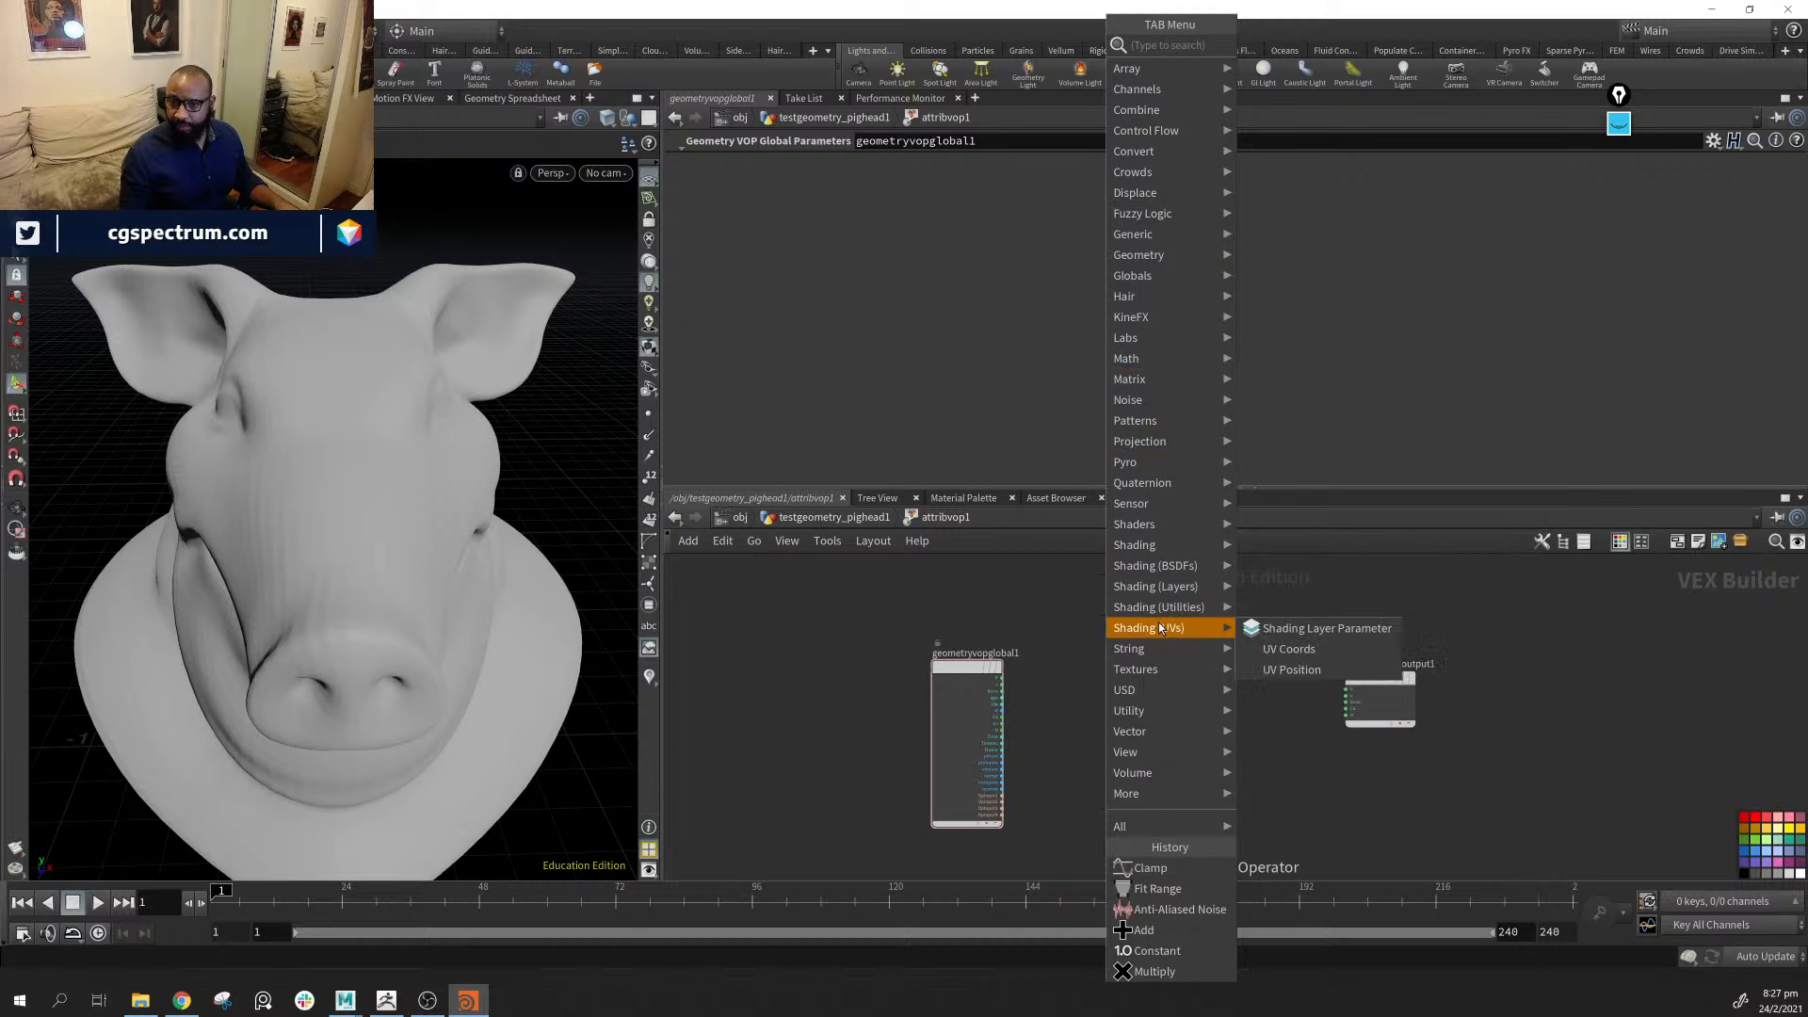
mouse_move(1167, 670)
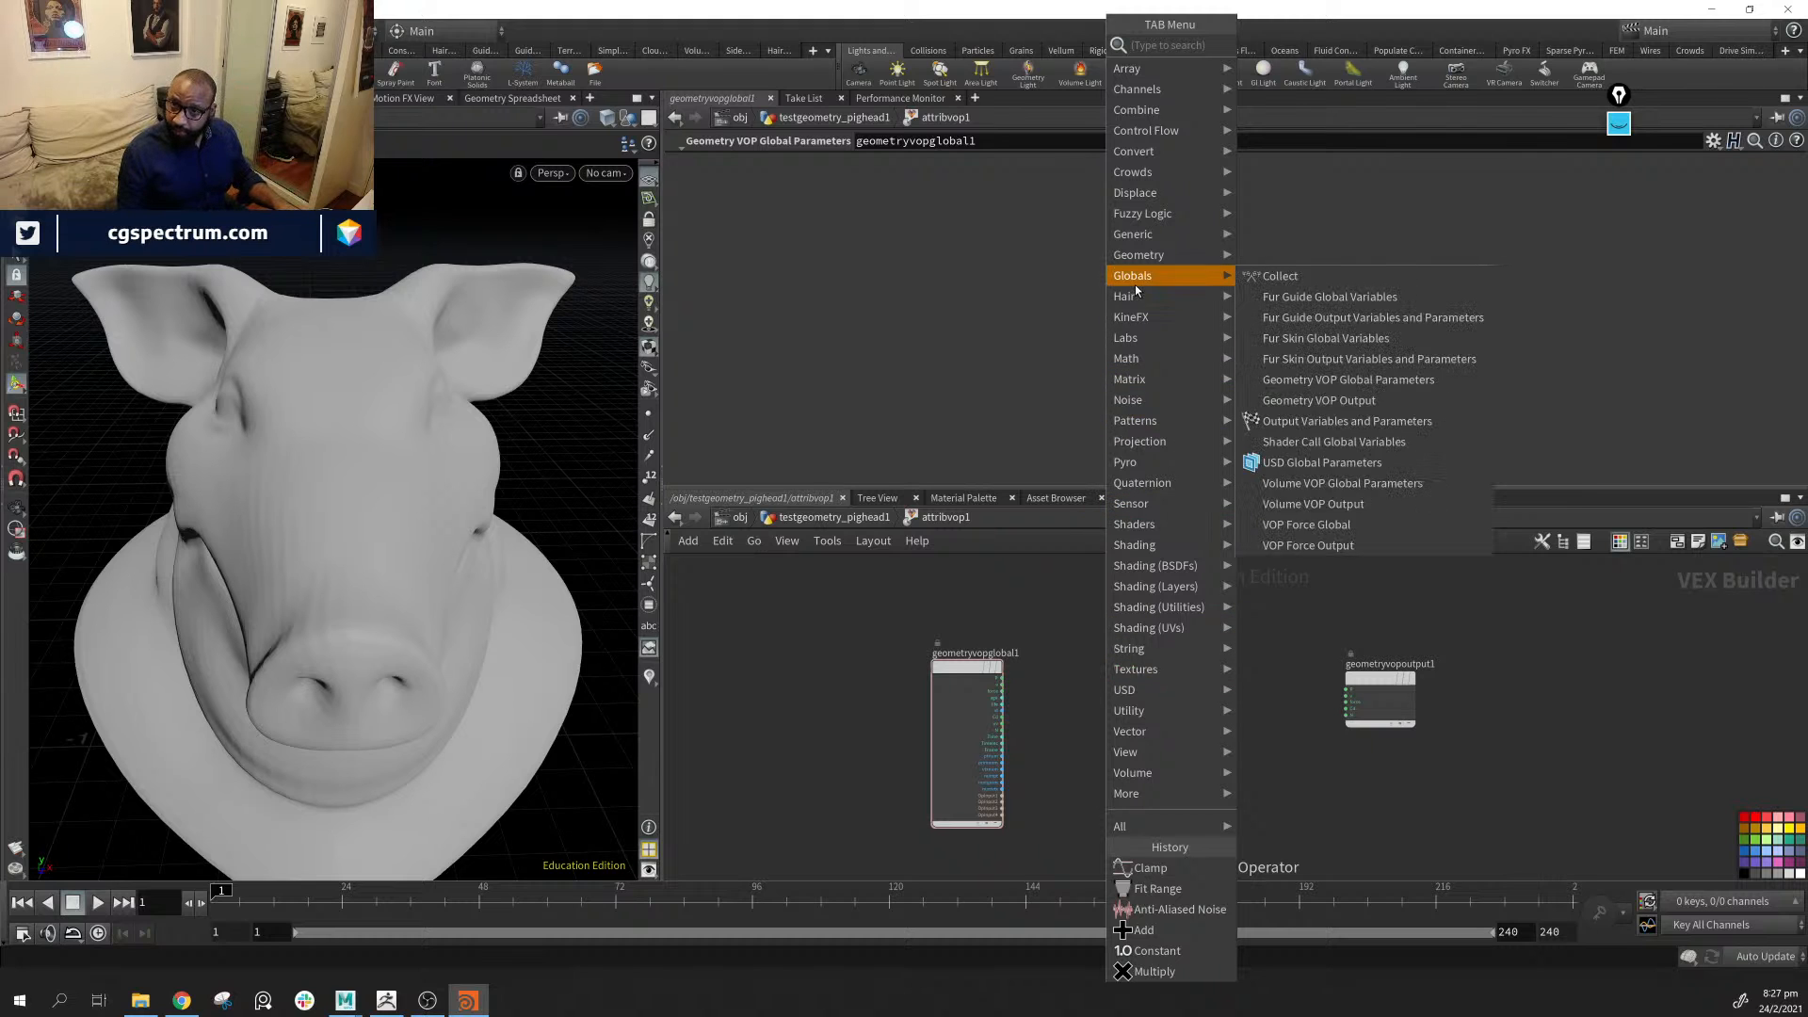
click(1281, 752)
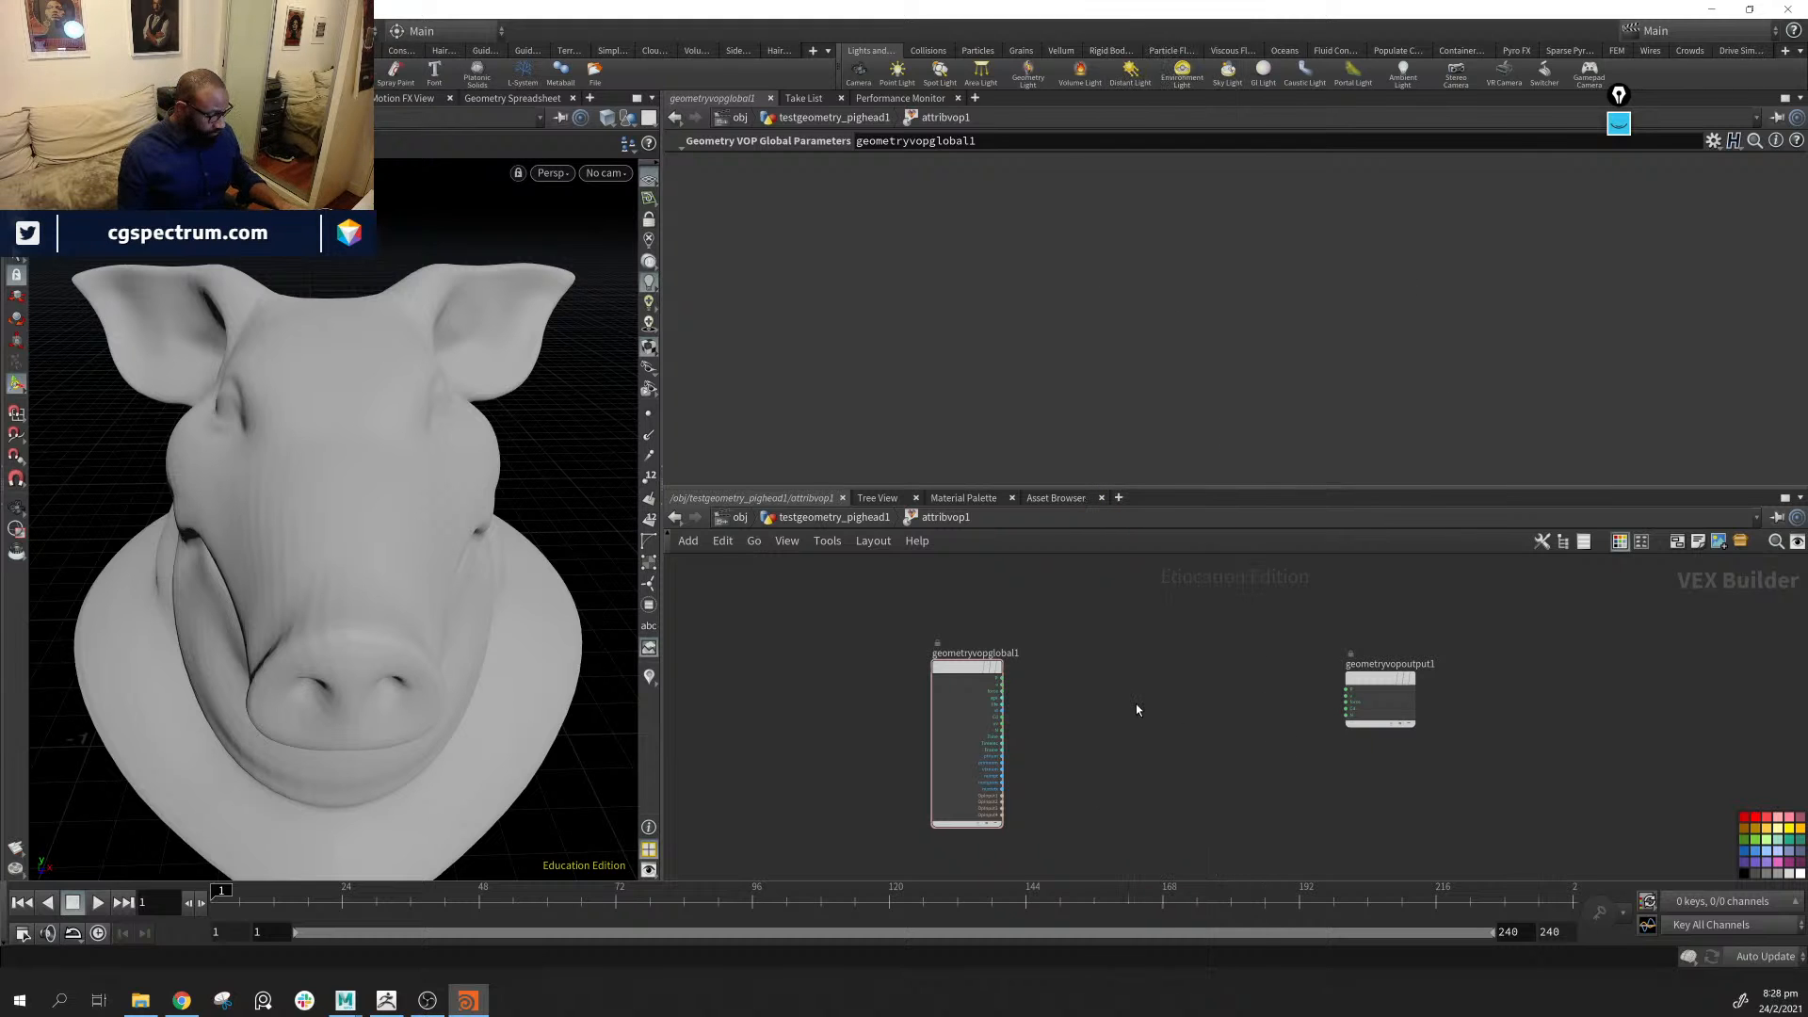
Add a Turbulent Noise node between the global parameters and geometry output nodes
key(Tab)
mouse_move(1137, 706)
text(noi)
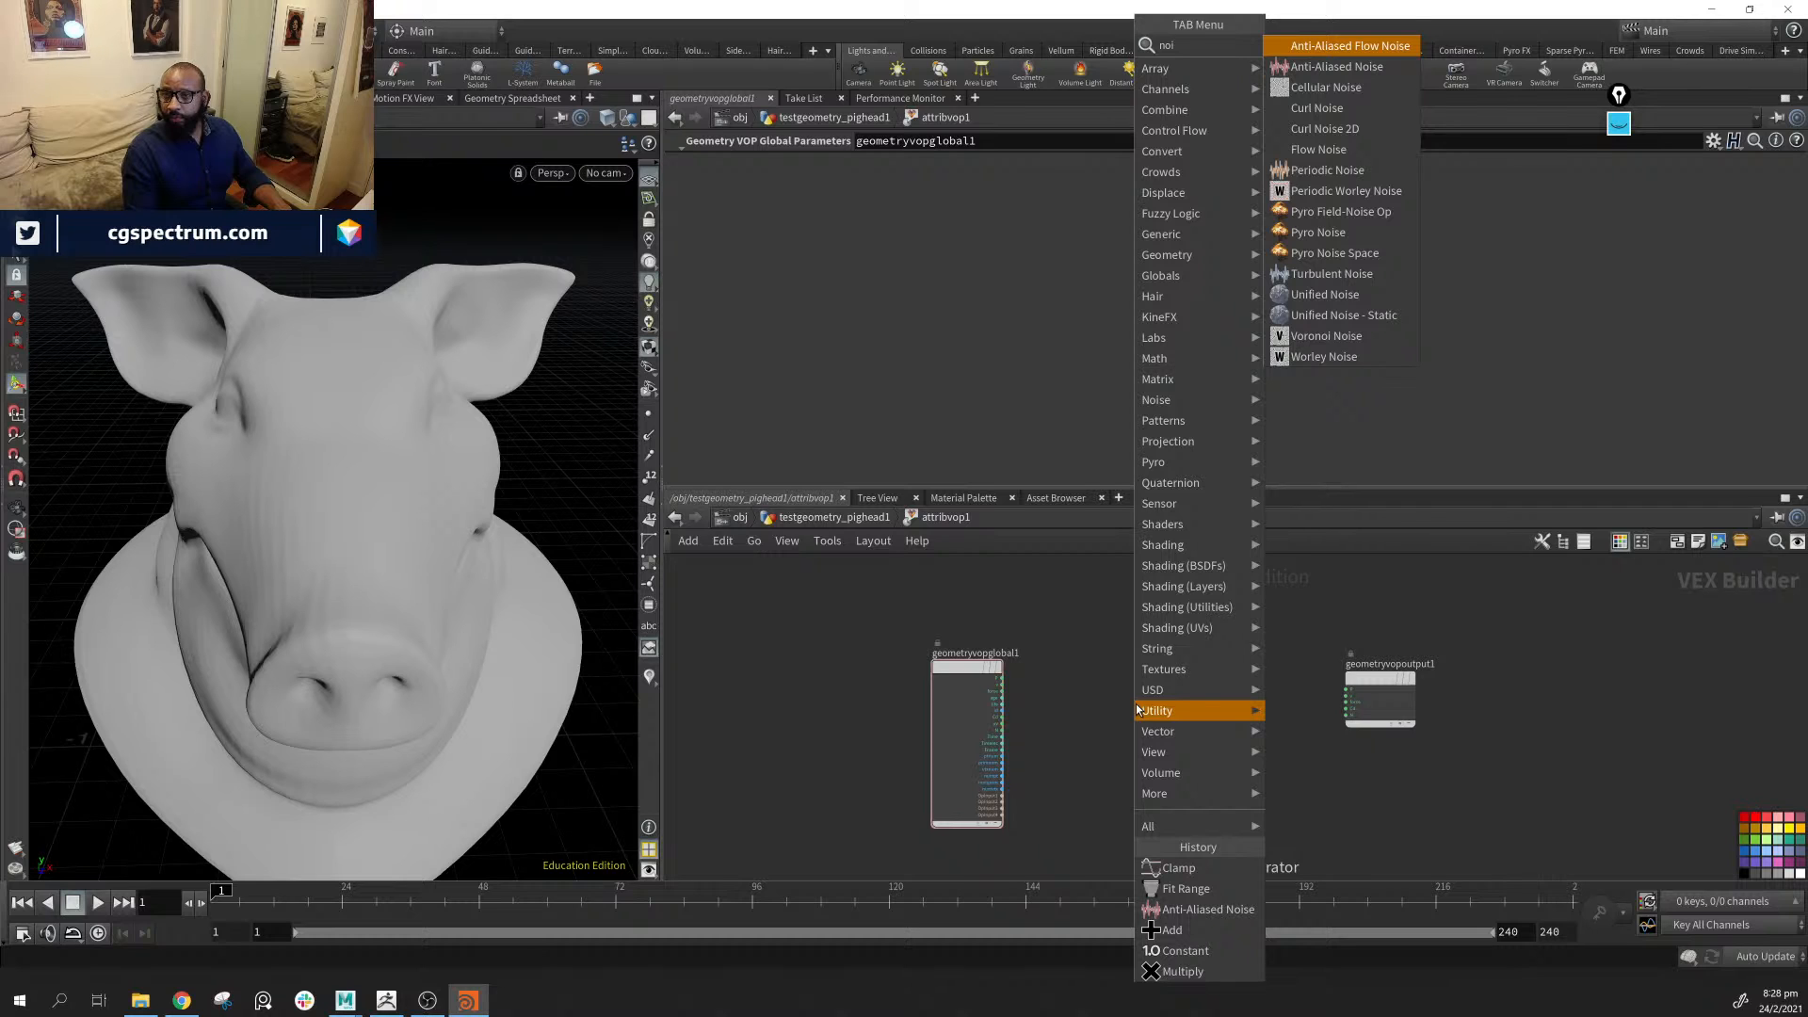
key(Down)
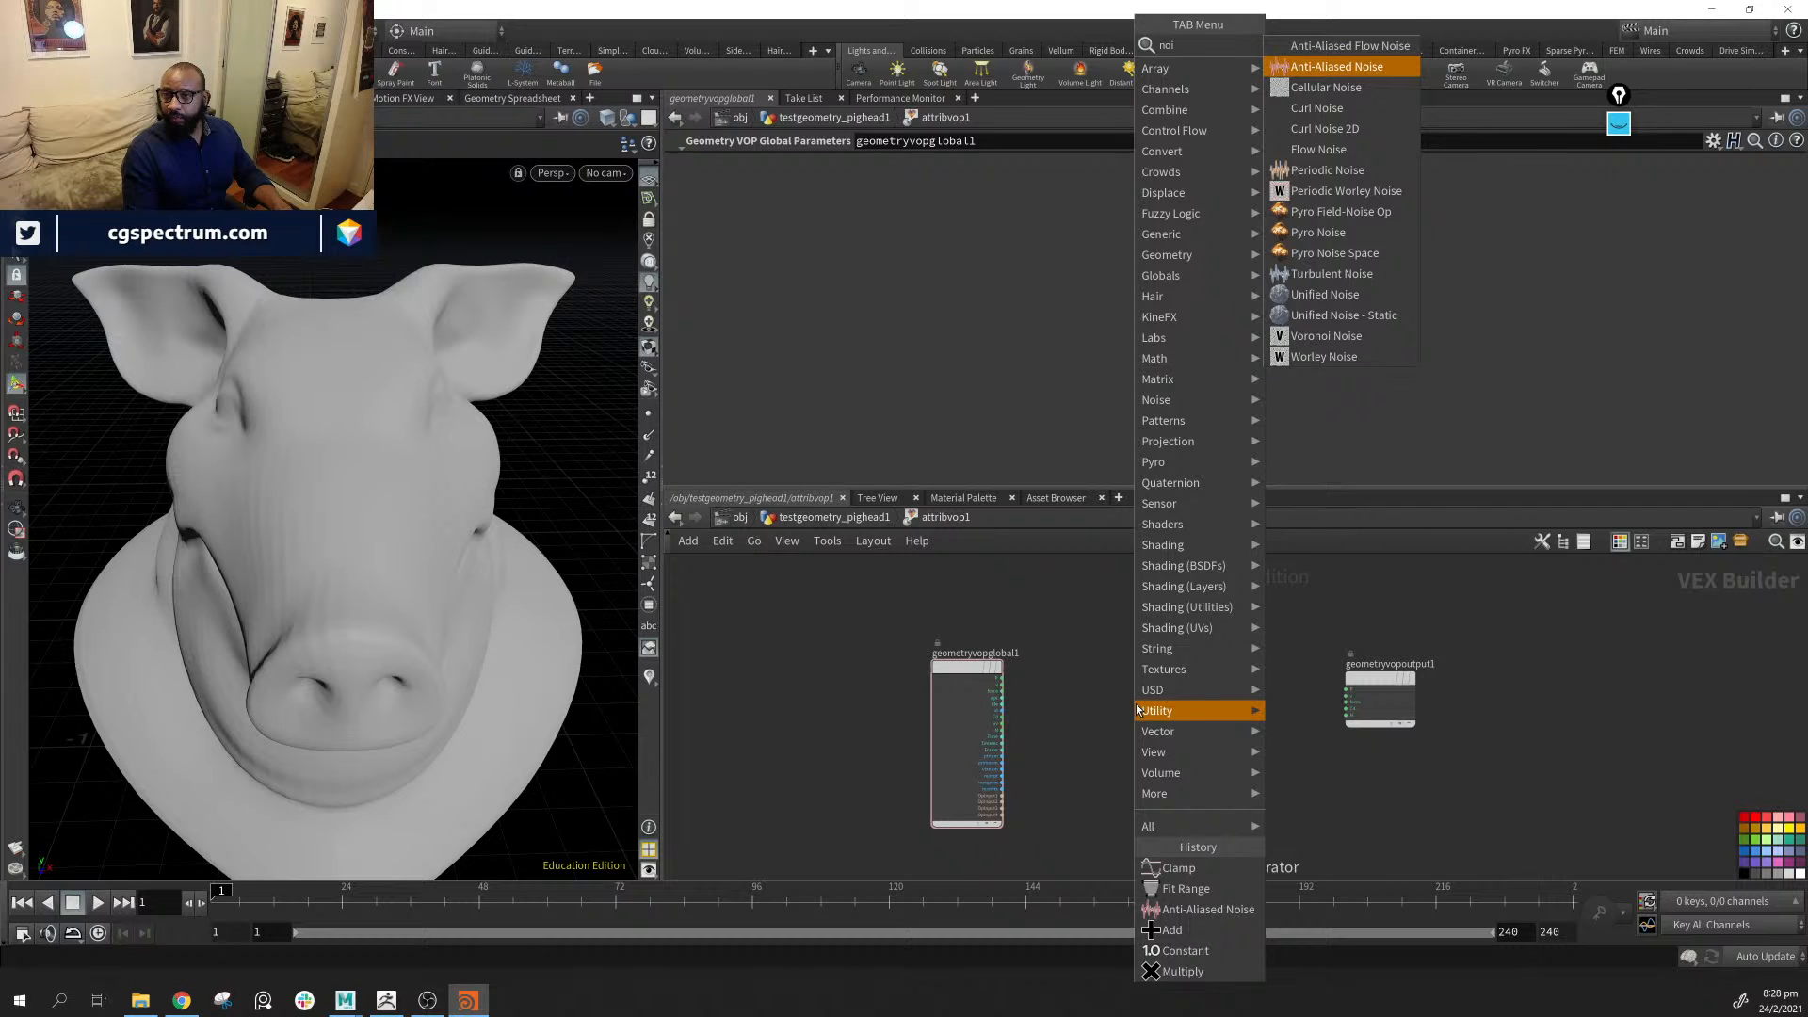
click(1332, 273)
click(1191, 780)
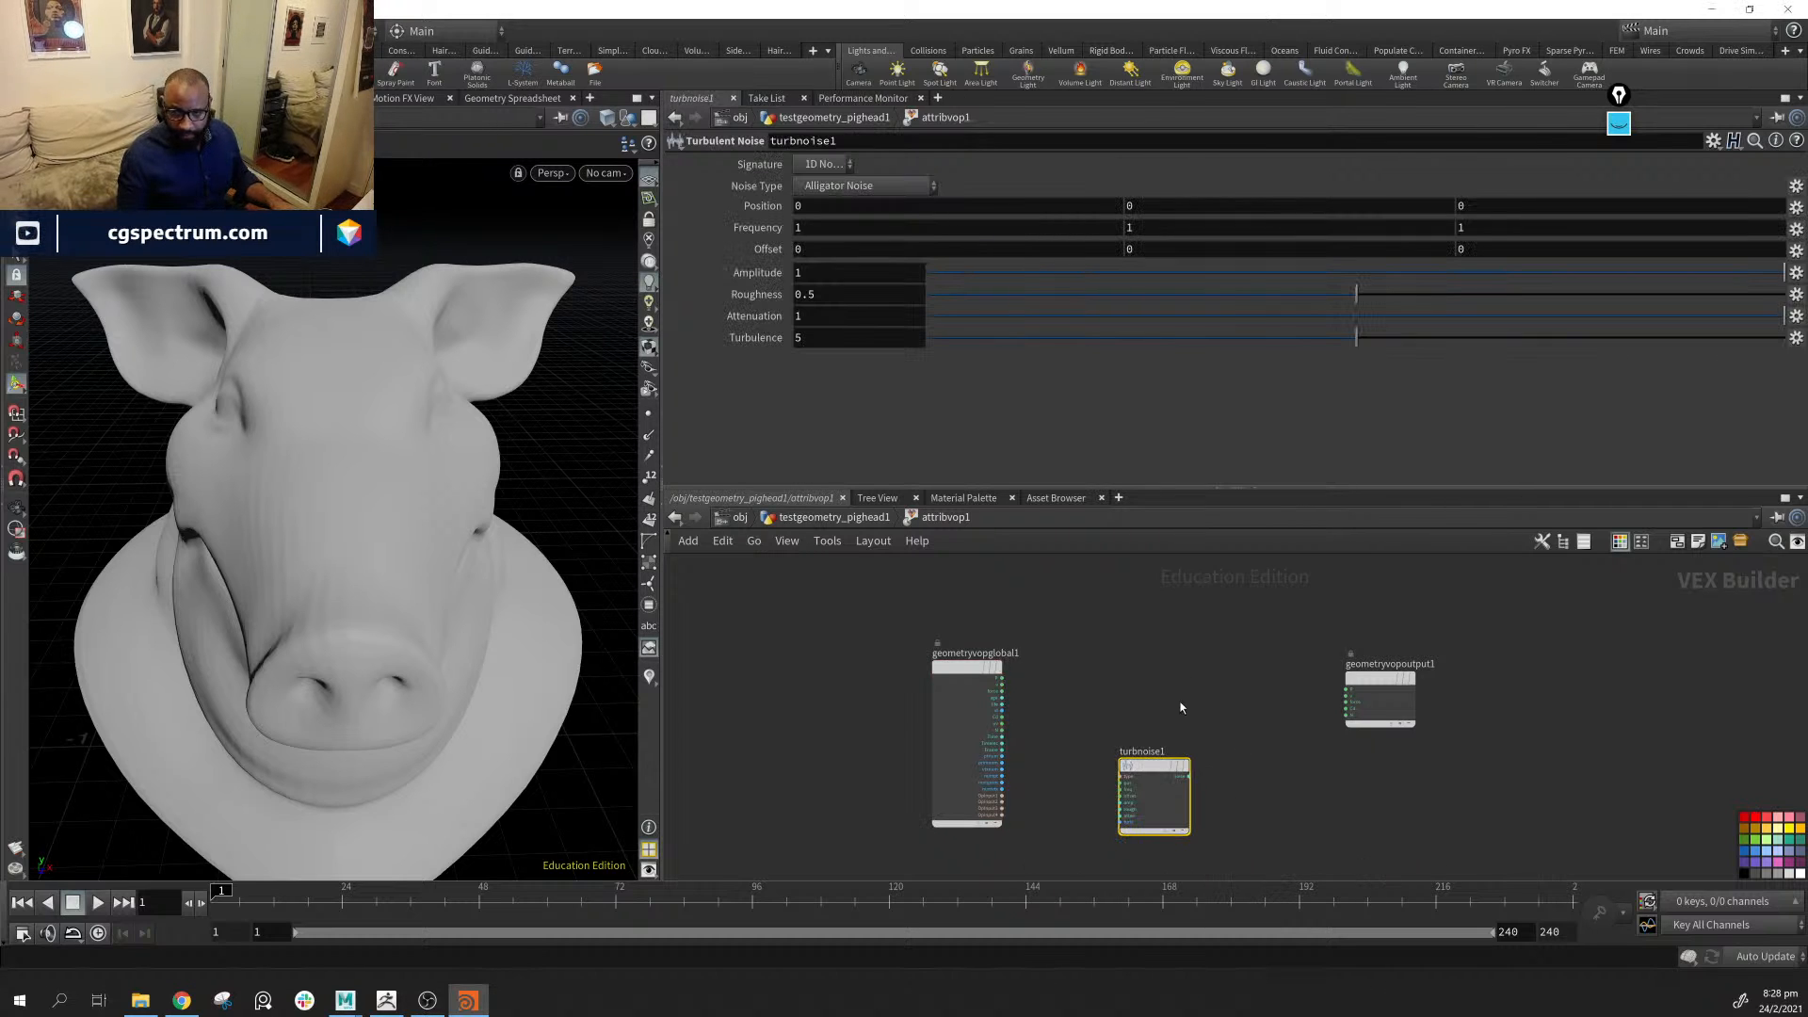
Wire the global parameters node into the noise's position input and the noise result into the geometry output's colour input
scroll(1183, 710, up, 2)
drag(965, 672, 1116, 726)
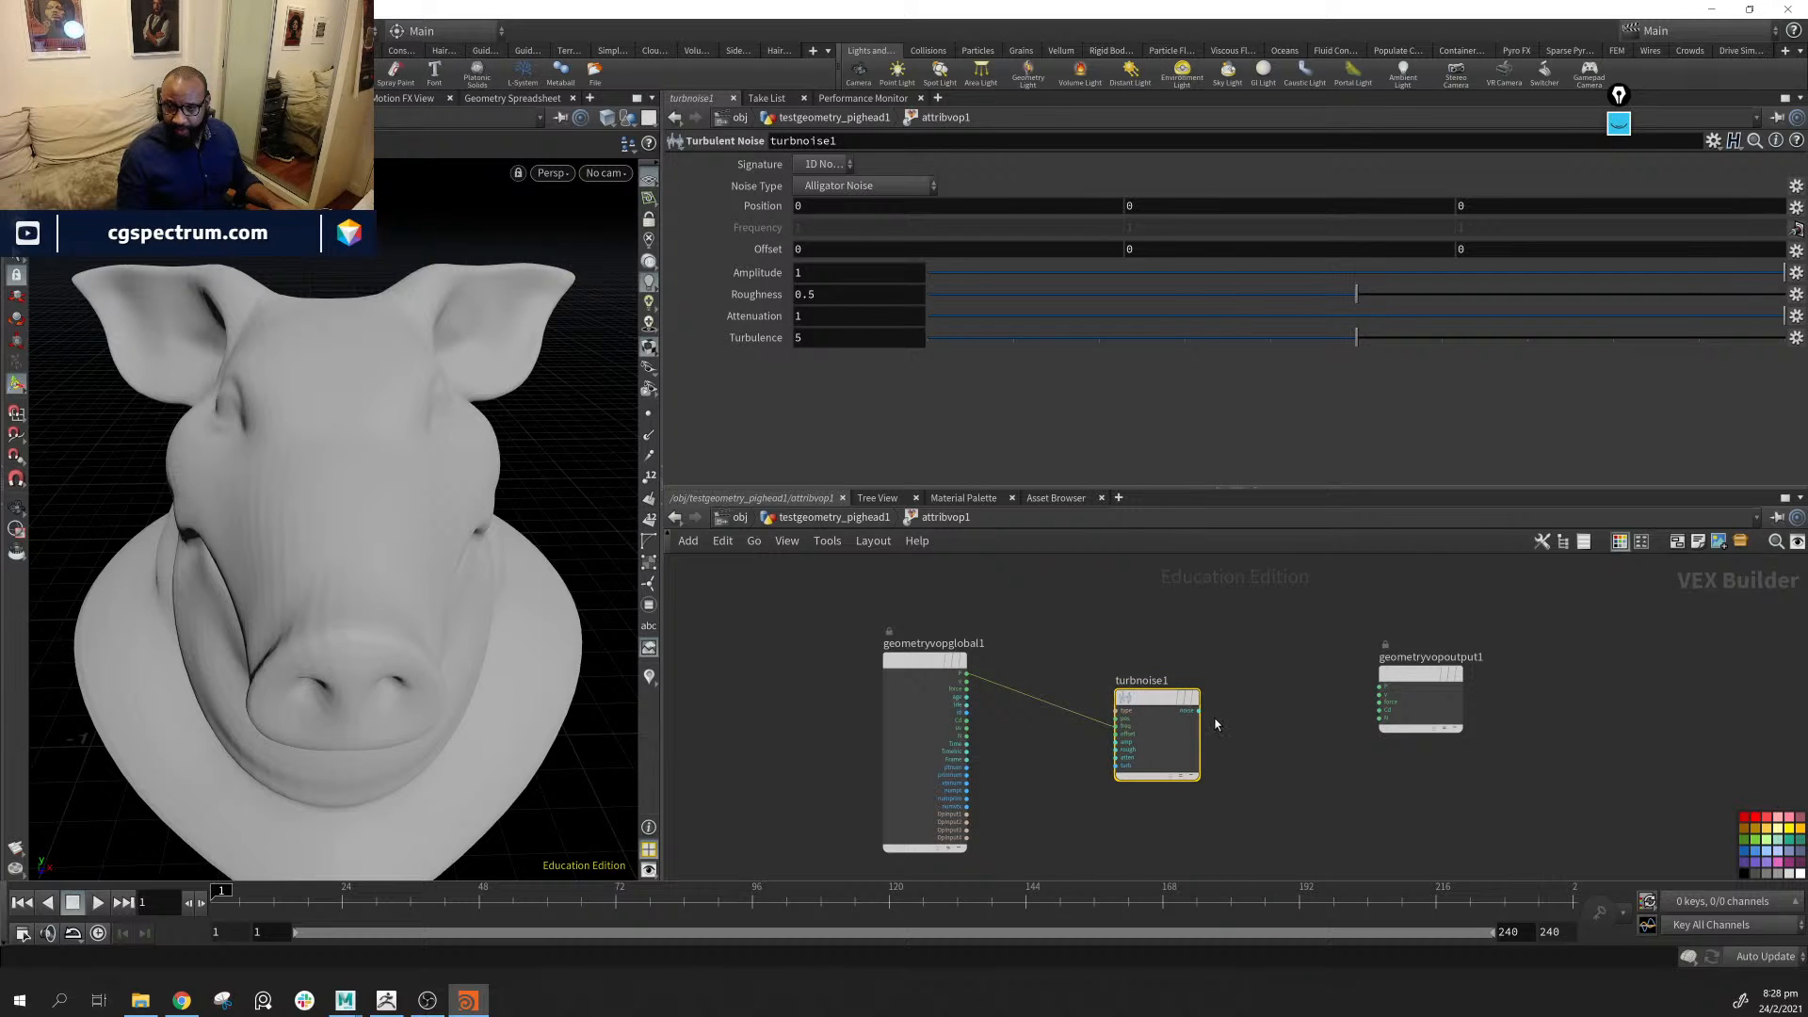
click(1052, 707)
key(Delete)
drag(966, 681, 1380, 710)
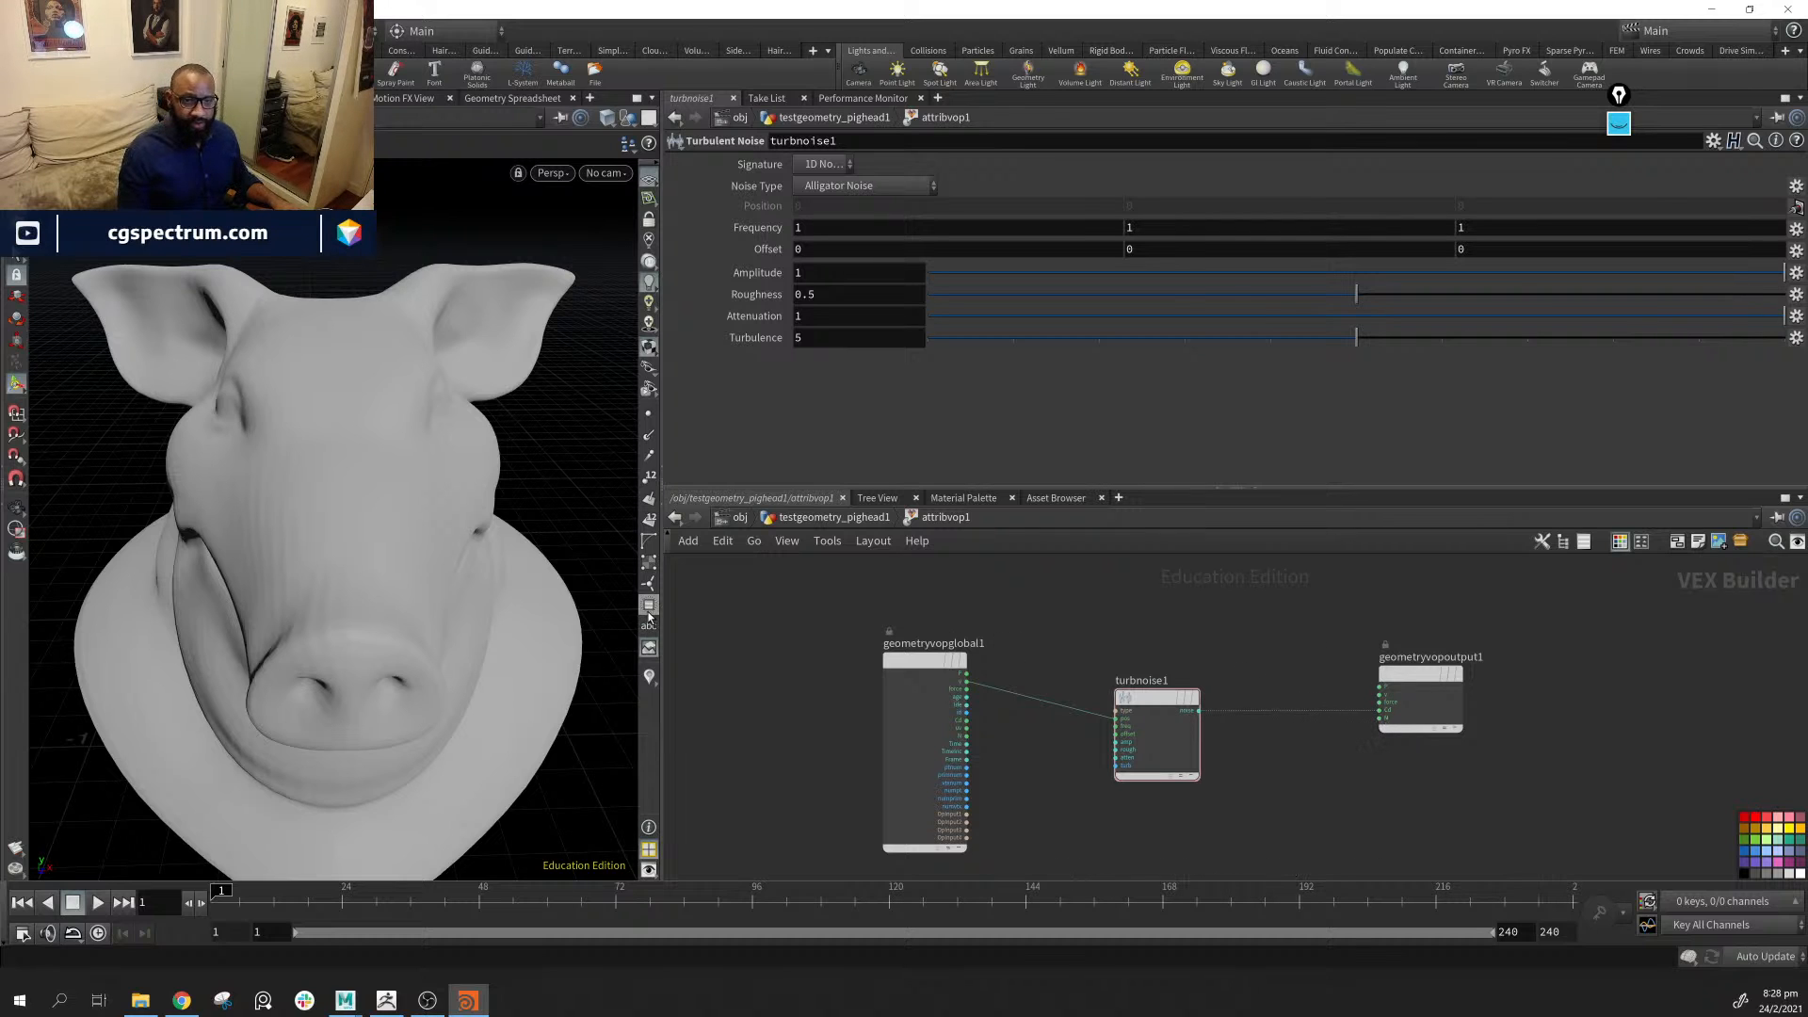
Display attribvop1 in the viewport and set the turbulent noise frequency inside it to 7.9 on all axes
click(835, 517)
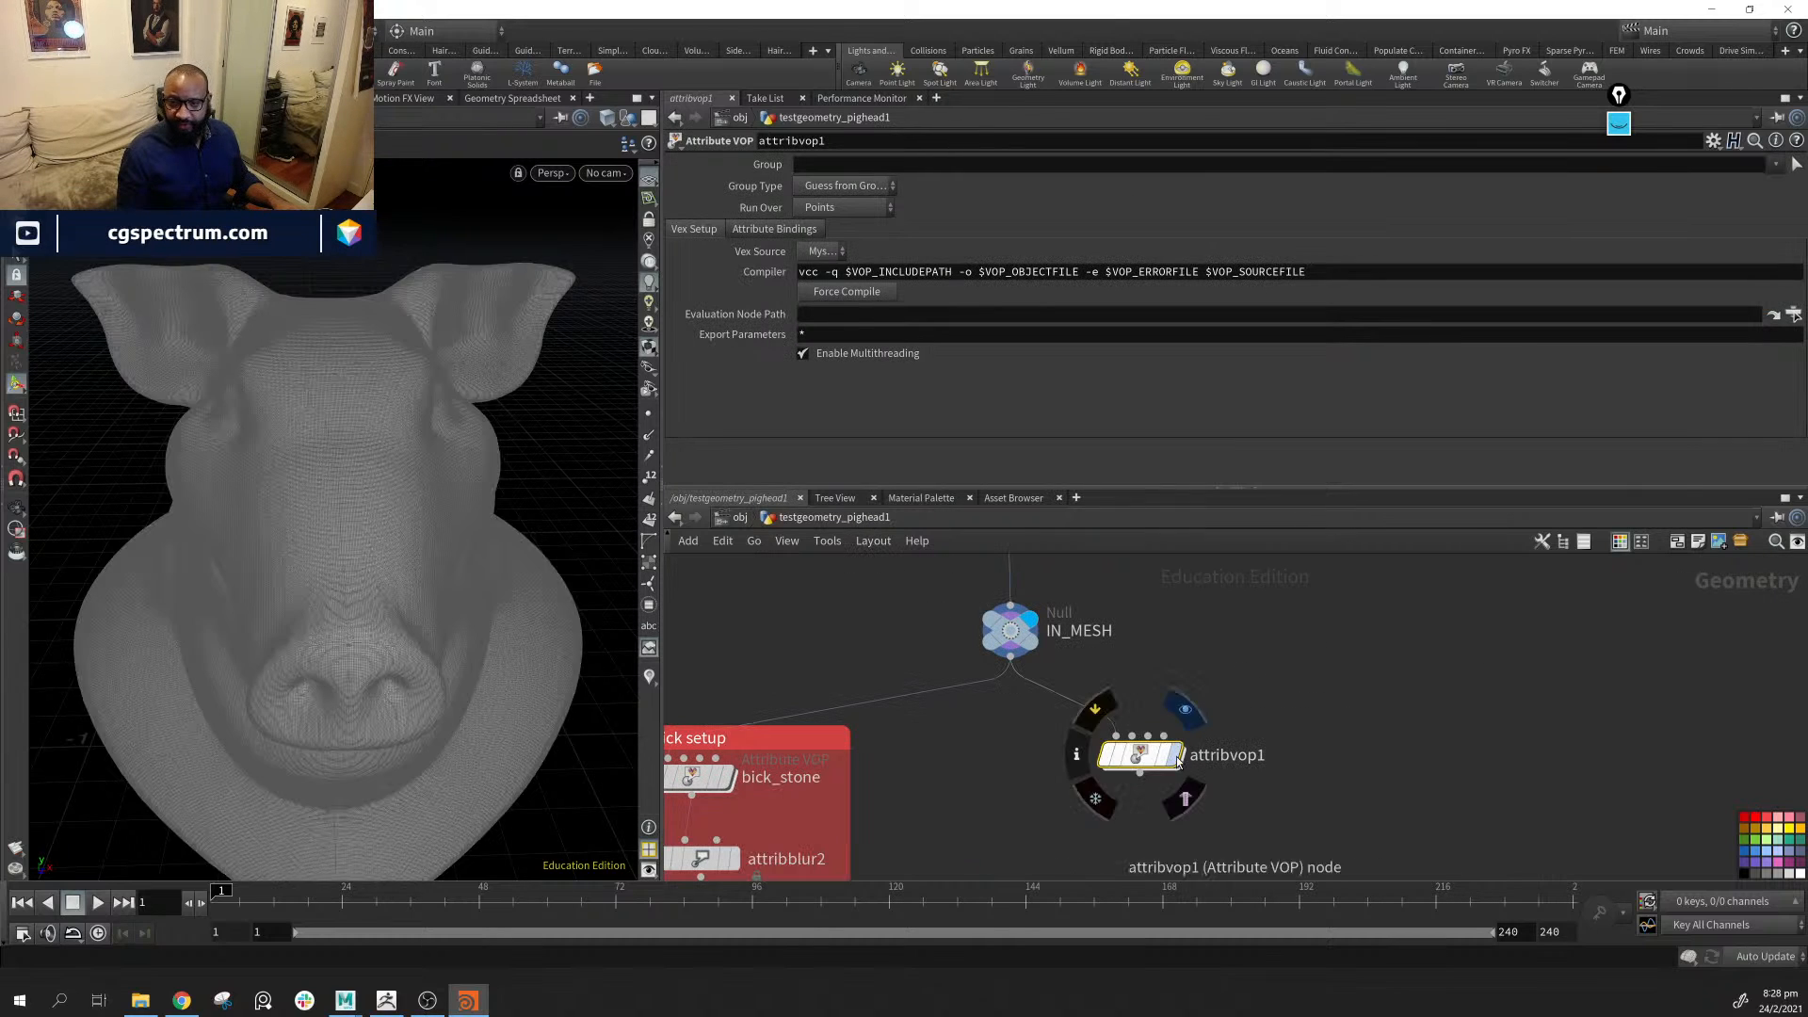
double_click(1143, 753)
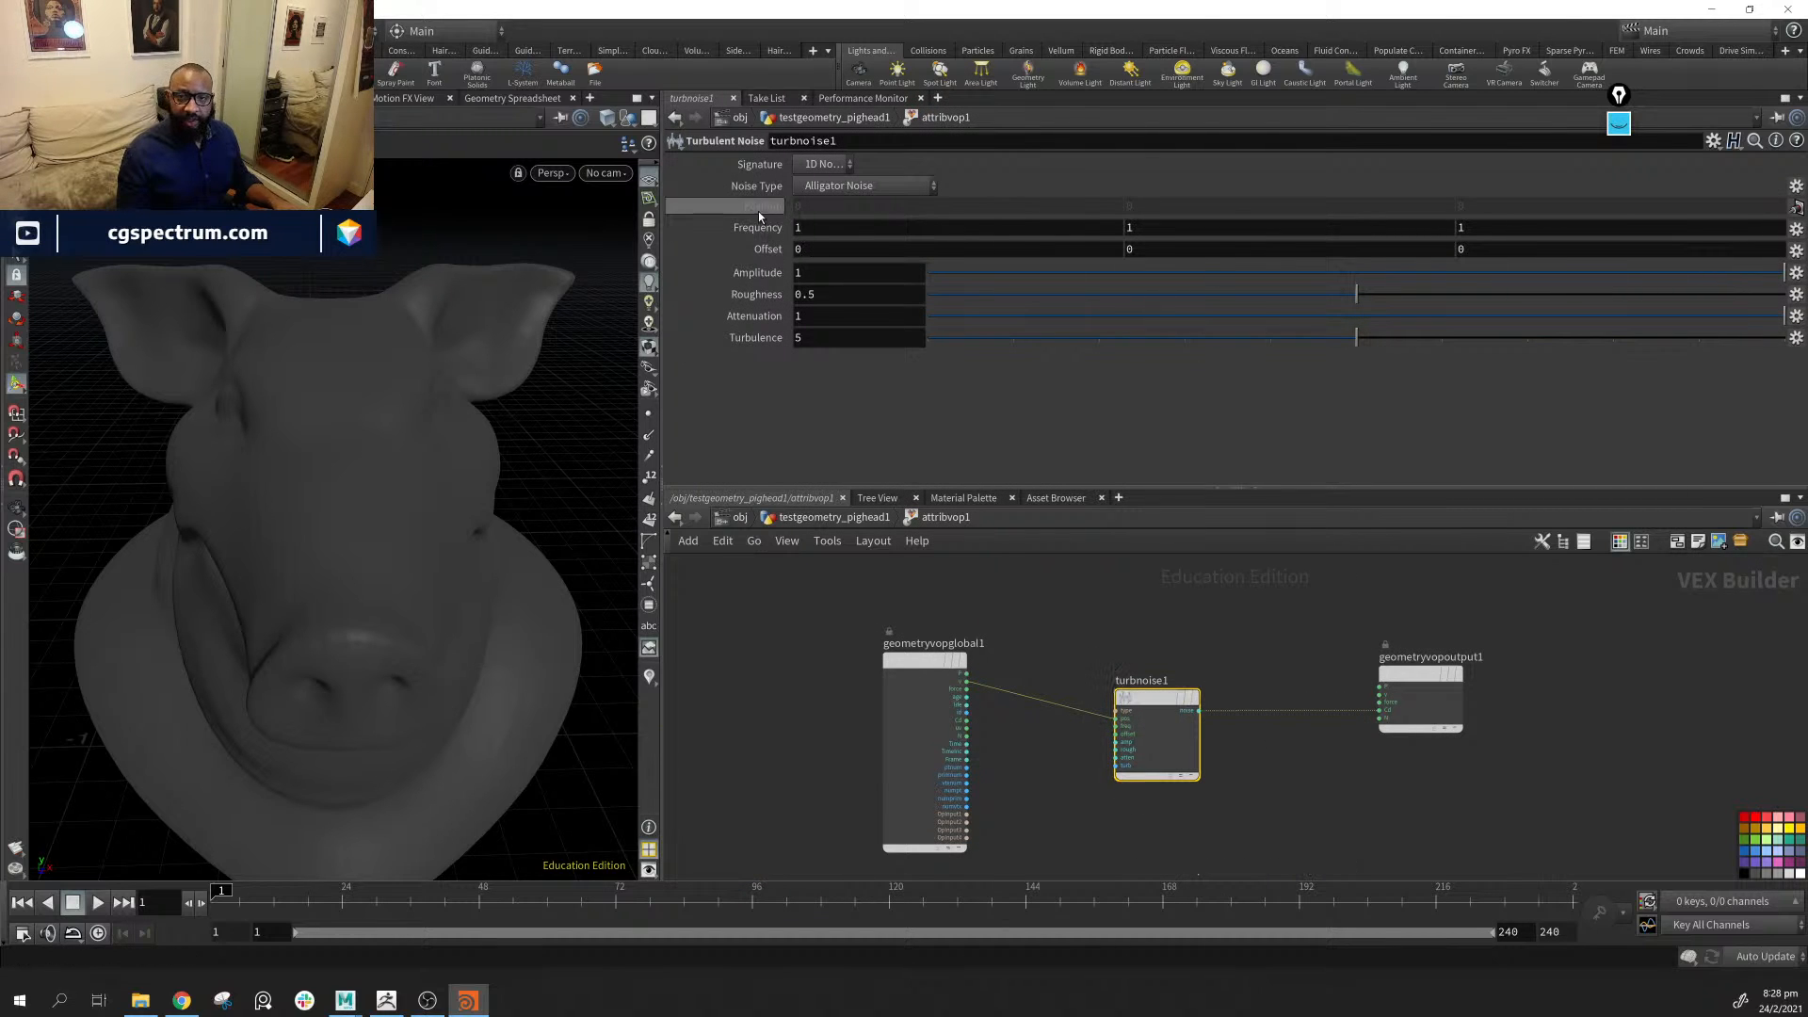
middle_drag(756, 227, 756, 226)
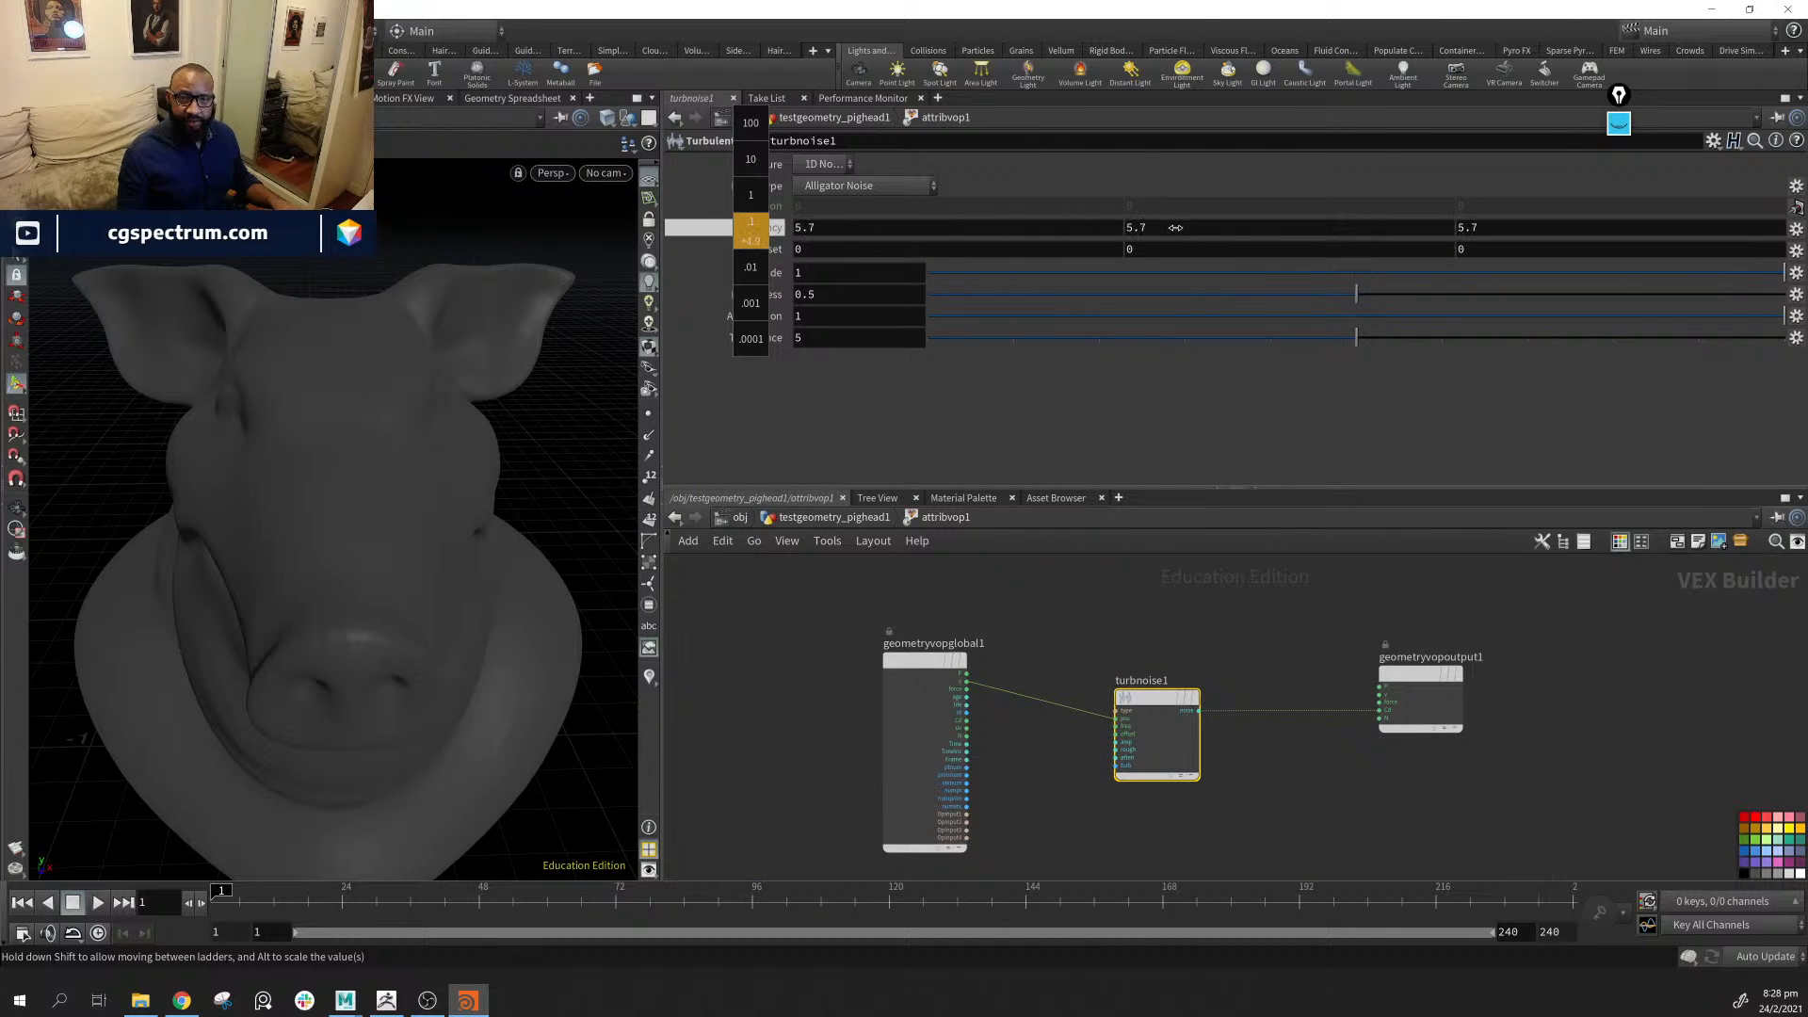
middle_drag(1326, 228, 1326, 227)
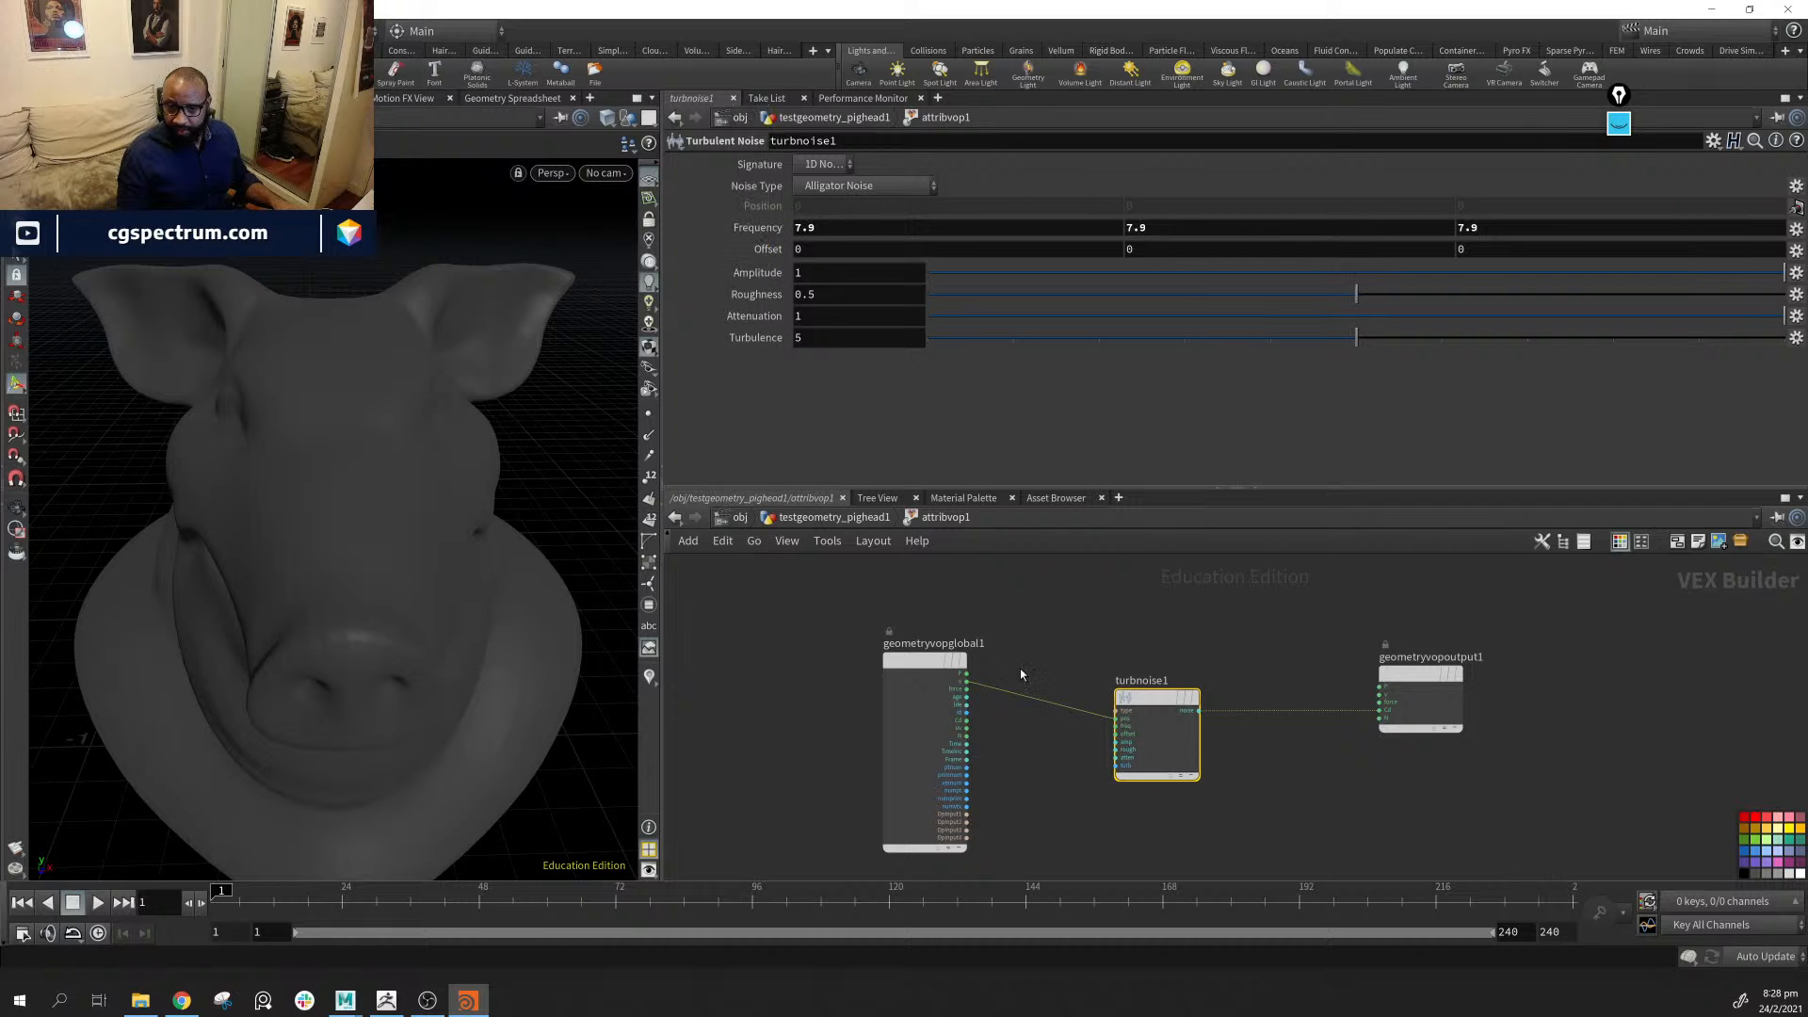
Feed the point position P into the noise's position input and set its frequency to 9.4 on all axes
drag(969, 681, 1115, 724)
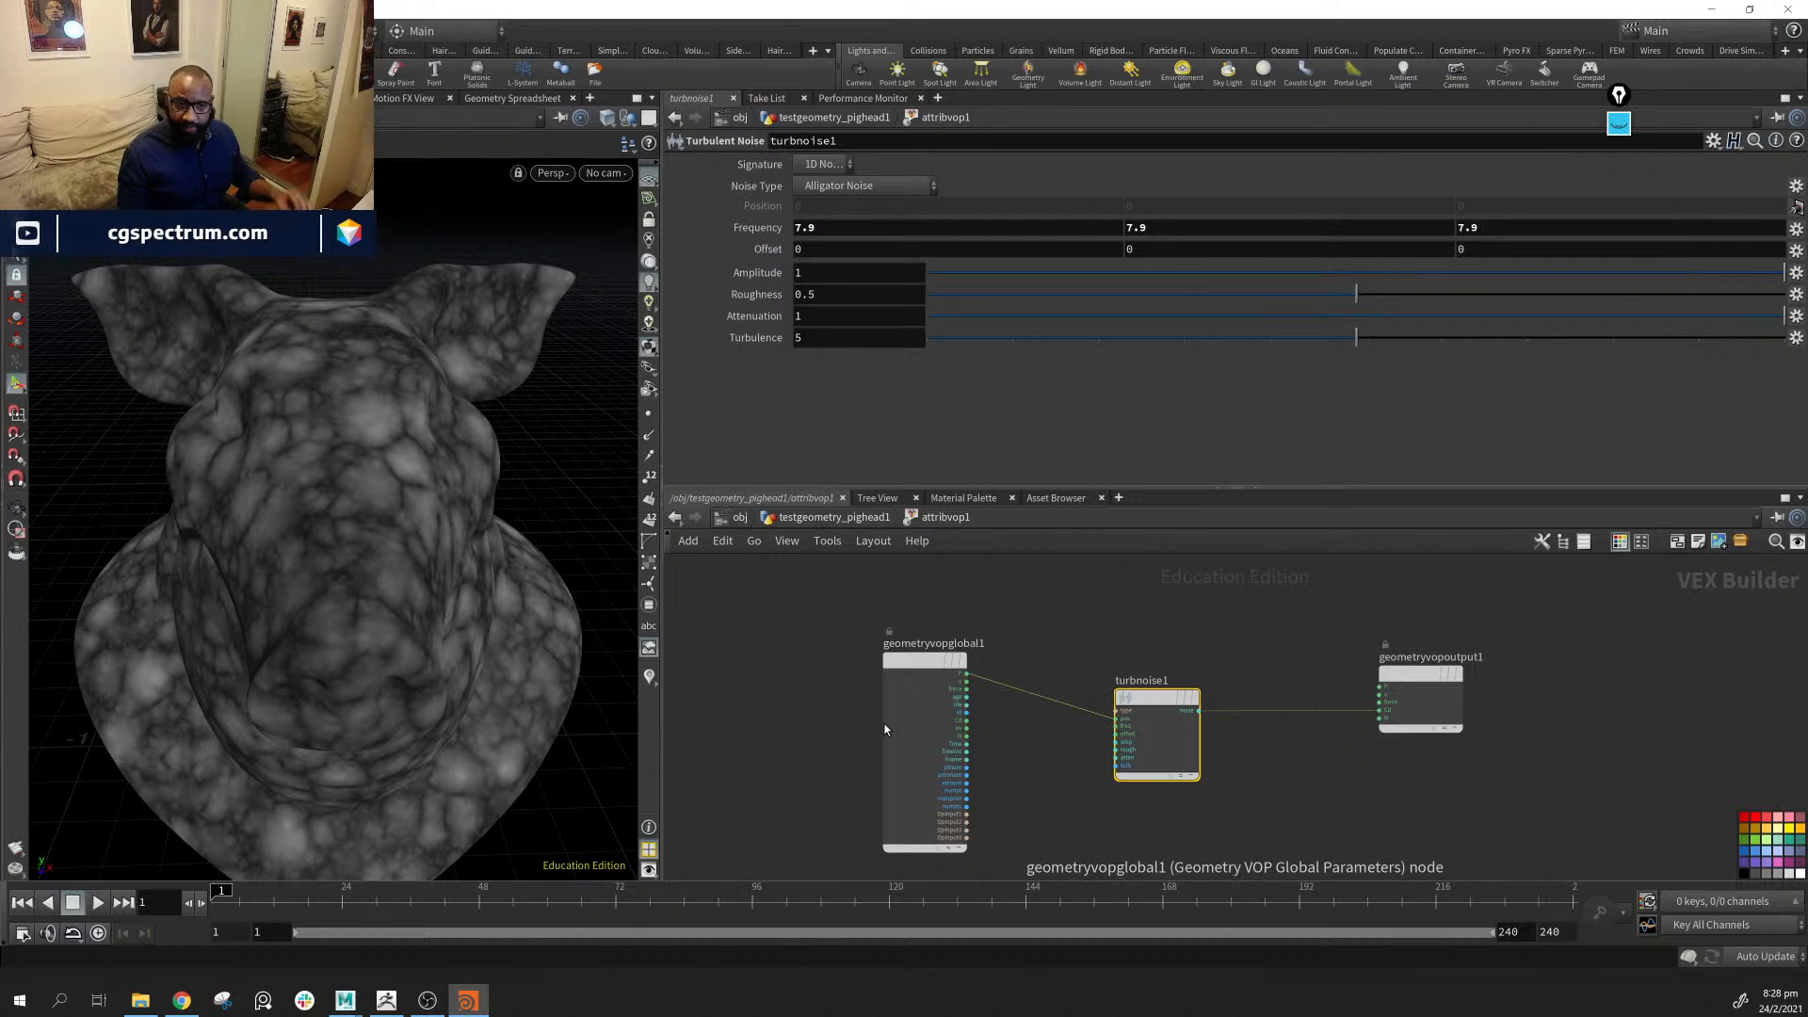
alt+drag(424, 423, 489, 449)
alt+right_drag(488, 449, 542, 467)
middle_drag(750, 228, 751, 230)
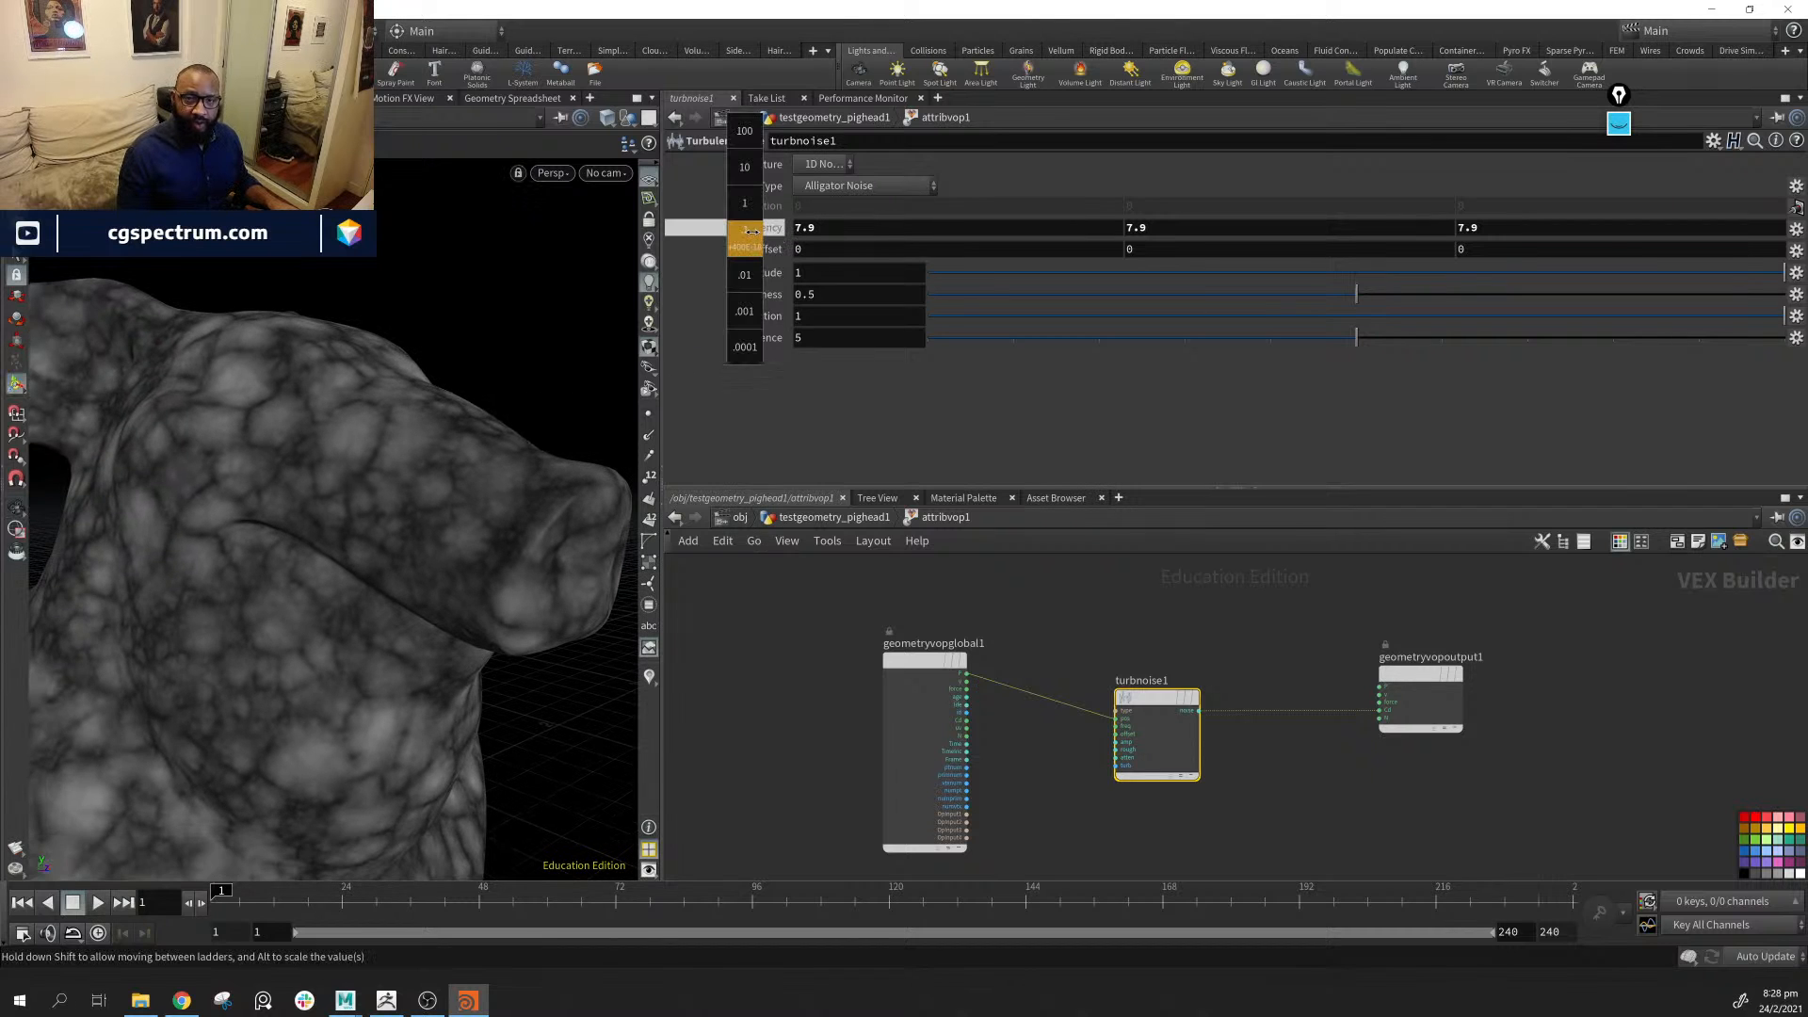
middle_drag(867, 219, 888, 297)
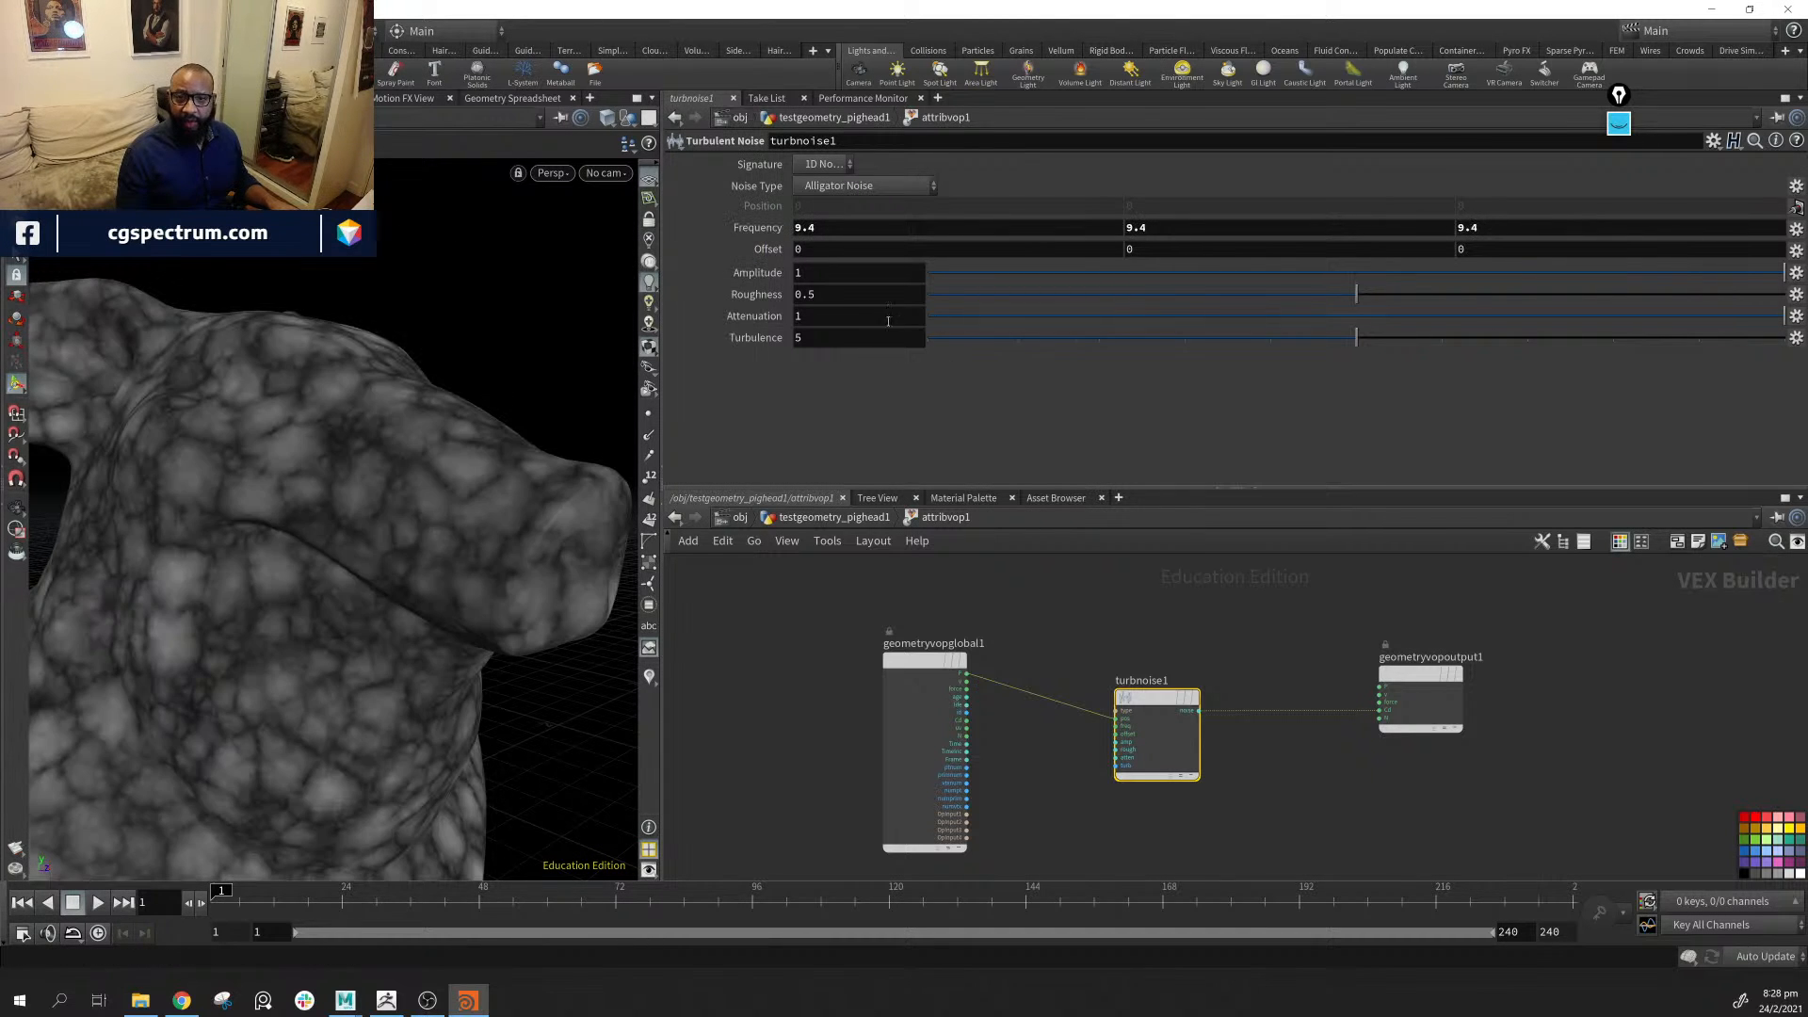
Lower the turbulent noise roughness to 0.0038
click(929, 297)
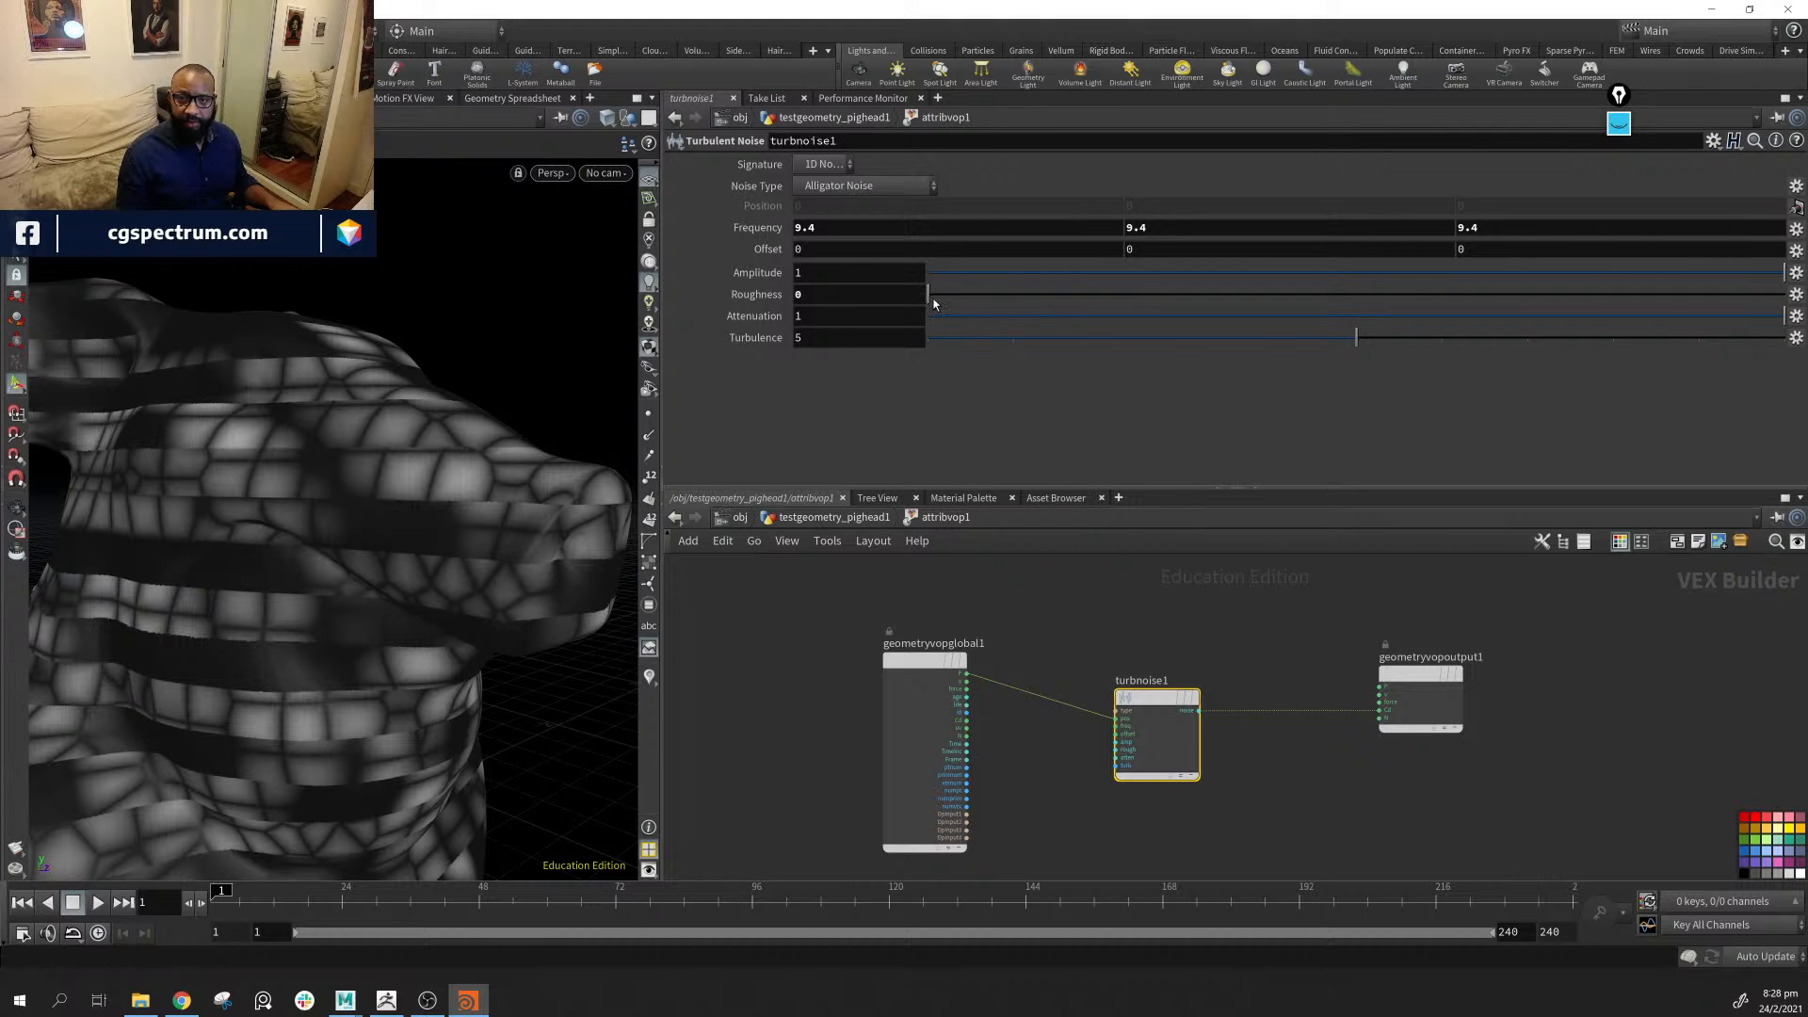
drag(935, 303, 934, 296)
drag(932, 197, 932, 197)
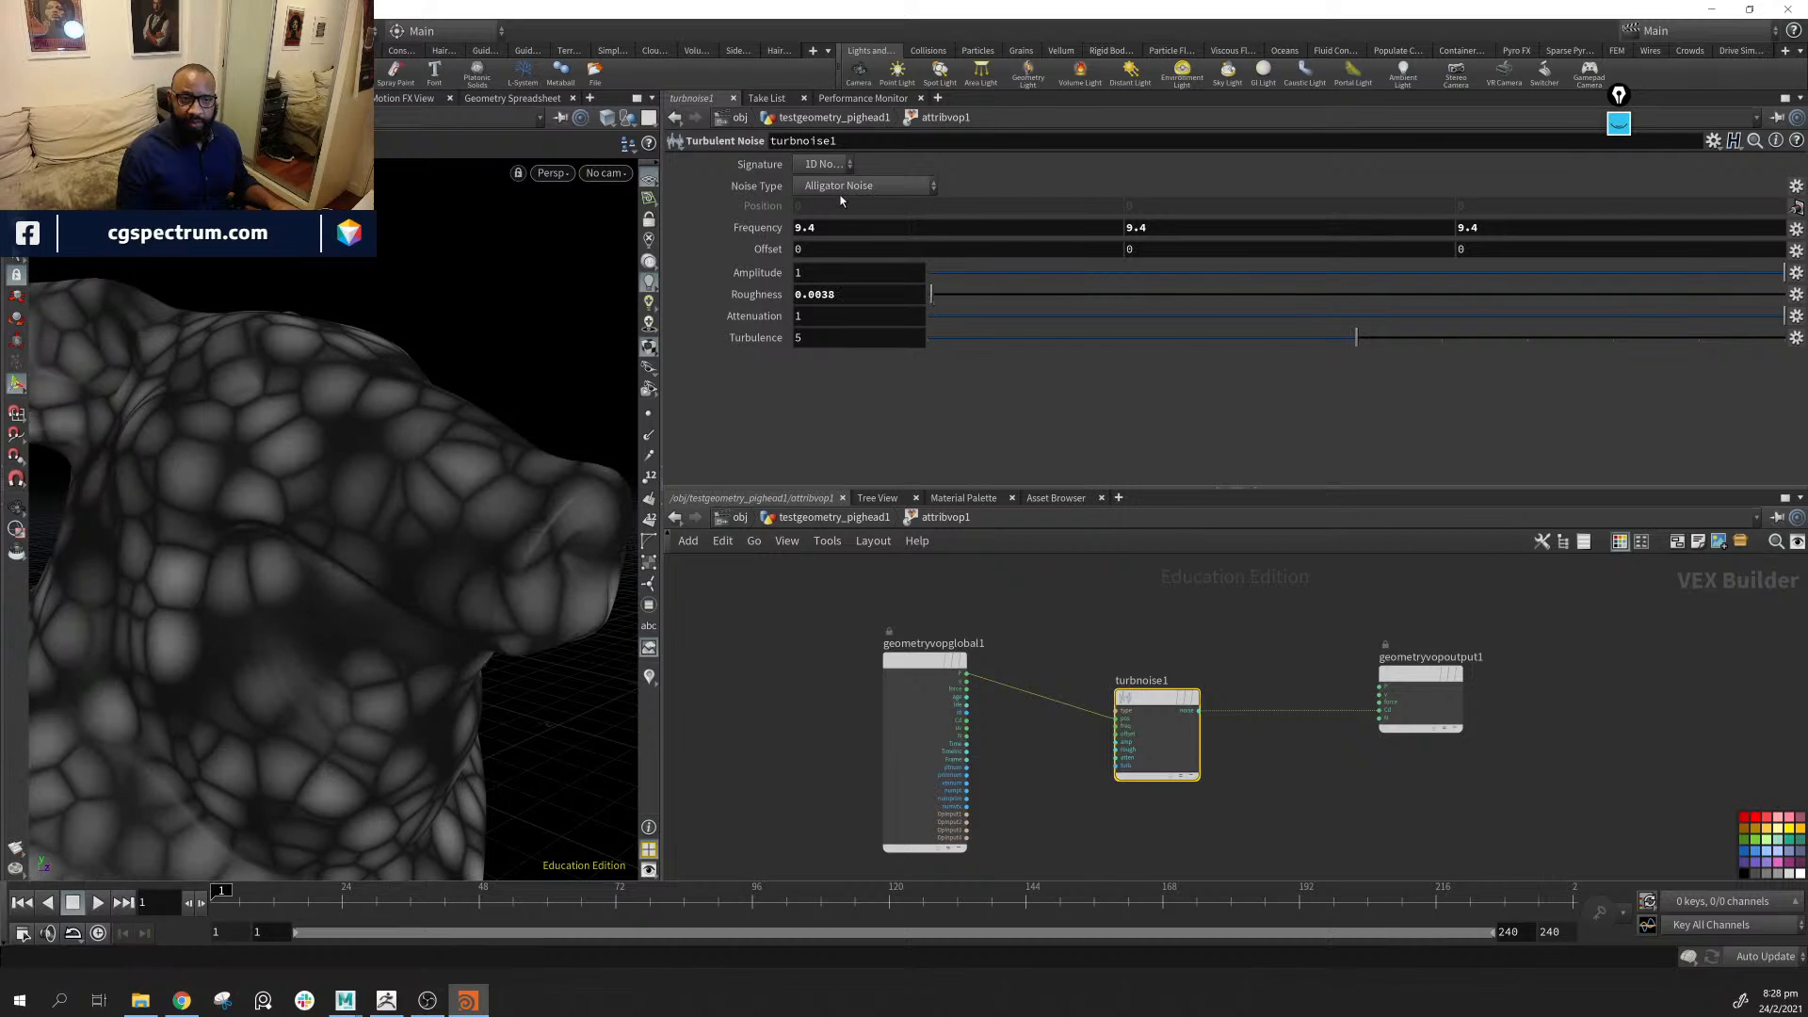
Try Perlin Noise and Simplex Noise as the turbulent noise type
click(852, 188)
click(862, 218)
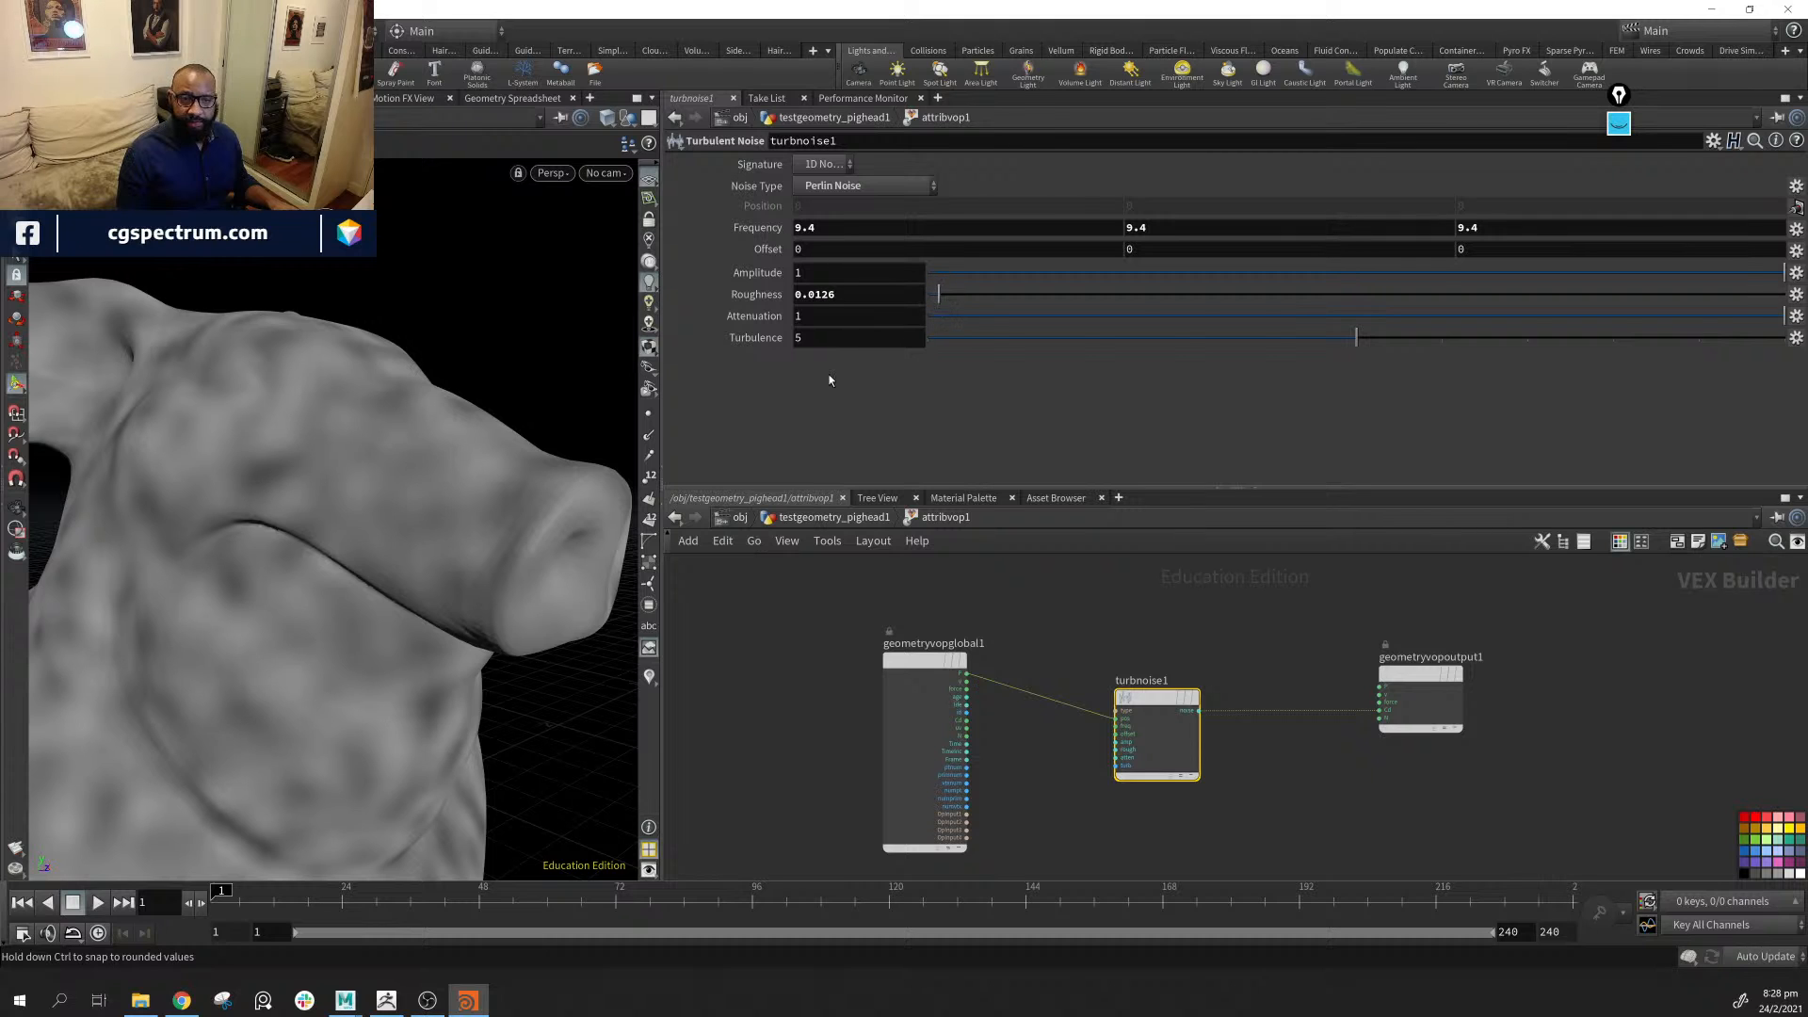
alt+middle_drag(536, 489, 565, 488)
click(885, 186)
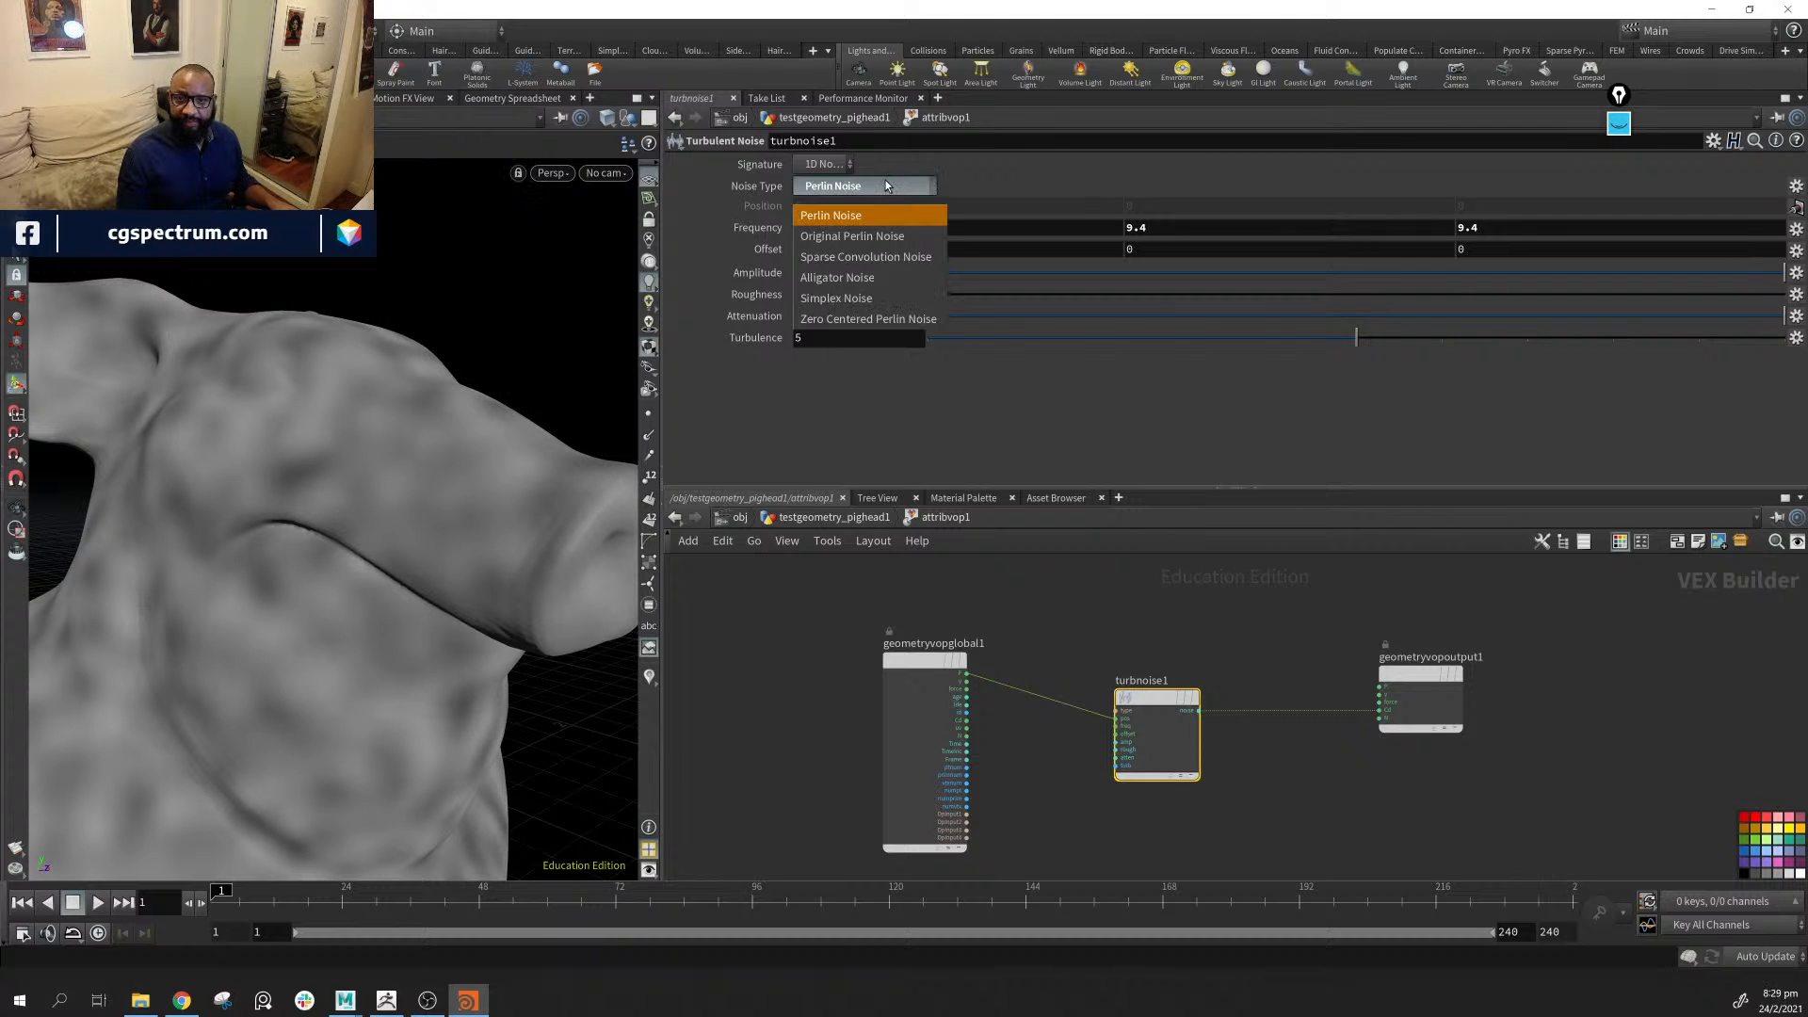
click(900, 300)
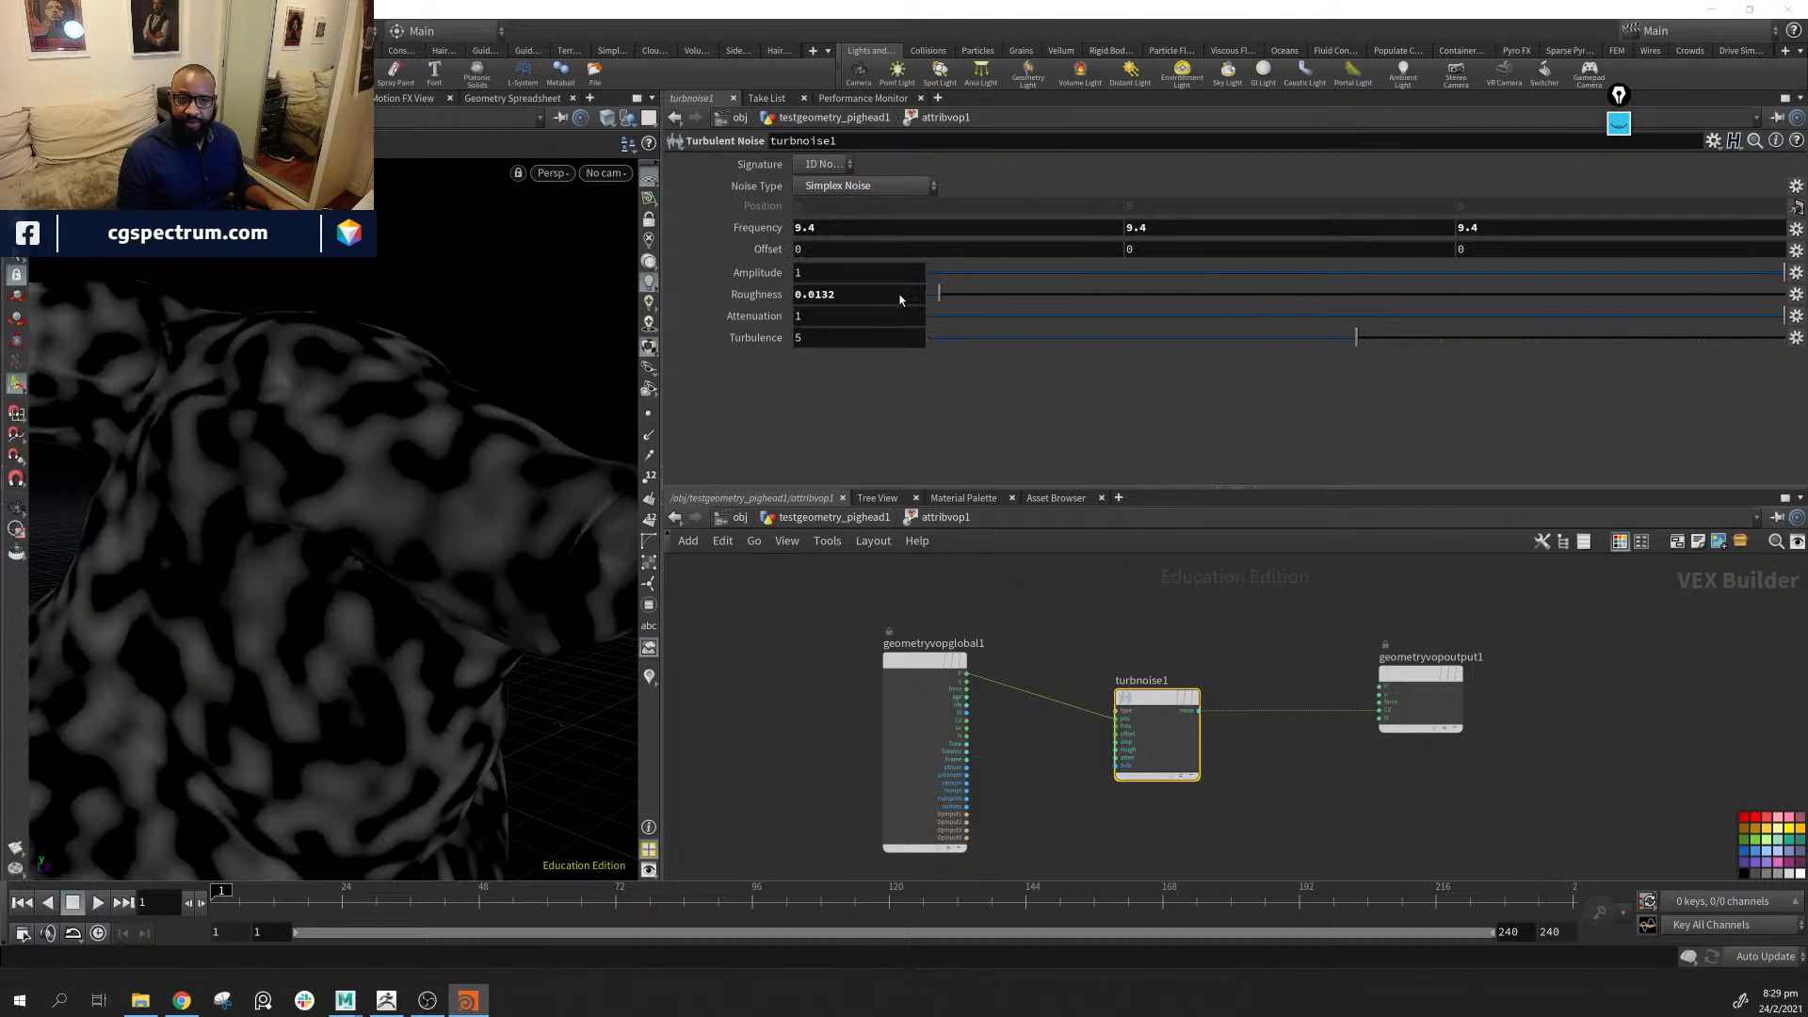
Set the Simplex noise frequency to 6.4 on all axes and check the pattern around the pig head
mouse_move(525, 427)
alt+mouse_down()
mouse_move(530, 480)
mouse_move(484, 590)
mouse_move(436, 509)
mouse_move(529, 456)
alt+mouse_up()
mouse_move(444, 560)
mouse_down()
mouse_move(455, 606)
mouse_move(496, 561)
mouse_move(486, 526)
mouse_move(472, 537)
mouse_up()
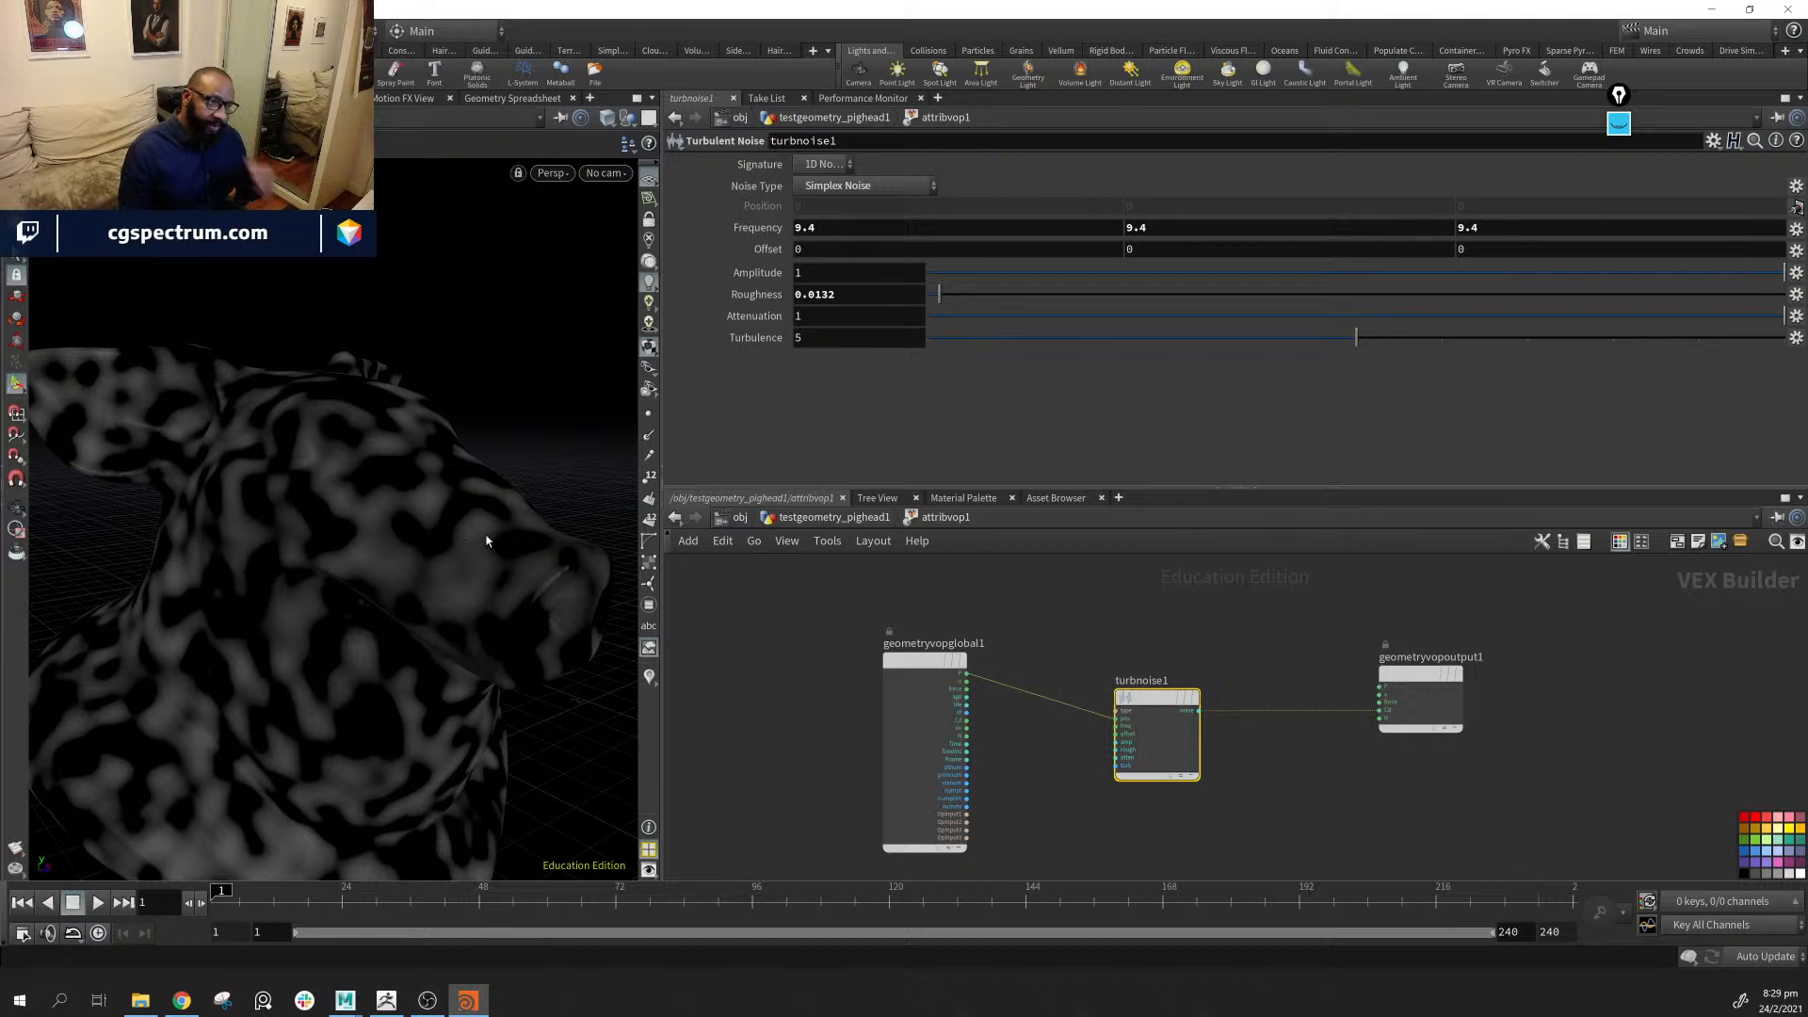
middle_drag(754, 237, 508, 303)
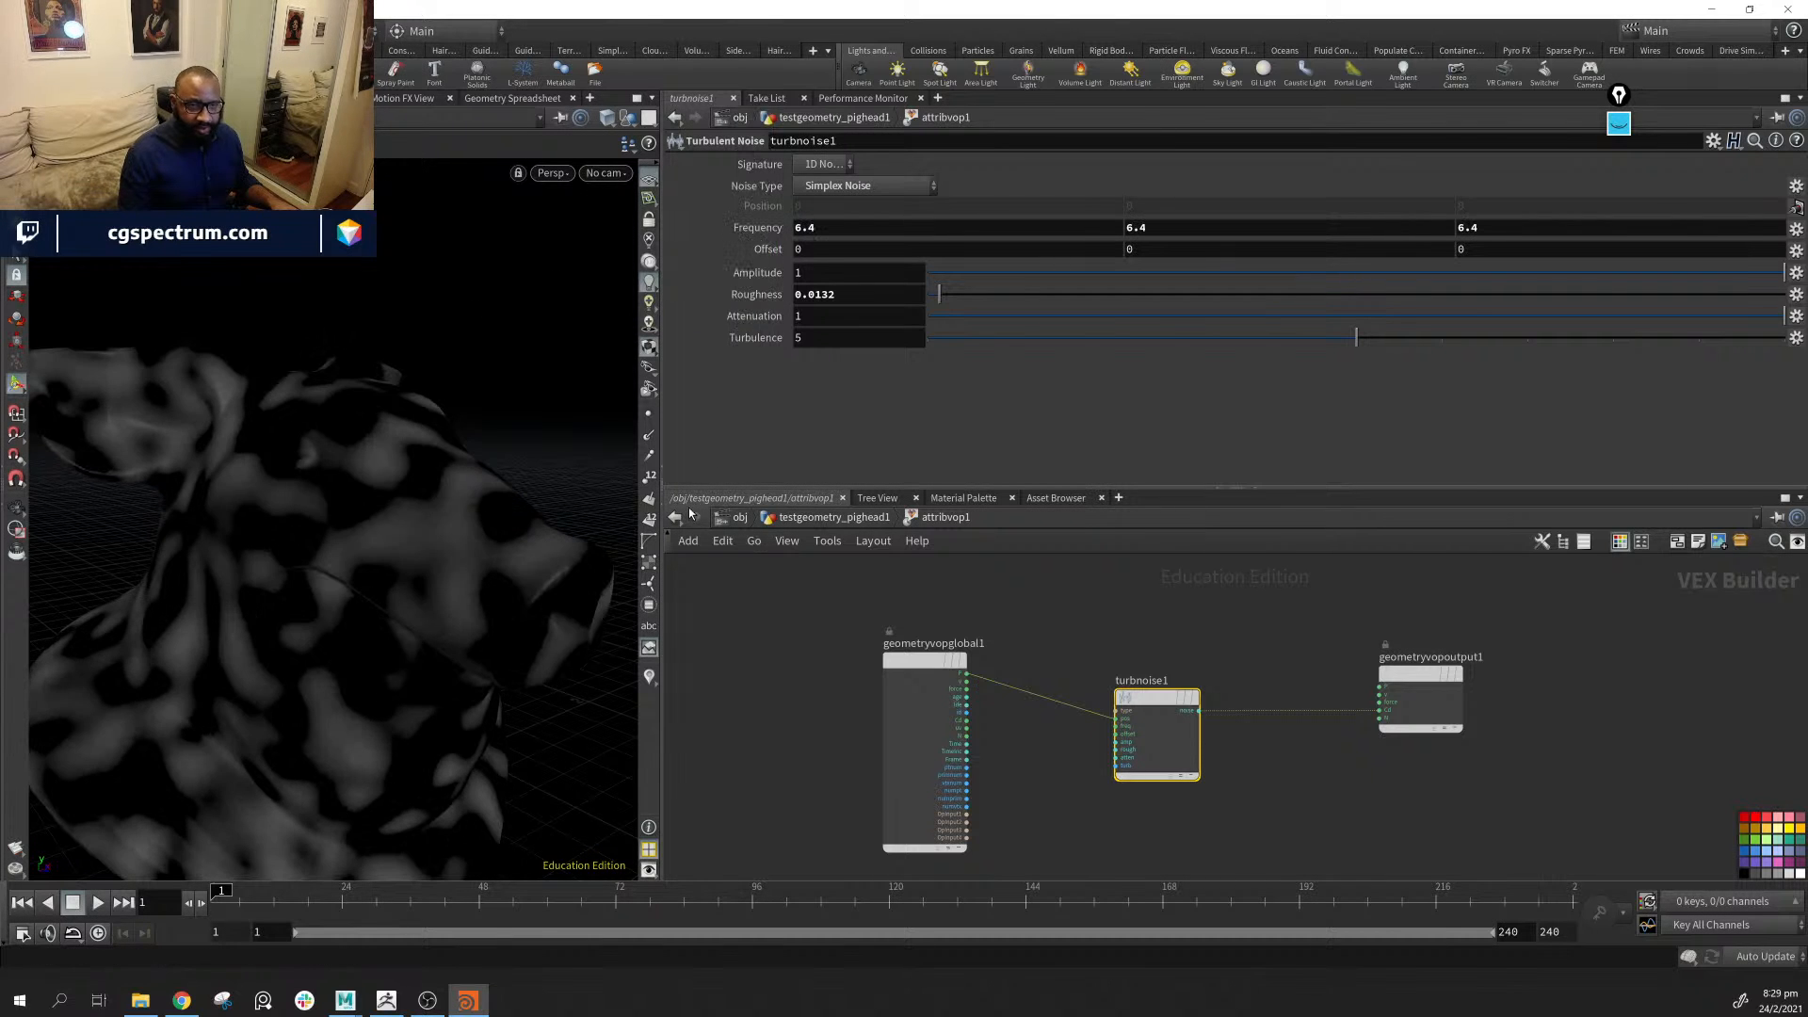
mouse_move(452, 540)
mouse_down()
mouse_move(371, 549)
mouse_move(416, 556)
mouse_move(428, 537)
mouse_up()
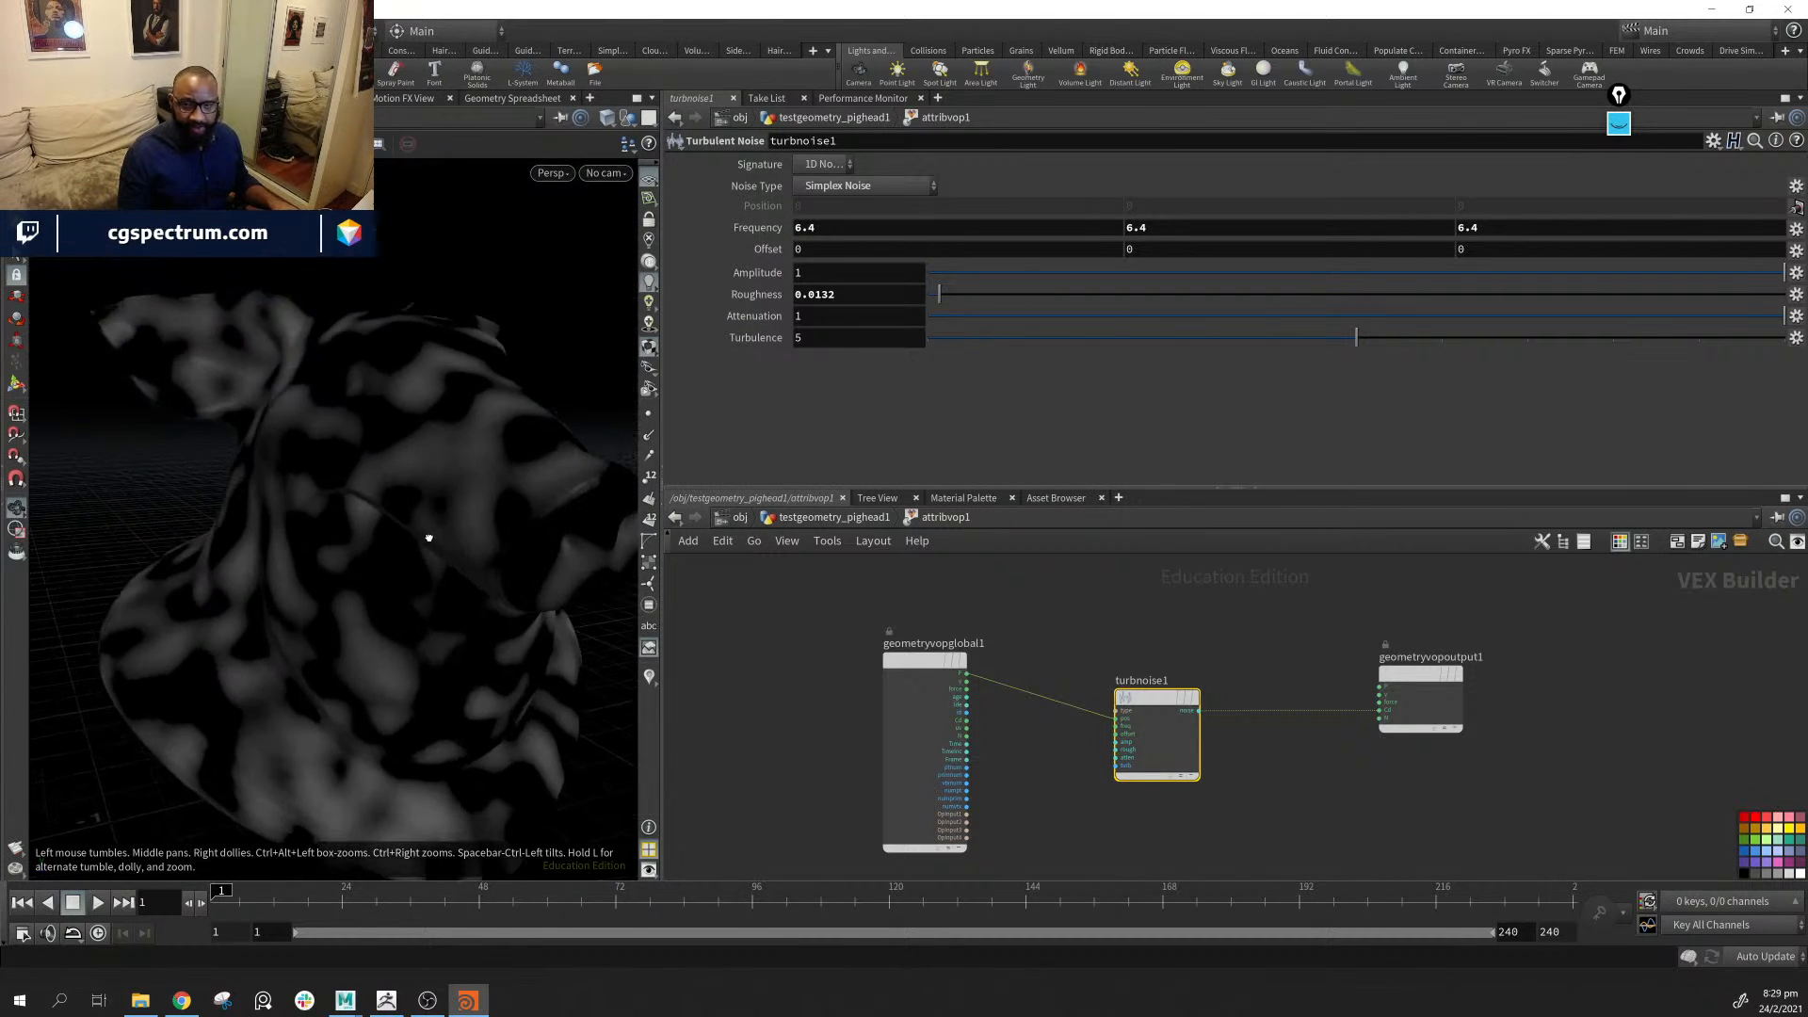
Return to the testgeometry_pighead1 network and delete the attribvop1 node
click(821, 516)
click(793, 559)
click(821, 518)
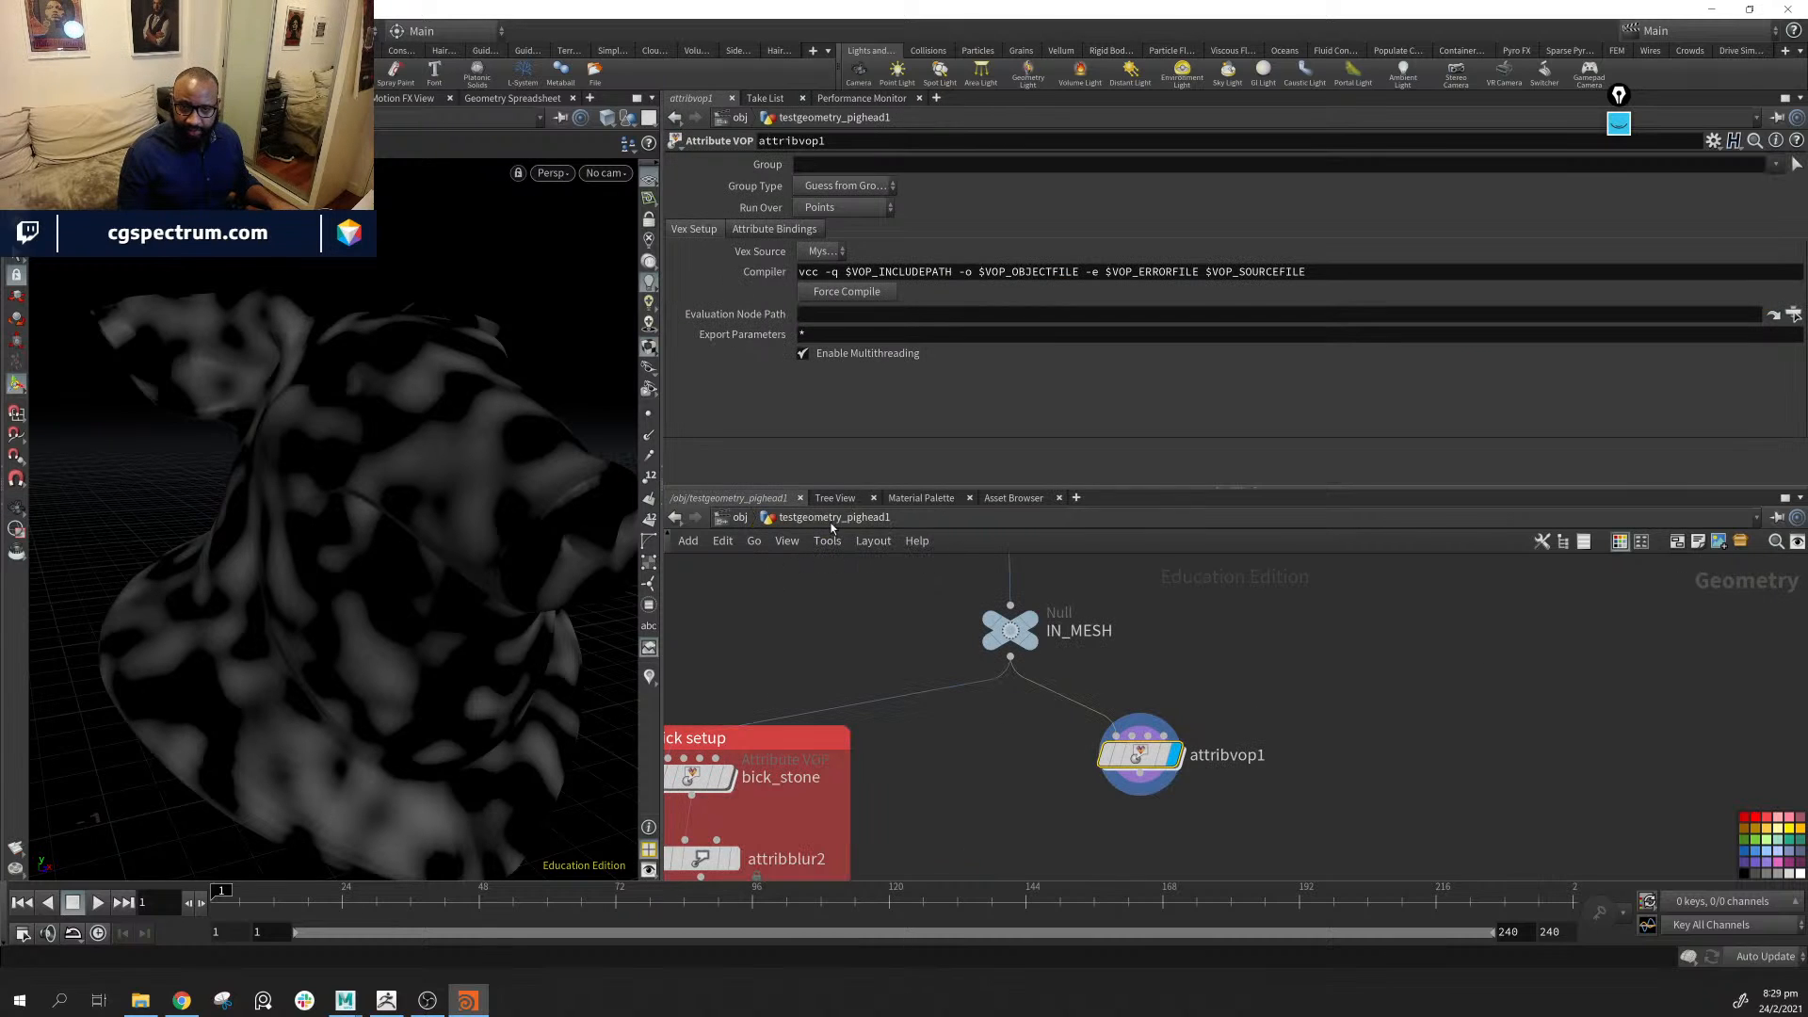
drag(1373, 672, 1086, 826)
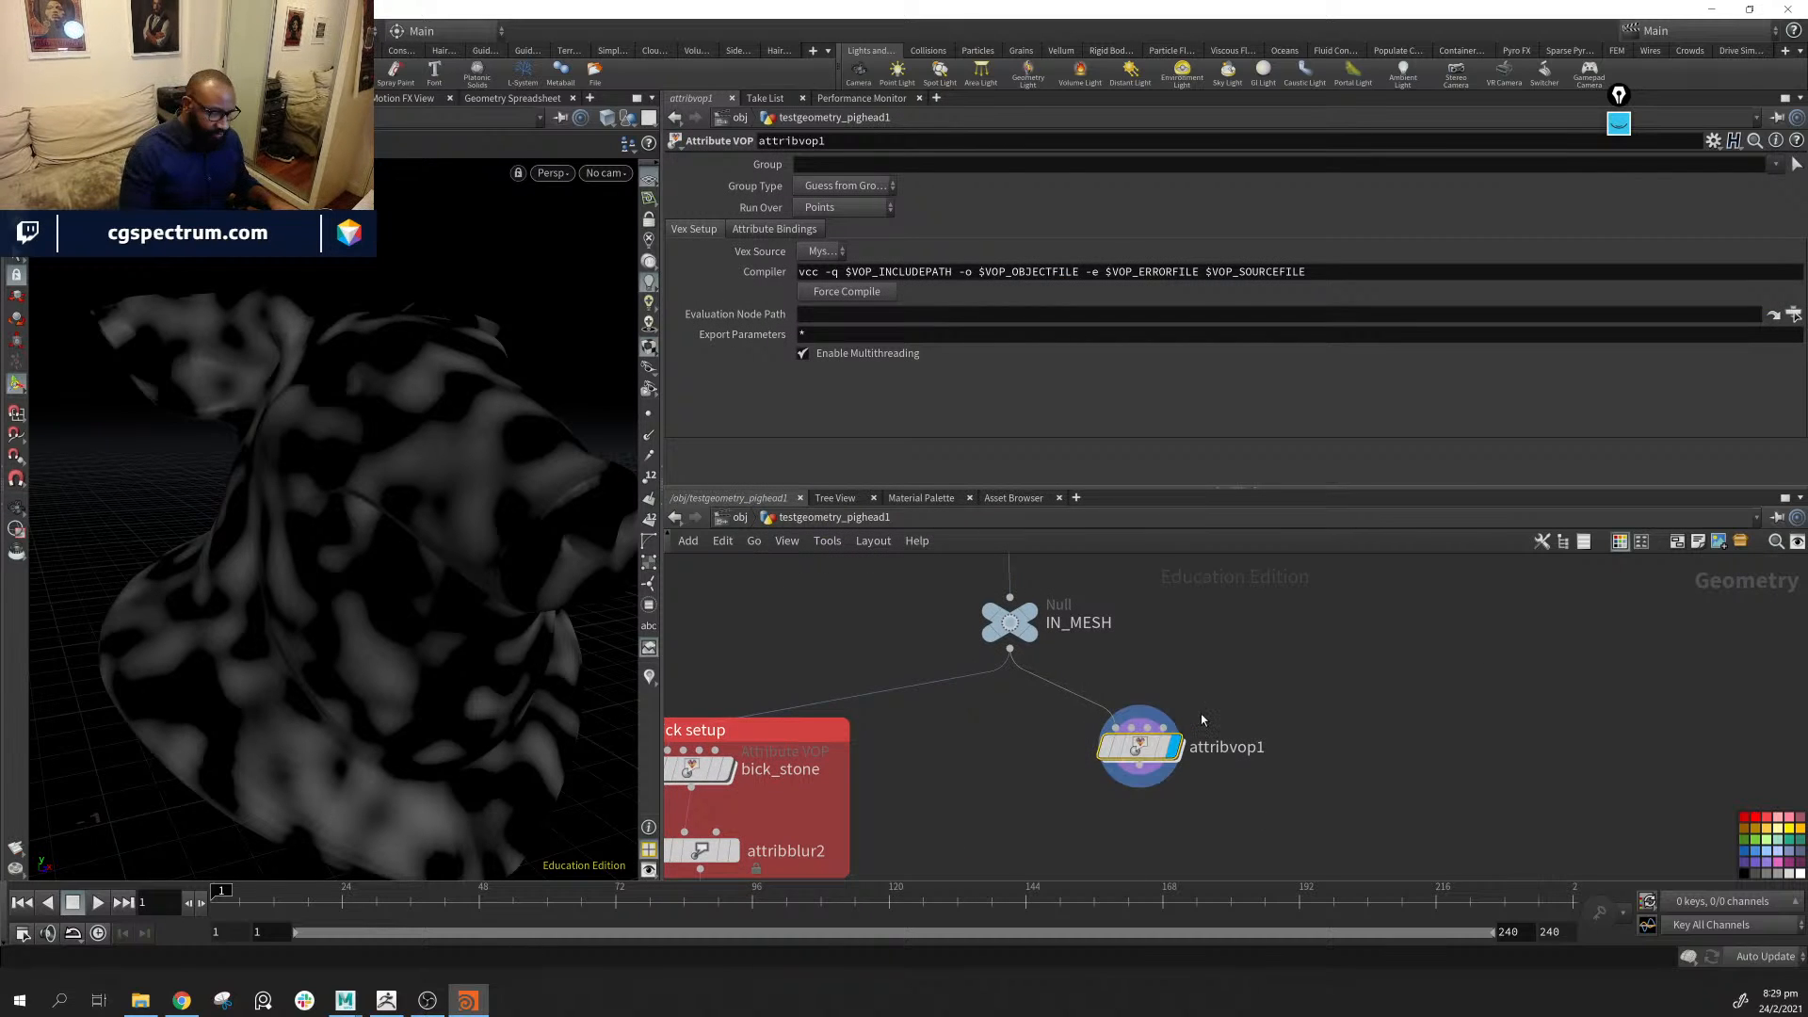
key(Delete)
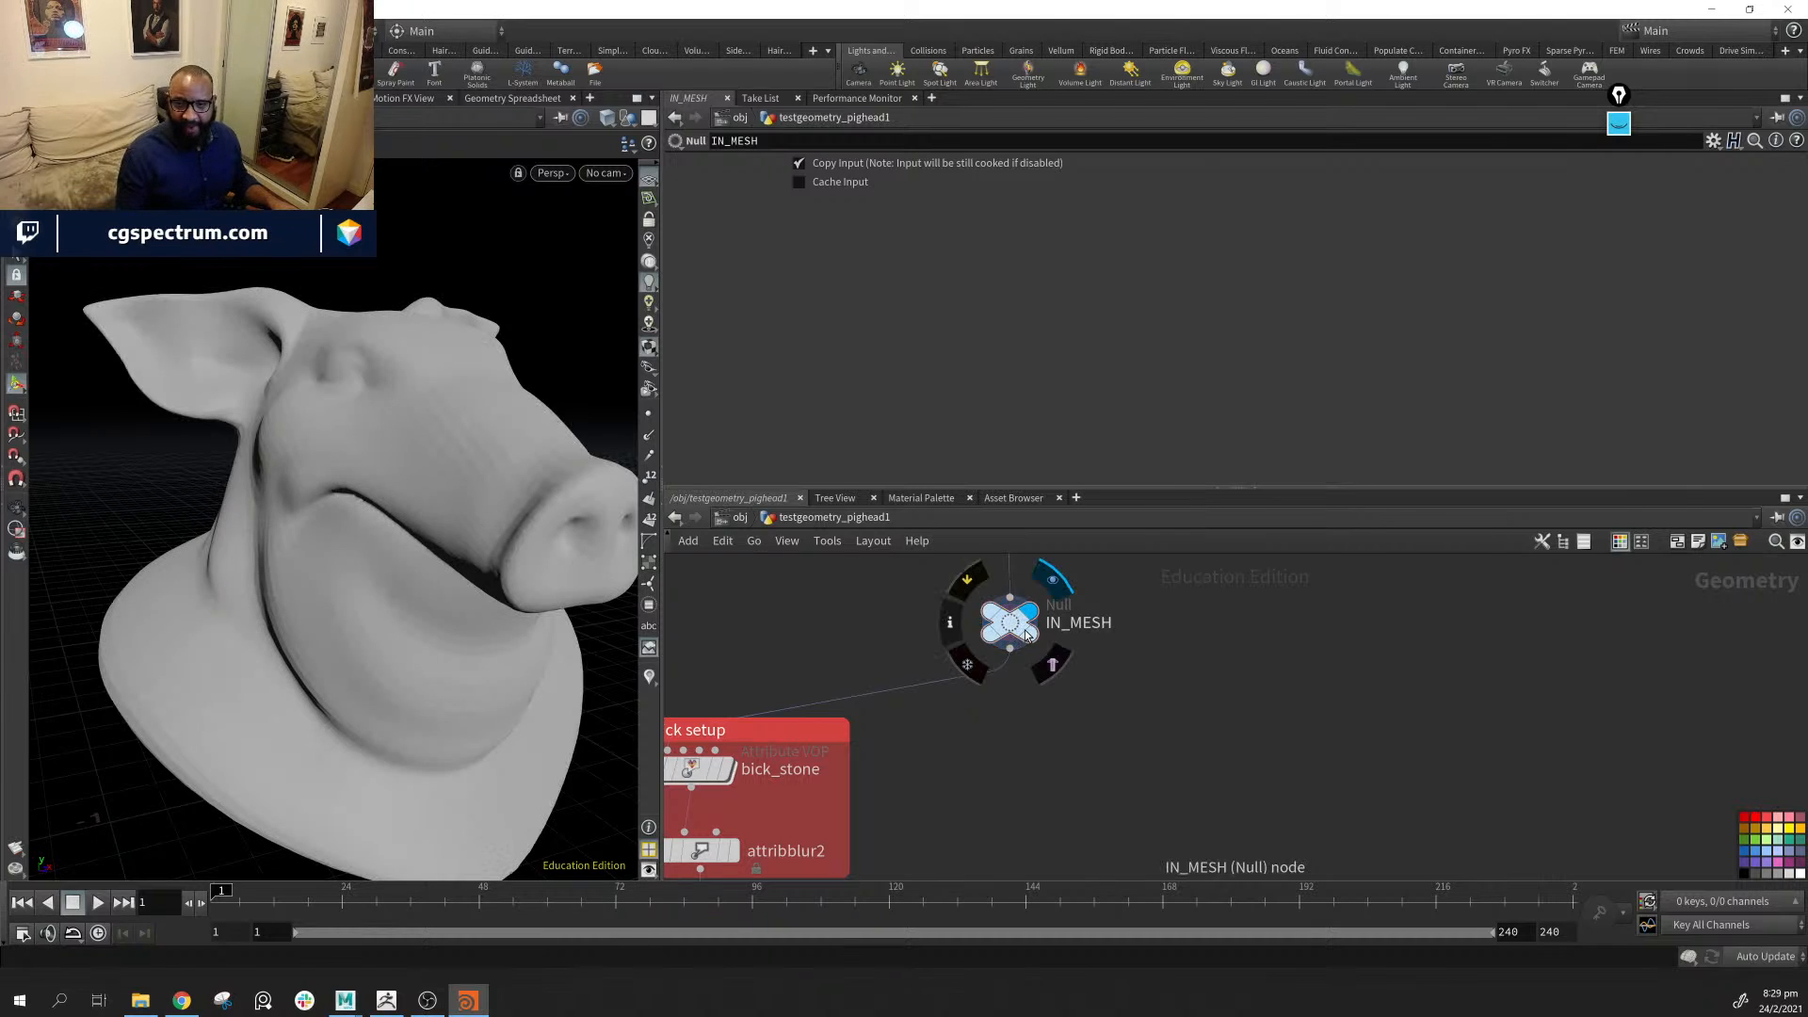
Add an Attribute Paint node below IN_MESH and wire IN_MESH into its input
middle_drag(1143, 761, 1160, 723)
key(Tab)
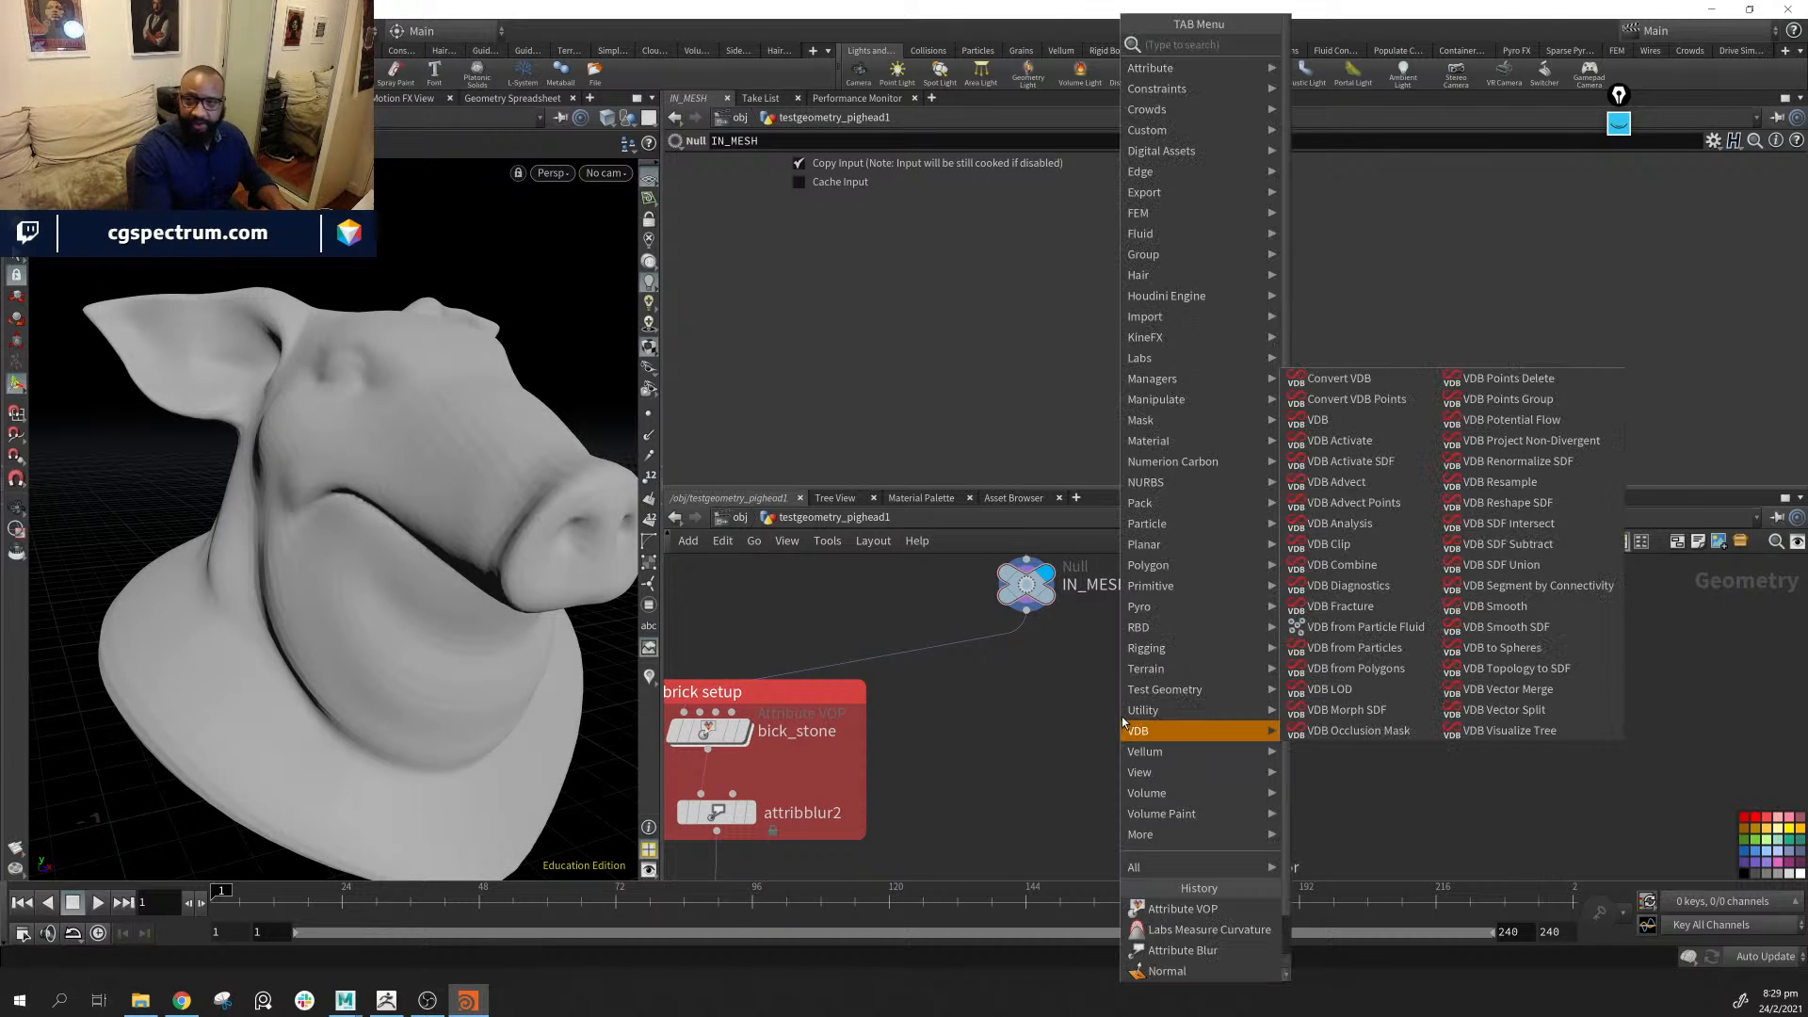
text(a p)
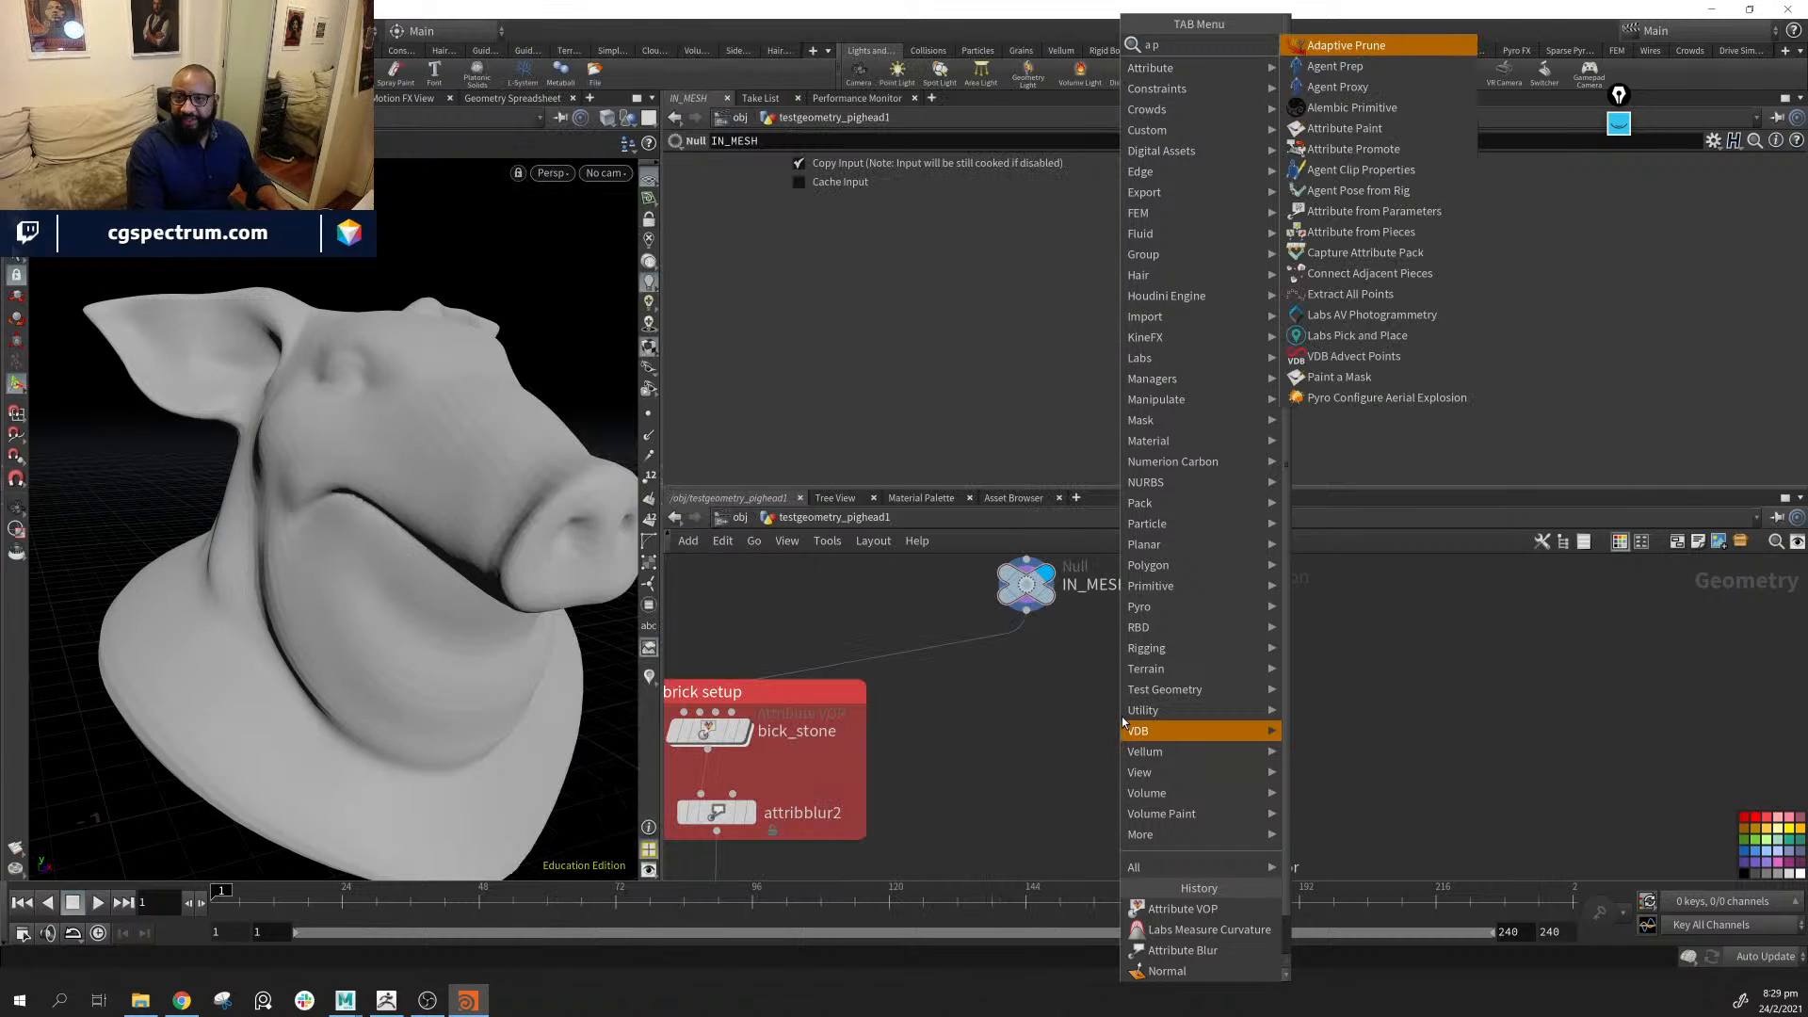
key(Down)
key(Down)
key(Down)
key(Down)
key(Return)
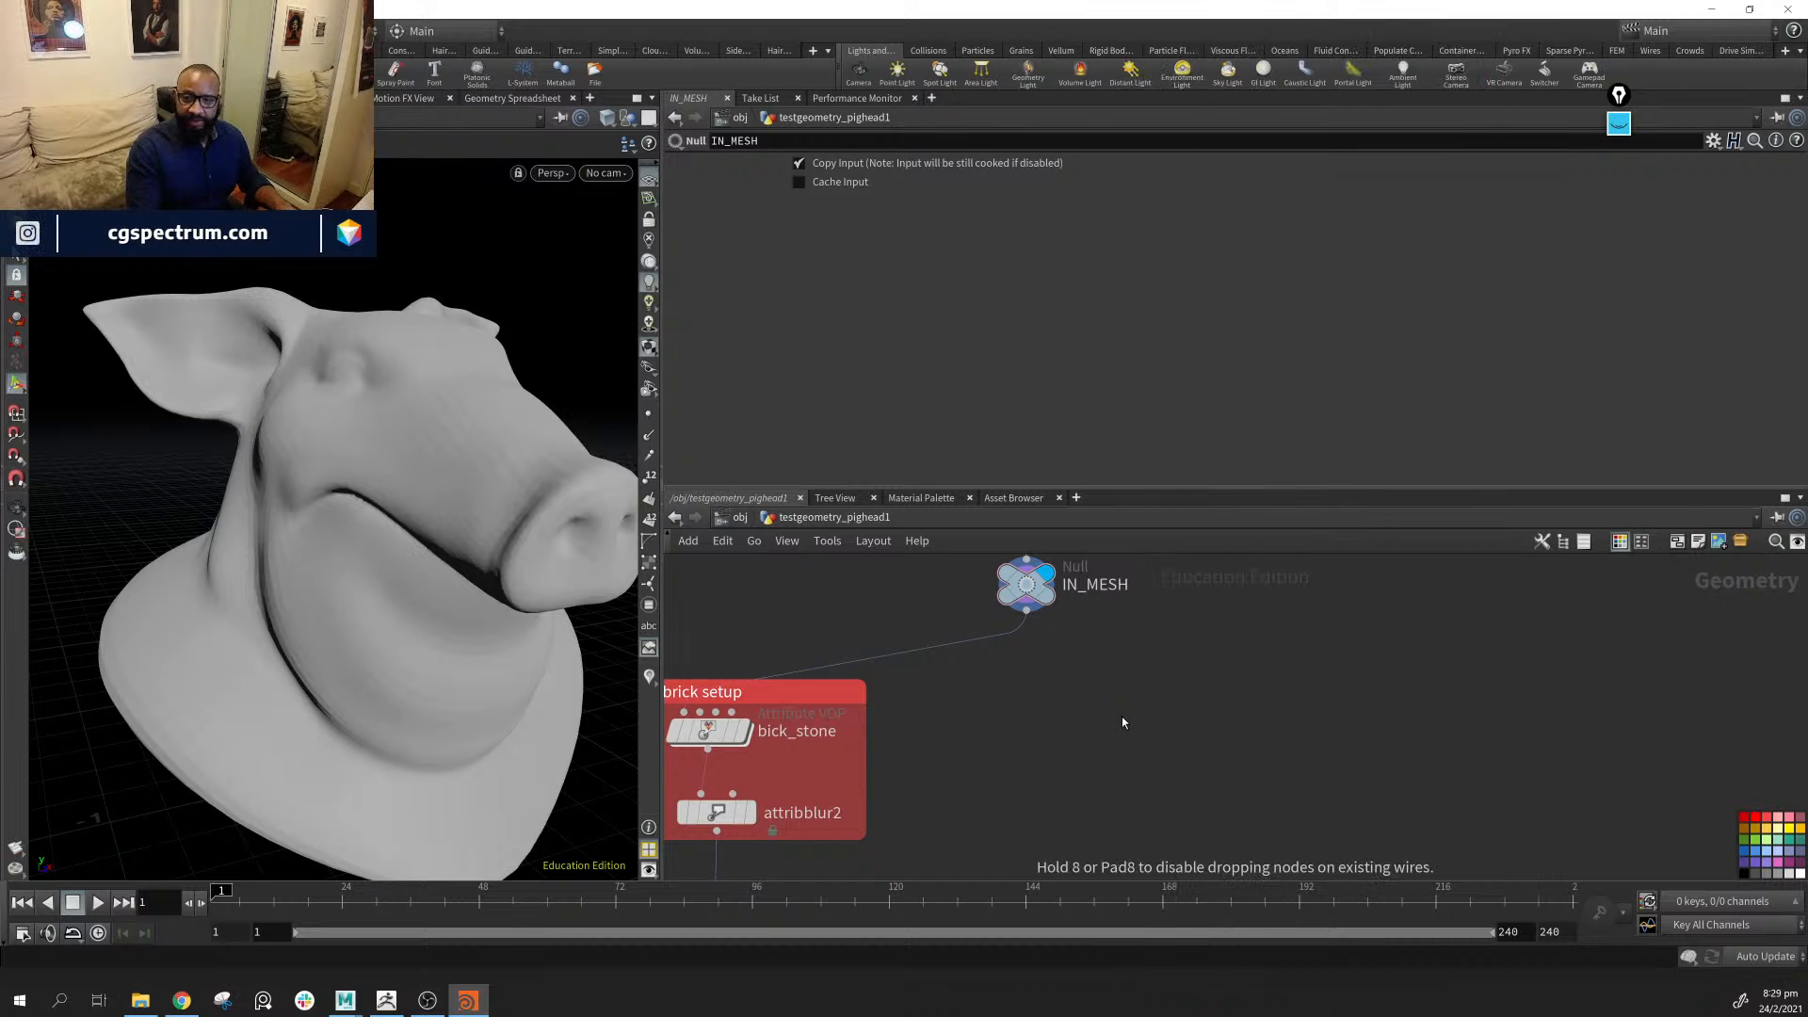
drag(1122, 715, 1126, 738)
mouse_move(1027, 612)
mouse_down()
mouse_move(1136, 731)
mouse_move(1110, 678)
mouse_up()
Display the attribpaint1 node's result on the pig head in the viewport
scroll(539, 472, up, 1)
alt+drag(440, 430, 399, 515)
scroll(399, 515, up, 2)
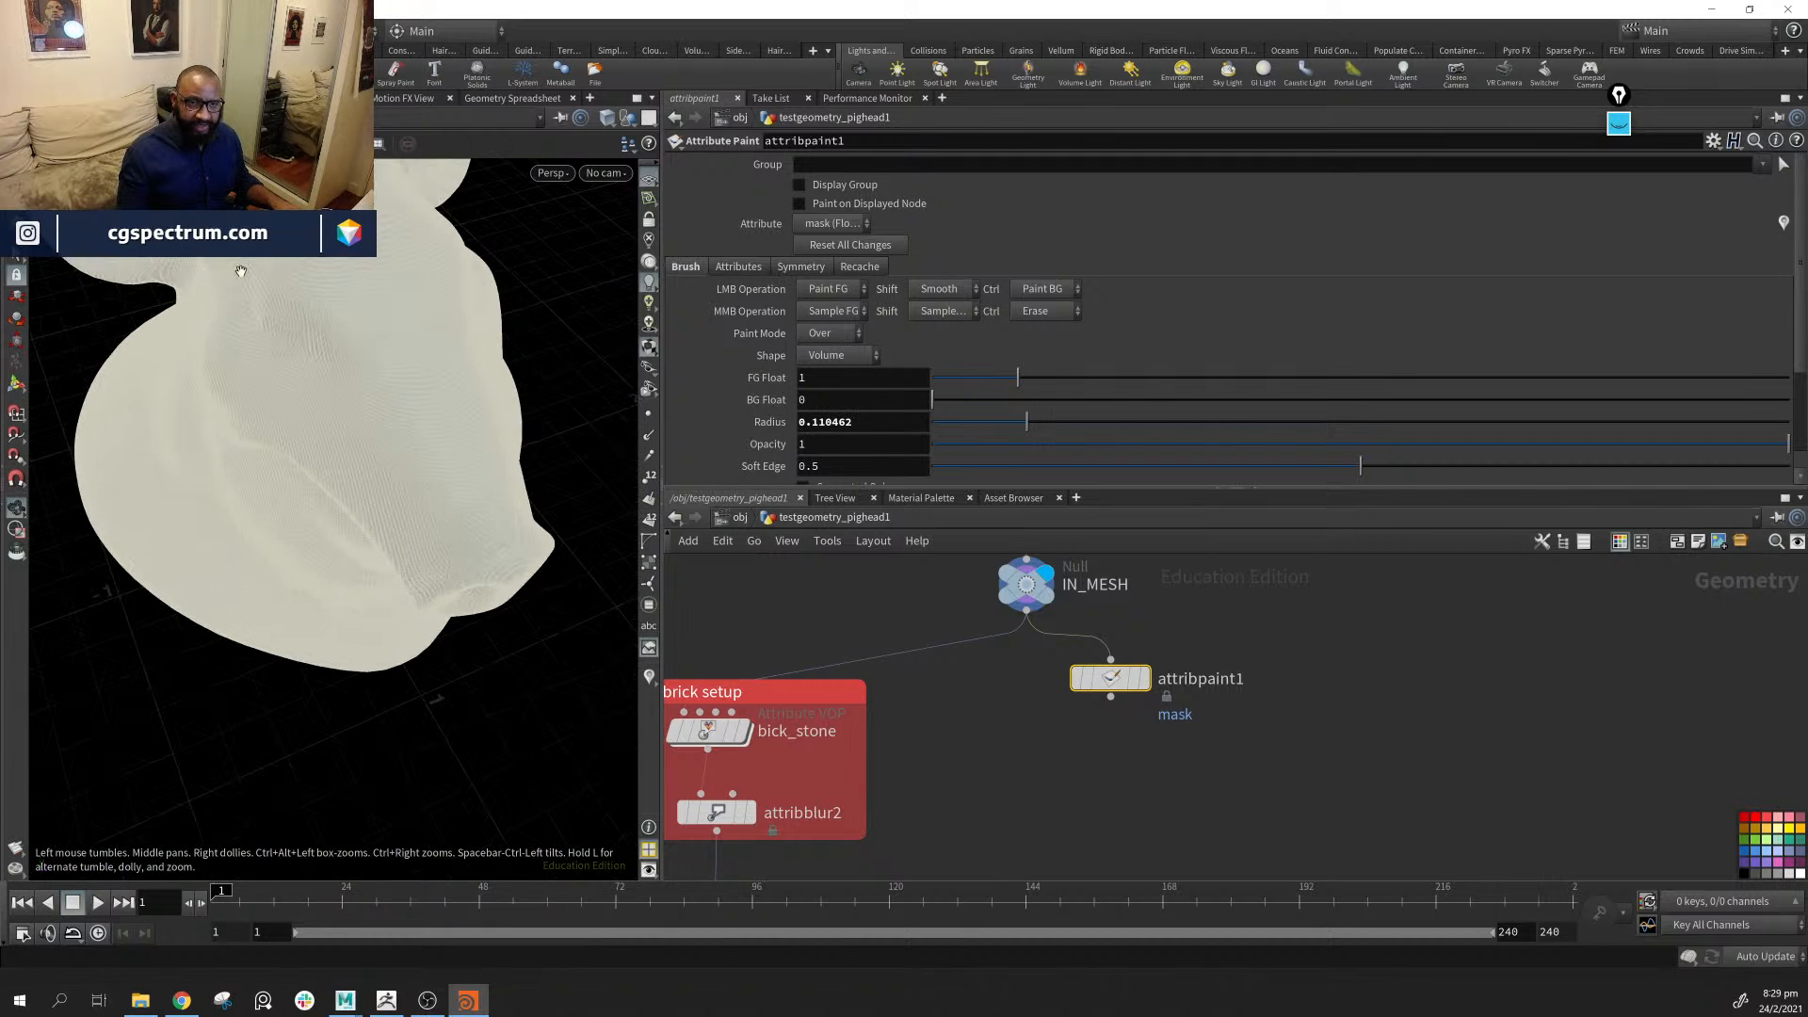
mouse_move(1145, 685)
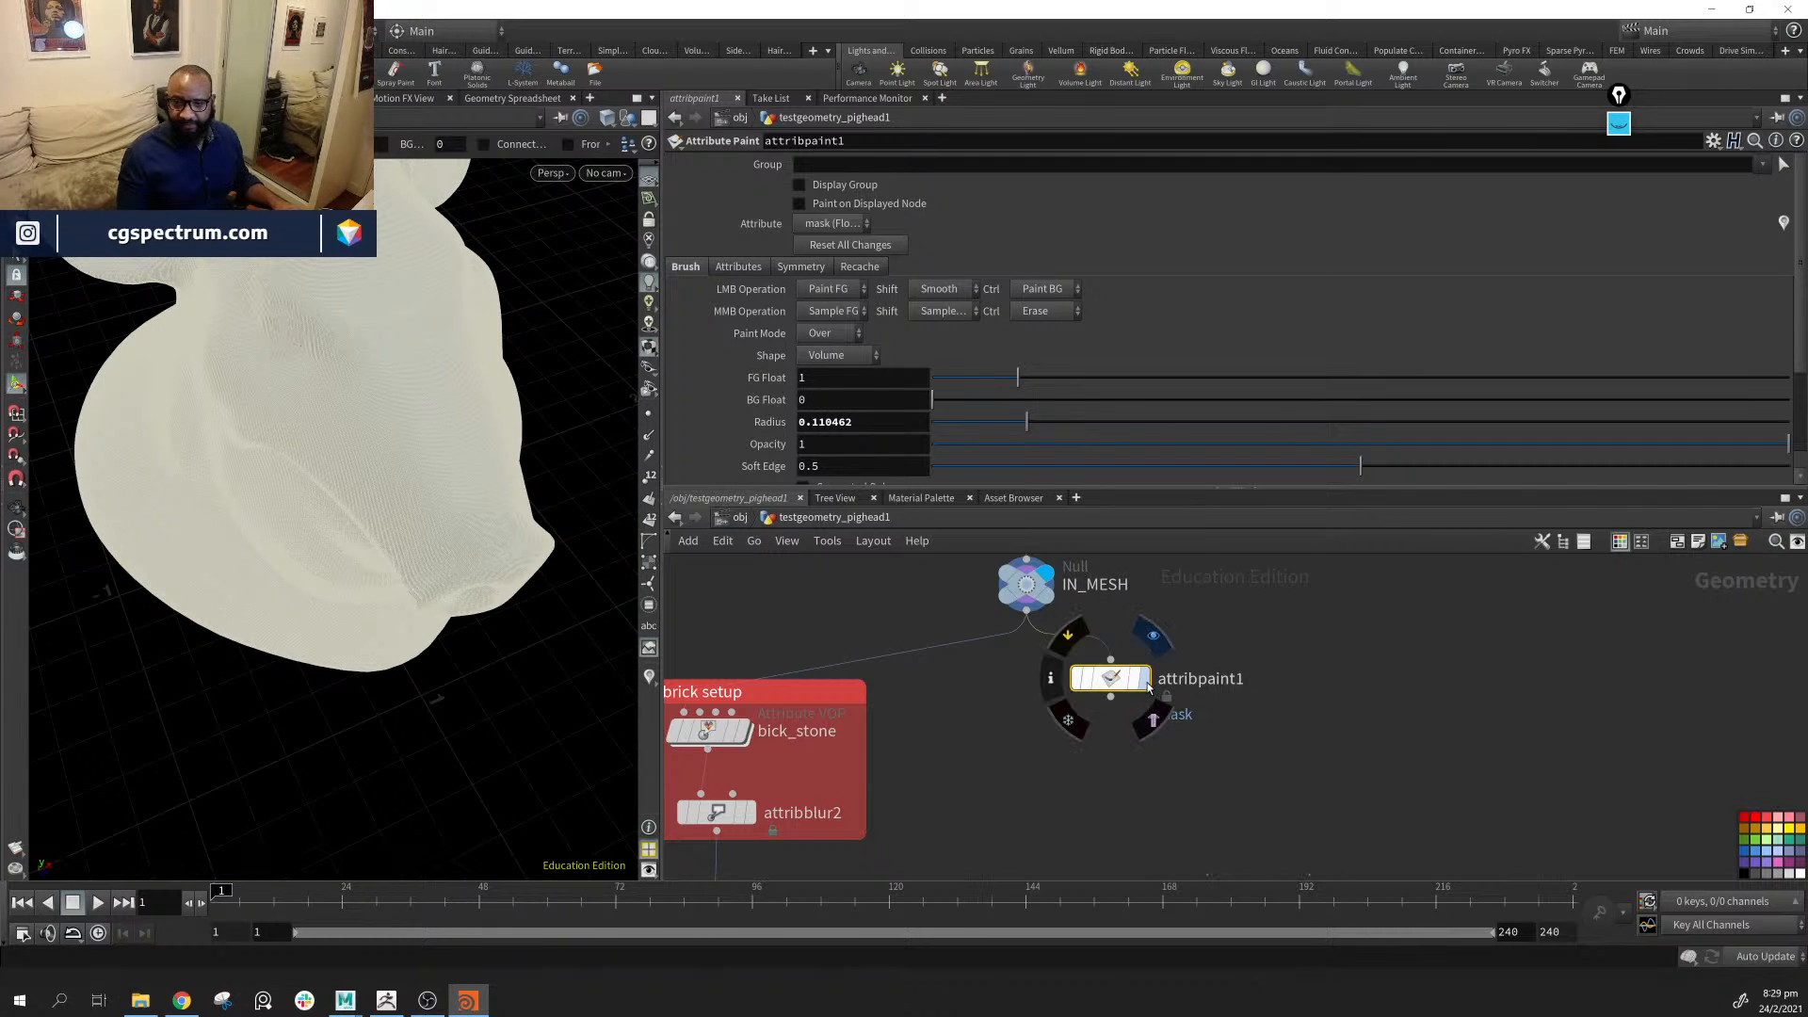
click(1152, 636)
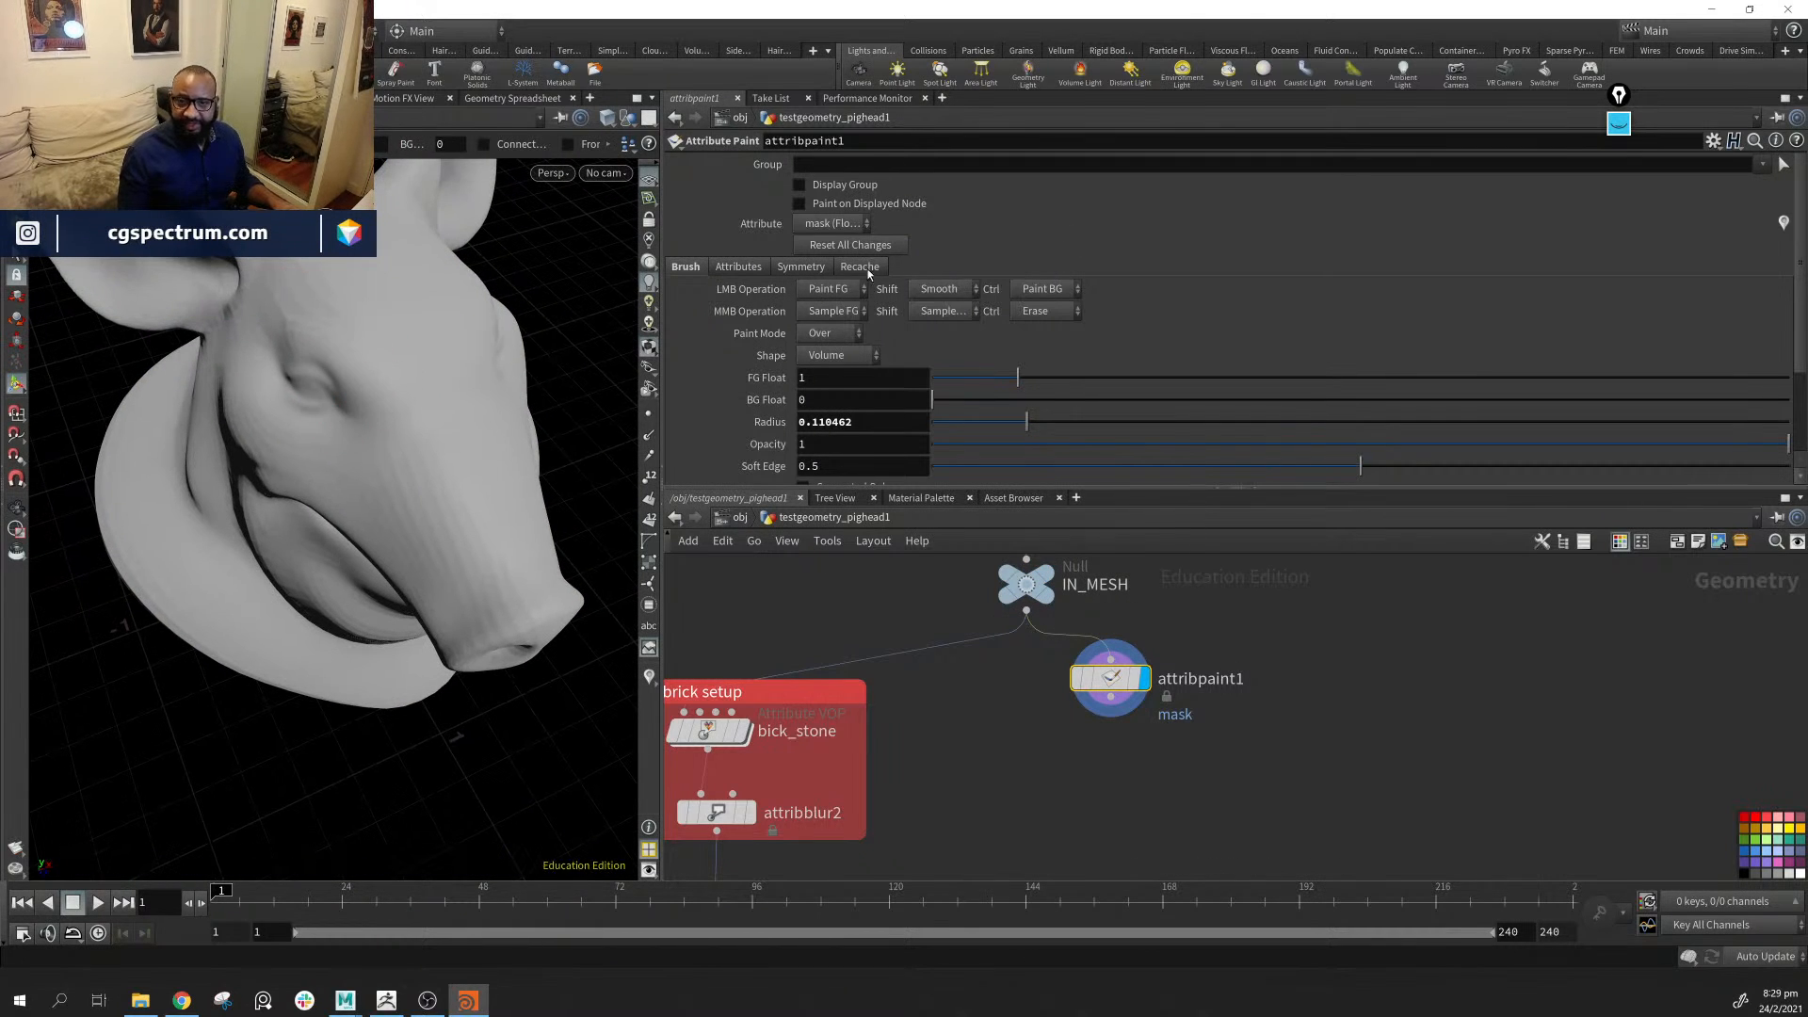
Turn on attribute visualization and paint the mask attribute over one side of the pig's face, covering the eye, cheek and snout
click(727, 268)
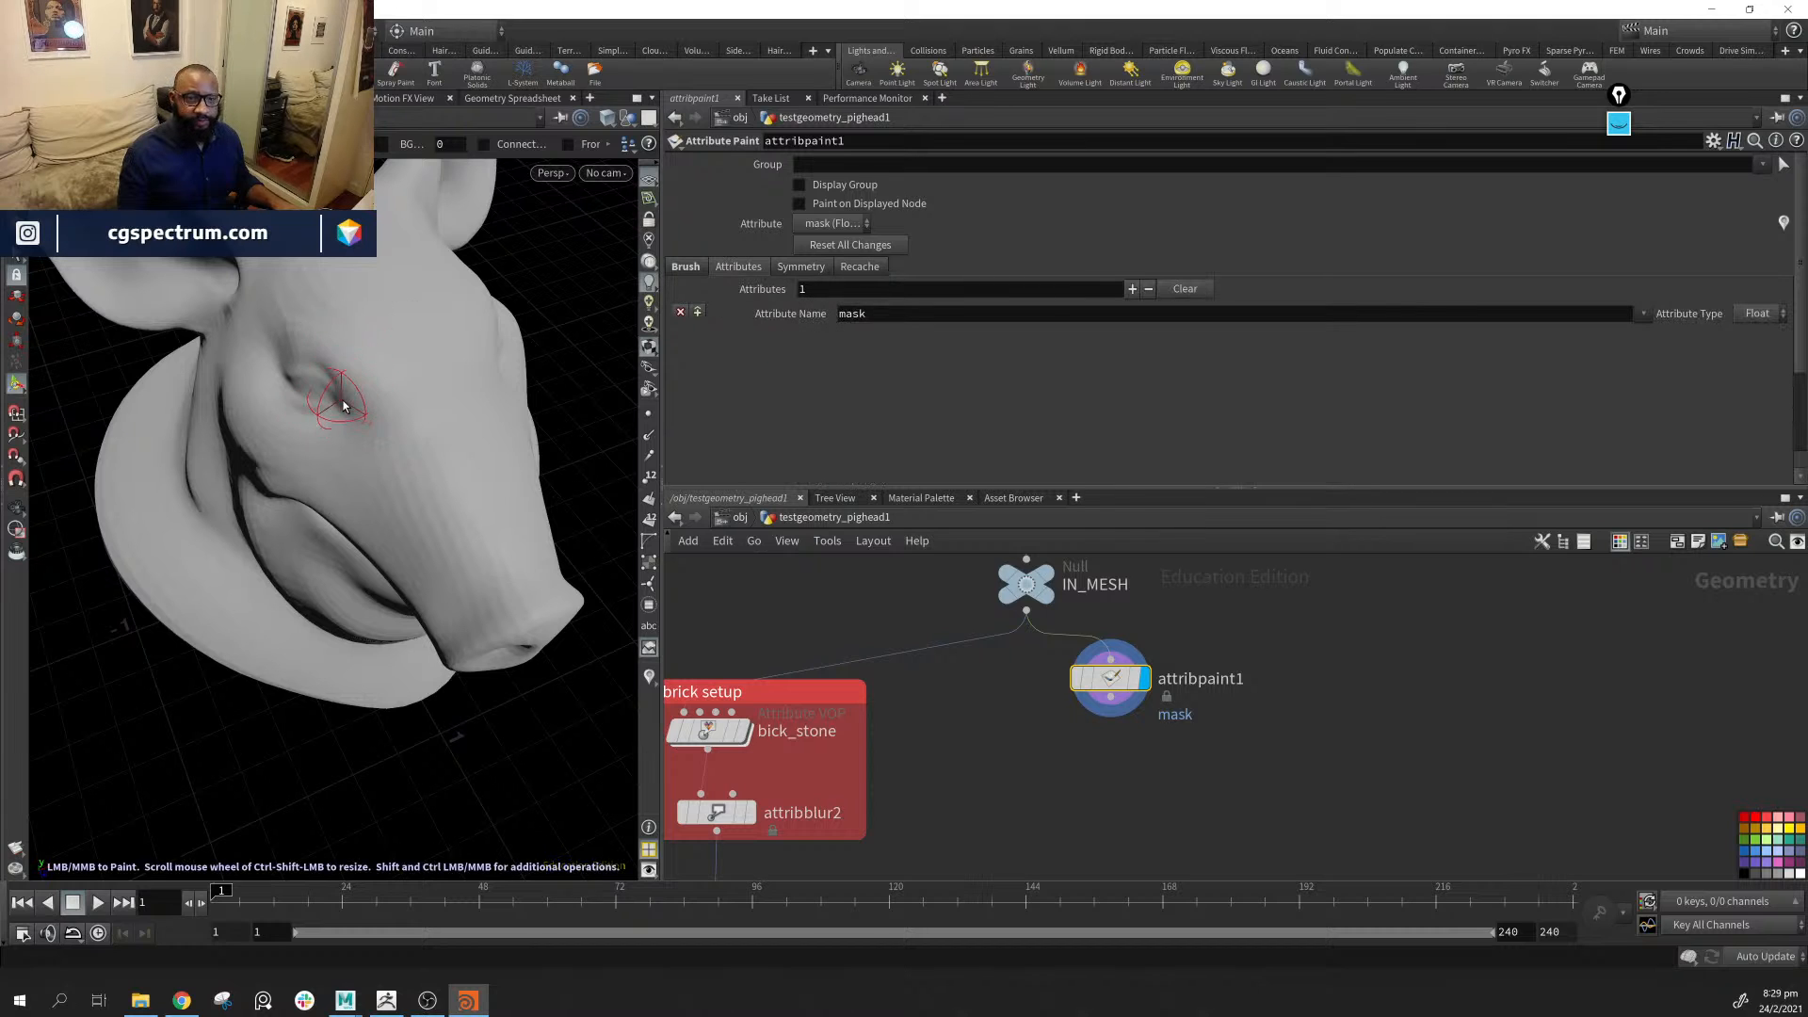
alt+drag(358, 392, 252, 371)
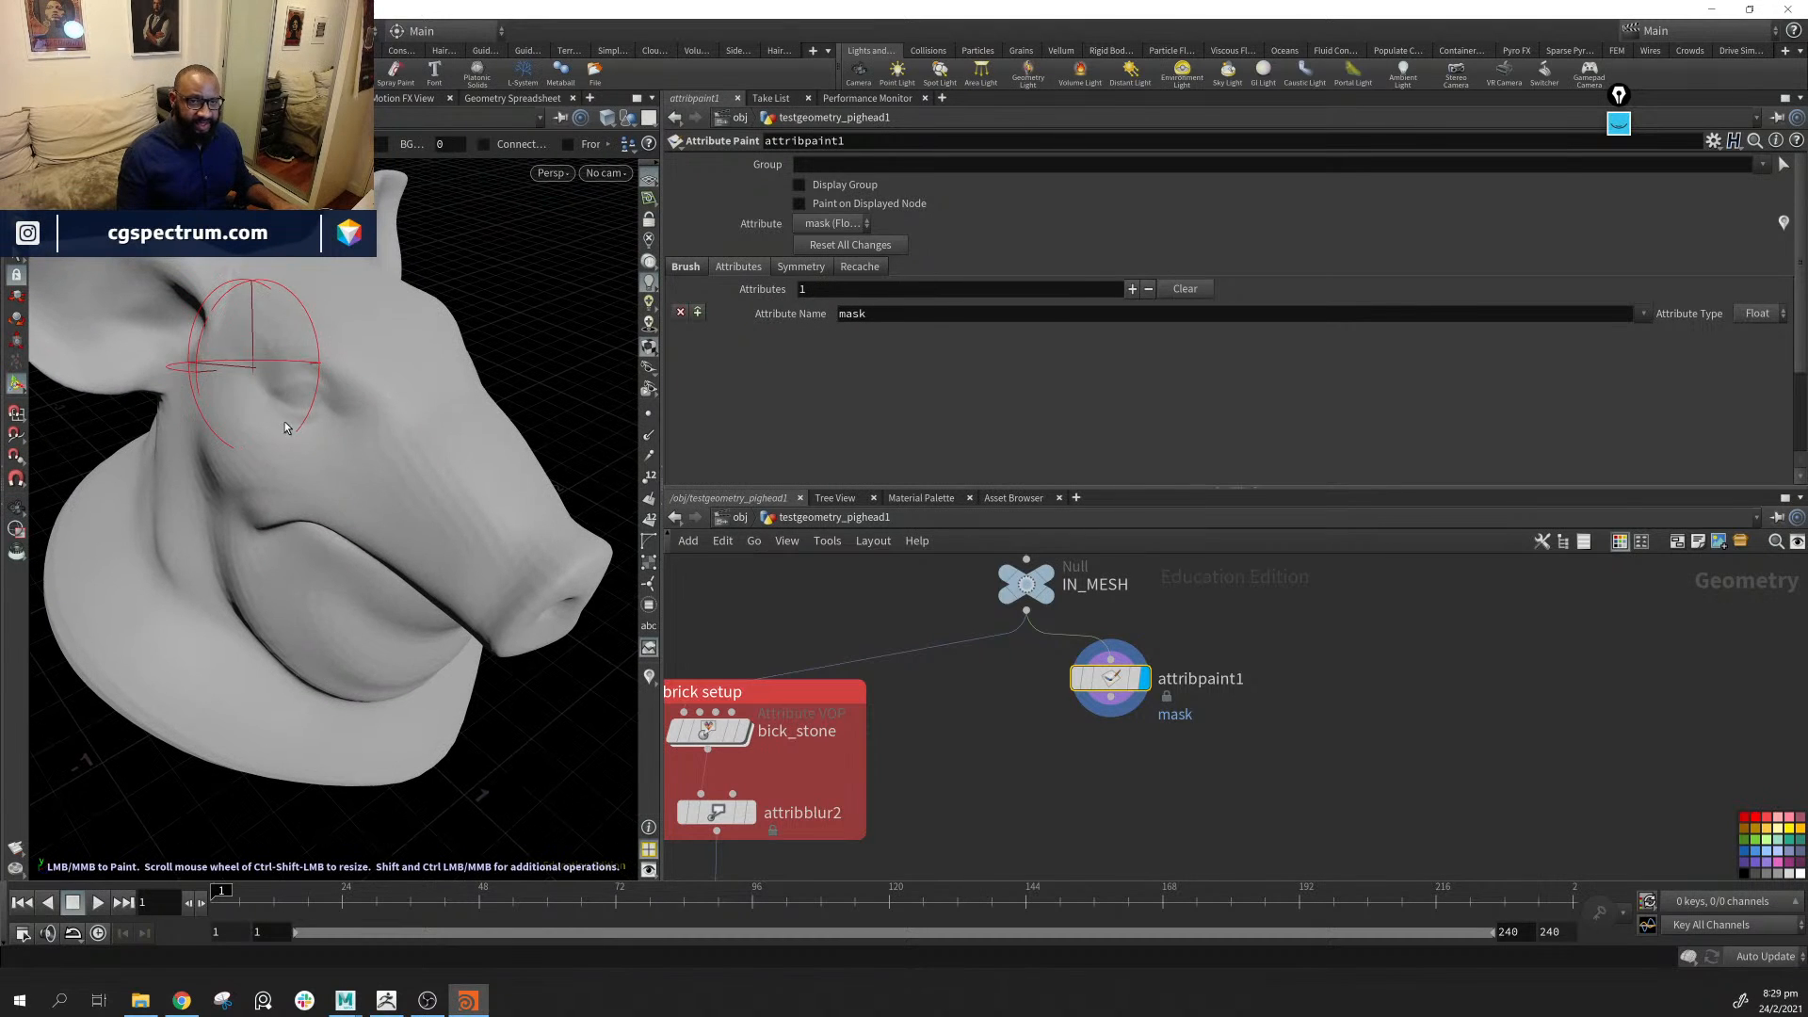
alt+drag(341, 439, 438, 532)
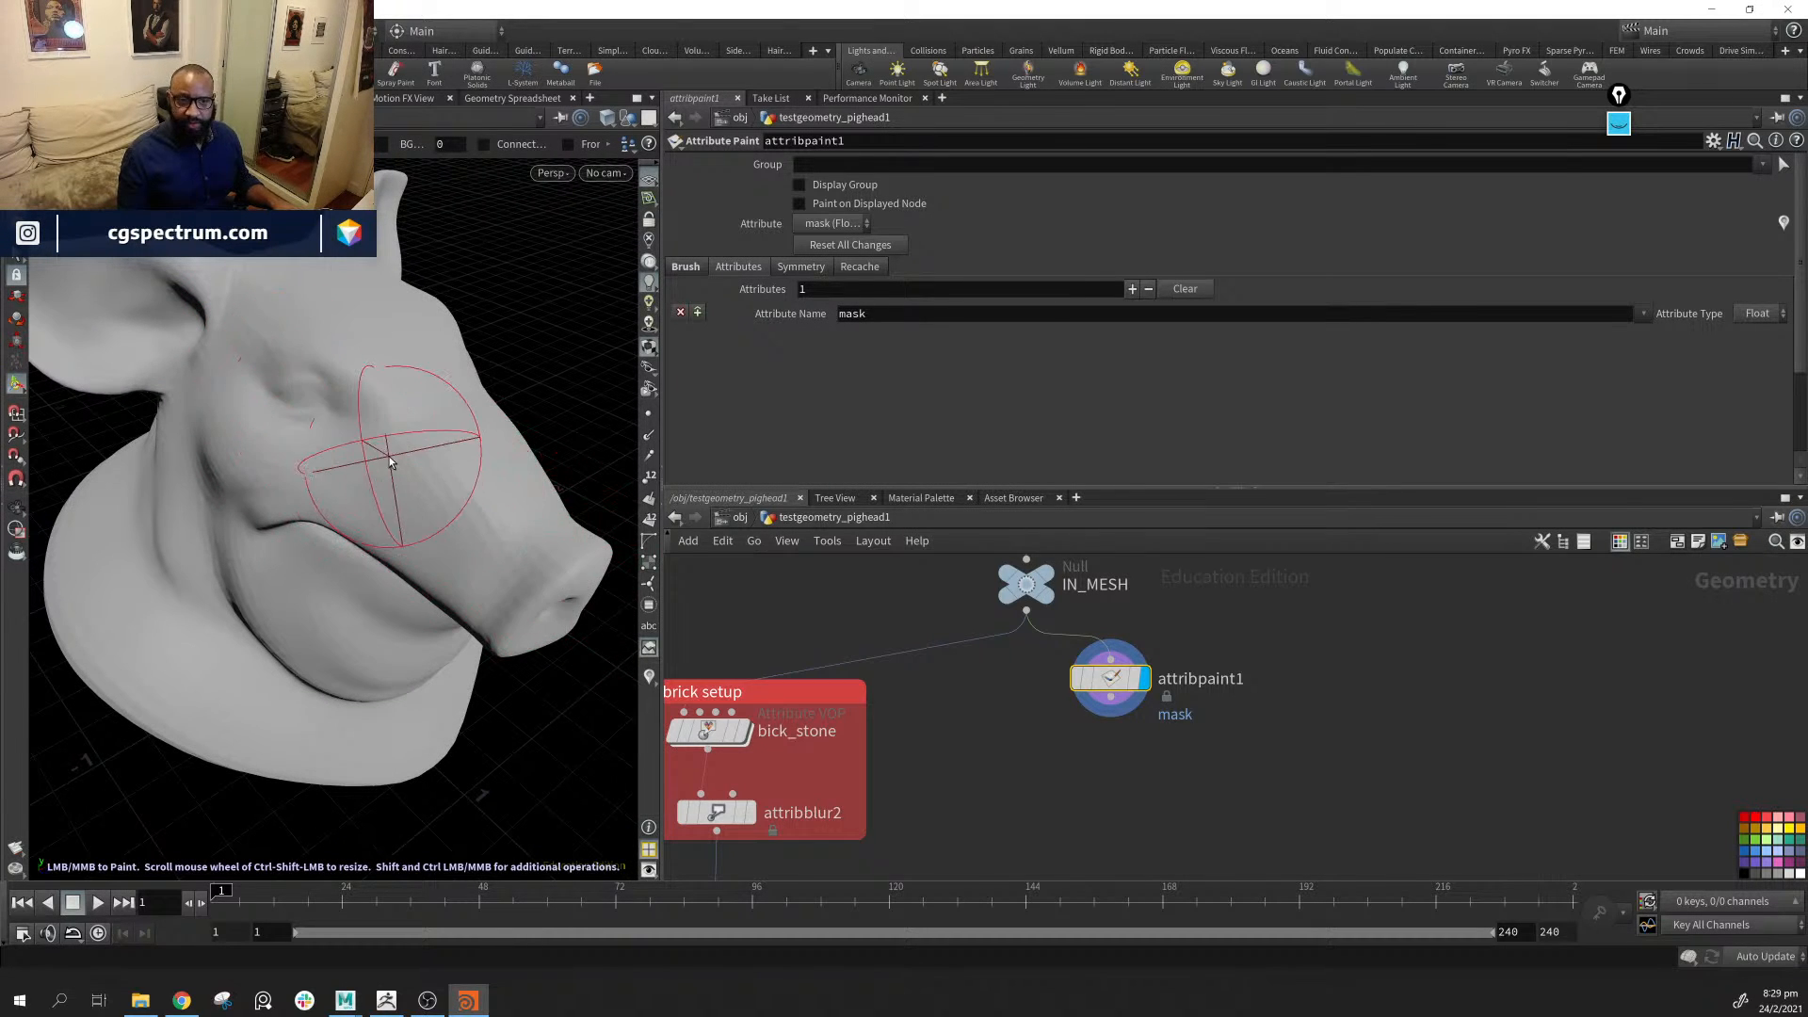
click(650, 677)
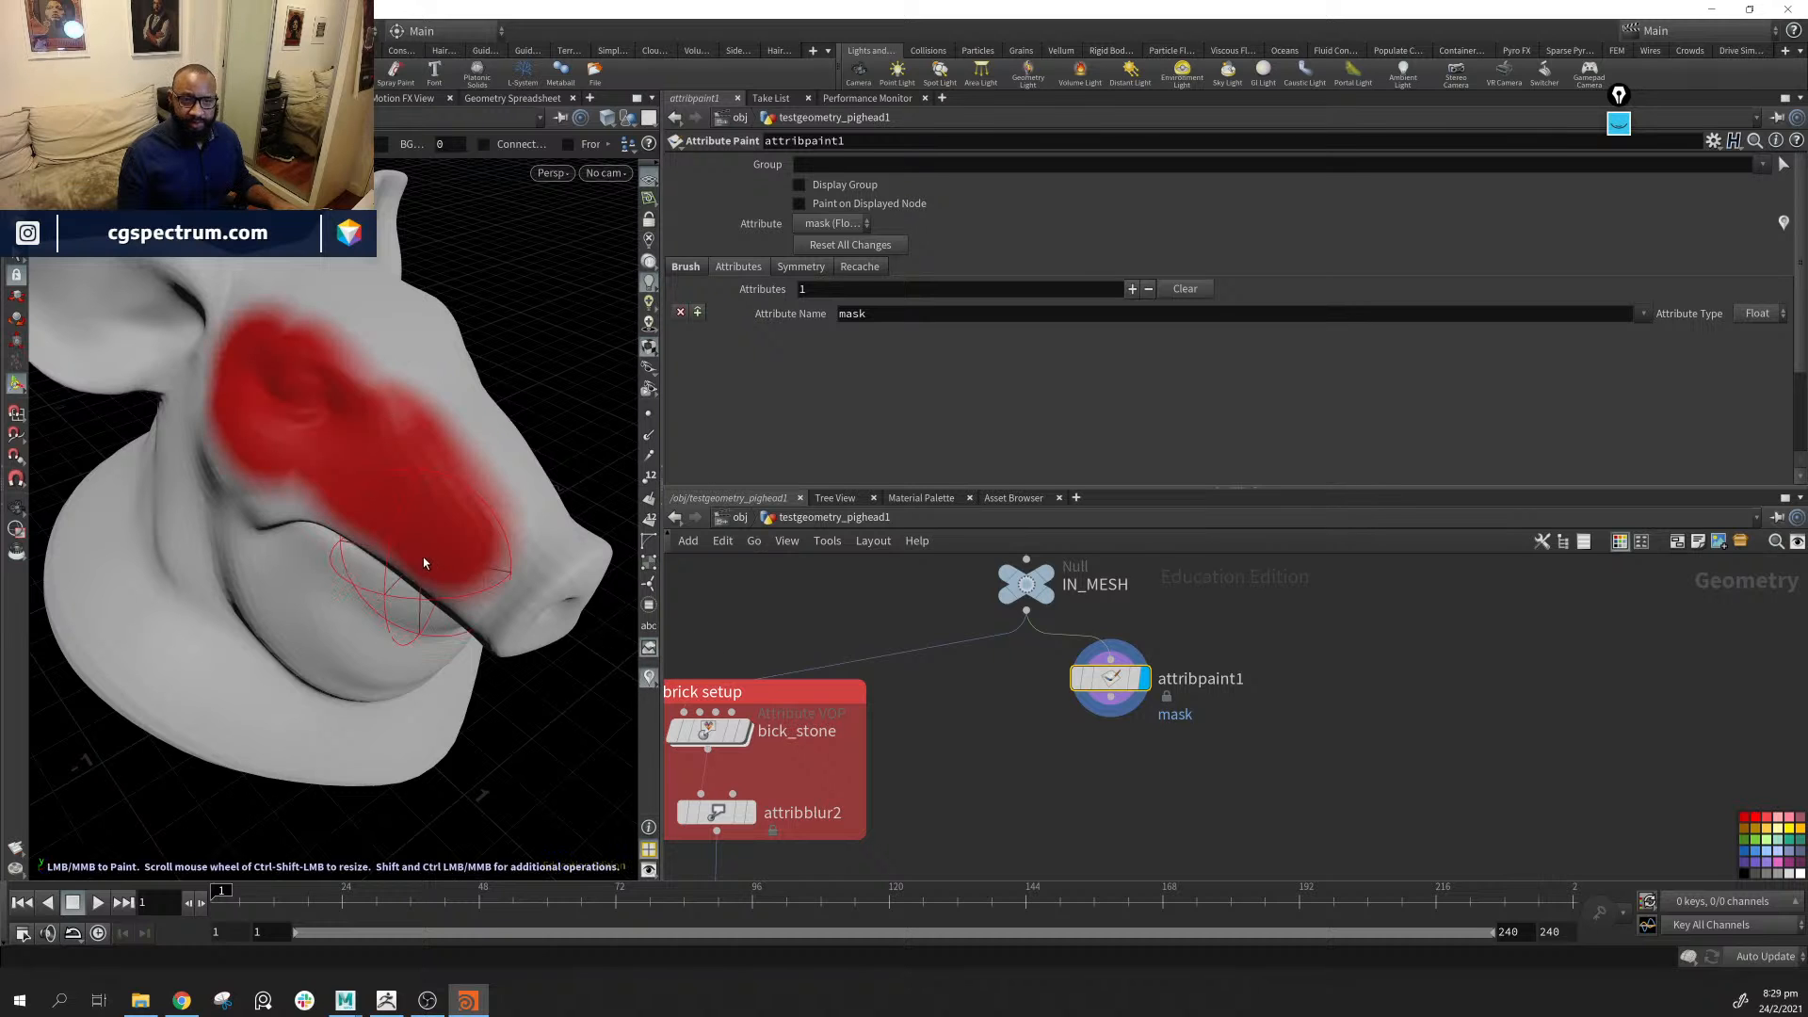
alt+drag(378, 422, 398, 418)
mouse_move(246, 394)
mouse_down()
mouse_move(297, 437)
mouse_move(323, 500)
mouse_move(589, 554)
mouse_up()
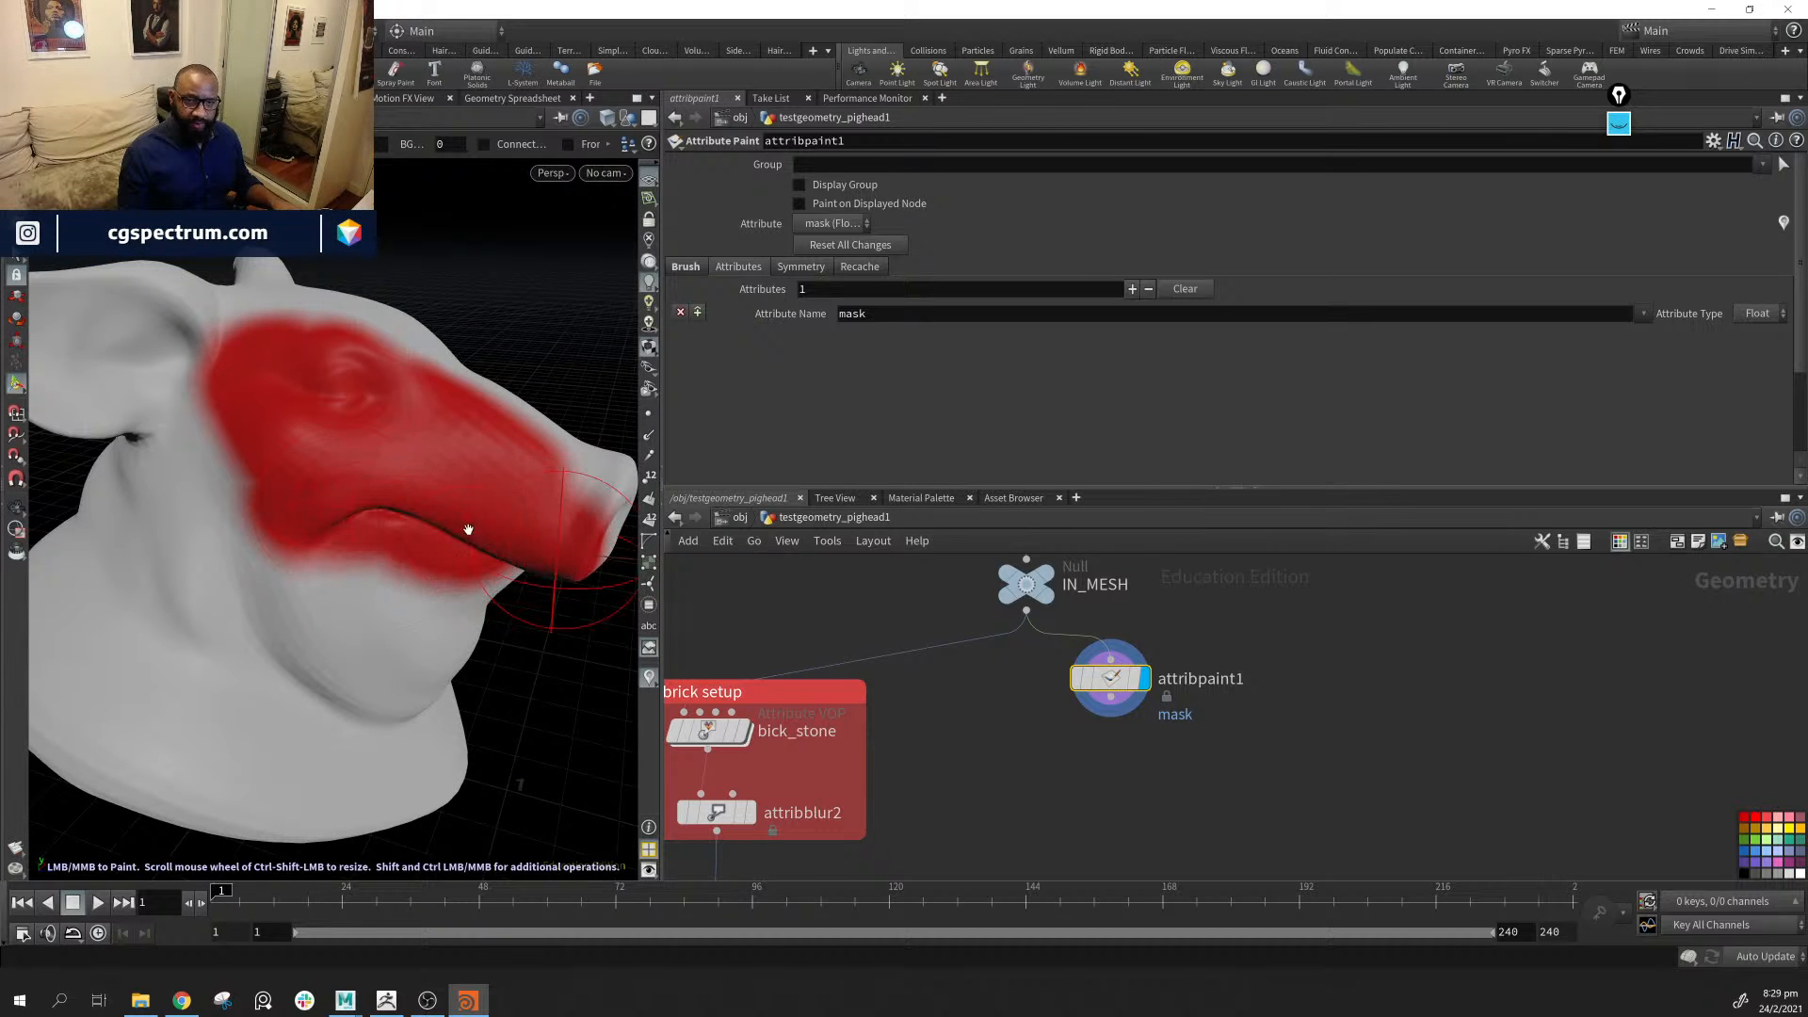
Extend the painted mask over the snout tip, the nearby ear, patches of the lower neck and the opposite side of the neck
alt+drag(468, 528, 373, 541)
alt+middle_drag(471, 532, 302, 549)
mouse_move(310, 593)
mouse_down()
mouse_move(343, 556)
mouse_move(254, 339)
mouse_move(268, 325)
mouse_up()
mouse_move(306, 447)
alt+mouse_down()
mouse_move(311, 415)
mouse_move(351, 468)
mouse_move(325, 500)
mouse_move(395, 597)
mouse_move(138, 505)
alt+mouse_up()
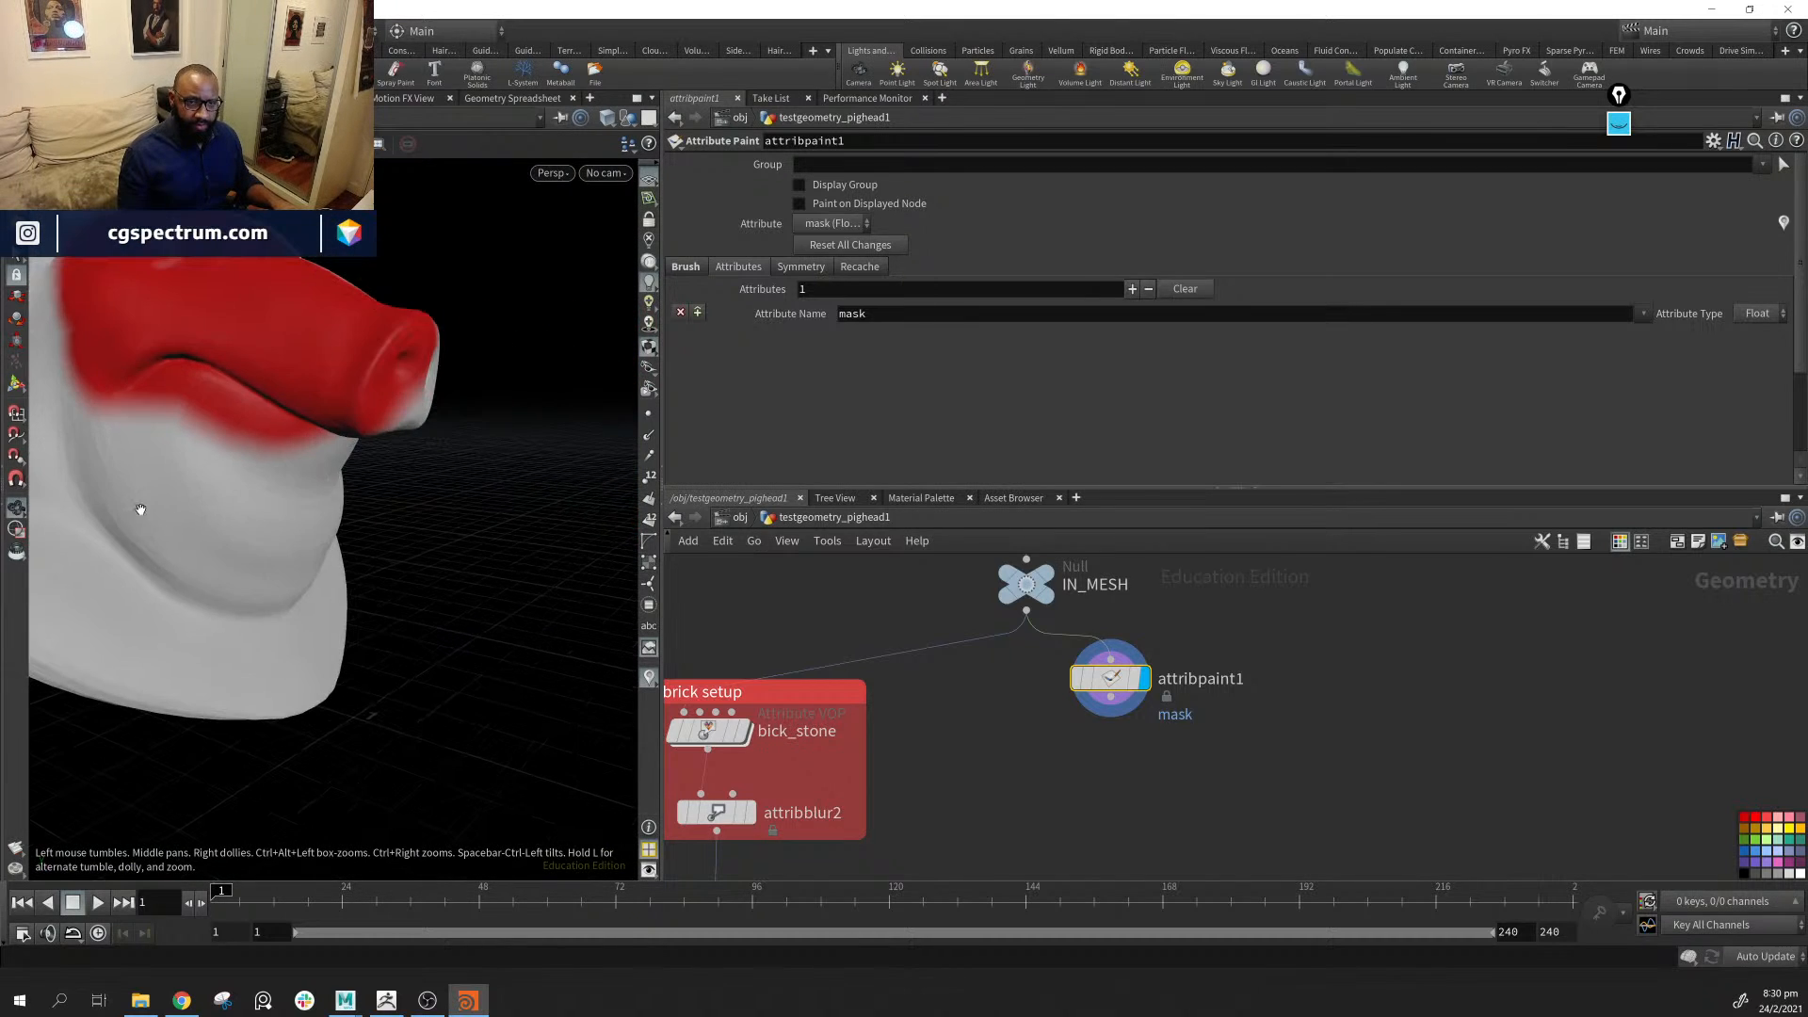
mouse_move(205, 584)
mouse_down()
mouse_move(143, 563)
mouse_move(106, 597)
mouse_move(253, 568)
mouse_move(247, 539)
mouse_move(236, 586)
mouse_move(260, 524)
mouse_move(299, 491)
mouse_move(280, 468)
mouse_move(365, 578)
mouse_move(228, 482)
mouse_up()
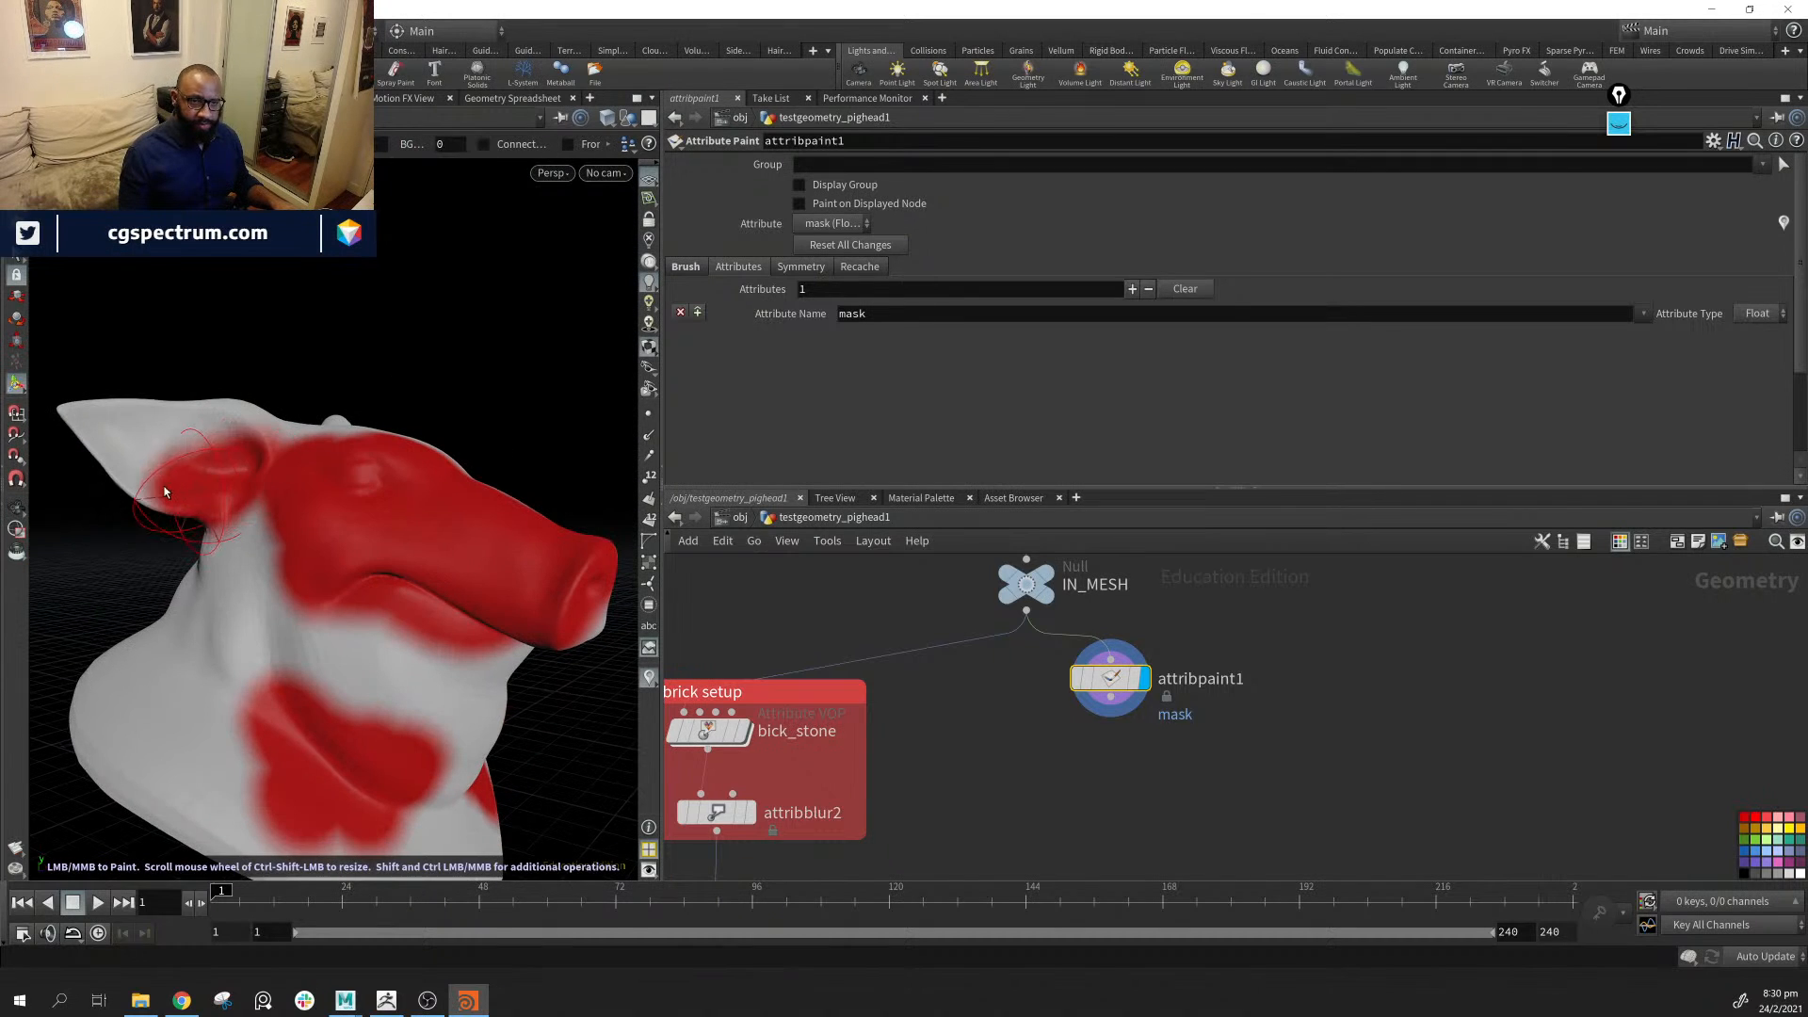
mouse_move(93, 454)
mouse_down()
mouse_move(113, 428)
mouse_move(283, 440)
mouse_move(250, 403)
mouse_move(452, 464)
mouse_move(441, 625)
mouse_move(331, 434)
mouse_move(386, 560)
mouse_move(358, 574)
mouse_move(371, 597)
mouse_move(255, 597)
mouse_move(290, 617)
mouse_move(363, 465)
mouse_move(295, 584)
mouse_move(418, 546)
mouse_move(247, 617)
mouse_move(221, 660)
mouse_move(300, 480)
mouse_up()
drag(245, 404, 233, 464)
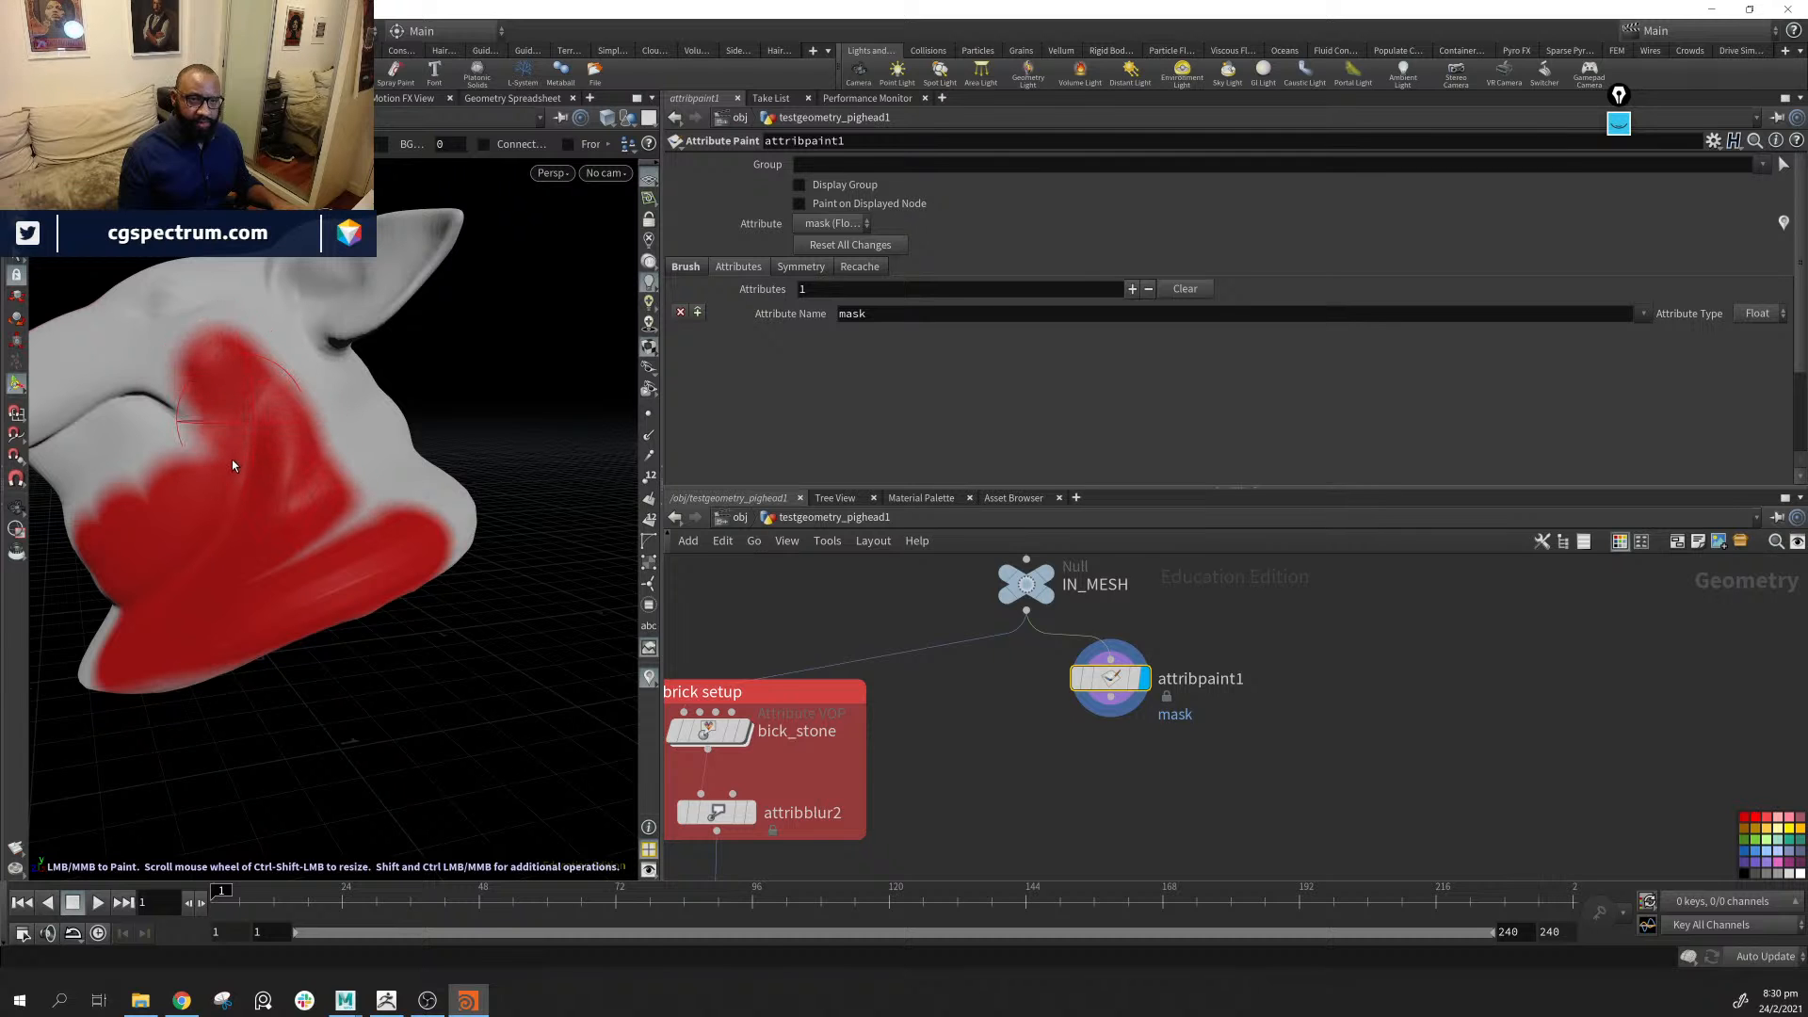
Paint the mask across the neck and flared base of the bust, checking coverage from several sides of the head
drag(132, 408, 116, 451)
alt+drag(172, 518, 553, 549)
alt+right_drag(552, 549, 339, 516)
mouse_move(339, 516)
alt+mouse_down()
mouse_move(280, 626)
mouse_move(290, 432)
alt+mouse_up()
alt+drag(226, 345, 256, 546)
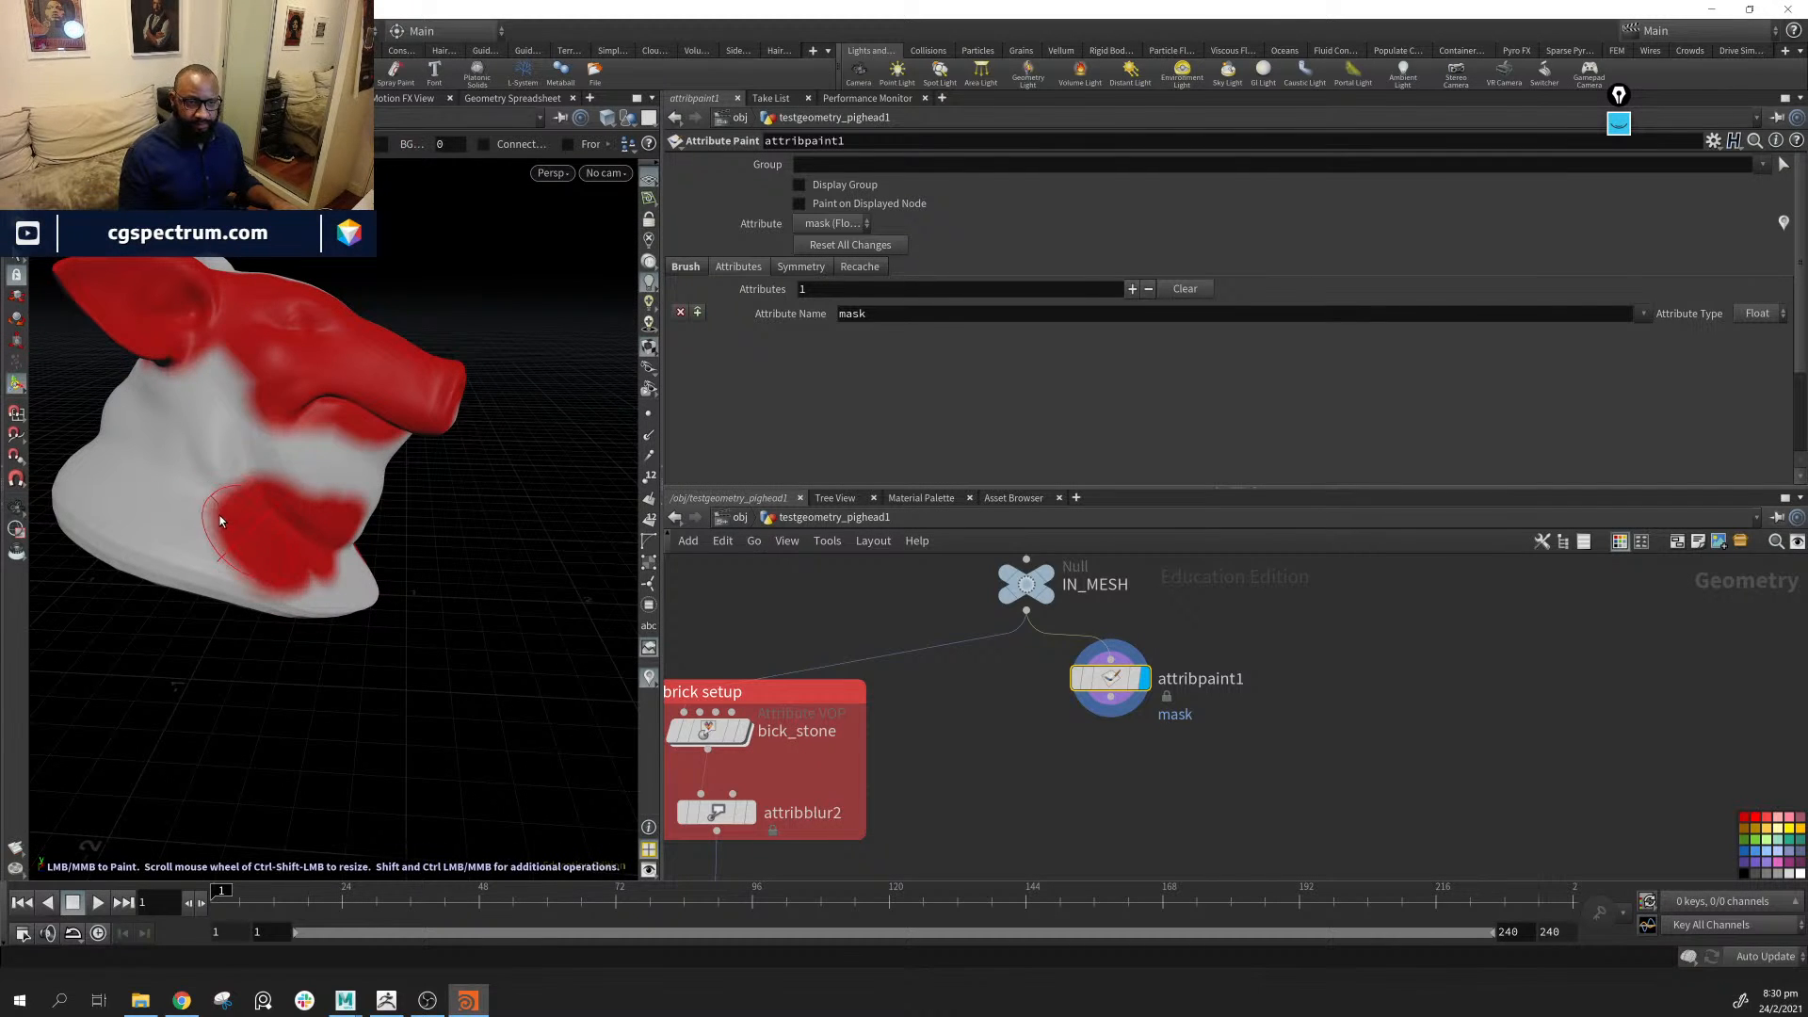
mouse_move(238, 568)
mouse_down()
mouse_move(366, 586)
mouse_move(285, 504)
mouse_move(204, 497)
mouse_move(207, 541)
mouse_up()
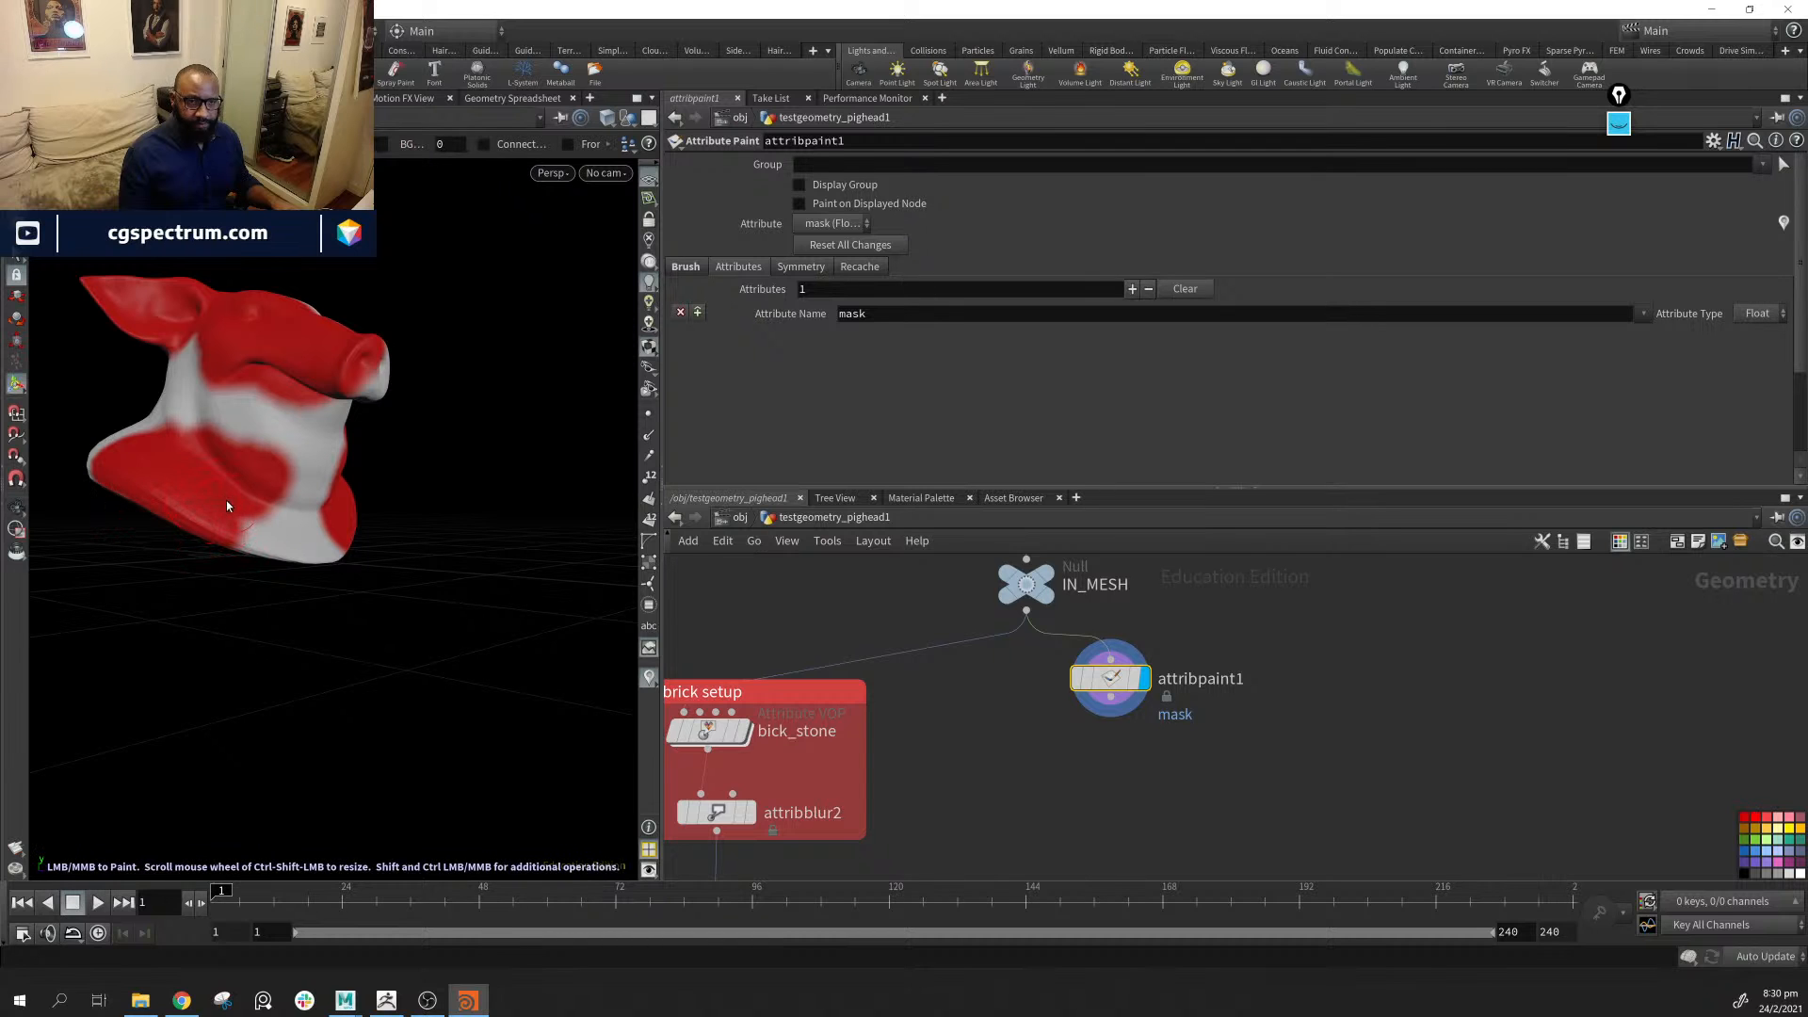
mouse_move(194, 454)
alt+mouse_down()
mouse_move(277, 517)
mouse_move(251, 605)
mouse_move(315, 597)
mouse_move(346, 546)
mouse_move(224, 559)
alt+mouse_up()
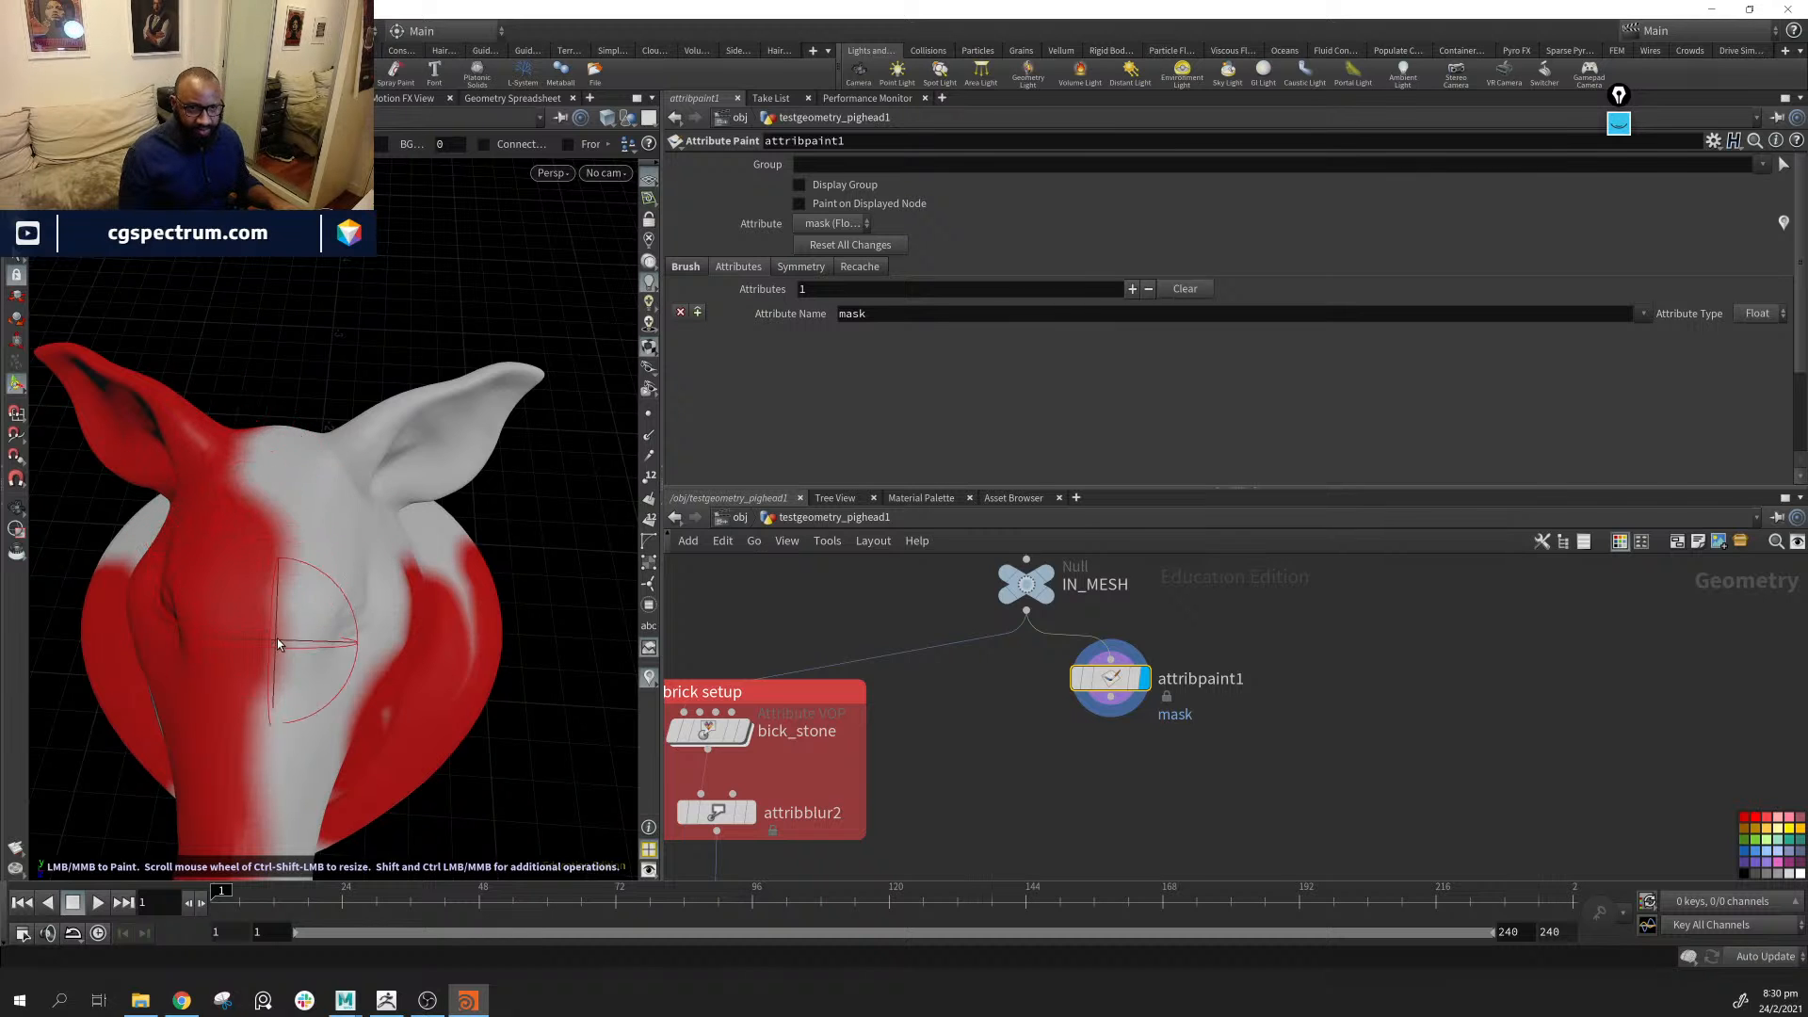
mouse_move(277, 638)
alt+mouse_down()
mouse_move(350, 599)
mouse_move(311, 574)
mouse_move(283, 593)
mouse_move(356, 420)
alt+mouse_up()
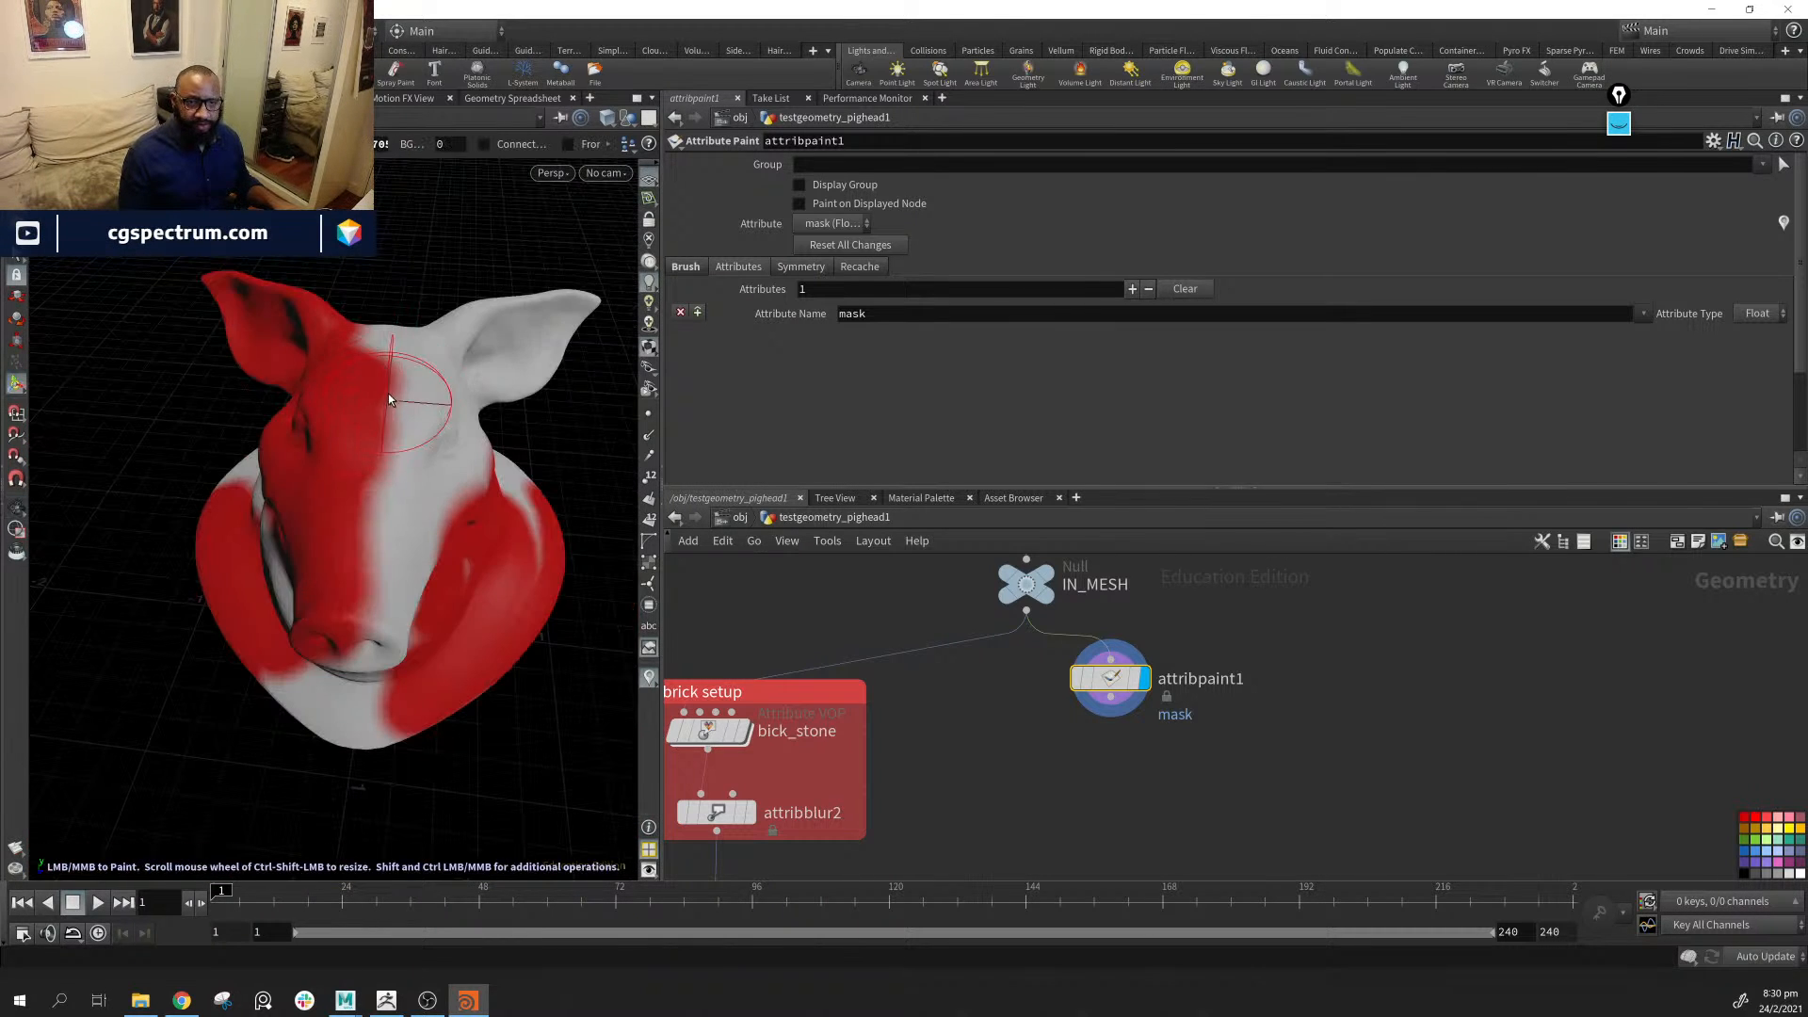
alt+drag(470, 529, 456, 467)
Add an Attribute Blur node below attribpaint1 and wire attribpaint1 into its first input
drag(1109, 682, 1101, 688)
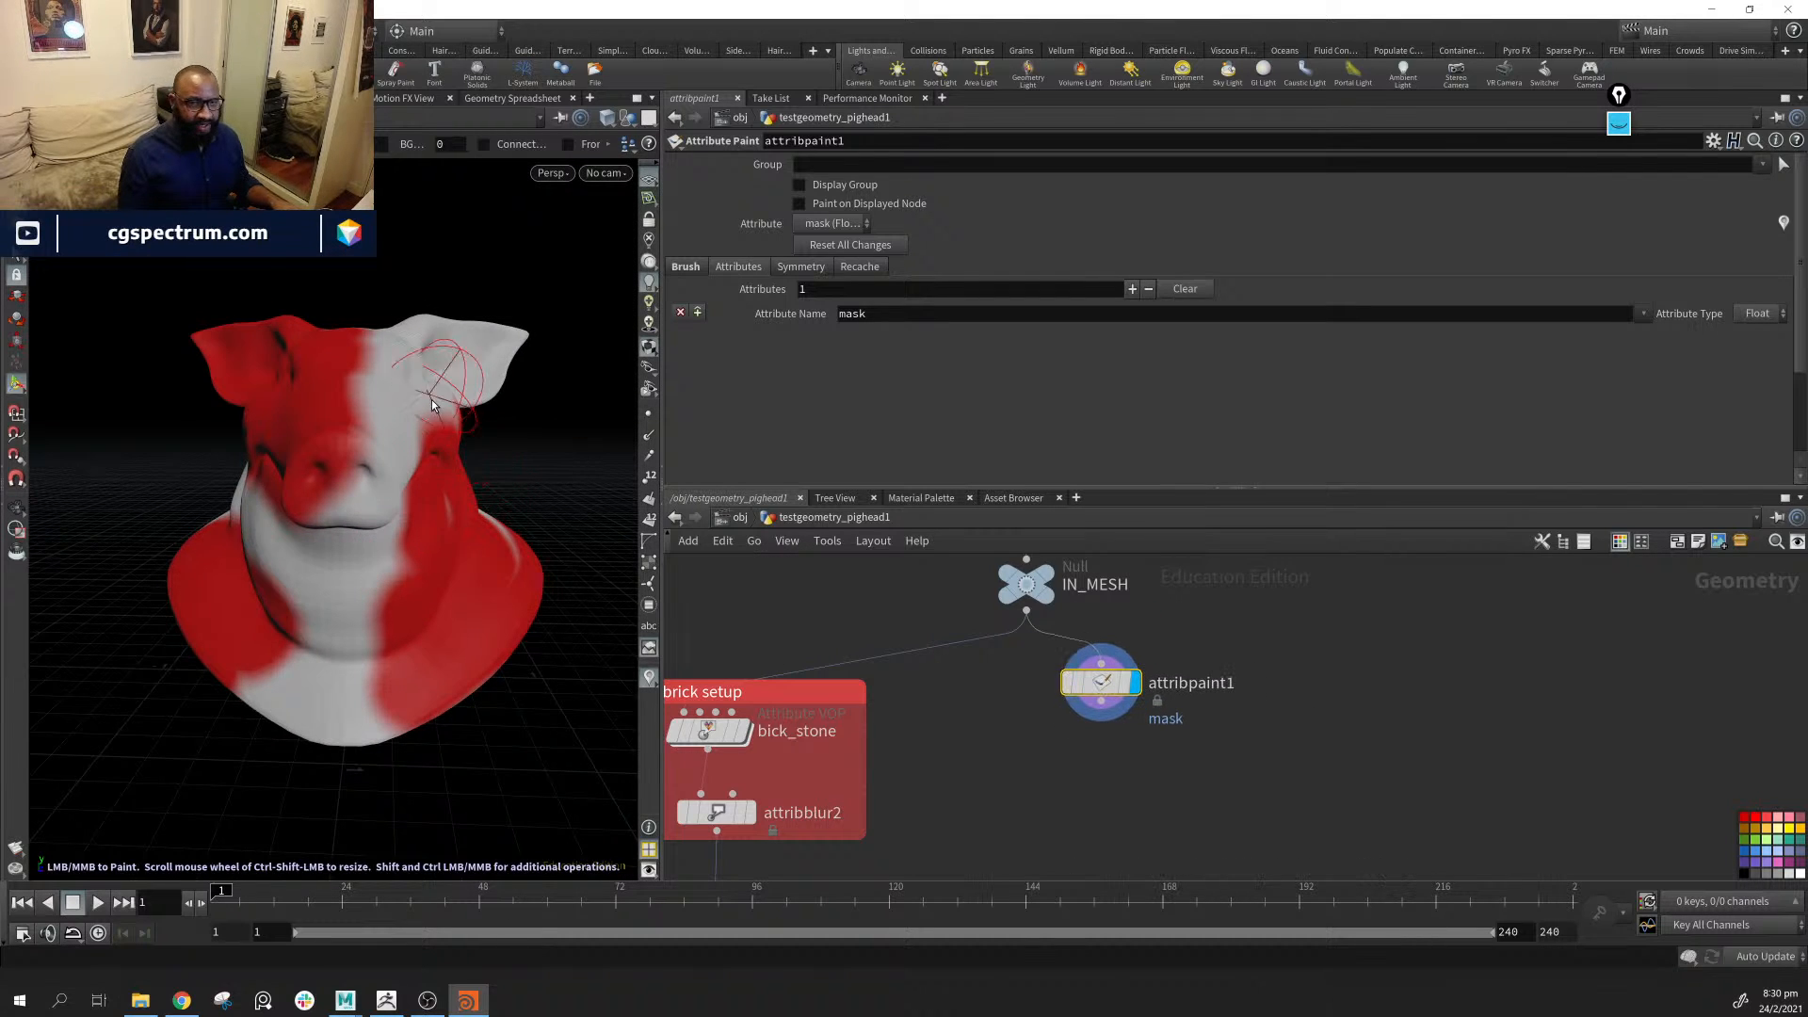
middle_drag(1103, 803, 1106, 751)
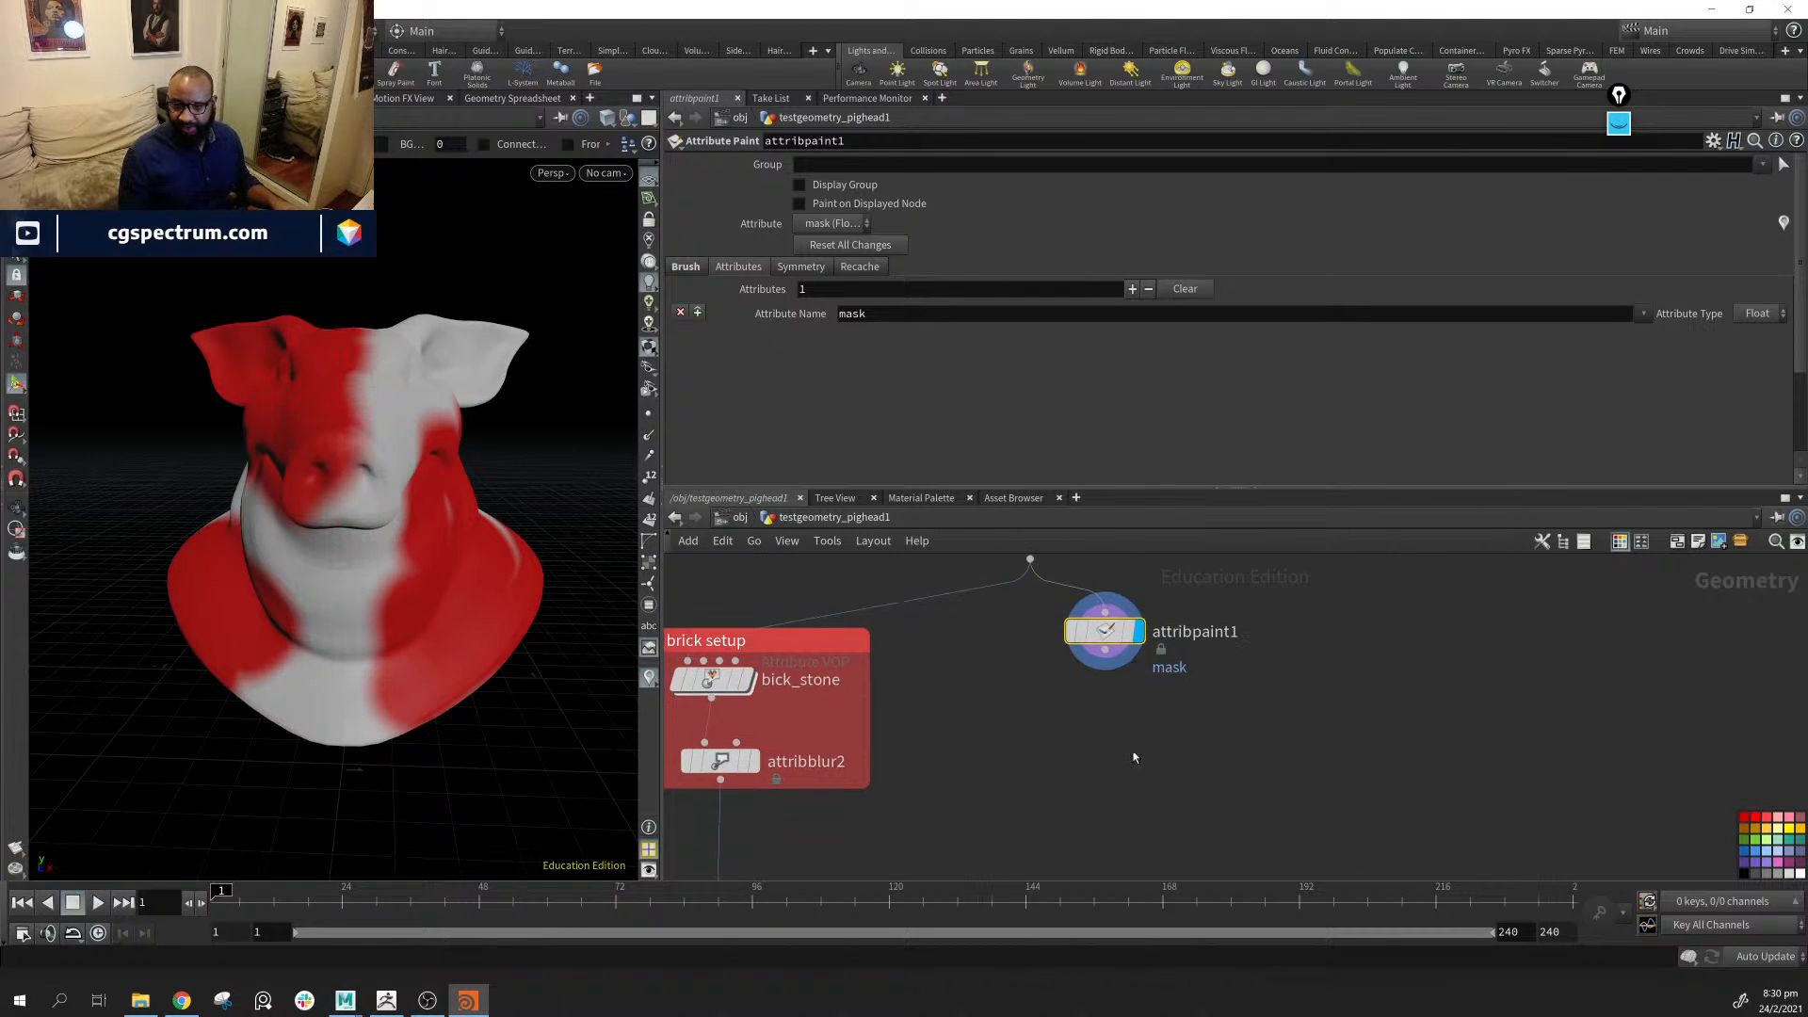
drag(1105, 639, 1108, 642)
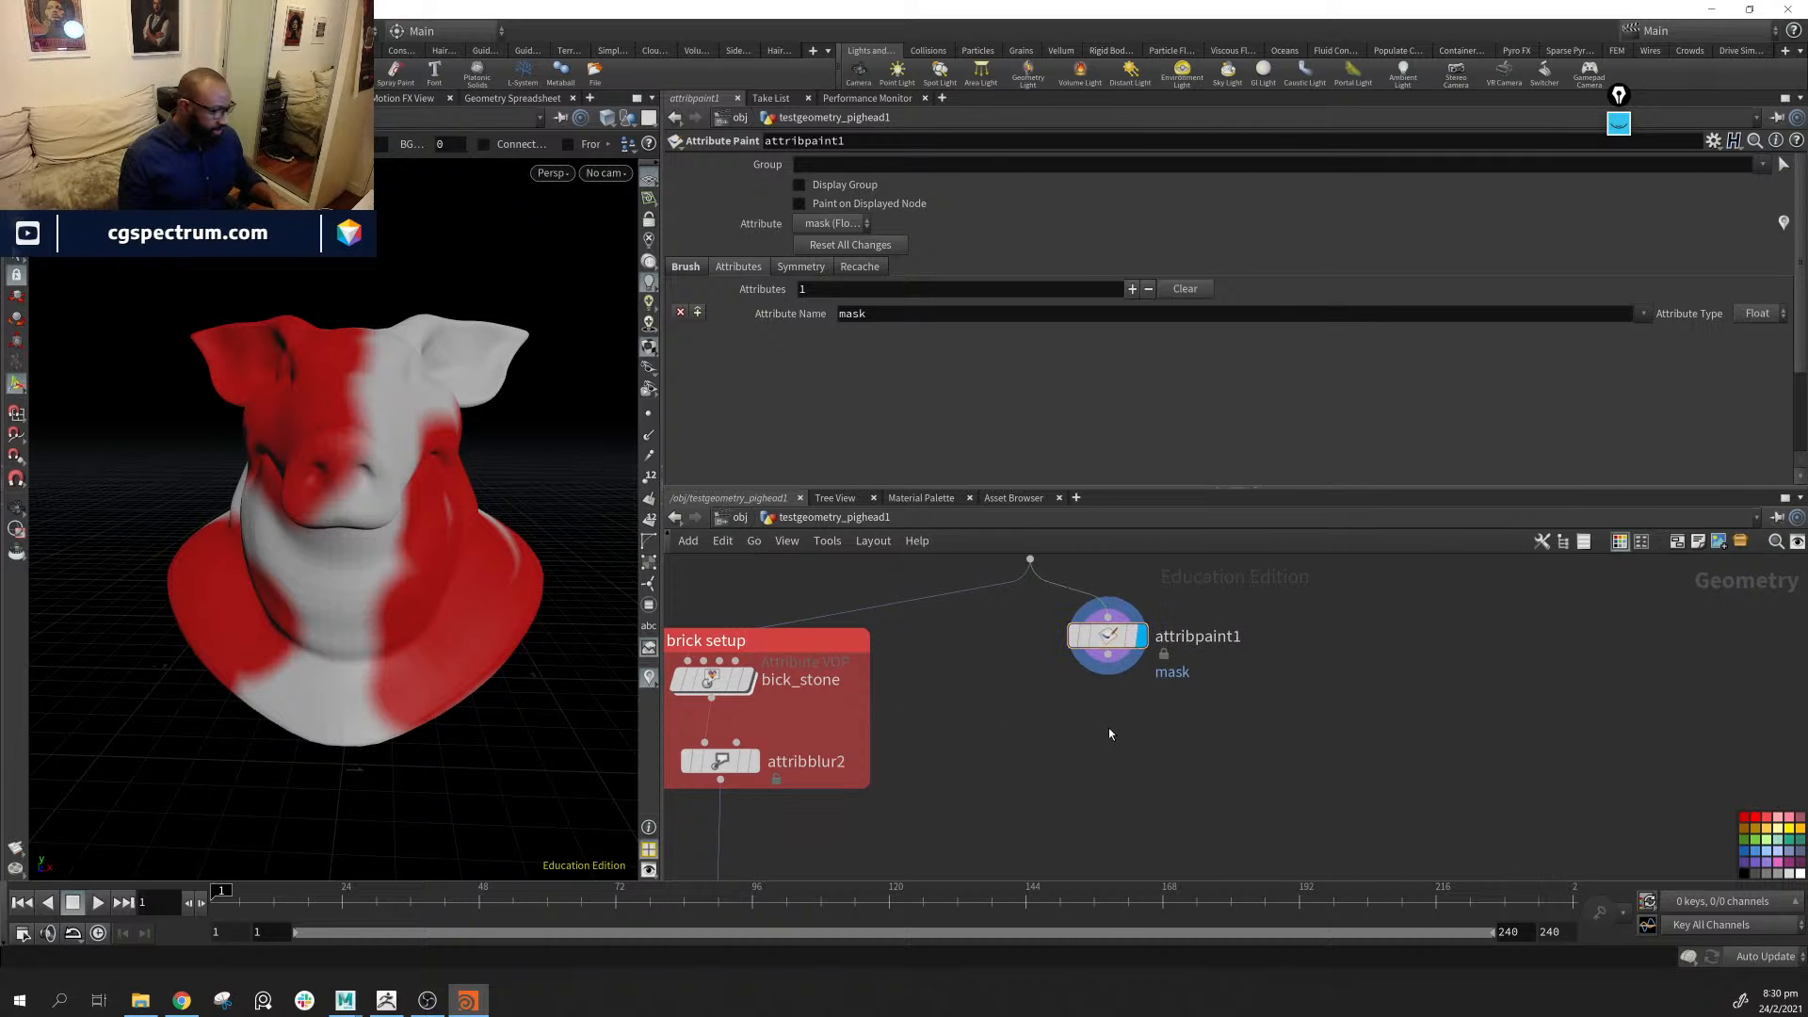
key(Tab)
key(Escape)
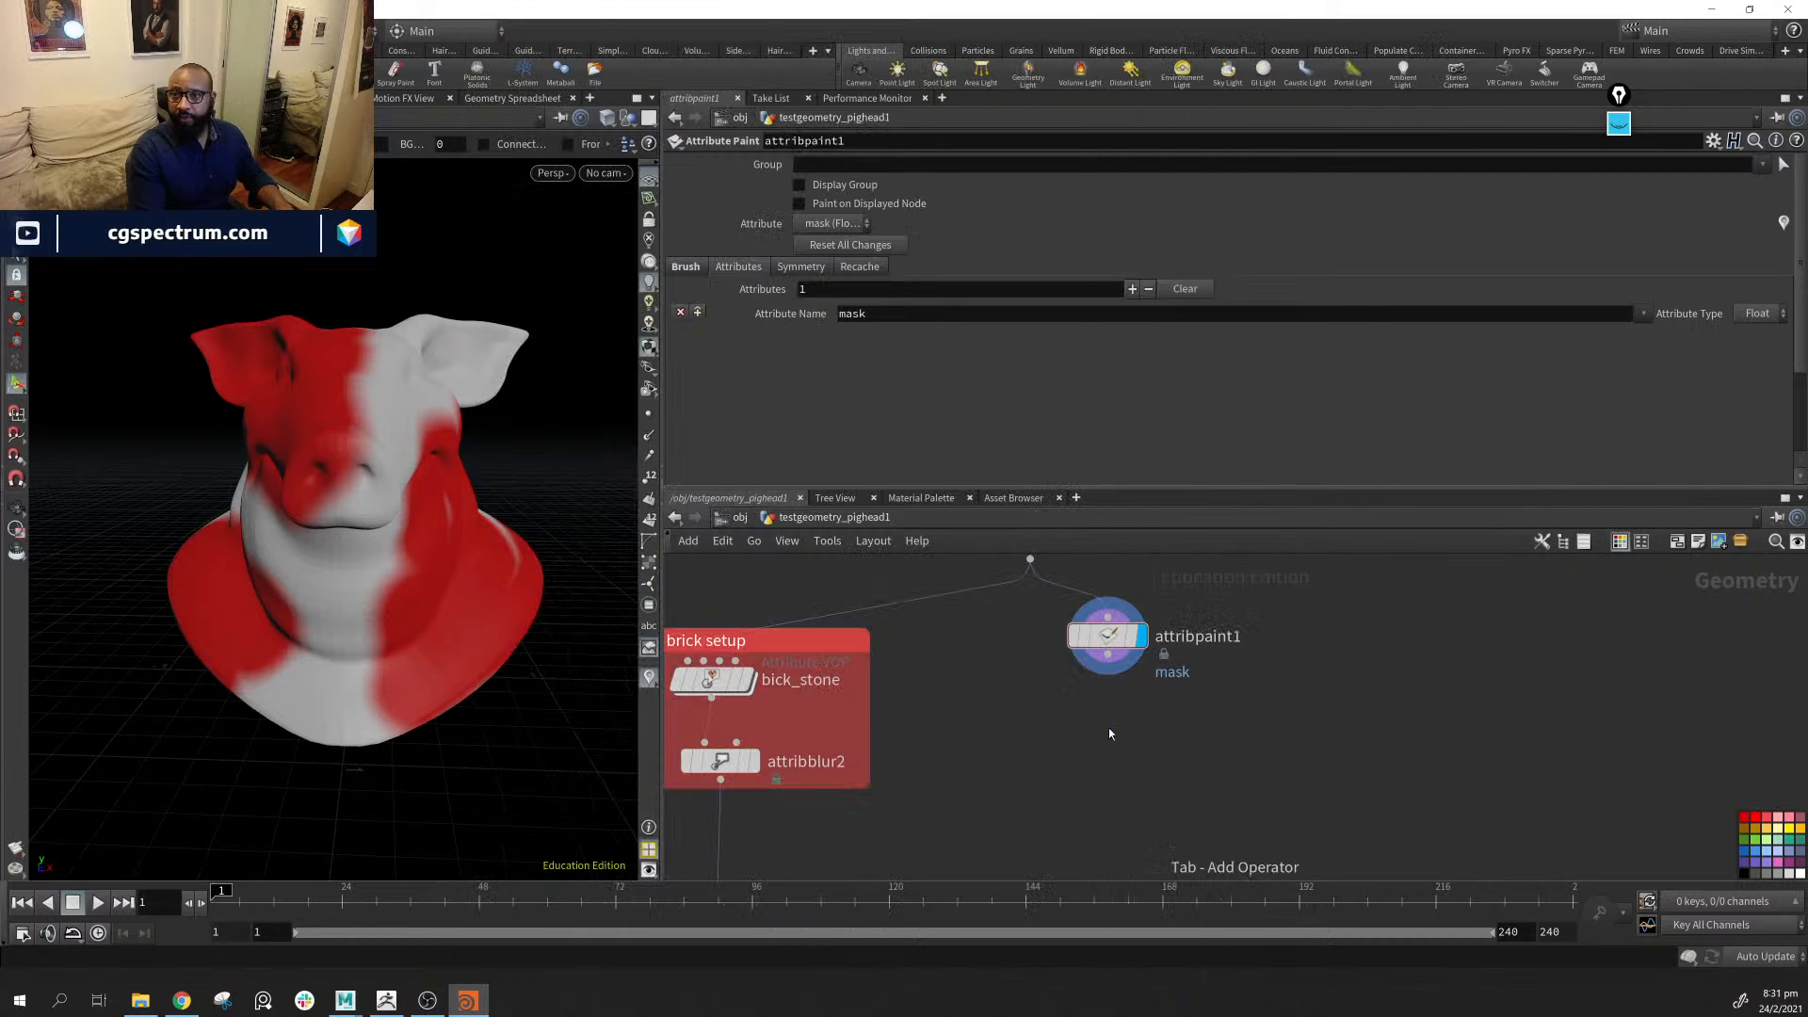
click(1109, 728)
drag(1107, 654, 1091, 698)
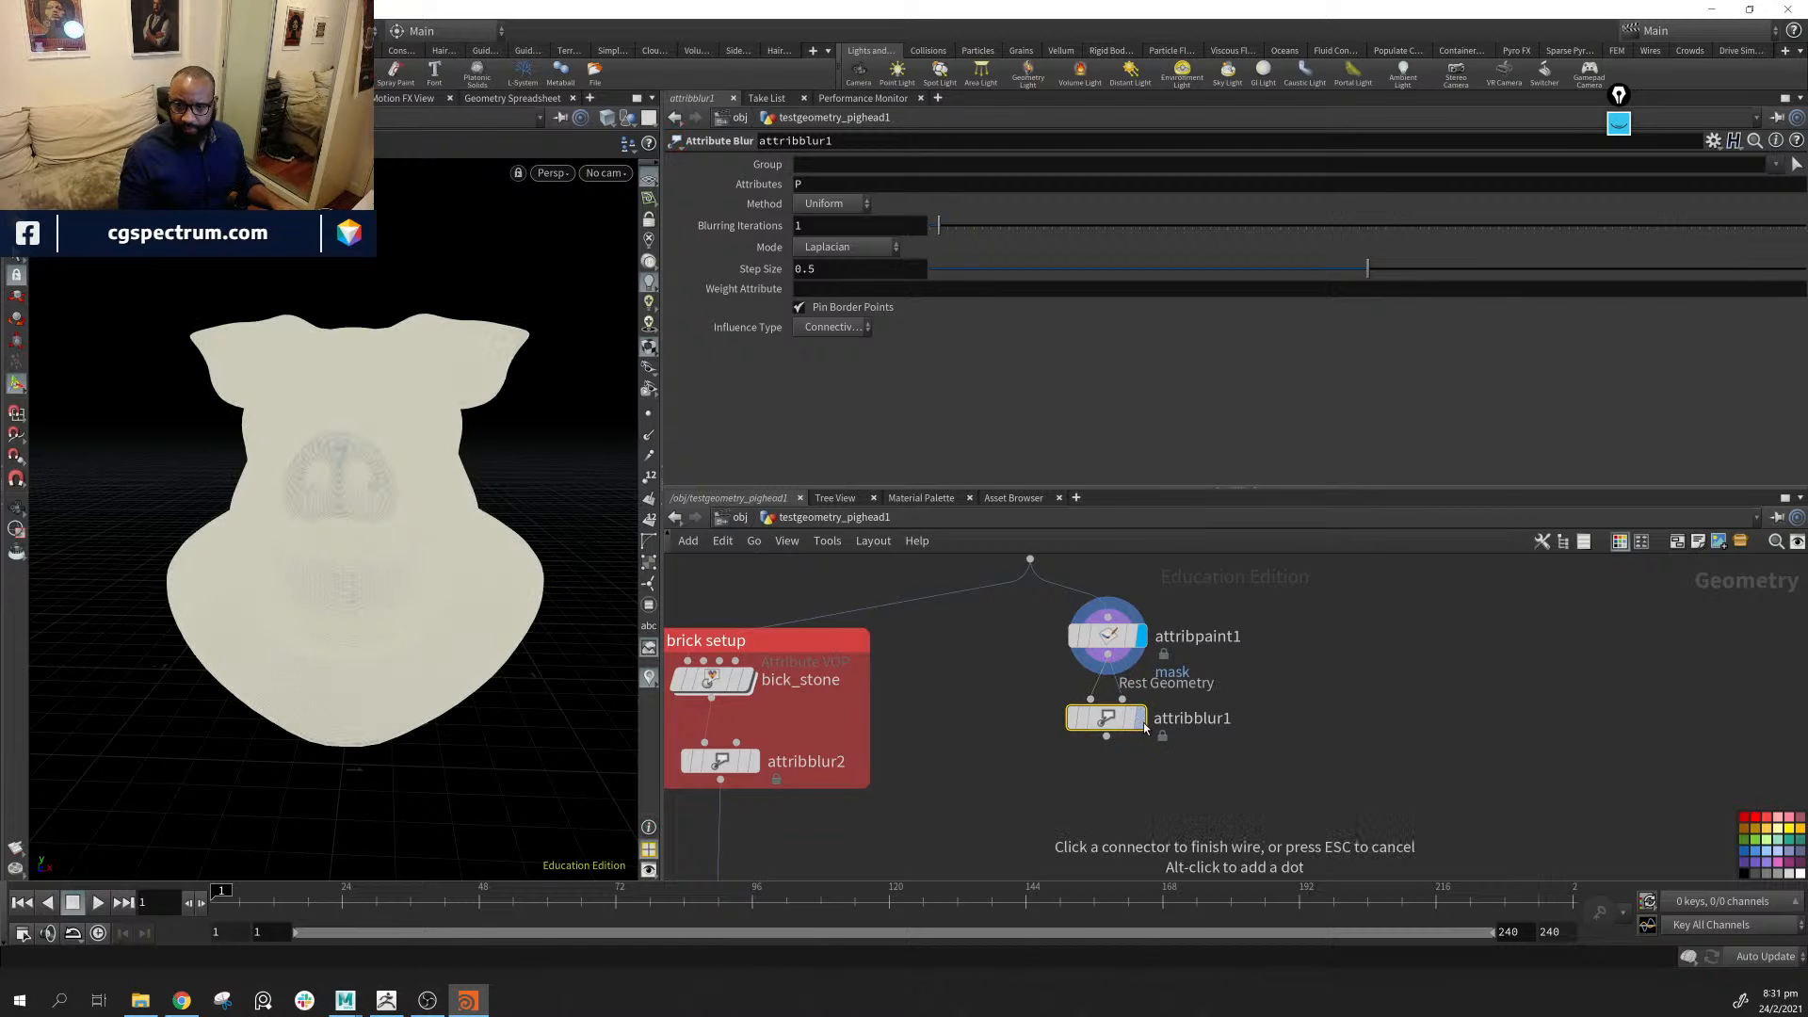
click(1130, 699)
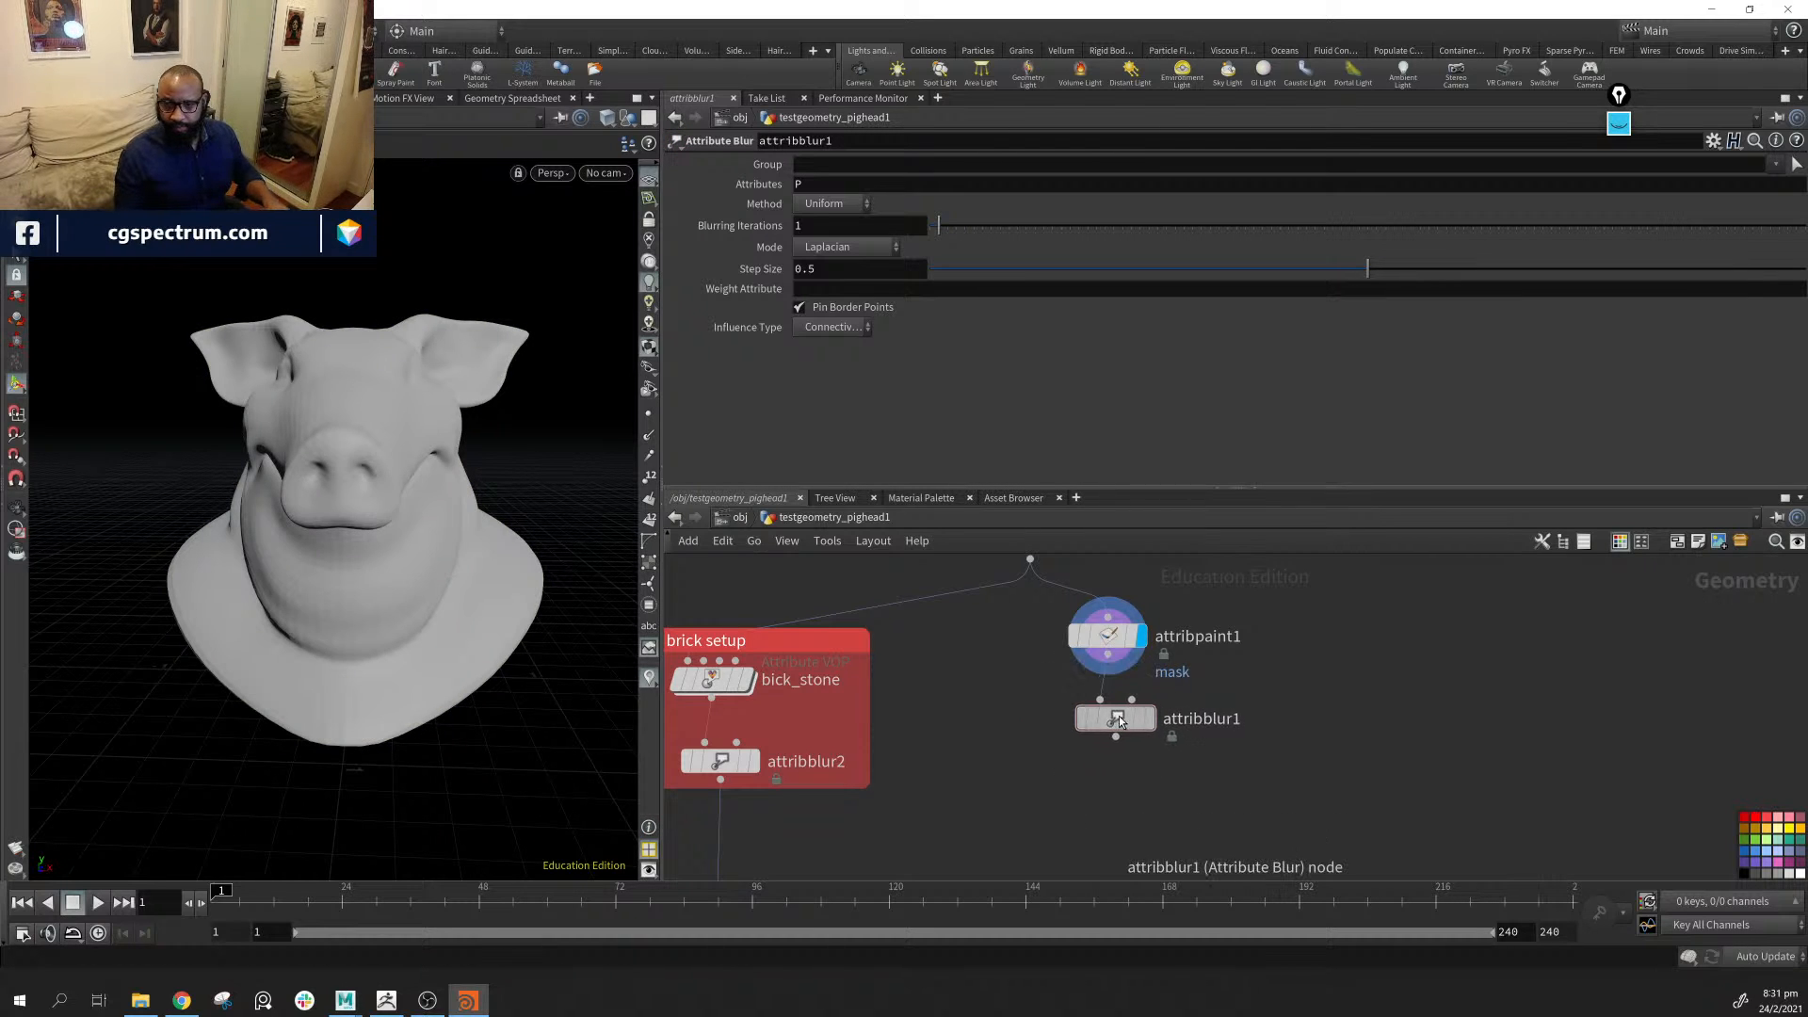
drag(1119, 716, 1128, 717)
Display the attribblur1 node, set its Attributes to mask and visualize the mask on the pig head
click(1143, 650)
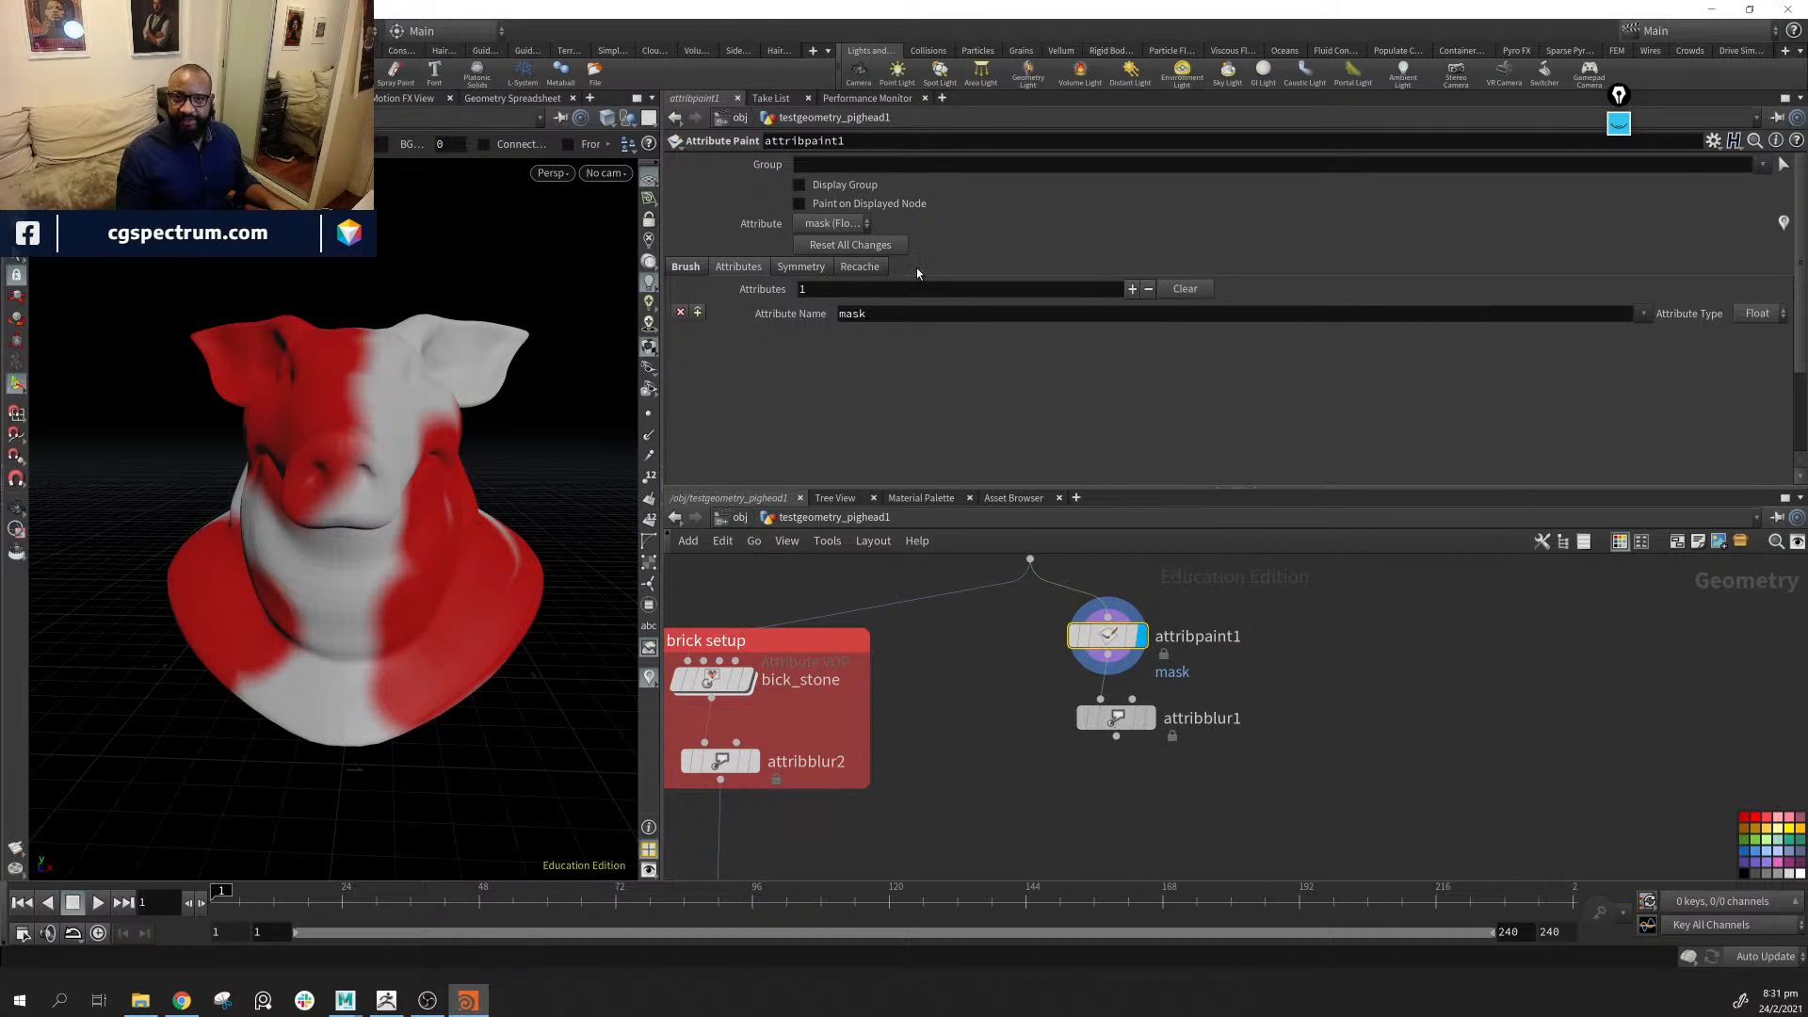
click(1121, 718)
click(1150, 717)
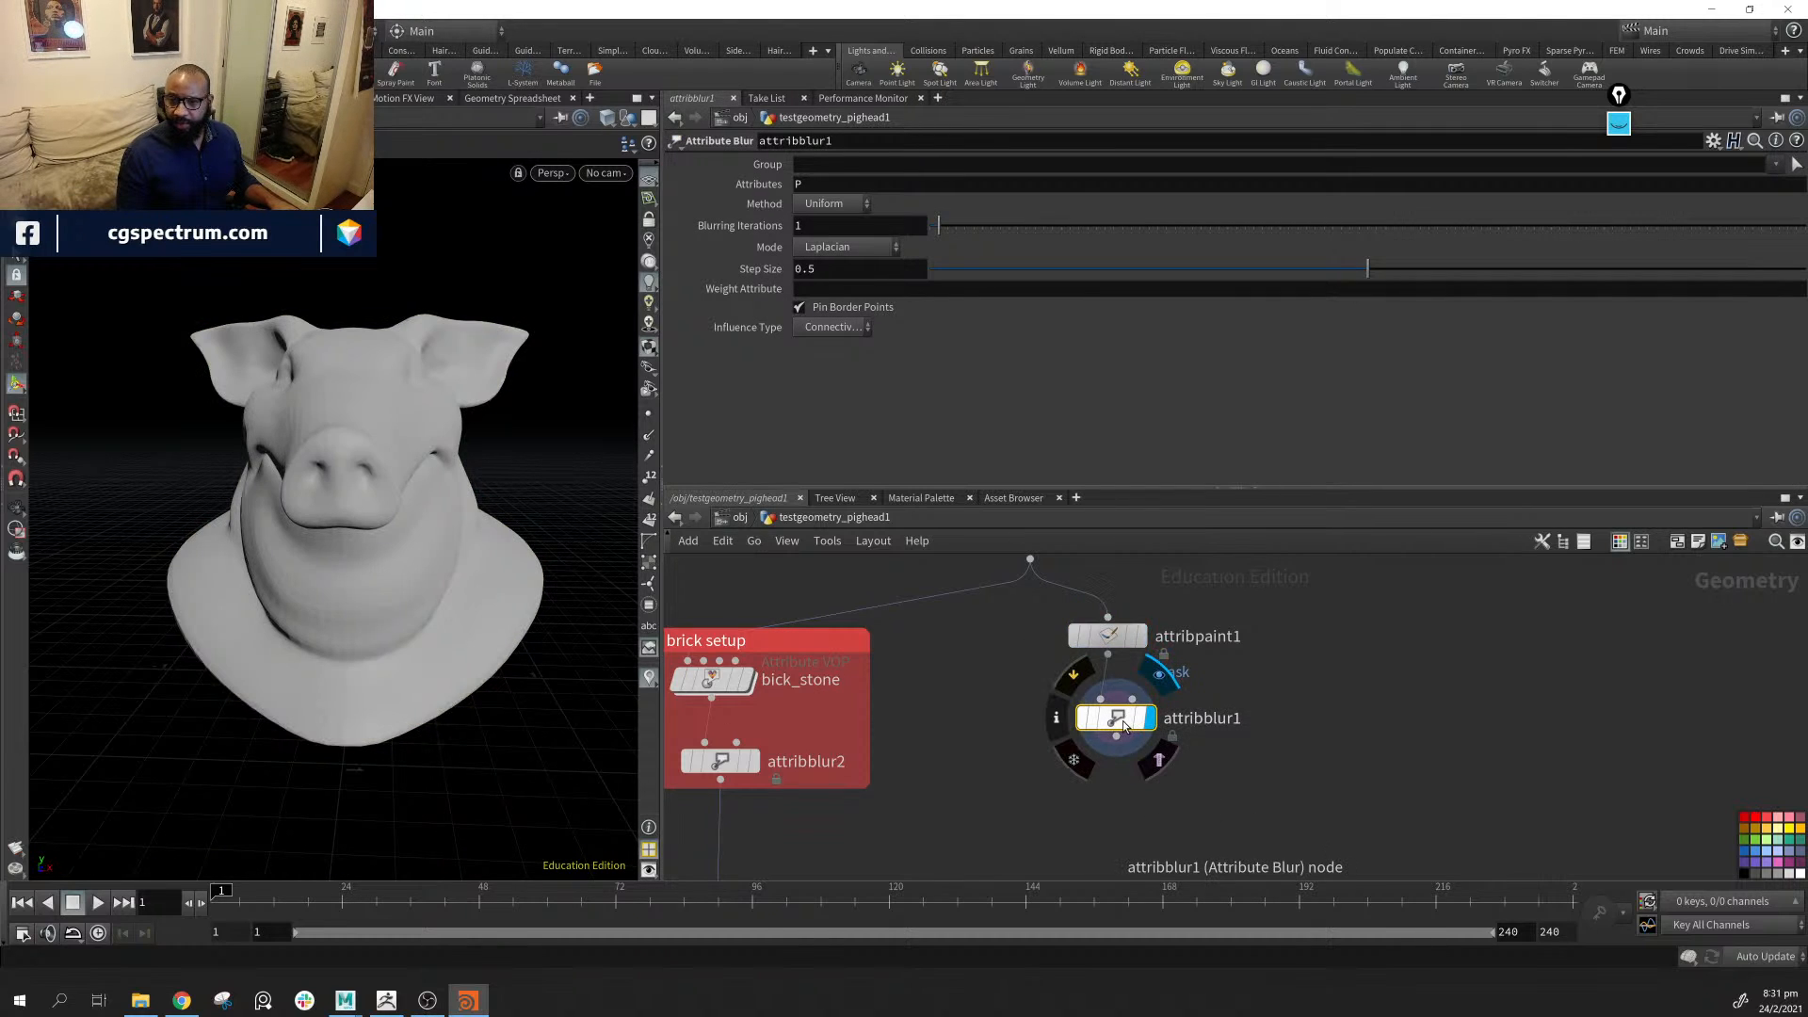
click(859, 186)
text(m)
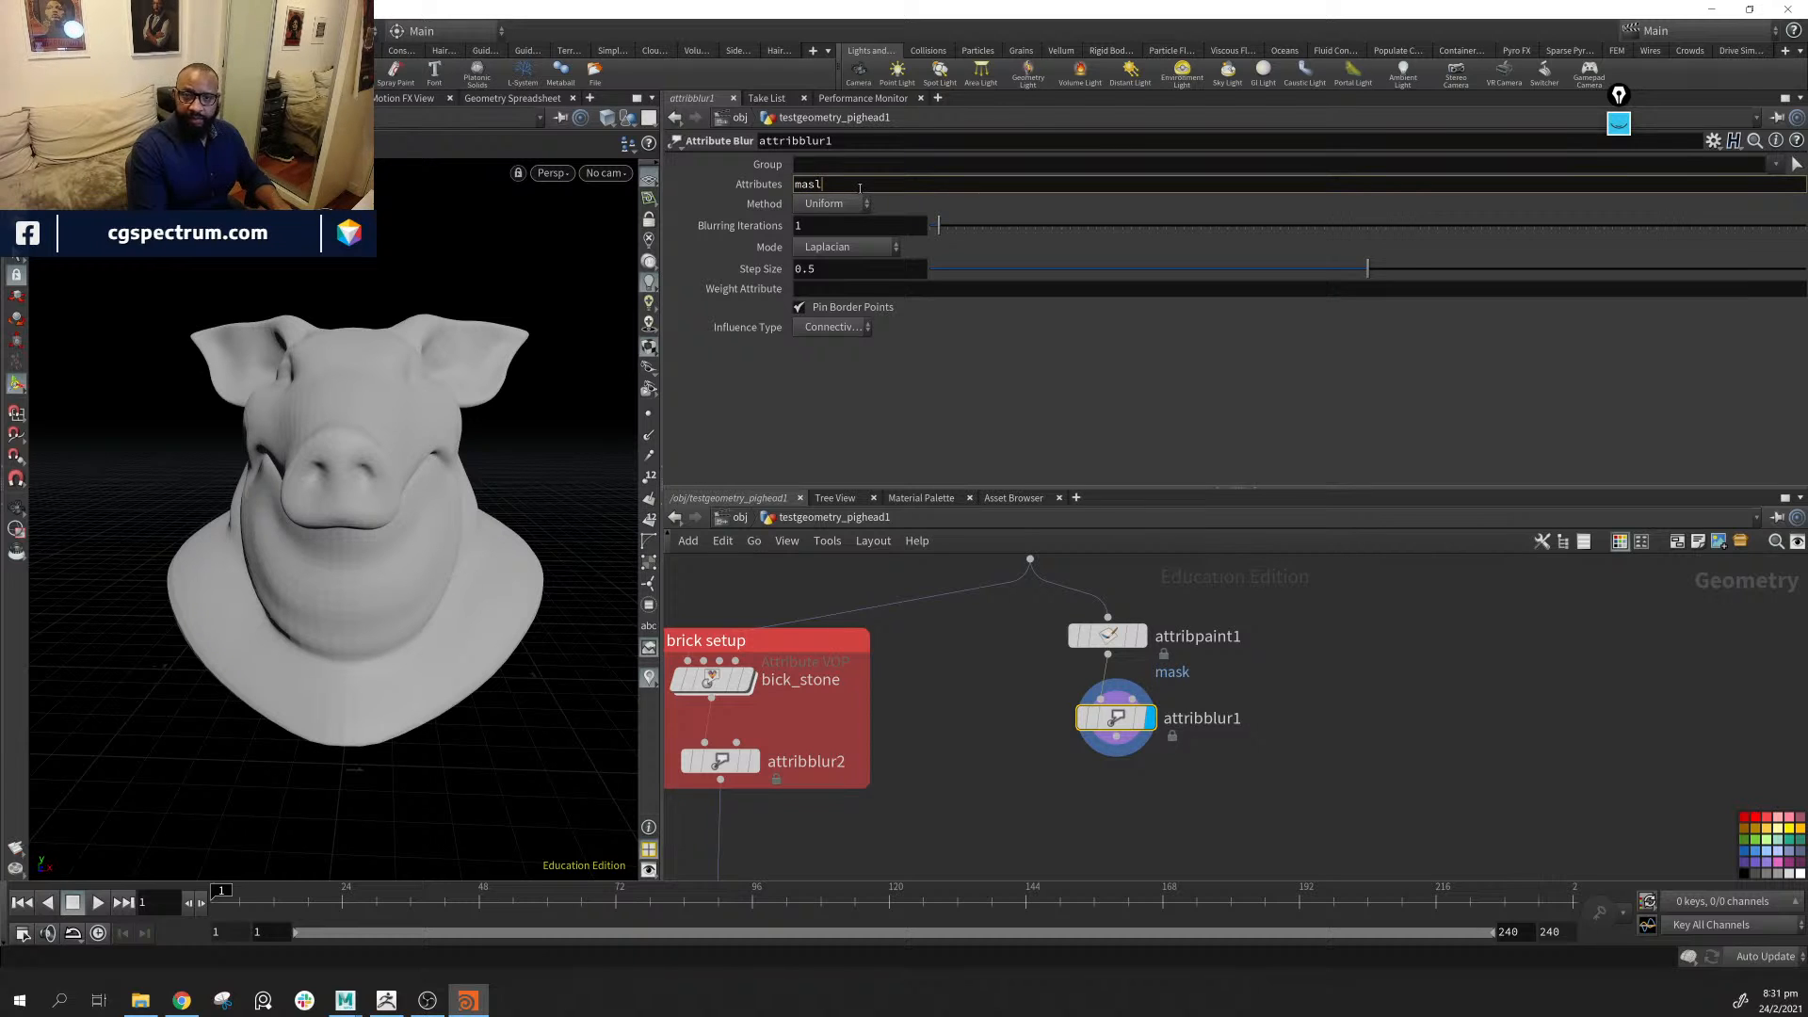
text(ask)
key(Return)
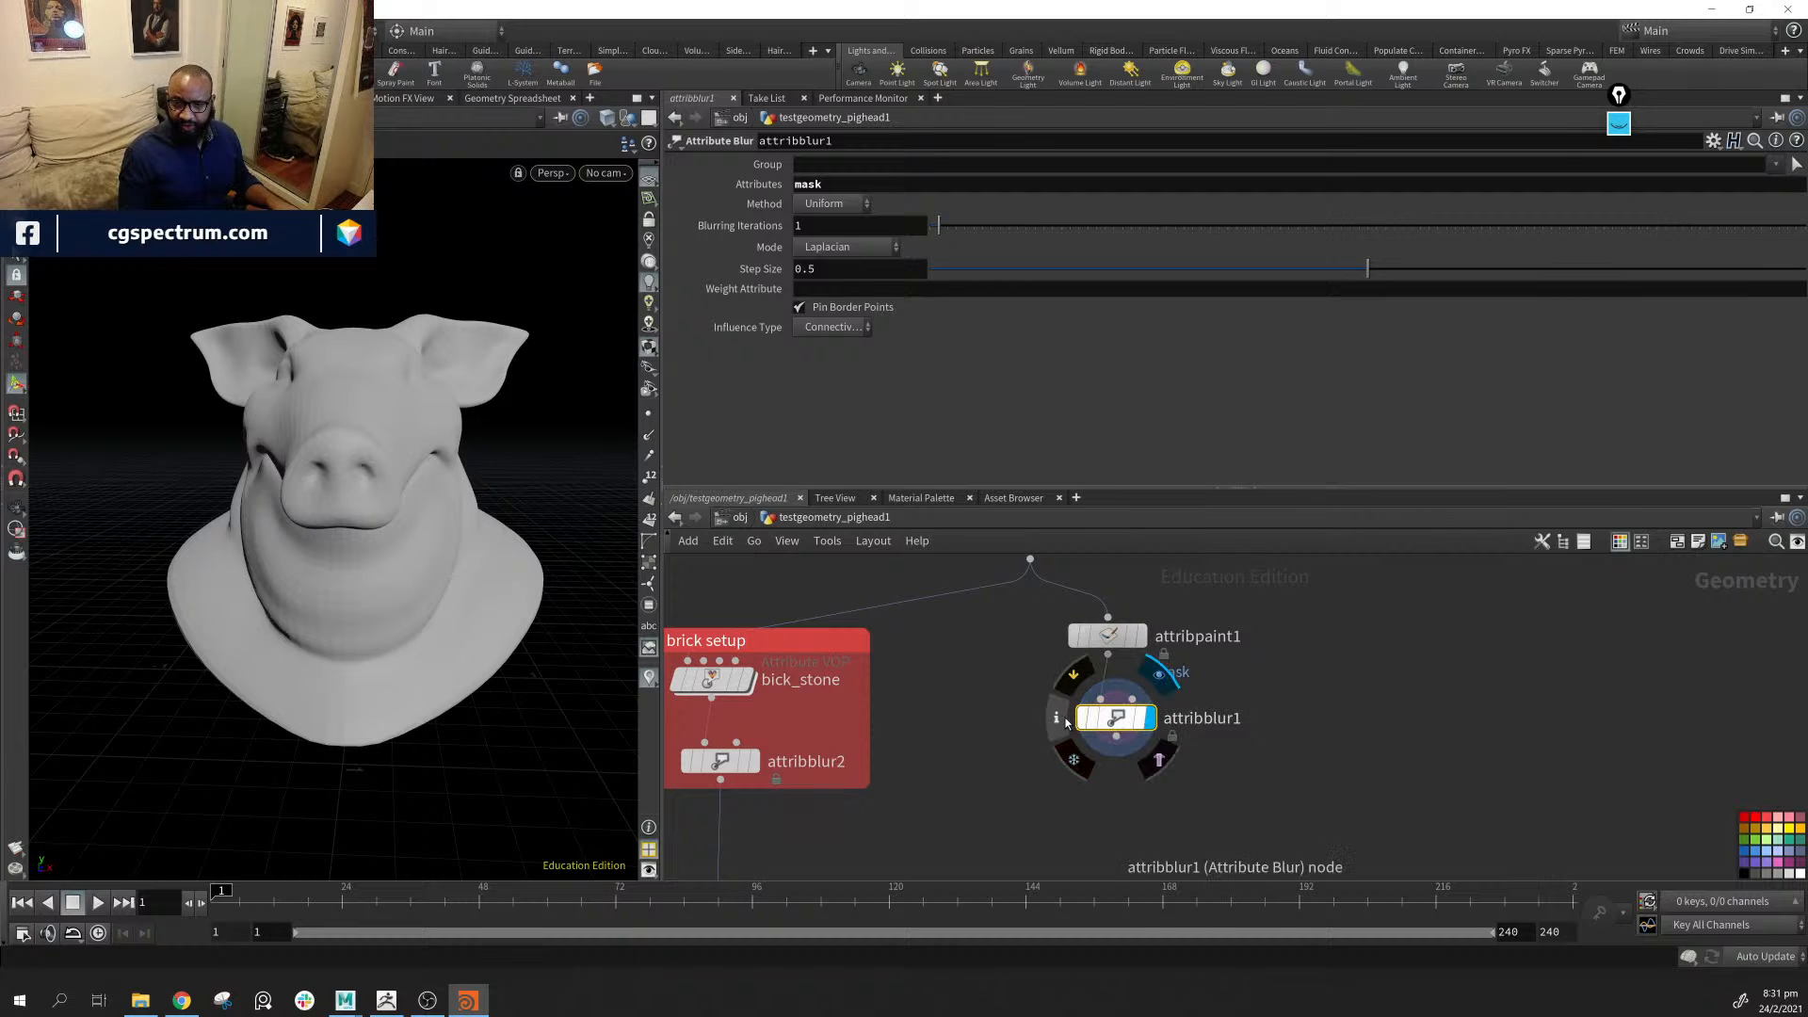
click(1067, 721)
click(1168, 409)
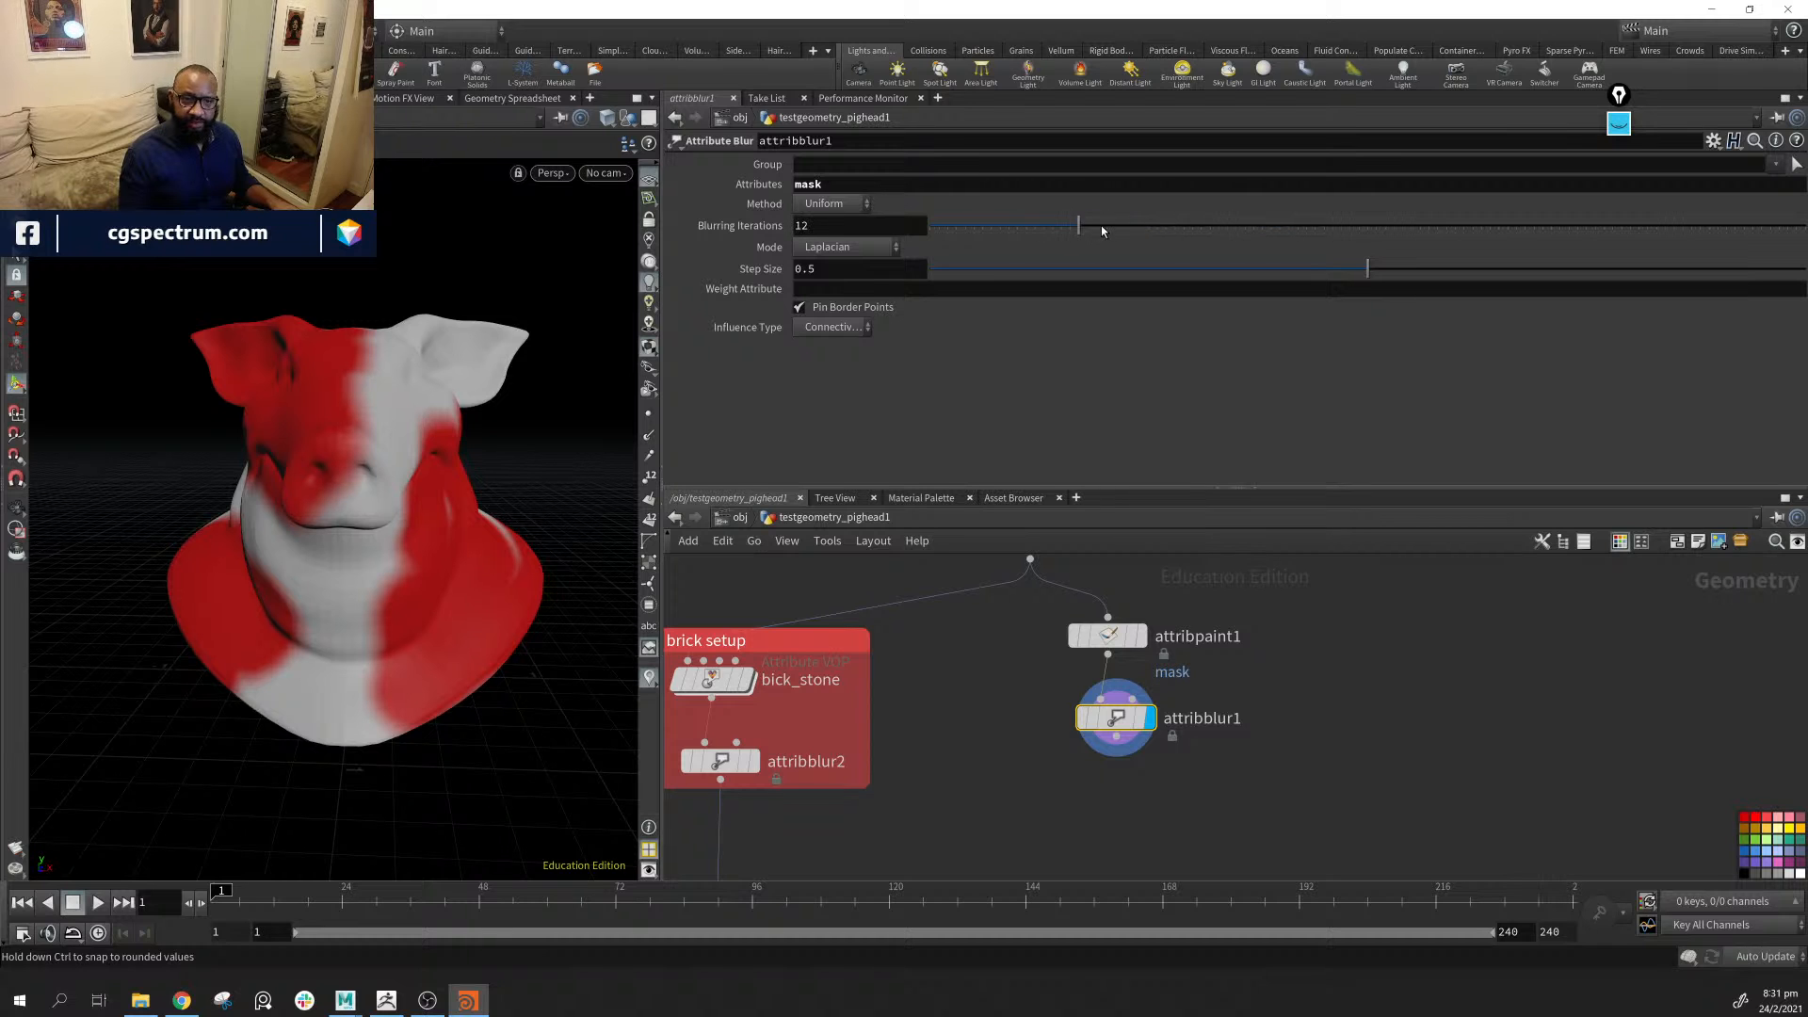
Set attribblur1's Blurring Iterations to 150 and Step Size to about 0.6654, and inspect the softened mask edges around the head
alt+drag(396, 363, 465, 489)
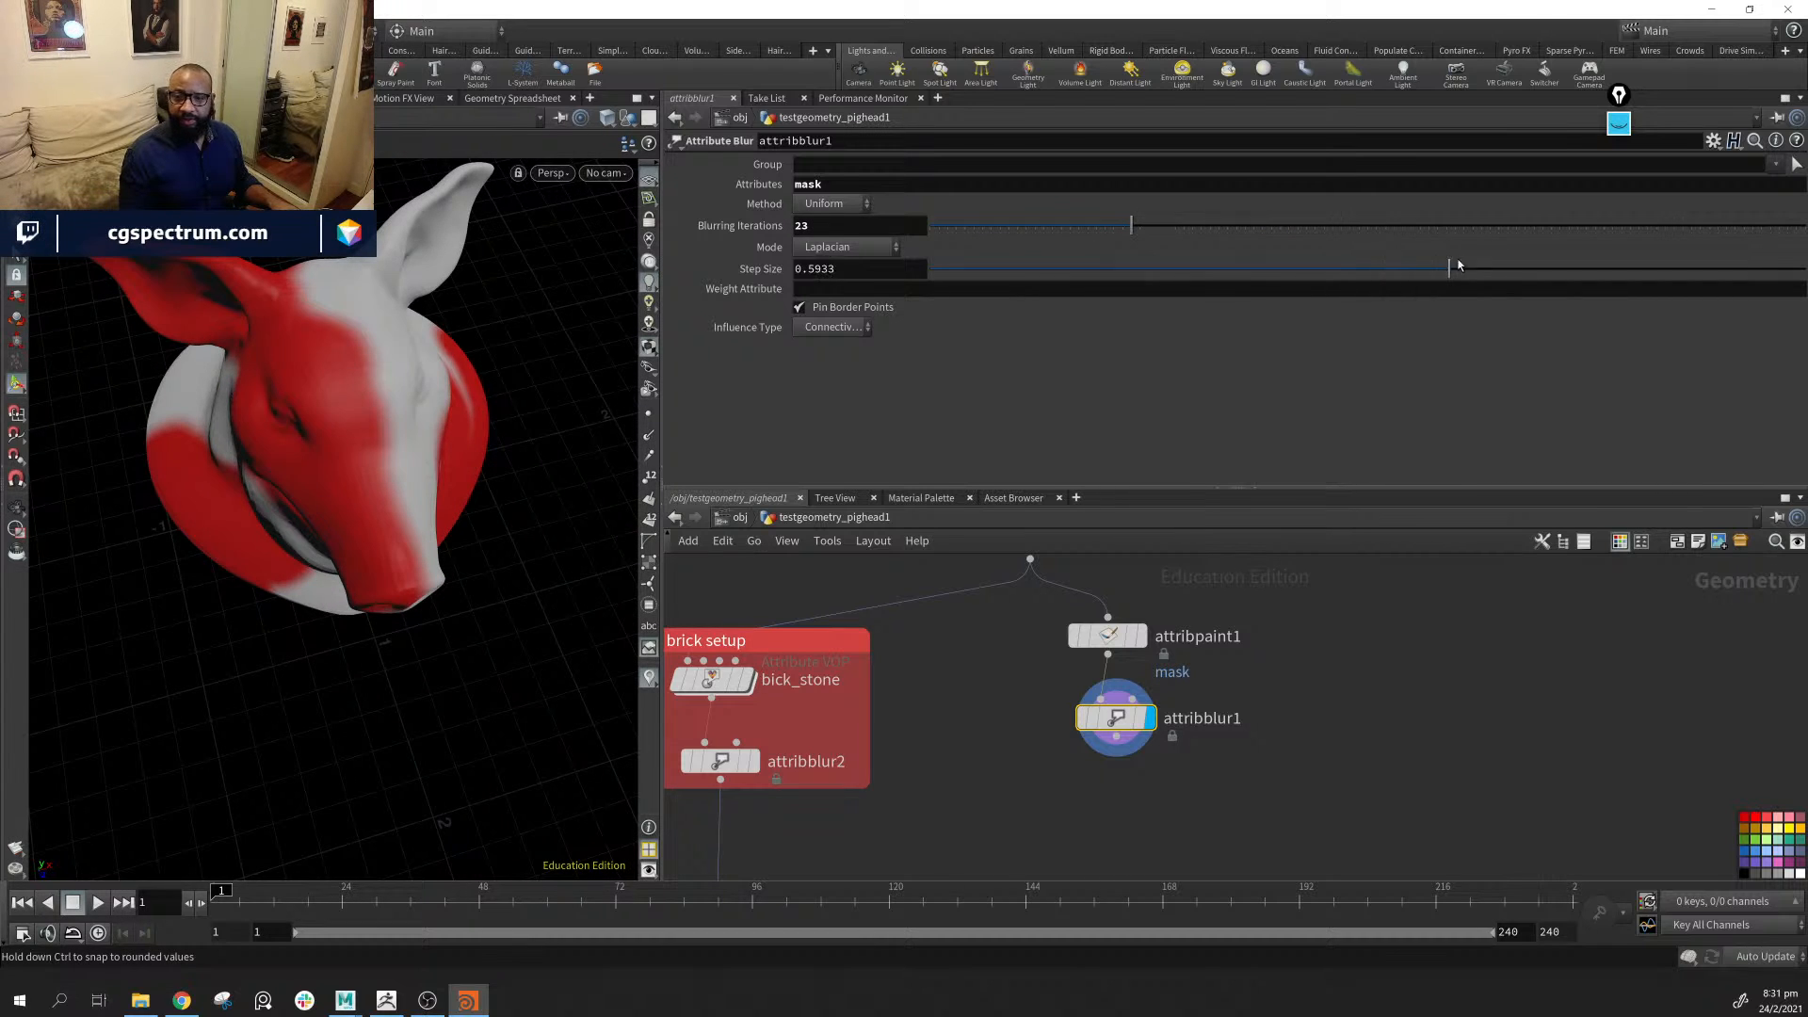
drag(1514, 268, 1513, 269)
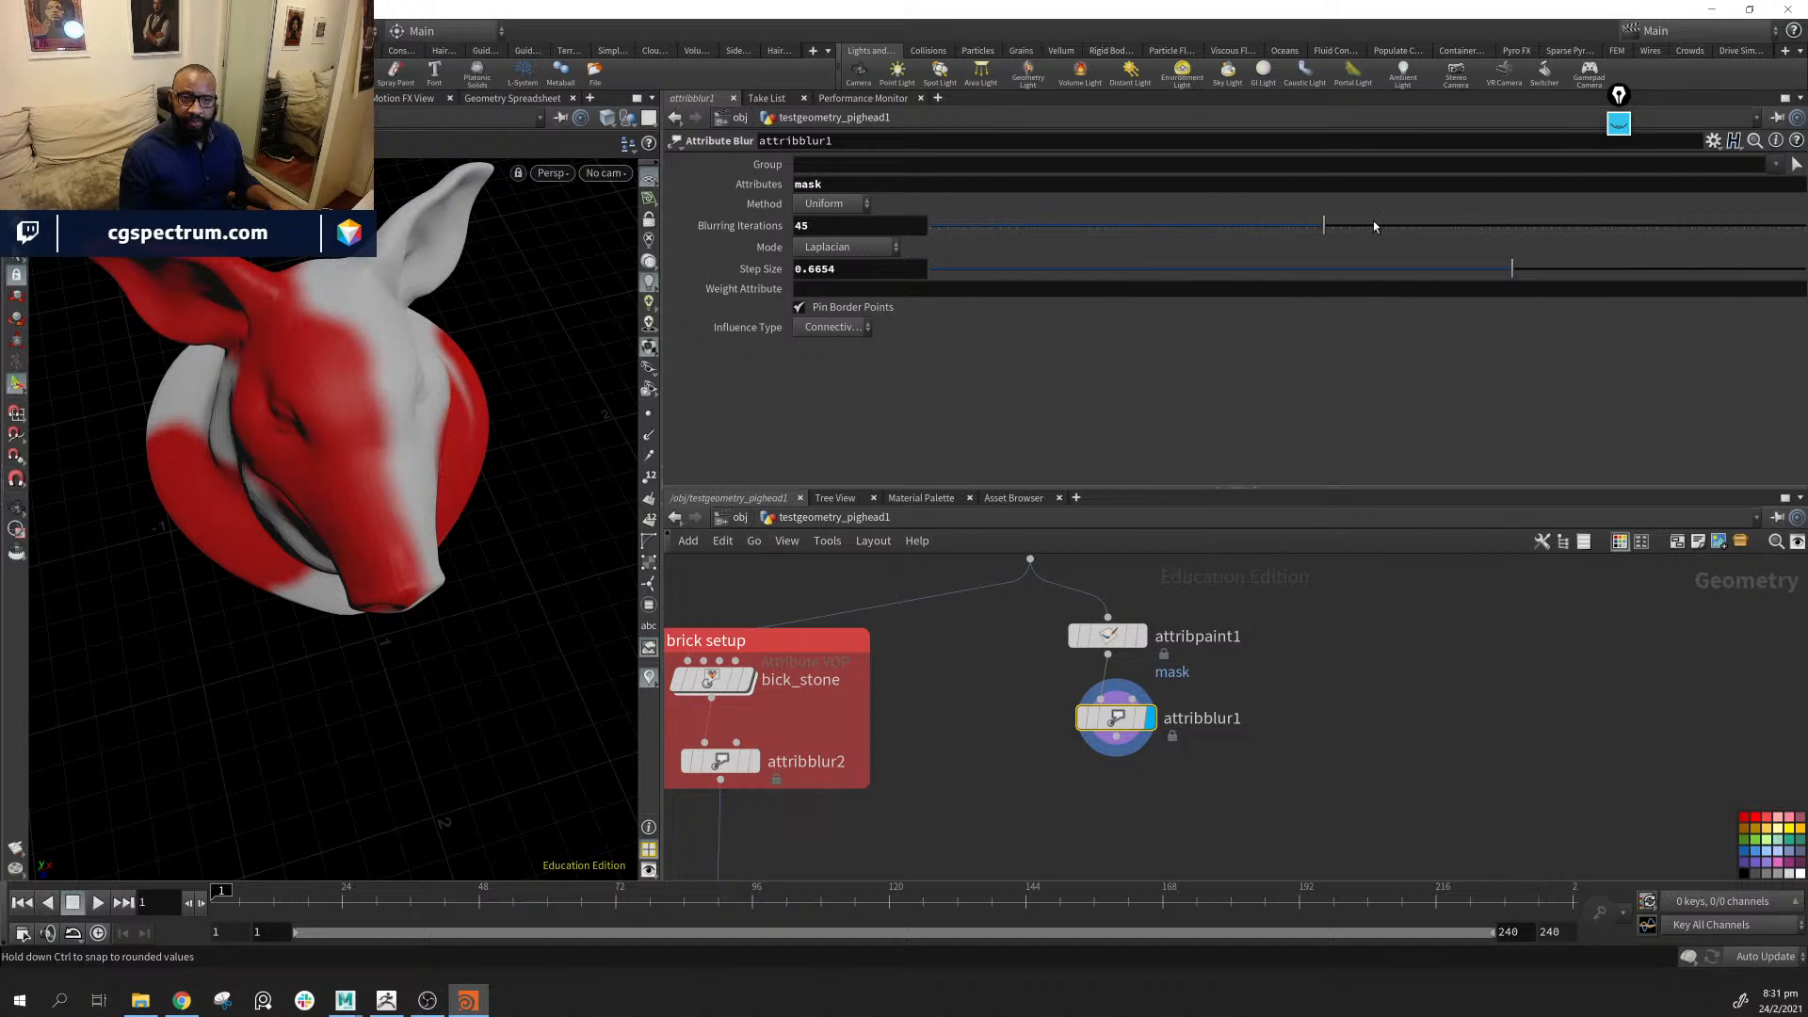
drag(1373, 226, 1360, 226)
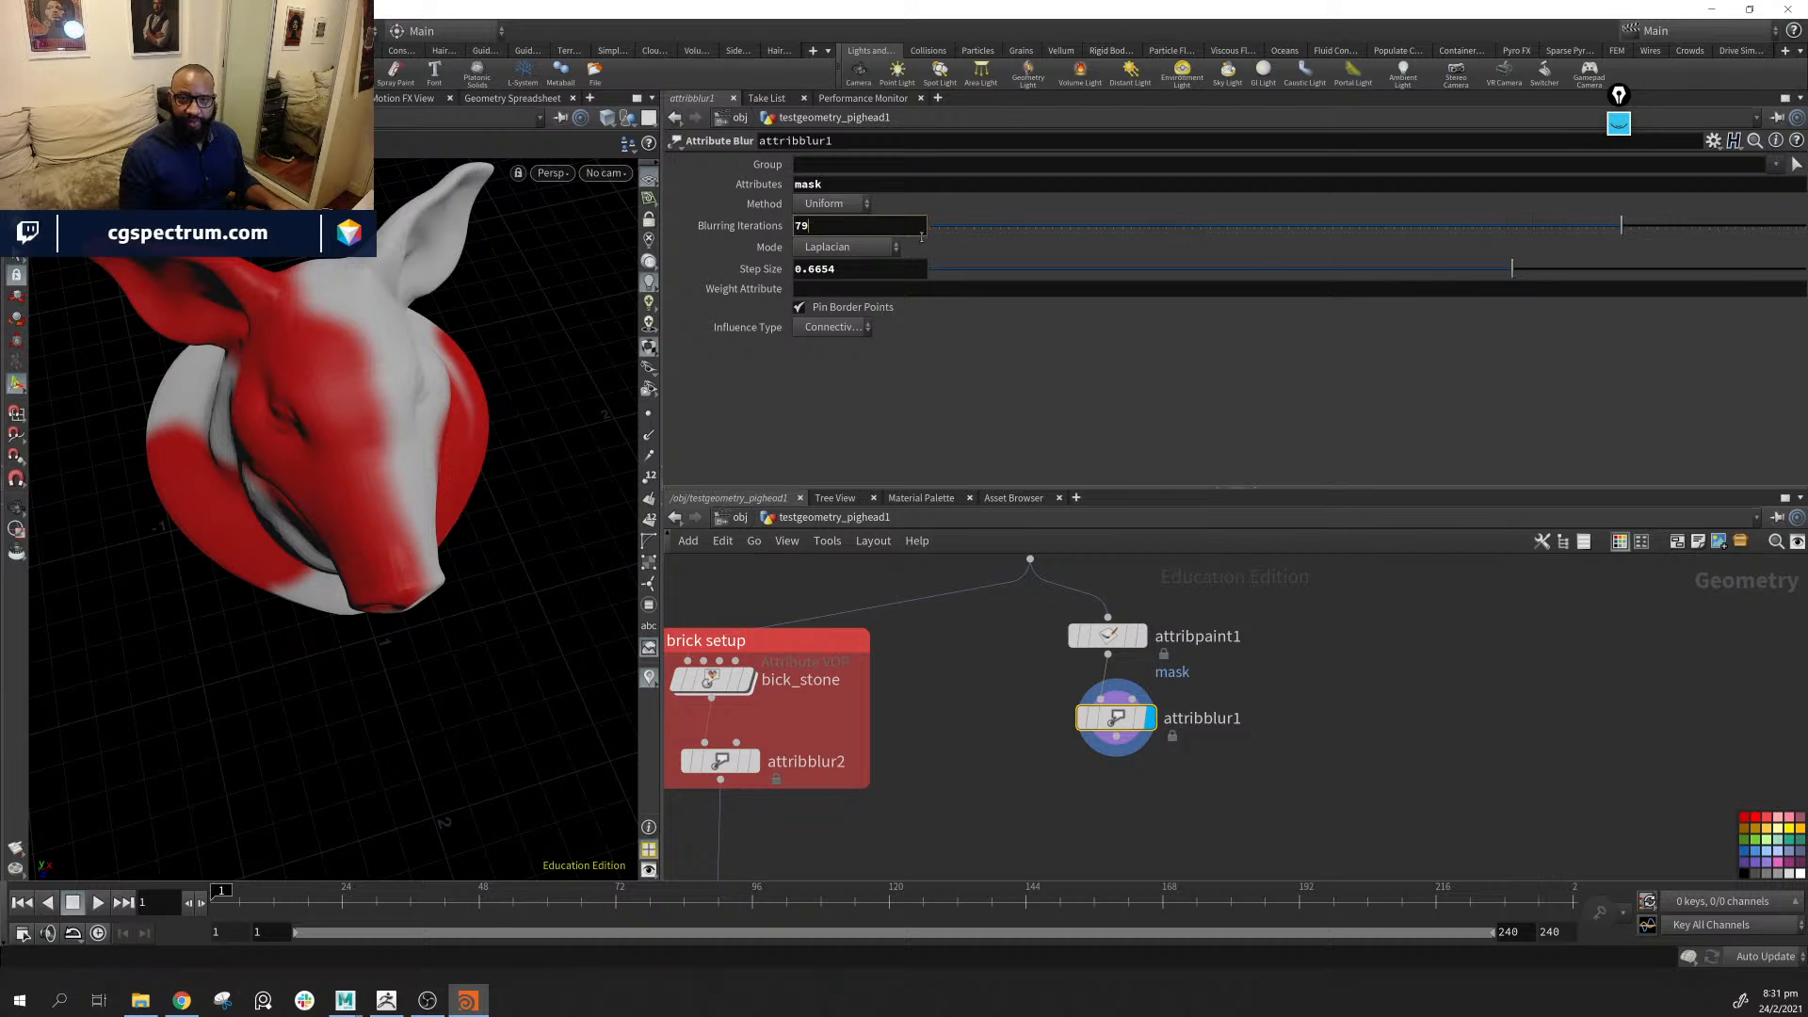
text(150)
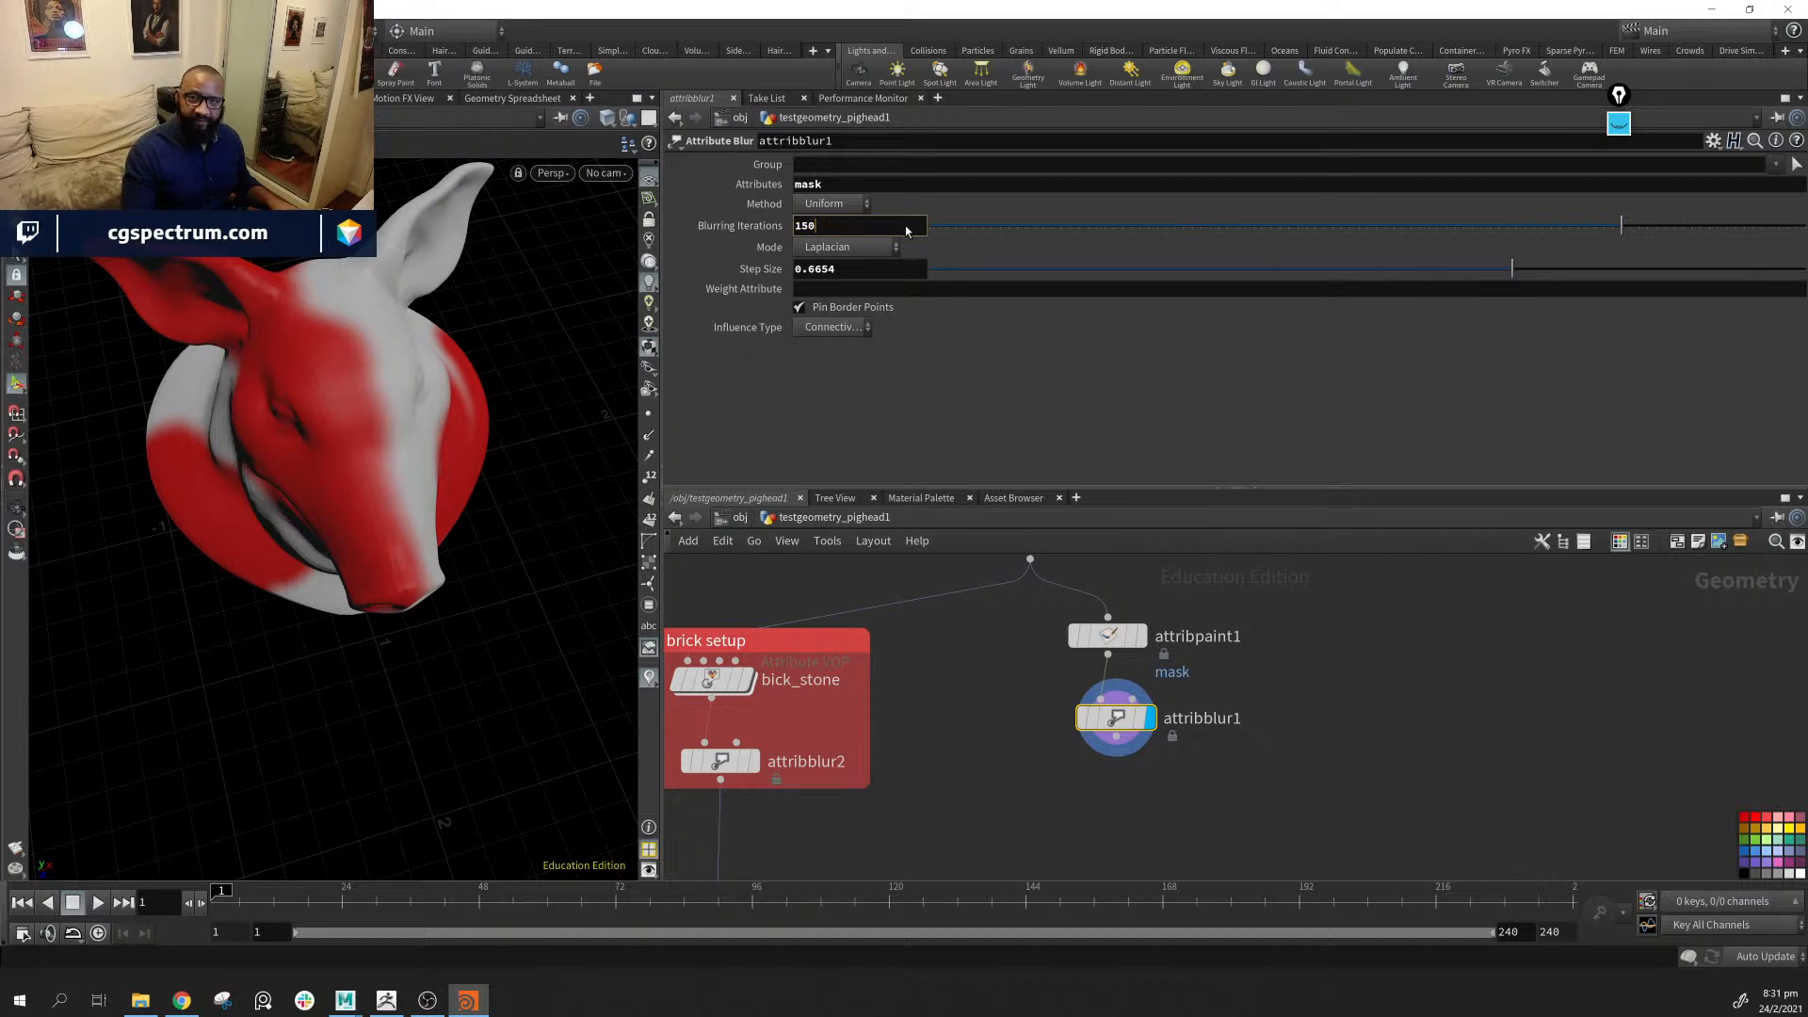
key(Return)
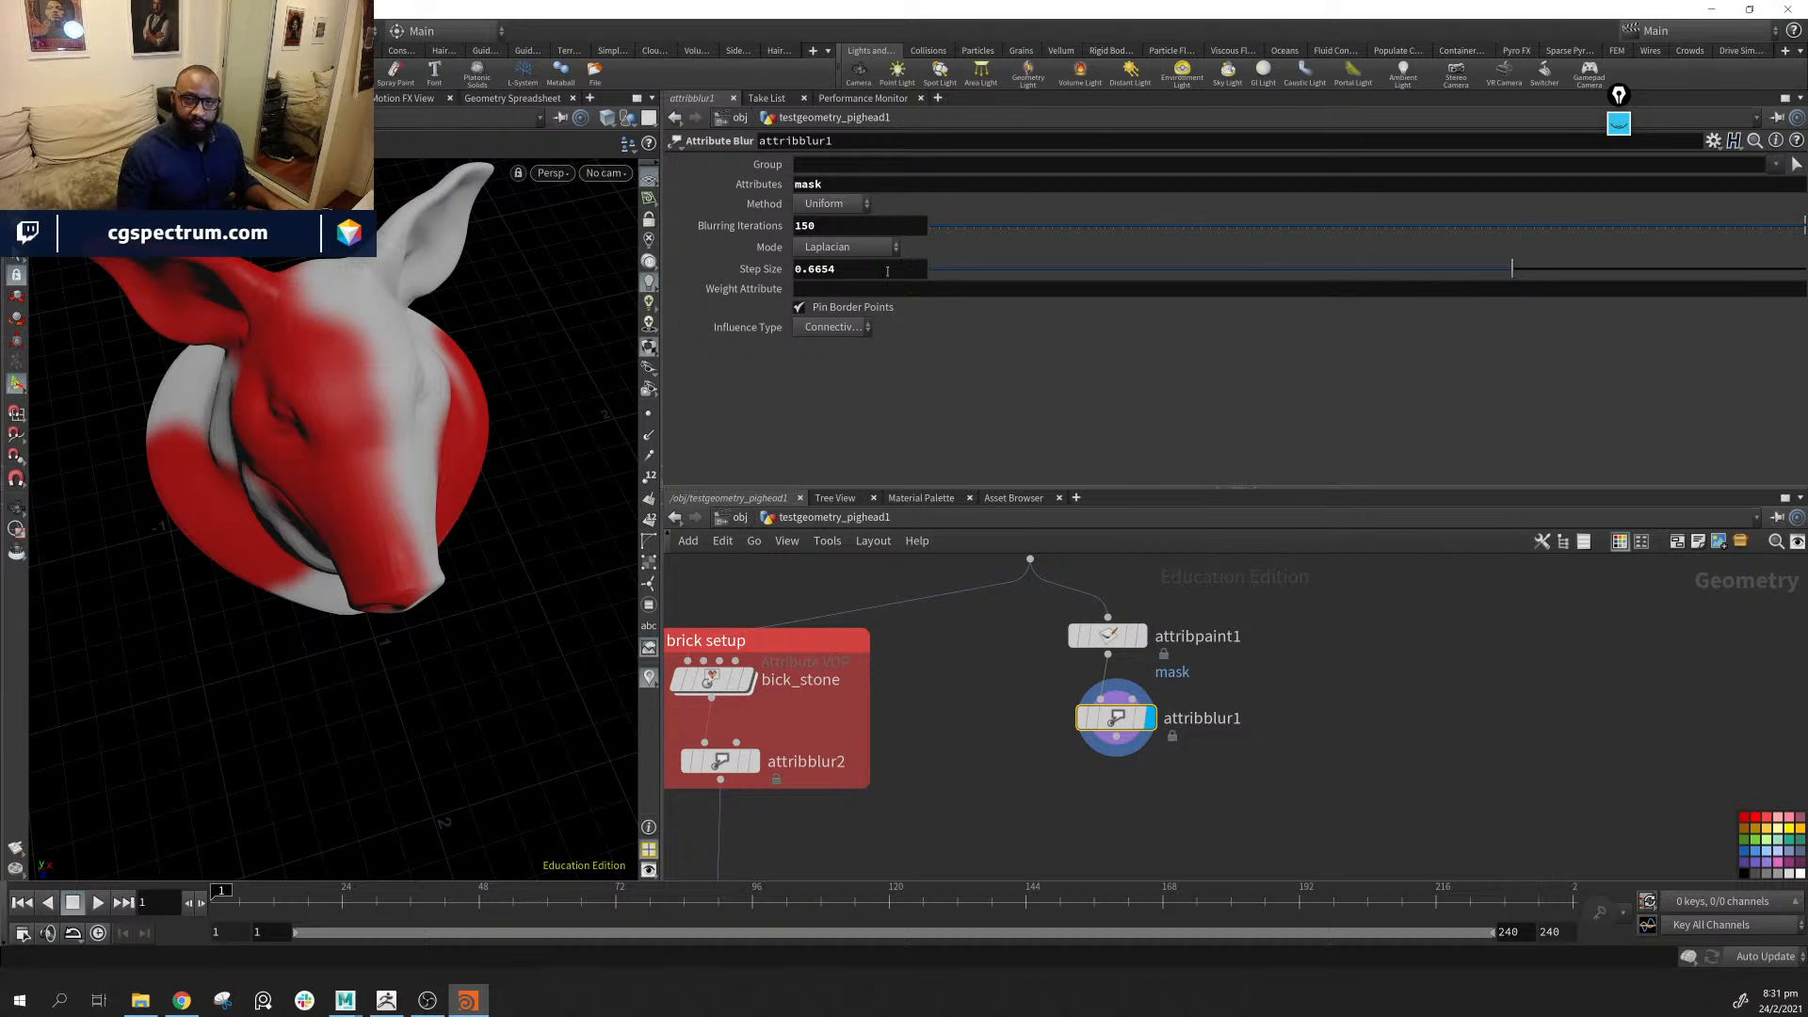
alt+drag(218, 523, 241, 403)
alt+right_drag(241, 403, 275, 541)
alt+drag(275, 540, 314, 480)
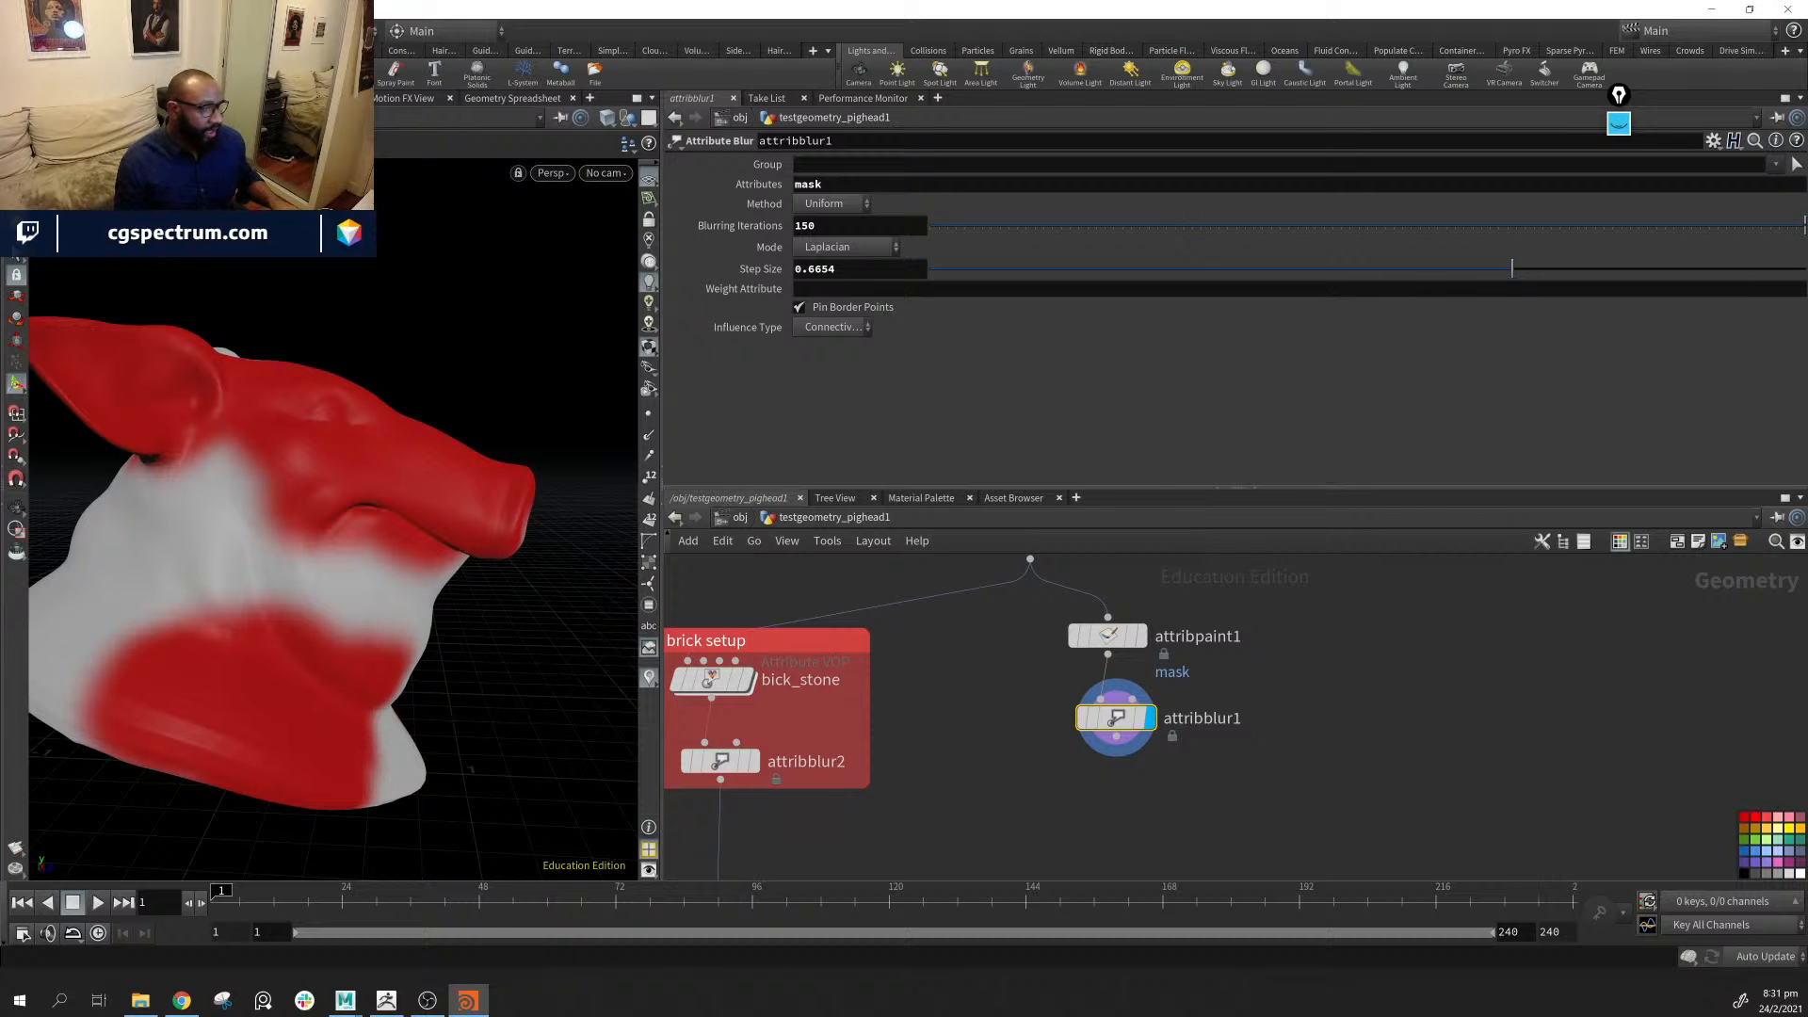
drag(500, 376, 261, 509)
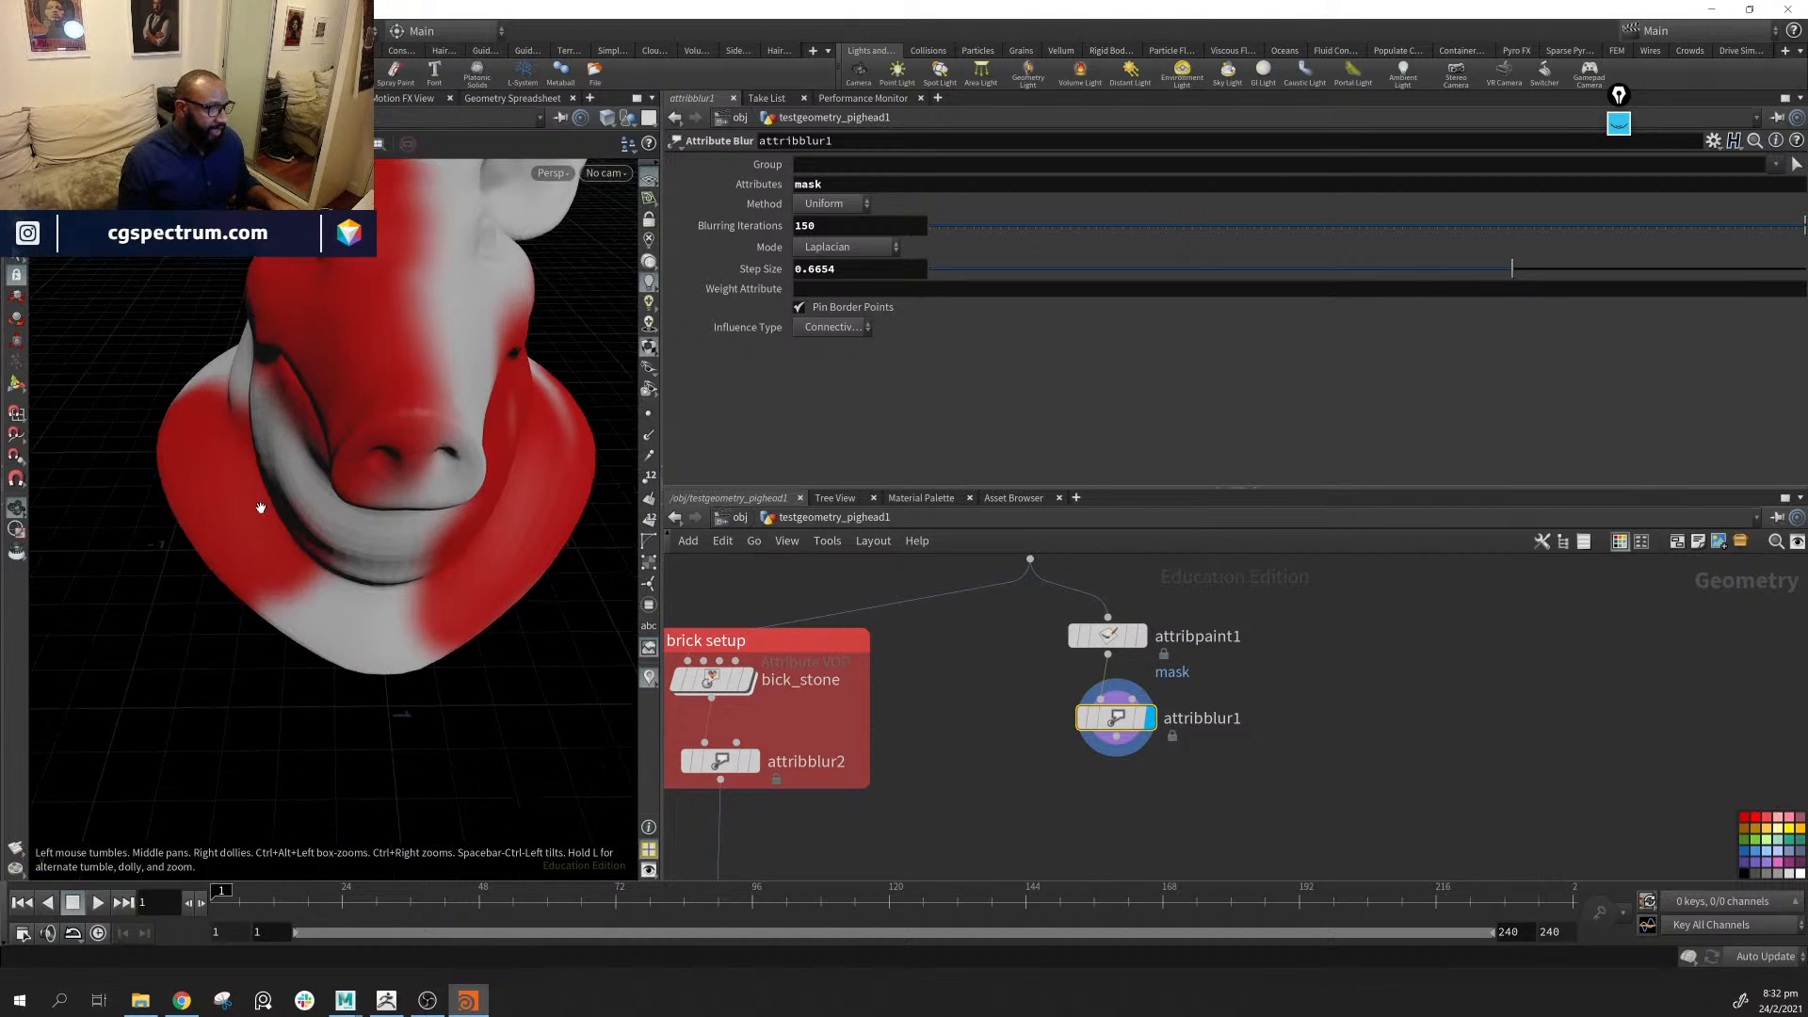
drag(299, 345, 262, 475)
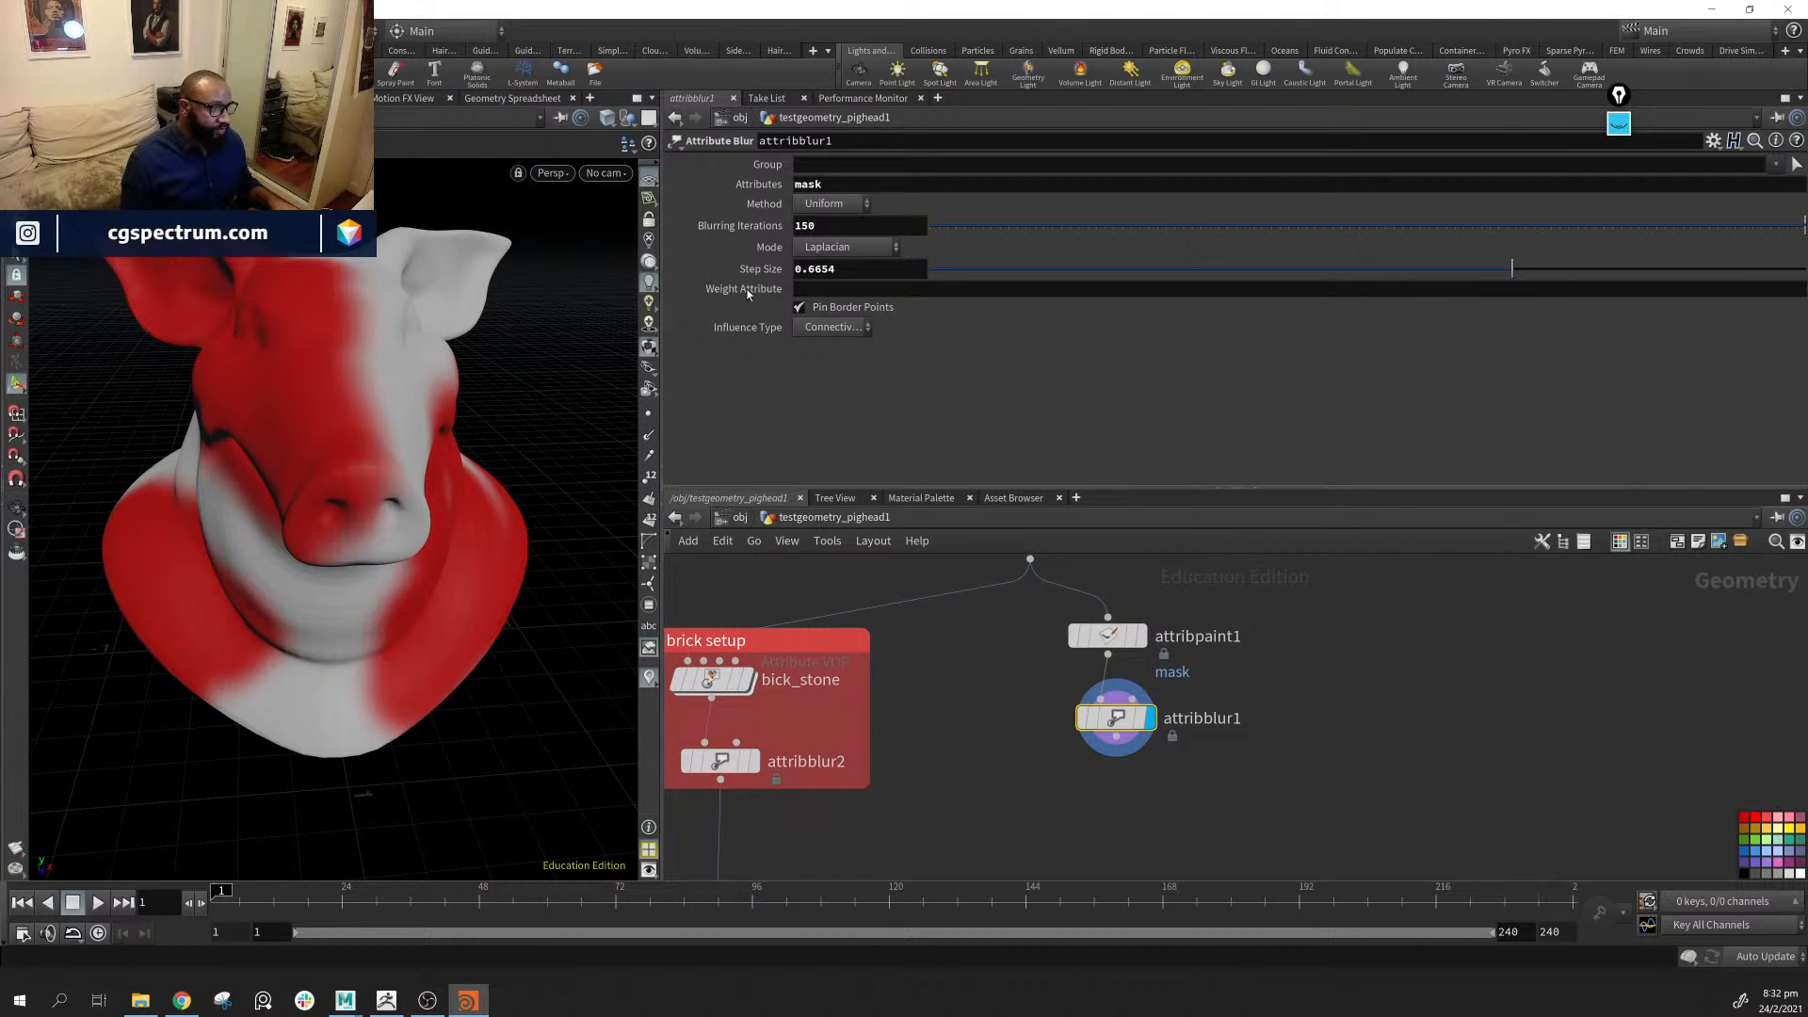
alt+drag(400, 400, 441, 486)
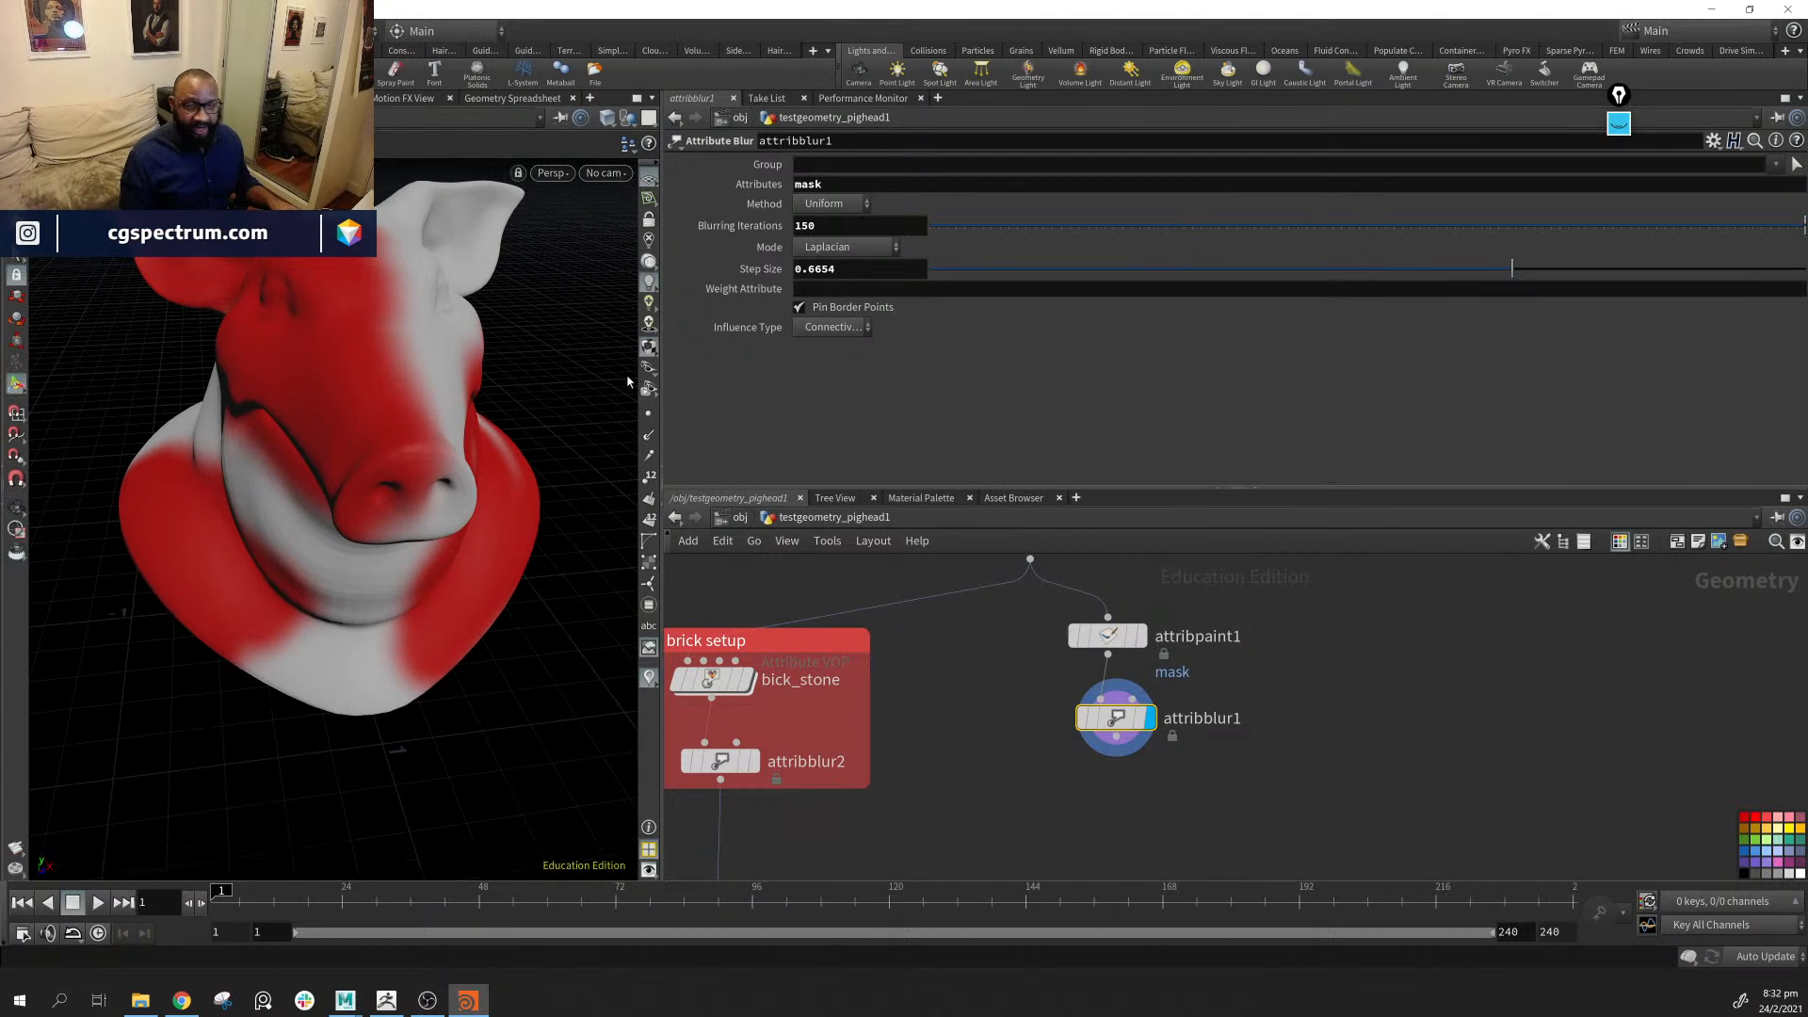
Select and display the bick_stone node in the brick setup to view its displacement on the pig head
middle_drag(1037, 658, 1007, 835)
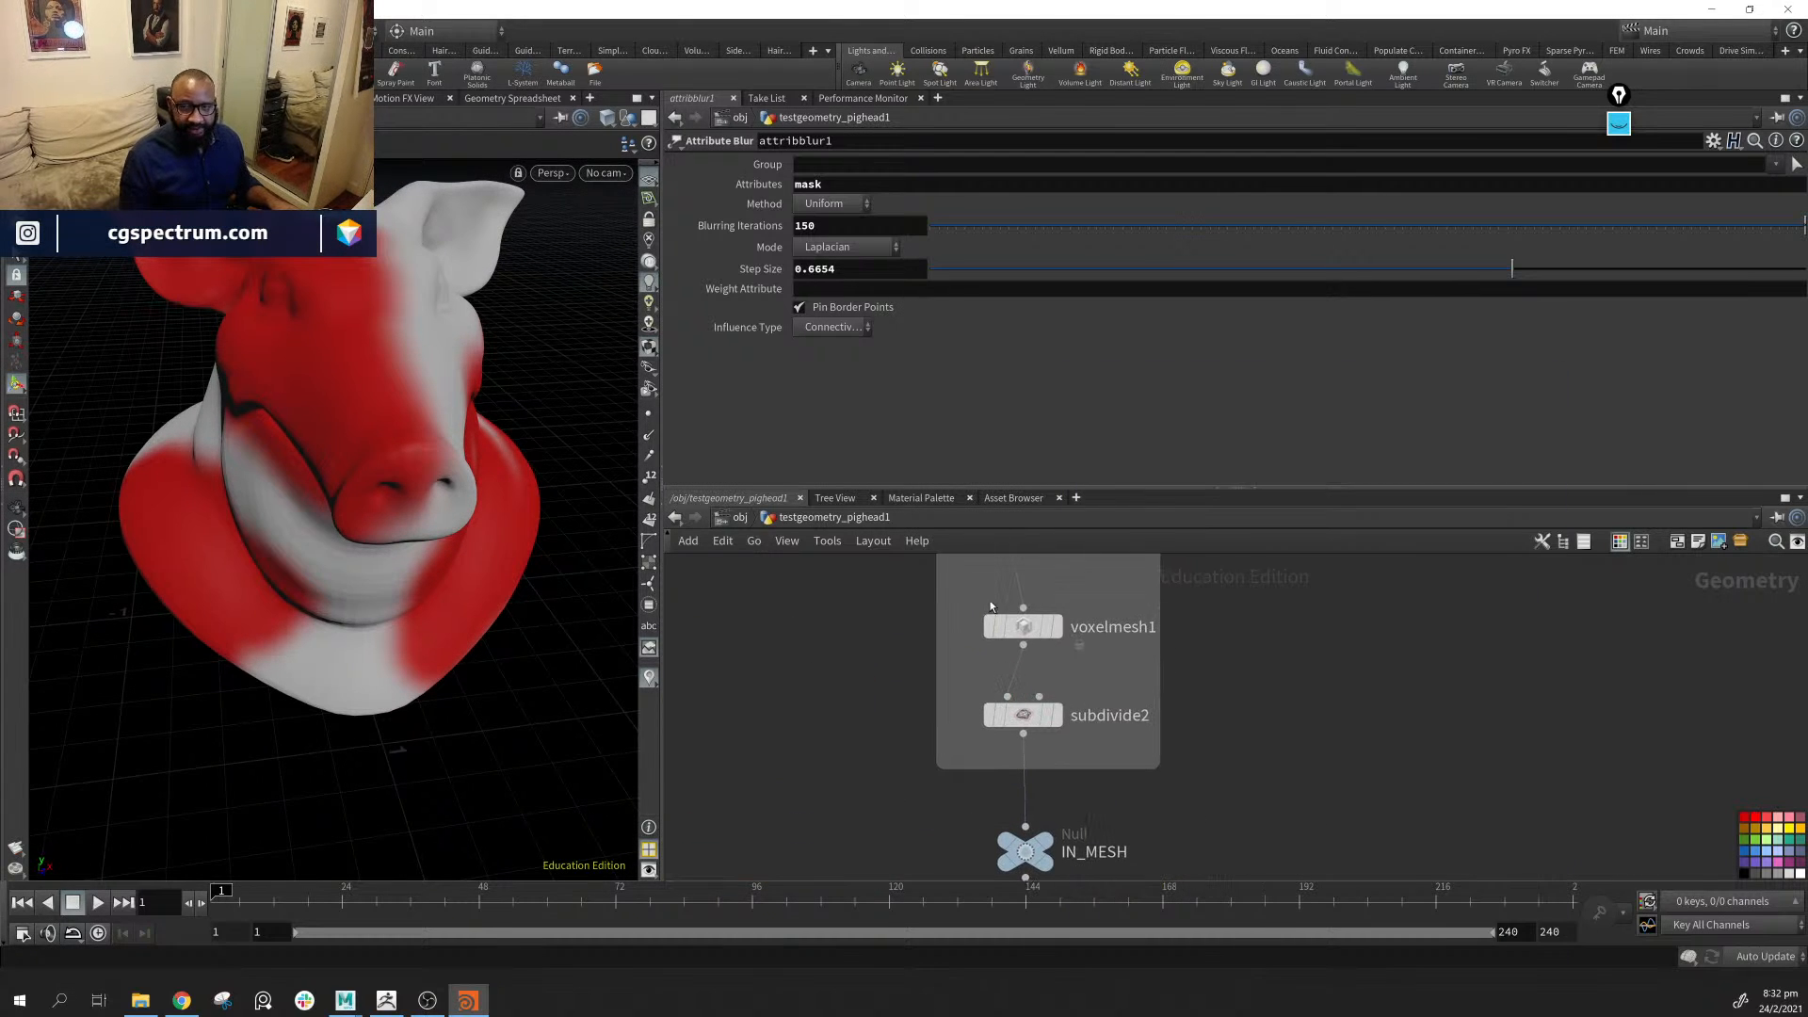
middle_drag(1137, 800, 1216, 578)
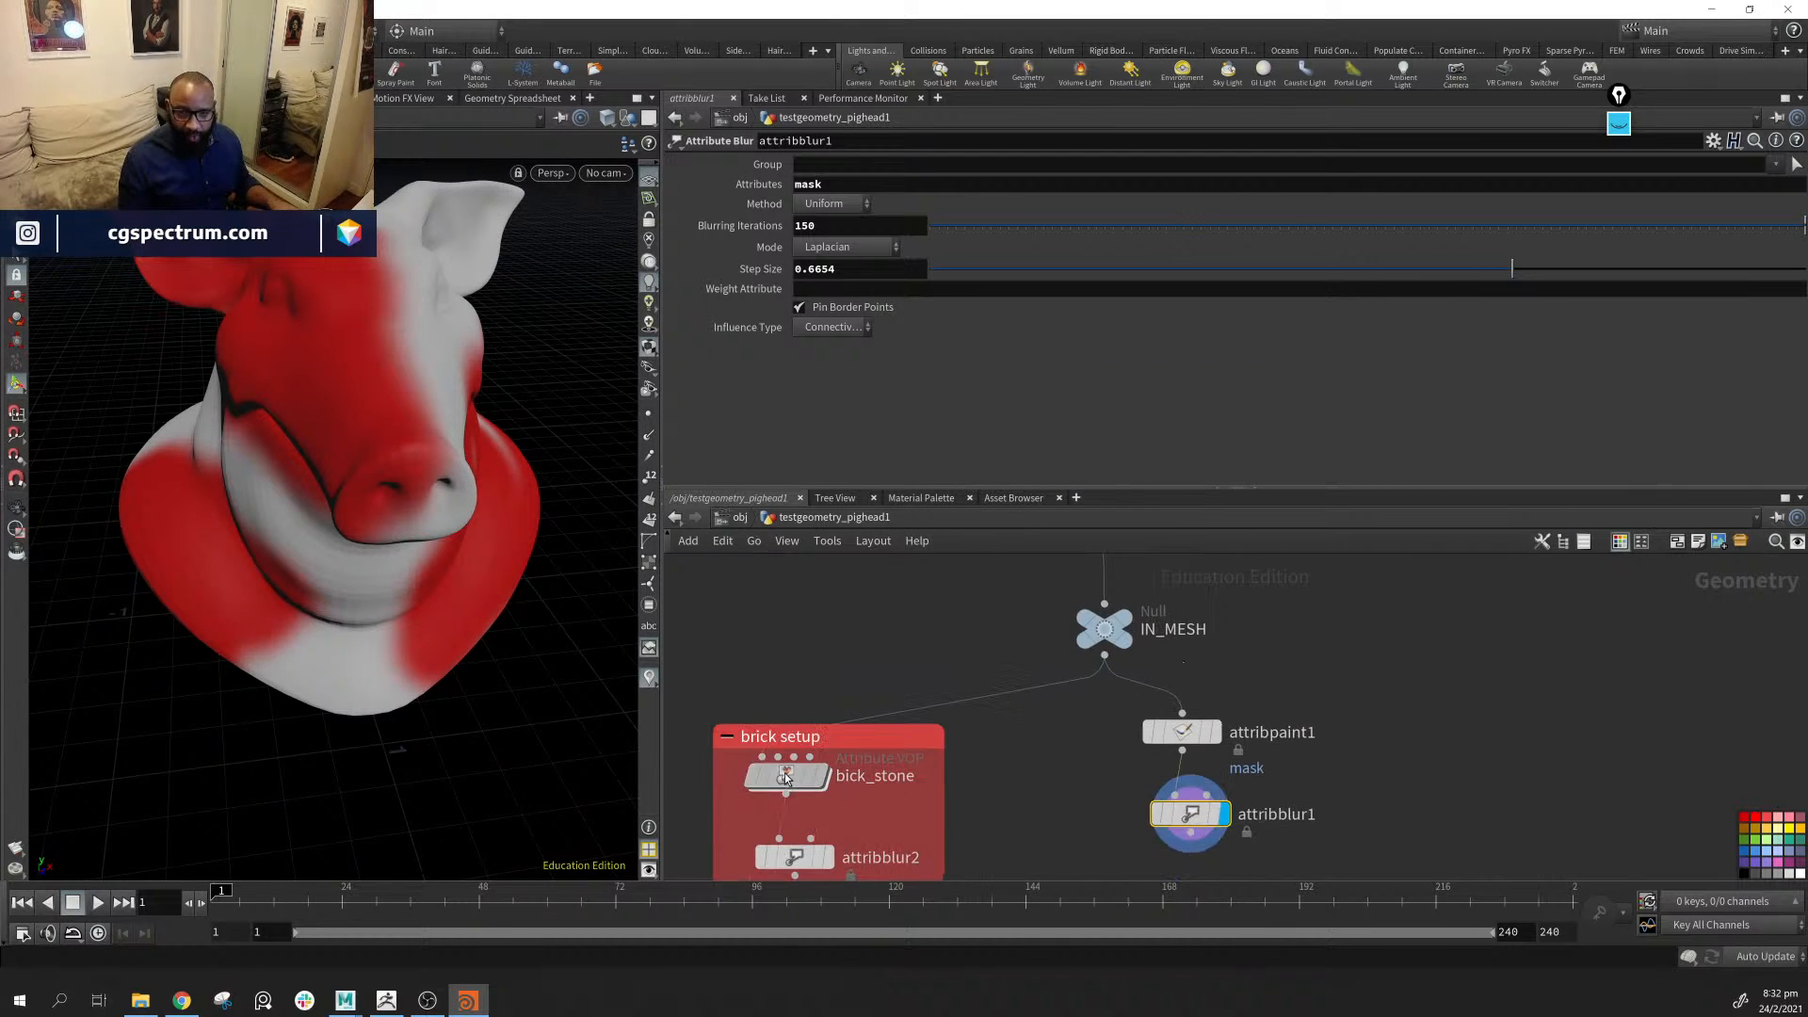
click(787, 774)
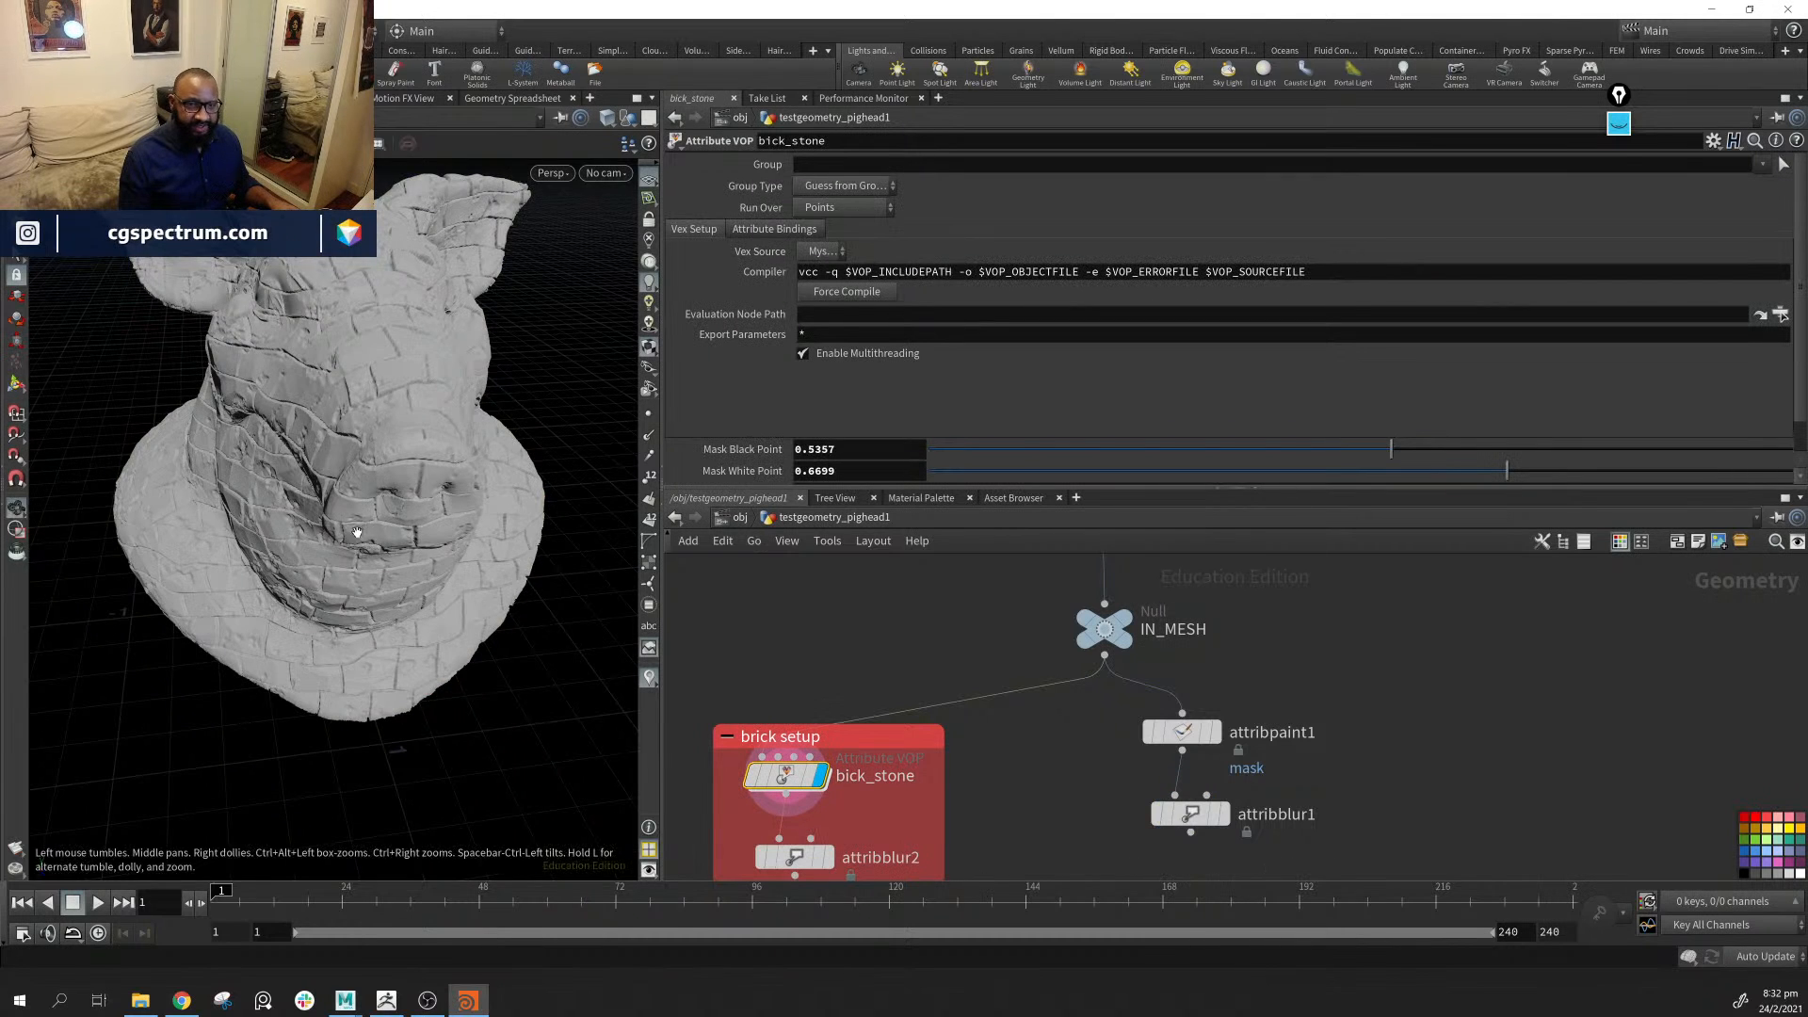
Inspect the bricks around the pig head and open the bick_stone node's information to check its geometry counts
drag(357, 533, 266, 478)
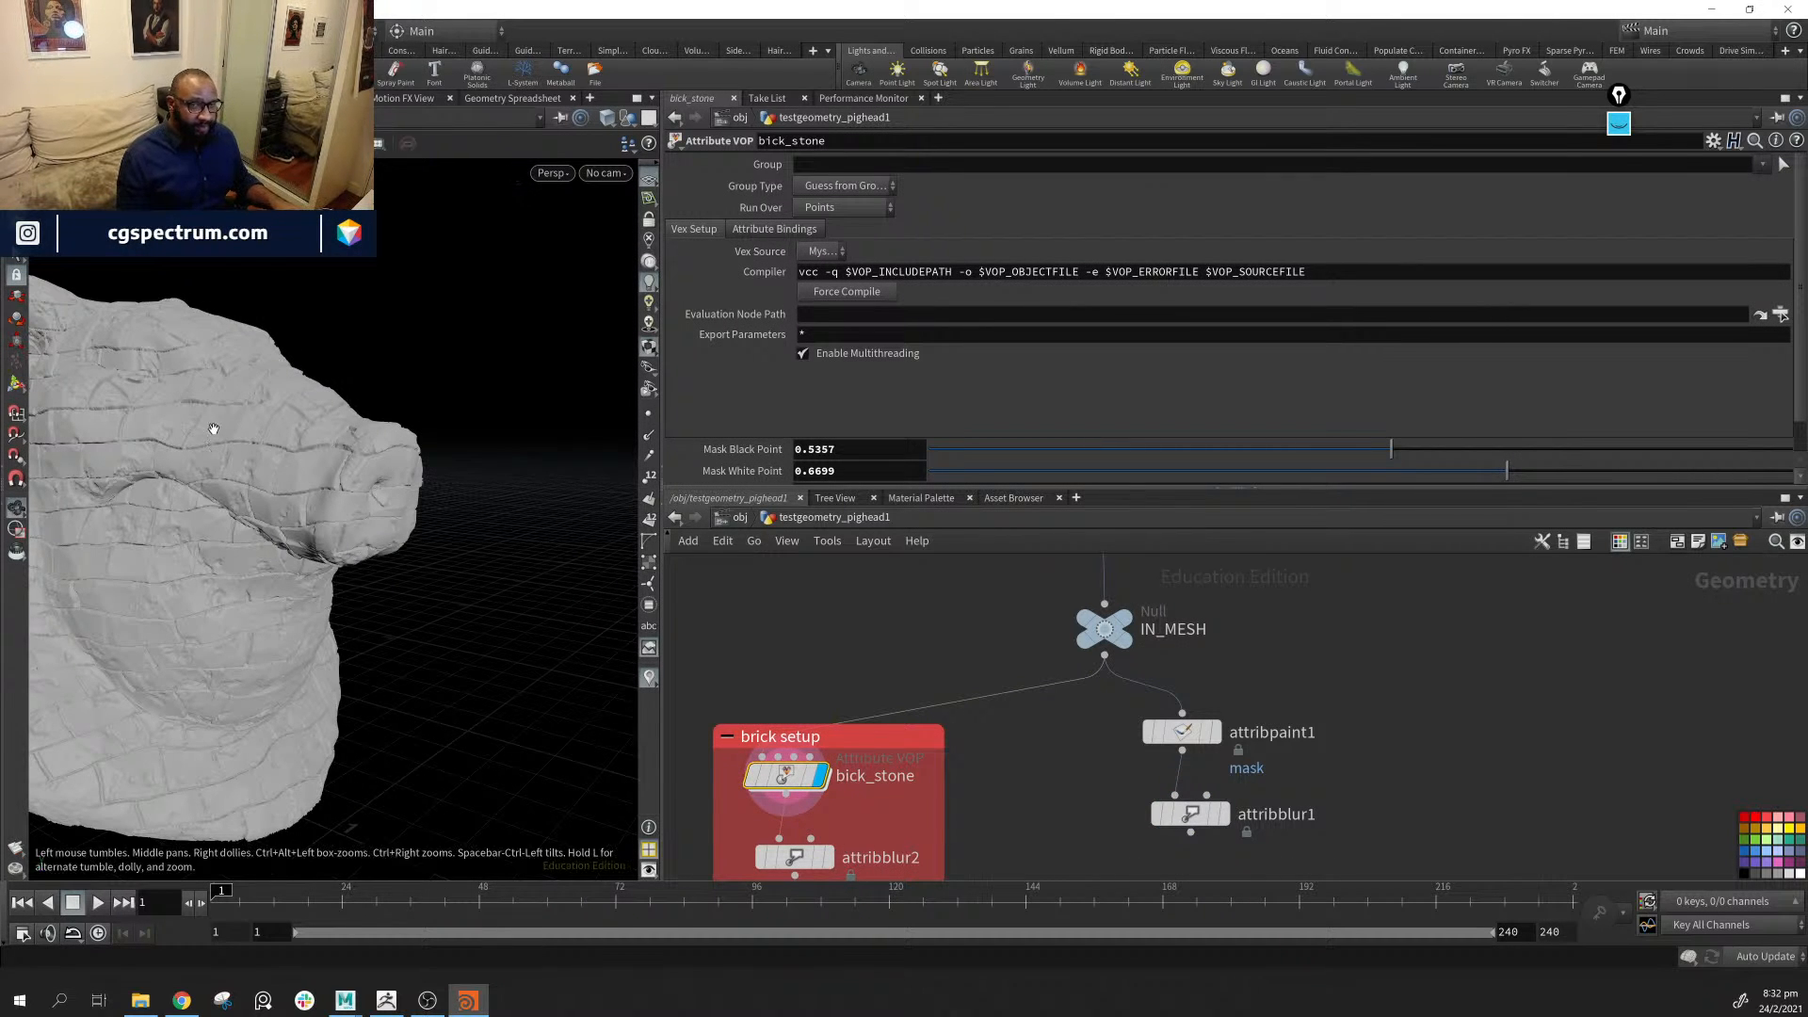
drag(209, 455, 377, 436)
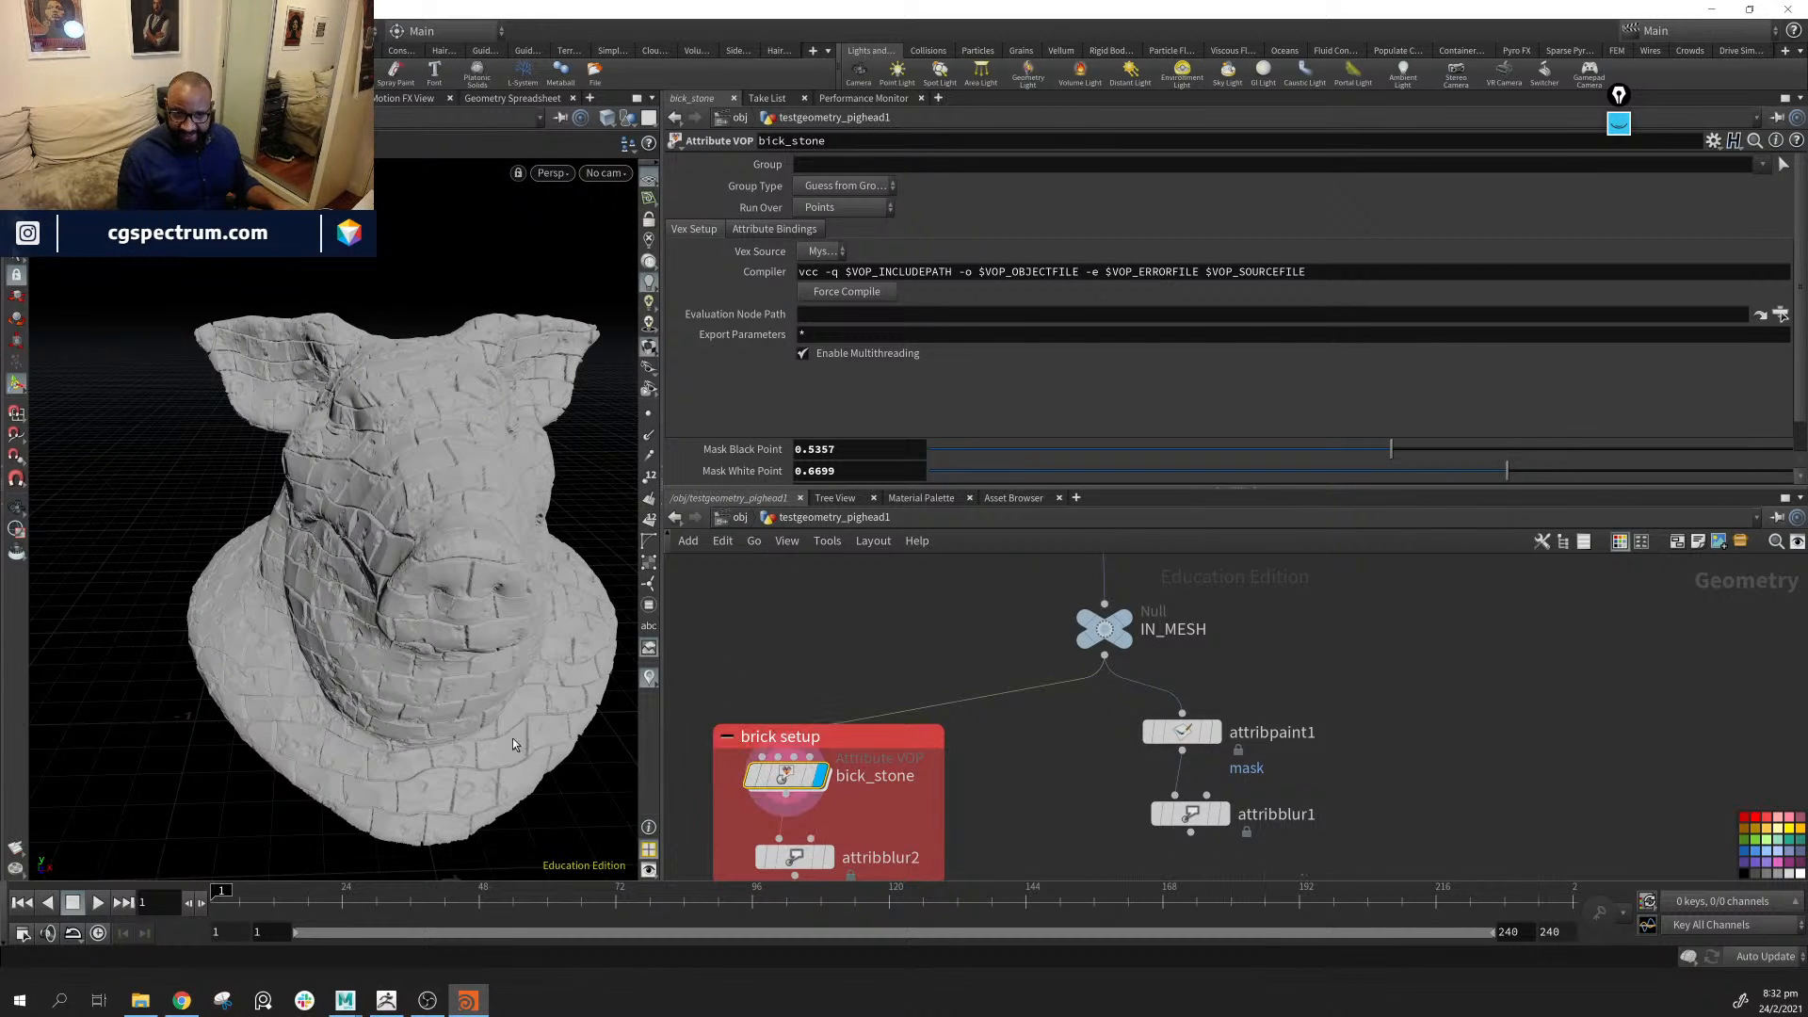
right_click(783, 784)
click(659, 747)
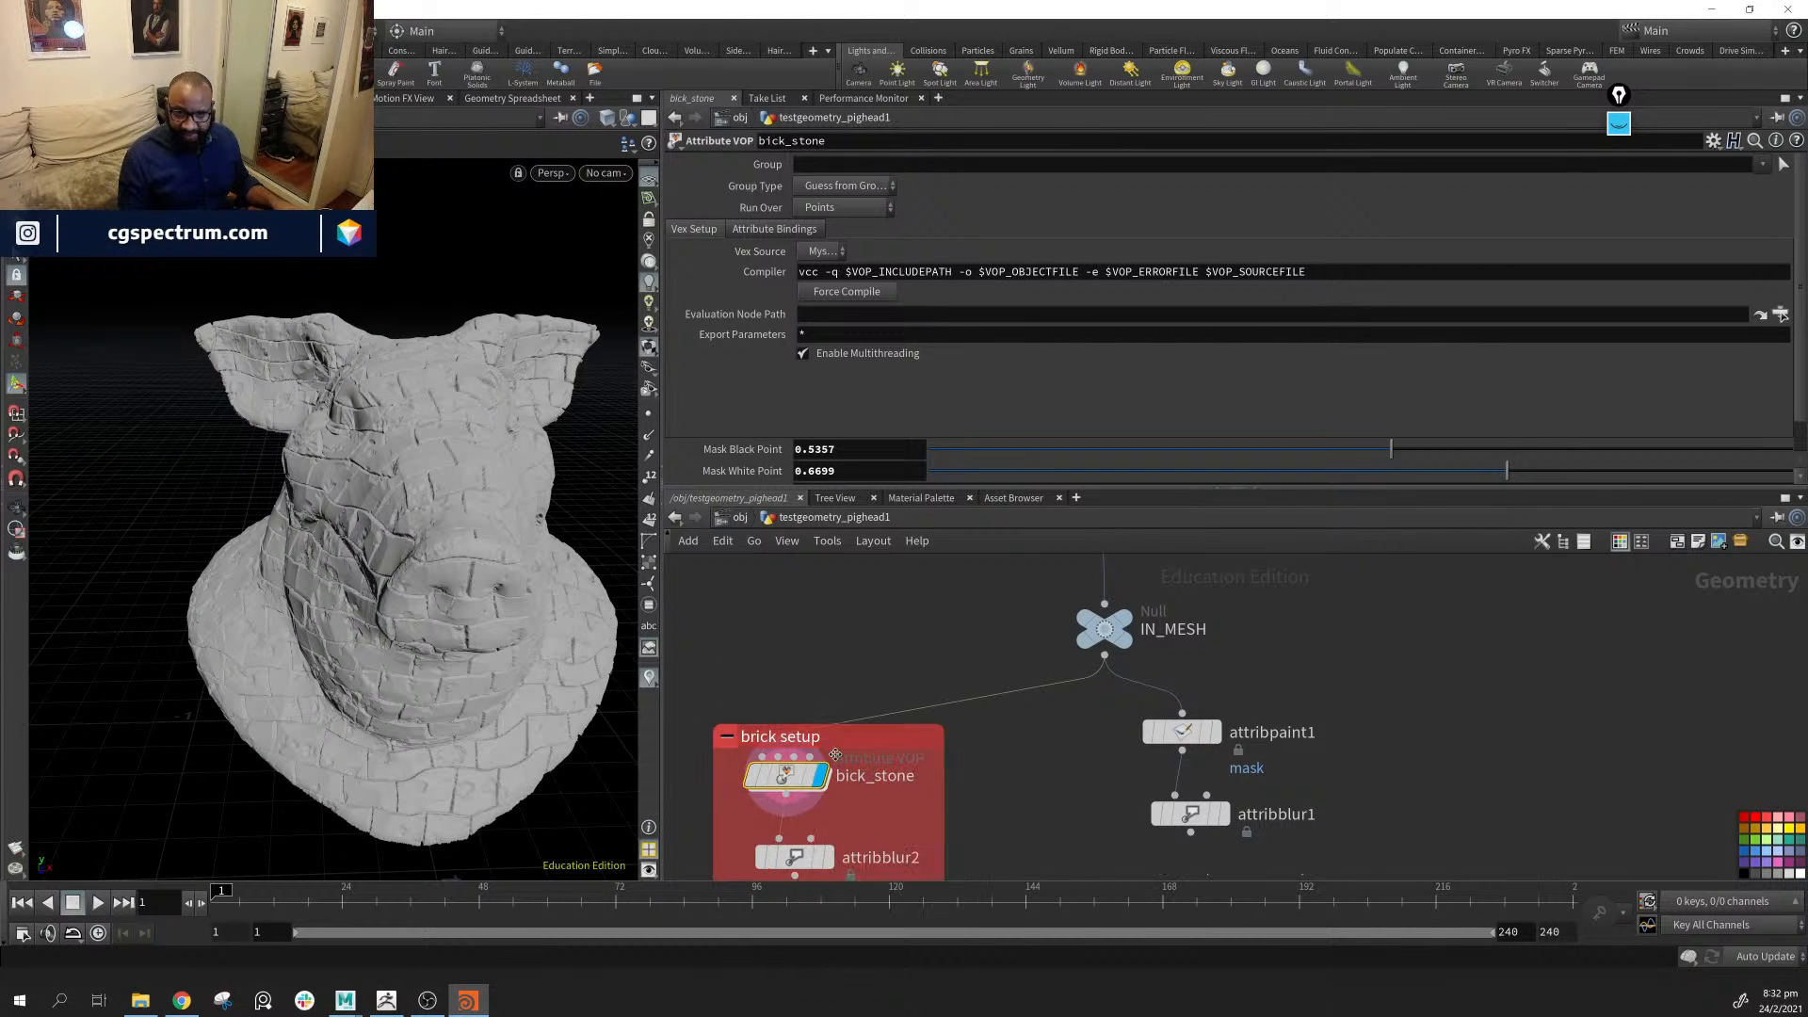
click(723, 775)
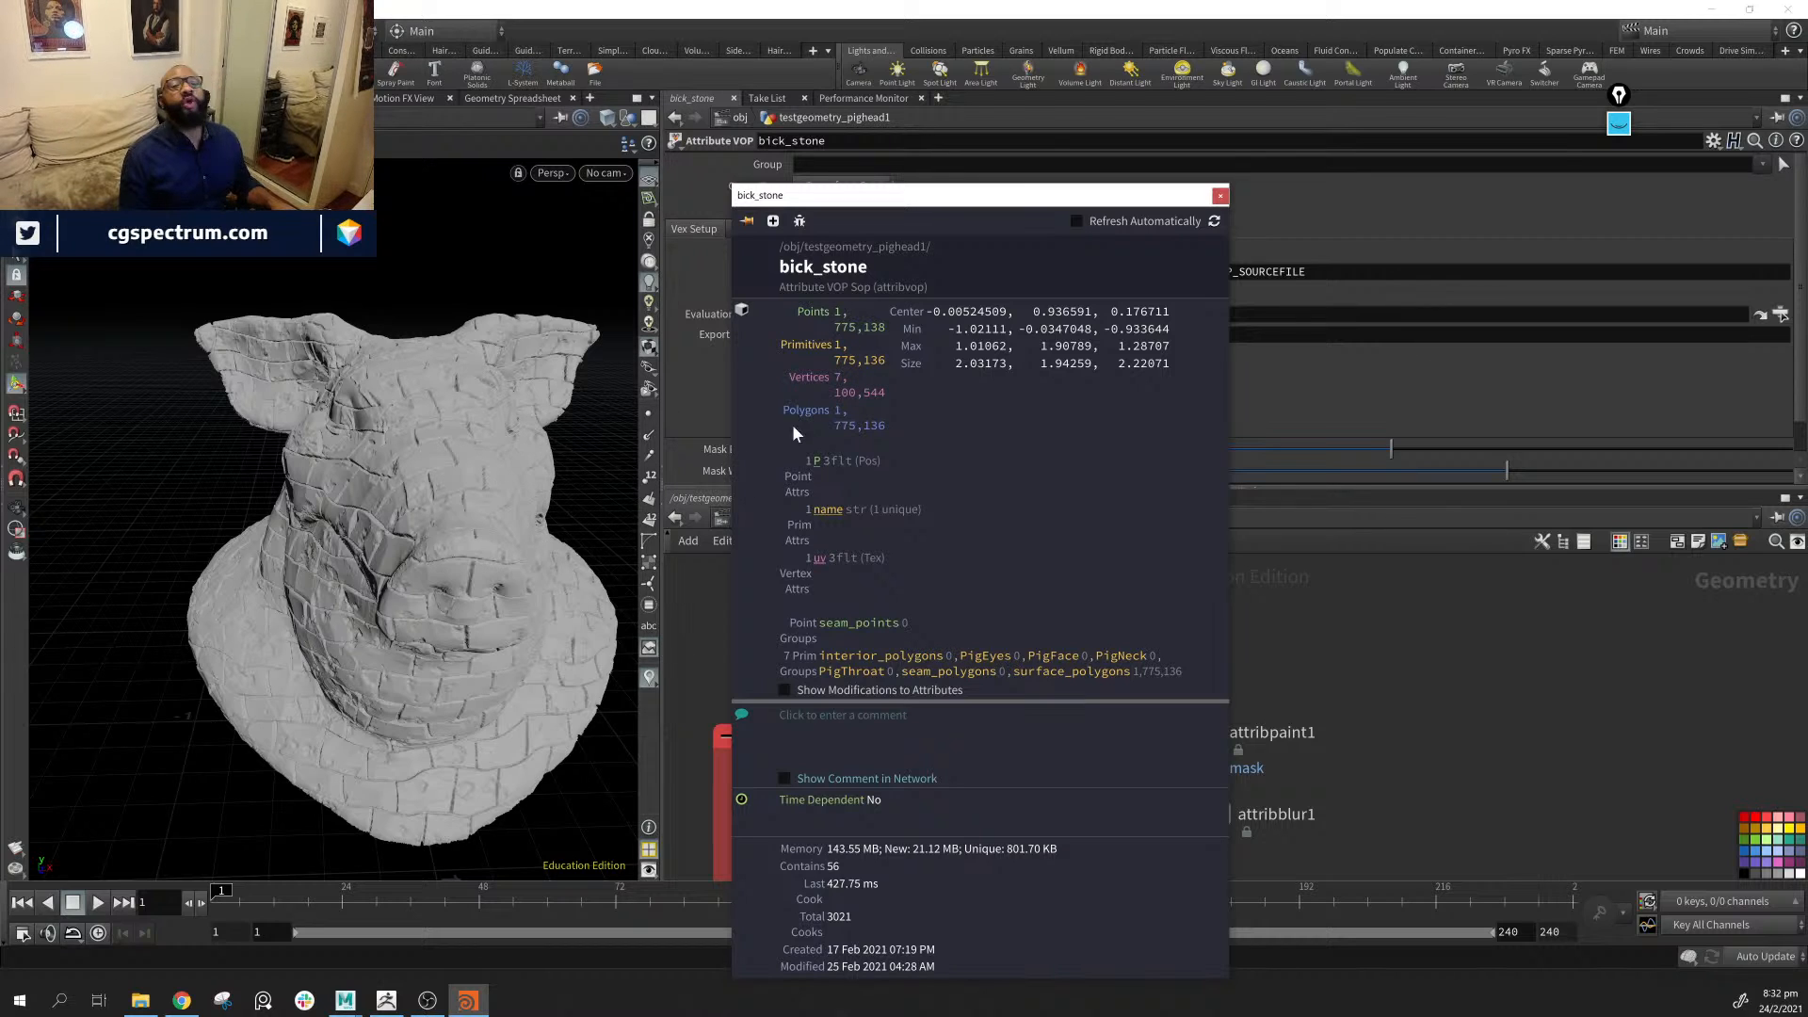
Examine the brick displacement on the pig's snout, cheek, ears and neck from several angles
drag(483, 511, 484, 440)
right_drag(484, 440, 223, 412)
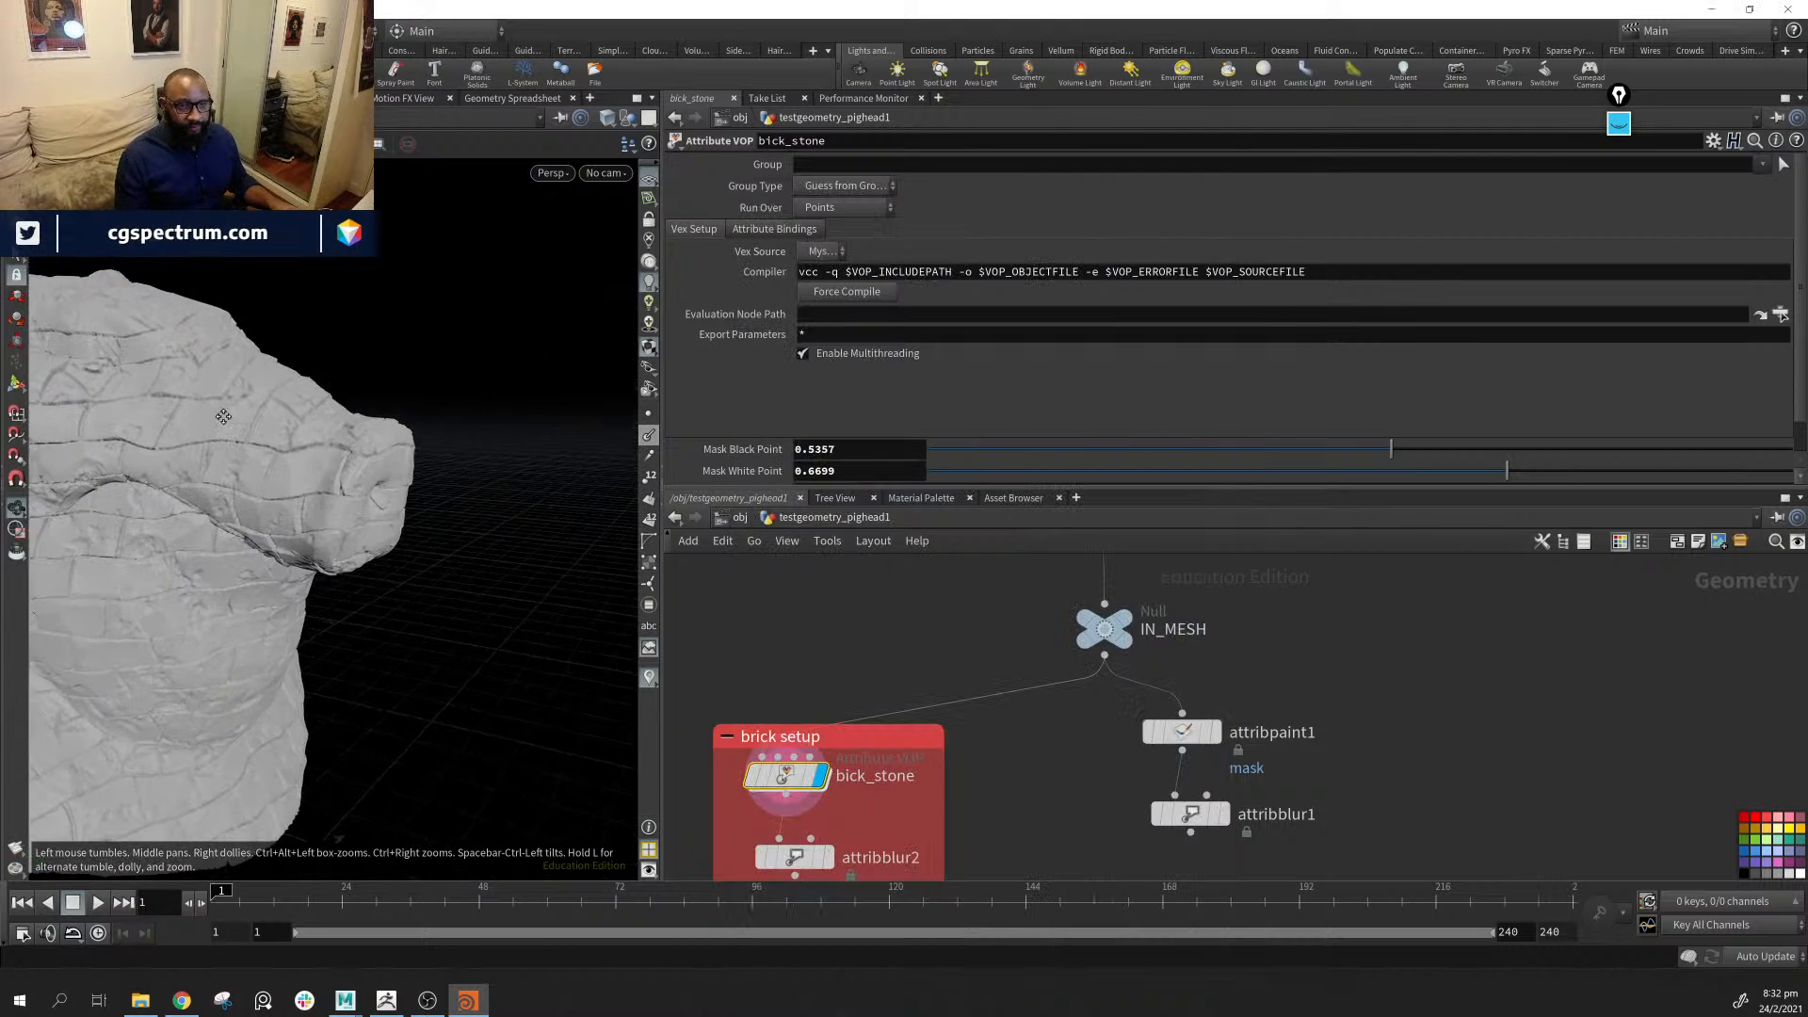
drag(222, 411, 384, 497)
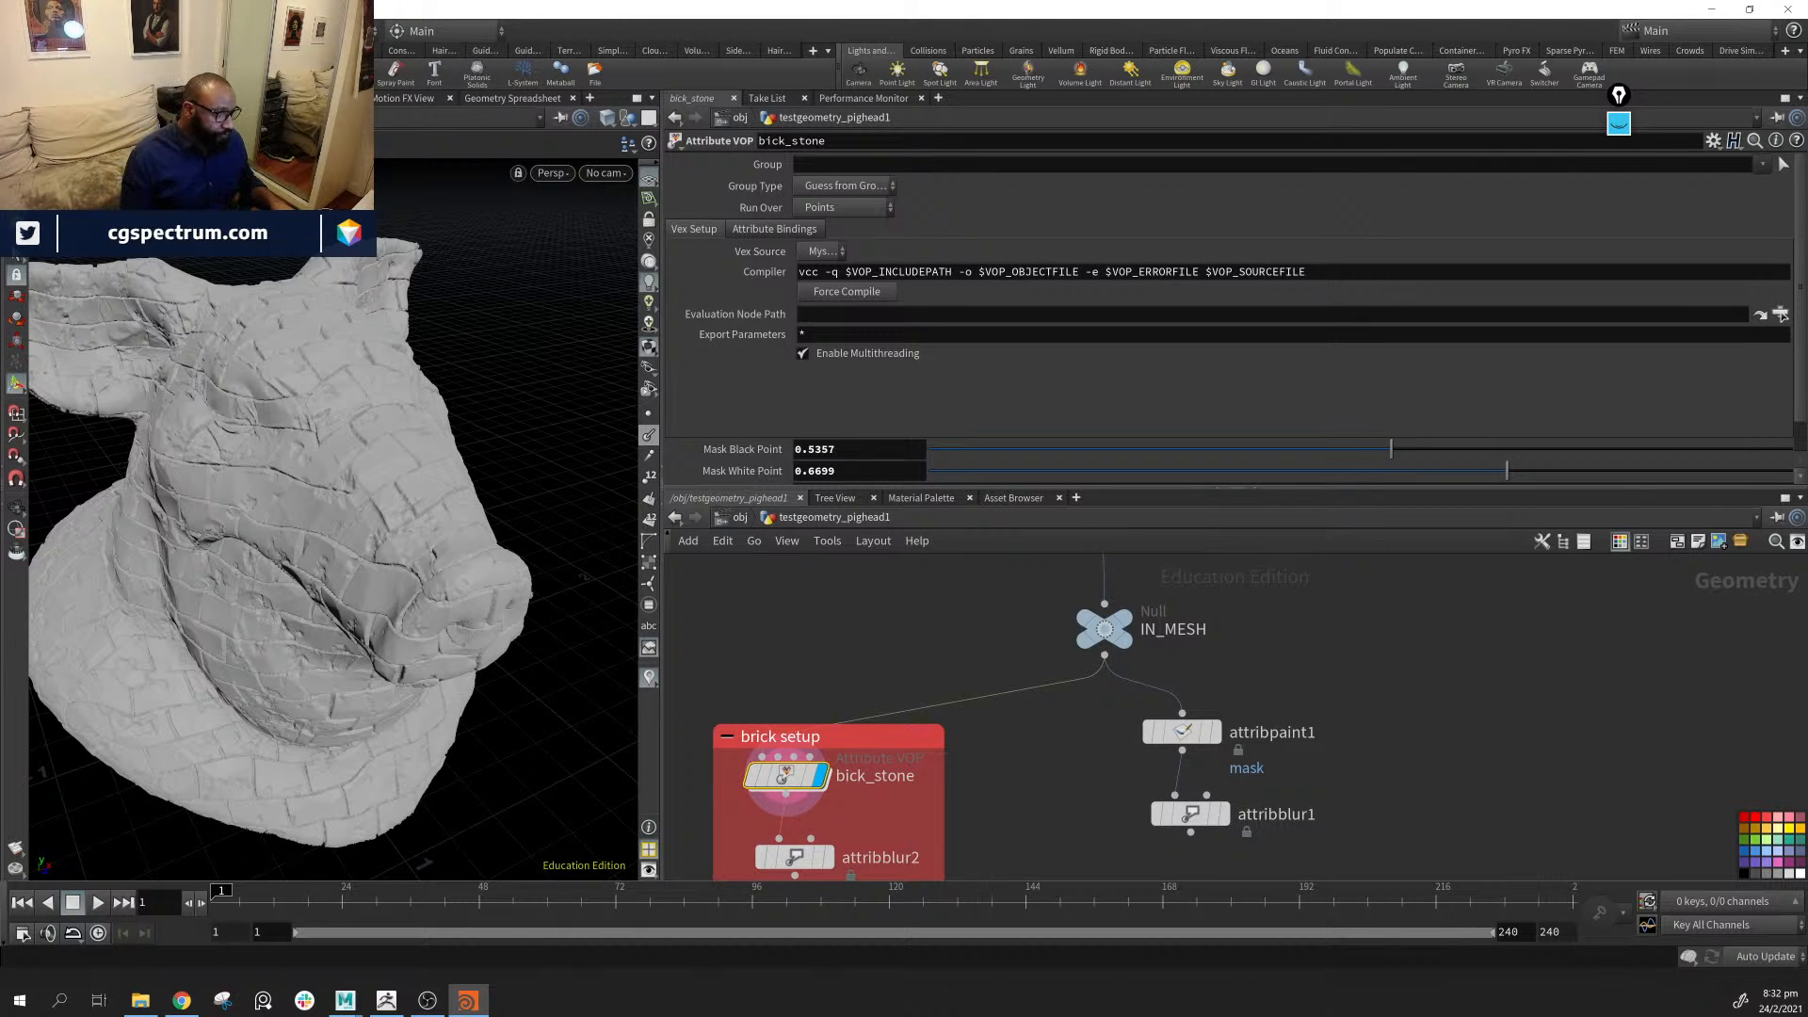
alt+drag(500, 471, 429, 414)
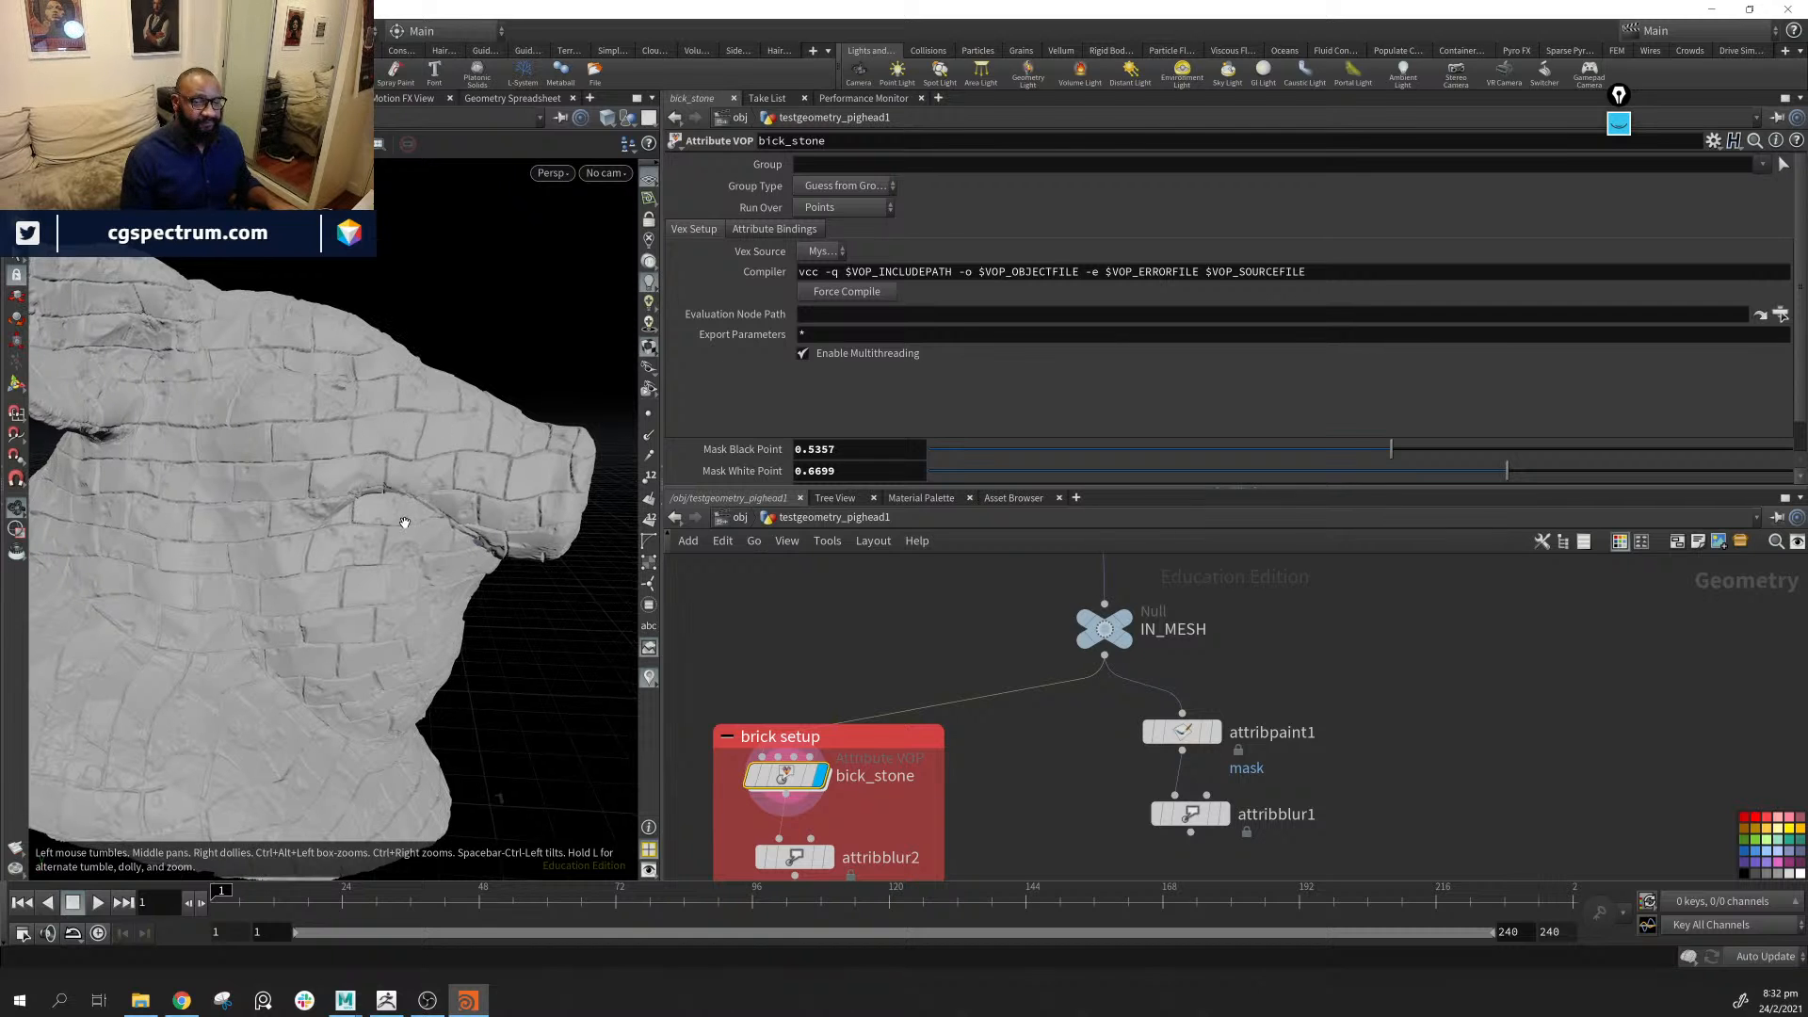
alt+middle_drag(404, 522, 458, 382)
mouse_move(292, 495)
alt+mouse_down()
mouse_move(428, 419)
mouse_move(307, 489)
alt+mouse_up()
alt+middle_drag(396, 407, 405, 498)
alt+drag(405, 497, 472, 356)
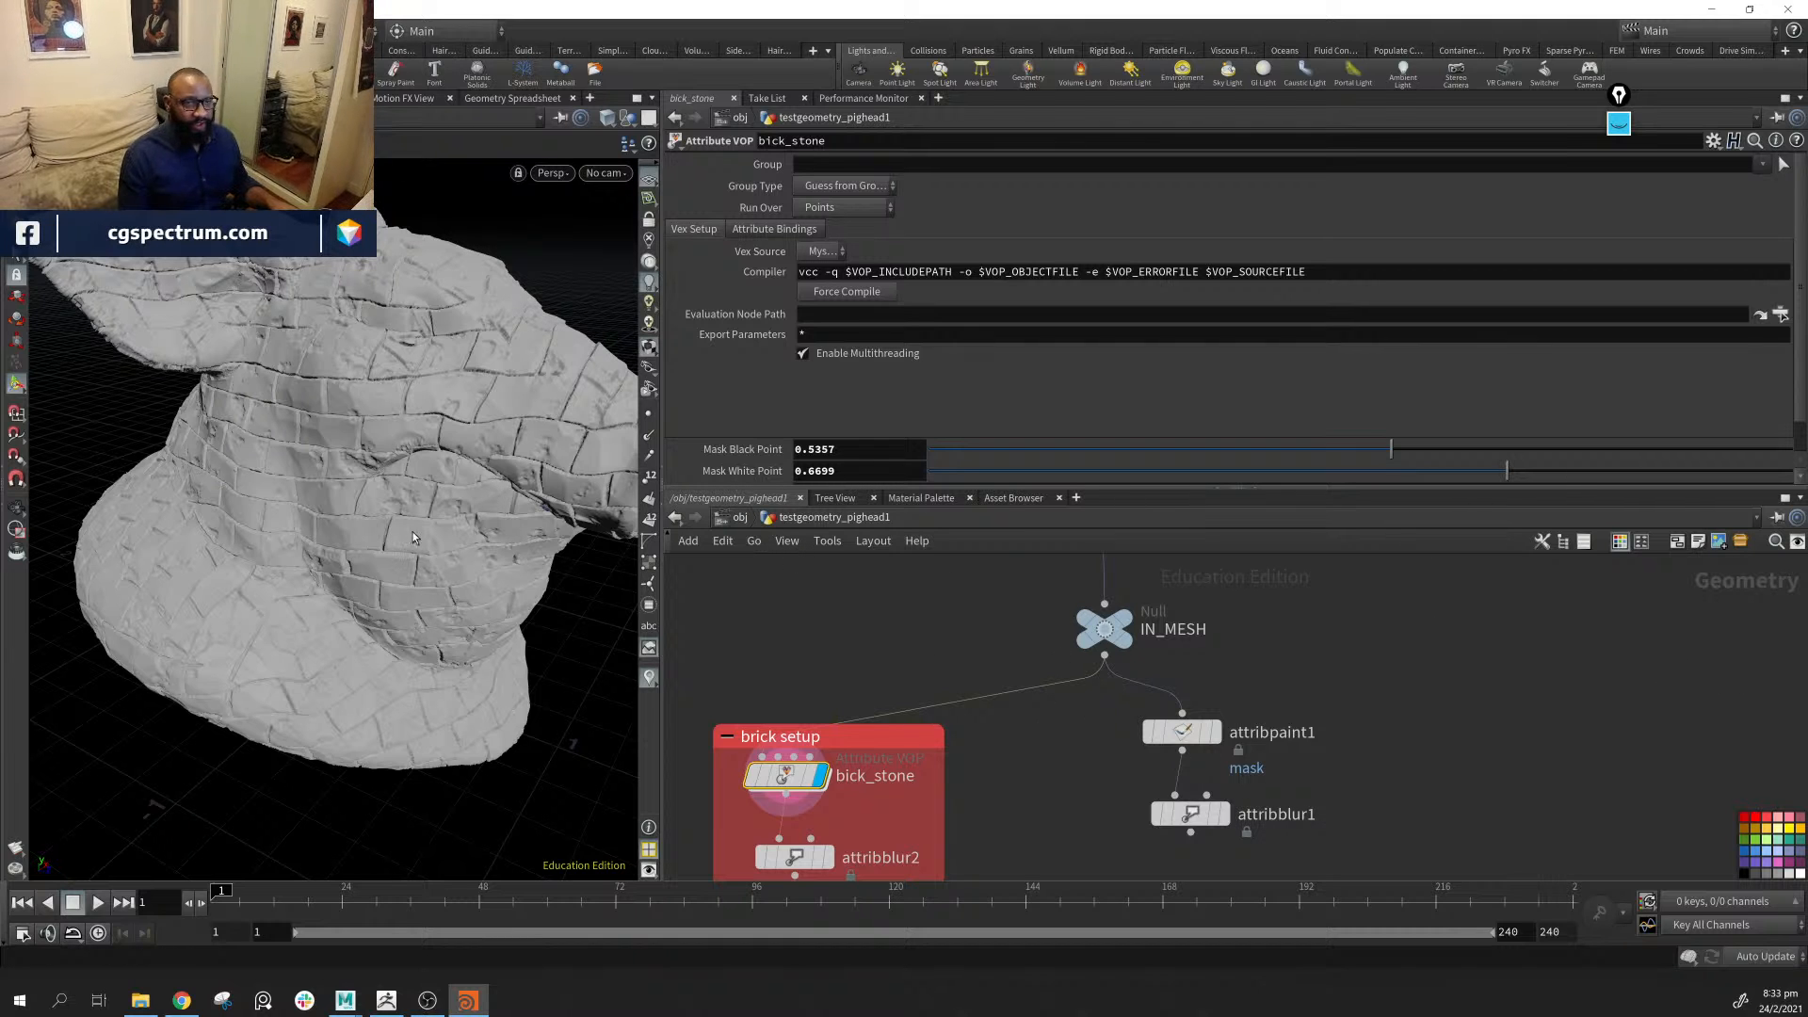
mouse_move(516, 703)
mouse_down()
mouse_move(366, 540)
mouse_move(429, 493)
mouse_move(545, 485)
mouse_move(447, 532)
mouse_up()
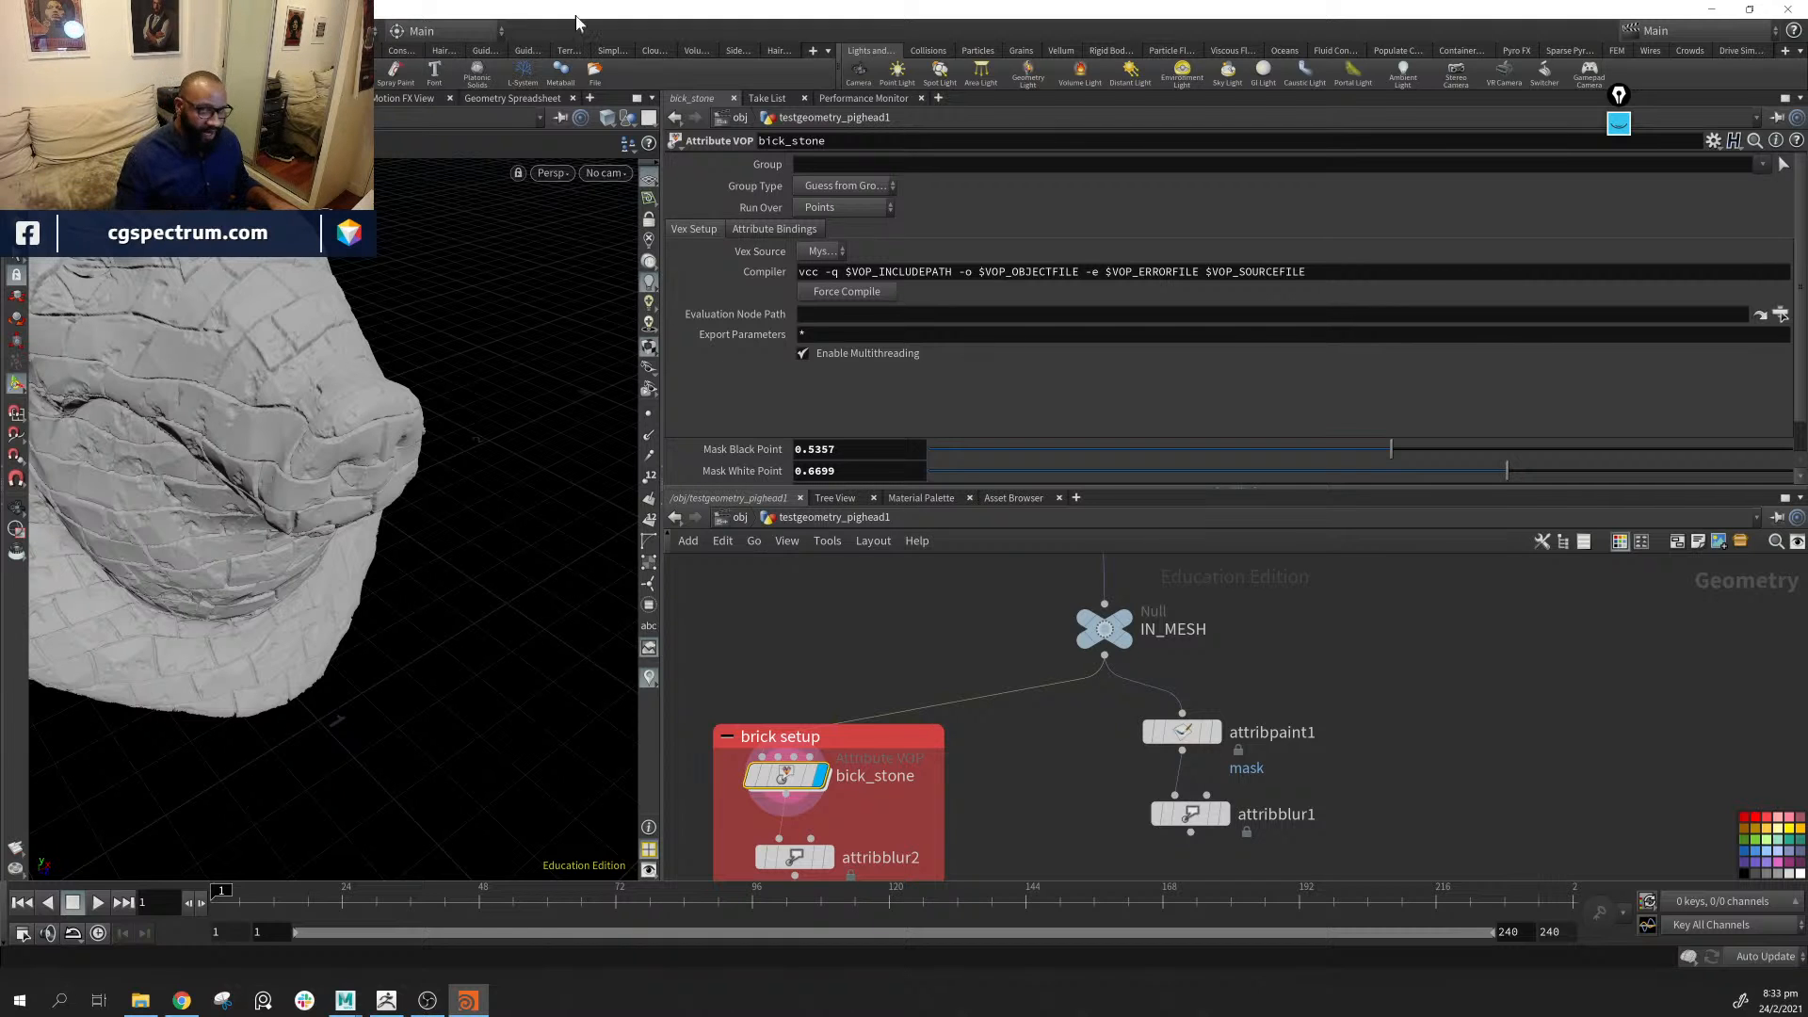
drag(329, 539, 392, 477)
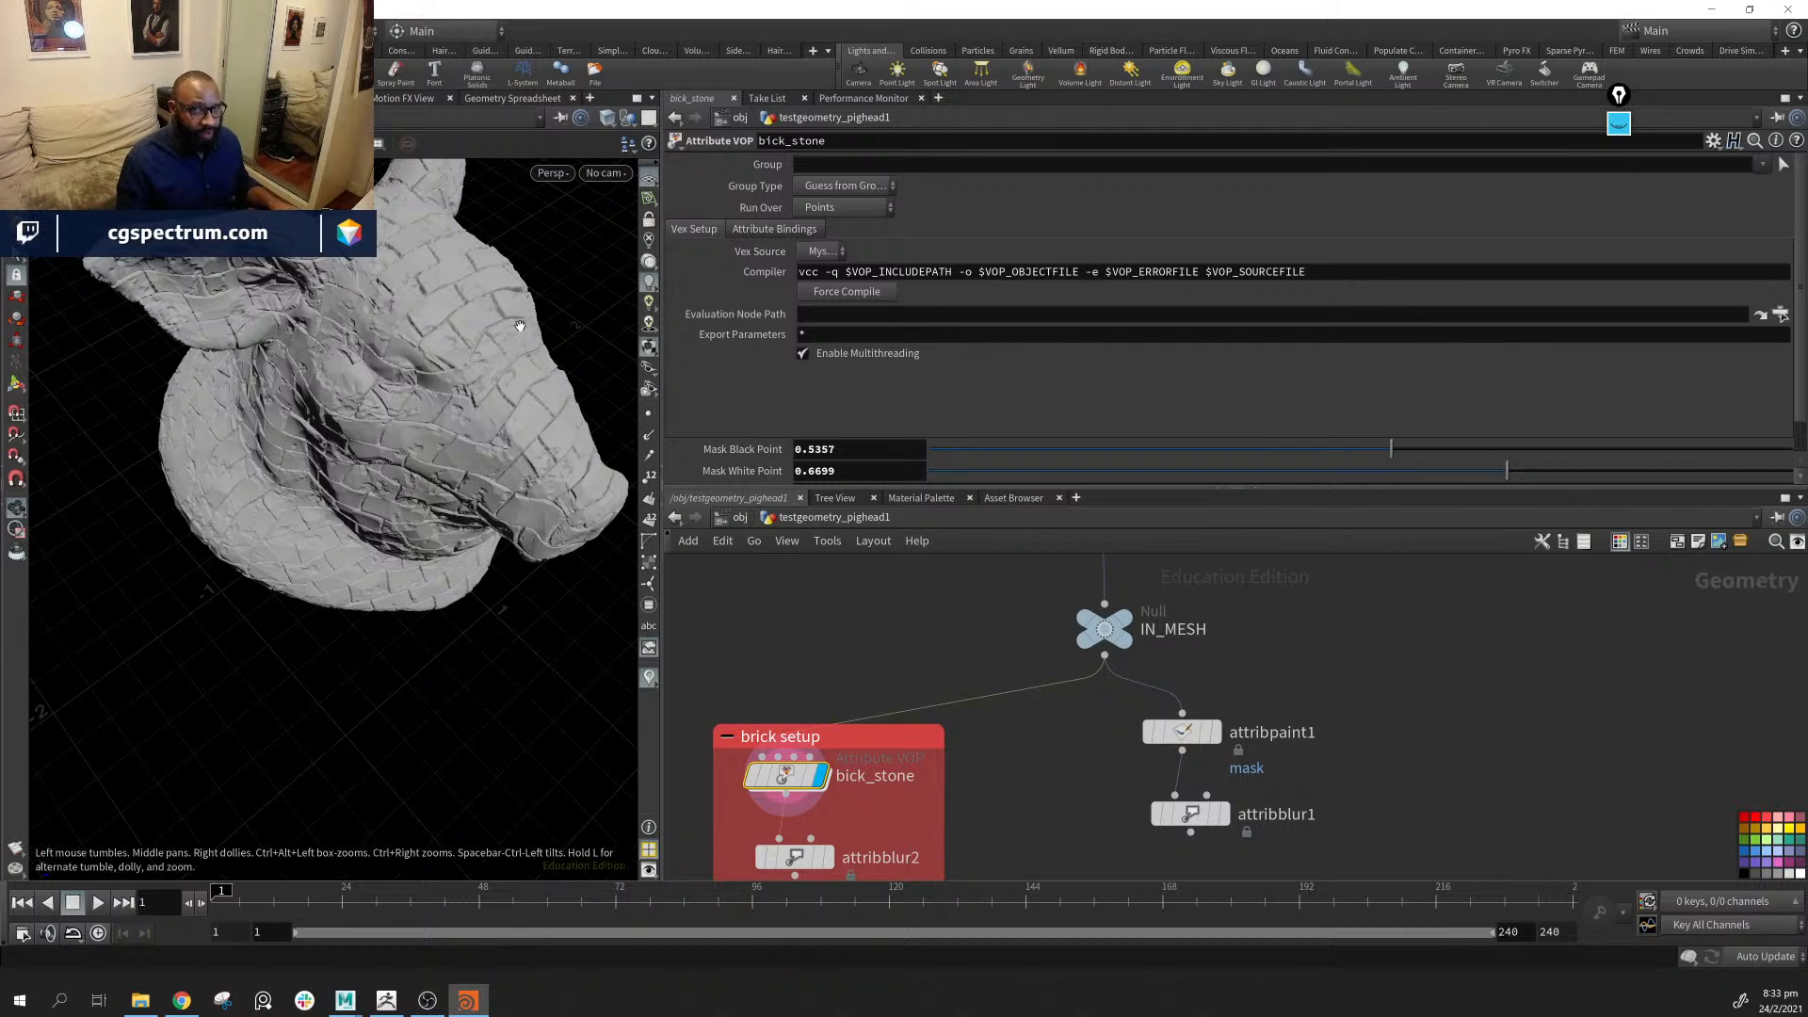
drag(520, 326, 469, 413)
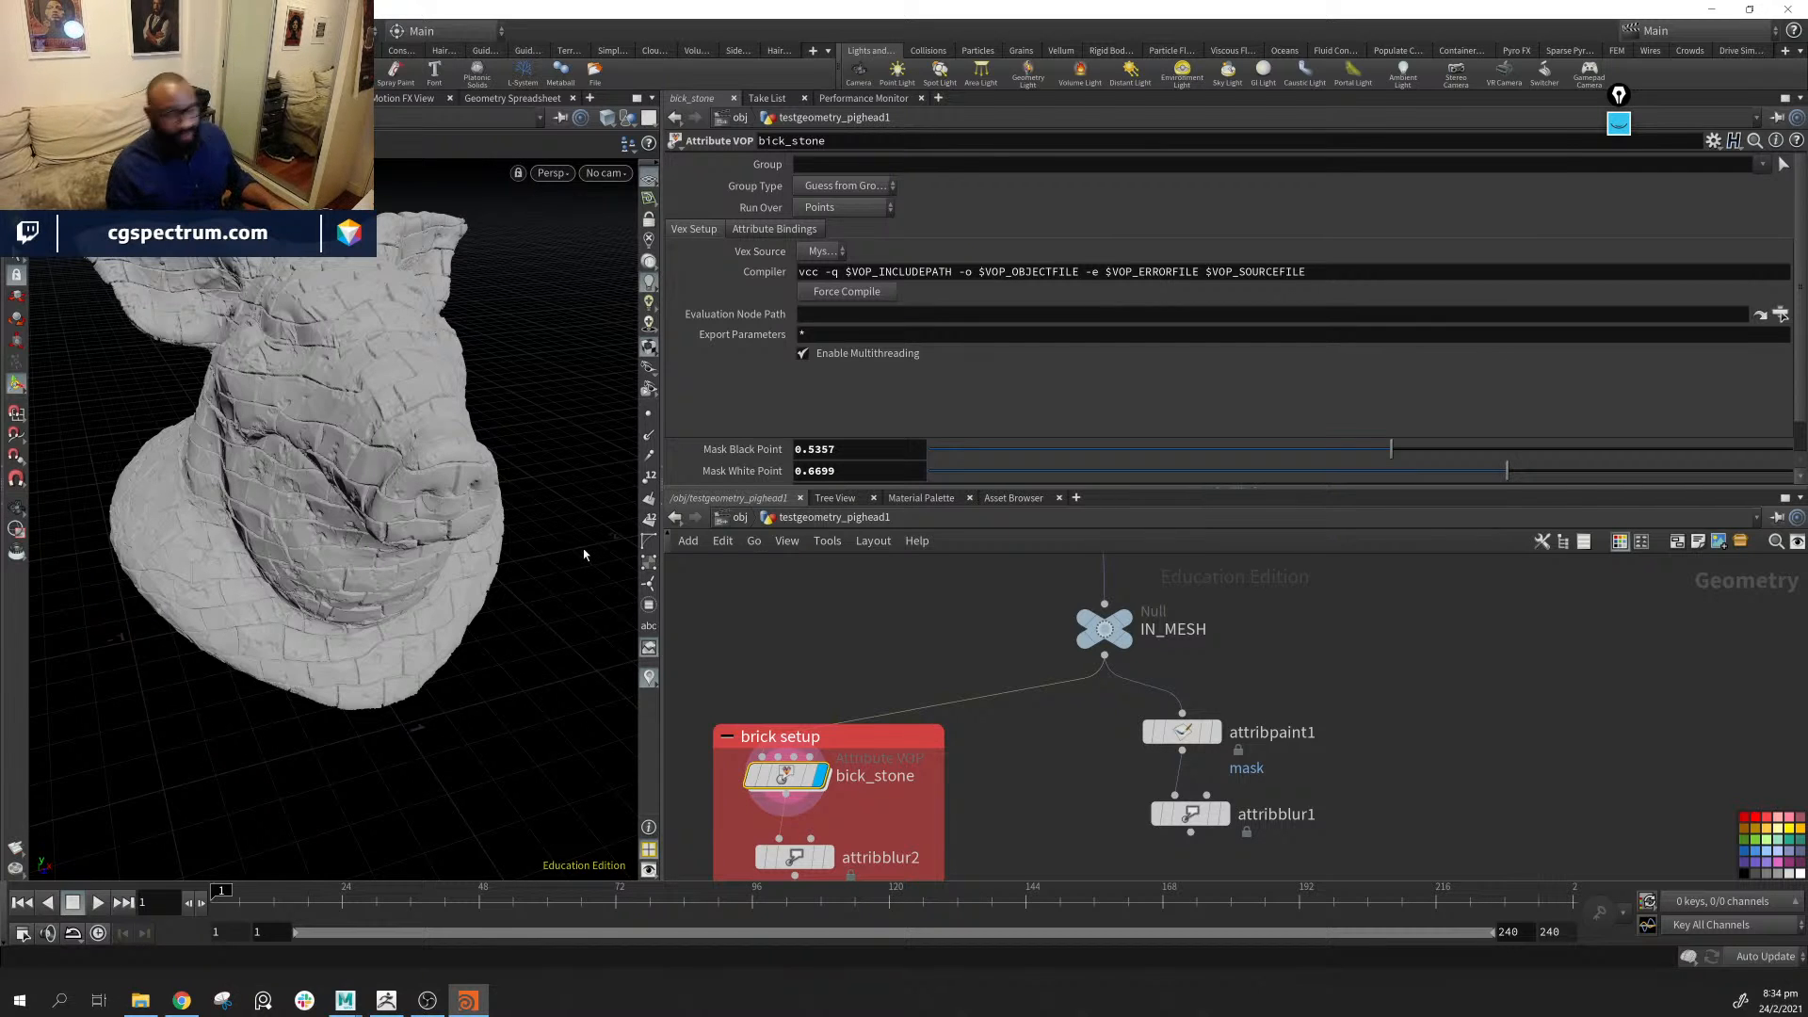
Select attribpaint1 and attribblur1 together and move them farther away from the brick setup
scroll(765, 697, down, 1)
scroll(1306, 698, up, 1)
middle_drag(1307, 698, 1247, 645)
drag(1247, 642, 986, 803)
drag(1004, 683, 1123, 695)
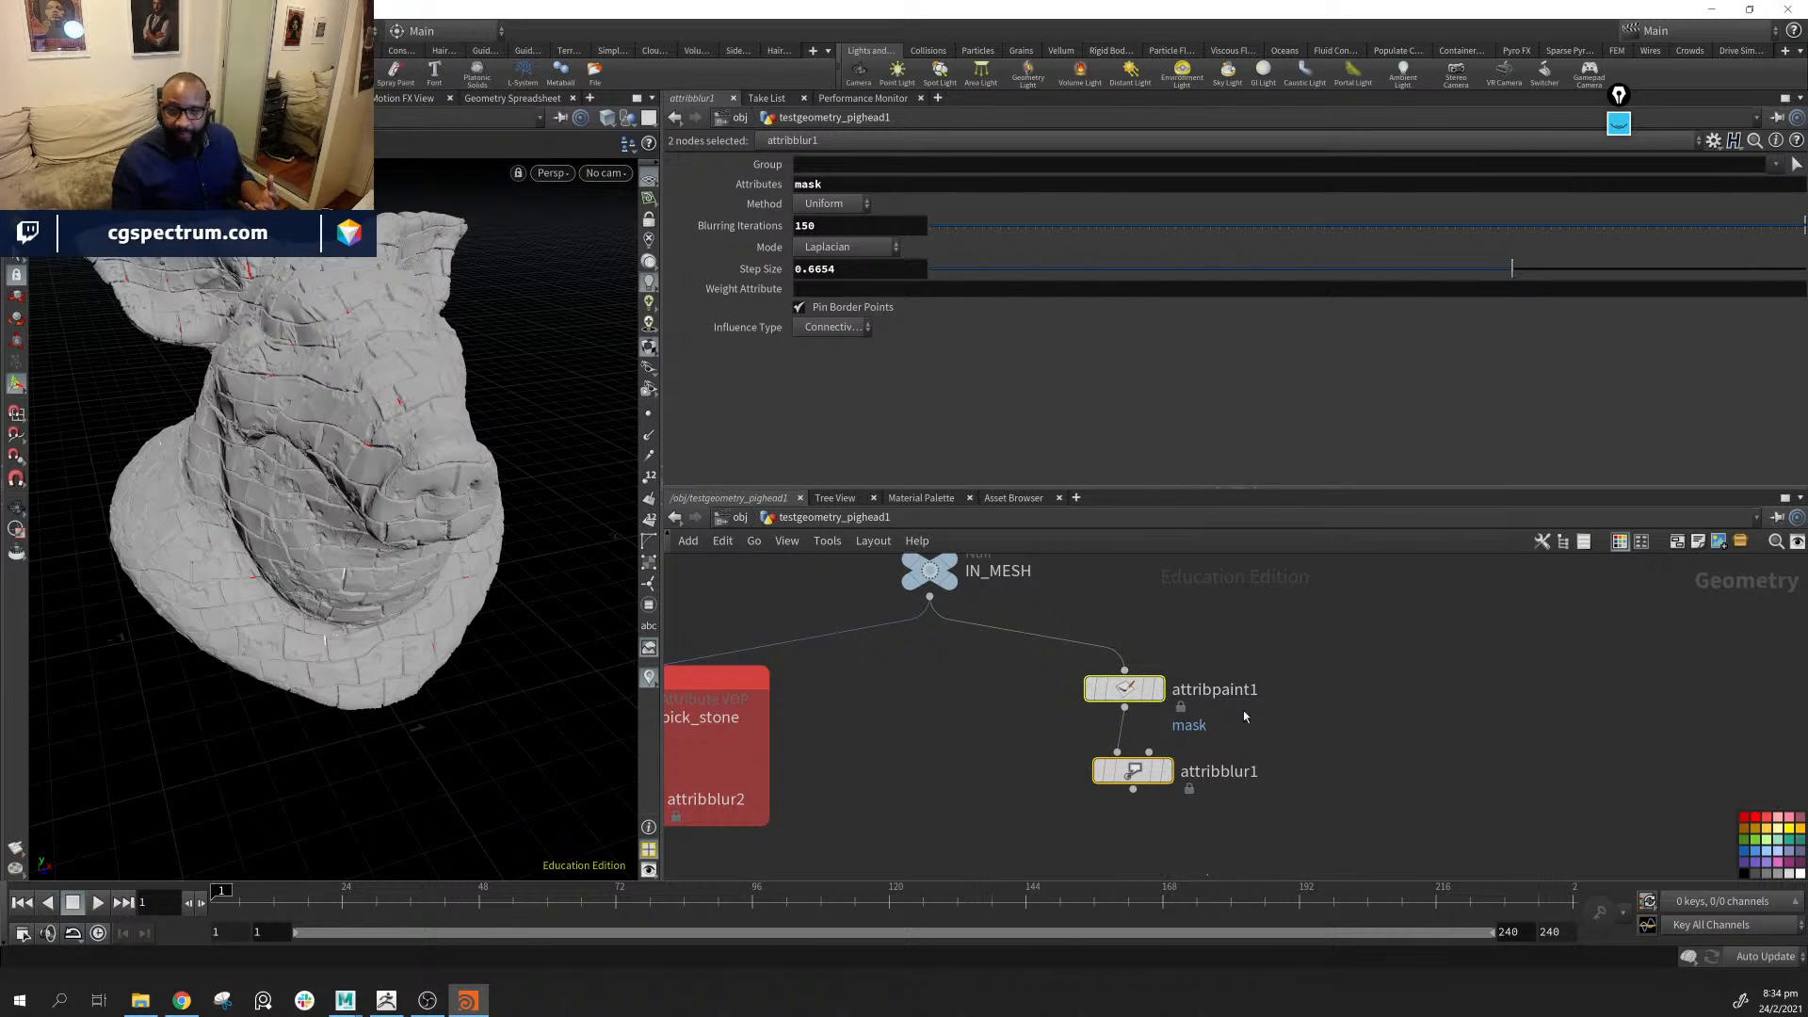
Select and display attribblur1, and check the blurred mask on the side of the pig head
click(1139, 771)
click(1170, 778)
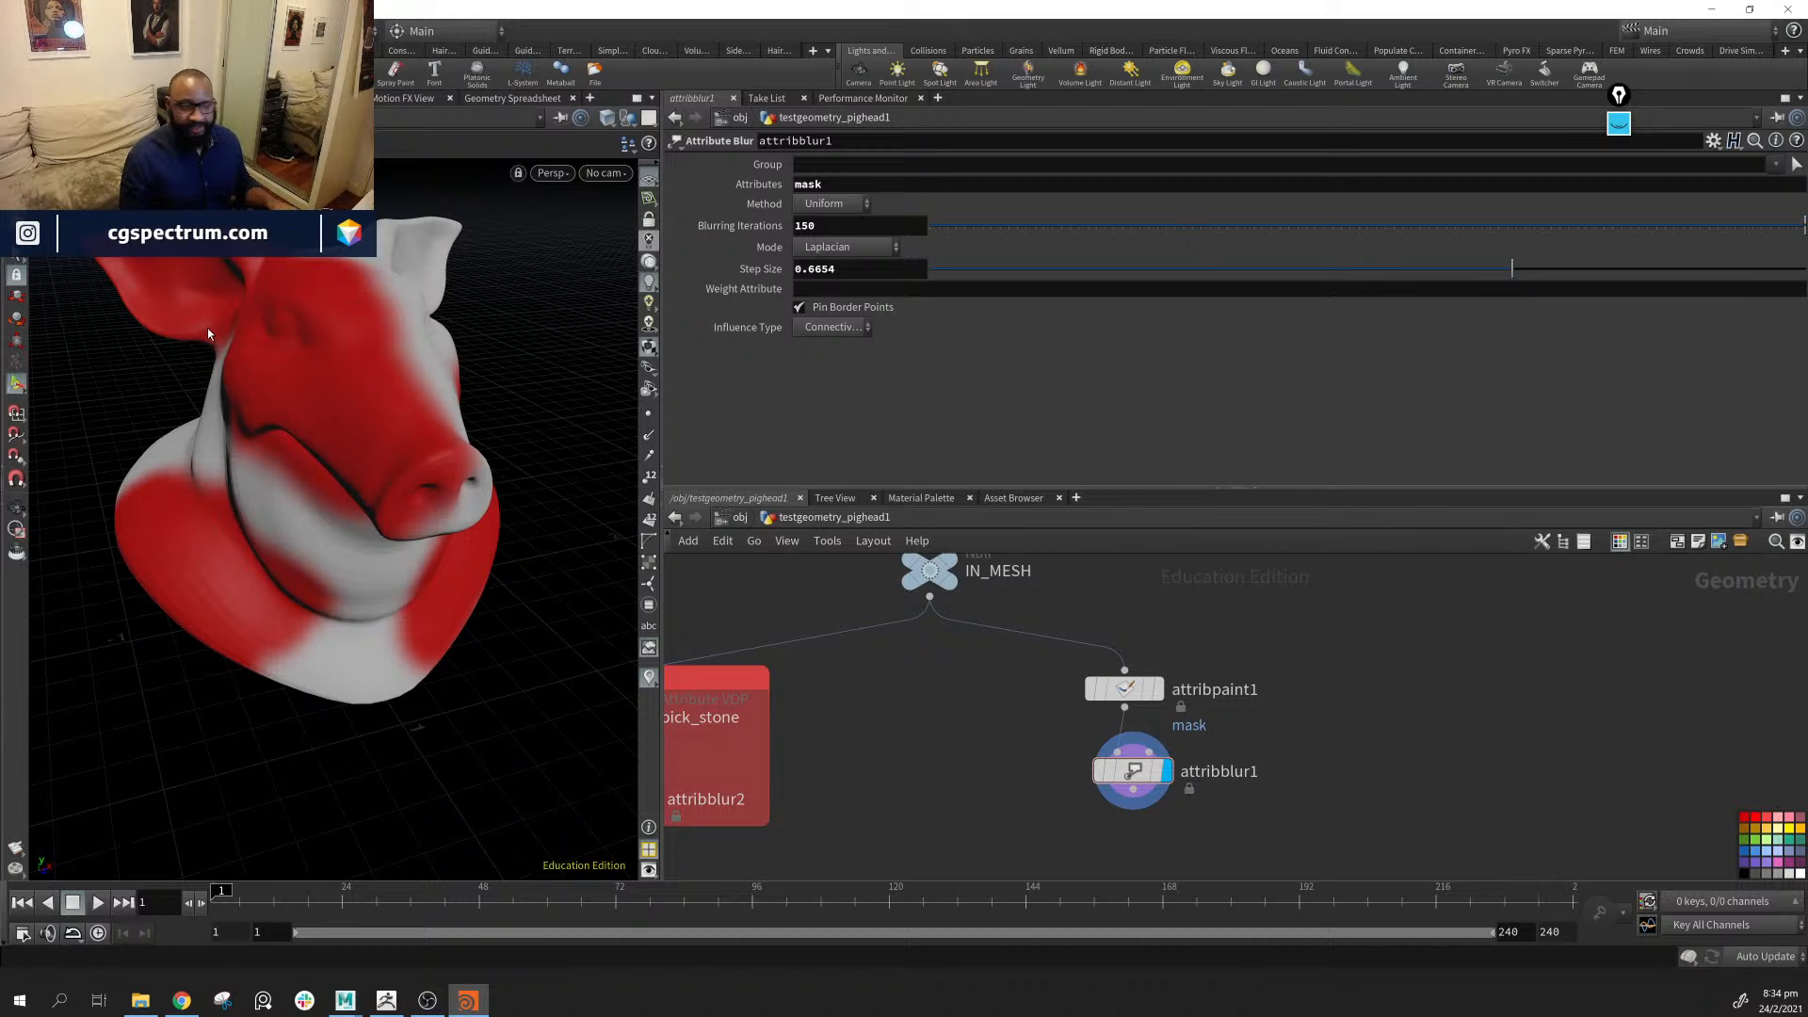
drag(285, 329, 417, 455)
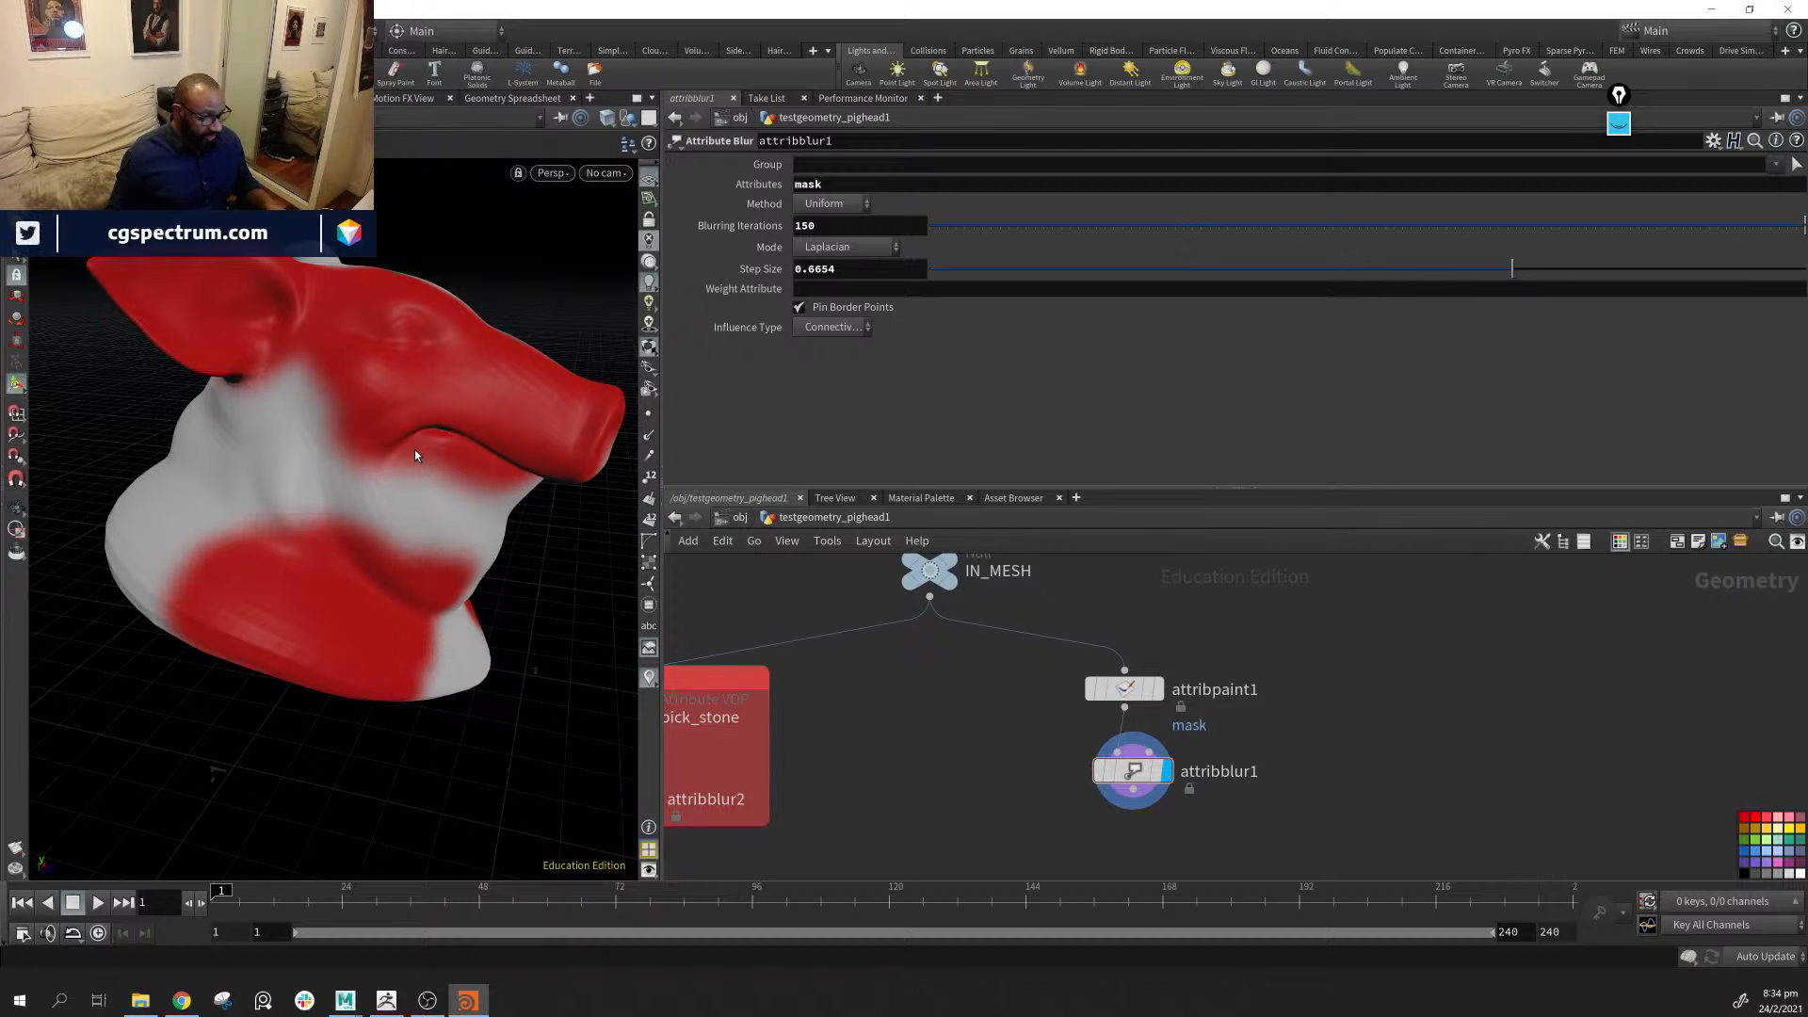
middle_drag(1297, 761, 1275, 674)
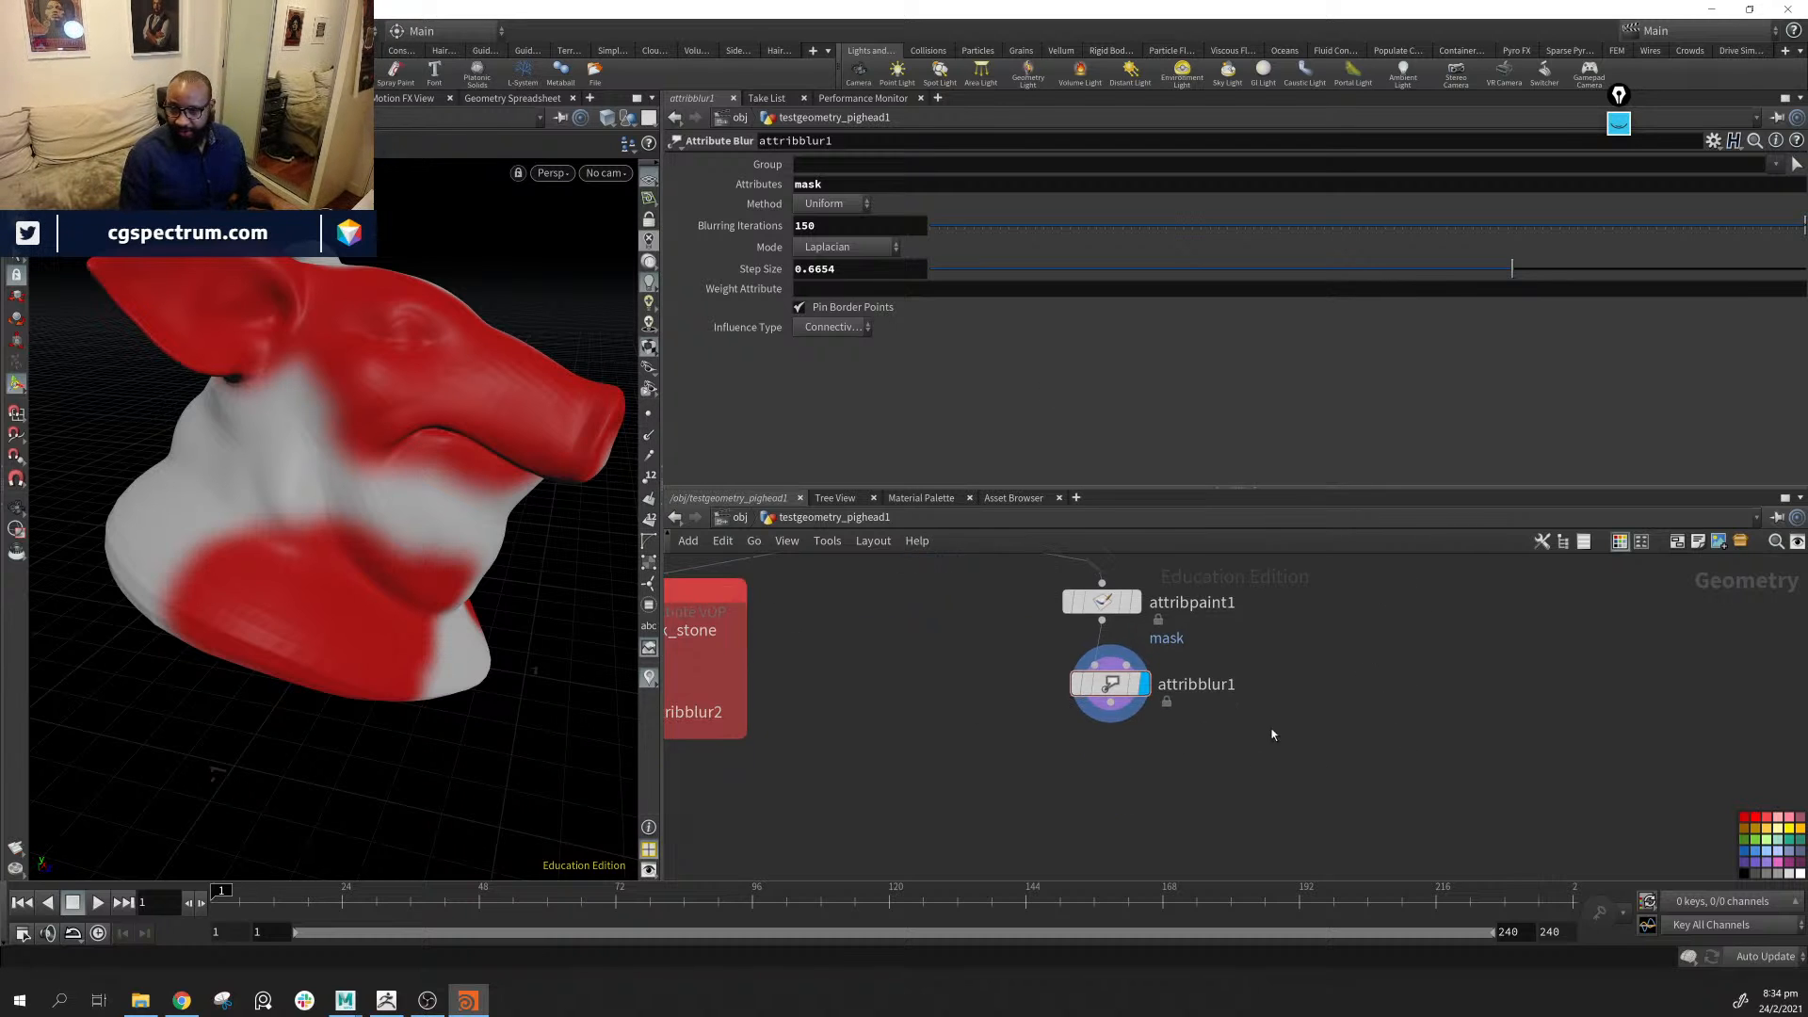
scroll(1172, 740, up, 2)
scroll(1174, 746, down, 2)
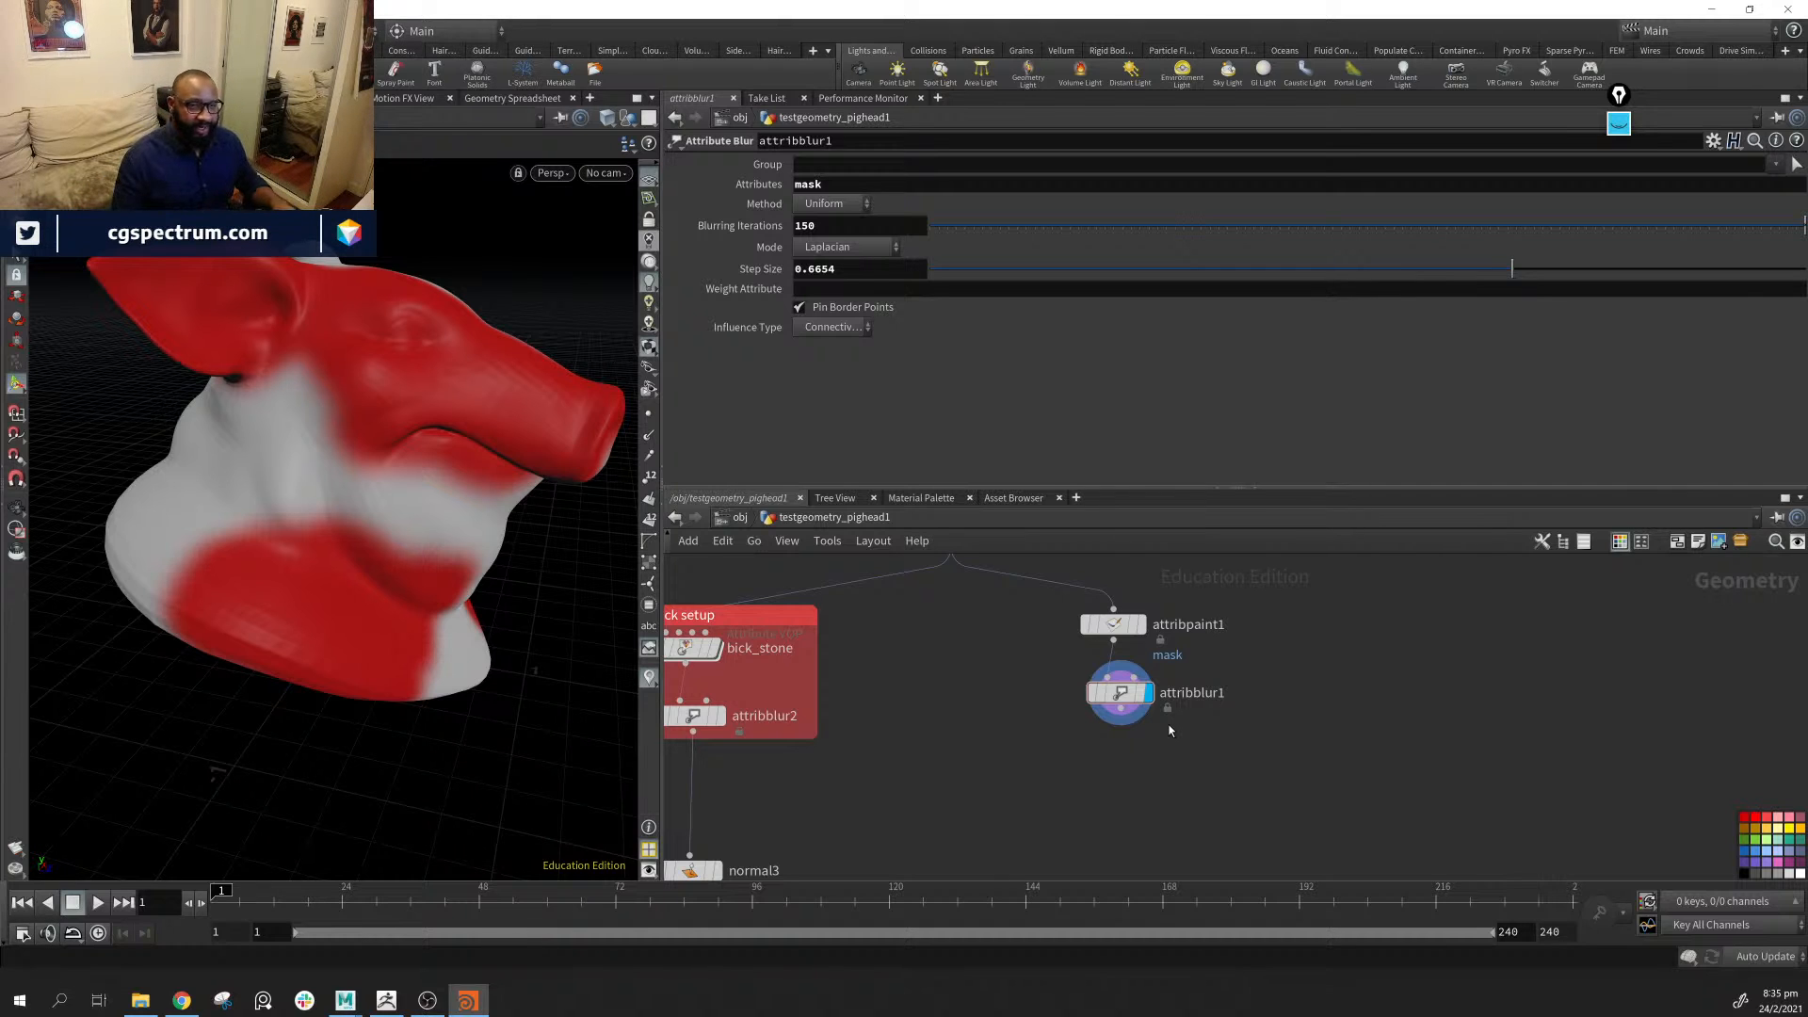
middle_drag(1258, 661, 1251, 602)
scroll(1239, 694, up, 3)
middle_drag(1304, 664, 1295, 722)
mouse_move(380, 508)
alt+mouse_down()
mouse_move(443, 505)
mouse_move(407, 526)
alt+mouse_up()
middle_drag(1218, 830, 1219, 826)
middle_drag(1051, 765, 1164, 712)
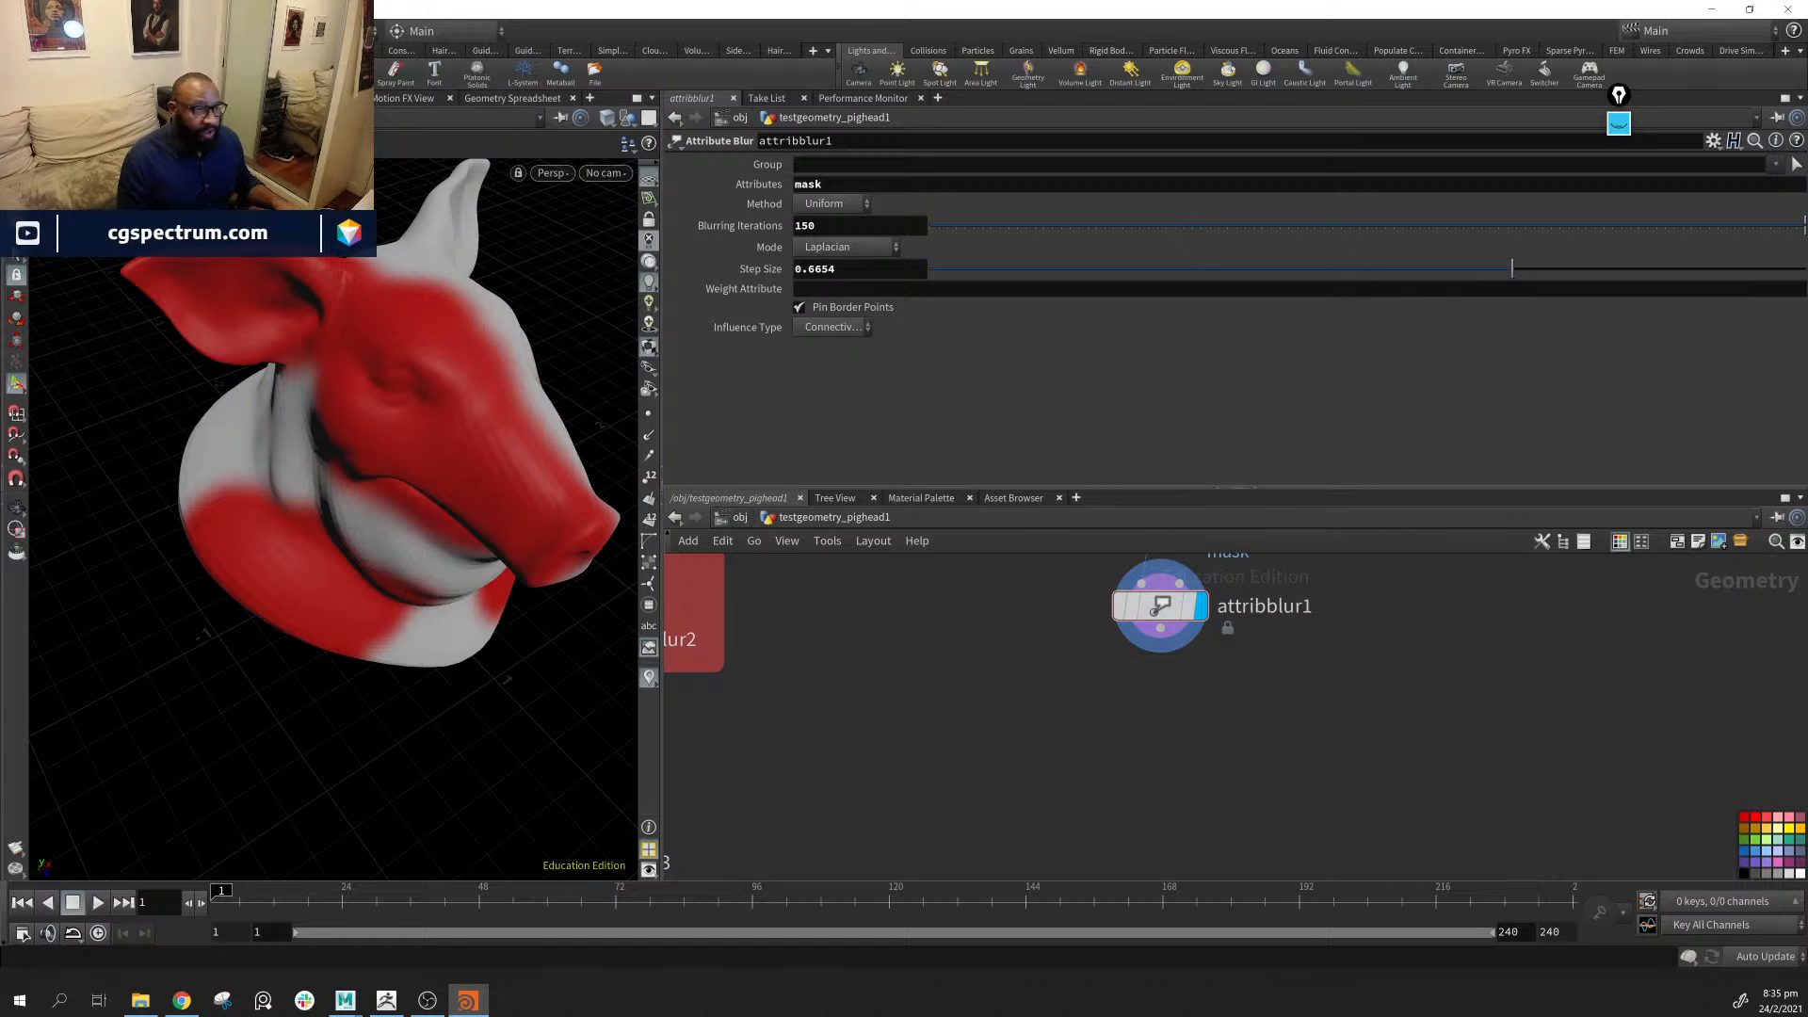
alt+drag(339, 525, 415, 480)
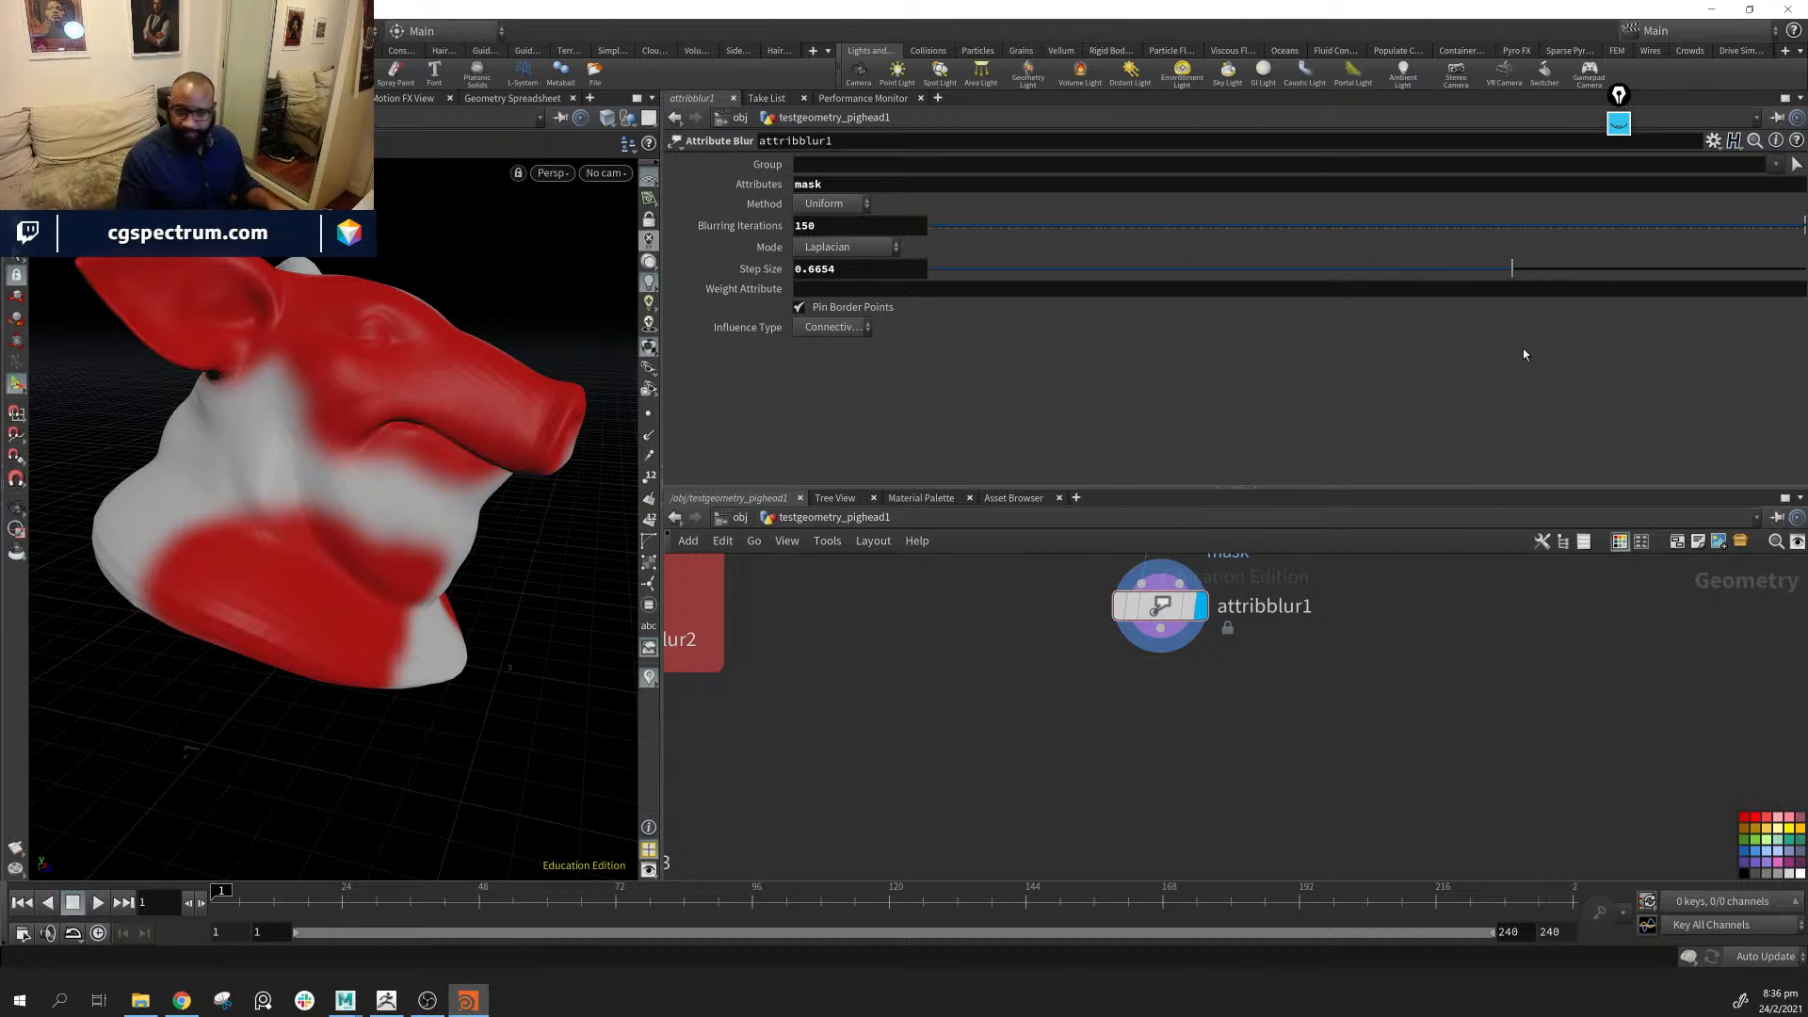
Open the list of available nodes for adding one below attribblur1
middle_drag(1298, 656, 1377, 725)
middle_drag(1296, 778, 1165, 706)
middle_drag(1092, 774, 1093, 807)
key(Tab)
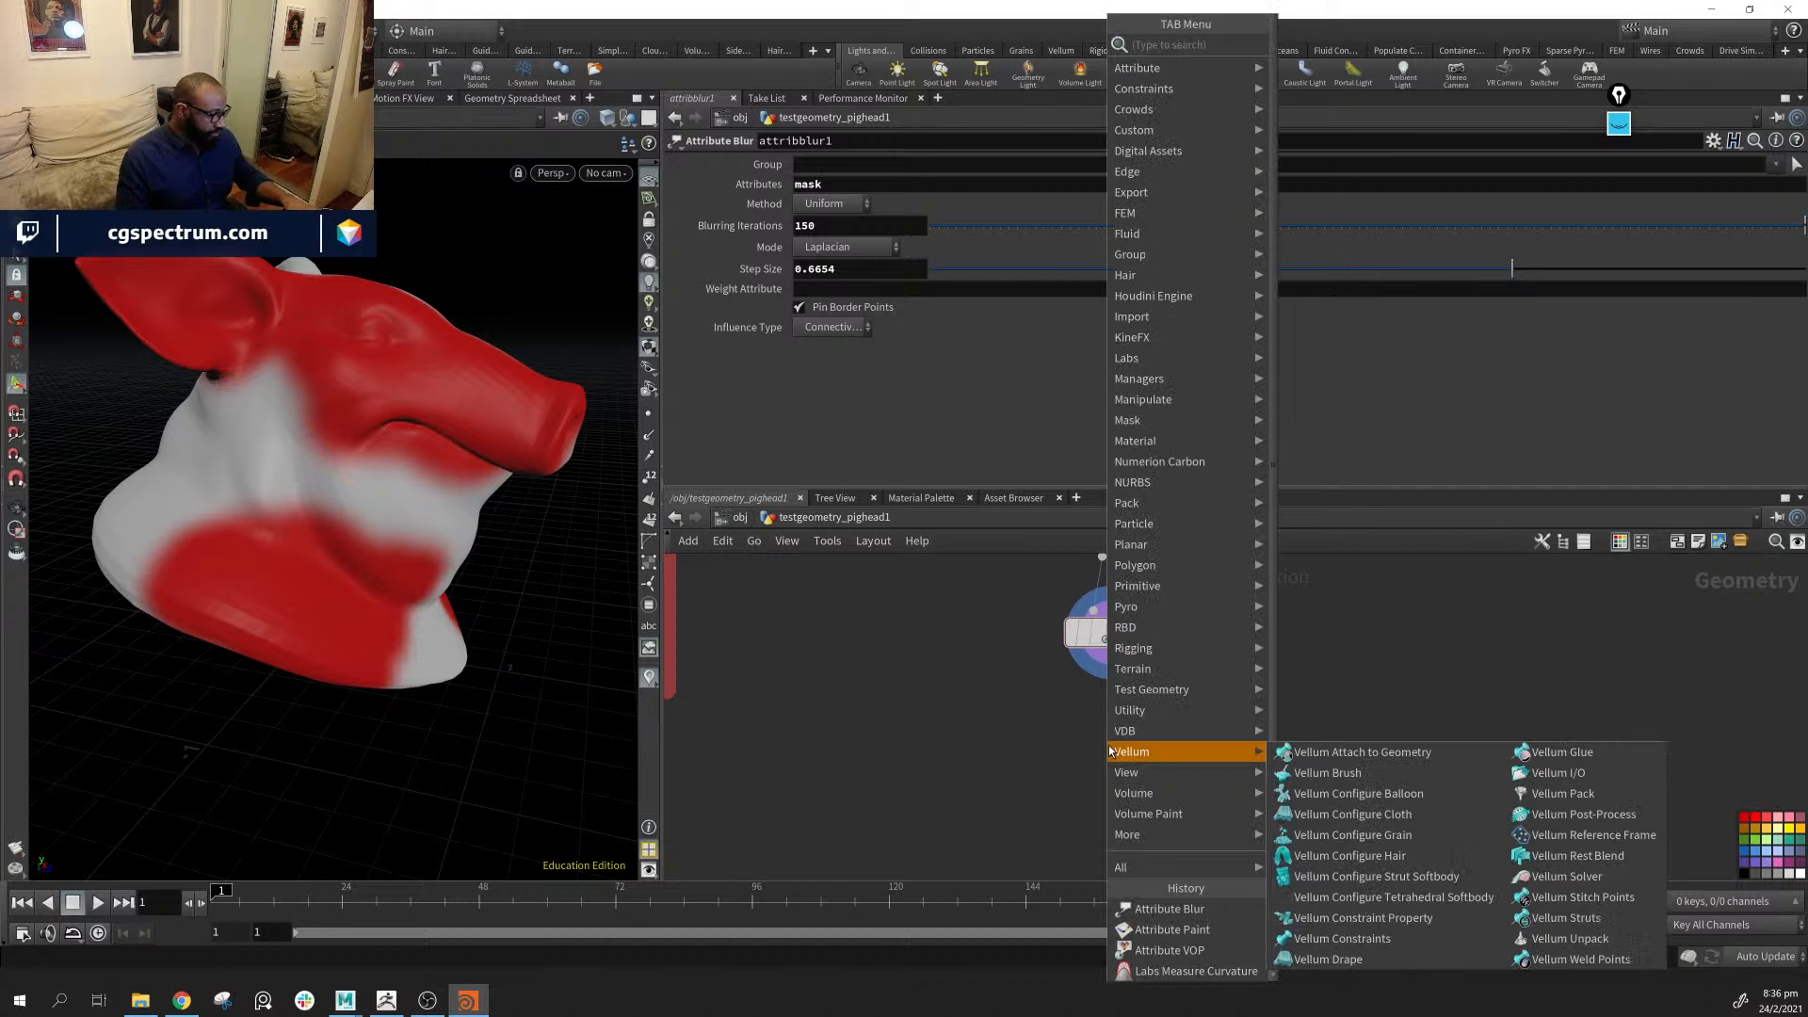
Add an Attribute VOP node below the Attribute Blur node and connect the blur's output to its first input
text(a)
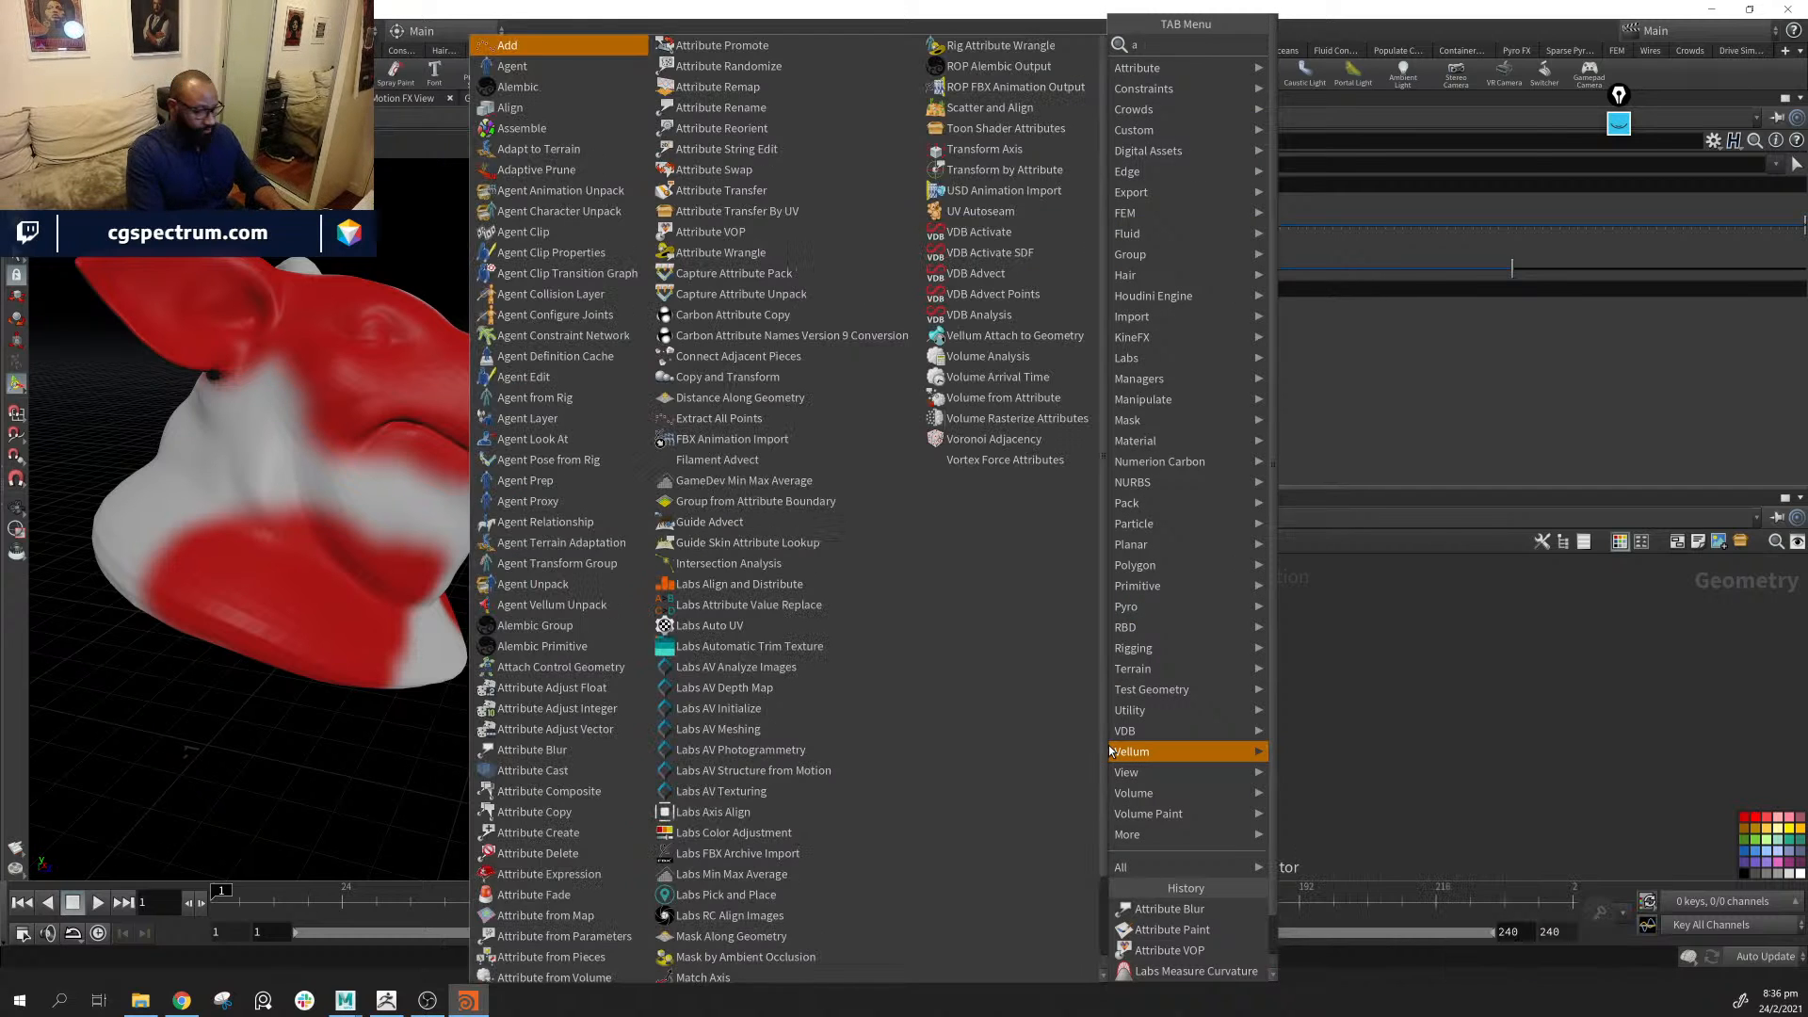
text( v)
key(Return)
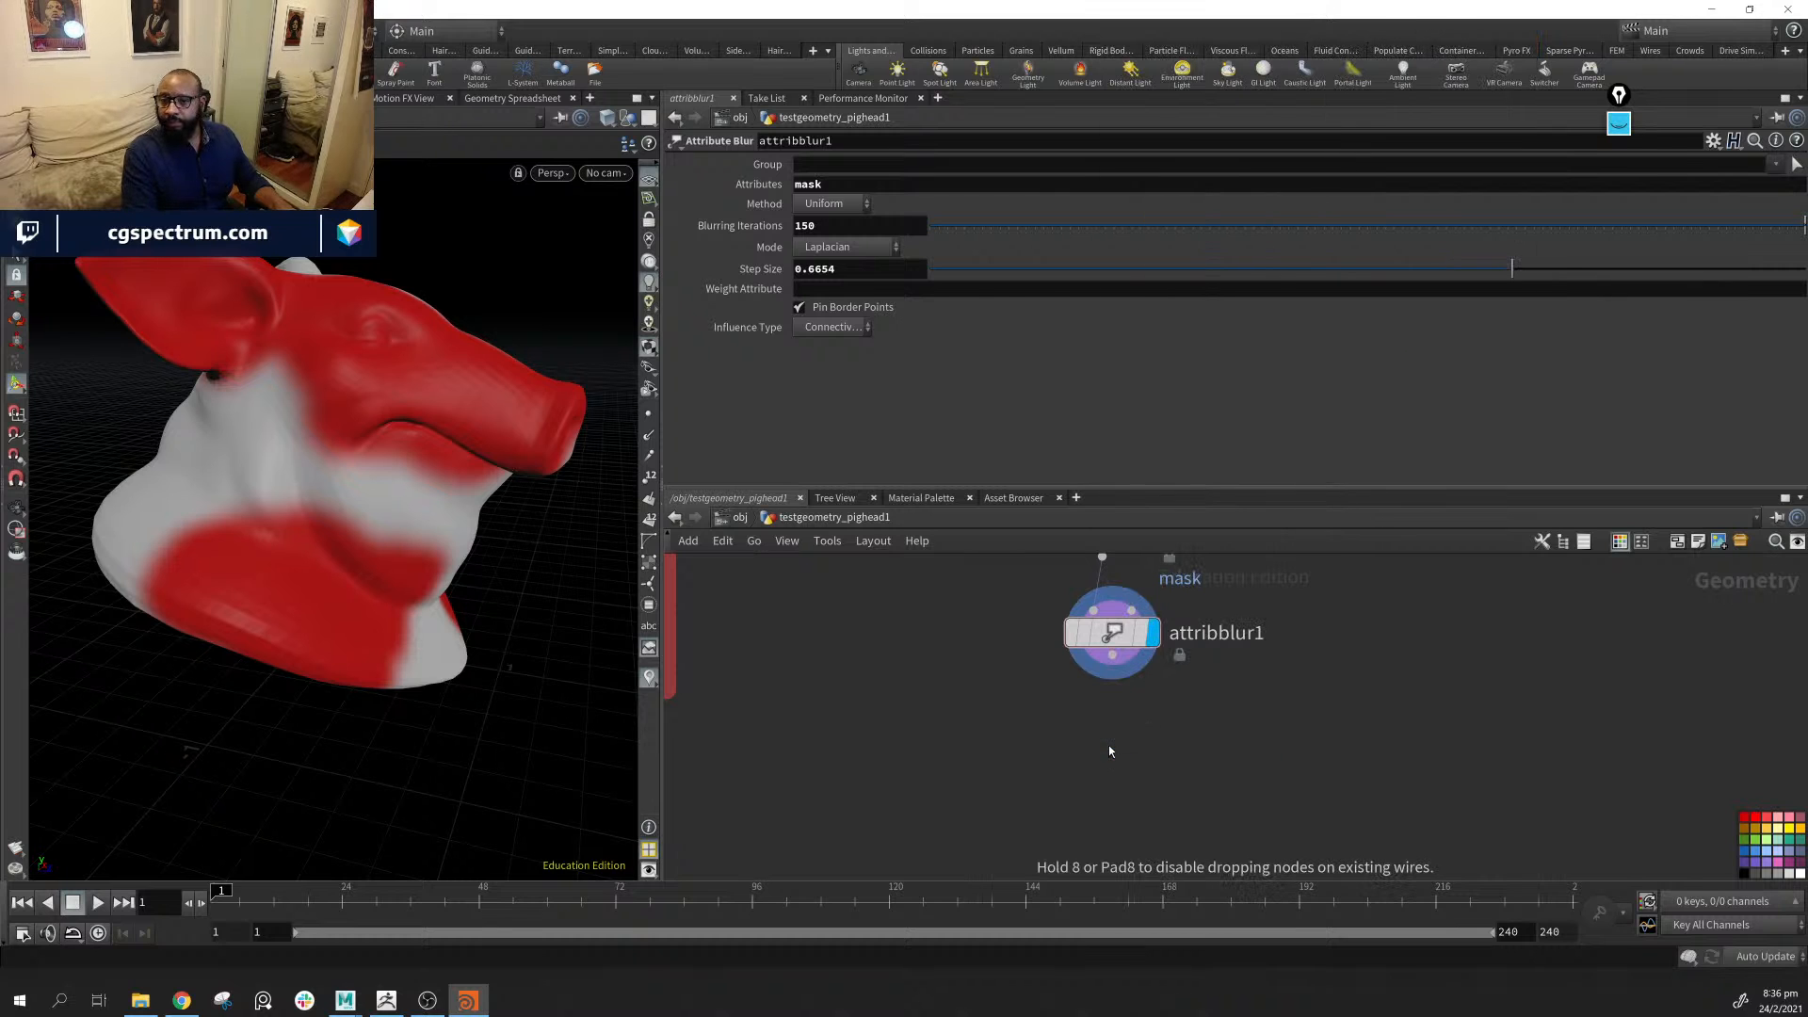
click(1108, 744)
drag(1112, 654, 1058, 710)
click(1078, 713)
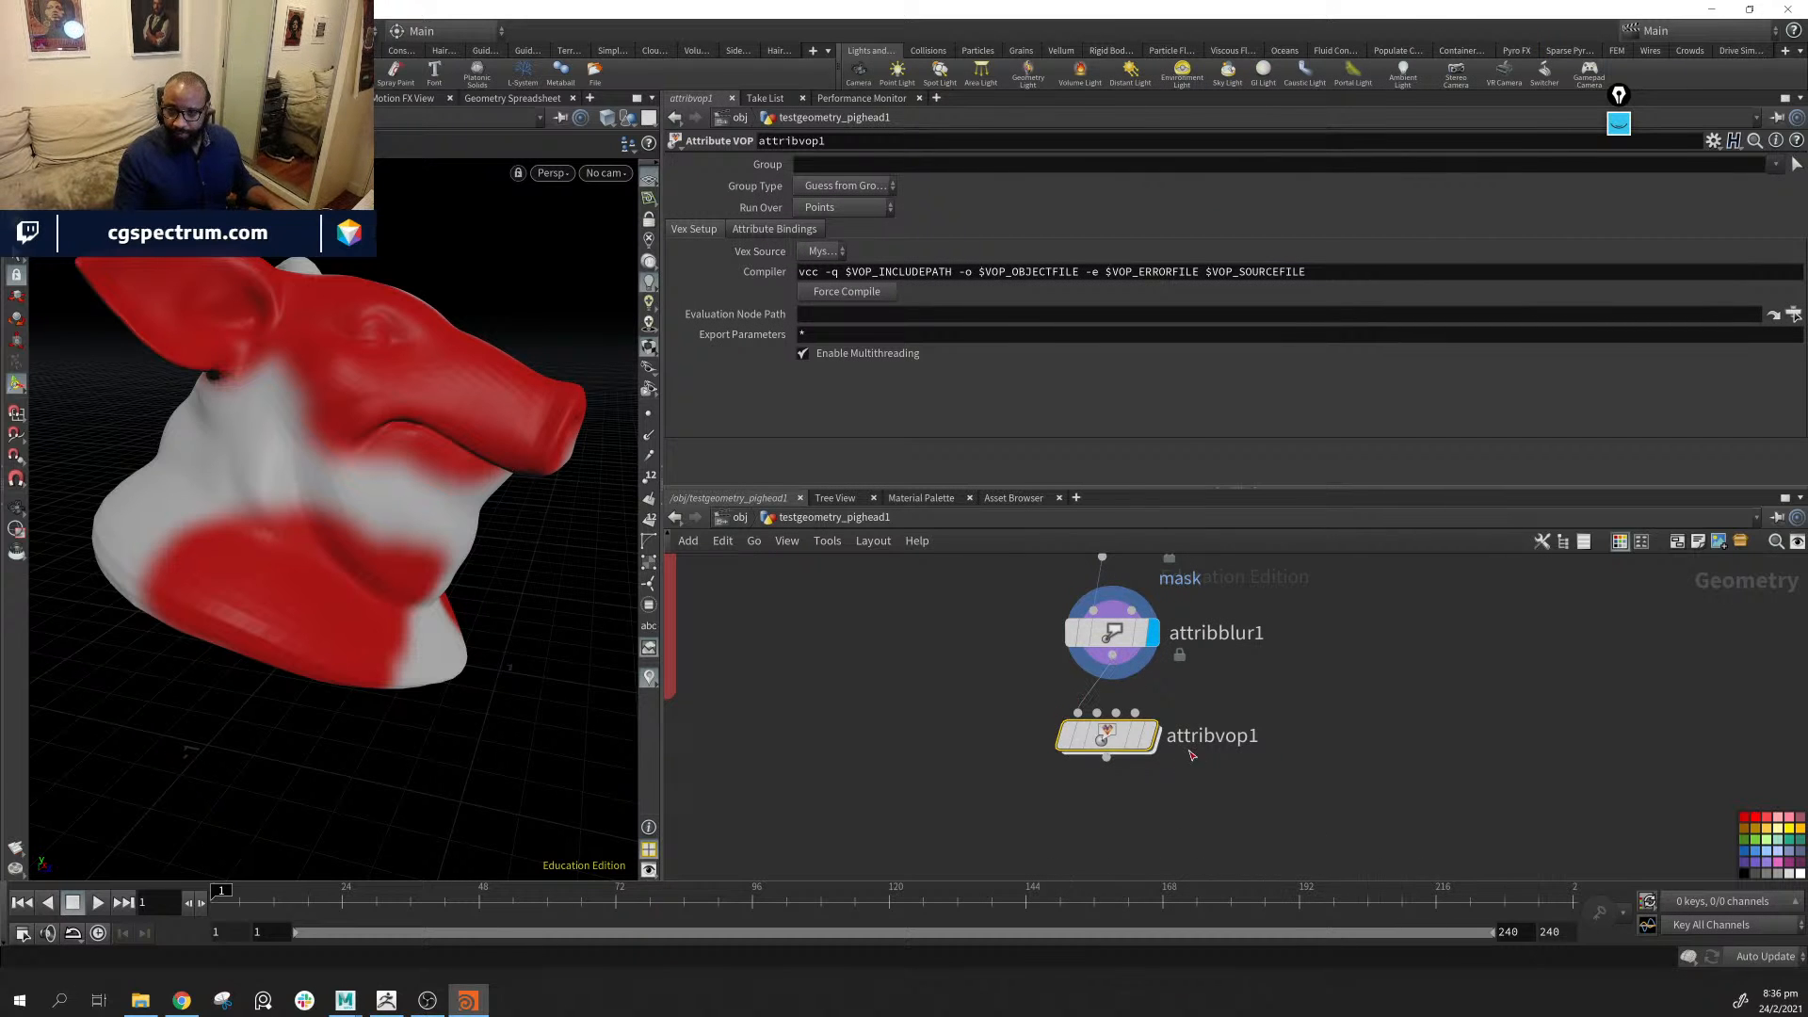
Enter the Attribute VOP network and add a Bind node between the global and output nodes
double_click(1105, 736)
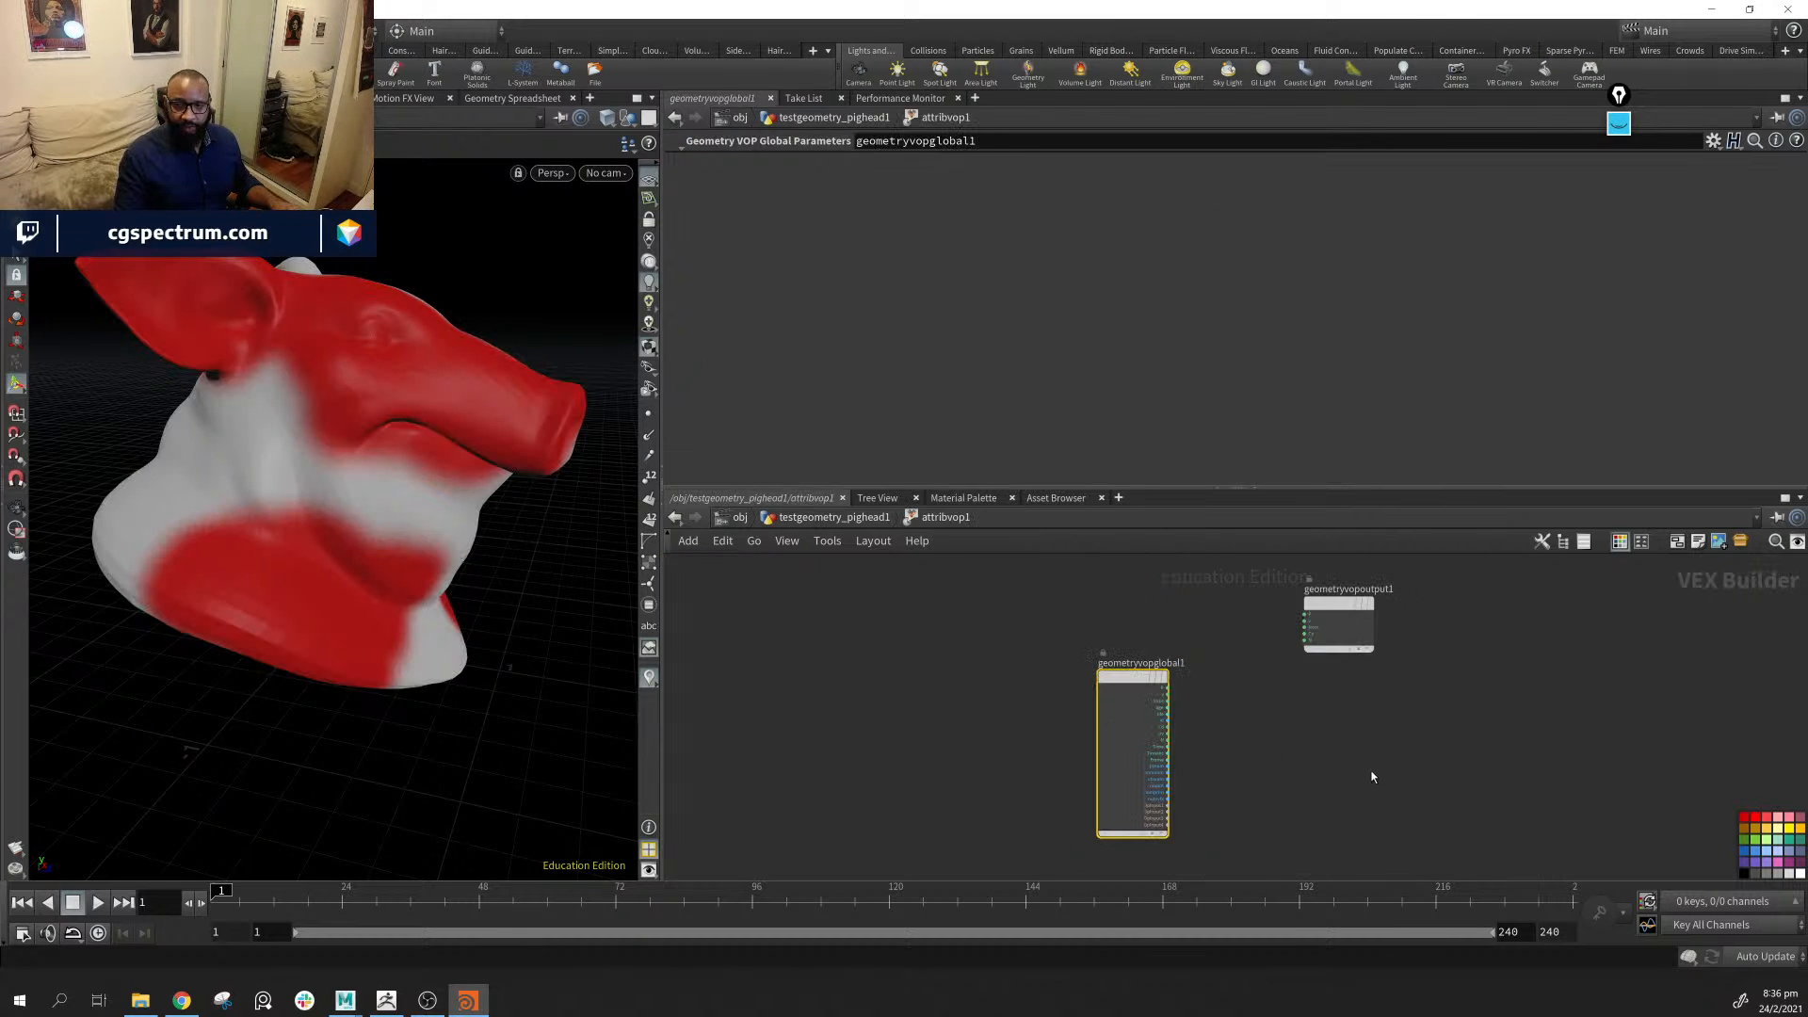
drag(1230, 643, 1324, 744)
middle_drag(1324, 744, 1372, 590)
key(Tab)
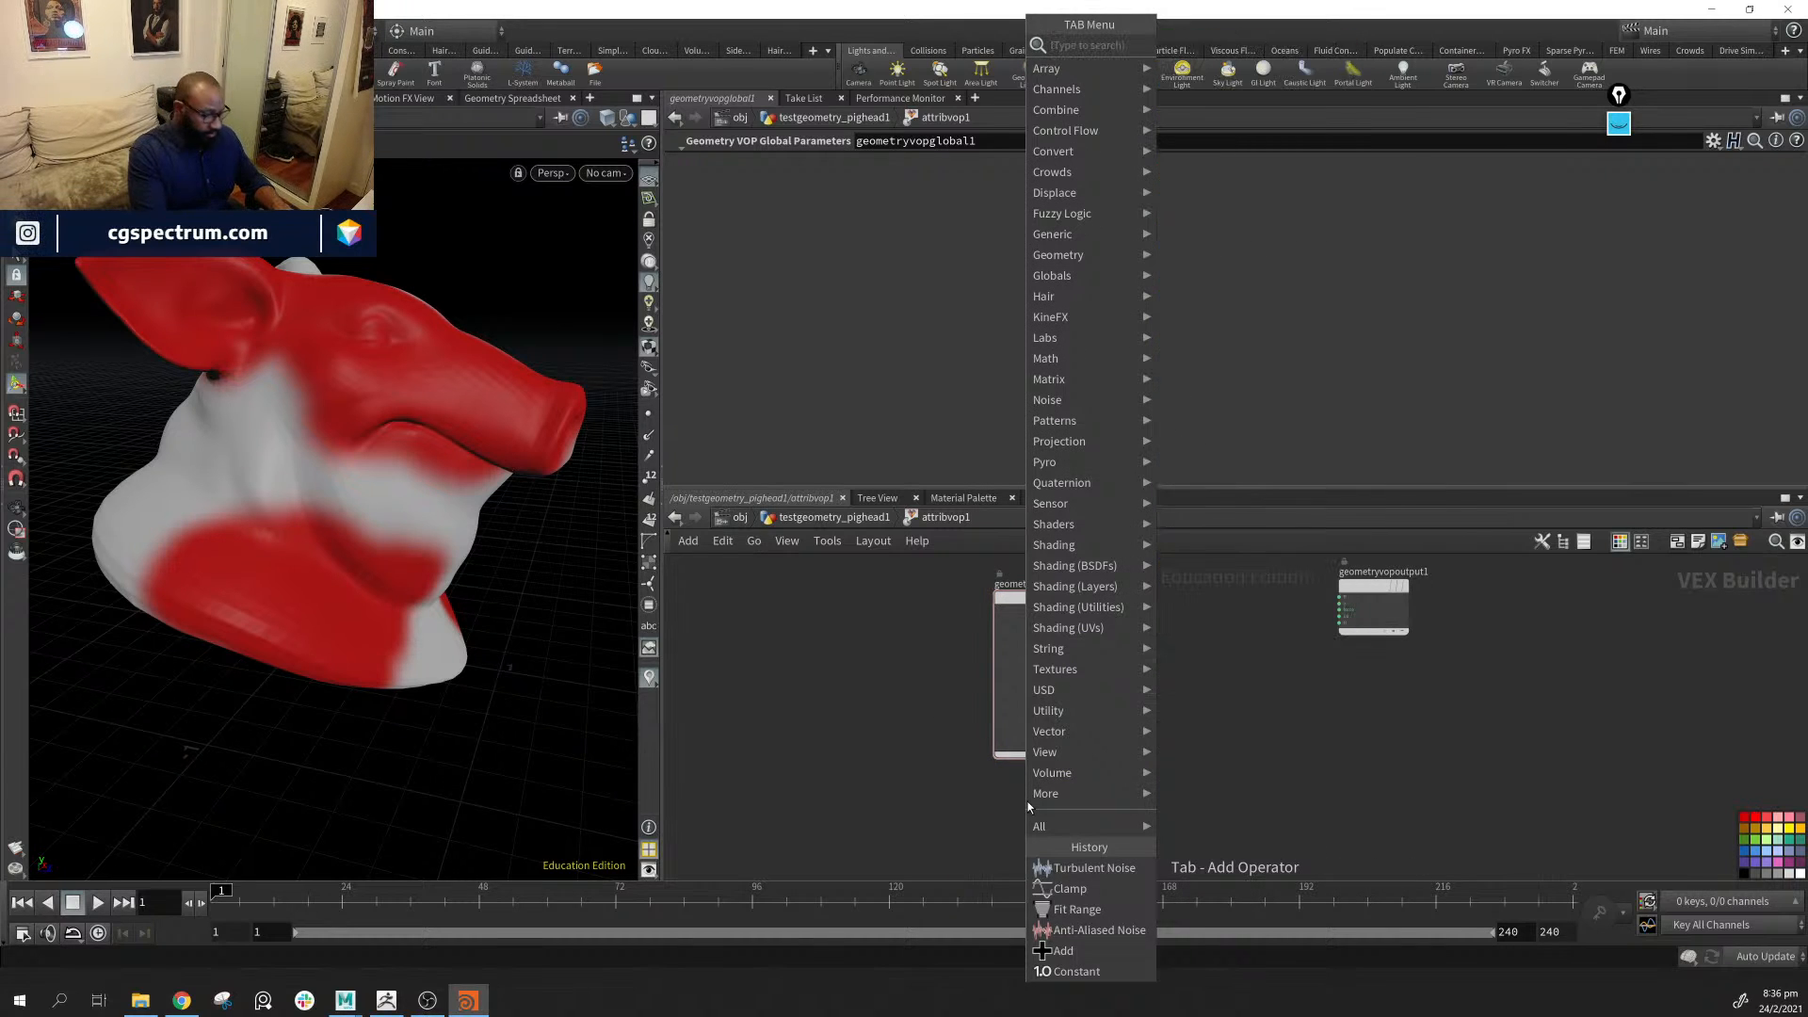
text(bind)
key(Return)
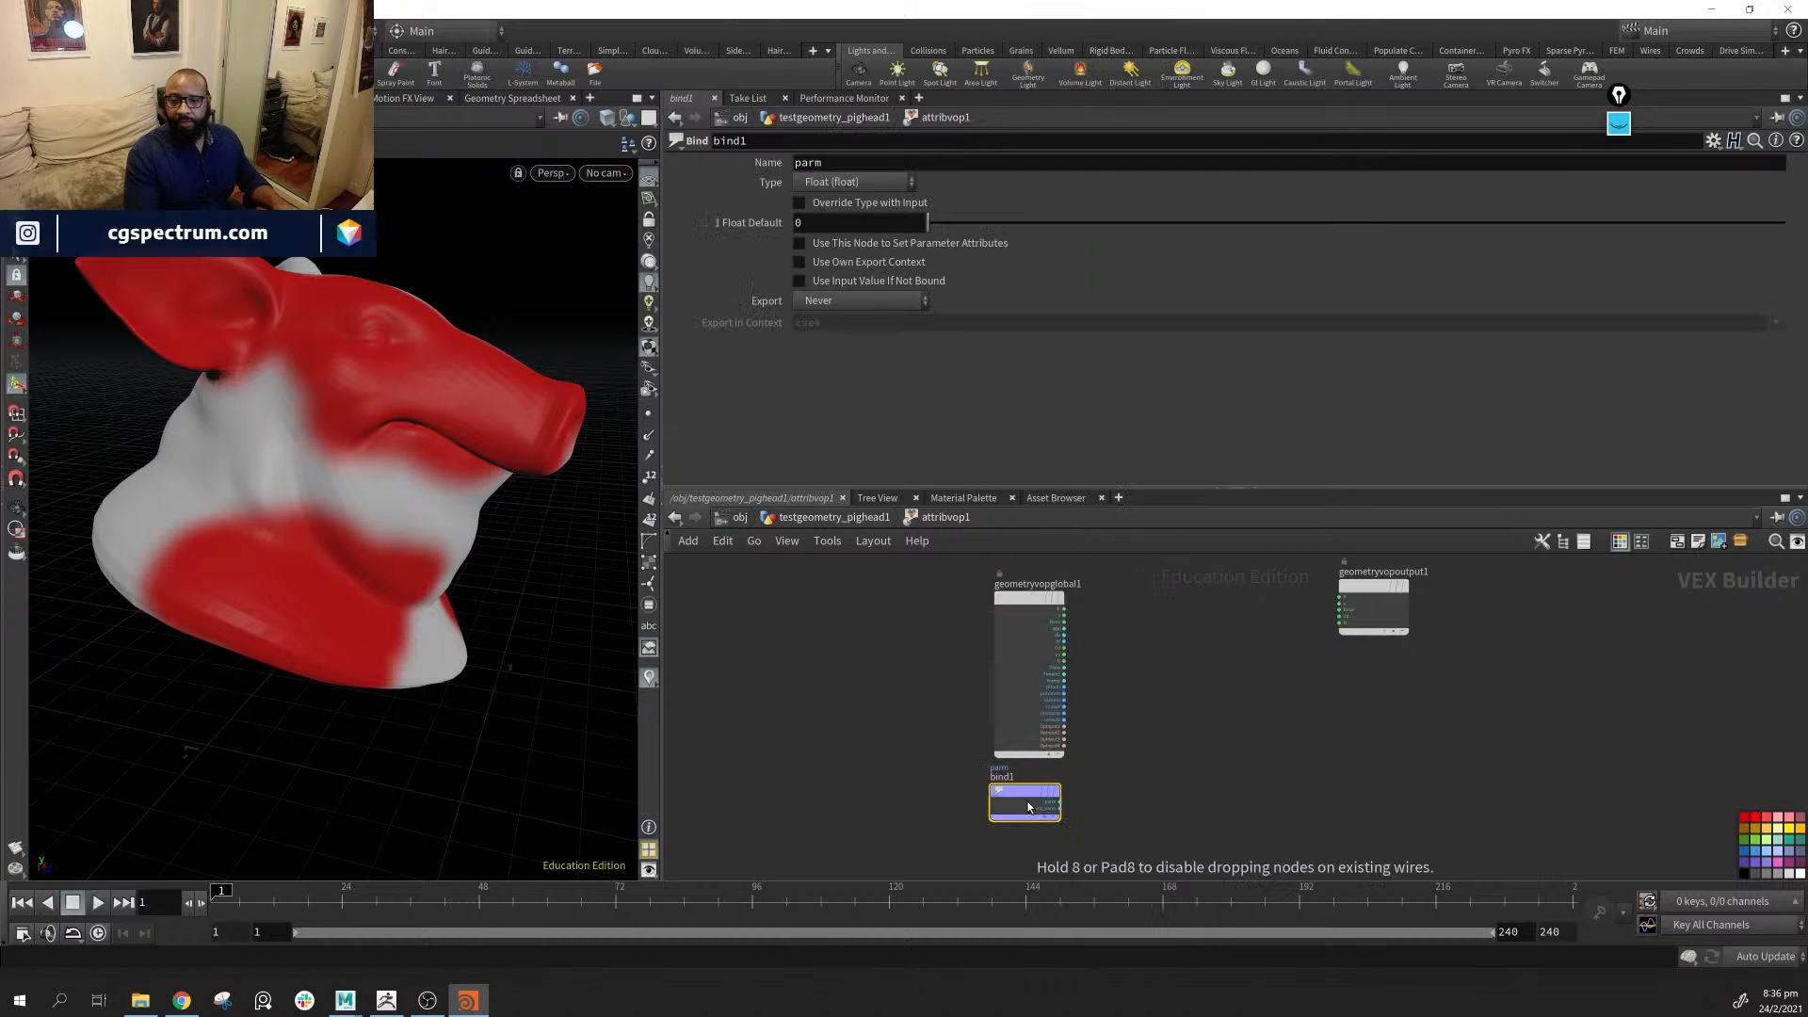
click(1175, 761)
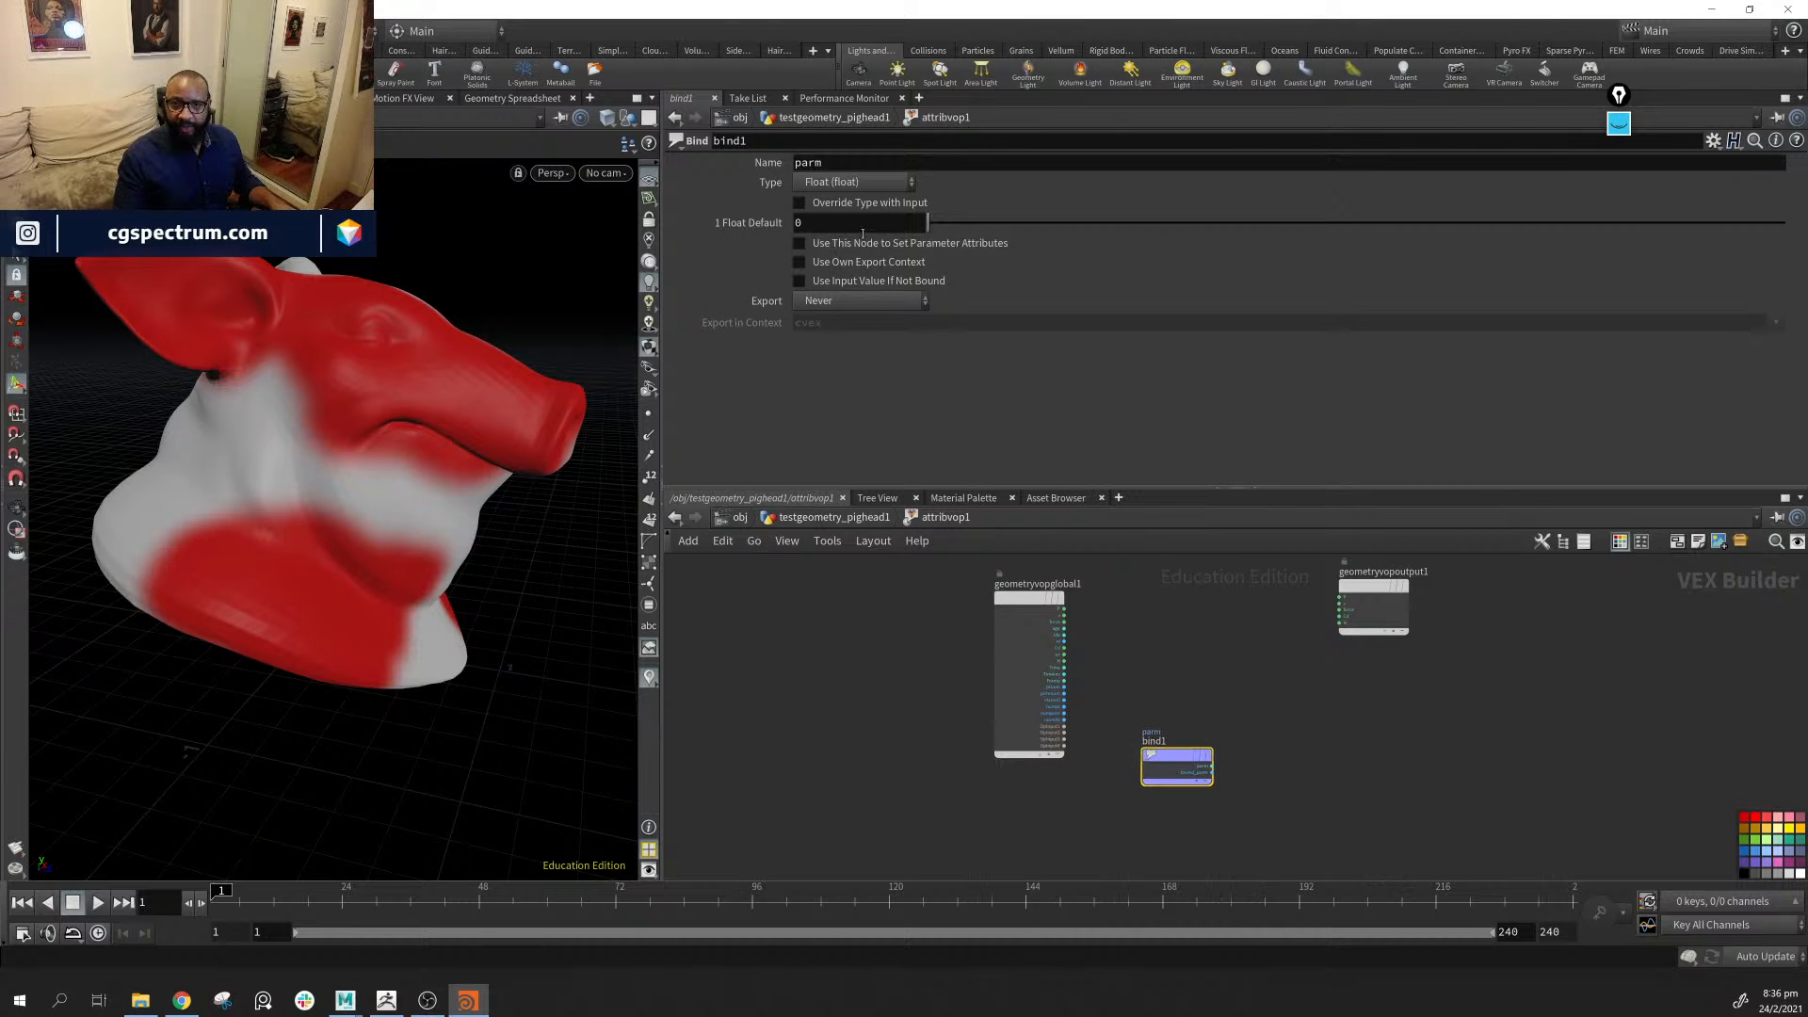
Set the Bind node's parameter name to mask
click(875, 166)
text(mask)
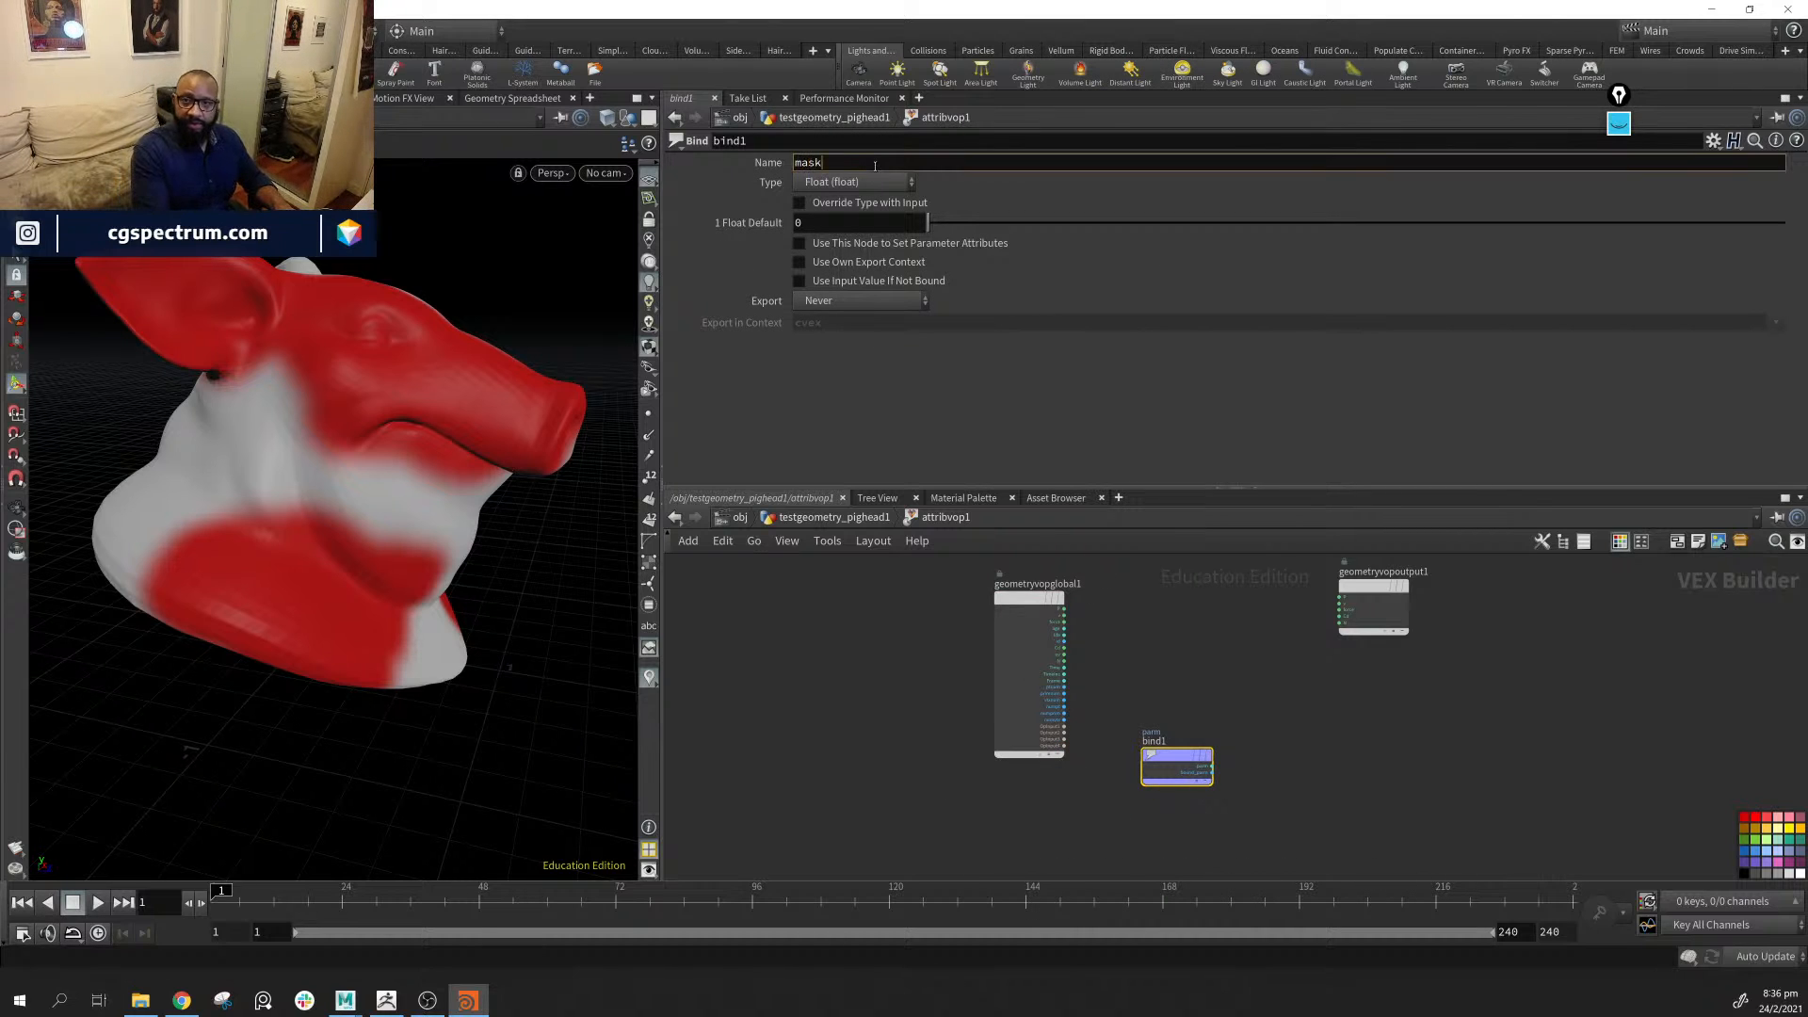
key(Return)
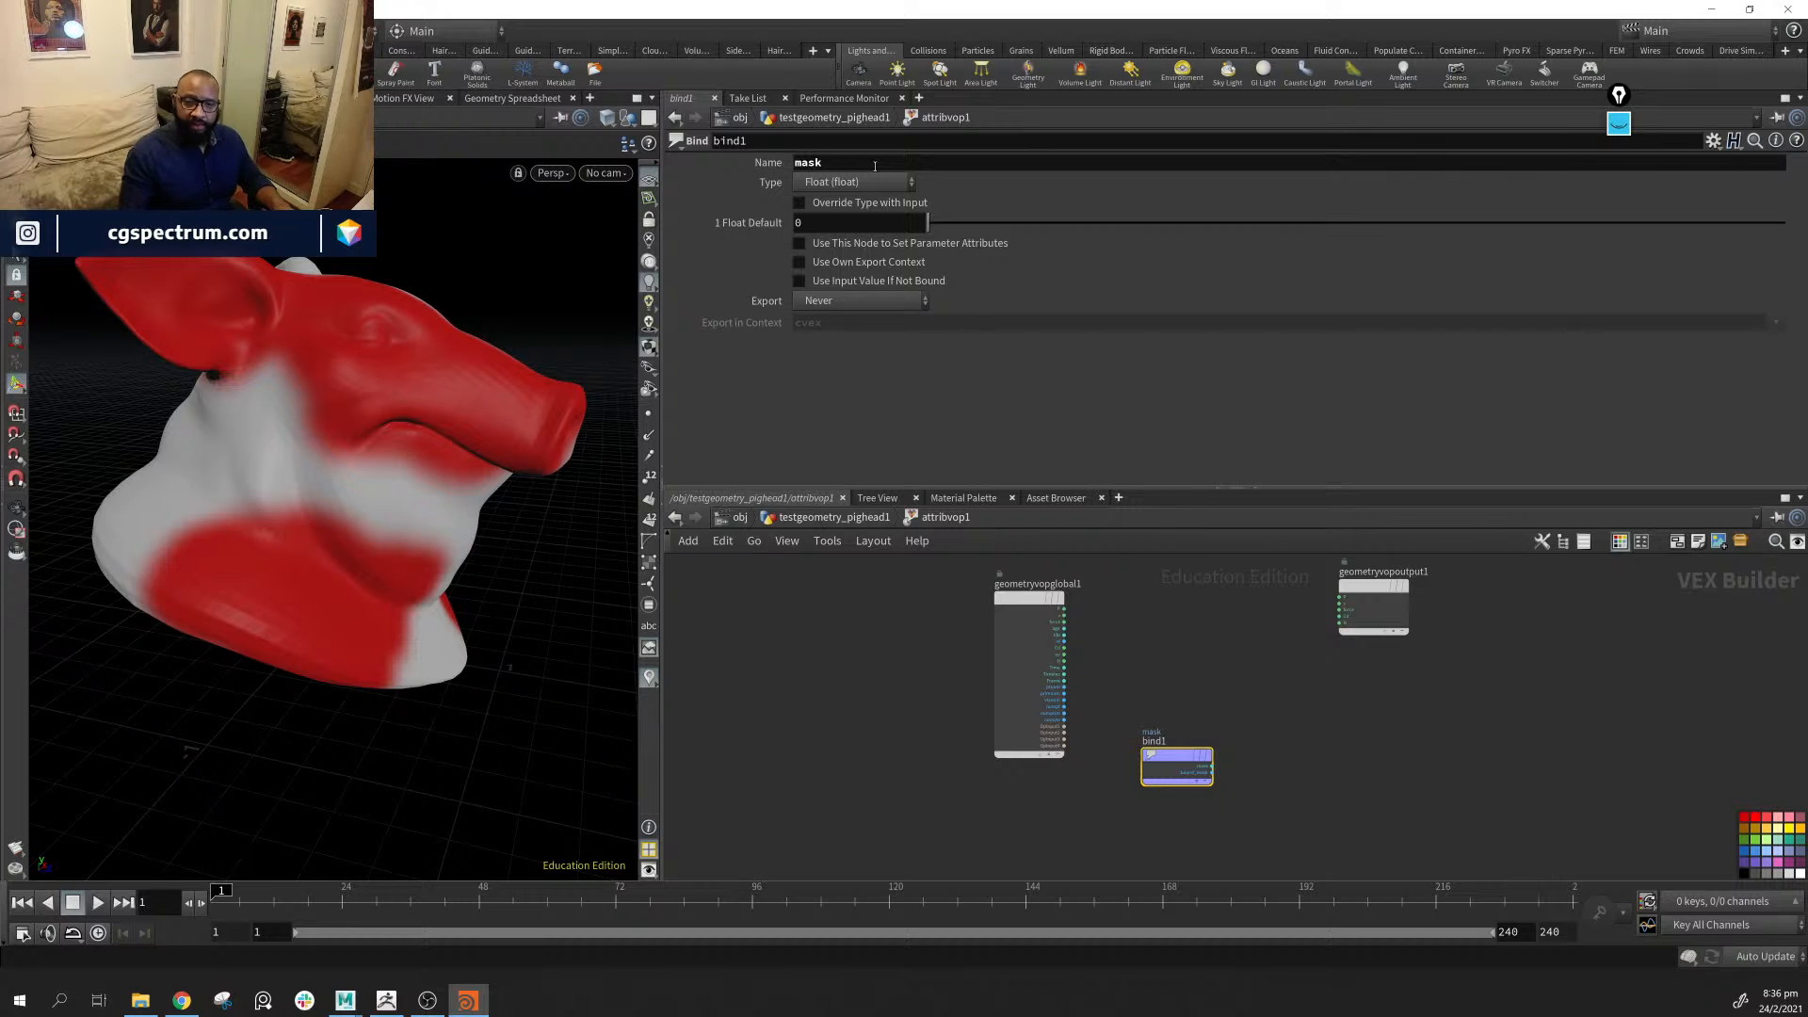
Turn off the mask visualization and wire the Bind node's mask output into Cd on the geometry output node
click(648, 677)
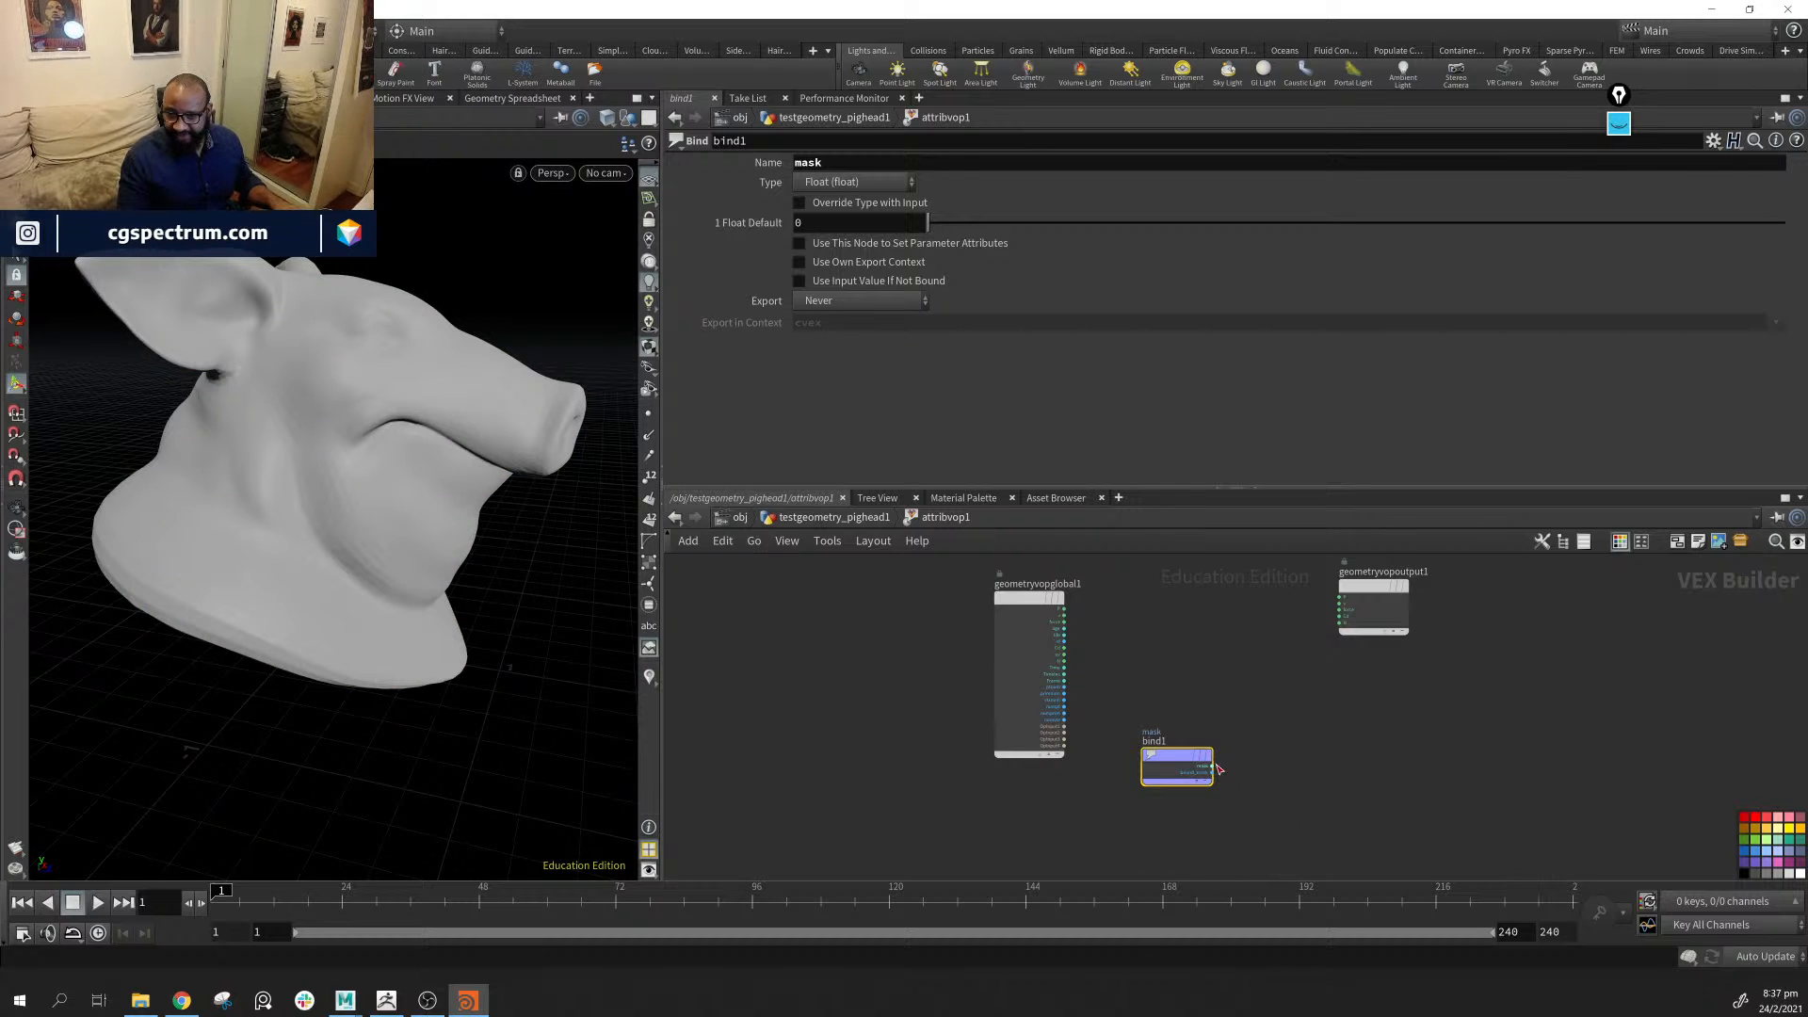
drag(1218, 769, 1337, 623)
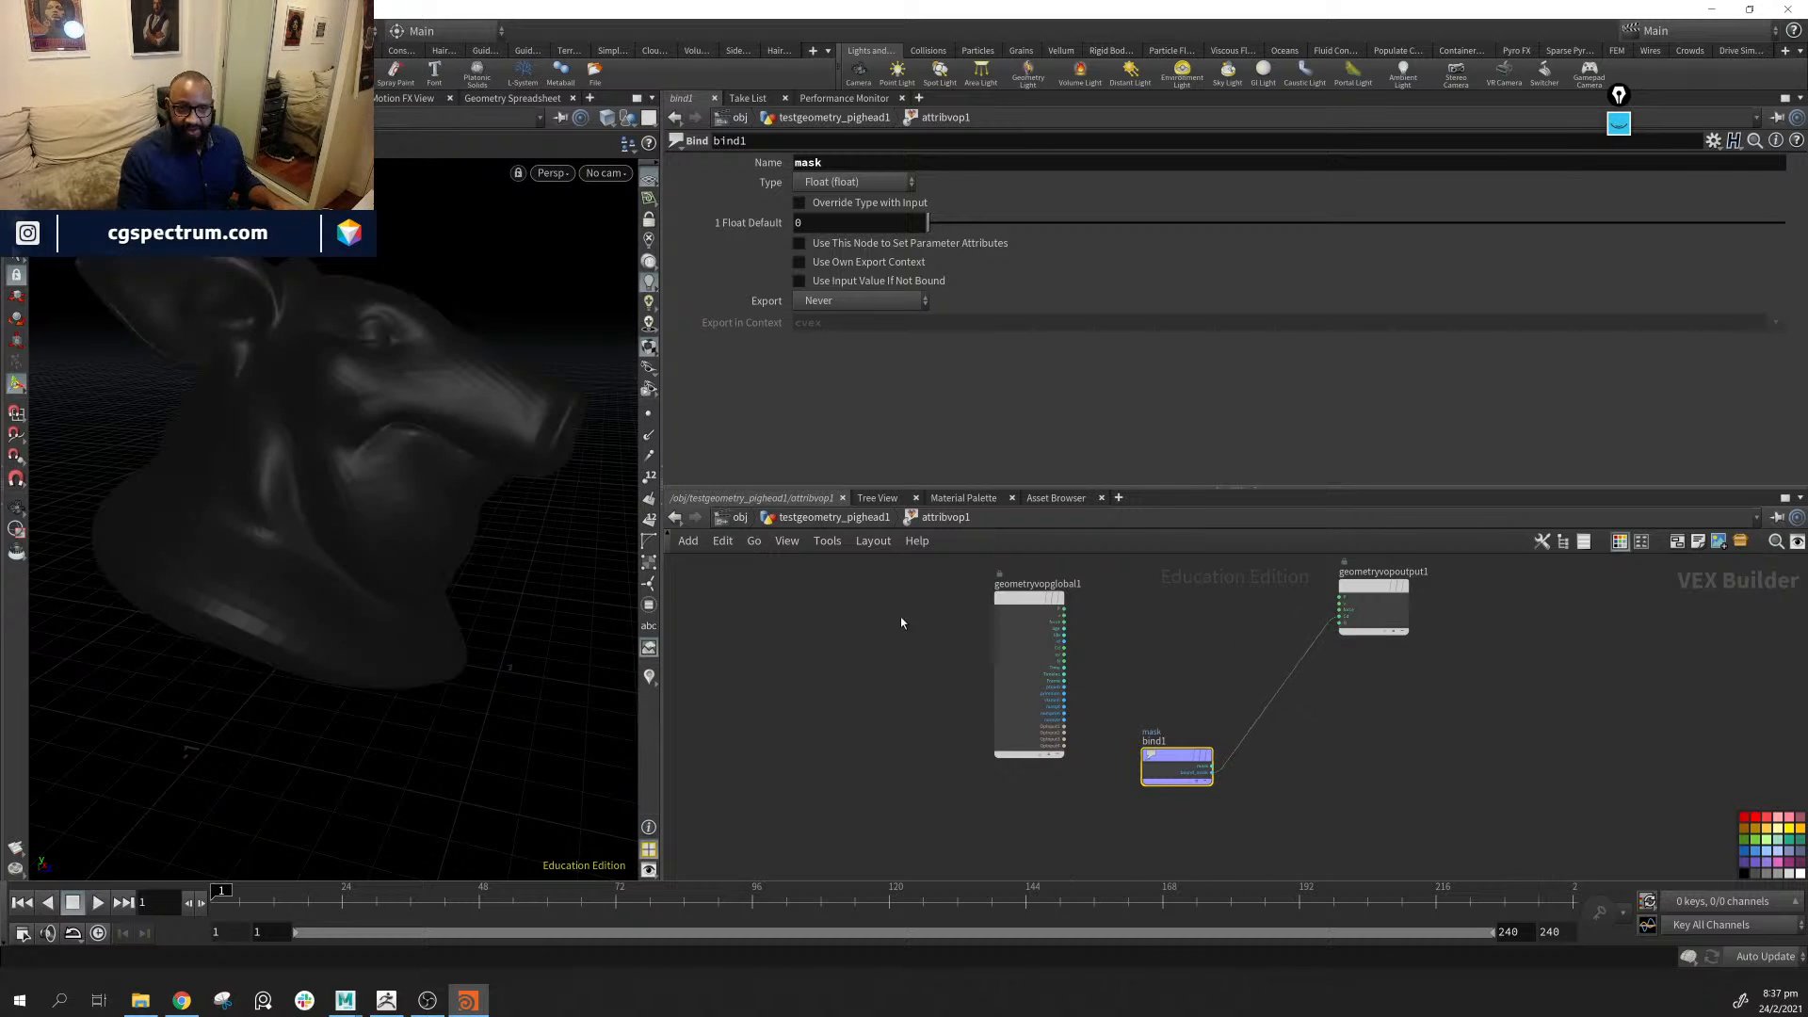
alt+drag(412, 460, 325, 485)
scroll(1380, 649, up, 3)
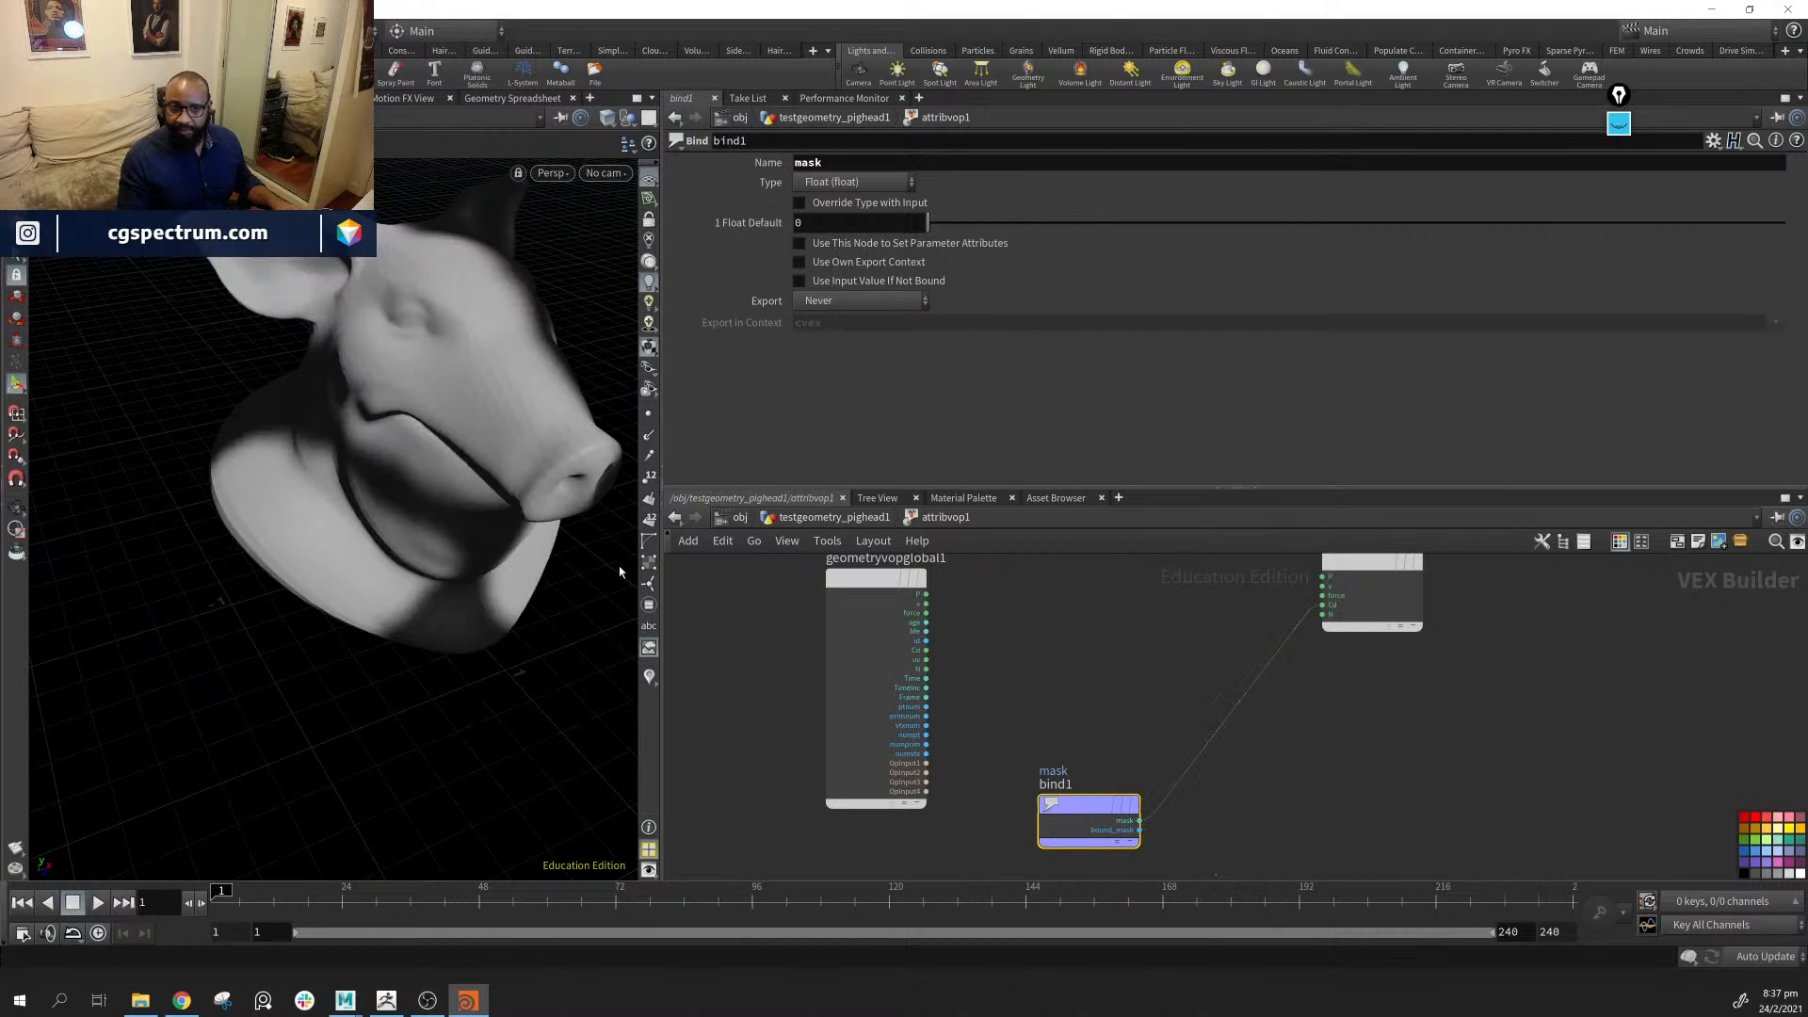
mouse_move(376, 461)
alt+mouse_down()
mouse_move(368, 380)
mouse_move(247, 395)
mouse_move(346, 447)
alt+mouse_up()
middle_drag(1224, 648, 1178, 639)
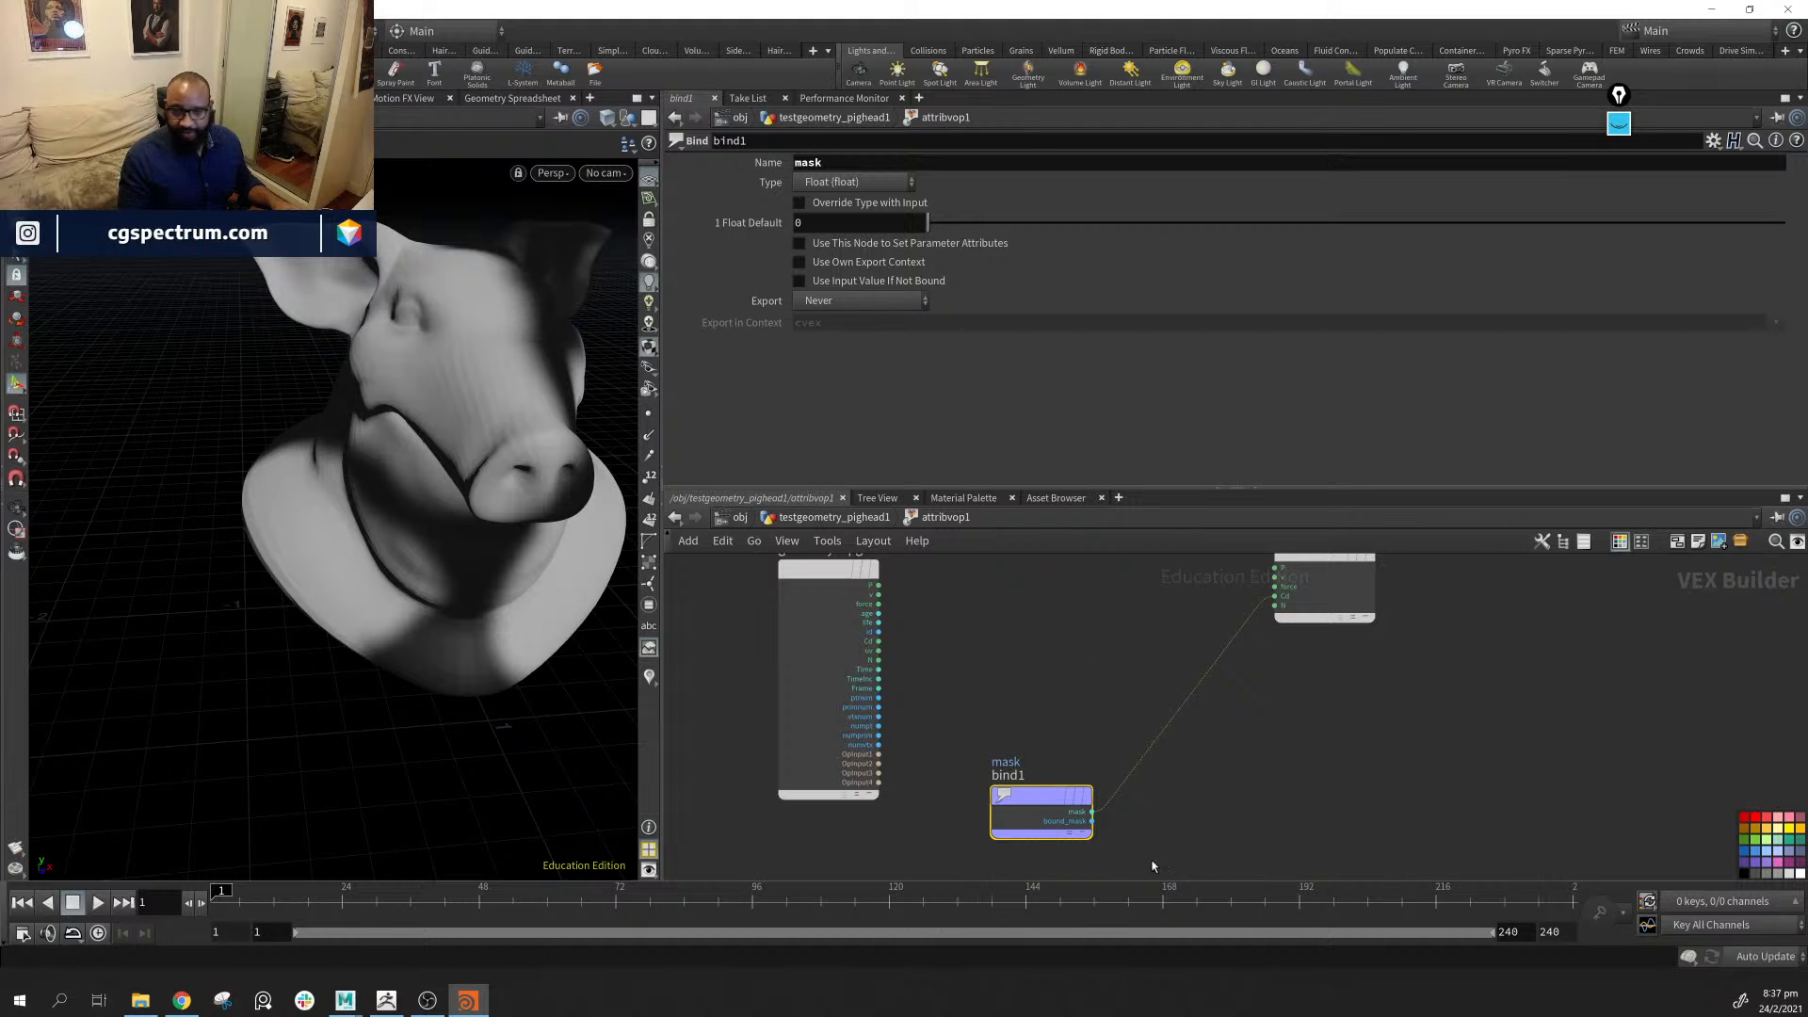
Space the Bind and global nodes apart and add a Turbulent Noise node beside the global node
drag(1037, 796, 1003, 878)
middle_drag(1082, 726, 1175, 750)
drag(898, 595, 735, 602)
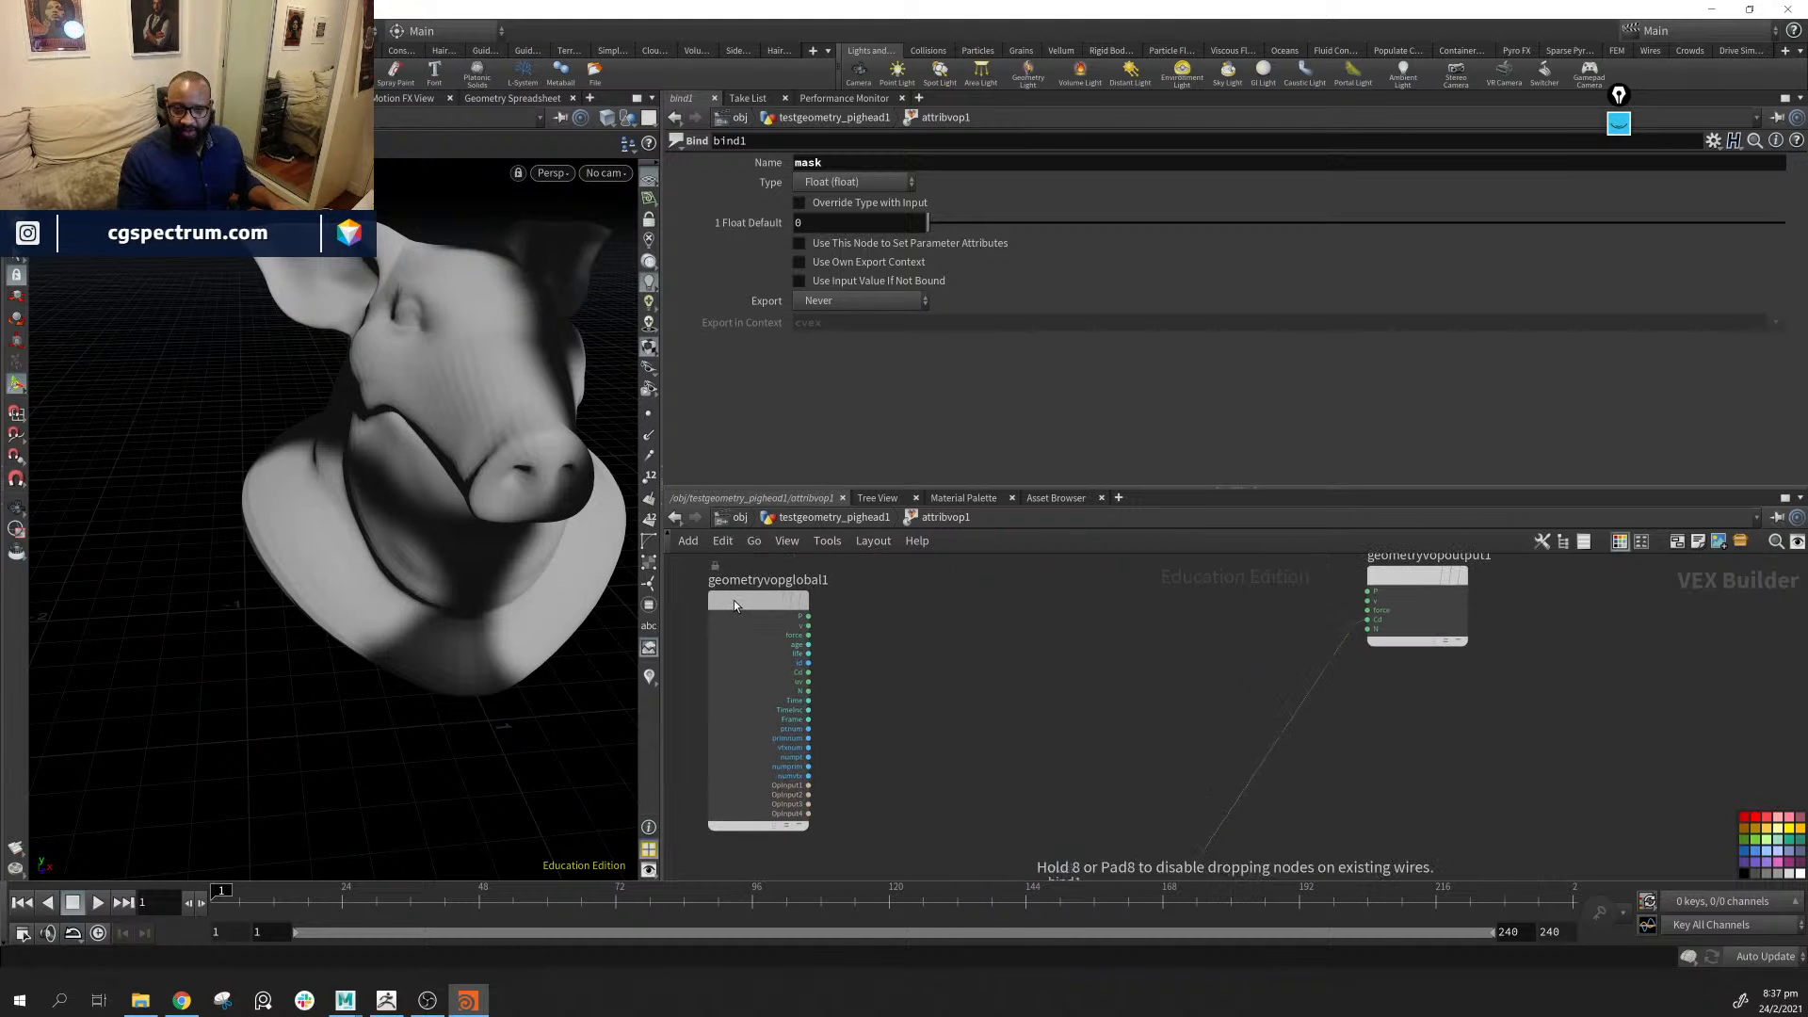
key(Tab)
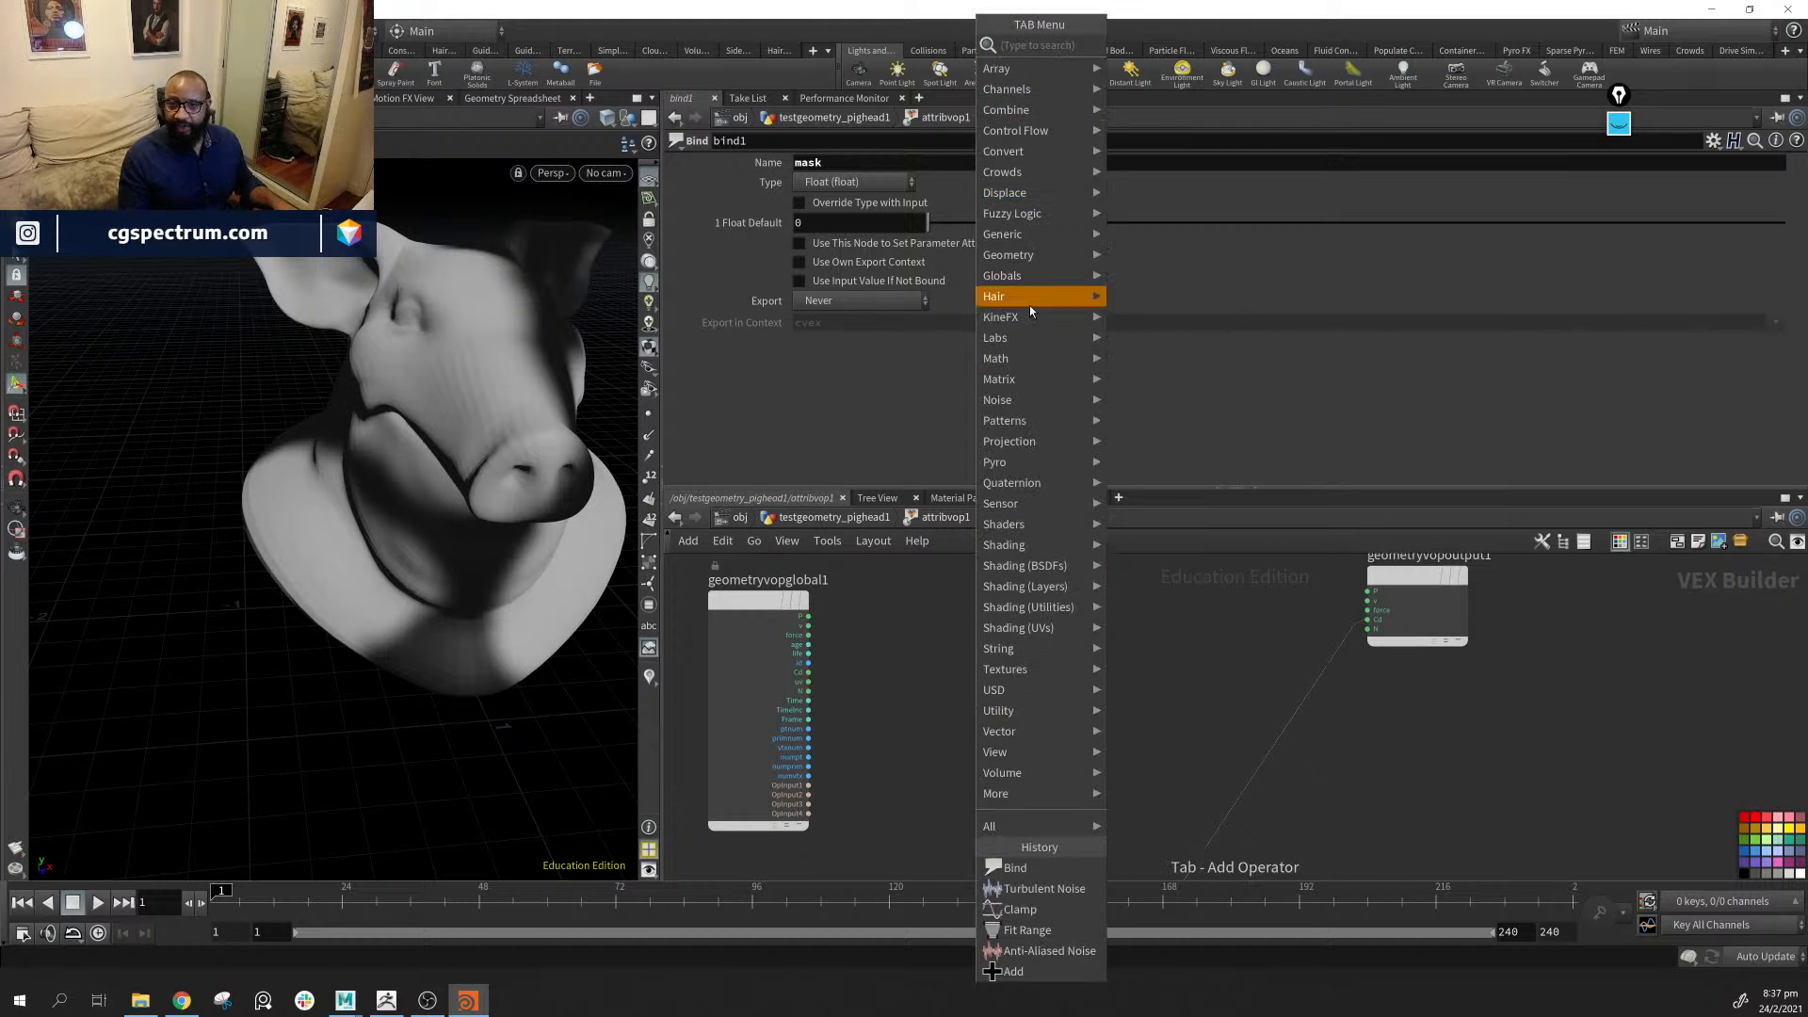
mouse_move(1053, 415)
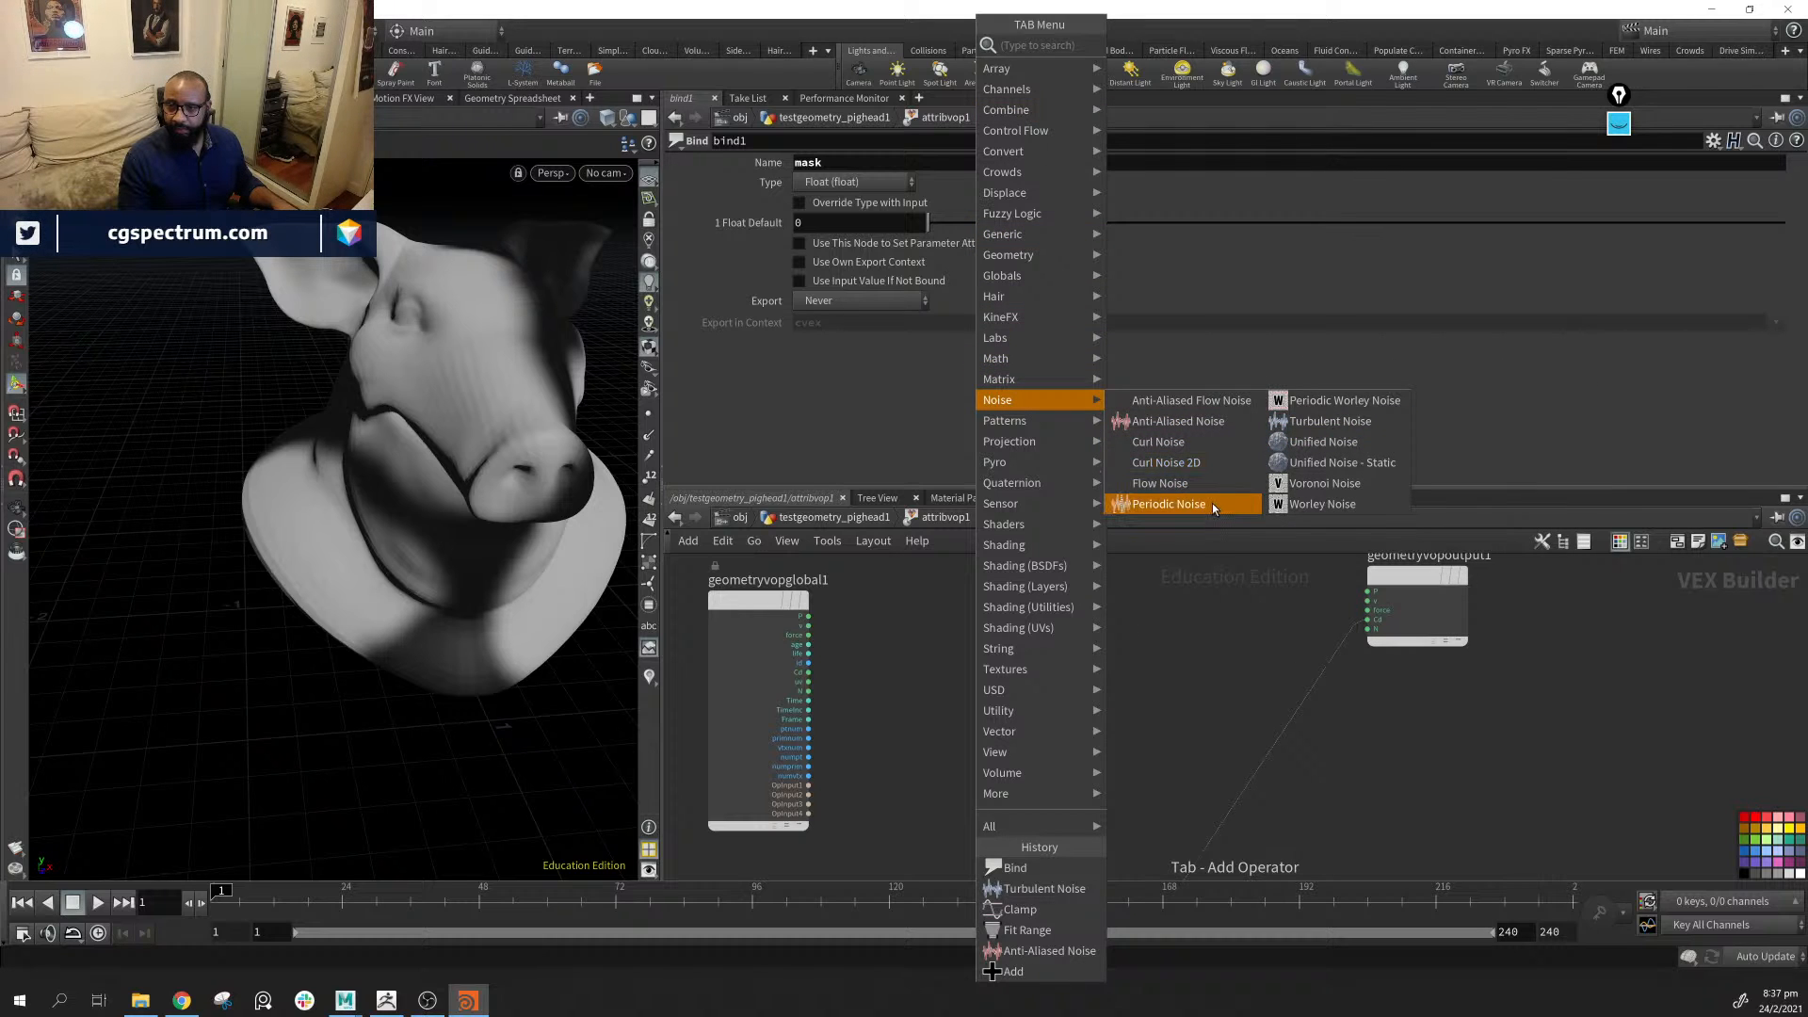
click(1298, 424)
click(954, 678)
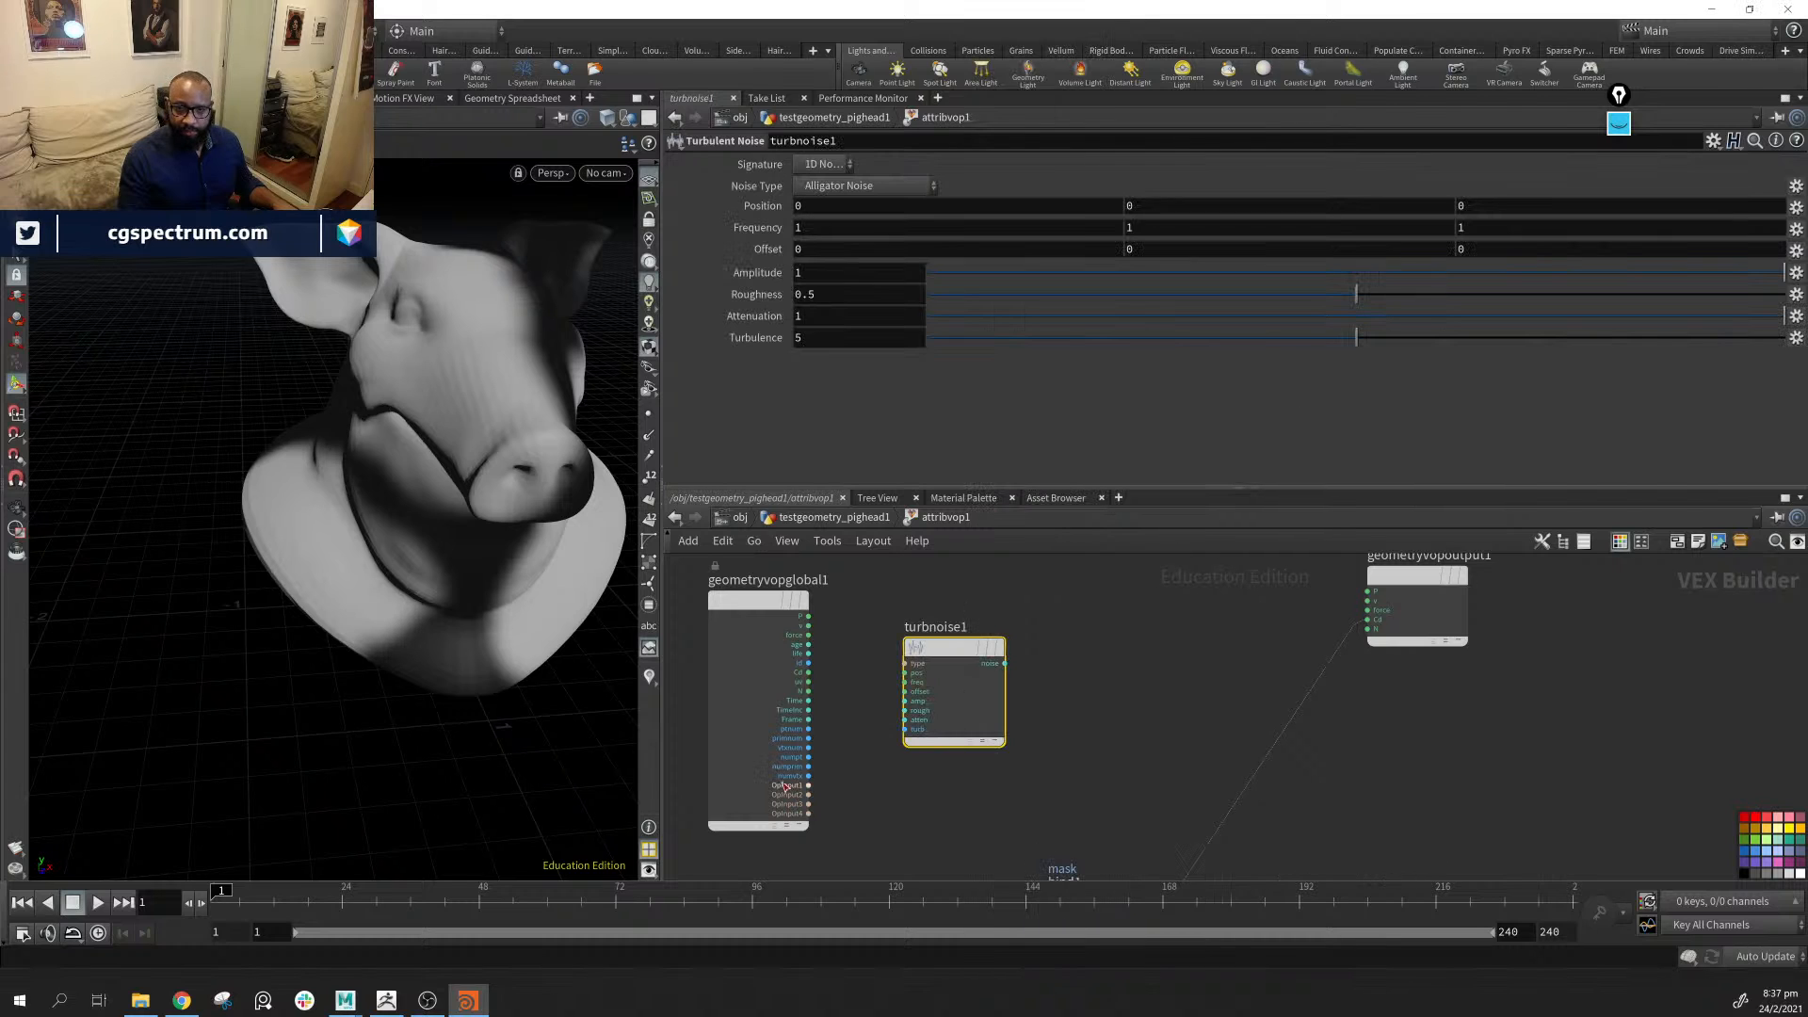
Wire the global P into the Turbulent Noise position and its noise output into Cd on the geometry output node
click(808, 616)
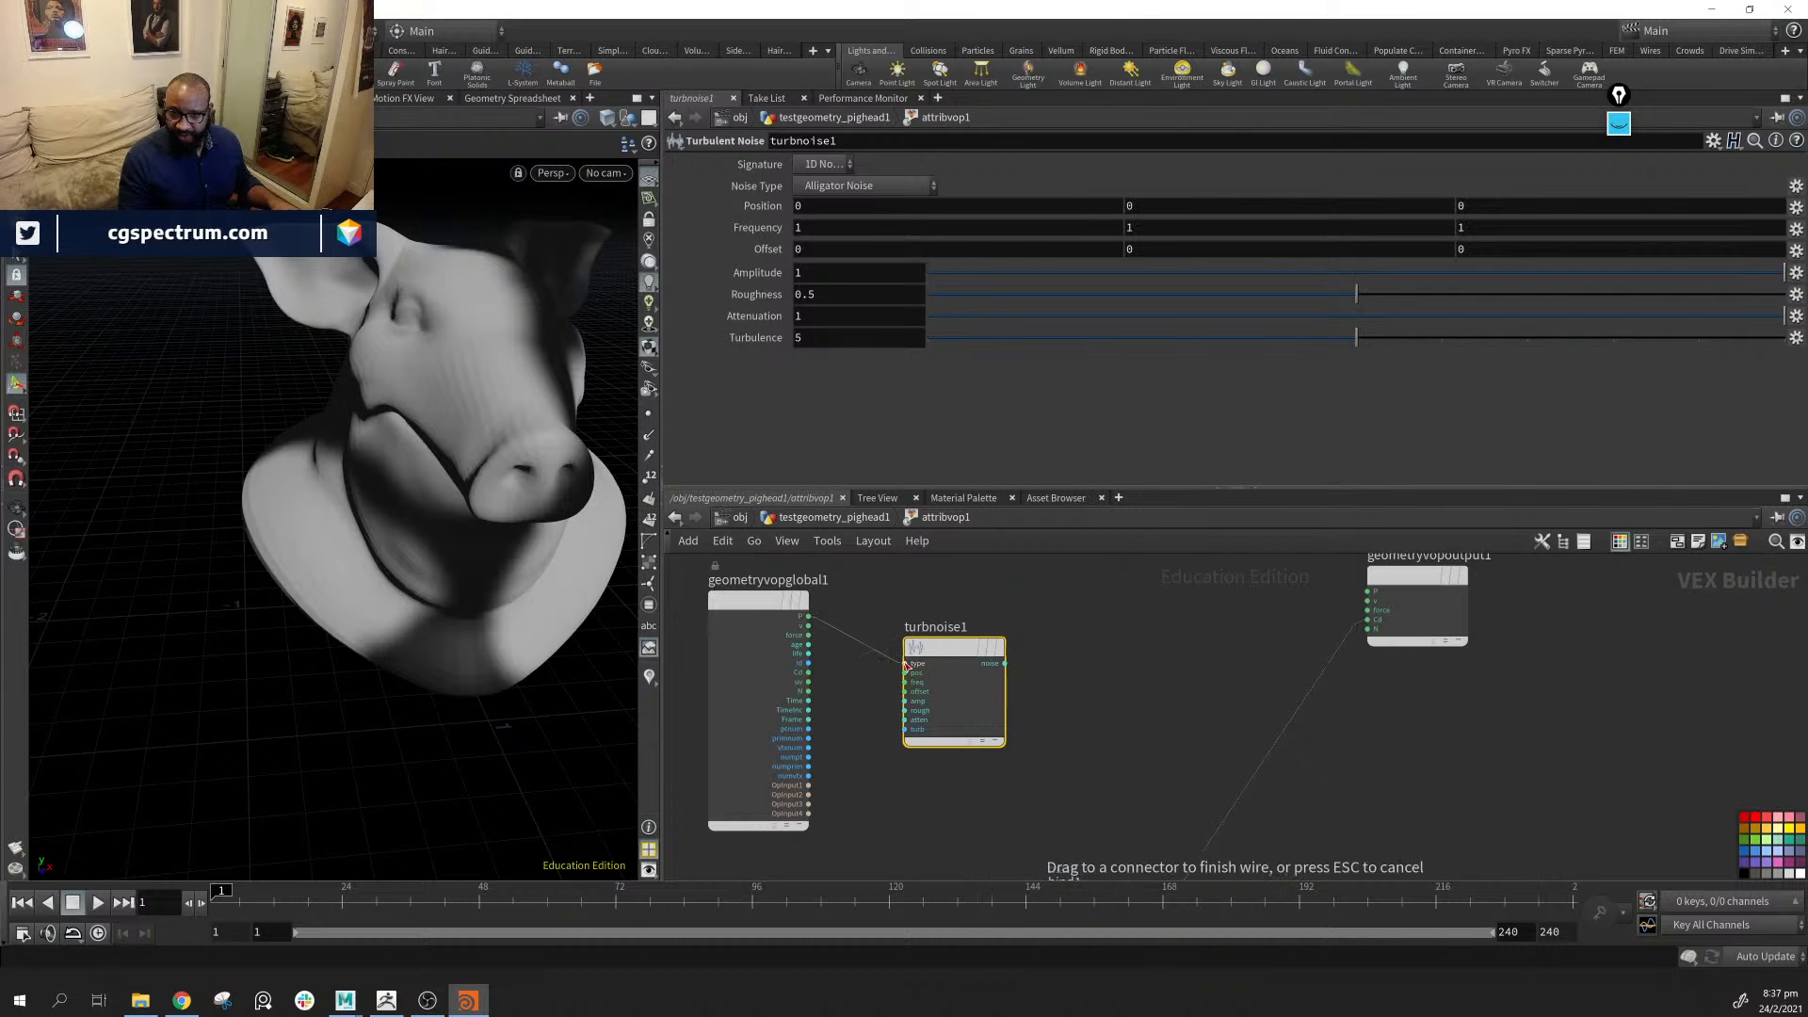
click(906, 672)
click(1005, 663)
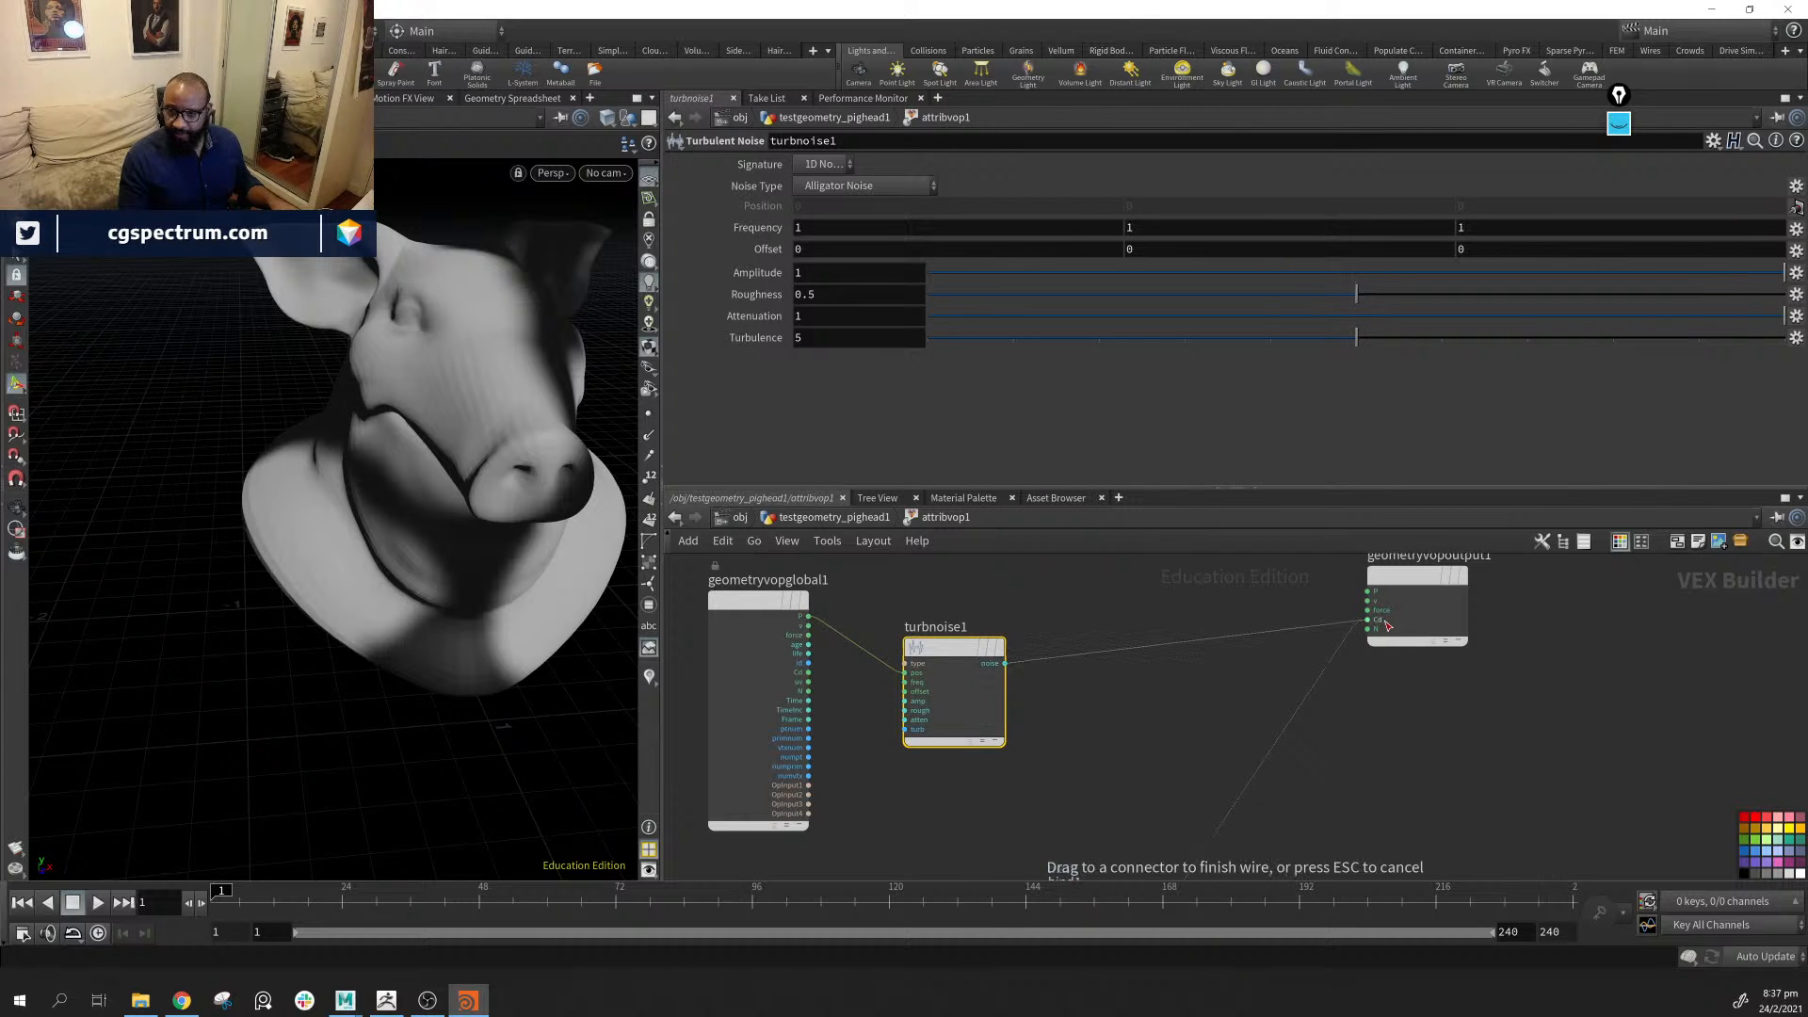
click(1386, 624)
alt+drag(461, 433, 589, 493)
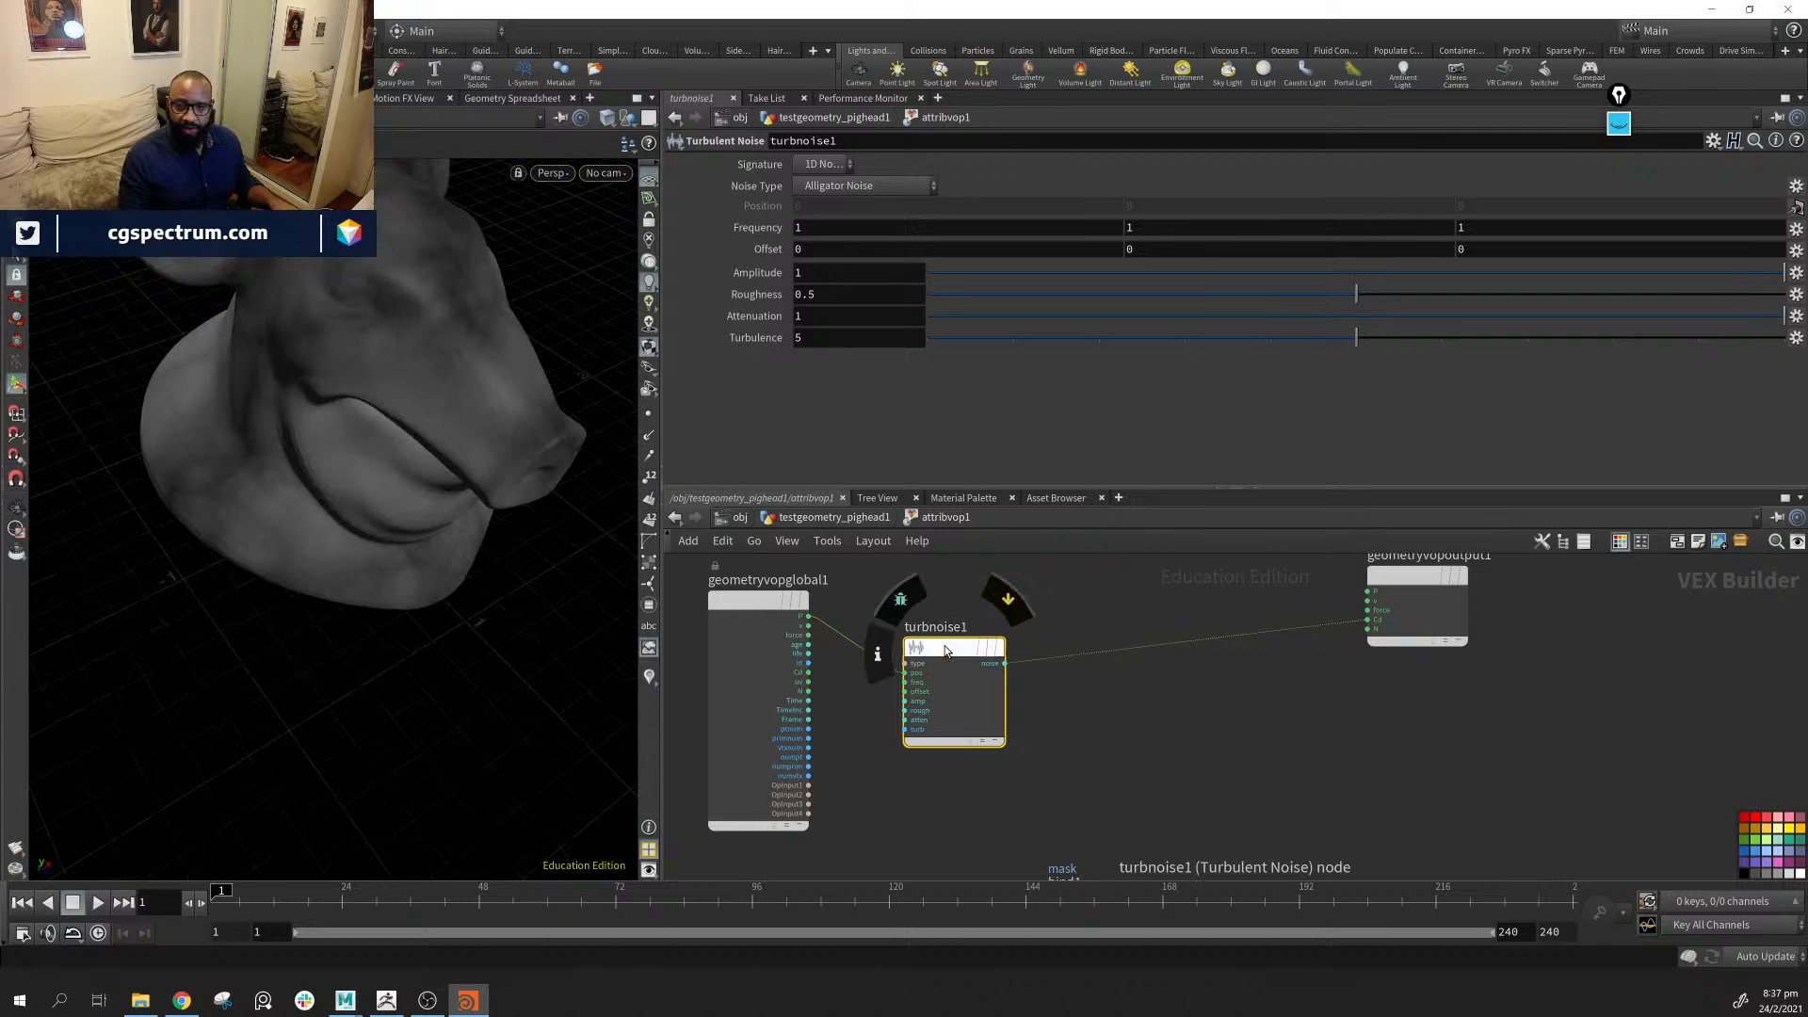
drag(946, 649, 943, 614)
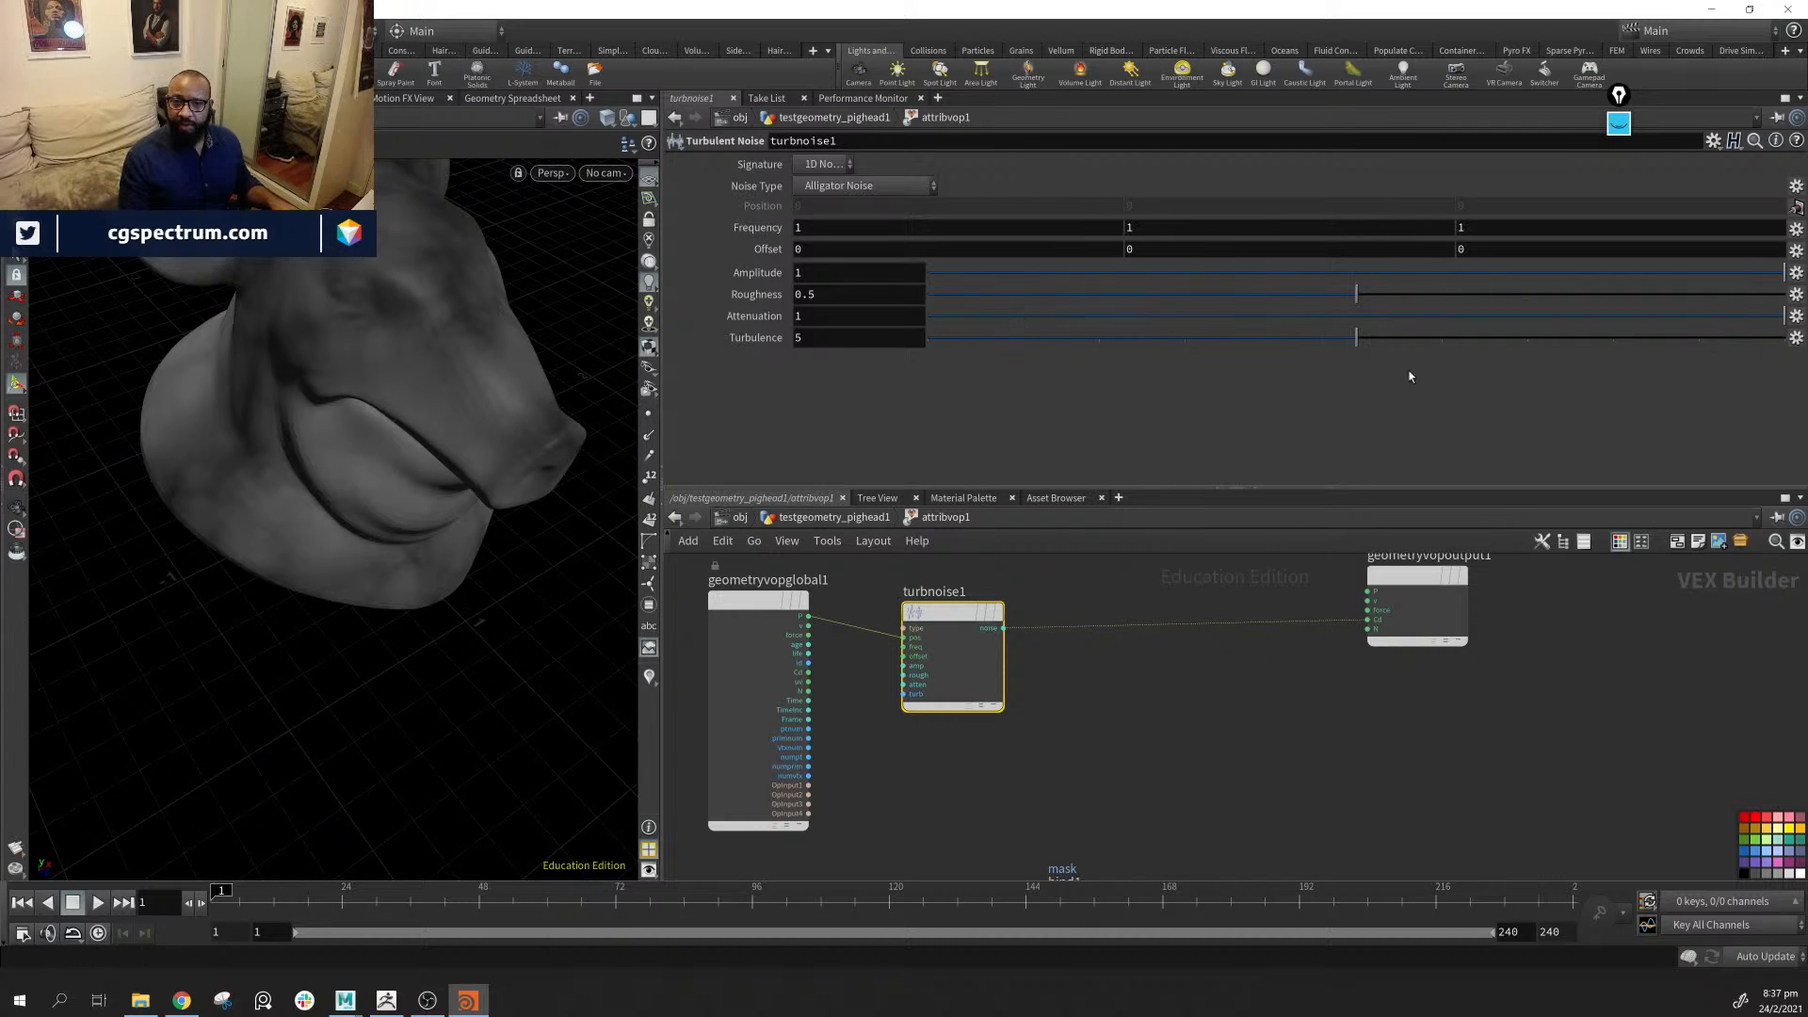
Set the Turbulent Noise turbulence to 7, roughness to about 0.6 and frequency to 4 on all axes
mouse_move(1356, 337)
mouse_down()
mouse_move(1567, 337)
mouse_move(1068, 346)
mouse_move(1561, 350)
mouse_up()
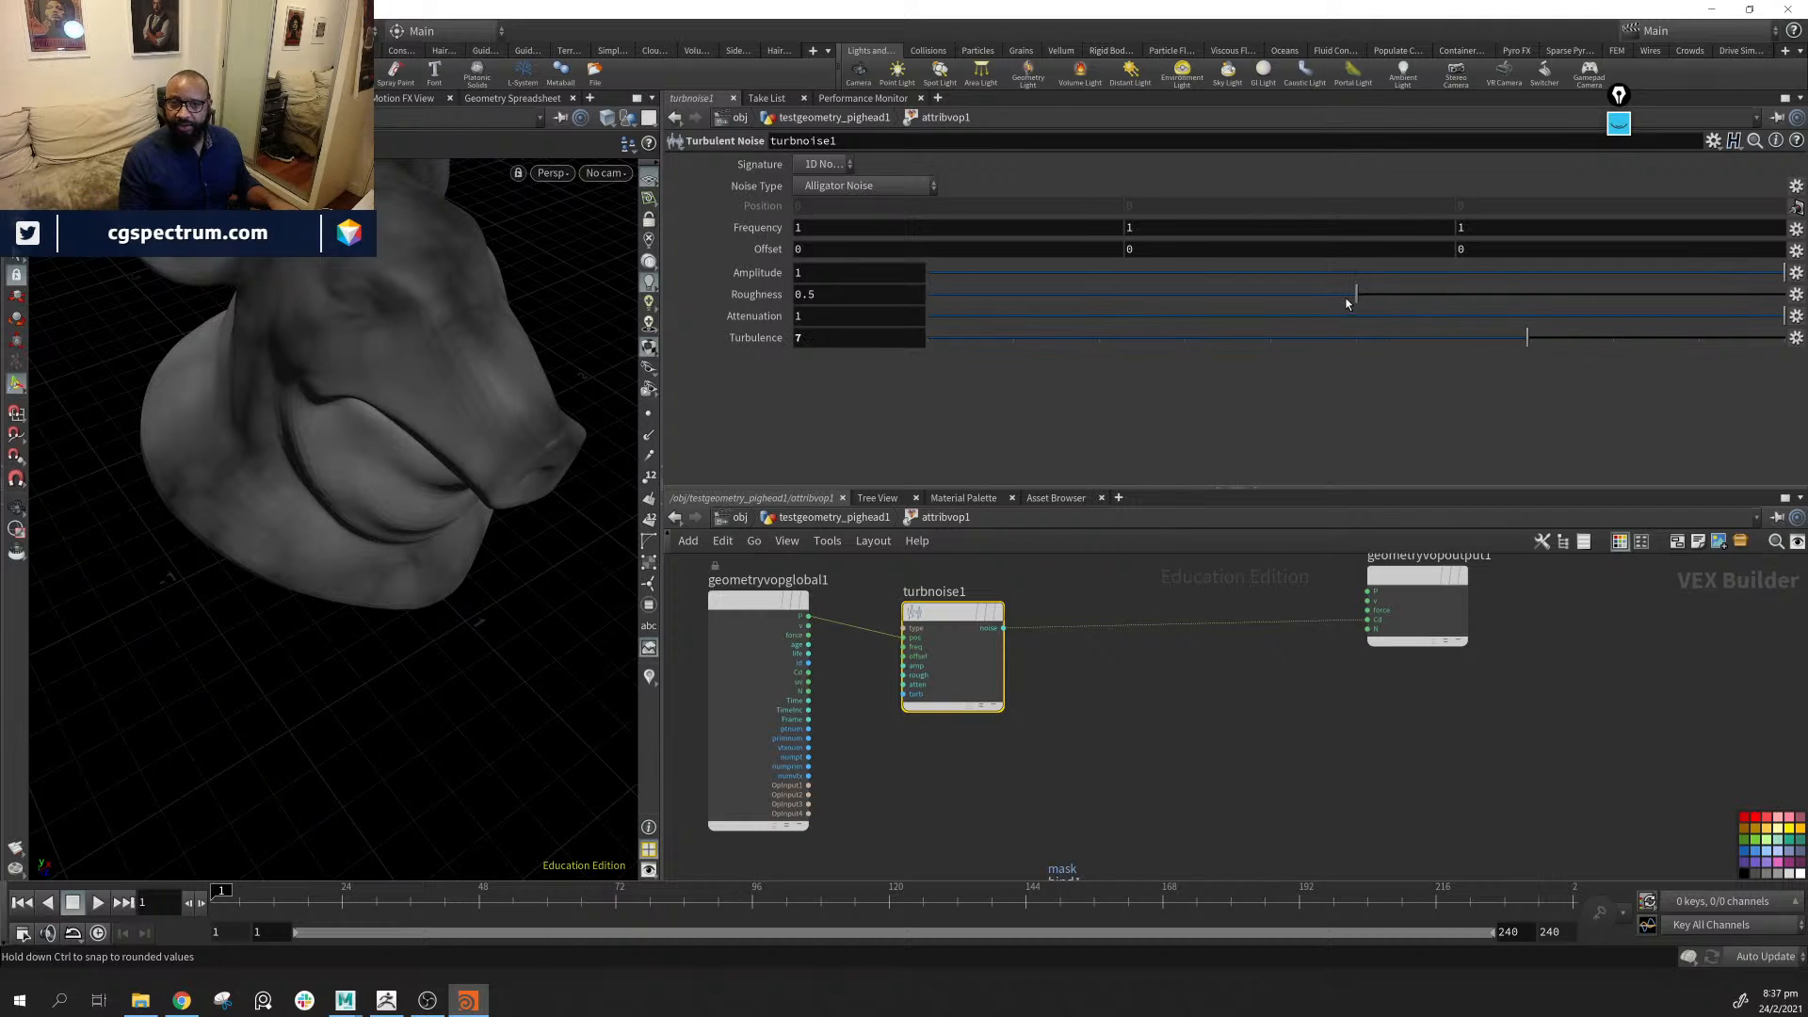
drag(1377, 296, 1452, 297)
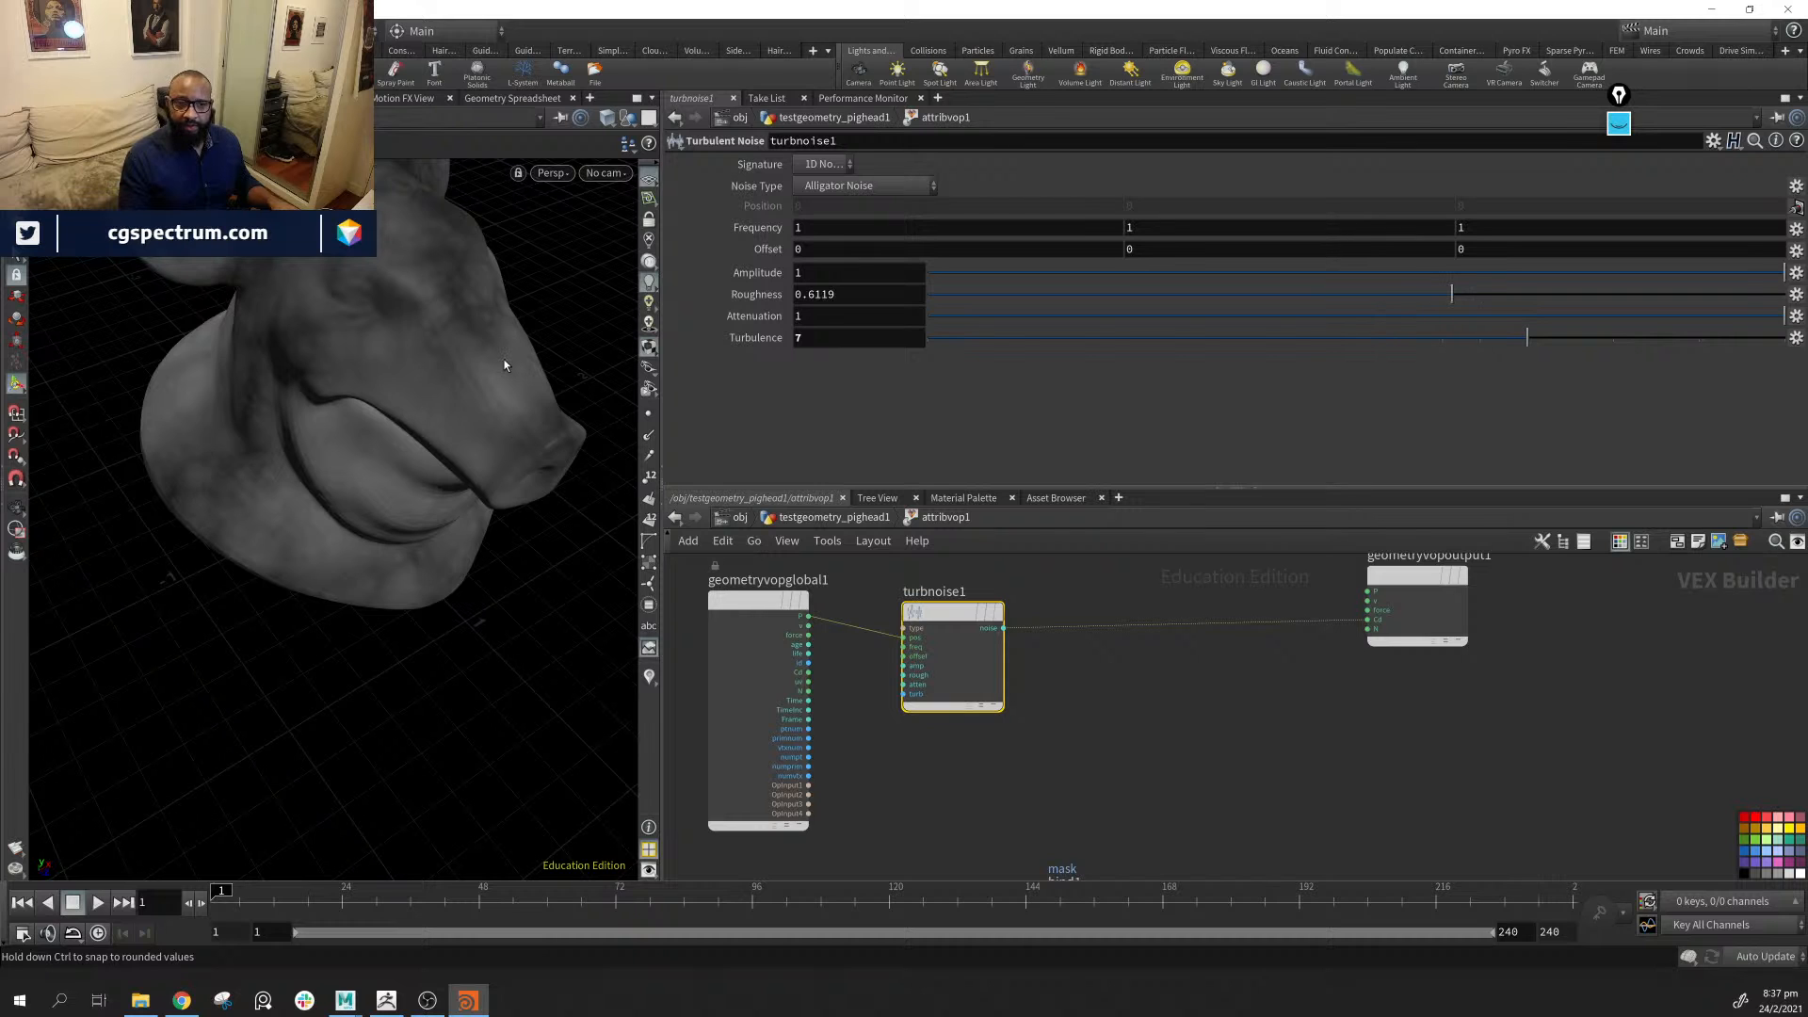
alt+drag(446, 384, 496, 440)
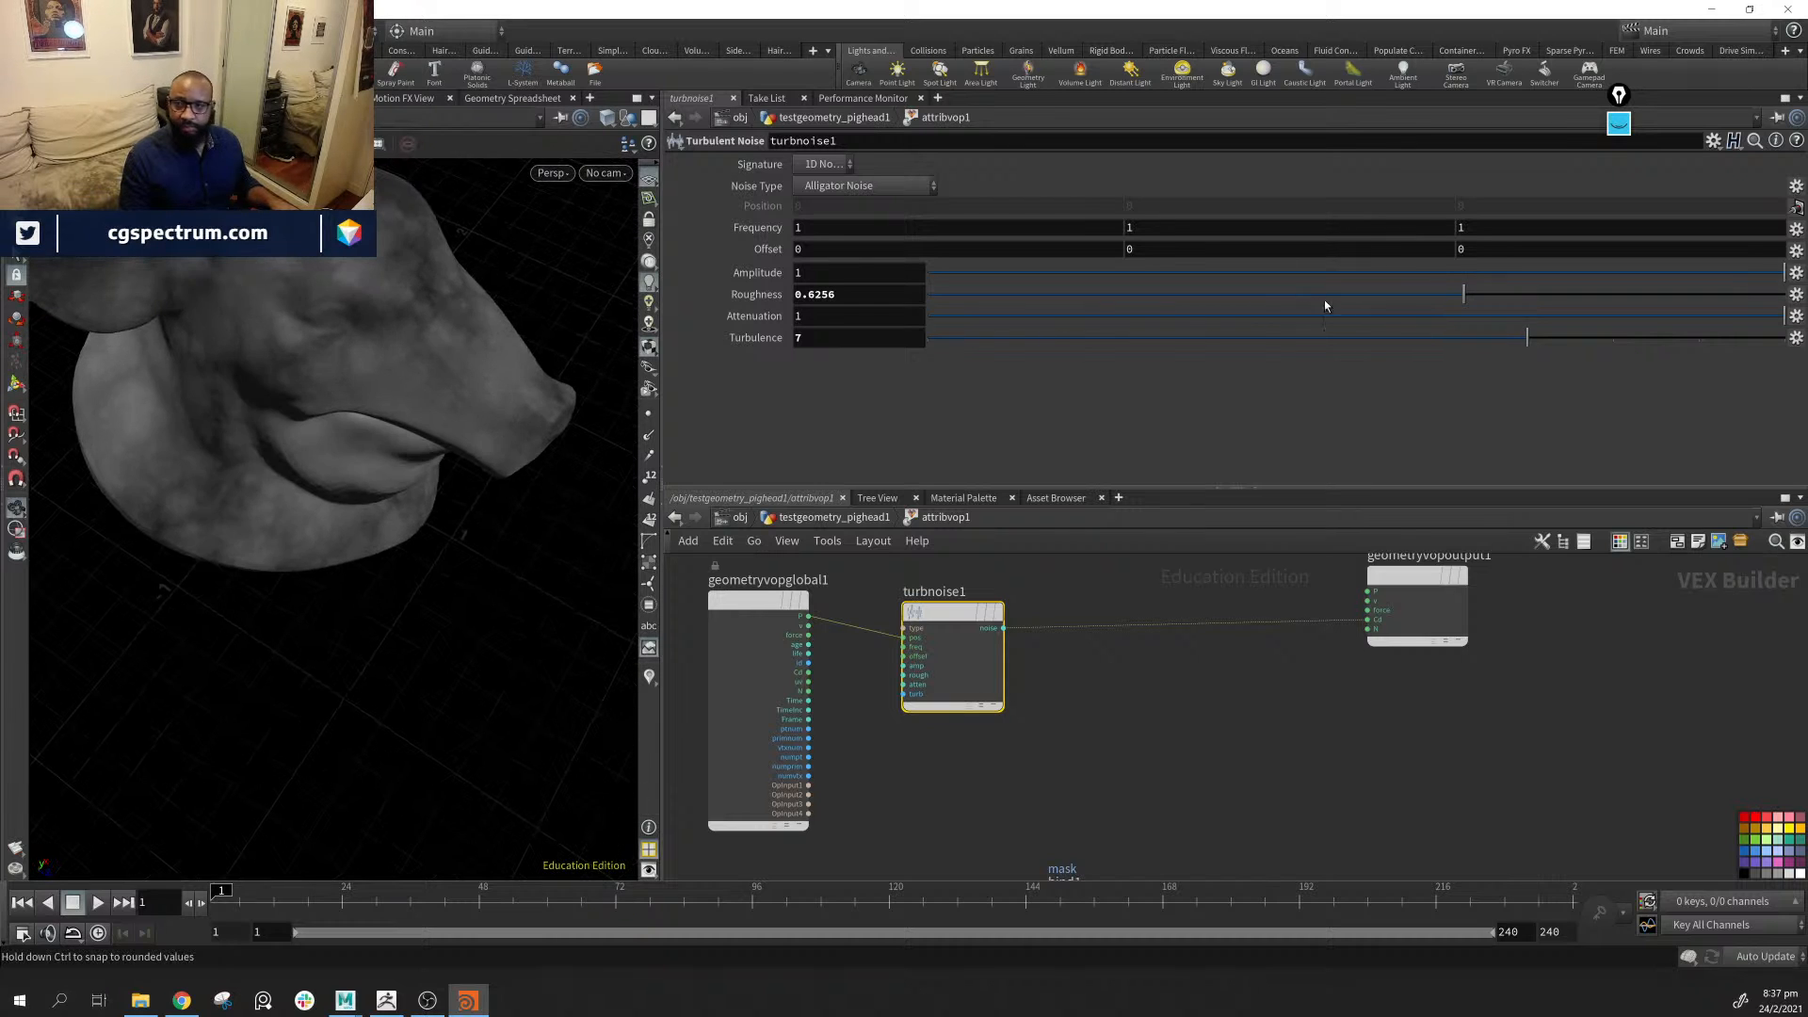
drag(1464, 295, 1445, 295)
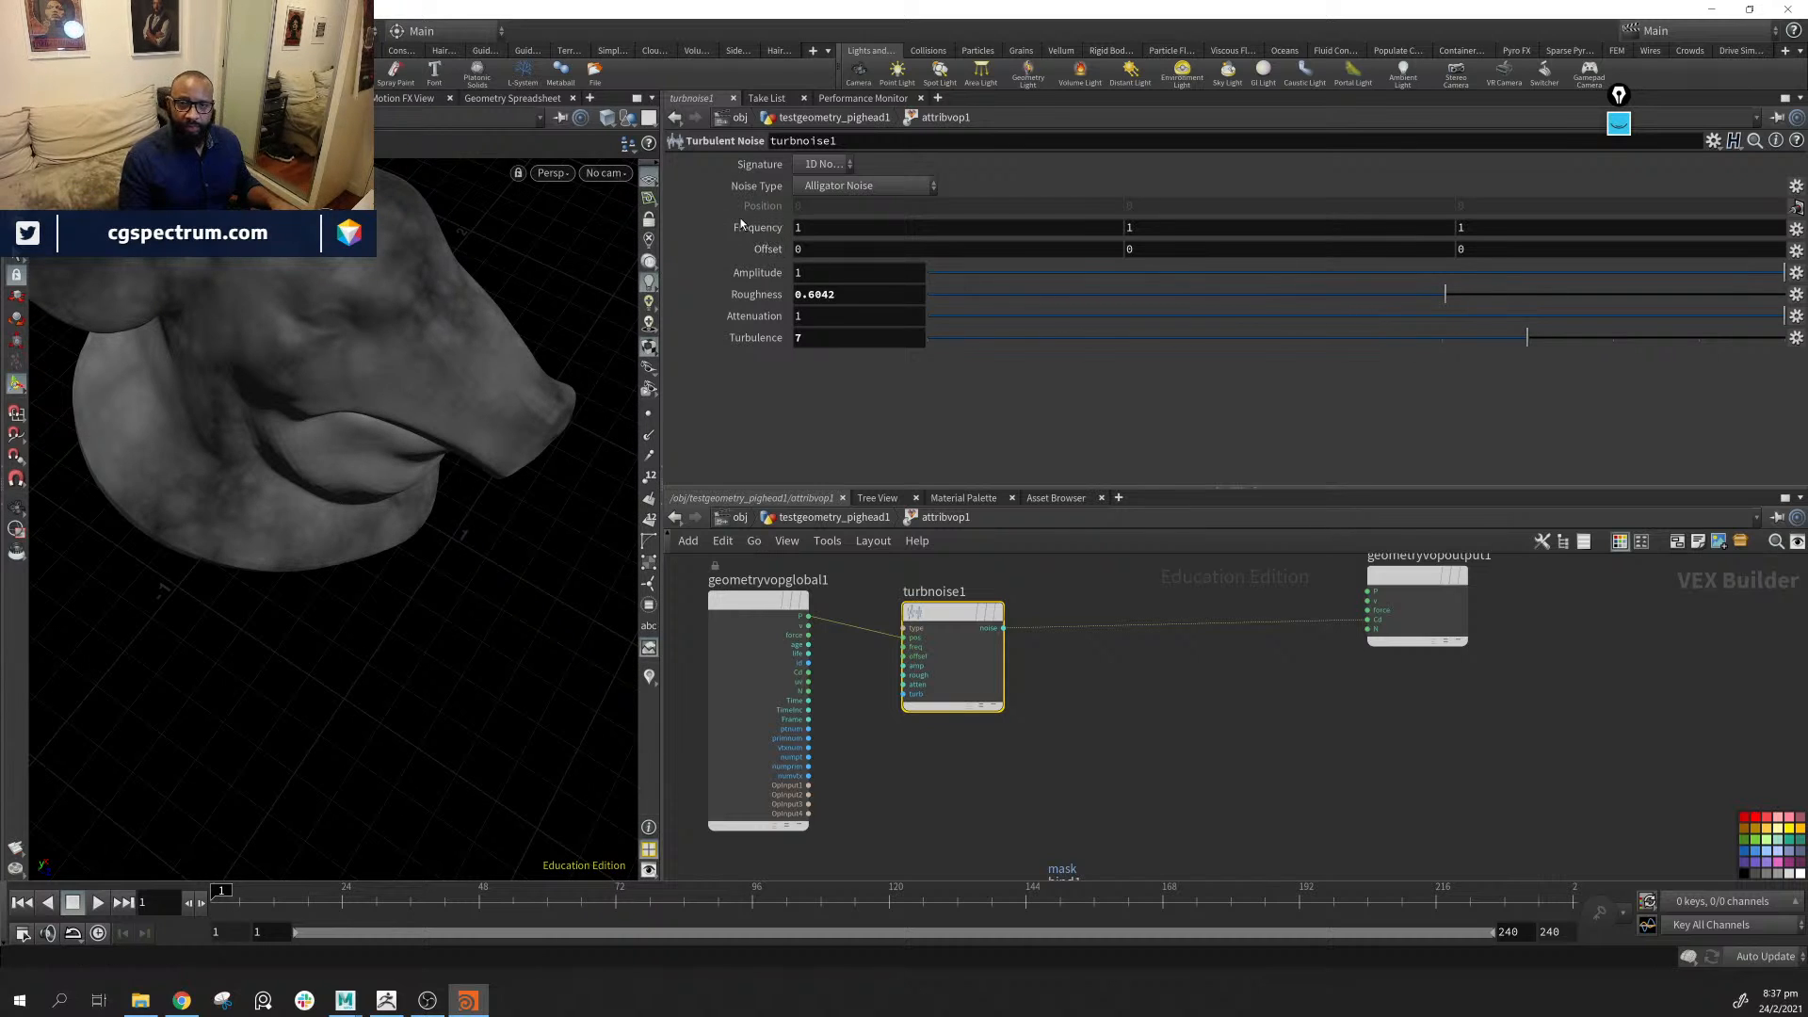
middle_drag(741, 224, 795, 206)
drag(518, 450, 315, 471)
Place the mask Bind node directly beneath the Turbulent Noise node
middle_drag(1292, 730, 1340, 641)
drag(1109, 805, 956, 655)
middle_drag(1111, 622, 1058, 750)
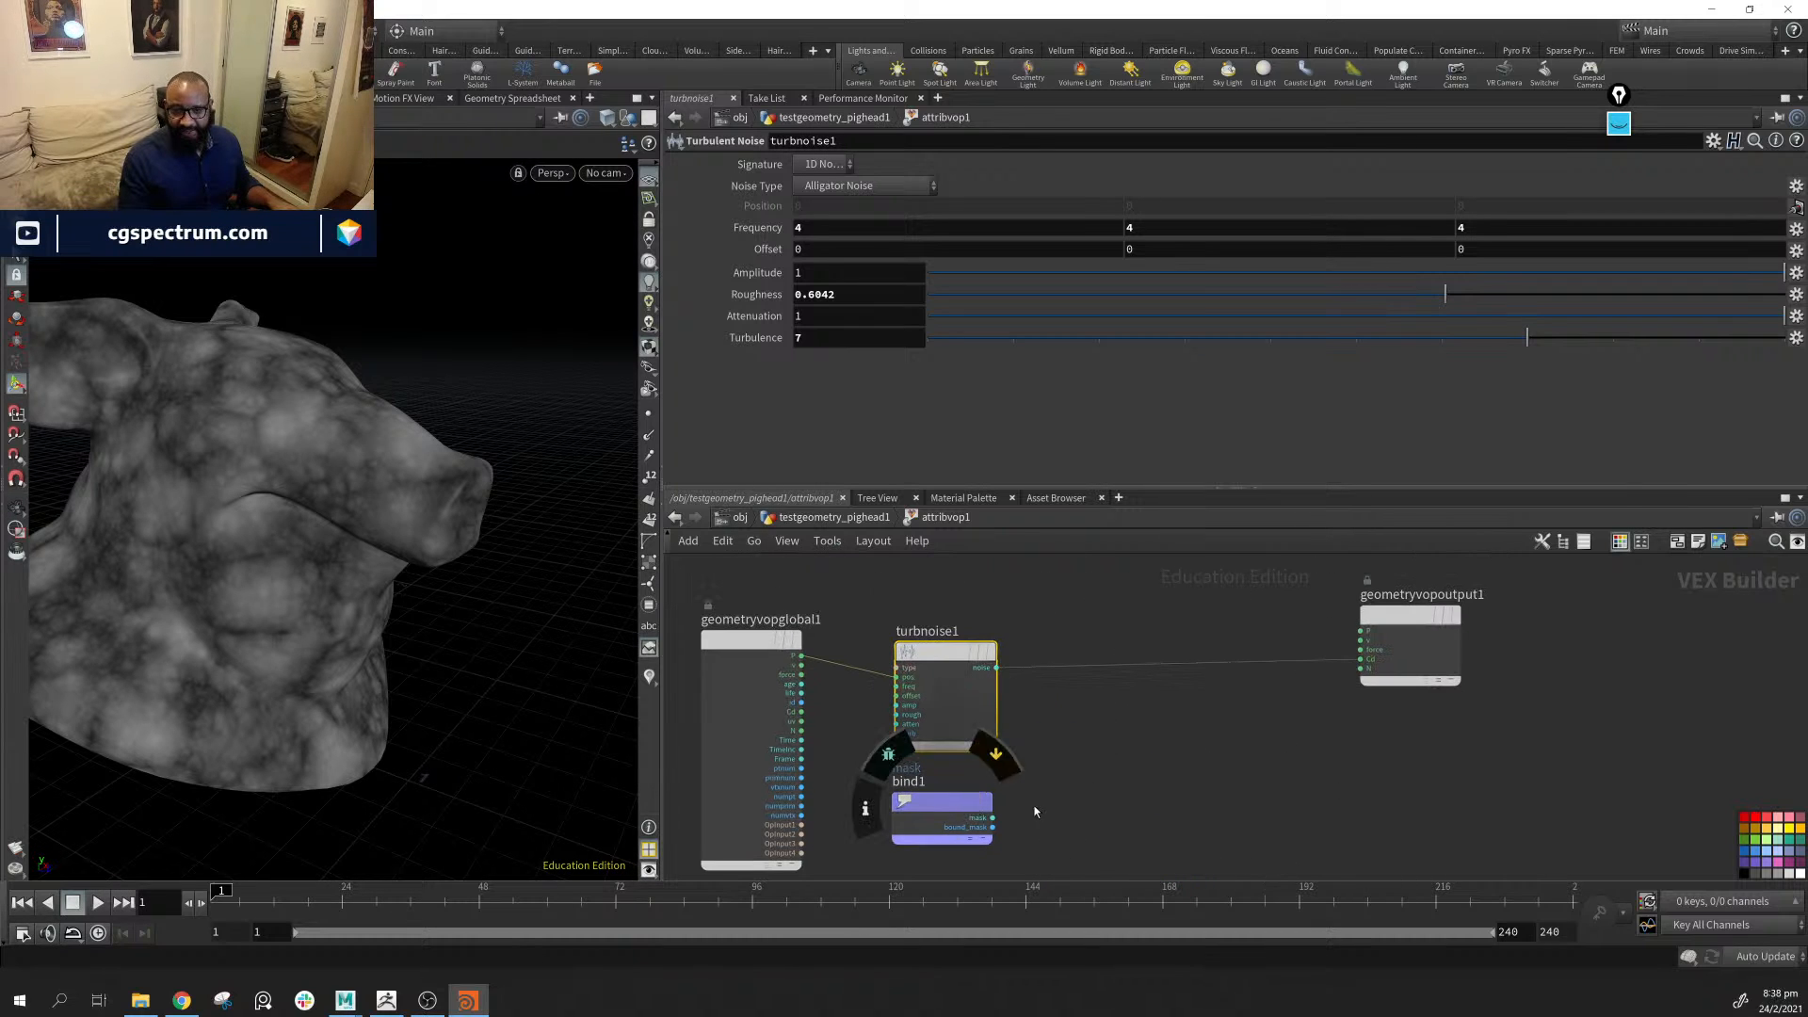
mouse_move(942, 644)
mouse_down()
mouse_move(930, 602)
mouse_move(929, 617)
mouse_up()
drag(936, 799, 947, 796)
Add an Add node between the Turbulent Noise and geometry output nodes
click(1051, 740)
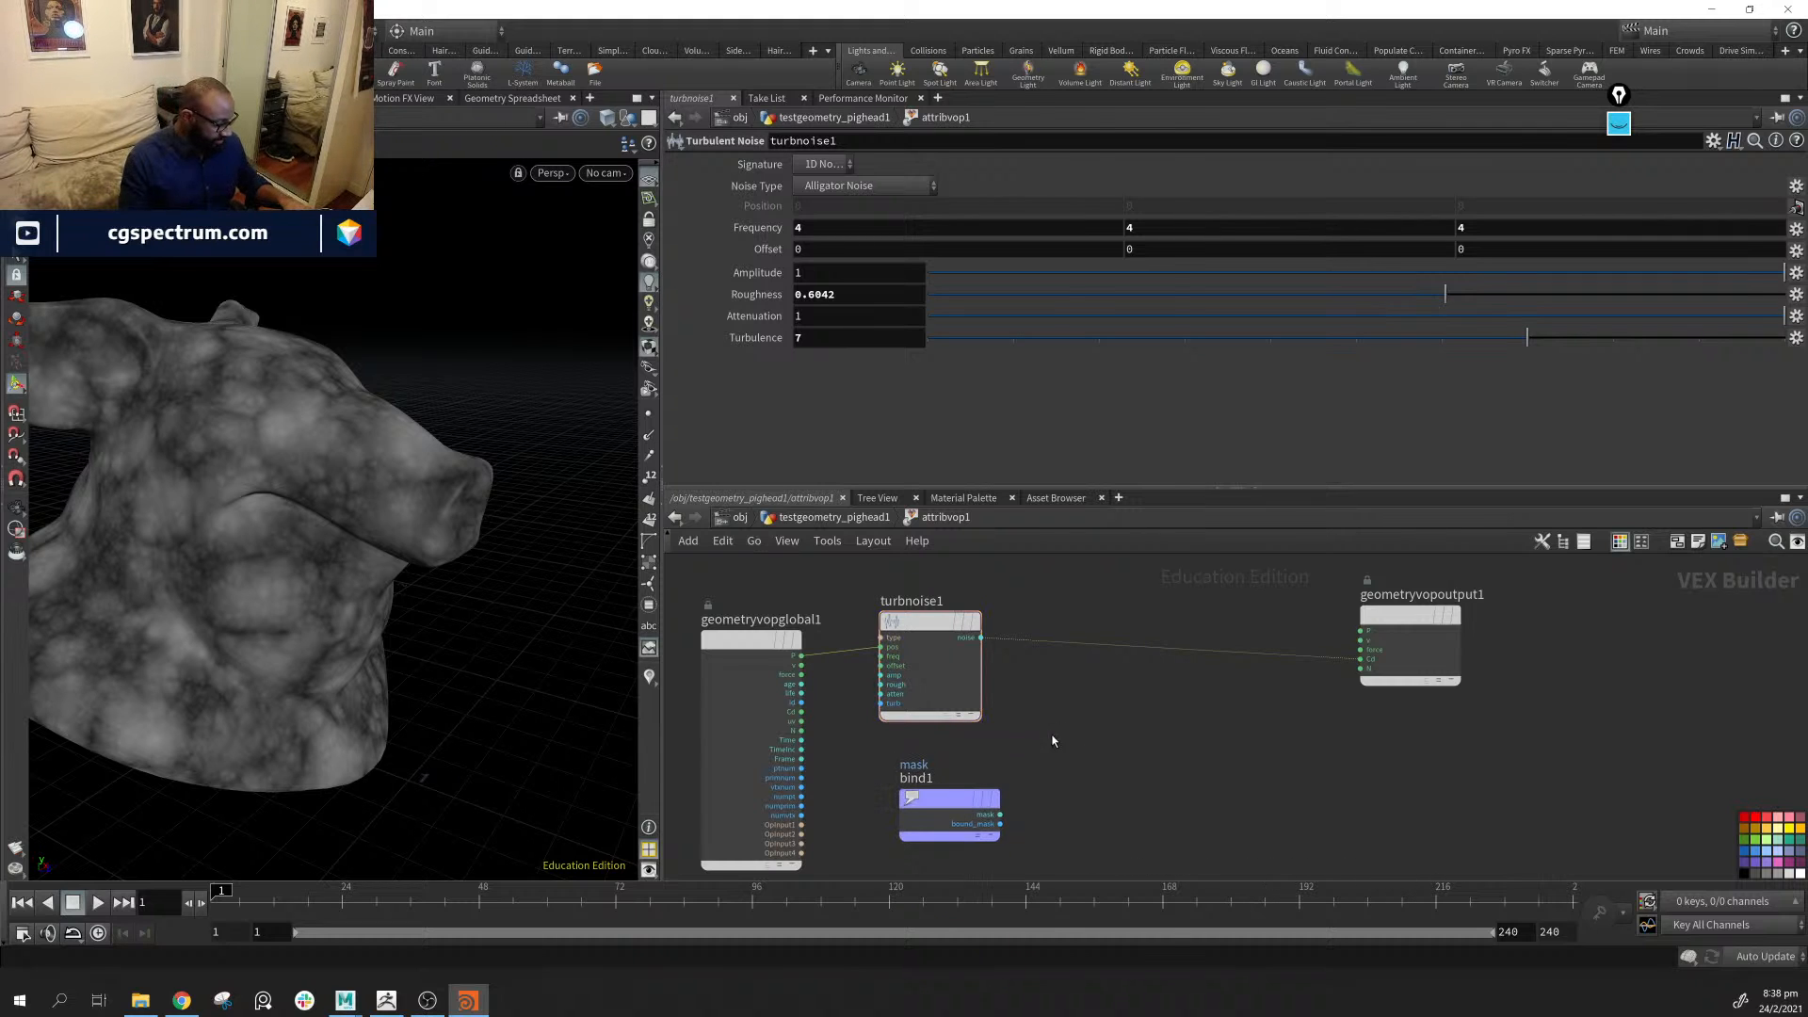
key(Tab)
text(add)
key(Return)
click(1052, 739)
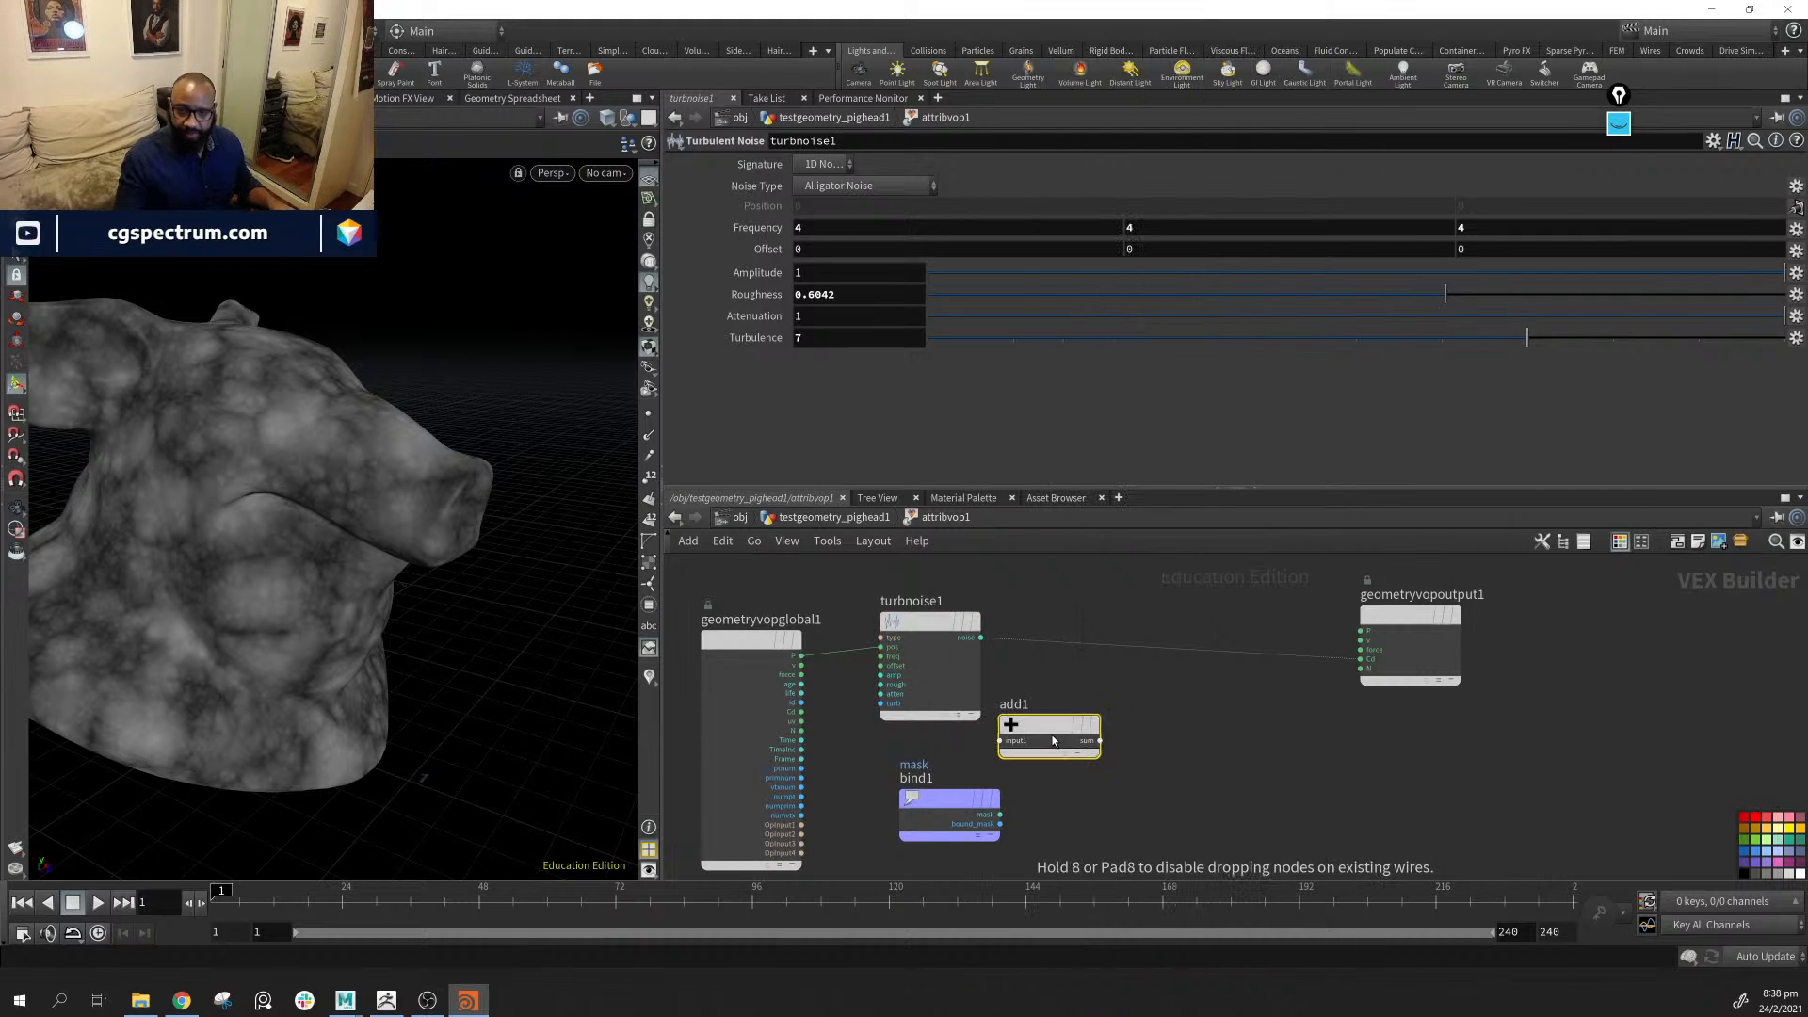
drag(1058, 727, 1154, 720)
Wire the noise and the mask into the Add node and connect its sum to Cd on the geometry output node
drag(980, 638, 1083, 706)
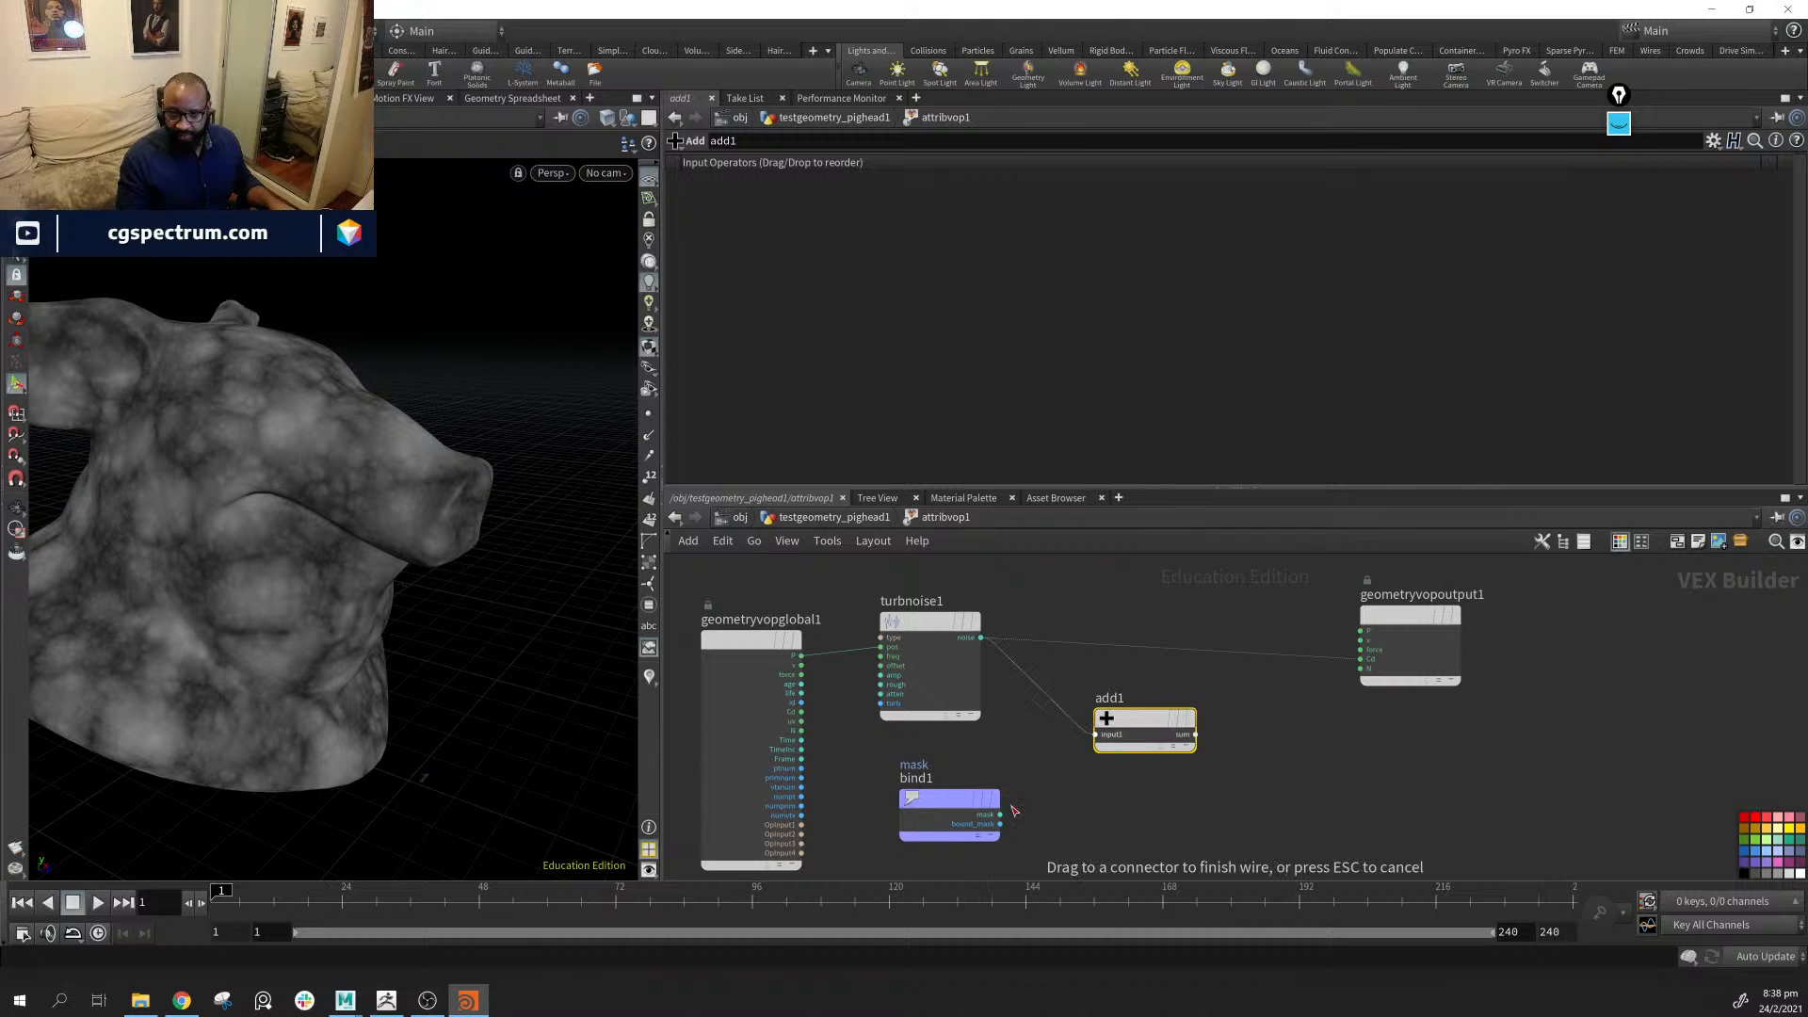
drag(1000, 815, 1359, 659)
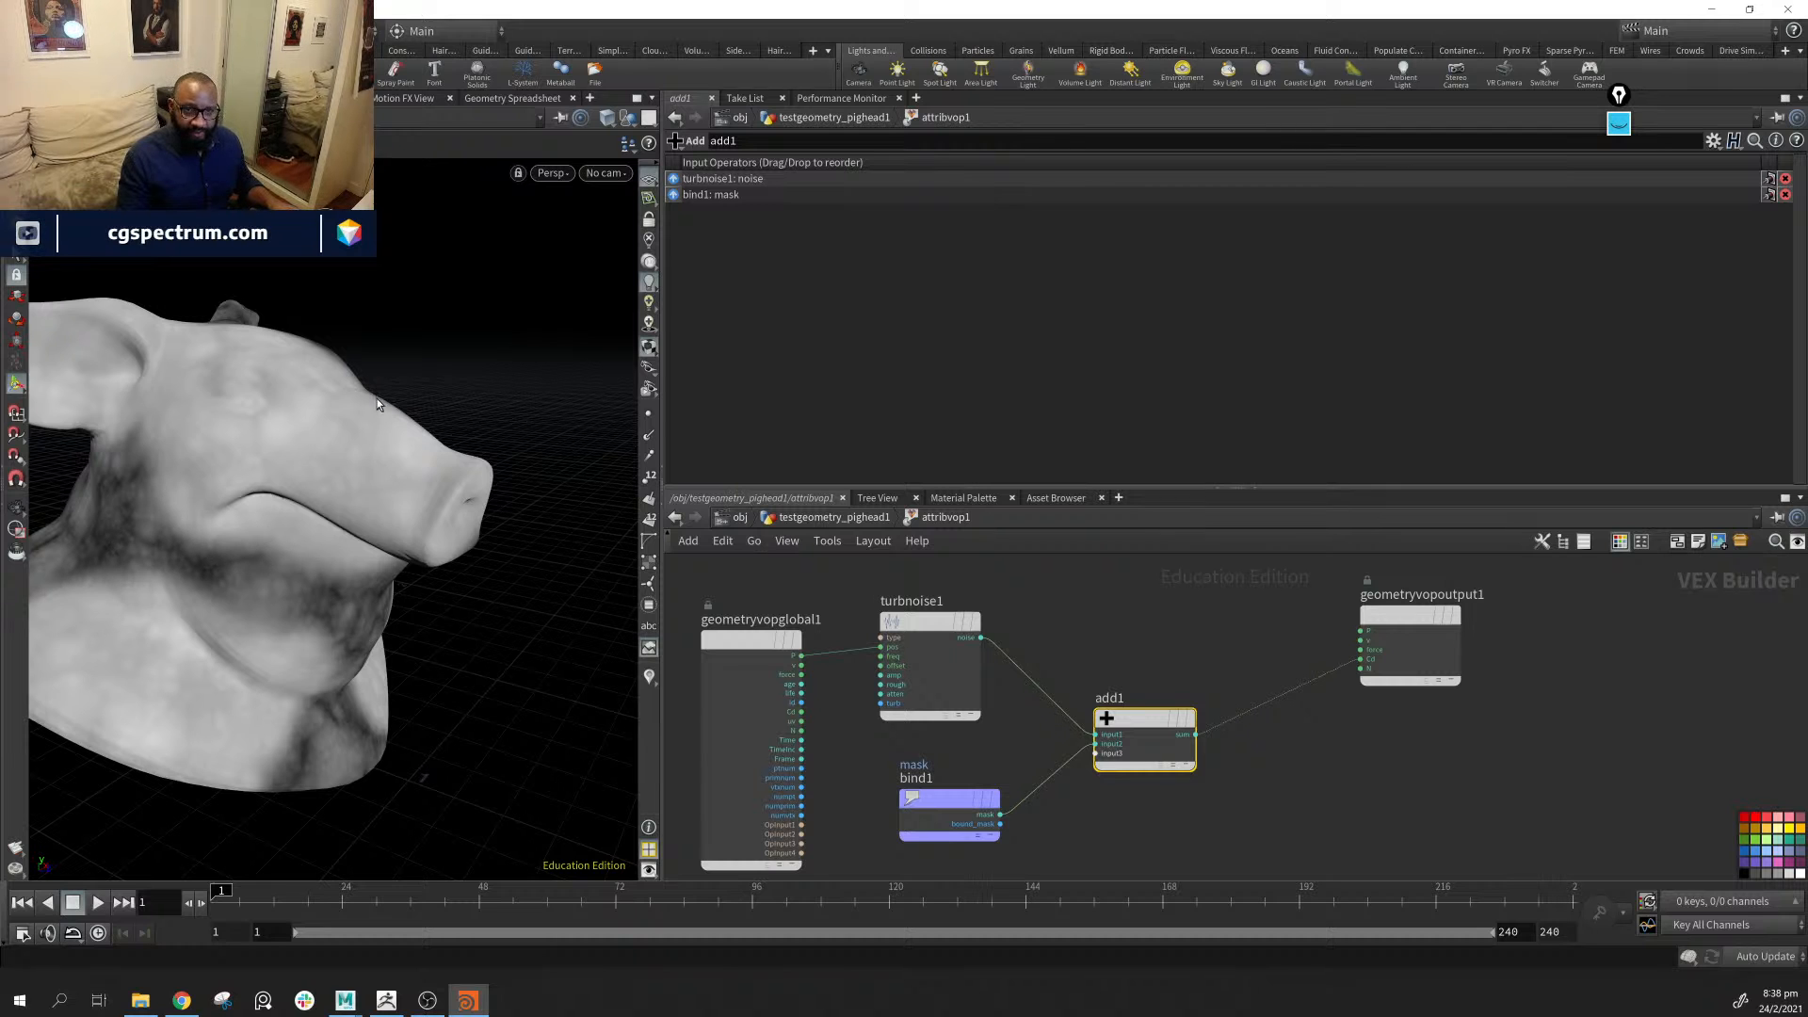
drag(377, 405, 266, 528)
scroll(266, 528, up, 5)
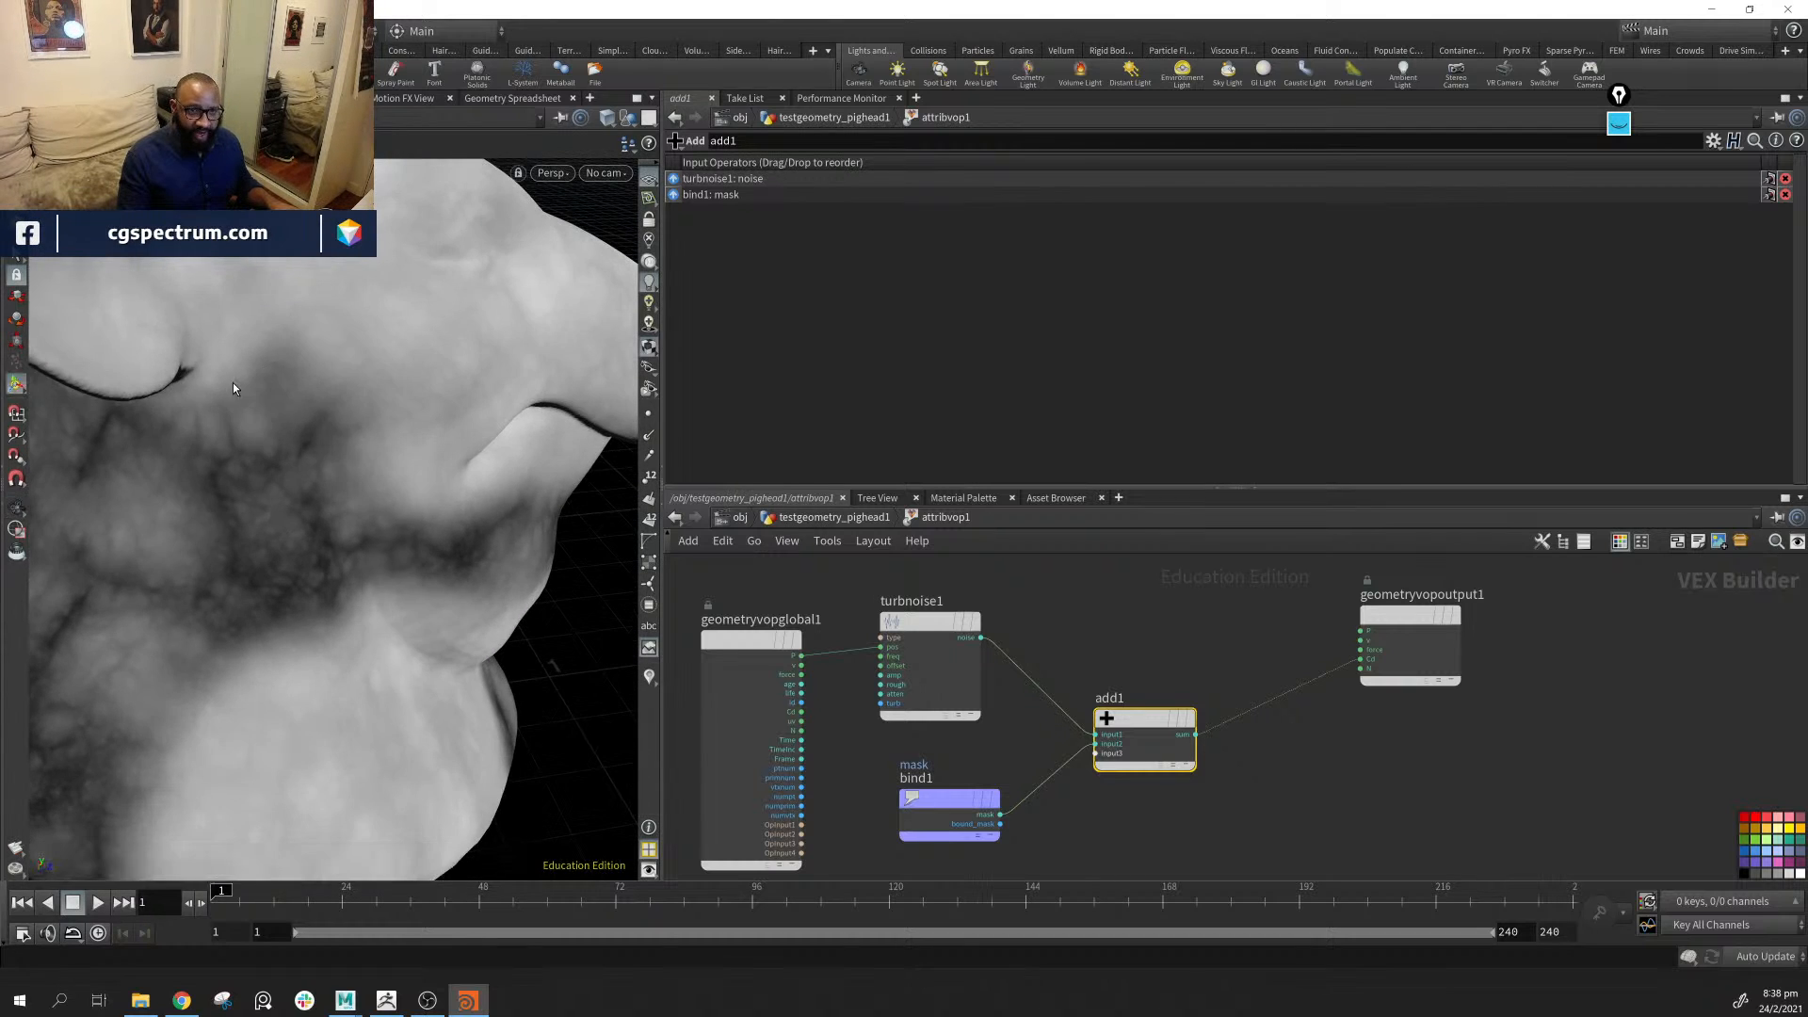
drag(495, 511, 269, 612)
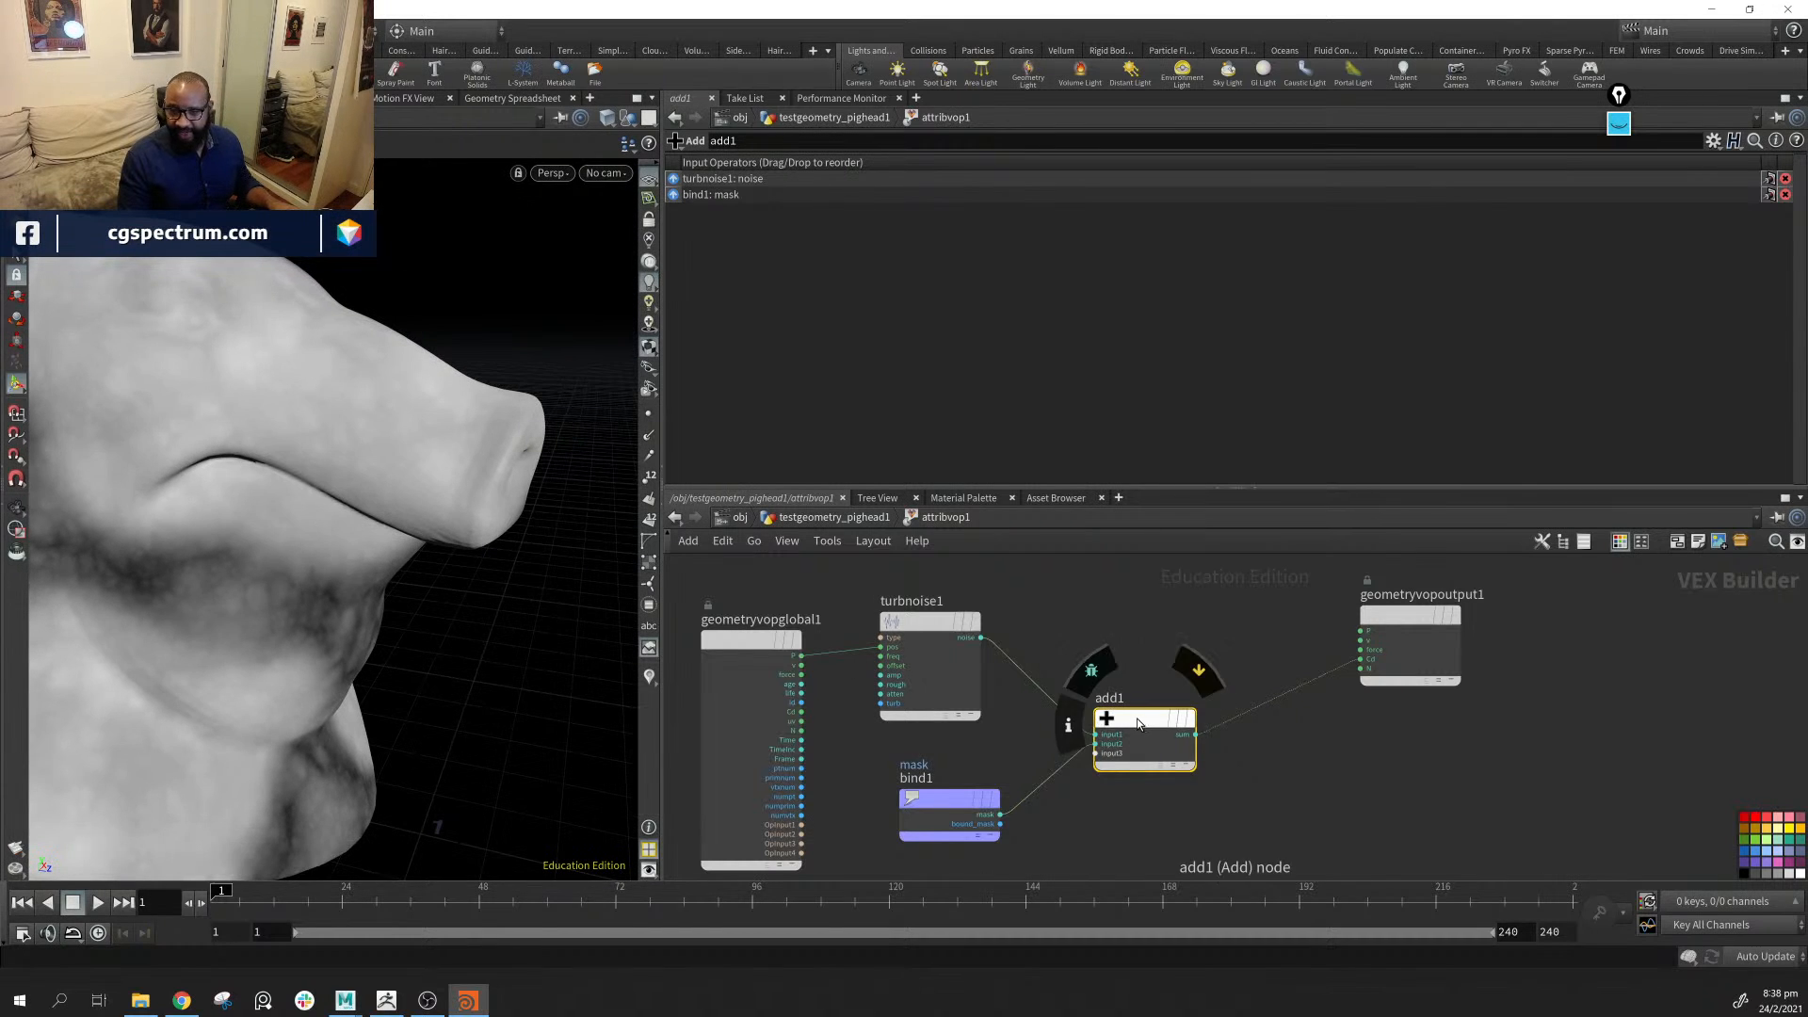
Rearrange the Add and geometry output nodes to leave room between them for more nodes
drag(1141, 727, 1111, 723)
middle_drag(1262, 659, 1178, 717)
drag(1329, 693, 1493, 754)
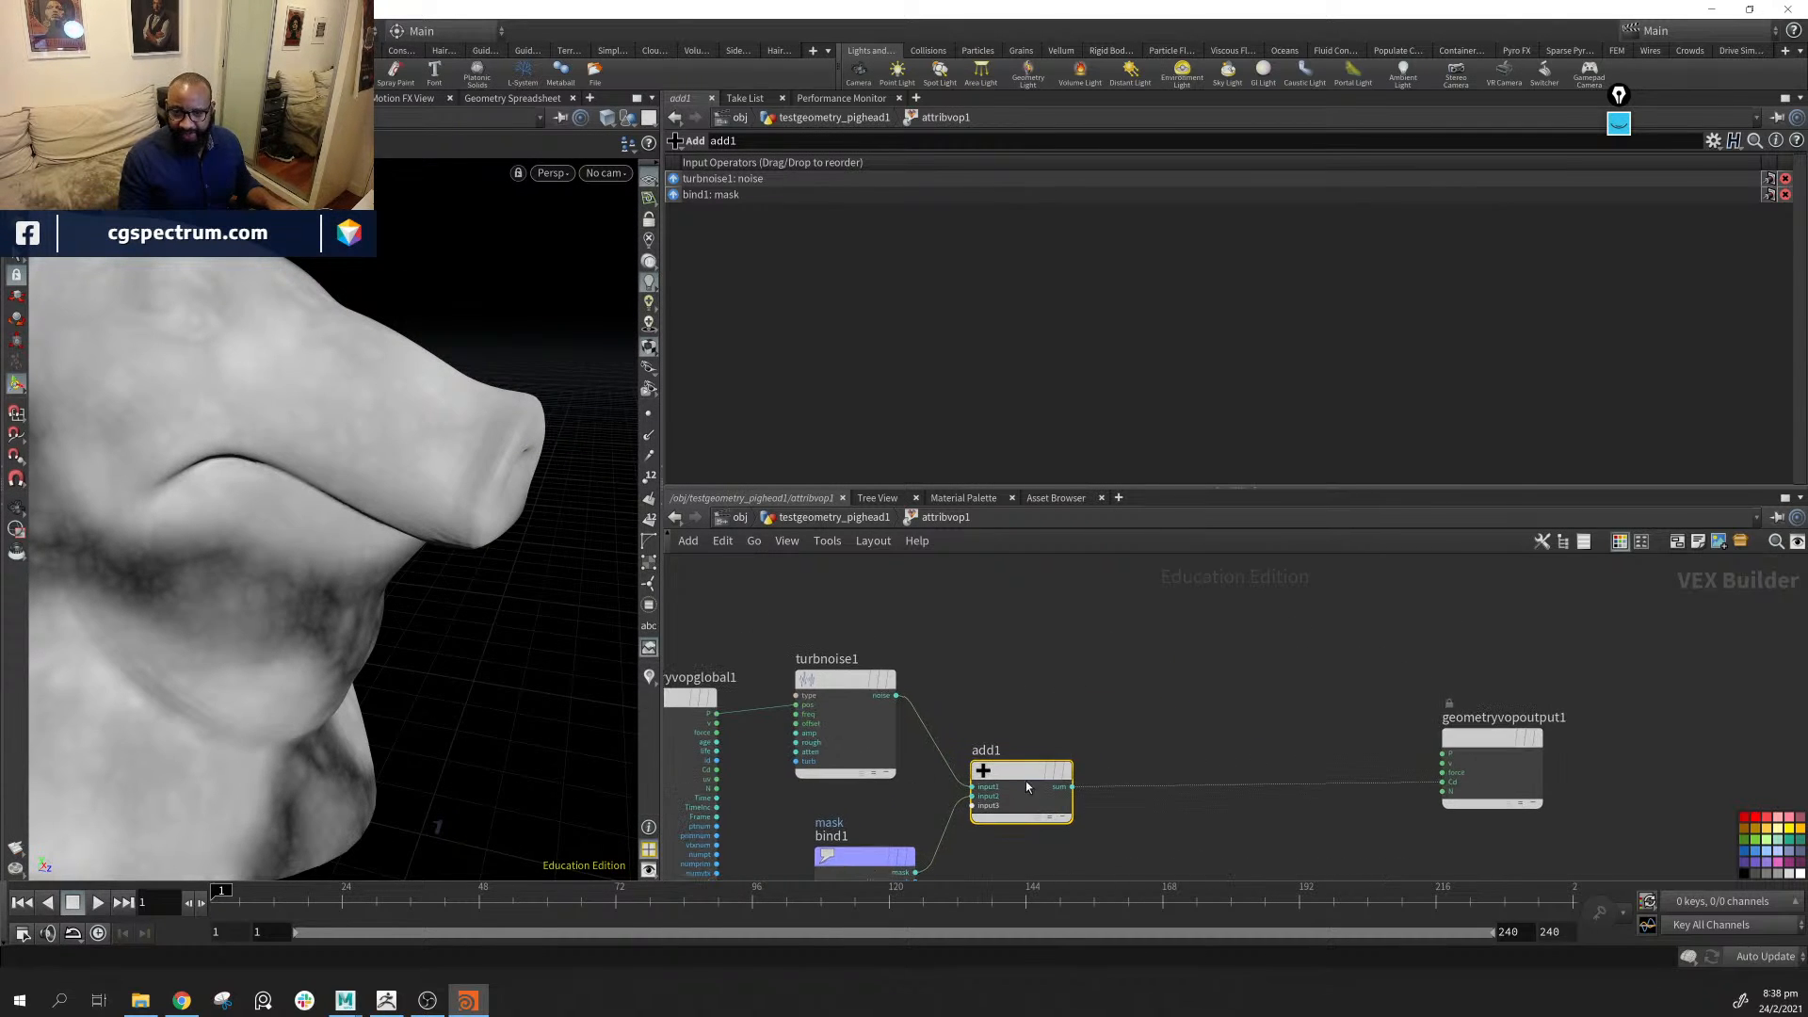
drag(1026, 787, 1056, 720)
middle_drag(1191, 768, 1077, 704)
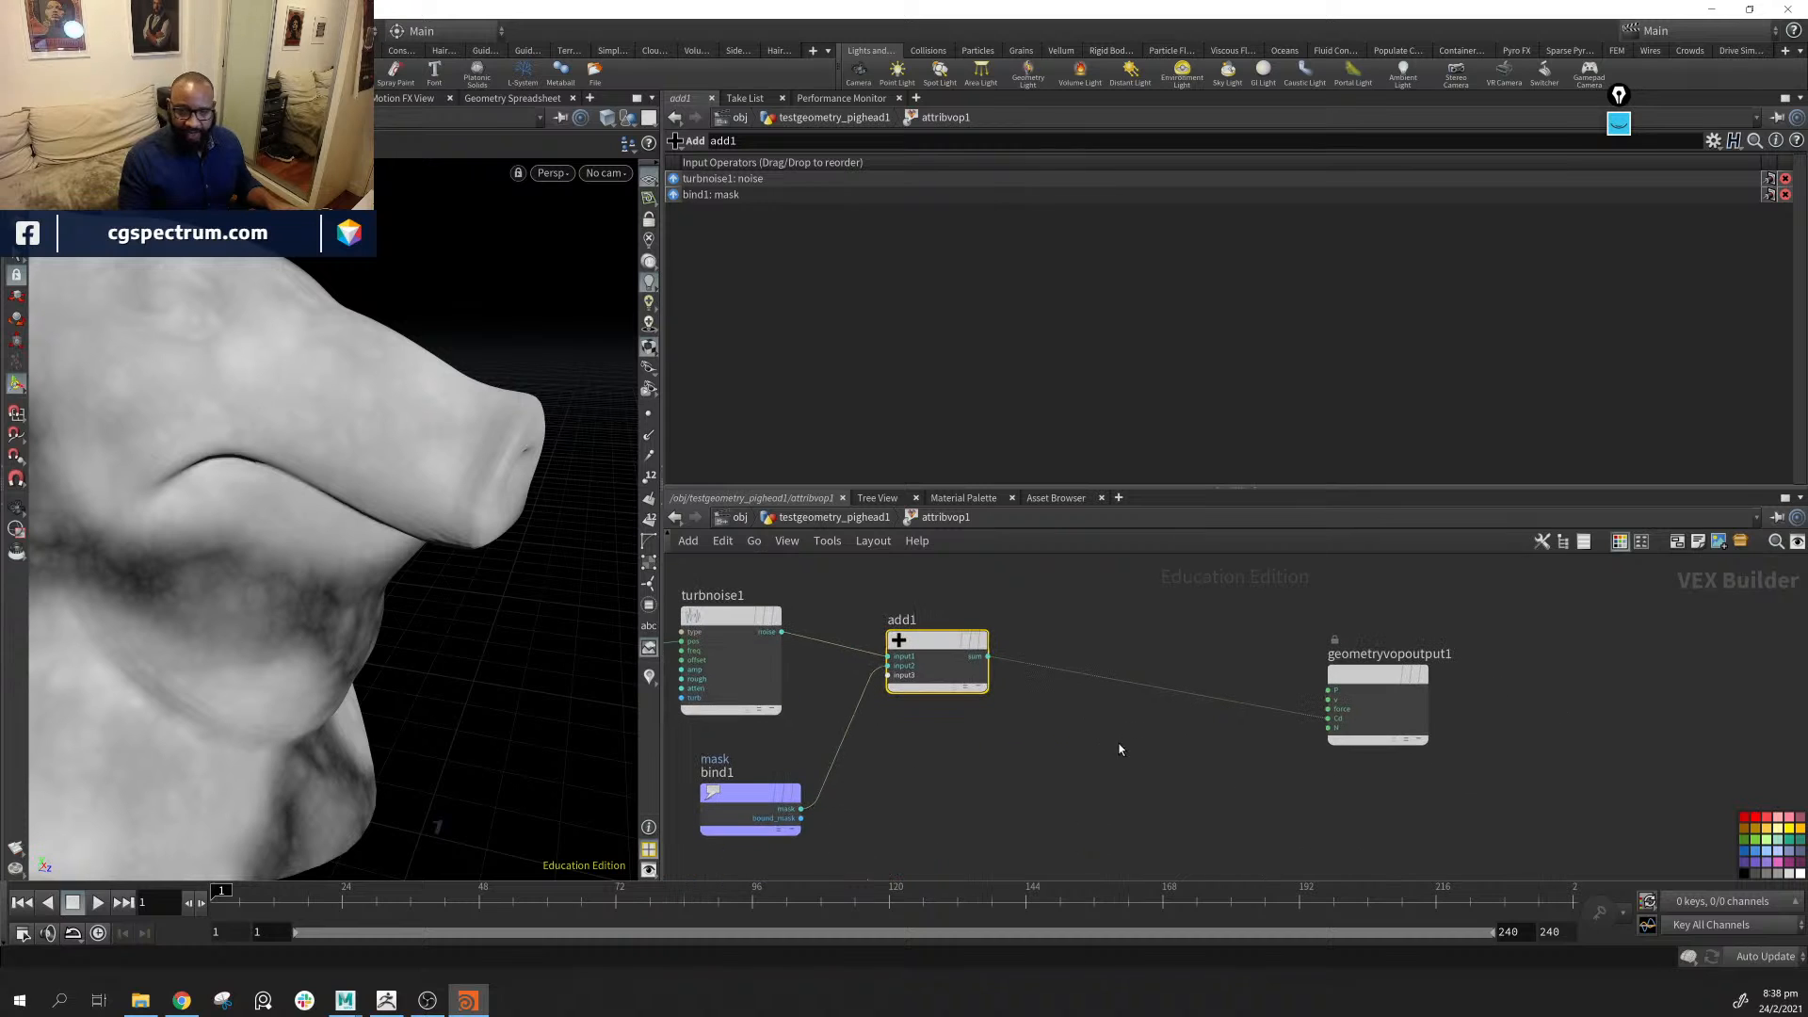
Add a Multiply node and place it between the Add and geometry output nodes
click(1076, 776)
key(Tab)
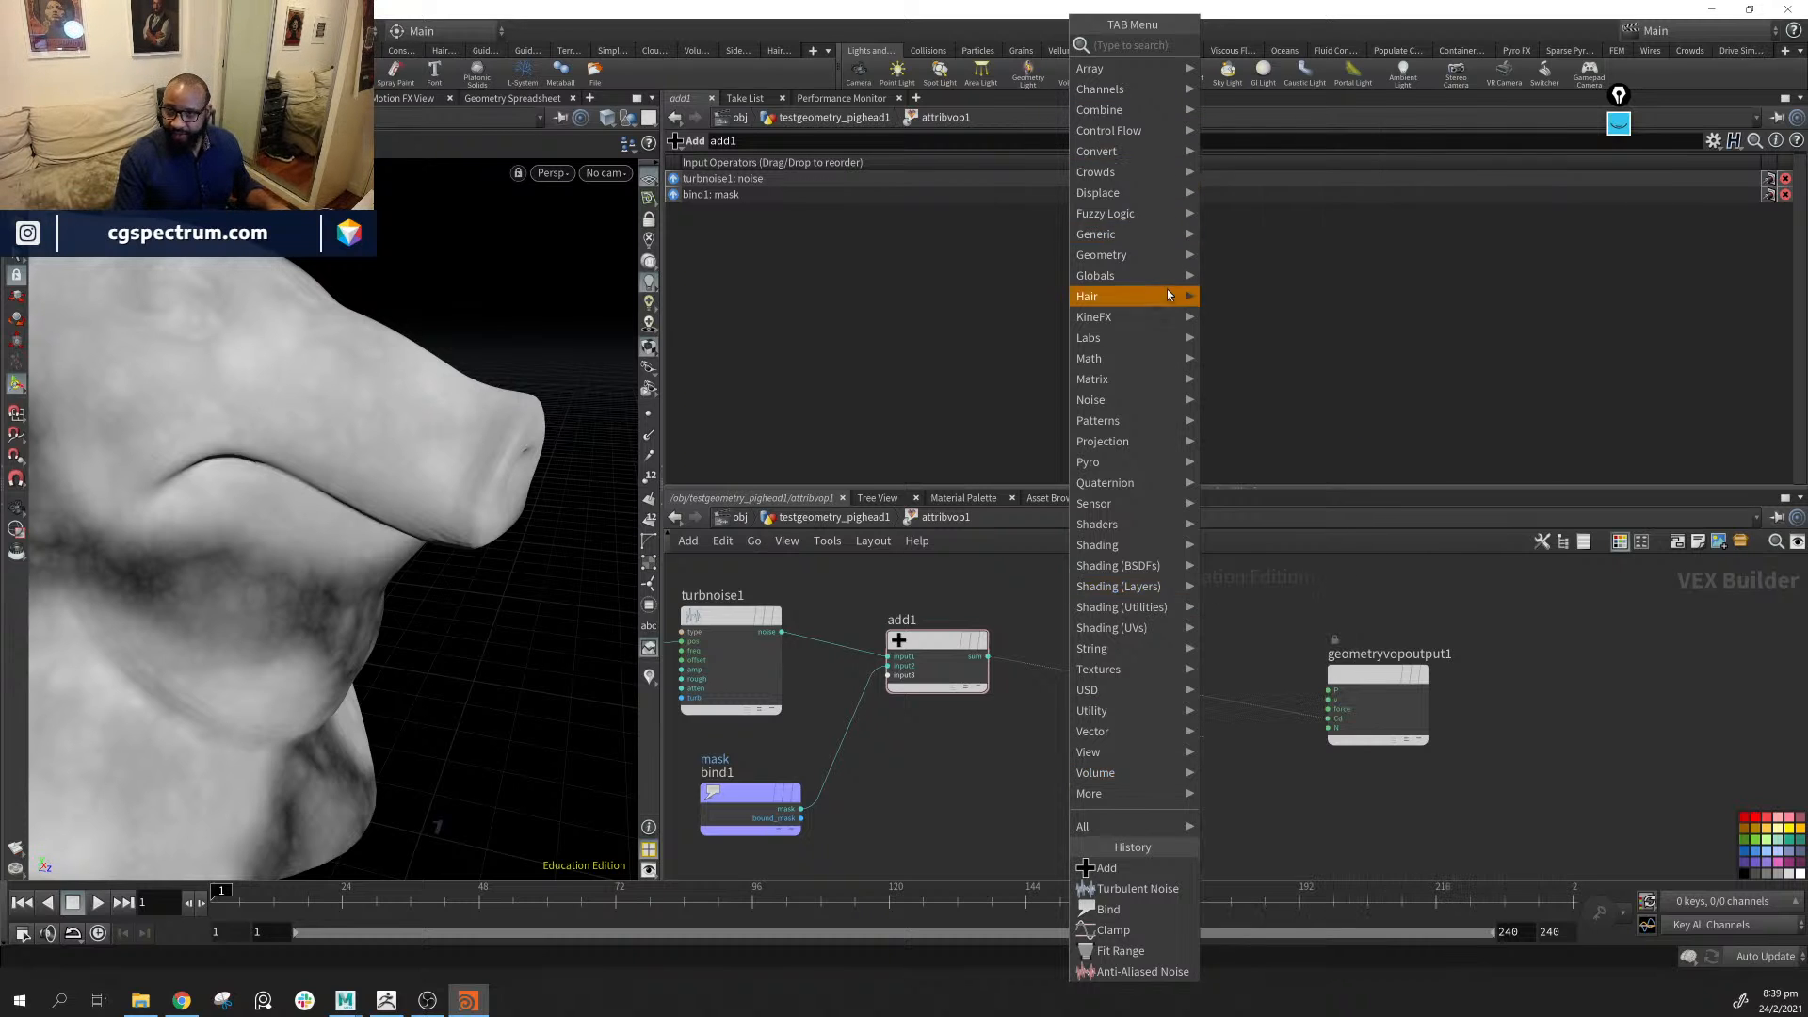
click(1023, 773)
key(Tab)
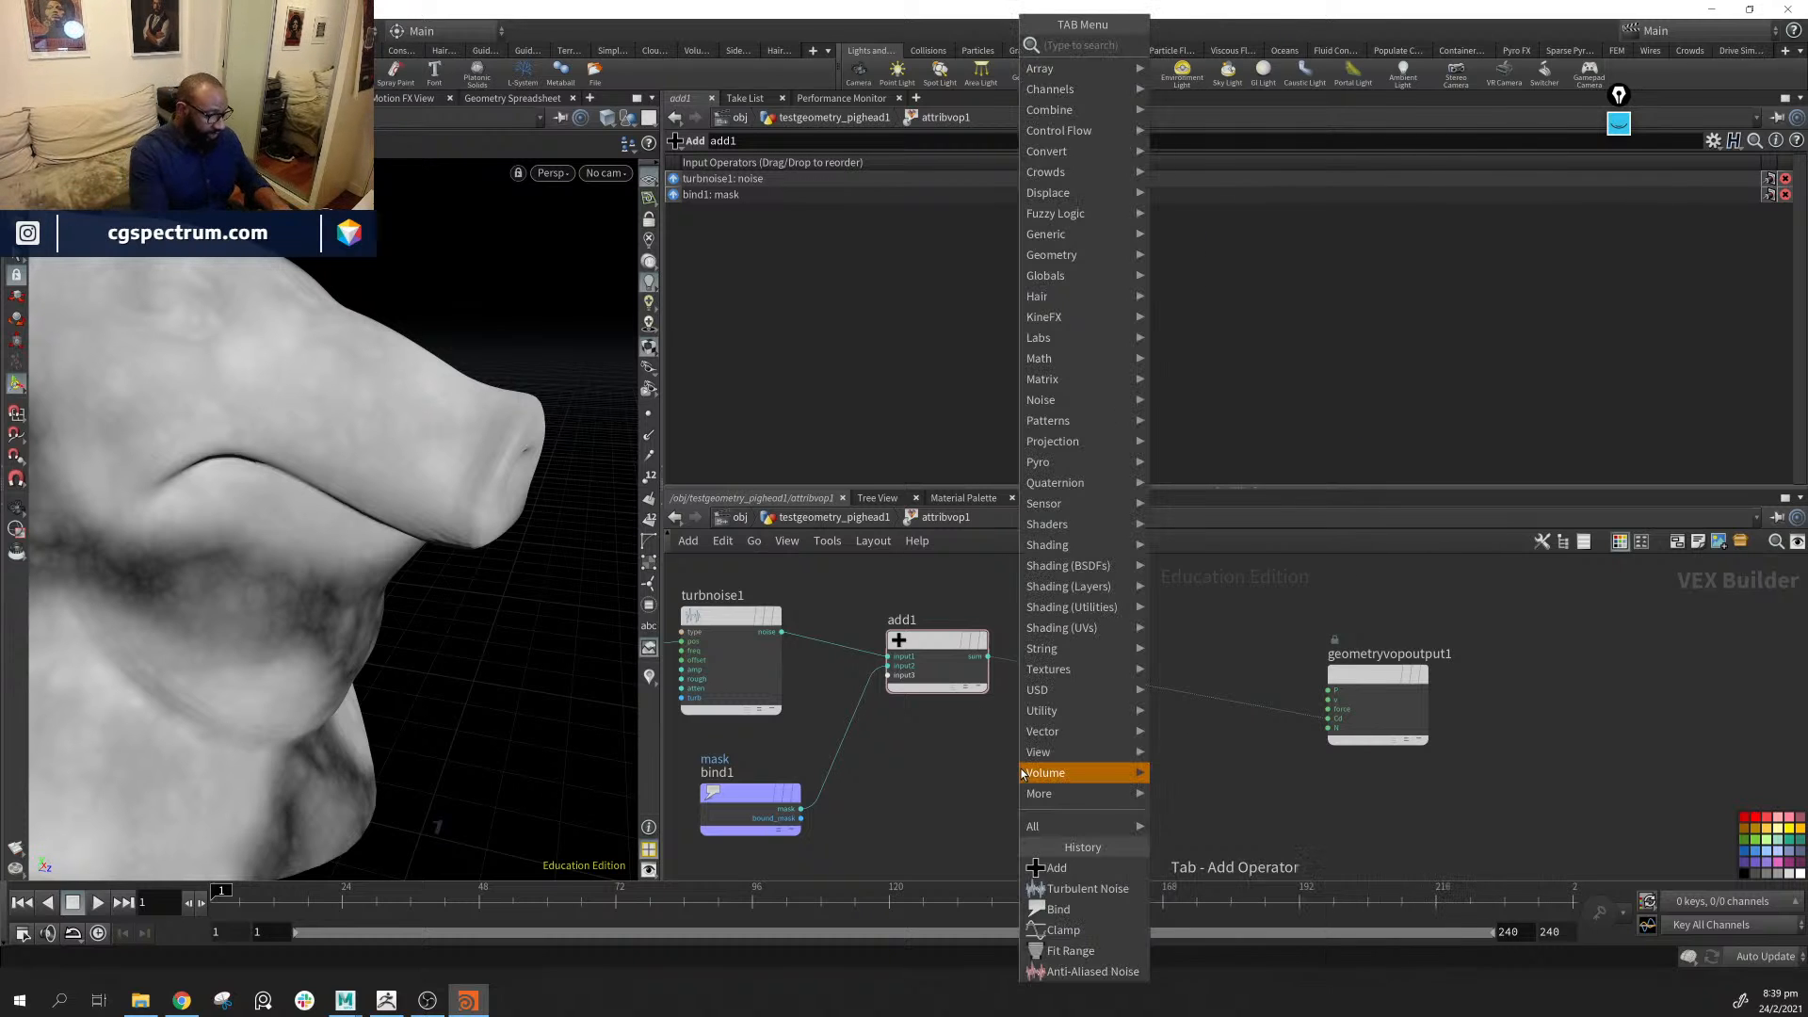
text(mult)
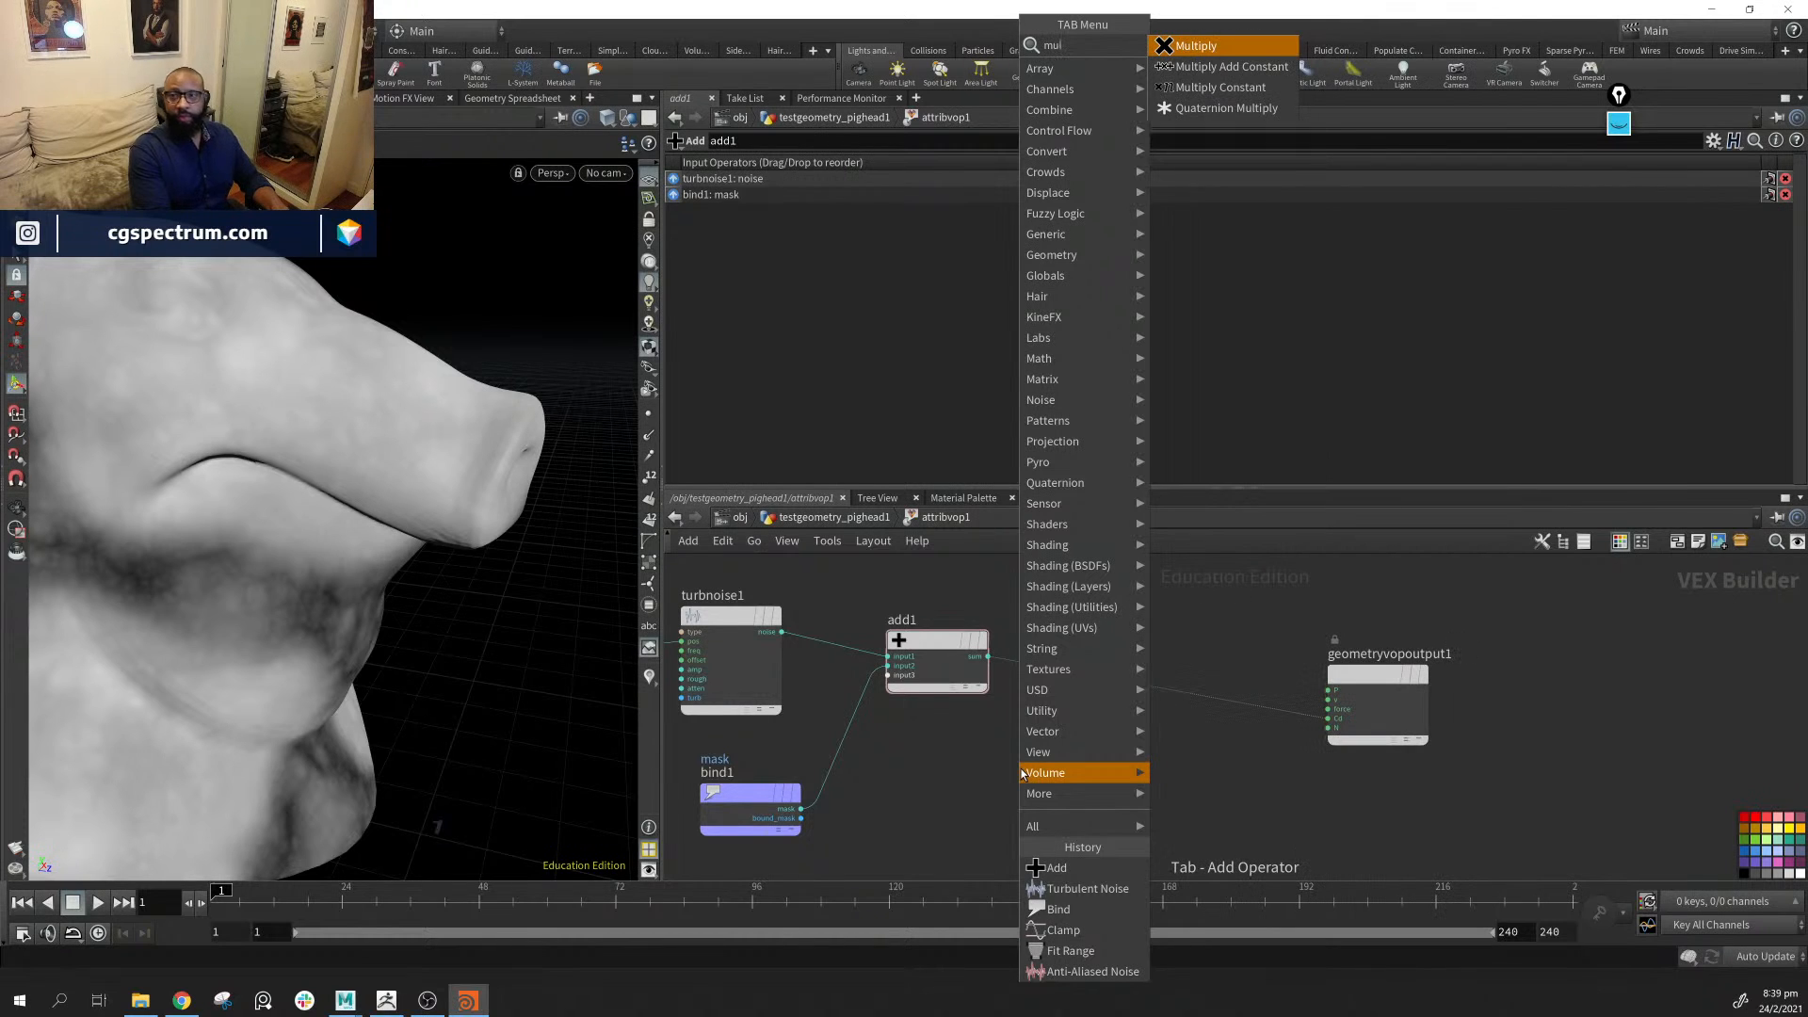
key(Return)
click(1022, 774)
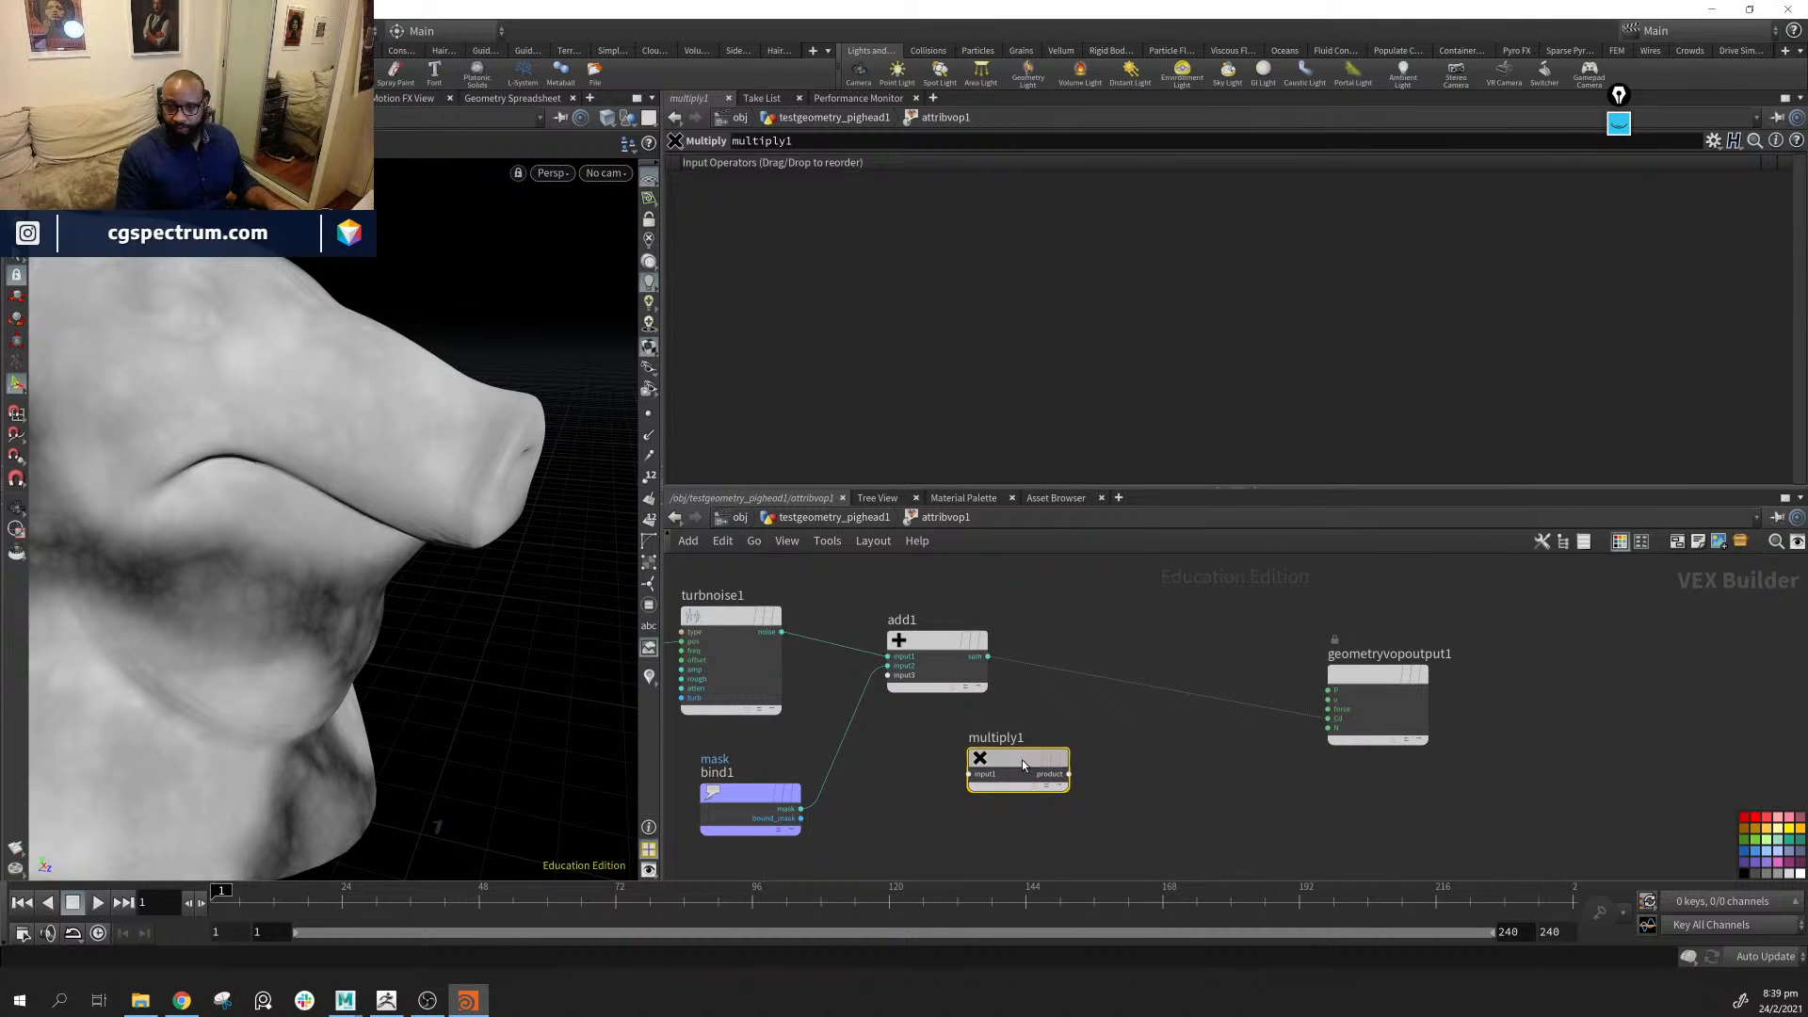
drag(1021, 763, 1145, 737)
Wire the Add node's sum and the mask into the Multiply node and connect its product to Cd on the geometry output node
click(988, 656)
click(1093, 747)
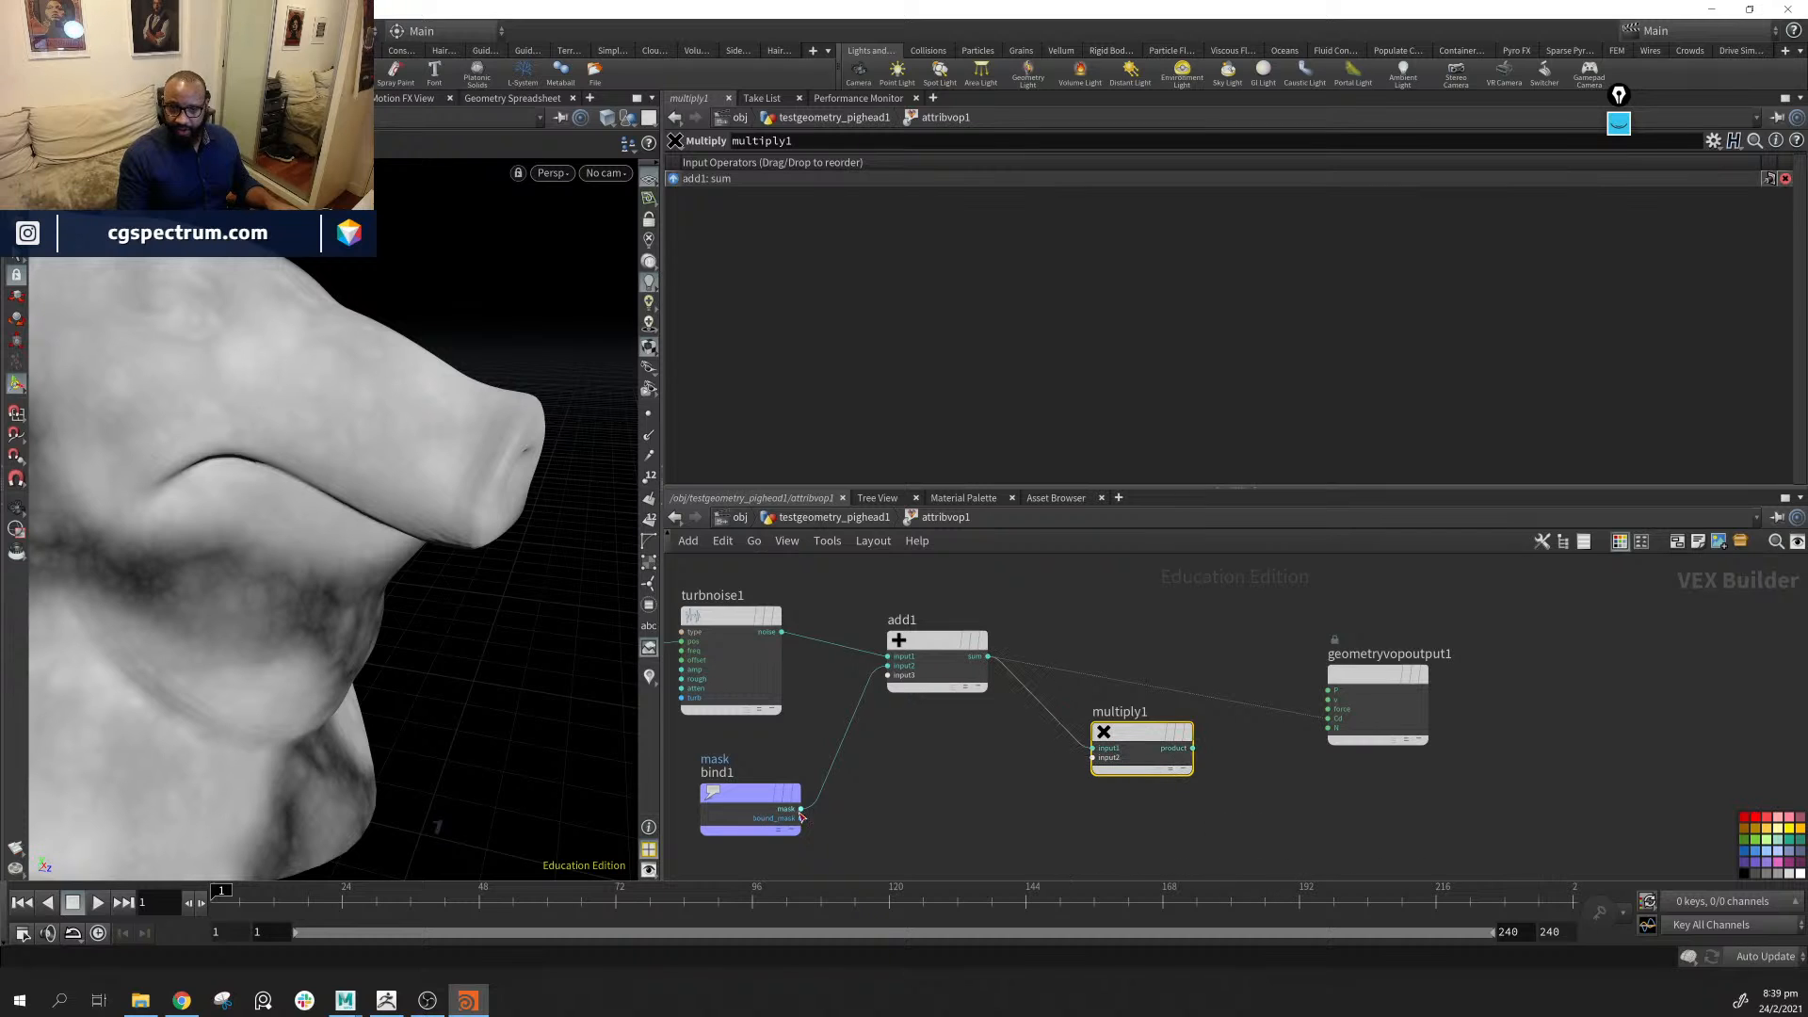
click(801, 811)
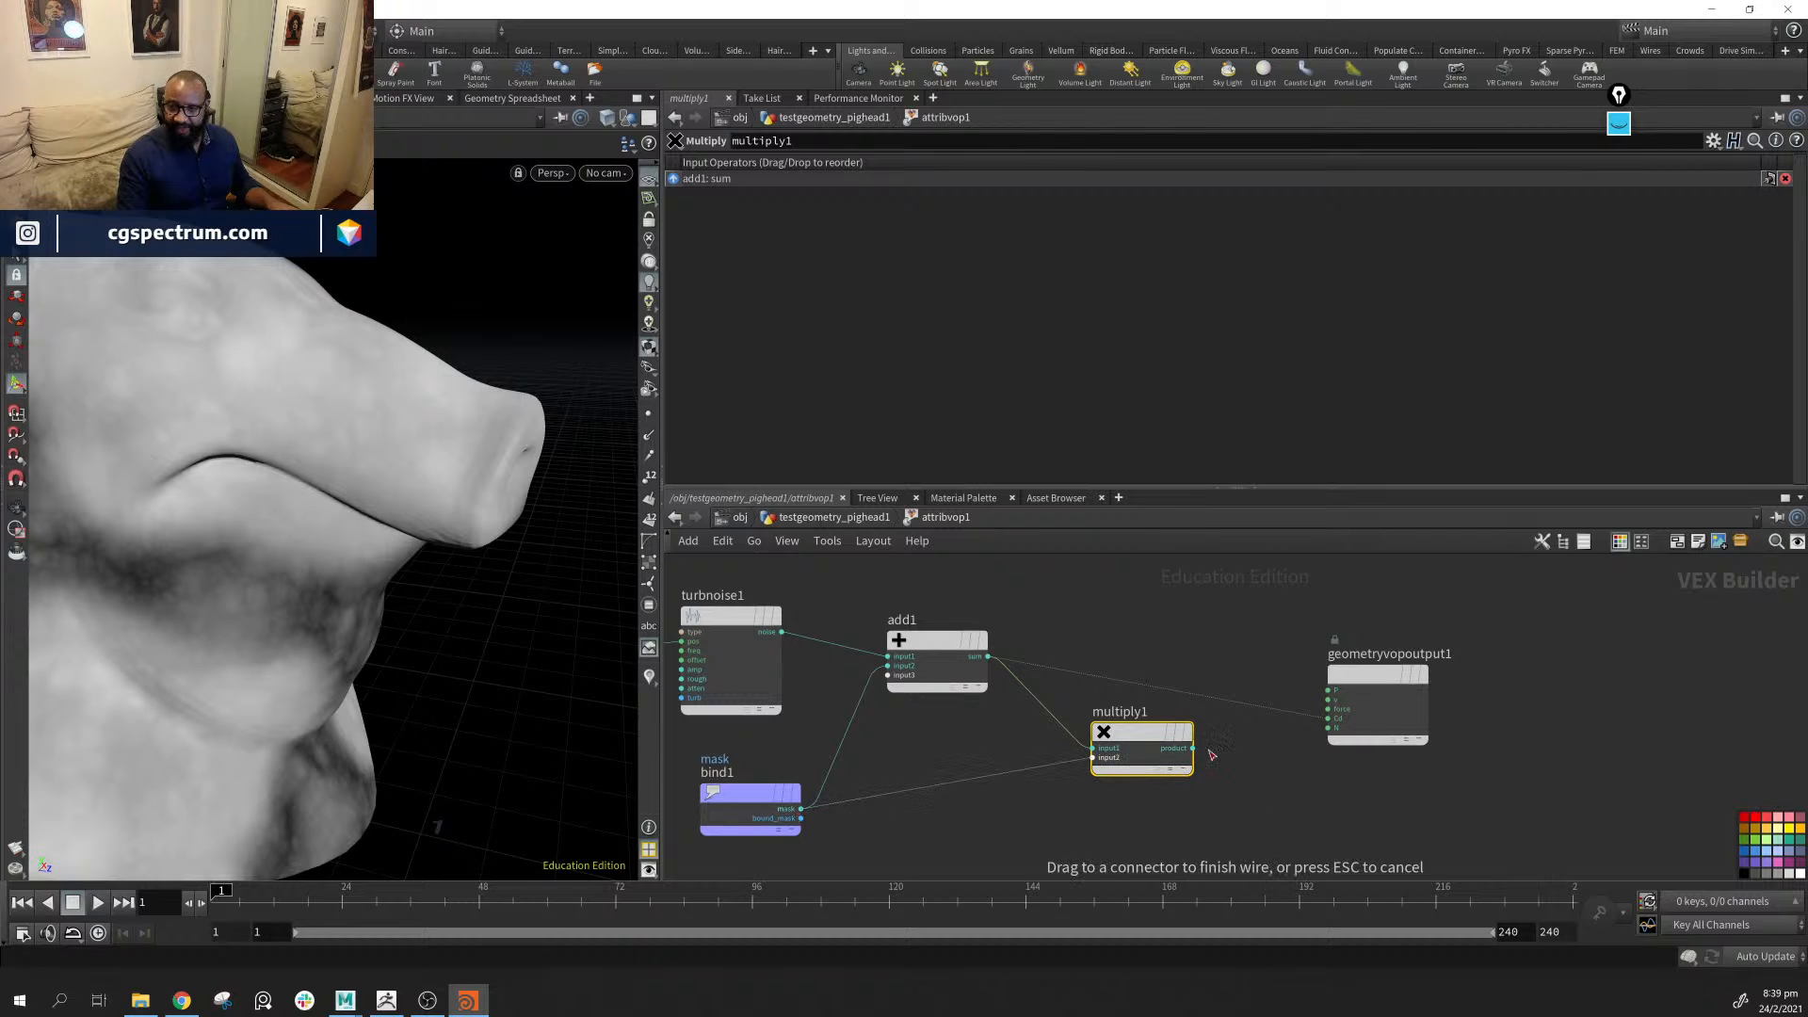
click(1158, 754)
click(1196, 750)
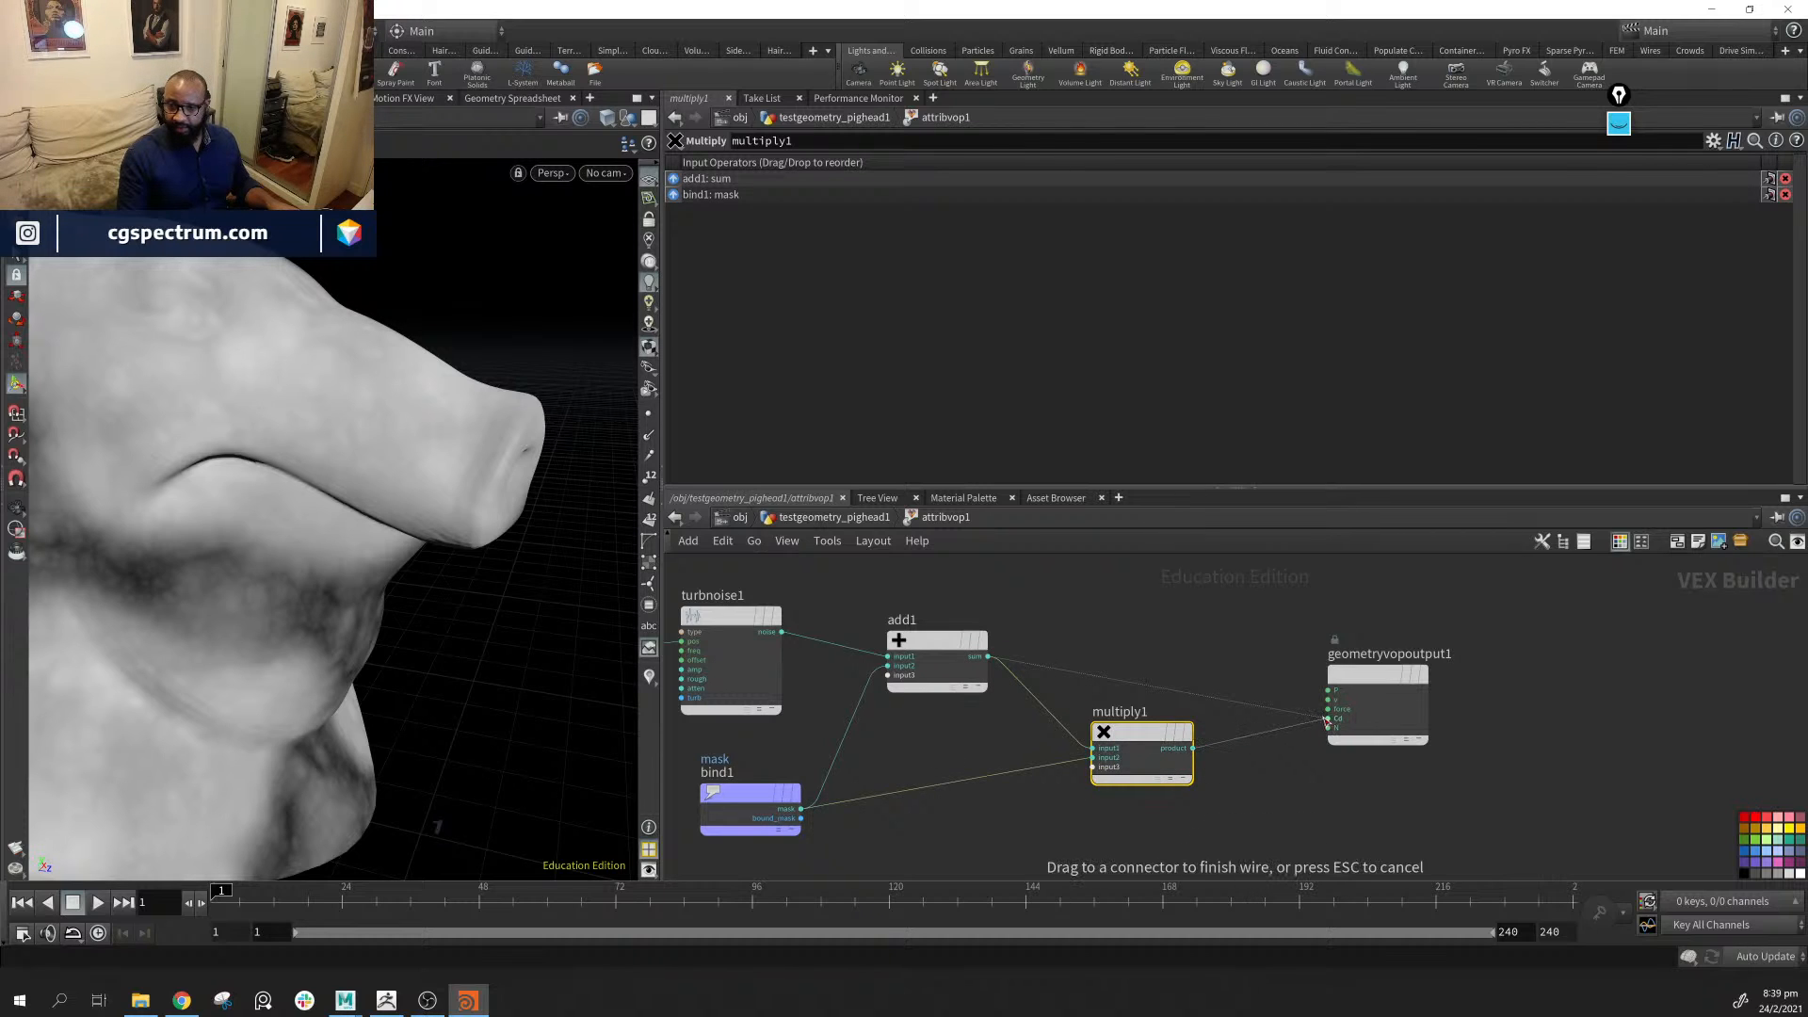
mouse_move(392, 707)
mouse_down()
mouse_move(250, 597)
mouse_move(335, 597)
mouse_move(295, 625)
mouse_move(367, 643)
mouse_move(295, 553)
mouse_up()
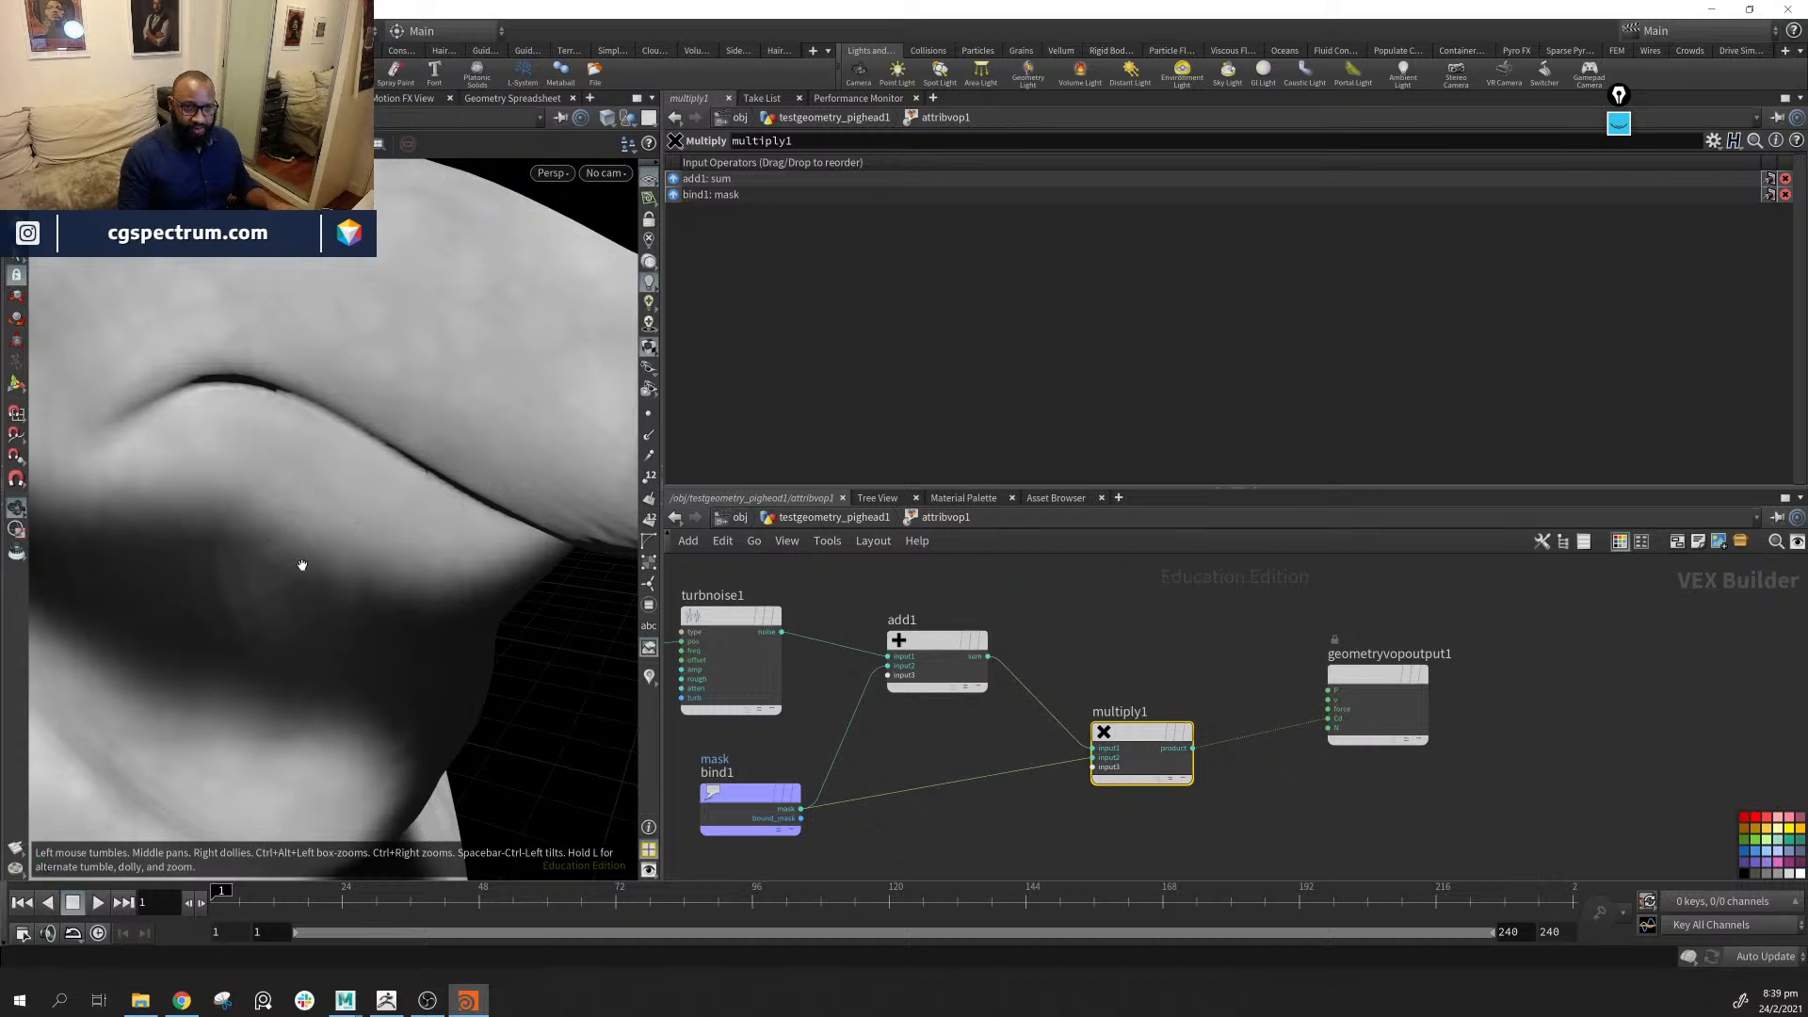
Make room after the Multiply node and insert a Fit Range Unclamped node into its wire to the geometry output
drag(1379, 672, 1642, 688)
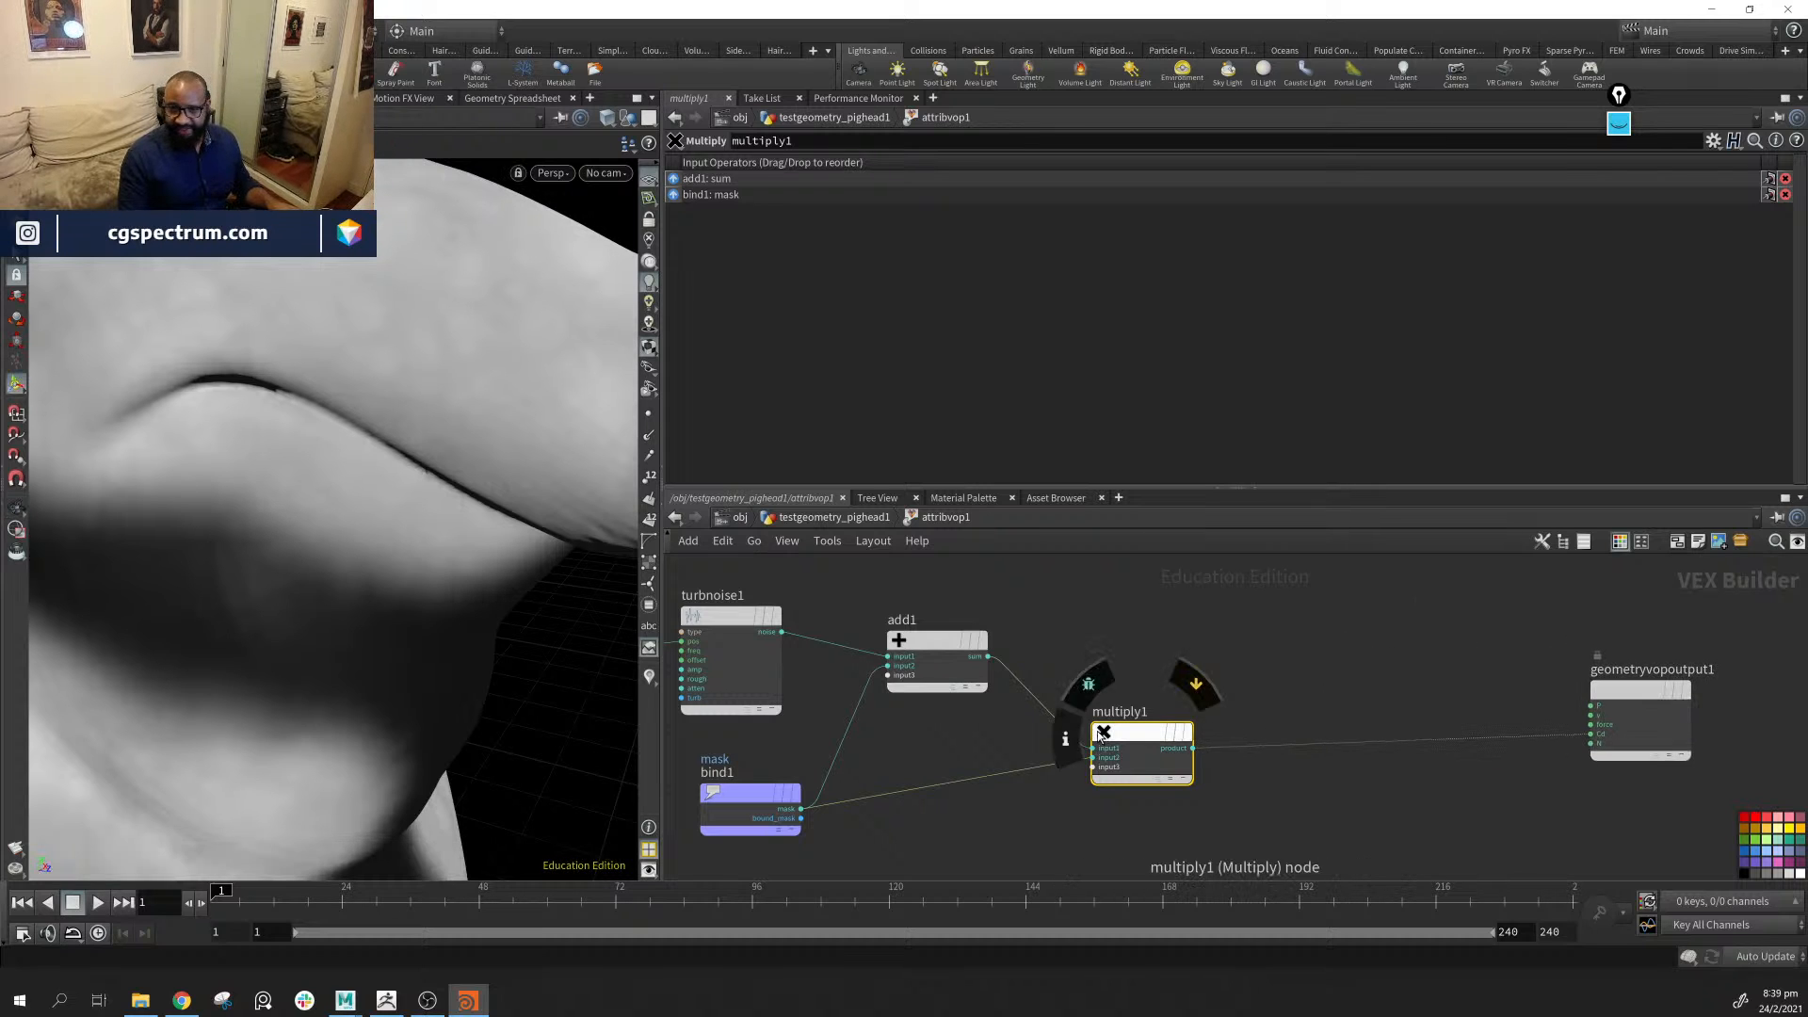
drag(1102, 735, 1064, 711)
key(Tab)
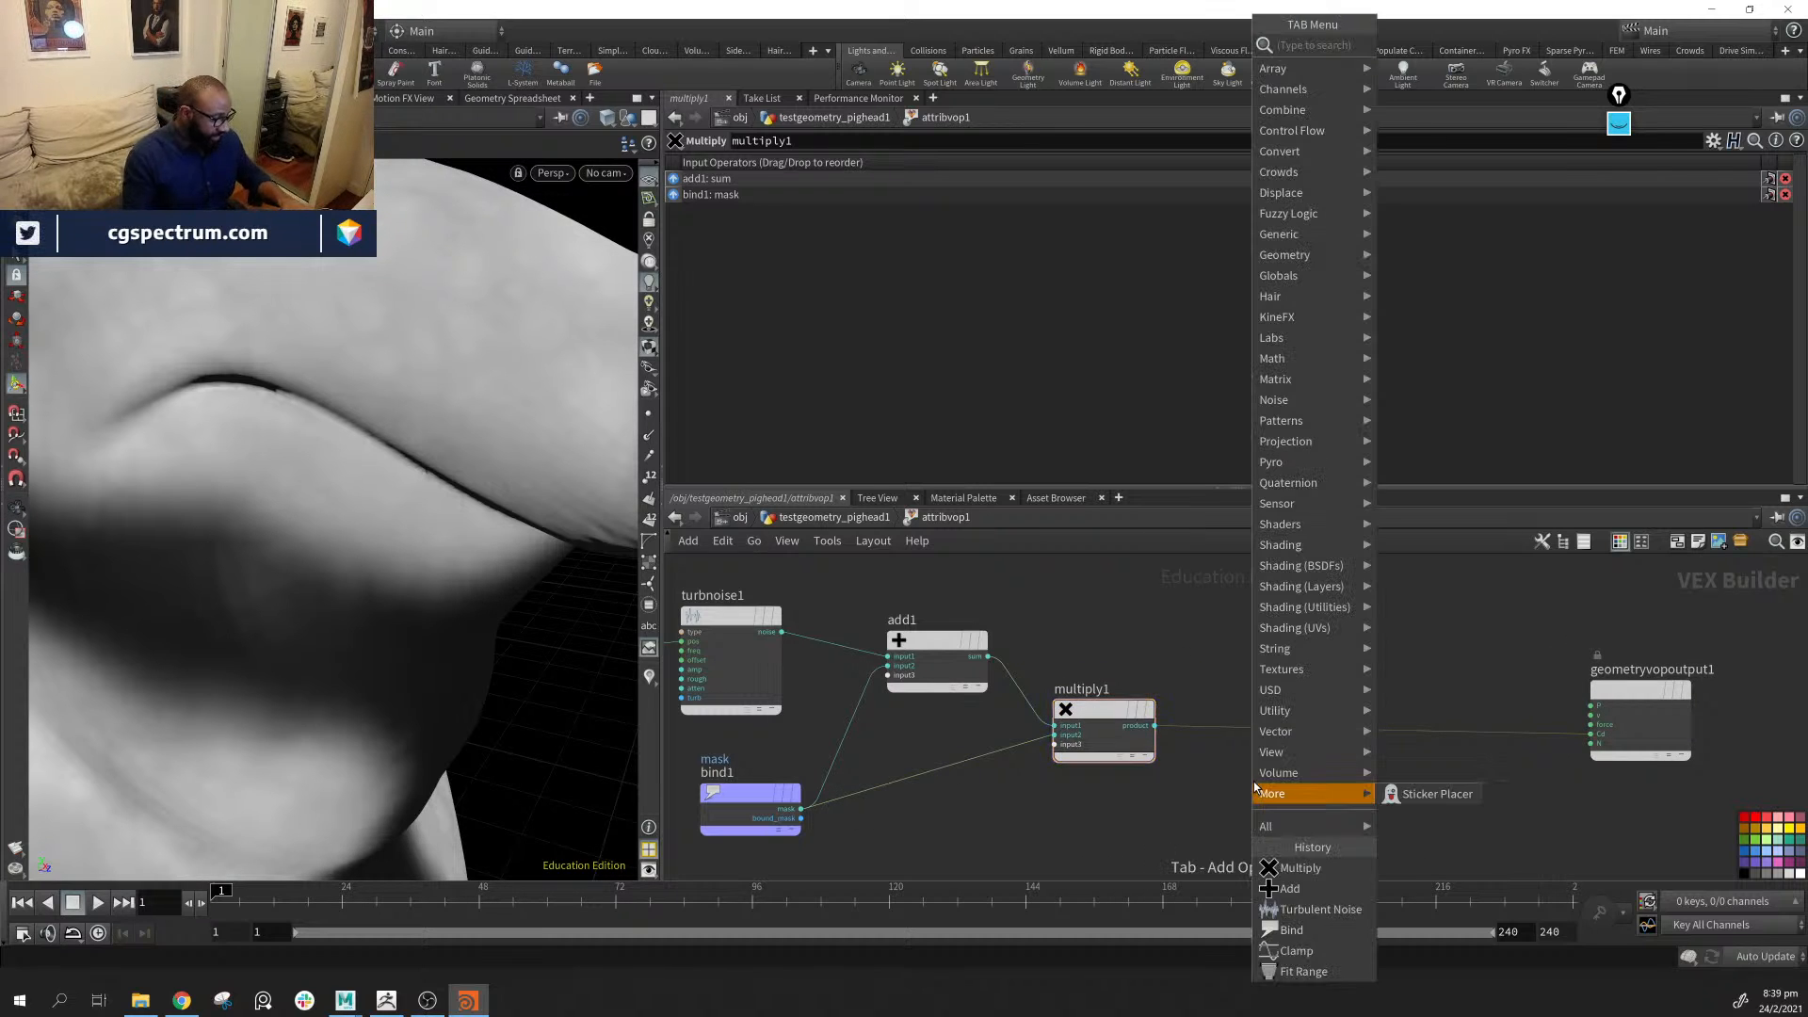
text(fitr)
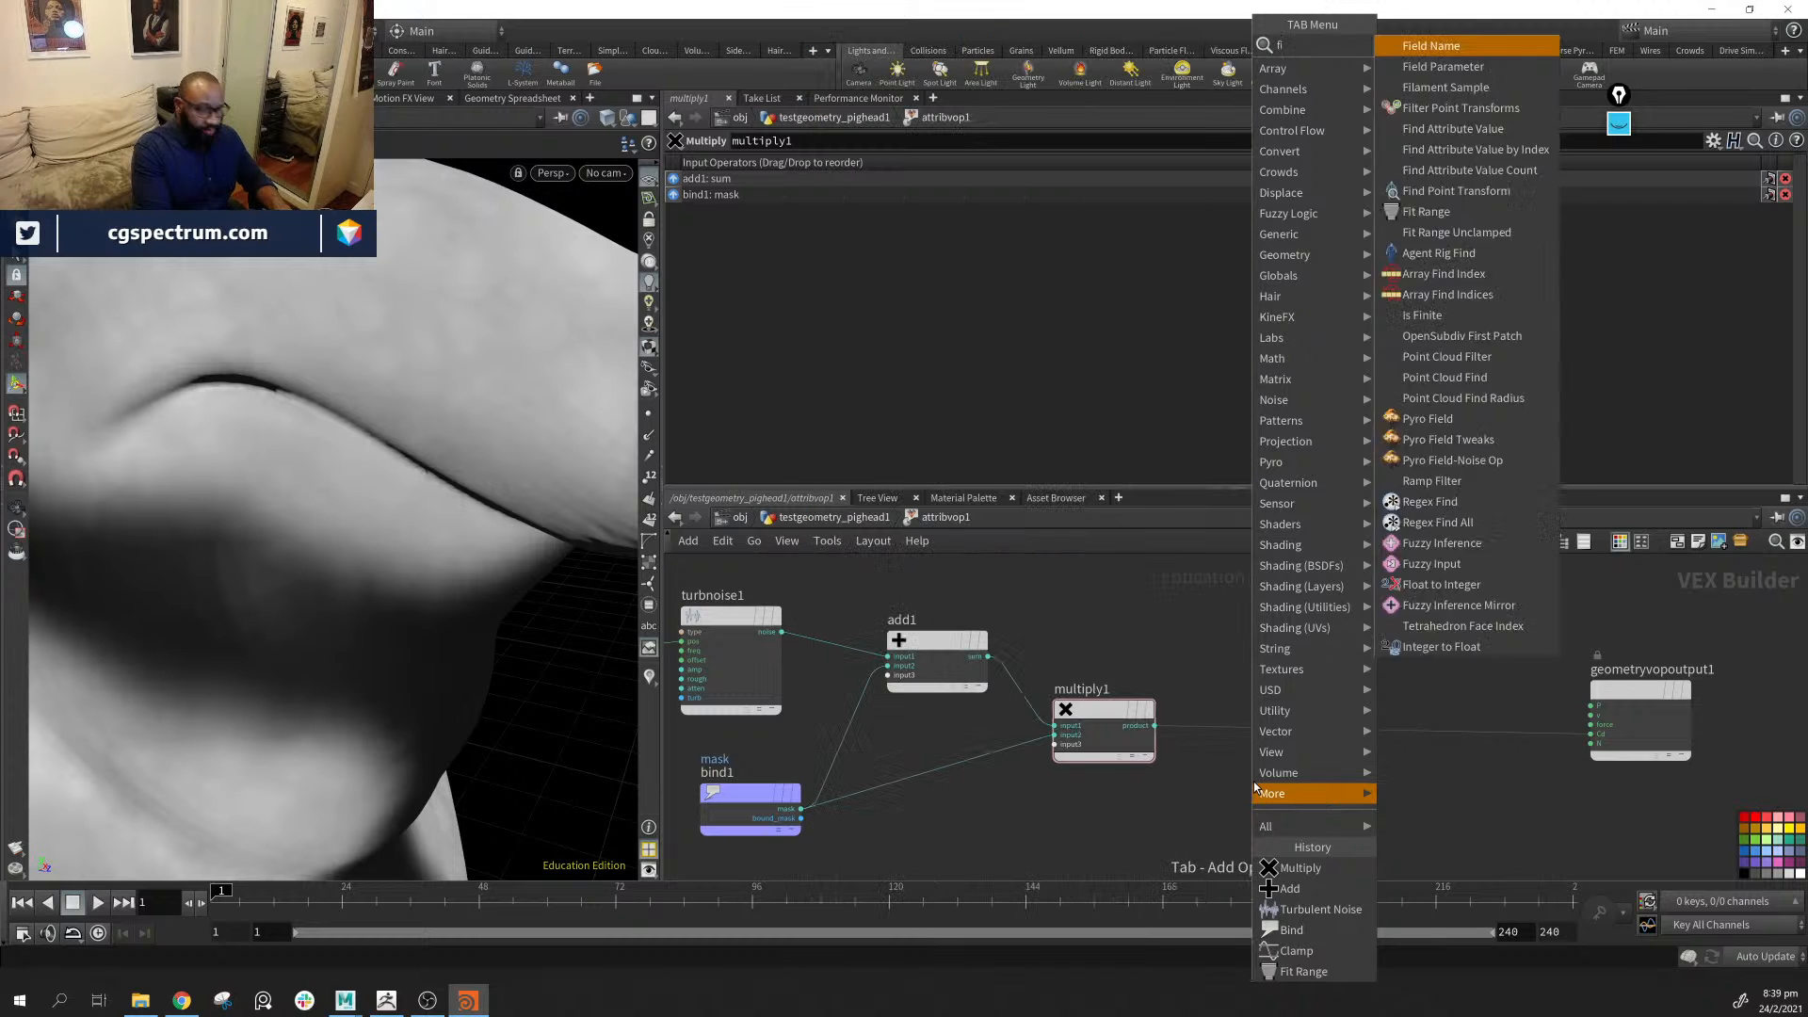
key(Down)
key(Down)
key(Down)
key(Up)
key(Up)
key(Up)
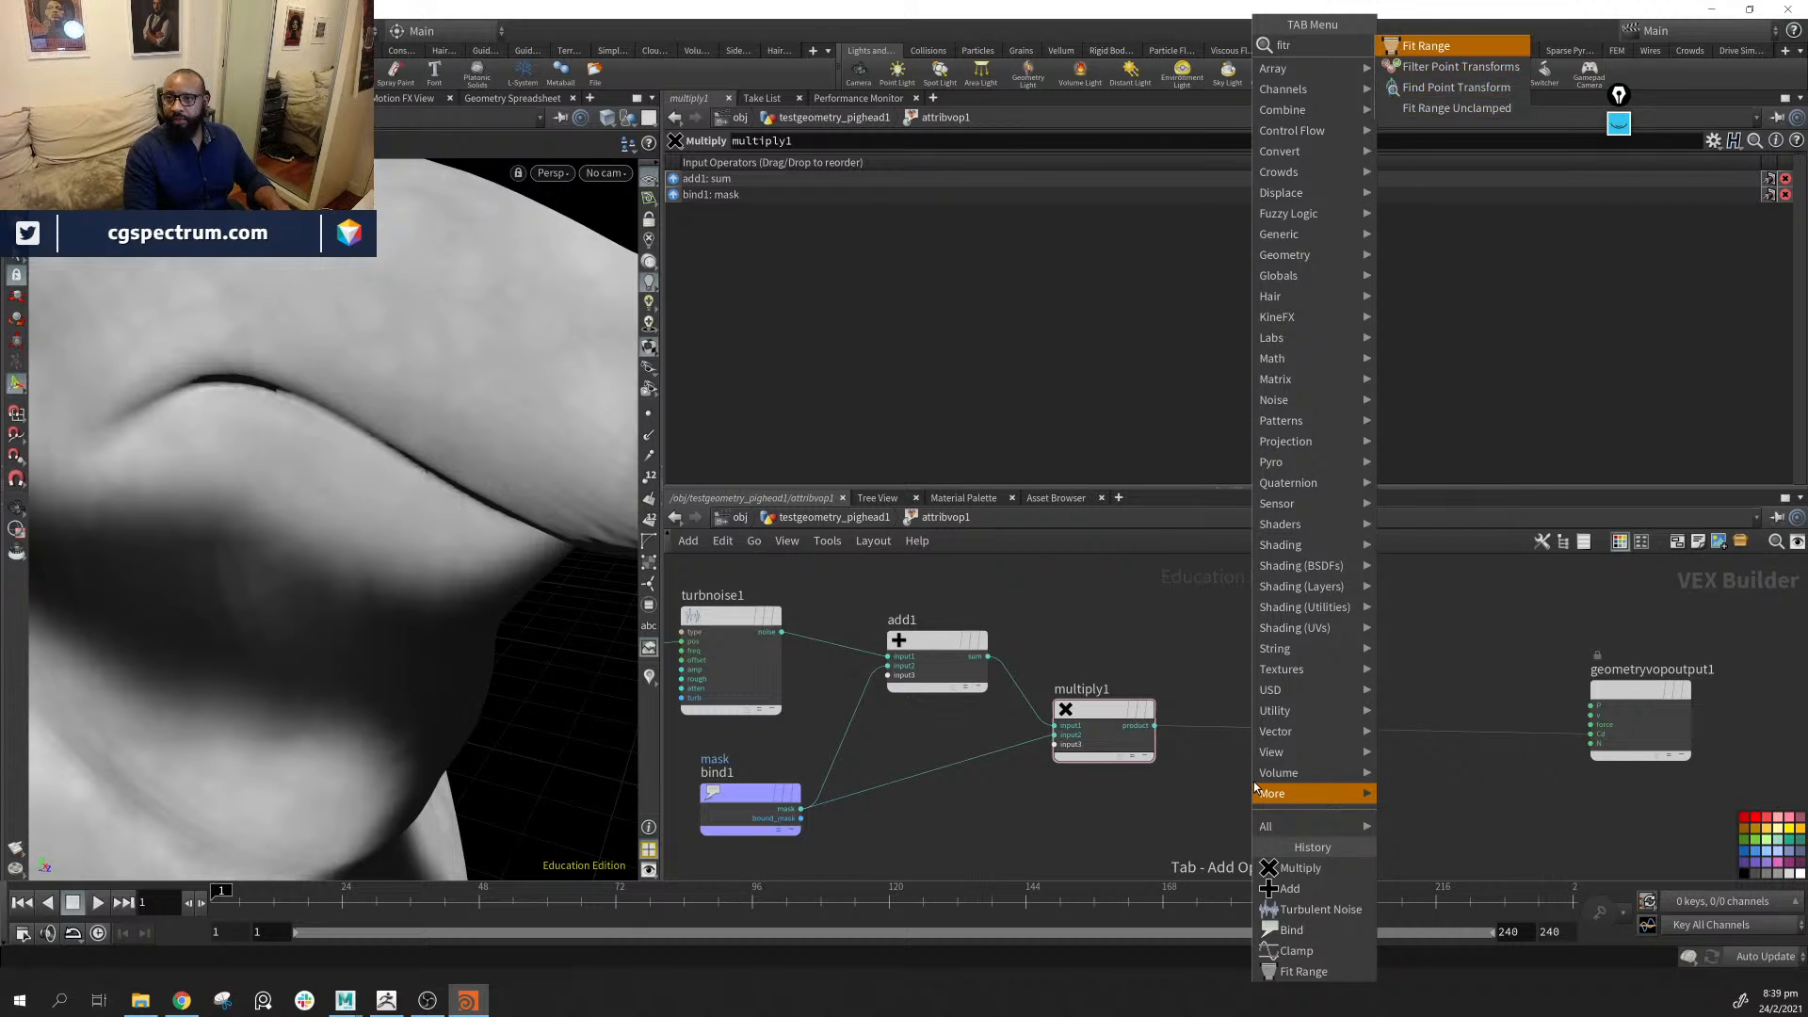
key(BackSpace)
key(BackSpace)
text(t)
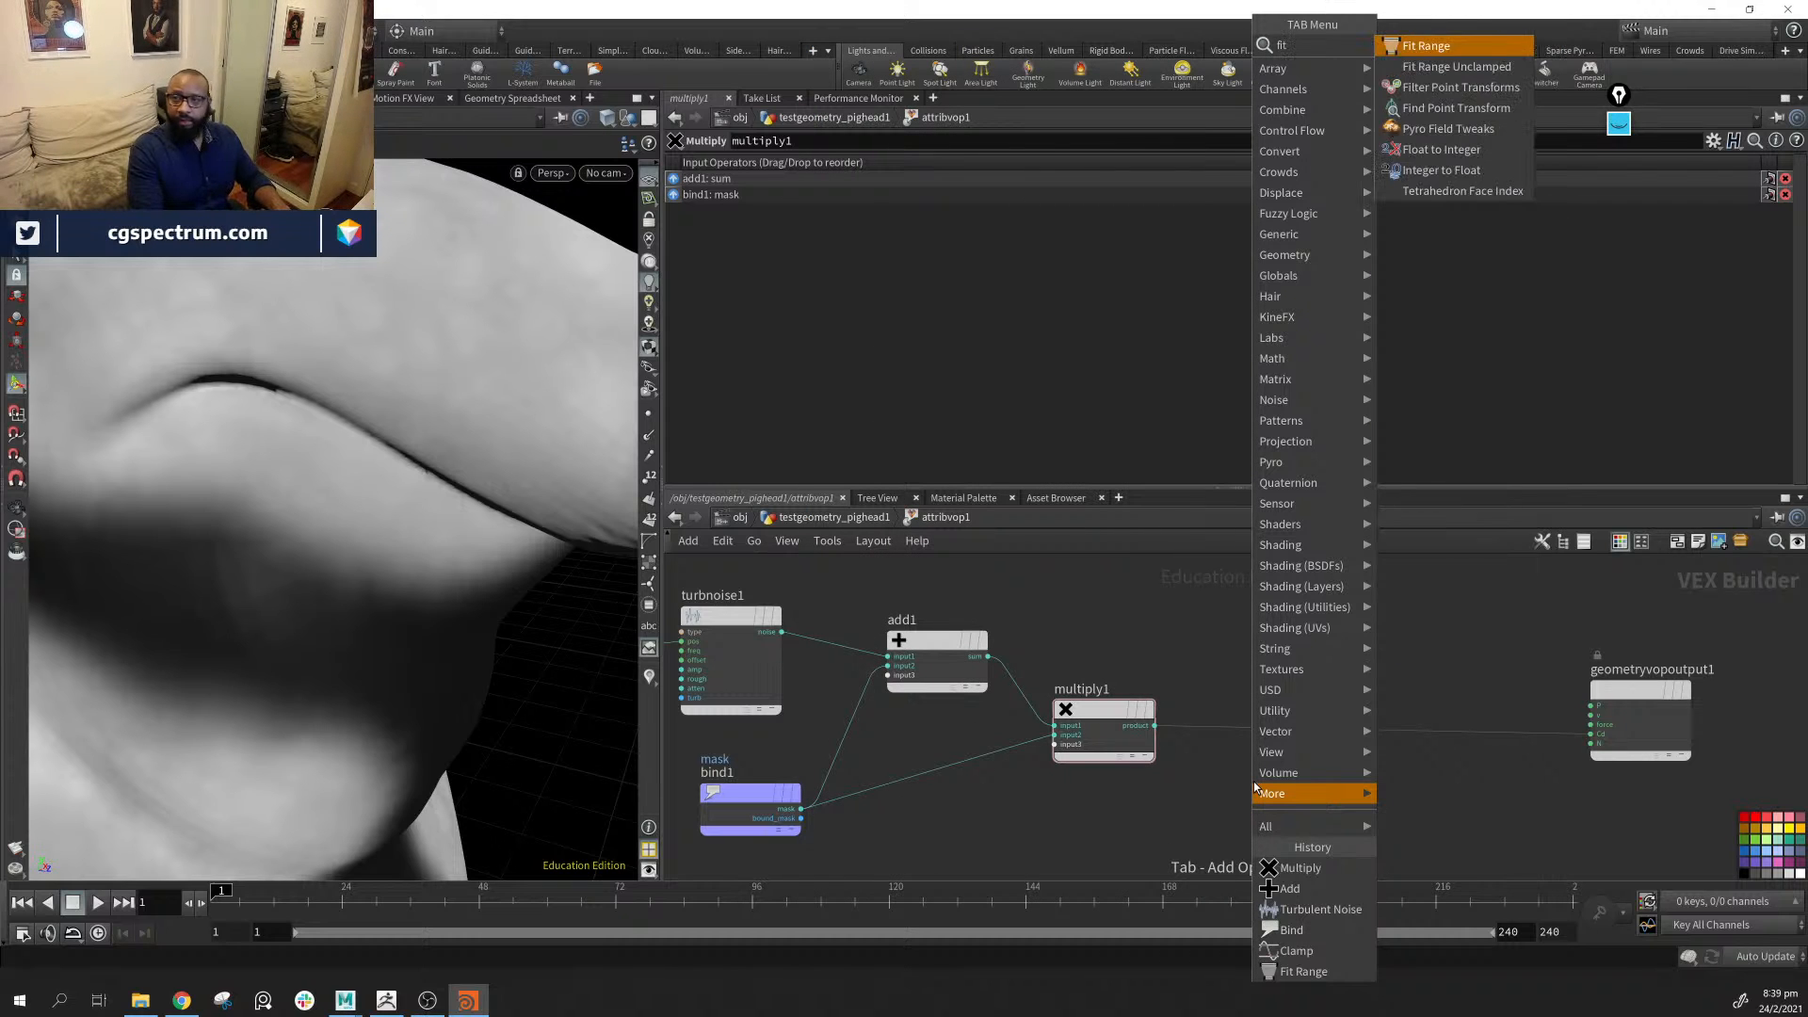
key(Down)
key(Return)
click(1209, 781)
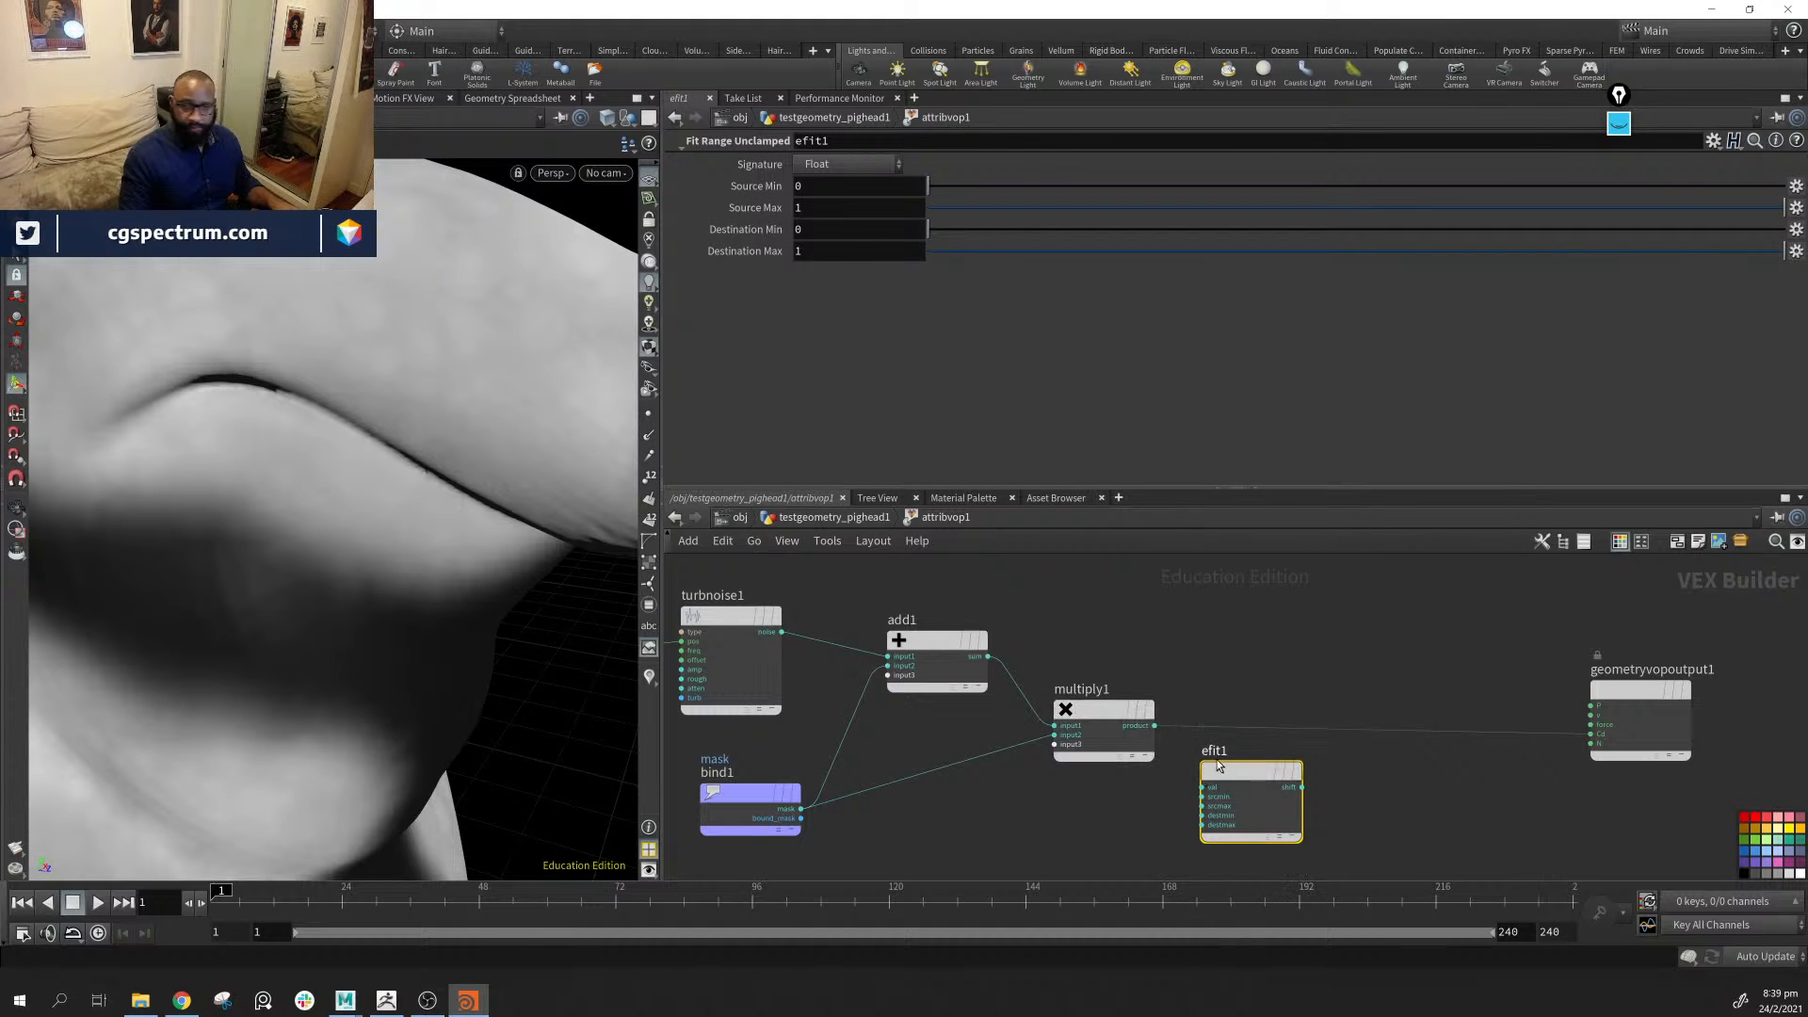
drag(1257, 773, 1298, 719)
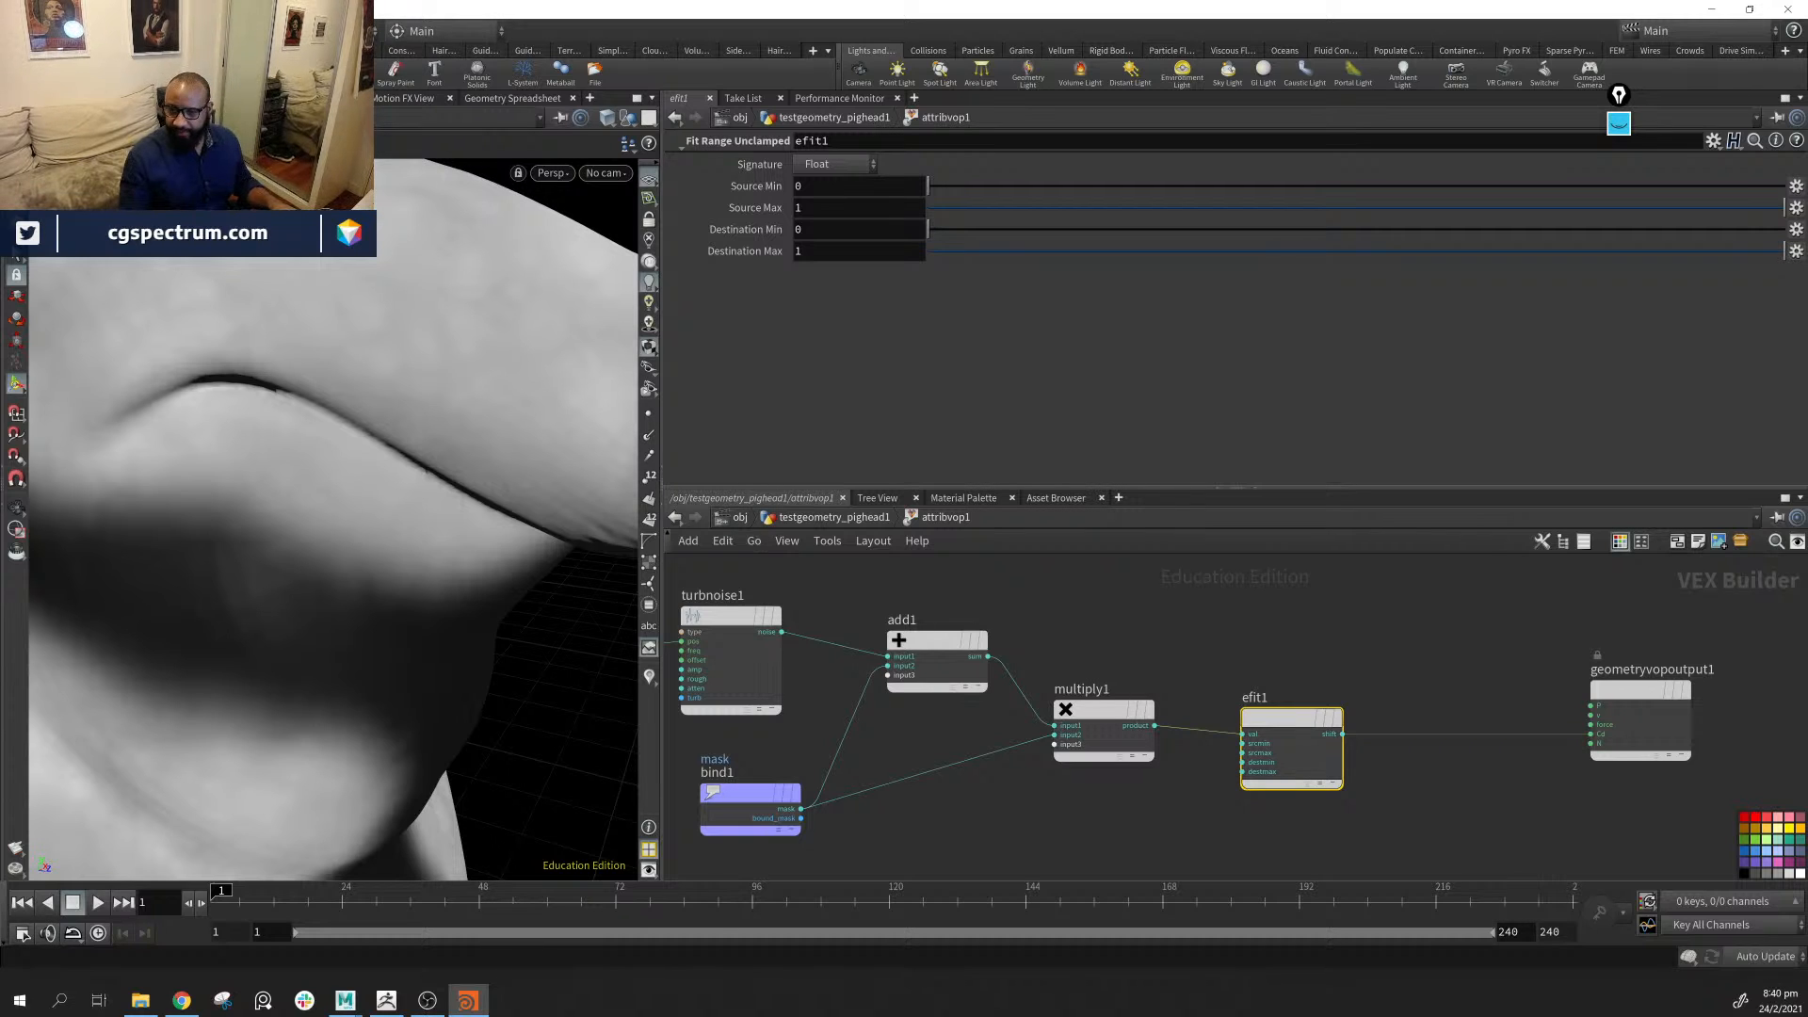
drag(1287, 726, 1289, 721)
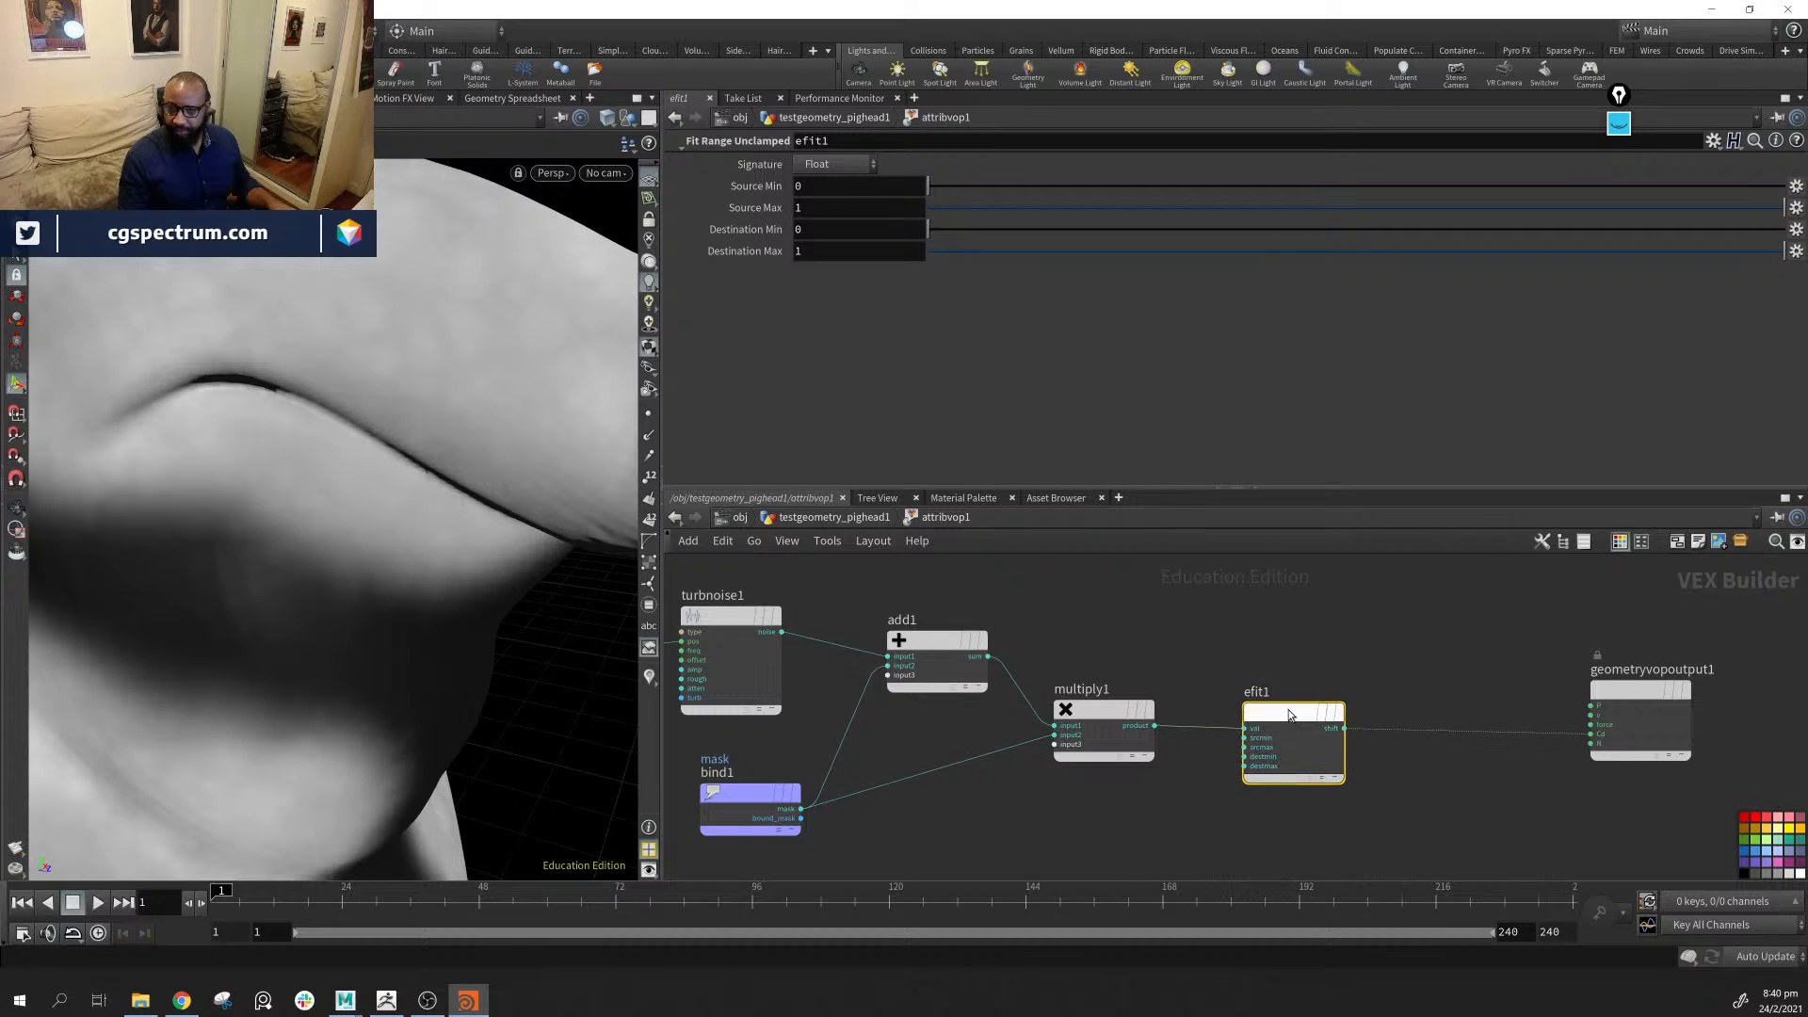
Set the Fit Range Unclamped node's Source Min to 0.2589 and Source Max to 0.5311
mouse_move(936, 188)
mouse_down()
mouse_move(1079, 182)
mouse_move(1057, 182)
mouse_up()
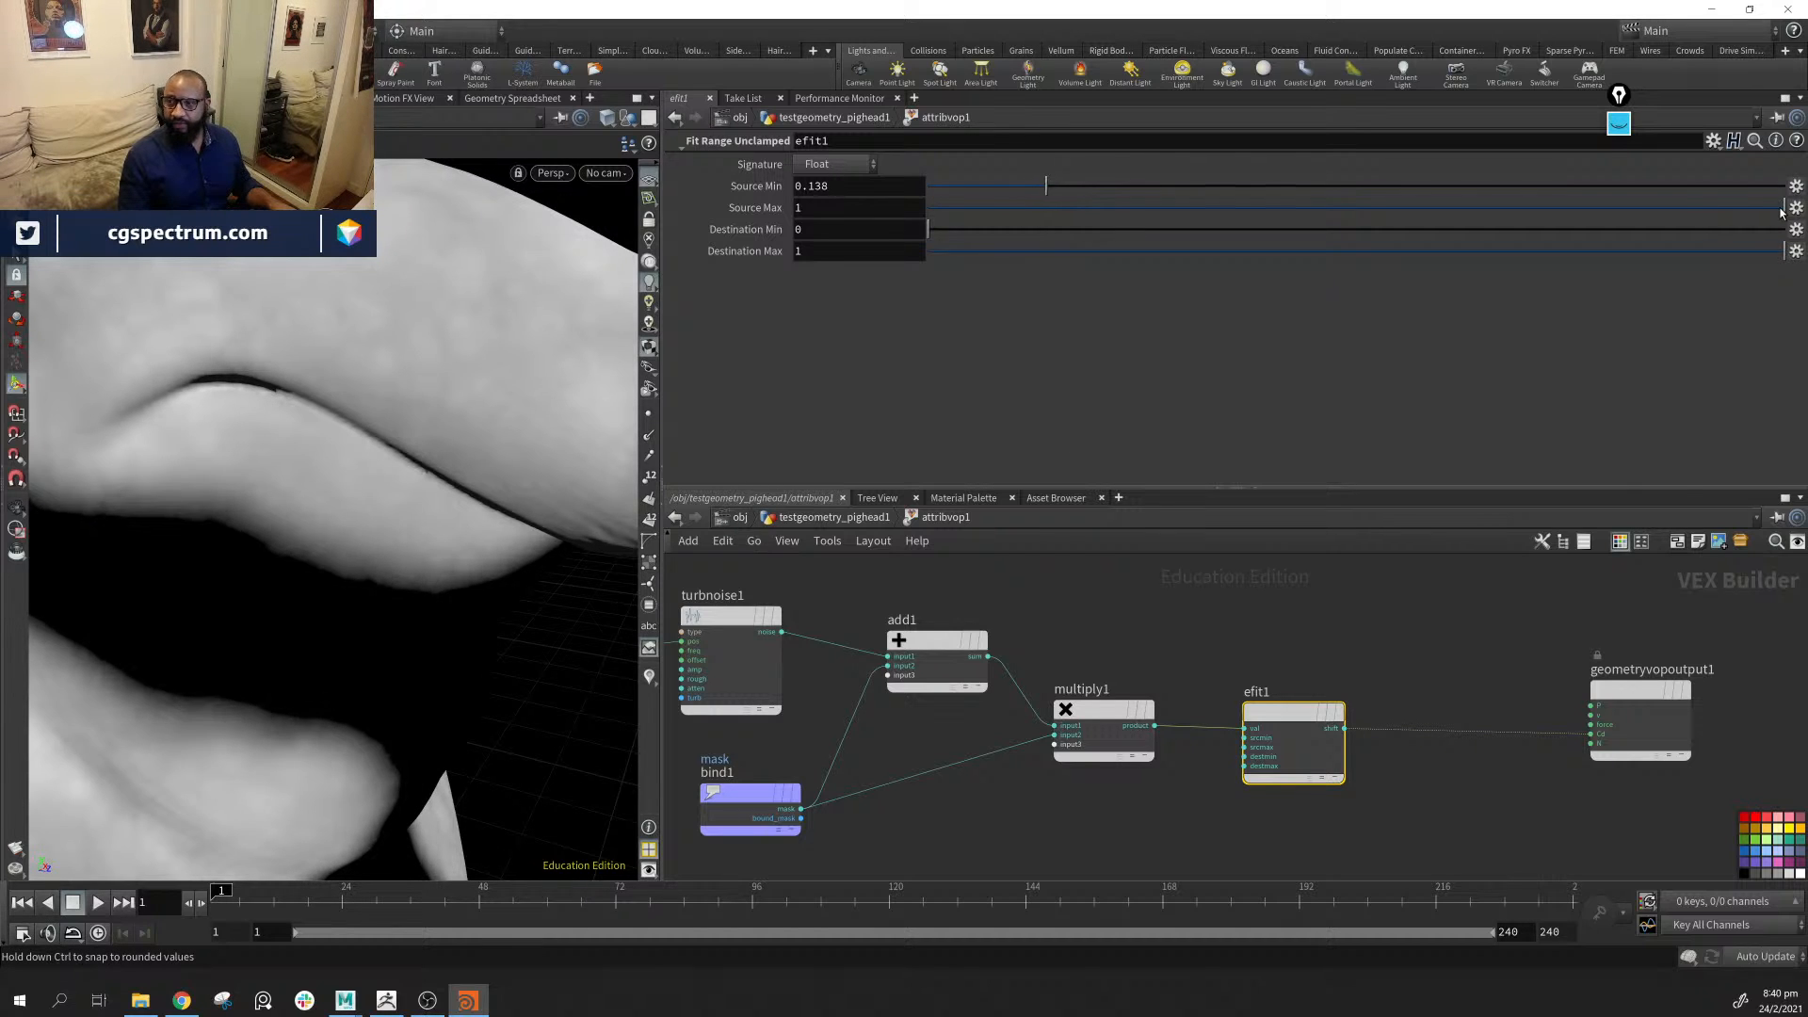
drag(1771, 211, 1428, 210)
drag(1043, 185, 1149, 185)
drag(1428, 208, 1384, 209)
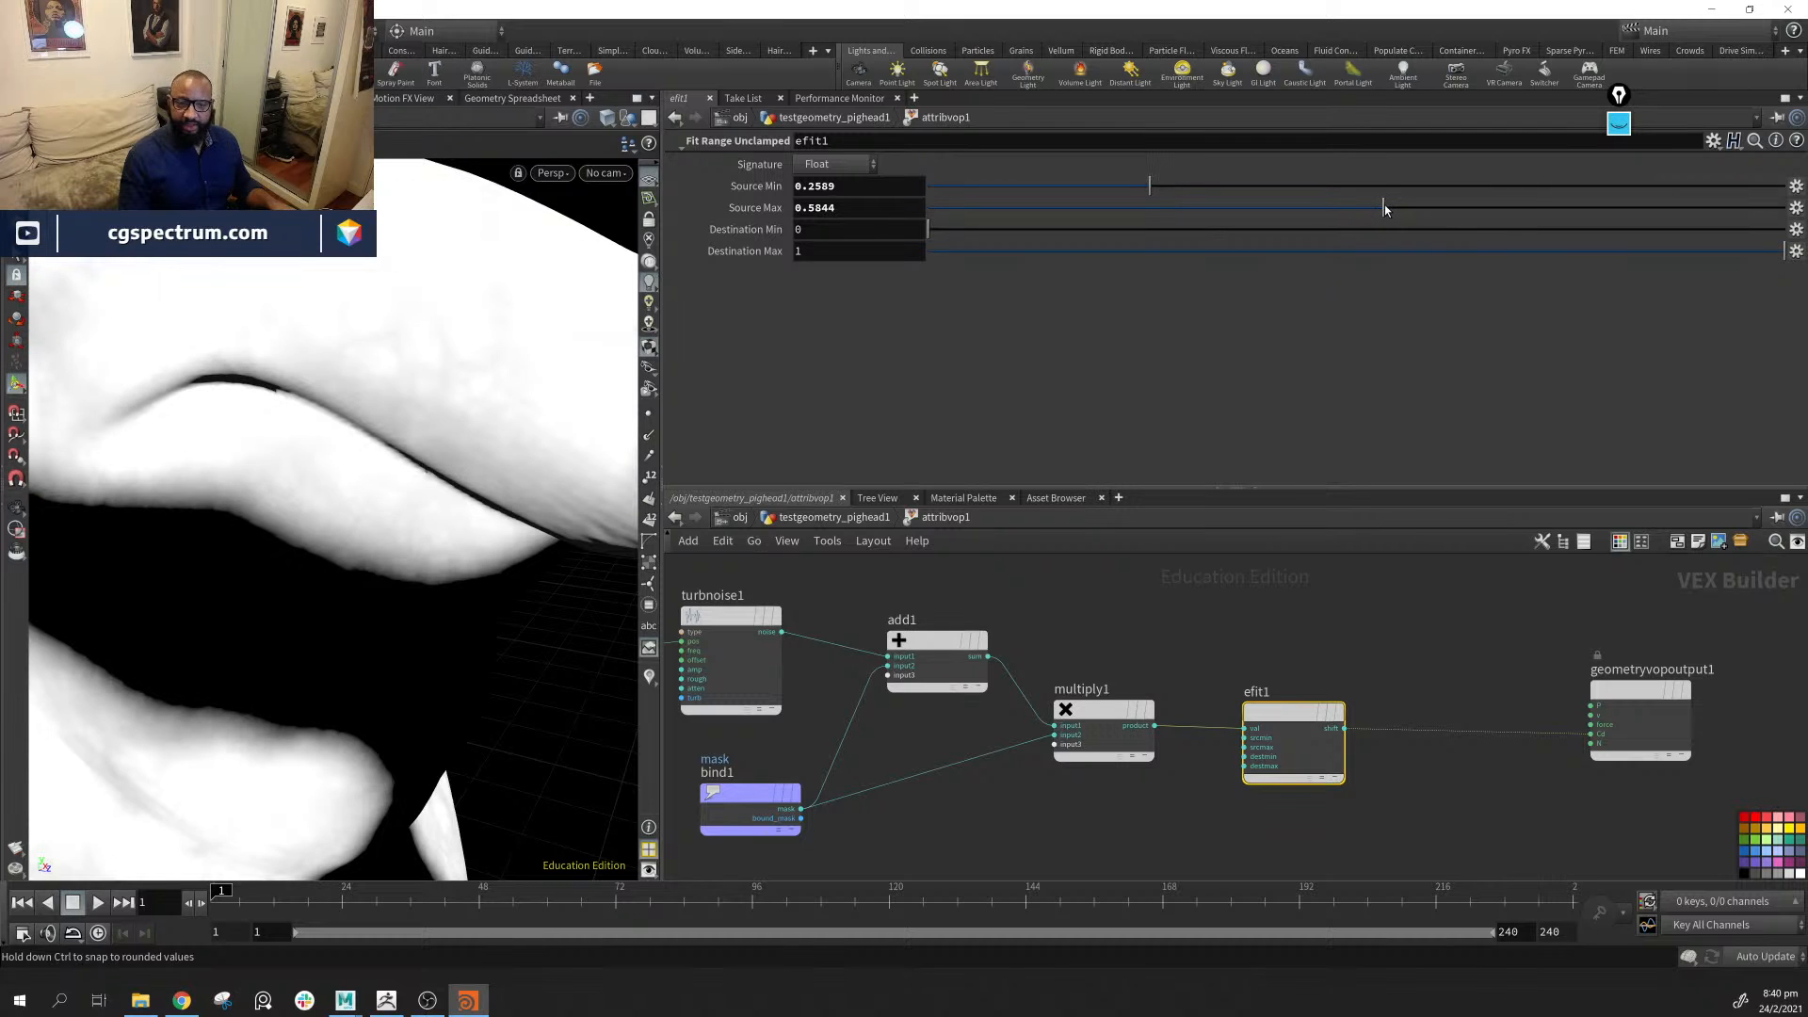
drag(454, 520, 245, 430)
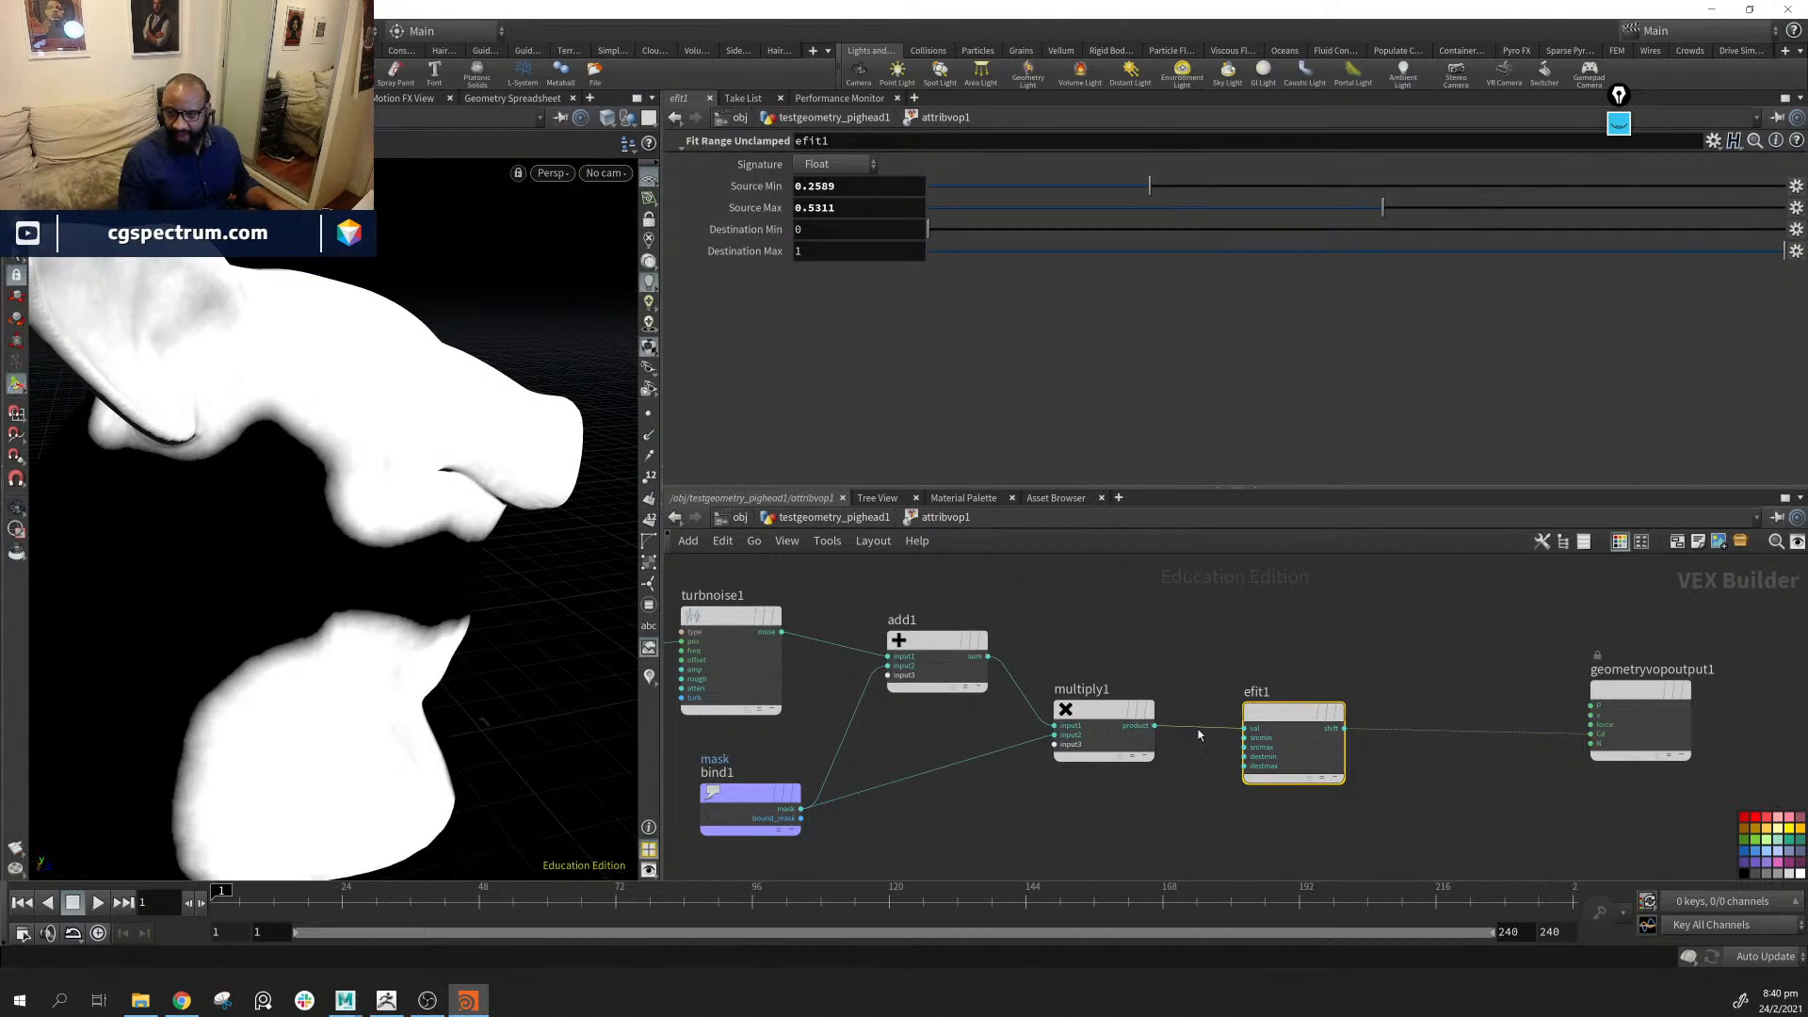
Move the Fit Range Unclamped node along the chain and insert a Clamp node between it and the Multiply node
drag(1280, 710, 1387, 710)
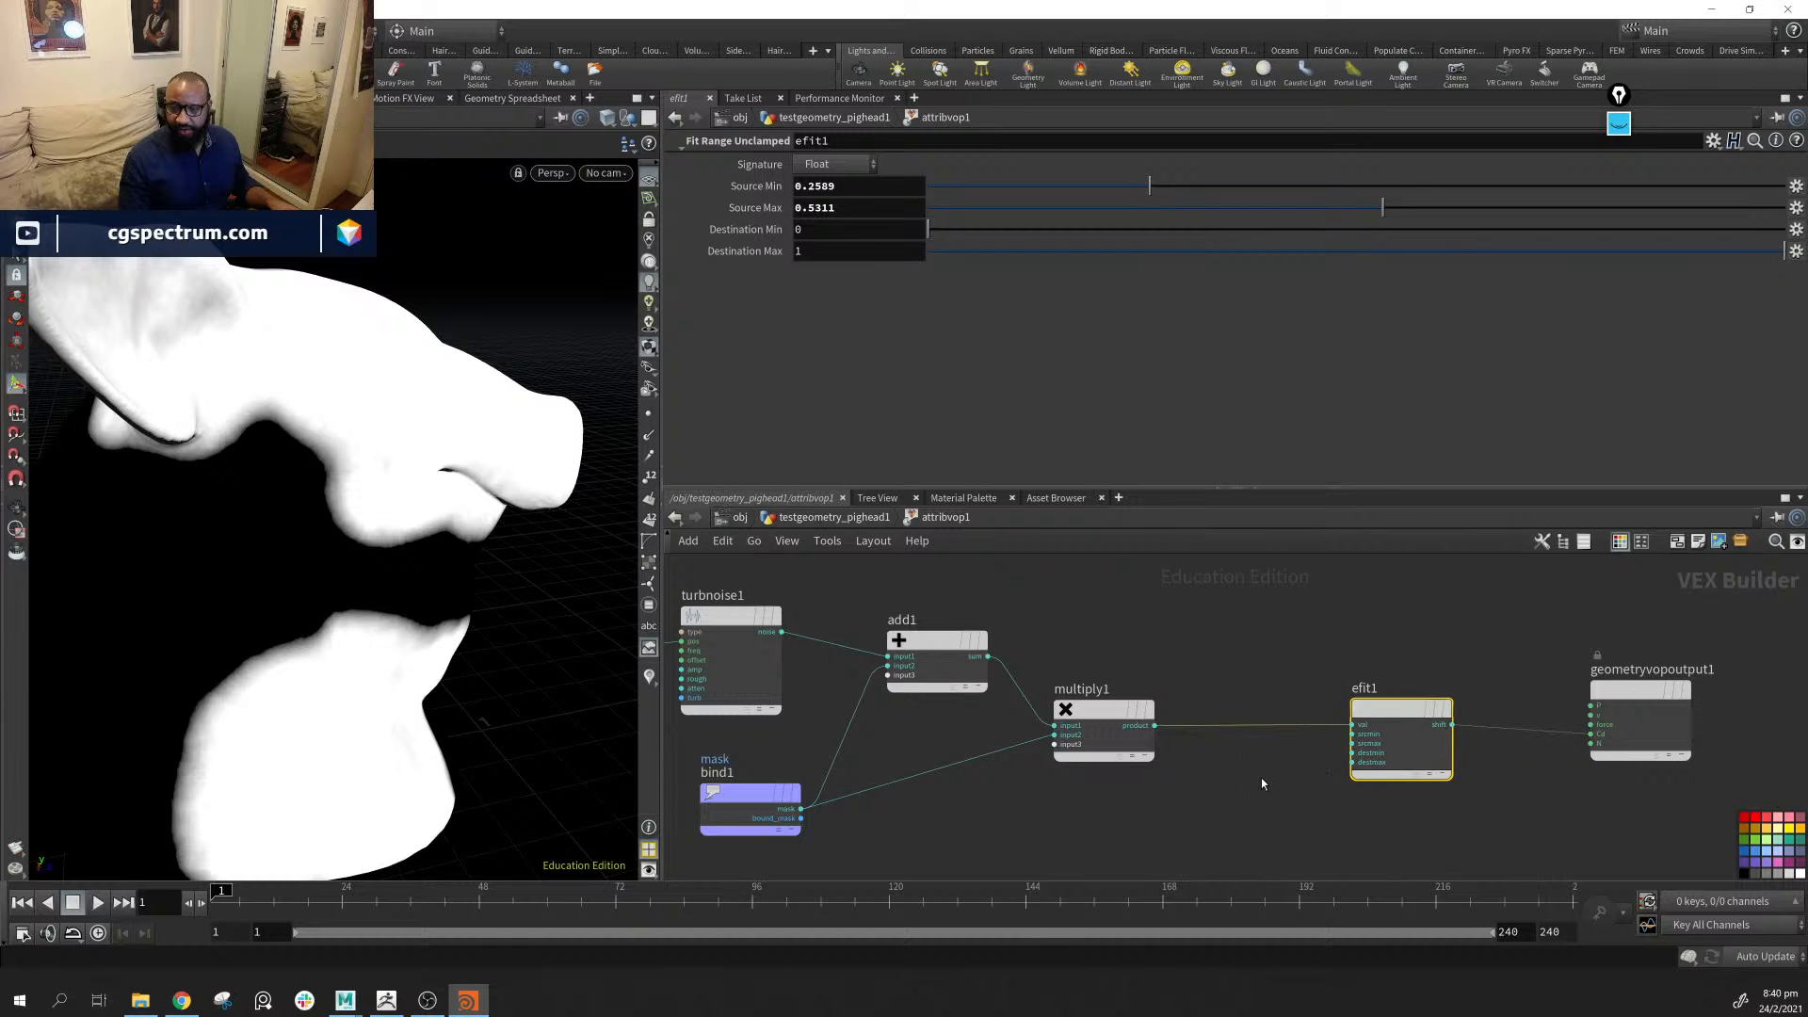
key(Tab)
text(ca)
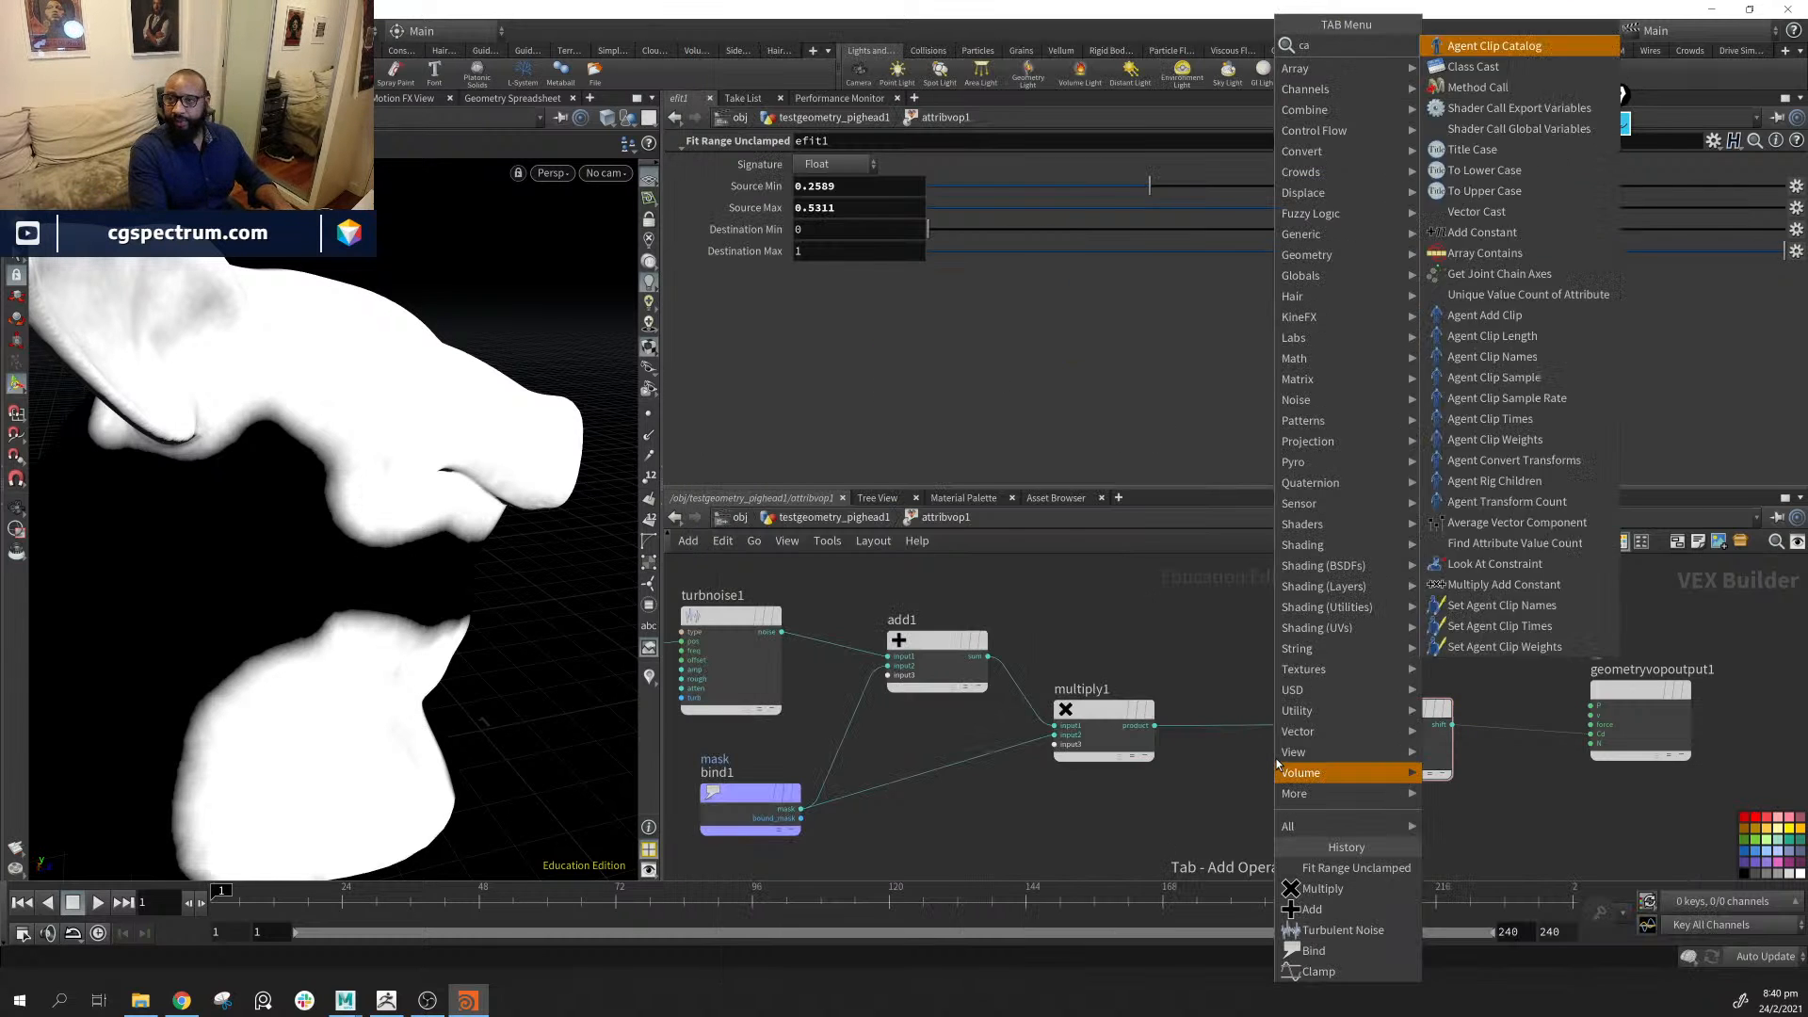
key(BackSpace)
key(BackSpace)
text(cla)
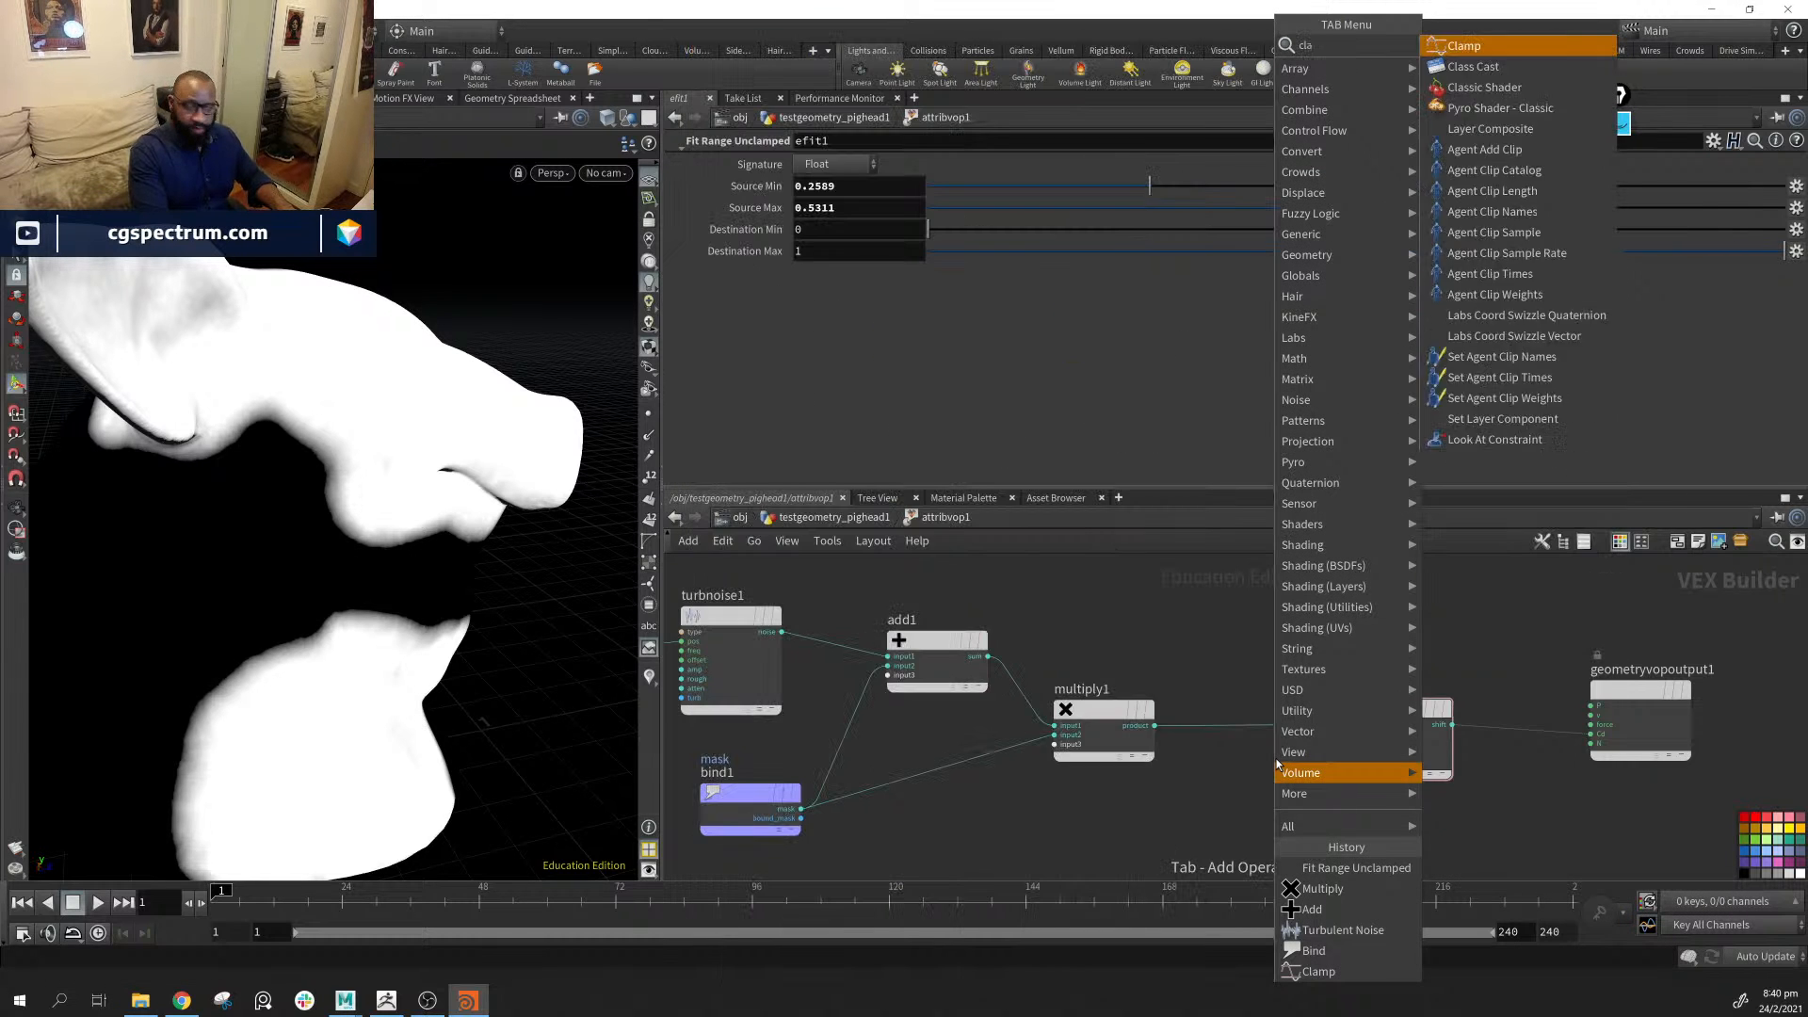
key(Return)
click(1312, 761)
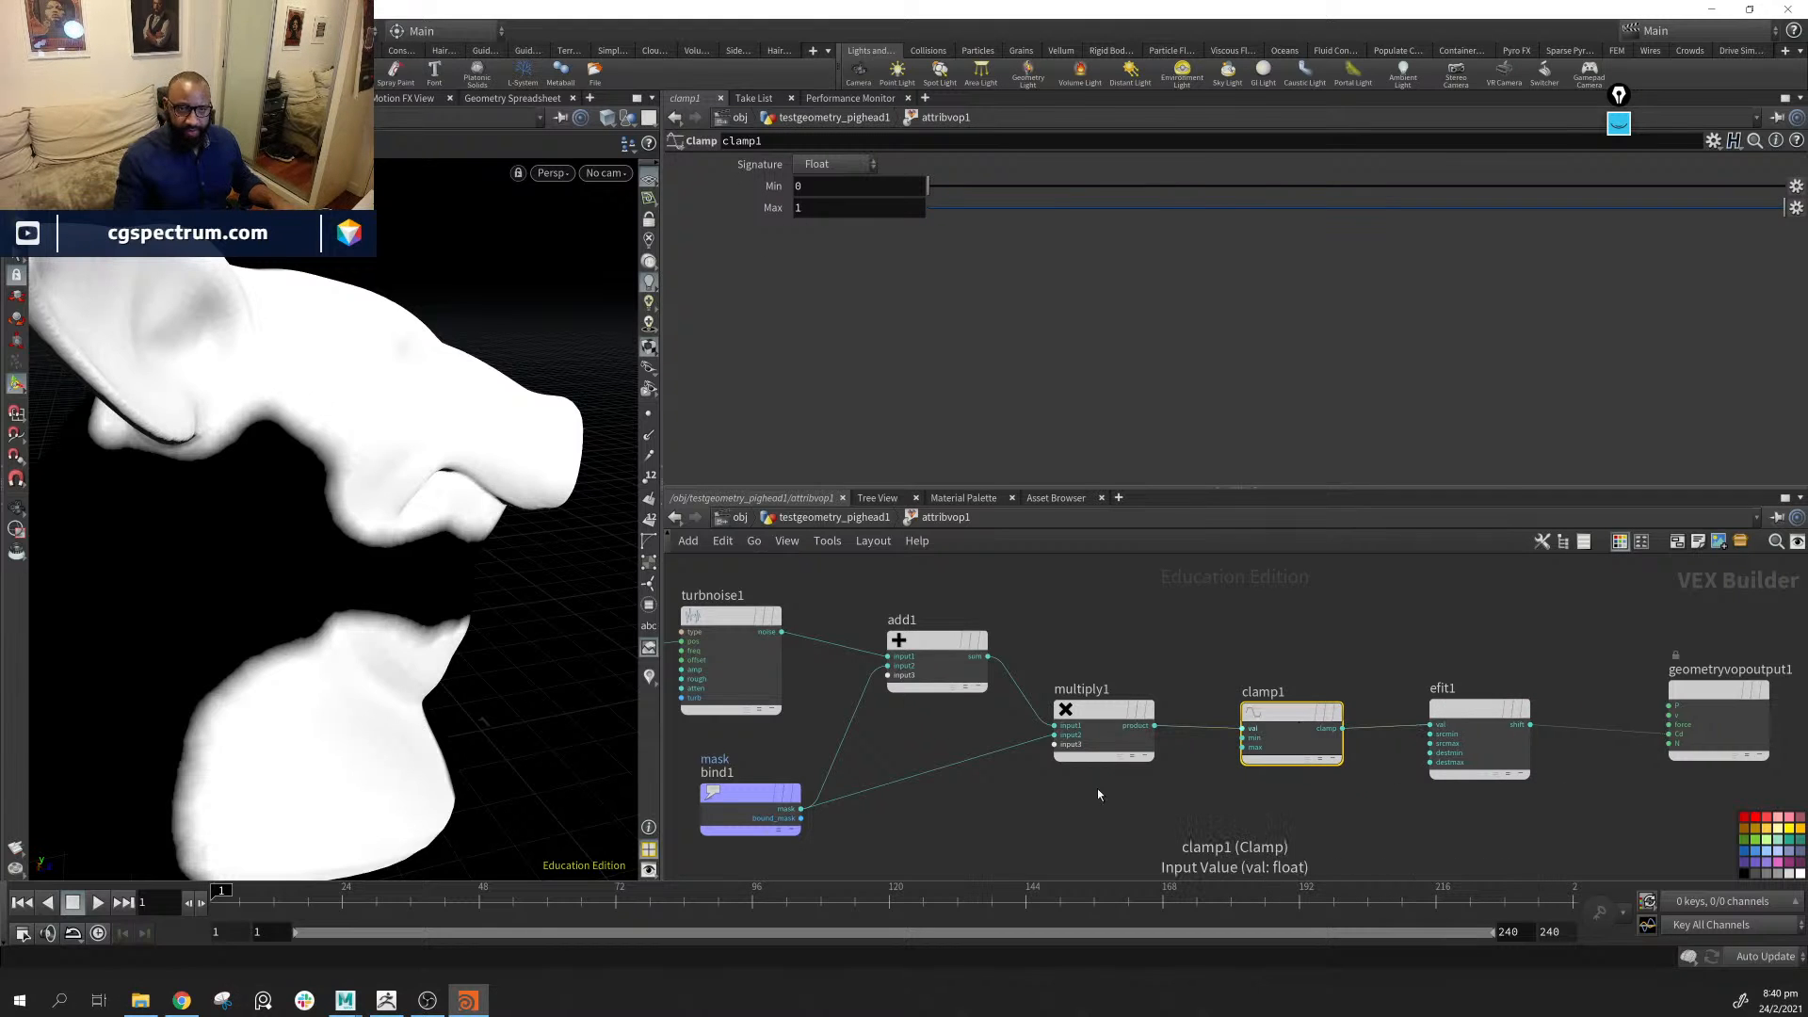
Adjust the Turbulent Noise node's frequency and check the pattern on the pig head
drag(424, 584, 456, 600)
middle_drag(935, 806, 1038, 761)
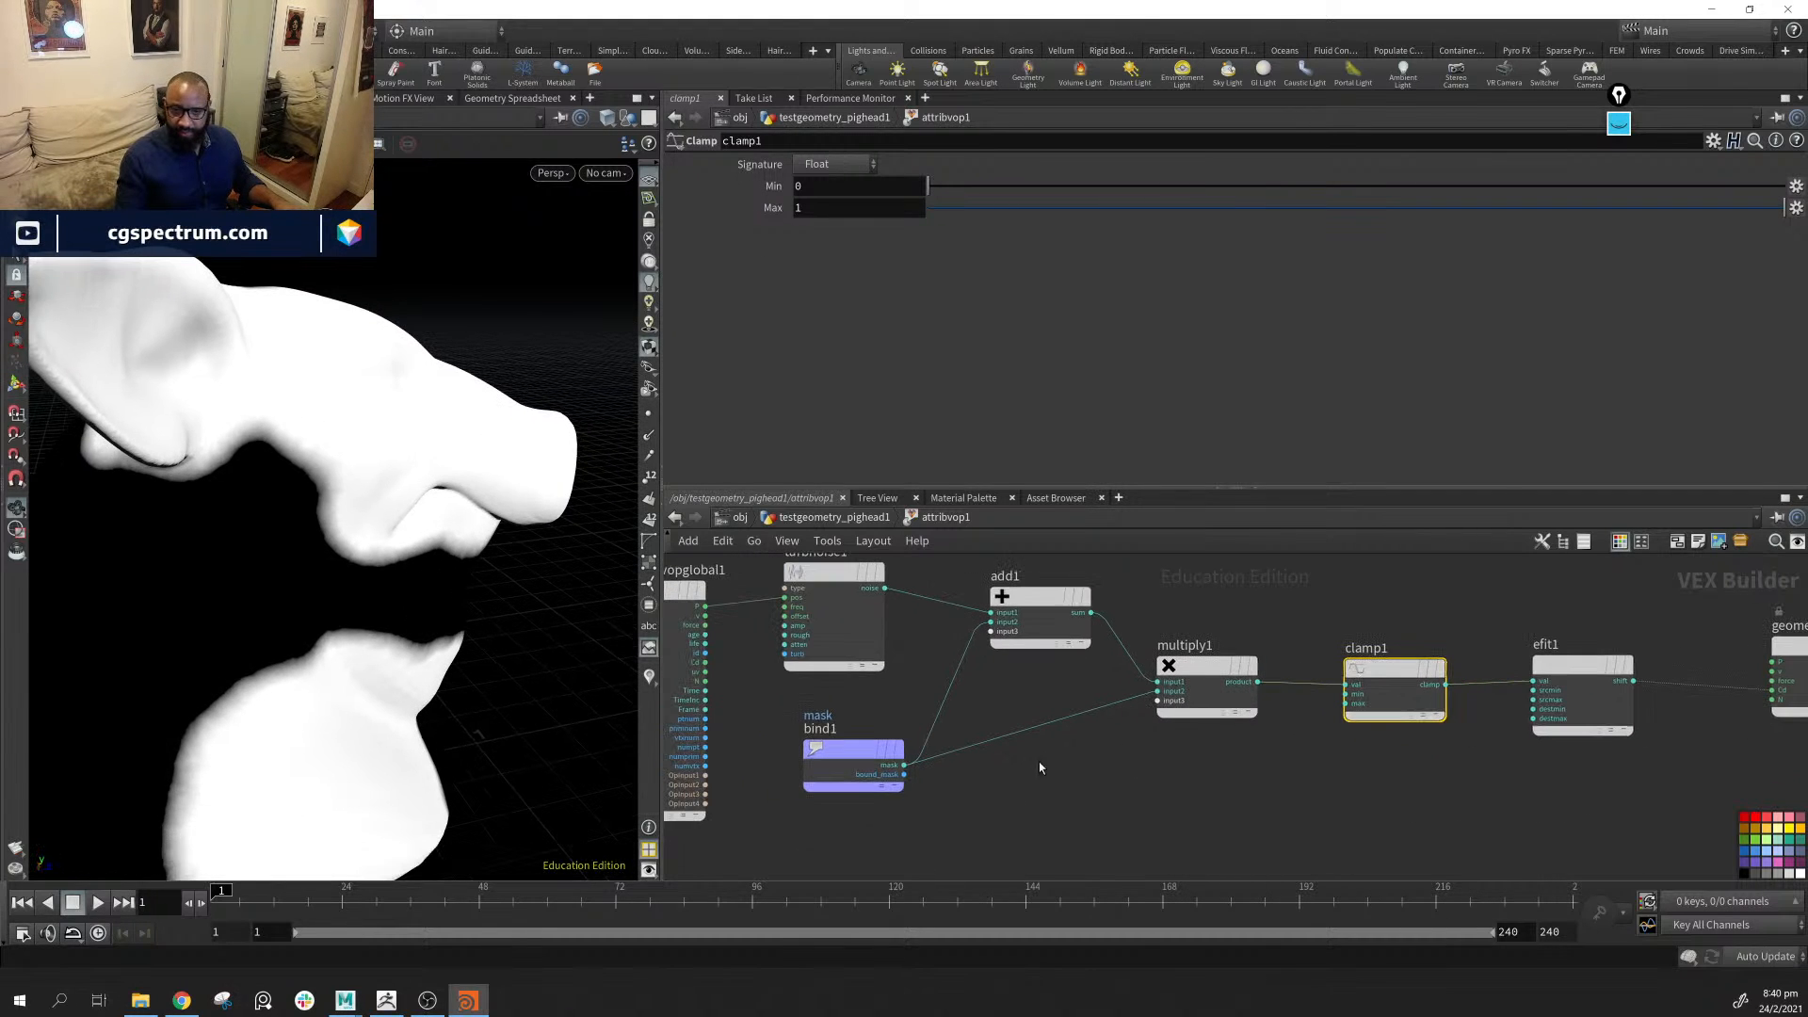
click(822, 590)
middle_click(759, 228)
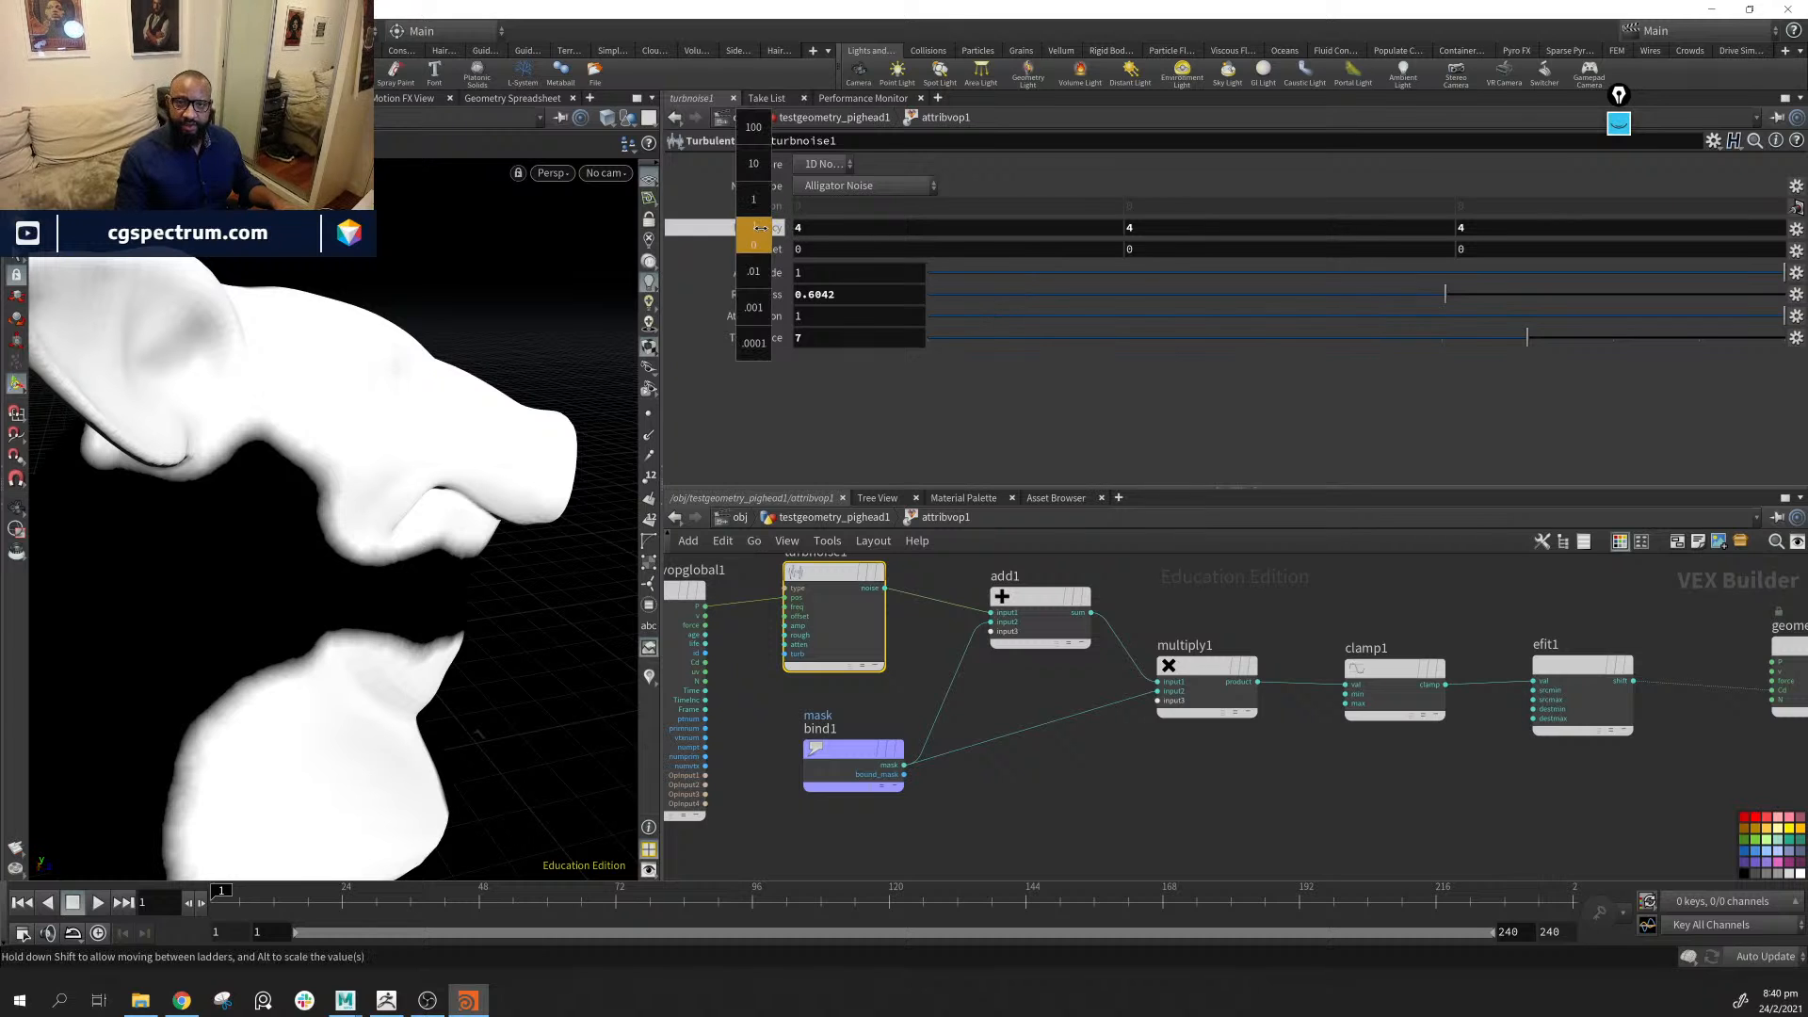
mouse_move(759, 228)
middle_down()
mouse_move(674, 229)
mouse_move(929, 227)
mouse_move(570, 227)
mouse_move(772, 230)
middle_up()
drag(343, 662, 464, 726)
Set the Fit Range Unclamped node's Source Min to 0.2177 and Source Max to 0.4904
click(1207, 671)
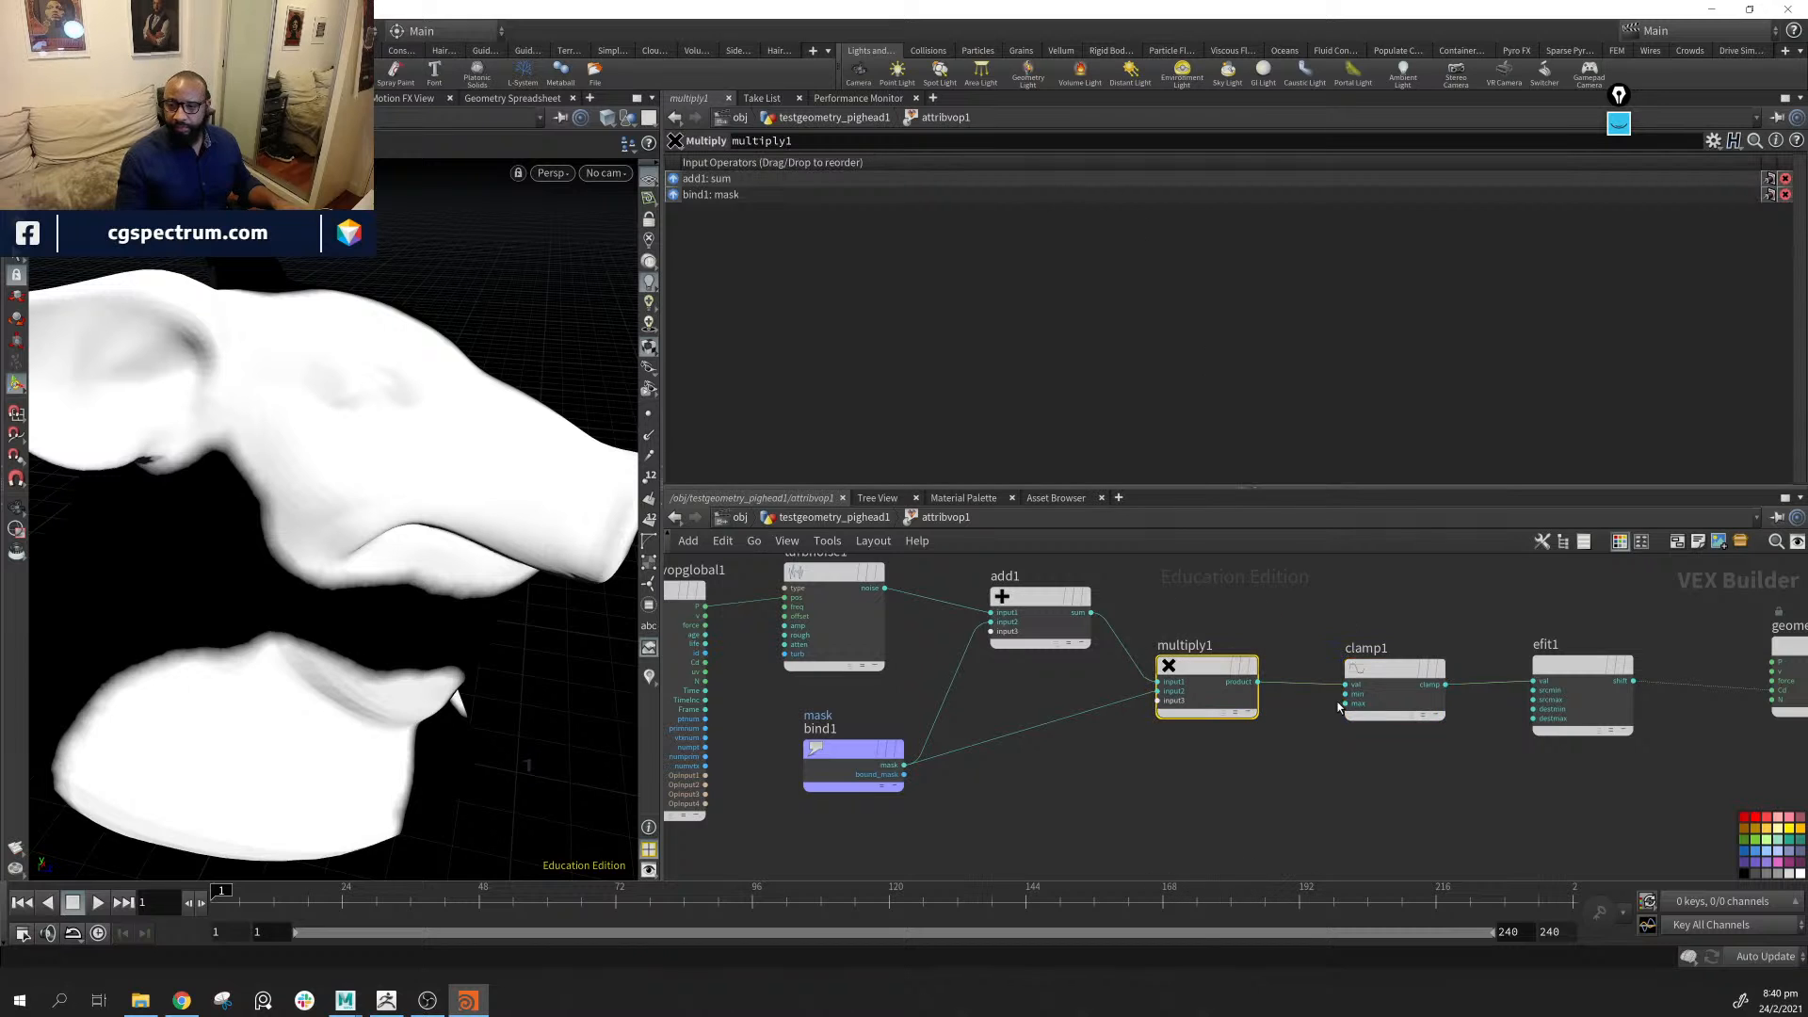
click(1582, 671)
drag(1091, 195, 1066, 187)
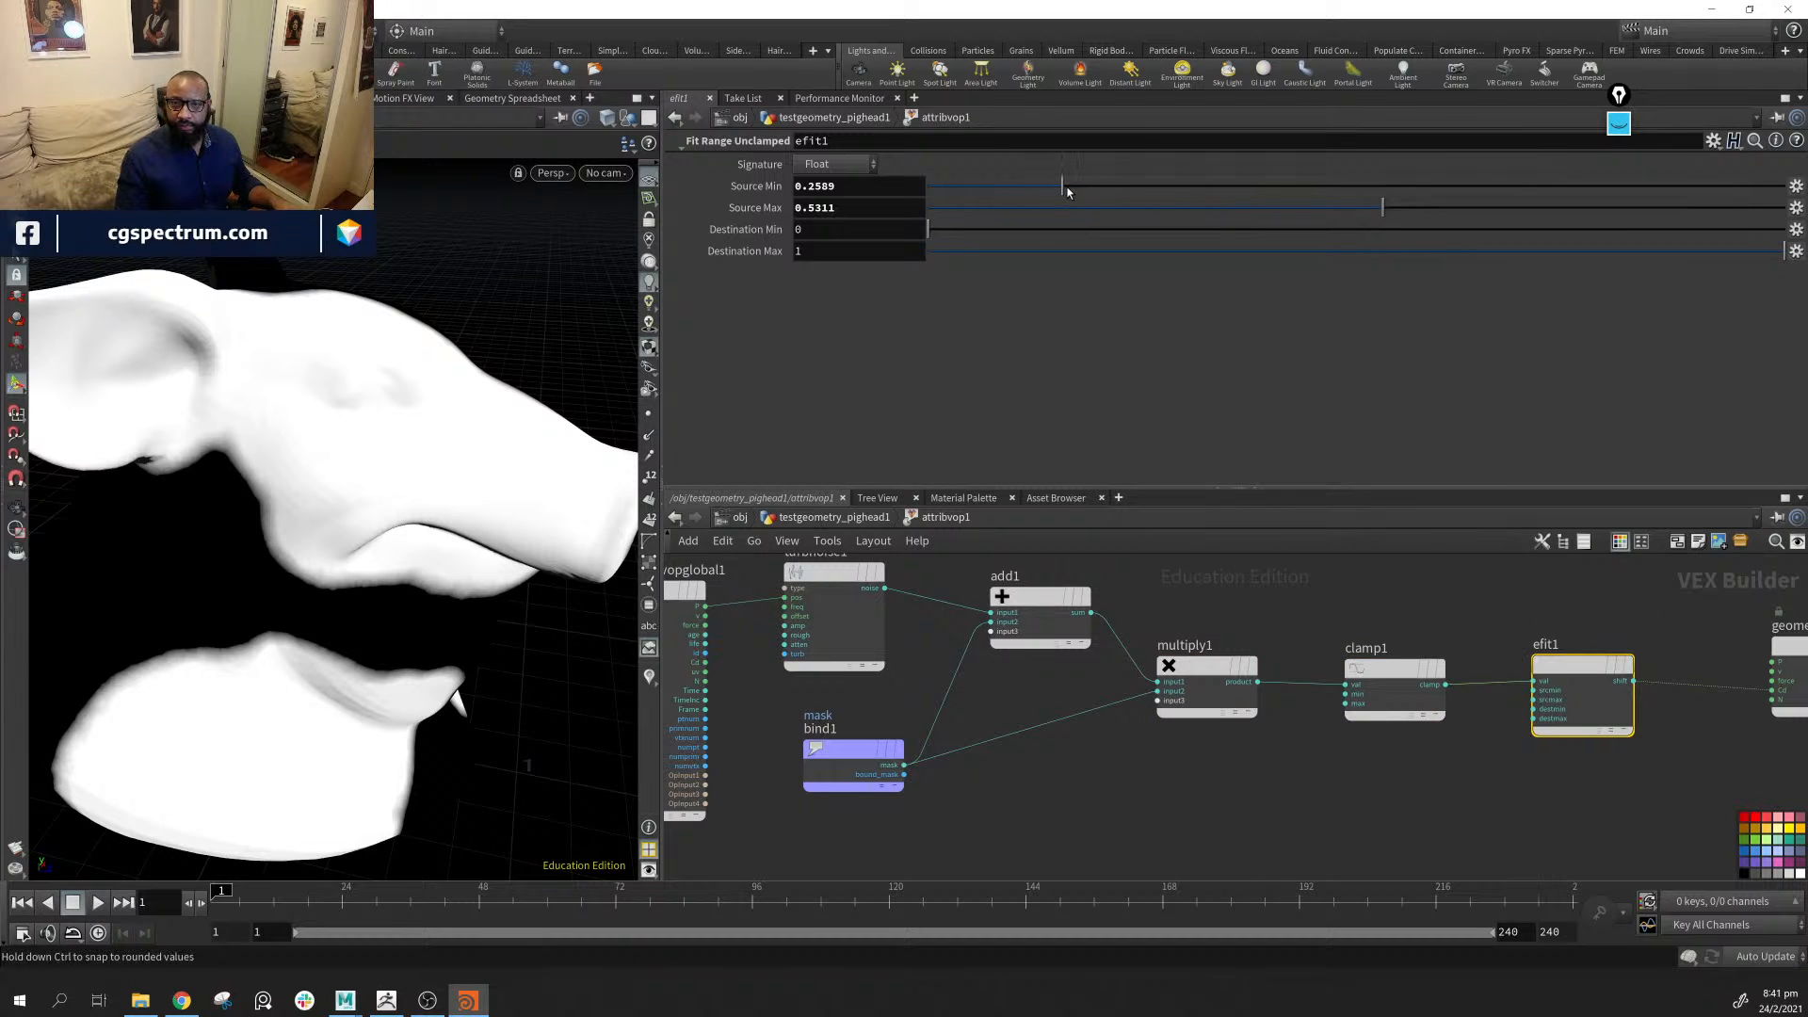
click(1101, 186)
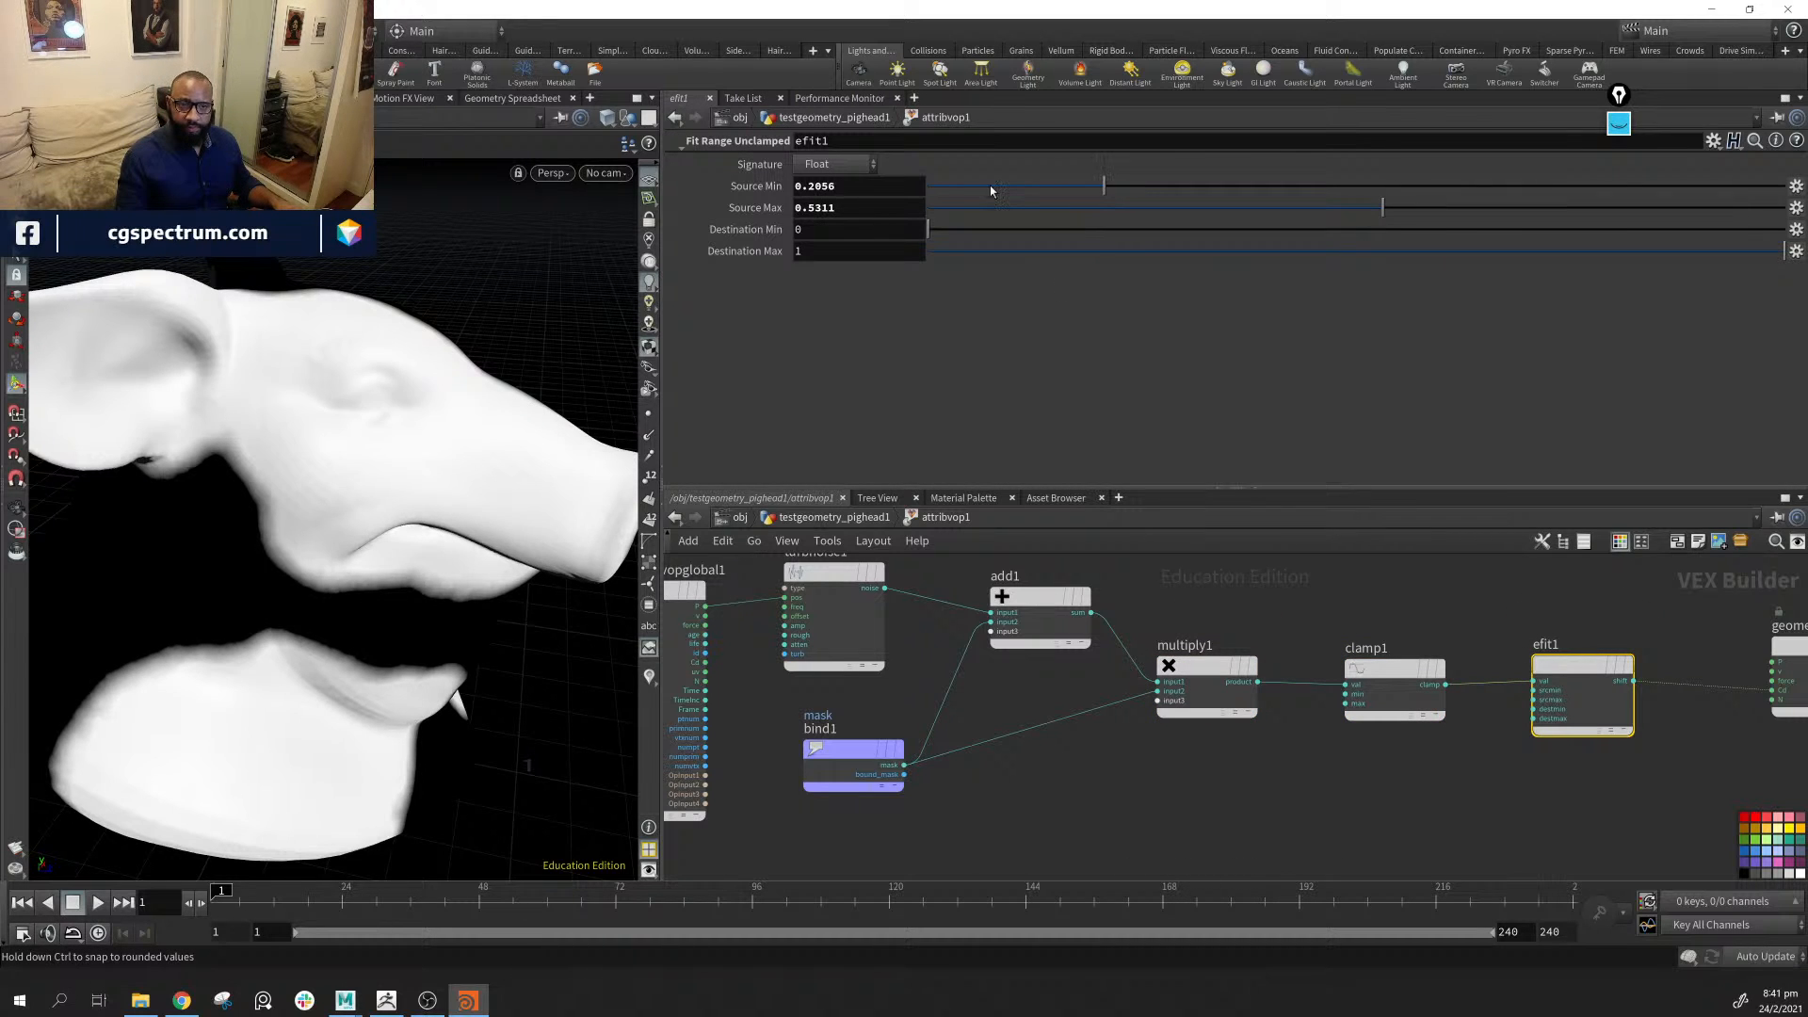
click(1115, 184)
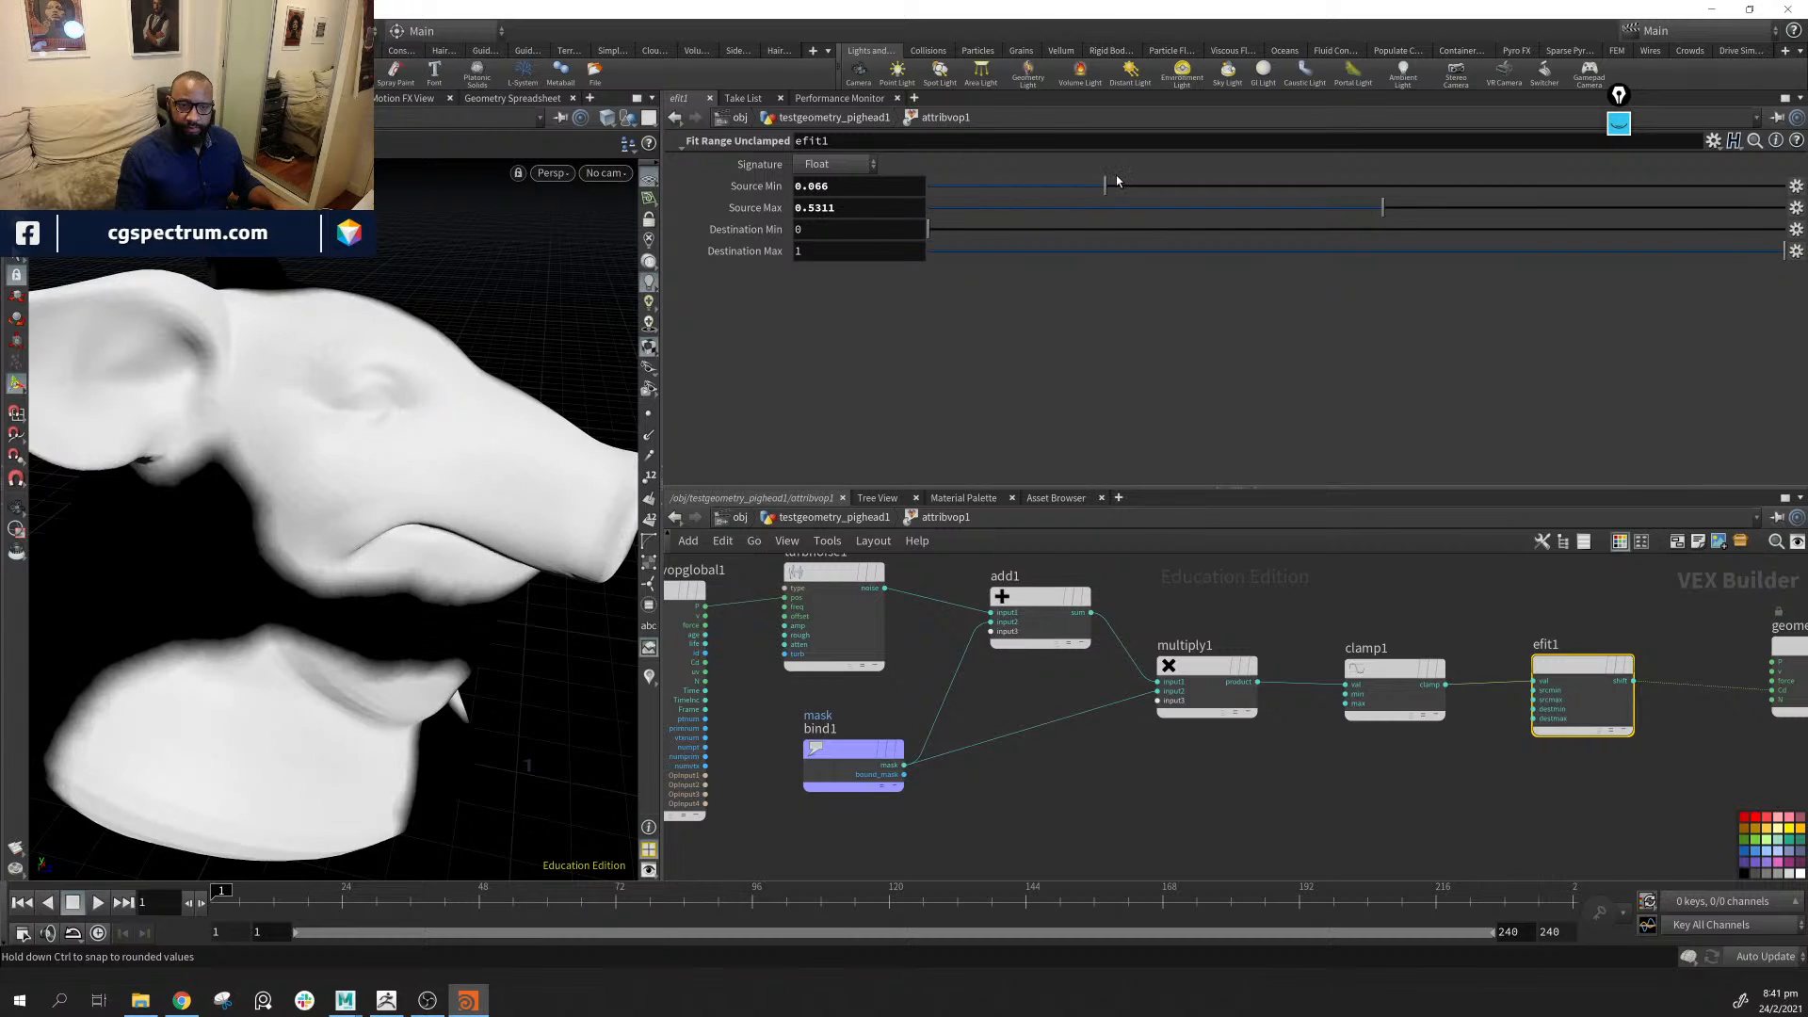
click(1438, 207)
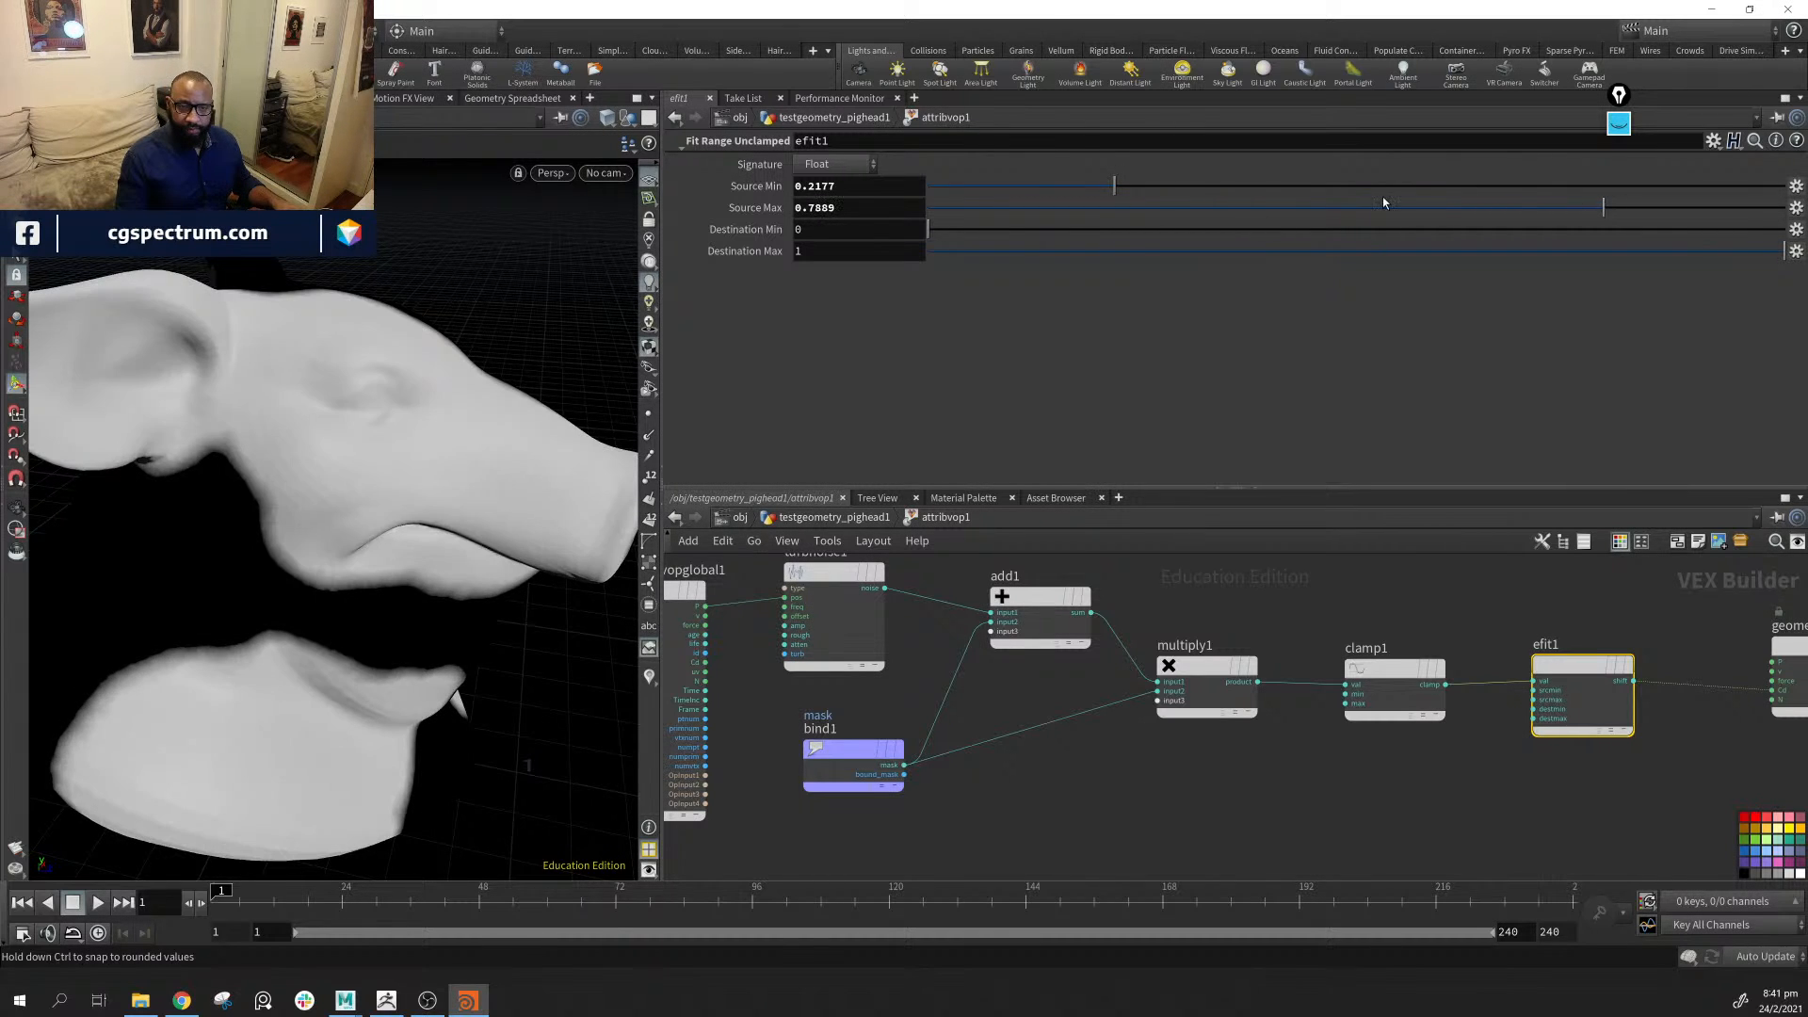
click(1381, 207)
click(1341, 207)
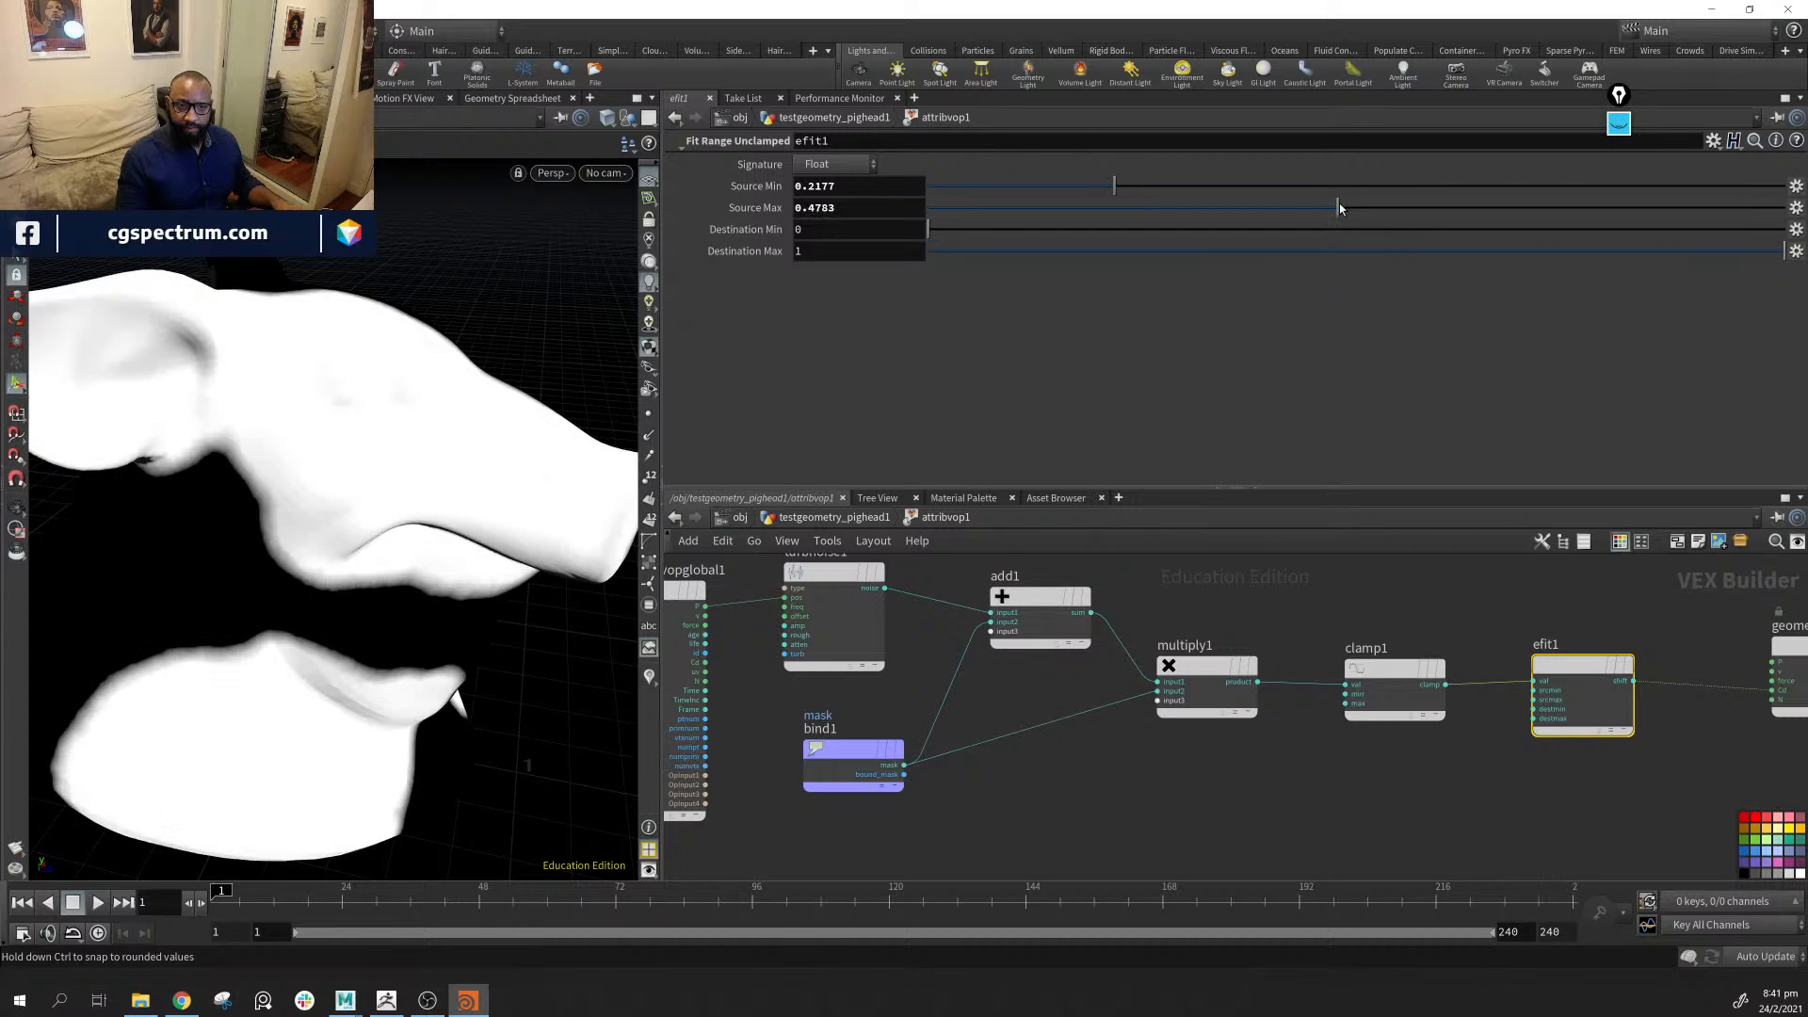
click(1349, 208)
Connect the Turbulent Noise output directly to Cd on the geometry output node to display the raw noise
middle_drag(1604, 691, 1404, 713)
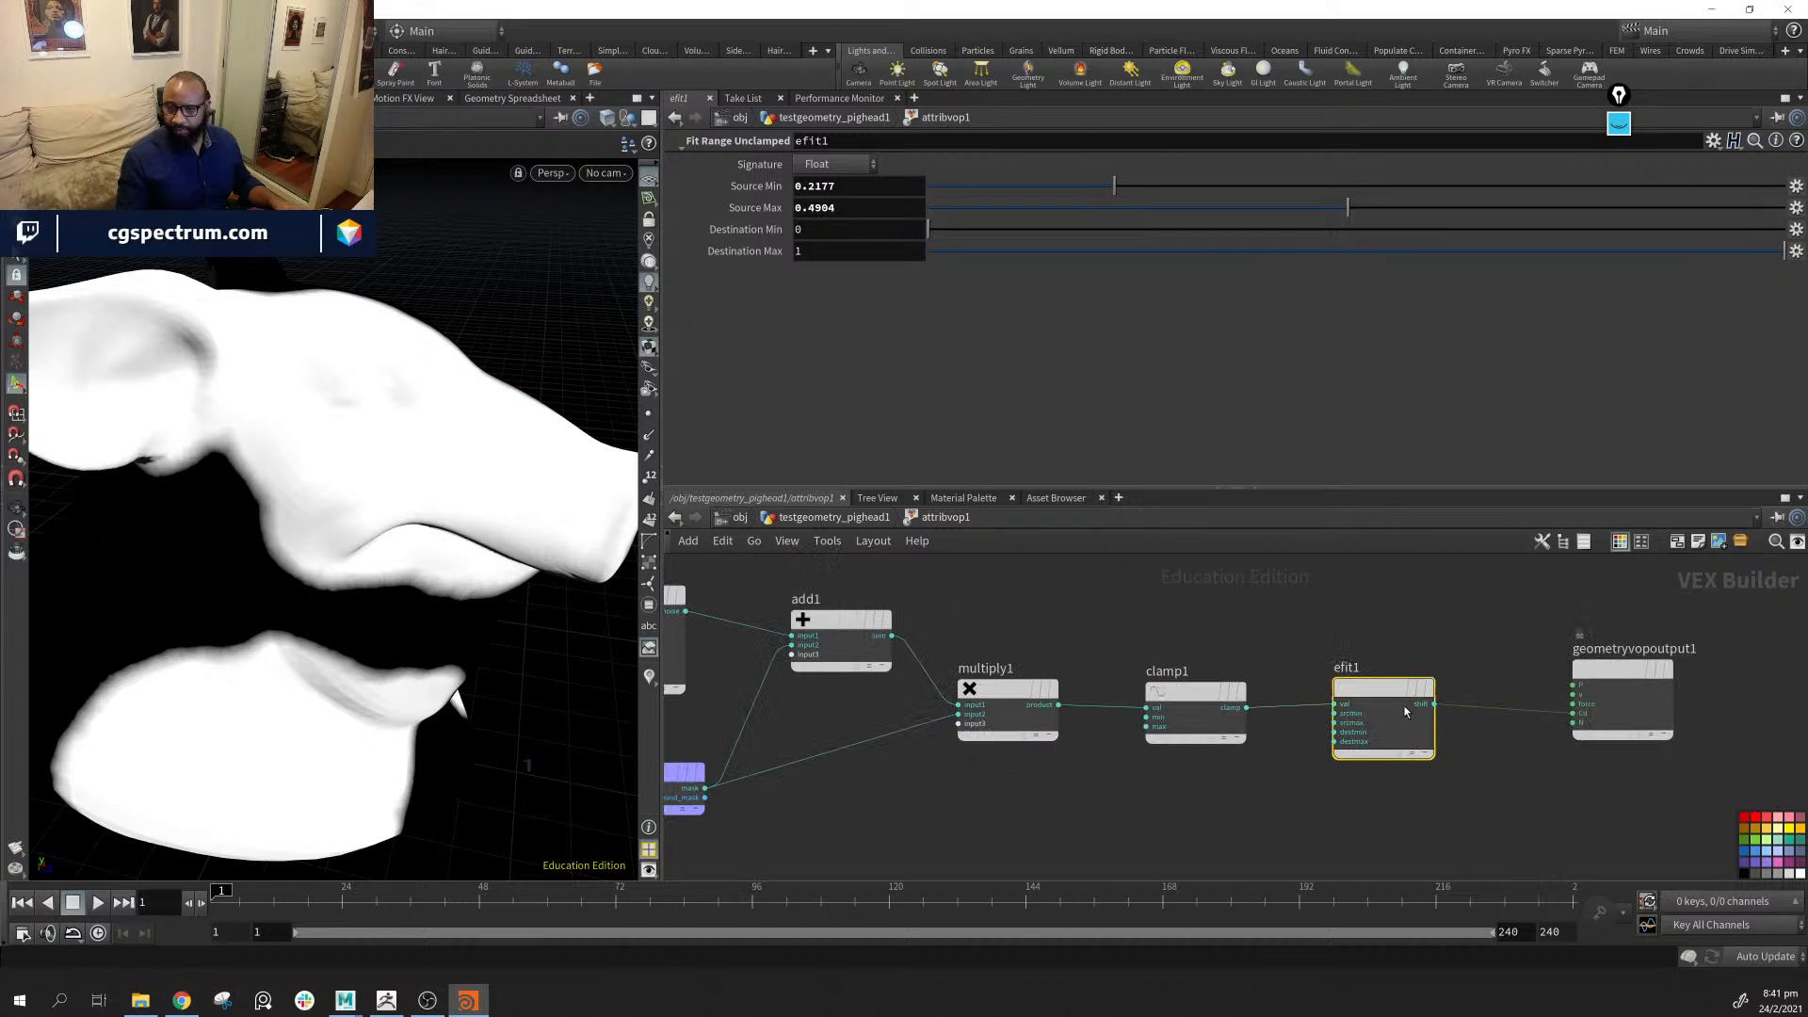
alt+middle_drag(377, 631, 452, 569)
mouse_move(452, 570)
mouse_down()
mouse_move(323, 537)
mouse_move(226, 555)
mouse_move(404, 508)
mouse_move(291, 606)
mouse_move(408, 615)
mouse_move(419, 577)
mouse_up()
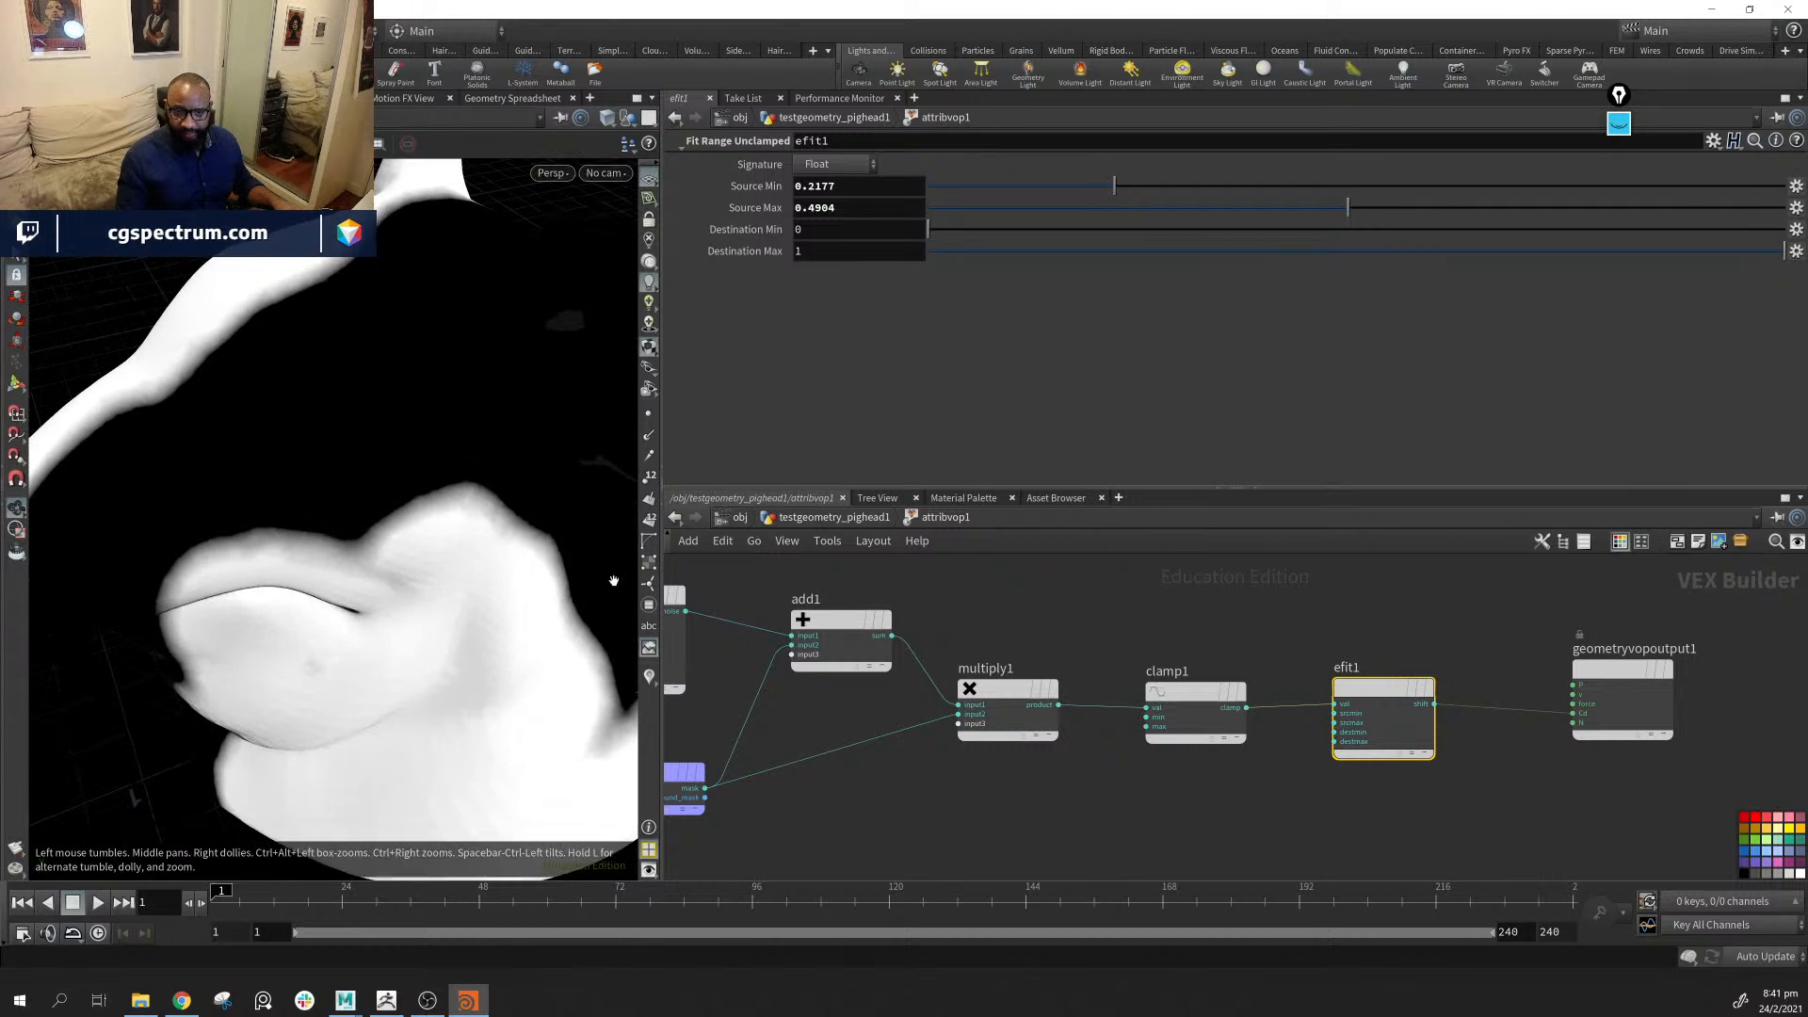
middle_drag(1084, 629, 1239, 650)
scroll(1241, 652, up, 1)
scroll(1239, 650, down, 1)
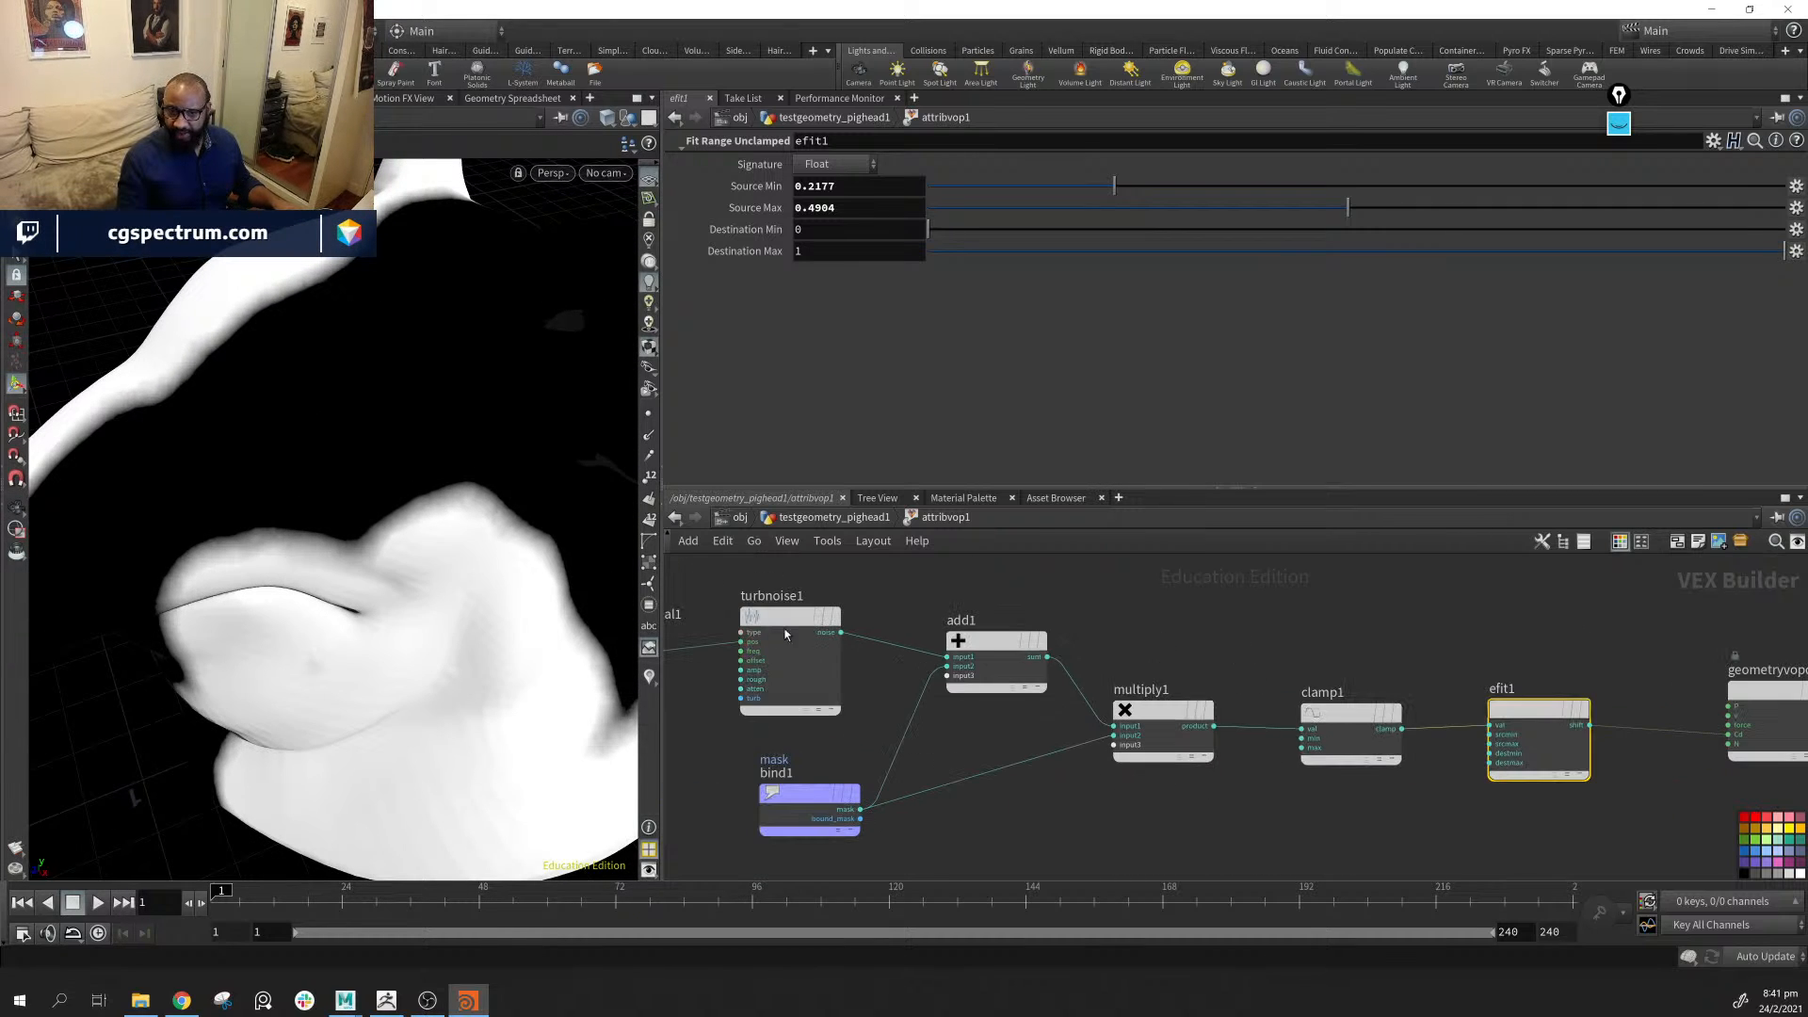
drag(842, 633, 1732, 737)
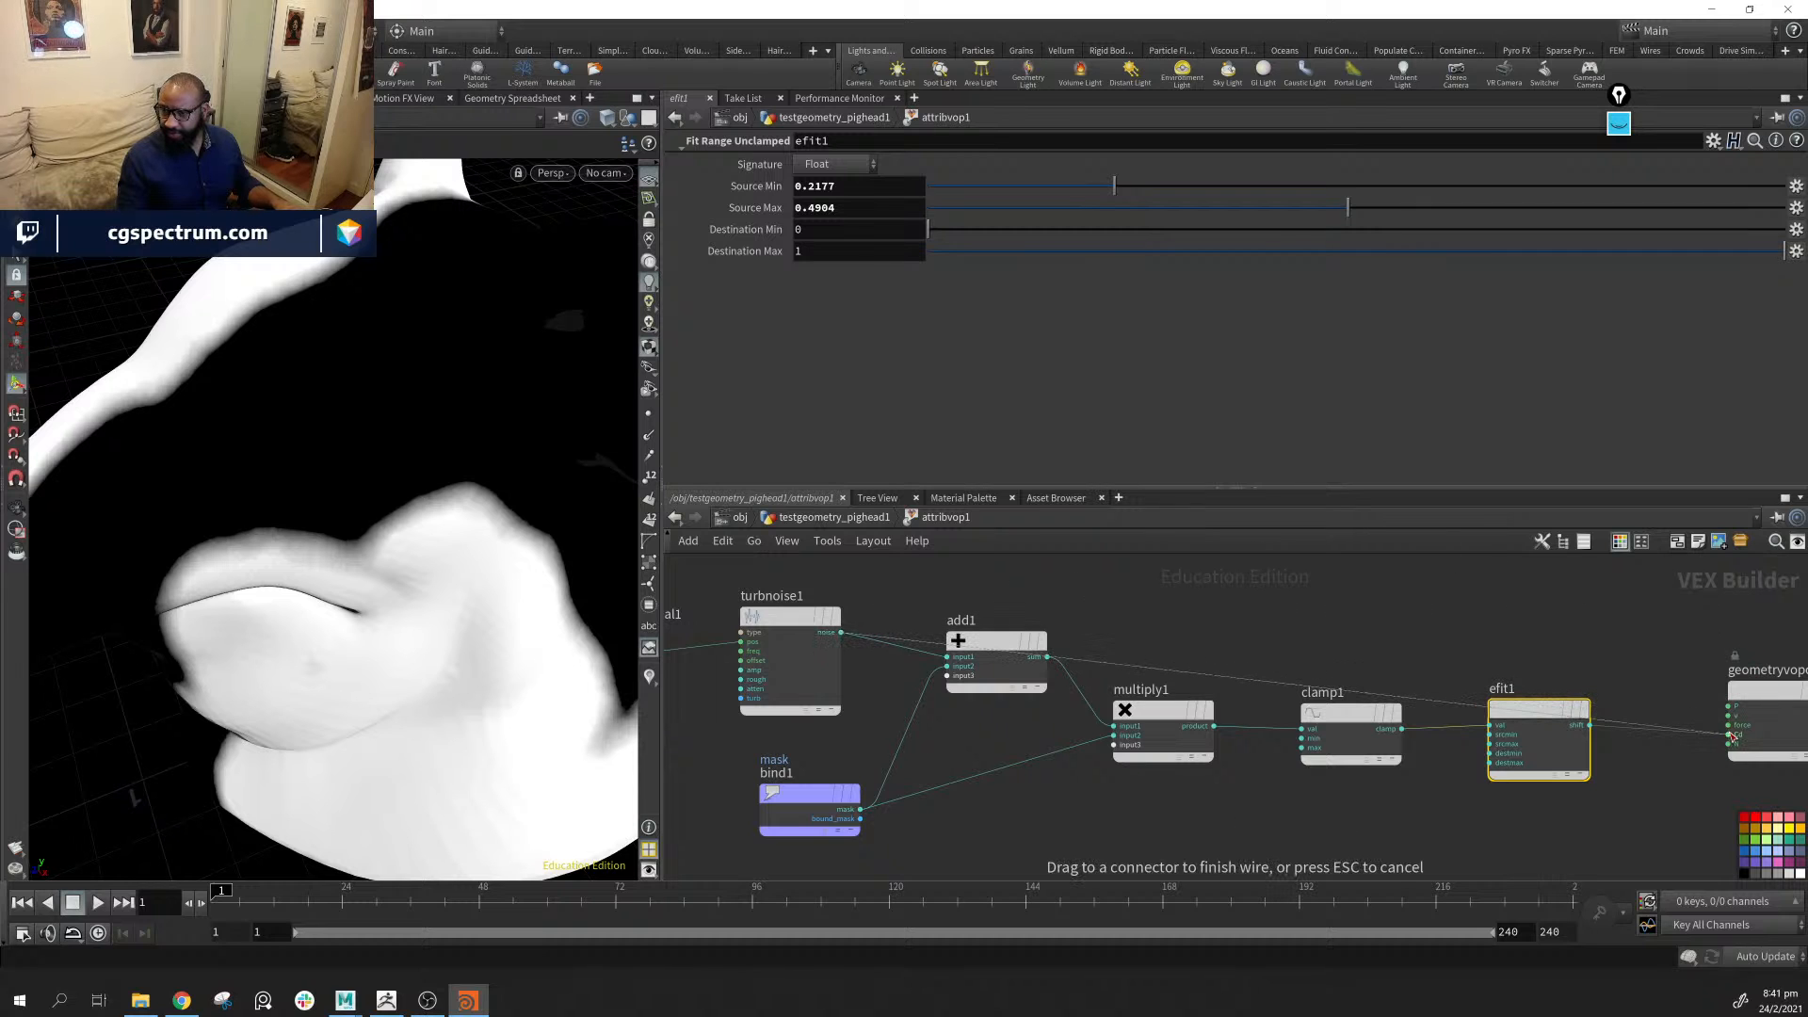
Move the Add node up beside the Turbulent Noise node and delete the Clamp and Fit Range Unclamped nodes
alt+drag(510, 599, 604, 569)
drag(1000, 658, 1053, 624)
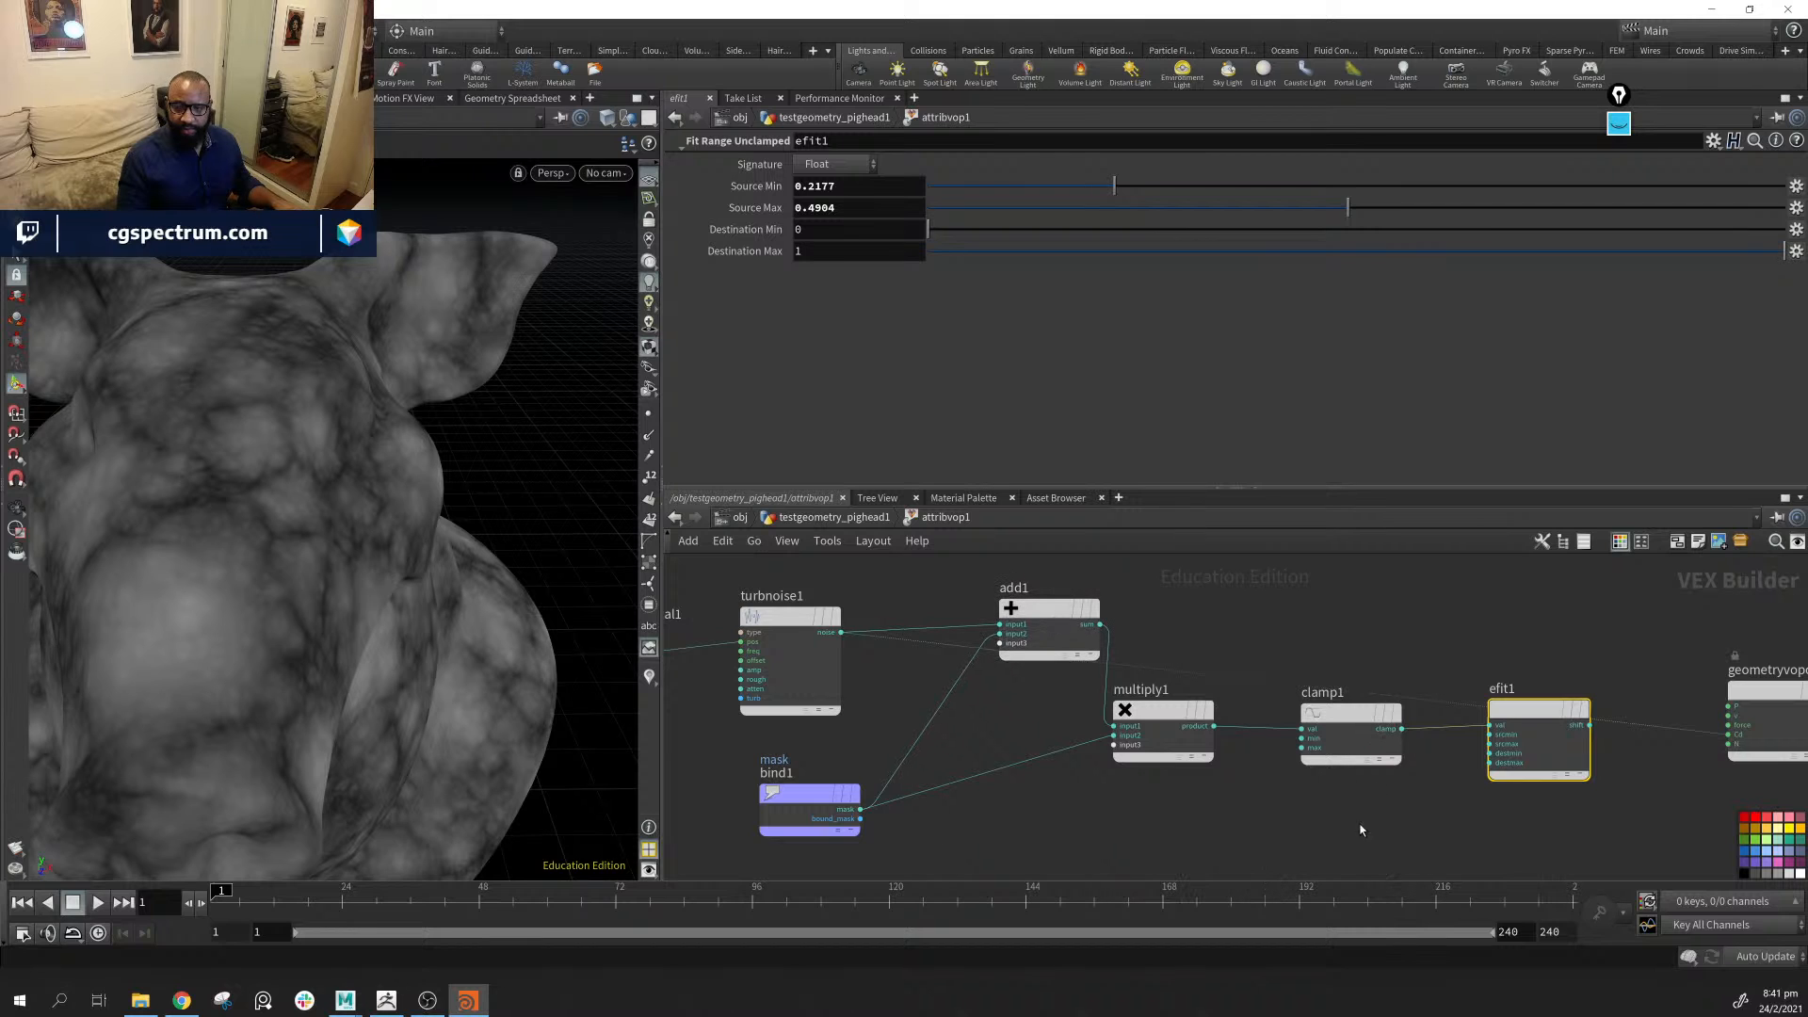
drag(1322, 842, 1551, 708)
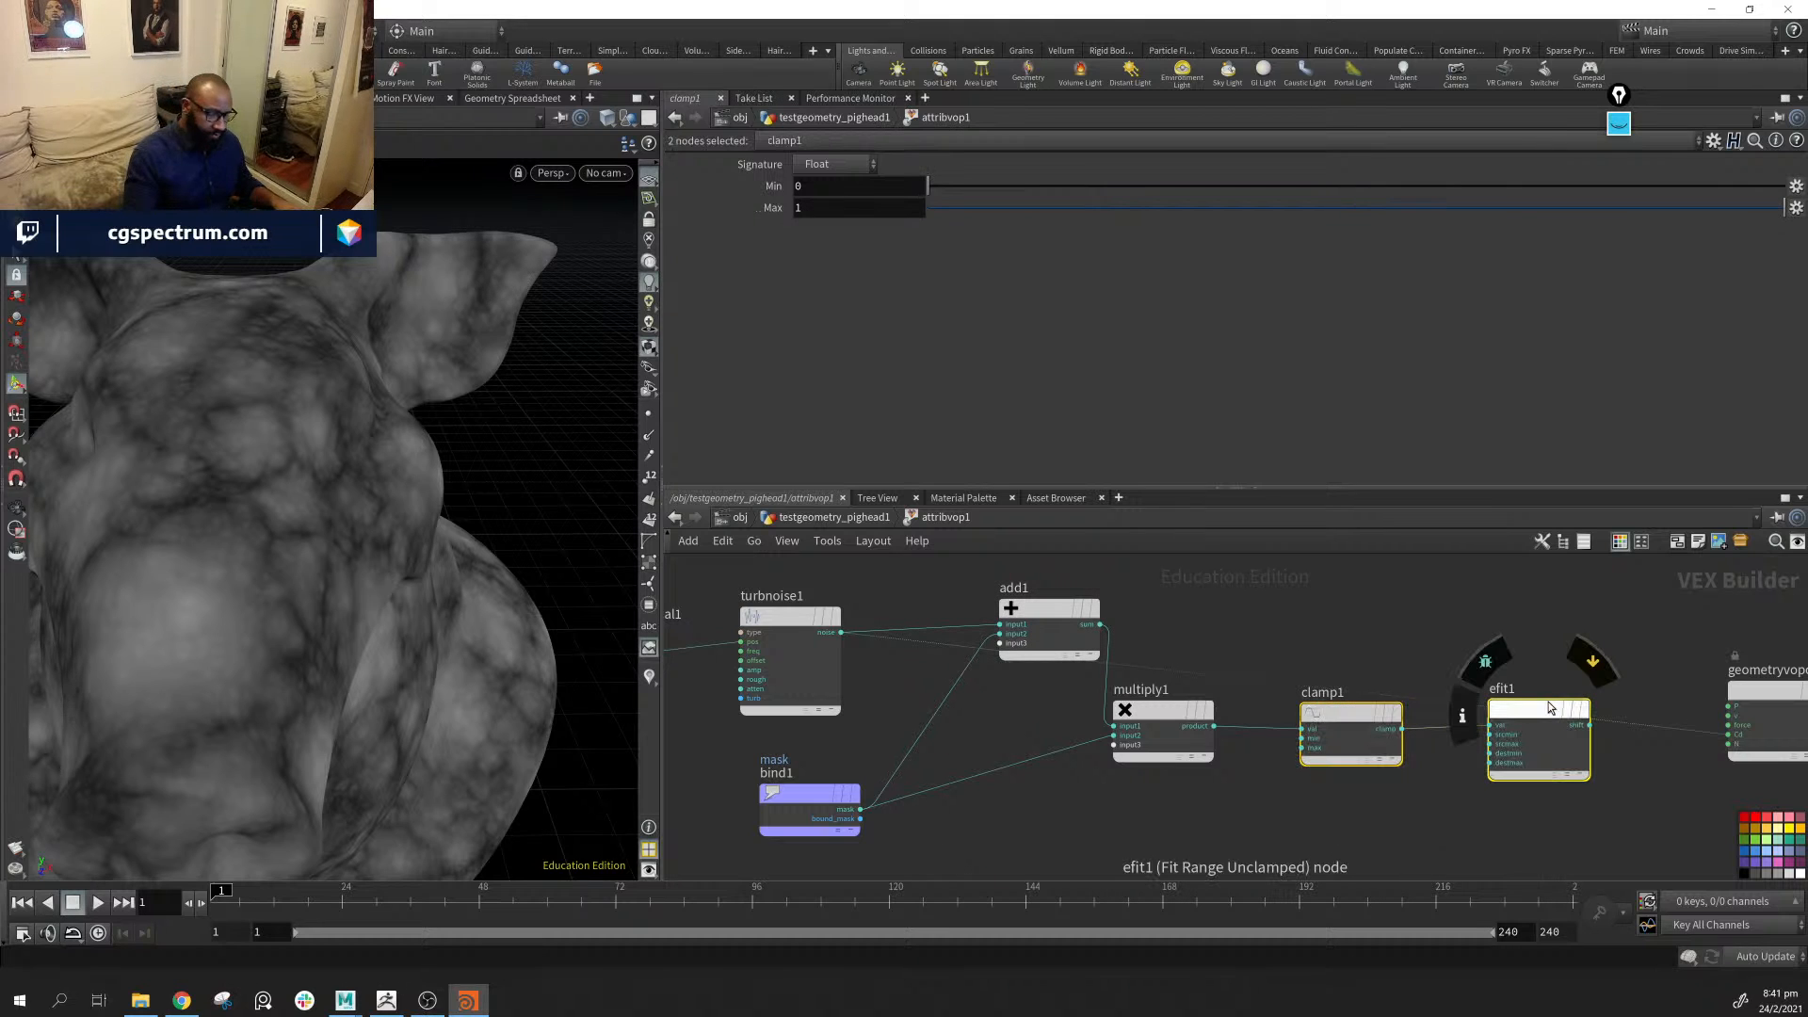
key(Delete)
Move the geometry globals and Turbulent Noise nodes away from the Add node to make room between them
middle_drag(1208, 598, 1491, 595)
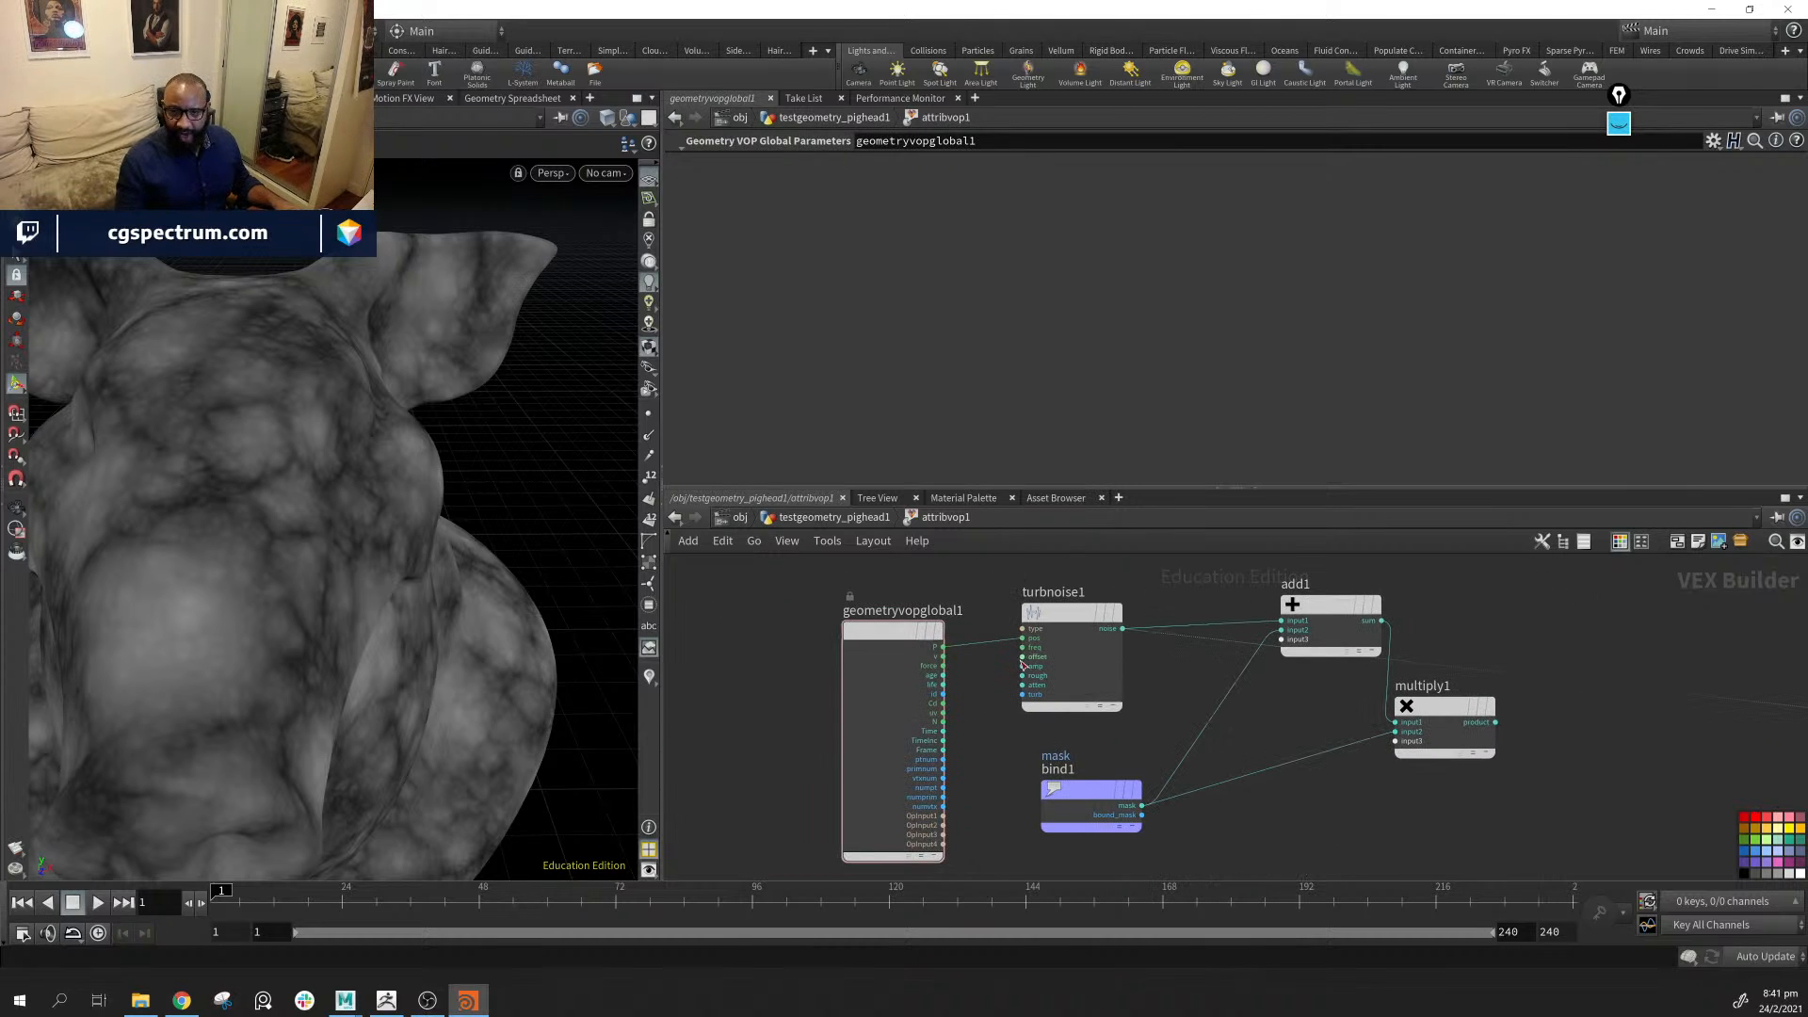
mouse_move(832, 579)
mouse_down()
mouse_move(991, 651)
mouse_move(1059, 659)
mouse_move(847, 597)
mouse_up()
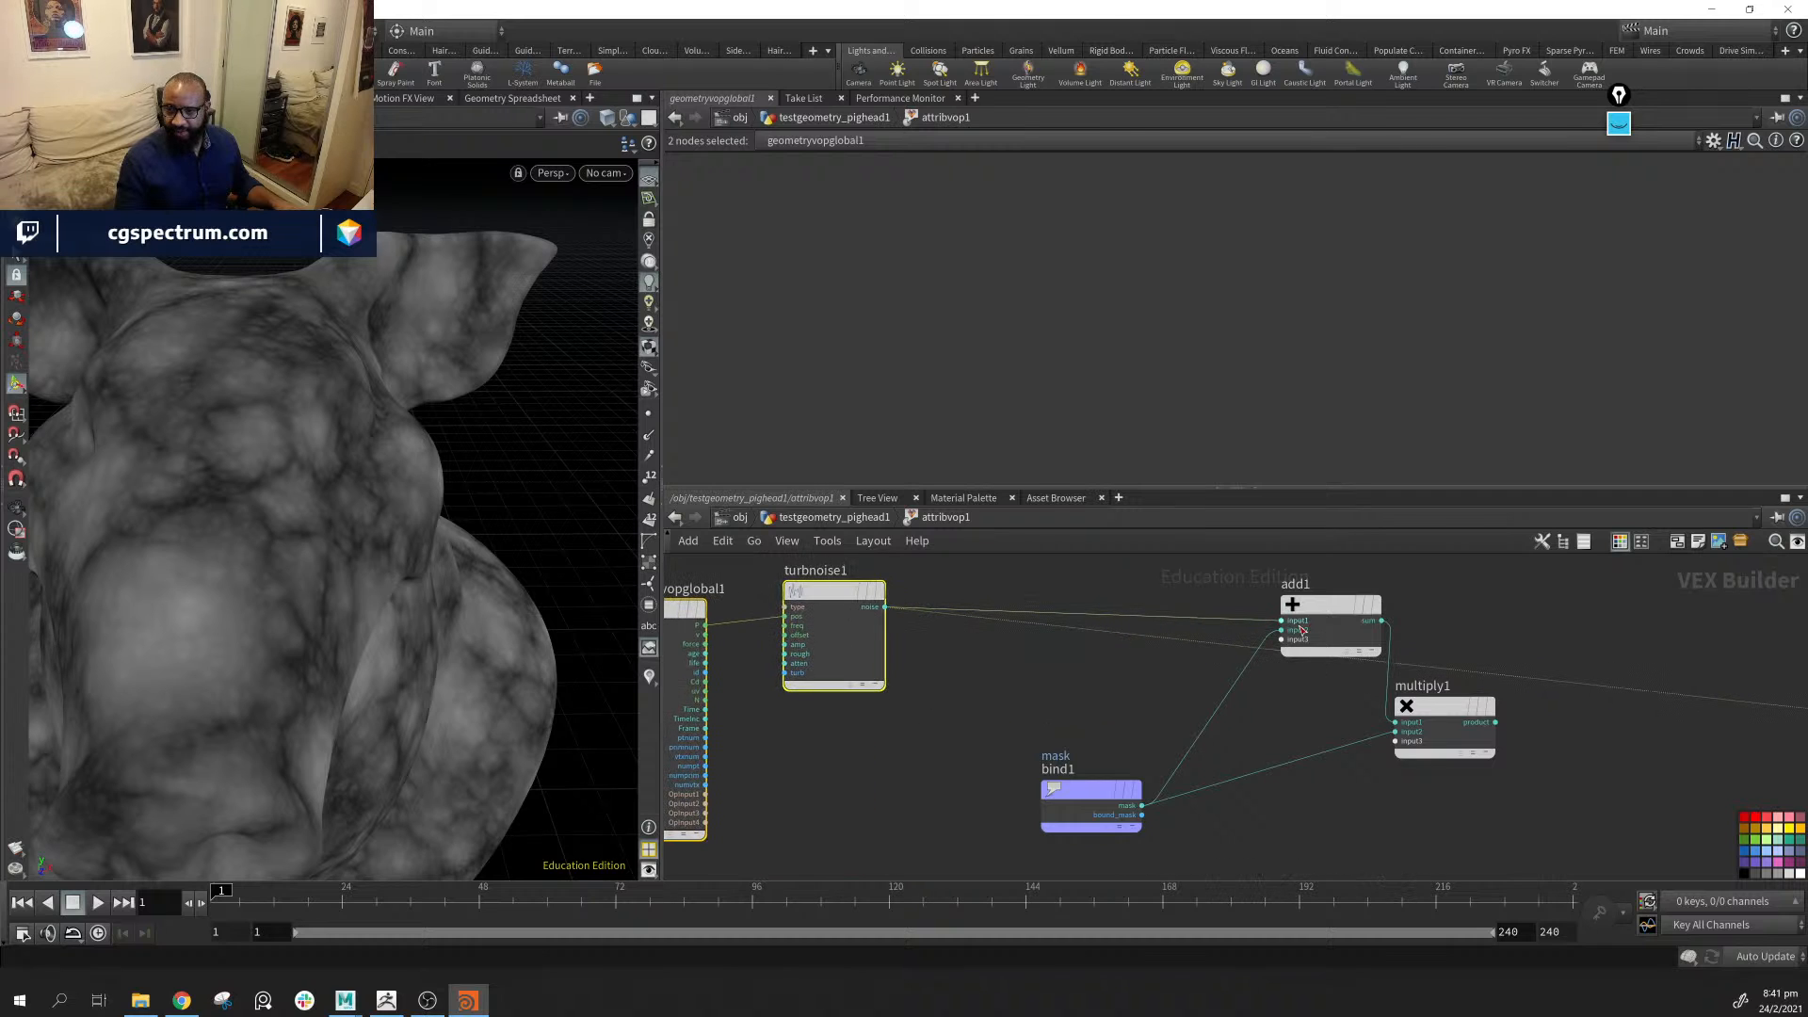
drag(396, 565, 461, 584)
Insert a Fit Range node on the wire between the Turbulent Noise node and the Add node
click(1015, 665)
key(Tab)
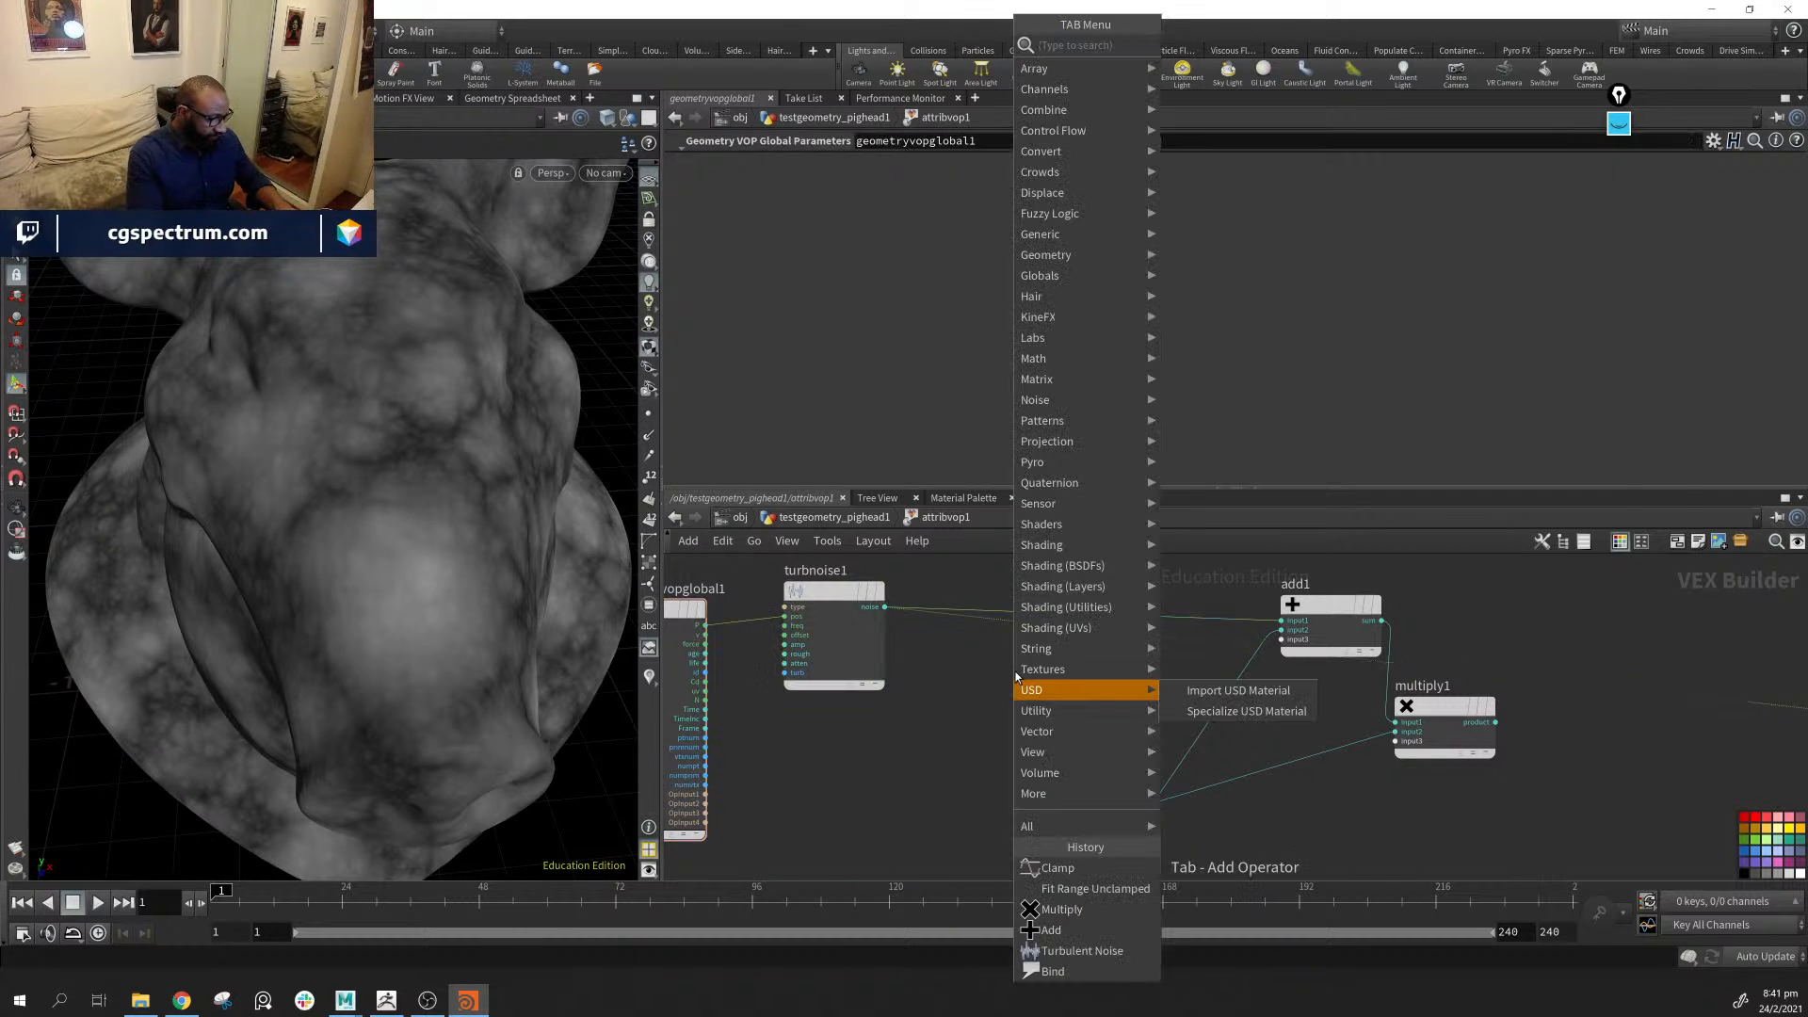
text(fit)
key(Down)
key(Return)
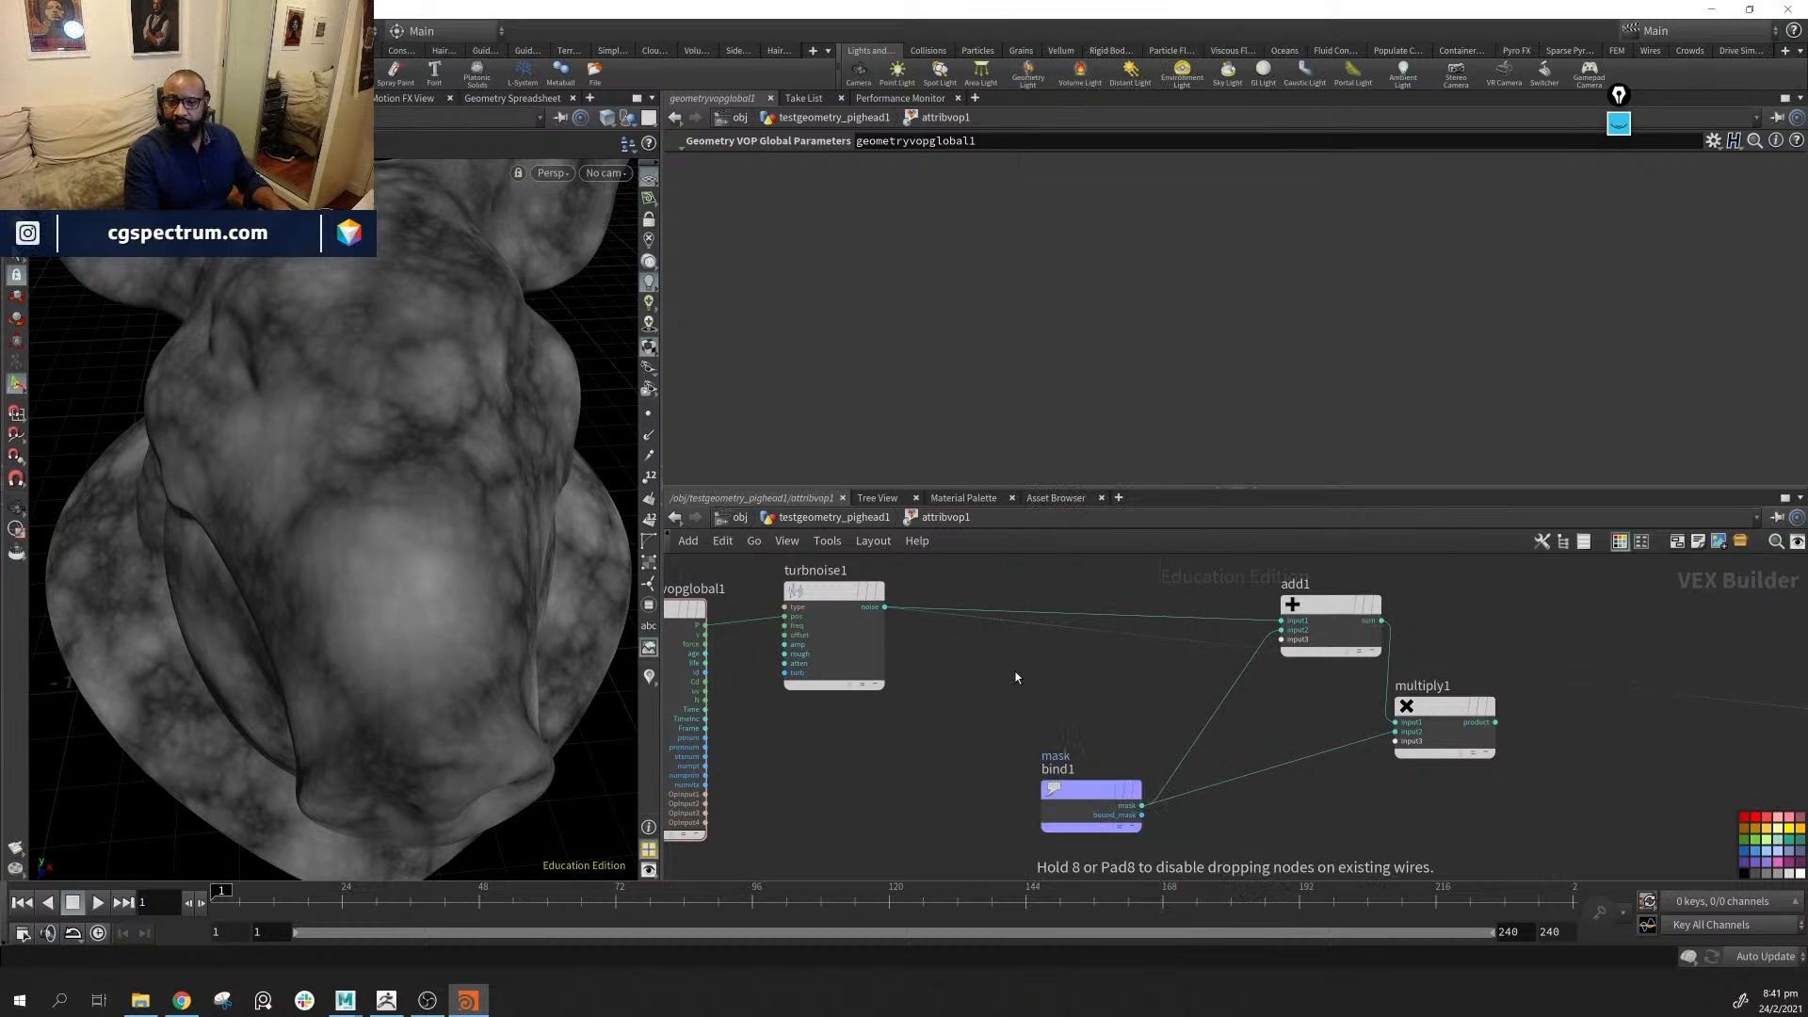
click(1015, 677)
drag(1017, 671, 1076, 596)
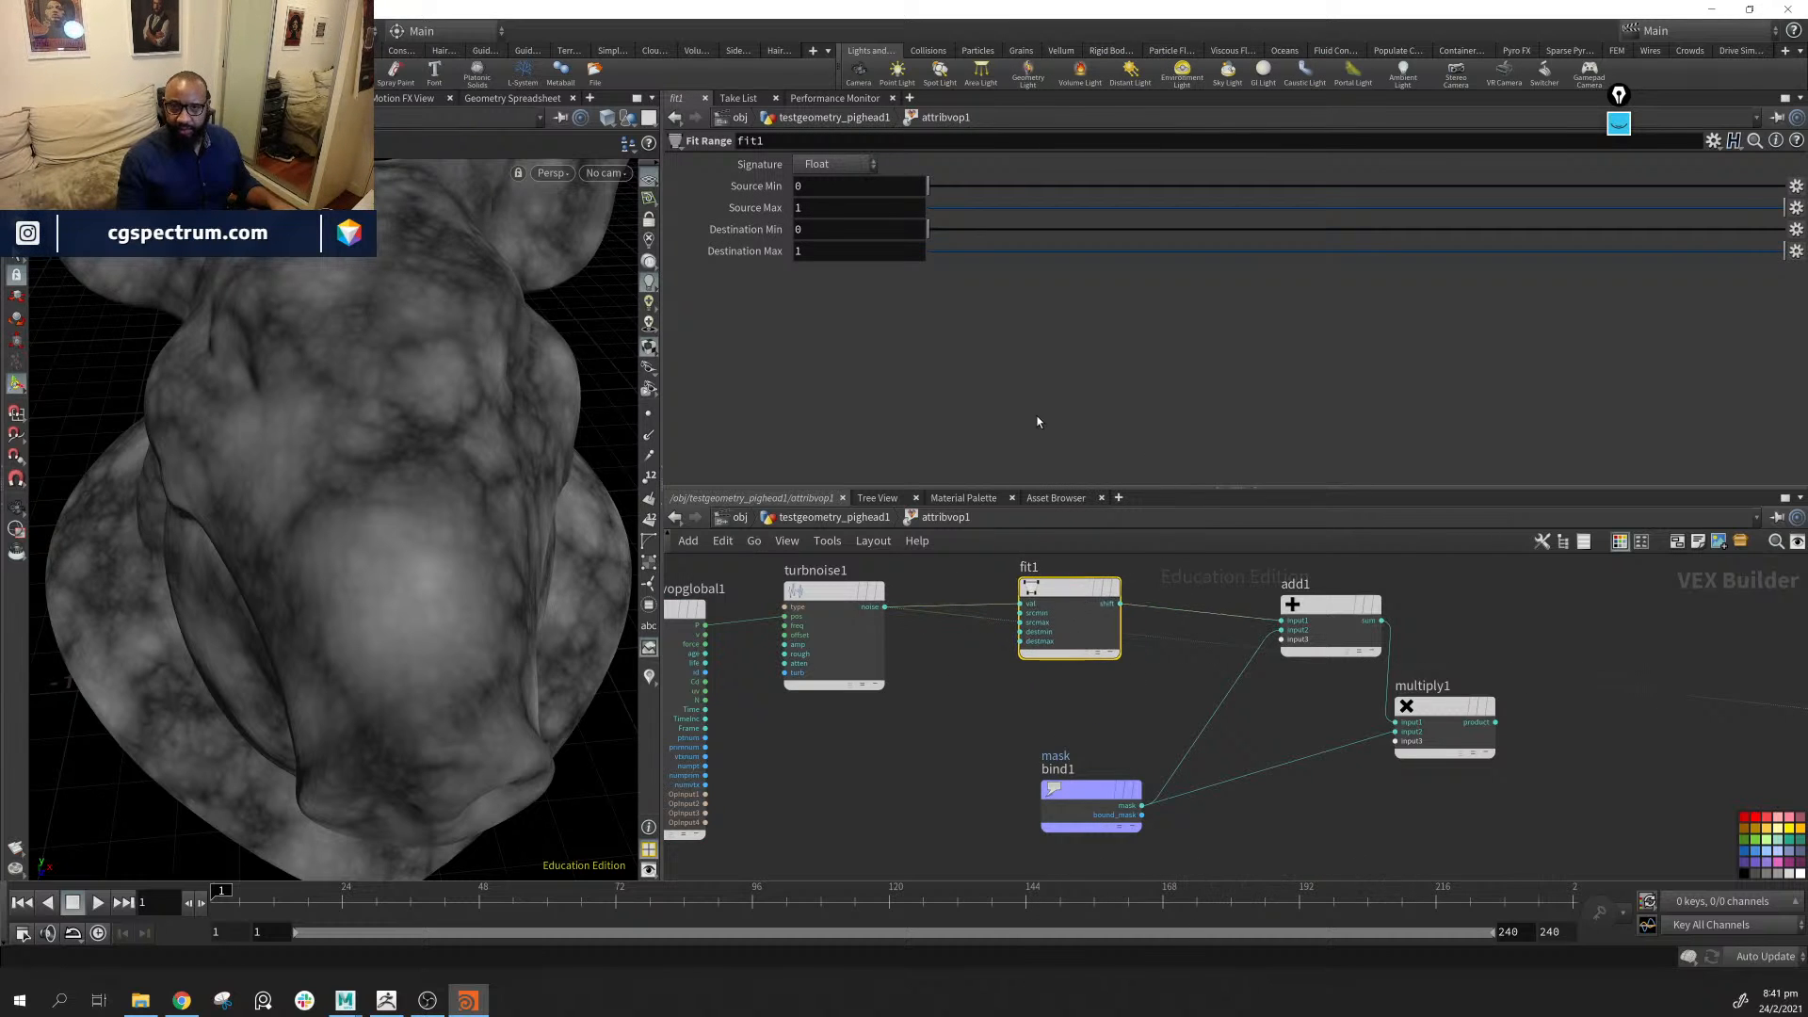
Set the Fit Range node's Source Min to 0.1204 and Source Max to 0.2688, with its output connected to Cd for display
drag(985, 186, 1032, 188)
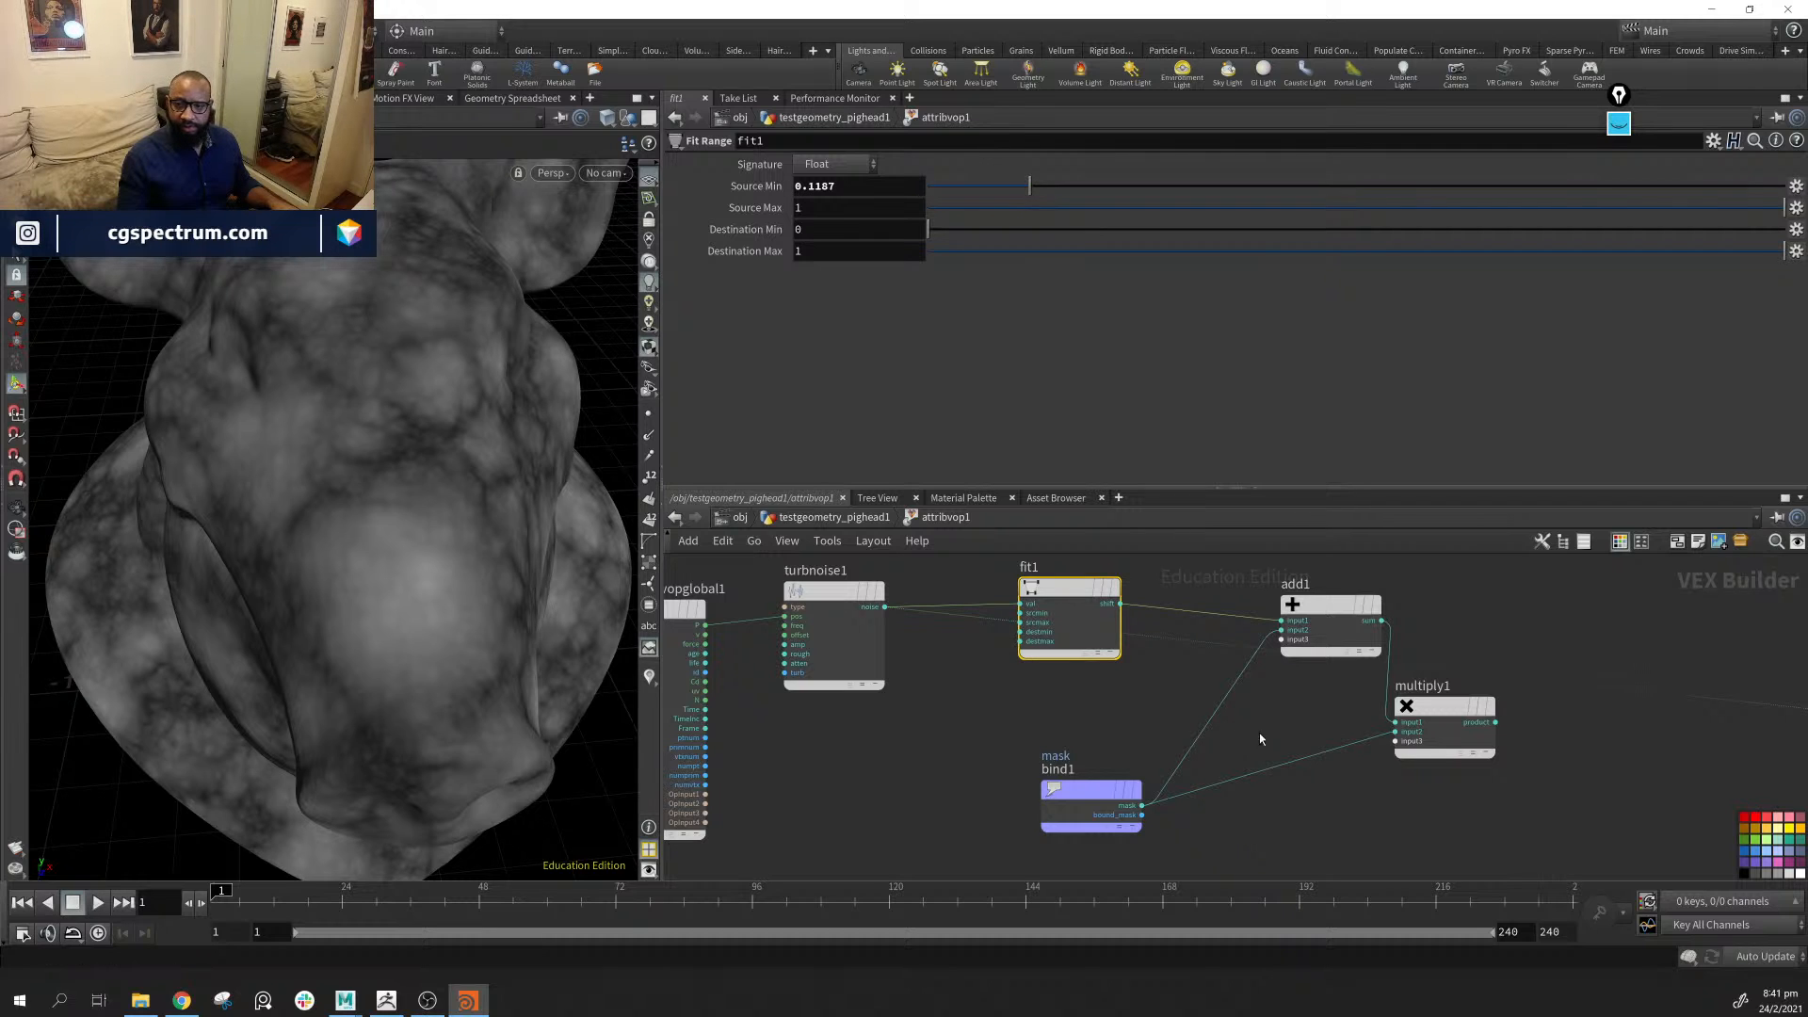
middle_drag(1182, 685, 955, 703)
drag(892, 620, 1722, 754)
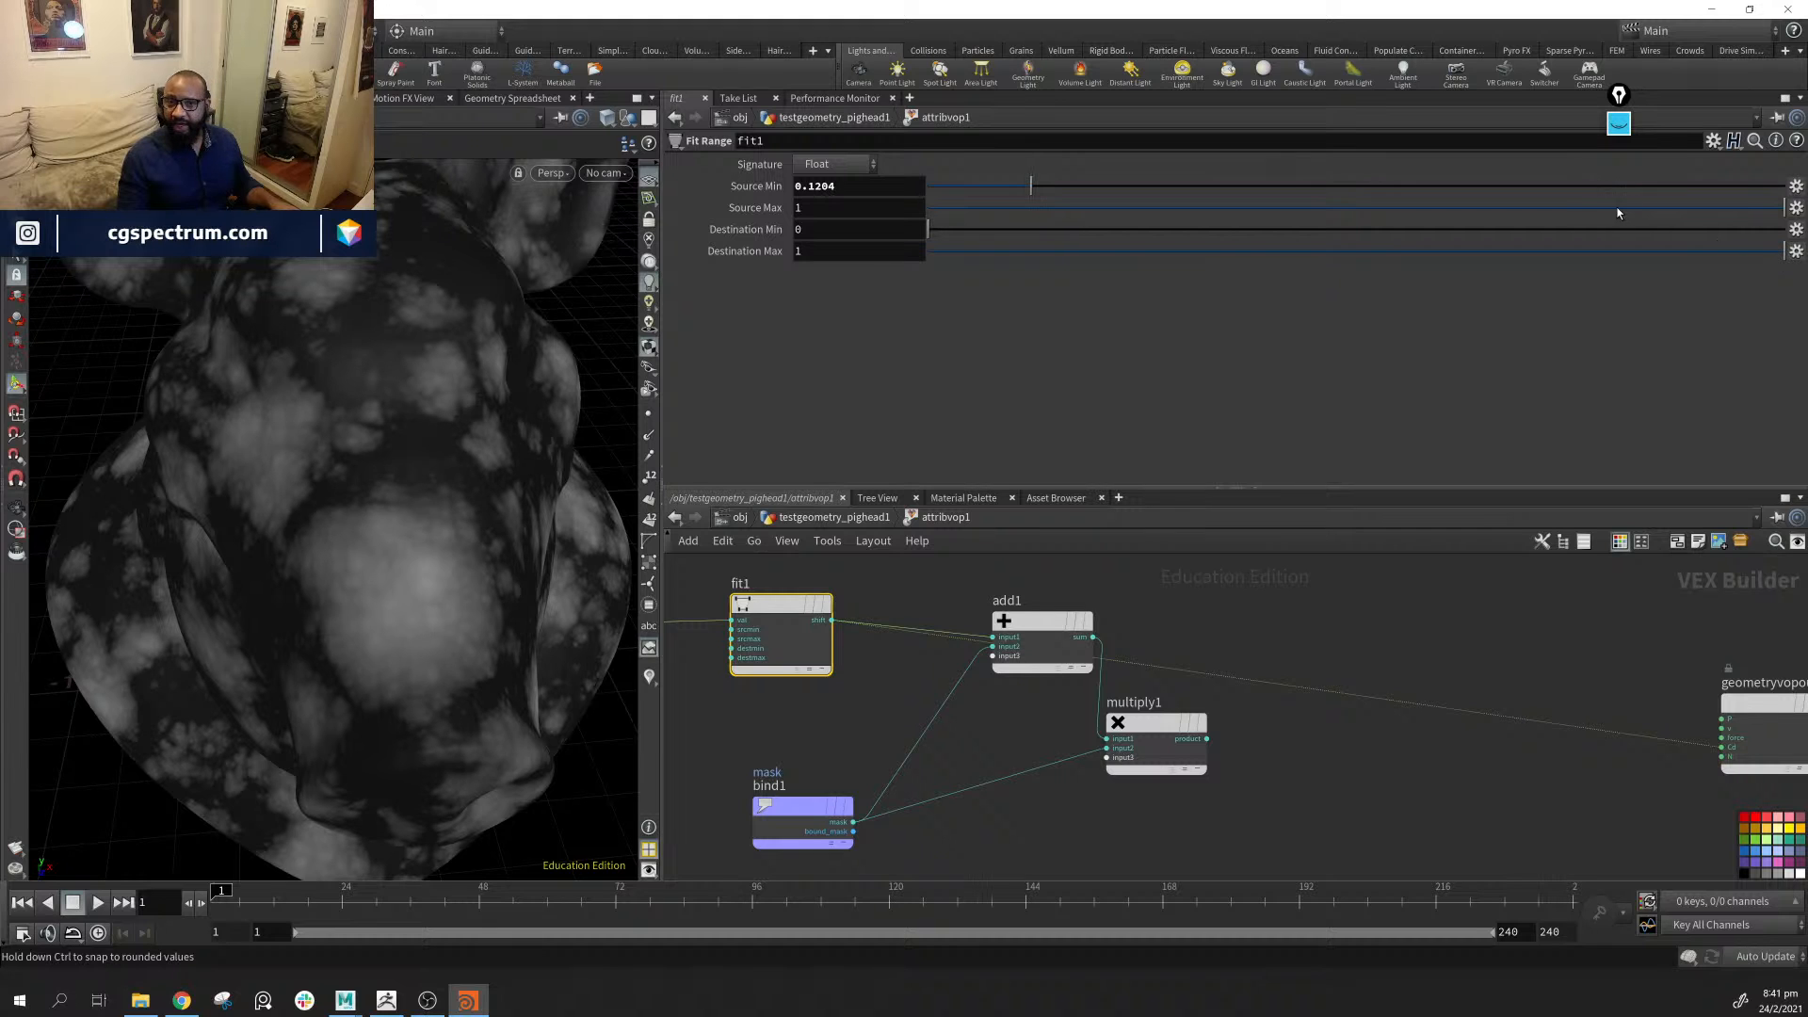
drag(1569, 212, 1320, 207)
drag(1209, 208, 1155, 207)
Lower the Add node and connect its sum to Cd on the geometry output node to check it on the pig head
middle_drag(1026, 744, 1051, 695)
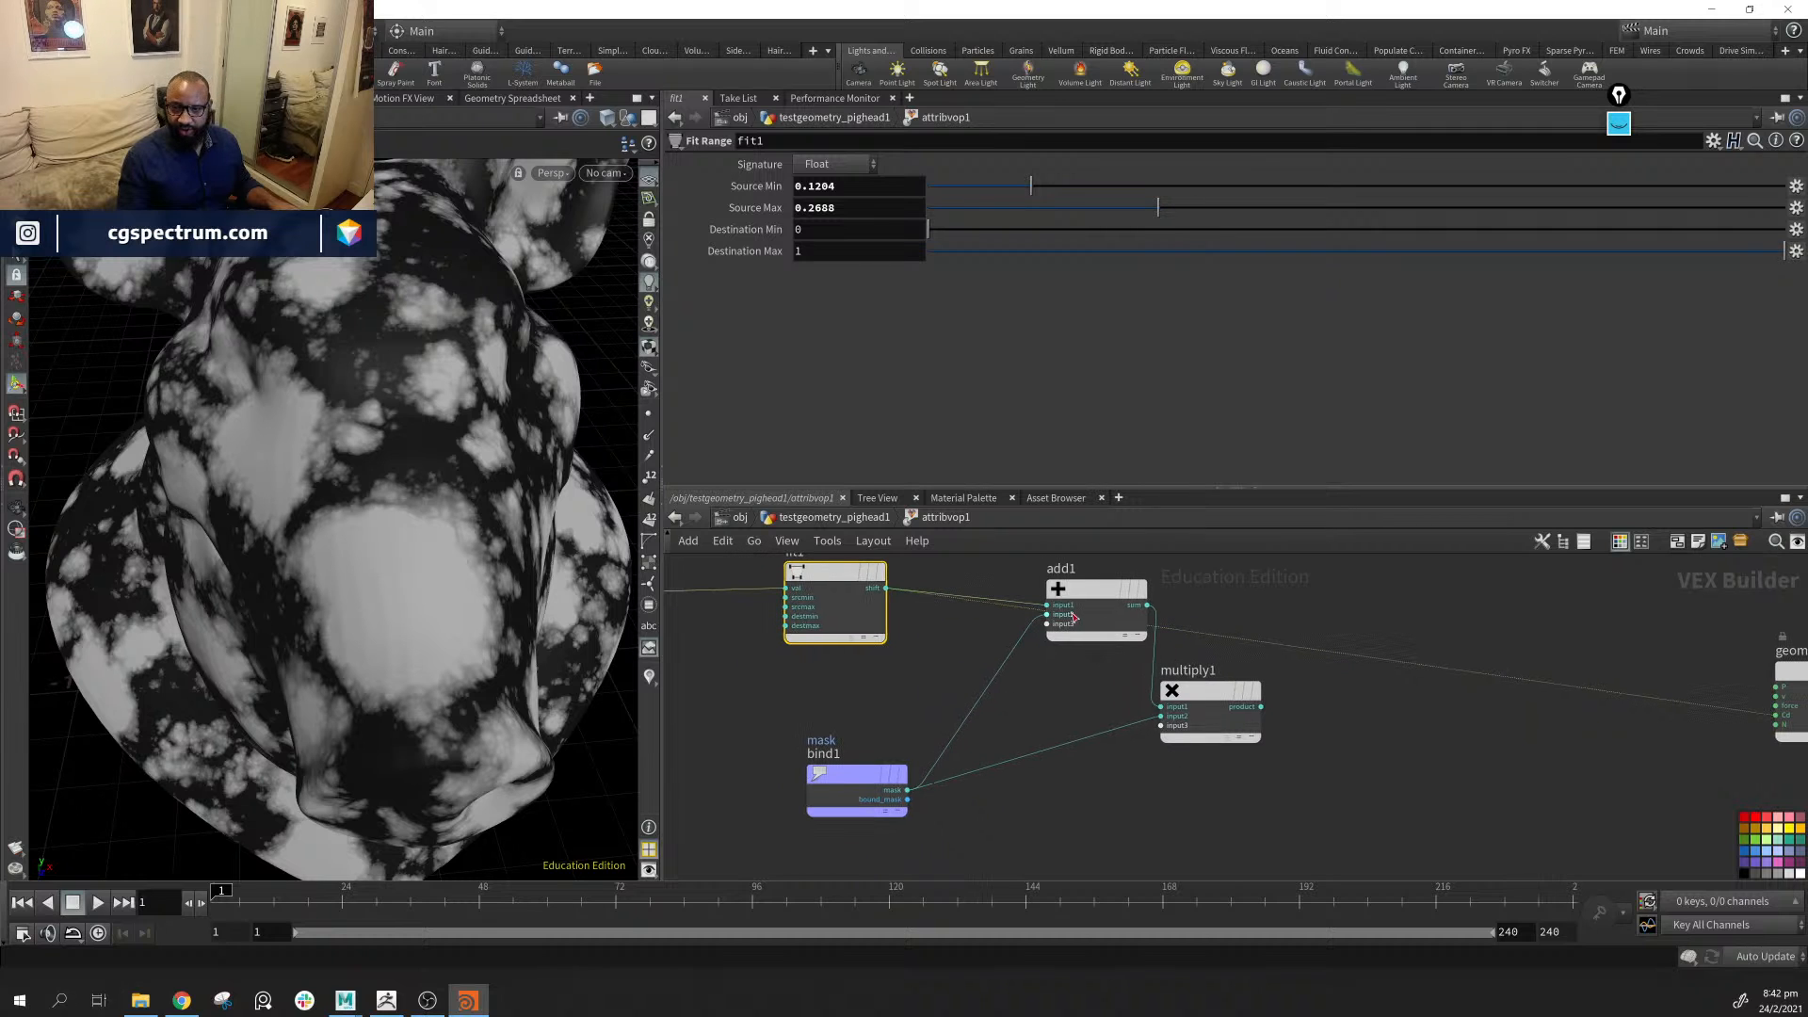
drag(1080, 594, 1049, 639)
middle_drag(1193, 645, 1075, 654)
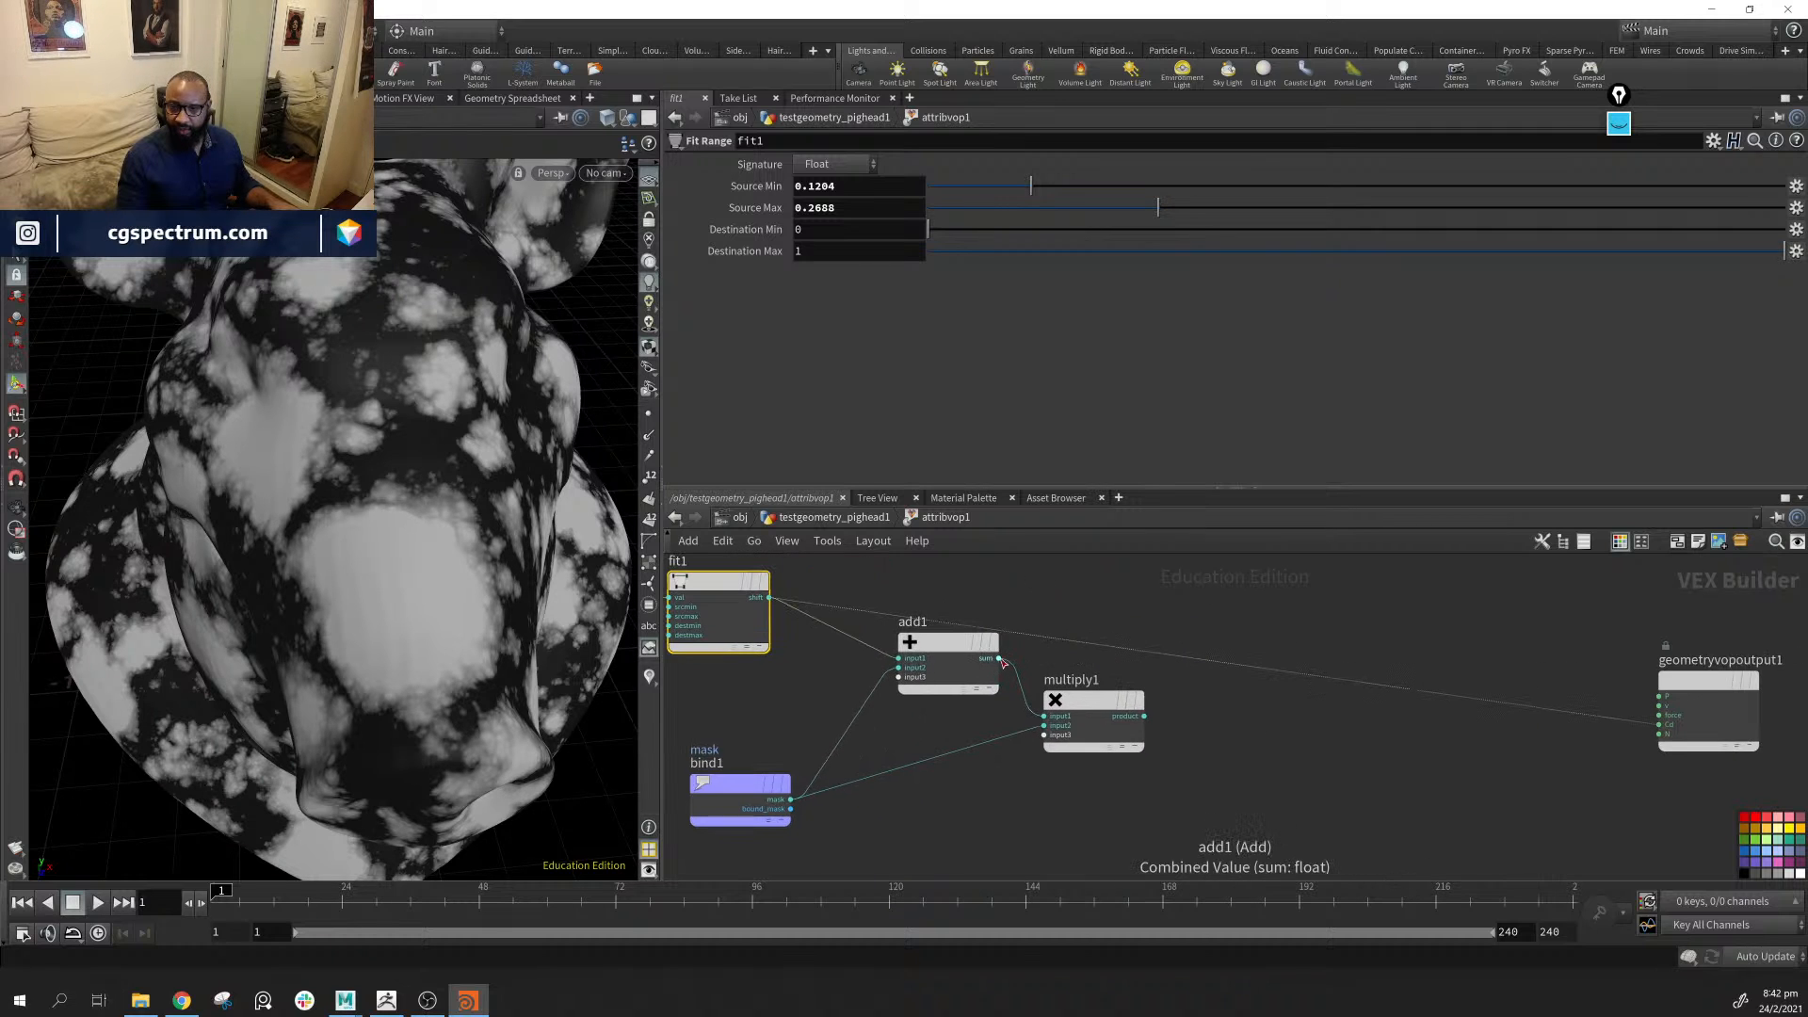
drag(1000, 658, 1660, 724)
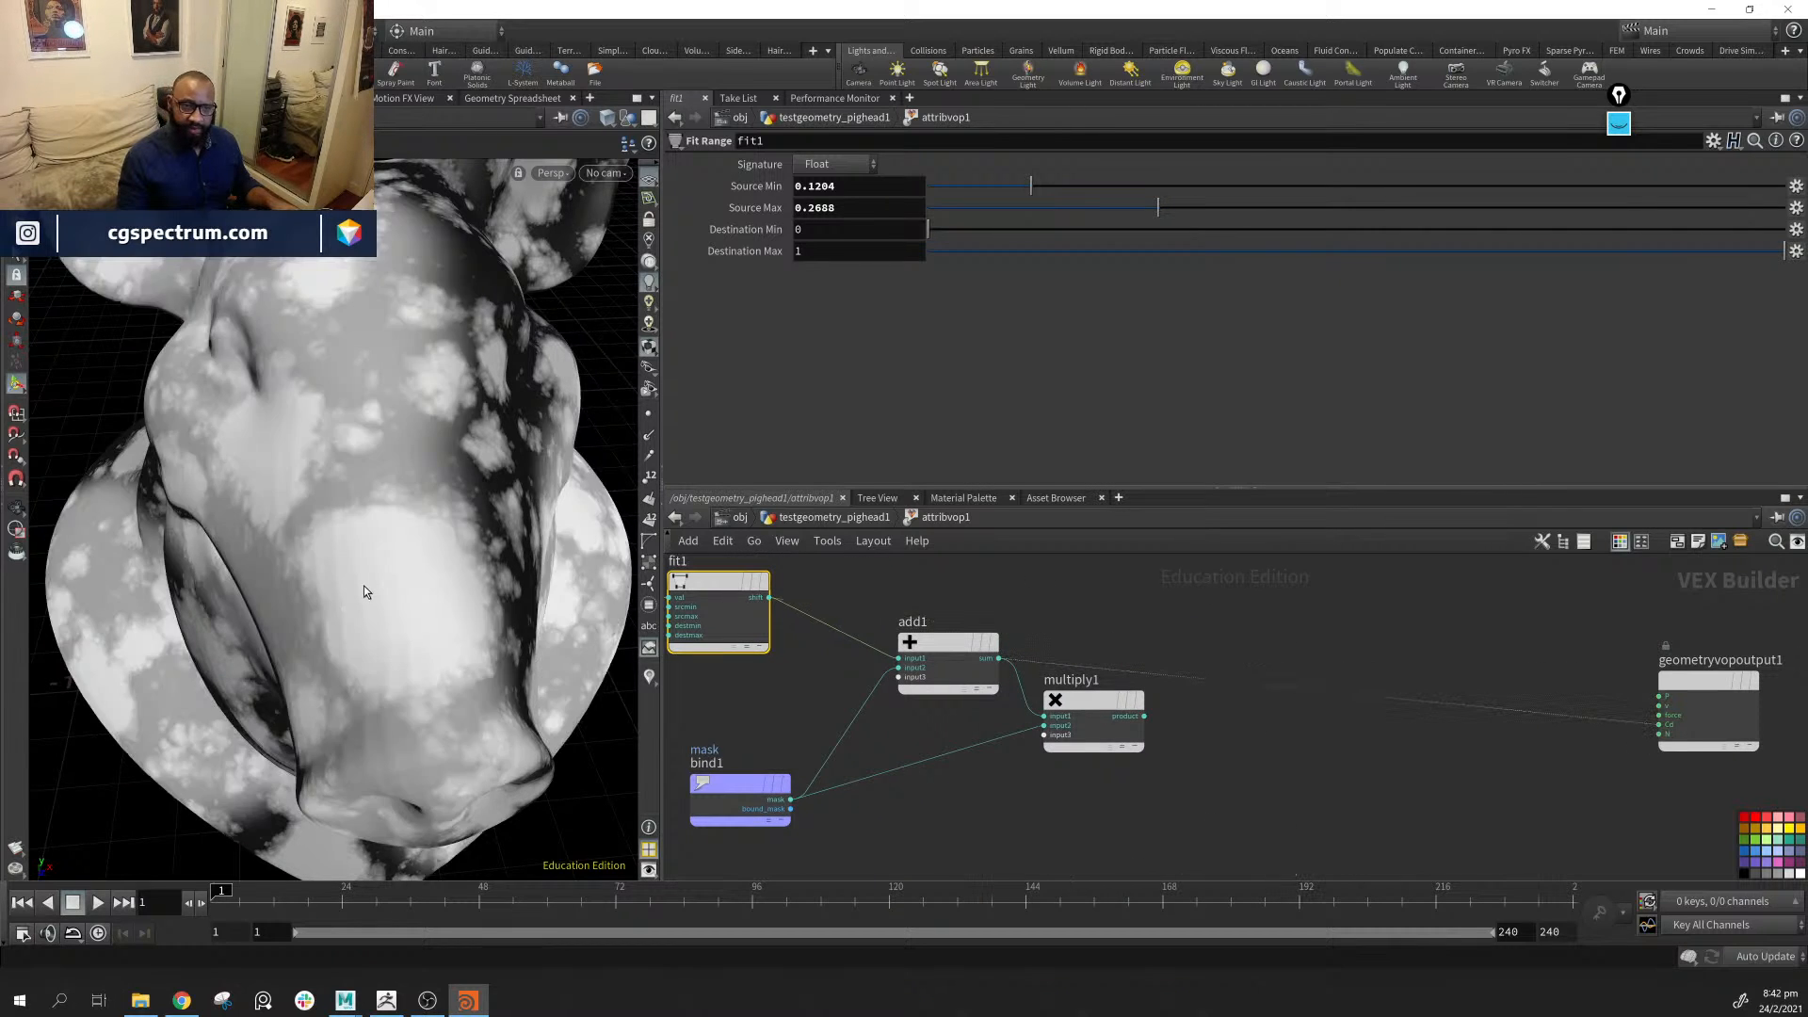
alt+drag(364, 585, 657, 586)
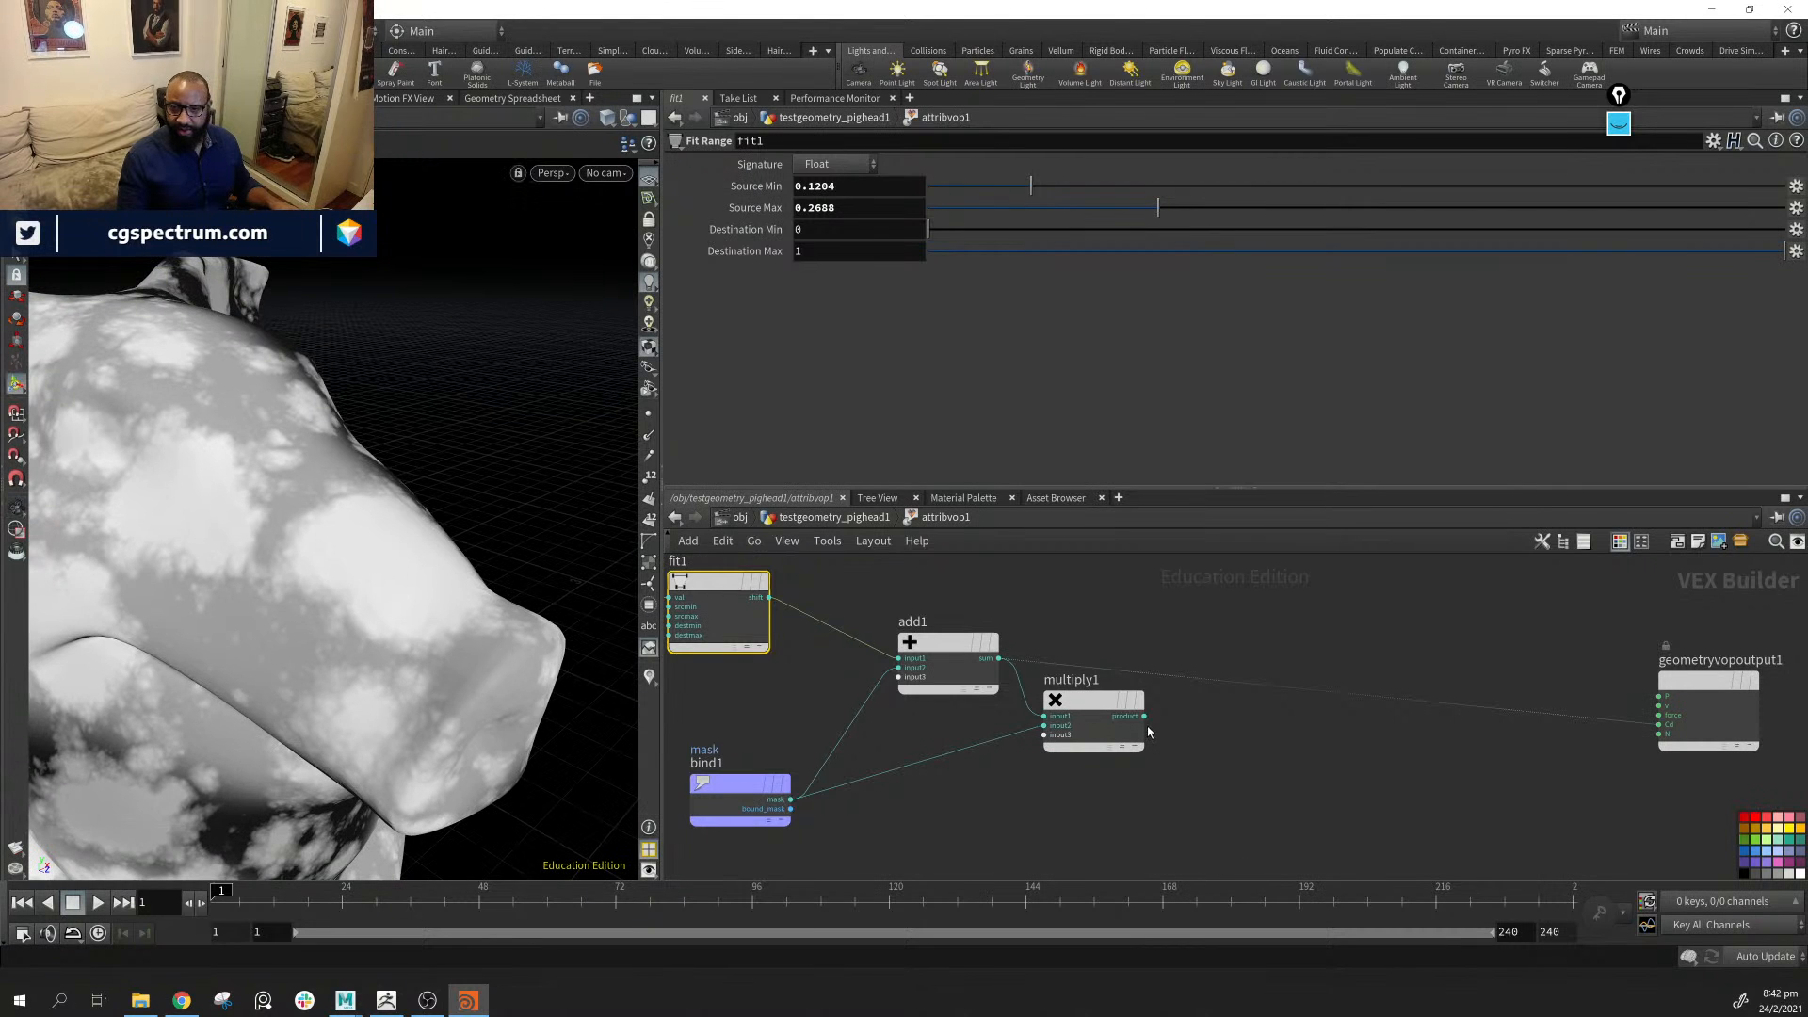
Connect the Multiply node's product to Cd on the geometry output node and move the Multiply node away from Add
drag(1145, 715, 1659, 724)
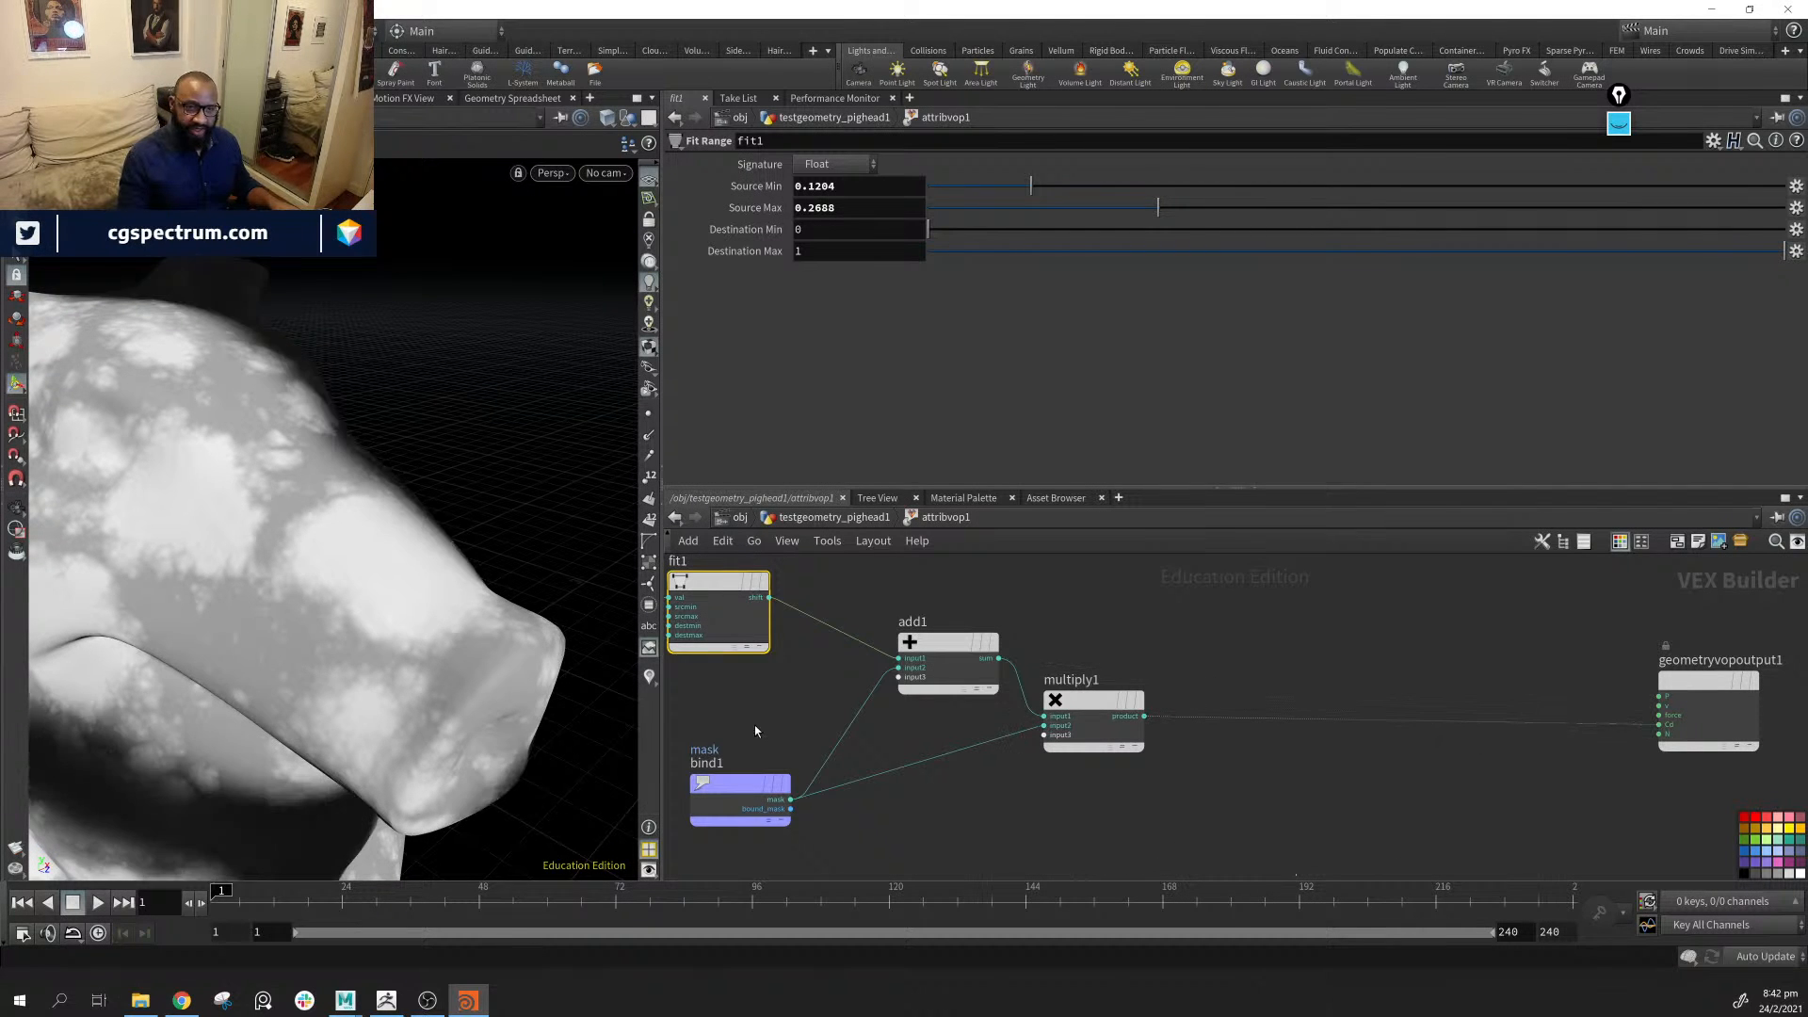
alt+drag(326, 557, 360, 576)
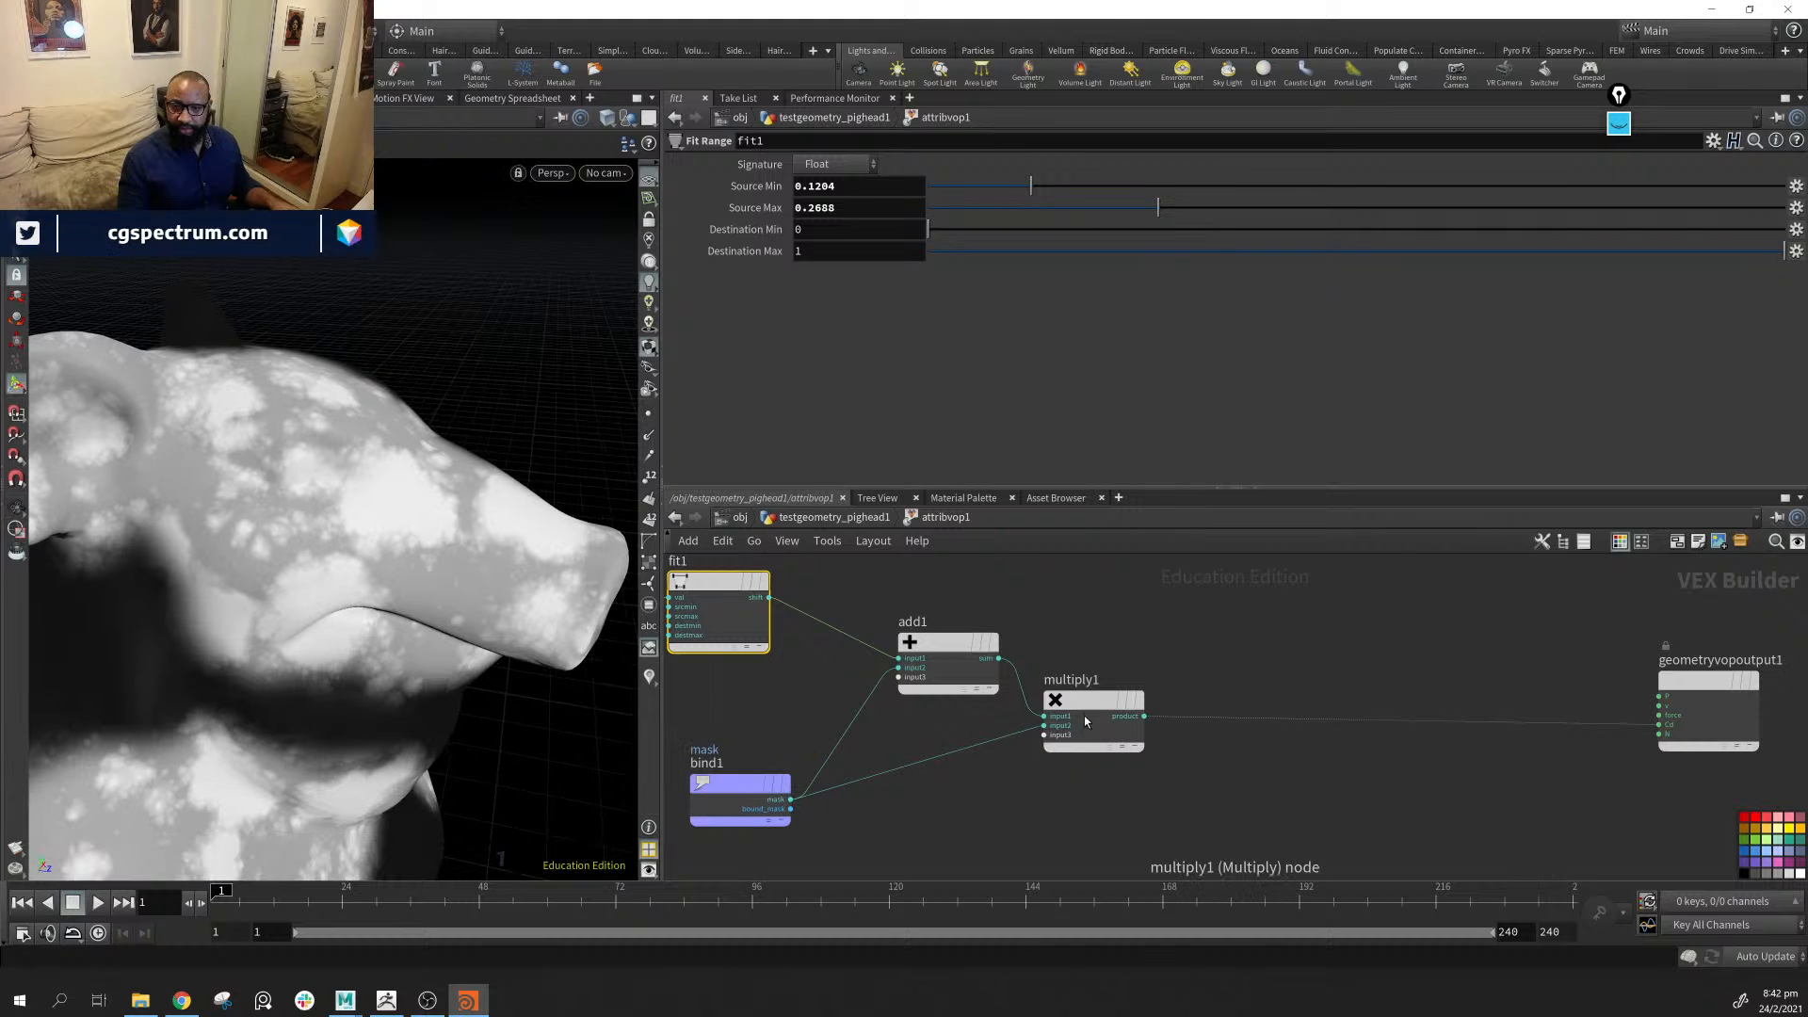
drag(1083, 716, 1175, 752)
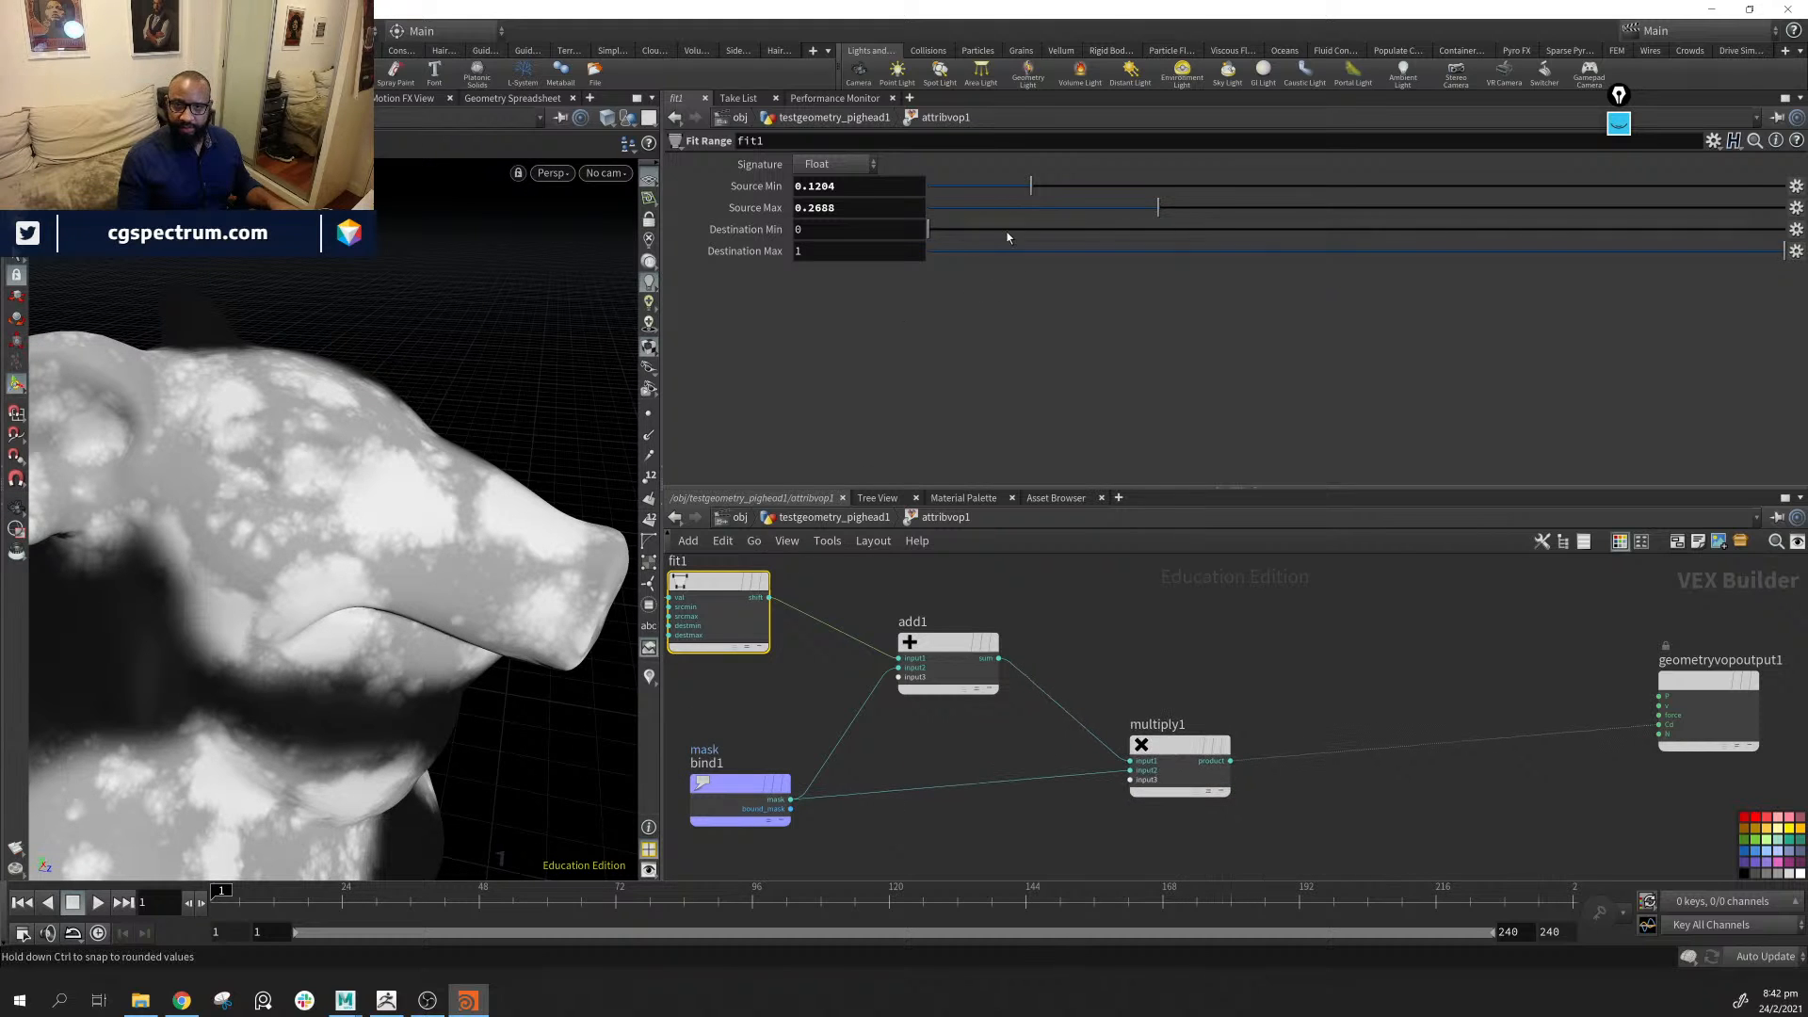
Set the Fit Range node's Source Min to 0.1319 and Source Max to 0.2117 and reposition the Multiply node
drag(1110, 209, 1047, 199)
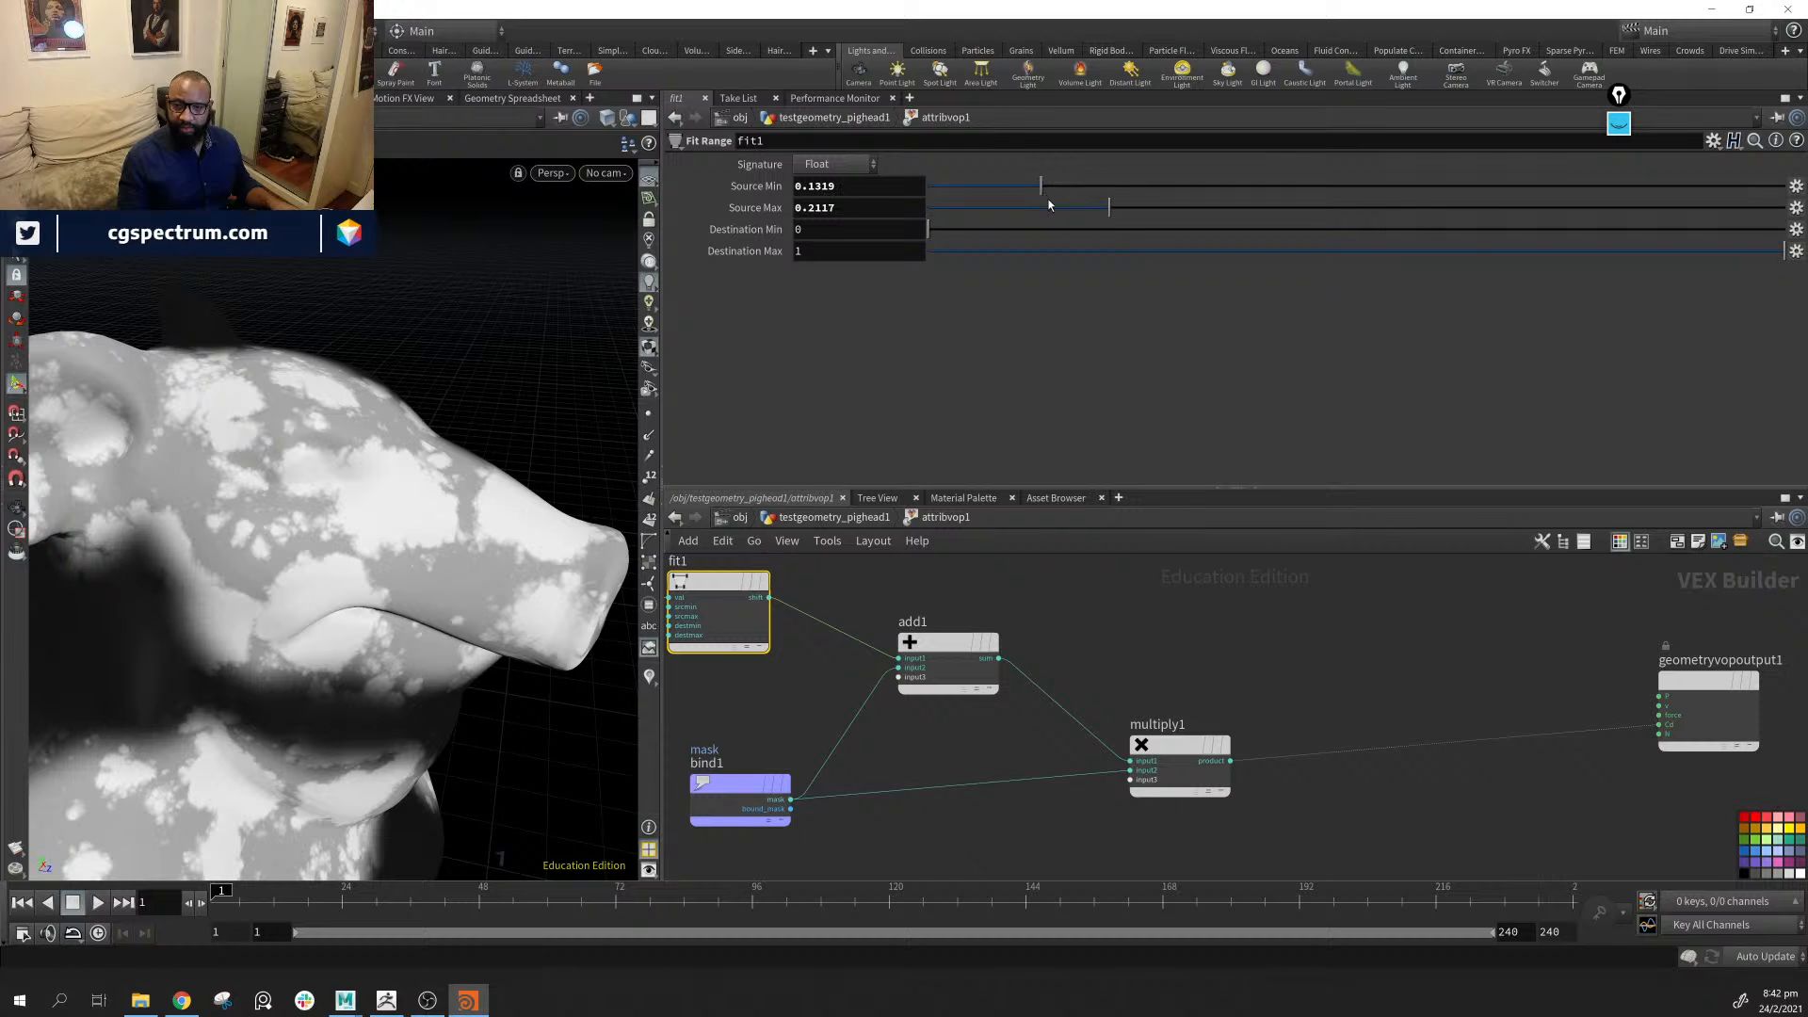
middle_drag(1184, 760, 1093, 758)
drag(1081, 746, 1043, 730)
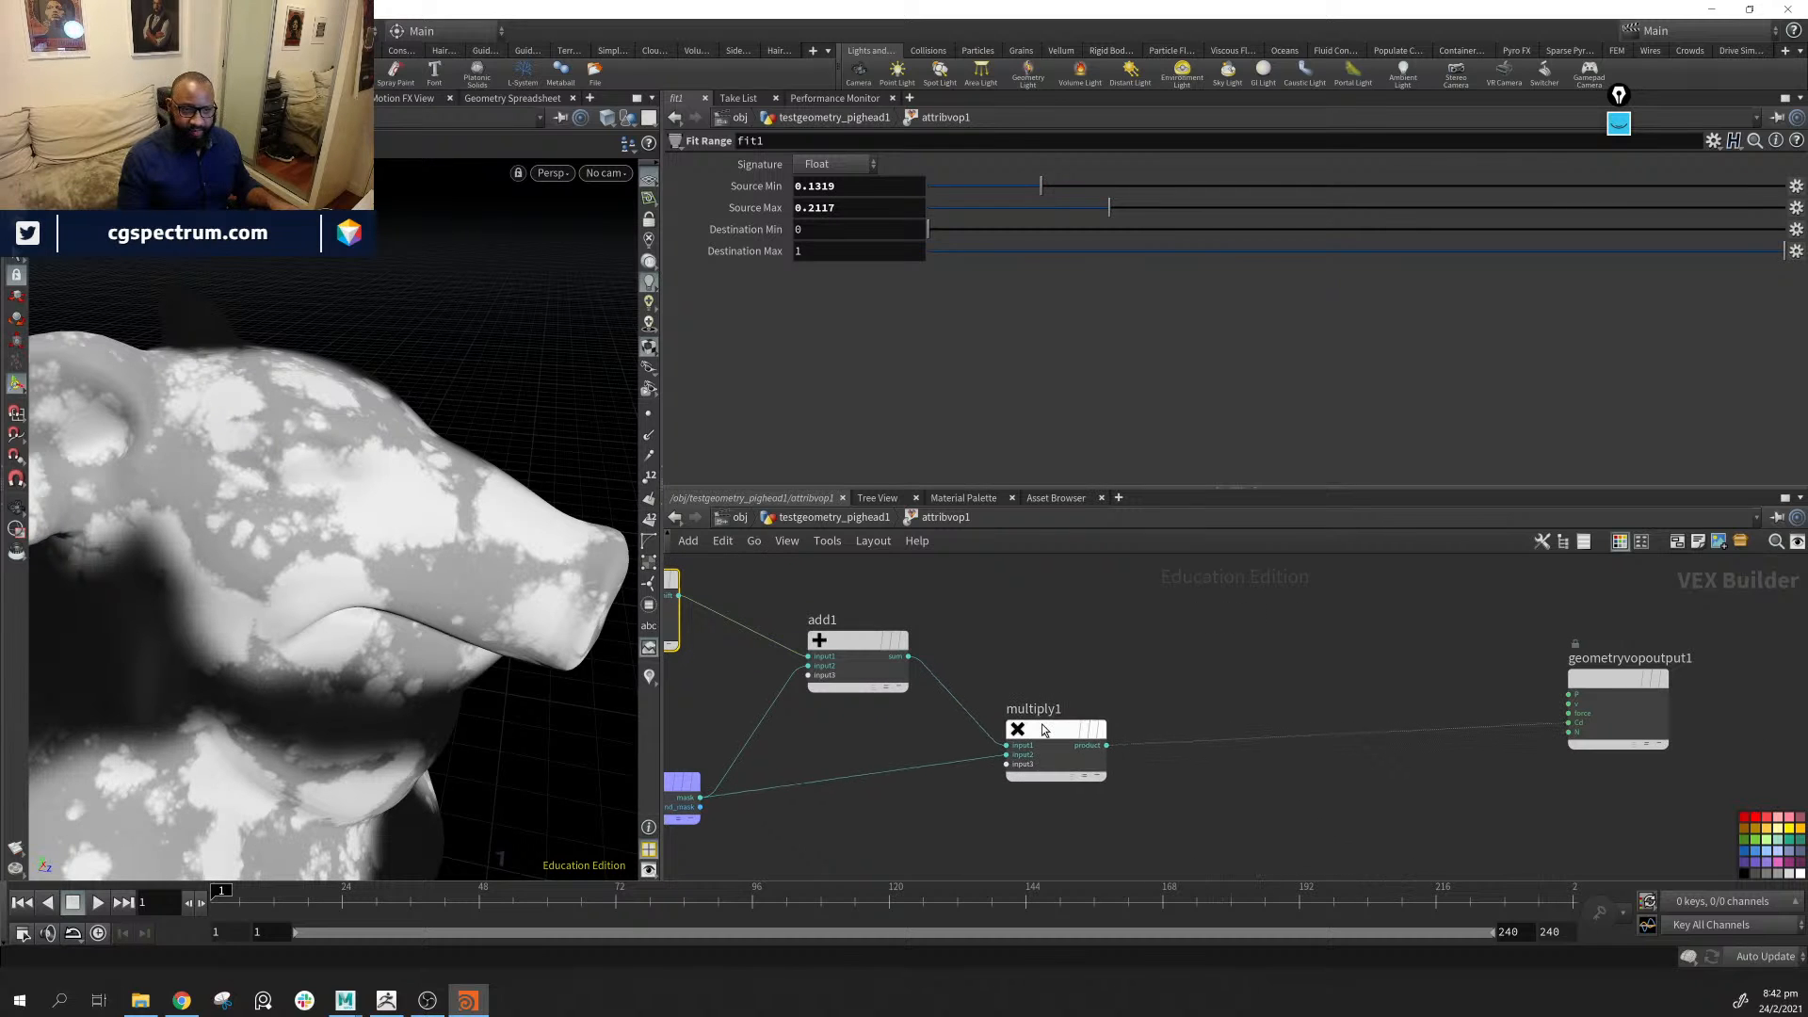
alt+drag(222, 666, 363, 597)
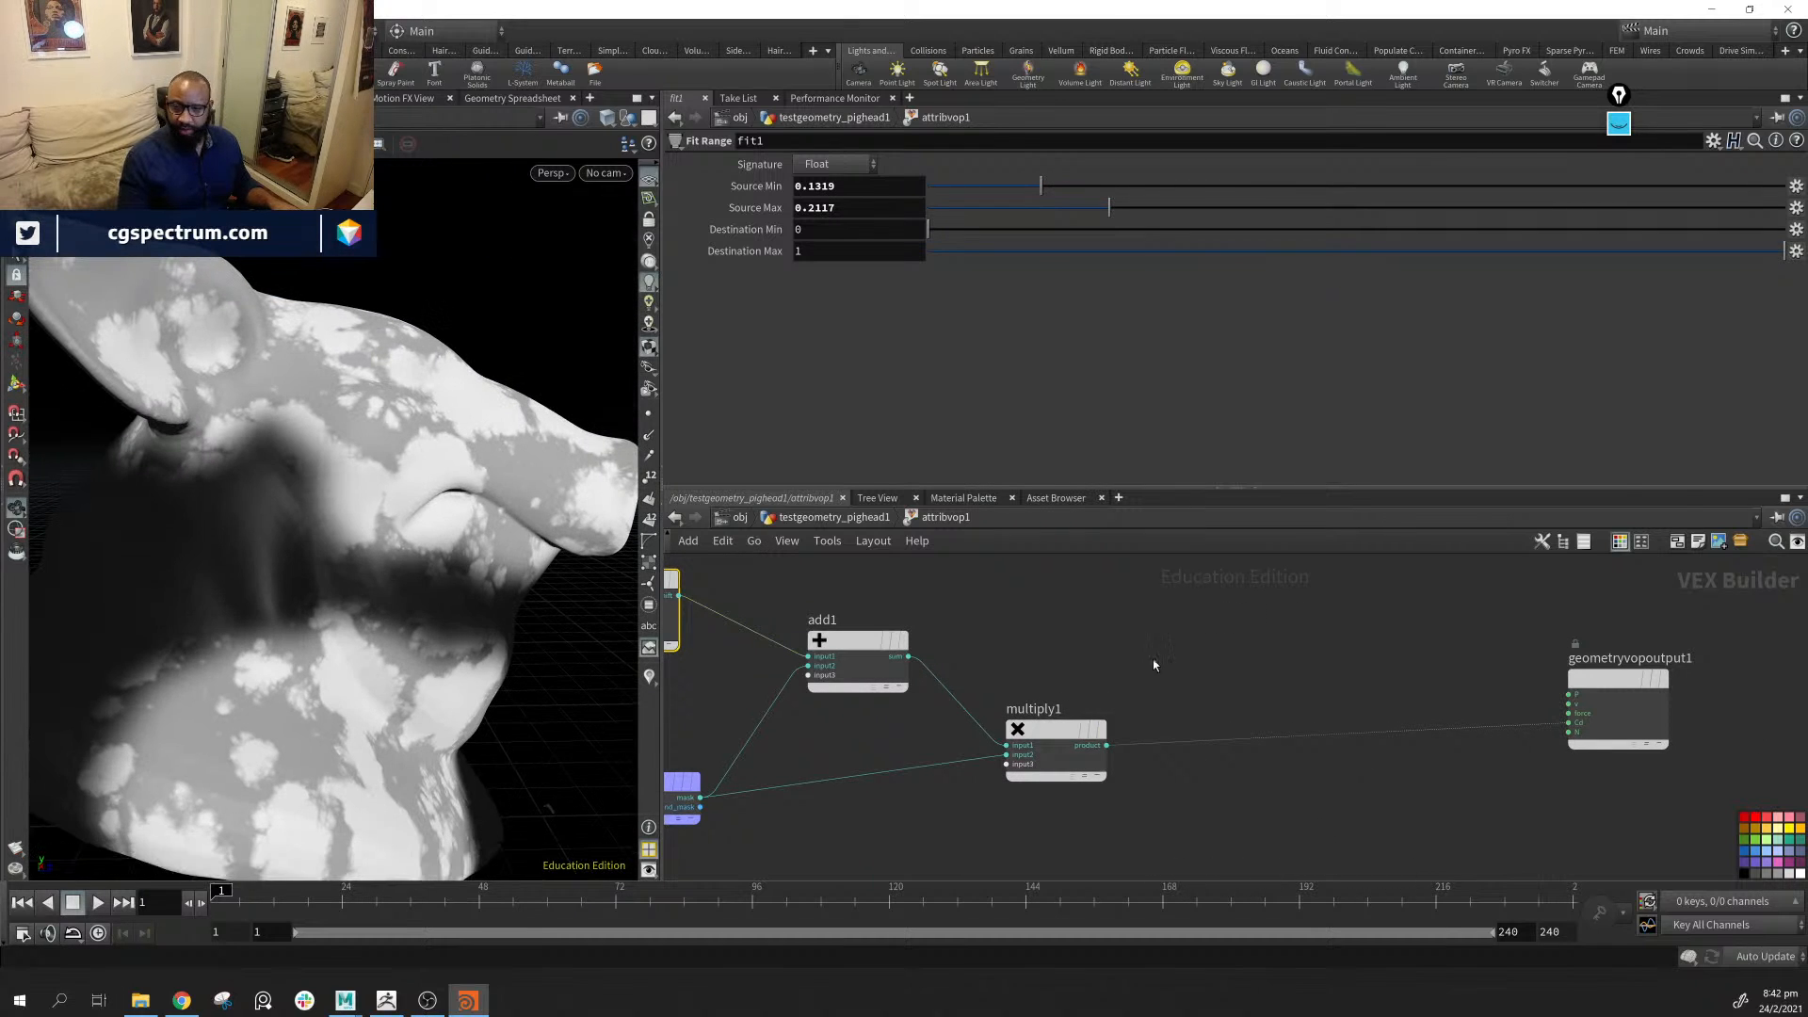
Insert a Clamp node on the wire between the Multiply node and the geometry output node
key(Tab)
text(cal)
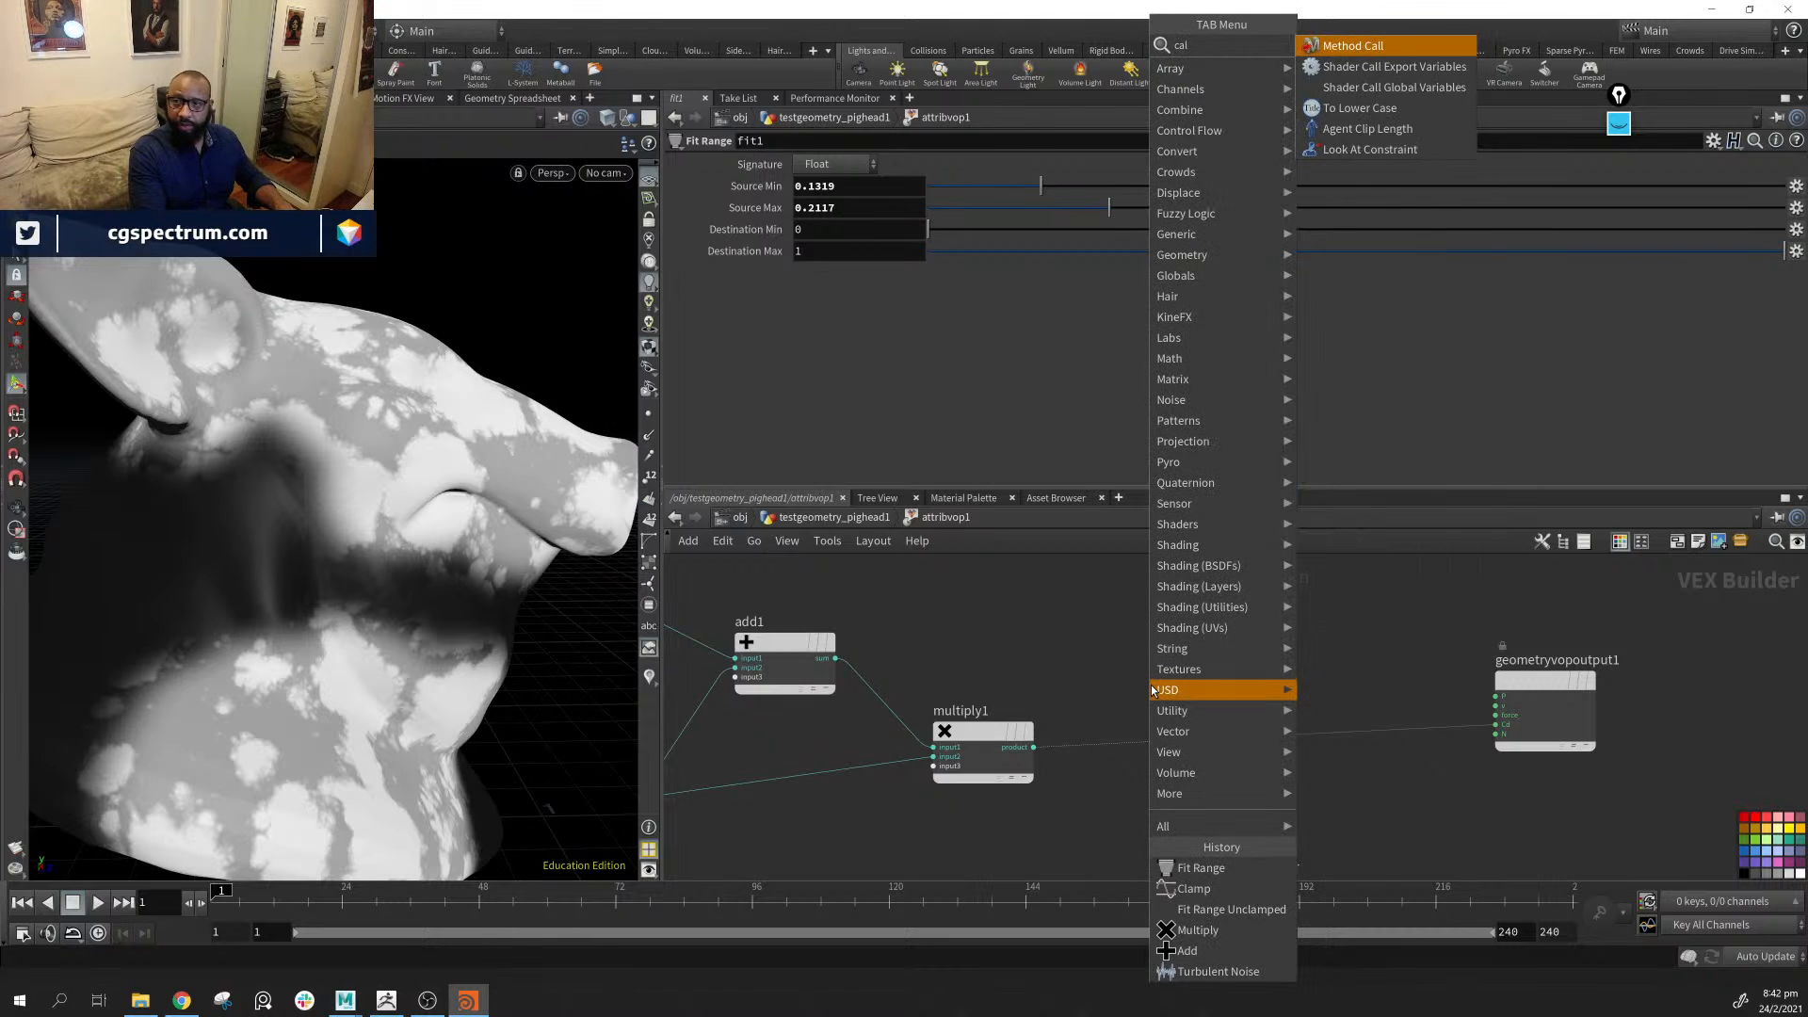
key(BackSpace)
key(BackSpace)
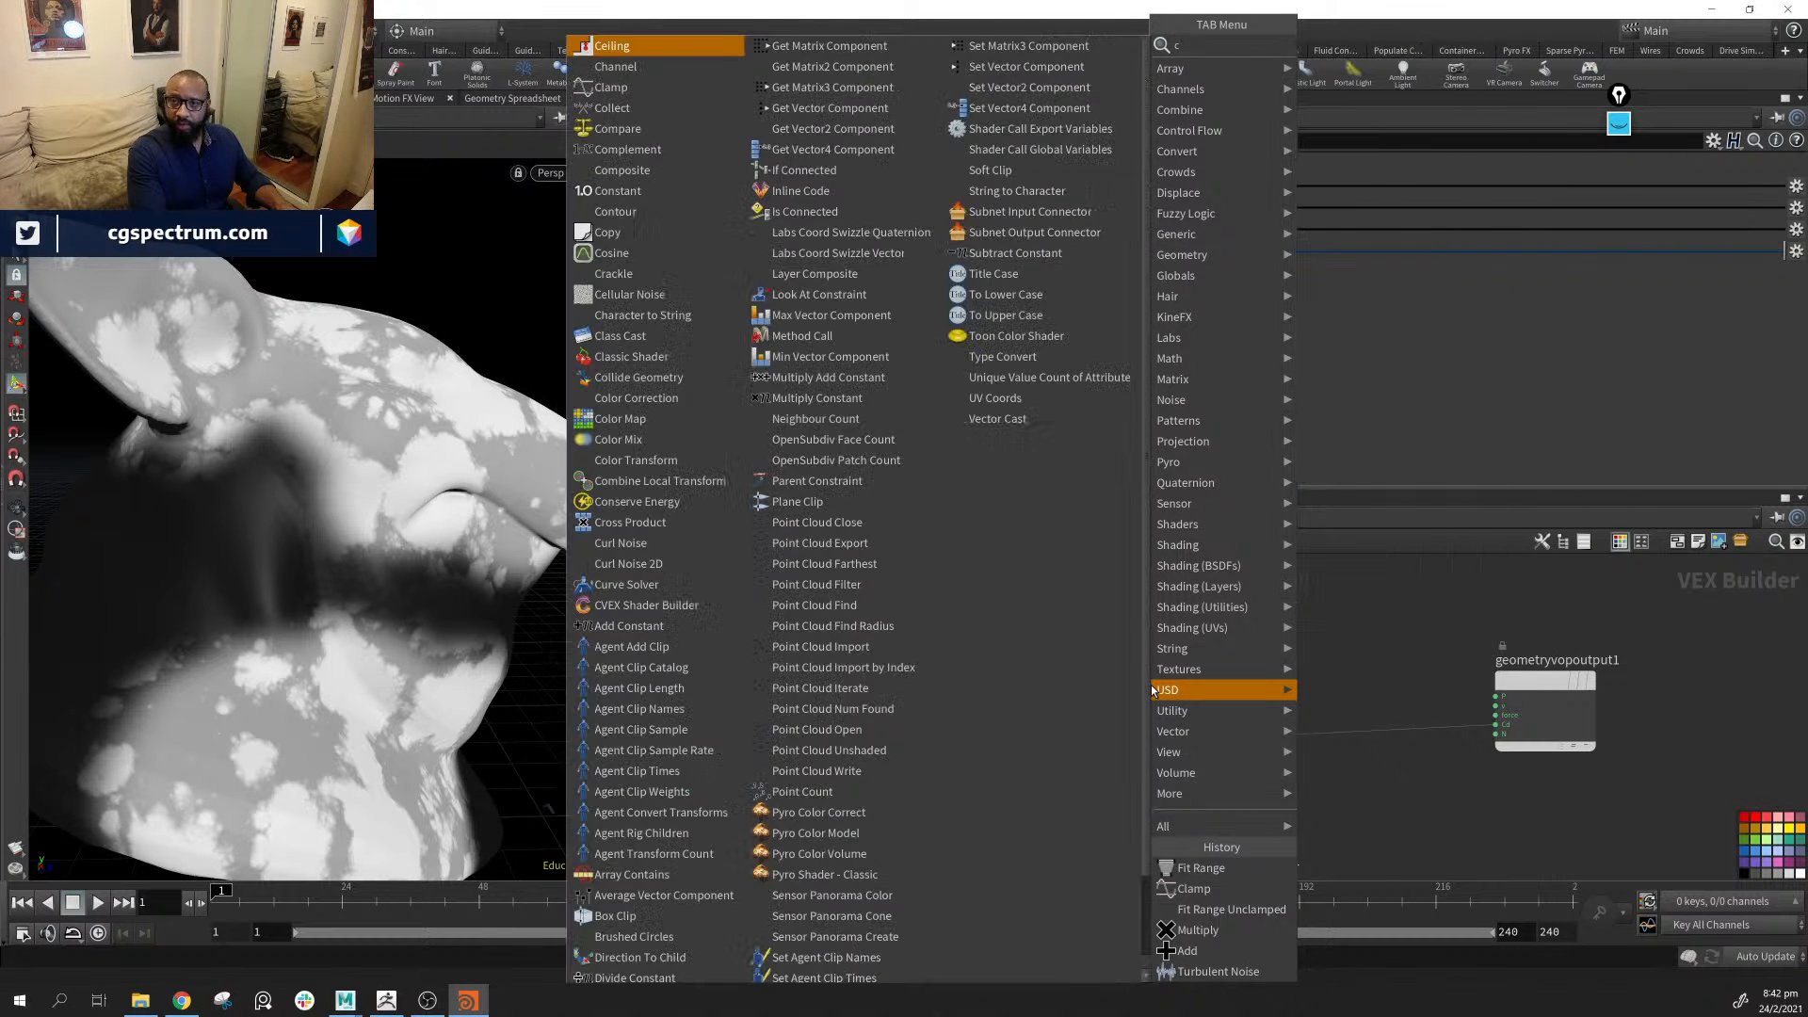
text(lamp)
key(Return)
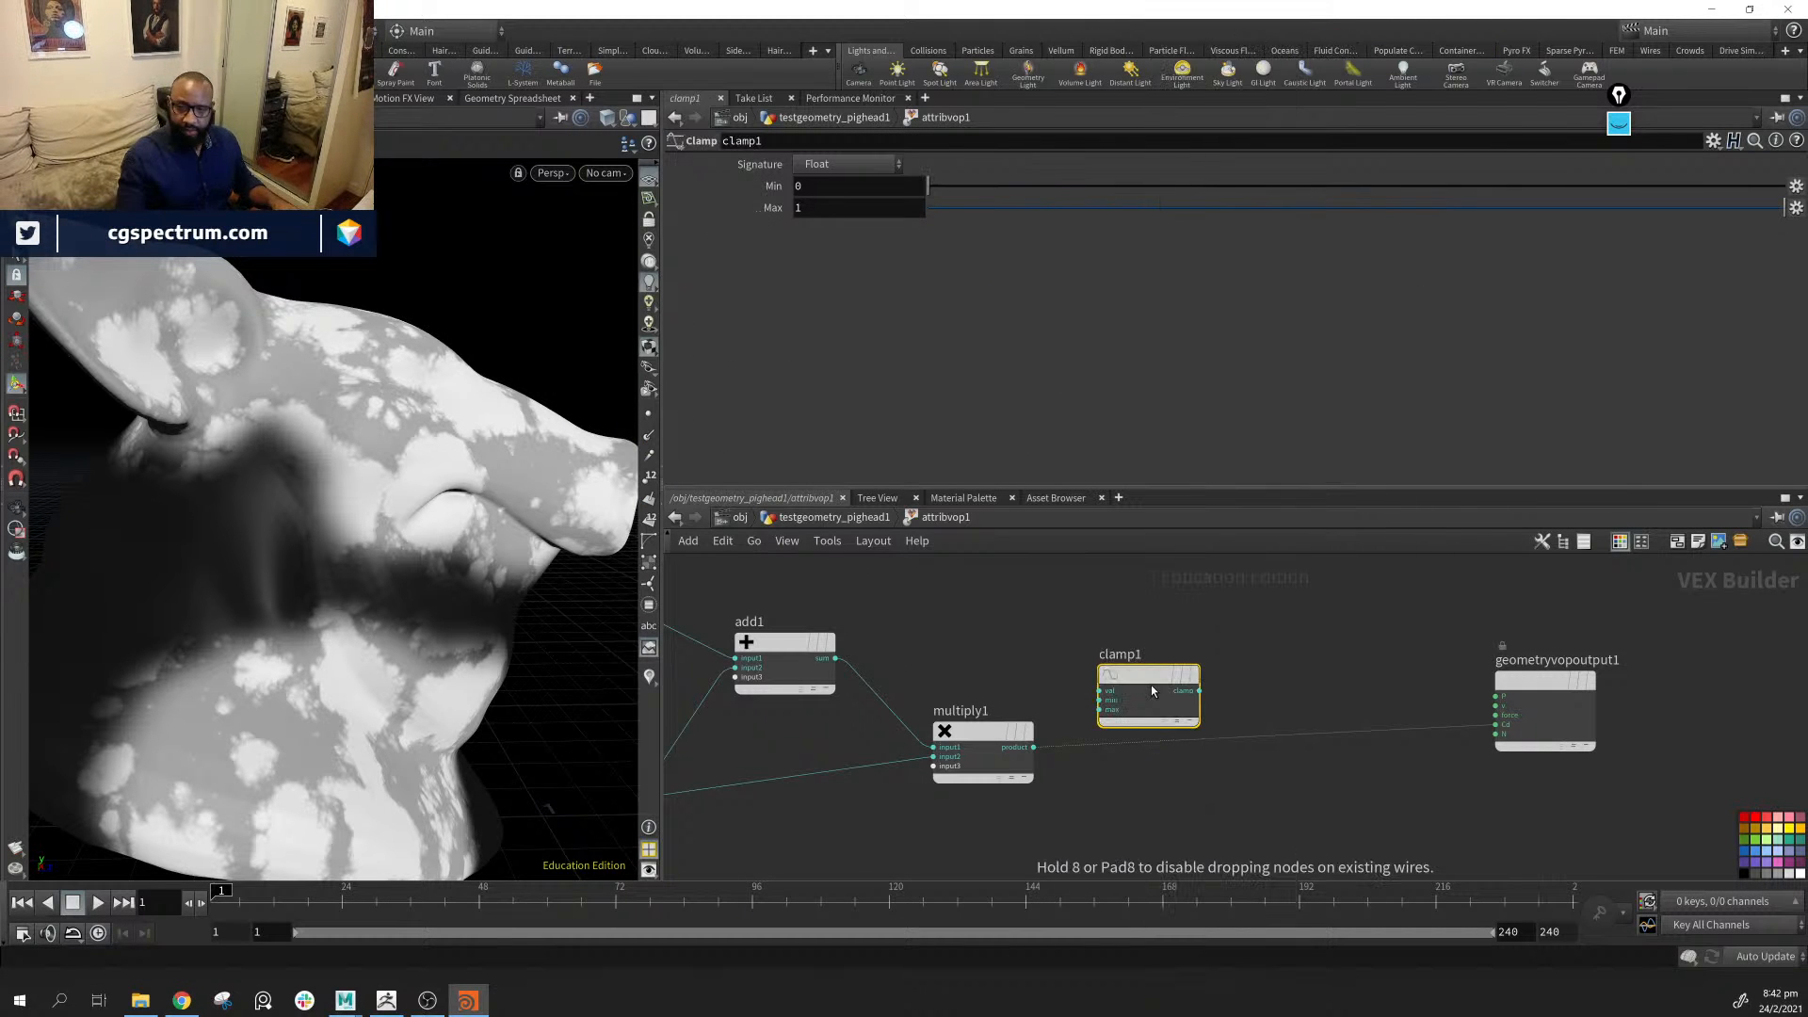
click(1156, 747)
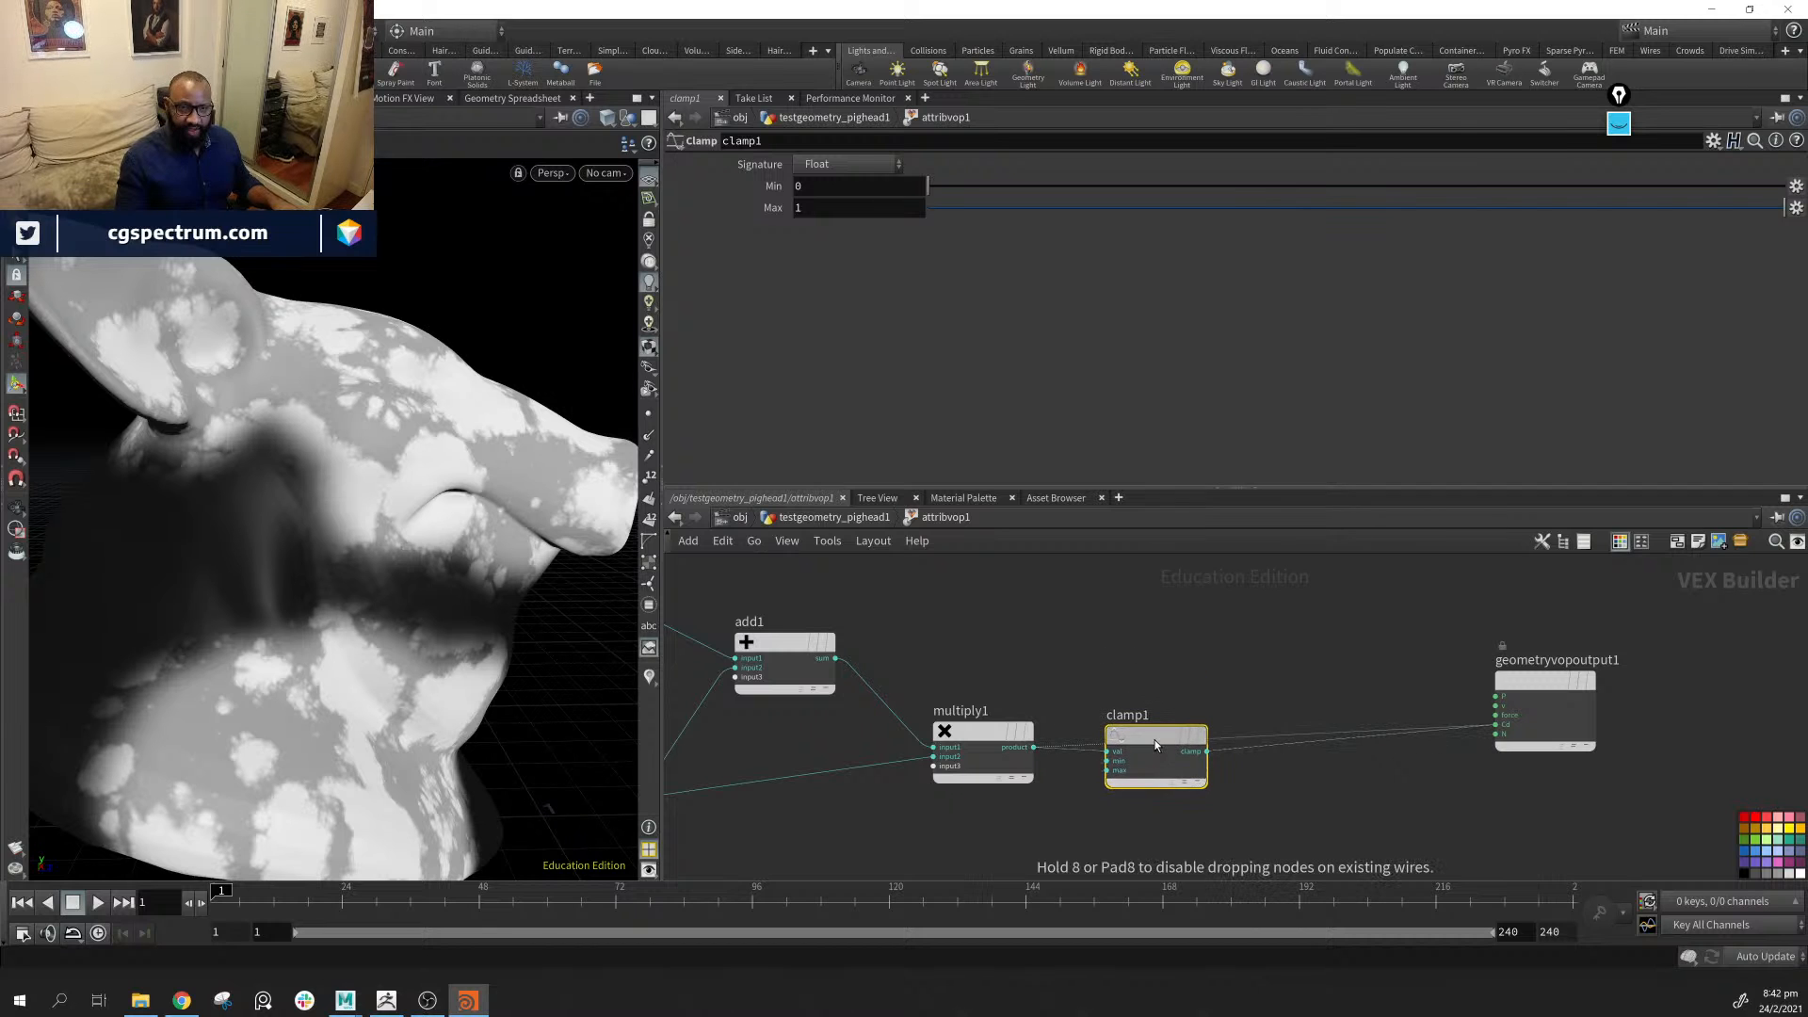
click(1172, 746)
Move the Multiply and Clamp nodes closer to the Add node
drag(467, 646, 443, 563)
middle_drag(1155, 652, 1105, 615)
drag(950, 615, 1103, 759)
drag(1021, 648, 1132, 702)
Insert a second Fit Range node on the wire between the Clamp node and the geometry output node
click(1304, 810)
click(1268, 768)
key(Tab)
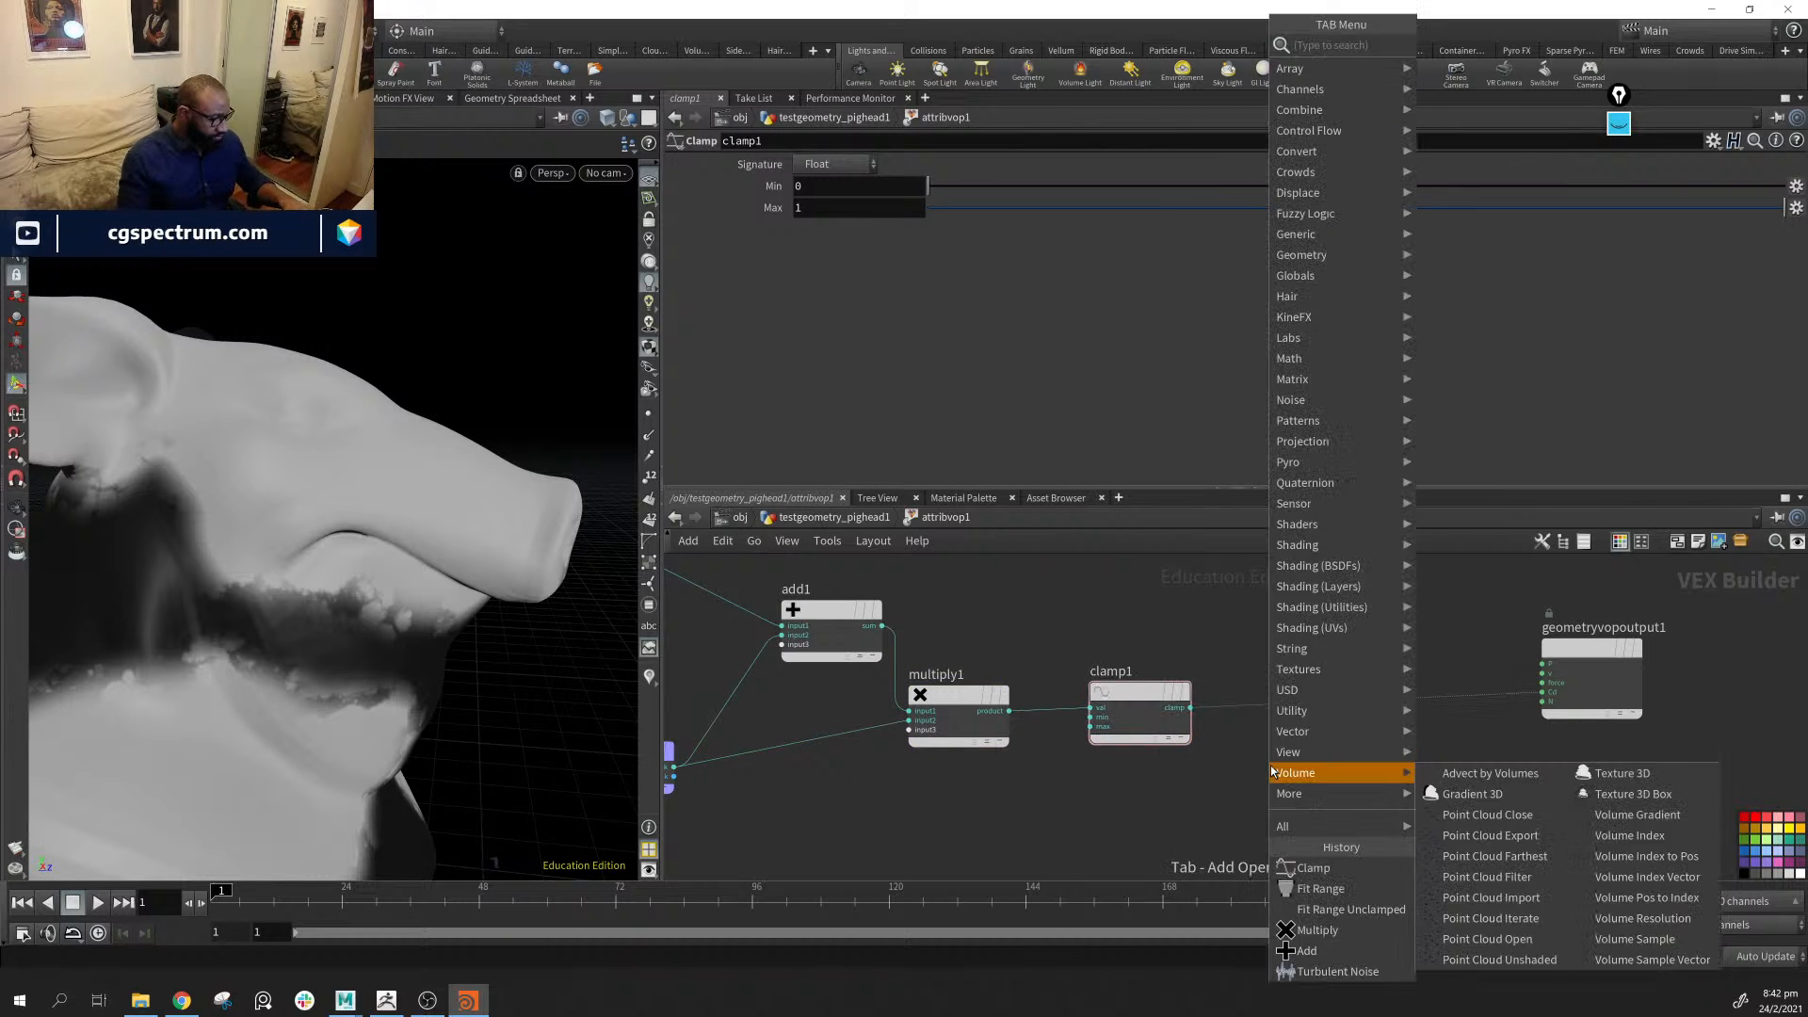
text(fo)
key(BackSpace)
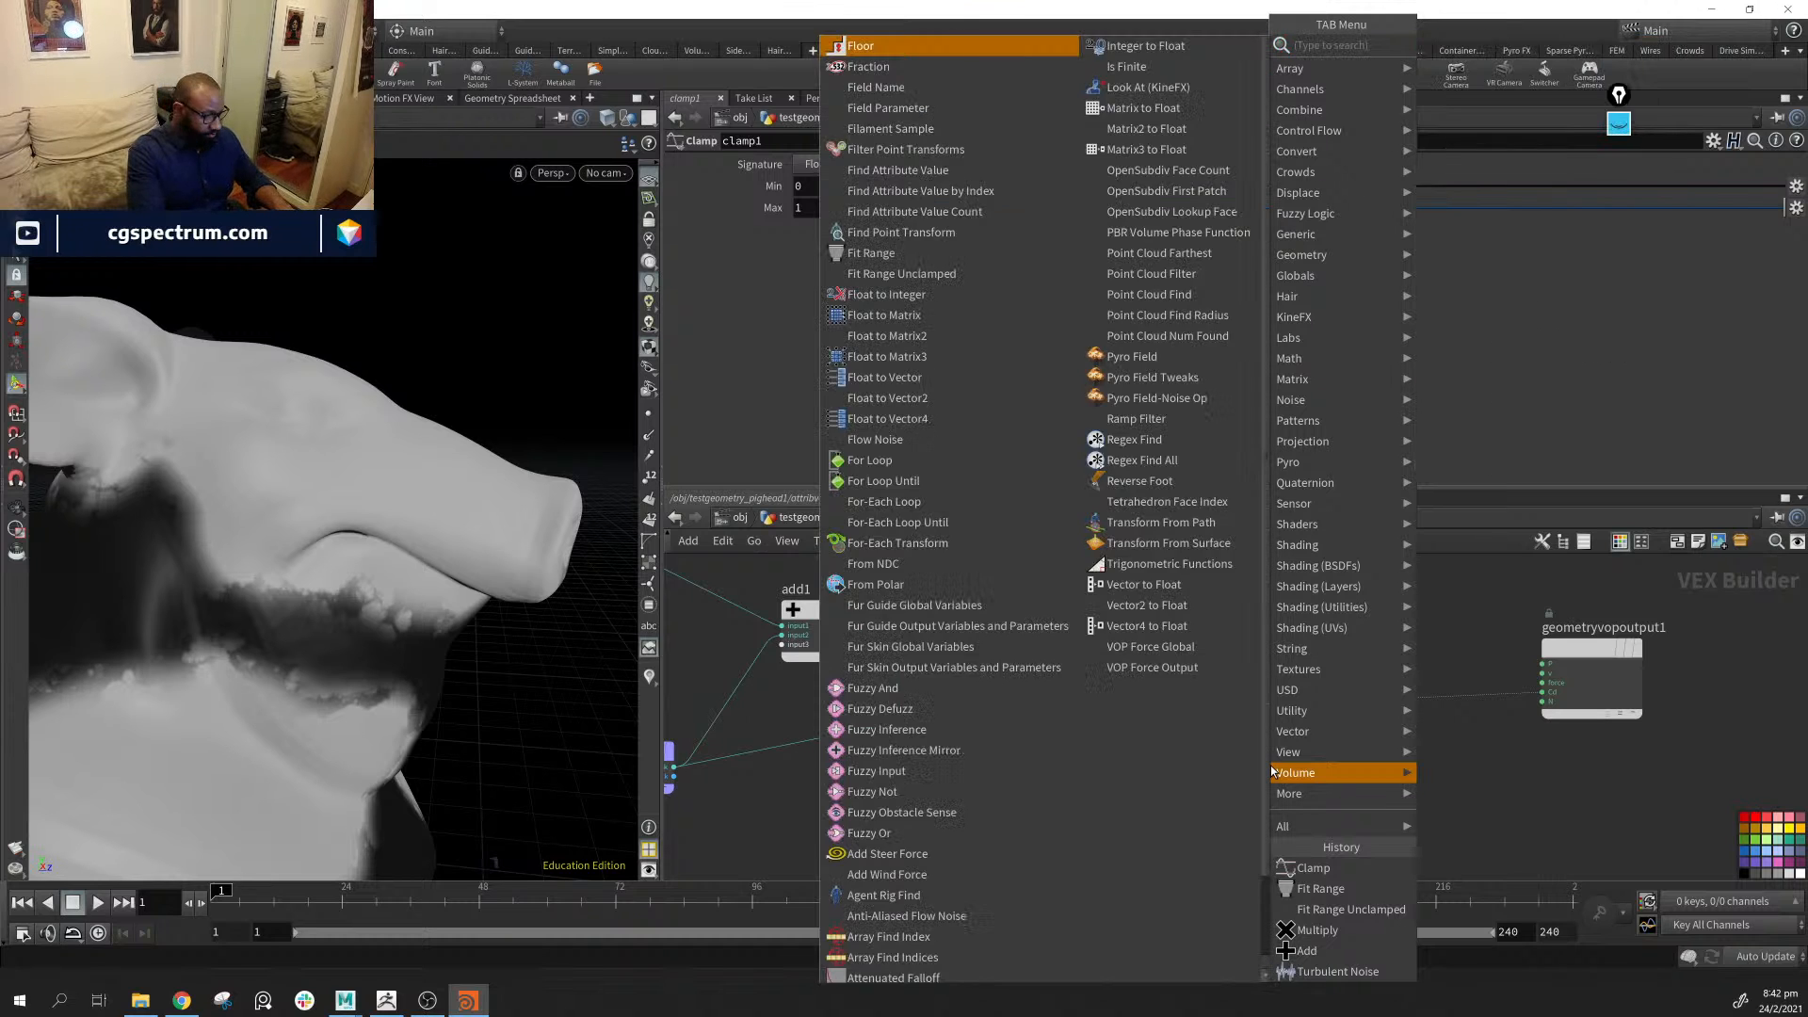
text(ir)
key(Down)
key(Return)
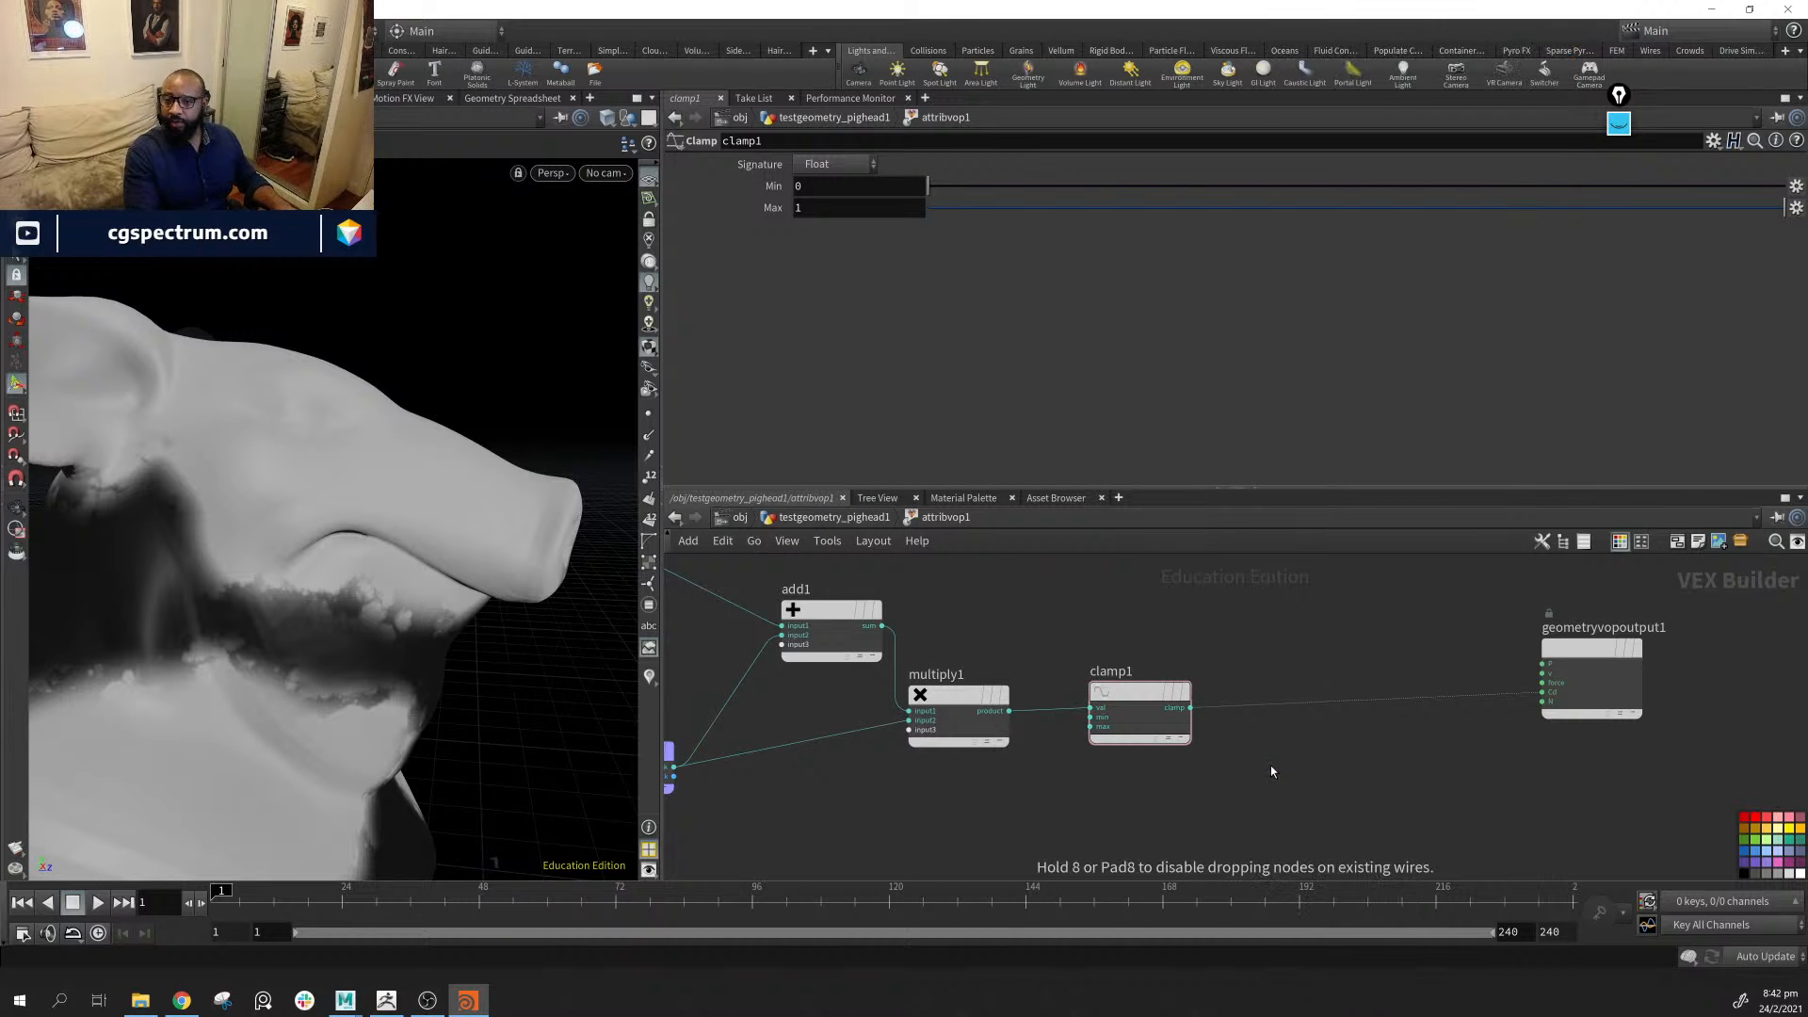
click(1269, 766)
drag(1269, 765, 1273, 704)
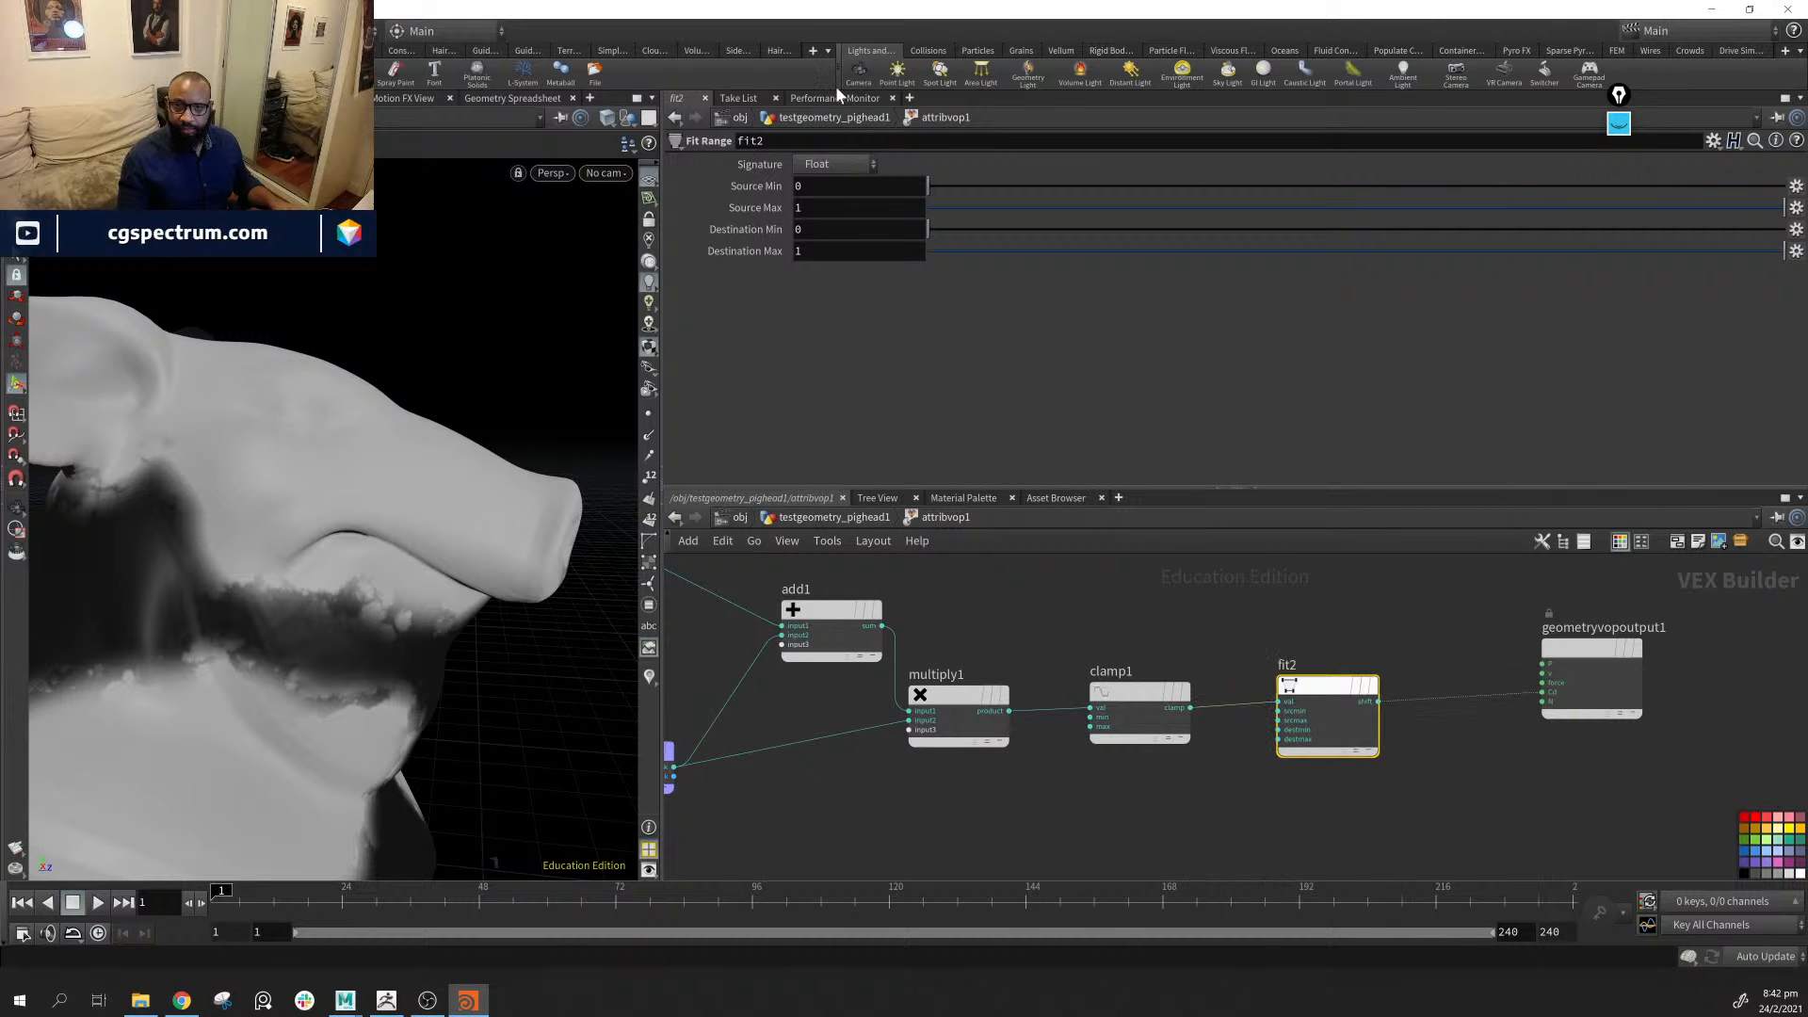
Set the second Fit Range node's Source Min to 0.3057 and Source Max to 0.6339 and check the mask edge
drag(990, 192, 1012, 191)
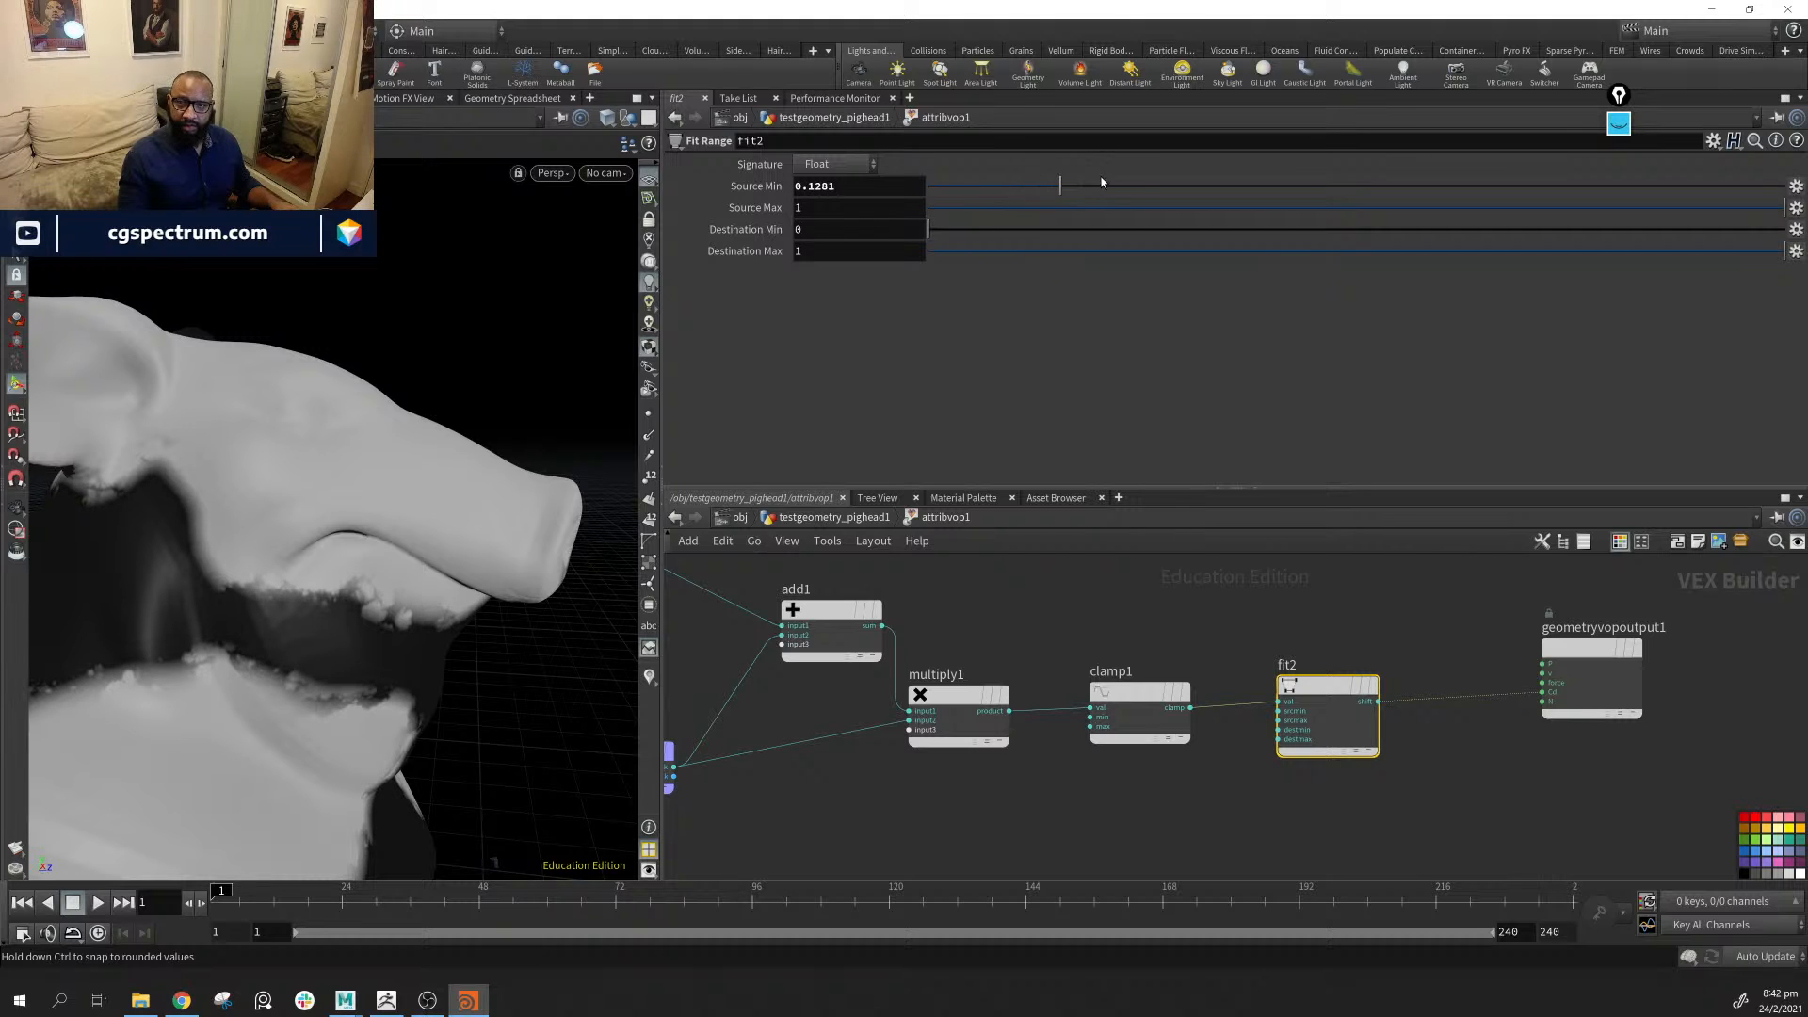
drag(1105, 188, 1034, 189)
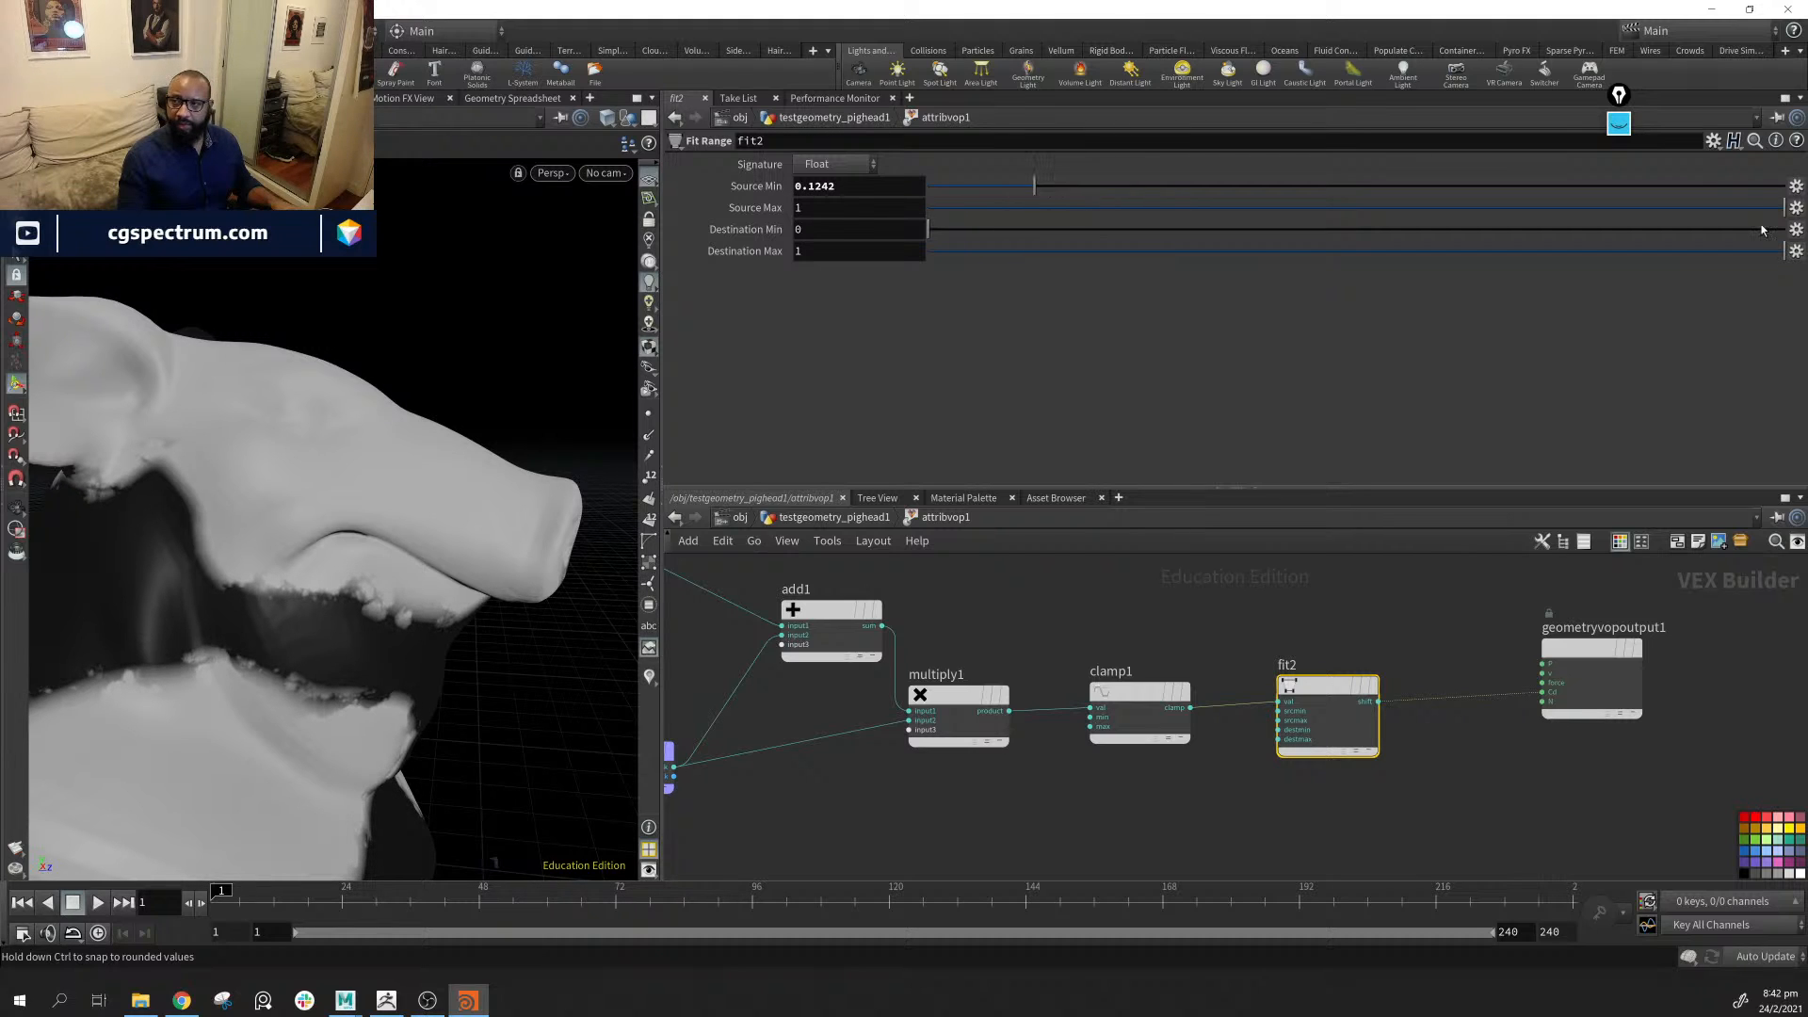
drag(1177, 207, 1617, 215)
drag(1470, 206, 1465, 213)
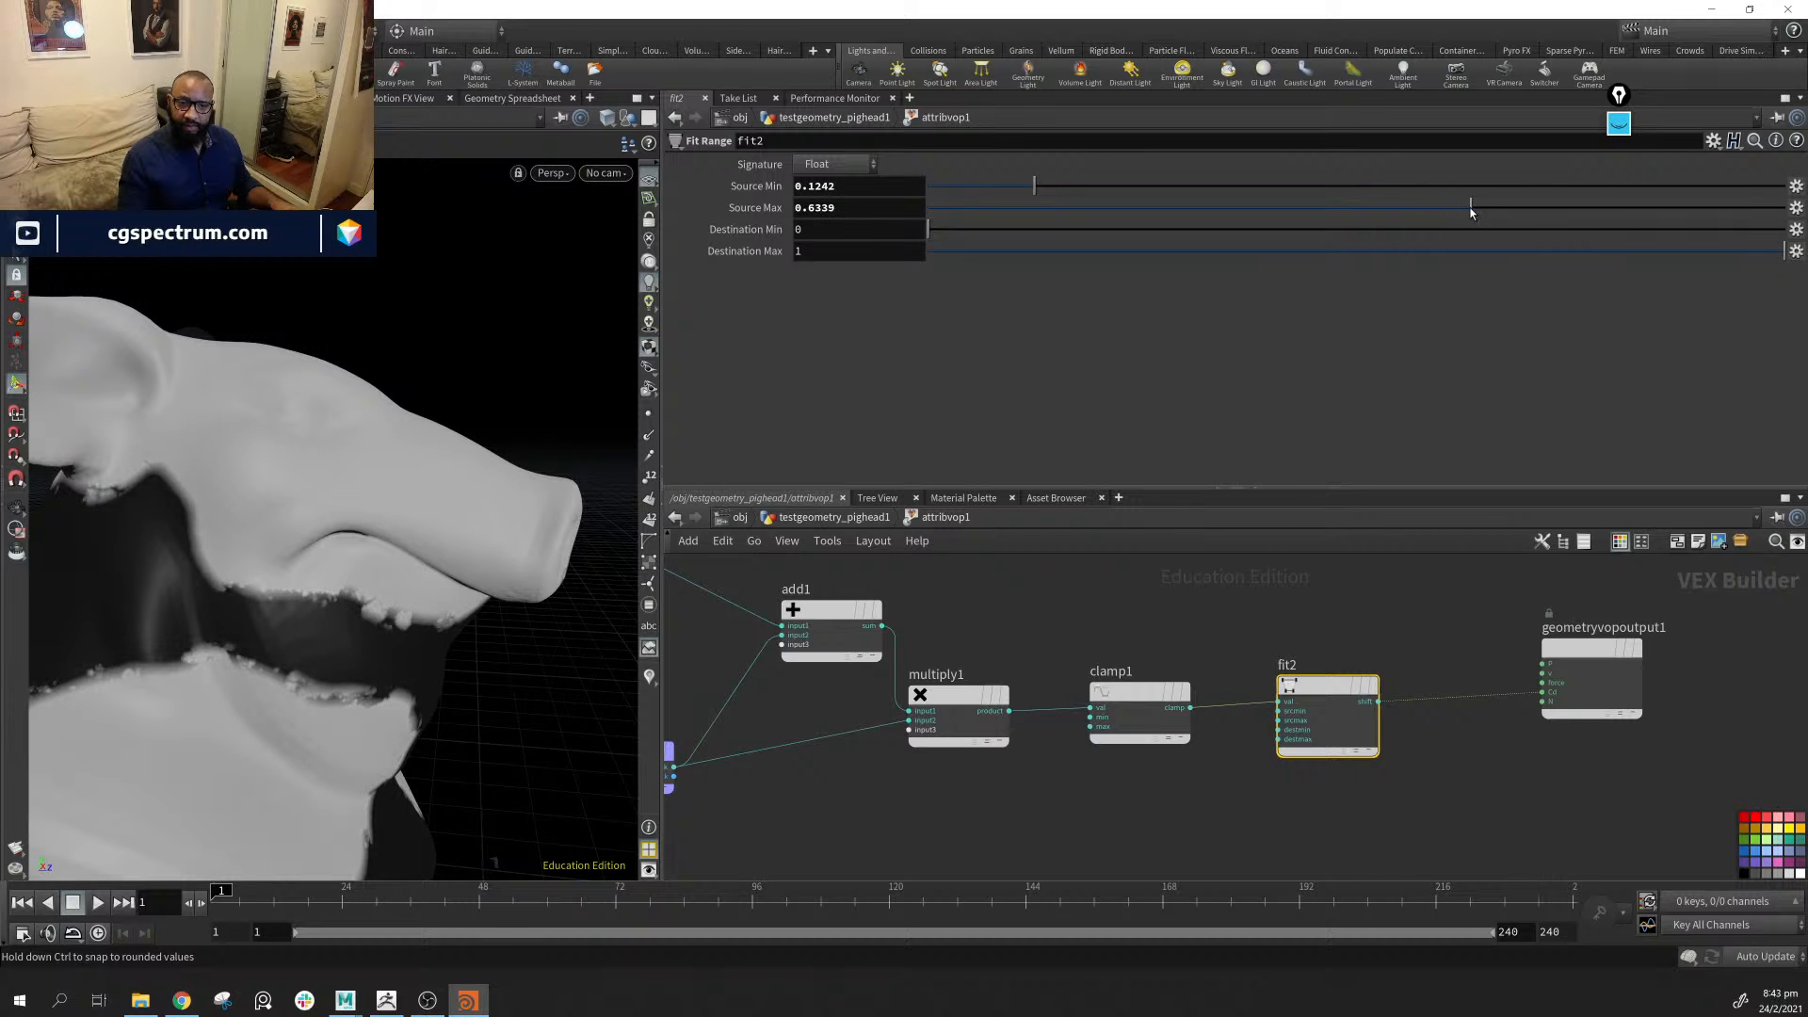
click(1190, 187)
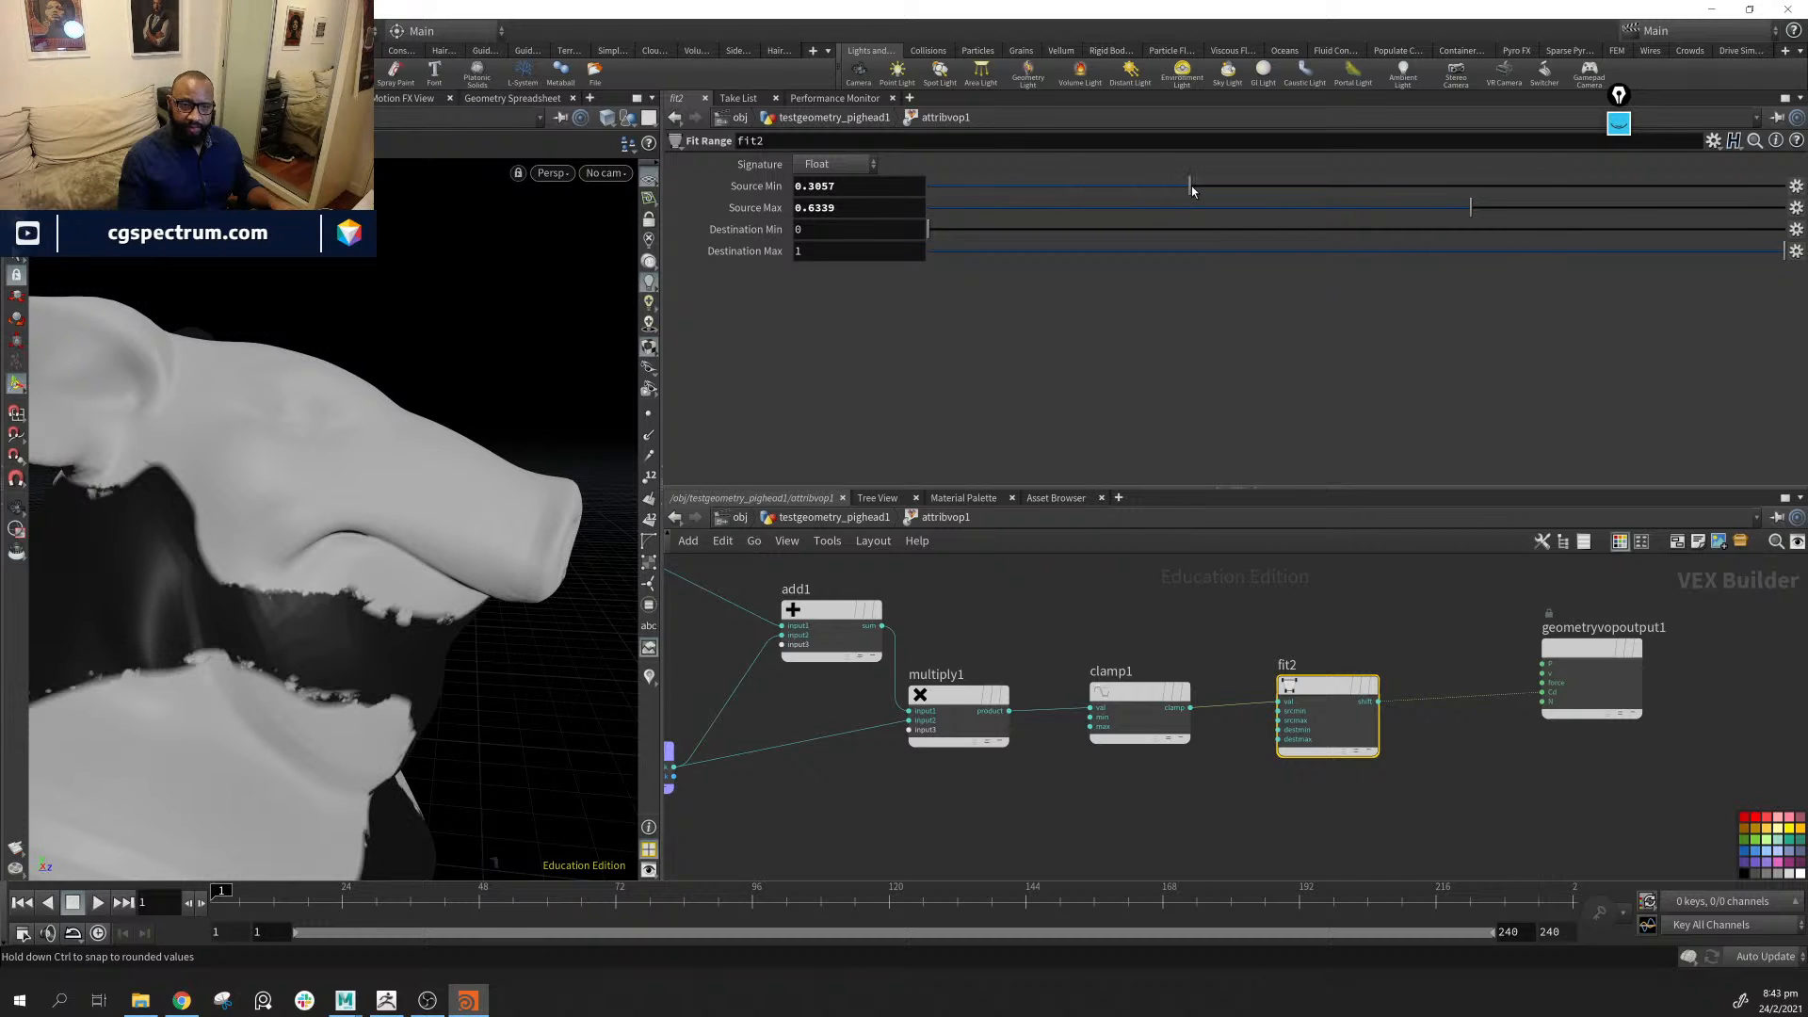
drag(359, 525, 222, 367)
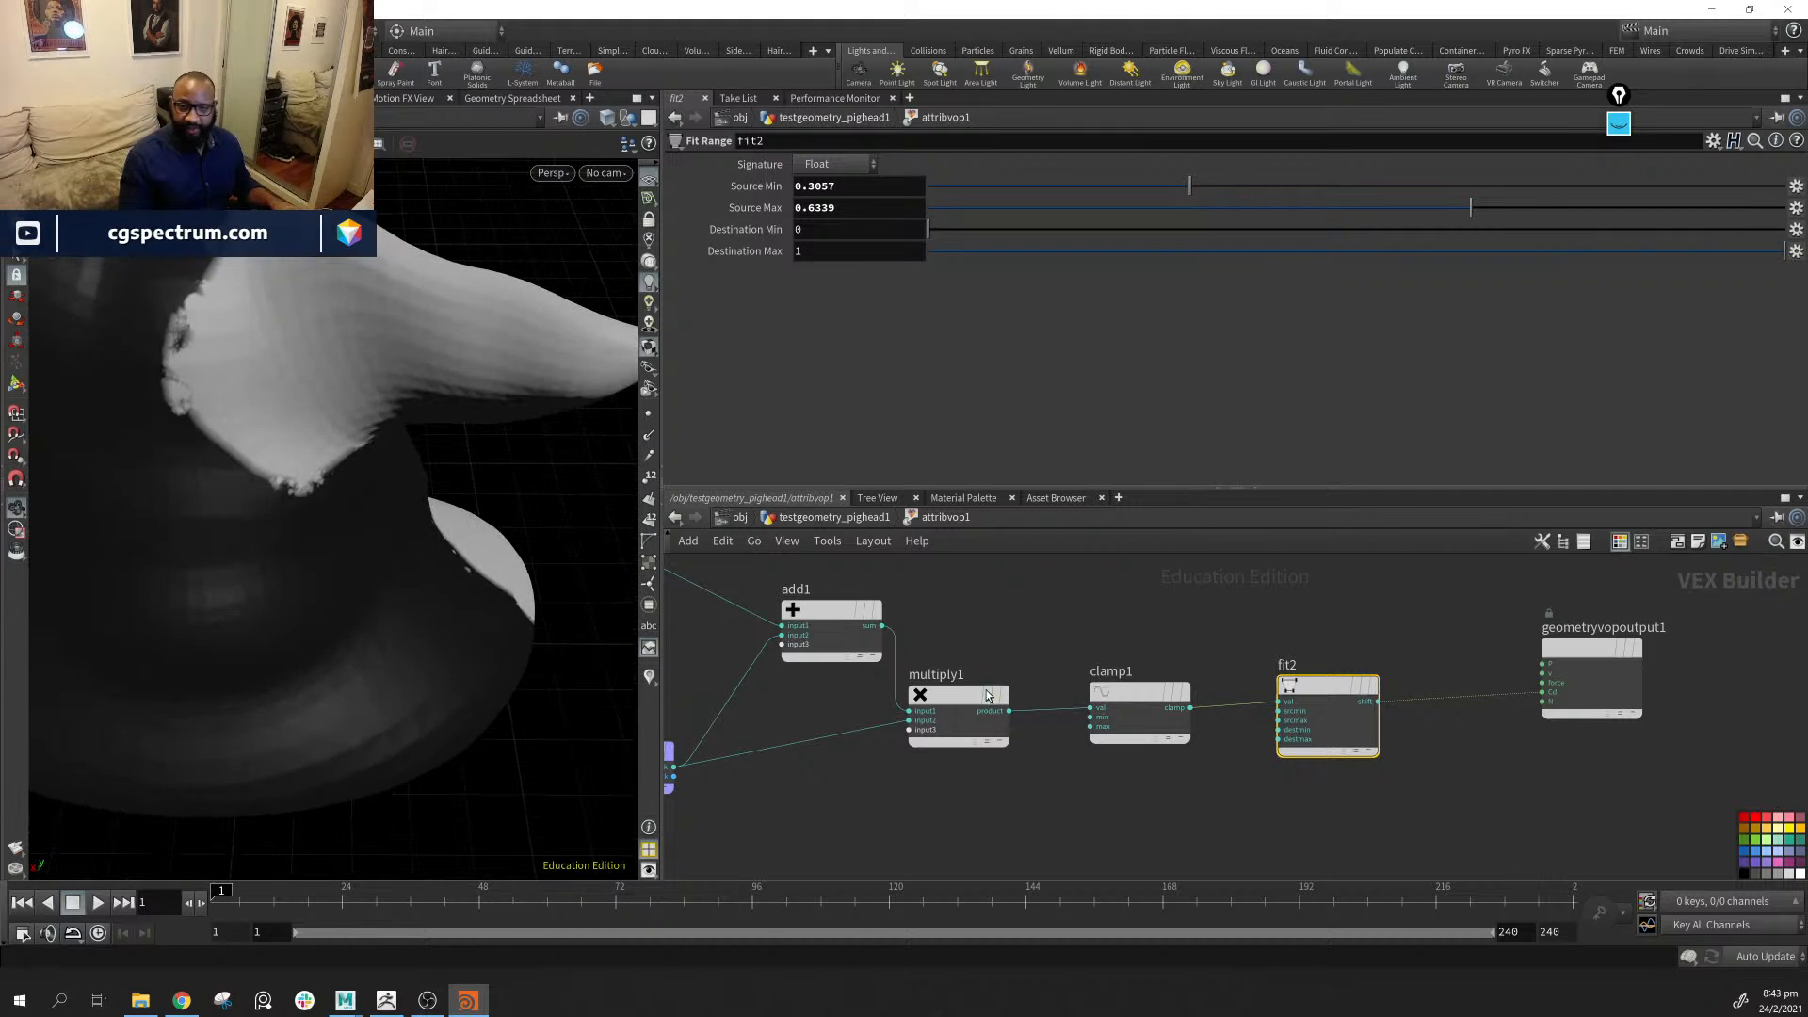
Set the first Fit Range node's Source Min to 0.0979 and Source Max to 0.3238
middle_drag(937, 653, 966, 648)
click(874, 621)
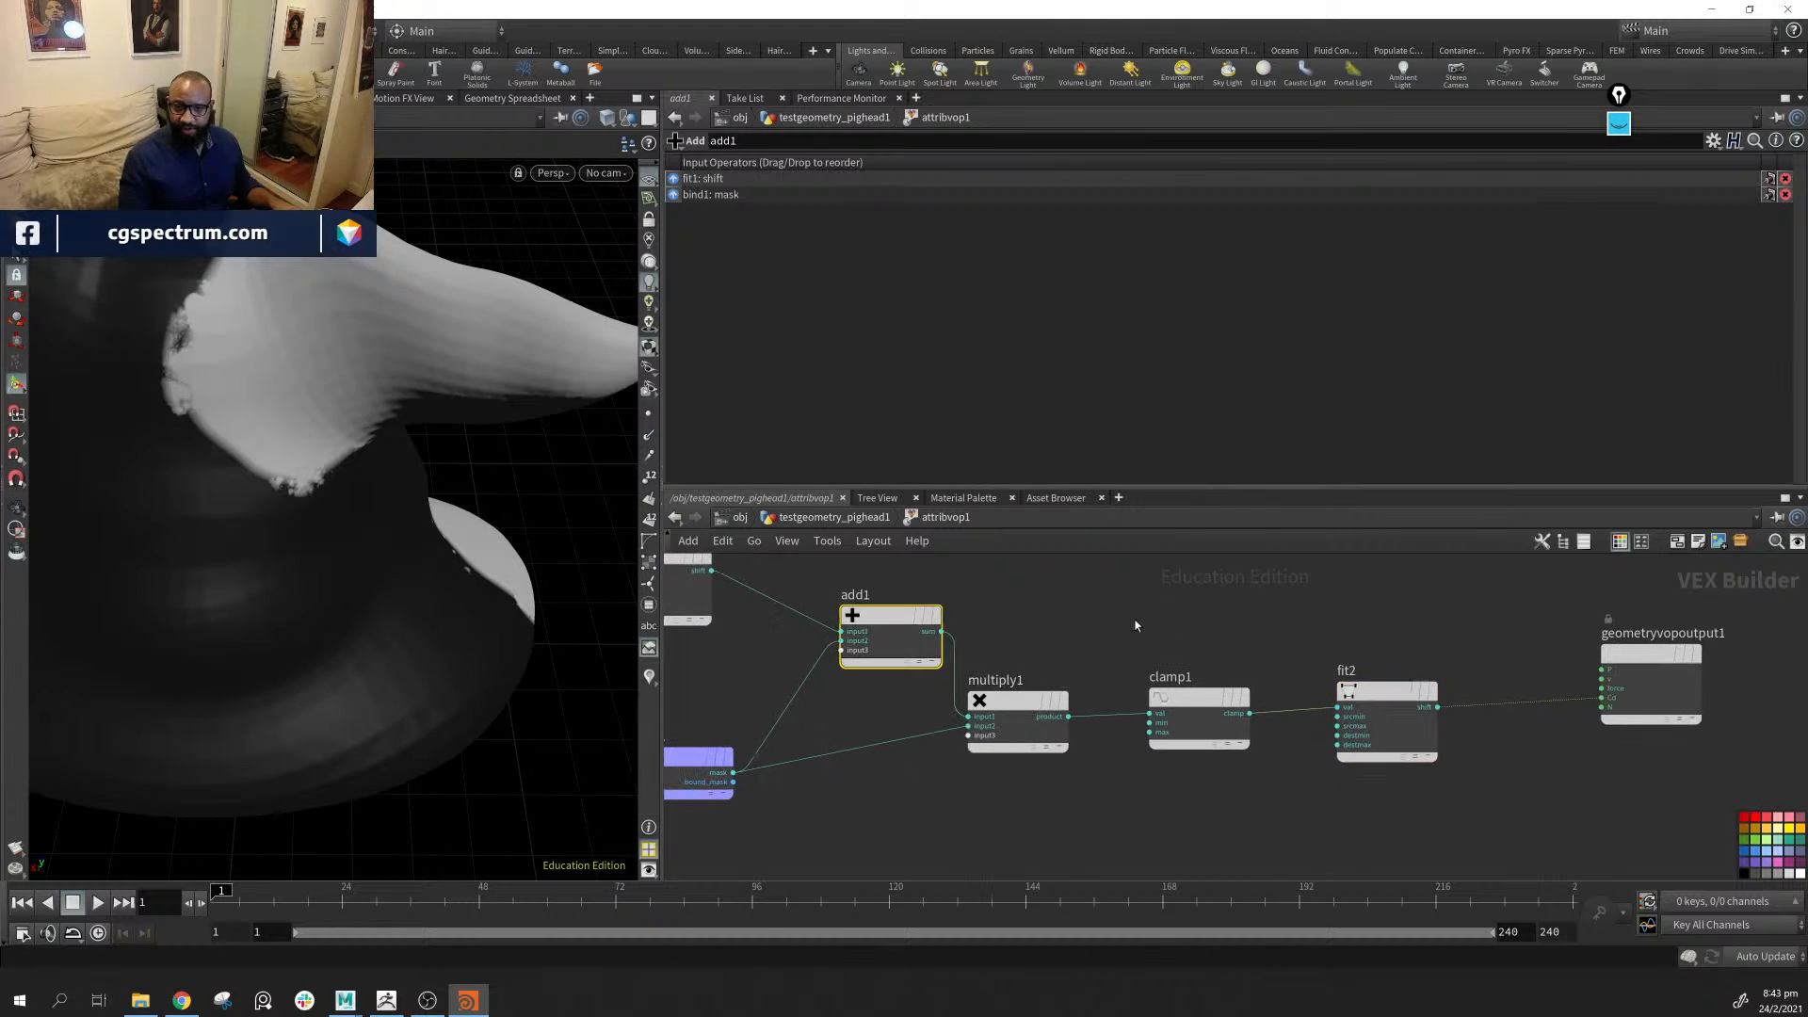
middle_drag(1134, 622, 1338, 642)
click(889, 606)
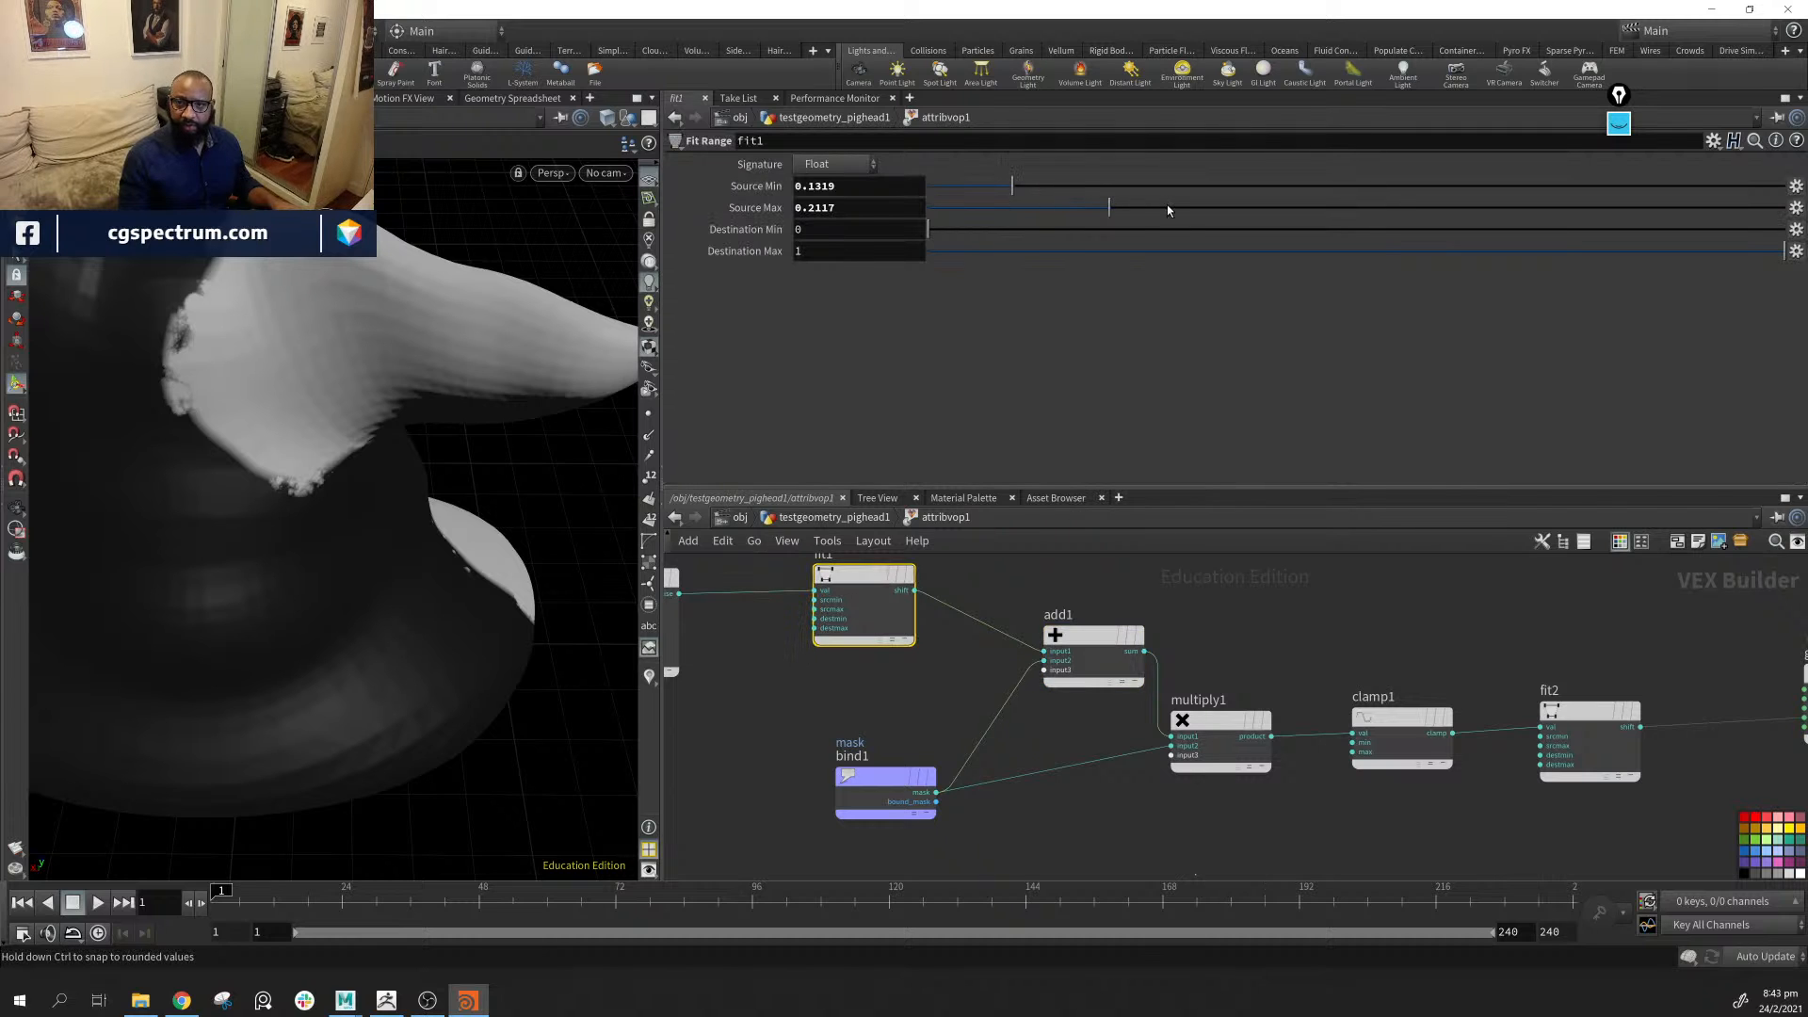
drag(1167, 206, 1207, 211)
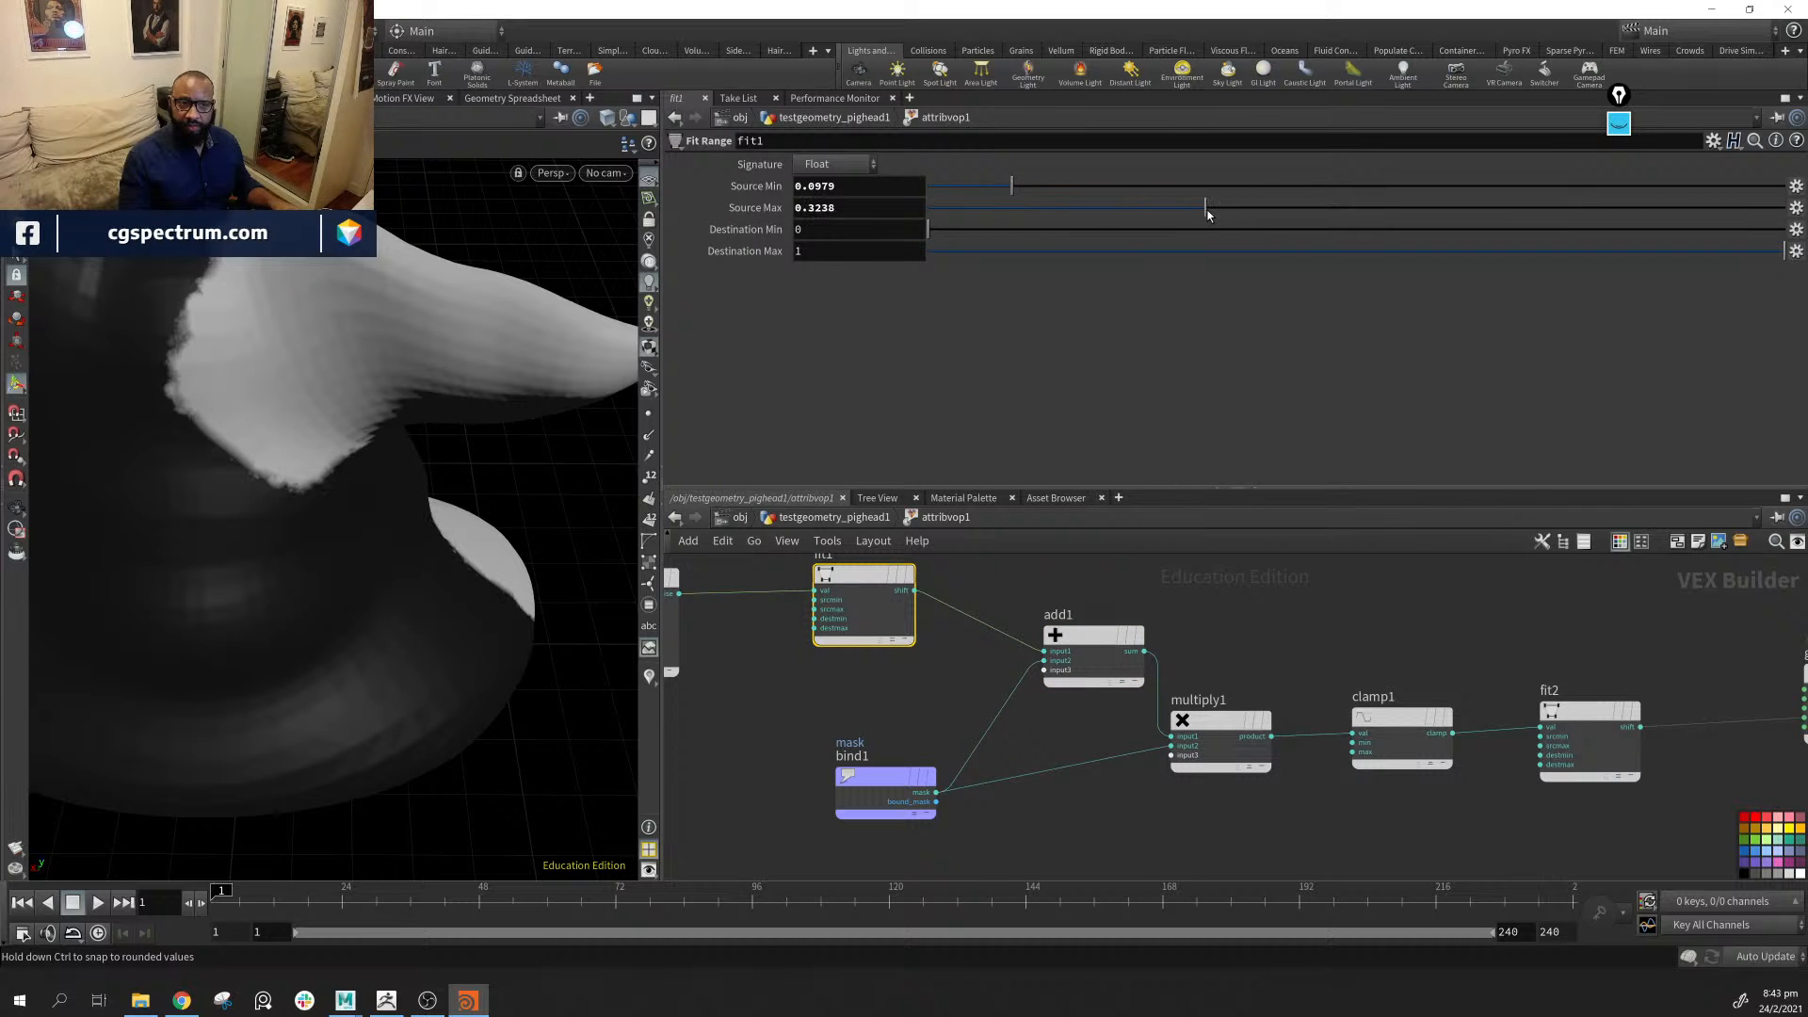
Move the geometry output node further from the second Fit Range node and nudge the mask Bind node outward
drag(476, 500, 446, 560)
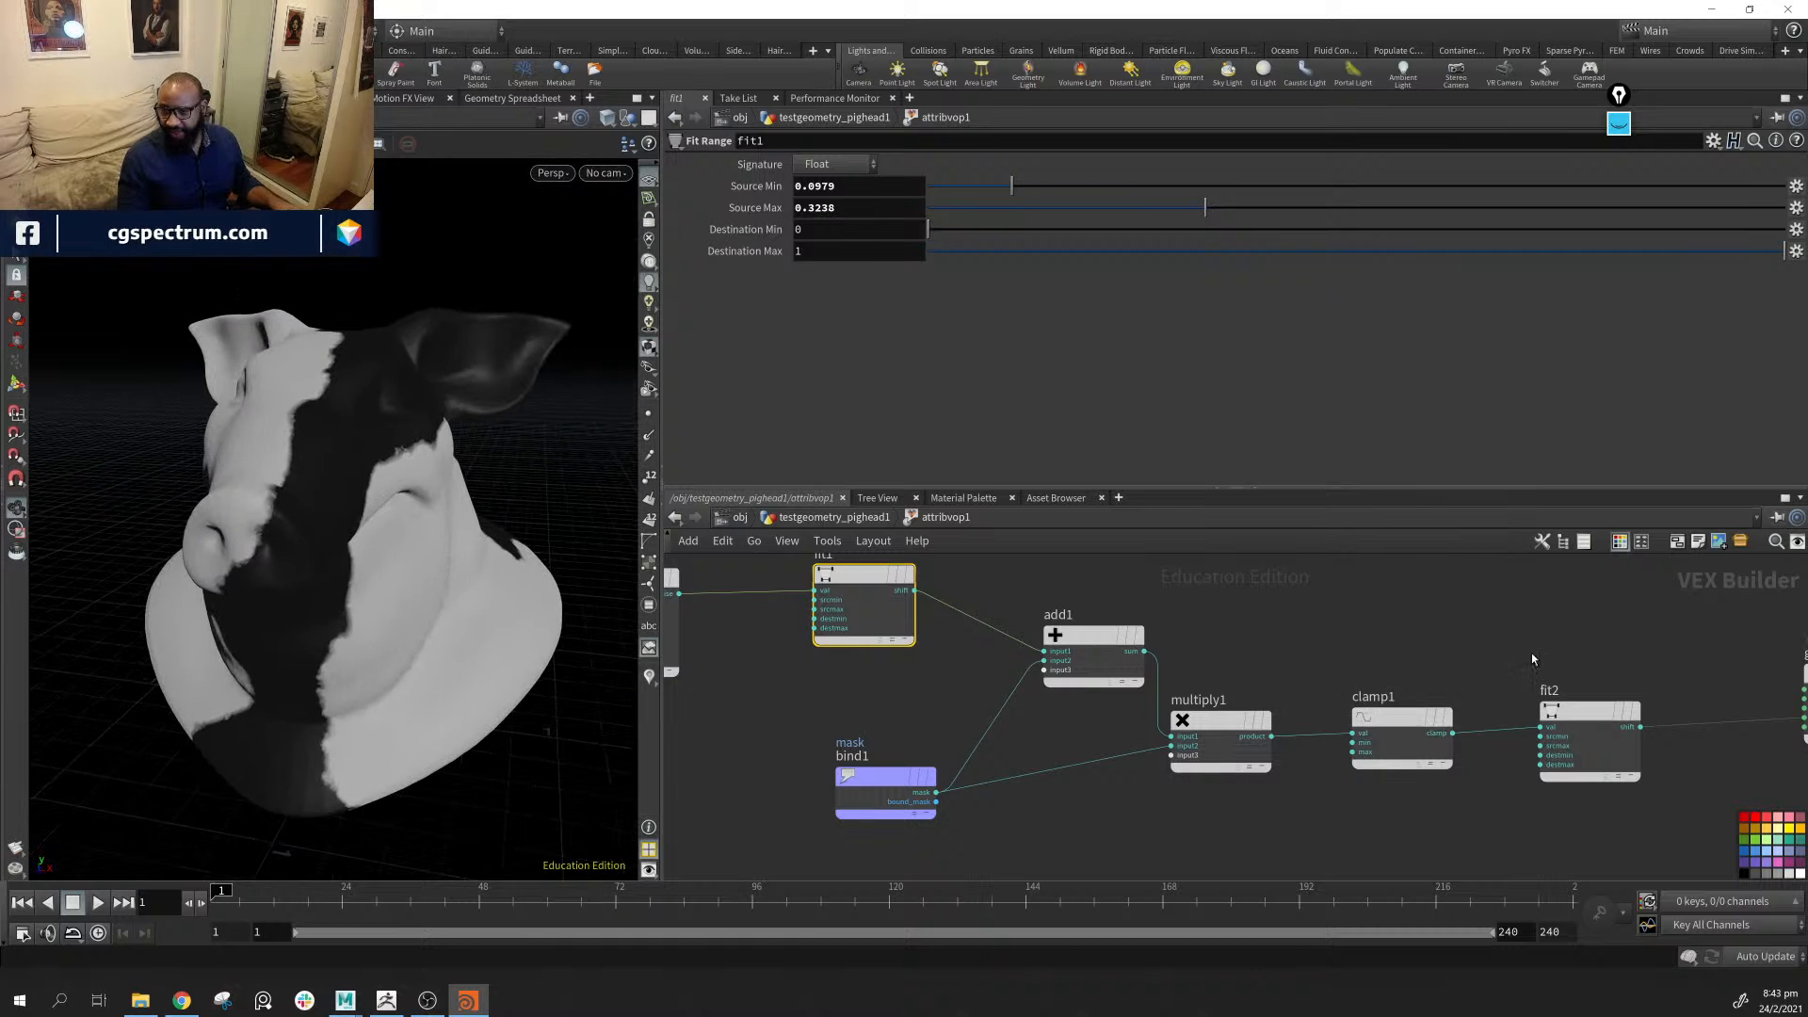
middle_drag(1562, 652, 1196, 637)
scroll(1431, 683, down, 2)
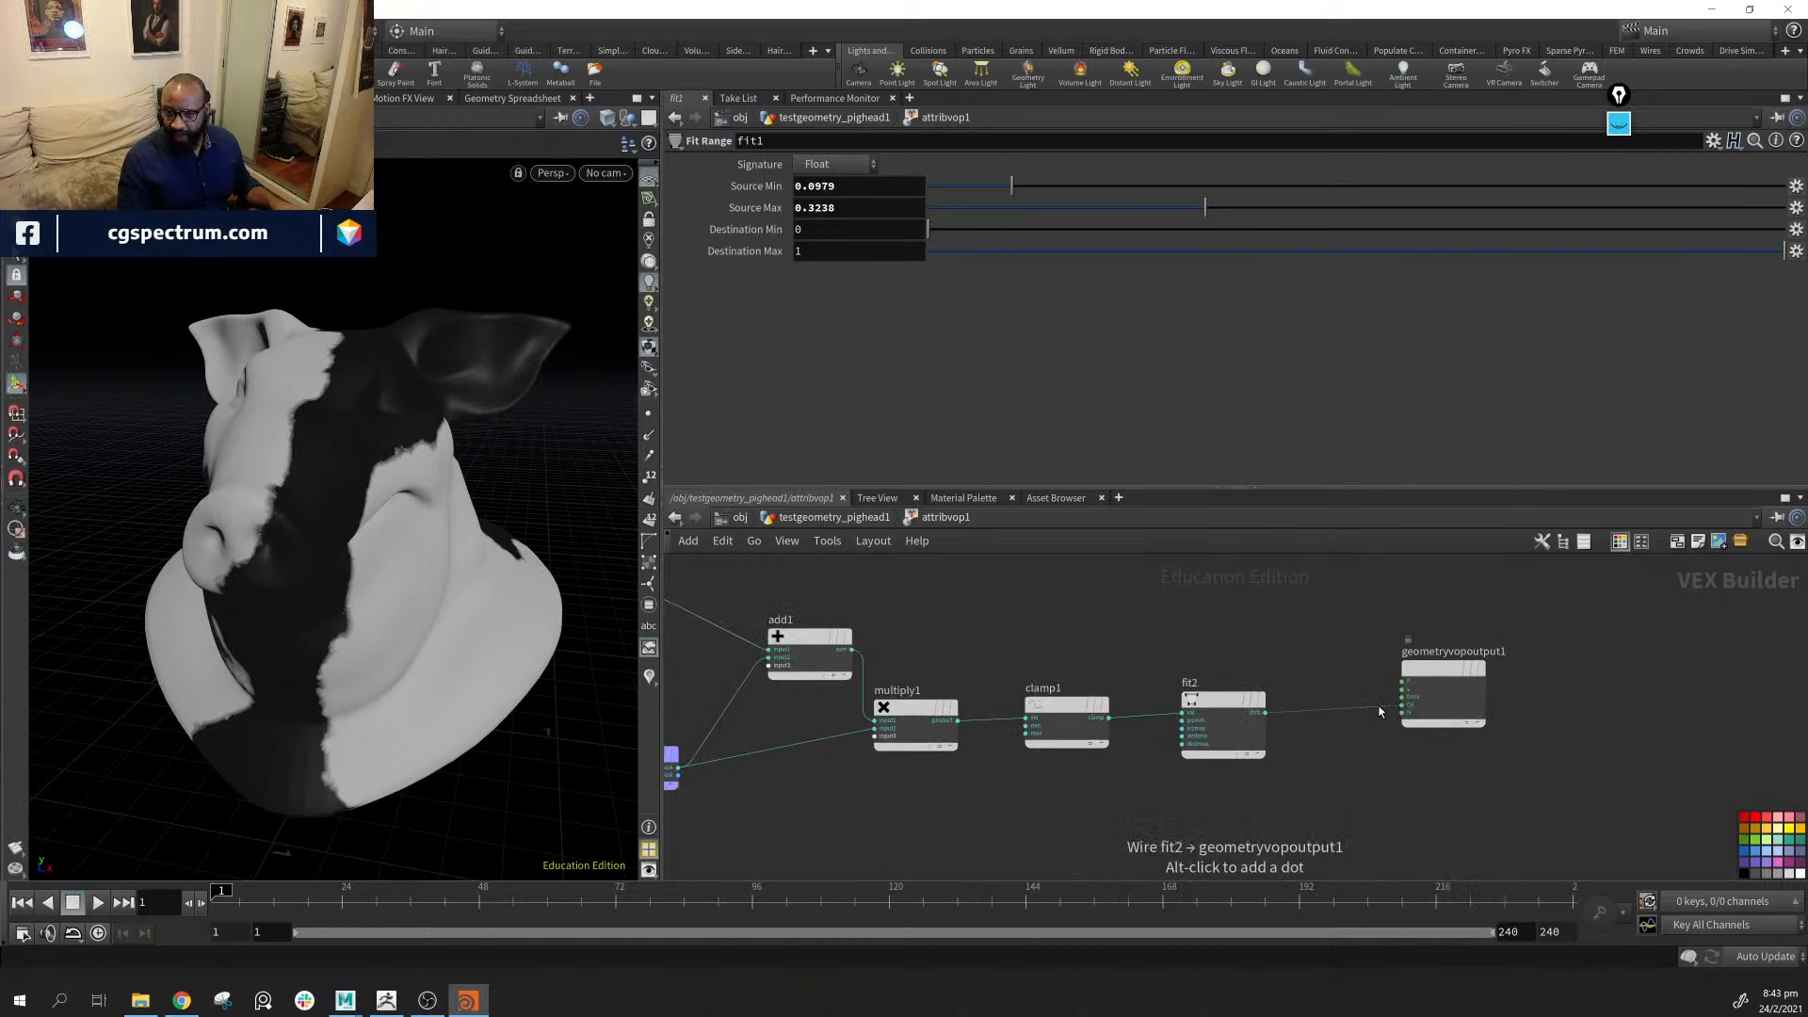
drag(1399, 727, 1483, 725)
middle_drag(838, 821, 1074, 777)
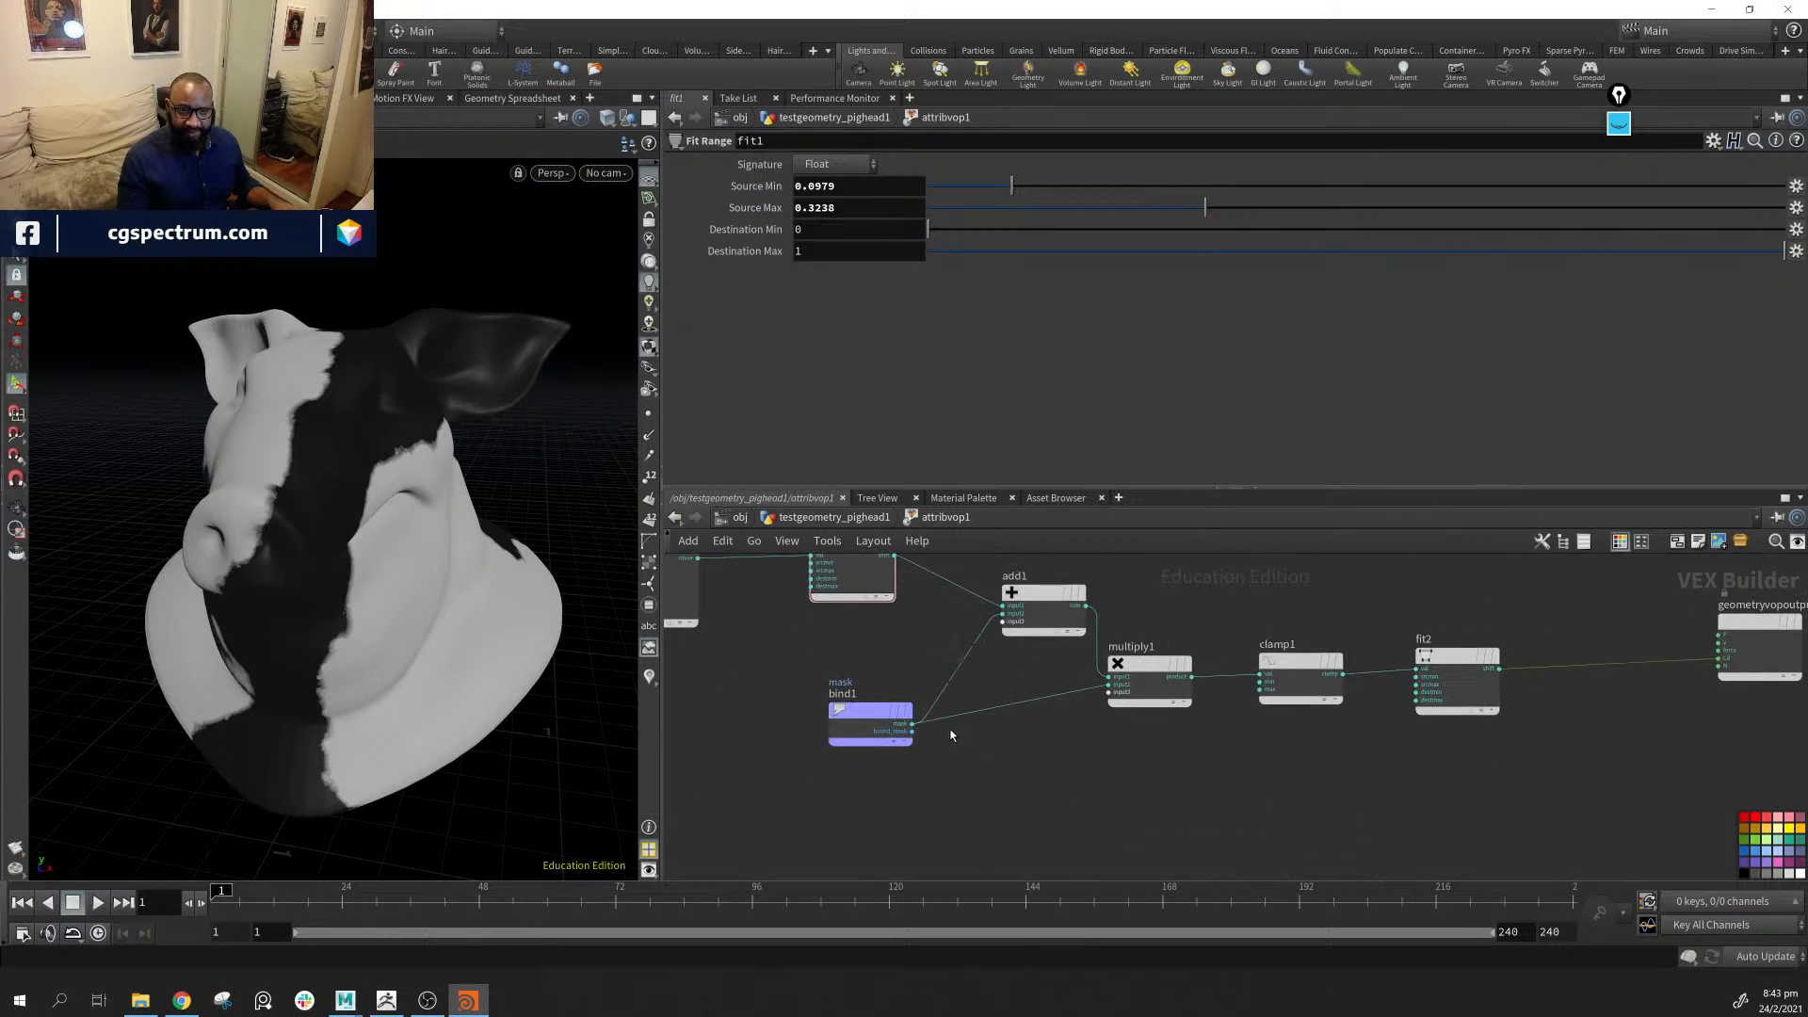
drag(872, 711, 845, 719)
Add a second Bind node below the wire to the geometry output node and set its Name to mask
middle_drag(1428, 801, 1033, 805)
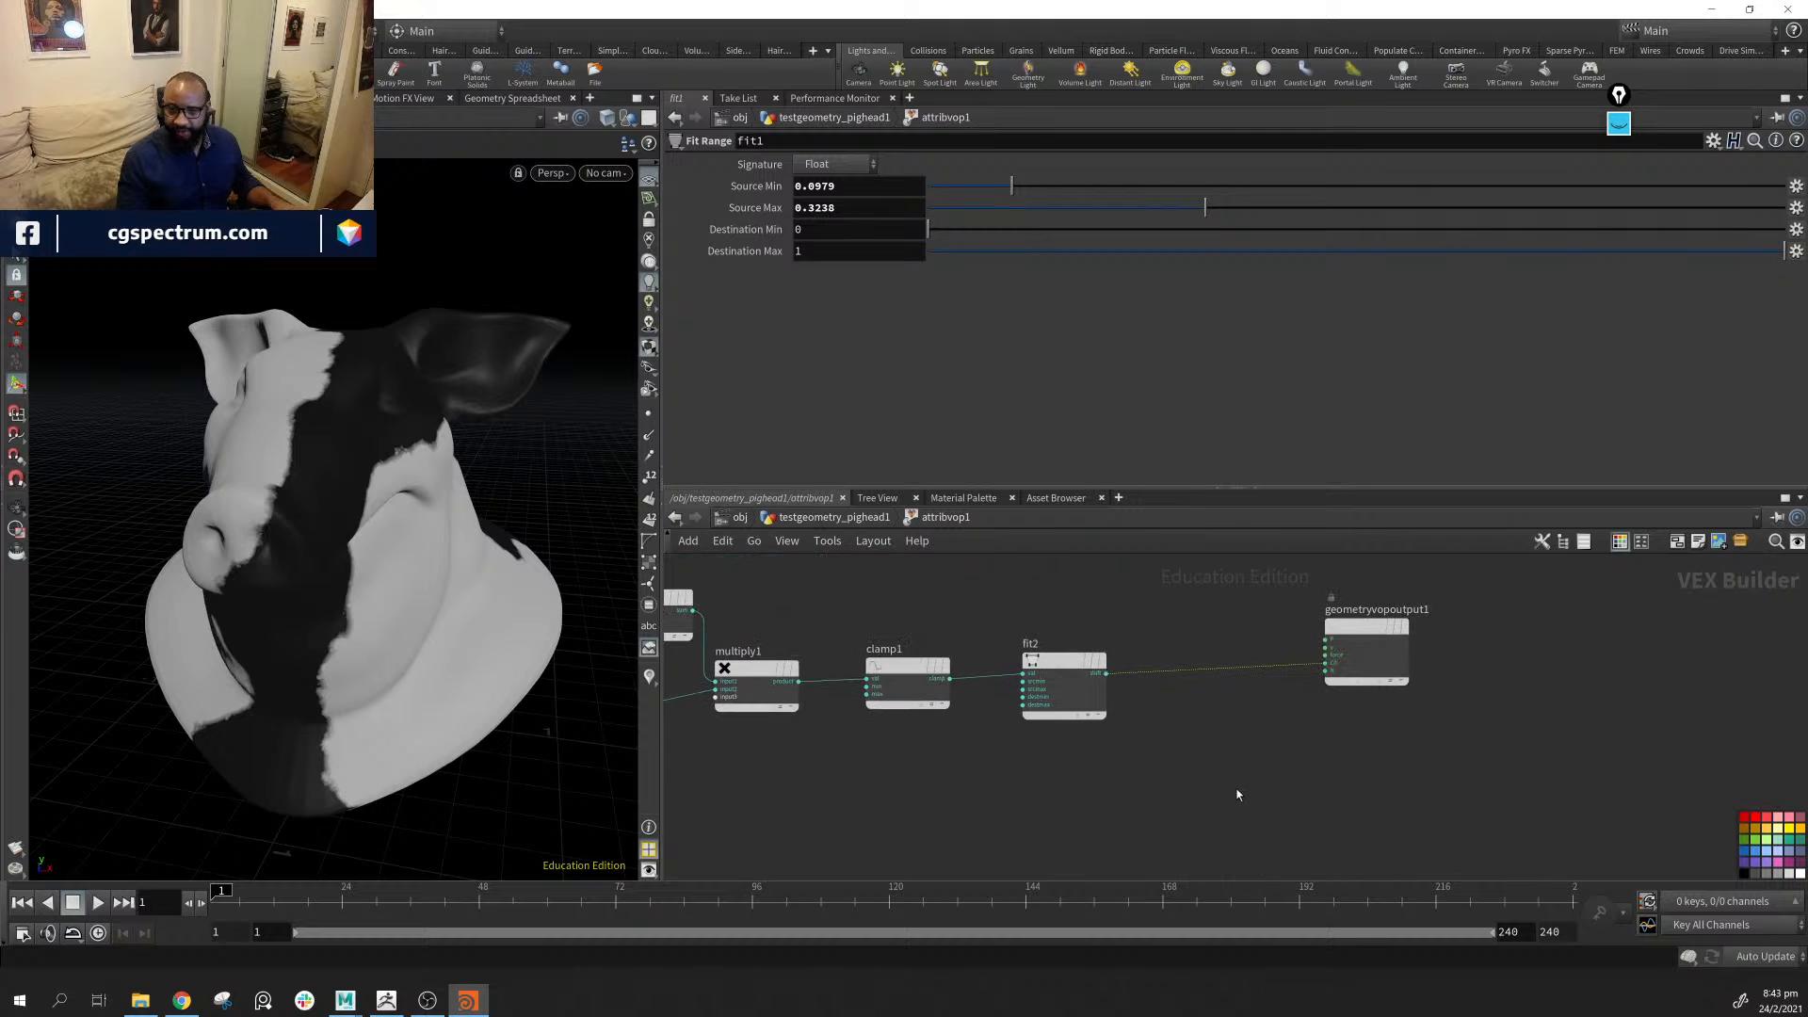
key(Tab)
text(bin)
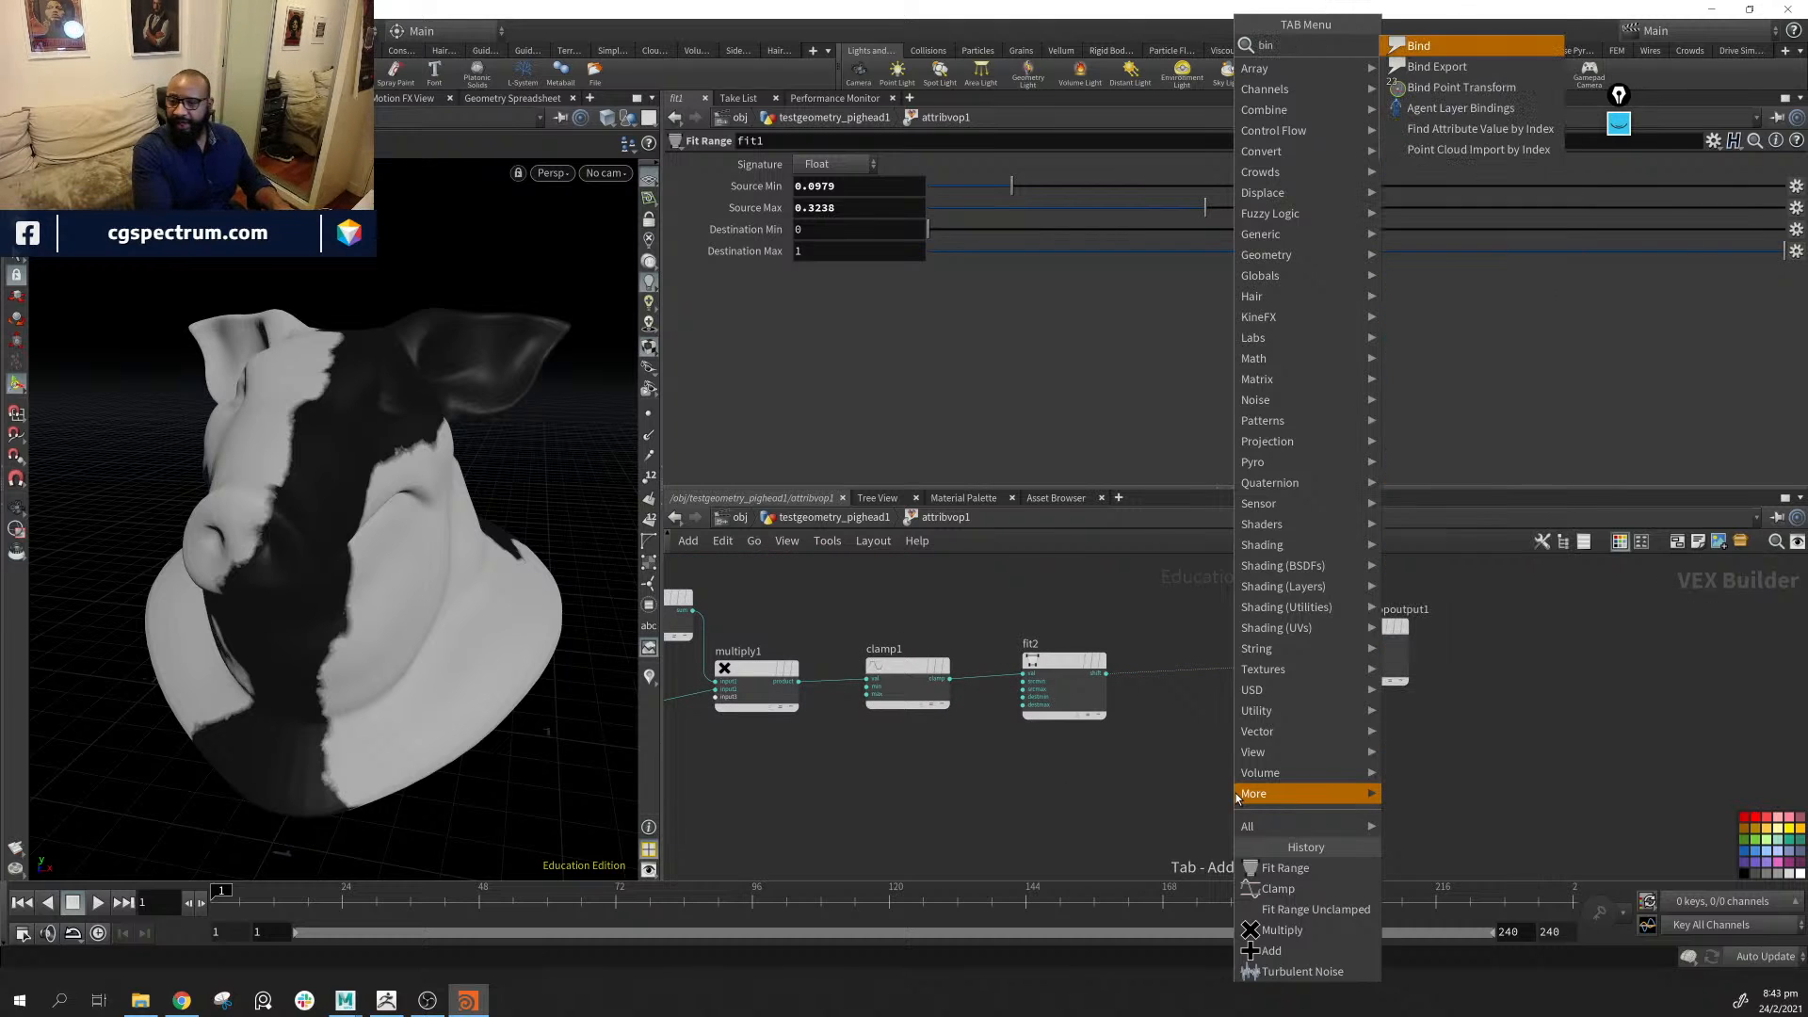
key(Return)
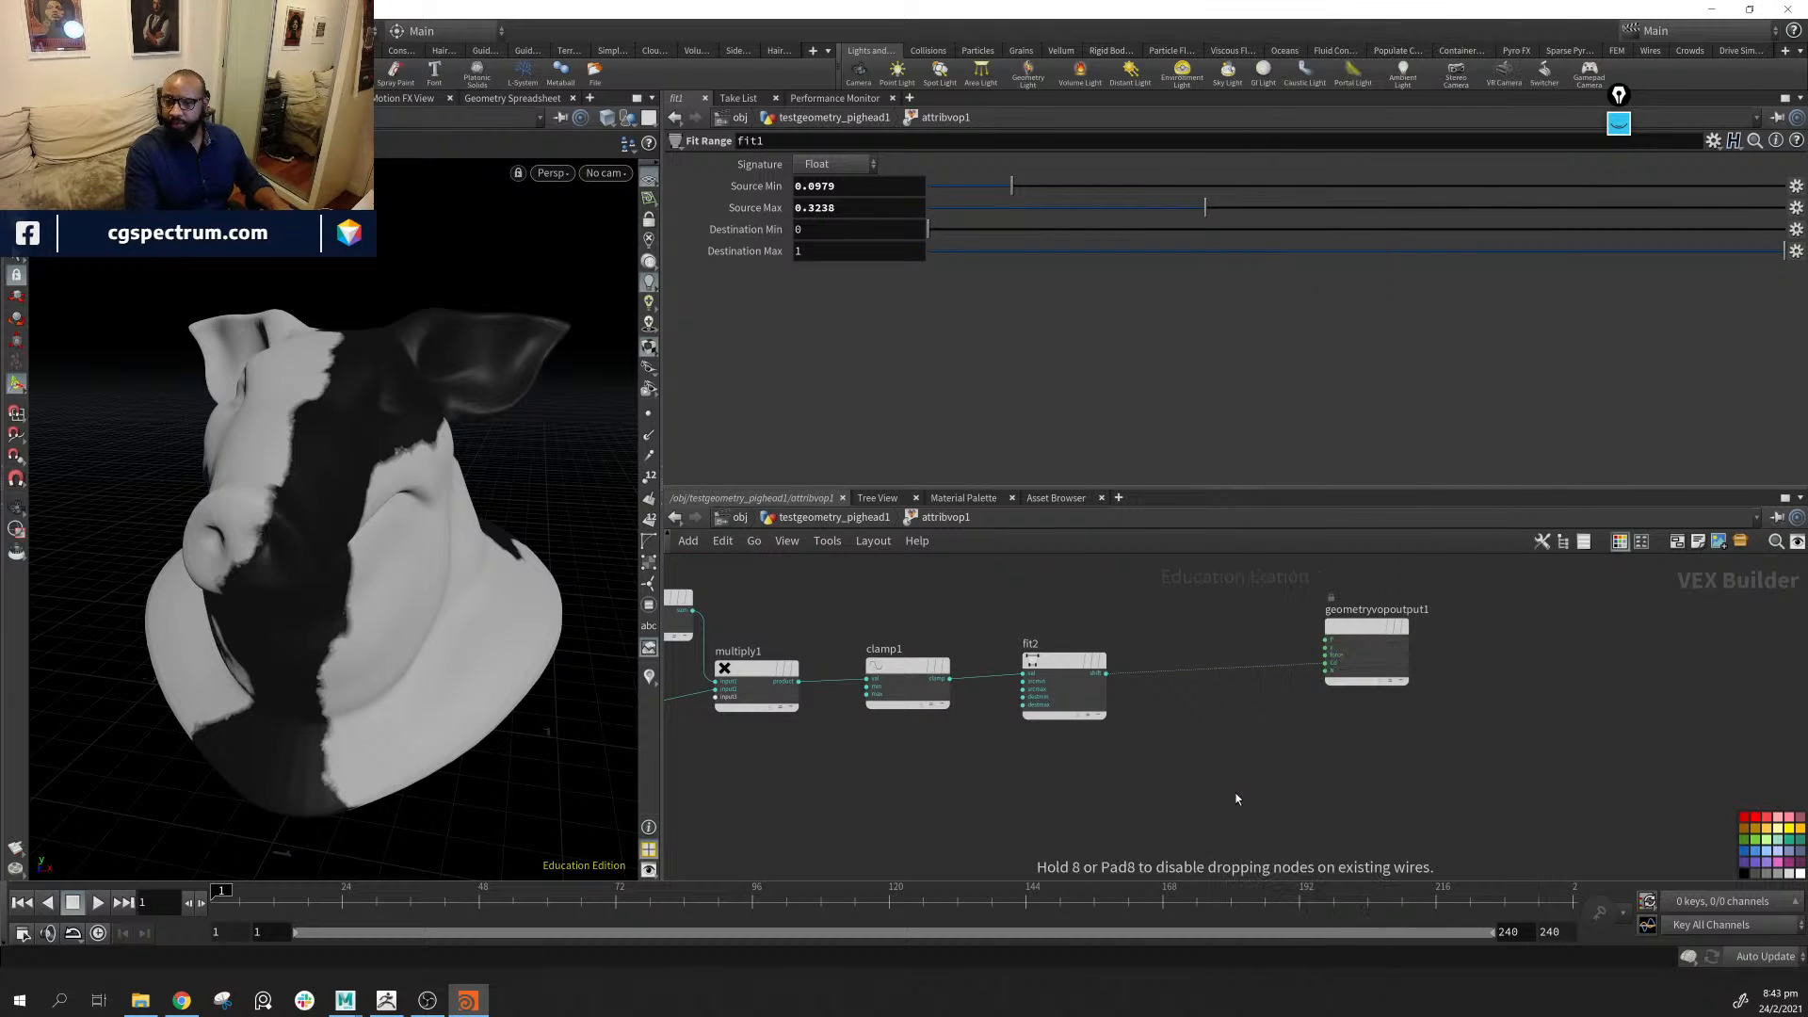
click(1256, 766)
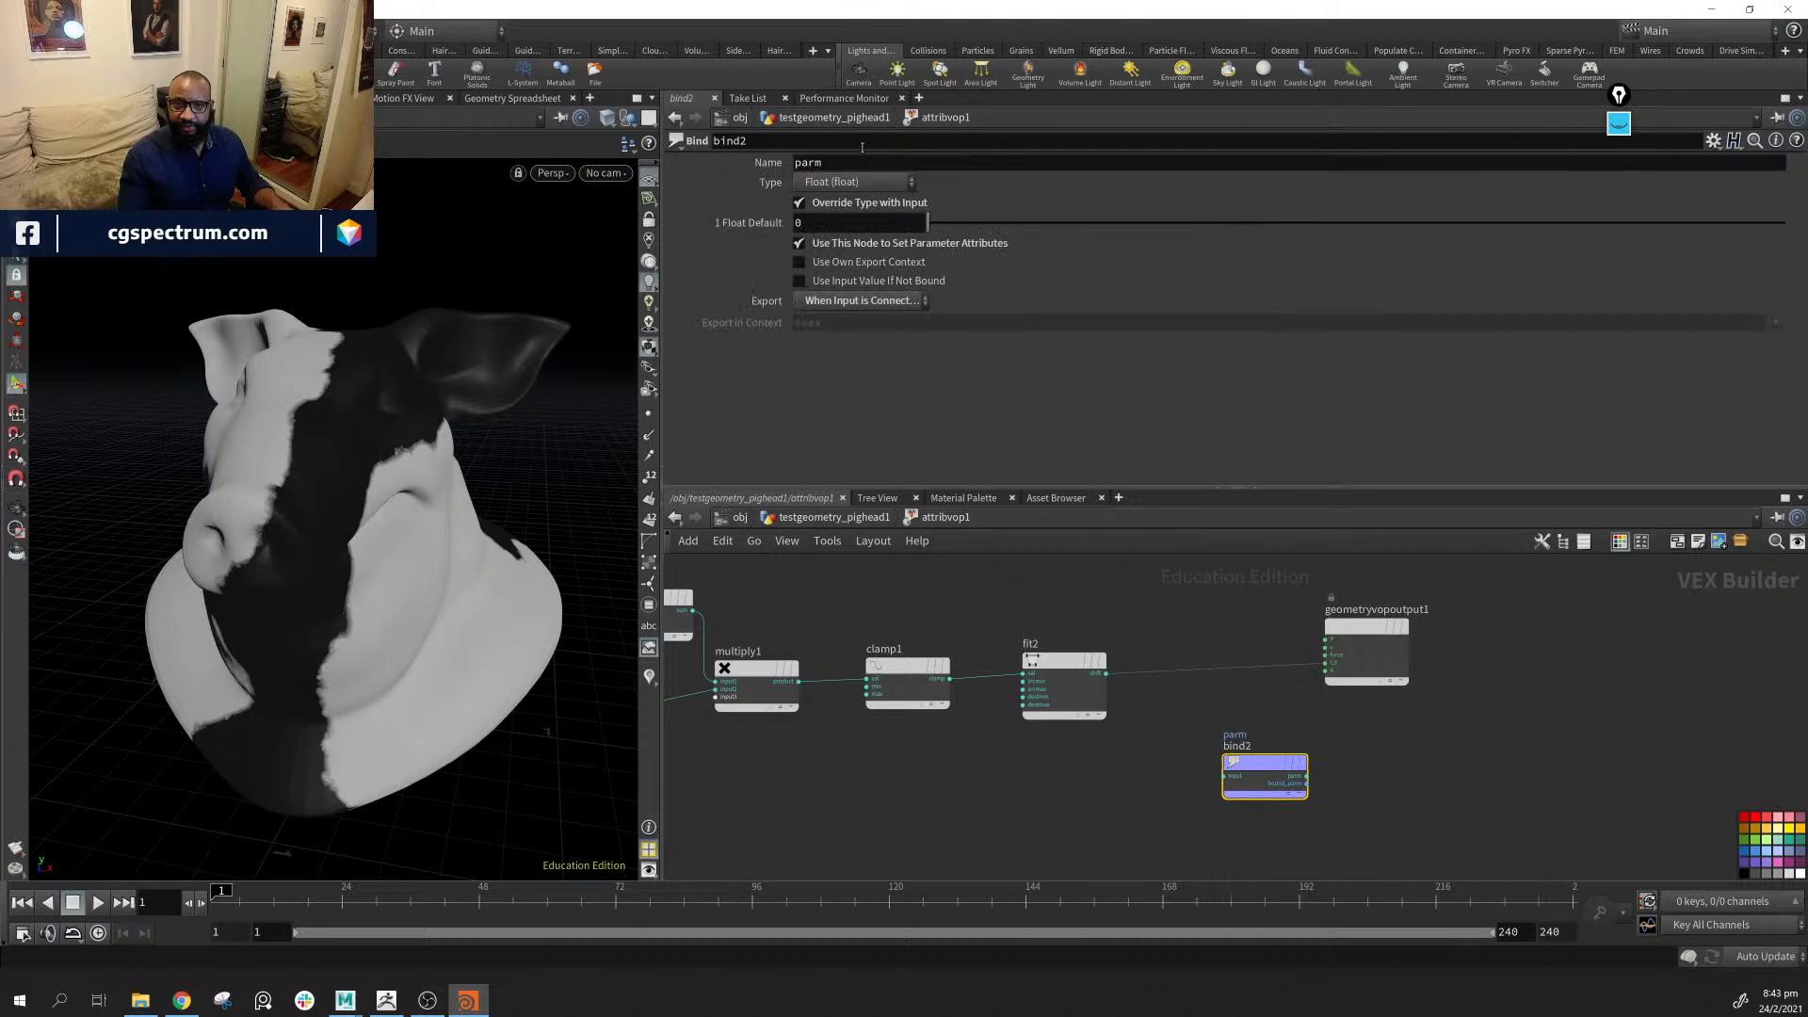
double_click(865, 163)
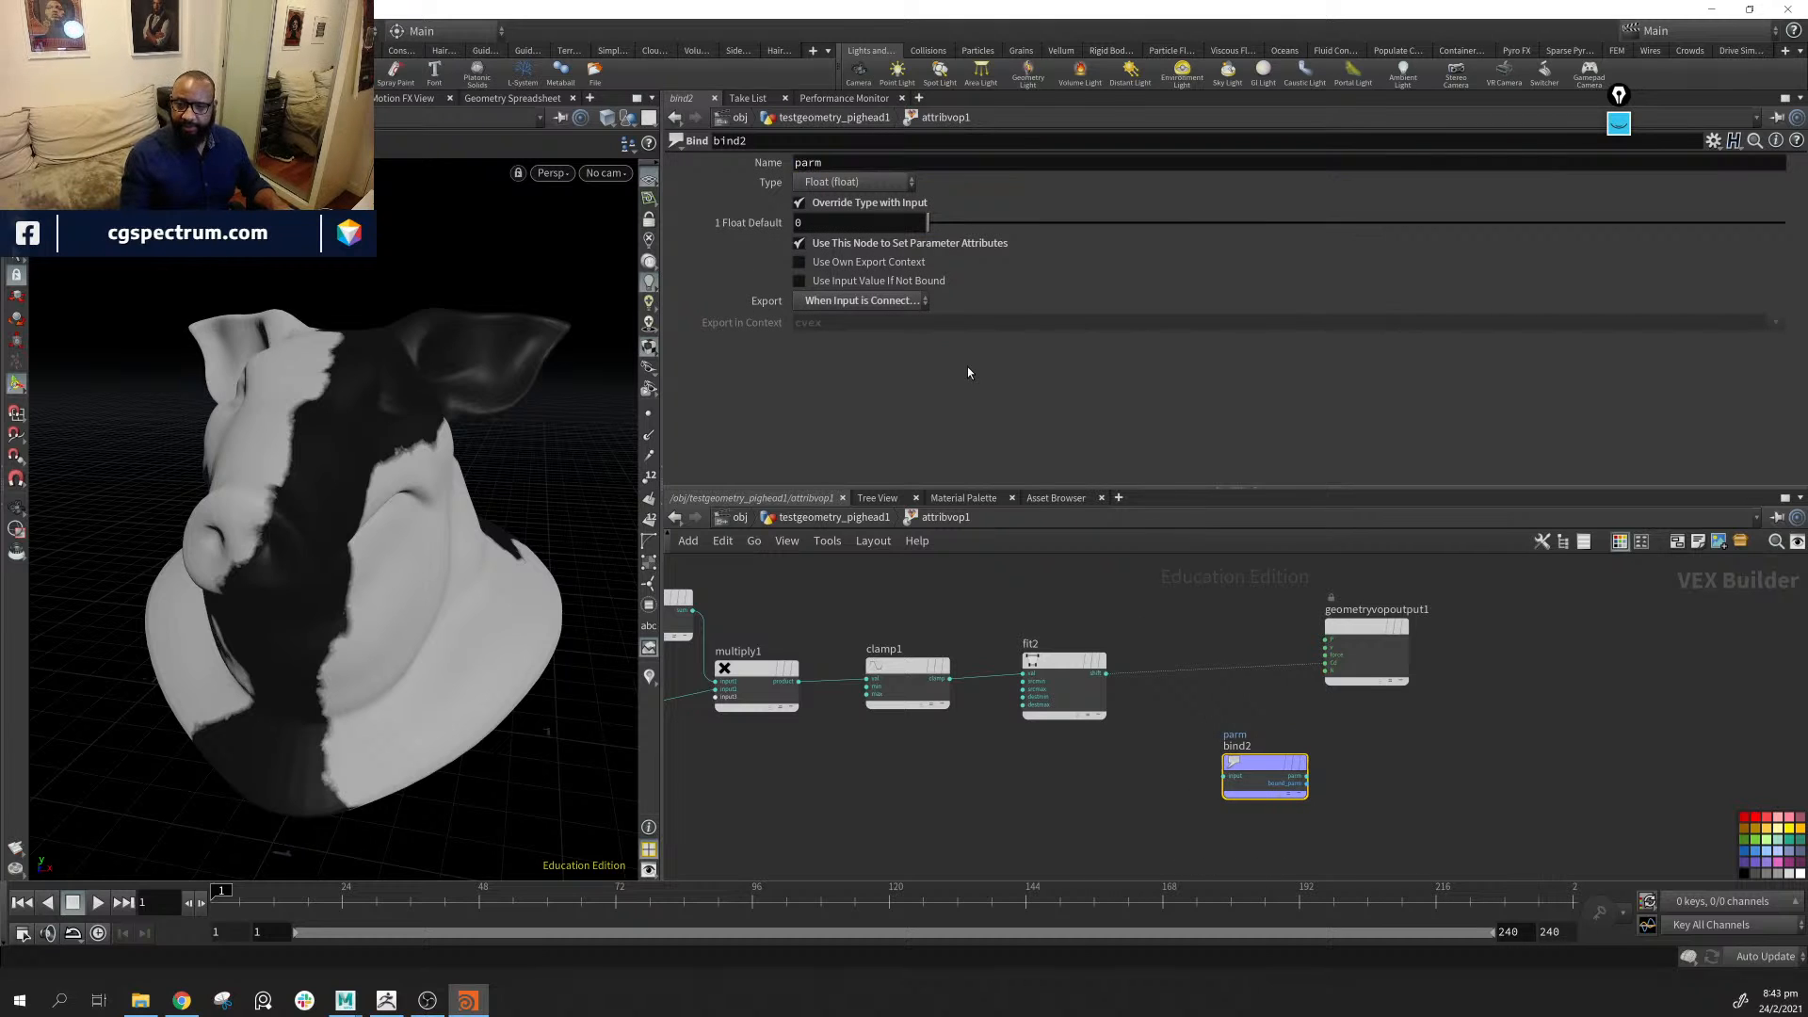
click(853, 169)
text(mas)
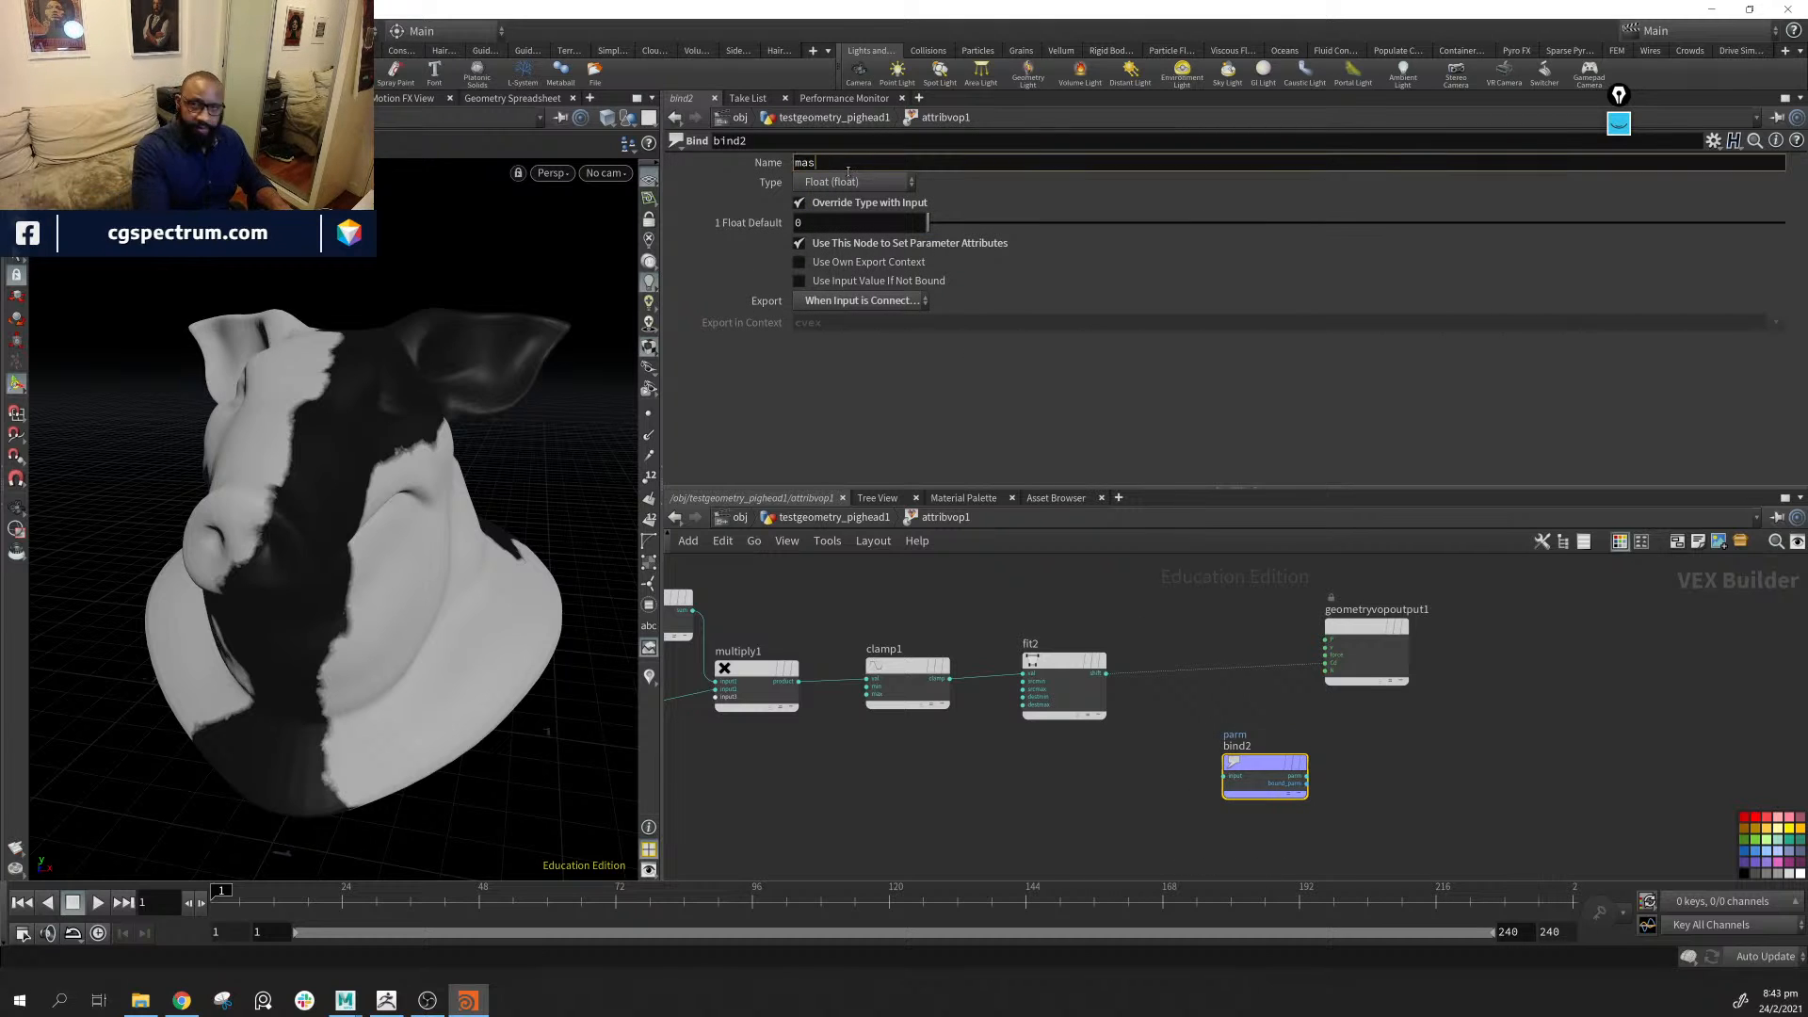
text(k)
key(Return)
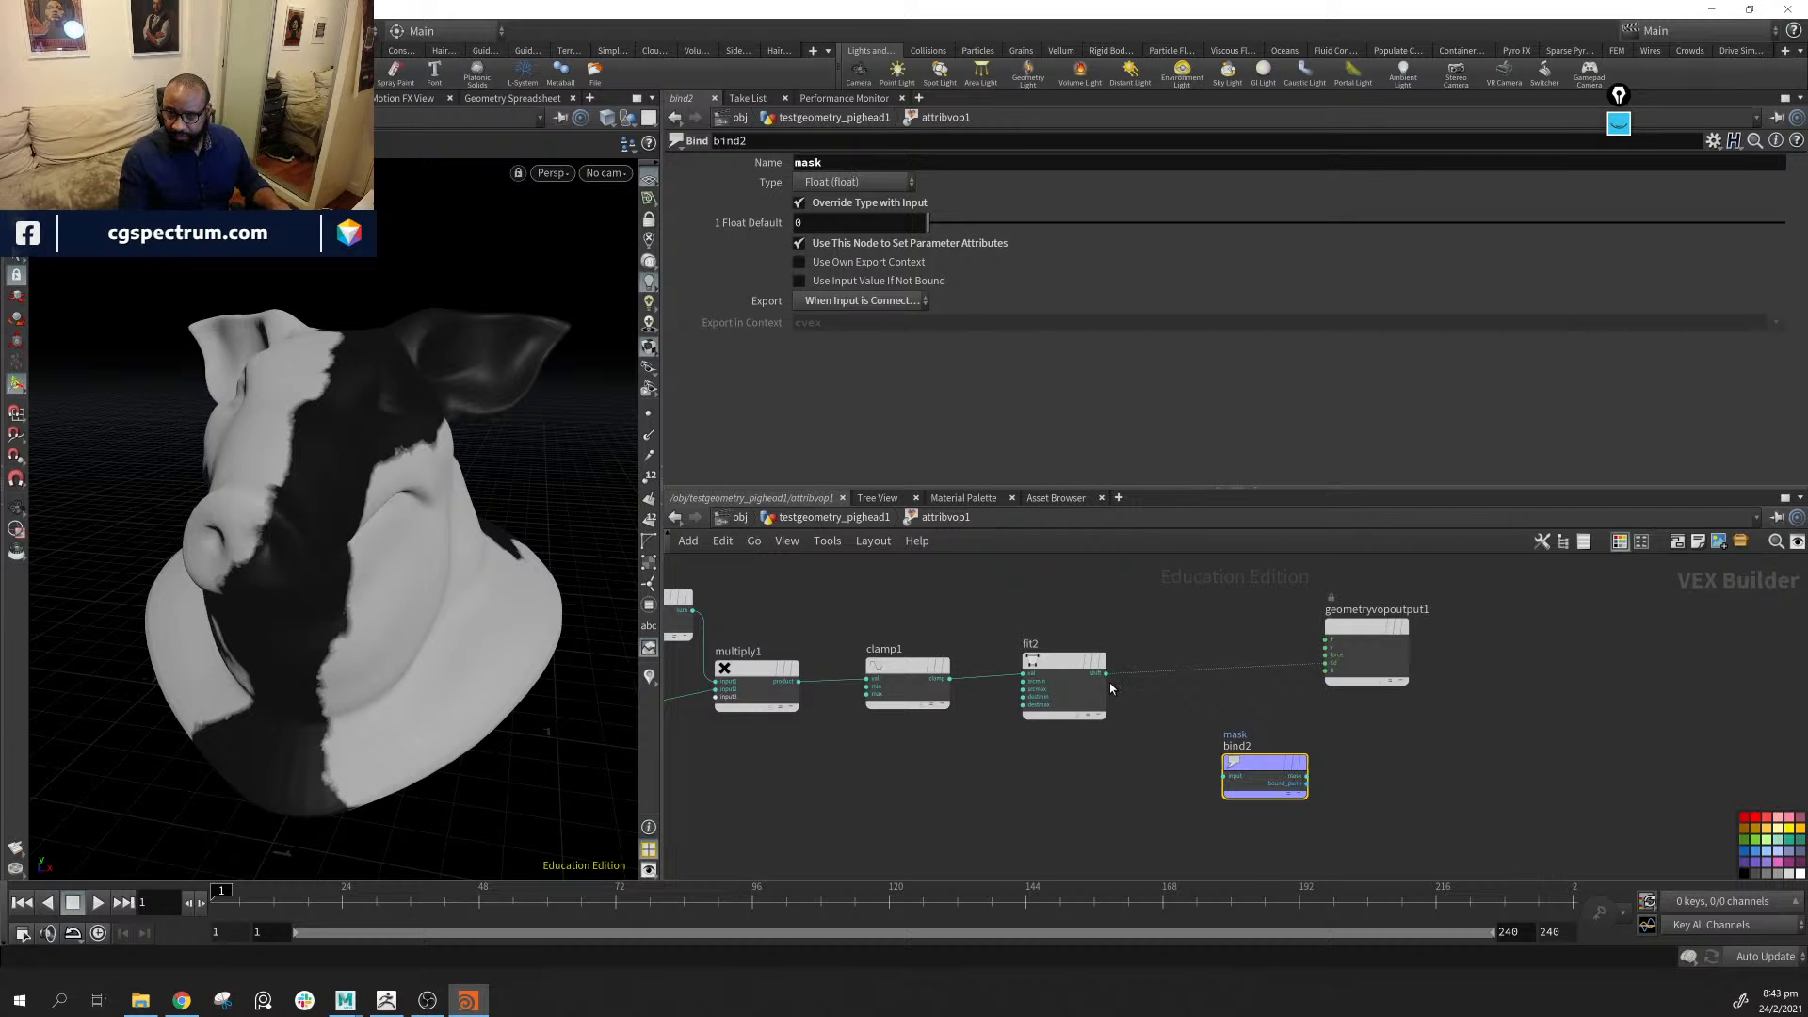
Wire the second Fit Range node into the new mask Bind node instead of the geometry output, and return to the geometry network
drag(1107, 674, 1225, 776)
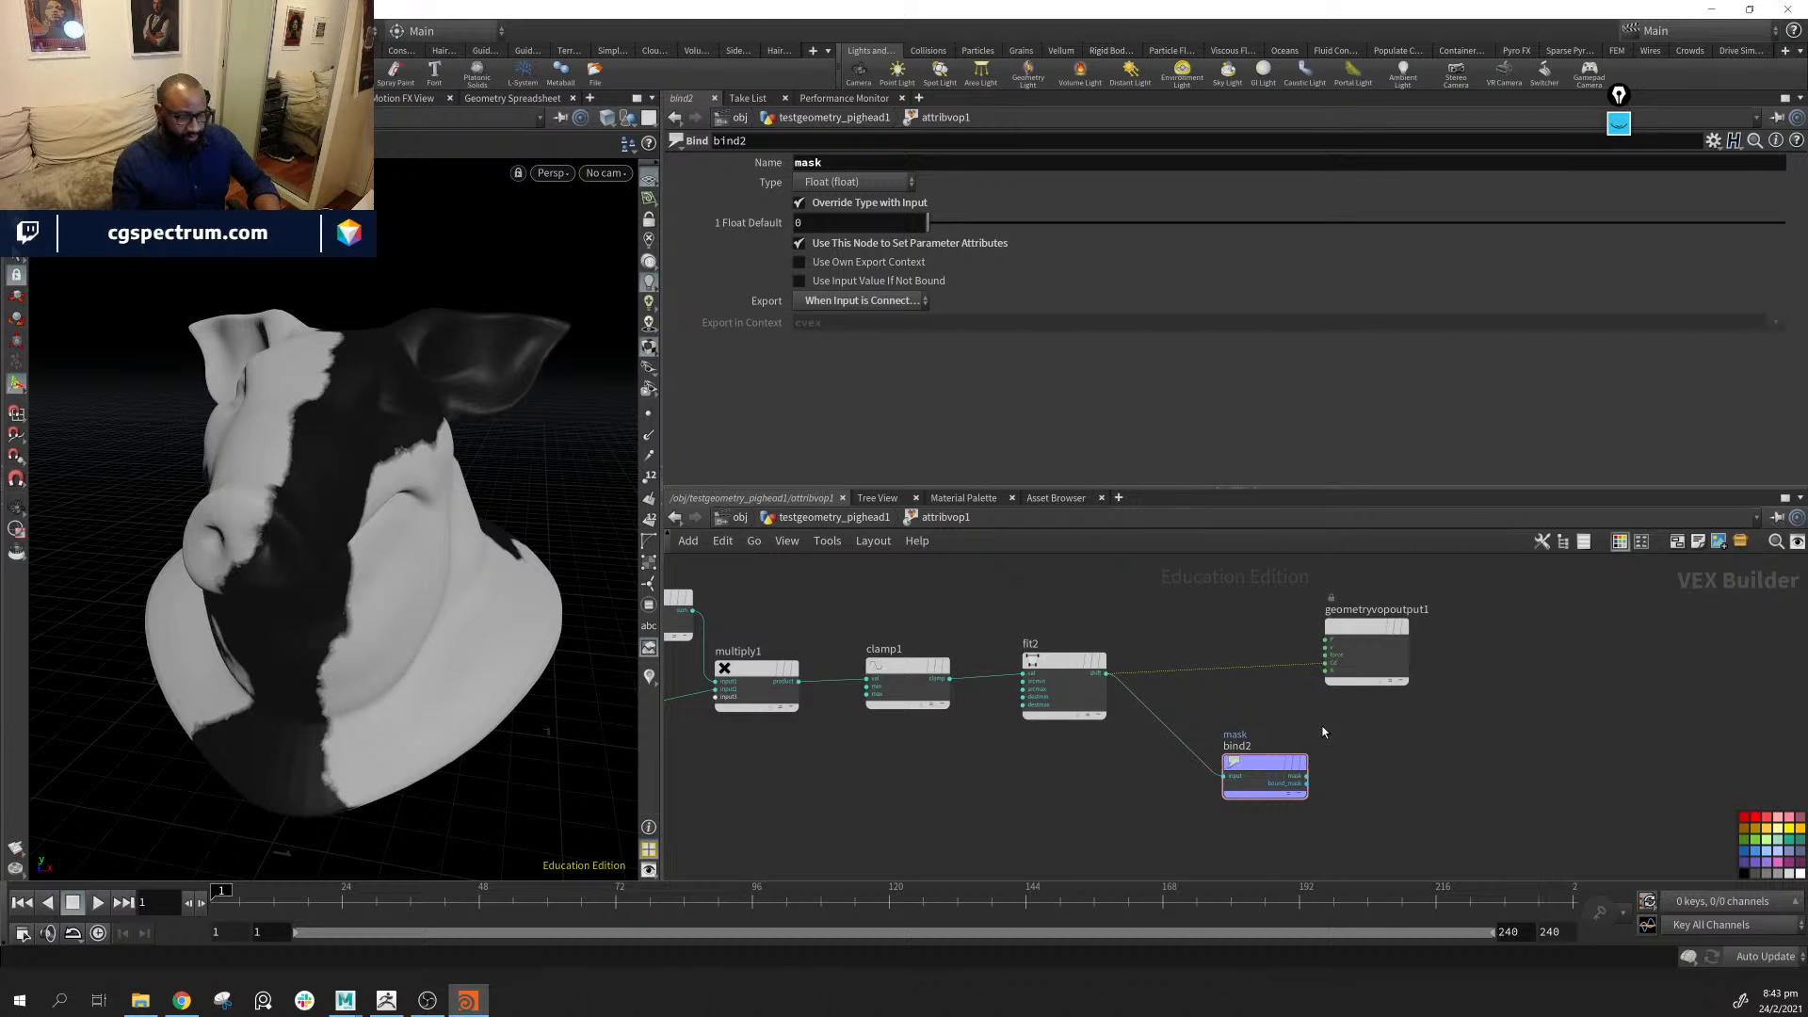
drag(1253, 765, 1235, 742)
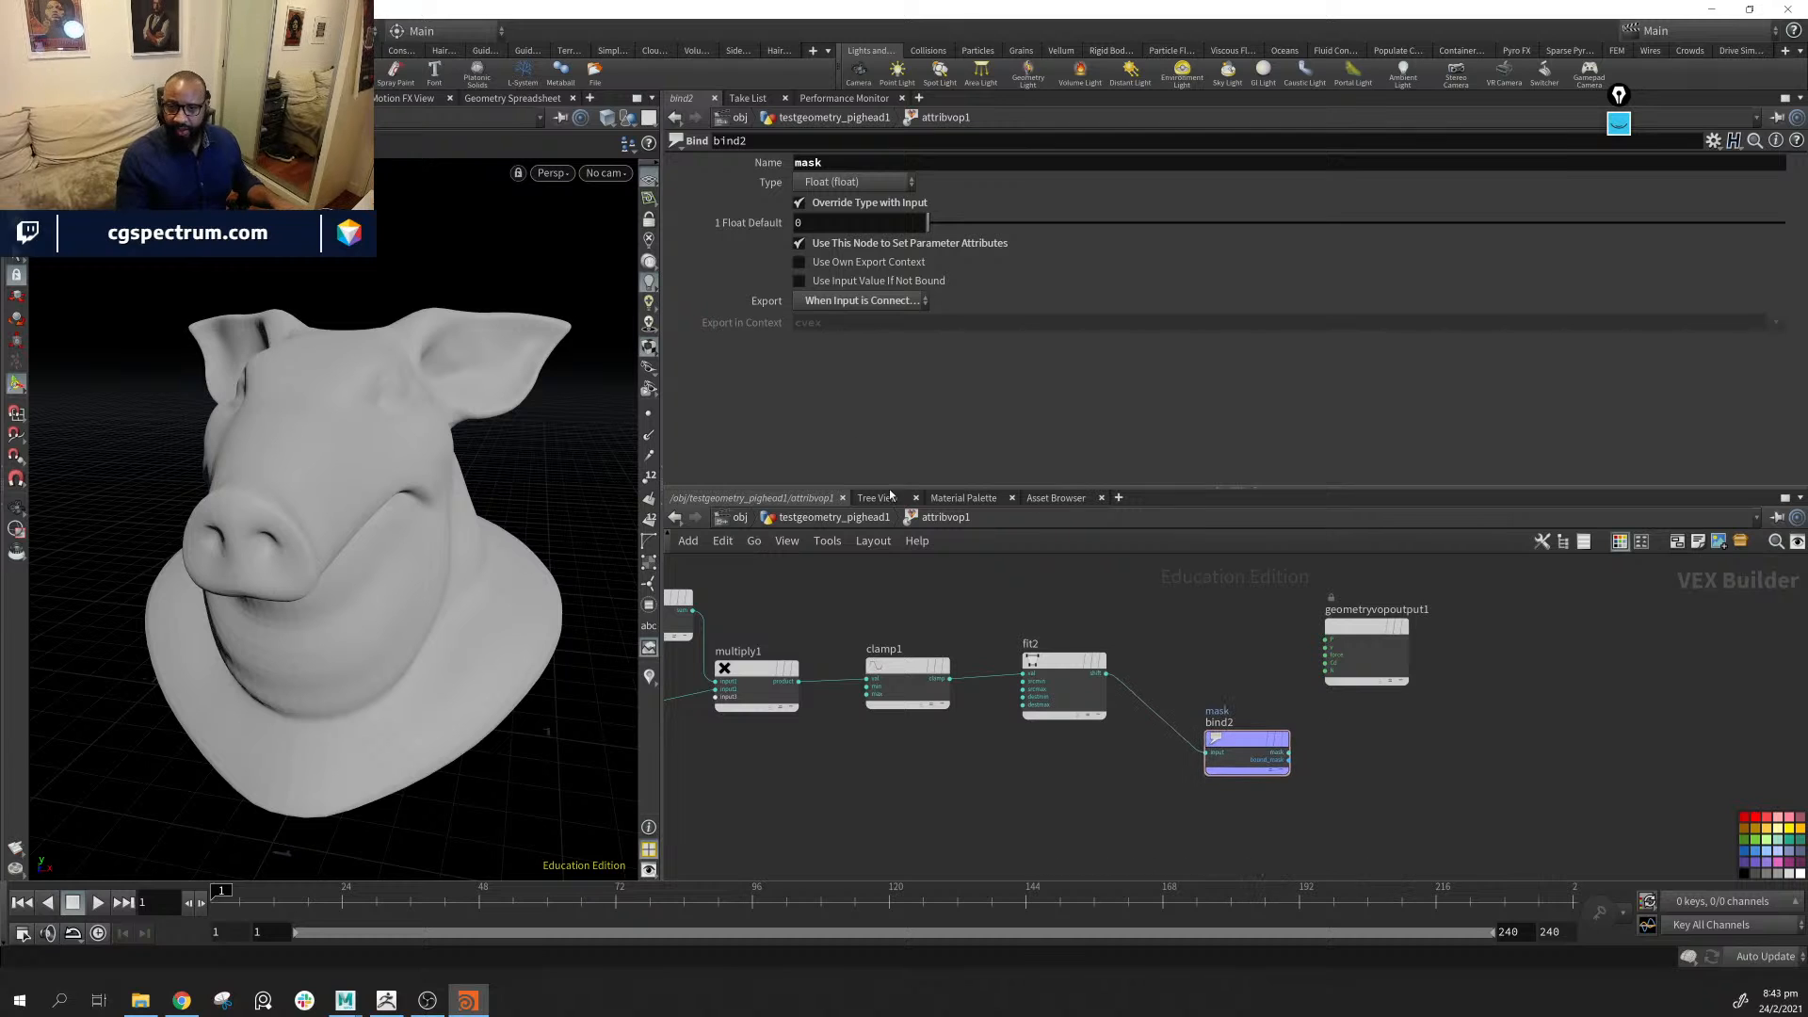
click(798, 518)
Move the paint, blur and VOP branch away from the brick setup and display the mask visualization to inspect its edge on the pig head
drag(1083, 744, 1120, 761)
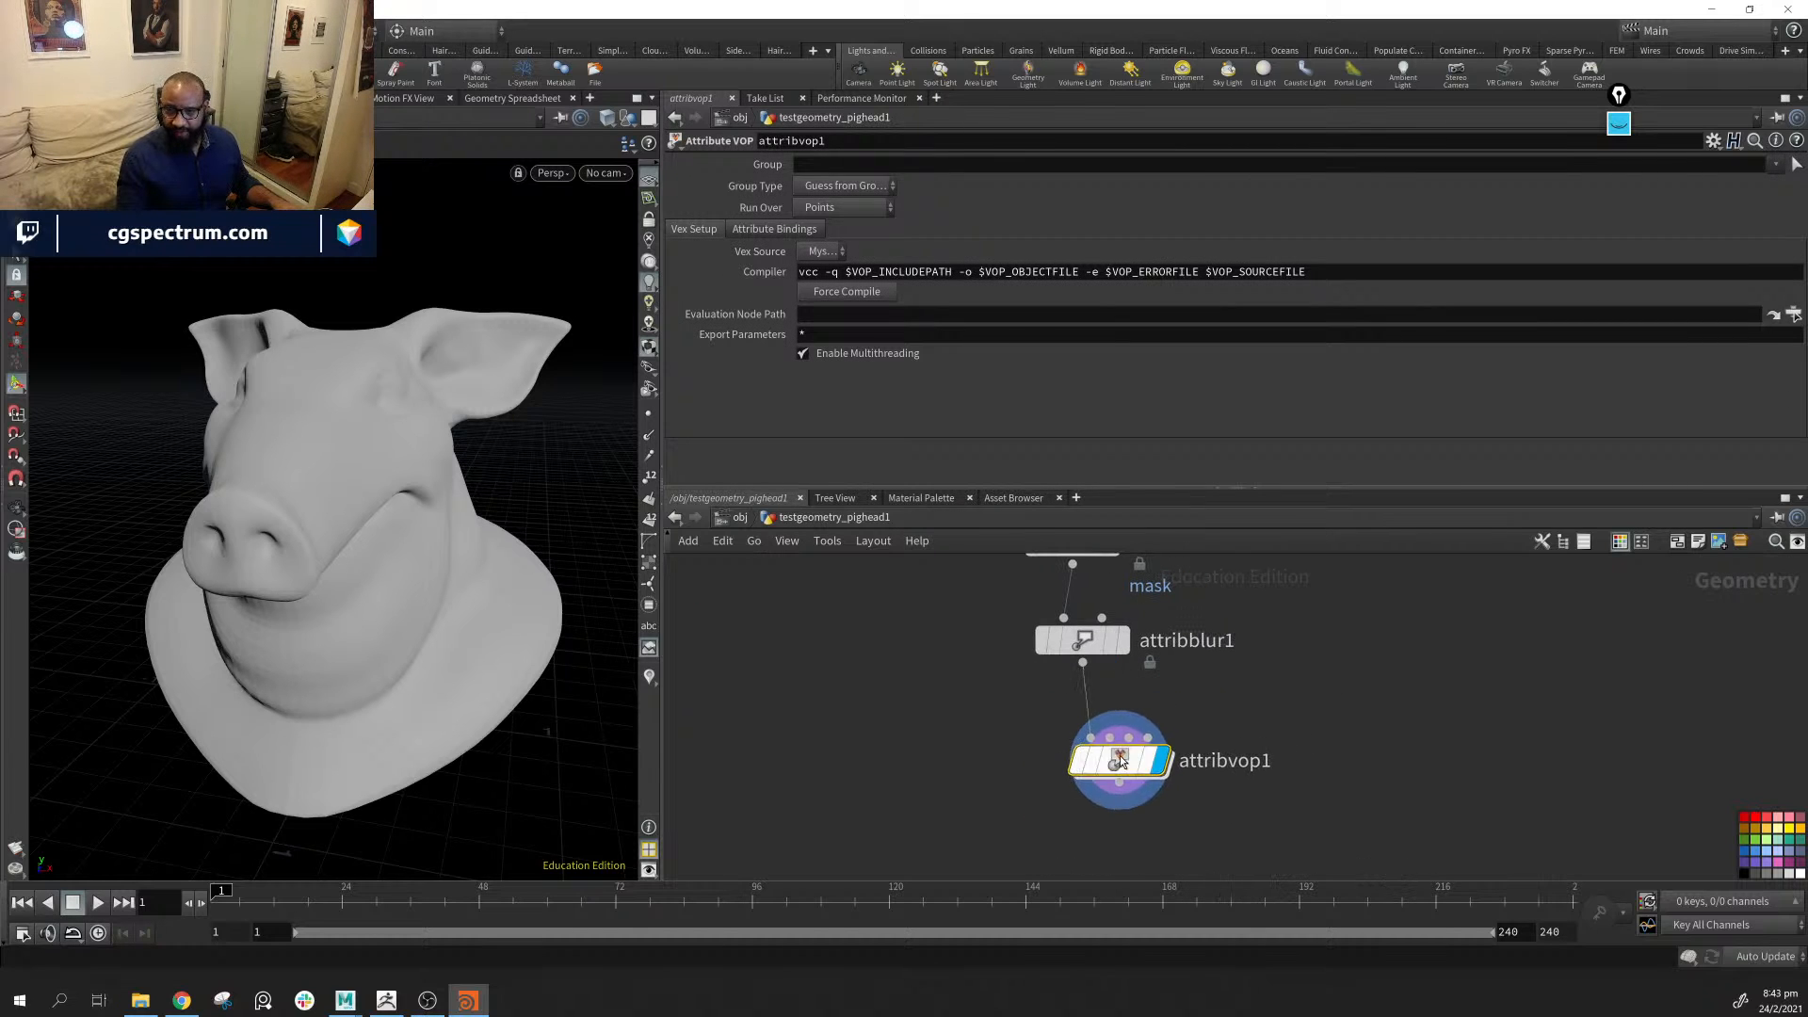
scroll(1120, 761, down, 6)
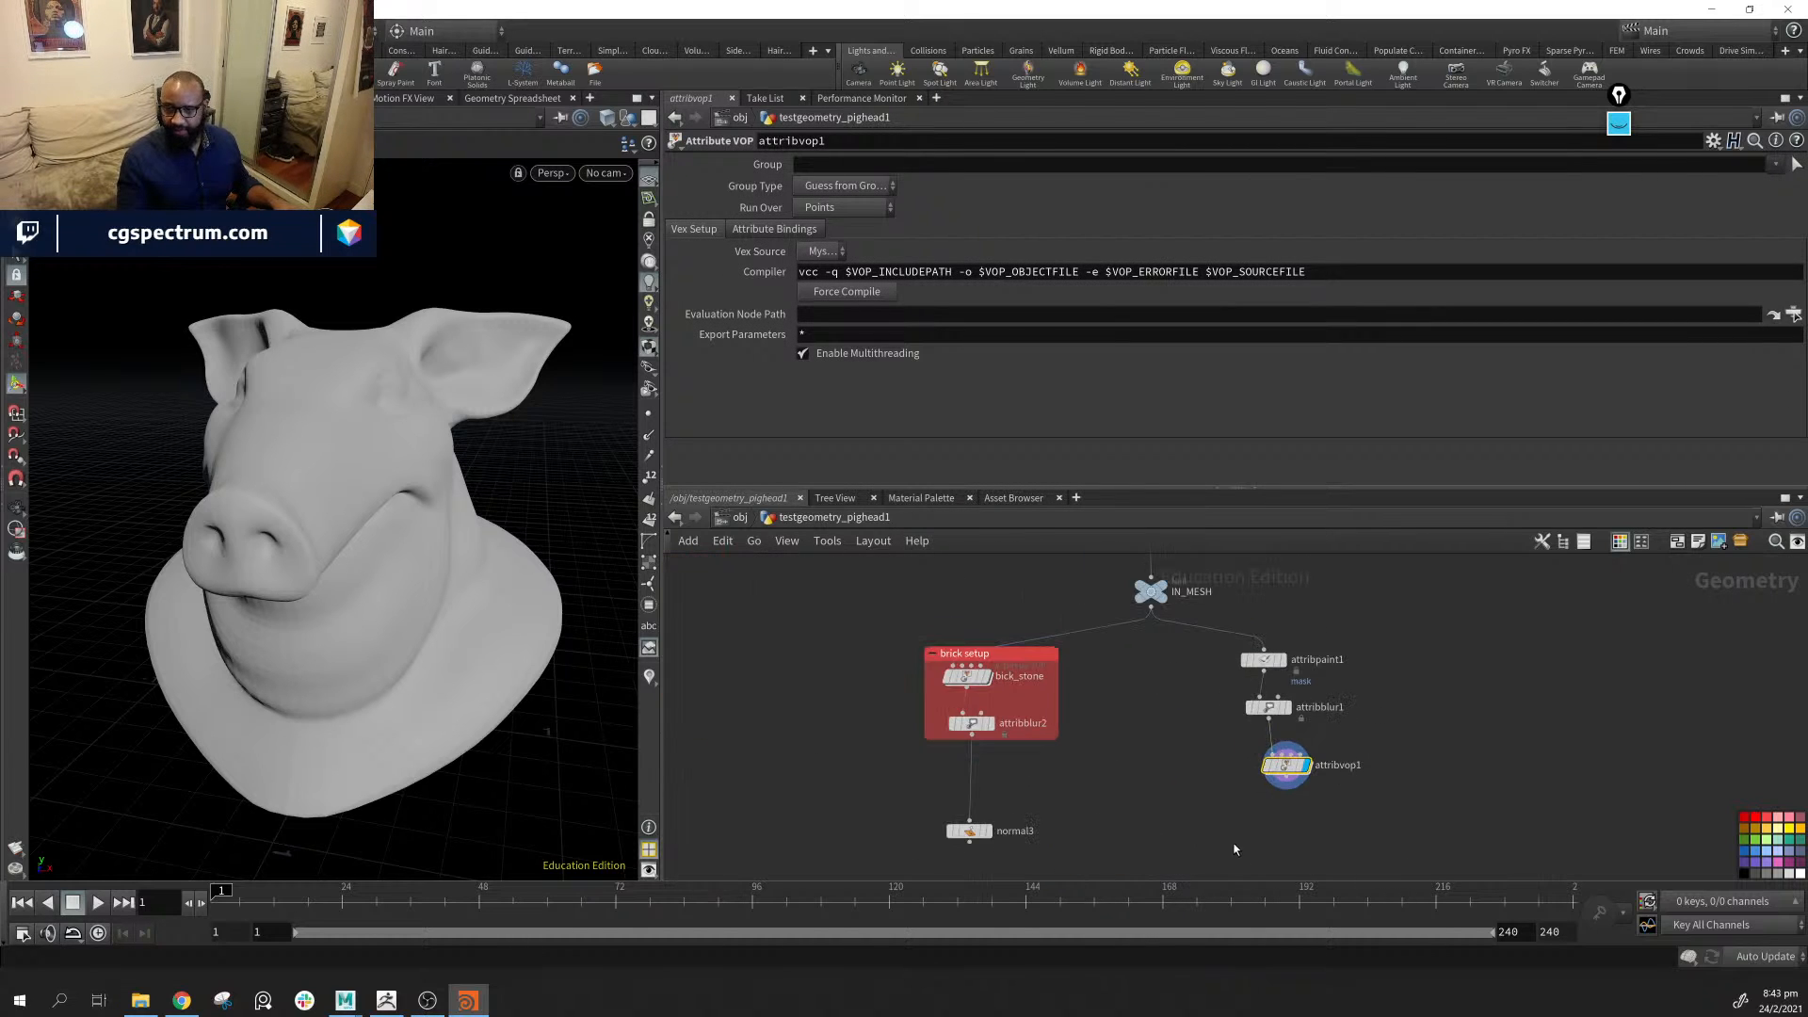
drag(1234, 848, 1318, 655)
click(1188, 809)
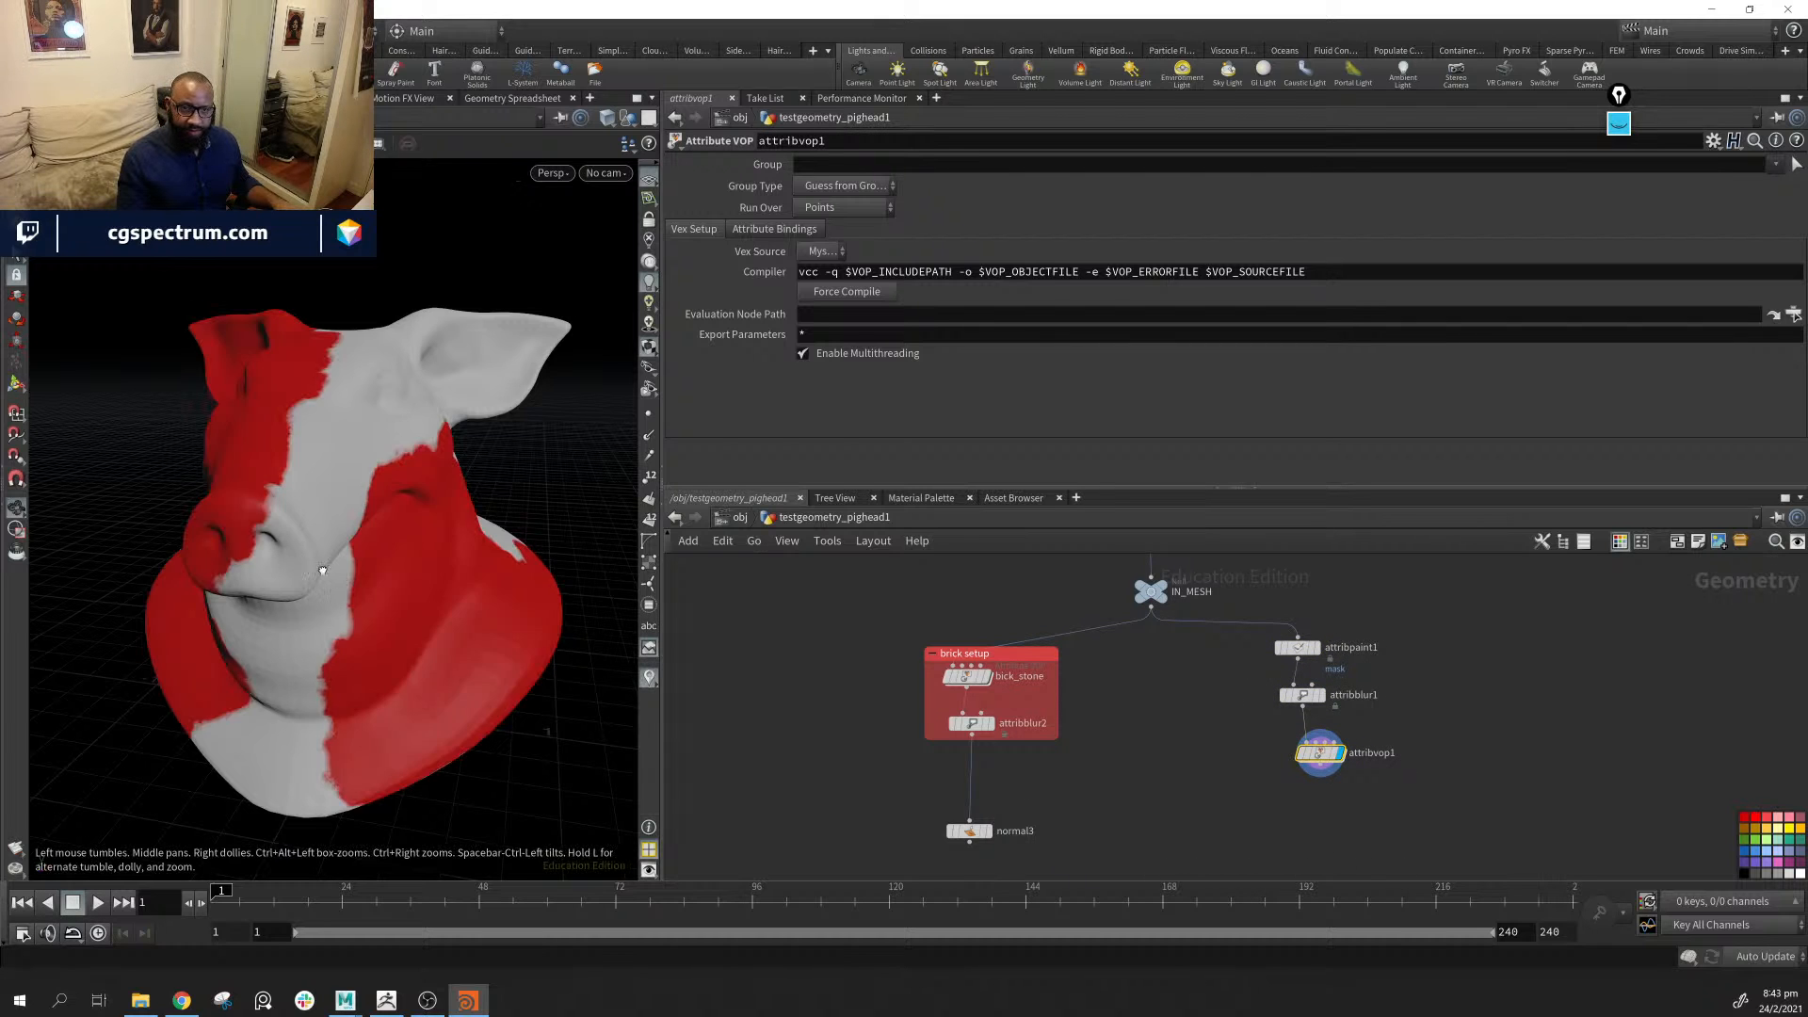
mouse_move(247, 415)
alt+mouse_down()
mouse_move(310, 646)
mouse_move(303, 452)
alt+mouse_up()
alt+drag(265, 549, 392, 690)
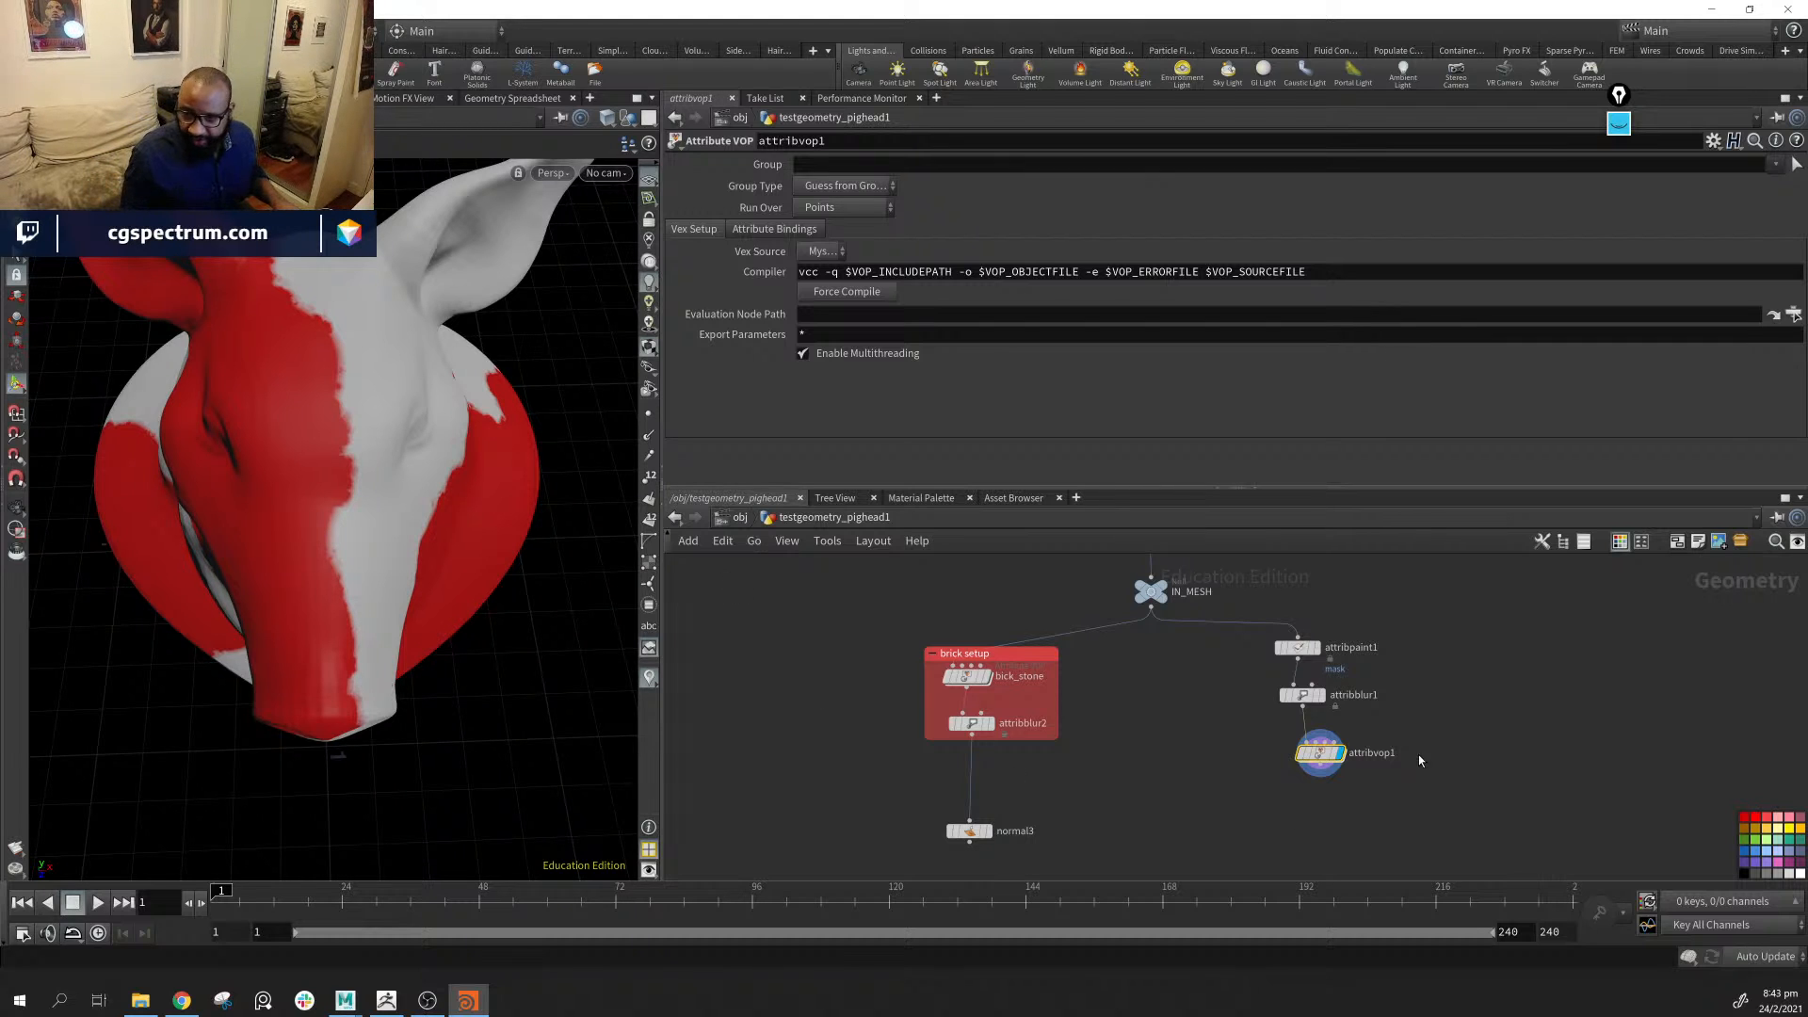
Enclose the attribpaint1, attribblur1 and attribvop1 nodes in a network box titled mask
drag(1461, 791, 1275, 608)
middle_drag(1337, 630, 1228, 677)
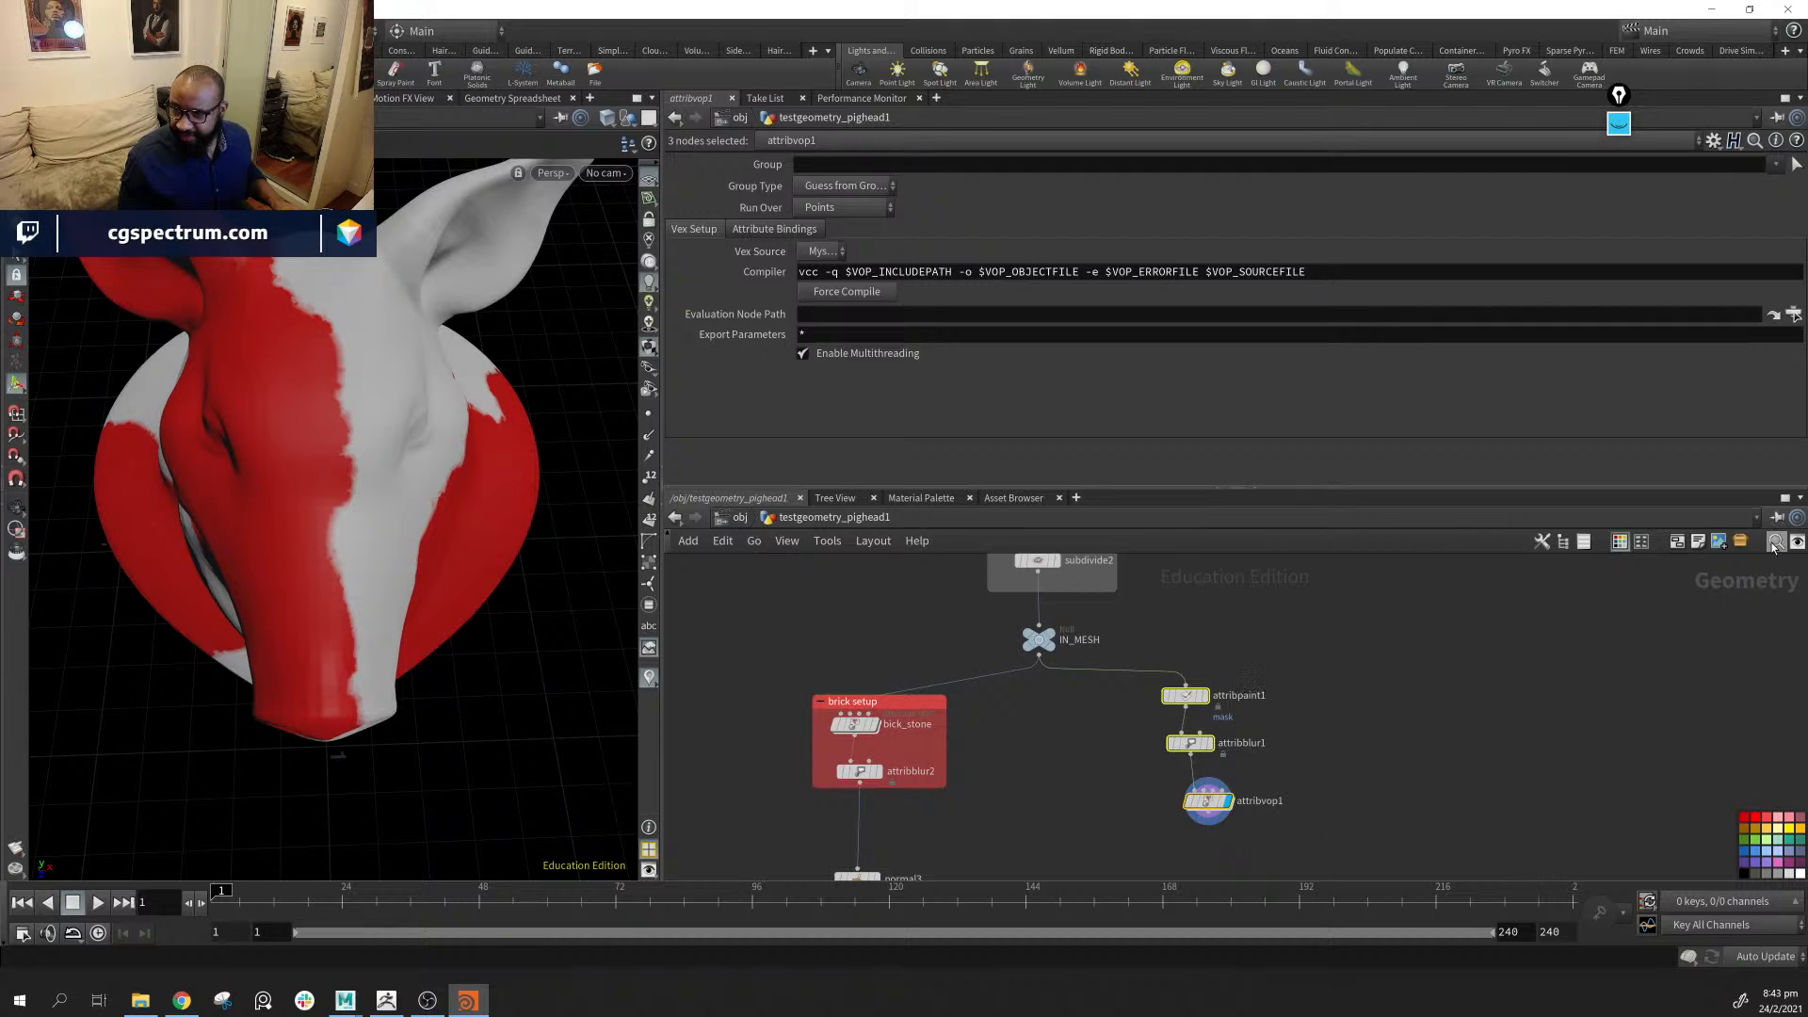
click(1677, 542)
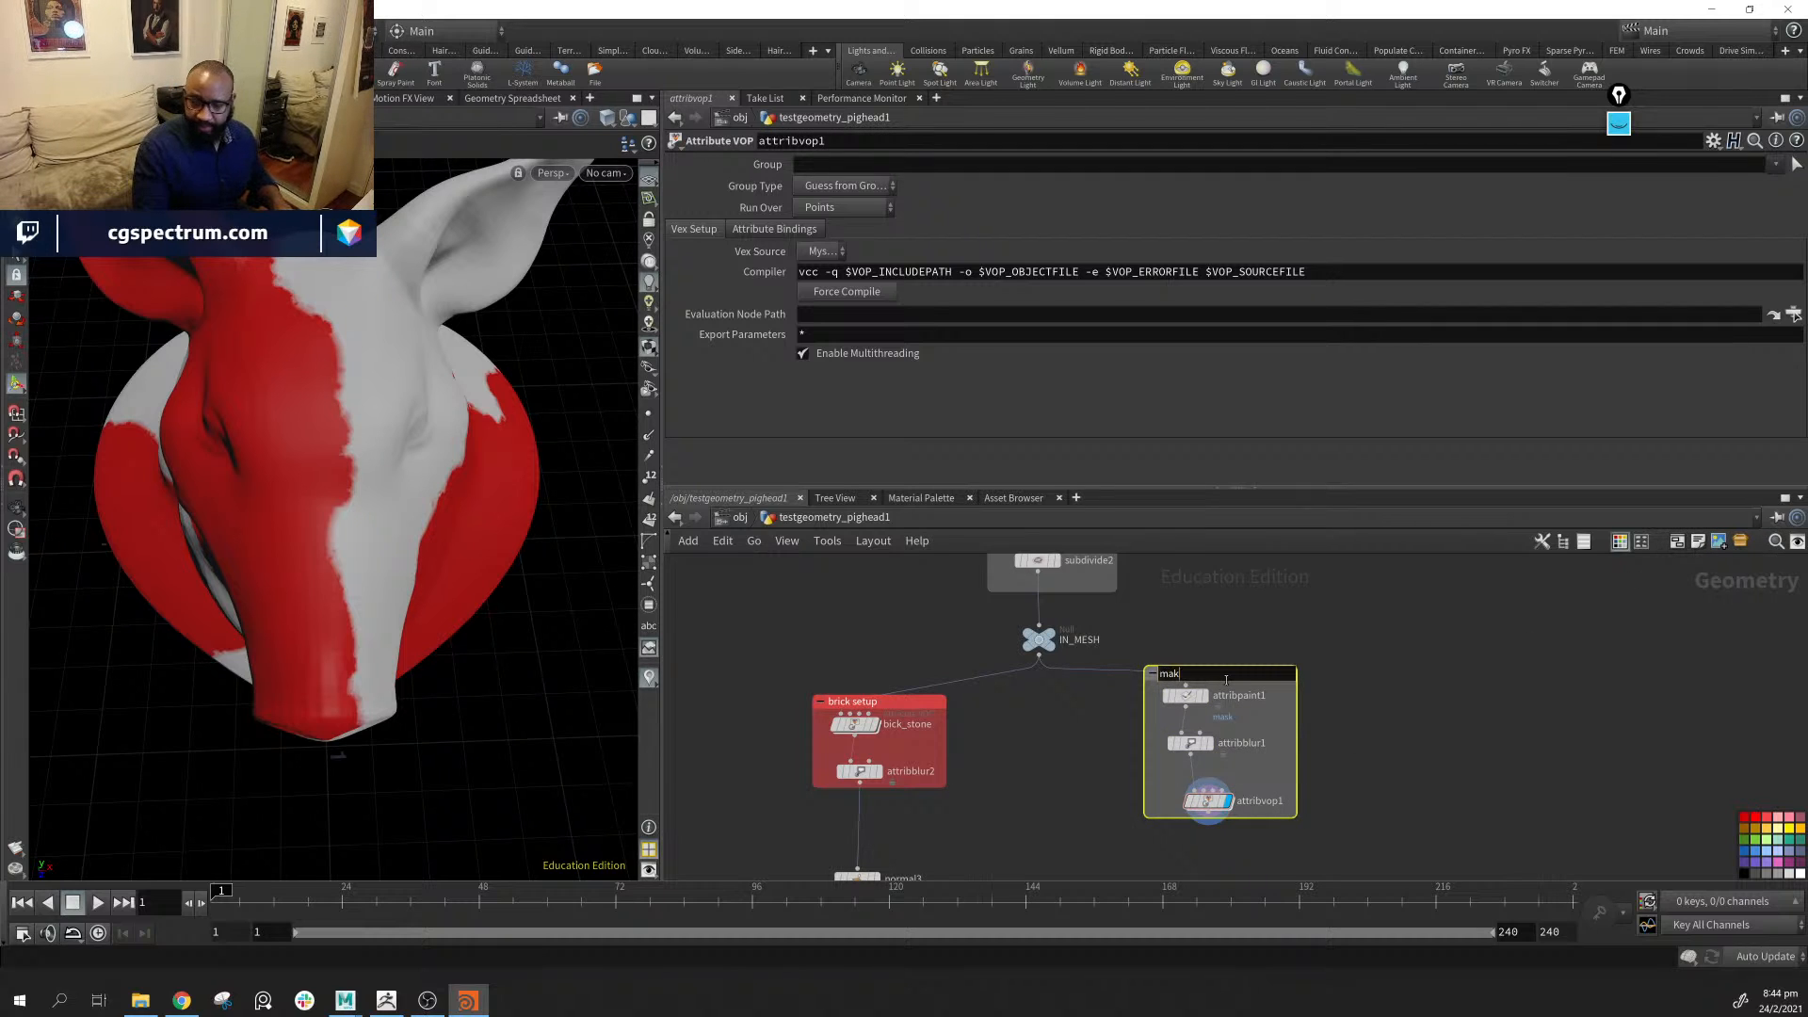
click(1073, 781)
middle_drag(1153, 808, 1164, 708)
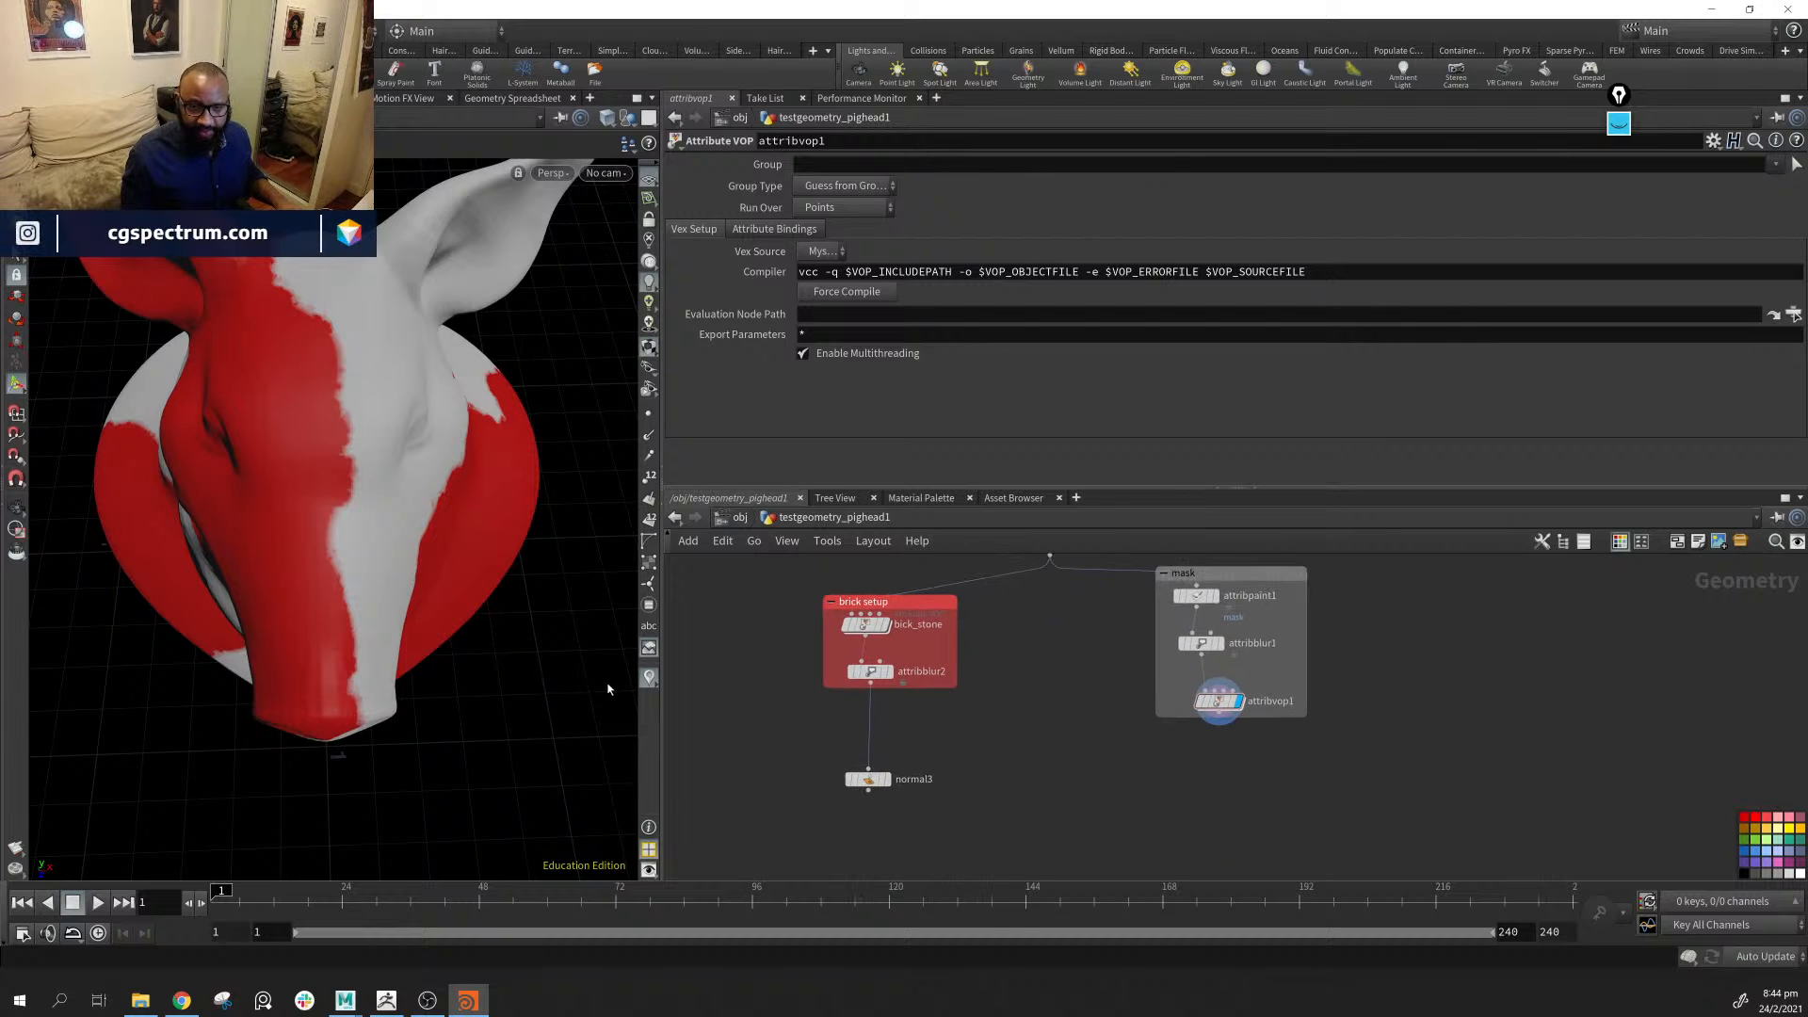
Turn off the mask visualization and view the plain pig head from the side
click(647, 678)
scroll(1144, 642, up, 2)
middle_drag(1079, 650, 1089, 791)
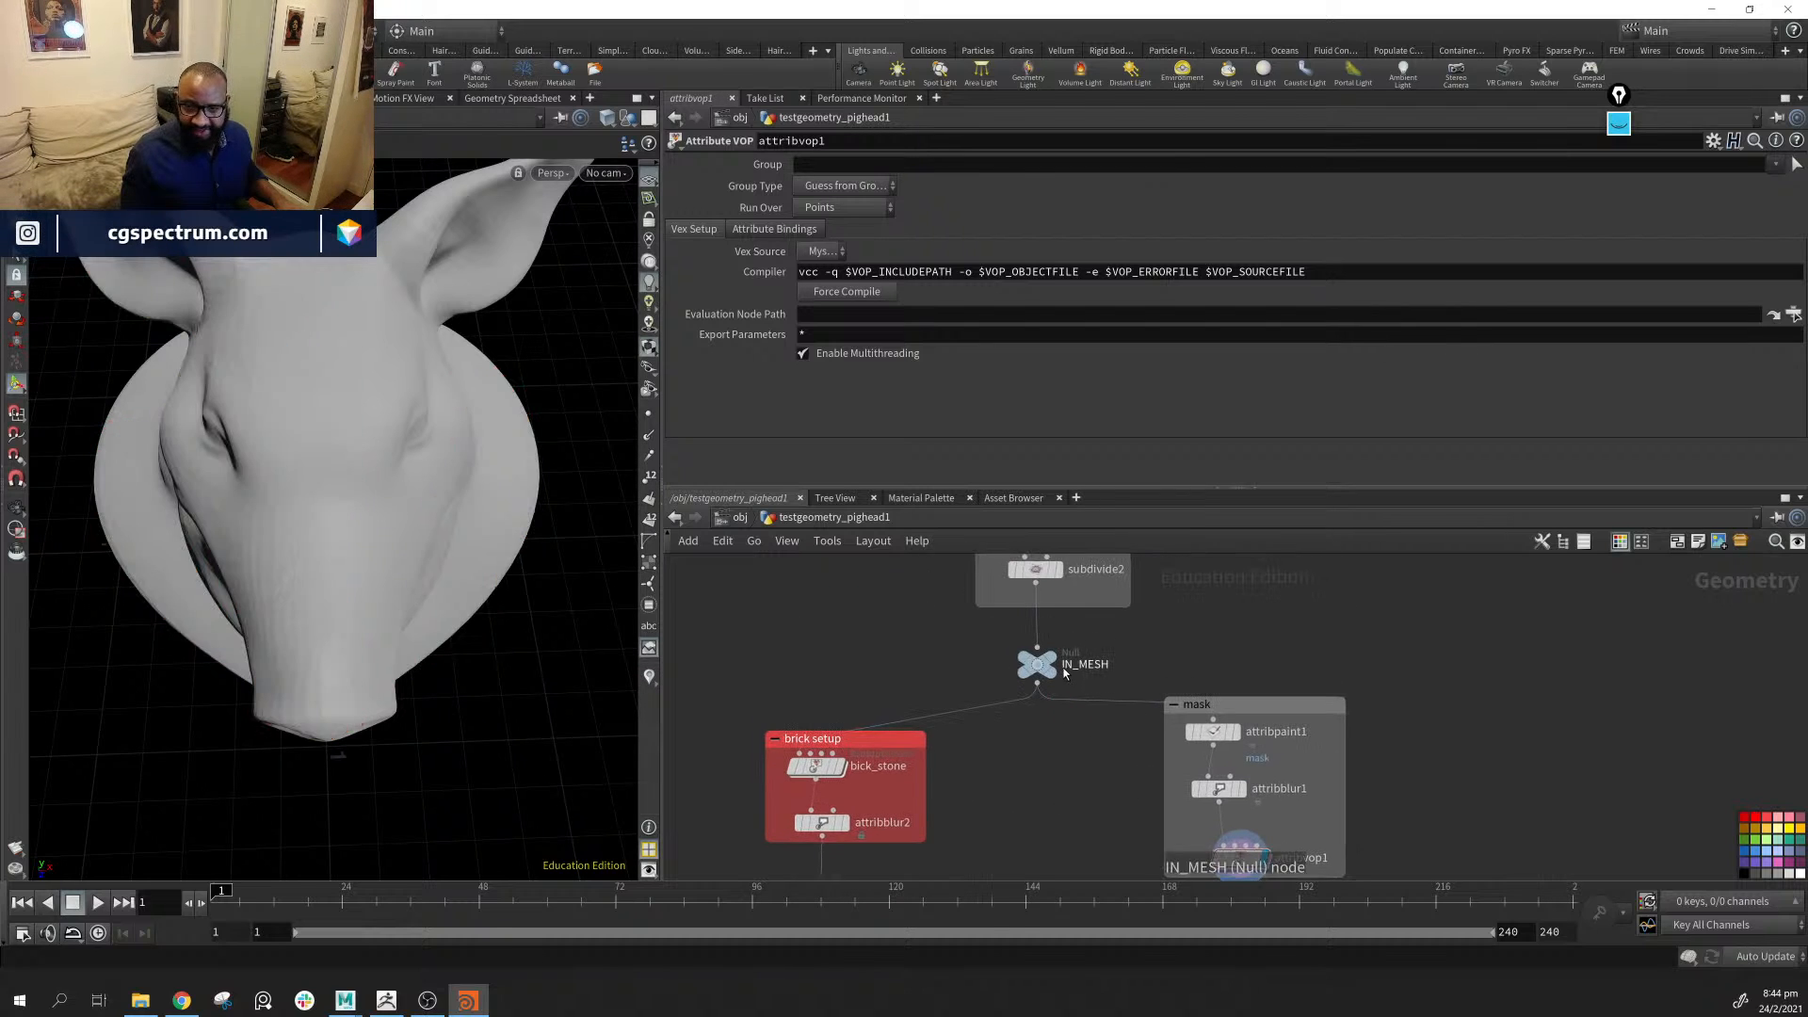
drag(339, 443, 255, 434)
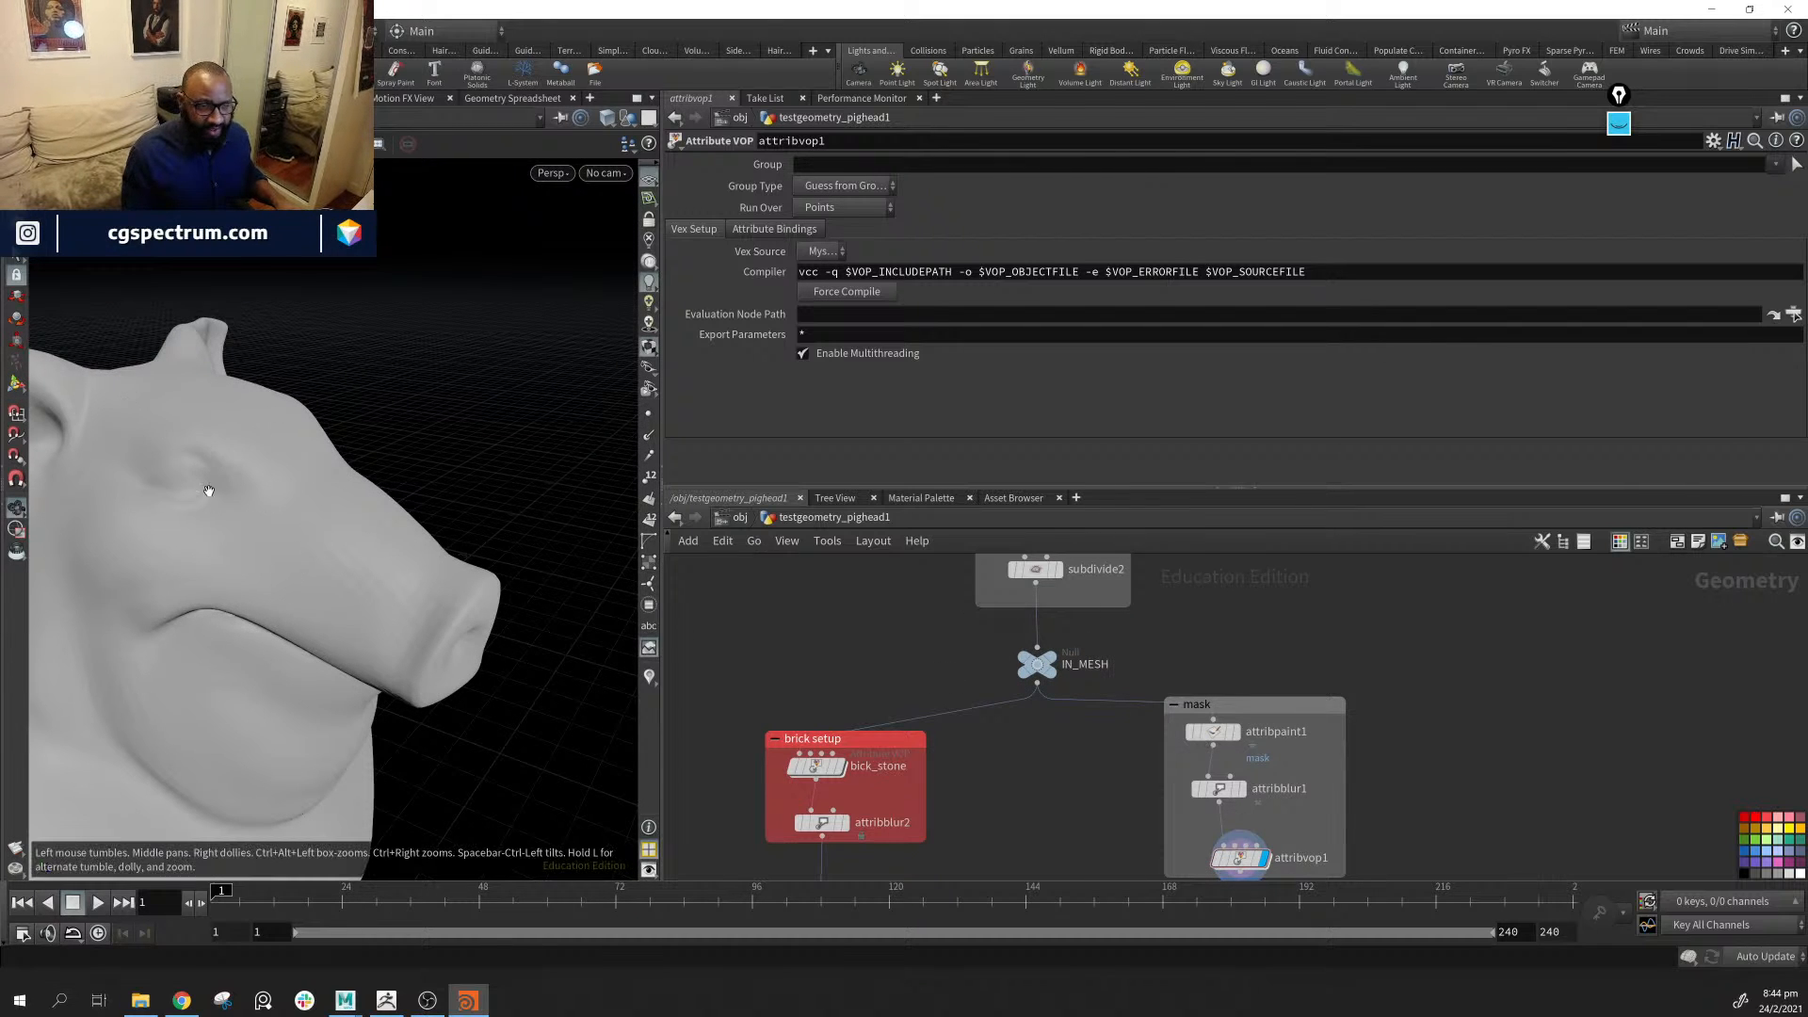
middle_drag(189, 586, 358, 439)
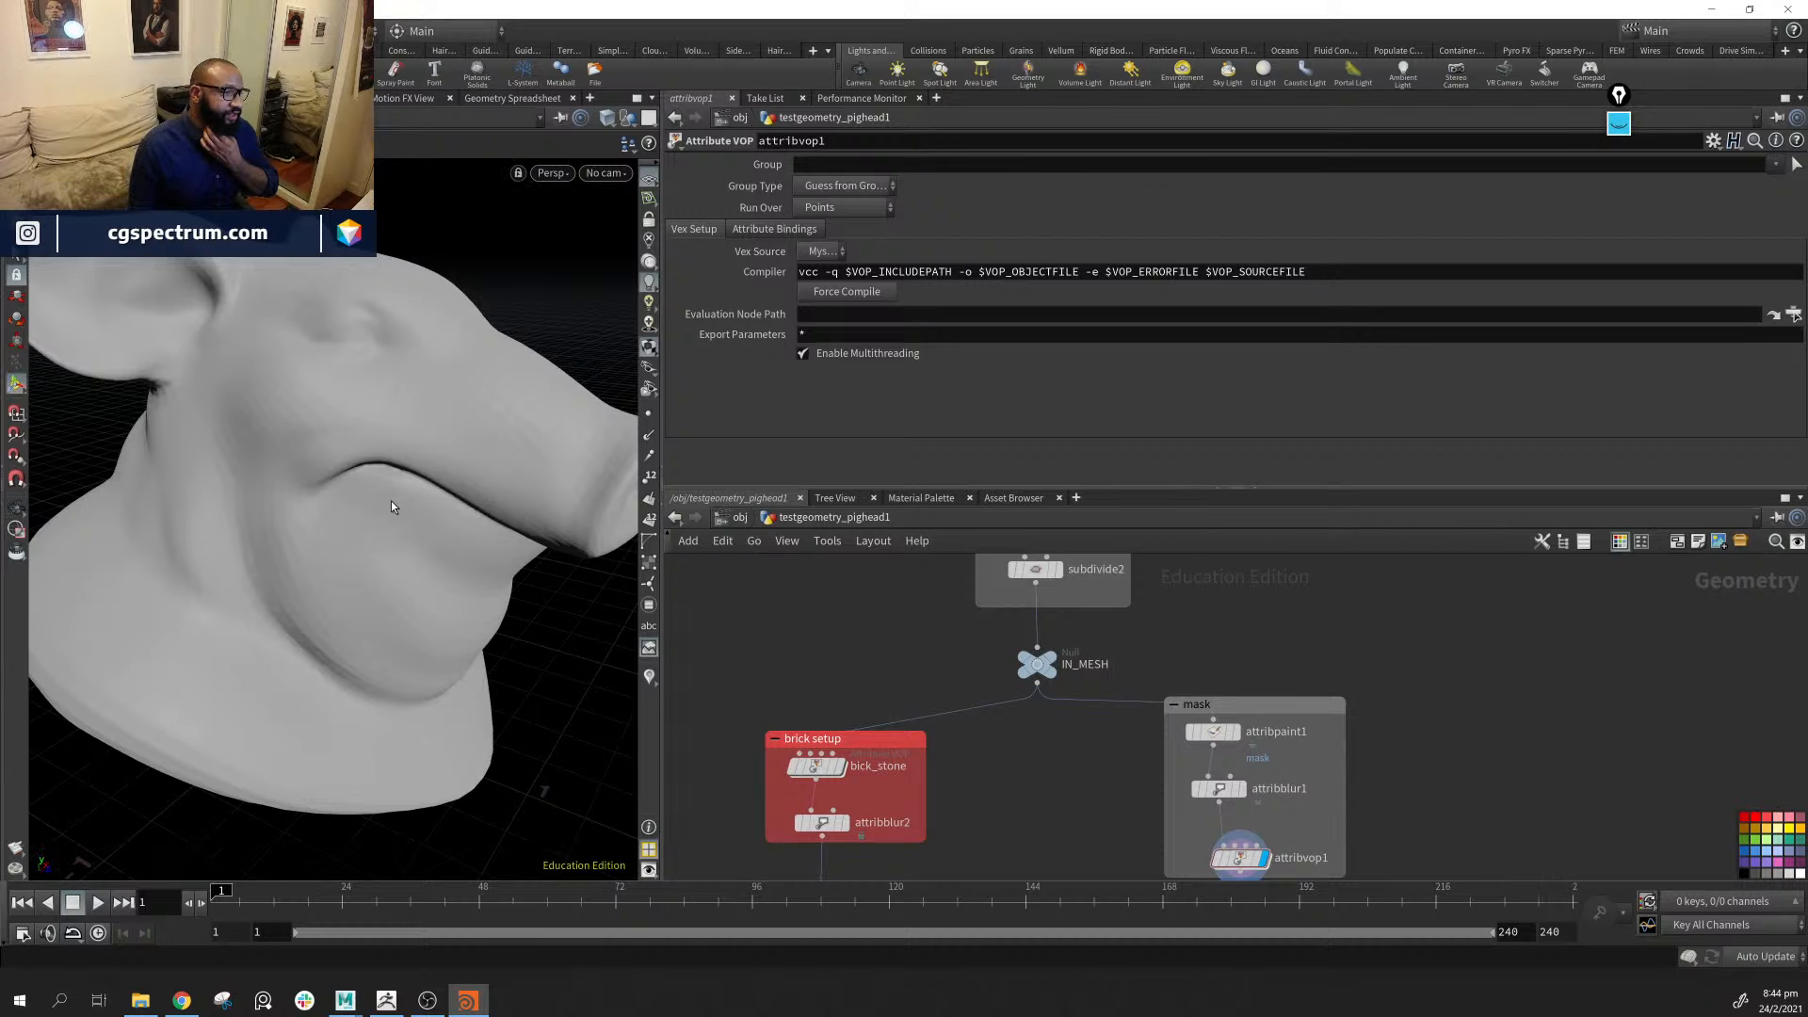
Move the Normal node aside and place the mask network box directly below the IN_MESH null
middle_drag(1102, 772, 1193, 604)
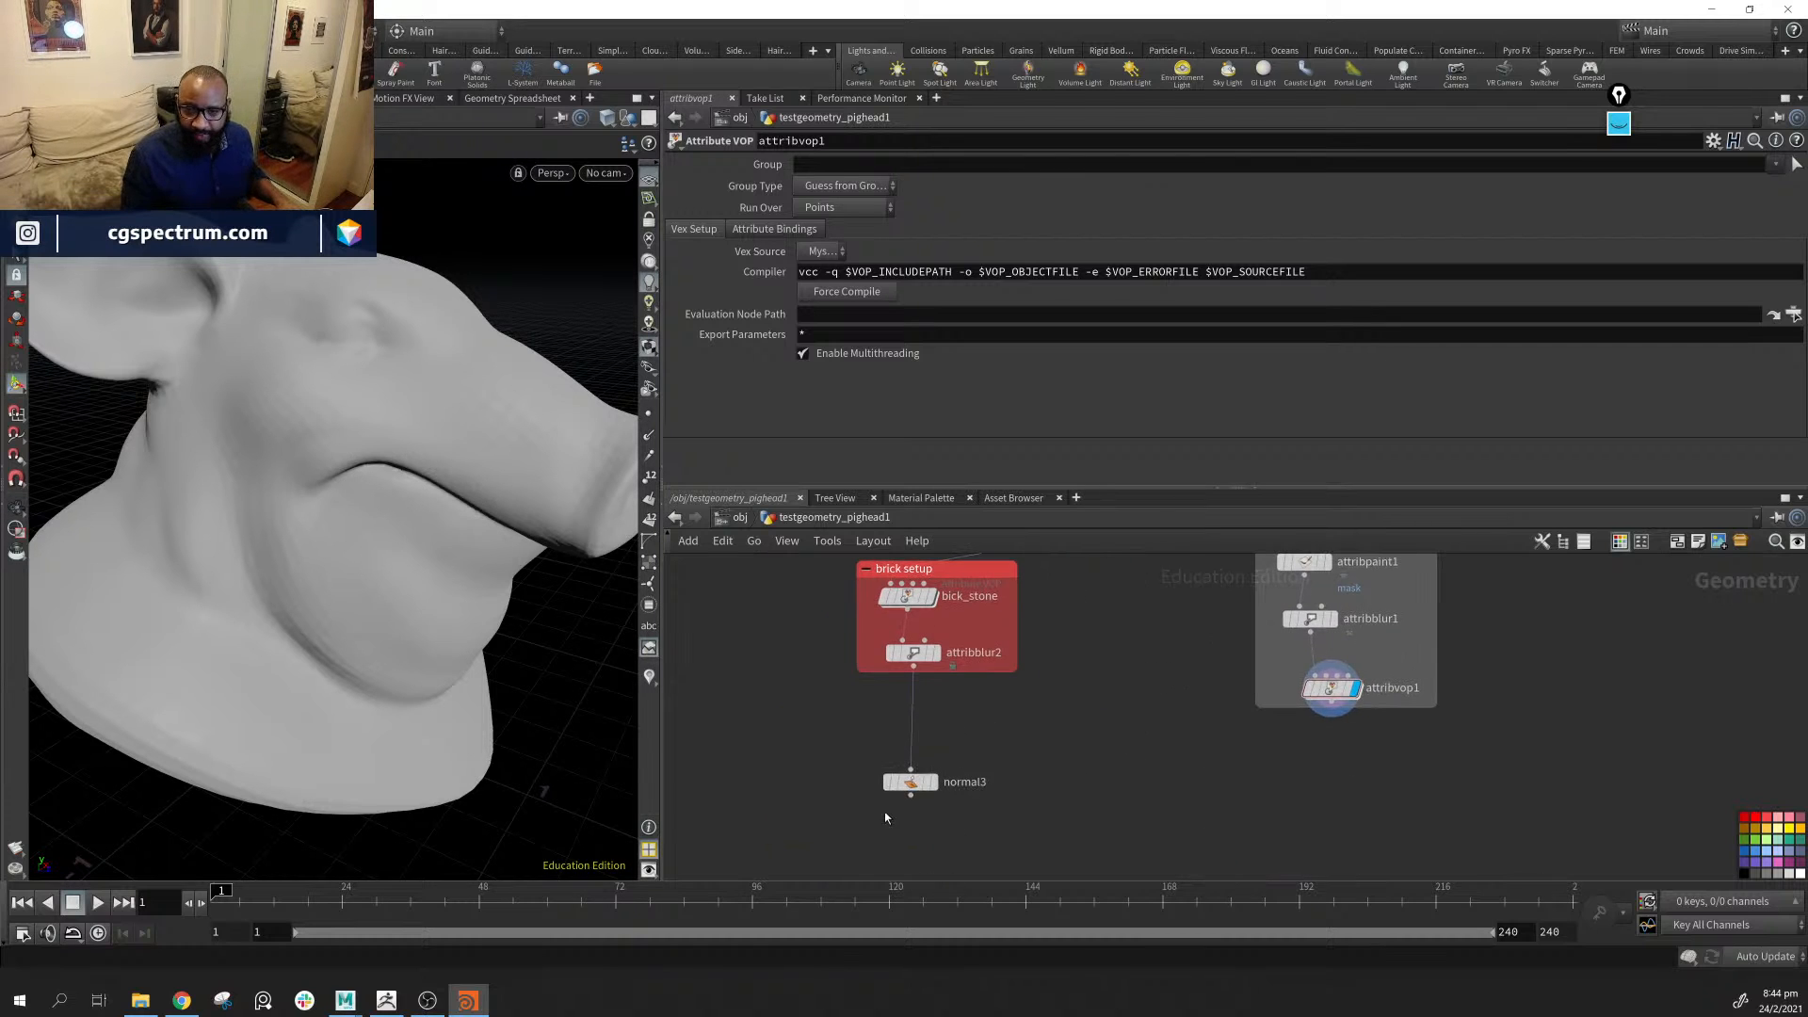
drag(910, 793, 809, 820)
middle_drag(1130, 751, 1069, 816)
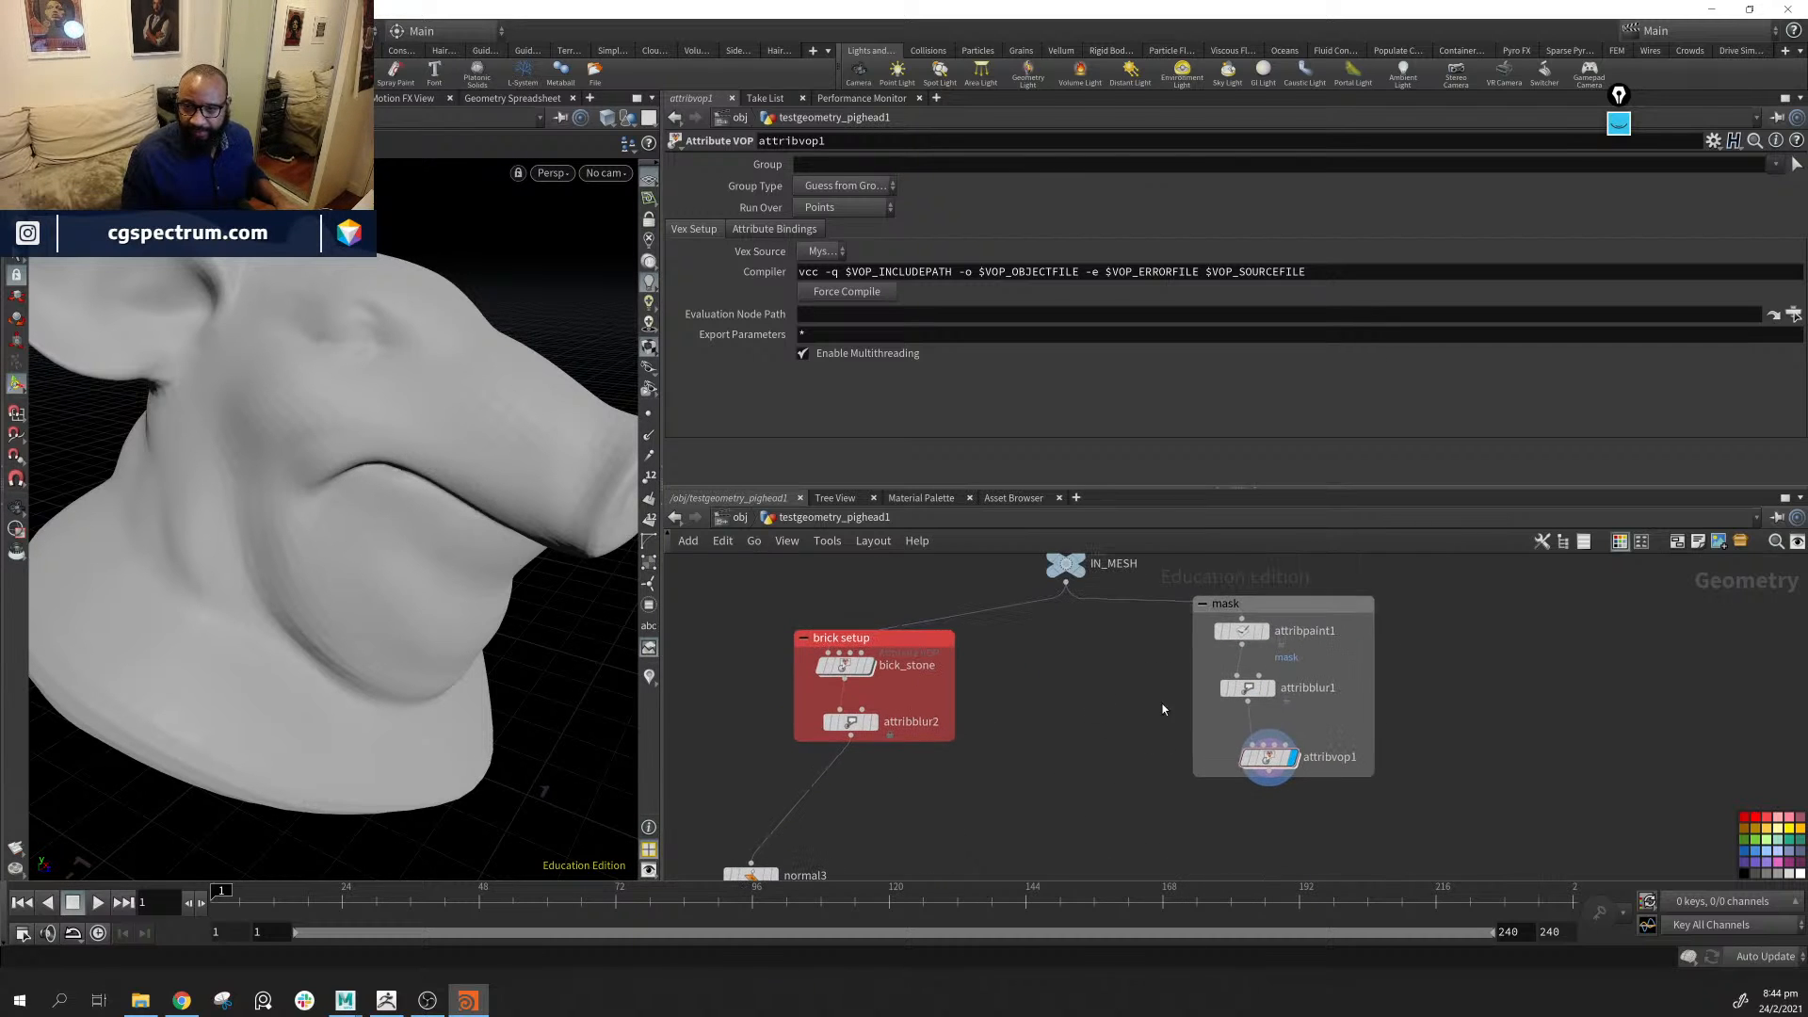
drag(1293, 606, 1302, 681)
middle_drag(1013, 738, 1055, 824)
drag(1356, 691, 1171, 655)
scroll(838, 815, down, 3)
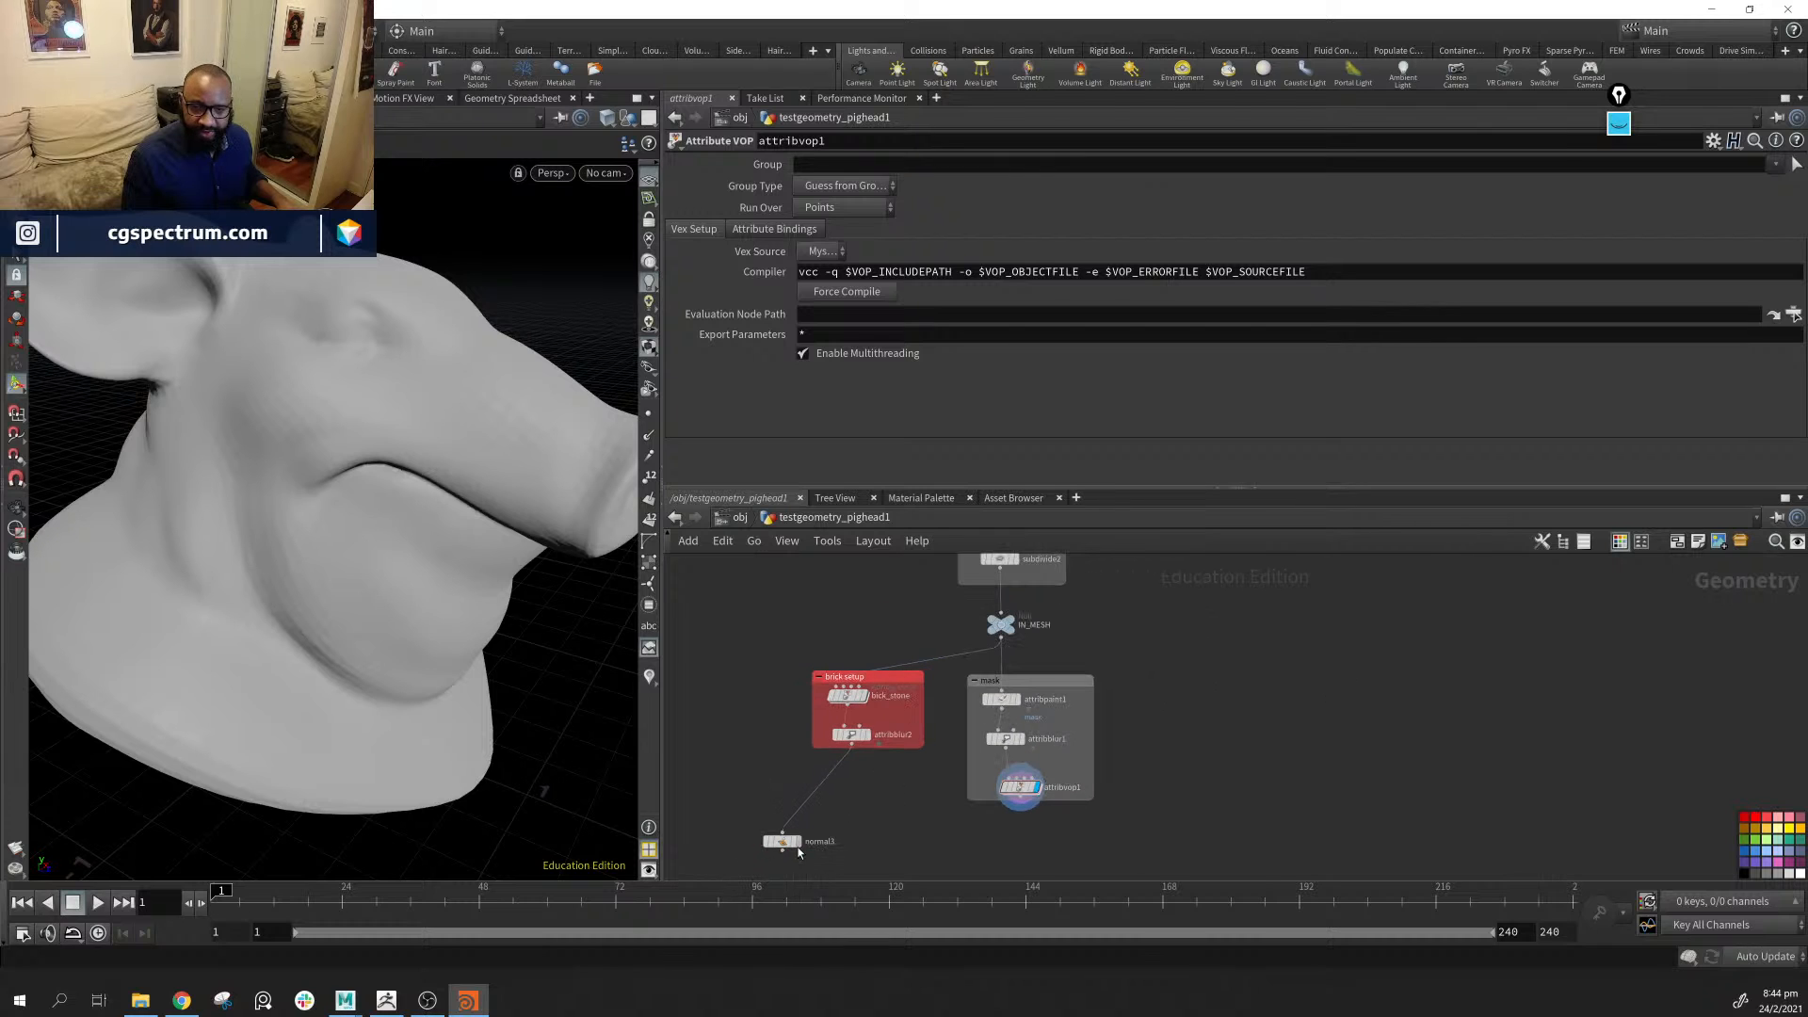
Move the brick setup box and its Normal node to the other side of the mask box, with the Normal node directly below attribblur2
drag(753, 876, 1317, 682)
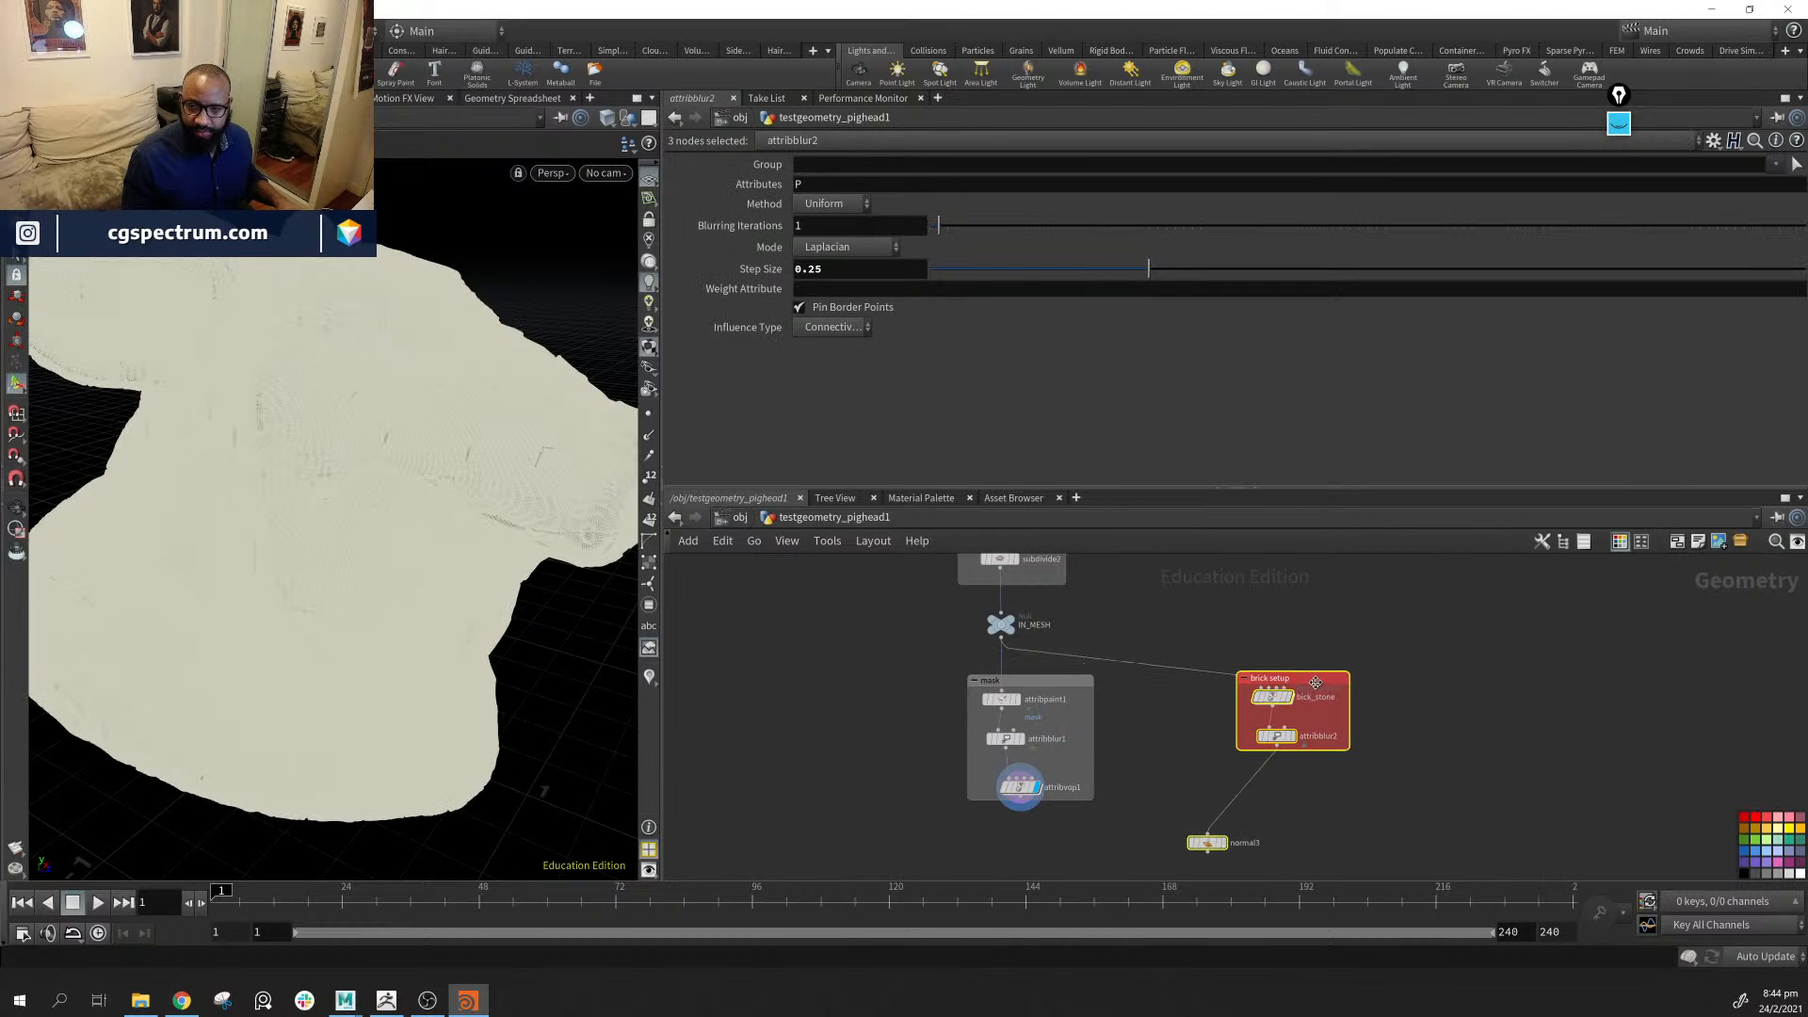
click(1366, 799)
middle_drag(1272, 875, 1212, 789)
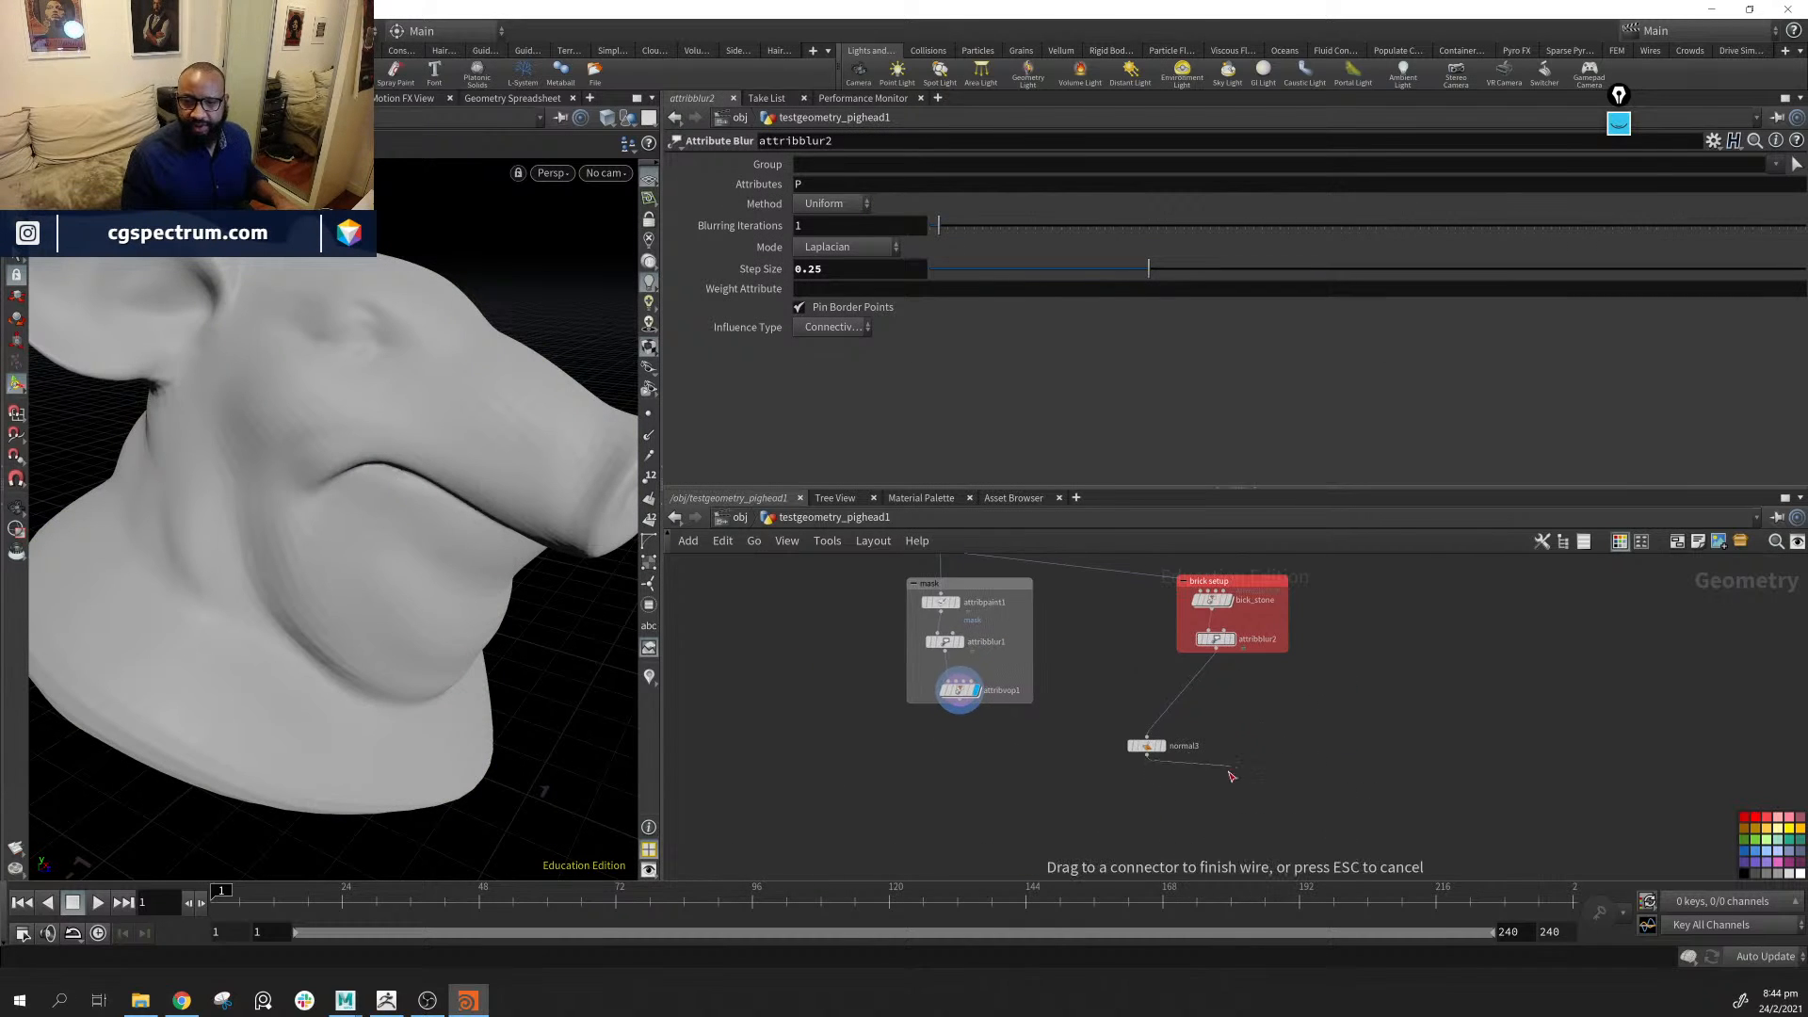
drag(1149, 746, 1220, 694)
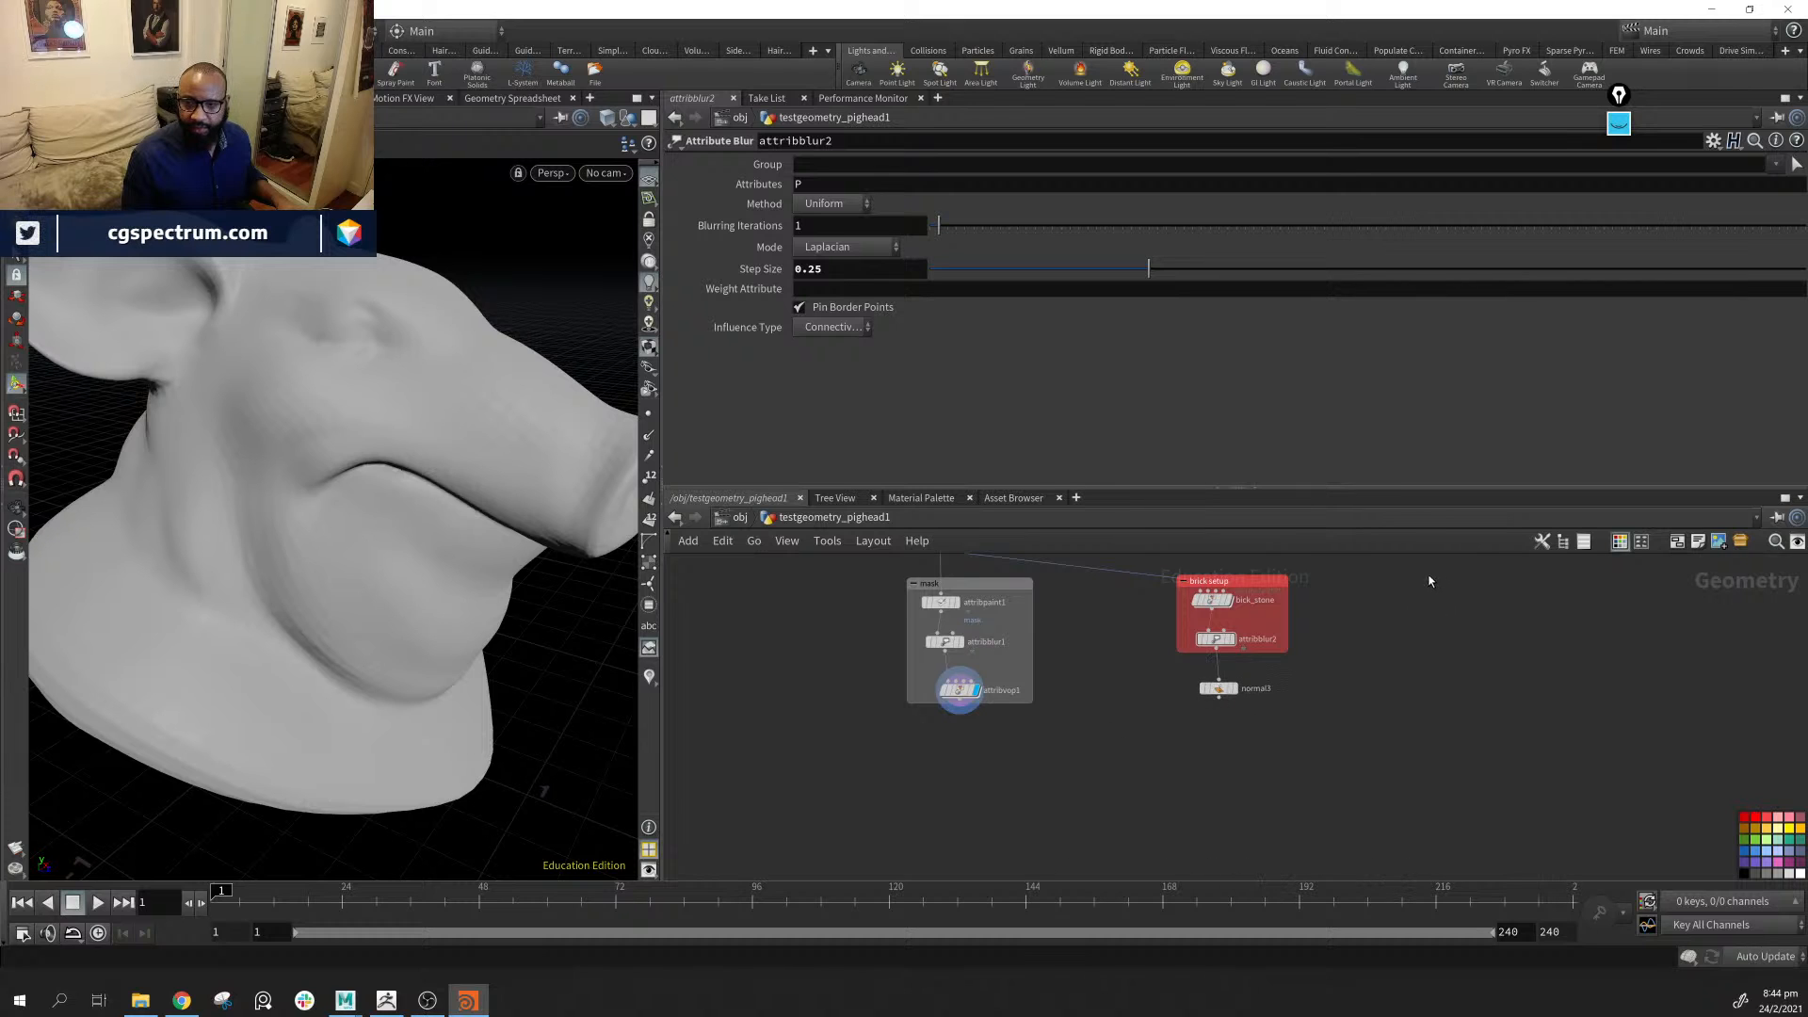
middle_drag(1393, 564, 1388, 607)
drag(1403, 601, 1213, 804)
drag(1245, 624, 1152, 640)
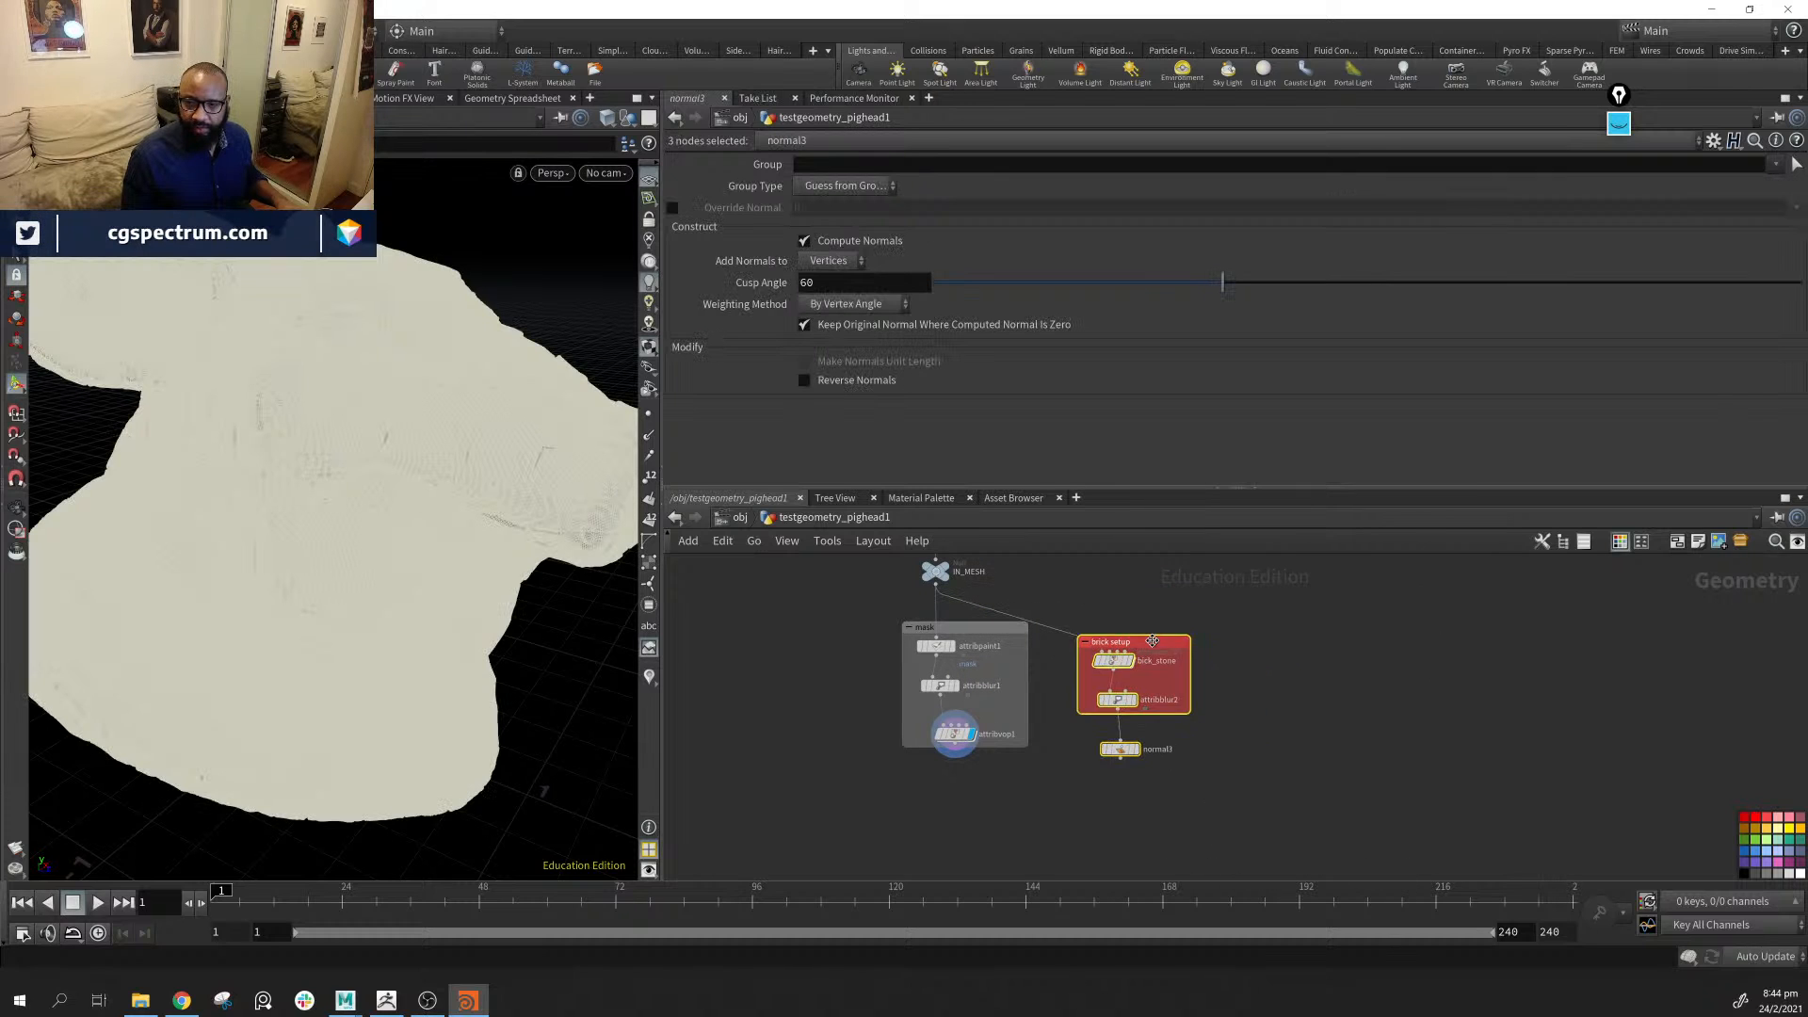
middle_drag(1069, 763, 1179, 718)
click(1050, 764)
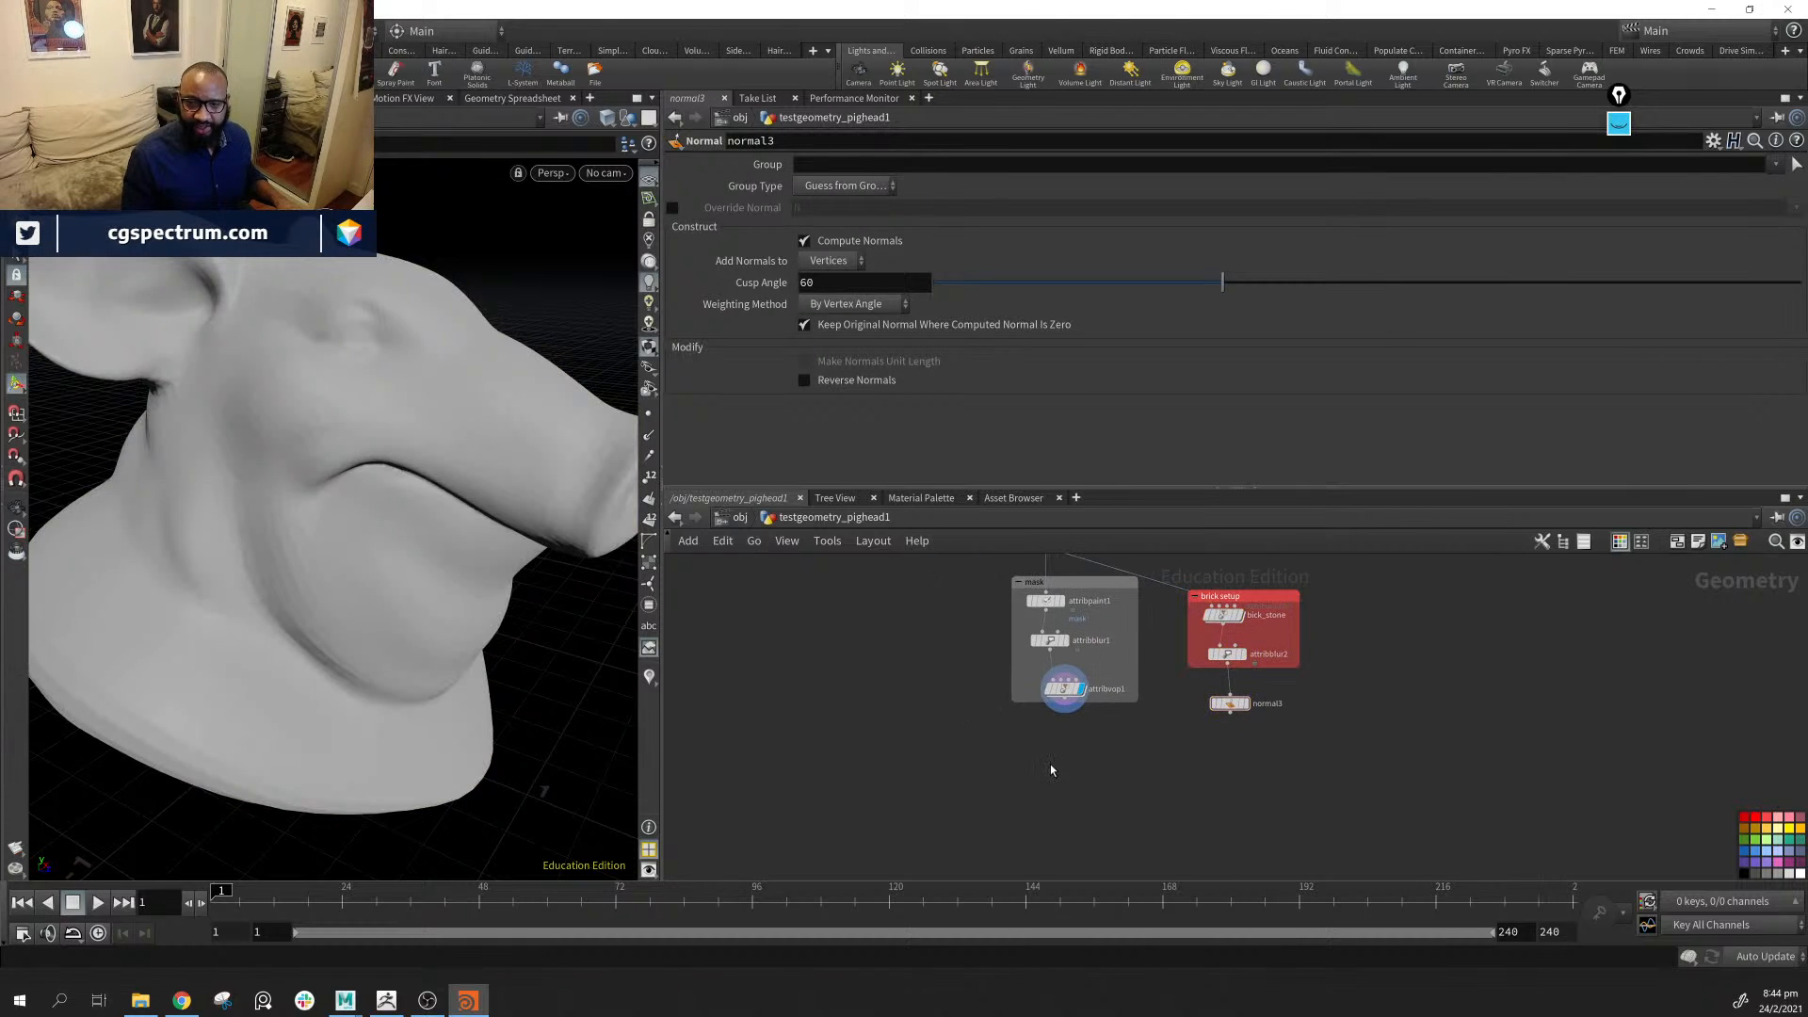
Add an Attribute Expression node below the mask network box
middle_drag(1051, 770, 1091, 783)
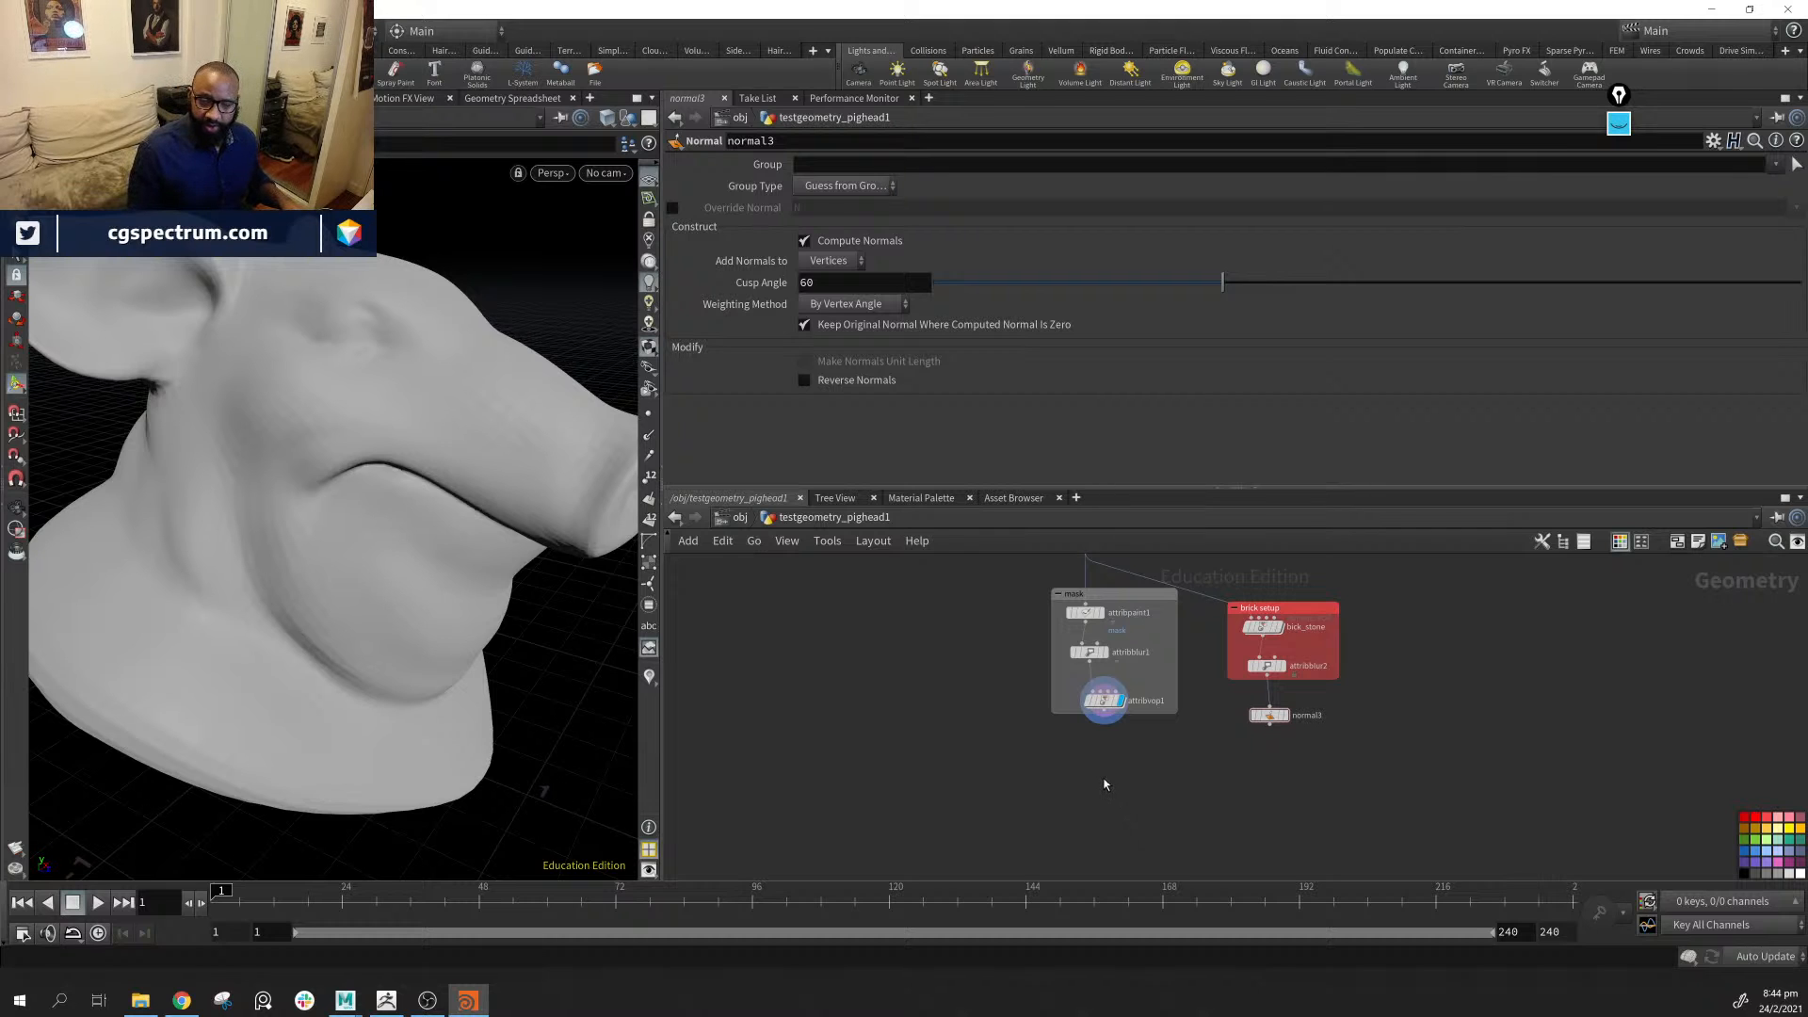
key(Tab)
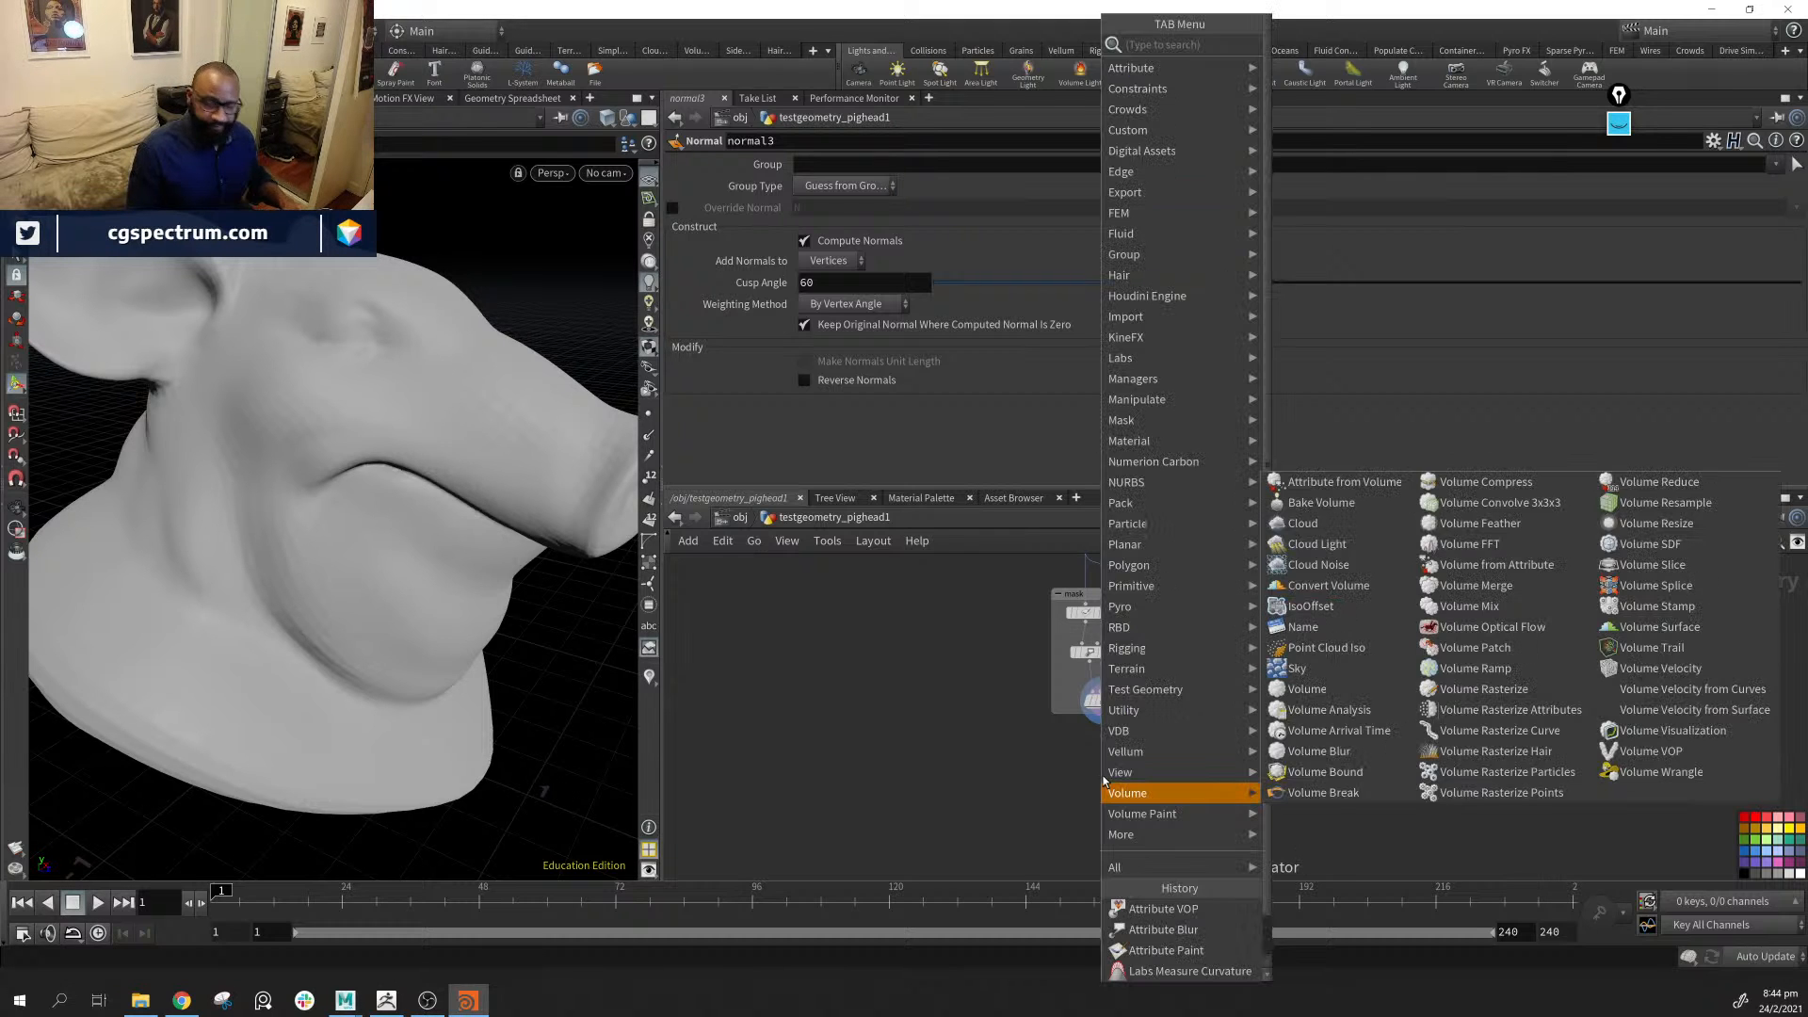
text(a)
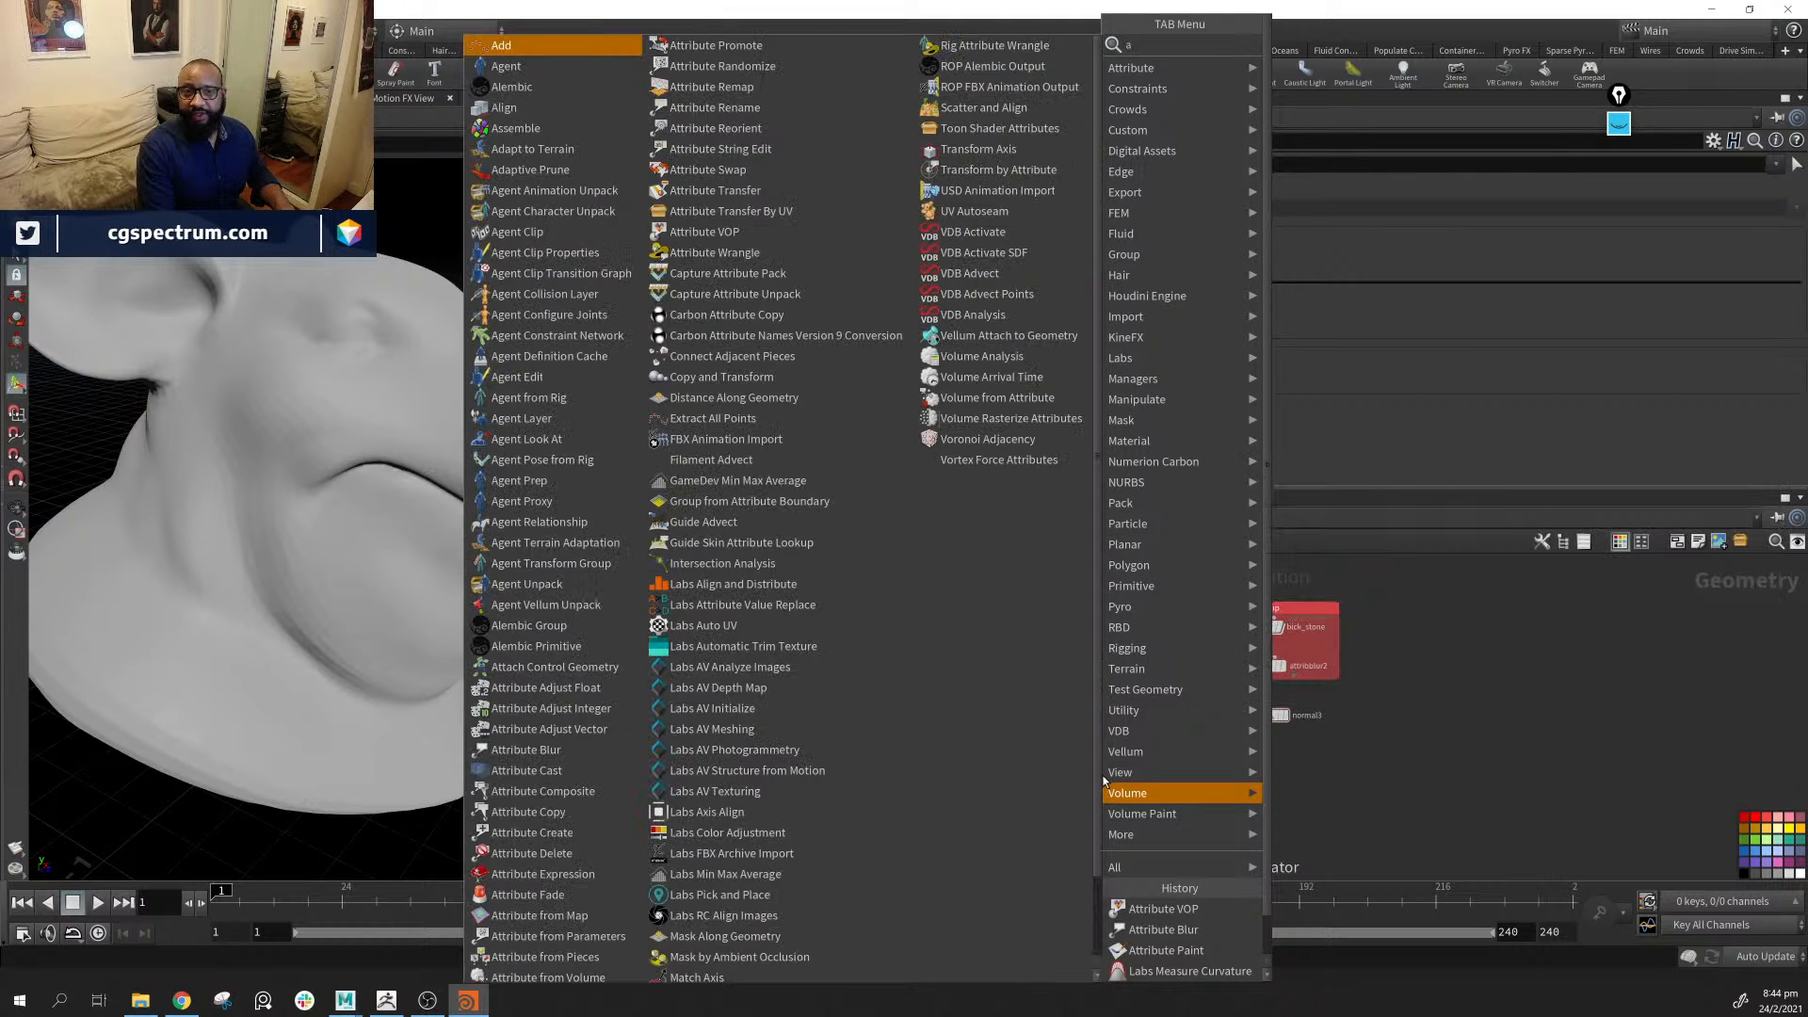
text( e)
key(Down)
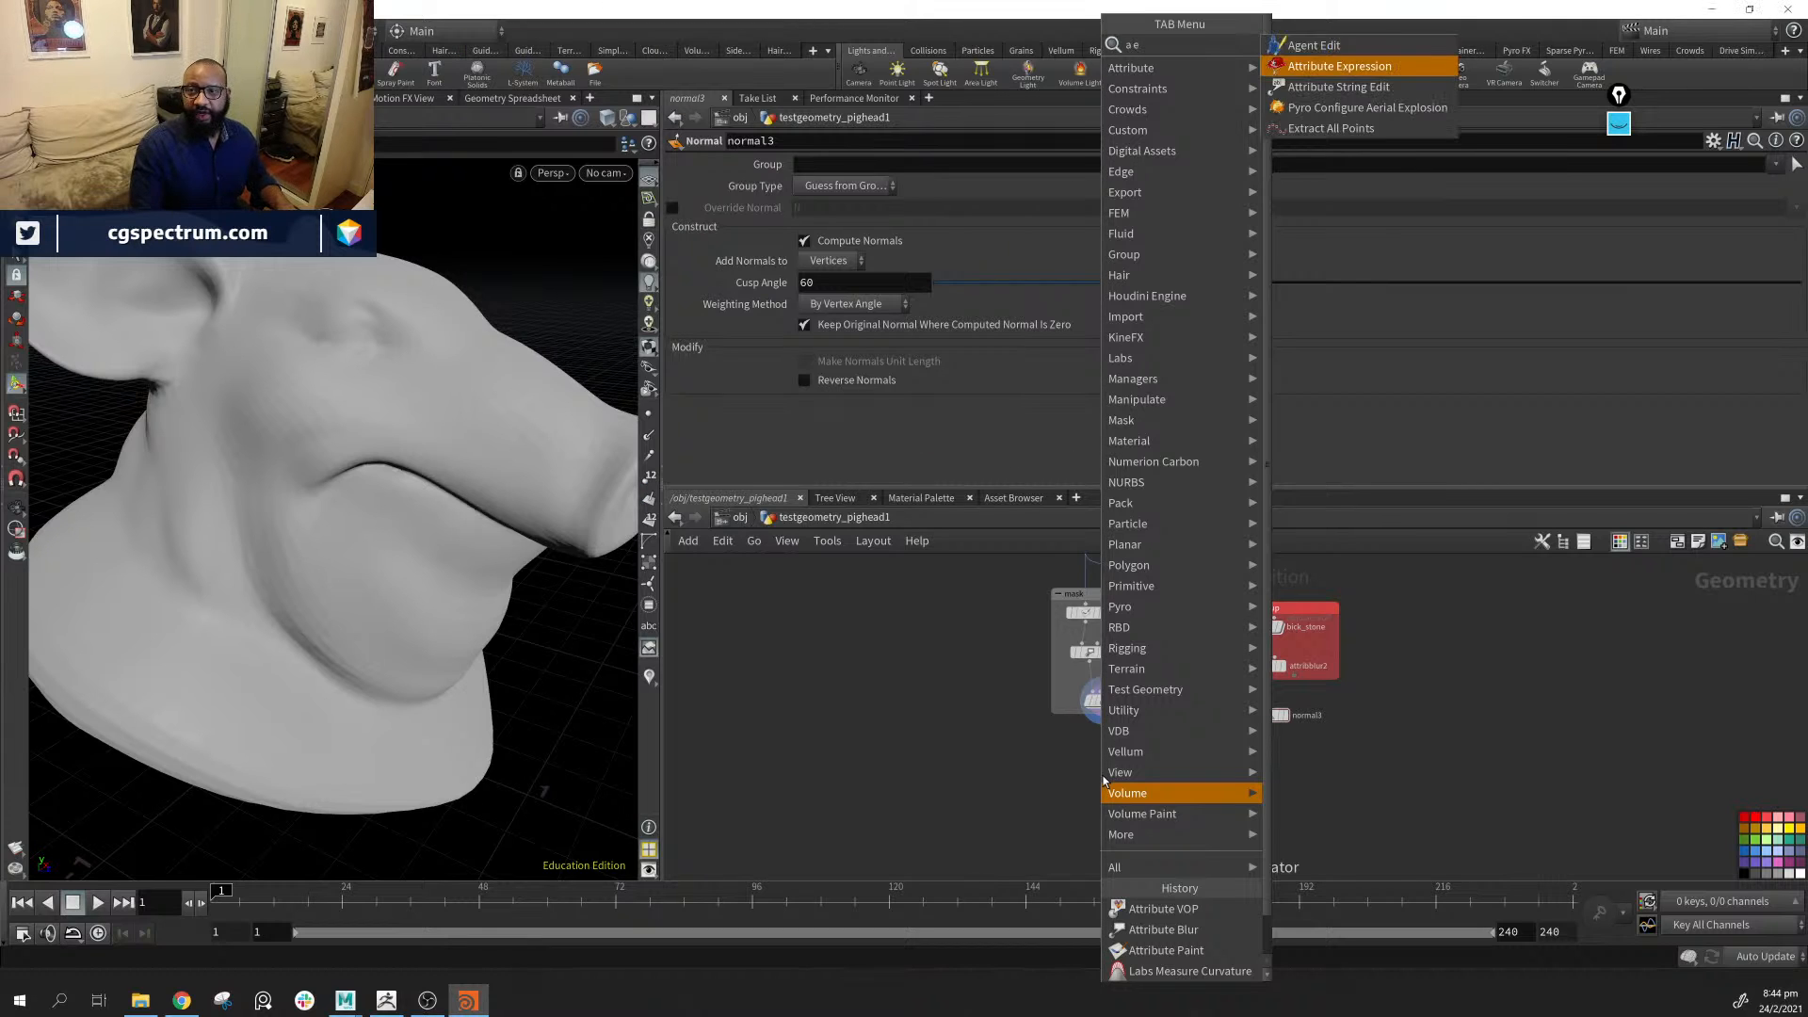
key(Return)
click(1097, 764)
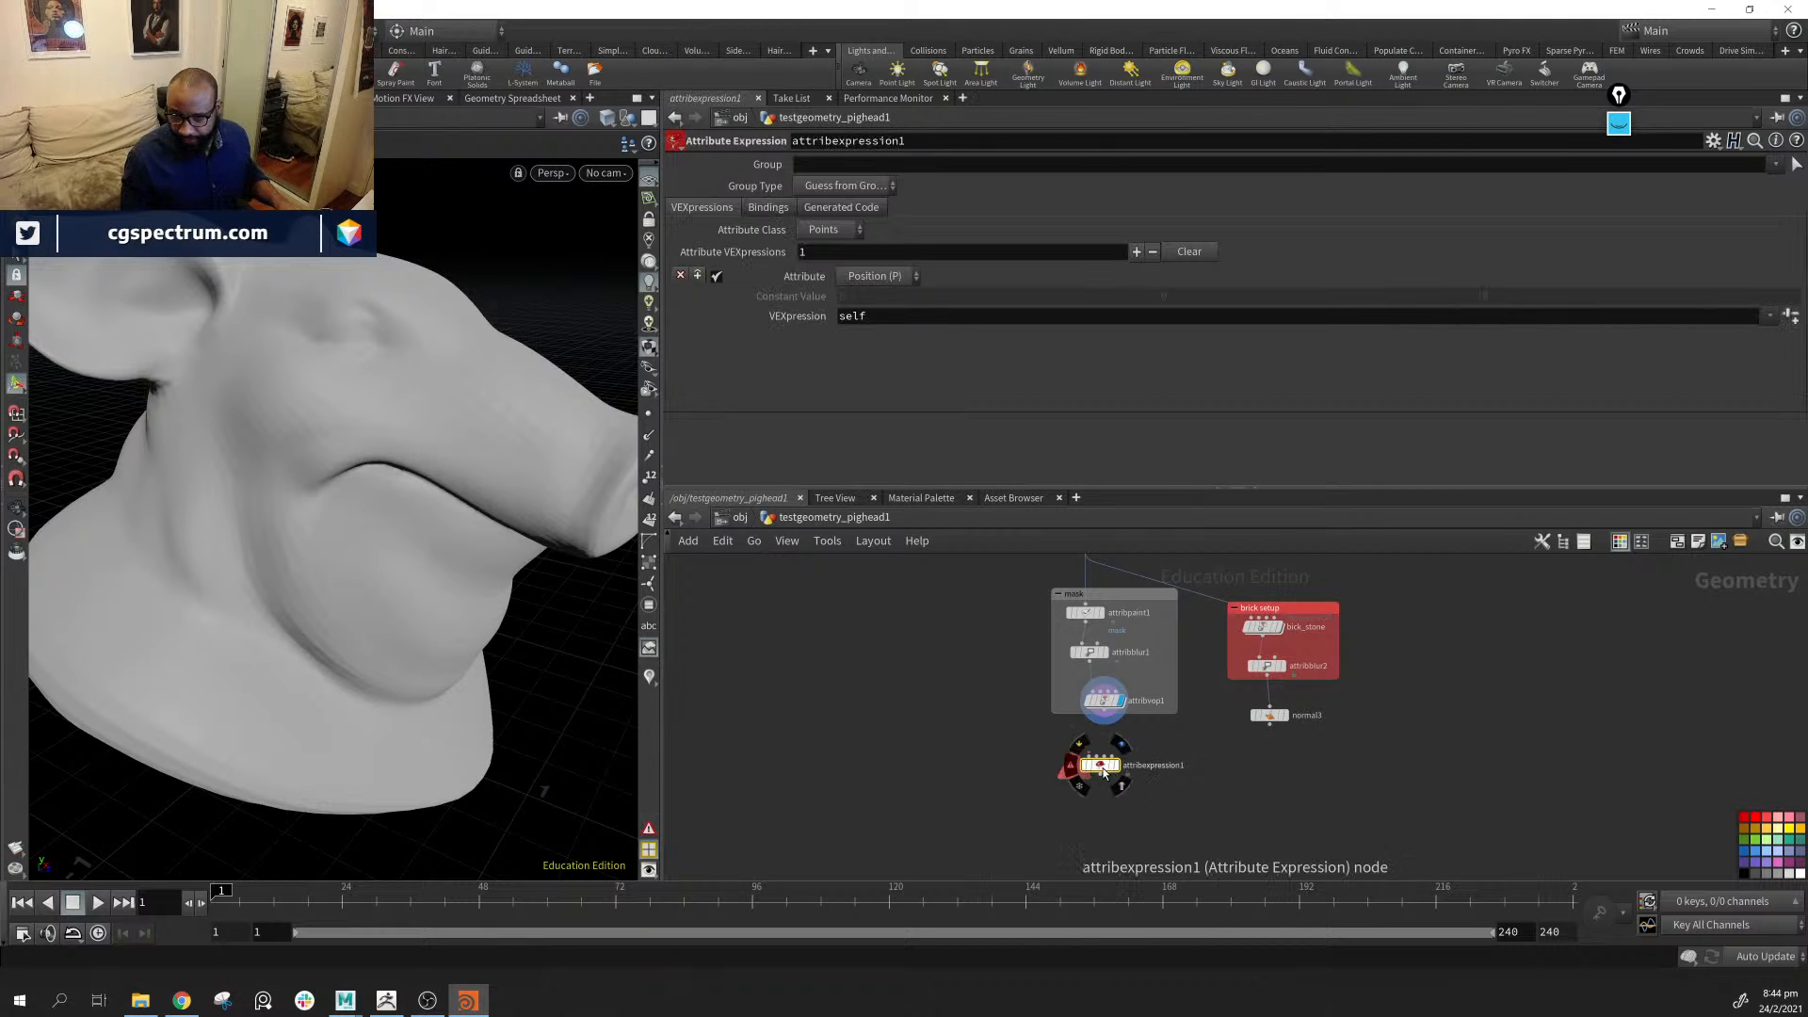
Wire attribvop1 into the first input and normal3 into the second input of attribexpression1, place it below the mask box and display it
drag(1099, 764, 1146, 786)
middle_drag(1303, 779, 1131, 787)
scroll(1262, 777, down, 2)
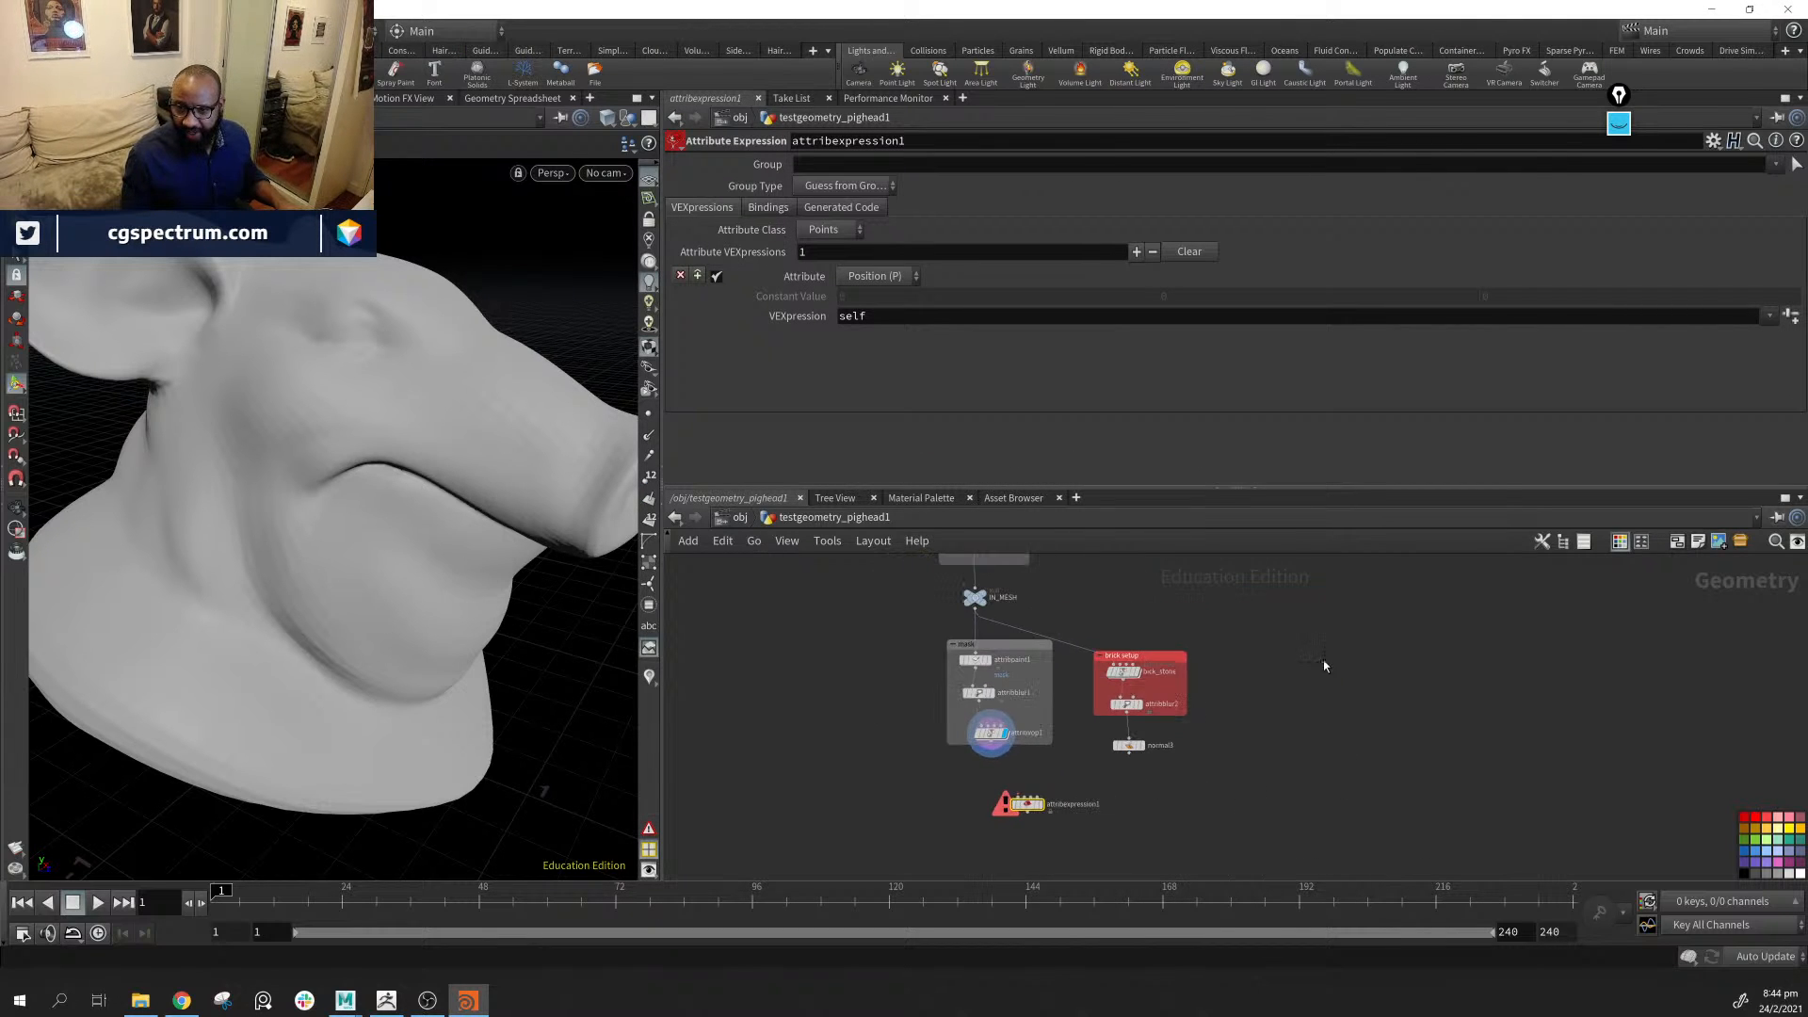
drag(1314, 634, 1133, 772)
scroll(1132, 770, up, 5)
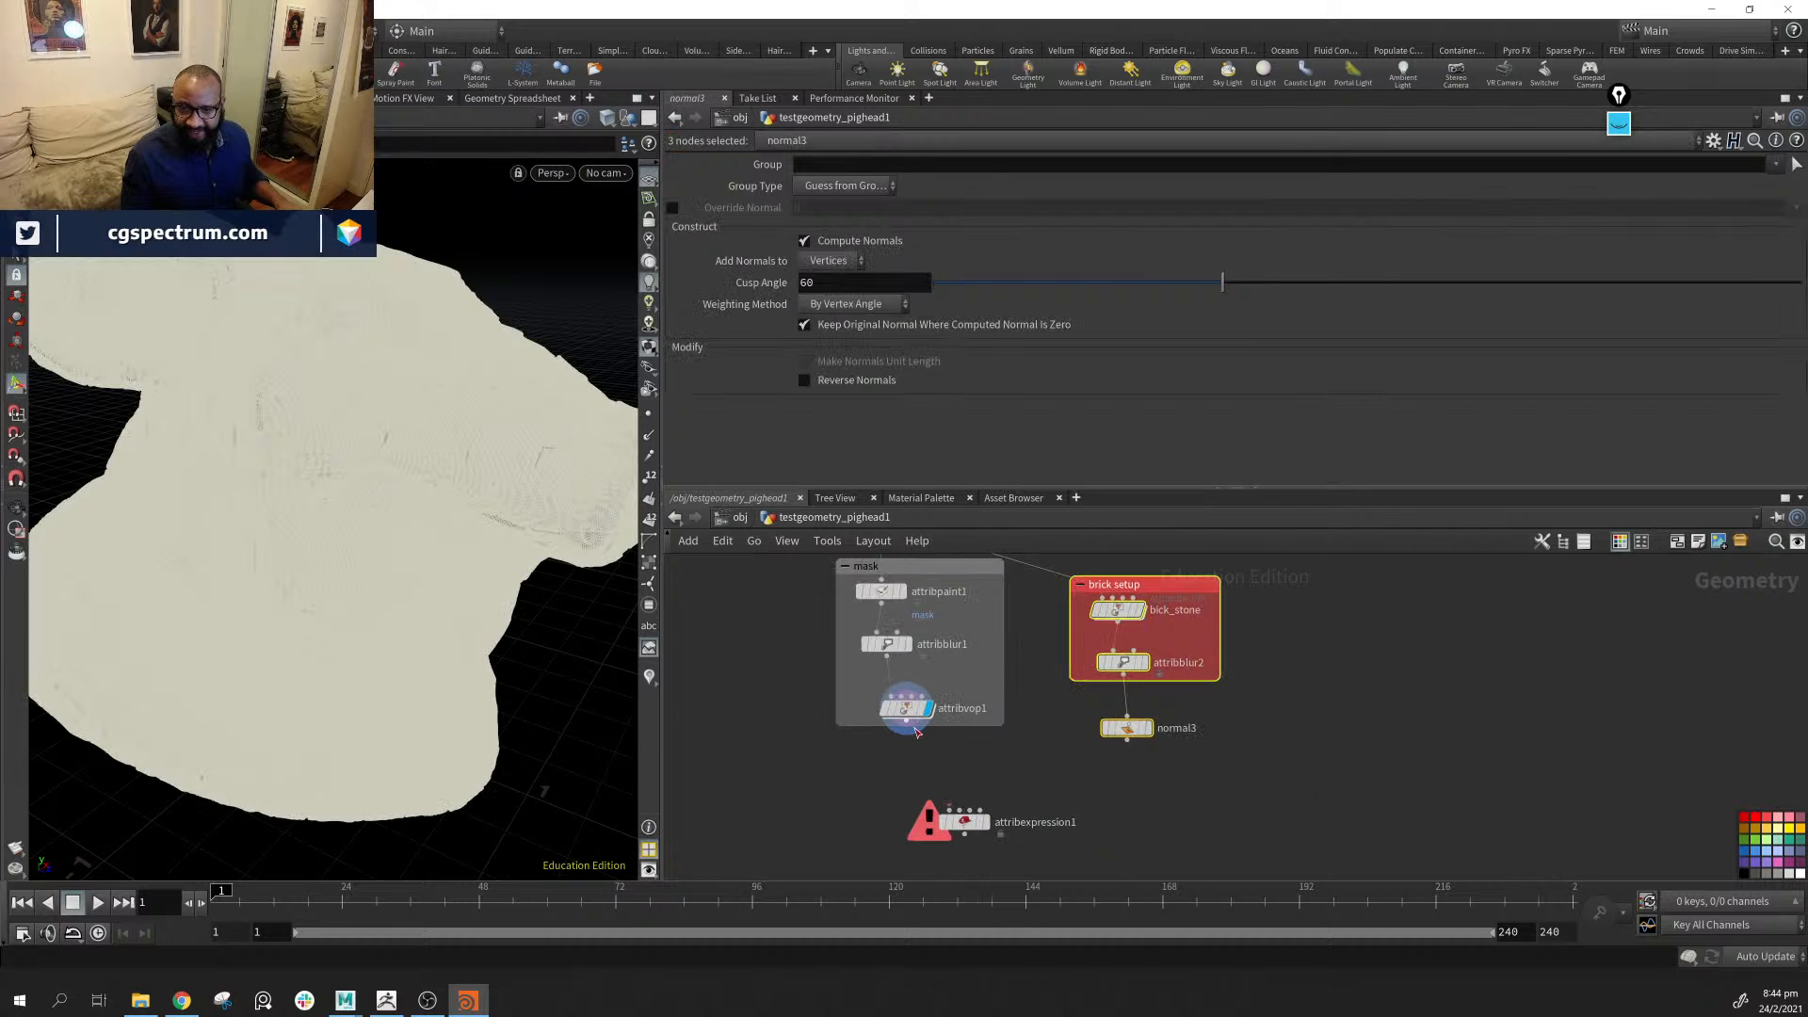
drag(916, 732, 951, 810)
click(1187, 830)
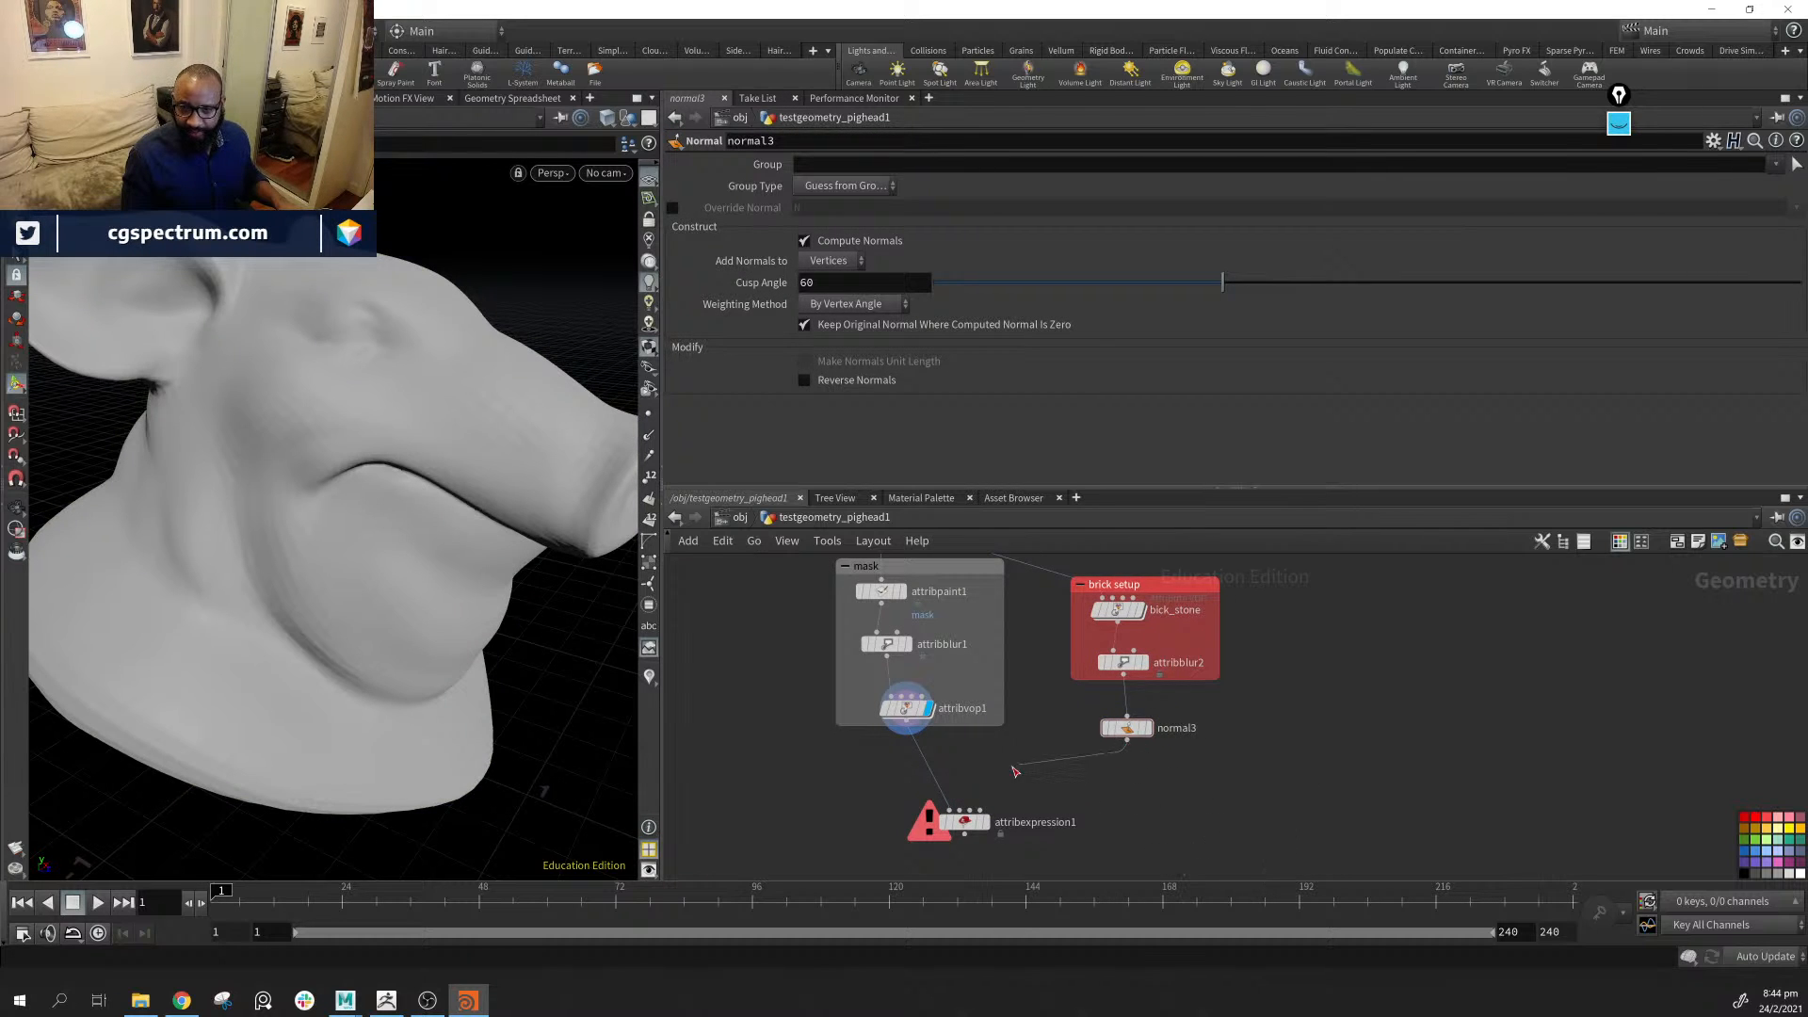
drag(1128, 741, 951, 810)
drag(907, 722, 949, 809)
drag(1128, 741, 902, 819)
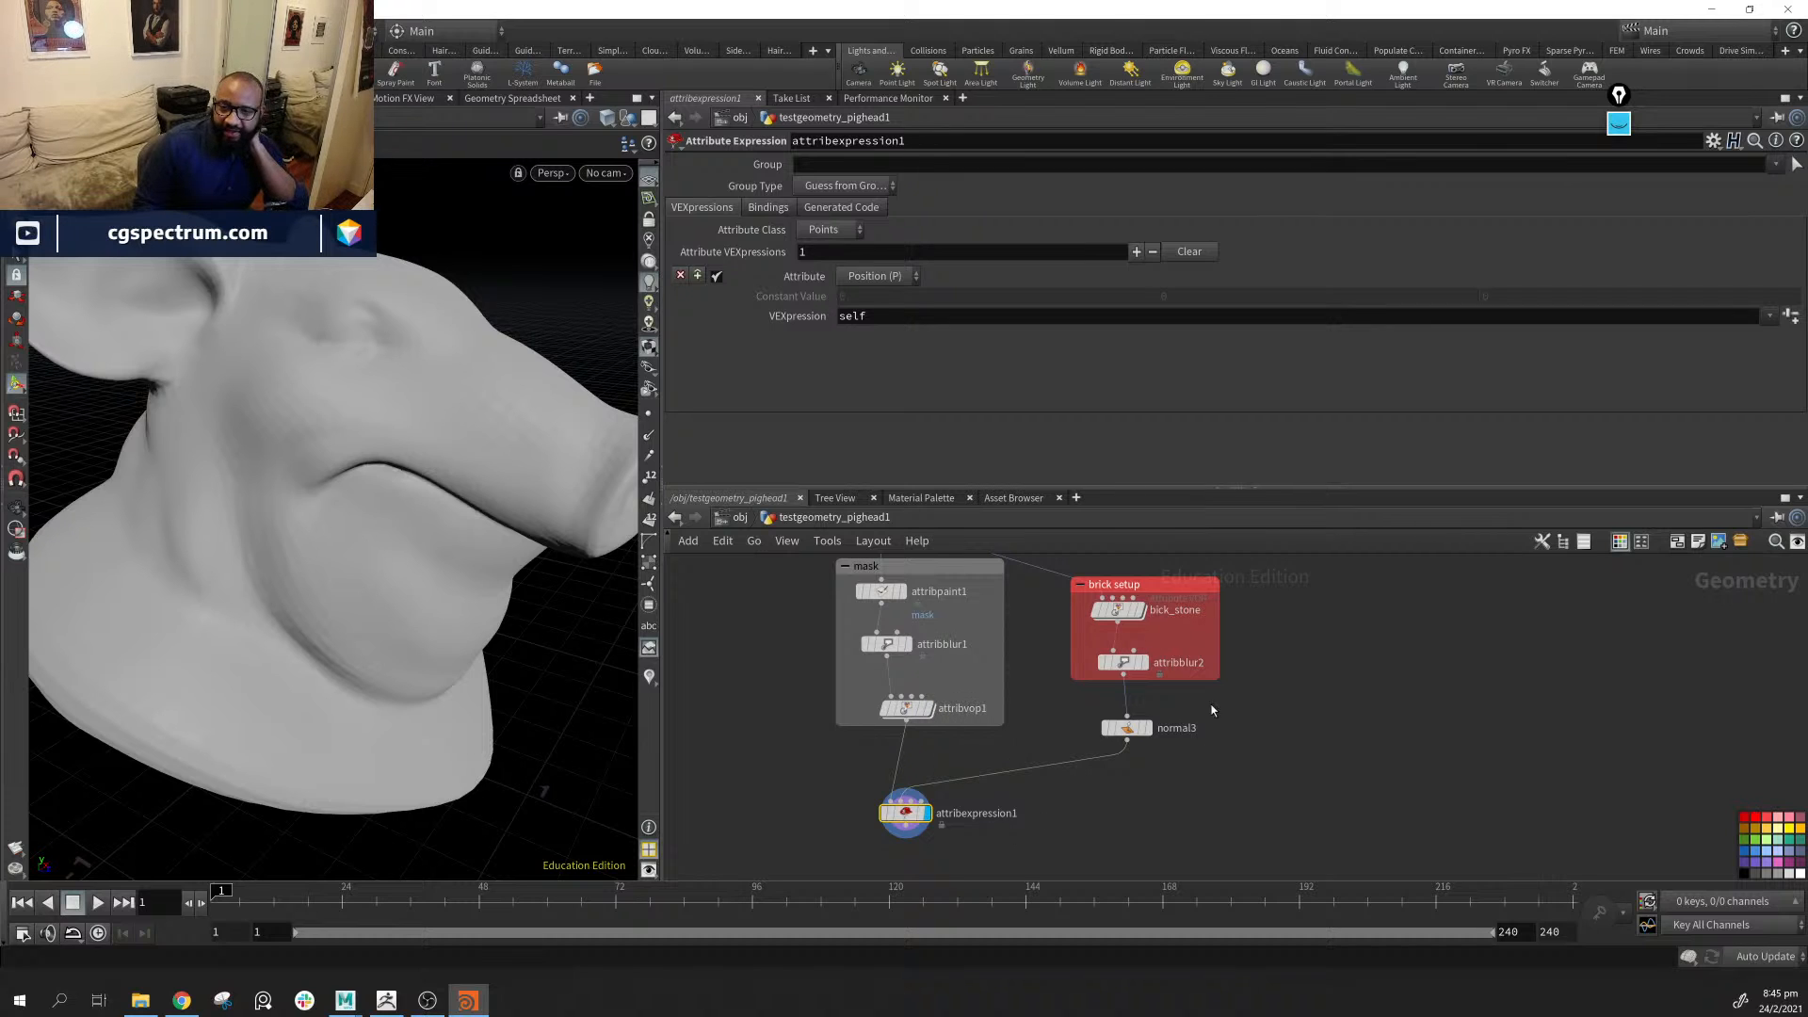
click(1118, 745)
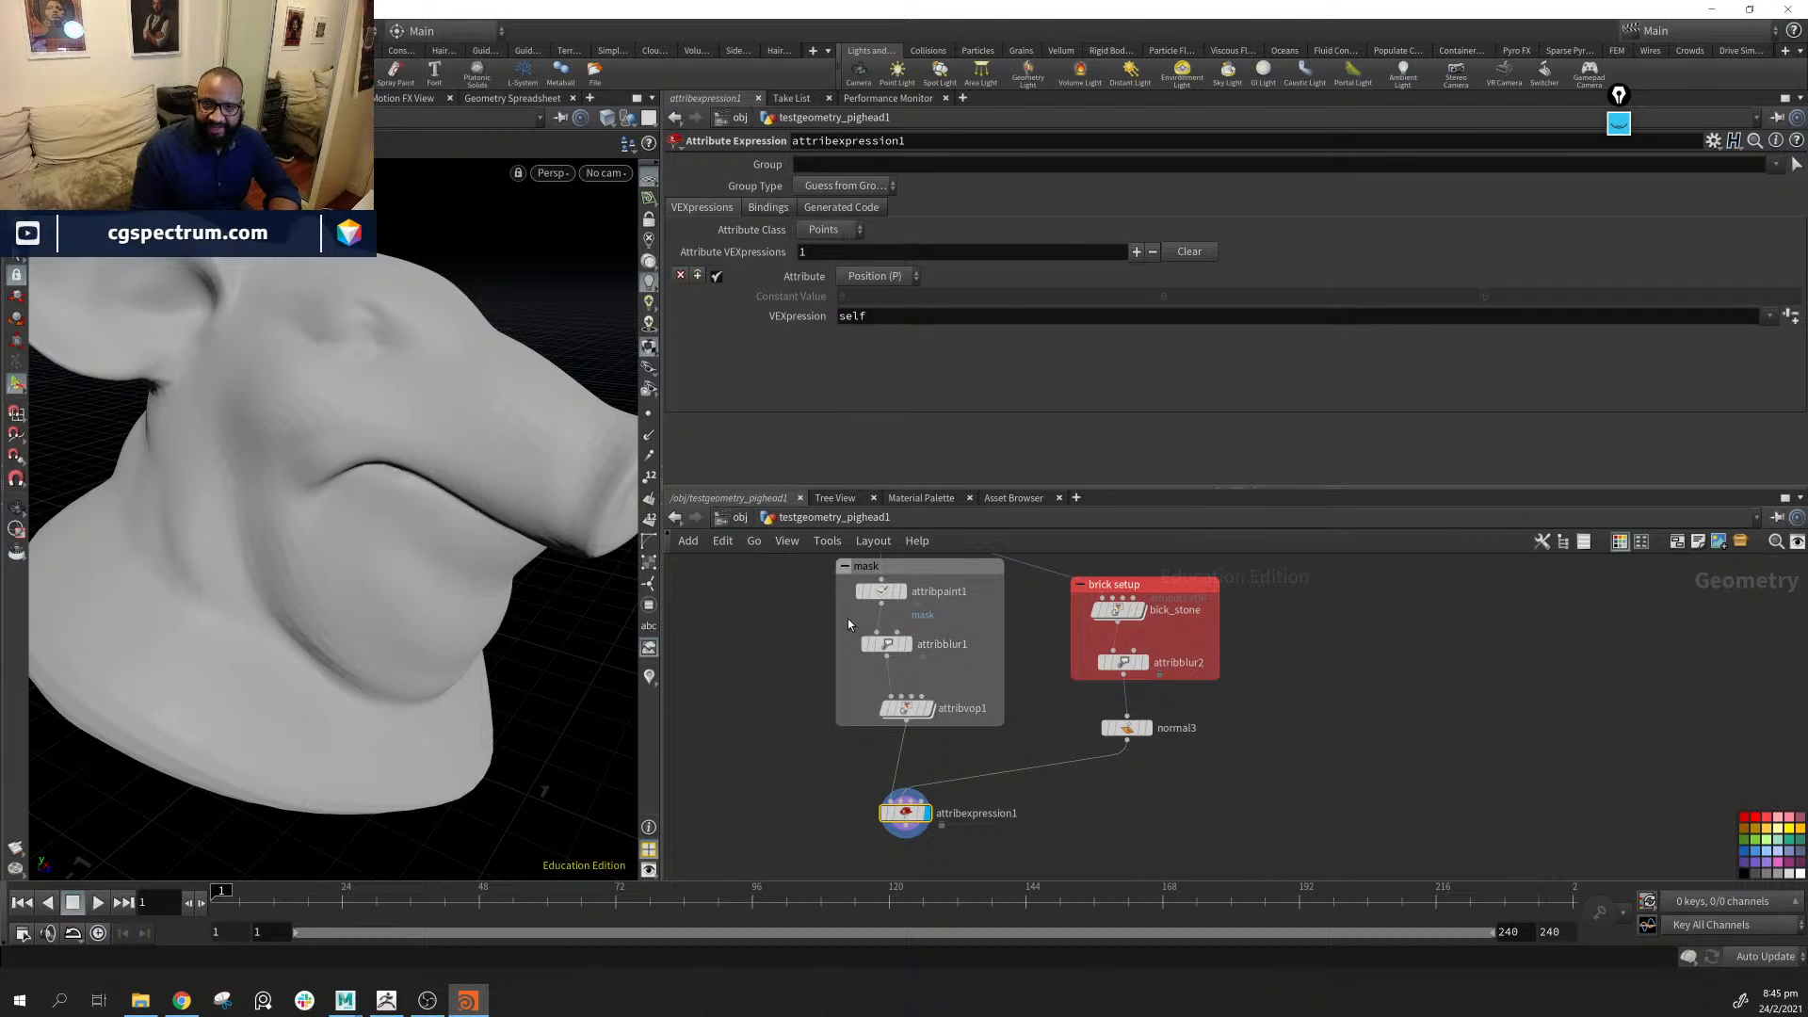
double_click(890, 315)
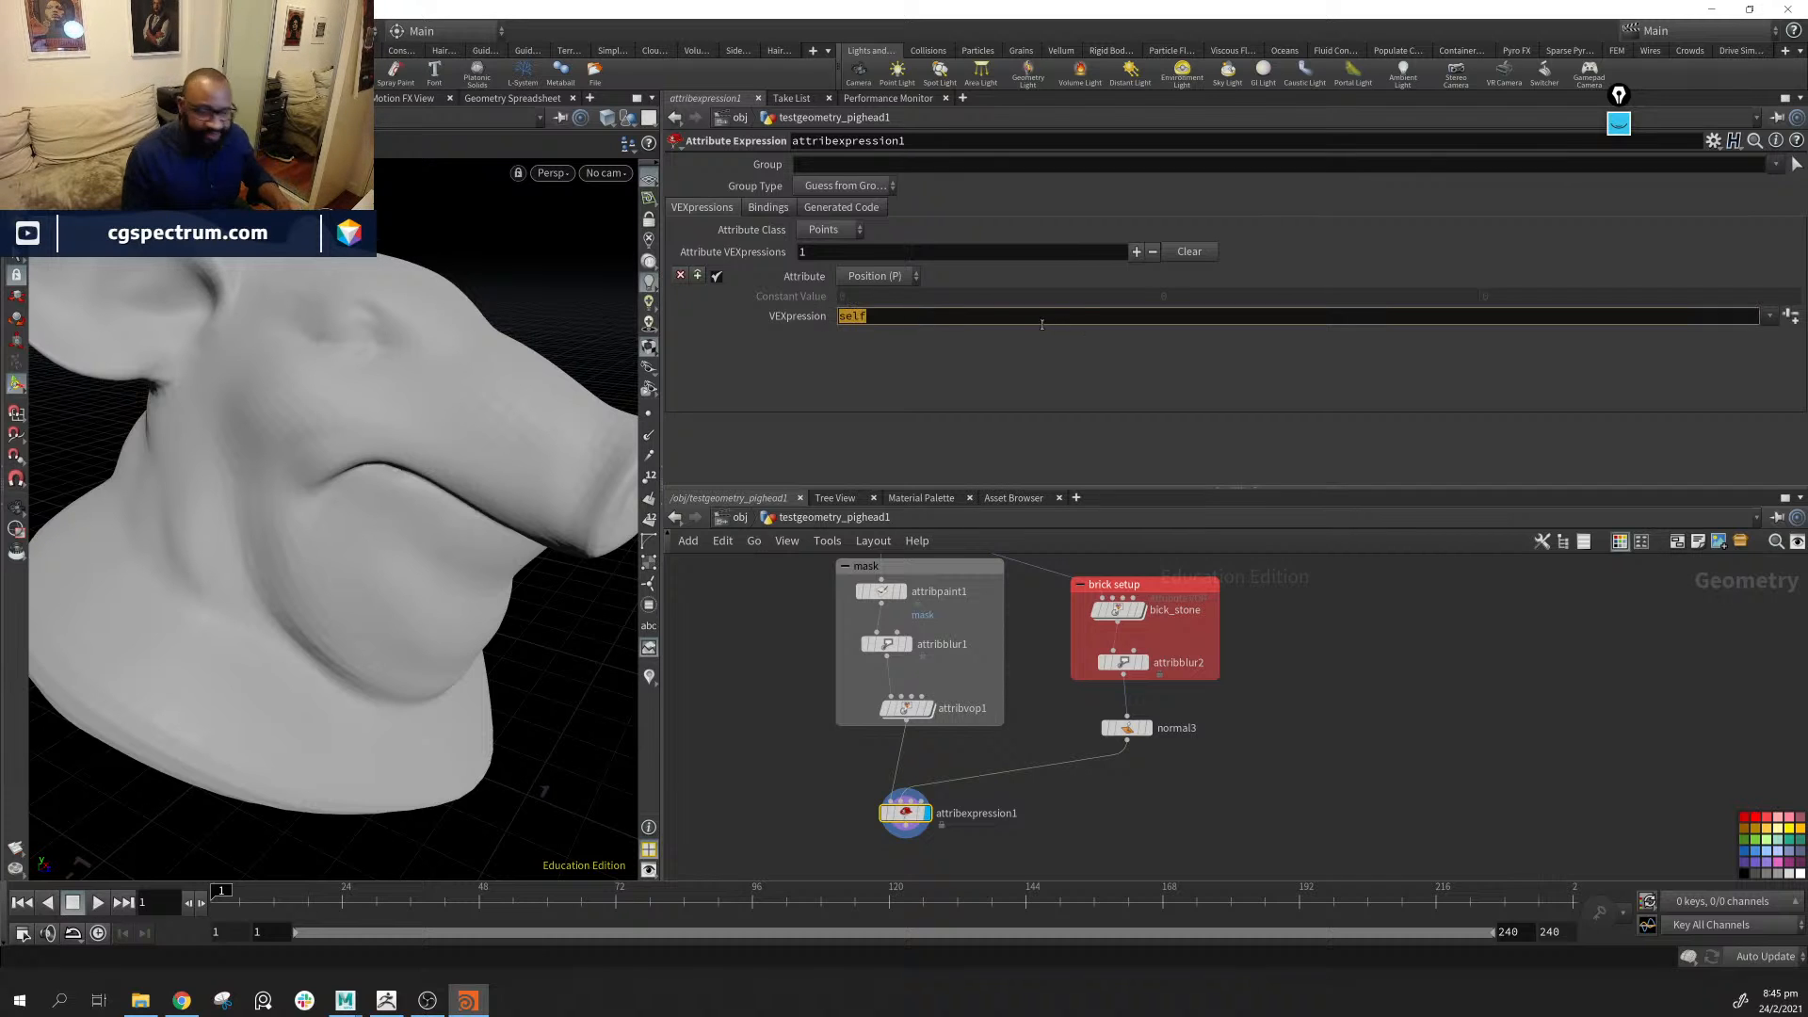
text(@opin)
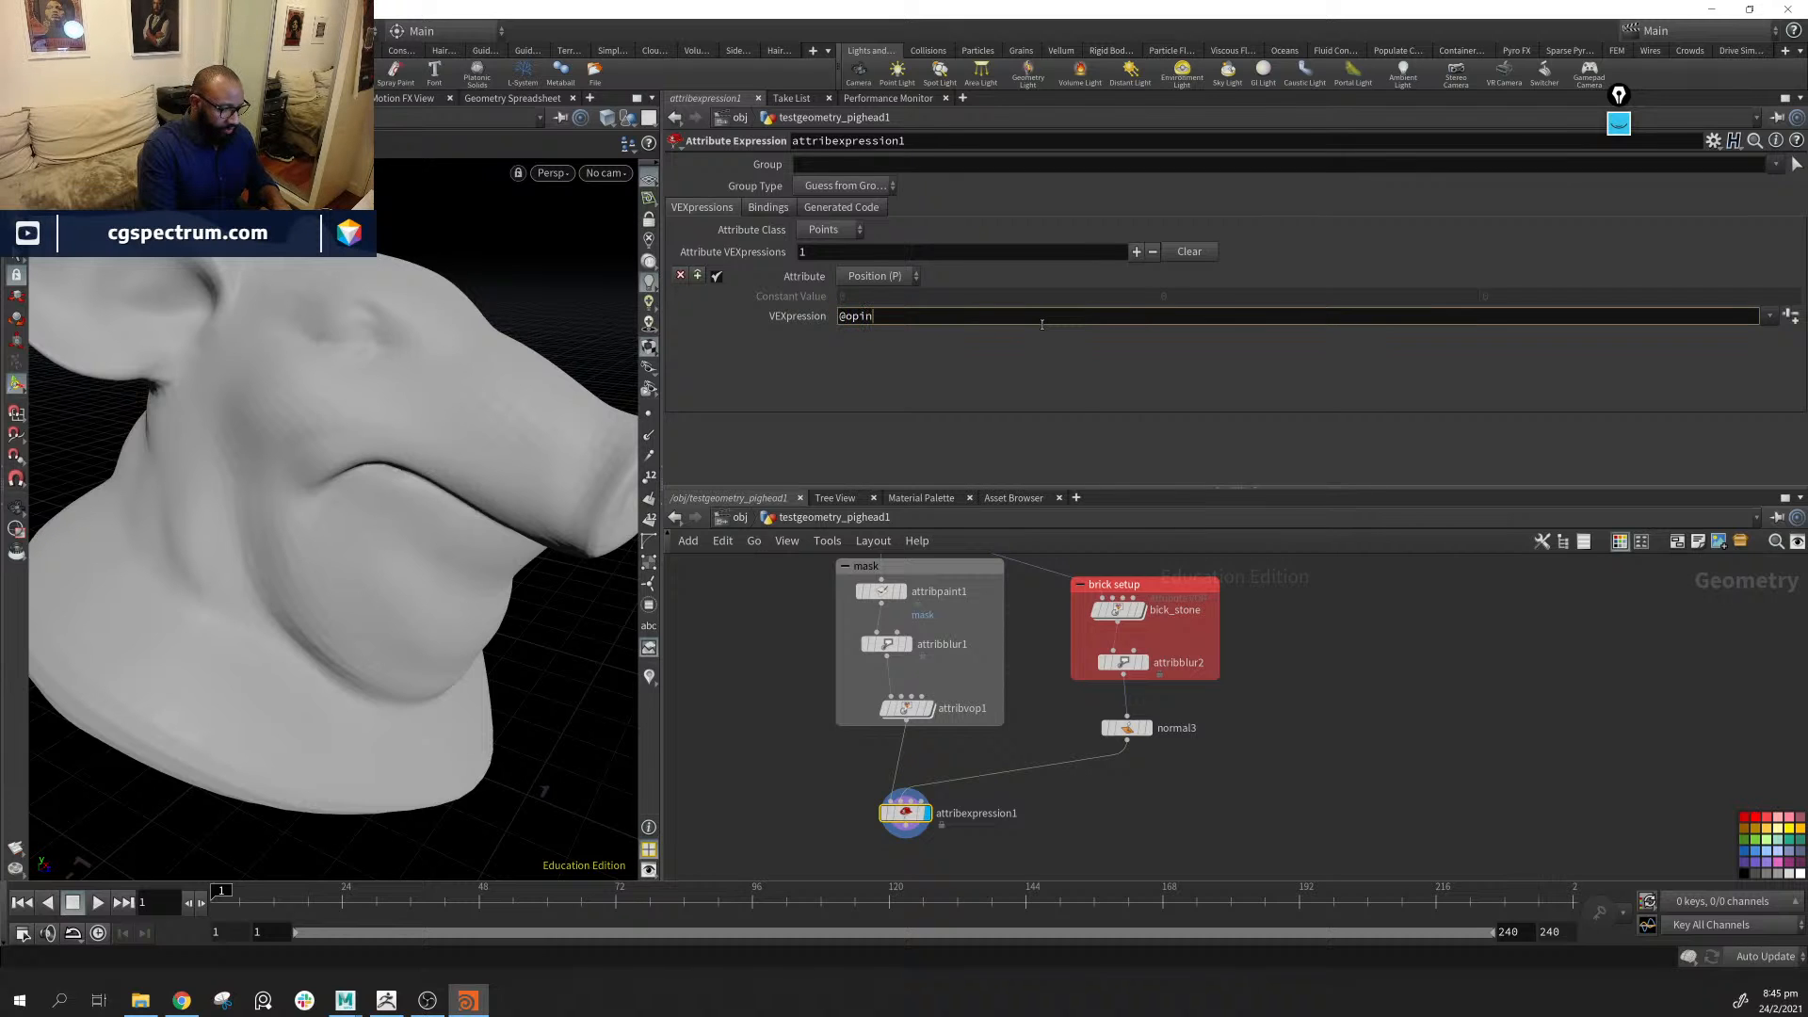
text(put)
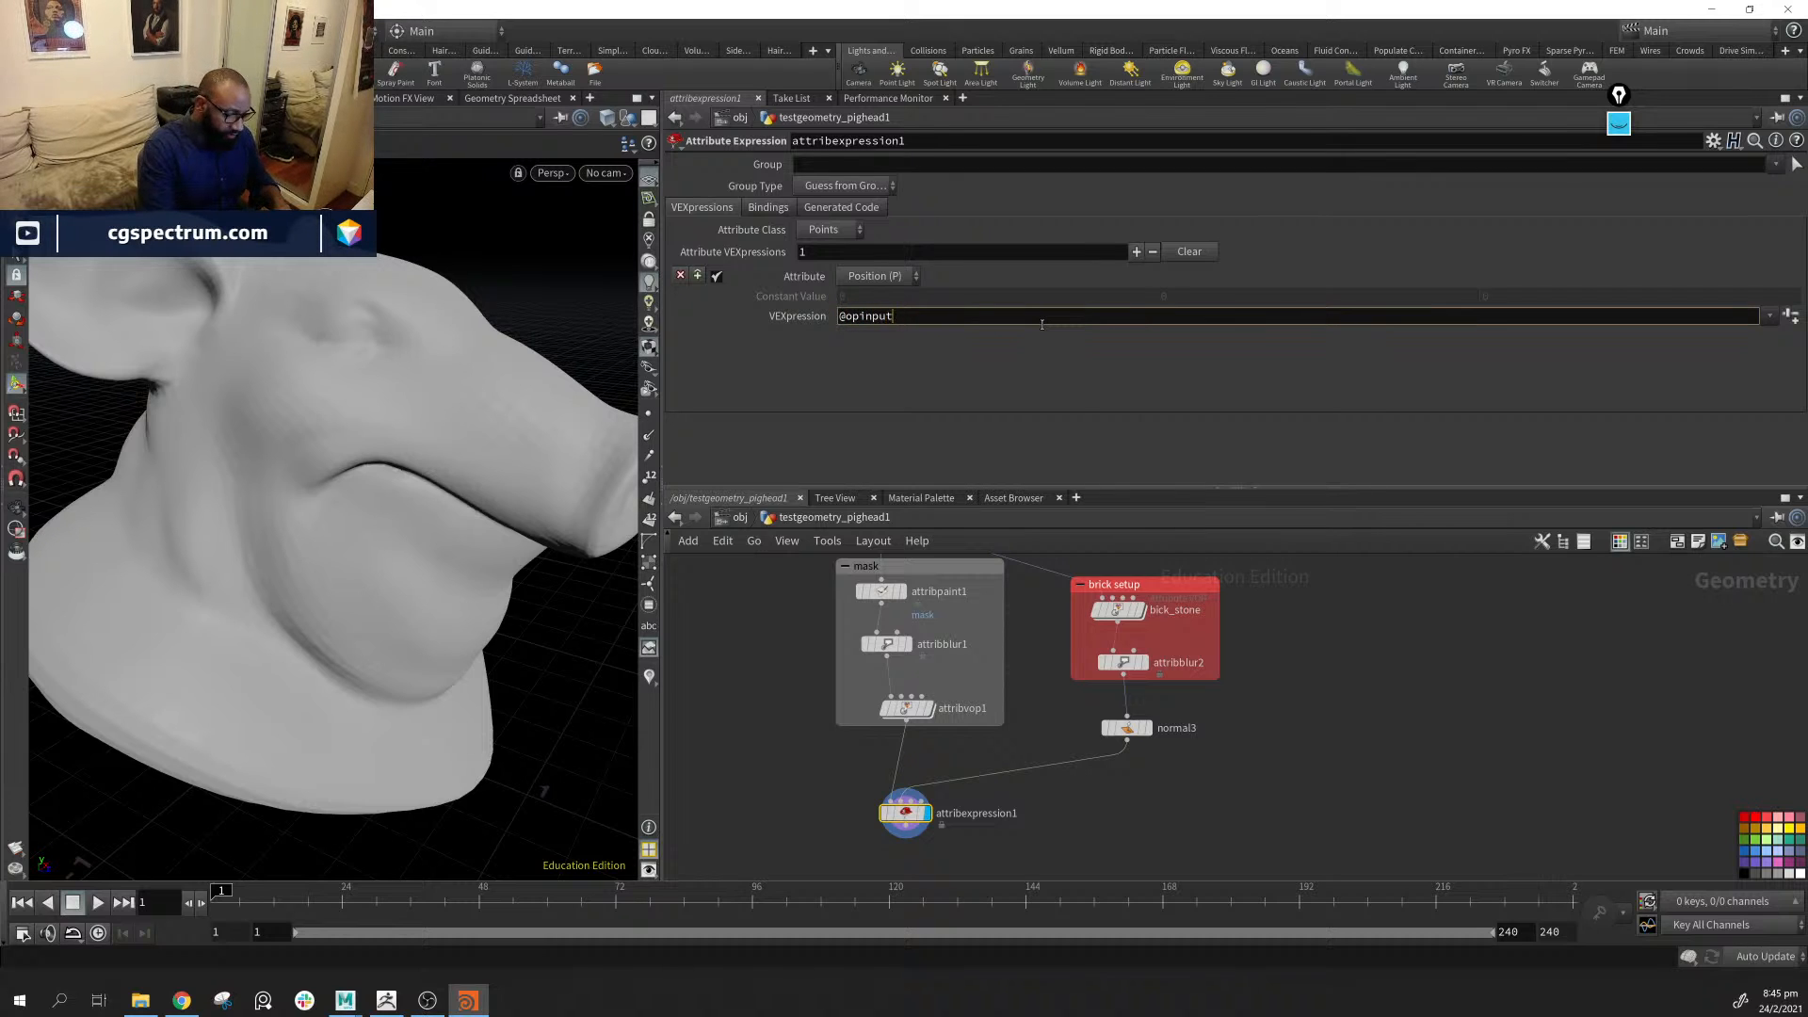
text(_P)
key(Return)
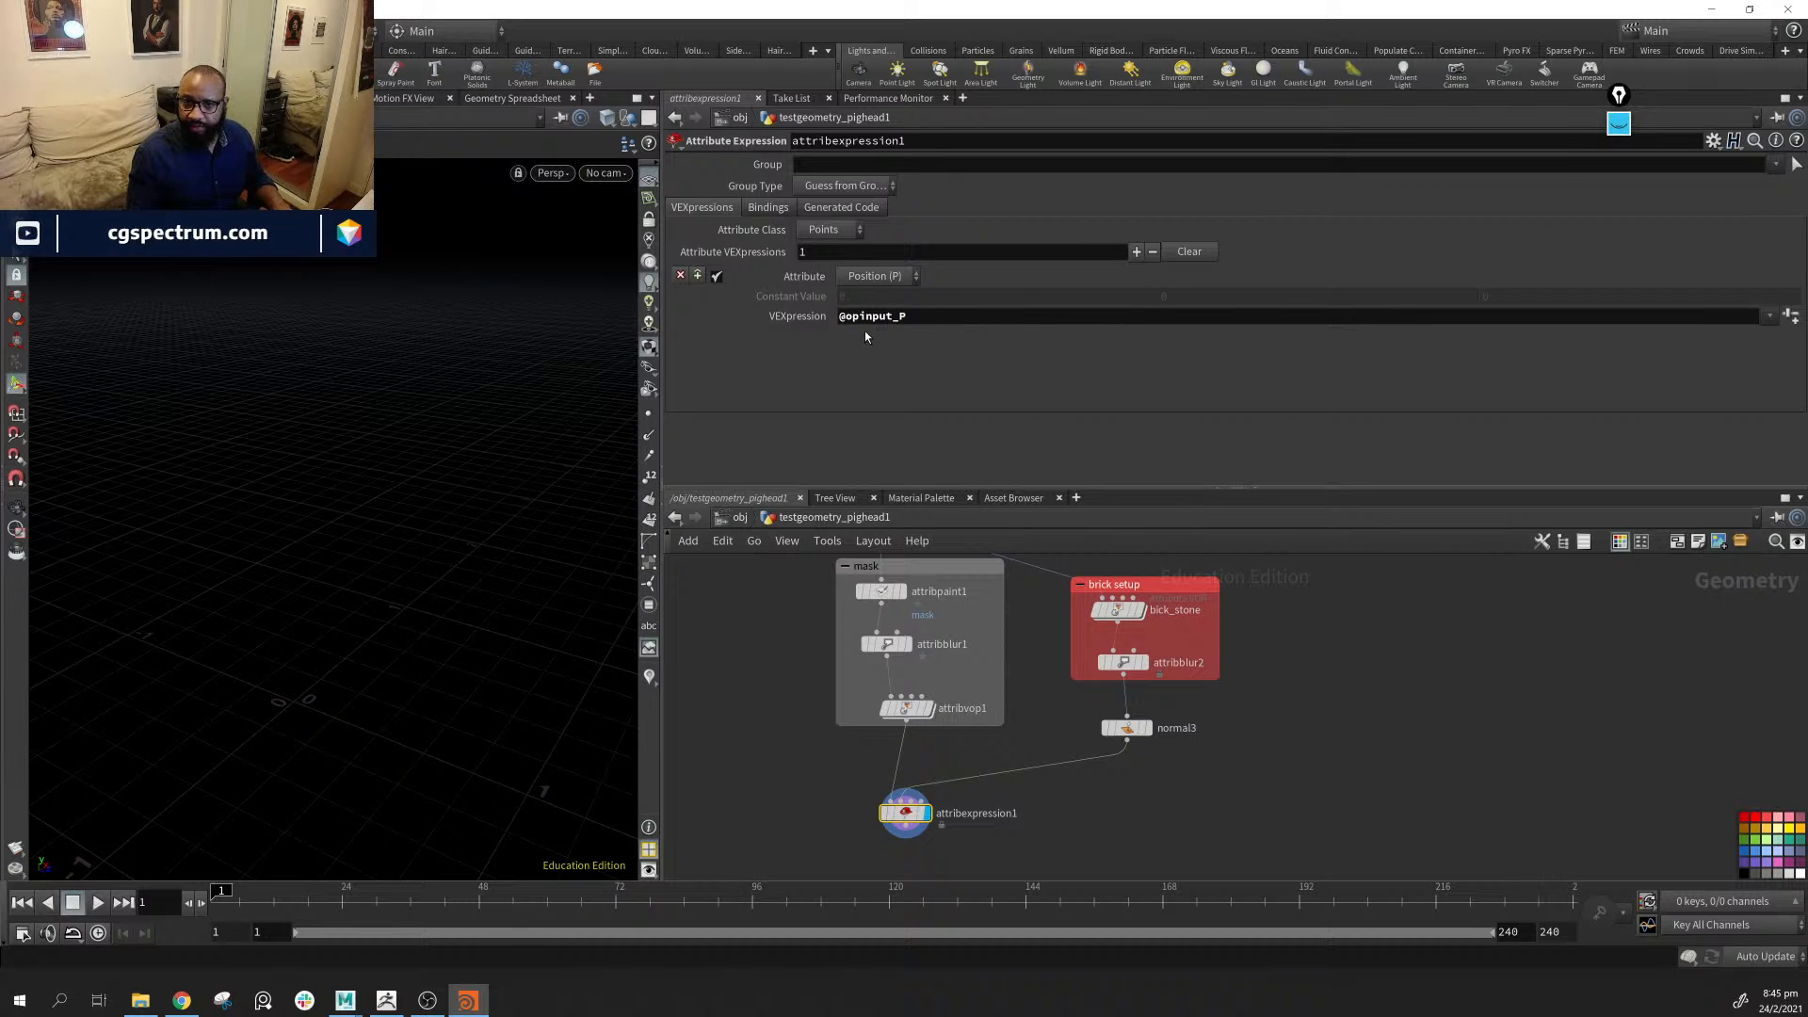
click(942, 317)
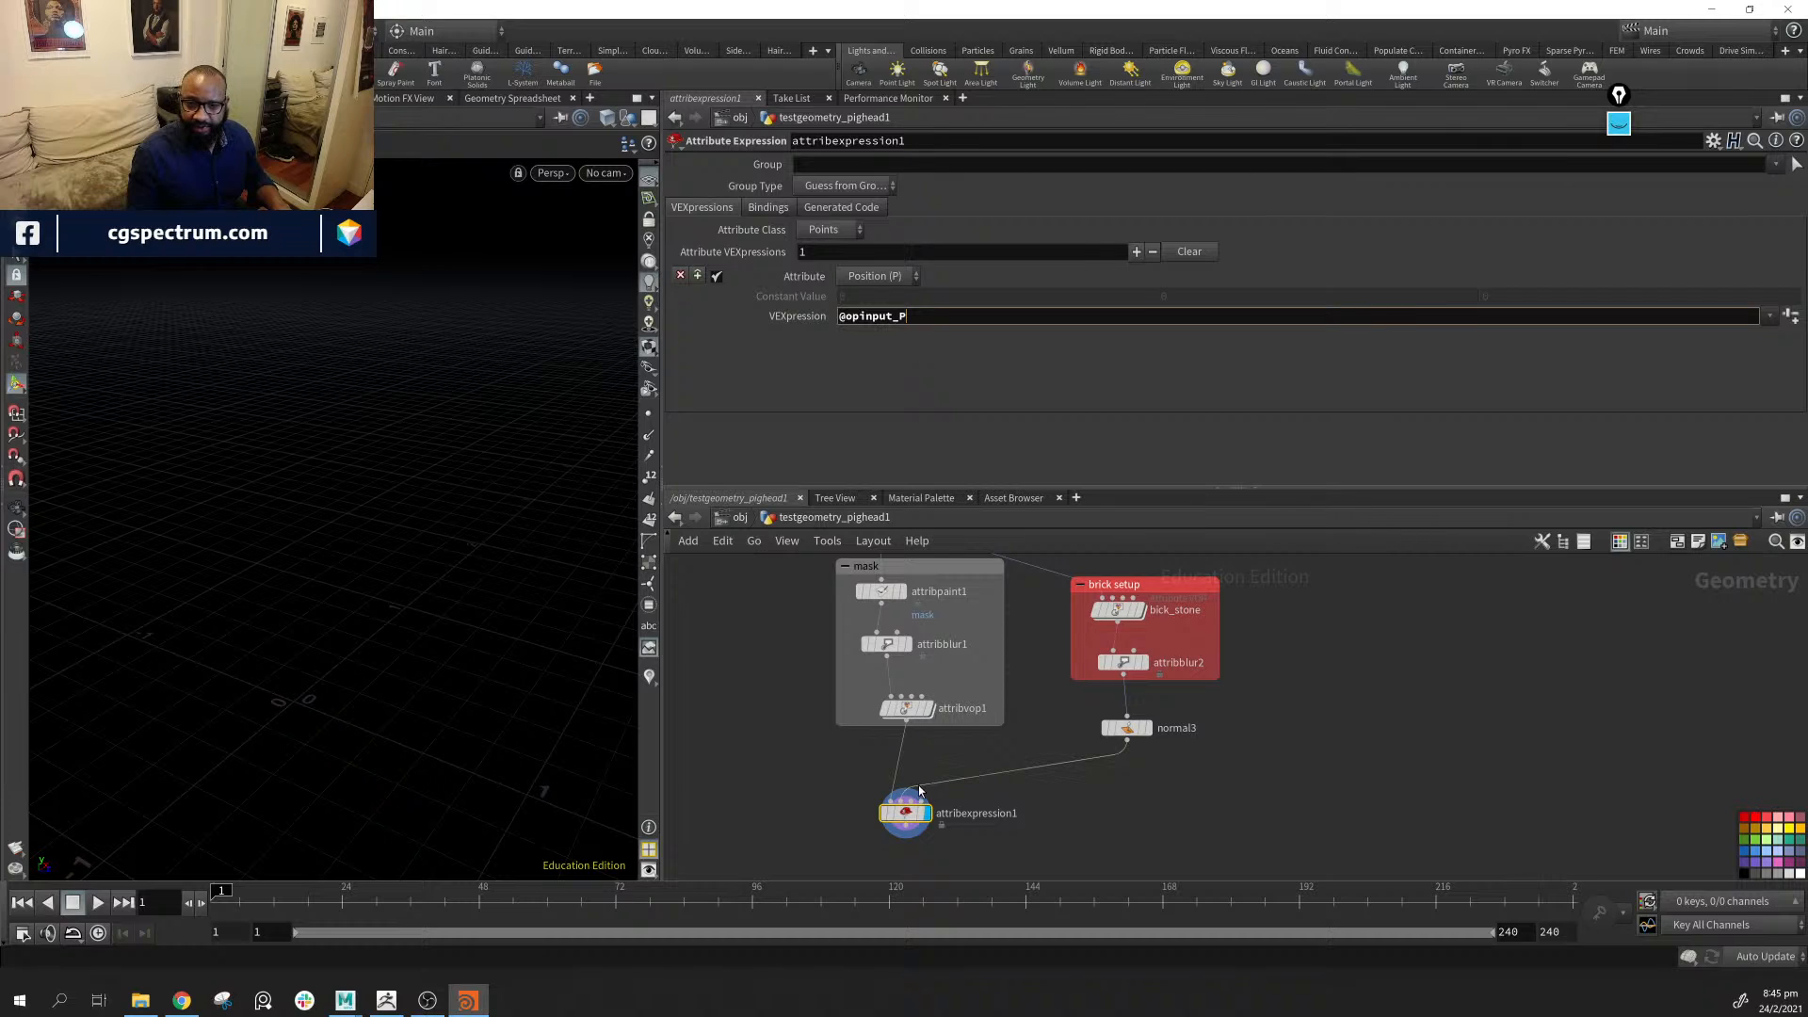
drag(903, 824, 917, 823)
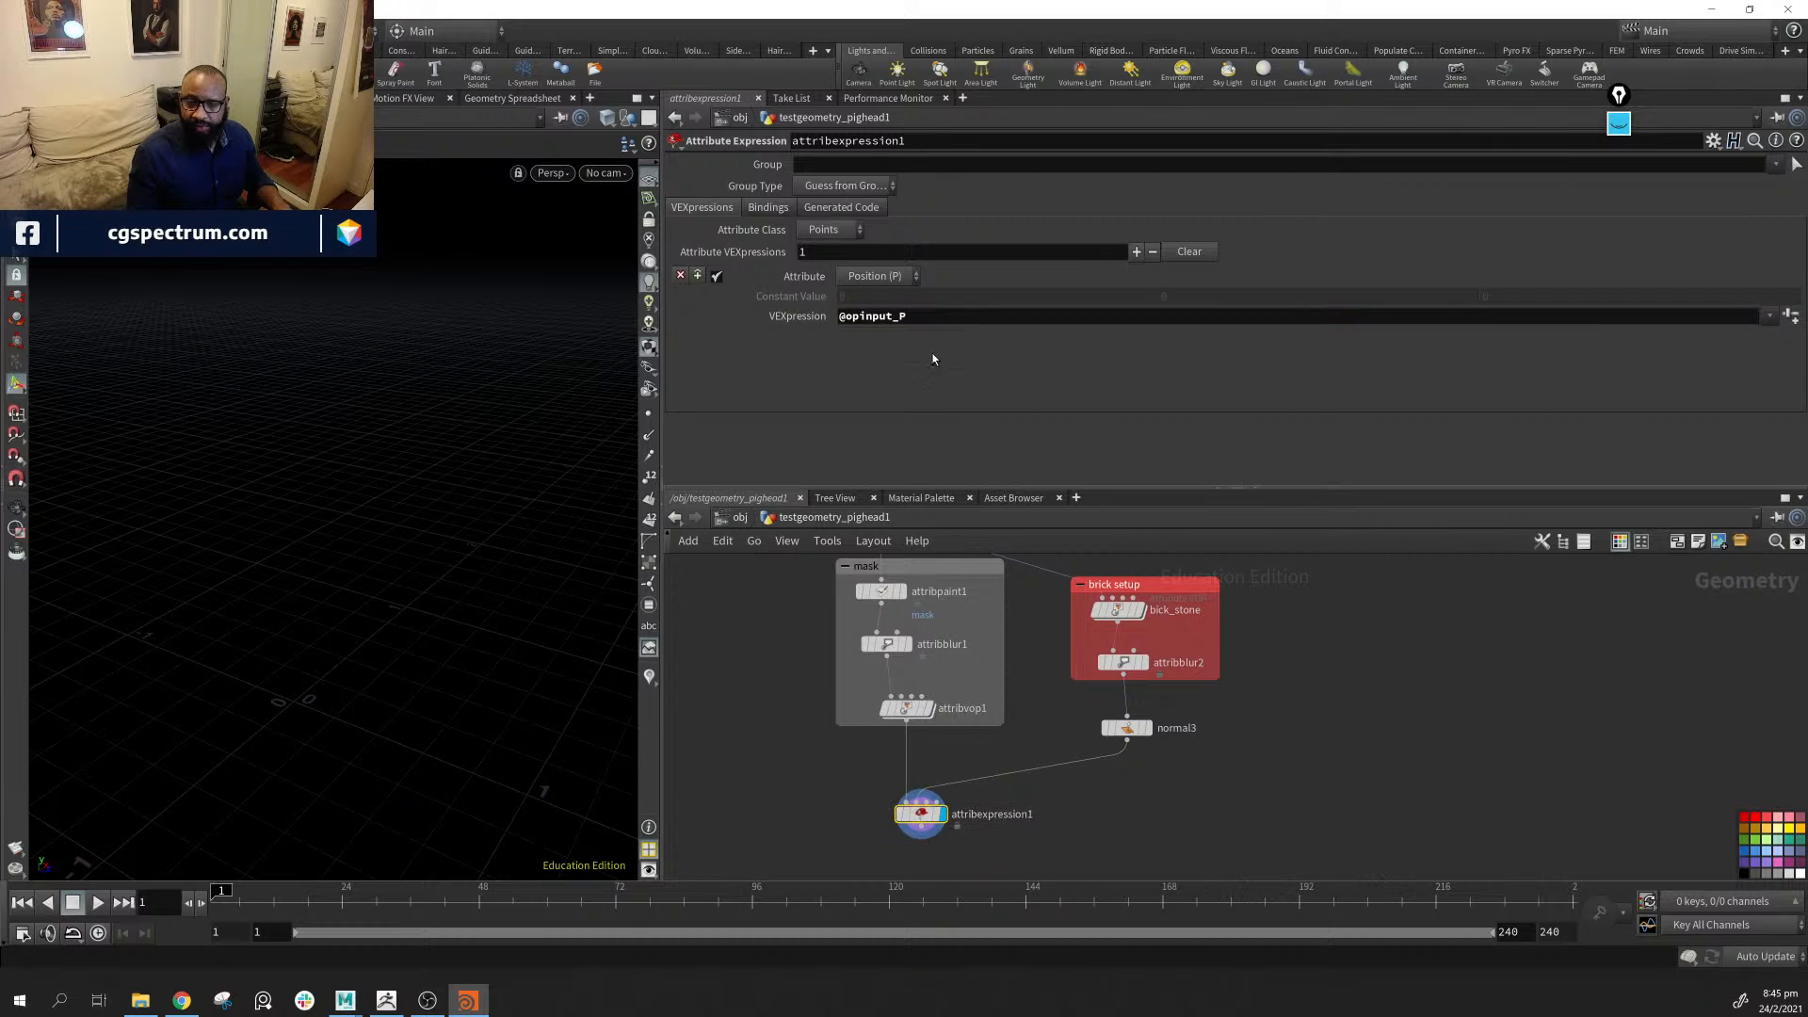
click(902, 320)
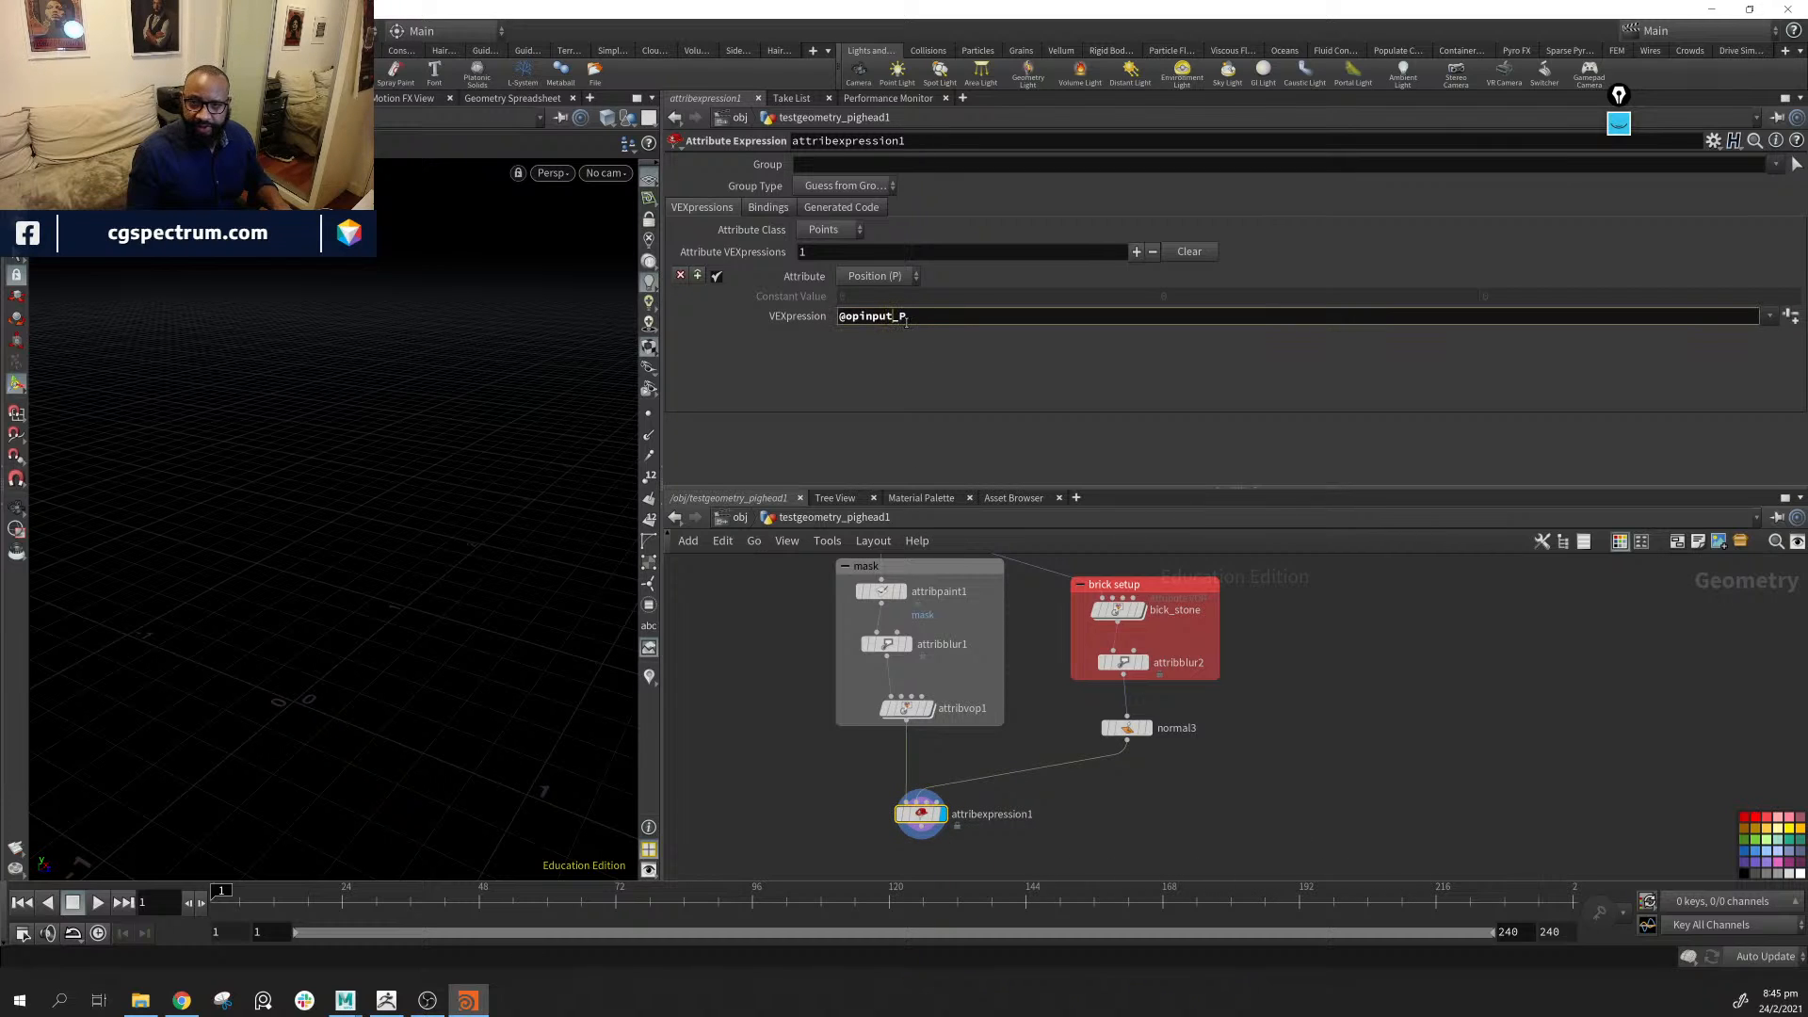
text(1)
key(Return)
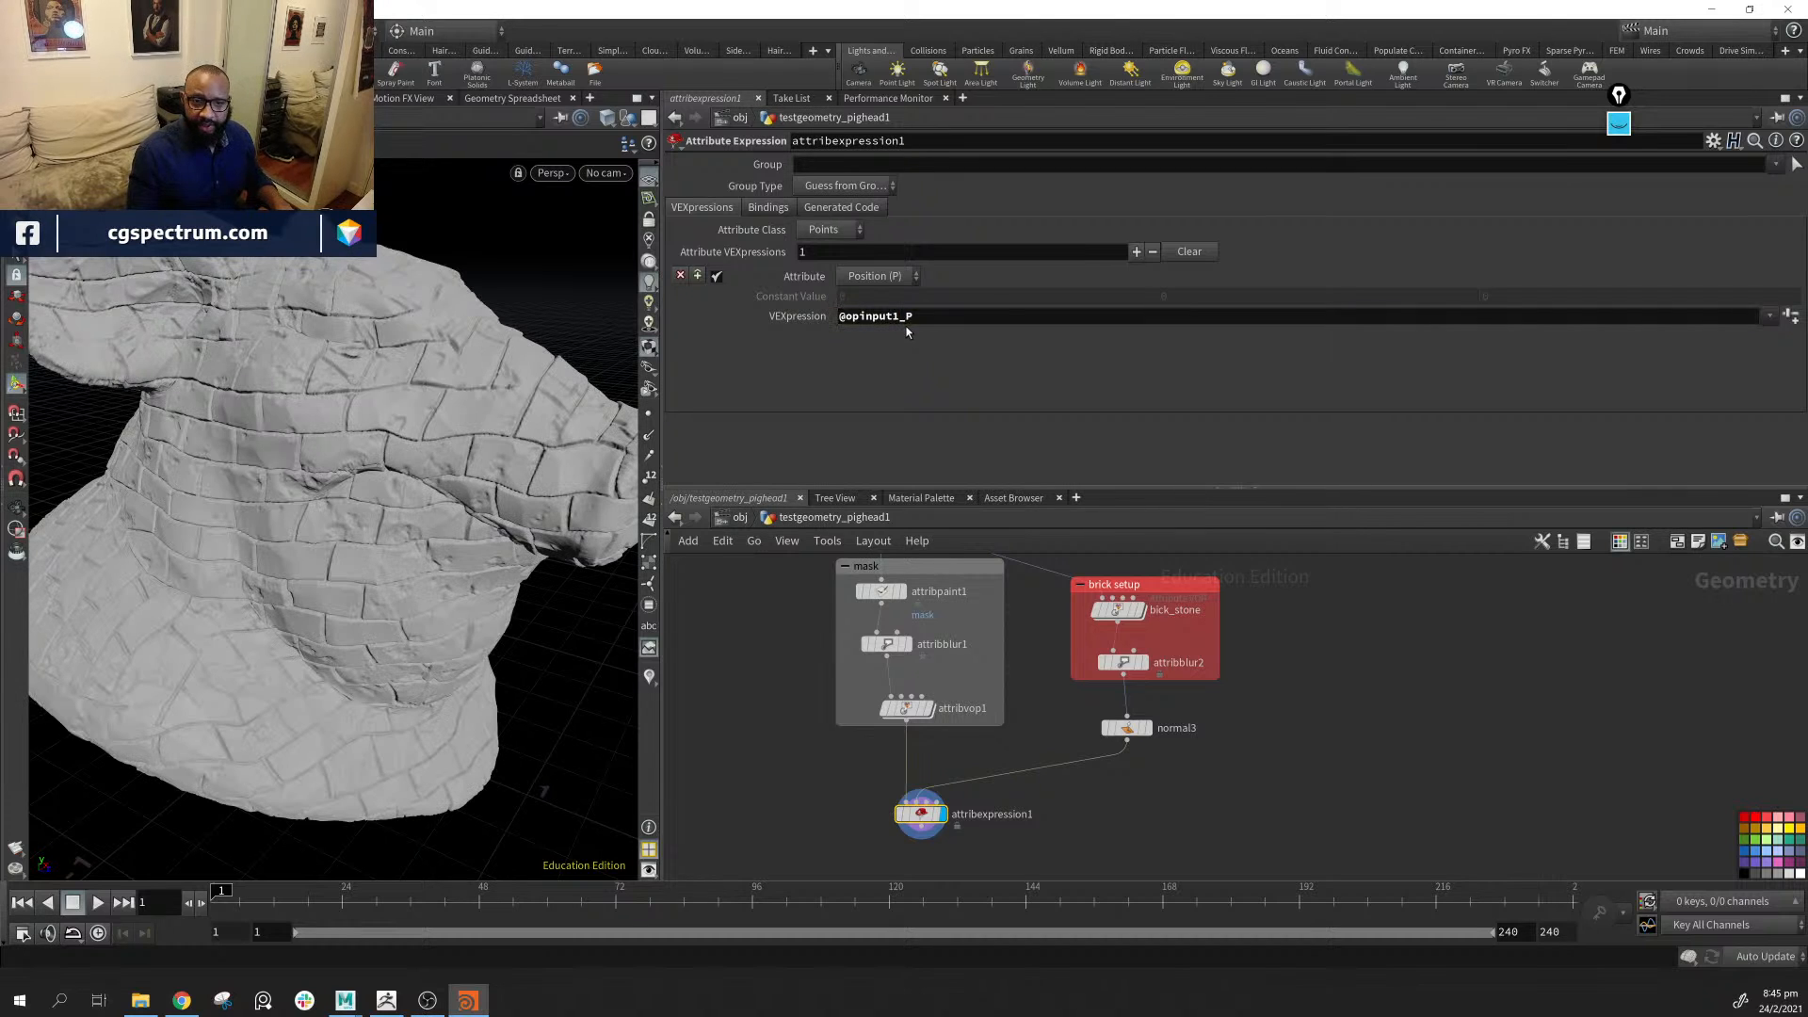
drag(944, 316, 835, 317)
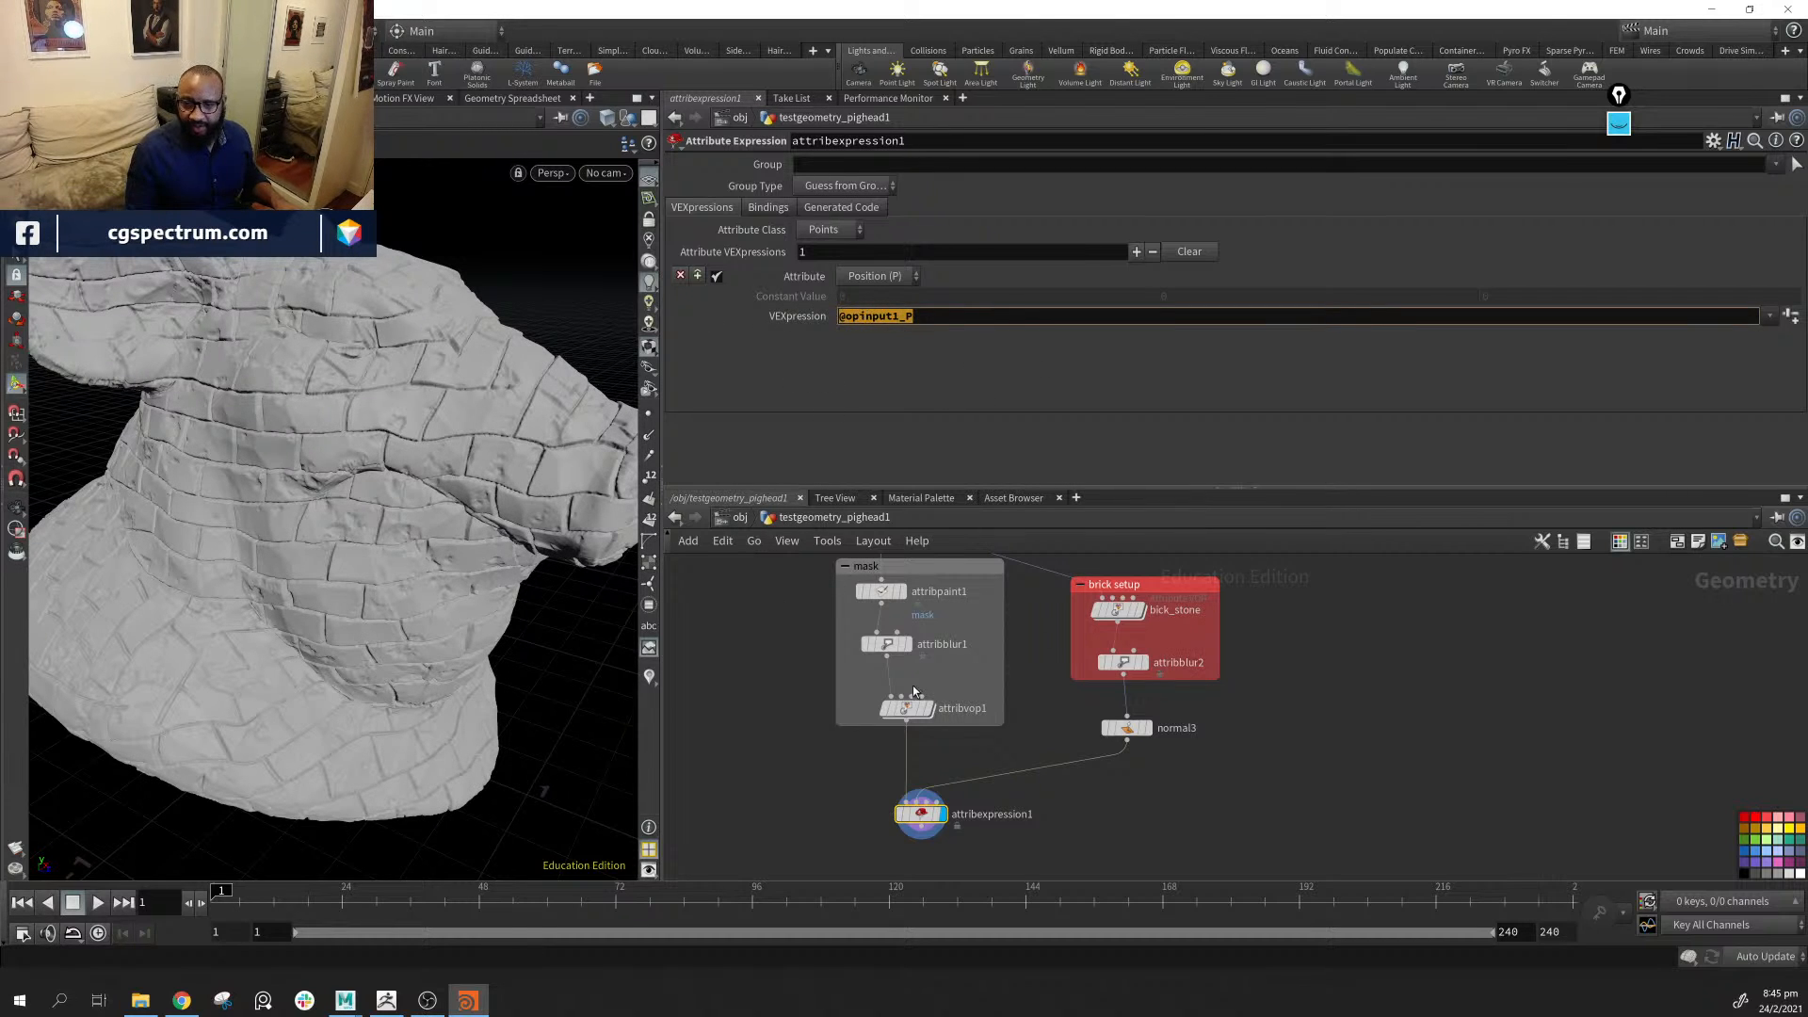
click(865, 318)
drag(862, 317, 895, 318)
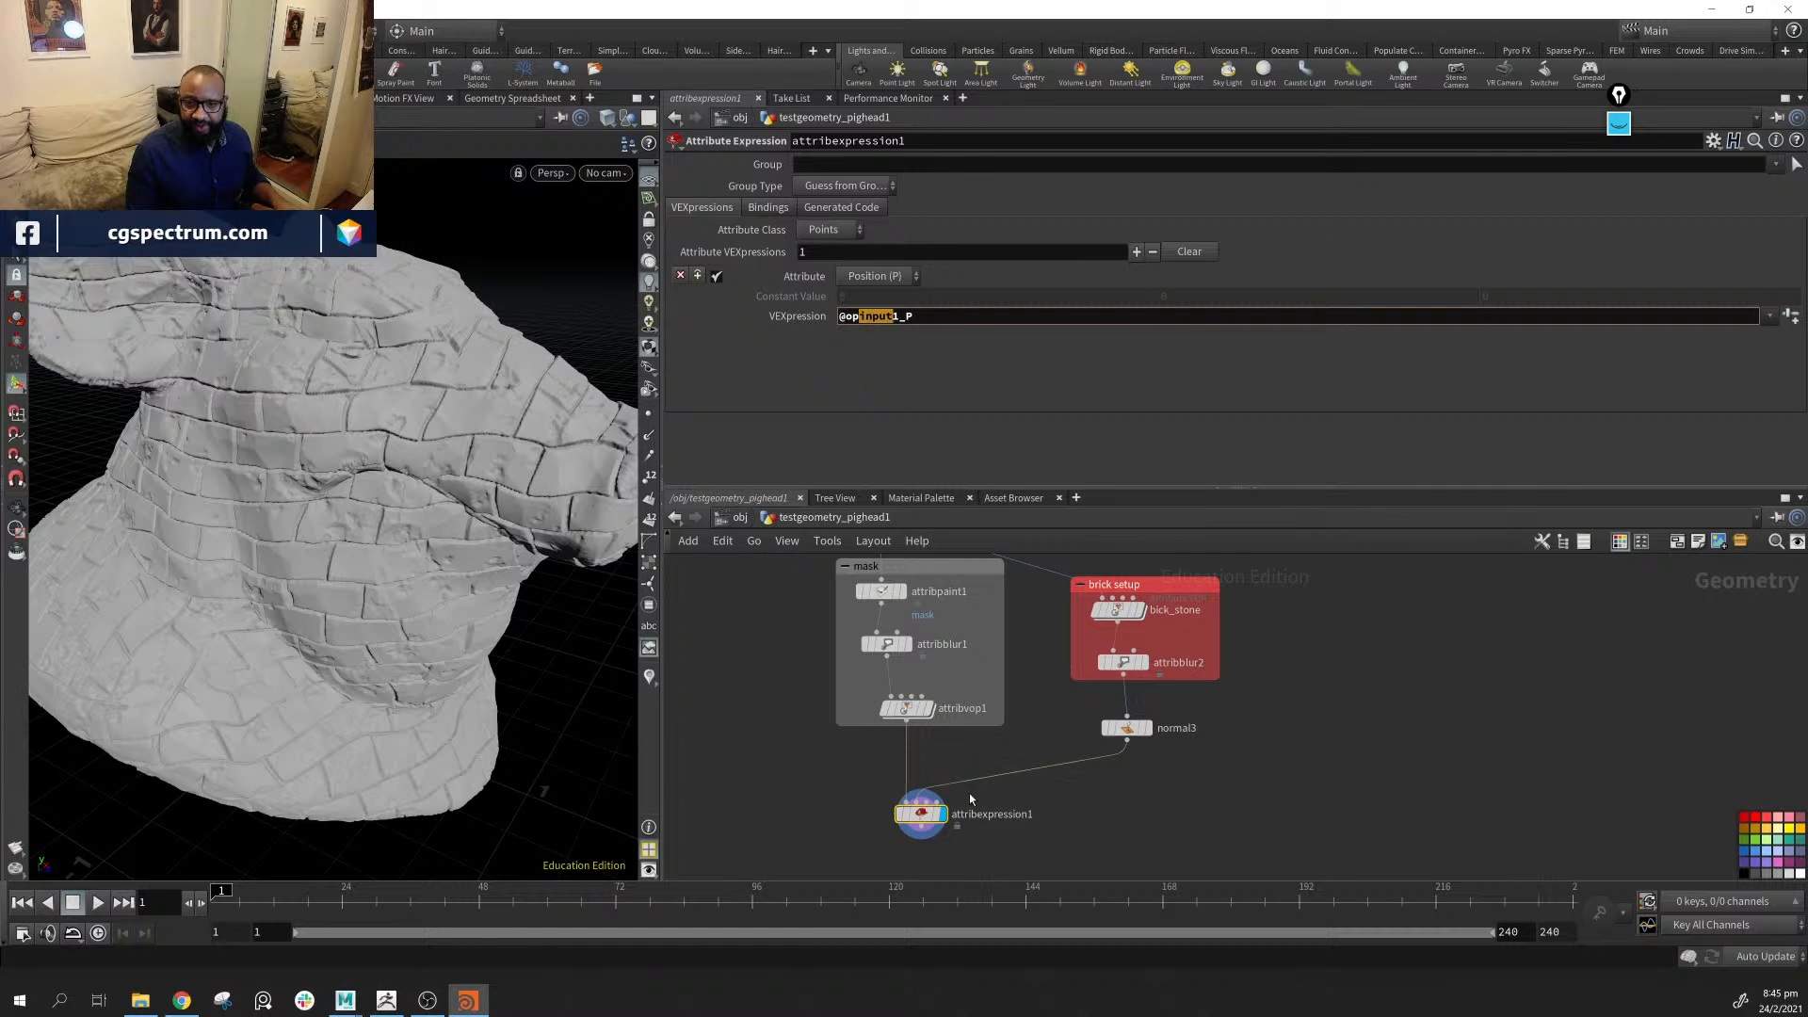
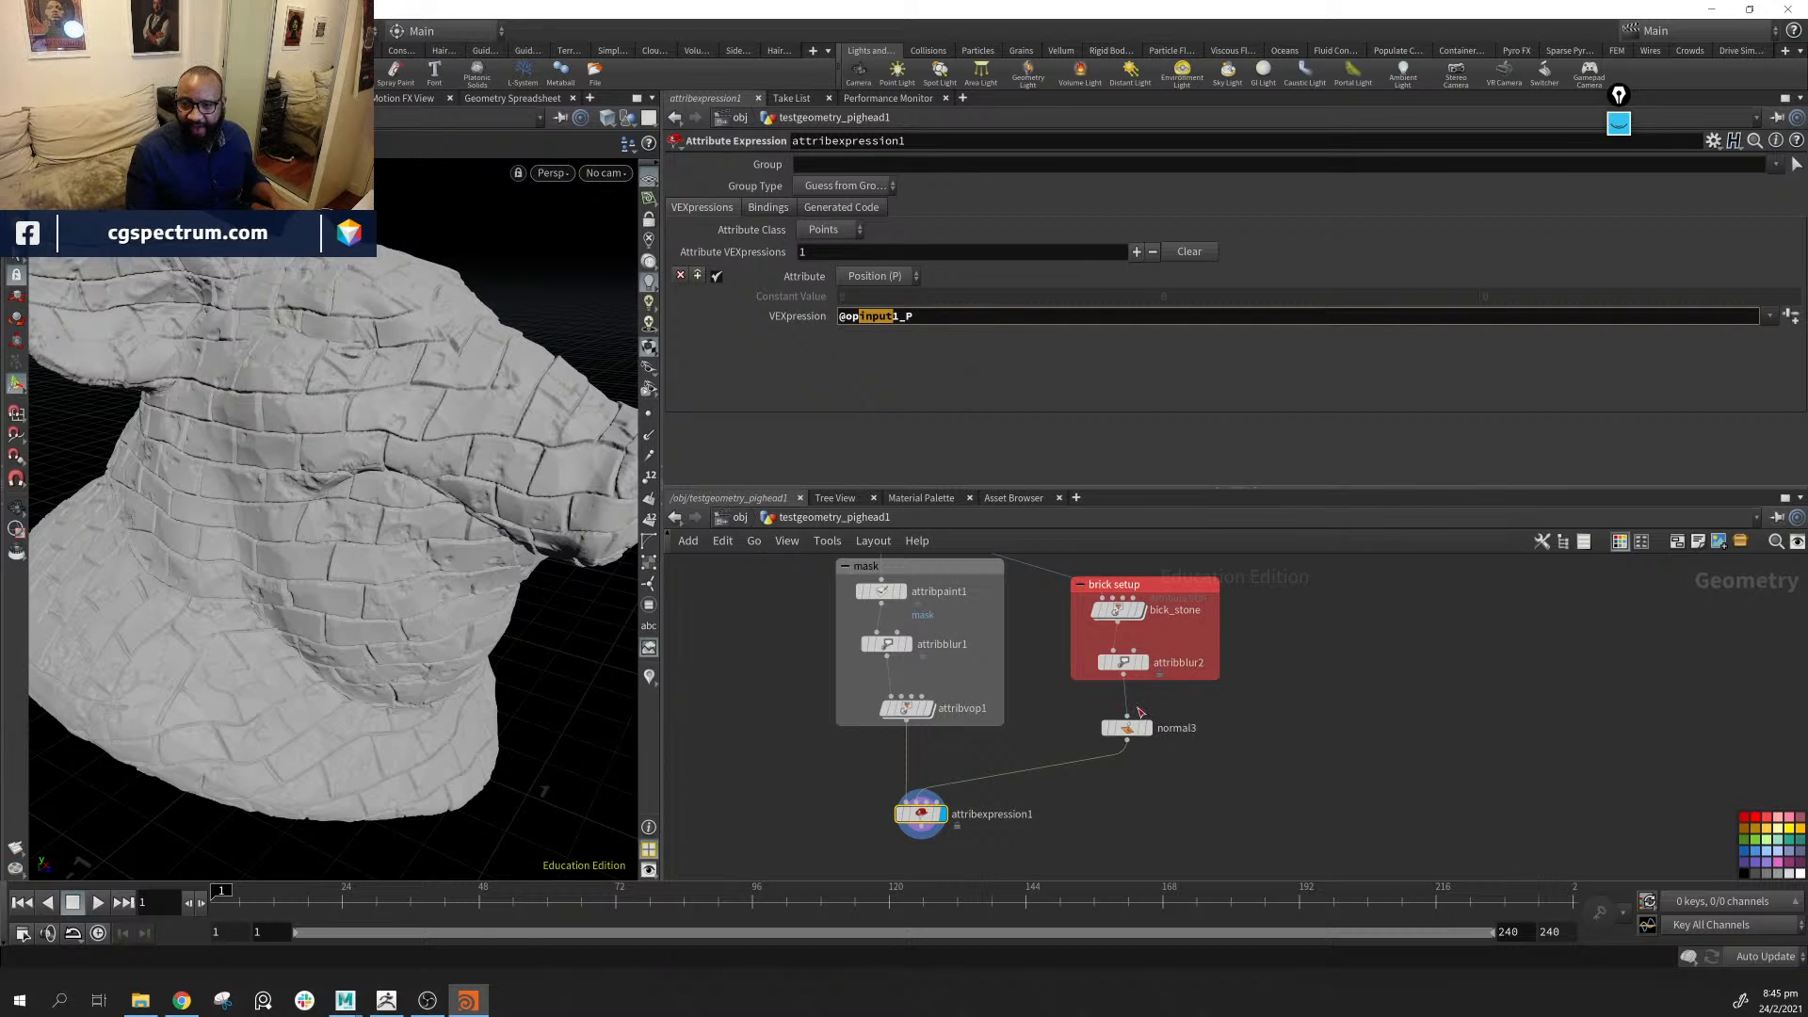
click(898, 318)
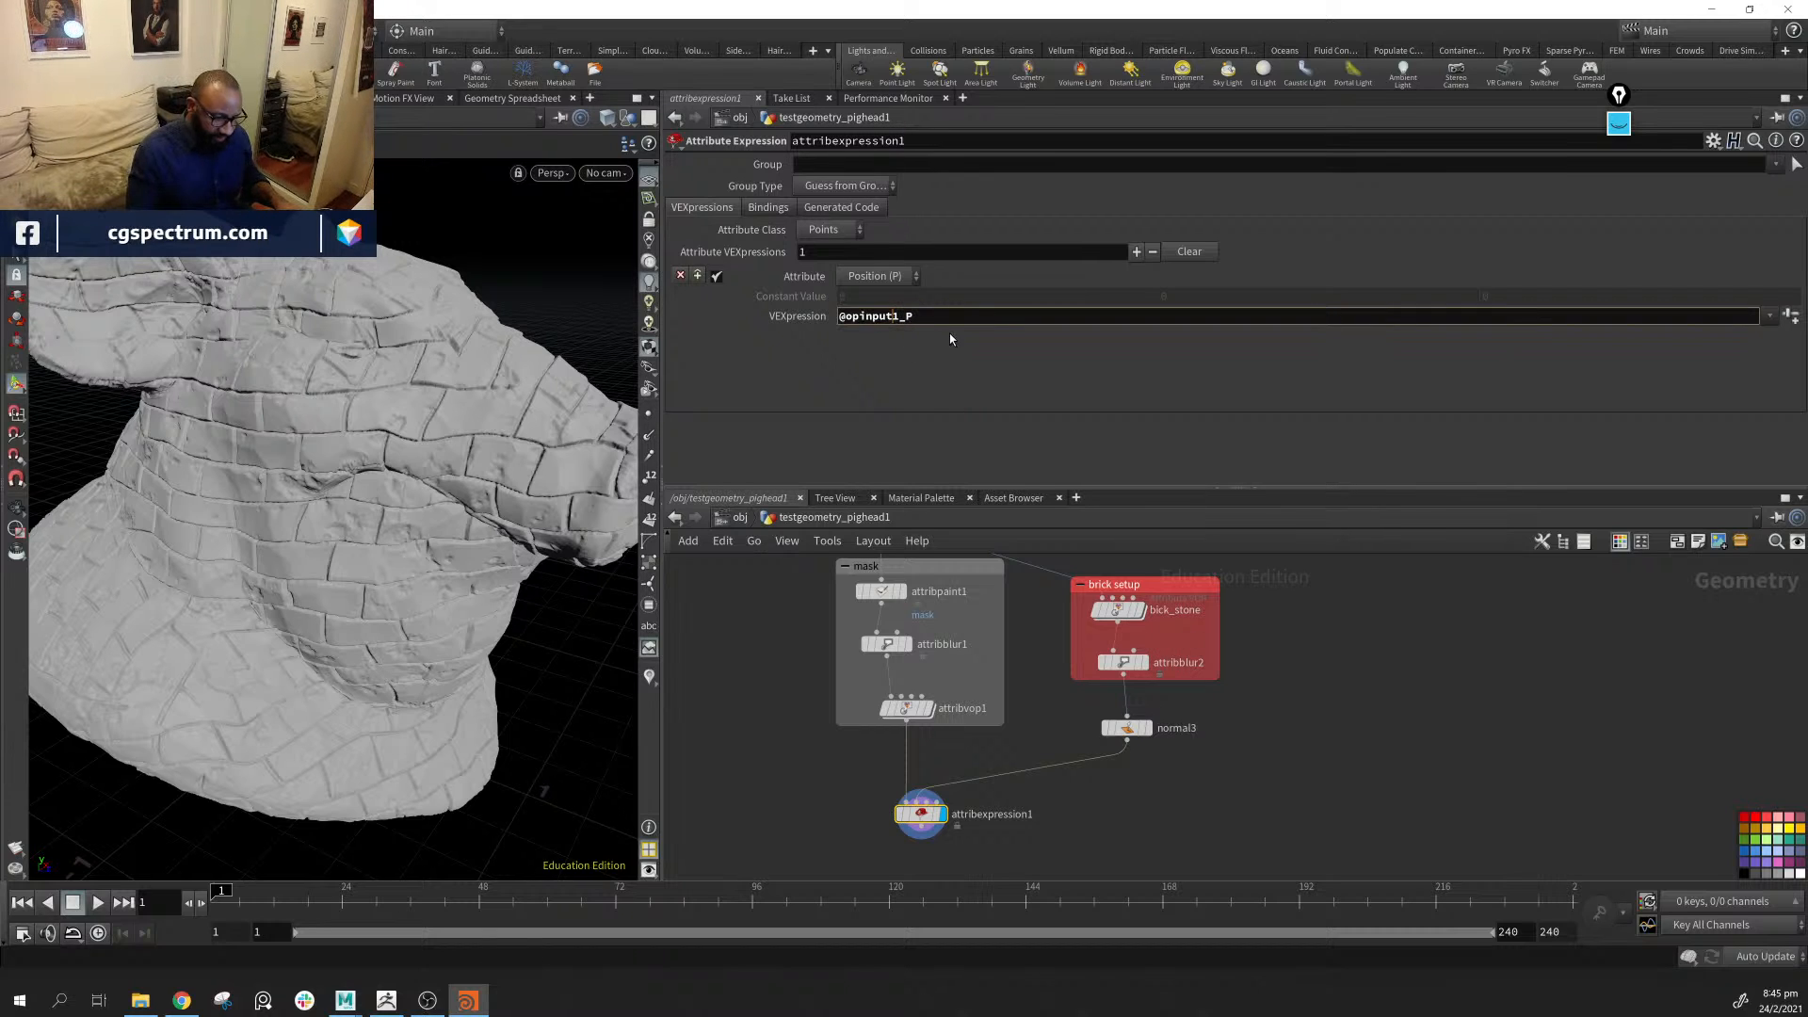
key(BackSpace)
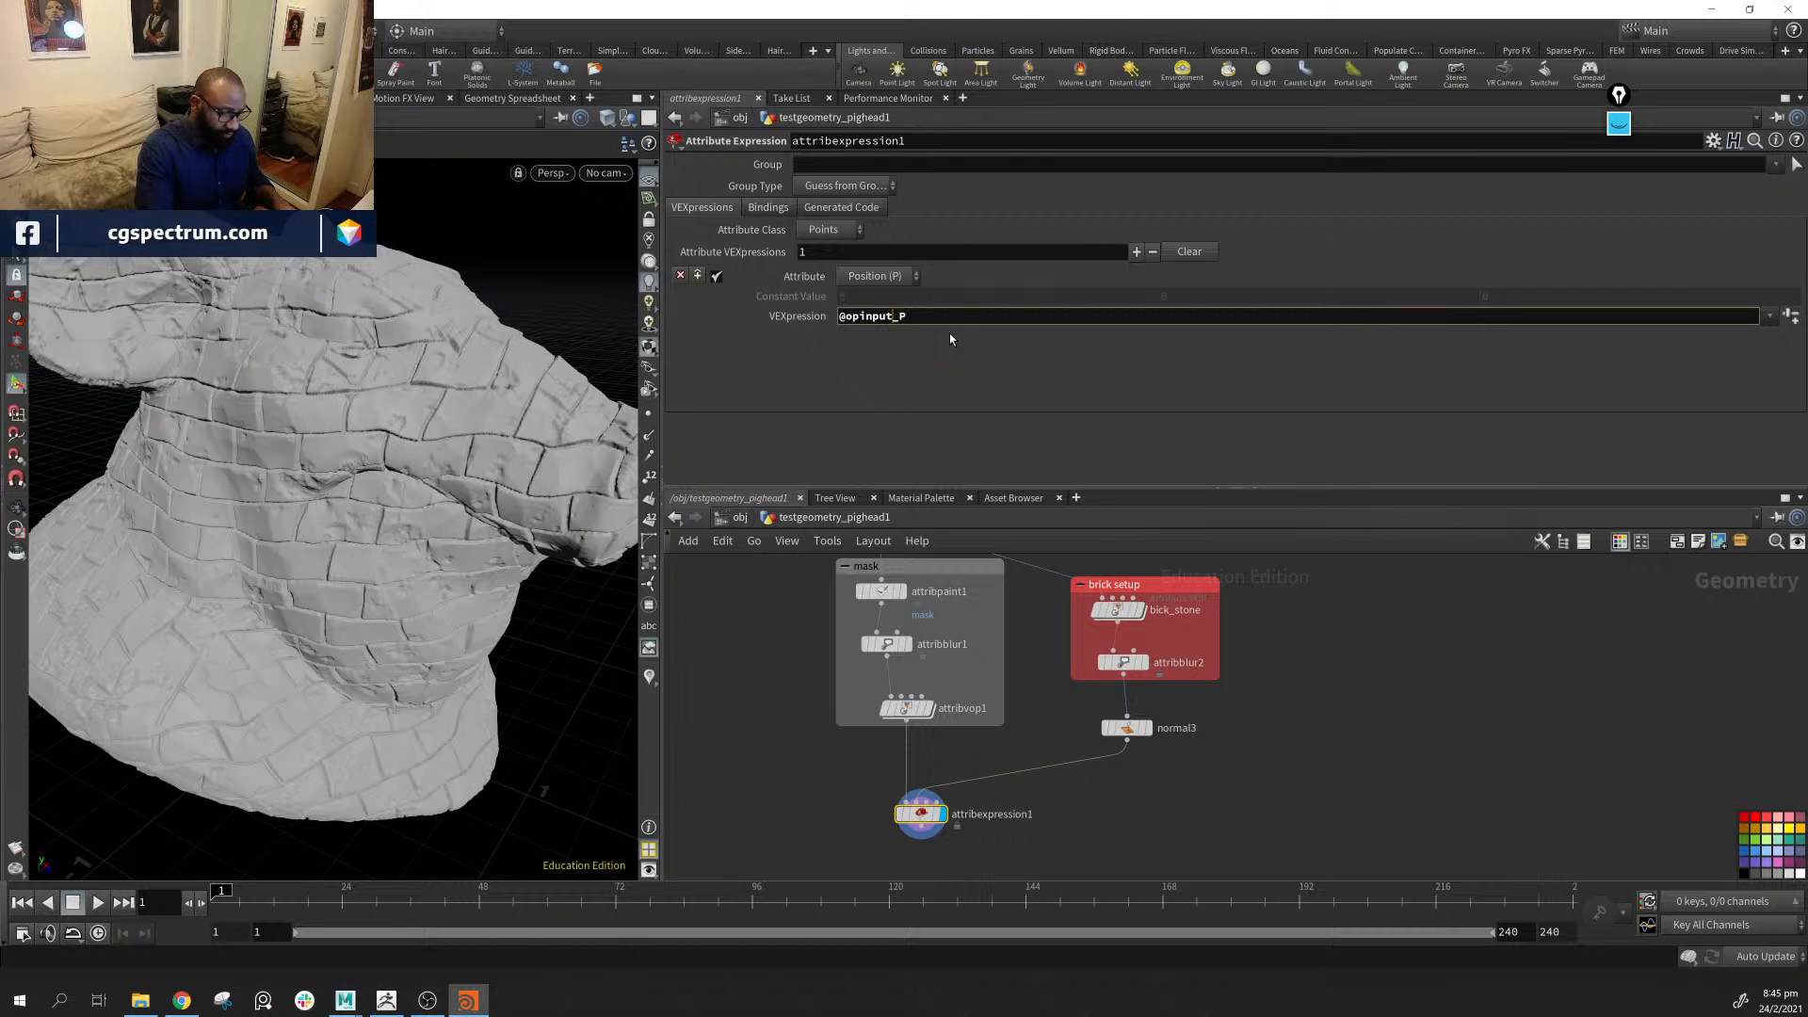
text(0)
key(Return)
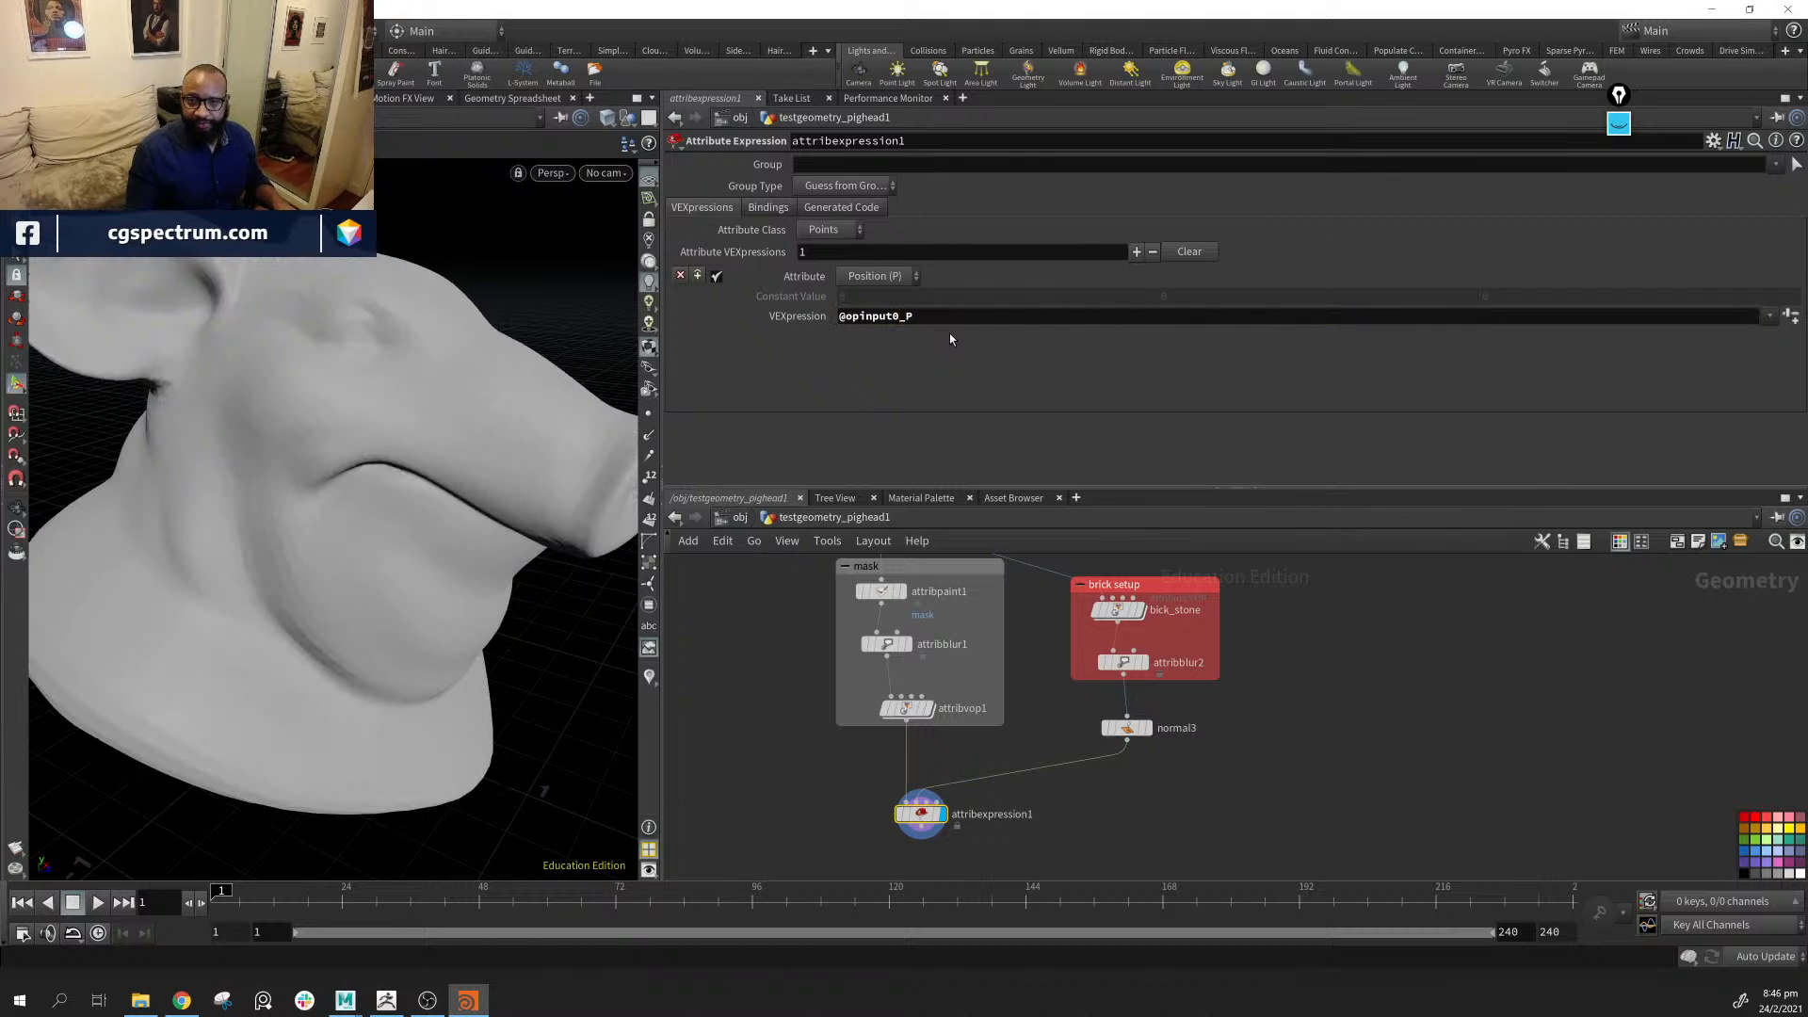
click(897, 318)
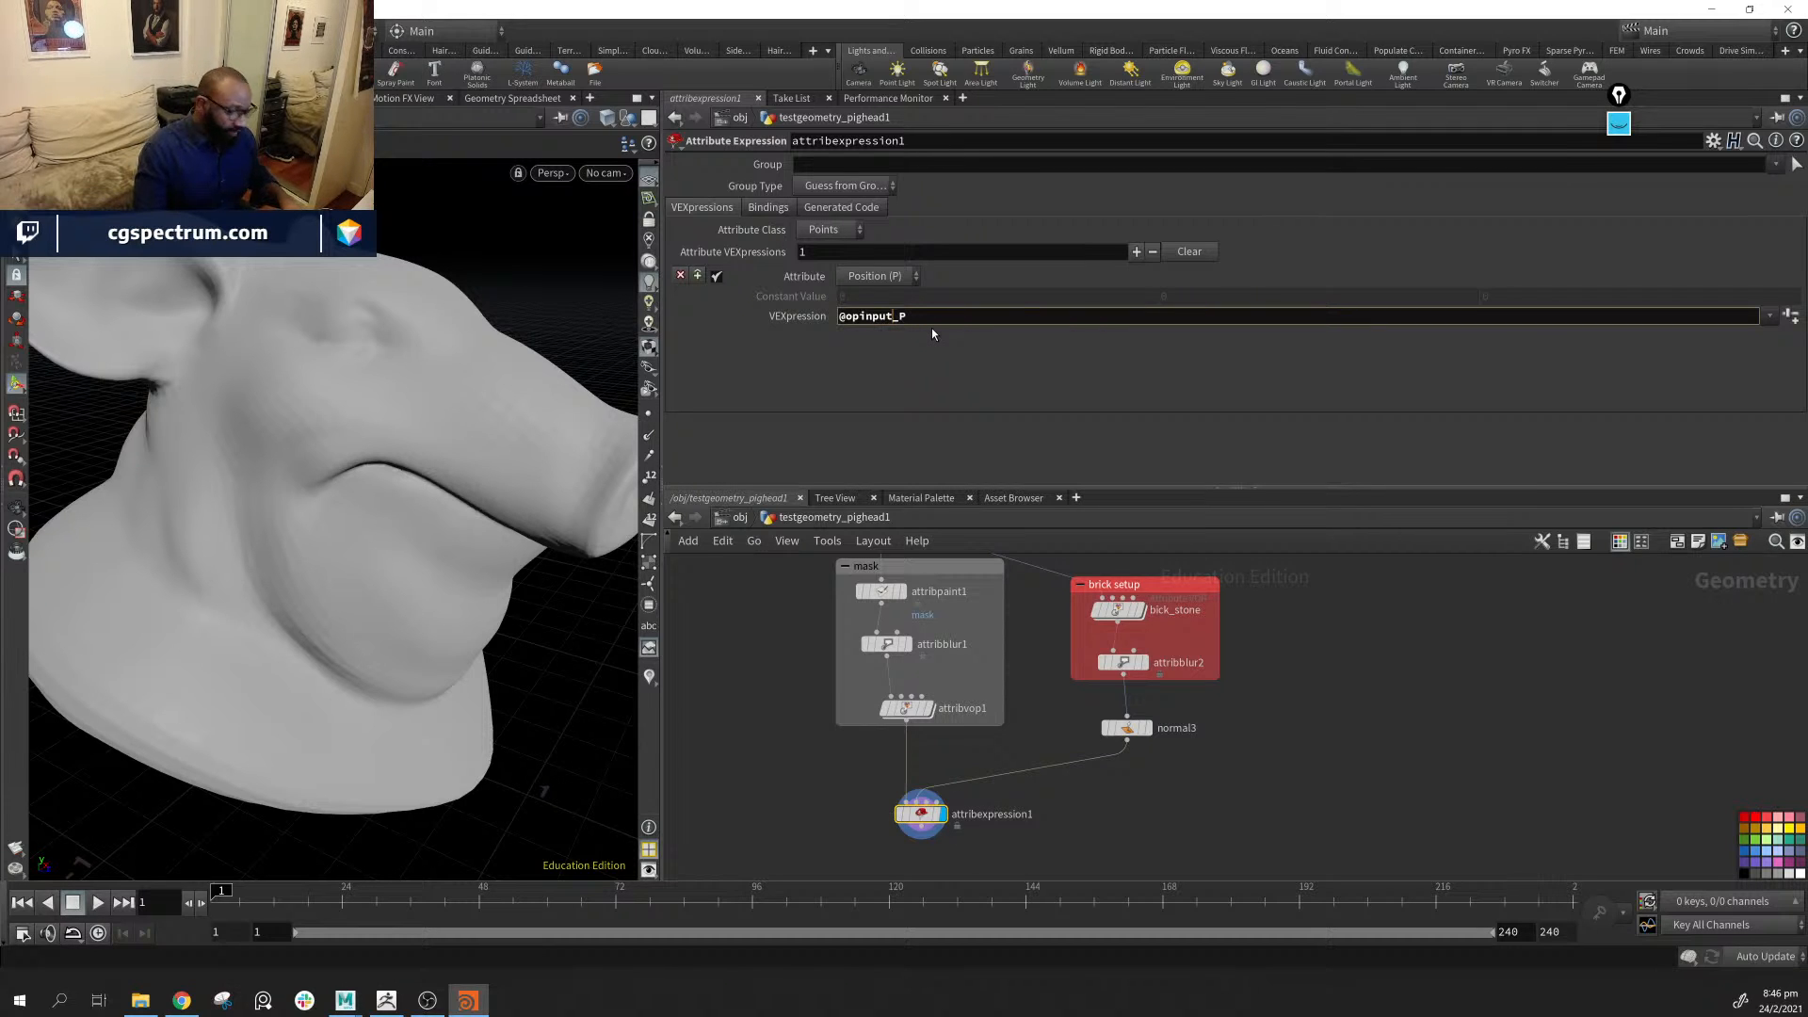
key(Return)
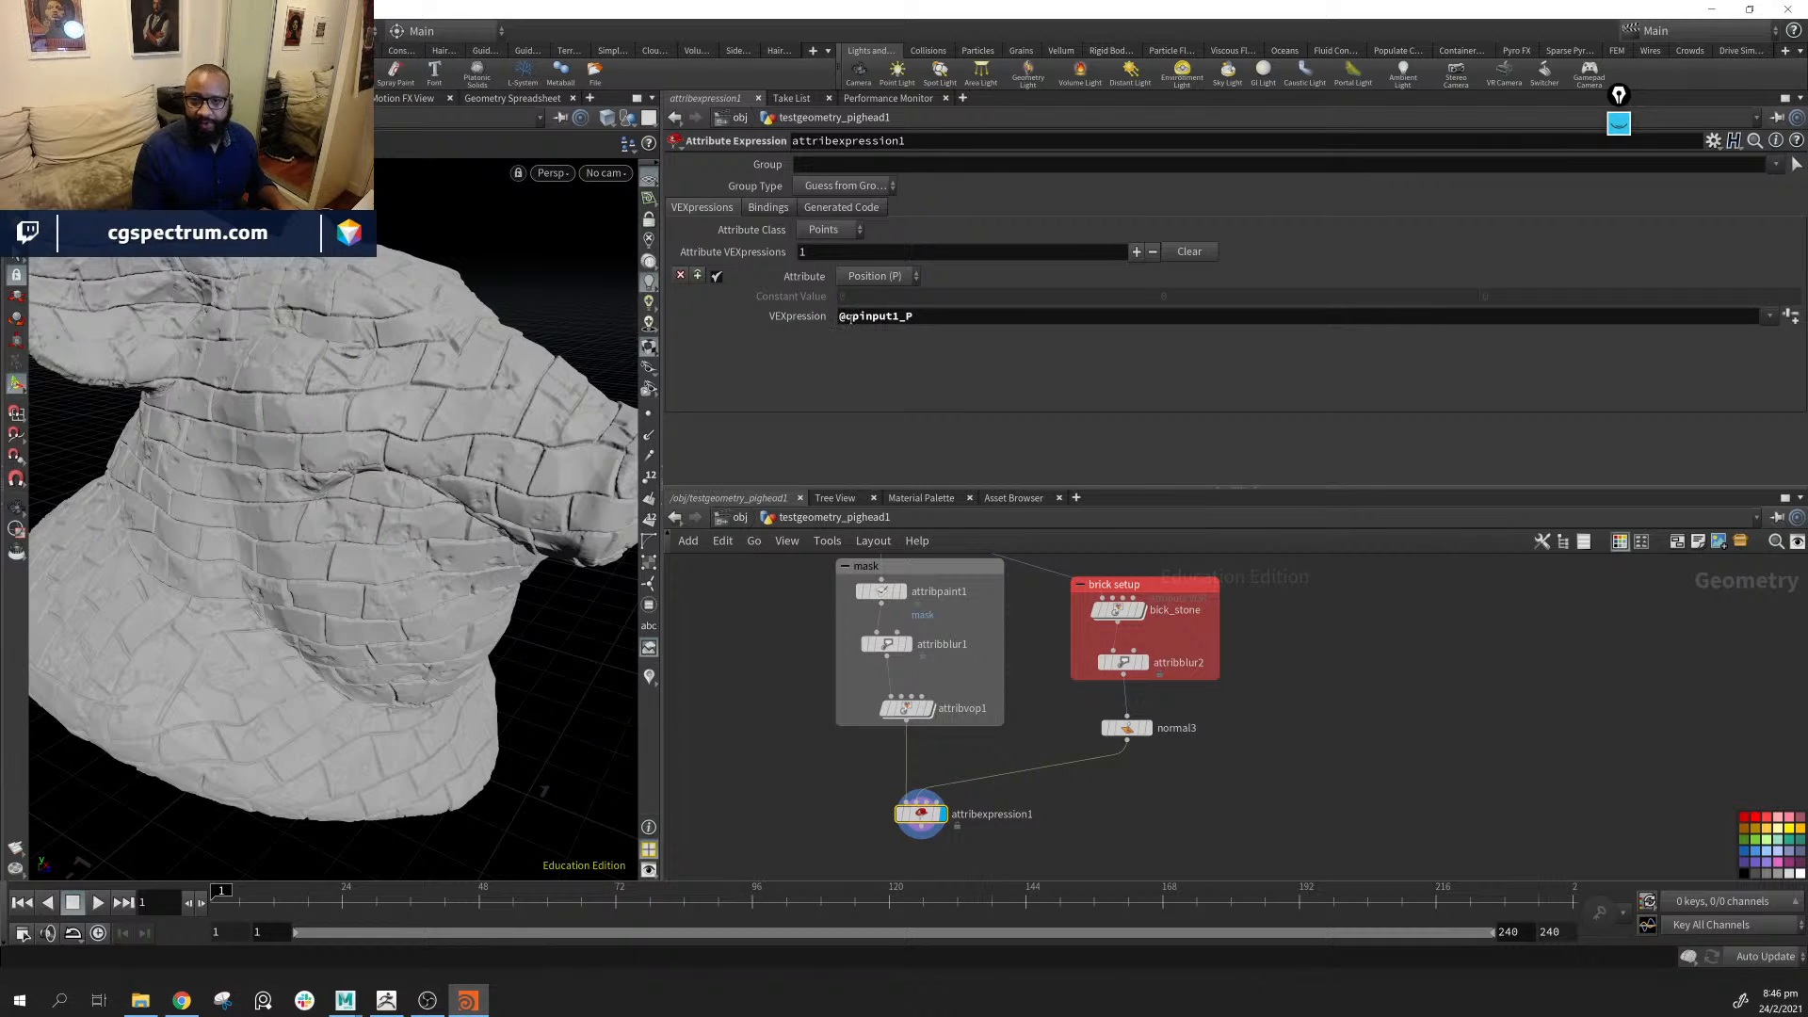
click(878, 320)
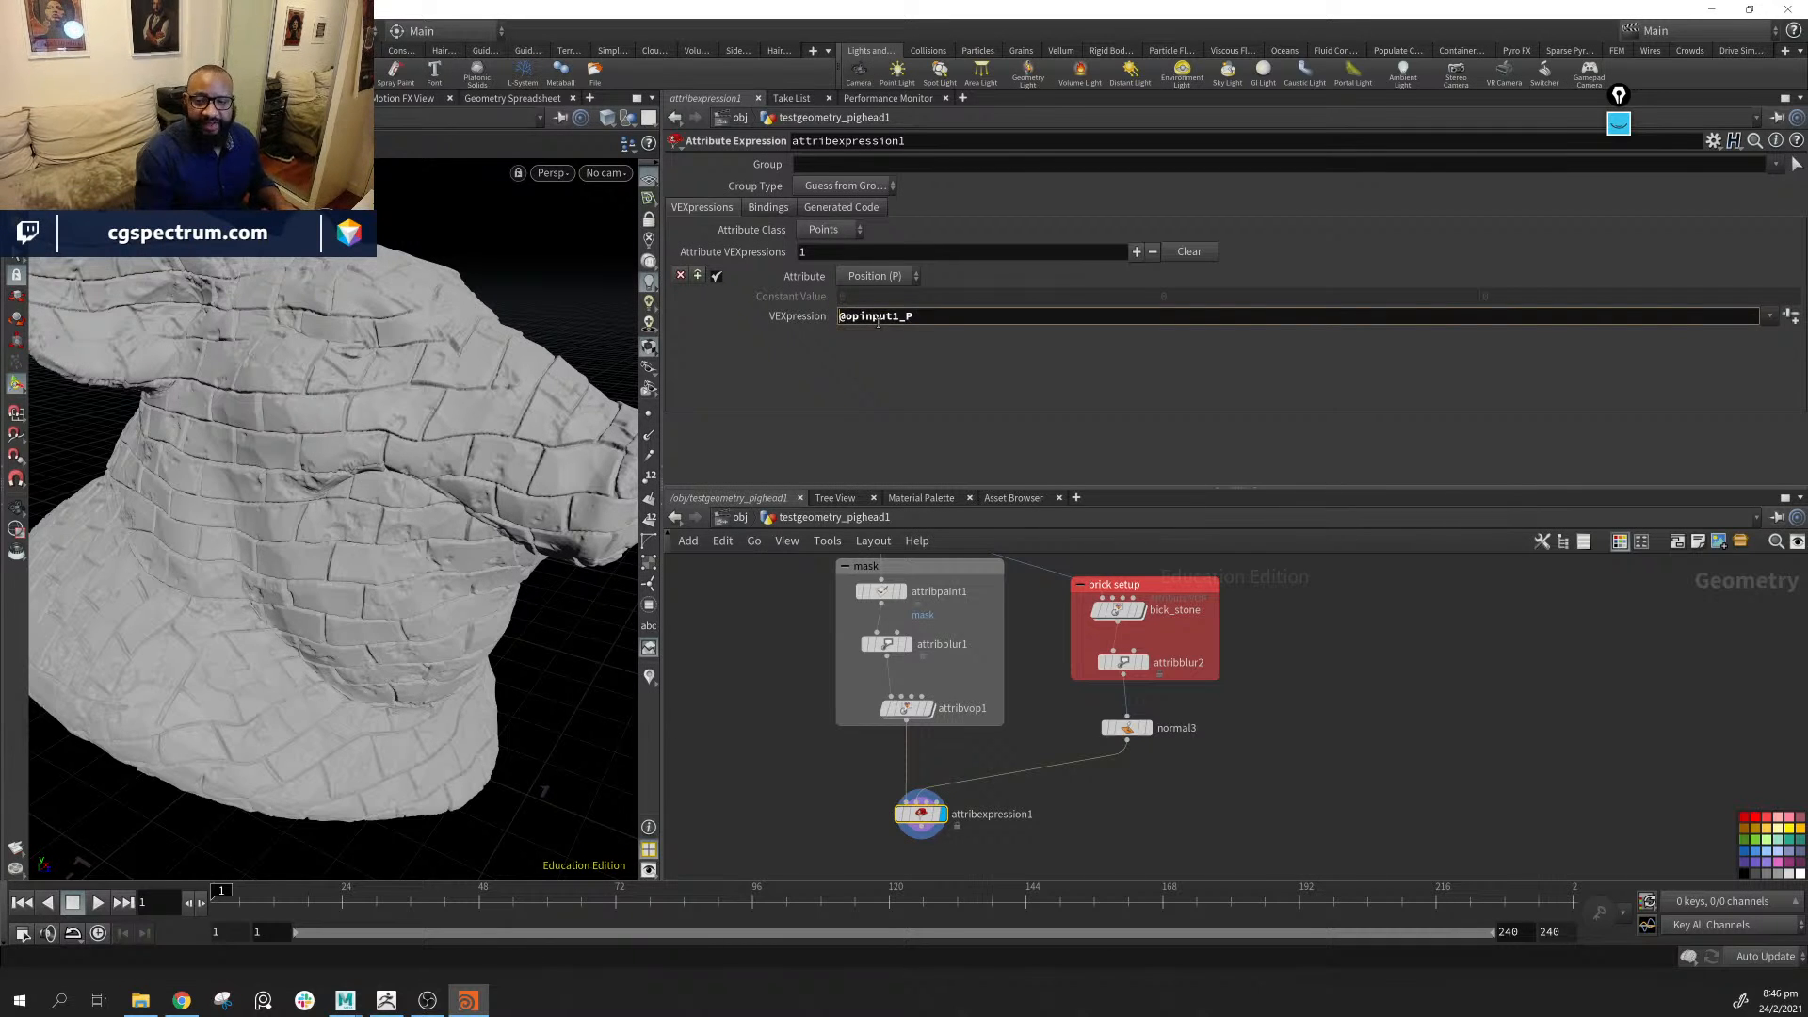
Add a Point Wrangle node in the empty area beside the normal3 node
key(Tab)
mouse_move(1268, 739)
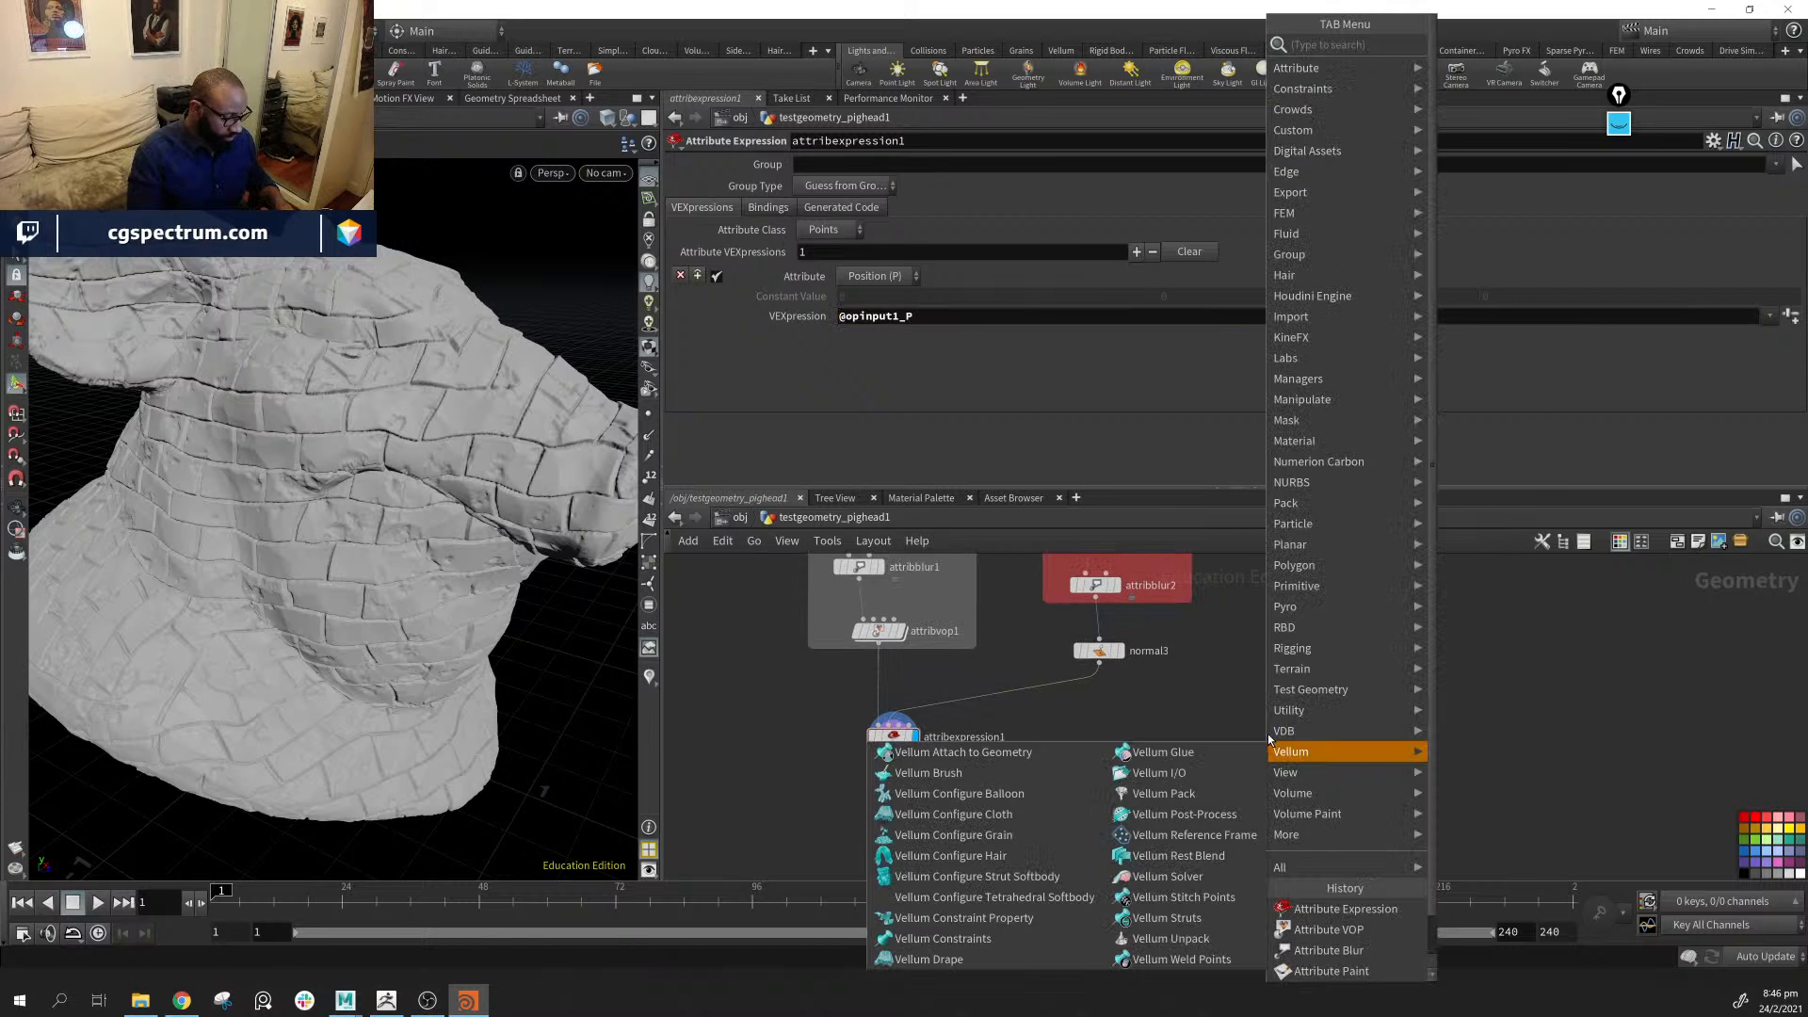
text(p w)
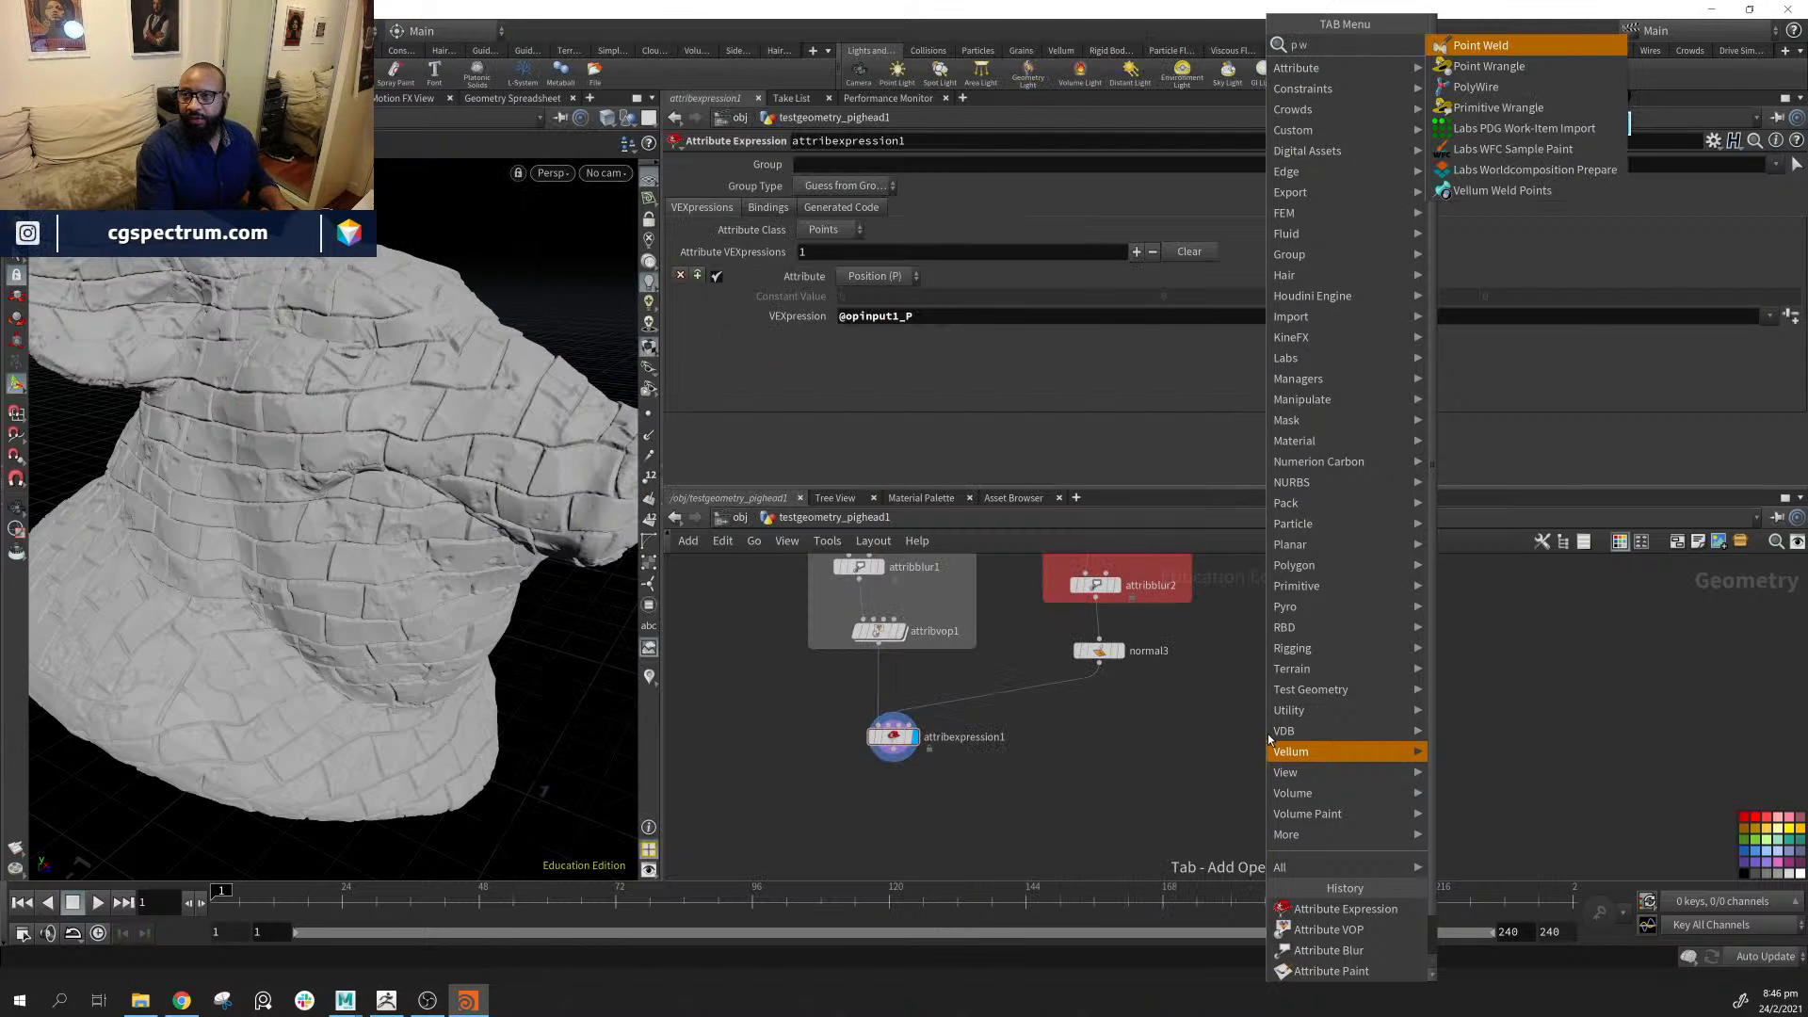
key(Down)
key(Return)
click(1268, 733)
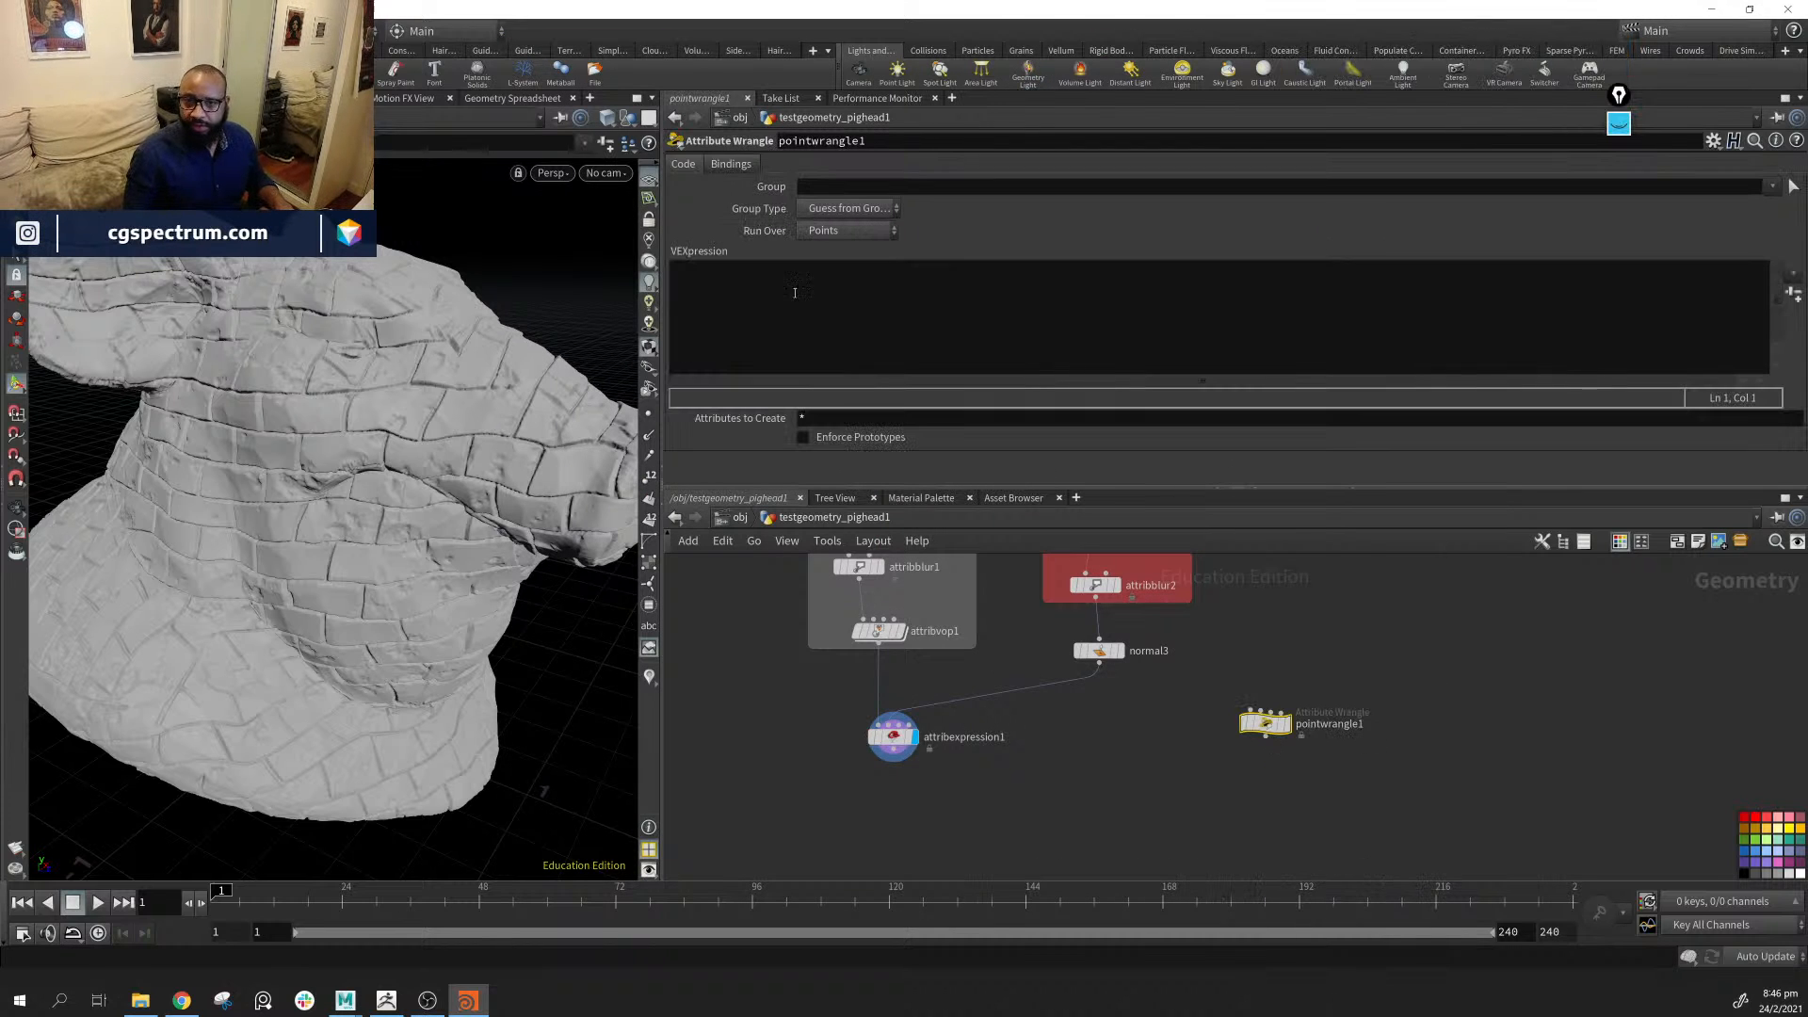
Enter lerp in the wrangle's VEXpression and read the VEX help page on that function's arguments
click(806, 302)
text(ler)
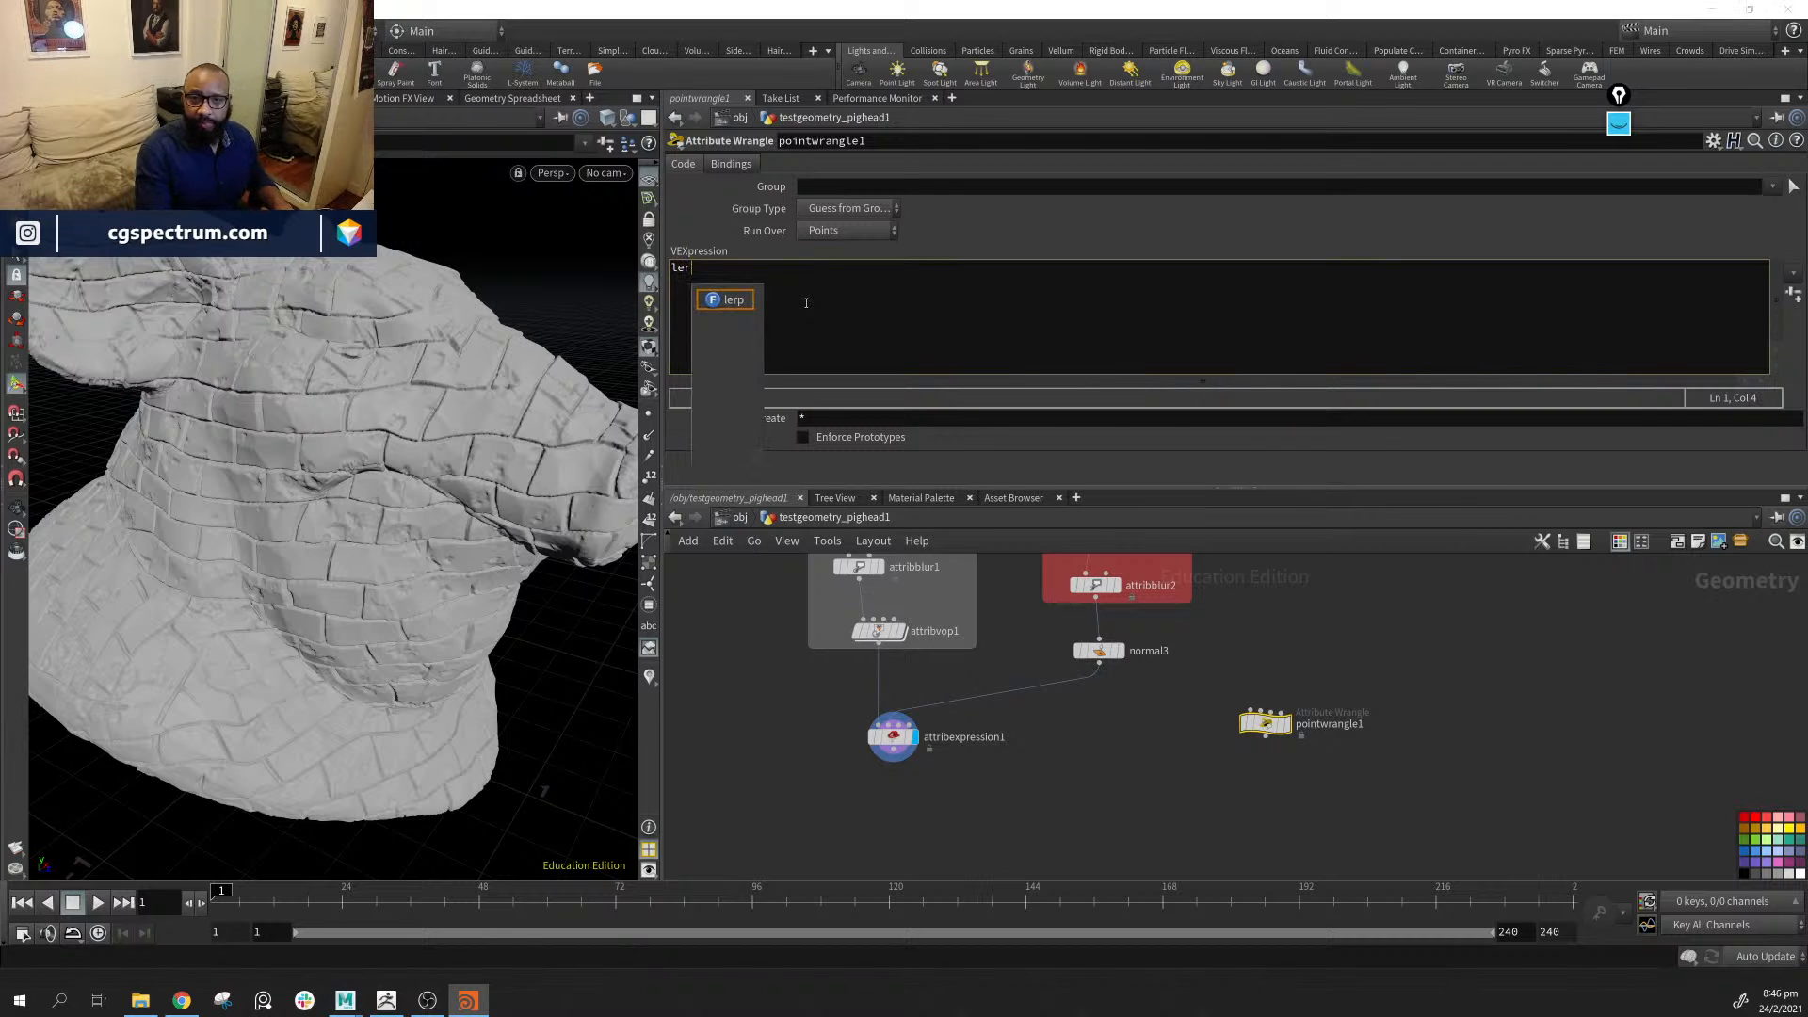
text(p)
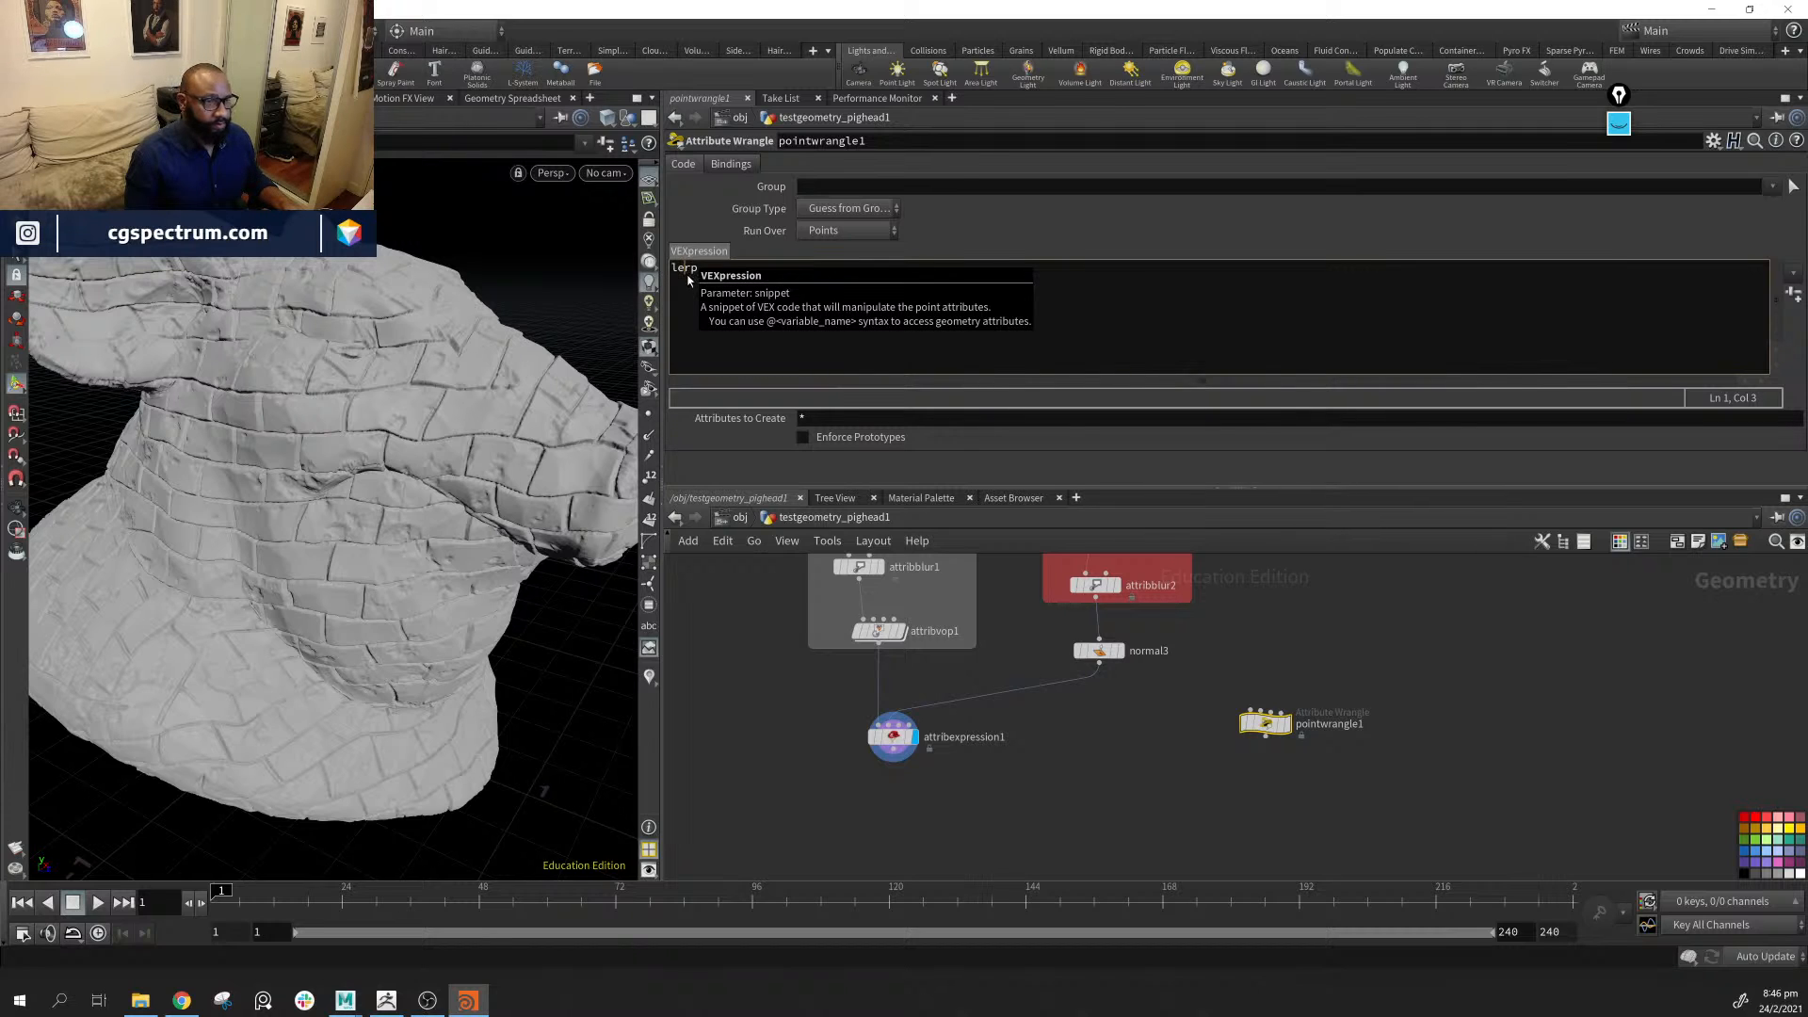
key(F1)
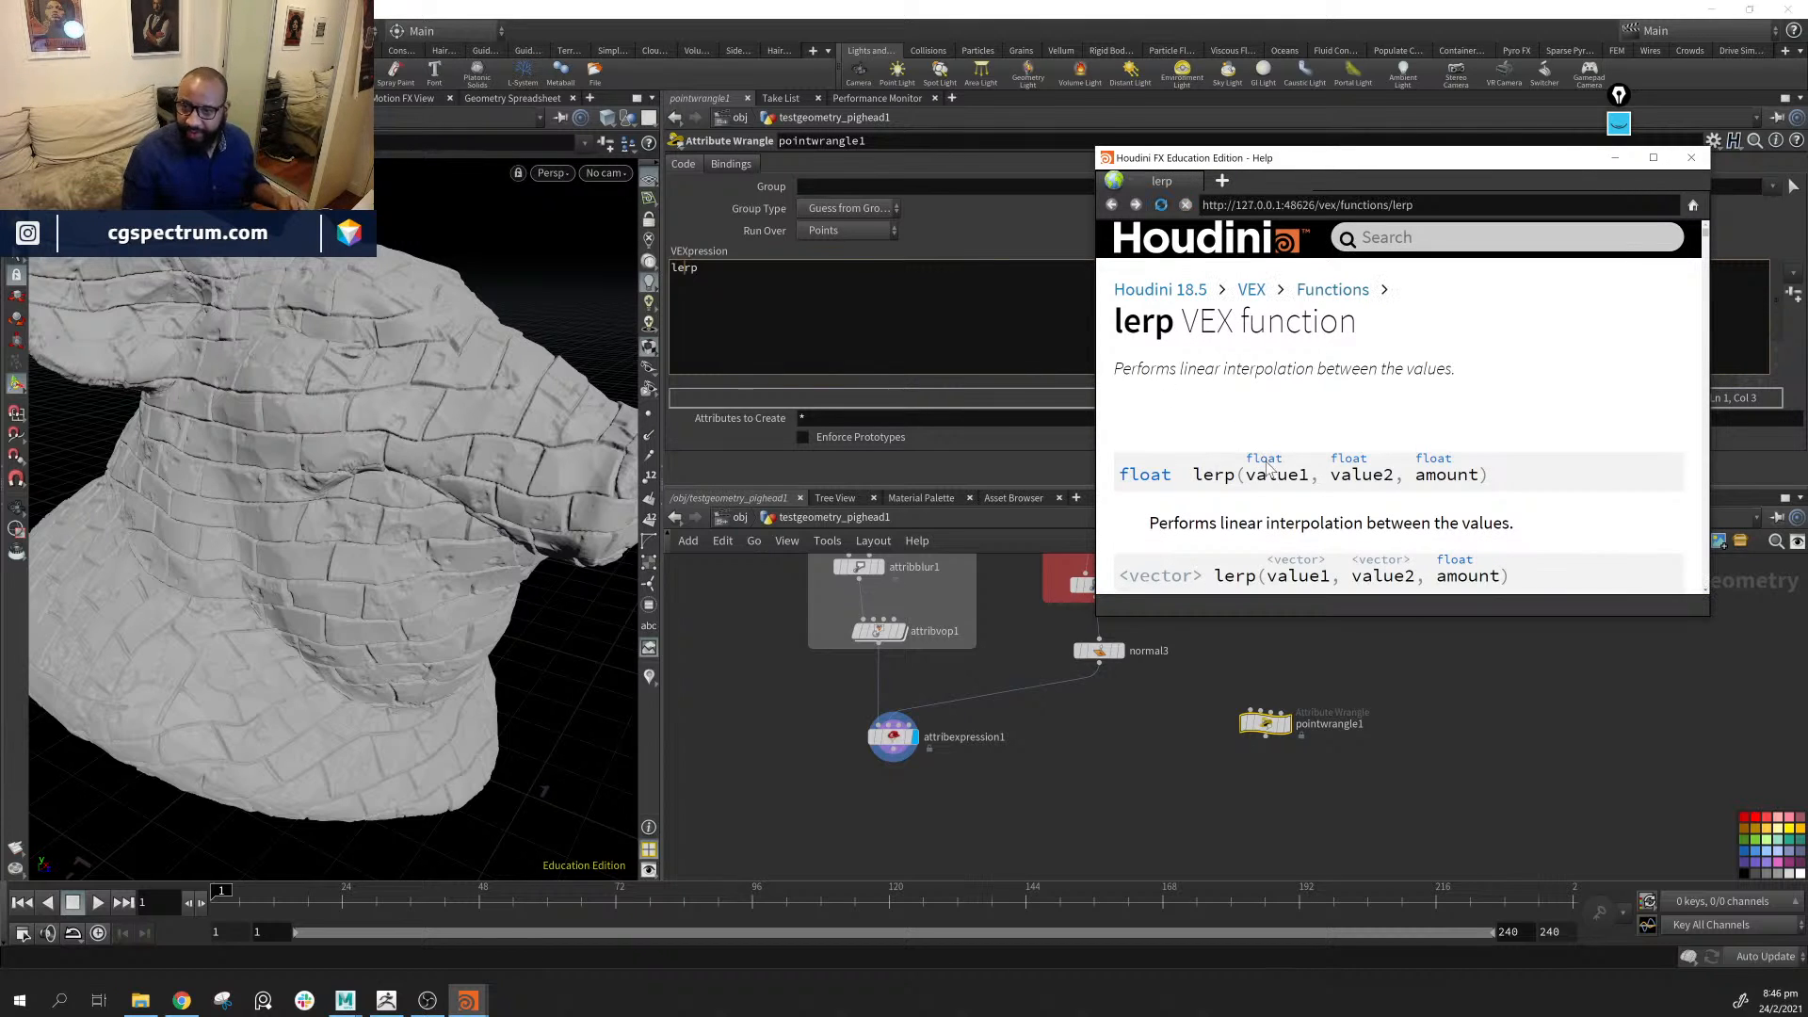
scroll(1309, 445, down, 1)
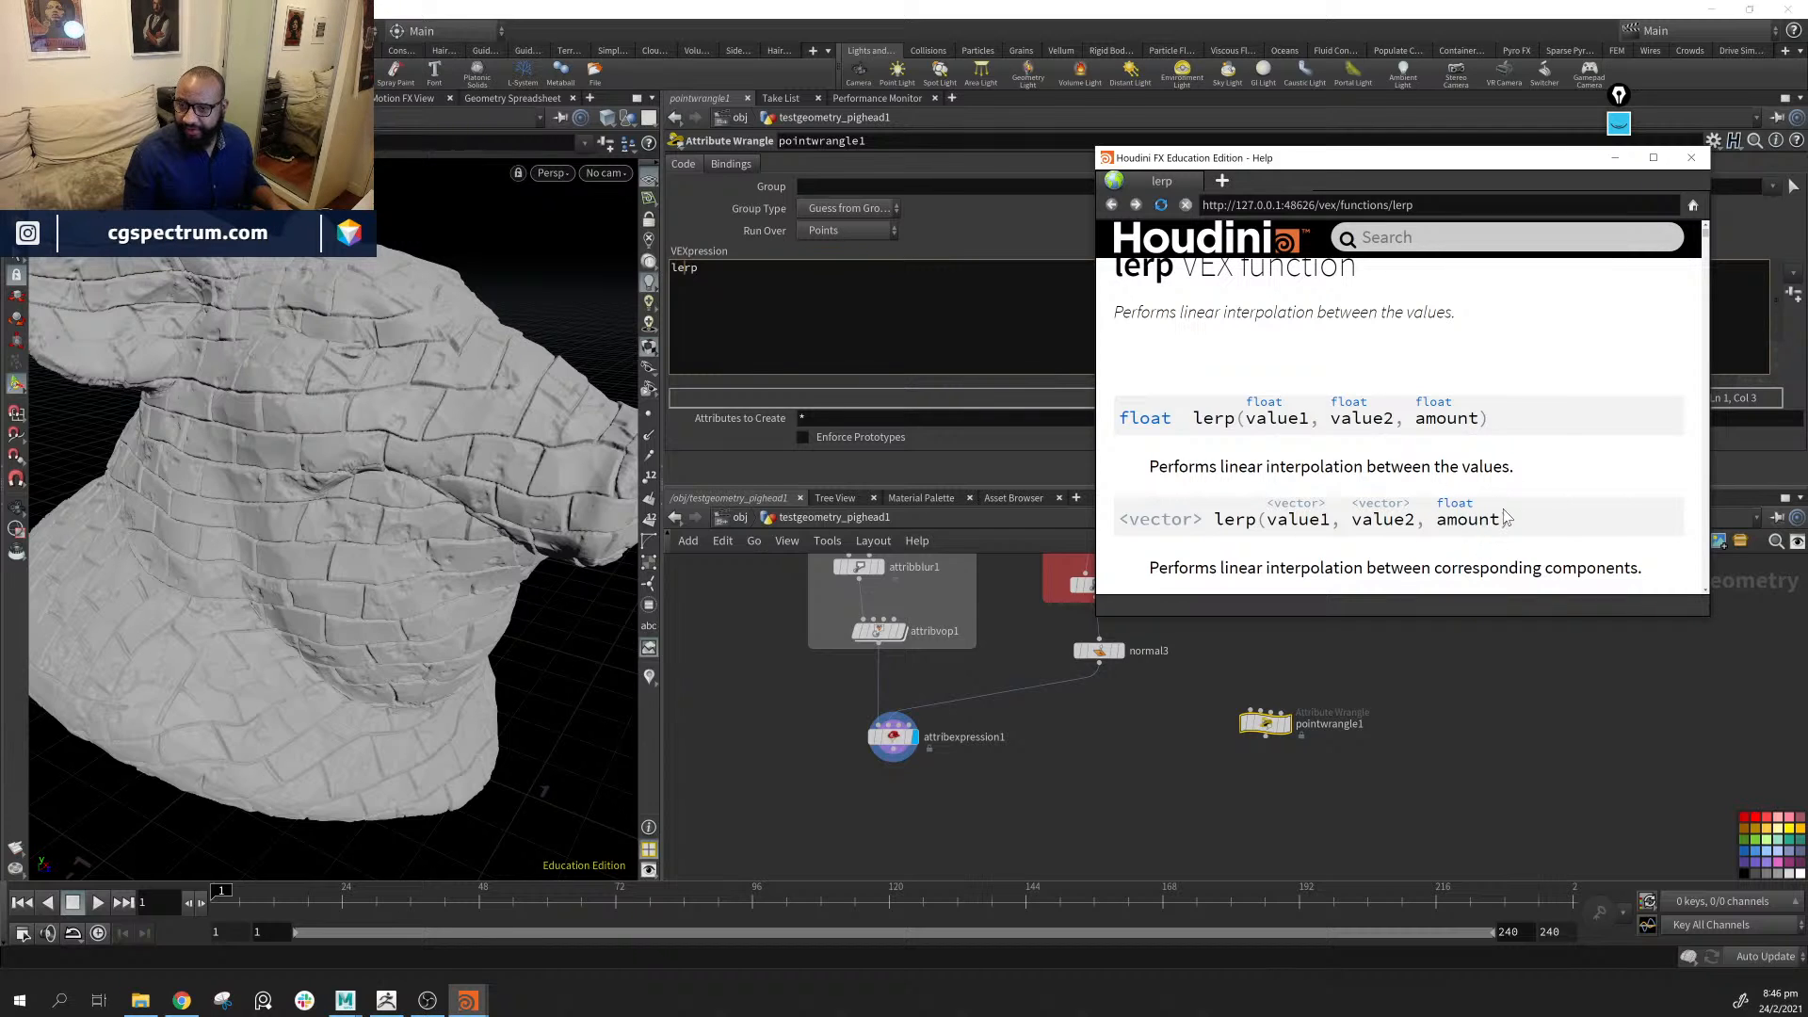
click(1116, 715)
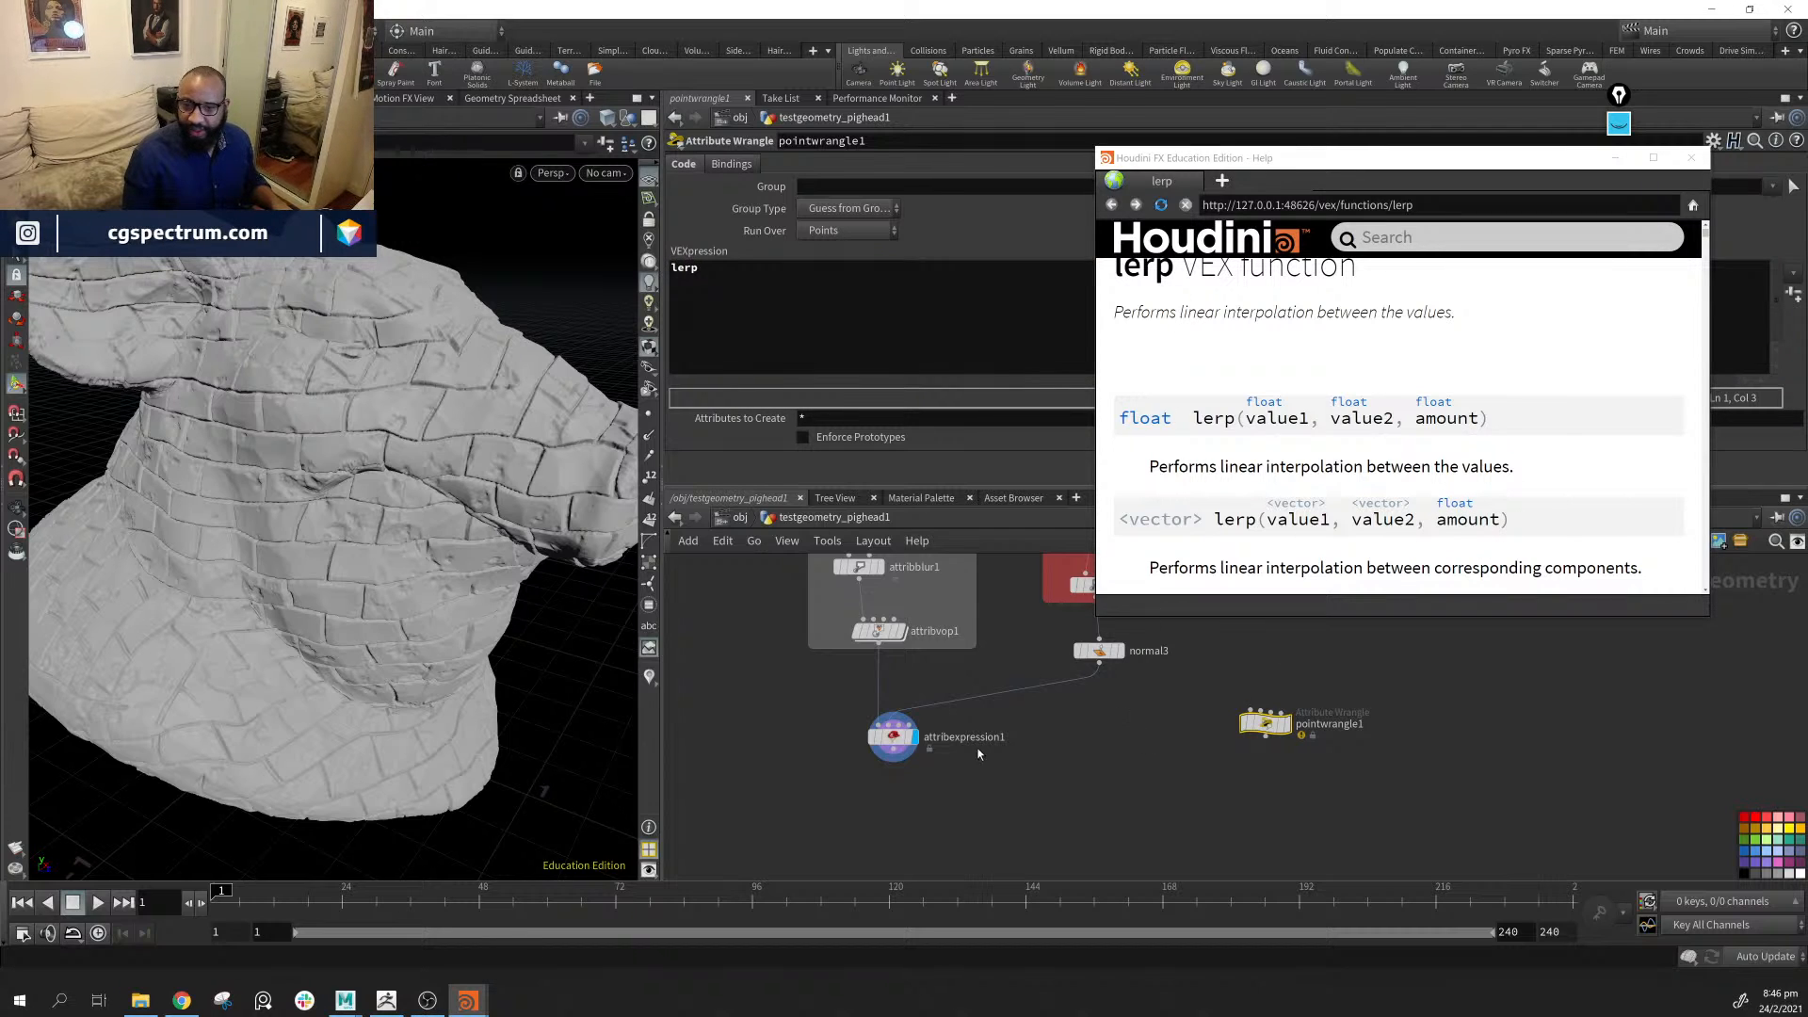
click(893, 737)
drag(1551, 168, 1717, 375)
click(1053, 374)
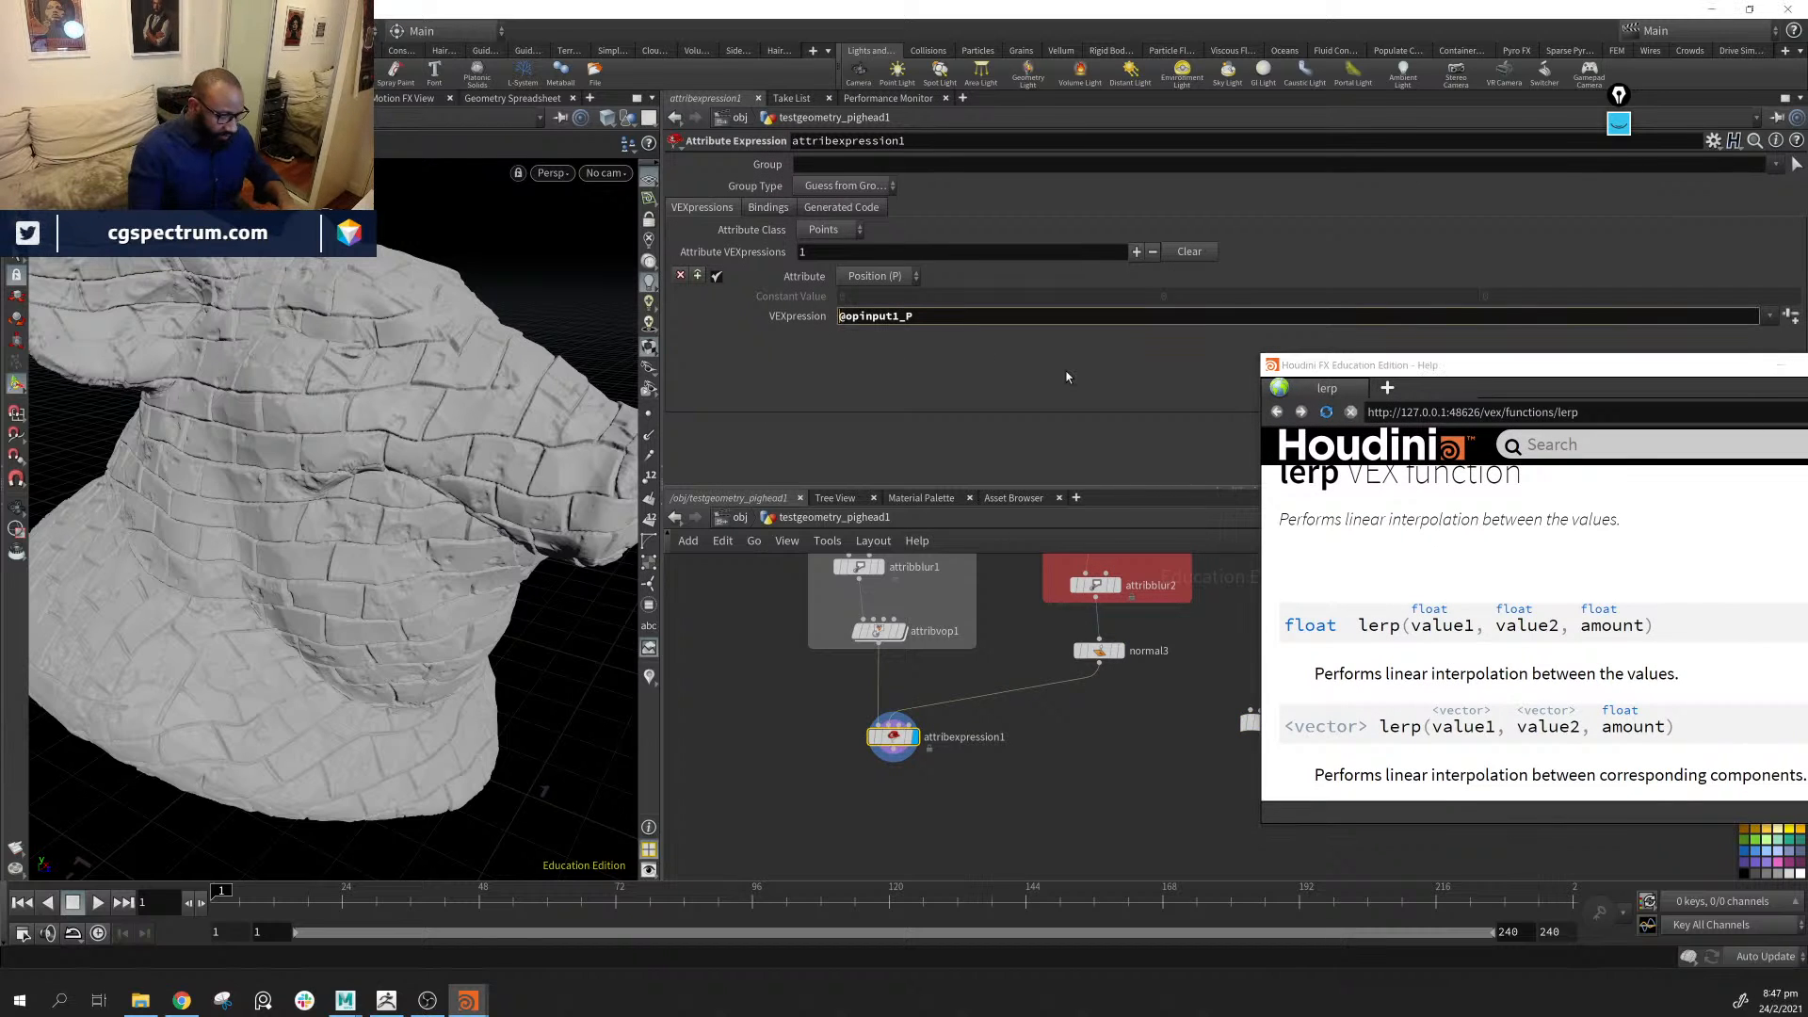
text(lerp)
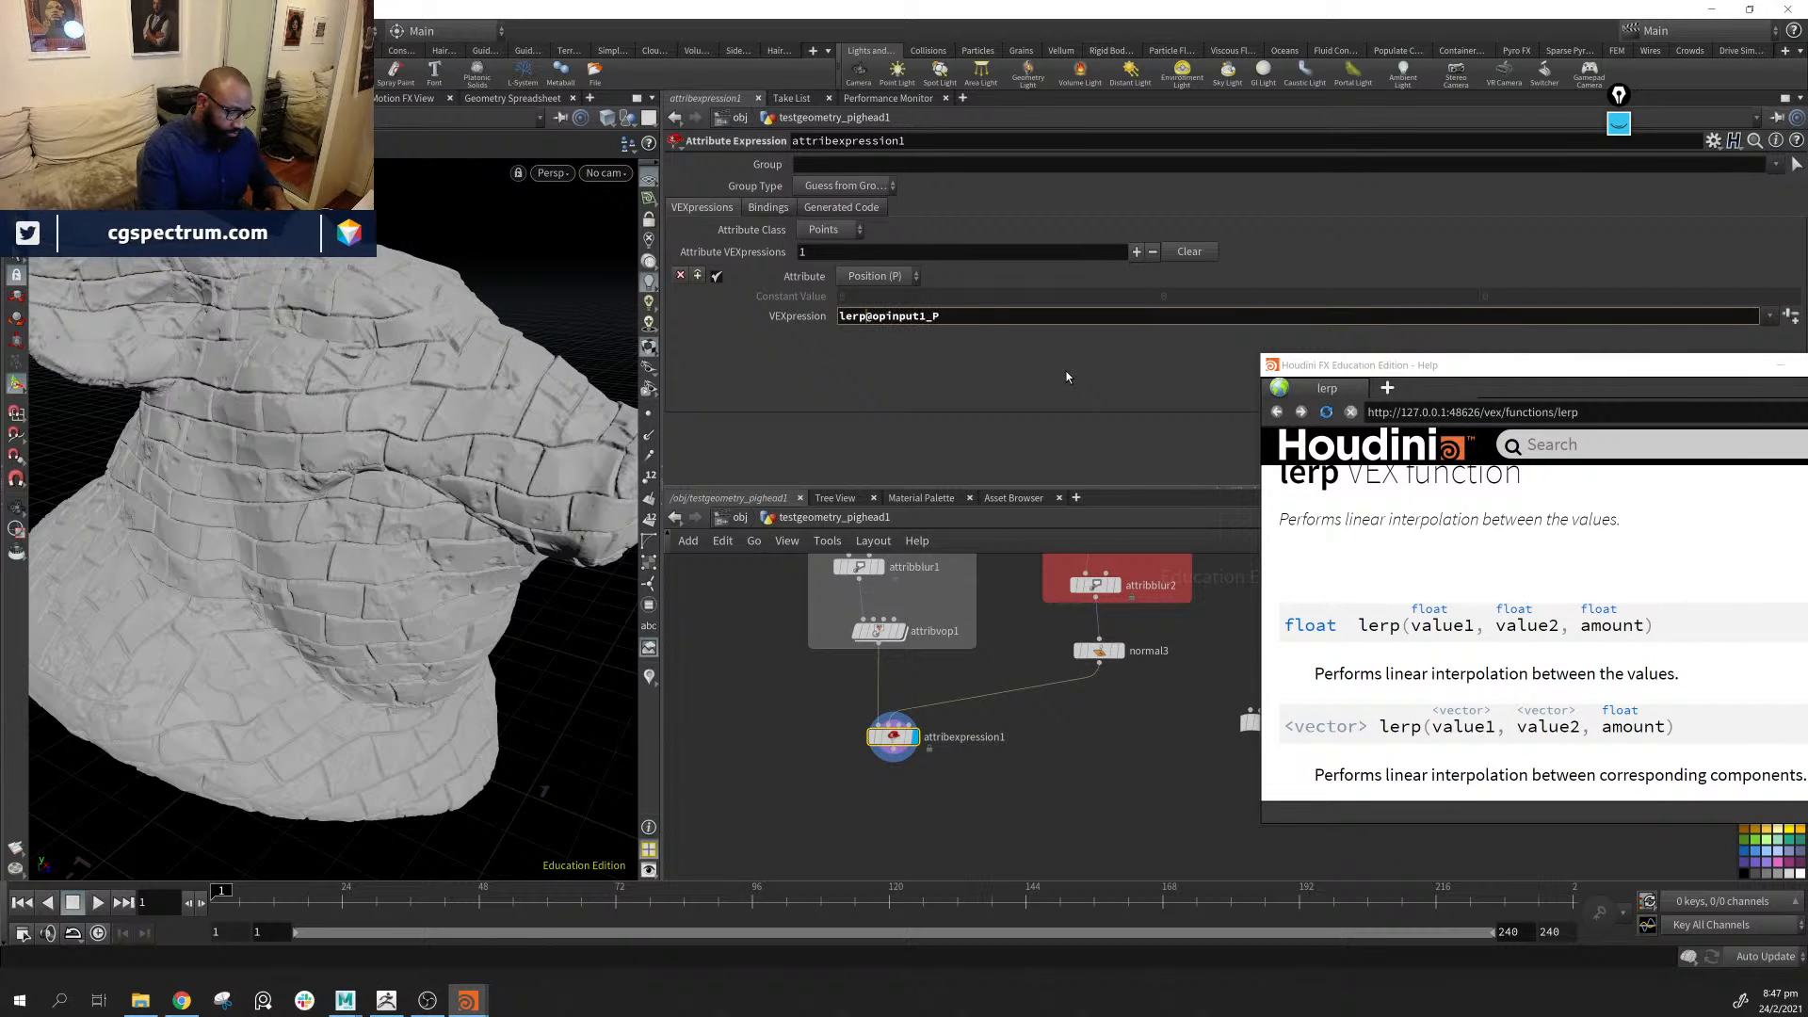
text(()
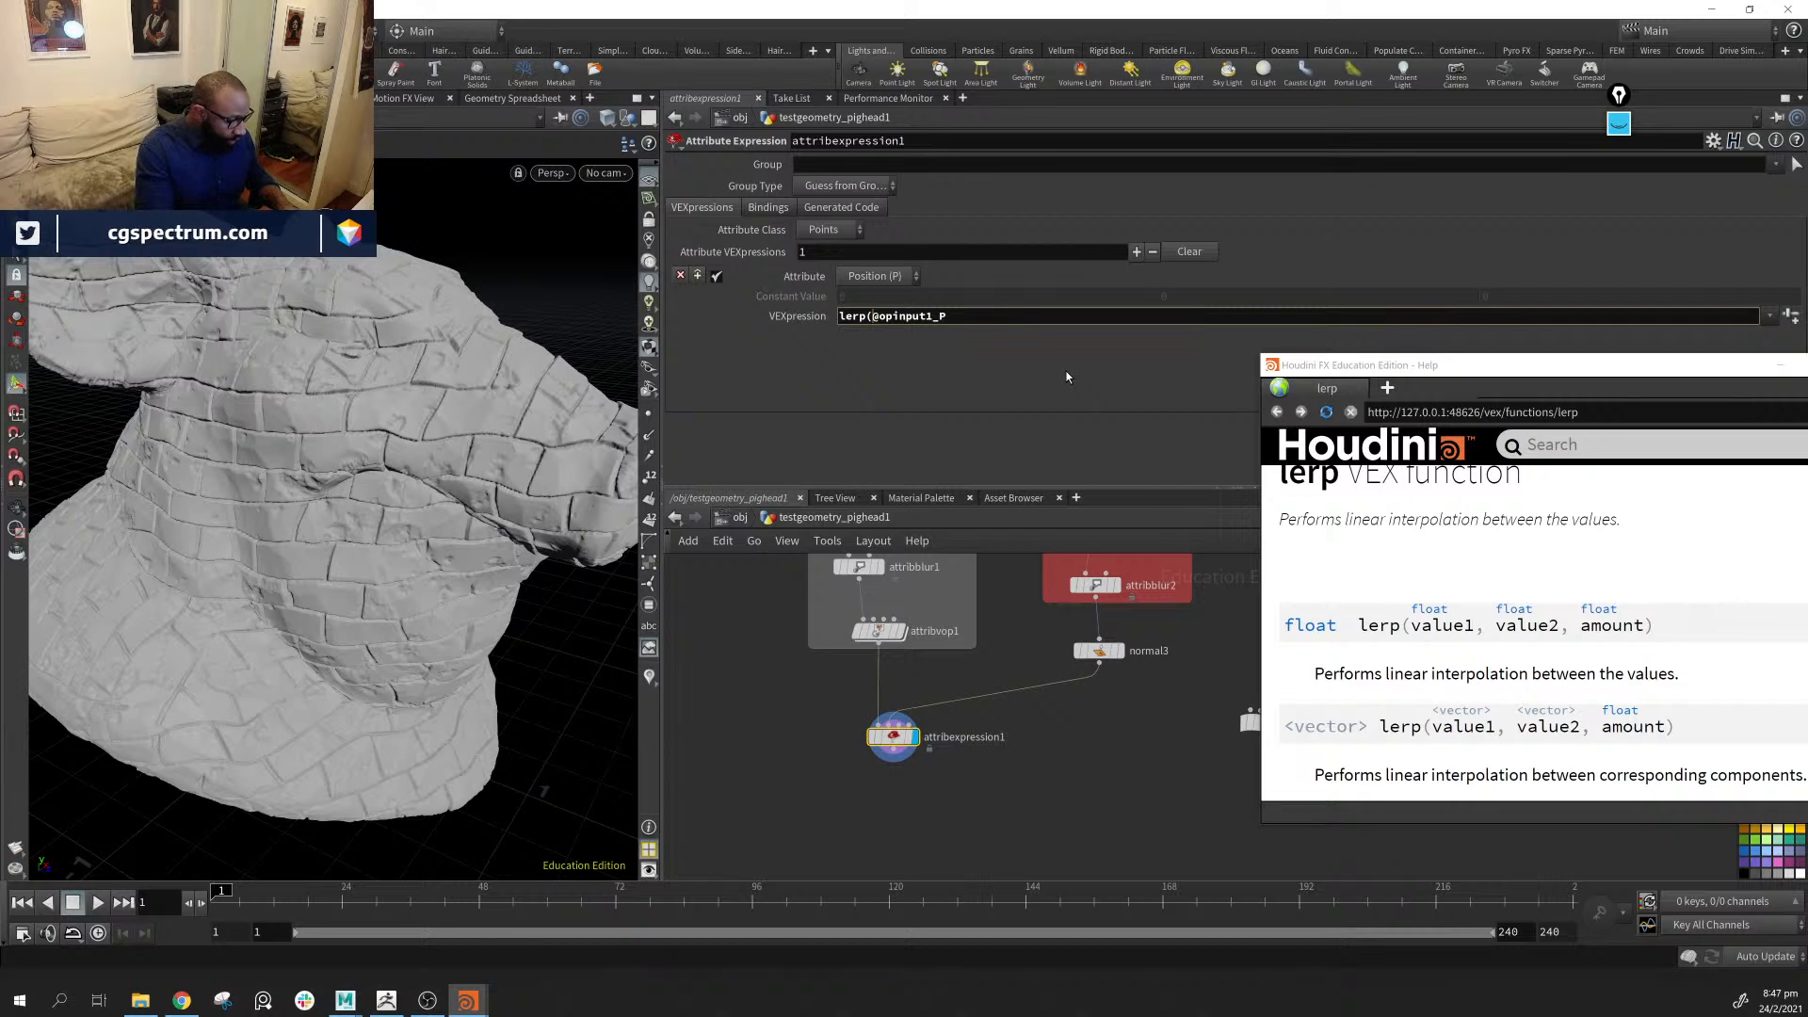
text(self)
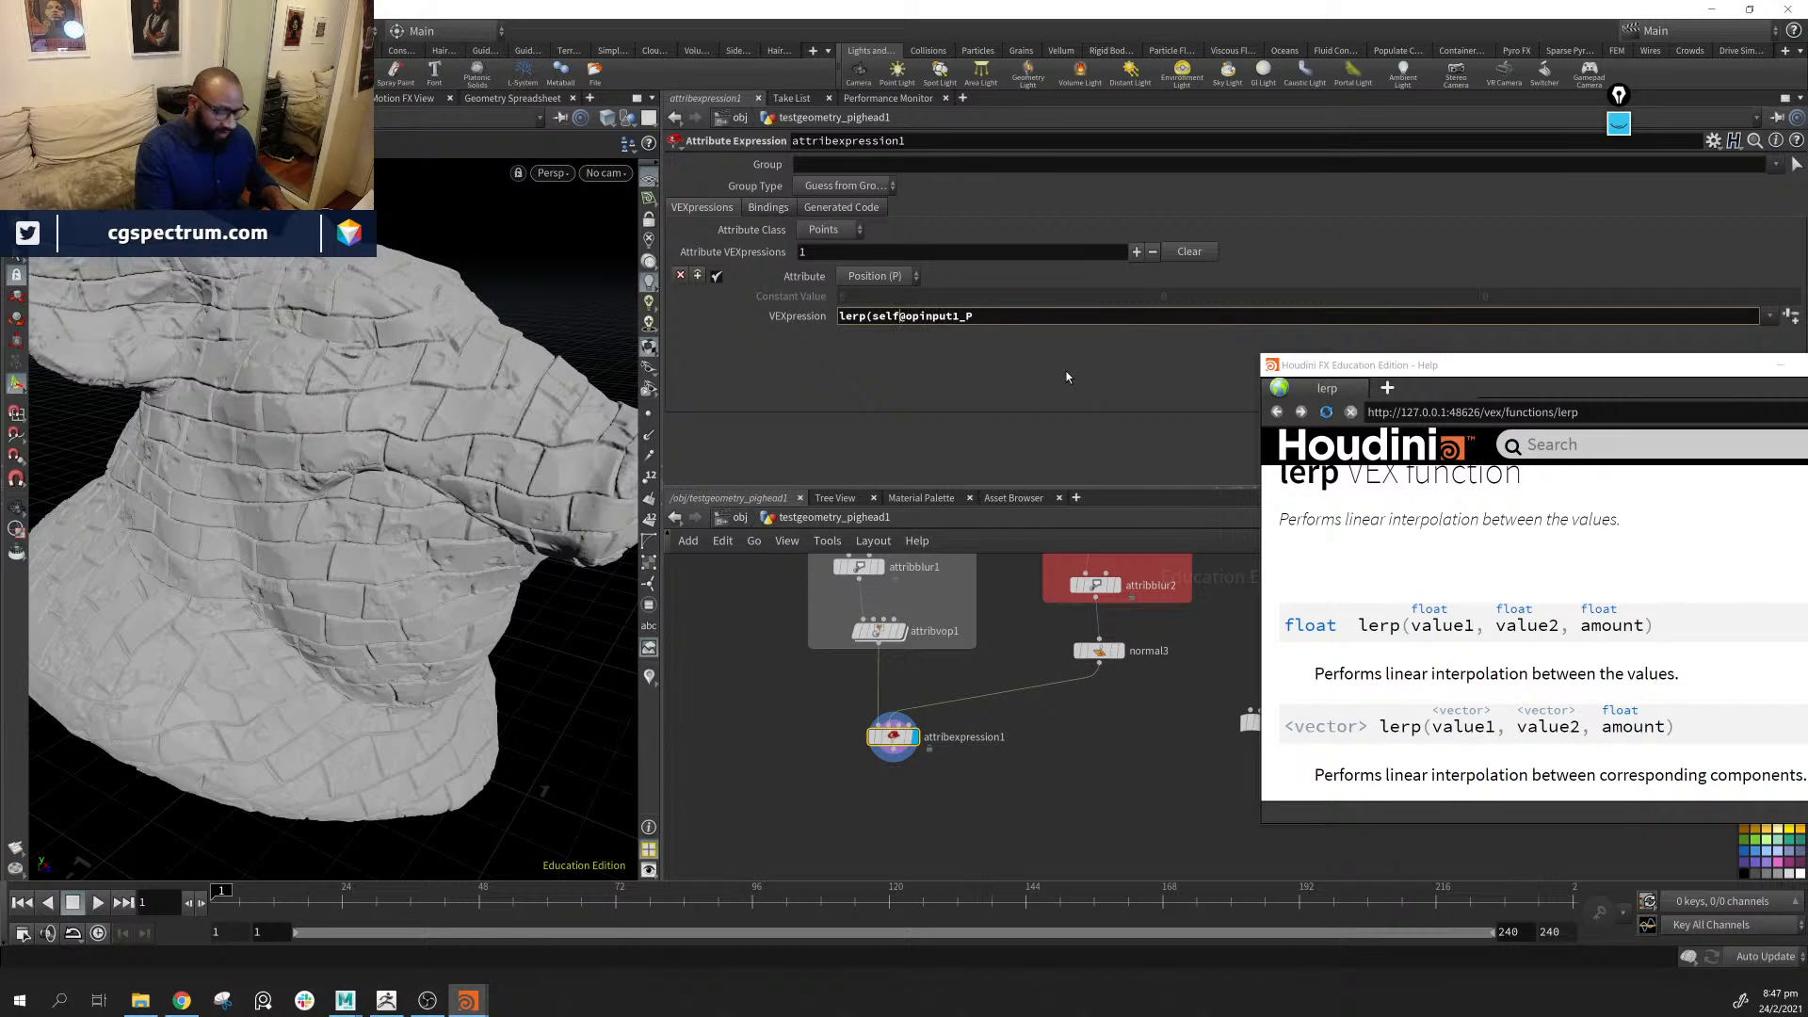
text(, @opinput1_P)
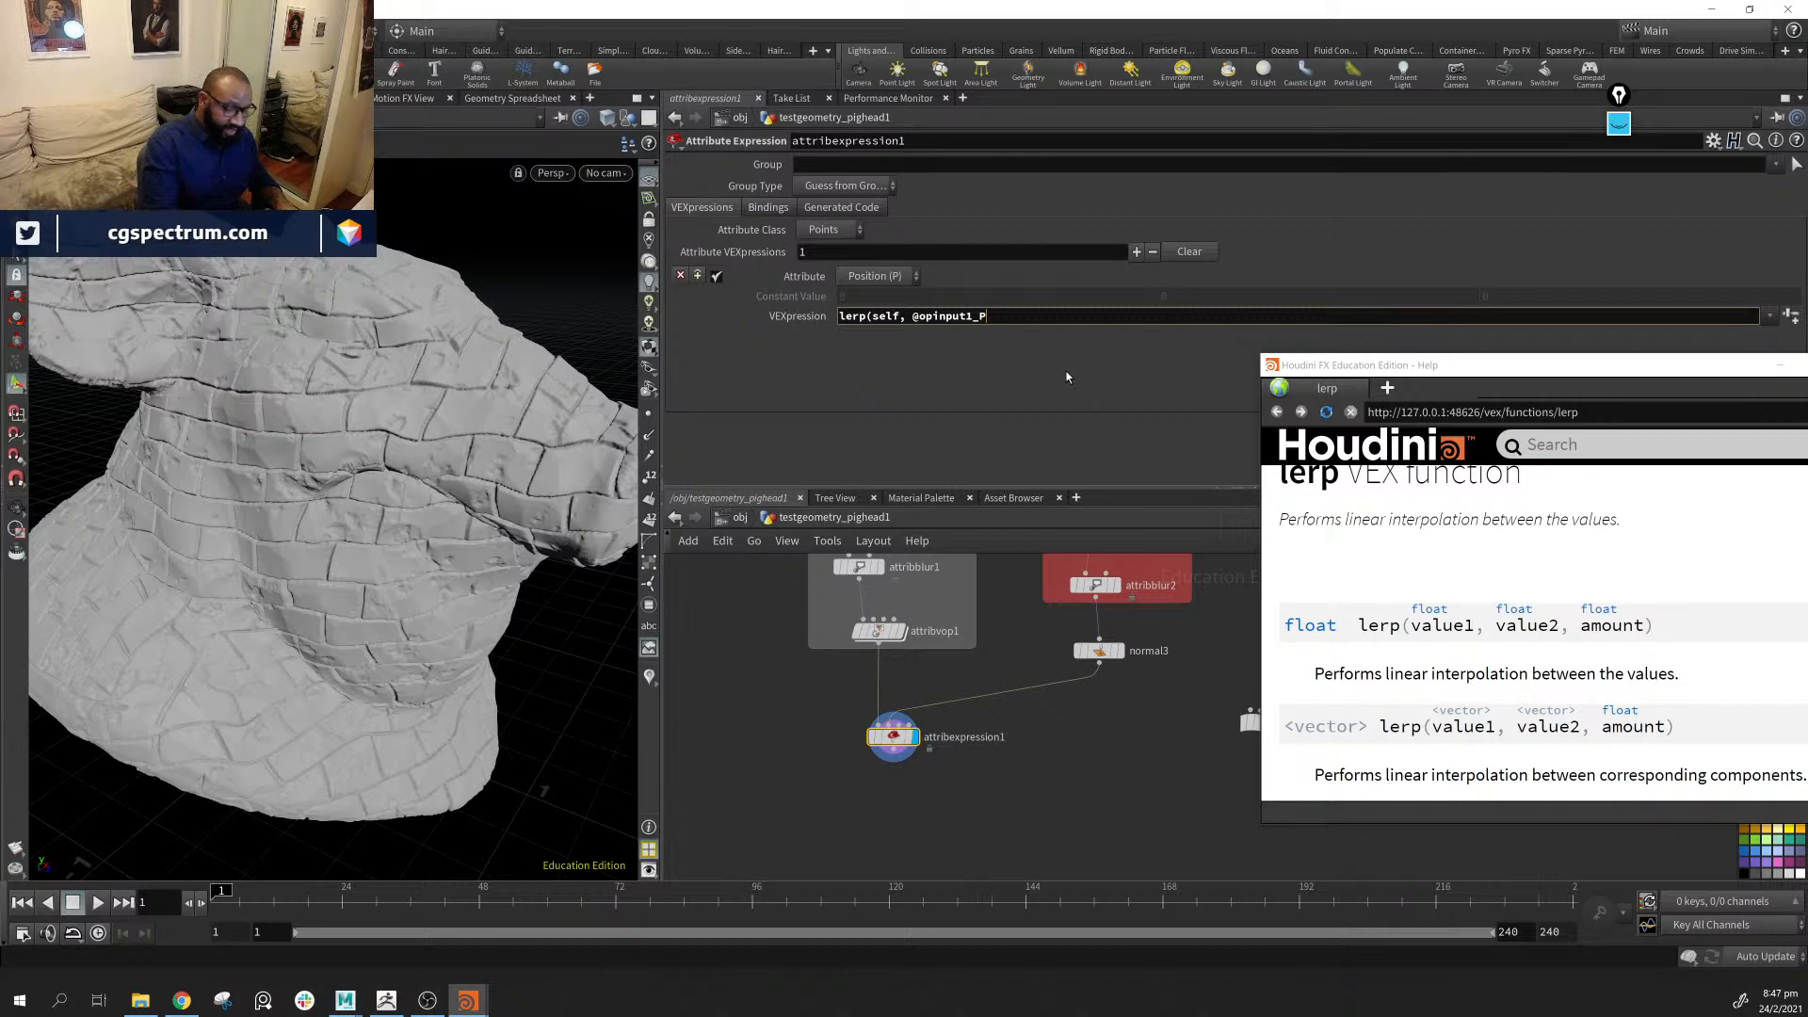
text(, @mas)
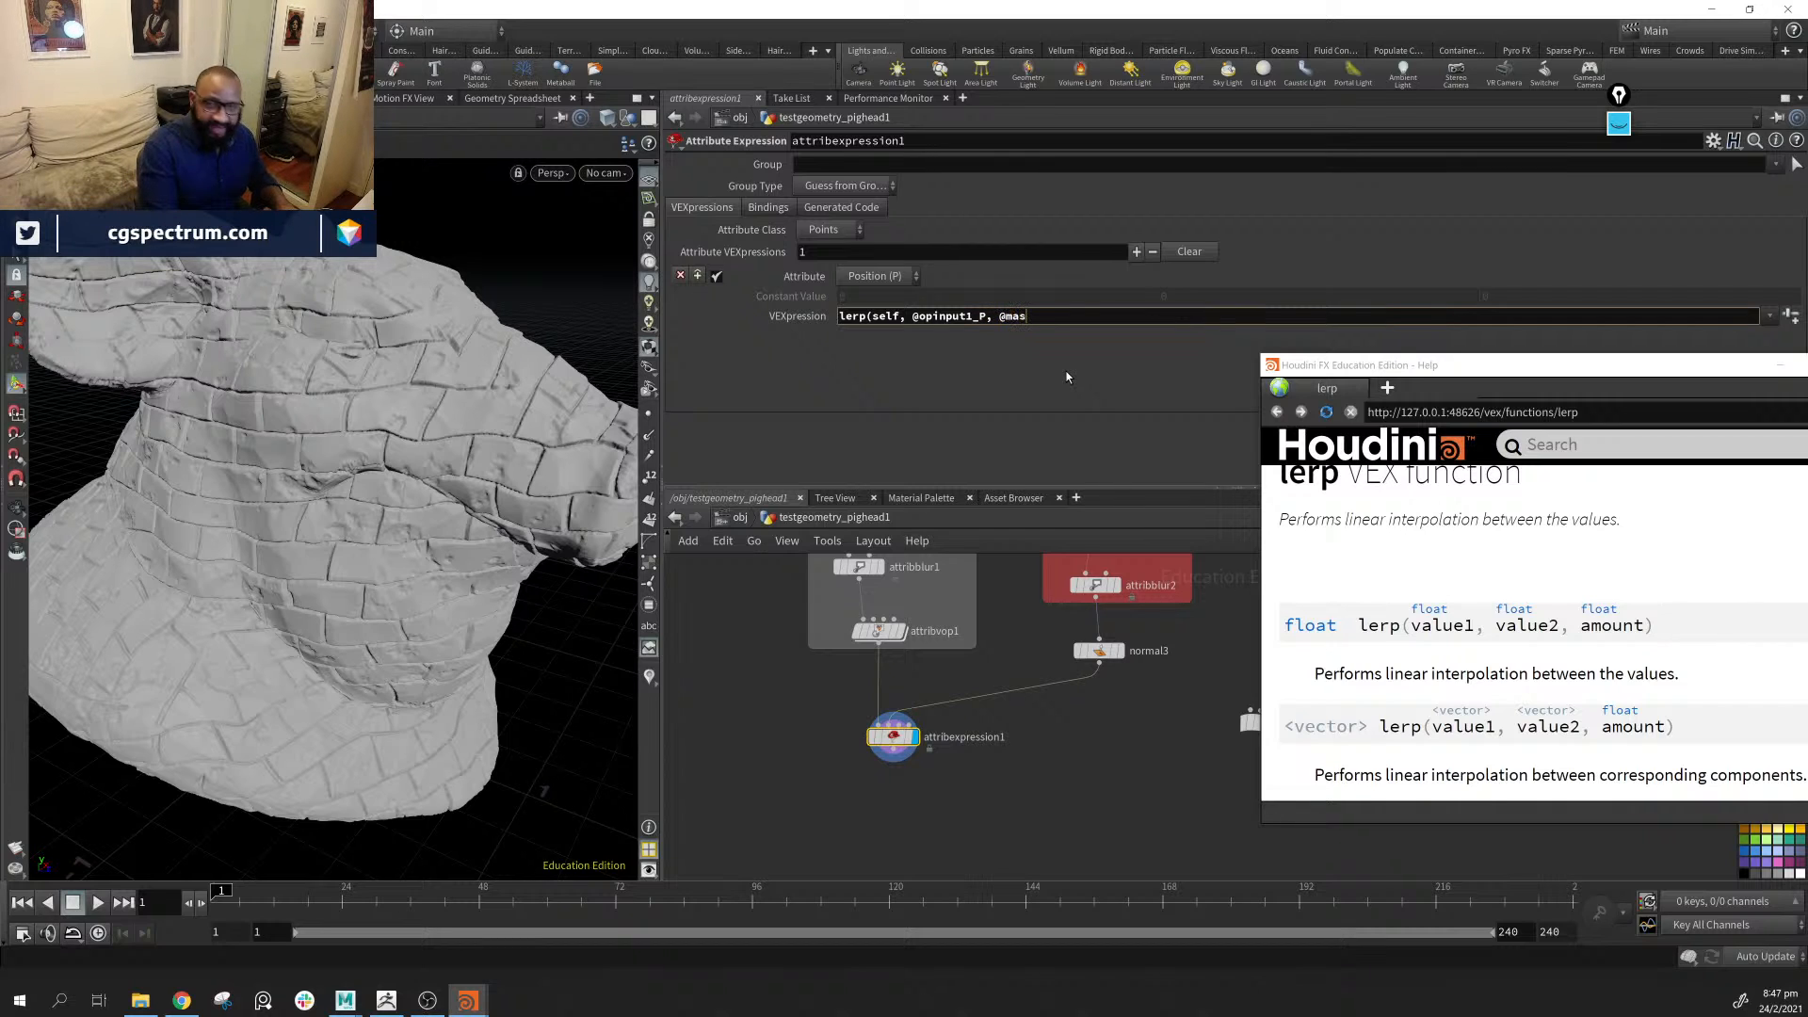
text(k))
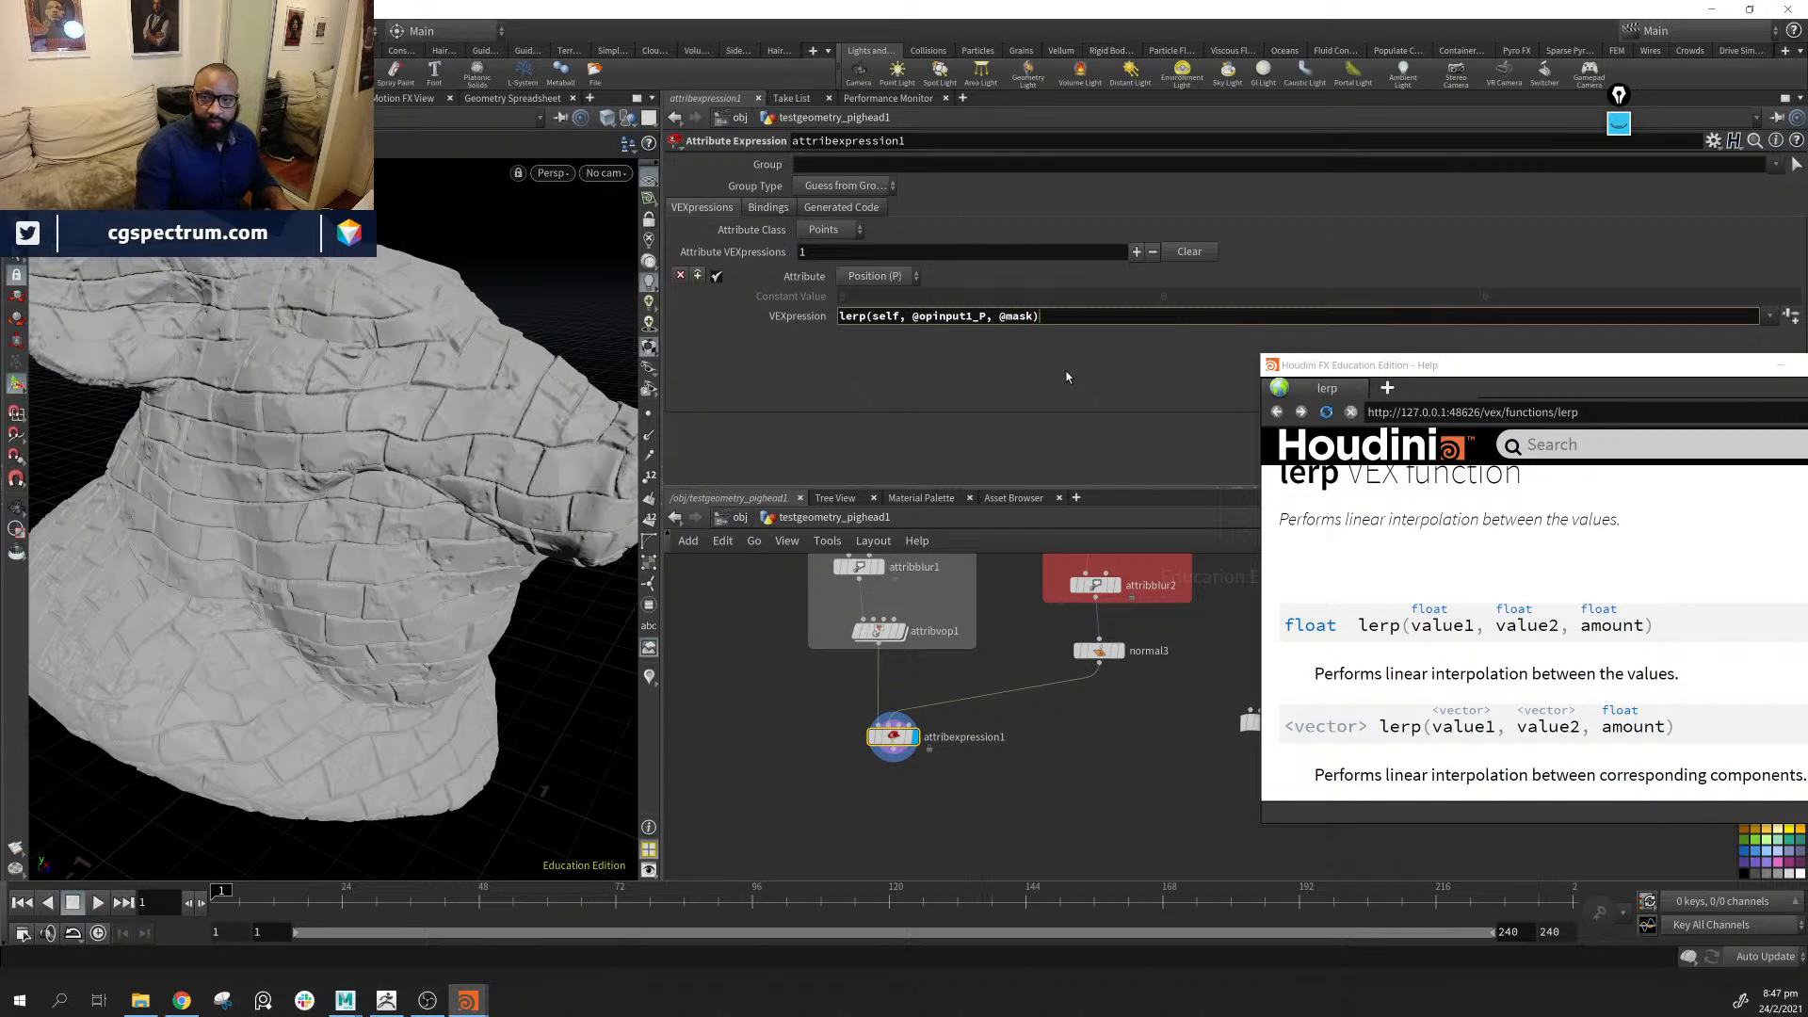
key(Return)
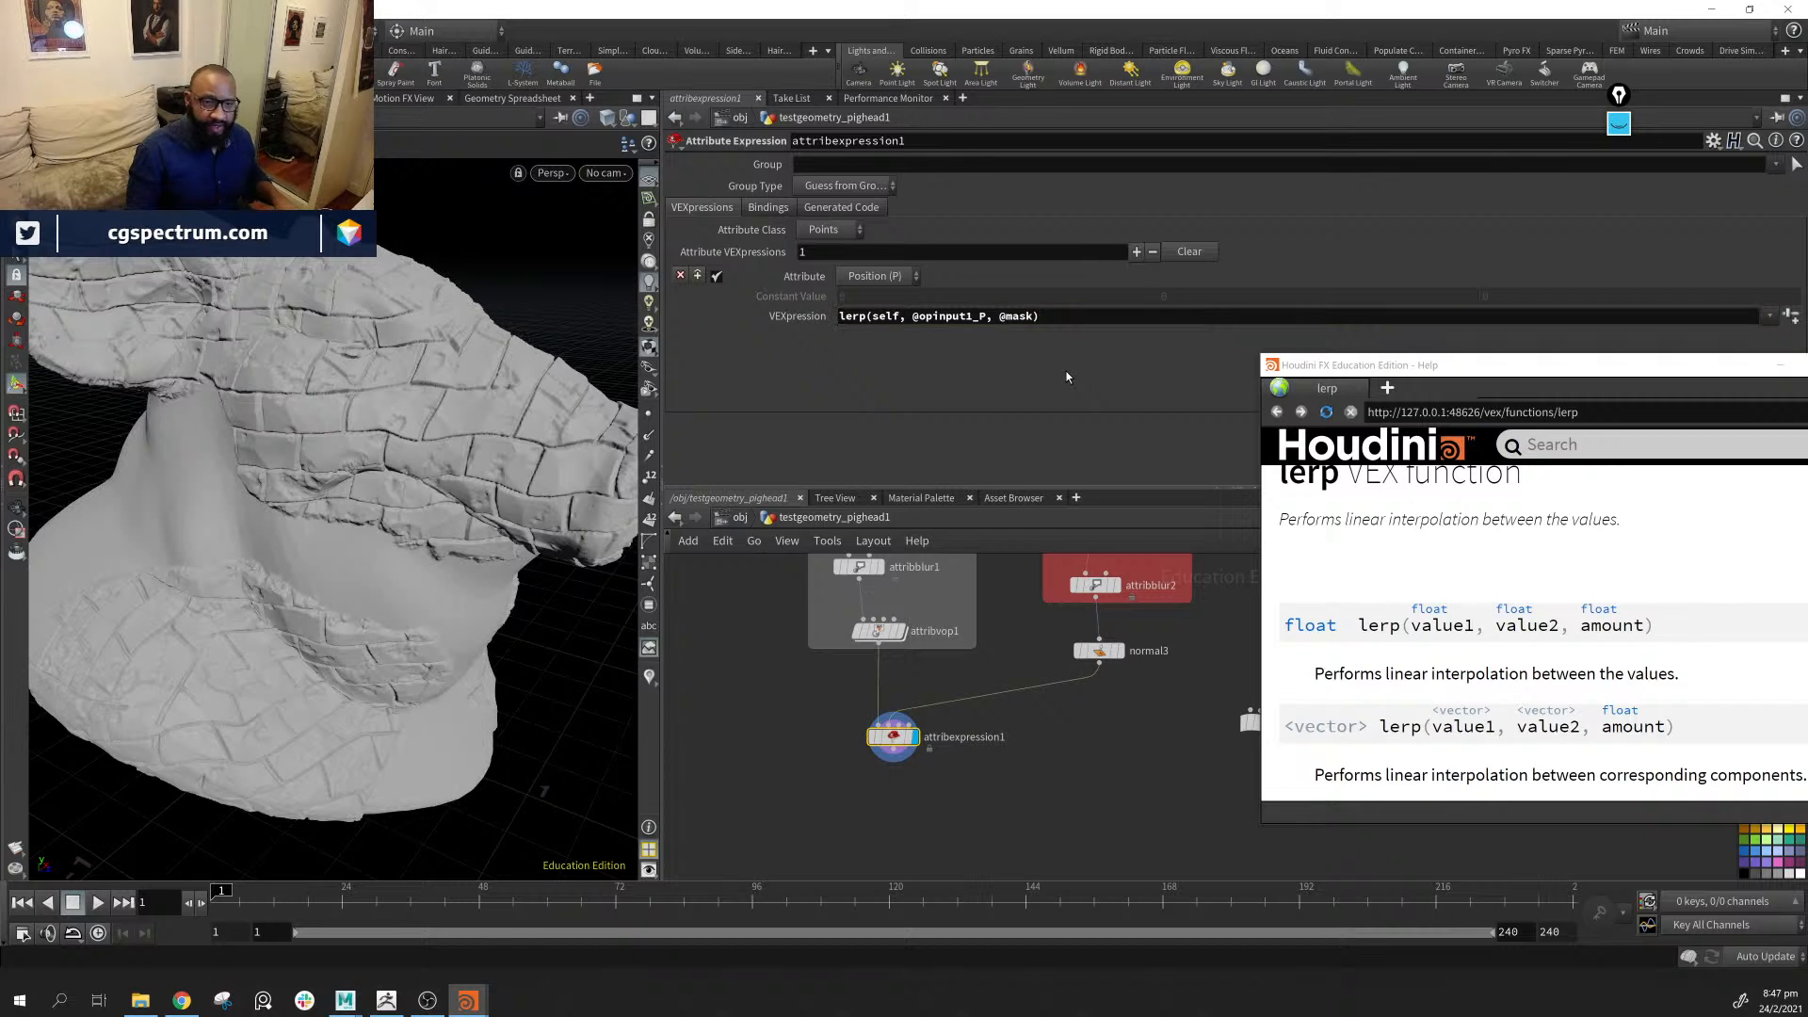
Close the lerp help page and examine the masked brick blend from several sides of the pig head
alt+drag(508, 528, 263, 487)
alt+drag(426, 583, 367, 523)
scroll(1719, 437, down, 1)
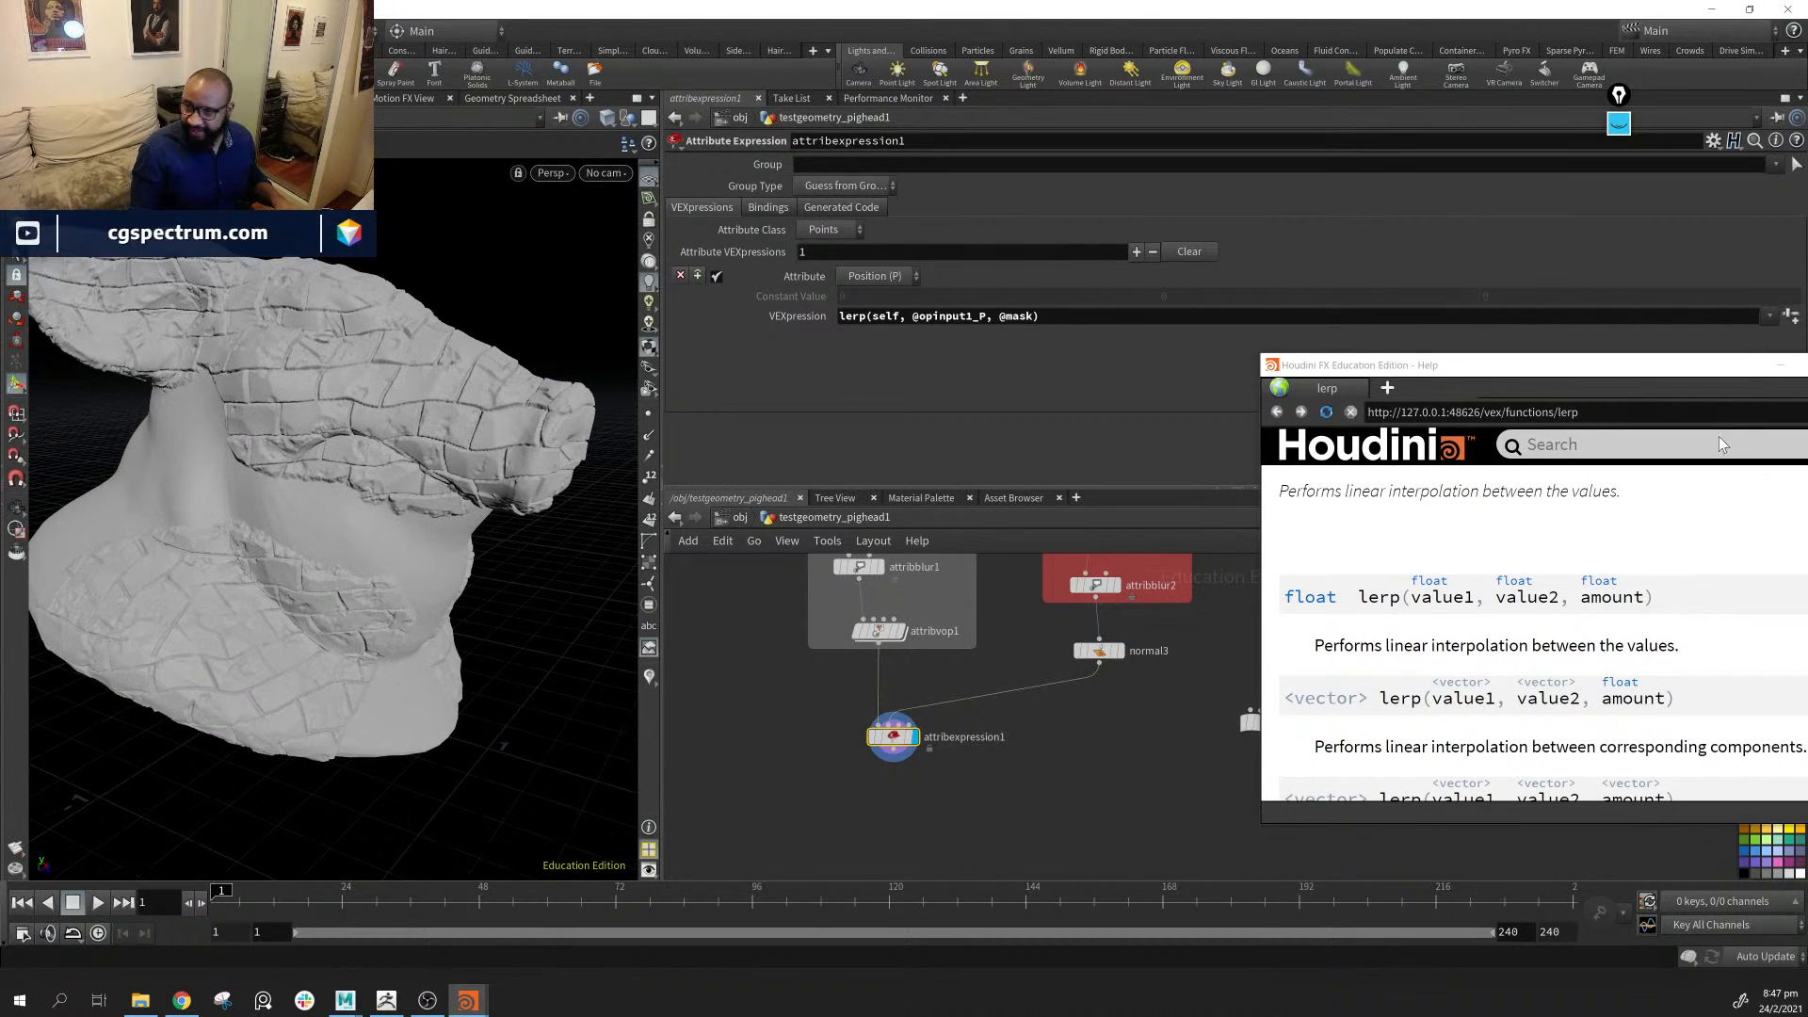
drag(1601, 374, 1267, 404)
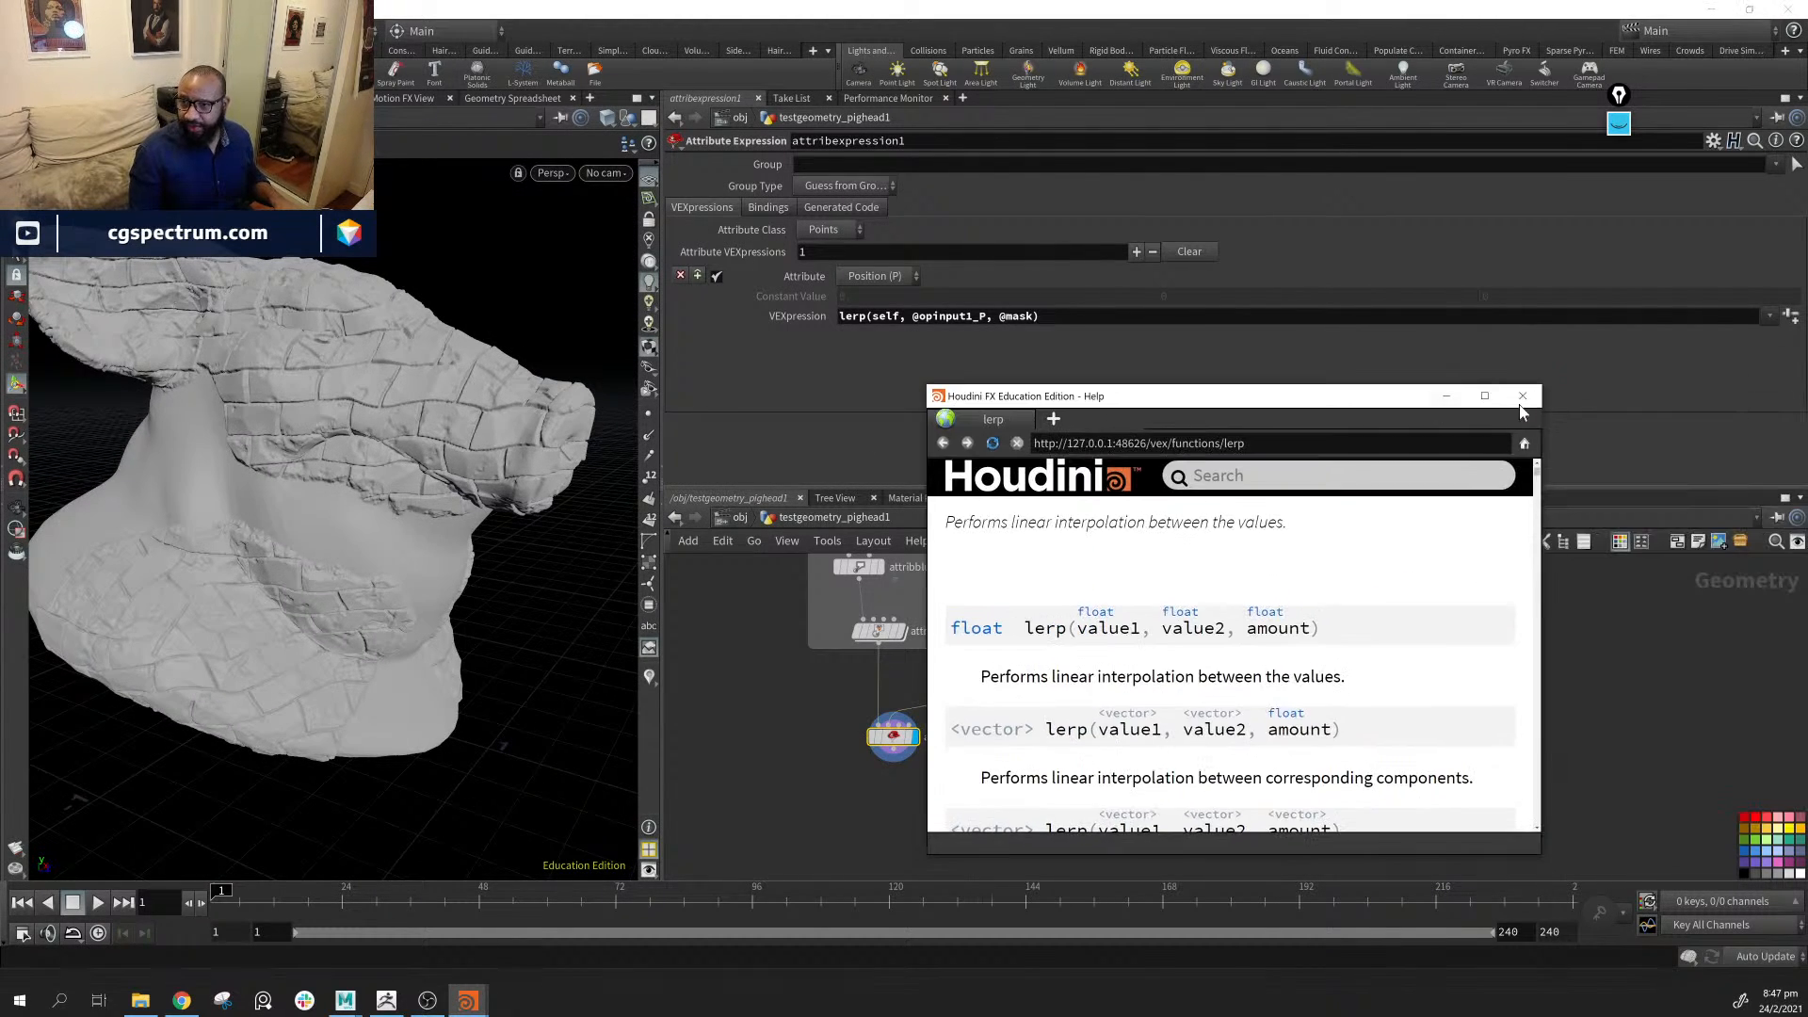
click(1525, 396)
alt+drag(500, 476, 309, 467)
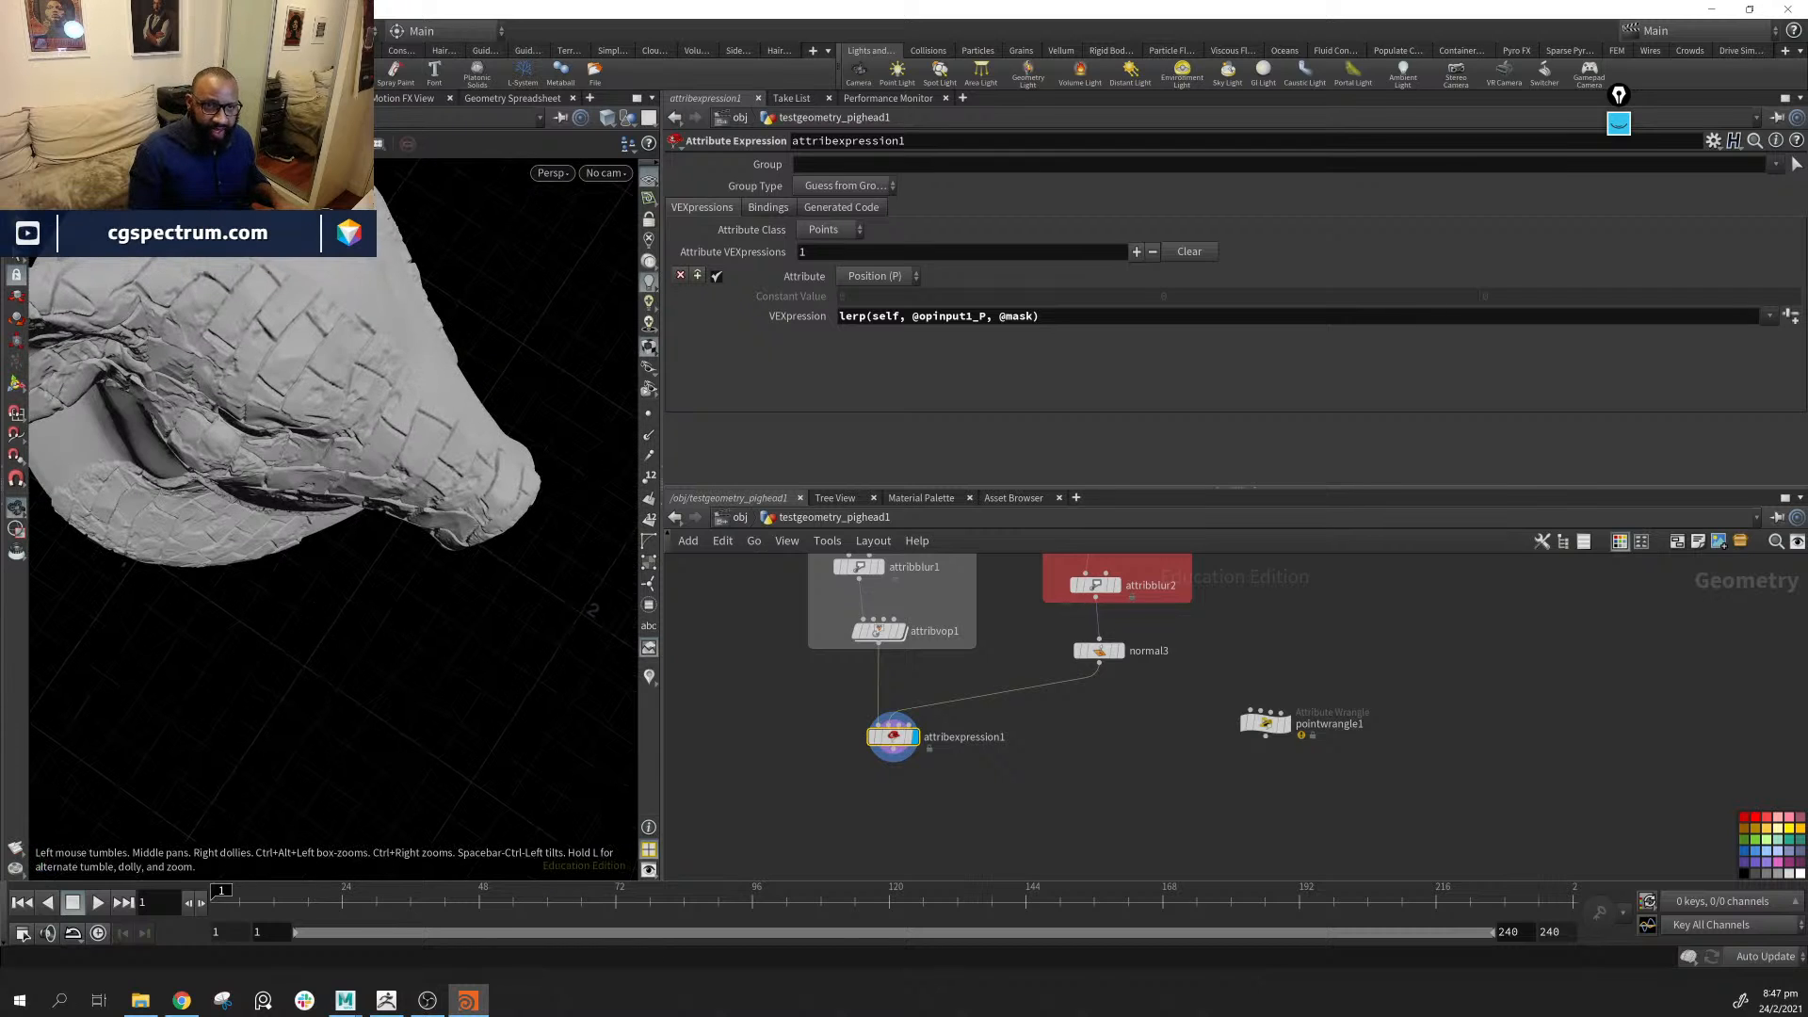
drag(427, 463, 351, 465)
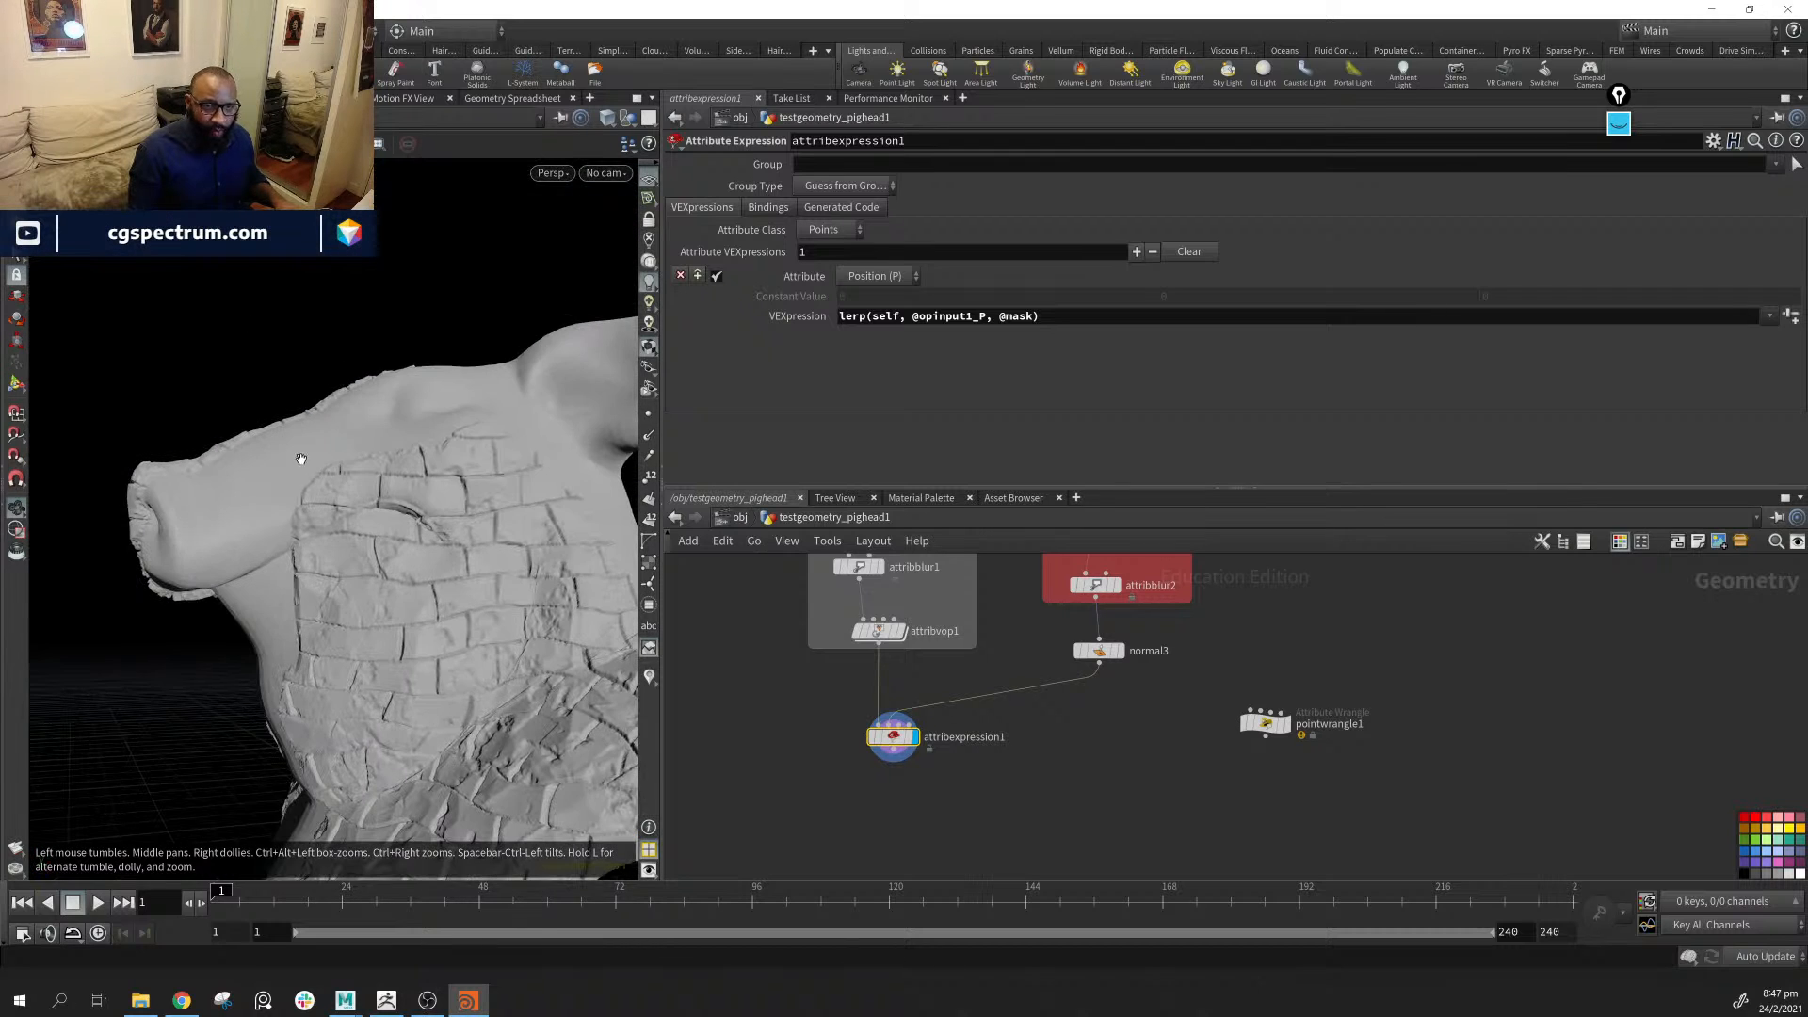
Add a Peak node above the brick setup, feed it from the IN_MESH null and display it
middle_drag(1288, 730, 1307, 853)
middle_drag(1291, 641, 1299, 750)
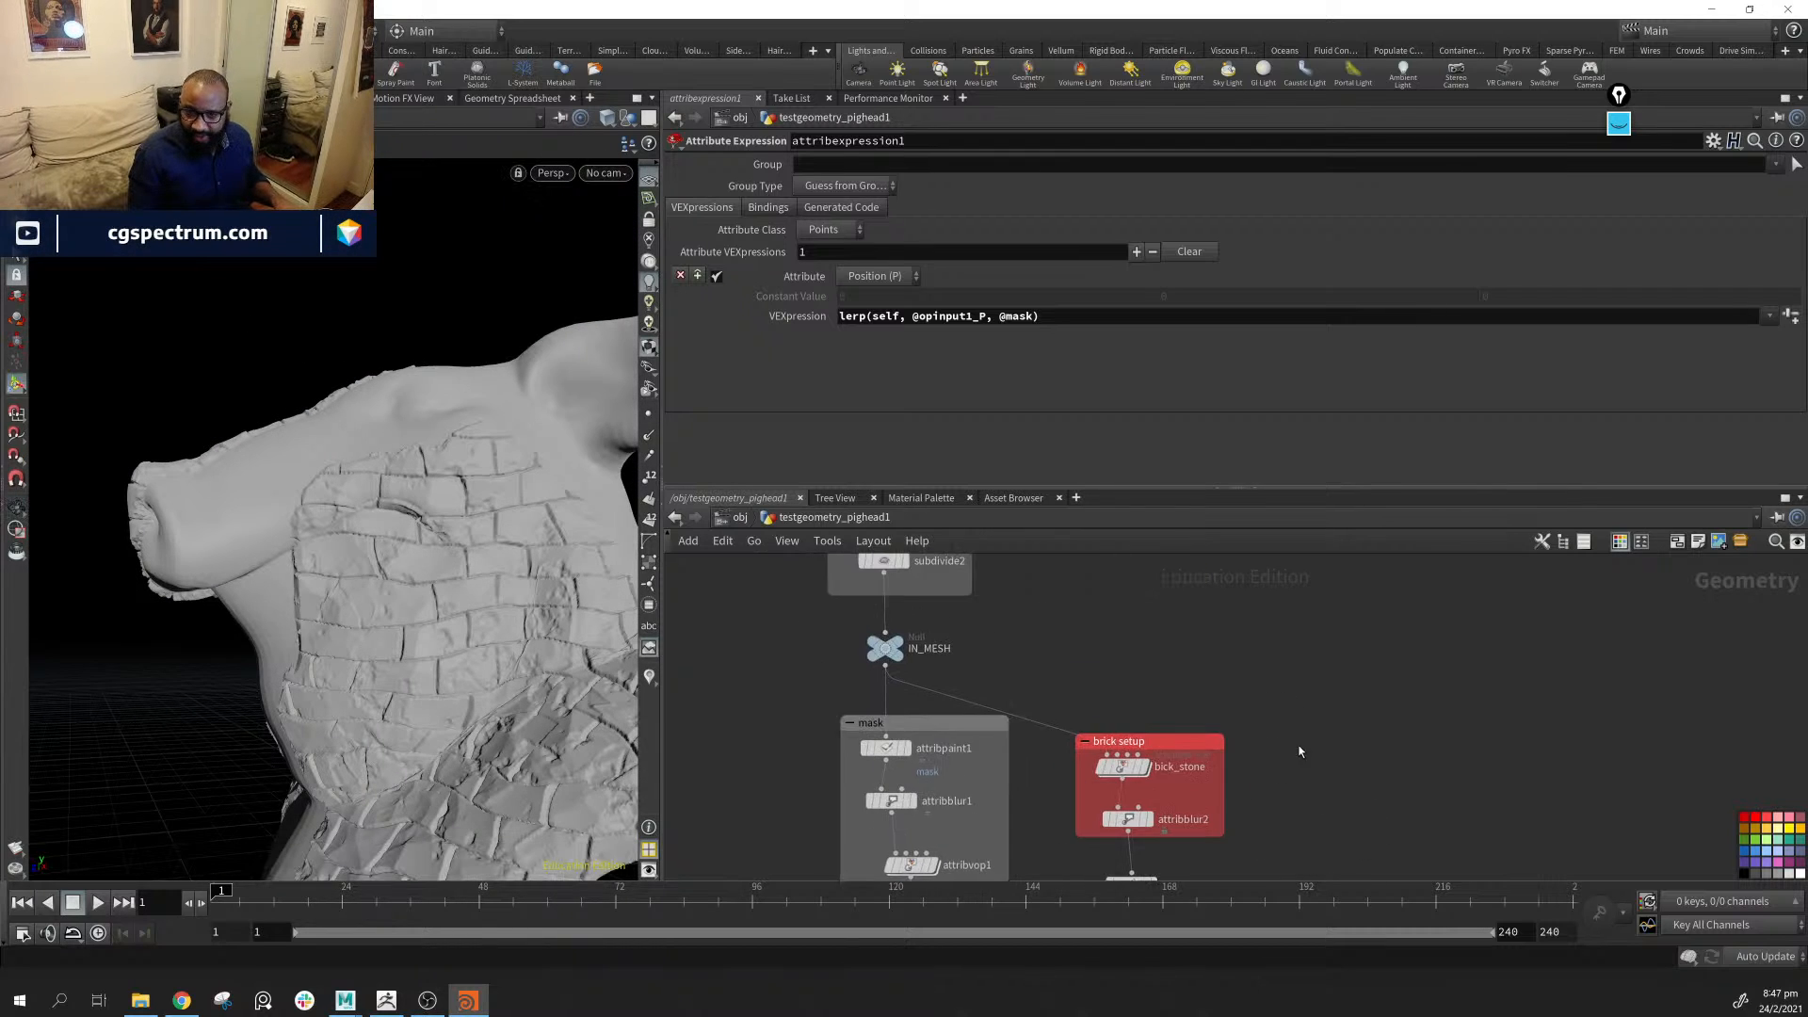
middle_drag(1030, 623, 1271, 598)
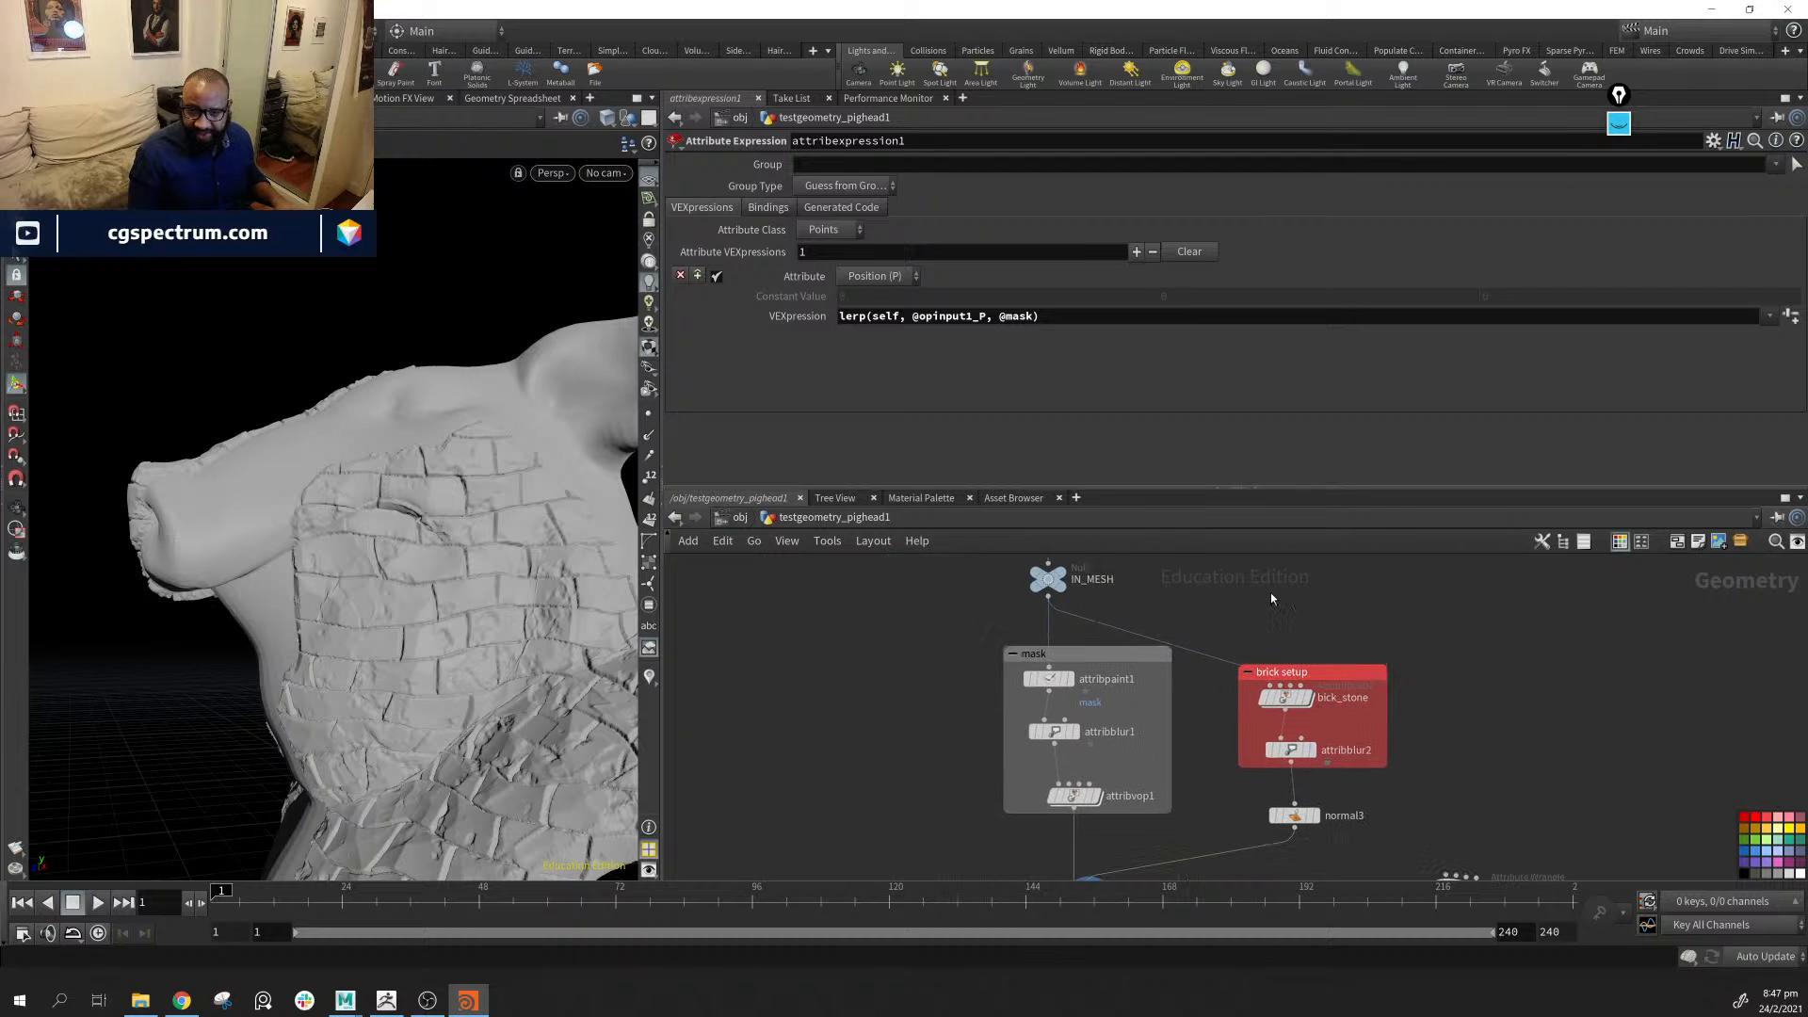
mouse_move(1307, 672)
mouse_down()
mouse_move(1344, 648)
mouse_move(1317, 684)
mouse_up()
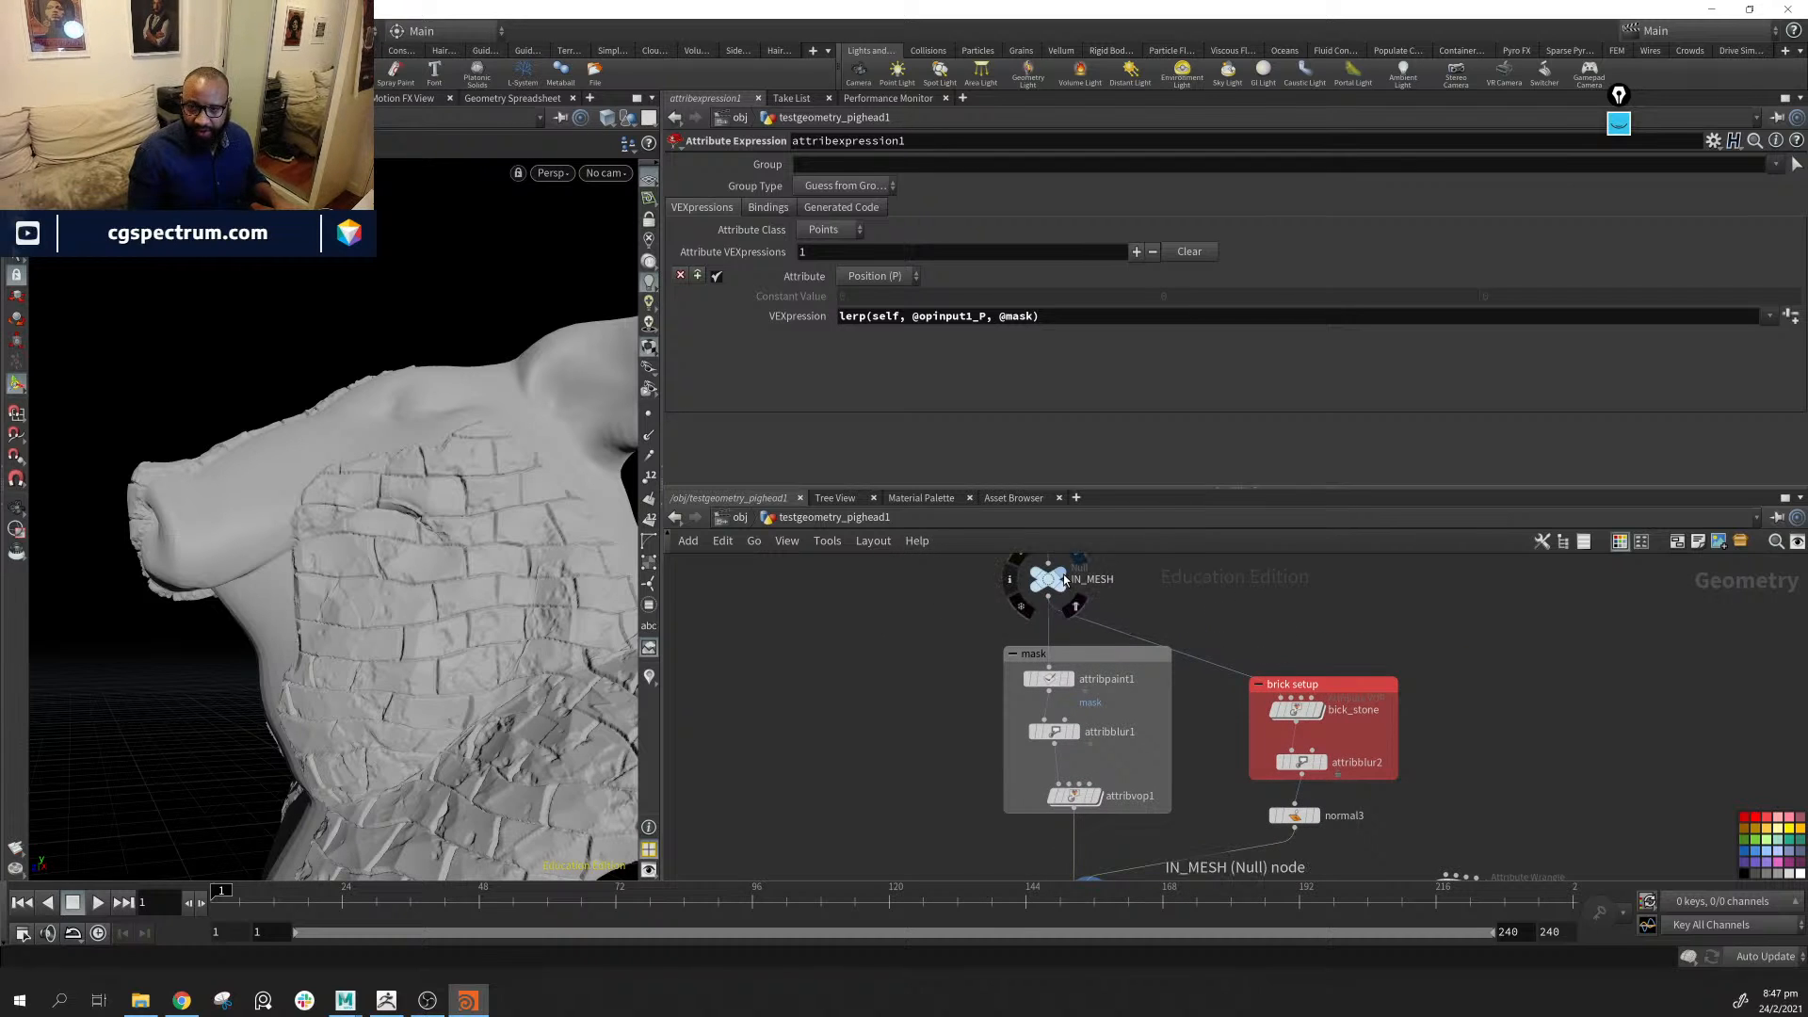
middle_drag(1301, 618, 1285, 657)
key(Tab)
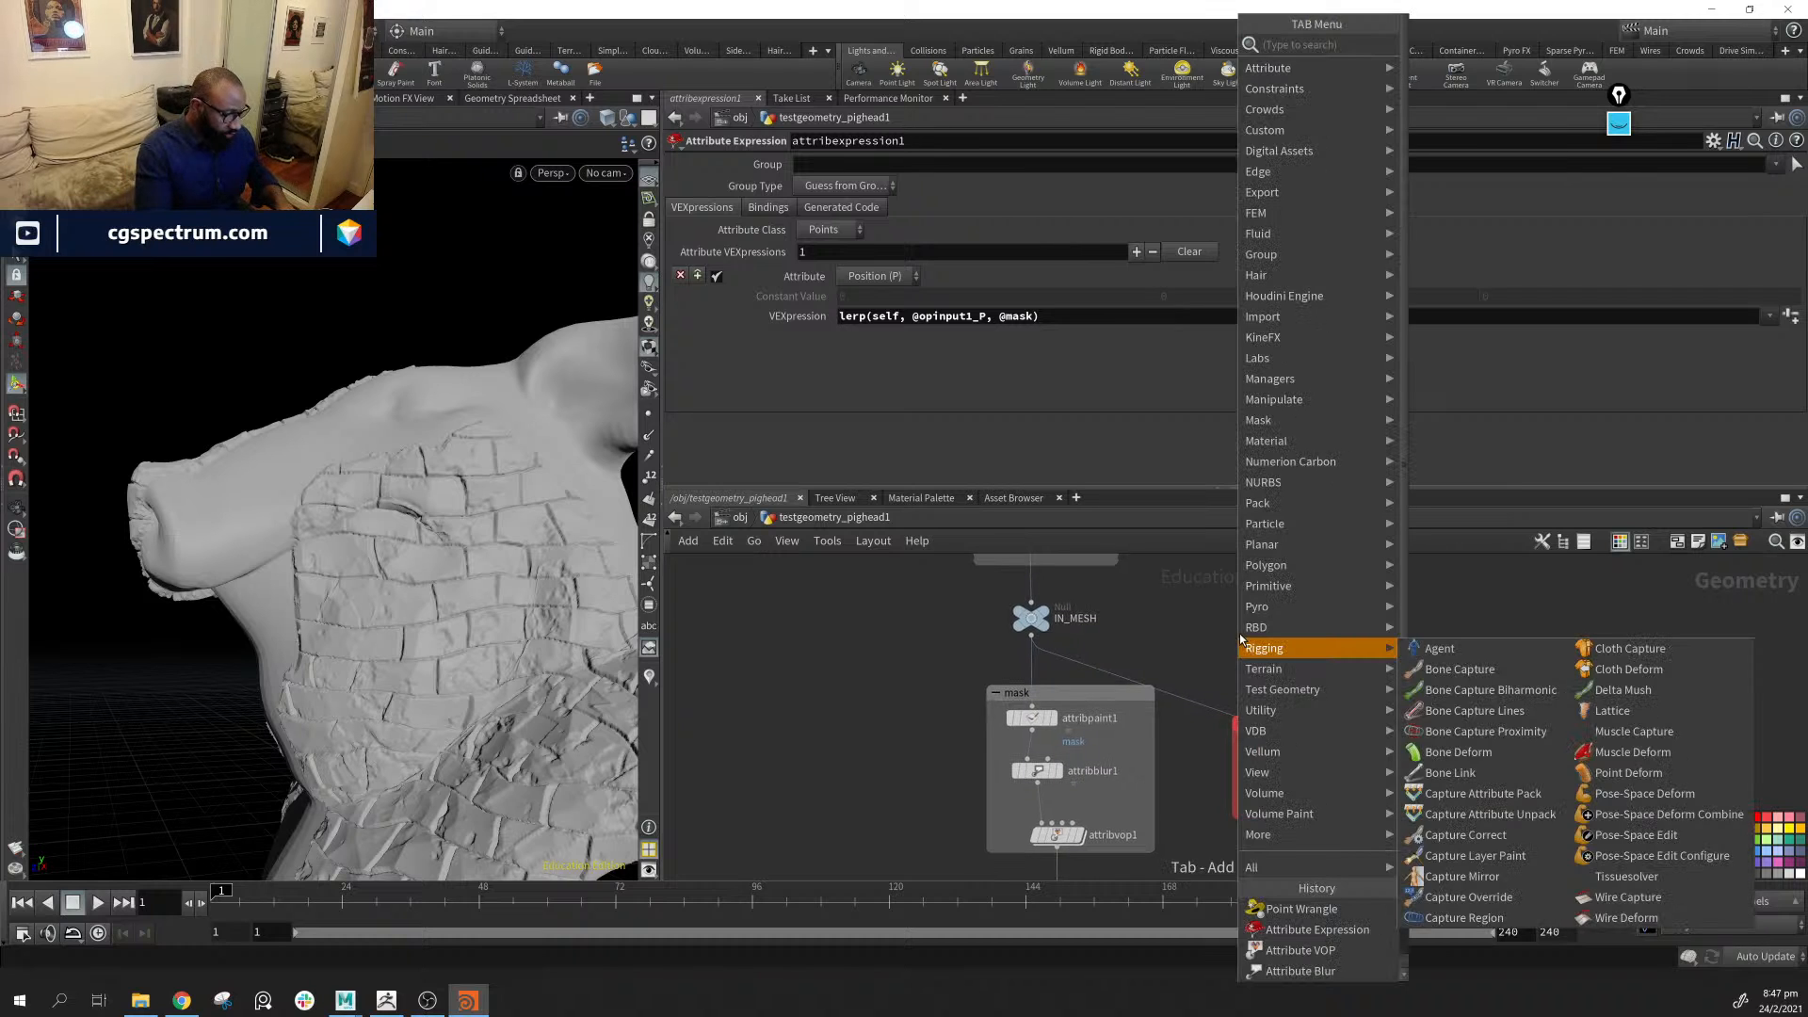
text(pea)
key(Return)
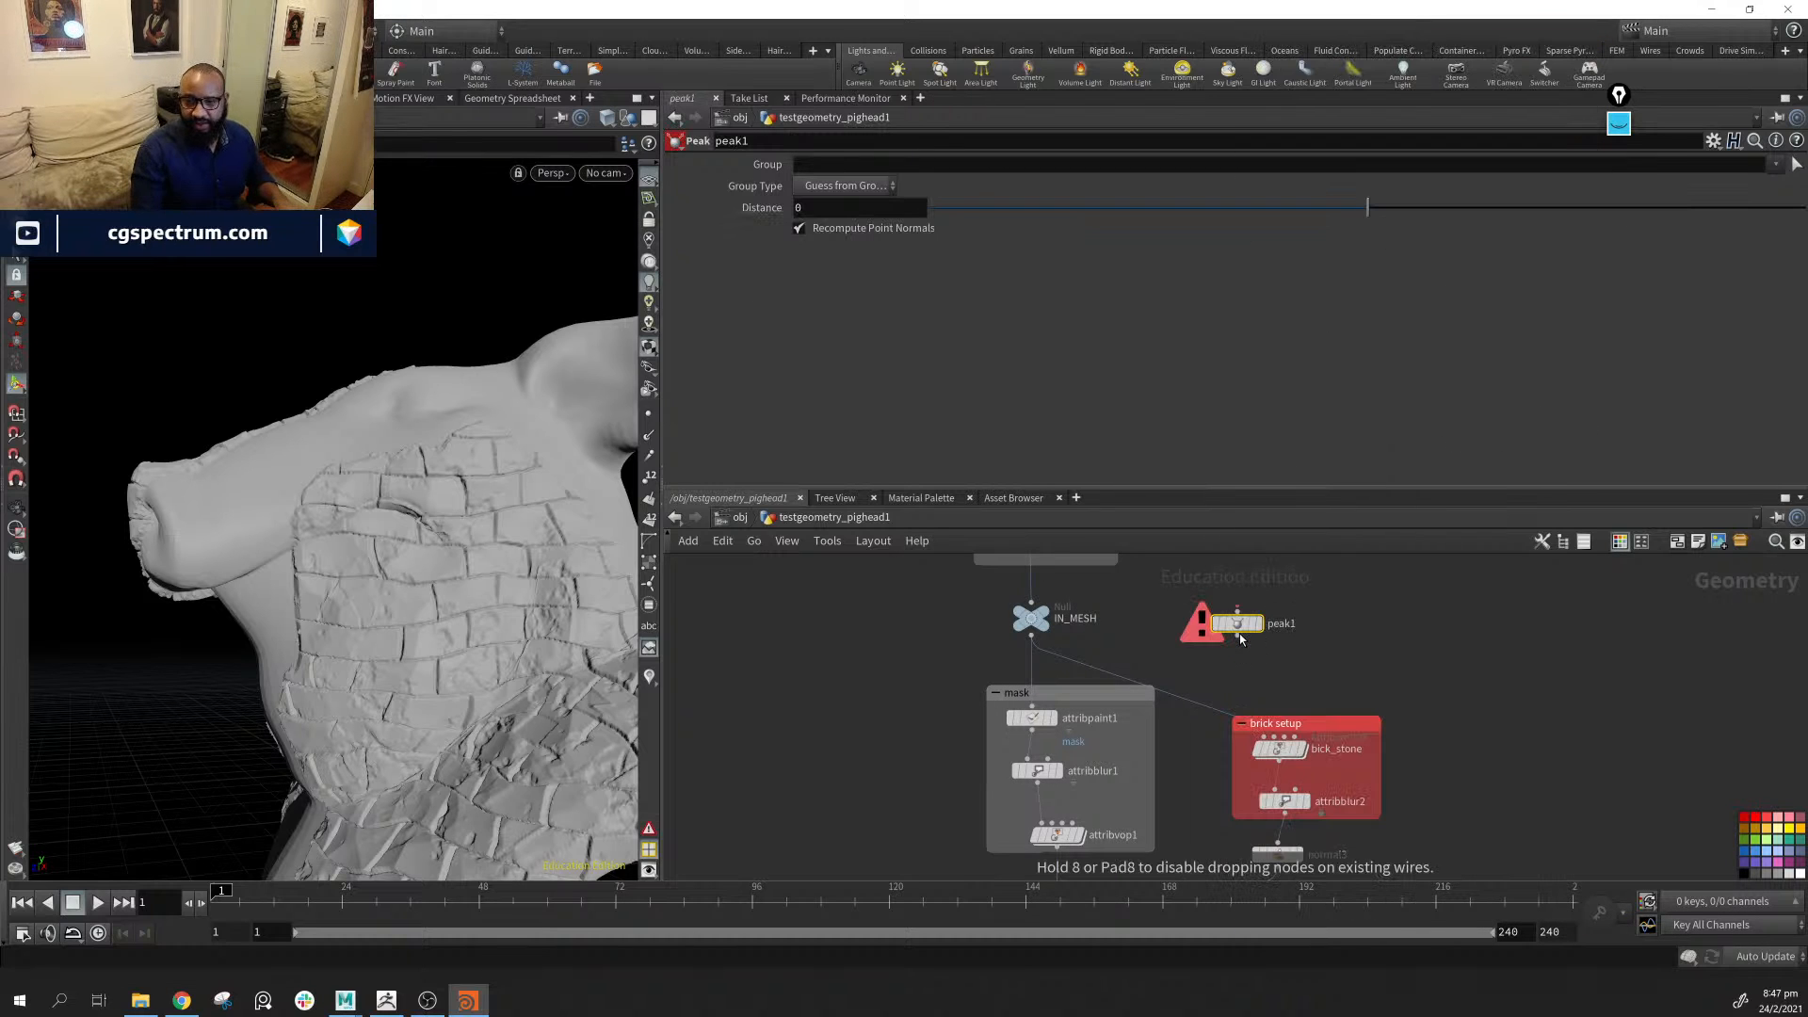
click(1251, 646)
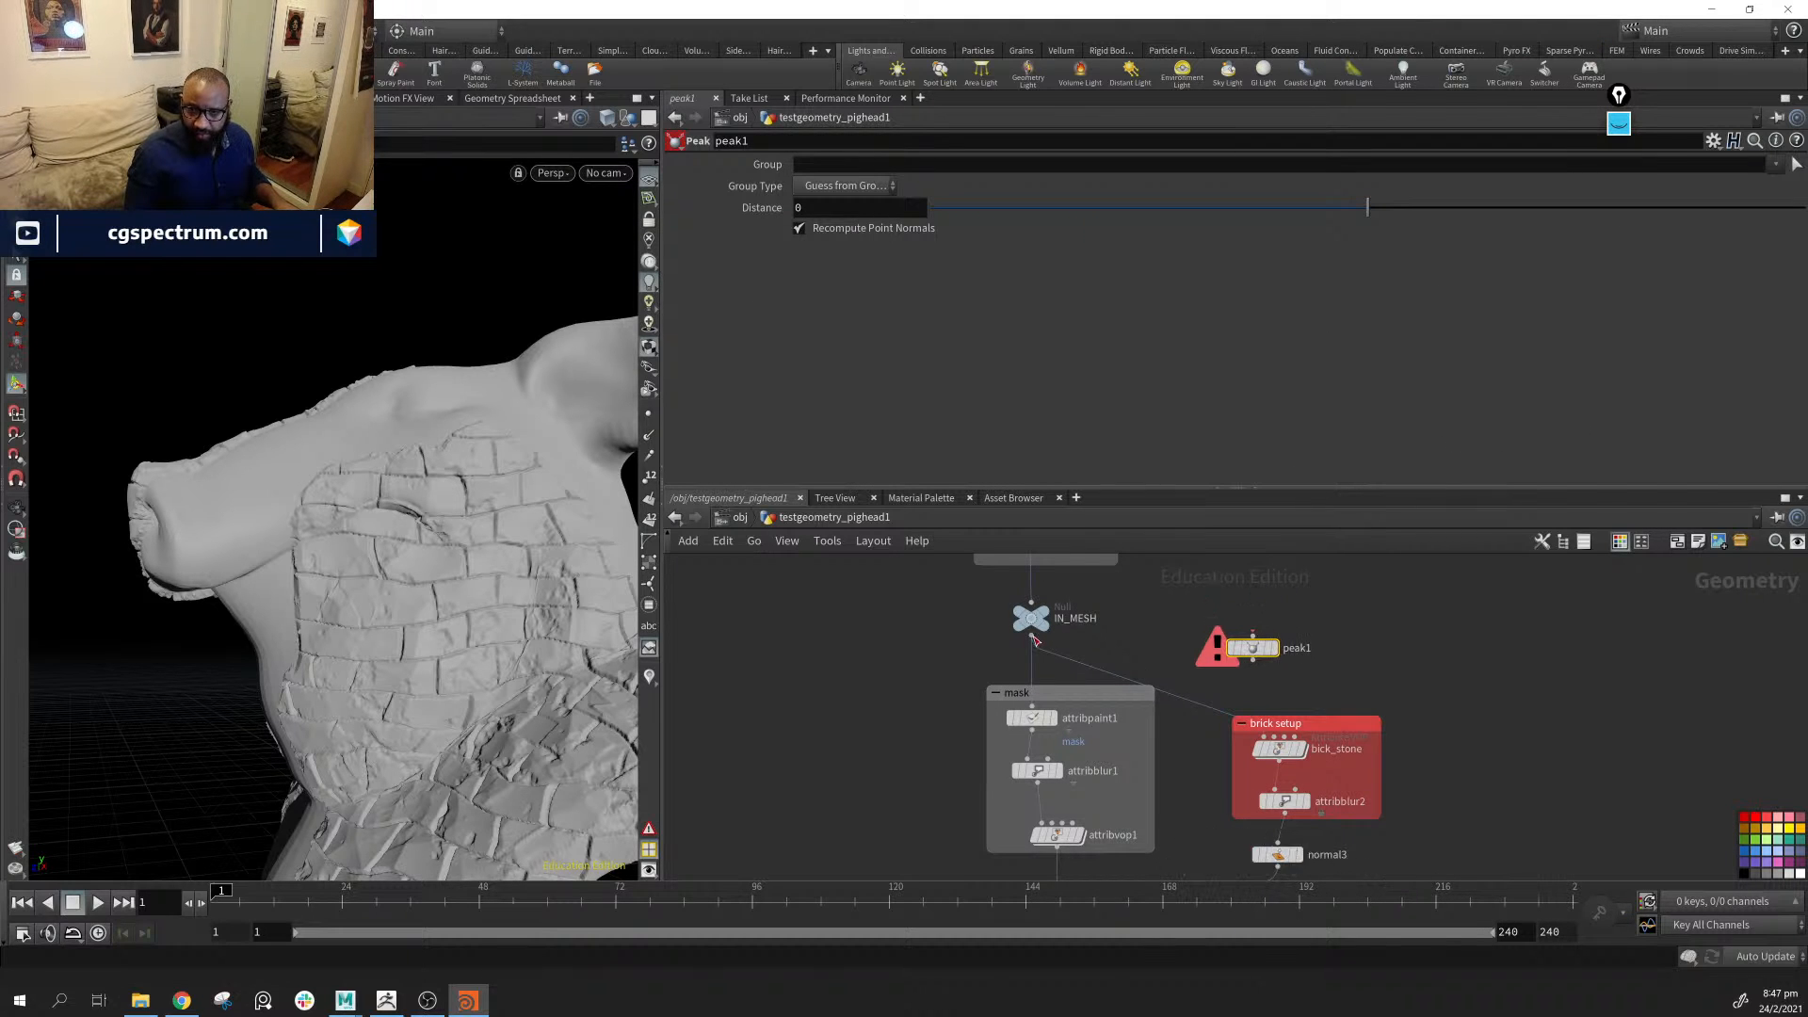
drag(1033, 641, 1253, 636)
click(1273, 648)
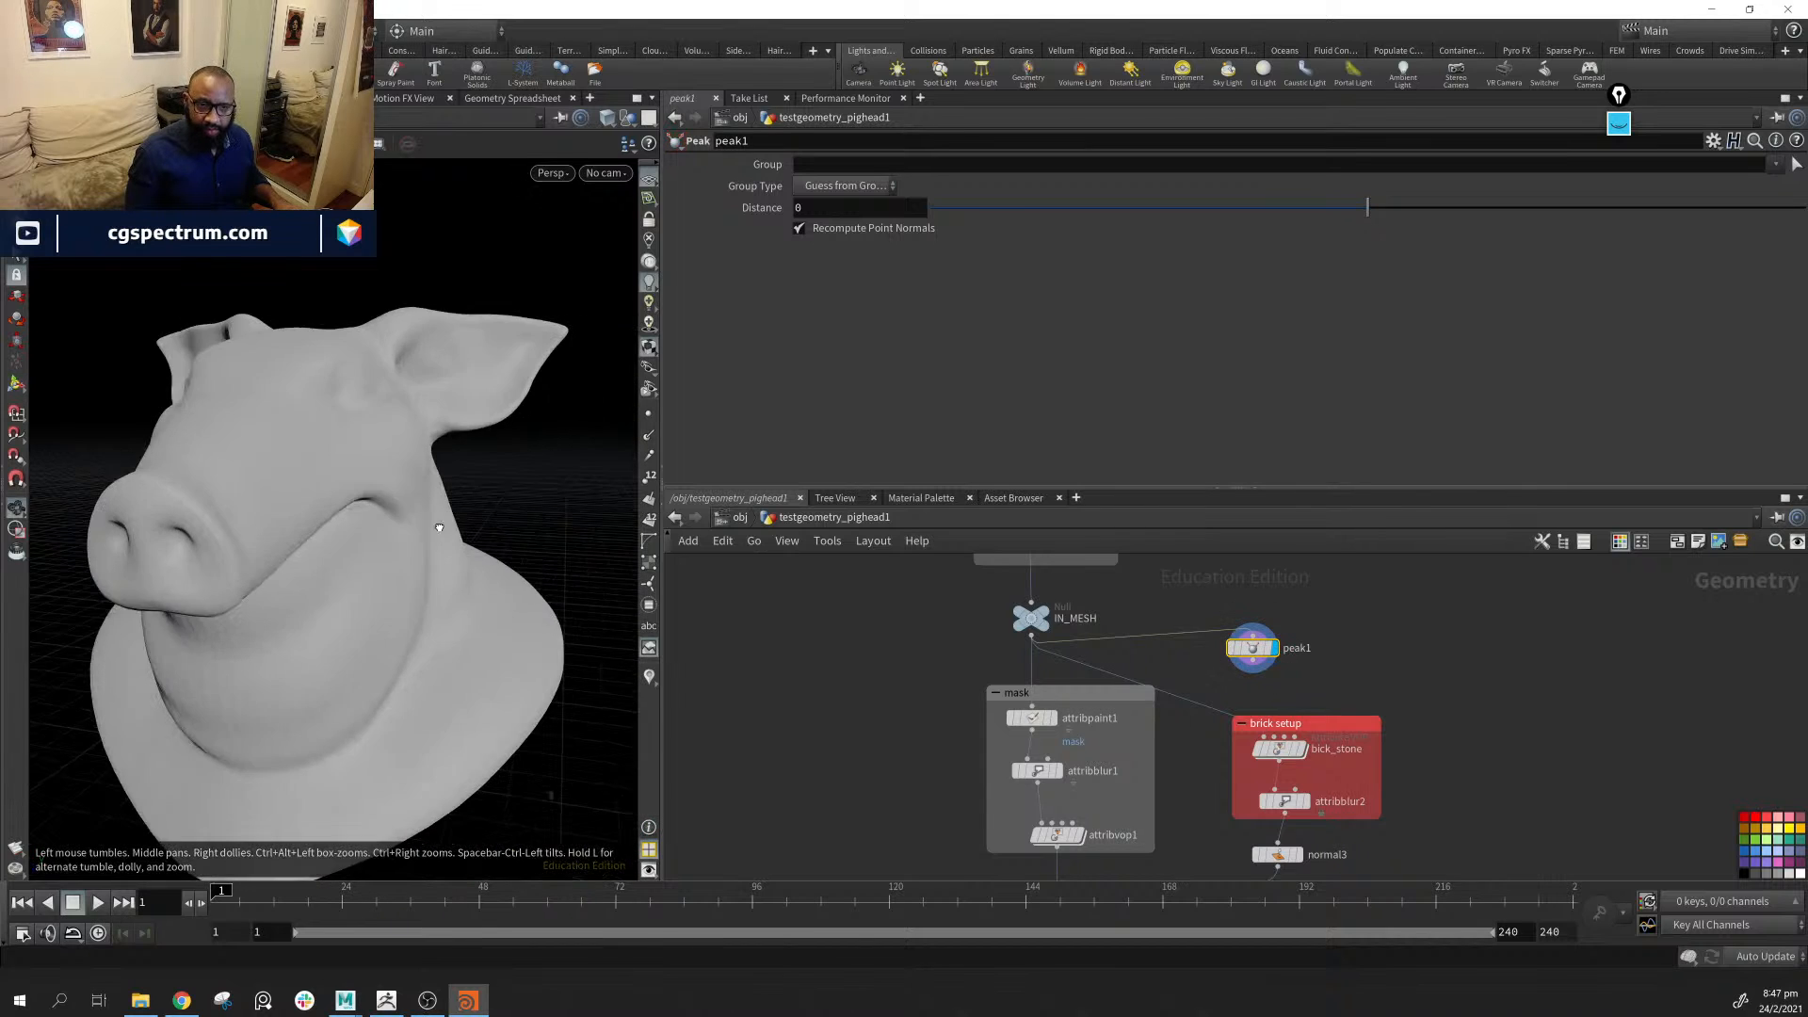
Template attribvop1 so the original pig head overlays the displayed peak1 geometry
alt+drag(439, 528, 442, 595)
middle_drag(1173, 843, 1155, 745)
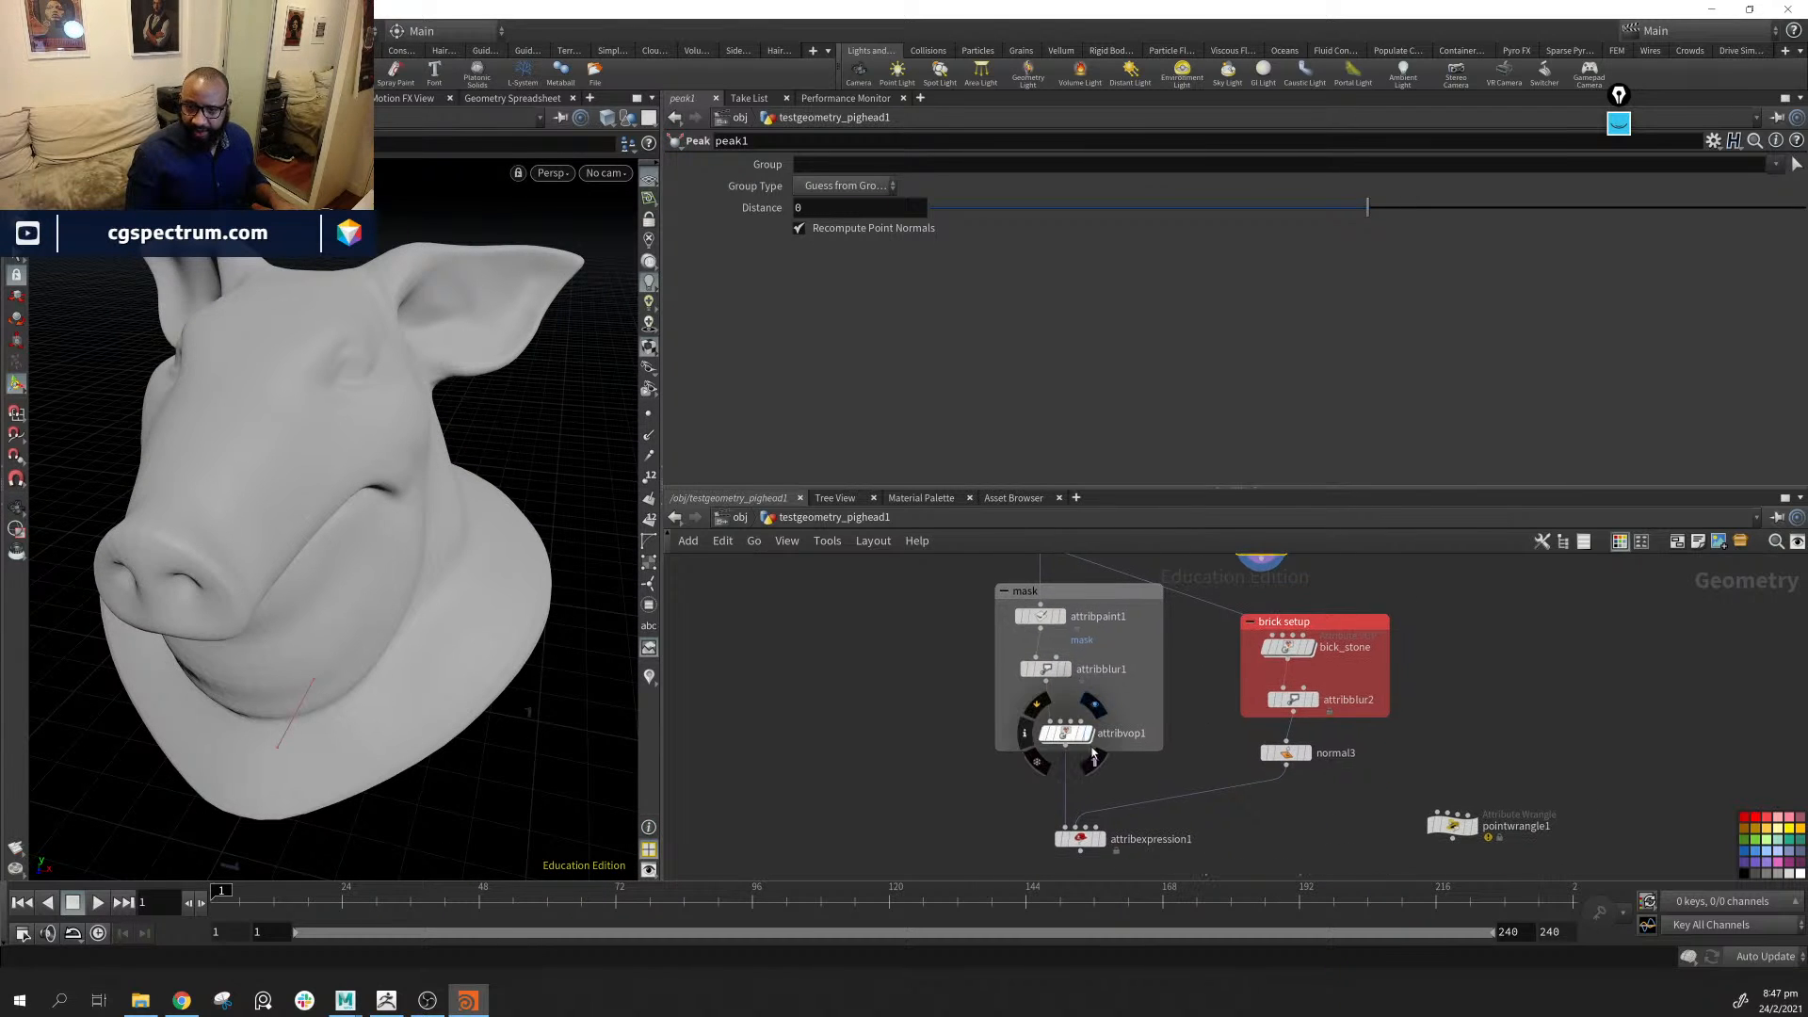
click(1100, 769)
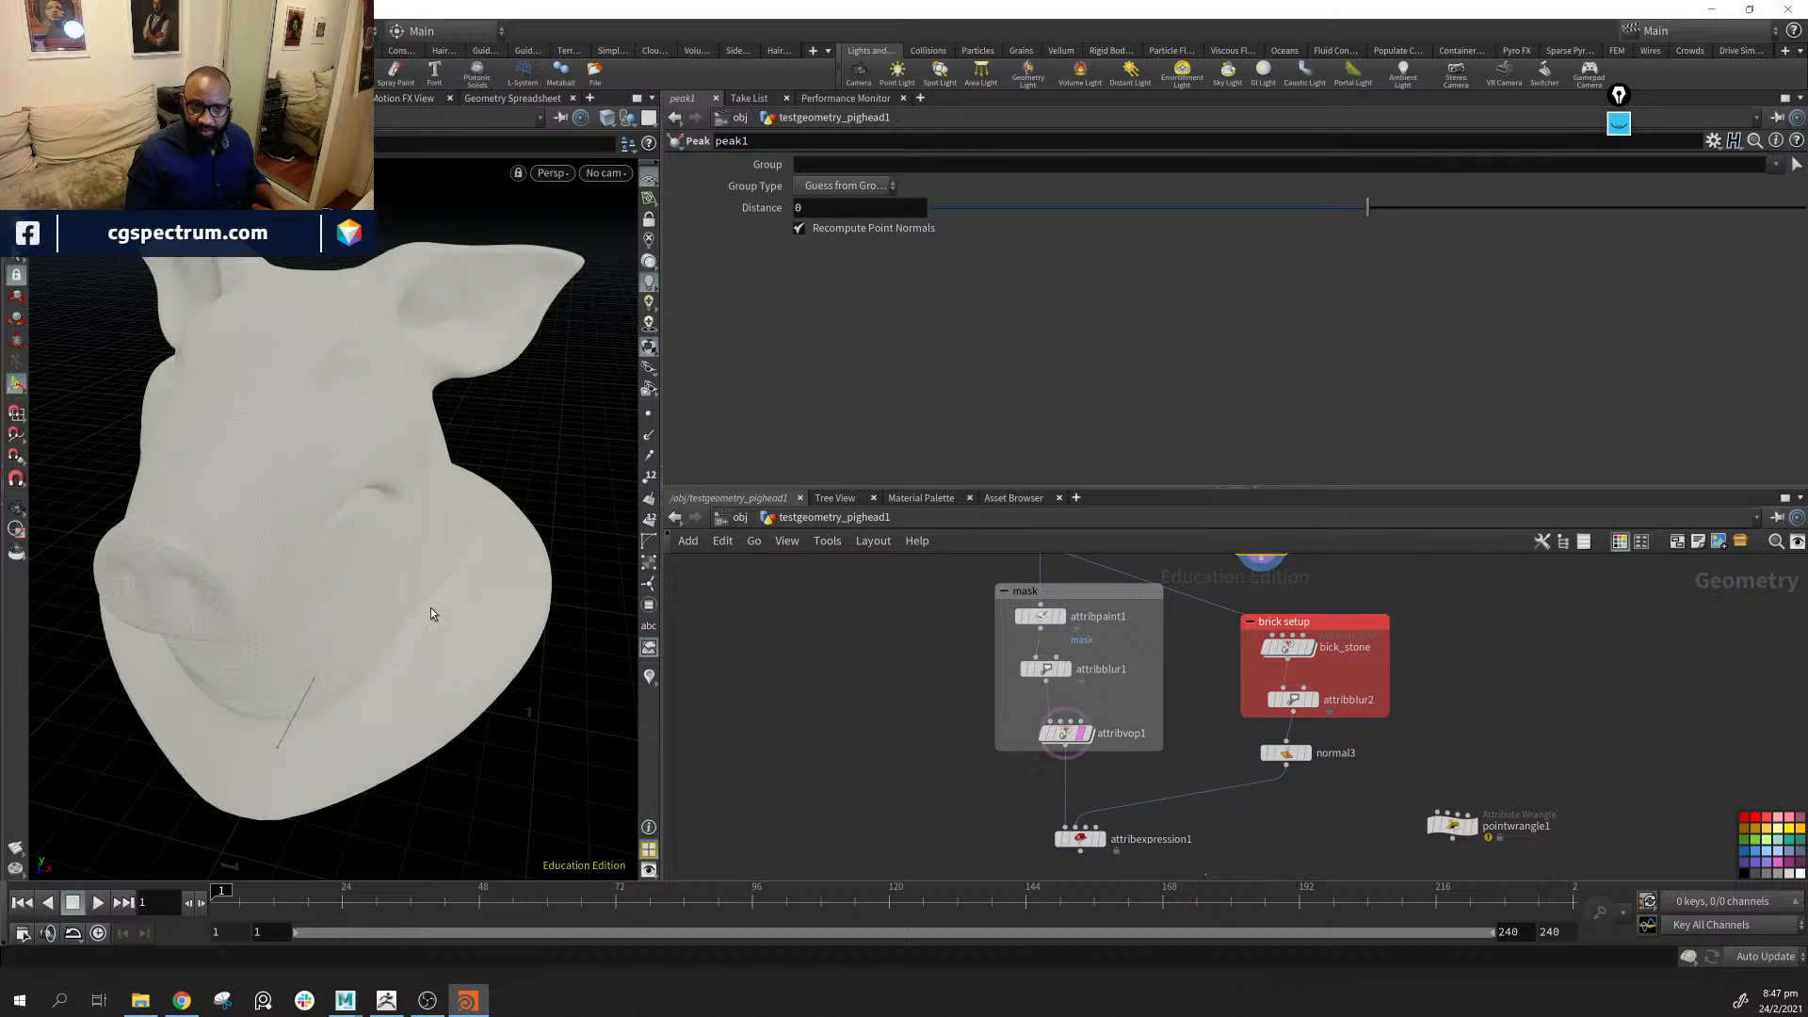
alt+drag(434, 614, 538, 595)
middle_drag(1423, 585, 1397, 710)
mouse_move(1234, 678)
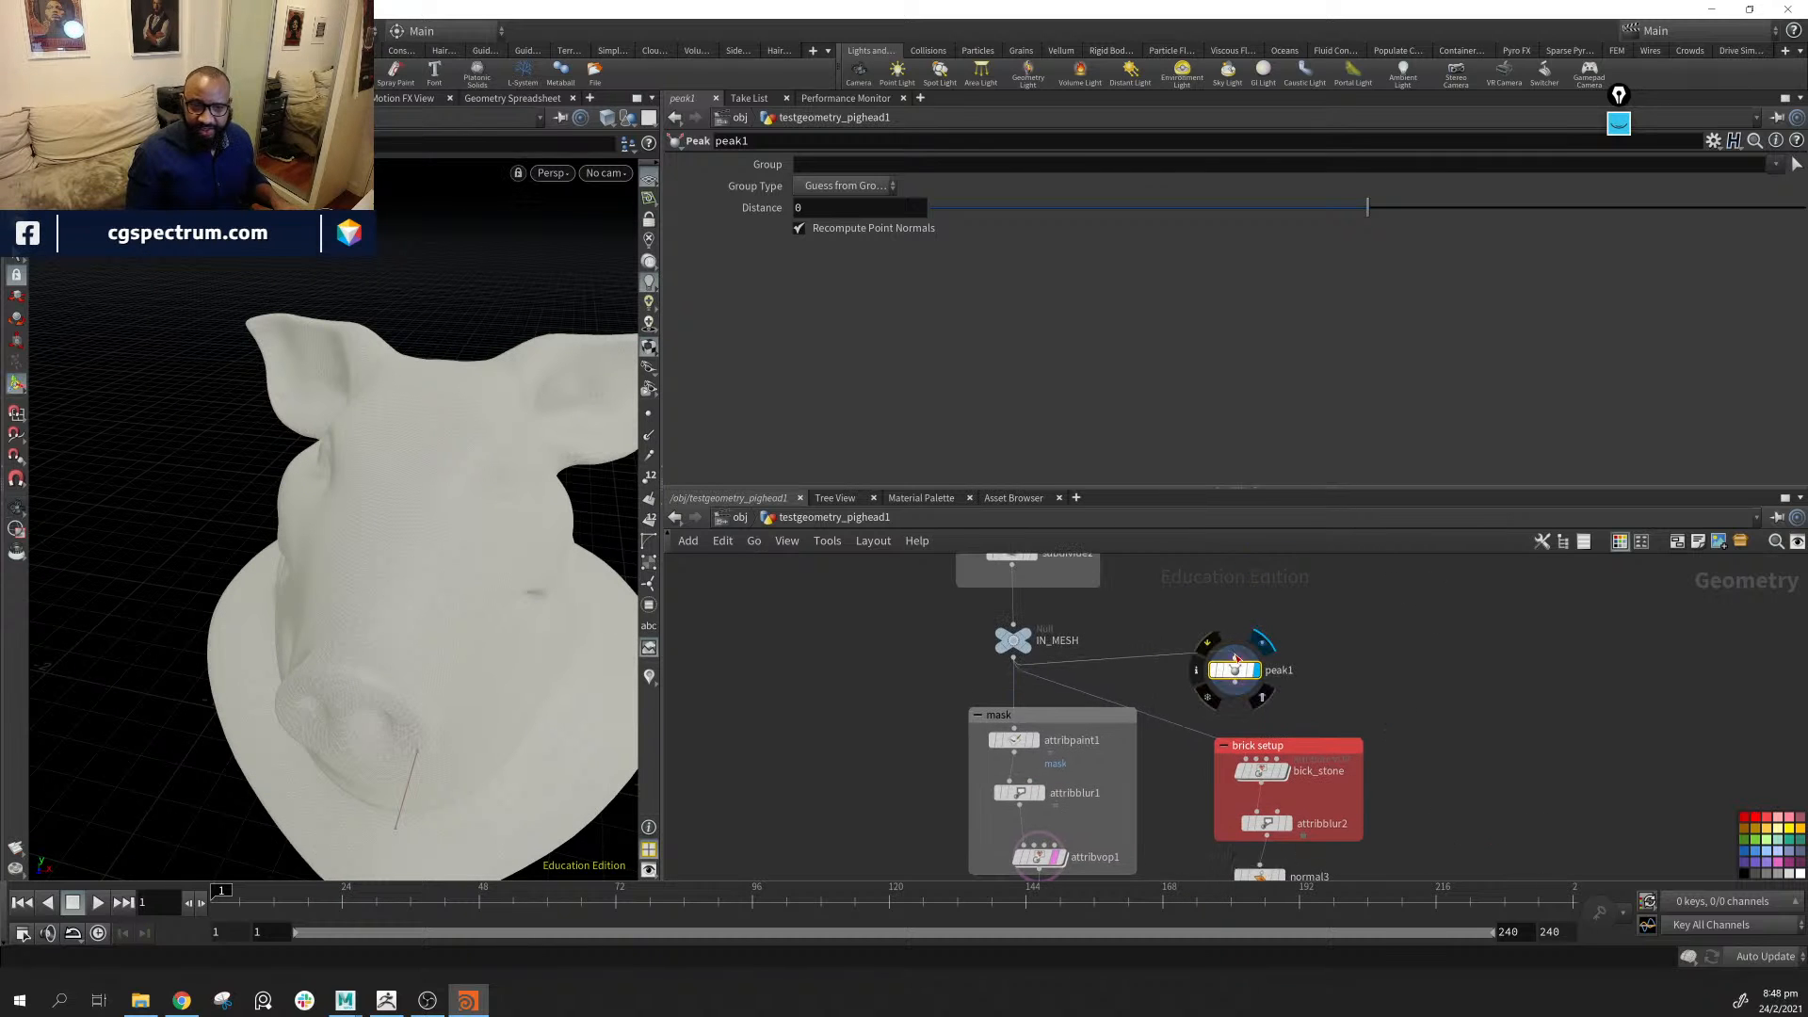
Shrink the mesh inward by setting the Distance of peak1 to about -0.0284
alt+drag(428, 754, 496, 714)
alt+middle_drag(496, 715, 342, 535)
alt+drag(342, 535, 614, 378)
alt+middle_drag(615, 378, 624, 380)
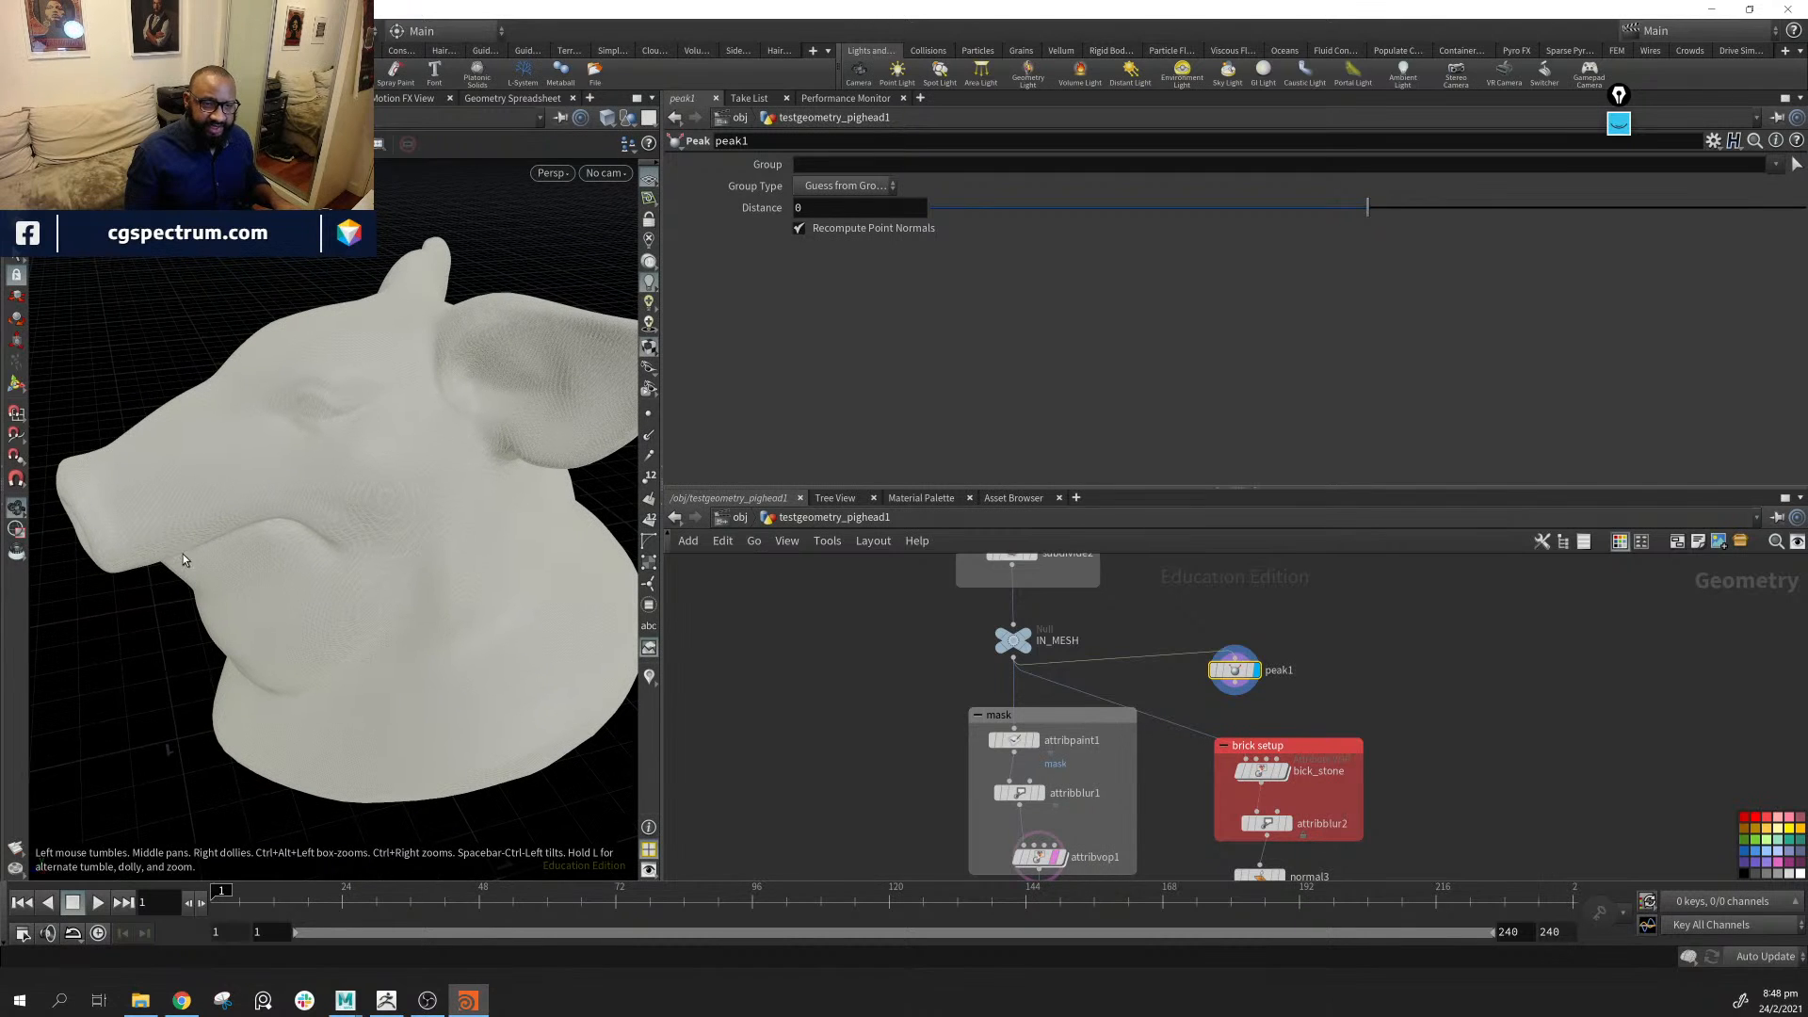
drag(309, 710, 315, 708)
alt+middle_drag(344, 506, 259, 515)
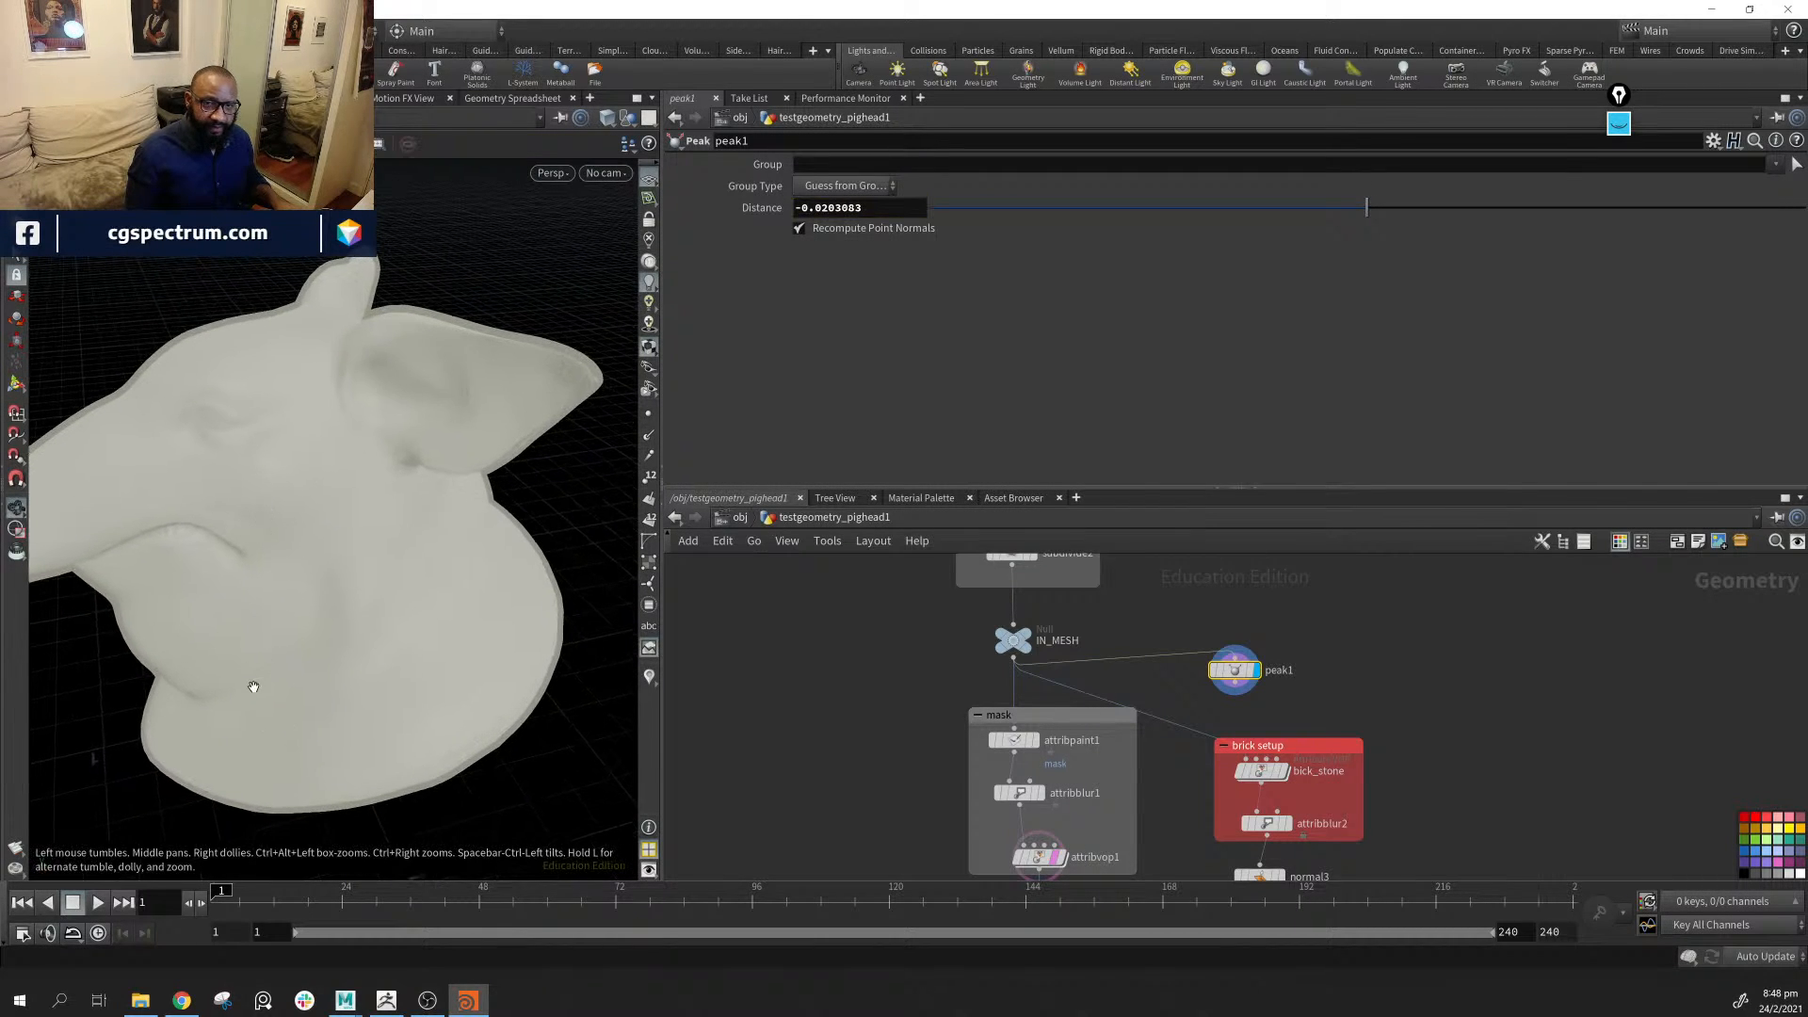
drag(251, 718, 250, 720)
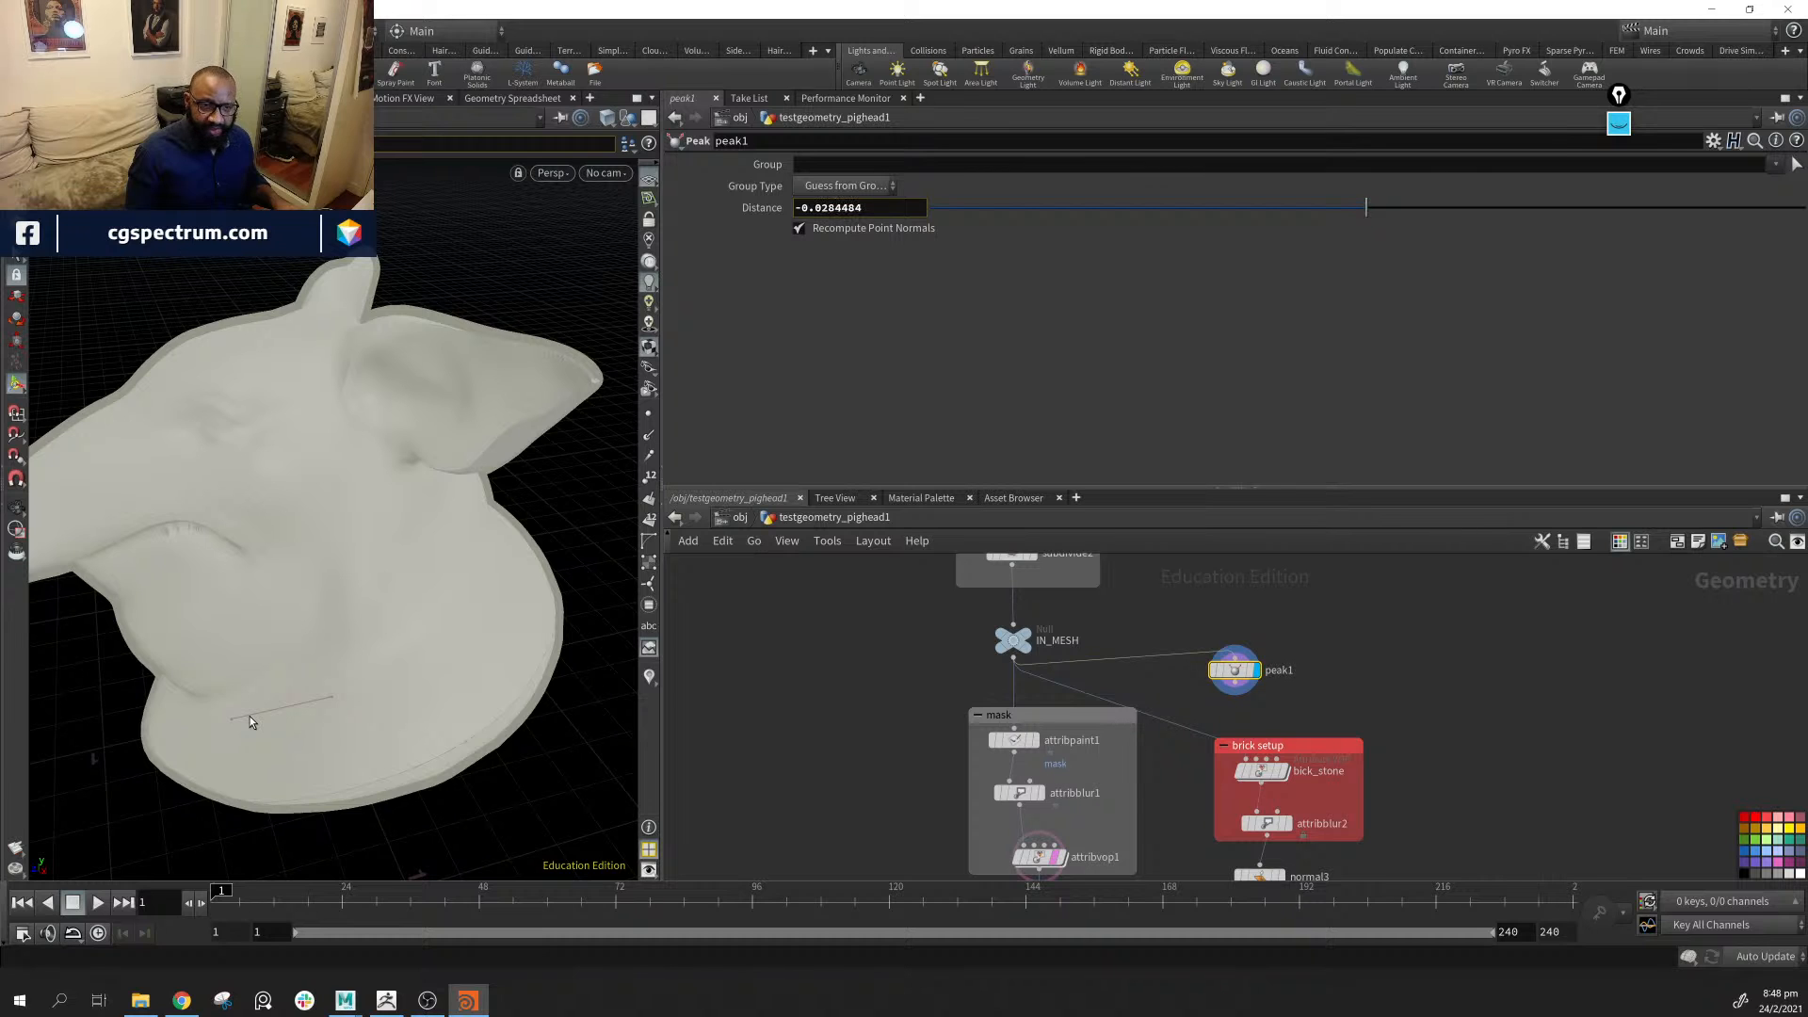
alt+drag(264, 537, 311, 512)
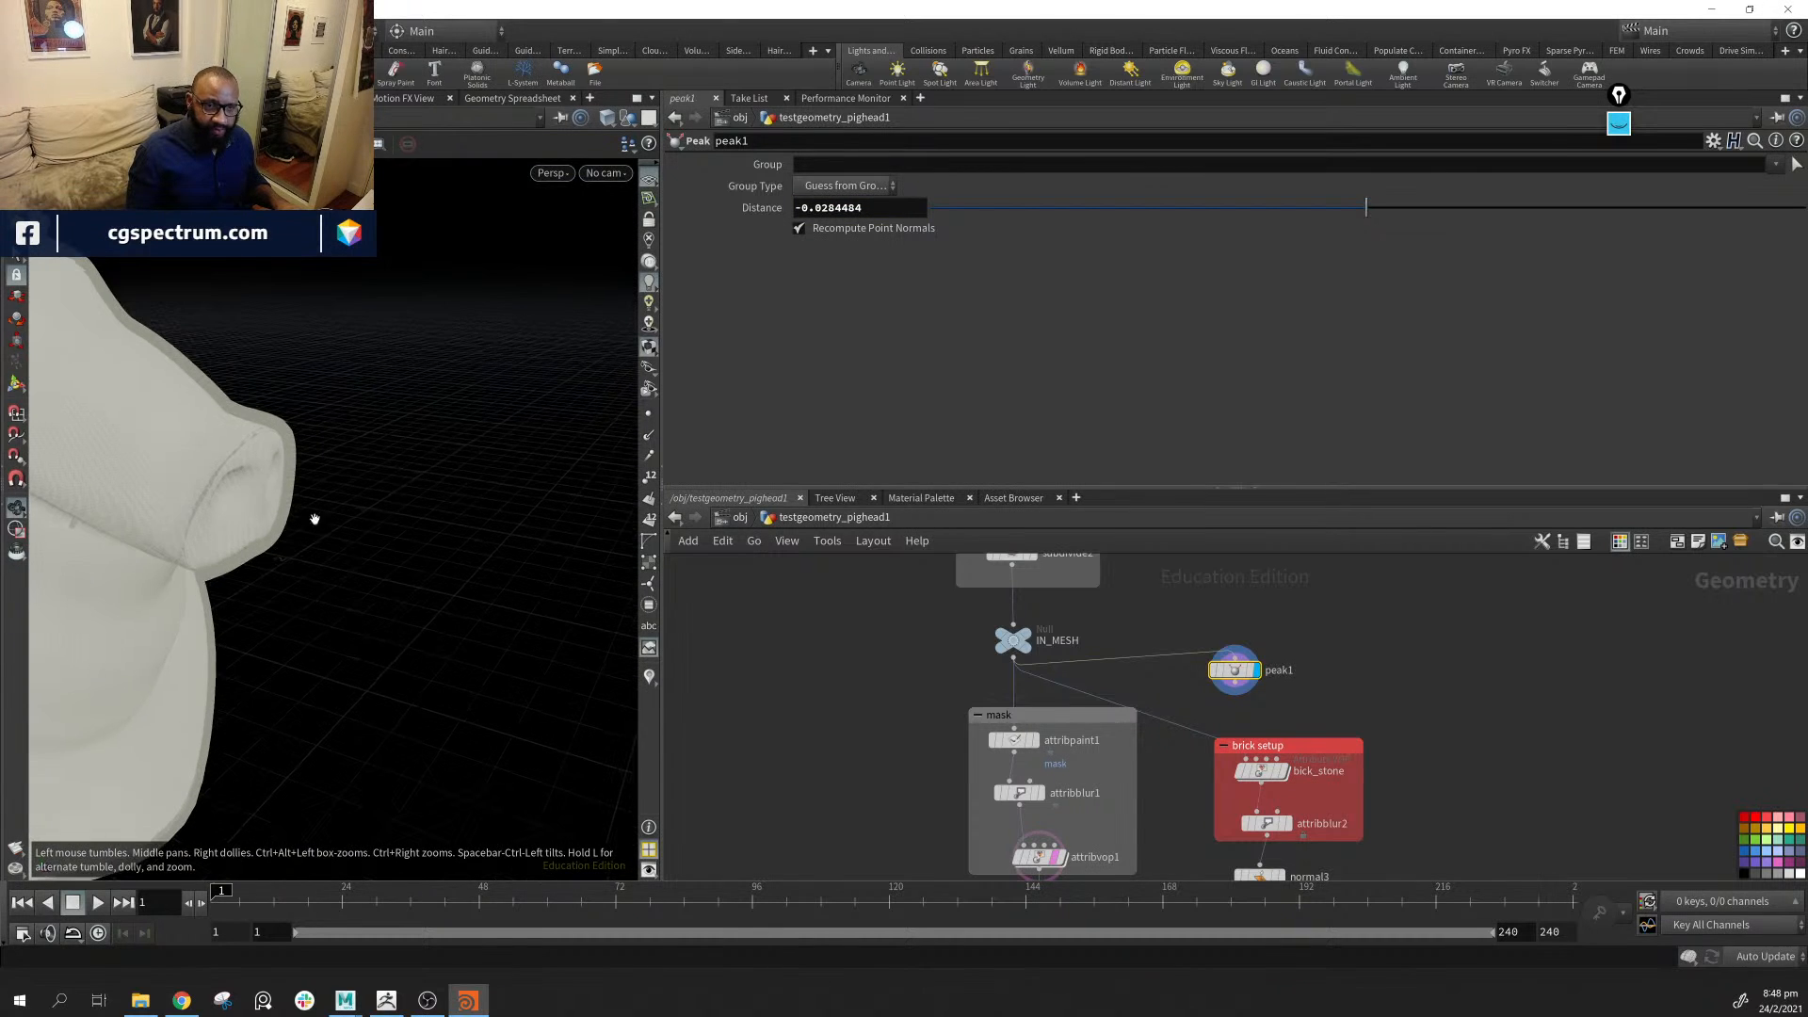
Move peak1 up, connect a new Attribute Blur node beneath it and display the blur
drag(1234, 673, 1247, 629)
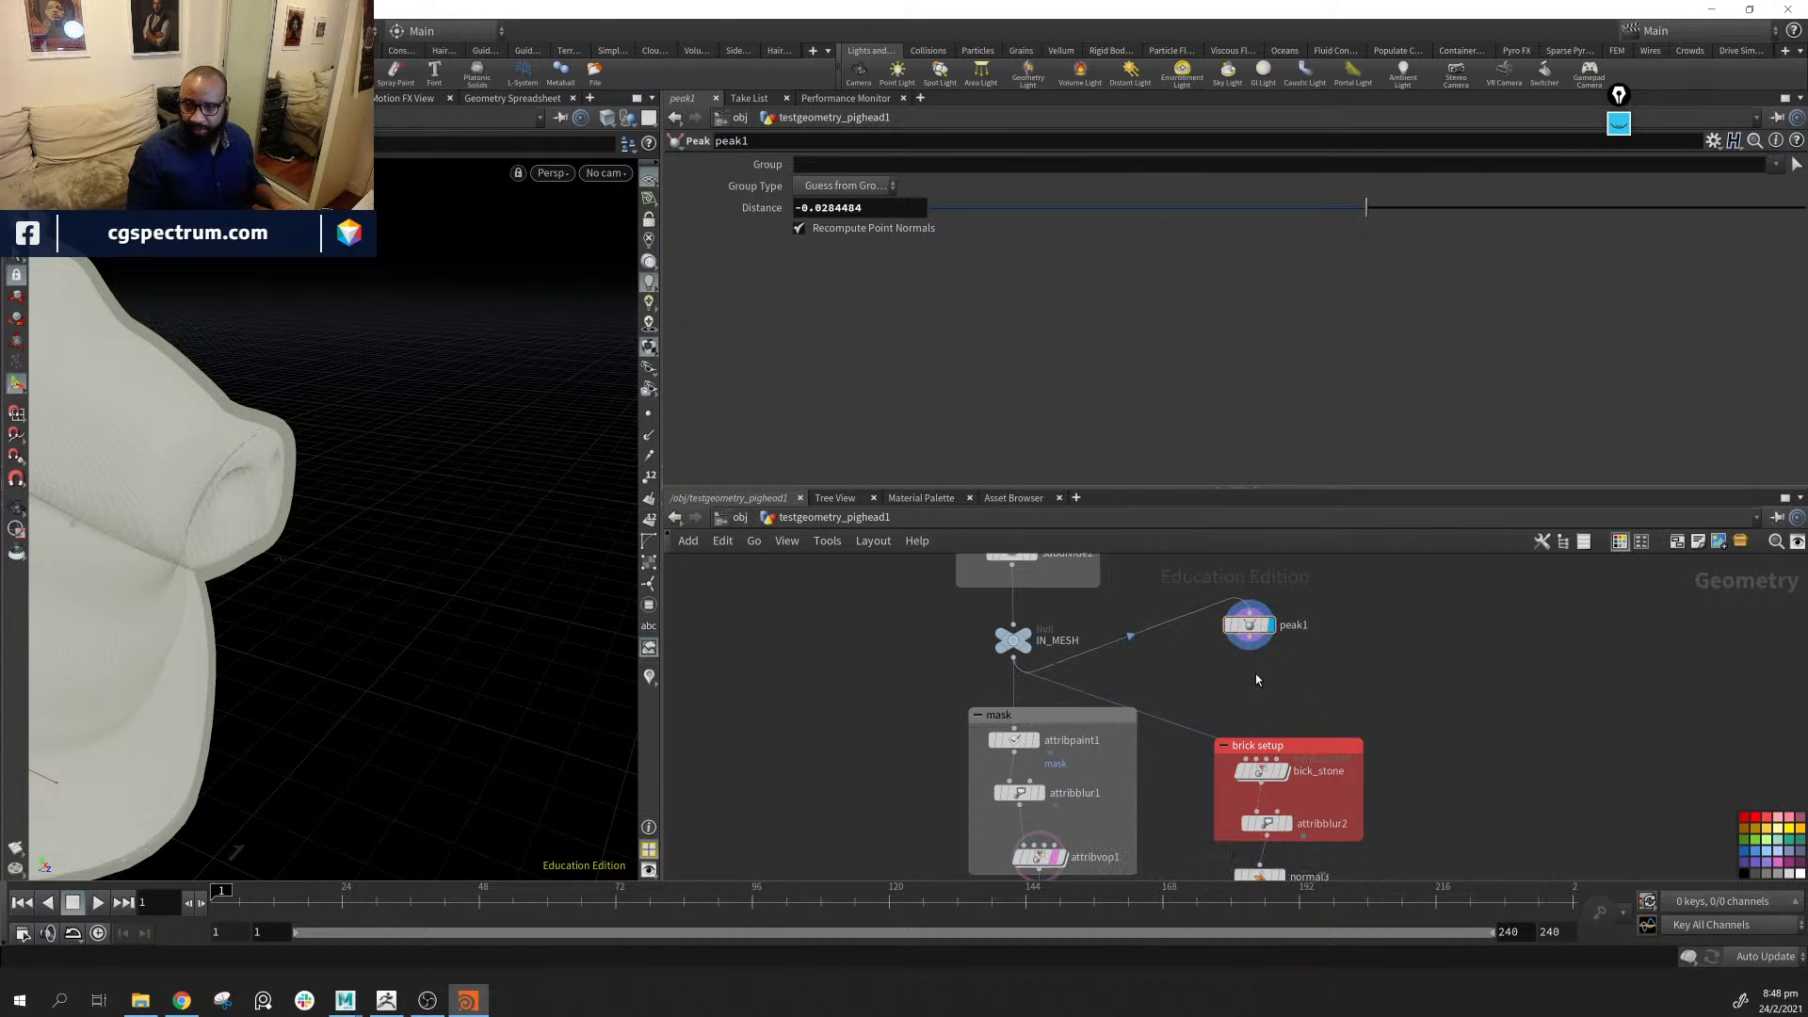
key(Tab)
text(ab)
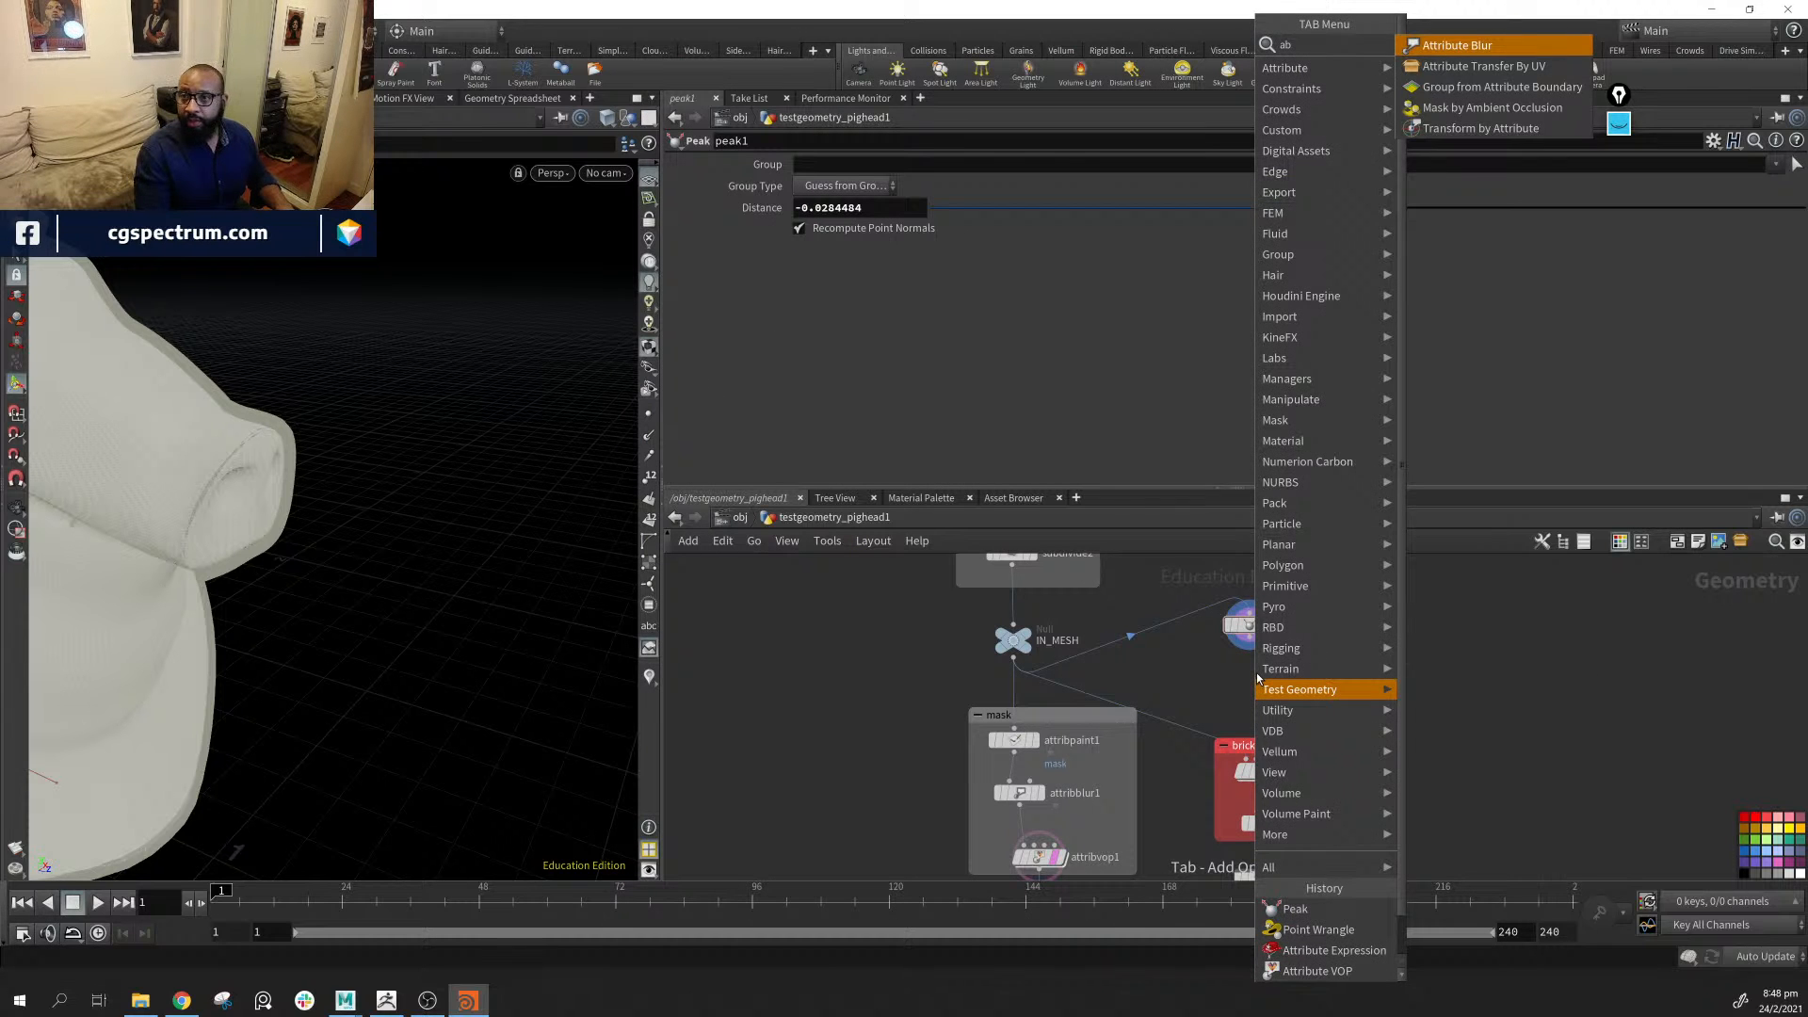
key(Return)
click(1256, 672)
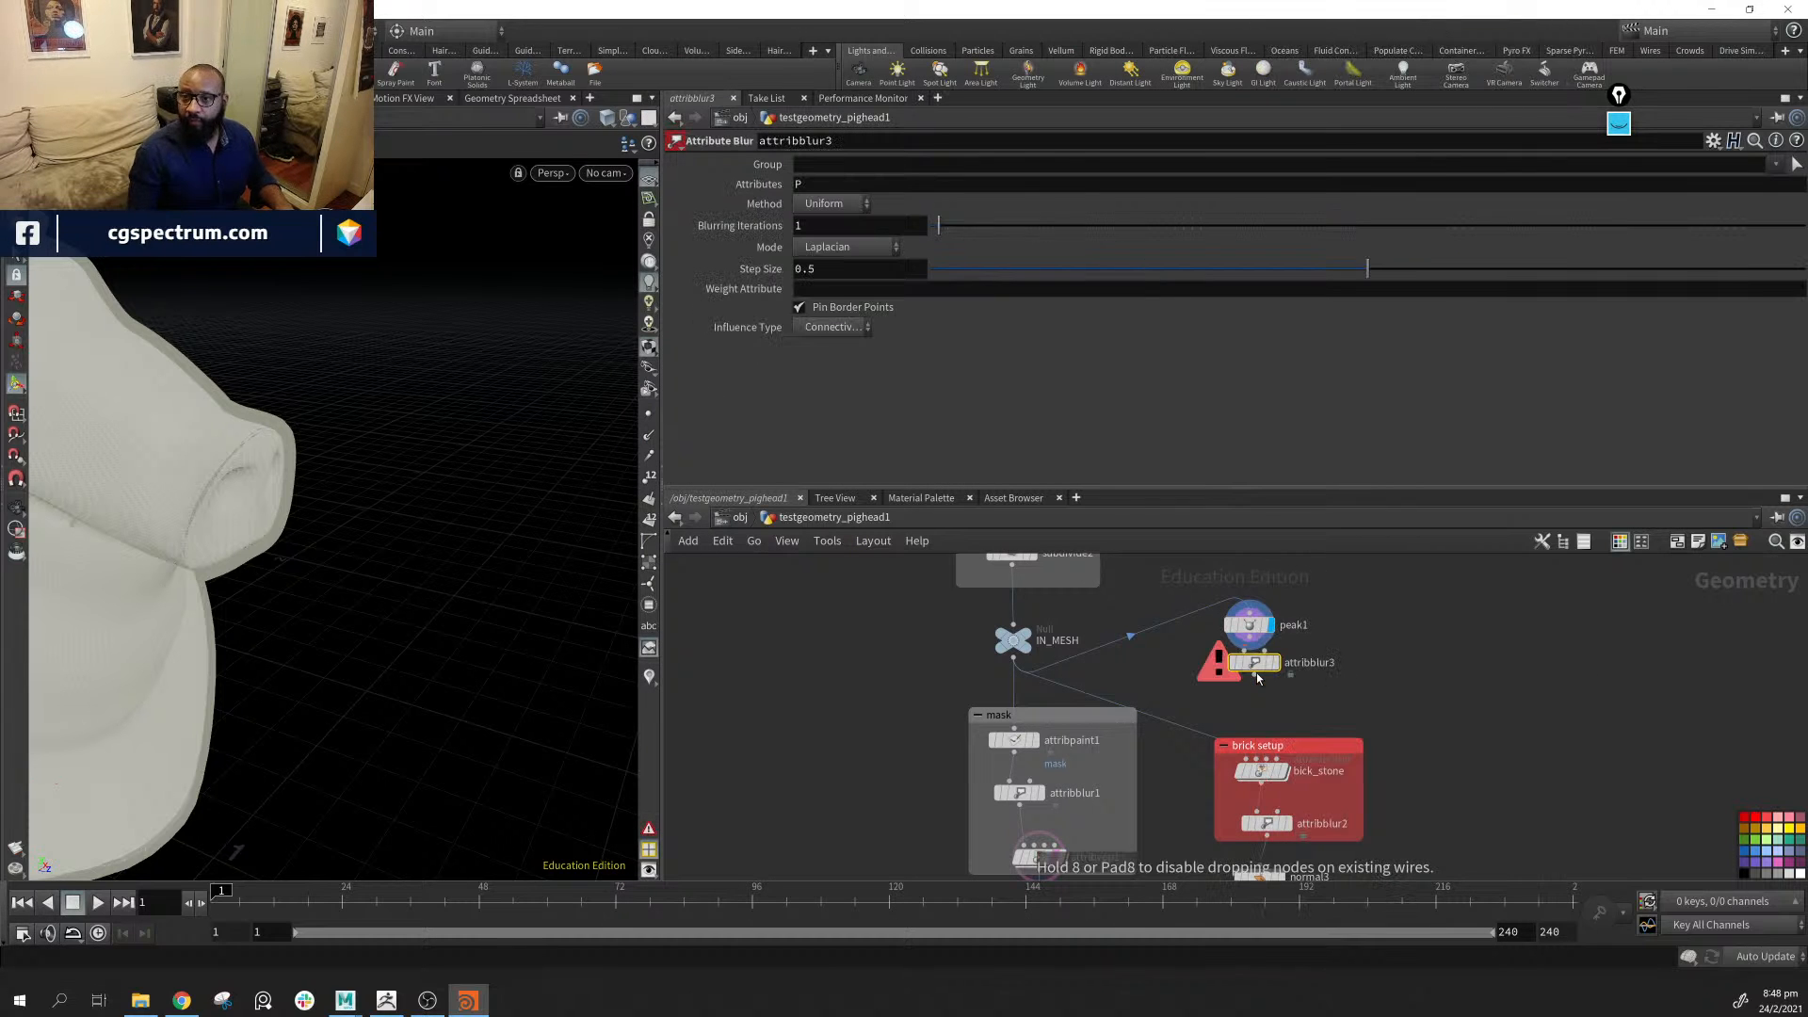
mouse_move(1257, 664)
mouse_down()
mouse_move(1273, 689)
mouse_move(1262, 676)
mouse_up()
click(1276, 680)
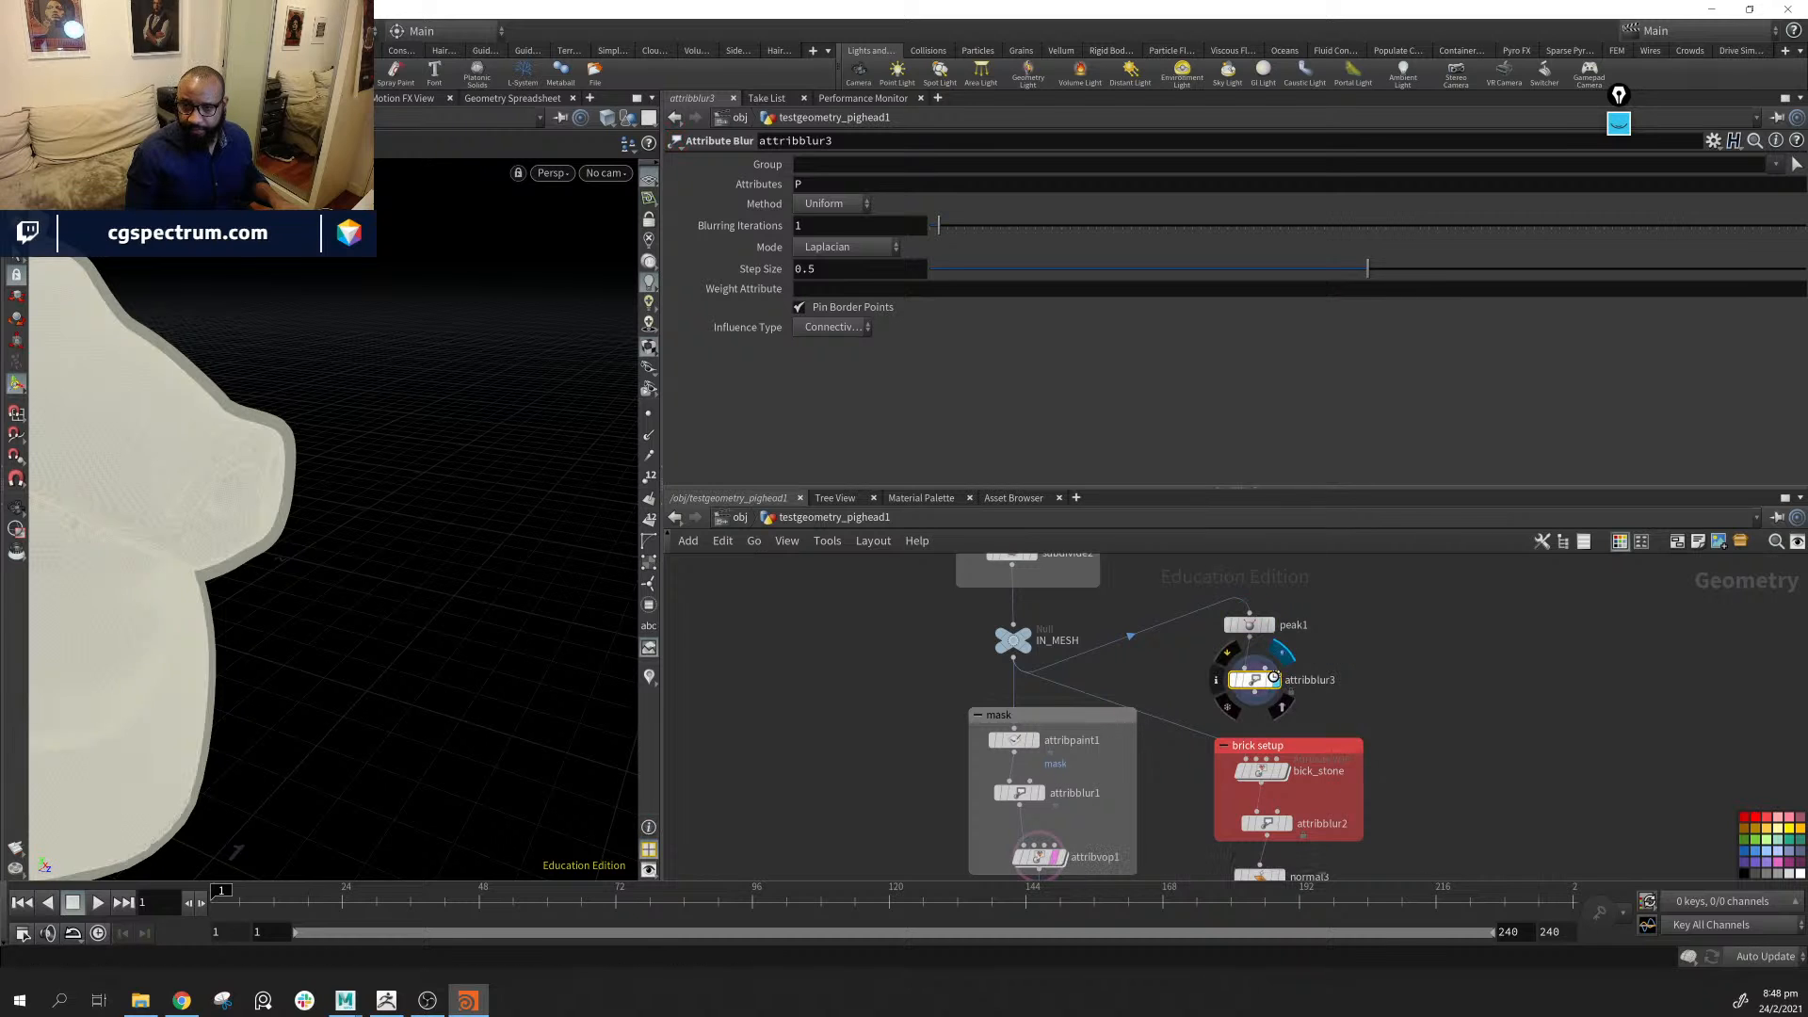
Turn off the attribvop1 template and set the Blurring Iterations of attribblur3 to 70
alt+drag(466, 540, 585, 508)
middle_drag(1151, 763, 1153, 702)
mouse_move(1055, 800)
alt+drag(322, 429, 247, 467)
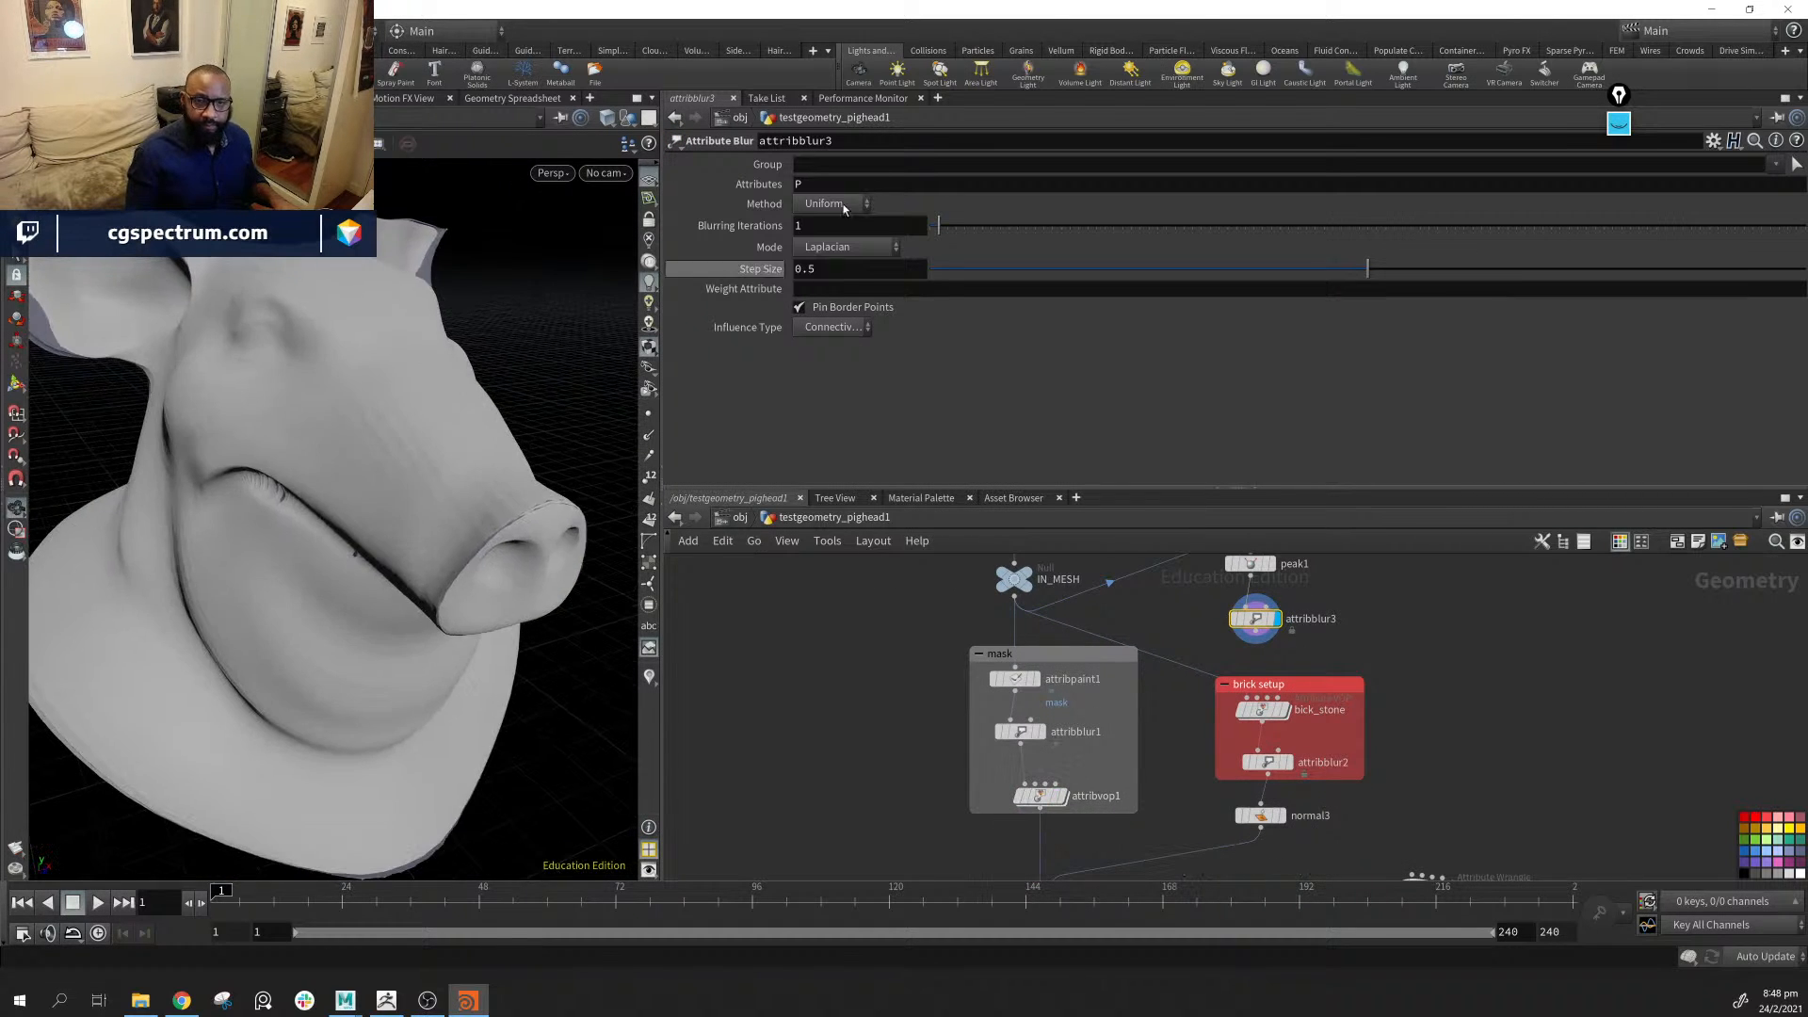
drag(1117, 226, 1403, 231)
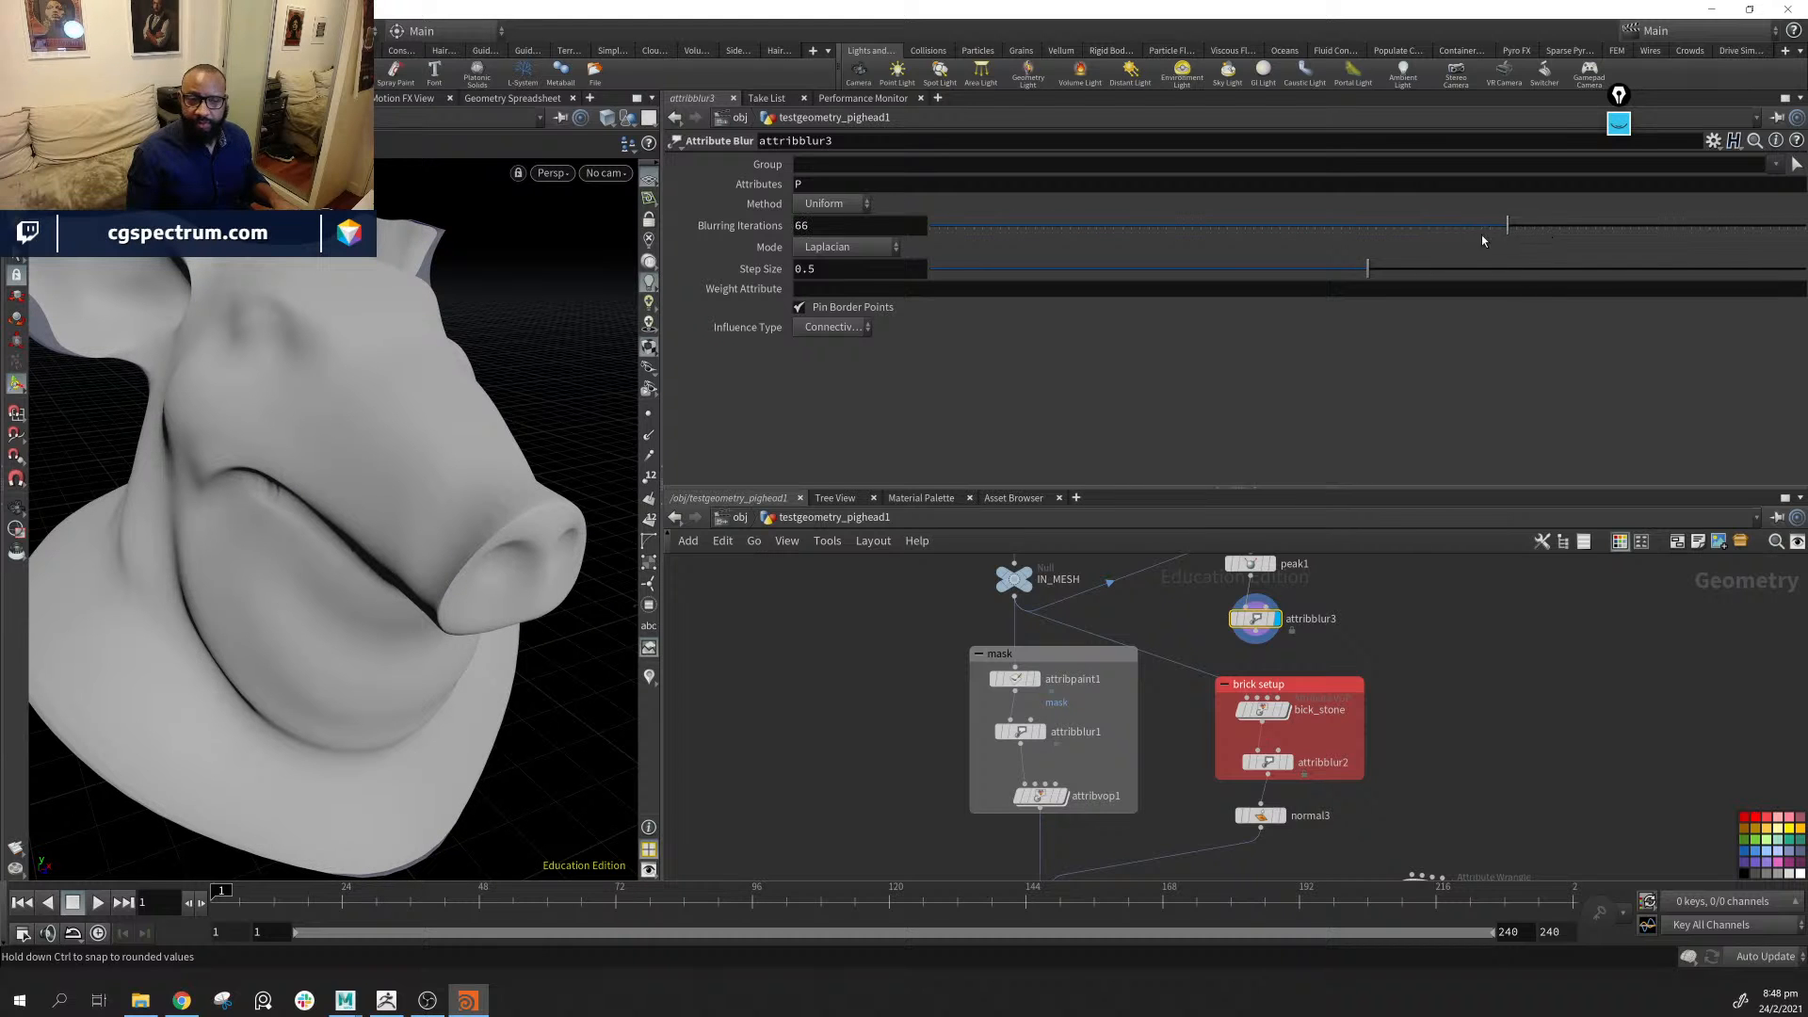
mouse_move(438, 345)
mouse_down()
mouse_move(339, 350)
mouse_move(405, 358)
mouse_up()
Try Distance values of -0.15 and 0.21 on peak1 to compare how they deform the blurred mesh
middle_drag(1327, 609, 1274, 693)
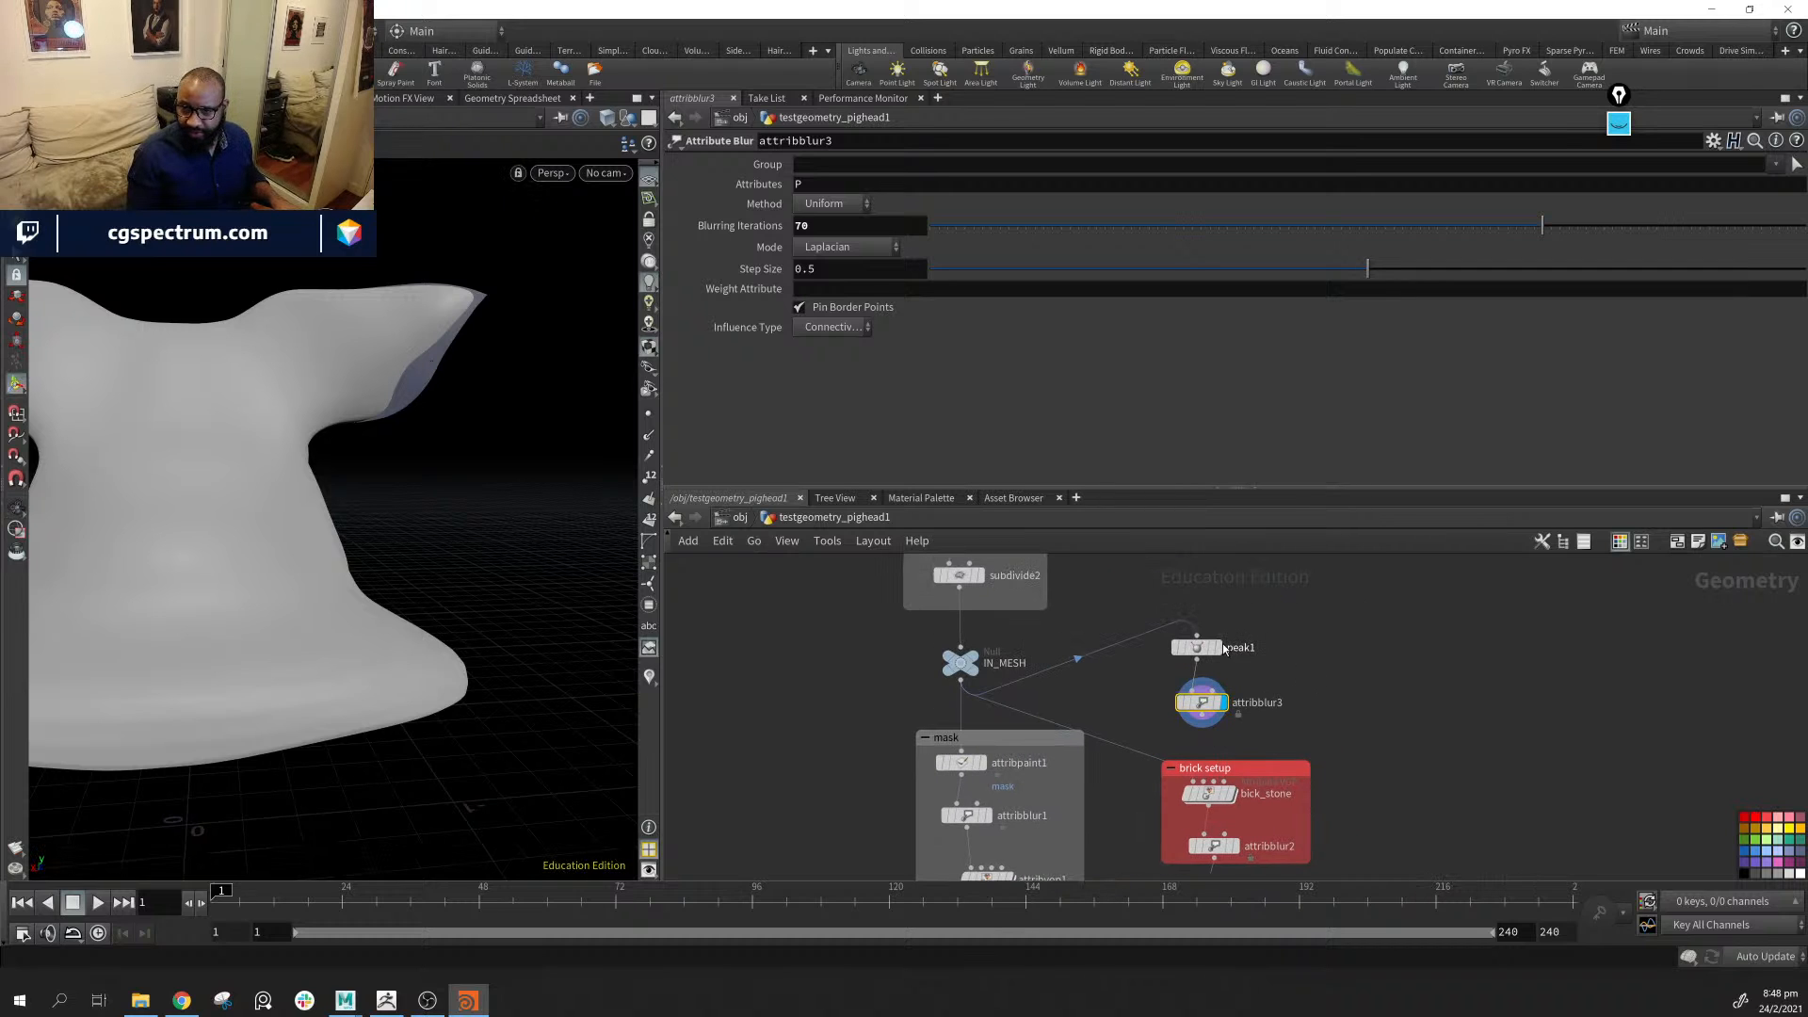
click(1197, 648)
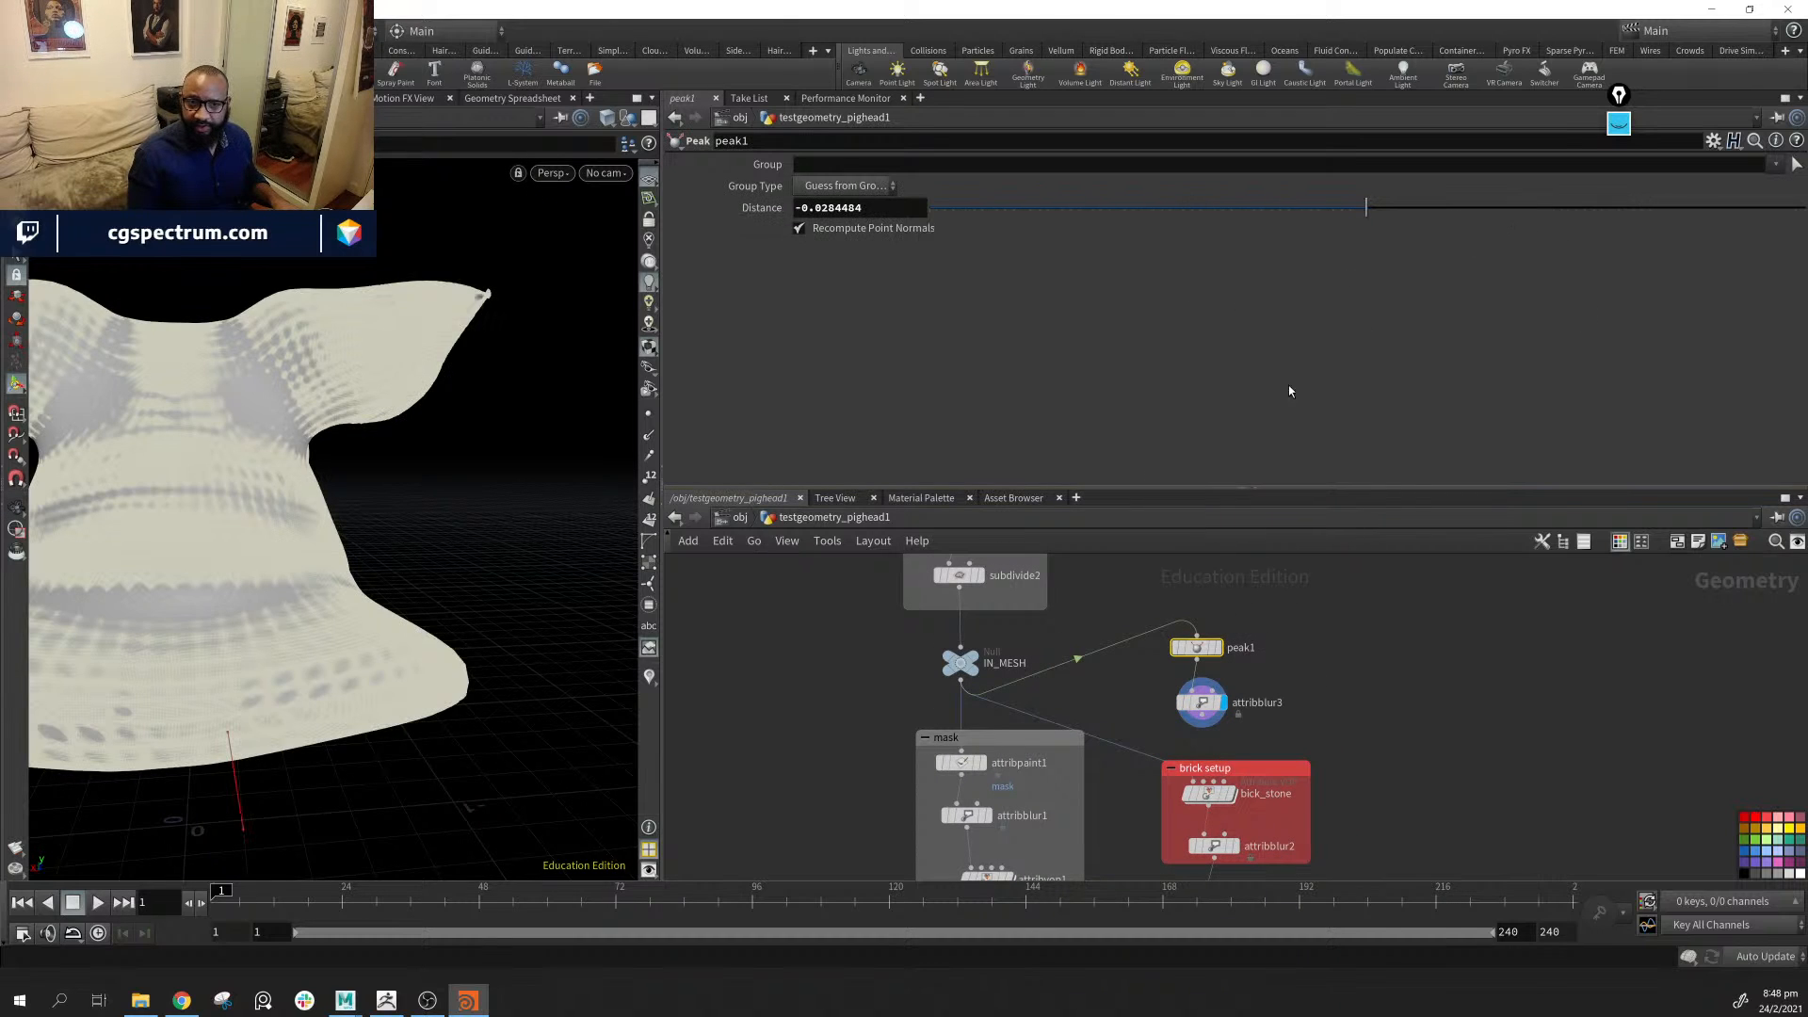
click(1325, 675)
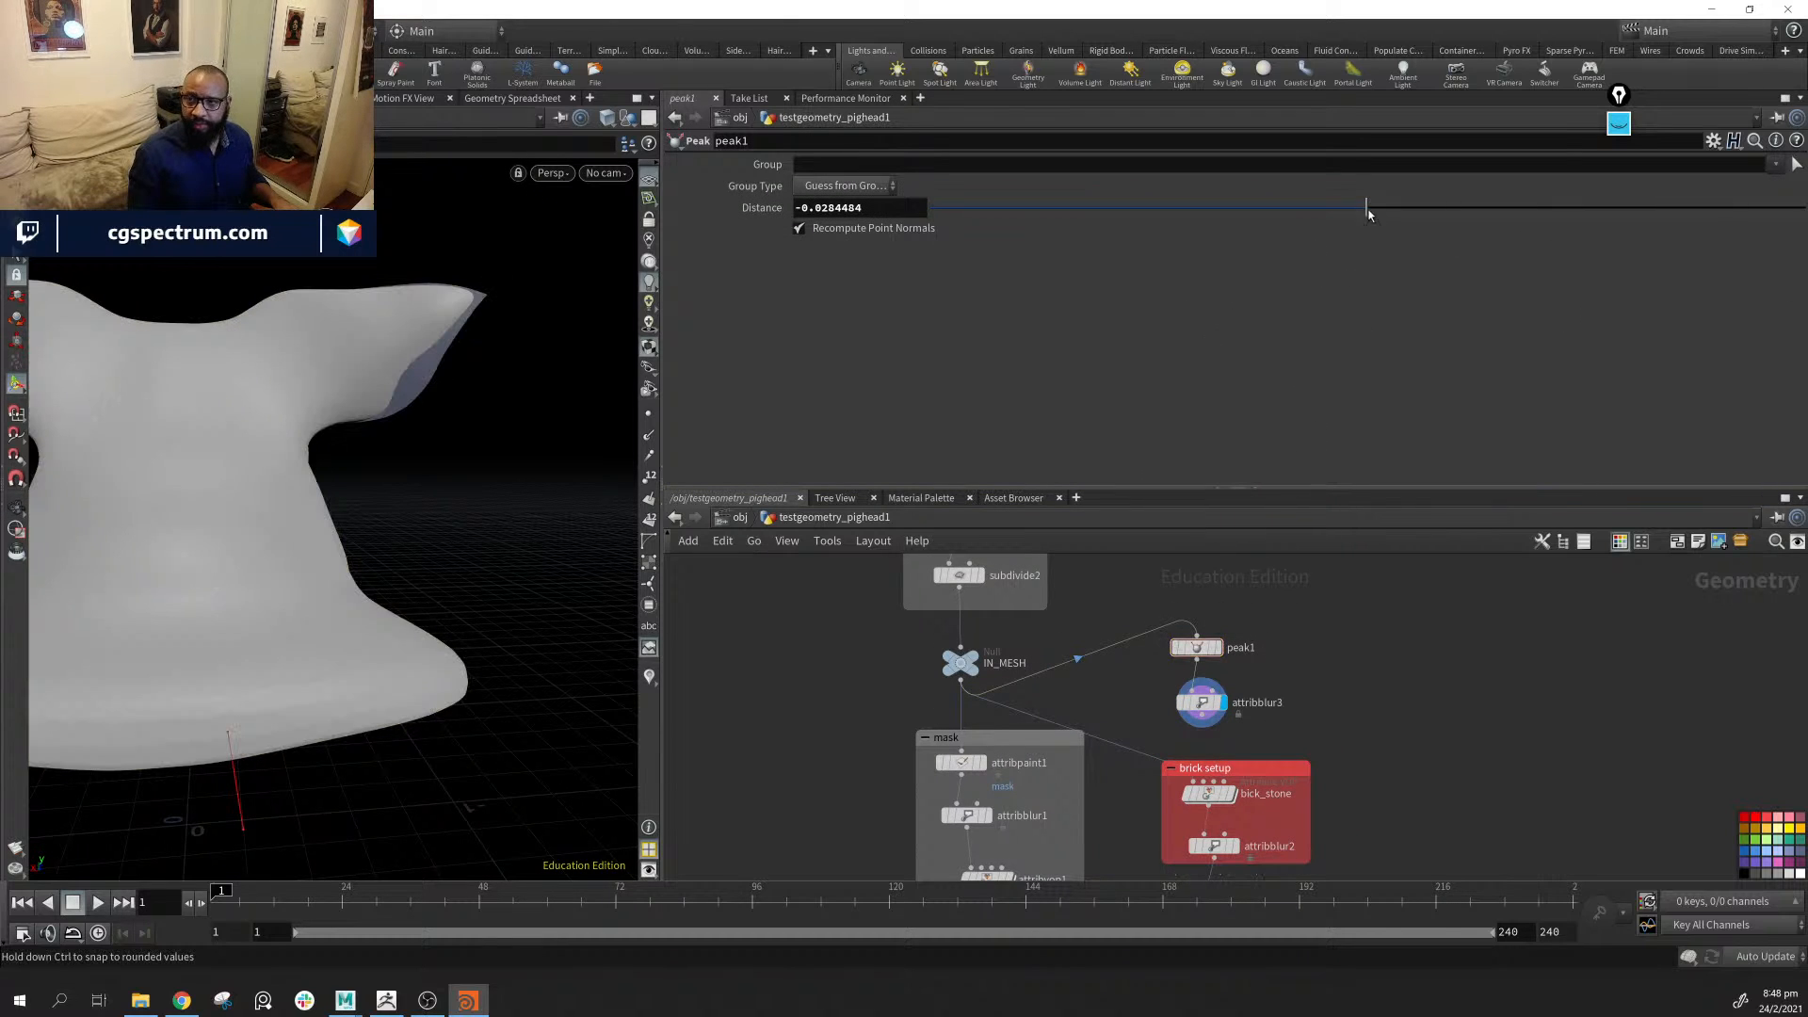
drag(1344, 216, 1328, 216)
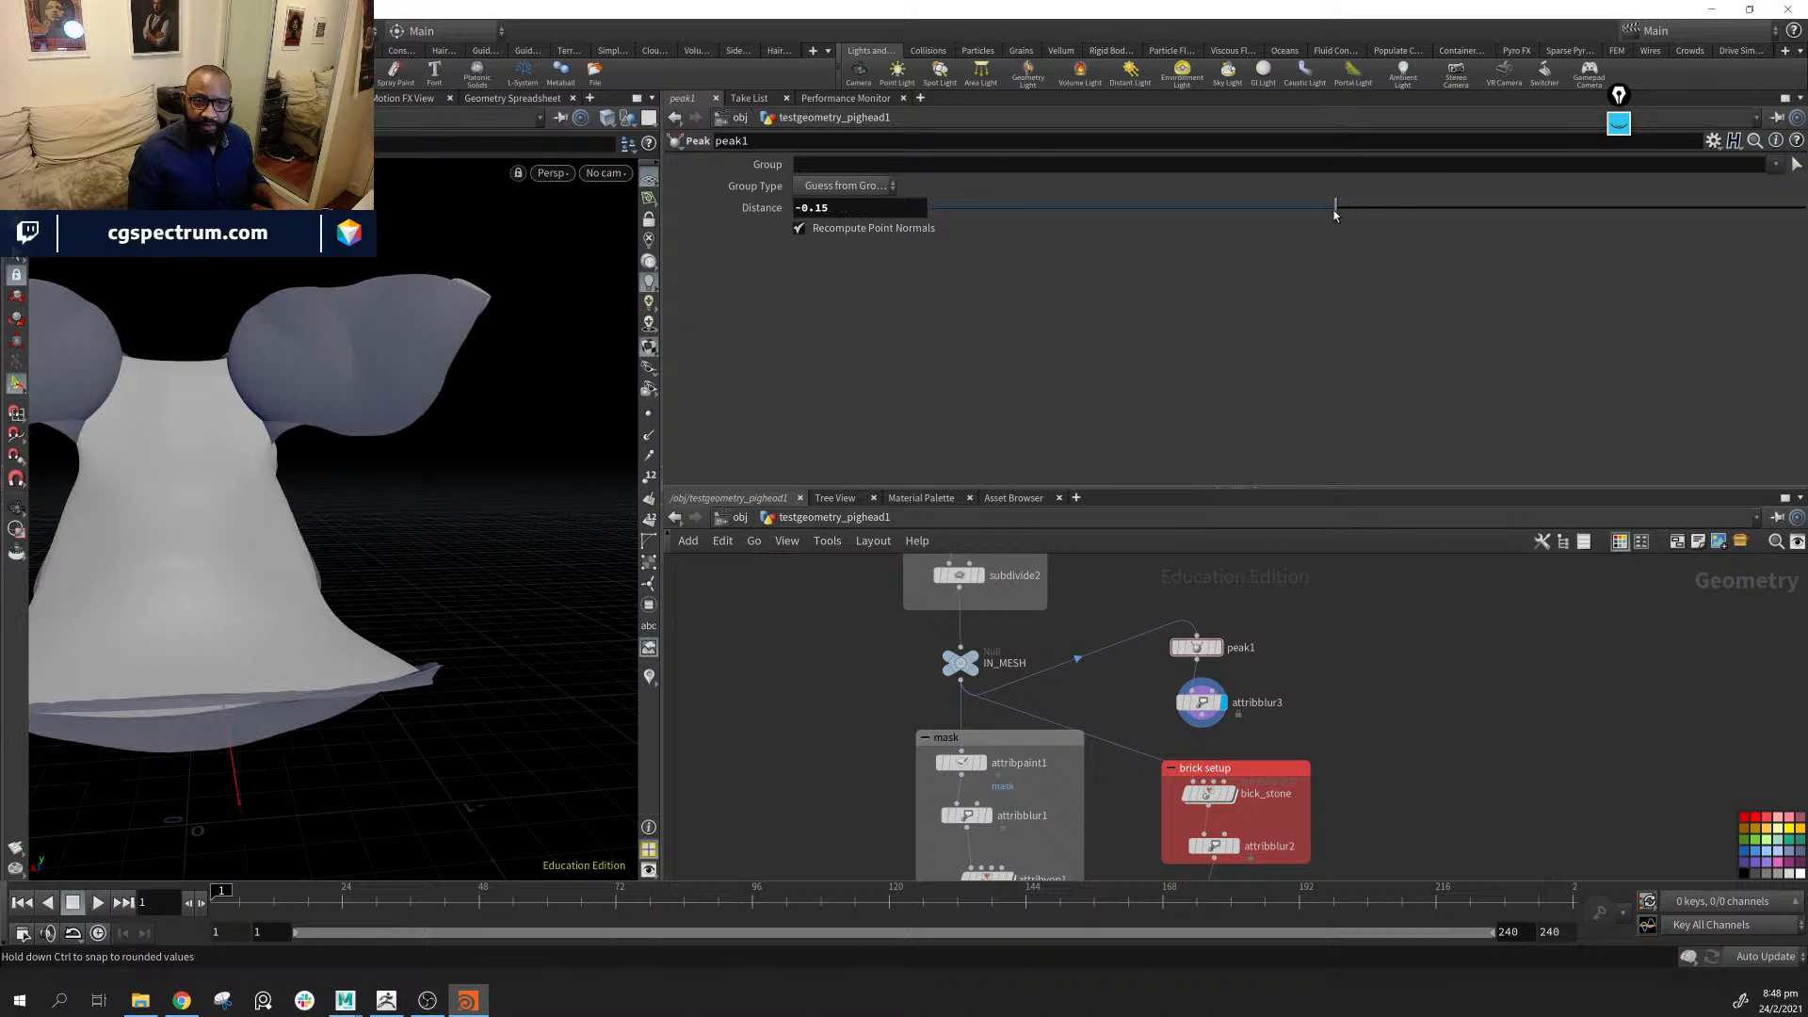
click(1374, 207)
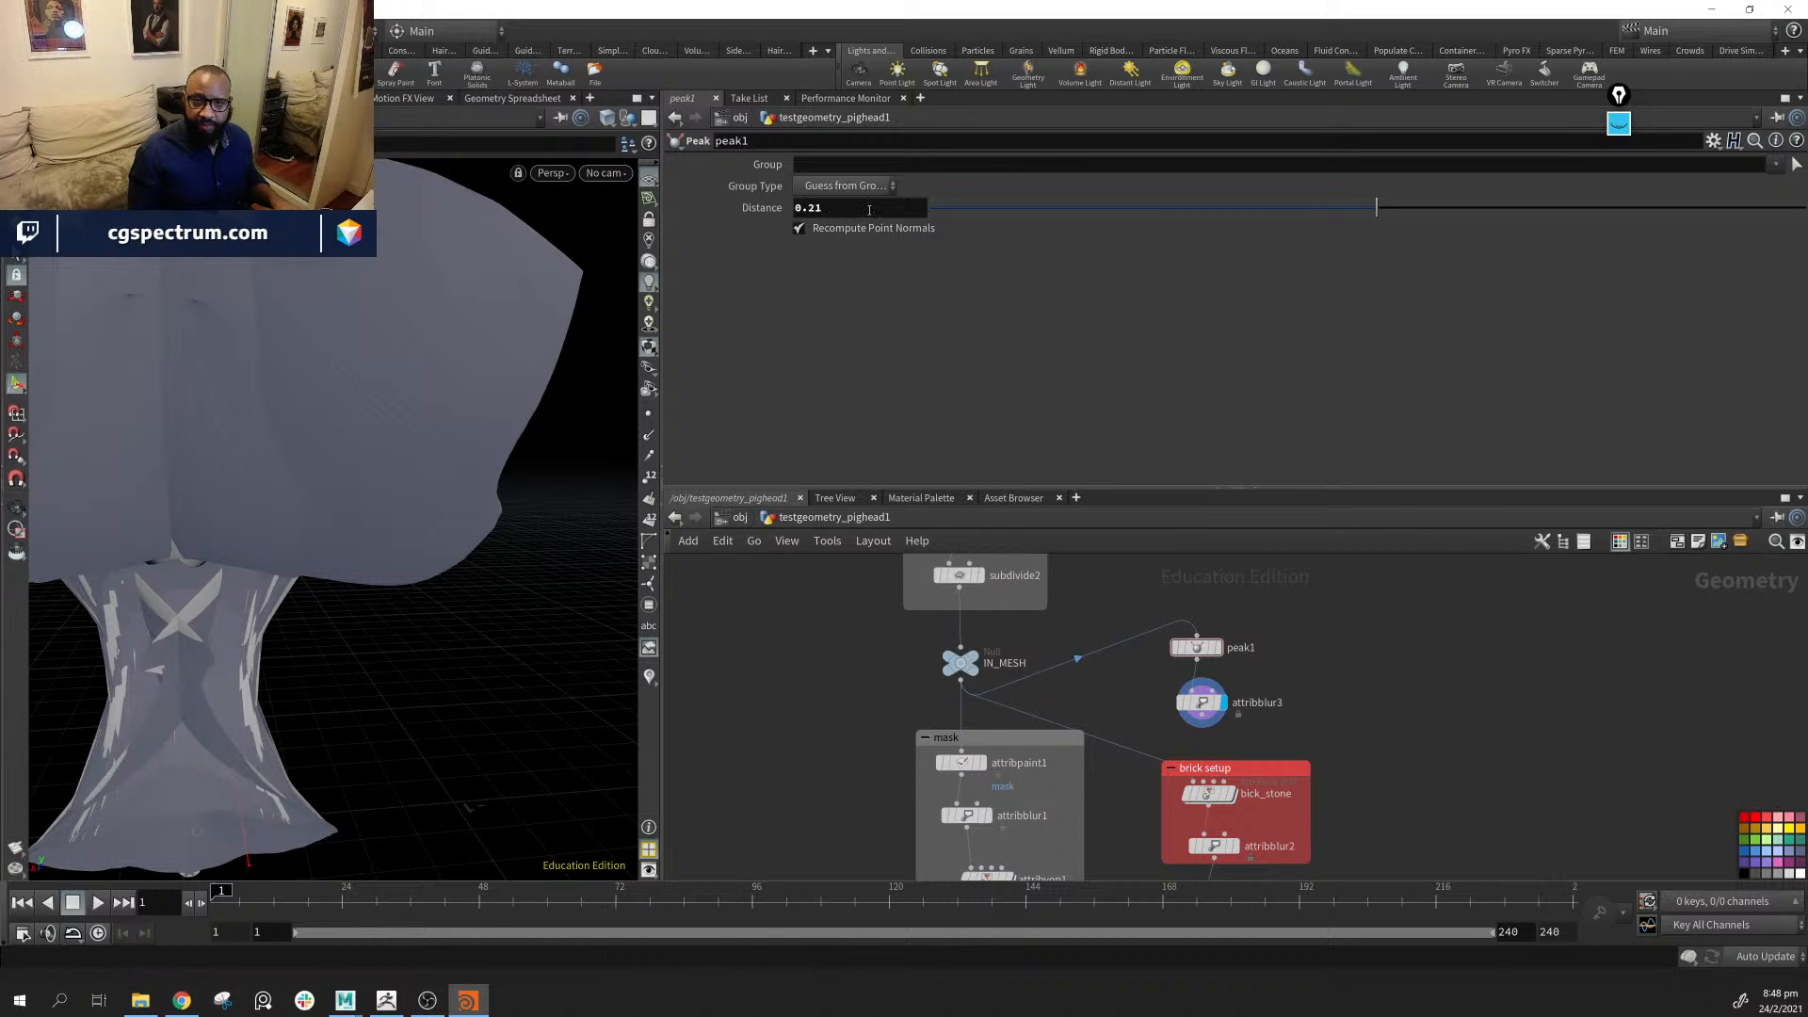
Reset the Distance of peak1 to 0, try -0.01 and -0.02, and settle on -0.015
click(870, 209)
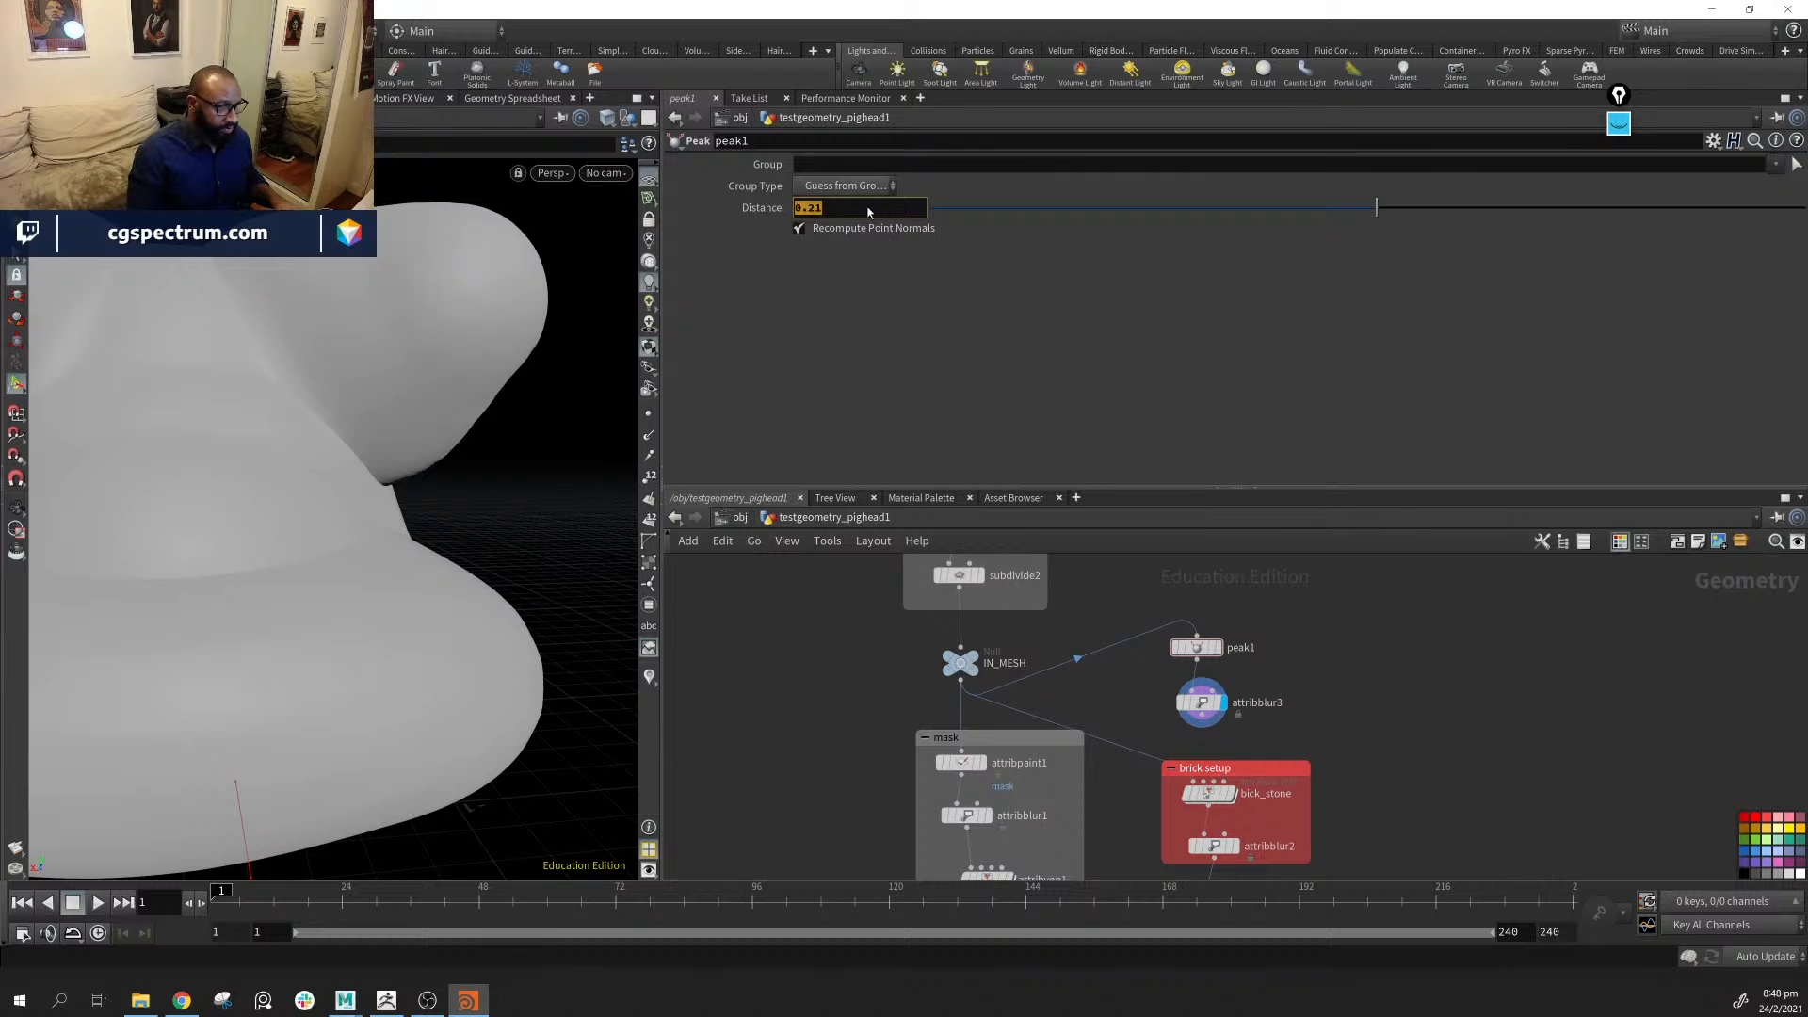
text(0)
key(Return)
click(869, 209)
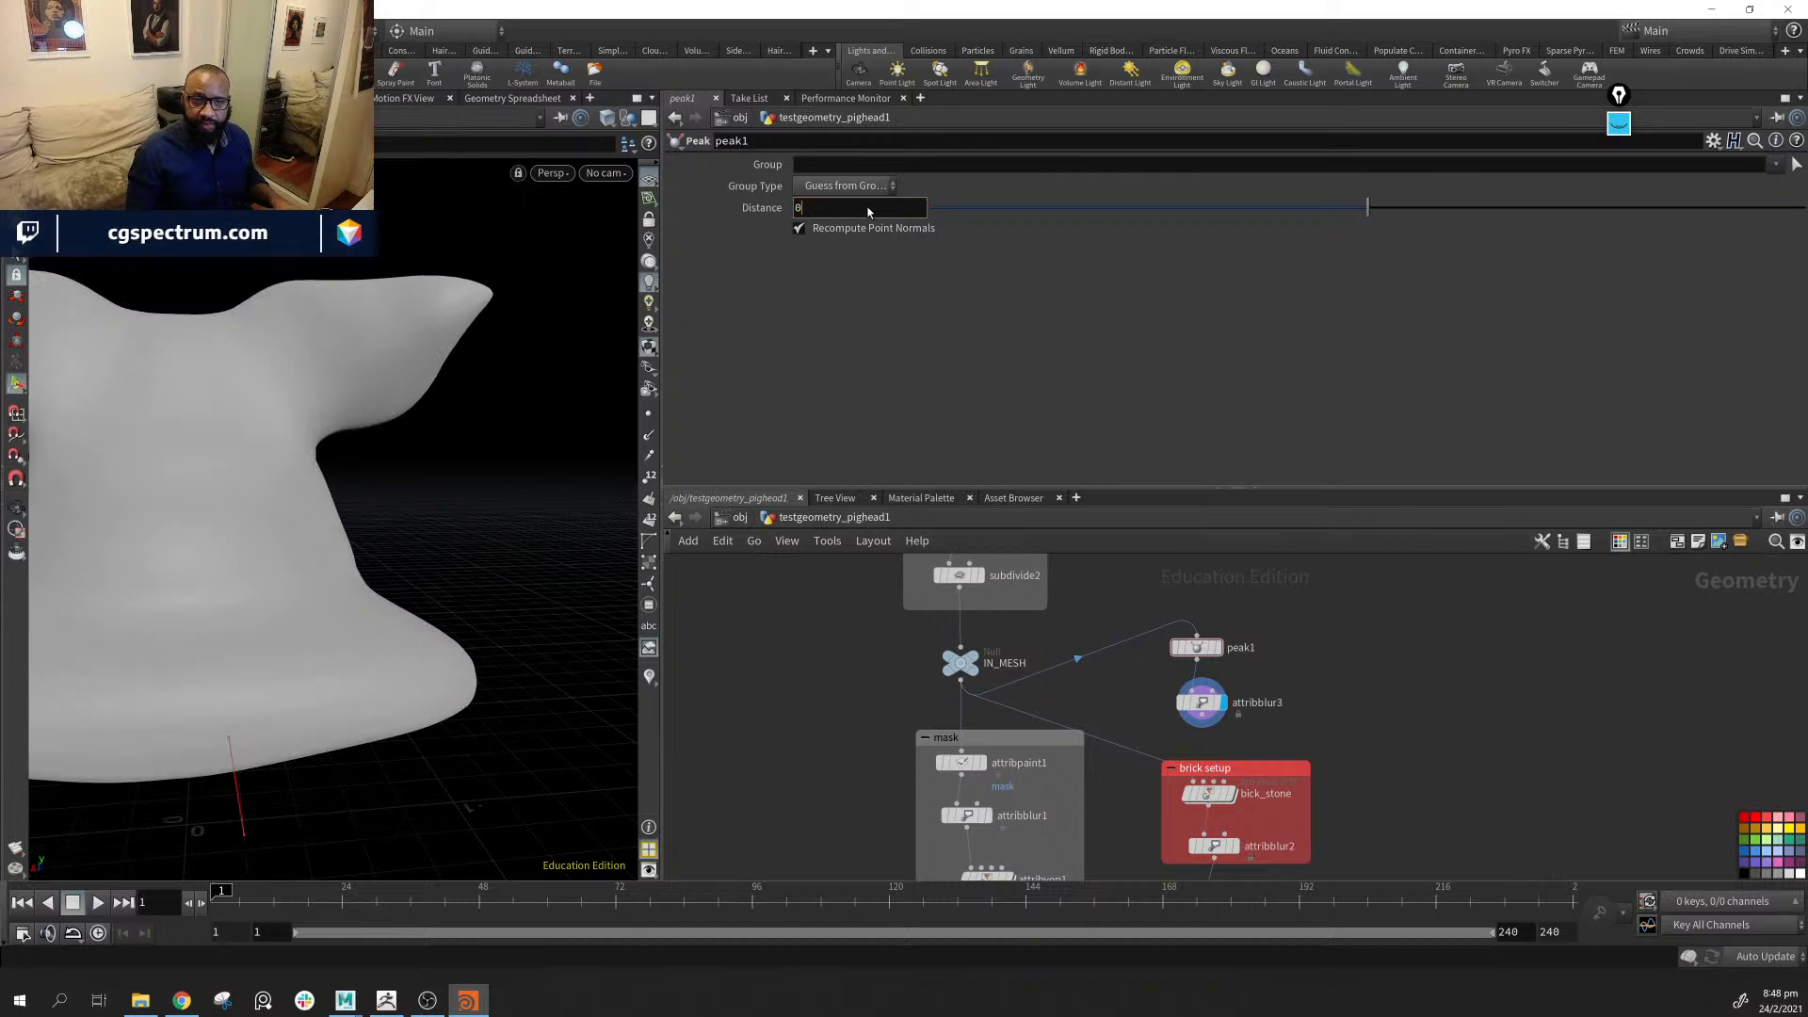
text(-.01)
key(Return)
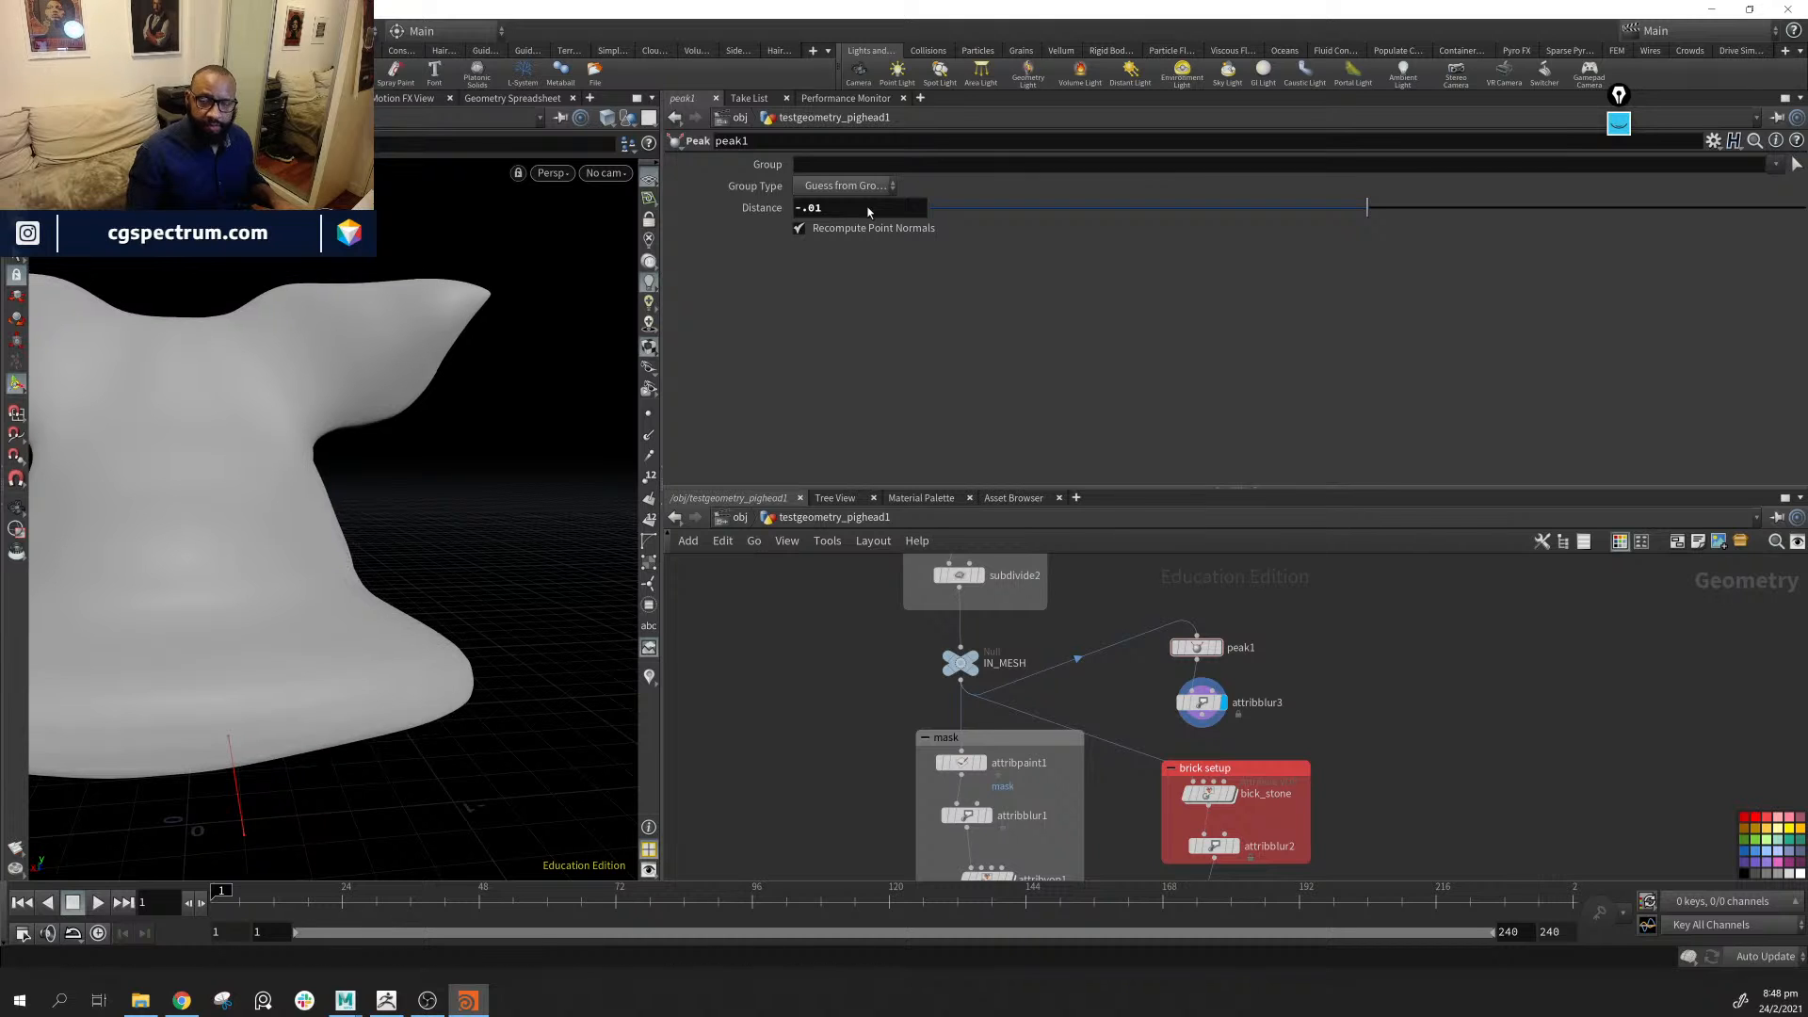
key(BackSpace)
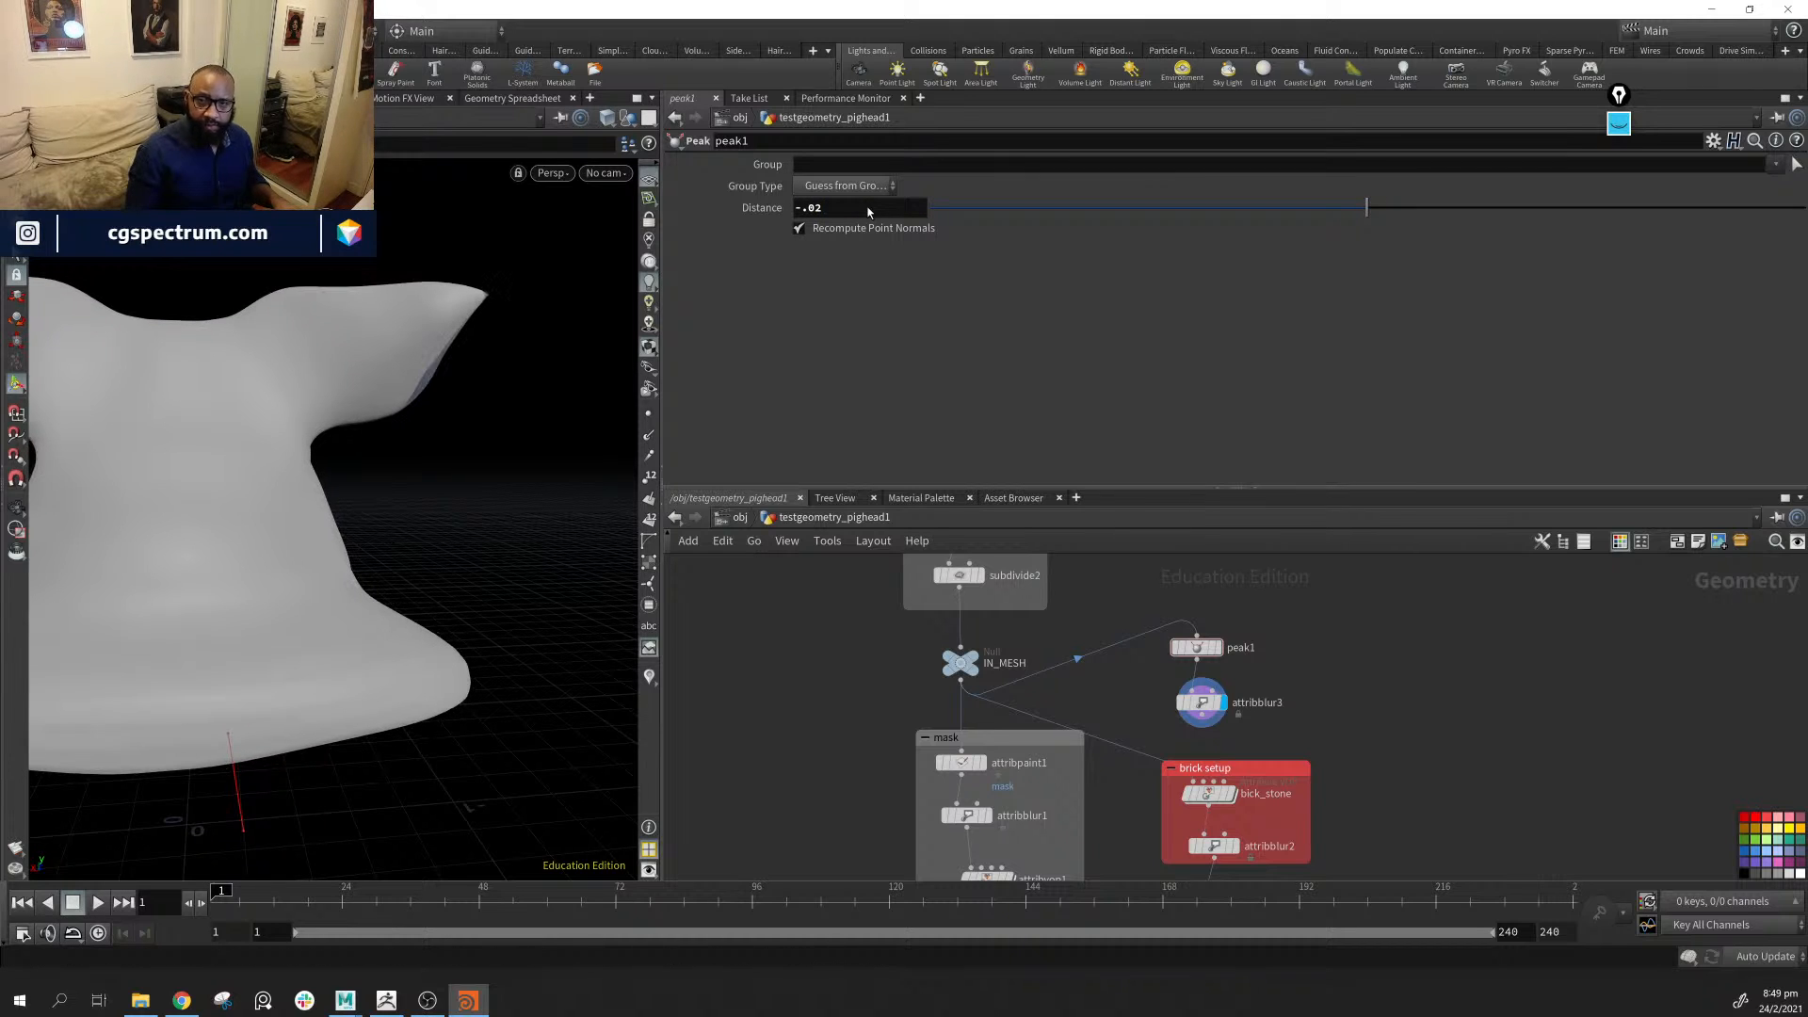
key(BackSpace)
text(15)
key(Return)
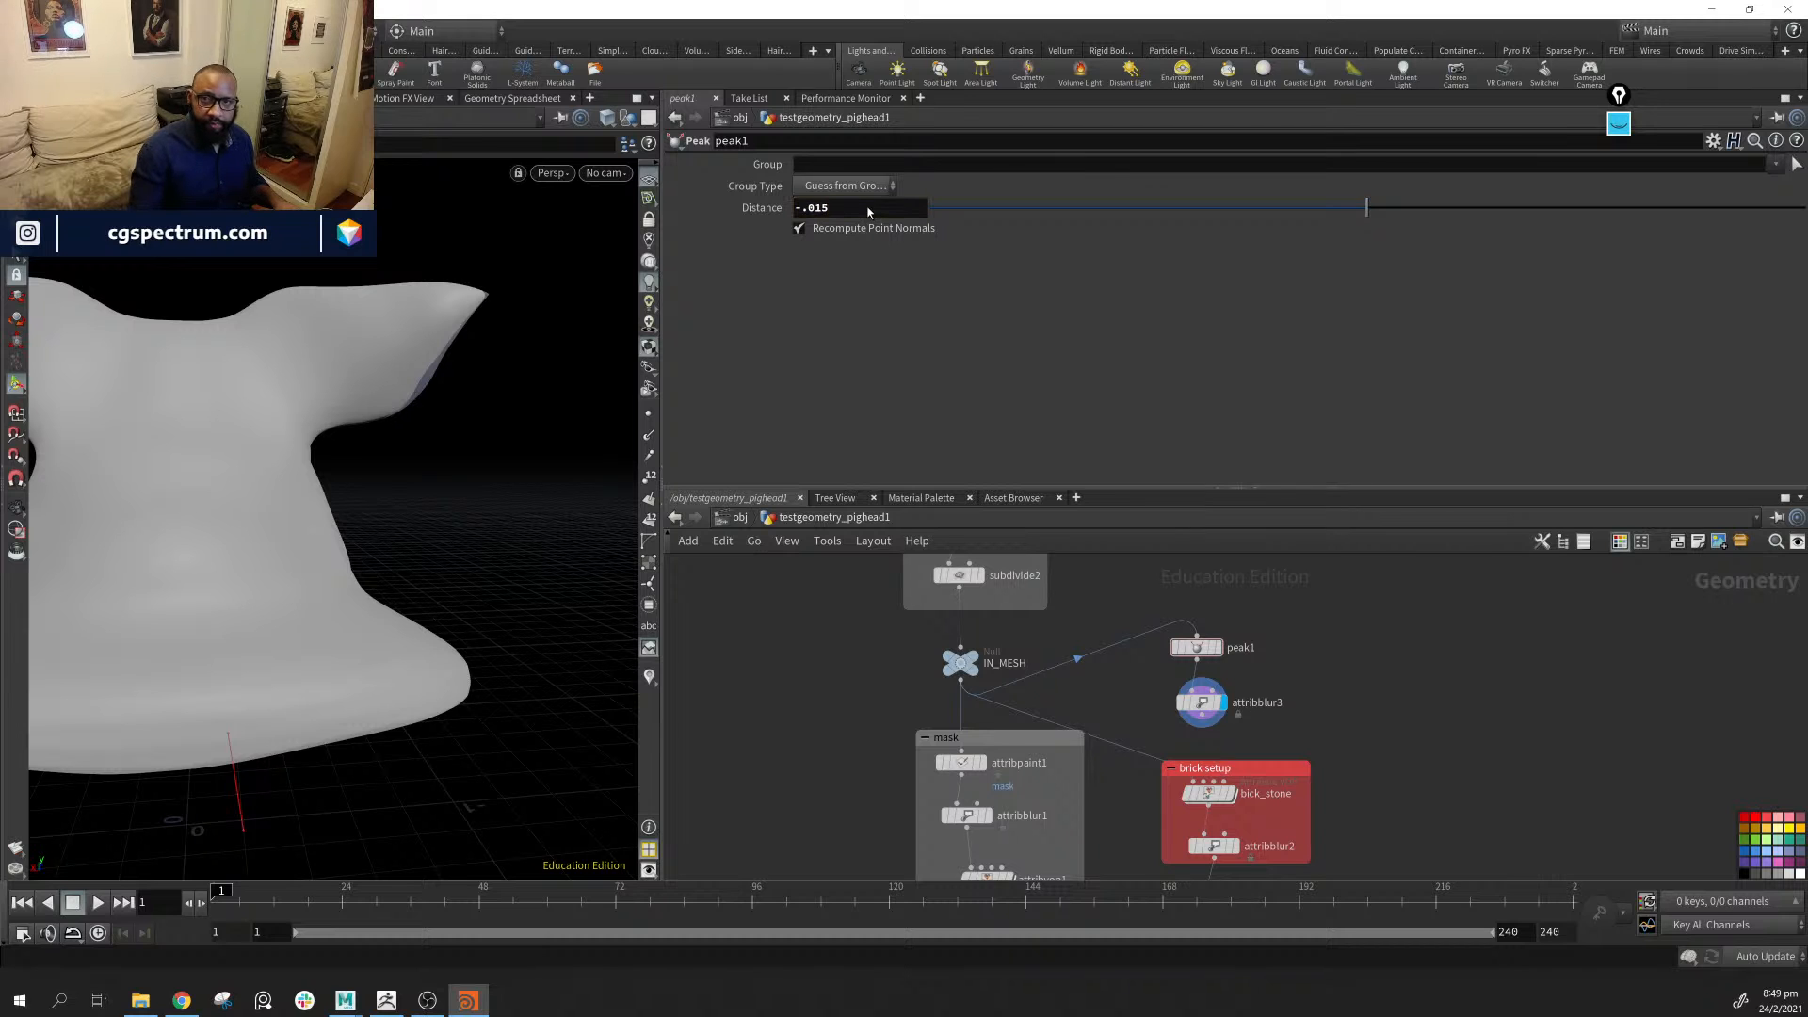
Set the Blurring Iterations of attribblur3 to 89 and check the smoothed head from the front
drag(375, 351, 188, 365)
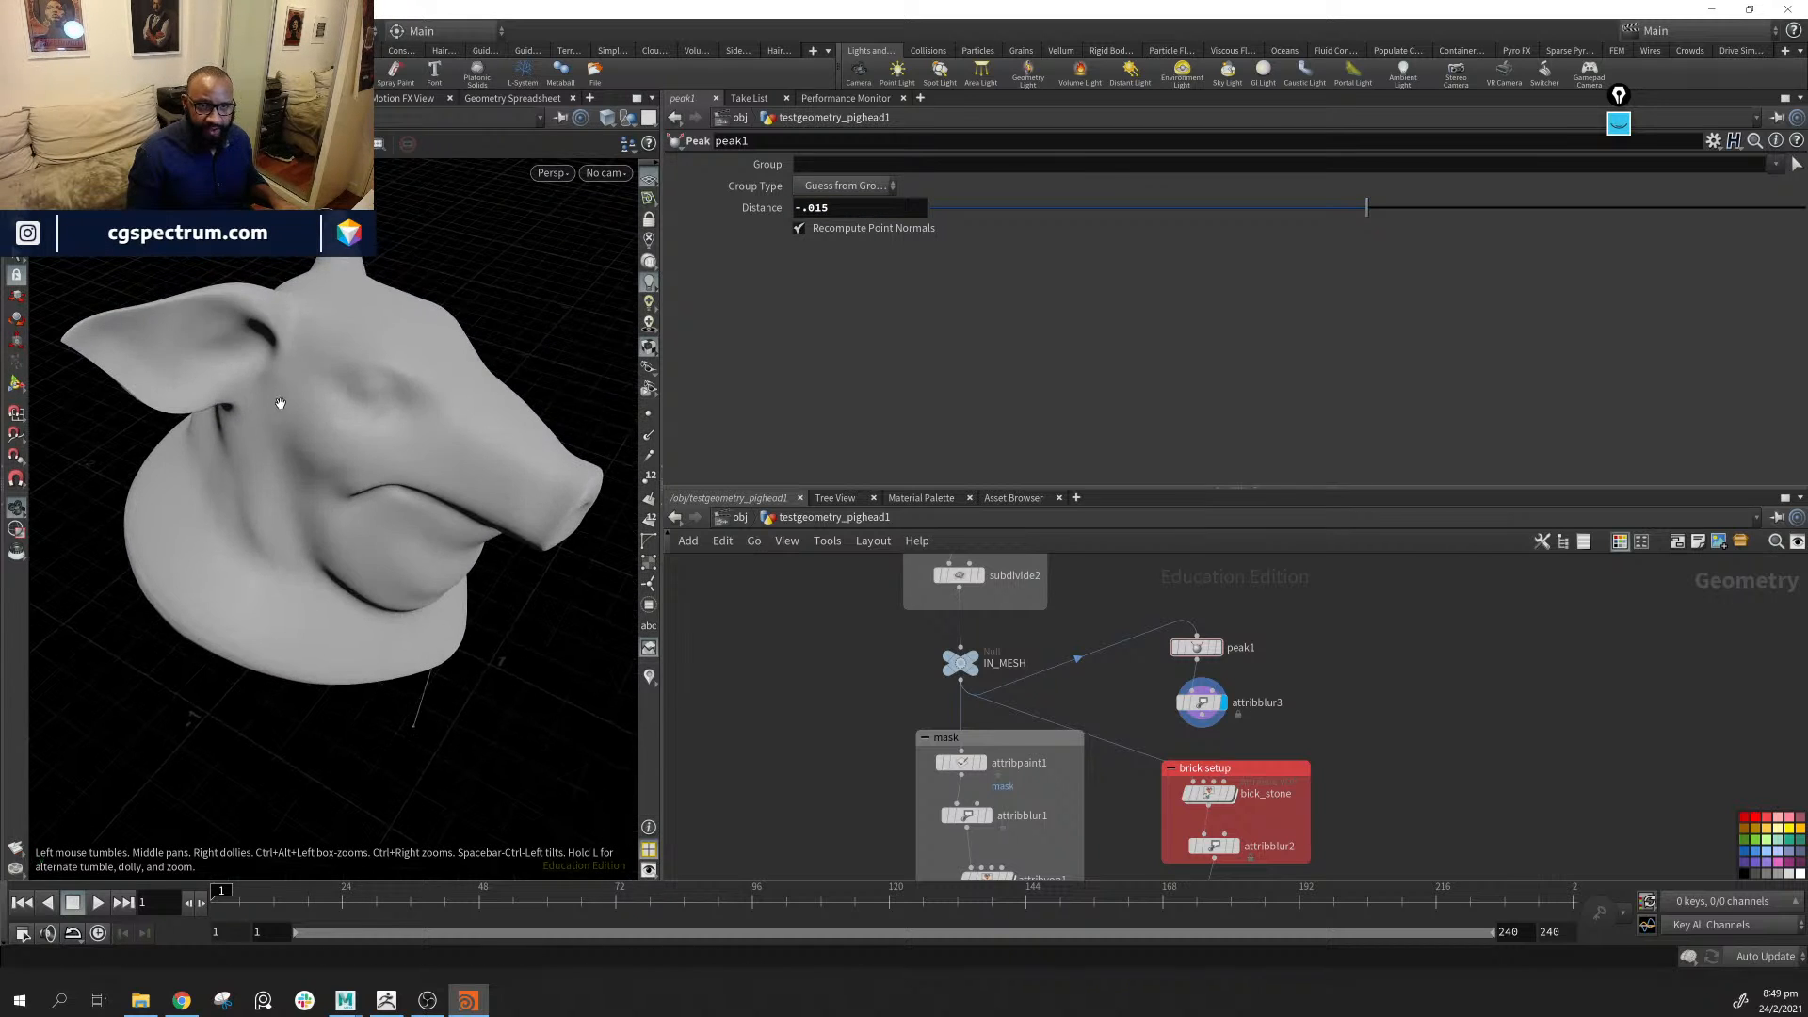
click(1202, 701)
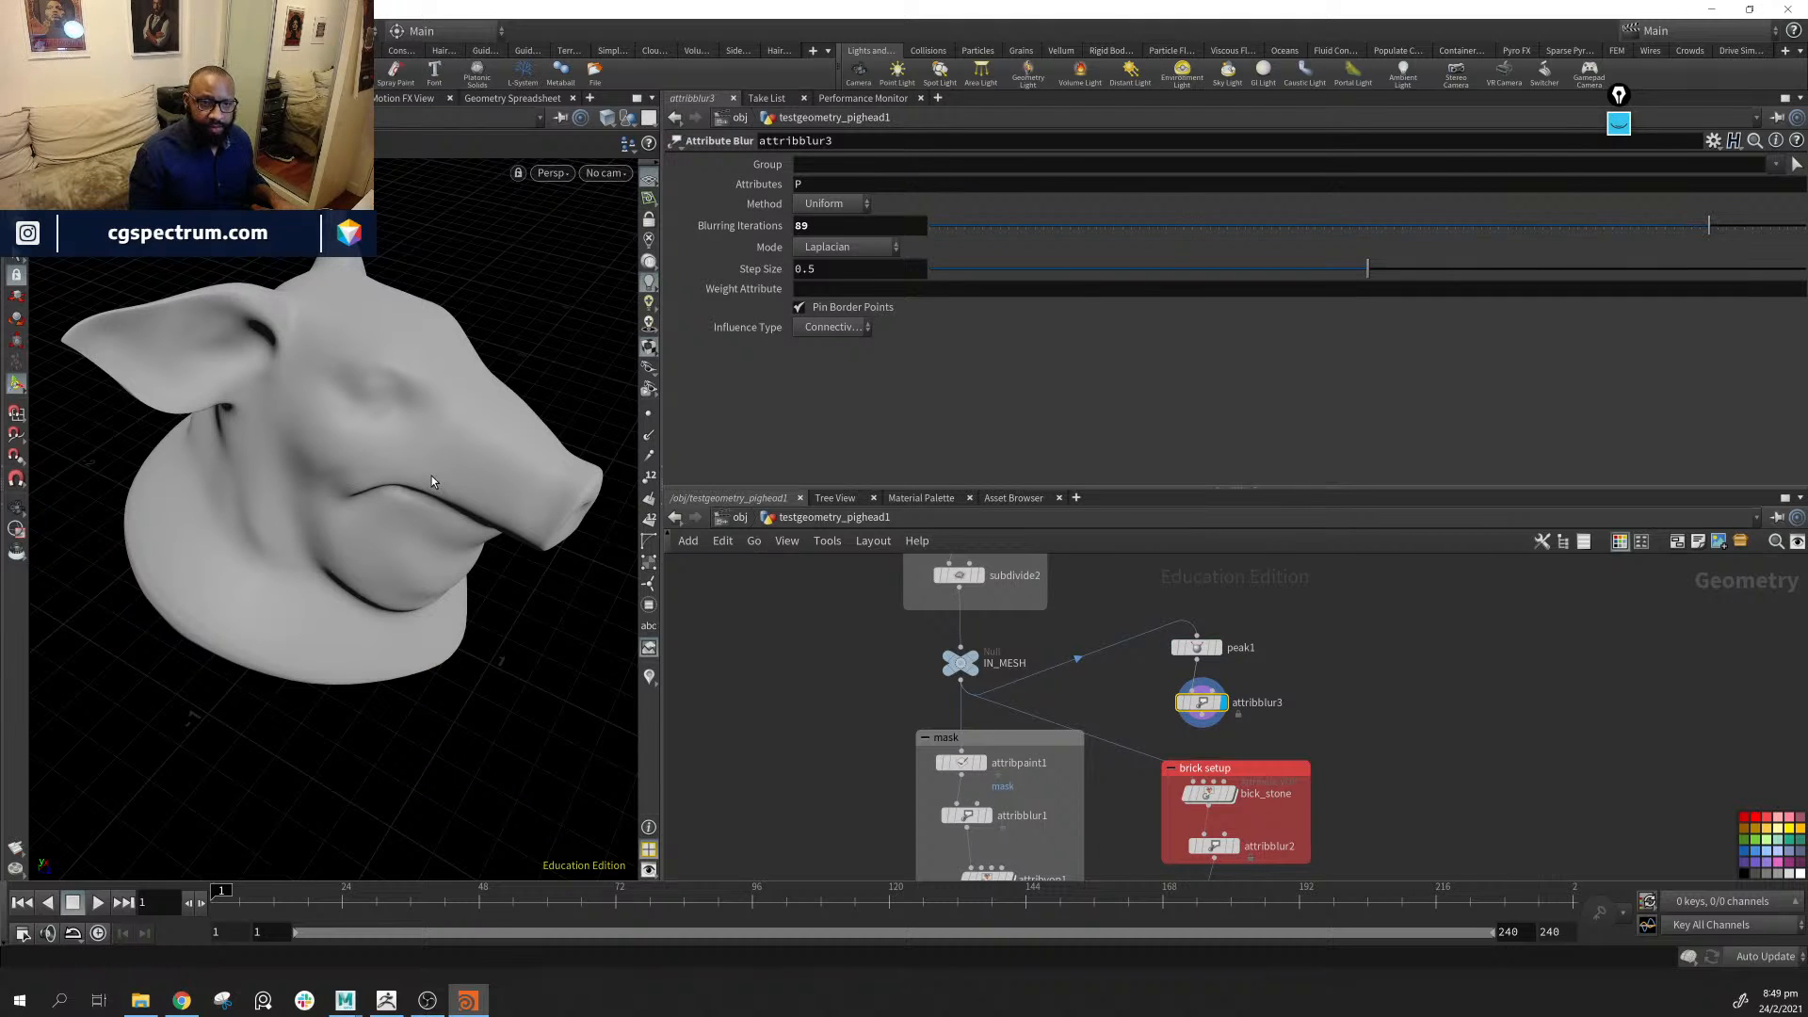
alt+drag(396, 499, 193, 405)
middle_drag(1559, 651, 1527, 621)
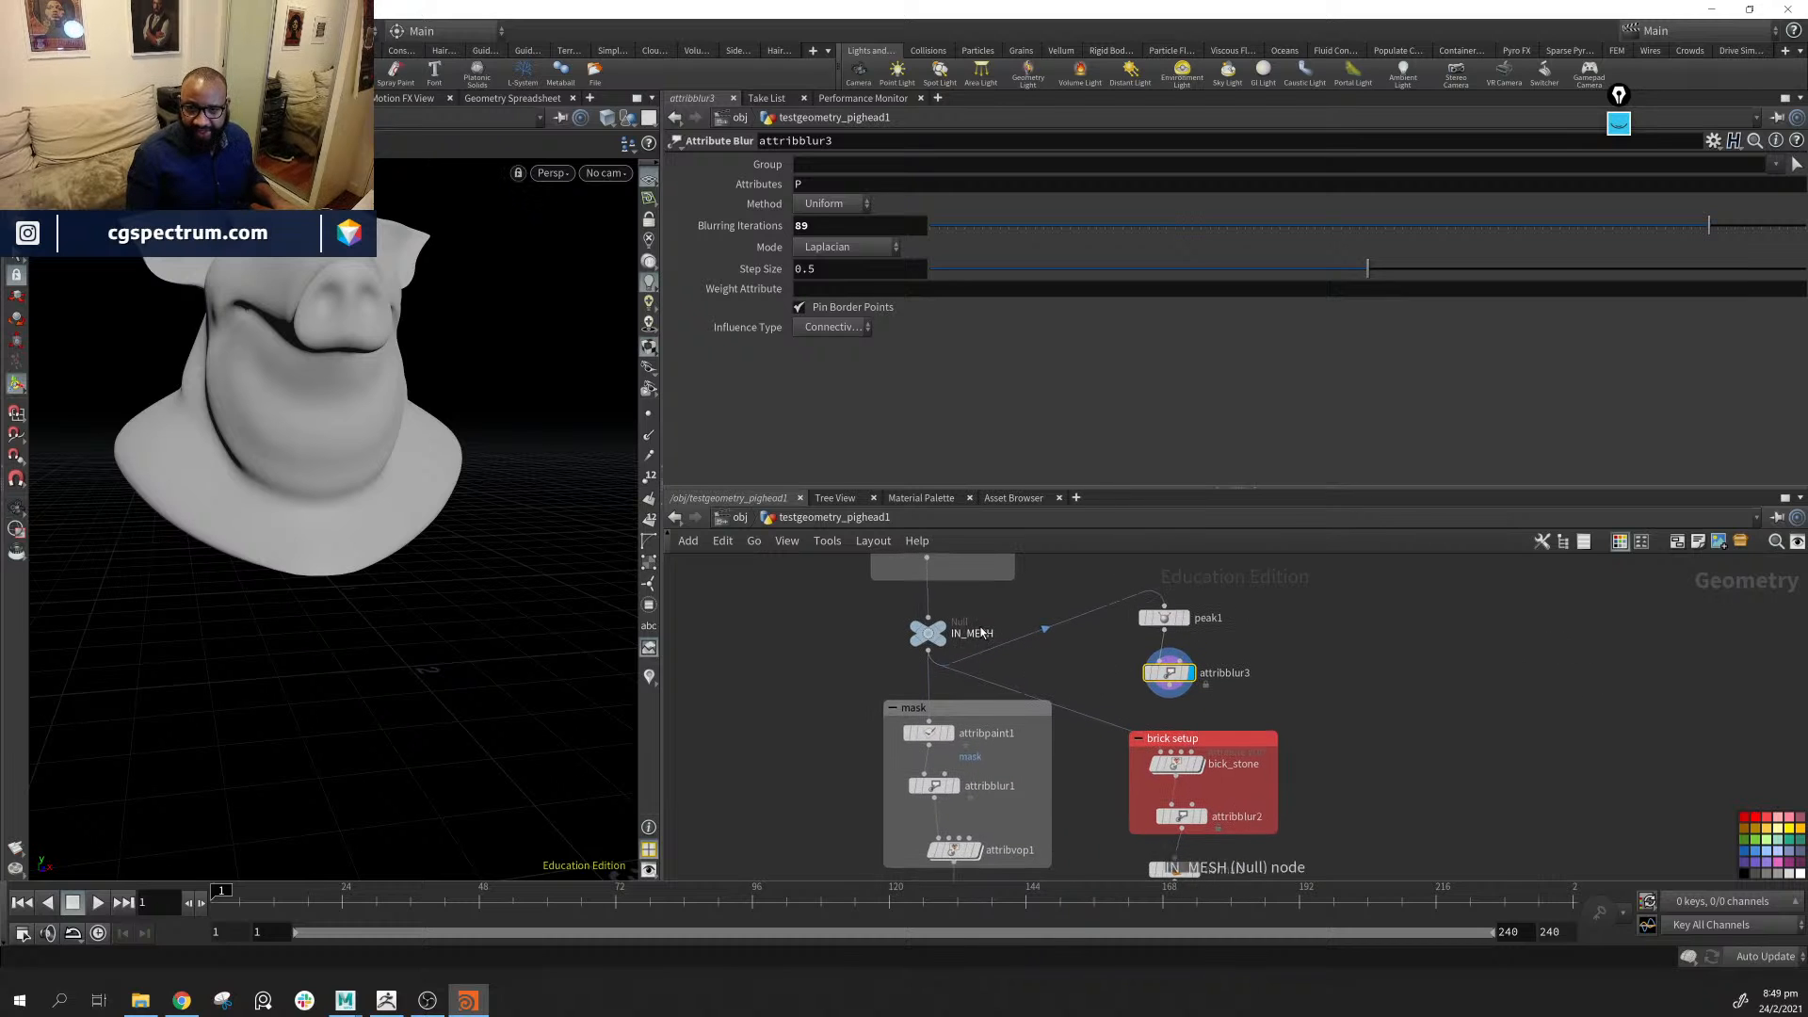
Connect the output of attribblur3 to the bick_stone node, replacing its direct link from IN_MESH
middle_drag(1314, 686, 1320, 640)
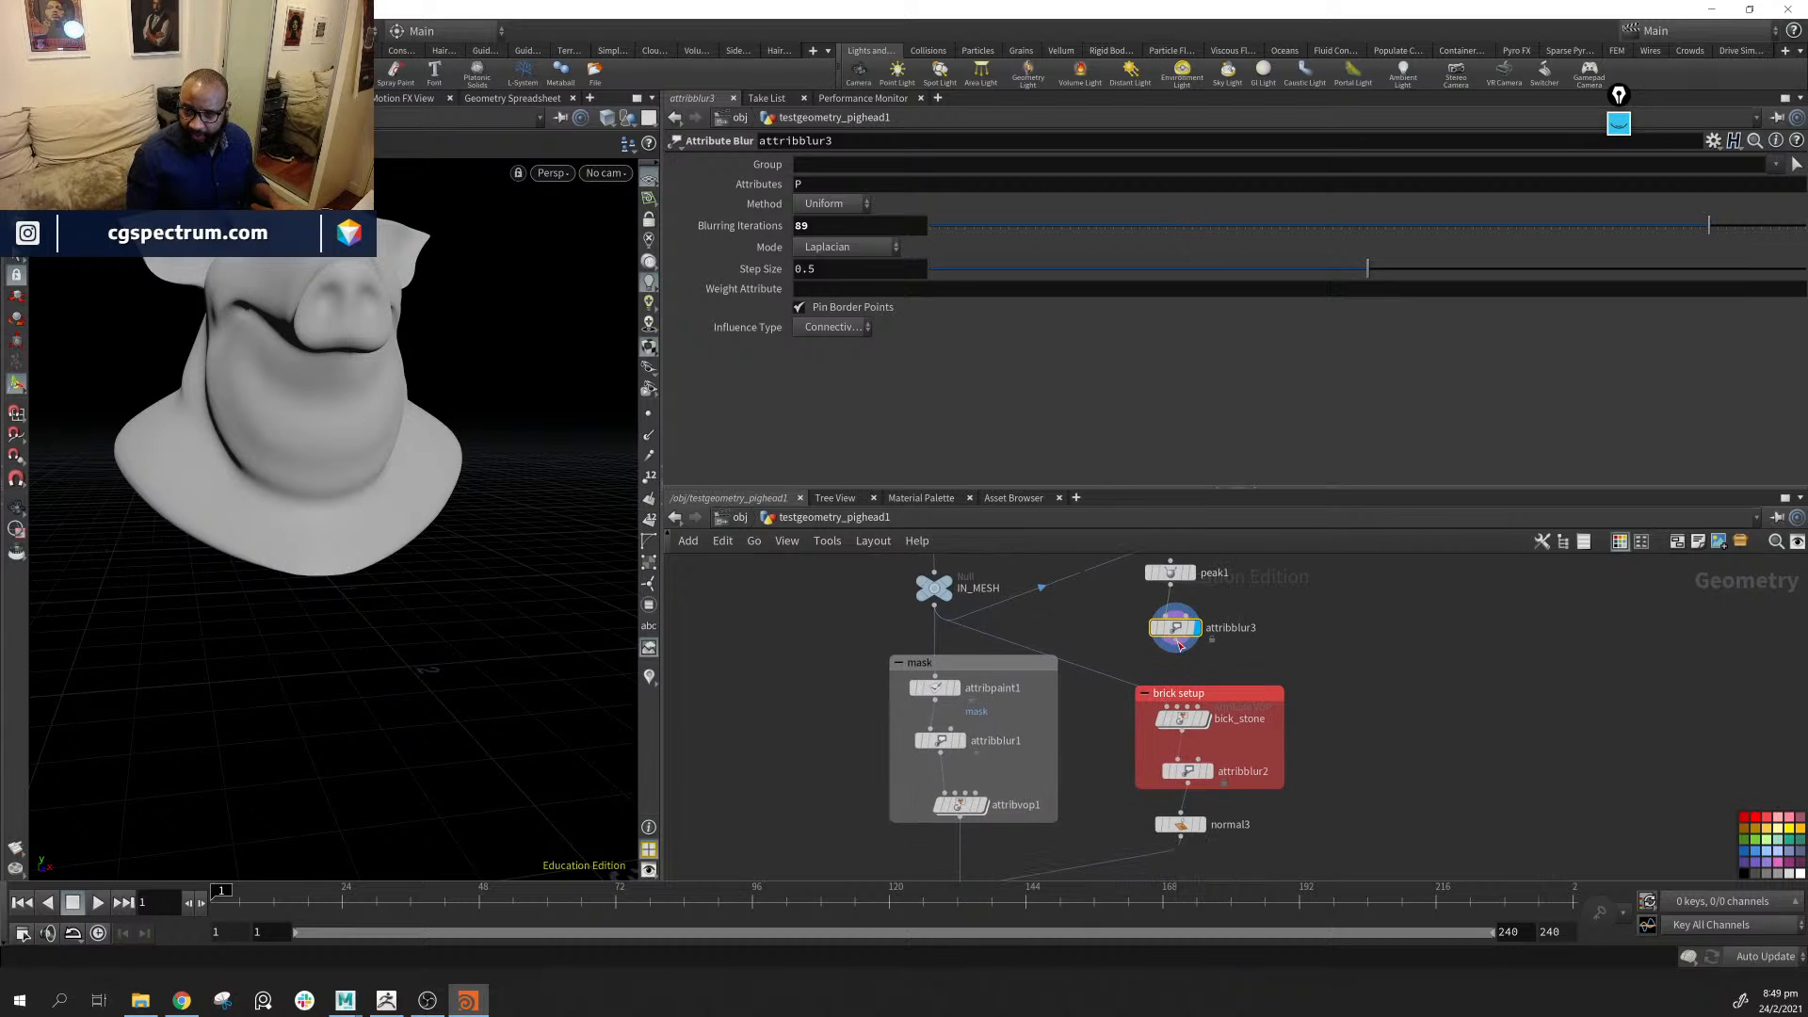
drag(1182, 657, 1177, 714)
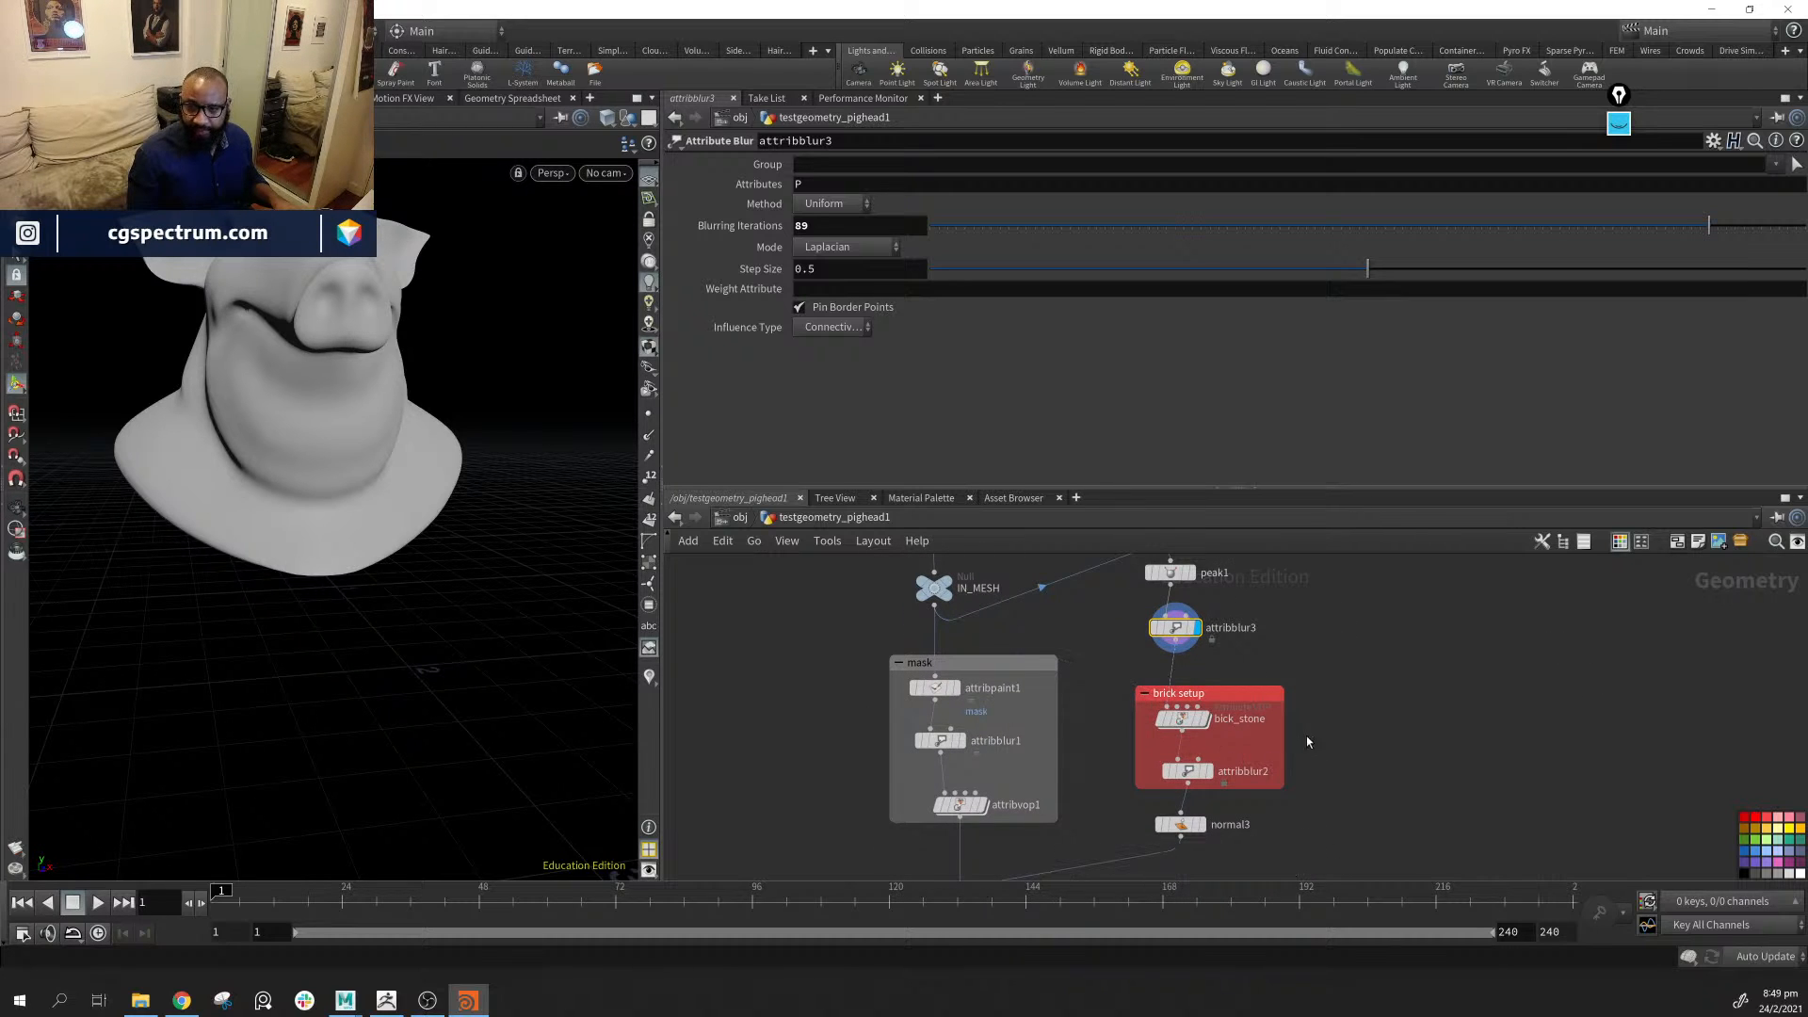
middle_drag(1307, 736, 1326, 656)
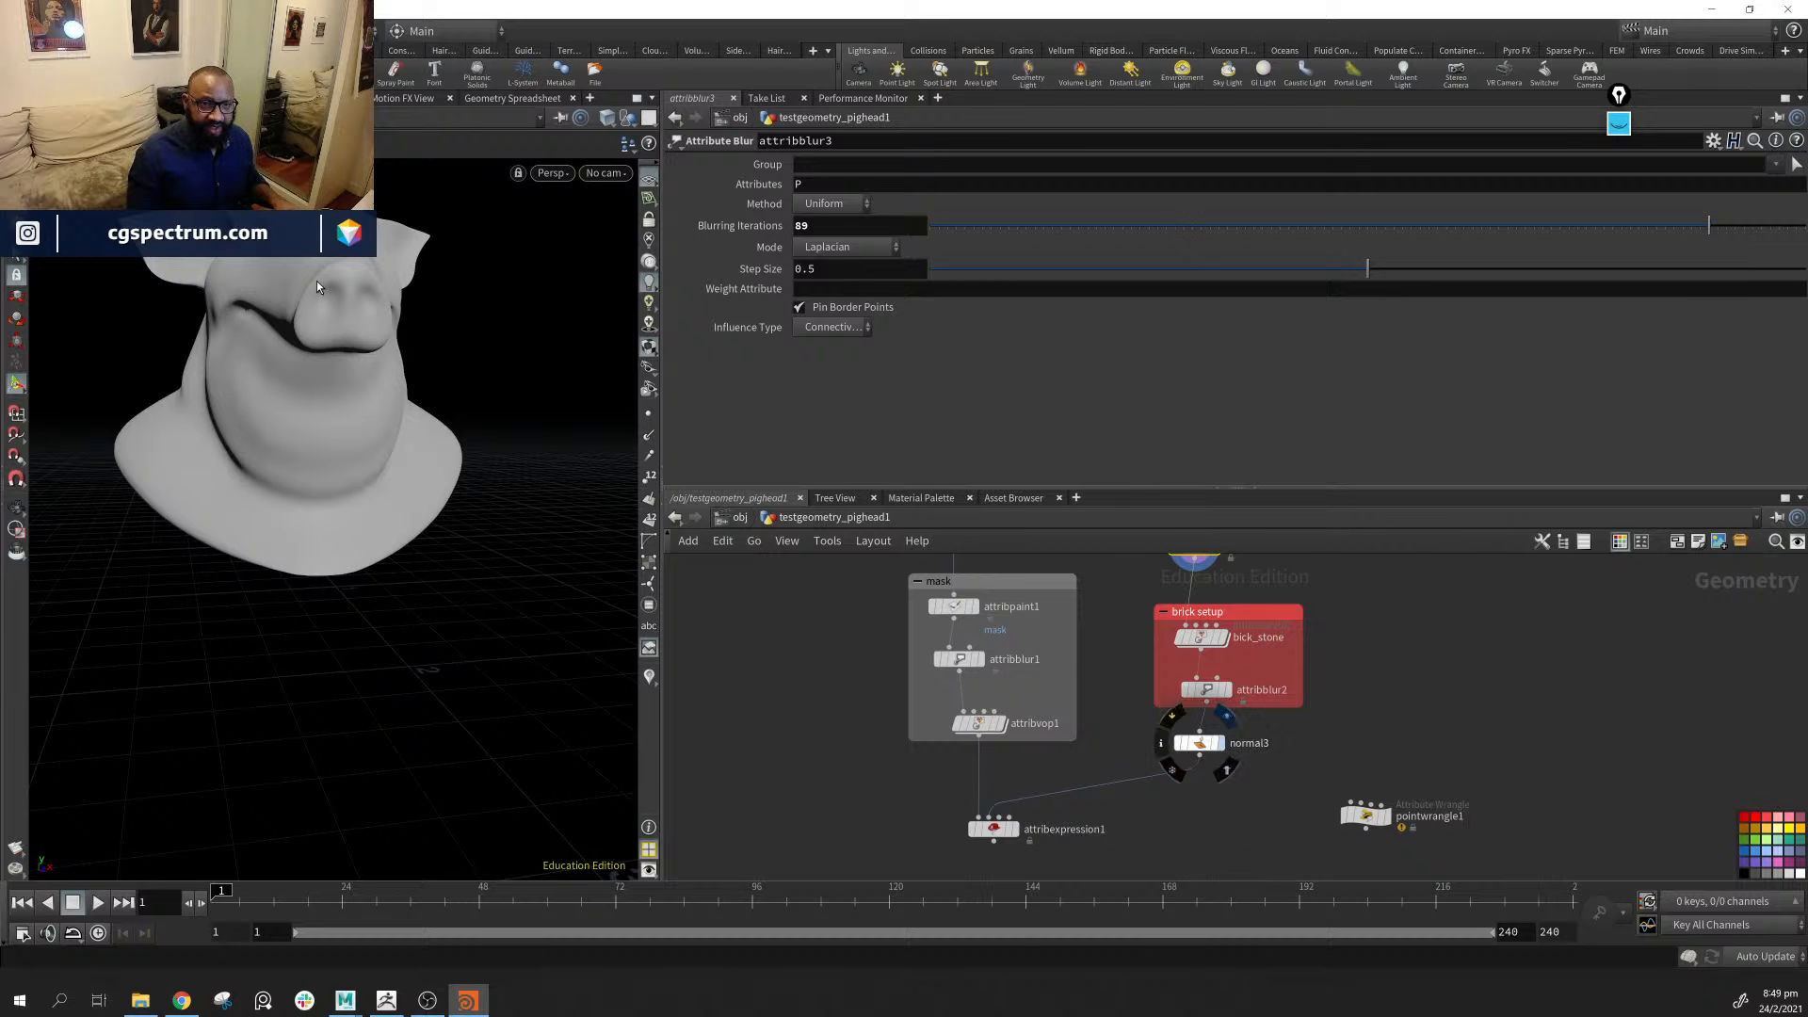
Display the normal3 result, switch the display to attribexpression1 and inspect the blended snout from below
drag(362, 310, 405, 470)
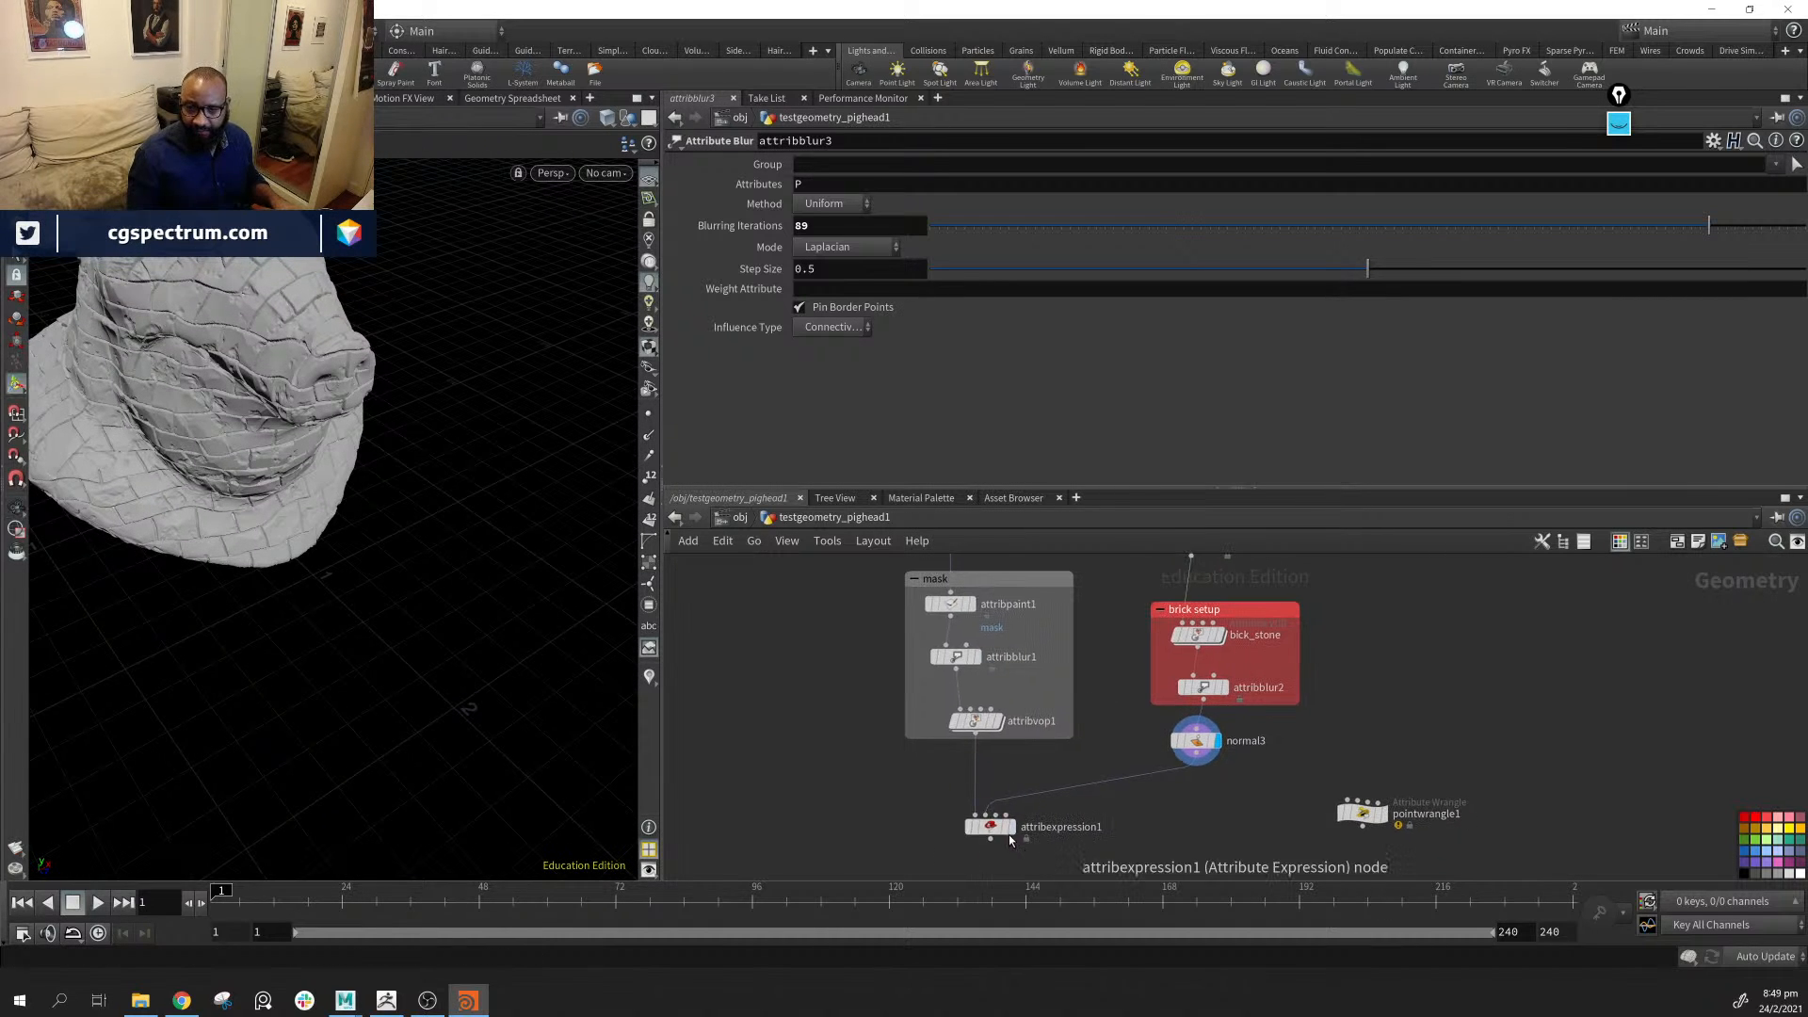
click(1017, 800)
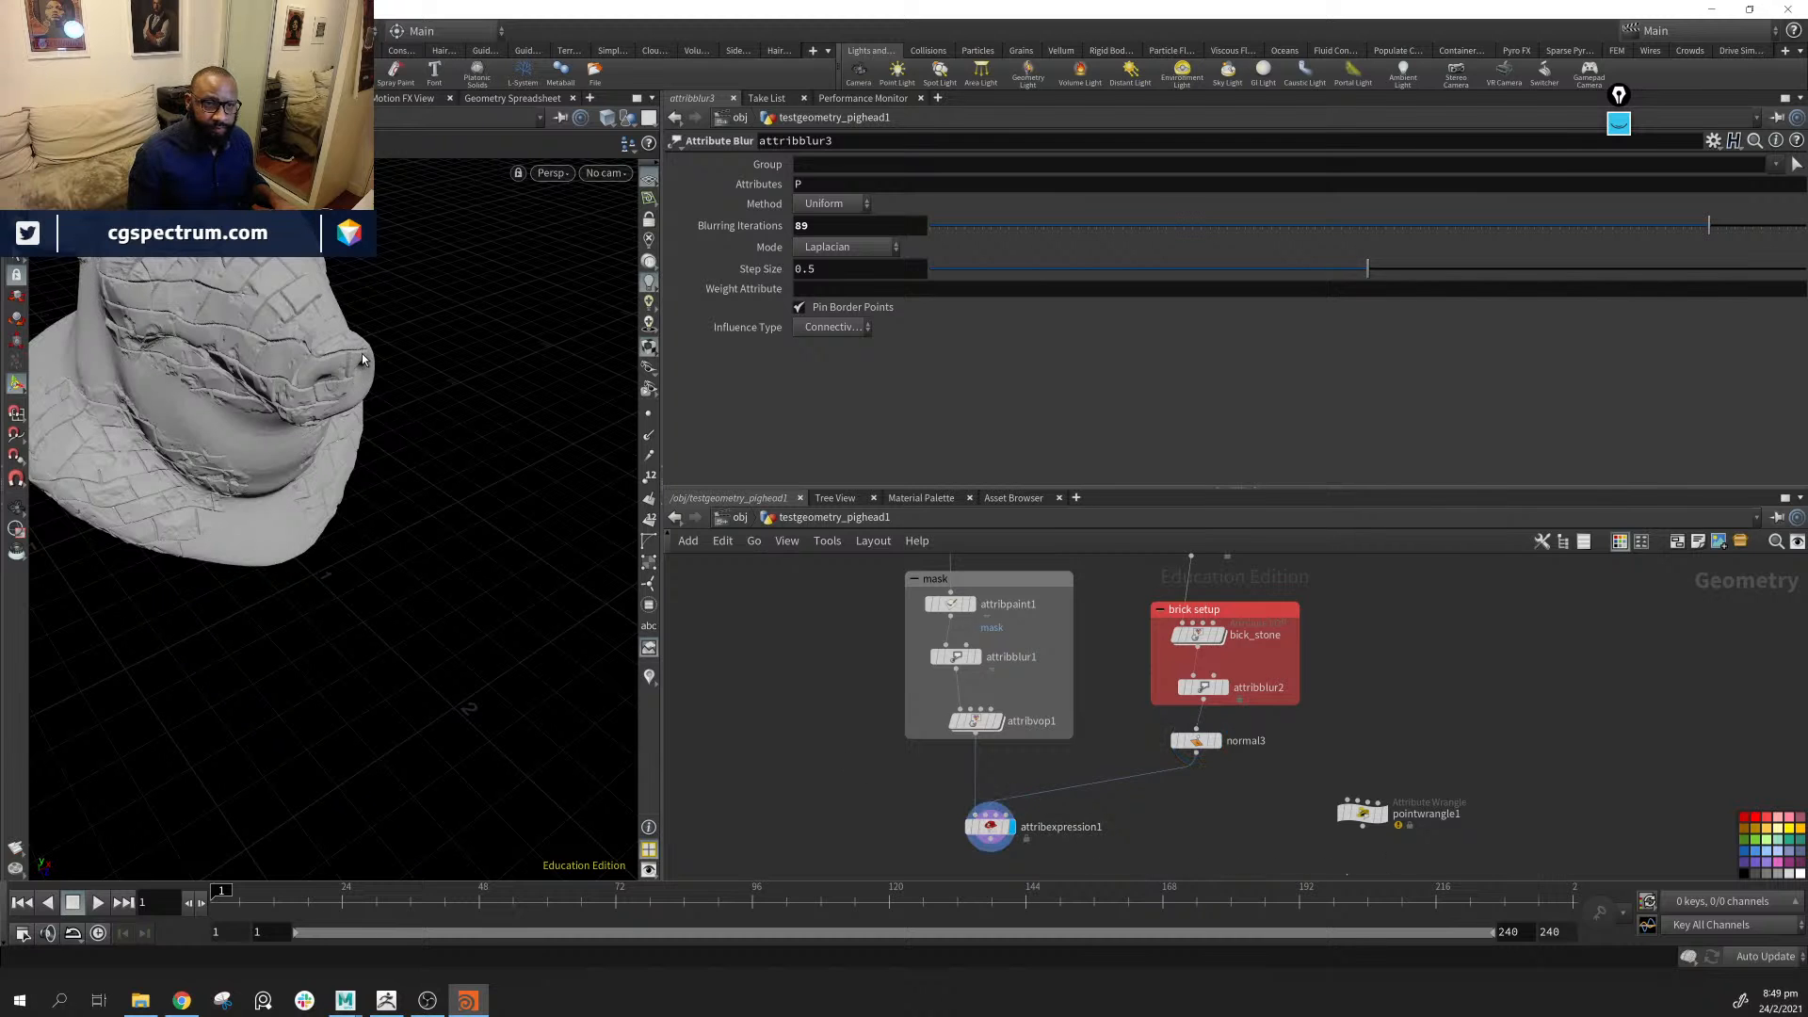
alt+drag(362, 356, 356, 403)
alt+right_drag(356, 403, 417, 474)
drag(416, 475, 584, 539)
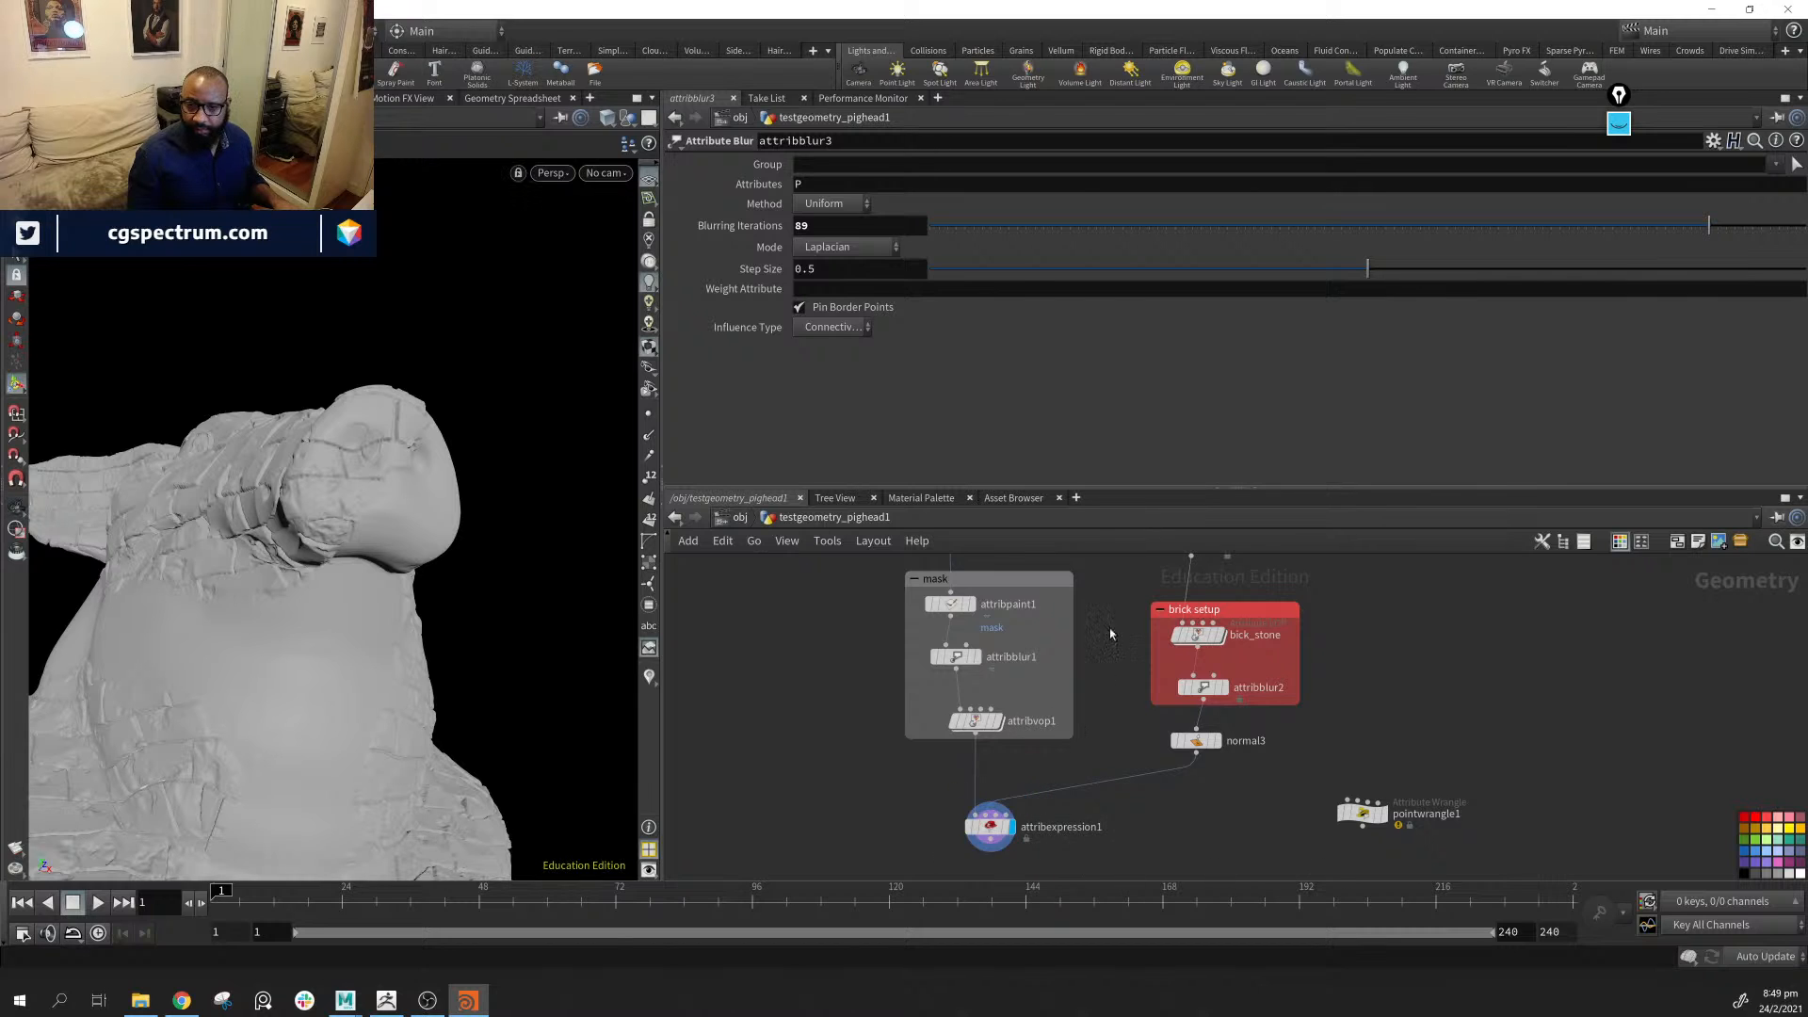
Try a Distance of -0.32 on peak1 and inspect its effect on the blended head
middle_drag(1111, 629, 1055, 801)
click(1131, 659)
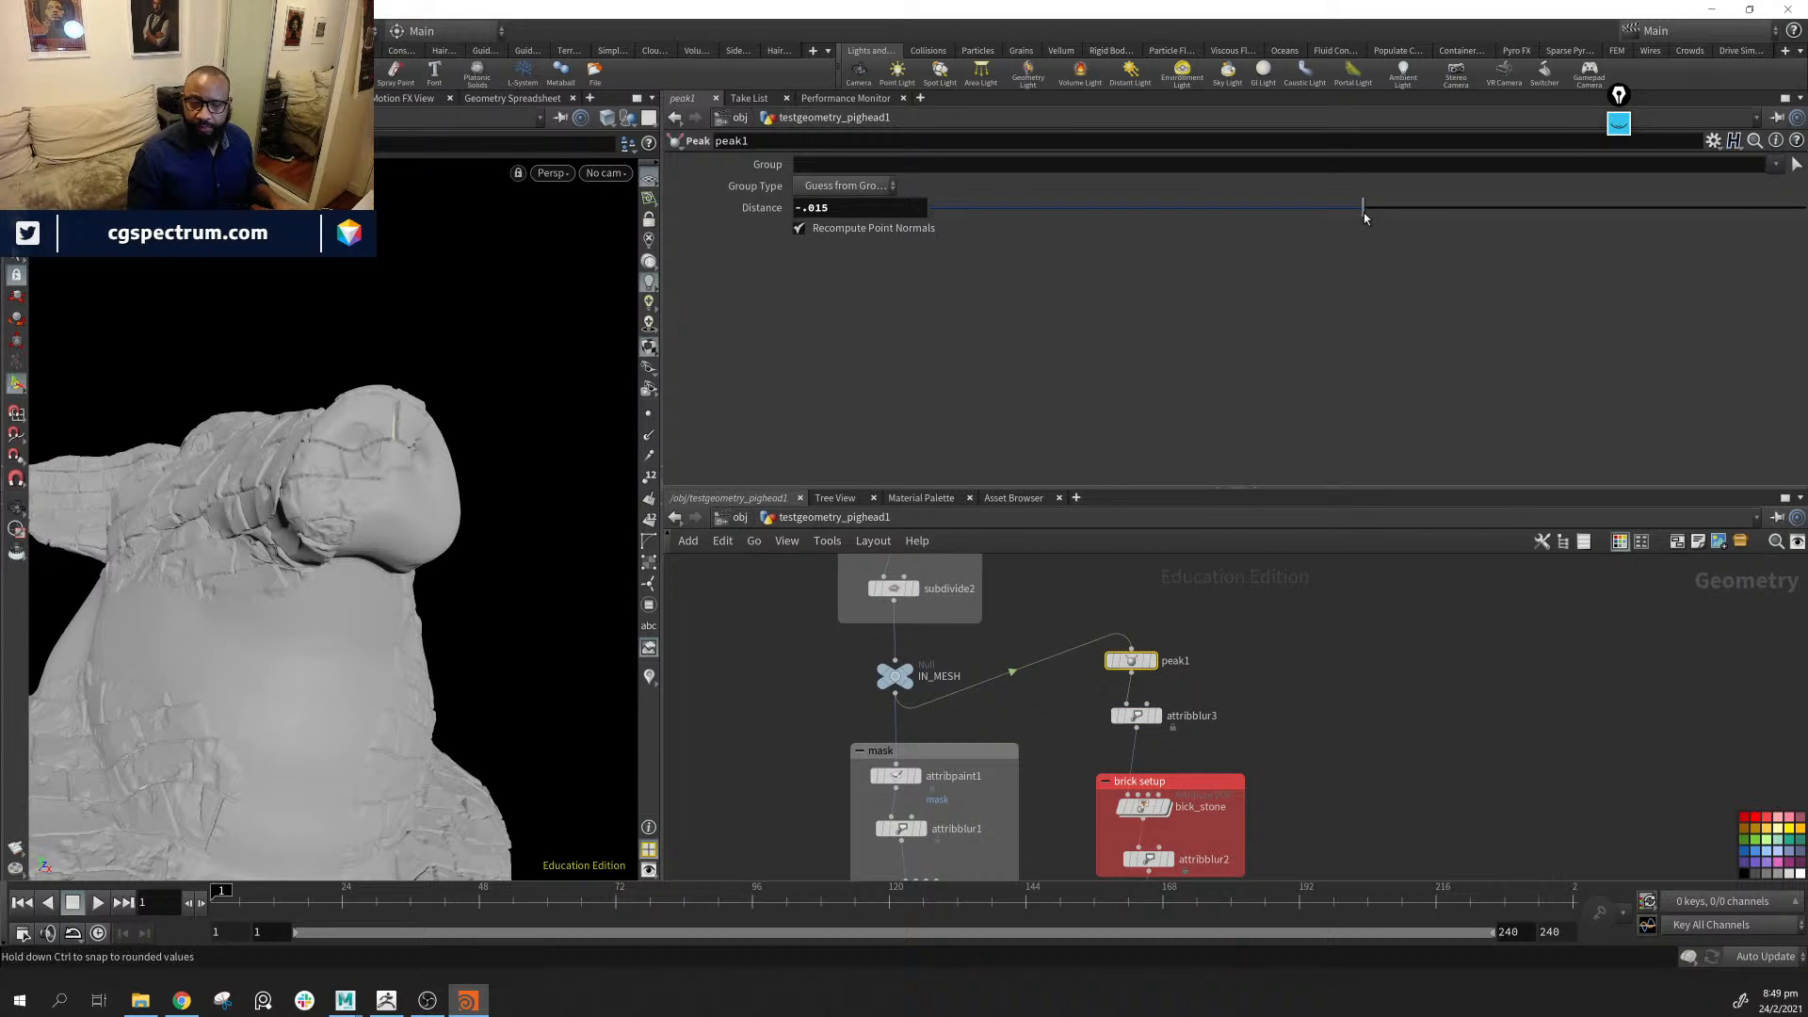
drag(1365, 217, 1356, 217)
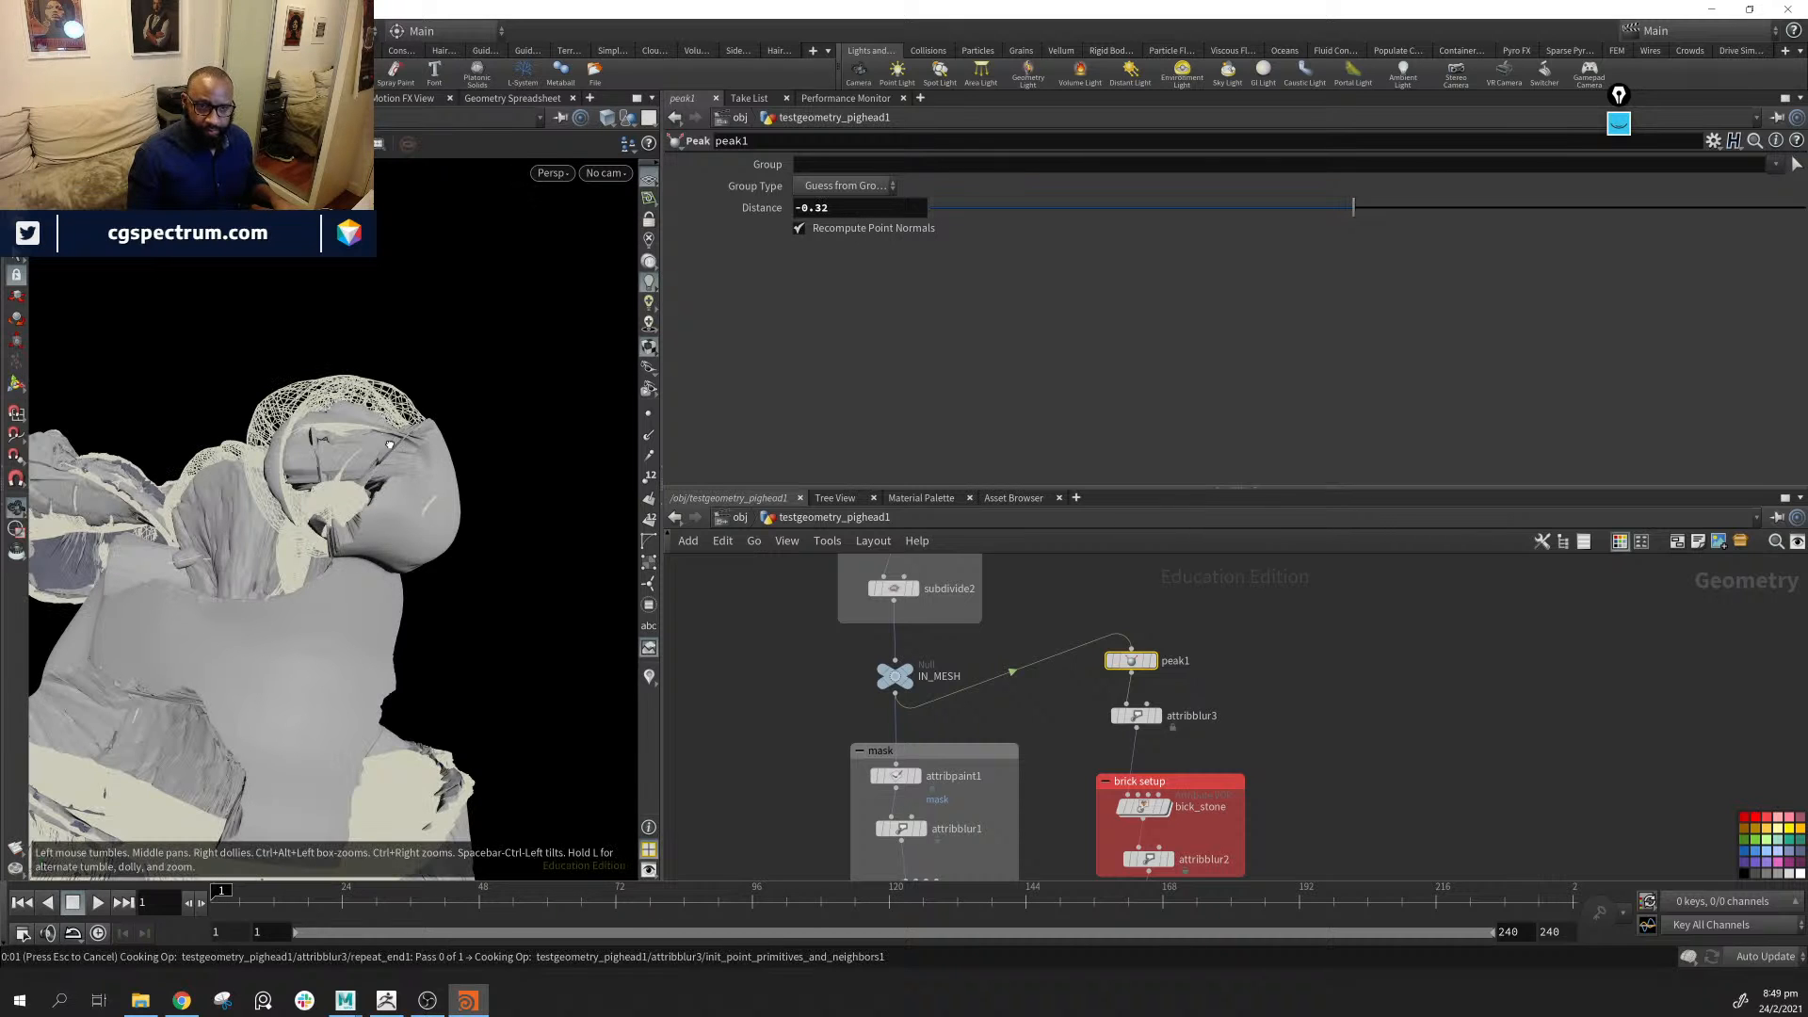
alt+drag(393, 469, 528, 496)
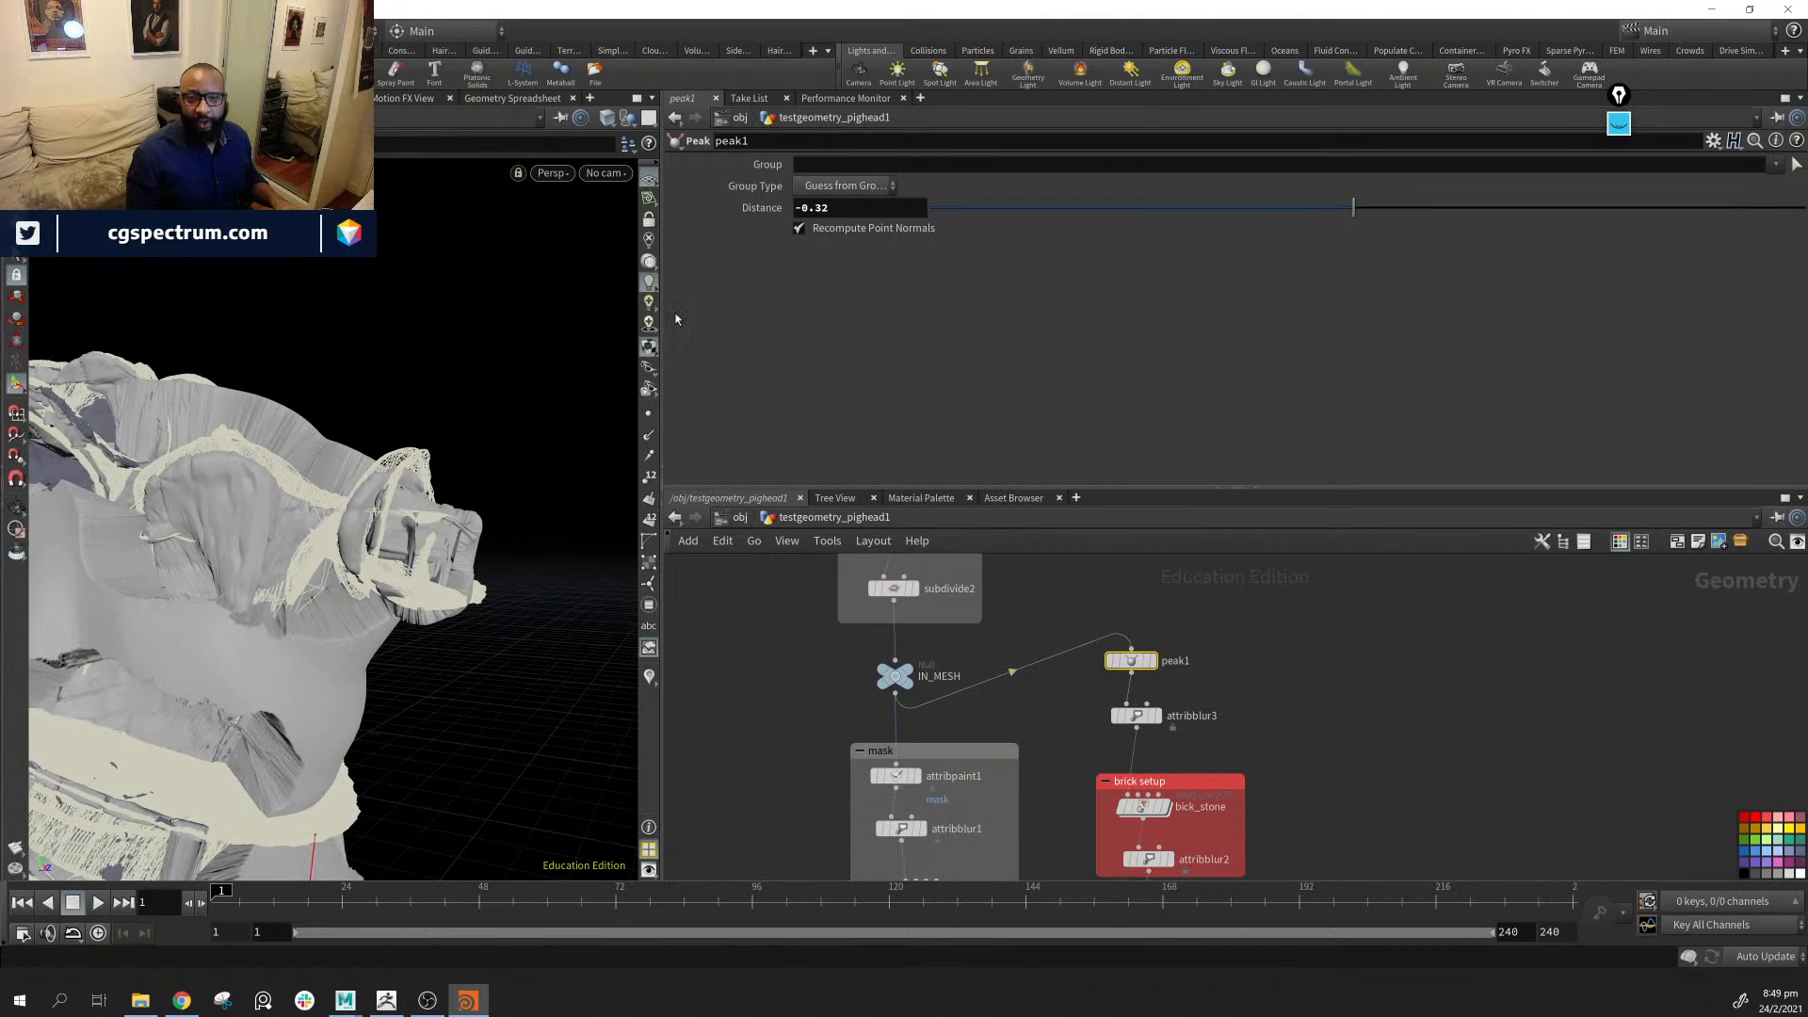
alt+drag(490, 415, 424, 442)
Set the Distance of peak1 to -0.05 and inspect the brick areas from the side
click(834, 208)
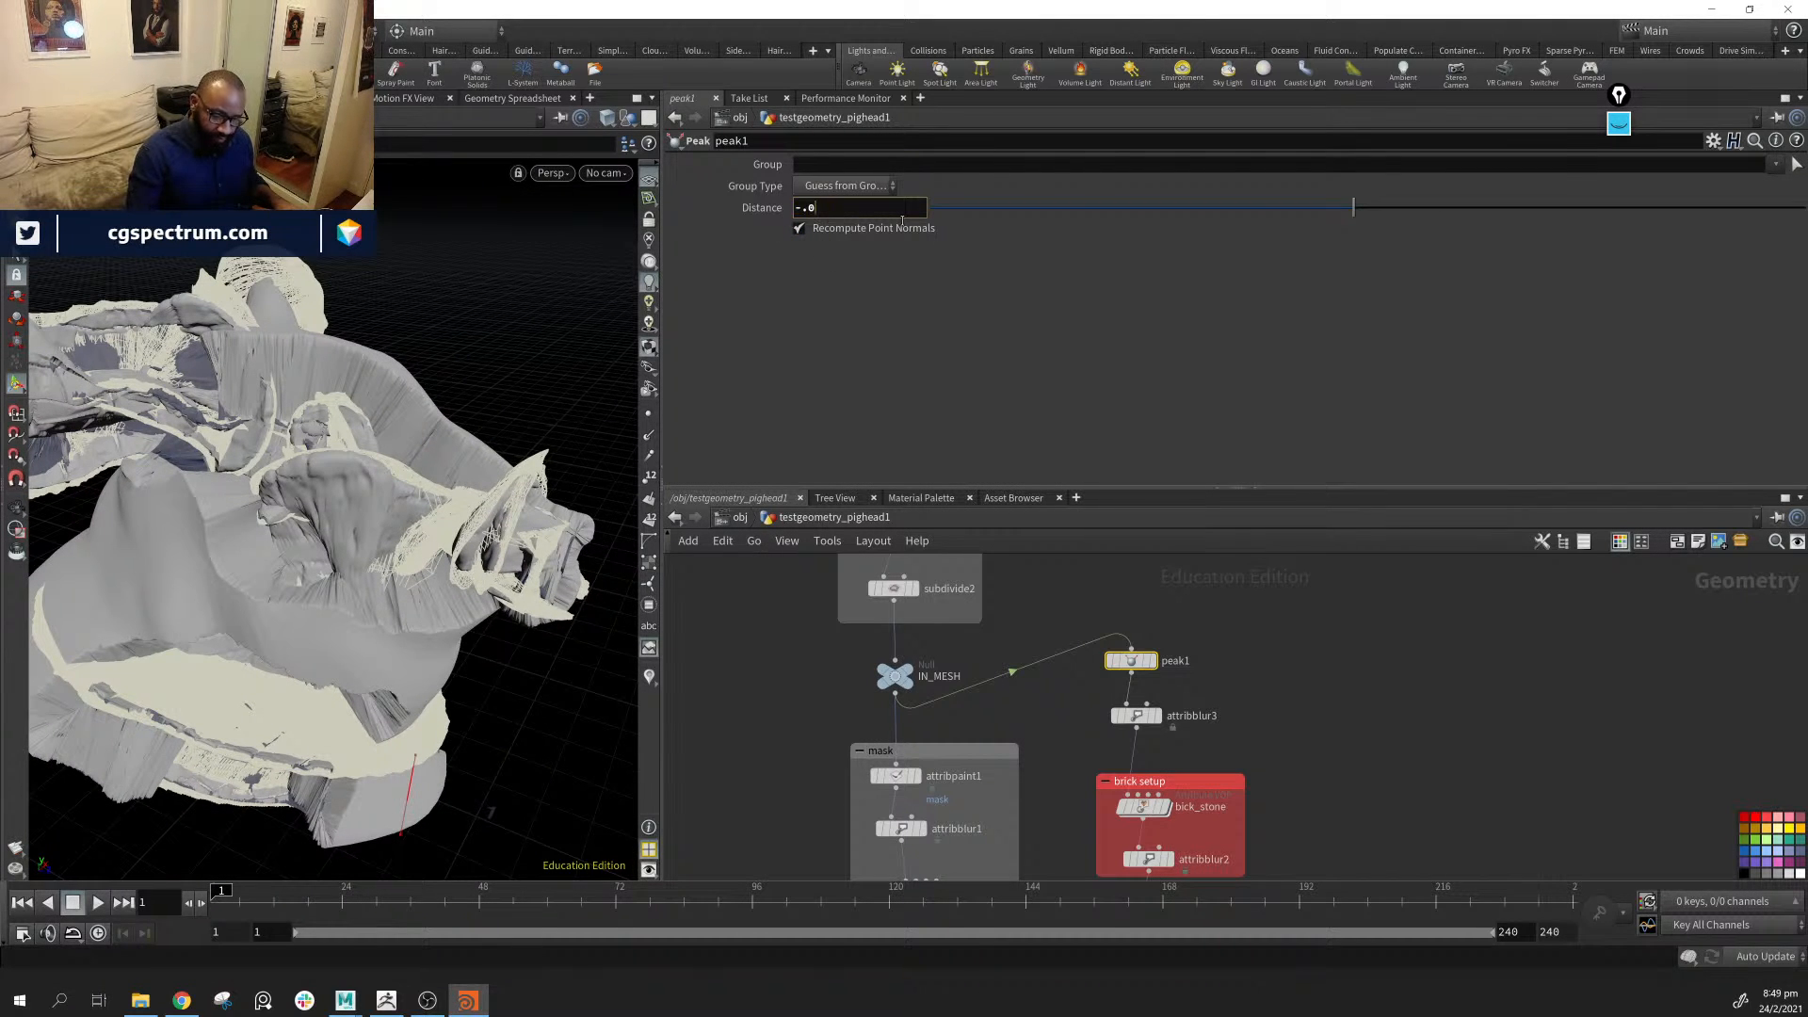
key(Return)
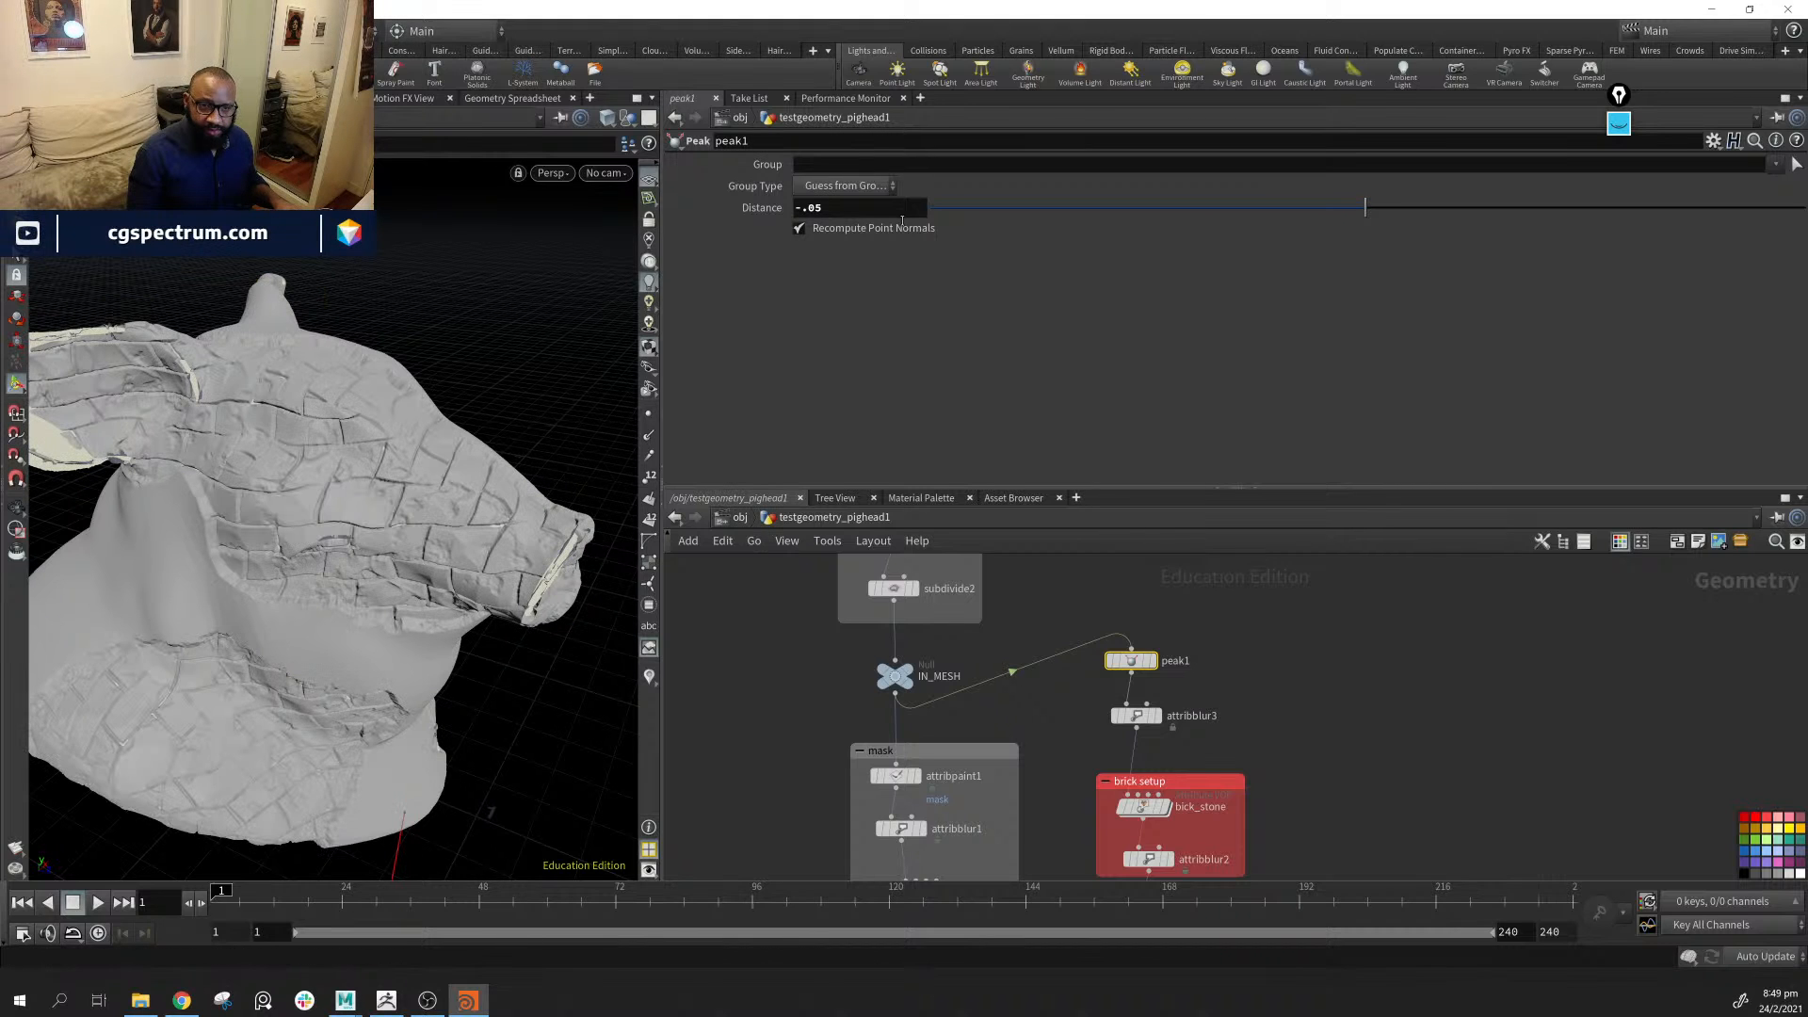
alt+middle_drag(463, 529, 440, 443)
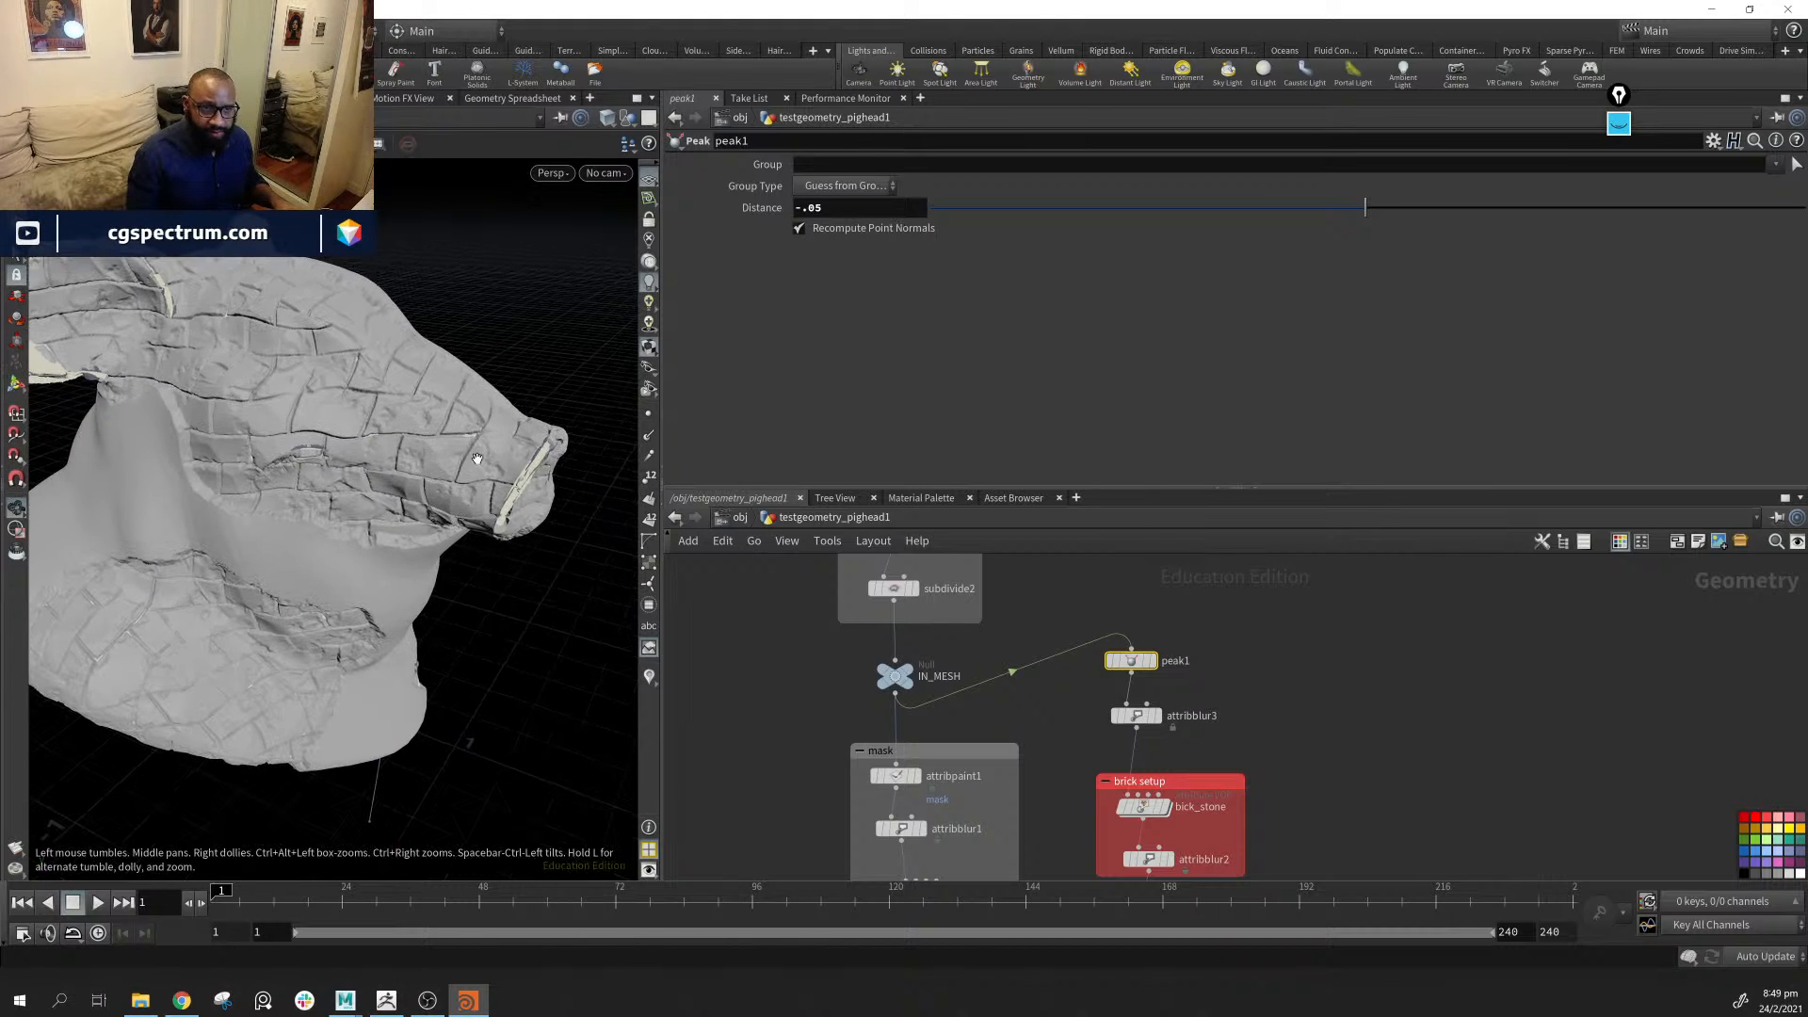
click(744, 711)
mouse_move(417, 430)
mouse_down()
mouse_move(499, 415)
mouse_move(425, 396)
mouse_up()
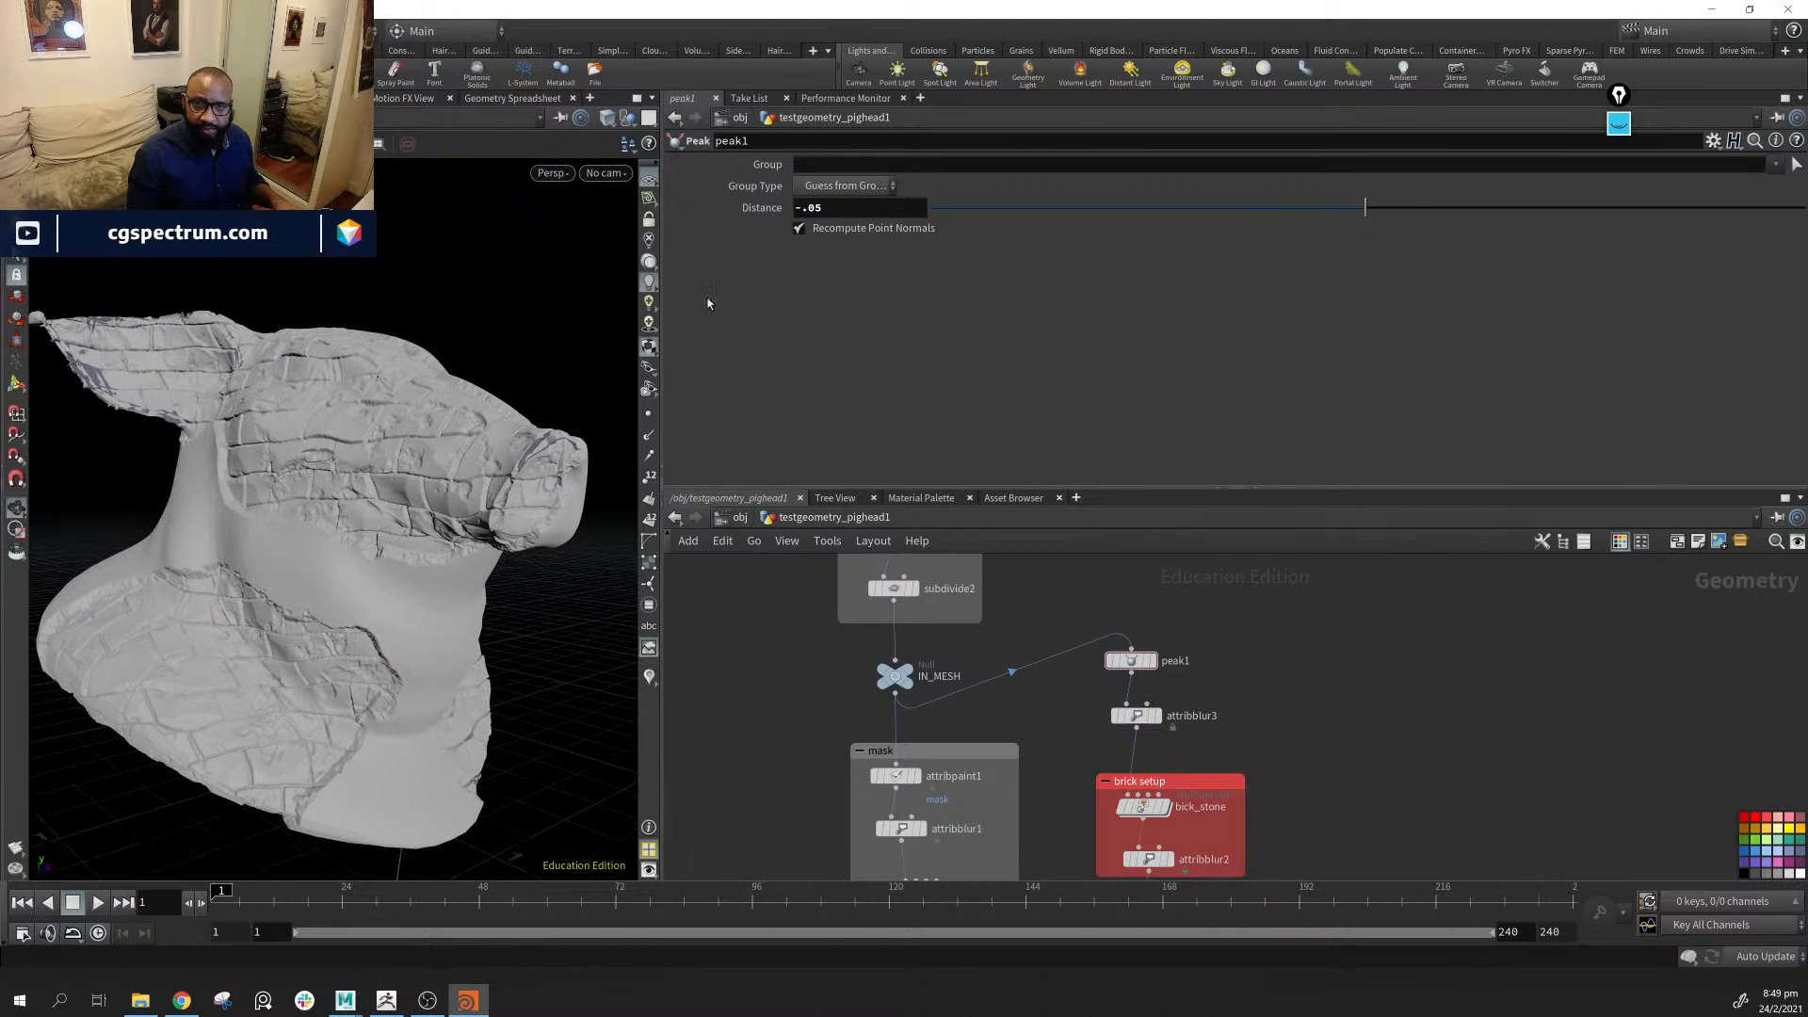
Try -0.025 as the Distance of peak1, change it to -0.03 and inspect both sides of the head
click(863, 214)
key(BackSpace)
text(25)
key(Return)
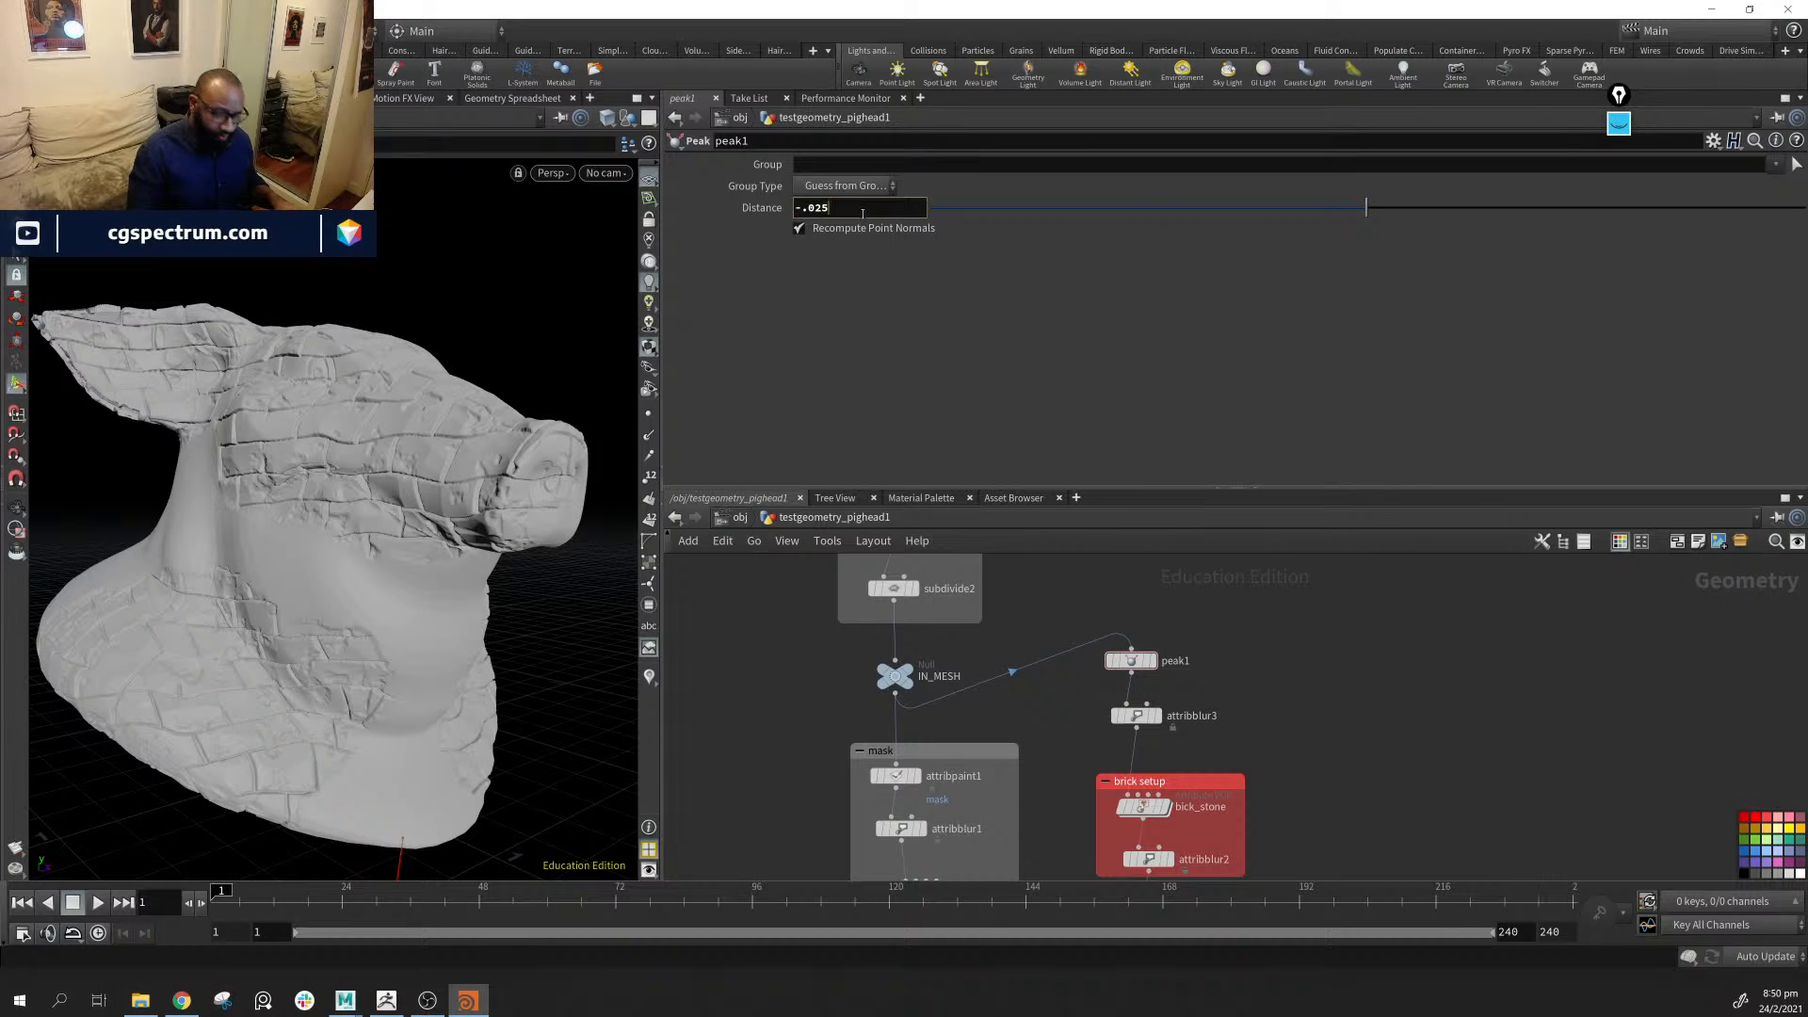
key(BackSpace)
key(BackSpace)
text(3)
key(Return)
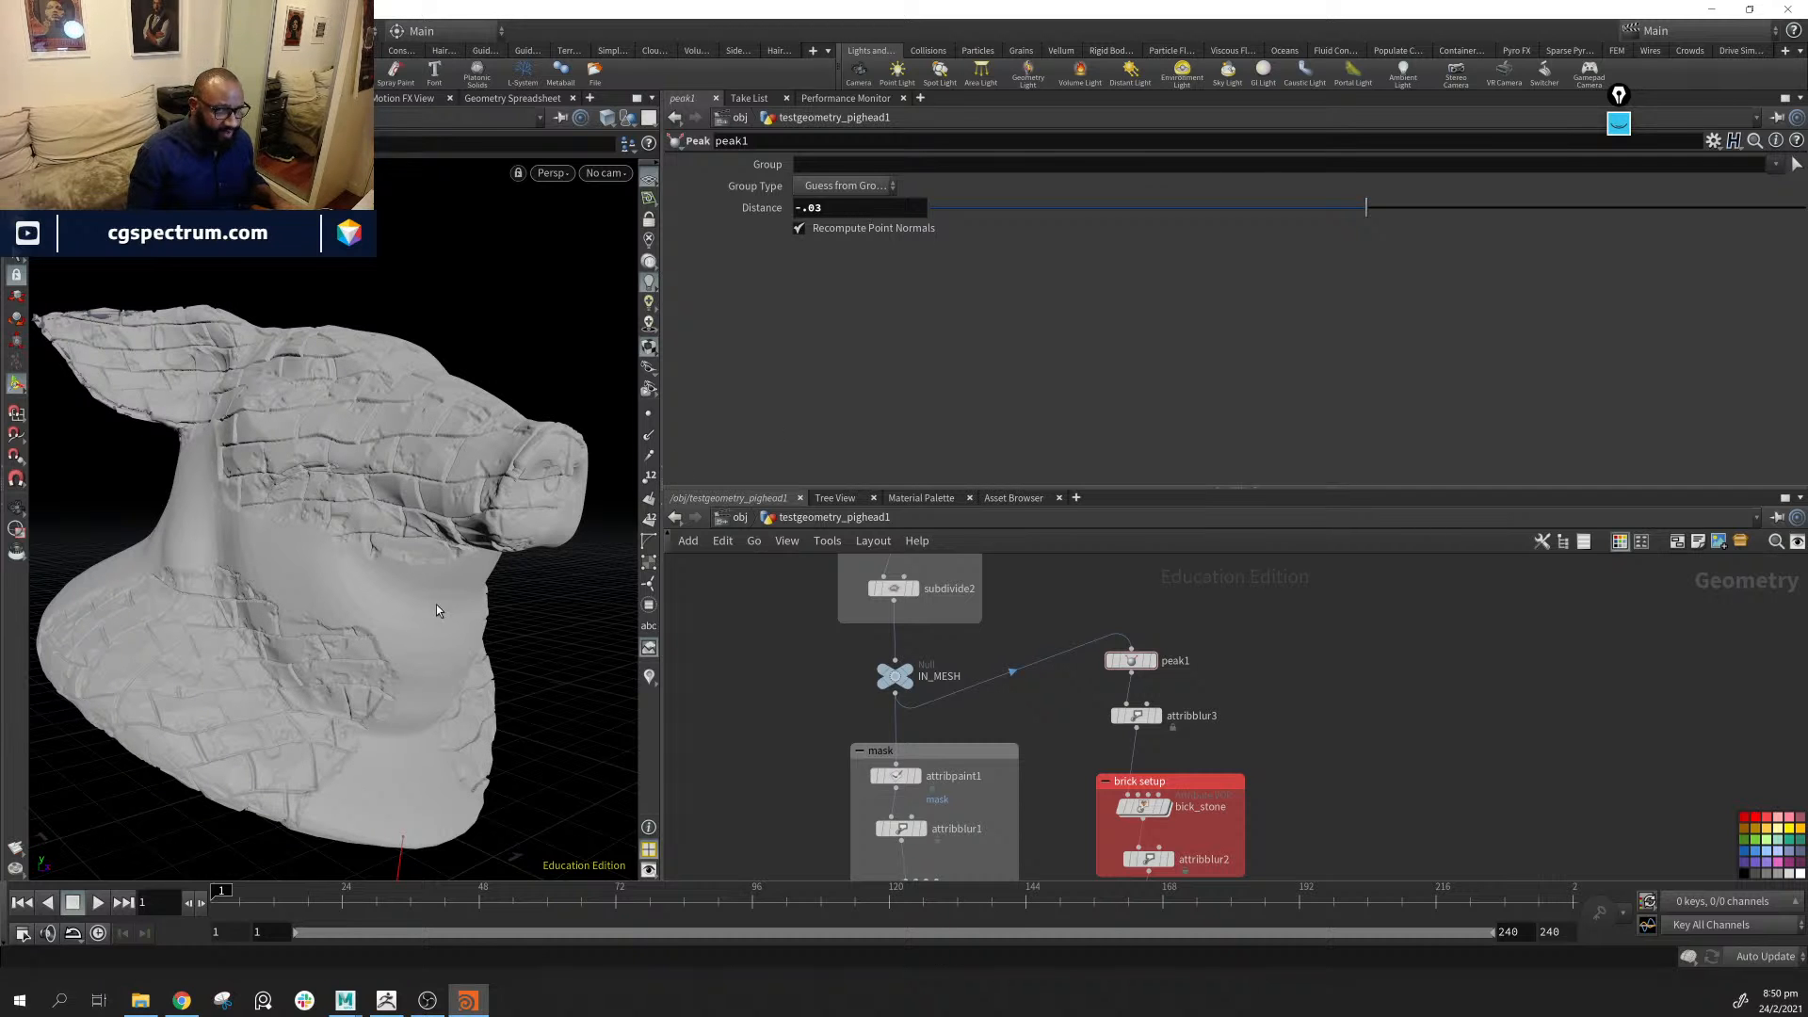
drag(436, 610, 262, 473)
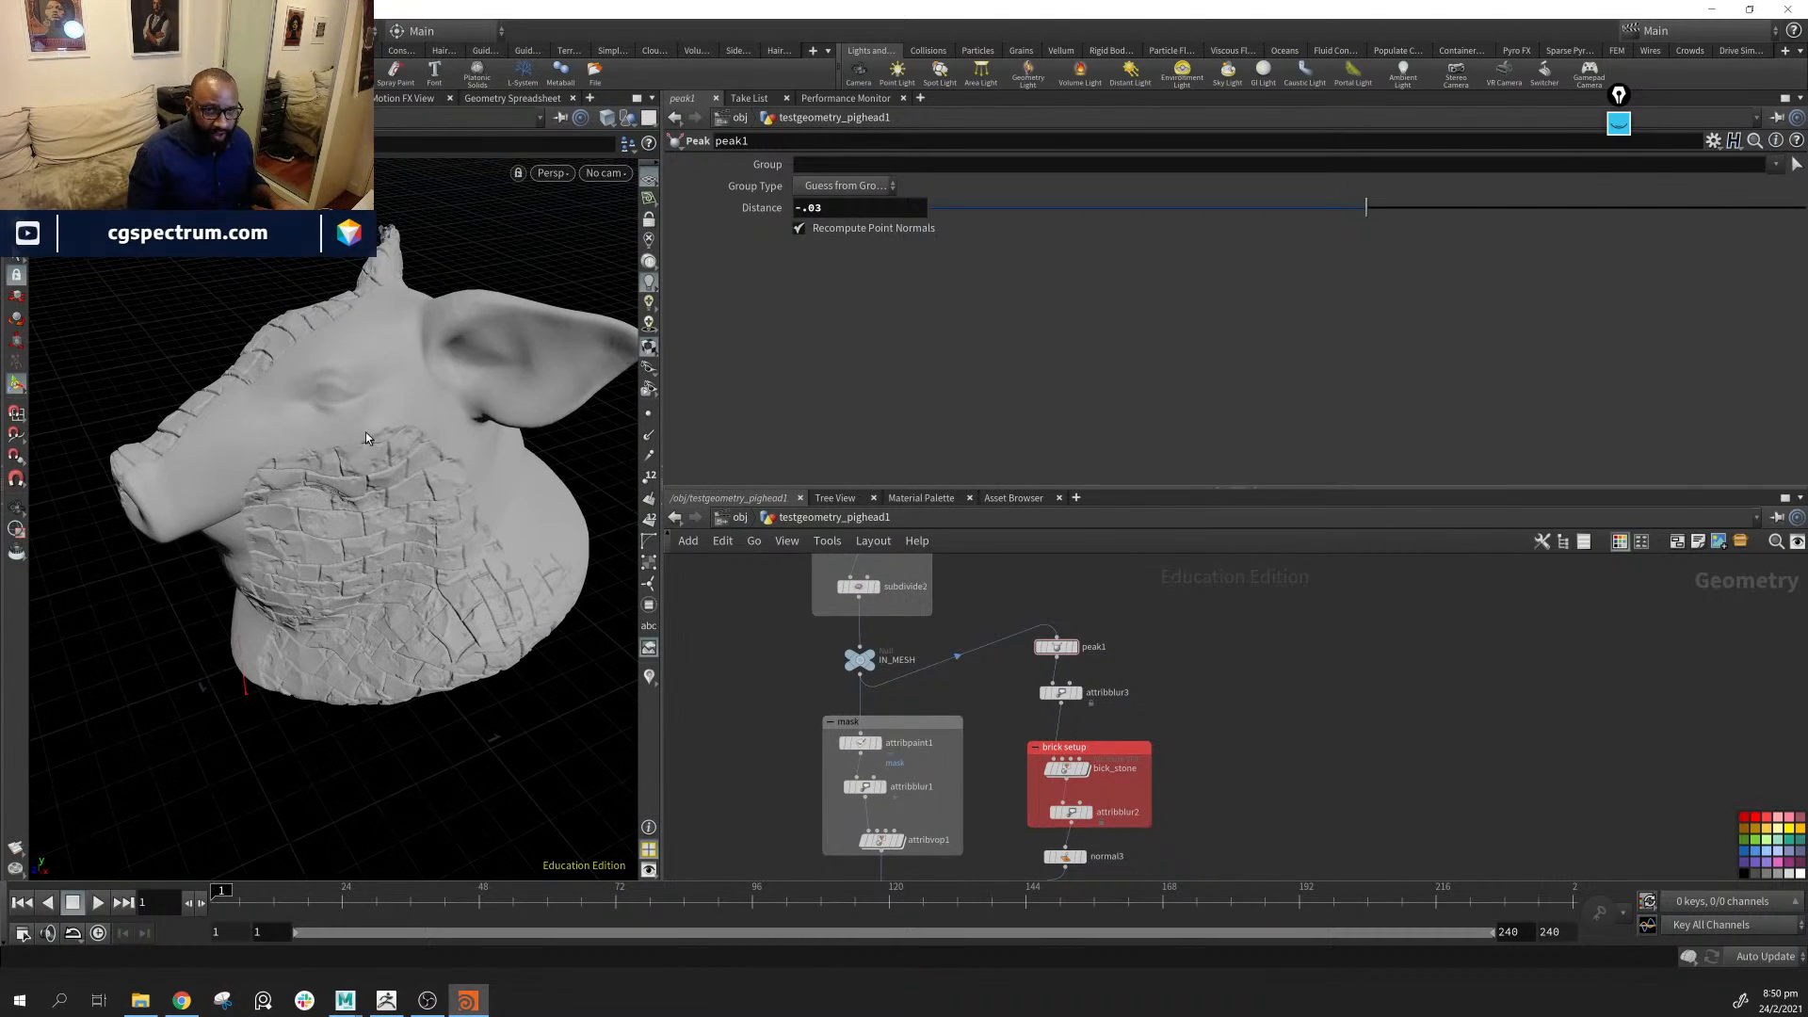
drag(453, 487, 350, 493)
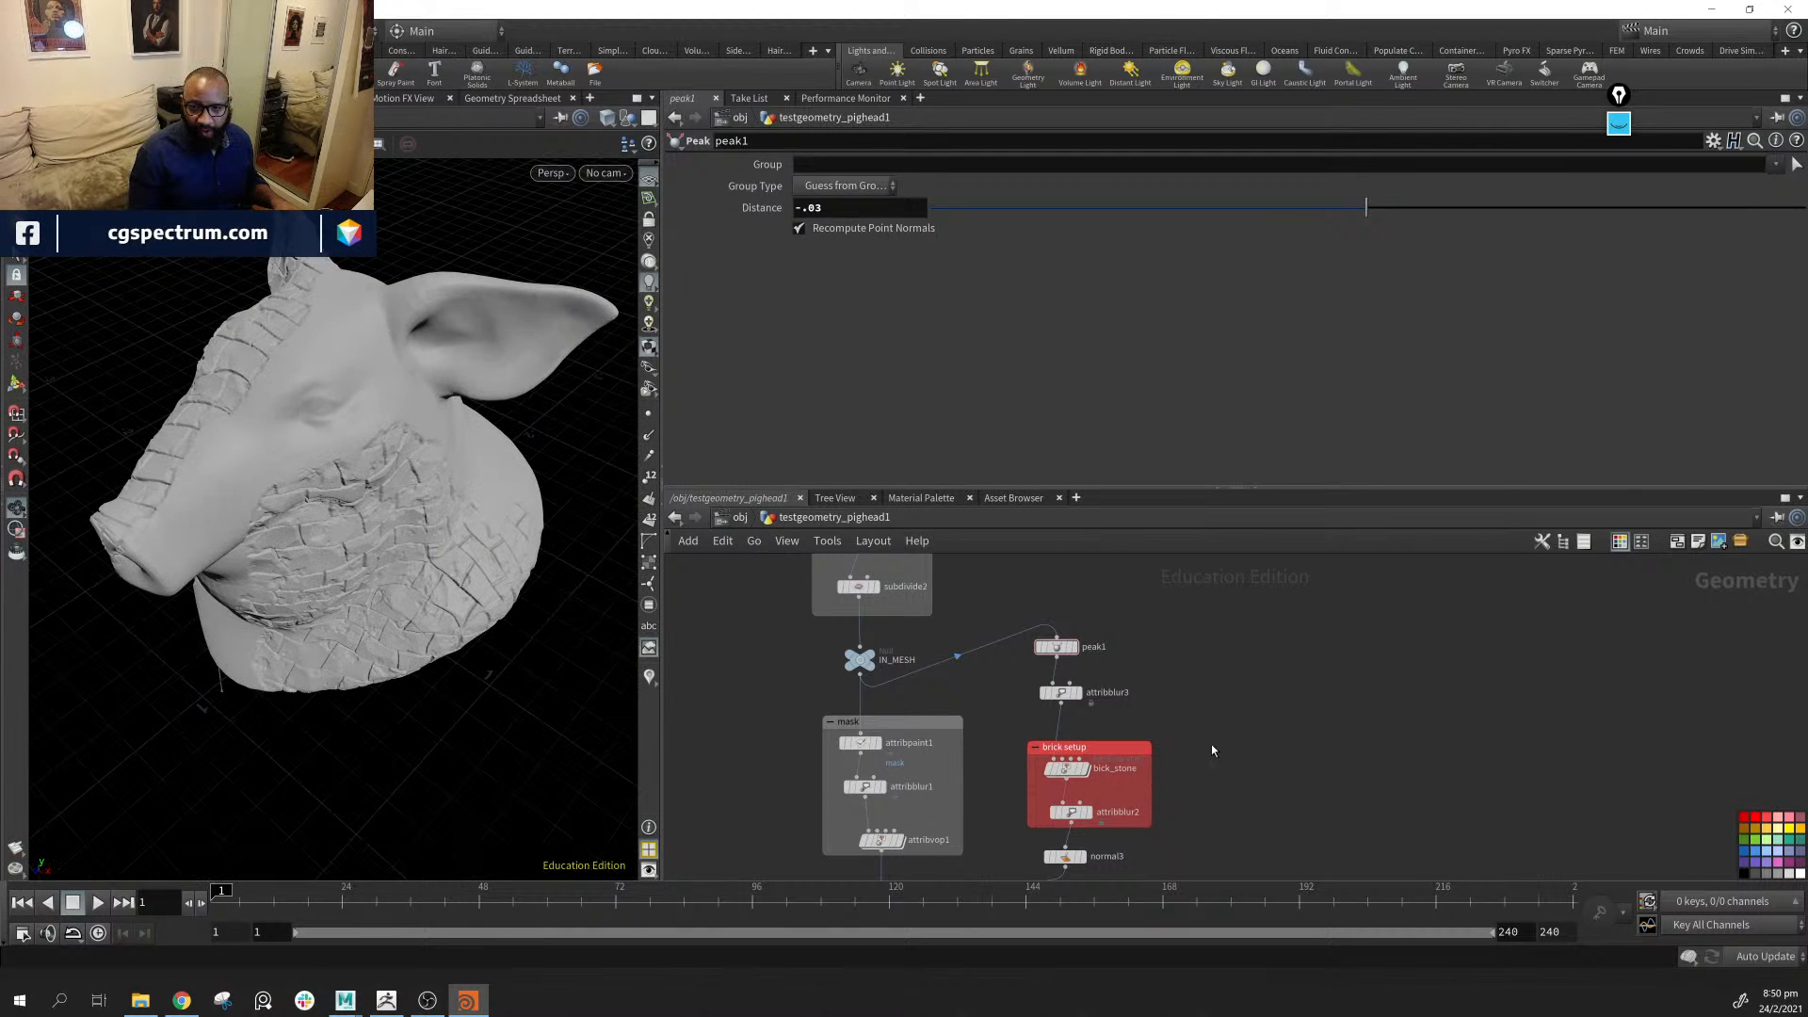
Undo the accidental Peak handle changes on peak1
middle_drag(1214, 704, 1271, 745)
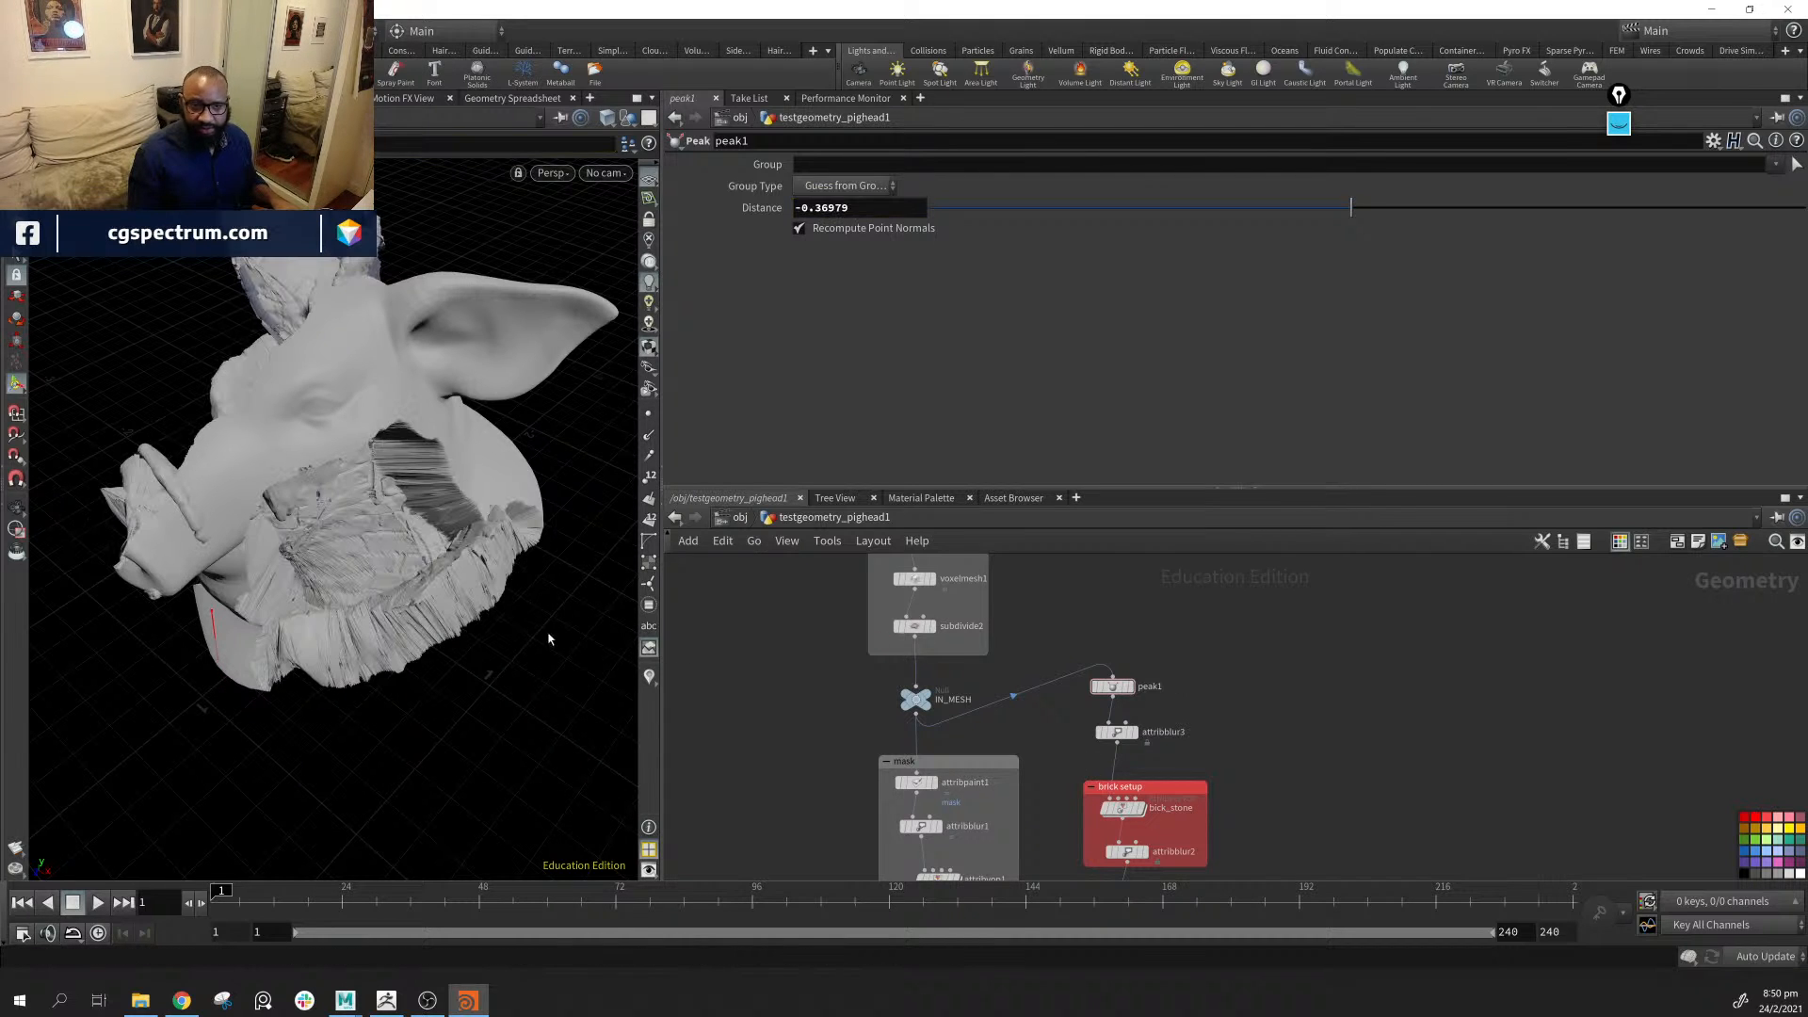
key(ctrl+z)
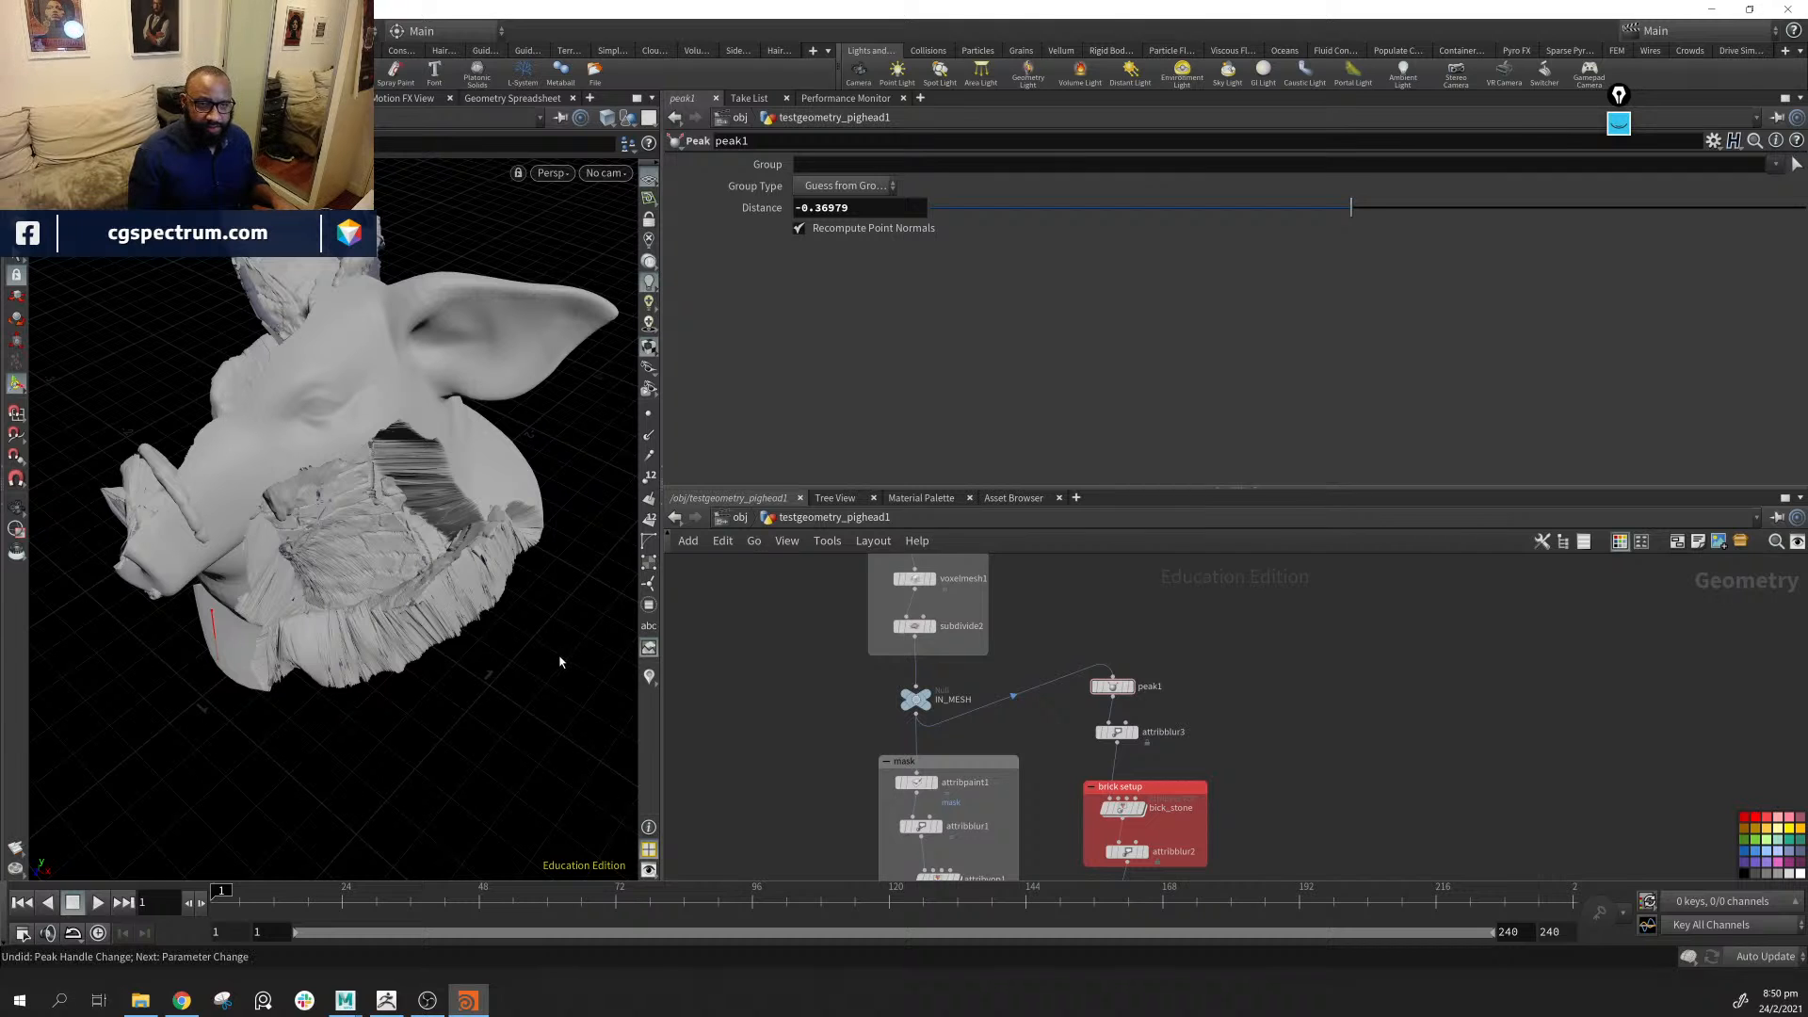
key(ctrl+z)
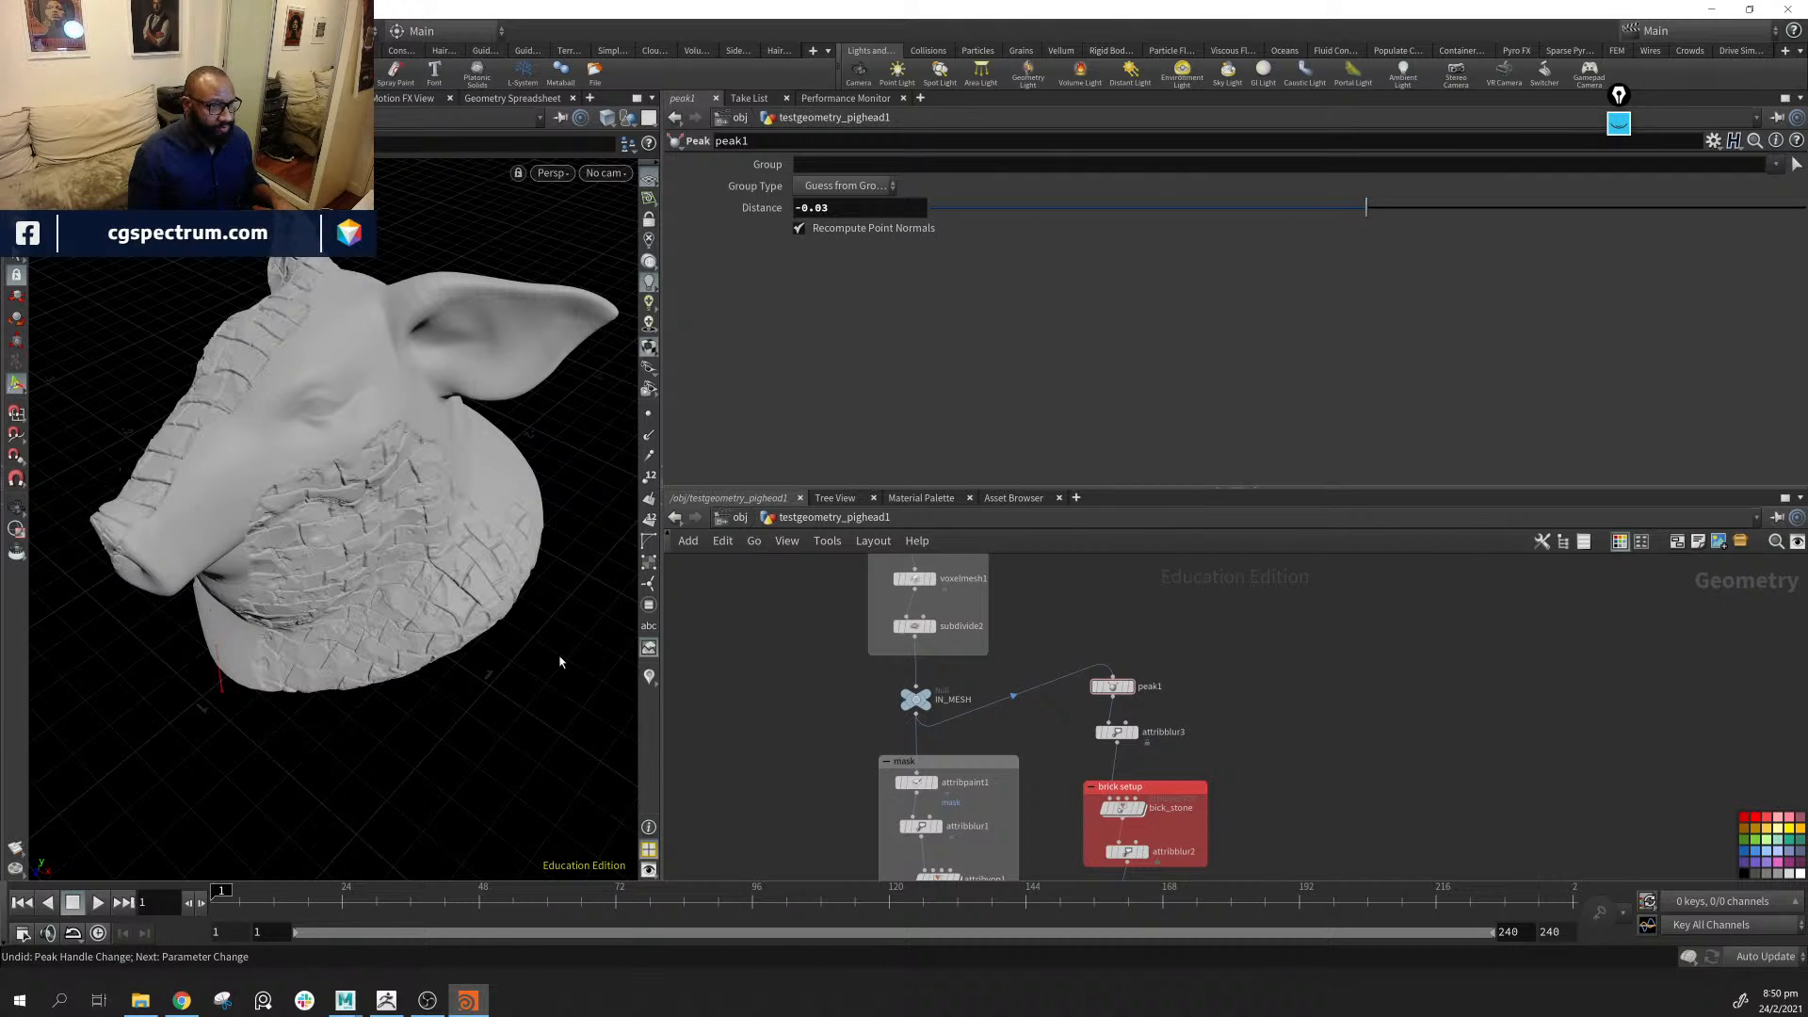
Examine the transitions between the brick areas and smooth skin around the snout, underside and neck
alt+middle_drag(513, 718, 537, 687)
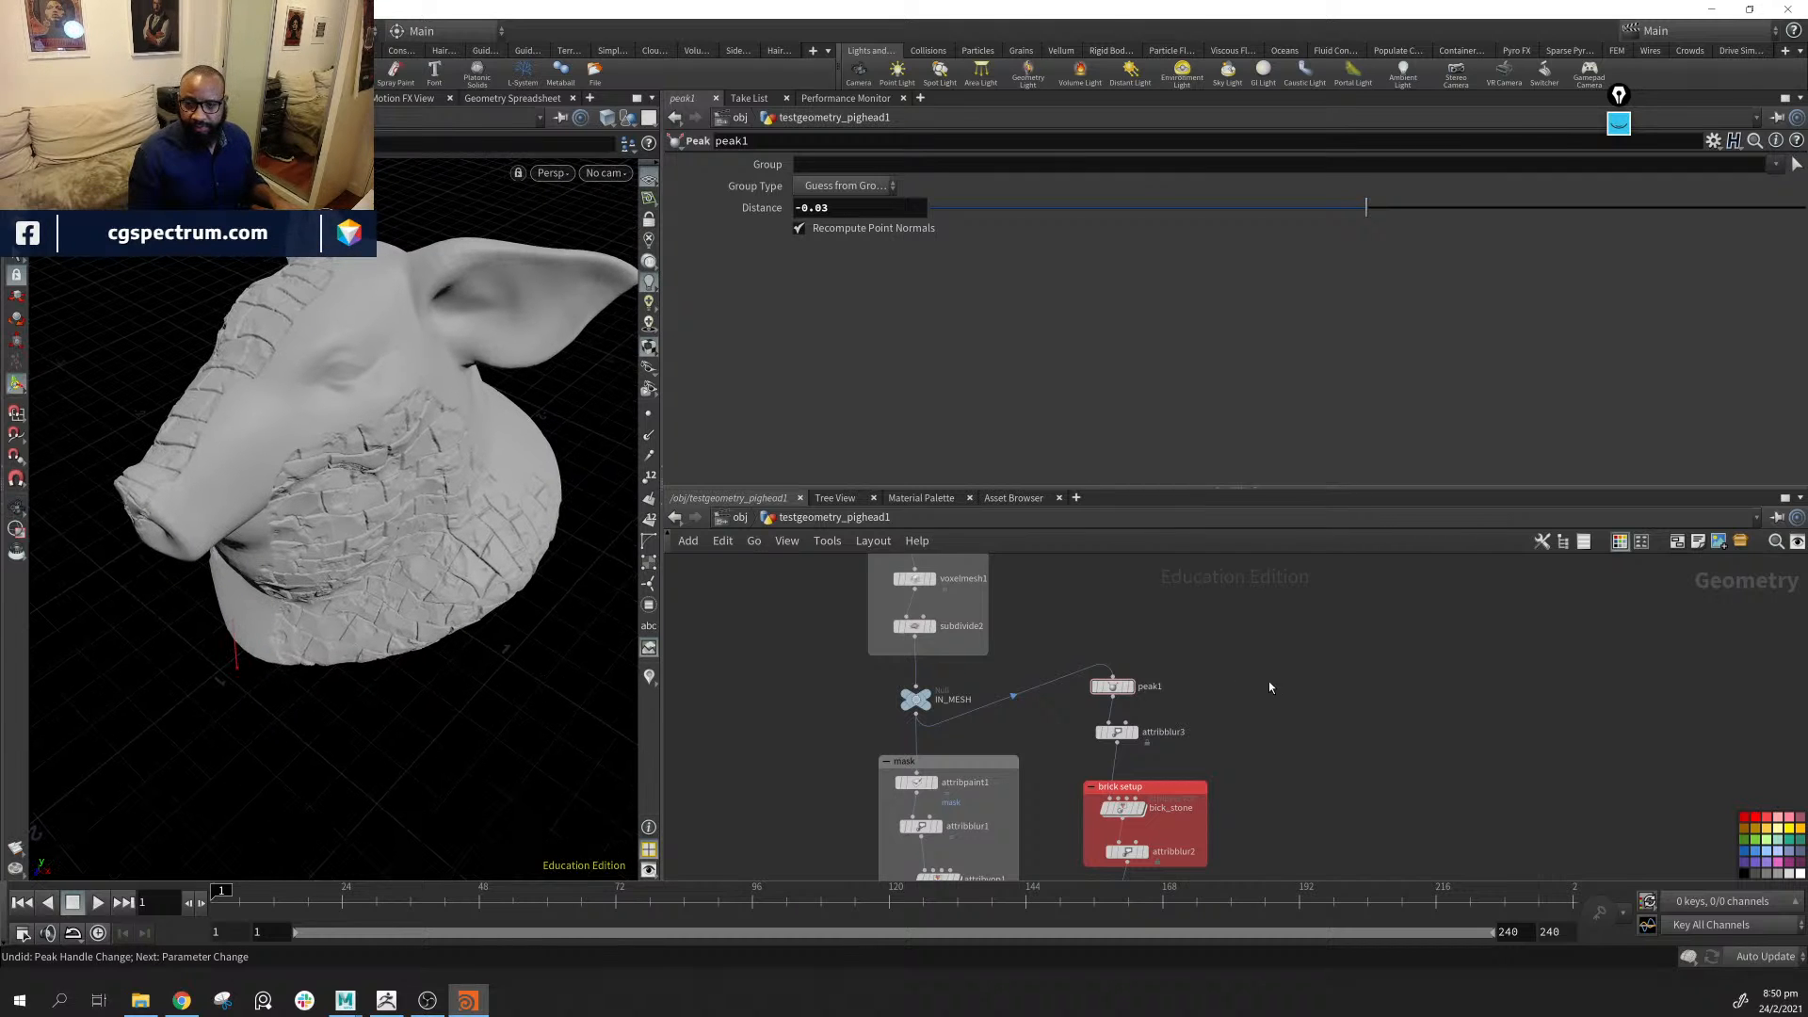
key(Escape)
mouse_move(468, 747)
mouse_down()
mouse_move(561, 665)
mouse_move(206, 452)
mouse_move(435, 617)
mouse_up()
drag(250, 378, 287, 575)
mouse_move(187, 673)
mouse_down()
mouse_move(468, 412)
mouse_move(263, 463)
mouse_up()
mouse_move(271, 563)
mouse_down()
mouse_move(330, 581)
mouse_move(103, 534)
mouse_up()
alt+middle_drag(104, 534, 452, 533)
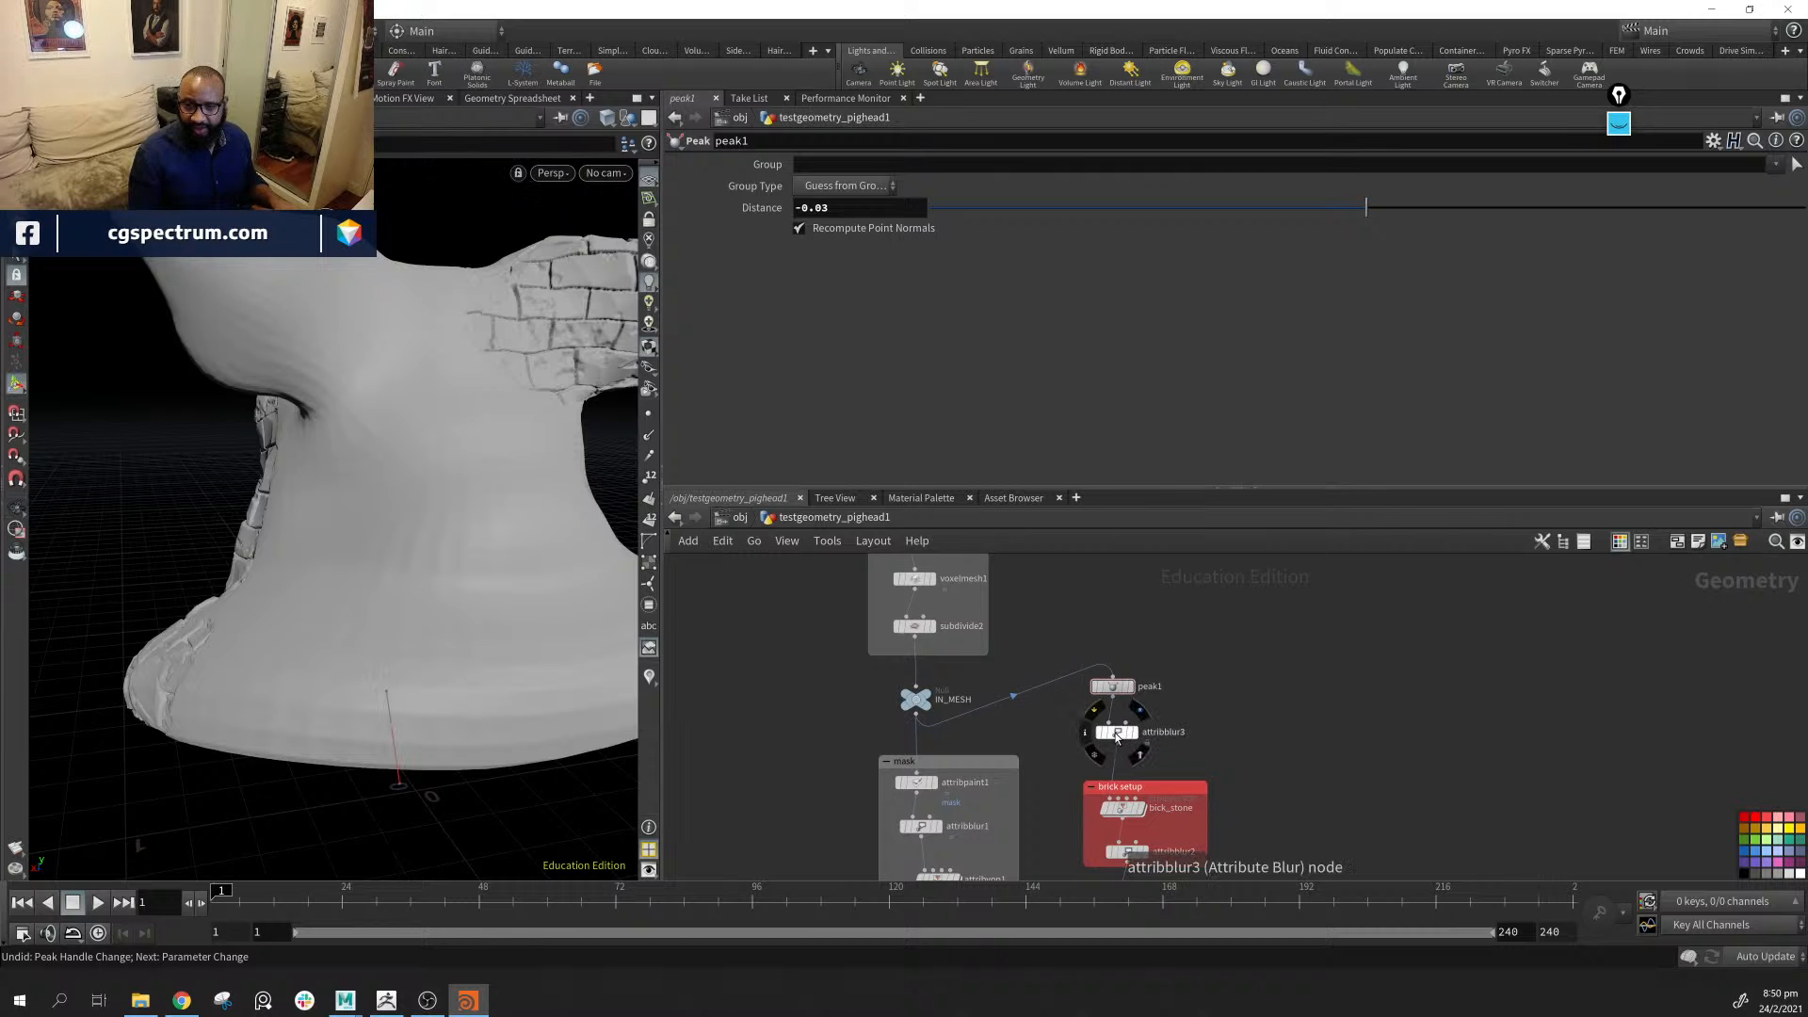
Paint the attribpaint1 mask below the ear, extending the brick area up to the ear base
middle_drag(1202, 634, 1204, 736)
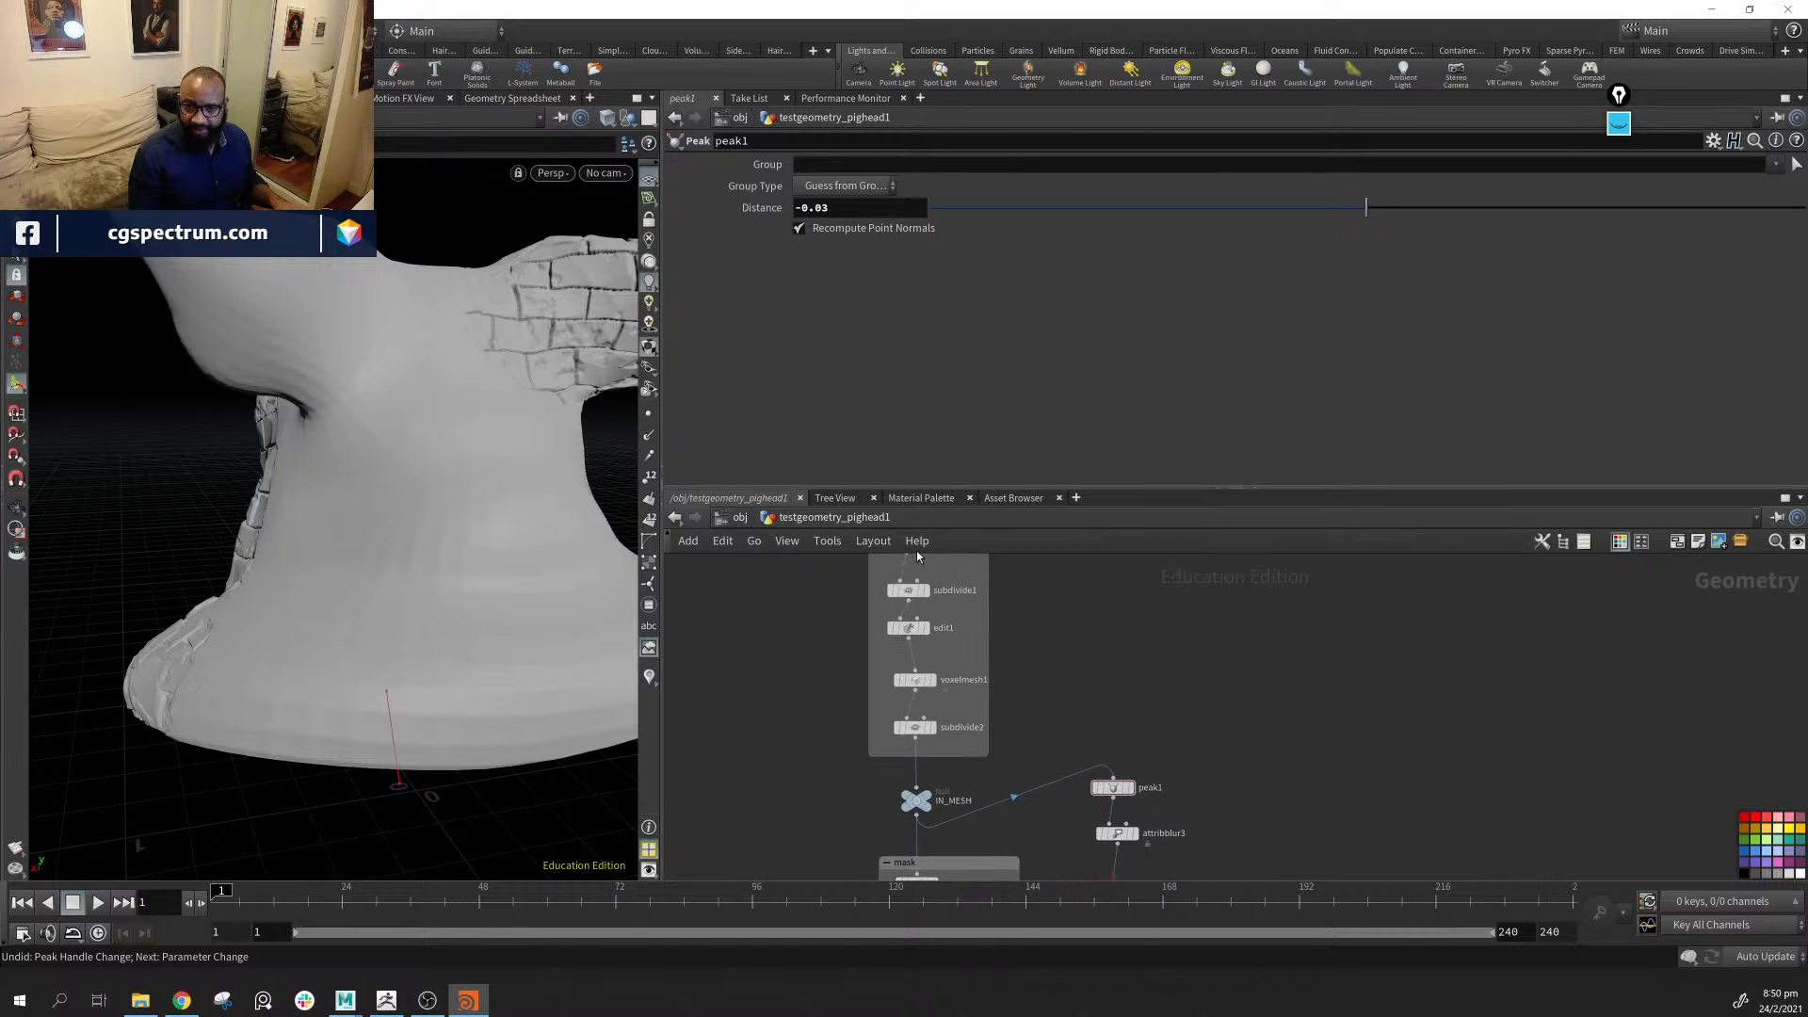
middle_drag(1072, 694, 951, 450)
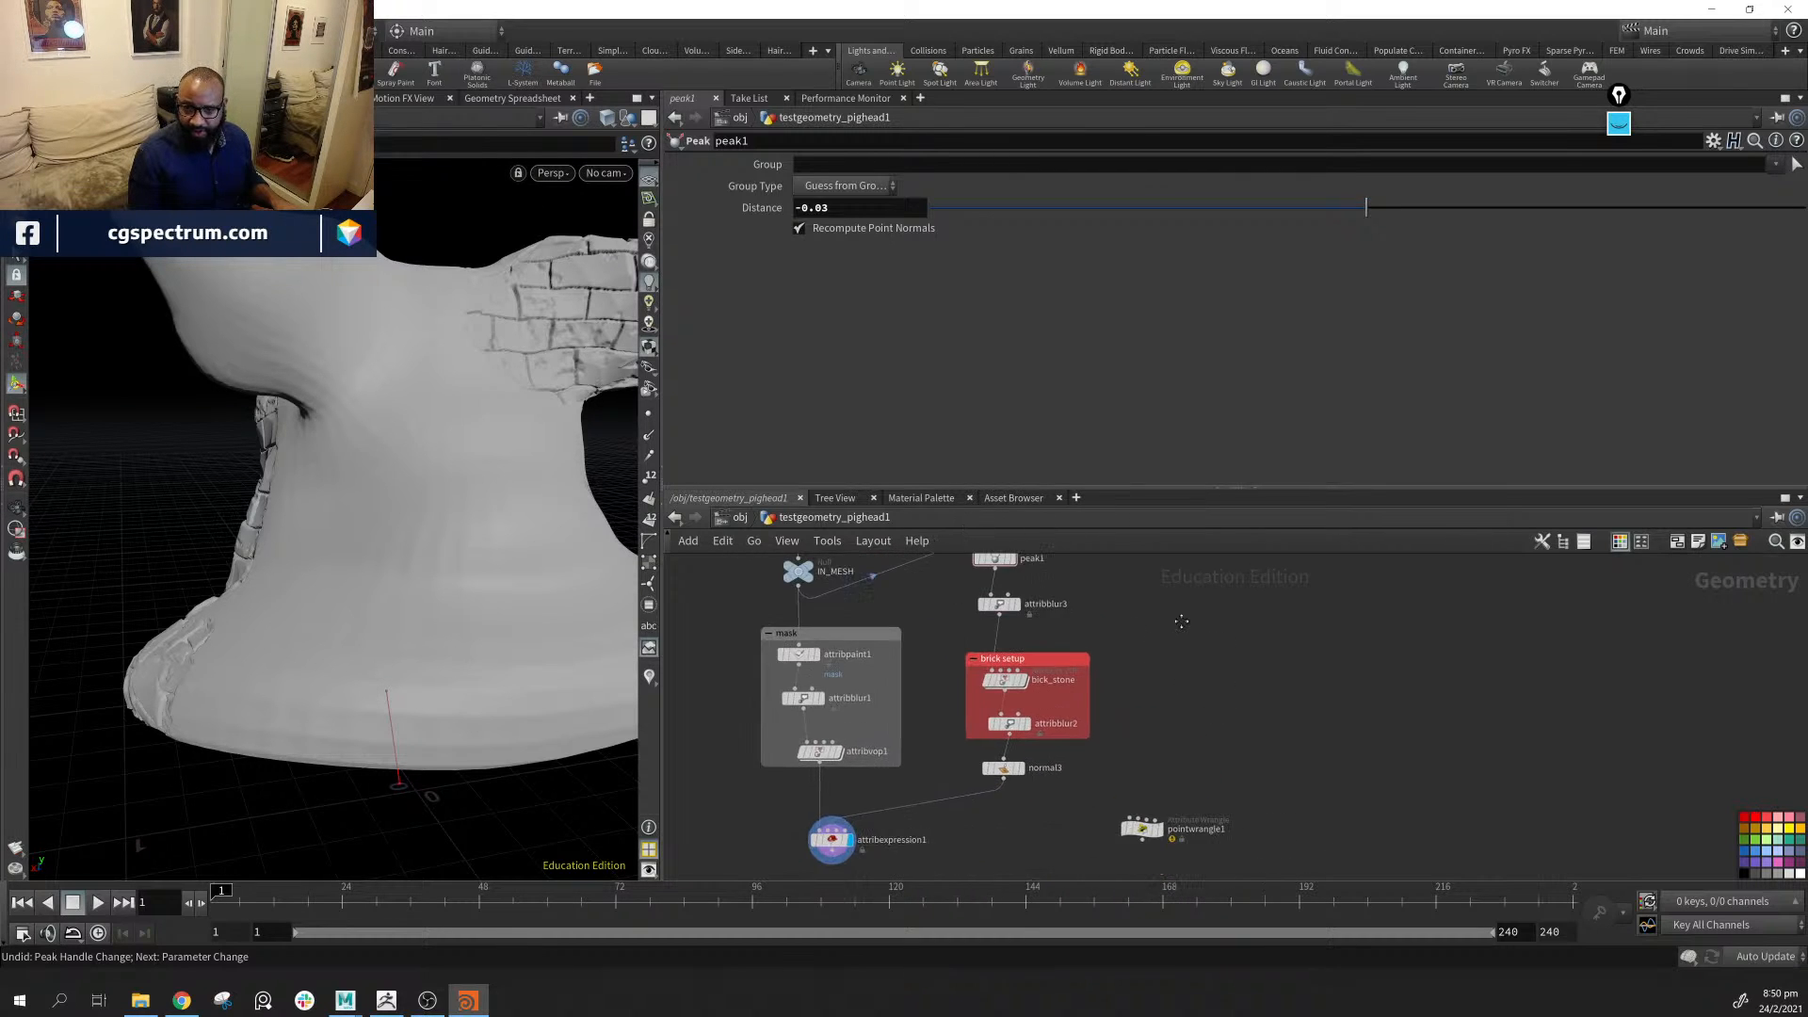
click(799, 652)
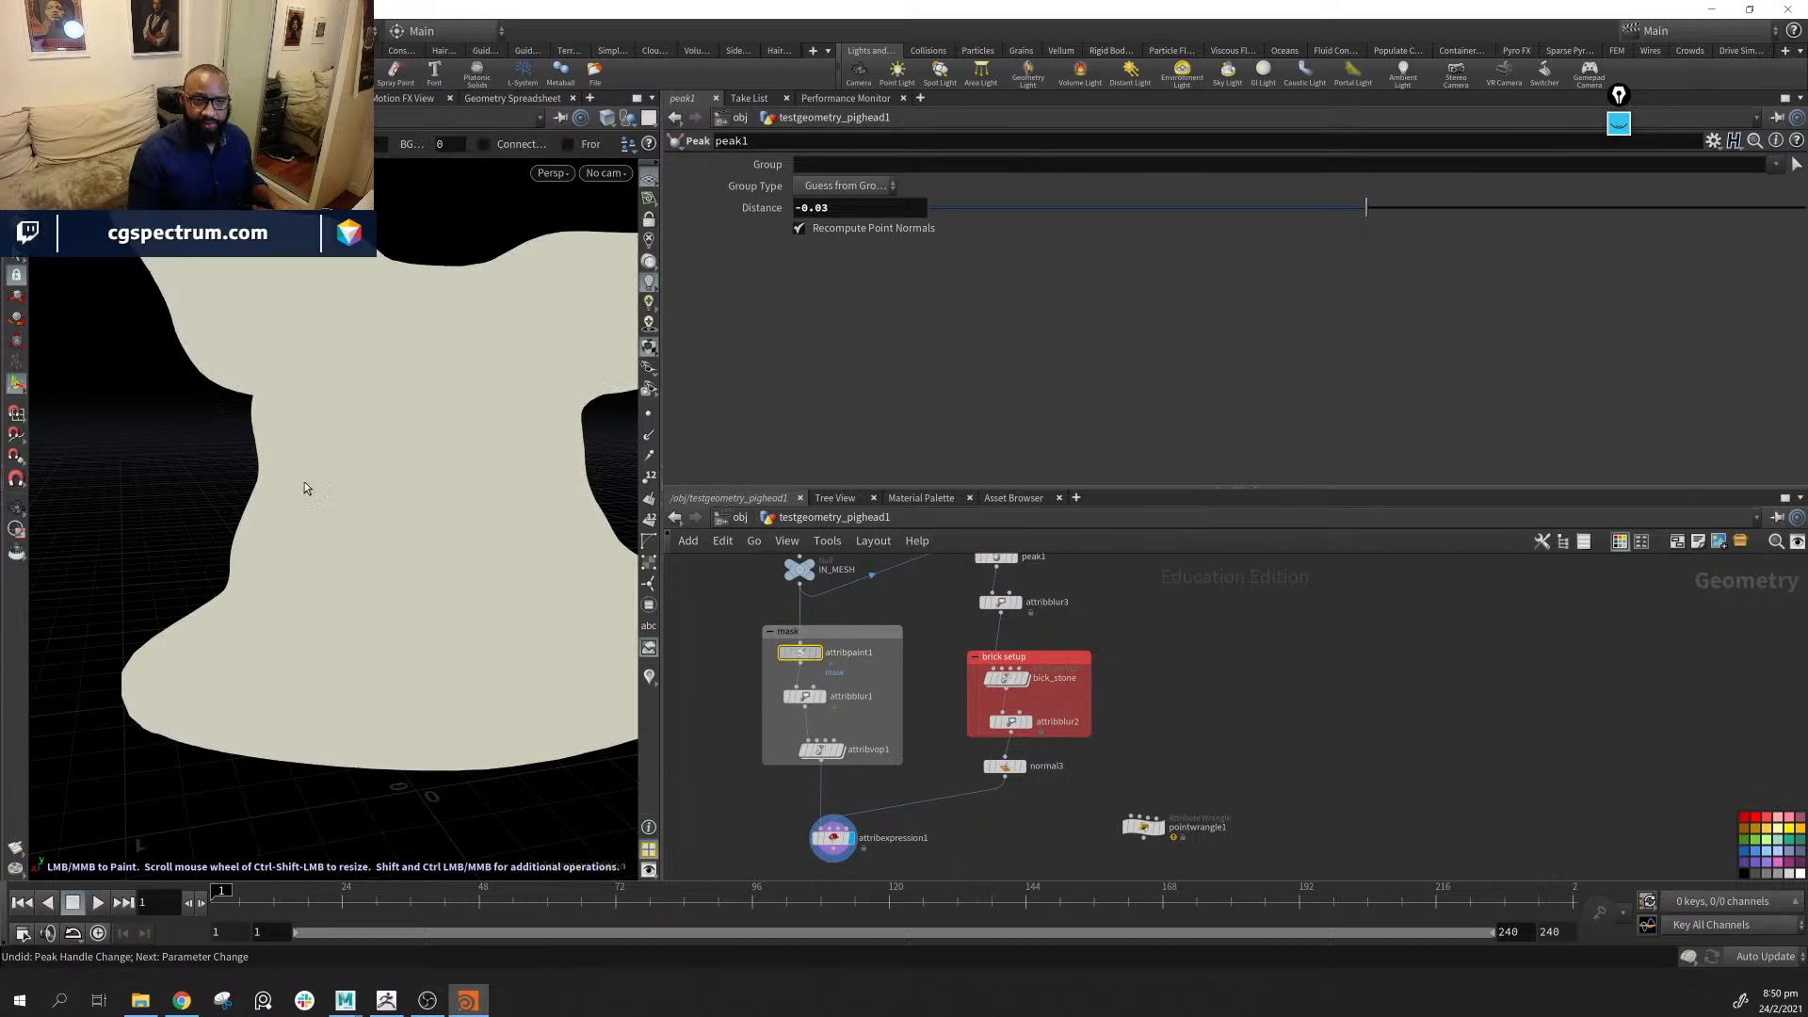
alt+drag(329, 562, 462, 554)
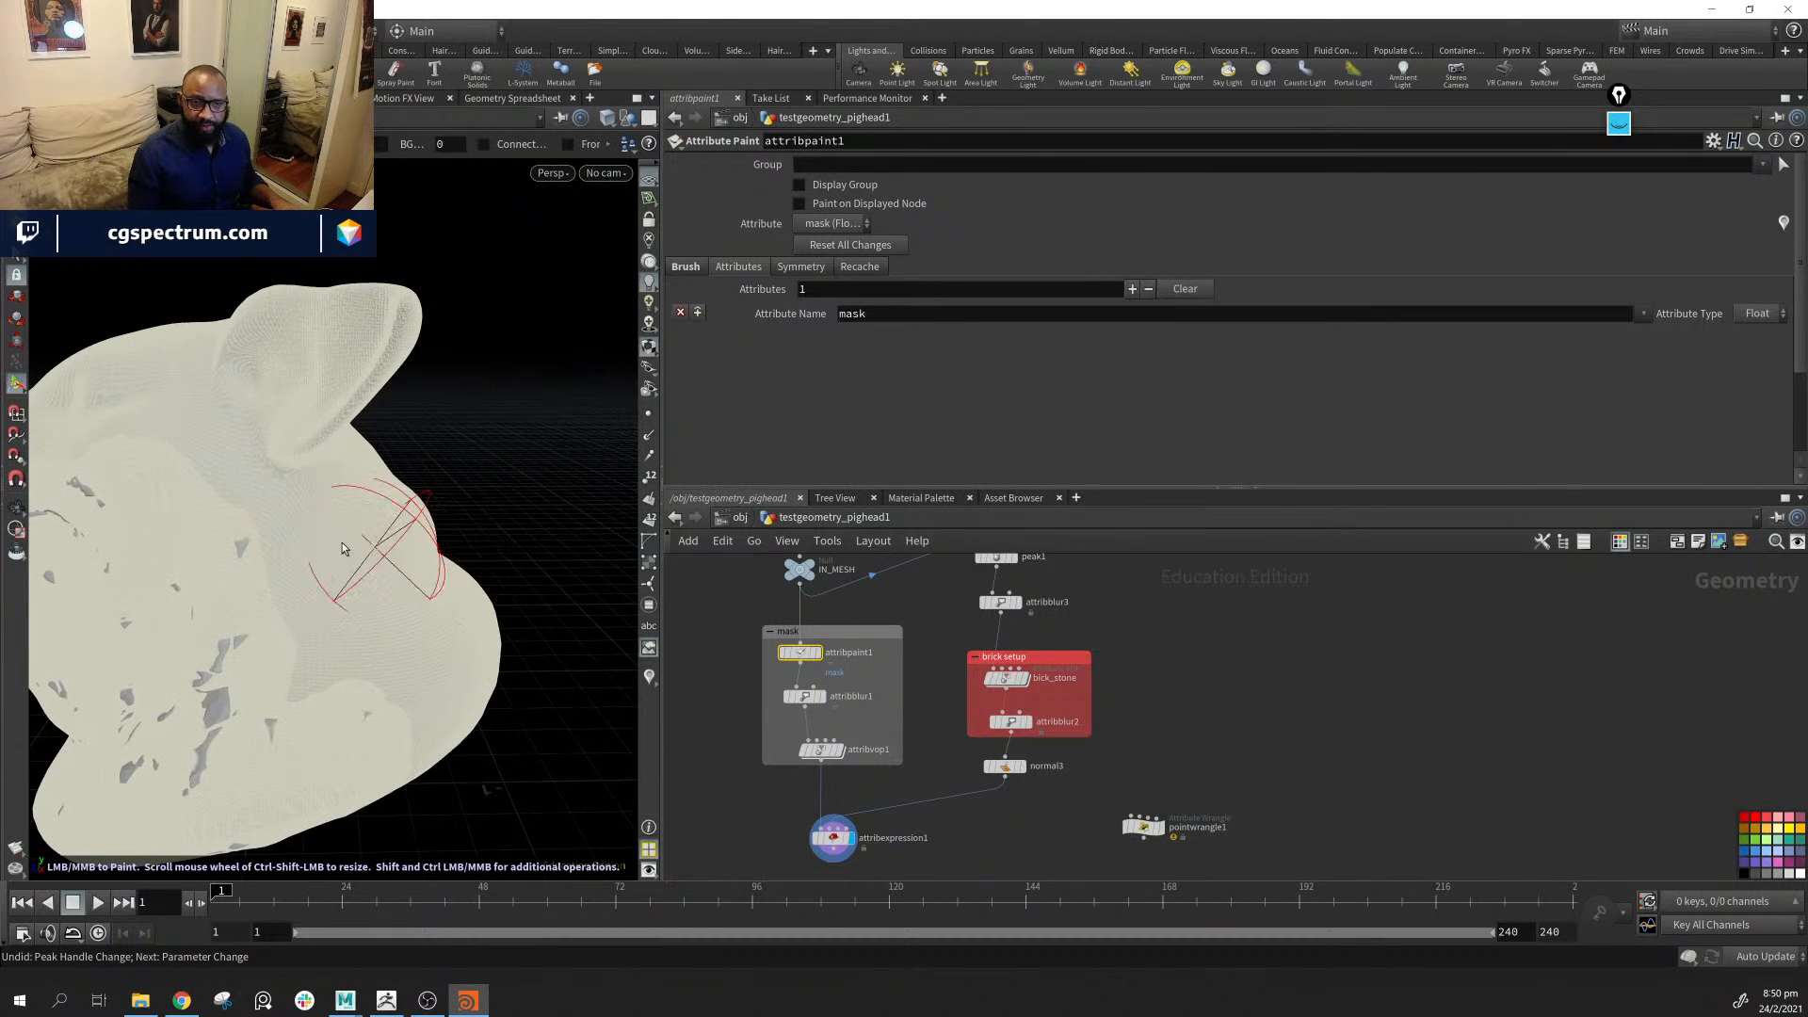
click(730, 606)
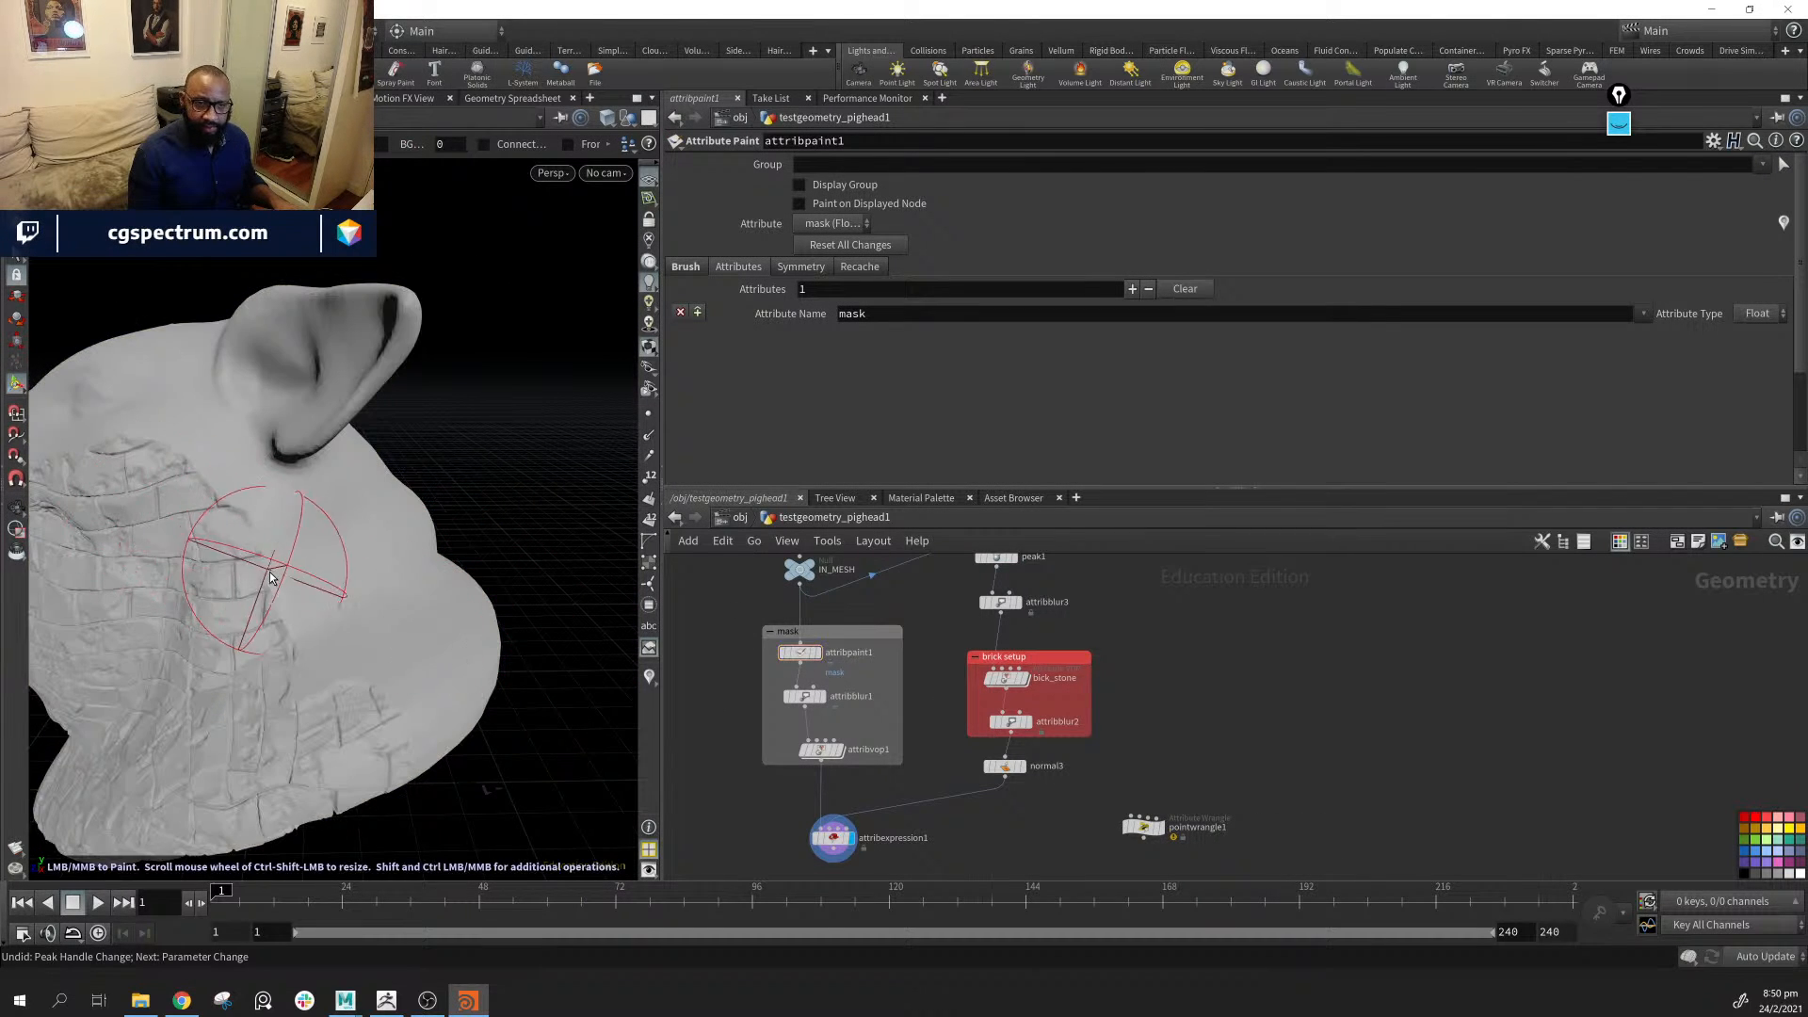
alt+middle_drag(365, 587, 396, 595)
alt+drag(397, 595, 395, 633)
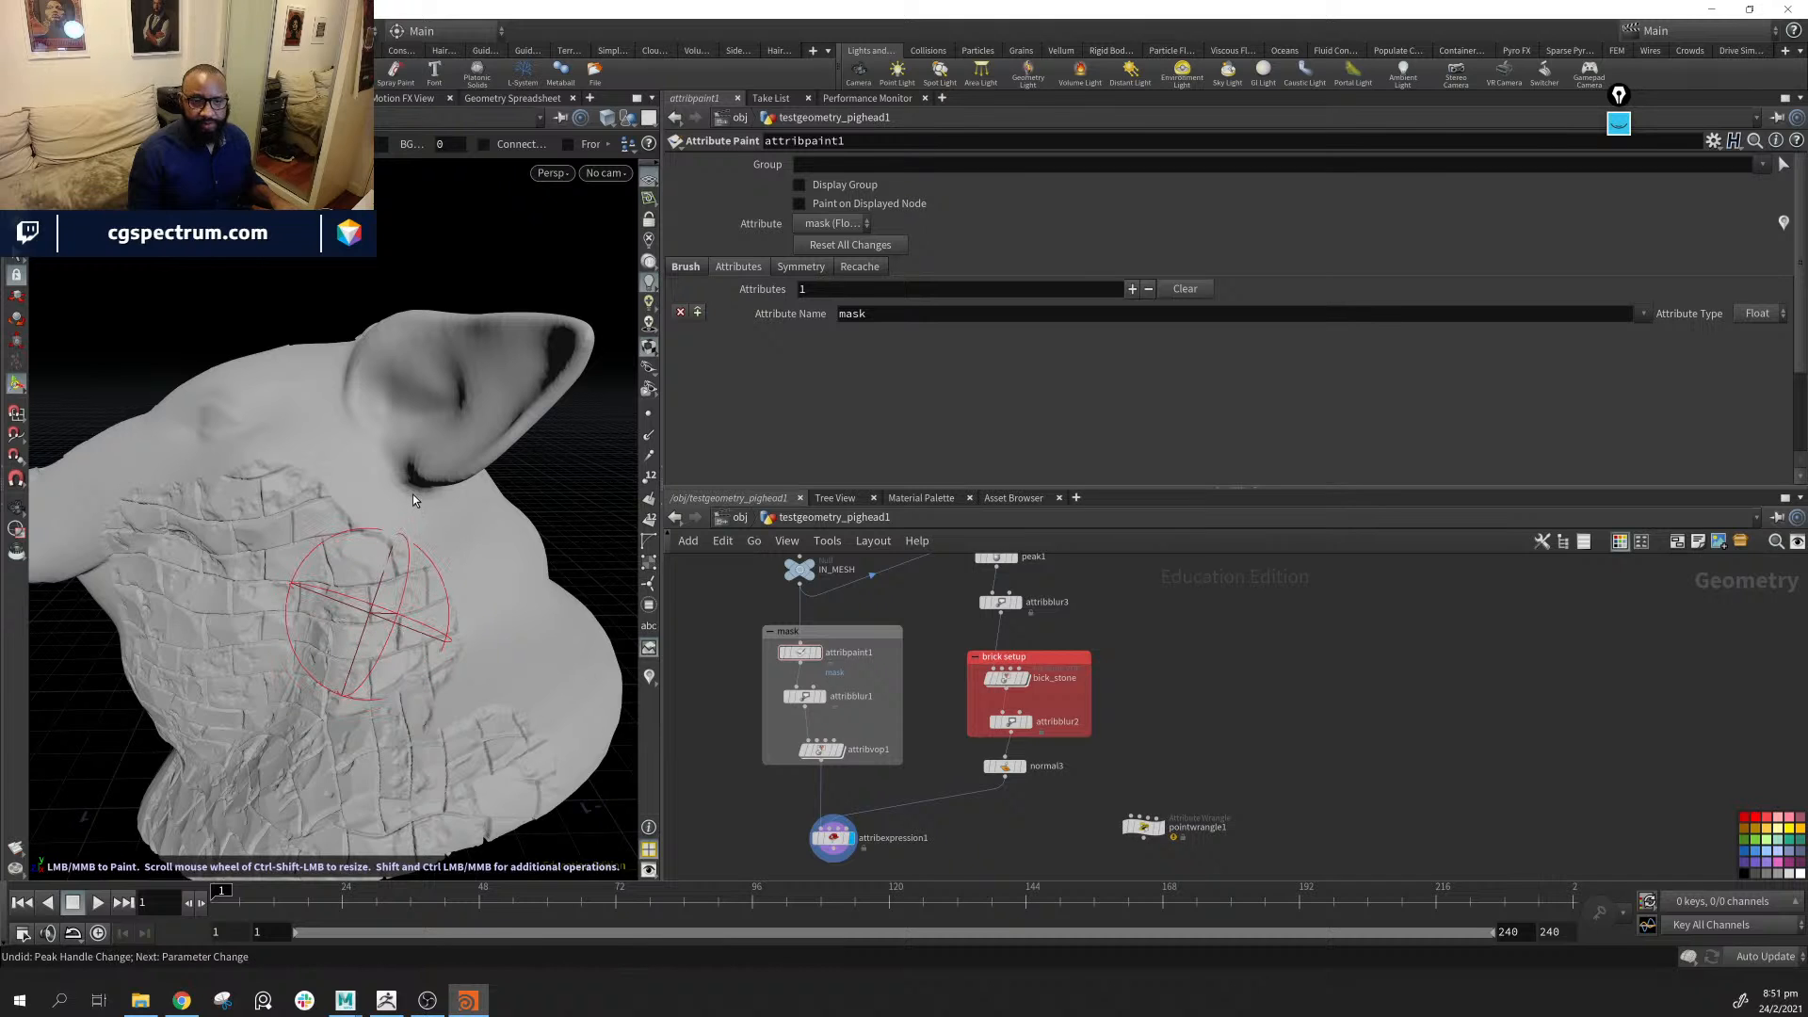
click(414, 500)
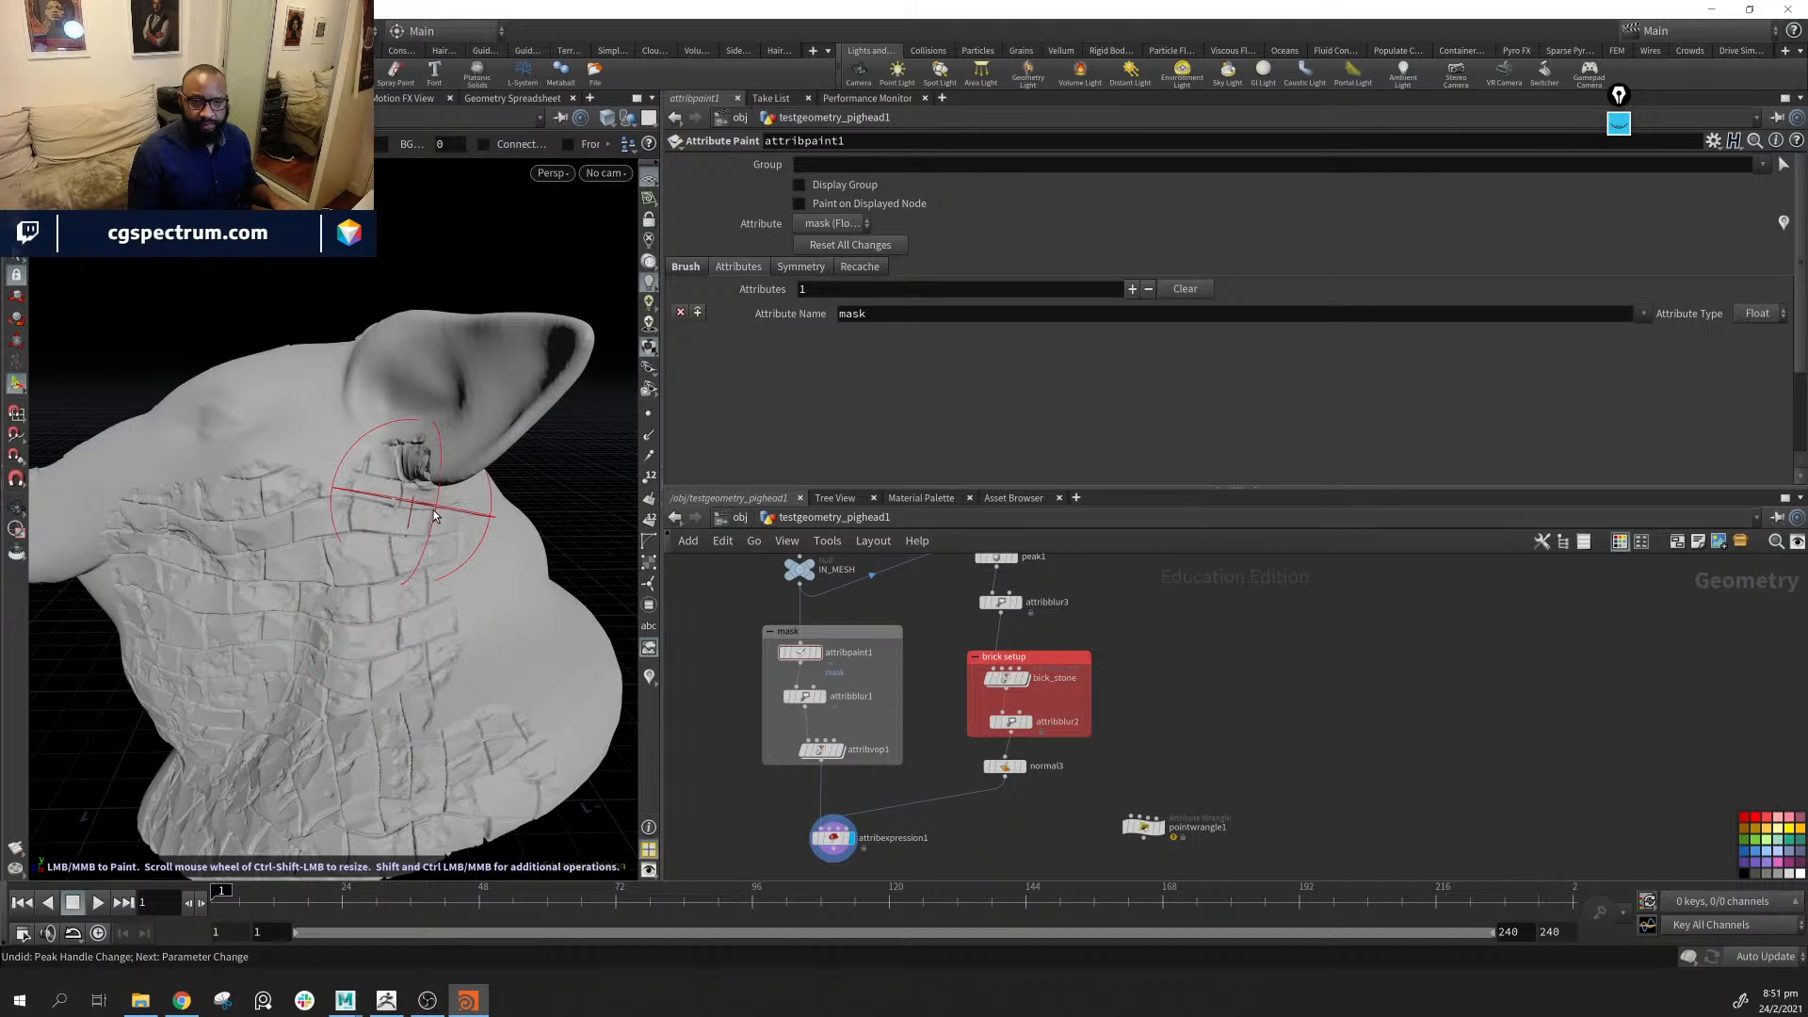
drag(423, 508, 397, 500)
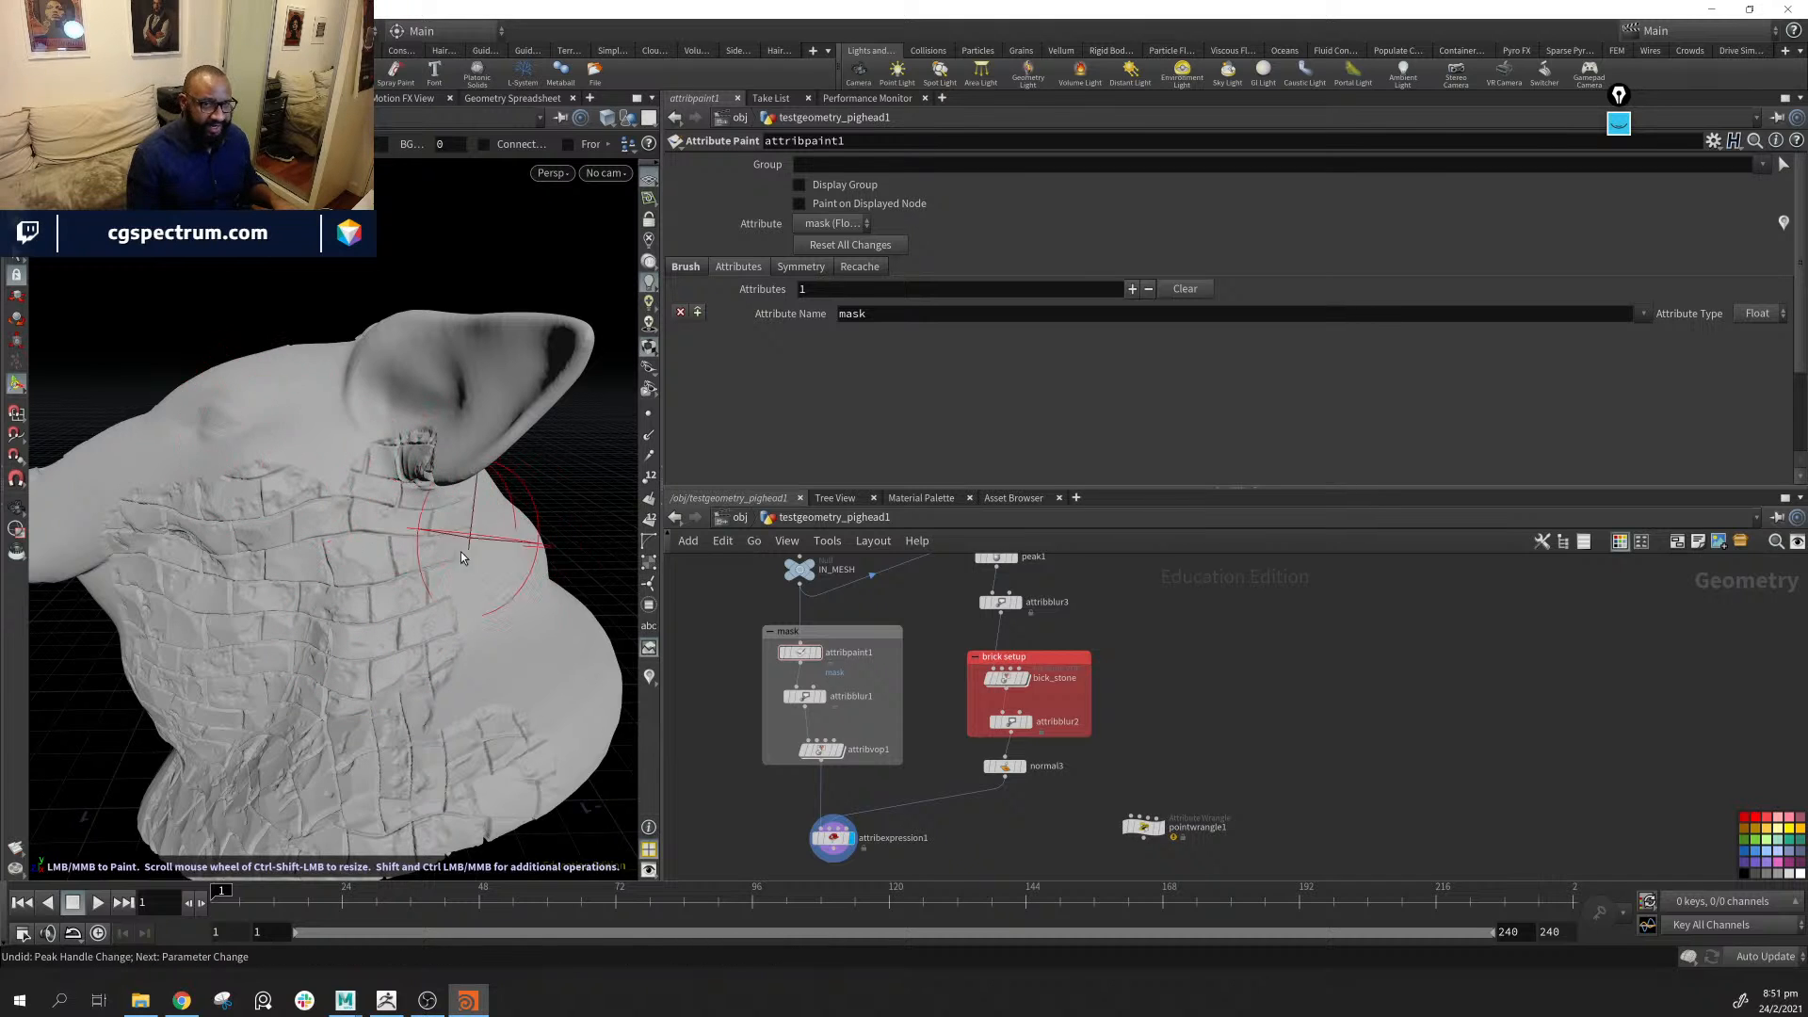
Set the MMB Operation of the attribpaint1 brush to Paint FG, keeping Paint FG as the LMB Operation
mouse_move(501, 708)
alt+mouse_down()
mouse_move(540, 606)
mouse_move(340, 615)
mouse_move(489, 597)
mouse_move(344, 612)
mouse_move(268, 535)
alt+mouse_up()
alt+drag(269, 611, 216, 538)
key(Return)
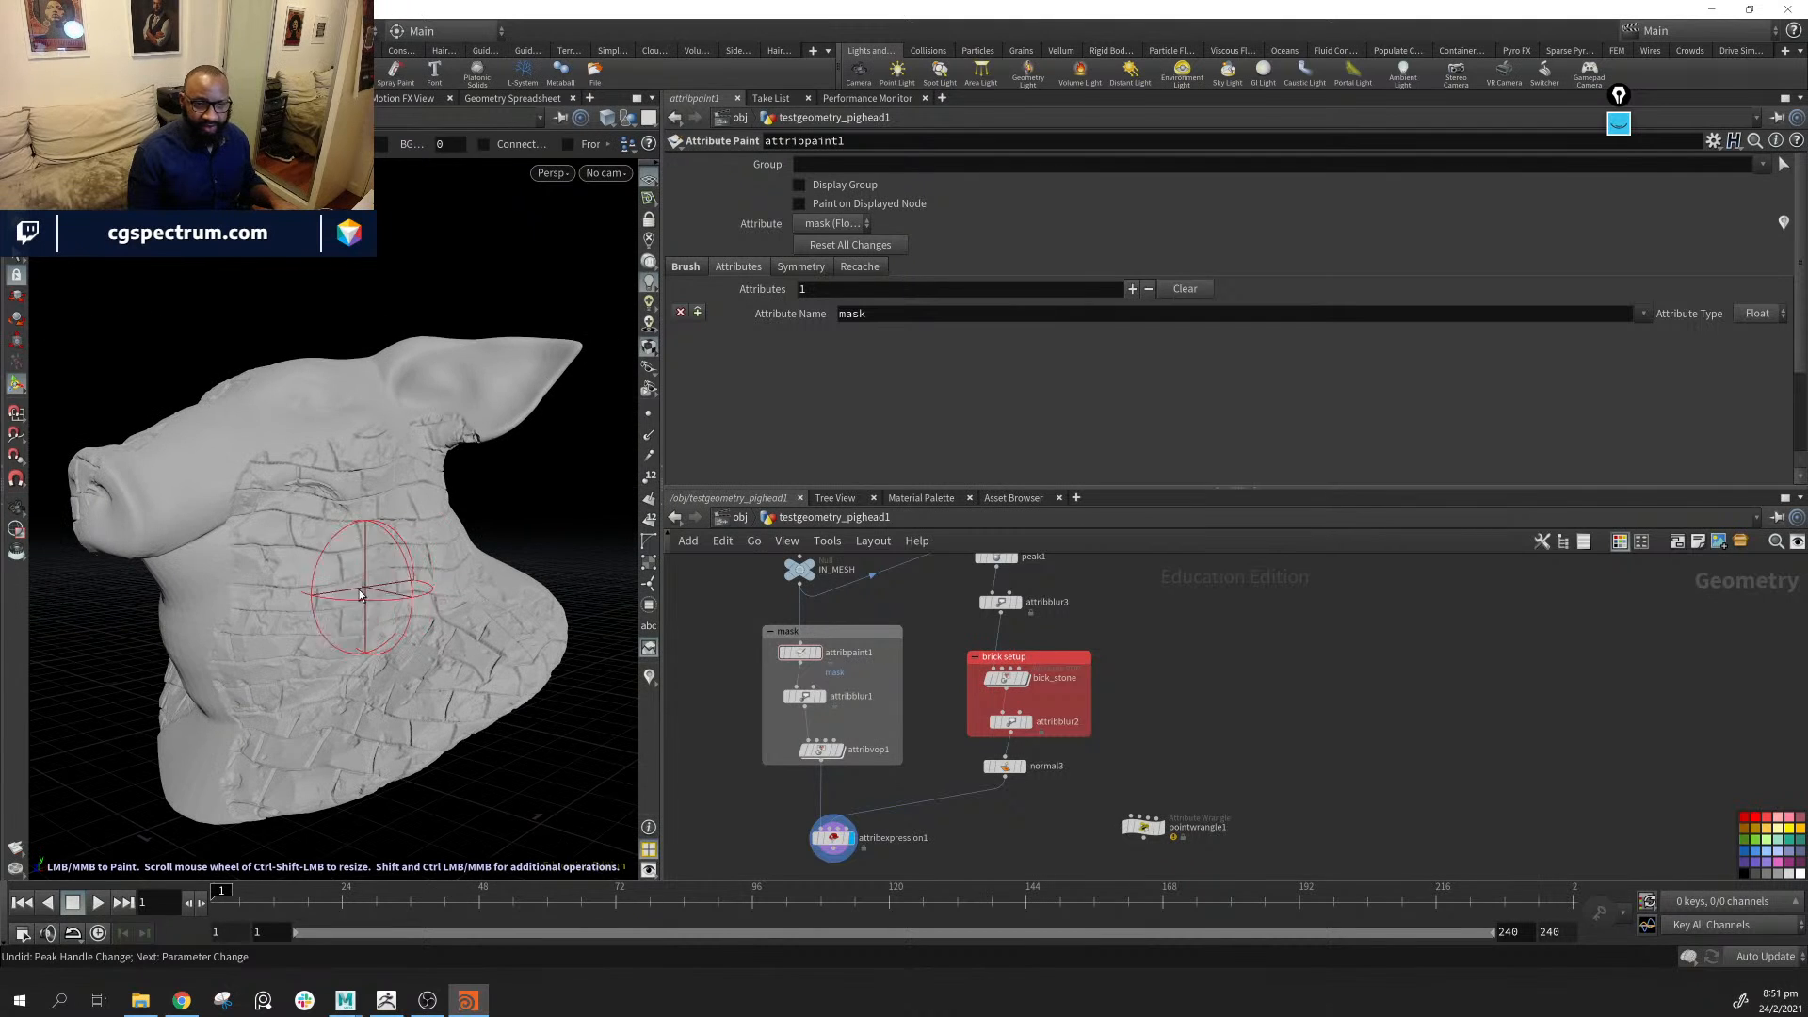
right_click(381, 594)
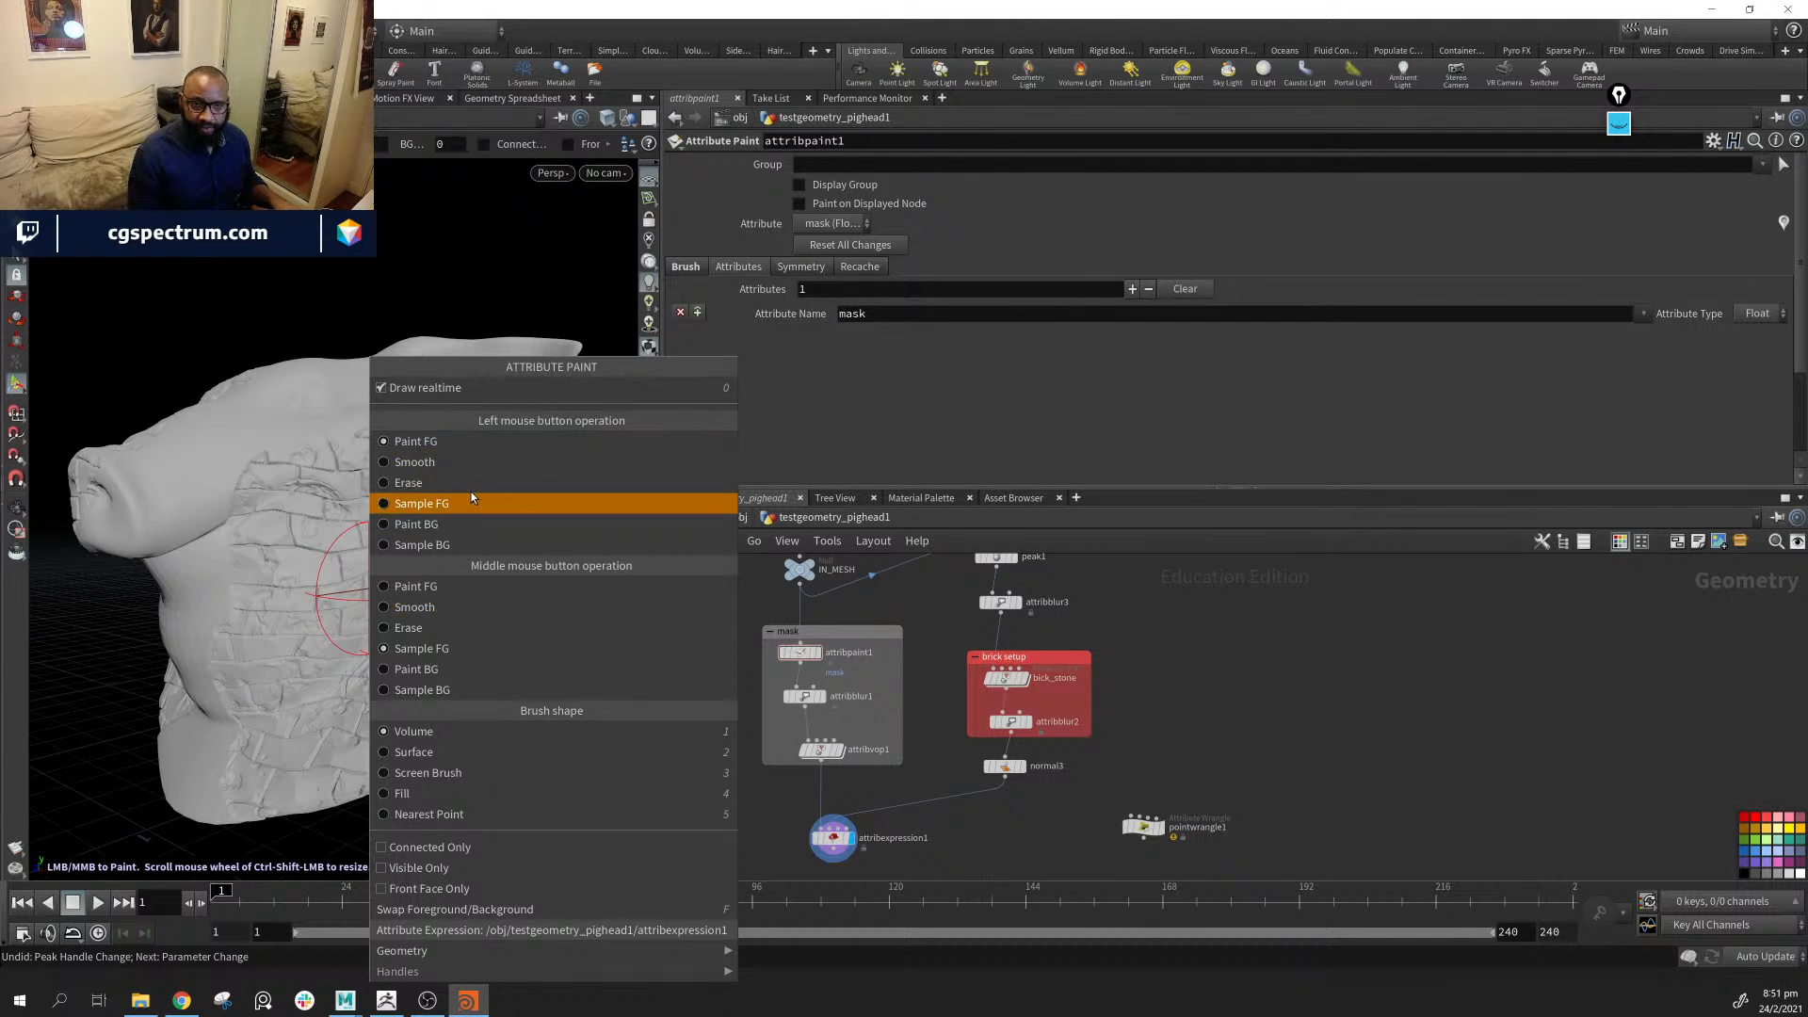
click(466, 588)
right_click(440, 582)
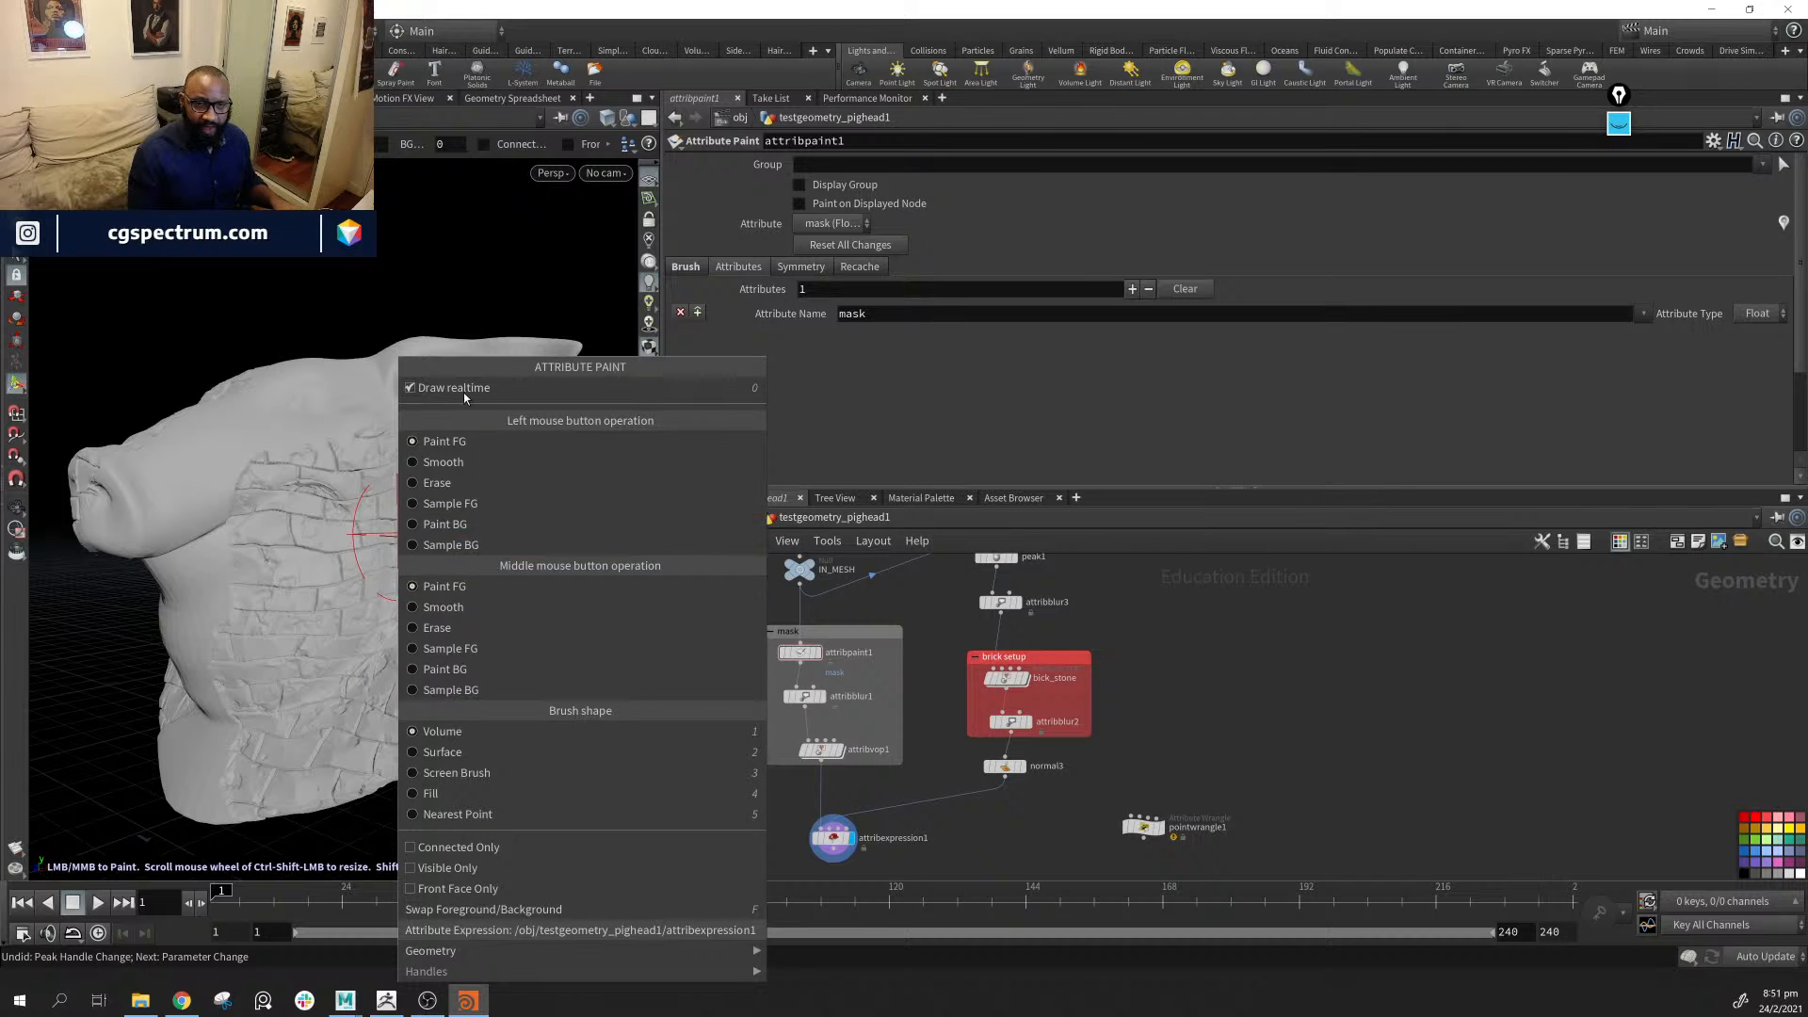
click(477, 442)
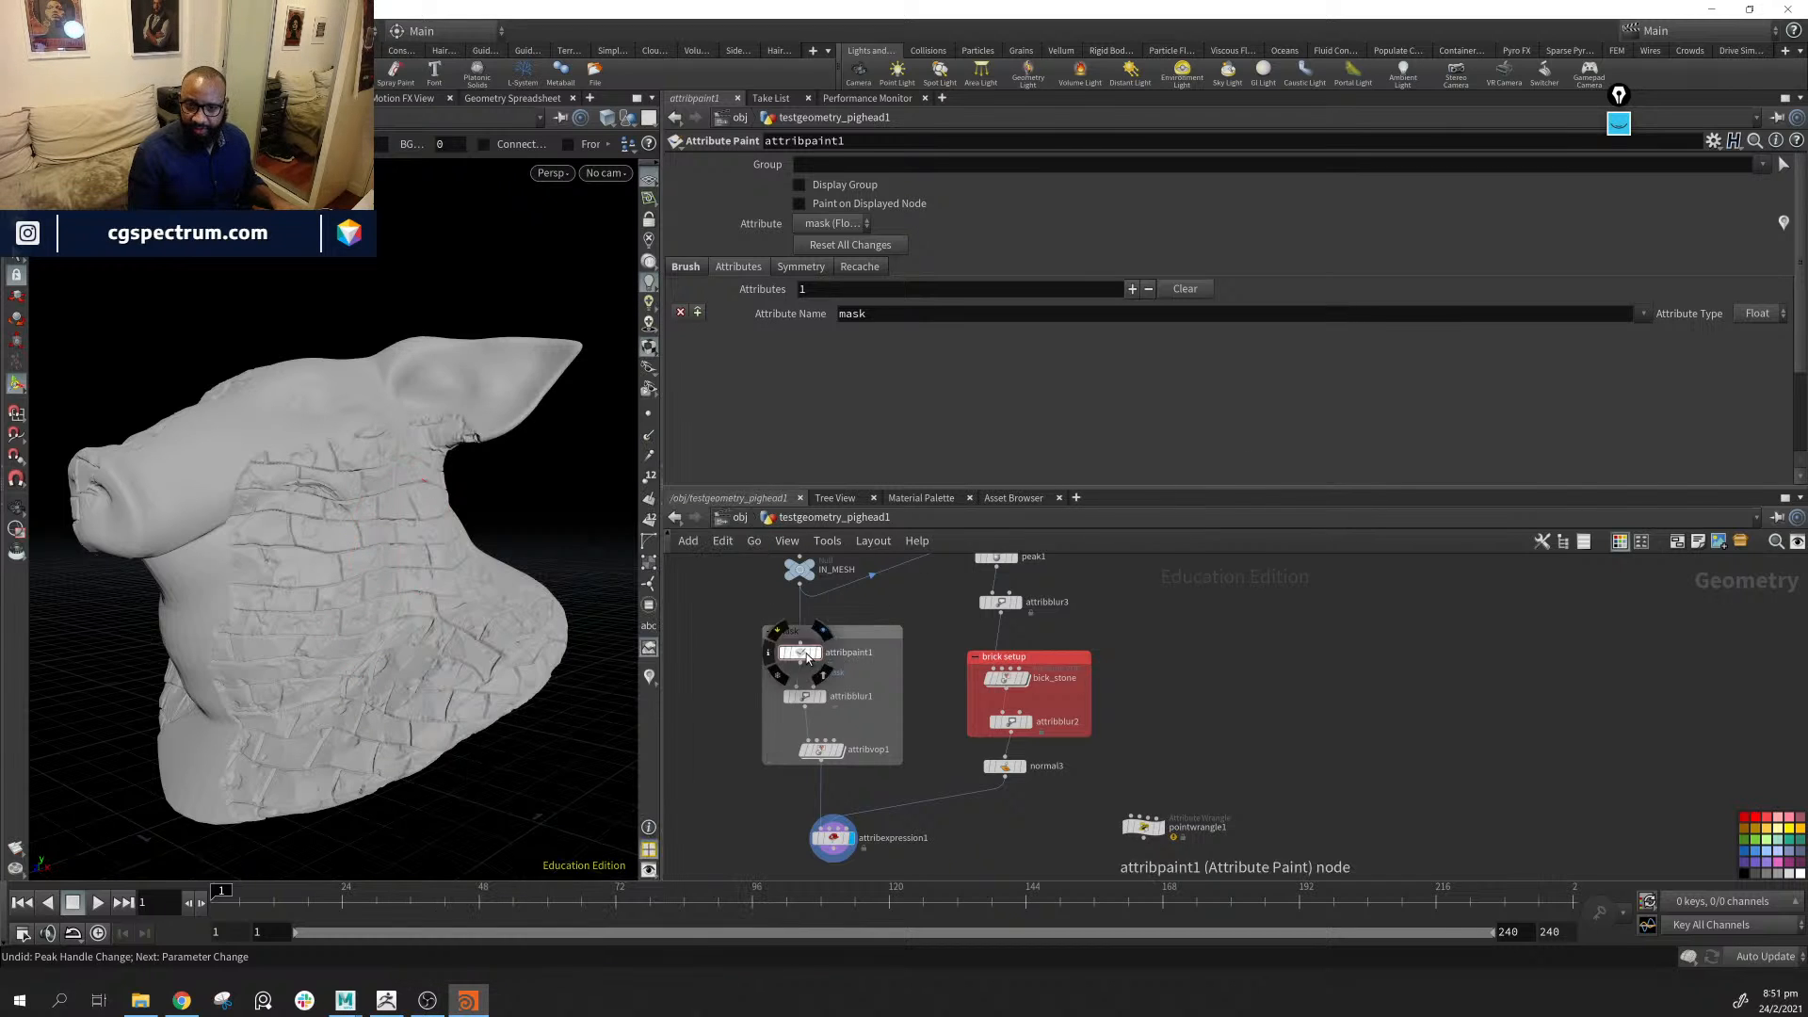
Set the brush's FG Float to 0 and paint the bricks away on the cheek and the side of the neck
click(918, 603)
click(688, 270)
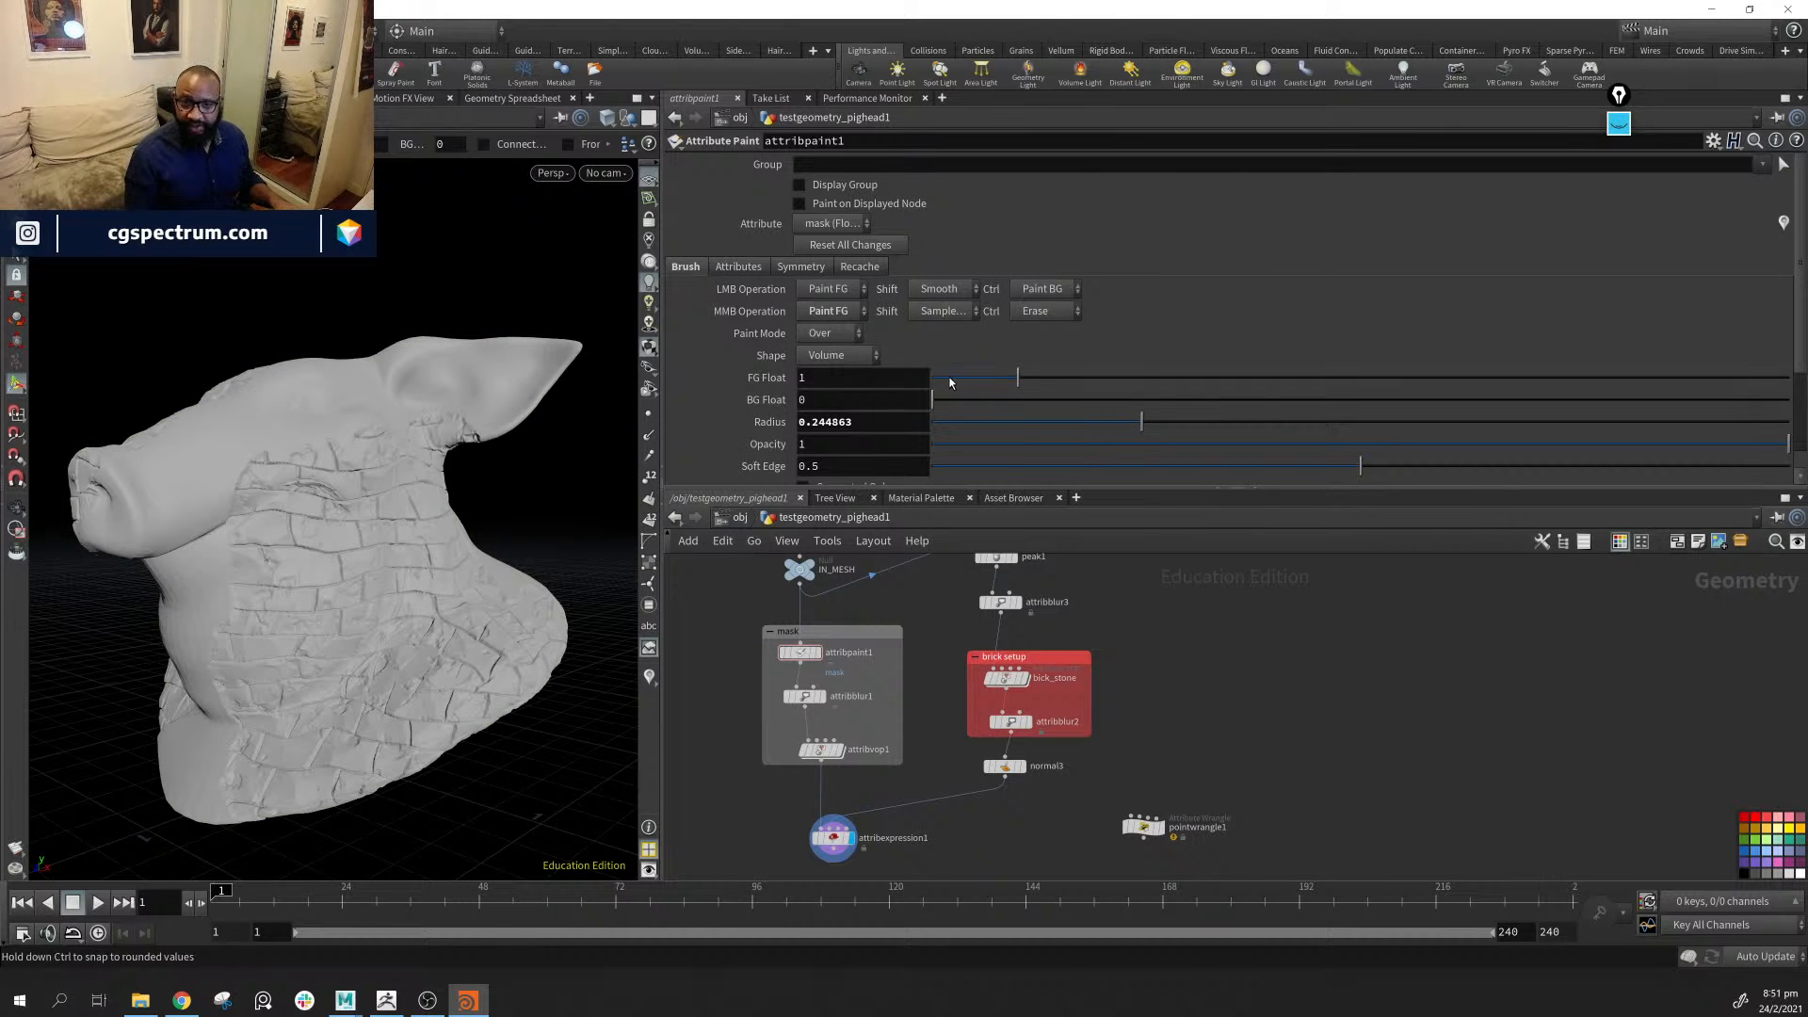
drag(947, 380, 930, 381)
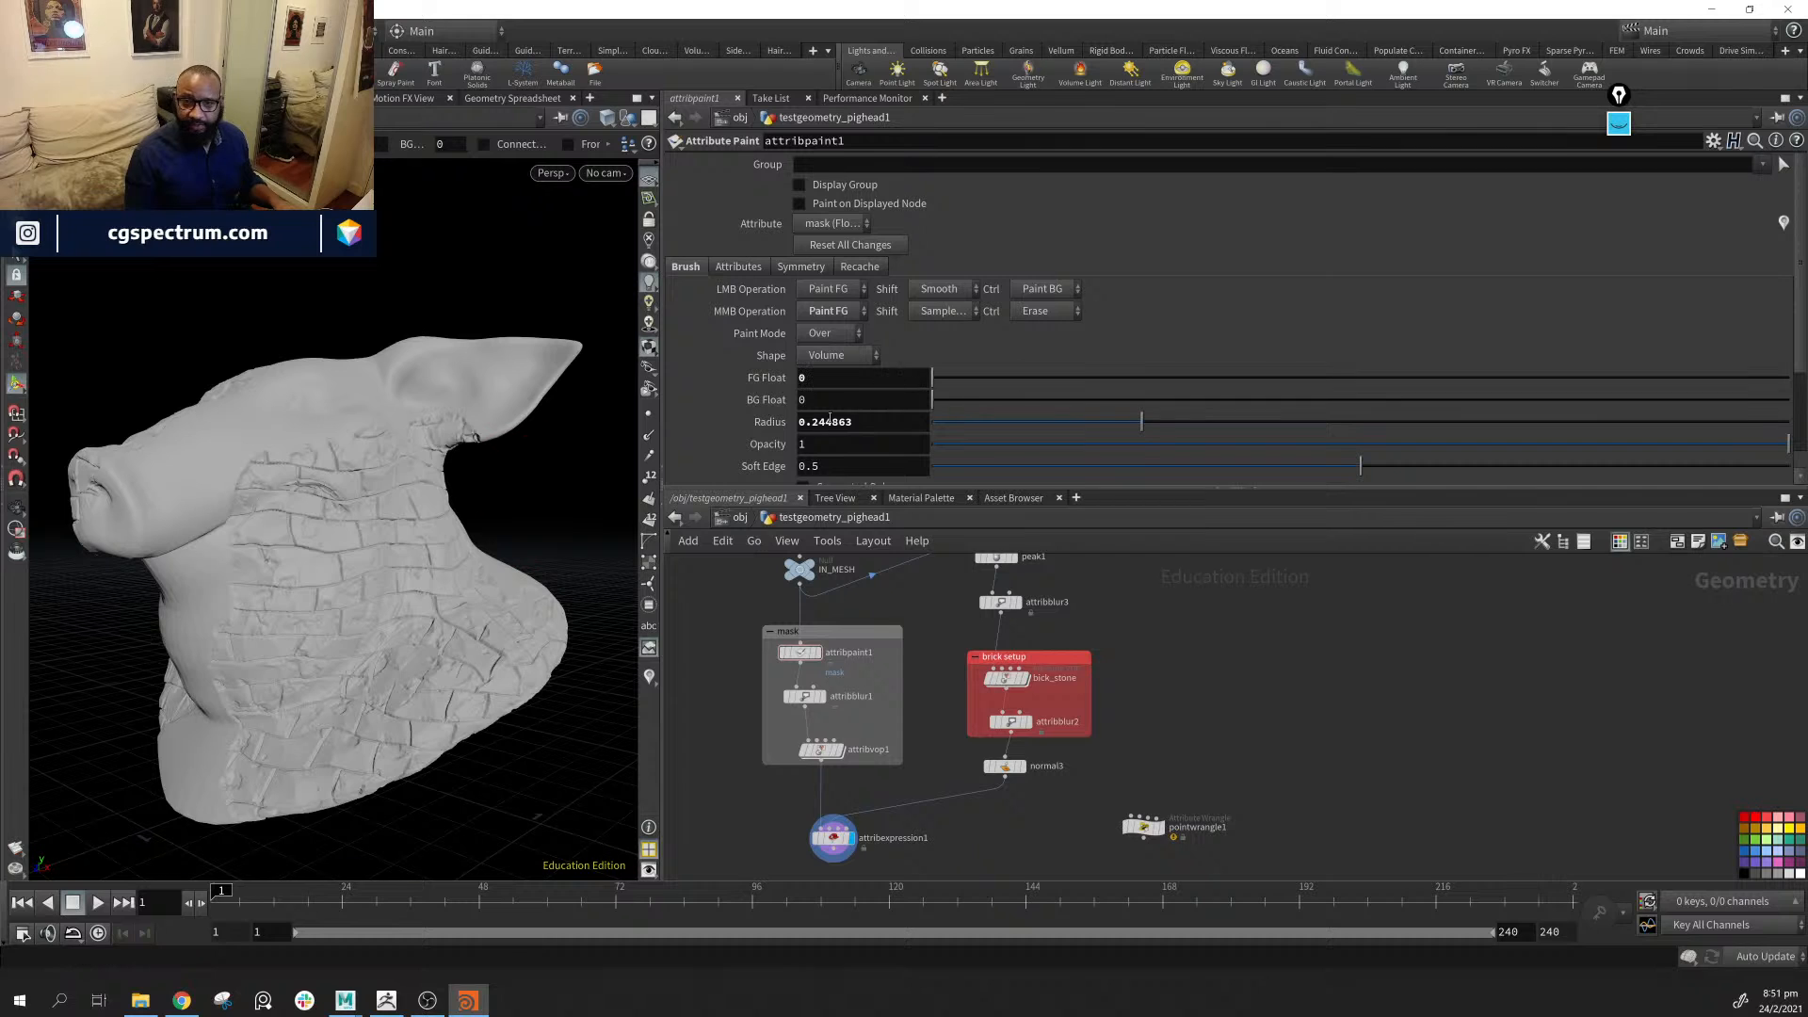
click(354, 597)
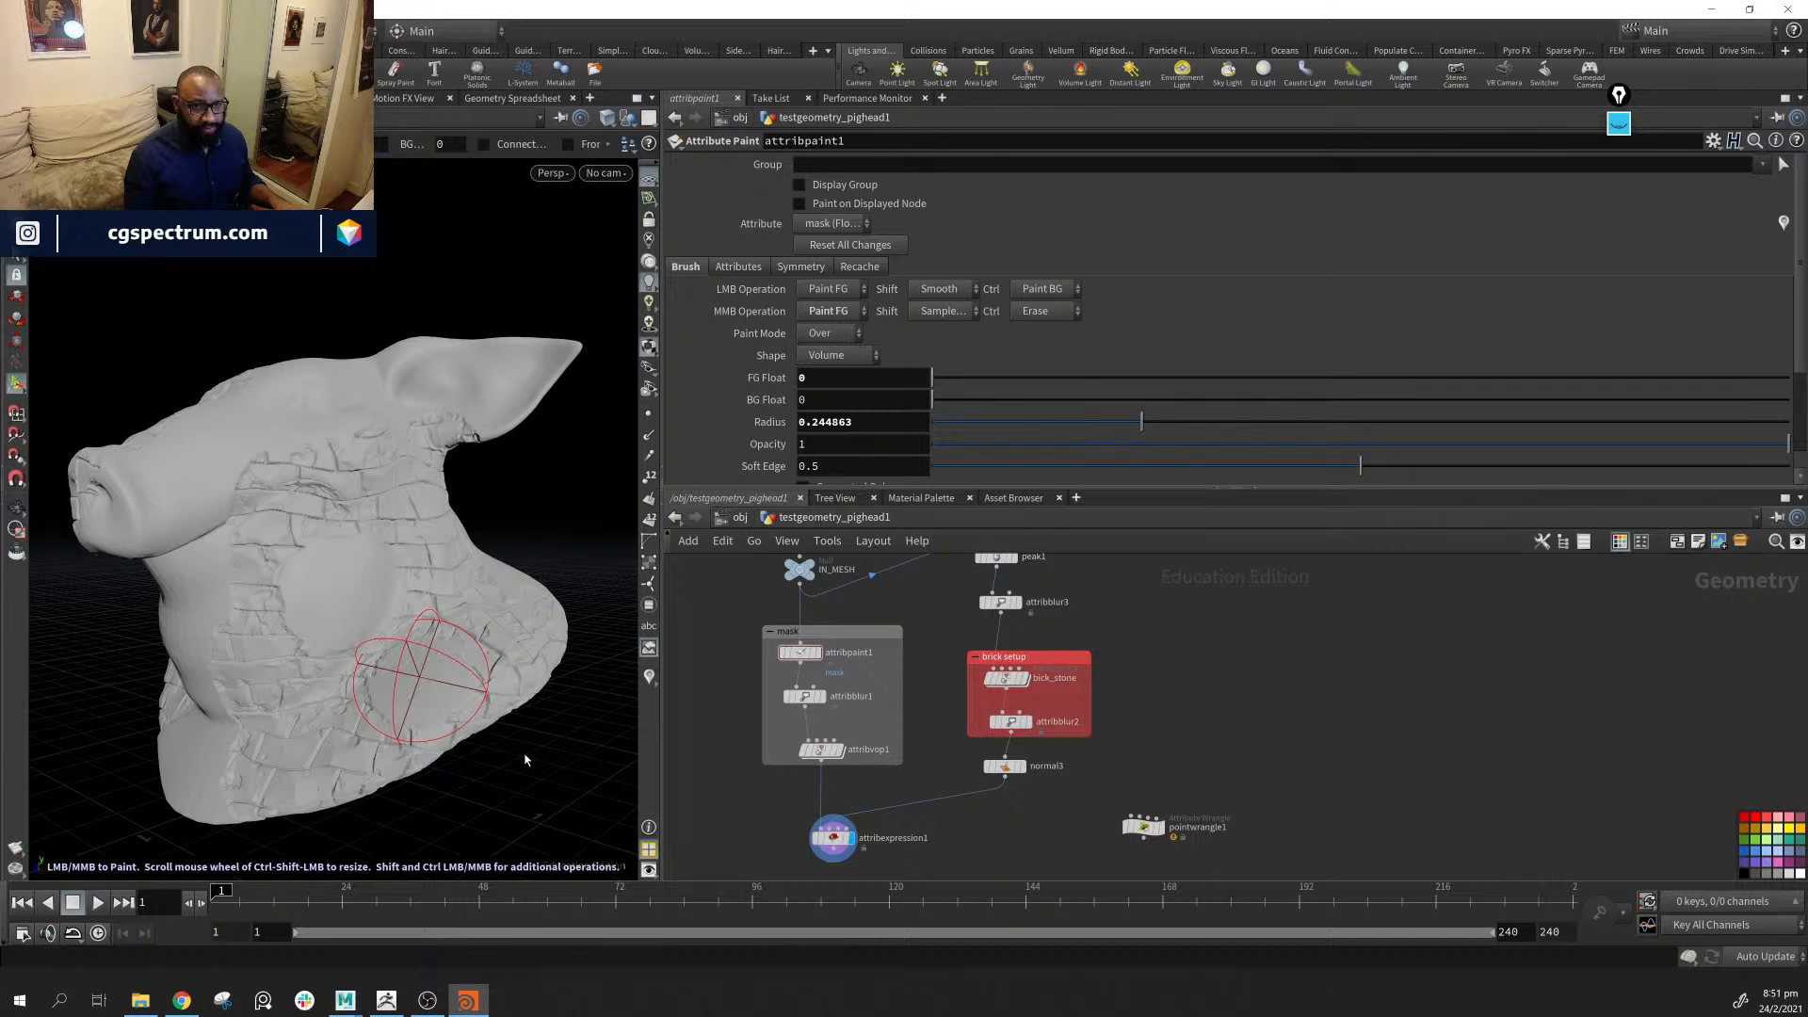
key(Escape)
drag(525, 751, 394, 666)
key(Return)
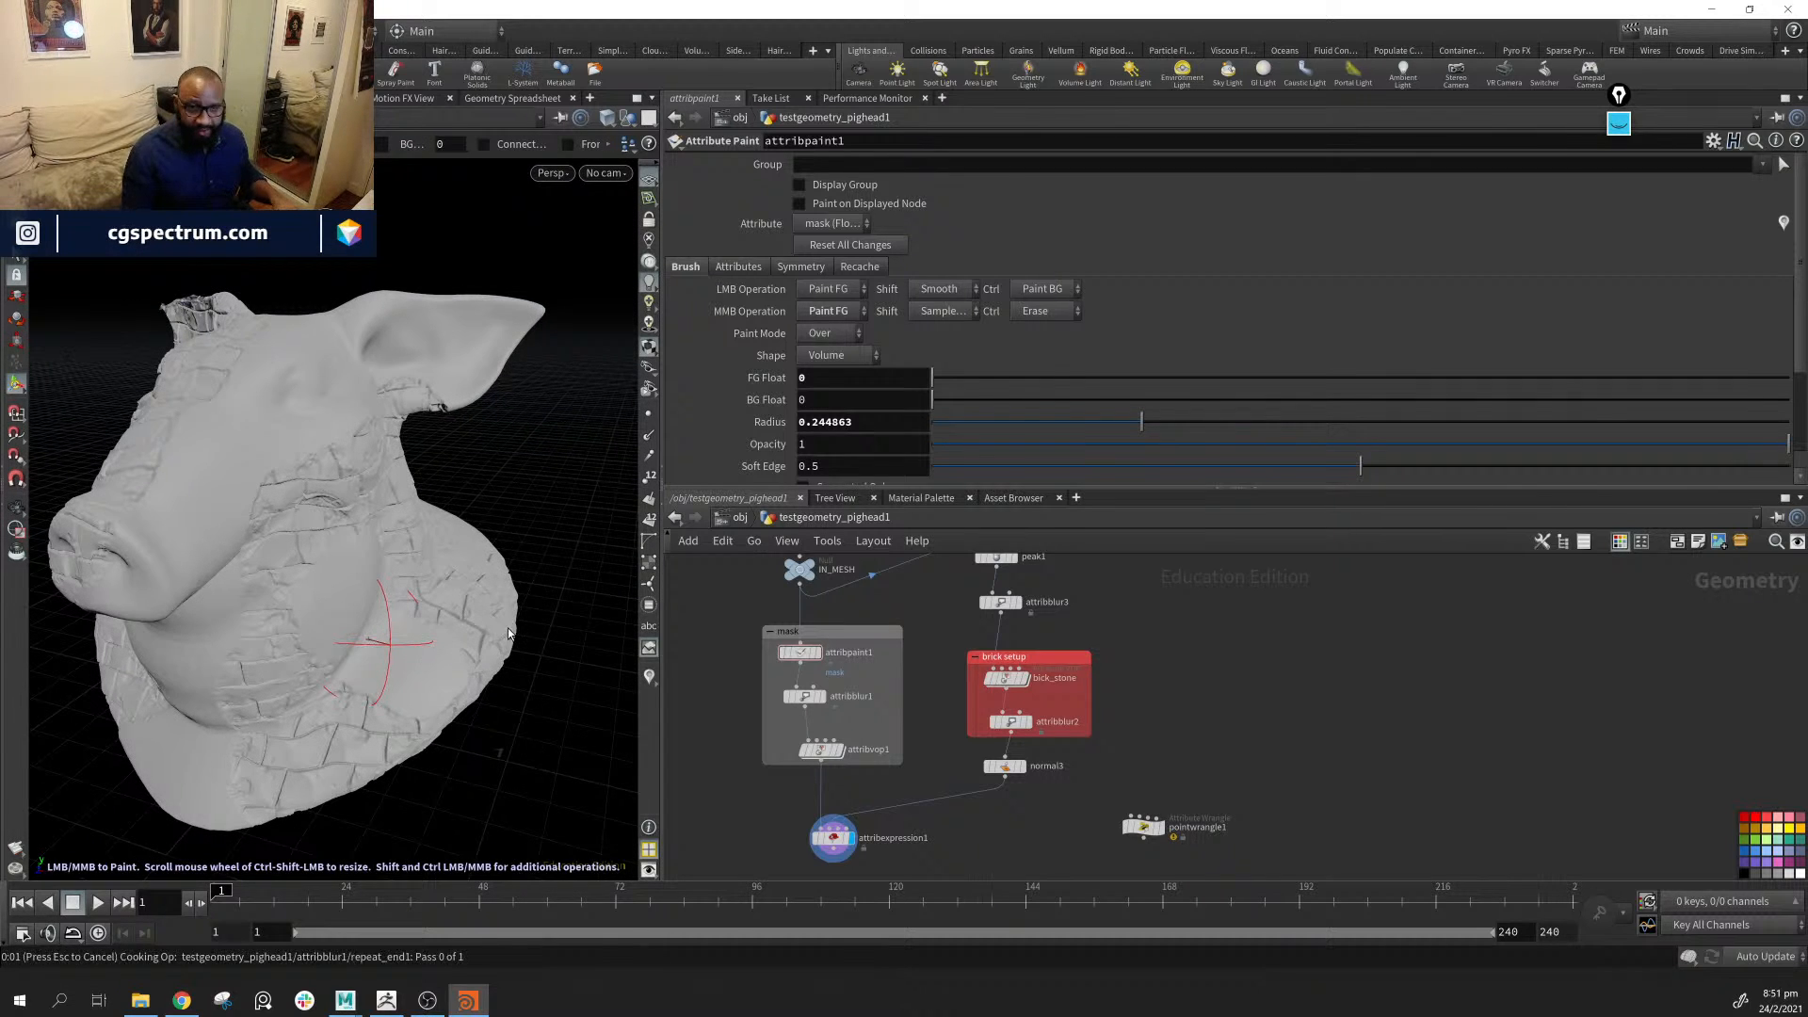
key(Escape)
mouse_move(391, 584)
mouse_down()
mouse_move(403, 565)
mouse_move(273, 590)
mouse_move(319, 452)
mouse_up()
key(Return)
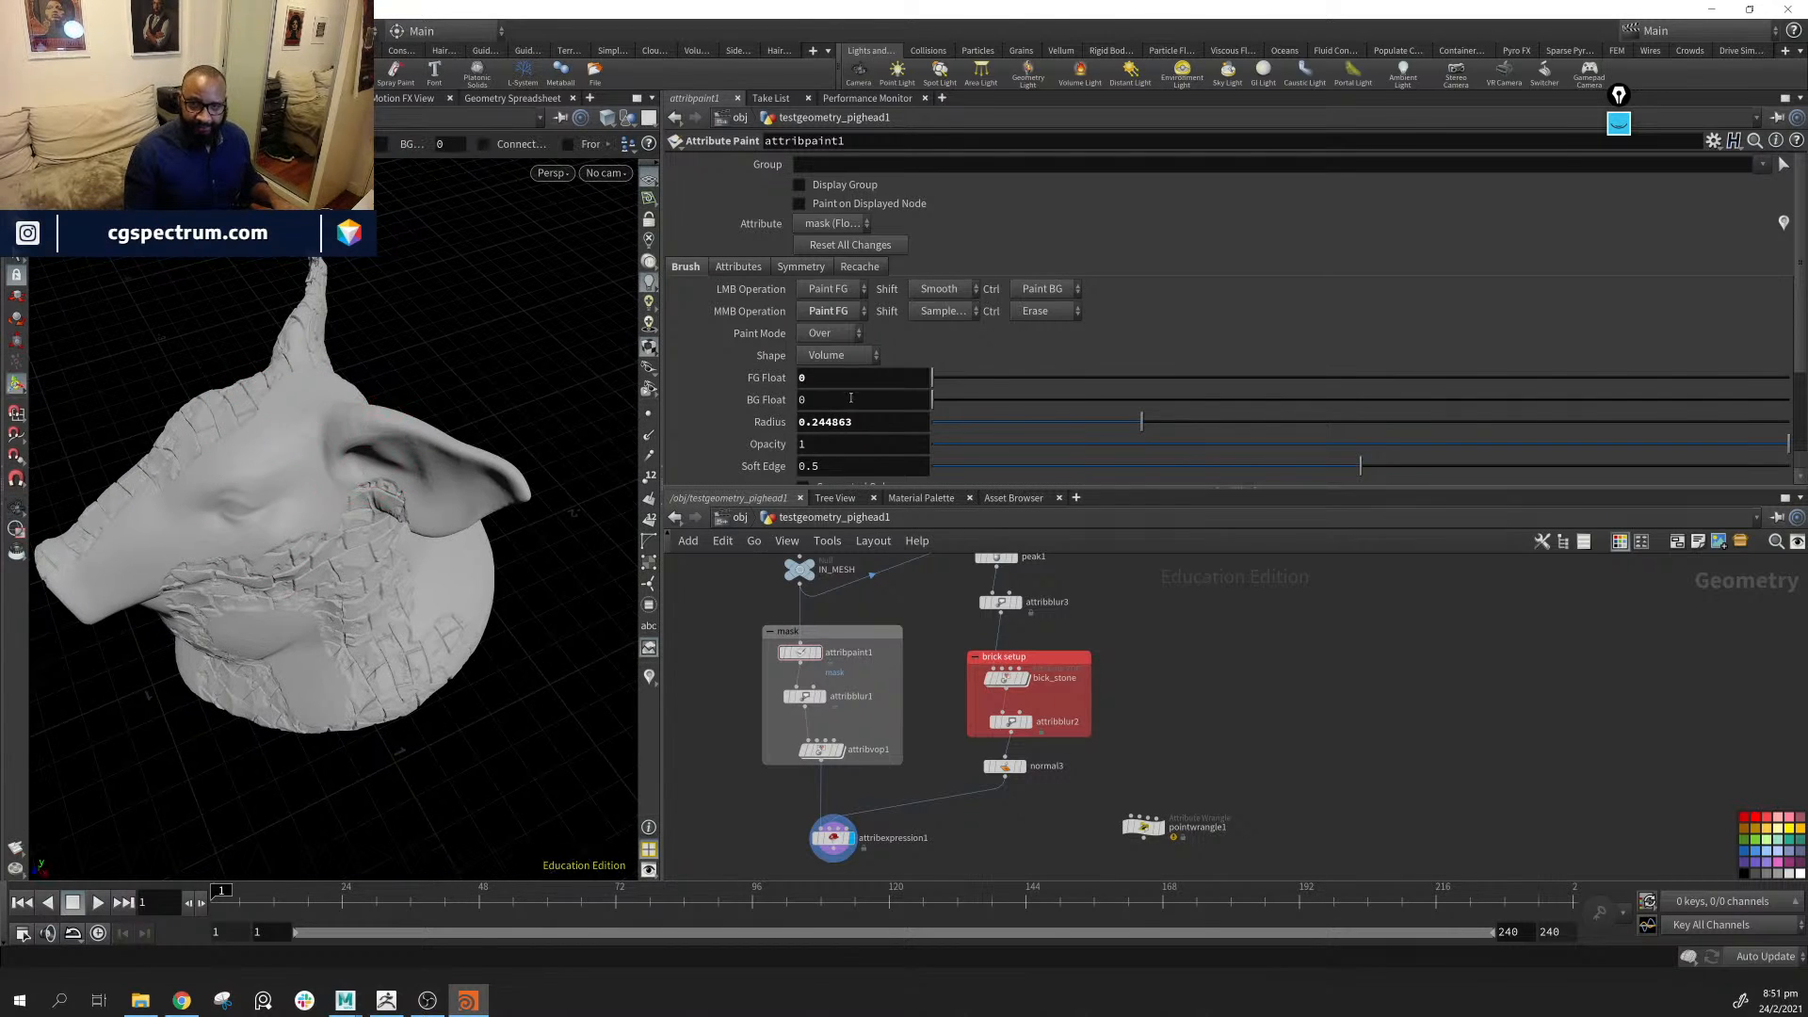
Set the brush's FG Float to 1 and paint bricks along the bridge of the snout
click(852, 381)
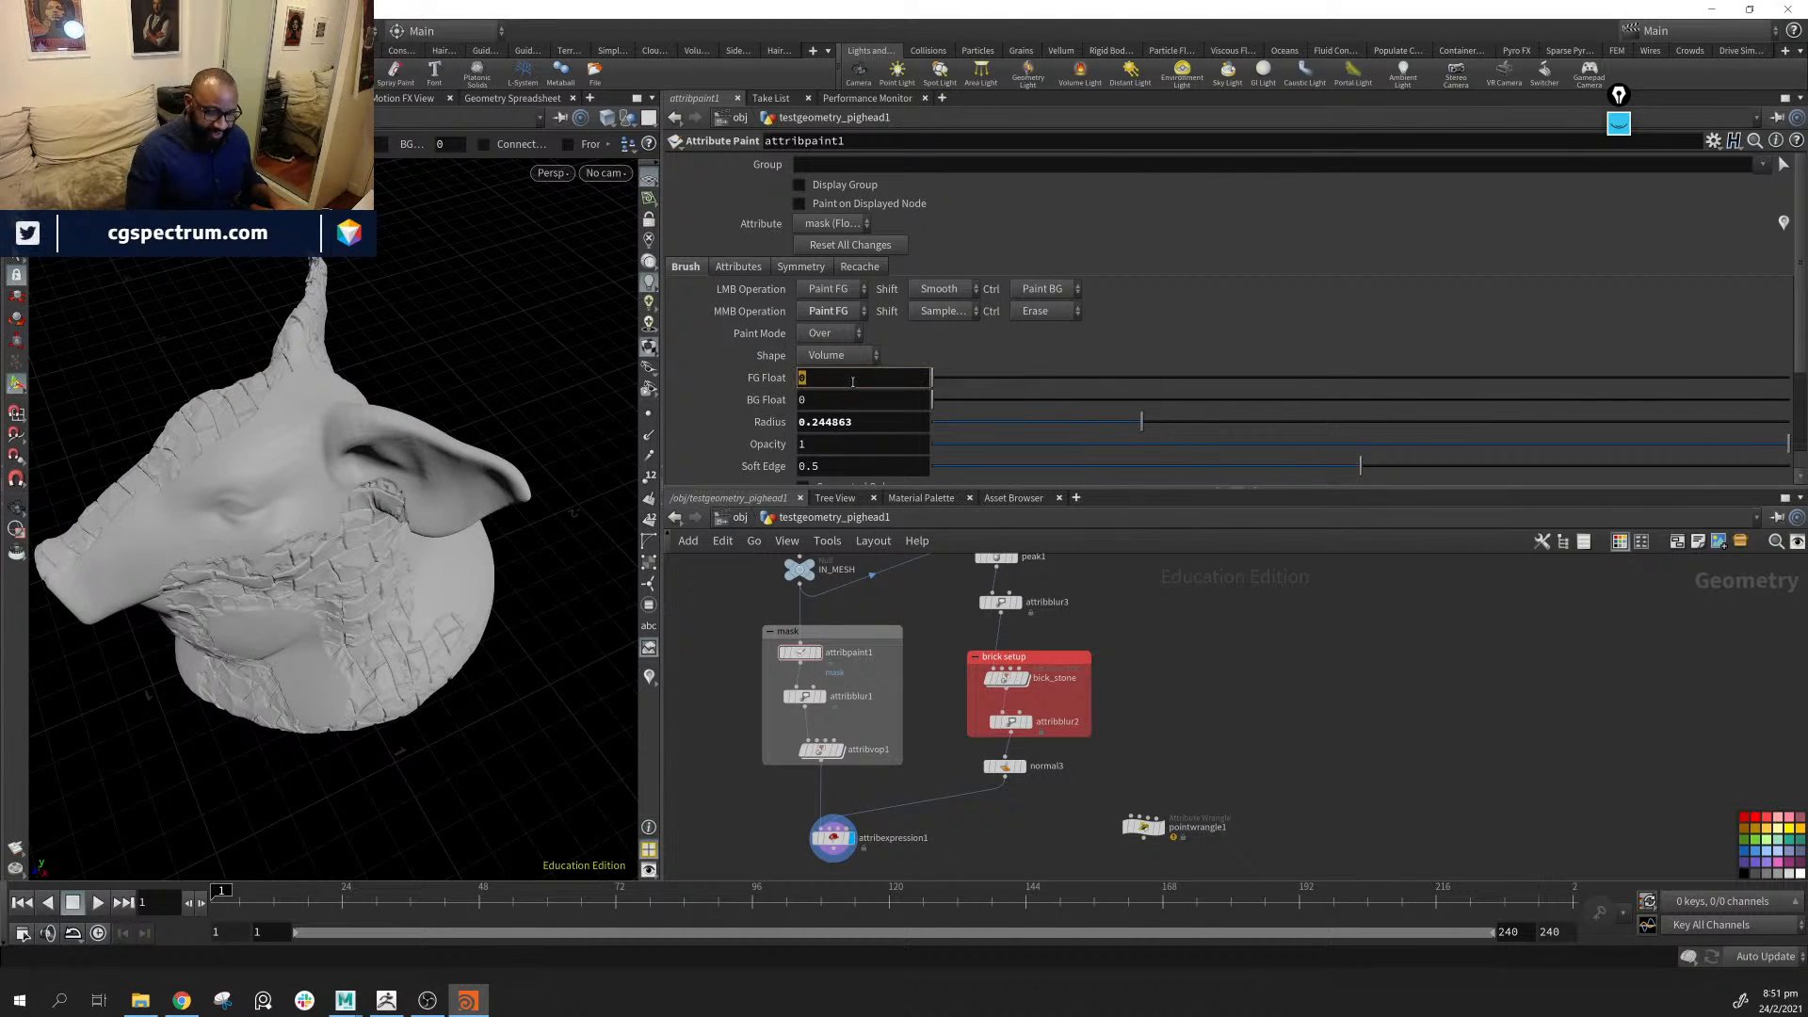
text(1)
key(Return)
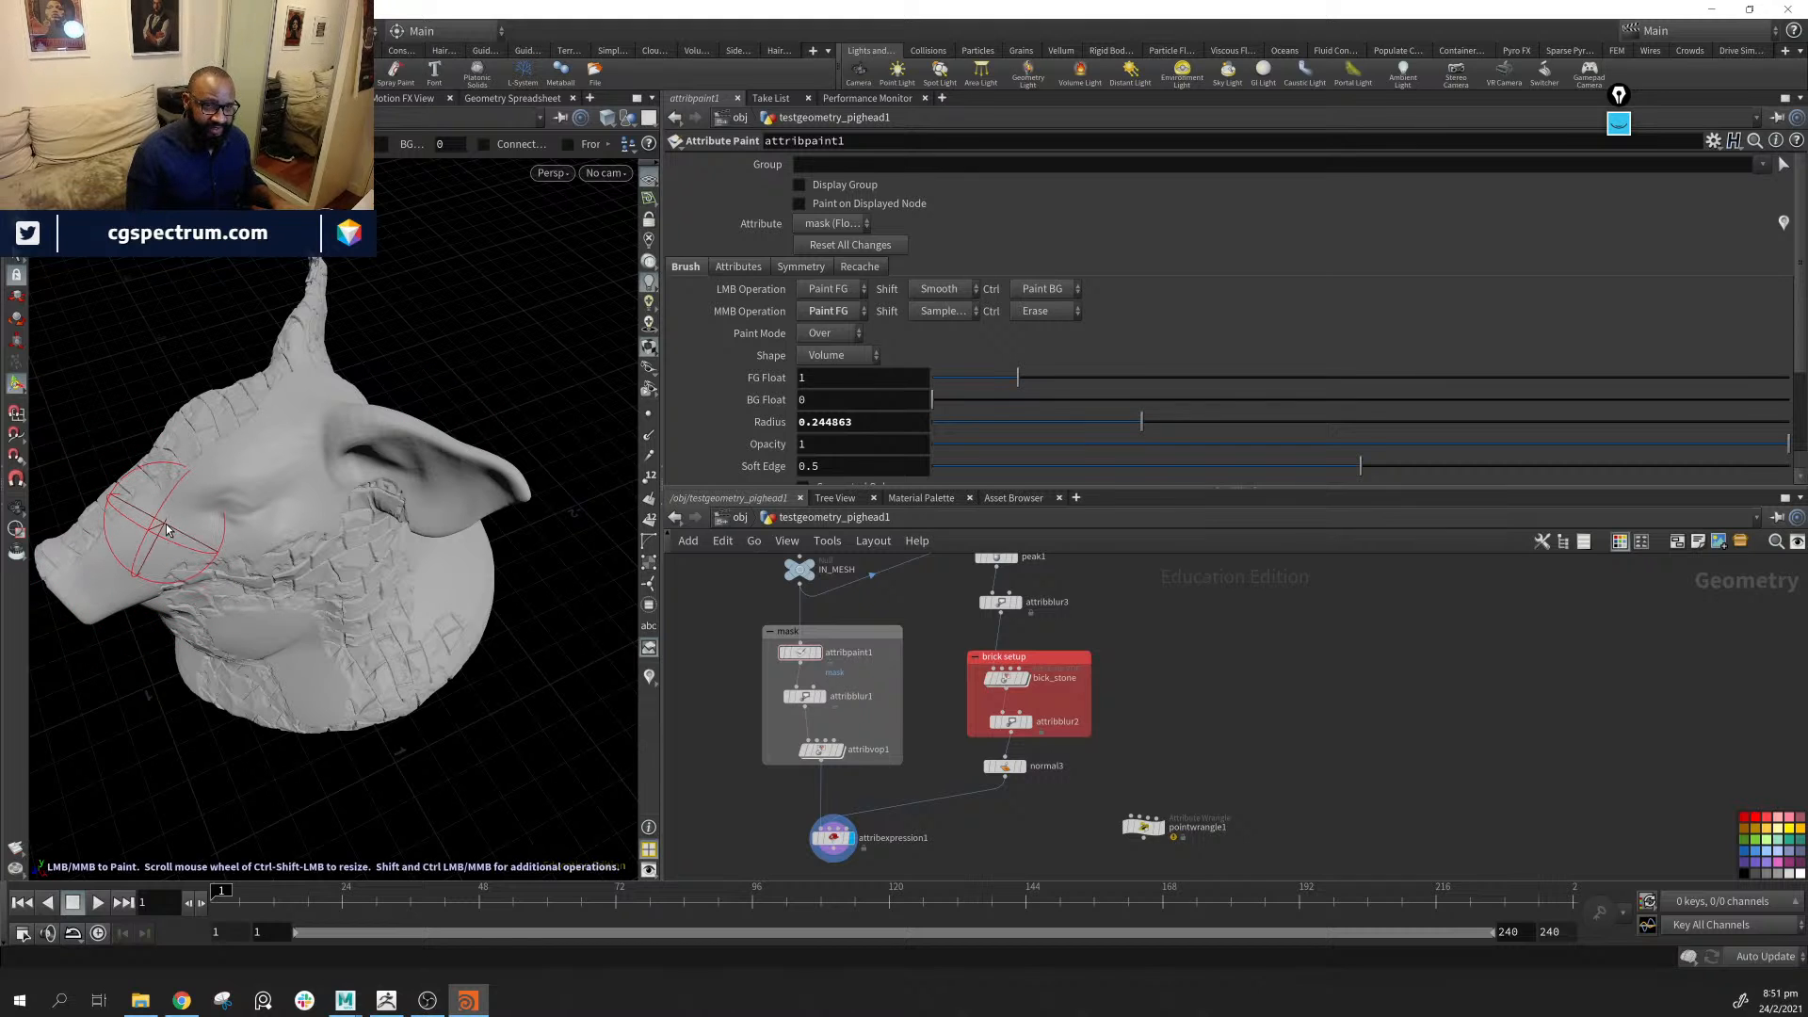
key(Escape)
mouse_move(512, 719)
mouse_down()
mouse_move(468, 710)
mouse_move(539, 665)
mouse_move(331, 625)
mouse_up()
right_drag(330, 625, 213, 540)
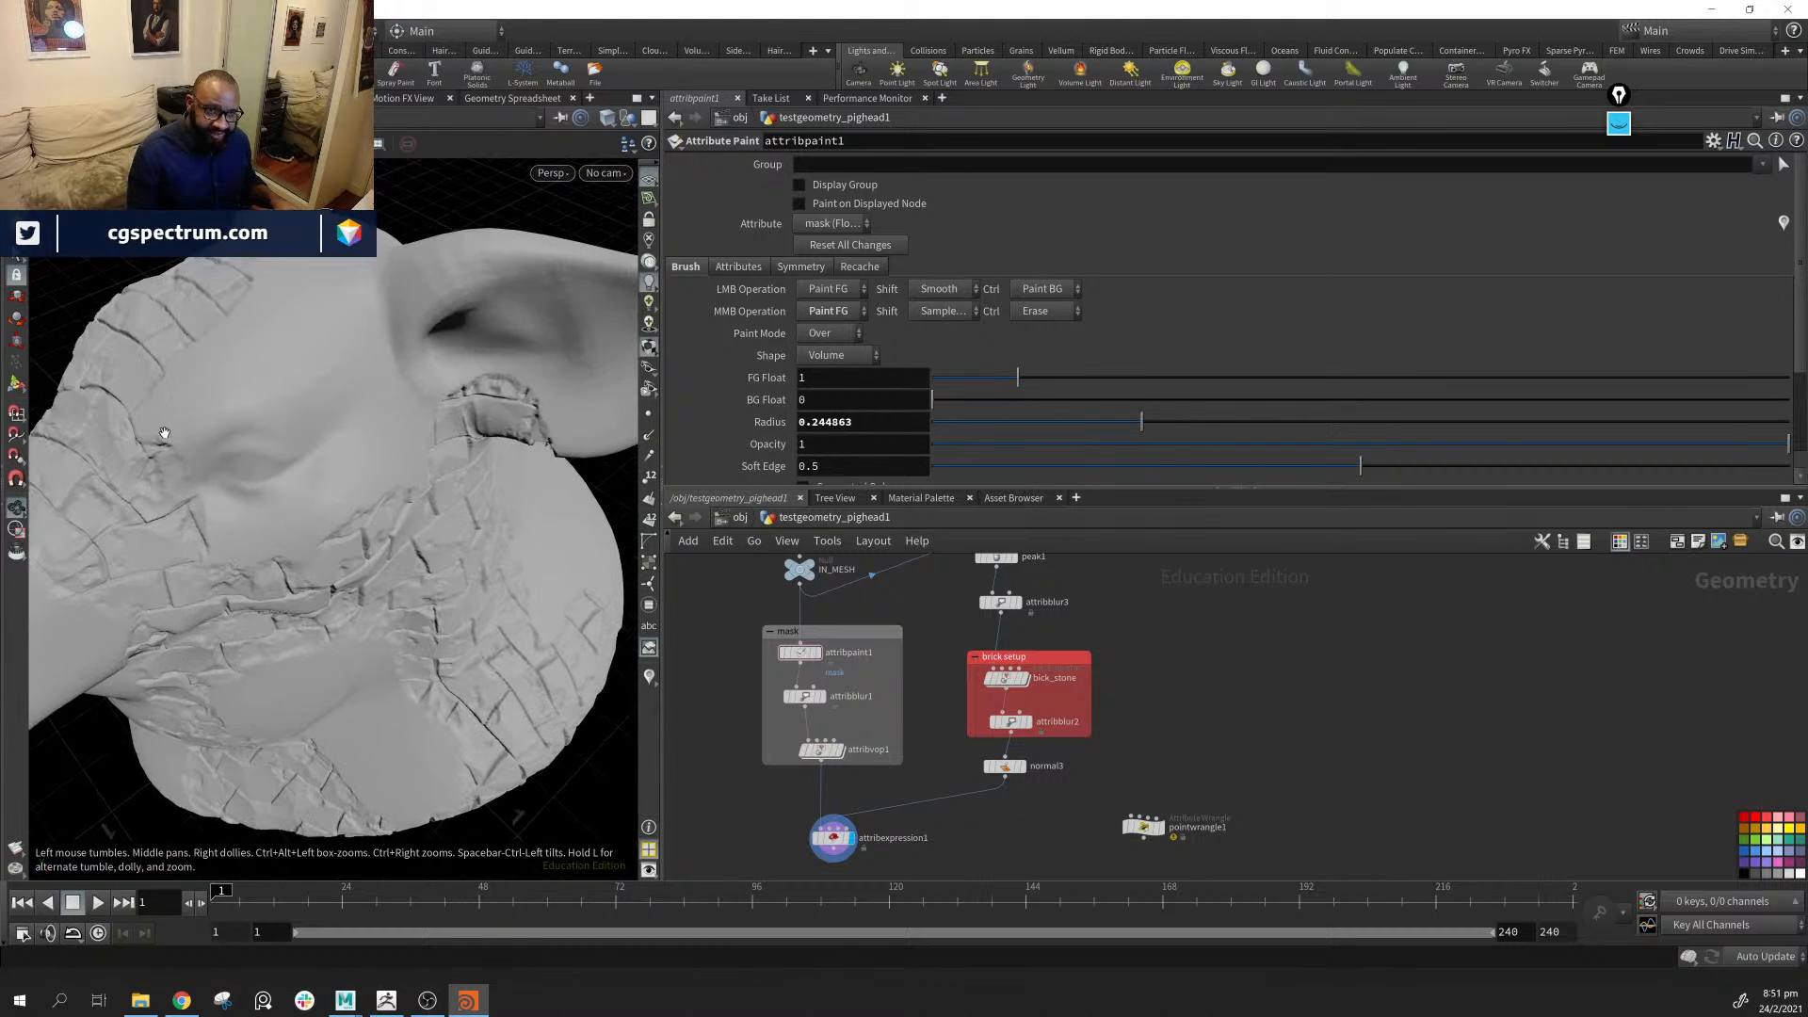
drag(206, 528, 298, 367)
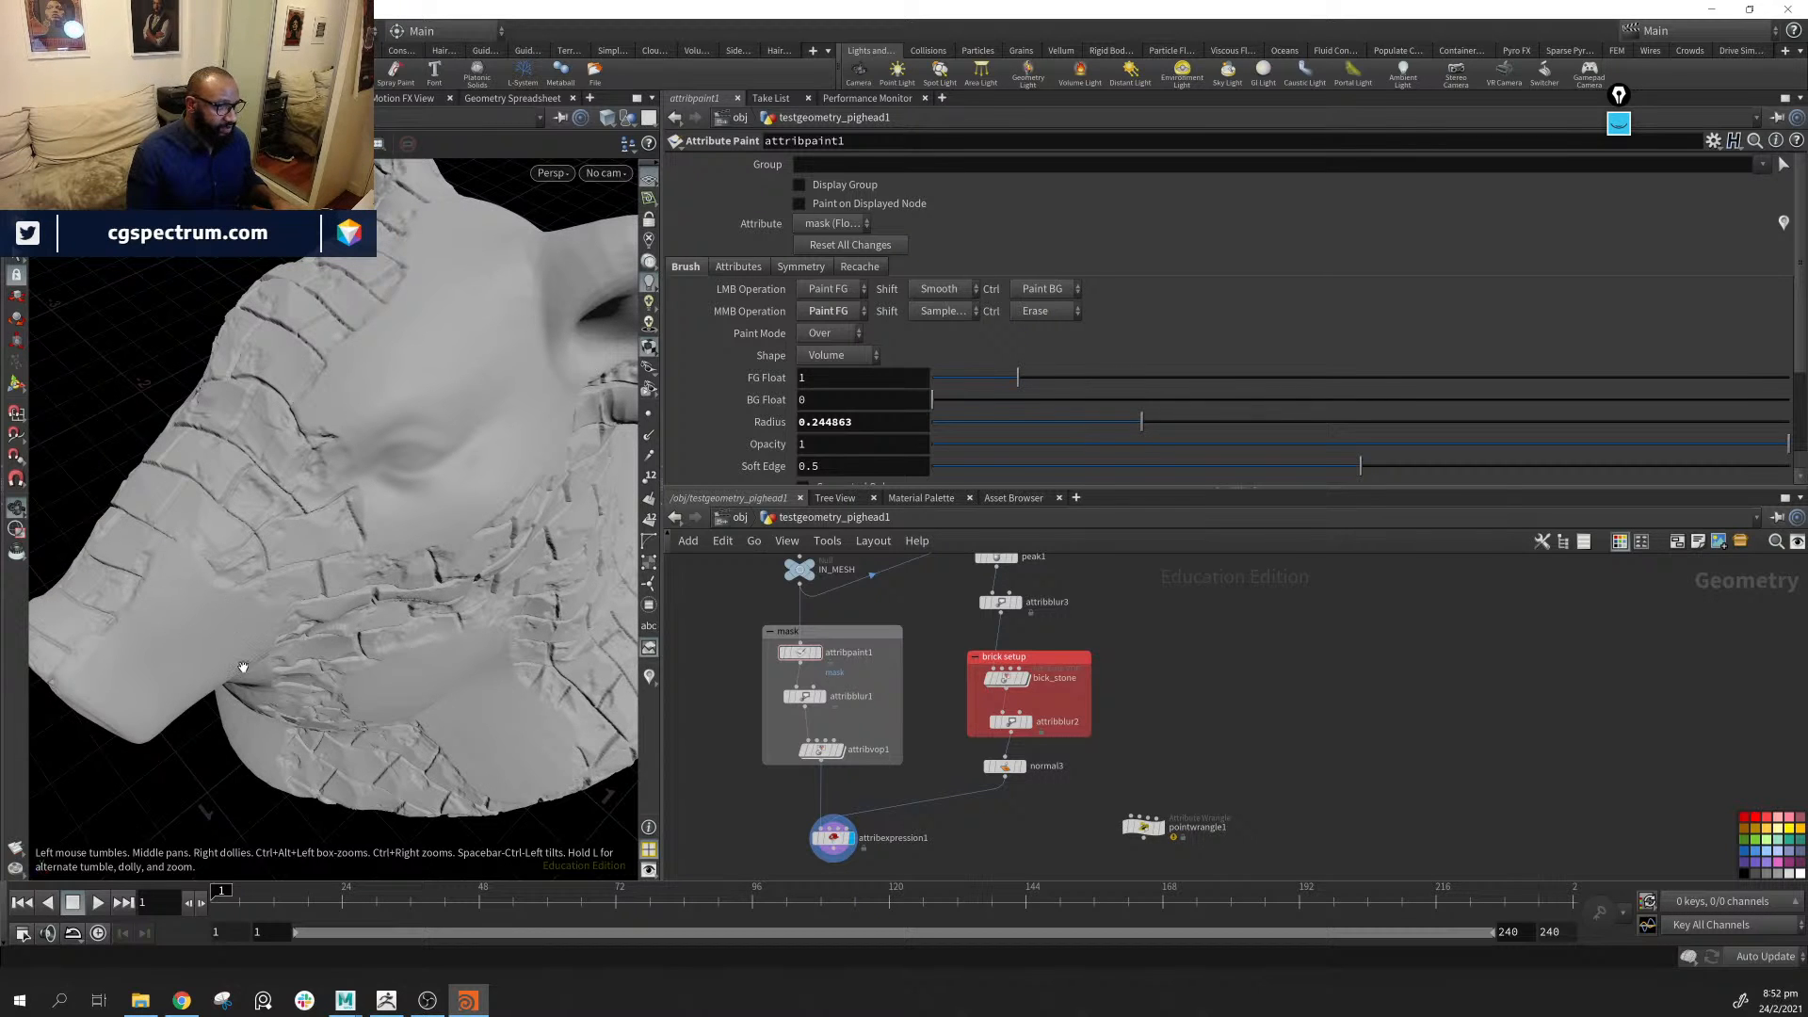
Set FG Float to 0, reduce the brush Radius to about 0.149 and paint the bricks off the ear tip
drag(243, 667, 932, 345)
mouse_move(226, 613)
mouse_down()
mouse_move(315, 659)
mouse_move(299, 603)
mouse_up()
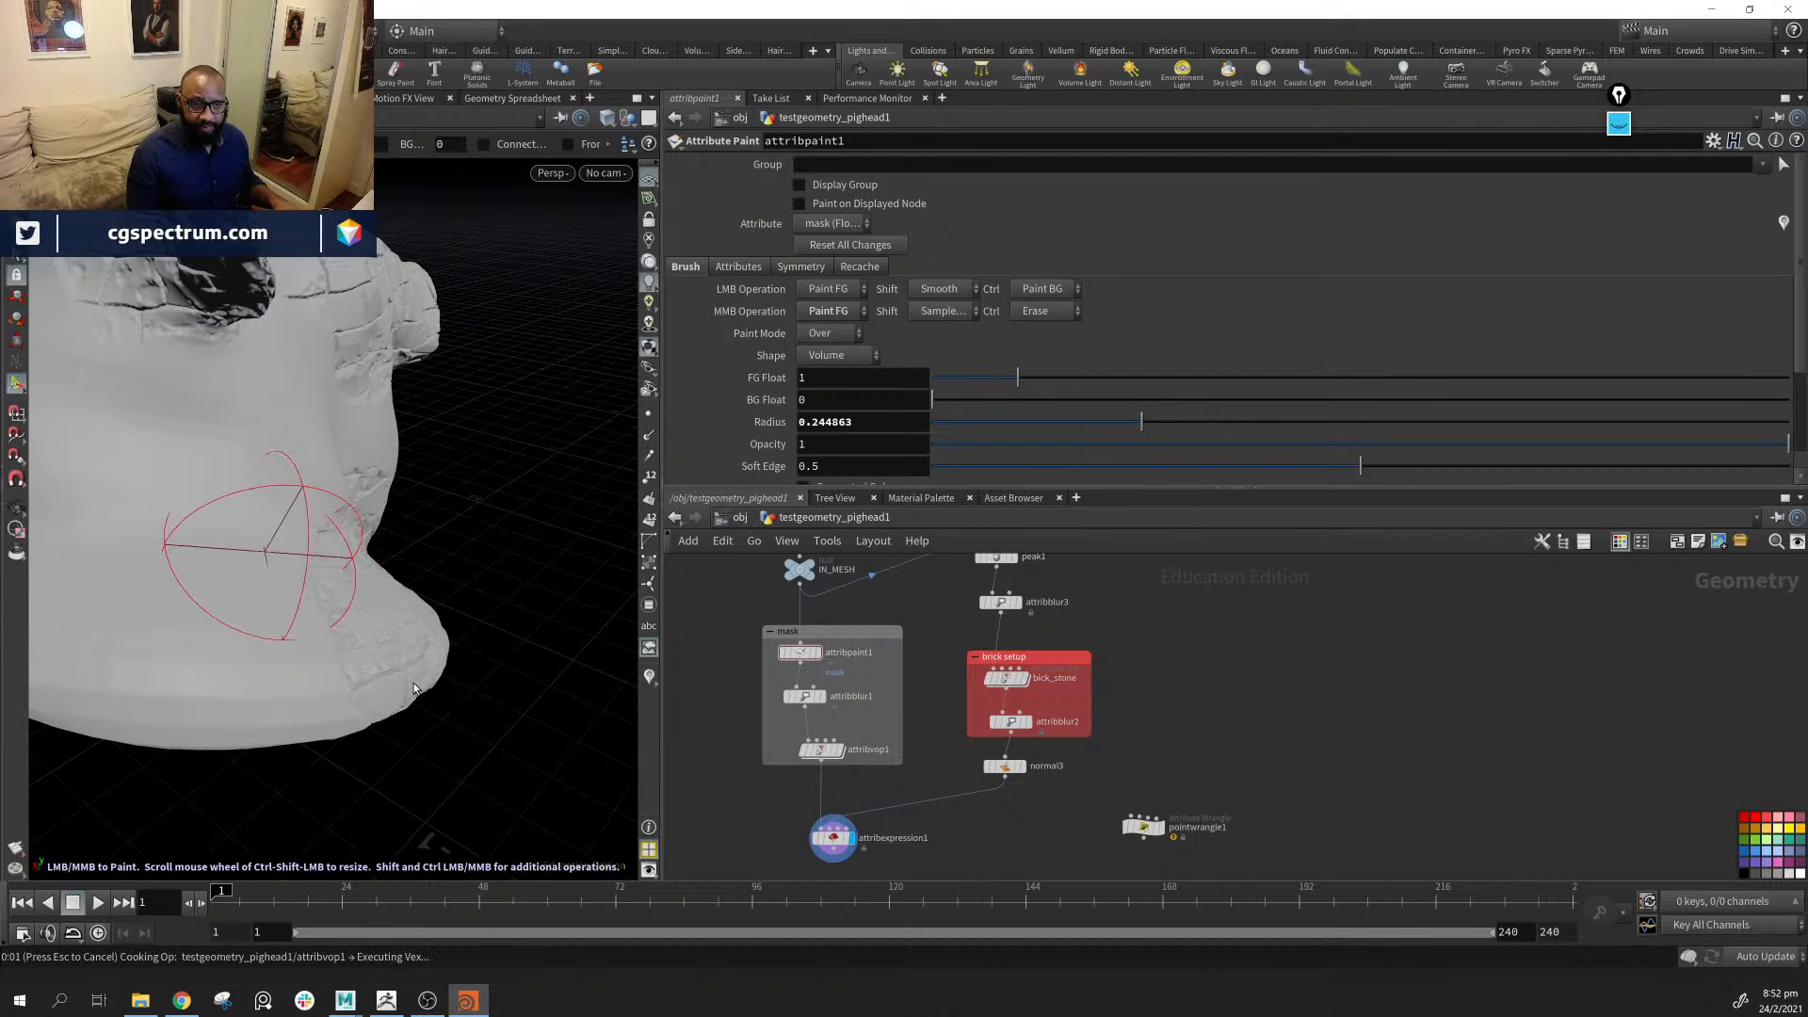
drag(418, 684, 415, 367)
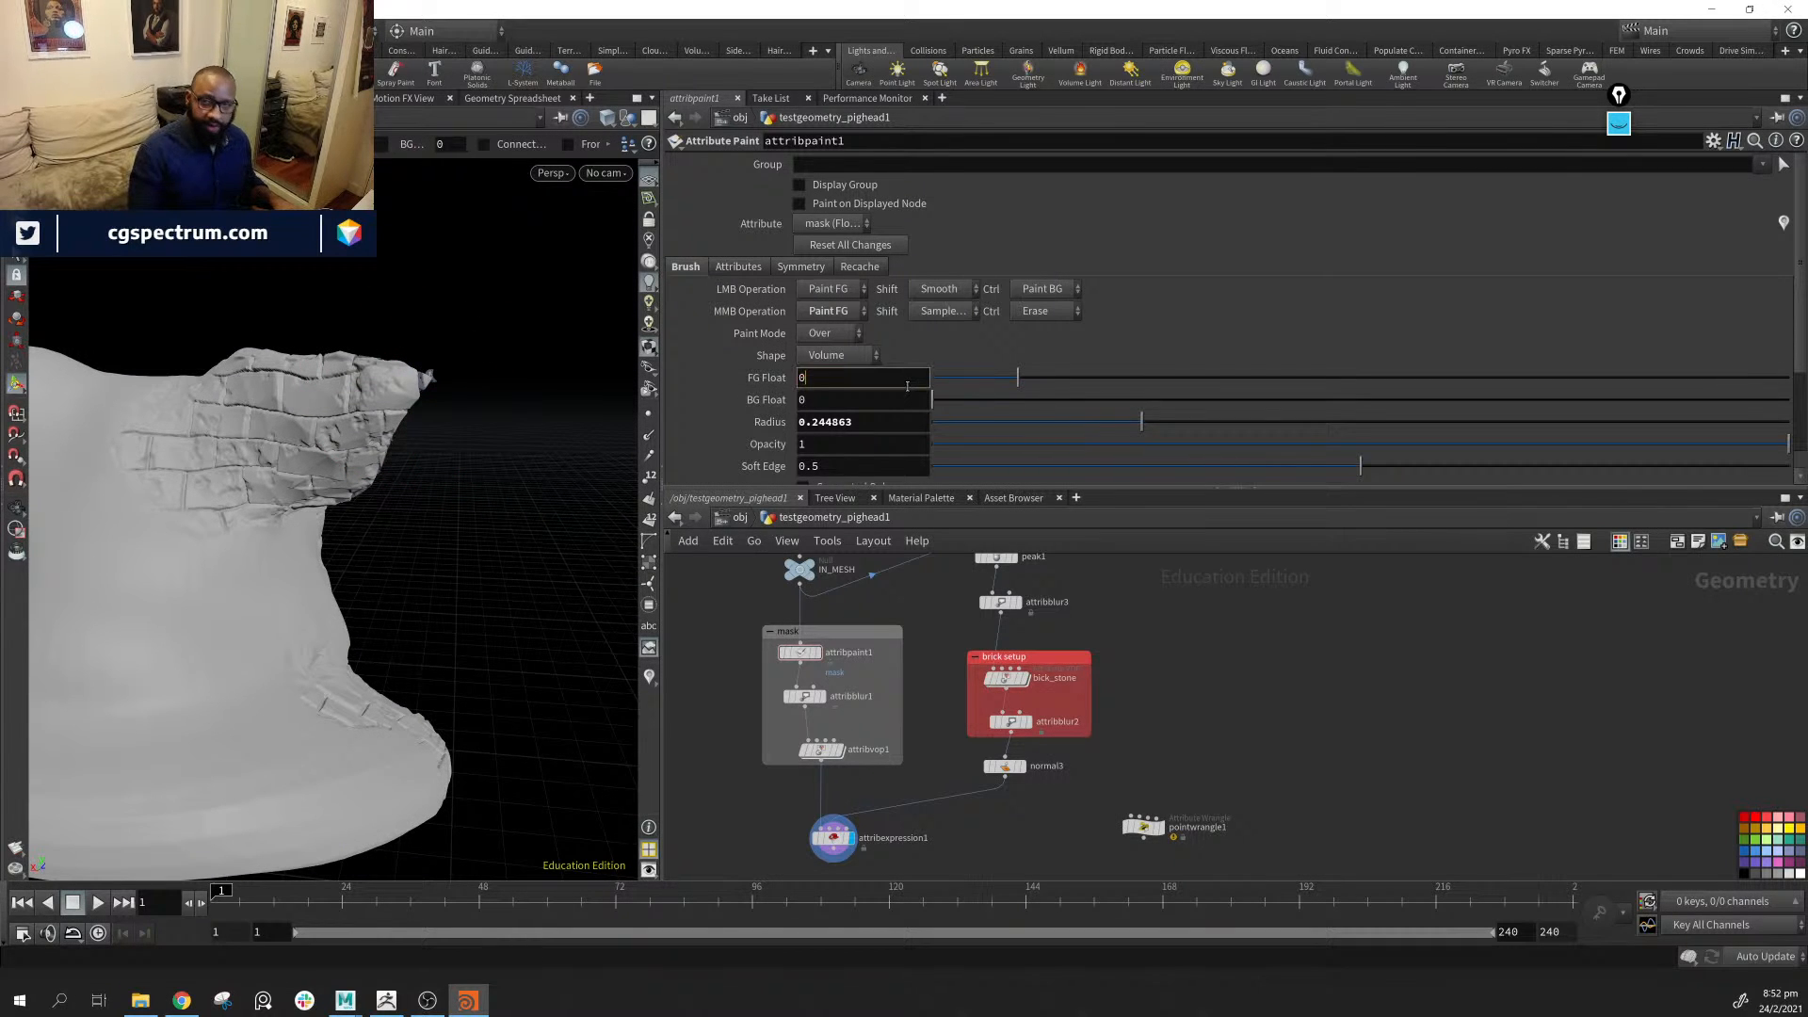
scroll(372, 384, down, 5)
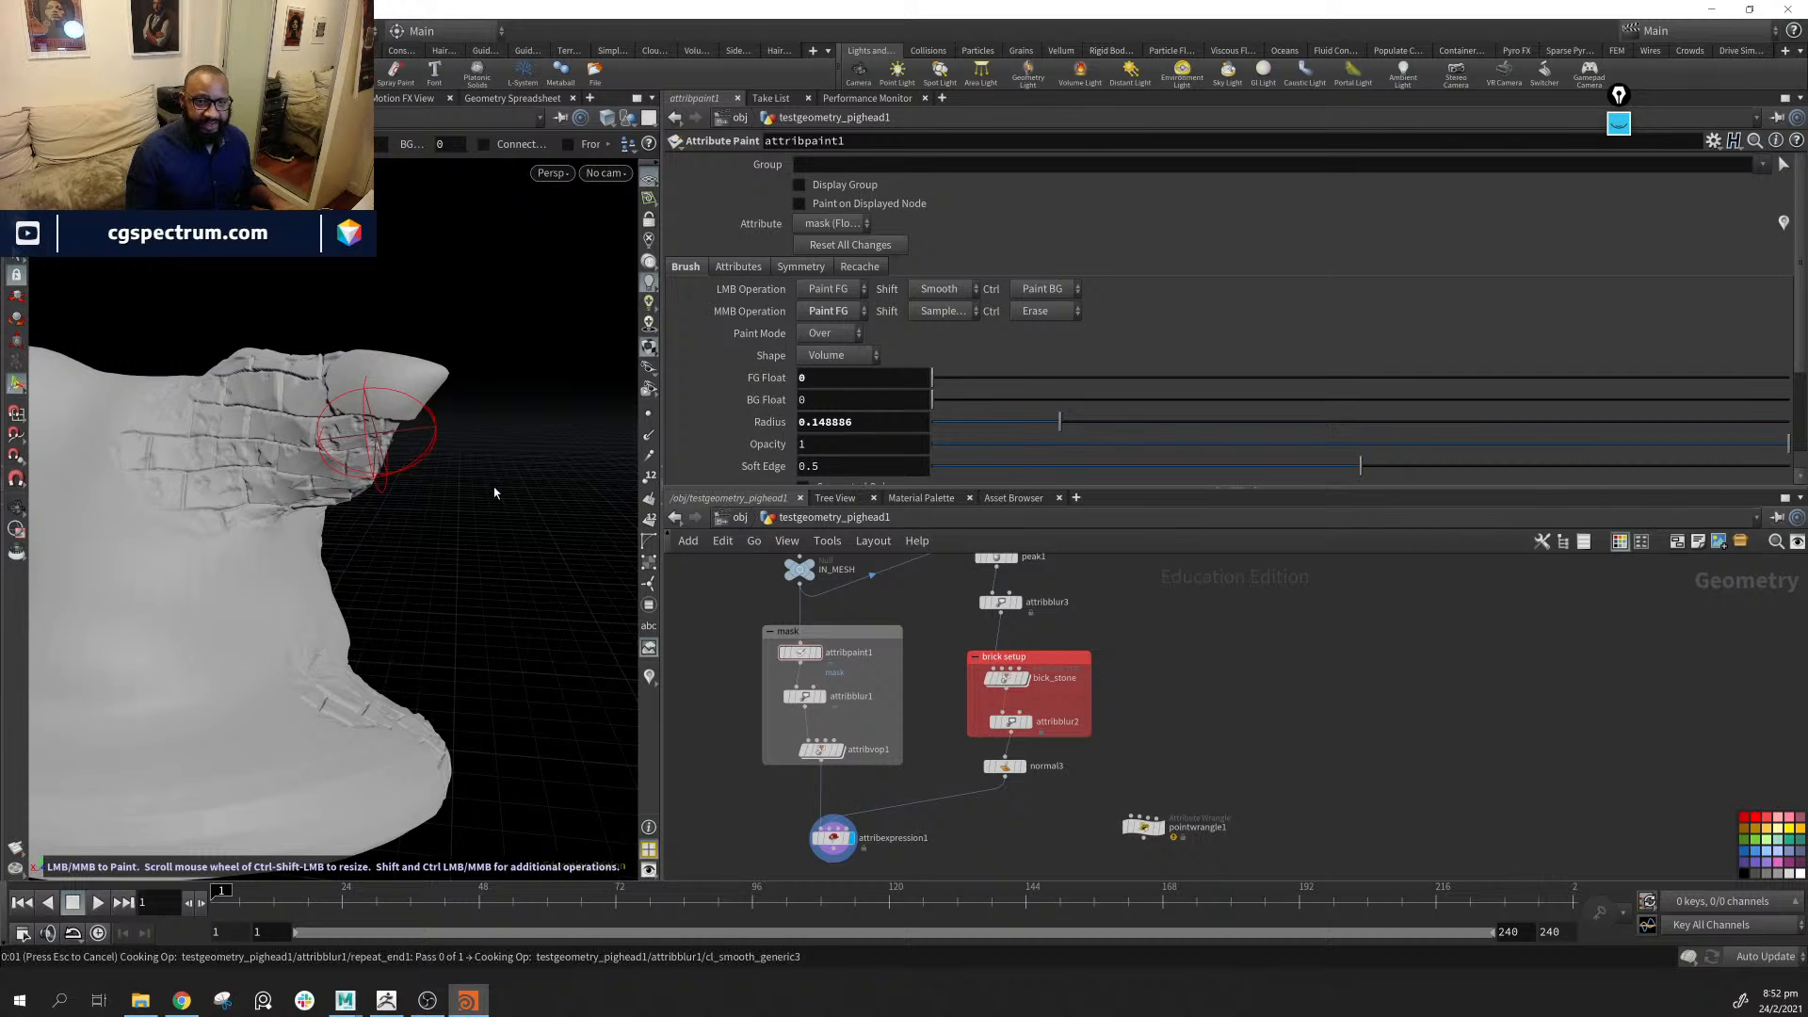
alt+drag(559, 452, 244, 470)
alt+right_drag(245, 471, 194, 467)
mouse_move(195, 467)
alt+mouse_down()
mouse_move(423, 509)
mouse_move(480, 495)
mouse_move(471, 536)
mouse_move(433, 482)
mouse_move(362, 570)
mouse_move(362, 268)
mouse_move(391, 488)
mouse_move(388, 467)
mouse_move(467, 460)
mouse_move(377, 358)
mouse_move(376, 405)
alt+mouse_up()
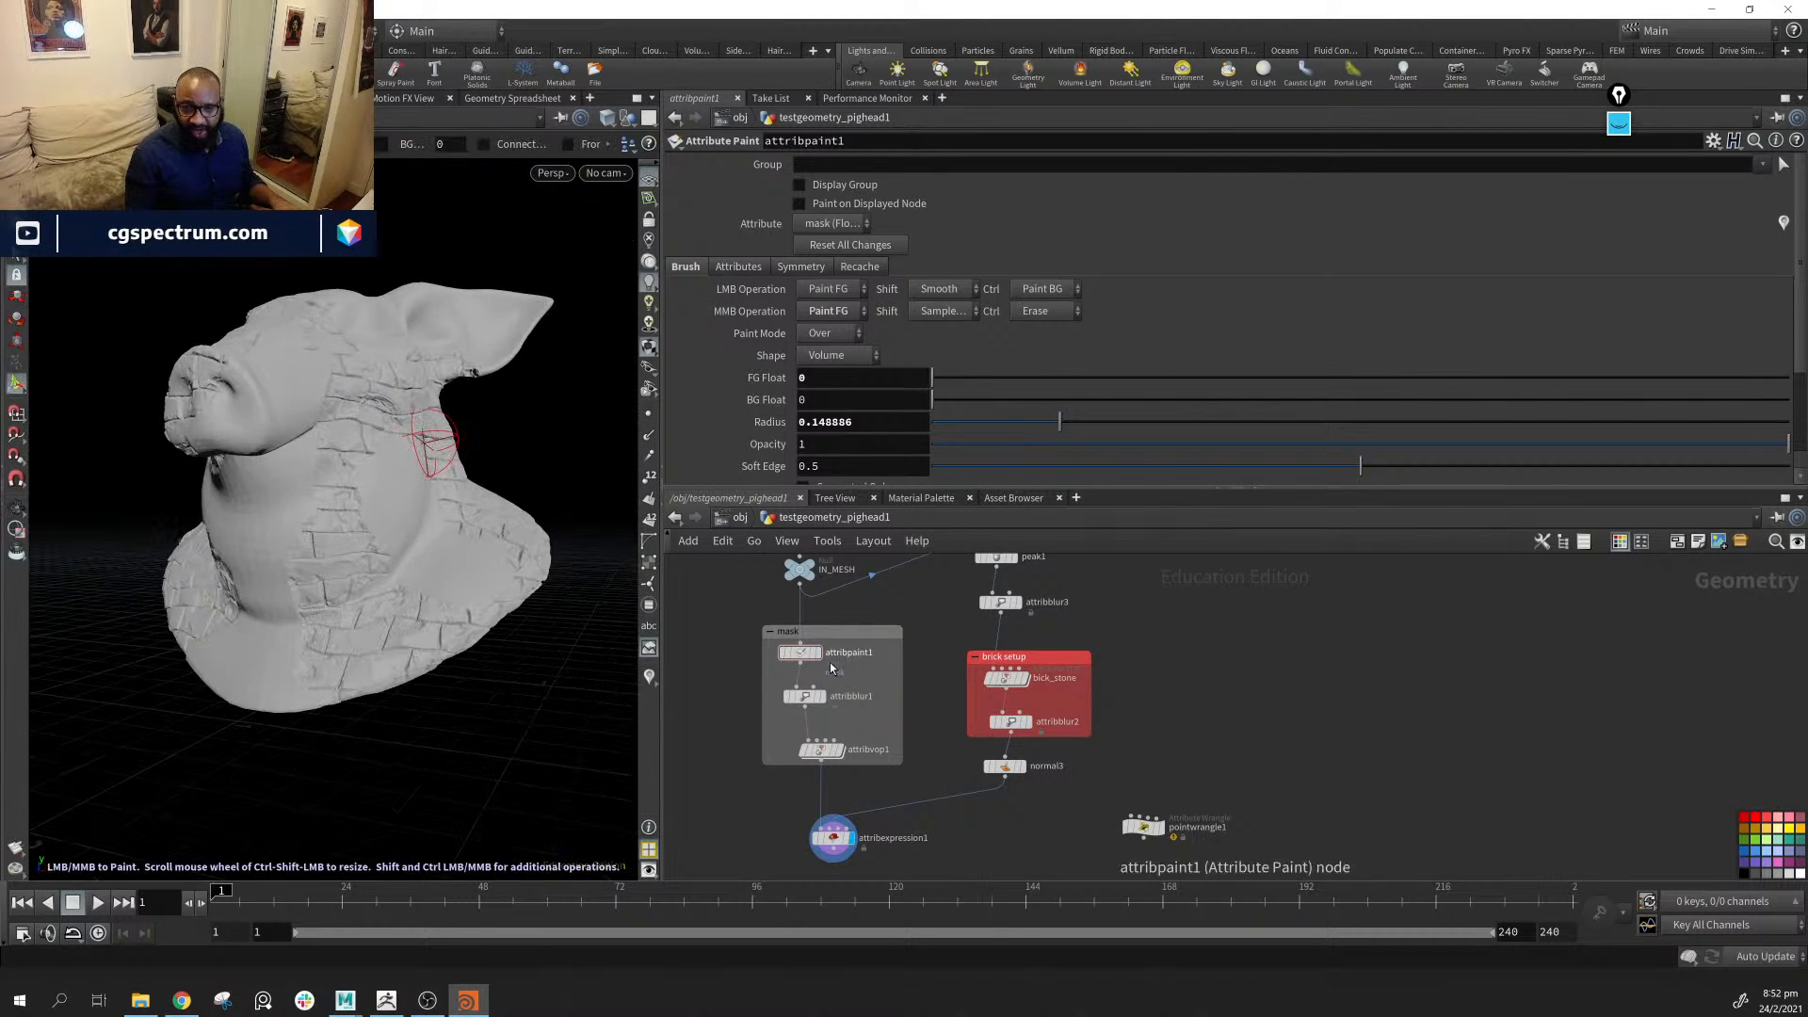
Move the box of pig head input nodes away from IN_MESH to free space above it, and select subdivide2
alt+middle_drag(452, 458, 464, 513)
alt+middle_drag(1200, 657, 1253, 673)
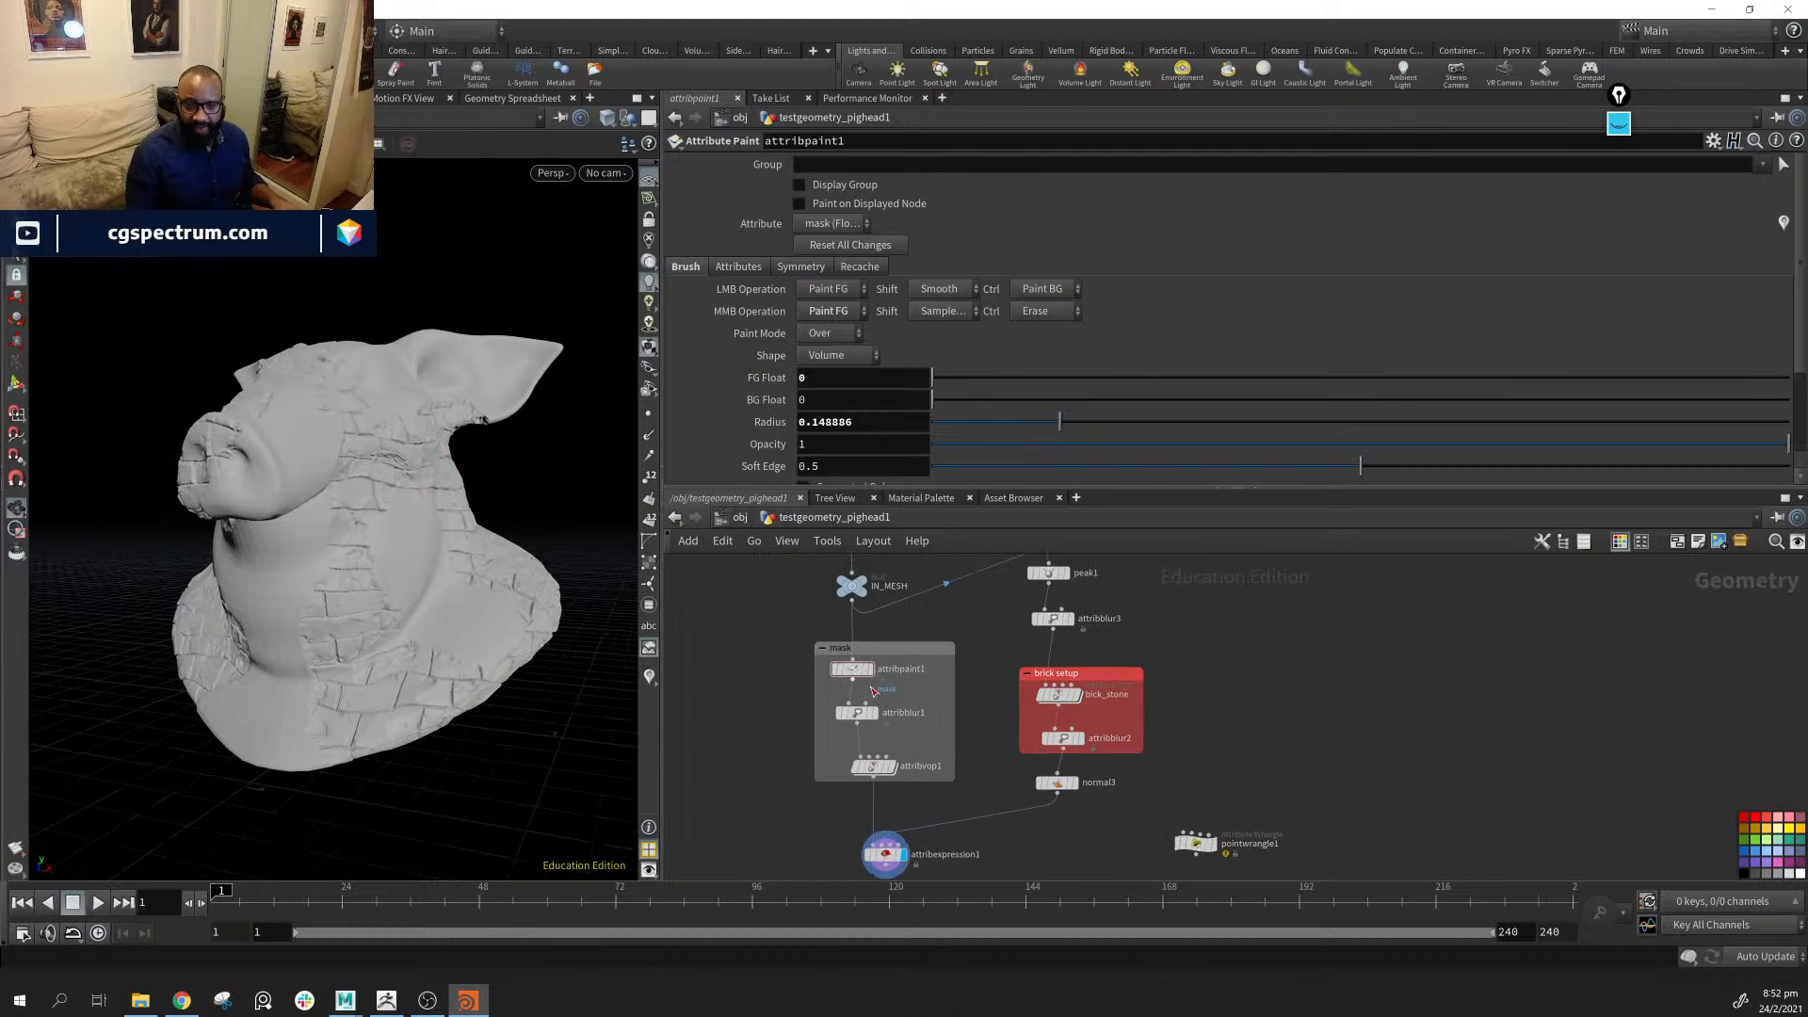
alt+middle_drag(517, 512, 520, 597)
alt+middle_drag(1302, 613, 1330, 840)
mouse_move(1113, 613)
alt+middle_down()
mouse_move(1198, 731)
mouse_move(1207, 607)
alt+middle_up()
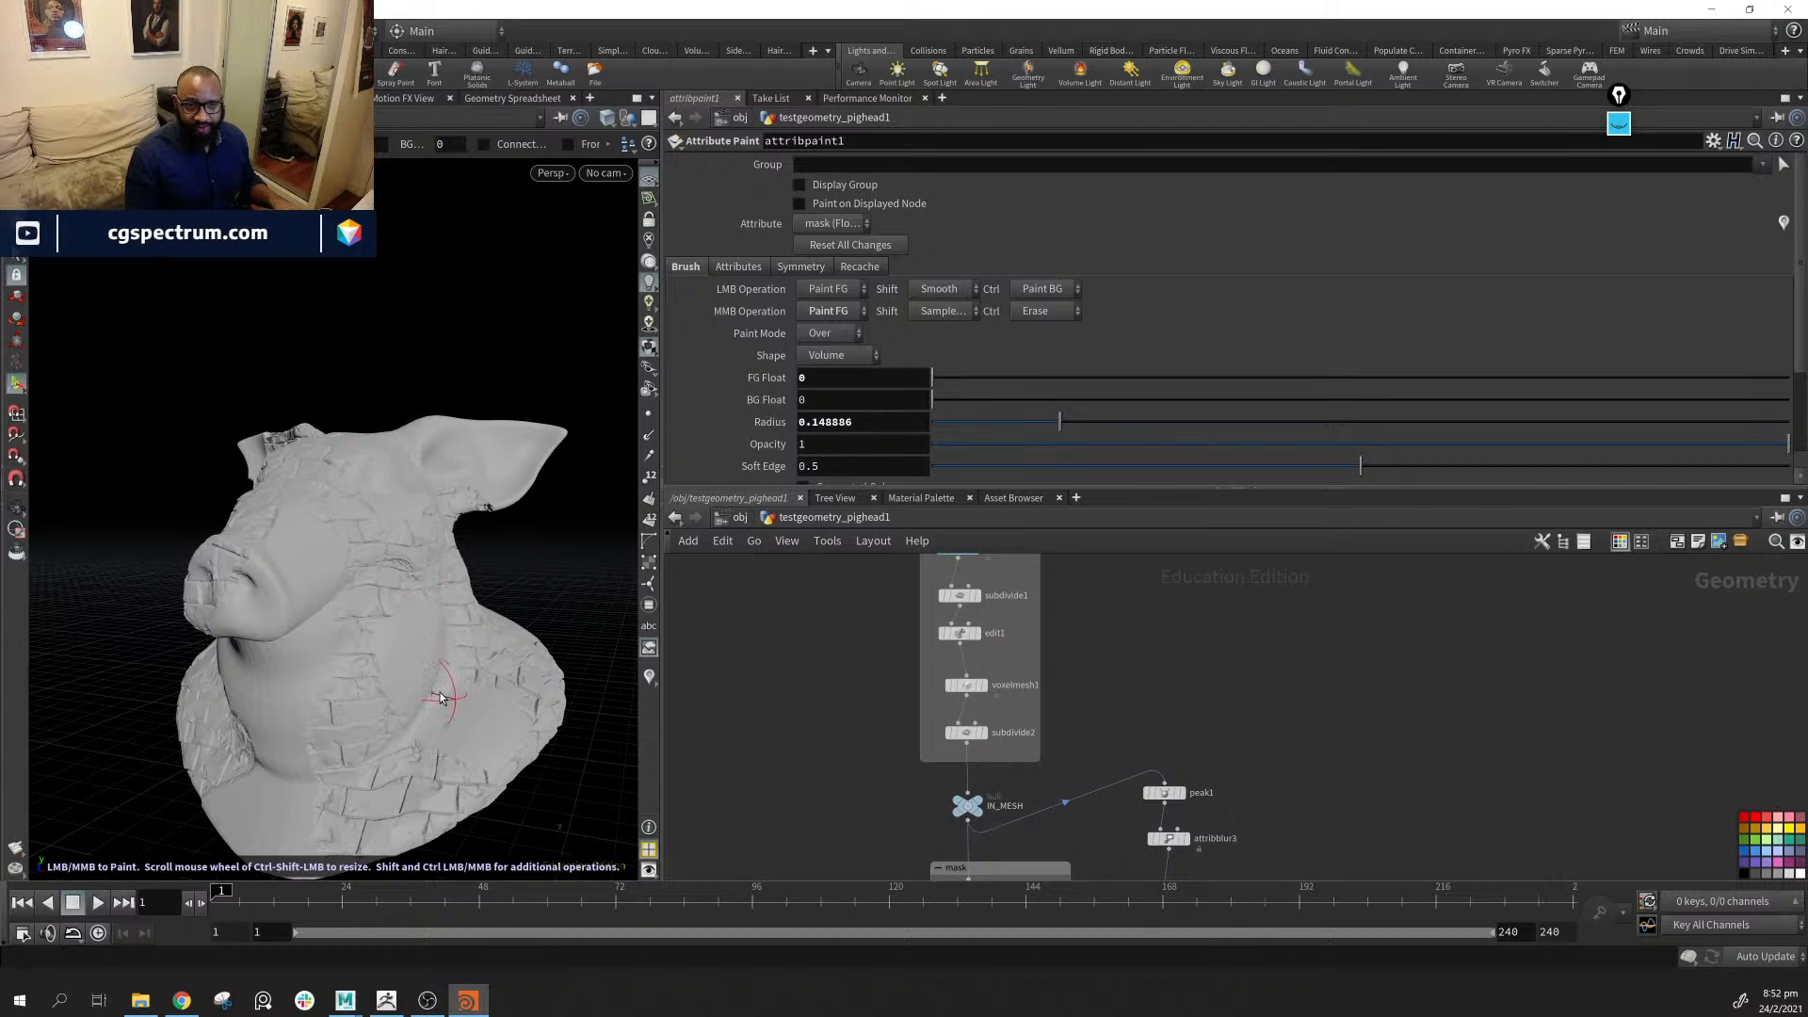
scroll(1222, 765, down, 2)
drag(1186, 576, 998, 770)
drag(1069, 614, 893, 579)
click(979, 641)
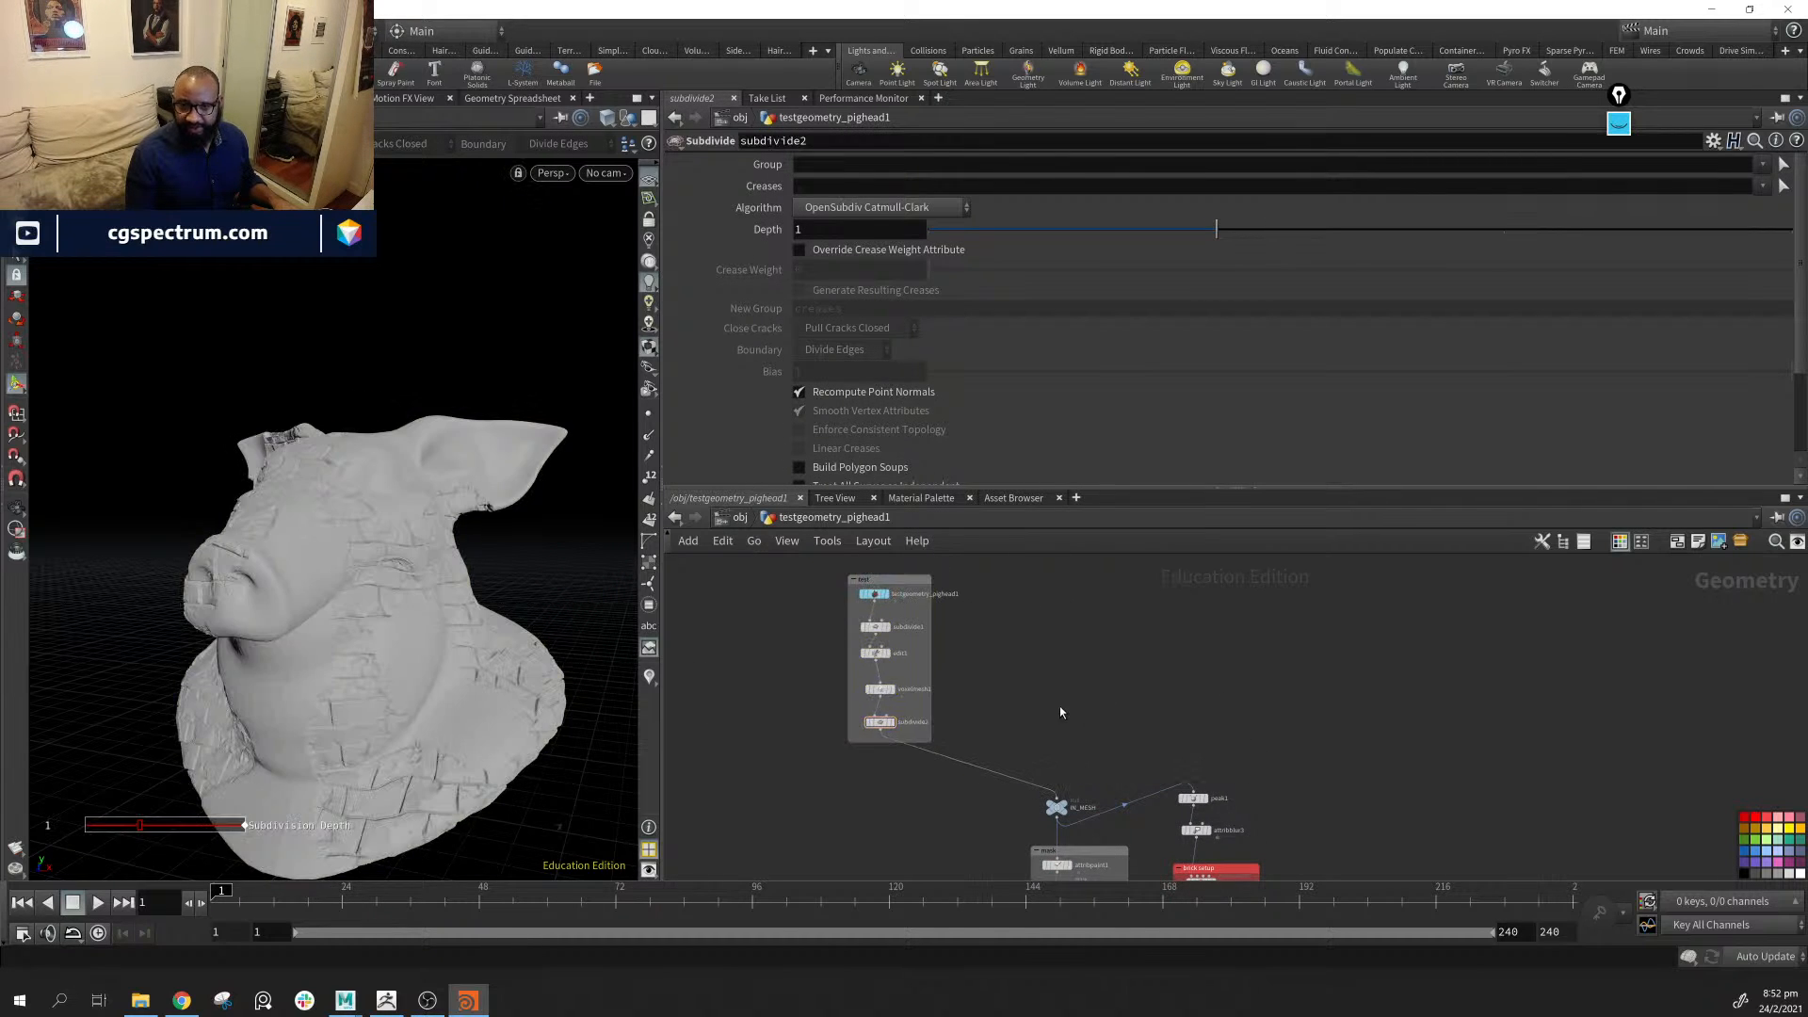
Add a Sphere node in the free space above IN_MESH
scroll(989, 659, up, 2)
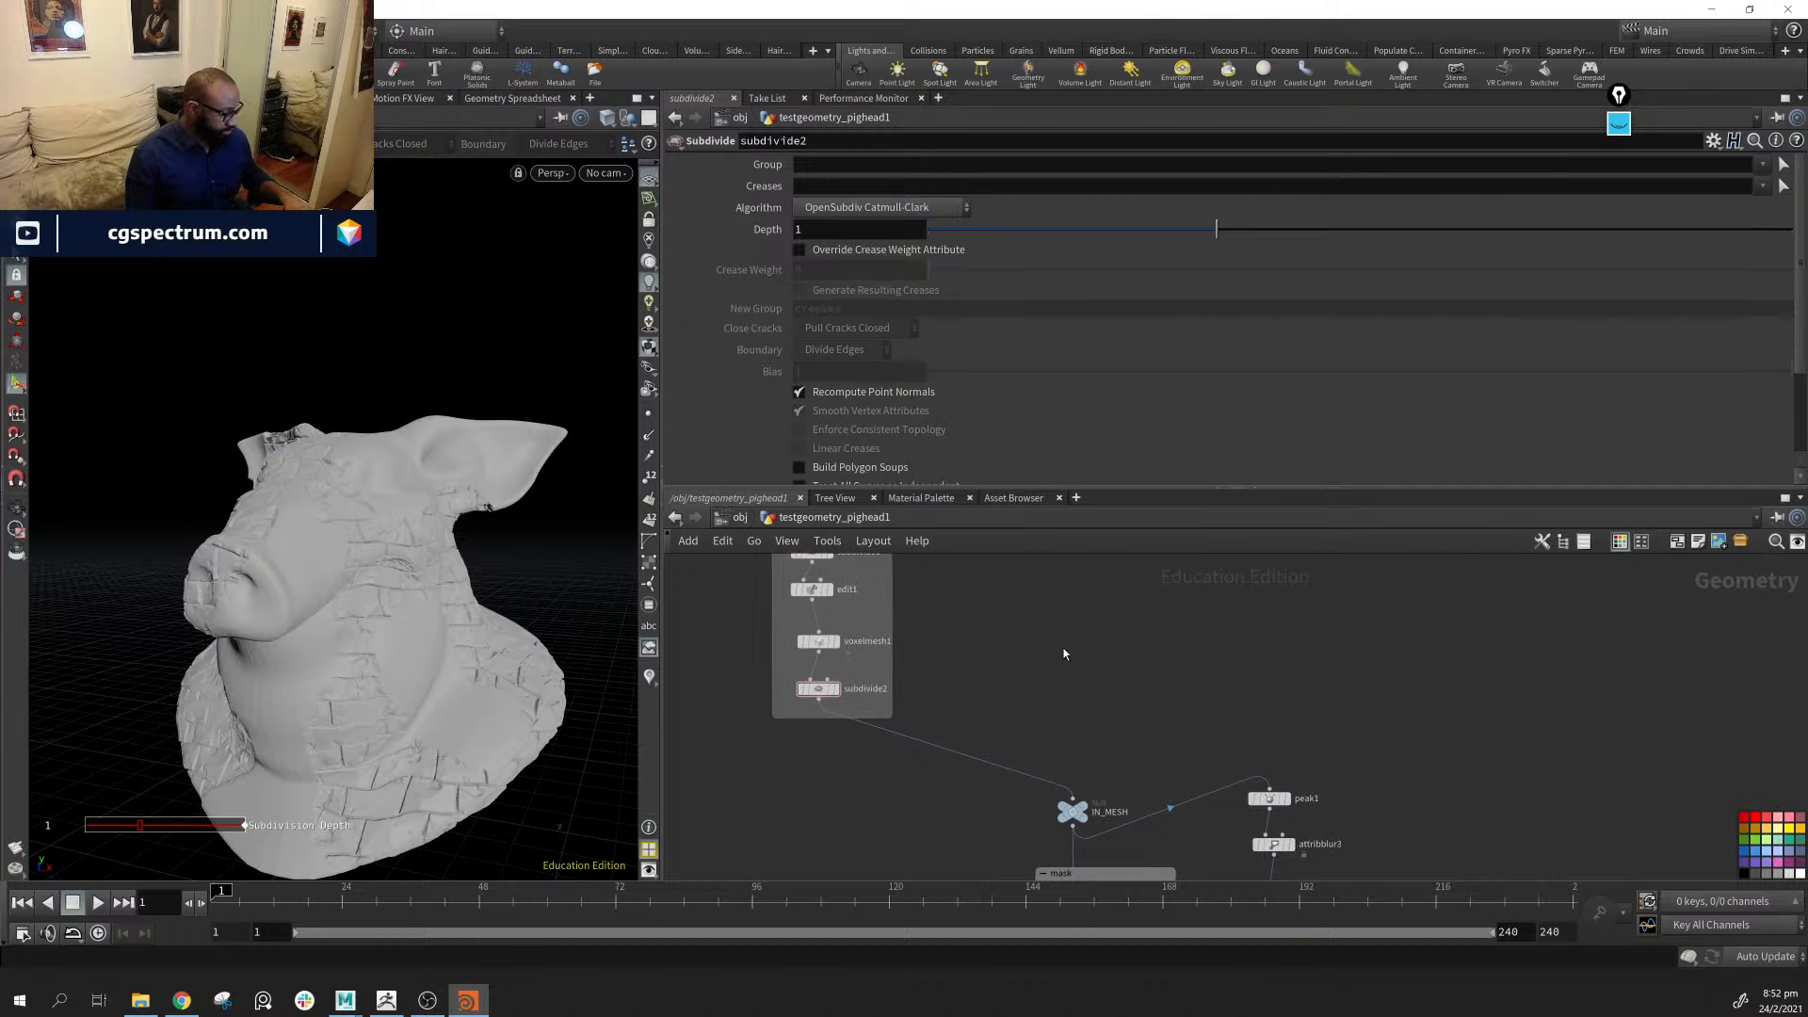
key(Tab)
text(sphere)
key(Return)
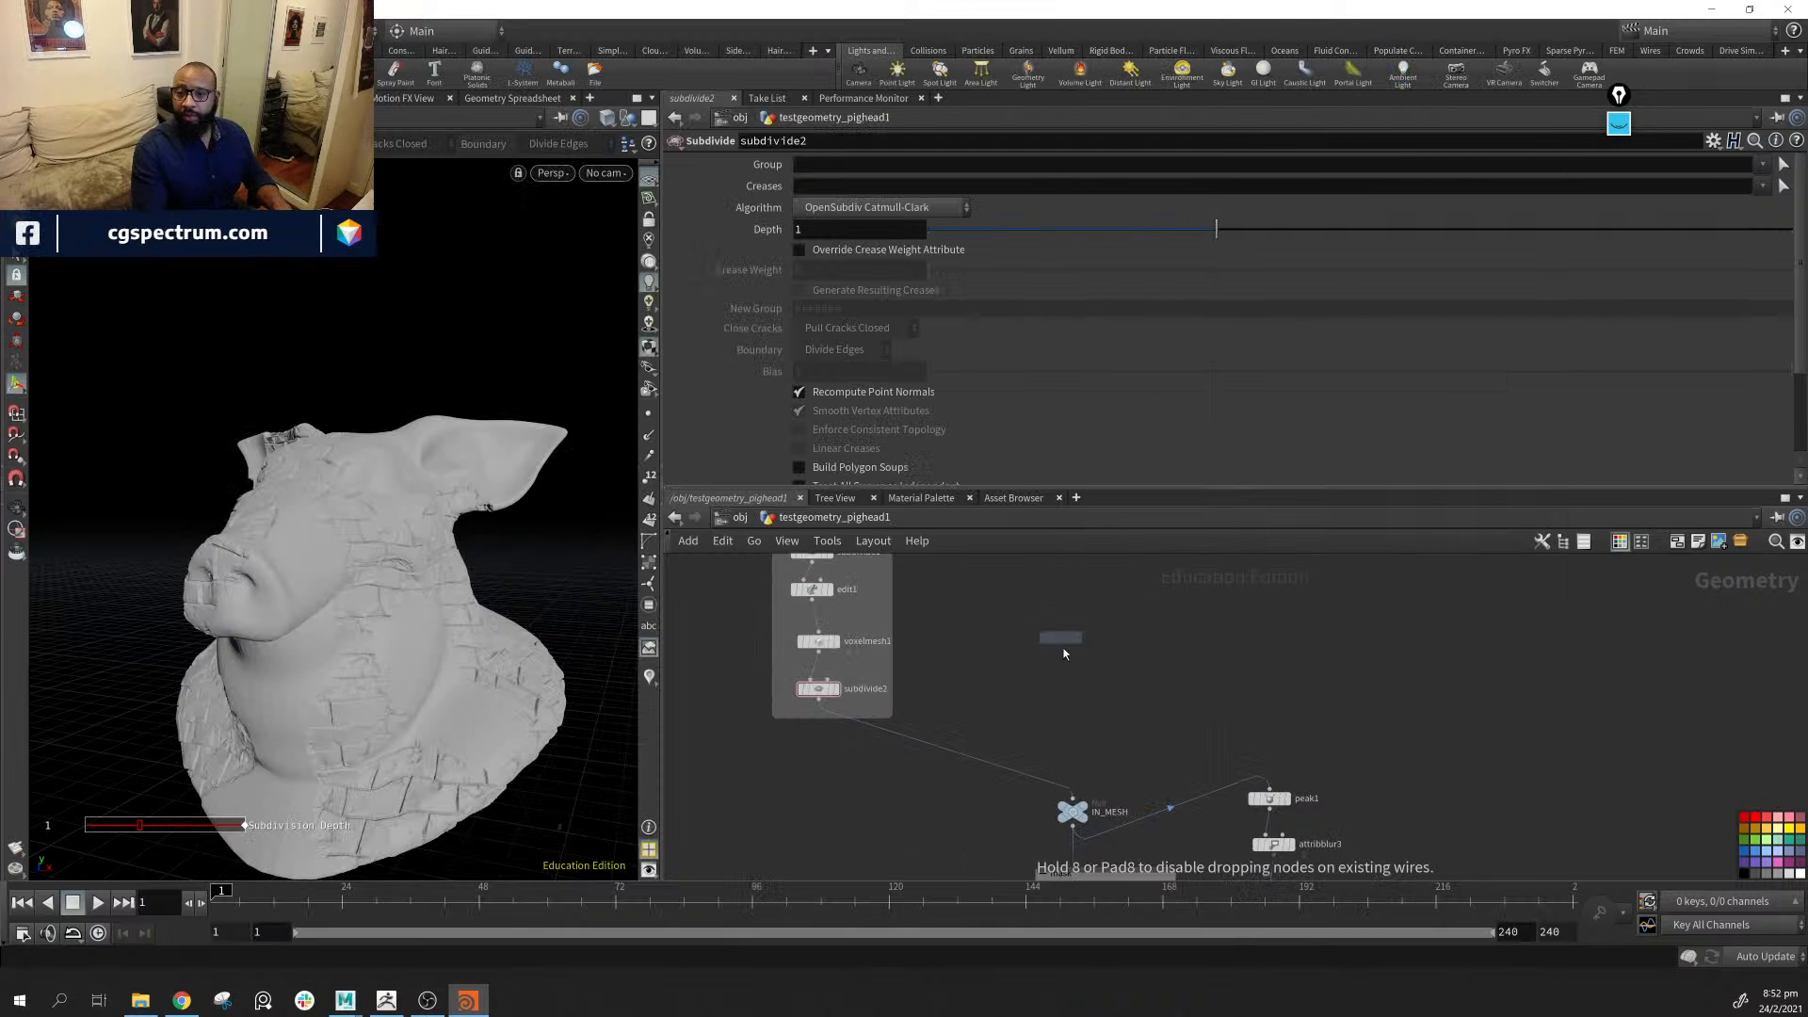
click(1064, 652)
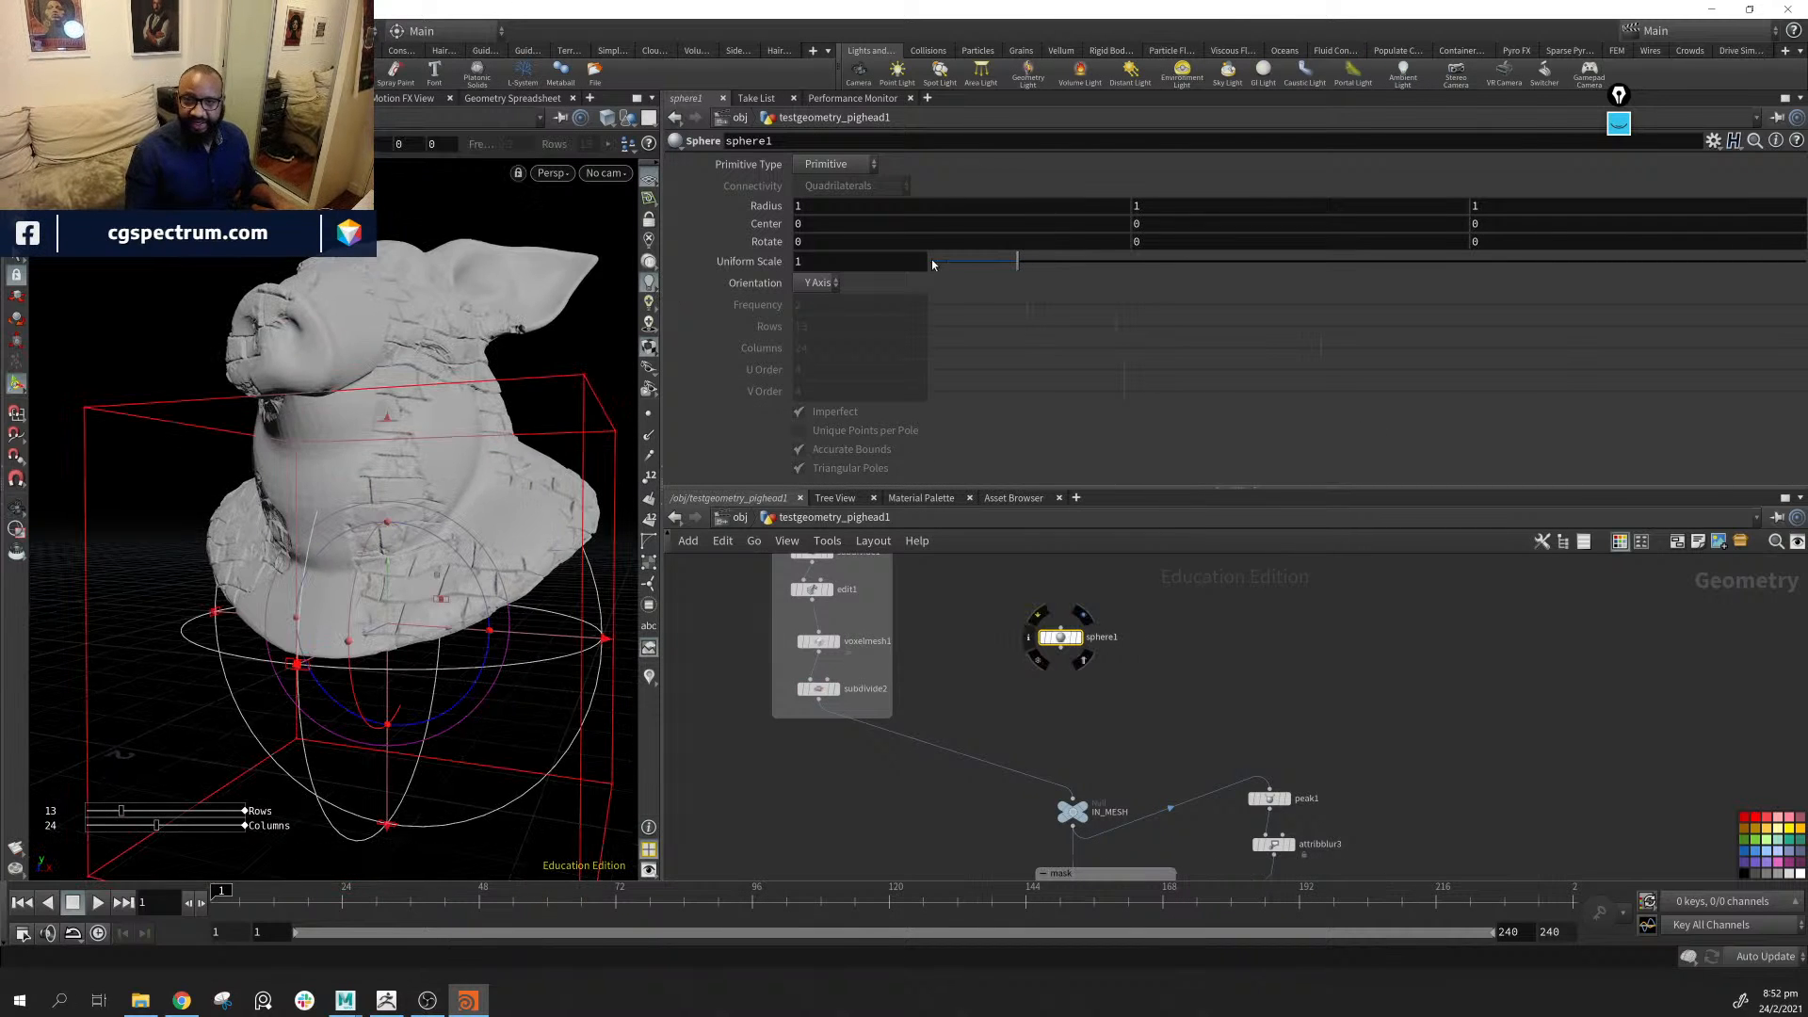
Set the sphere's Uniform Scale to 1.565, Primitive Type to Polygon and Frequency to 10
drag(1027, 264, 1066, 262)
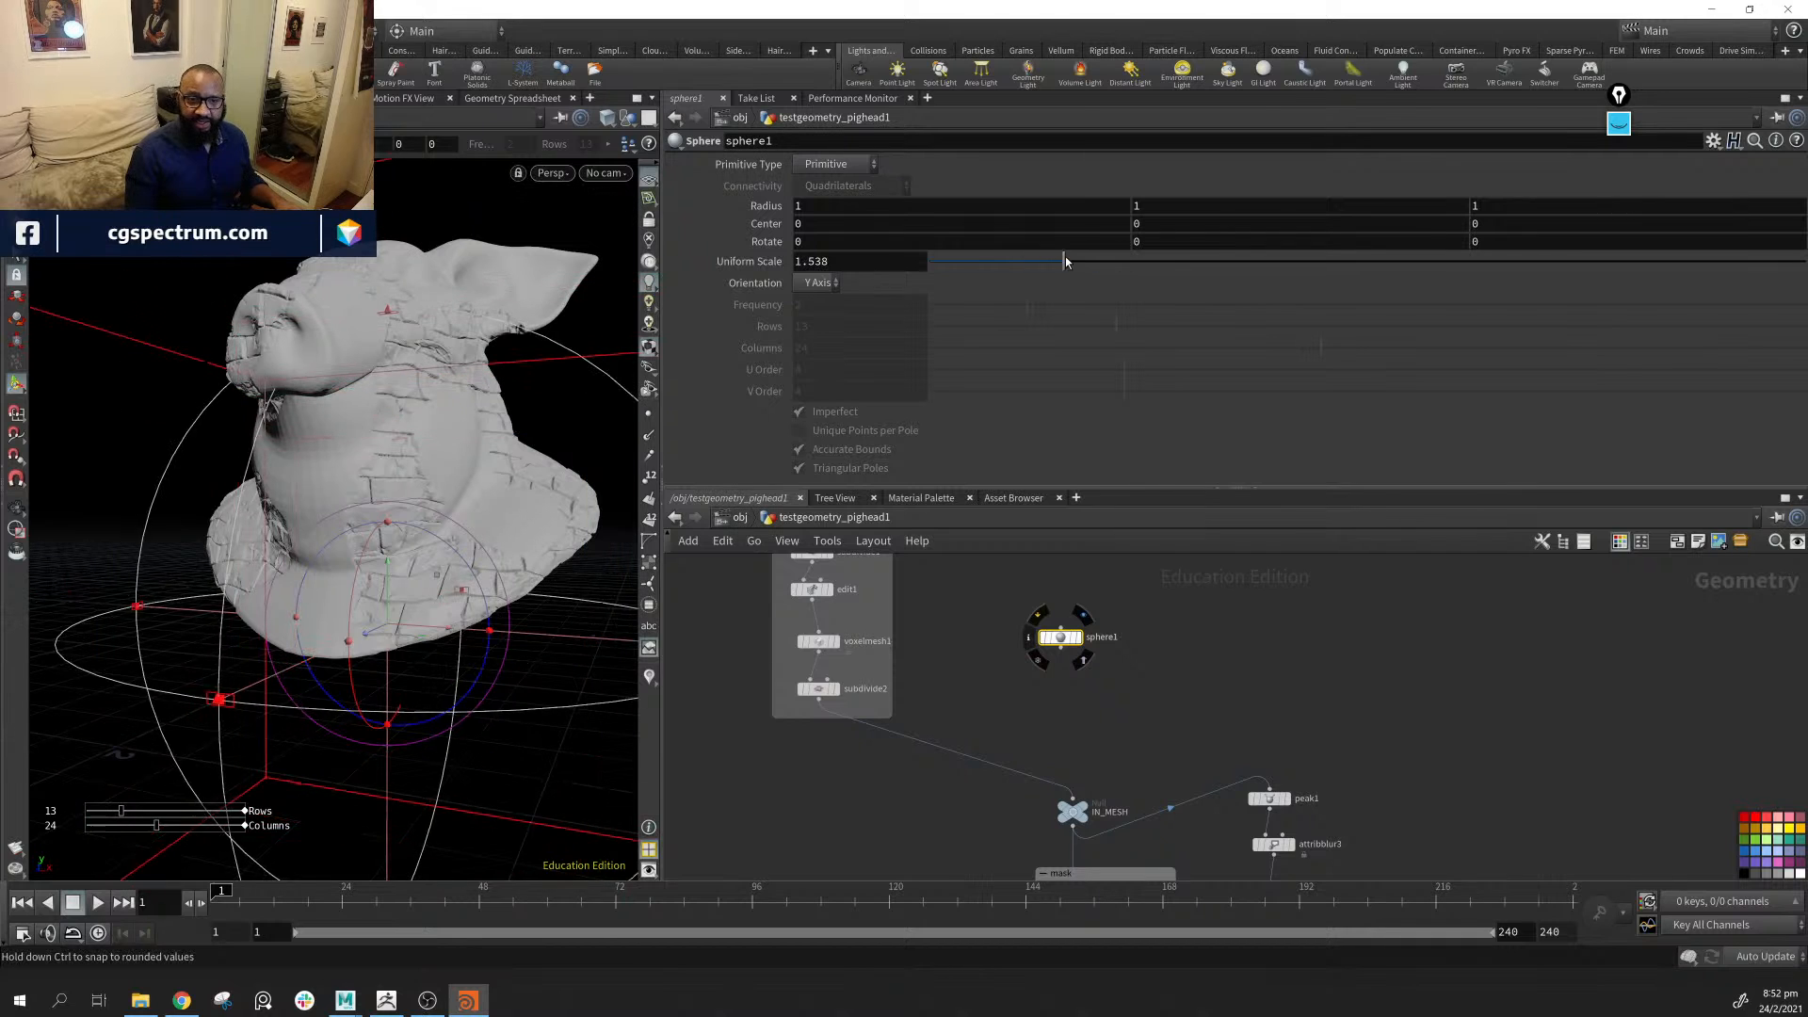
click(843, 165)
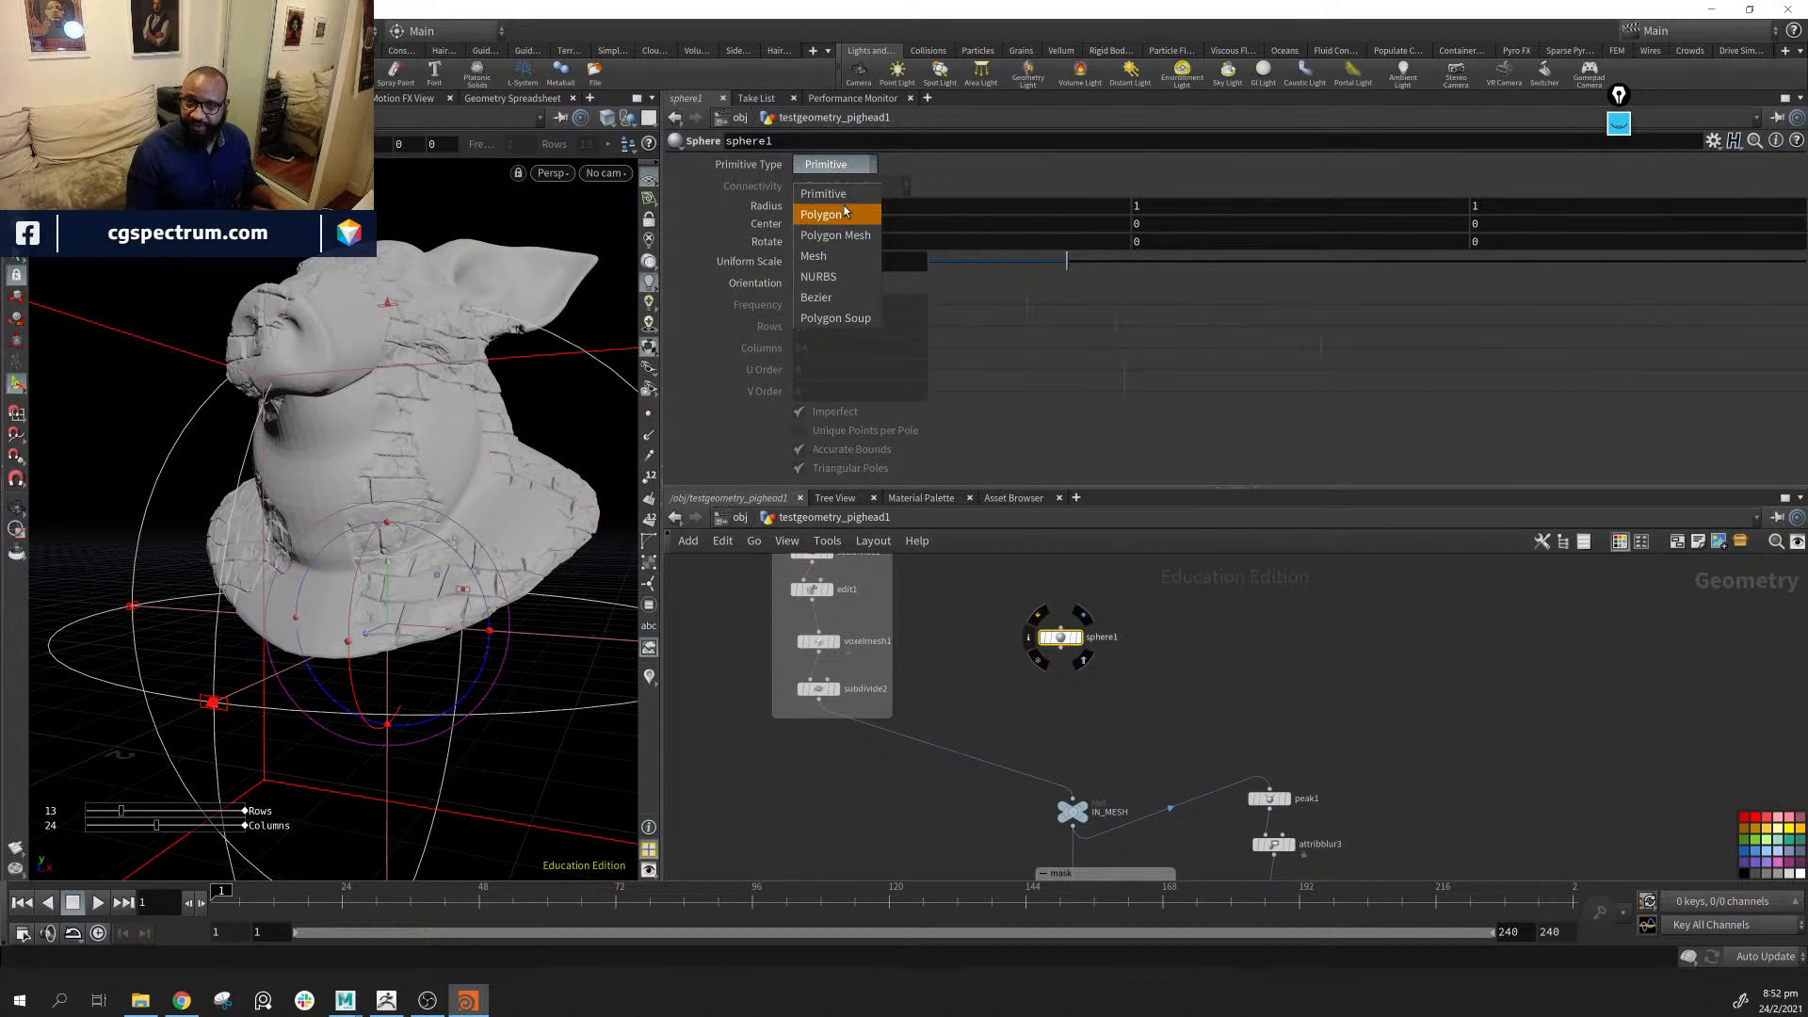
click(845, 215)
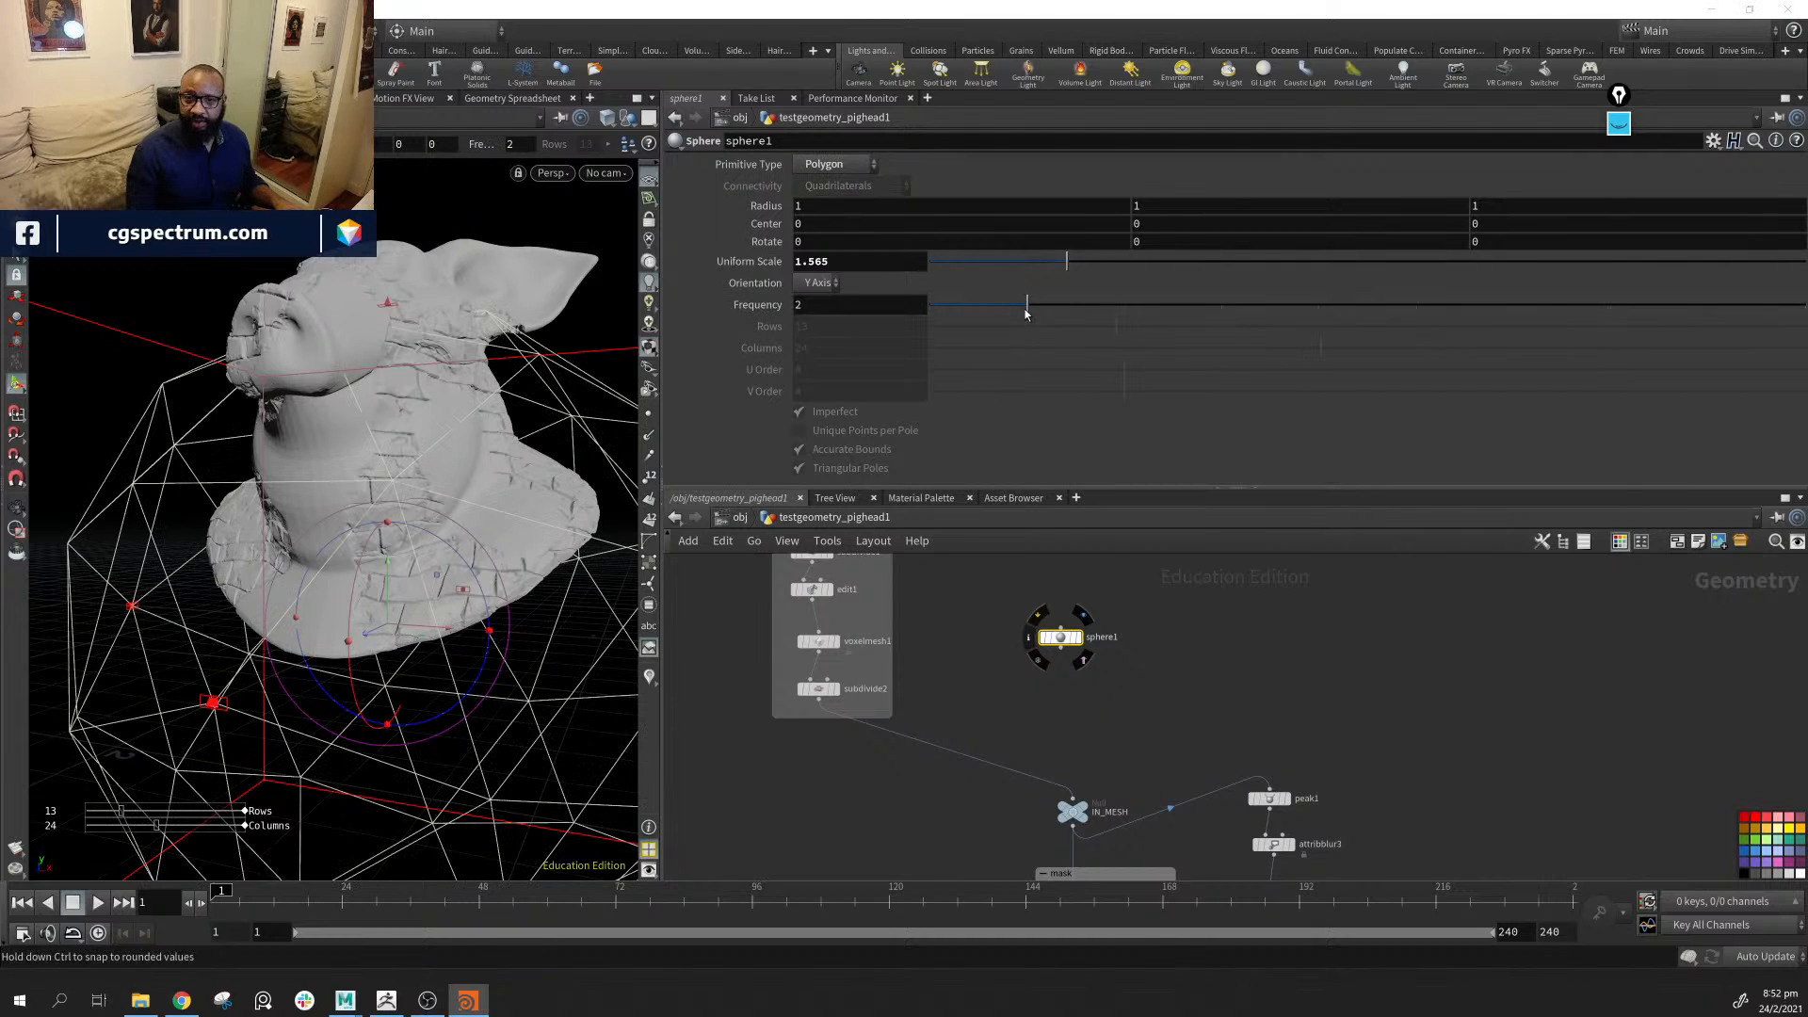
drag(1025, 314, 1803, 311)
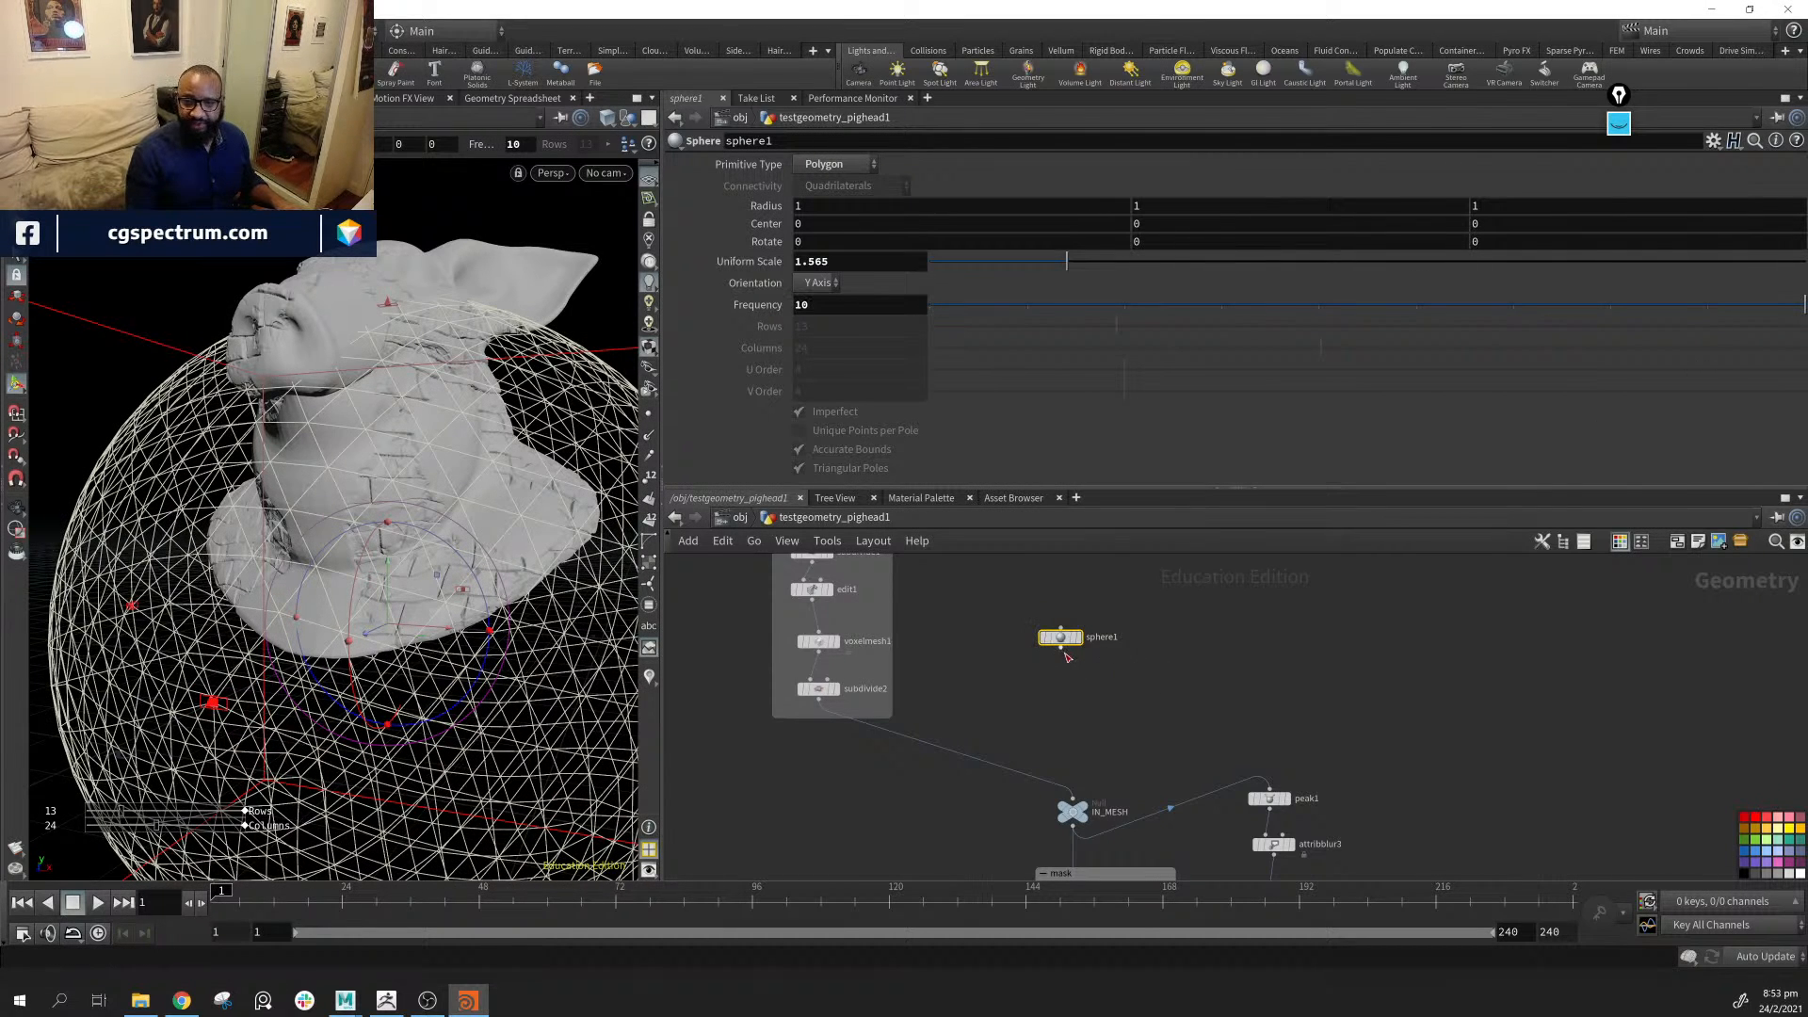
Add a Subdivide node below sphere1, feed the sphere into it and display its result
click(1050, 678)
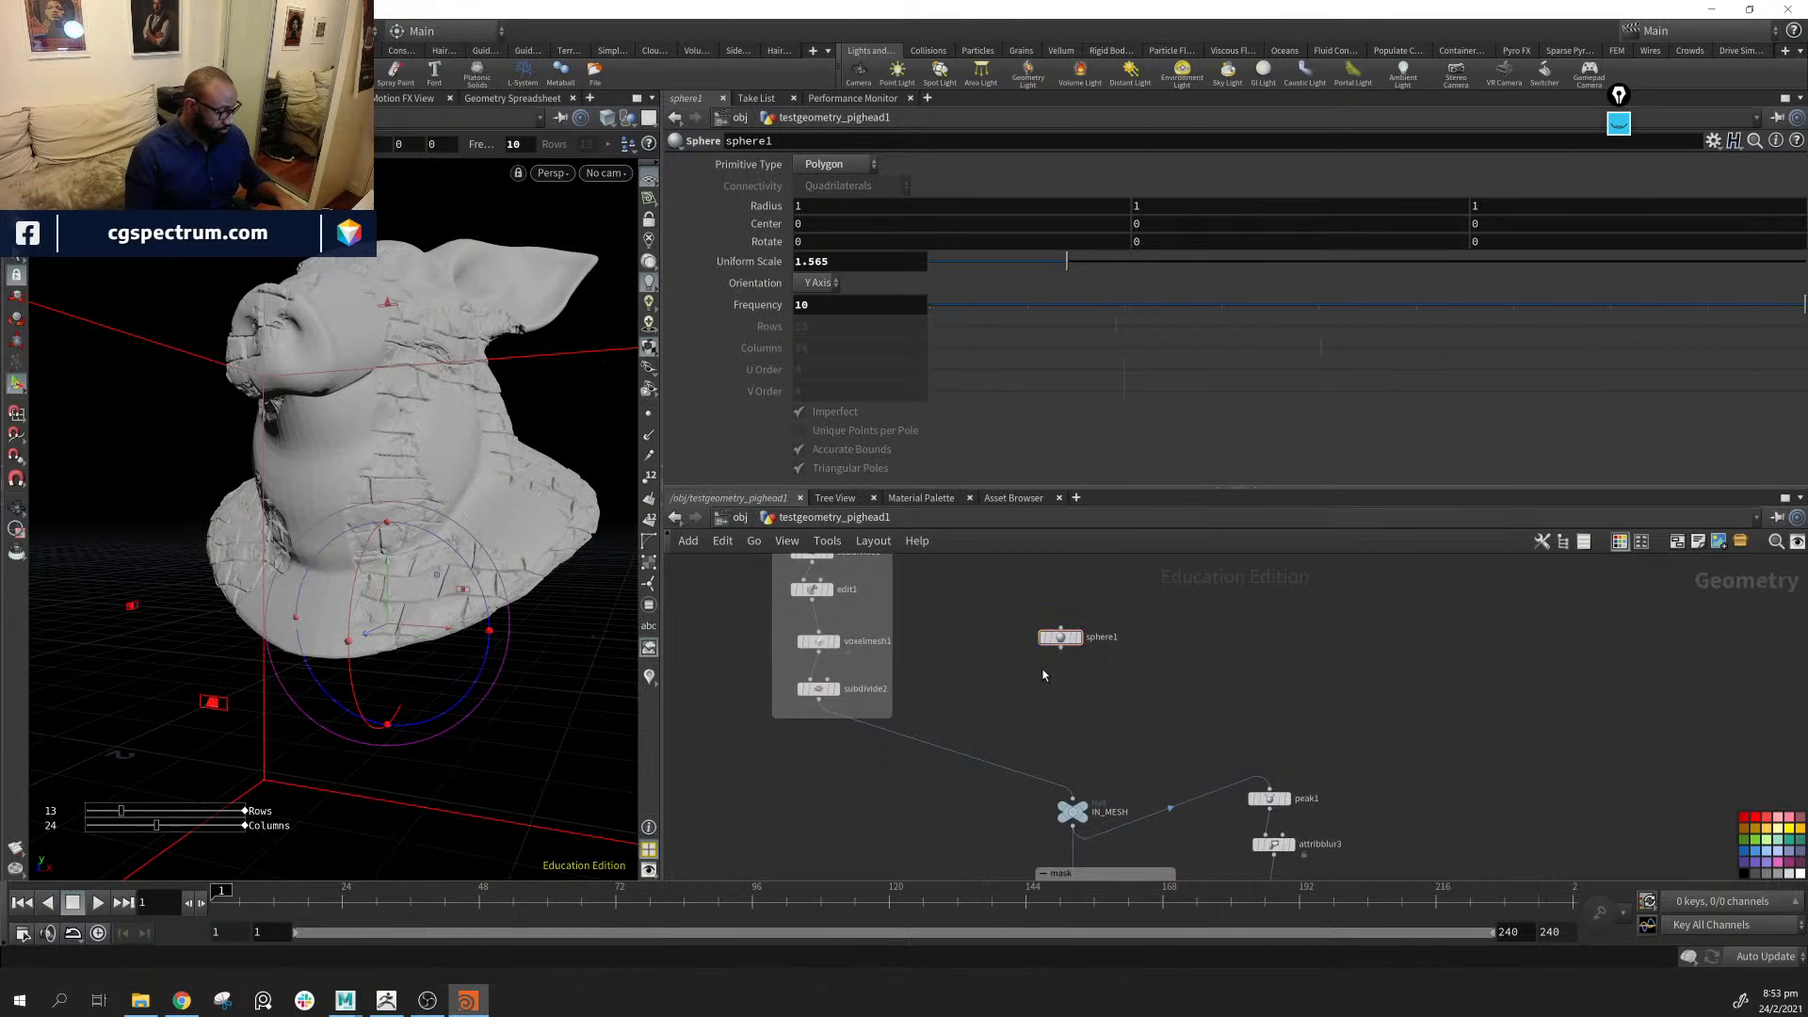
key(Tab)
text(sub)
key(Return)
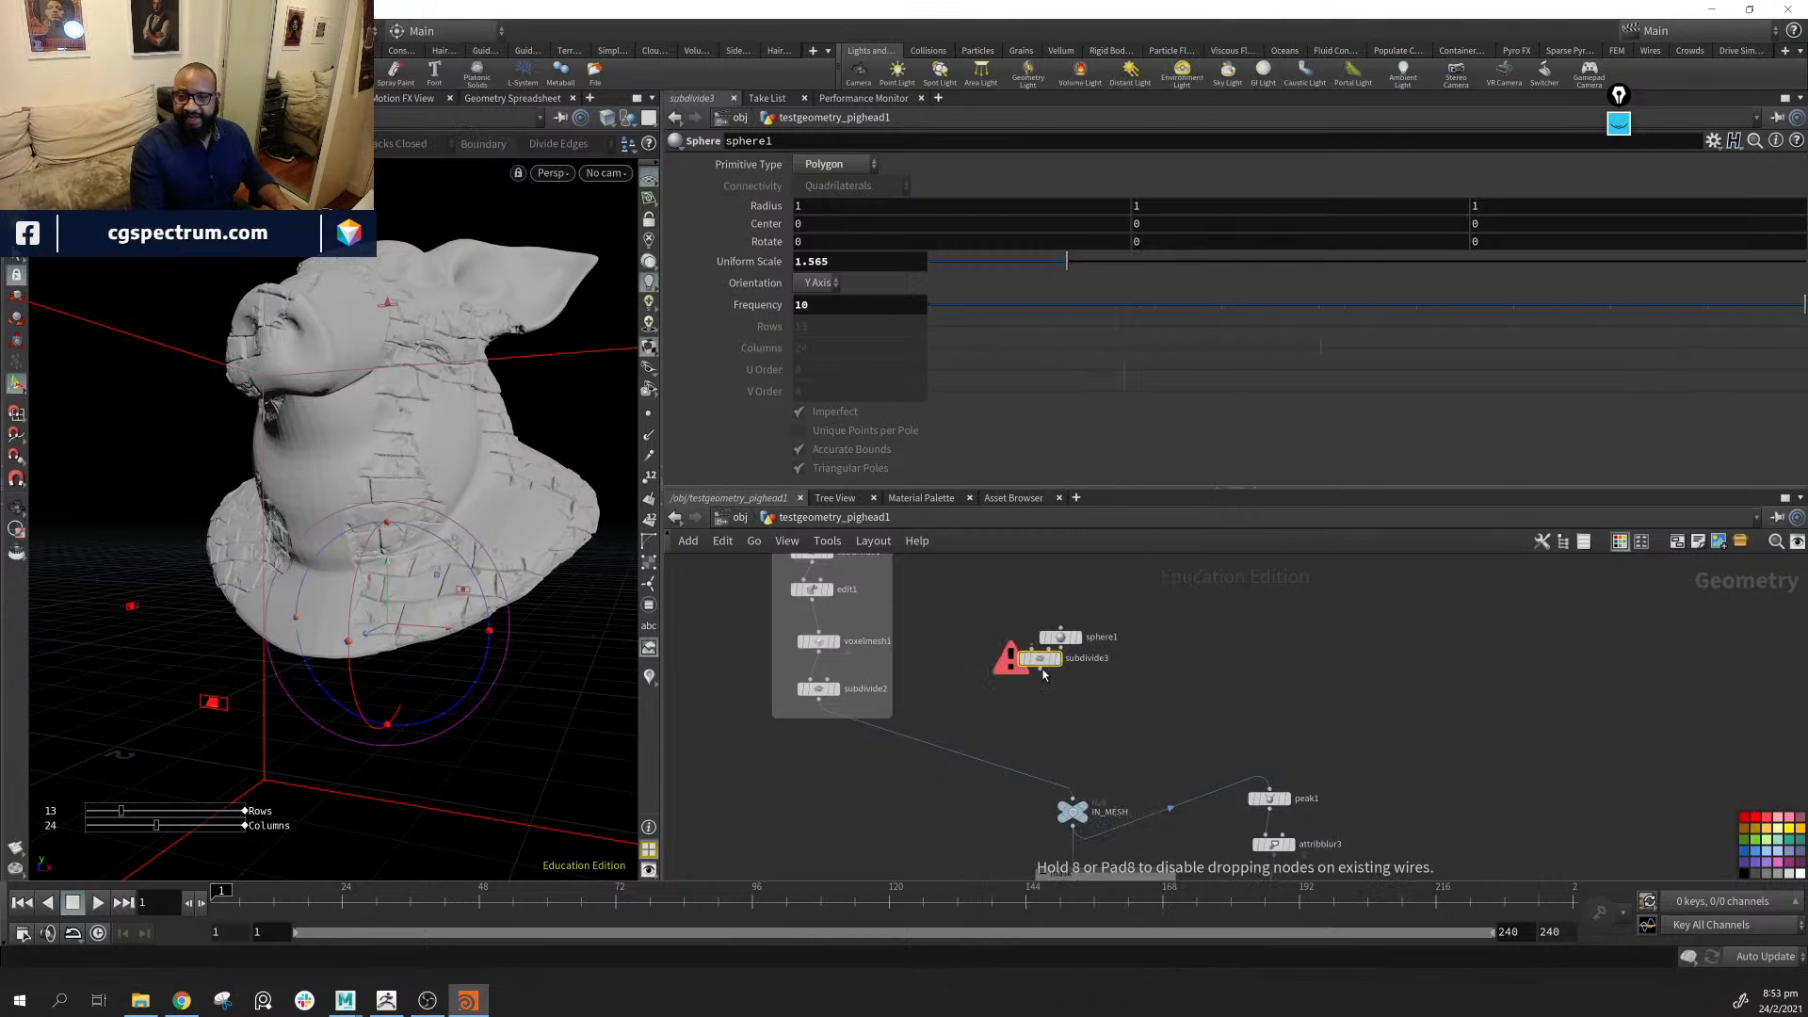
click(1067, 708)
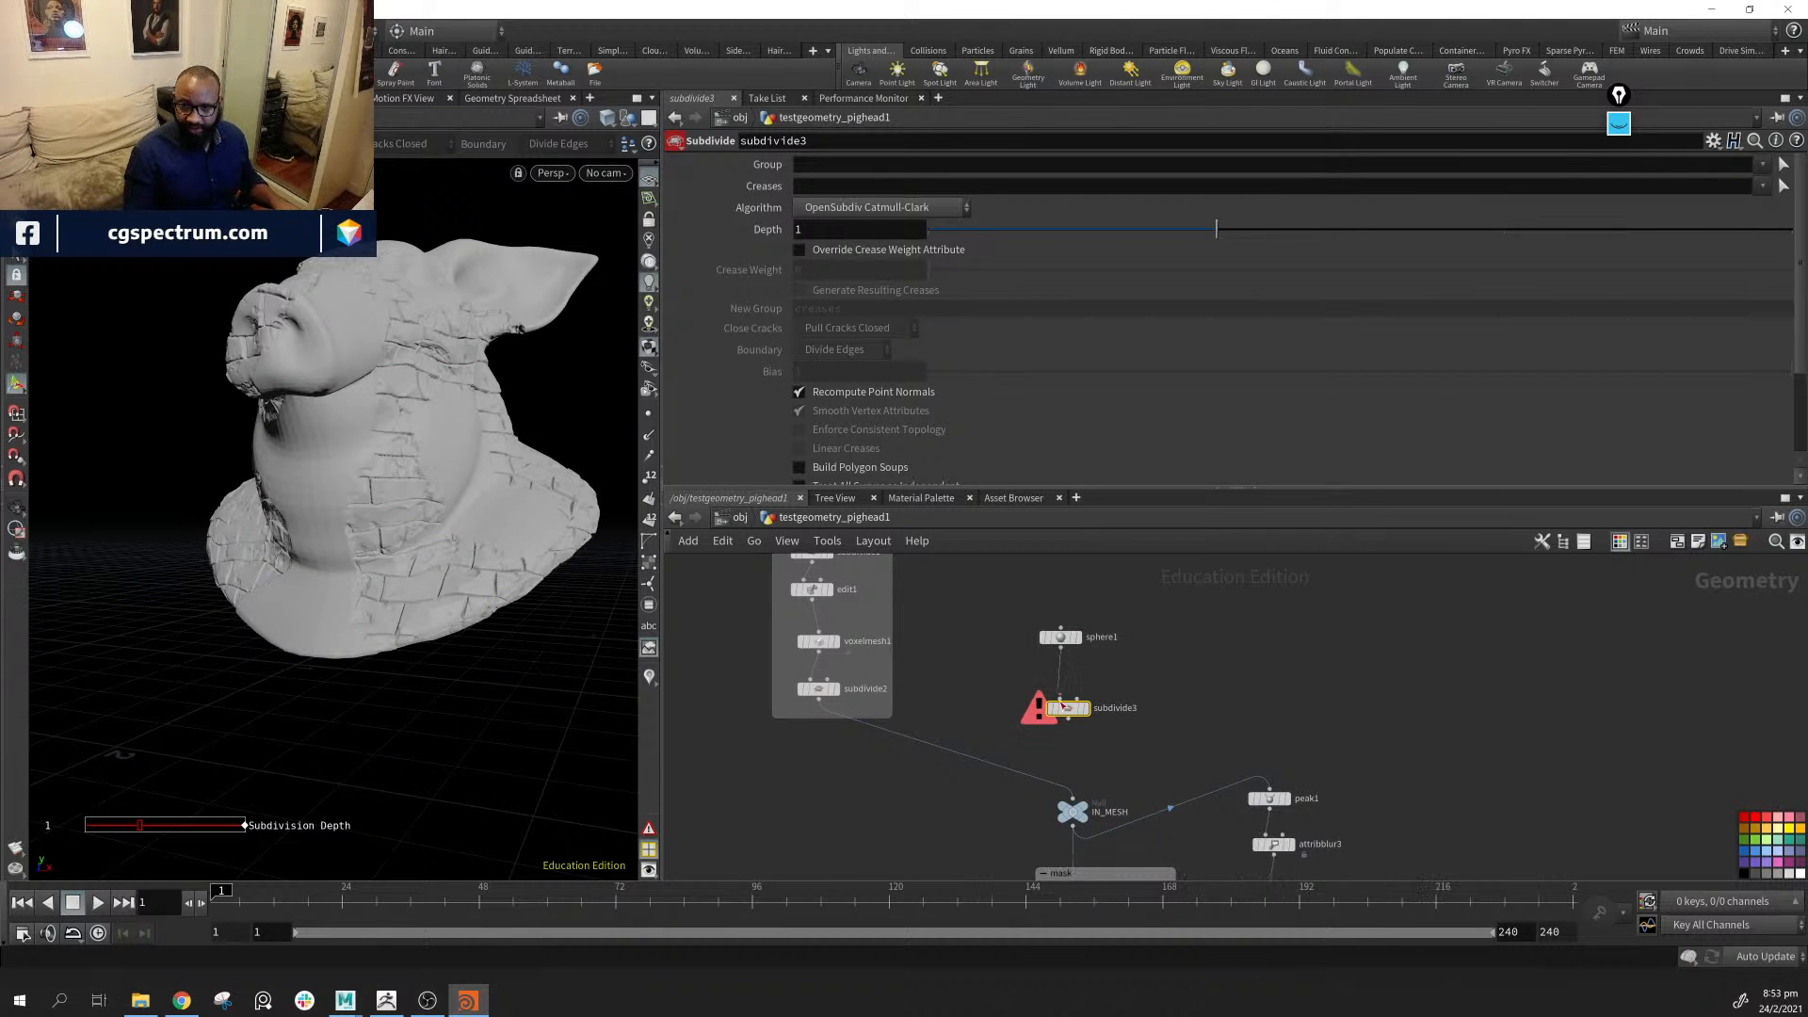
click(1083, 712)
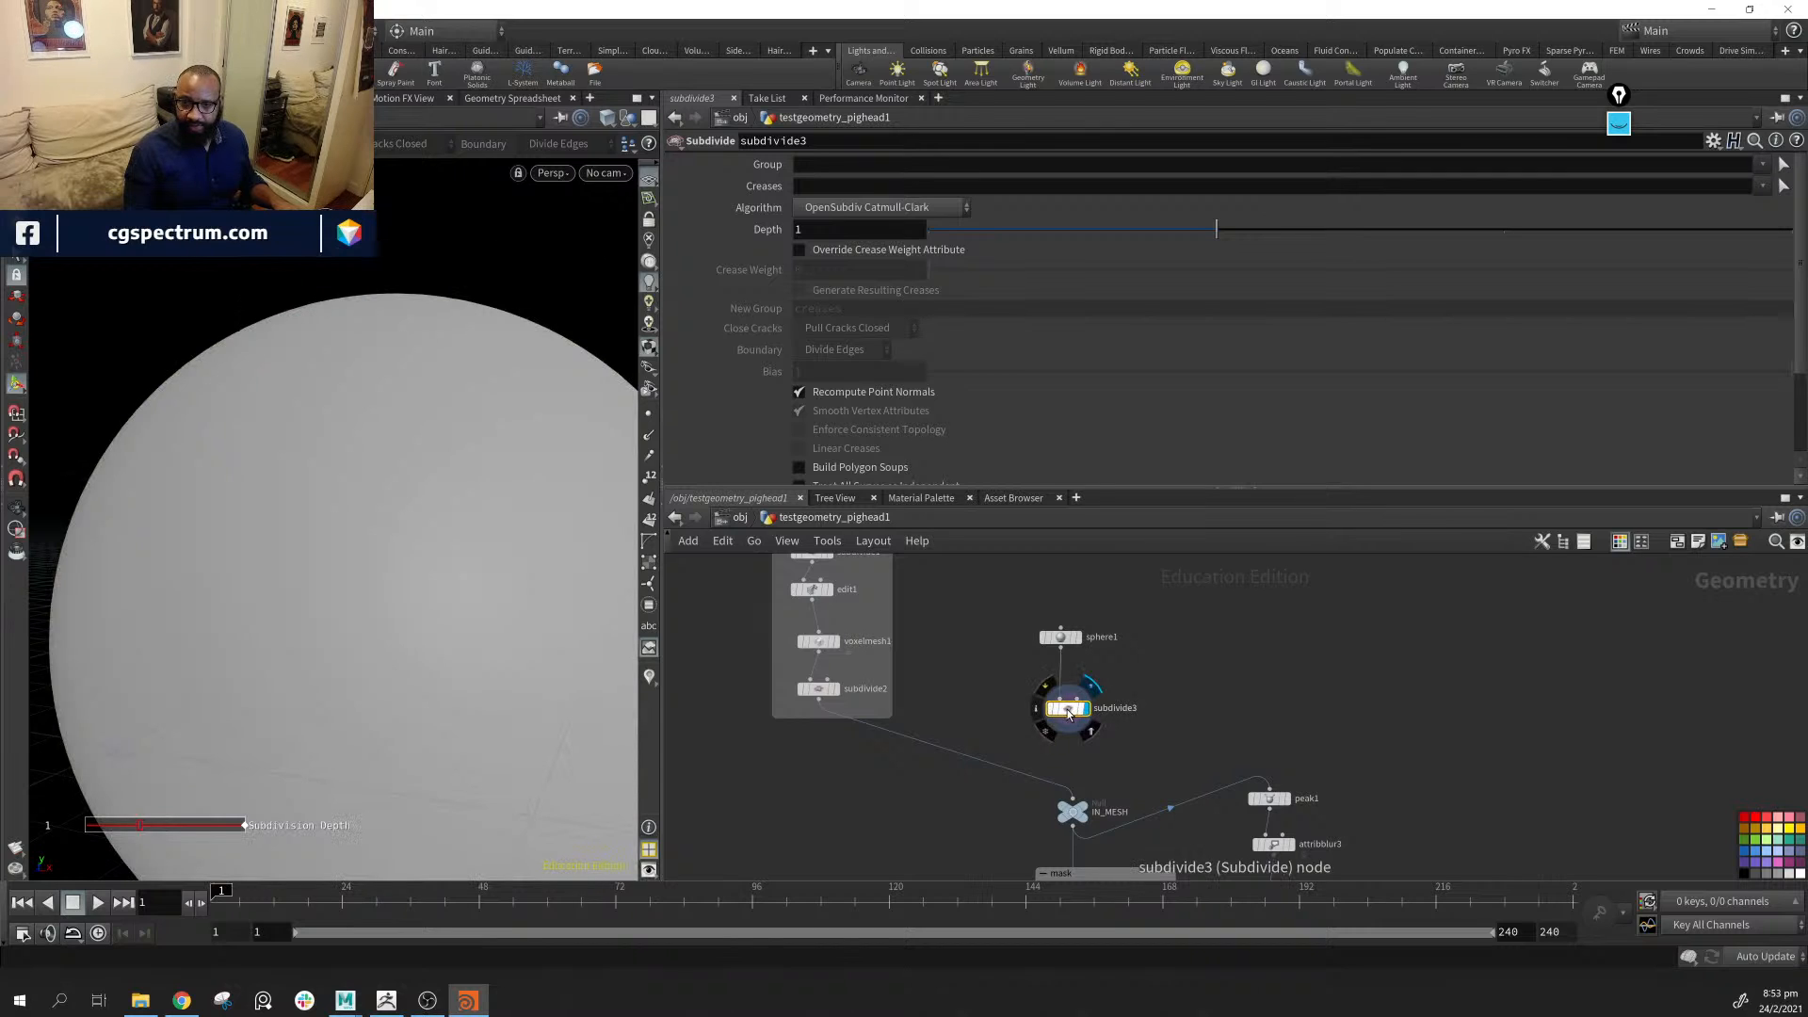
Show the mesh edges on the shaded sphere and set sphere1's Frequency to 20
click(623, 122)
click(659, 335)
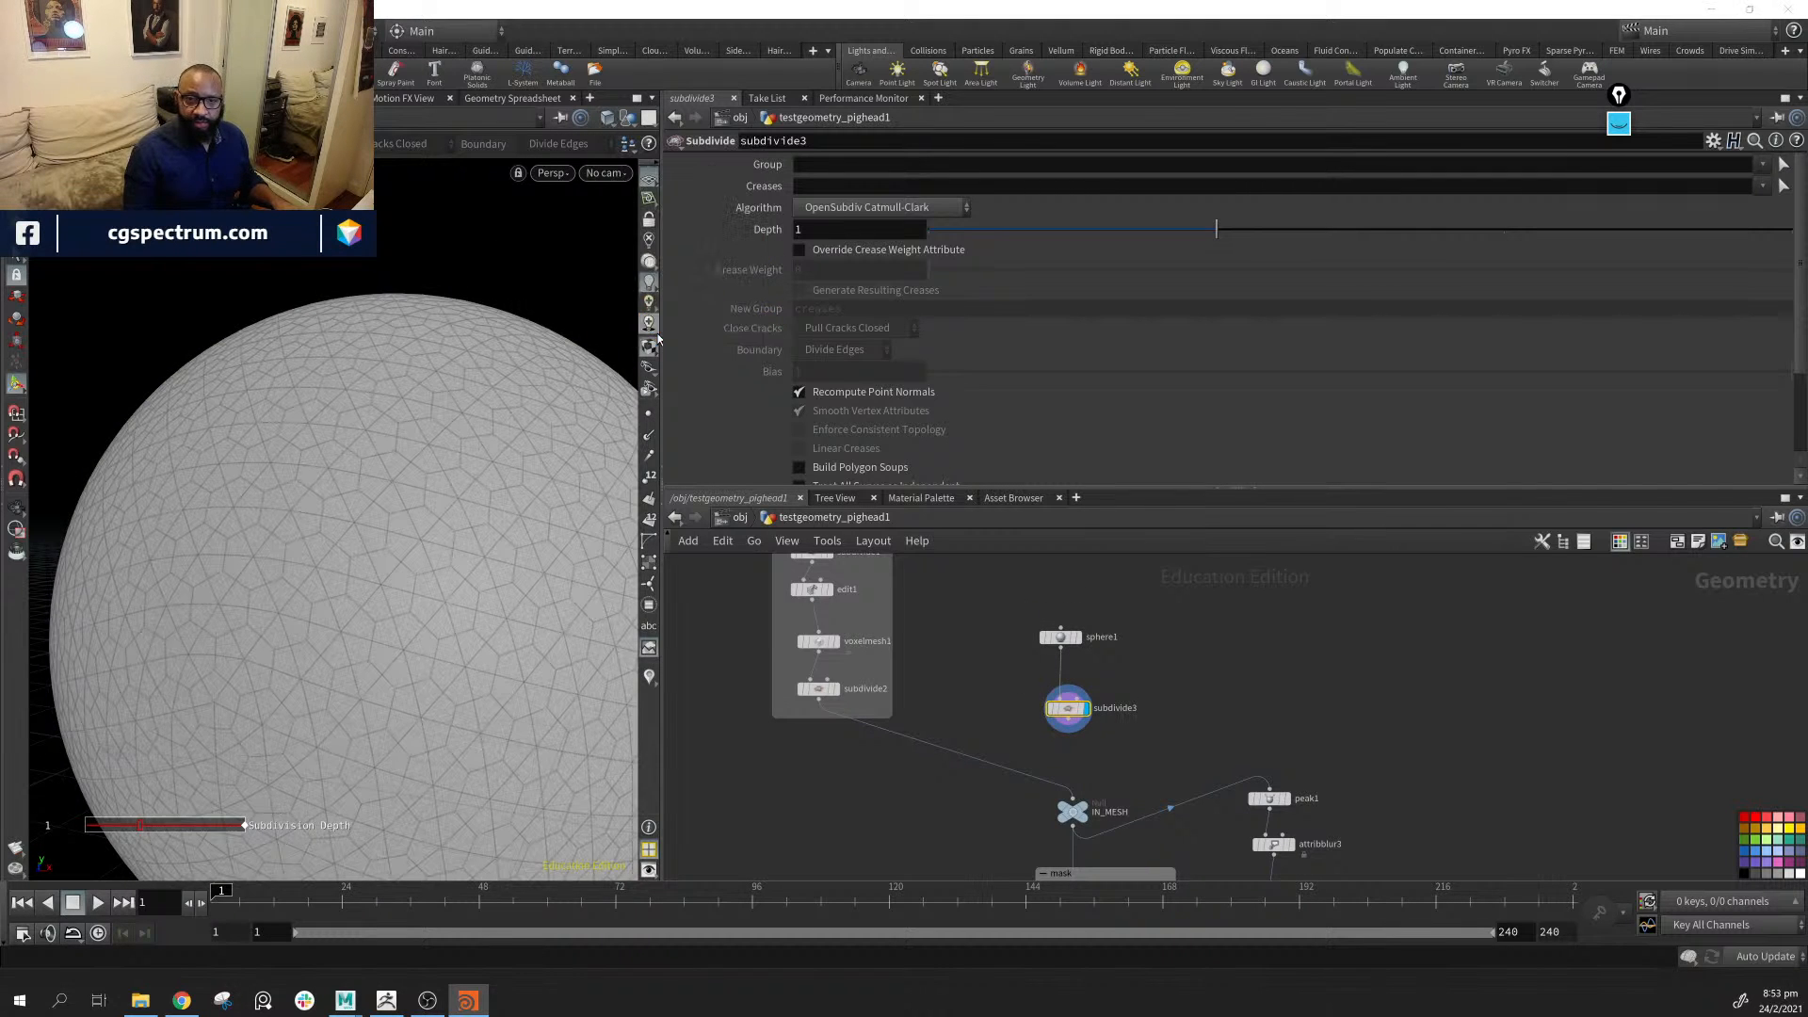
scroll(541, 484, down, 5)
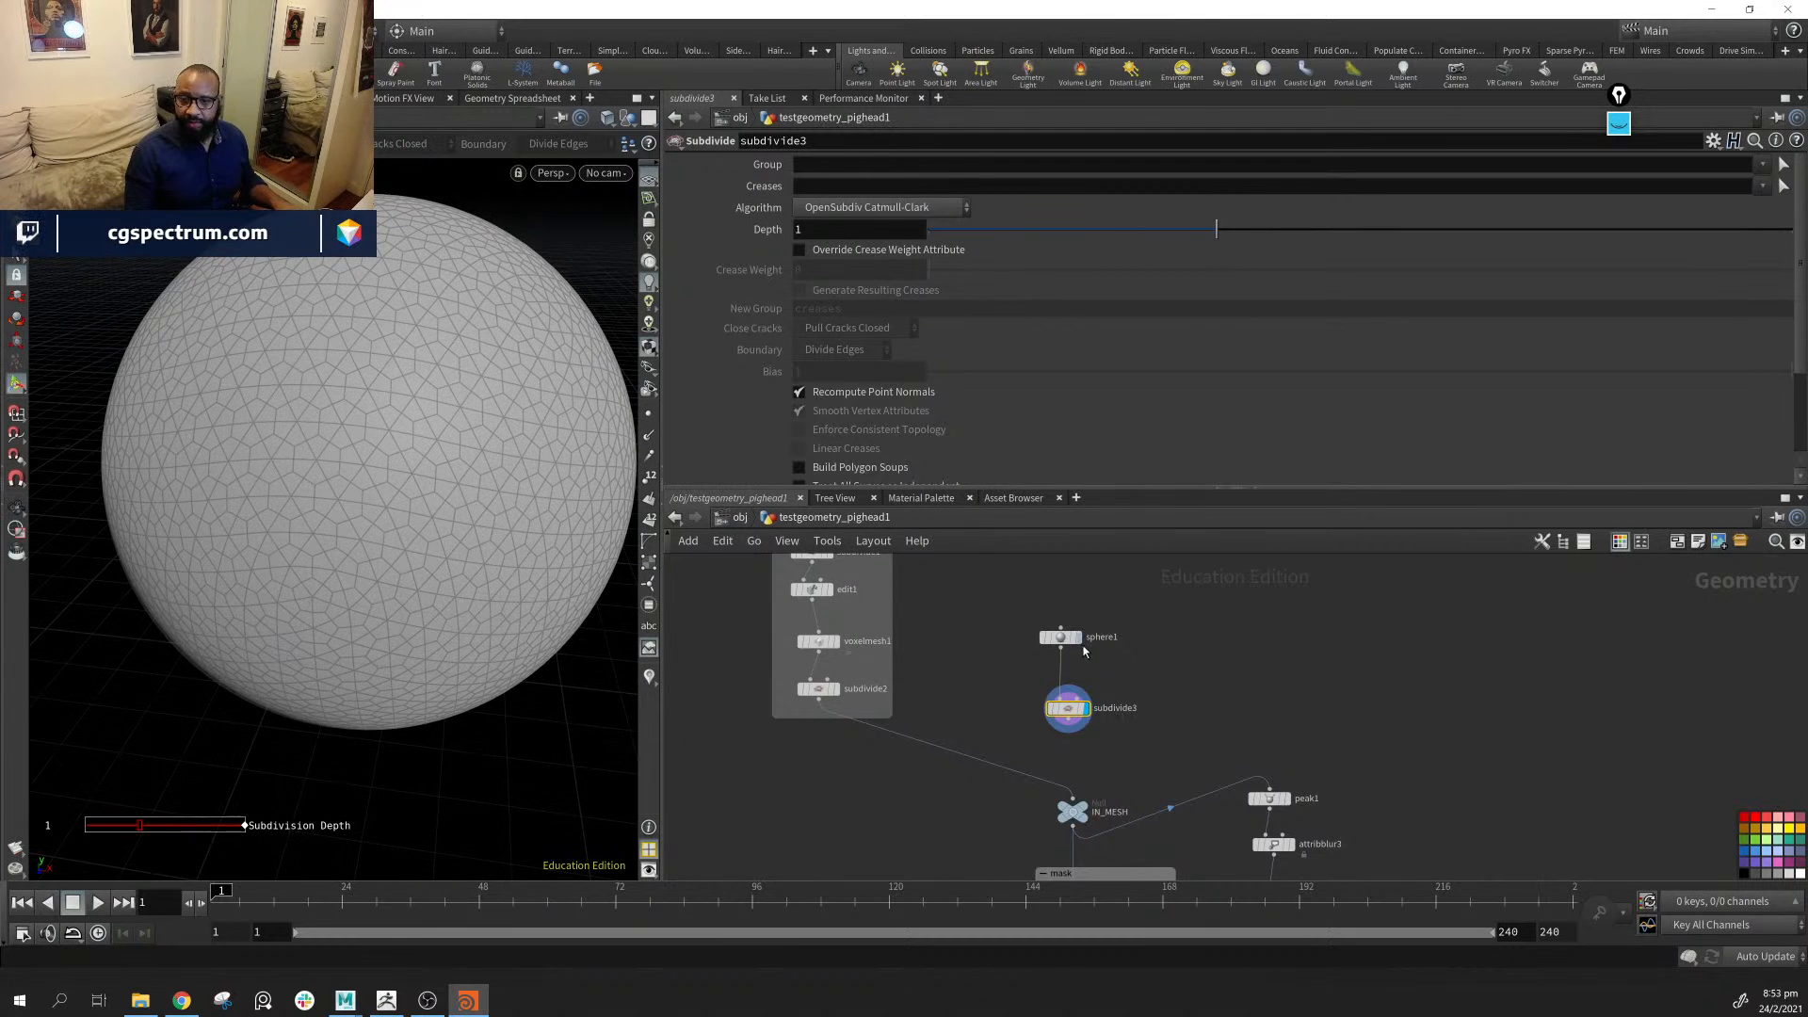
click(1063, 639)
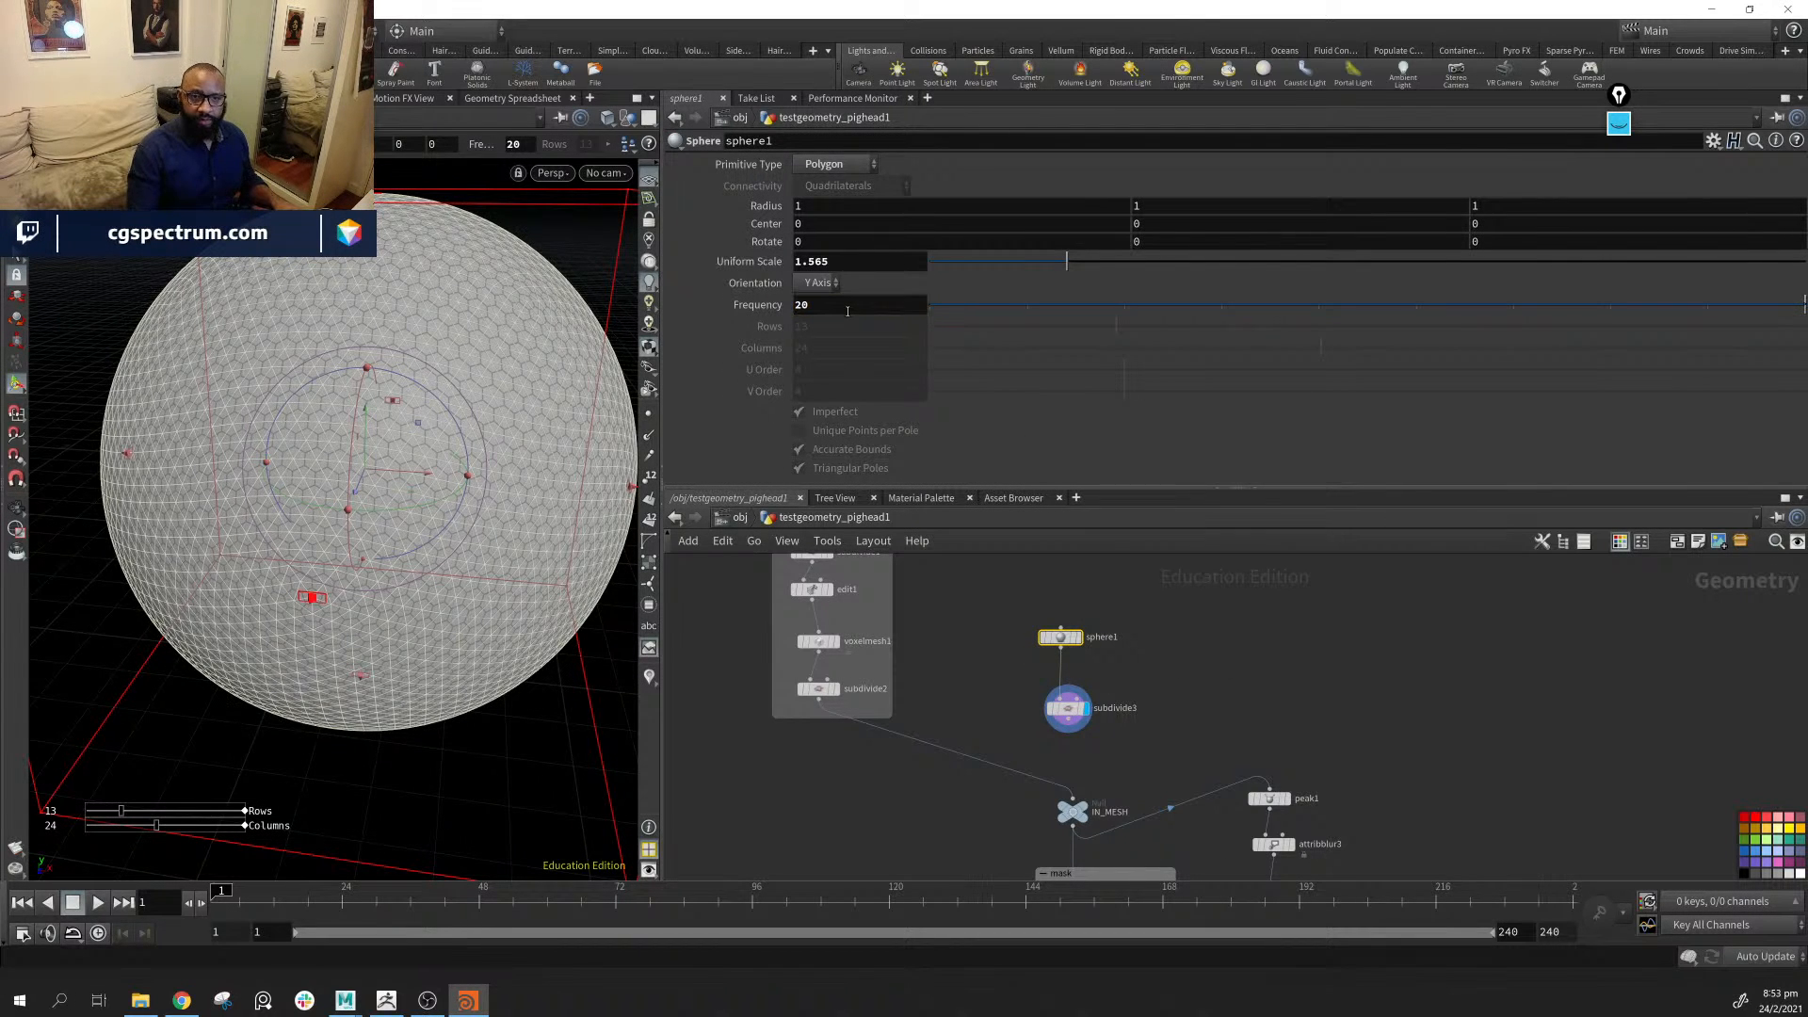
Switch subdivide3's Algorithm to OpenSubdiv Loop and set its Depth to 3
click(1066, 709)
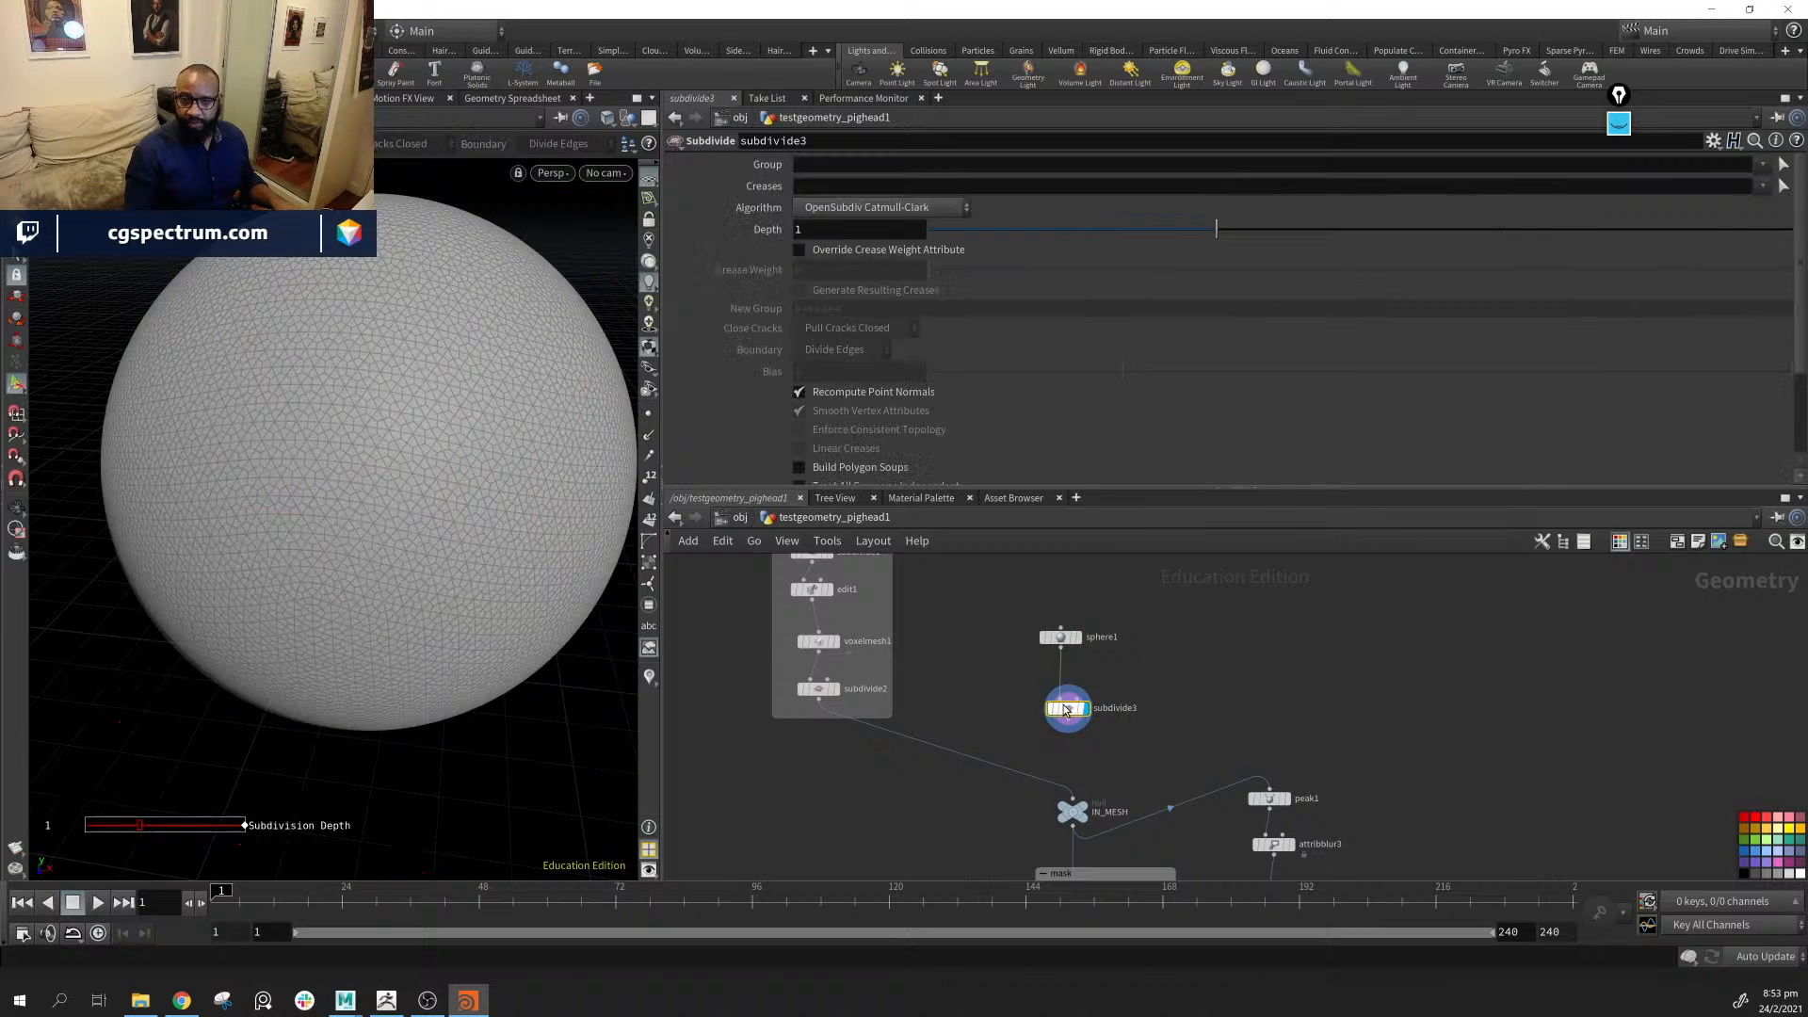
click(878, 208)
click(907, 300)
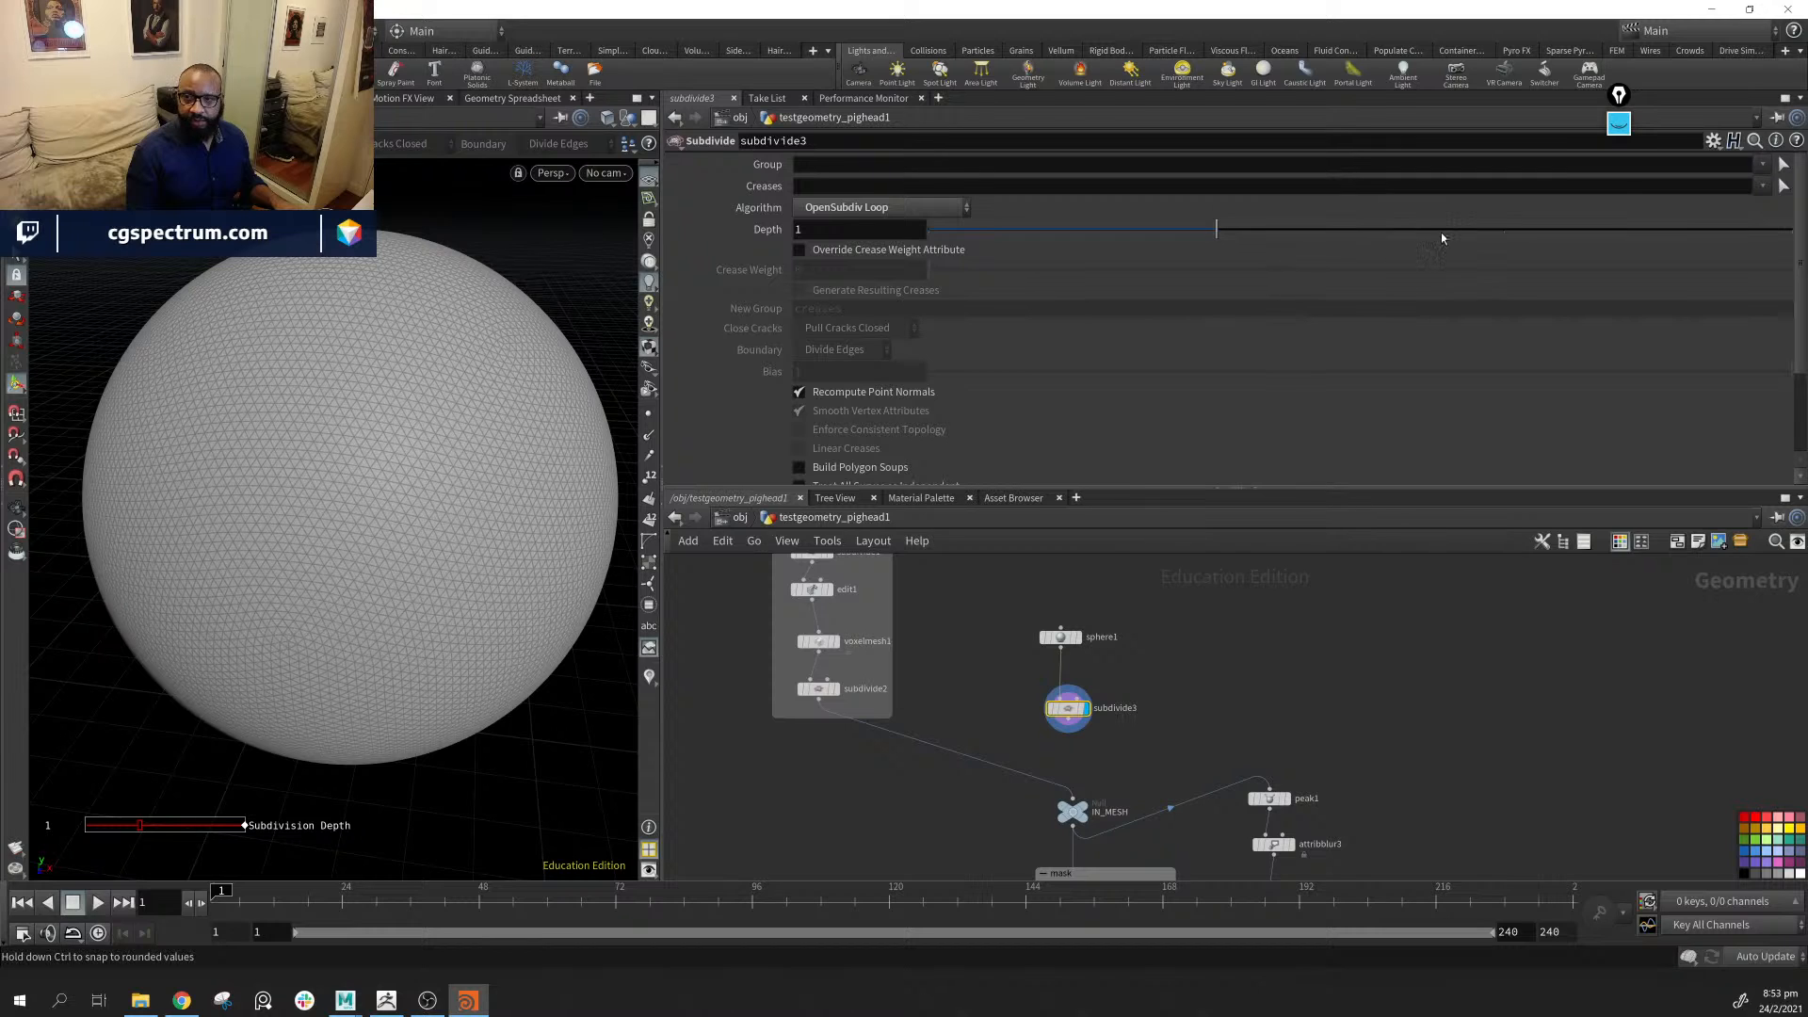
drag(1441, 237, 1483, 234)
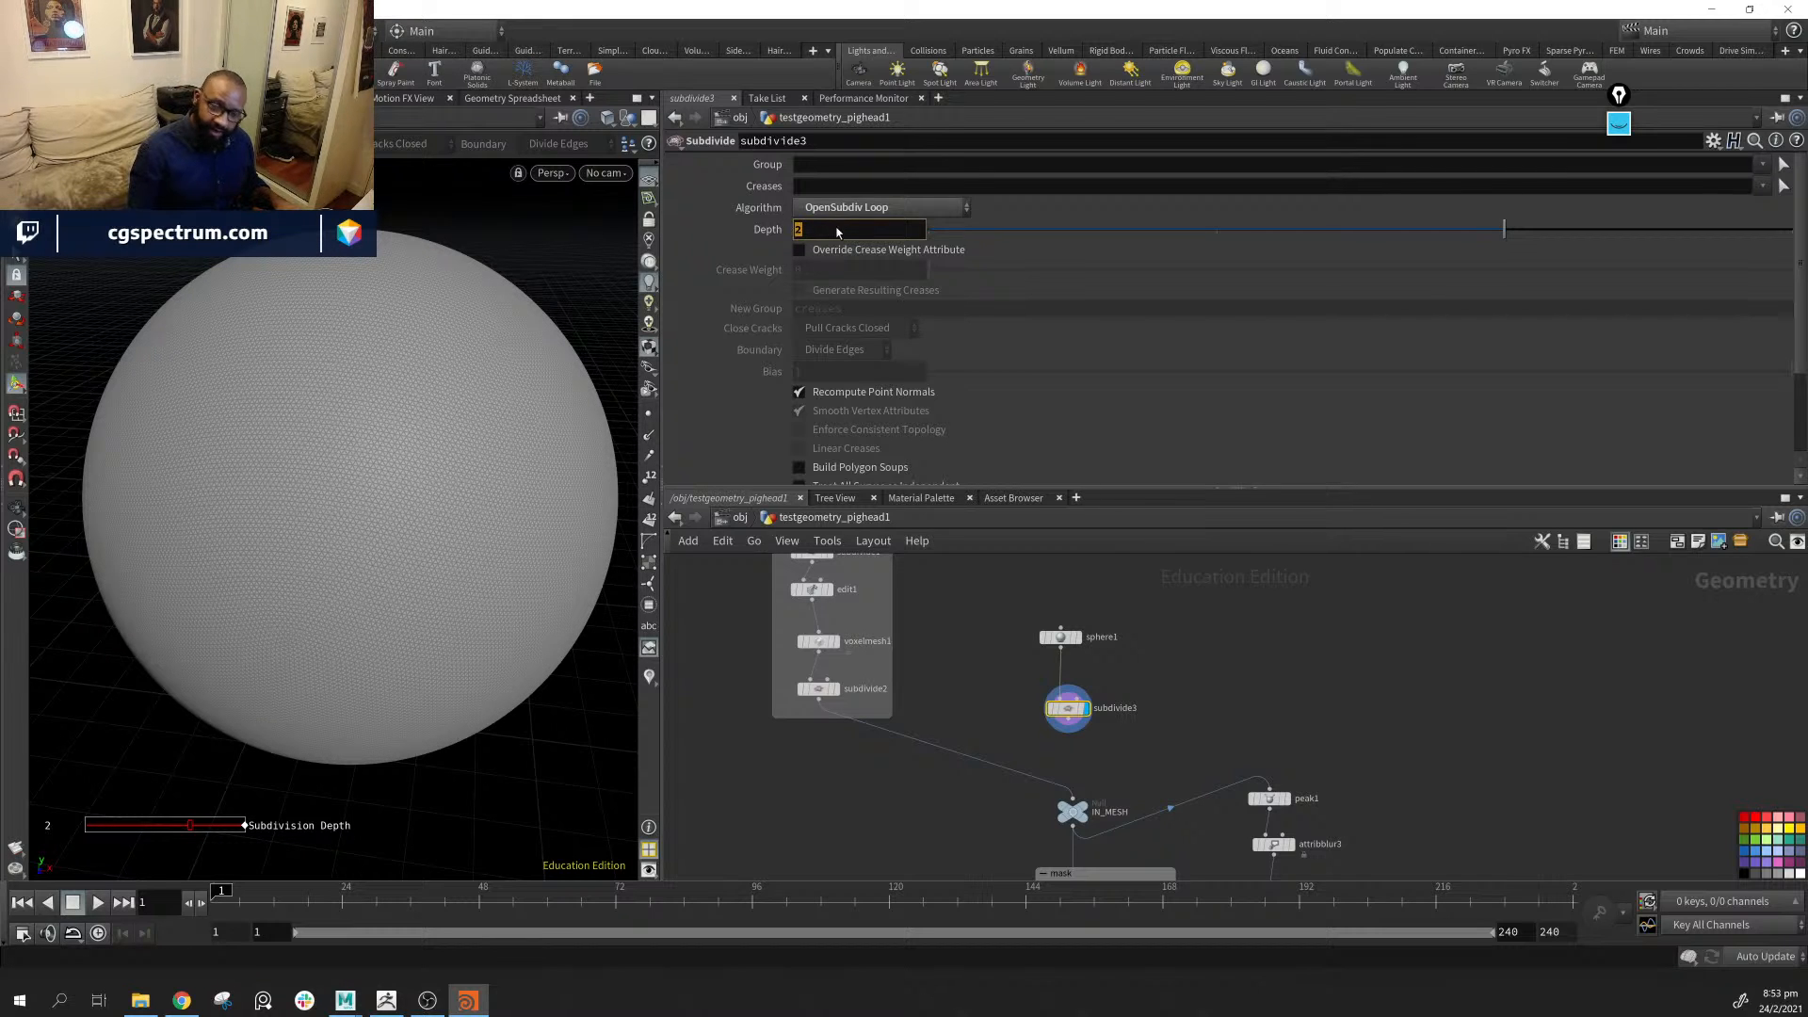
text(3)
key(Return)
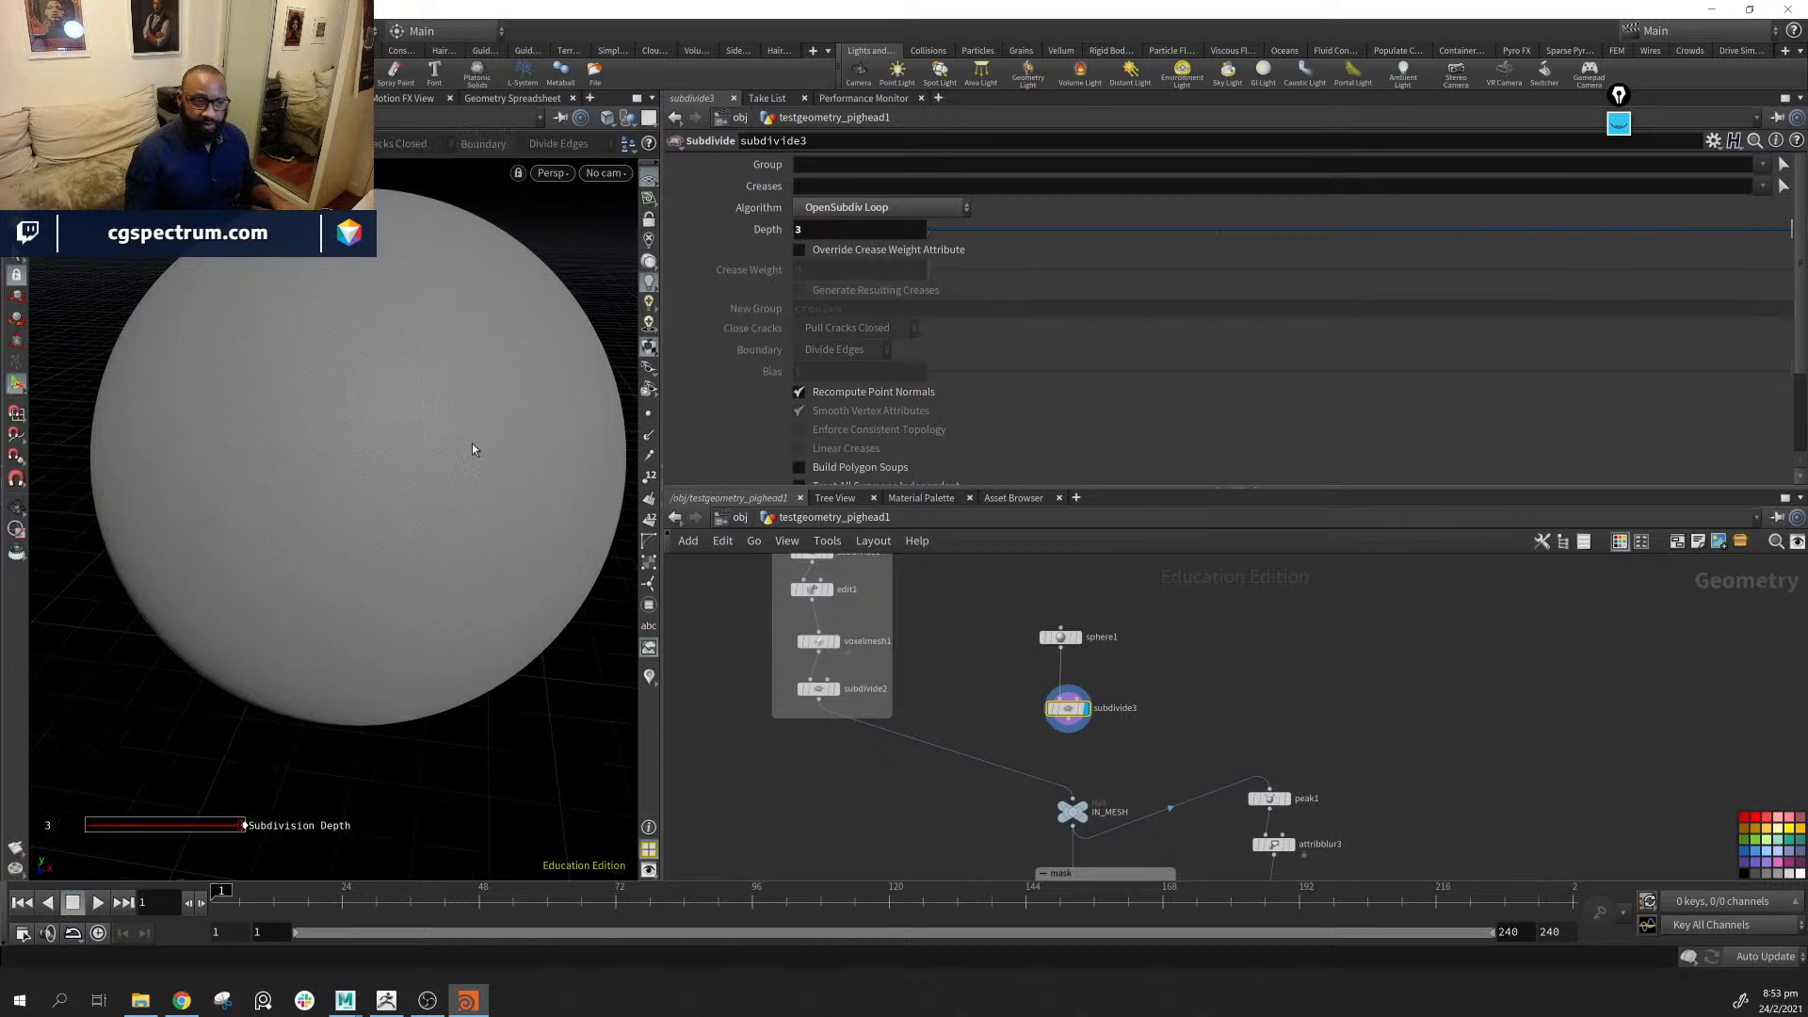
Connect subdivide3's output to IN_MESH in place of the pig head and display attribexpression1
middle_drag(1158, 740, 1169, 666)
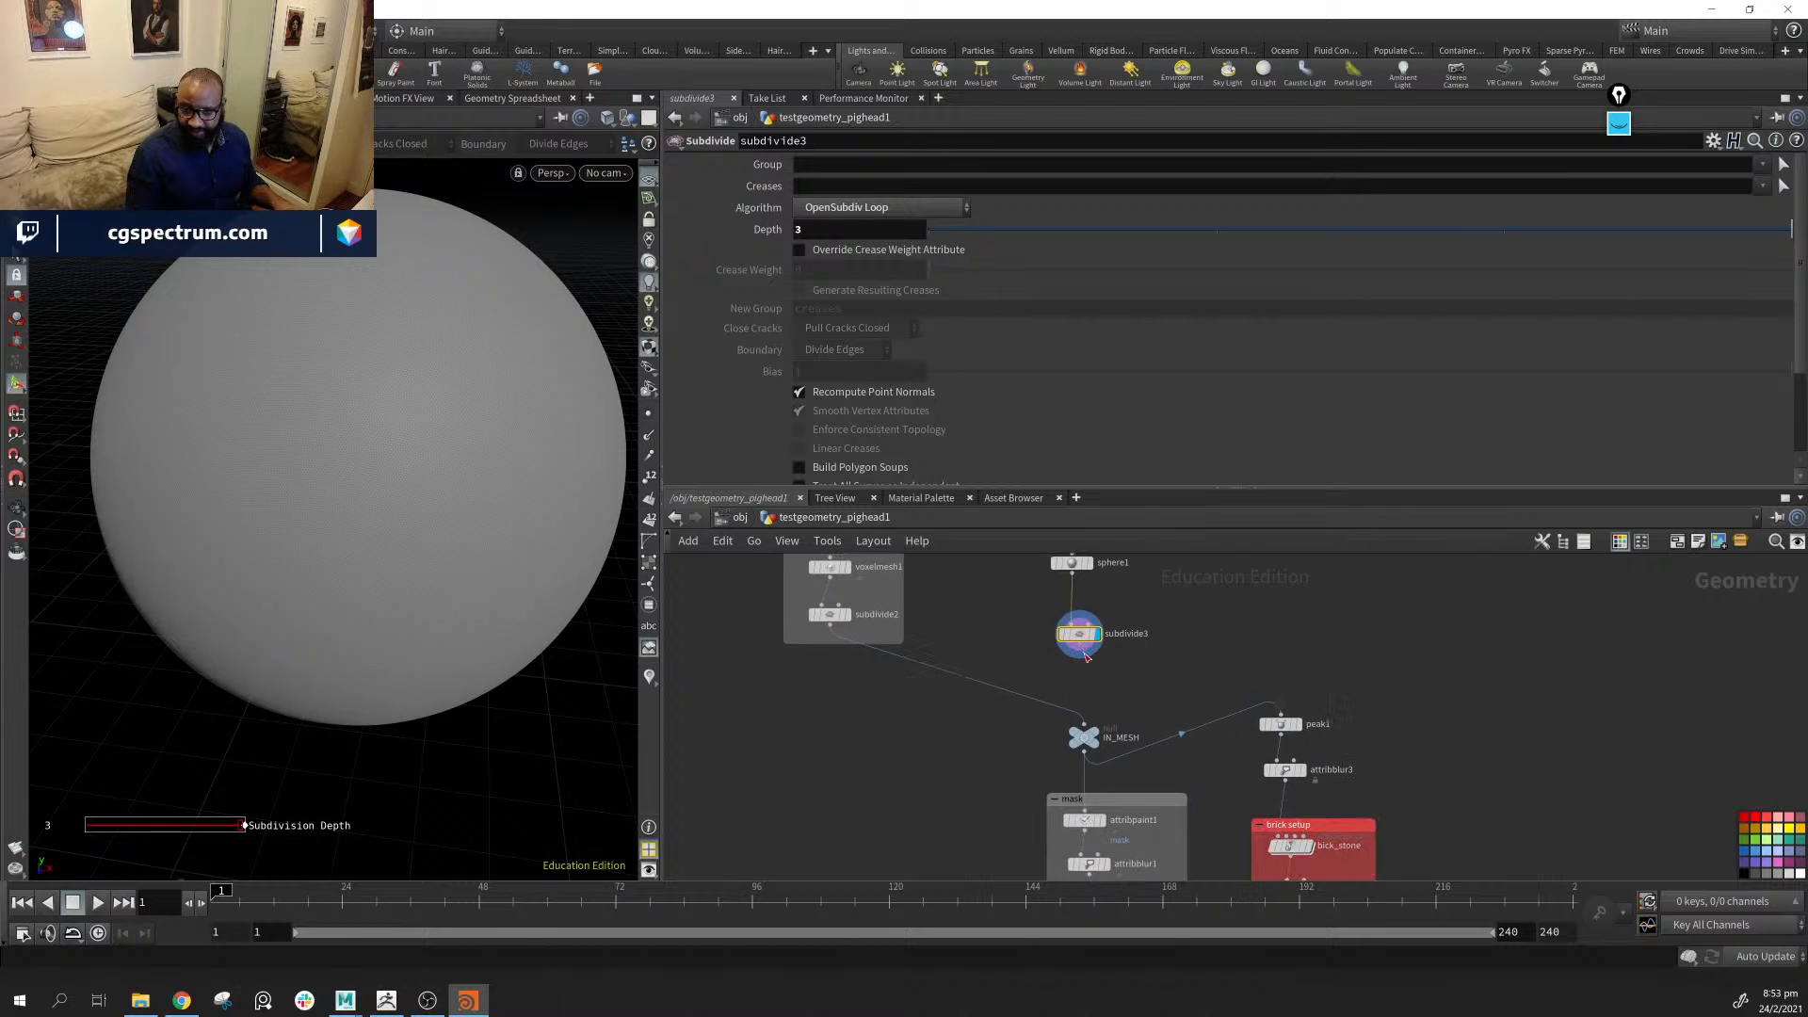
drag(1085, 656, 1083, 728)
middle_drag(1233, 841, 1242, 601)
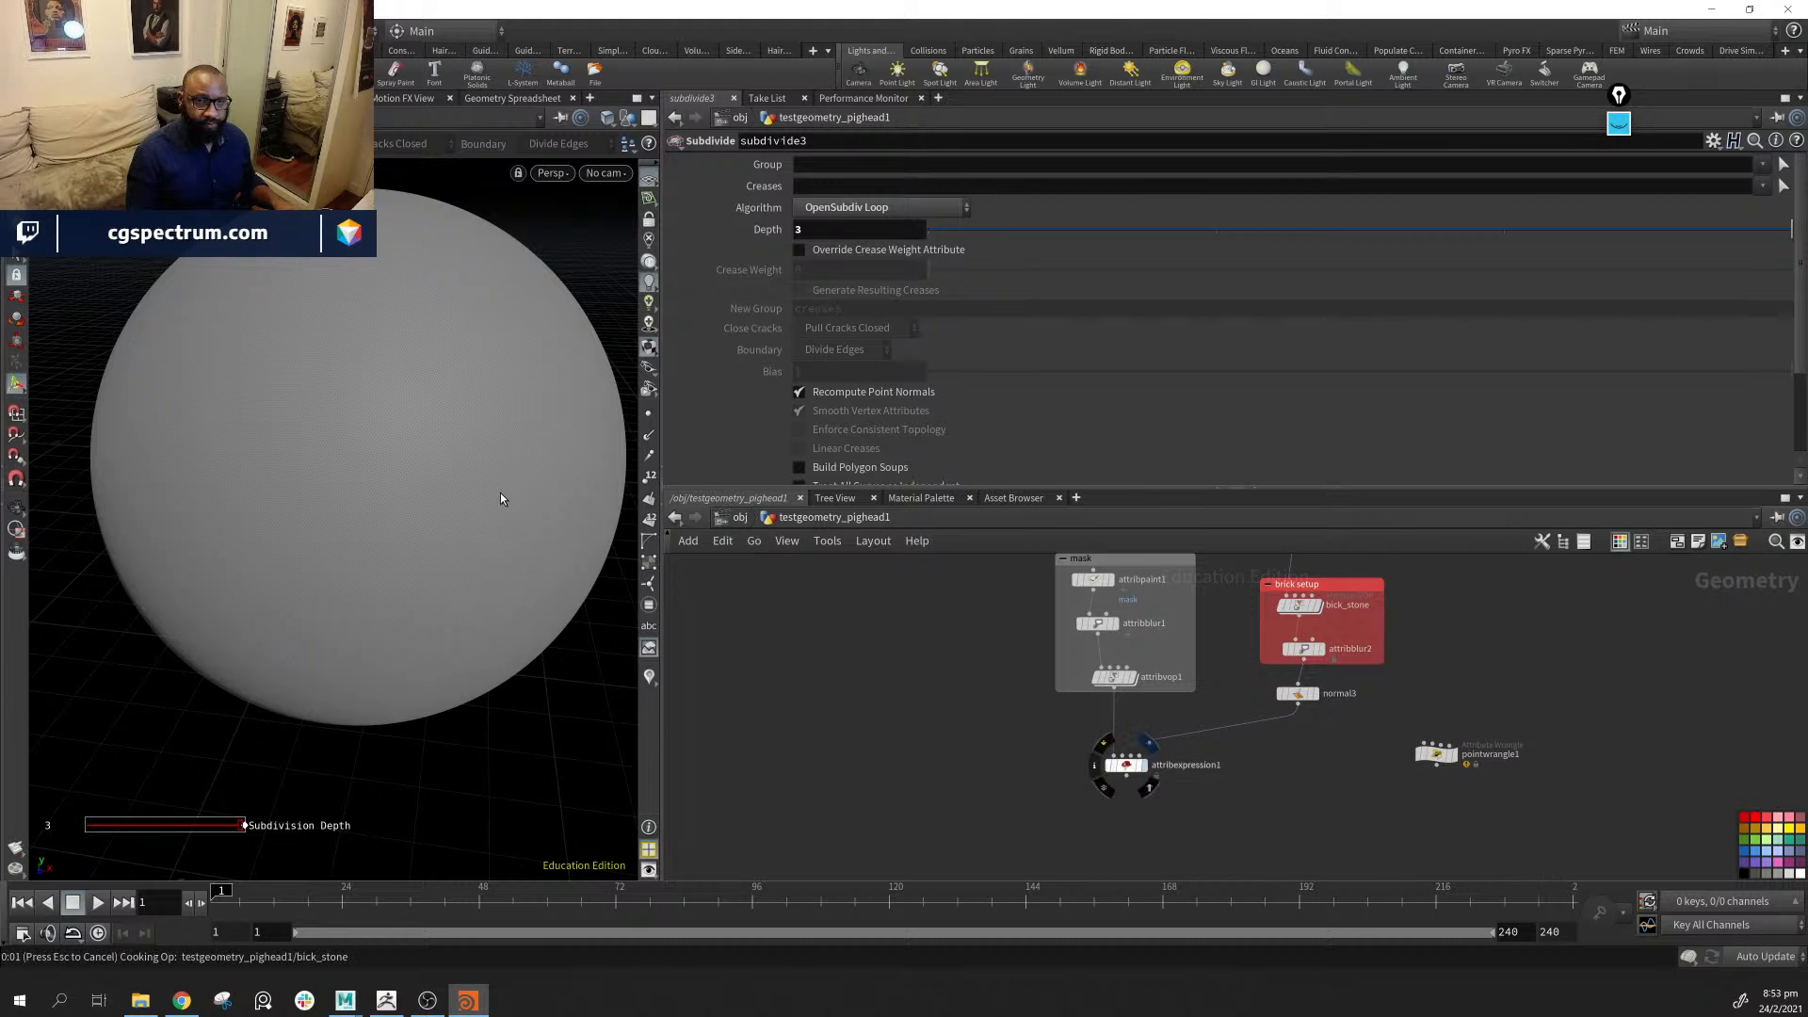
Examine the brick displacement on the sphere and check the parameters of attribvop1, bick_stone and peak1
alt+middle_drag(500, 492, 490, 533)
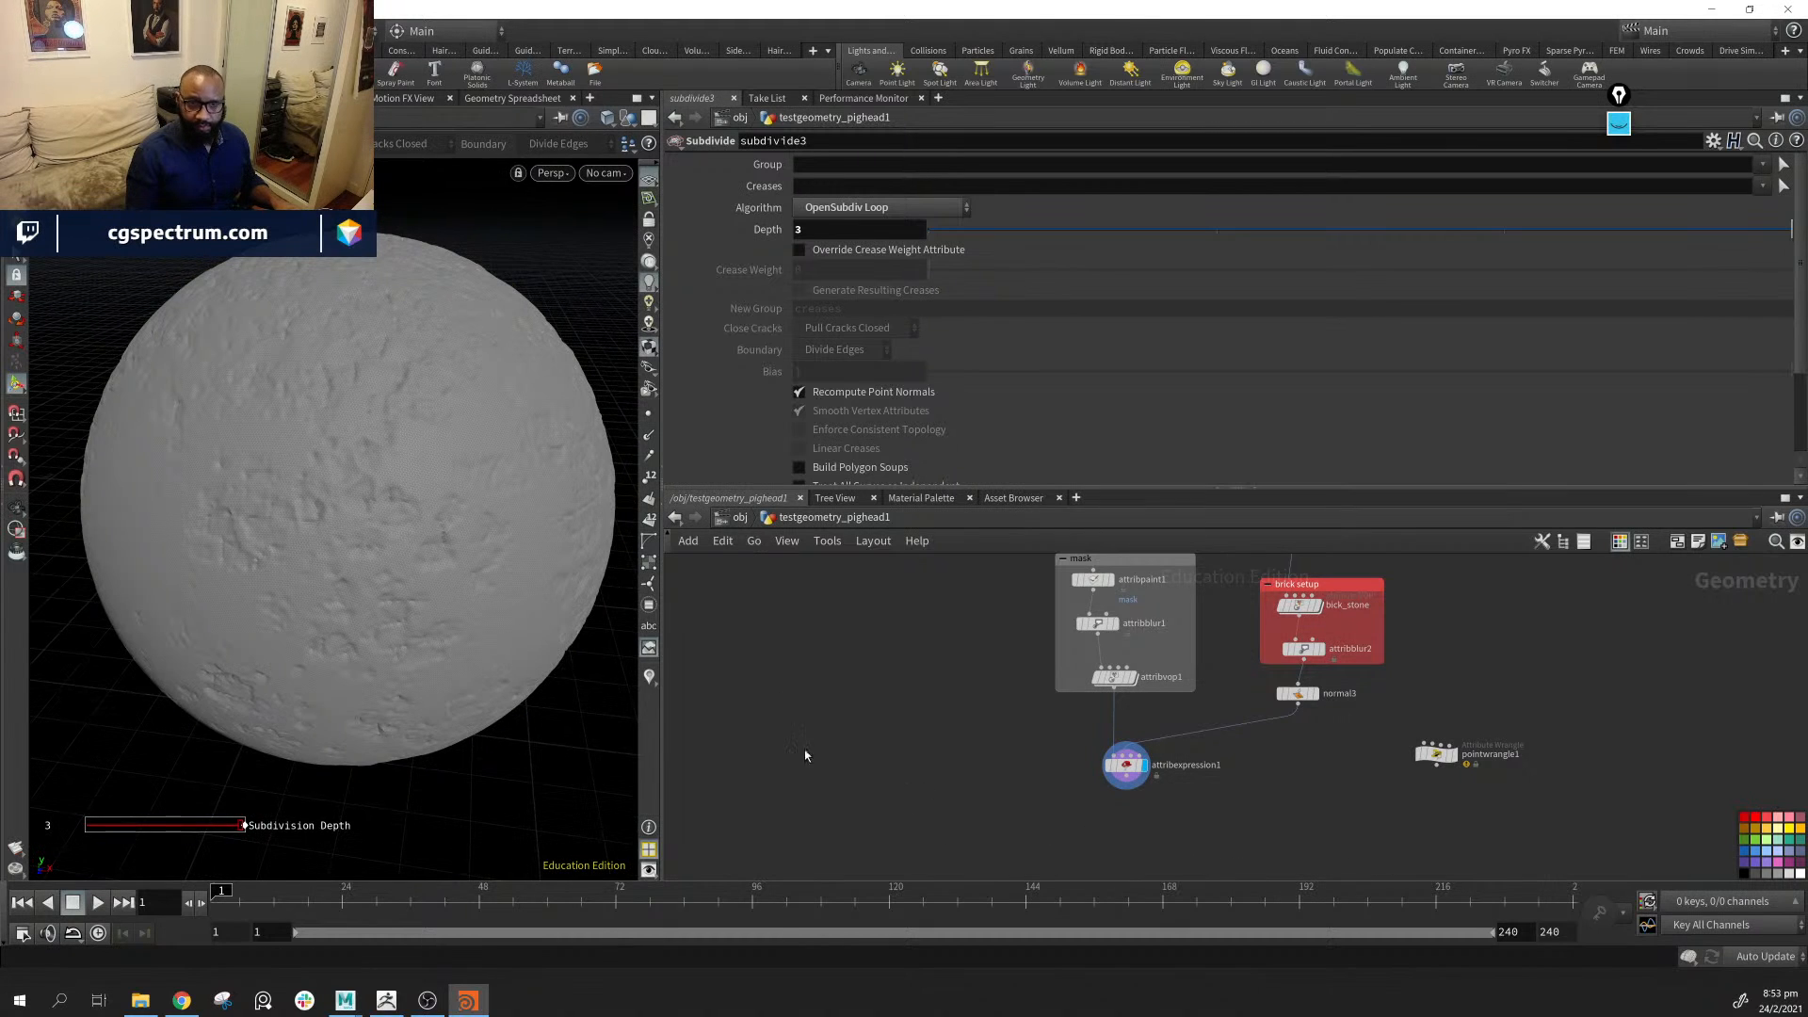
alt+drag(501, 643, 472, 492)
alt+right_drag(471, 493, 613, 525)
alt+drag(613, 524, 388, 544)
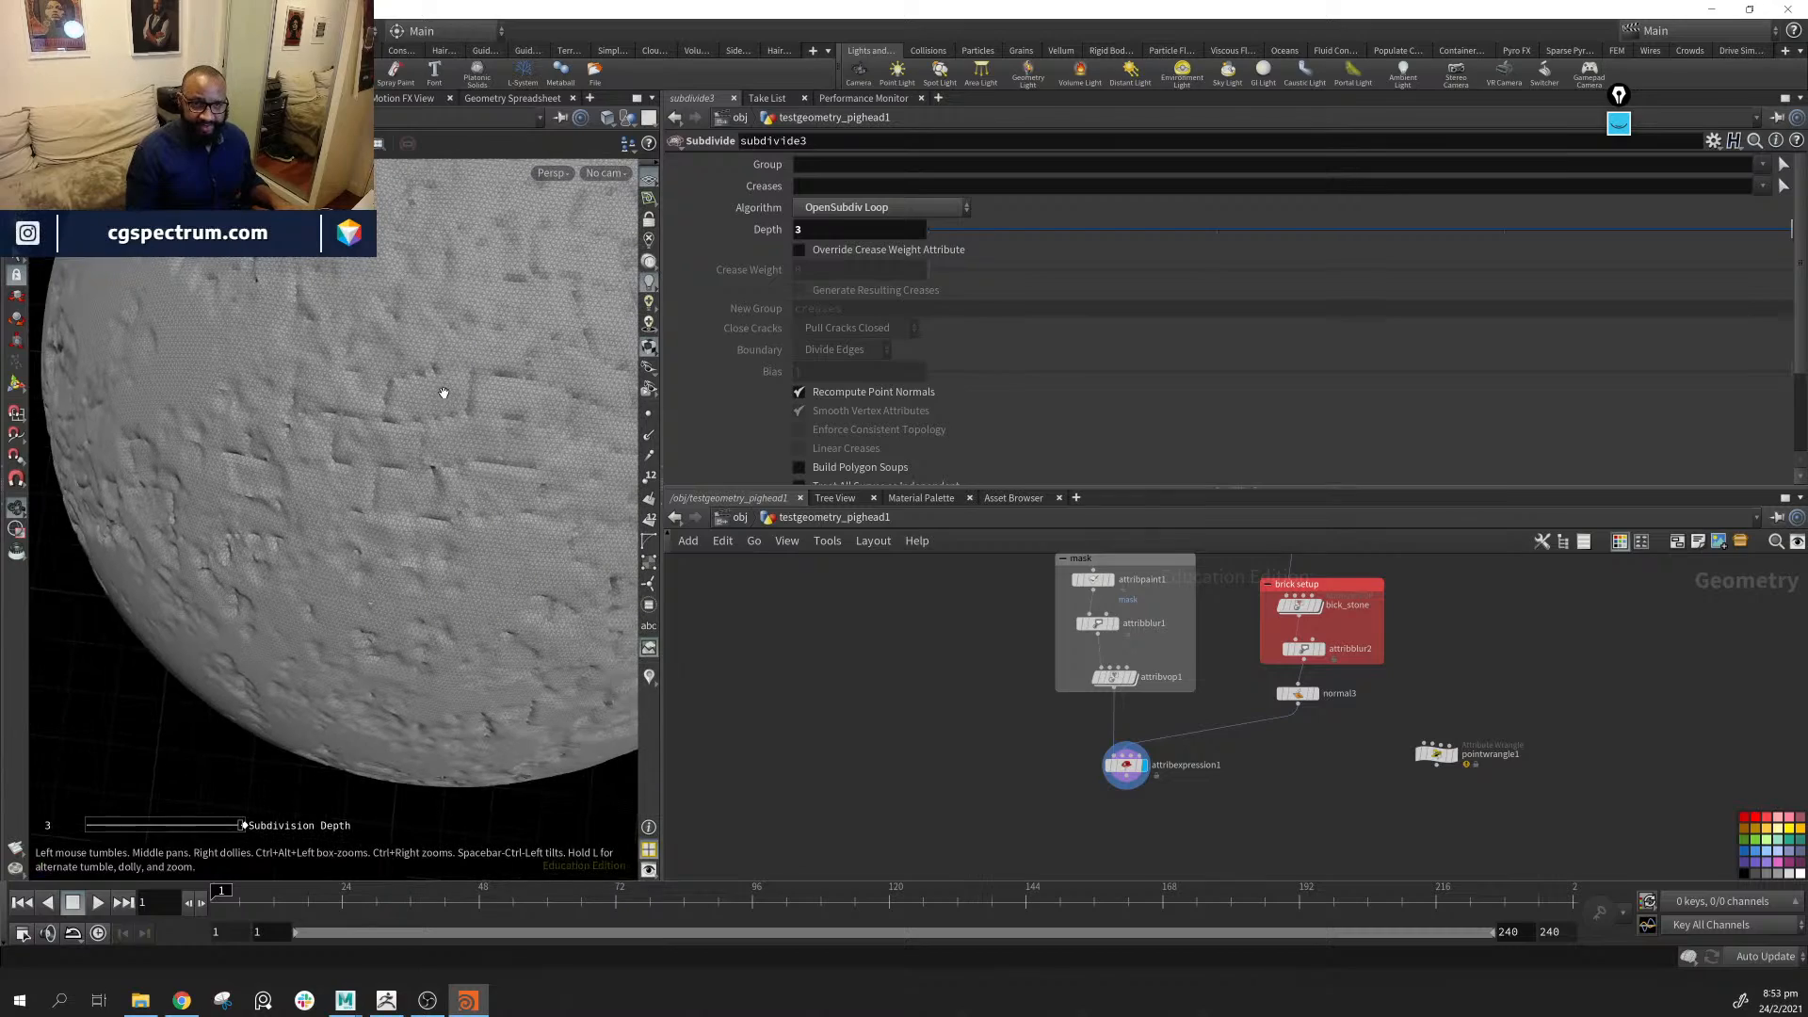
alt+drag(507, 413, 424, 455)
middle_drag(1134, 636, 1111, 685)
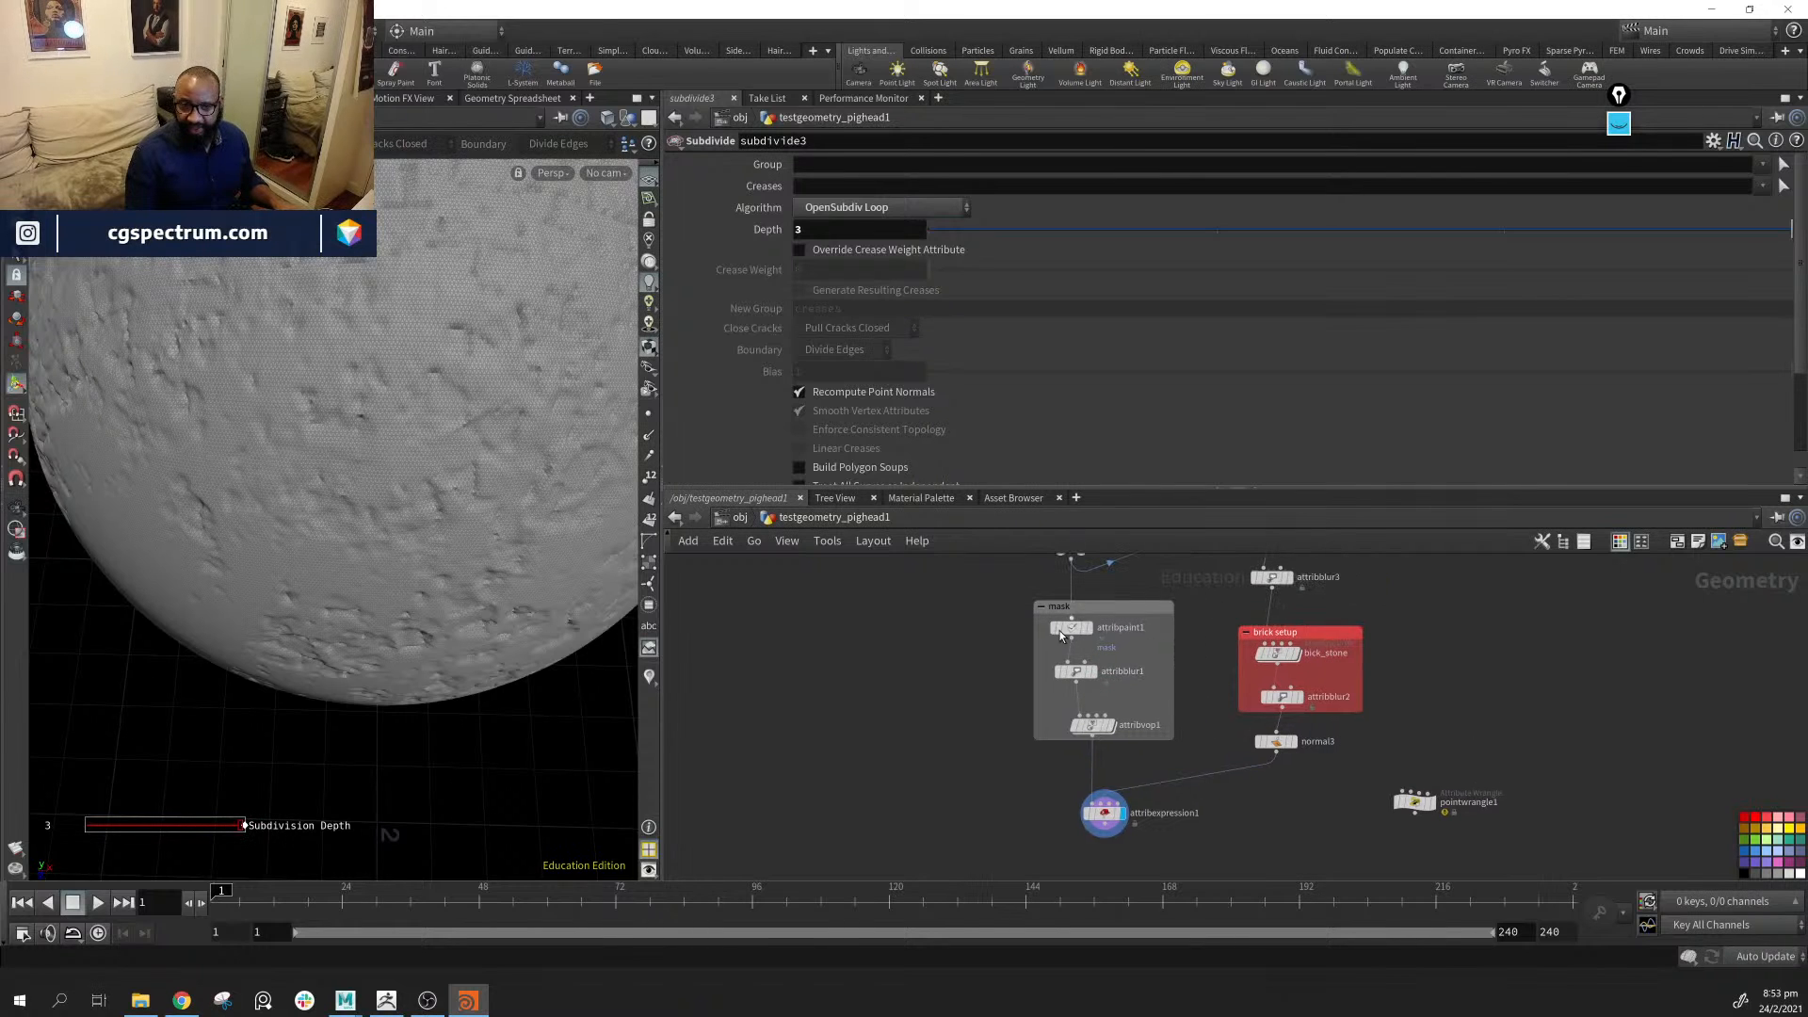
alt+drag(501, 482, 446, 482)
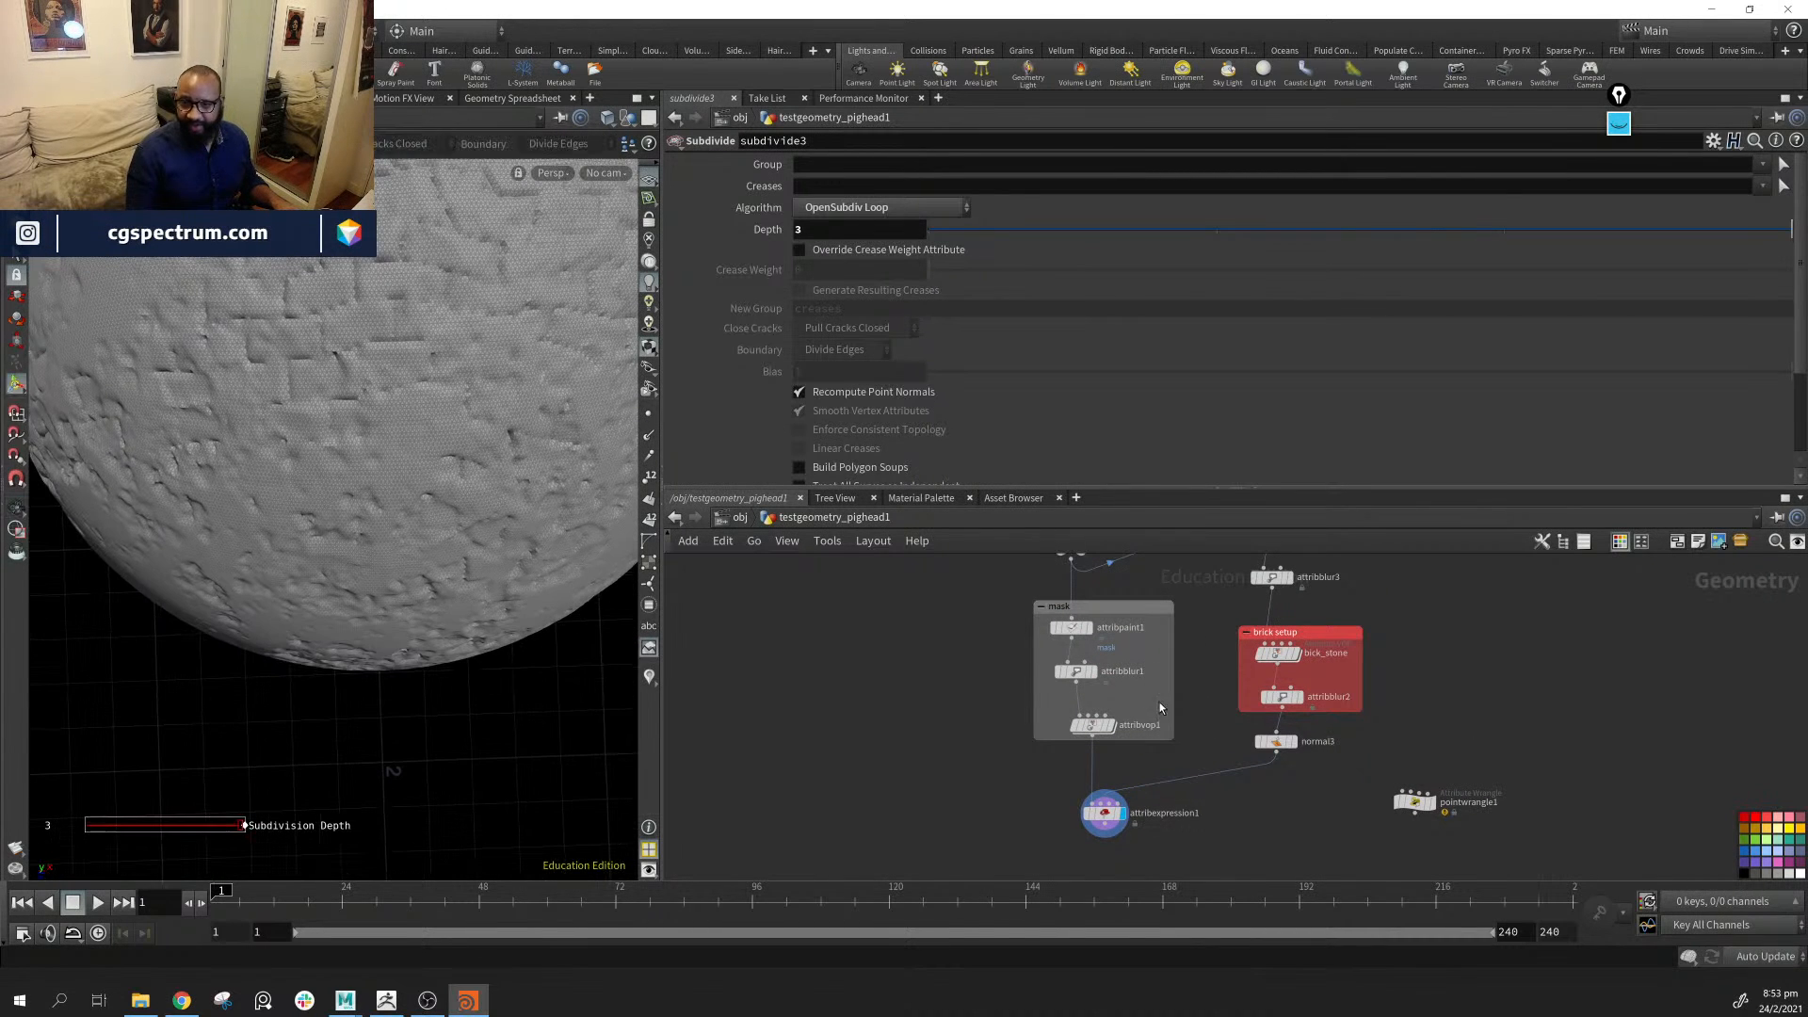
click(1093, 724)
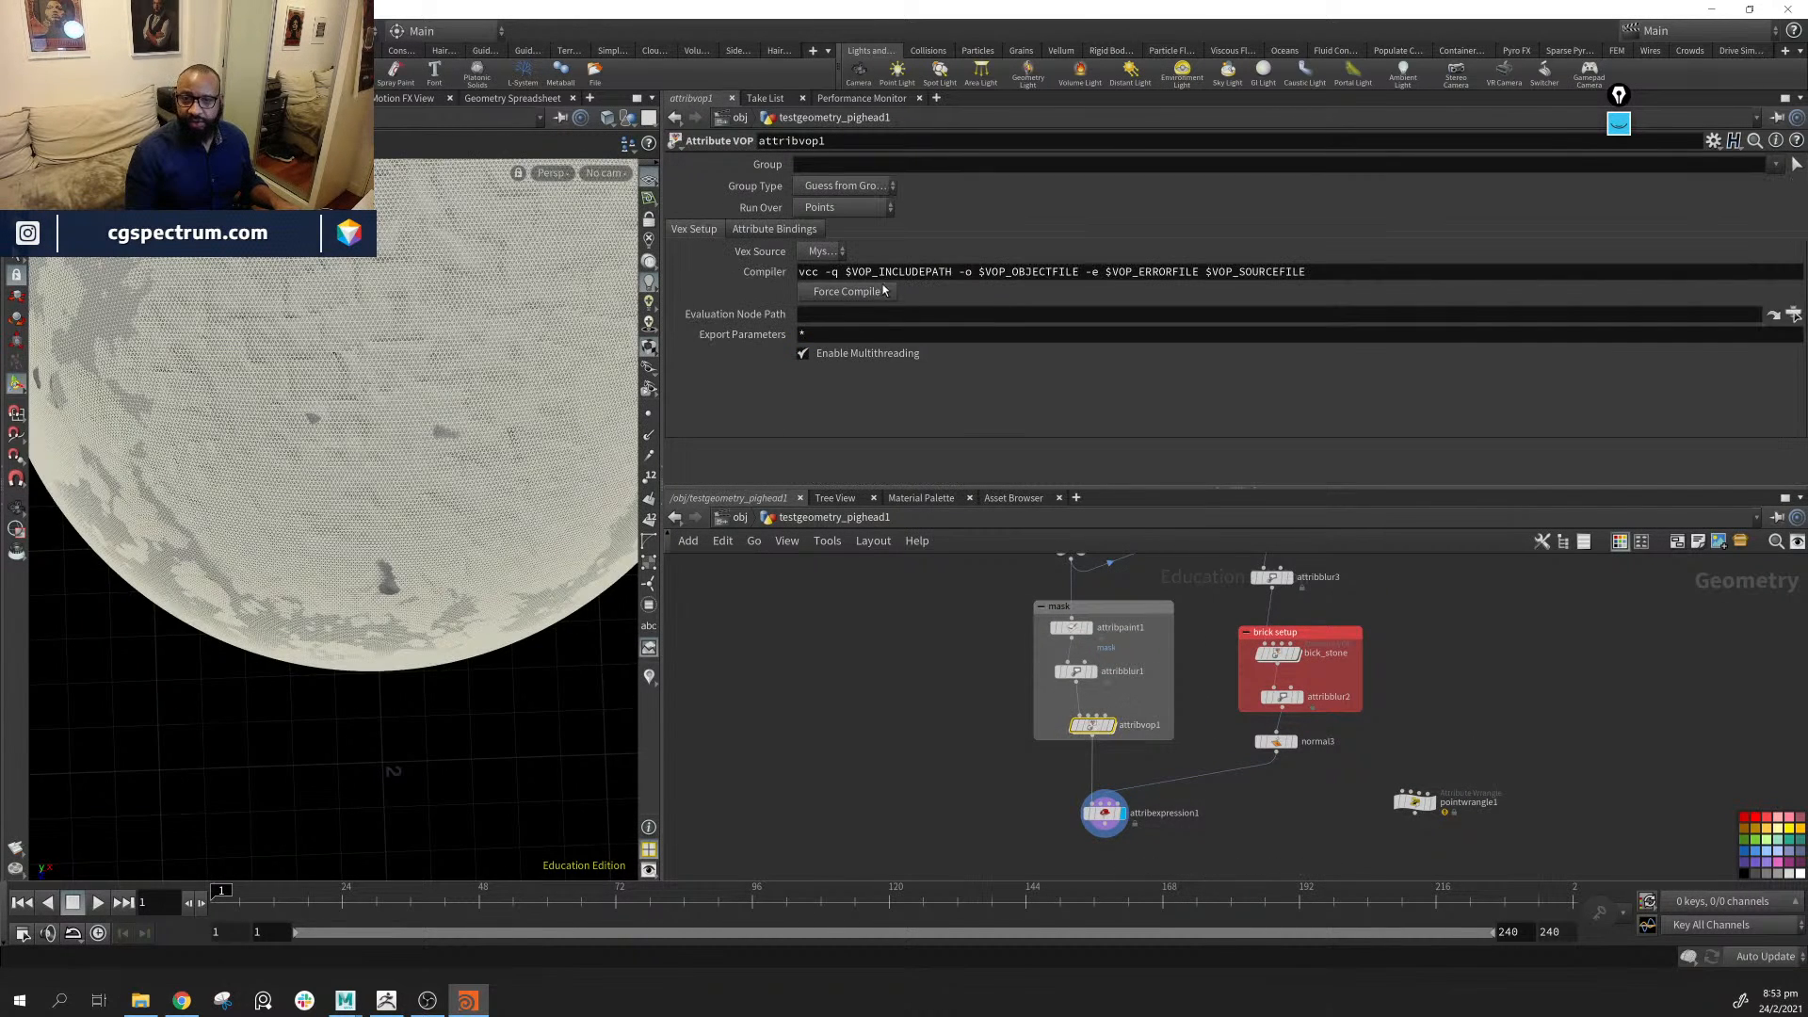
click(785, 230)
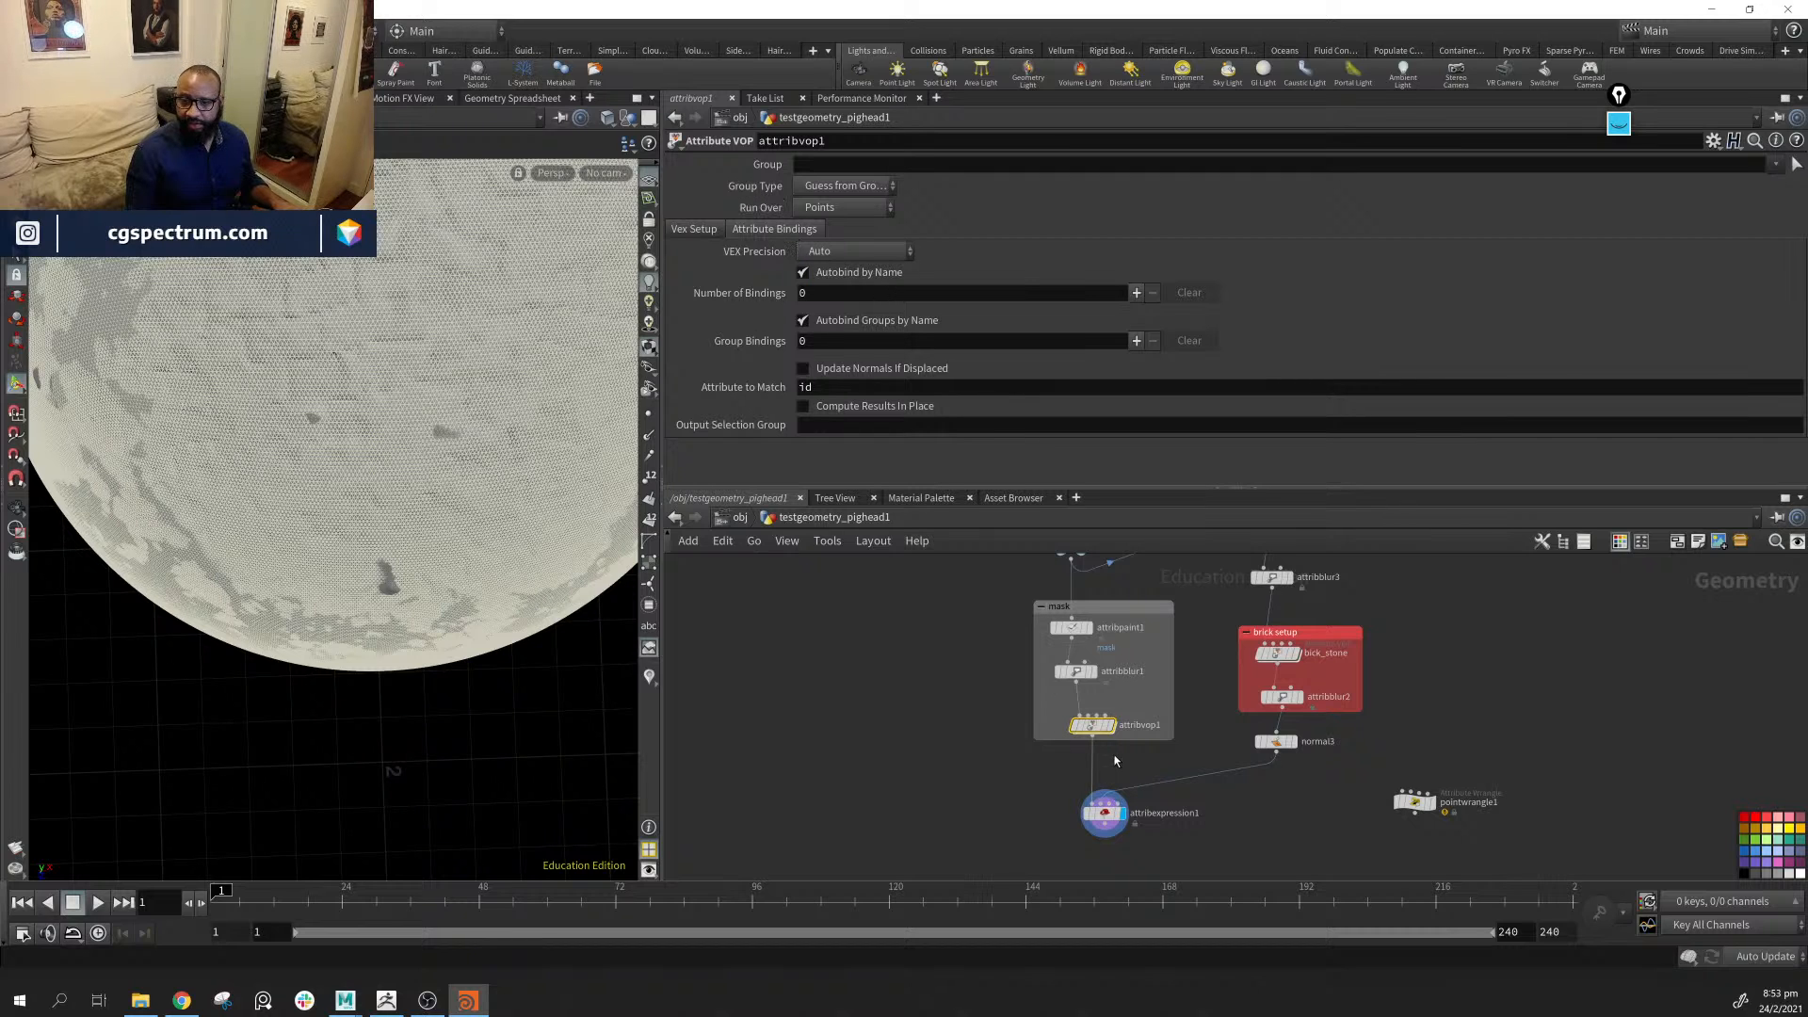
click(1283, 653)
drag(606, 409, 273, 326)
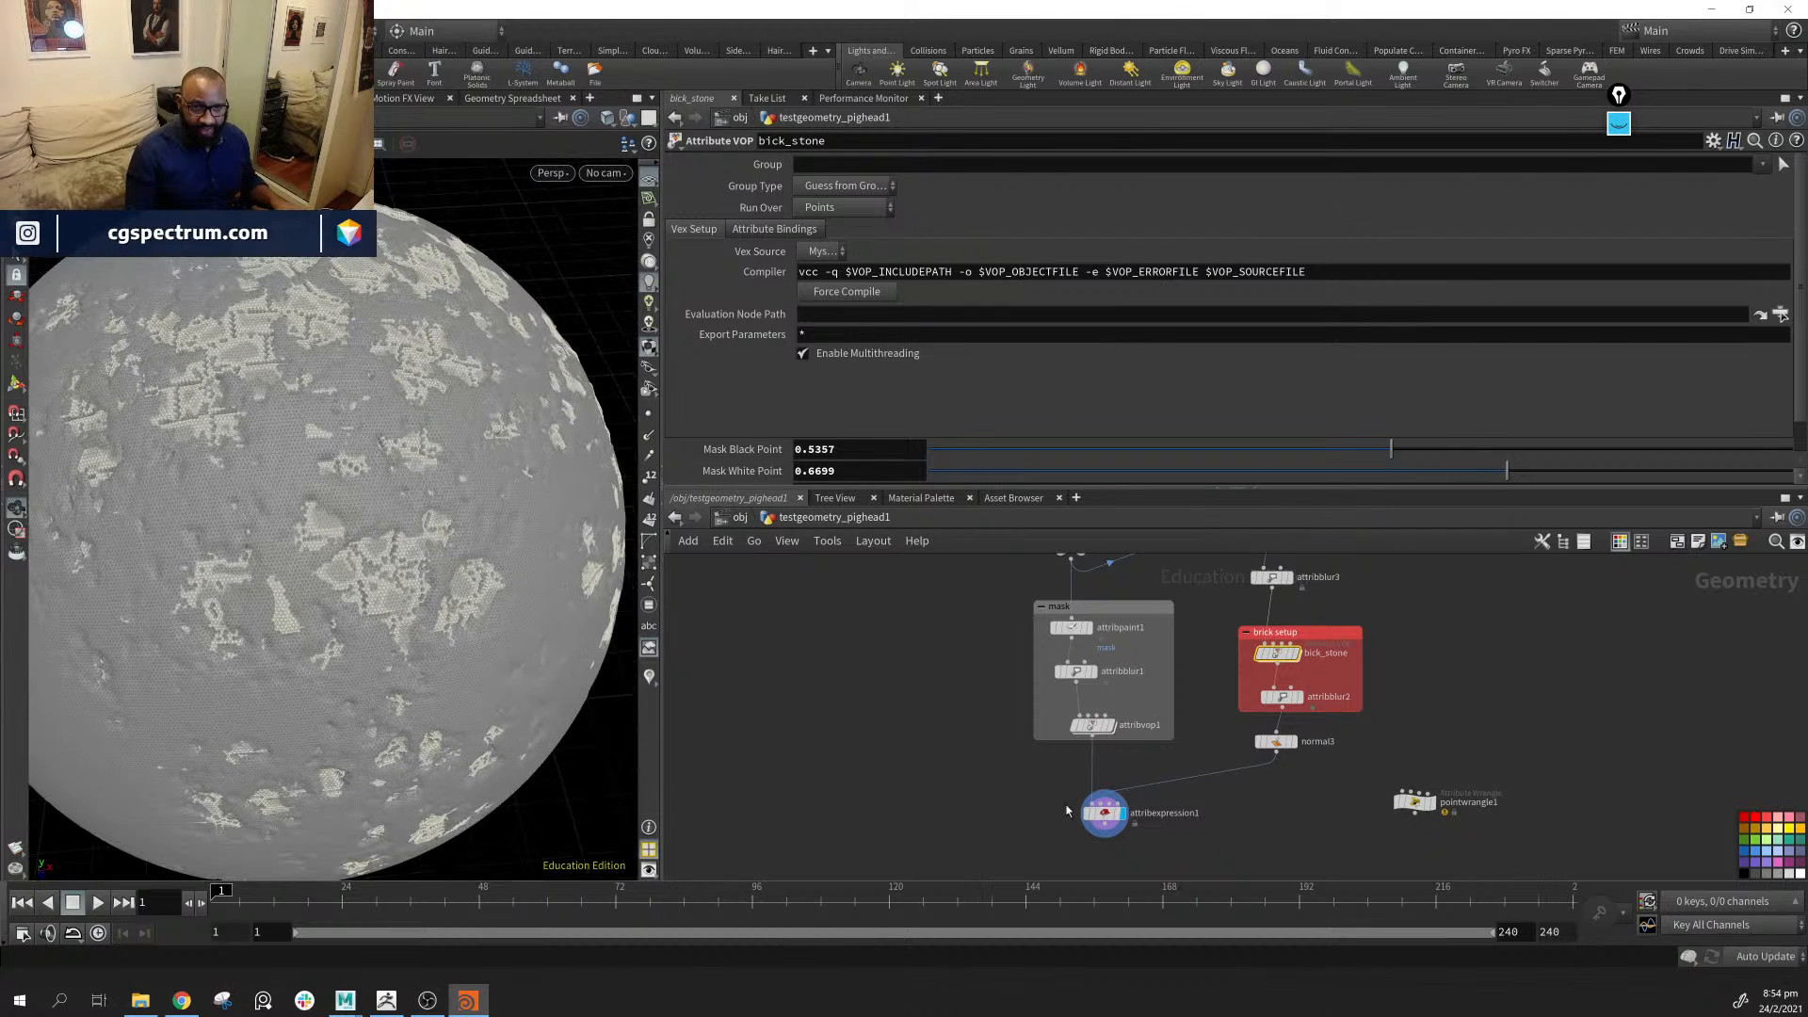
middle_drag(1502, 699, 1418, 834)
click(1183, 667)
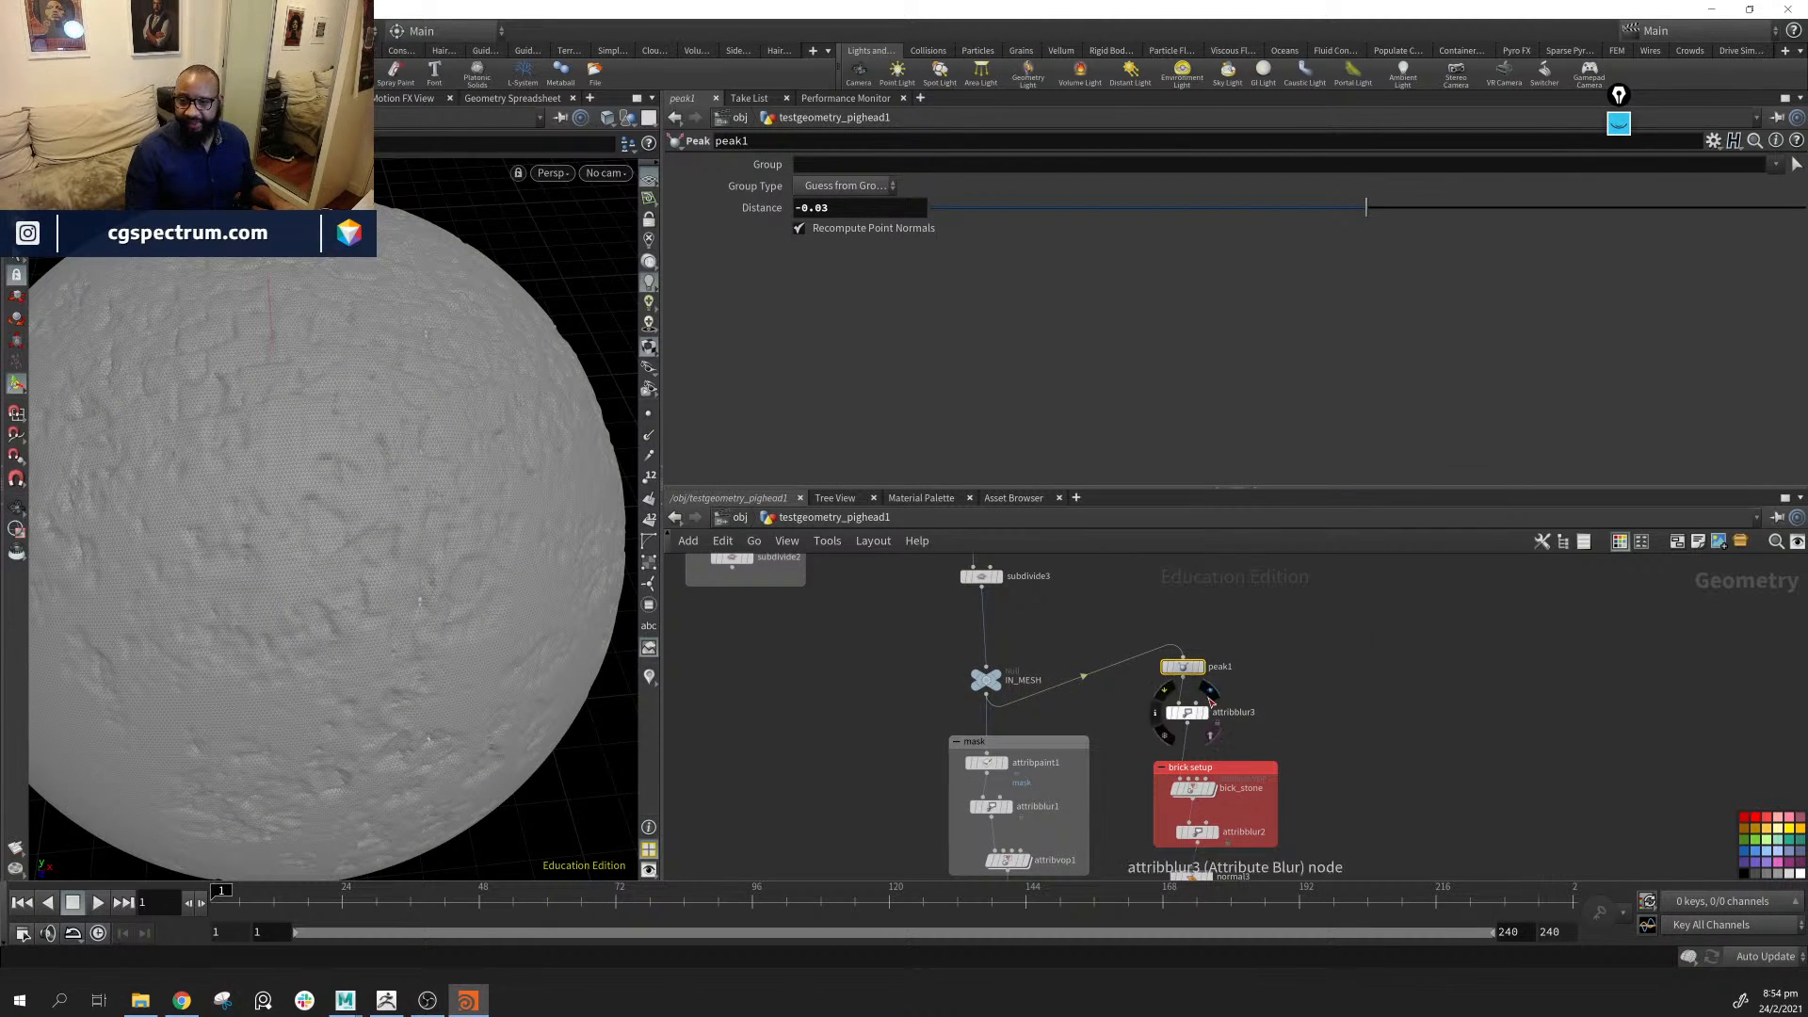
mouse_move(1194, 690)
Set subdivide3's Depth to 4, deselect it and check the denser bricks around the sphere
click(982, 575)
middle_drag(984, 588, 1070, 674)
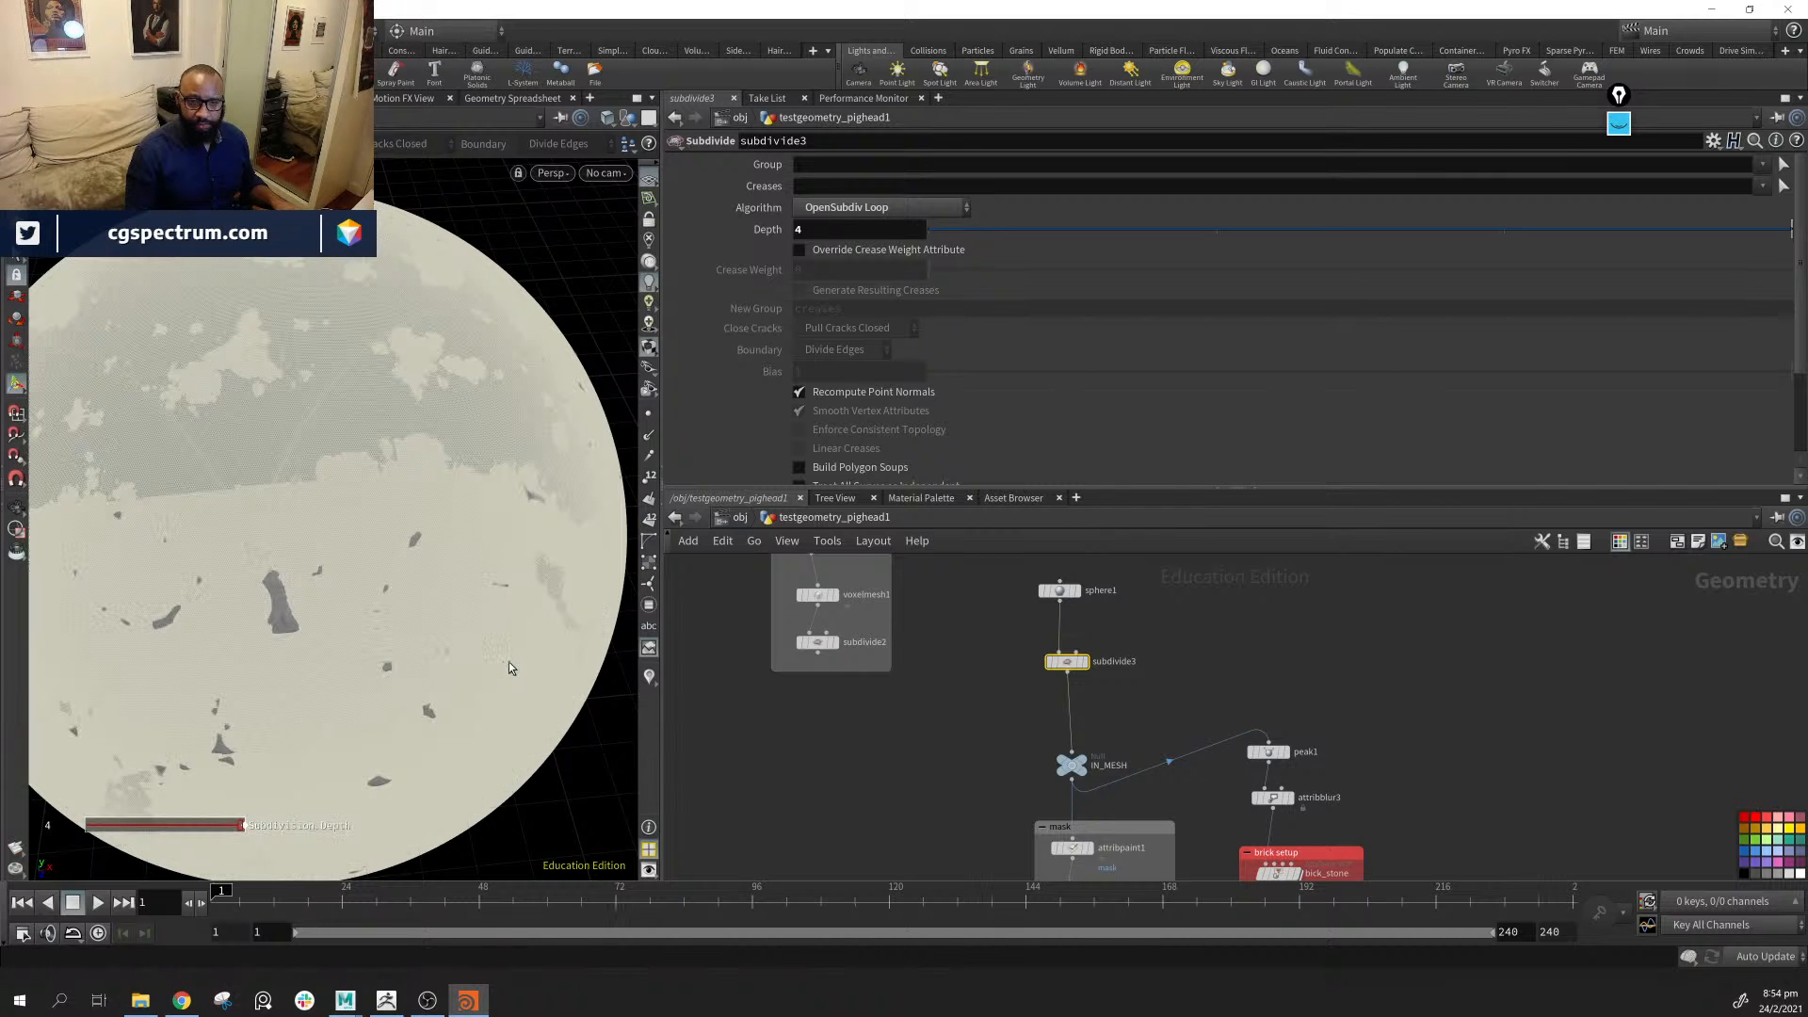
click(839, 739)
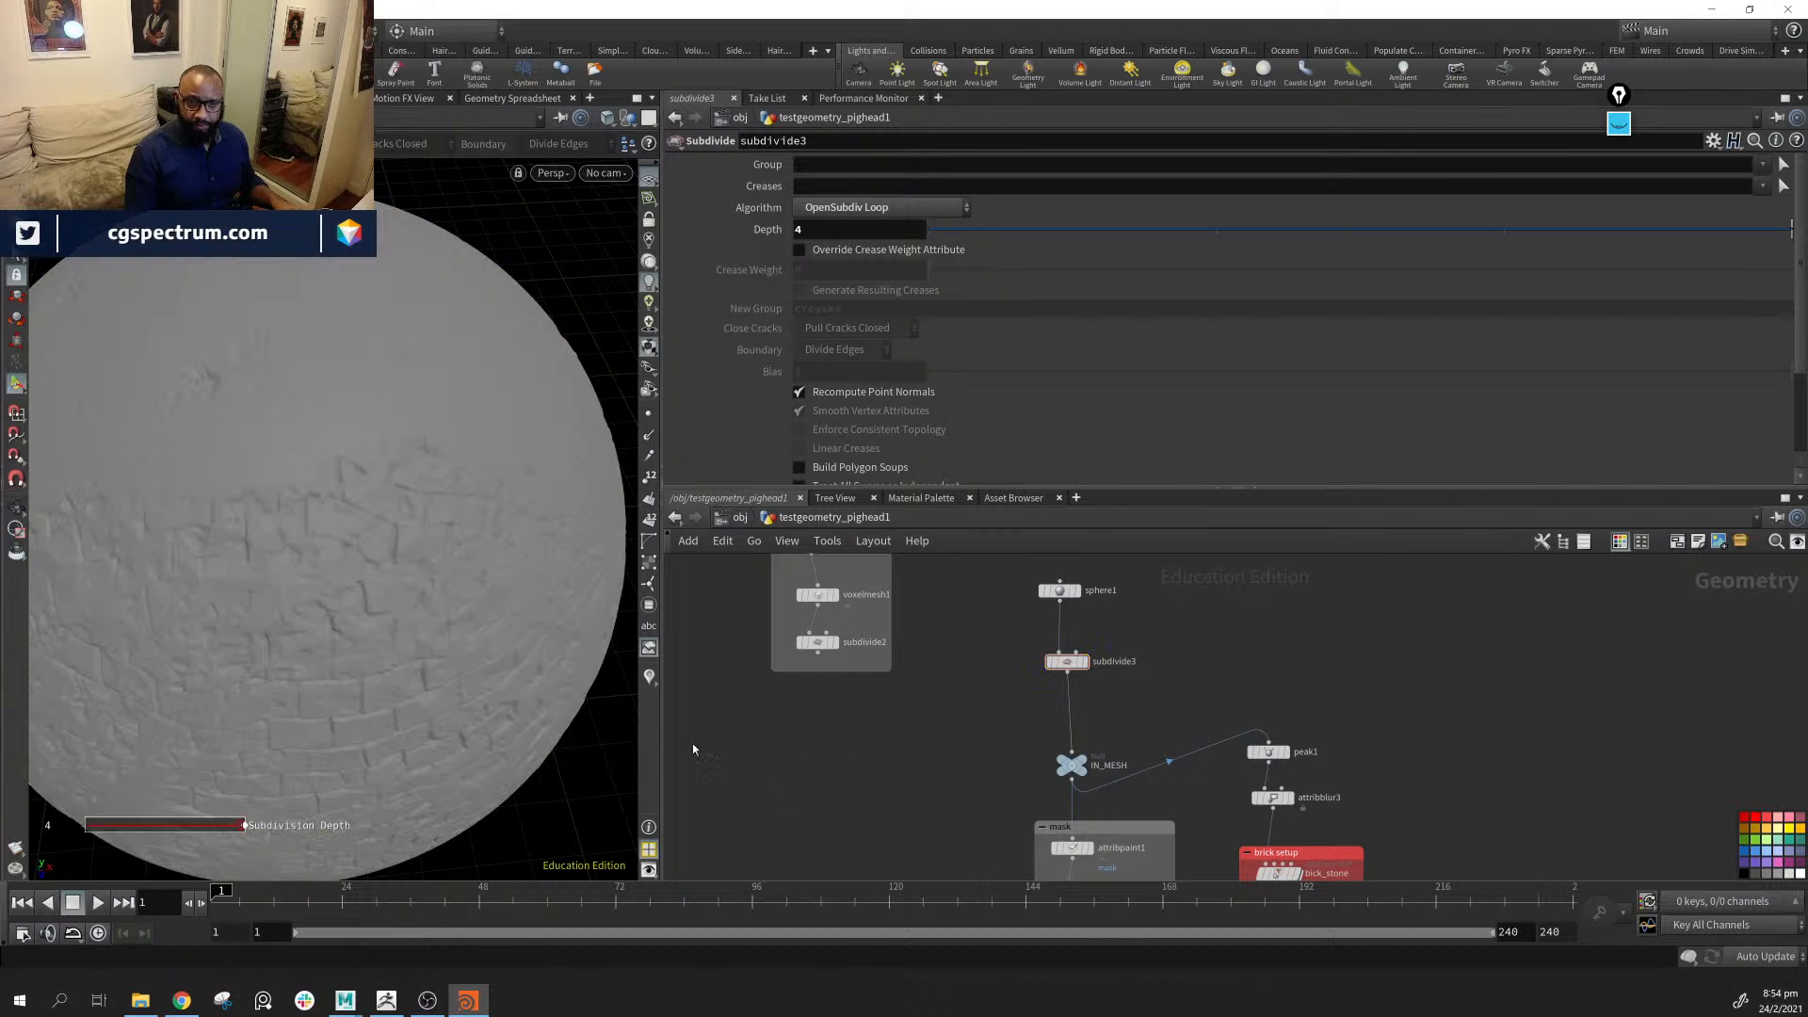
alt+drag(555, 528, 376, 595)
alt+right_drag(376, 595, 263, 557)
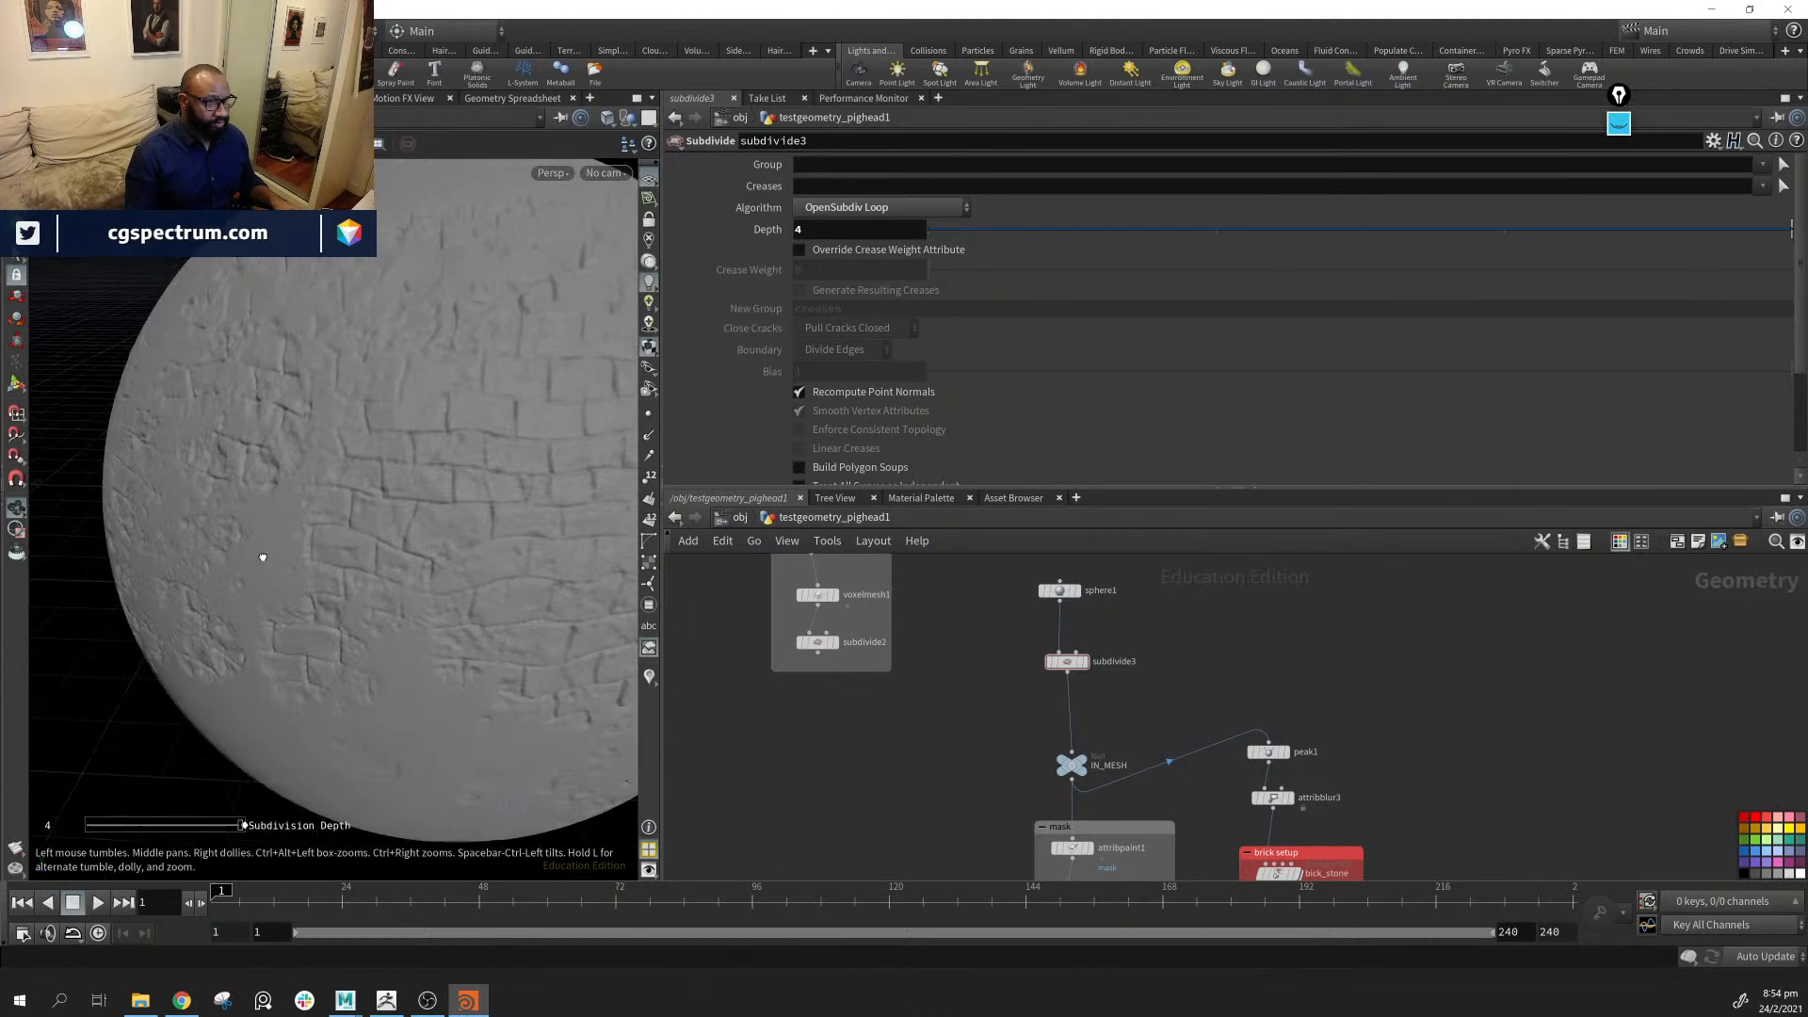
alt+drag(262, 556, 328, 507)
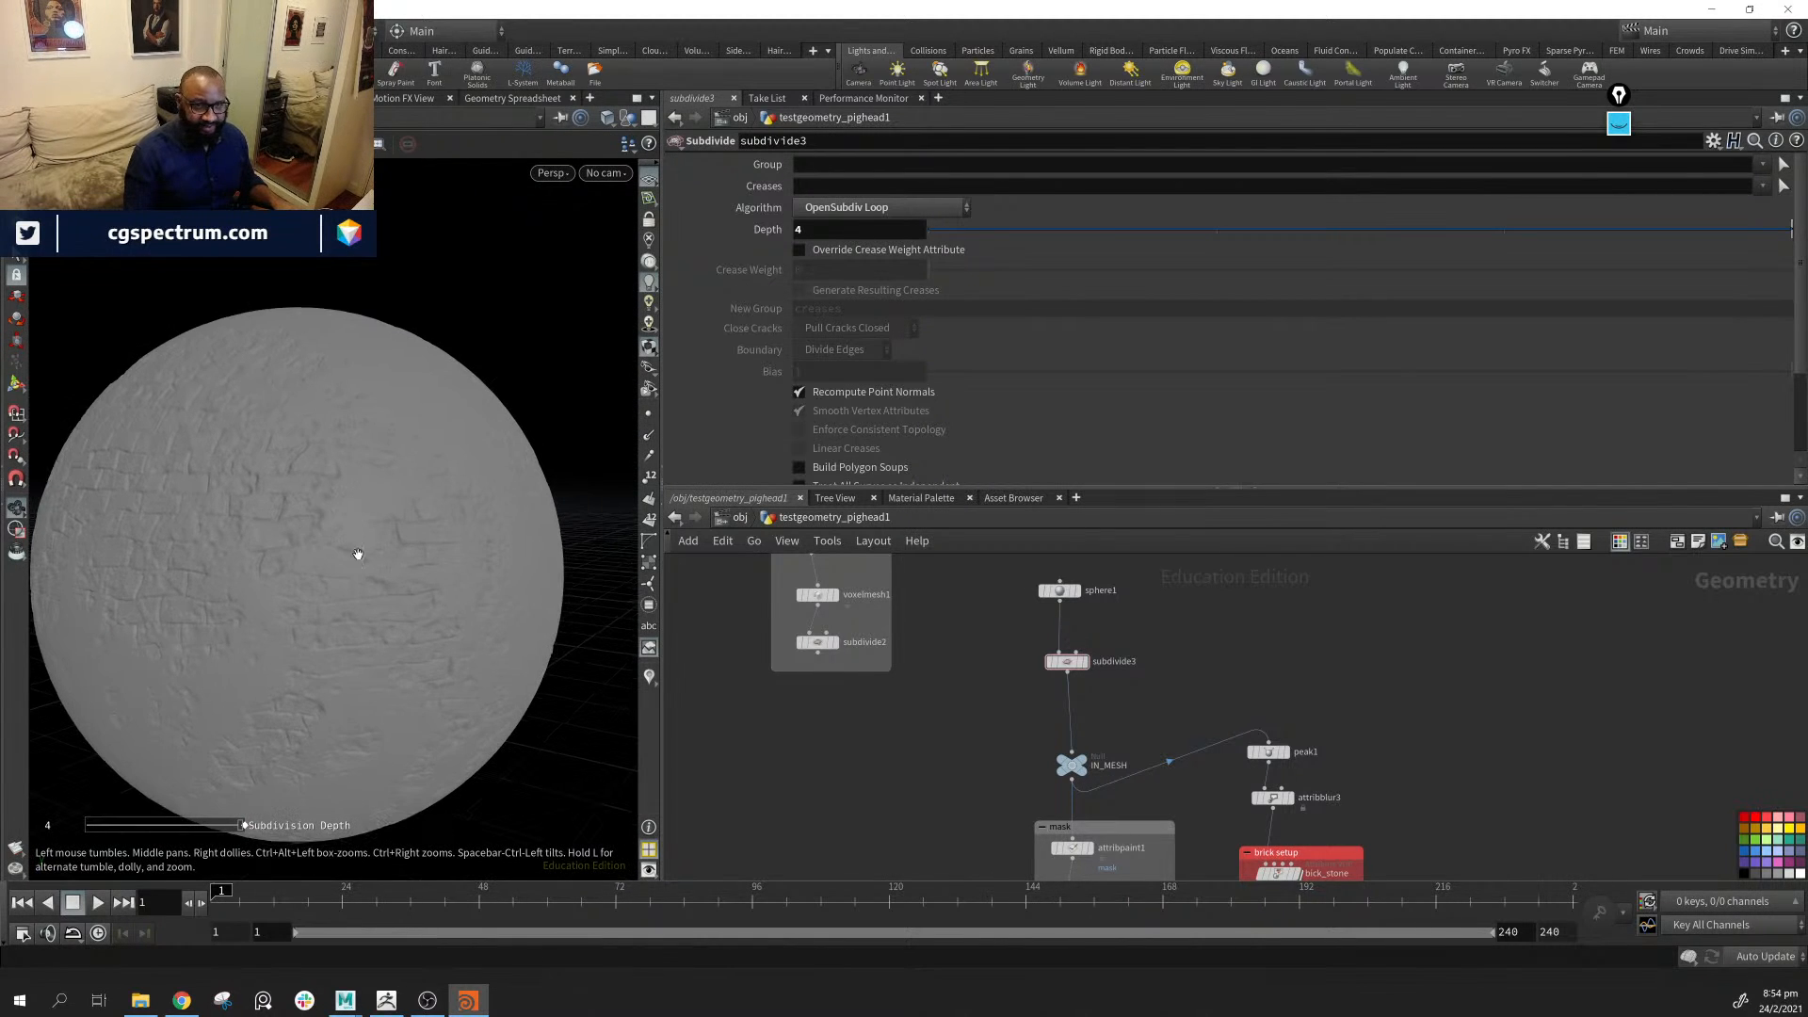
Reconnect the pig head's subdivide2 output to IN_MESH in place of the sphere
middle_drag(965, 697, 964, 706)
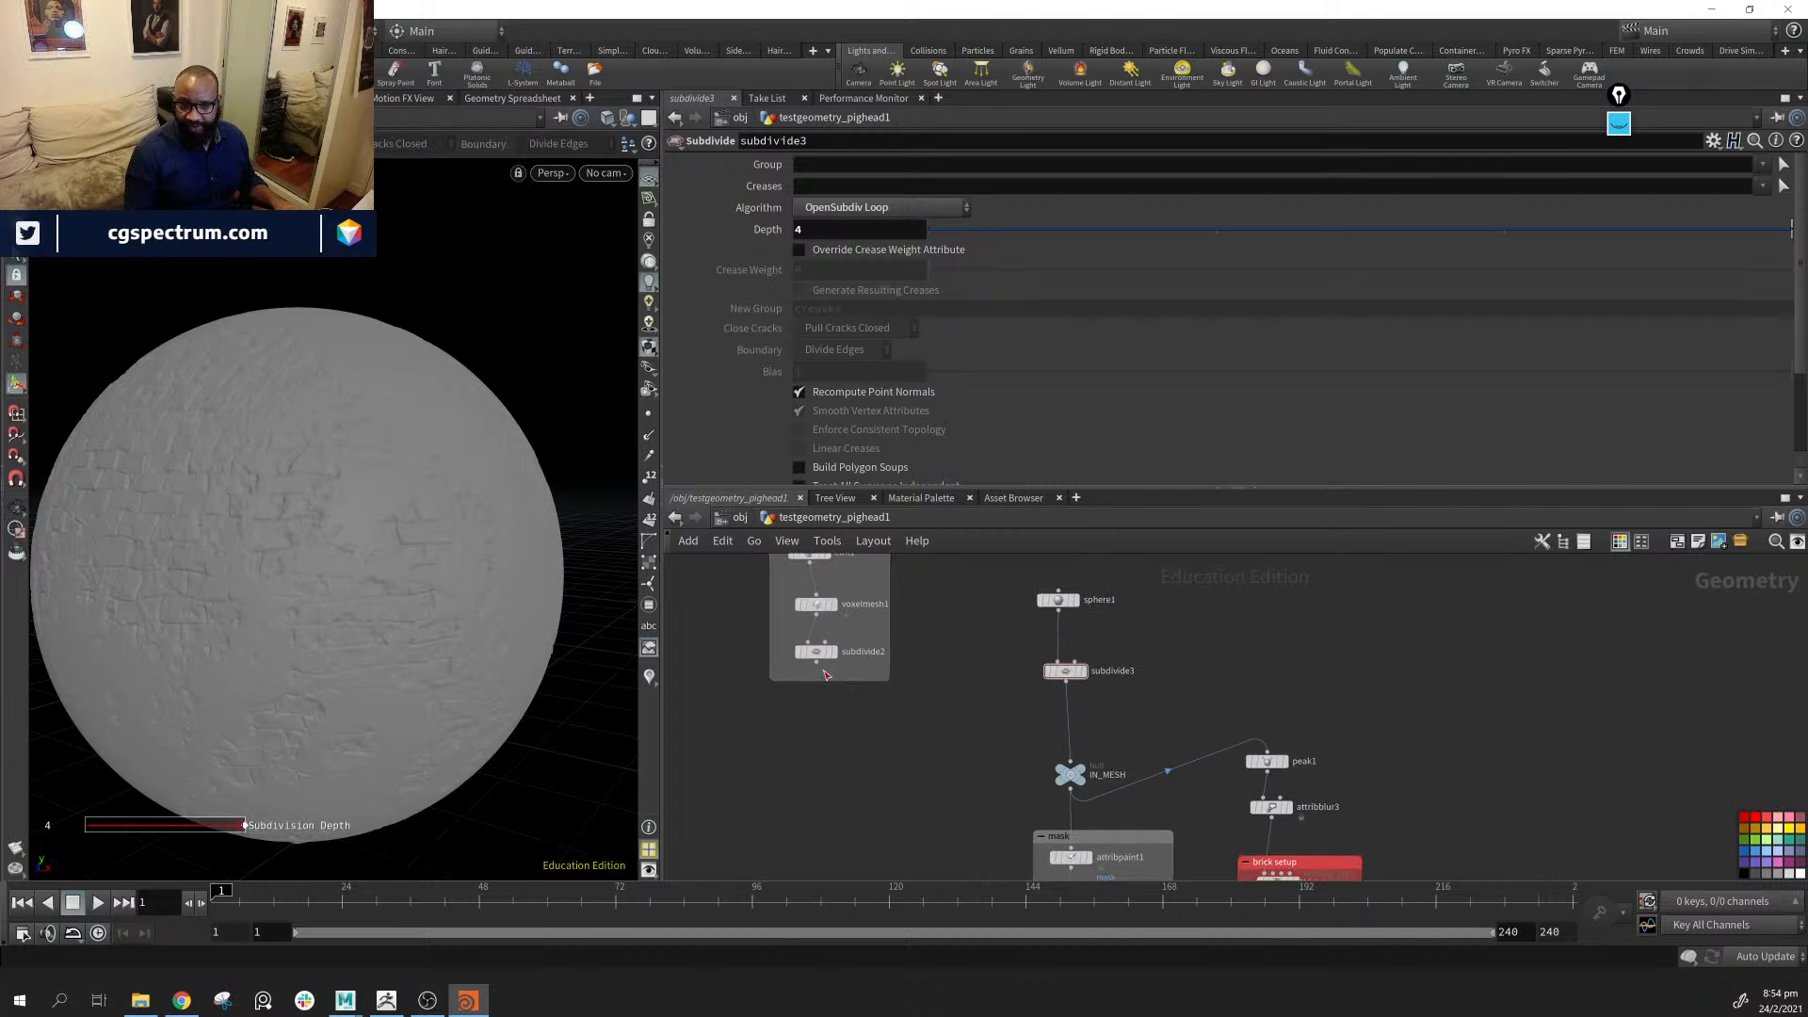
drag(815, 663, 606, 816)
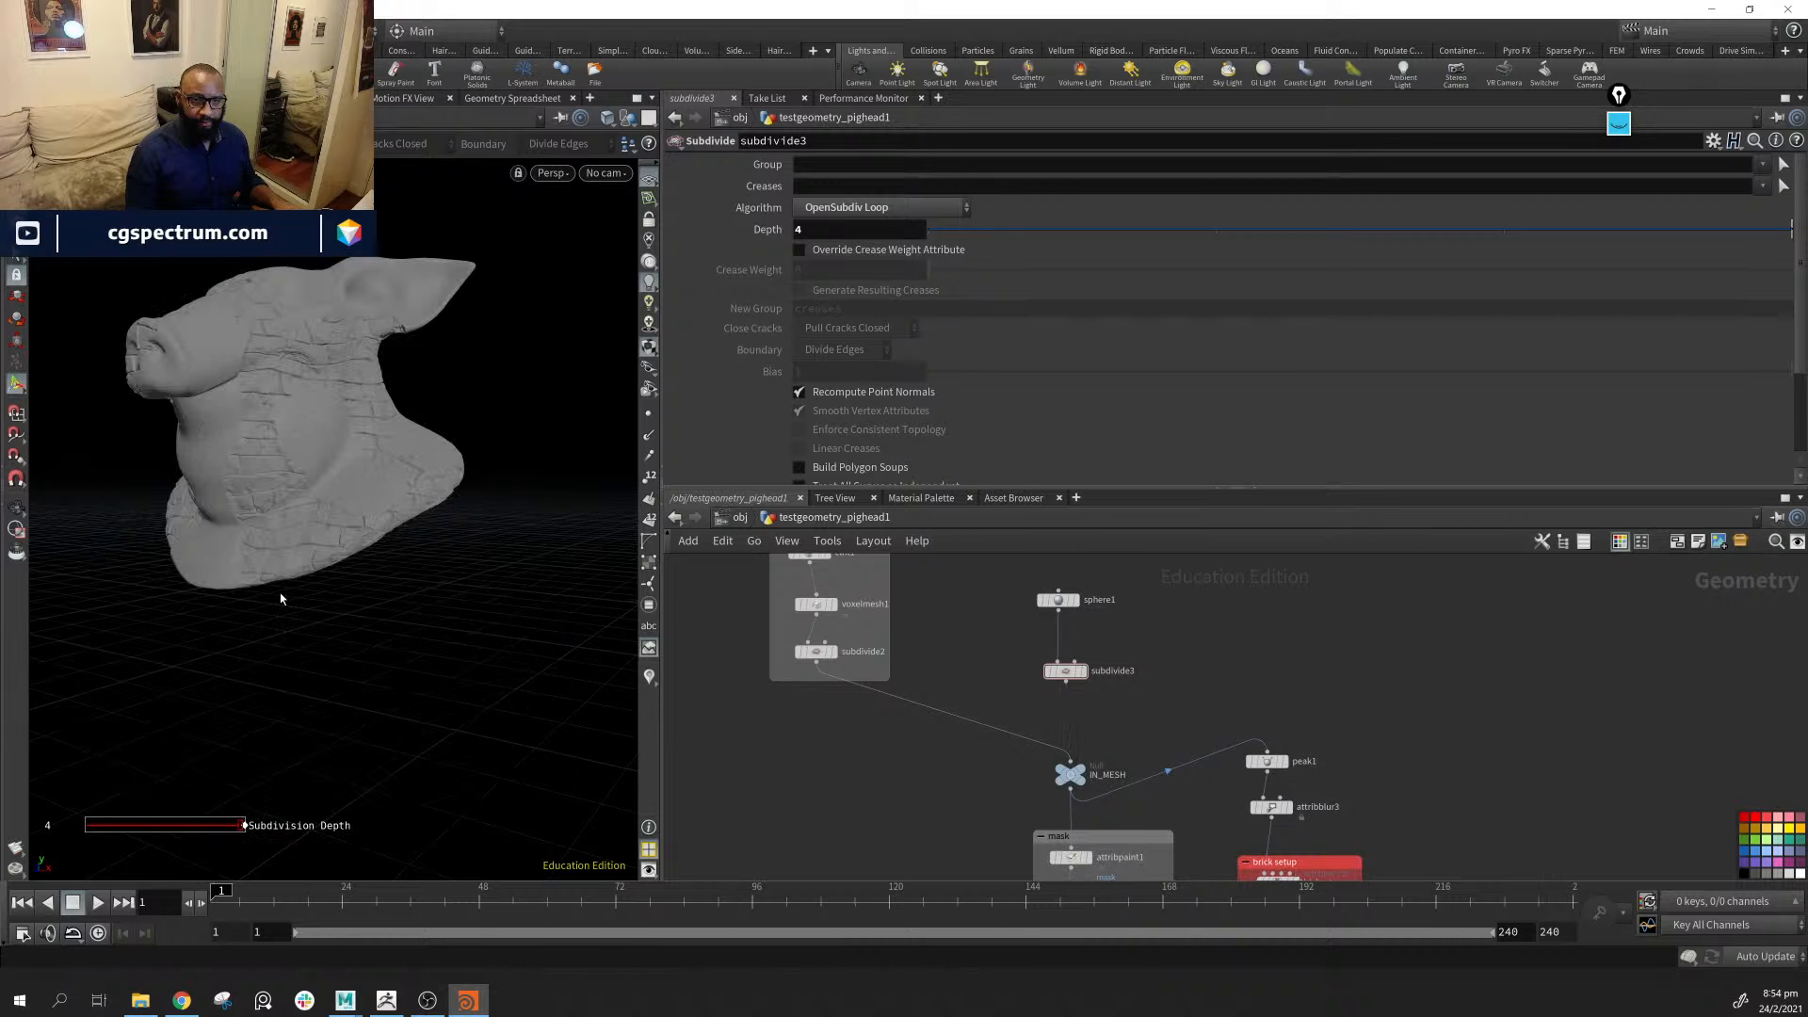
alt+drag(351, 333, 440, 443)
alt+middle_drag(245, 471, 335, 529)
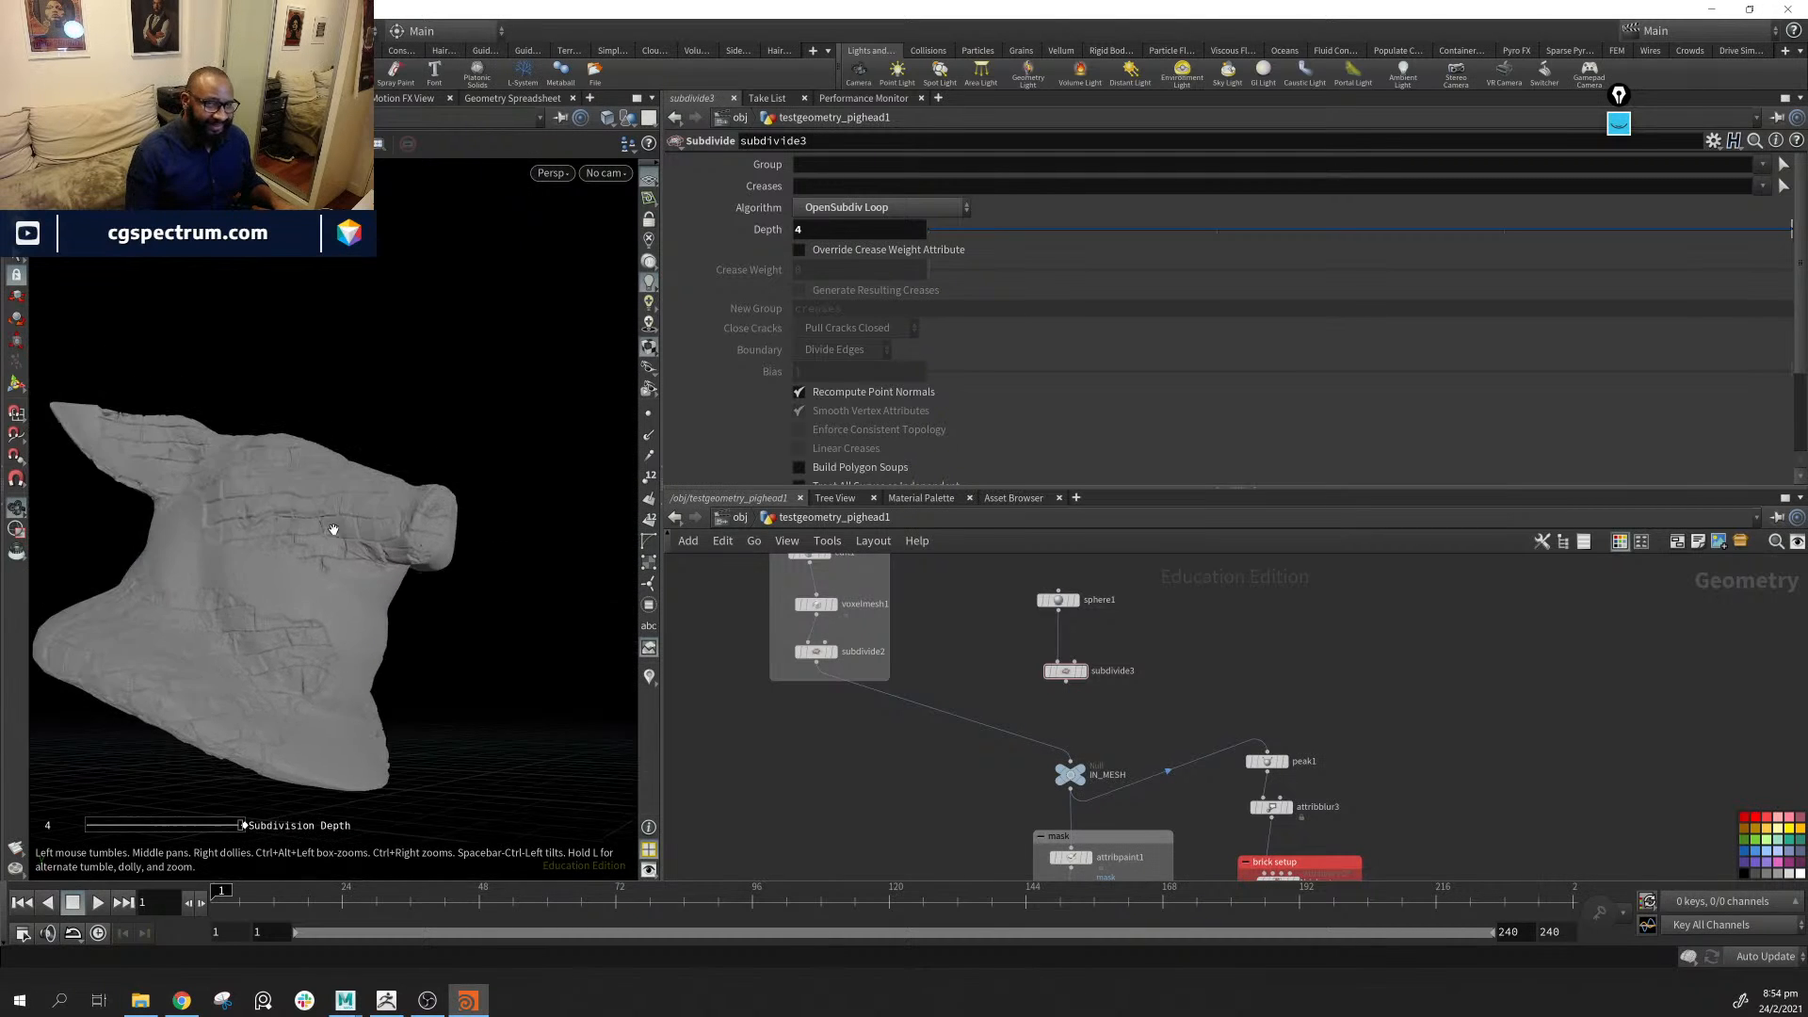
Examine the masked brick displacement on the pig head's snout, face, ears and neck from several angles
alt+right_drag(335, 528, 516, 654)
drag(516, 655, 355, 518)
alt+right_drag(499, 537, 323, 545)
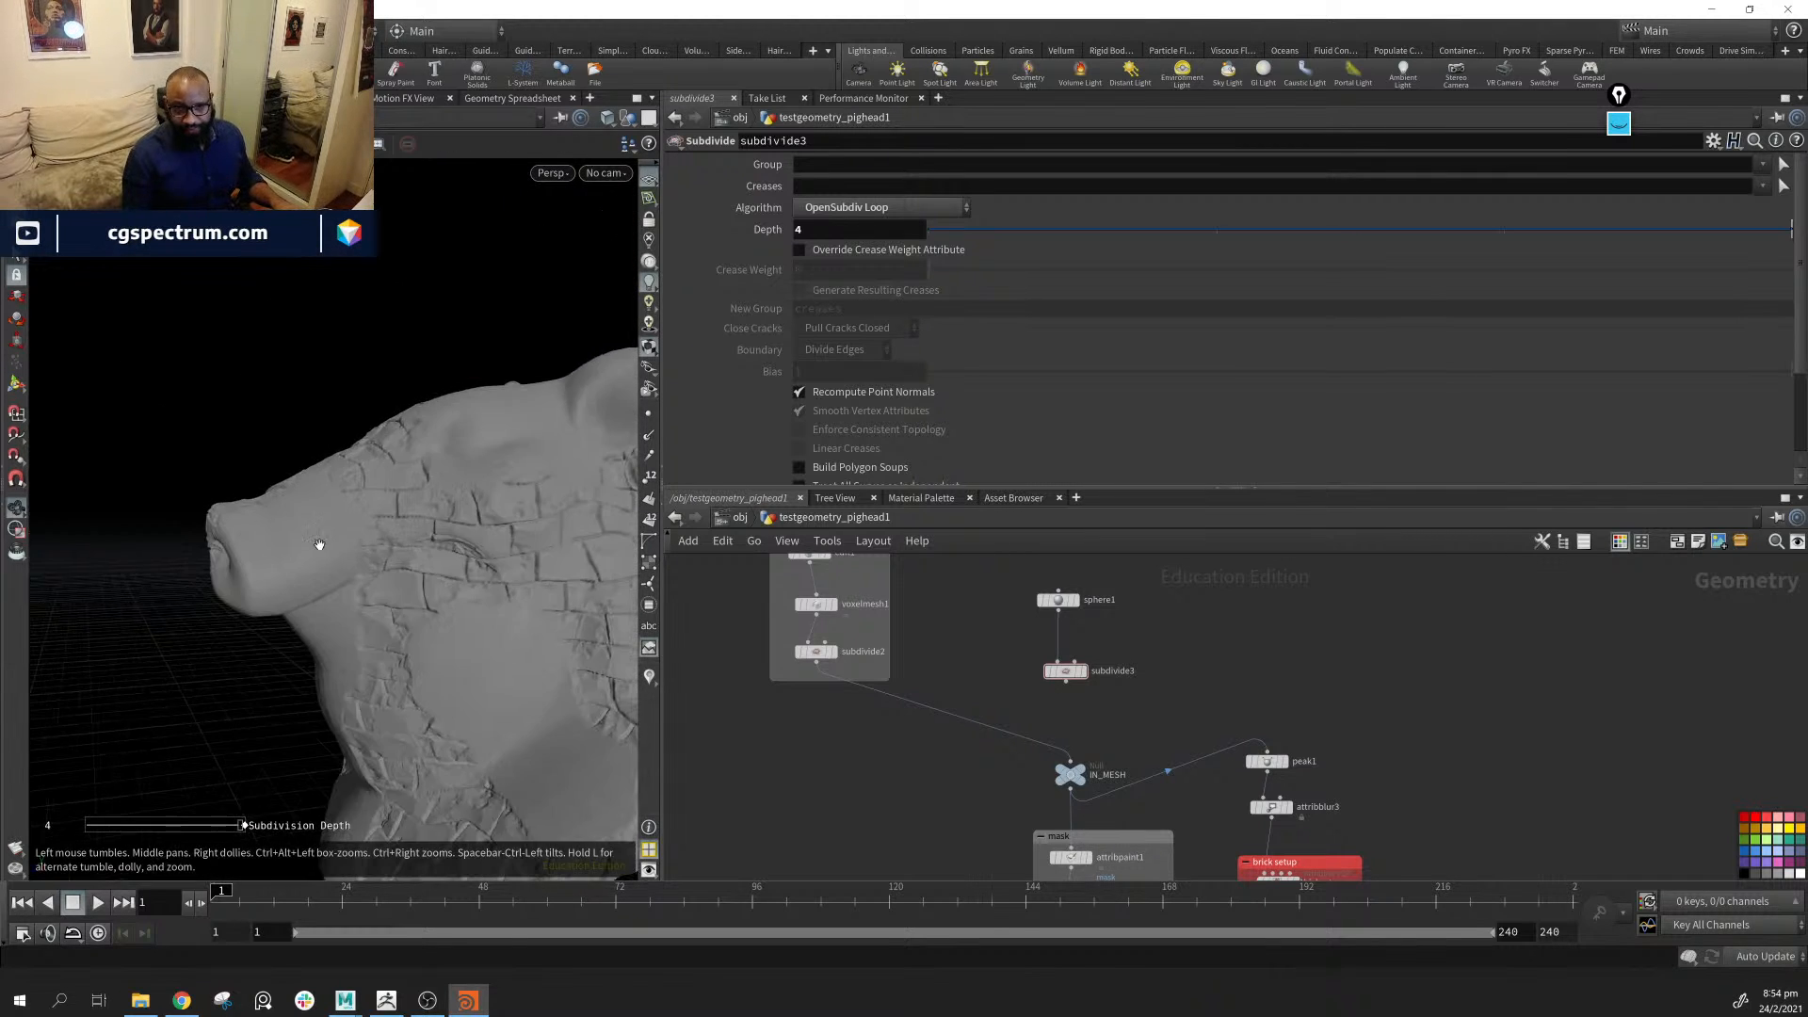
alt+drag(323, 545, 429, 613)
alt+middle_drag(467, 376, 470, 448)
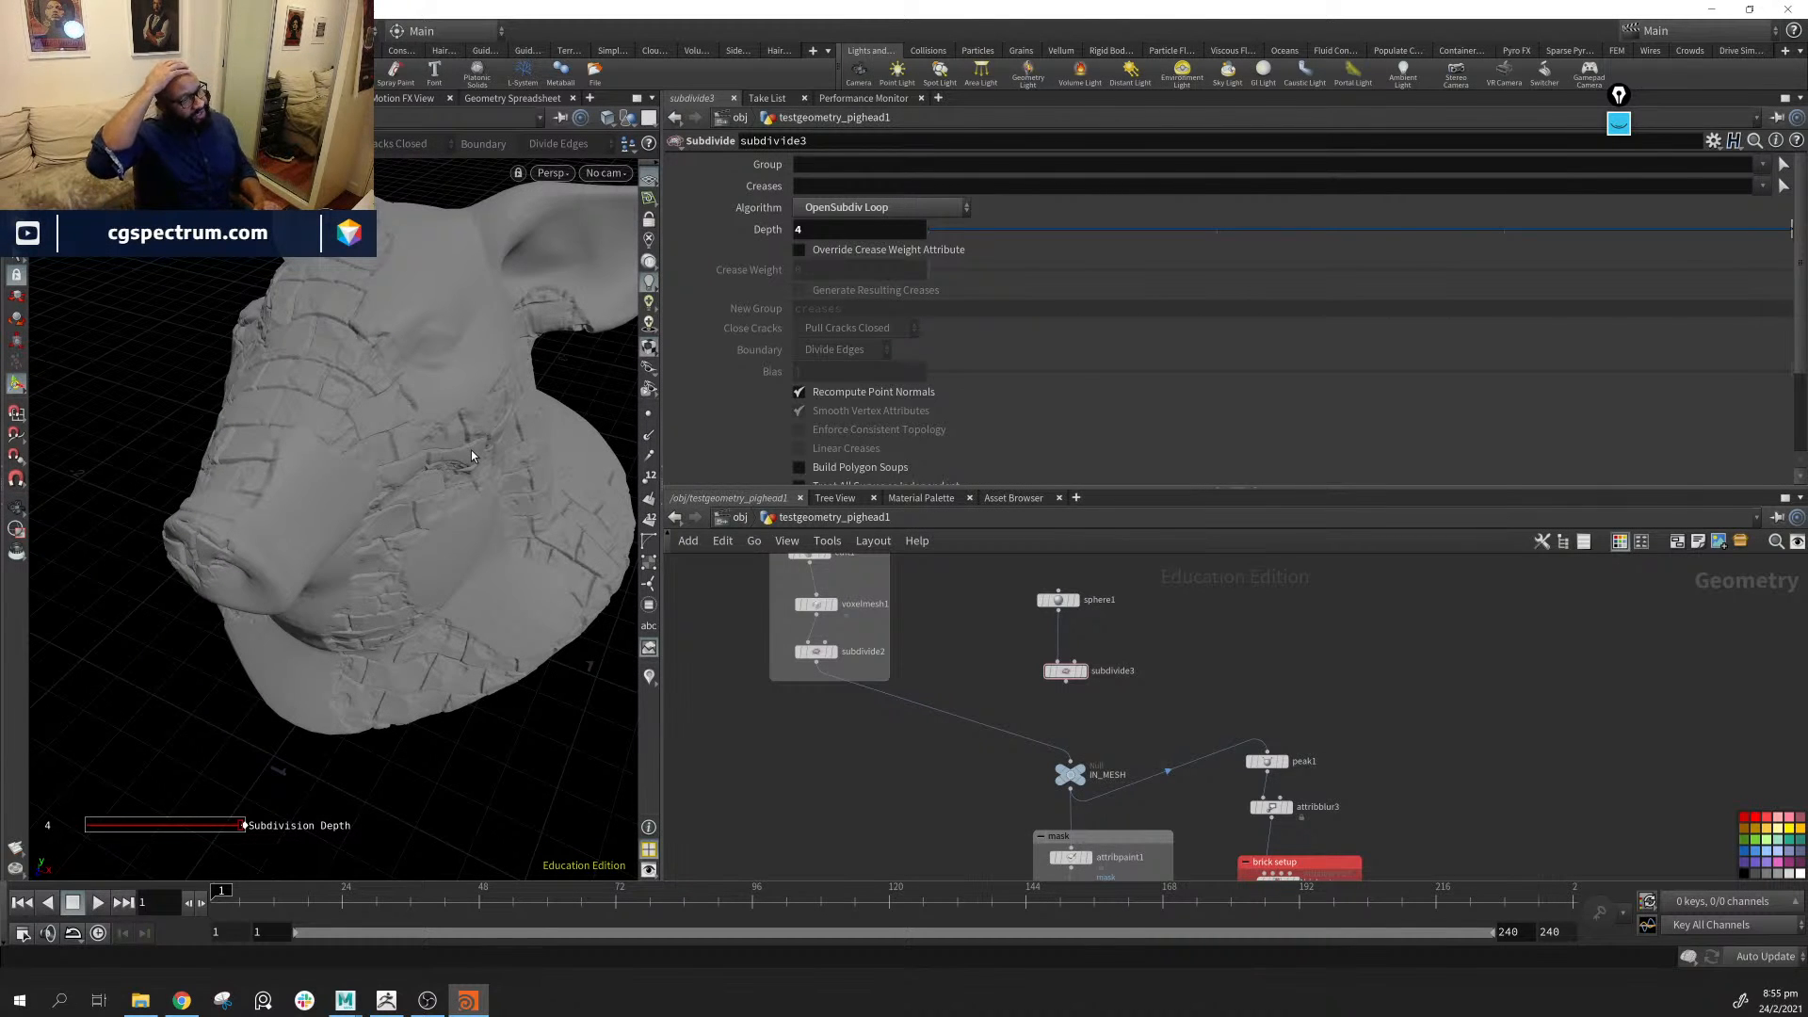
drag(471, 456, 556, 565)
drag(359, 536, 295, 448)
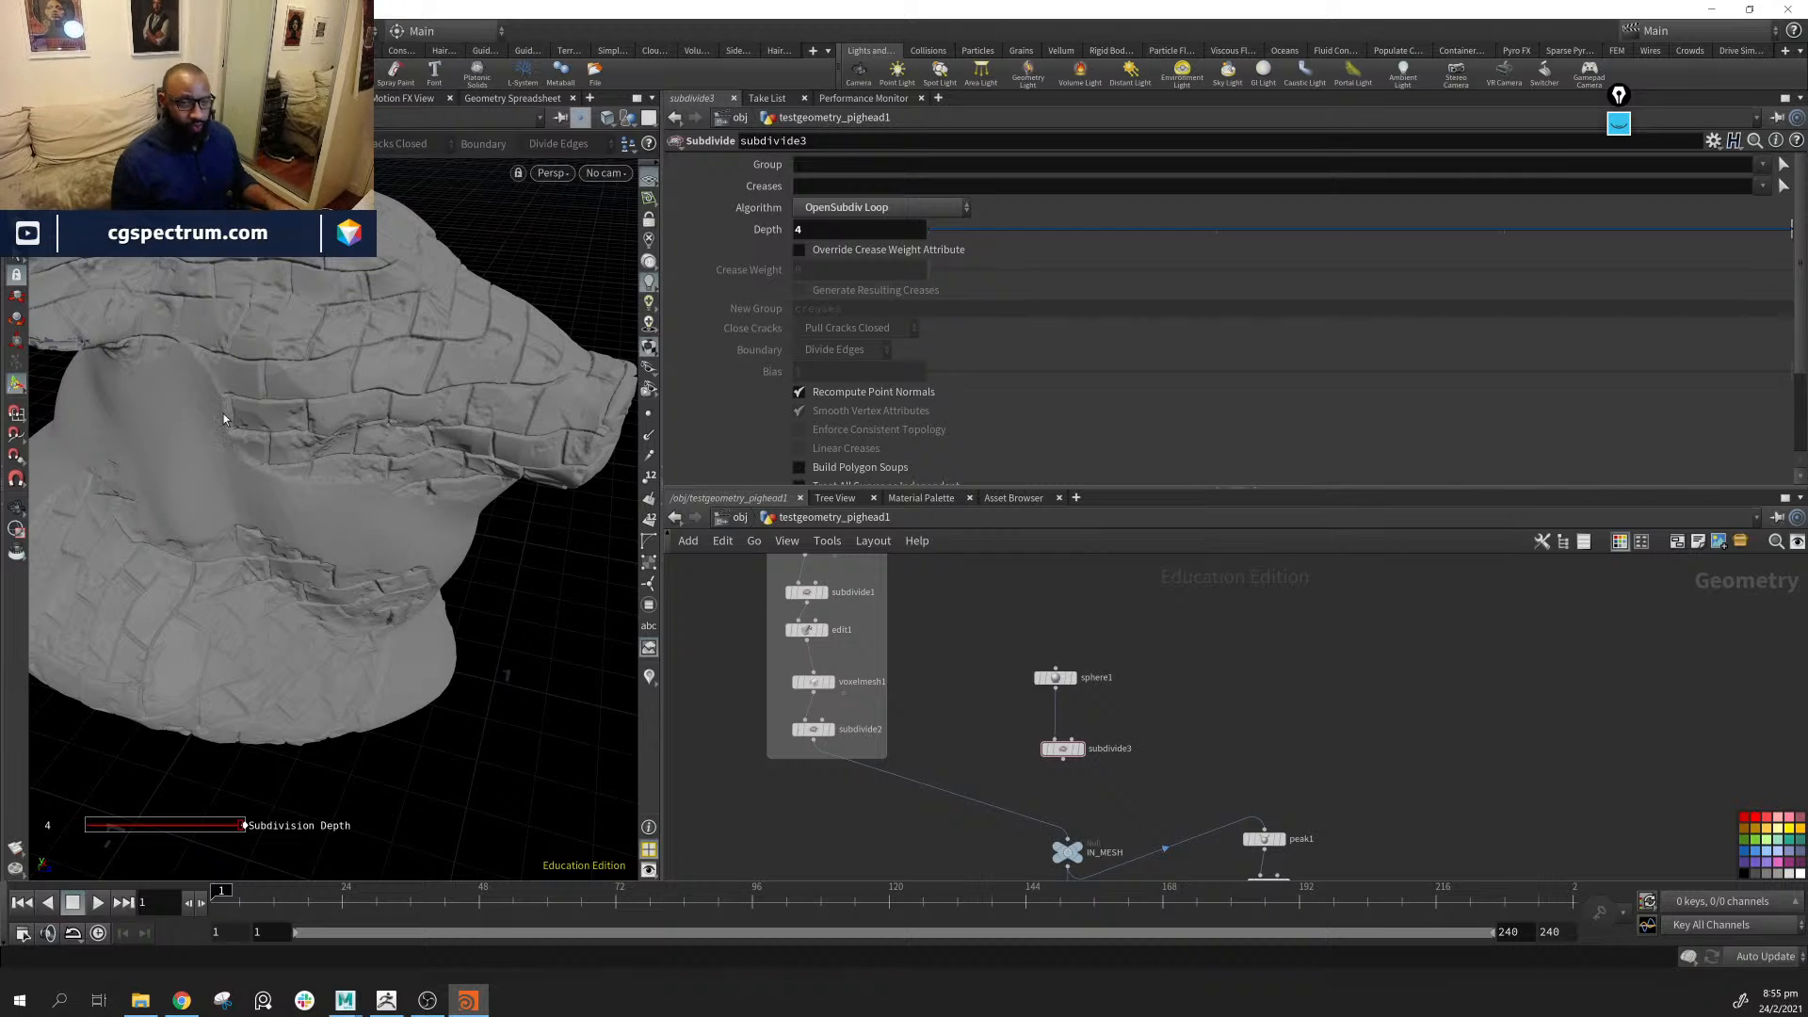
drag(359, 525, 496, 617)
drag(201, 566, 384, 565)
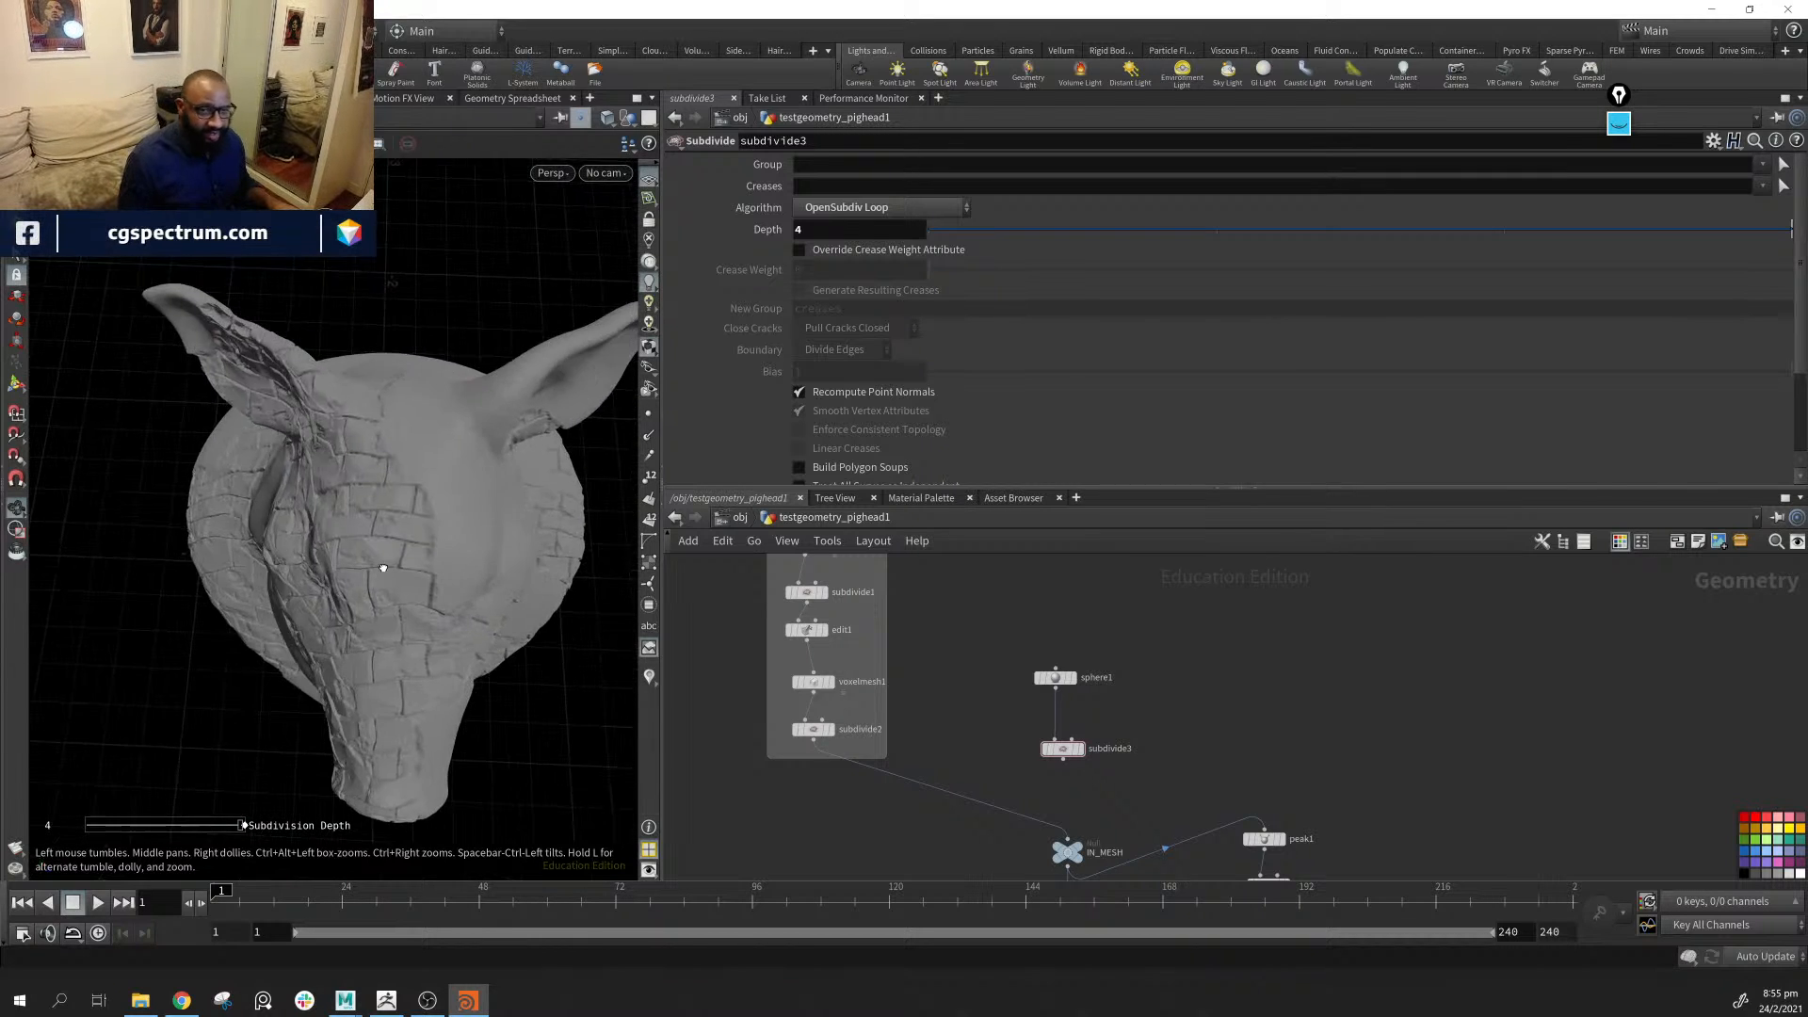
right_drag(384, 566, 250, 512)
drag(250, 512, 452, 571)
right_drag(452, 571, 205, 540)
drag(206, 539, 325, 485)
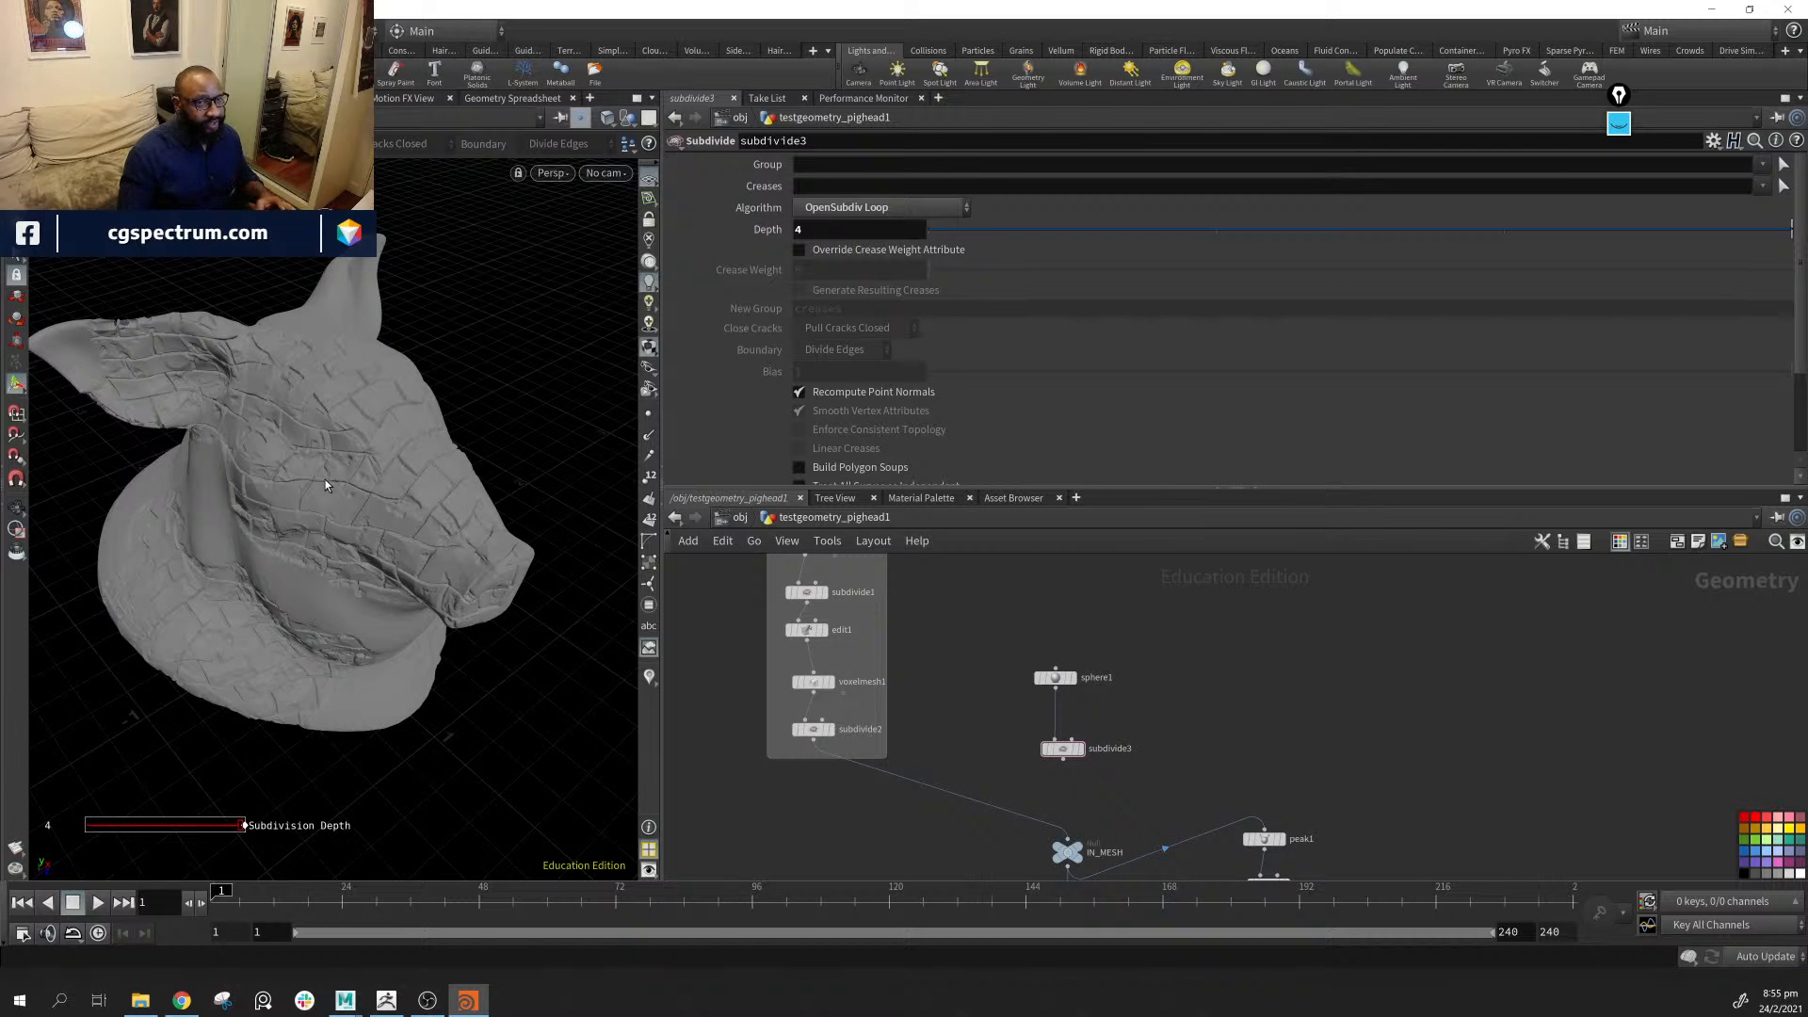
drag(308, 498, 279, 469)
drag(363, 608, 294, 674)
drag(243, 596, 391, 499)
middle_drag(351, 495, 307, 541)
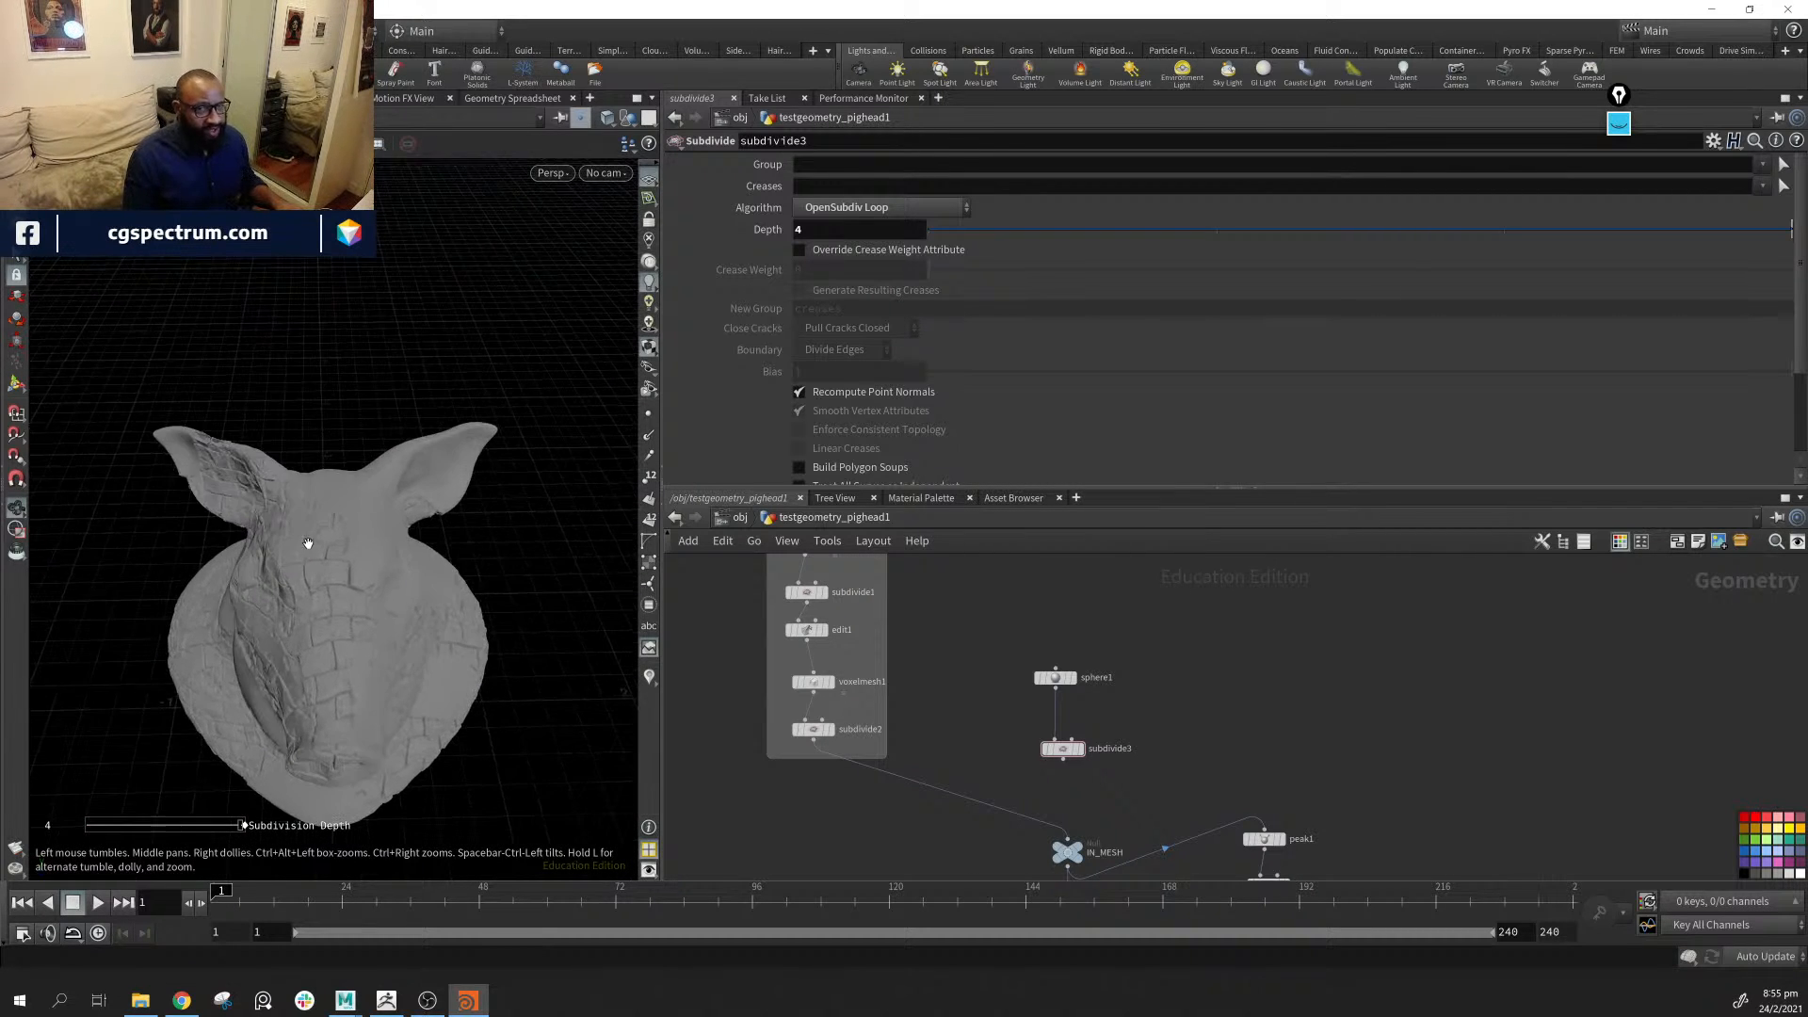
right_drag(307, 541, 675, 759)
drag(332, 569, 395, 565)
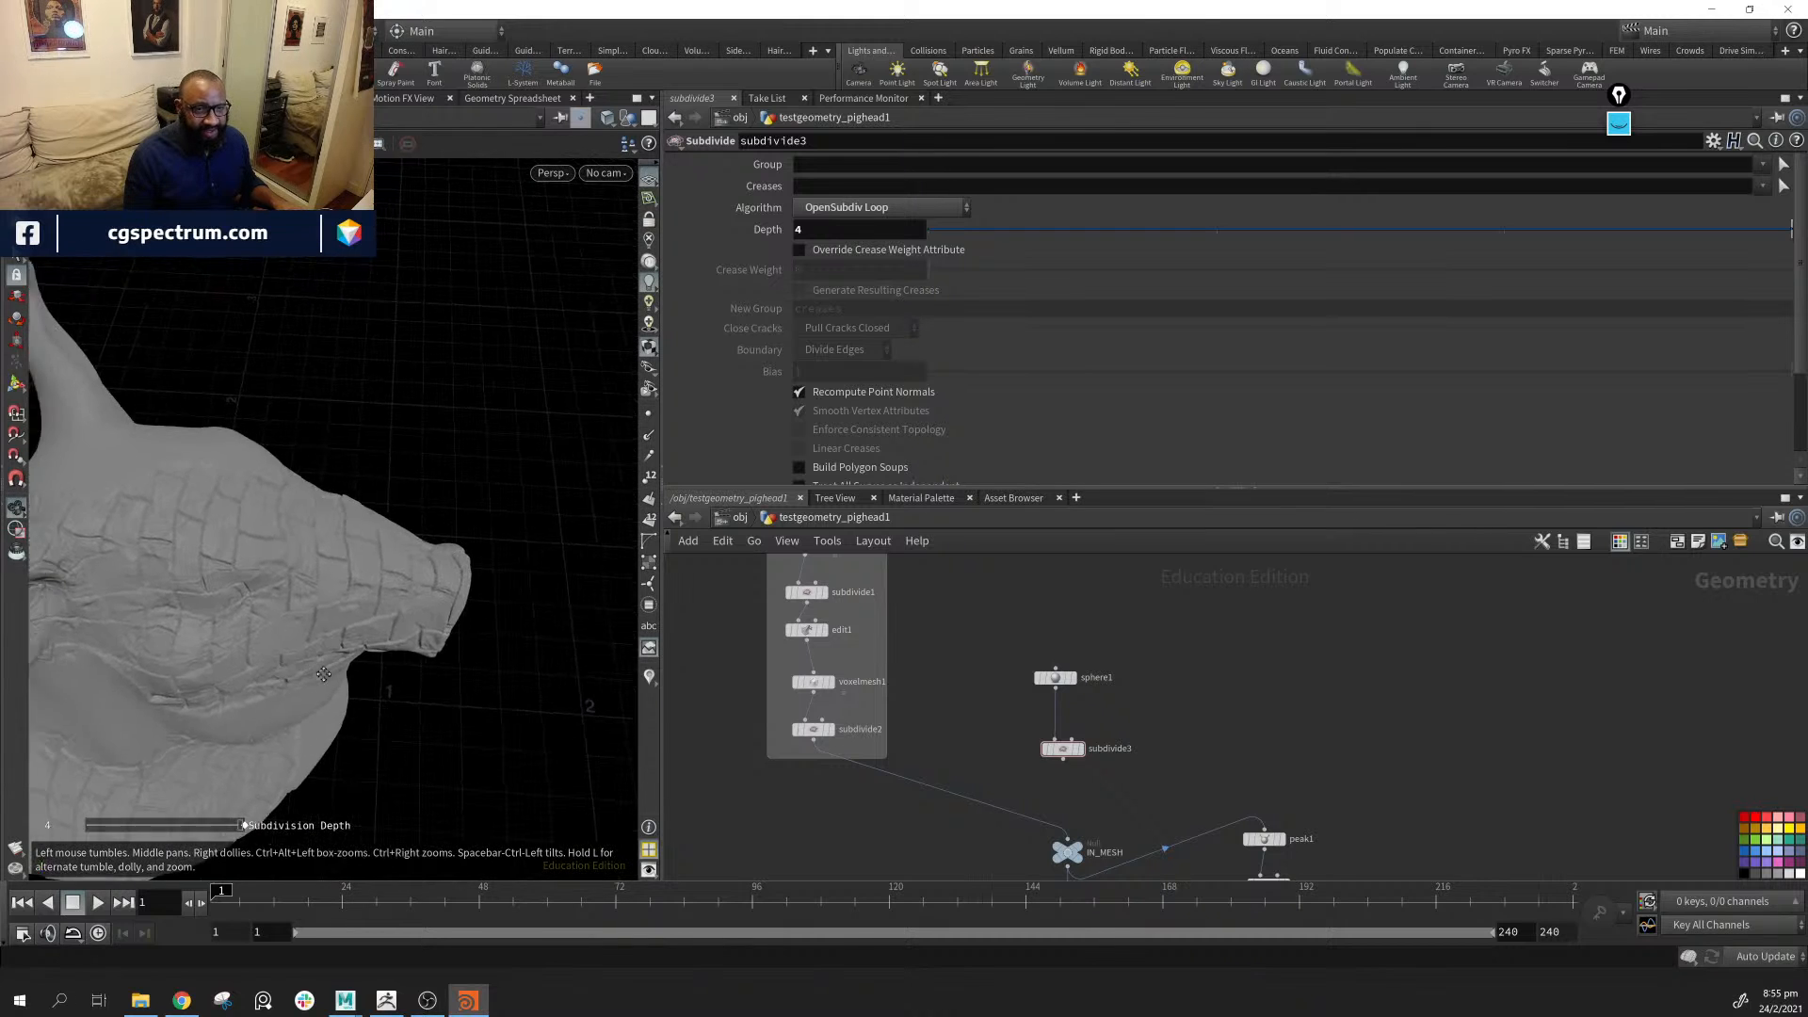
Examine the brick detail on the pig head's face, jaw and neck up close and from both sides
right_drag(302, 480, 364, 561)
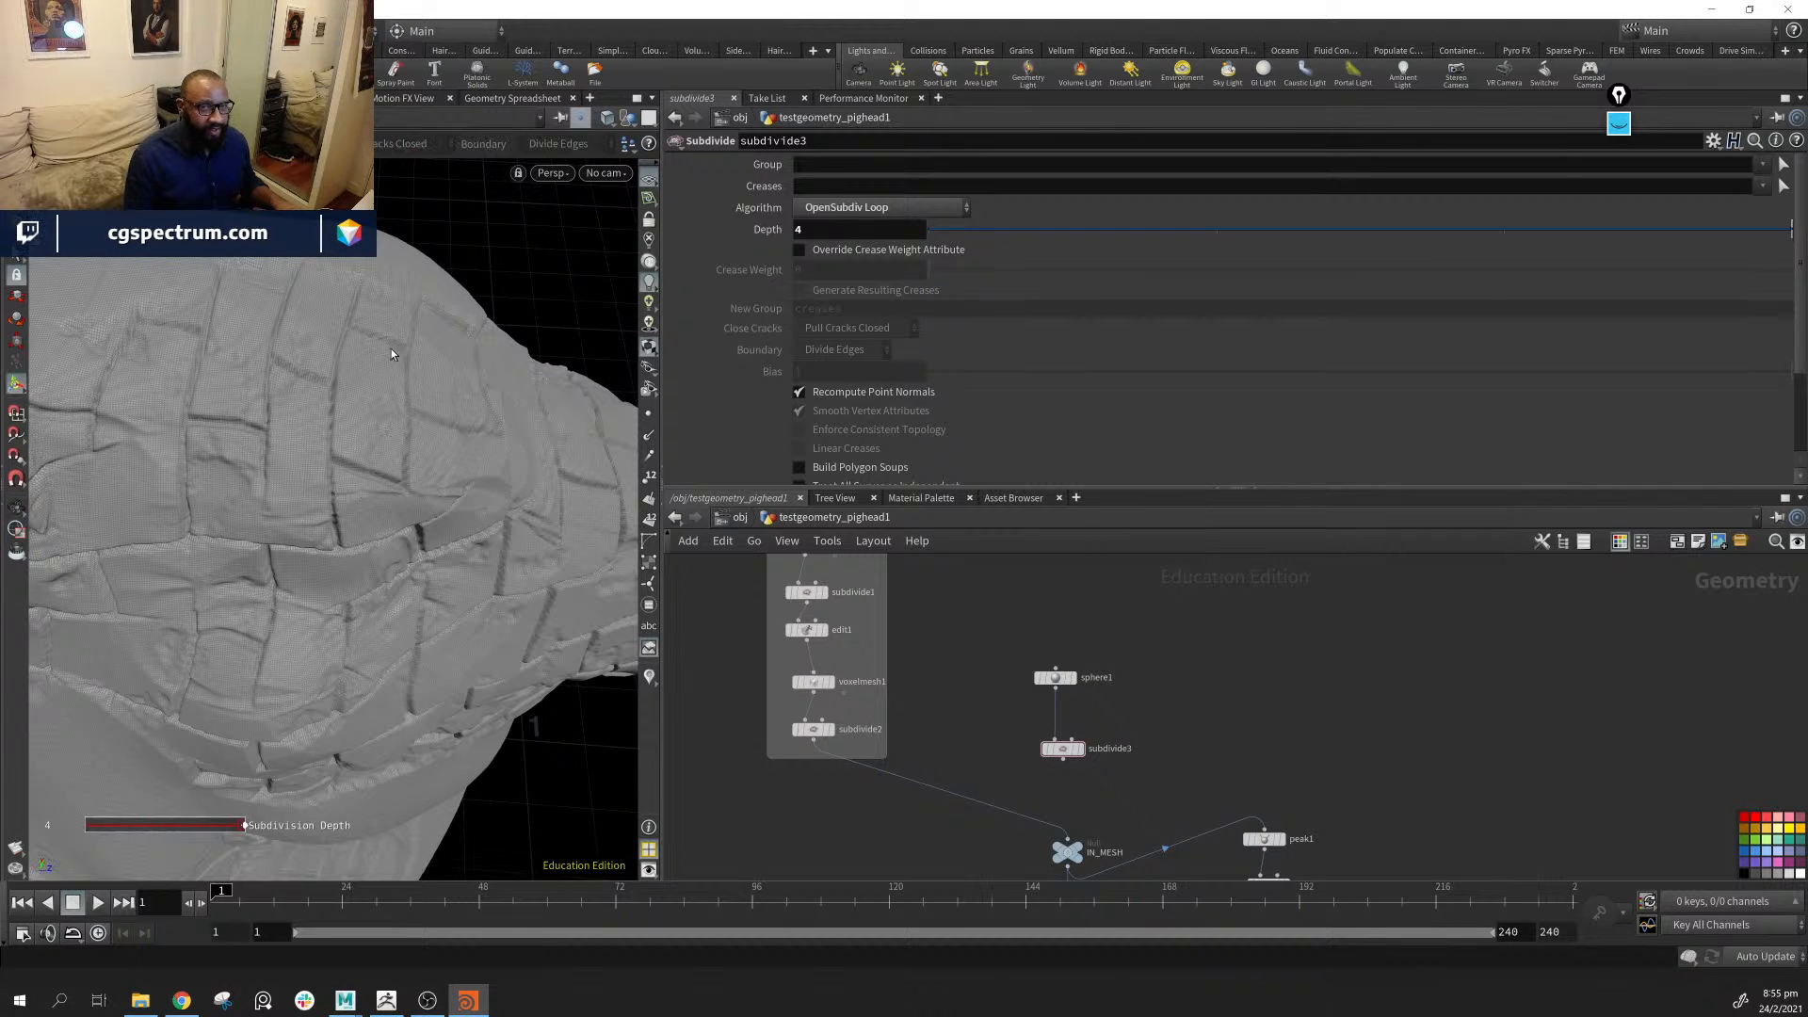
drag(497, 541, 247, 396)
right_drag(247, 395, 323, 436)
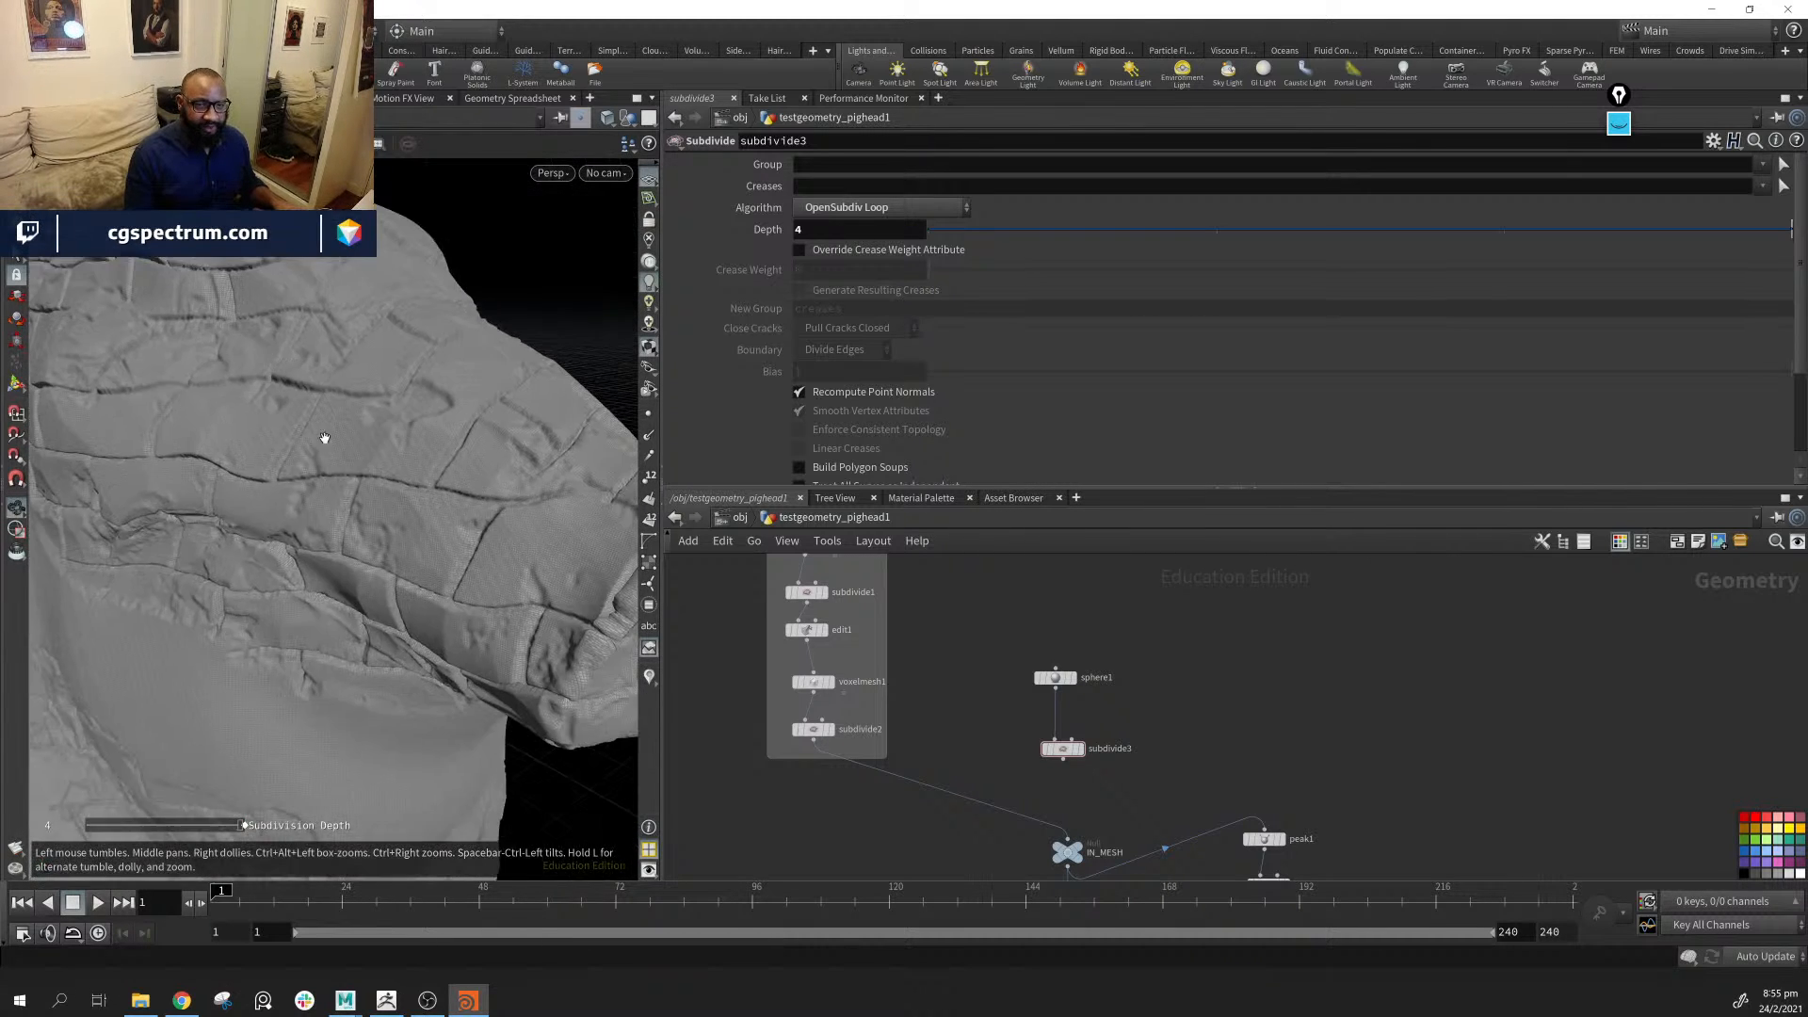
drag(323, 436, 259, 409)
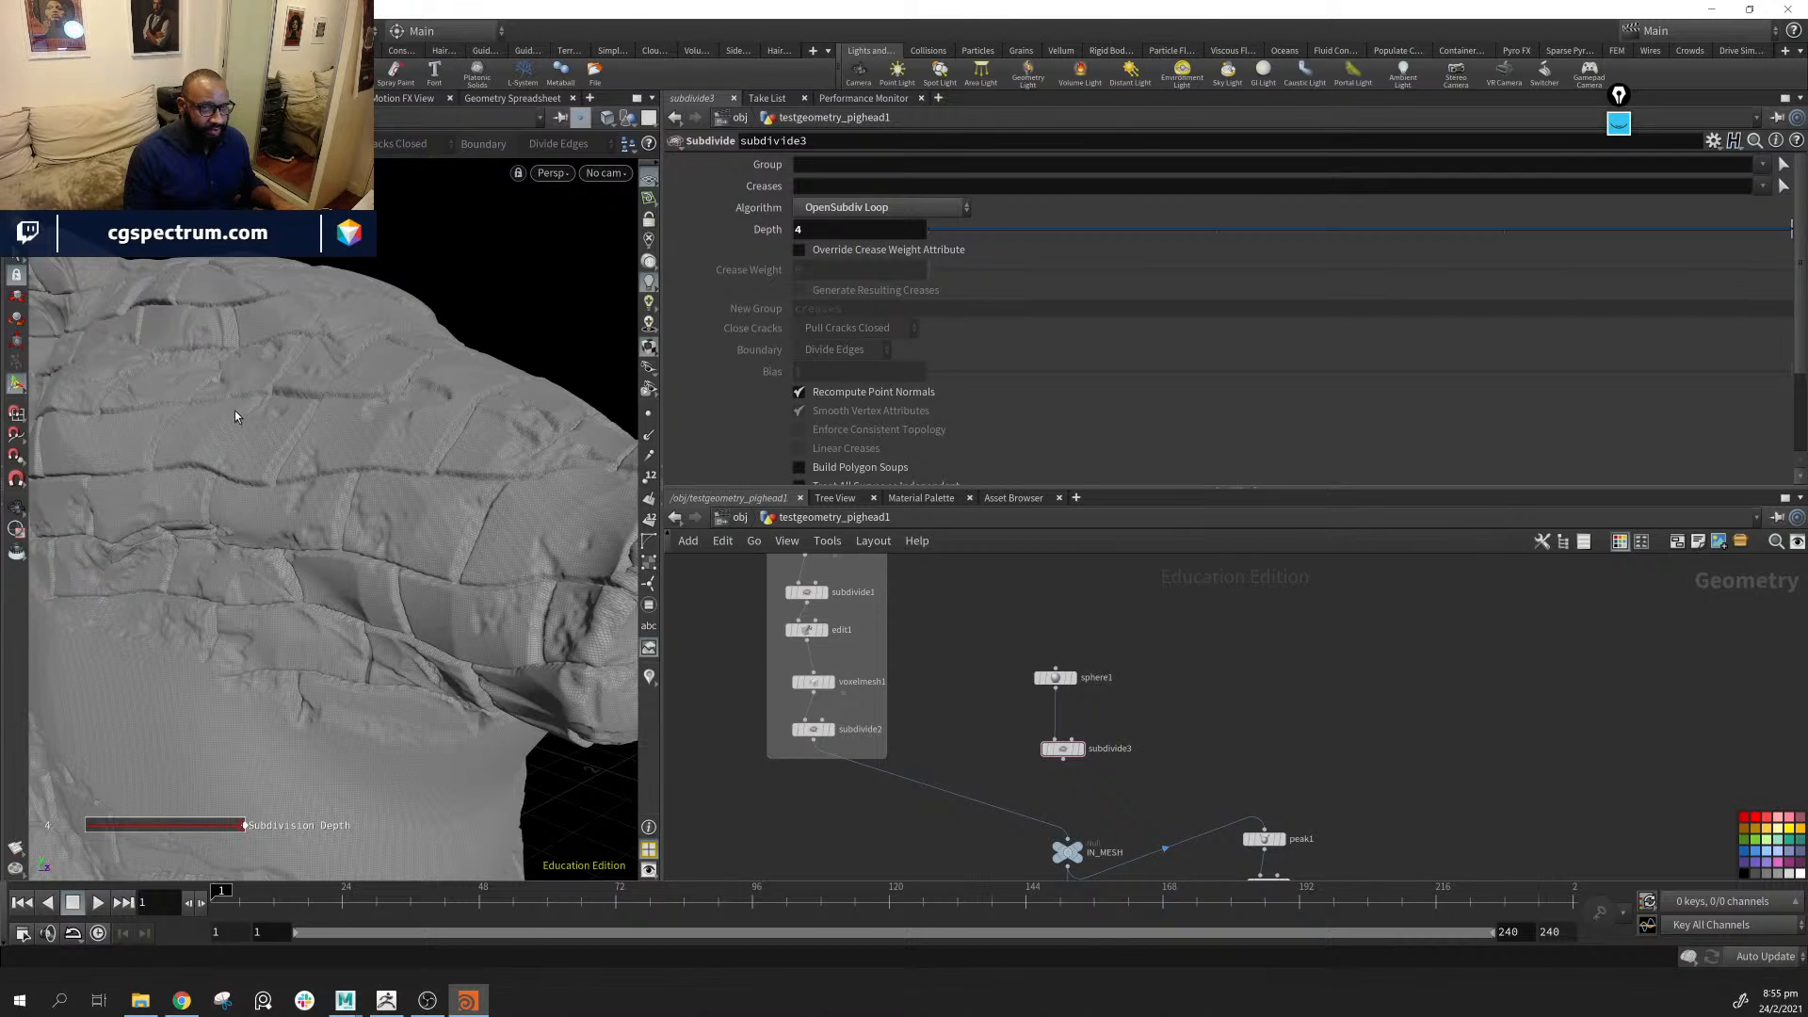
drag(266, 674, 314, 353)
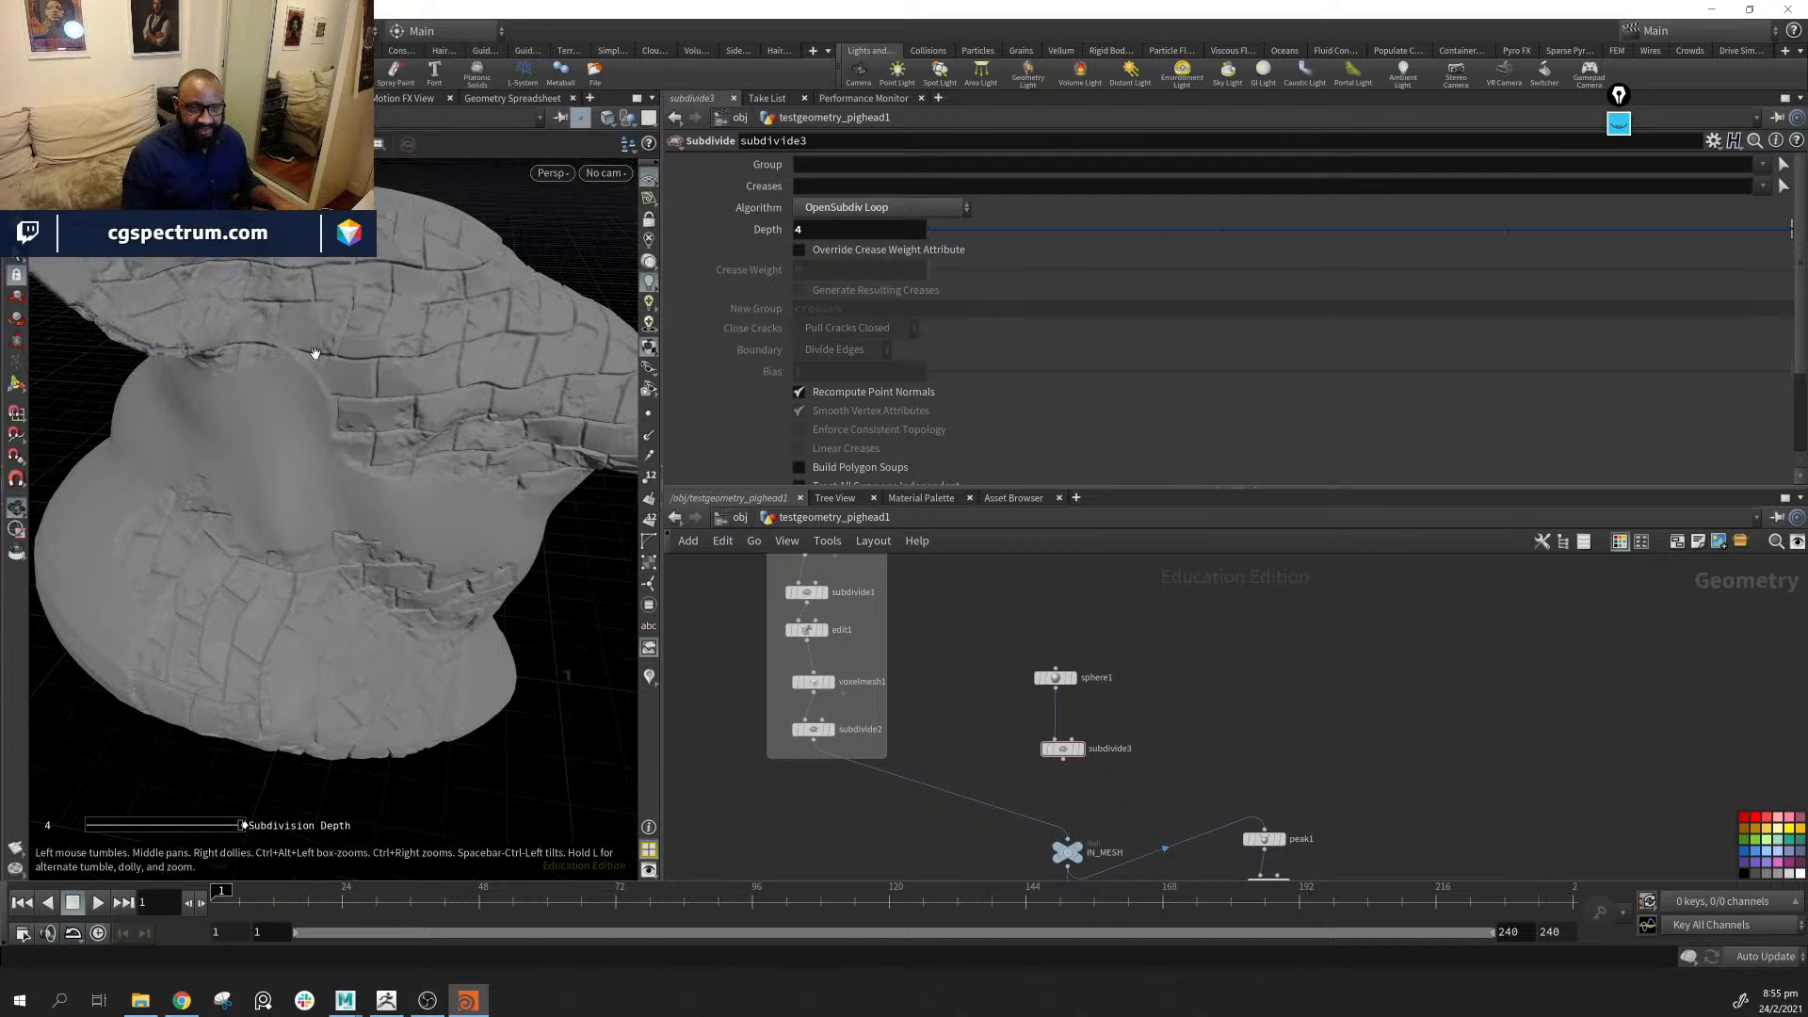
drag(495, 545, 339, 584)
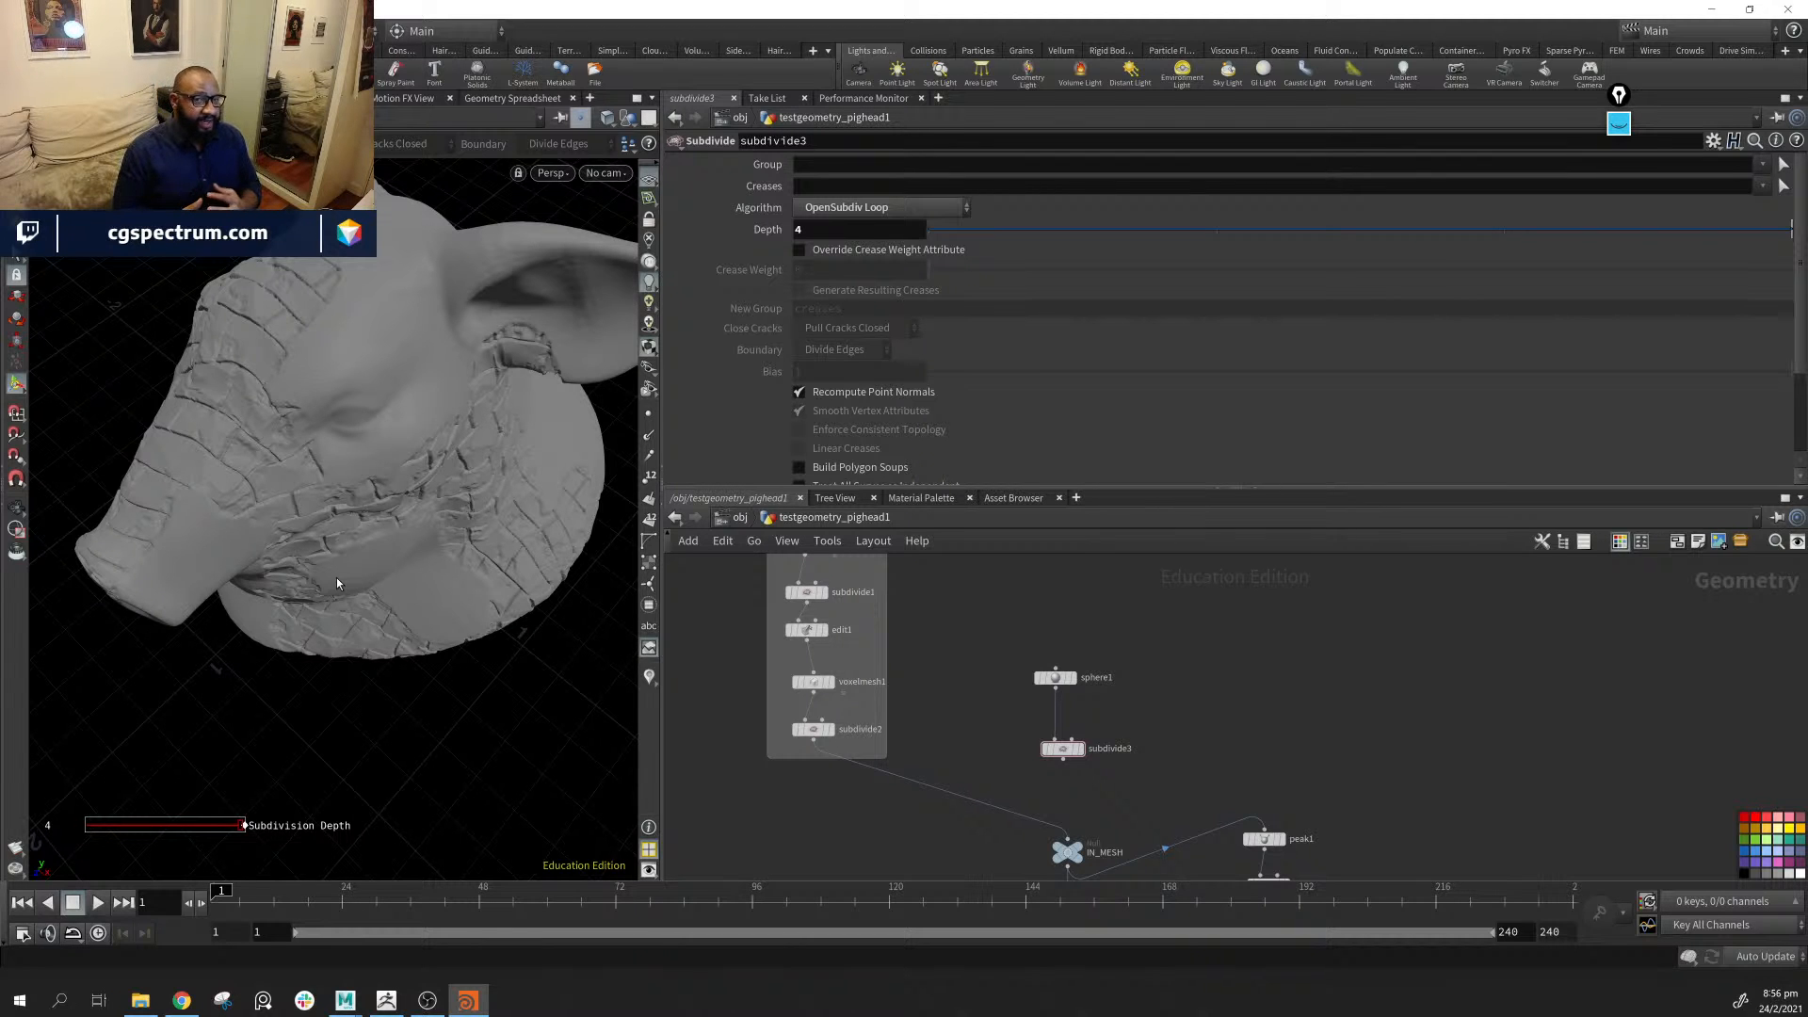
drag(436, 485, 364, 404)
mouse_move(240, 407)
mouse_down()
mouse_move(371, 452)
mouse_move(217, 389)
mouse_up()
drag(217, 481, 273, 532)
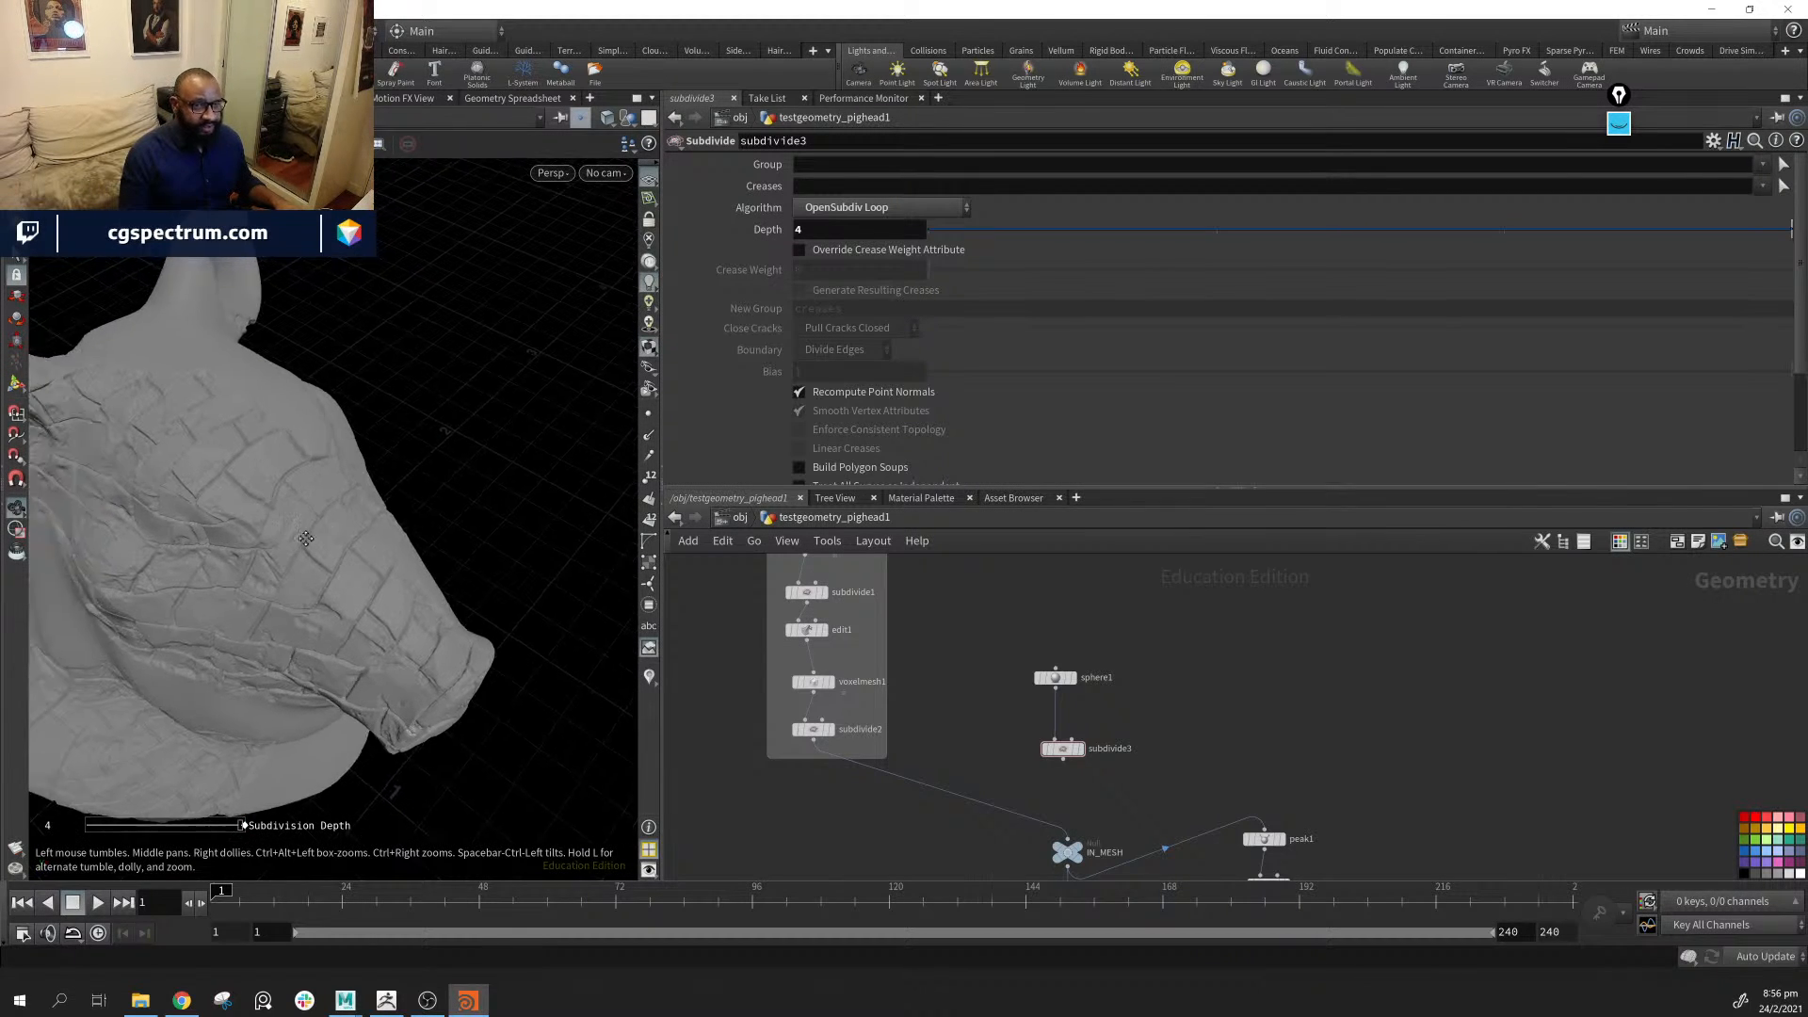
Inspect individual bricks up close, and compare the displaced and smooth areas from the head's front and sides
right_drag(273, 532, 507, 523)
drag(532, 588, 368, 637)
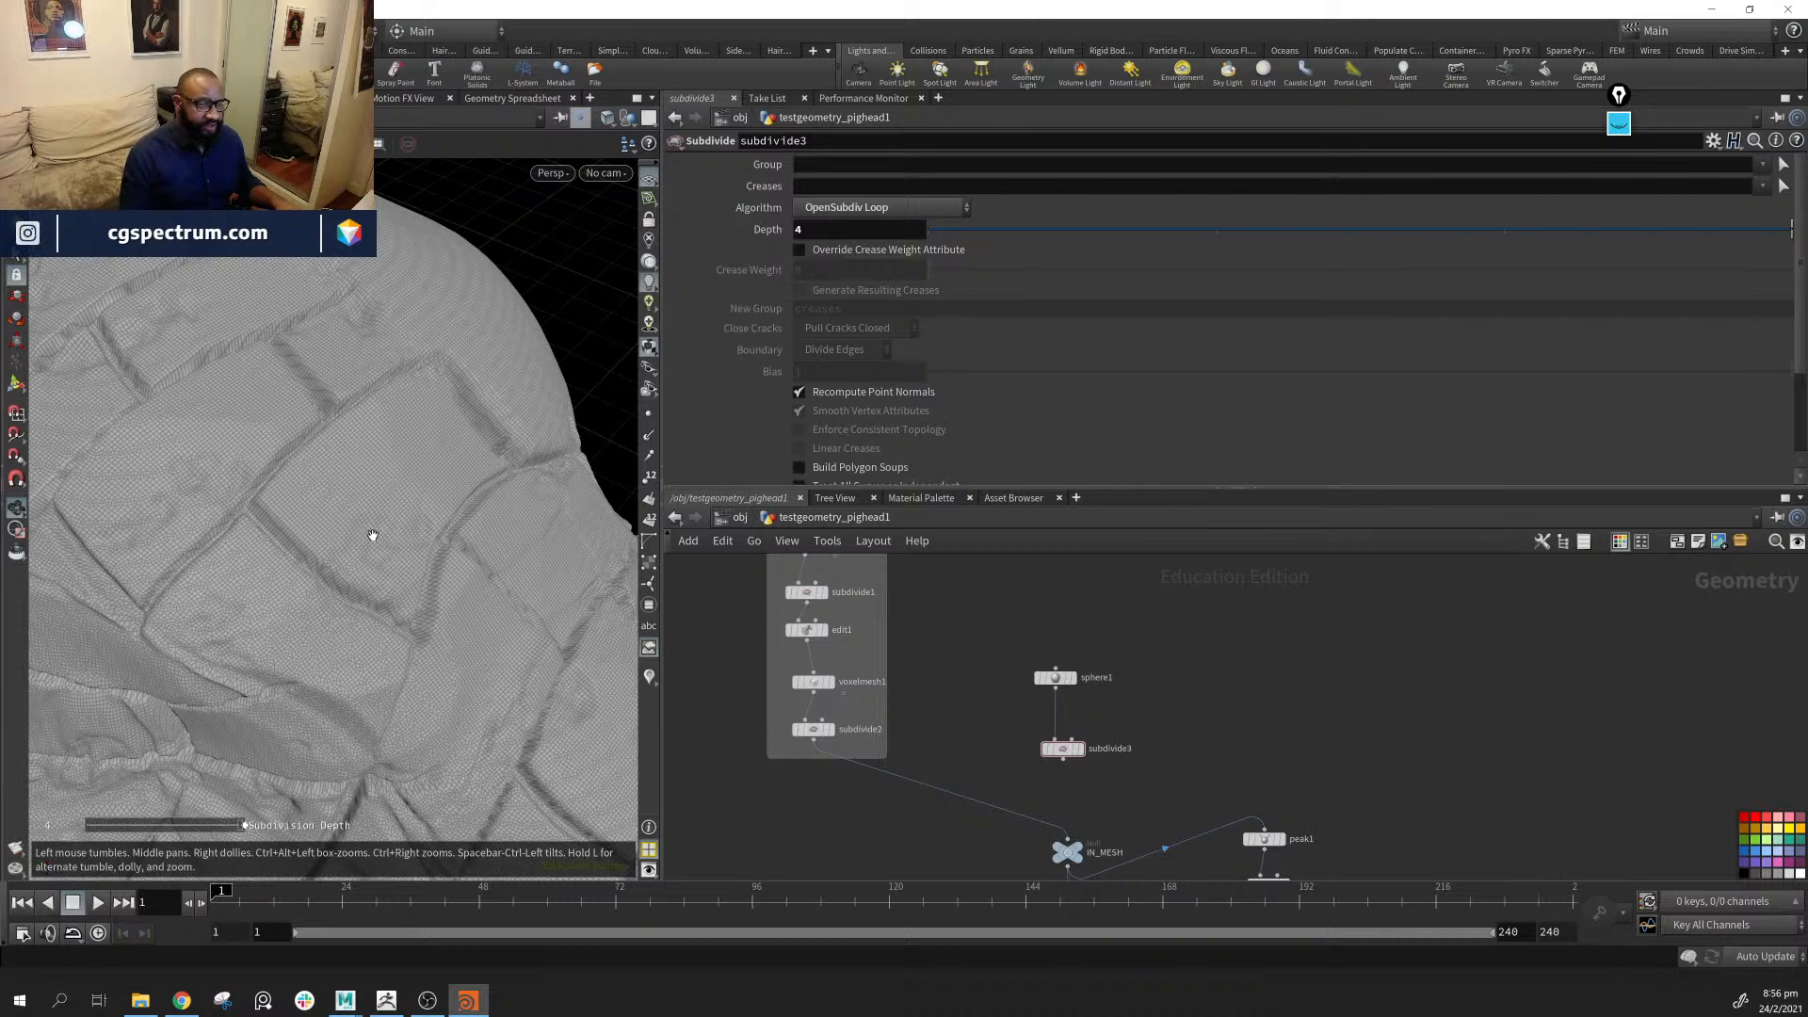
right_drag(394, 500, 557, 525)
drag(556, 525, 212, 391)
right_drag(212, 391, 282, 423)
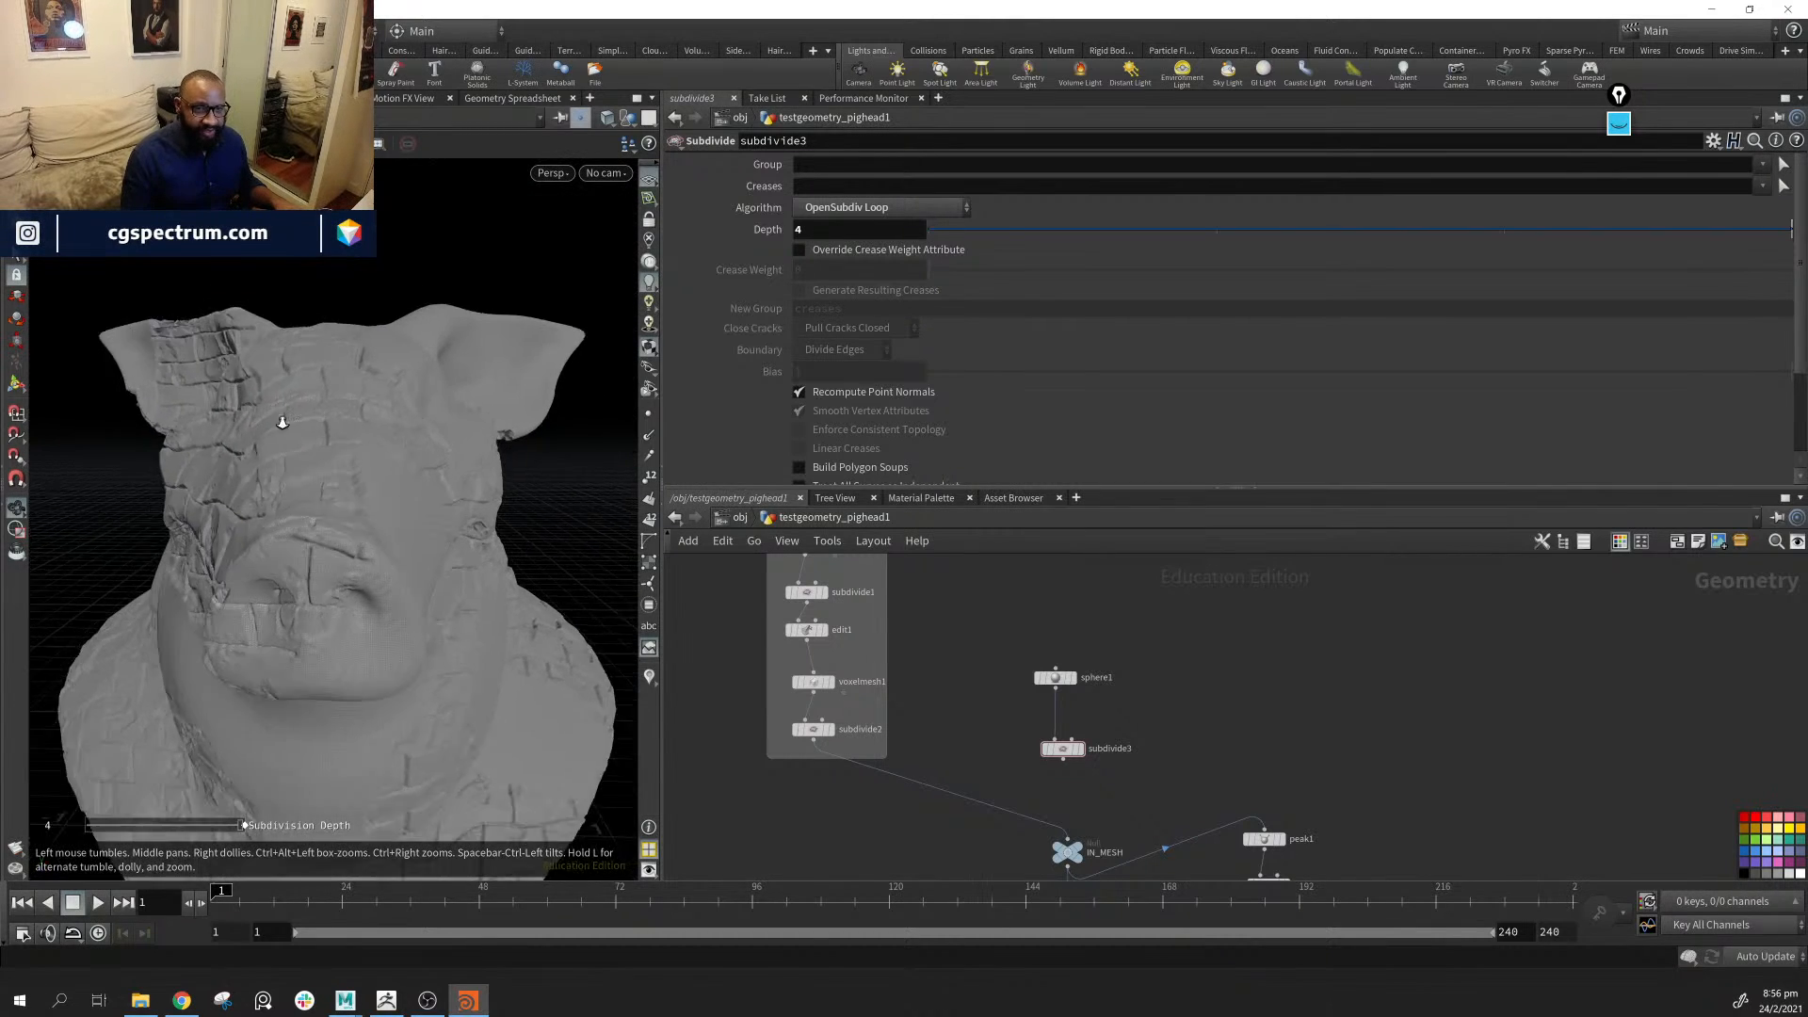
mouse_move(283, 423)
mouse_down()
mouse_move(404, 500)
mouse_move(295, 433)
mouse_up()
mouse_move(295, 432)
right_down()
mouse_move(291, 489)
mouse_move(291, 446)
right_up()
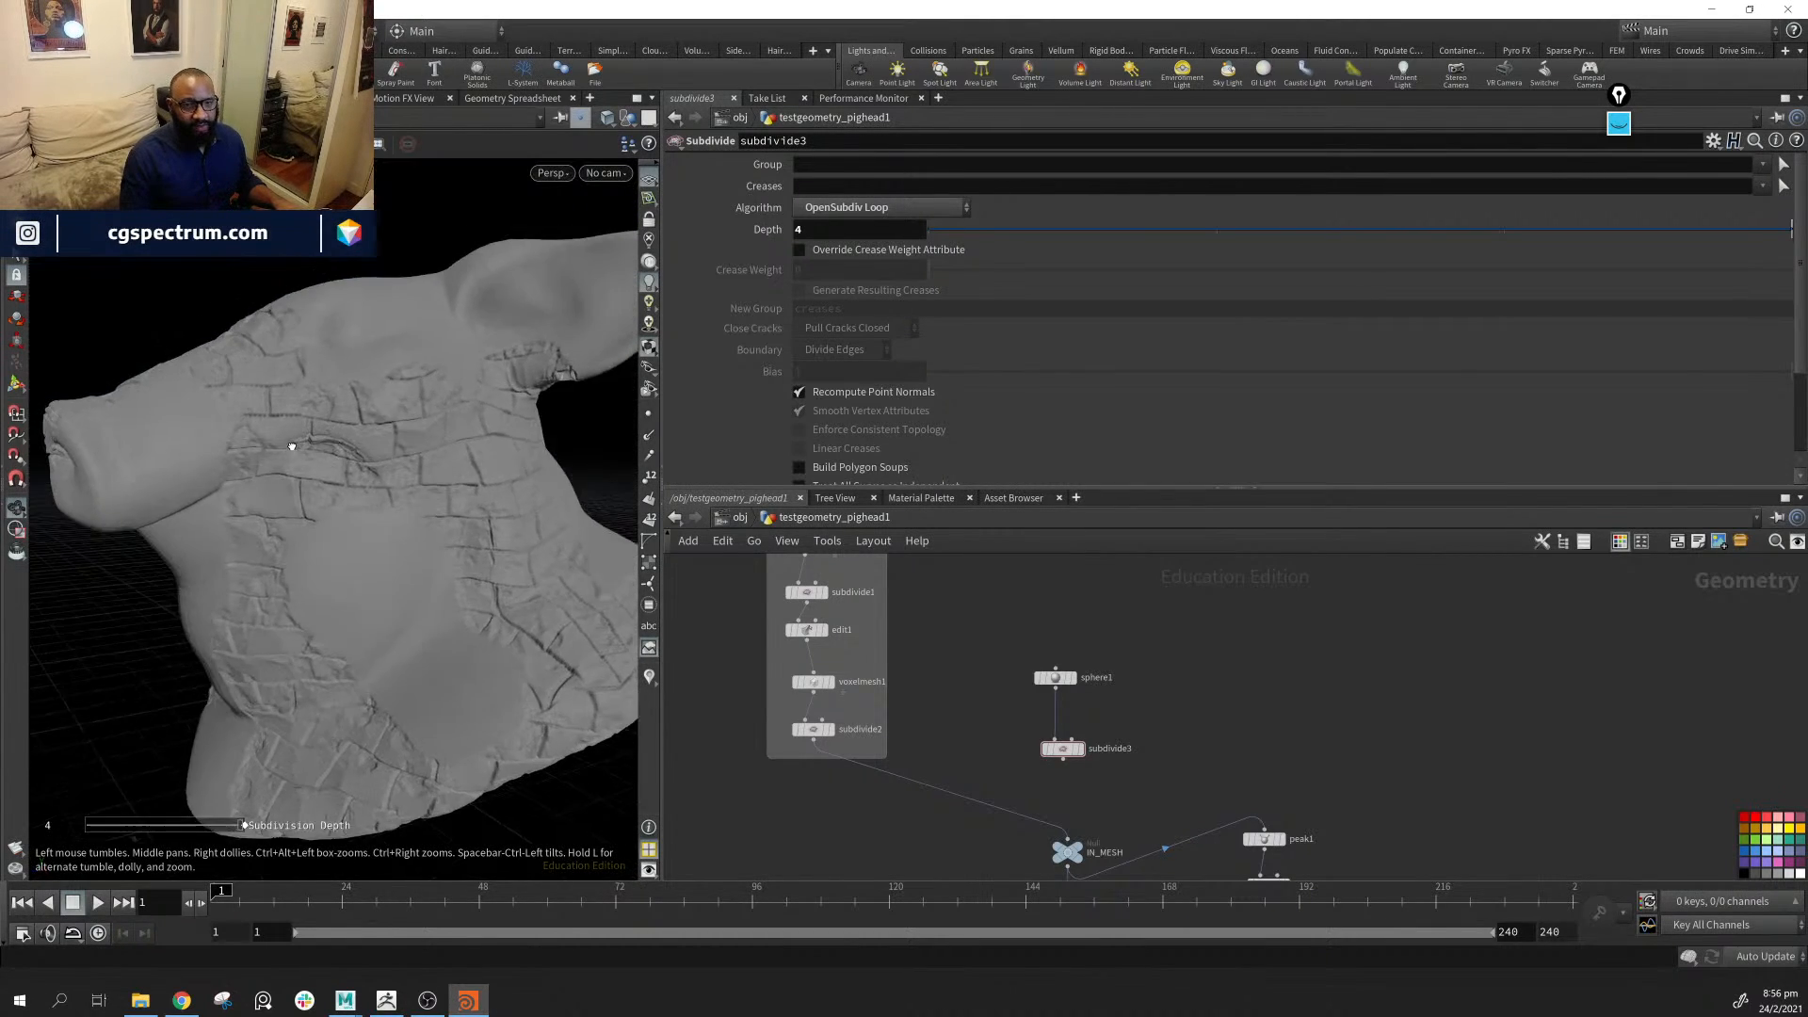
drag(292, 446, 331, 419)
drag(304, 516, 166, 544)
drag(207, 479, 208, 381)
Review the whole pig head from the front and its snout-side brick pattern at close range
key(Return)
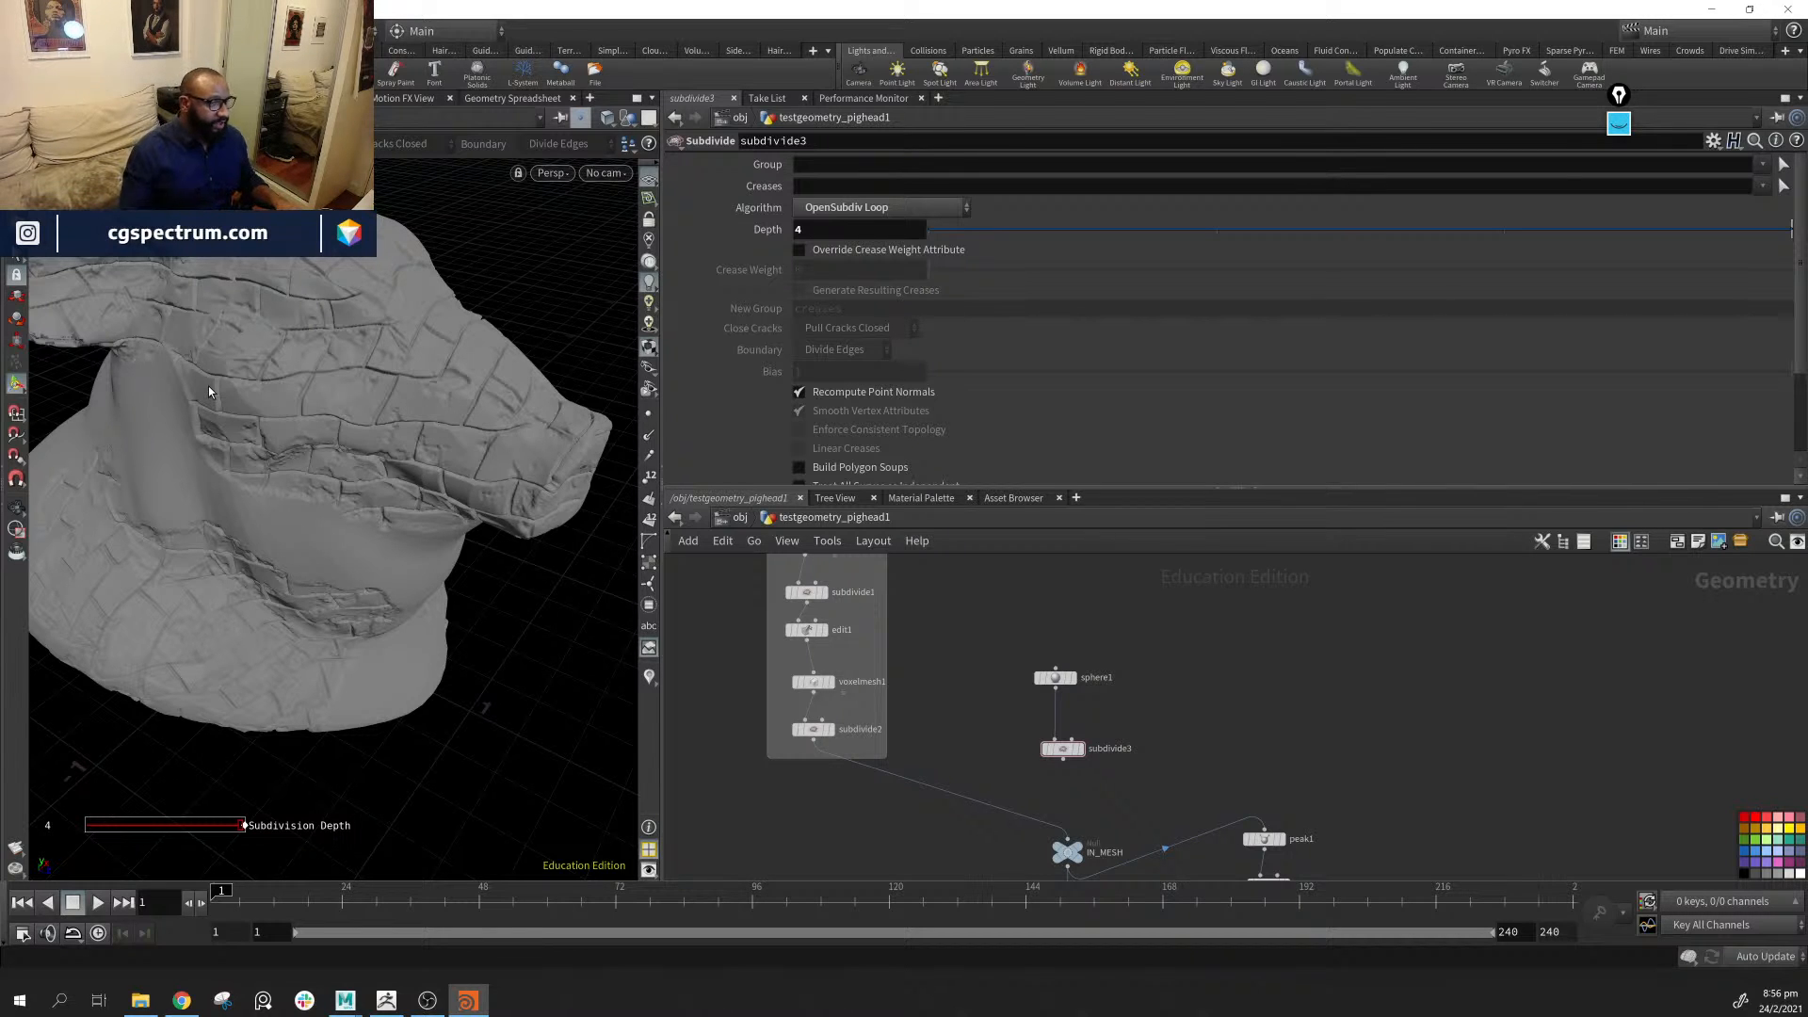
key(Escape)
drag(330, 369, 318, 411)
key(Return)
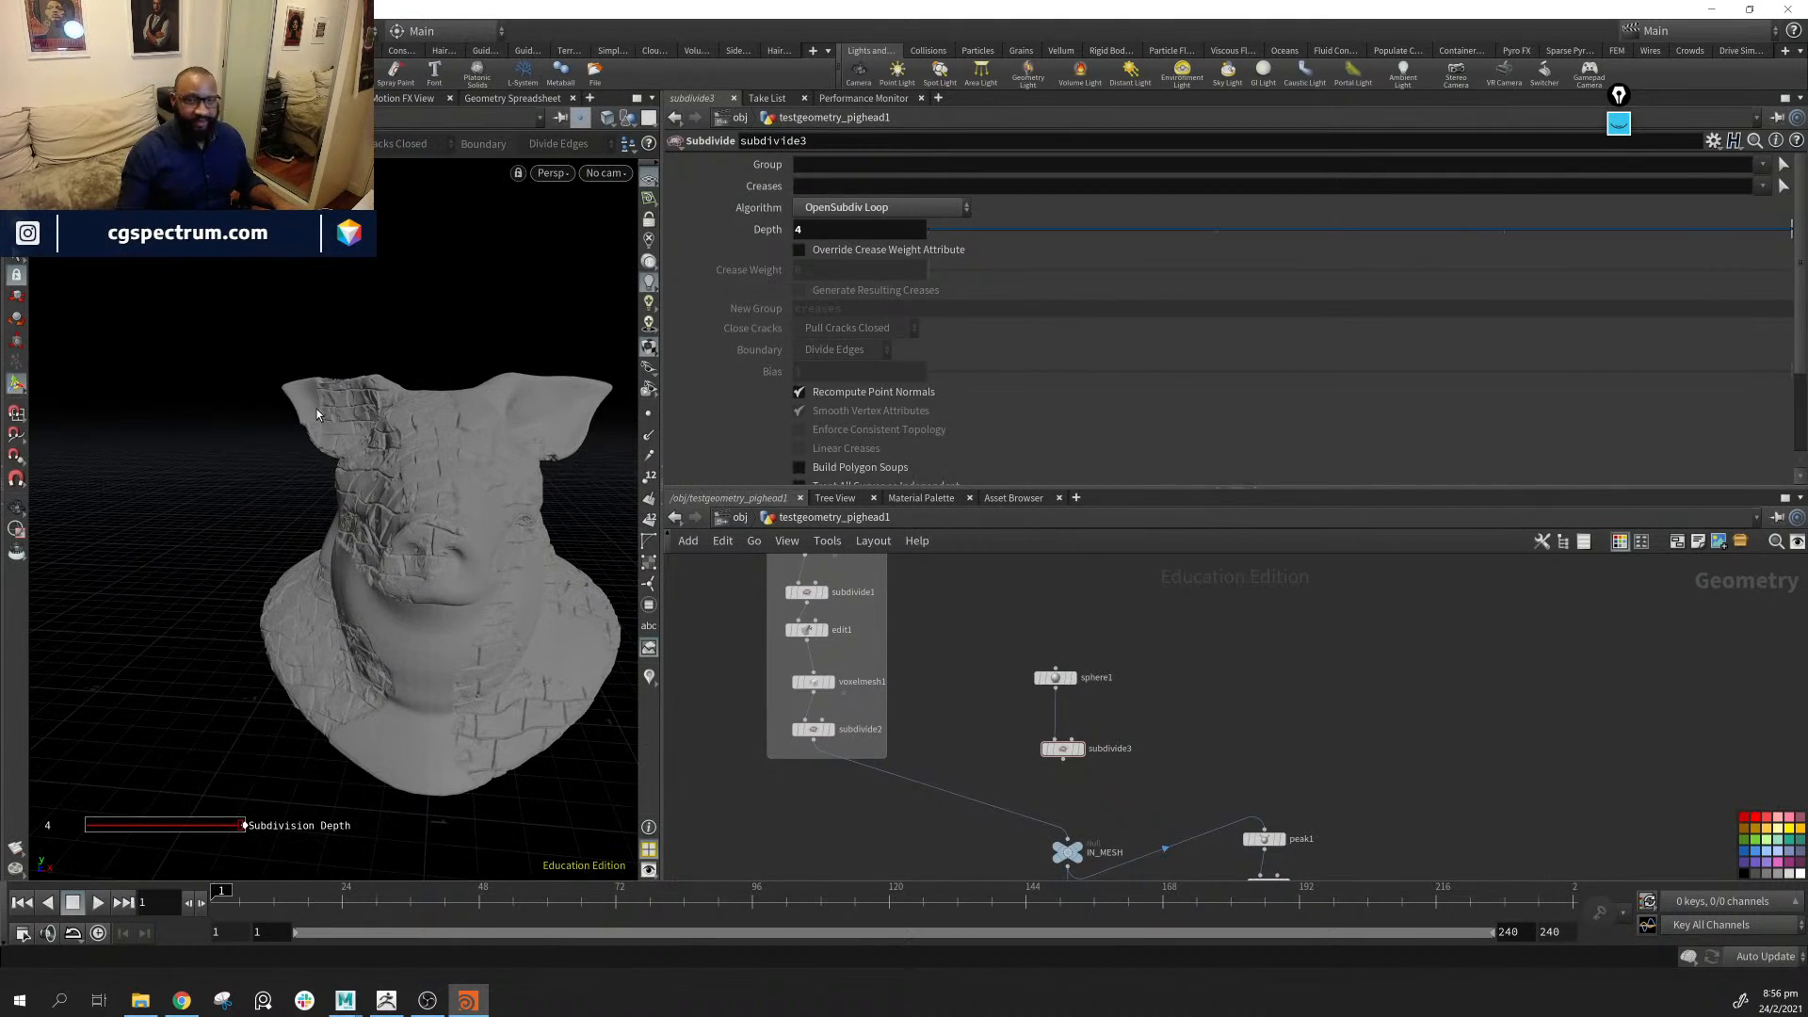
key(Escape)
key(Return)
drag(465, 464, 428, 464)
scroll(345, 489, up, 5)
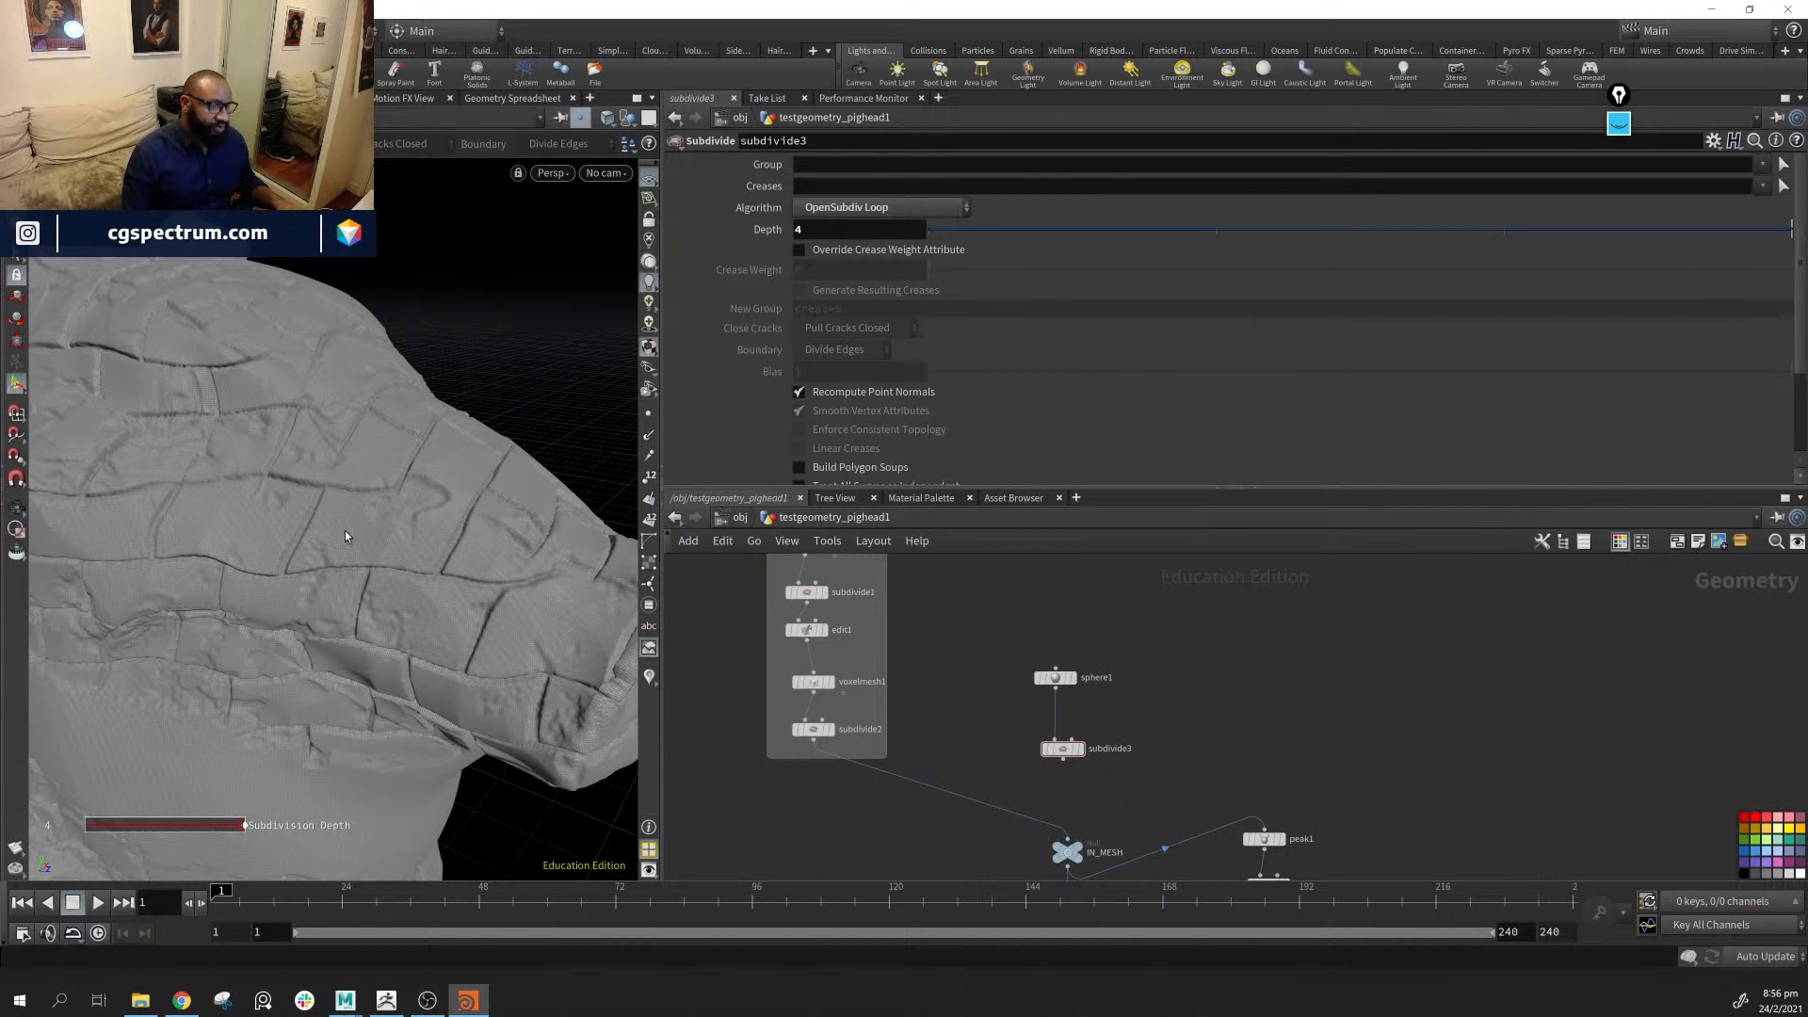
scroll(367, 518, down, 5)
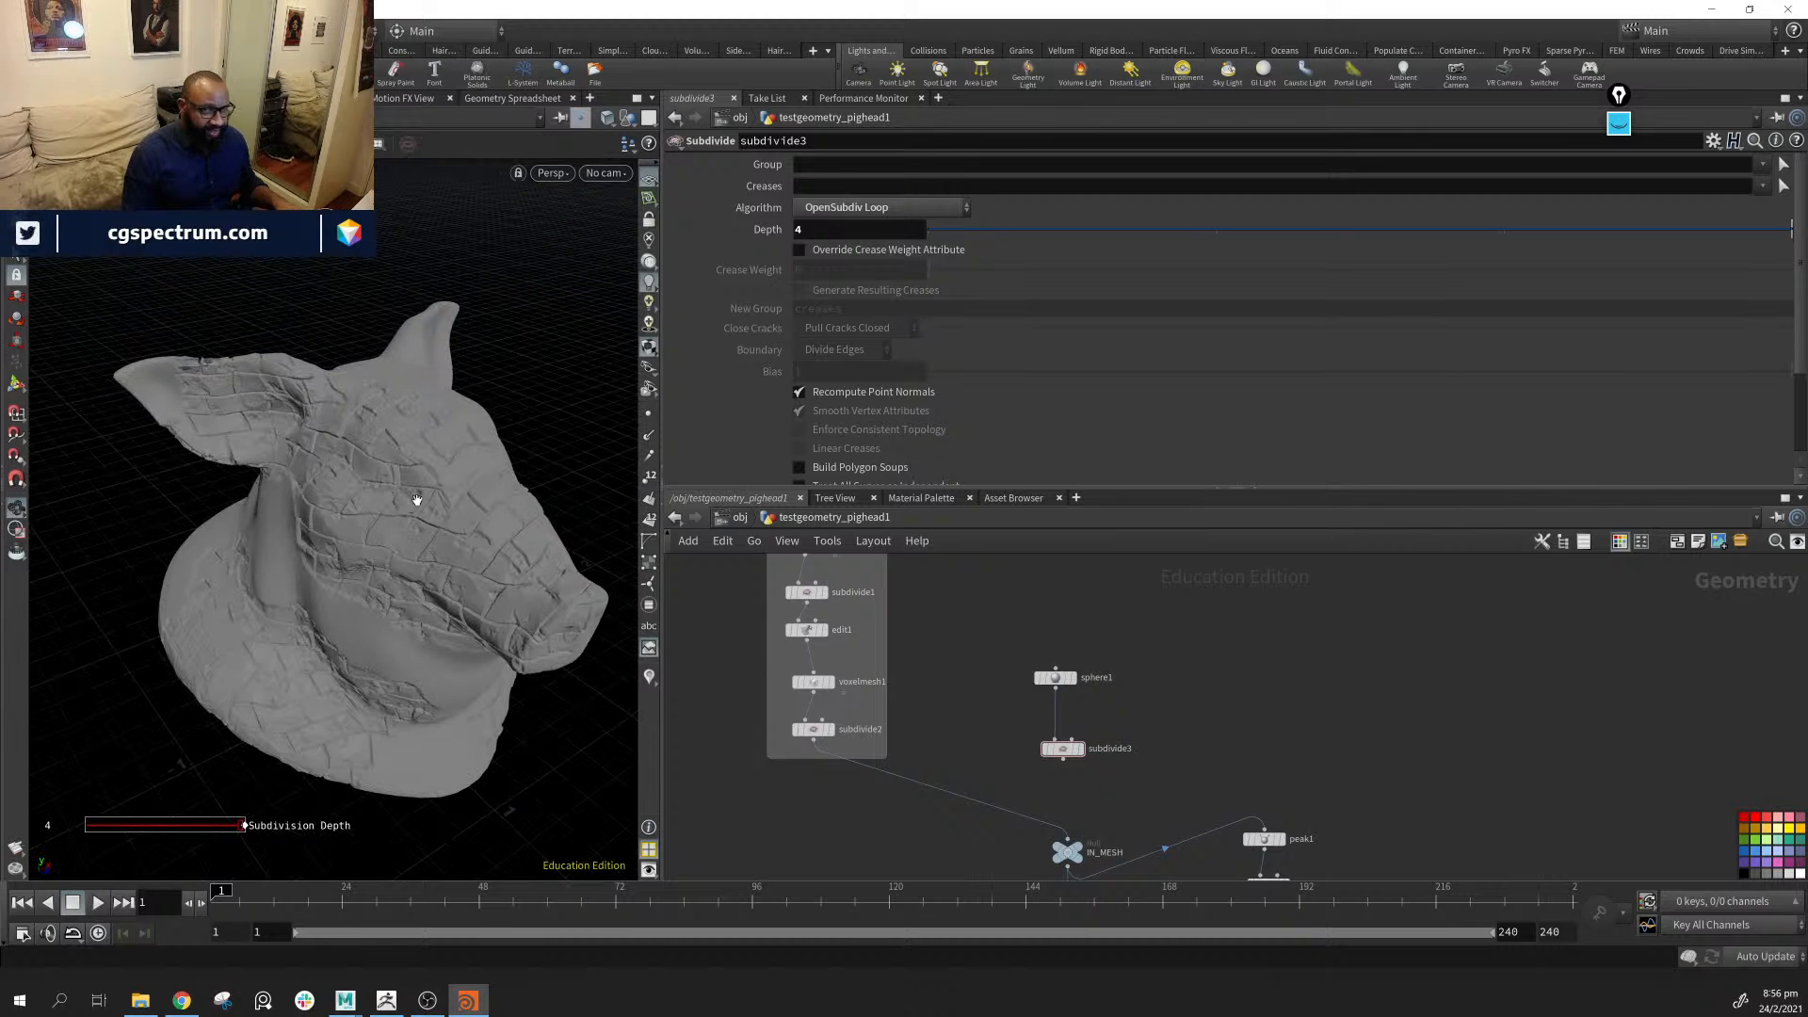
Check the masked bricks around the pig head's cheek, ear base and neck in profile and three-quarter views
alt+drag(417, 499, 295, 440)
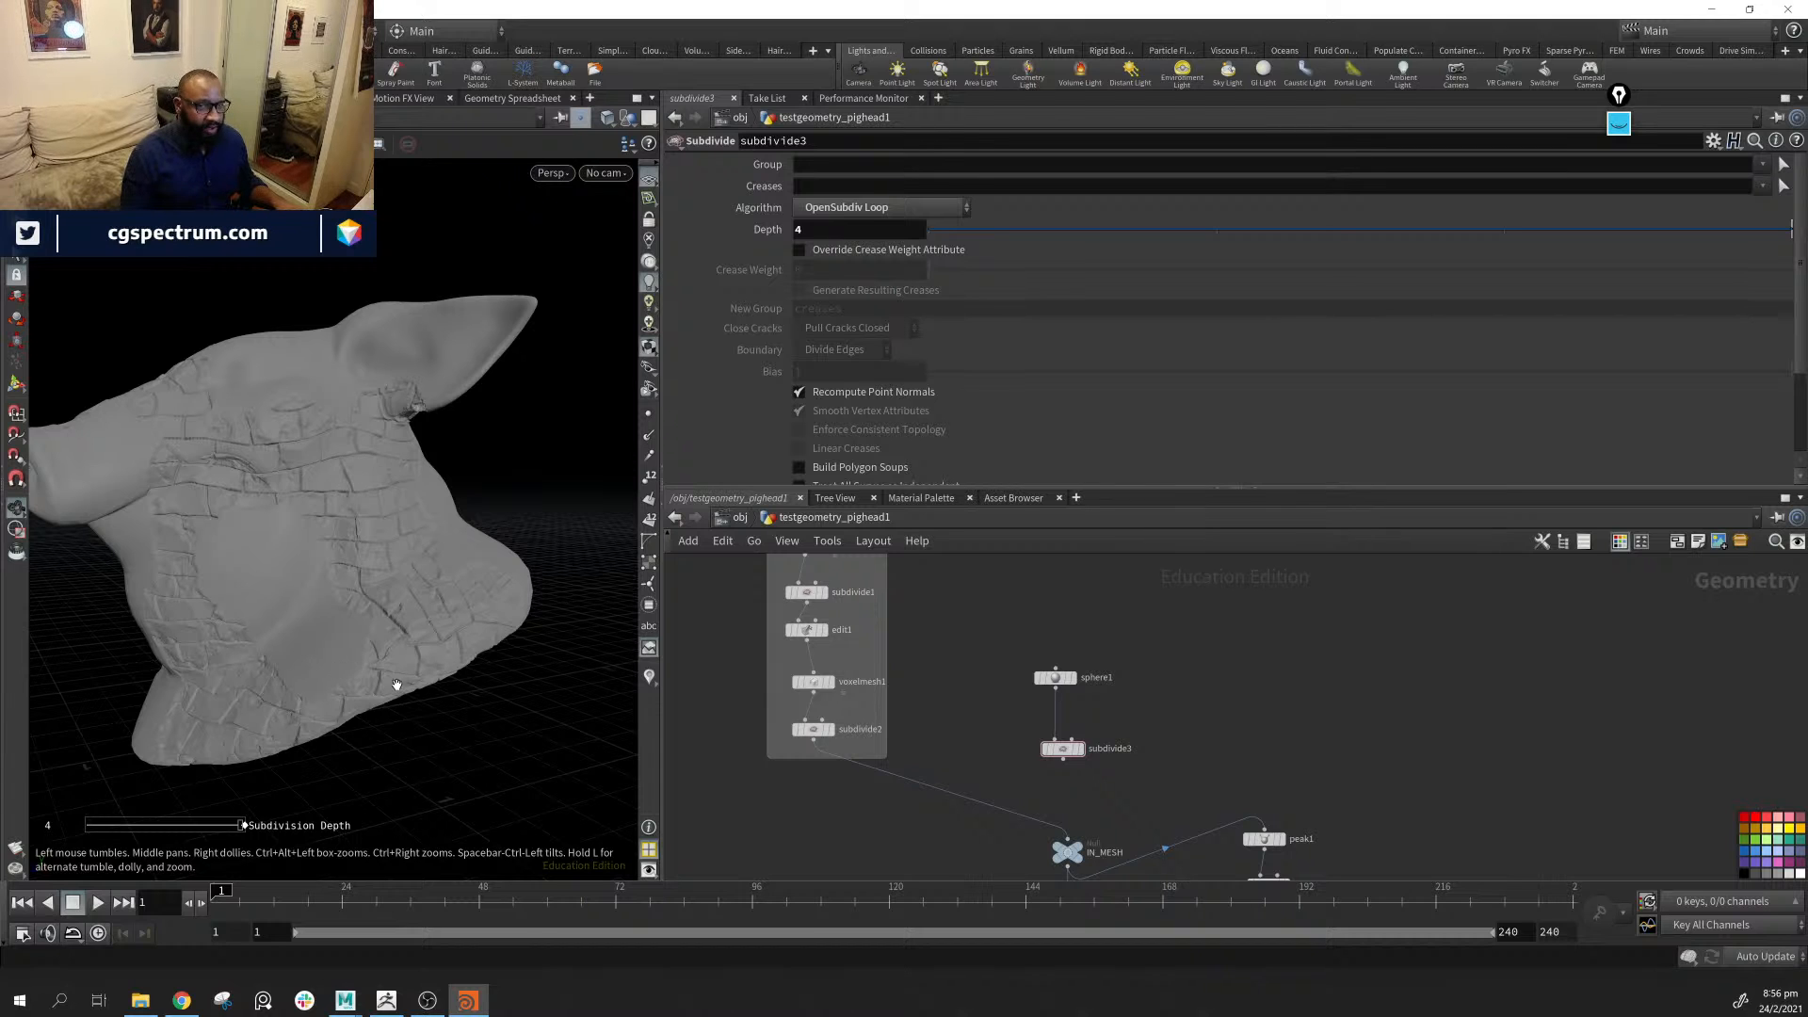
alt+drag(397, 685, 304, 554)
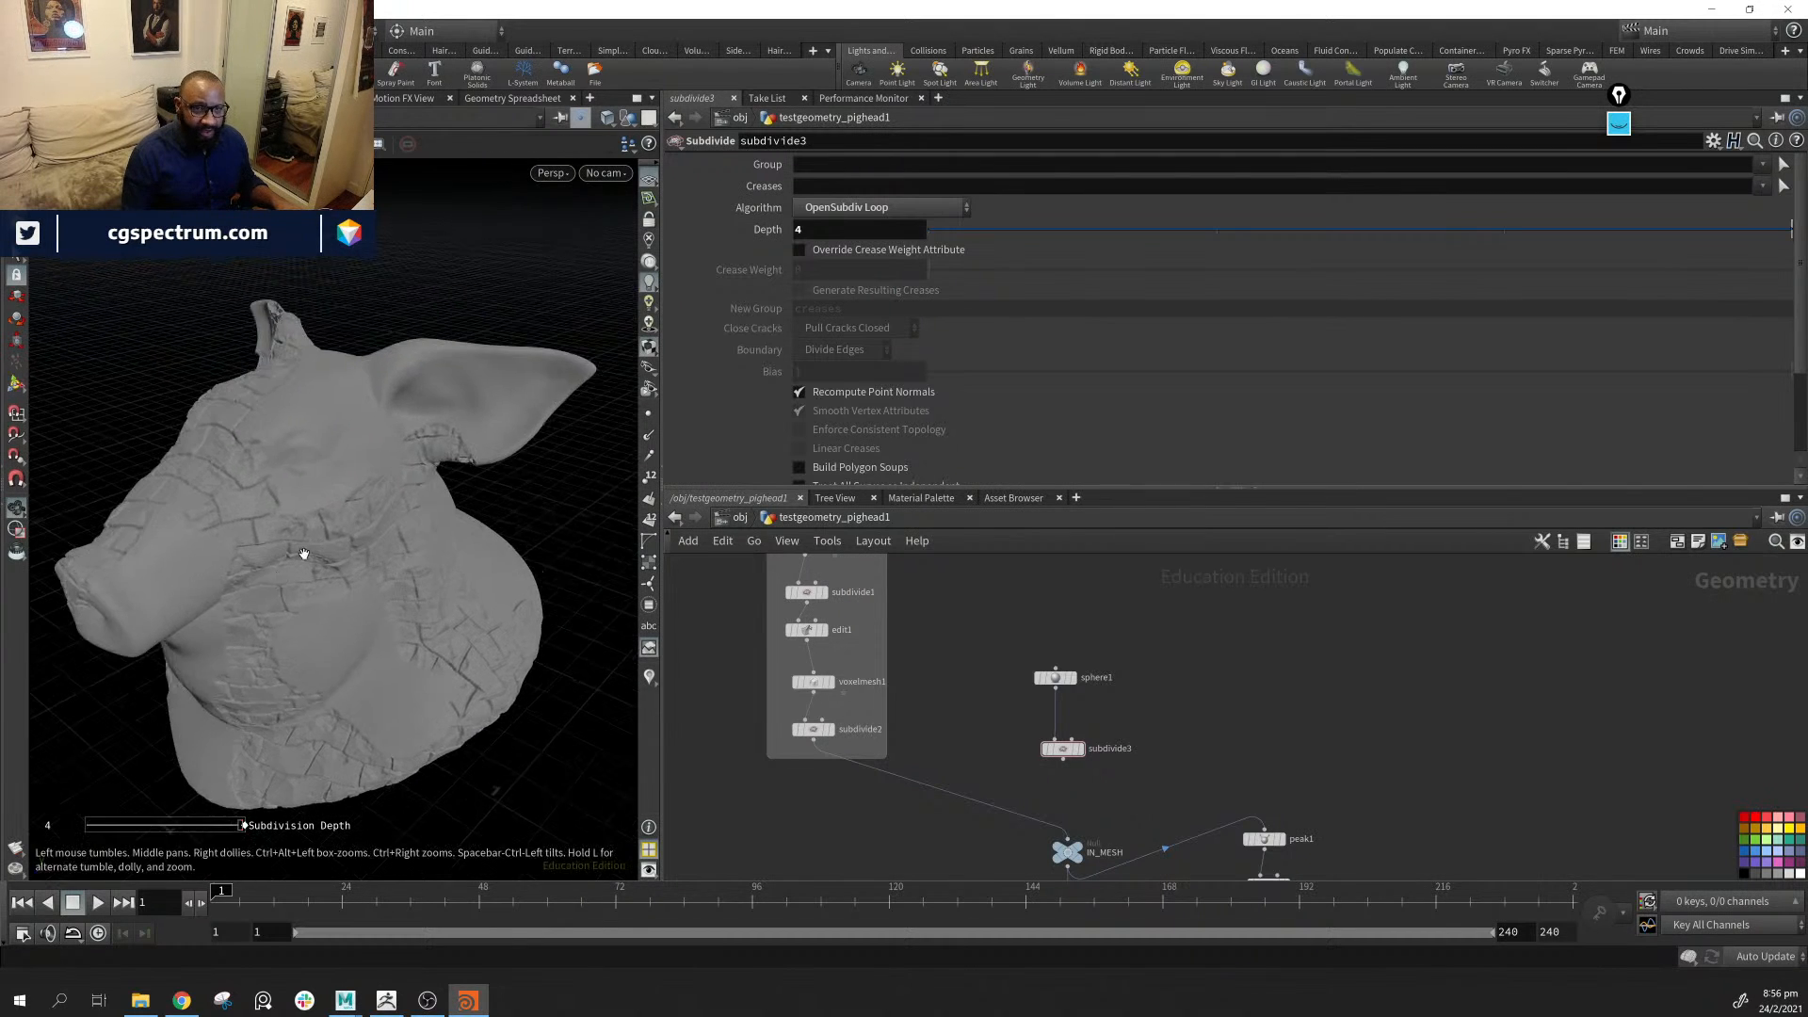
alt+right_drag(303, 554, 330, 525)
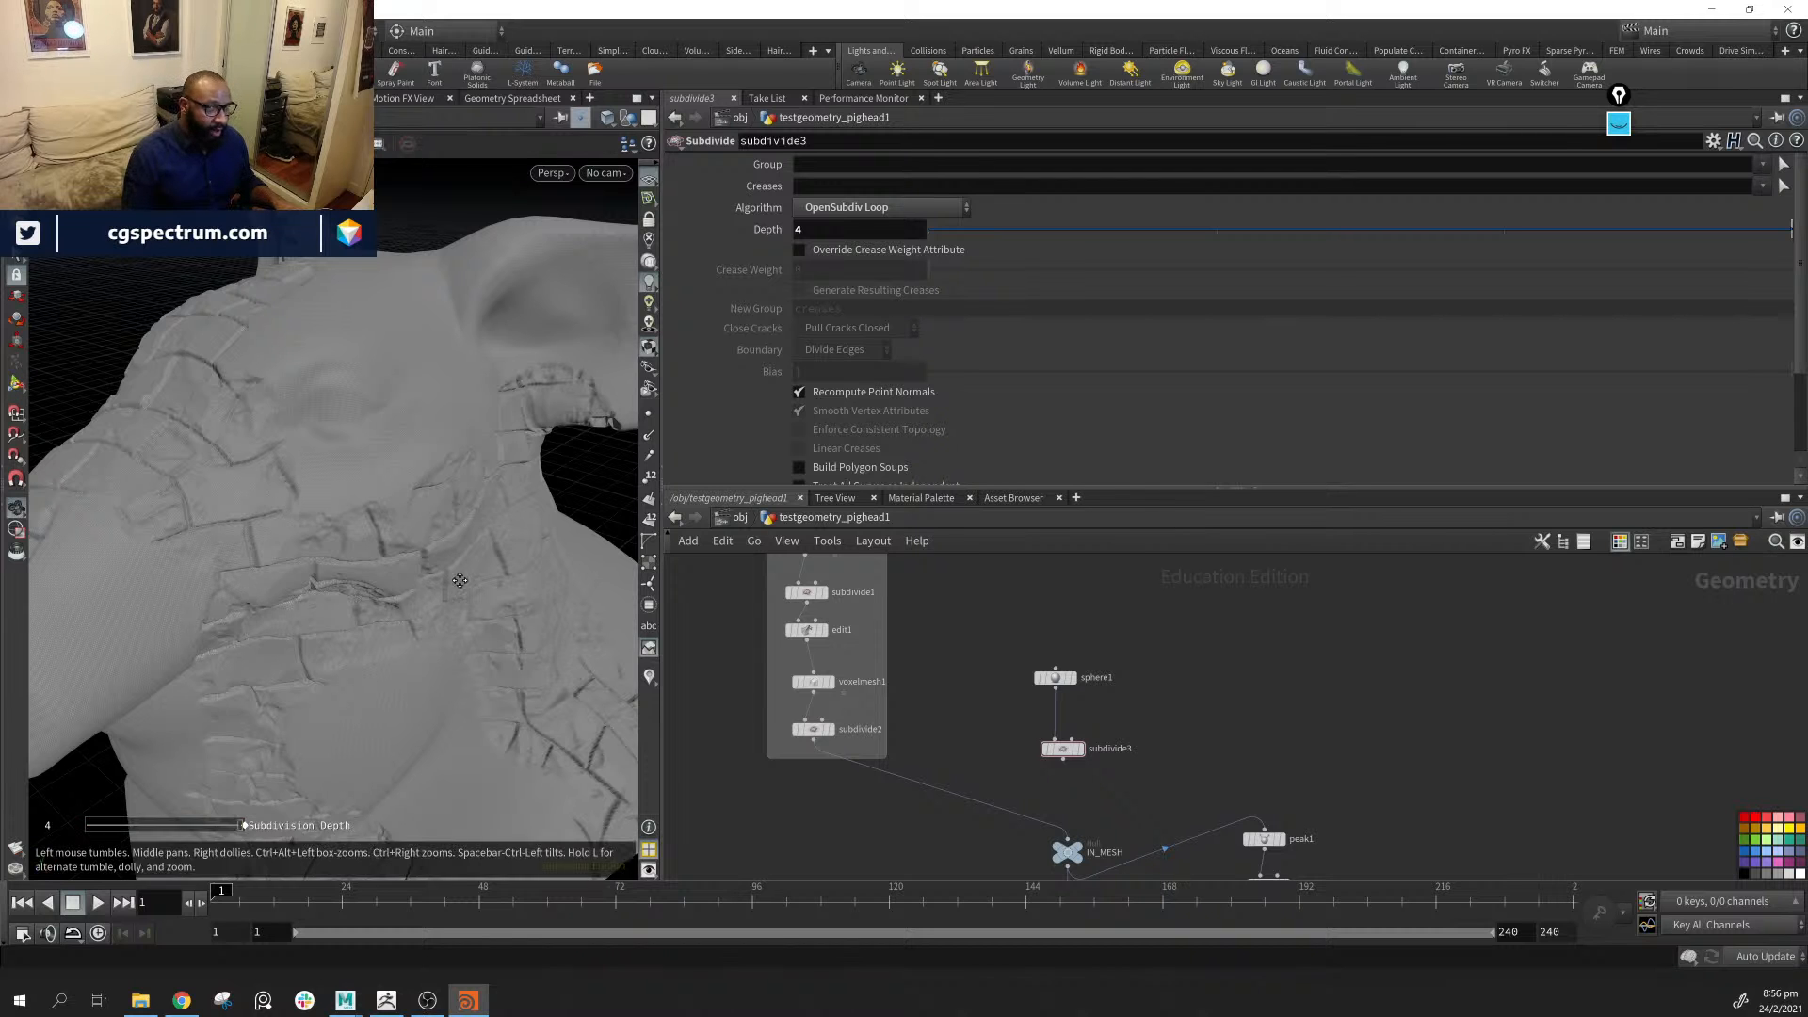
alt+right_drag(242, 598, 367, 529)
alt+drag(367, 529, 478, 531)
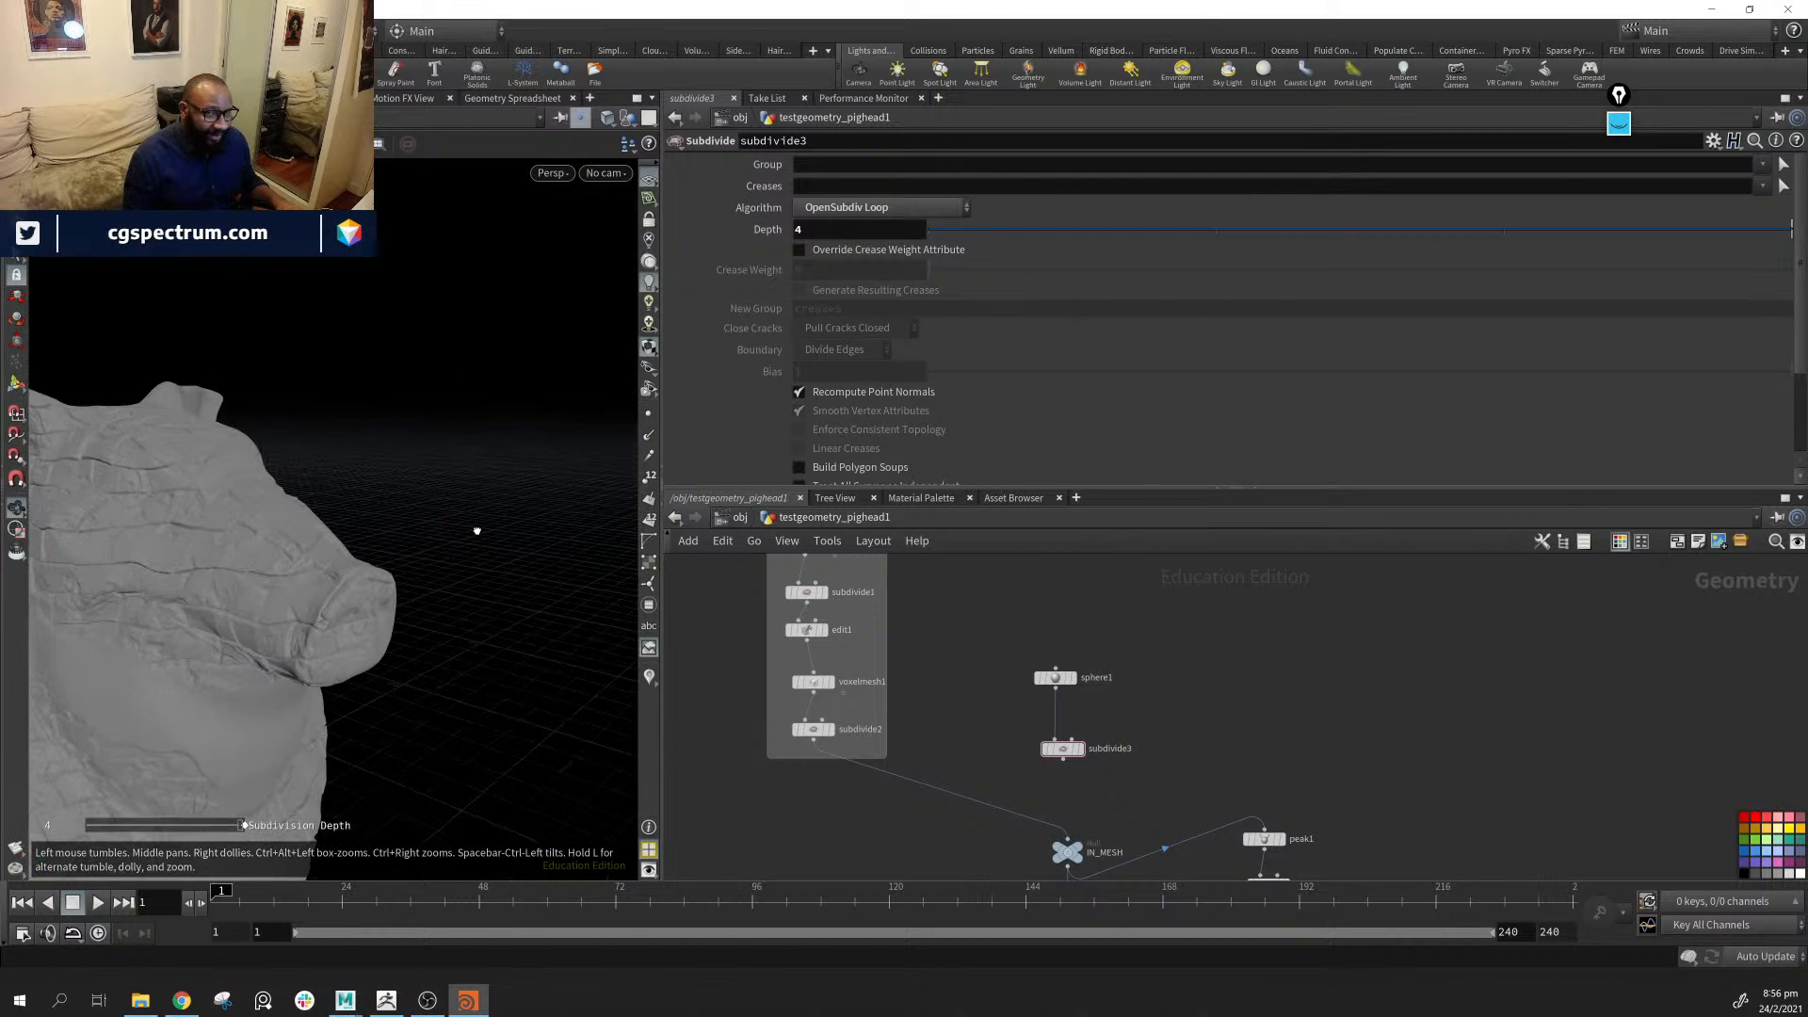
alt+drag(279, 625, 326, 553)
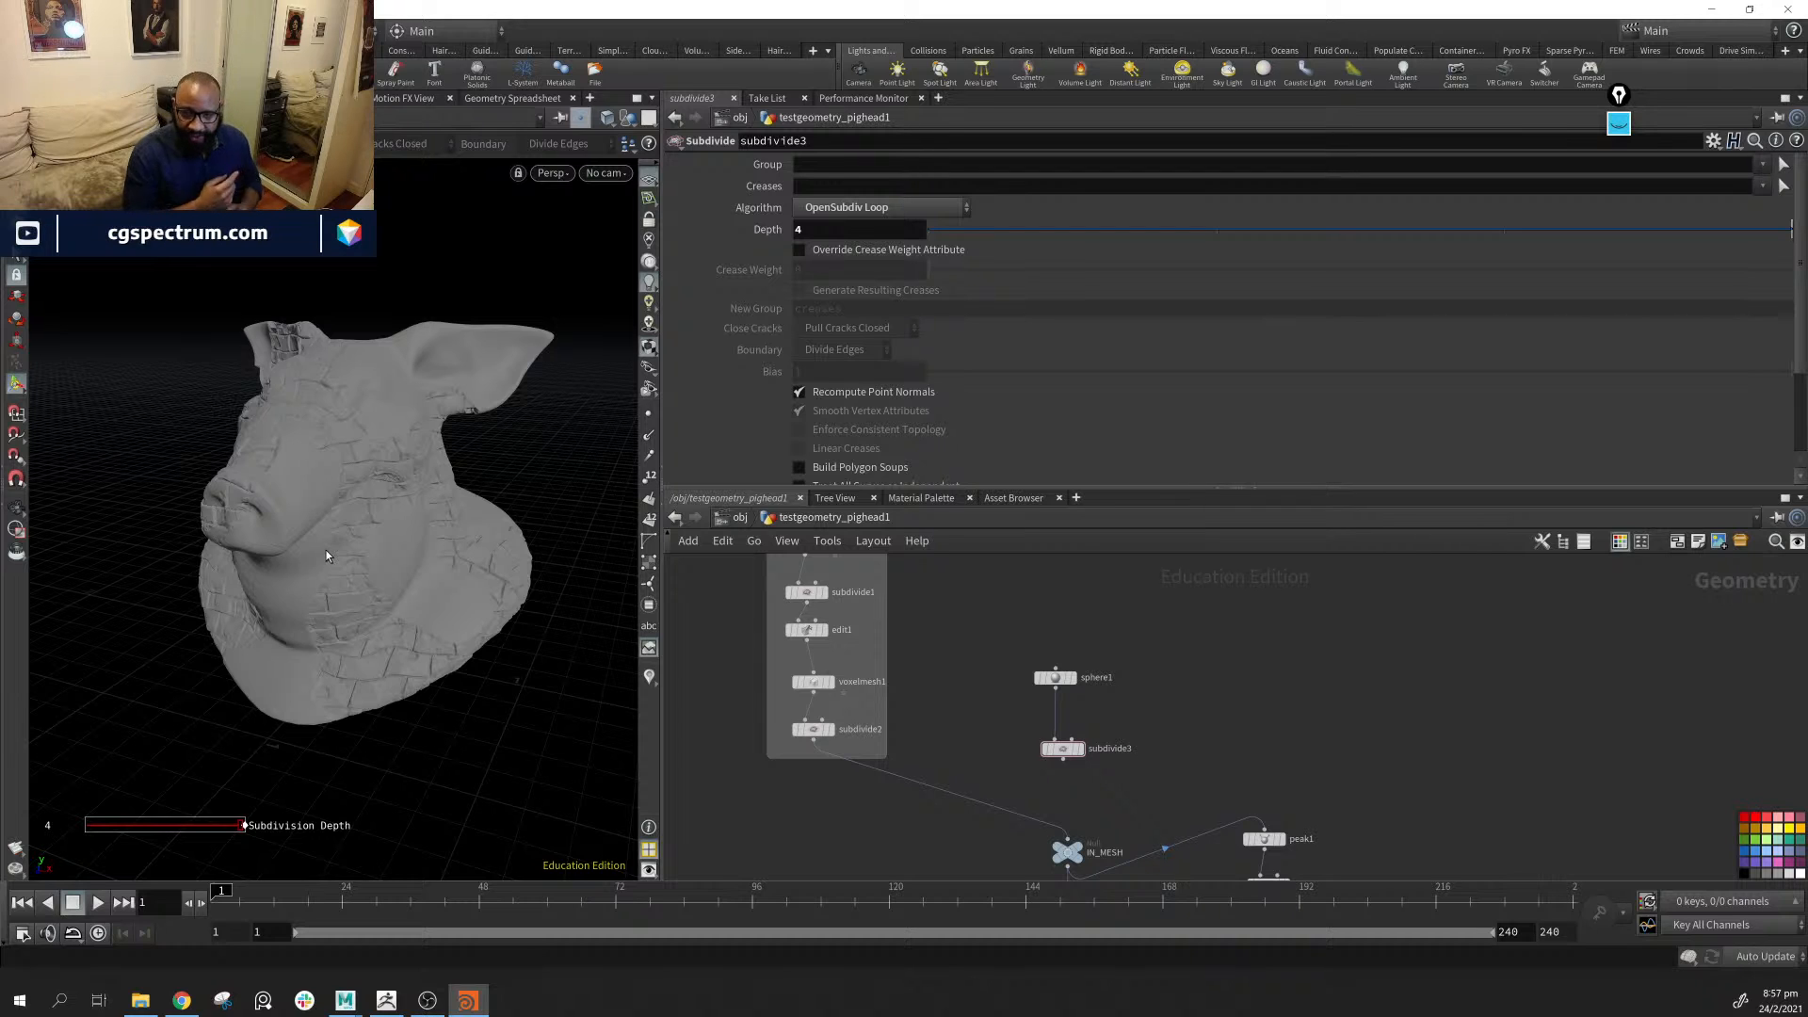
Move attribexpression1 slightly lower in the network and delete the unused pointwrangle1 node
middle_drag(999, 640, 1022, 561)
middle_drag(1206, 726, 1095, 513)
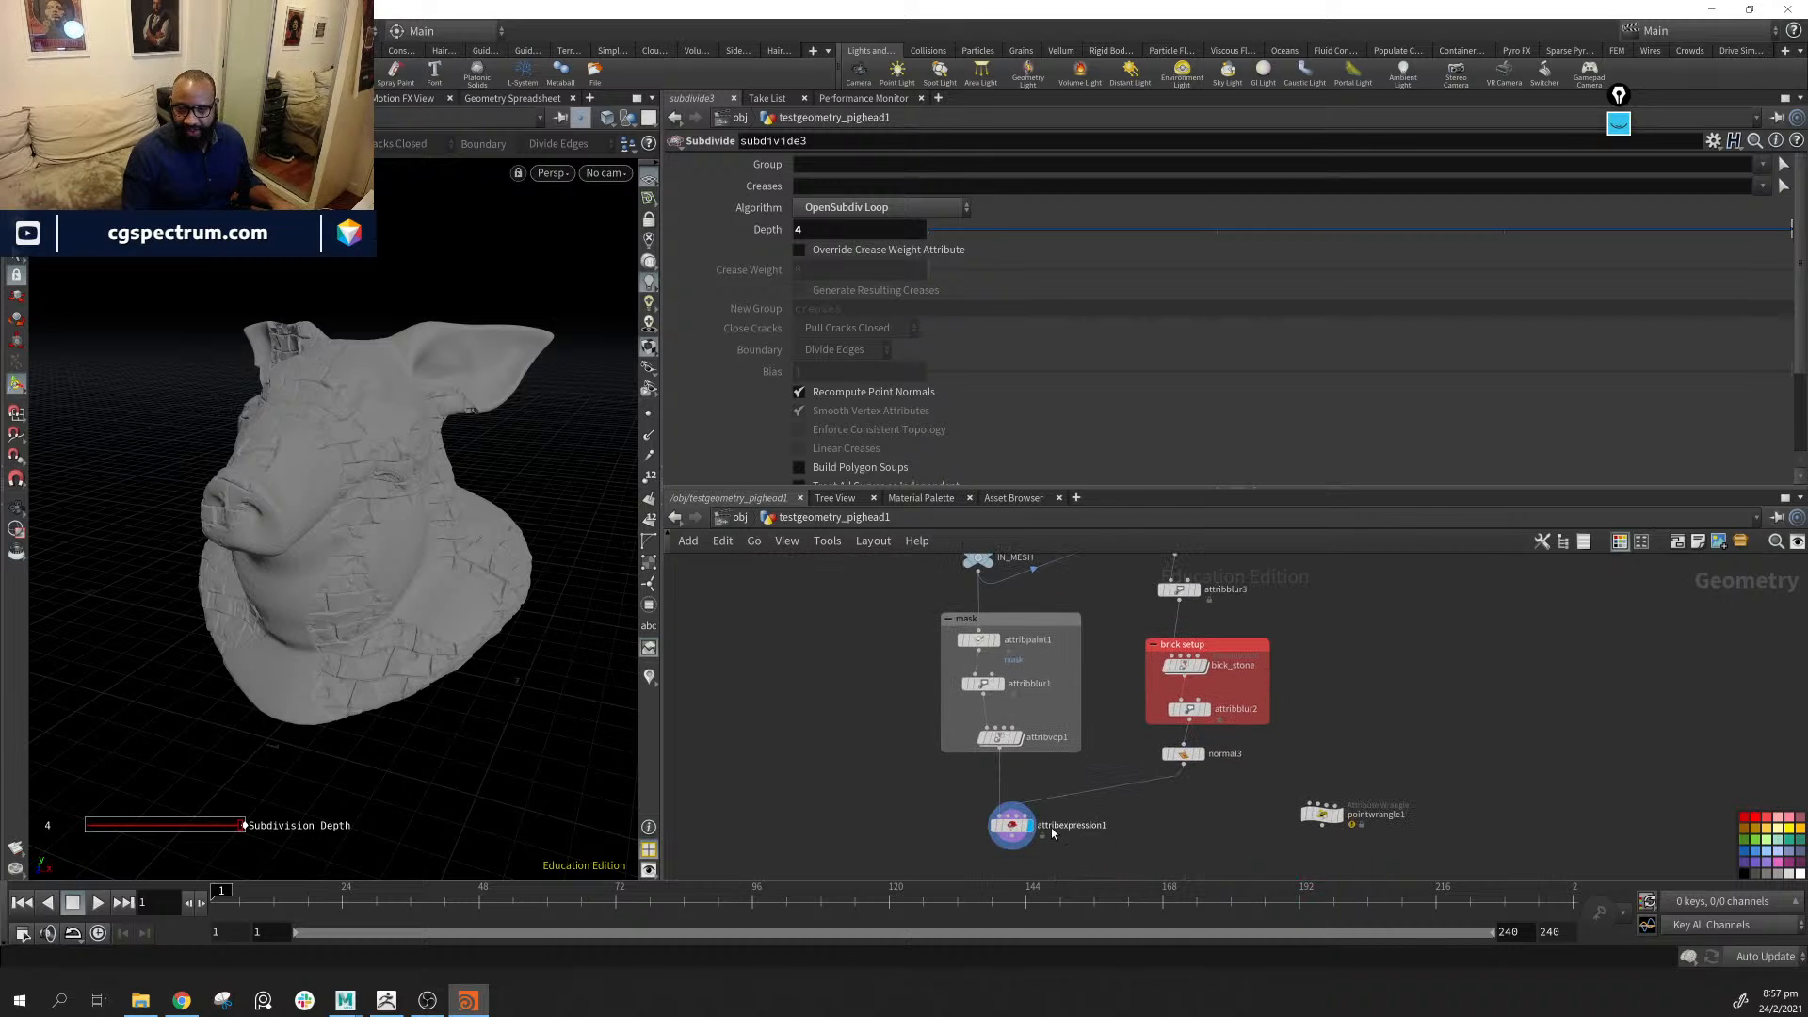
drag(1010, 826, 1008, 839)
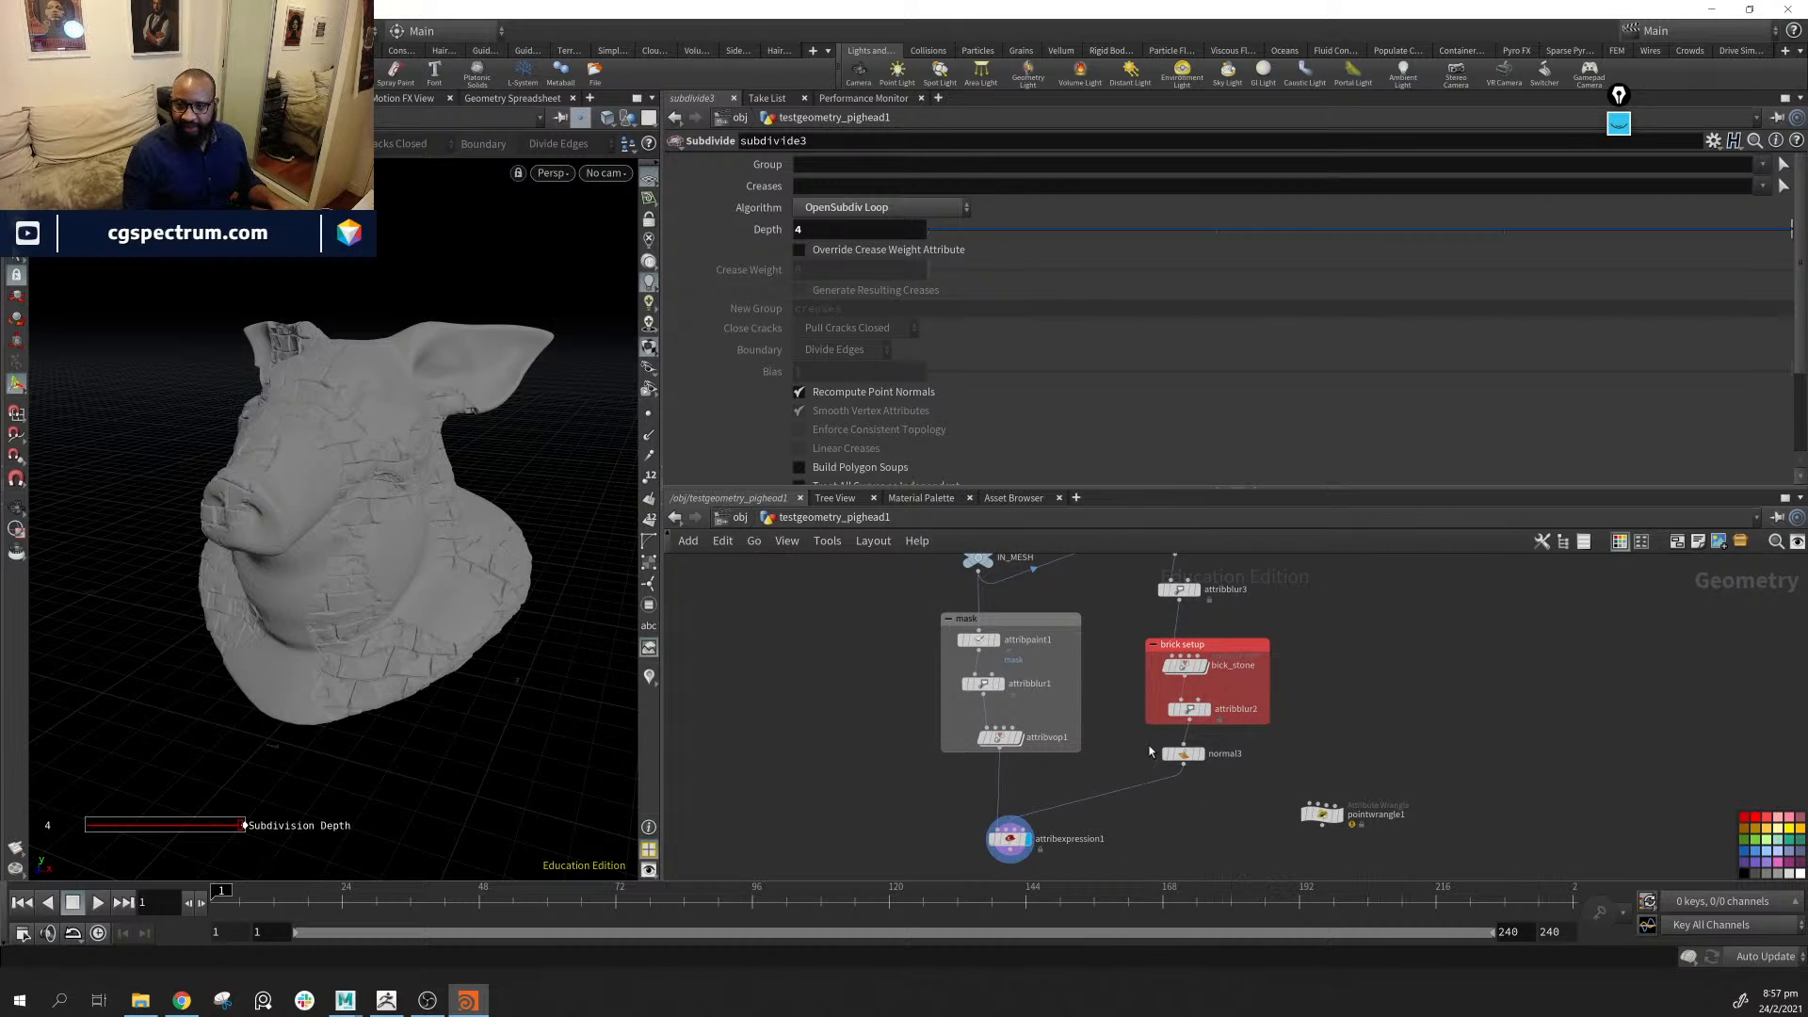
middle_drag(1321, 623, 1213, 747)
drag(1163, 777, 1039, 885)
middle_drag(1211, 732, 1110, 652)
click(1215, 751)
drag(1121, 865, 1266, 797)
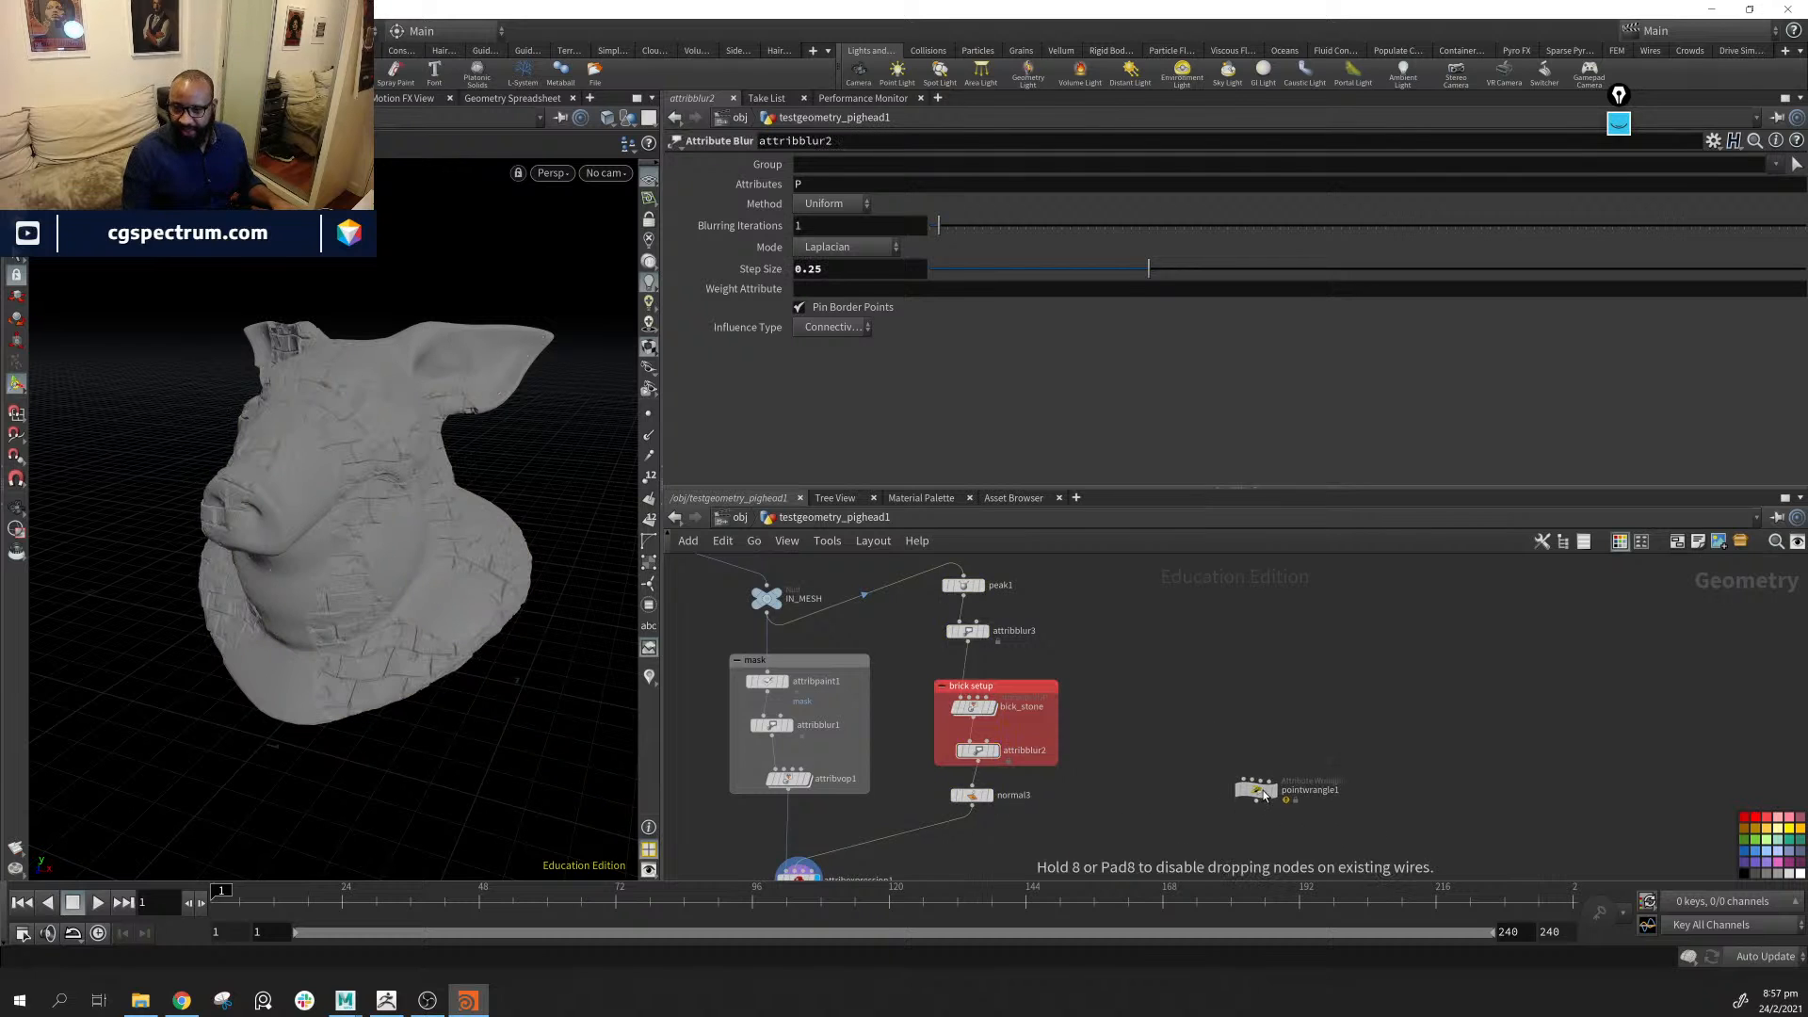
key(Delete)
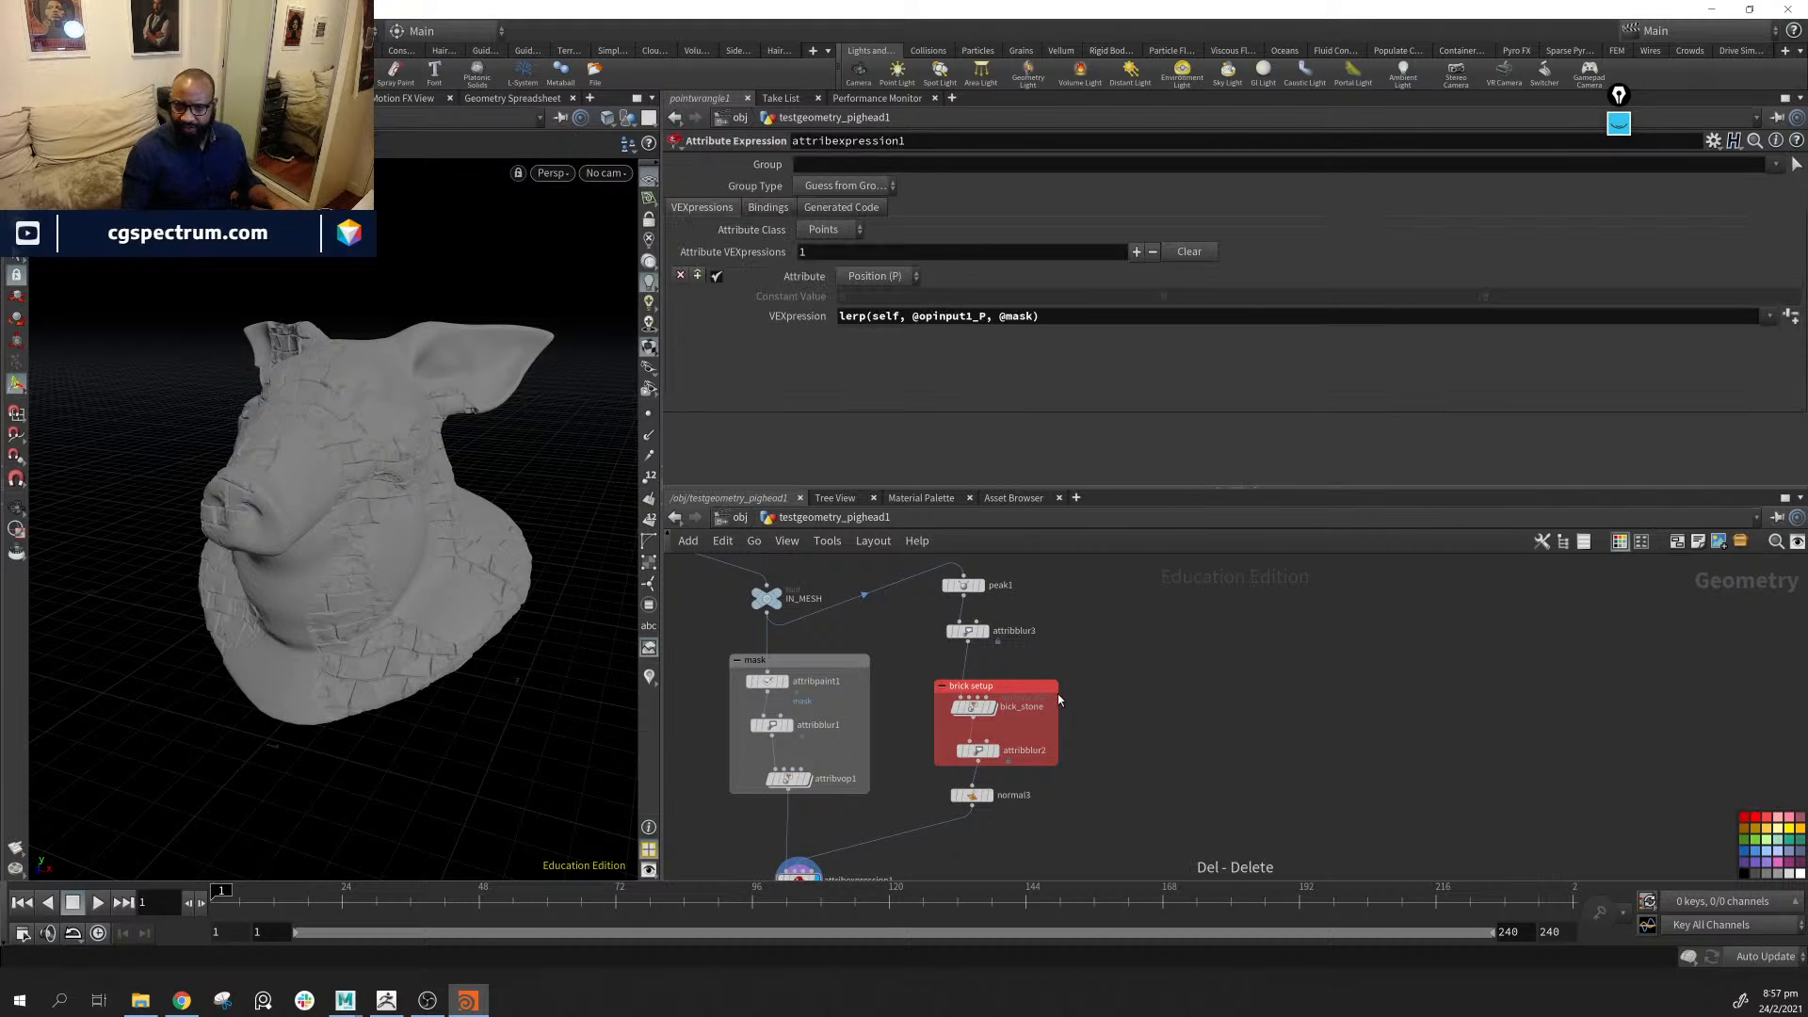
Delete sphere1 and subdivide3, and line up the pig head's network box and IN_MESH above the mask box
scroll(1017, 682, down, 5)
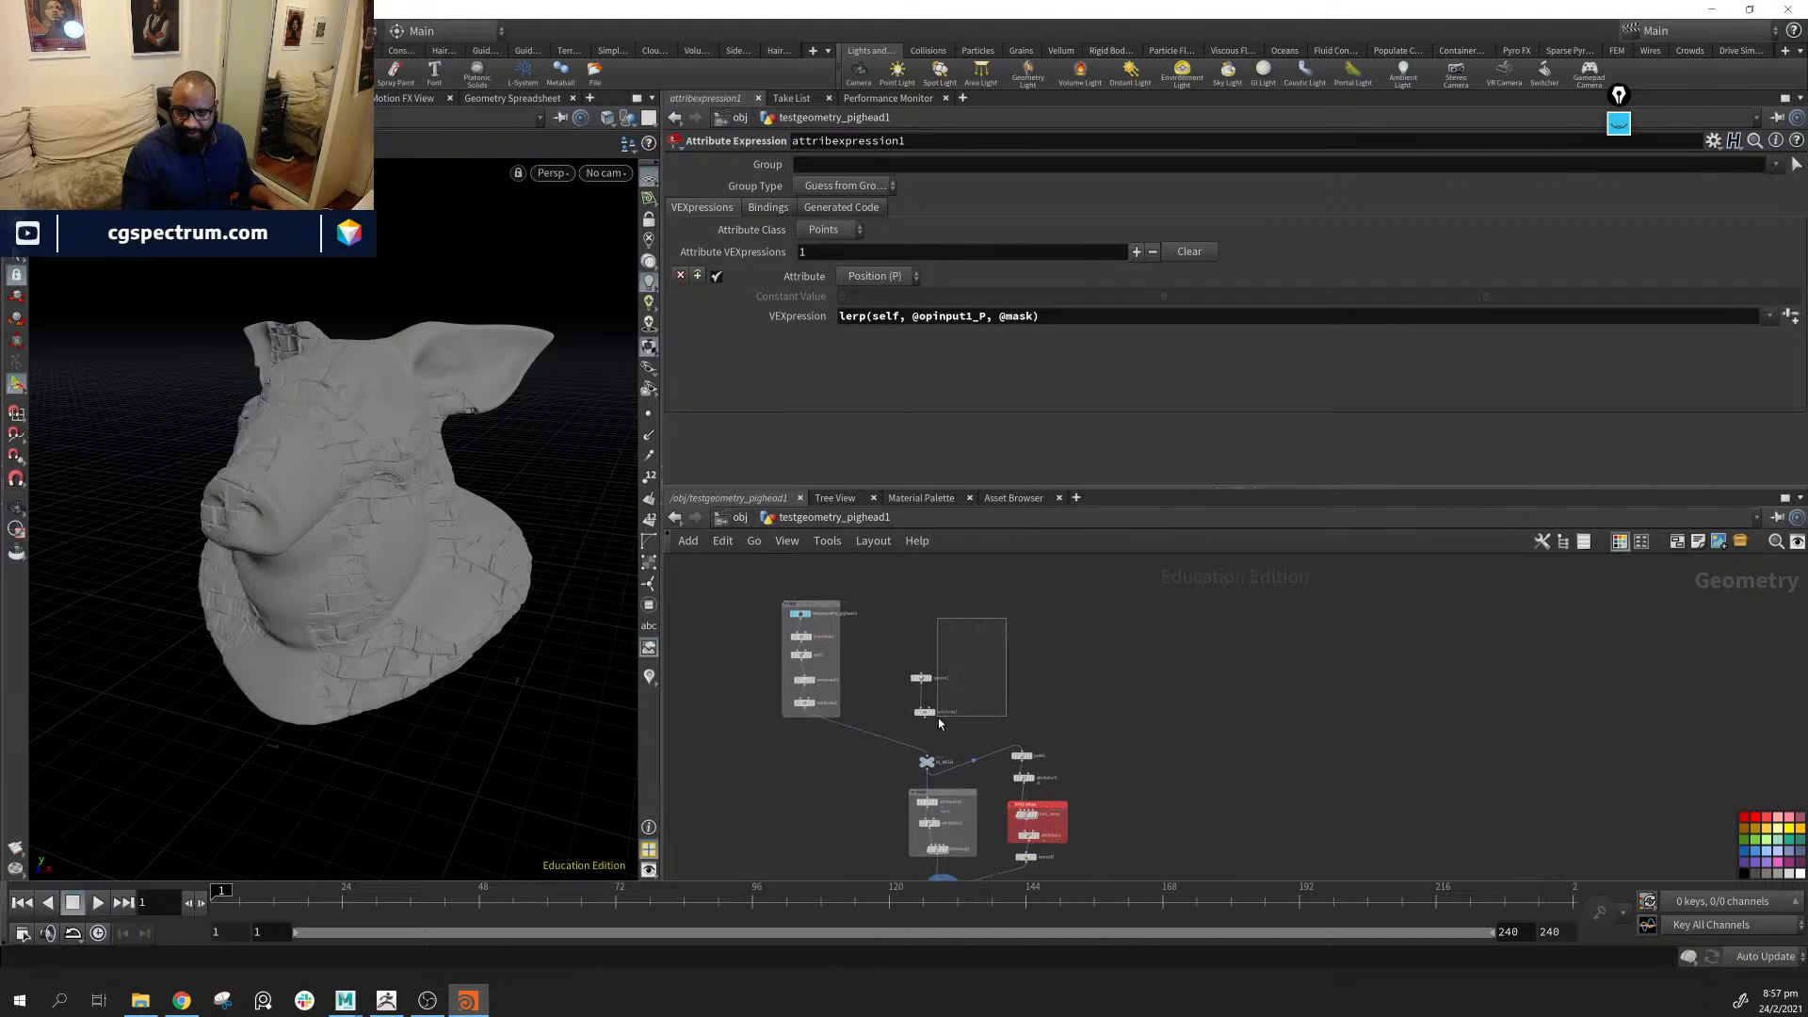
drag(938, 718, 912, 736)
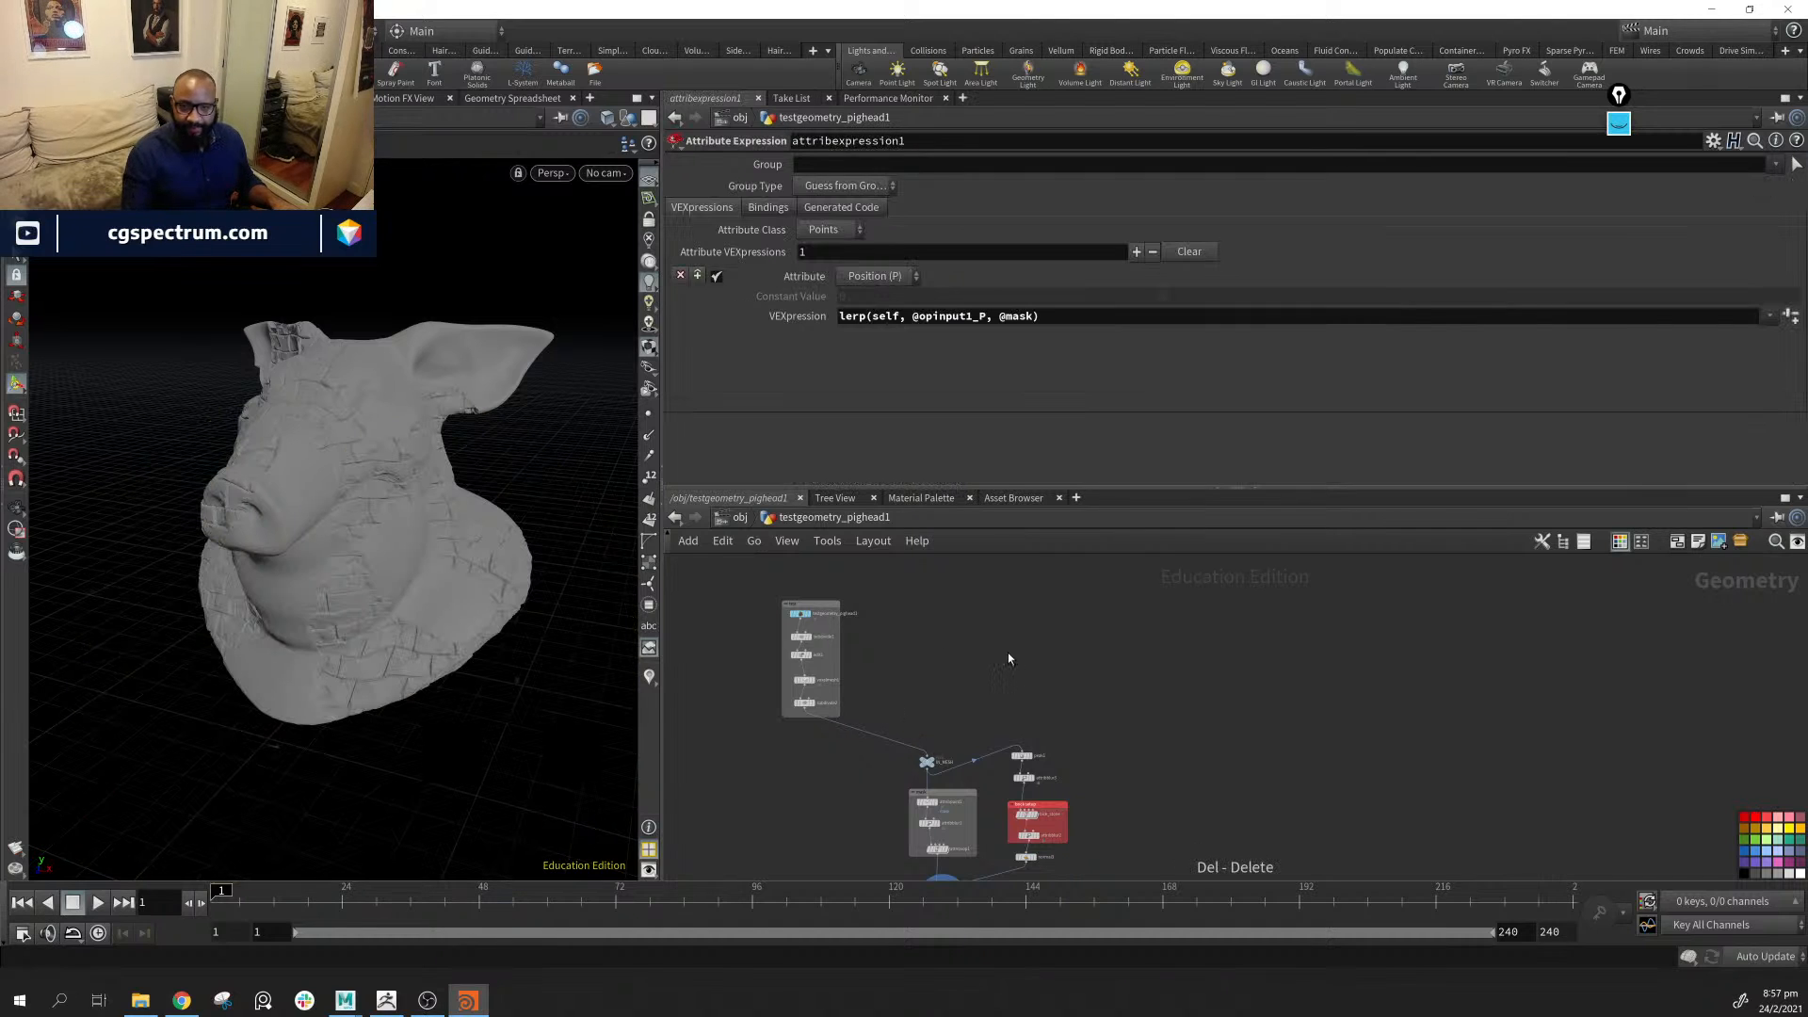
drag(818, 607, 940, 587)
drag(933, 763, 927, 725)
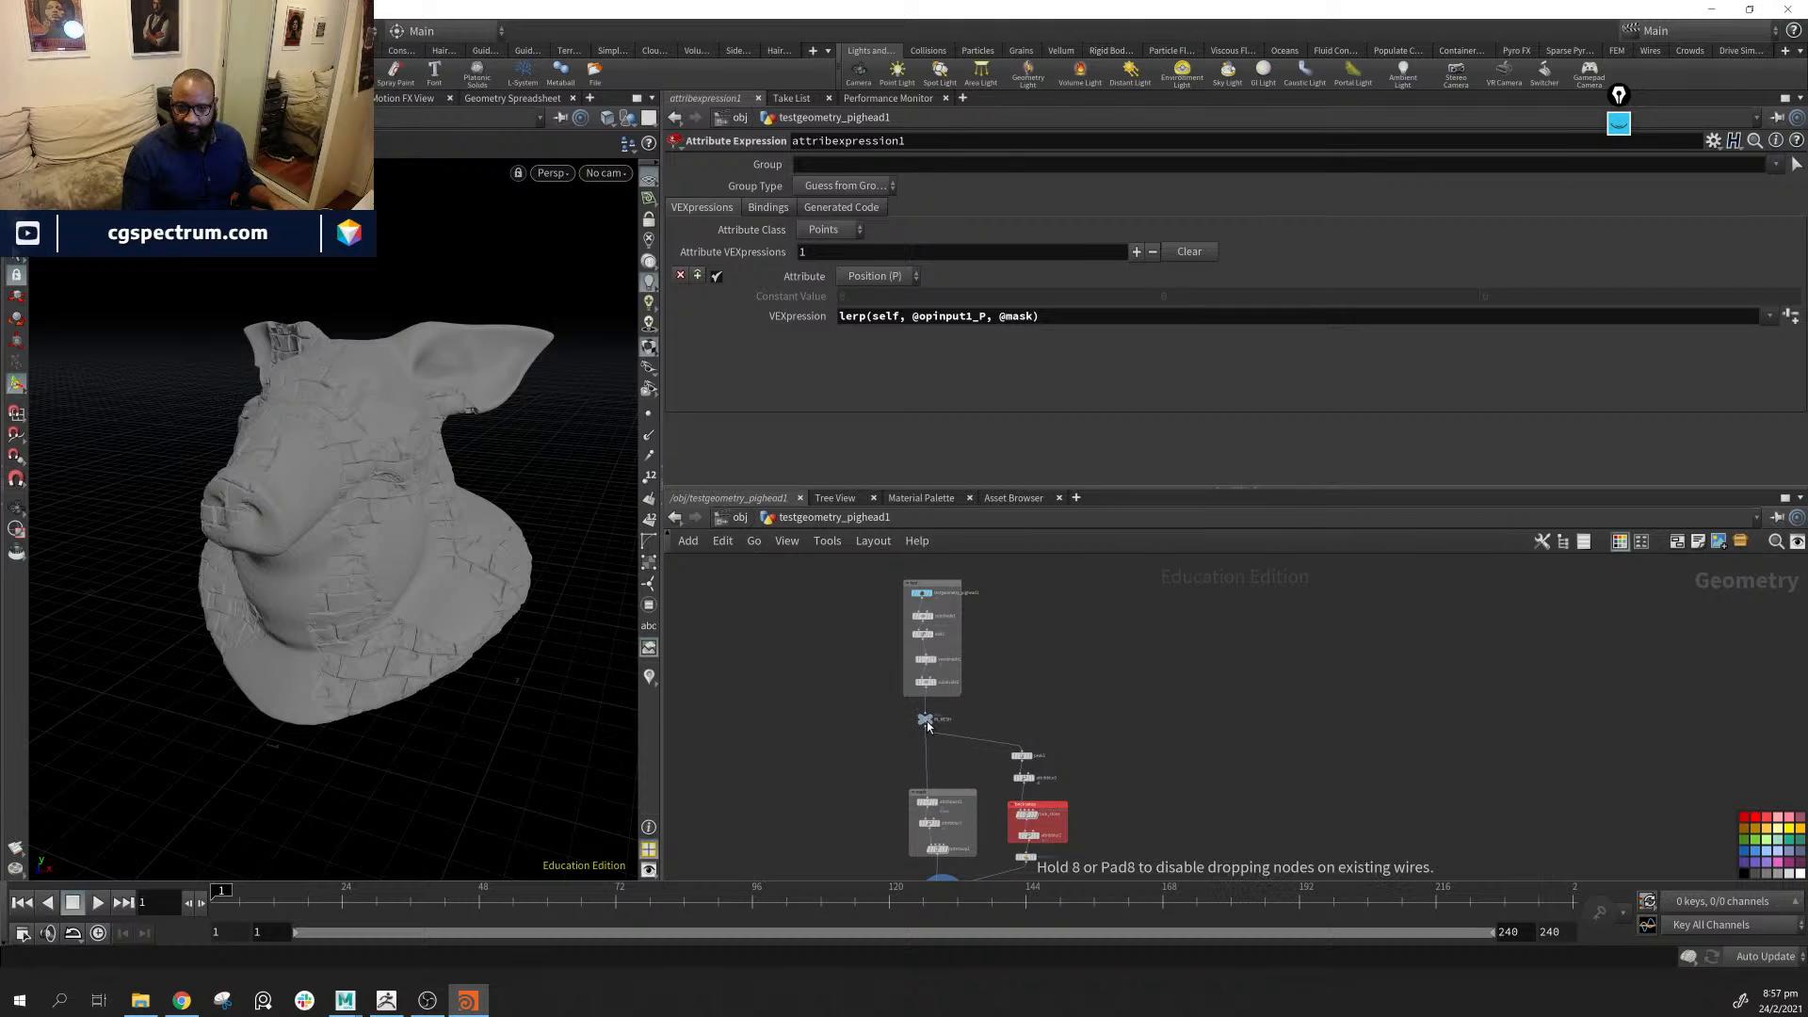
Select peak1 and attribblur3 above the brick setup and review that branch down to normal3
scroll(979, 782, up, 5)
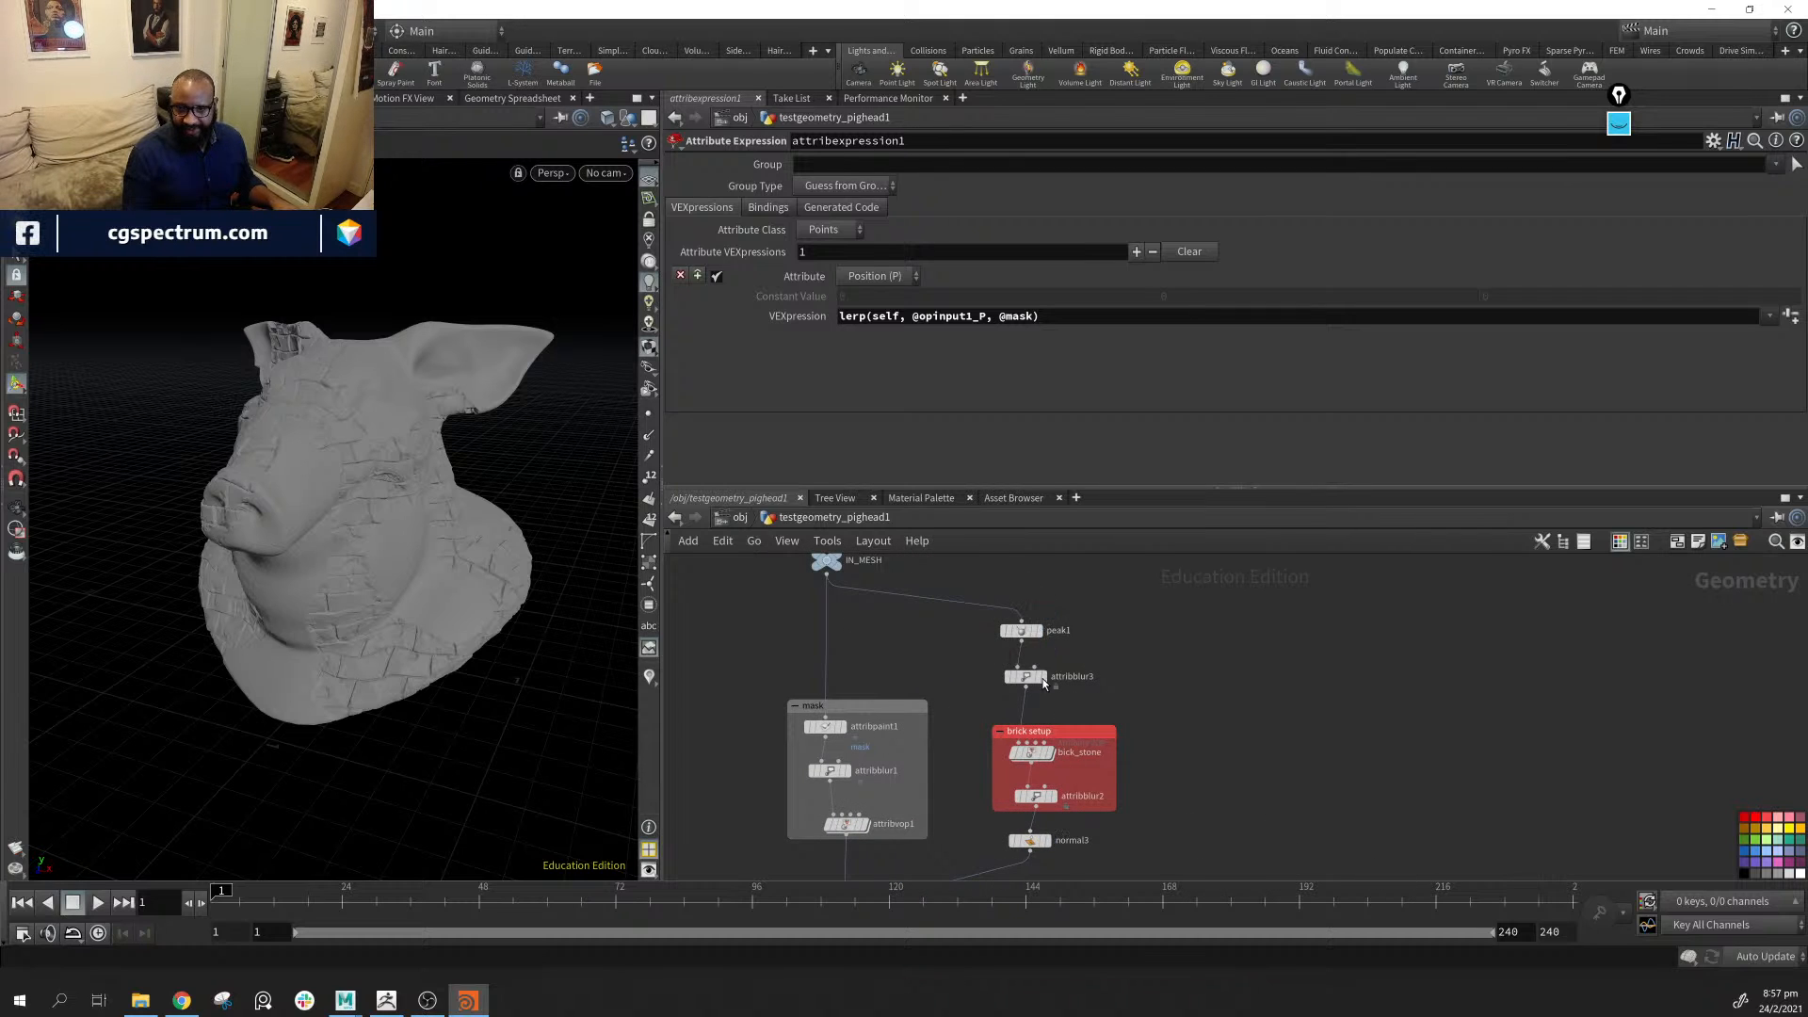
drag(1052, 703, 1015, 710)
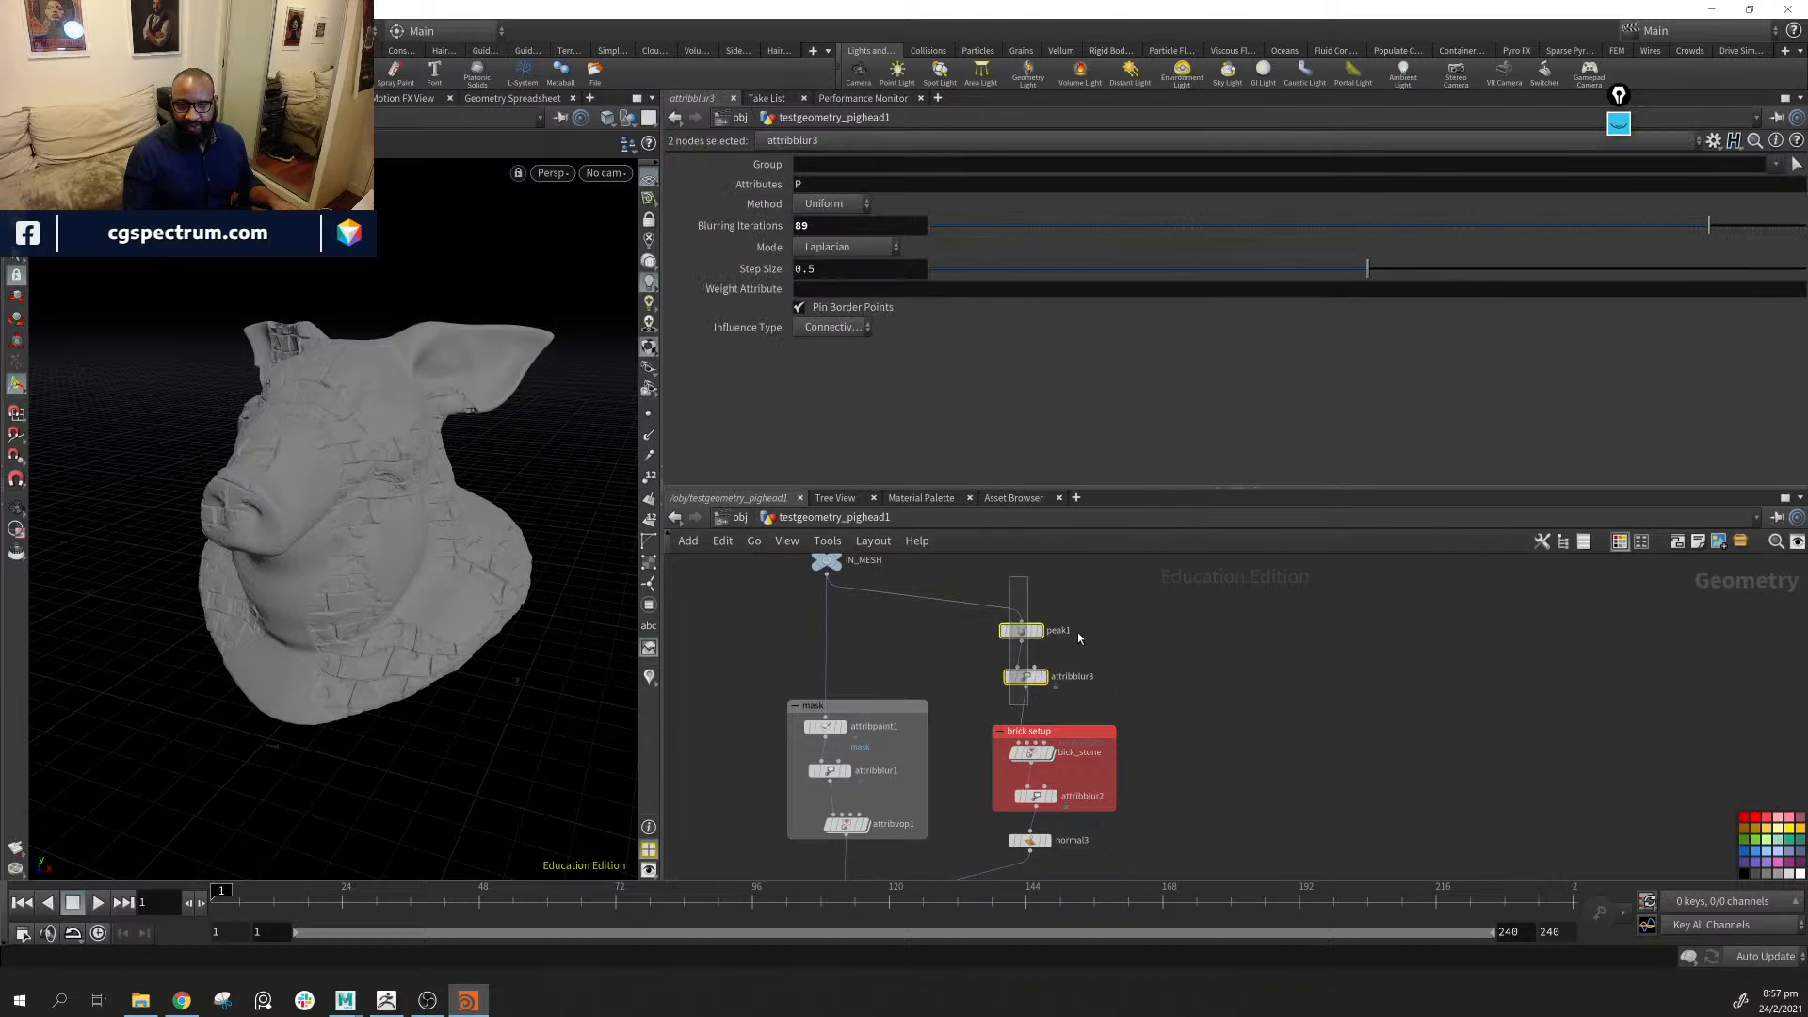
middle_drag(1120, 743, 1507, 594)
scroll(1131, 708, up, 5)
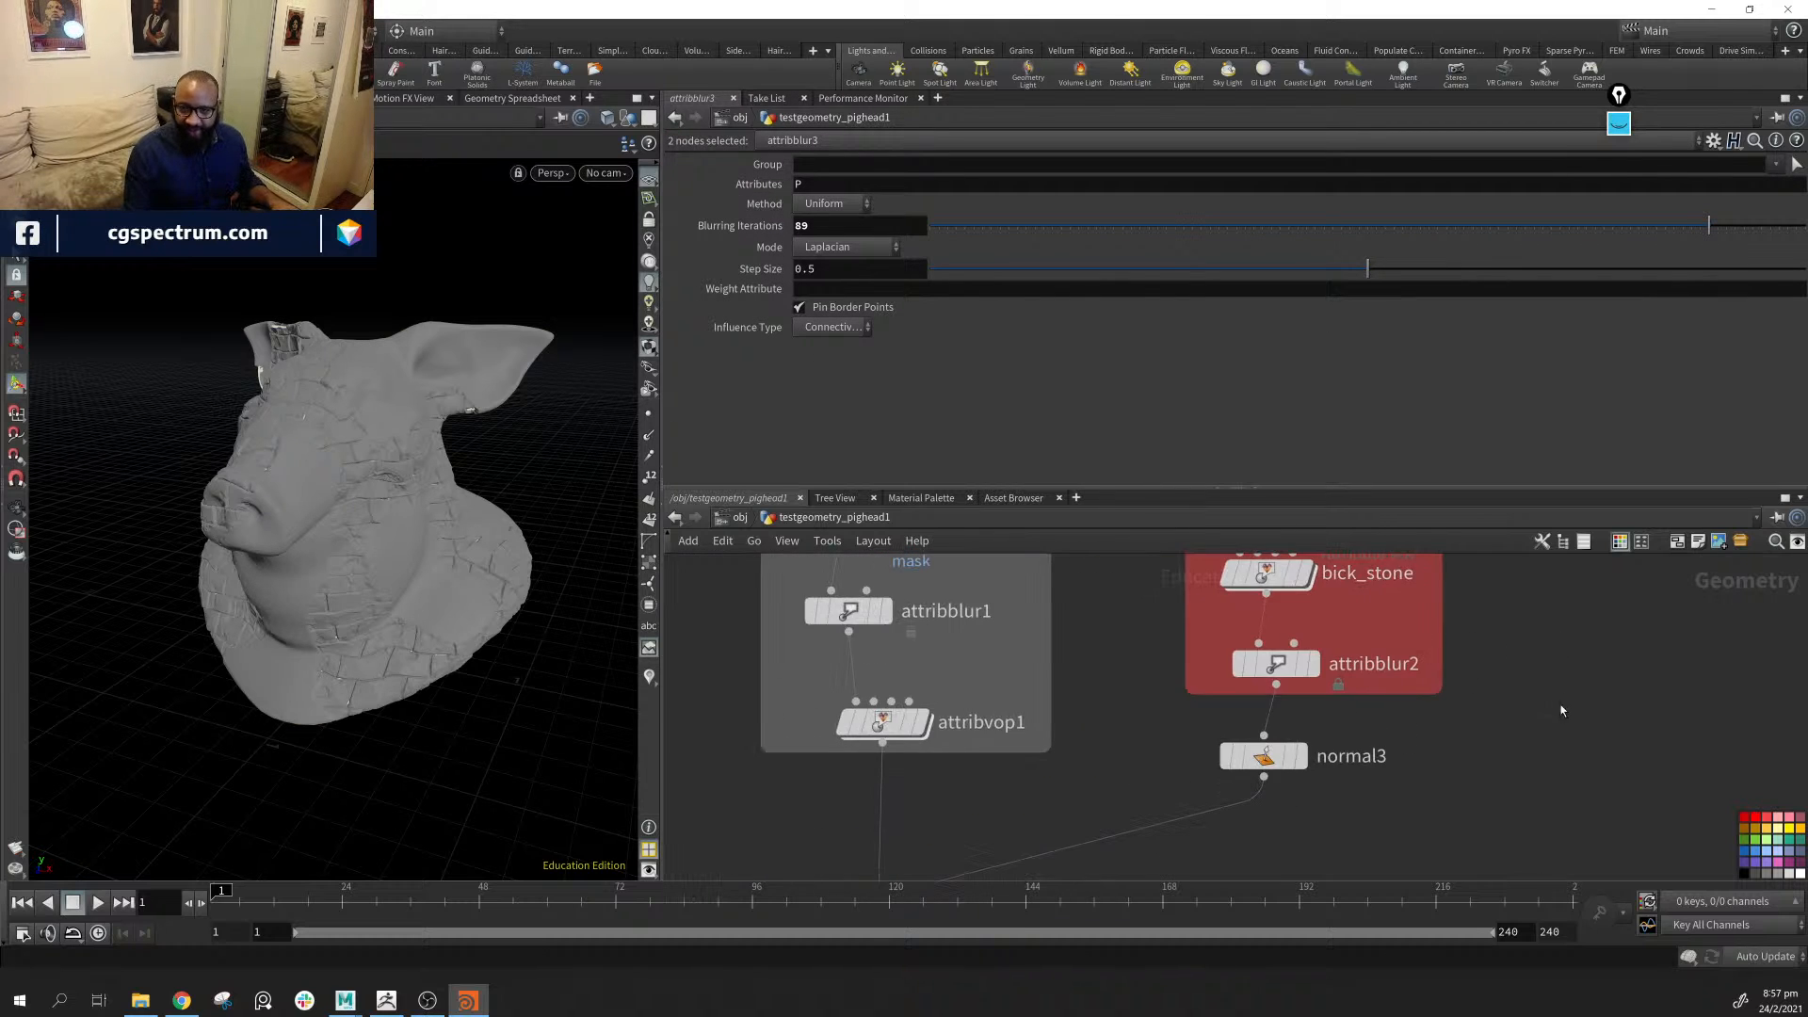
middle_drag(1561, 710, 1481, 776)
Open bick_stone's VOP network and shift the group of nodes nearest its output as one block
click(1187, 641)
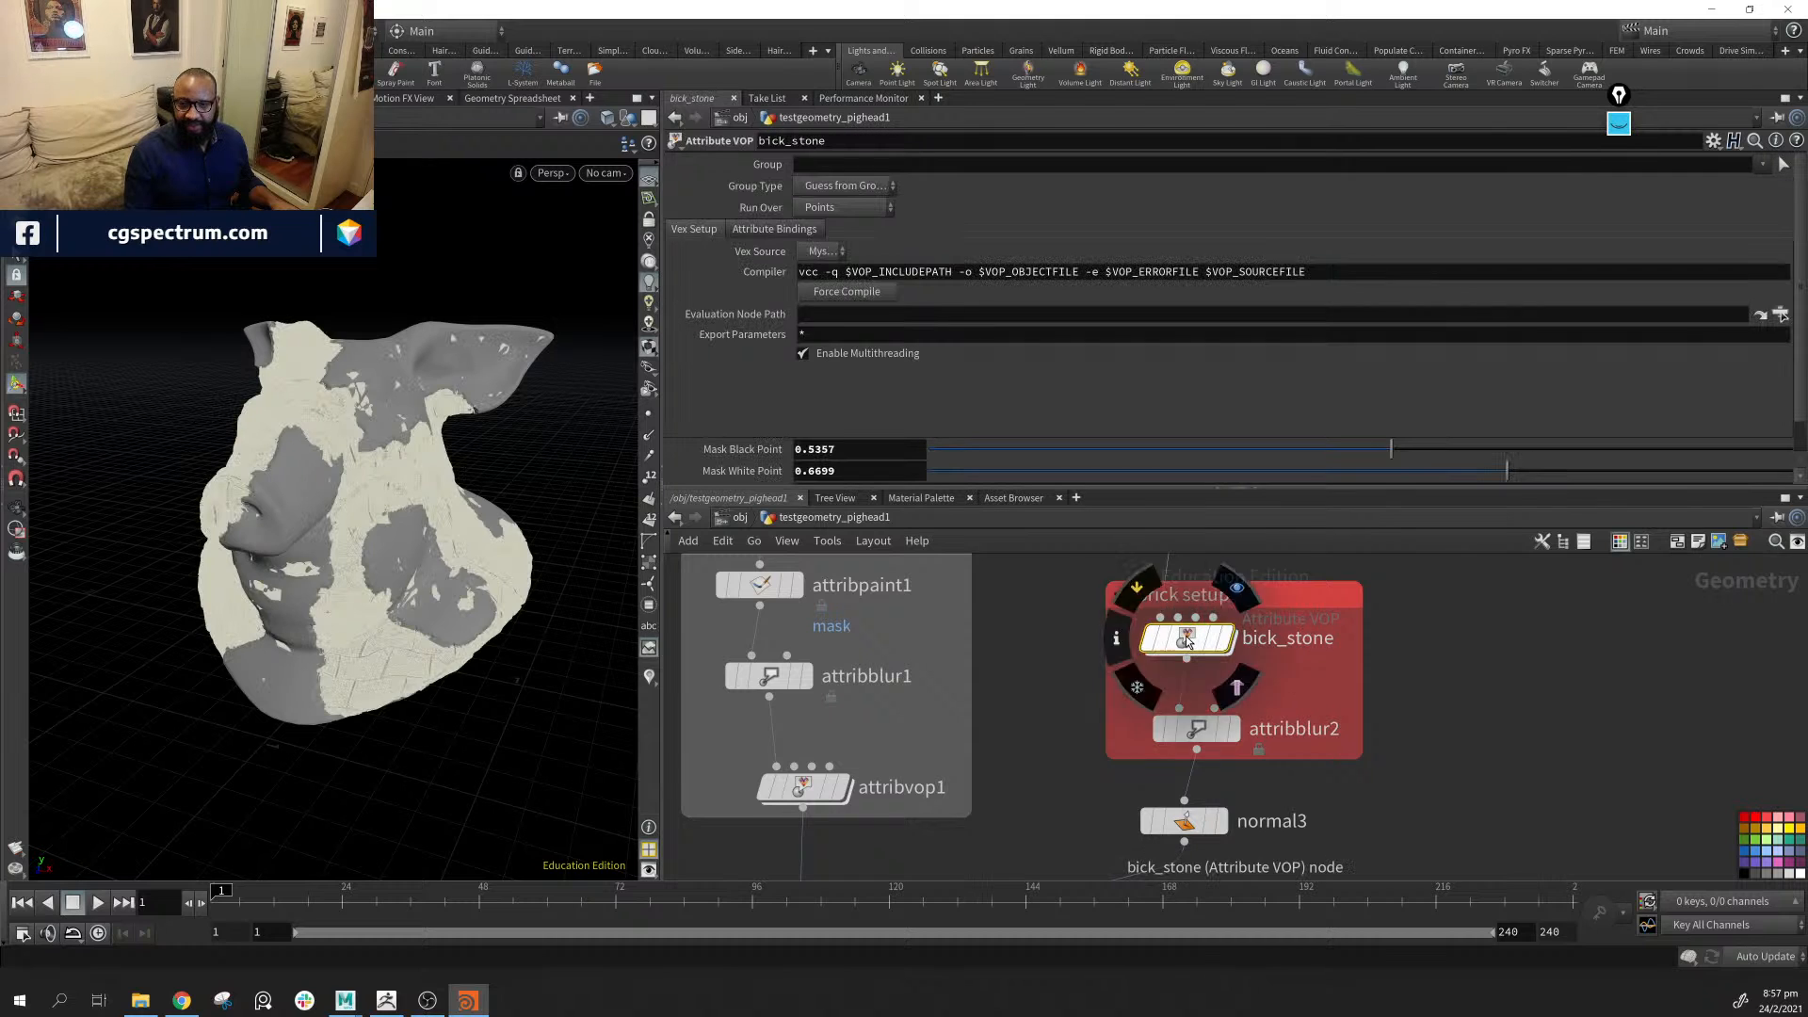
double_click(1187, 640)
middle_drag(1120, 810, 1351, 786)
scroll(1333, 783, down, 8)
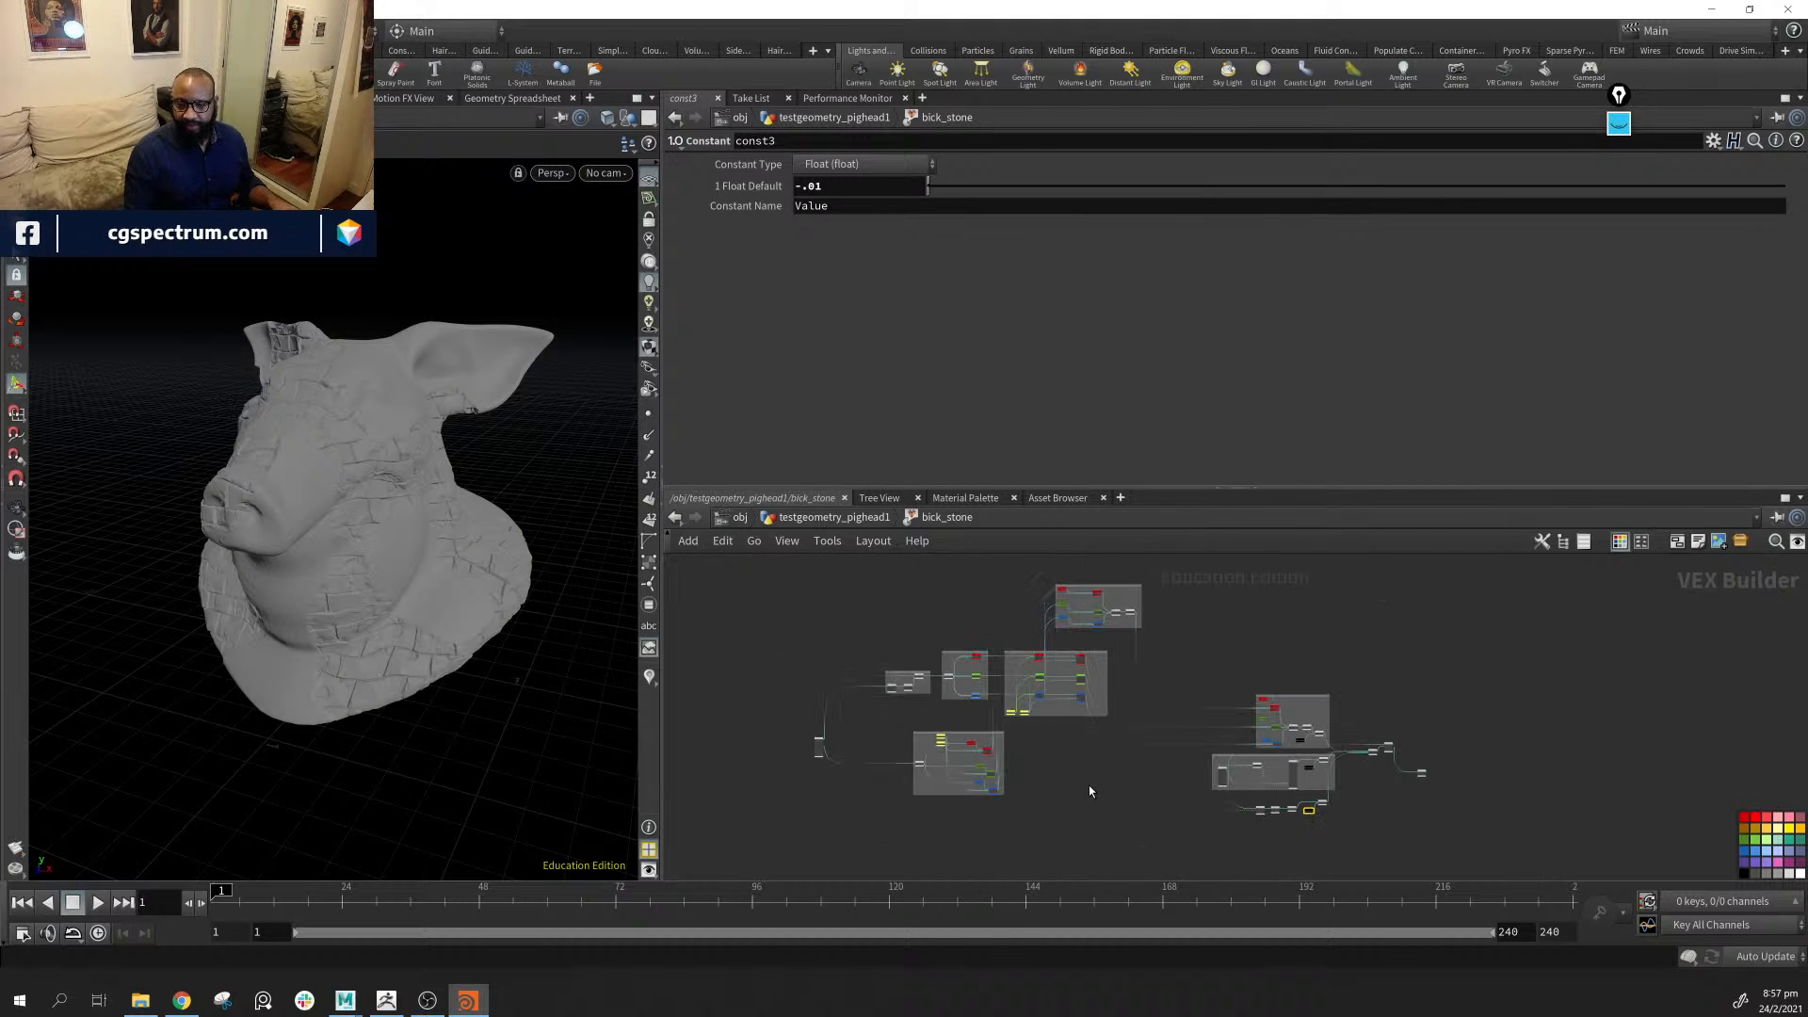
scroll(1088, 785, up, 2)
drag(1645, 612, 1260, 878)
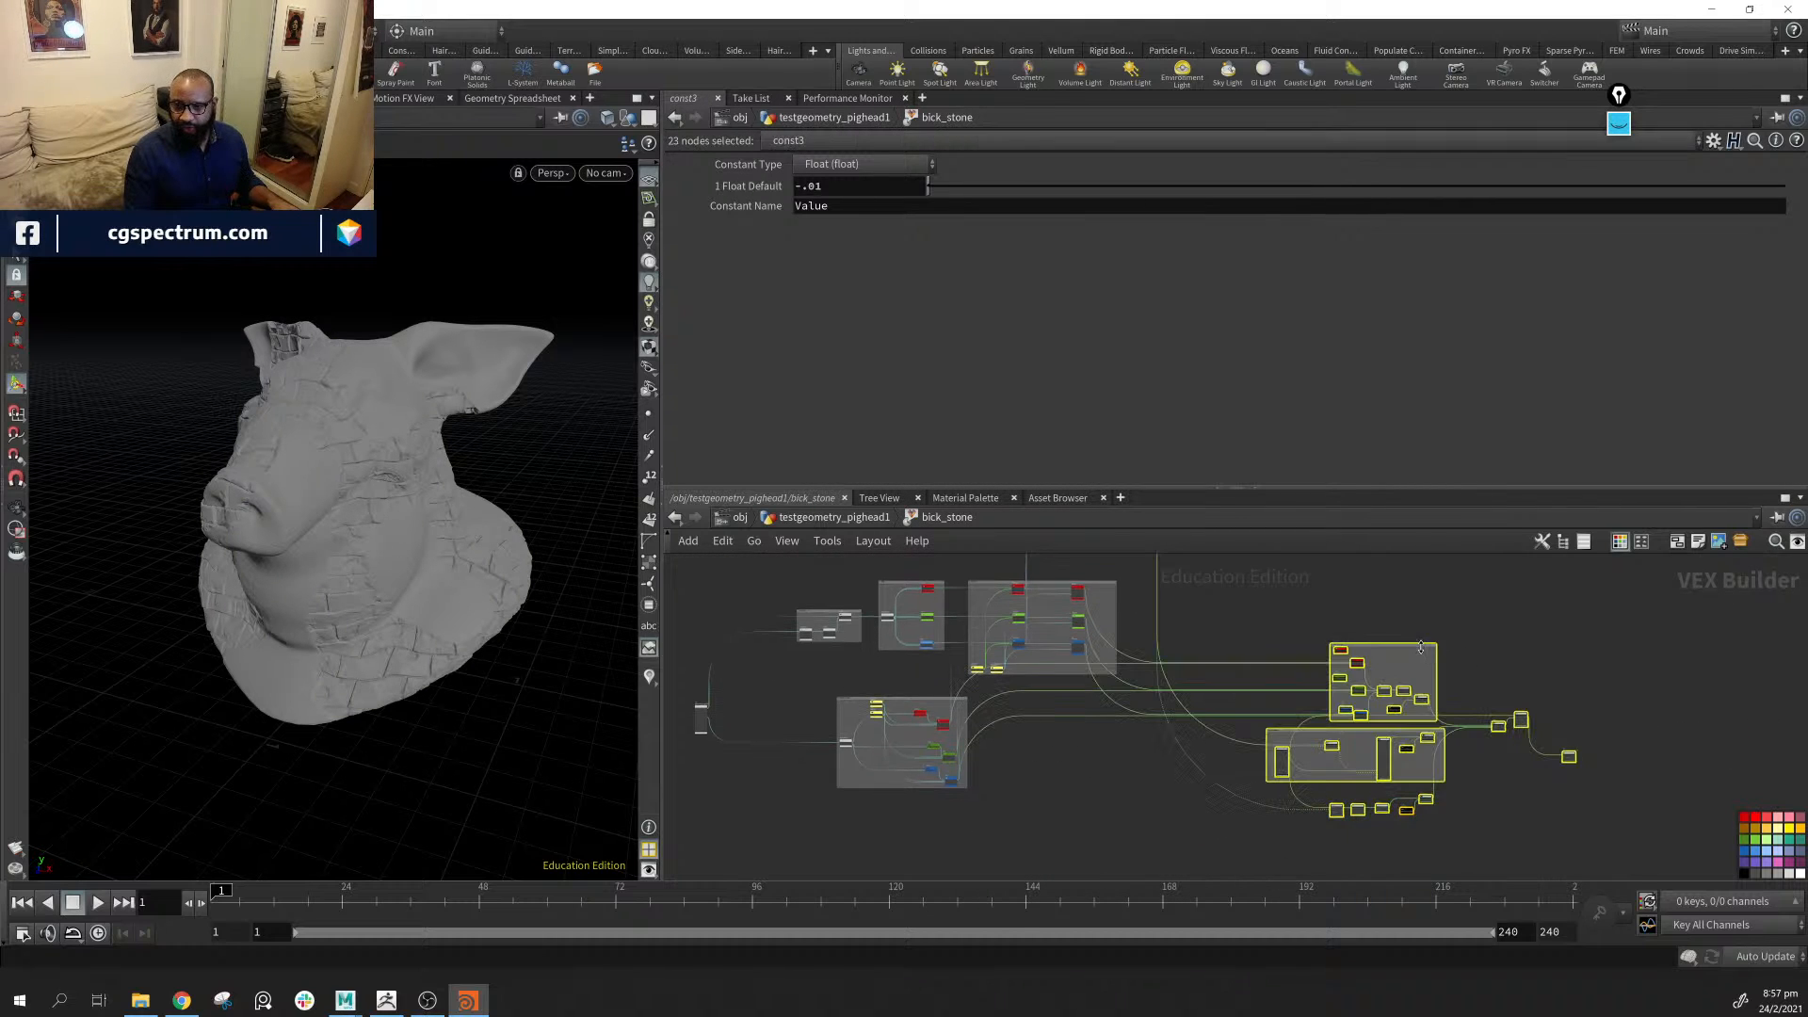
drag(1401, 647, 1436, 677)
Shift the network box holding the separate red, green and blue node branches slightly away from its original spot, above the mask boxes
middle_drag(779, 757, 951, 738)
scroll(951, 739, up, 8)
middle_drag(1432, 573, 930, 878)
middle_drag(957, 713, 954, 720)
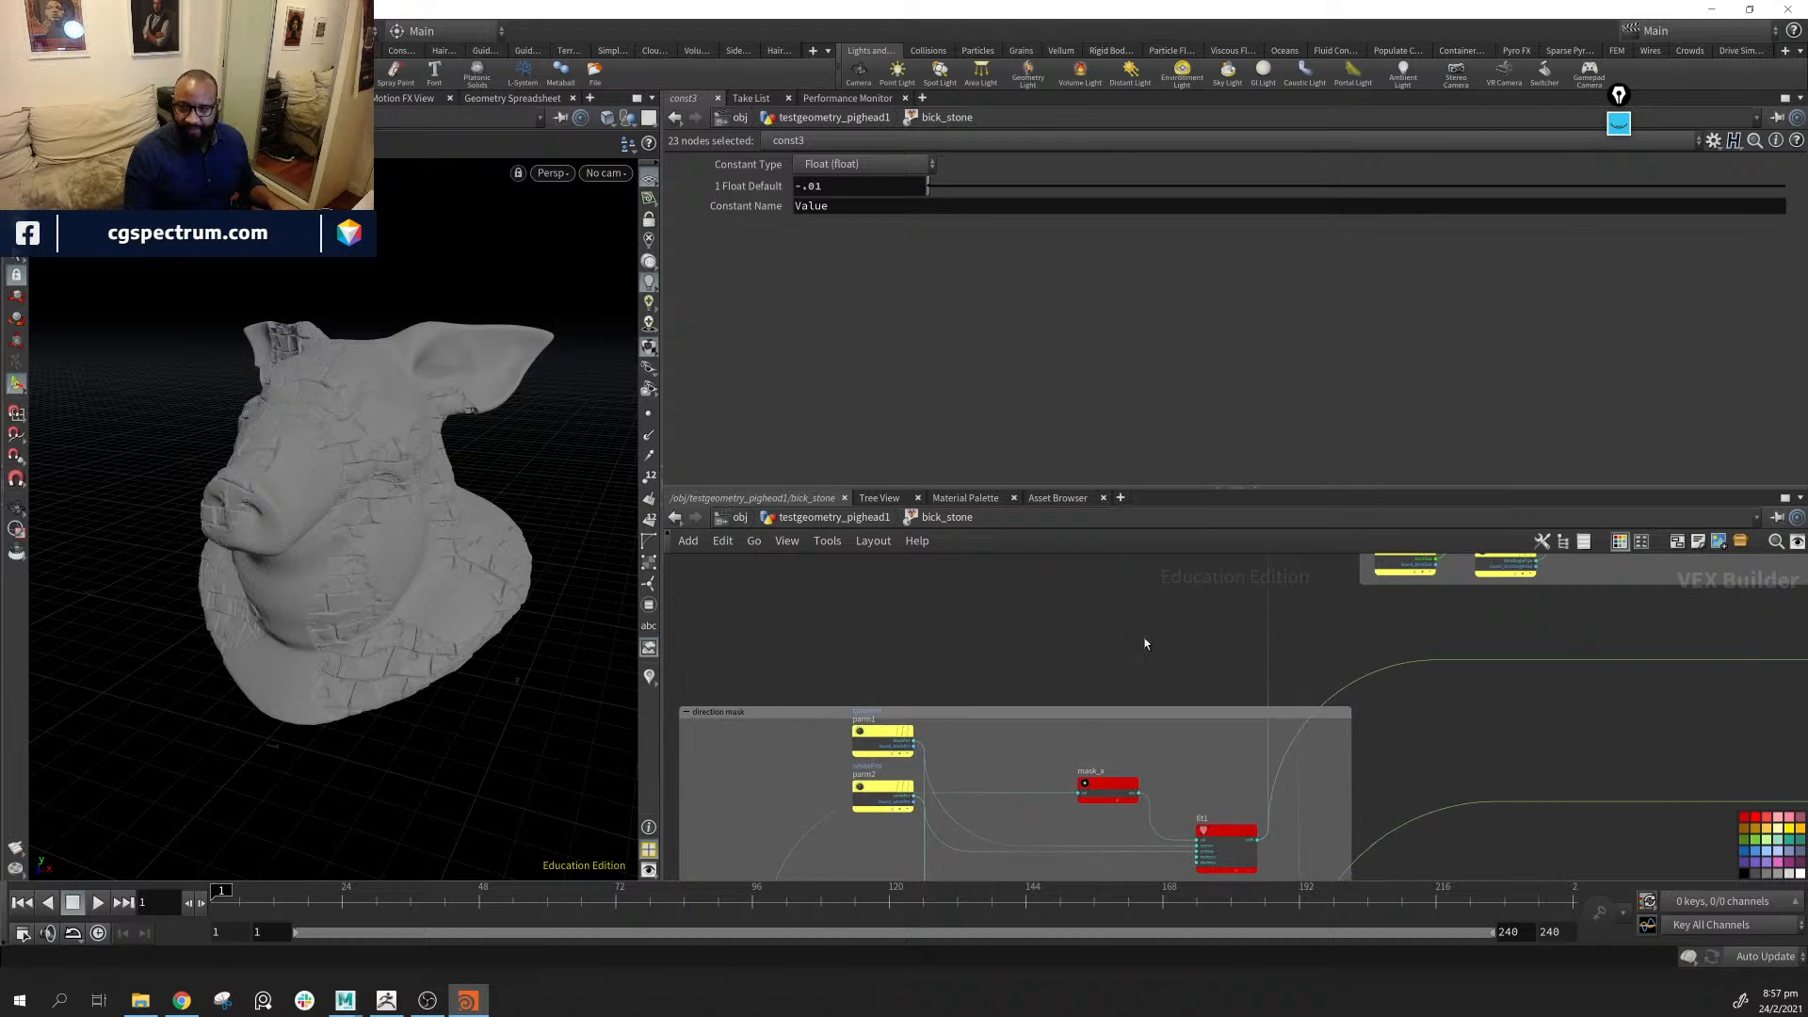
middle_drag(1309, 565, 953, 838)
middle_drag(1451, 565, 1205, 778)
scroll(1210, 768, down, 3)
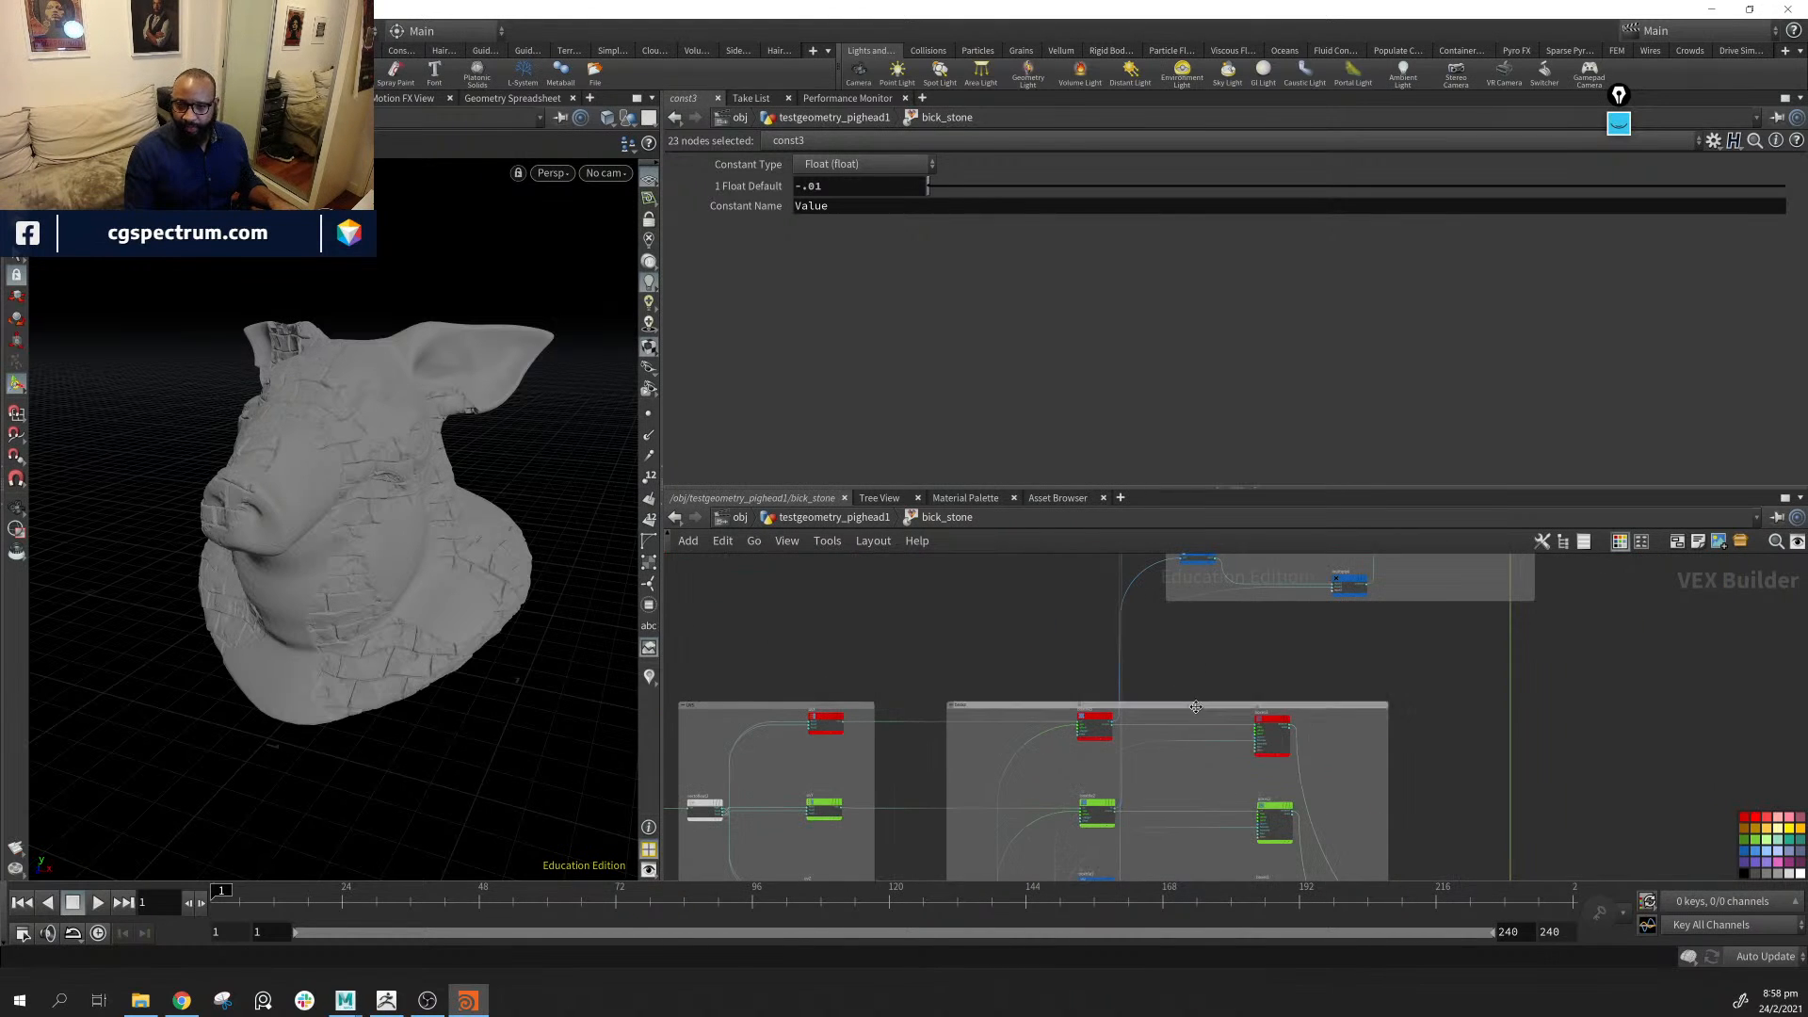
middle_drag(1413, 565, 1124, 710)
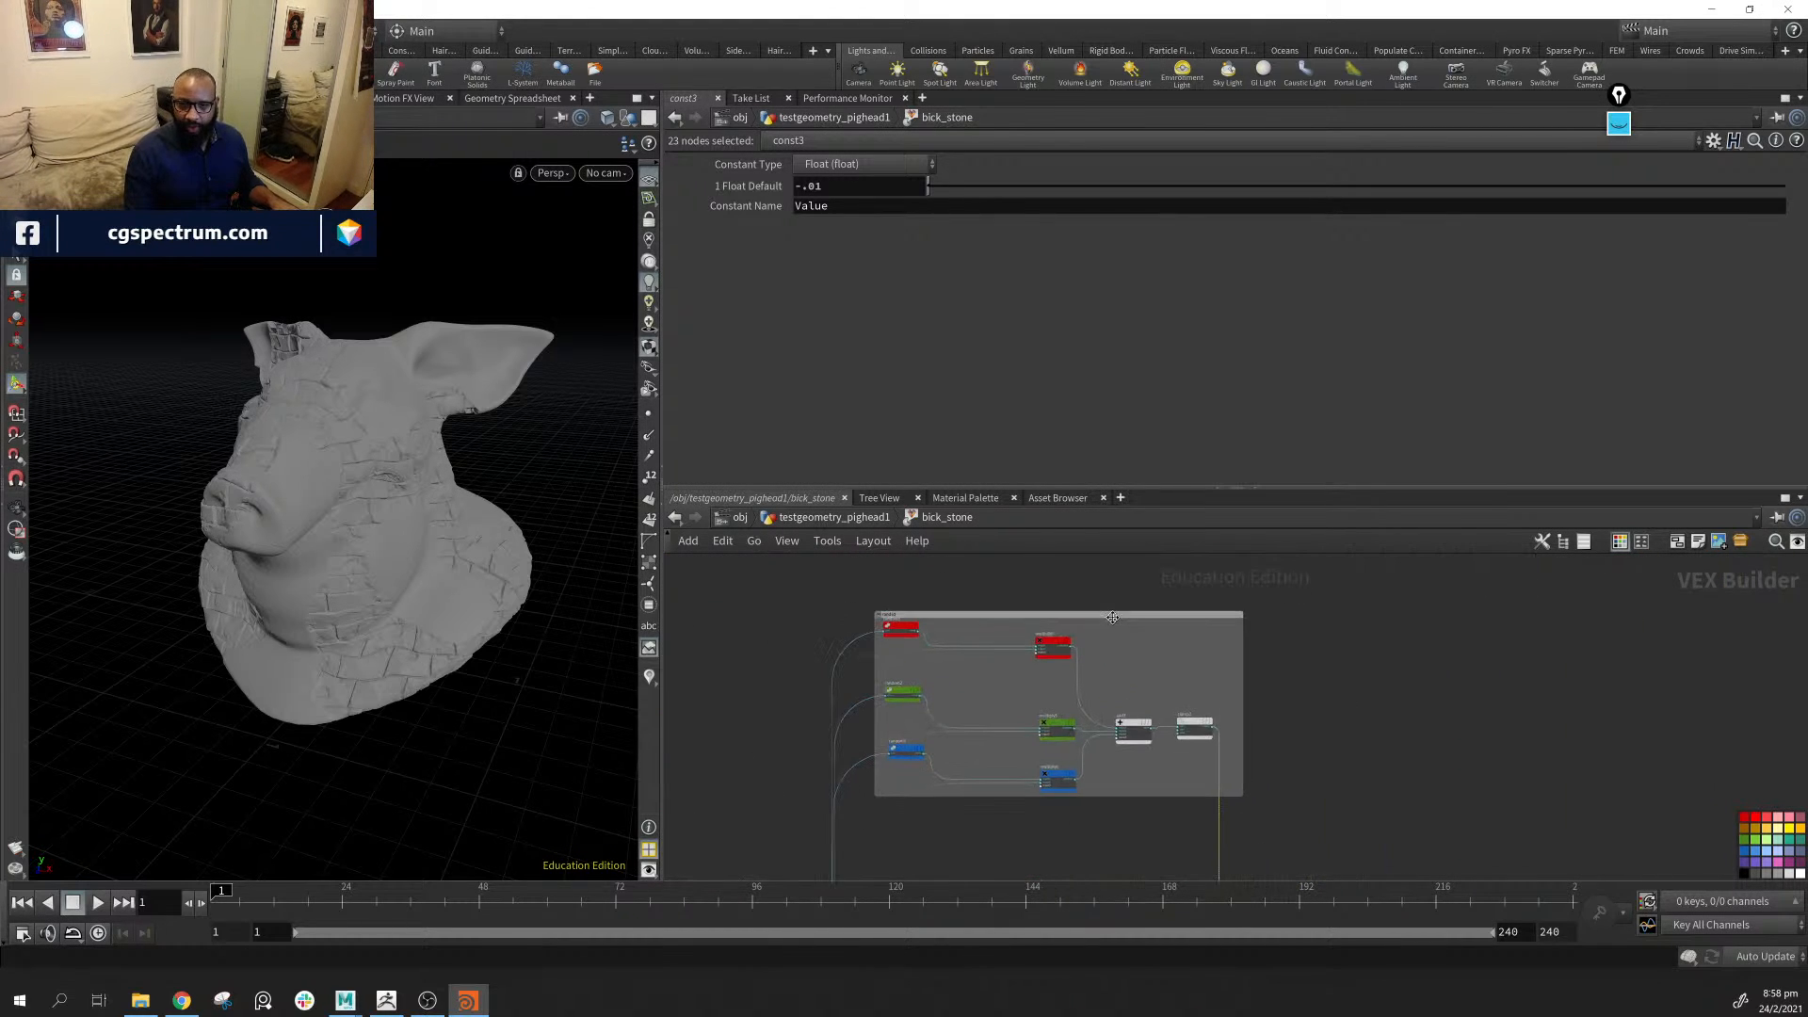
middle_drag(1112, 616, 1120, 622)
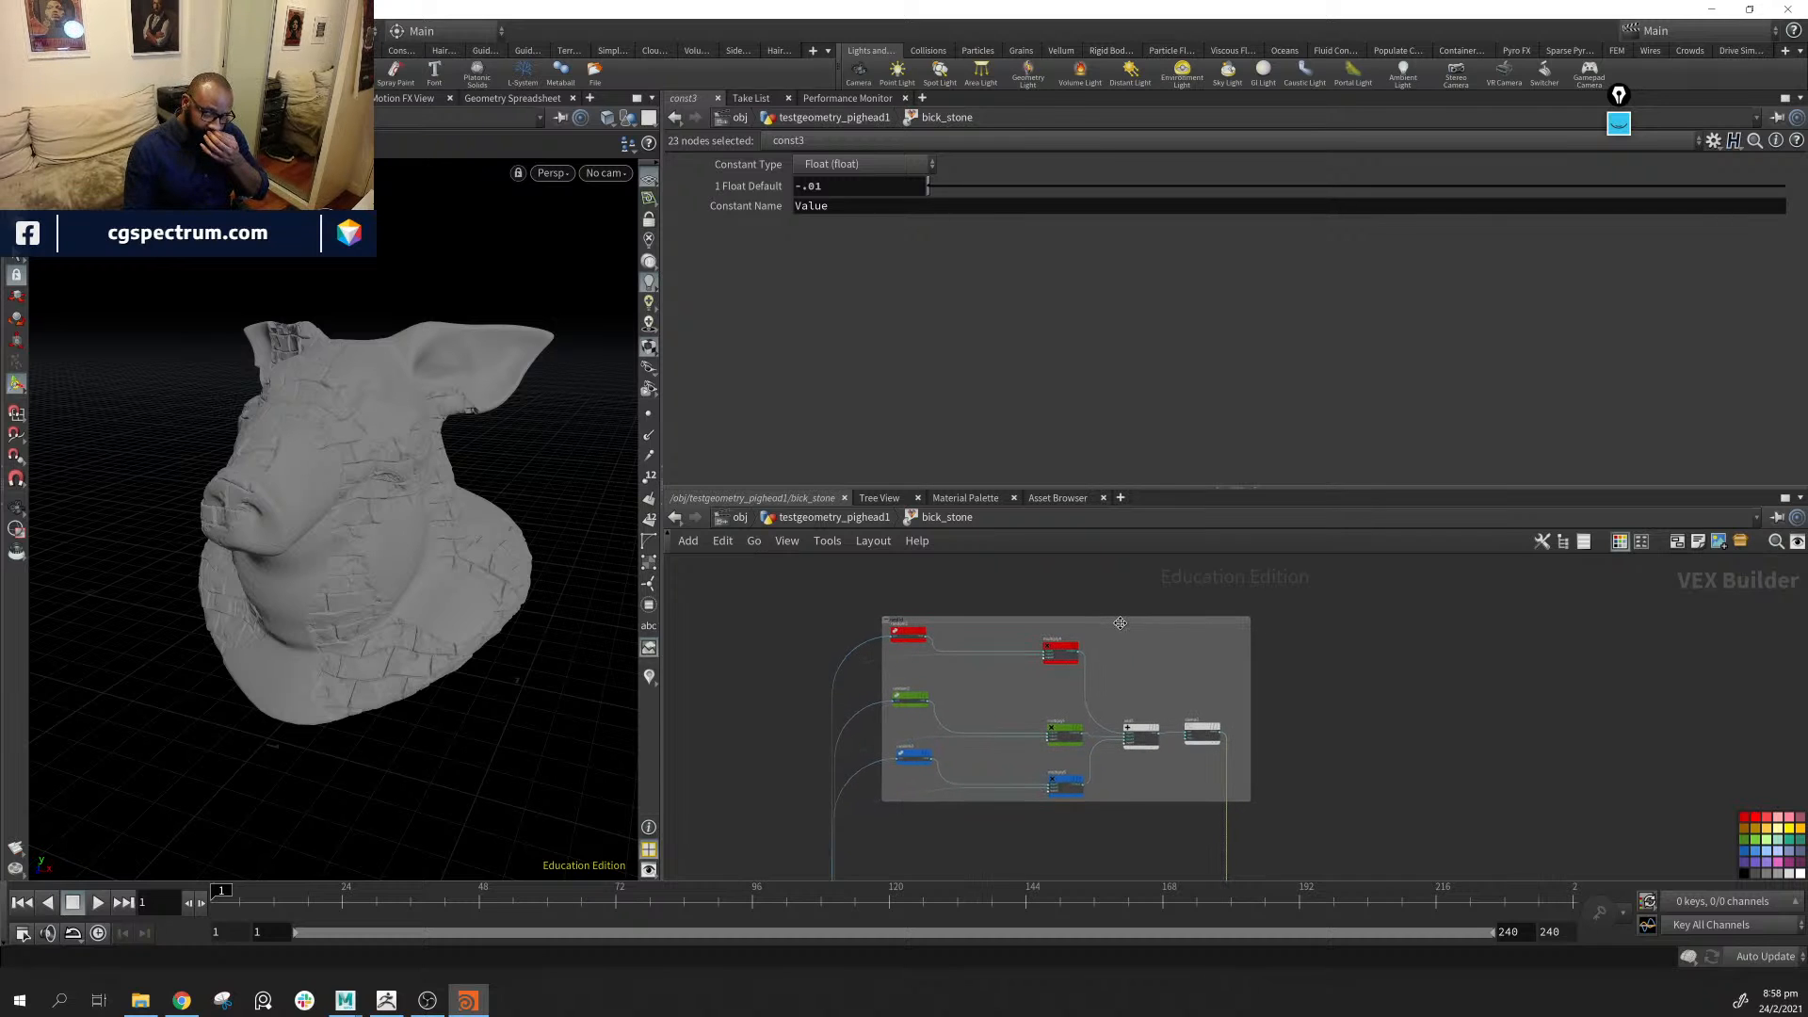
drag(1120, 622, 1085, 640)
Examine the brick displacement around the pig head and follow the network boxes and wires to the output nodes
alt+drag(179, 629, 415, 612)
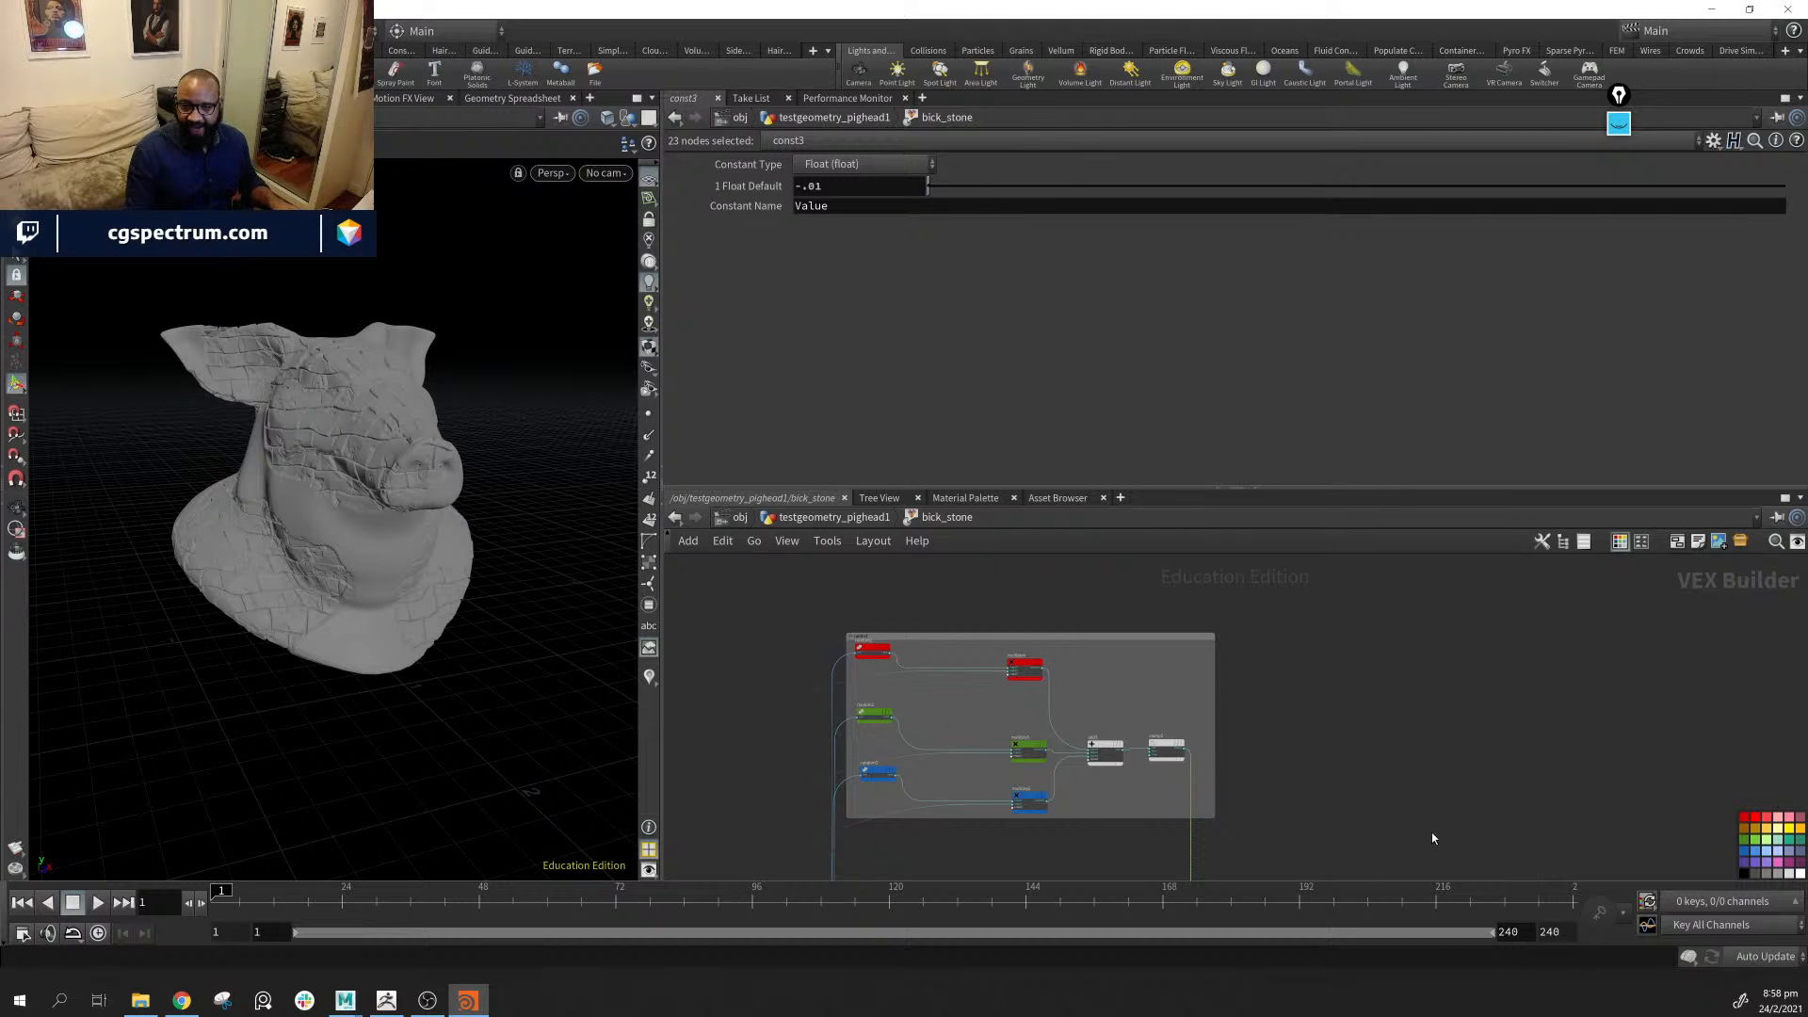
middle_drag(1433, 838, 1100, 576)
scroll(1106, 678, down, 1)
middle_drag(1105, 678, 1038, 494)
mouse_move(1097, 644)
middle_down()
mouse_move(1071, 732)
mouse_move(1080, 866)
middle_up()
drag(352, 474, 428, 608)
mouse_move(1178, 844)
middle_down()
mouse_move(1184, 636)
mouse_move(897, 760)
mouse_move(1161, 671)
mouse_move(1064, 618)
mouse_move(913, 742)
middle_up()
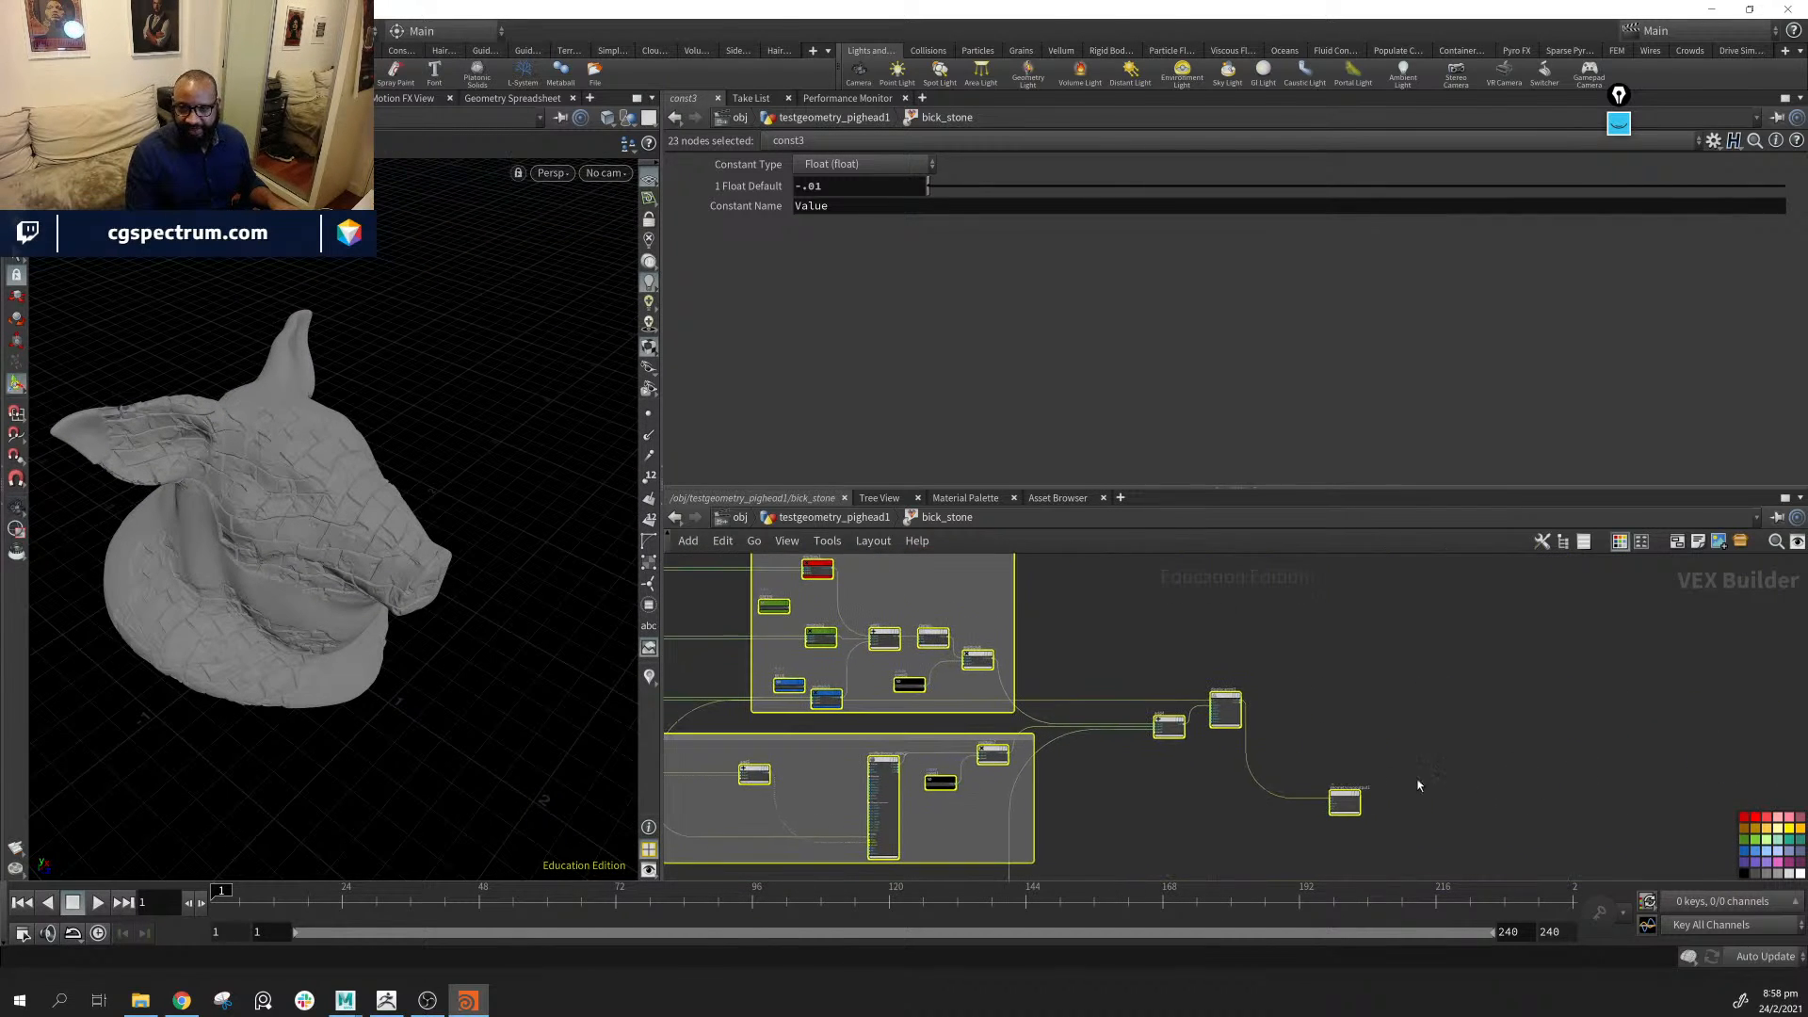
middle_drag(1002, 634, 1174, 666)
scroll(1173, 667, up, 3)
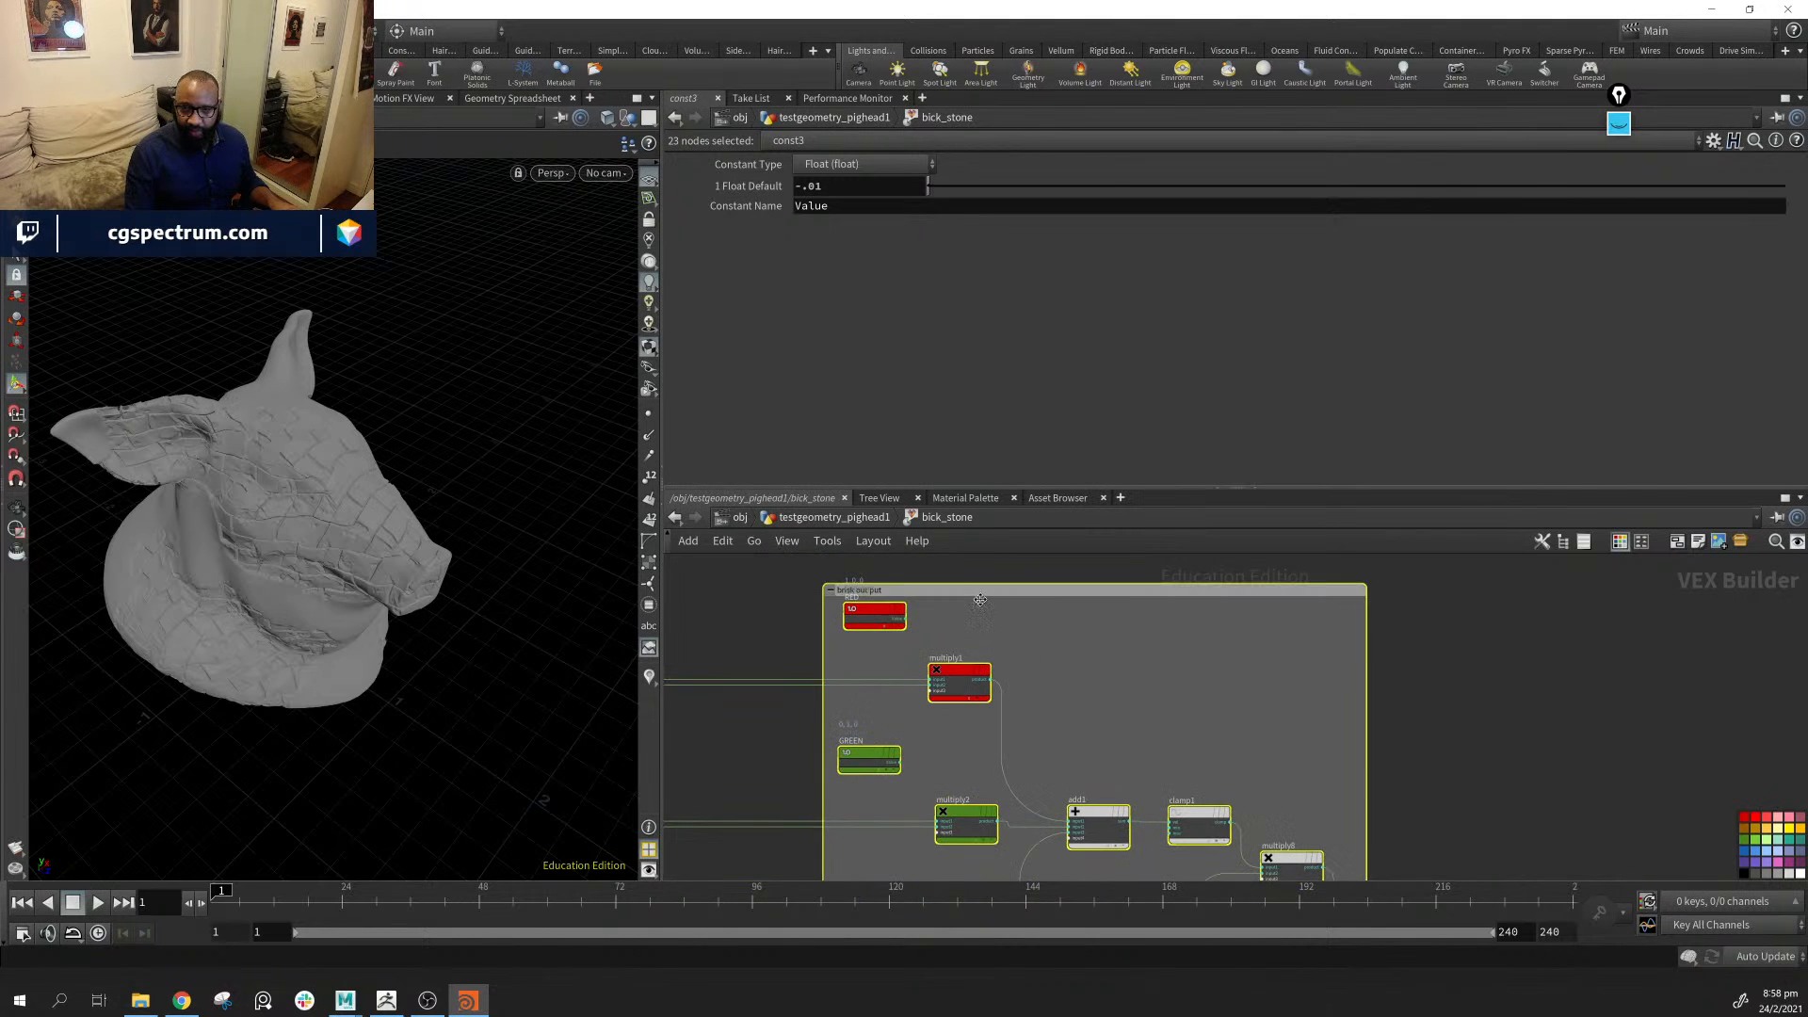
scroll(1441, 678, down, 4)
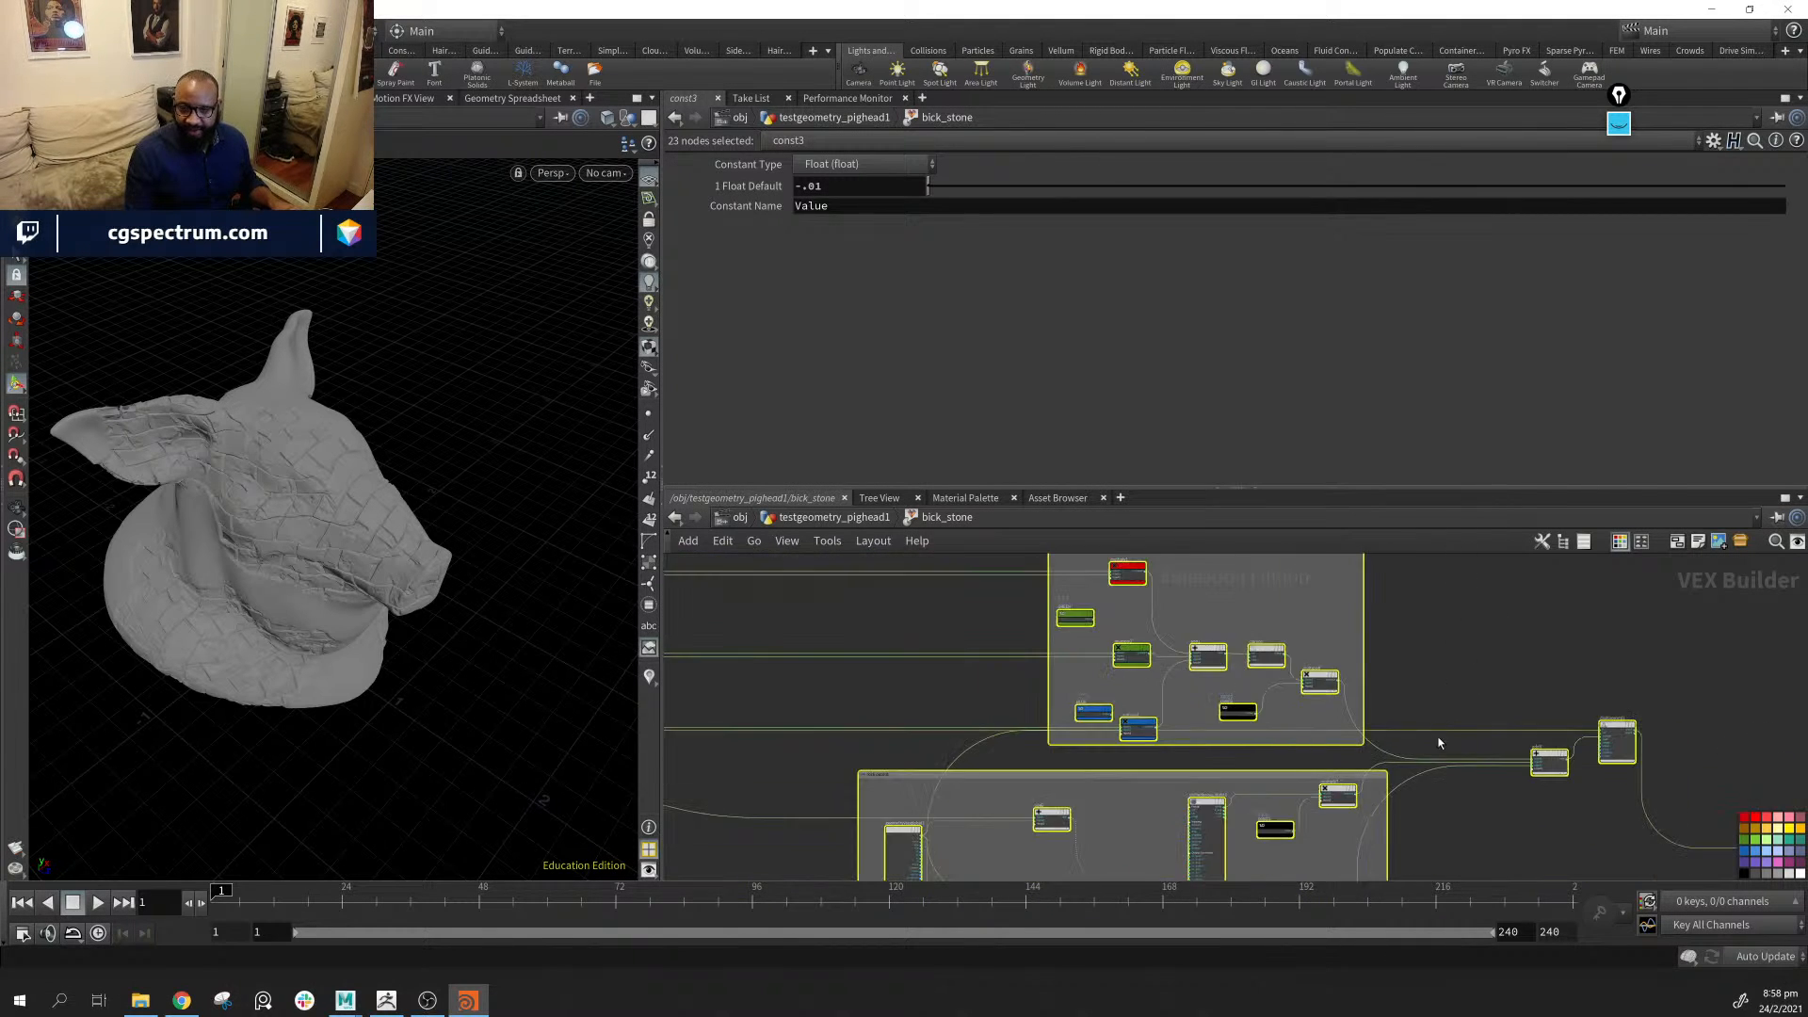
middle_drag(1114, 796, 1156, 658)
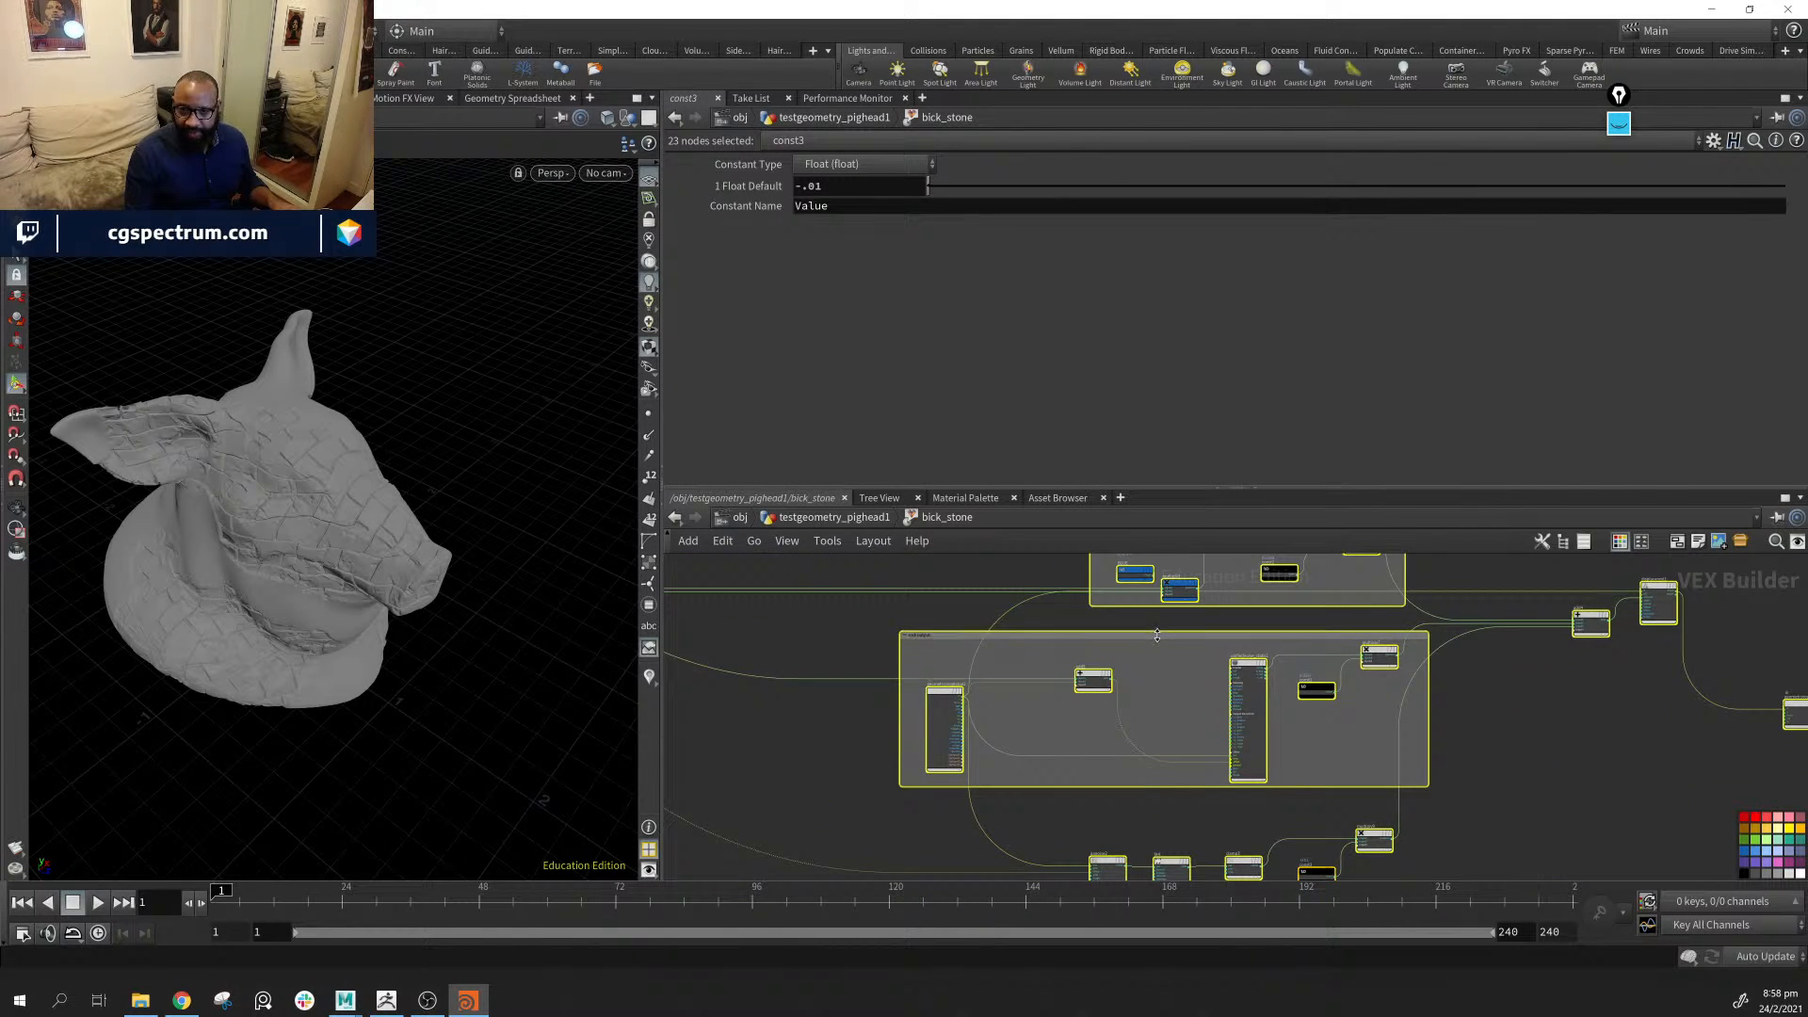
middle_drag(1529, 785, 1503, 660)
Move the five-node chain from aanoise2 to multiply9 lower and enclose it in a network box titled "pock marks"
drag(949, 822, 1456, 691)
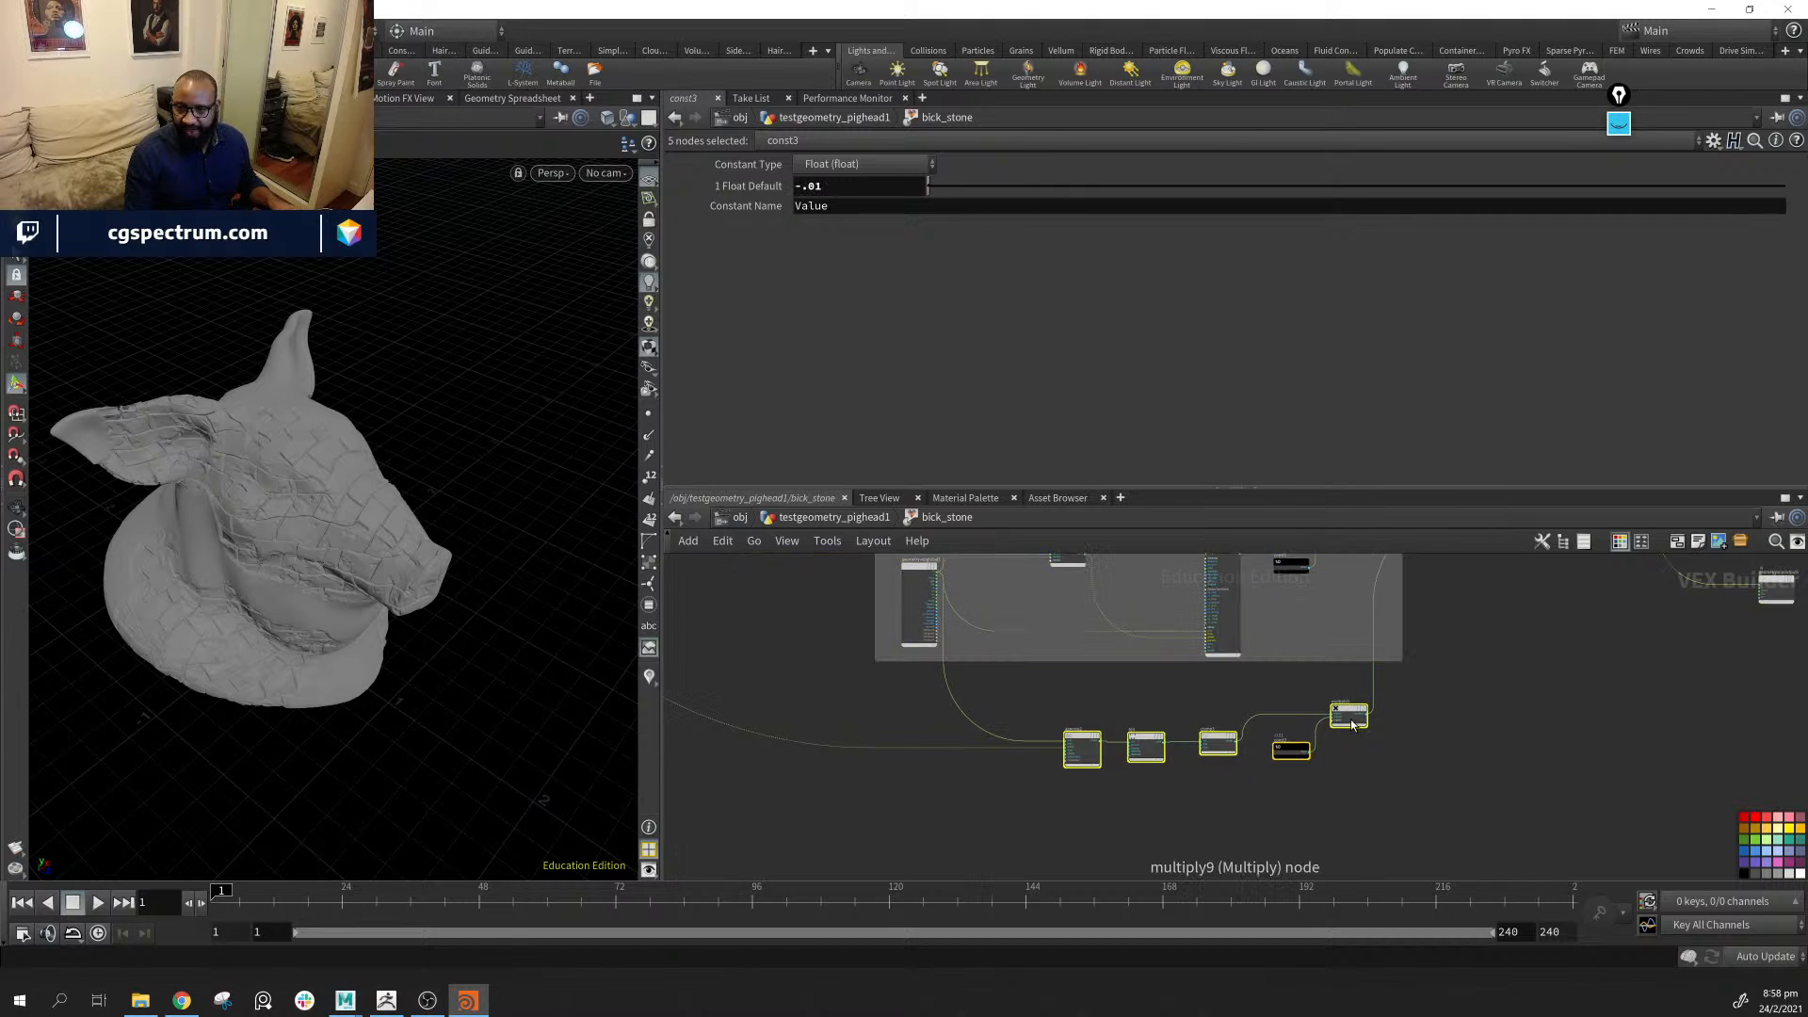
drag(1353, 714, 1350, 782)
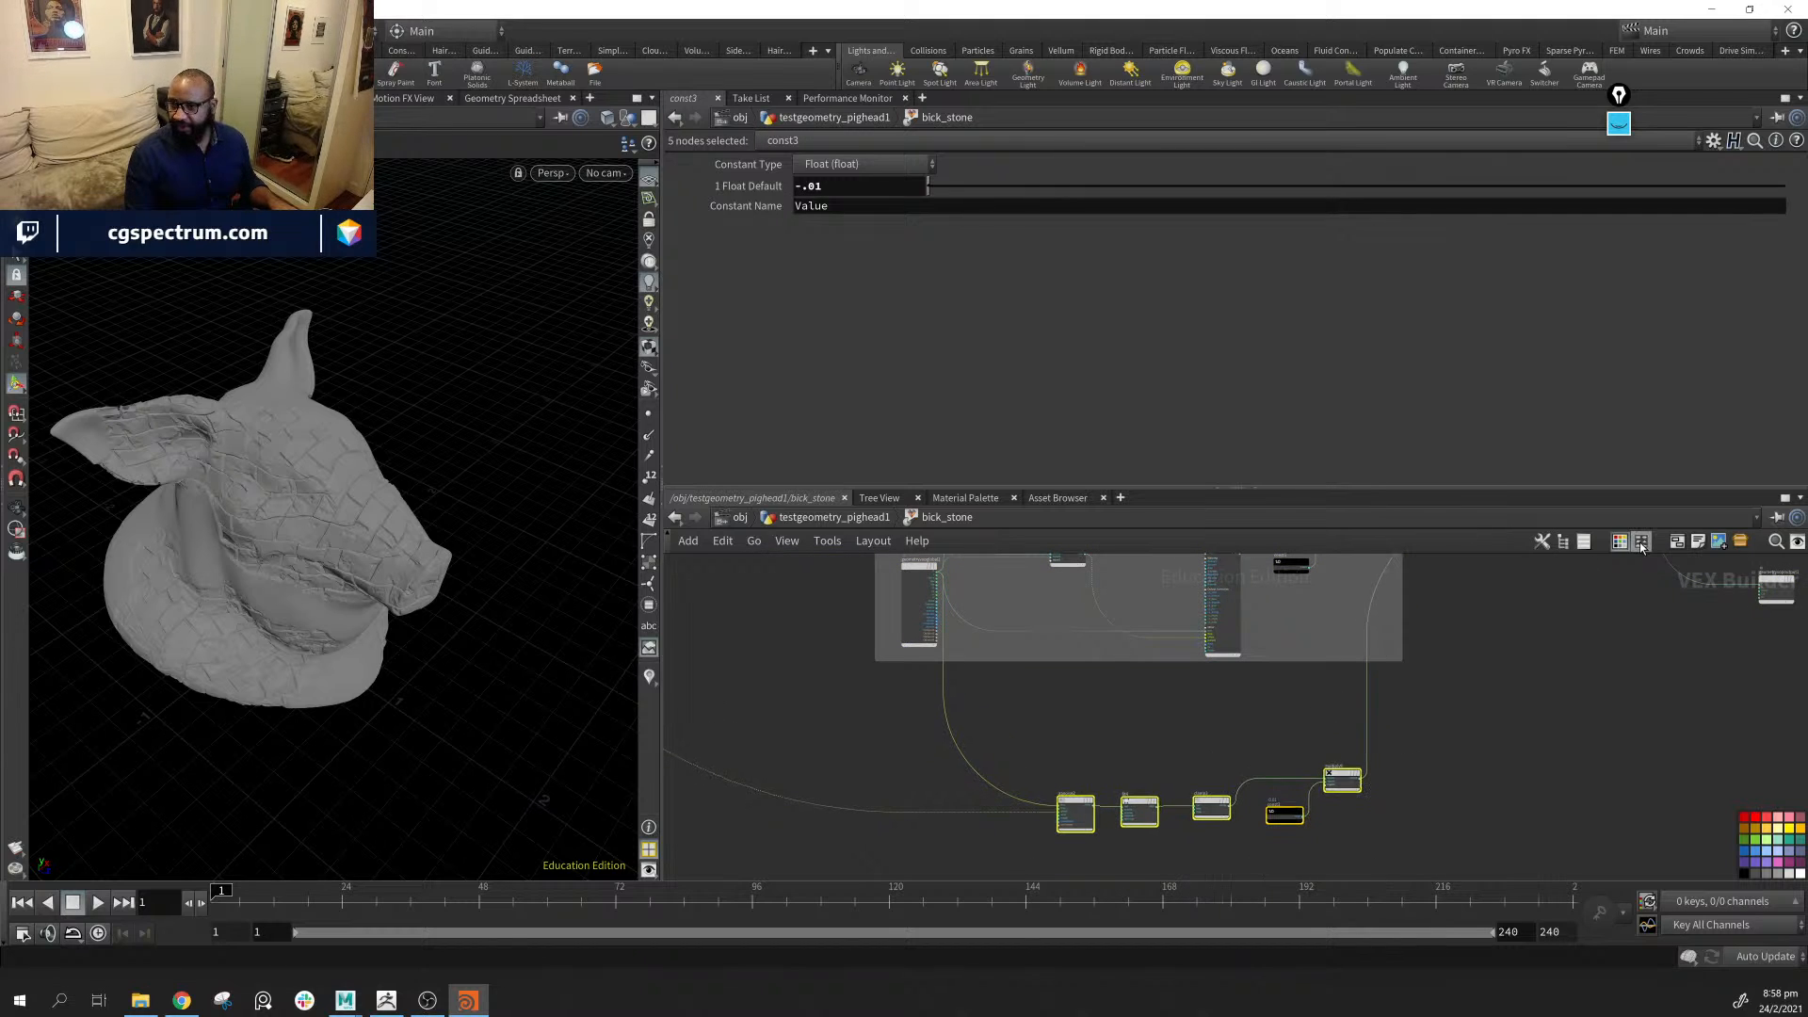
scroll(1058, 793, up, 4)
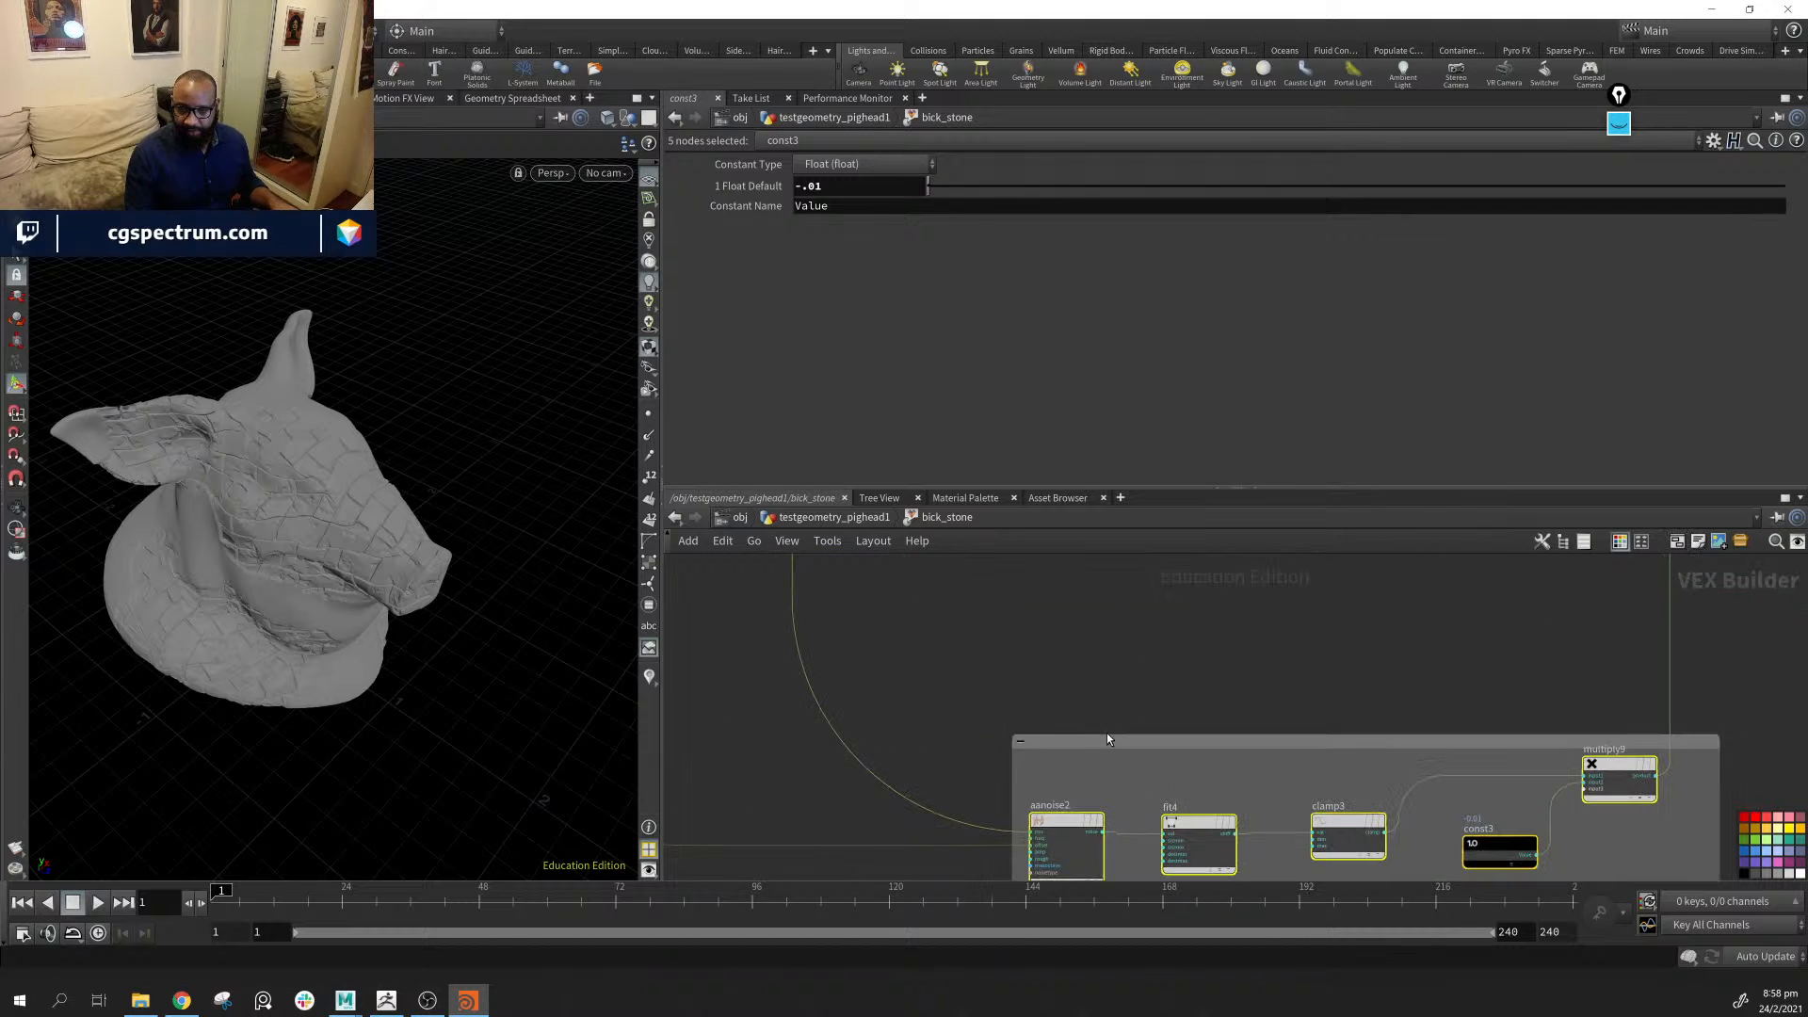
click(1106, 744)
text(pock marks)
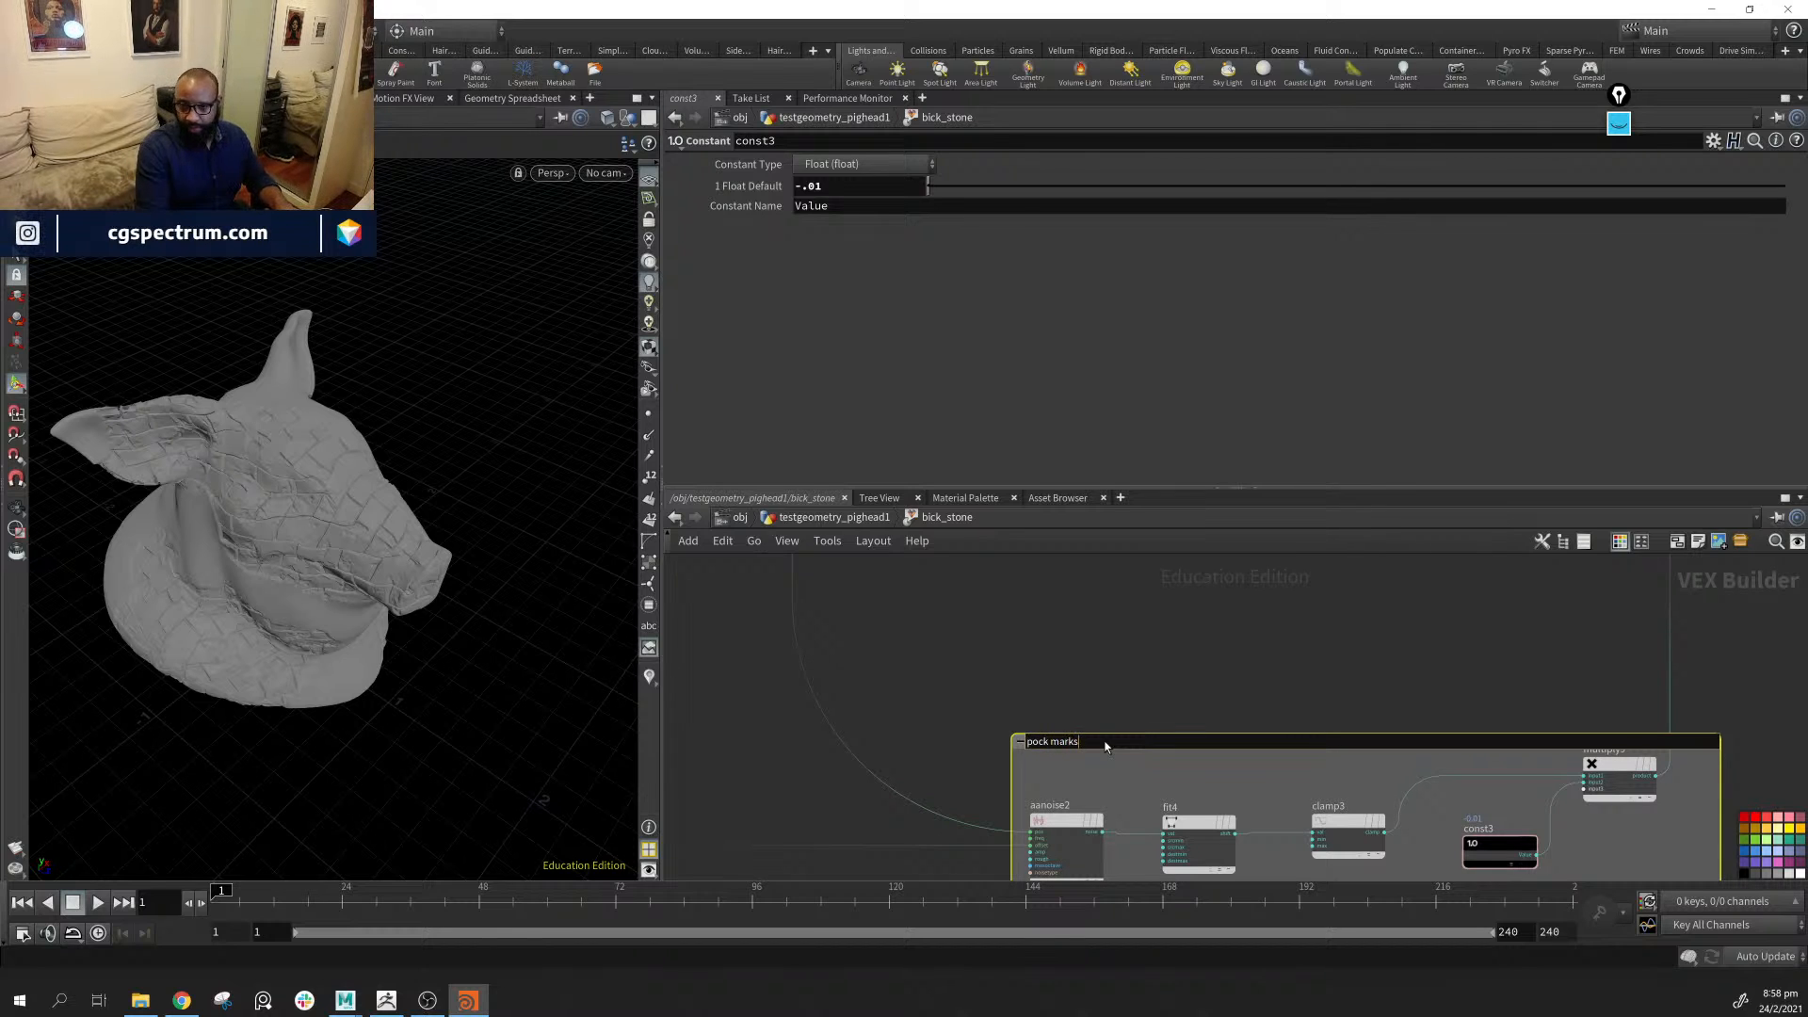
click(1384, 688)
scroll(1317, 671, down, 5)
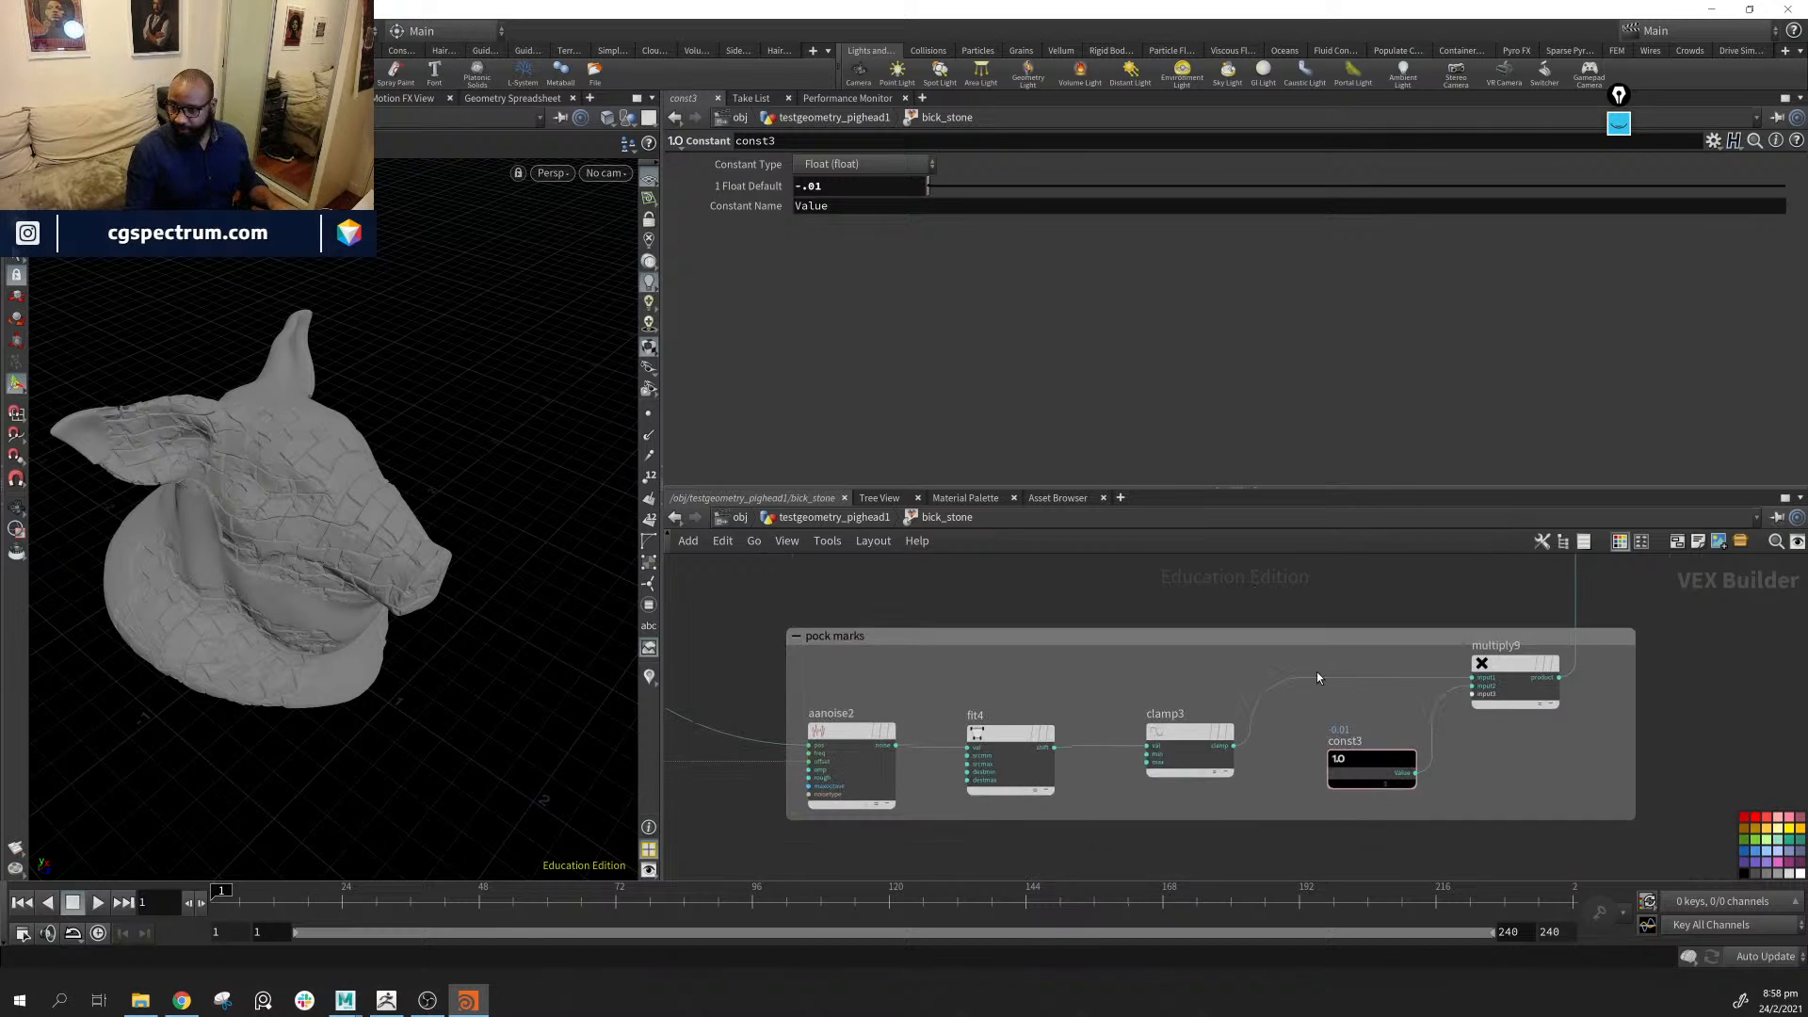
Shift the three output-side network boxes and the final nodes together closer to the mask boxes
scroll(1560, 757, down, 3)
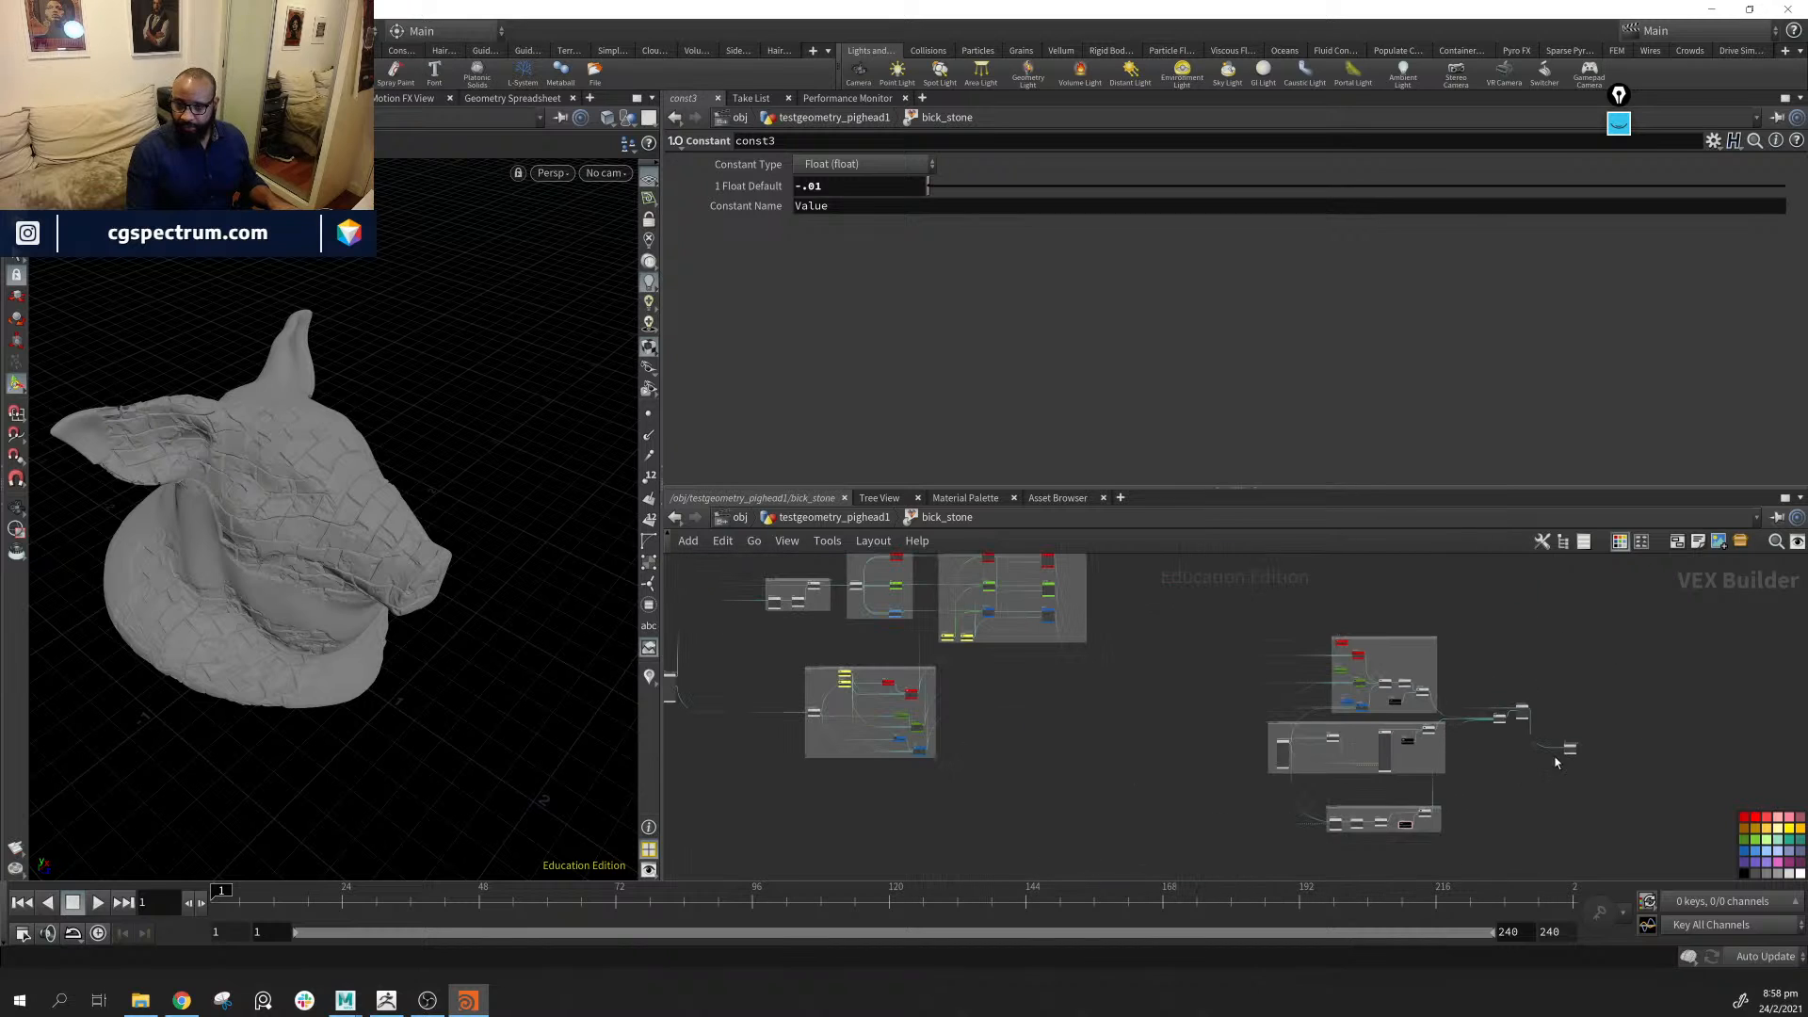
drag(1655, 608, 1260, 851)
drag(1411, 642, 1260, 647)
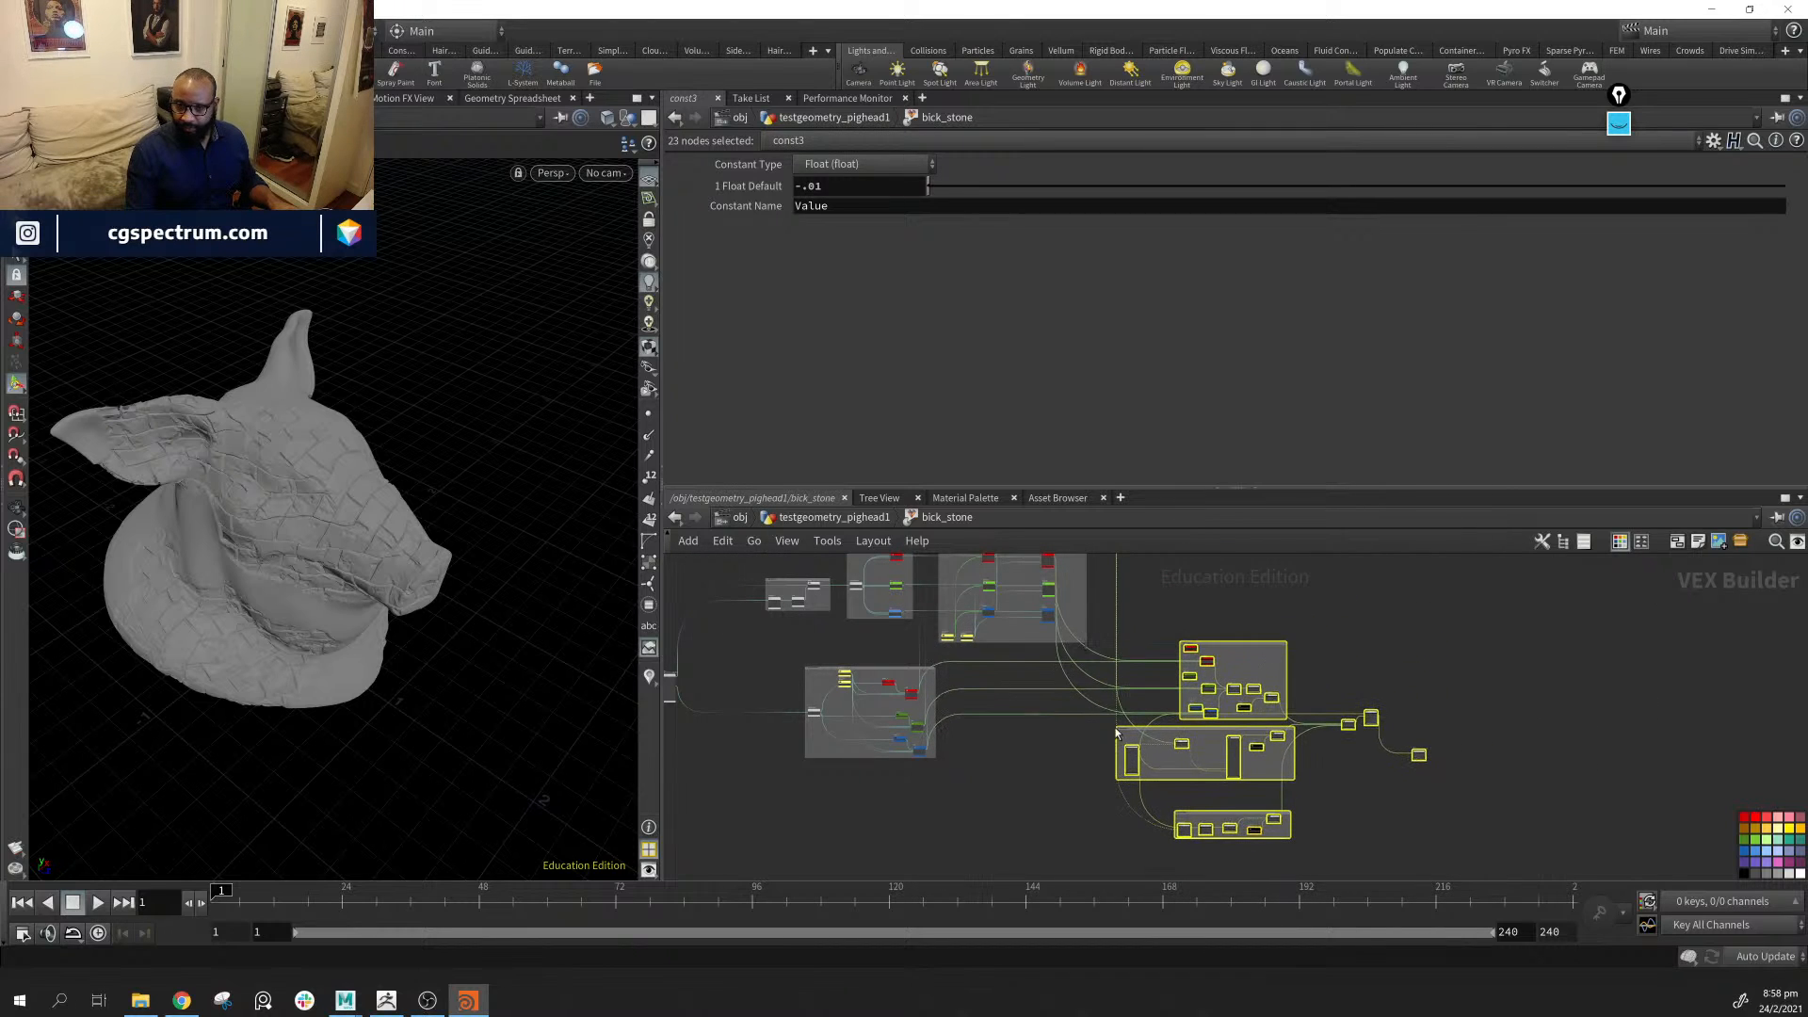
click(1038, 726)
Move the geometryvopglobal1 node up and farther away from the direction mask box
middle_drag(759, 629, 907, 679)
scroll(907, 679, down, 1)
scroll(838, 730, up, 4)
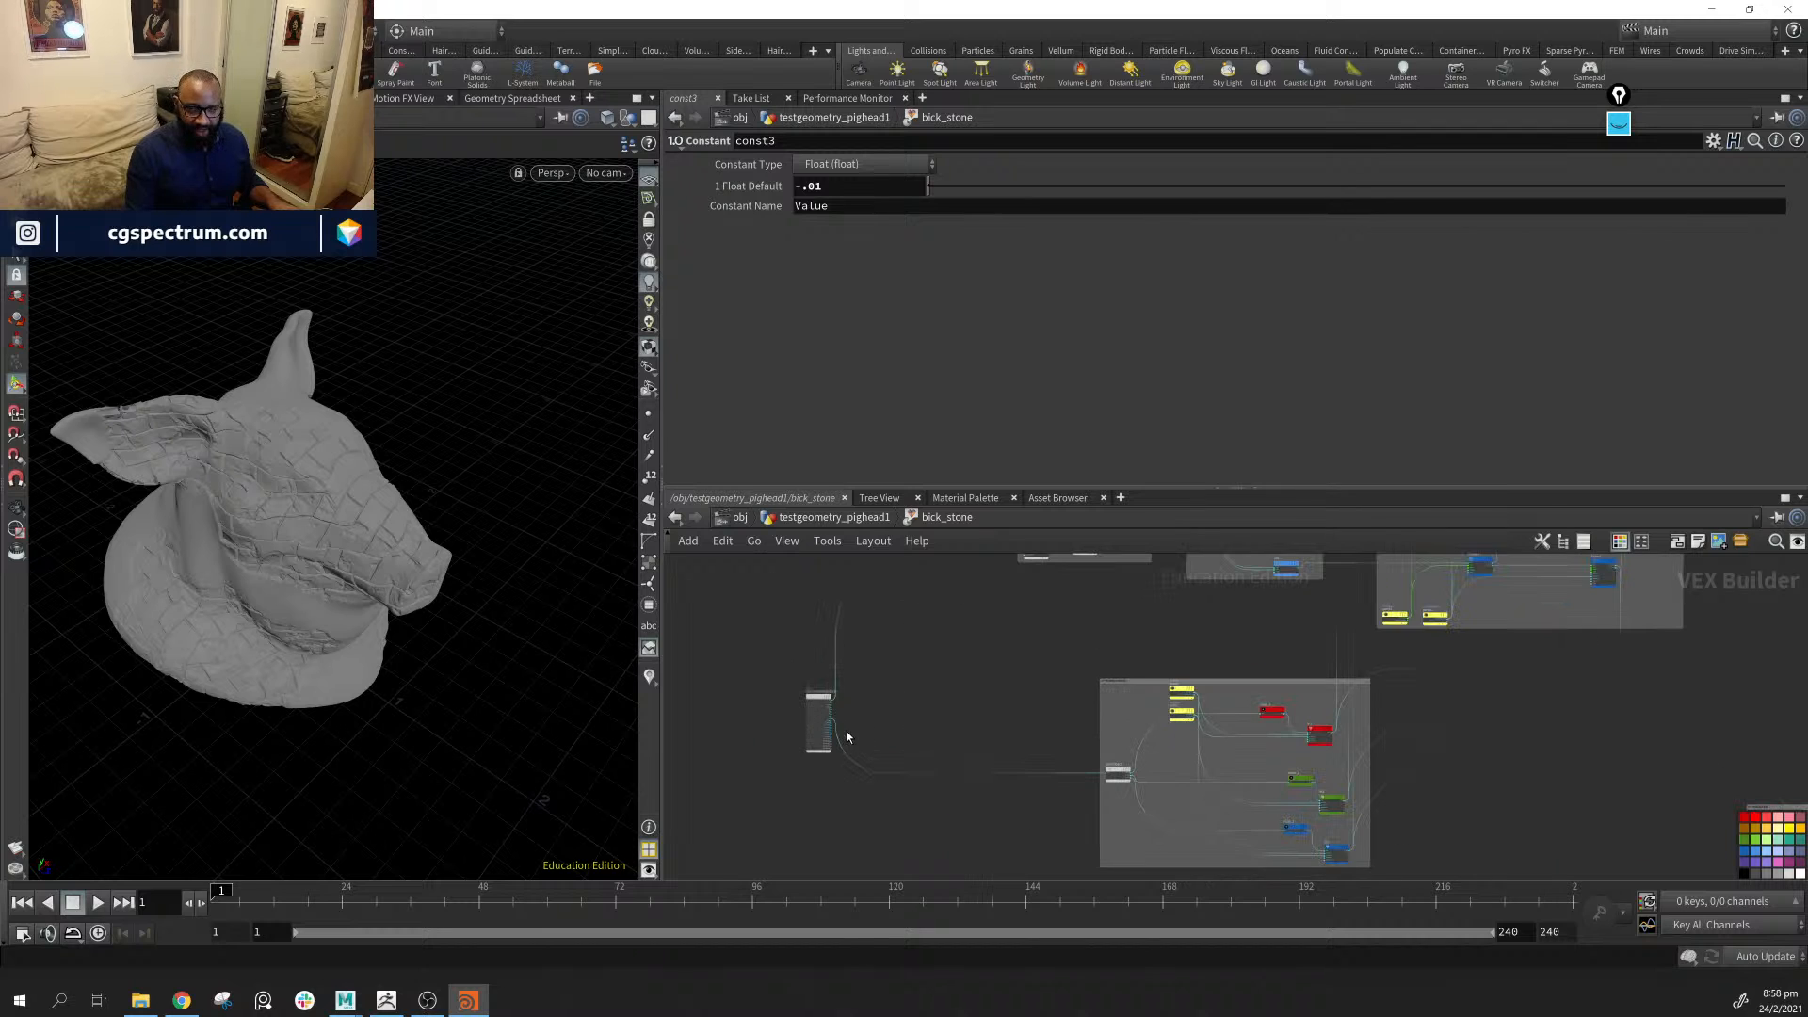
drag(824, 701, 768, 606)
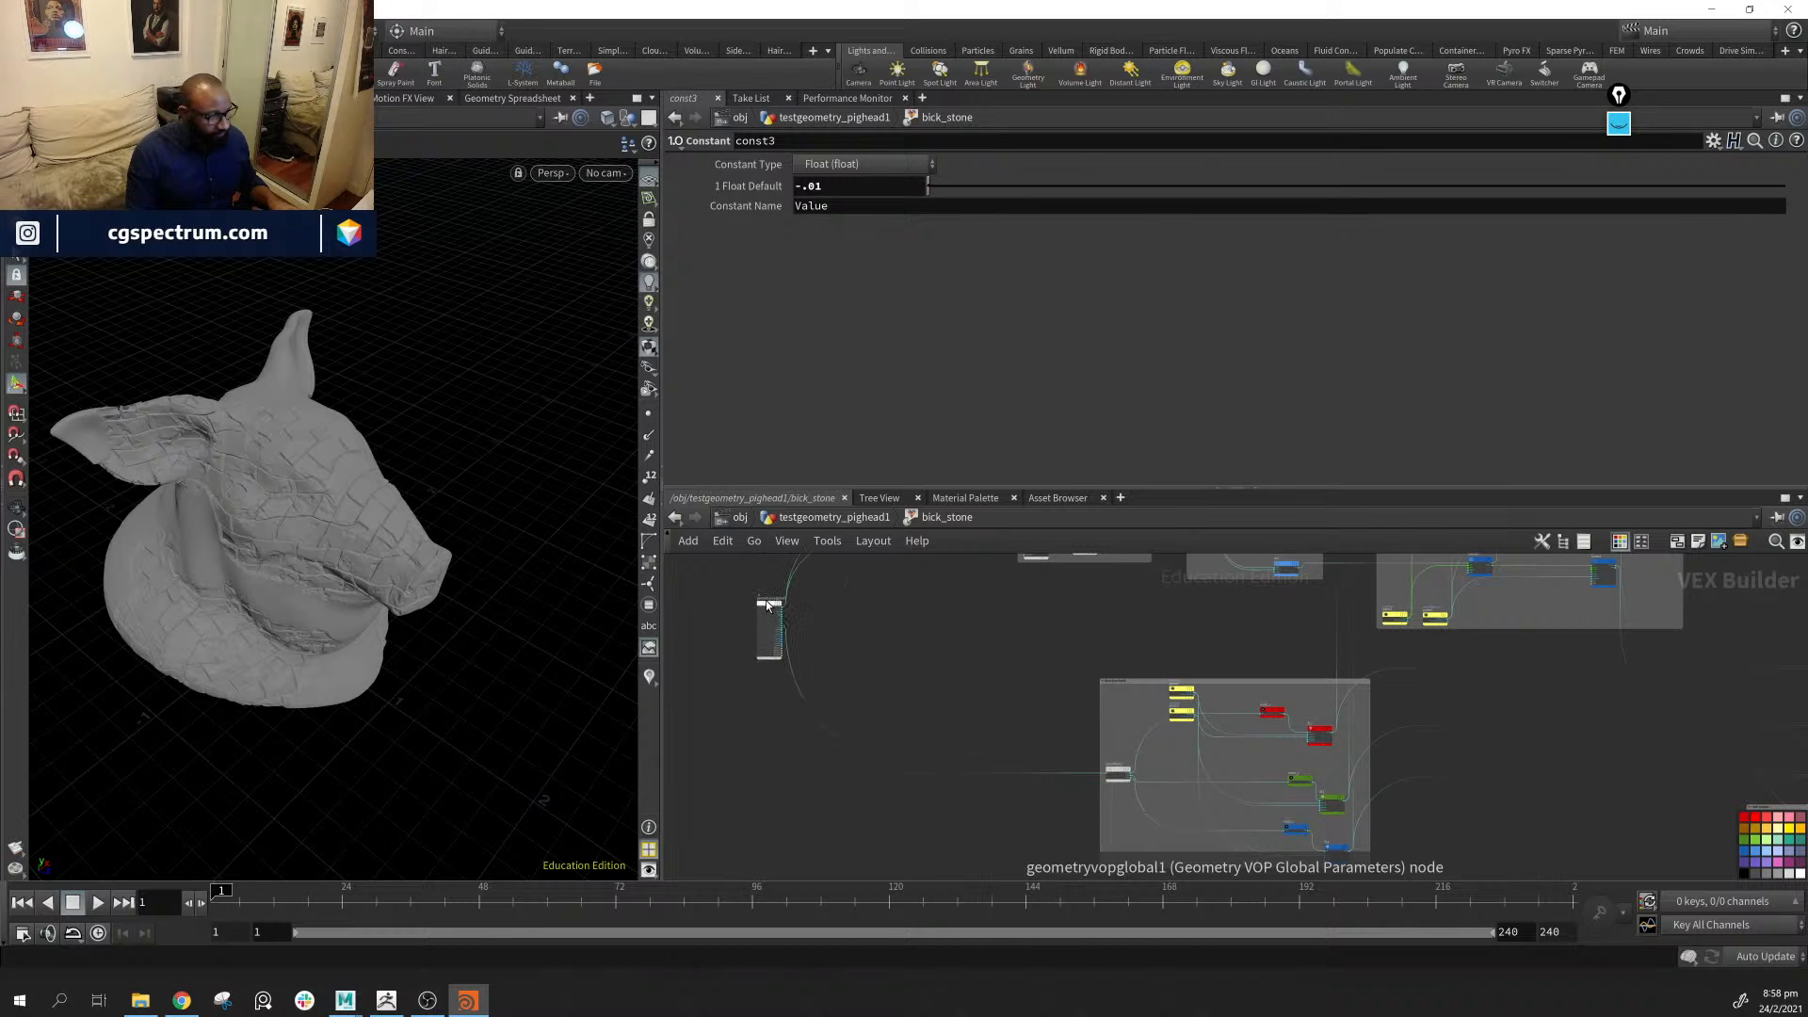
Review the colour multiply branches and how they feed through the add nodes into the displacement node
middle_drag(1532, 697, 814, 657)
scroll(860, 646, down, 1)
scroll(1247, 783, up, 5)
middle_drag(1477, 756, 1438, 877)
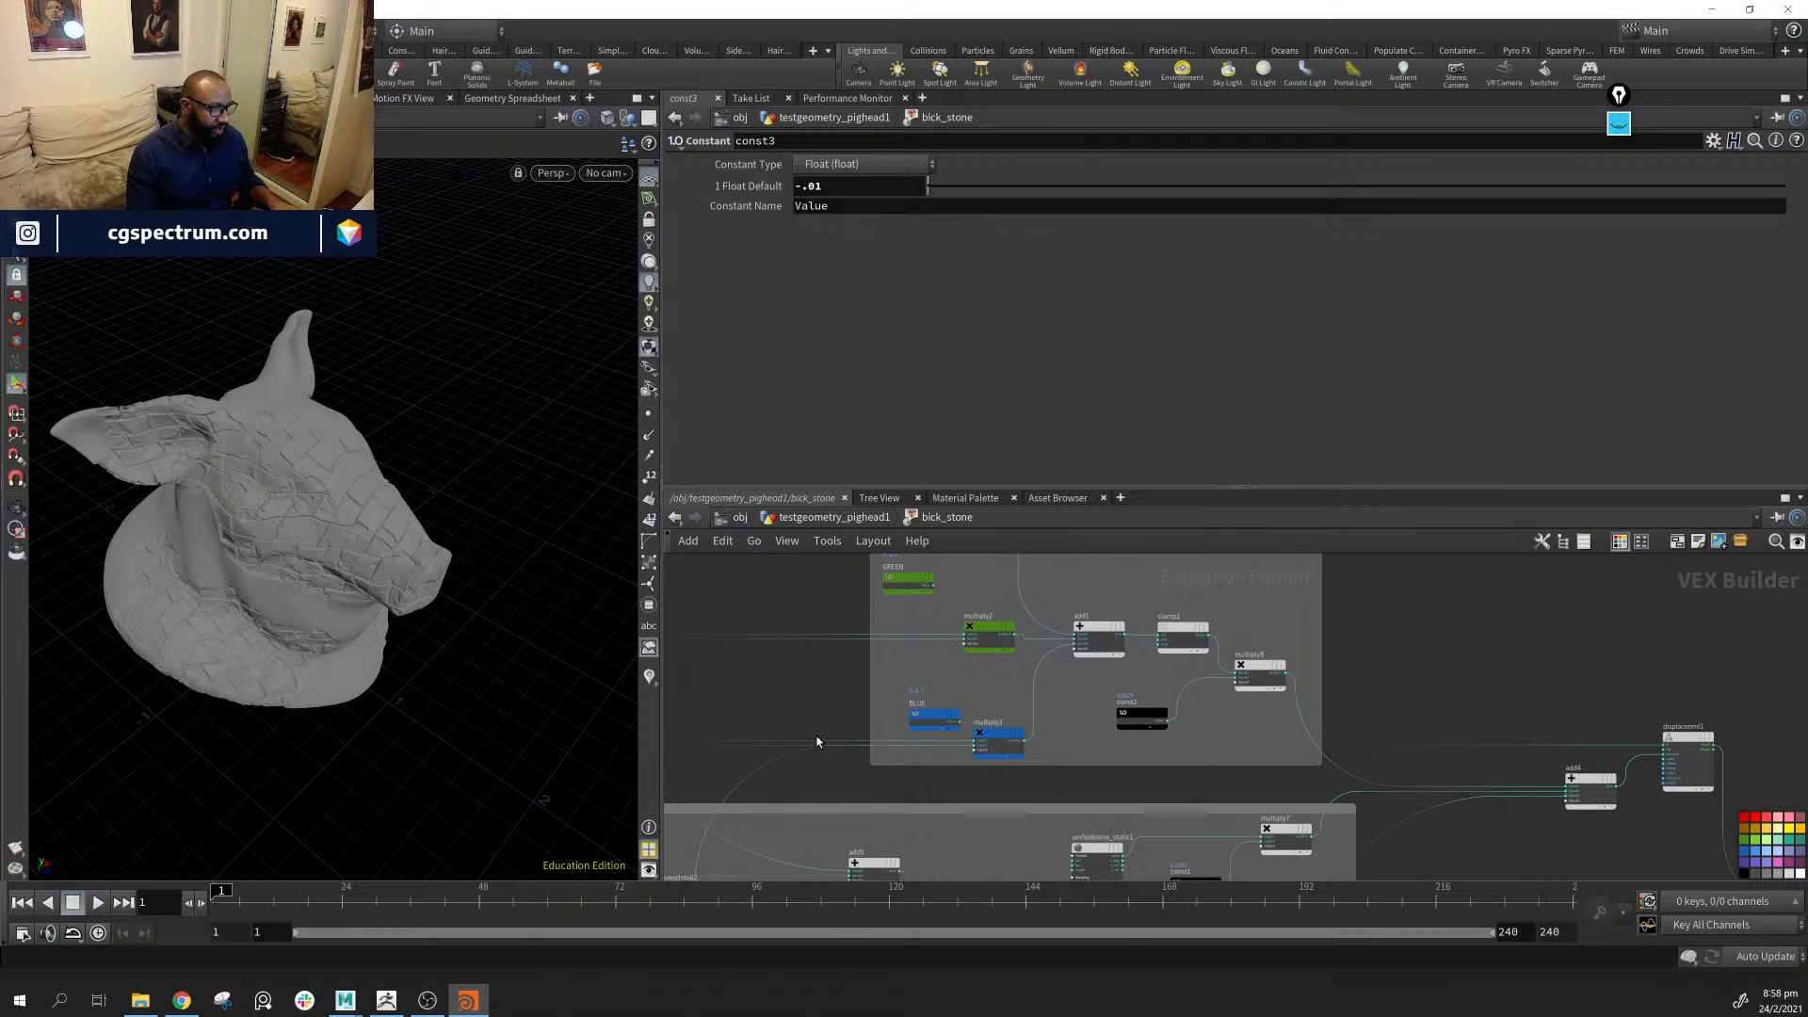
middle_drag(1374, 786, 1526, 747)
right_click(1525, 748)
click(1274, 689)
middle_drag(989, 664, 1011, 698)
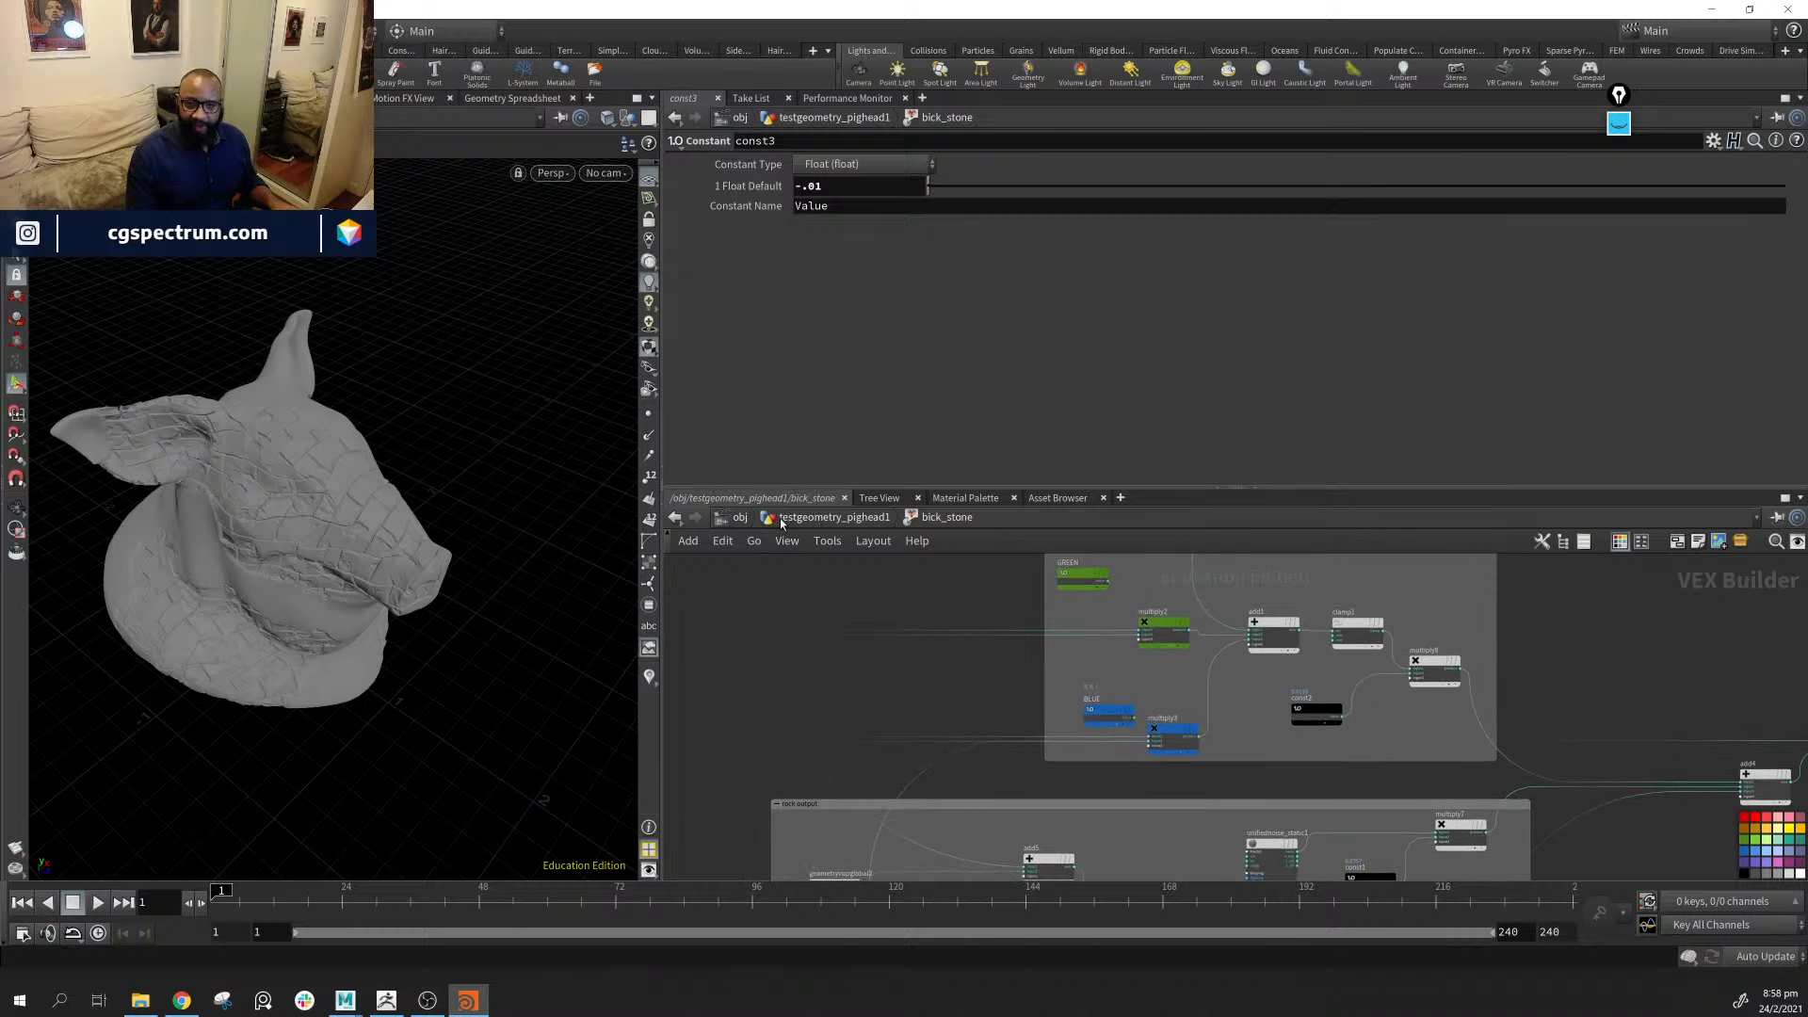
Return to the testgeometry_pighead1 network and examine the masked bricks from the front of the pig head
click(789, 520)
middle_drag(1518, 756, 1637, 651)
drag(322, 650, 375, 561)
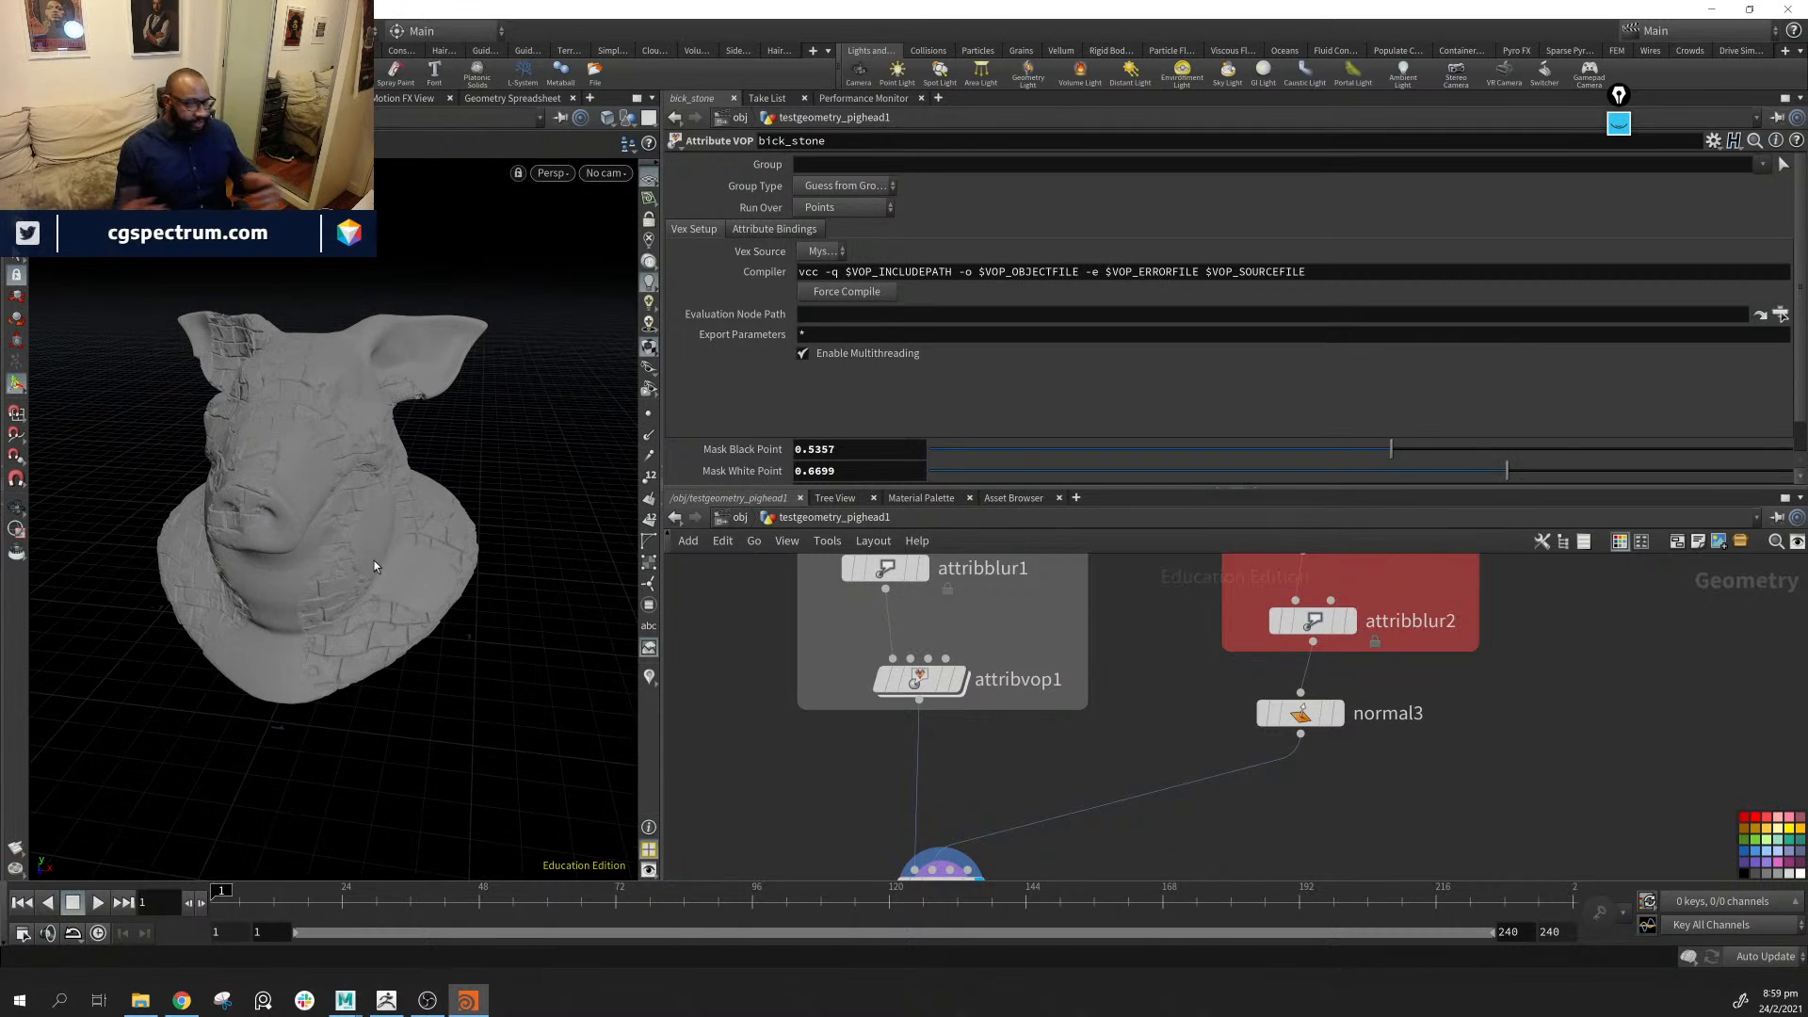